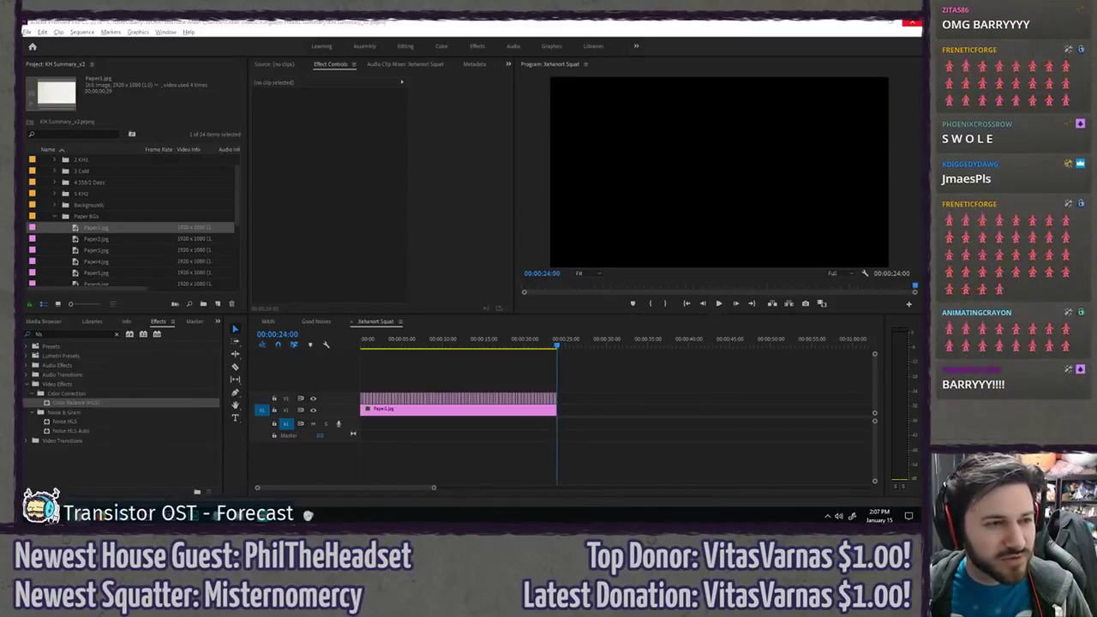
- Play the Xehanort Squat sequence from the start to review the squat loop
{"action": "left_click", "coordinate": [407, 373]}
{"action": "key", "text": "space"}
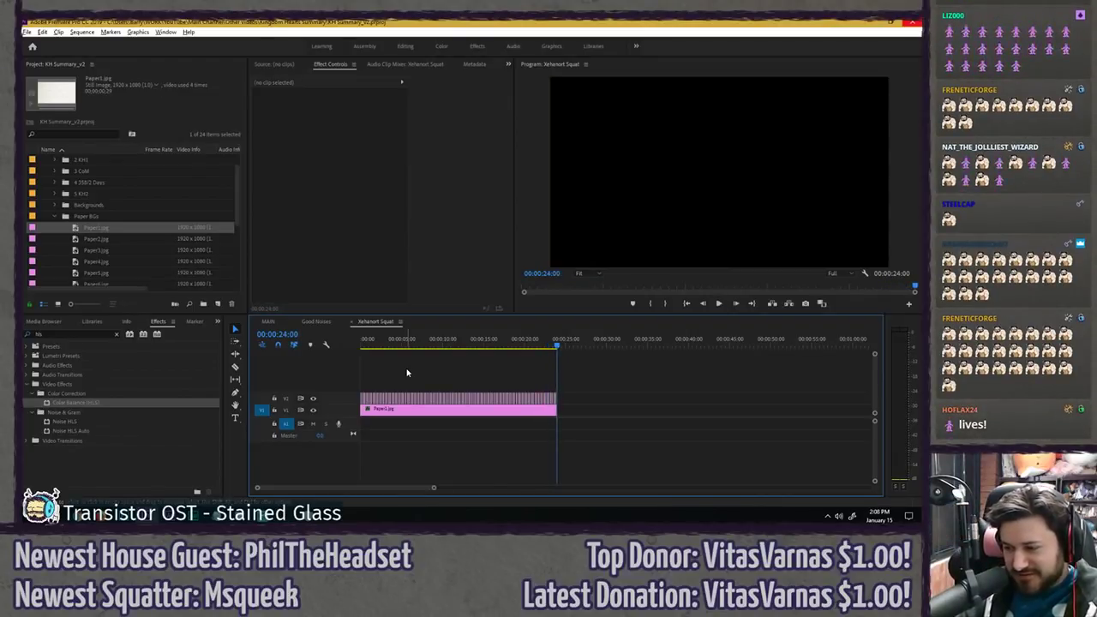
{"action": "key", "text": "space"}
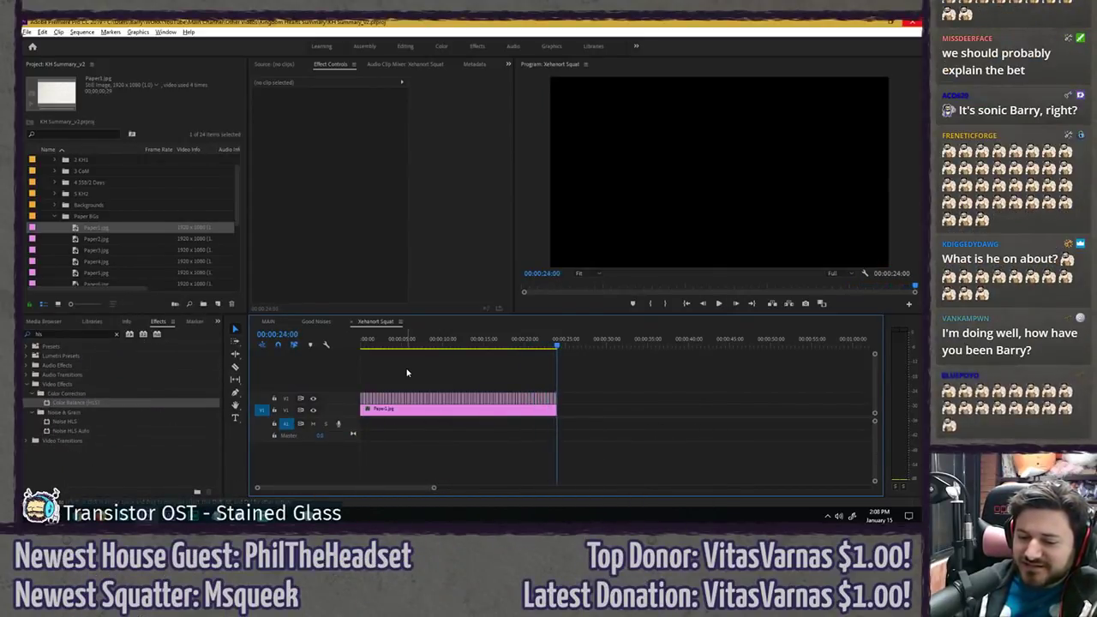
{"action": "key", "text": "space"}
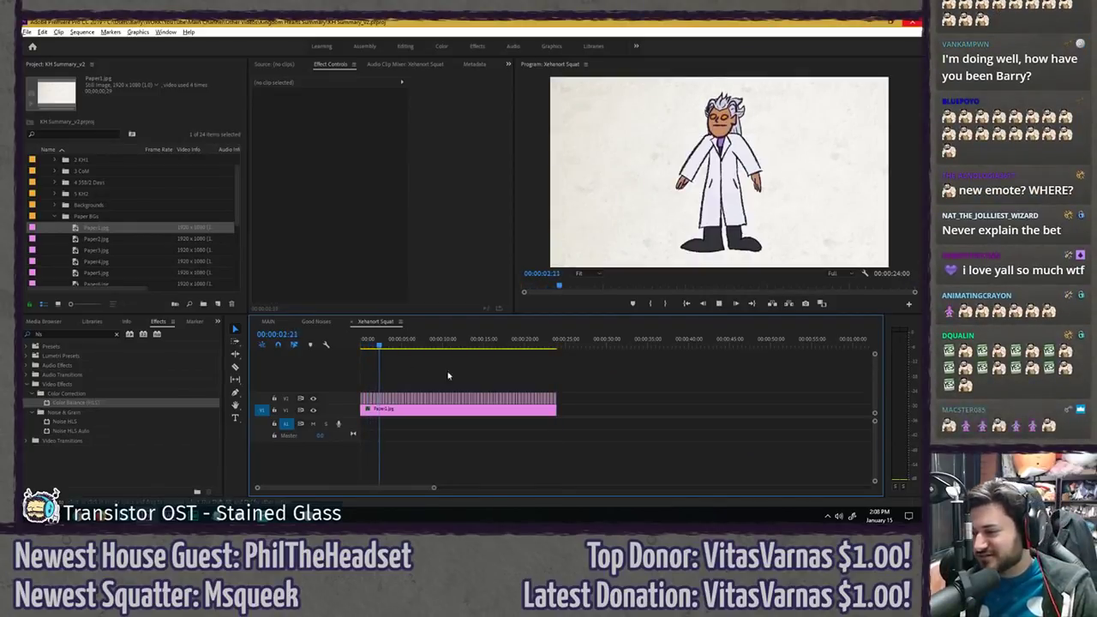
- Paste copies of both squat-loop clips at the end so the sequence runs 1:36, then save
{"action": "left_click_drag", "start_coordinate": [459, 370], "coordinate": [624, 414]}
{"action": "left_click_drag", "start_coordinate": [420, 421], "coordinate": [462, 417]}
{"action": "left_click", "coordinate": [599, 381]}
{"action": "left_click", "coordinate": [562, 345]}
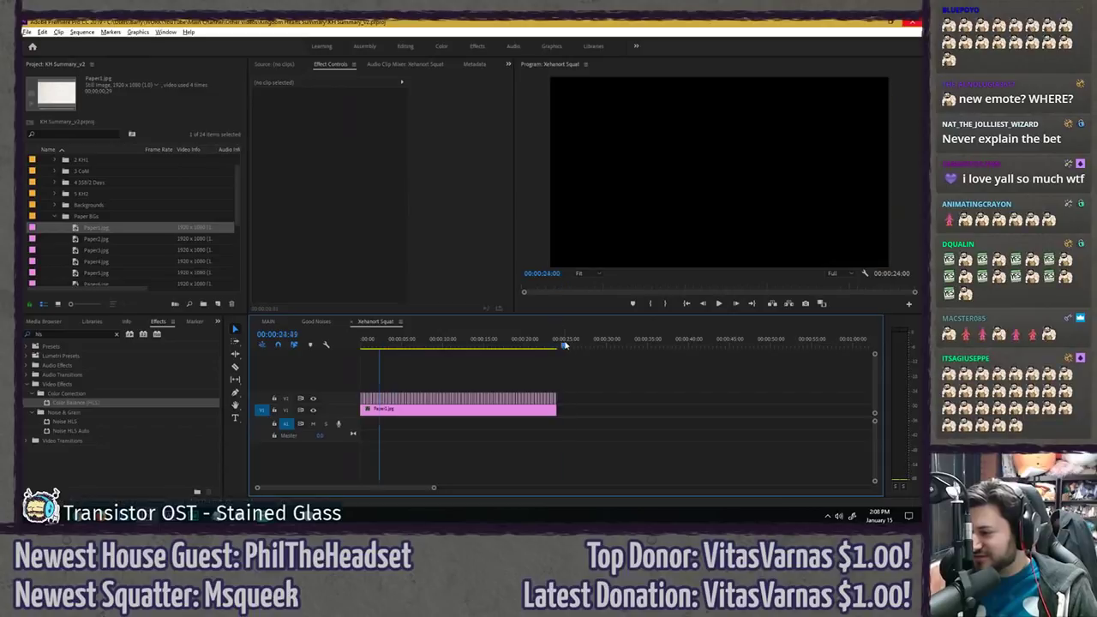
{"action": "key", "text": "ctrl+v"}
{"action": "key", "text": "ctrl+v"}
{"action": "key", "text": "ctrl+v"}
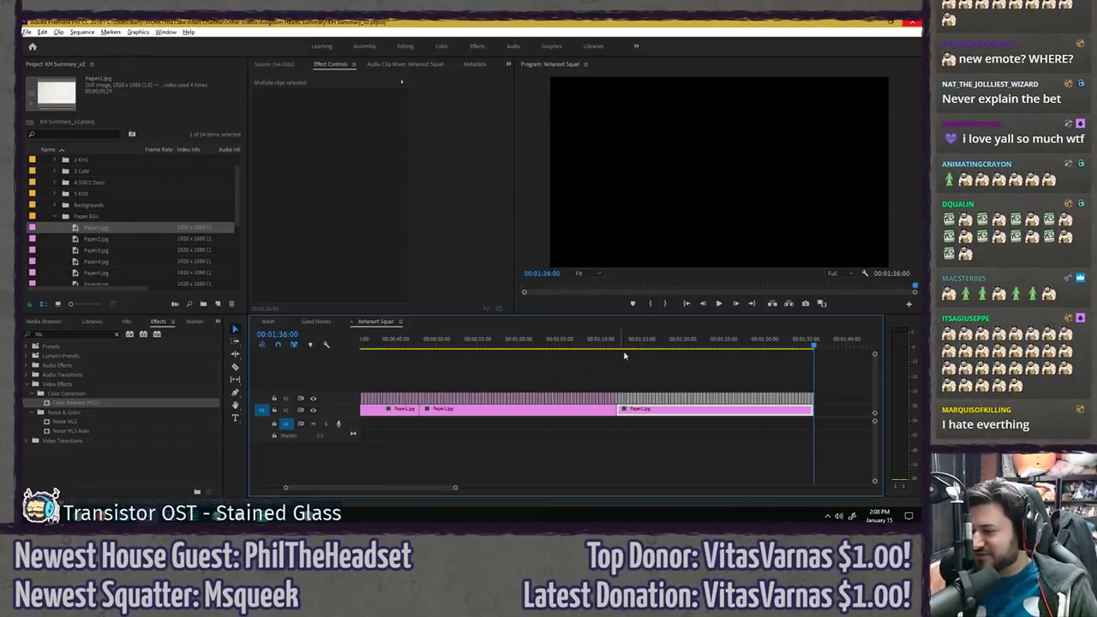
{"action": "scroll", "coordinate": [674, 375], "scroll_direction": "down", "scroll_amount": 2}
{"action": "left_click", "coordinate": [757, 365]}
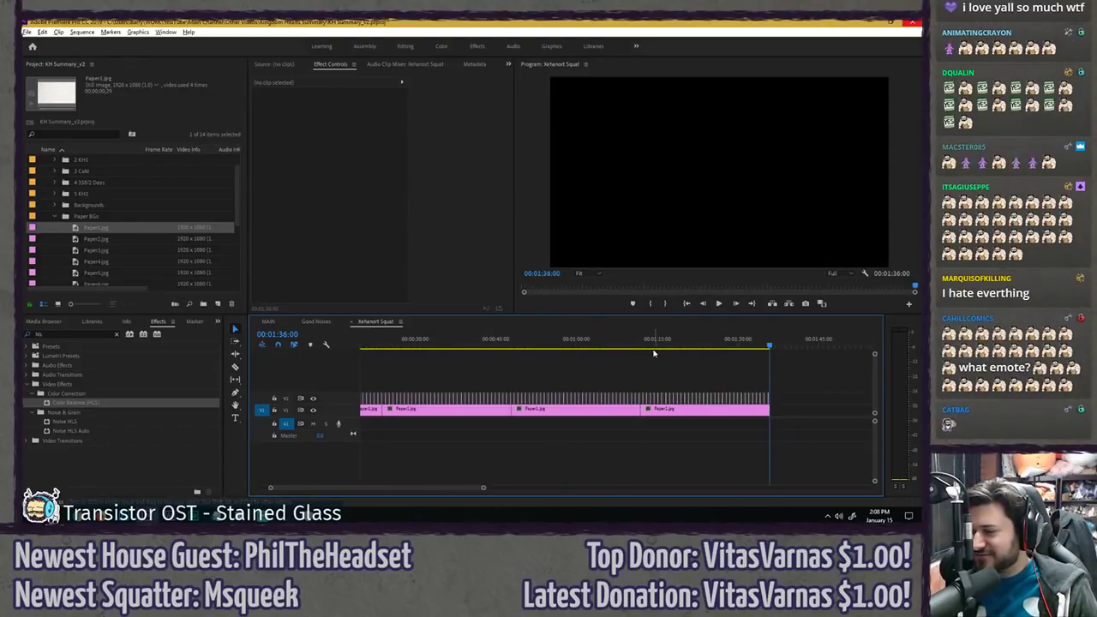
{"action": "scroll", "coordinate": [551, 371], "scroll_direction": "down", "scroll_amount": 2}
{"action": "key", "text": "Home"}
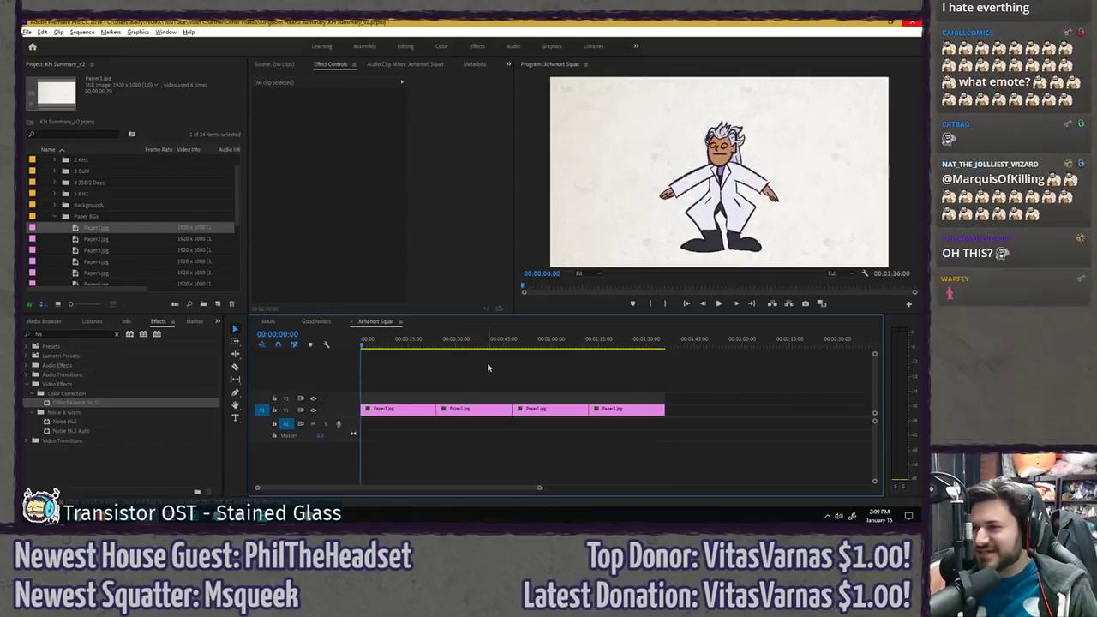
{"action": "key", "text": "ctrl+s"}
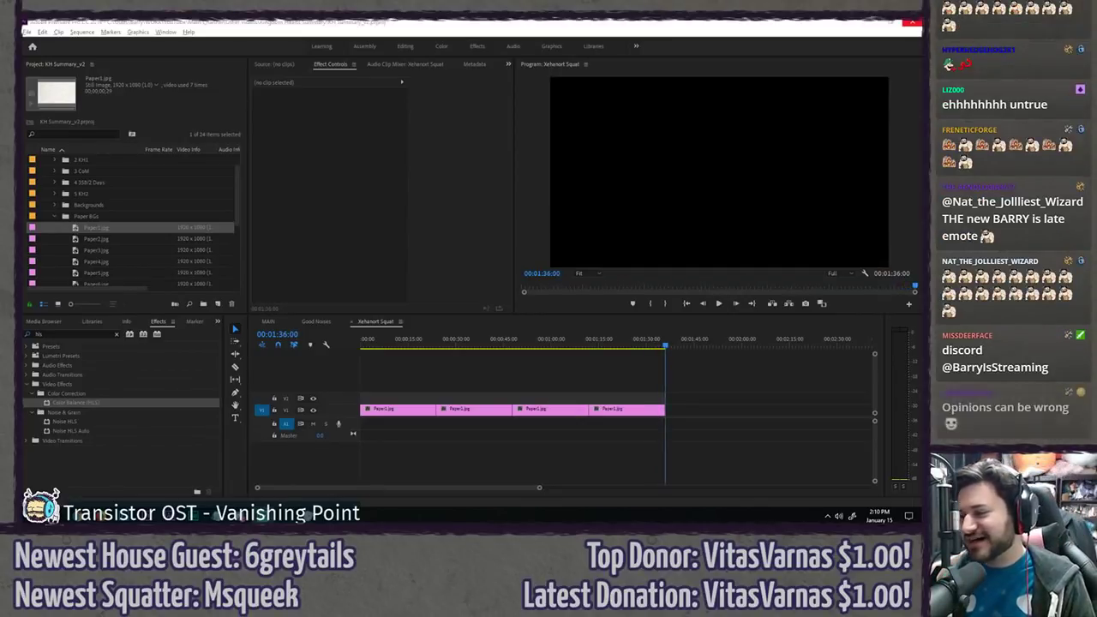
{"action": "left_click", "coordinate": [539, 384]}
{"action": "key", "text": "space"}
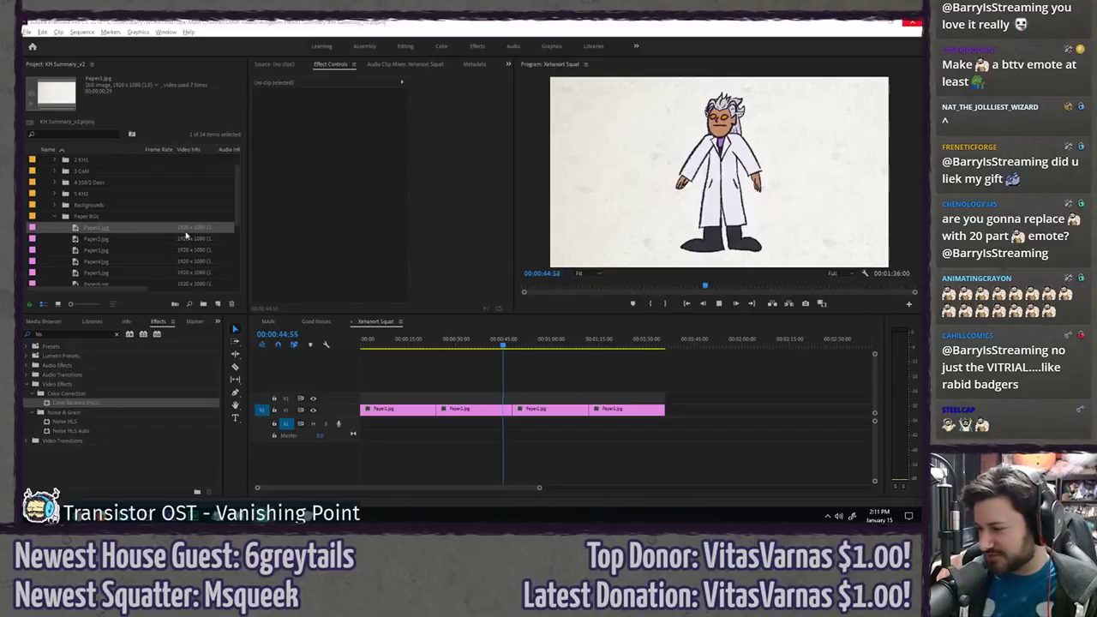
- Stop playback of the Xehanort Squat sequence and save the project
{"action": "left_click", "coordinate": [478, 386]}
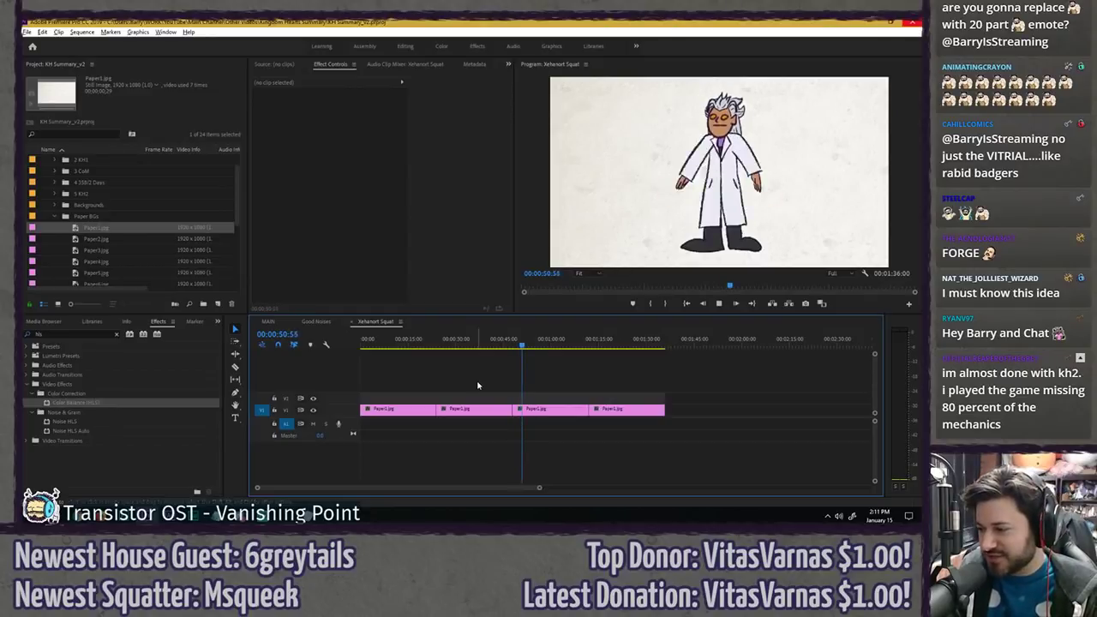
{"action": "key", "text": "space"}
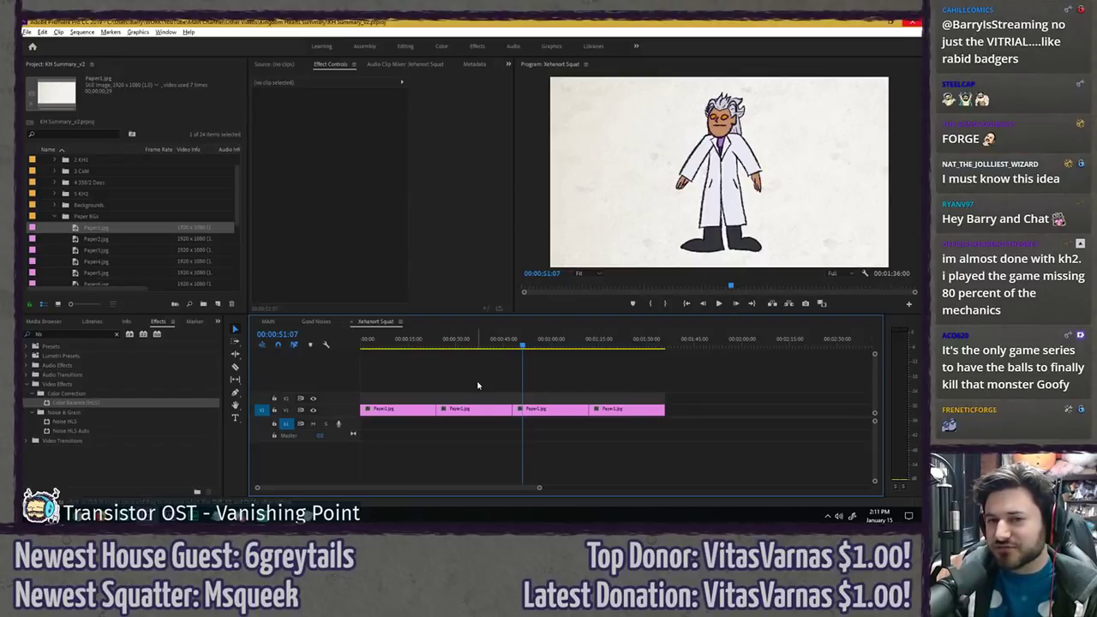
{"action": "key", "text": "ctrl+s"}
- Undo the pasted loop copies back to one 24-second loop, save, and close the sequence
{"action": "key", "text": "ctrl+z"}
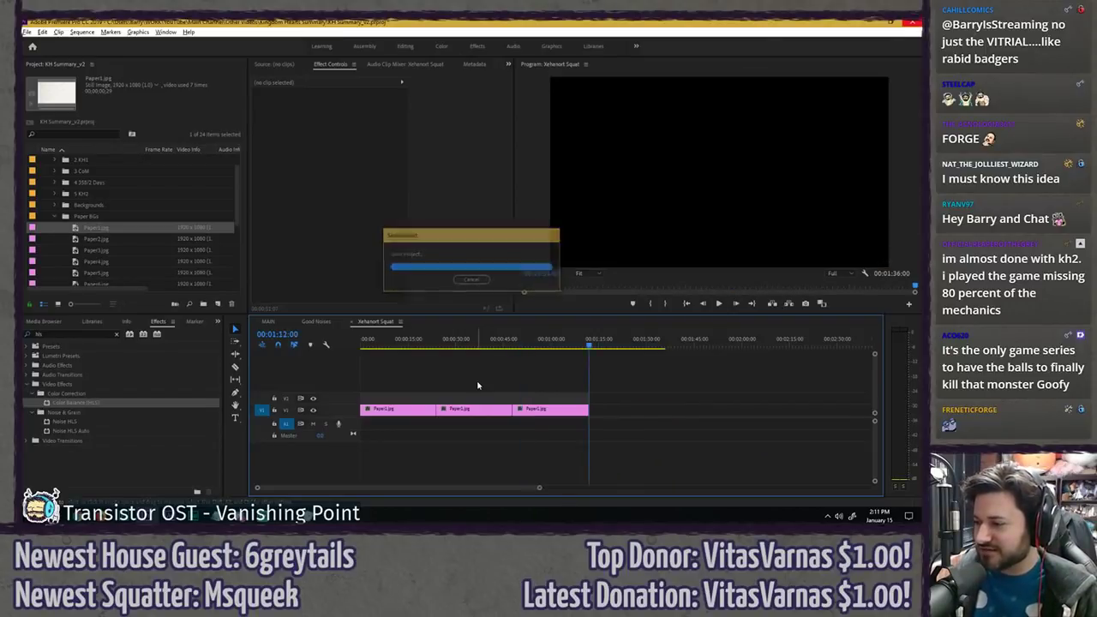
{"action": "key", "text": "ctrl+z"}
{"action": "key", "text": "ctrl+z"}
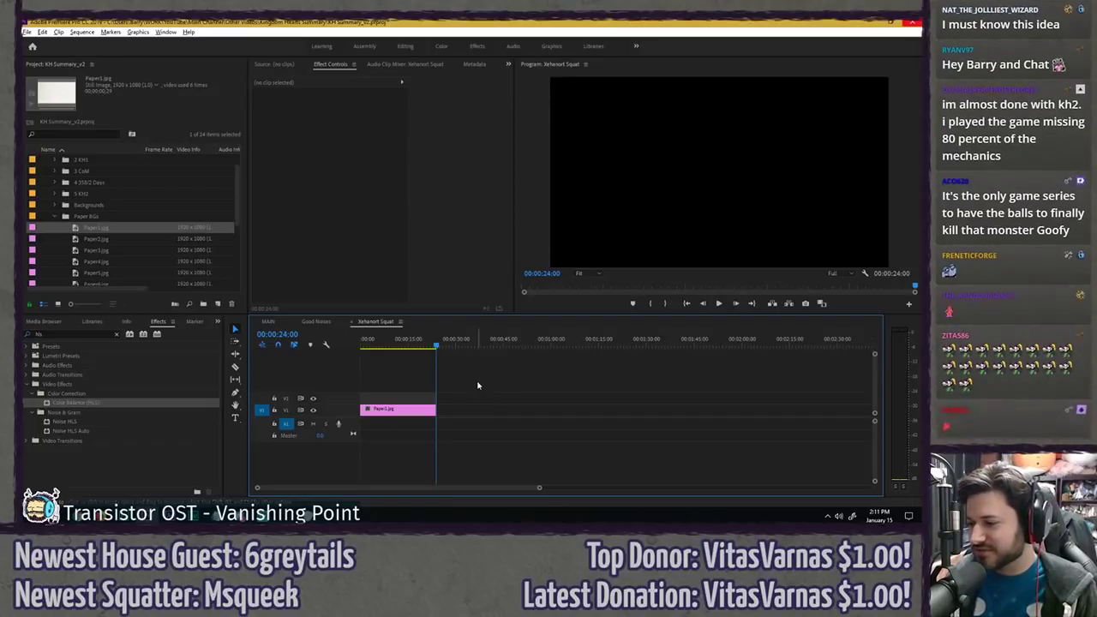
{"action": "scroll", "coordinate": [396, 371], "scroll_direction": "up", "scroll_amount": 6}
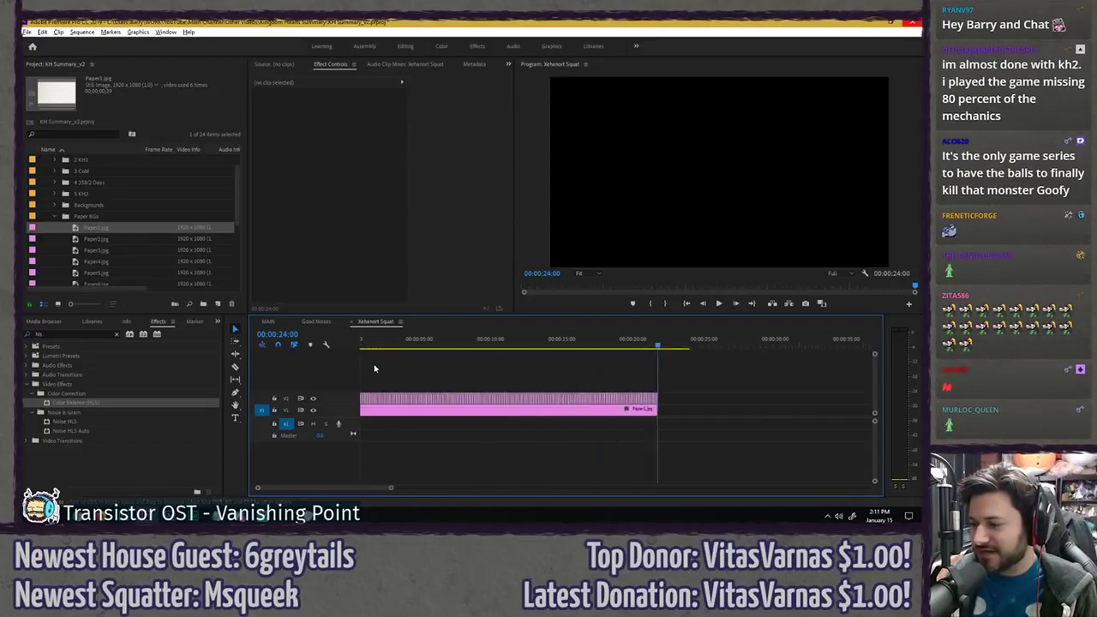
{"action": "key", "text": "ctrl+s"}
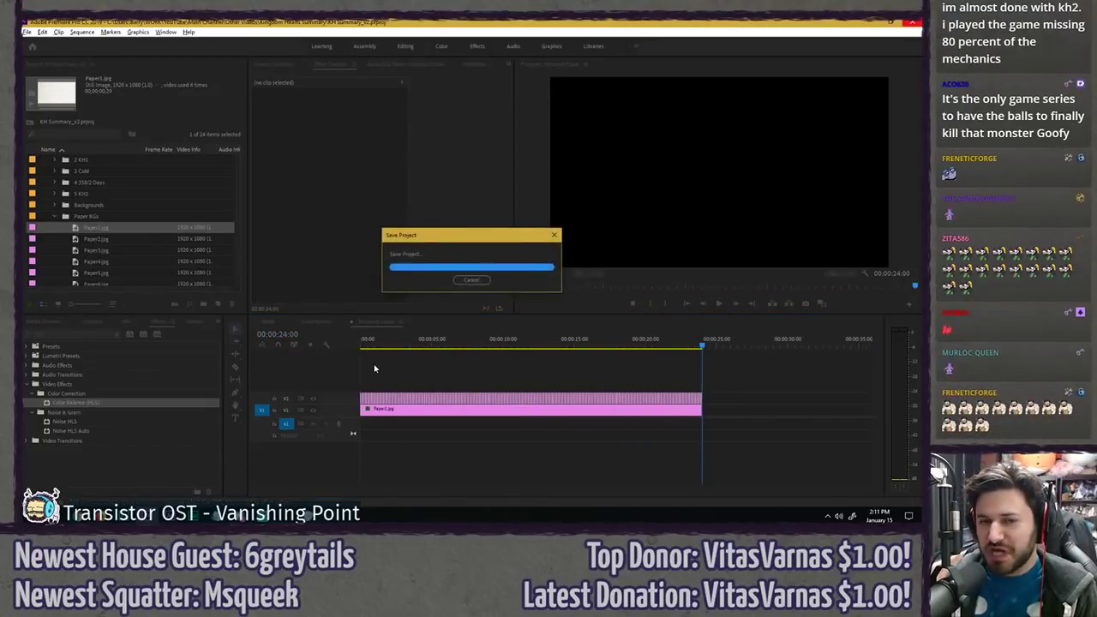
{"action": "left_click", "coordinate": [352, 323]}
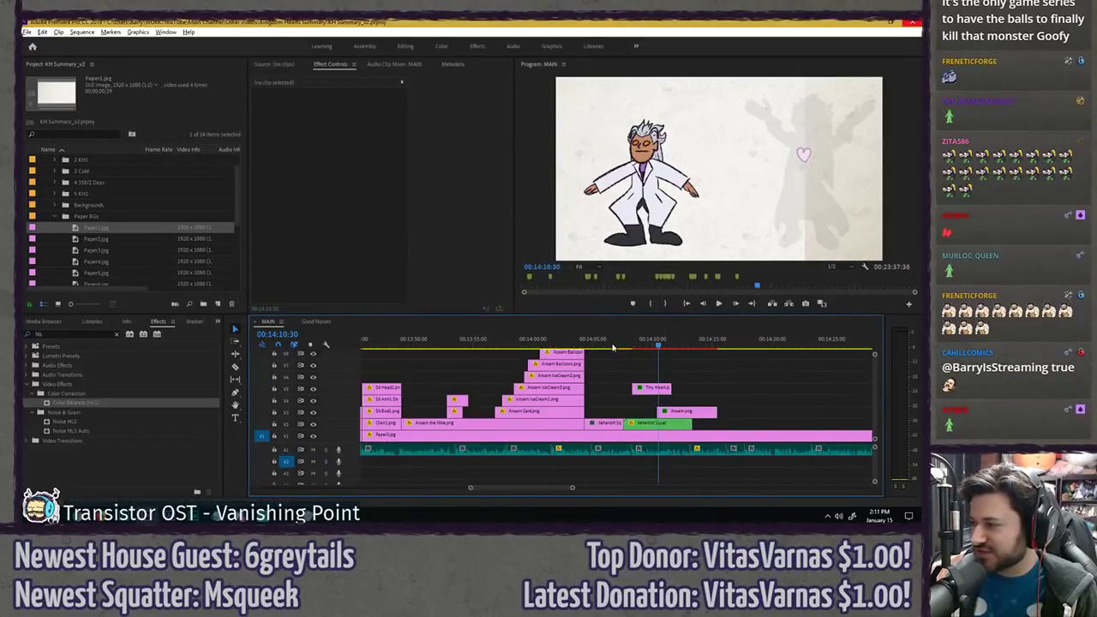
- Scrub to the Xehanort Squat shot in MAIN and check the nested clip, then maximise Keyblades v1.jpg in Photos
{"action": "left_click", "coordinate": [664, 345]}
{"action": "mouse_move", "coordinate": [664, 346]}
{"action": "left_mouse_down"}
{"action": "mouse_move", "coordinate": [640, 341]}
{"action": "mouse_move", "coordinate": [654, 343]}
{"action": "left_mouse_up"}
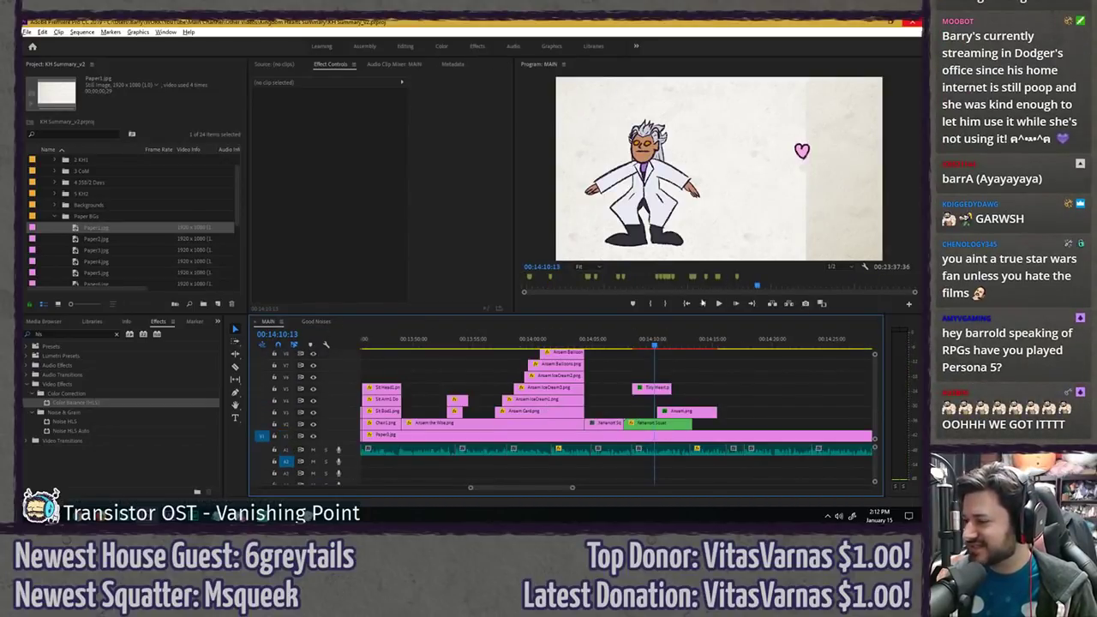
{"action": "double_click", "coordinate": [660, 424]}
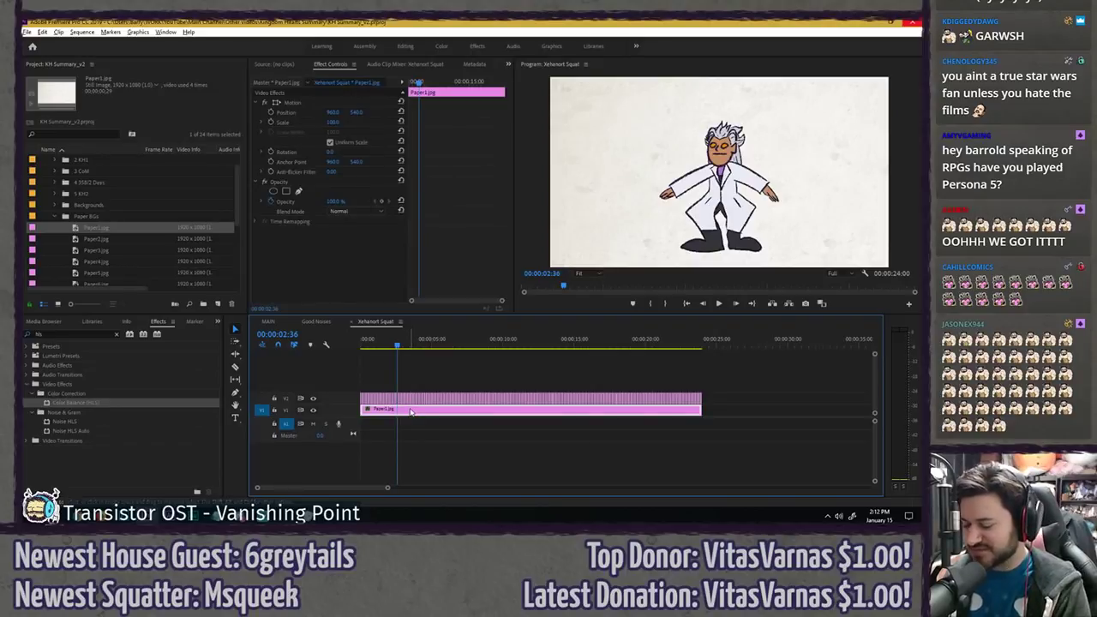
{"action": "left_click", "coordinate": [355, 323]}
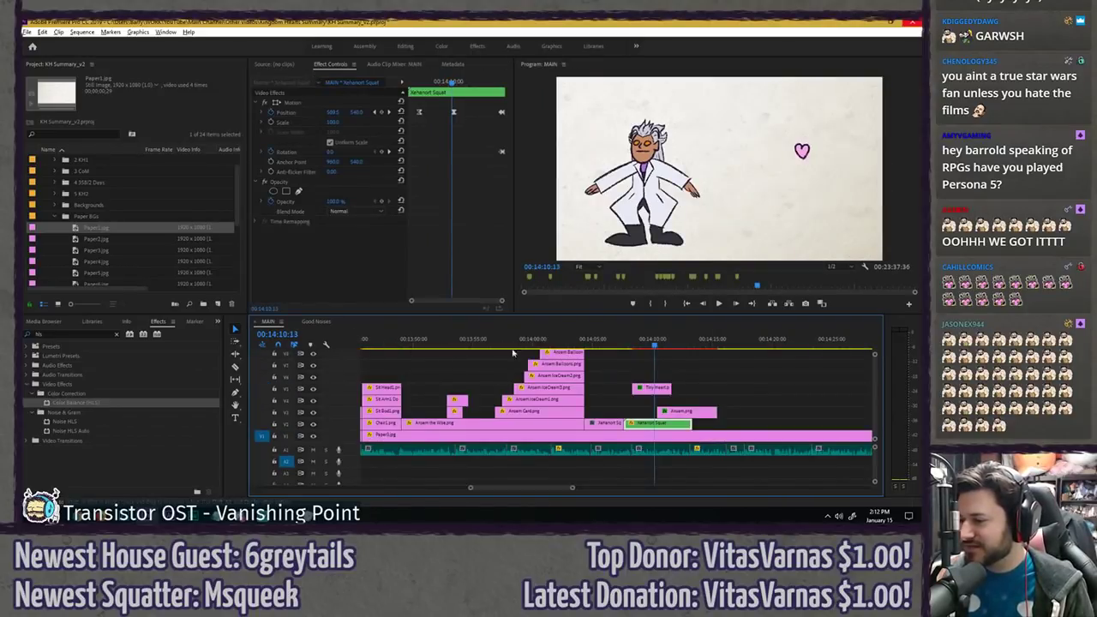
{"action": "left_click", "coordinate": [631, 359]}
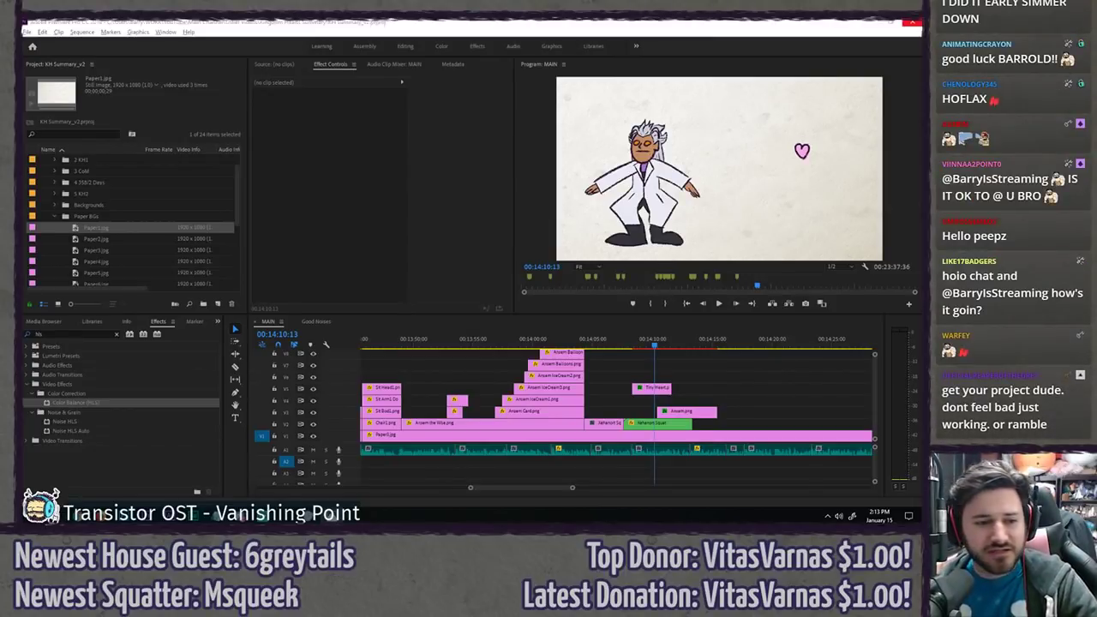
{"action": "left_click_drag", "start_coordinate": [20, 89], "coordinate": [234, 161]}
{"action": "double_click", "coordinate": [234, 161]}
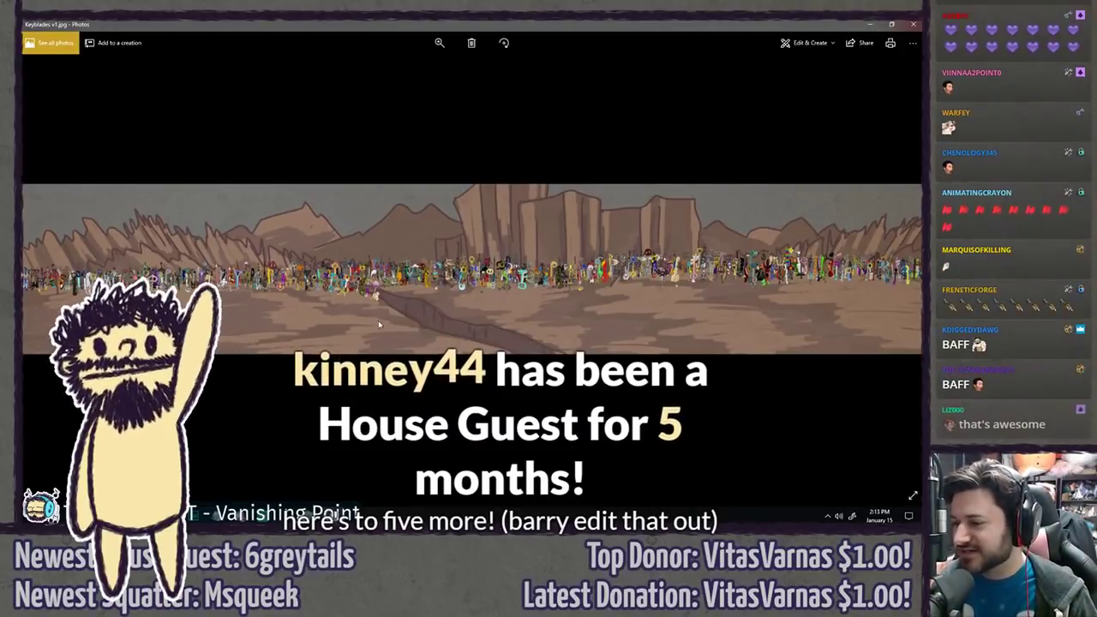
- Zoom into Keyblades v1.jpg and pan across toward the left-hand keyblades
{"action": "scroll", "coordinate": [378, 324], "scroll_direction": "up", "scroll_amount": 5}
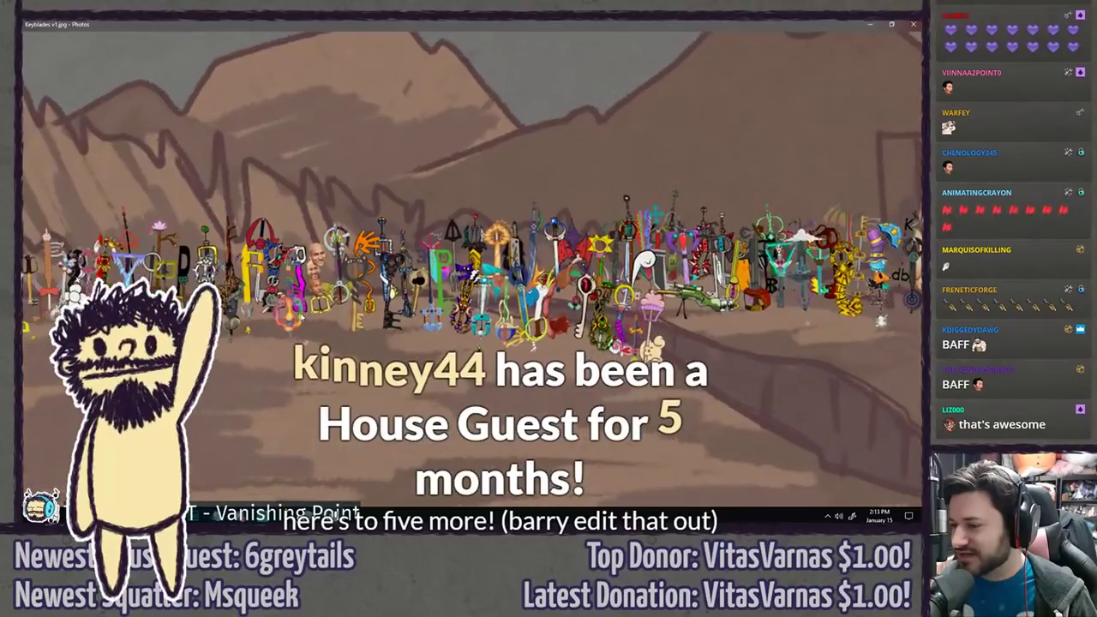
{"action": "scroll", "coordinate": [307, 280], "scroll_direction": "up", "scroll_amount": 5}
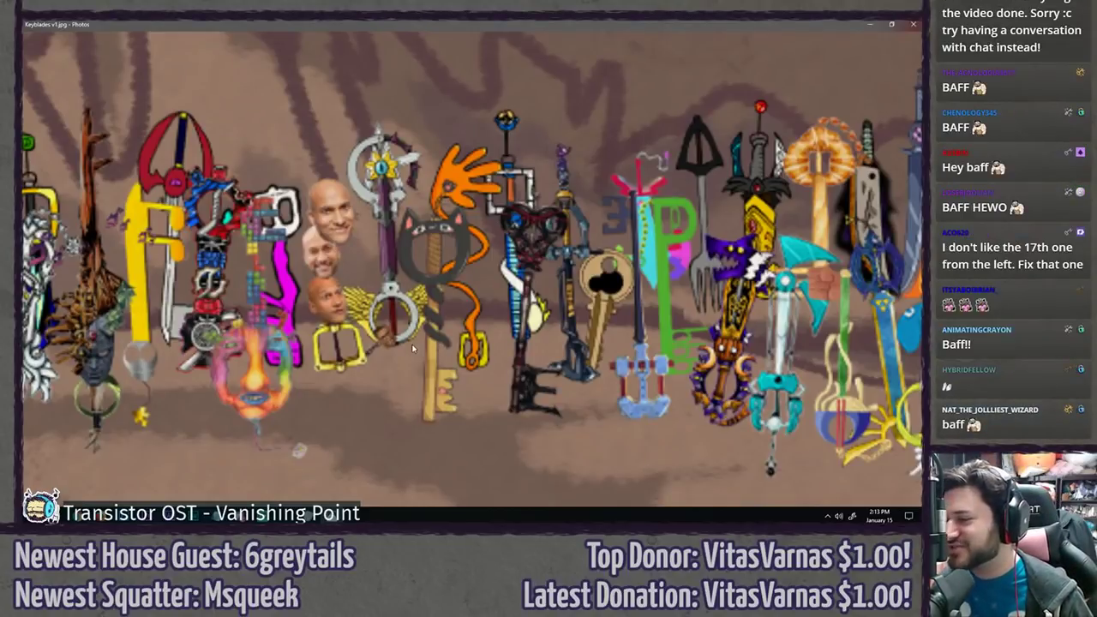
{"action": "scroll", "coordinate": [428, 271], "scroll_direction": "down", "scroll_amount": 5}
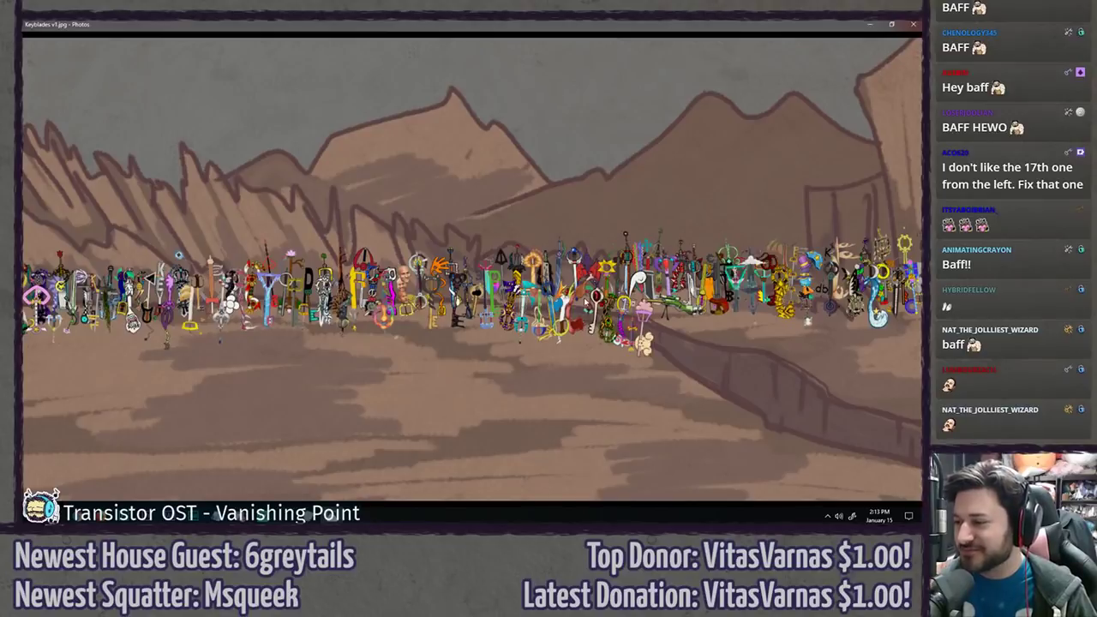
{"action": "left_click_drag", "start_coordinate": [587, 303], "coordinate": [39, 302]}
{"action": "key", "text": "Right"}
{"action": "key", "text": "Right"}
{"action": "key", "text": "Right"}
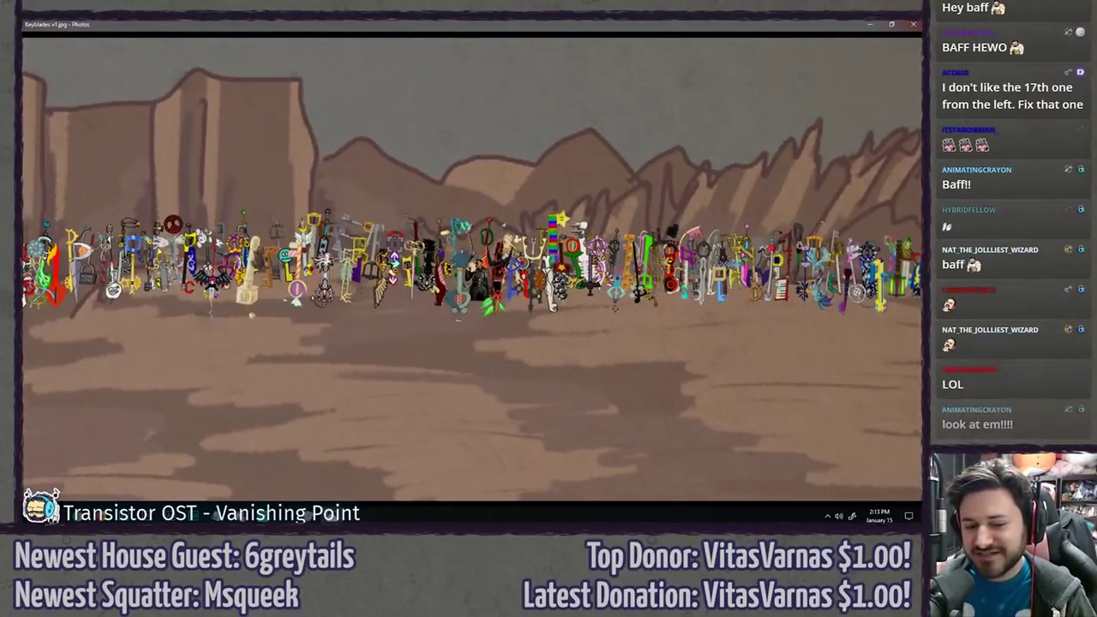
{"action": "key", "text": "Right"}
{"action": "key", "text": "Right"}
{"action": "key", "text": "Right"}
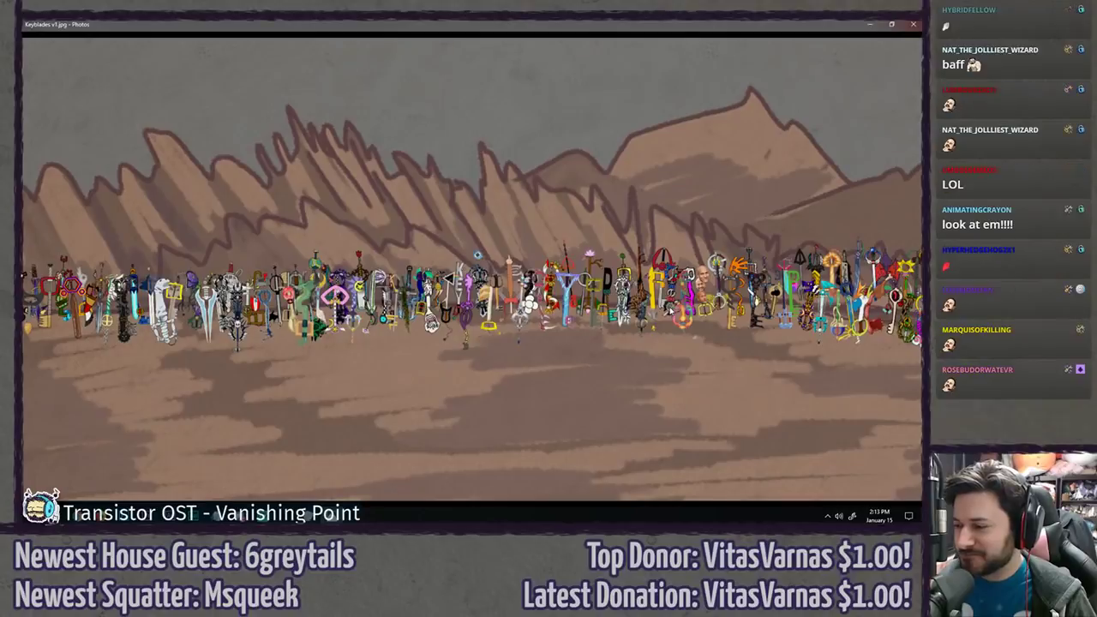
{"action": "left_click_drag", "start_coordinate": [476, 341], "coordinate": [398, 343]}
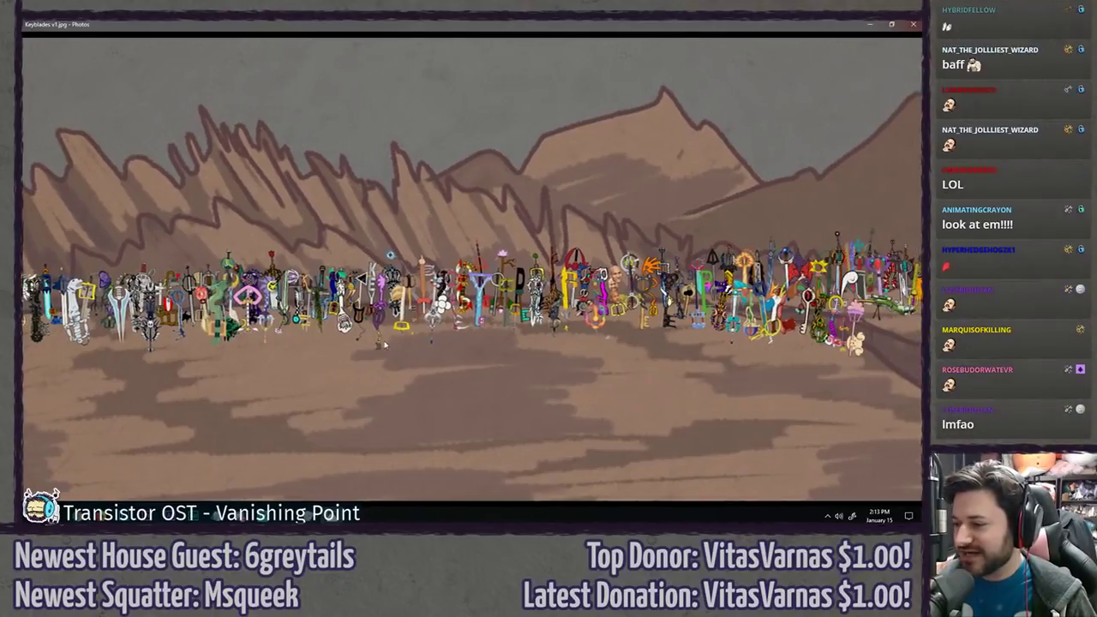
{"action": "scroll", "coordinate": [405, 339], "scroll_direction": "up", "scroll_amount": 5}
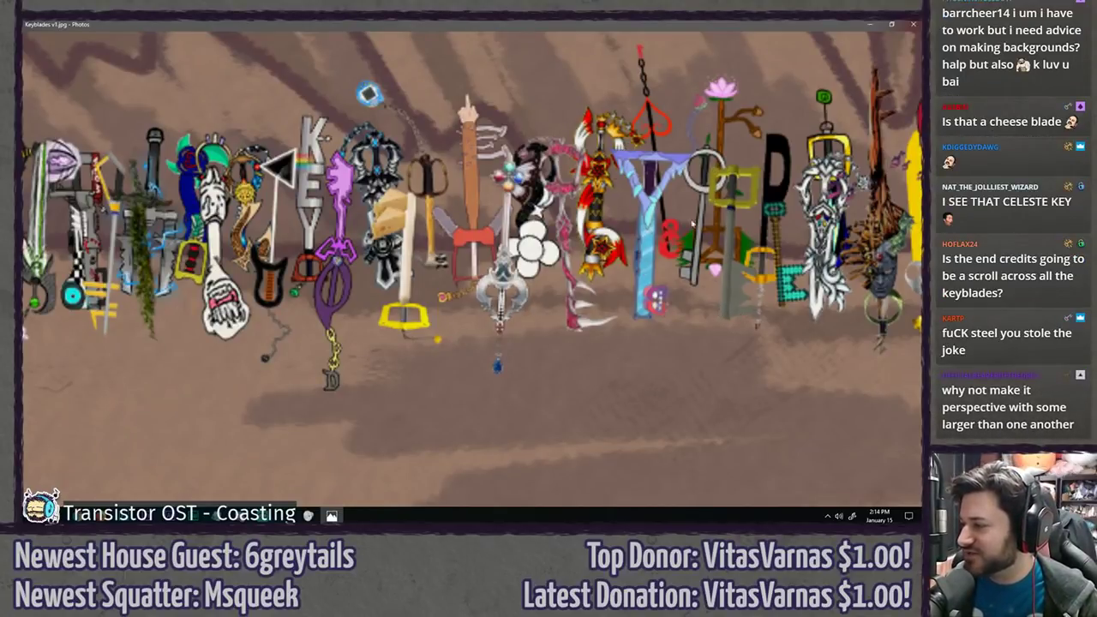
{"action": "left_click_drag", "start_coordinate": [220, 342], "coordinate": [511, 352]}
{"action": "left_click_drag", "start_coordinate": [283, 361], "coordinate": [575, 358]}
{"action": "left_click_drag", "start_coordinate": [282, 393], "coordinate": [557, 390]}
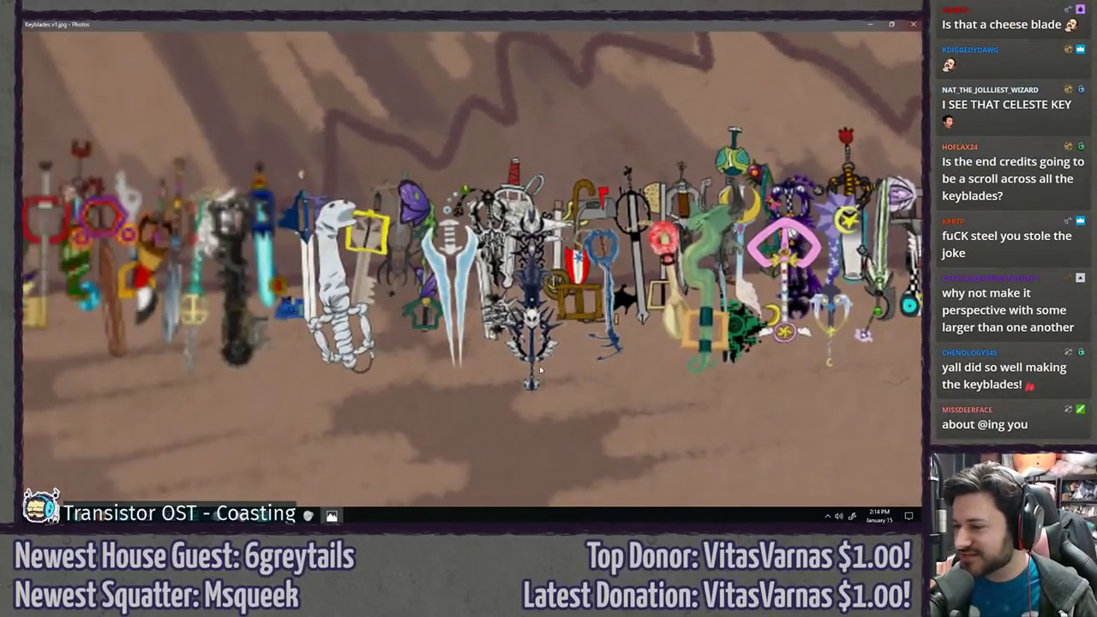
{"action": "left_click_drag", "start_coordinate": [410, 270], "coordinate": [574, 266]}
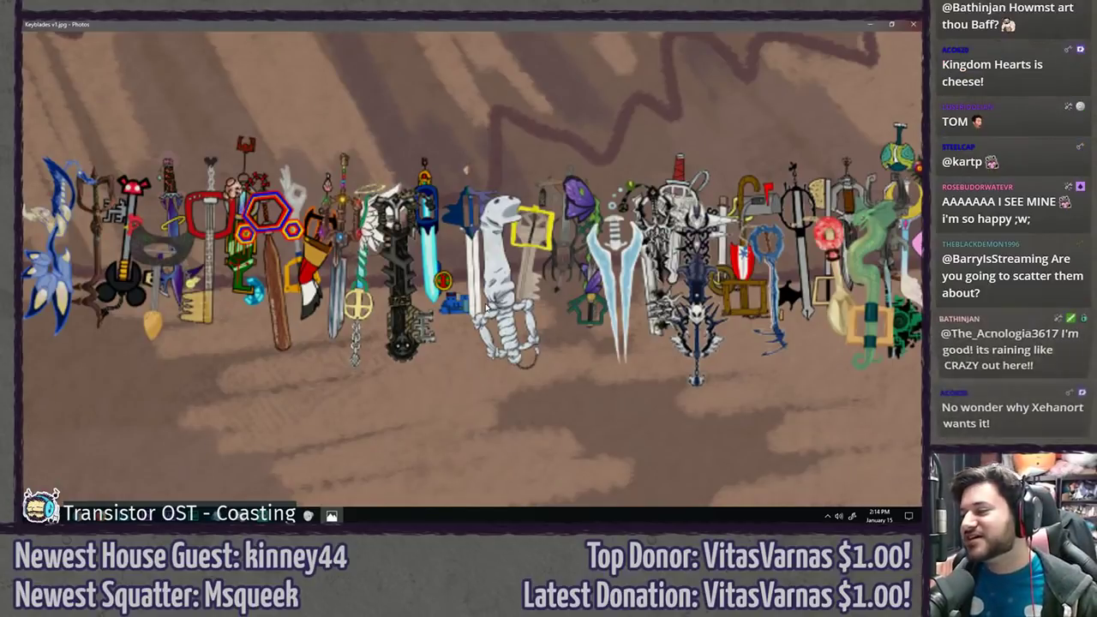
- Pan along the keyblade row to its right end, then zoom back out to the full picture
{"action": "scroll", "coordinate": [362, 329], "scroll_direction": "down", "scroll_amount": 2}
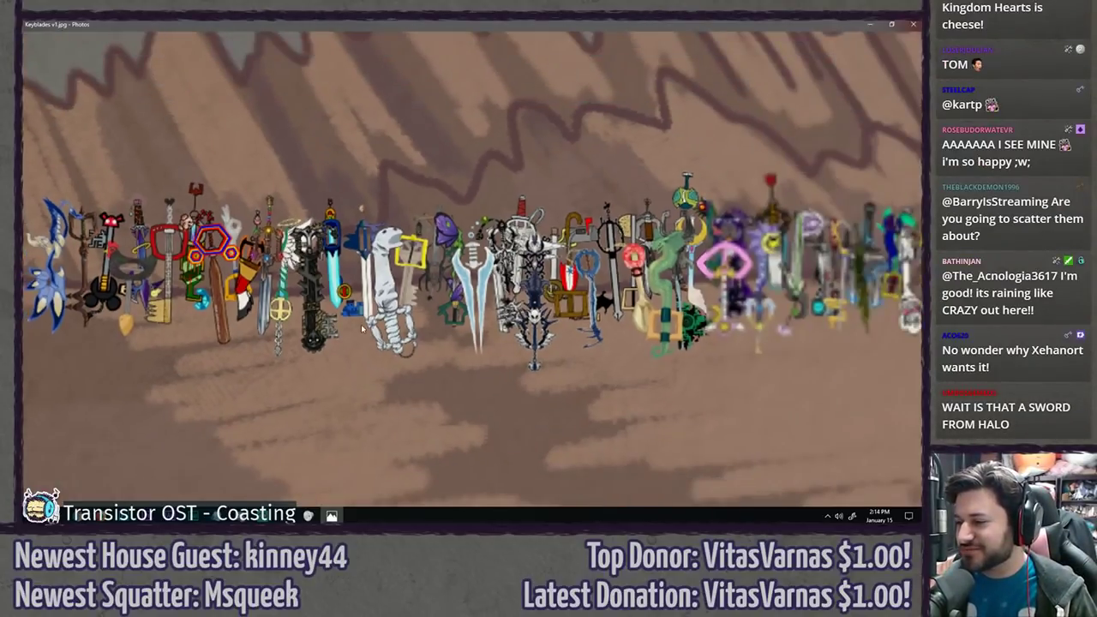
{"action": "left_click_drag", "start_coordinate": [656, 320], "coordinate": [278, 353]}
{"action": "mouse_move", "coordinate": [580, 333]}
{"action": "left_mouse_down"}
{"action": "mouse_move", "coordinate": [279, 347]}
{"action": "mouse_move", "coordinate": [501, 344]}
{"action": "mouse_move", "coordinate": [445, 347]}
{"action": "left_mouse_up"}
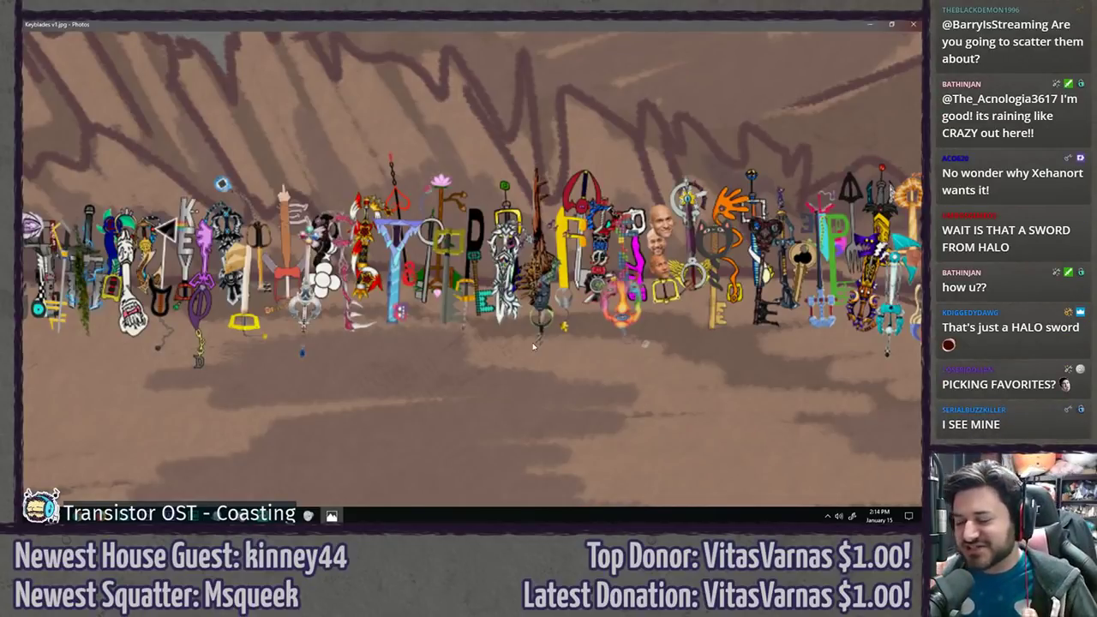
{"action": "scroll", "coordinate": [691, 346], "scroll_direction": "right", "scroll_amount": 5}
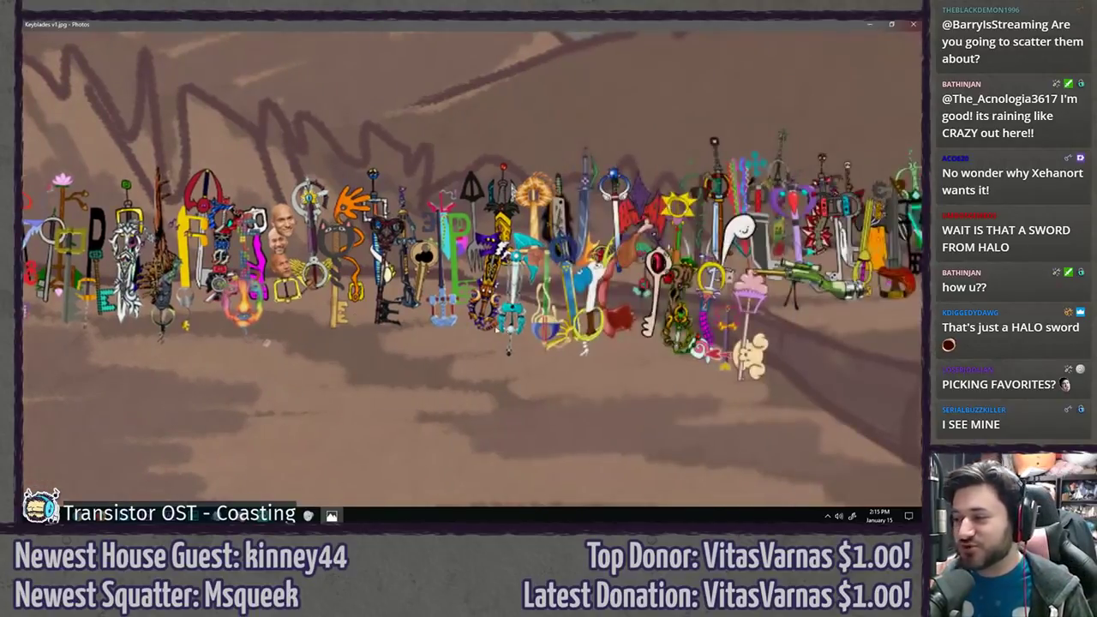
{"action": "scroll", "coordinate": [505, 331], "scroll_direction": "right", "scroll_amount": 2}
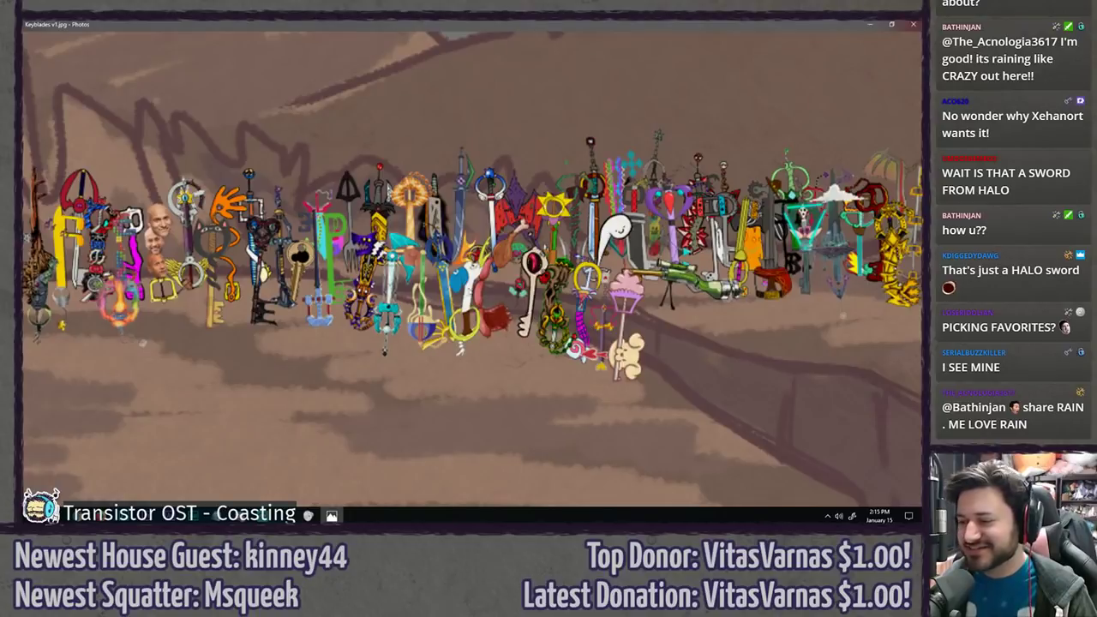
{"action": "left_click_drag", "start_coordinate": [662, 324], "coordinate": [470, 326]}
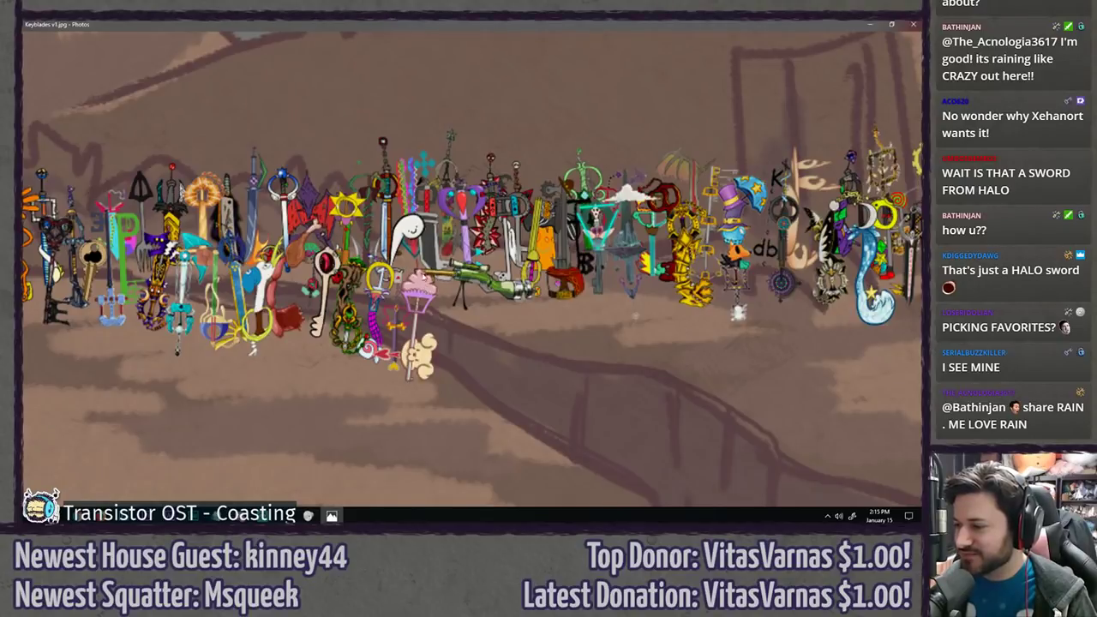
{"action": "scroll", "coordinate": [405, 266], "scroll_direction": "up", "scroll_amount": 3}
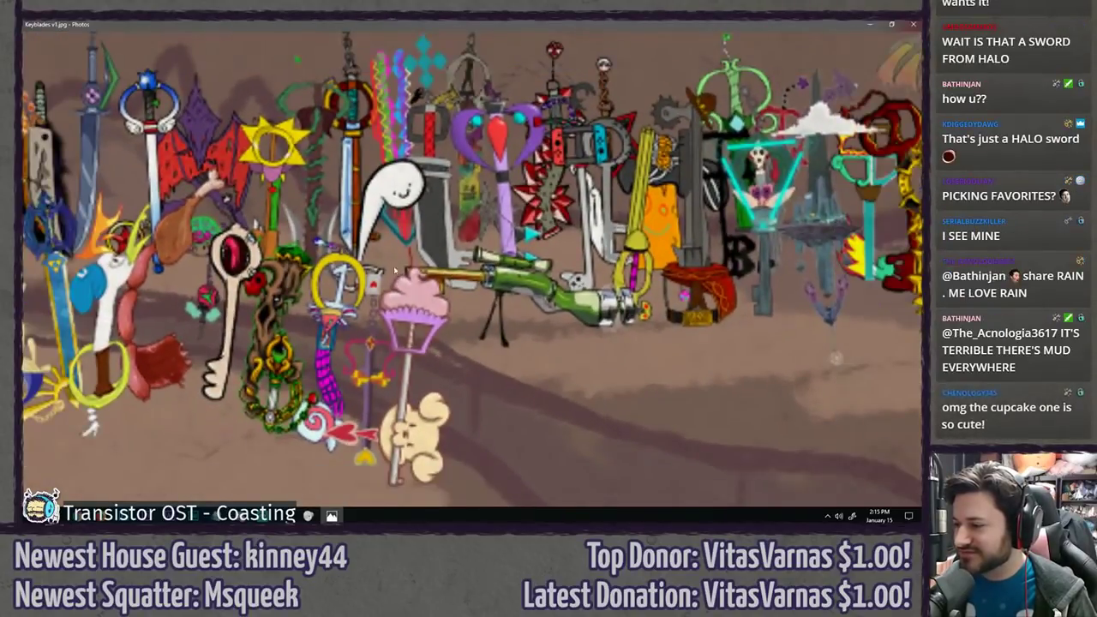
{"action": "scroll", "coordinate": [334, 319], "scroll_direction": "down", "scroll_amount": 2}
{"action": "left_click_drag", "start_coordinate": [672, 321], "coordinate": [392, 331]}
{"action": "left_click_drag", "start_coordinate": [620, 330], "coordinate": [244, 313]}
{"action": "left_click_drag", "start_coordinate": [620, 317], "coordinate": [241, 322]}
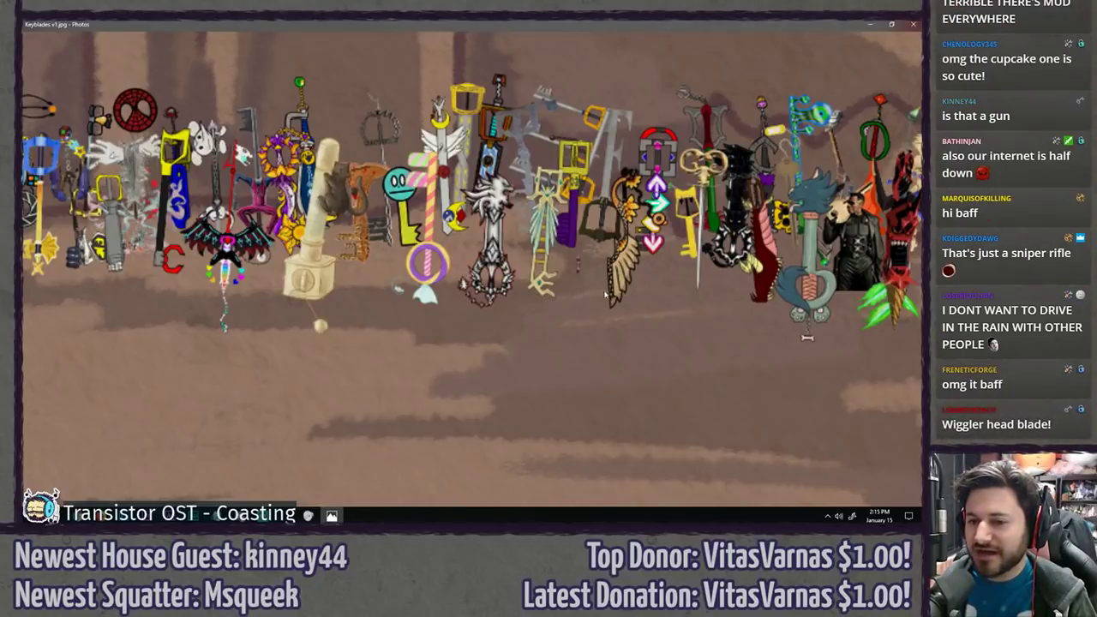
{"action": "left_click_drag", "start_coordinate": [631, 291], "coordinate": [291, 292]}
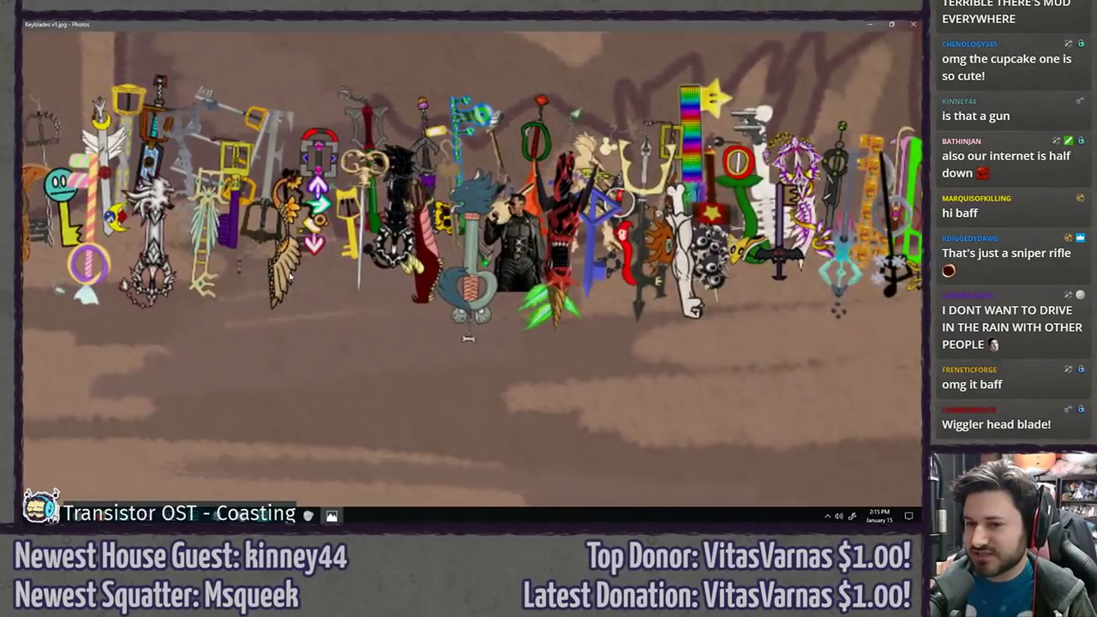
{"action": "scroll", "coordinate": [533, 296], "scroll_direction": "right", "scroll_amount": 6}
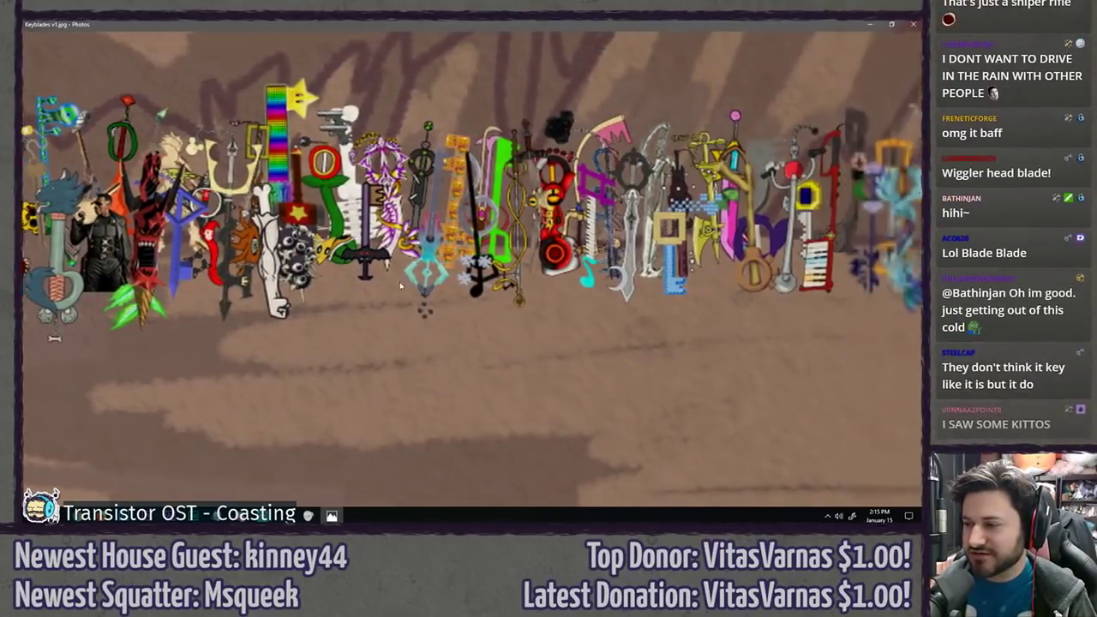
{"action": "left_click_drag", "start_coordinate": [400, 285], "coordinate": [293, 275]}
{"action": "scroll", "coordinate": [364, 187], "scroll_direction": "down", "scroll_amount": 5}
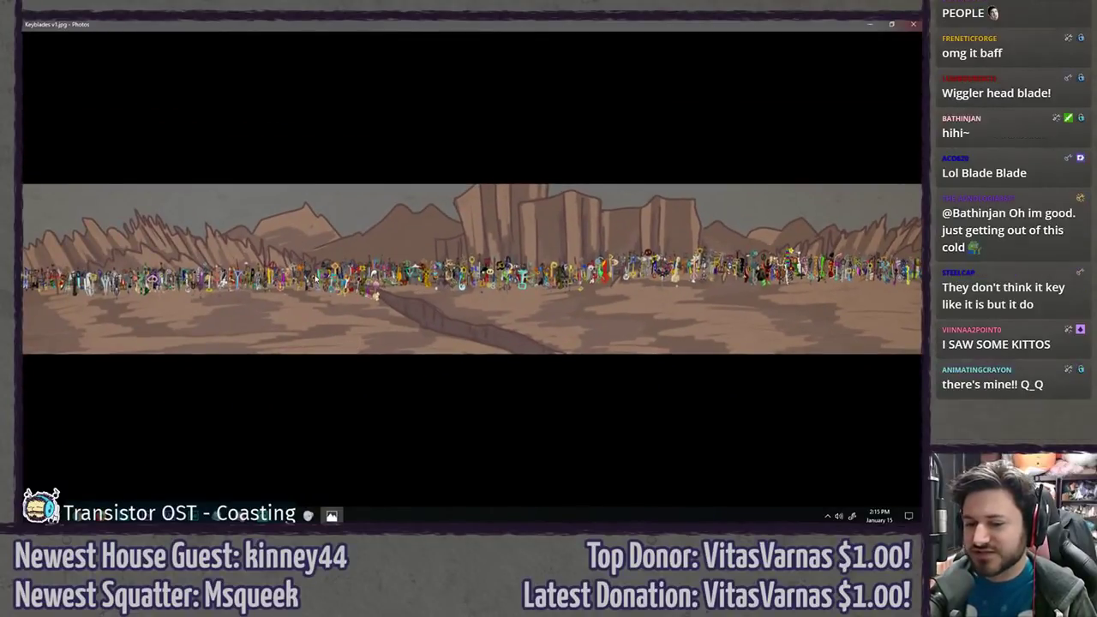
- Zoom into the centre keyblades and pan to the black-coated figure among them
{"action": "scroll", "coordinate": [347, 314], "scroll_direction": "up", "scroll_amount": 3}
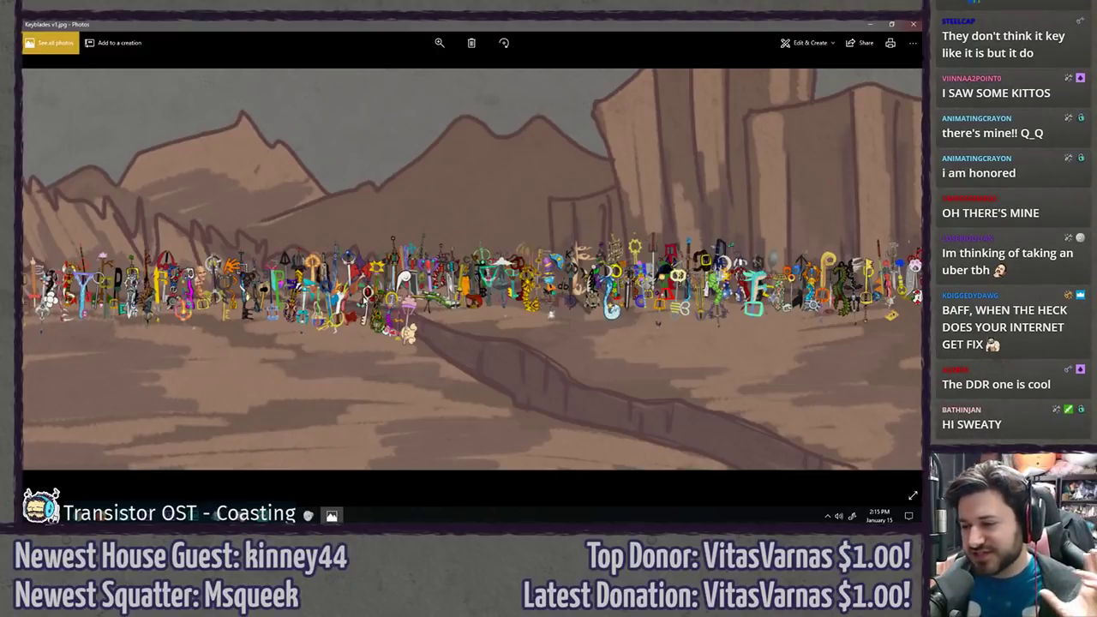
{"action": "left_click_drag", "start_coordinate": [238, 329], "coordinate": [22, 335]}
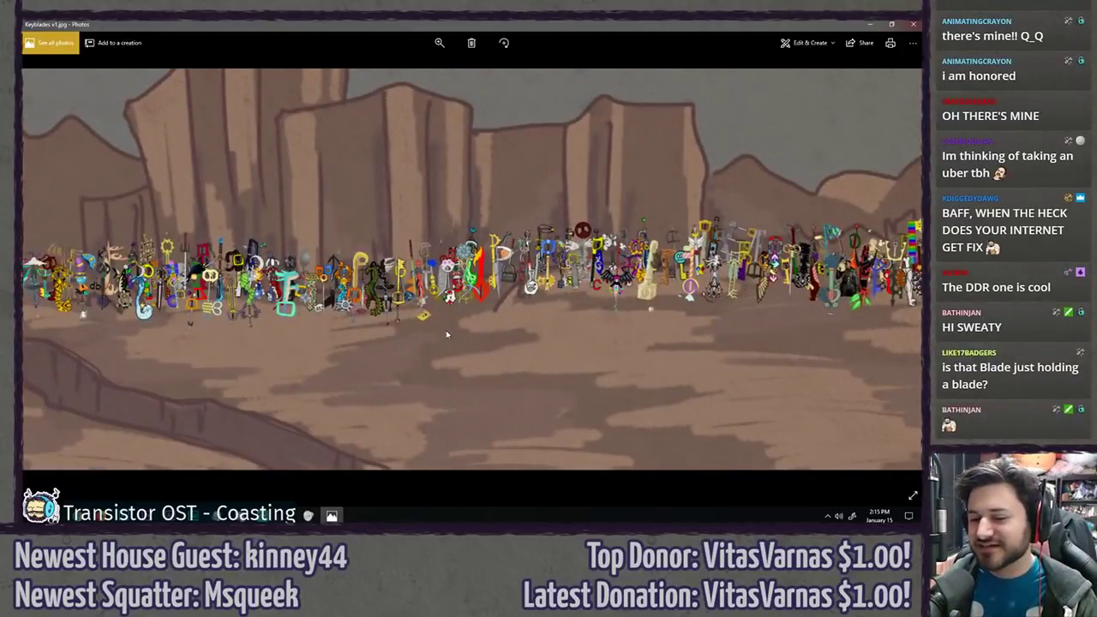
{"action": "scroll", "coordinate": [482, 348], "scroll_direction": "right", "scroll_amount": 4}
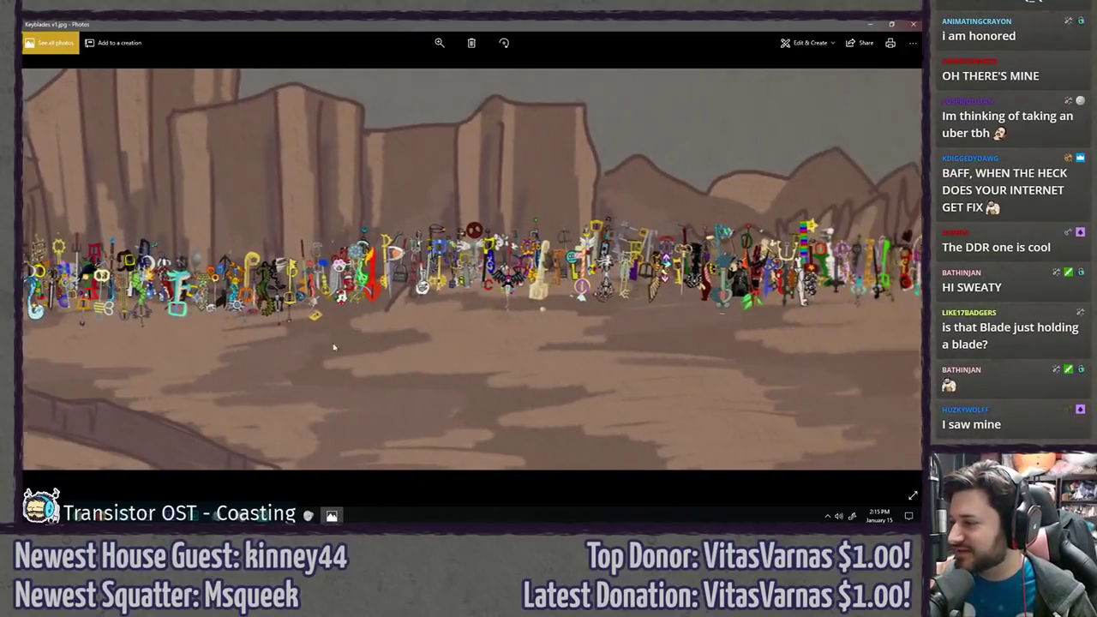
{"action": "scroll", "coordinate": [514, 282], "scroll_direction": "up", "scroll_amount": 5}
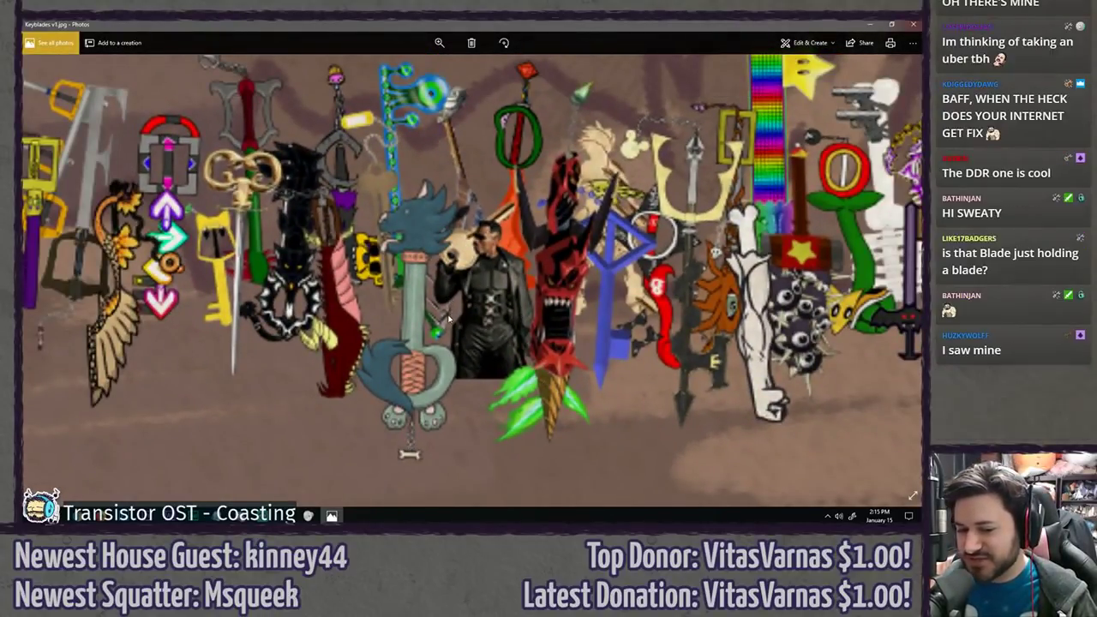
{"action": "scroll", "coordinate": [447, 319], "scroll_direction": "down", "scroll_amount": 2}
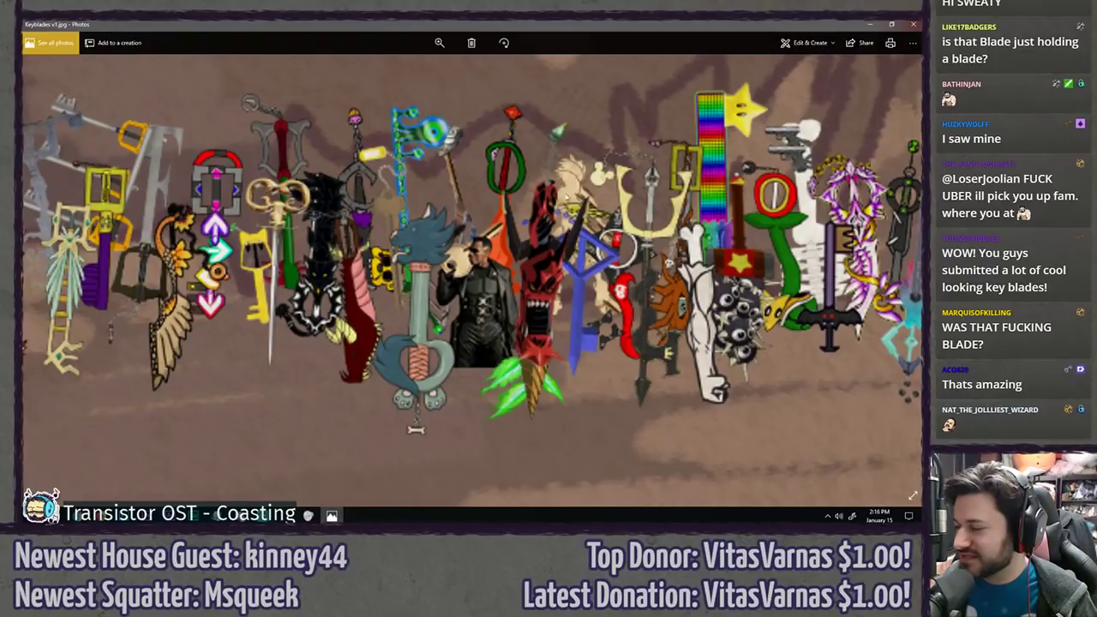
{"action": "left_click_drag", "start_coordinate": [705, 308], "coordinate": [623, 316]}
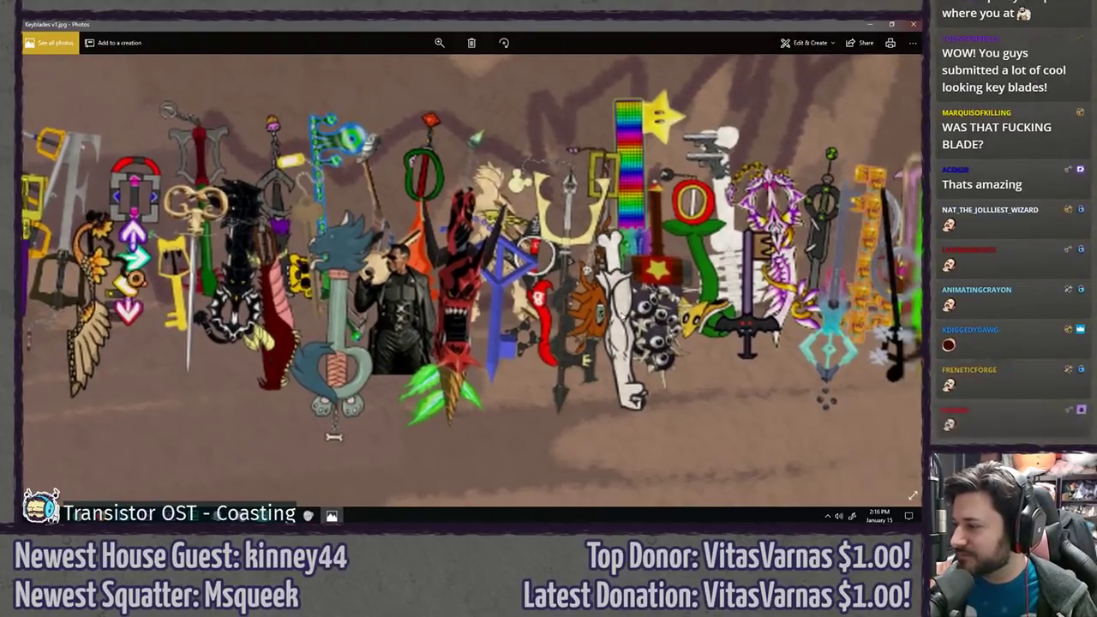
{"action": "left_click_drag", "start_coordinate": [510, 259], "coordinate": [230, 268]}
{"action": "left_click_drag", "start_coordinate": [552, 304], "coordinate": [434, 284]}
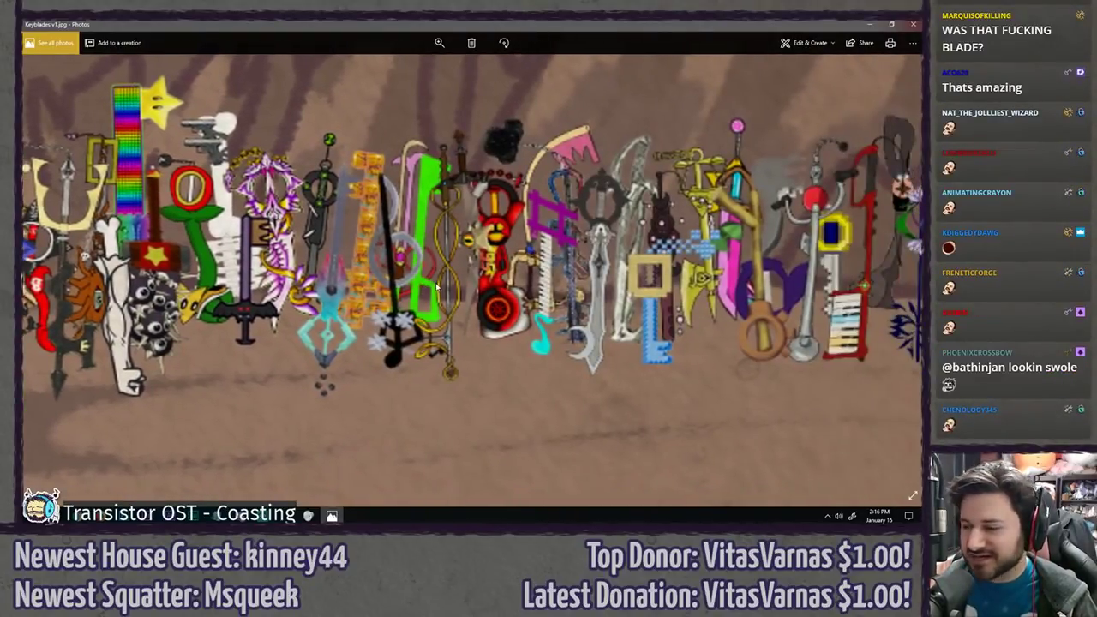
{"action": "left_click_drag", "start_coordinate": [589, 300], "coordinate": [446, 297]}
{"action": "scroll", "coordinate": [367, 313], "scroll_direction": "right", "scroll_amount": 3}
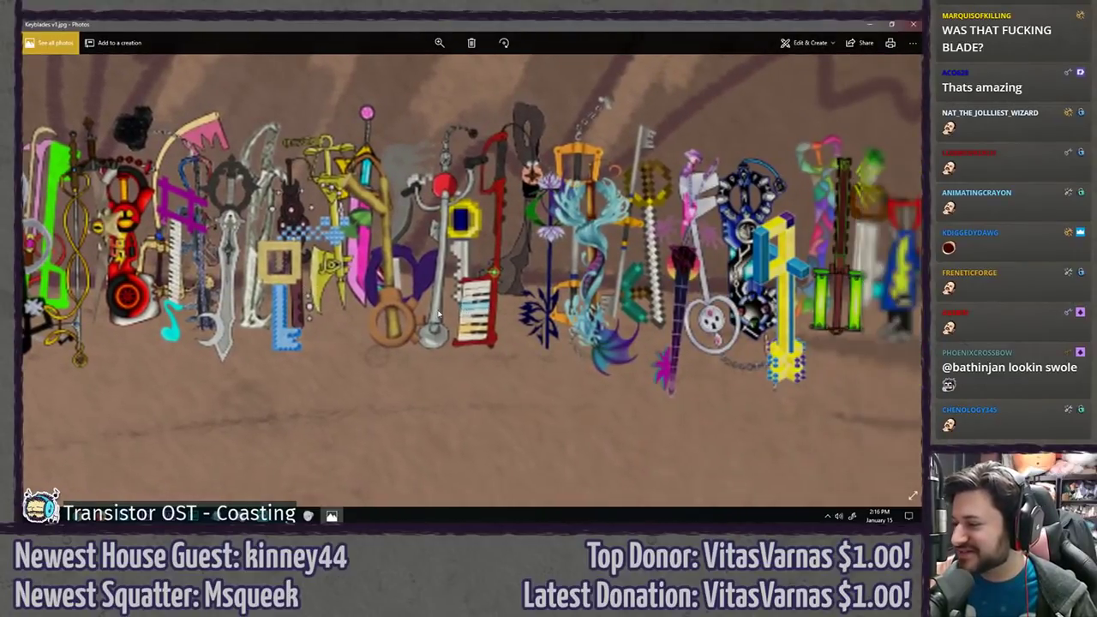
{"action": "scroll", "coordinate": [367, 314], "scroll_direction": "right", "scroll_amount": 2}
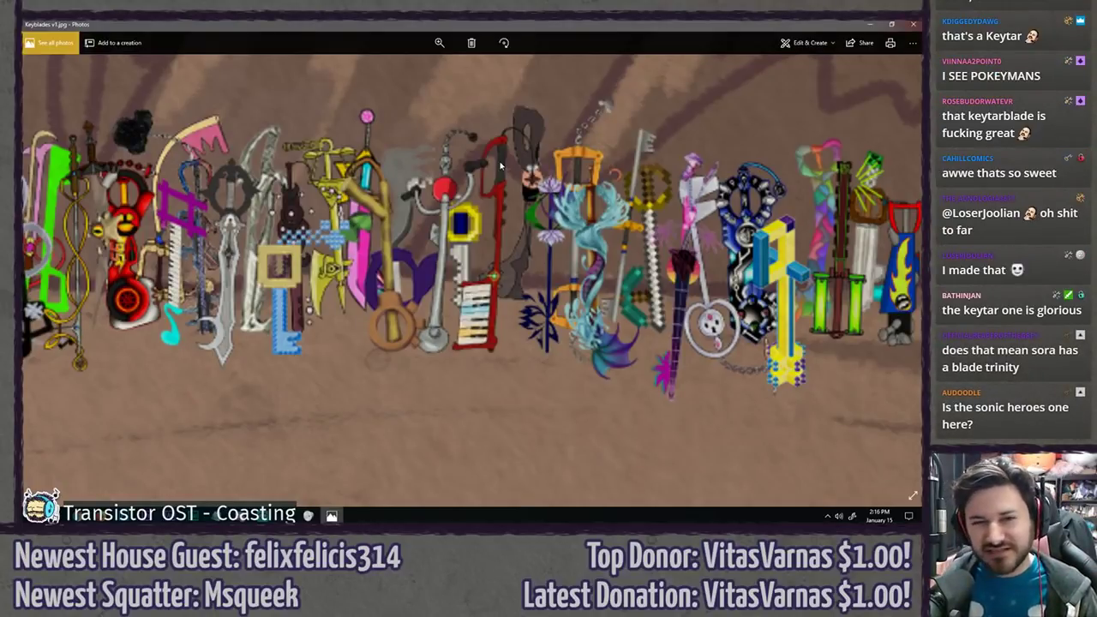
{"action": "scroll", "coordinate": [443, 273], "scroll_direction": "down", "scroll_amount": 1}
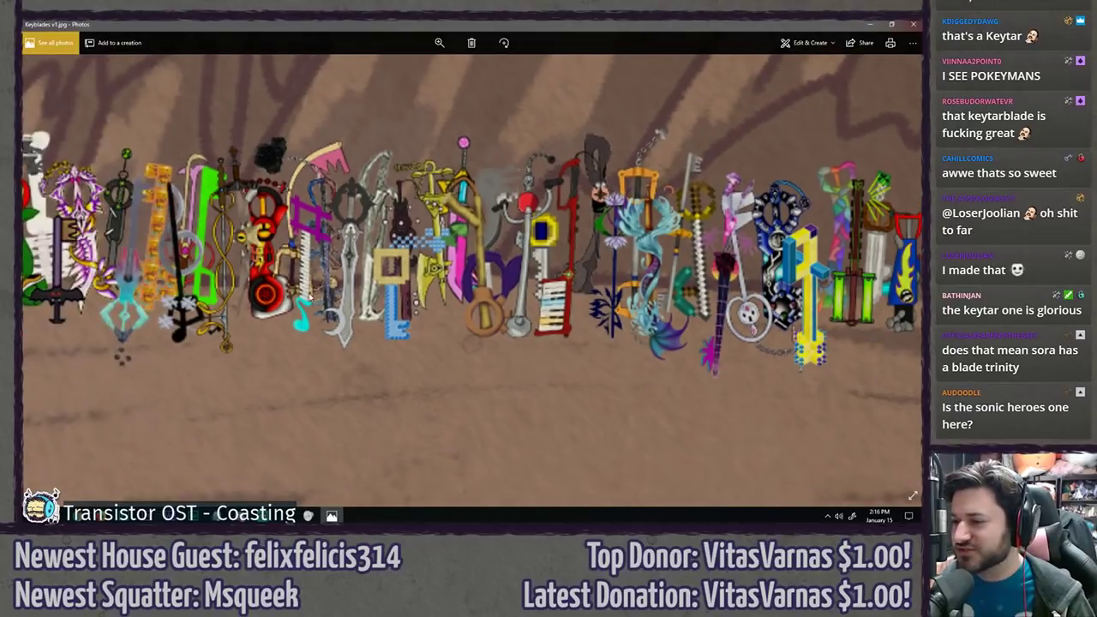
{"action": "left_click_drag", "start_coordinate": [293, 331], "coordinate": [388, 336]}
{"action": "key", "text": "Left"}
{"action": "key", "text": "Left"}
{"action": "key", "text": "Left"}
{"action": "key", "text": "Left"}
{"action": "key", "text": "Left"}
{"action": "key", "text": "Left"}
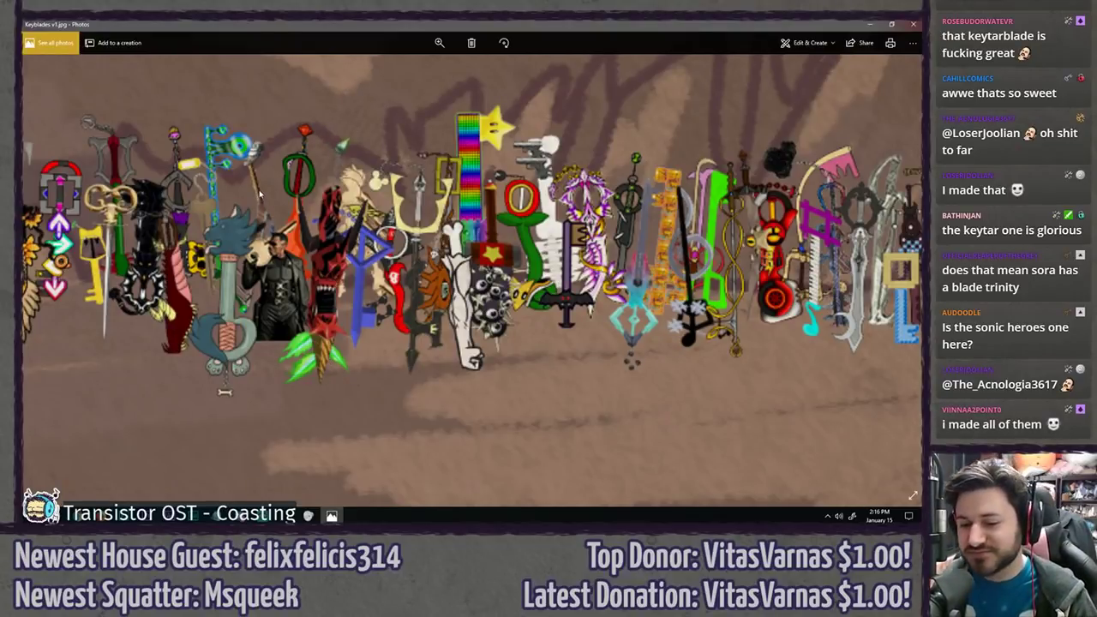
{"action": "key", "text": "Left"}
{"action": "key", "text": "Left"}
{"action": "key", "text": "Left"}
{"action": "key", "text": "Left"}
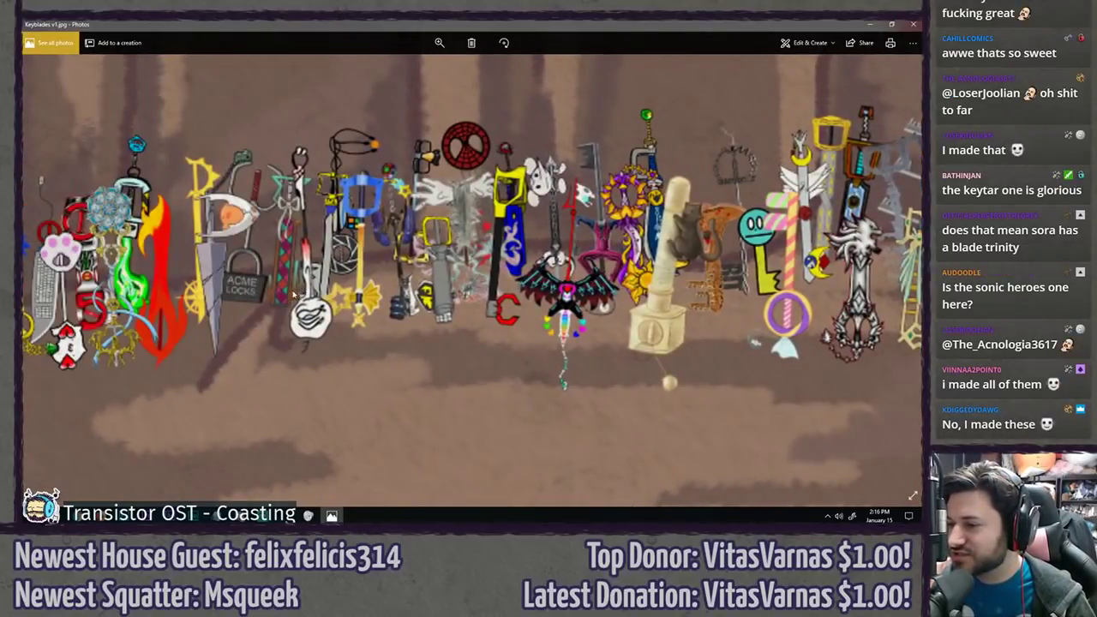
{"action": "key", "text": "Left"}
{"action": "key", "text": "Left"}
{"action": "key", "text": "Left"}
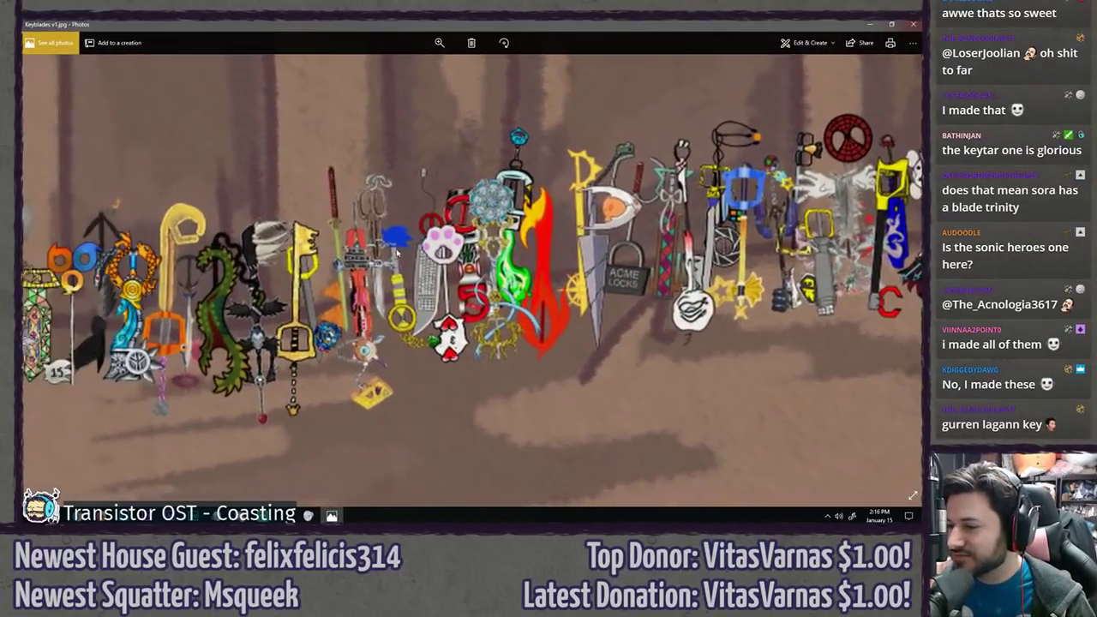
{"action": "key", "text": "Left"}
{"action": "key", "text": "Left"}
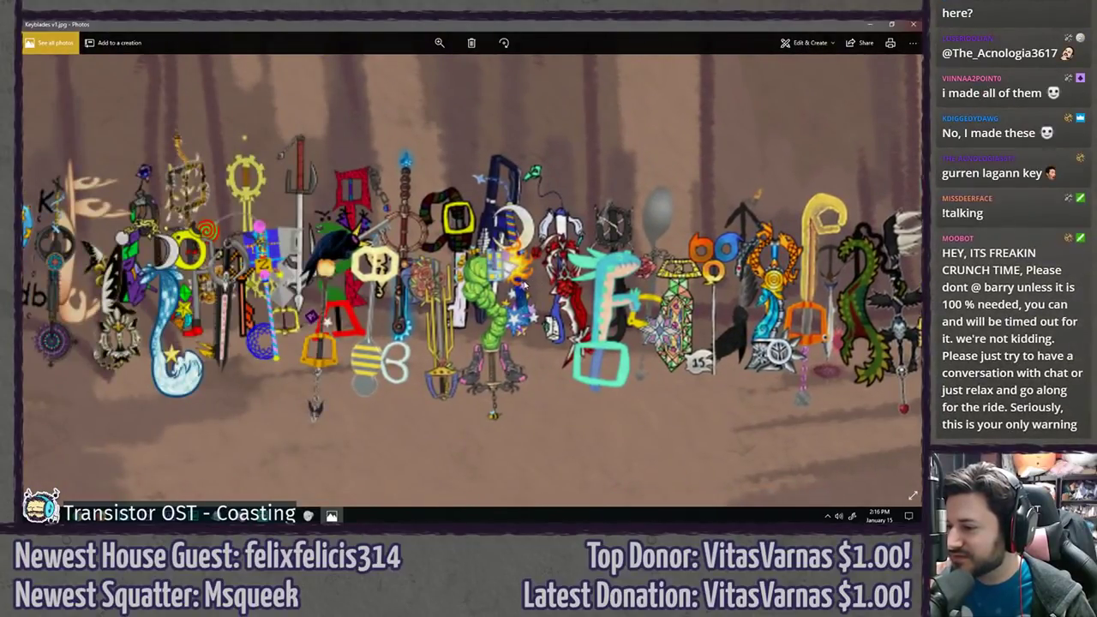
{"action": "key", "text": "Left"}
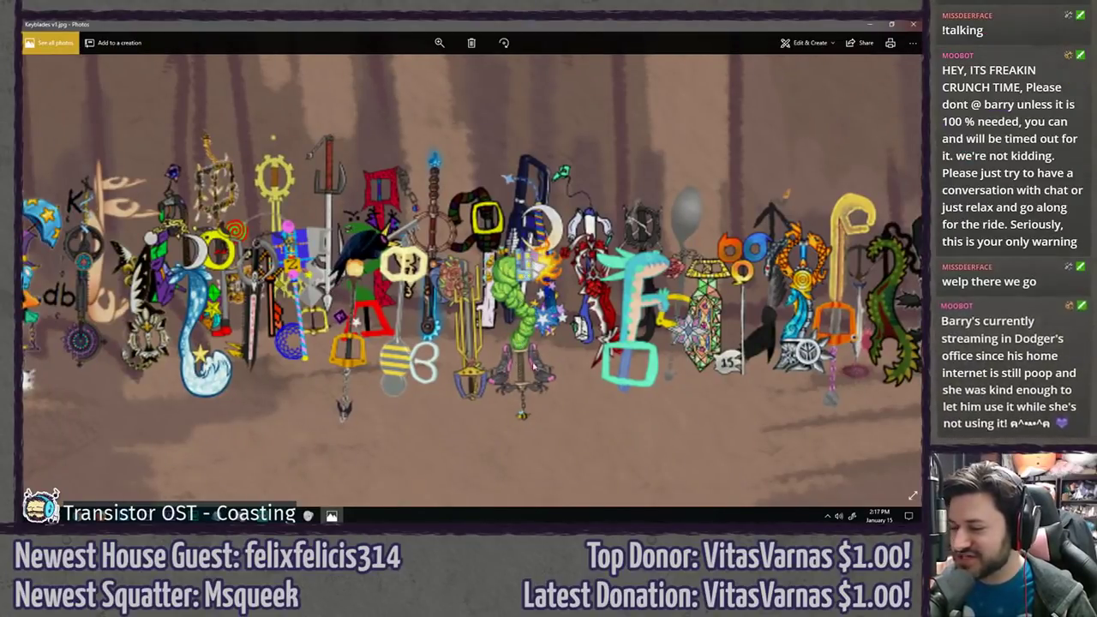
{"action": "left_click_drag", "start_coordinate": [116, 324], "coordinate": [520, 315]}
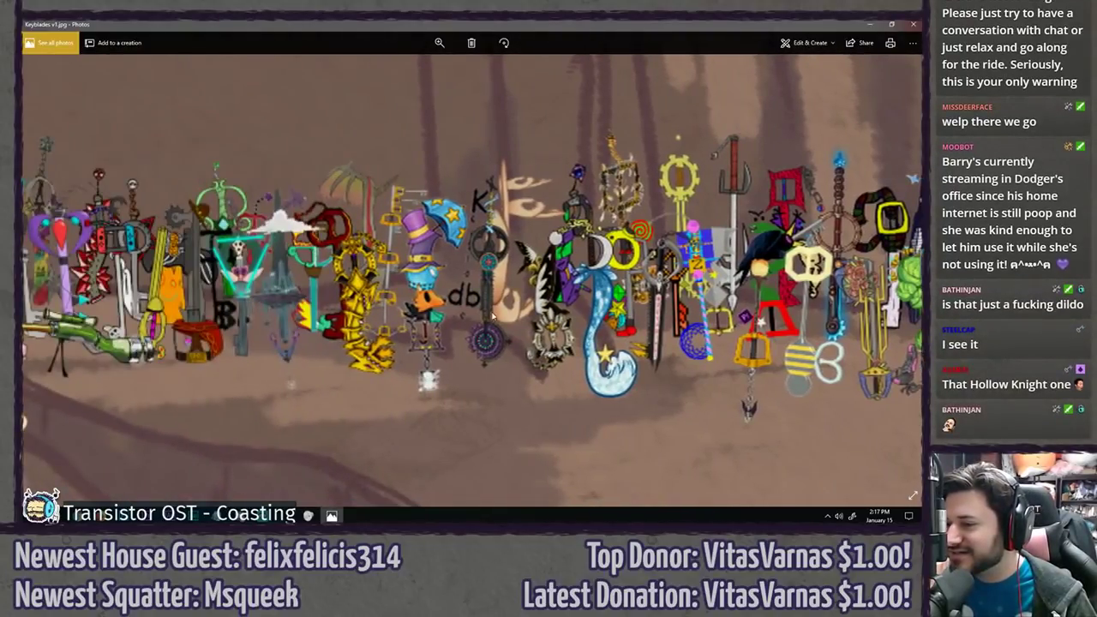
{"action": "left_click_drag", "start_coordinate": [120, 315], "coordinate": [338, 312]}
{"action": "key", "text": "Right"}
{"action": "key", "text": "Right"}
{"action": "key", "text": "Right"}
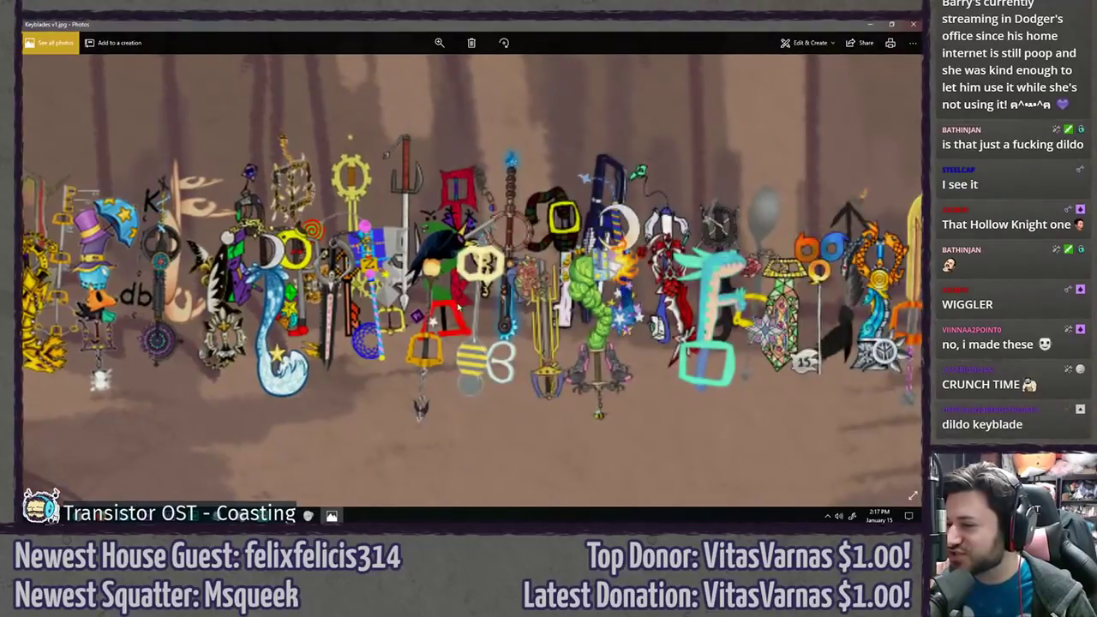
{"action": "left_click_drag", "start_coordinate": [618, 323], "coordinate": [600, 326]}
{"action": "key", "text": "Right"}
{"action": "key", "text": "Right"}
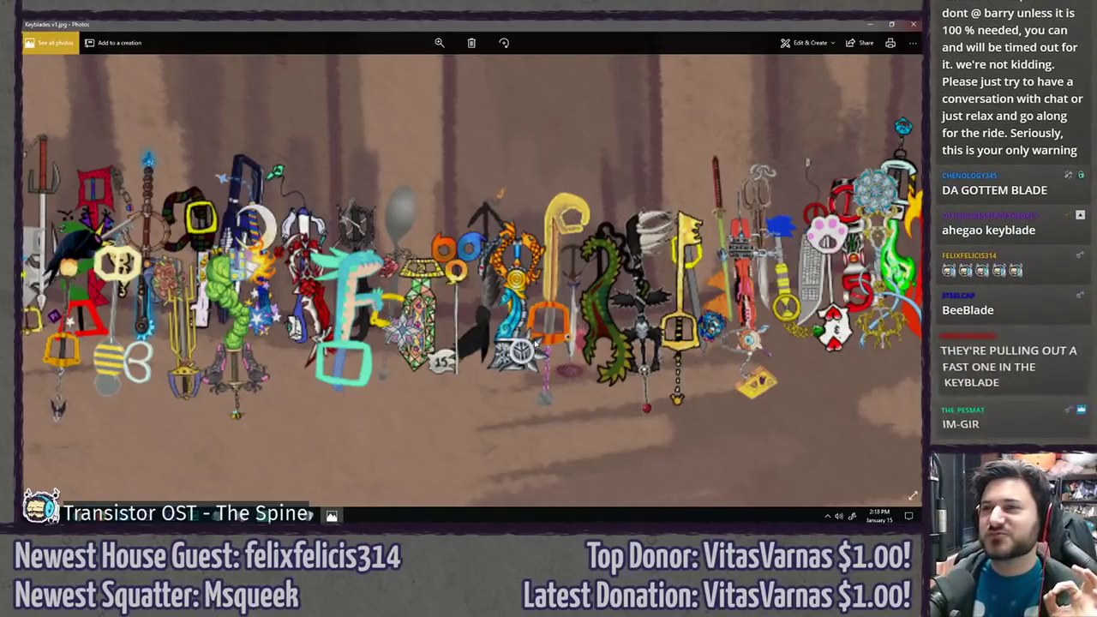
{"action": "left_click_drag", "start_coordinate": [748, 285], "coordinate": [283, 282]}
{"action": "left_click_drag", "start_coordinate": [706, 274], "coordinate": [264, 299]}
{"action": "left_click_drag", "start_coordinate": [737, 249], "coordinate": [155, 257]}
{"action": "left_click_drag", "start_coordinate": [727, 154], "coordinate": [497, 159]}
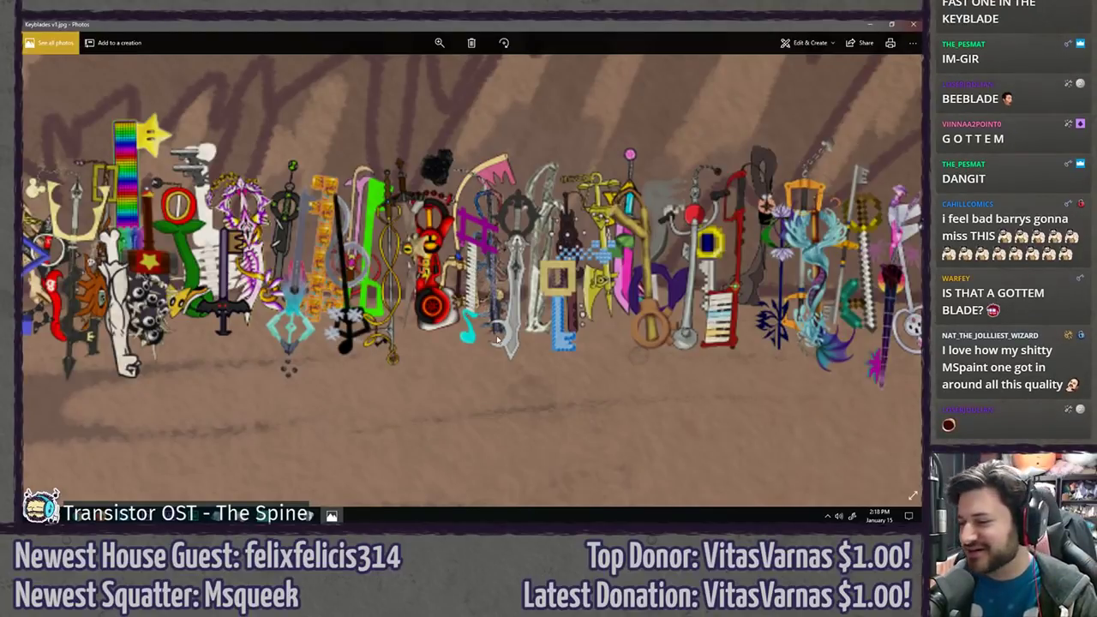
{"action": "left_click_drag", "start_coordinate": [497, 339], "coordinate": [414, 310]}
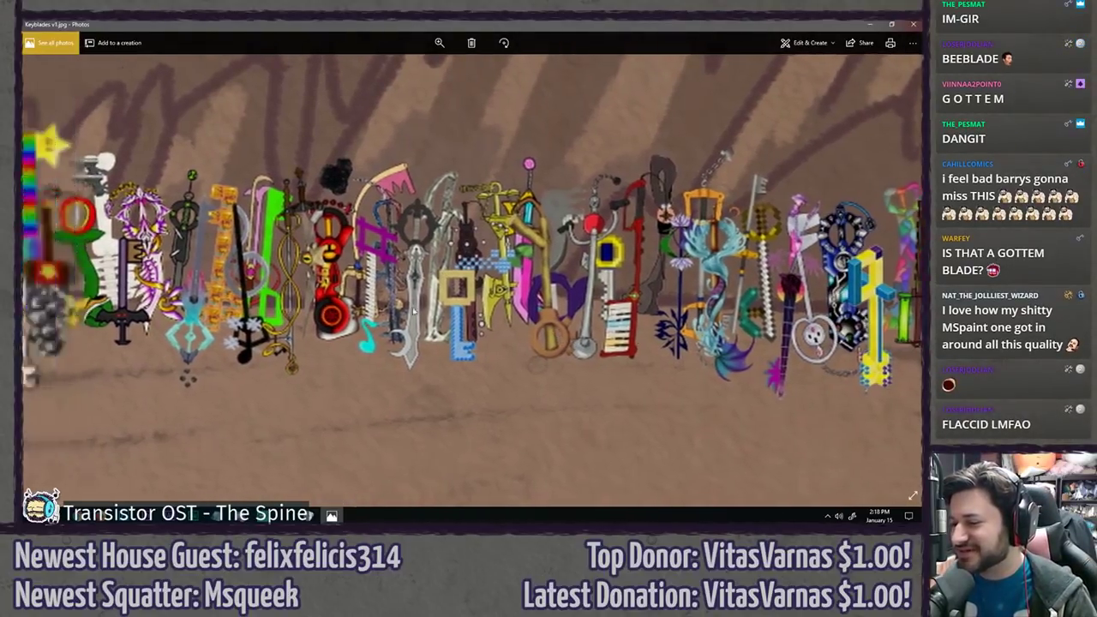
{"action": "left_click_drag", "start_coordinate": [304, 313], "coordinate": [509, 315]}
{"action": "left_click_drag", "start_coordinate": [346, 317], "coordinate": [443, 328]}
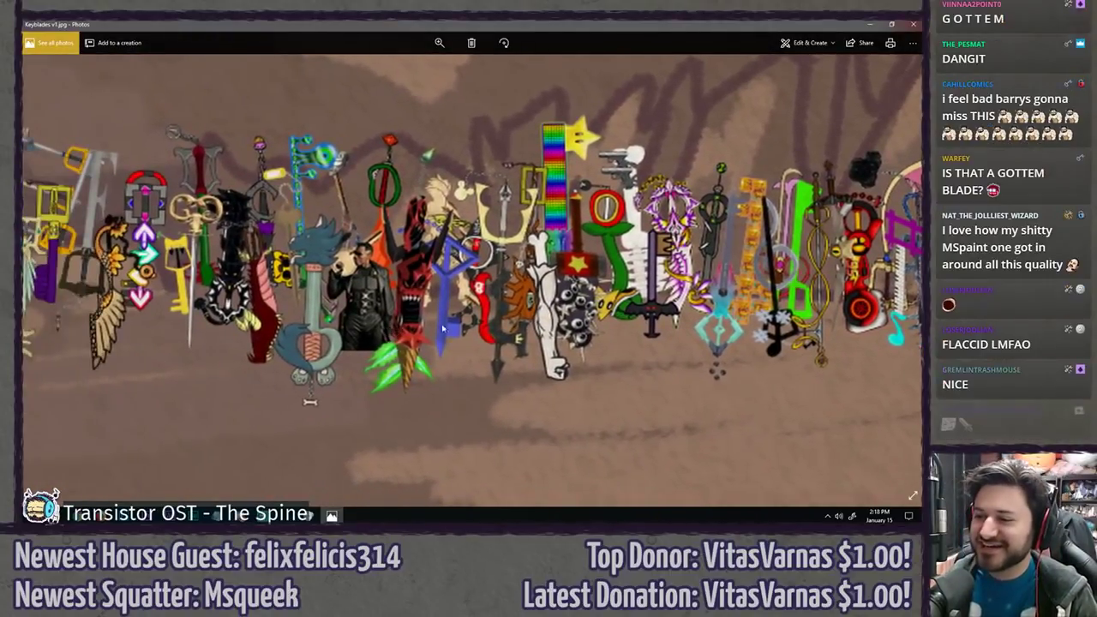
{"action": "scroll", "coordinate": [443, 328], "scroll_direction": "down", "scroll_amount": 3}
{"action": "left_click_drag", "start_coordinate": [326, 314], "coordinate": [447, 309]}
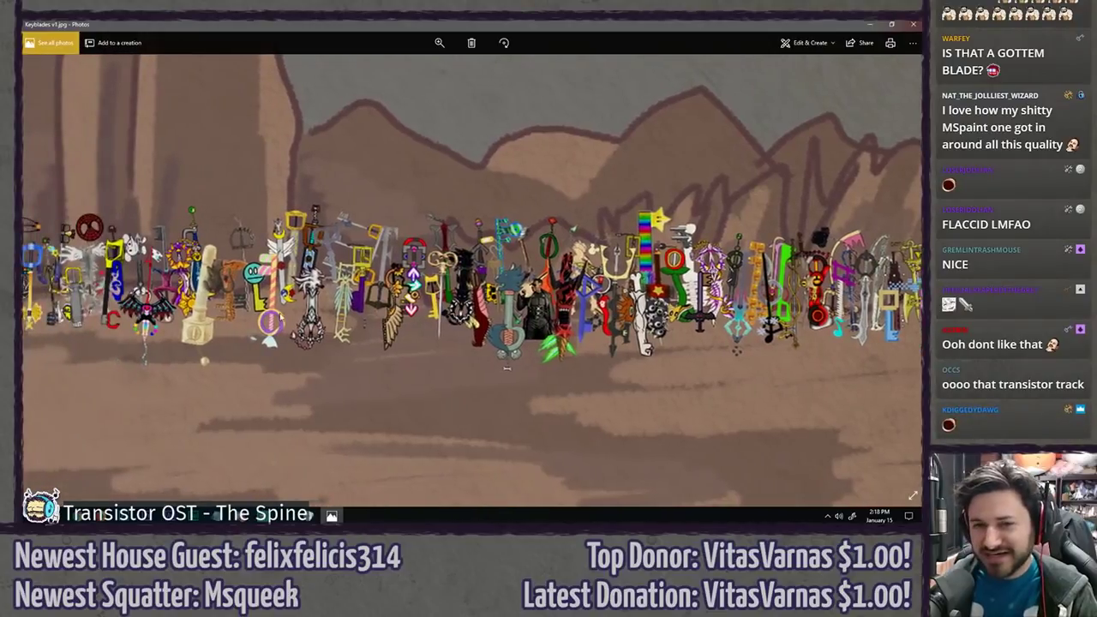
{"action": "left_click_drag", "start_coordinate": [280, 315], "coordinate": [441, 315]}
{"action": "left_click_drag", "start_coordinate": [264, 355], "coordinate": [300, 358]}
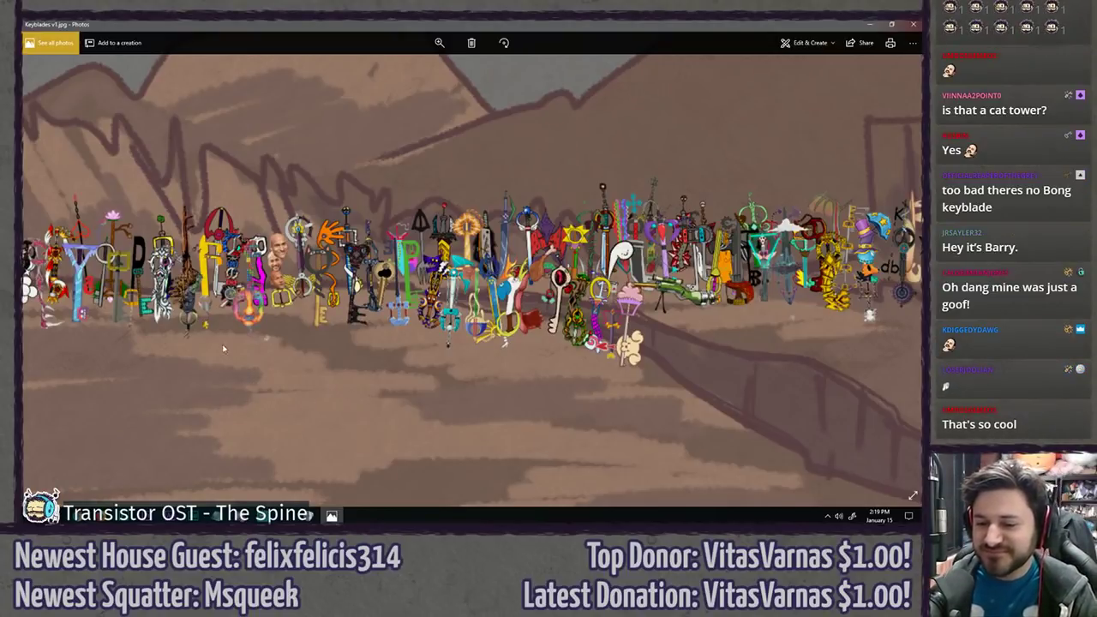
{"action": "left_click_drag", "start_coordinate": [468, 357], "coordinate": [122, 353]}
{"action": "left_click_drag", "start_coordinate": [671, 332], "coordinate": [328, 329]}
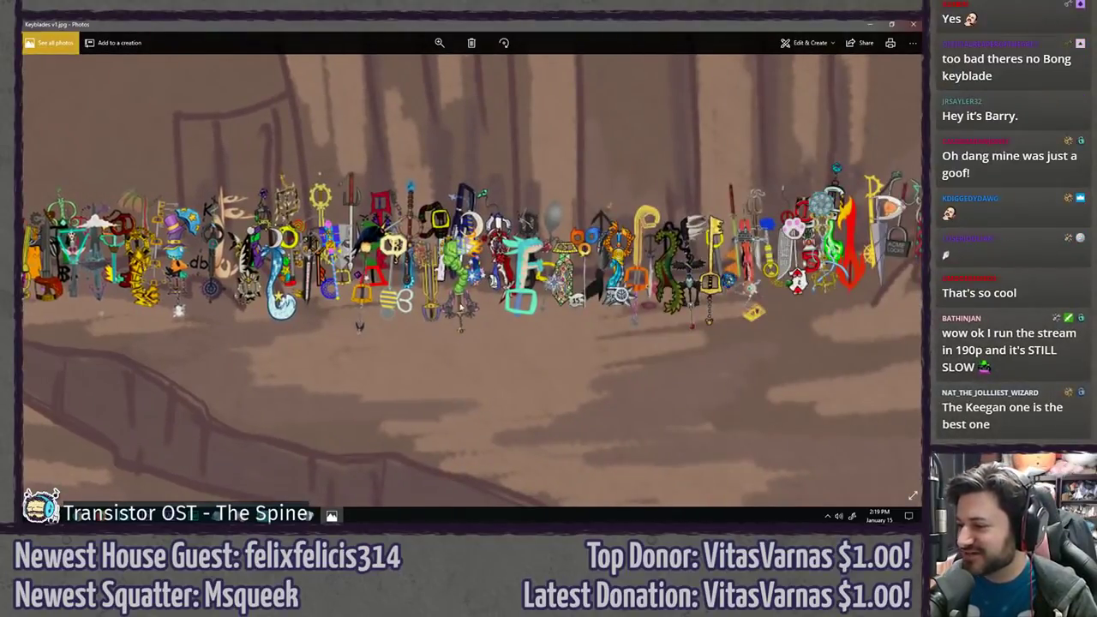
{"action": "scroll", "coordinate": [474, 302], "scroll_direction": "up", "scroll_amount": 3}
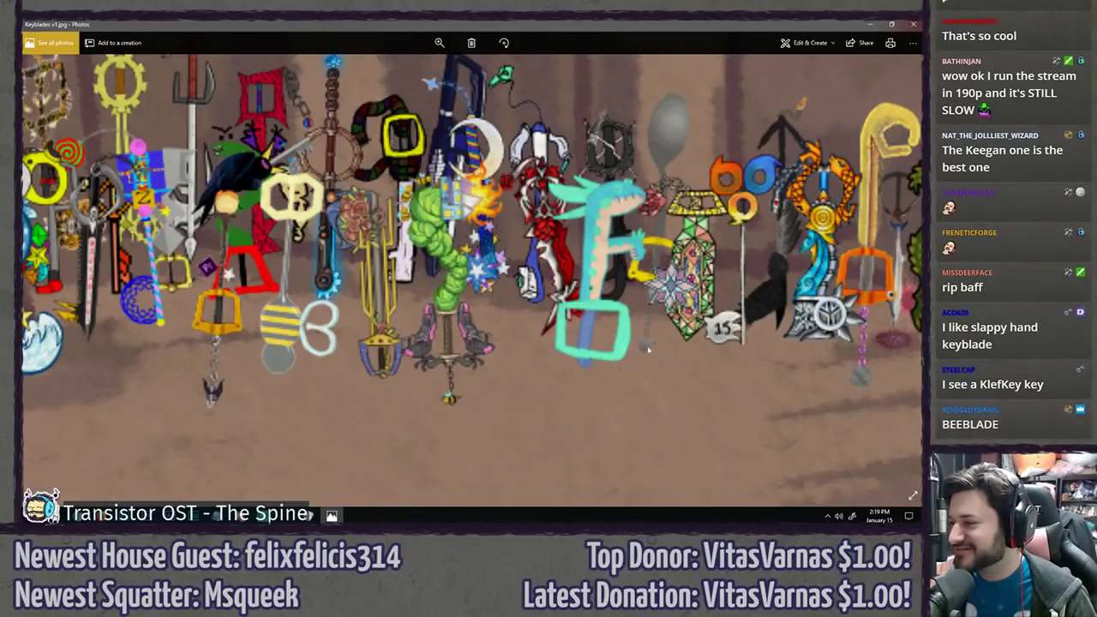
{"action": "left_click_drag", "start_coordinate": [34, 307], "coordinate": [312, 307]}
{"action": "key", "text": "Right"}
{"action": "key", "text": "Right"}
{"action": "key", "text": "Right"}
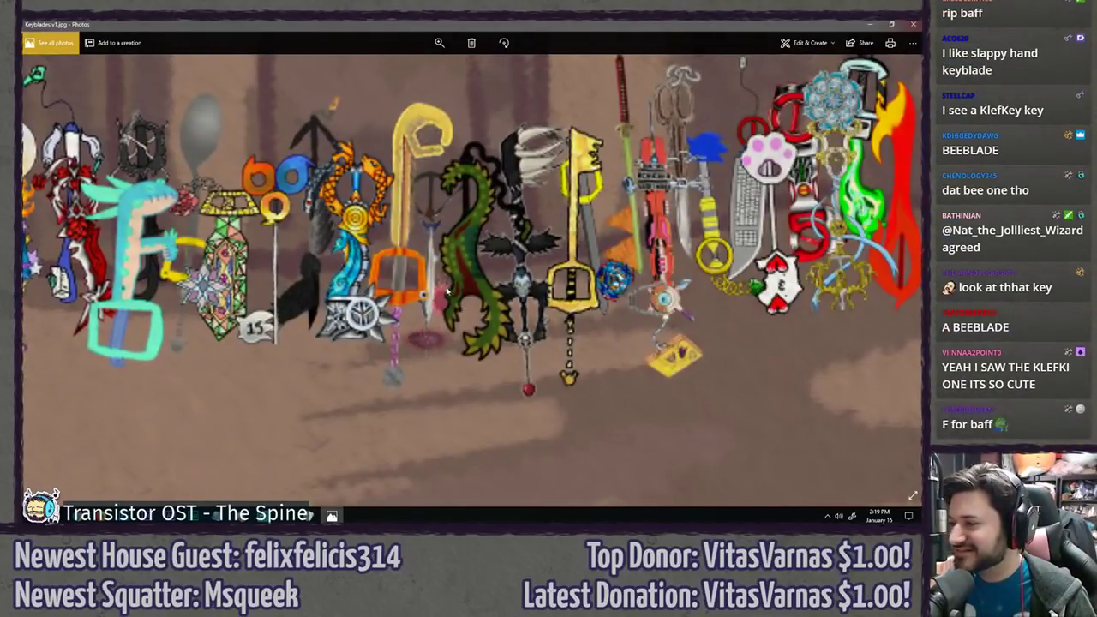
{"action": "key", "text": "Left"}
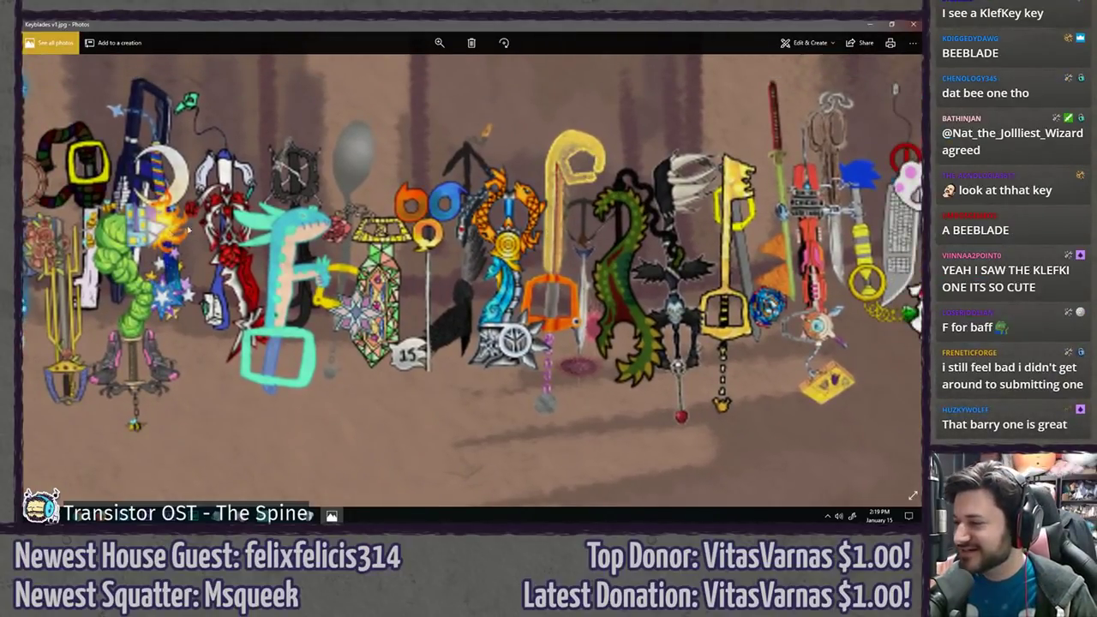
{"action": "key", "text": "Left"}
{"action": "key", "text": "Left"}
{"action": "key", "text": "Left"}
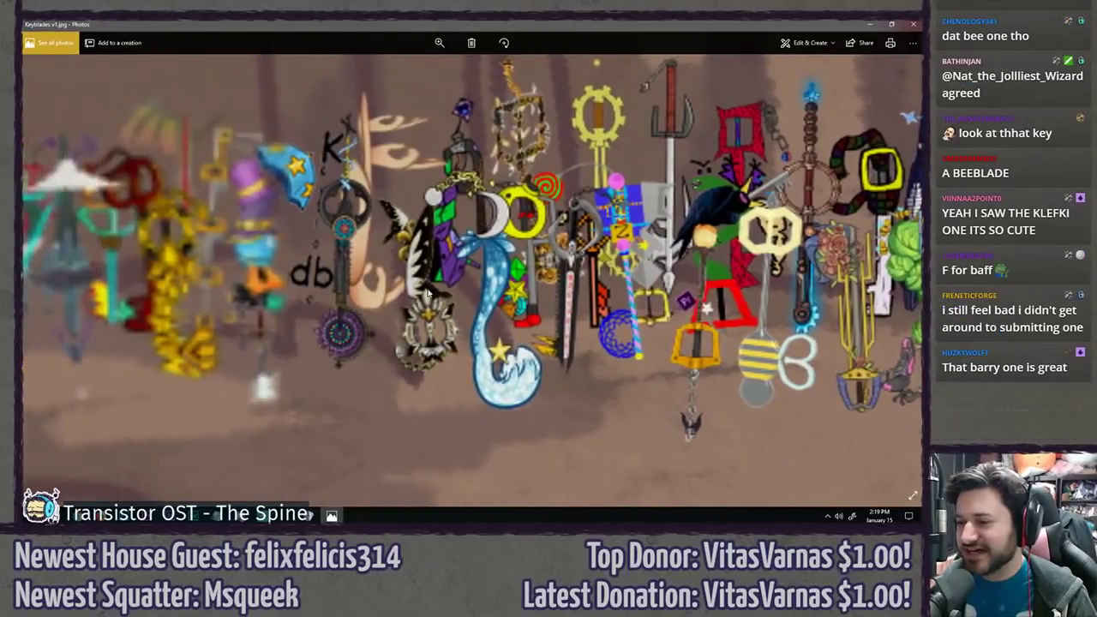
{"action": "key", "text": "Left"}
{"action": "key", "text": "Left"}
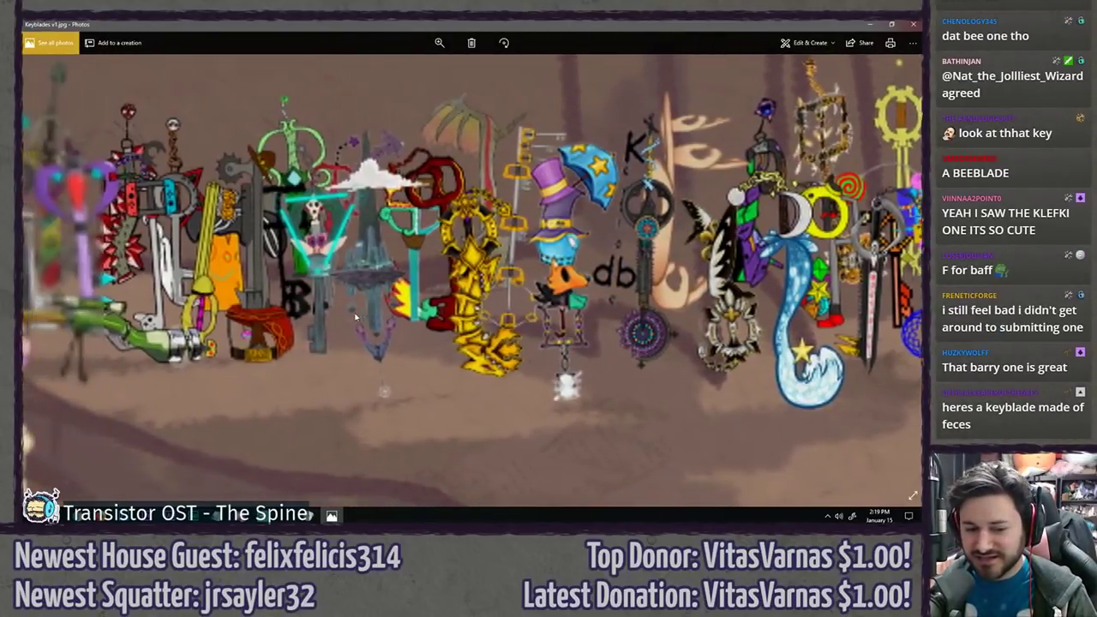
{"action": "key", "text": "Left"}
{"action": "key", "text": "Left"}
{"action": "key", "text": "Left"}
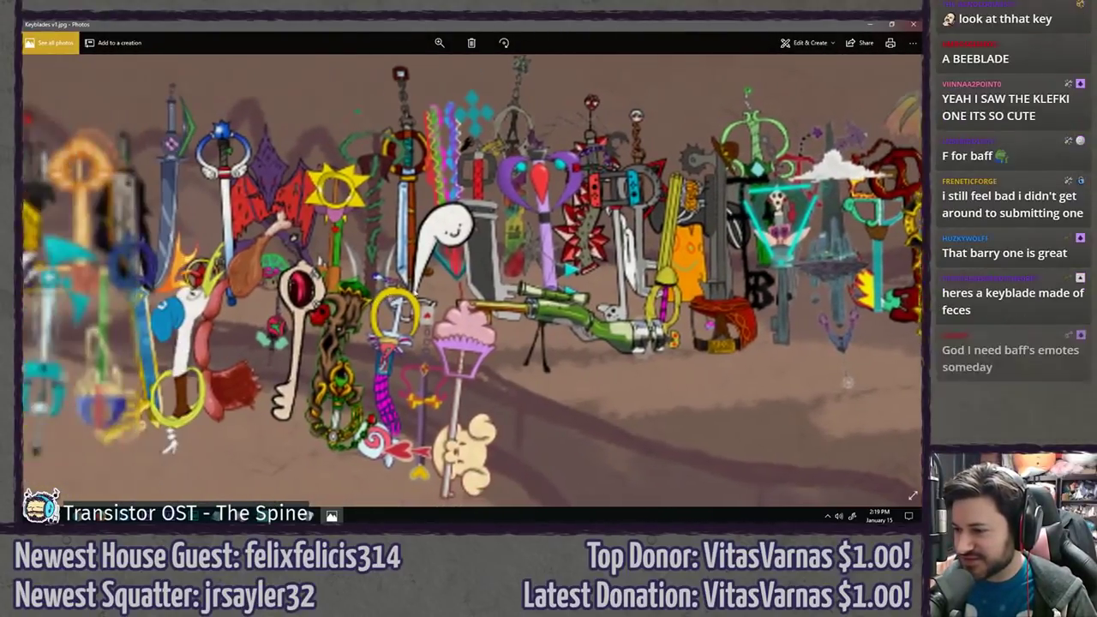
{"action": "key", "text": "Left"}
{"action": "key", "text": "Left"}
{"action": "key", "text": "Left"}
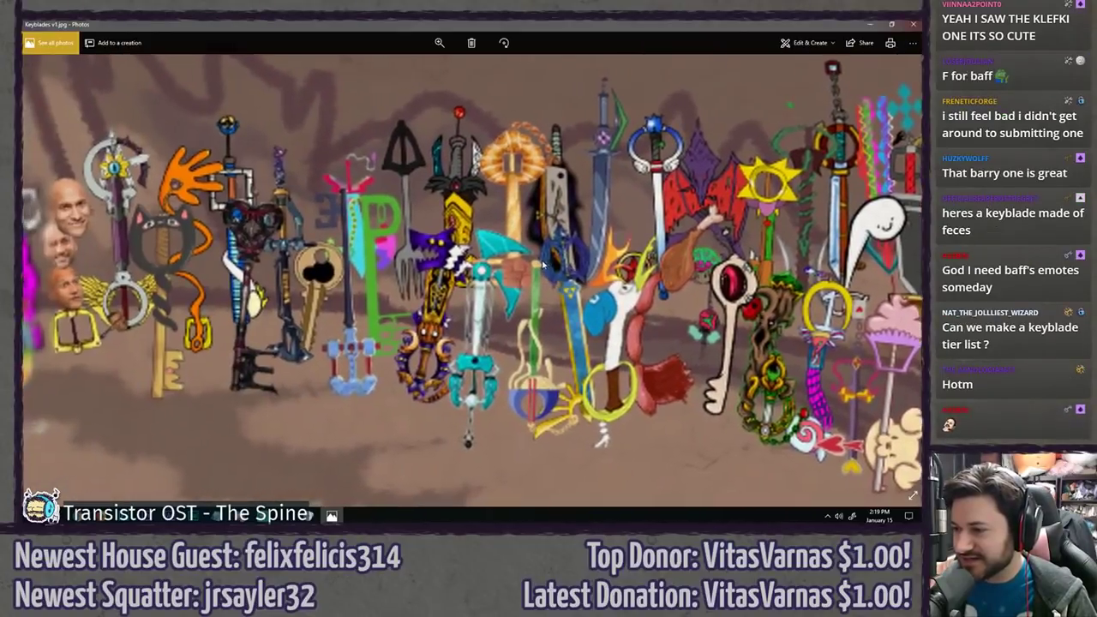
{"action": "key", "text": "Left"}
{"action": "key", "text": "Left"}
{"action": "key", "text": "Left"}
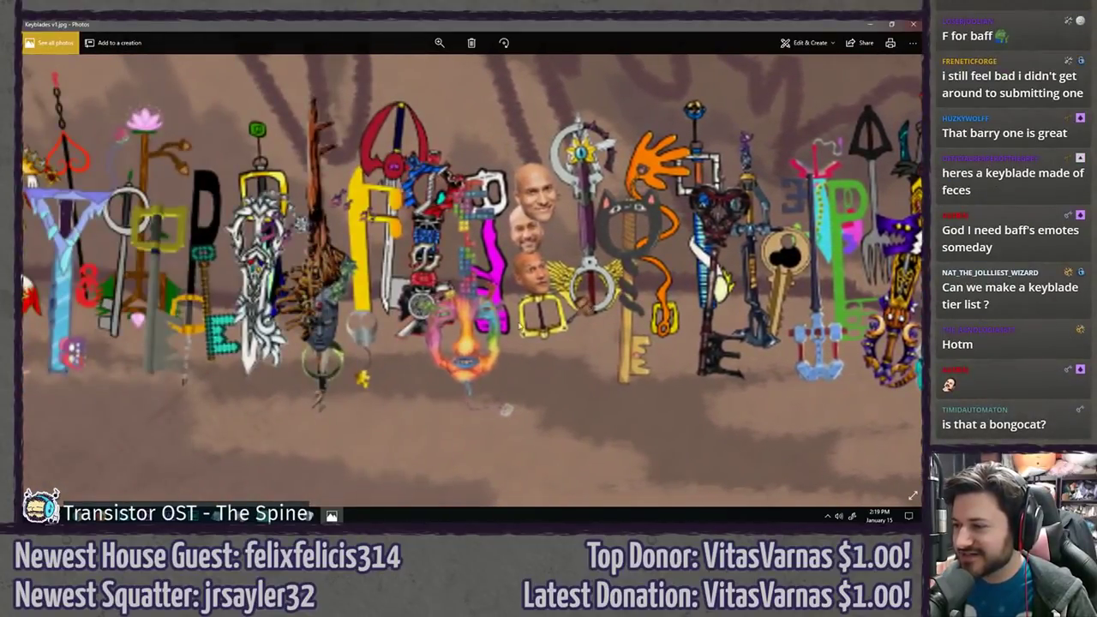
{"action": "key", "text": "Left"}
{"action": "key", "text": "Left"}
{"action": "key", "text": "Left"}
{"action": "key", "text": "Left"}
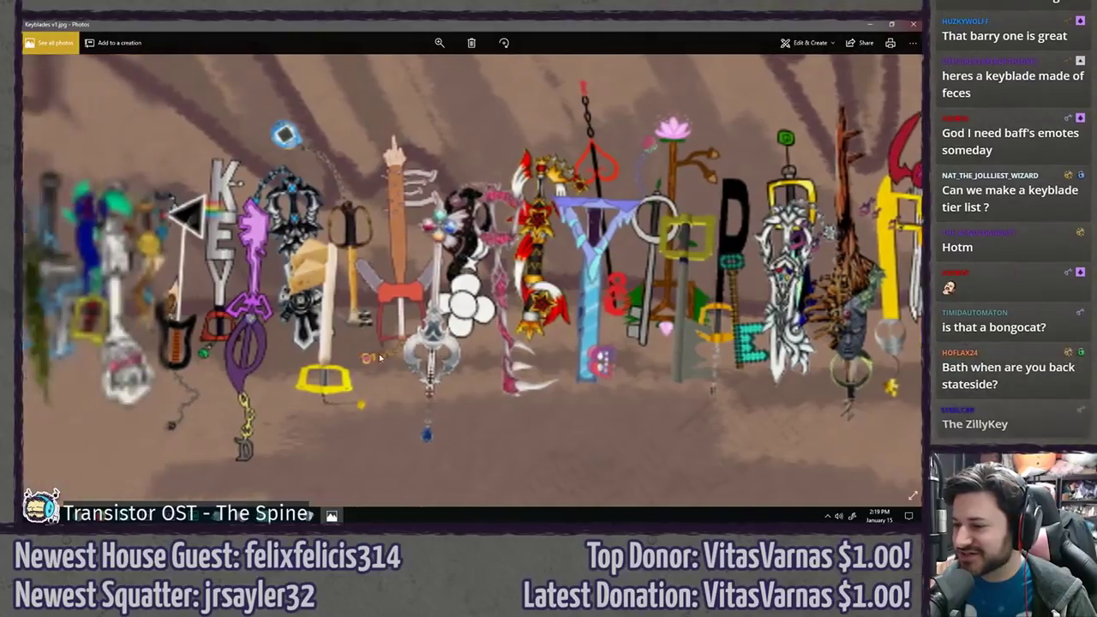
{"action": "key", "text": "Left"}
{"action": "key", "text": "Left"}
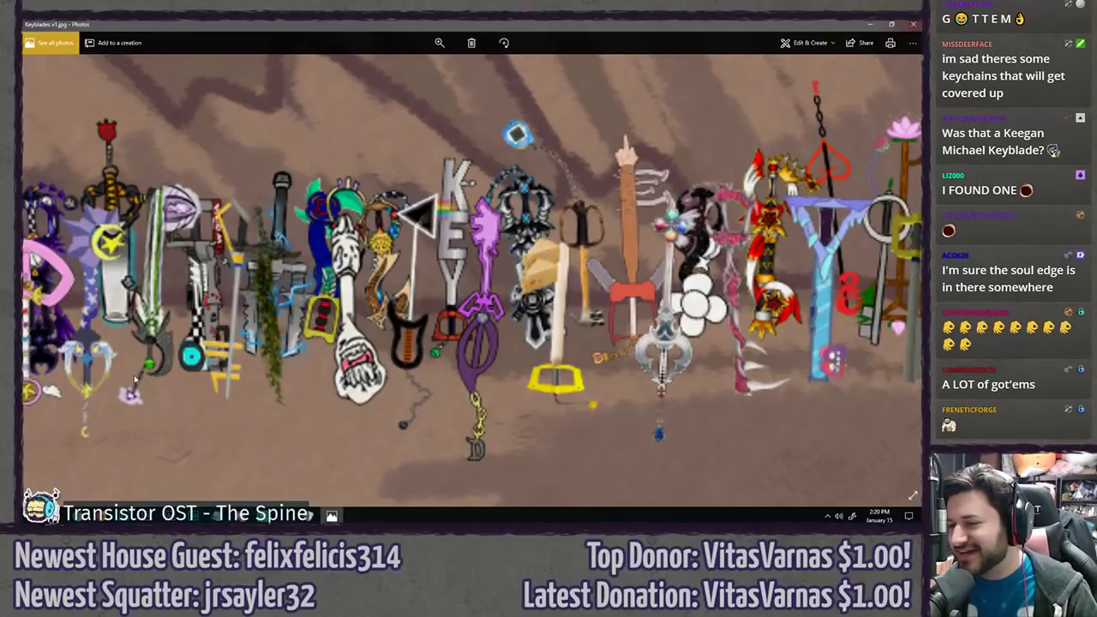
{"action": "scroll", "coordinate": [134, 380], "scroll_direction": "down", "scroll_amount": 3}
{"action": "scroll", "coordinate": [341, 396], "scroll_direction": "up", "scroll_amount": 3}
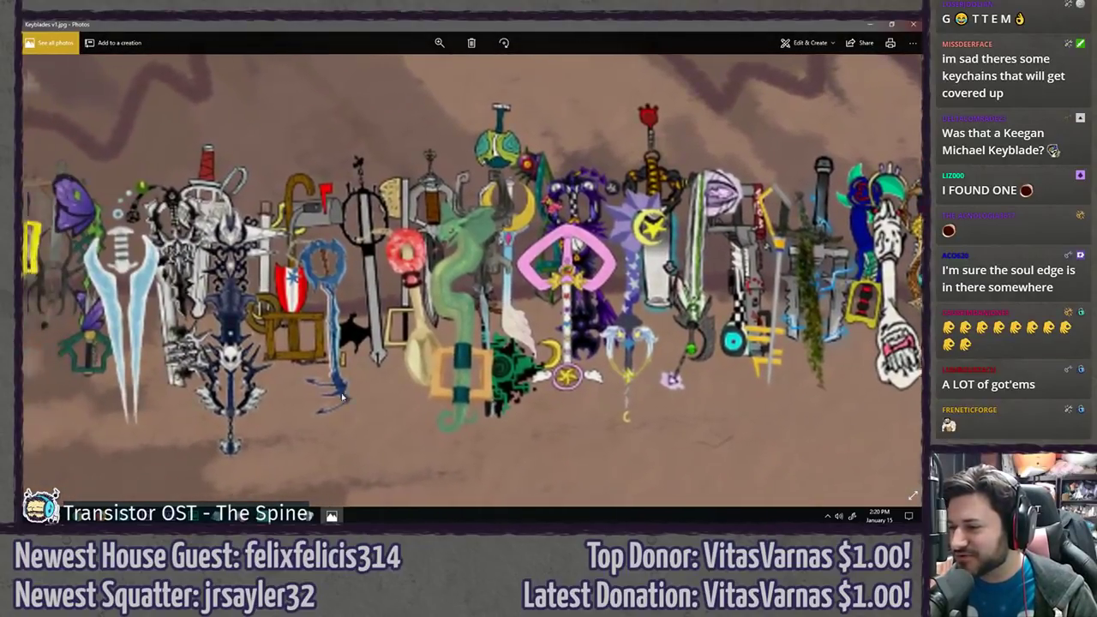
{"action": "left_click_drag", "start_coordinate": [341, 396], "coordinate": [348, 390]}
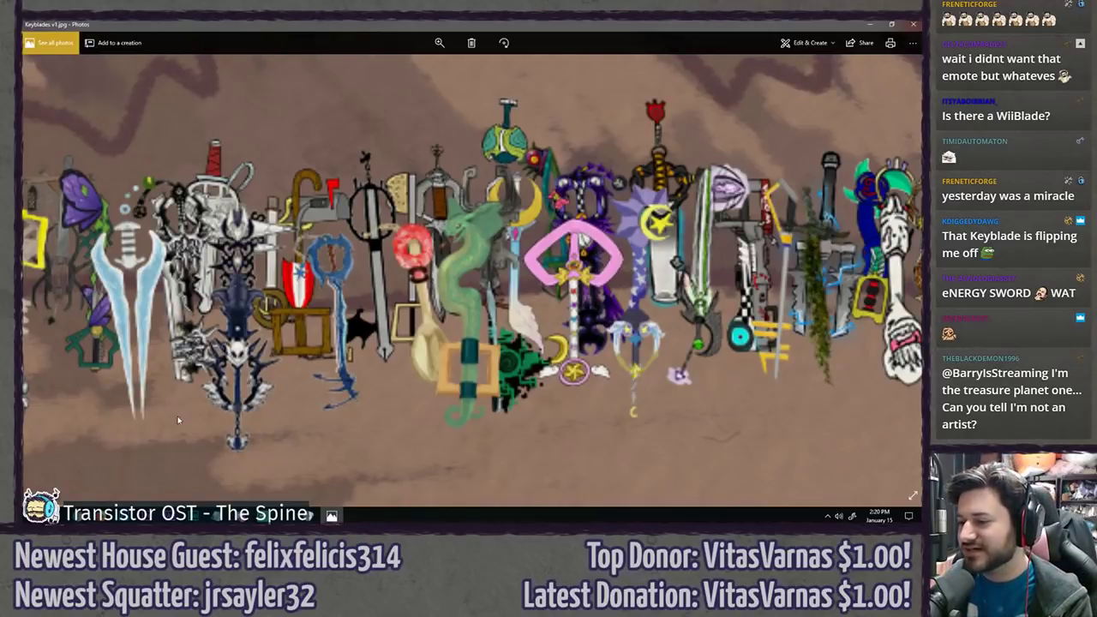
{"action": "left_click_drag", "start_coordinate": [180, 420], "coordinate": [233, 404]}
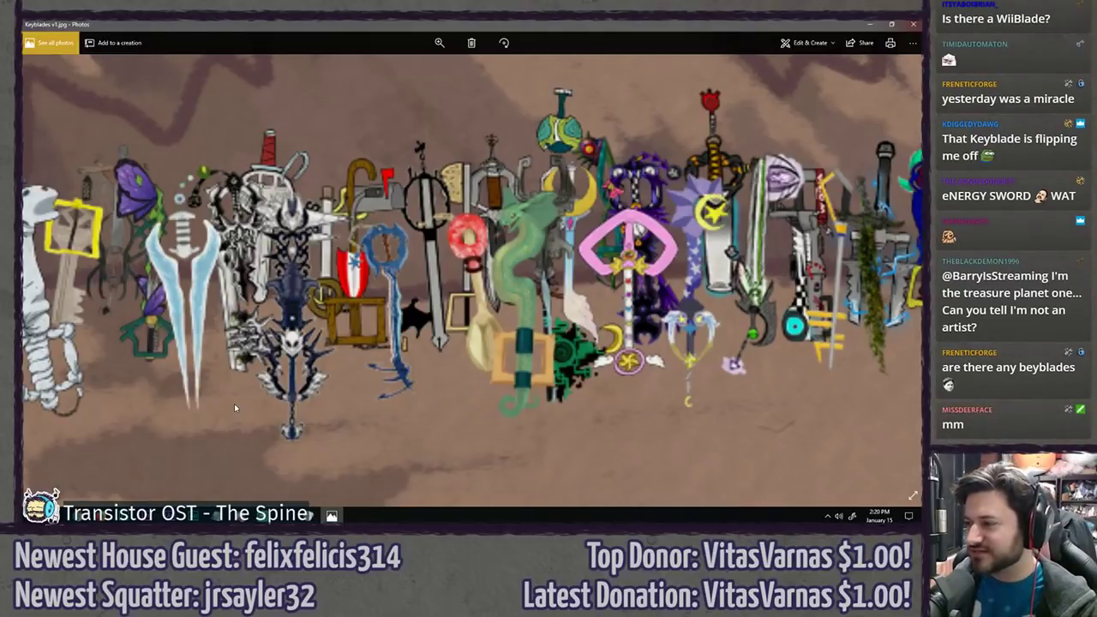
{"action": "left_click_drag", "start_coordinate": [208, 420], "coordinate": [255, 406]}
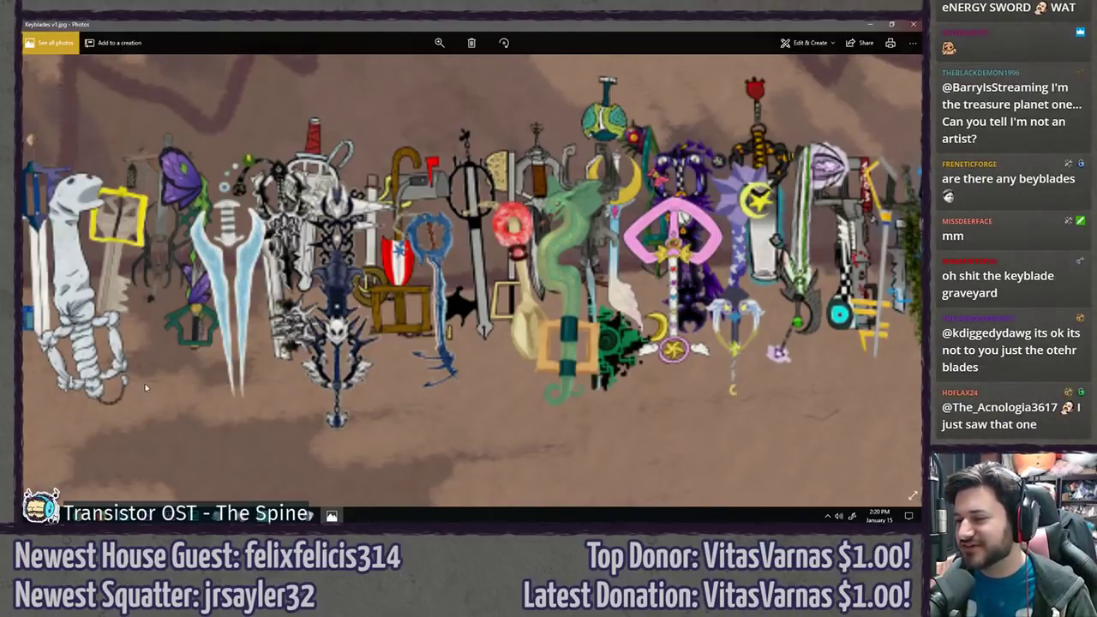
{"action": "left_click_drag", "start_coordinate": [145, 388], "coordinate": [284, 382]}
{"action": "left_click_drag", "start_coordinate": [142, 407], "coordinate": [525, 394]}
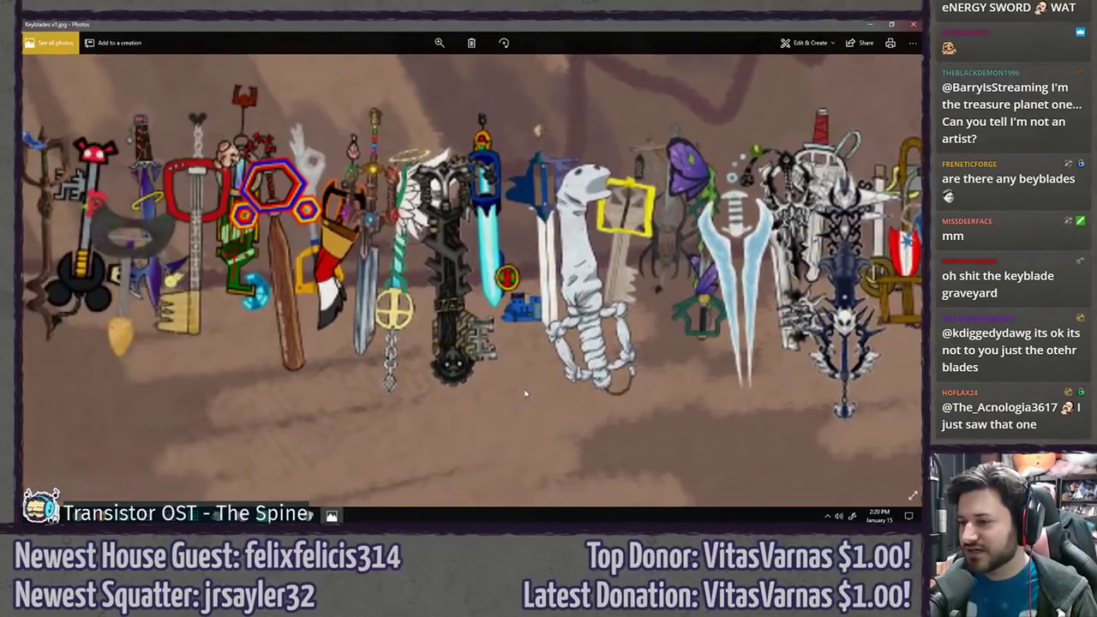
{"action": "left_click_drag", "start_coordinate": [249, 414], "coordinate": [381, 423]}
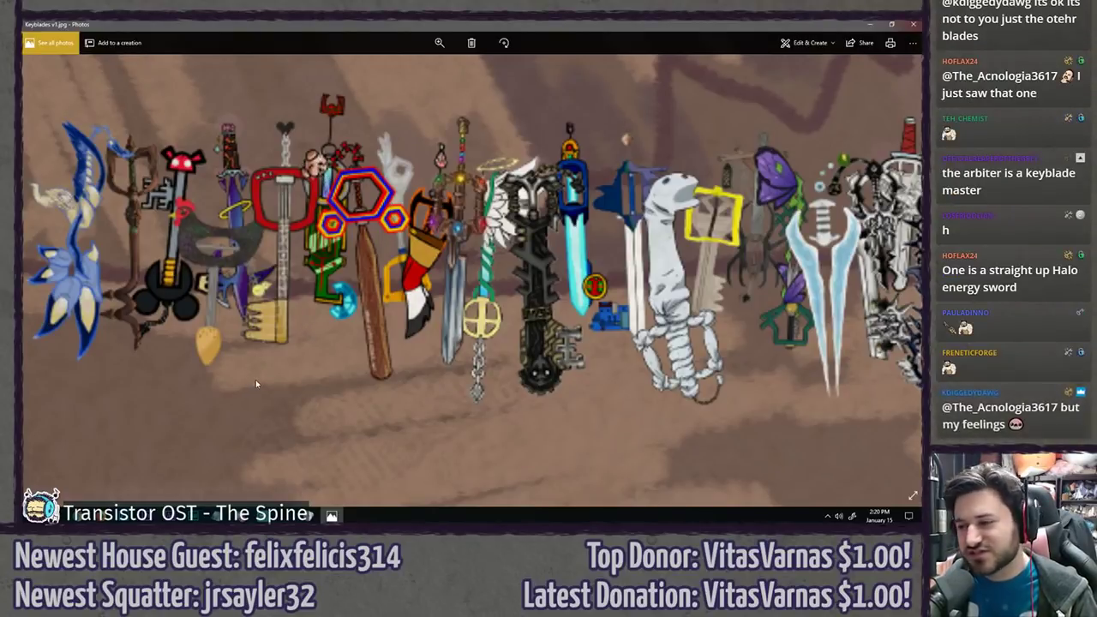
{"action": "scroll", "coordinate": [255, 380], "scroll_direction": "down", "scroll_amount": 3}
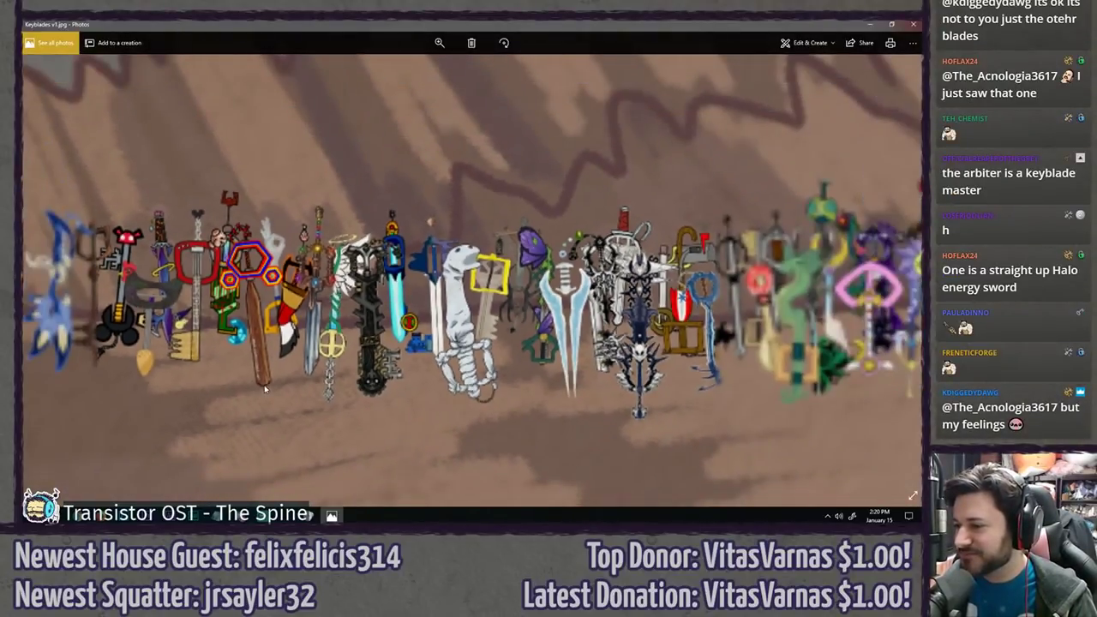
{"action": "scroll", "coordinate": [264, 385], "scroll_direction": "up", "scroll_amount": 2}
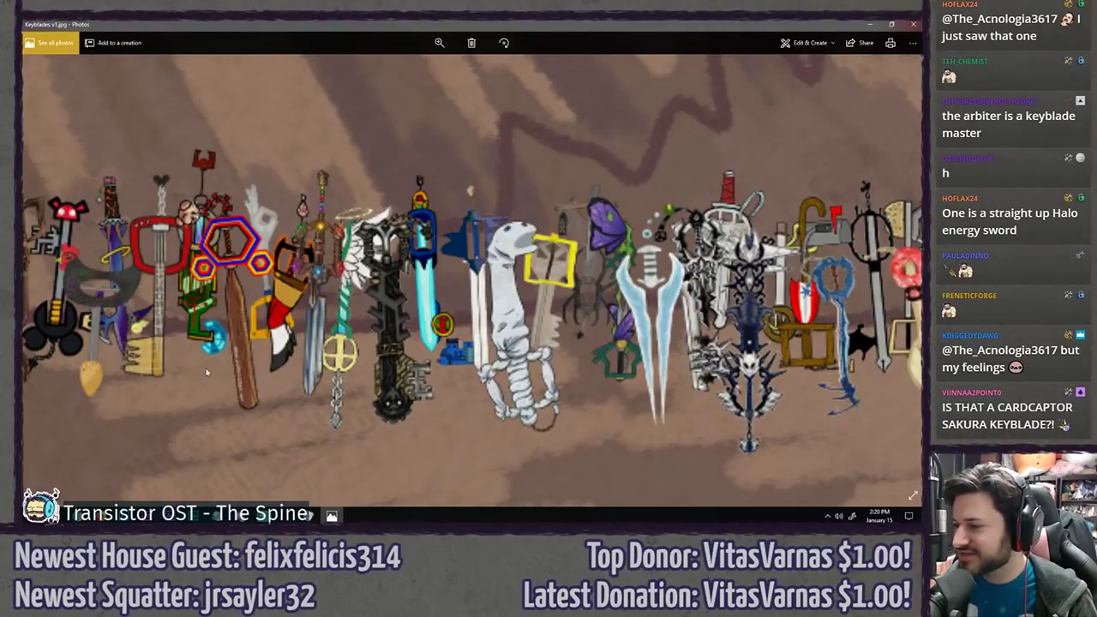
{"action": "scroll", "coordinate": [207, 371], "scroll_direction": "down", "scroll_amount": 5}
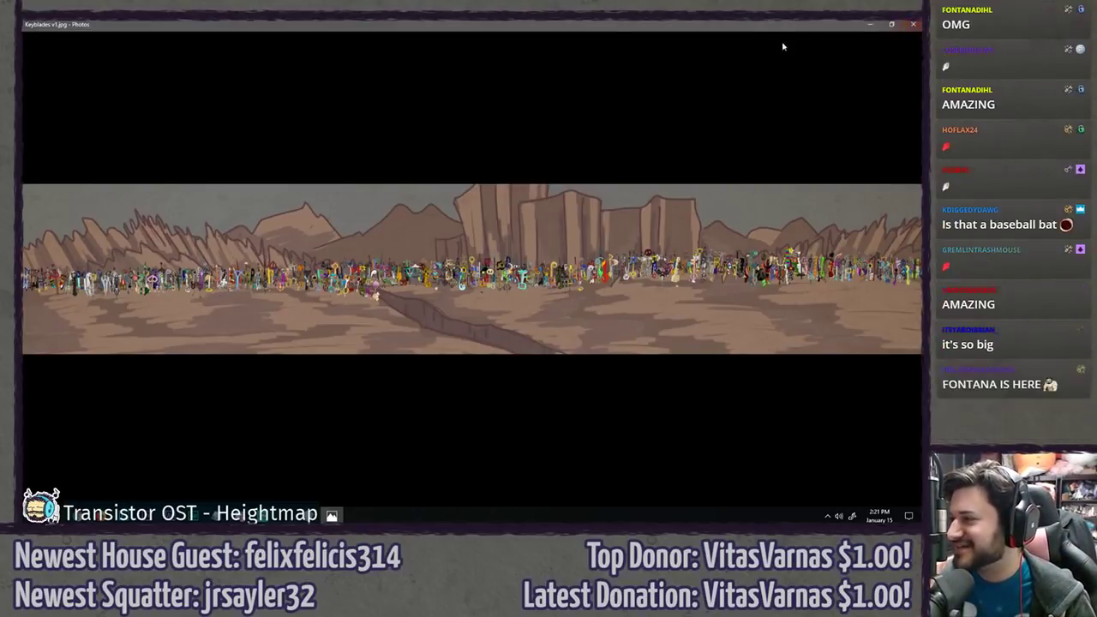
- Close Photos and move the MAIN playhead to the keyblade panorama shot
{"action": "left_click", "coordinate": [914, 24]}
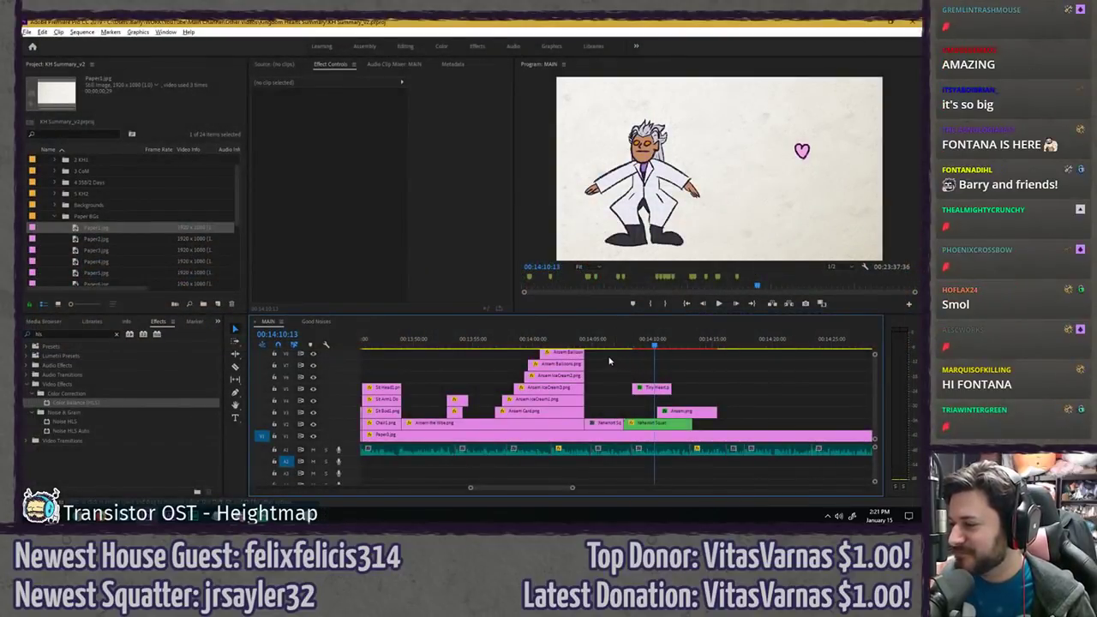
{"action": "left_click_drag", "start_coordinate": [600, 340], "coordinate": [505, 339]}
{"action": "scroll", "coordinate": [394, 368], "scroll_direction": "down", "scroll_amount": 8}
{"action": "scroll", "coordinate": [604, 388], "scroll_direction": "up", "scroll_amount": 4}
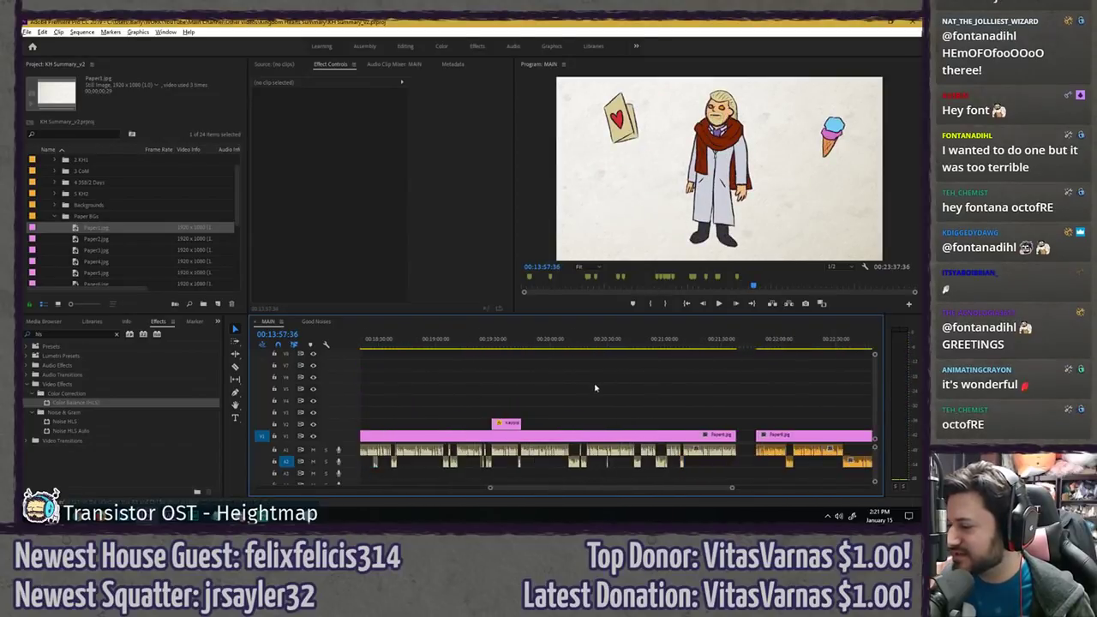
{"action": "scroll", "coordinate": [595, 388], "scroll_direction": "up", "scroll_amount": 6}
{"action": "left_click", "coordinate": [542, 343]}
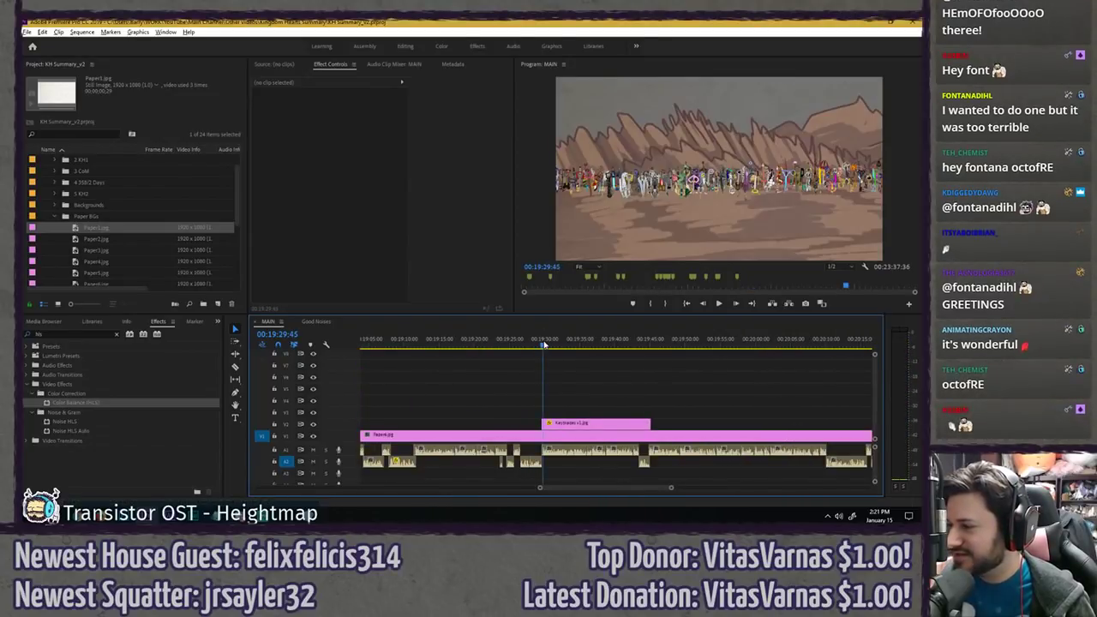
{"action": "scroll", "coordinate": [575, 403], "scroll_direction": "up", "scroll_amount": 3}
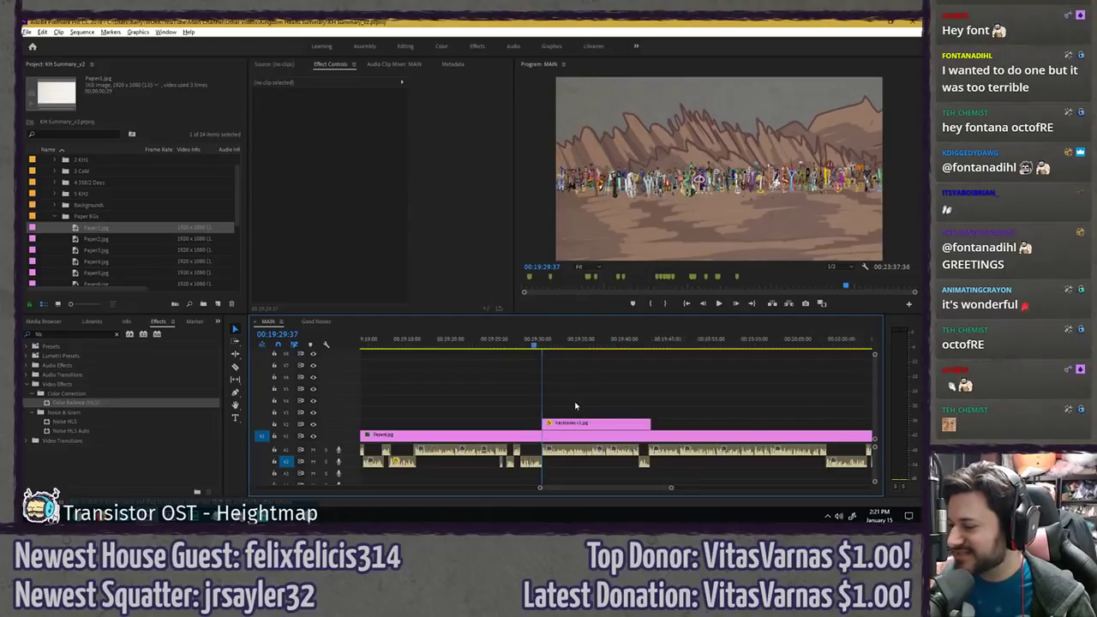
- Play the keyblade panorama shot, then select the small Ansem.png clip ending the stack
{"action": "left_click", "coordinate": [581, 452]}
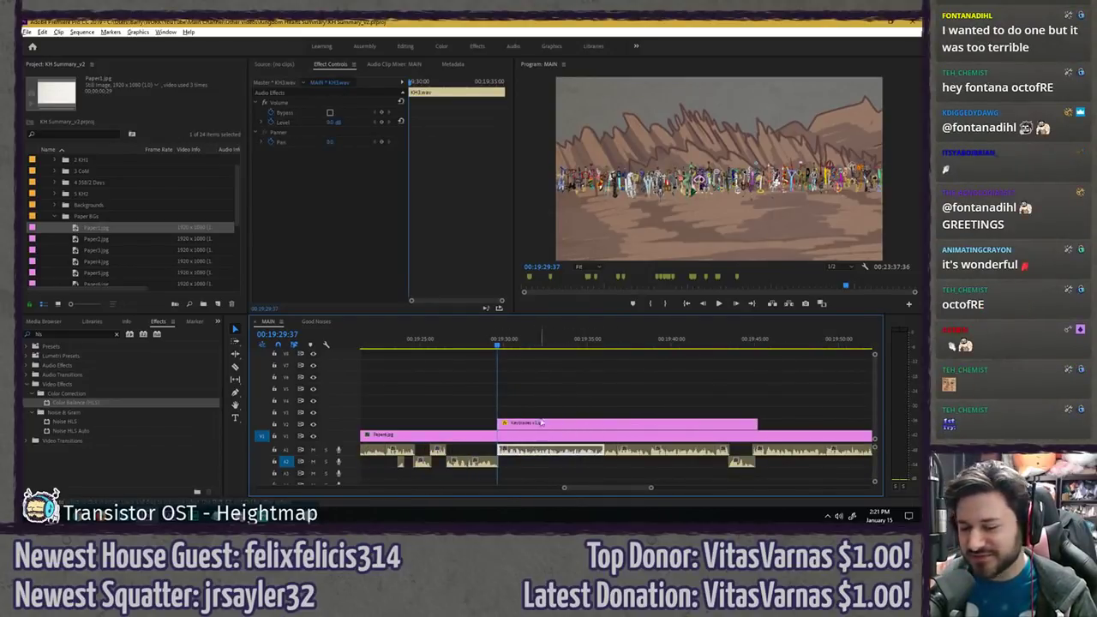
{"action": "key", "text": "space"}
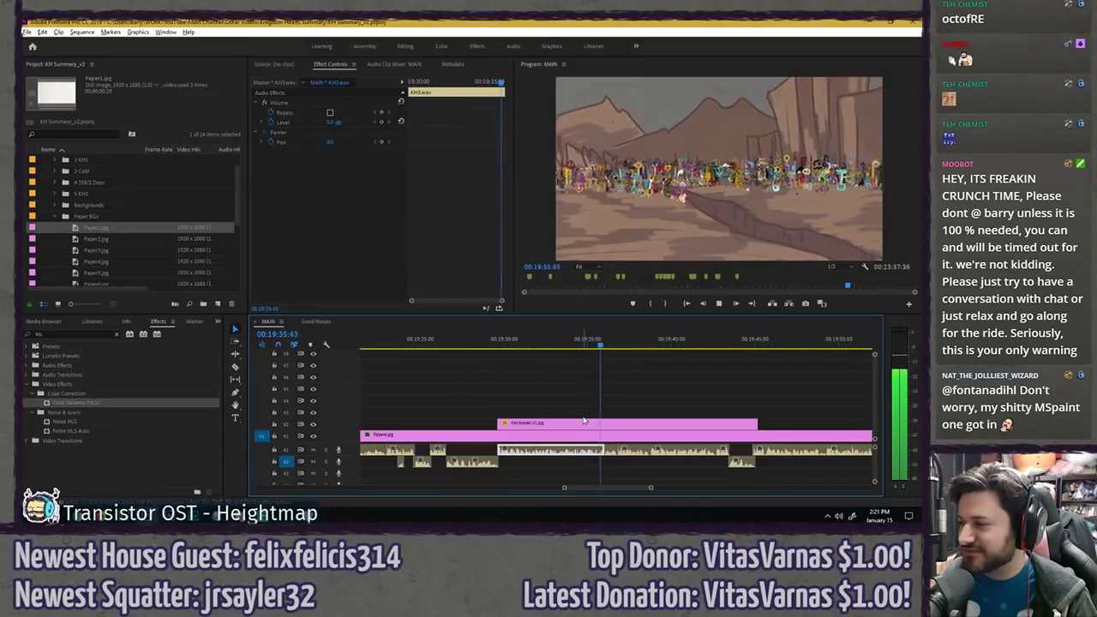
{"action": "key", "text": "space"}
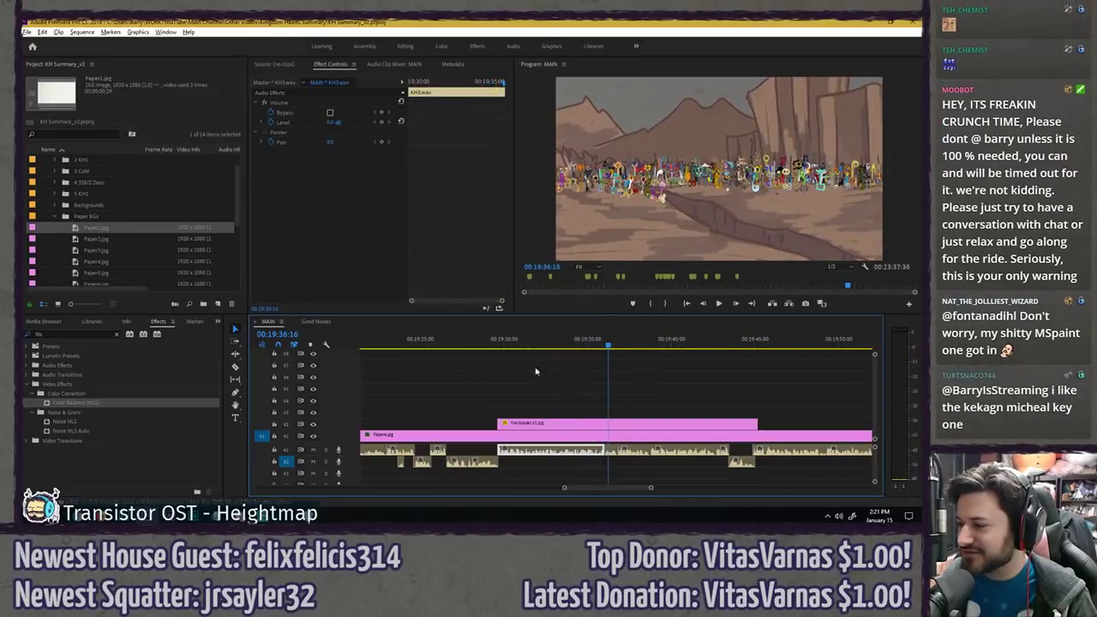
{"action": "left_click", "coordinate": [494, 346]}
{"action": "scroll", "coordinate": [747, 392], "scroll_direction": "down", "scroll_amount": 5}
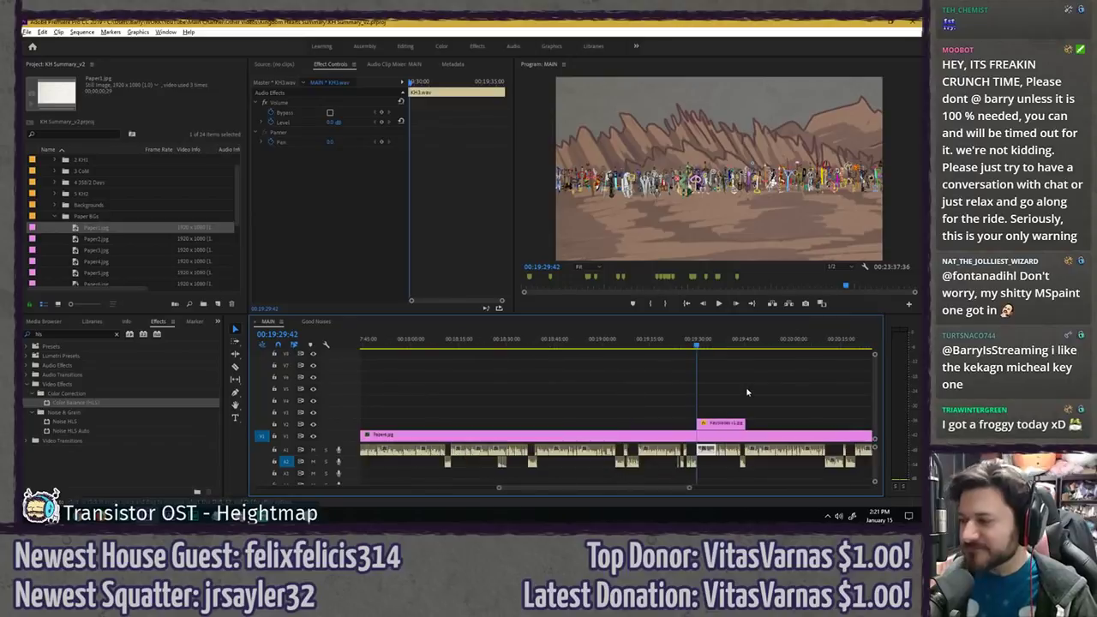
{"action": "scroll", "coordinate": [747, 392], "scroll_direction": "down", "scroll_amount": 5}
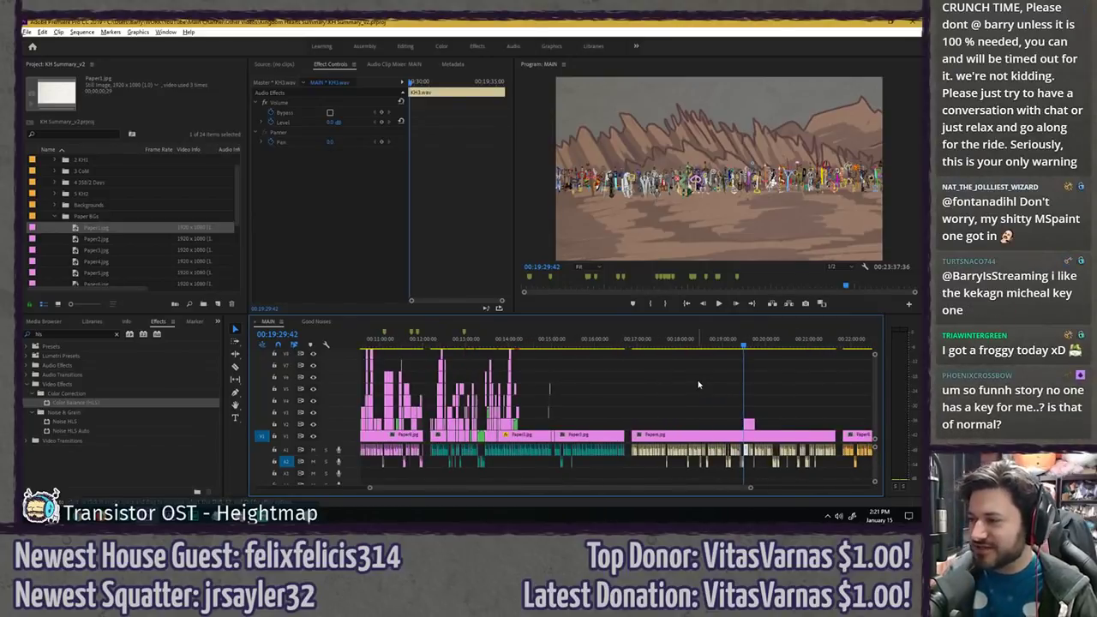
{"action": "scroll", "coordinate": [686, 381], "scroll_direction": "up", "scroll_amount": 5}
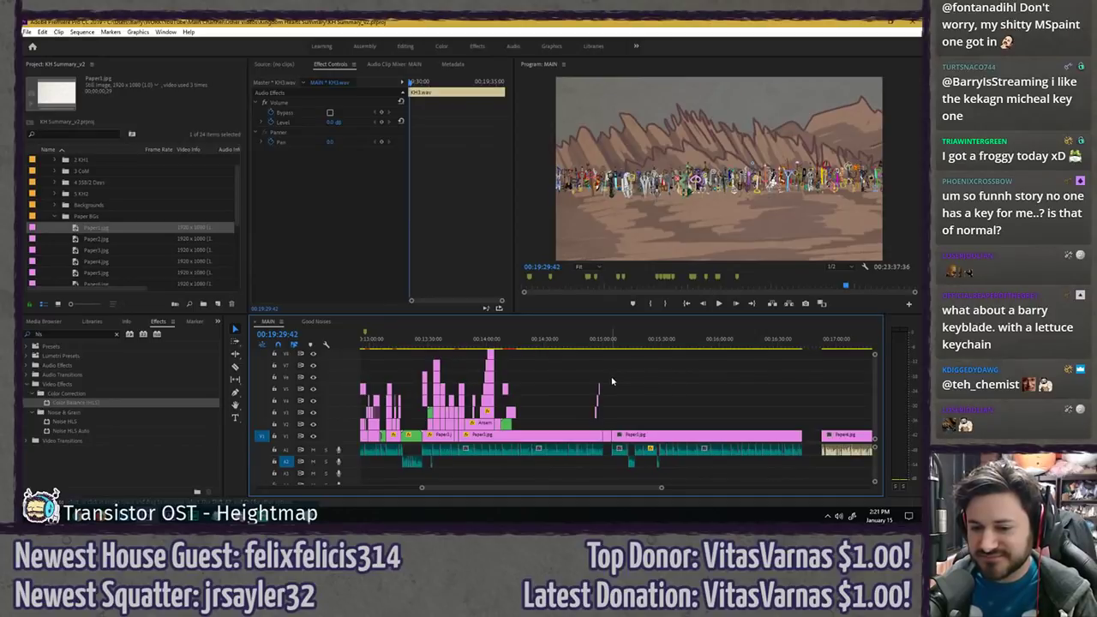
{"action": "left_click", "coordinate": [552, 369]}
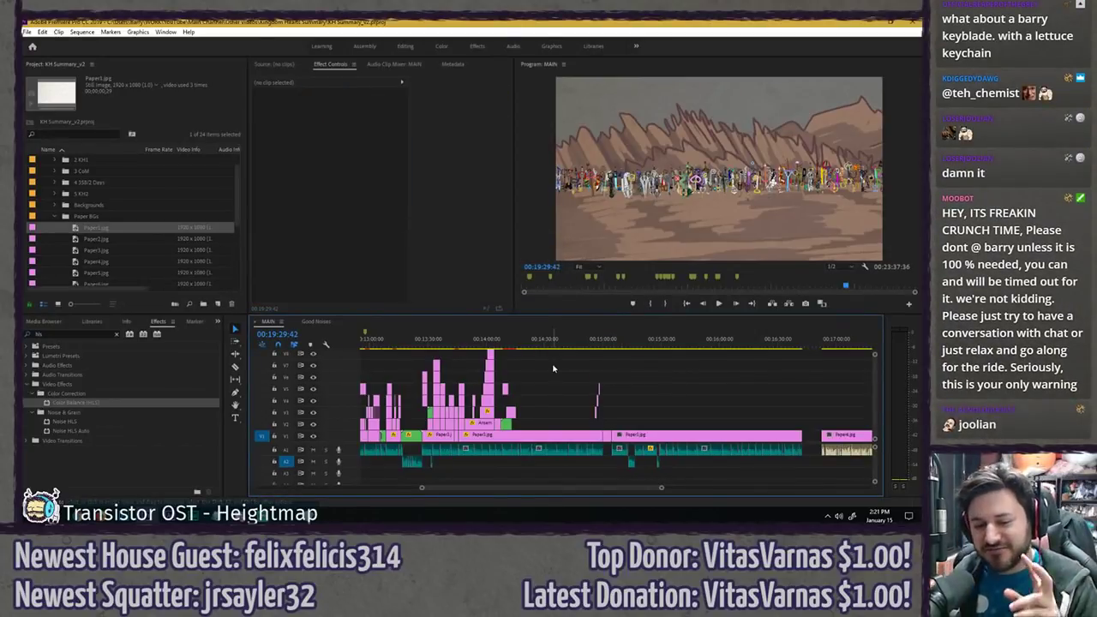
{"action": "left_click", "coordinate": [511, 413]}
- Jump within the Ansem.png clip's Effect Controls, then move to the lone white-coated character at 00:14:08:28
{"action": "left_click", "coordinate": [476, 176]}
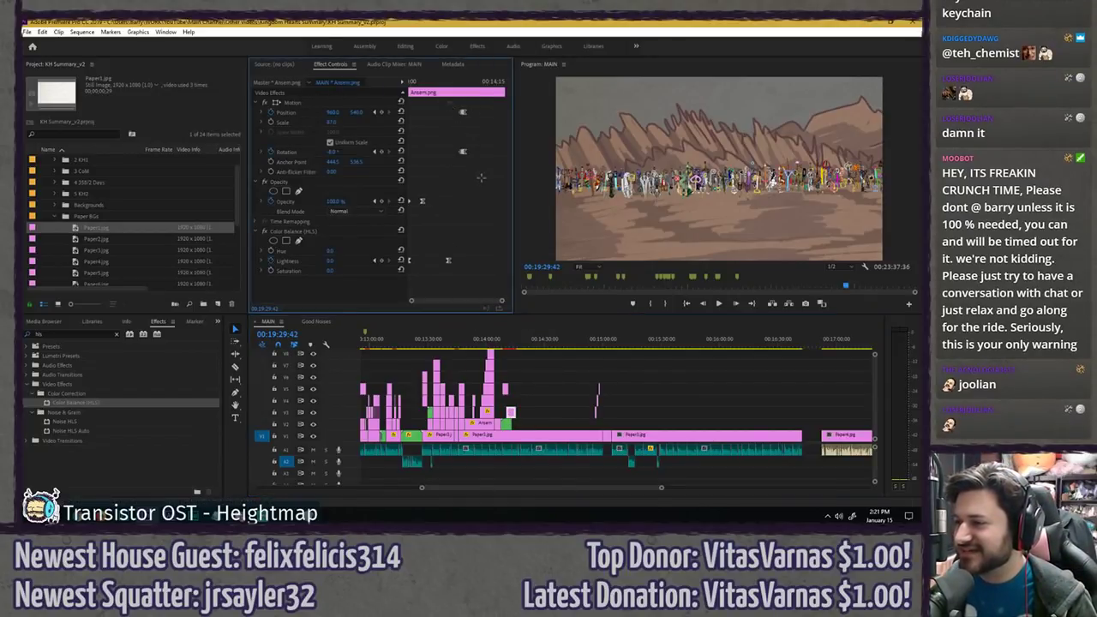
{"action": "left_click", "coordinate": [458, 83]}
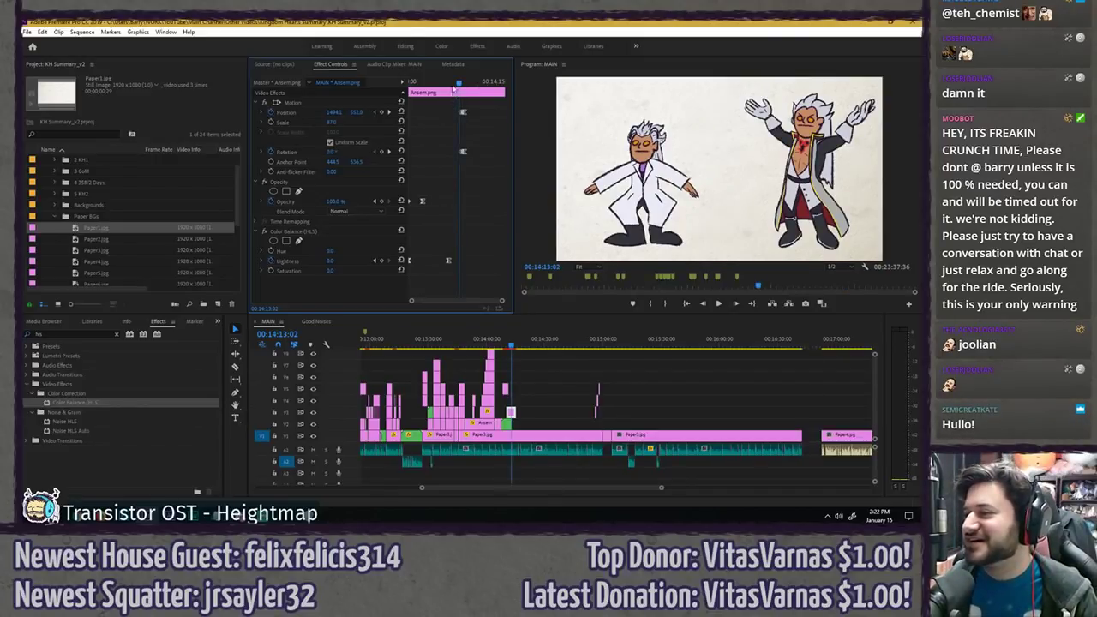
{"action": "left_click_drag", "start_coordinate": [452, 90], "coordinate": [437, 97]}
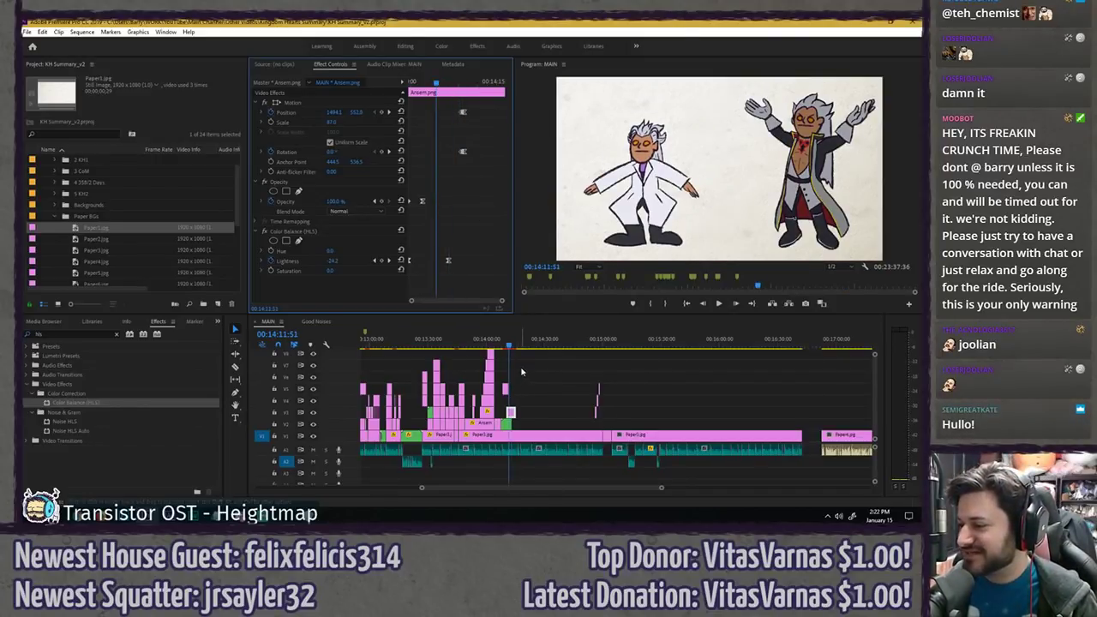
{"action": "left_click", "coordinate": [511, 351]}
{"action": "left_click", "coordinate": [500, 343]}
{"action": "left_click", "coordinate": [503, 344]}
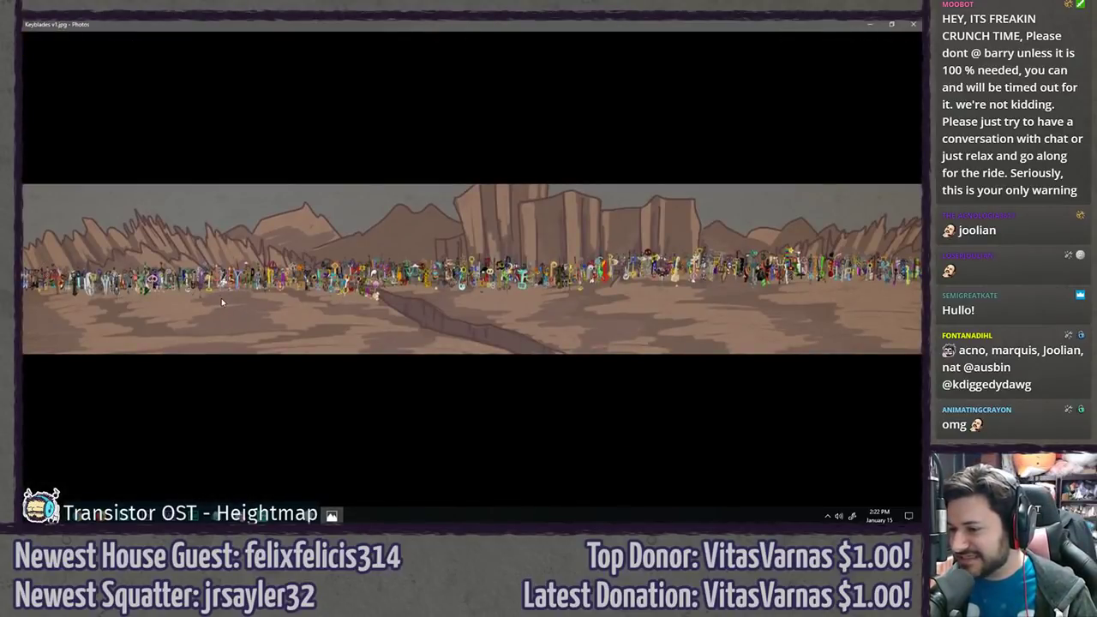
- Zoom into the keyblades in Keyblades v1.jpg, then close Photos
{"action": "scroll", "coordinate": [220, 302], "scroll_direction": "up", "scroll_amount": 2}
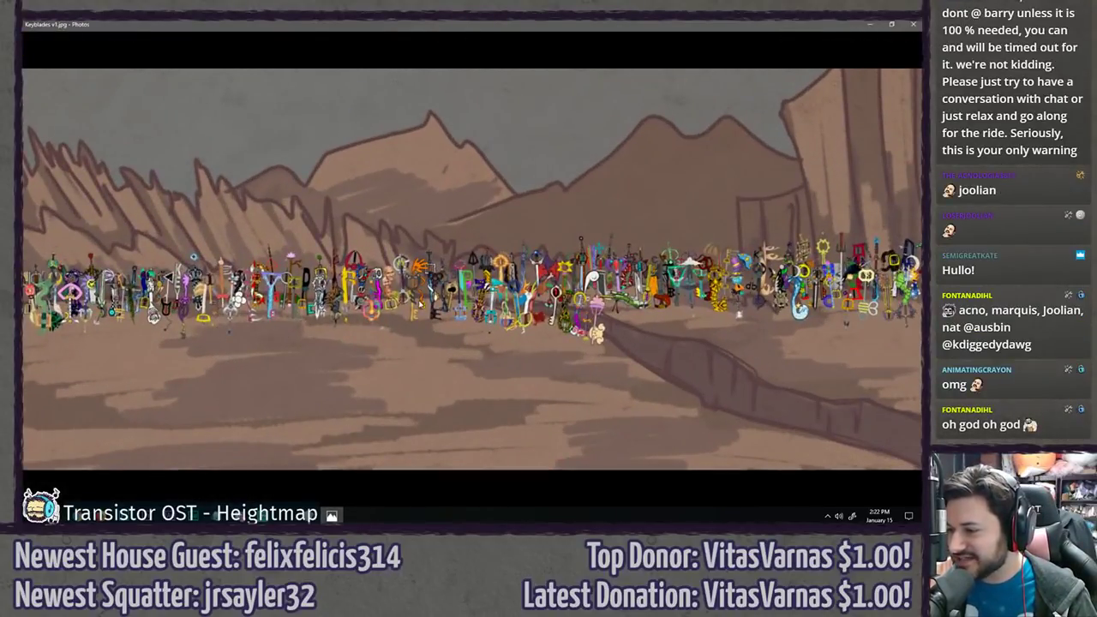
{"action": "scroll", "coordinate": [420, 302], "scroll_direction": "up", "scroll_amount": 5}
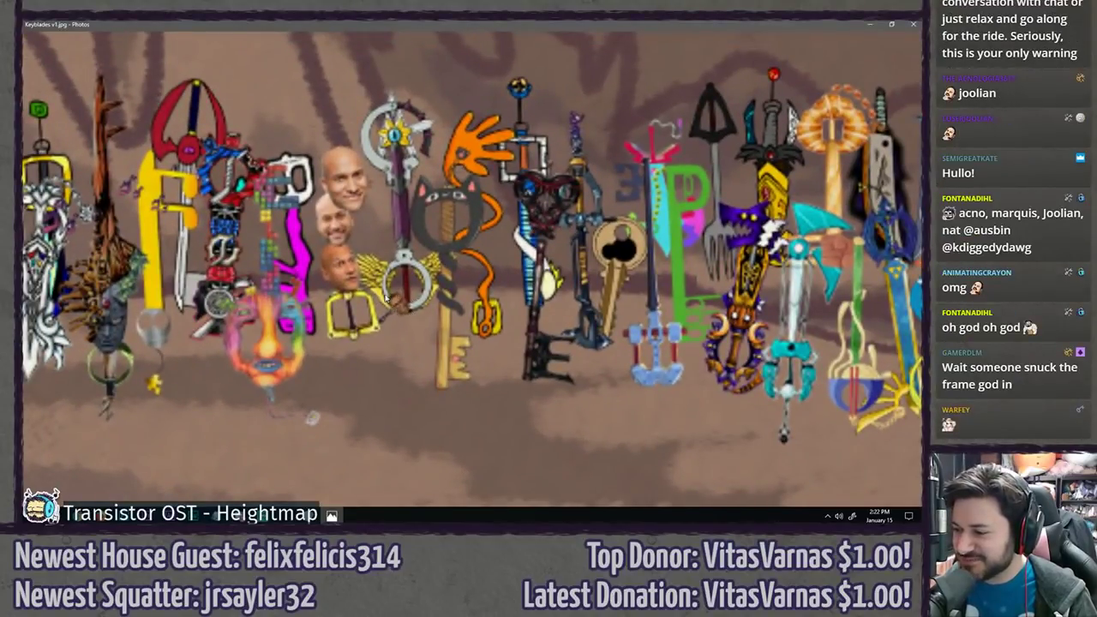
{"action": "left_click", "coordinate": [914, 25]}
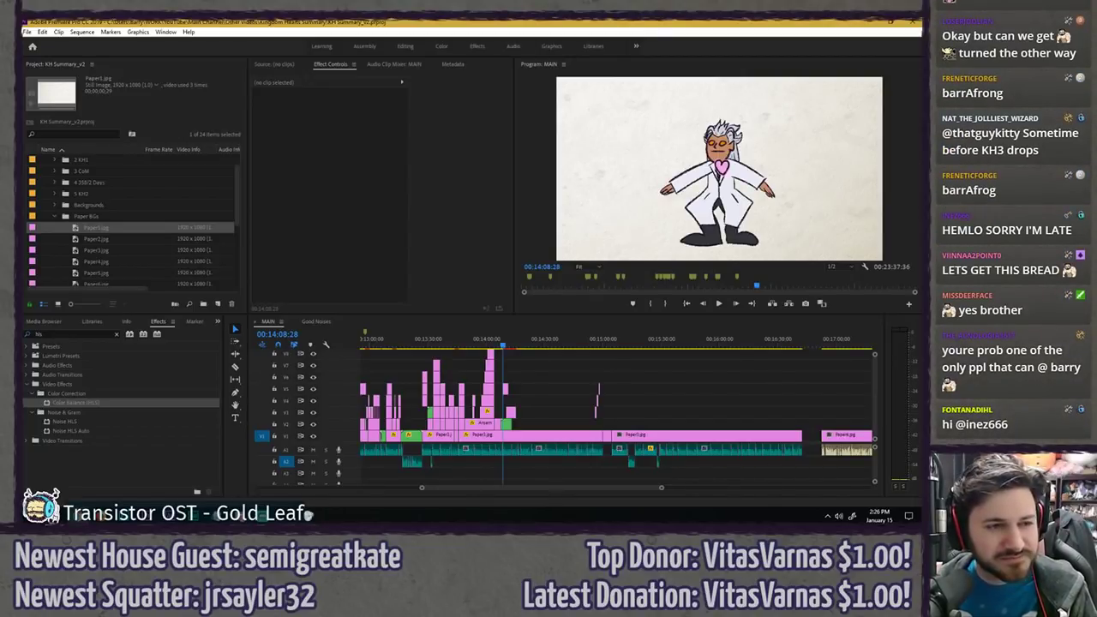
- Move to the bearded man in the armchair shot and save the project
{"action": "scroll", "coordinate": [510, 403], "scroll_direction": "up", "scroll_amount": 3}
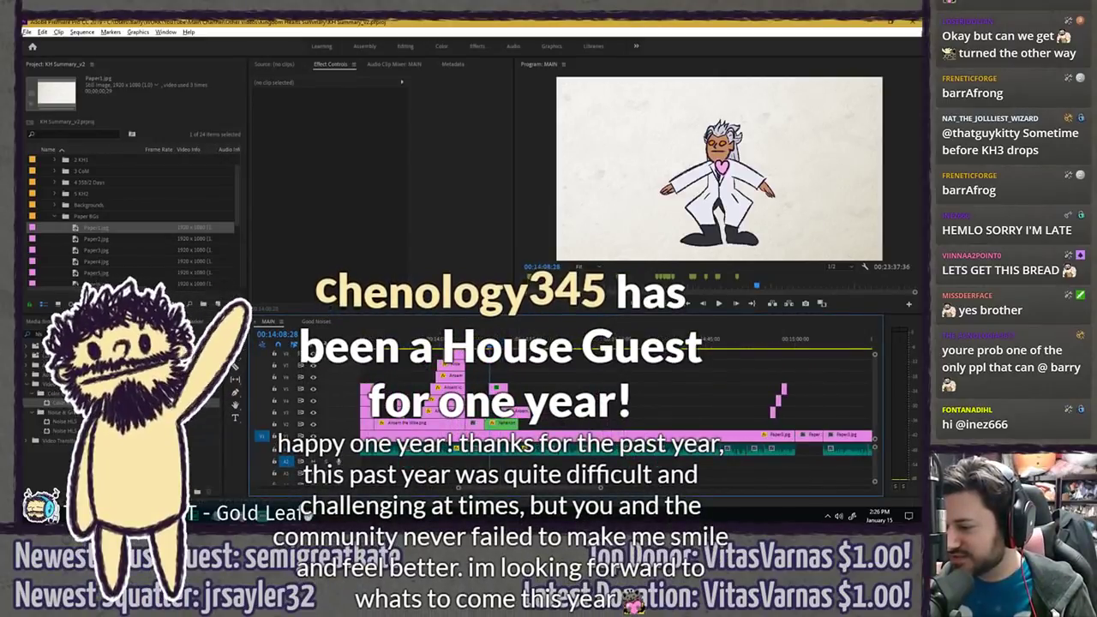
{"action": "left_click", "coordinate": [419, 339]}
{"action": "key", "text": "minus"}
{"action": "left_click", "coordinate": [506, 339]}
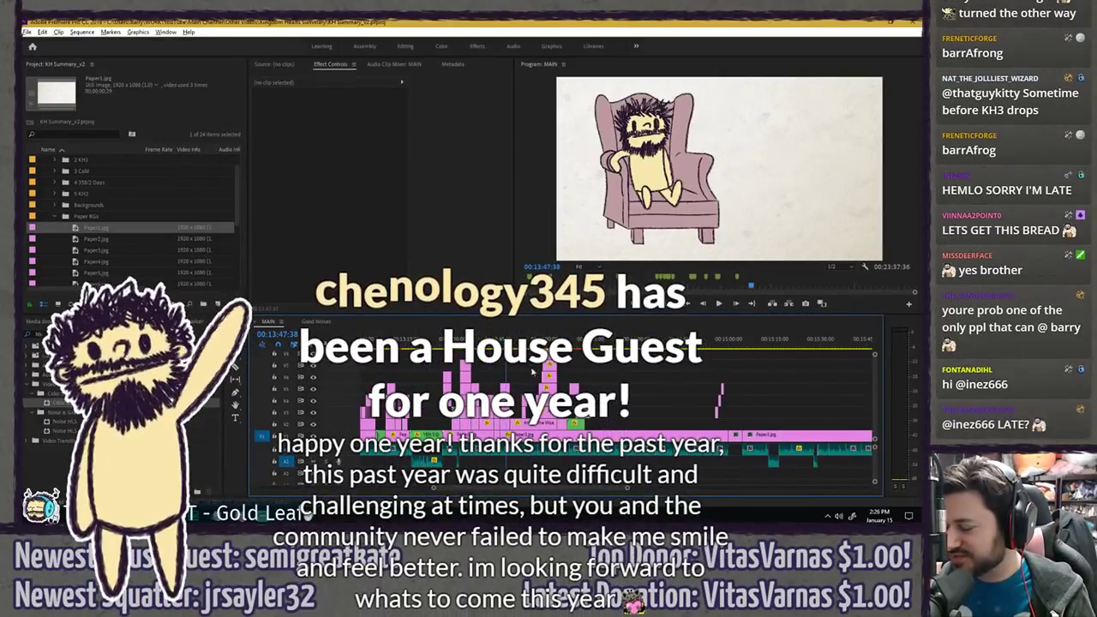
{"action": "scroll", "coordinate": [531, 371], "scroll_direction": "up", "scroll_amount": 3}
{"action": "key", "text": "ctrl+s"}
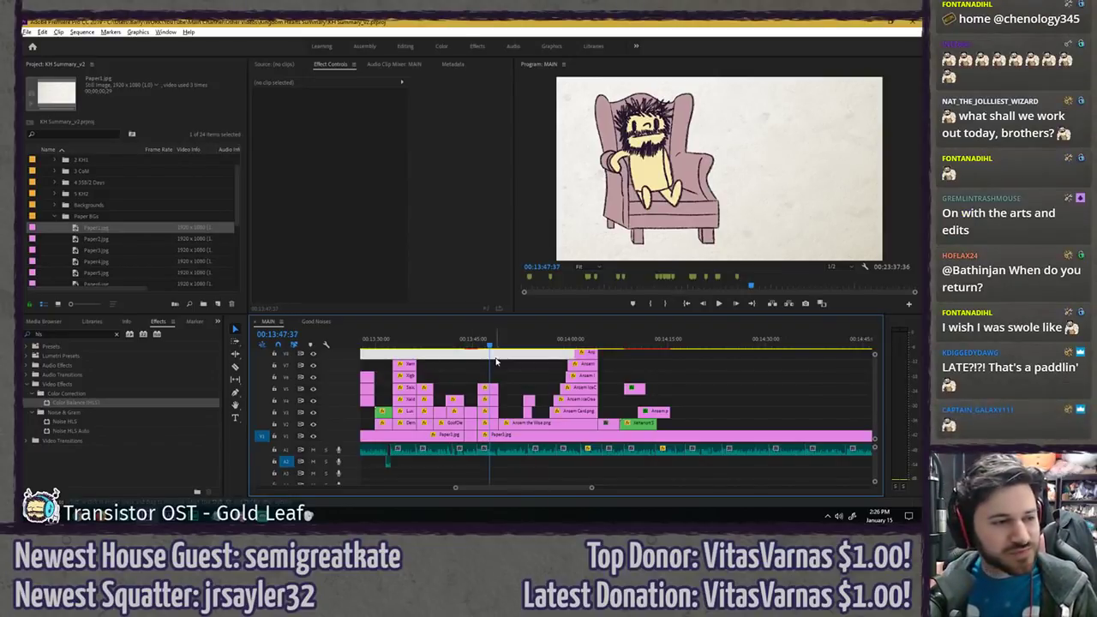
- Play the armchair scene in a maximised preview frame, then restore the editing layout
{"action": "key", "text": "grave"}
{"action": "key", "text": "space"}
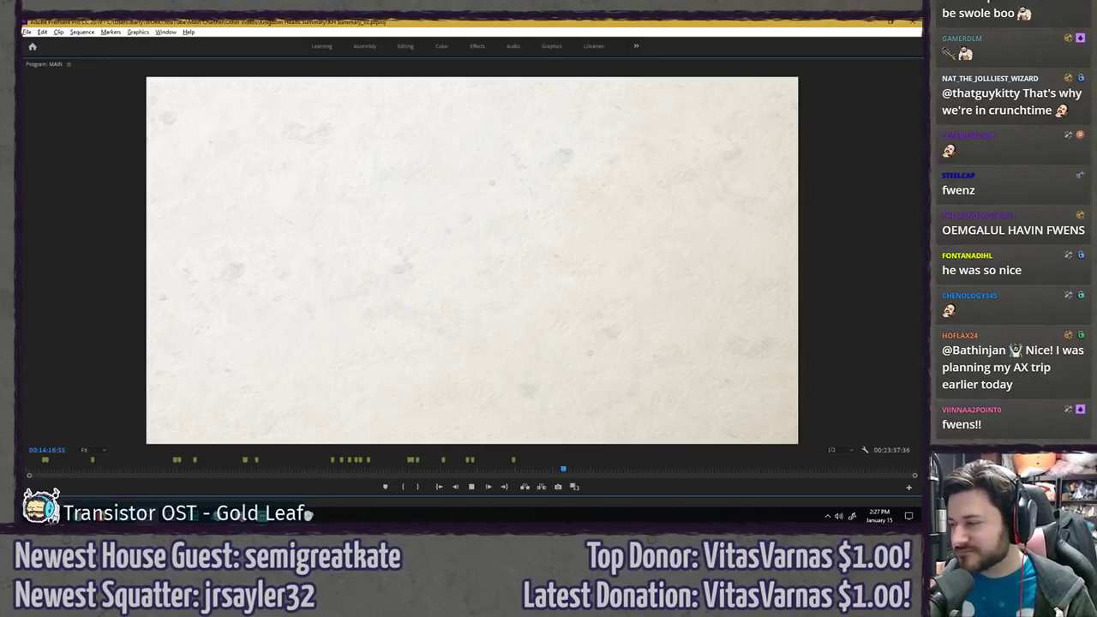
{"action": "key", "text": "grave"}
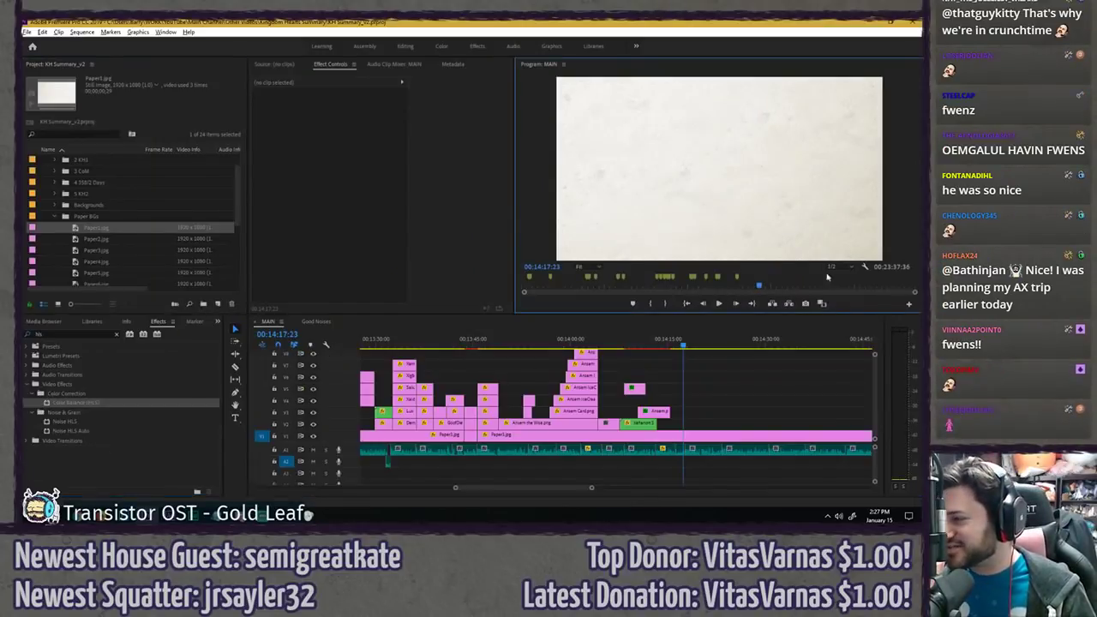
- Zoom the timeline and play from just before the two-character scene near 00:14:12
{"action": "key", "text": "minus"}
{"action": "key", "text": "minus"}
{"action": "key", "text": "minus"}
{"action": "key", "text": "minus"}
{"action": "key", "text": "minus"}
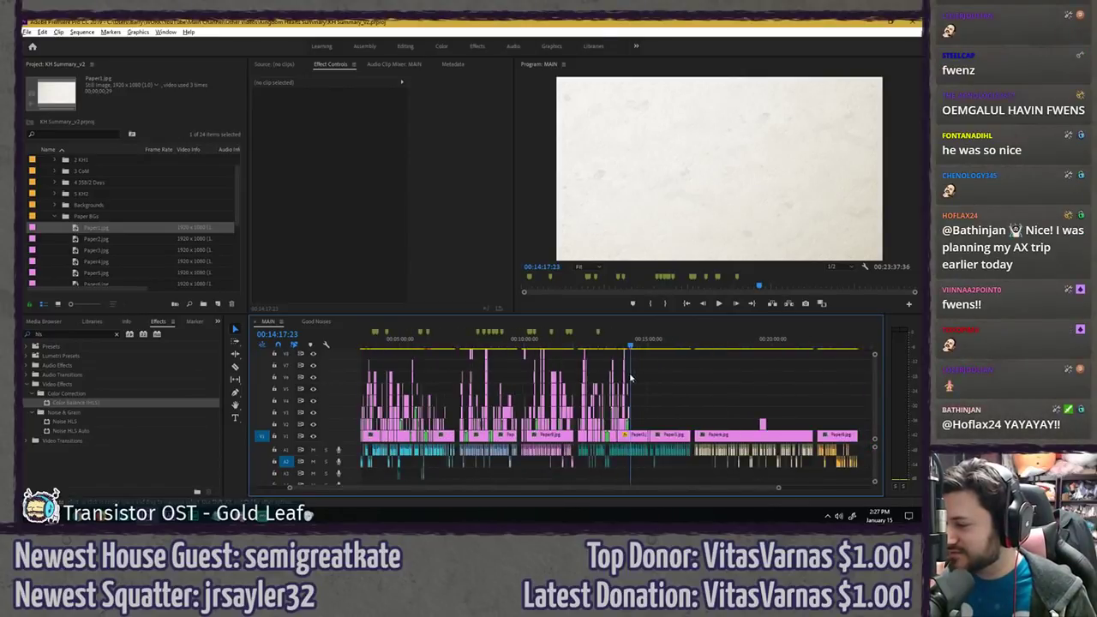
{"action": "key", "text": "equal"}
{"action": "key", "text": "equal"}
{"action": "key", "text": "equal"}
{"action": "key", "text": "equal"}
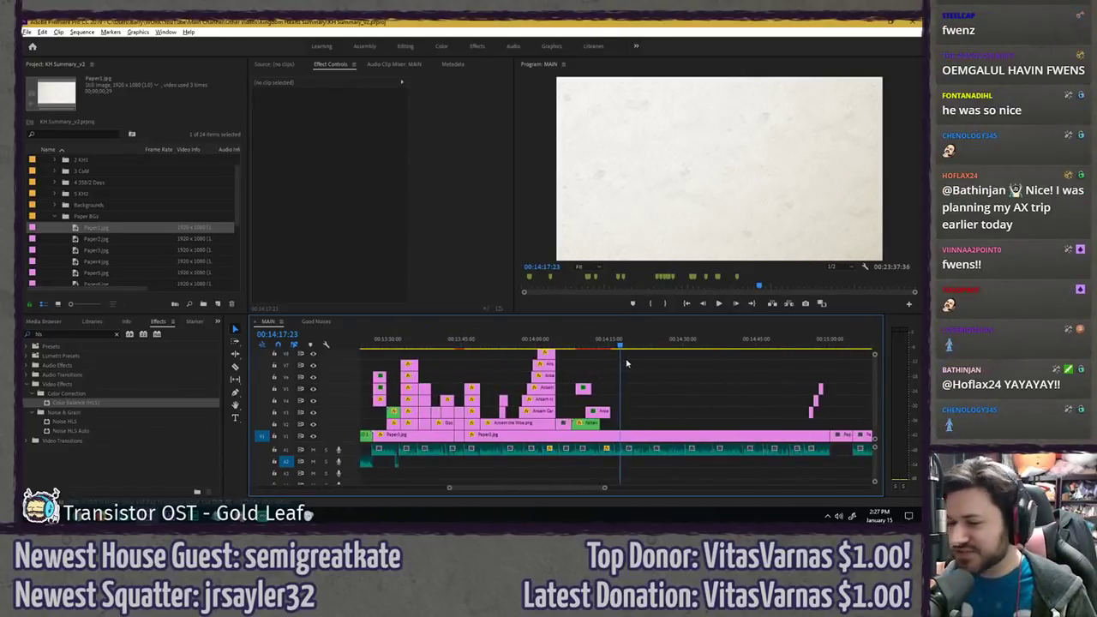
{"action": "key", "text": "alt+Tab"}
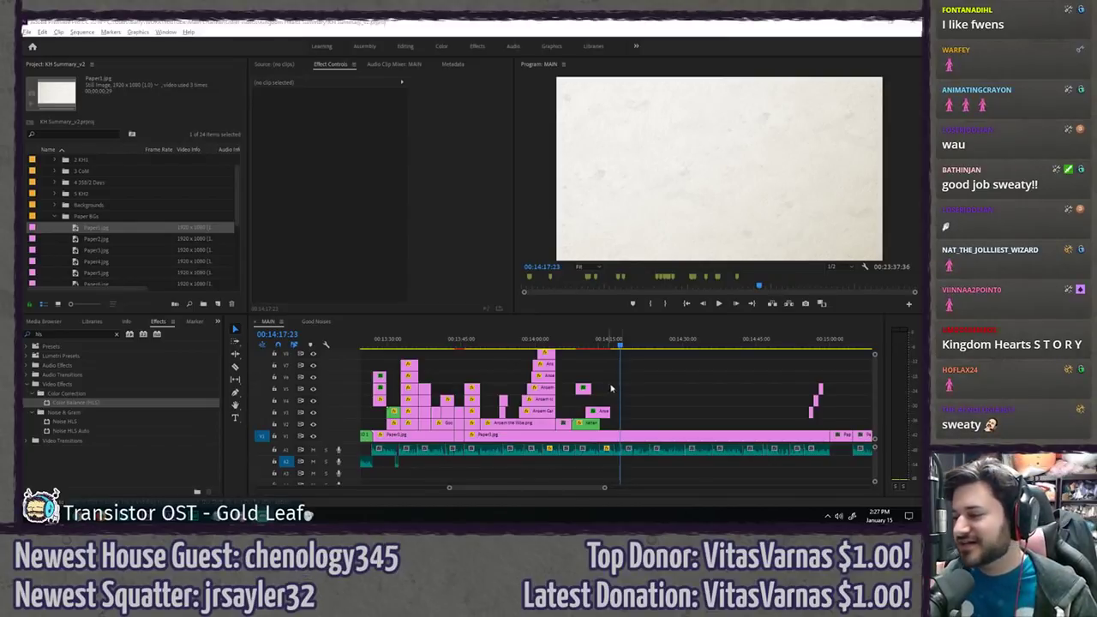
{"action": "left_click", "coordinate": [597, 341]}
{"action": "key", "text": "space"}
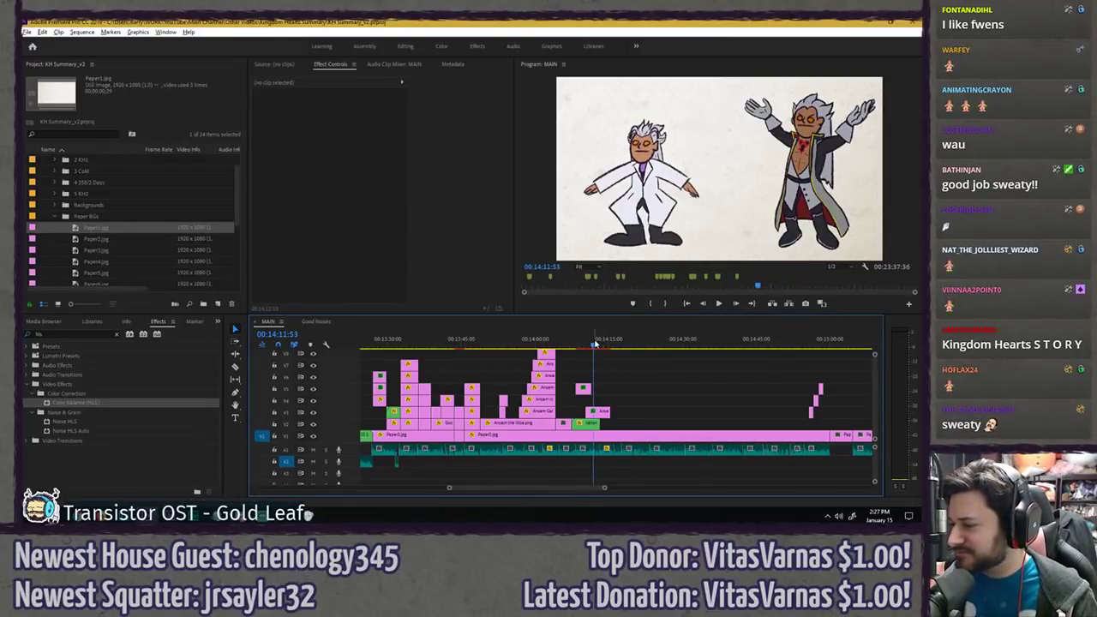
{"action": "key", "text": "equal"}
{"action": "key", "text": "equal"}
- Stop playback, filter the Project bin by 'ansem' and select Ansem.png
{"action": "key", "text": "space"}
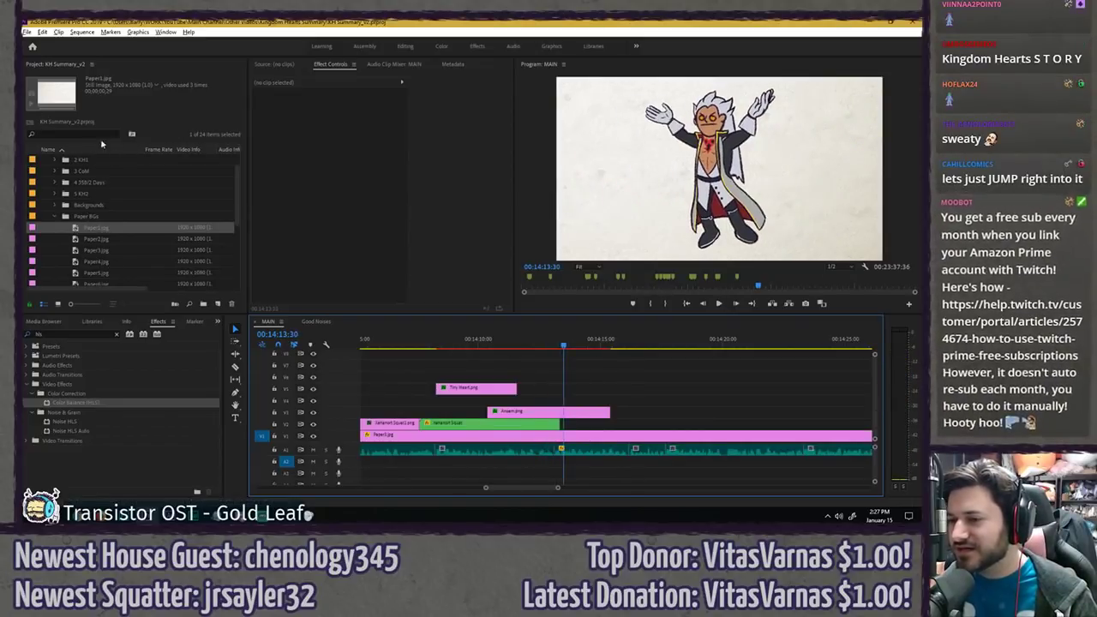
{"action": "left_click", "coordinate": [100, 134]}
{"action": "type", "text": "ansem"}
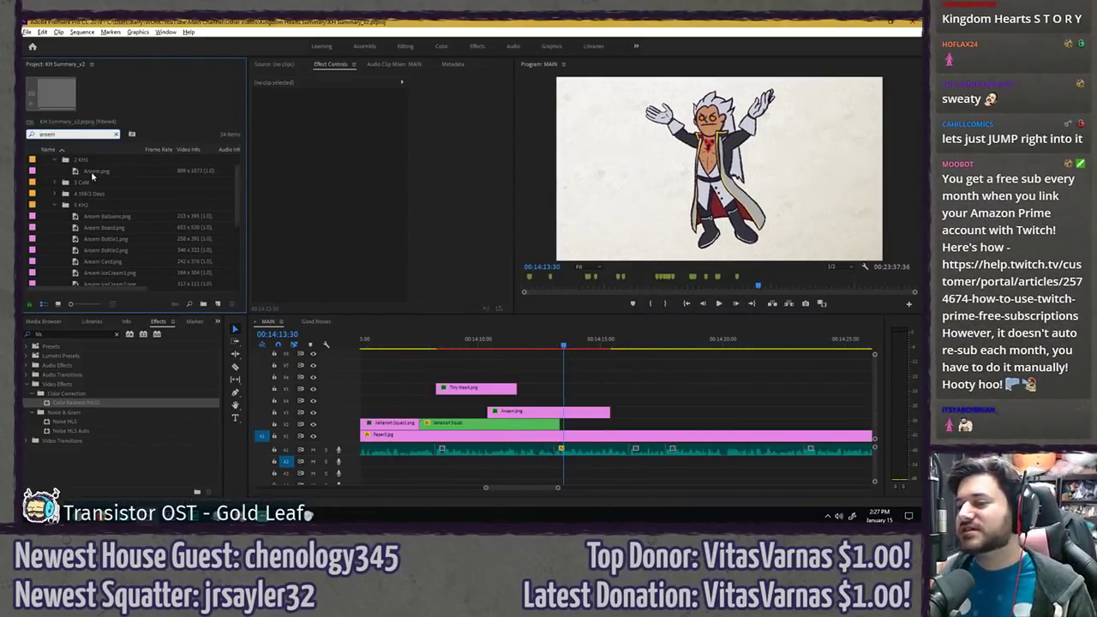
{"action": "left_click", "coordinate": [93, 172]}
- Scroll and zoom across the whole MAIN timeline, settling on the Ansem.png over Paper1.jpg shot
{"action": "left_click", "coordinate": [493, 360]}
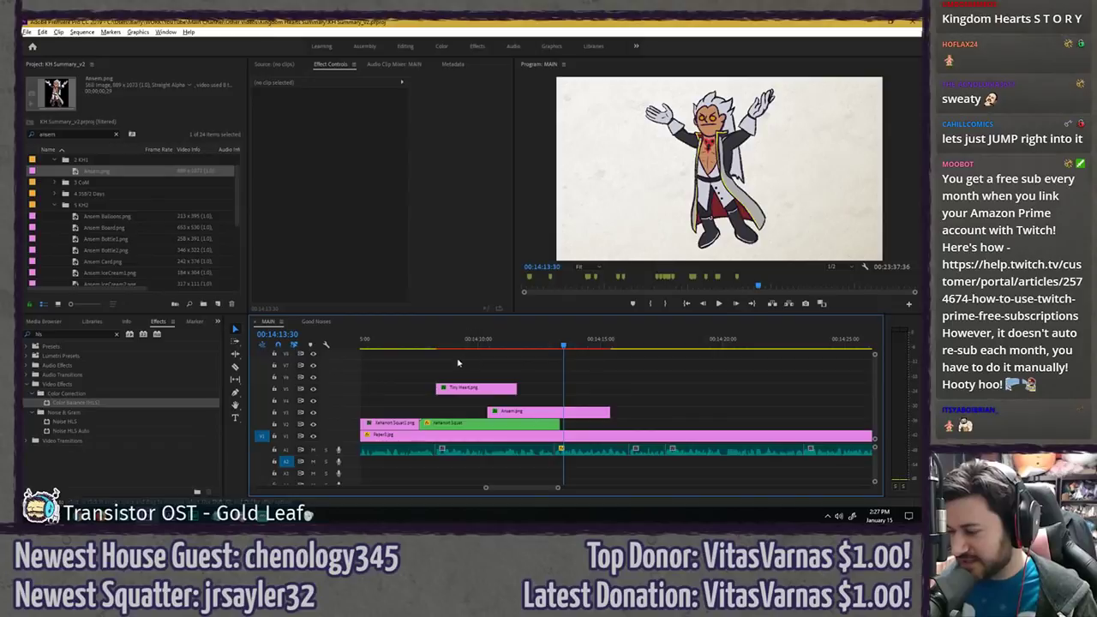
{"action": "scroll", "coordinate": [452, 365], "scroll_direction": "down", "scroll_amount": 10}
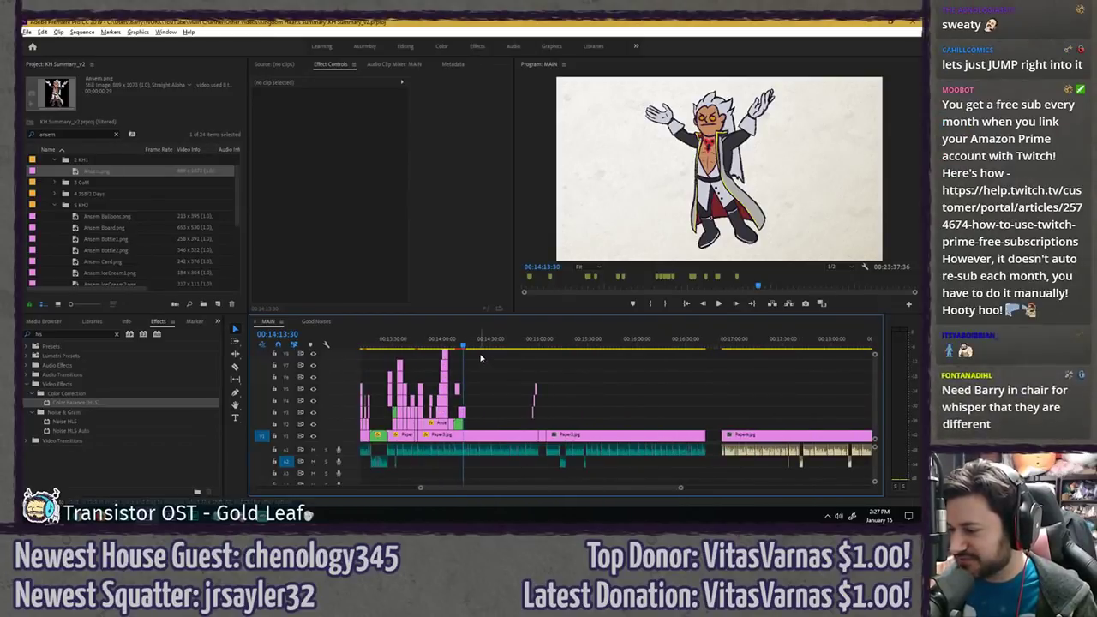
{"action": "scroll", "coordinate": [481, 358], "scroll_direction": "up", "scroll_amount": 2}
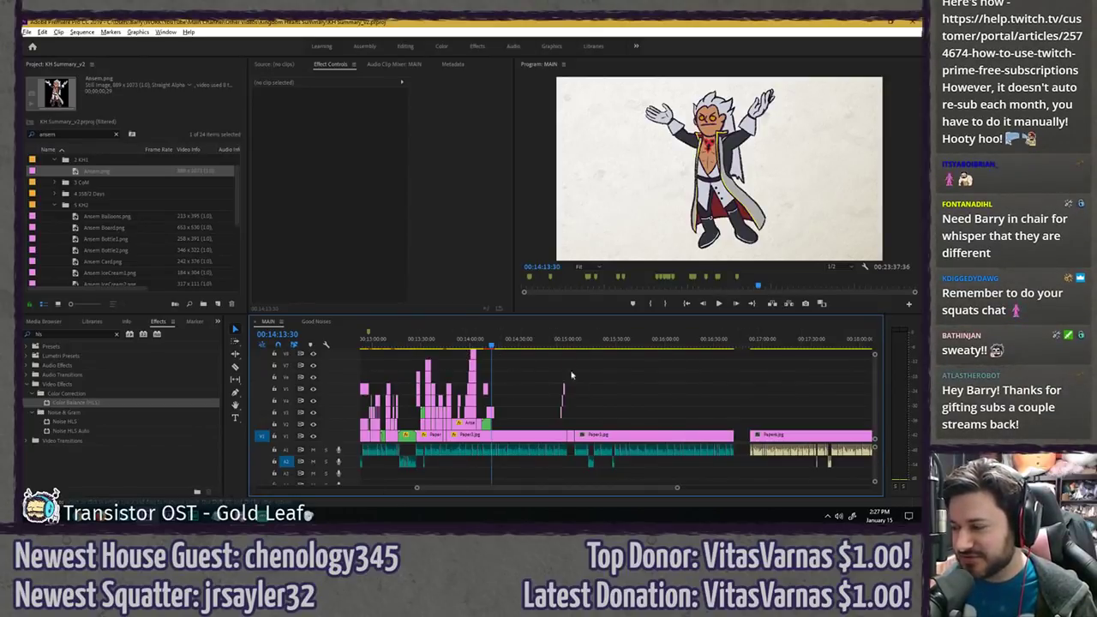
{"action": "scroll", "coordinate": [719, 389], "scroll_direction": "down", "scroll_amount": 5}
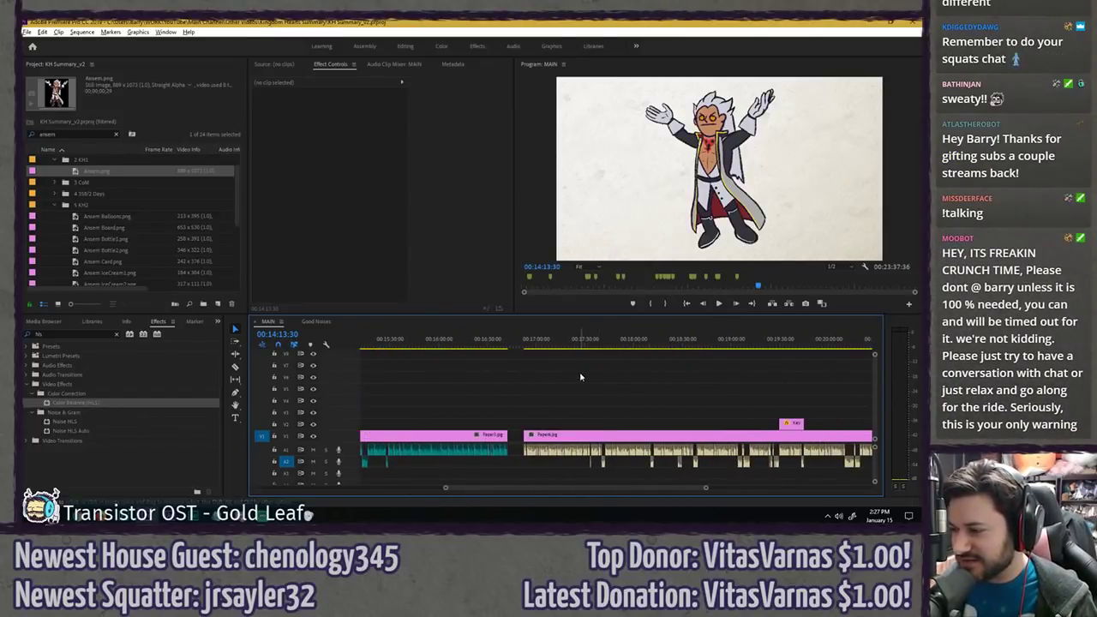
{"action": "scroll", "coordinate": [580, 377], "scroll_direction": "down", "scroll_amount": 3}
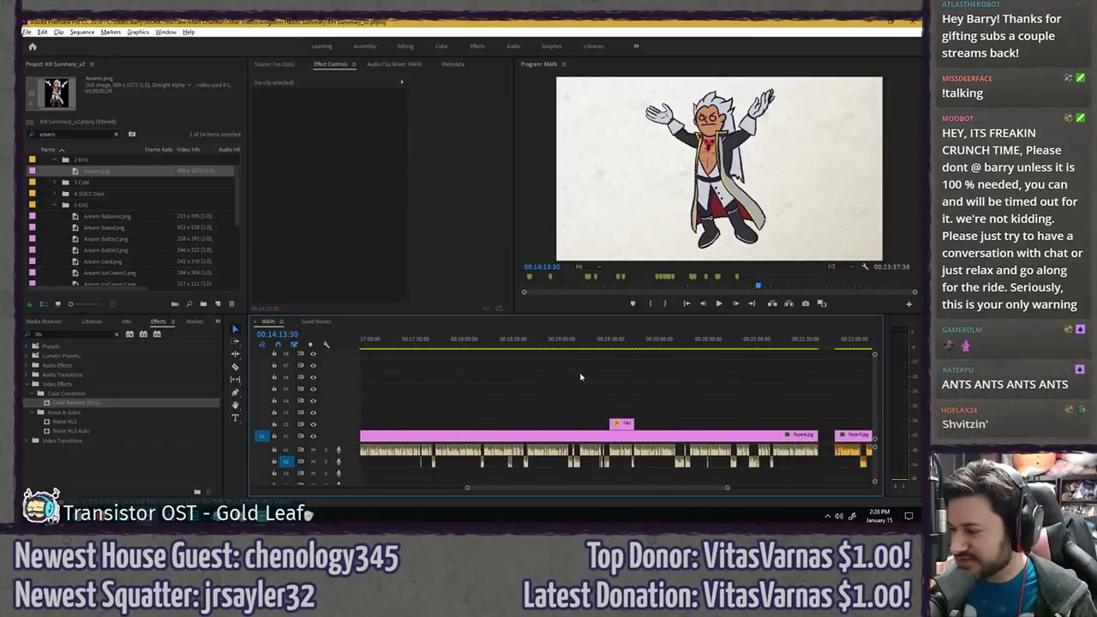
{"action": "scroll", "coordinate": [623, 382], "scroll_direction": "down", "scroll_amount": 5}
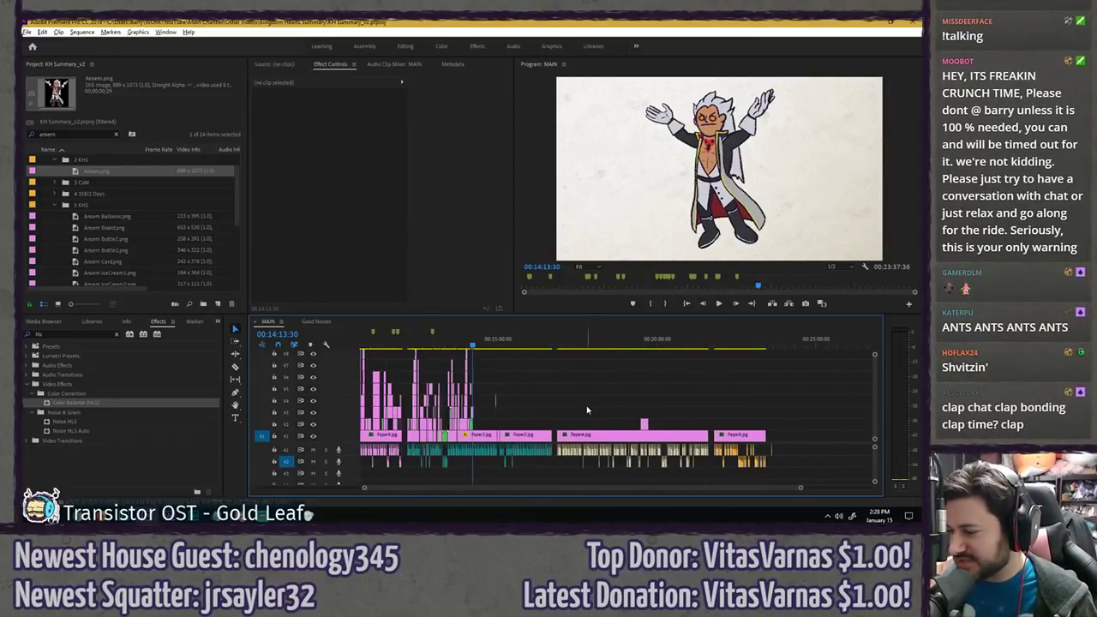
{"action": "scroll", "coordinate": [588, 399], "scroll_direction": "down", "scroll_amount": 3}
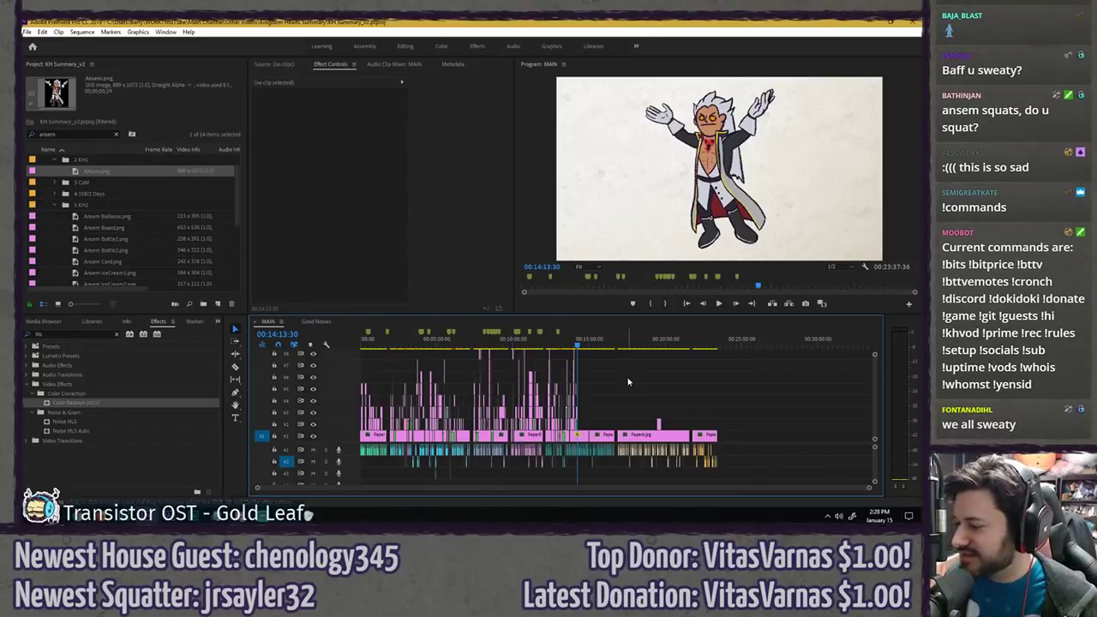
{"action": "scroll", "coordinate": [633, 383], "scroll_direction": "up", "scroll_amount": 5}
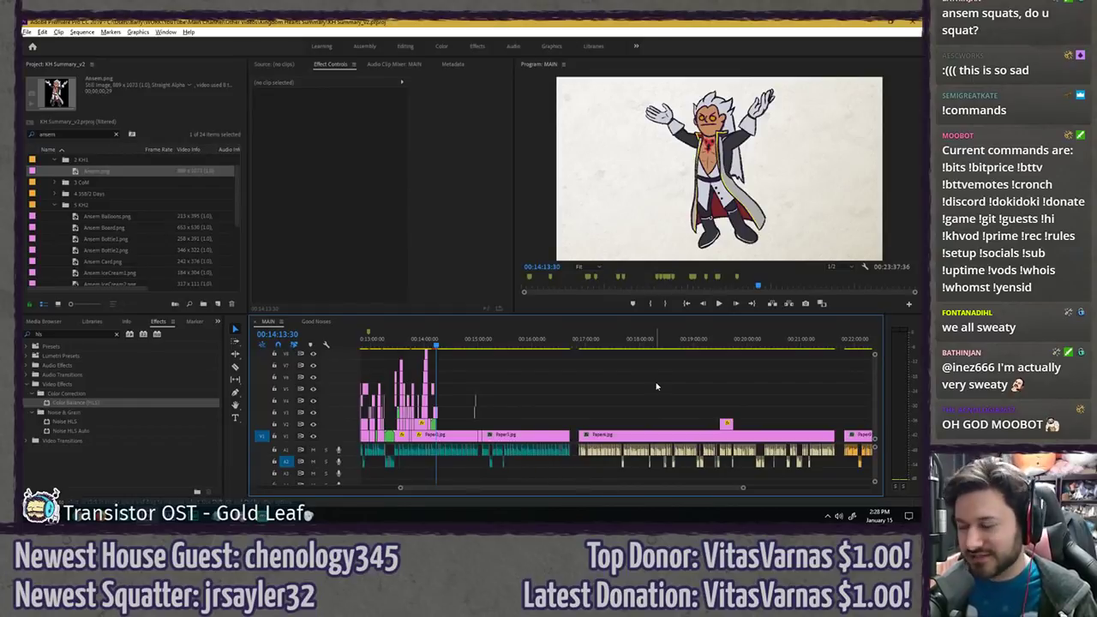
{"action": "scroll", "coordinate": [634, 382], "scroll_direction": "down", "scroll_amount": 6}
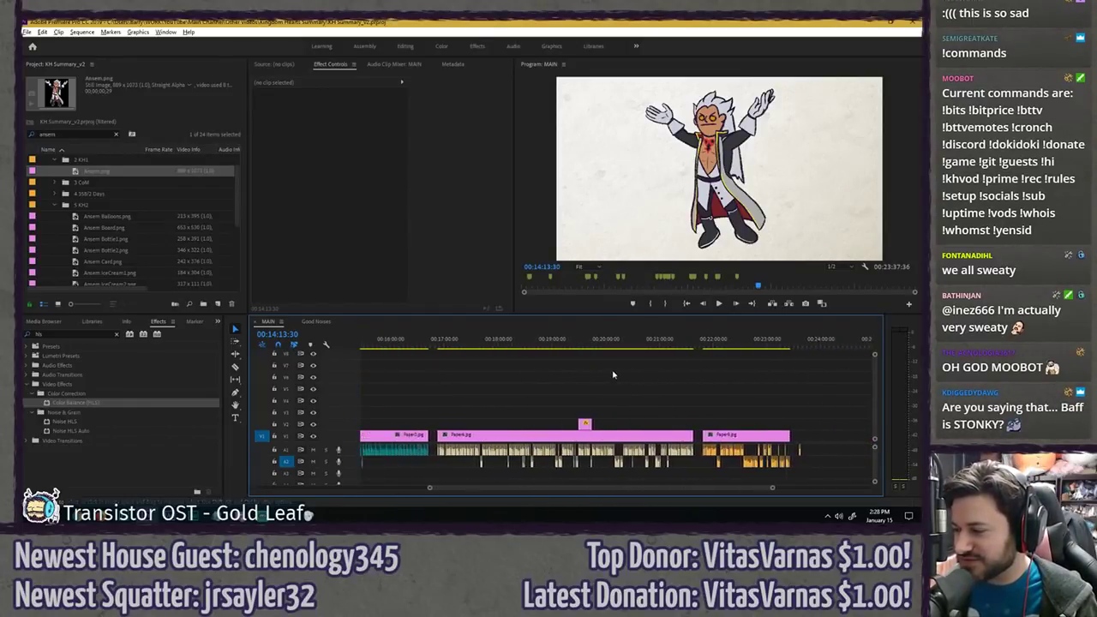
{"action": "scroll", "coordinate": [612, 374], "scroll_direction": "up", "scroll_amount": 1}
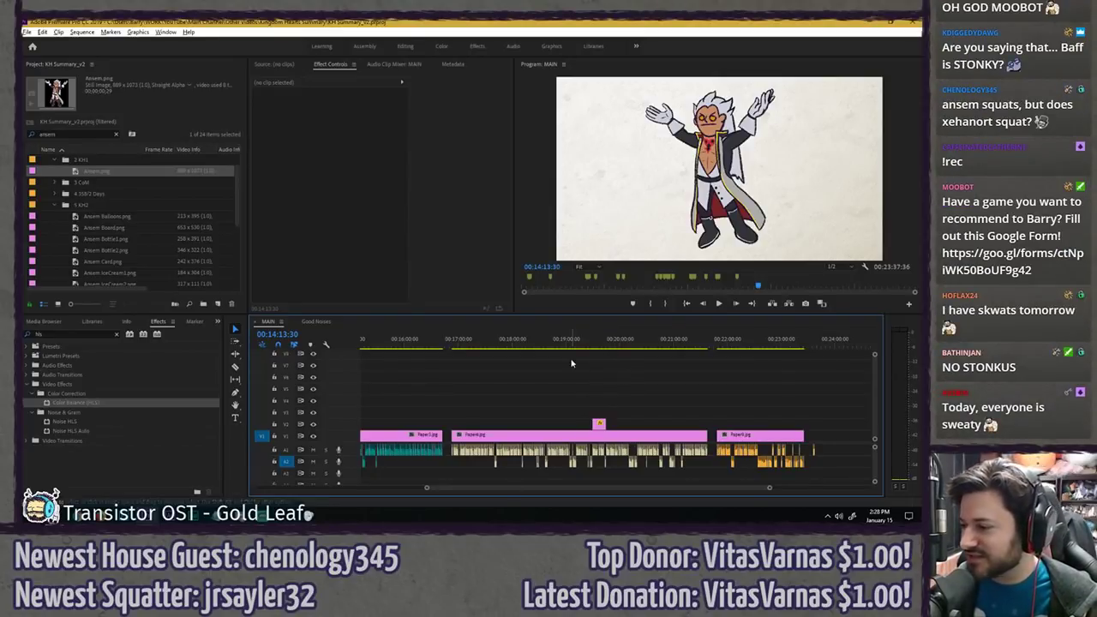
{"action": "scroll", "coordinate": [587, 365], "scroll_direction": "up", "scroll_amount": 5}
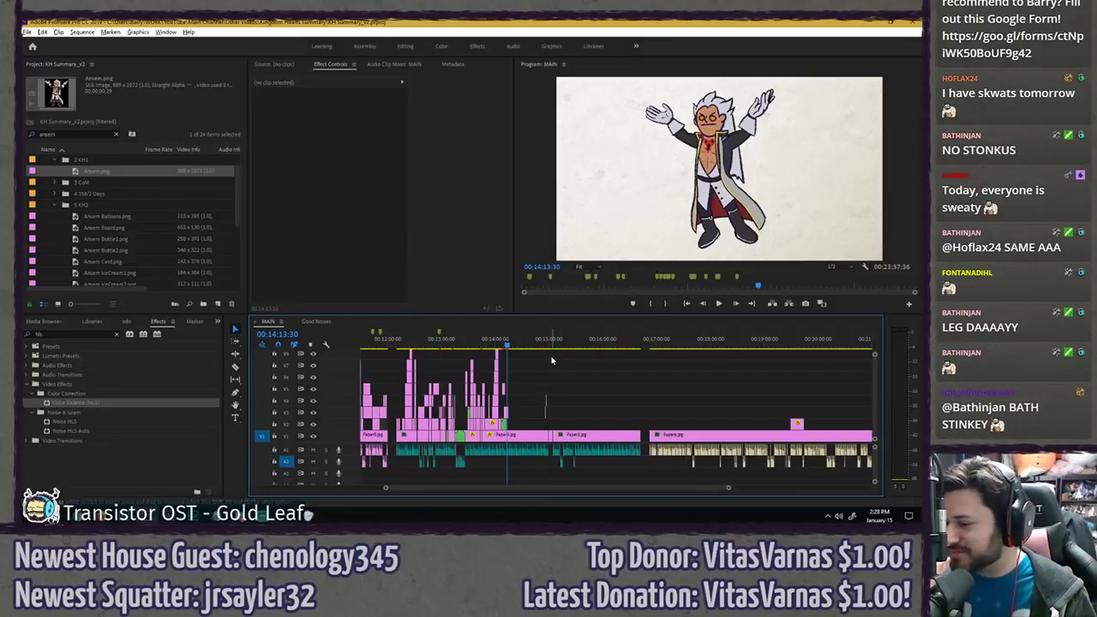
{"action": "scroll", "coordinate": [526, 361], "scroll_direction": "up", "scroll_amount": 6}
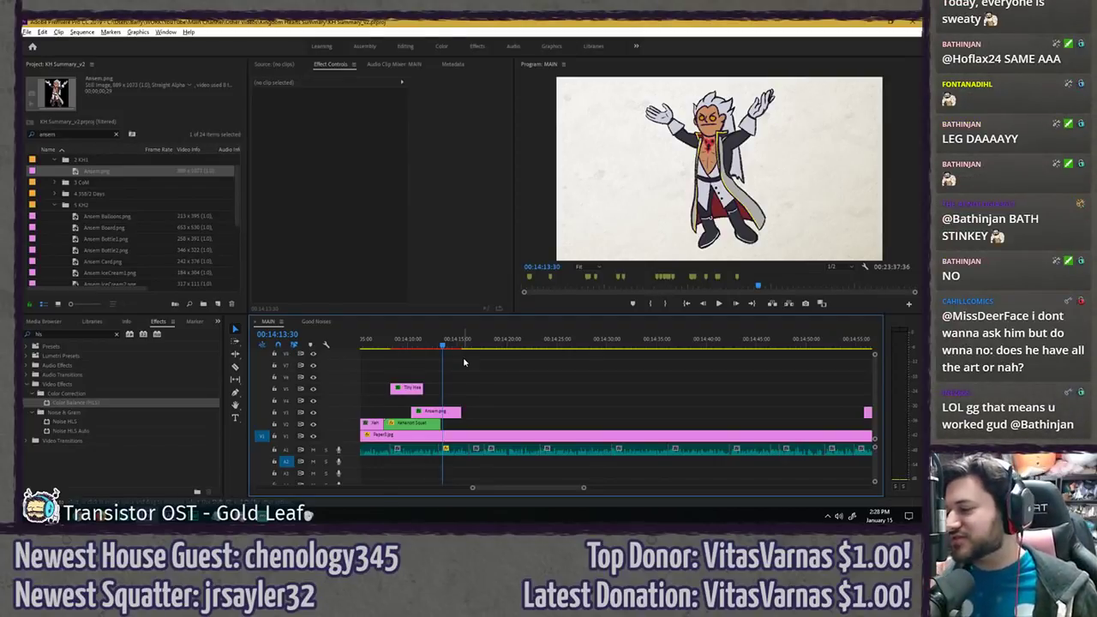
{"action": "left_click", "coordinate": [441, 346]}
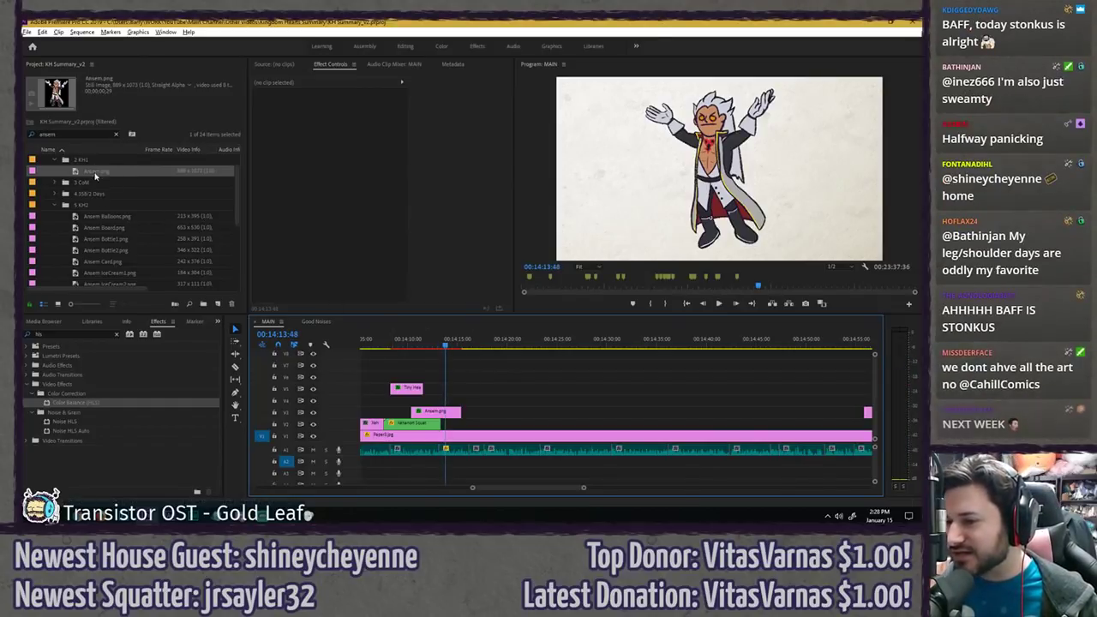
- Place Ansem the Wise.png on the timeline, preview it, and undo an accidental overwrite
{"action": "scroll", "coordinate": [106, 246], "scroll_direction": "down", "scroll_amount": 1}
{"action": "scroll", "coordinate": [105, 246], "scroll_direction": "down", "scroll_amount": 3}
{"action": "left_click_drag", "start_coordinate": [108, 249], "coordinate": [446, 399]}
{"action": "scroll", "coordinate": [446, 379], "scroll_direction": "up", "scroll_amount": 3}
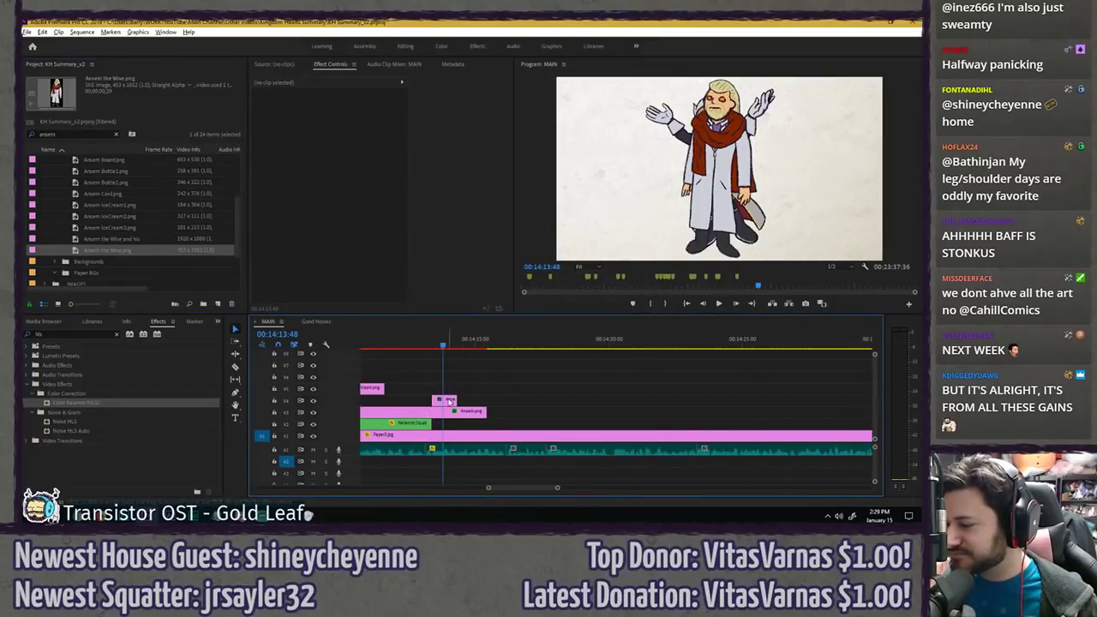
{"action": "left_click", "coordinate": [445, 399]}
{"action": "key", "text": "space"}
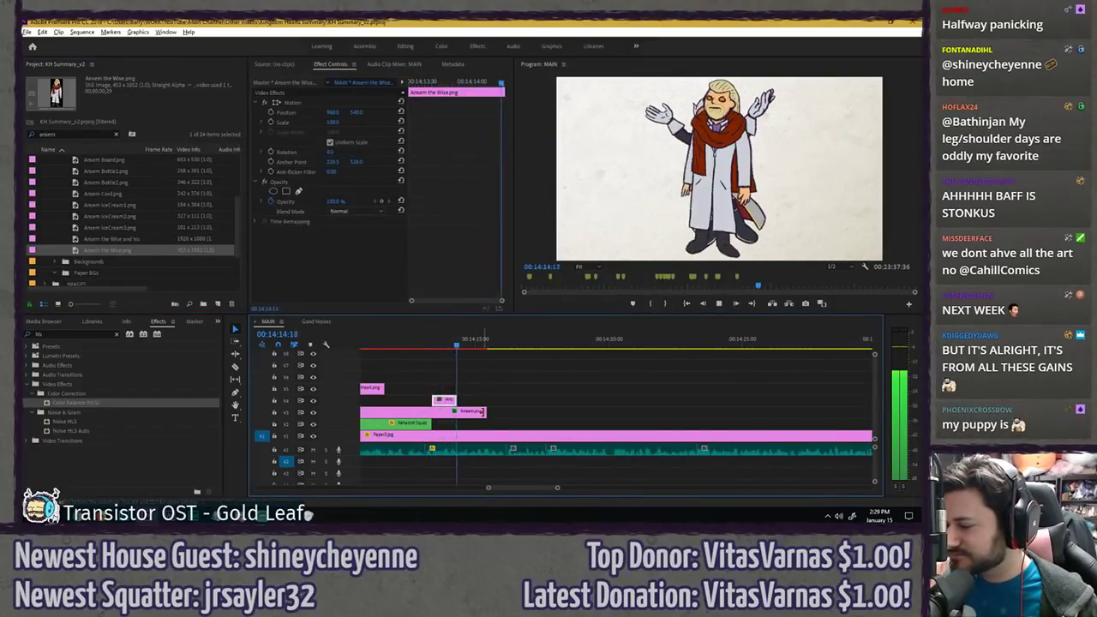
{"action": "key", "text": "space"}
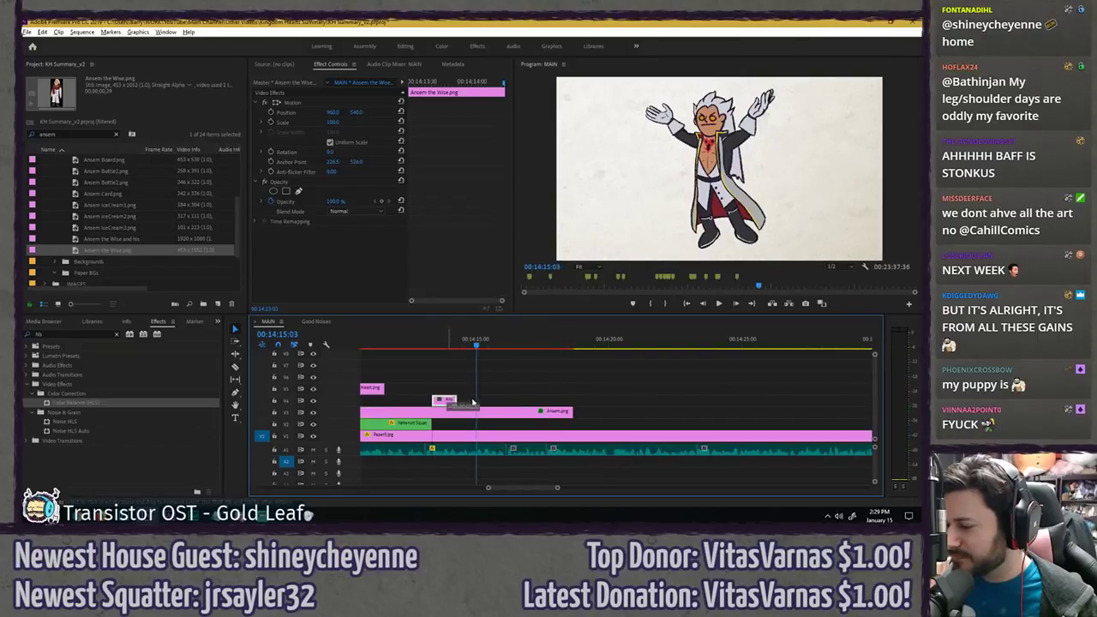
{"action": "left_click_drag", "start_coordinate": [472, 403], "coordinate": [573, 422]}
{"action": "key", "text": "ctrl+z"}
- Move Ansem the Wise toward the left of the frame and tilt it about 20 degrees
{"action": "left_click_drag", "start_coordinate": [336, 114], "coordinate": [338, 152]}
{"action": "mouse_move", "coordinate": [474, 345]}
{"action": "left_mouse_down"}
{"action": "mouse_move", "coordinate": [465, 342]}
{"action": "mouse_move", "coordinate": [486, 341]}
{"action": "left_mouse_up"}
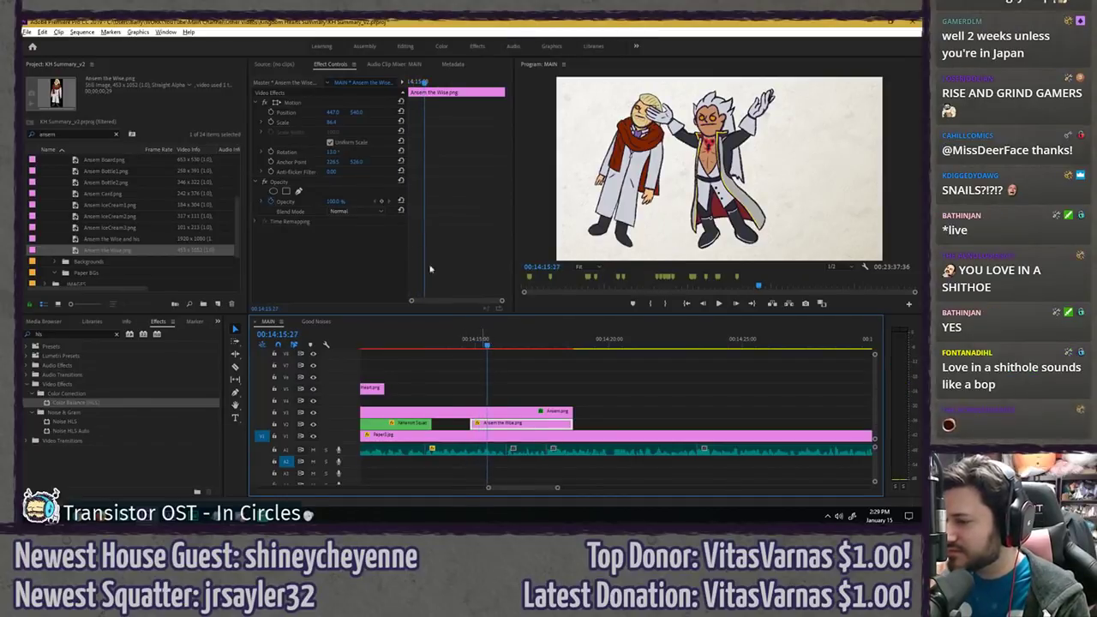
{"action": "left_click_drag", "start_coordinate": [333, 112], "coordinate": [249, 112]}
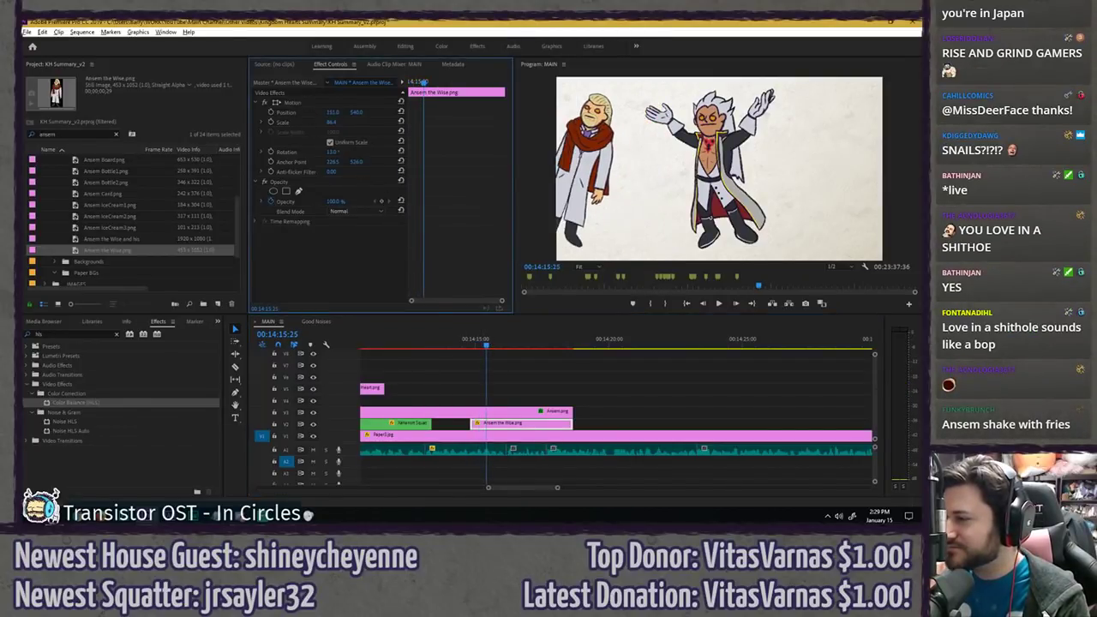
{"action": "left_click_drag", "start_coordinate": [331, 152], "coordinate": [347, 152]}
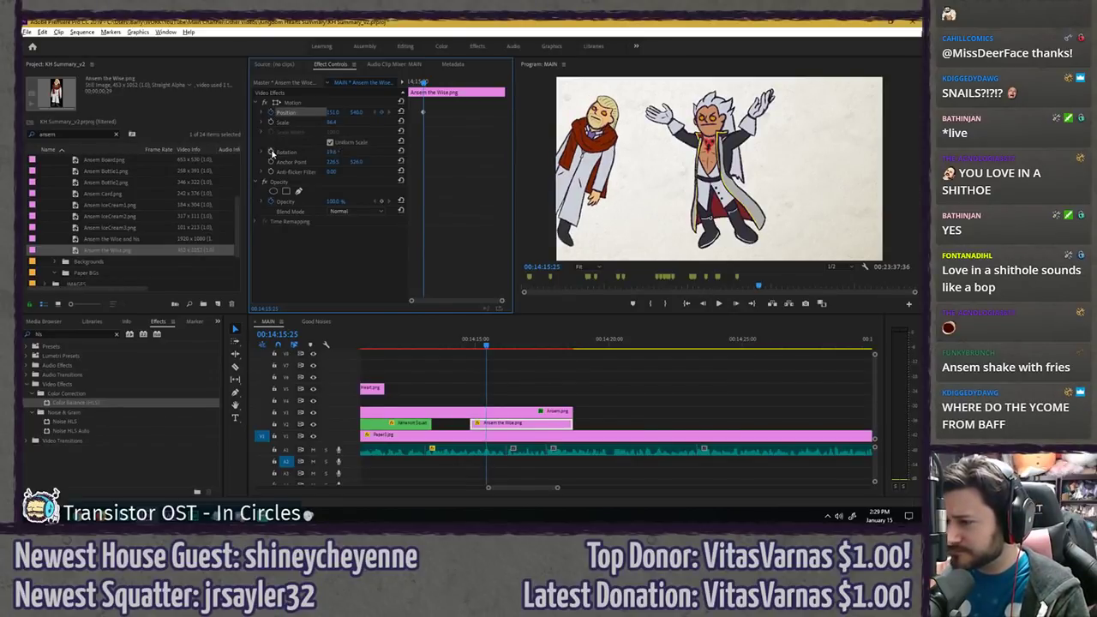
- Keyframe Ansem the Wise to start straightened and off the left edge, then animate in
{"action": "left_click", "coordinate": [271, 153]}
{"action": "key", "text": "Left"}
{"action": "key", "text": "Left"}
{"action": "key", "text": "Left"}
{"action": "key", "text": "Left"}
{"action": "key", "text": "Left"}
{"action": "key", "text": "Left"}
{"action": "key", "text": "Left"}
{"action": "key", "text": "Left"}
{"action": "key", "text": "Left"}
{"action": "key", "text": "Left"}
{"action": "key", "text": "Left"}
{"action": "key", "text": "Left"}
{"action": "key", "text": "Left"}
{"action": "key", "text": "Left"}
{"action": "key", "text": "Left"}
{"action": "key", "text": "Left"}
{"action": "key", "text": "Left"}
{"action": "key", "text": "Left"}
{"action": "key", "text": "Left"}
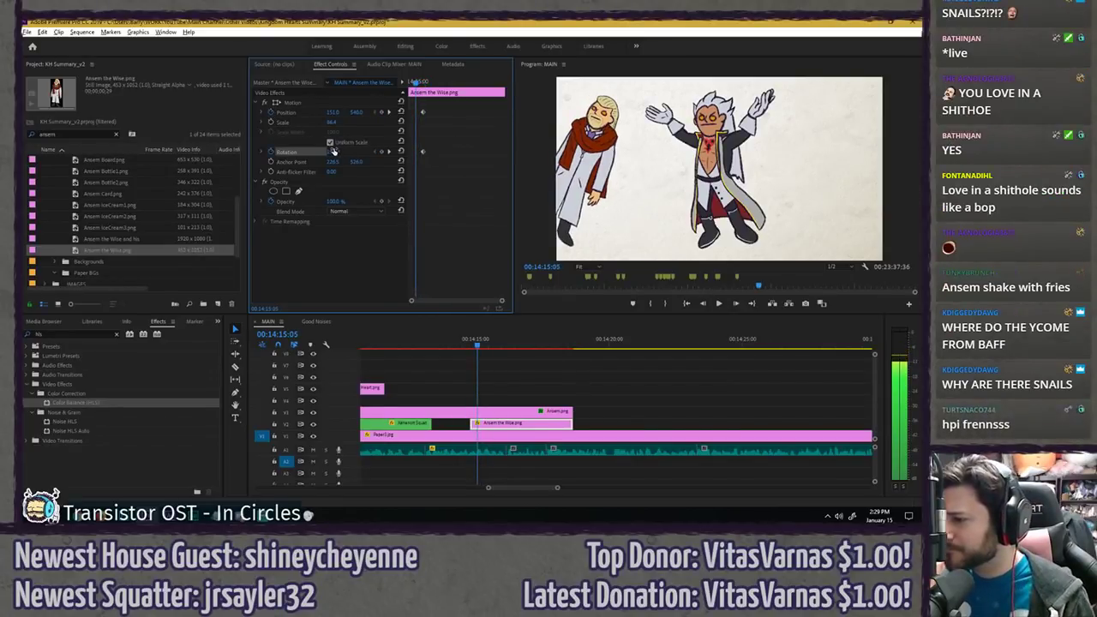
{"action": "left_click_drag", "start_coordinate": [332, 152], "coordinate": [318, 152]}
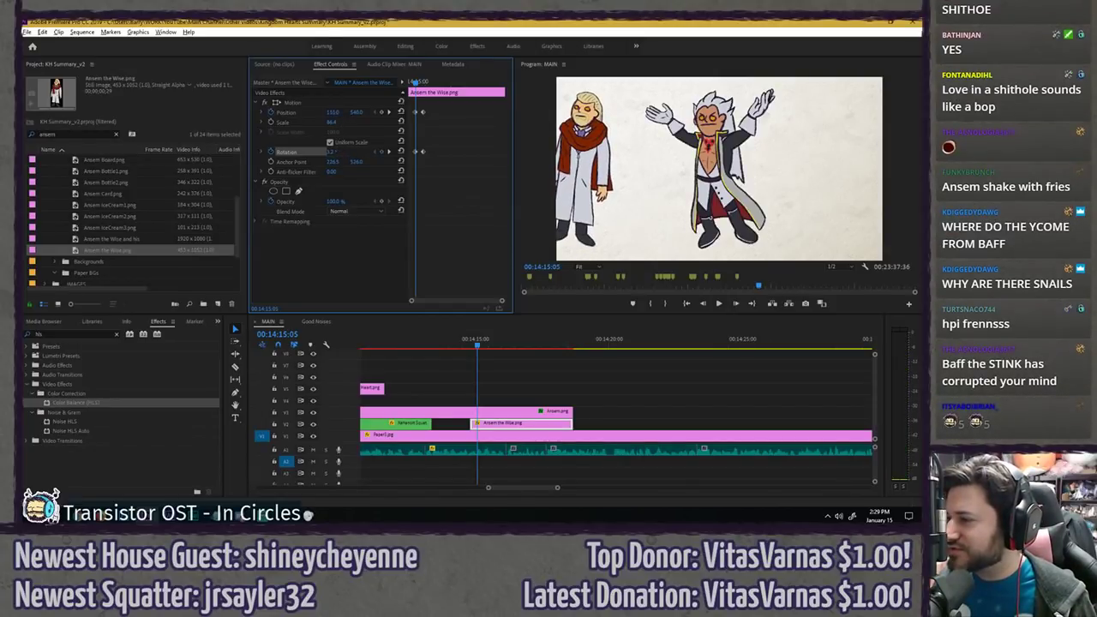
{"action": "left_click_drag", "start_coordinate": [332, 113], "coordinate": [182, 112]}
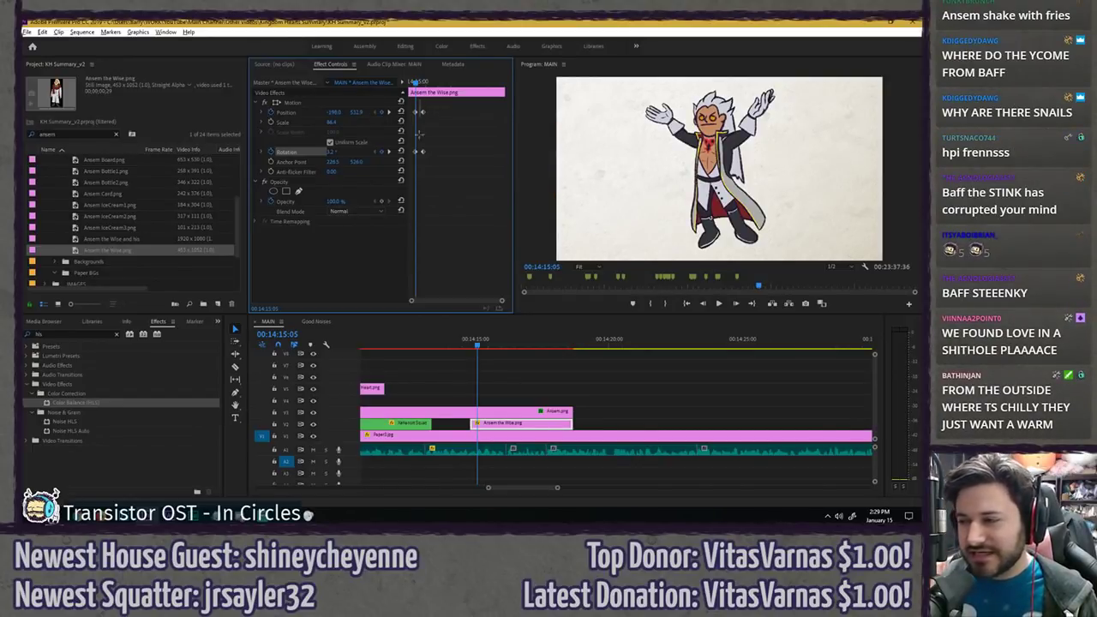
- Set the selected keyframes to Hold interpolation, save, and preview the animation
{"action": "right_click", "coordinate": [423, 154]}
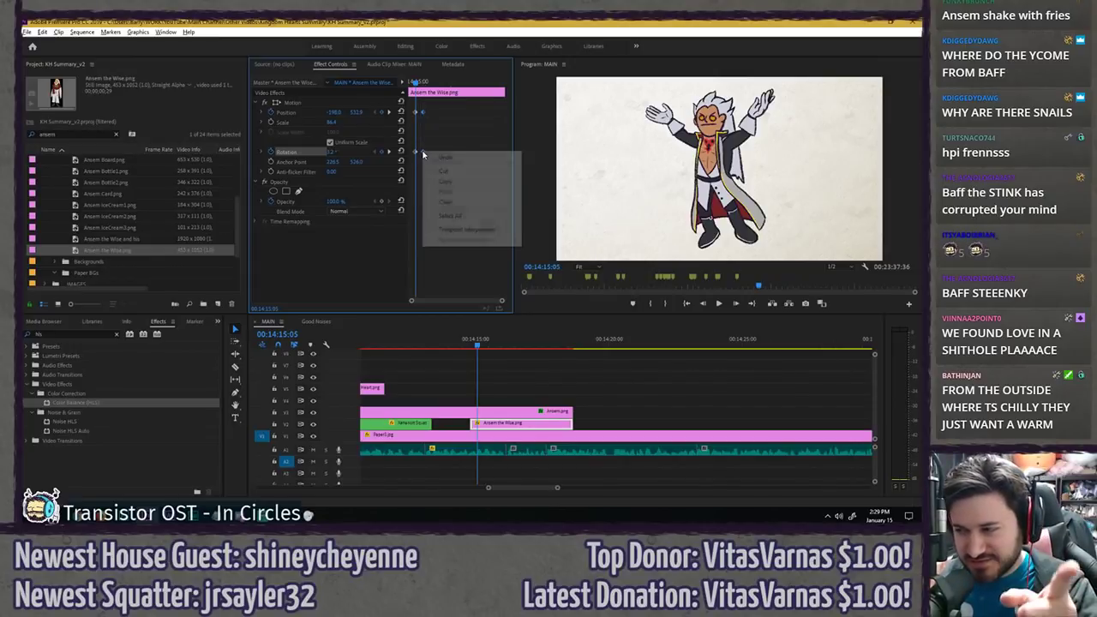
{"action": "mouse_move", "coordinate": [479, 229]}
{"action": "left_click", "coordinate": [554, 272]}
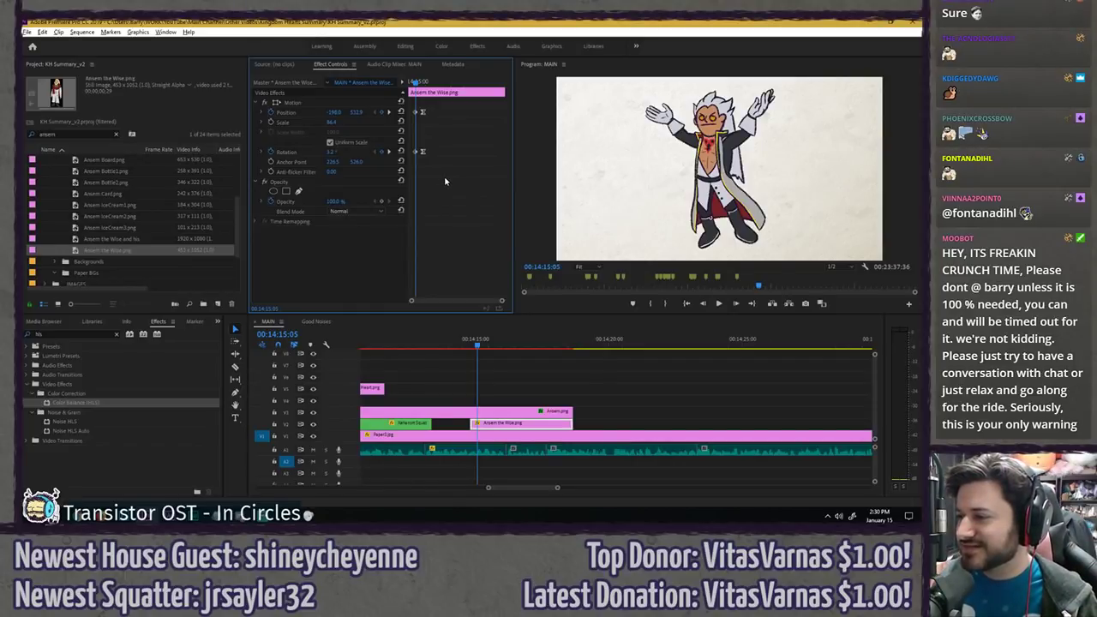
{"action": "key", "text": "ctrl+s"}
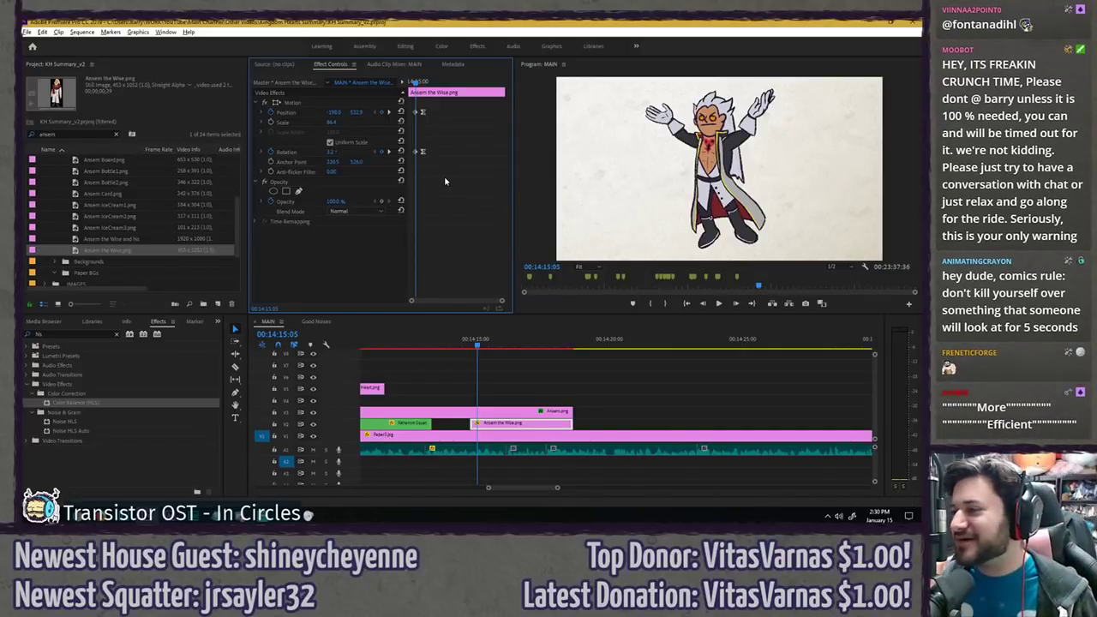
{"action": "key", "text": "space"}
{"action": "key", "text": "space"}
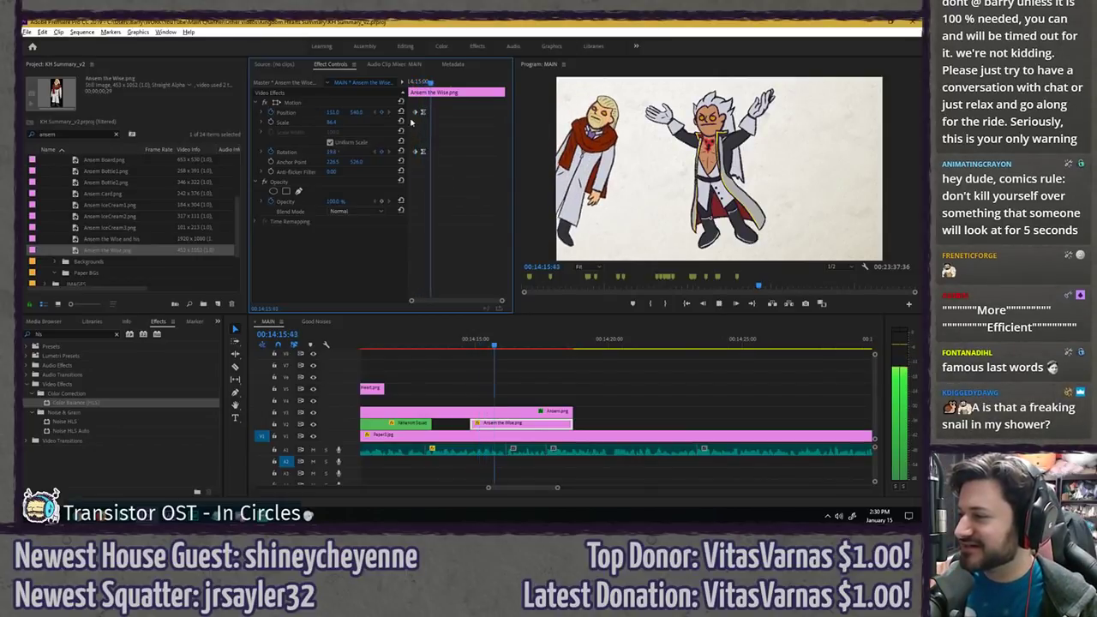
- Nudge the first Position and Rotation keyframes later and review playback to 00:14:17:43
{"action": "left_click_drag", "start_coordinate": [419, 82], "coordinate": [421, 83]}
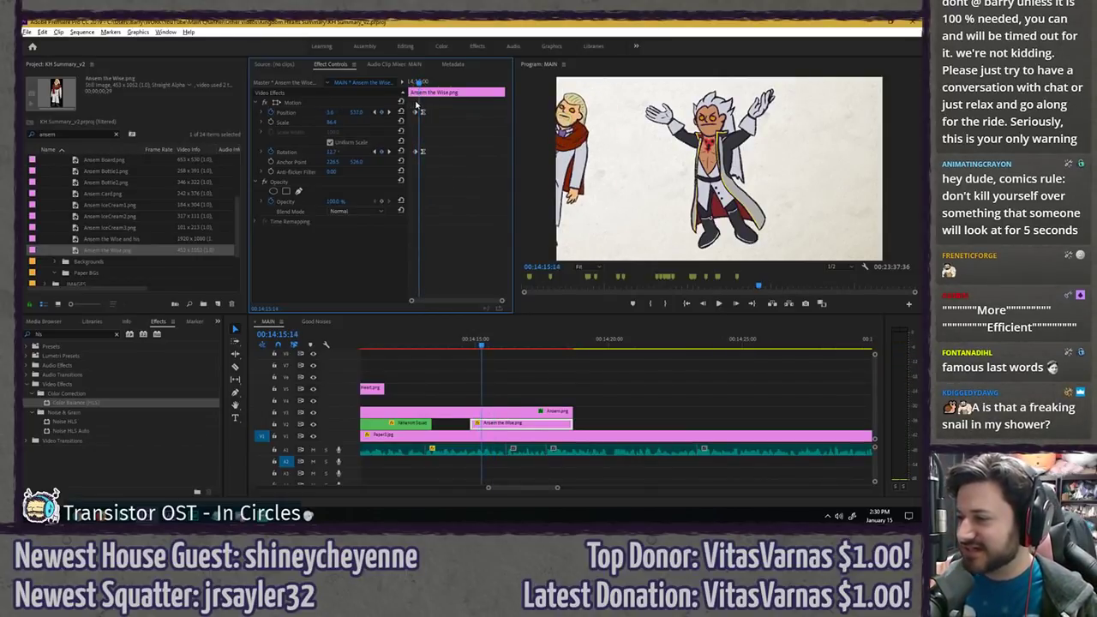
{"action": "scroll", "coordinate": [417, 105], "scroll_direction": "up", "scroll_amount": 3}
{"action": "left_click_drag", "start_coordinate": [440, 84], "coordinate": [427, 154]}
{"action": "key", "text": "Left"}
{"action": "key", "text": "Left"}
{"action": "key", "text": "Left"}
{"action": "key", "text": "Left"}
{"action": "key", "text": "Left"}
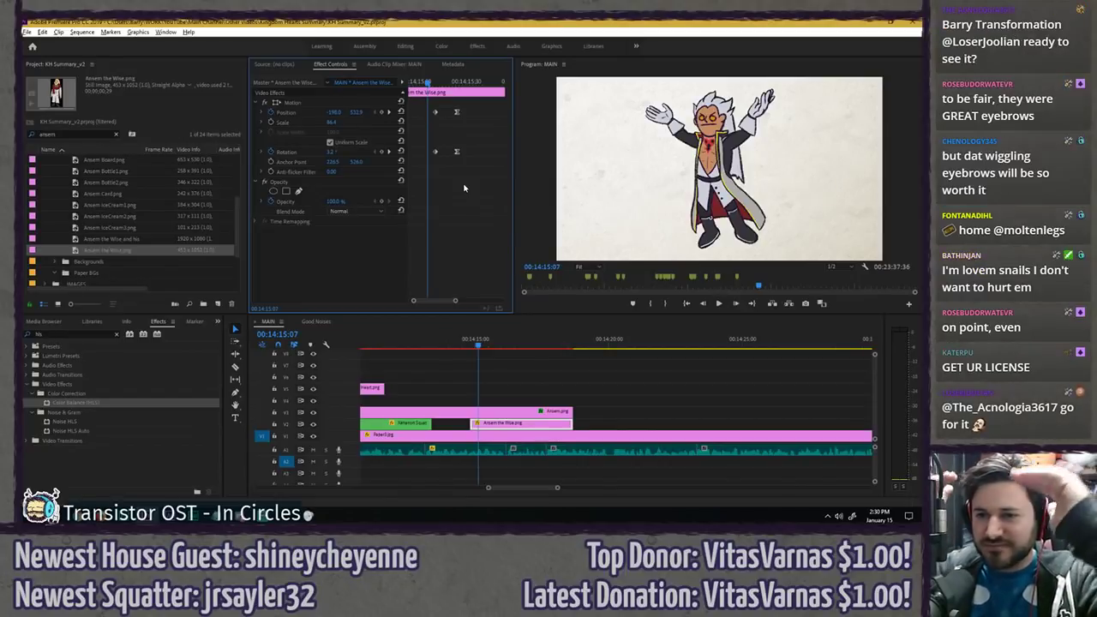
{"action": "key", "text": "space"}
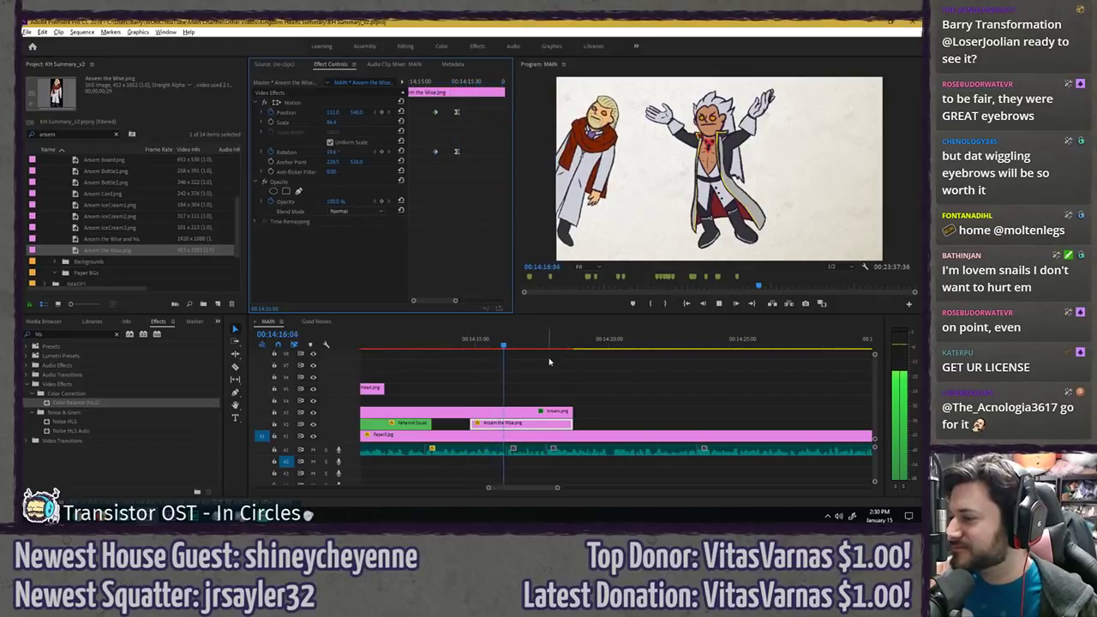
{"action": "left_click", "coordinate": [582, 359]}
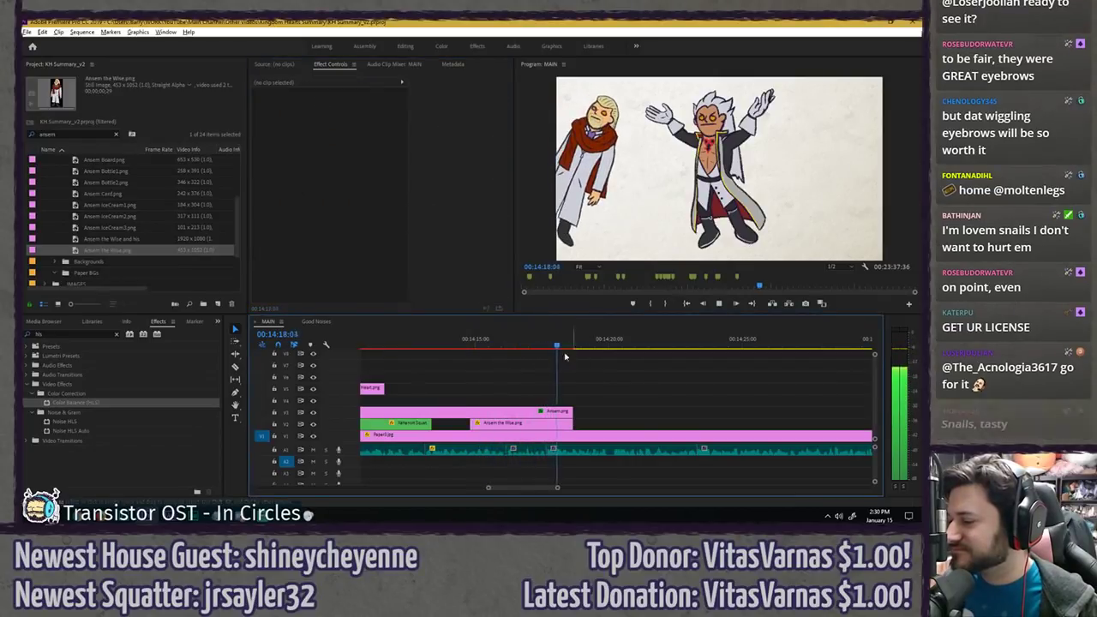
{"action": "left_click", "coordinate": [538, 344]}
{"action": "left_click_drag", "start_coordinate": [540, 344], "coordinate": [548, 345]}
{"action": "left_click", "coordinate": [556, 413]}
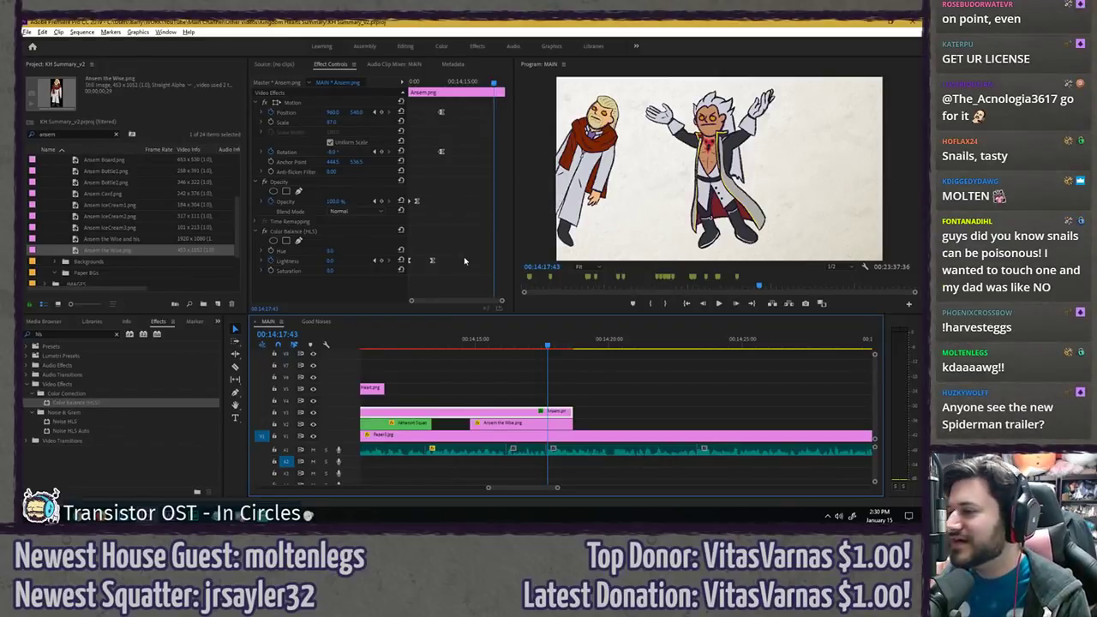
- Keyframe the scarfed character tilting to about 8.5° and sliding off the left edge by 00:14:17:51
{"action": "left_click", "coordinate": [381, 112]}
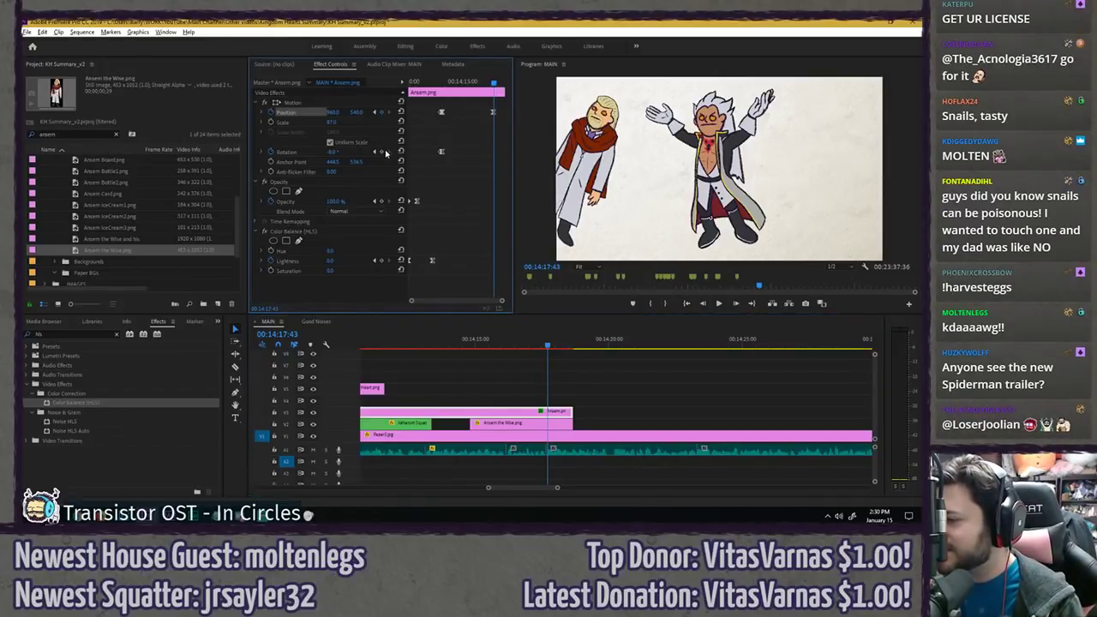
{"action": "left_click", "coordinate": [383, 152]}
{"action": "key", "text": "Right"}
{"action": "key", "text": "Right"}
{"action": "key", "text": "Right"}
{"action": "key", "text": "Right"}
{"action": "key", "text": "Right"}
{"action": "key", "text": "Right"}
{"action": "key", "text": "Right"}
{"action": "key", "text": "Right"}
{"action": "key", "text": "Right"}
{"action": "key", "text": "Right"}
{"action": "key", "text": "Right"}
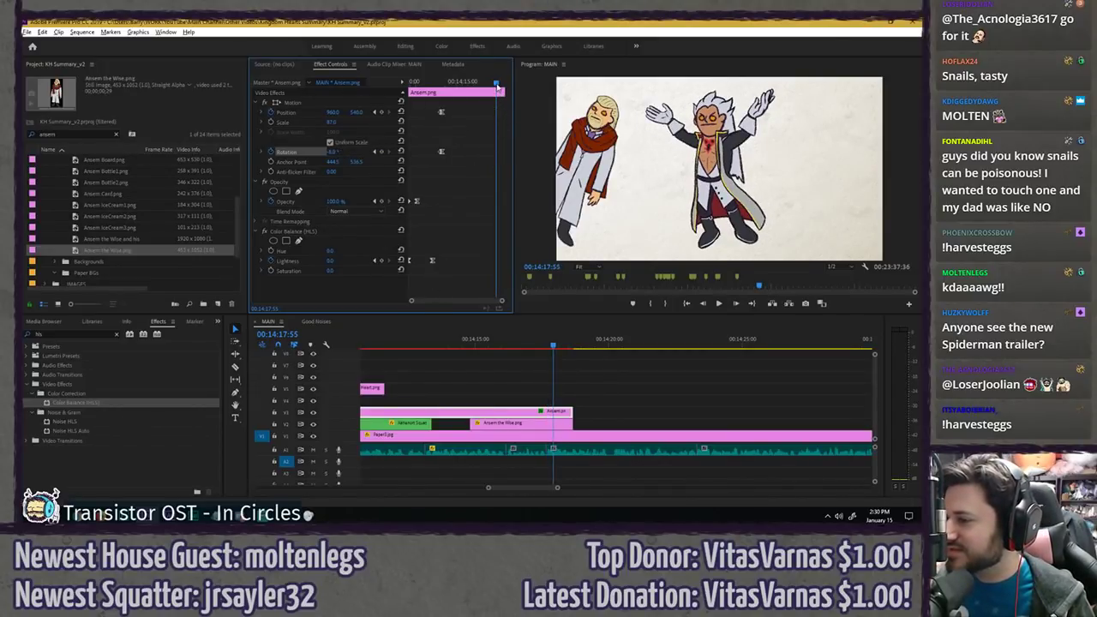
{"action": "left_click_drag", "start_coordinate": [497, 85], "coordinate": [493, 84]}
{"action": "left_click", "coordinate": [549, 424]}
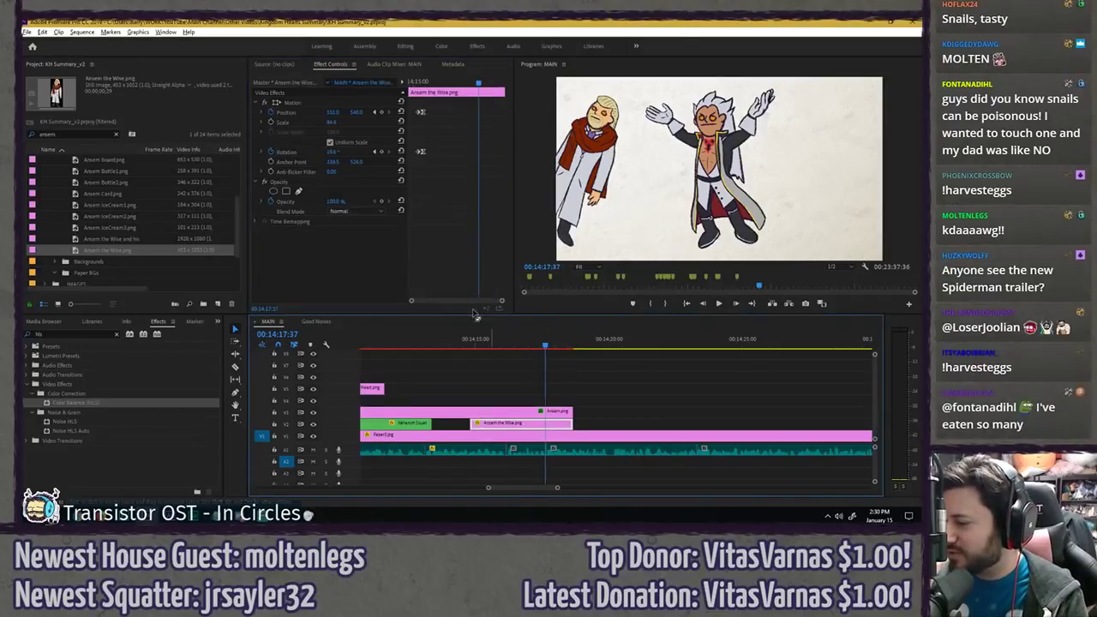
{"action": "key", "text": "Right"}
{"action": "key", "text": "Right"}
{"action": "key", "text": "Right"}
{"action": "key", "text": "Right"}
{"action": "key", "text": "Right"}
{"action": "left_click", "coordinate": [382, 152]}
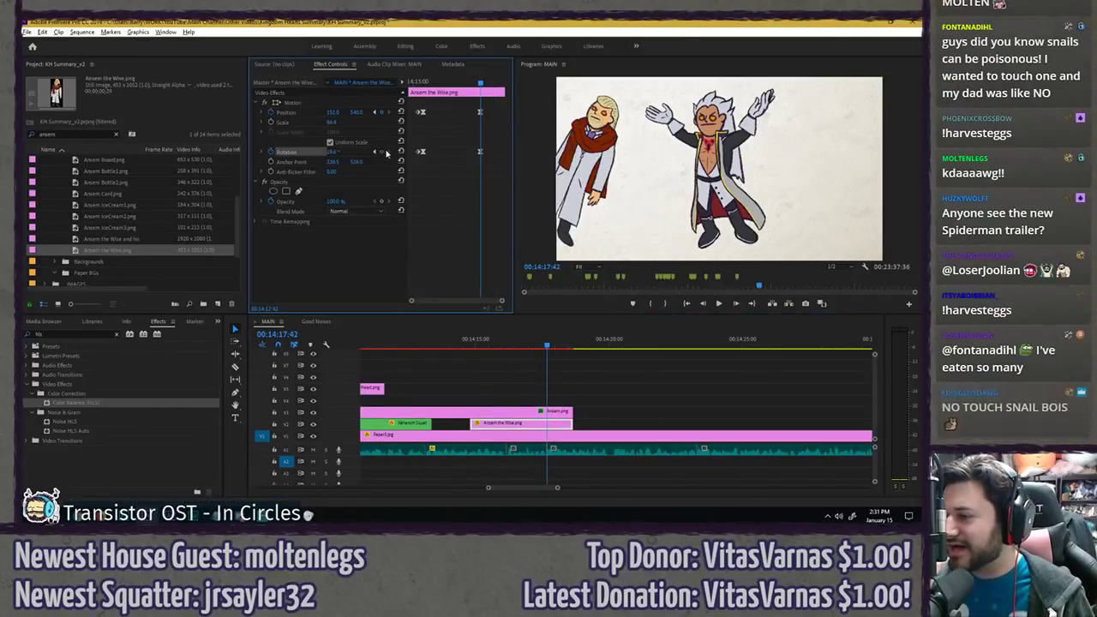
{"action": "key", "text": "Right"}
{"action": "key", "text": "Right"}
{"action": "key", "text": "Right"}
{"action": "key", "text": "Right"}
{"action": "key", "text": "Right"}
{"action": "key", "text": "Right"}
{"action": "key", "text": "Right"}
{"action": "key", "text": "Right"}
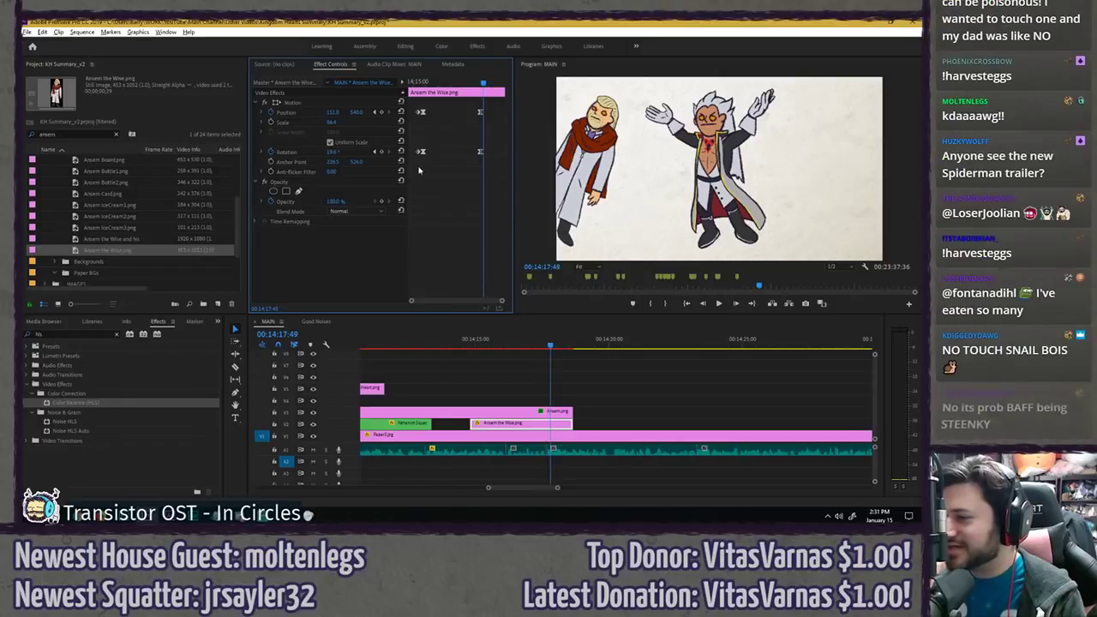
{"action": "left_click_drag", "start_coordinate": [335, 152], "coordinate": [324, 152]}
{"action": "left_click_drag", "start_coordinate": [332, 112], "coordinate": [194, 112]}
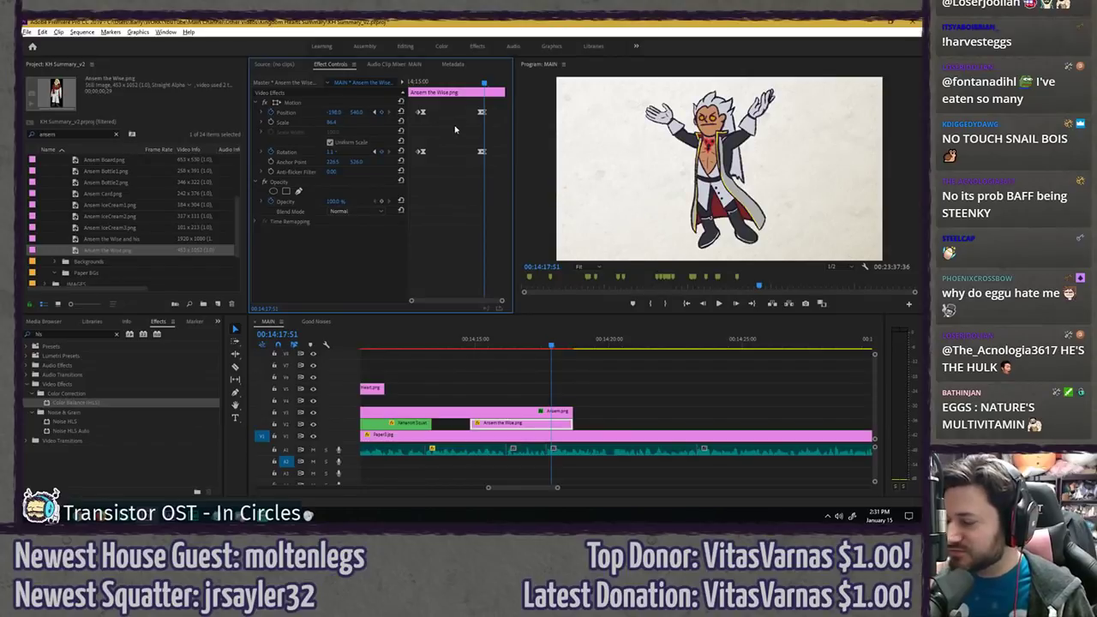
- Set the exit Position and Rotation keyframes to Linear interpolation
{"action": "key", "text": "equal"}
{"action": "key", "text": "equal"}
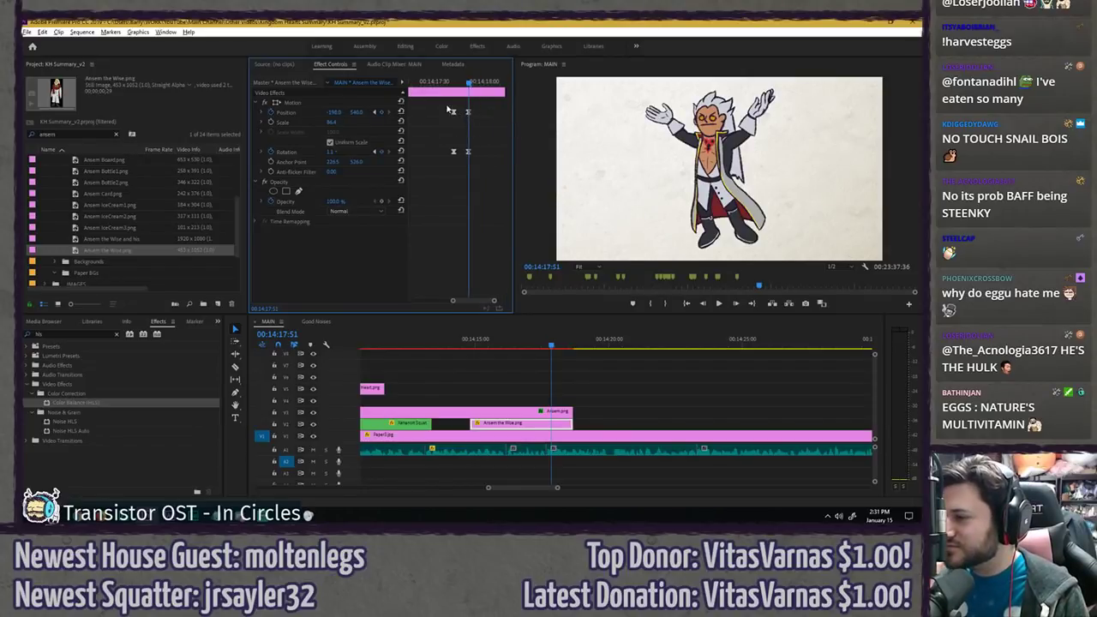
{"action": "right_click", "coordinate": [471, 151]}
{"action": "left_click", "coordinate": [604, 234]}
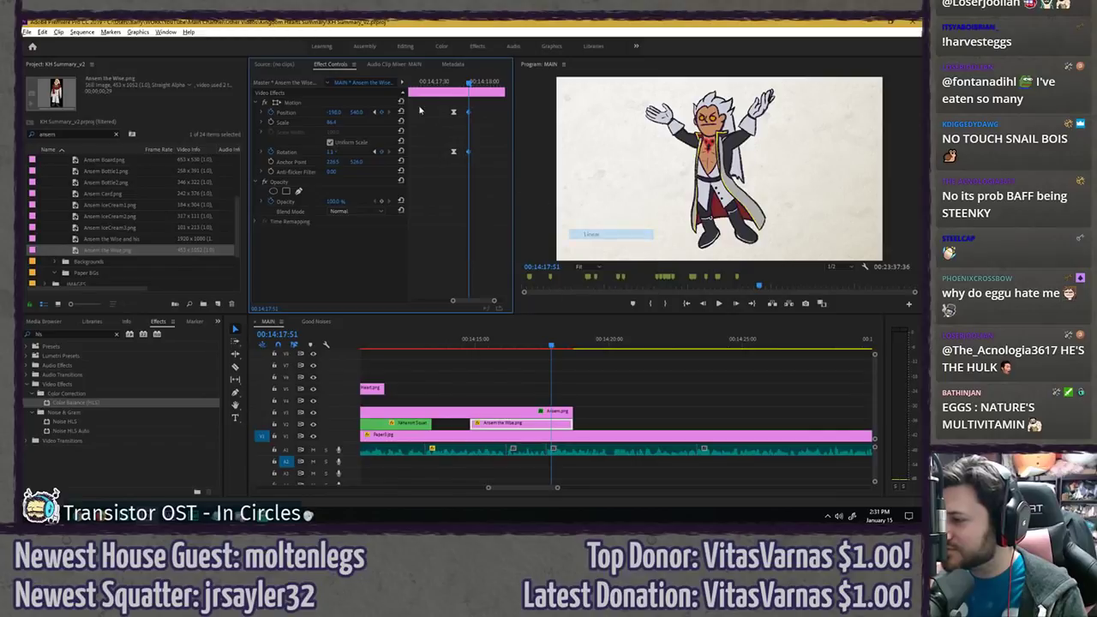
{"action": "right_click", "coordinate": [453, 152]}
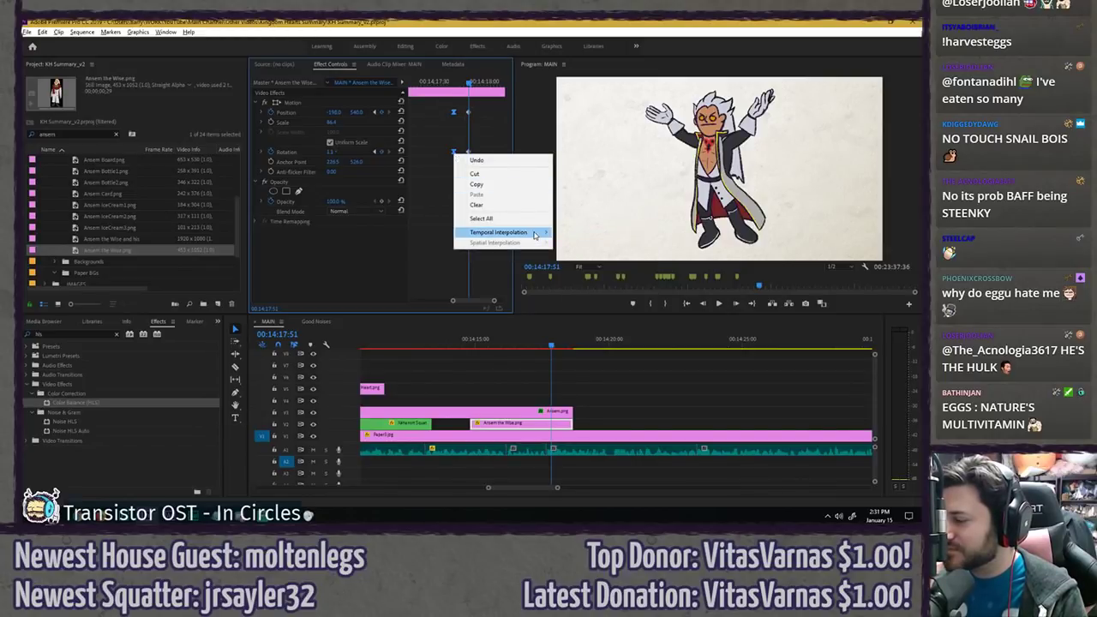
{"action": "mouse_move", "coordinate": [532, 232]}
{"action": "left_click", "coordinate": [600, 294]}
- Trim the Ansem the Wise clip to end at the playhead around 00:14:17:52
{"action": "left_click", "coordinate": [453, 82]}
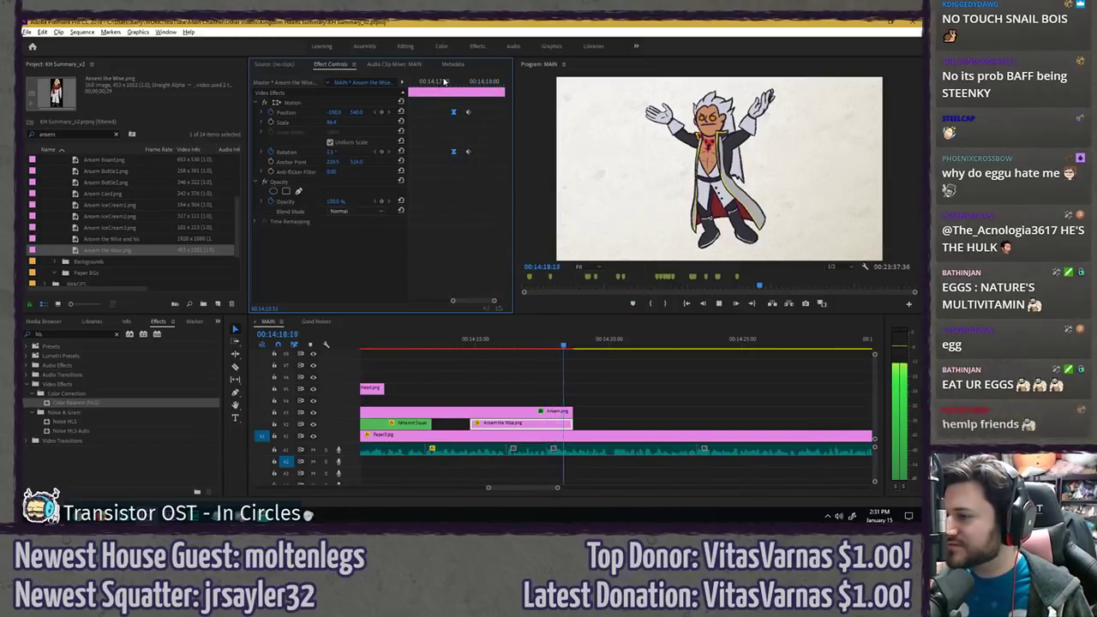
{"action": "left_click_drag", "start_coordinate": [455, 81], "coordinate": [470, 81]}
{"action": "left_click", "coordinate": [560, 417]}
{"action": "left_click_drag", "start_coordinate": [571, 422], "coordinate": [550, 421]}
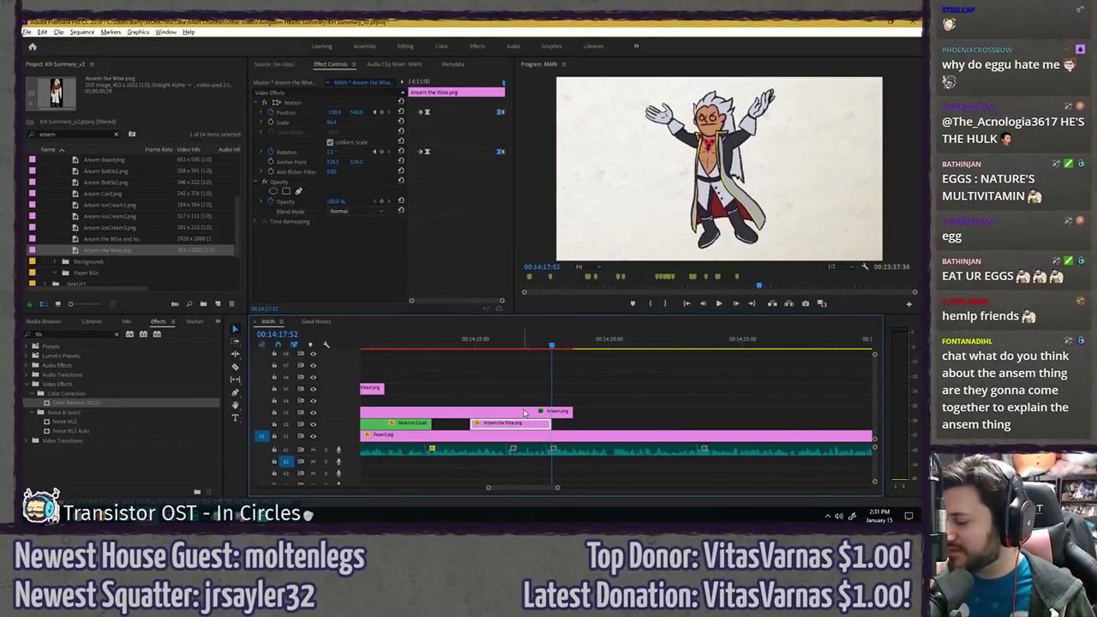
- Save, then add Position and Rotation keyframes to the Ansem clip at 00:14:17:42
{"action": "key", "text": "ctrl+s"}
{"action": "left_click", "coordinate": [507, 413]}
{"action": "left_click", "coordinate": [476, 108]}
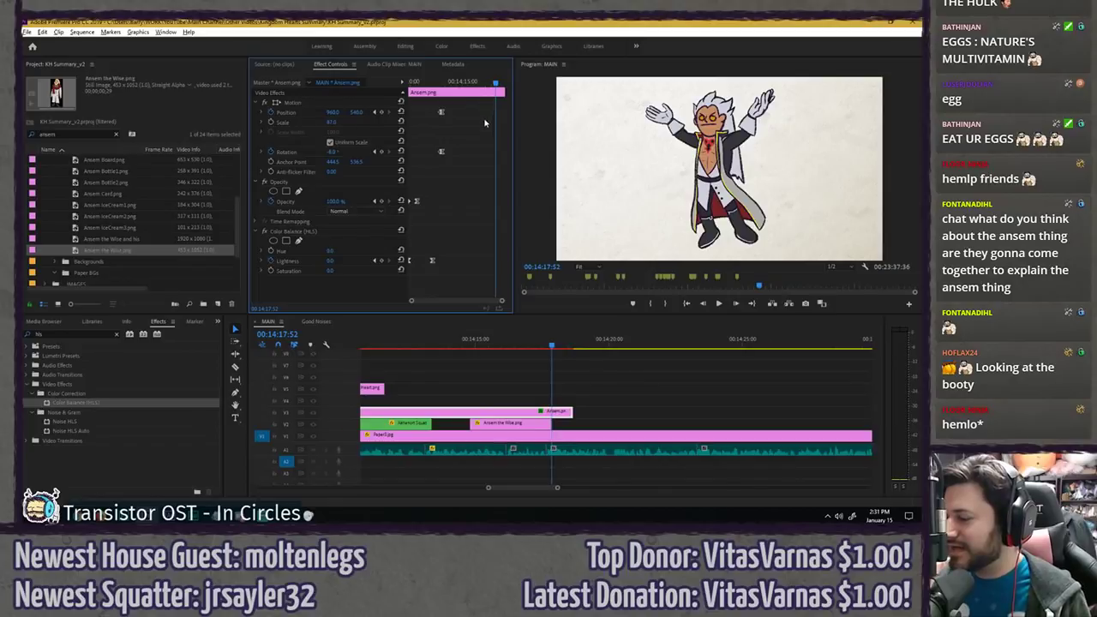
{"action": "key", "text": "Left"}
{"action": "key", "text": "Left"}
{"action": "key", "text": "Left"}
{"action": "key", "text": "Left"}
{"action": "key", "text": "Left"}
{"action": "key", "text": "Left"}
{"action": "key", "text": "Left"}
{"action": "key", "text": "Left"}
{"action": "key", "text": "Left"}
{"action": "key", "text": "Left"}
{"action": "key", "text": "Left"}
{"action": "key", "text": "Left"}
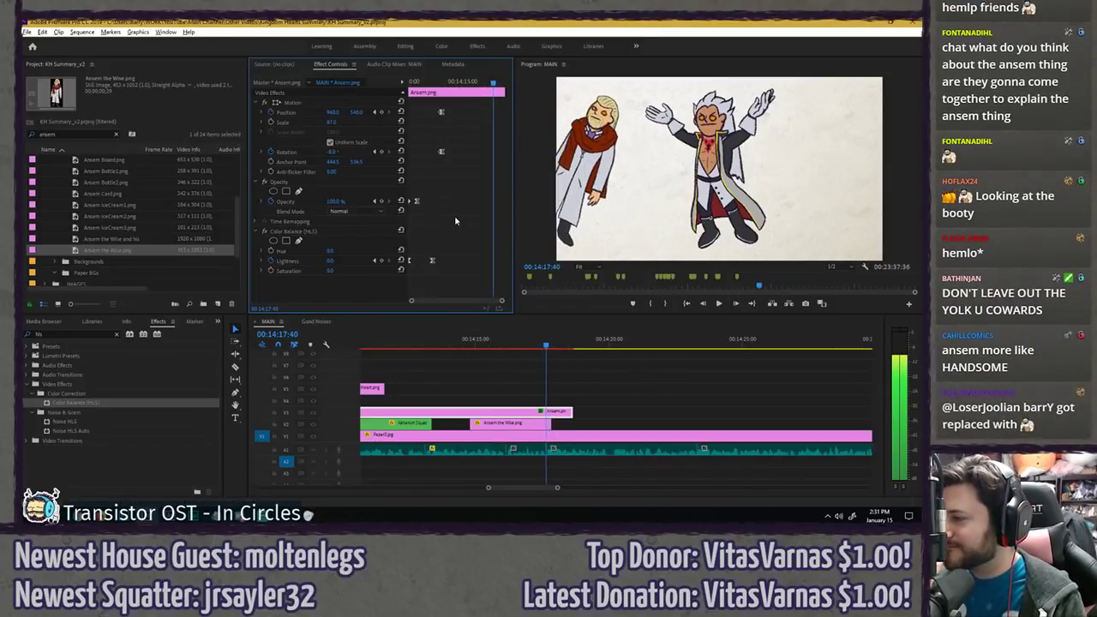
{"action": "key", "text": "Right"}
{"action": "key", "text": "Right"}
{"action": "left_click", "coordinate": [382, 113]}
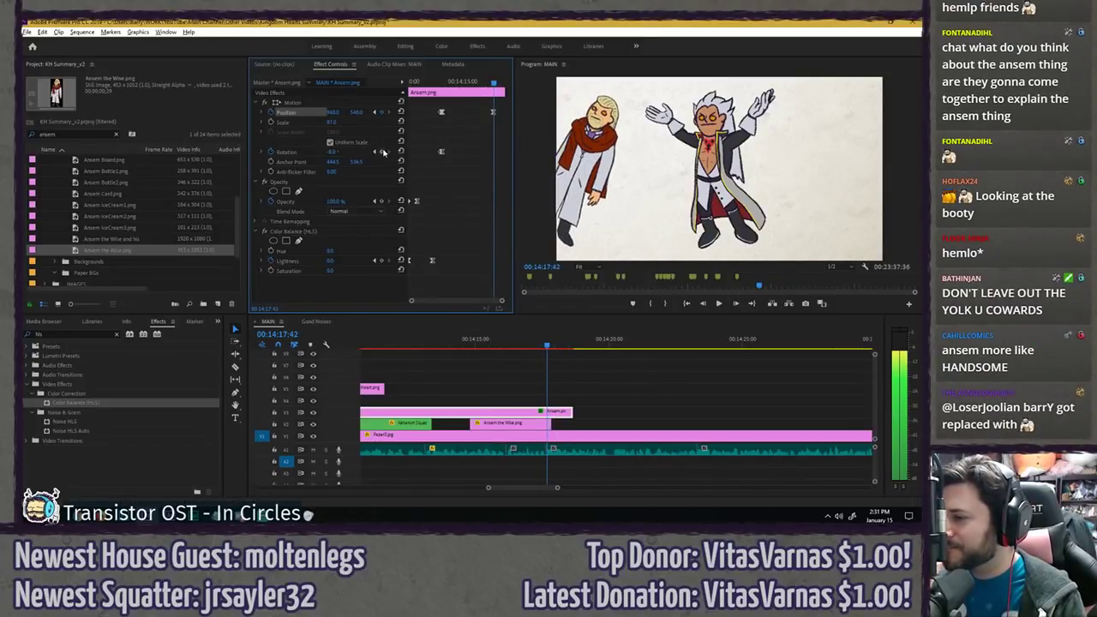
{"action": "left_click", "coordinate": [382, 151]}
- Preview the animation, then set Ansem's motion keyframes to Ease In
{"action": "left_click", "coordinate": [437, 83]}
{"action": "key", "text": "equal"}
{"action": "key", "text": "equal"}
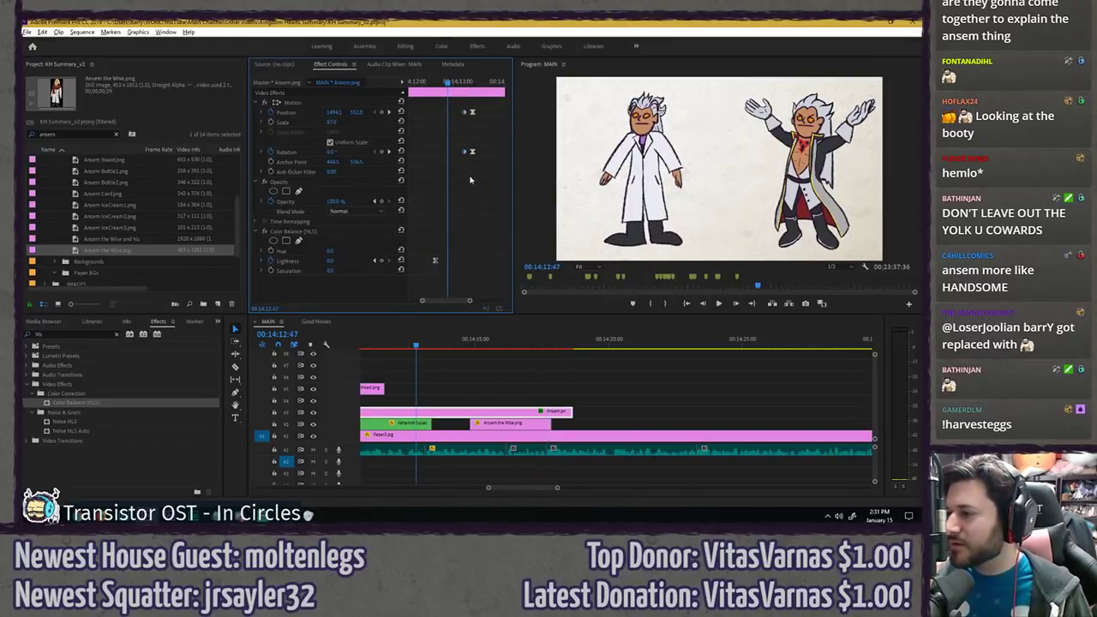
{"action": "key", "text": "minus"}
{"action": "key", "text": "minus"}
{"action": "left_click_drag", "start_coordinate": [493, 84], "coordinate": [498, 84]}
{"action": "key", "text": "Left"}
{"action": "key", "text": "Left"}
{"action": "key", "text": "Left"}
{"action": "key", "text": "Right"}
{"action": "key", "text": "Right"}
{"action": "key", "text": "Right"}
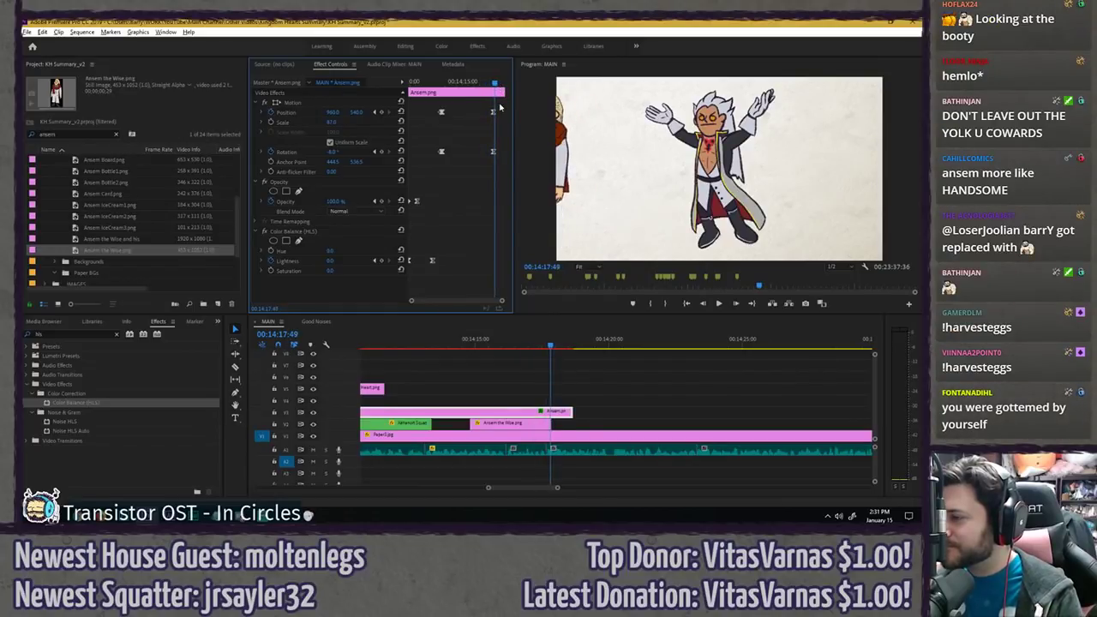
{"action": "key", "text": "space"}
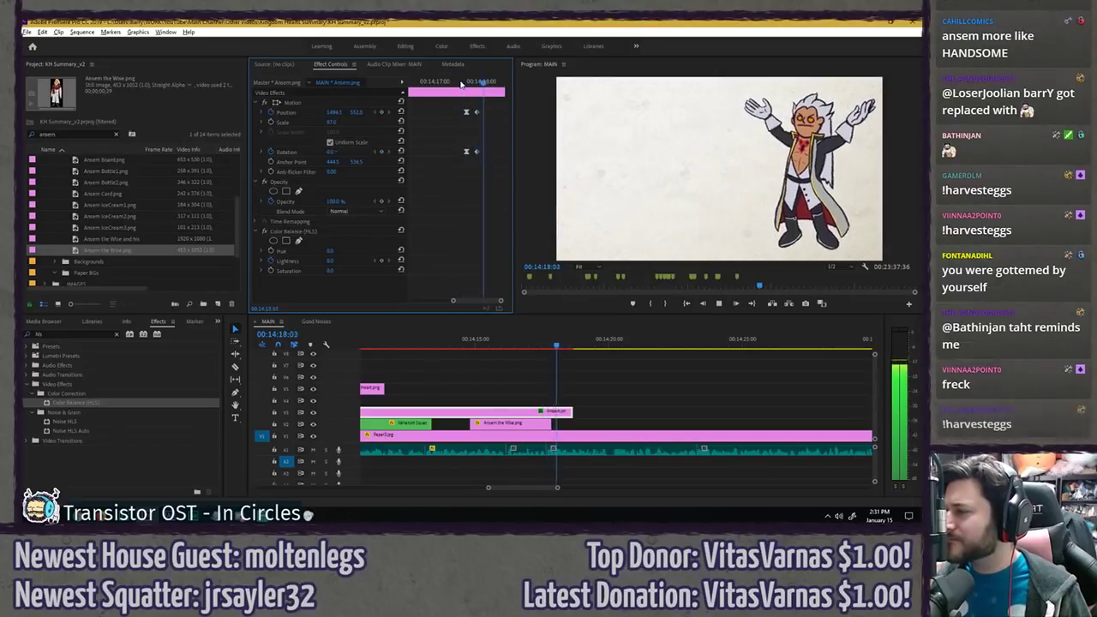
{"action": "left_click", "coordinate": [471, 82]}
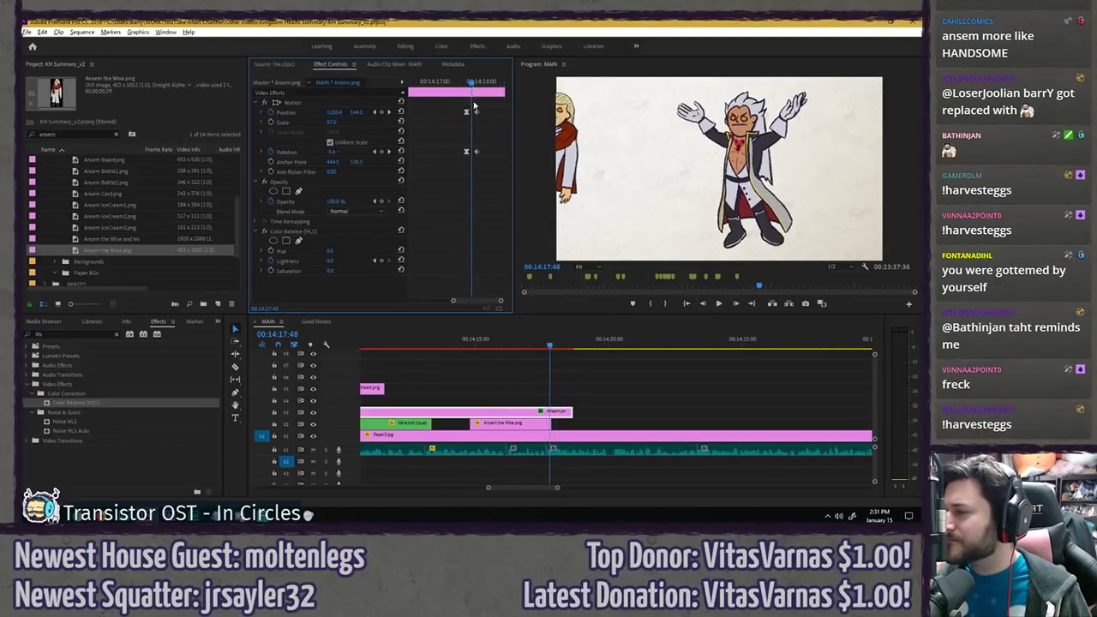
{"action": "right_click", "coordinate": [477, 153]}
{"action": "mouse_move", "coordinate": [524, 228]}
{"action": "left_click", "coordinate": [598, 282]}
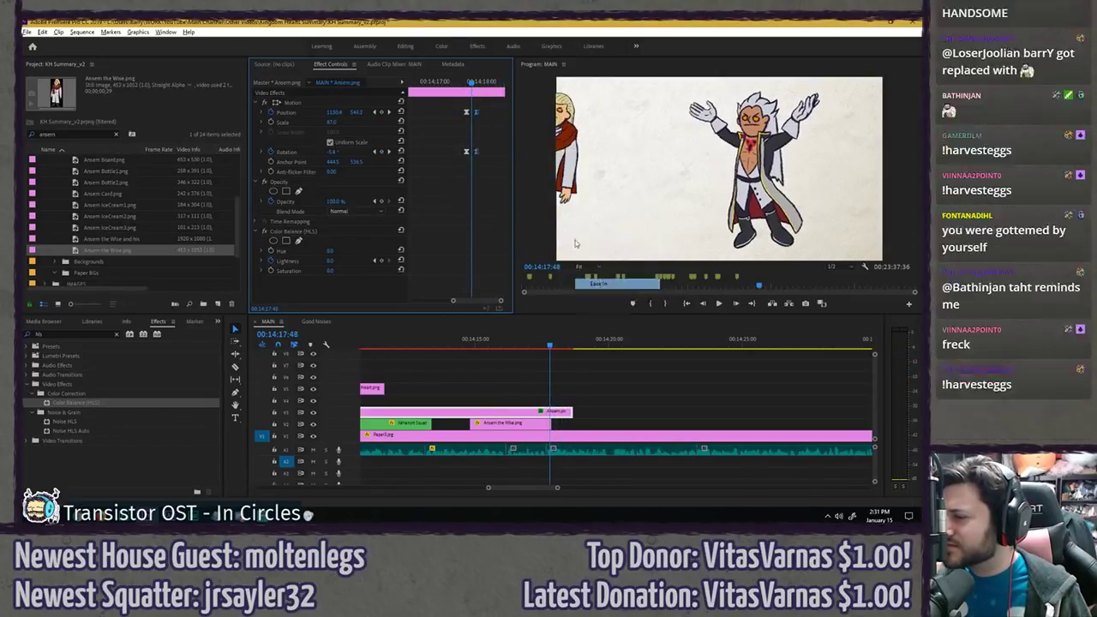
{"action": "left_click", "coordinate": [464, 82]}
- Trim the Ansem.png clip to end at 00:14:17:56 and save the project
{"action": "key", "text": "space"}
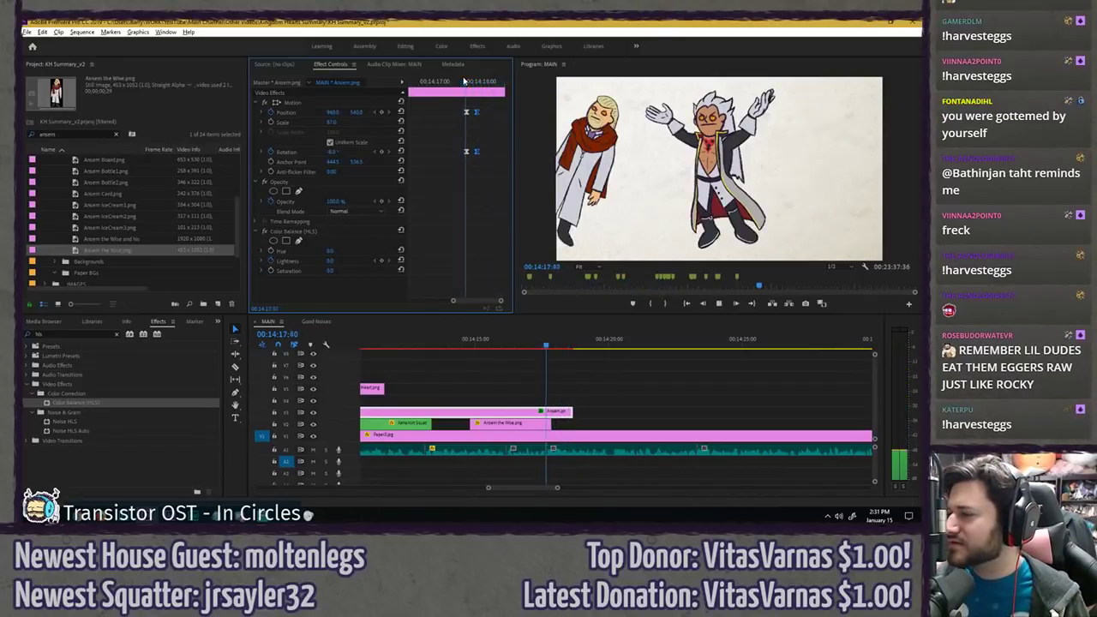
{"action": "left_click", "coordinate": [478, 82]}
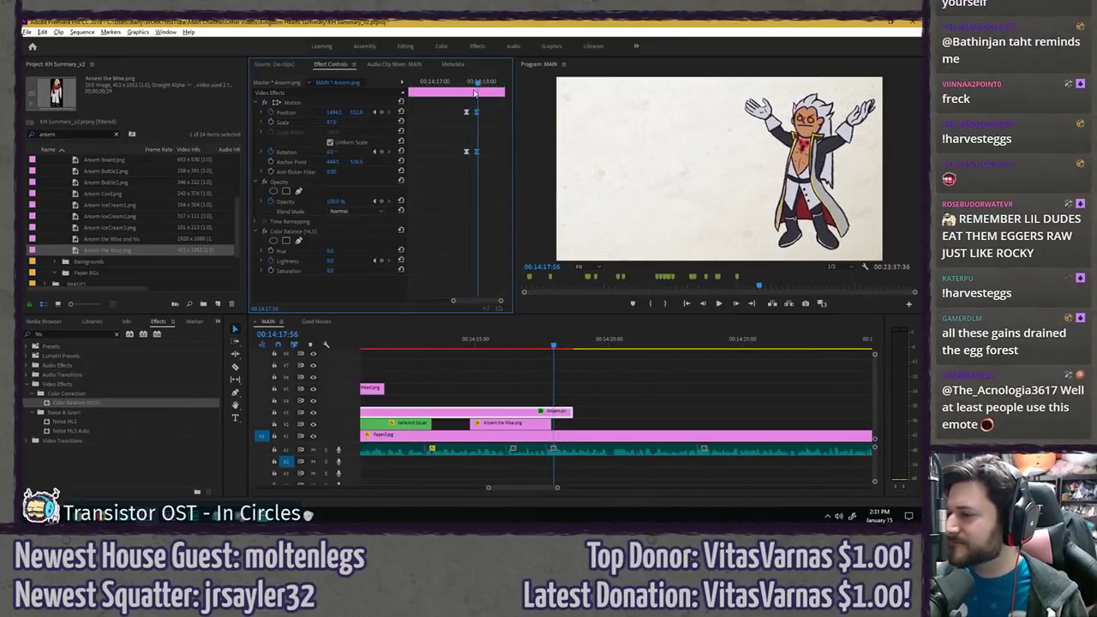
{"action": "key", "text": "Right"}
{"action": "left_click_drag", "start_coordinate": [571, 412], "coordinate": [554, 410]}
{"action": "left_click", "coordinate": [572, 366]}
{"action": "key", "text": "ctrl+s"}
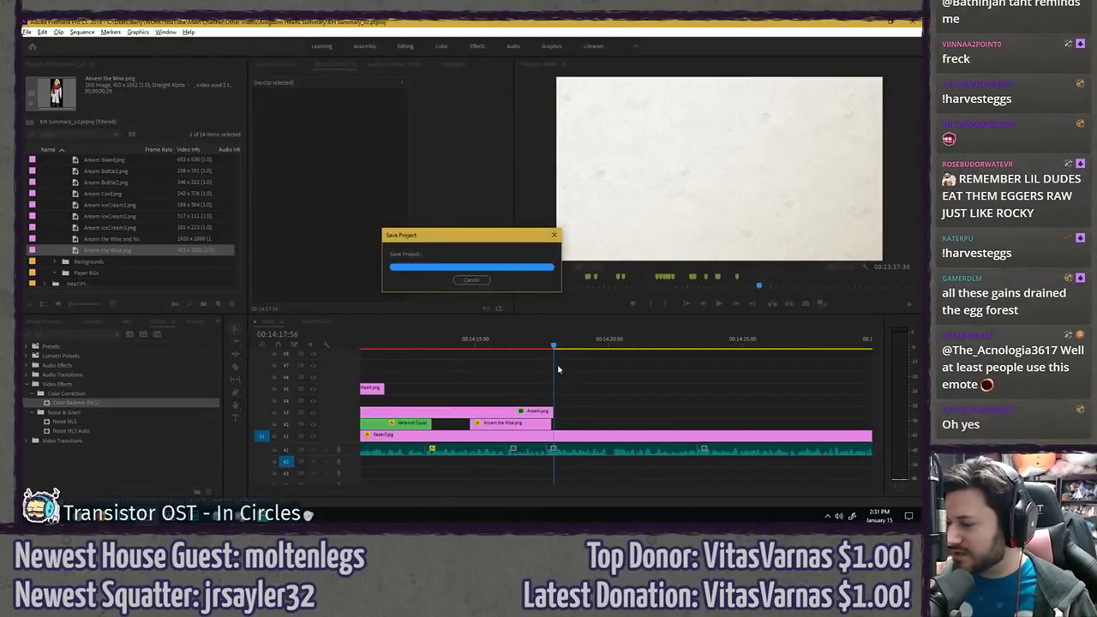
- Undo the Ansem.png trim and drag Xehanort Squat from the _Sequences bin onto V4 at the playhead
{"action": "key", "text": "ctrl+z"}
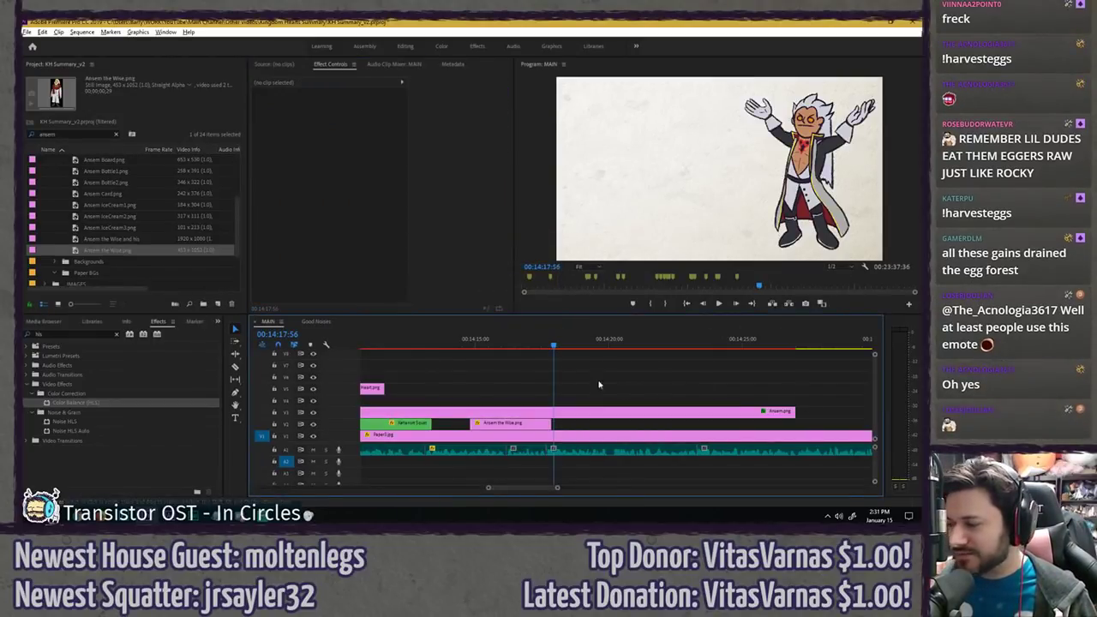
{"action": "left_click", "coordinate": [546, 415]}
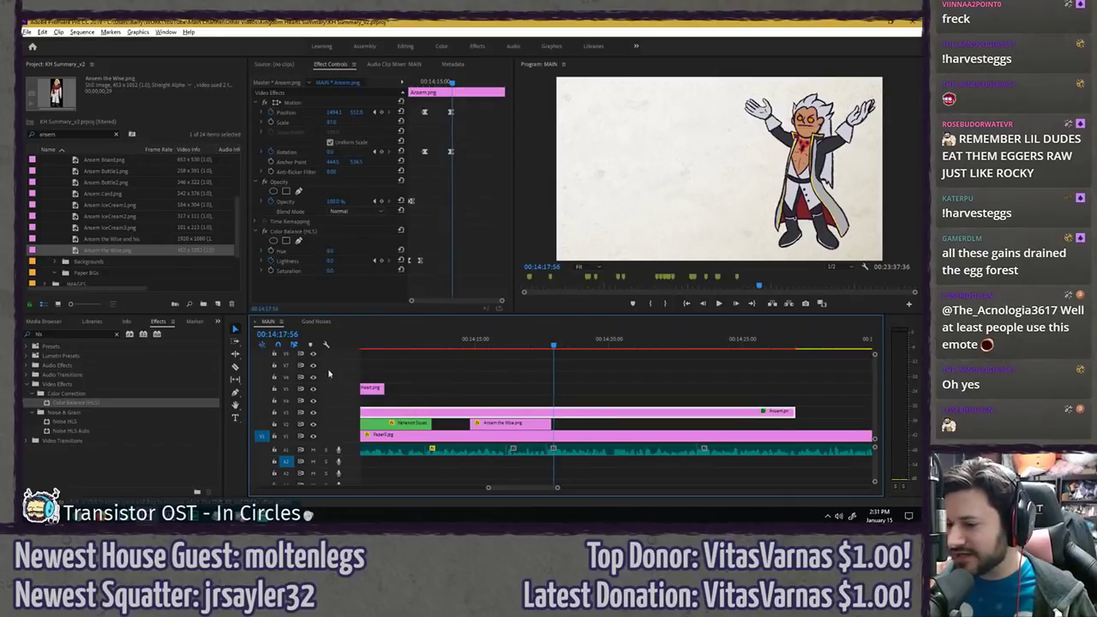
{"action": "left_click", "coordinate": [116, 134]}
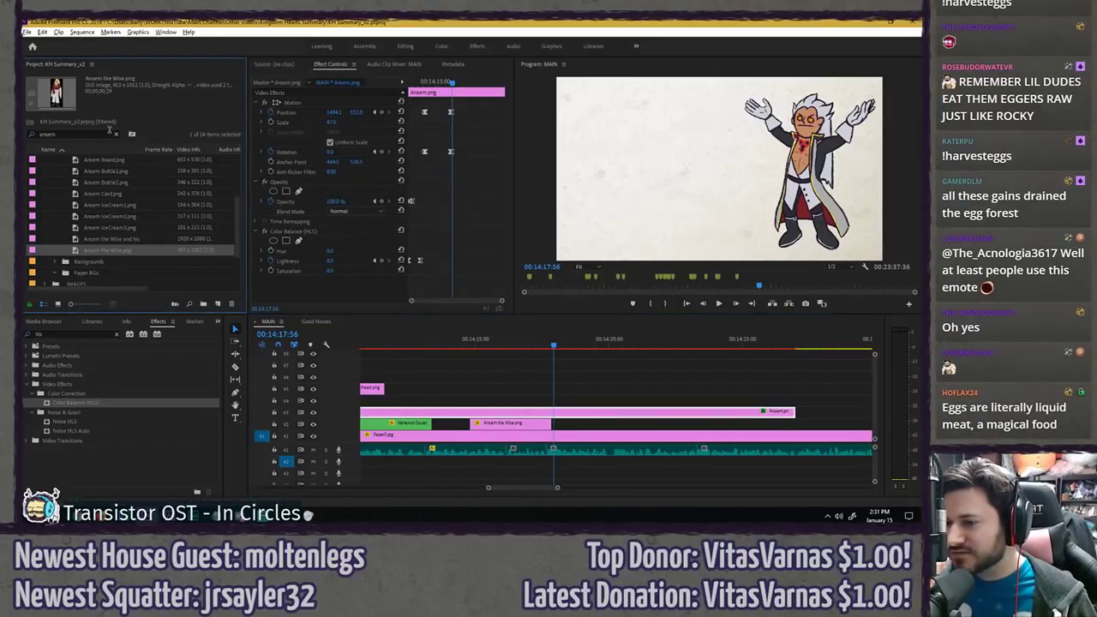
{"action": "left_click", "coordinate": [117, 134]}
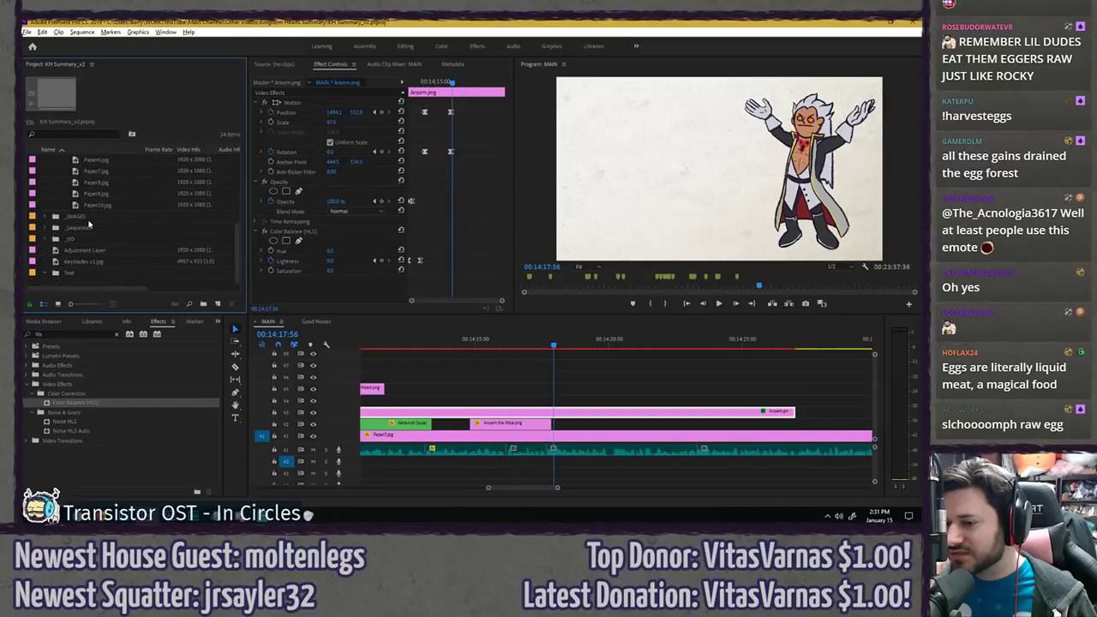
{"action": "left_click", "coordinate": [44, 228]}
{"action": "scroll", "coordinate": [47, 230], "scroll_direction": "down", "scroll_amount": 12}
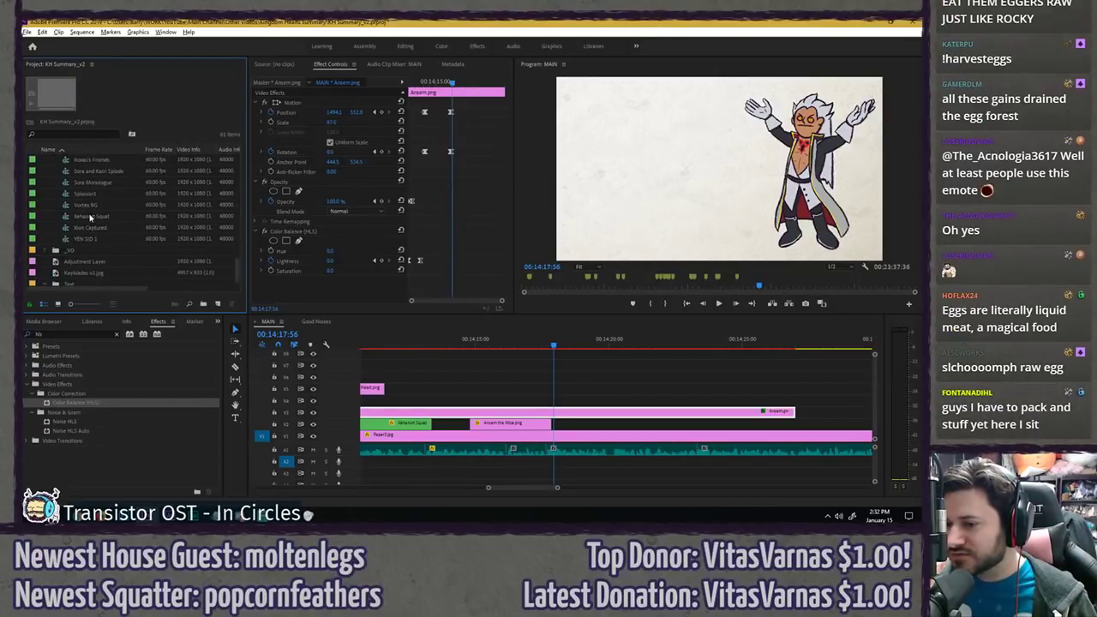
{"action": "left_click_drag", "start_coordinate": [90, 217], "coordinate": [574, 400]}
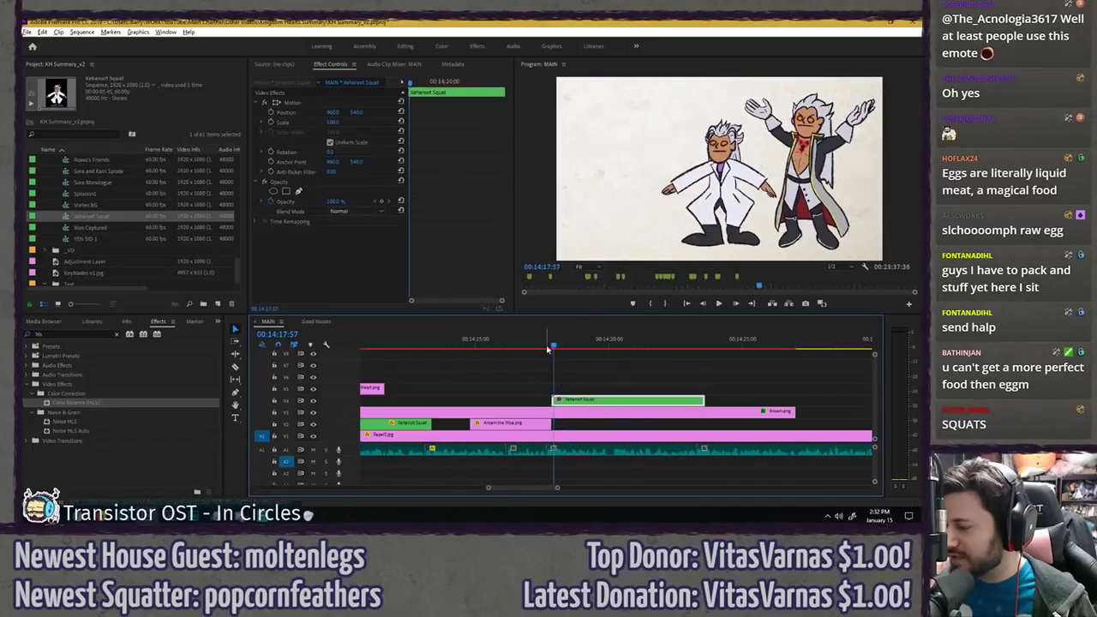
- Preview the new Xehanort Squat clip and save the project
{"action": "key", "text": "space"}
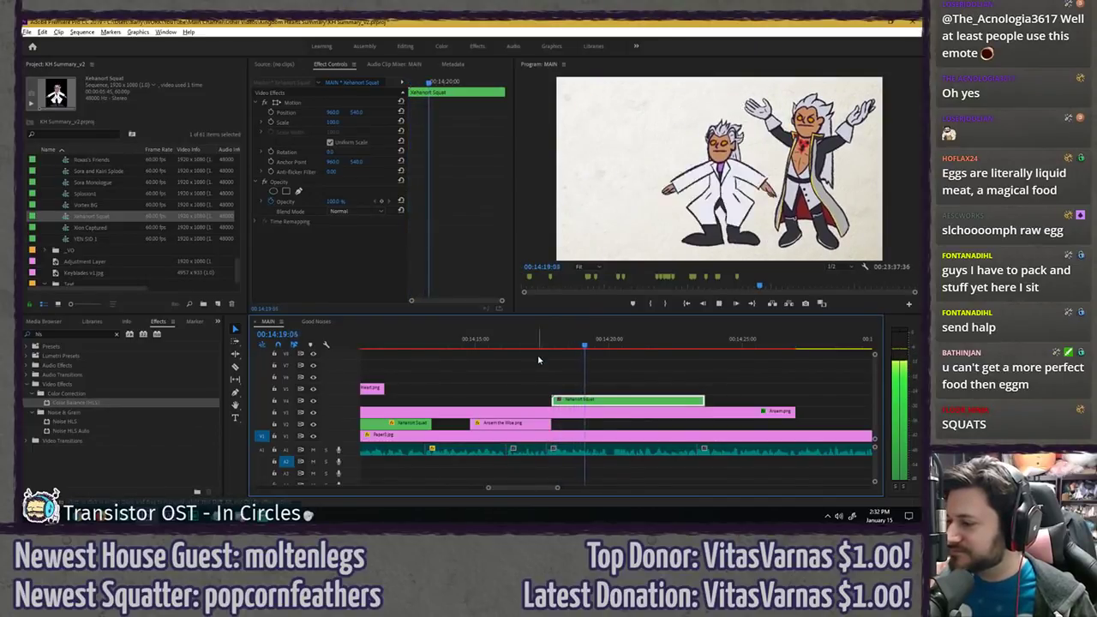
{"action": "key", "text": "space"}
{"action": "key", "text": "minus"}
{"action": "left_click", "coordinate": [536, 359]}
{"action": "key", "text": "ctrl+s"}
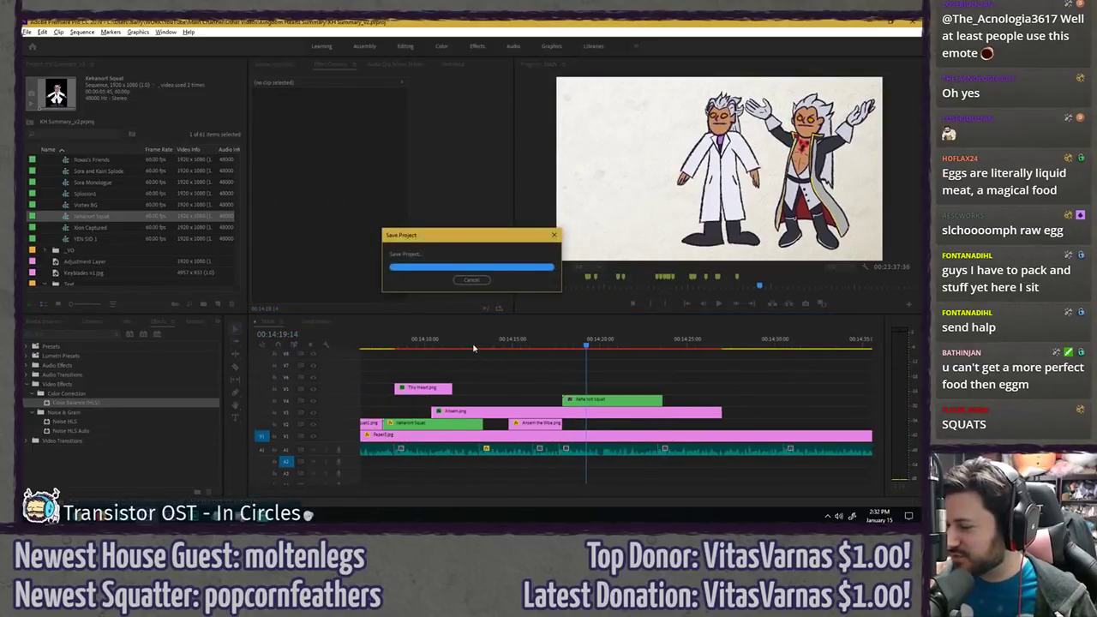
- Paste the earlier Xehanort Squat clip's position and rotation keyframes at the new clip's start
{"action": "left_click", "coordinate": [473, 347]}
{"action": "left_click", "coordinate": [457, 184]}
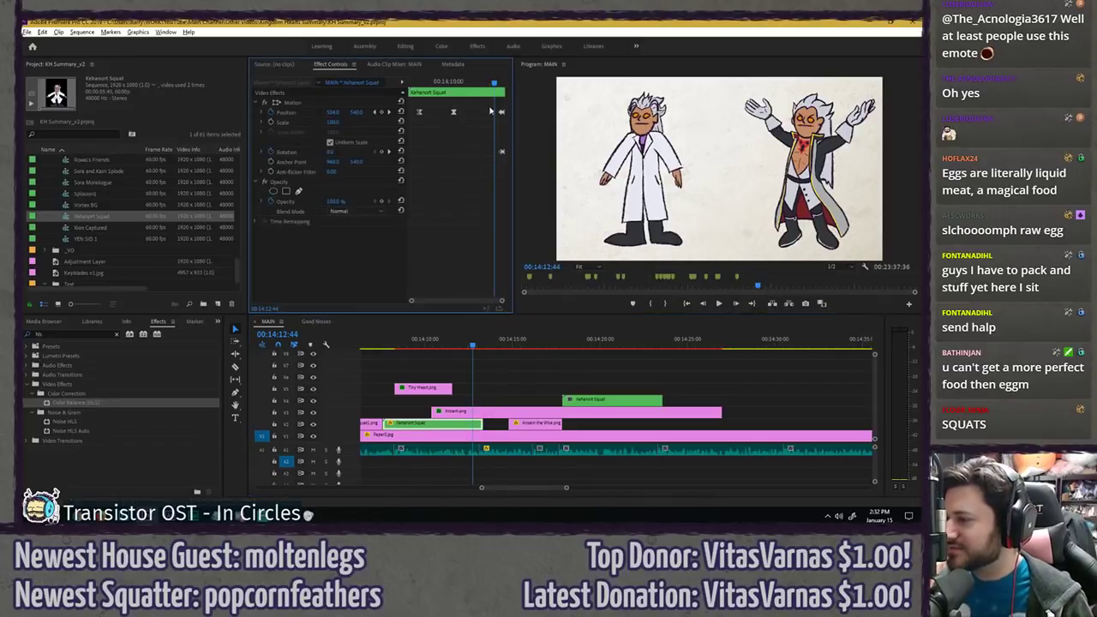
{"action": "left_click_drag", "start_coordinate": [495, 83], "coordinate": [500, 83]}
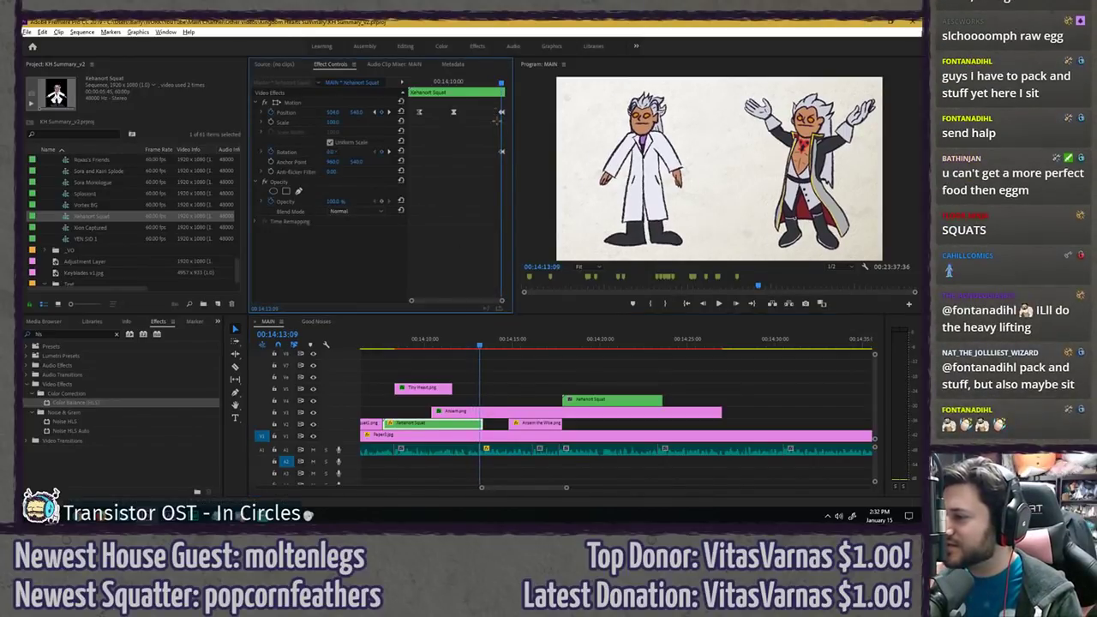
{"action": "left_click", "coordinate": [572, 400]}
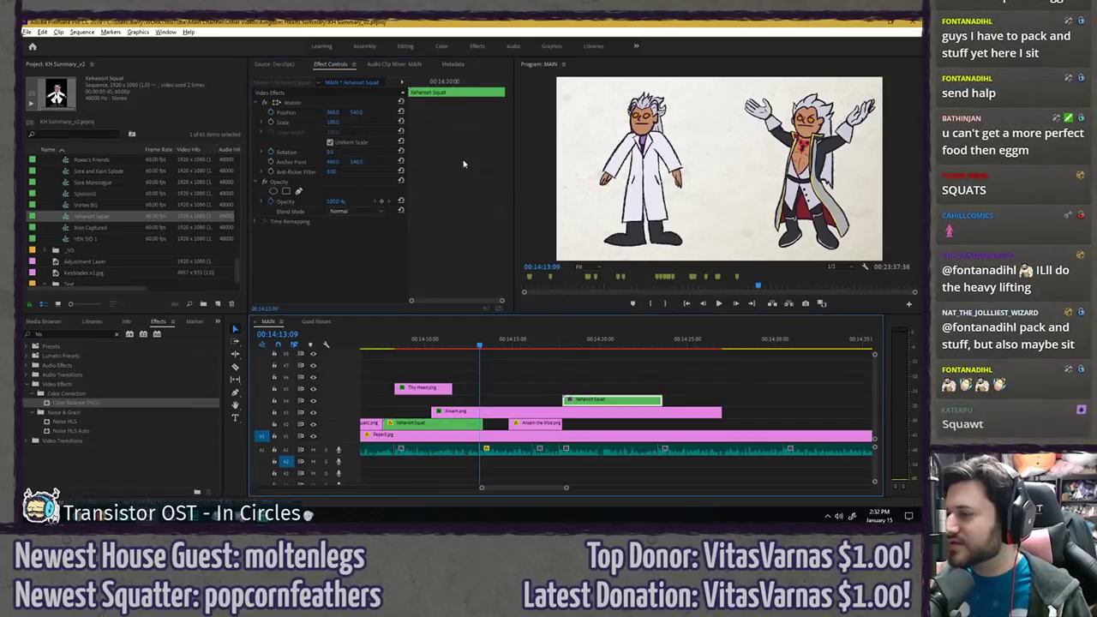
{"action": "mouse_move", "coordinate": [414, 83]}
{"action": "left_mouse_down"}
{"action": "mouse_move", "coordinate": [400, 85]}
{"action": "mouse_move", "coordinate": [436, 83]}
{"action": "left_mouse_up"}
{"action": "key", "text": "ctrl+v"}
- Move the pasted first keyframes later and set the squat keyframes to Ease In
{"action": "key", "text": "equal"}
{"action": "key", "text": "equal"}
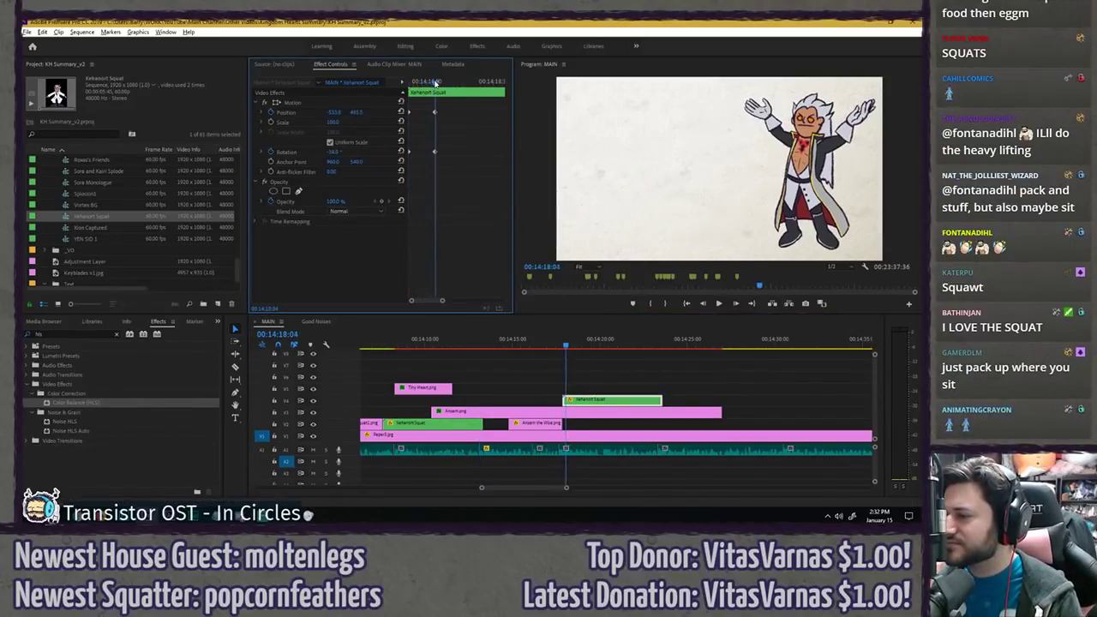
{"action": "key", "text": "Right"}
{"action": "key", "text": "Right"}
{"action": "key", "text": "Right"}
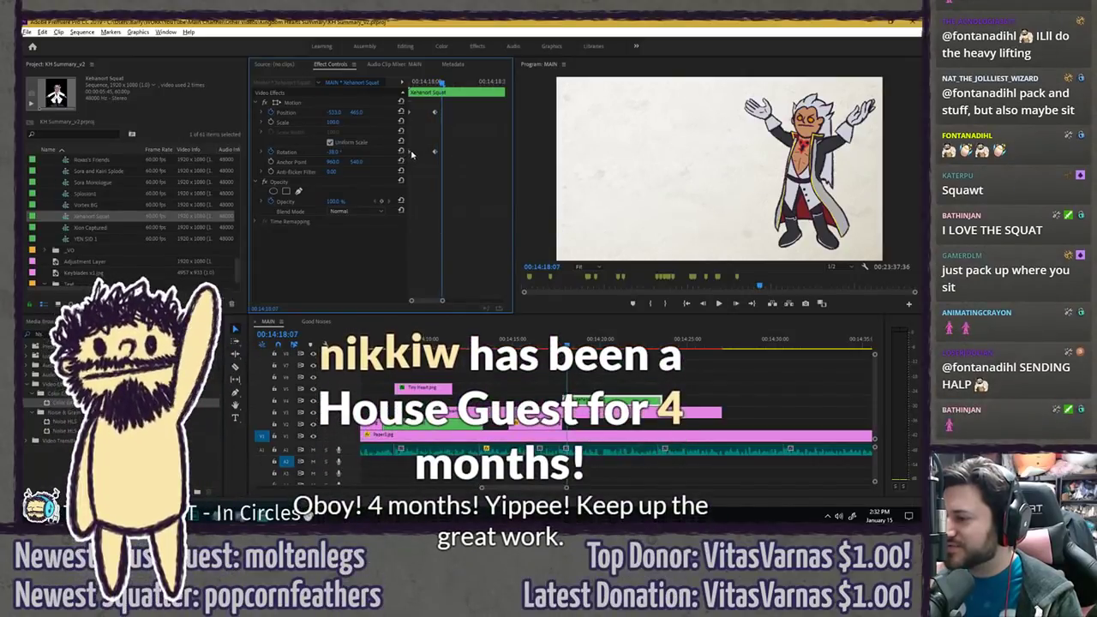
{"action": "left_click_drag", "start_coordinate": [411, 153], "coordinate": [443, 155]}
{"action": "left_click_drag", "start_coordinate": [444, 83], "coordinate": [409, 85]}
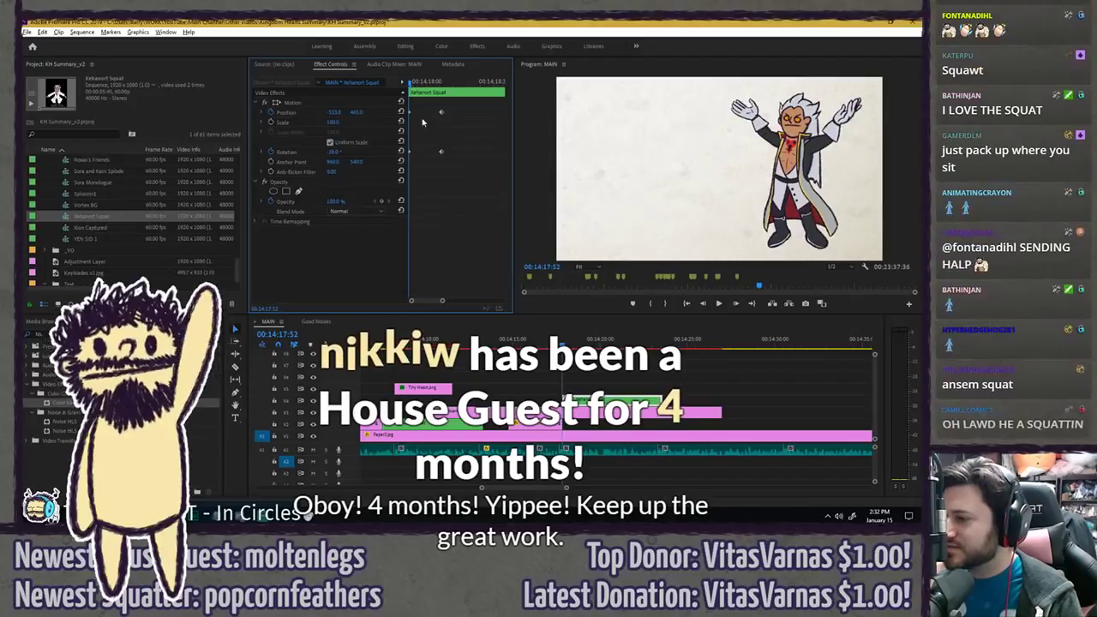
{"action": "key", "text": "Right"}
{"action": "key", "text": "Right"}
{"action": "key", "text": "Right"}
{"action": "key", "text": "Right"}
{"action": "key", "text": "Right"}
{"action": "key", "text": "Right"}
{"action": "key", "text": "Right"}
{"action": "key", "text": "Right"}
{"action": "key", "text": "Right"}
{"action": "key", "text": "Right"}
{"action": "key", "text": "Right"}
{"action": "key", "text": "Right"}
{"action": "key", "text": "Right"}
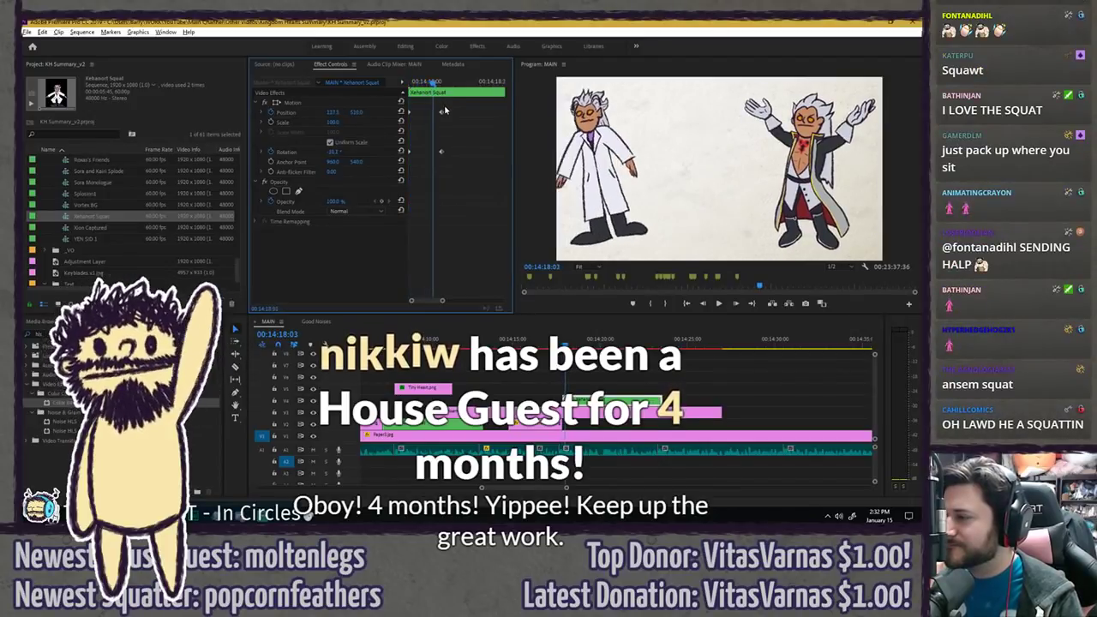
{"action": "key", "text": "Left"}
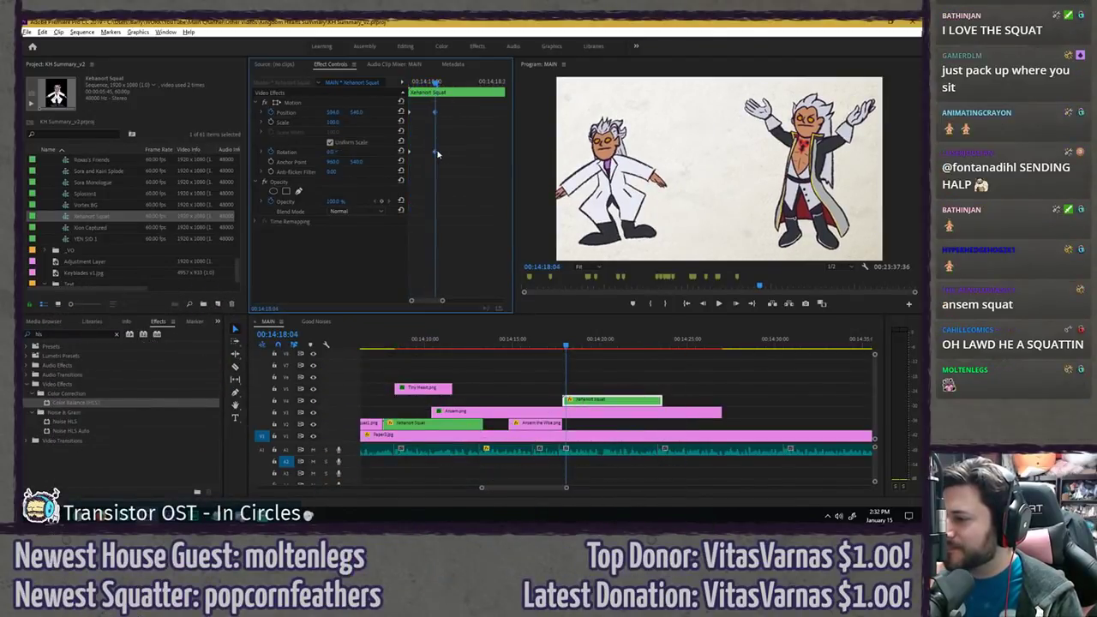
{"action": "right_click", "coordinate": [435, 153]}
{"action": "mouse_move", "coordinate": [478, 230]}
{"action": "left_click", "coordinate": [553, 285]}
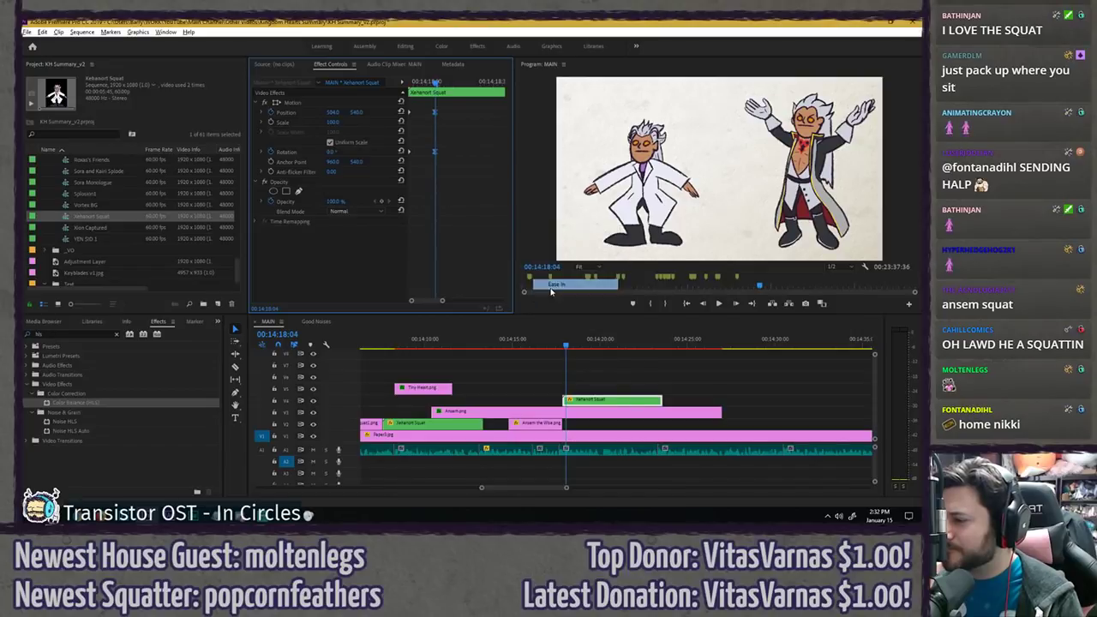
- Preview the squat entrance from around 00:14:17:26
{"action": "left_click", "coordinate": [557, 346]}
{"action": "key", "text": "space"}
{"action": "left_click", "coordinate": [556, 347]}
{"action": "key", "text": "space"}
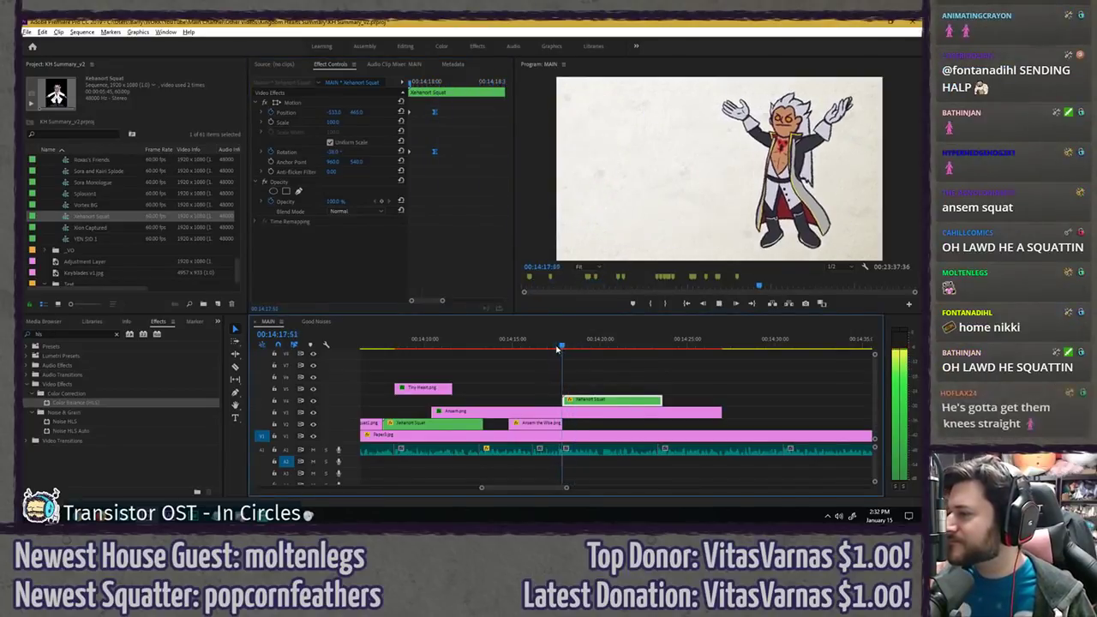
{"action": "left_click", "coordinate": [556, 347]}
{"action": "key", "text": "space"}
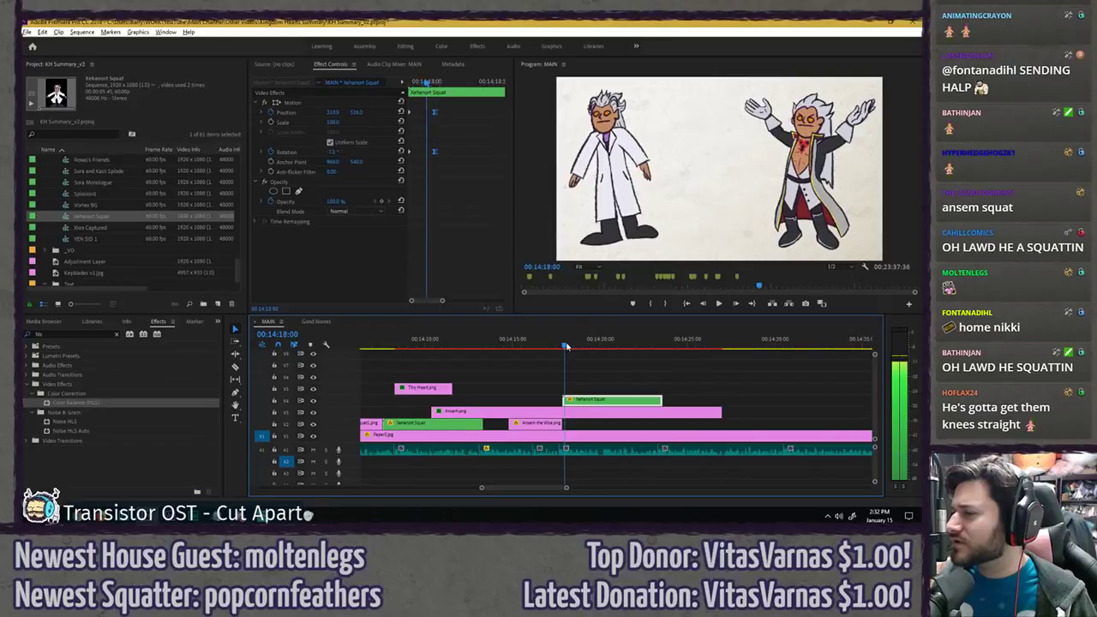
{"action": "key", "text": "Up"}
- At the clip start 00:14:17:52, set Position X to 500 and Rotation to 0, then reposition the character
{"action": "left_click", "coordinate": [455, 180]}
{"action": "left_click", "coordinate": [434, 84]}
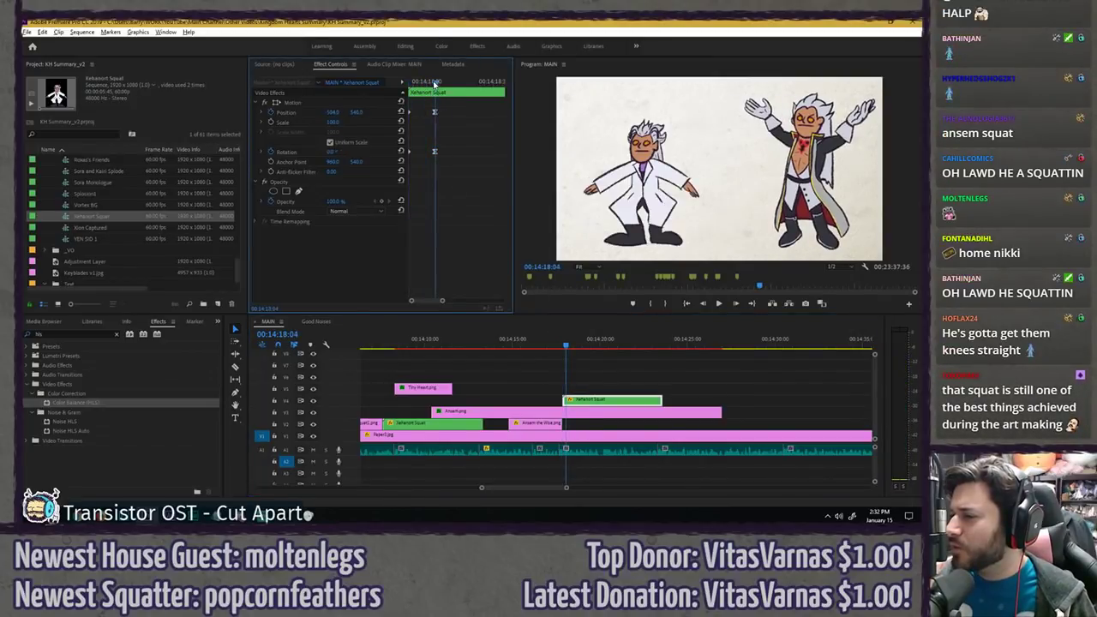
{"action": "left_click_drag", "start_coordinate": [434, 83], "coordinate": [409, 83]}
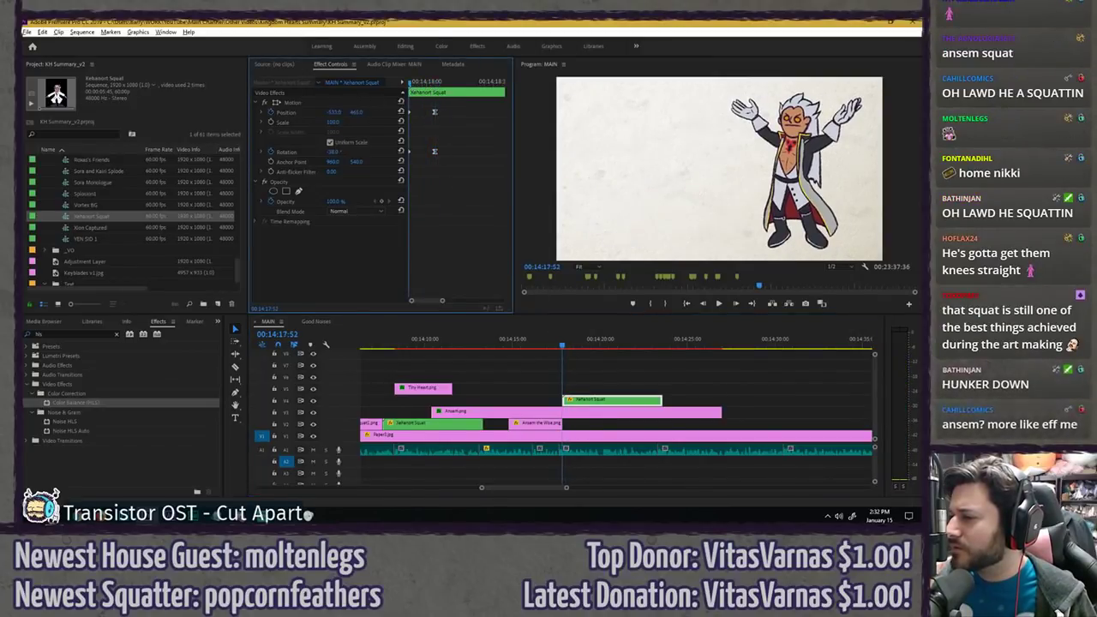
{"action": "type", "text": "500"}
{"action": "key", "text": "Return"}
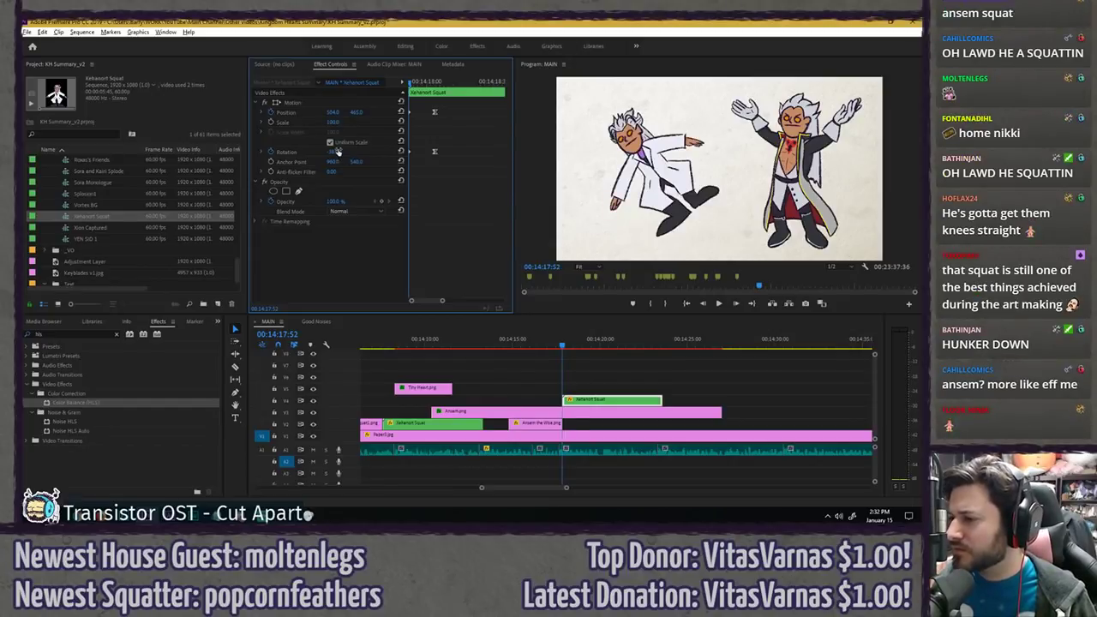
{"action": "type", "text": "0"}
{"action": "key", "text": "Return"}
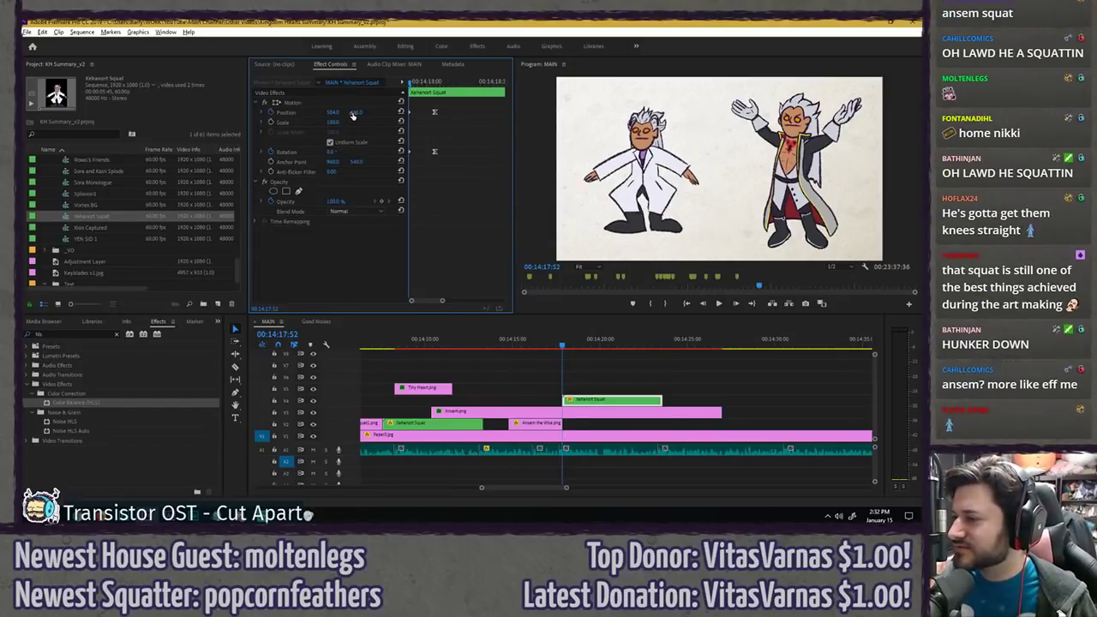
{"action": "mouse_move", "coordinate": [353, 112]}
{"action": "left_mouse_down"}
{"action": "mouse_move", "coordinate": [326, 112]}
{"action": "mouse_move", "coordinate": [338, 112]}
{"action": "left_mouse_up"}
{"action": "left_click_drag", "start_coordinate": [411, 83], "coordinate": [435, 90]}
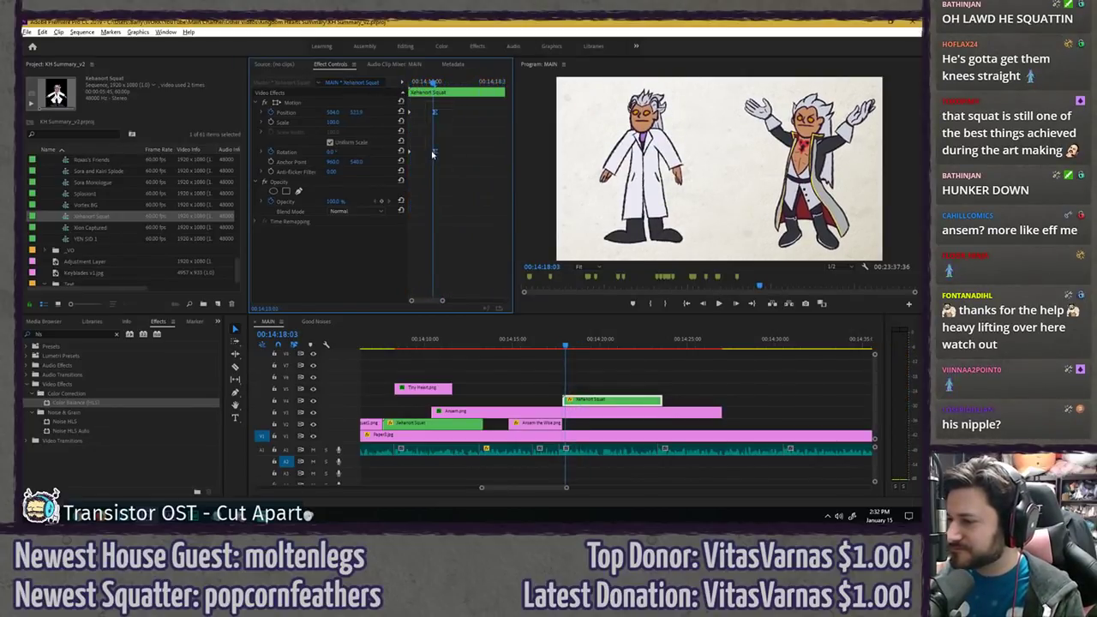
- Shift both Motion keyframes one frame earlier, check the squat pose in playback, and save
{"action": "key", "text": "Right"}
{"action": "key", "text": "Left"}
{"action": "left_click_drag", "start_coordinate": [435, 152], "coordinate": [432, 153]}
{"action": "key", "text": "Left"}
{"action": "key", "text": "Right"}
{"action": "key", "text": "Right"}
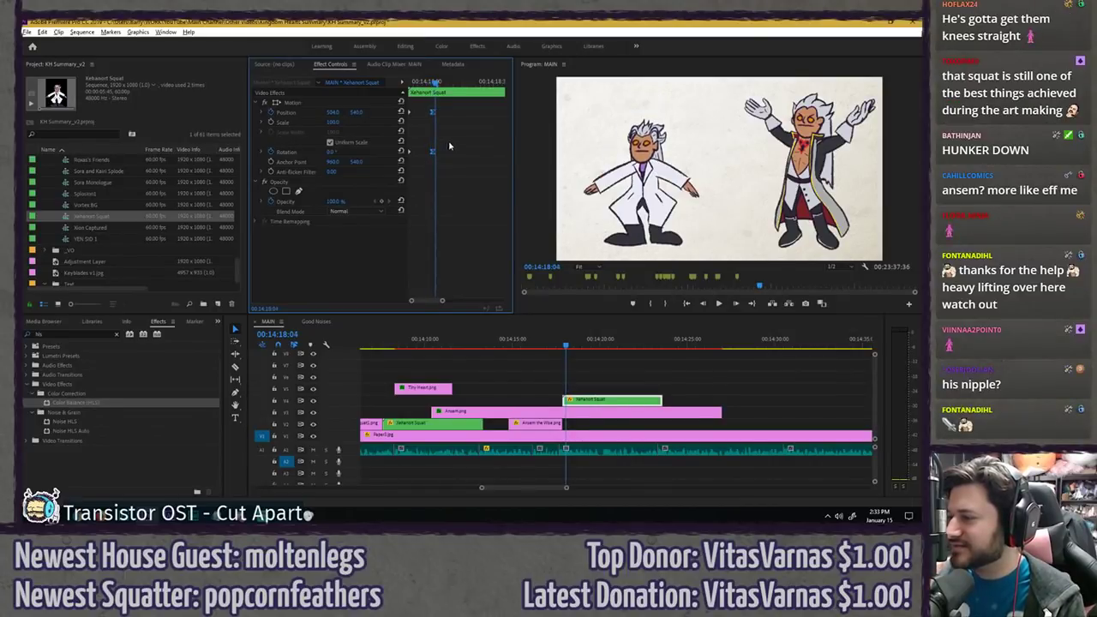
{"action": "key", "text": "space"}
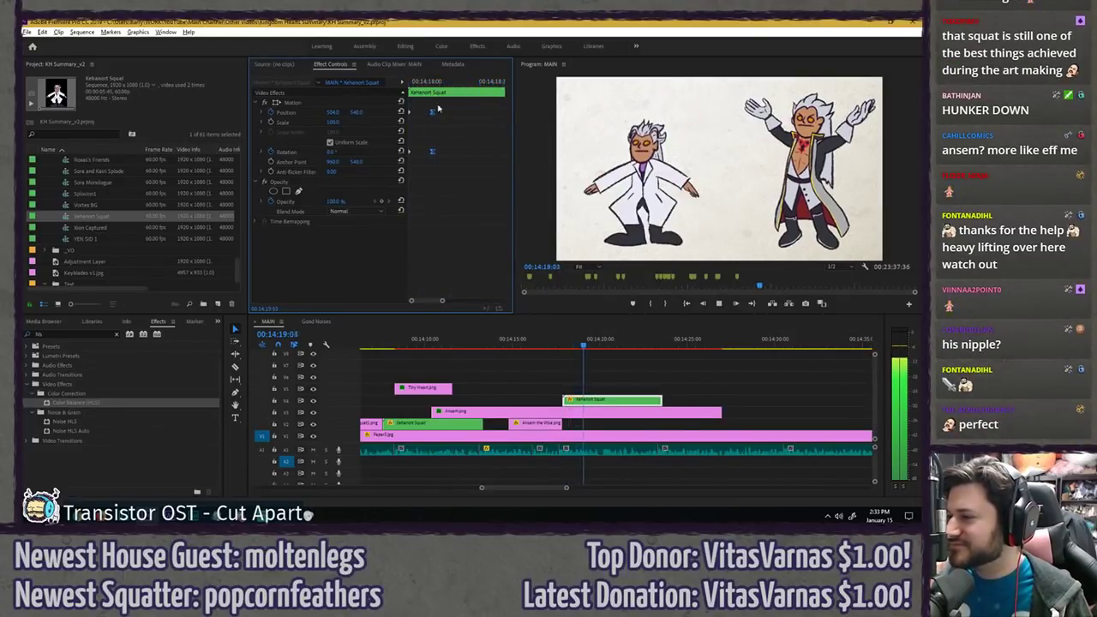
{"action": "key", "text": "space"}
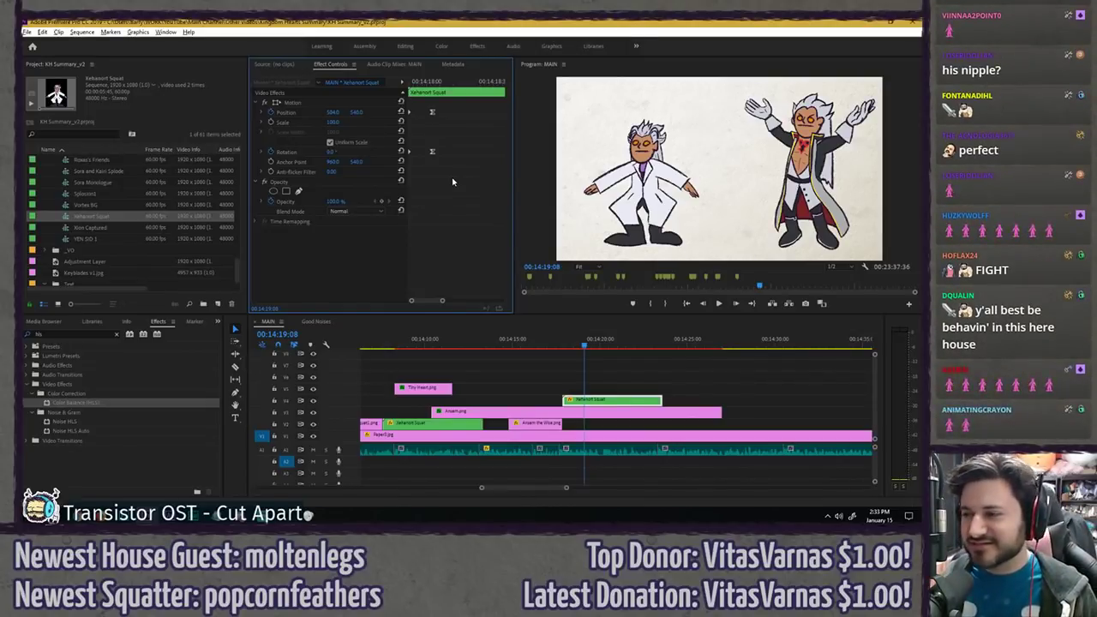
{"action": "key", "text": "ctrl+s"}
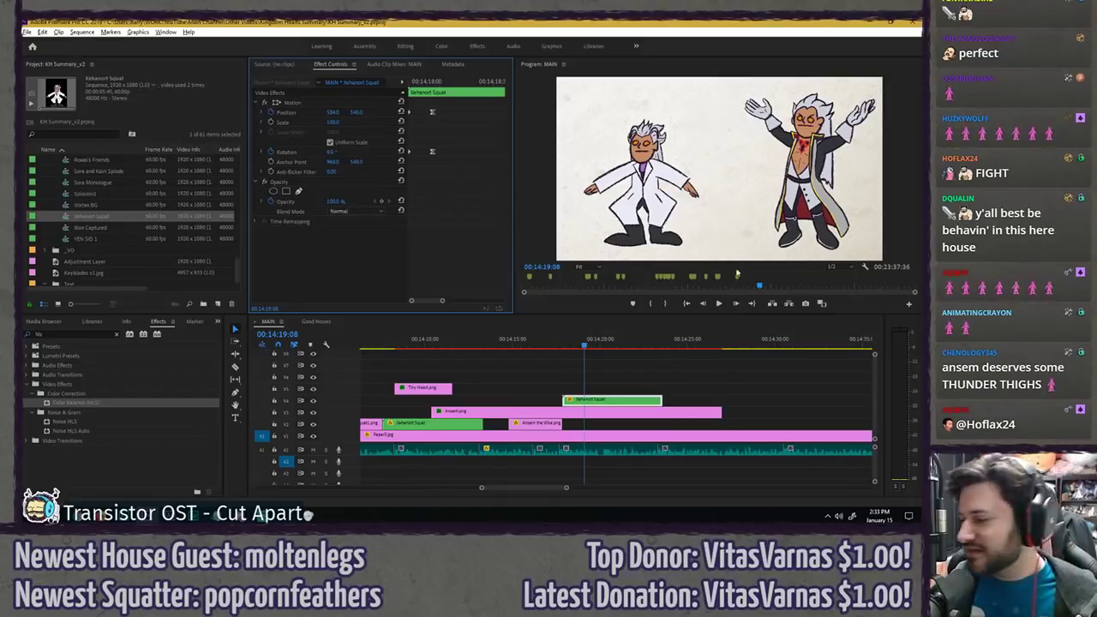
- Play the sequence from just before the Xehanort Squat clip to review it
{"action": "left_click", "coordinate": [584, 357]}
{"action": "left_click", "coordinate": [562, 347]}
{"action": "key", "text": "space"}
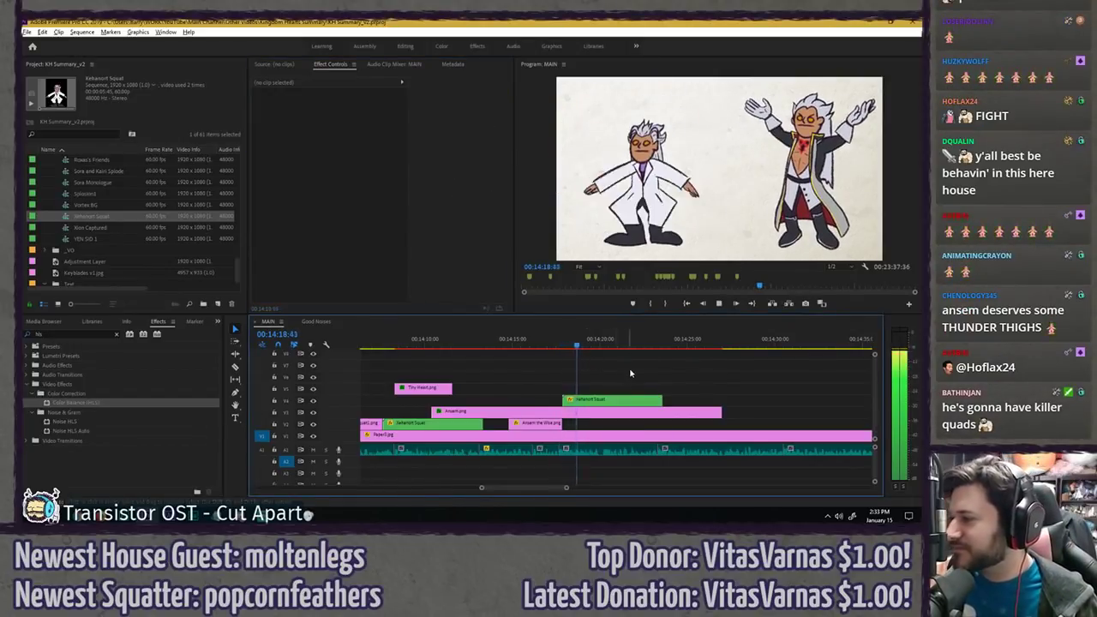
{"action": "key", "text": "space"}
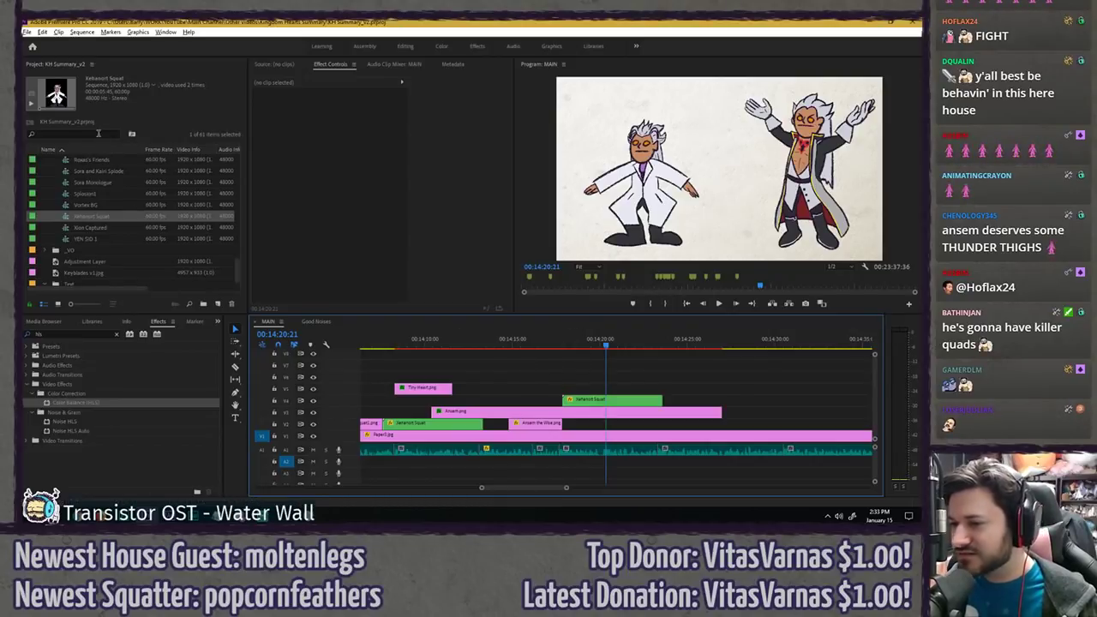
- Find Xemnas.png in the Project panel and place it on V5 above the Xehanort Squat clip
{"action": "left_click", "coordinate": [98, 134]}
{"action": "type", "text": "xemnas"}
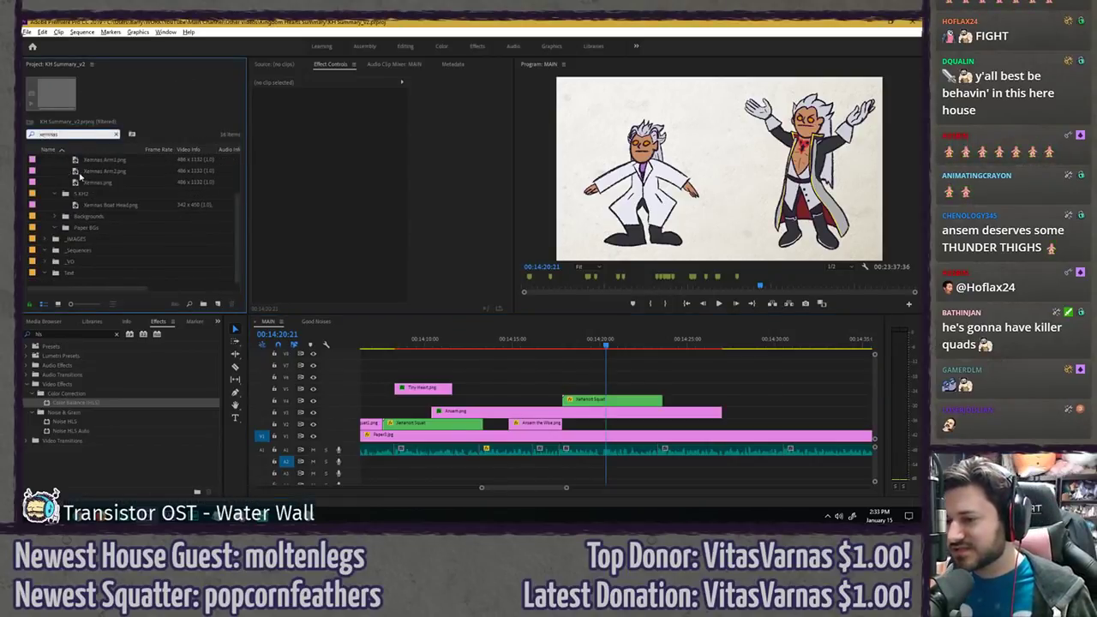
{"action": "left_click_drag", "start_coordinate": [96, 181], "coordinate": [615, 396]}
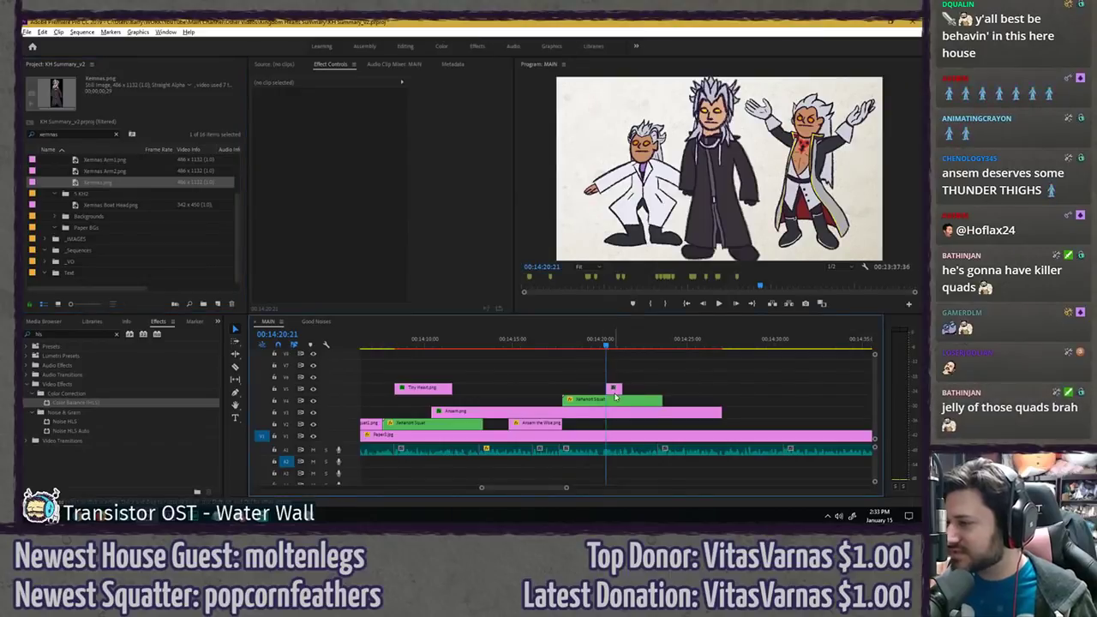
{"action": "left_click", "coordinate": [611, 342]}
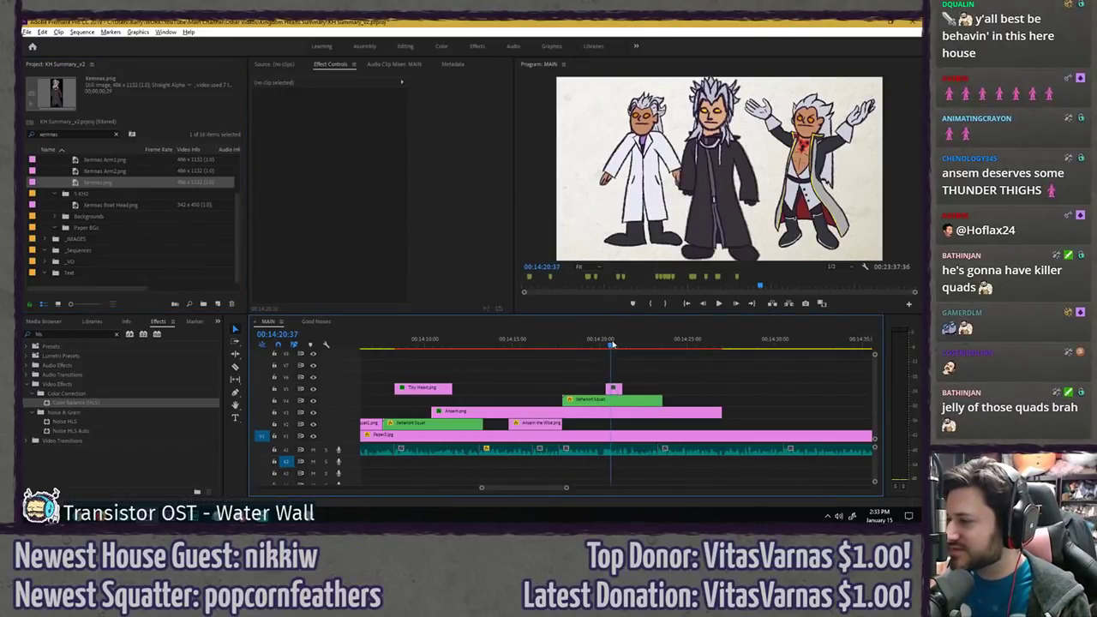
{"action": "left_click", "coordinate": [613, 389]}
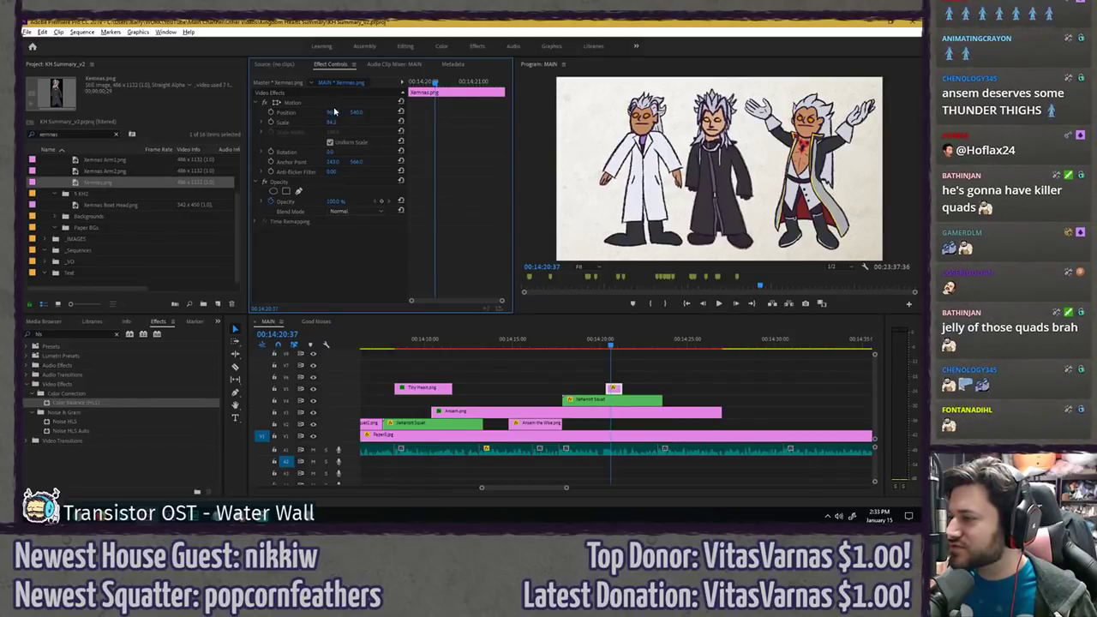
- Shift Xemnas to the left and scale it up slightly, then save and play back
{"action": "left_click", "coordinate": [261, 114]}
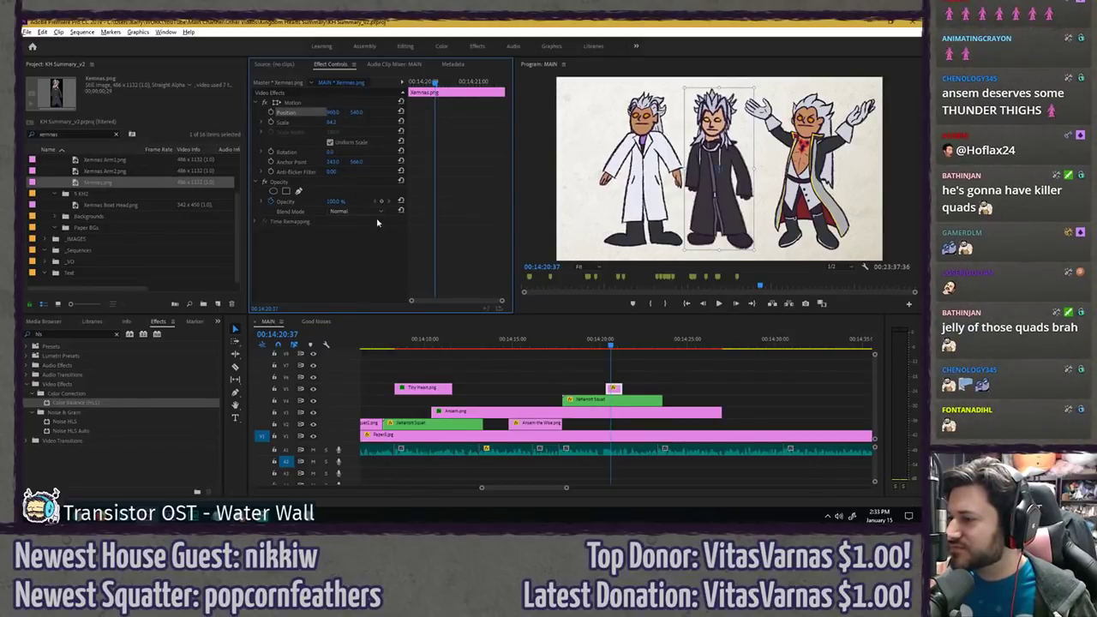
{"action": "key", "text": "ctrl+s"}
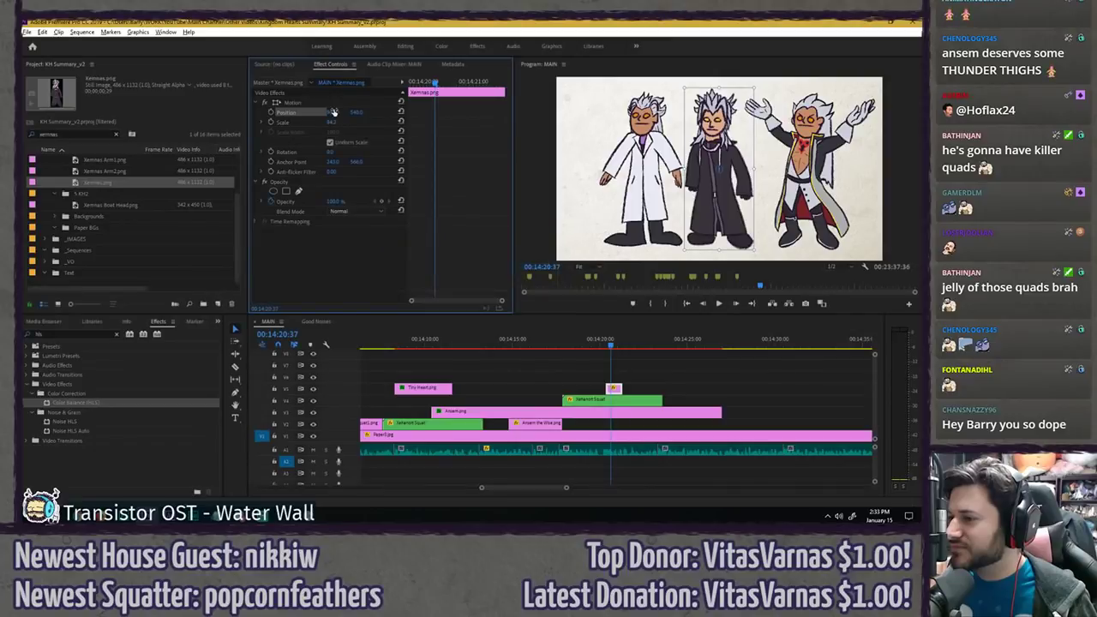
{"action": "left_click_drag", "start_coordinate": [334, 113], "coordinate": [135, 113]}
{"action": "mouse_move", "coordinate": [333, 124]}
{"action": "left_mouse_down"}
{"action": "mouse_move", "coordinate": [350, 112]}
{"action": "mouse_move", "coordinate": [246, 112]}
{"action": "mouse_move", "coordinate": [341, 112]}
{"action": "left_mouse_up"}
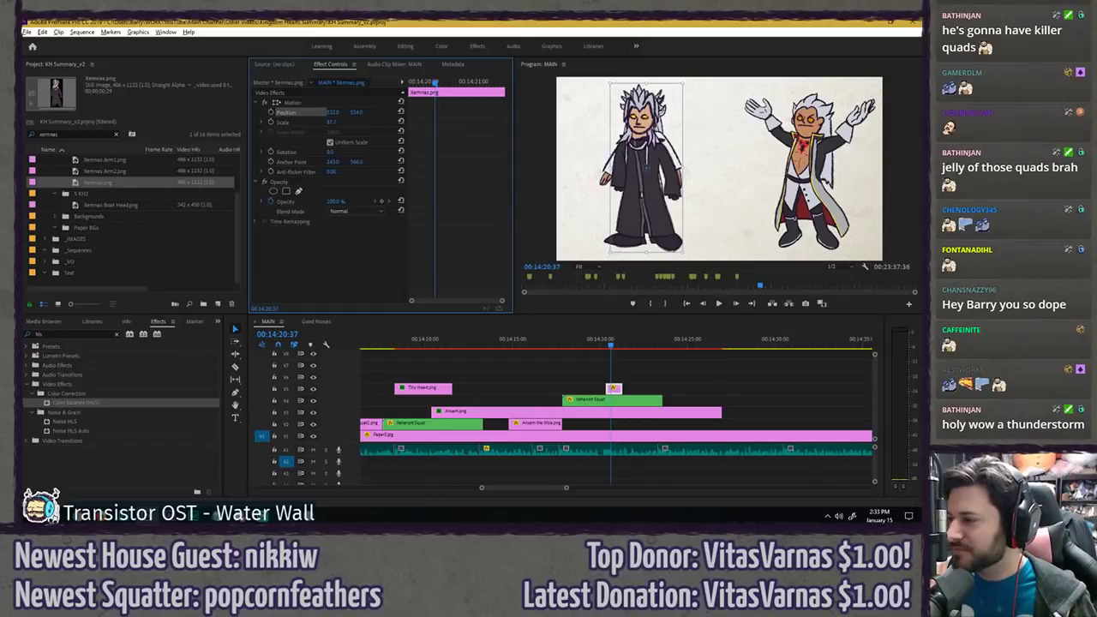
{"action": "left_click", "coordinate": [614, 358]}
{"action": "key", "text": "ctrl+s"}
{"action": "key", "text": "space"}
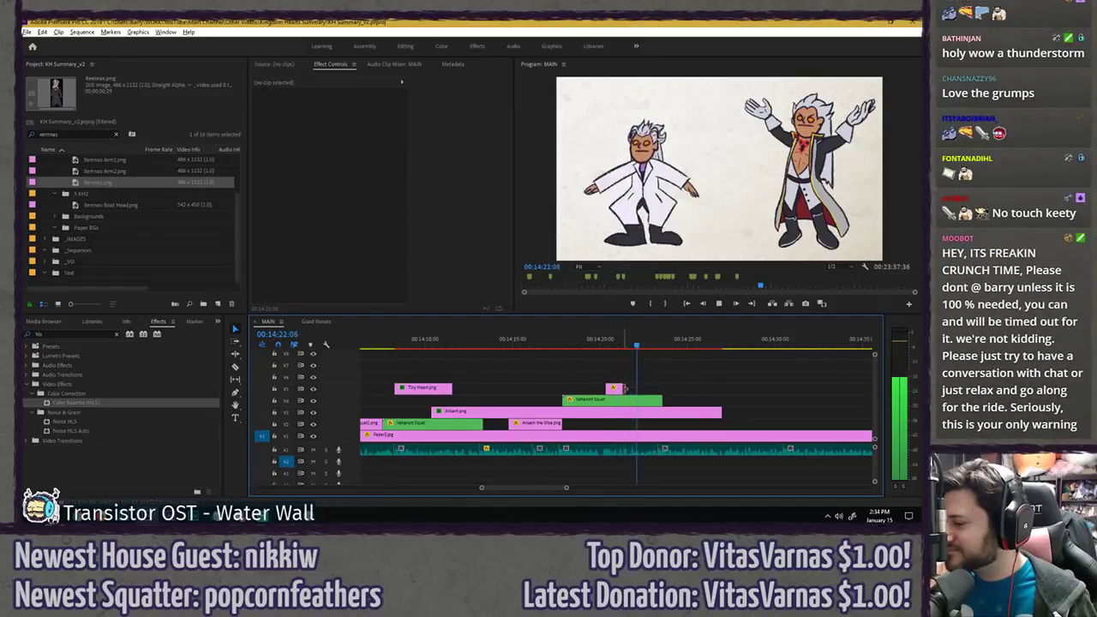
- Trim the Ansem.png clip on V3 so it ends at the playhead
{"action": "key", "text": "space"}
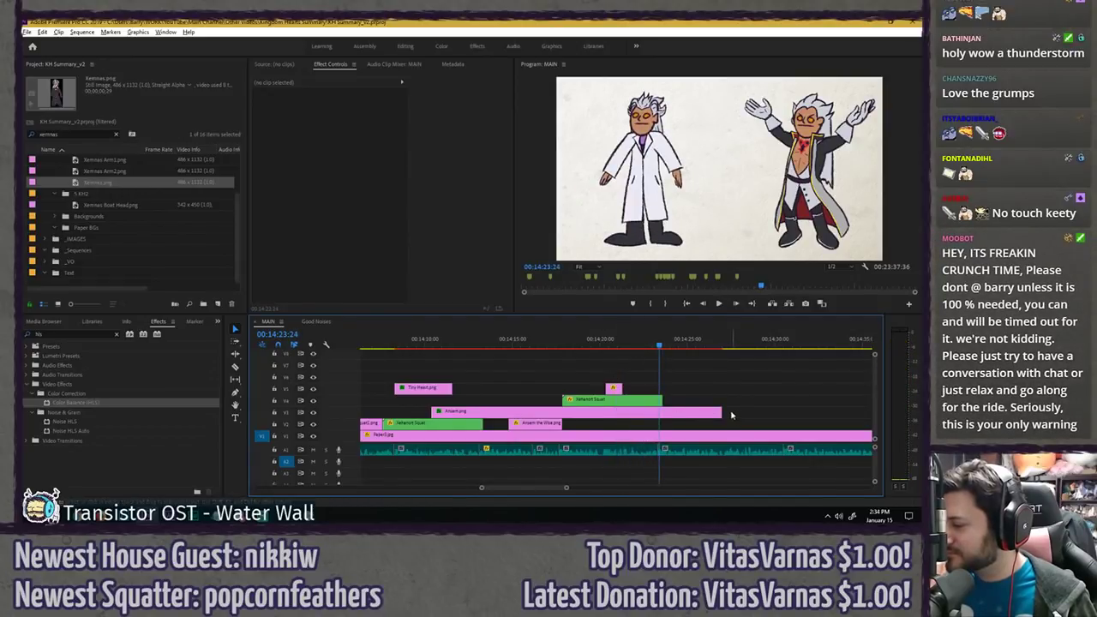
{"action": "left_click_drag", "start_coordinate": [721, 412], "coordinate": [654, 390]}
{"action": "left_click", "coordinate": [660, 411]}
- Extend the Xemnas.png clip on V5 to match the other clips and save
{"action": "left_click", "coordinate": [630, 360]}
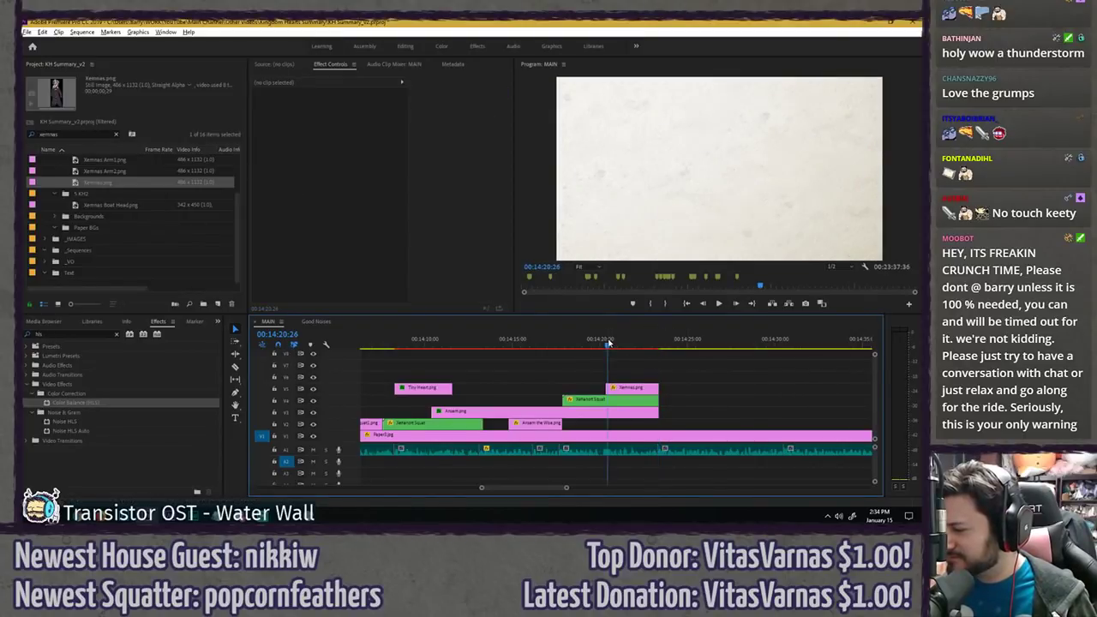
{"action": "left_click_drag", "start_coordinate": [609, 343], "coordinate": [606, 344]}
{"action": "left_click", "coordinate": [628, 390]}
{"action": "key", "text": "ctrl+s"}
{"action": "left_click", "coordinate": [447, 186]}
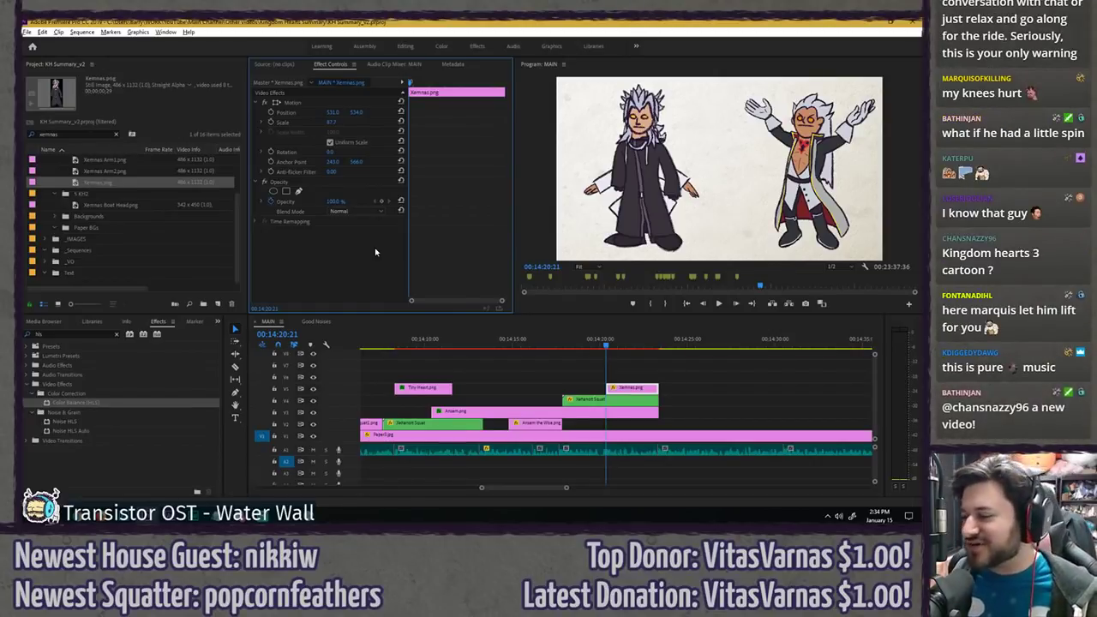
- Play back from just before Xemnas appears to check the timing
{"action": "left_click", "coordinate": [598, 362]}
{"action": "left_click", "coordinate": [588, 343]}
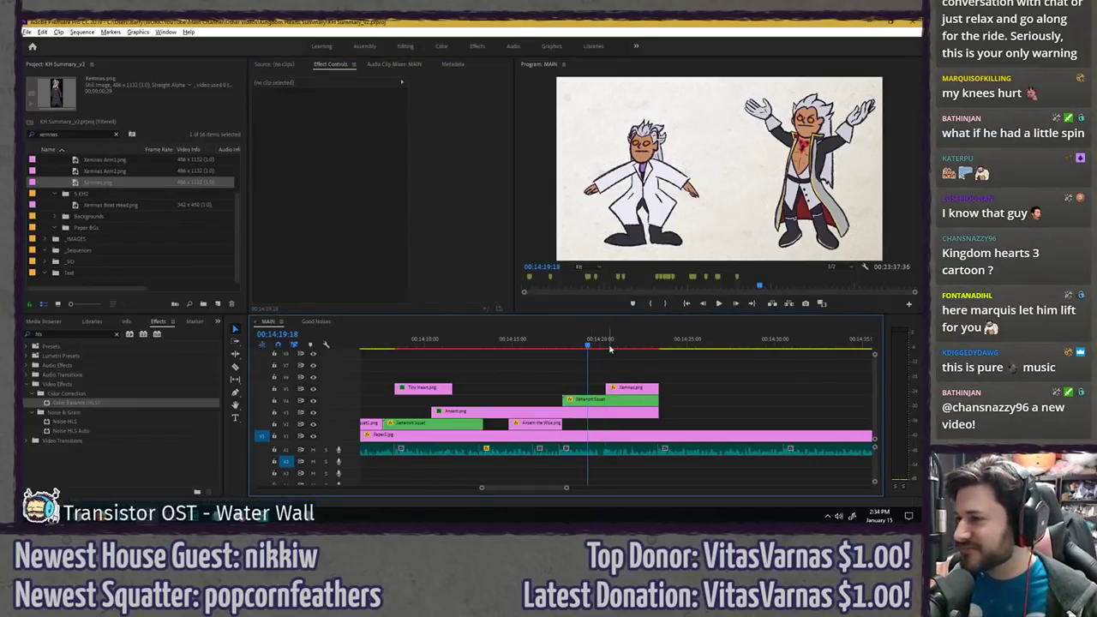
{"action": "key", "text": "space"}
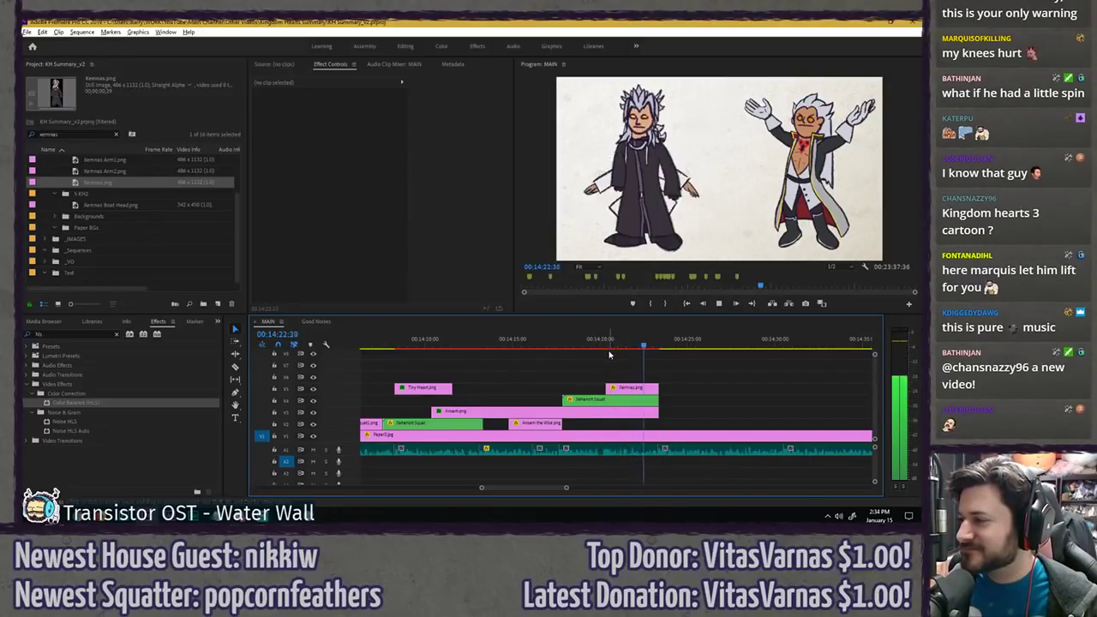
{"action": "left_click", "coordinate": [595, 344]}
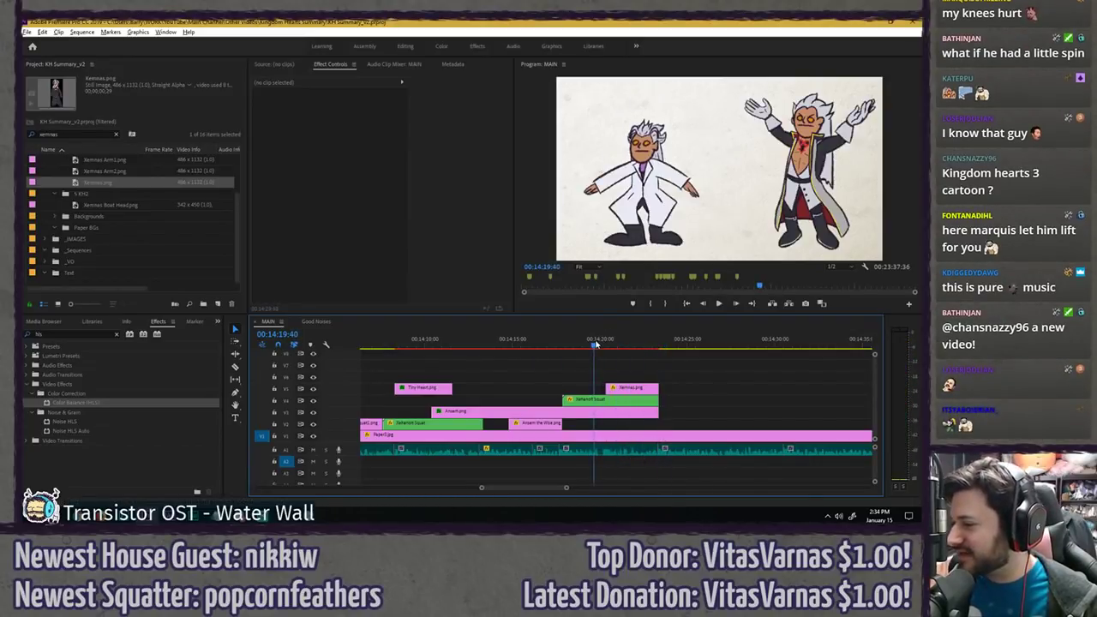
{"action": "left_click_drag", "start_coordinate": [594, 344], "coordinate": [583, 344]}
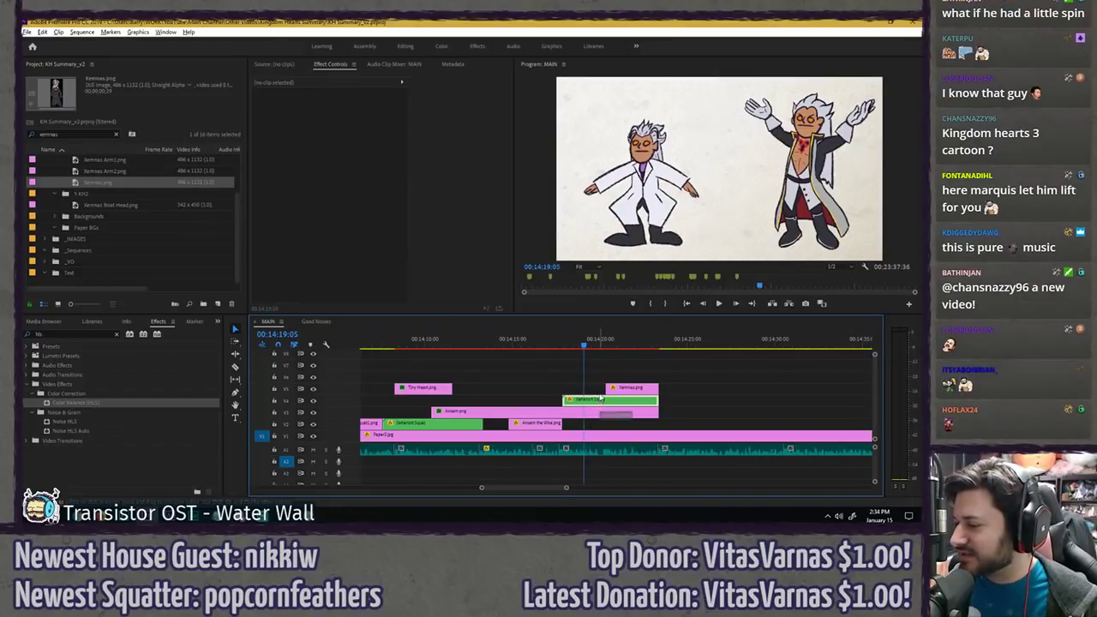
- Move the Xehanort Squat clip onto V5 above Xemnas.png and preview it
{"action": "left_click_drag", "start_coordinate": [601, 398], "coordinate": [602, 376]}
{"action": "left_click_drag", "start_coordinate": [605, 363], "coordinate": [632, 403]}
{"action": "key", "text": "space"}
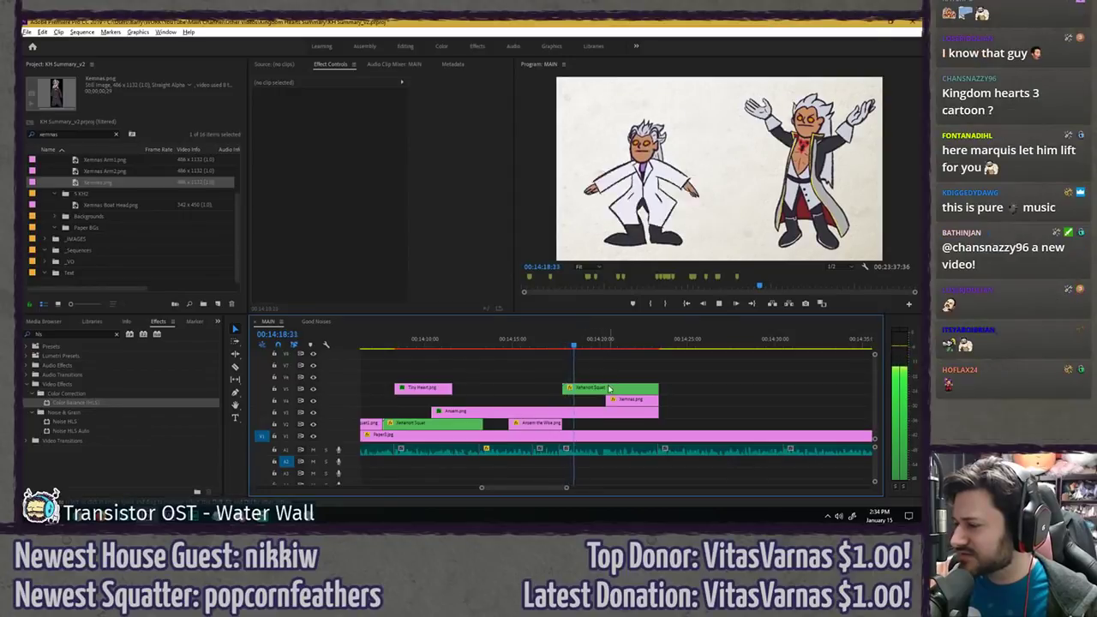
- Apply Color Balance (HLS) to the Xehanort Squat clip
{"action": "left_click", "coordinate": [604, 388]}
{"action": "key", "text": "space"}
{"action": "left_click_drag", "start_coordinate": [434, 83], "coordinate": [429, 83]}
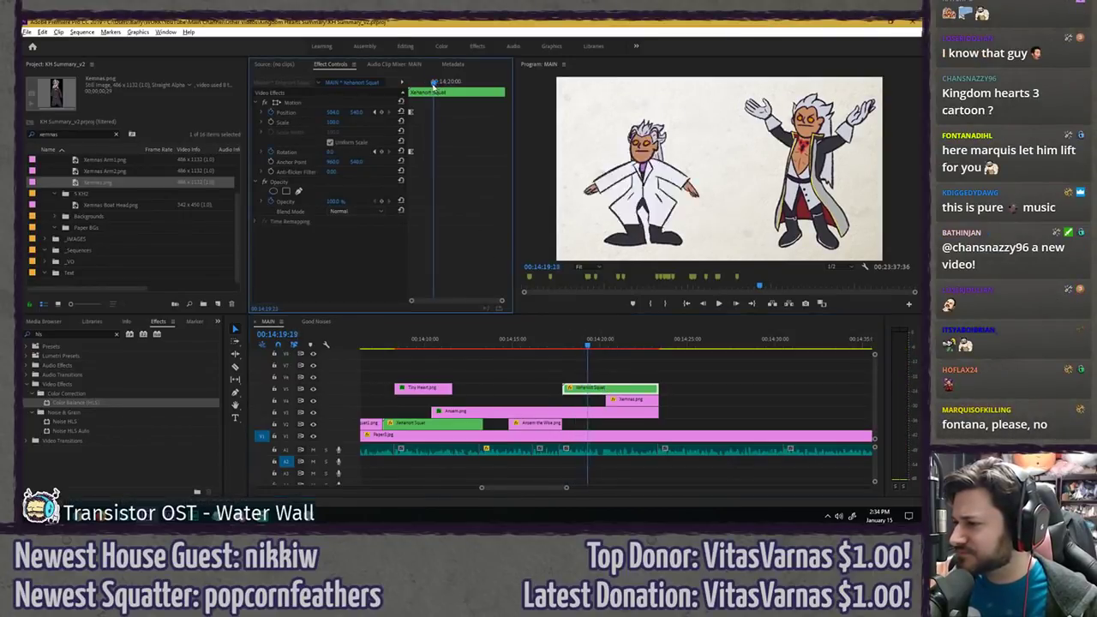
{"action": "left_click_drag", "start_coordinate": [97, 395], "coordinate": [335, 197]}
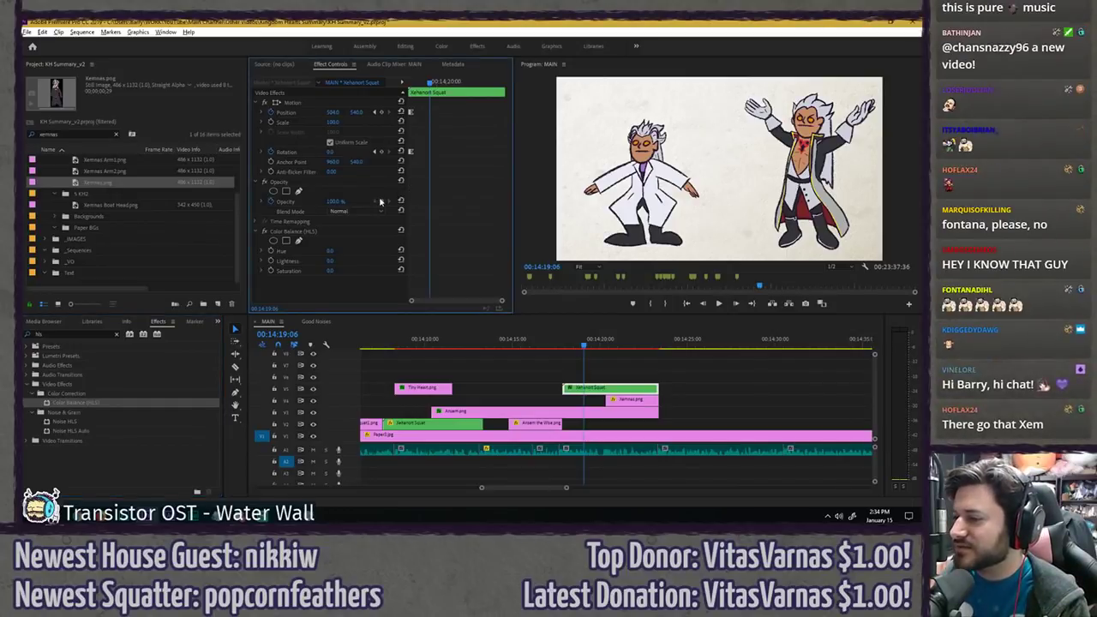
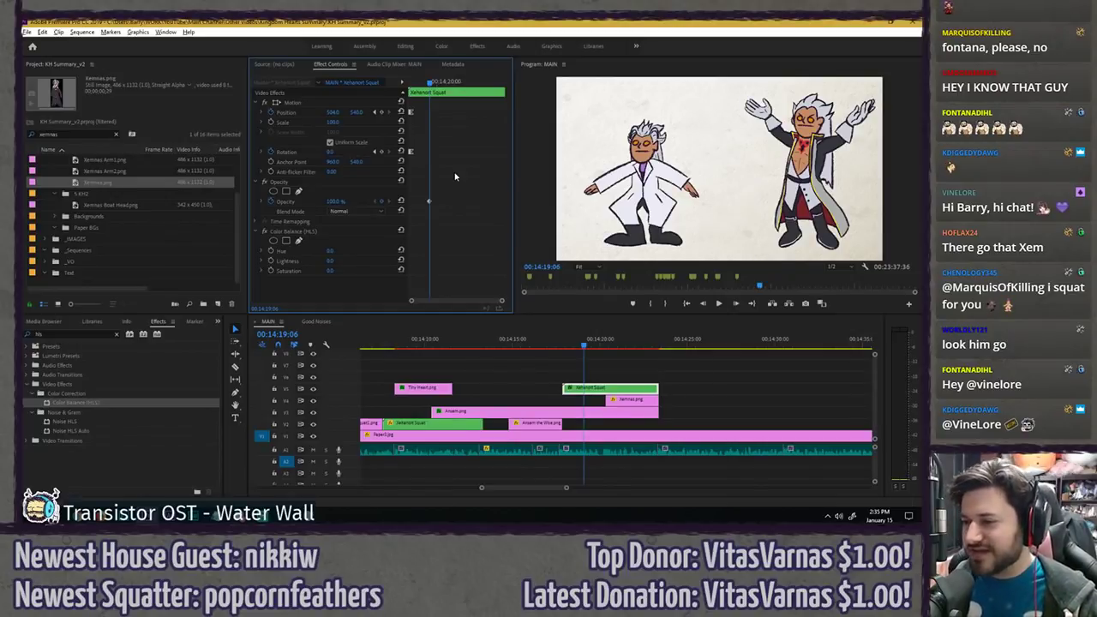
- Try lightness 100 on the squatting figure, undo it, replay from 00:14:10:12 and save
{"action": "left_click_drag", "start_coordinate": [332, 260], "coordinate": [249, 260]}
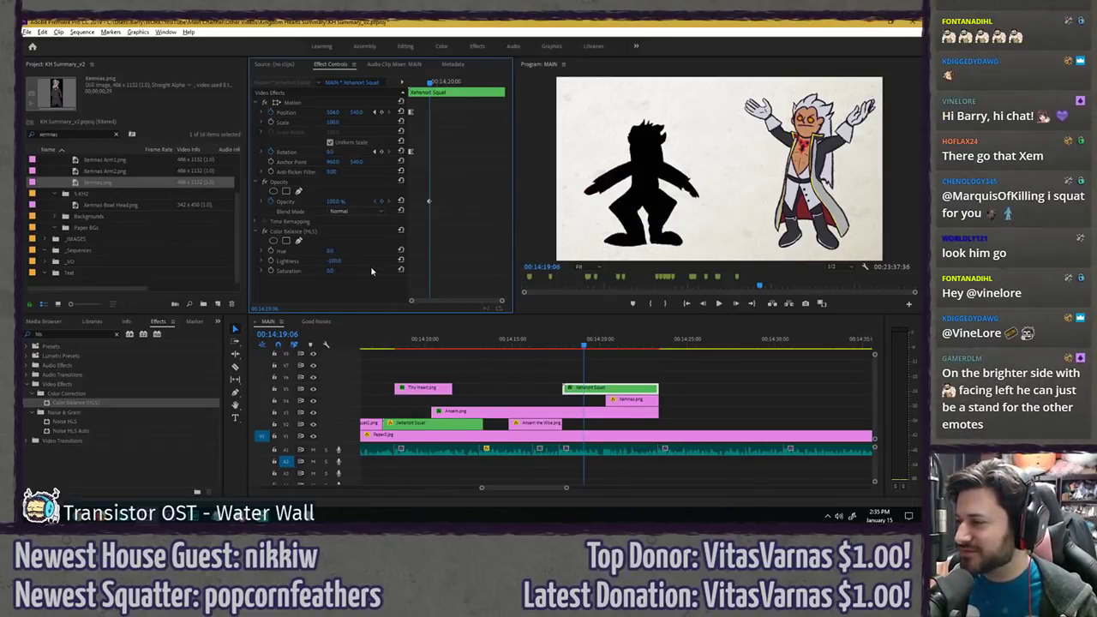
{"action": "key", "text": "ctrl+z"}
{"action": "left_click_drag", "start_coordinate": [338, 261], "coordinate": [419, 261]}
{"action": "key", "text": "ctrl+z"}
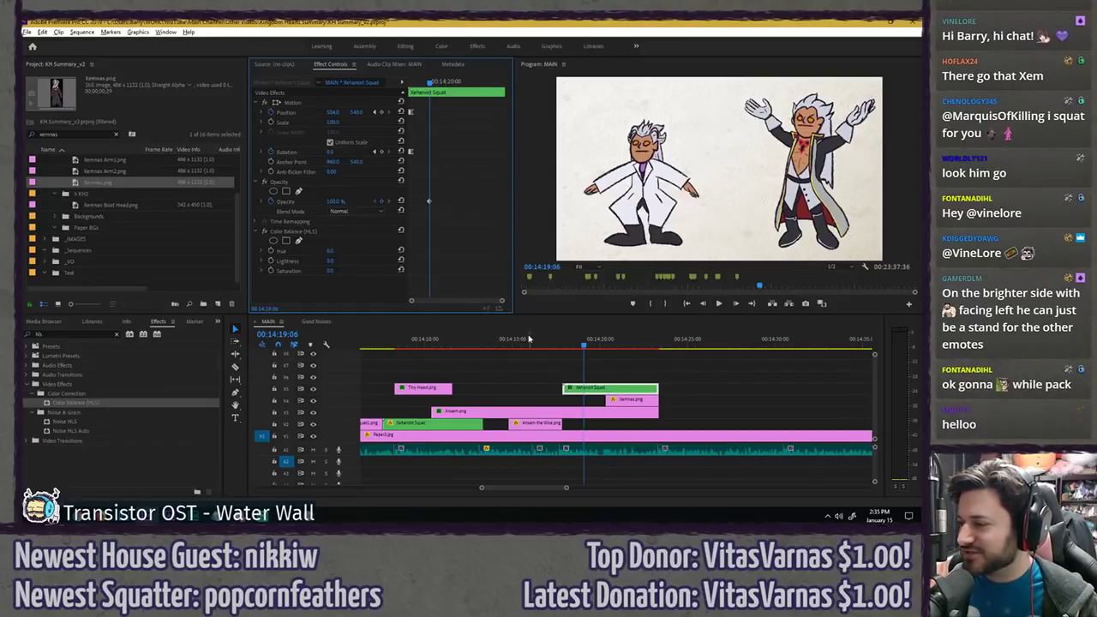
{"action": "left_click_drag", "start_coordinate": [513, 341], "coordinate": [427, 343]}
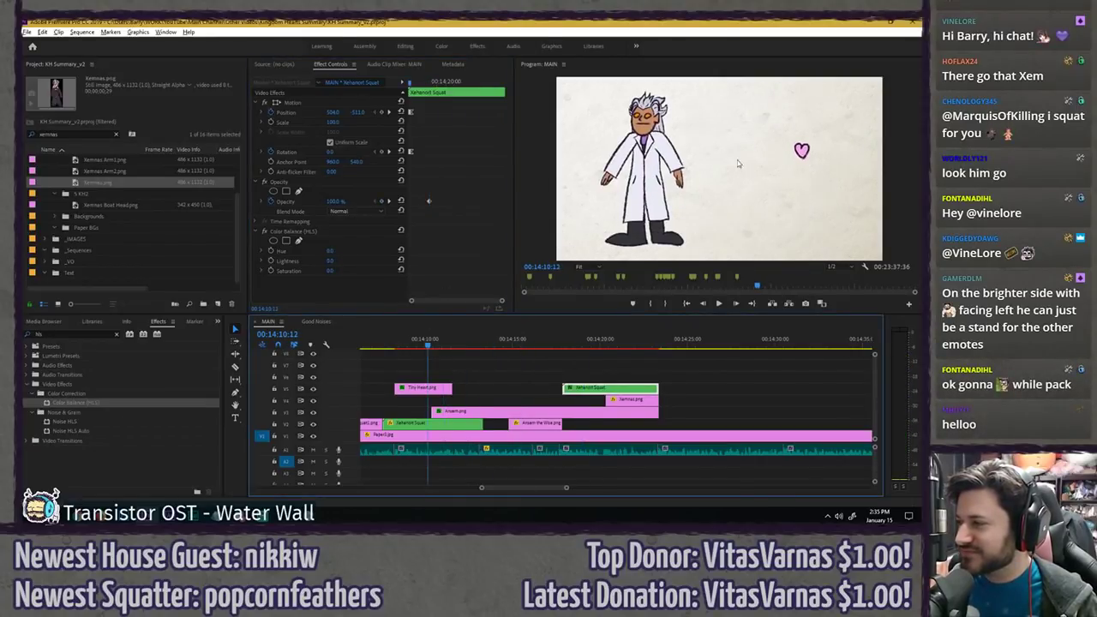
{"action": "key", "text": "space"}
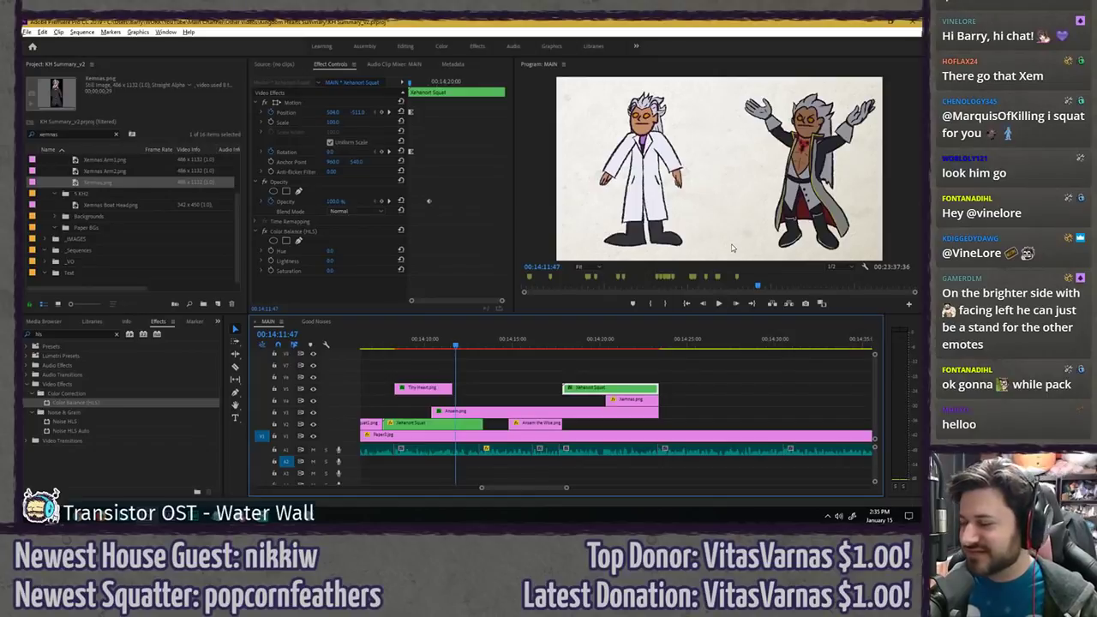
{"action": "left_click", "coordinate": [567, 346]}
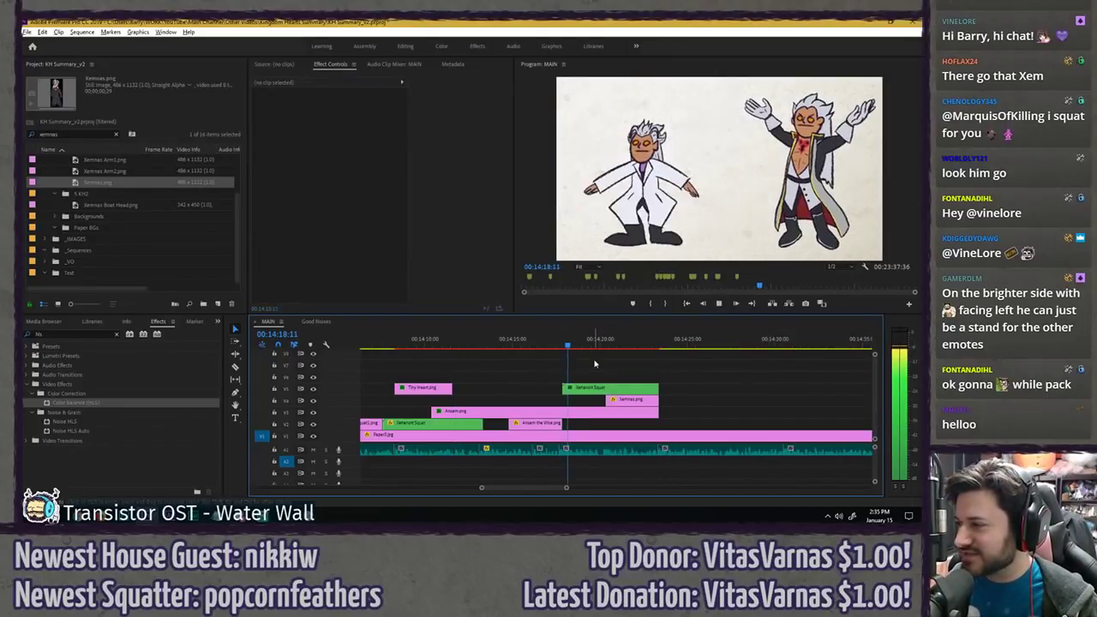
{"action": "key", "text": "ctrl+s"}
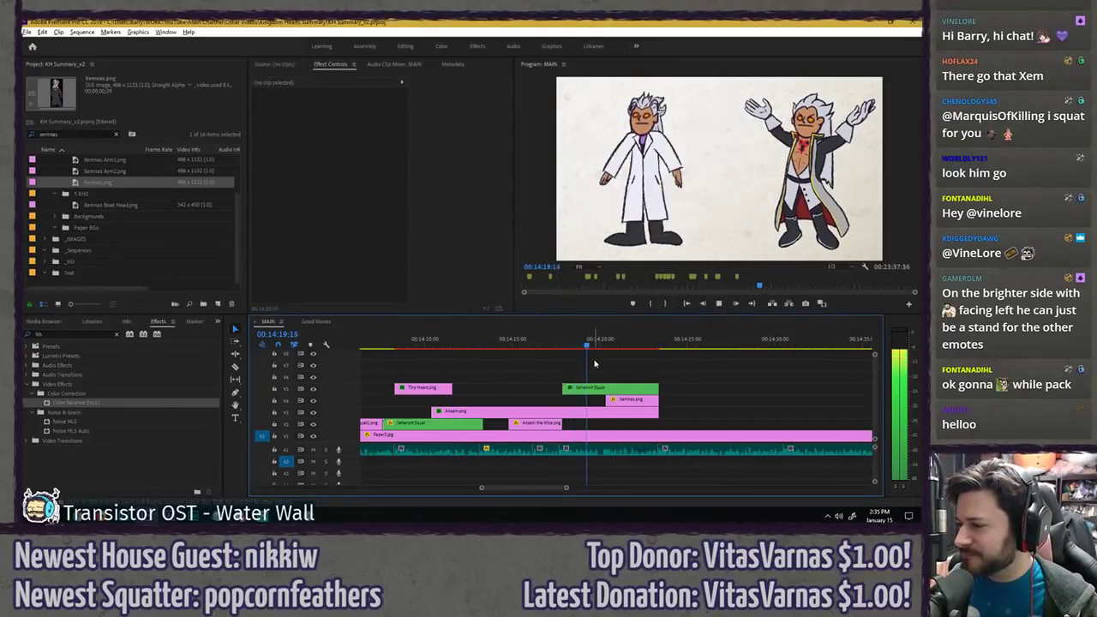
- Keyframe the Xehanort Squat opacity to fade out between 00:14:19:06 and 00:14:20:16, then preview it
{"action": "left_click", "coordinate": [591, 391]}
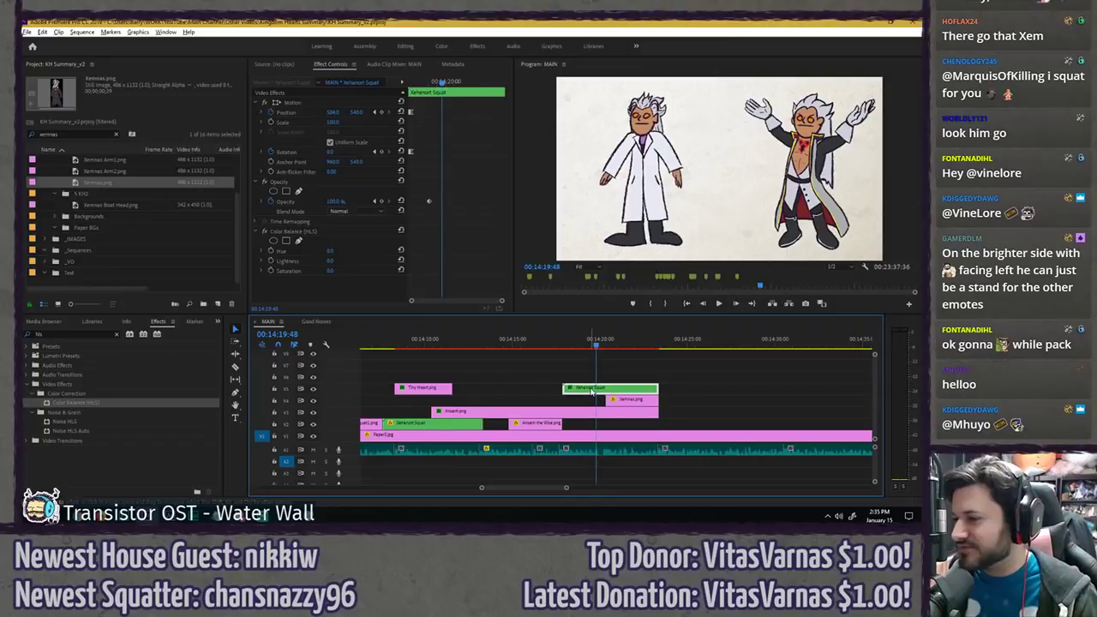
{"action": "left_click_drag", "start_coordinate": [442, 83], "coordinate": [429, 83]}
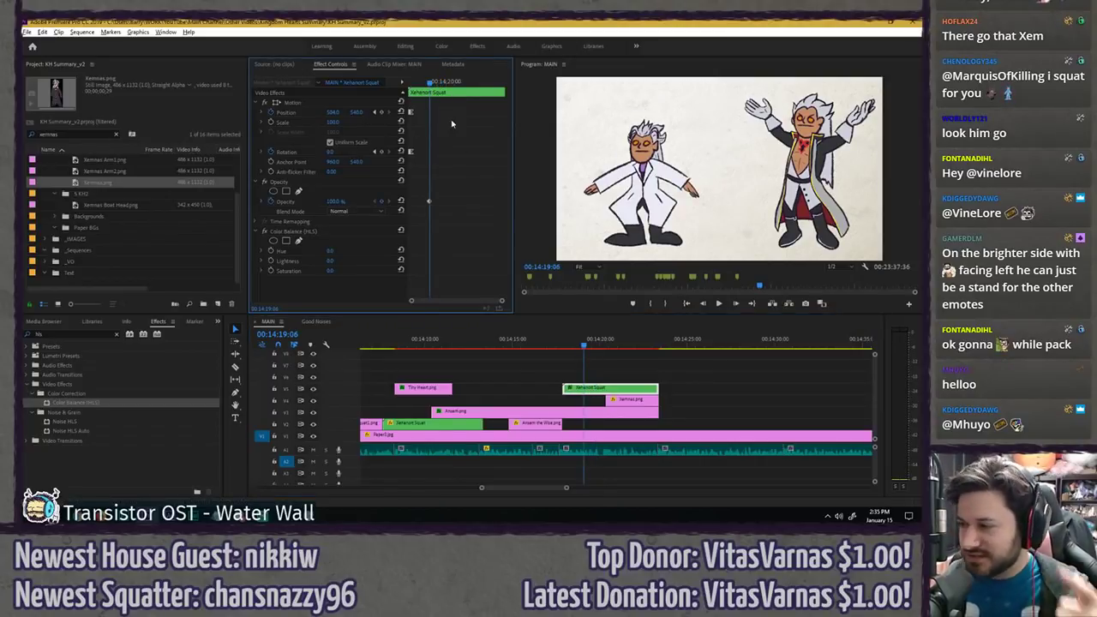
{"action": "key", "text": "space"}
{"action": "key", "text": "space"}
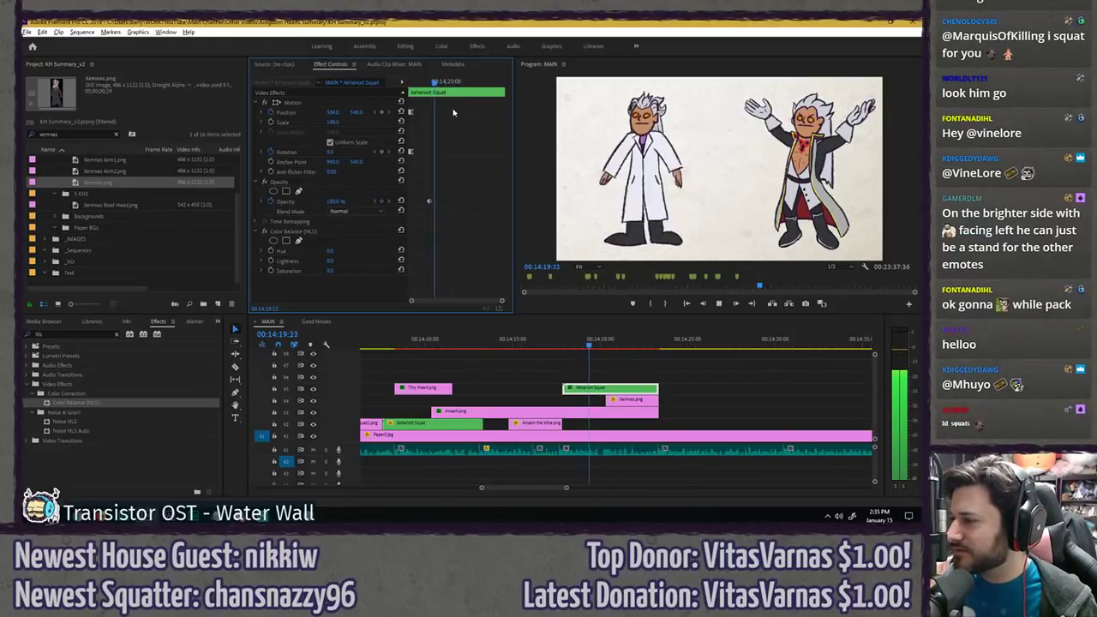
{"action": "key", "text": "space"}
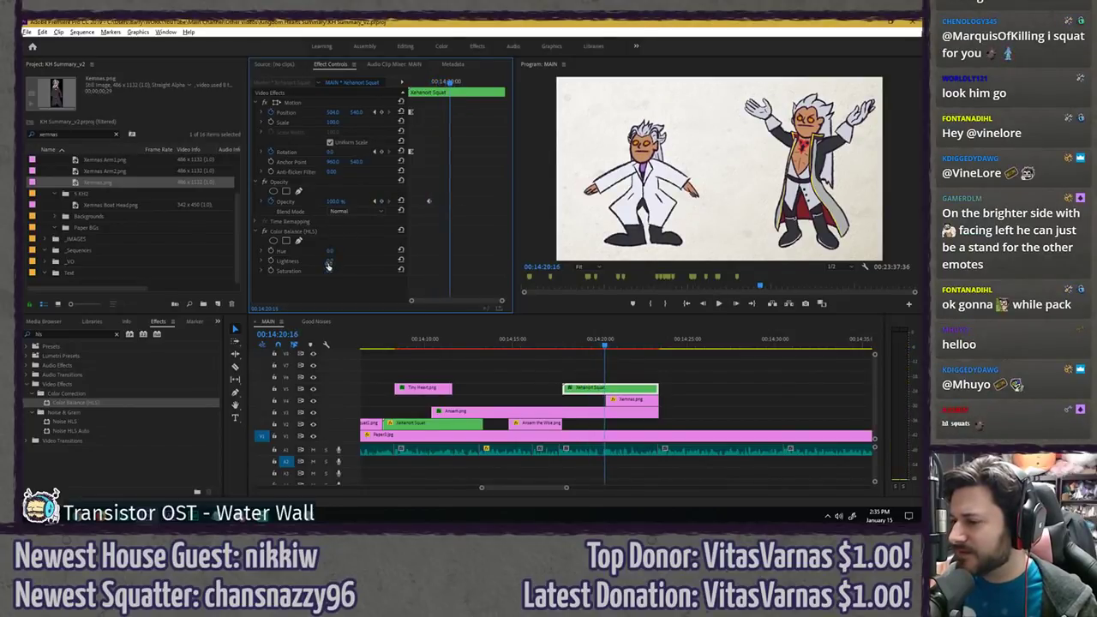
{"action": "key", "text": "Return"}
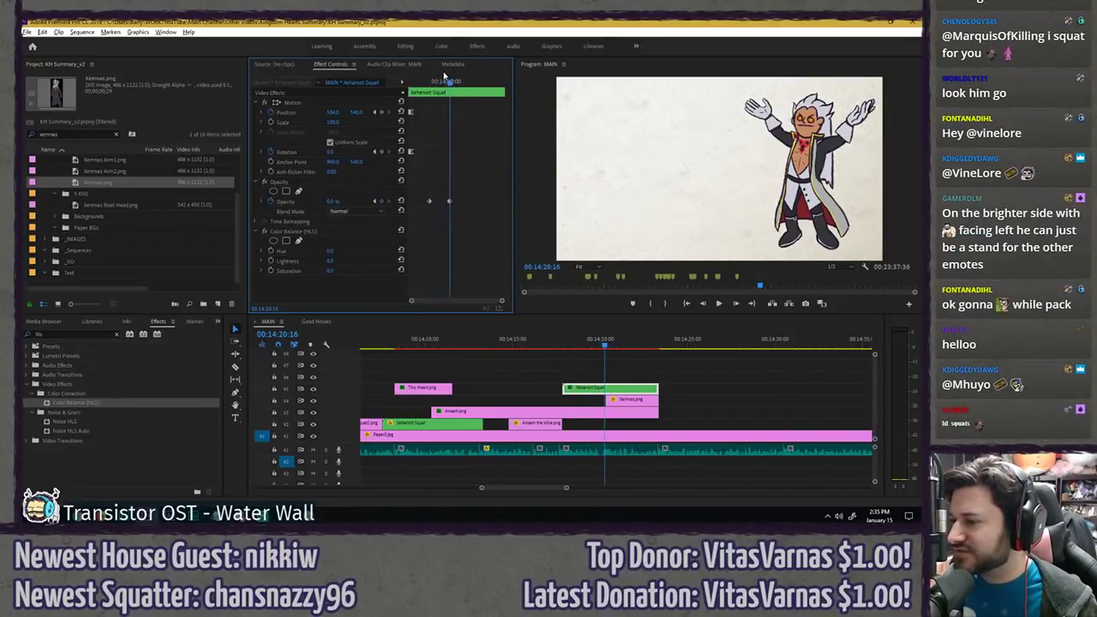
{"action": "left_click_drag", "start_coordinate": [443, 79], "coordinate": [428, 81]}
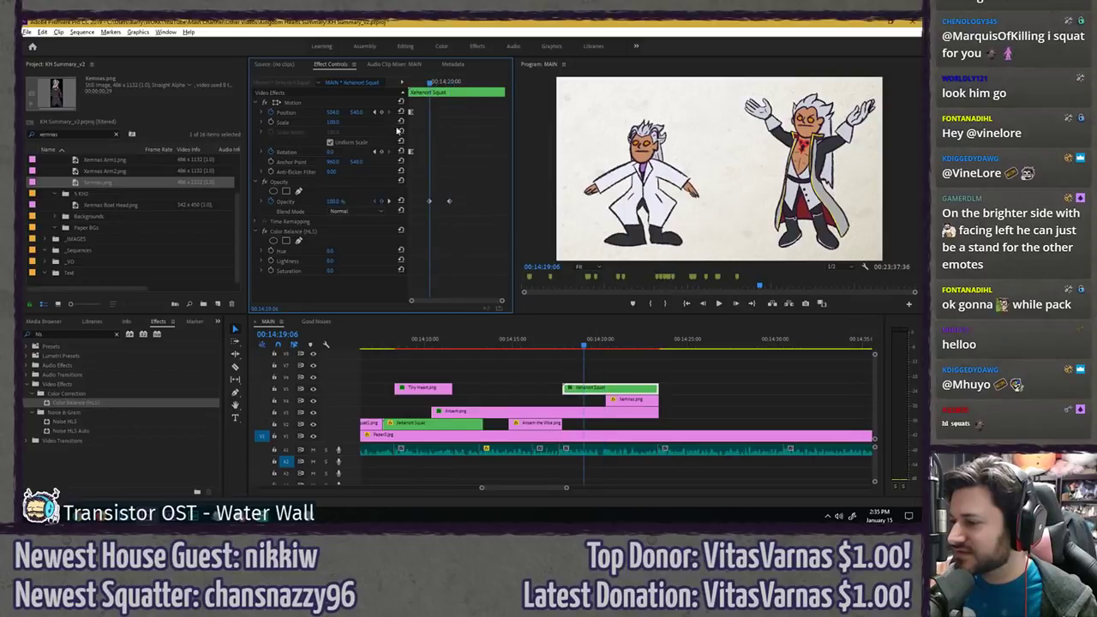
{"action": "left_click", "coordinate": [449, 82]}
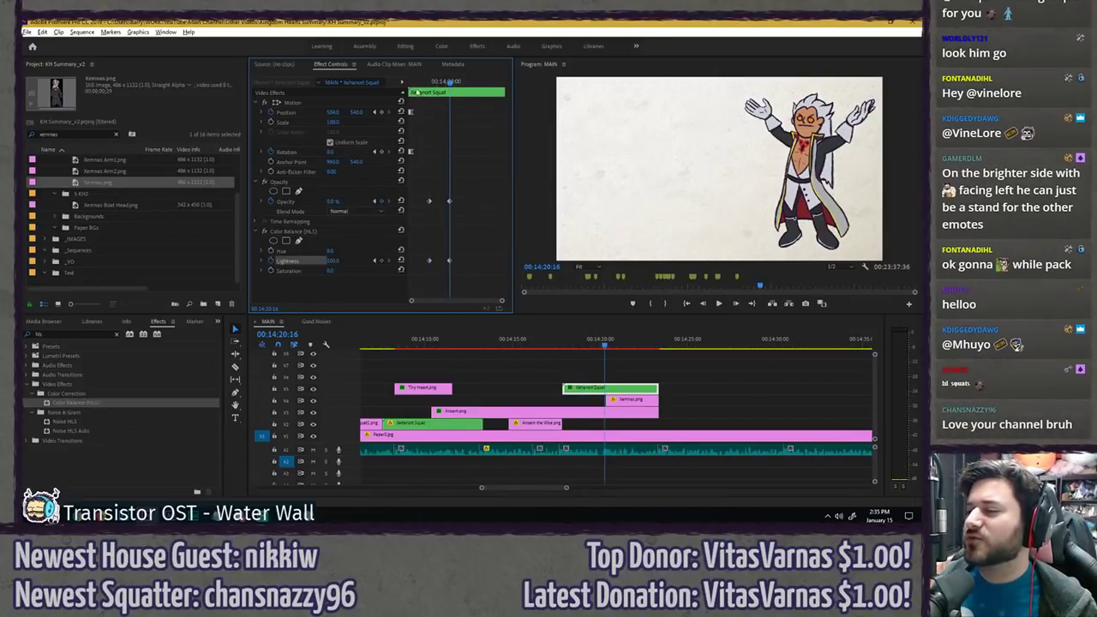
{"action": "left_click_drag", "start_coordinate": [446, 84], "coordinate": [412, 84]}
{"action": "key", "text": "space"}
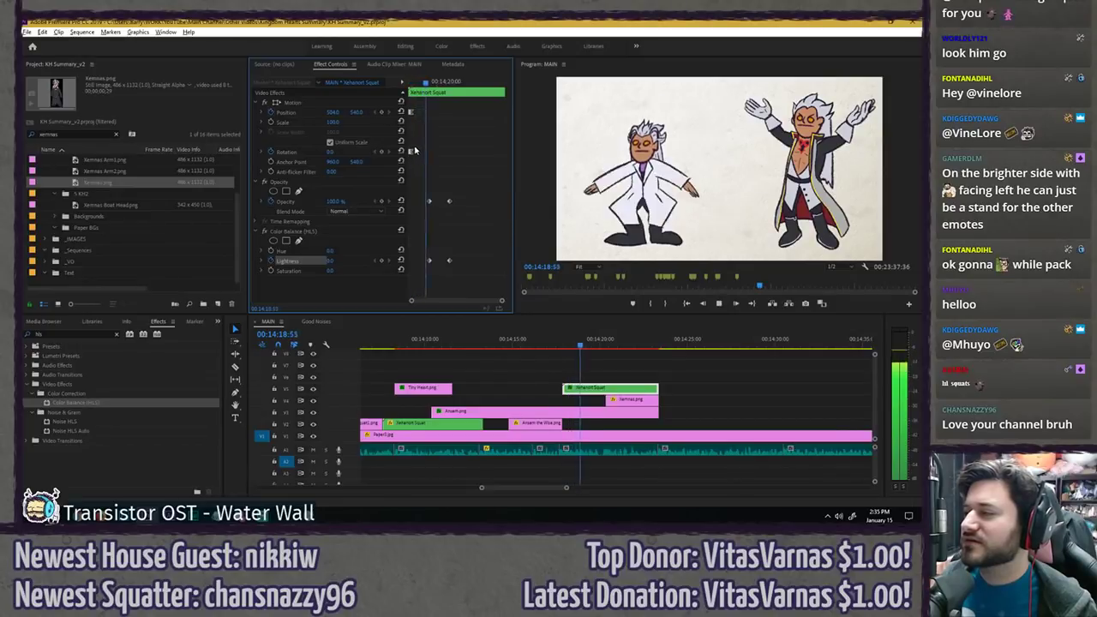
- Set the Lightness keyframe to Ease In, preview the eased fade and save
{"action": "right_click", "coordinate": [447, 260]}
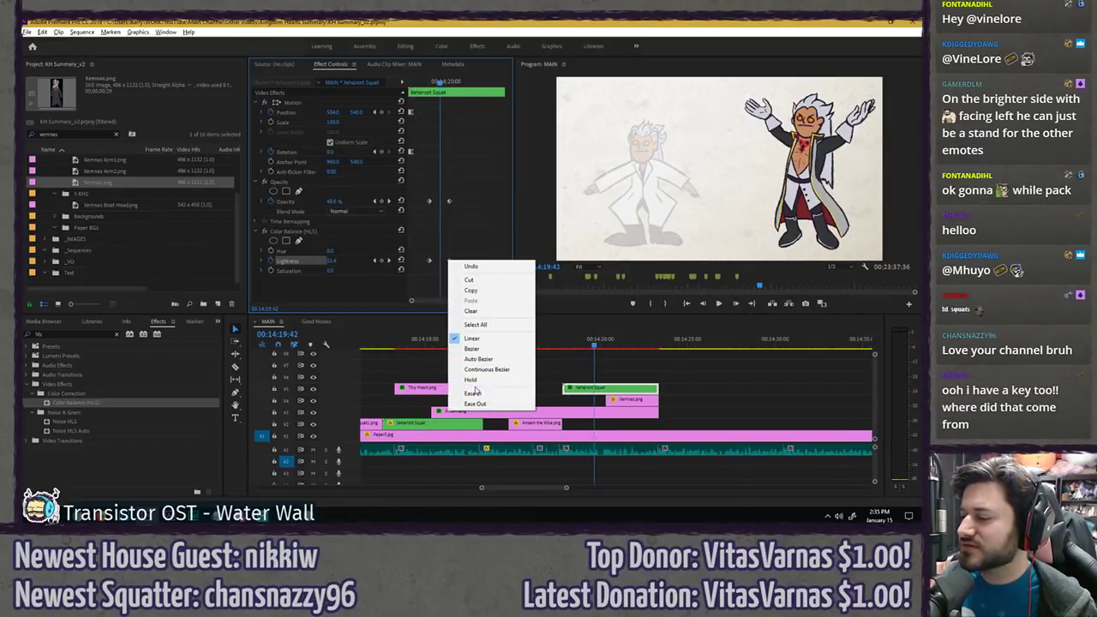
{"action": "left_click", "coordinate": [474, 393]}
{"action": "left_click", "coordinate": [424, 82]}
{"action": "key", "text": "space"}
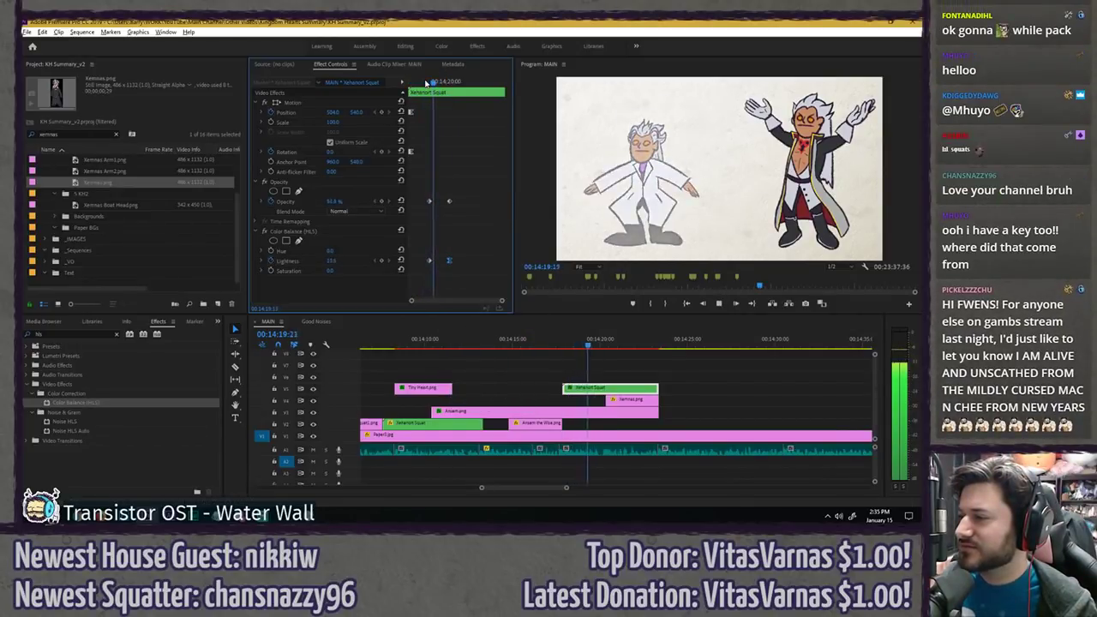
{"action": "key", "text": "space"}
{"action": "key", "text": "ctrl+s"}
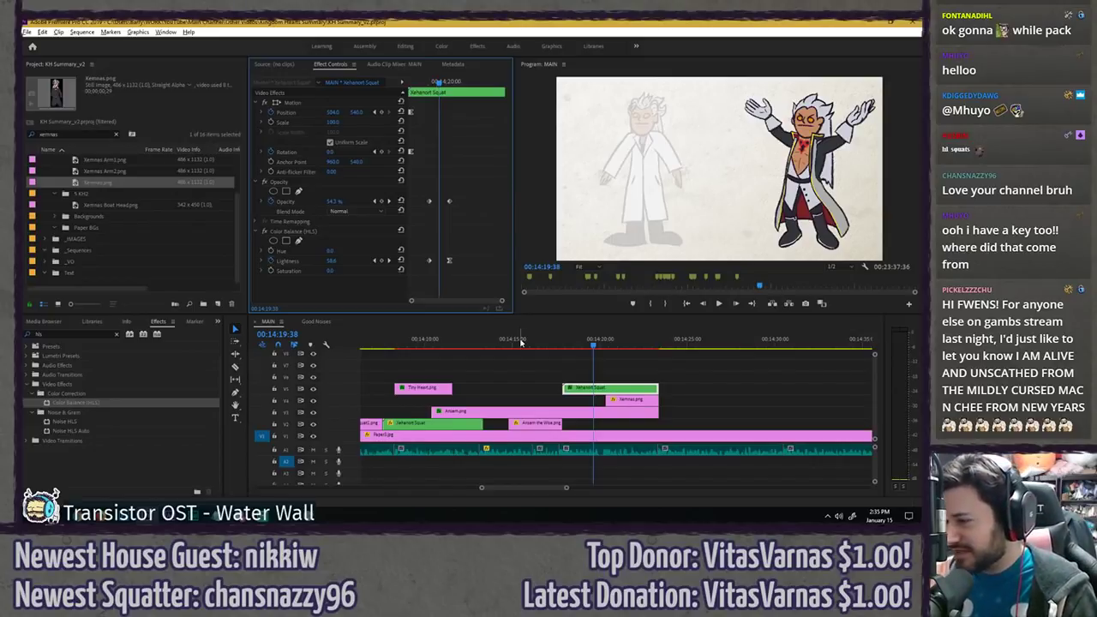
- Extend Xemnas.png's start earlier so it overlaps the squatting figure's fade
{"action": "key", "text": "space"}
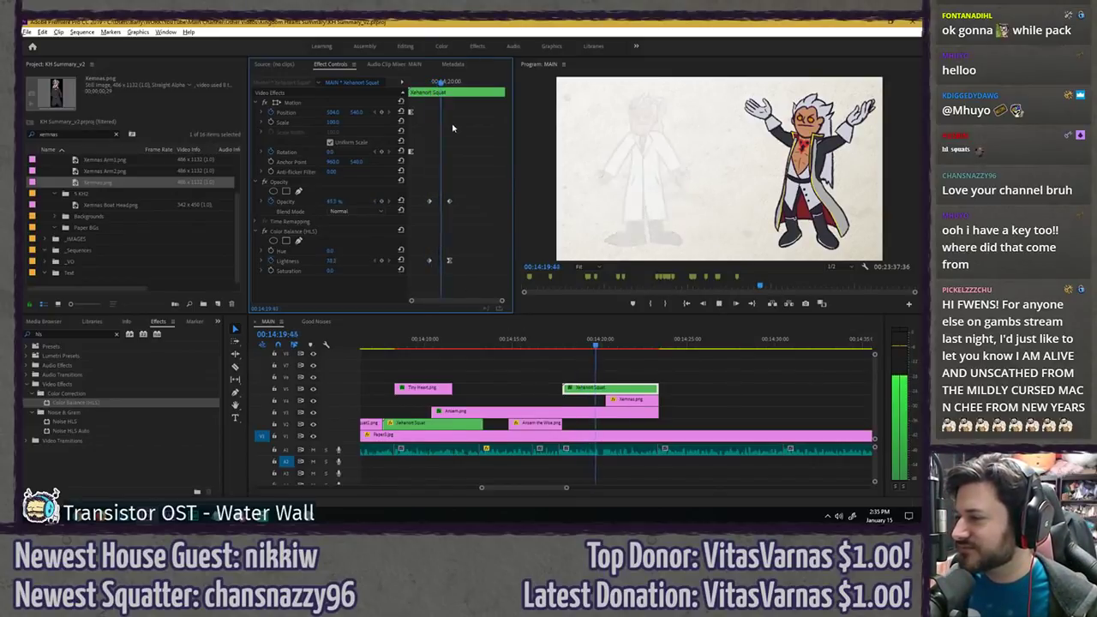
{"action": "key", "text": "space"}
{"action": "left_click", "coordinate": [433, 85]}
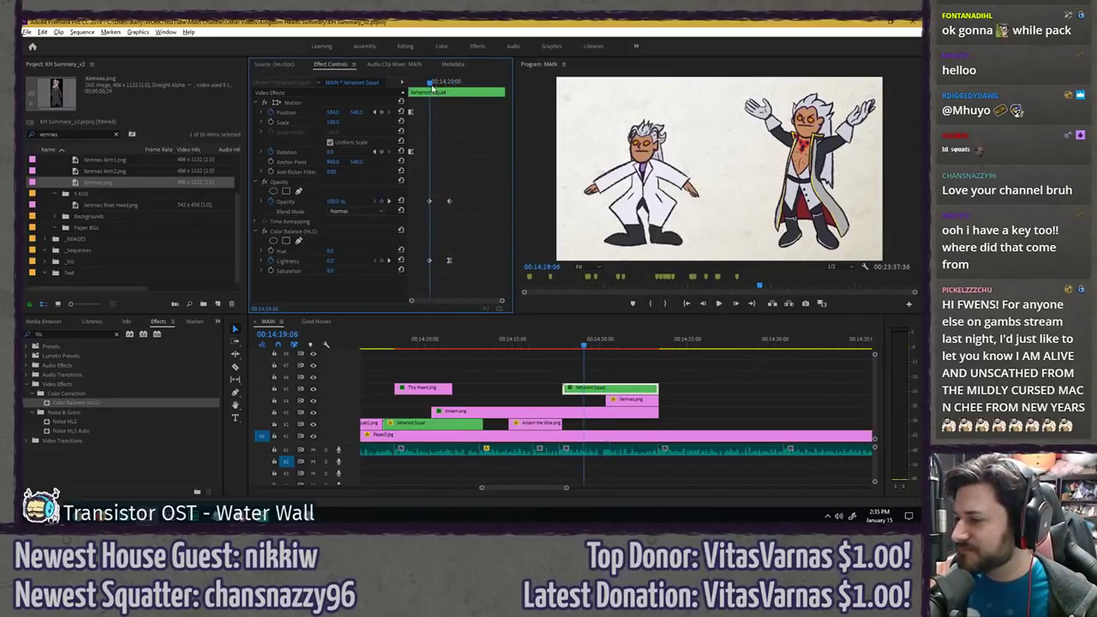
{"action": "left_click_drag", "start_coordinate": [606, 400], "coordinate": [587, 400]}
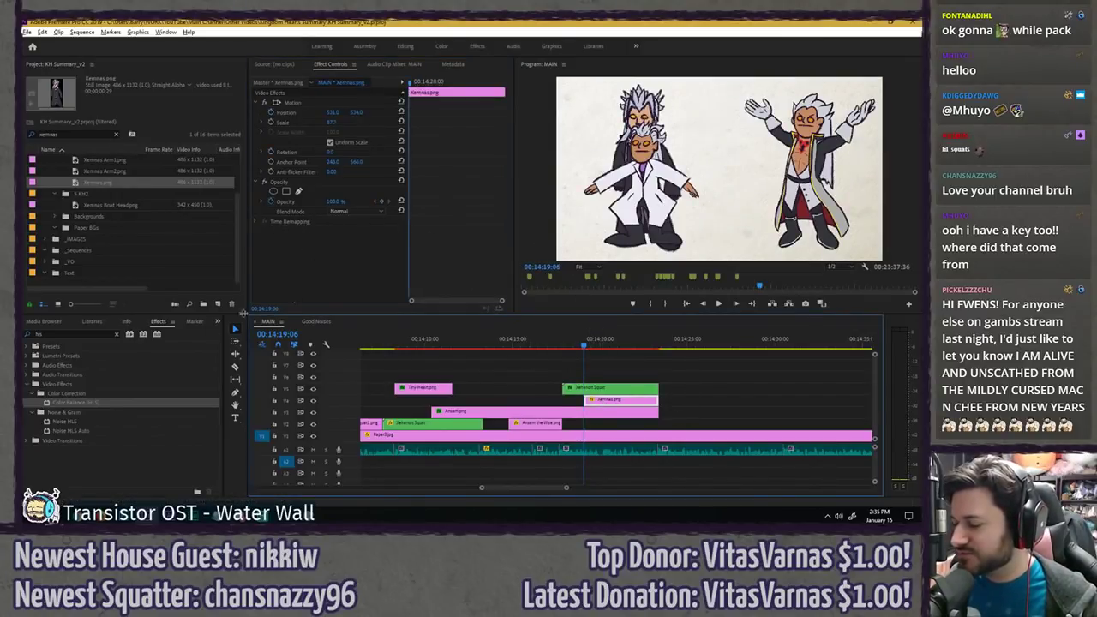
- Add Color Balance (HLS) to Xemnas.png and keyframe its opacity from 0% up to 100% at 00:14:20:16
{"action": "left_click_drag", "start_coordinate": [243, 313], "coordinate": [340, 262]}
{"action": "left_click", "coordinate": [333, 202]}
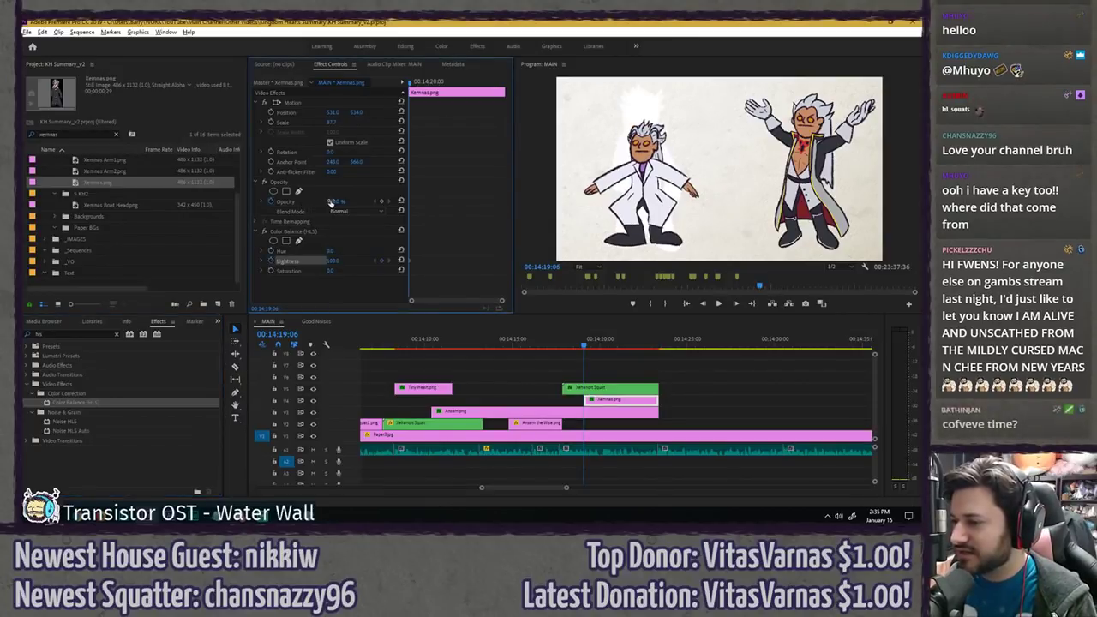
{"action": "type", "text": "0"}
{"action": "key", "text": "Return"}
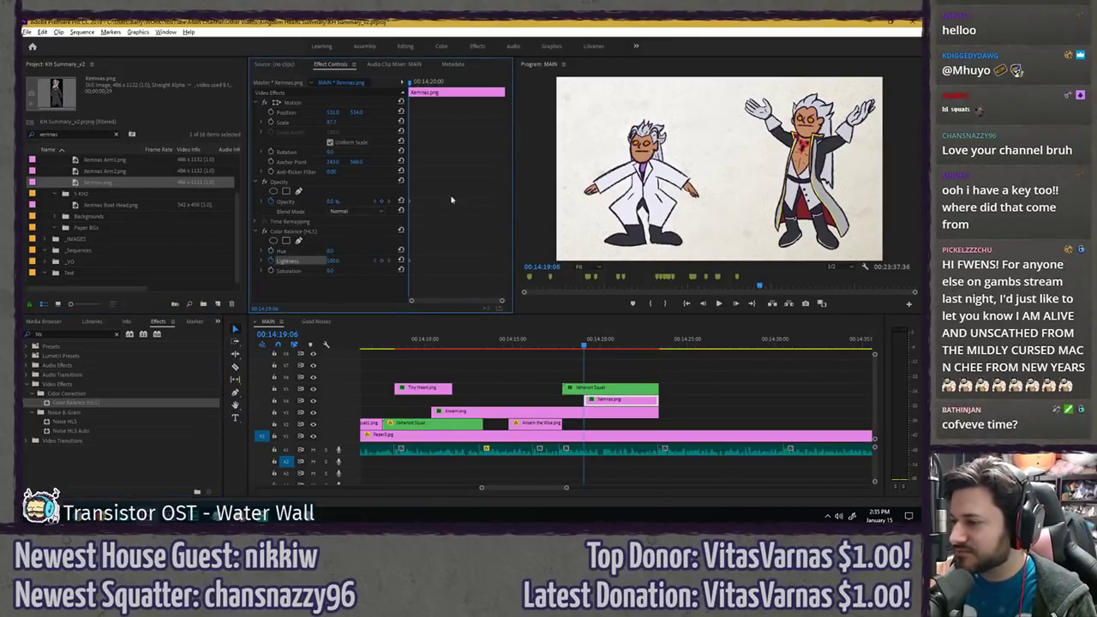
{"action": "left_click", "coordinate": [603, 389]}
{"action": "left_click", "coordinate": [447, 85]}
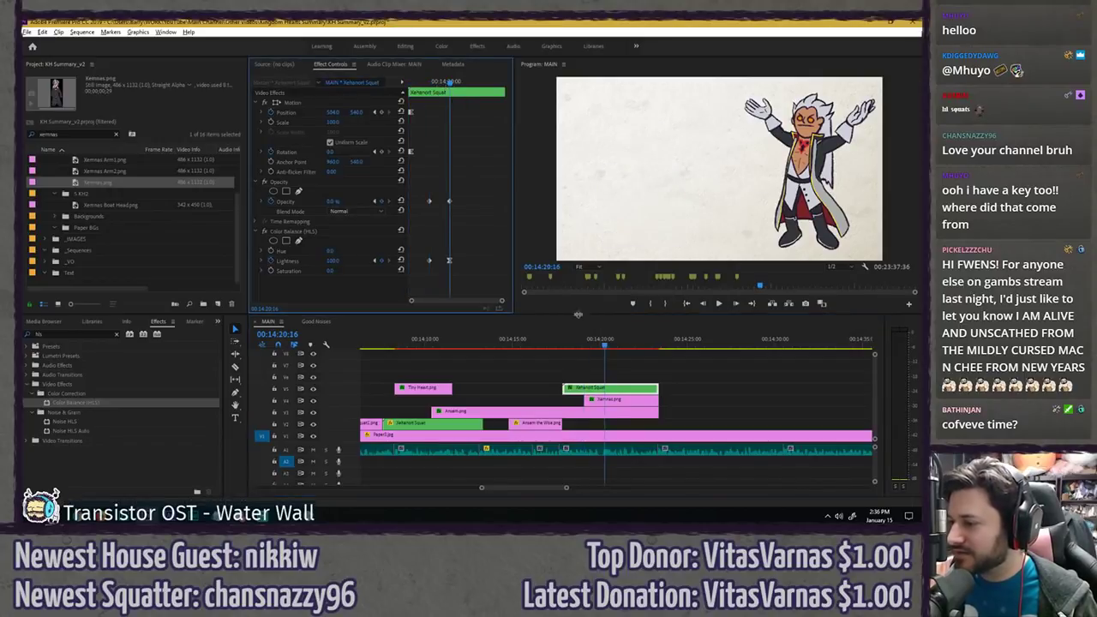
{"action": "left_click", "coordinate": [611, 406]}
{"action": "left_click", "coordinate": [338, 259]}
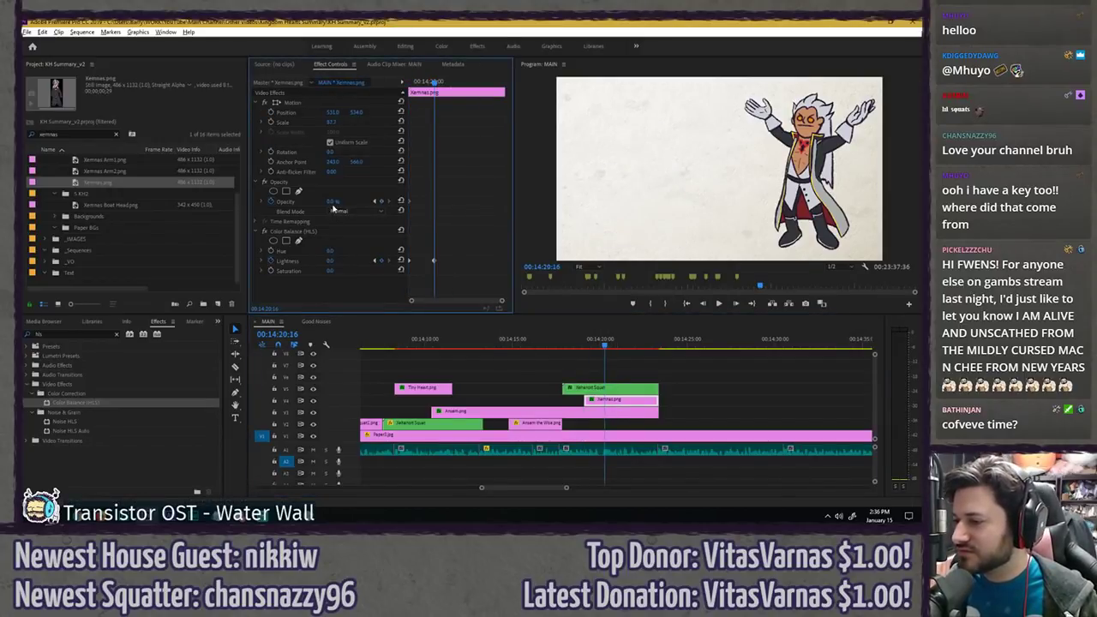
{"action": "type", "text": "100"}
{"action": "key", "text": "Return"}
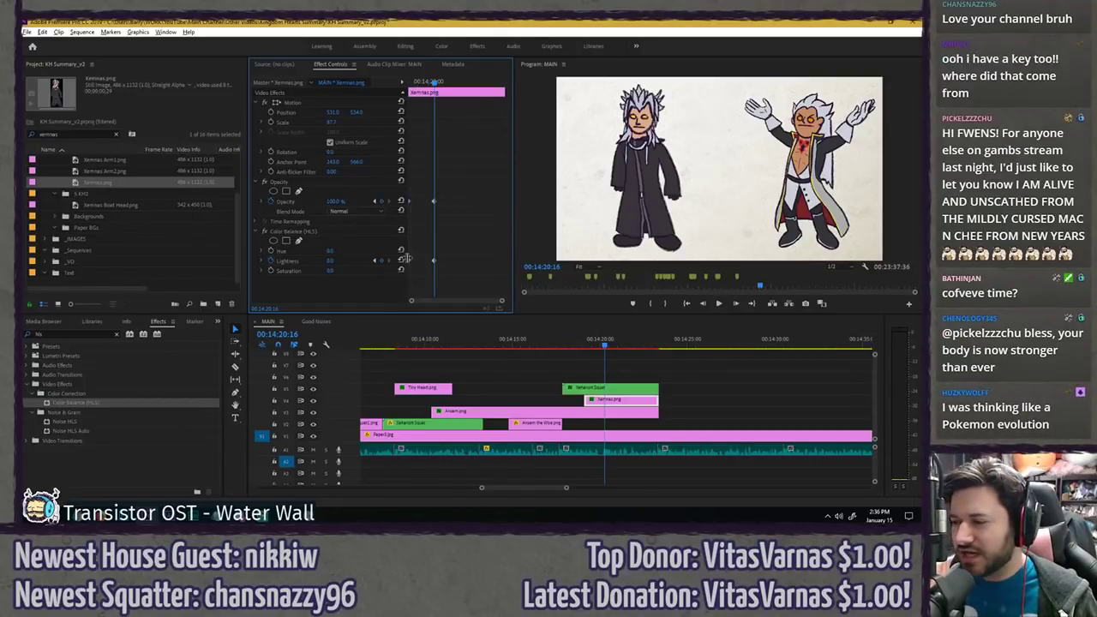
- Set a Xemnas keyframe to Ease Out and play the transition from about 00:14:18
{"action": "right_click", "coordinate": [409, 260]}
{"action": "left_click", "coordinate": [443, 402]}
{"action": "left_click", "coordinate": [576, 342]}
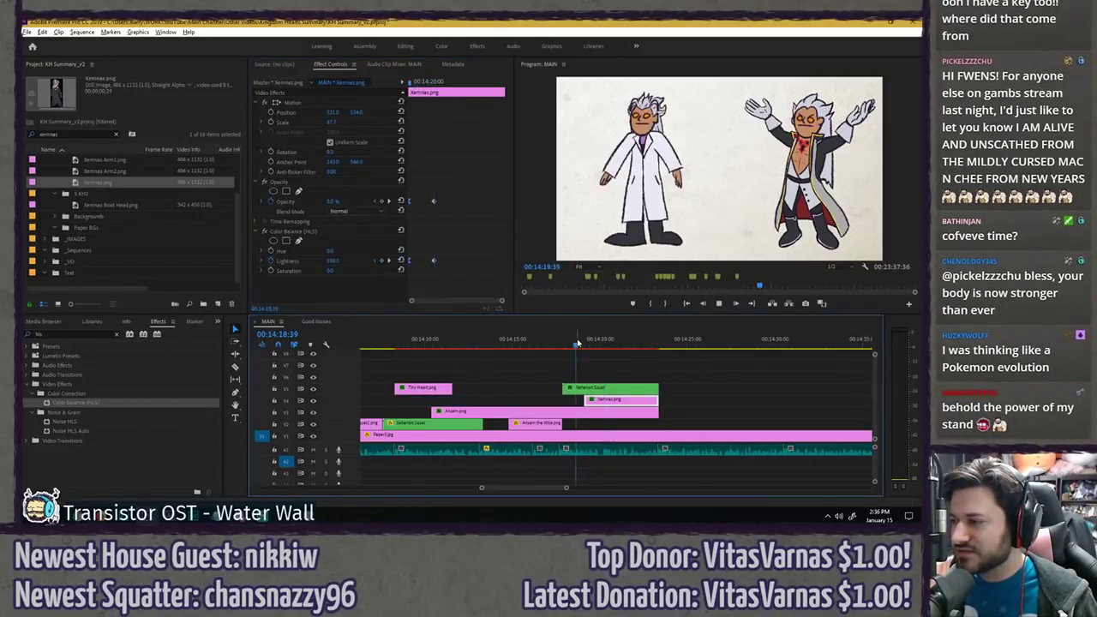
{"action": "left_click", "coordinate": [579, 342]}
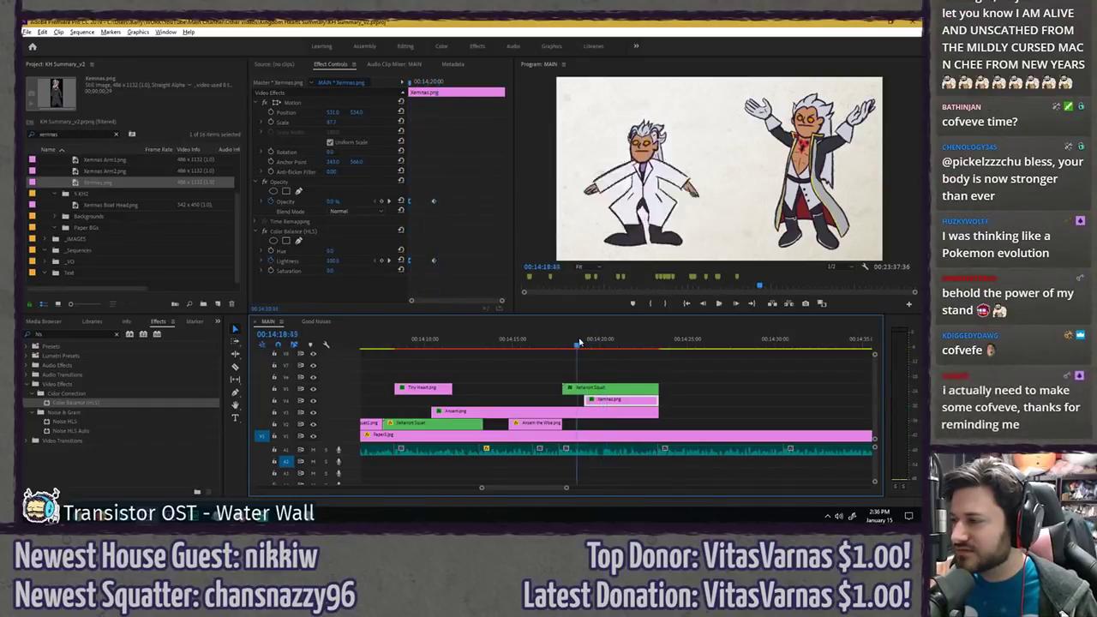
{"action": "key", "text": "space"}
{"action": "left_click", "coordinate": [437, 169]}
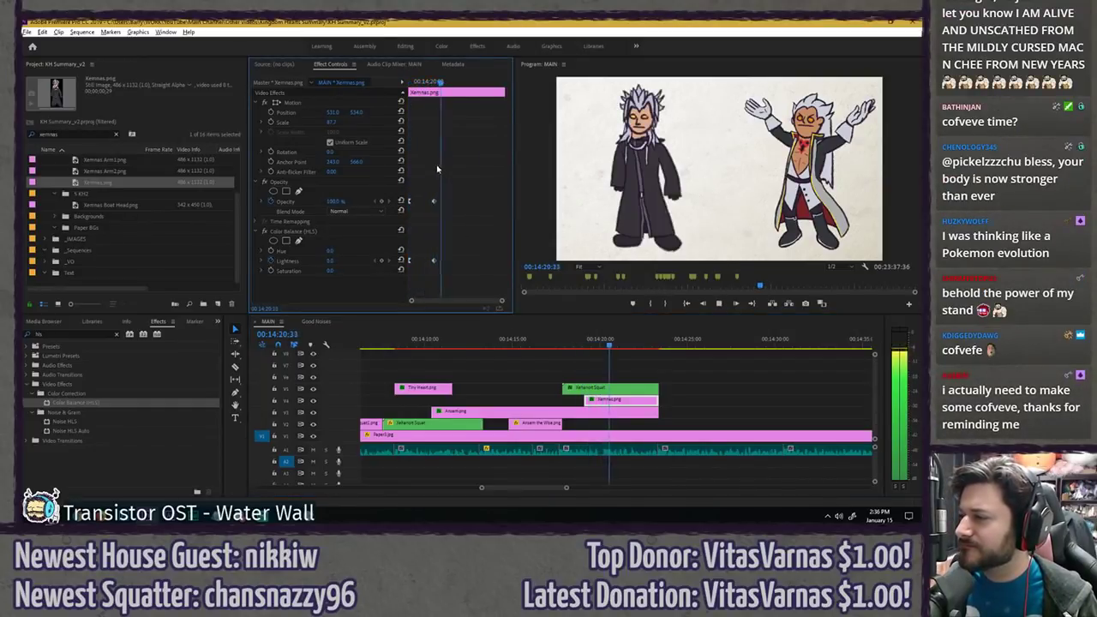
{"action": "key", "text": "space"}
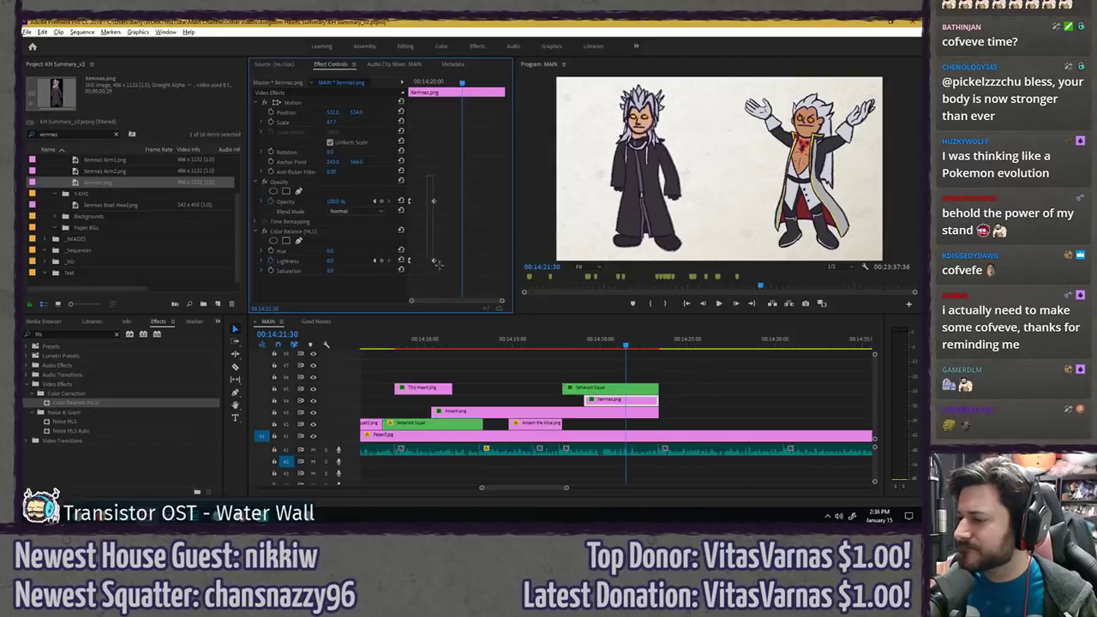
- Apply Ease In to the Xemnas fade keyframes and play back the eased fade
{"action": "right_click", "coordinate": [461, 262]}
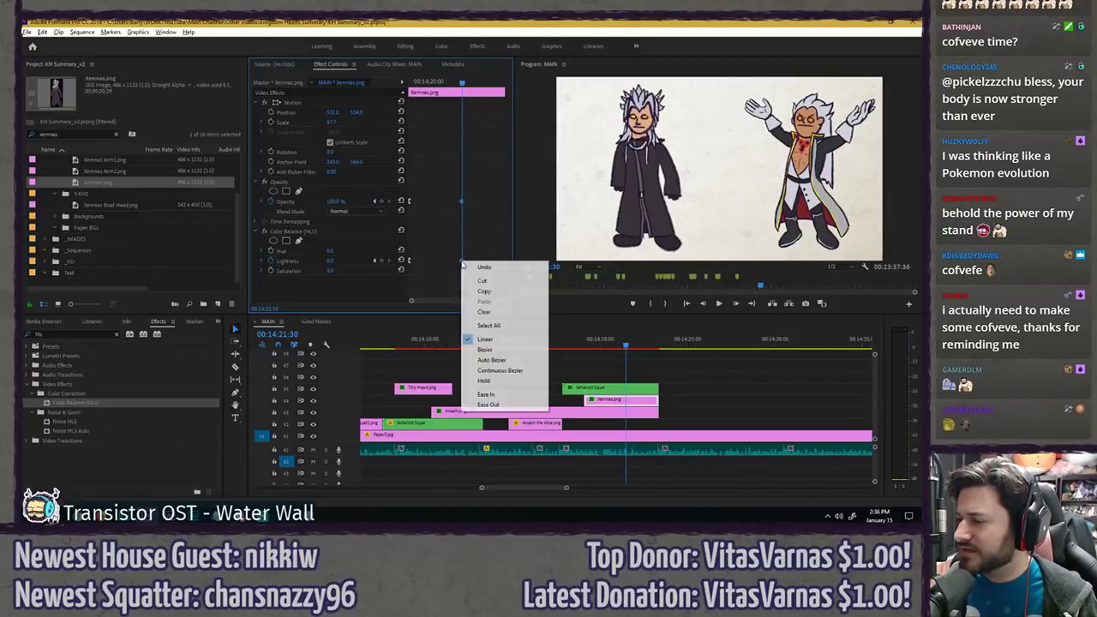
{"action": "left_click", "coordinate": [498, 393]}
{"action": "left_click", "coordinate": [569, 345]}
{"action": "key", "text": "space"}
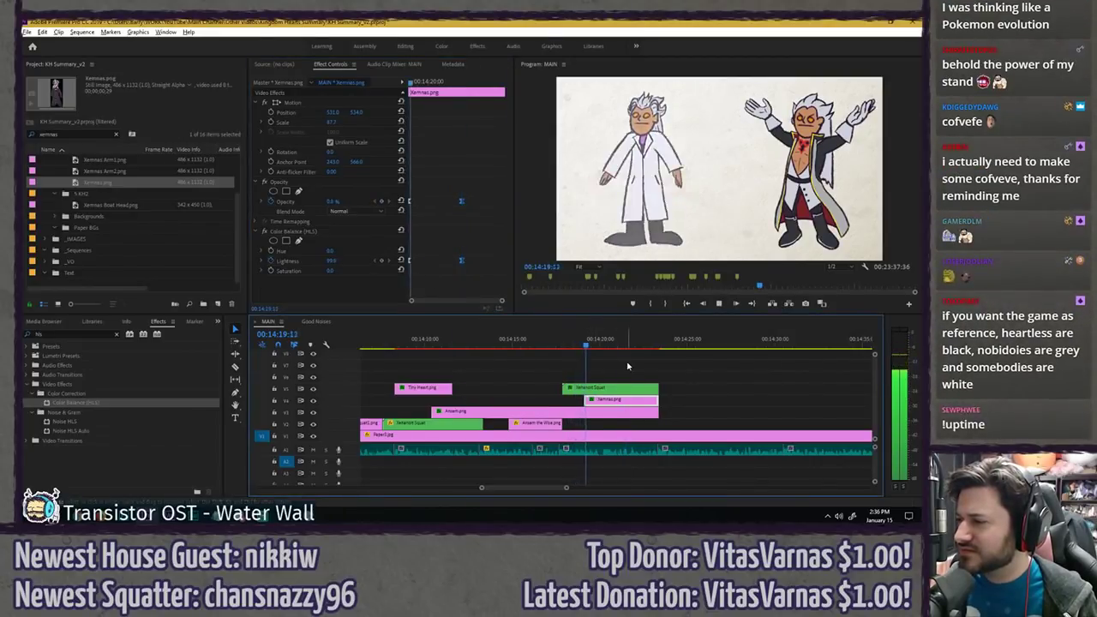
{"action": "left_click", "coordinate": [449, 240]}
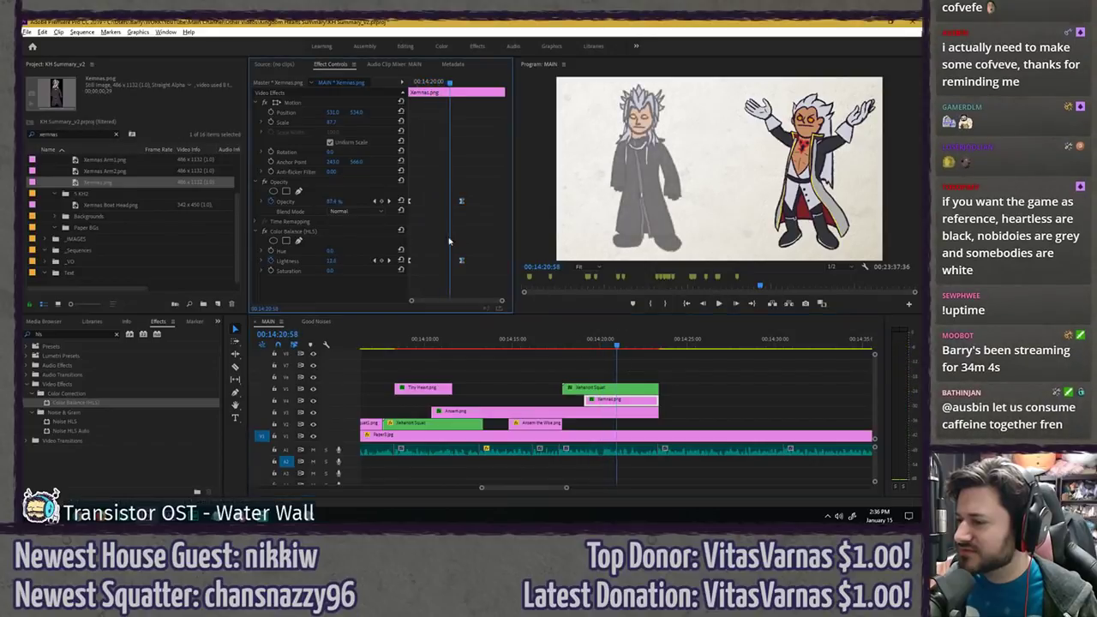
{"action": "left_click_drag", "start_coordinate": [425, 80], "coordinate": [430, 80]}
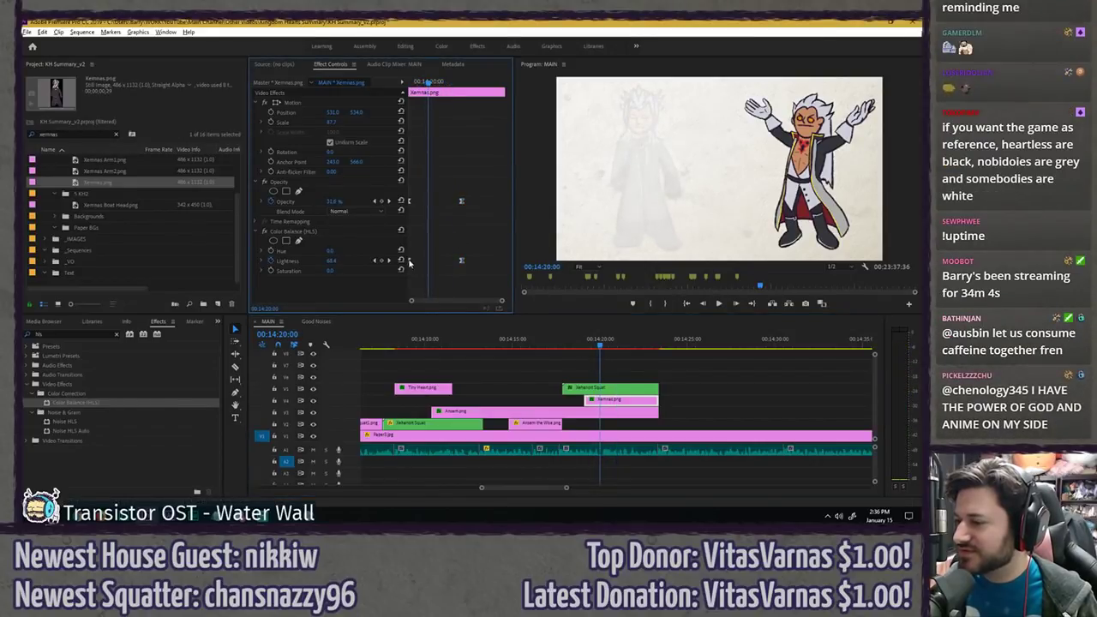
- Replay the fade and step back frame by frame to check the lightness
{"action": "left_click", "coordinate": [564, 342]}
{"action": "key", "text": "space"}
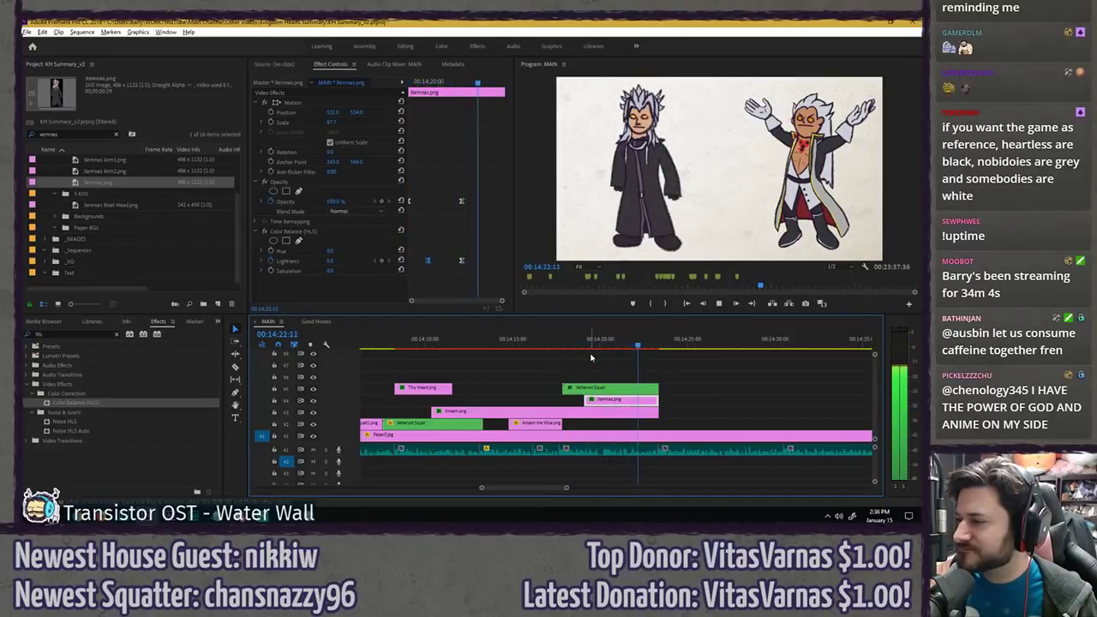
{"action": "left_click", "coordinate": [591, 341]}
{"action": "key", "text": "space"}
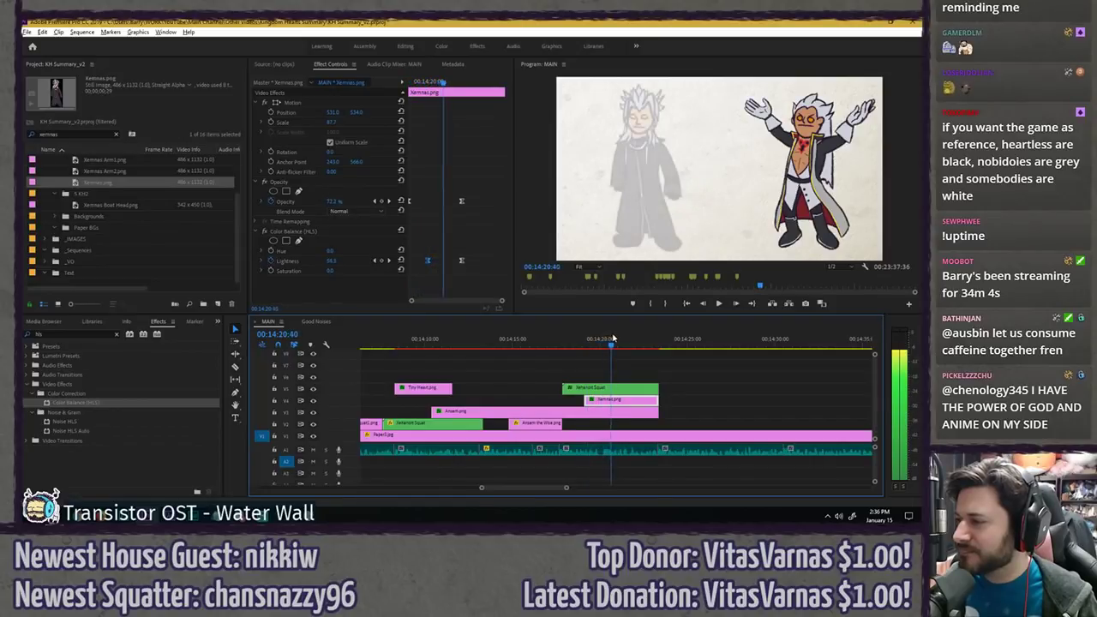
{"action": "left_click", "coordinate": [438, 268]}
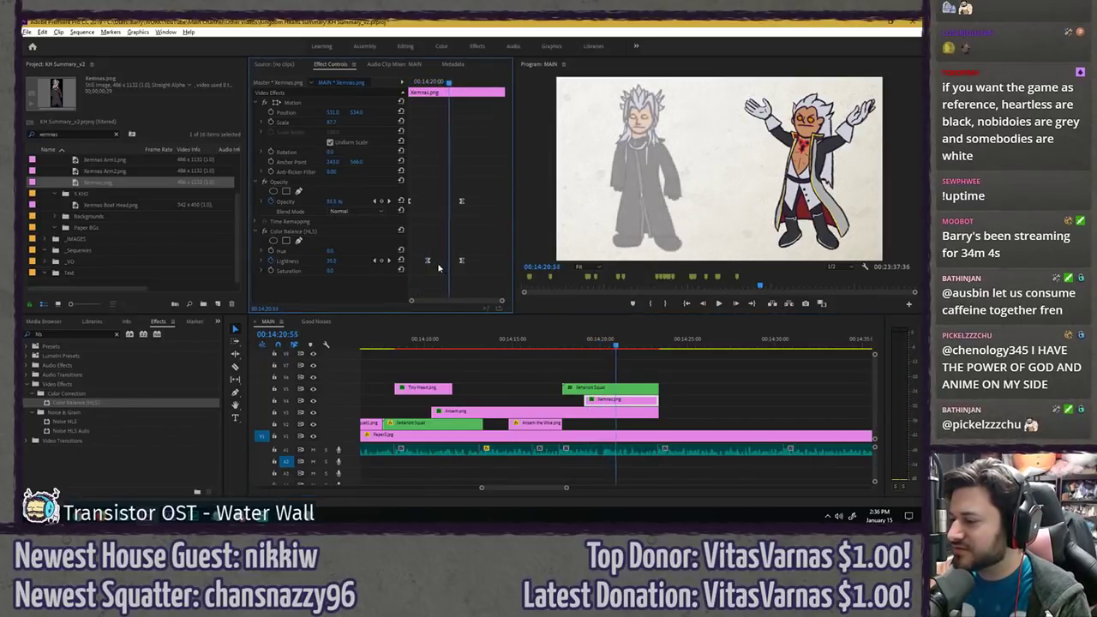
{"action": "key", "text": "Left"}
{"action": "key", "text": "Left"}
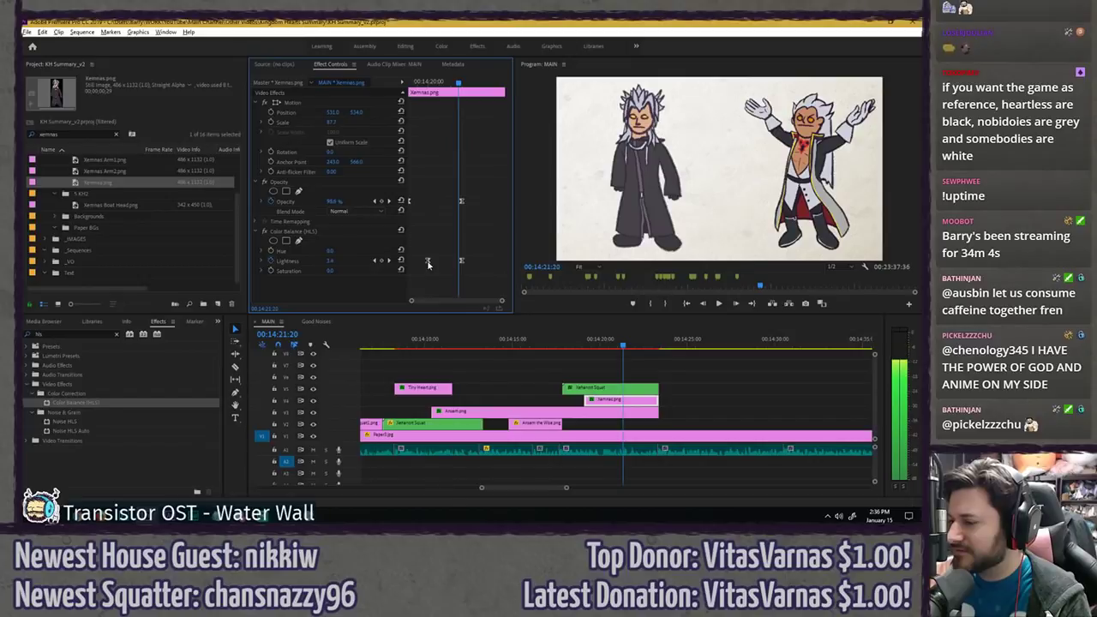
{"action": "key", "text": "Left"}
{"action": "key", "text": "Left"}
{"action": "key", "text": "Left"}
{"action": "key", "text": "Left"}
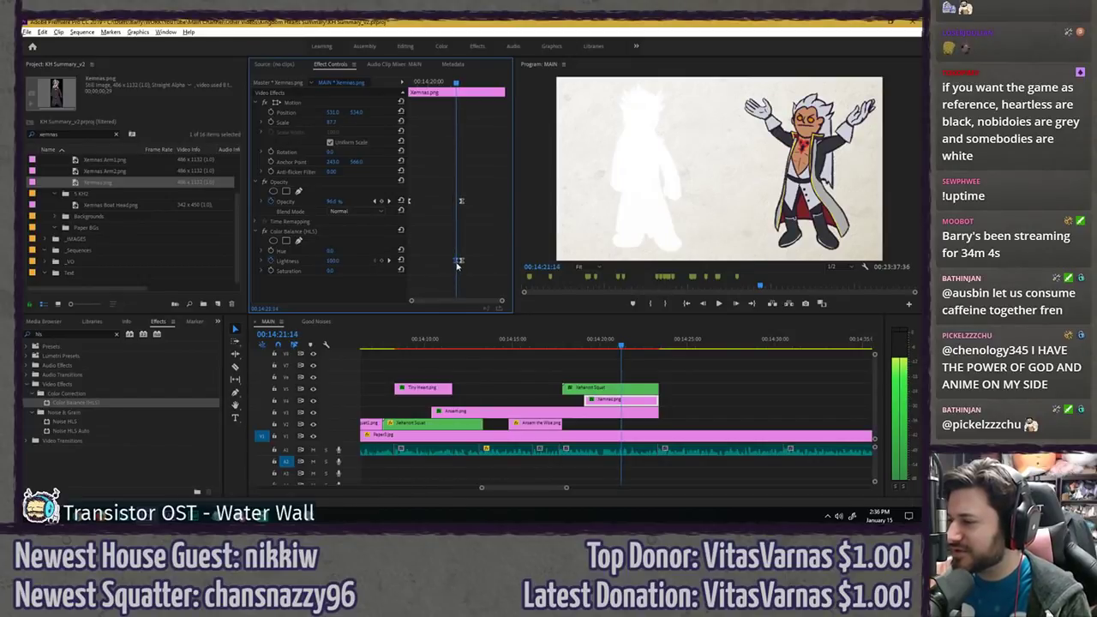
{"action": "left_click", "coordinate": [461, 81]}
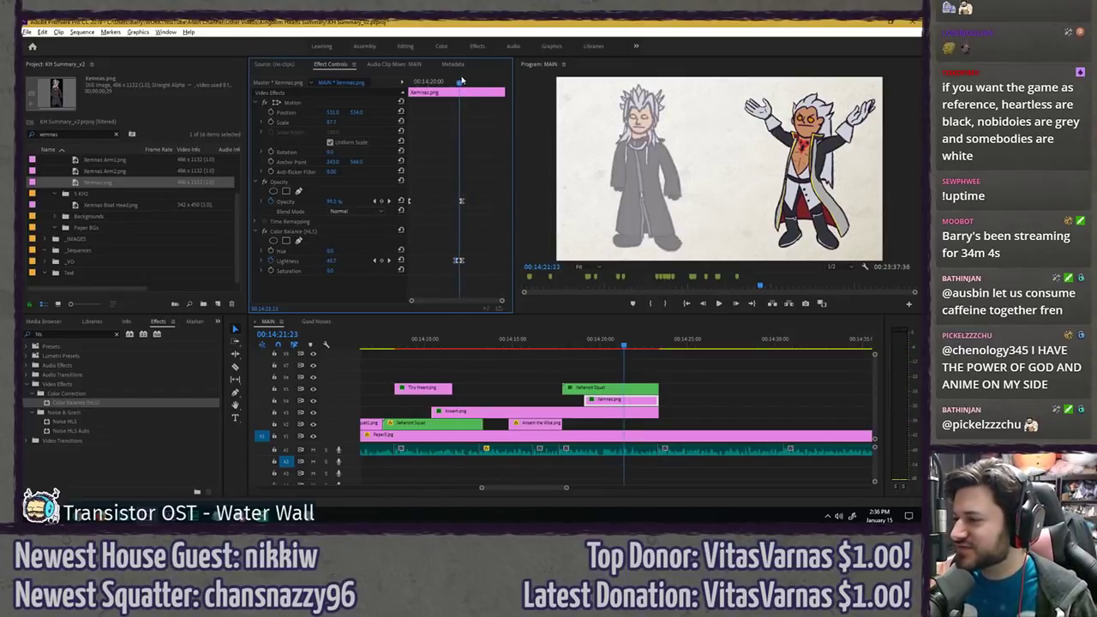
- Switch the Lightness keyframe to Linear interpolation and preview the fade
{"action": "right_click", "coordinate": [461, 262]}
{"action": "left_click", "coordinate": [490, 341]}
{"action": "left_click", "coordinate": [445, 83]}
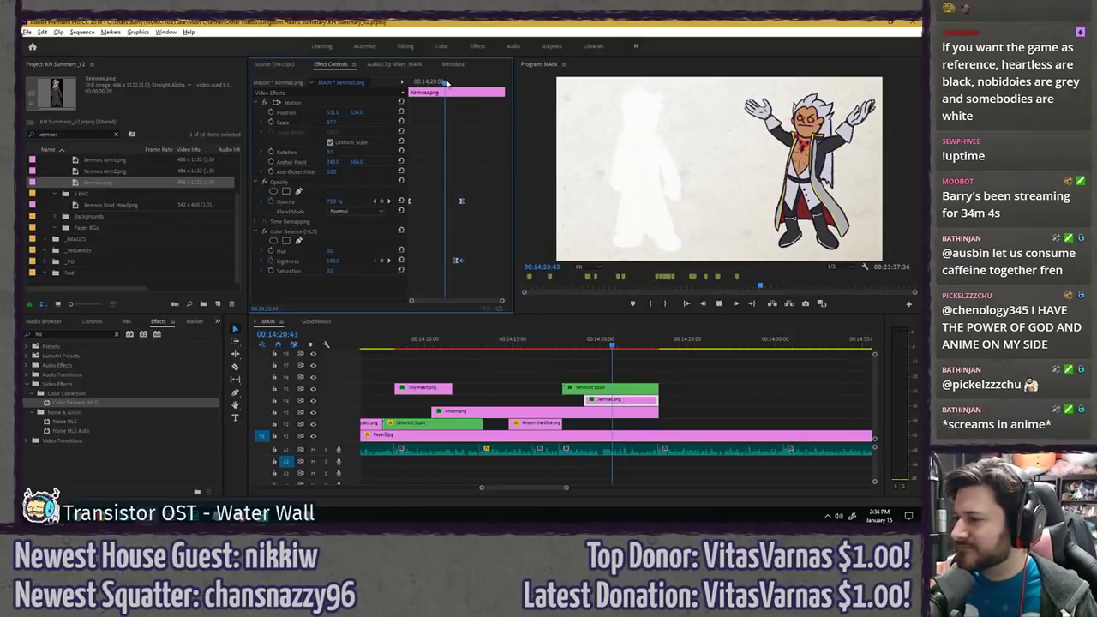
{"action": "key", "text": "space"}
{"action": "left_click", "coordinate": [447, 83]}
{"action": "key", "text": "space"}
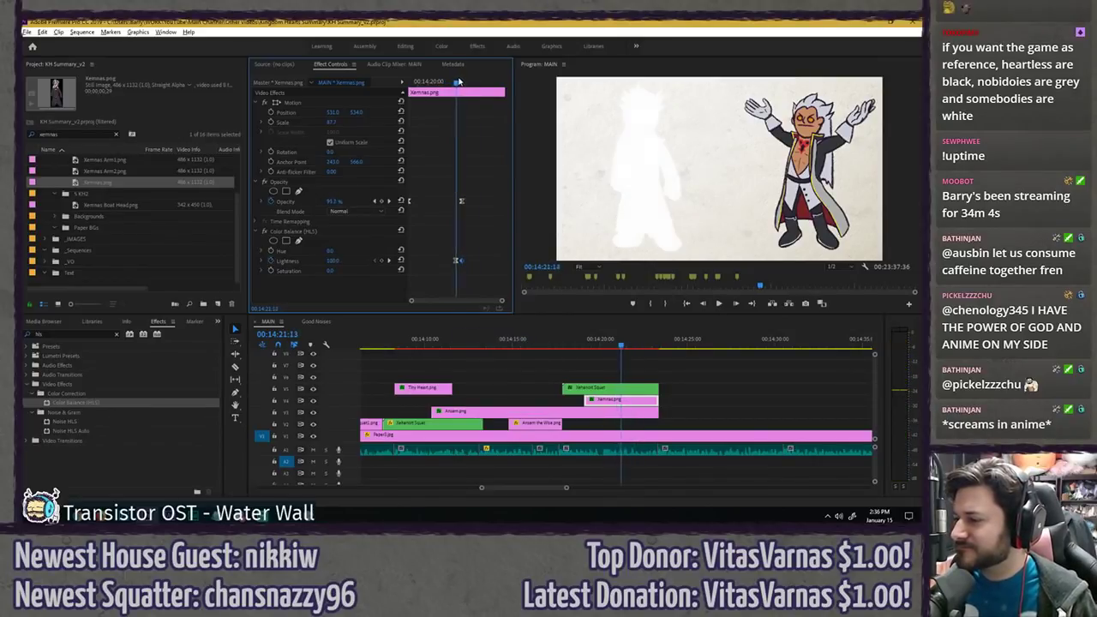
{"action": "key", "text": "space"}
- Shift the Opacity and Lightness keyframes slightly earlier, review the fade and save
{"action": "key", "text": "equal"}
{"action": "key", "text": "equal"}
{"action": "key", "text": "equal"}
{"action": "key", "text": "Right"}
{"action": "key", "text": "Right"}
{"action": "key", "text": "Right"}
{"action": "key", "text": "Right"}
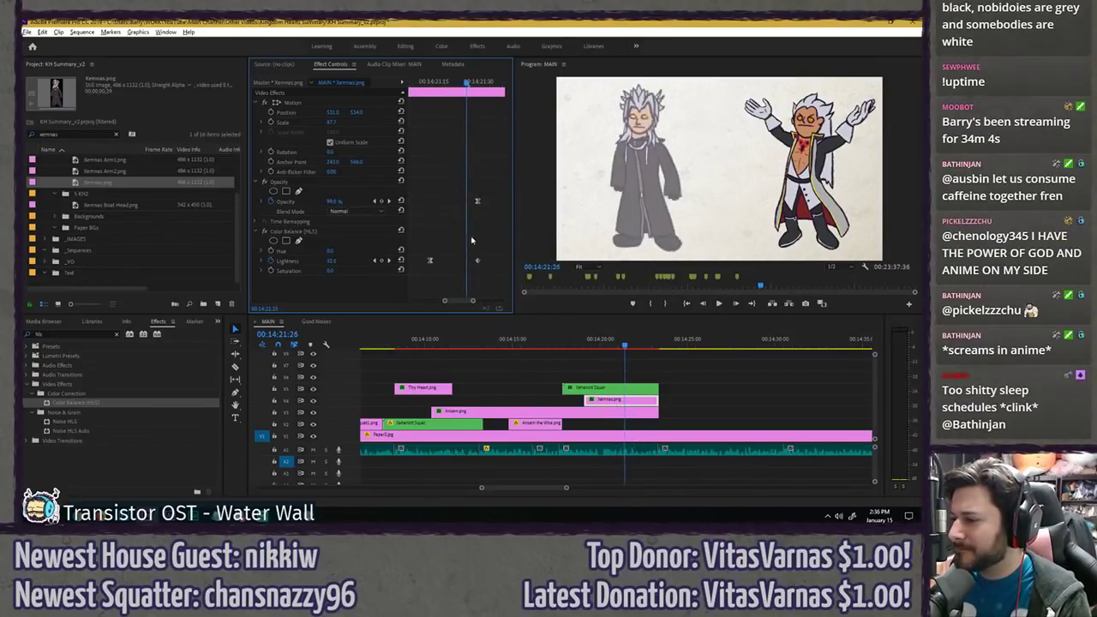
{"action": "left_click_drag", "start_coordinate": [478, 266], "coordinate": [470, 263]}
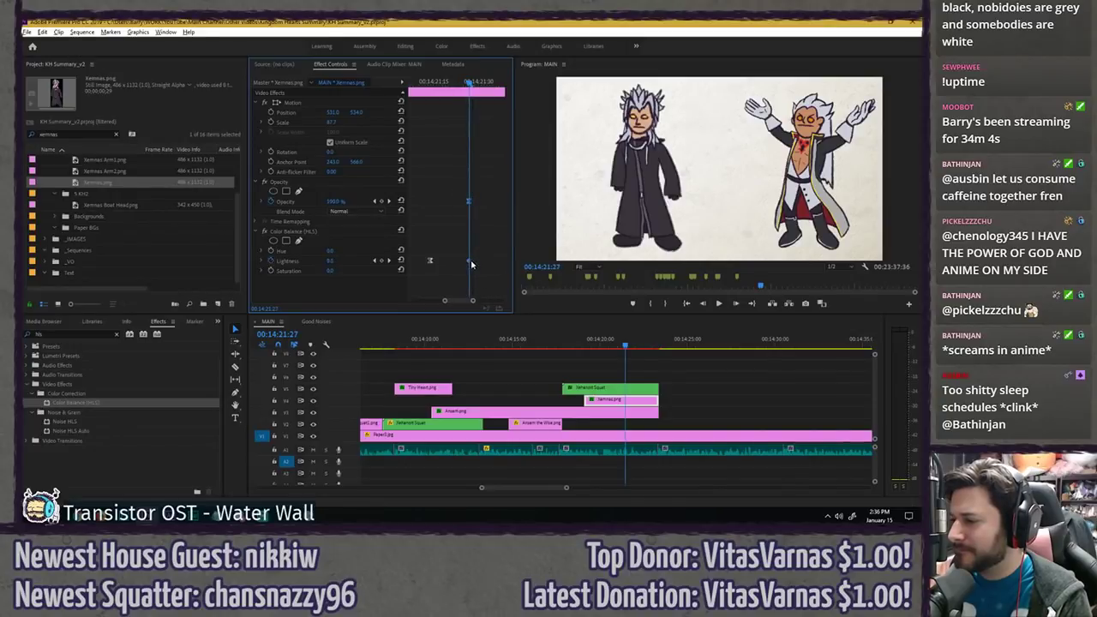
{"action": "left_click", "coordinate": [591, 347]}
{"action": "key", "text": "space"}
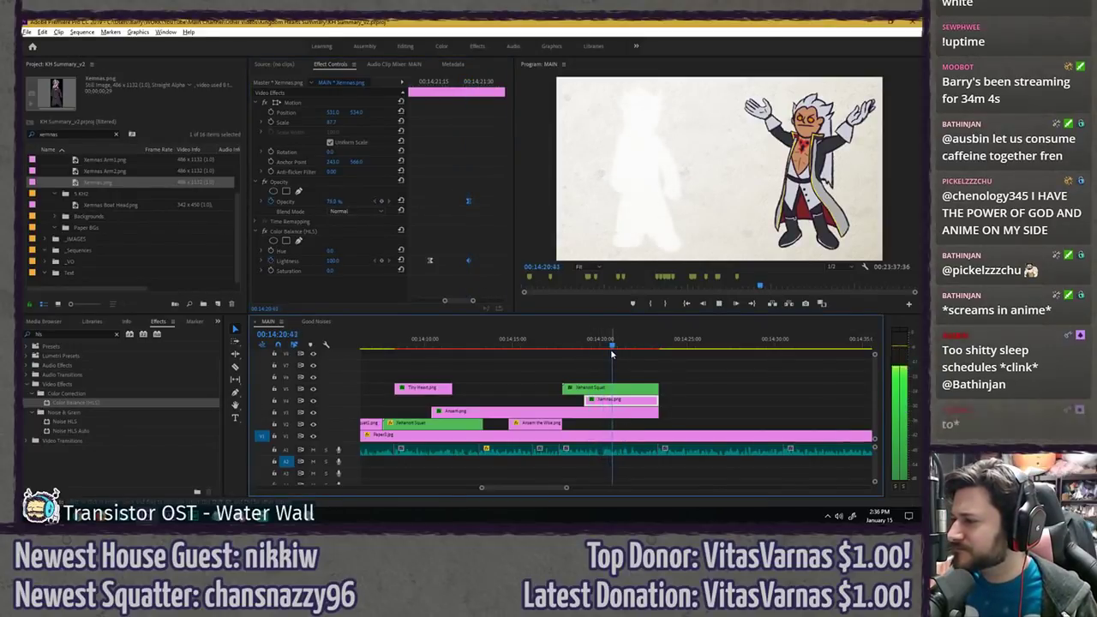
{"action": "key", "text": "space"}
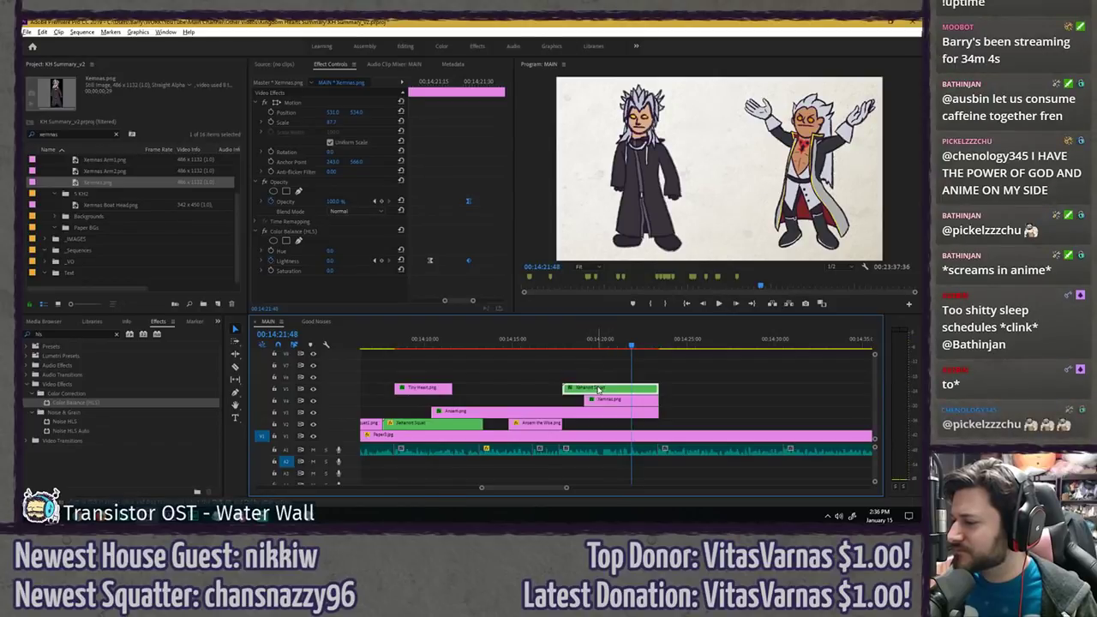
{"action": "key", "text": "ctrl+s"}
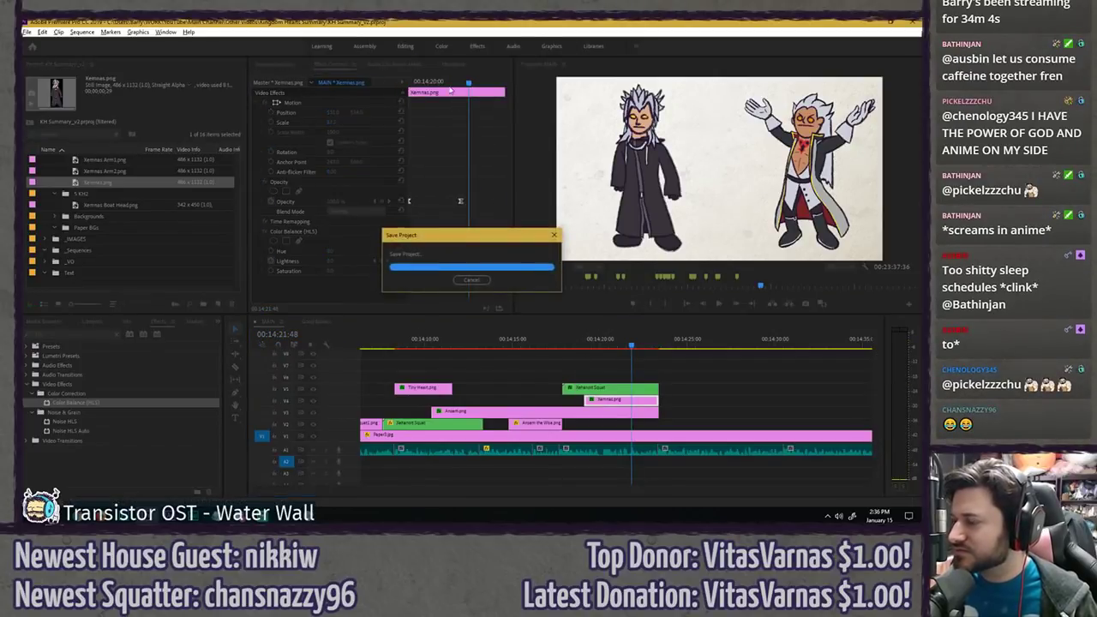
- Compare the Xehanort Squat fade keyframes and play both figures' transitions together
{"action": "left_click_drag", "start_coordinate": [468, 82], "coordinate": [457, 86]}
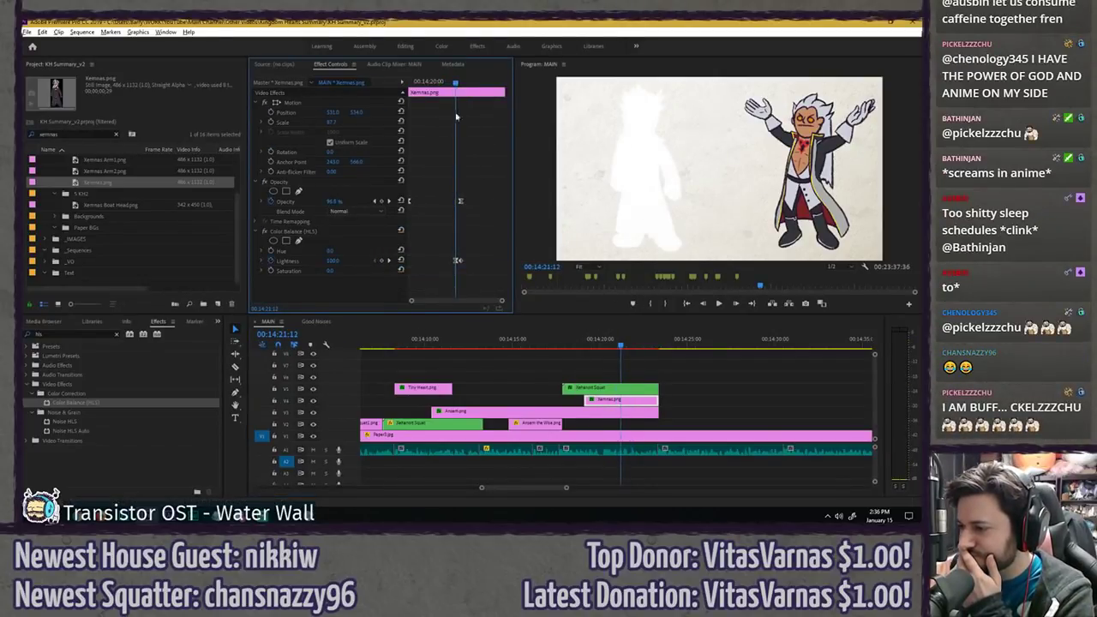
{"action": "key", "text": "Left"}
{"action": "key", "text": "Left"}
{"action": "key", "text": "Left"}
{"action": "key", "text": "Left"}
{"action": "key", "text": "Left"}
{"action": "key", "text": "Left"}
{"action": "key", "text": "Left"}
{"action": "key", "text": "Left"}
{"action": "key", "text": "Left"}
{"action": "key", "text": "Left"}
{"action": "key", "text": "Left"}
{"action": "key", "text": "Left"}
{"action": "key", "text": "Left"}
{"action": "key", "text": "Left"}
{"action": "key", "text": "Left"}
{"action": "key", "text": "Left"}
{"action": "left_click", "coordinate": [588, 388]}
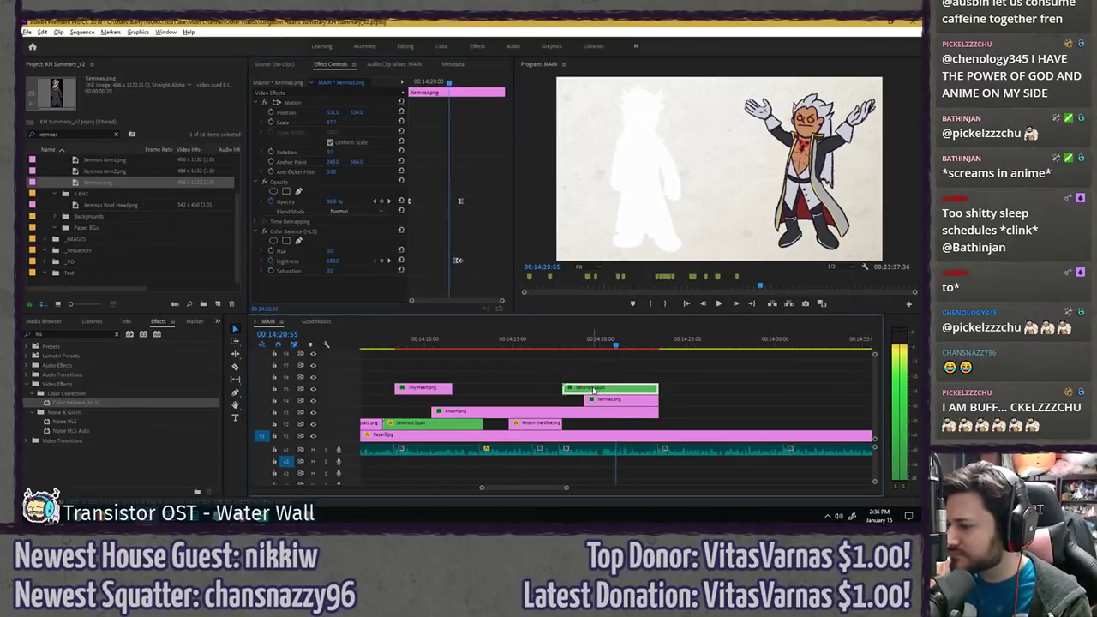
{"action": "left_click_drag", "start_coordinate": [461, 189], "coordinate": [447, 278]}
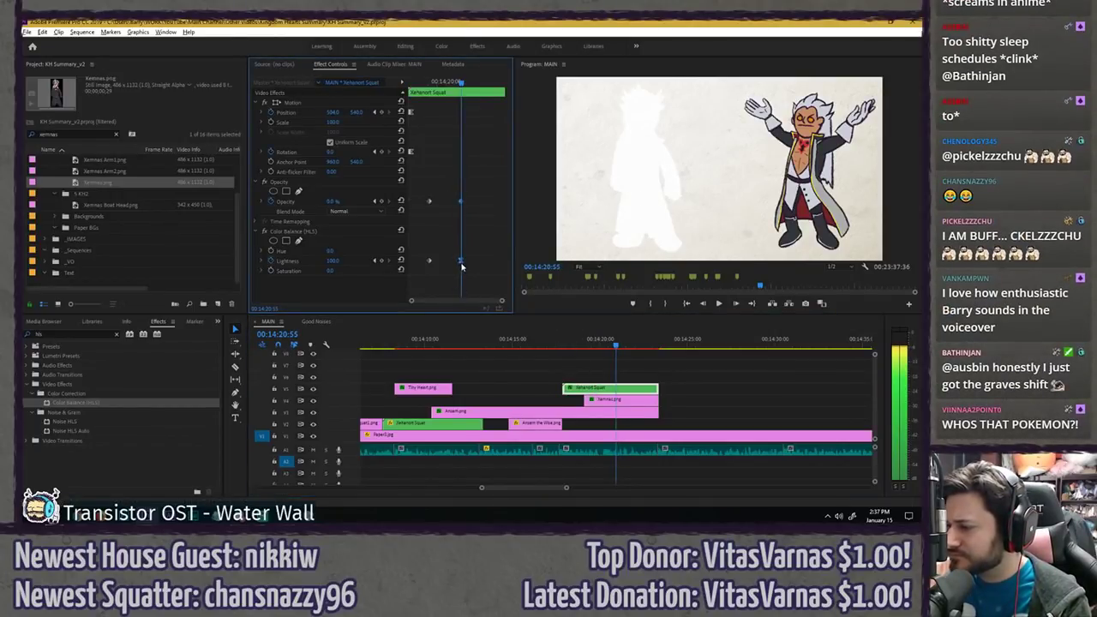
{"action": "left_click", "coordinate": [578, 344]}
{"action": "key", "text": "space"}
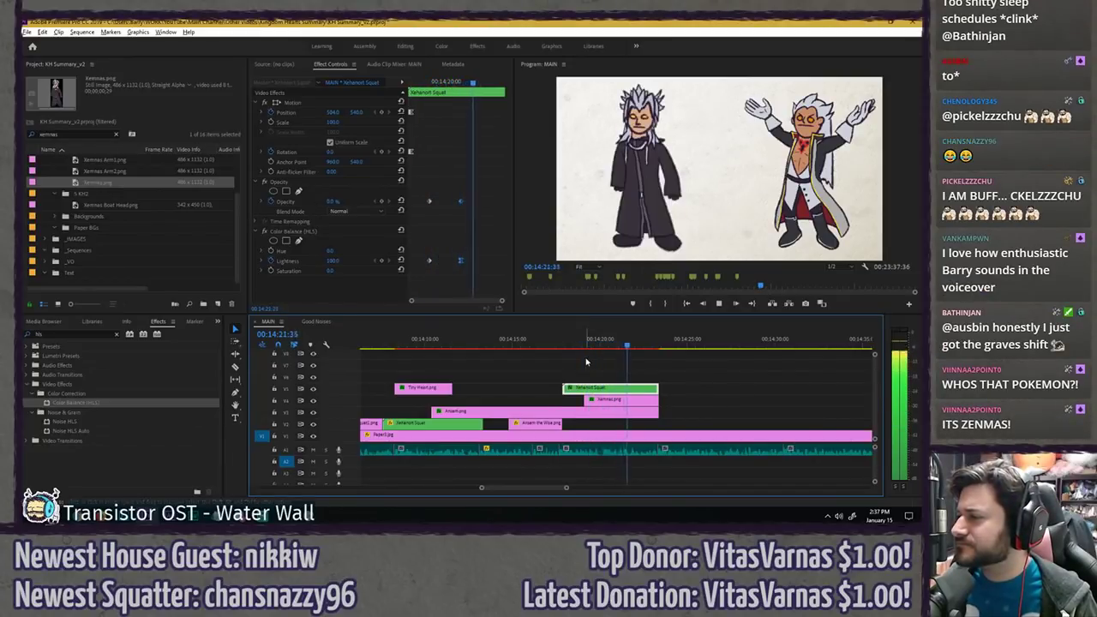
{"action": "left_click", "coordinate": [603, 362]}
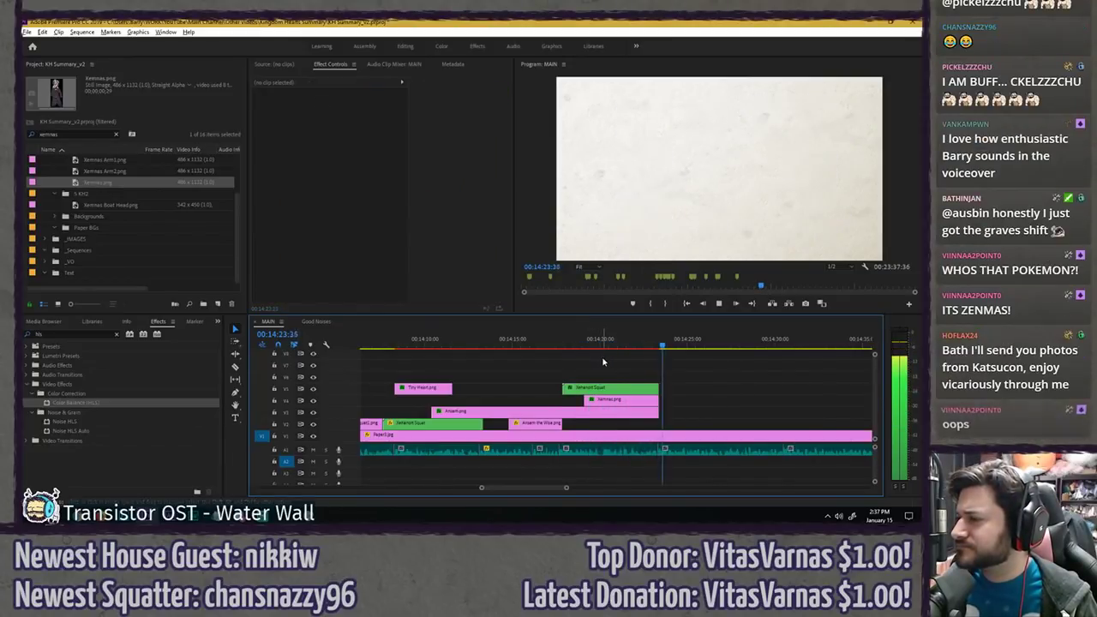
- Save, clear the xenmas bin search, and play on past the Xemnas scene
{"action": "key", "text": "ctrl+s"}
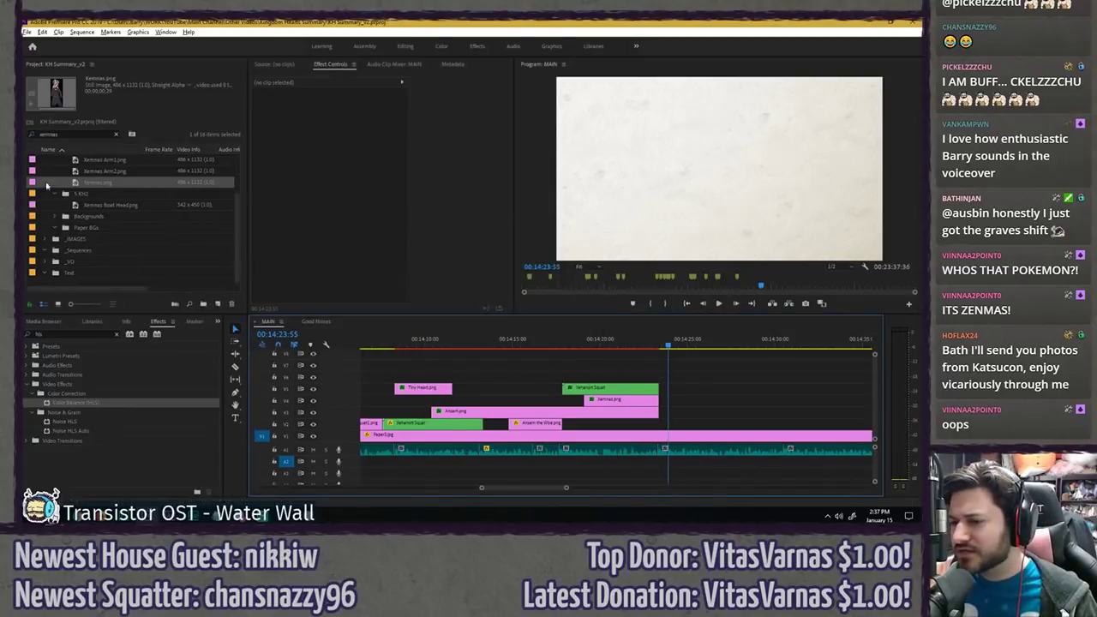
{"action": "left_click", "coordinate": [113, 133]}
{"action": "key", "text": "space"}
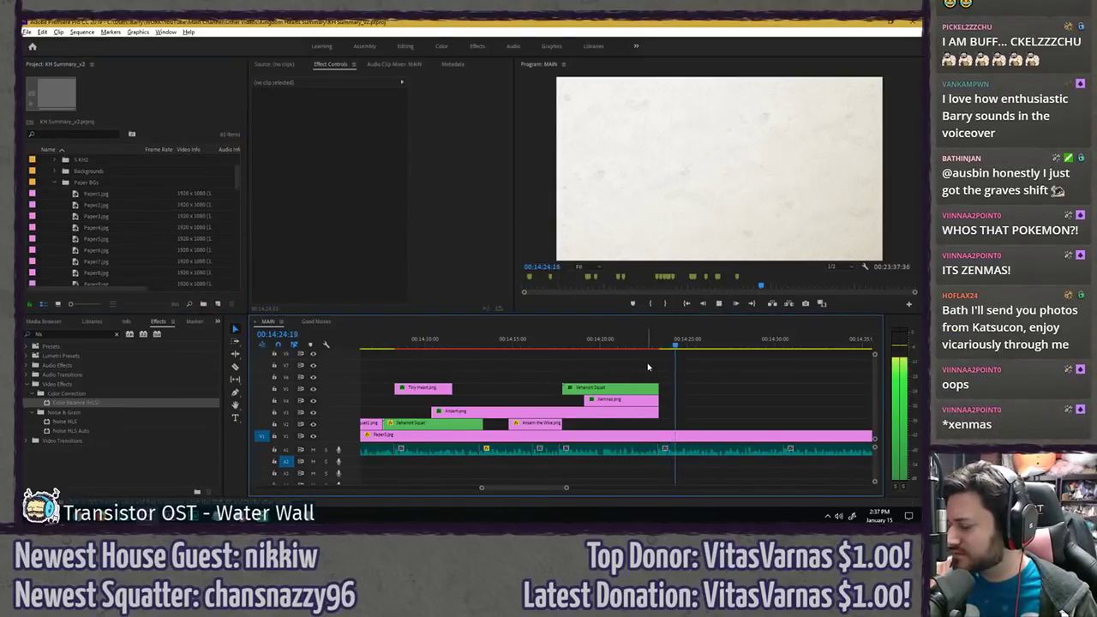
{"action": "key", "text": "space"}
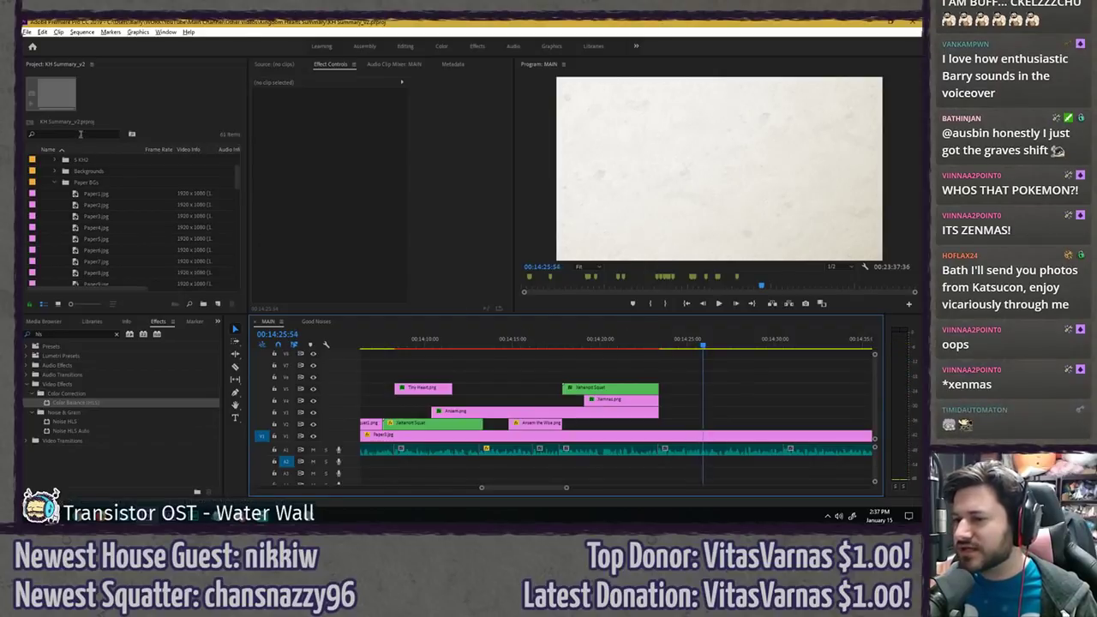
- Search the bin for 'kai', drop Kairi KH1.png onto V2 near 00:14:24, preview and save
{"action": "left_click", "coordinate": [81, 134]}
{"action": "type", "text": "kairi"}
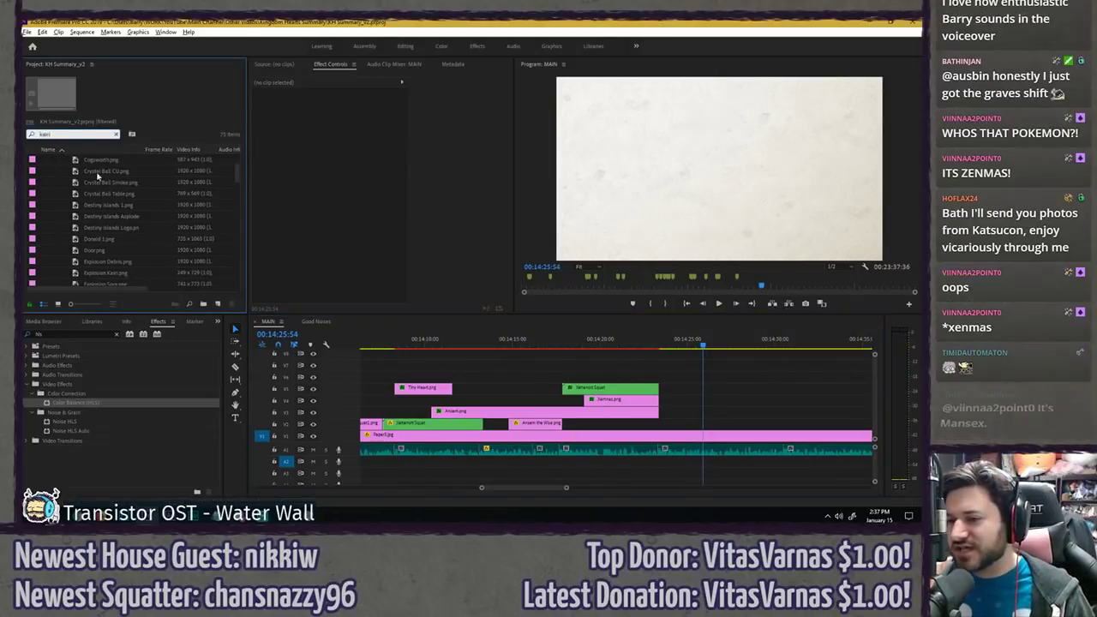
{"action": "scroll", "coordinate": [93, 208], "scroll_direction": "up", "scroll_amount": 2}
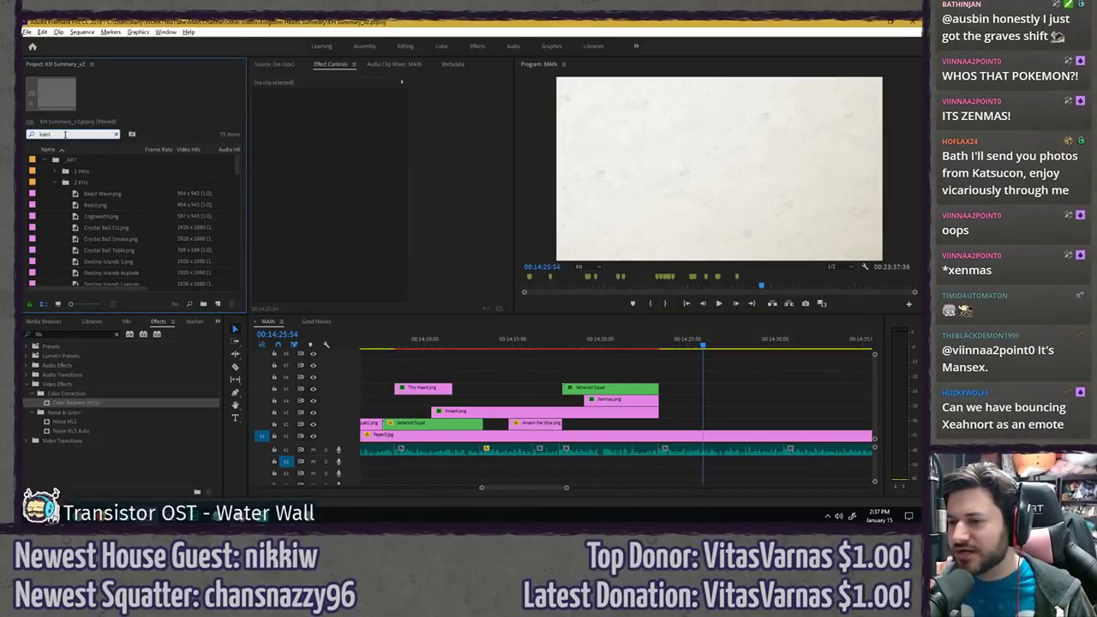
{"action": "scroll", "coordinate": [103, 214], "scroll_direction": "down", "scroll_amount": 5}
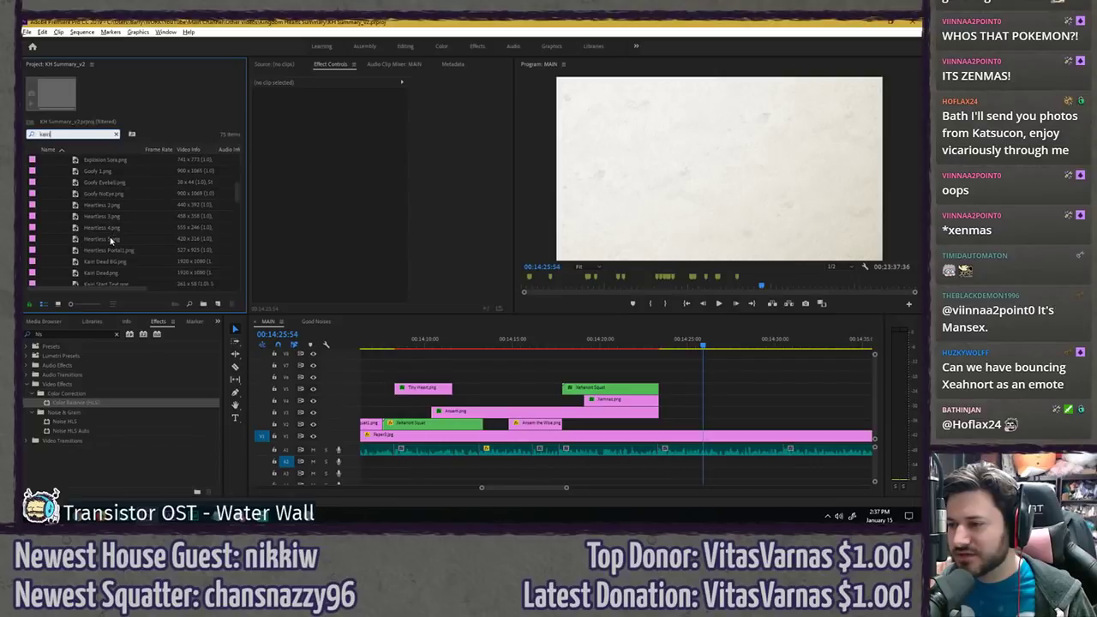
{"action": "scroll", "coordinate": [110, 241], "scroll_direction": "down", "scroll_amount": 3}
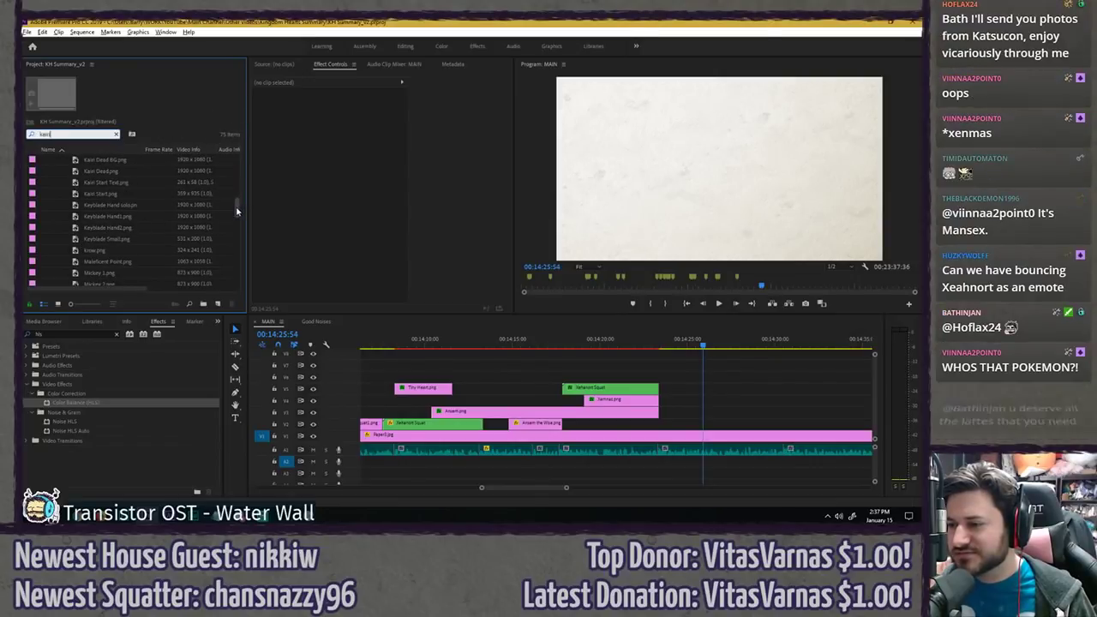
{"action": "left_click_drag", "start_coordinate": [238, 218], "coordinate": [237, 266]}
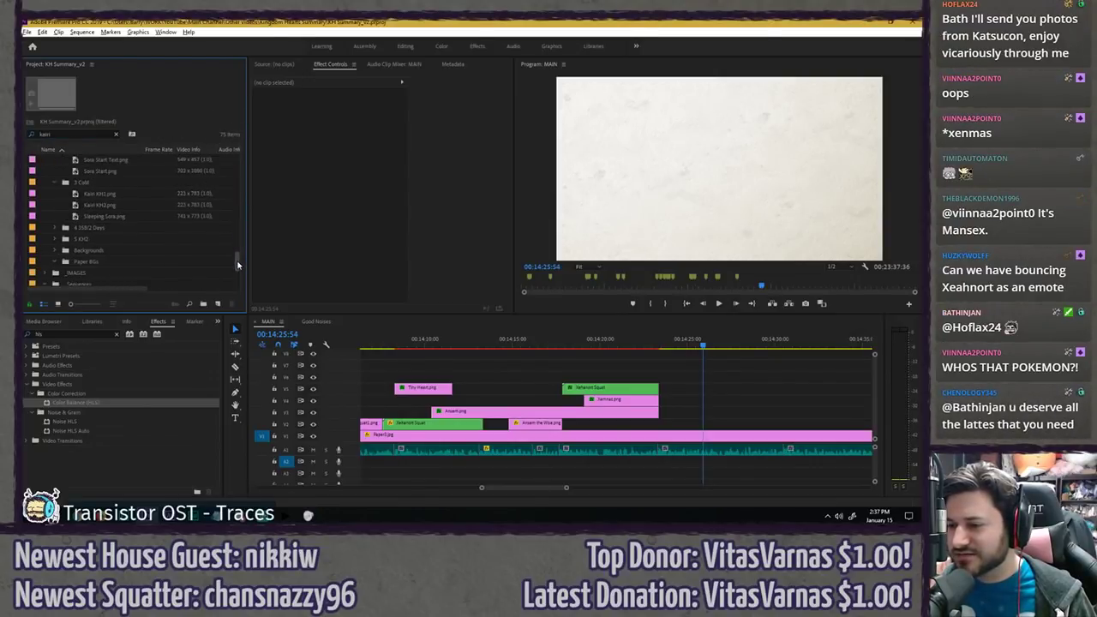
{"action": "left_click_drag", "start_coordinate": [125, 196], "coordinate": [667, 423]}
{"action": "key", "text": "space"}
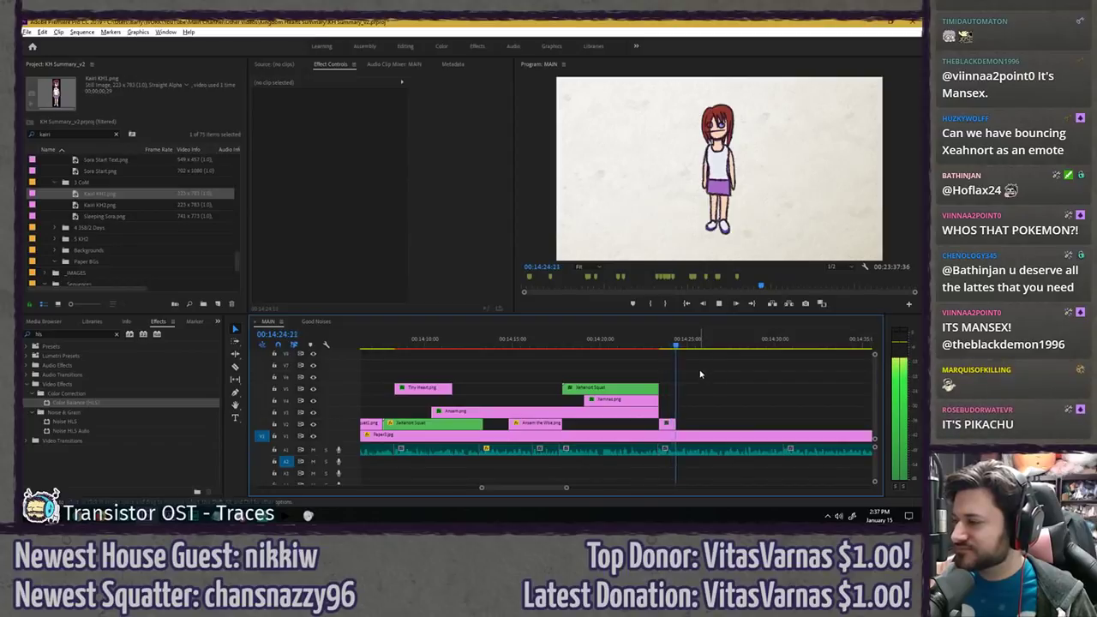
{"action": "key", "text": "space"}
{"action": "key", "text": "shift+Left"}
{"action": "key", "text": "shift+Left"}
{"action": "key", "text": "shift+Left"}
{"action": "key", "text": "shift+Left"}
{"action": "key", "text": "shift+Left"}
{"action": "key", "text": "ctrl+s"}
- Zoom the timeline to around 00:07:03 and play from 00:07:07 to about 00:07:10
{"action": "scroll", "coordinate": [688, 380], "scroll_direction": "down", "scroll_amount": 3}
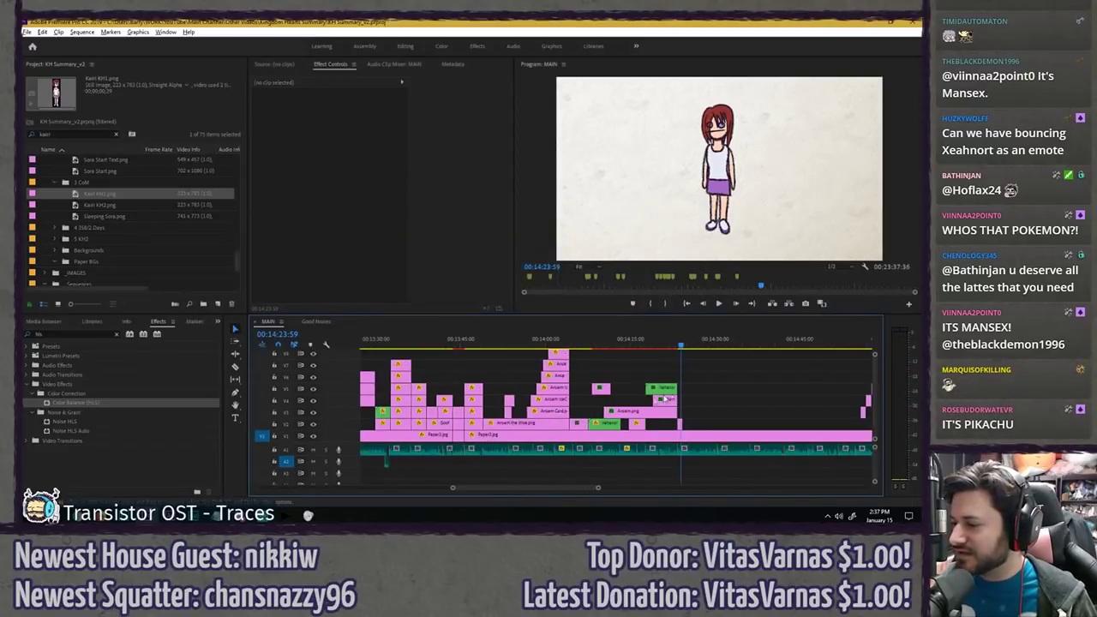
{"action": "key", "text": "minus"}
{"action": "key", "text": "minus"}
{"action": "key", "text": "minus"}
{"action": "left_click", "coordinate": [486, 341]}
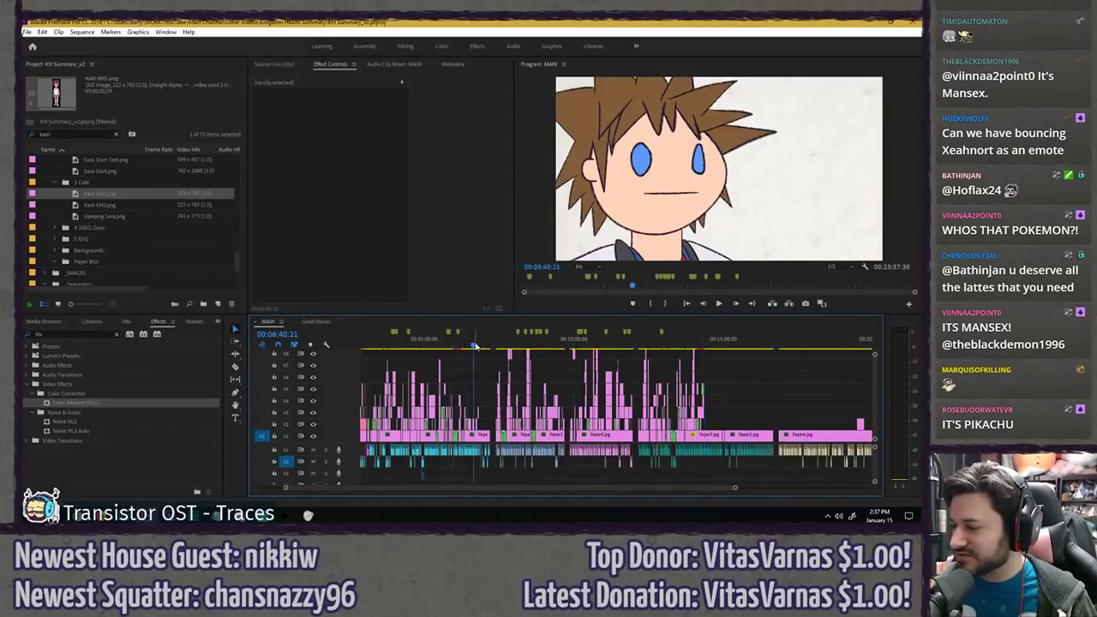
{"action": "key", "text": "equal"}
{"action": "key", "text": "equal"}
{"action": "key", "text": "equal"}
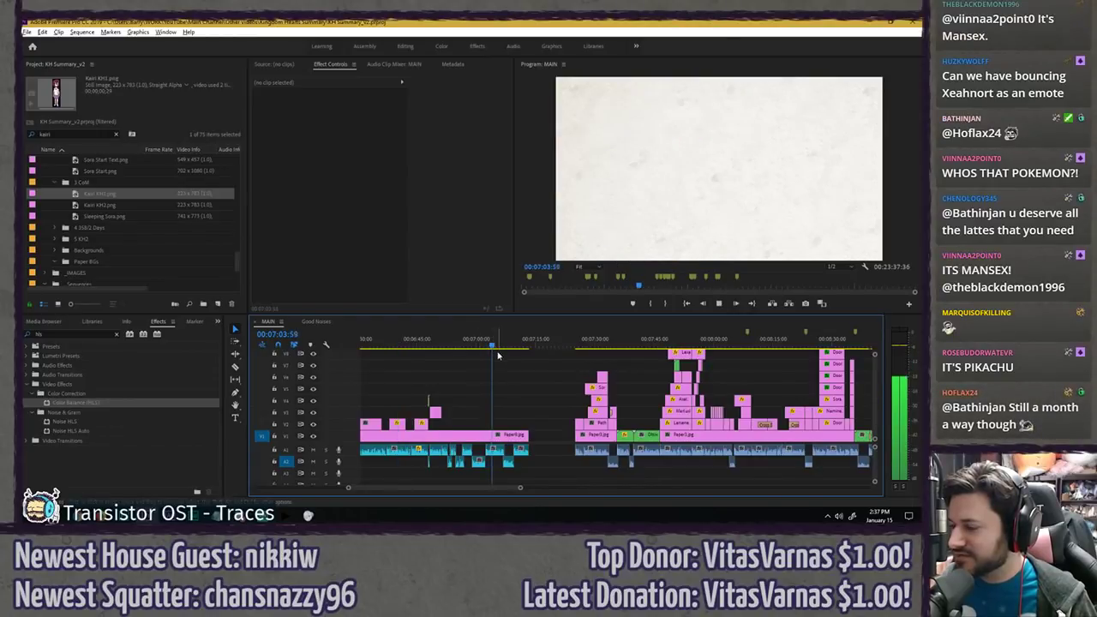
{"action": "key", "text": "equal"}
{"action": "key", "text": "equal"}
{"action": "key", "text": "equal"}
{"action": "left_click", "coordinate": [525, 342]}
{"action": "key", "text": "space"}
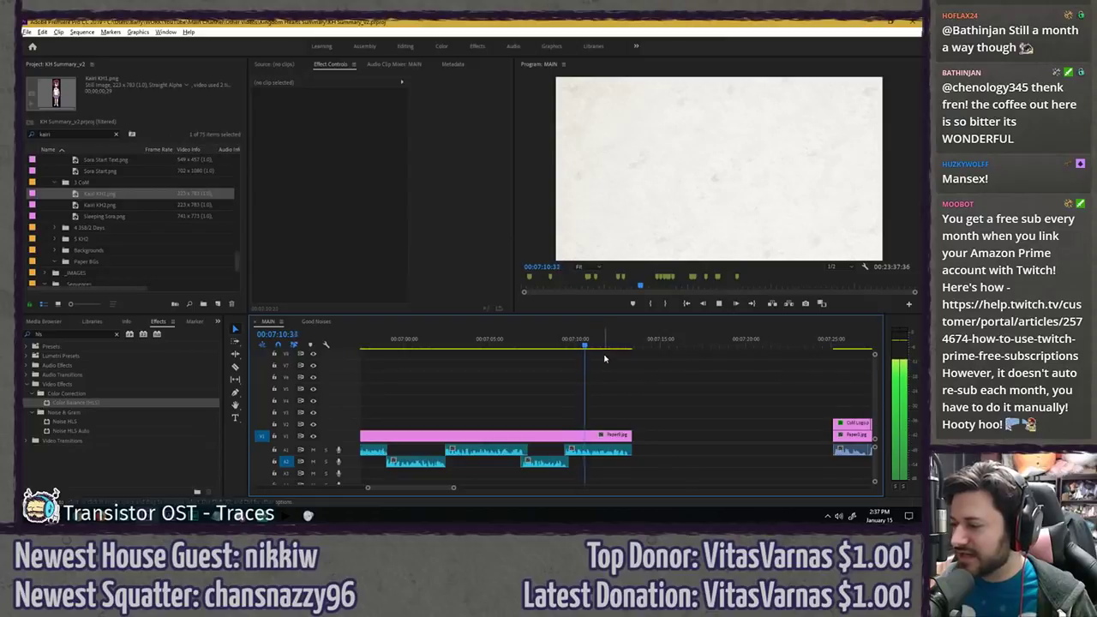
{"action": "key", "text": "space"}
- Place Kairi KH1.png on V2 at 00:07:09:25 and preview it from 00:07:08 and 00:06:51
{"action": "left_click_drag", "start_coordinate": [570, 347], "coordinate": [564, 346]}
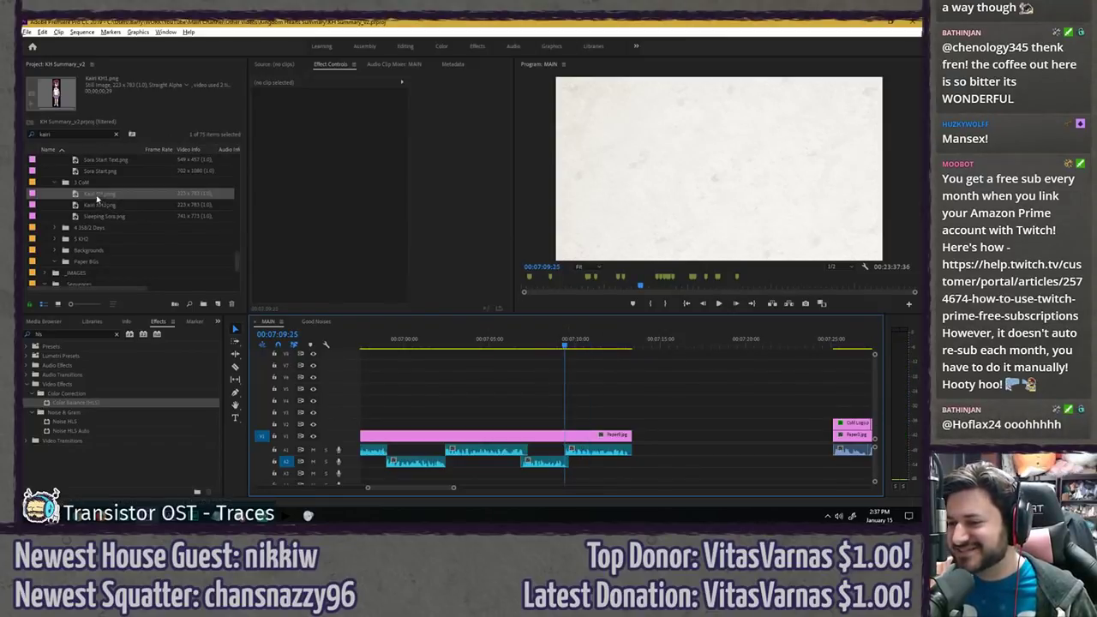
{"action": "left_click_drag", "start_coordinate": [98, 196], "coordinate": [573, 425]}
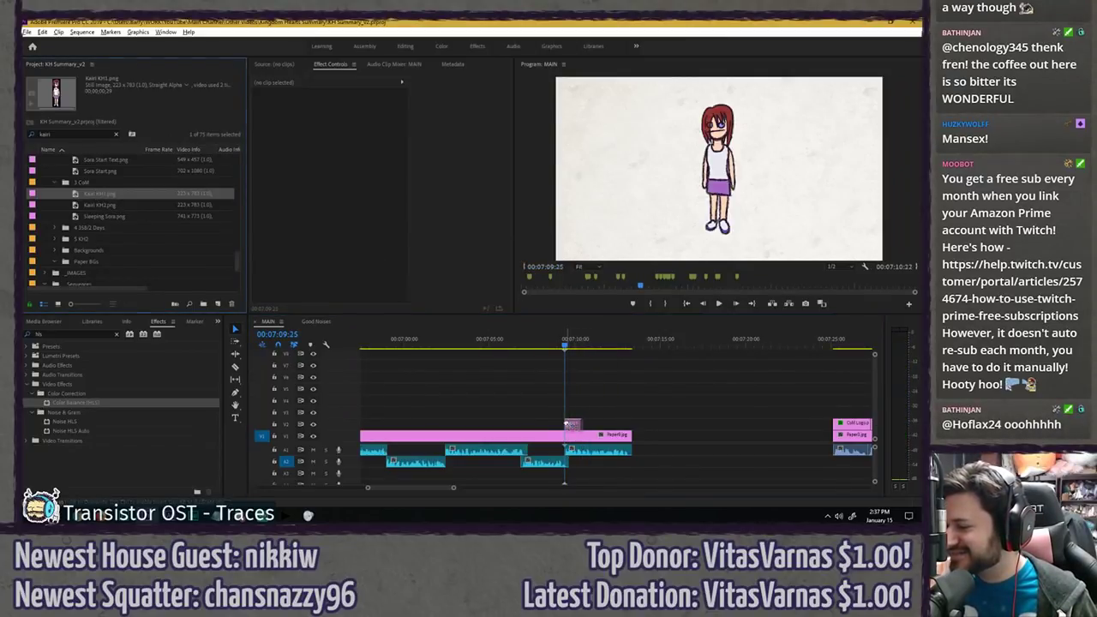
{"action": "left_click", "coordinate": [548, 343]}
{"action": "key", "text": "space"}
{"action": "key", "text": "space"}
{"action": "key", "text": "minus"}
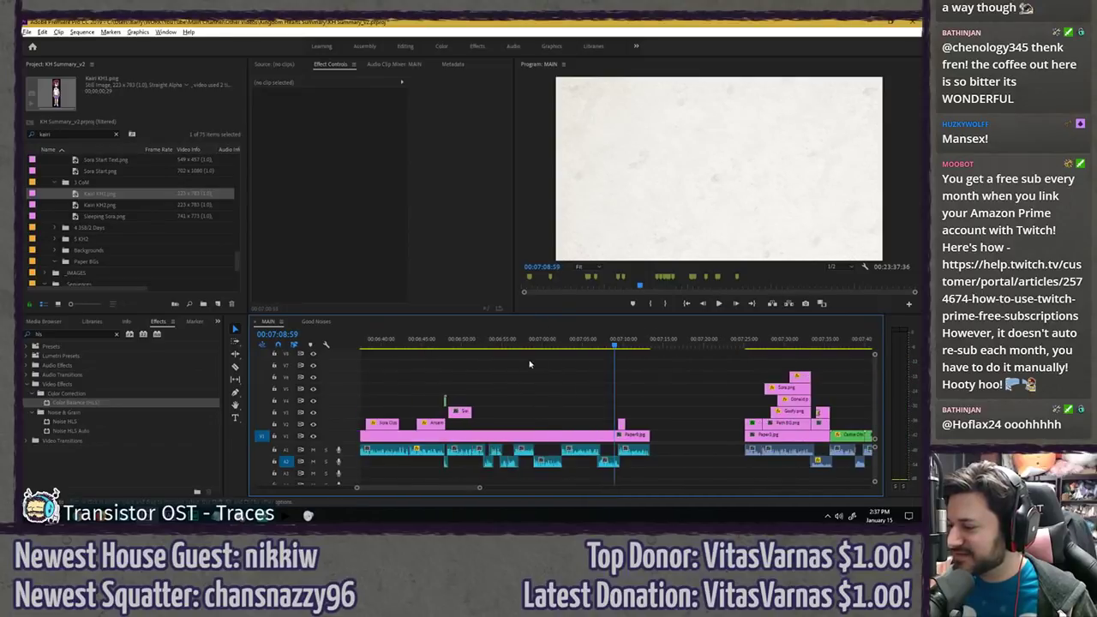
{"action": "left_click", "coordinate": [472, 341]}
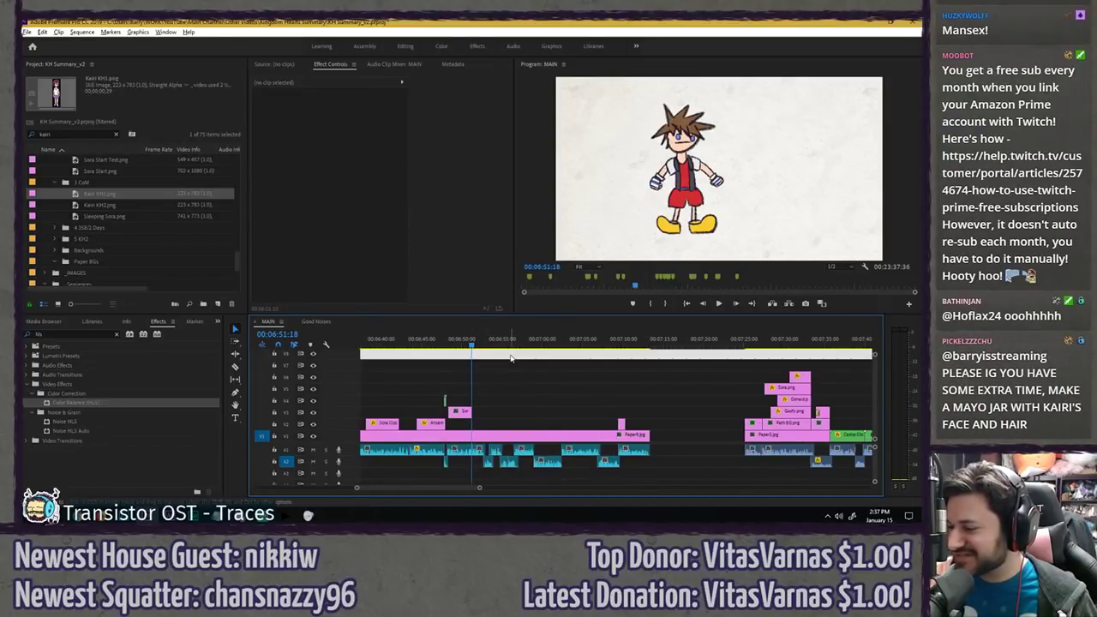
{"action": "key", "text": "space"}
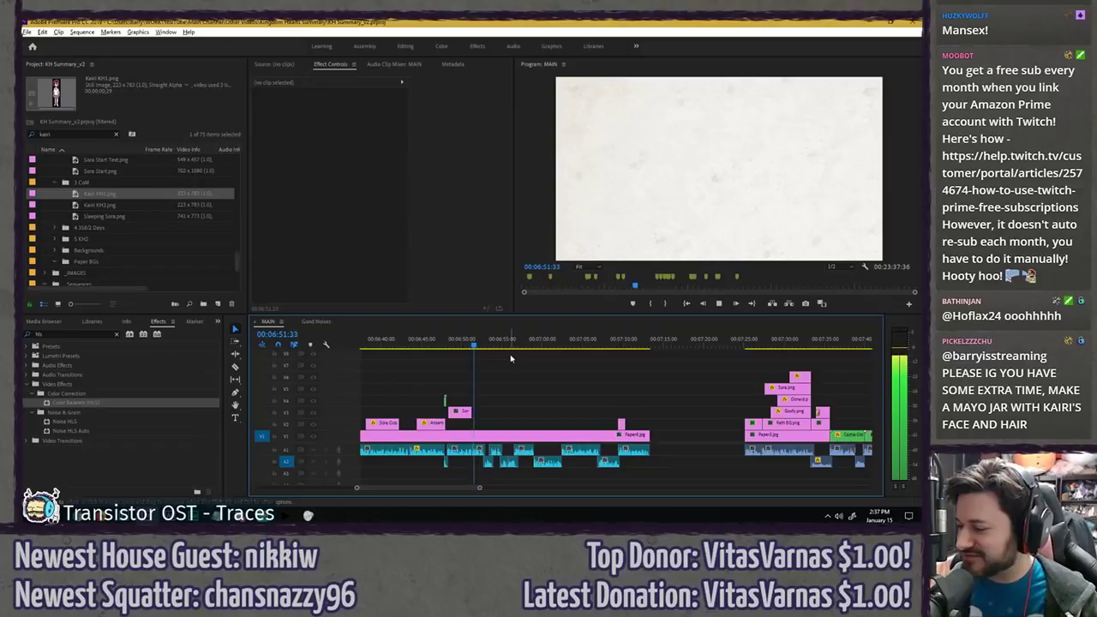
{"action": "key", "text": "space"}
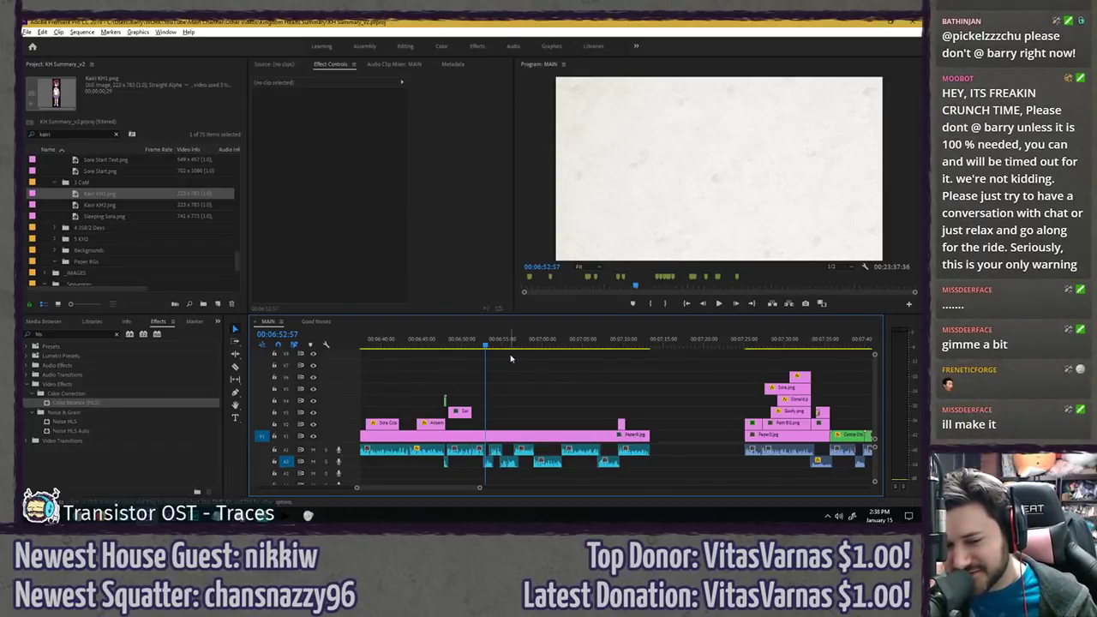
{"action": "key", "text": "space"}
{"action": "key", "text": "space"}
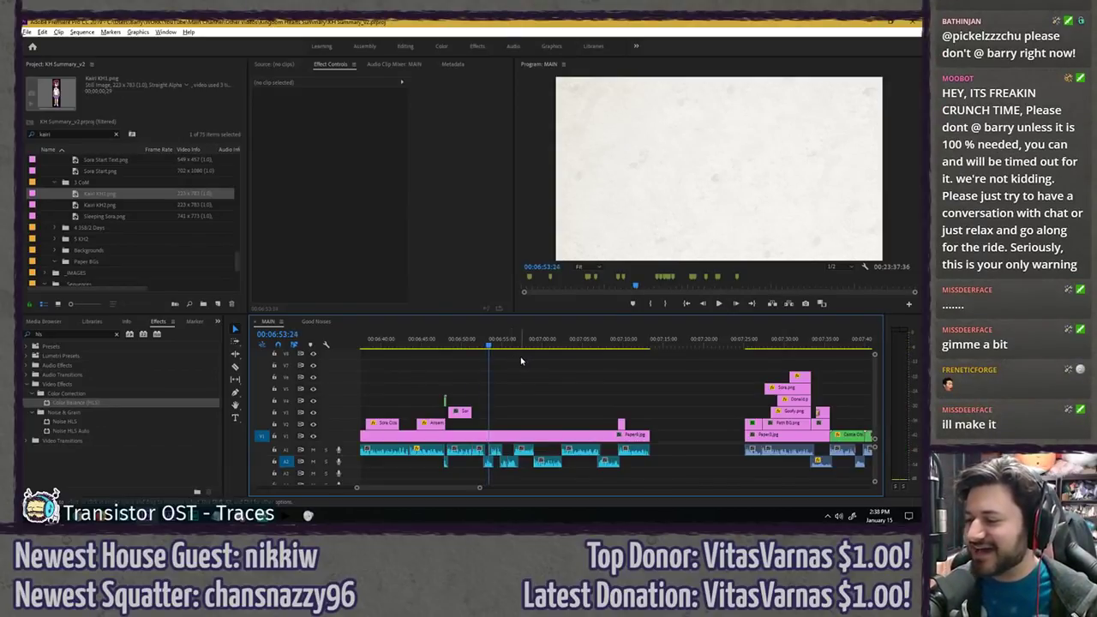
{"action": "left_click", "coordinate": [522, 359]}
{"action": "left_click", "coordinate": [532, 343]}
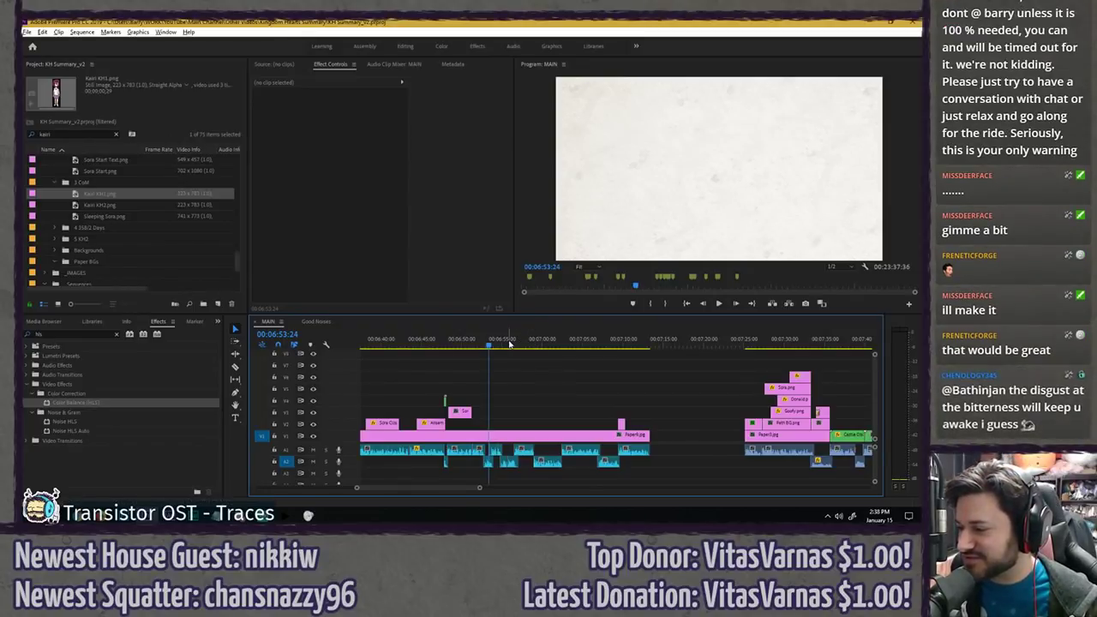
{"action": "key", "text": "space"}
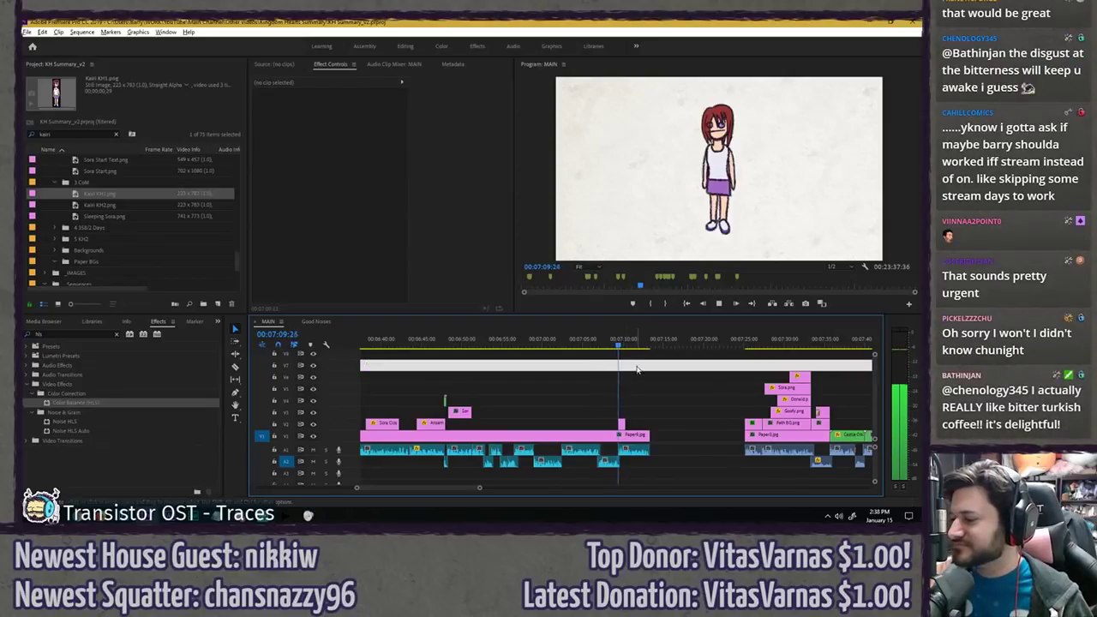
- Extend the Kairi clip to start at 00:07:06:07 and end with the paper background
{"action": "key", "text": "equal"}
{"action": "left_click", "coordinate": [527, 345]}
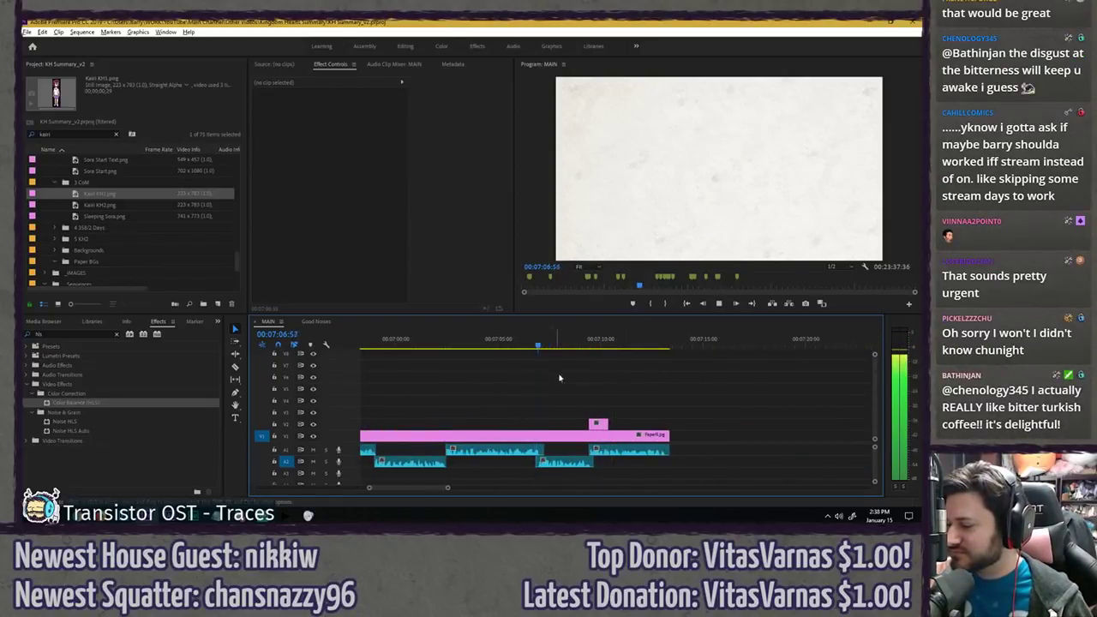
{"action": "left_click", "coordinate": [495, 346]}
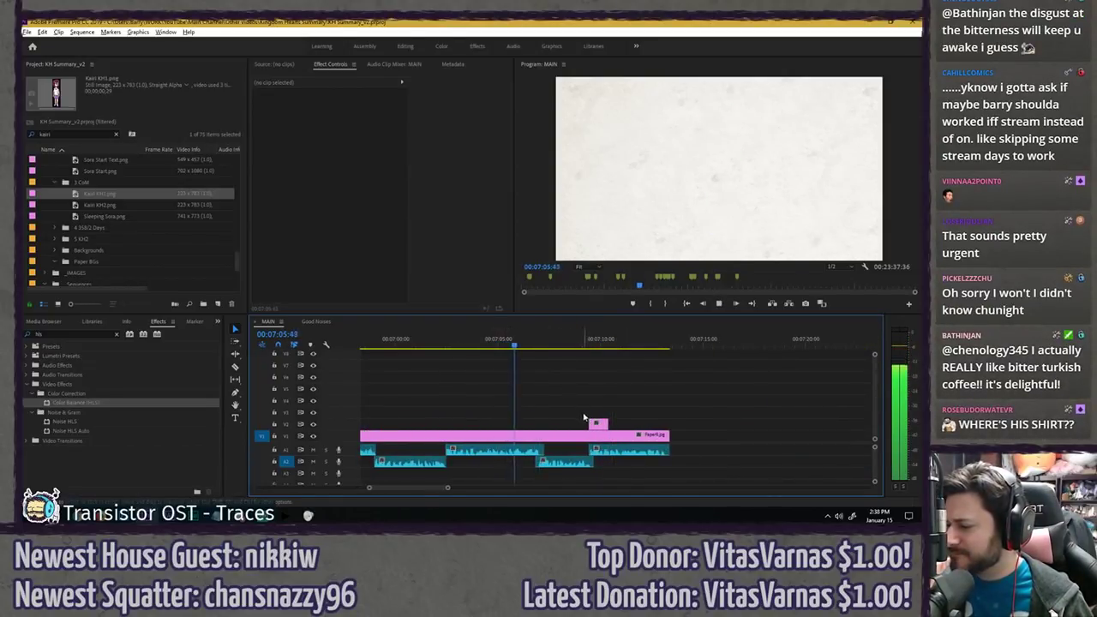
{"action": "key", "text": "space"}
{"action": "left_click_drag", "start_coordinate": [592, 424], "coordinate": [520, 422]}
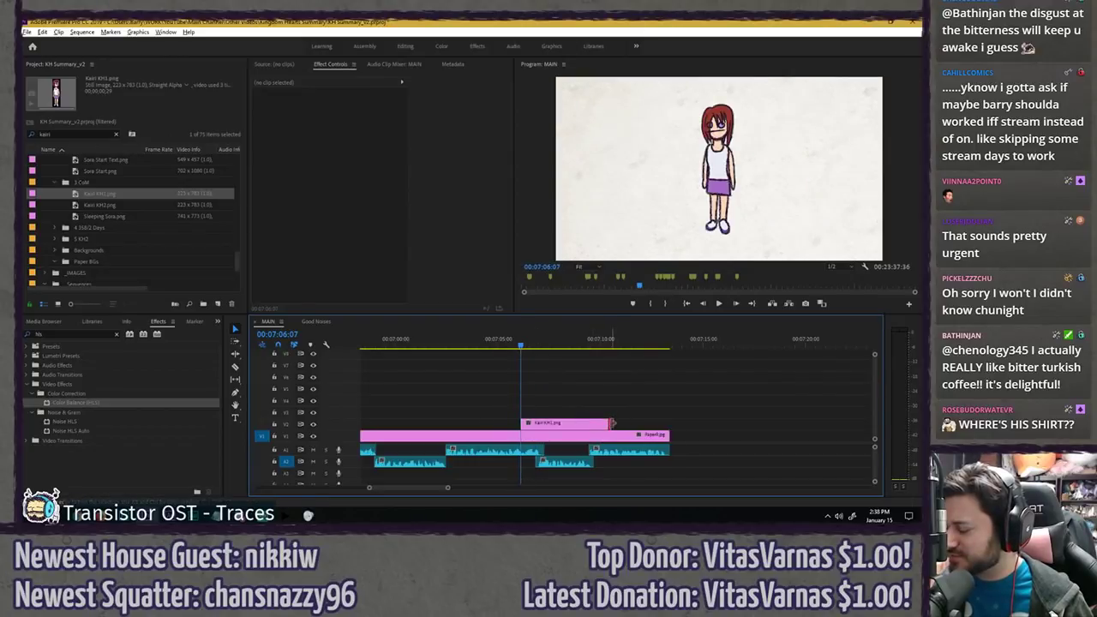
{"action": "left_click_drag", "start_coordinate": [611, 424], "coordinate": [669, 423]}
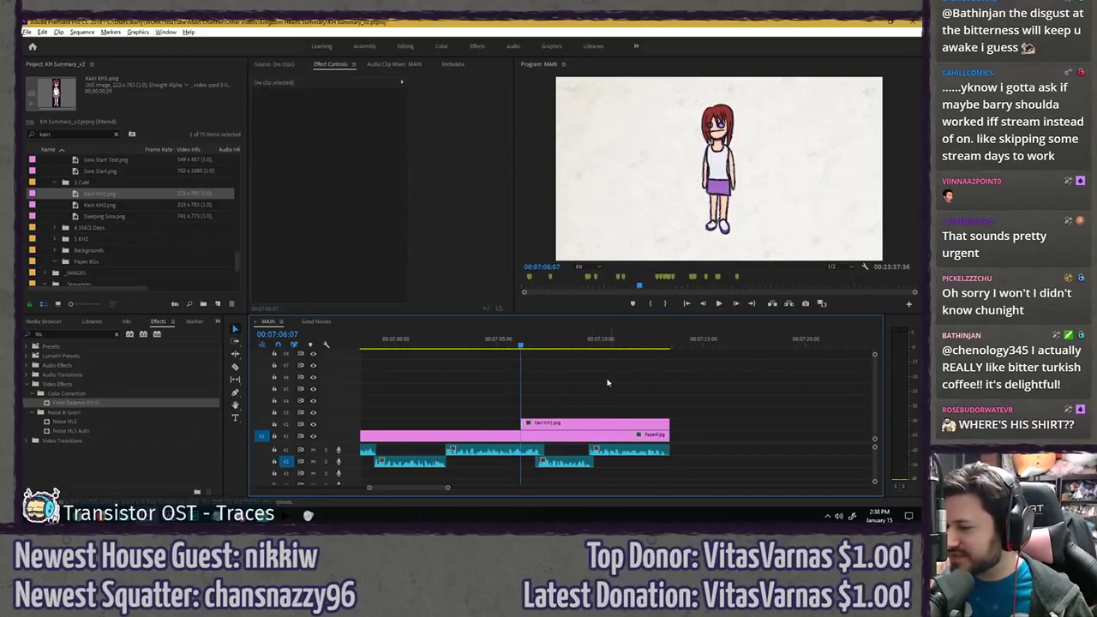
- Search 'sora figh' and place Sora Fighting 4.png on V3, trimmed to match Kairi's length
{"action": "left_click", "coordinate": [102, 133]}
{"action": "type", "text": "sora fight"}
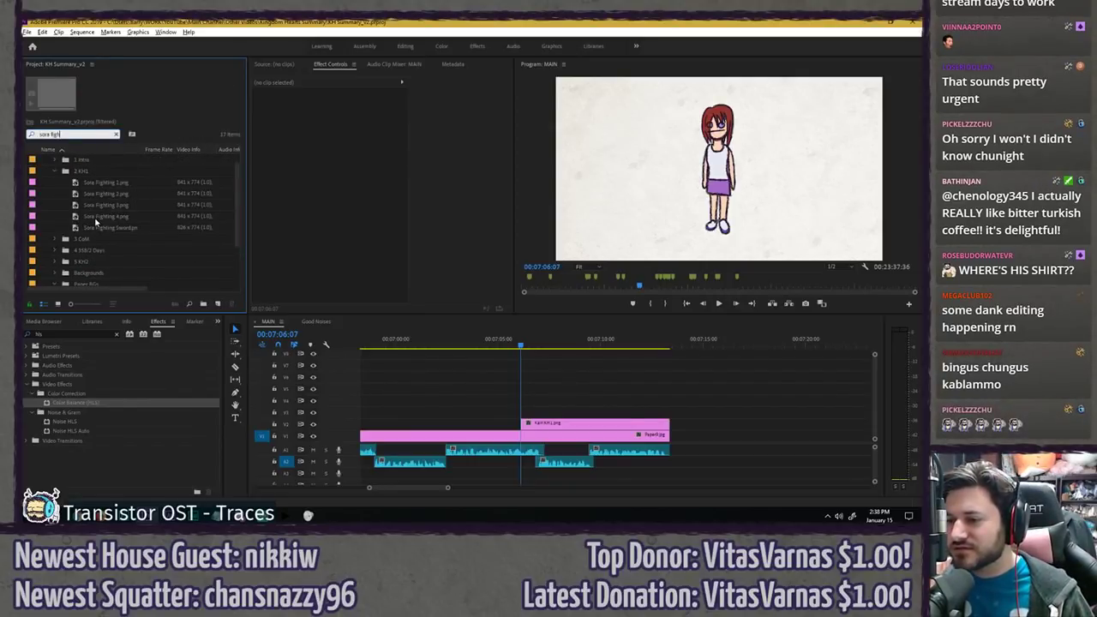
{"action": "left_click_drag", "start_coordinate": [94, 216], "coordinate": [544, 413]}
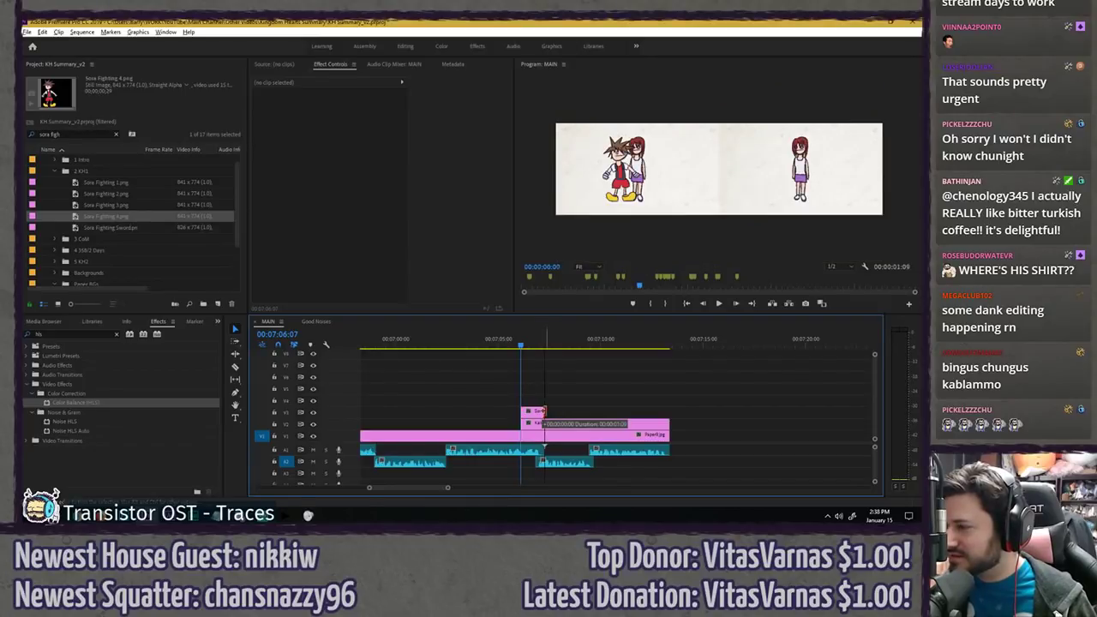
{"action": "left_click_drag", "start_coordinate": [643, 413], "coordinate": [668, 412]}
{"action": "left_click", "coordinate": [597, 424]}
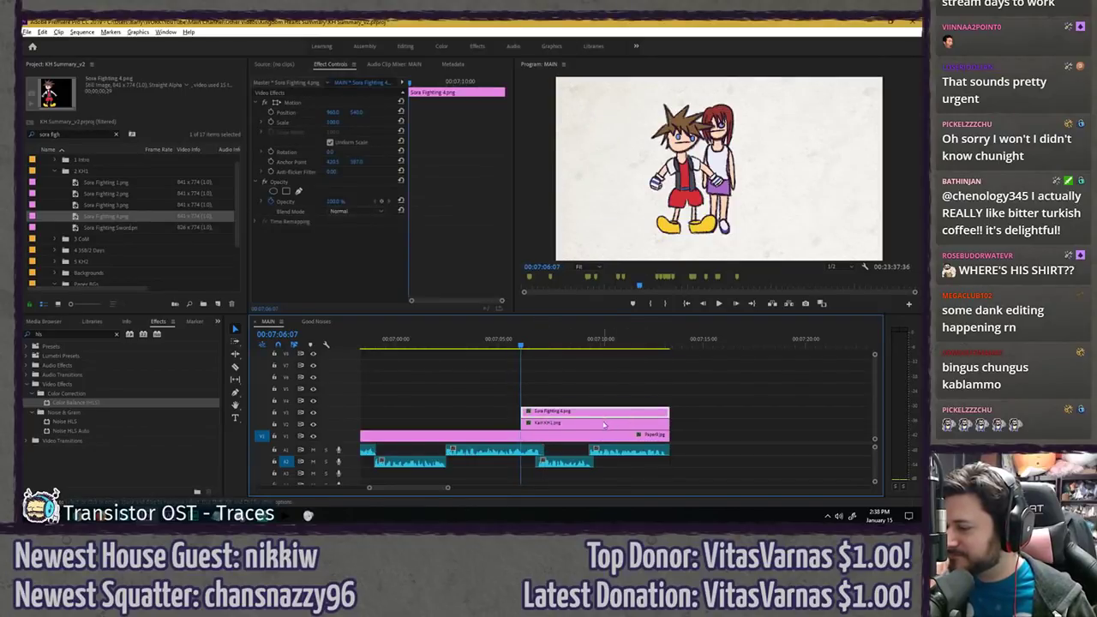
{"action": "right_click", "coordinate": [598, 426]}
{"action": "left_click", "coordinate": [567, 392]}
{"action": "left_click", "coordinate": [572, 415]}
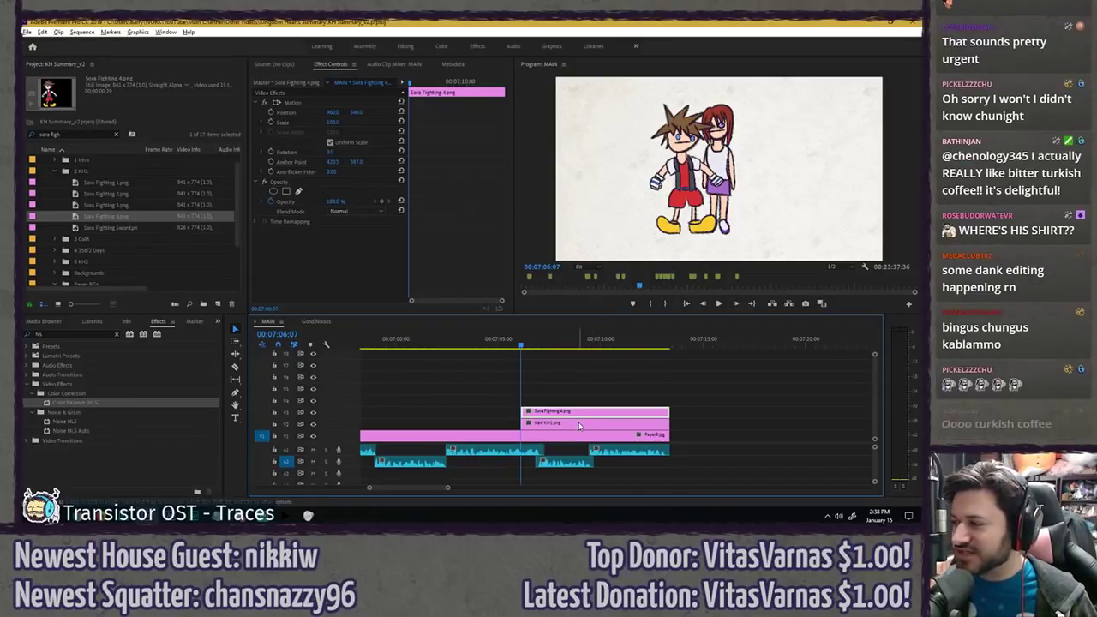
- Add the Goofy 1 and Donald 1 images above Sora at the playhead
{"action": "left_click", "coordinate": [118, 134]}
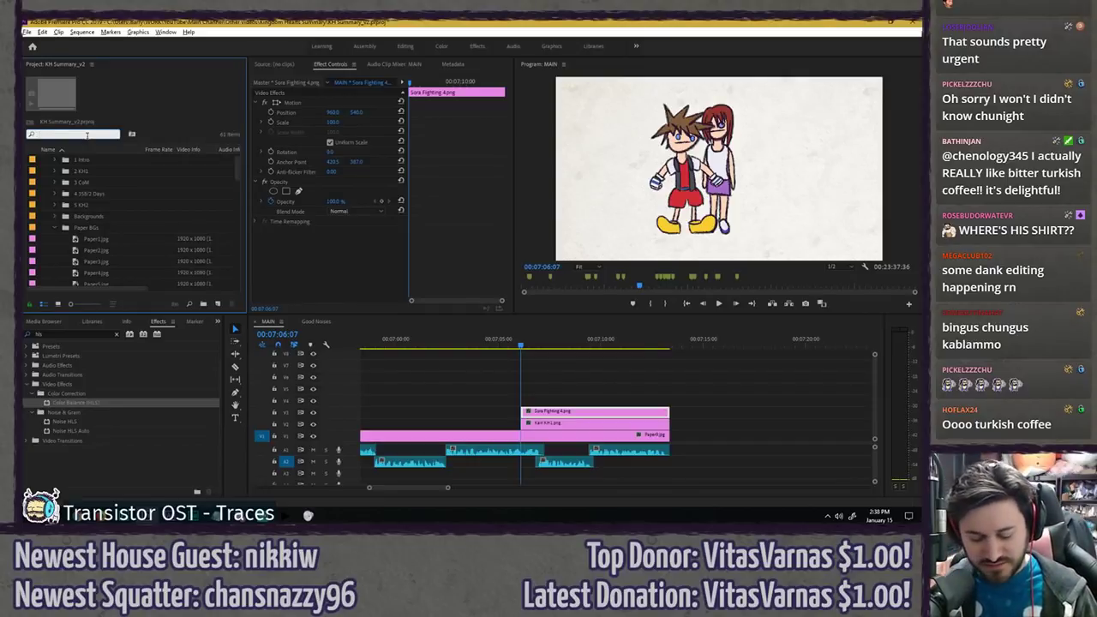
{"action": "type", "text": "oof"}
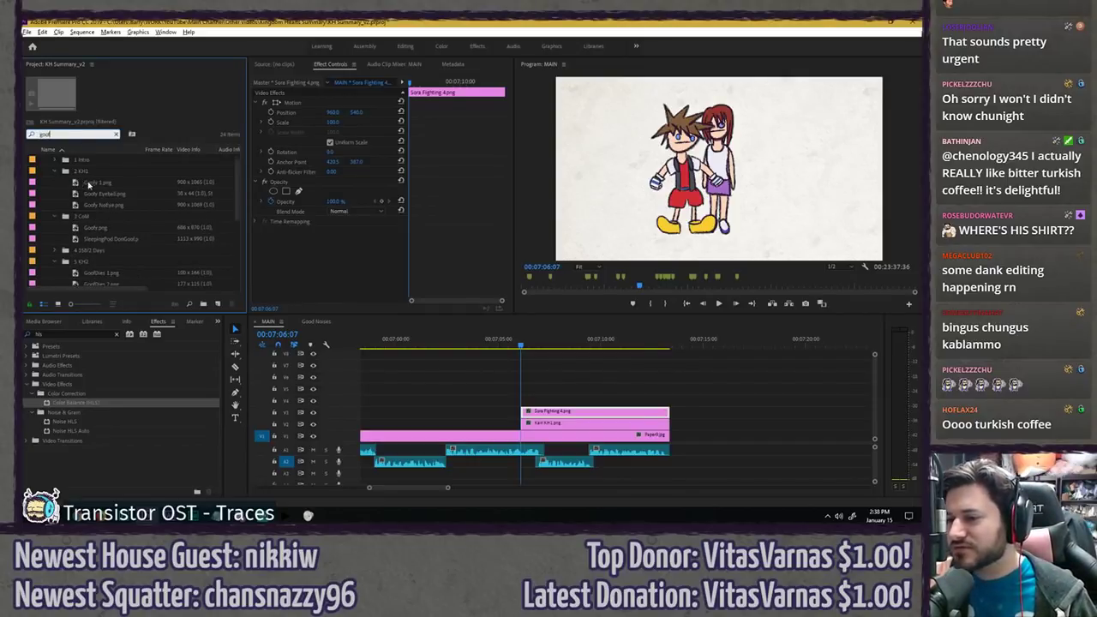
{"action": "left_click_drag", "start_coordinate": [89, 185], "coordinate": [524, 399]}
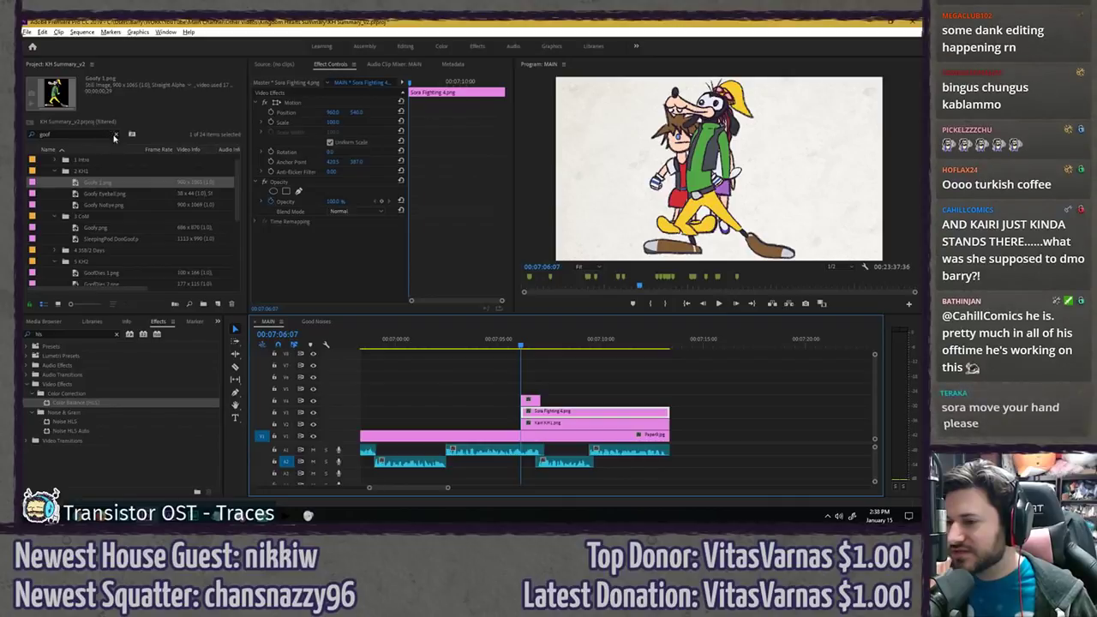
{"action": "left_click", "coordinate": [115, 135]}
{"action": "type", "text": "dona"}
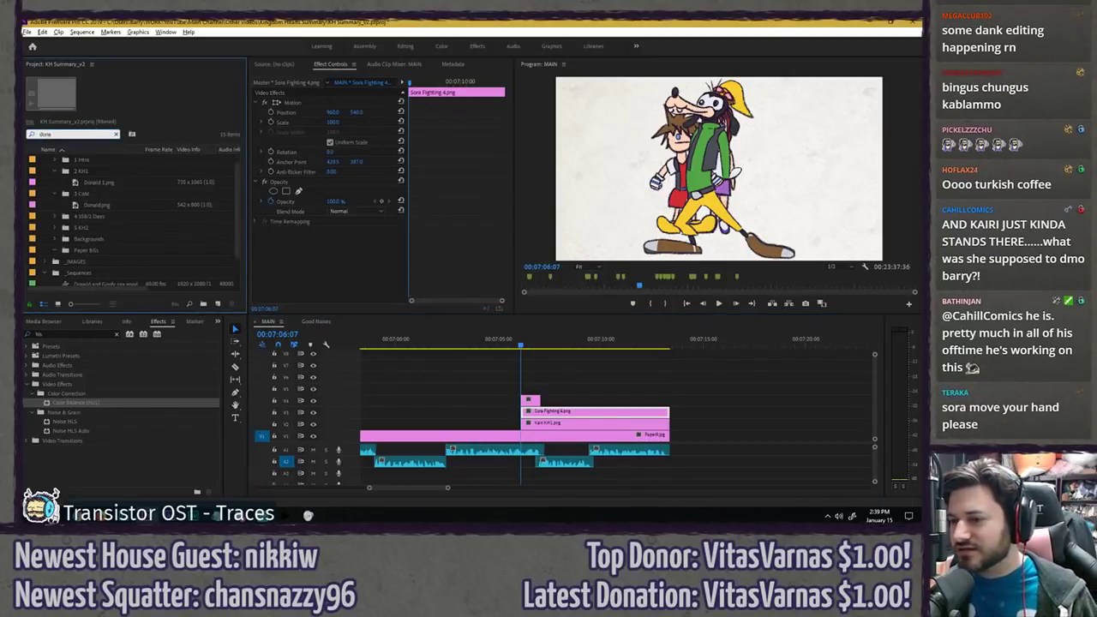
{"action": "left_click", "coordinate": [106, 183]}
{"action": "left_click", "coordinate": [94, 205]}
{"action": "left_click_drag", "start_coordinate": [91, 183], "coordinate": [527, 391]}
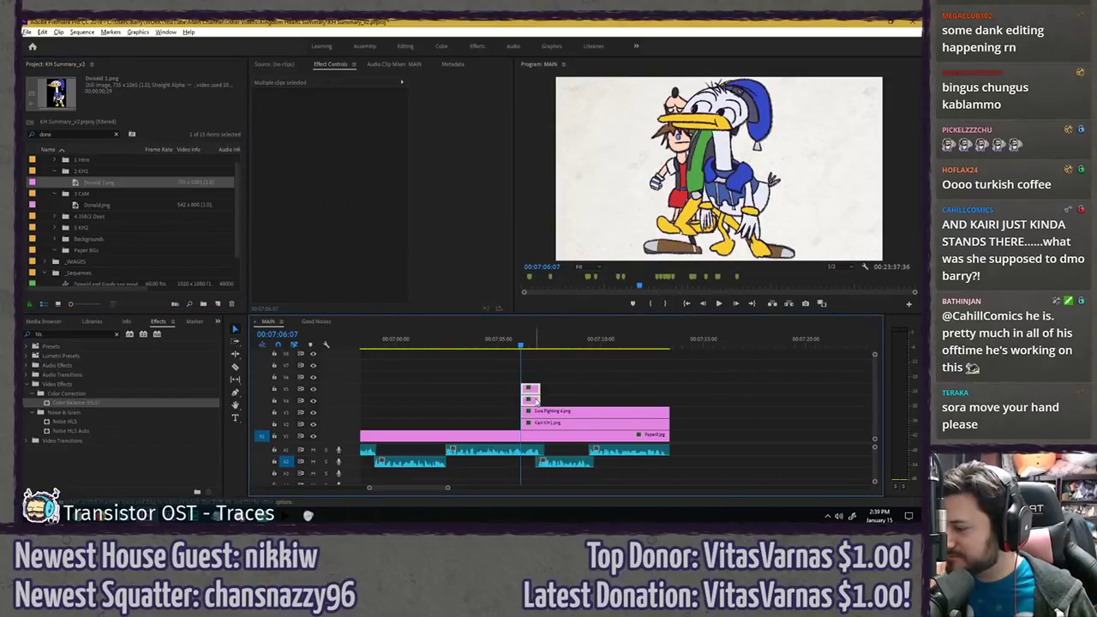
- Lengthen the Donald and Goofy clips and enlarge Donald's scale
{"action": "left_click_drag", "start_coordinate": [633, 396], "coordinate": [670, 394]}
{"action": "left_click", "coordinate": [622, 370]}
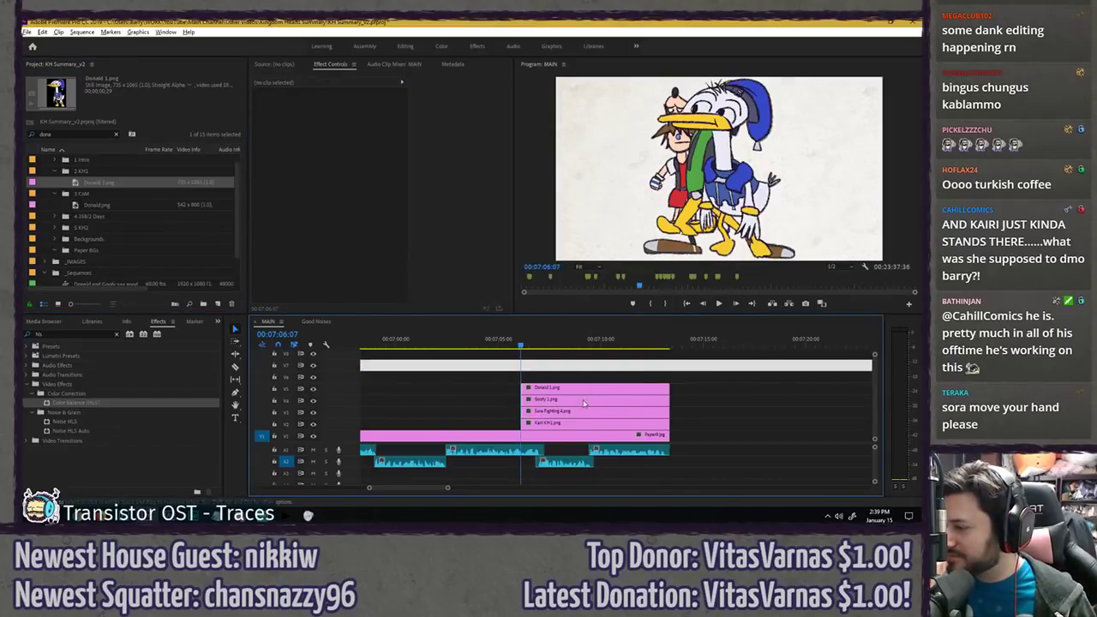
{"action": "left_click", "coordinate": [547, 388]}
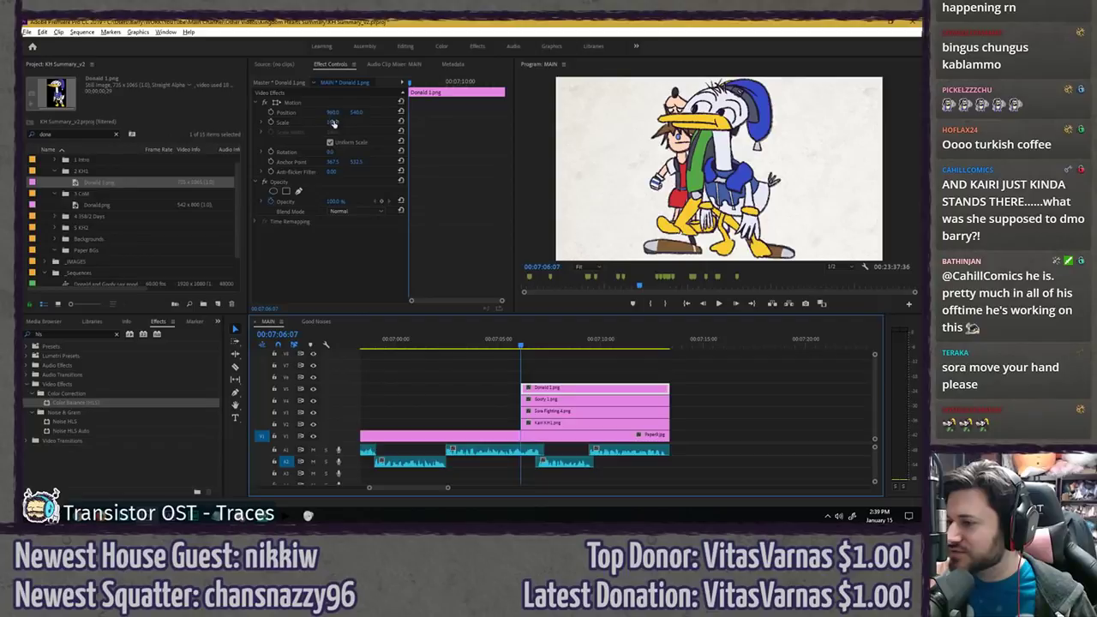
{"action": "left_click_drag", "start_coordinate": [332, 123], "coordinate": [274, 112]}
{"action": "left_click", "coordinate": [567, 399]}
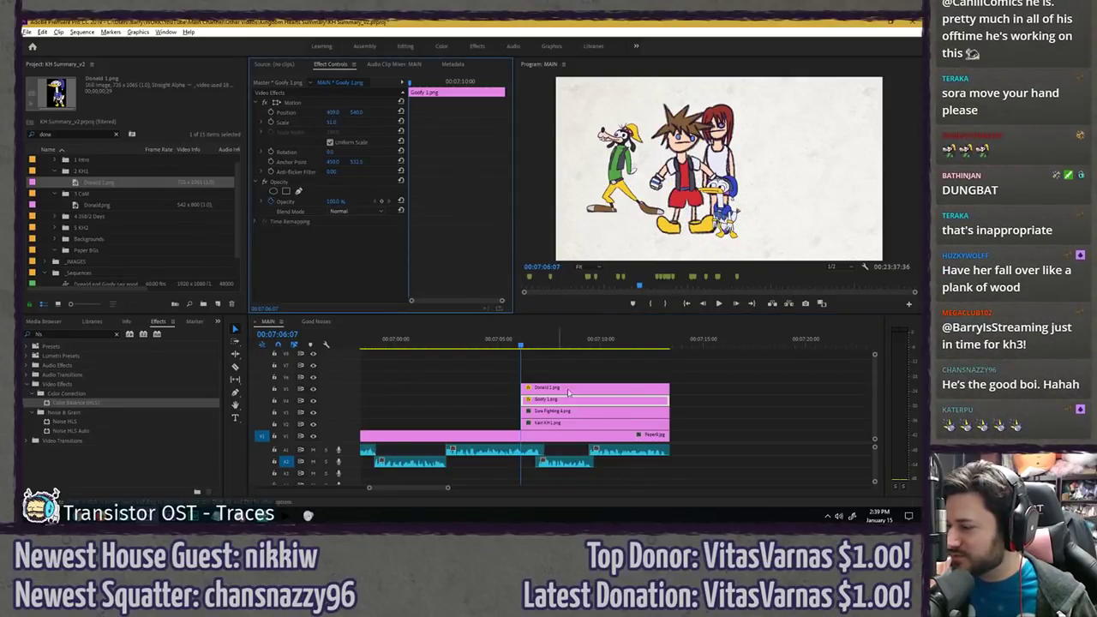
- Disable both the Donald and Goofy clips with Shift+E and preview the sequence
{"action": "left_click_drag", "start_coordinate": [560, 372], "coordinate": [575, 400]}
{"action": "key", "text": "shift+e"}
{"action": "left_click", "coordinate": [560, 411]}
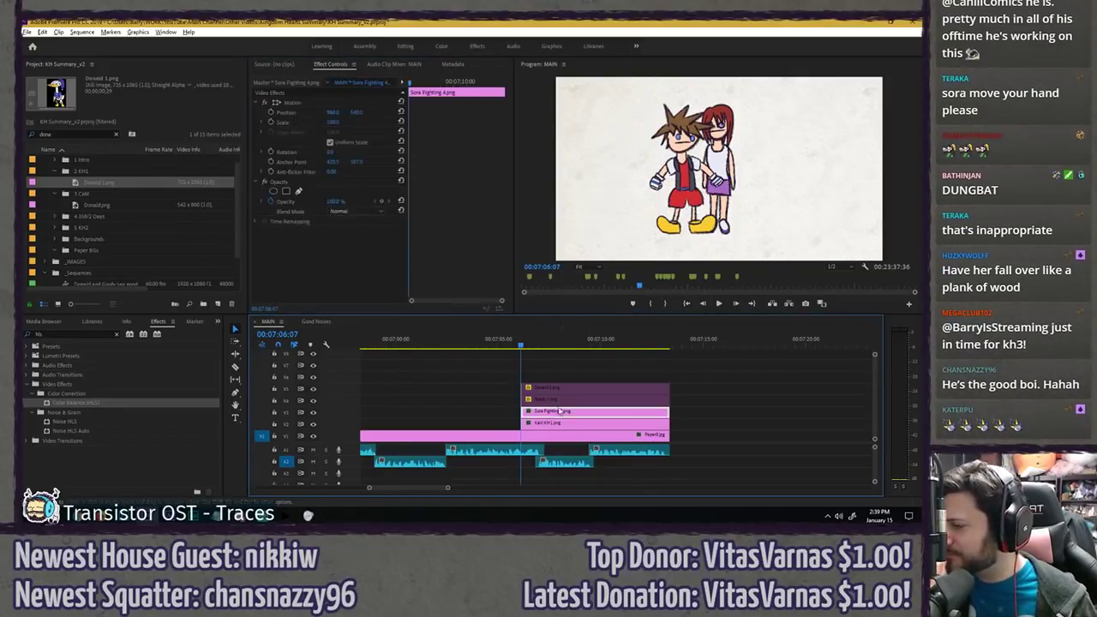
{"action": "key", "text": "space"}
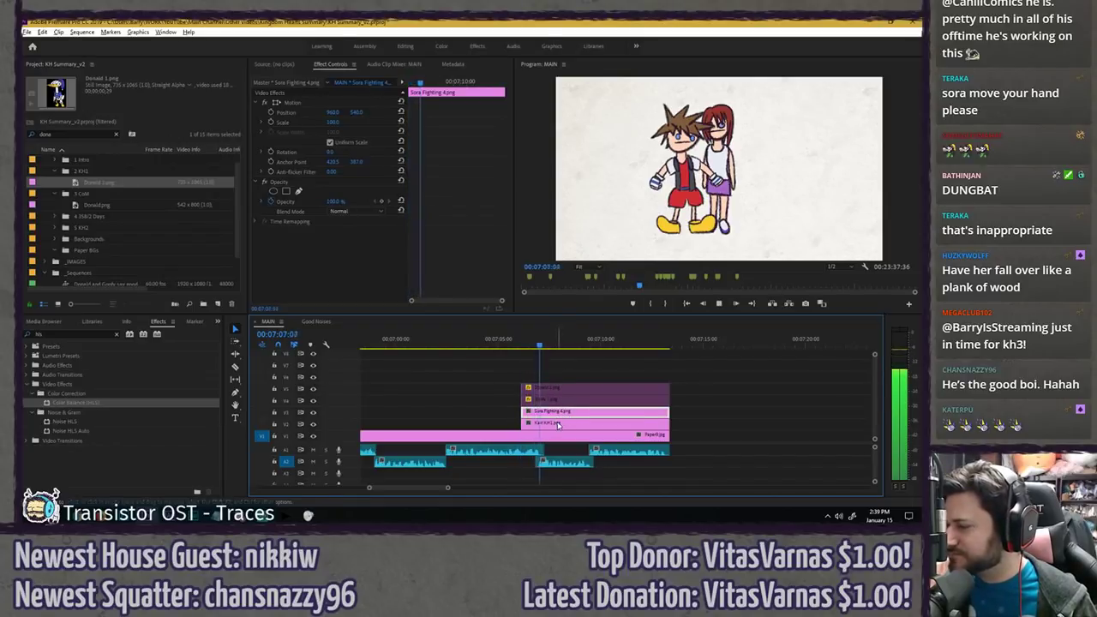
{"action": "left_click", "coordinate": [559, 420]}
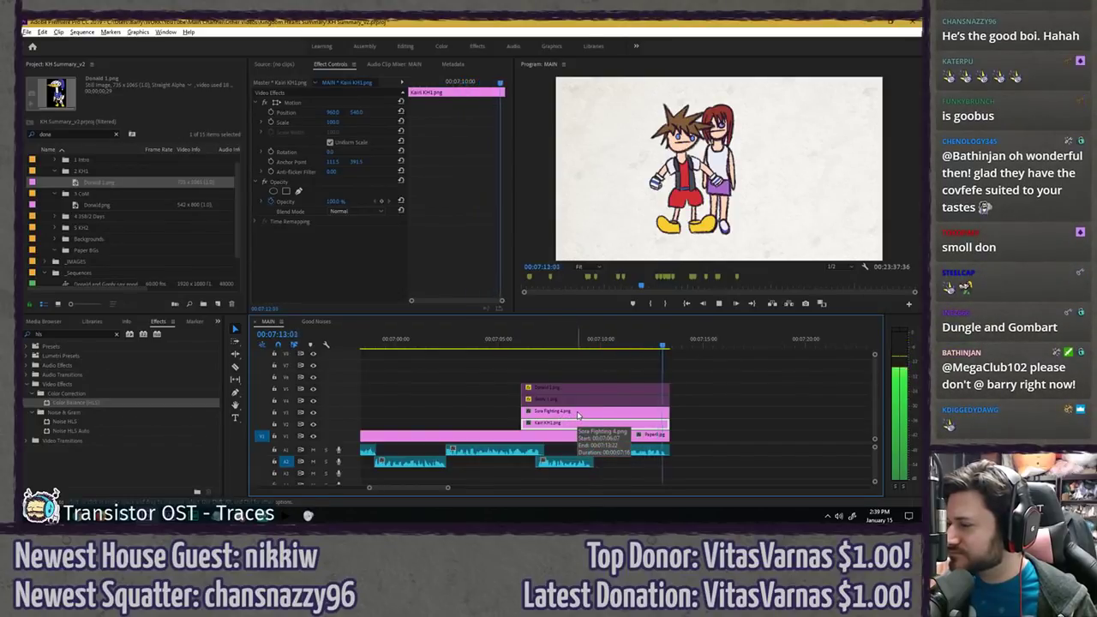
- Save the project and set Sora's scale to 90 at 07:11:15
{"action": "left_click", "coordinate": [578, 415]}
{"action": "key", "text": "ctrl+s"}
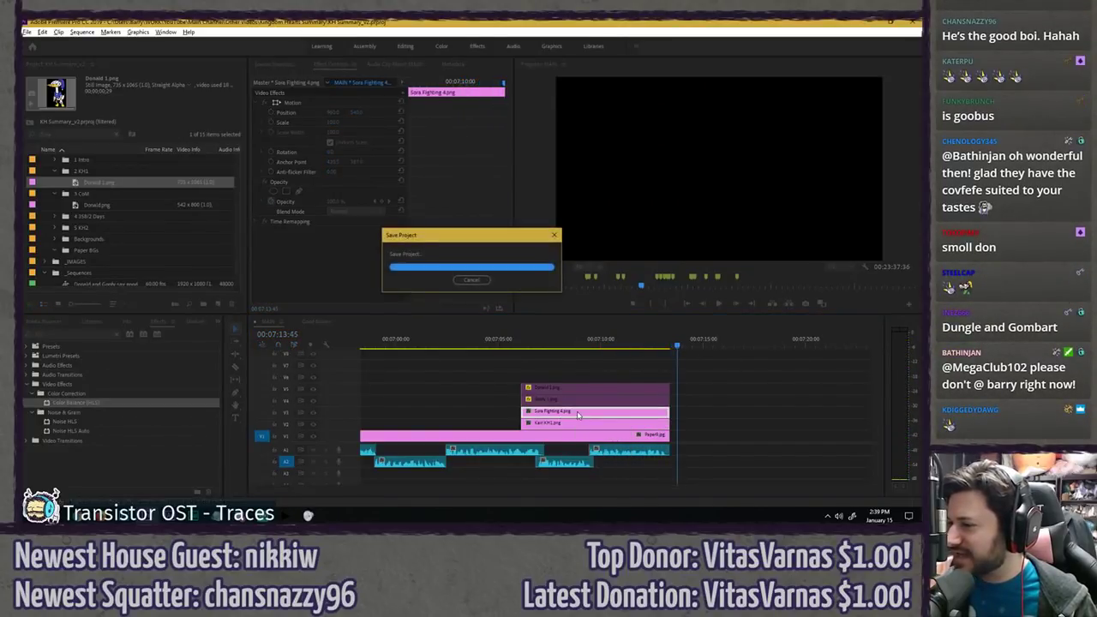
{"action": "left_click", "coordinate": [626, 344]}
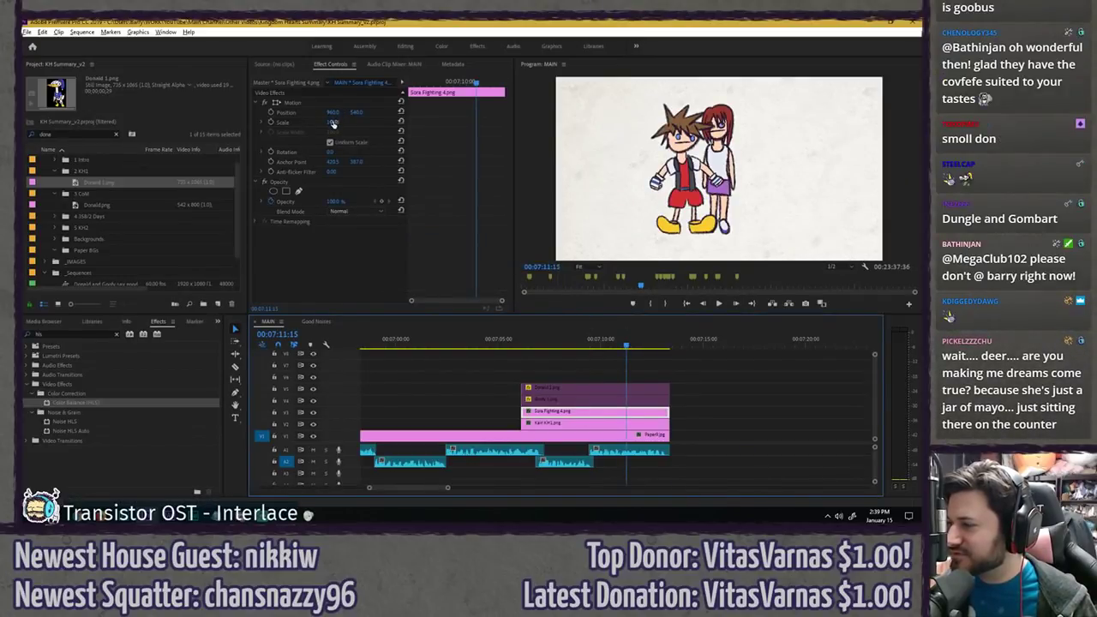
{"action": "left_click", "coordinate": [332, 122]}
{"action": "type", "text": "90"}
{"action": "key", "text": "Return"}
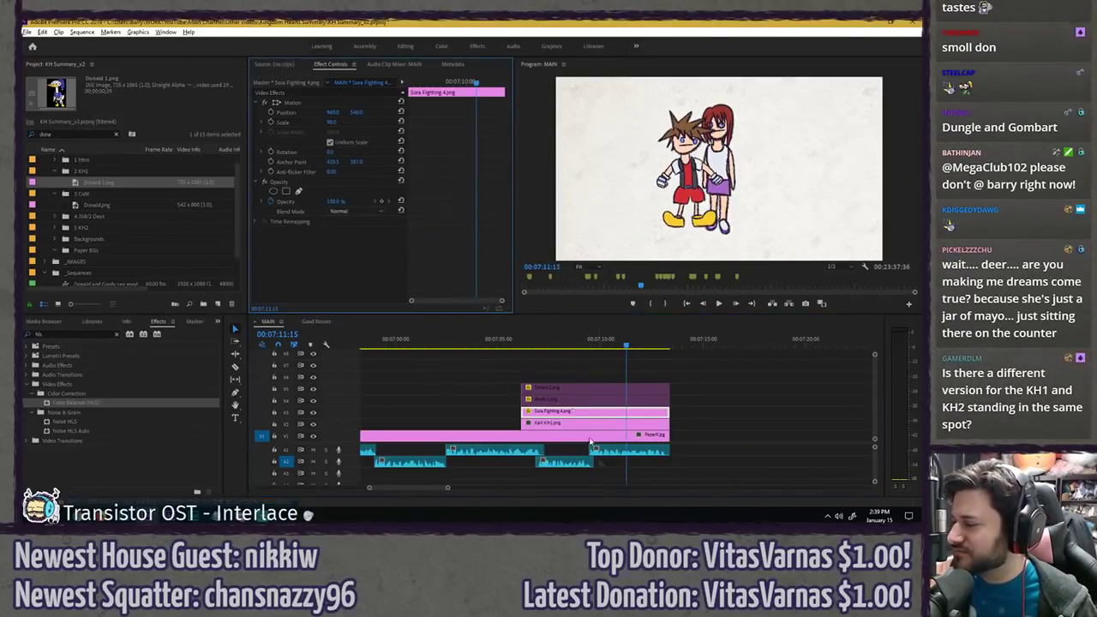
- Set Kairi's scale to 90, slide her to the right, and preview
{"action": "left_click", "coordinate": [562, 422]}
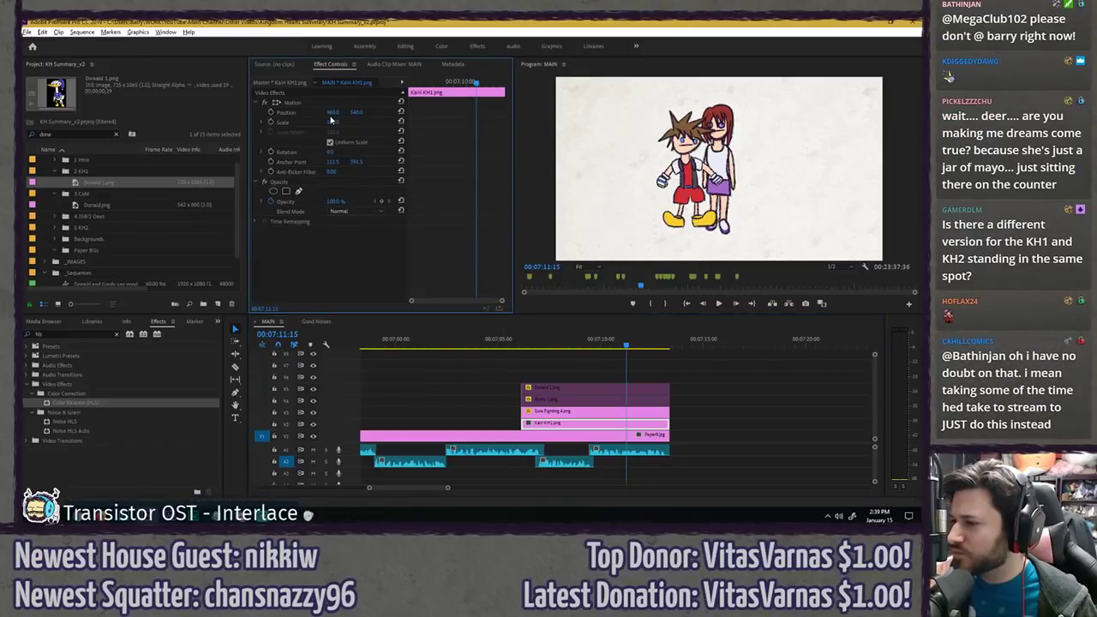
{"action": "type", "text": "90"}
{"action": "key", "text": "Return"}
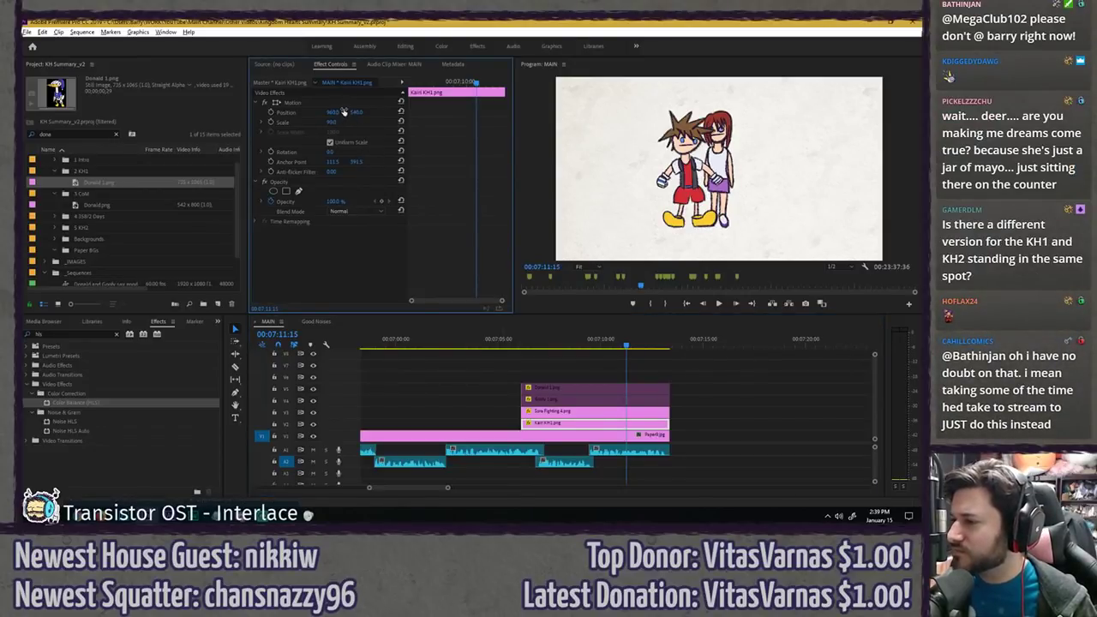
{"action": "left_click_drag", "start_coordinate": [334, 112], "coordinate": [507, 112]}
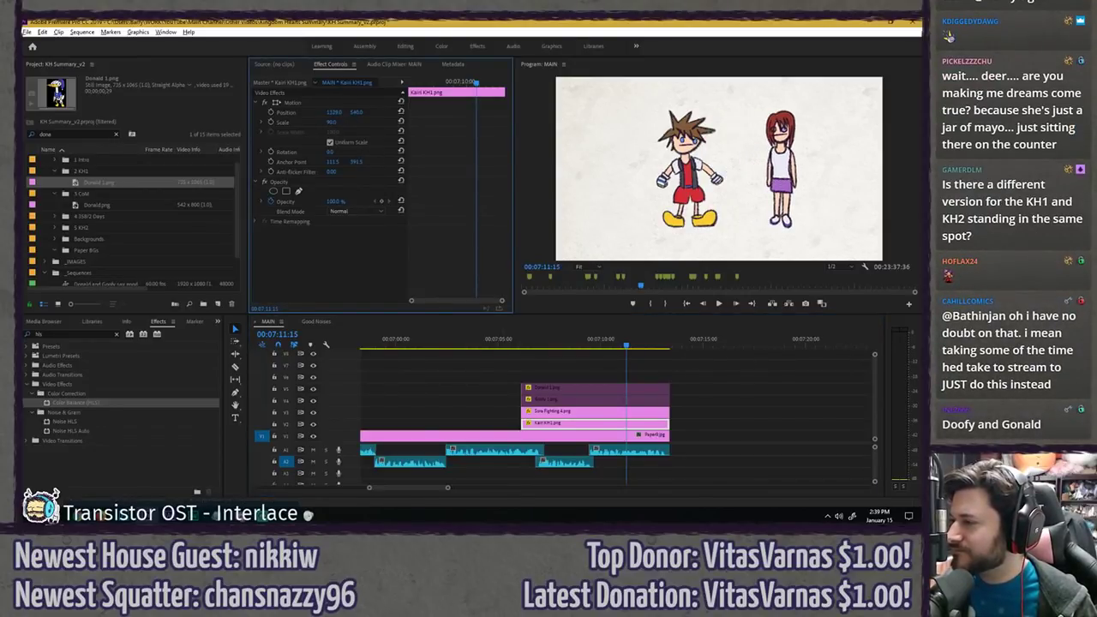
{"action": "left_click", "coordinate": [686, 364]}
{"action": "key", "text": "space"}
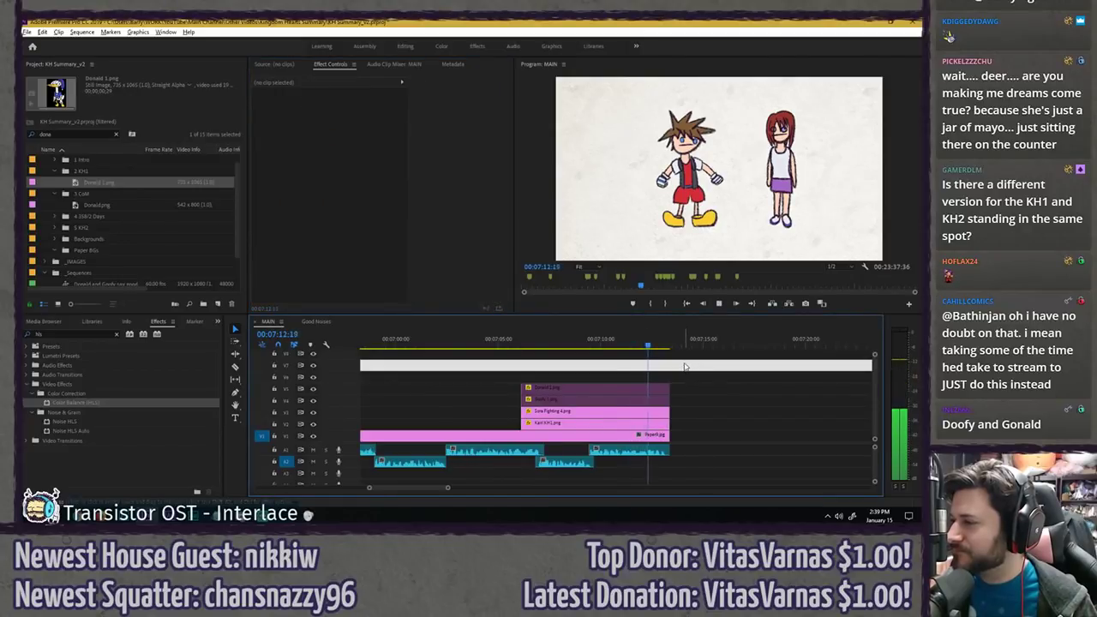
{"action": "key", "text": "space"}
- Reposition Sora slightly lower in the frame, keeping him left of Kairi
{"action": "left_click", "coordinate": [600, 411]}
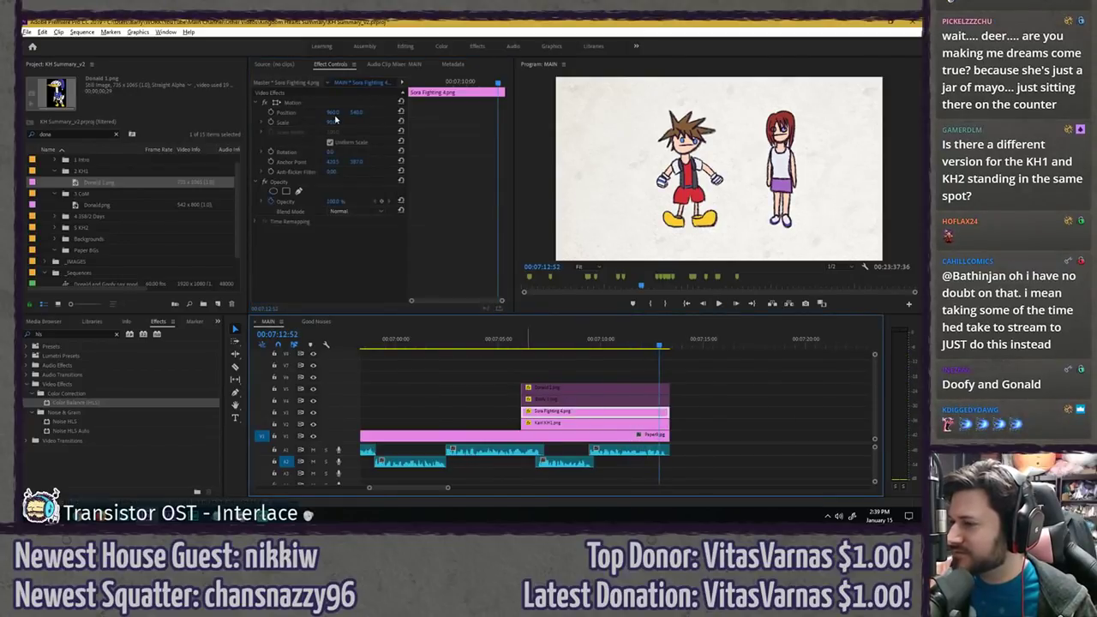
{"action": "left_click_drag", "start_coordinate": [334, 112], "coordinate": [689, 112]}
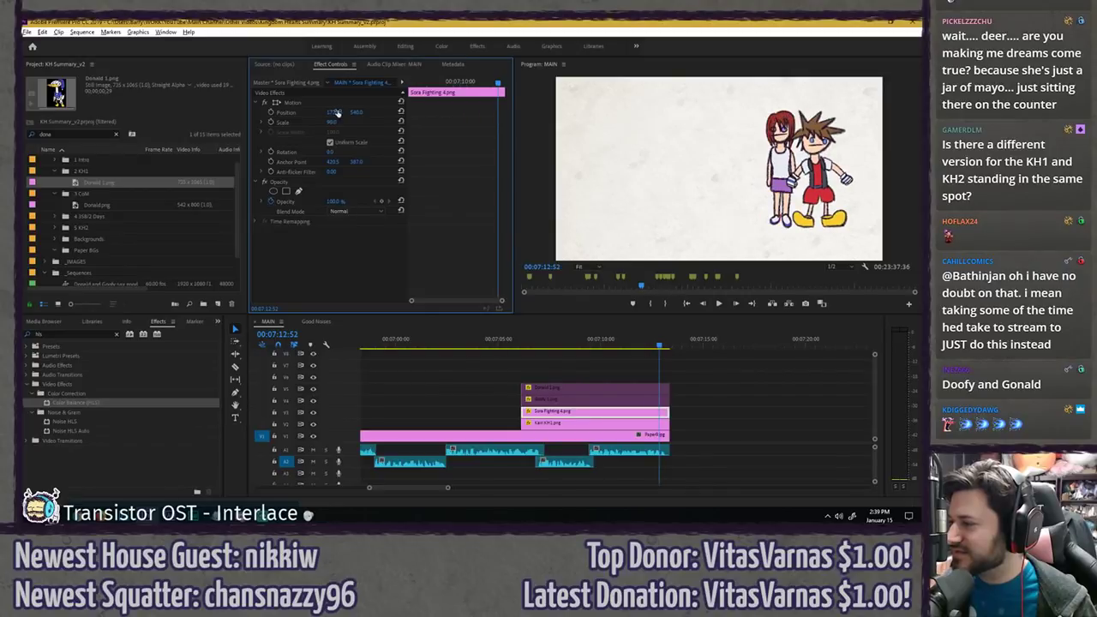
{"action": "key", "text": "ctrl+z"}
{"action": "mouse_move", "coordinate": [357, 112]}
{"action": "left_mouse_down"}
{"action": "mouse_move", "coordinate": [403, 113]}
{"action": "mouse_move", "coordinate": [330, 112]}
{"action": "mouse_move", "coordinate": [360, 113]}
{"action": "mouse_move", "coordinate": [341, 113]}
{"action": "mouse_move", "coordinate": [358, 124]}
{"action": "left_mouse_up"}
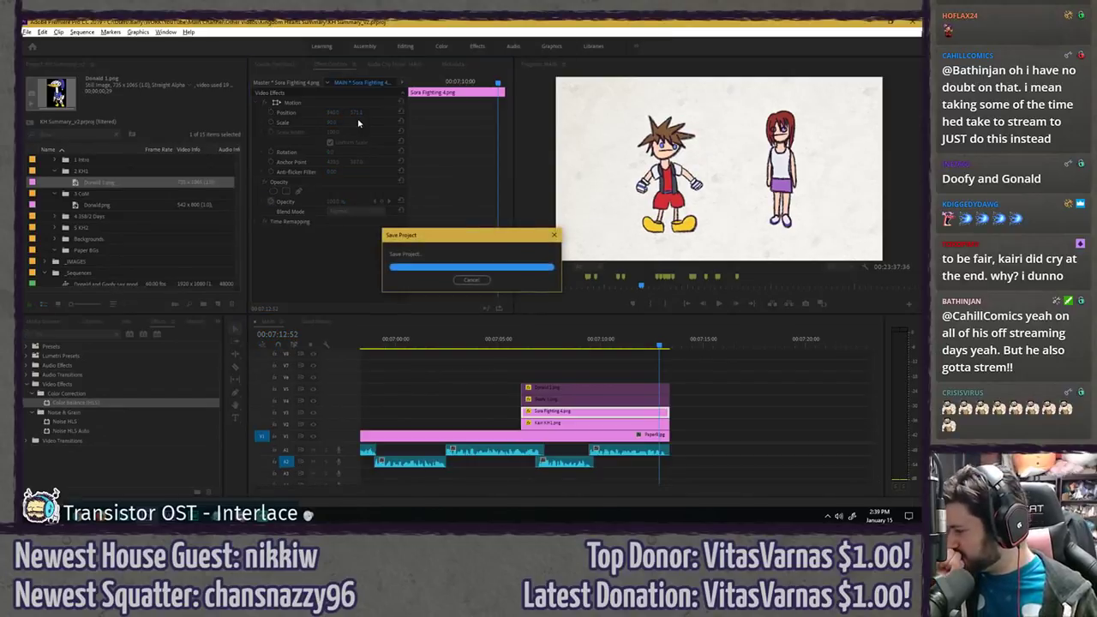
{"action": "left_click", "coordinate": [563, 404]}
- Re-enable Goofy, apply Horizontal Flip to him, and move the character clips down a track
{"action": "key", "text": "shift+e"}
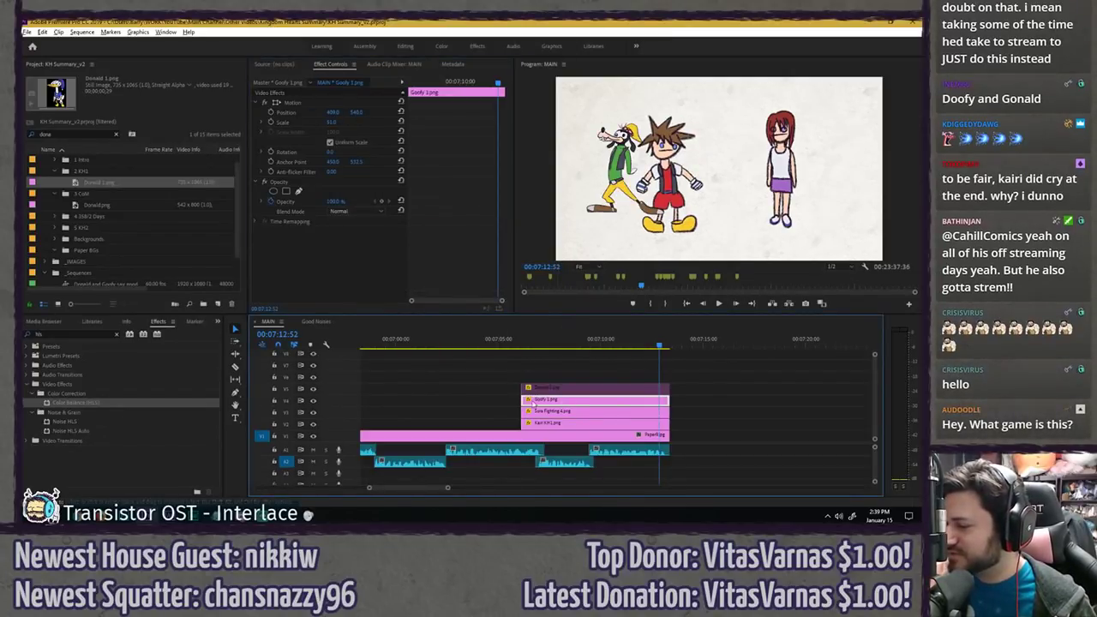
{"action": "left_click", "coordinate": [117, 335]}
{"action": "type", "text": "horiz"}
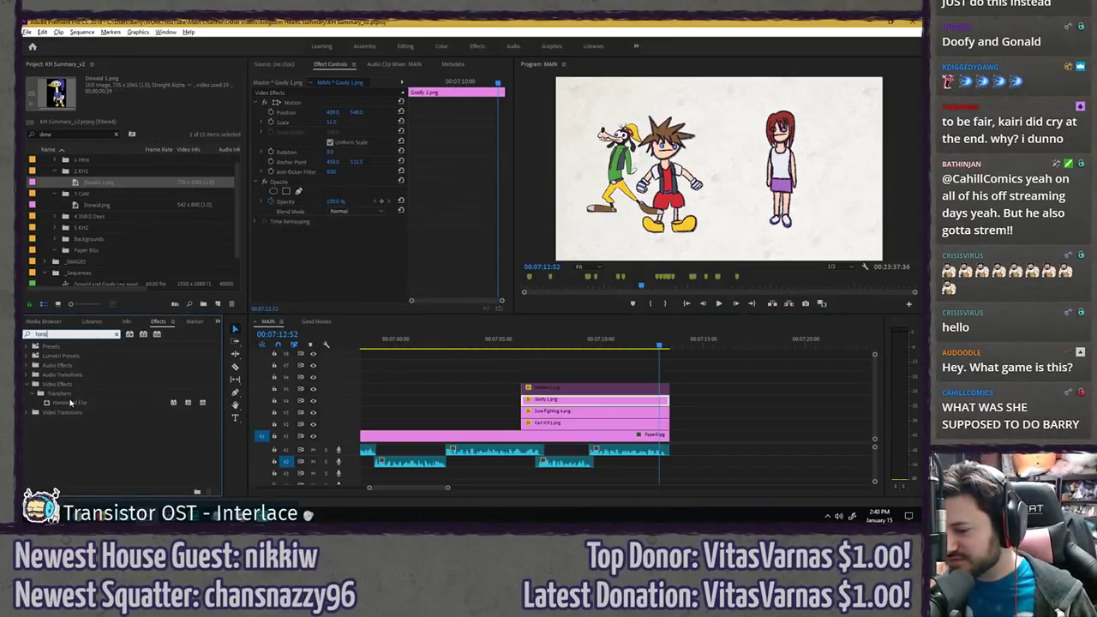
{"action": "left_click_drag", "start_coordinate": [71, 403], "coordinate": [569, 391]}
{"action": "left_click_drag", "start_coordinate": [512, 361], "coordinate": [559, 401]}
{"action": "left_click", "coordinate": [556, 367]}
- Re-enable Donald and enlarge Goofy, nudging his position slightly
{"action": "left_click", "coordinate": [556, 389]}
{"action": "key", "text": "shift+e"}
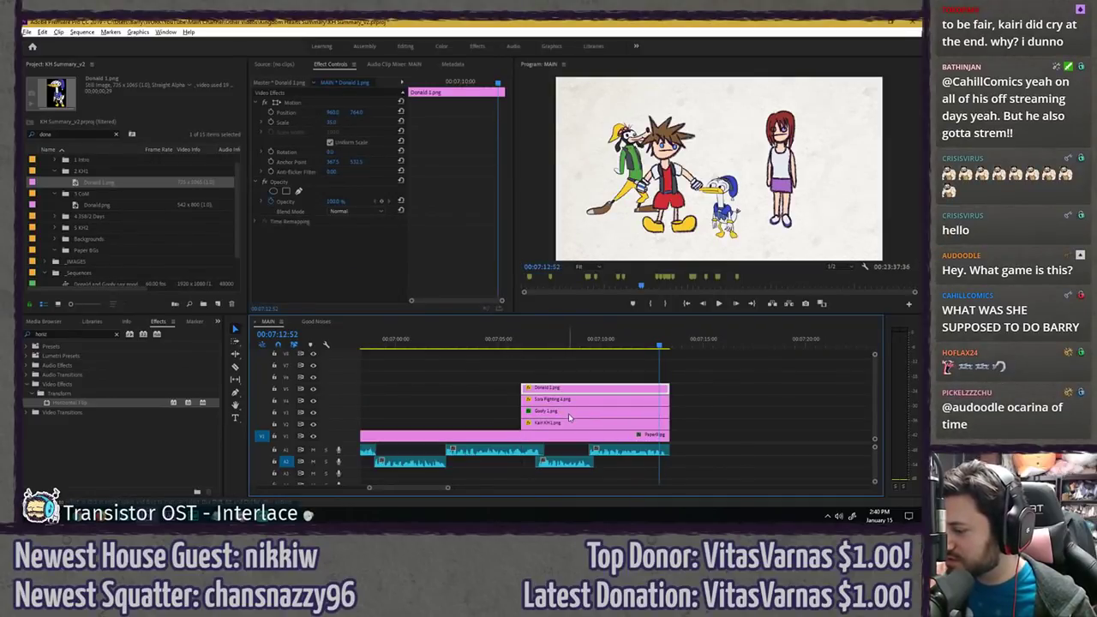
{"action": "left_click", "coordinate": [568, 416]}
{"action": "left_click_drag", "start_coordinate": [331, 122], "coordinate": [283, 112]}
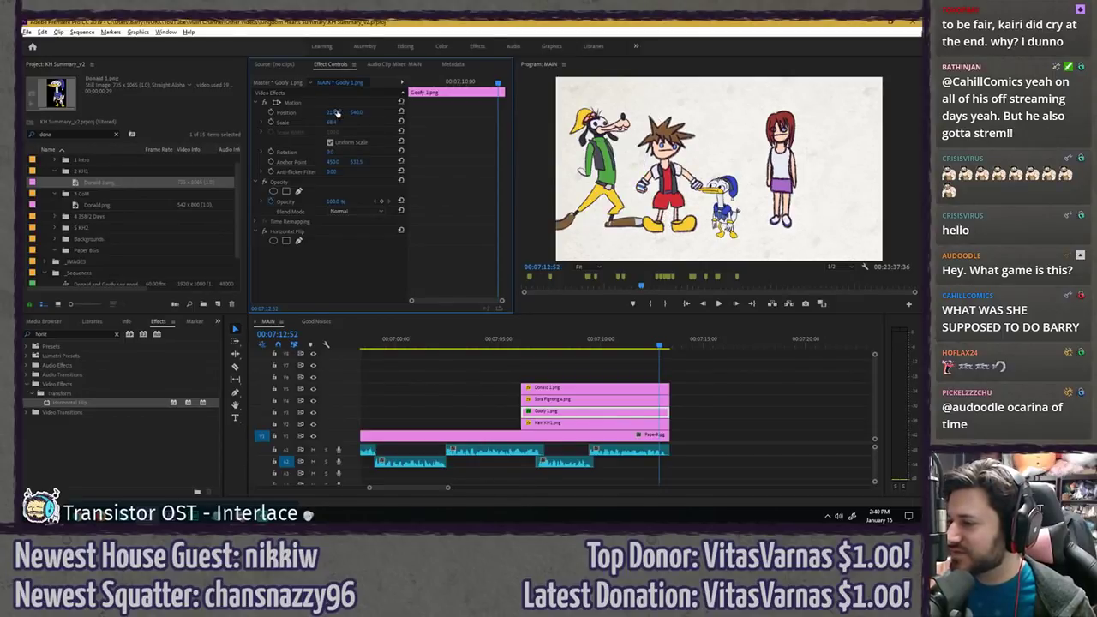
{"action": "left_click_drag", "start_coordinate": [357, 113], "coordinate": [359, 112]}
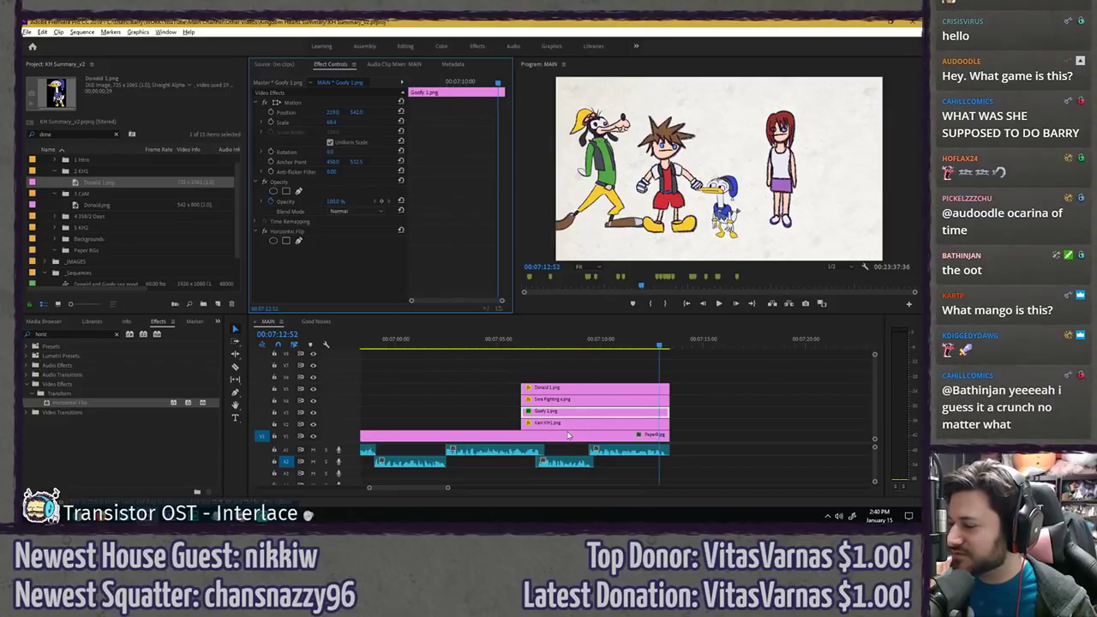
- Apply Horizontal Flip to Donald, then resize and raise him
{"action": "left_click", "coordinate": [74, 402]}
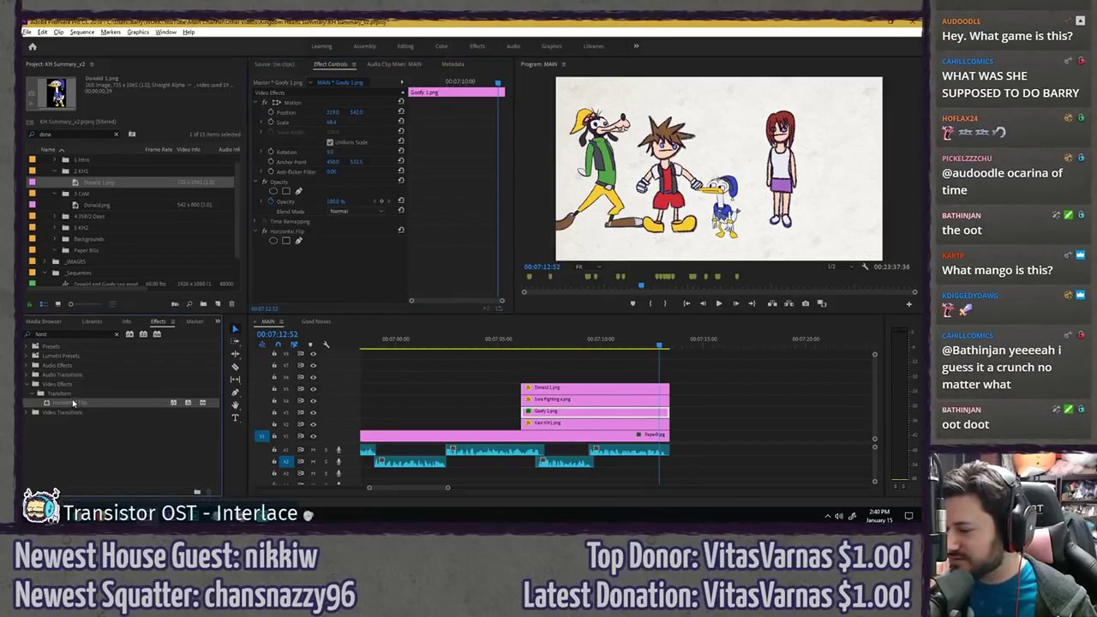
{"action": "left_click_drag", "start_coordinate": [555, 384], "coordinate": [555, 387]}
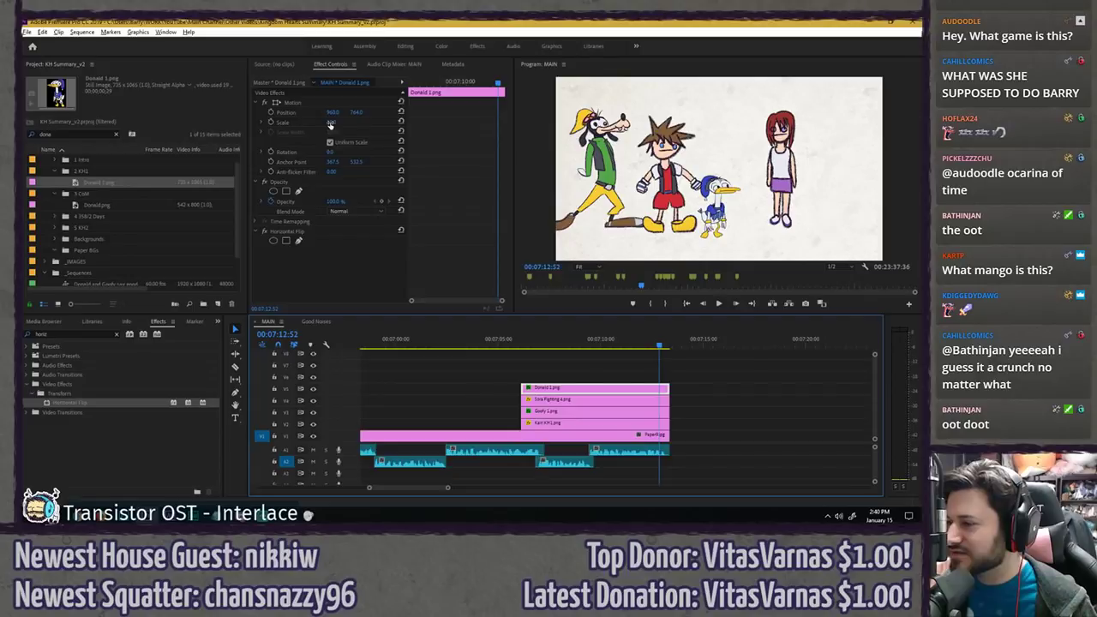
{"action": "left_click_drag", "start_coordinate": [331, 124], "coordinate": [361, 113]}
{"action": "key", "text": "ctrl+s"}
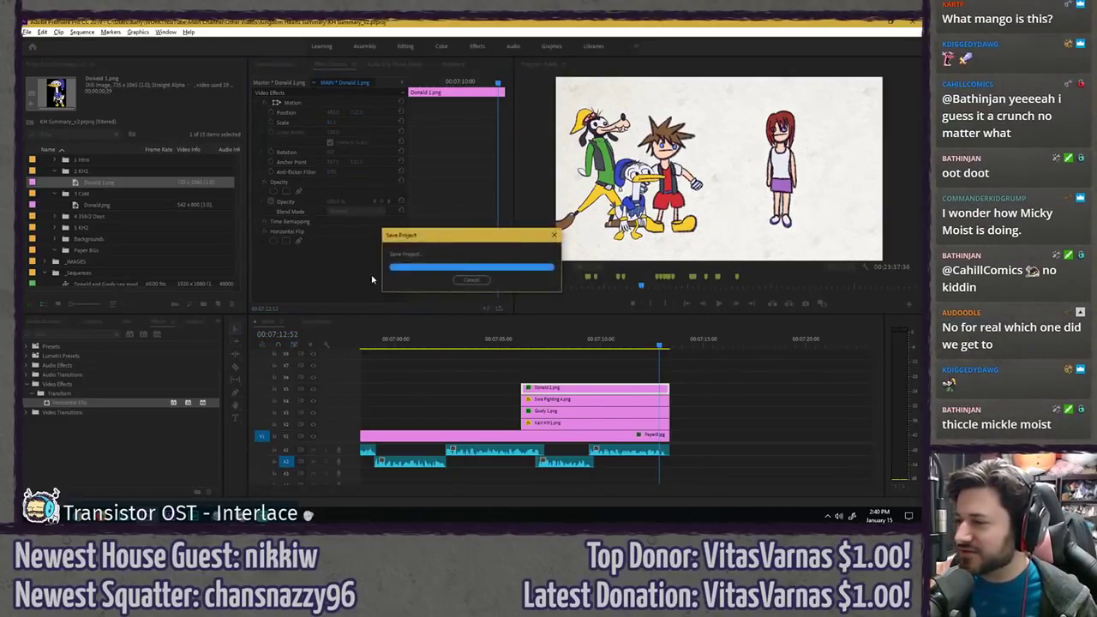
{"action": "left_click", "coordinate": [545, 371]}
{"action": "left_click", "coordinate": [524, 345]}
{"action": "left_click", "coordinate": [537, 358]}
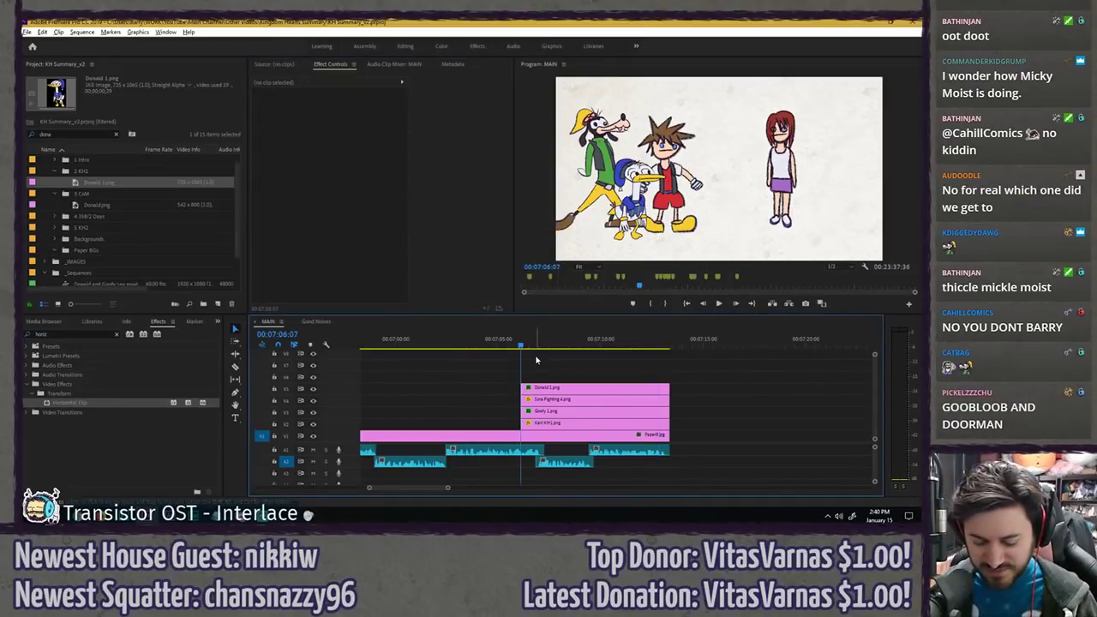
{"action": "key", "text": "ctrl+s"}
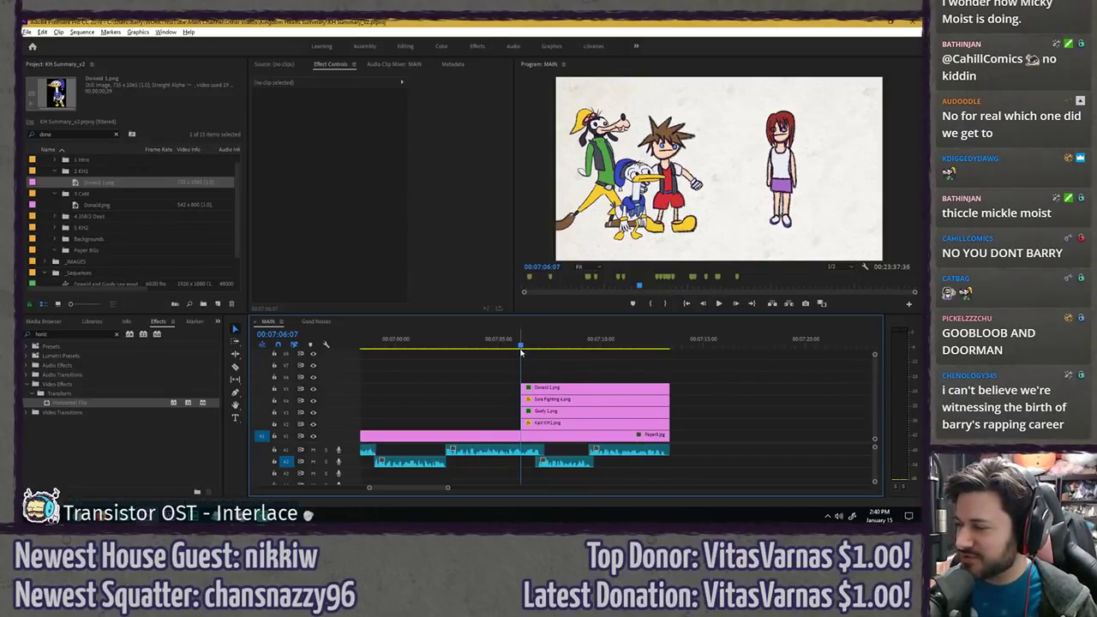
{"action": "key", "text": "space"}
{"action": "key", "text": "space"}
{"action": "left_click", "coordinate": [555, 358]}
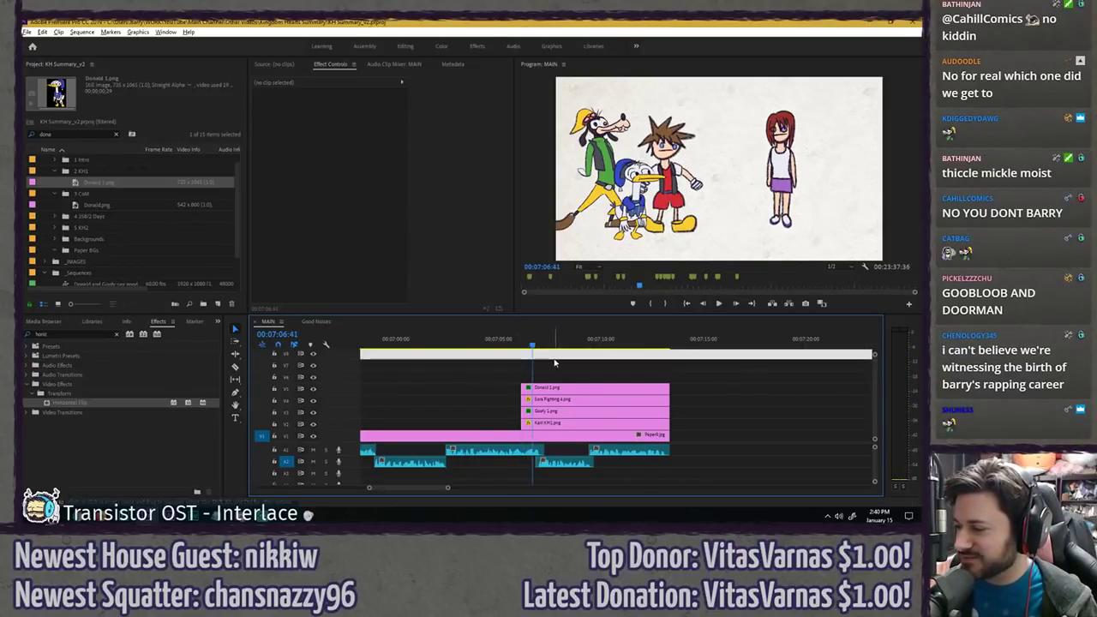
{"action": "key", "text": "Down"}
{"action": "key", "text": "ctrl+s"}
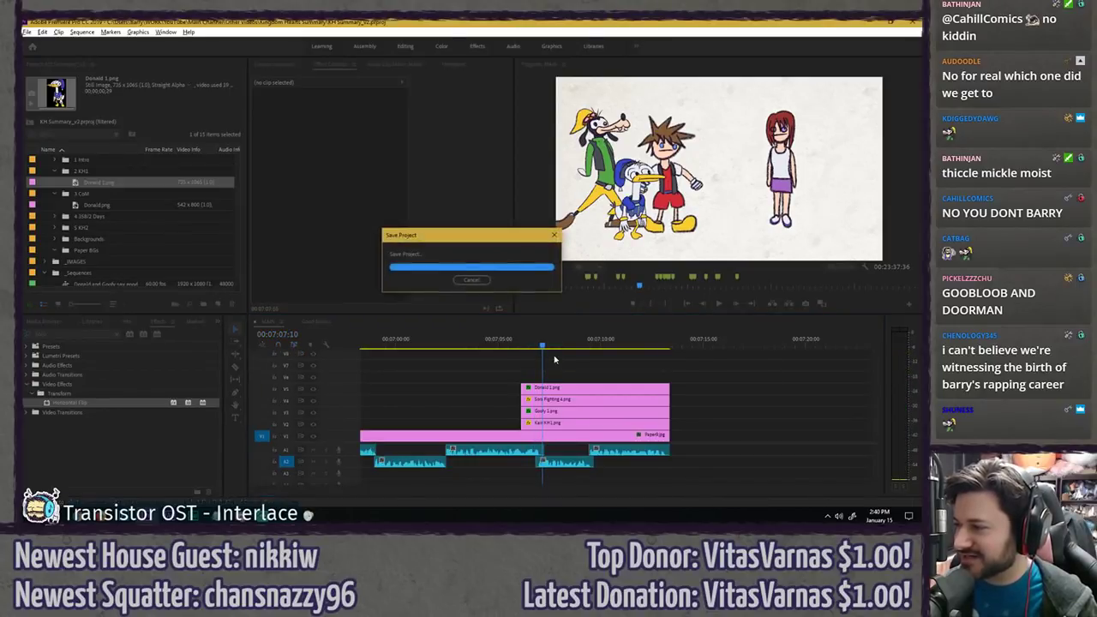
{"action": "key", "text": "Up"}
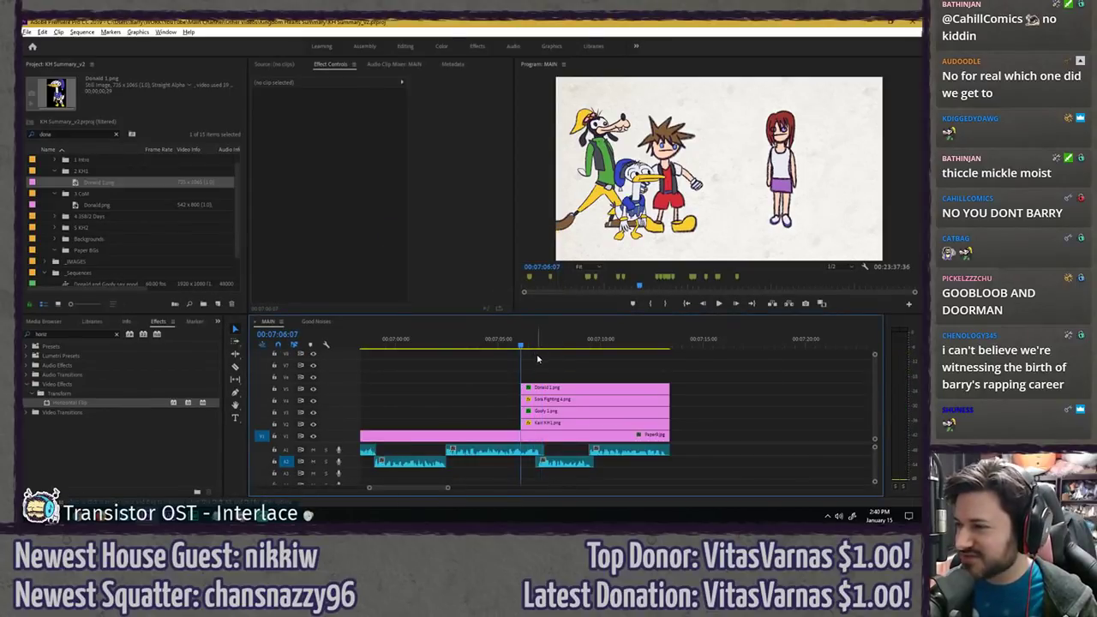
{"action": "scroll", "coordinate": [537, 359], "scroll_direction": "down", "scroll_amount": 2}
{"action": "key", "text": "equal"}
{"action": "key", "text": "space"}
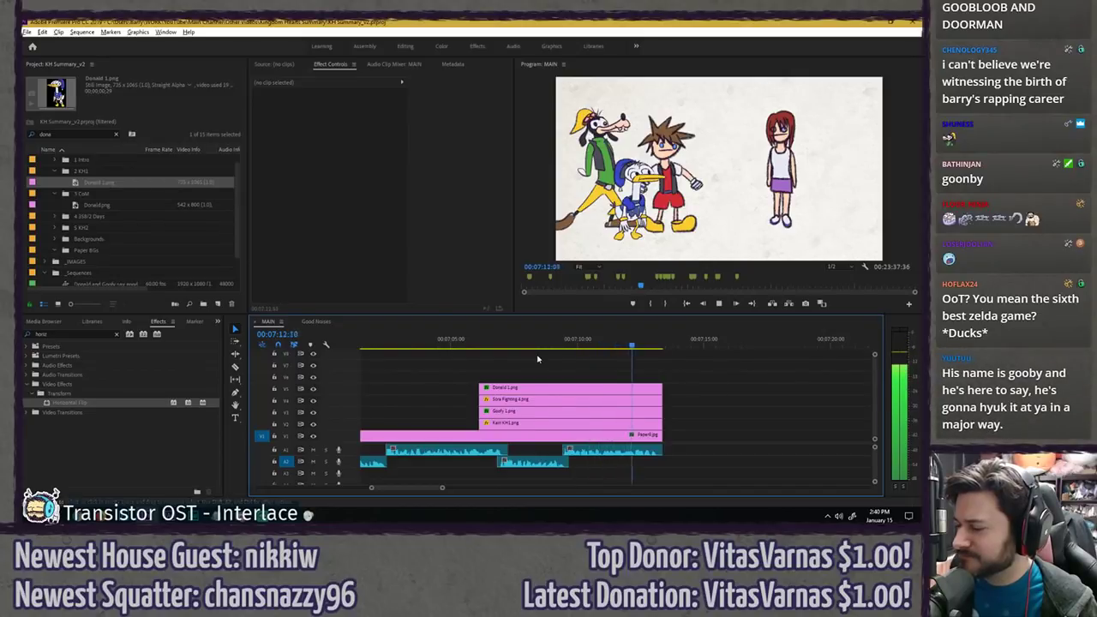
- Make Sora's Rotation keyframe a hold keyframe
{"action": "left_click_drag", "start_coordinate": [489, 345], "coordinate": [480, 344]}
{"action": "key", "text": "space"}
{"action": "left_click", "coordinate": [513, 399]}
{"action": "key", "text": "space"}
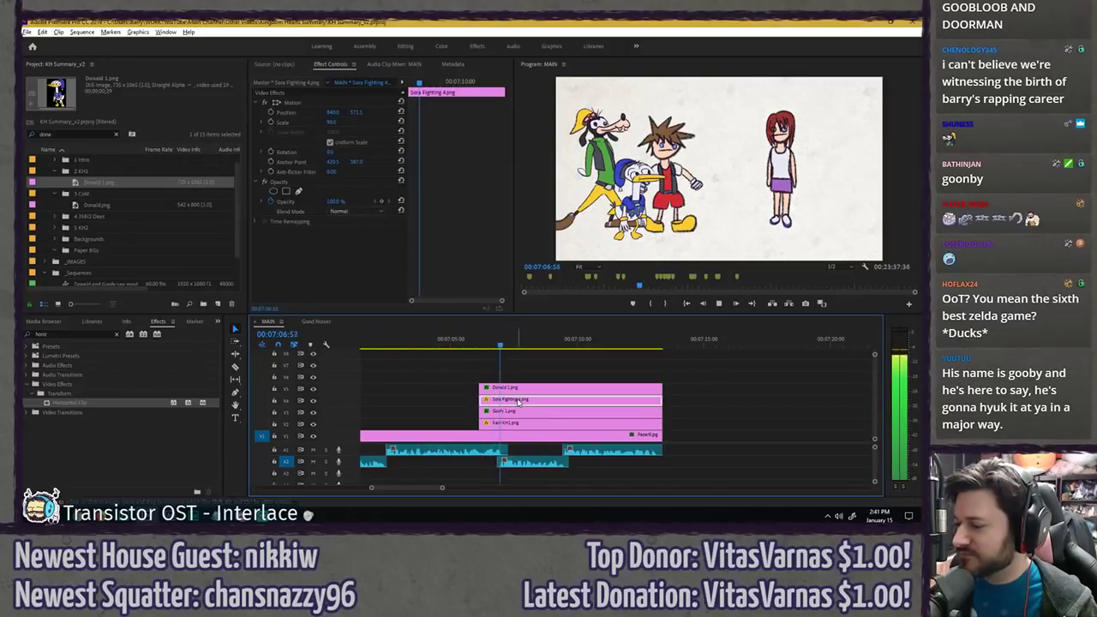
{"action": "left_click", "coordinate": [437, 191]}
{"action": "key", "text": "Left"}
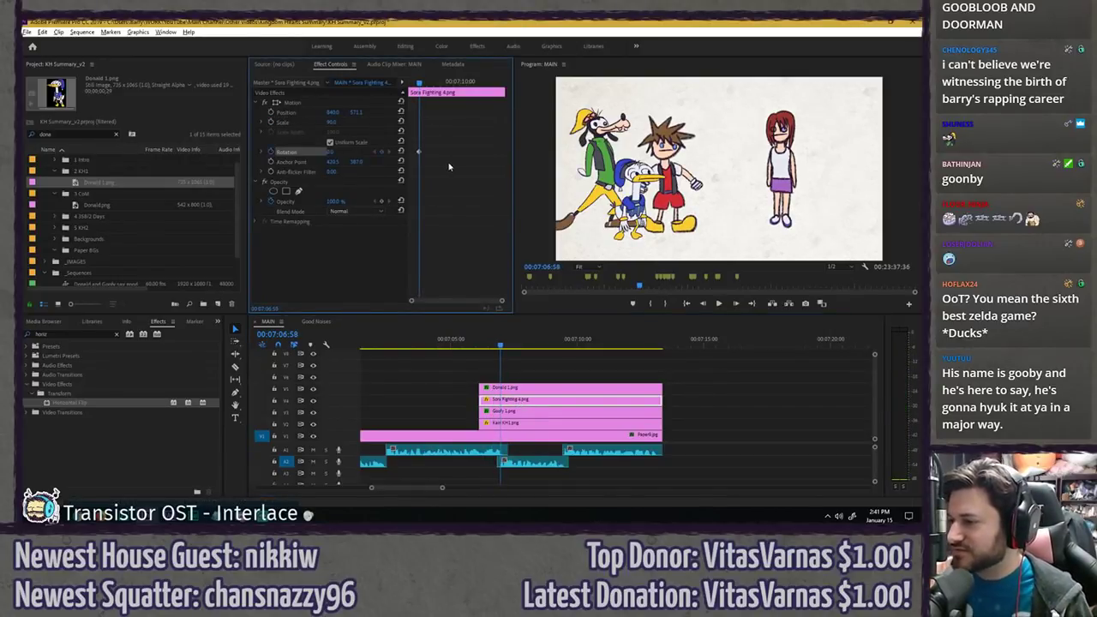
{"action": "right_click", "coordinate": [416, 152]}
{"action": "left_click", "coordinate": [447, 271]}
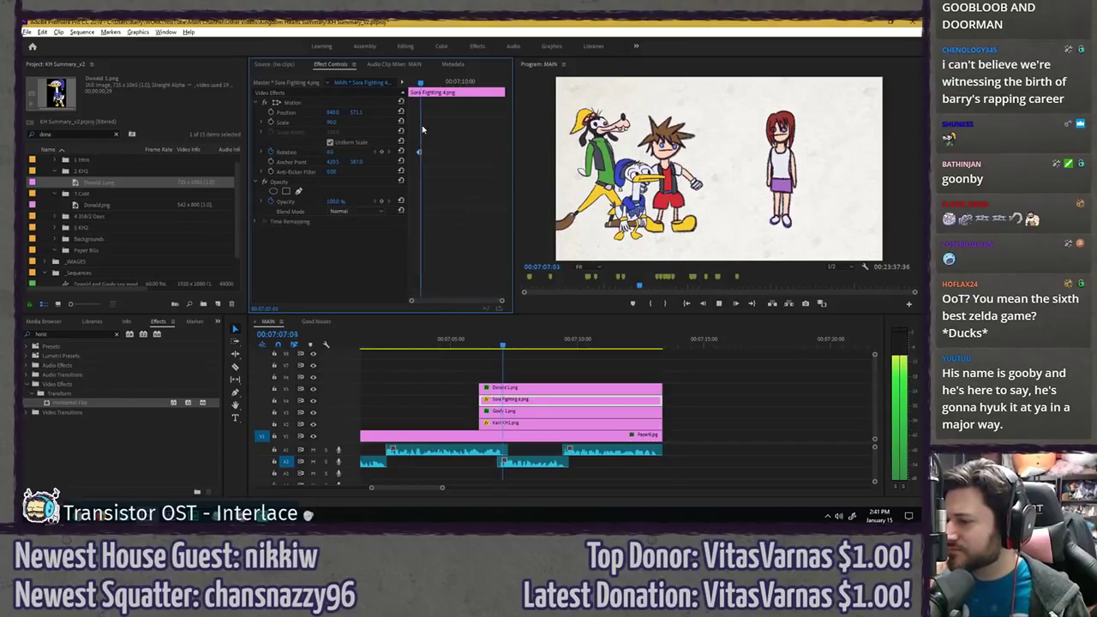
- Move Sora's anchor point down to his feet and tilt him about -6 degrees
{"action": "key", "text": "Left"}
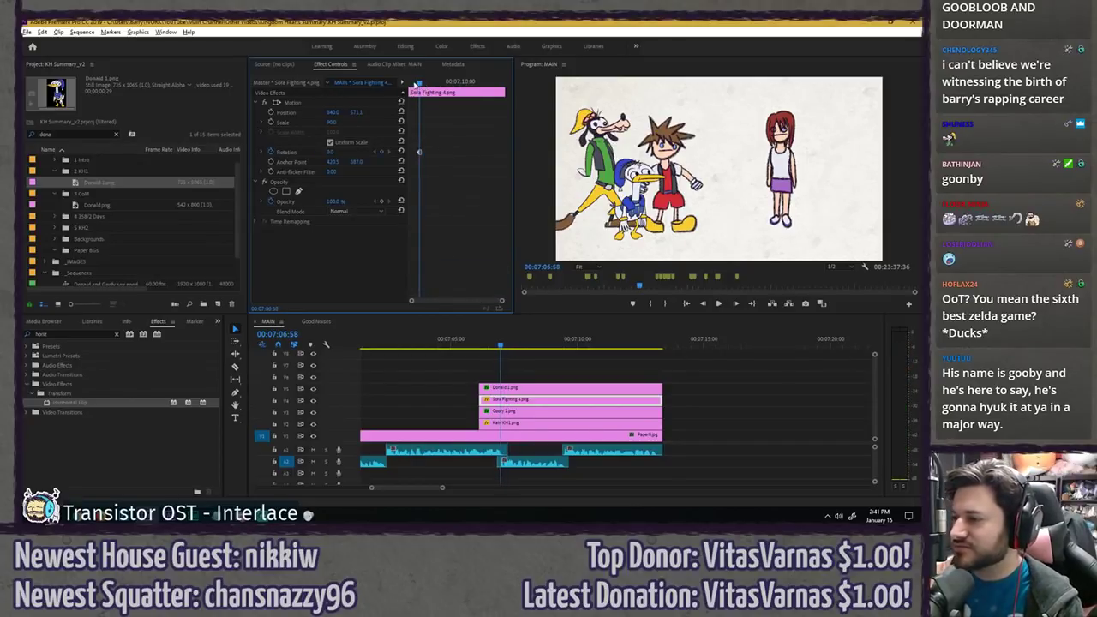
{"action": "key", "text": "Up"}
{"action": "key", "text": "Down"}
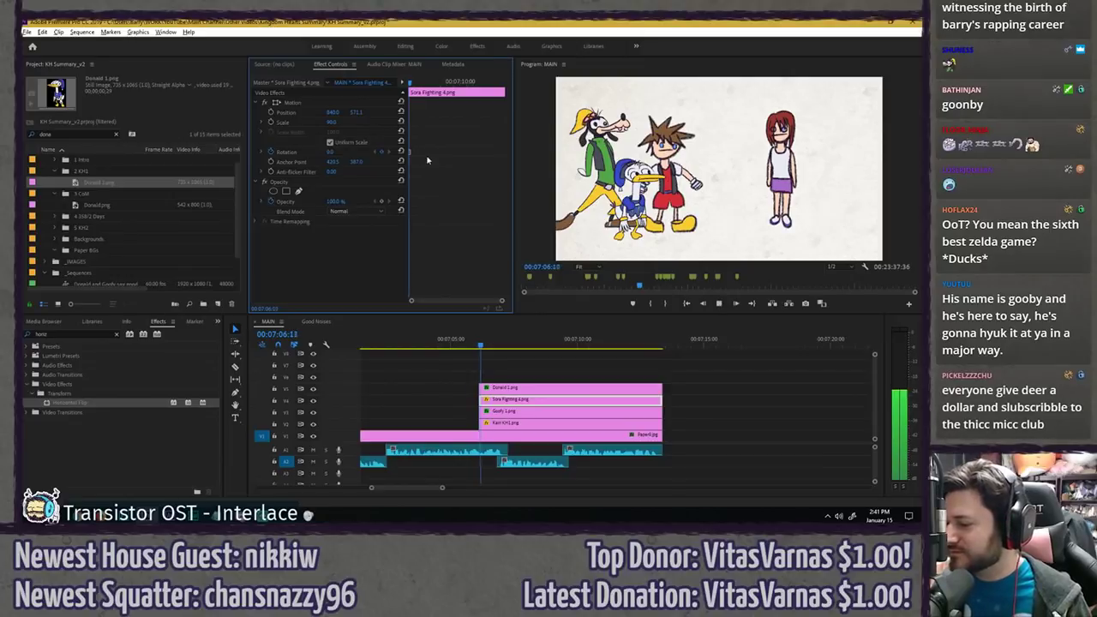
{"action": "left_click", "coordinate": [327, 112]}
{"action": "left_click_drag", "start_coordinate": [700, 176], "coordinate": [668, 194]}
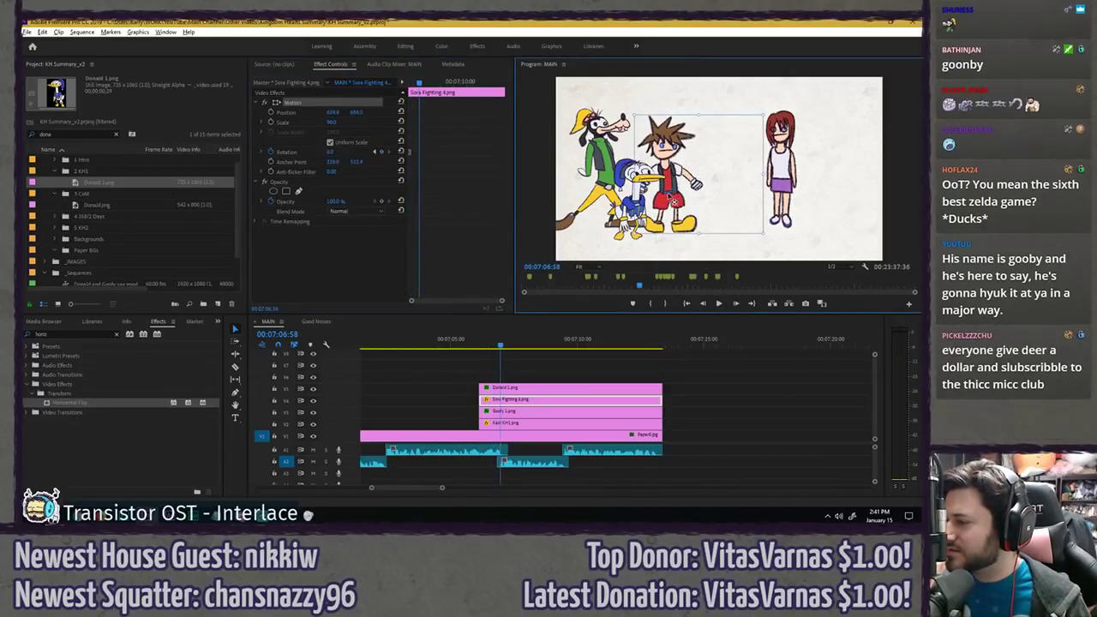
{"action": "left_click", "coordinate": [443, 187]}
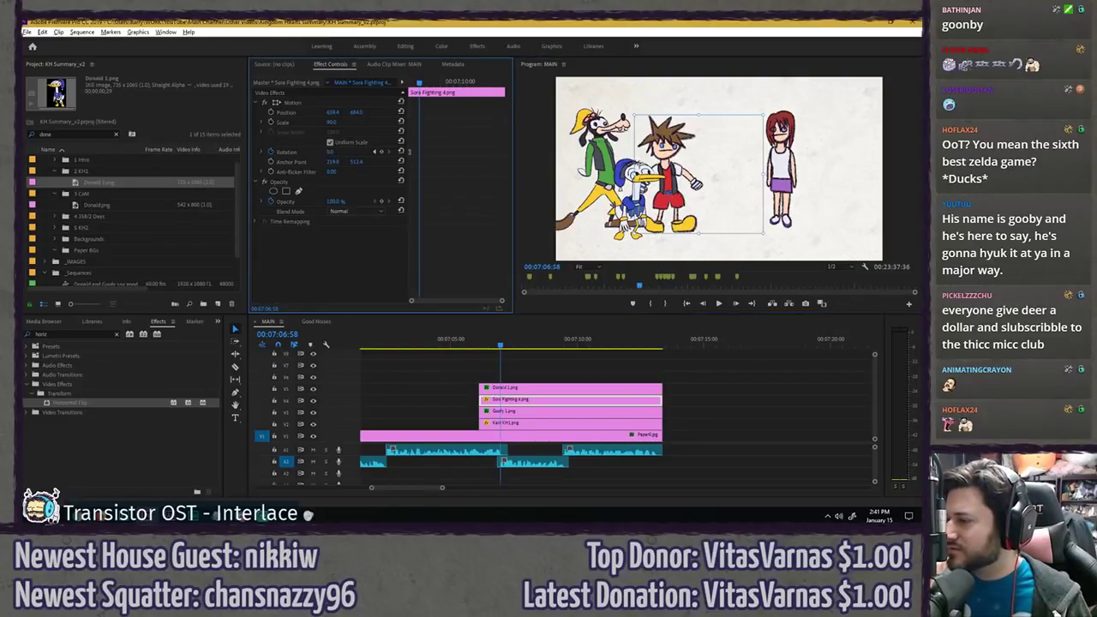
{"action": "left_click_drag", "start_coordinate": [330, 152], "coordinate": [295, 152]}
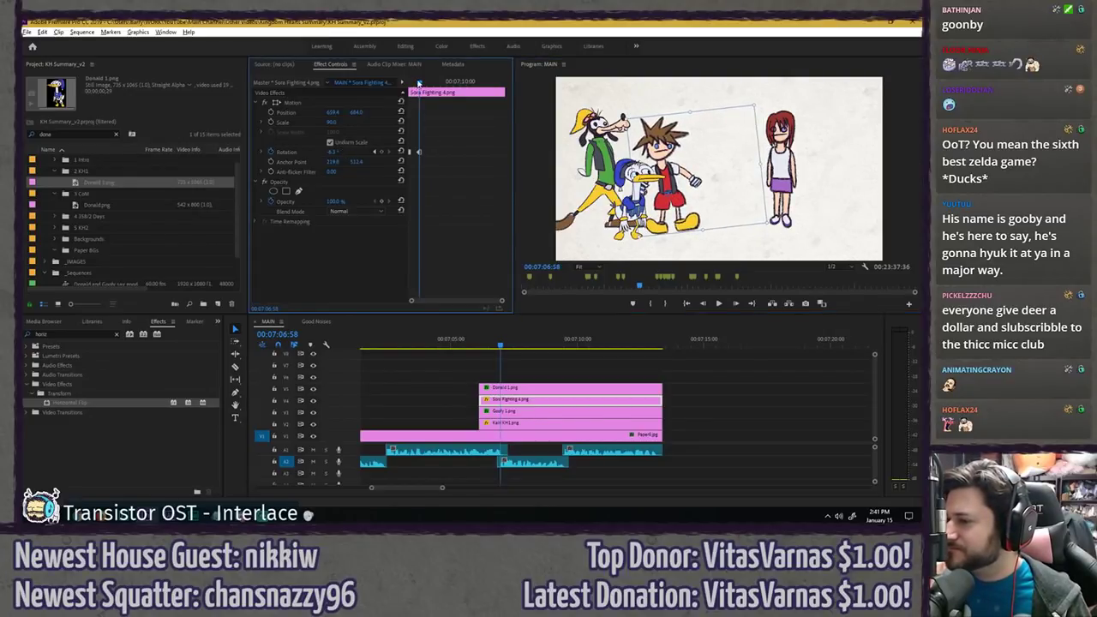
- Tilt Sora clockwise to about 4 degrees on the next frame and preview the rocking
{"action": "key", "text": "space"}
{"action": "key", "text": "space"}
{"action": "key", "text": "space"}
{"action": "key", "text": "space"}
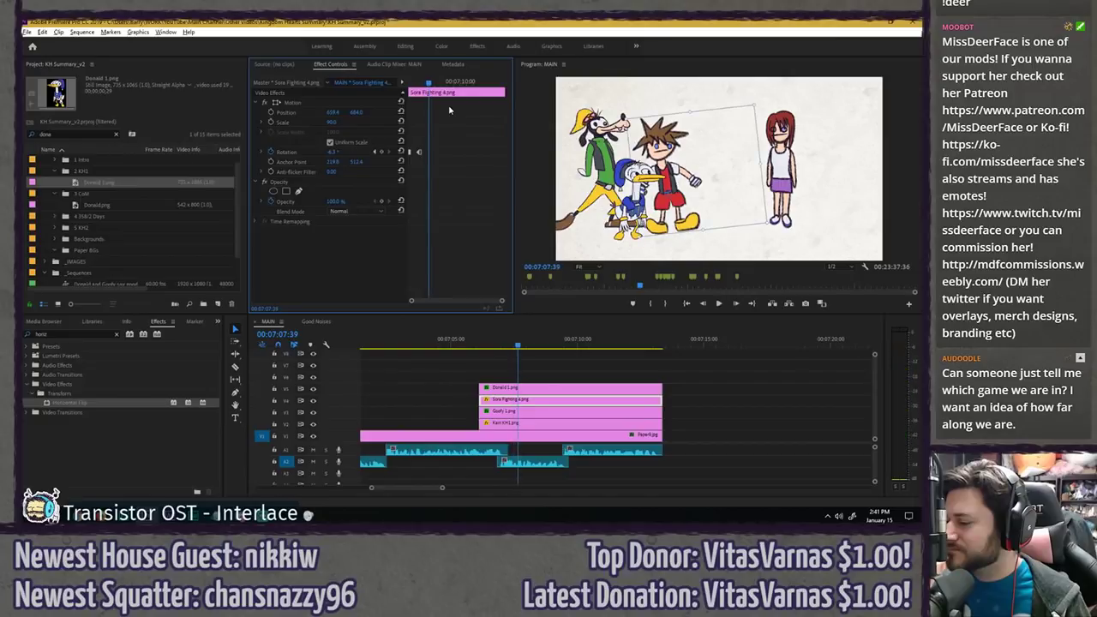
{"action": "key", "text": "Right"}
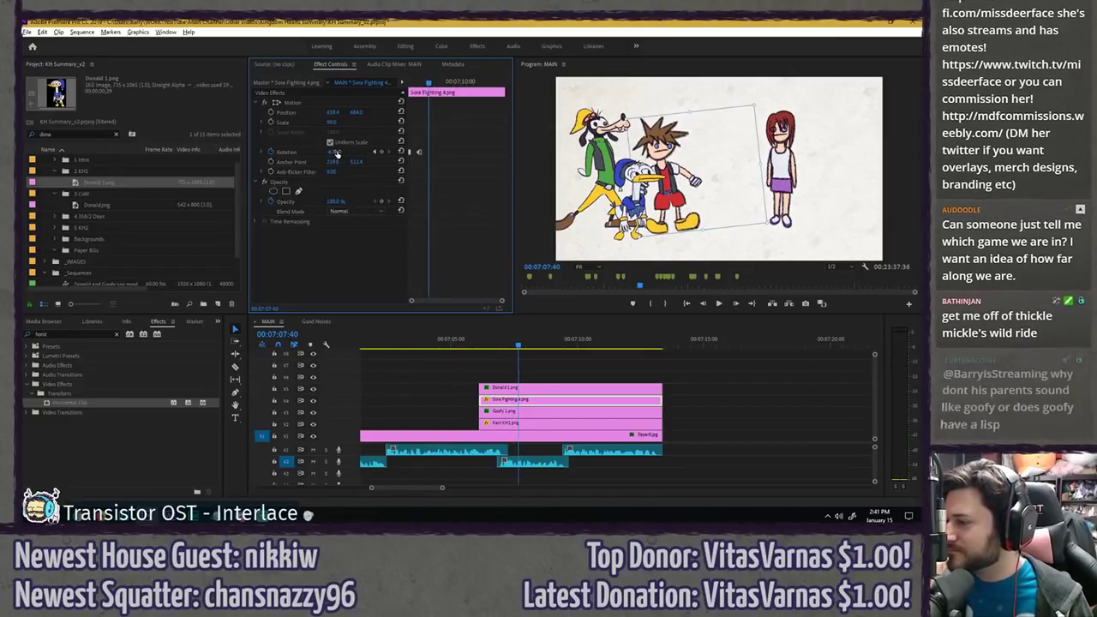
{"action": "left_click_drag", "start_coordinate": [334, 152], "coordinate": [357, 149]}
{"action": "left_click_drag", "start_coordinate": [428, 83], "coordinate": [375, 73]}
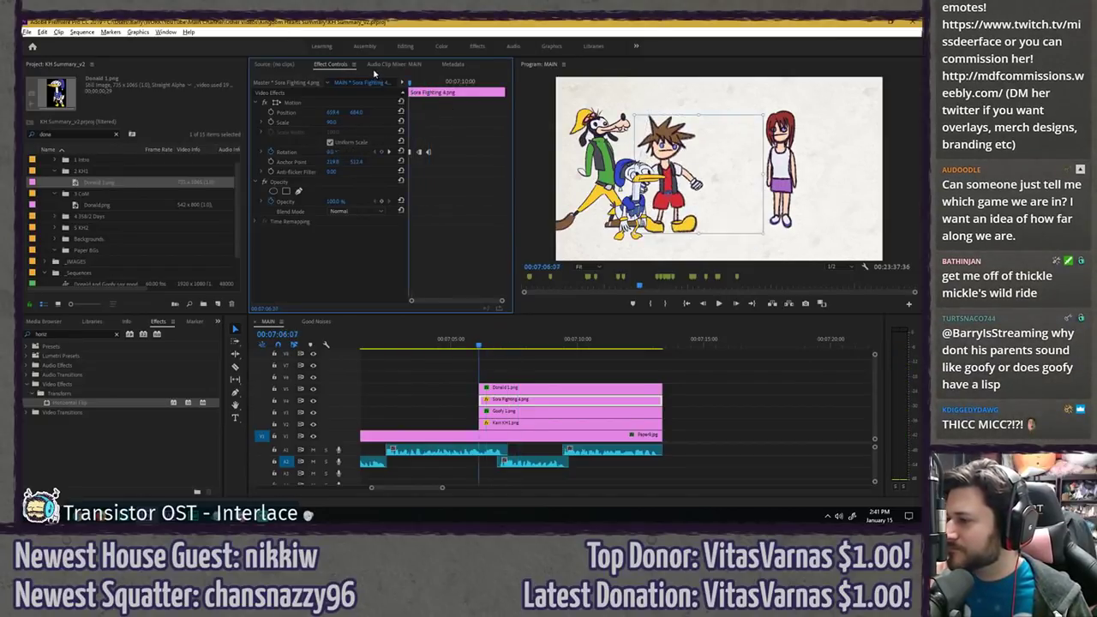
{"action": "key", "text": "space"}
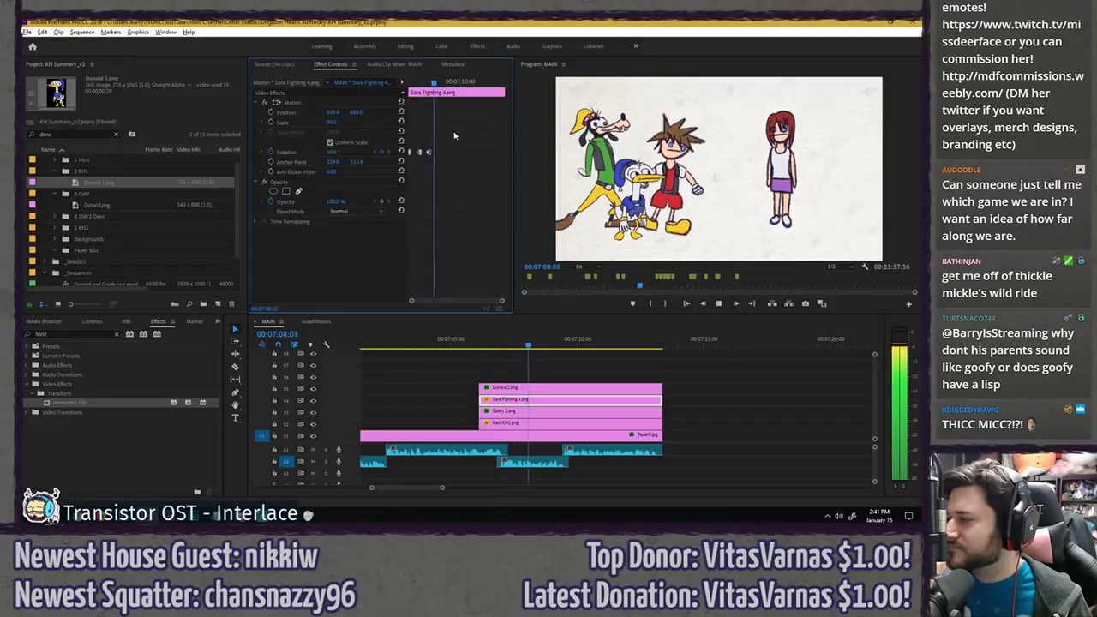
{"action": "key", "text": "space"}
{"action": "left_click_drag", "start_coordinate": [427, 83], "coordinate": [423, 83]}
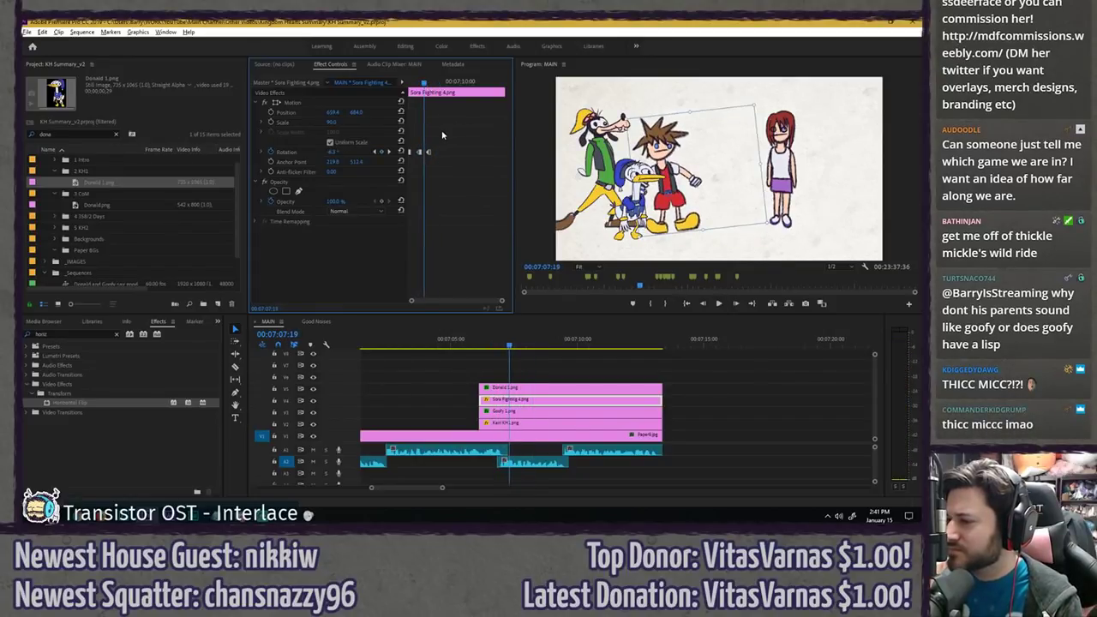
- Spread out the keyframes and tilt Sora to about -2.6 degrees at 07:07:41
{"action": "key", "text": "="}
{"action": "key", "text": "="}
{"action": "key", "text": "Right"}
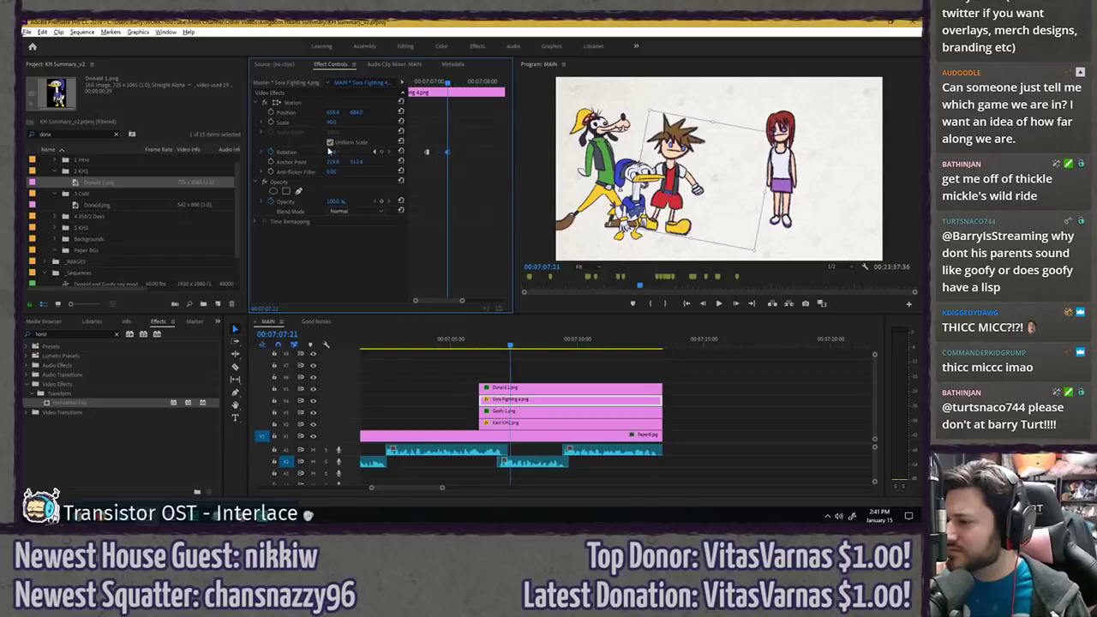
{"action": "left_click_drag", "start_coordinate": [417, 82], "coordinate": [440, 83]}
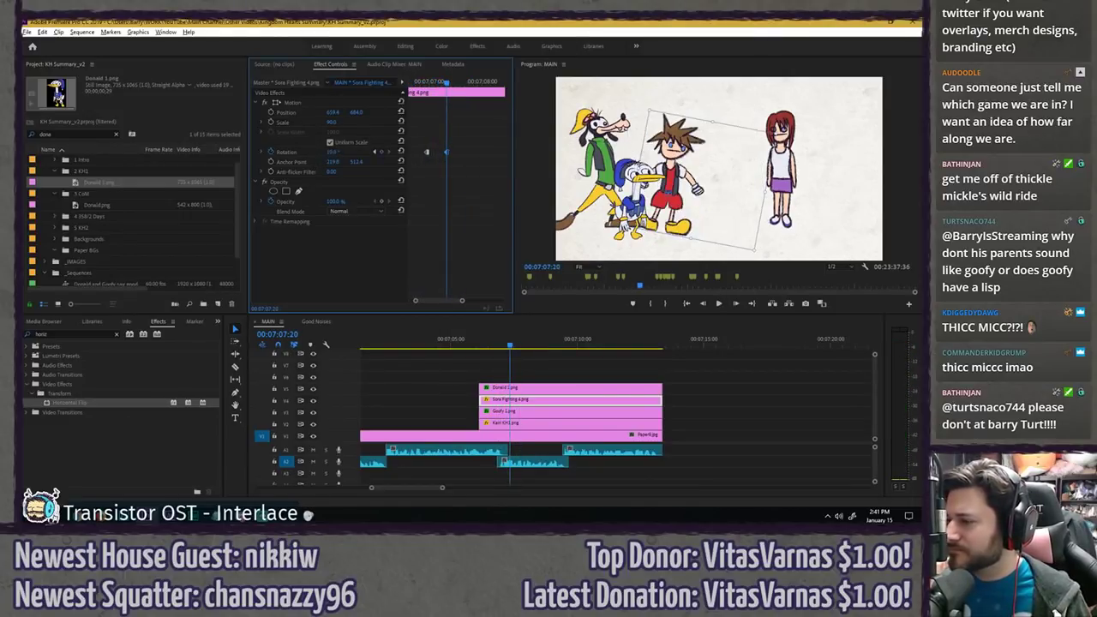
{"action": "left_click", "coordinate": [411, 81]}
{"action": "key", "text": "space"}
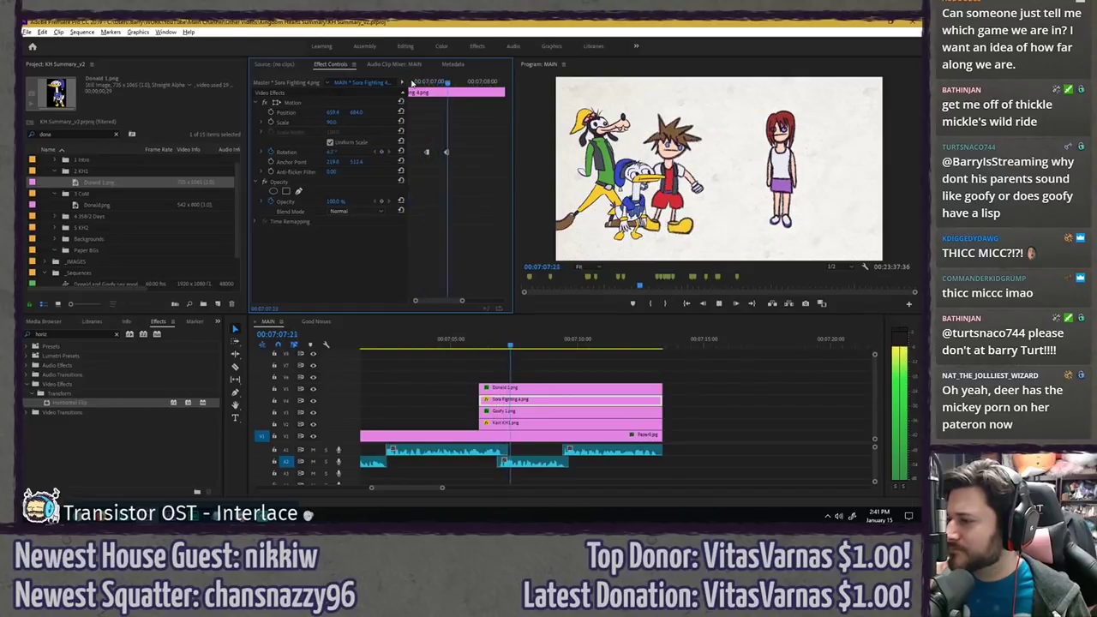
{"action": "key", "text": "space"}
{"action": "left_click_drag", "start_coordinate": [446, 82], "coordinate": [466, 86]}
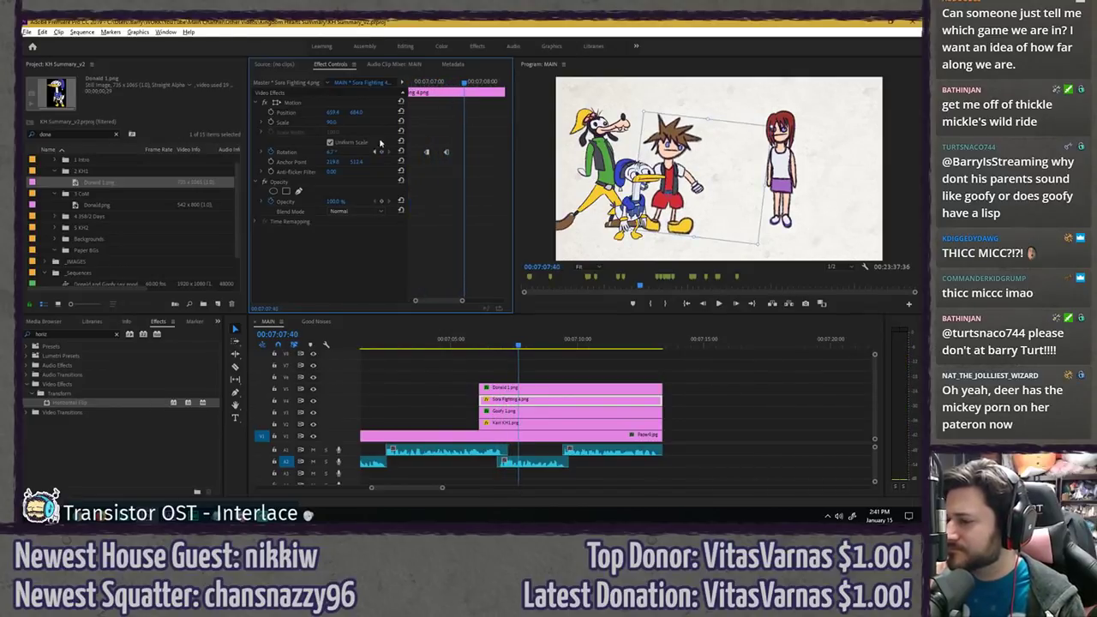
{"action": "left_click_drag", "start_coordinate": [333, 151], "coordinate": [324, 152]}
- Preview the rocking and move the last rotation keyframe earlier
{"action": "left_click", "coordinate": [414, 82]}
{"action": "key", "text": "space"}
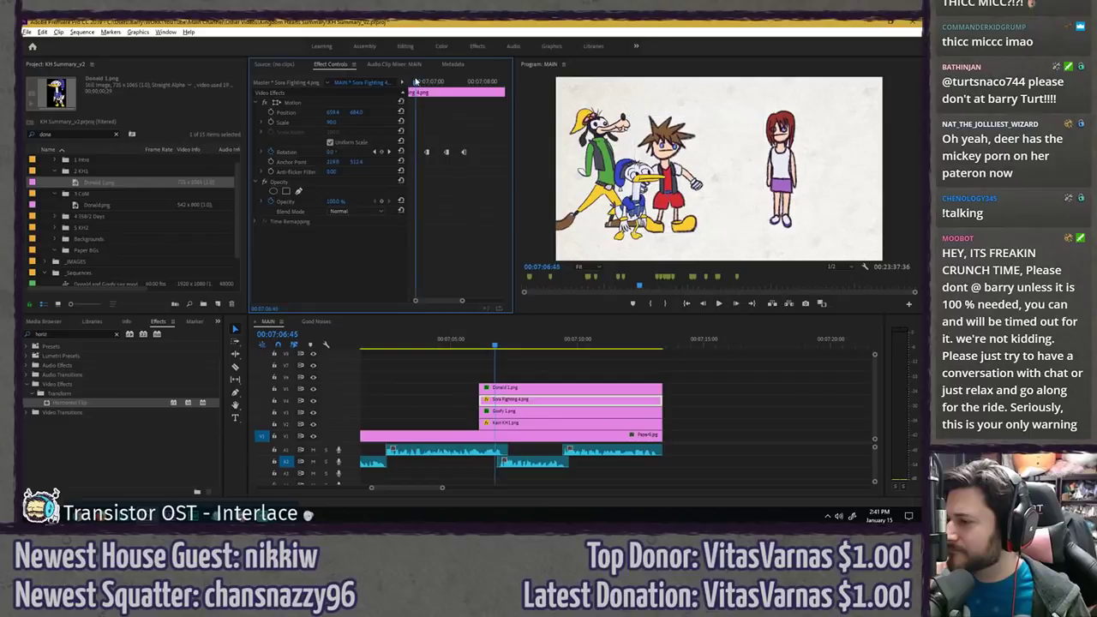
{"action": "key", "text": "space"}
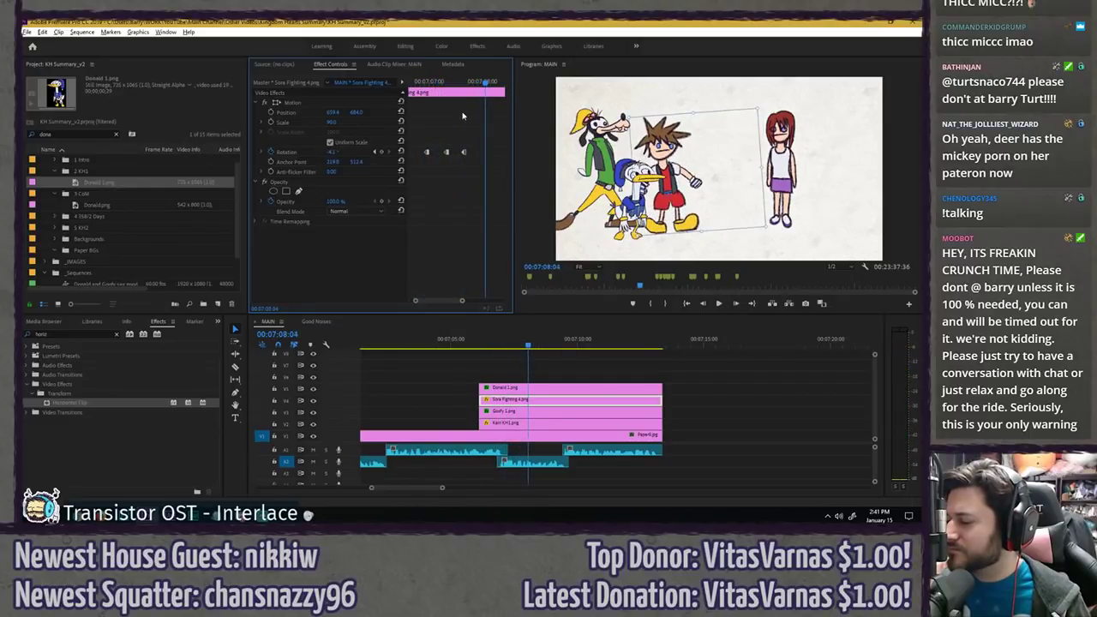
{"action": "key", "text": "space"}
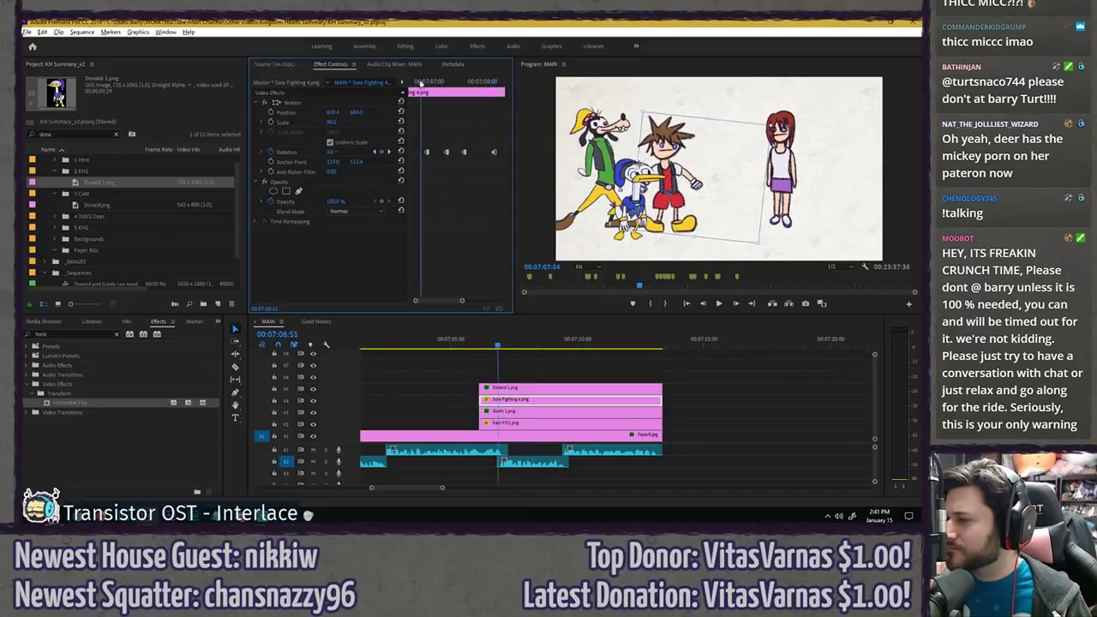
{"action": "key", "text": "space"}
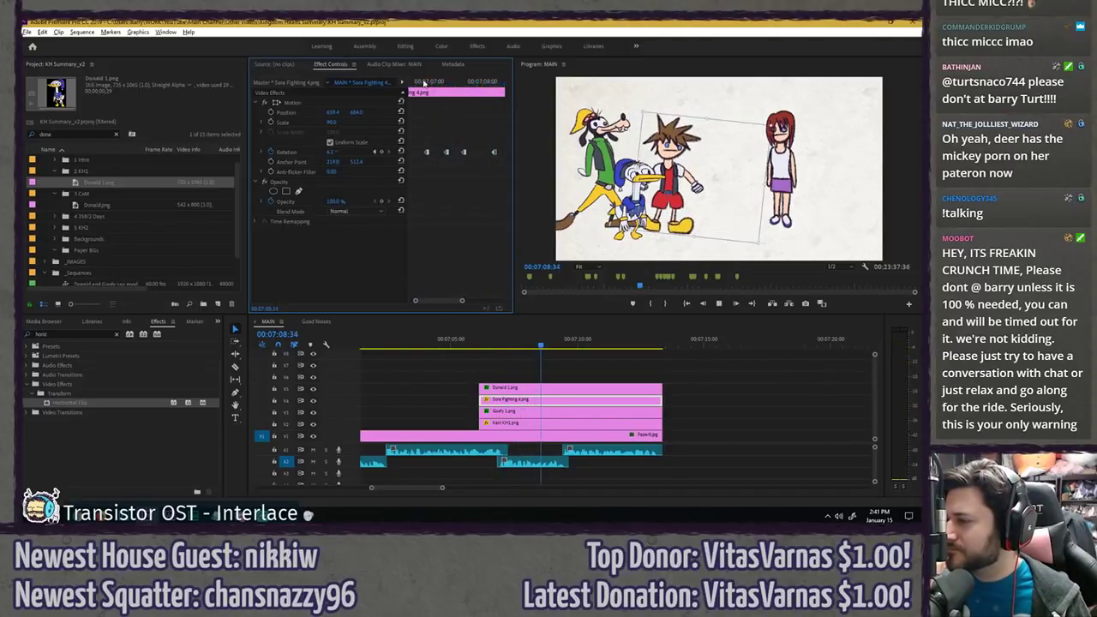
{"action": "left_click_drag", "start_coordinate": [423, 82], "coordinate": [481, 94]}
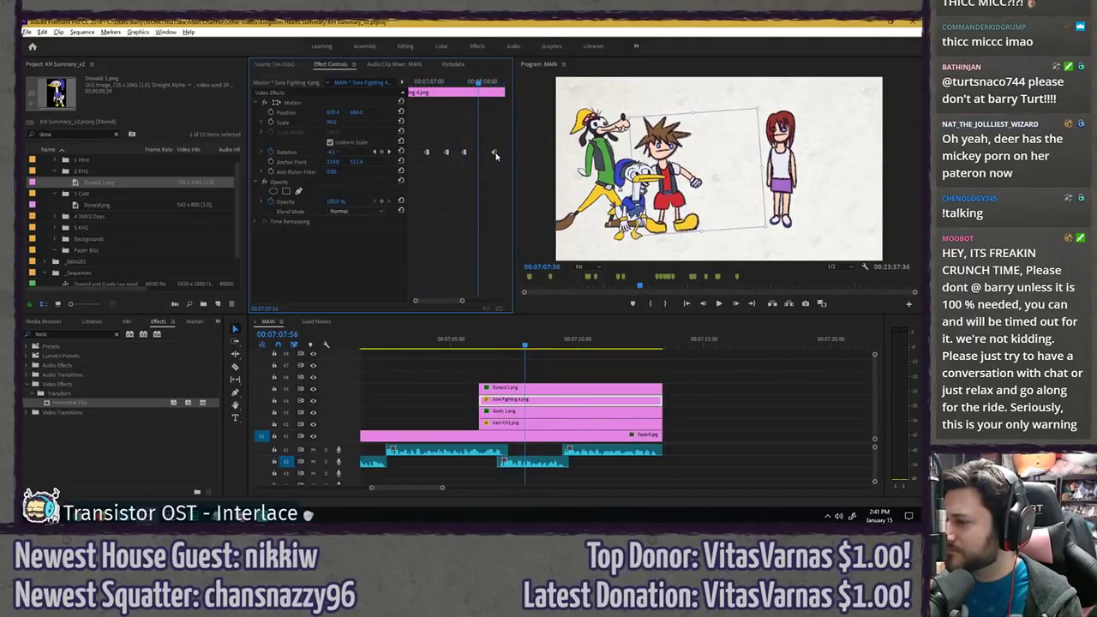
{"action": "left_click_drag", "start_coordinate": [495, 154], "coordinate": [477, 152]}
- Tilt Sora about 4 degrees at 07:08:24 and replay the rocking animation
{"action": "left_click", "coordinate": [457, 82]}
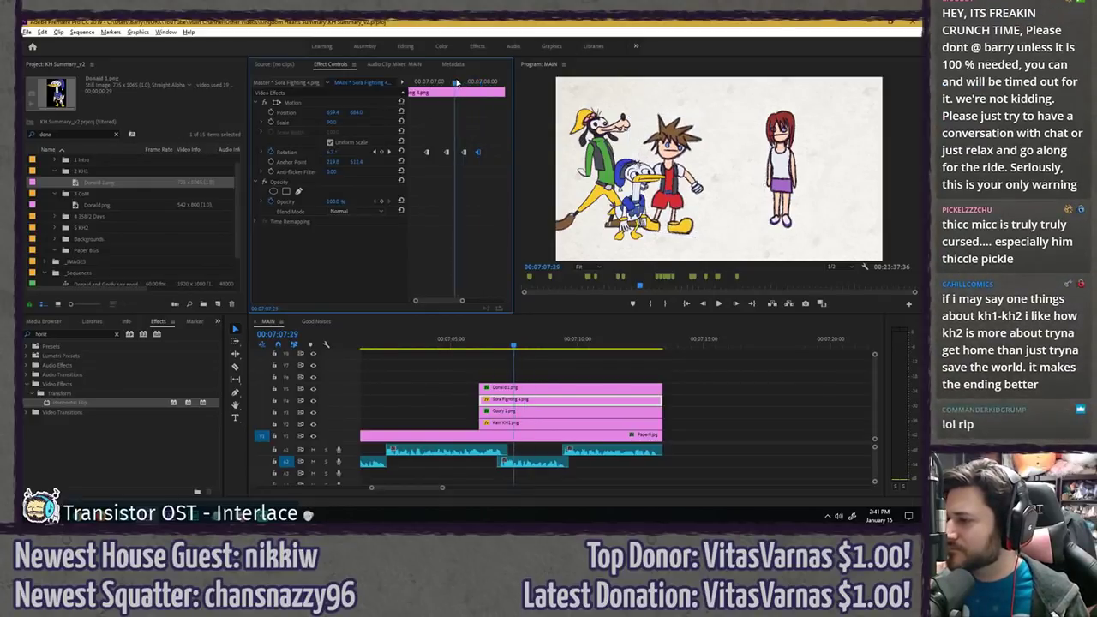
{"action": "left_click_drag", "start_coordinate": [456, 82], "coordinate": [494, 89]}
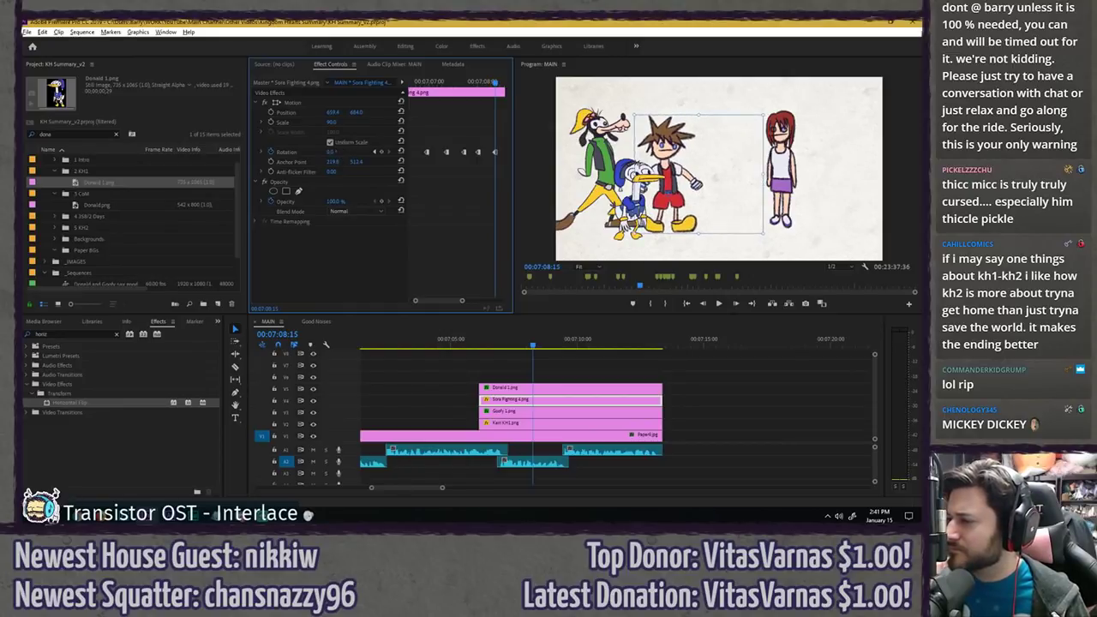
{"action": "left_click", "coordinate": [454, 82]}
{"action": "key", "text": "space"}
{"action": "left_click_drag", "start_coordinate": [451, 82], "coordinate": [390, 85]}
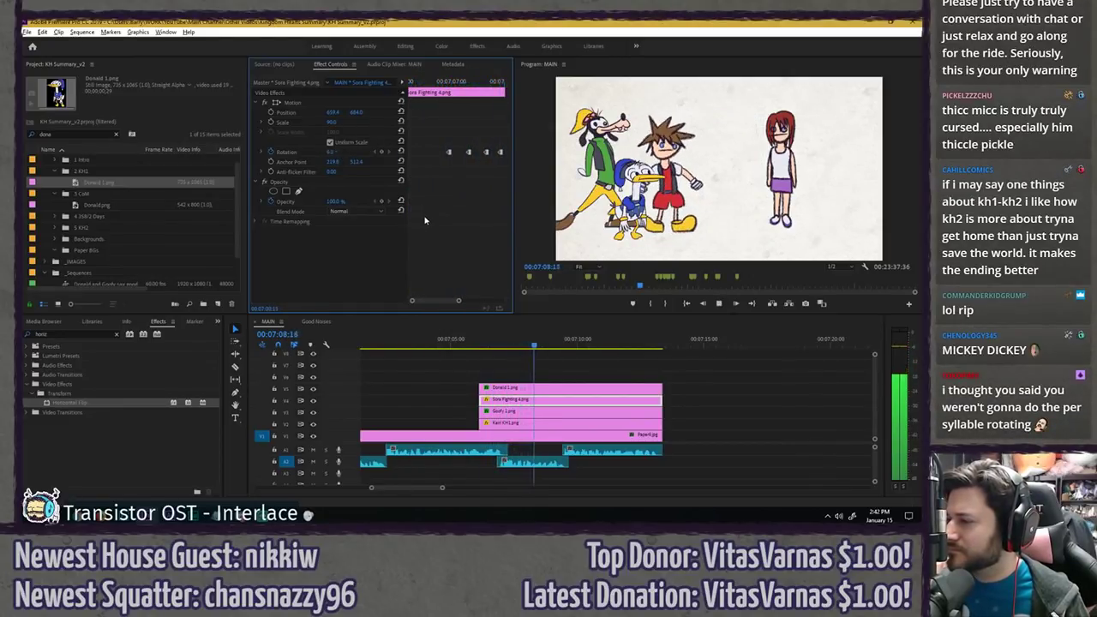
{"action": "left_click", "coordinate": [470, 81]}
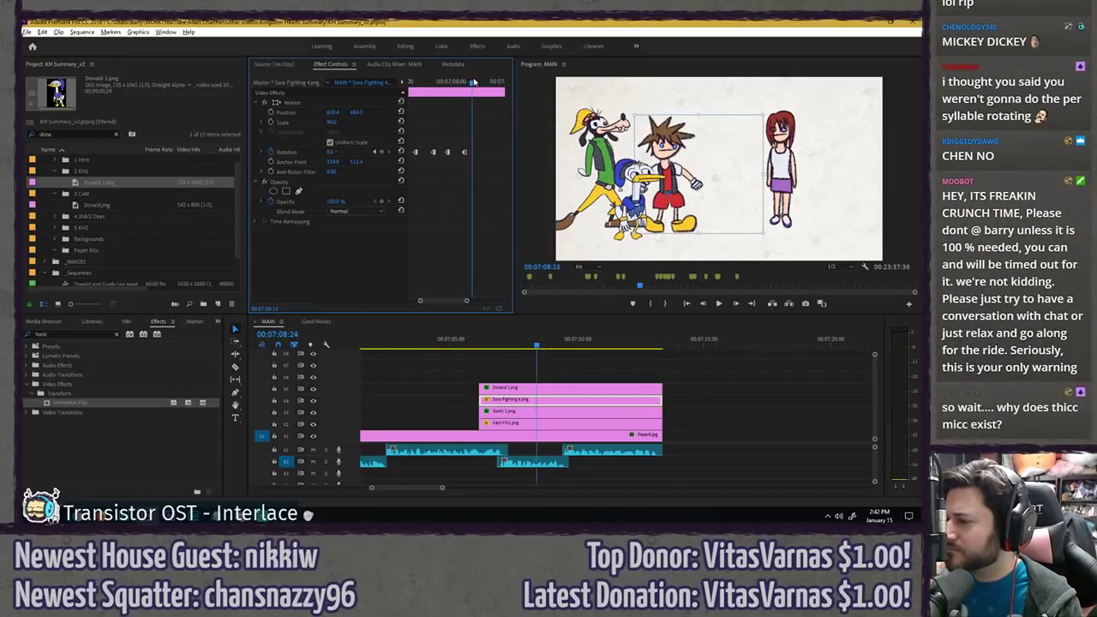
{"action": "left_click_drag", "start_coordinate": [330, 154], "coordinate": [341, 154]}
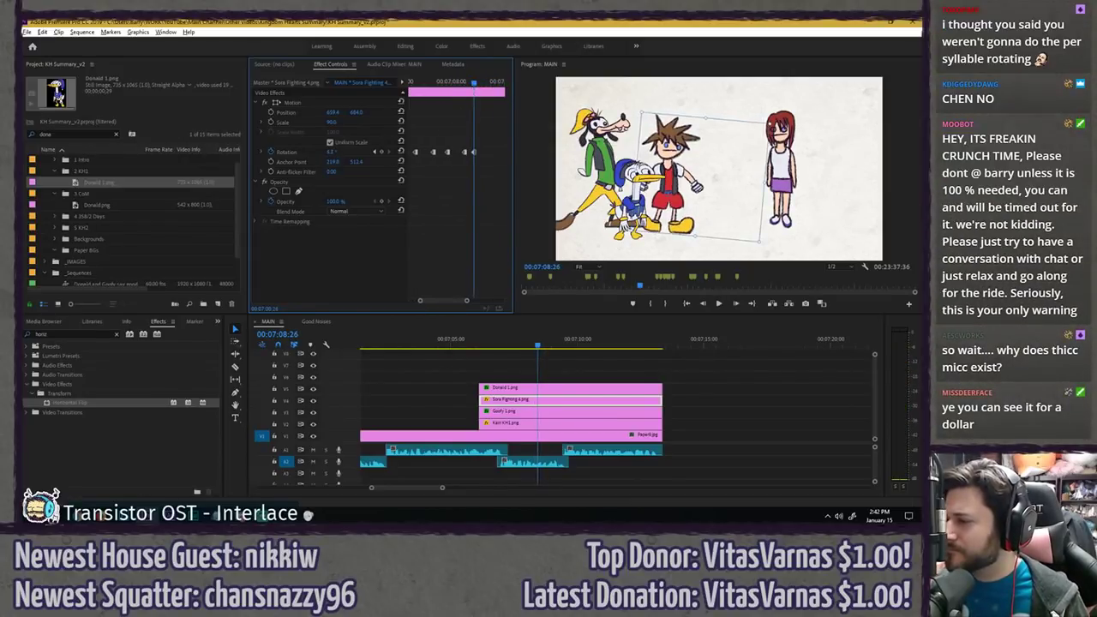
{"action": "left_click", "coordinate": [410, 84]}
{"action": "key", "text": "space"}
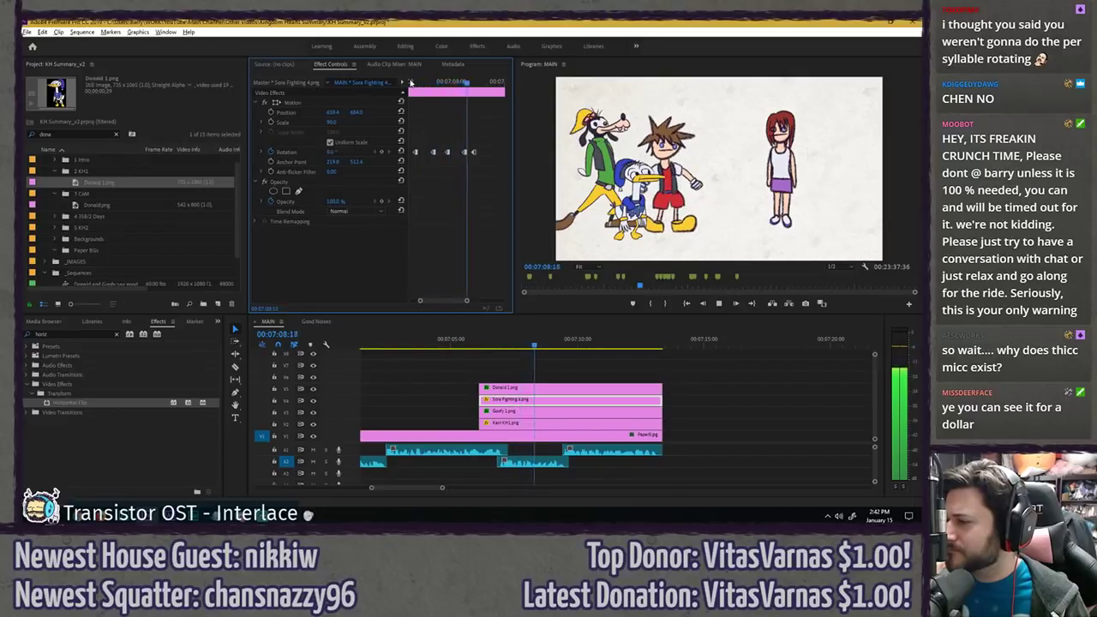
- Scrub and play through Sora's hop to review his rotation
{"action": "left_click_drag", "start_coordinate": [476, 81], "coordinate": [488, 82]}
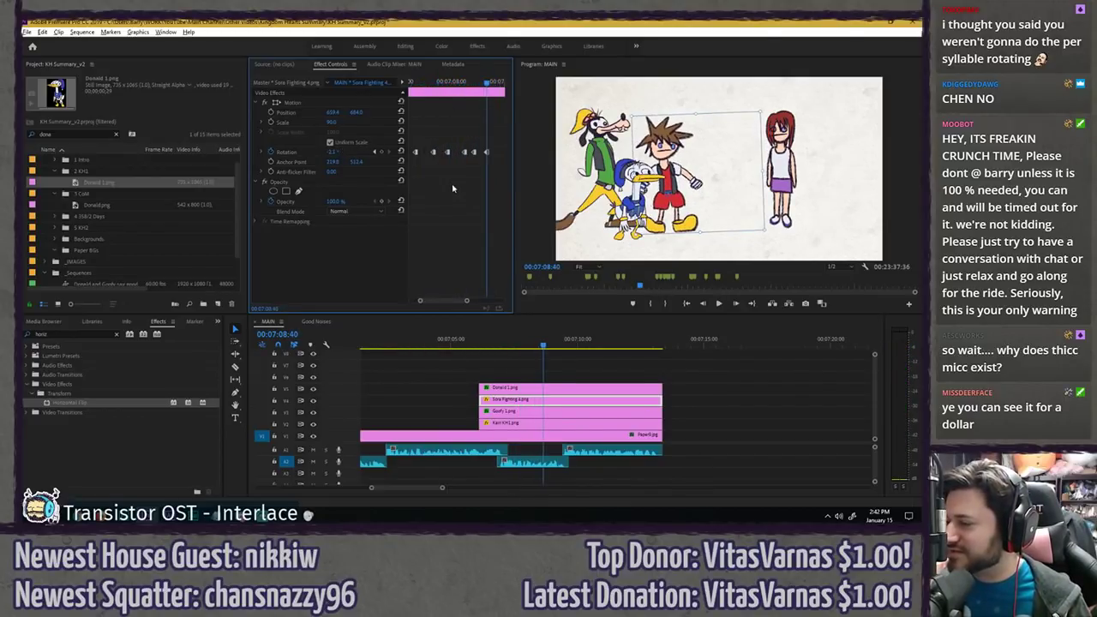
{"action": "left_click", "coordinate": [460, 83]}
{"action": "key", "text": "space"}
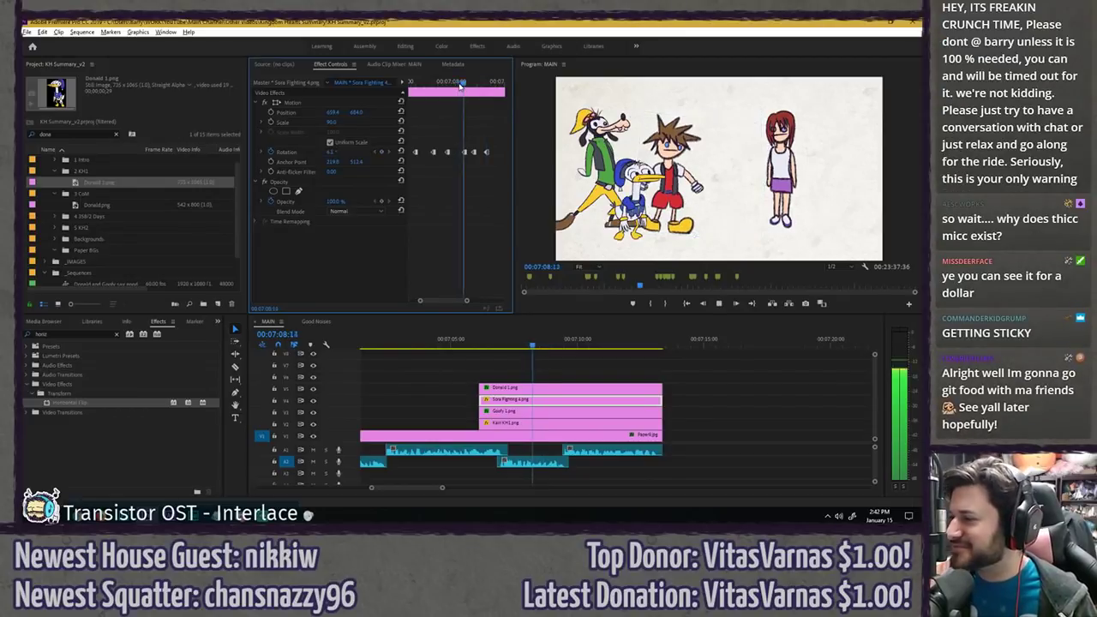
{"action": "left_click", "coordinate": [475, 89]}
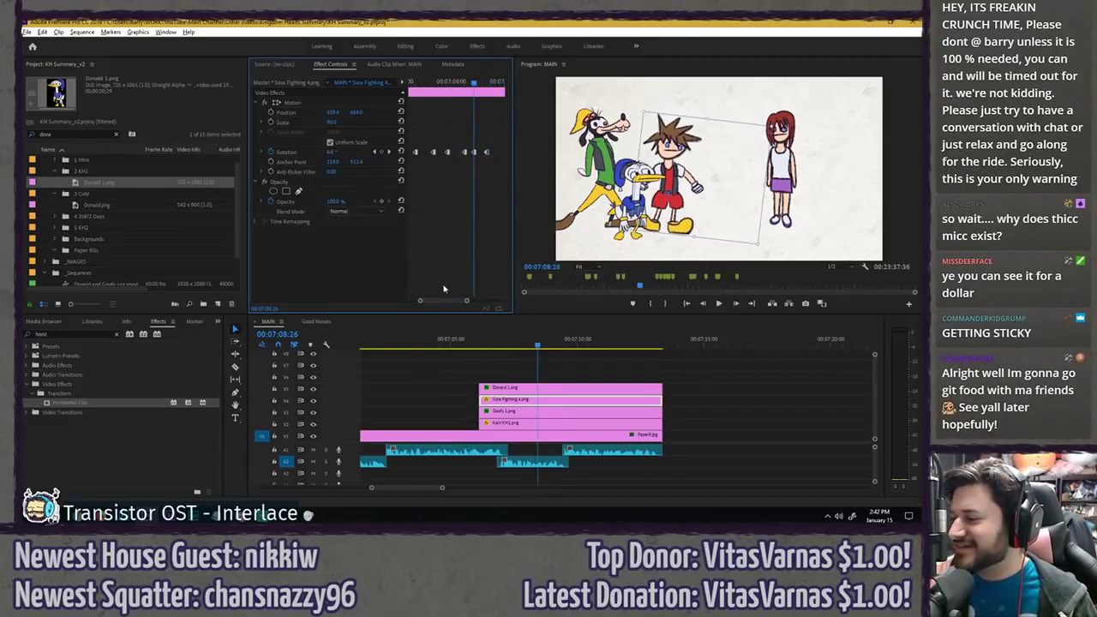
{"action": "scroll", "coordinate": [472, 250], "scroll_direction": "down", "scroll_amount": 2}
{"action": "left_click_drag", "start_coordinate": [447, 85], "coordinate": [459, 81]}
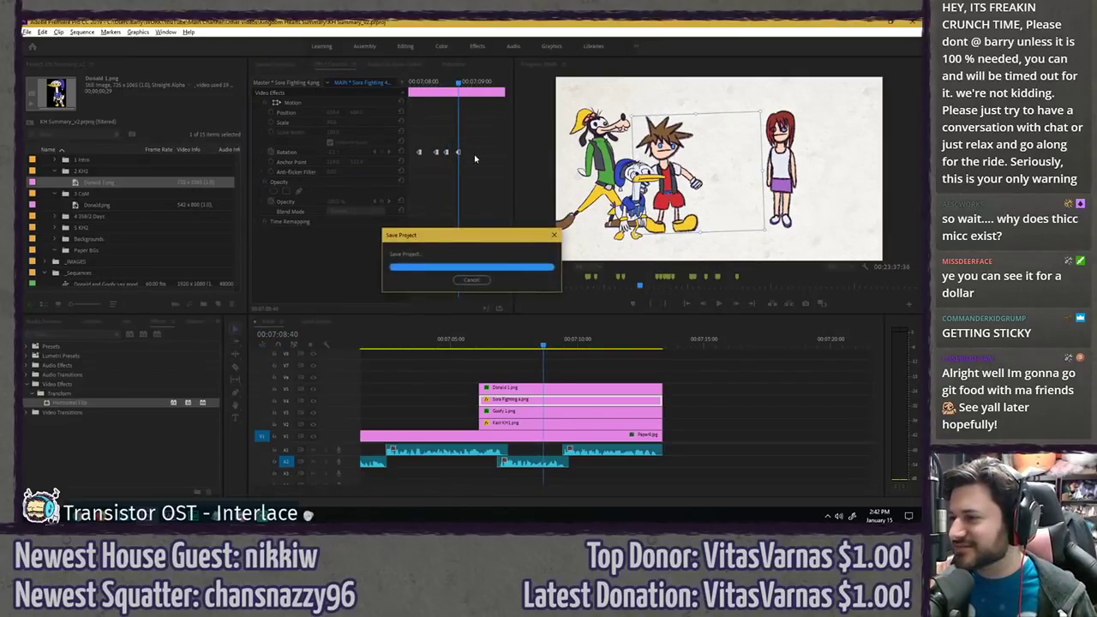
{"action": "left_click", "coordinate": [446, 81]}
{"action": "key", "text": "space"}
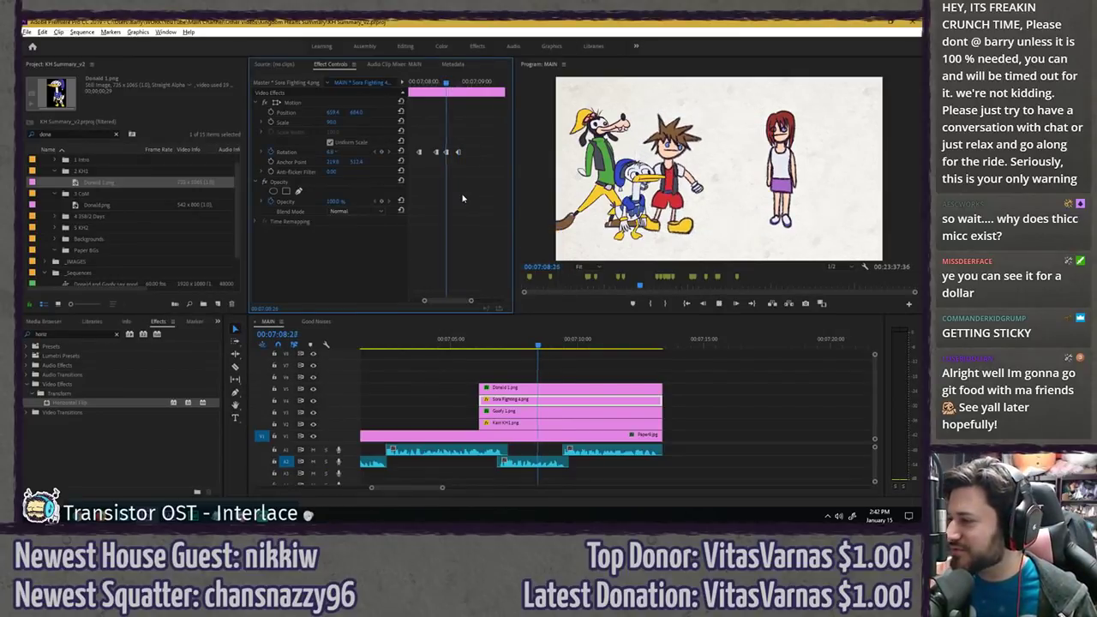
- Add an extra tilt to Sora at 00:07:09:06 and check it in playback
{"action": "left_click_drag", "start_coordinate": [483, 82], "coordinate": [442, 82]}
{"action": "key", "text": "space"}
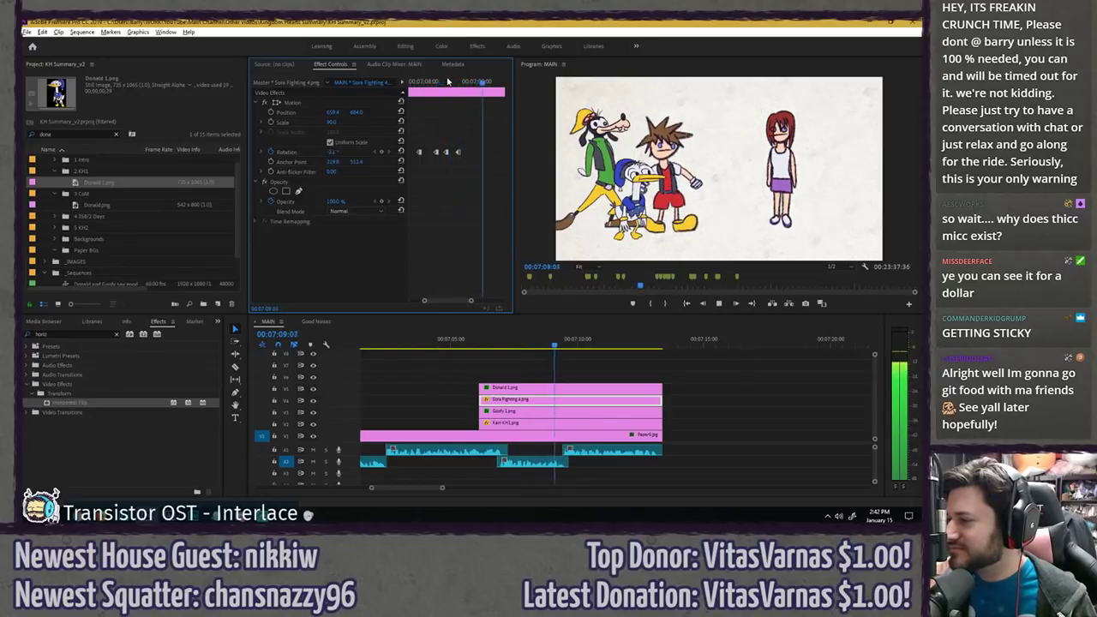
{"action": "left_click", "coordinate": [472, 81]}
{"action": "left_click_drag", "start_coordinate": [474, 80], "coordinate": [482, 80]}
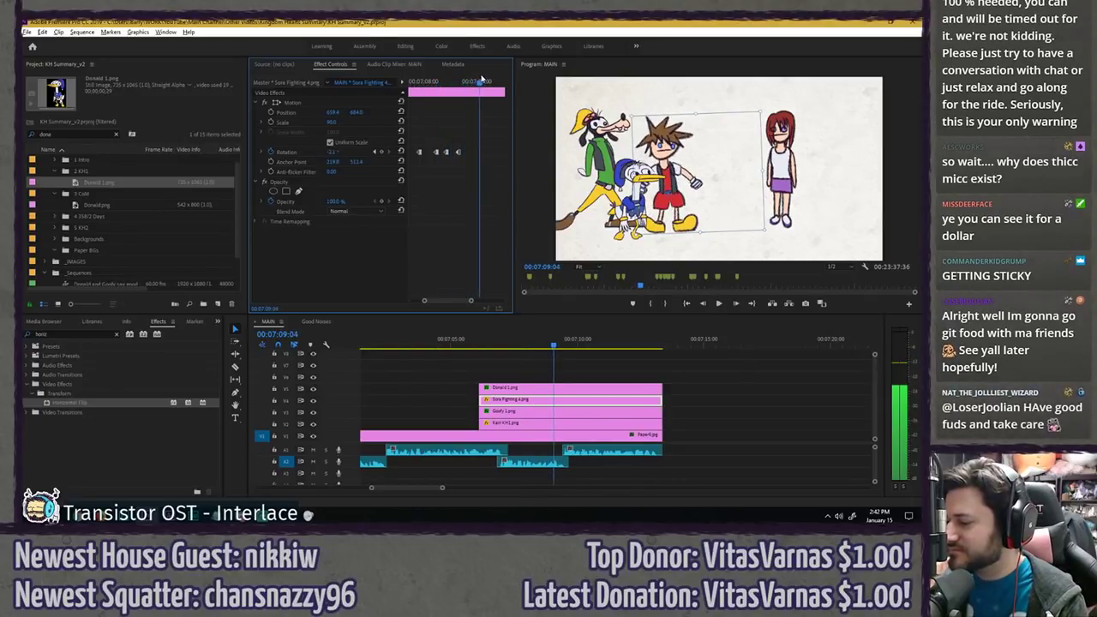
{"action": "left_click_drag", "start_coordinate": [332, 152], "coordinate": [338, 152]}
{"action": "left_click", "coordinate": [414, 83]}
{"action": "key", "text": "space"}
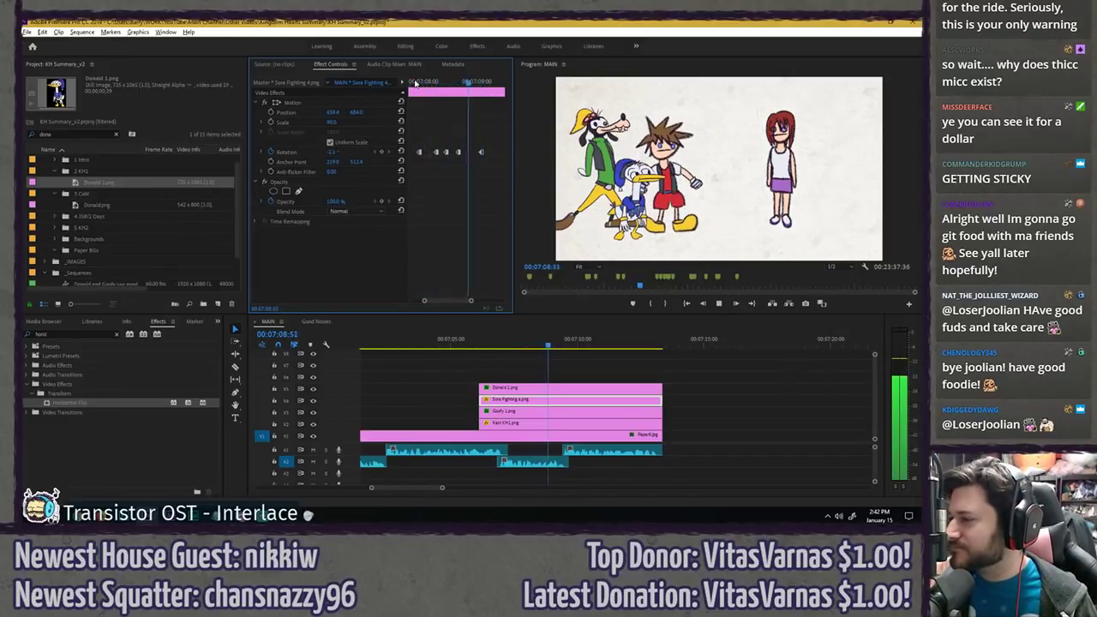
{"action": "key", "text": "space"}
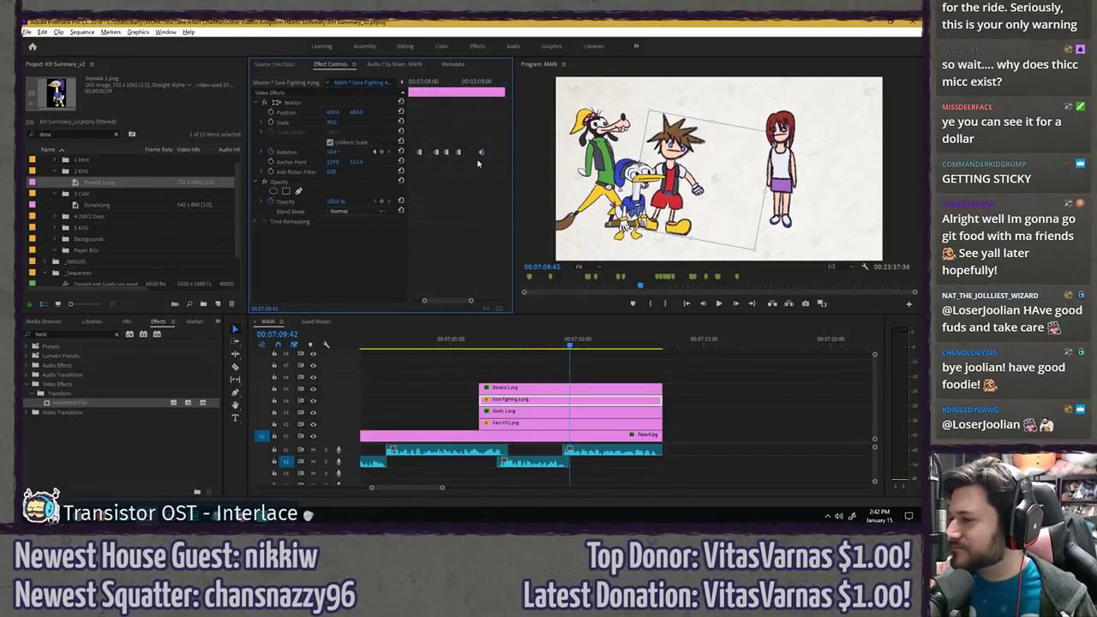
- Add Position and Rotation keyframes for Sora at the 00:07:09:24 landing frame
{"action": "left_click", "coordinate": [546, 341]}
{"action": "key", "text": "space"}
{"action": "key", "text": "space"}
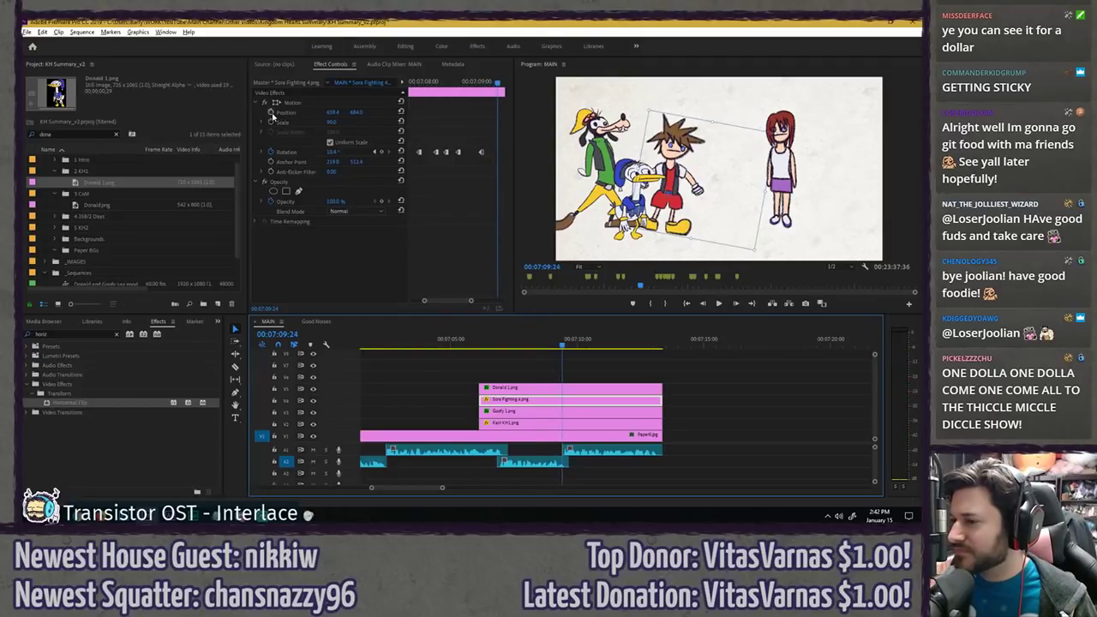
{"action": "left_click", "coordinate": [272, 113]}
{"action": "left_click_drag", "start_coordinate": [445, 302], "coordinate": [449, 301]}
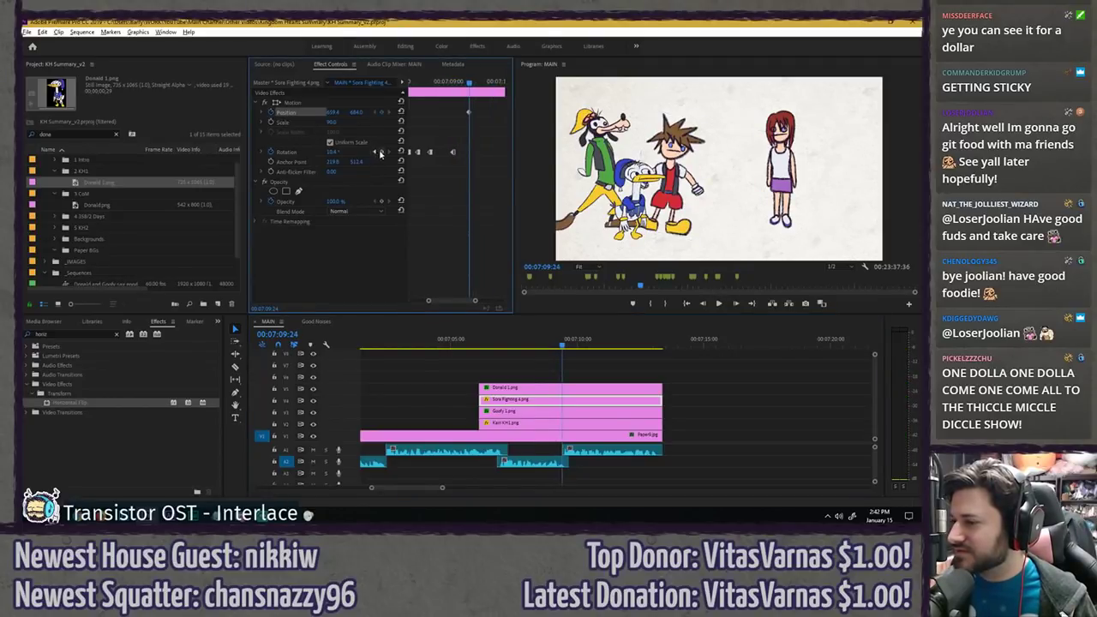
{"action": "left_click", "coordinate": [380, 152]}
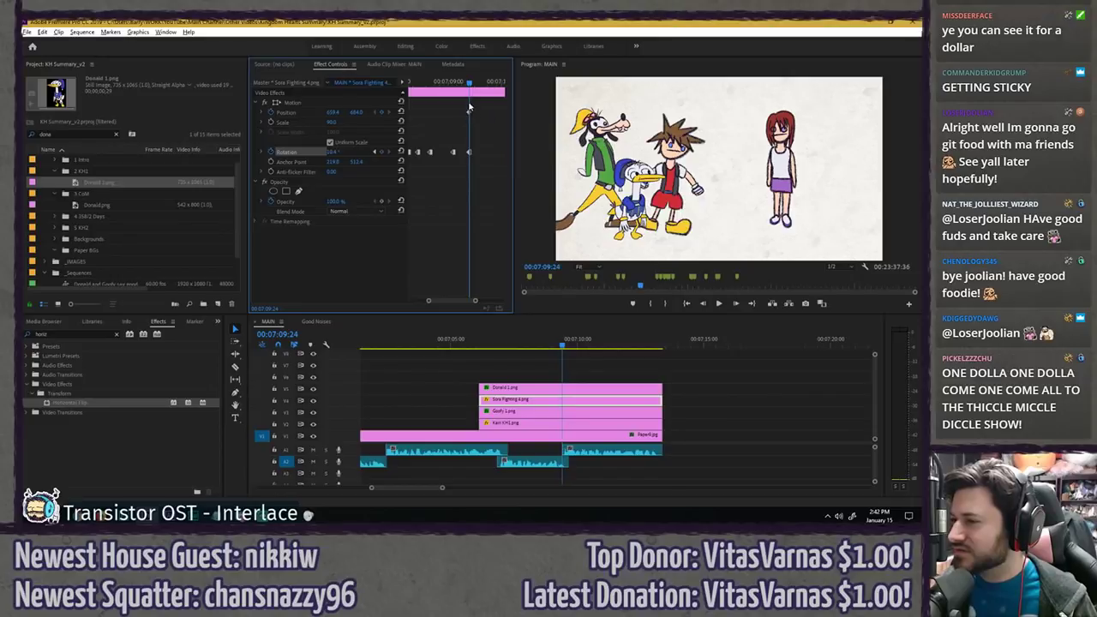
- Set the keyframe to Ease Out then Hold, and shift the position keyframe to 00:07:09:06
{"action": "right_click", "coordinate": [469, 106]}
{"action": "mouse_move", "coordinate": [532, 190]}
{"action": "left_click", "coordinate": [600, 256]}
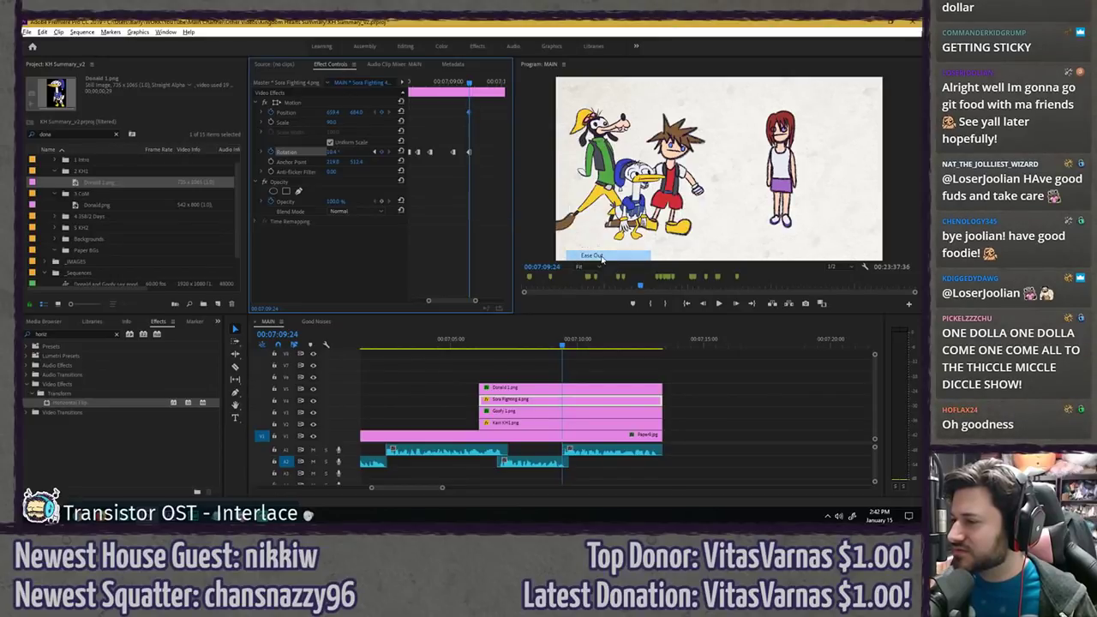
{"action": "right_click", "coordinate": [468, 113]}
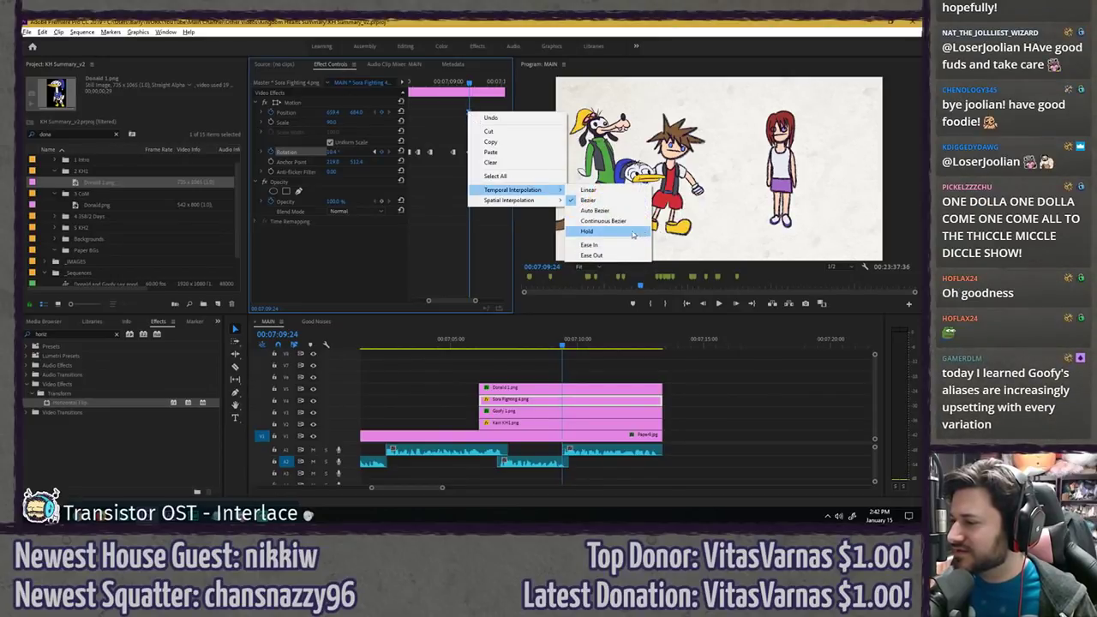
{"action": "left_click", "coordinate": [633, 234]}
{"action": "left_click_drag", "start_coordinate": [469, 83], "coordinate": [458, 114]}
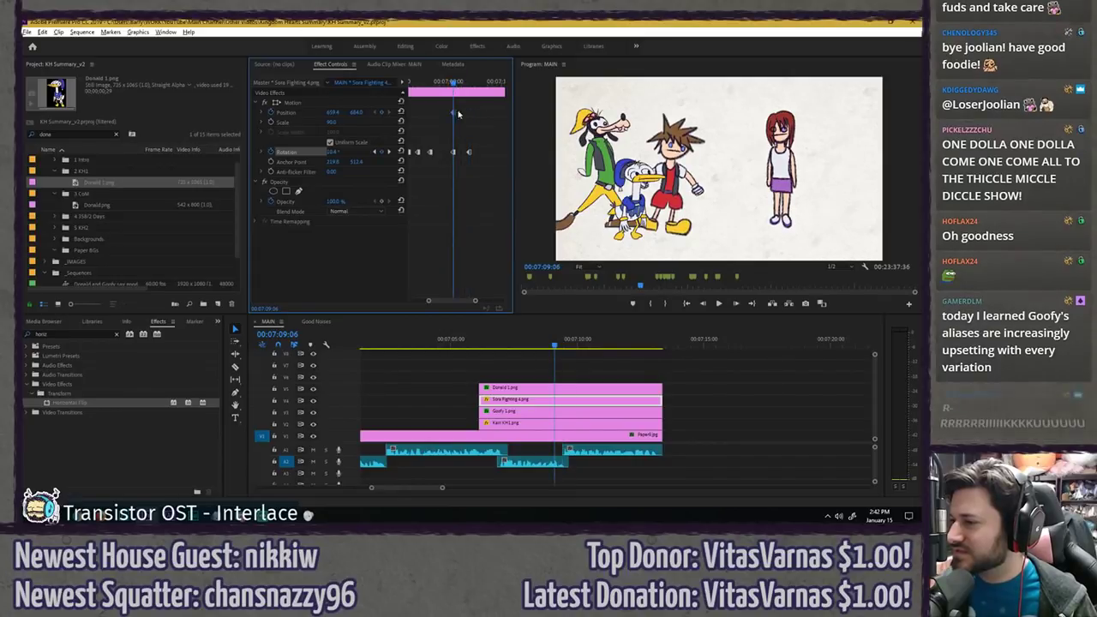
- Set Sora's landing rotation to -5° and Position X to 760, then review the hop
{"action": "left_click", "coordinate": [470, 84]}
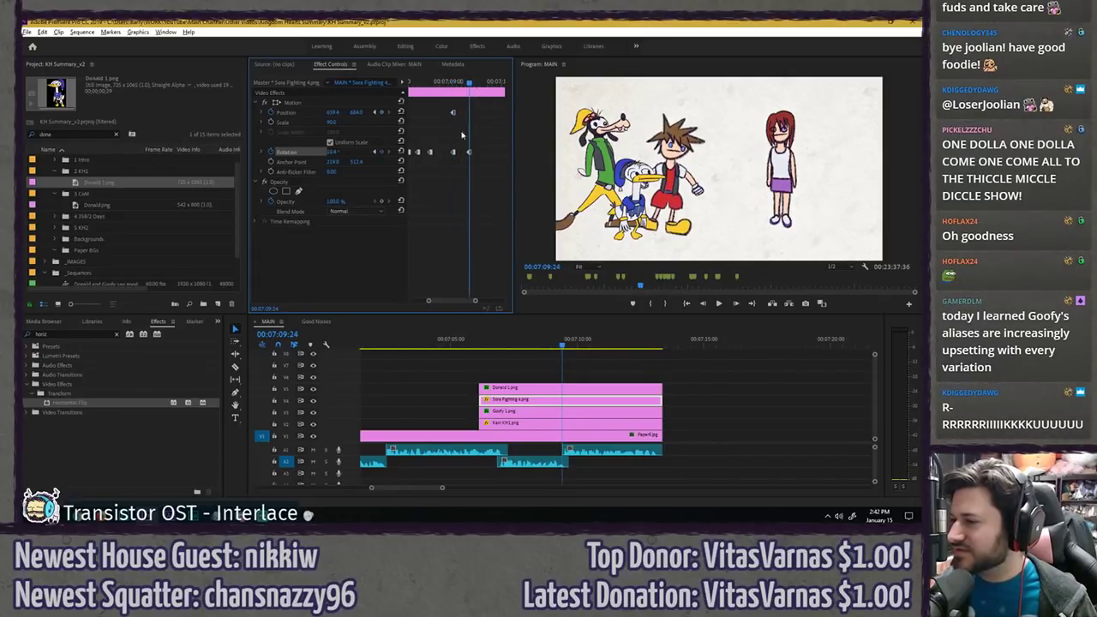
{"action": "left_click", "coordinate": [334, 152]}
{"action": "type", "text": "-5"}
{"action": "key", "text": "Return"}
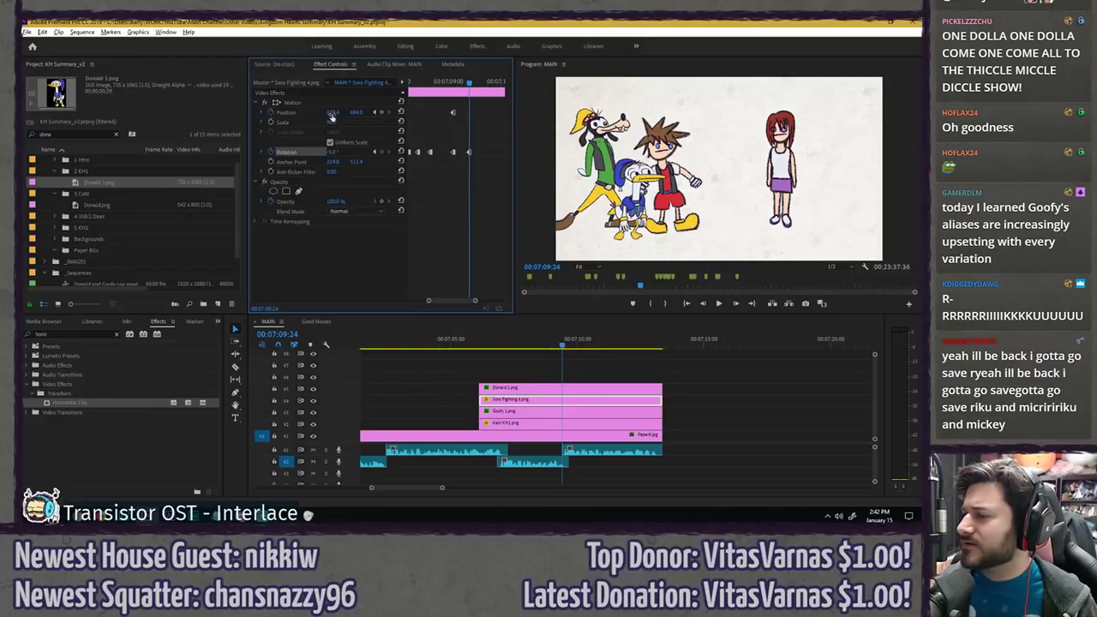
{"action": "left_click_drag", "start_coordinate": [336, 113], "coordinate": [396, 113]}
{"action": "key", "text": "ctrl+z"}
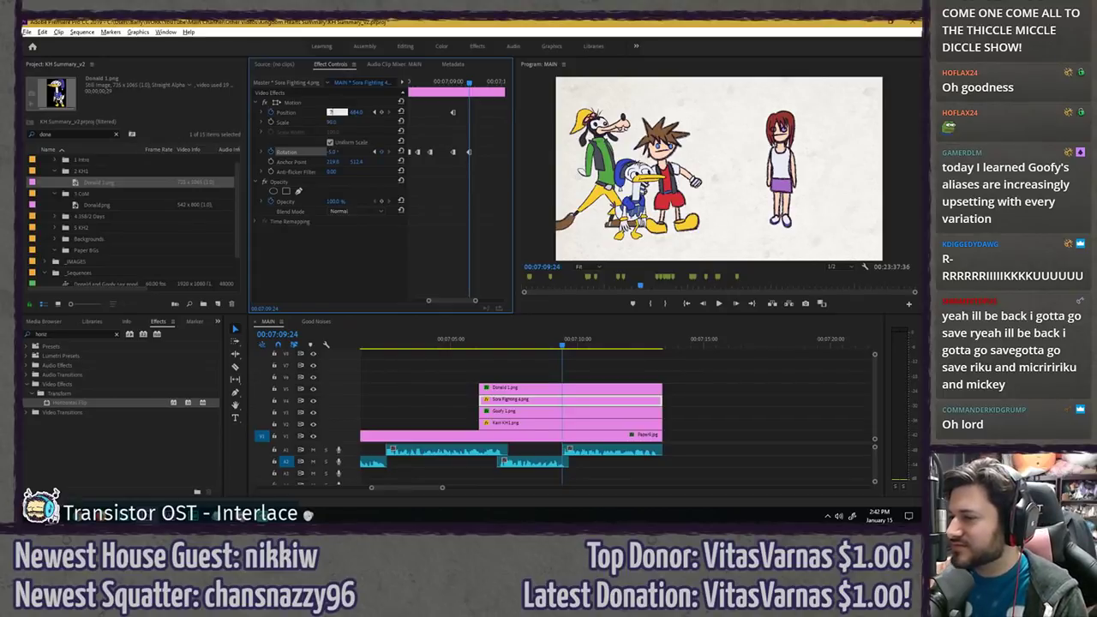
{"action": "key", "text": "Return"}
{"action": "mouse_move", "coordinate": [463, 83]}
{"action": "left_mouse_down"}
{"action": "mouse_move", "coordinate": [450, 83]}
{"action": "mouse_move", "coordinate": [469, 82]}
{"action": "left_mouse_up"}
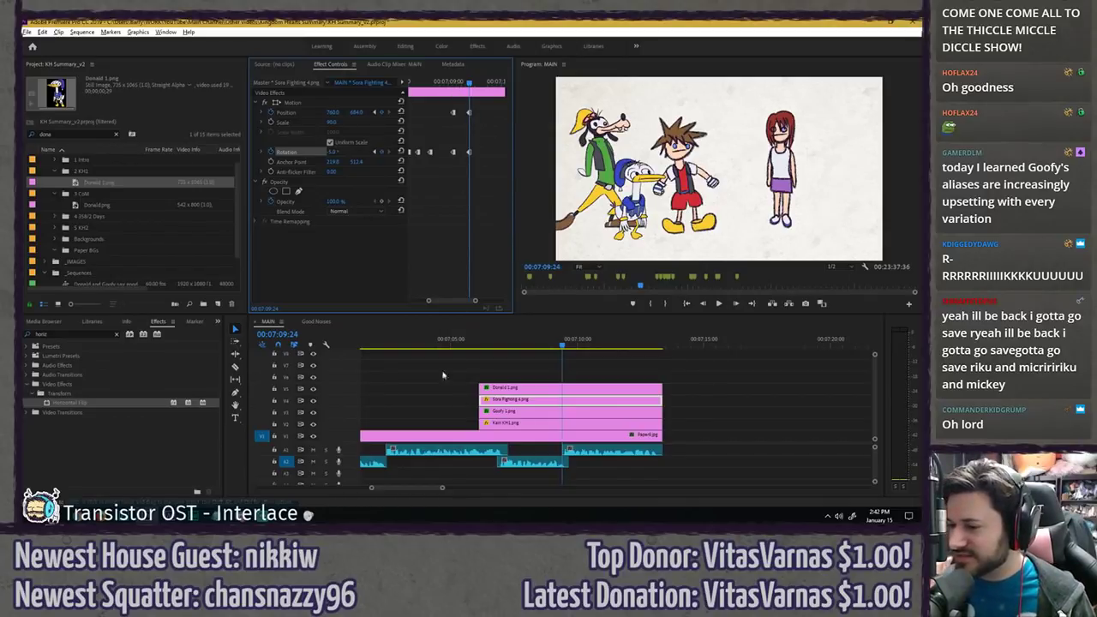
- Save the project and place Donald 1.png on an upper video track
{"action": "key", "text": "ctrl+s"}
{"action": "left_click_drag", "start_coordinate": [102, 182], "coordinate": [533, 377]}
{"action": "scroll", "coordinate": [591, 375], "scroll_direction": "up", "scroll_amount": 3}
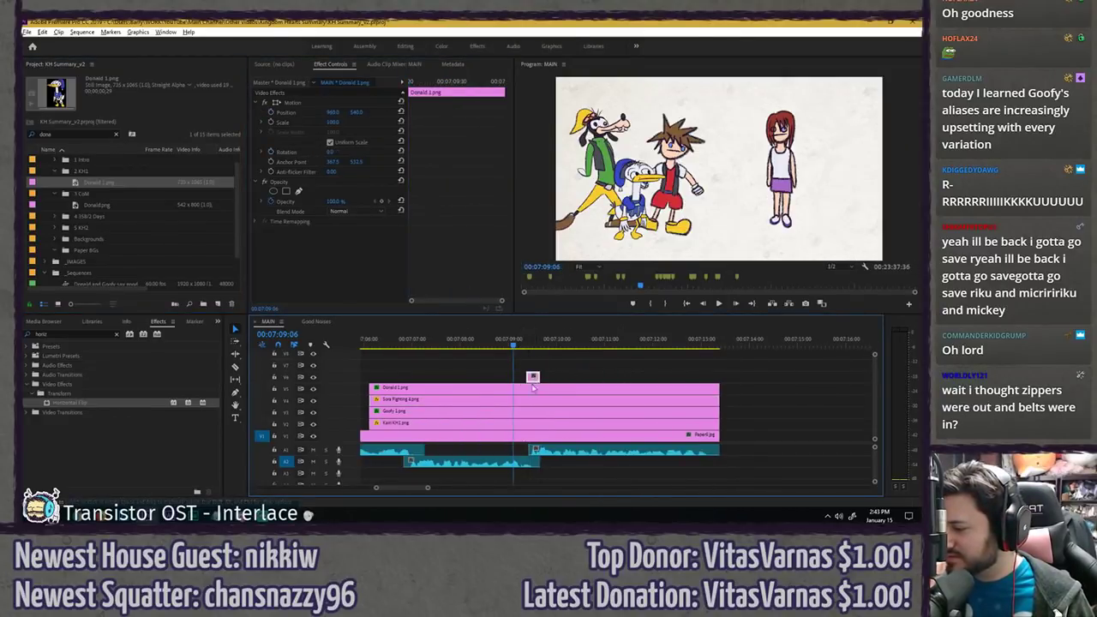
- Set Sora's rotation to 5° at 00:07:09:40
{"action": "left_click", "coordinate": [484, 402]}
{"action": "scroll", "coordinate": [478, 163], "scroll_direction": "up", "scroll_amount": 3}
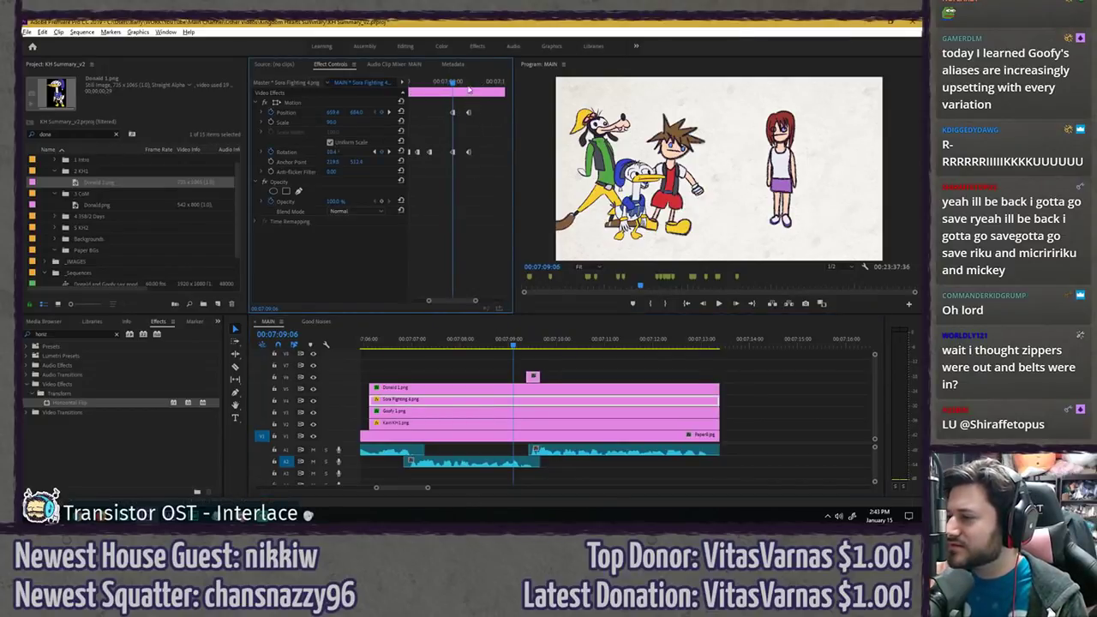
{"action": "left_click_drag", "start_coordinate": [465, 84], "coordinate": [481, 84]}
{"action": "left_click", "coordinate": [540, 345]}
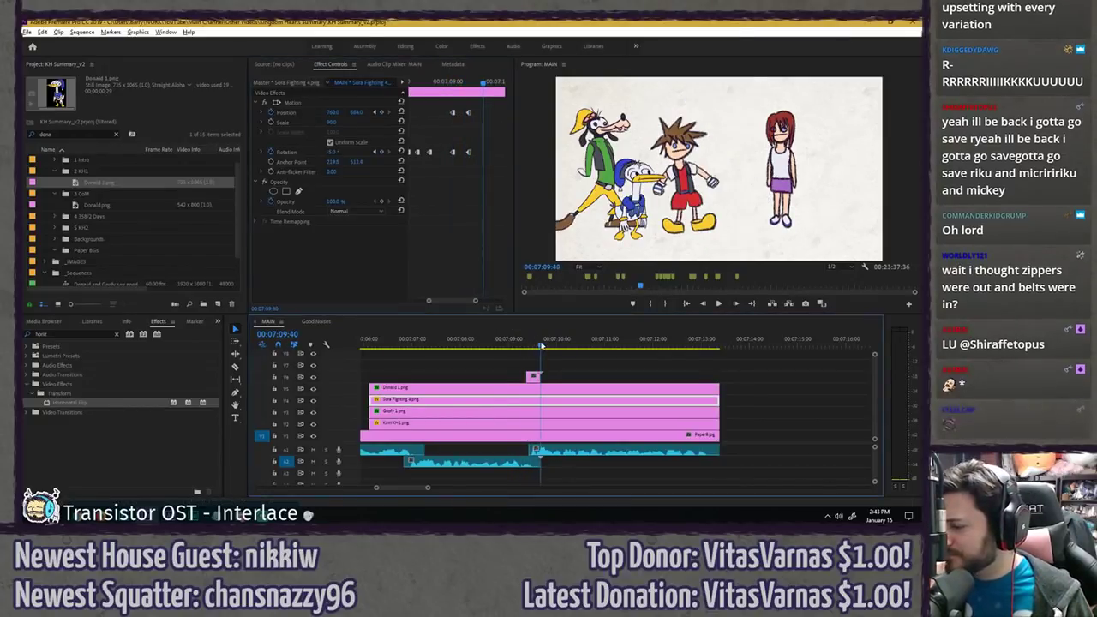
{"action": "left_click", "coordinate": [336, 151]}
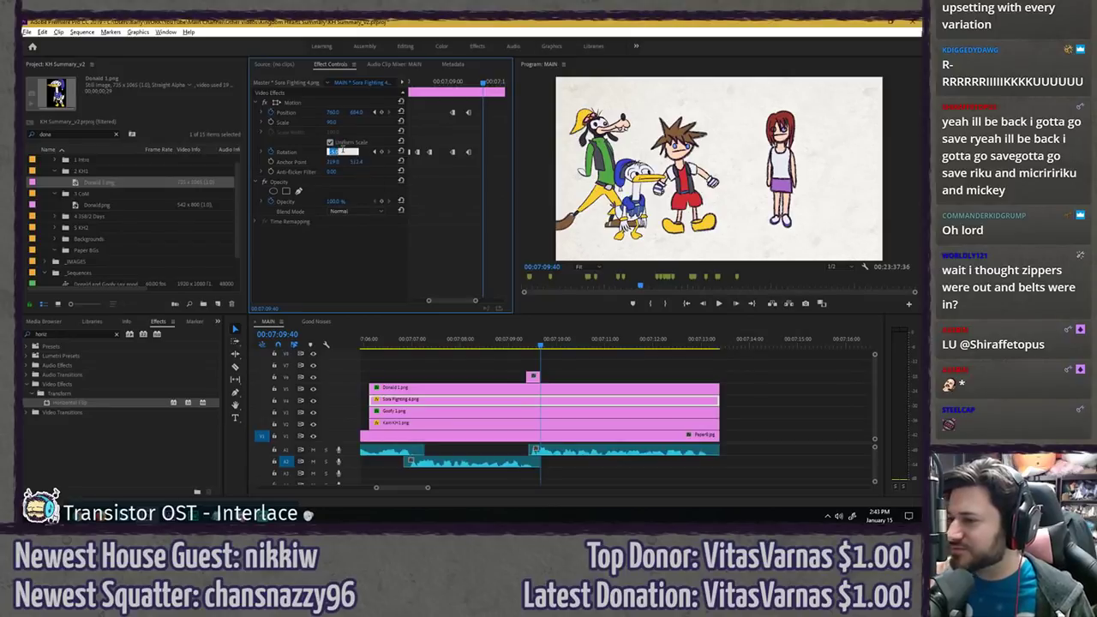
{"action": "type", "text": "5"}
{"action": "key", "text": "Return"}
- Preview Sora's hop and shift the small Donald clip later in time
{"action": "left_click", "coordinate": [446, 83]}
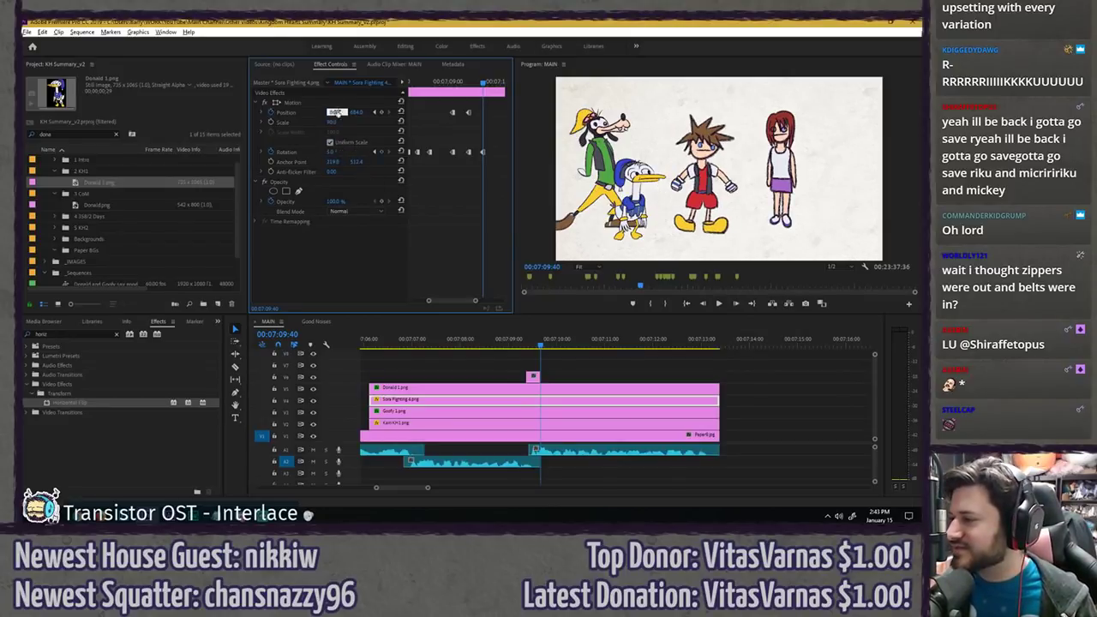
{"action": "key", "text": "space"}
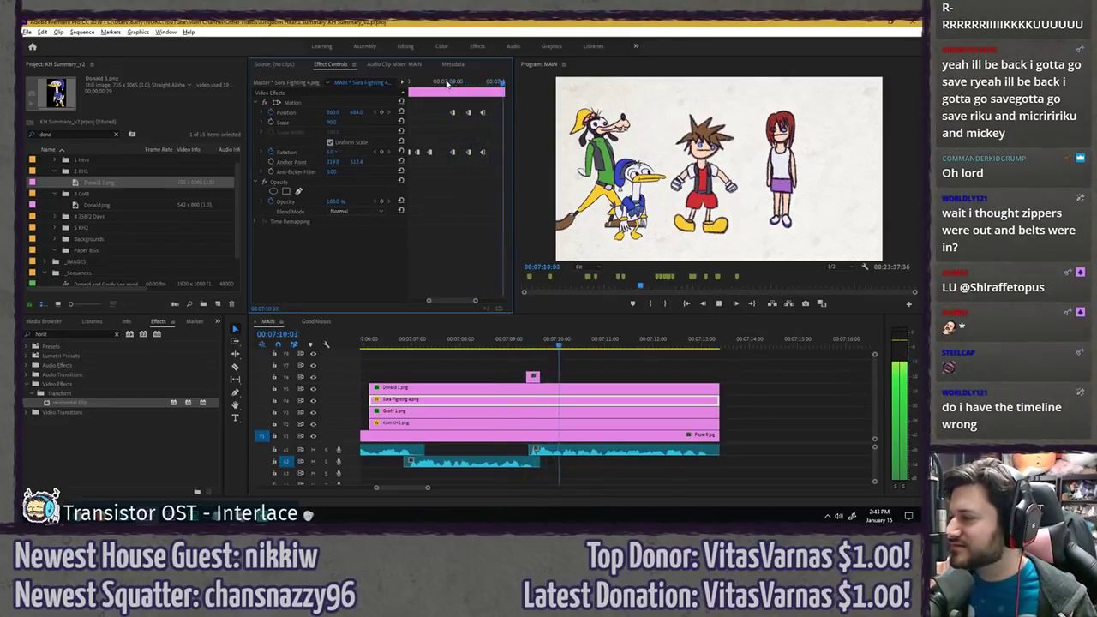
{"action": "left_click", "coordinate": [449, 82]}
{"action": "left_click_drag", "start_coordinate": [450, 83], "coordinate": [466, 83]}
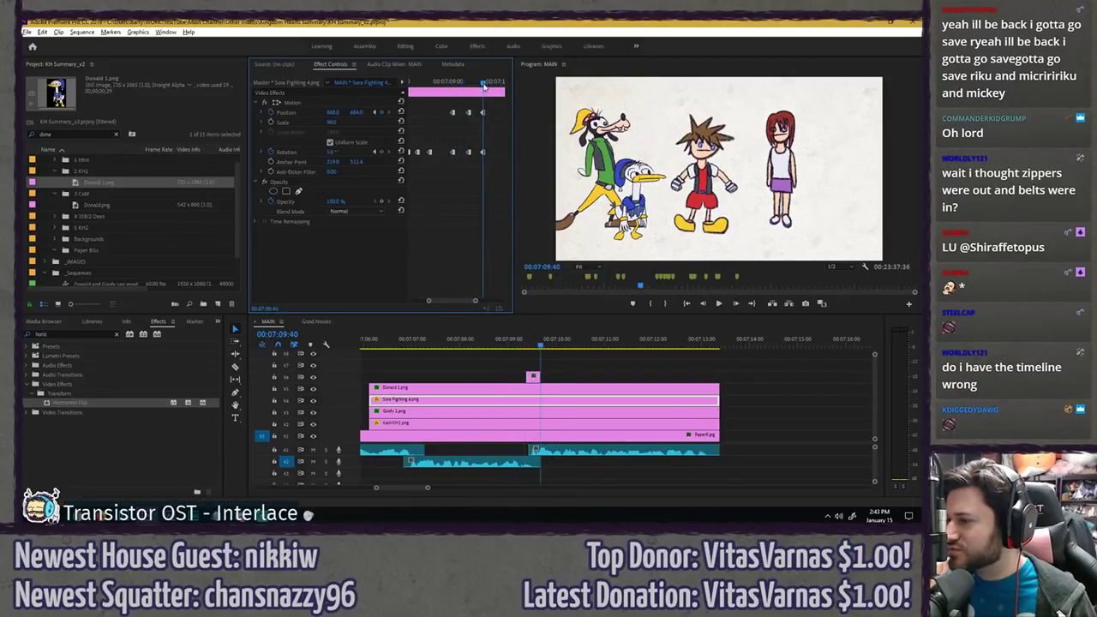
{"action": "left_click_drag", "start_coordinate": [533, 382], "coordinate": [547, 379]}
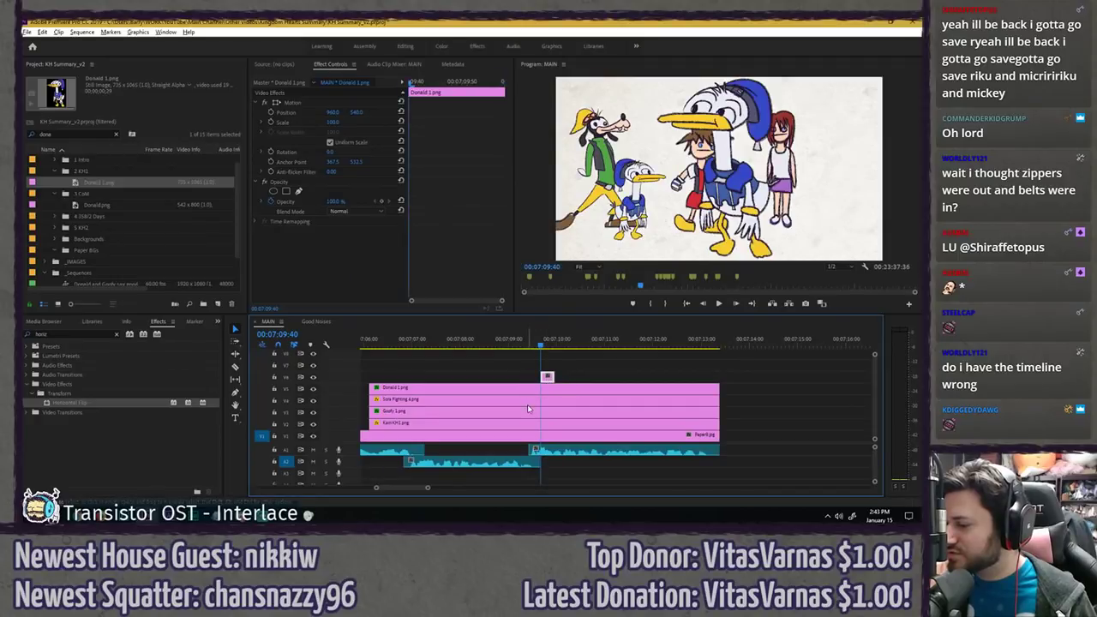
- At 00:07:09:58, give Sora a -5° rotation and confirm his position keyframe
{"action": "left_click", "coordinate": [526, 402]}
{"action": "left_click", "coordinate": [472, 197]}
{"action": "key", "text": "equal"}
{"action": "key", "text": "equal"}
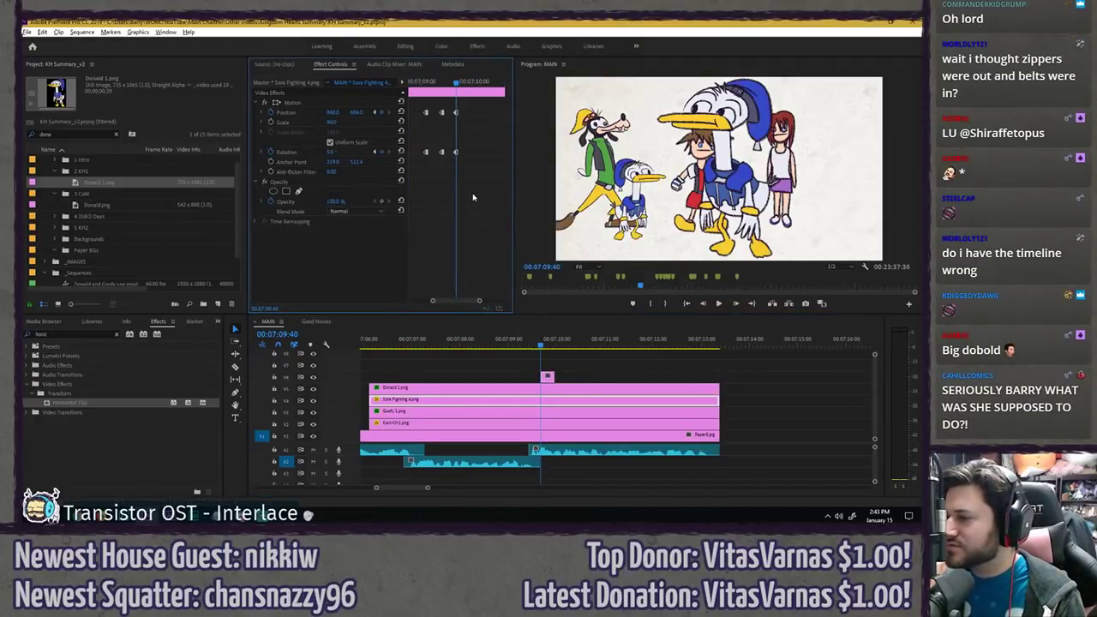
{"action": "left_click_drag", "start_coordinate": [544, 353], "coordinate": [555, 347]}
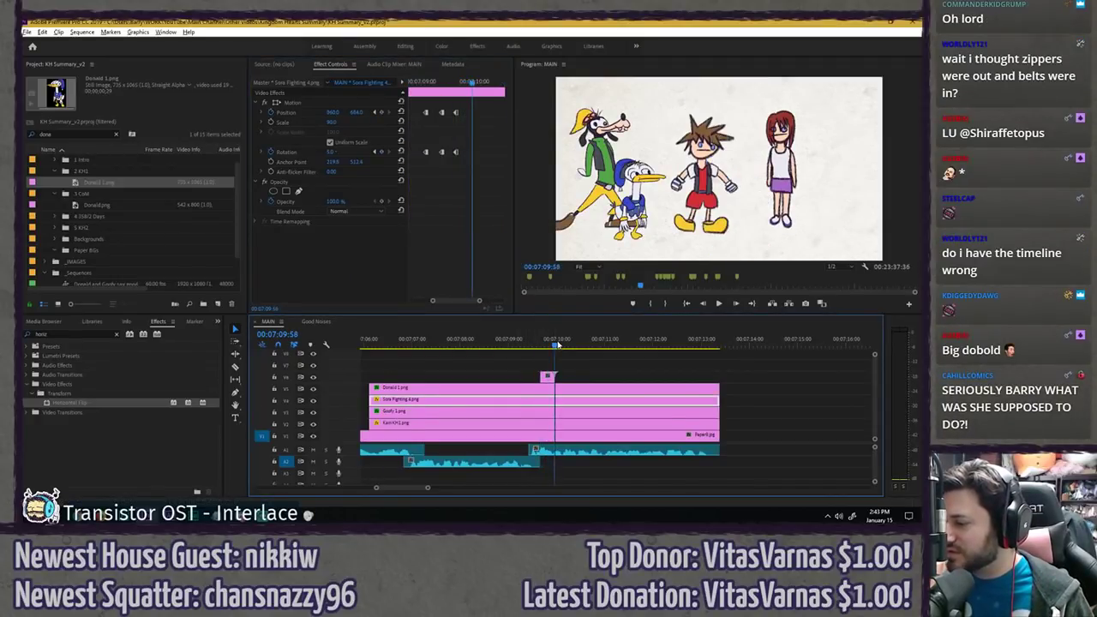
{"action": "left_click", "coordinate": [472, 185]}
{"action": "type", "text": "-"}
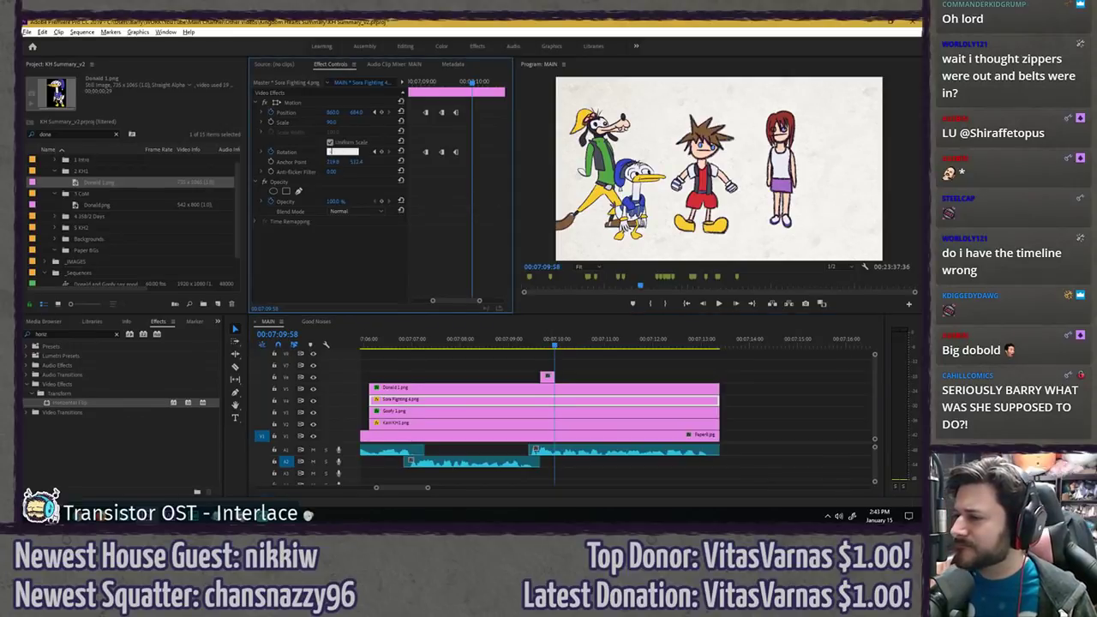
{"action": "type", "text": "5"}
{"action": "key", "text": "Return"}
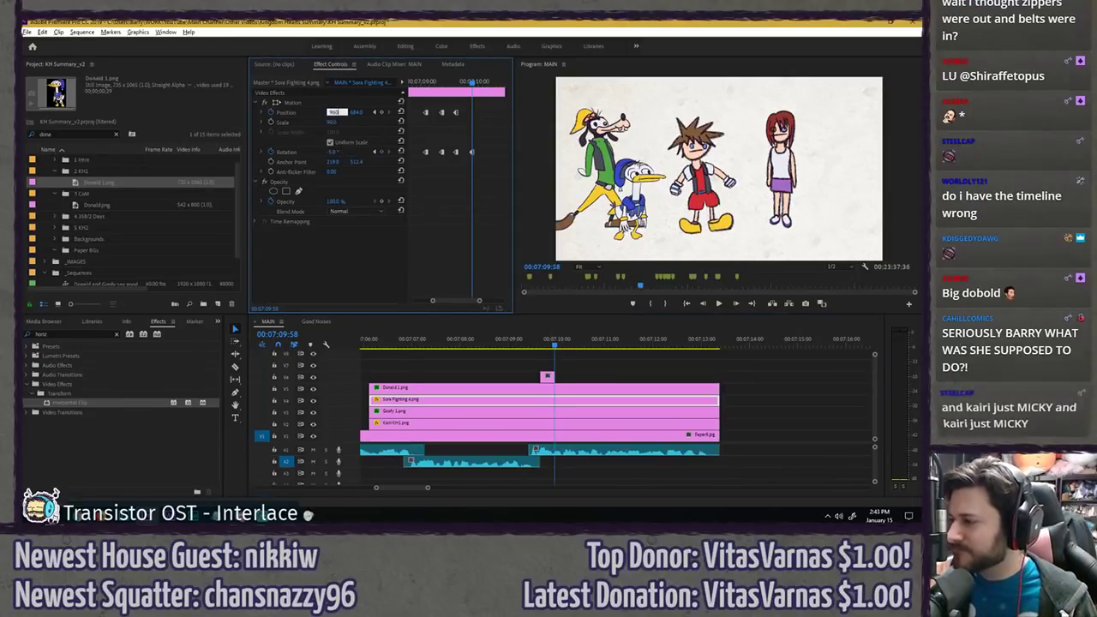
{"action": "key", "text": "Return"}
- Play back Sora's hop animation twice from before the hop
{"action": "left_click", "coordinate": [545, 375]}
{"action": "left_click", "coordinate": [509, 341]}
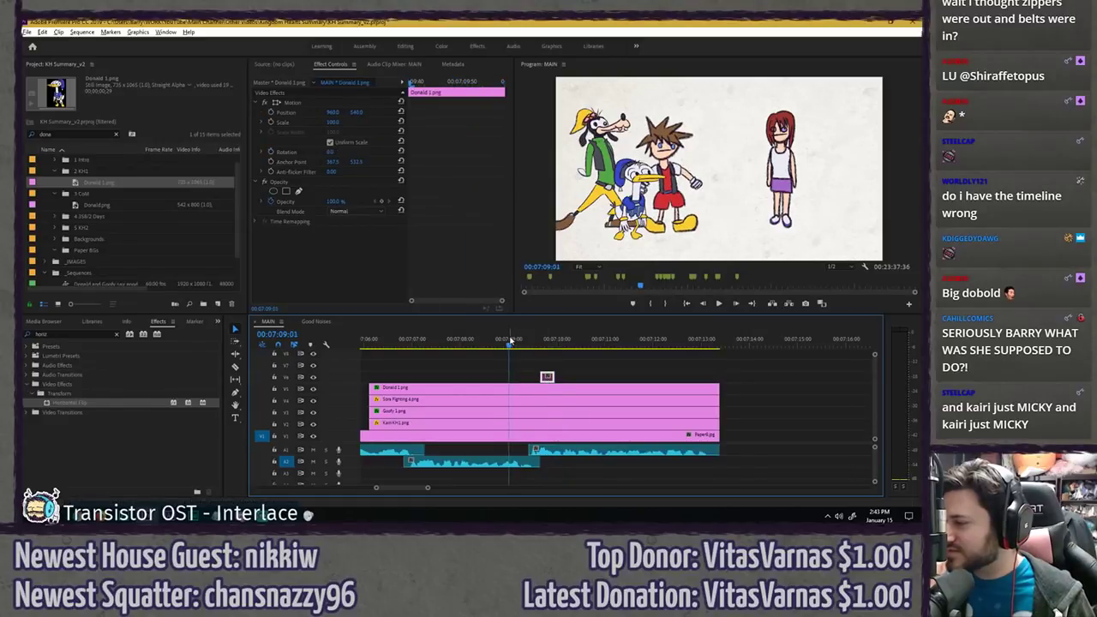
{"action": "key", "text": "space"}
{"action": "left_click", "coordinate": [487, 341]}
{"action": "key", "text": "space"}
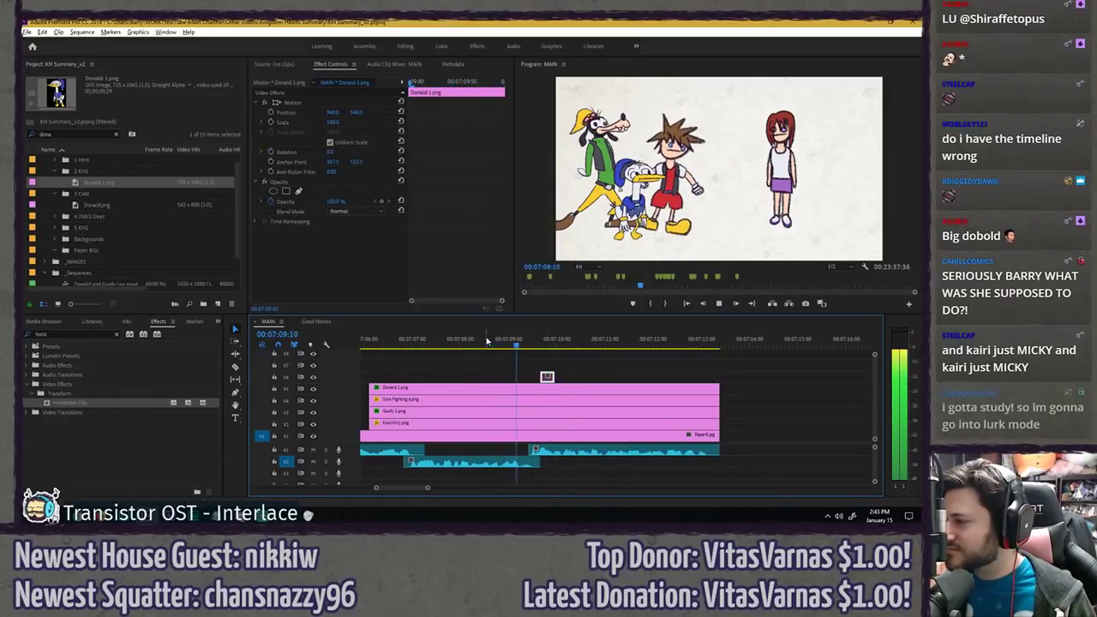
{"action": "key", "text": "space"}
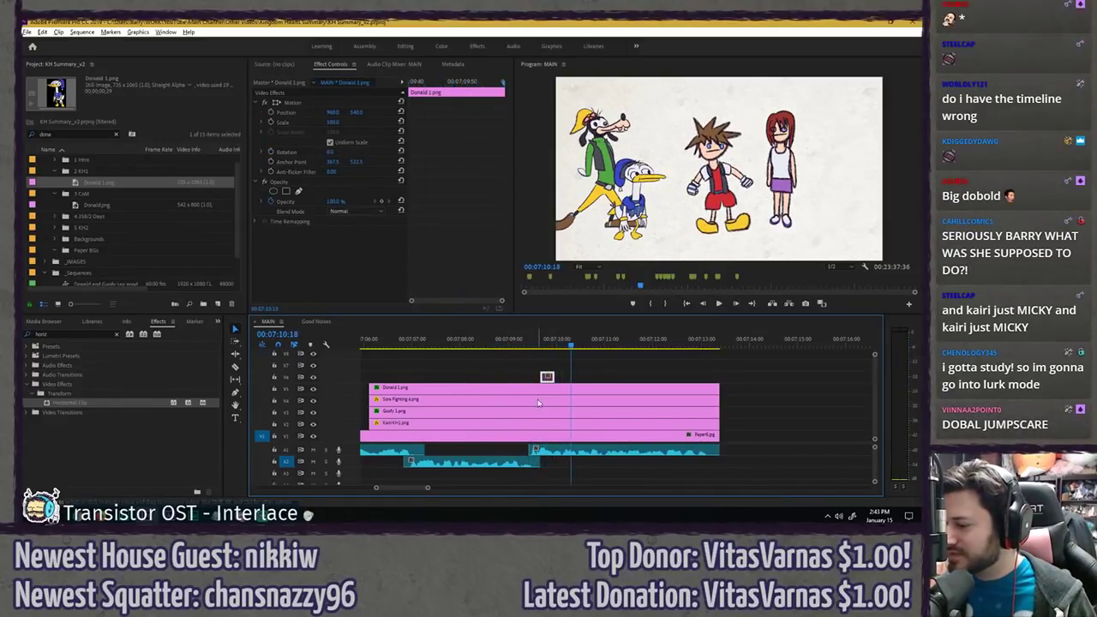
- Drag Sora's position and rotation keyframes later and play back the retimed hop
{"action": "left_click", "coordinate": [538, 401]}
{"action": "left_click", "coordinate": [471, 168]}
{"action": "key", "text": "equal"}
{"action": "left_click_drag", "start_coordinate": [427, 79], "coordinate": [440, 83]}
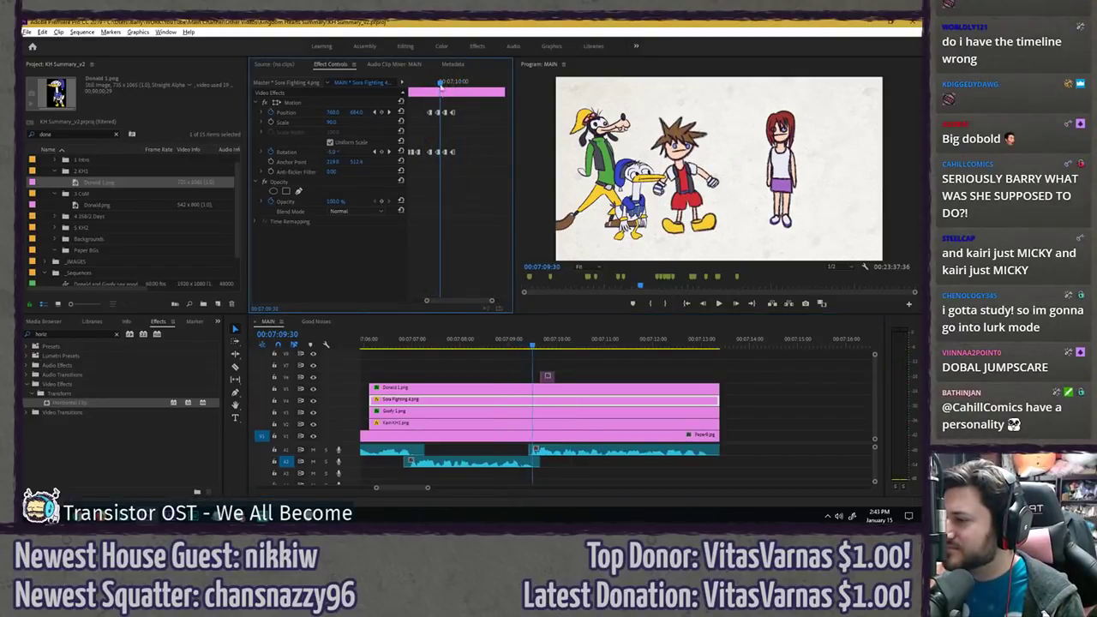
{"action": "left_click_drag", "start_coordinate": [455, 132], "coordinate": [444, 155]}
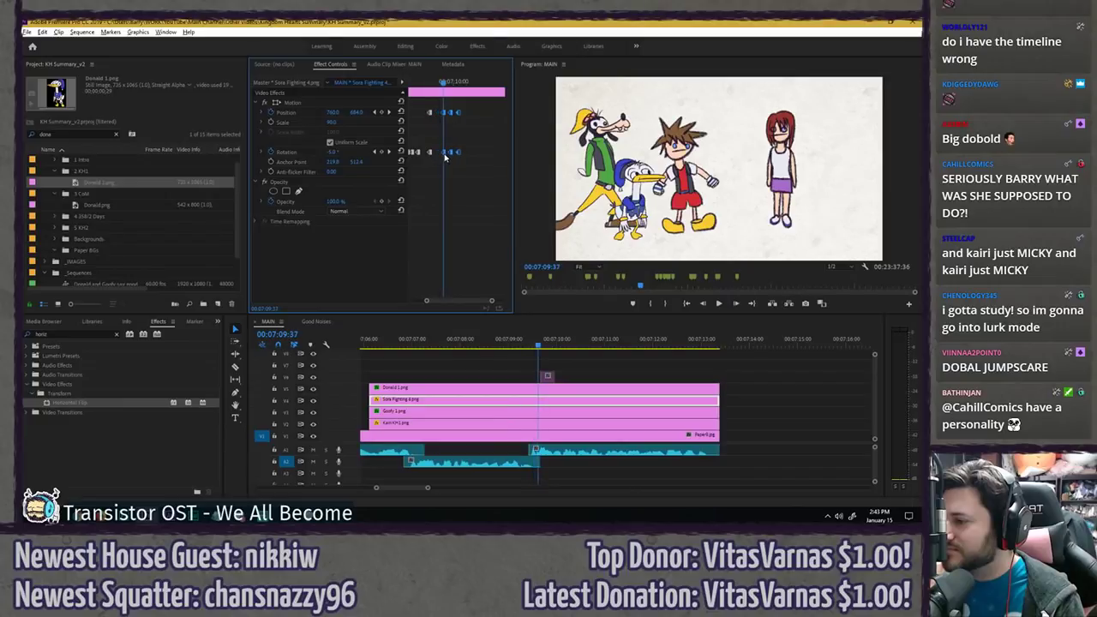
{"action": "key", "text": "space"}
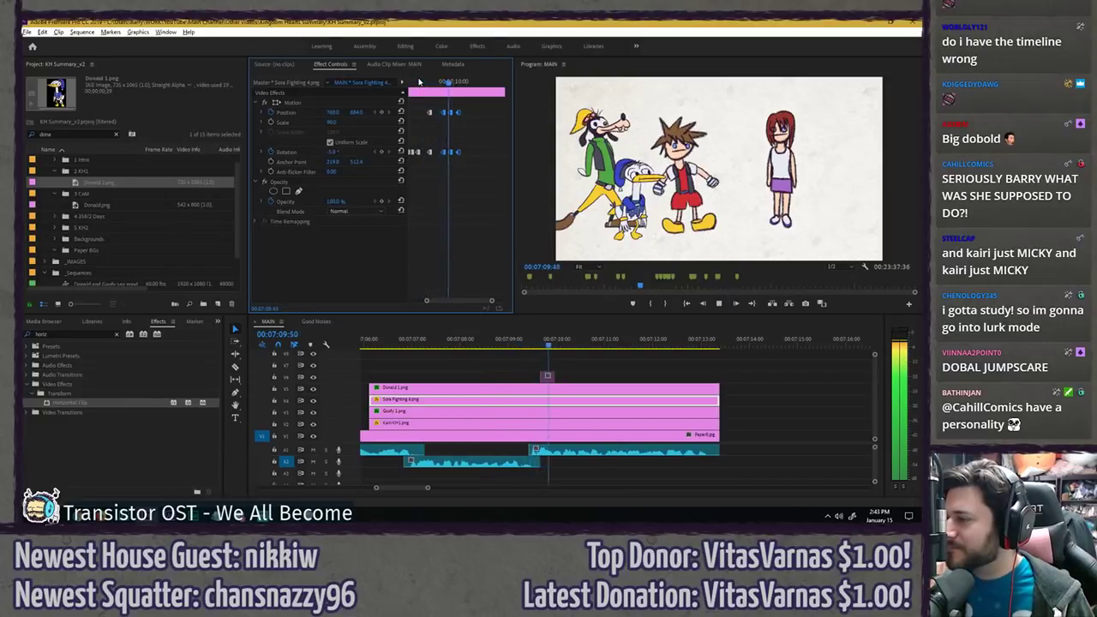
{"action": "key", "text": "space"}
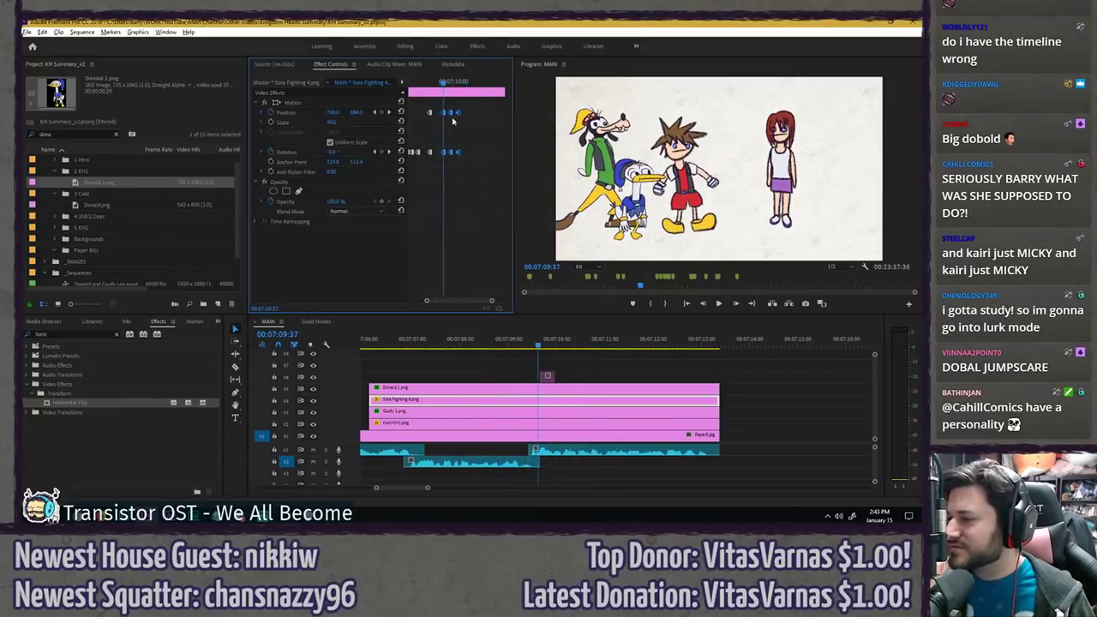
- Confirm Sora's rotation at 00:07:09:53 and set -5° at his last keyframe
{"action": "left_click_drag", "start_coordinate": [442, 79], "coordinate": [451, 80]}
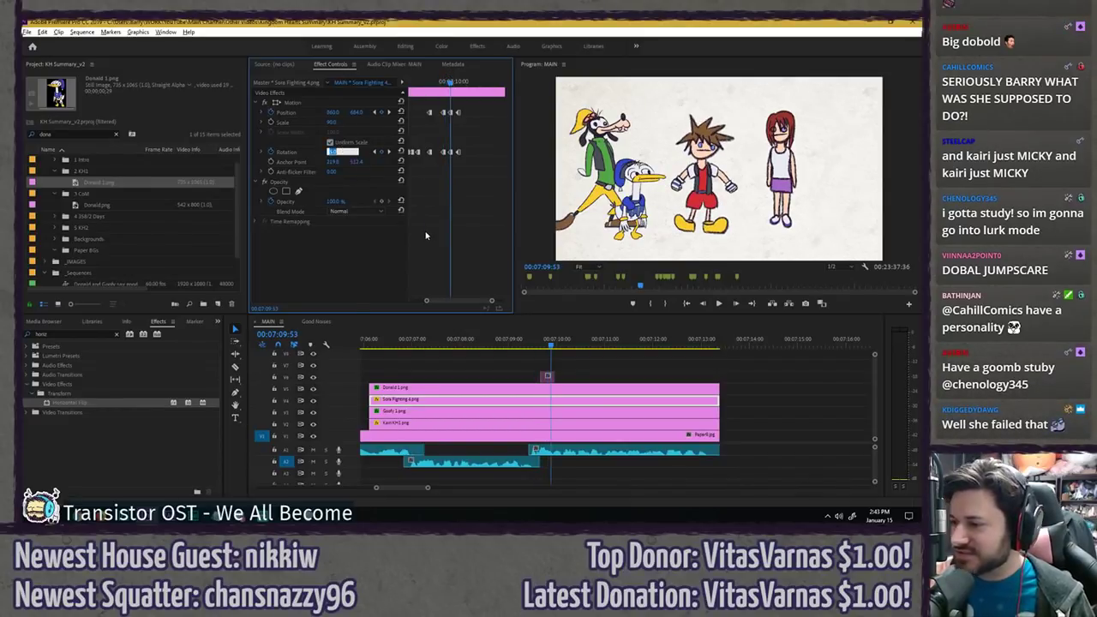
{"action": "key", "text": "Return"}
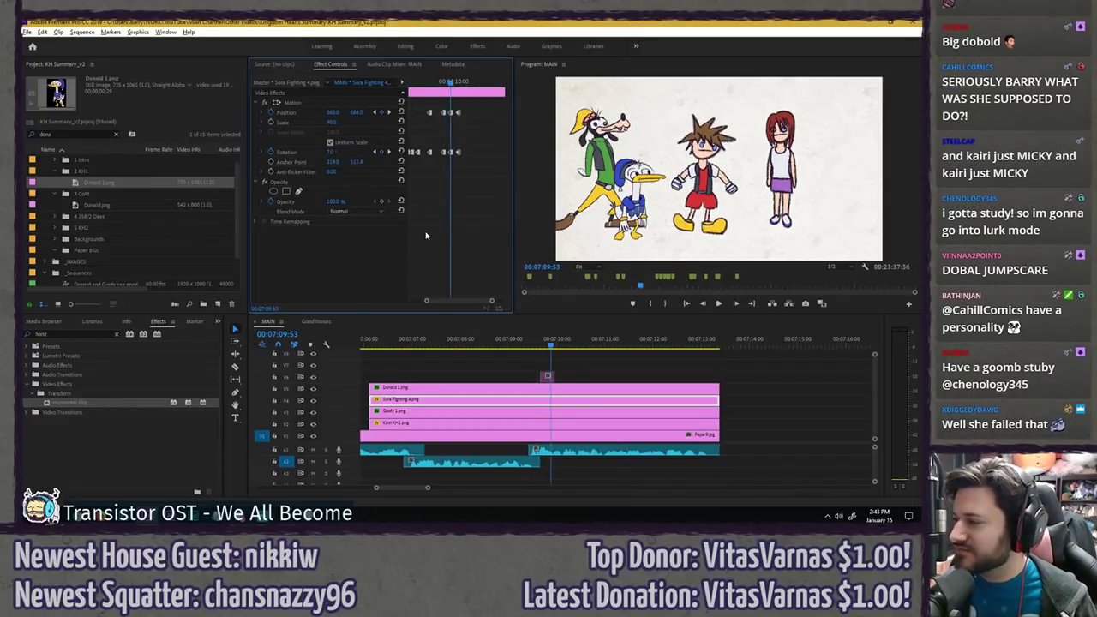
{"action": "left_click", "coordinate": [460, 83]}
{"action": "left_click", "coordinate": [337, 151]}
{"action": "type", "text": "-5"}
{"action": "key", "text": "Return"}
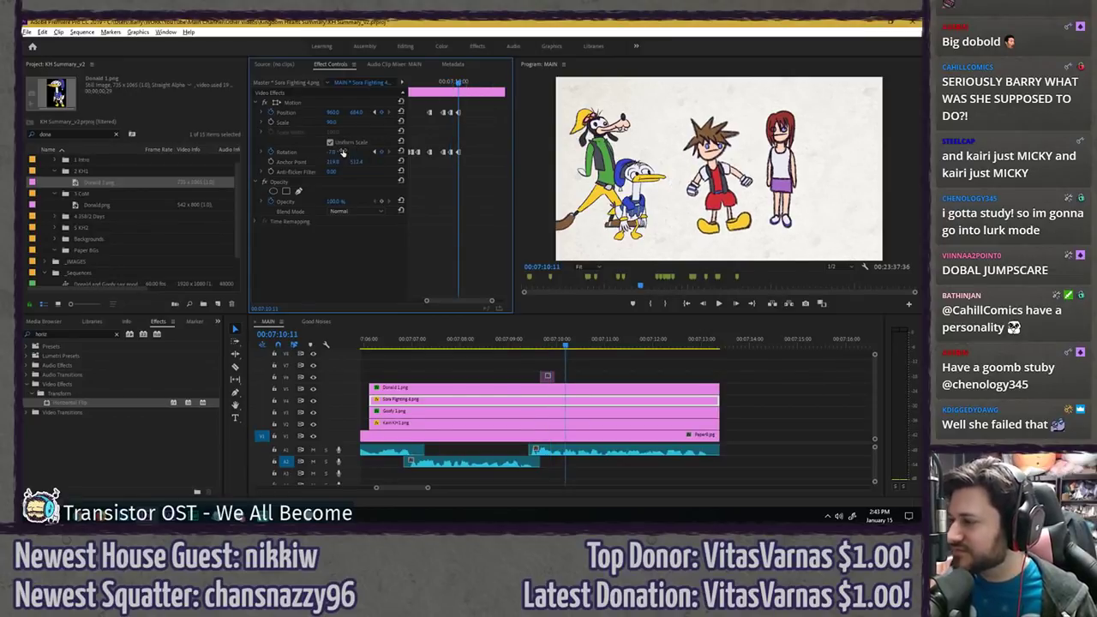
- Replay and scrub the hop, then snap the small Donald clip to the playhead
{"action": "left_click", "coordinate": [425, 84]}
{"action": "key", "text": "space"}
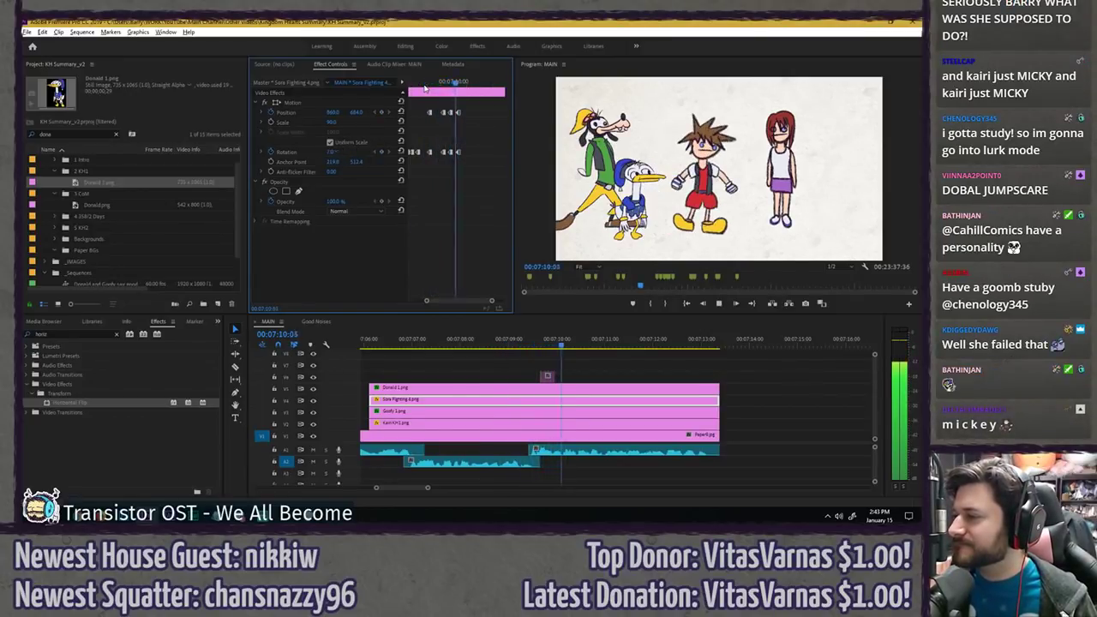
{"action": "key", "text": "space"}
{"action": "left_click", "coordinate": [452, 81]}
{"action": "left_click_drag", "start_coordinate": [452, 84], "coordinate": [443, 83]}
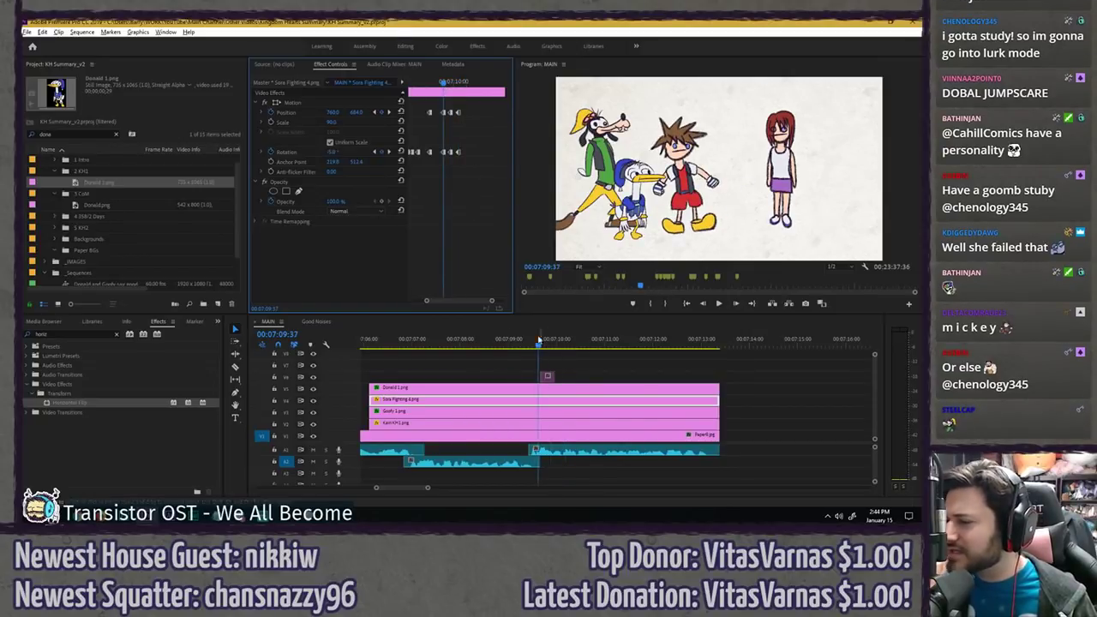
{"action": "left_click_drag", "start_coordinate": [551, 380], "coordinate": [549, 381]}
{"action": "left_click", "coordinate": [540, 405]}
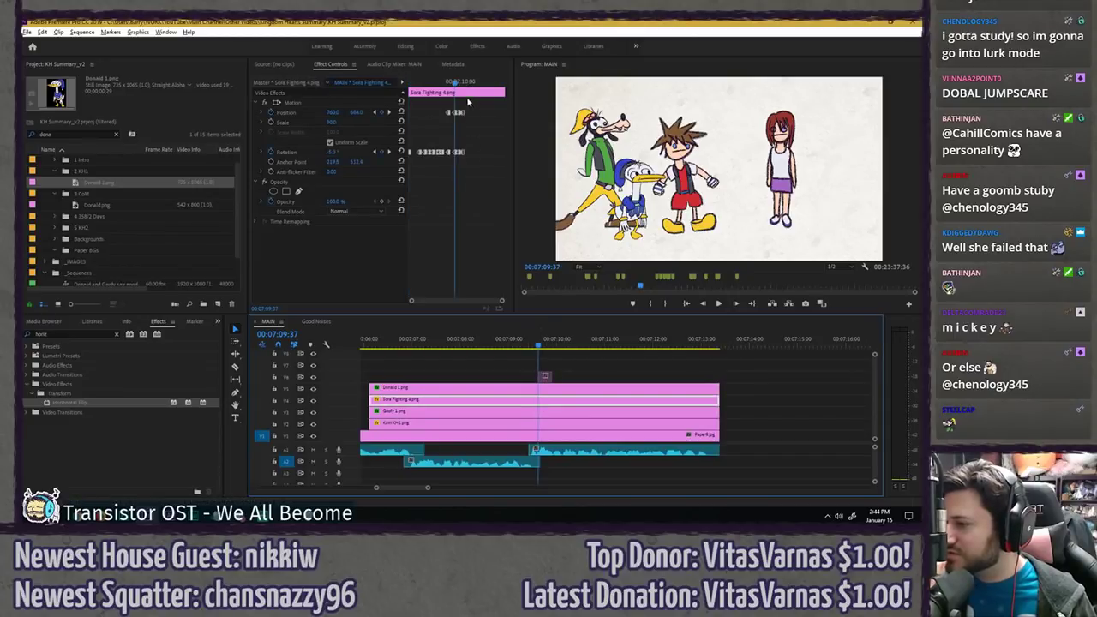
{"action": "left_click", "coordinate": [497, 144]}
{"action": "key", "text": "equal"}
{"action": "key", "text": "equal"}
{"action": "key", "text": "equal"}
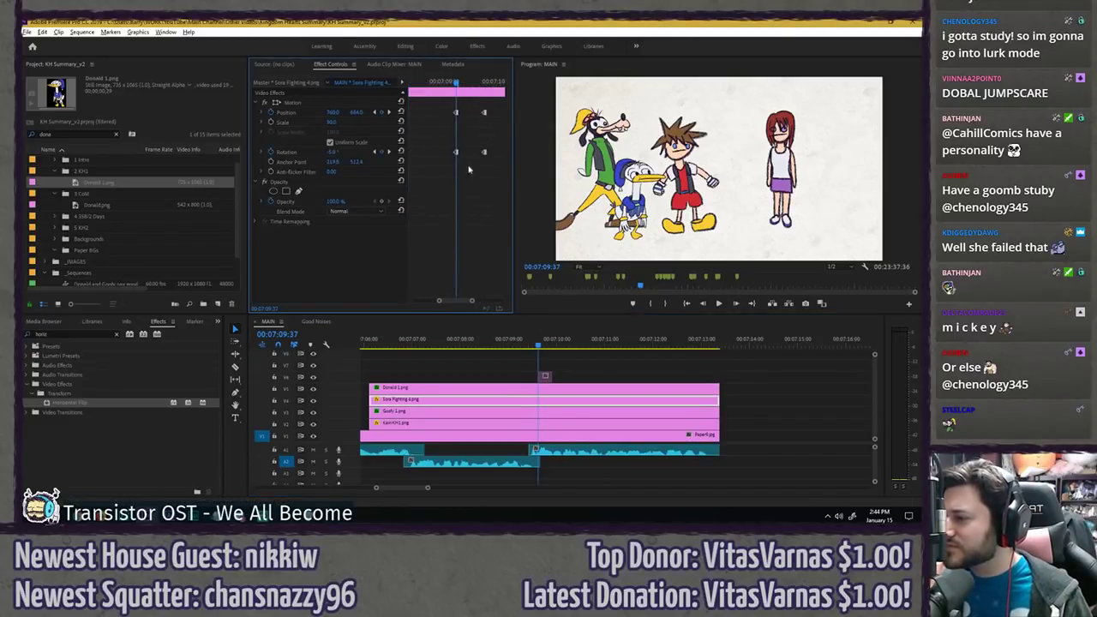
{"action": "left_click", "coordinate": [483, 83]}
- Trim the small Donald clip and move it to start at the playhead near 00:07:10:09
{"action": "scroll", "coordinate": [569, 375], "scroll_direction": "up", "scroll_amount": 3}
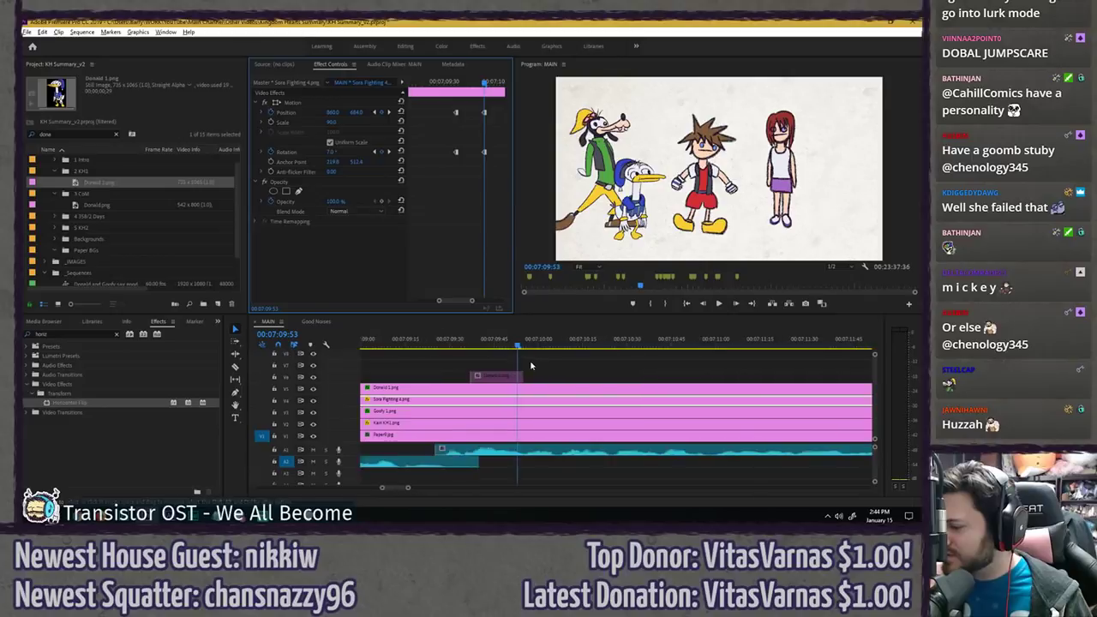
{"action": "left_click_drag", "start_coordinate": [524, 376], "coordinate": [545, 381]}
{"action": "left_click", "coordinate": [491, 403]}
{"action": "left_click", "coordinate": [470, 206]}
{"action": "key", "text": "equal"}
{"action": "key", "text": "equal"}
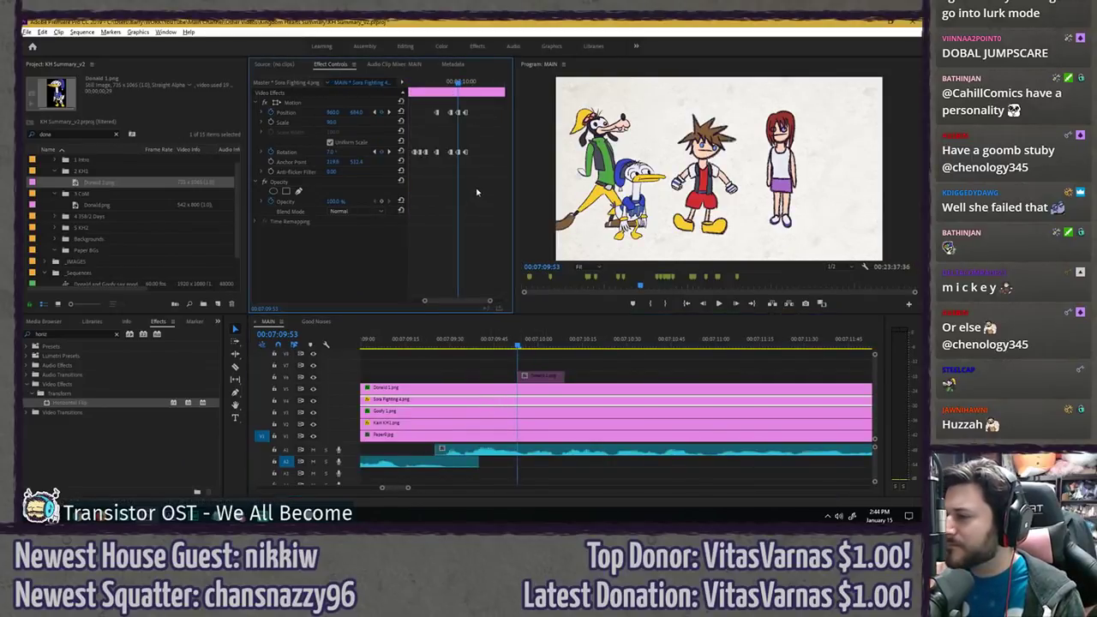
{"action": "left_click_drag", "start_coordinate": [465, 93], "coordinate": [477, 96]}
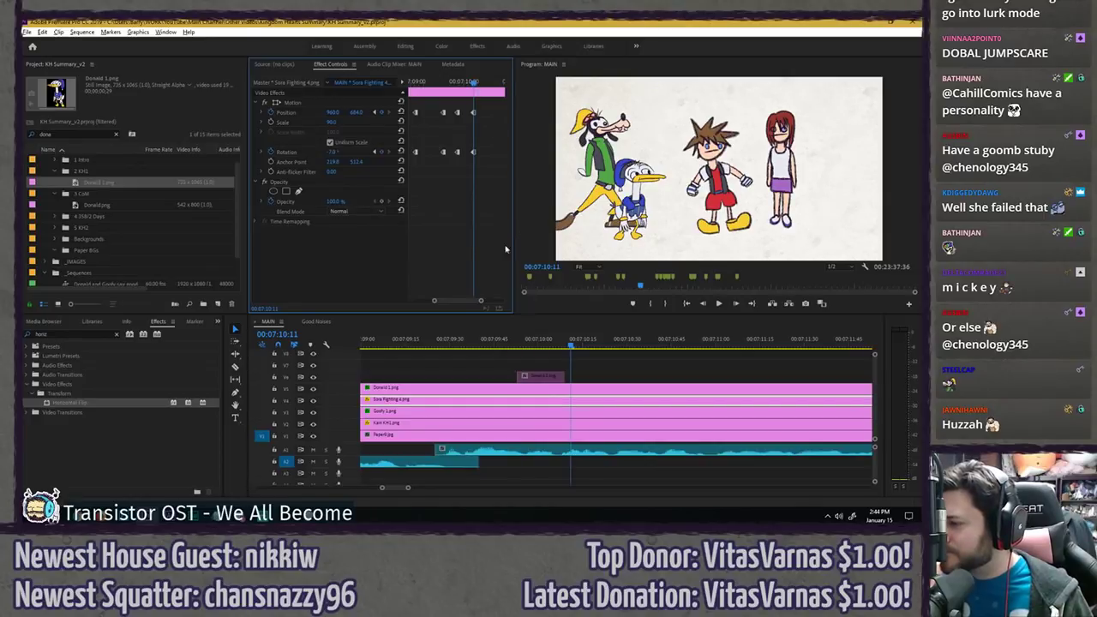
{"action": "key", "text": "Left"}
{"action": "key", "text": "Left"}
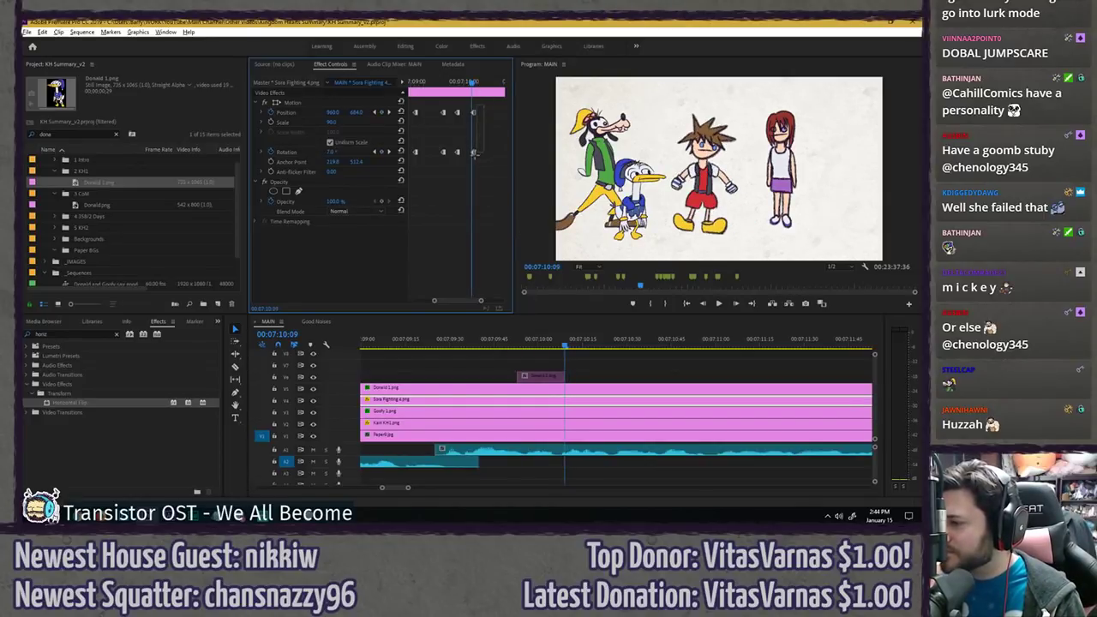
{"action": "left_click_drag", "start_coordinate": [540, 377], "coordinate": [588, 377]}
- Add Sora rotation and position keyframes at 00:07:10:25 and move the Donald clip to the playhead
{"action": "left_click", "coordinate": [498, 400]}
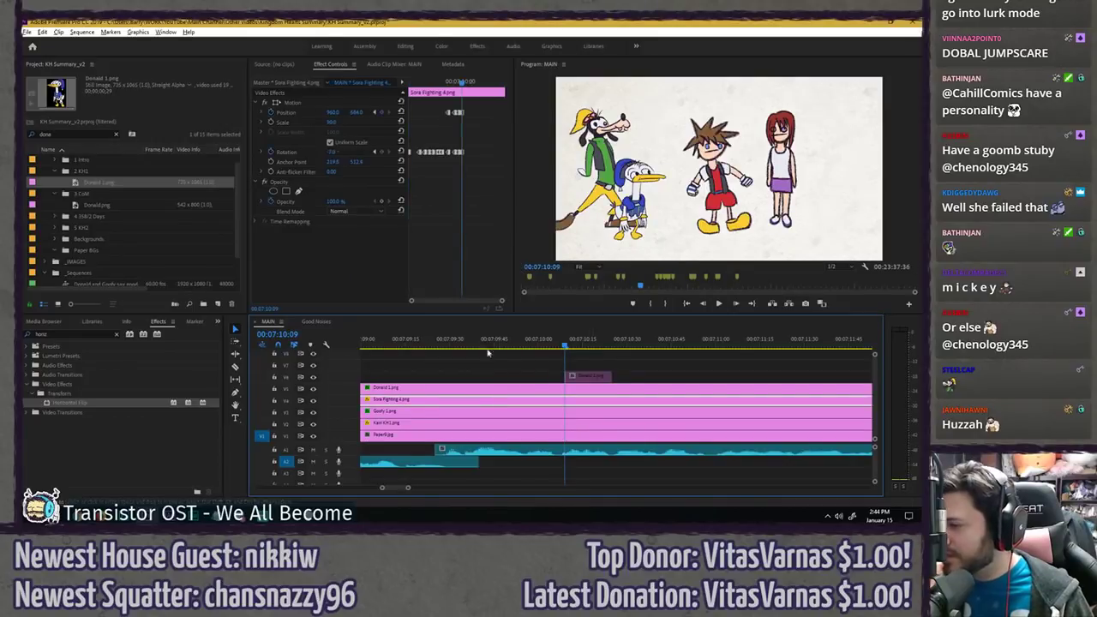
{"action": "left_click", "coordinate": [611, 345]}
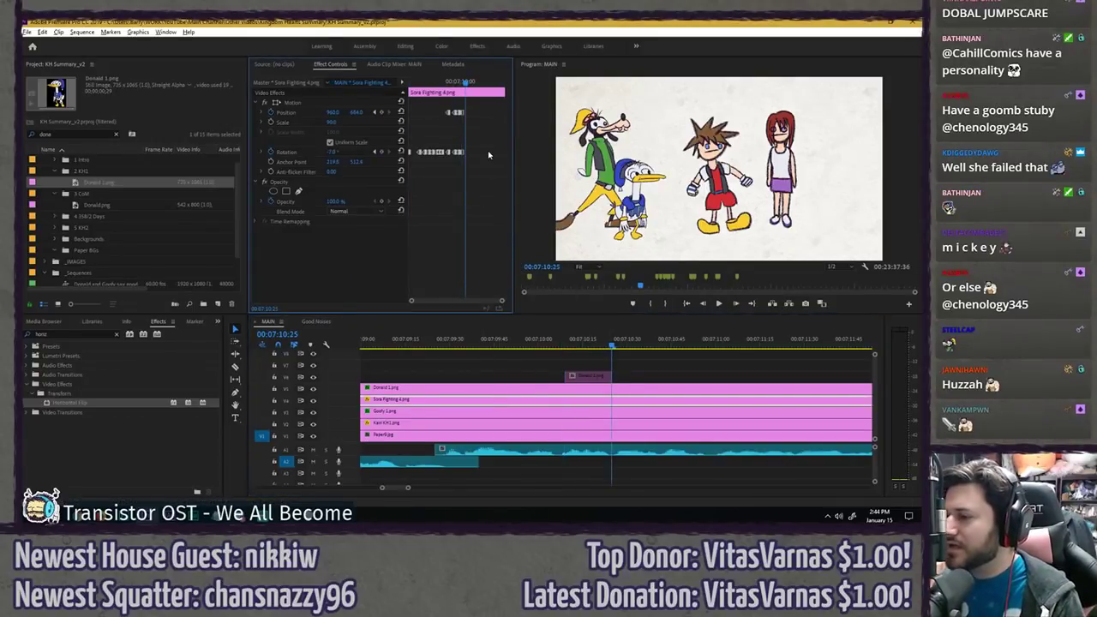
{"action": "key", "text": "equal"}
{"action": "key", "text": "equal"}
{"action": "key", "text": "Return"}
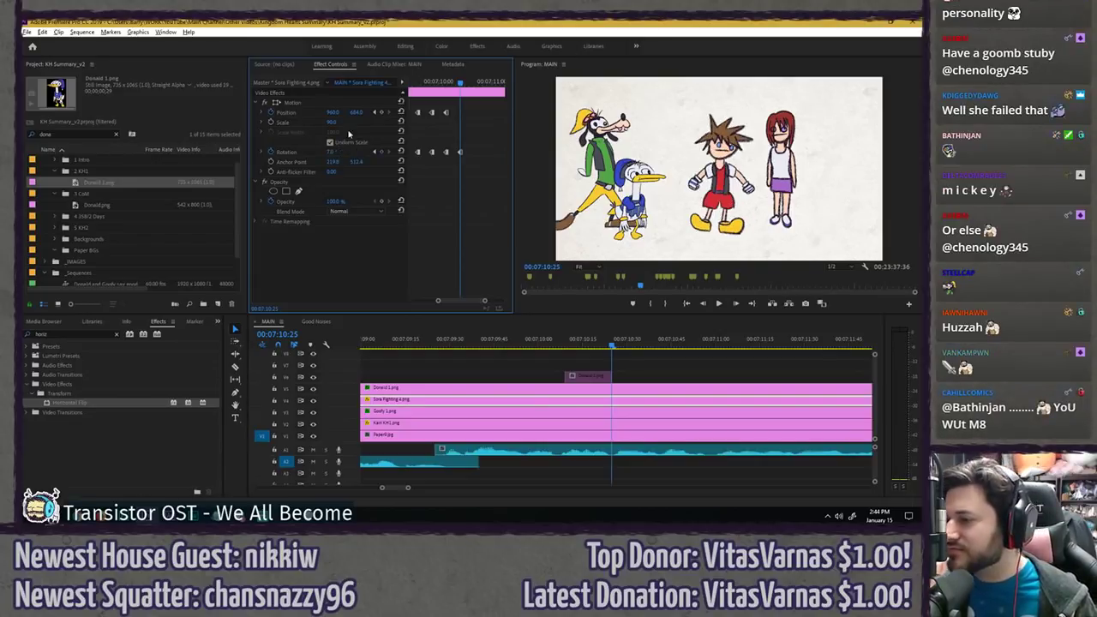
{"action": "key", "text": "Return"}
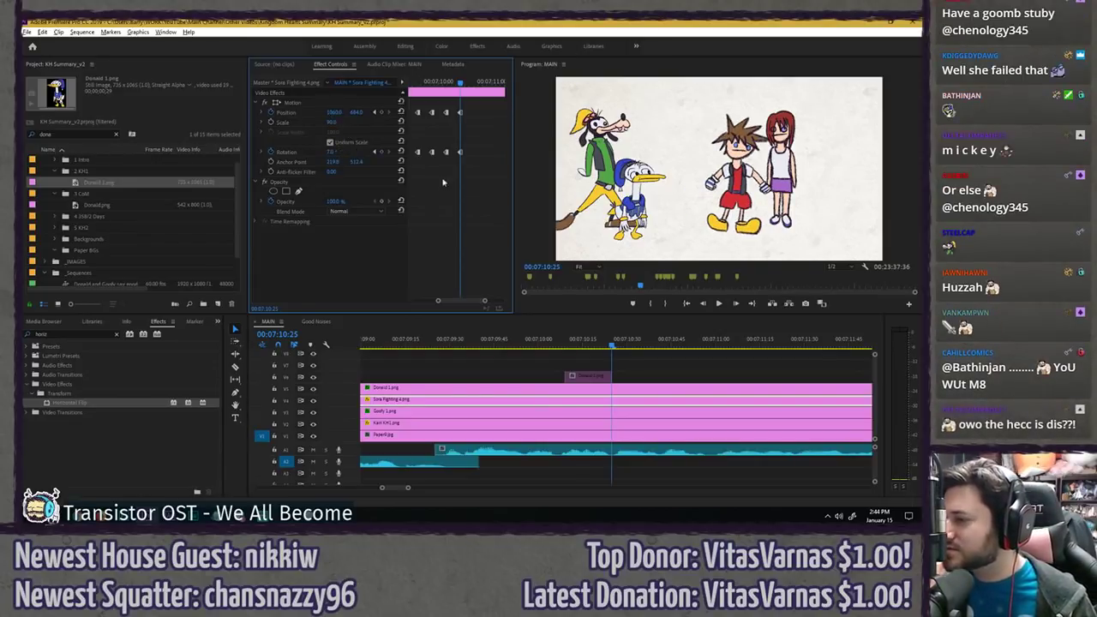
{"action": "left_click_drag", "start_coordinate": [621, 379], "coordinate": [640, 379]}
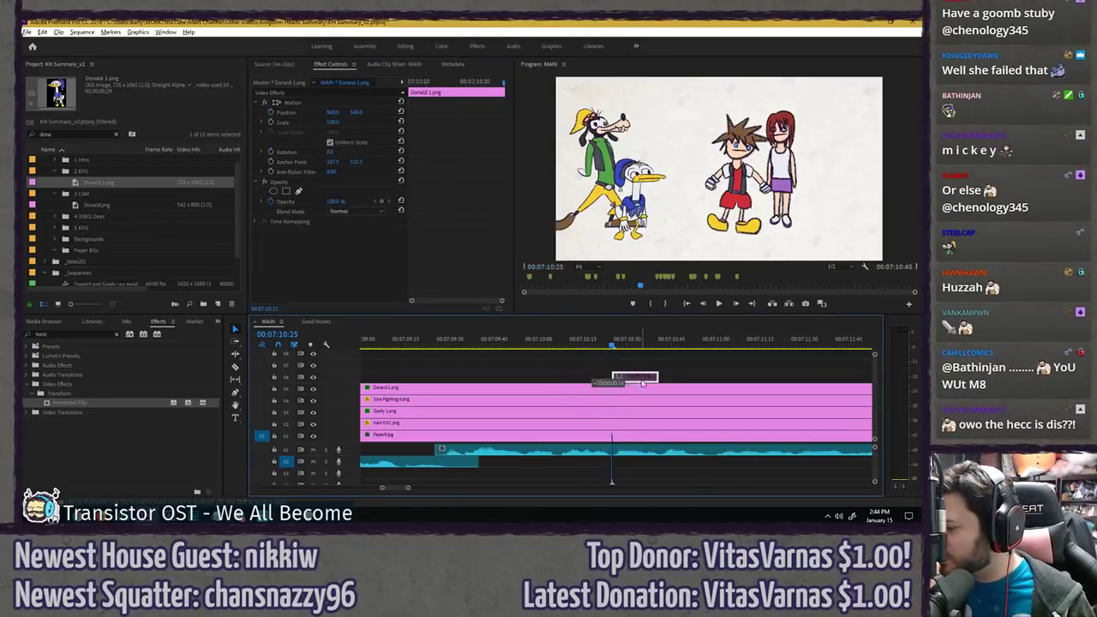
- At 00:07:10:41, set Sora's rotation to -7 and Position X to 1180
{"action": "left_click", "coordinate": [559, 402]}
{"action": "left_click", "coordinate": [489, 202]}
{"action": "key", "text": "equal"}
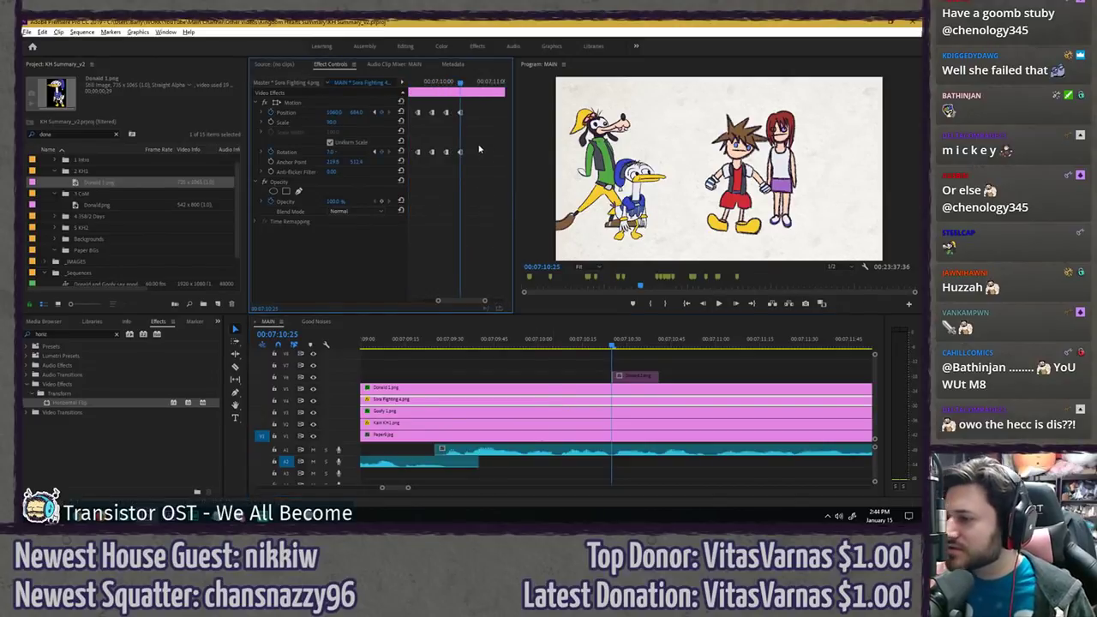
{"action": "left_click", "coordinate": [660, 341]}
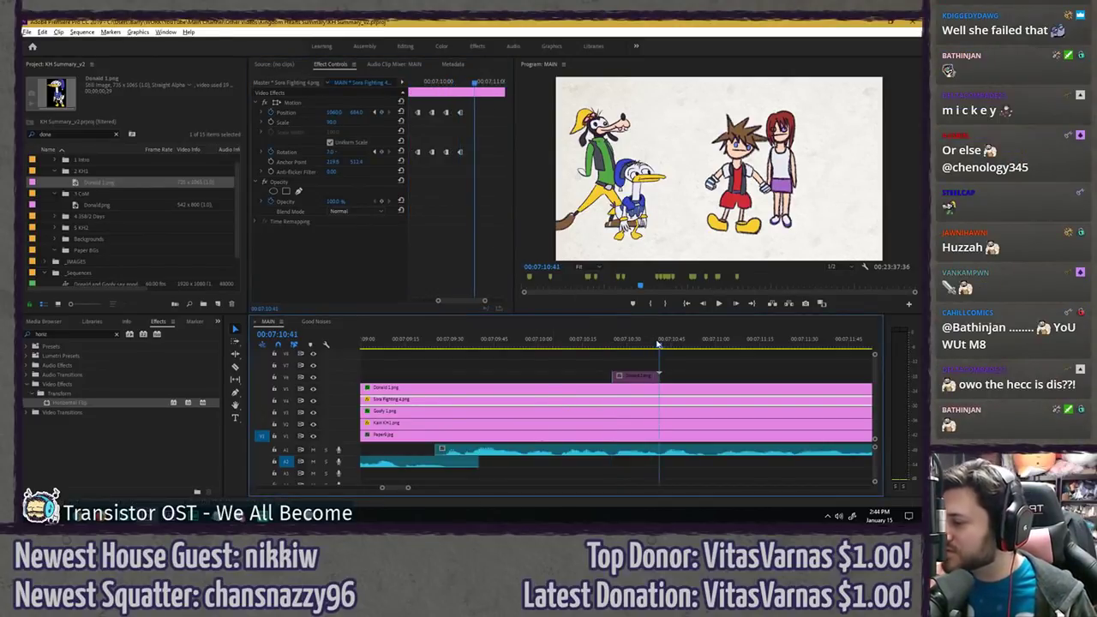
{"action": "left_click", "coordinate": [342, 151]}
{"action": "type", "text": "-7"}
{"action": "key", "text": "Return"}
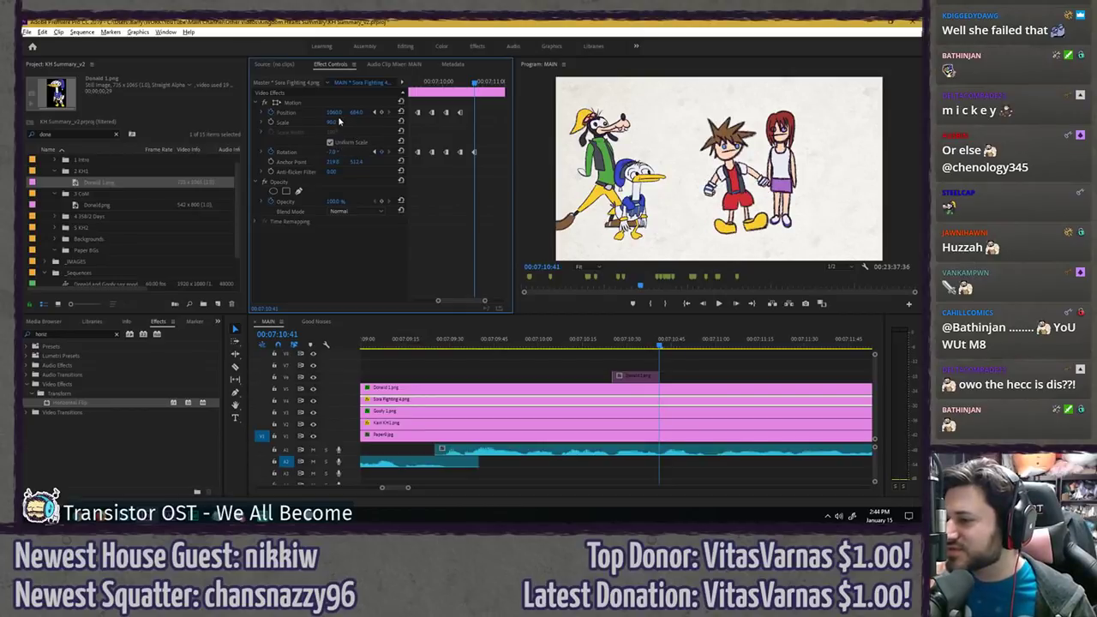
{"action": "left_click", "coordinate": [337, 113]}
{"action": "type", "text": "1180"}
{"action": "key", "text": "Return"}
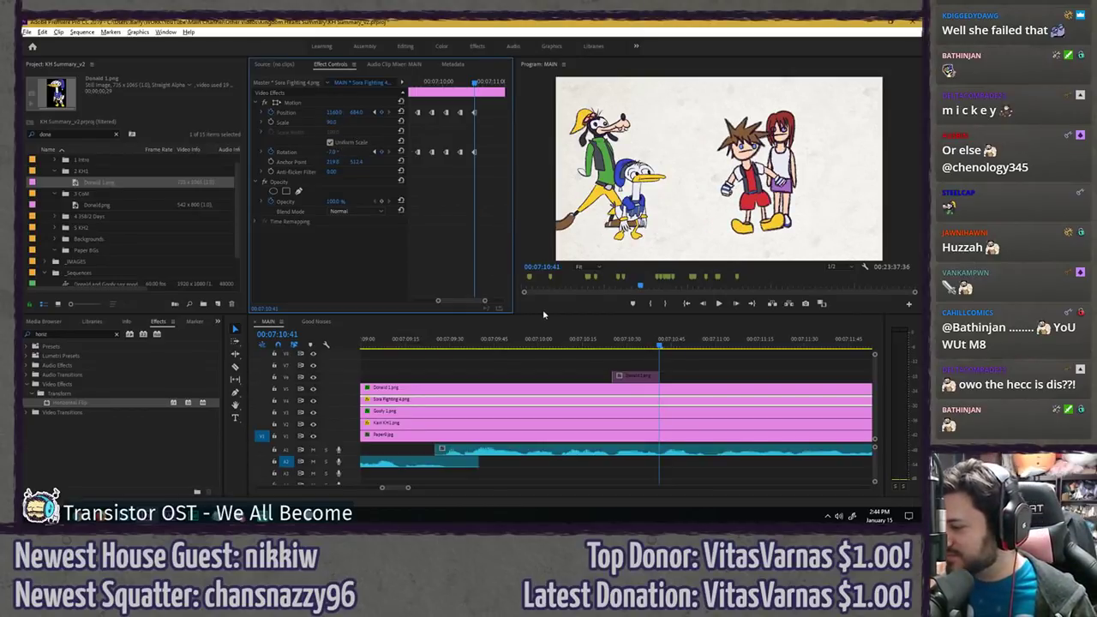
- Move the Donald clip to the playhead, then set Sora's rotation 7 and X 1260 at 00:07:10:57
{"action": "left_click_drag", "start_coordinate": [635, 377], "coordinate": [683, 379]}
{"action": "left_click", "coordinate": [576, 401]}
{"action": "left_click", "coordinate": [492, 264]}
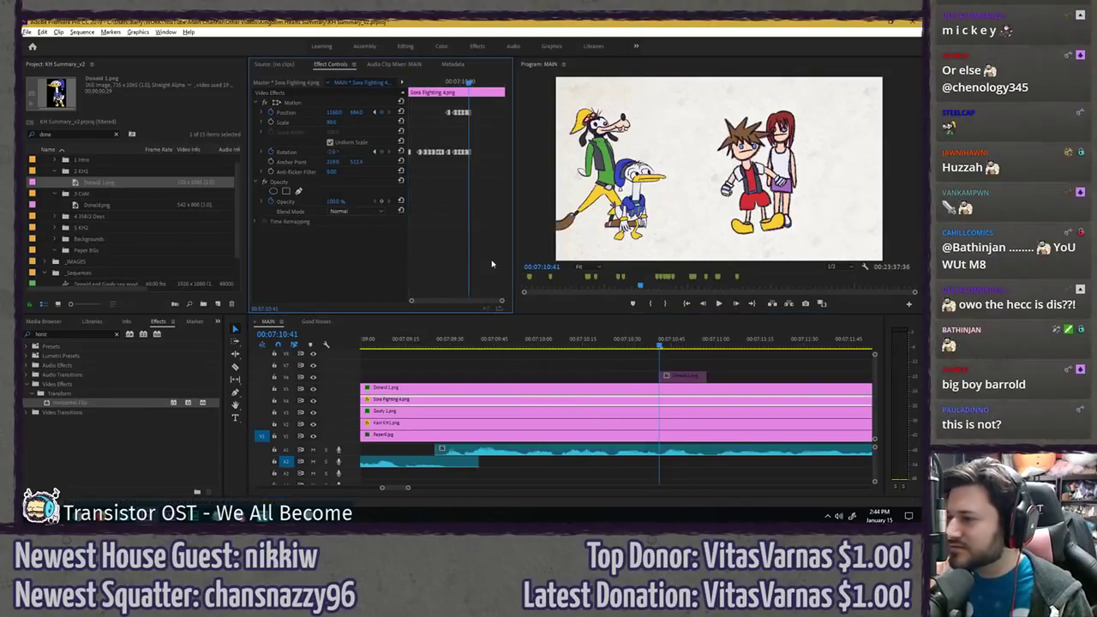
{"action": "key", "text": "equal"}
{"action": "key", "text": "equal"}
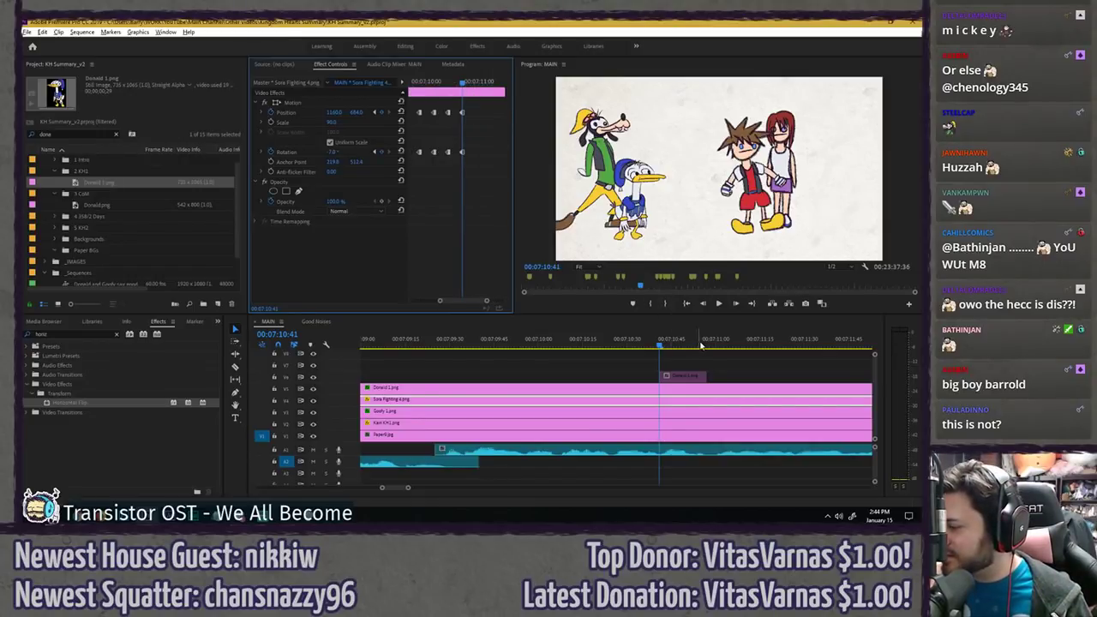
{"action": "left_click", "coordinate": [704, 345]}
{"action": "left_click", "coordinate": [338, 151]}
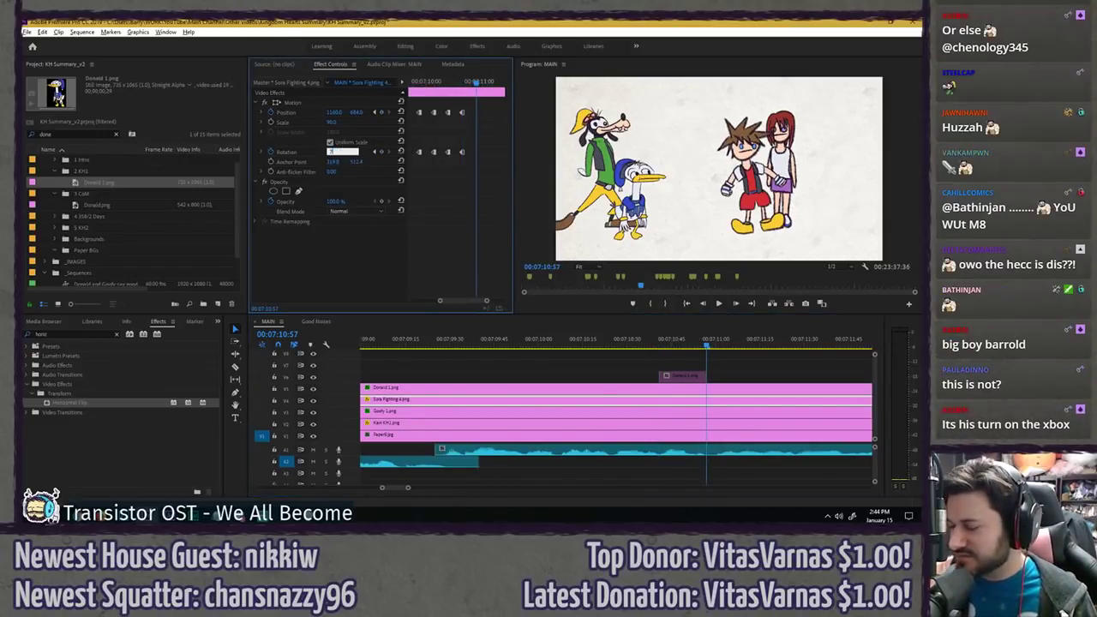
{"action": "type", "text": "7"}
{"action": "key", "text": "Return"}
{"action": "left_click", "coordinate": [340, 114]}
{"action": "type", "text": "1260"}
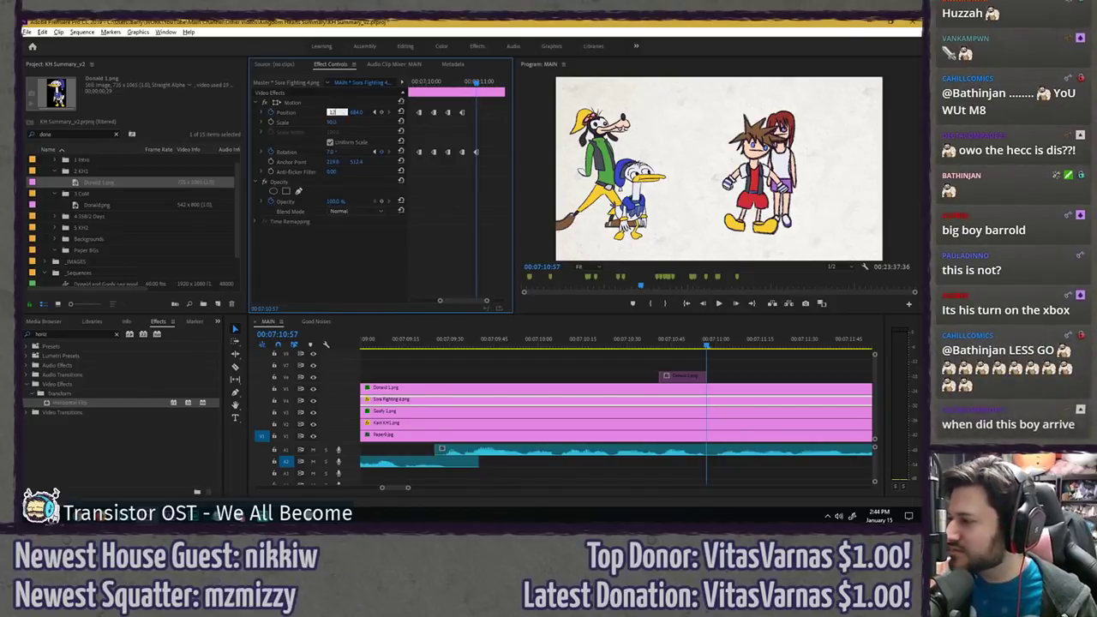
{"action": "key", "text": "Return"}
- Preview the hop, replaying it from 00:07:09:58
{"action": "key", "text": "space"}
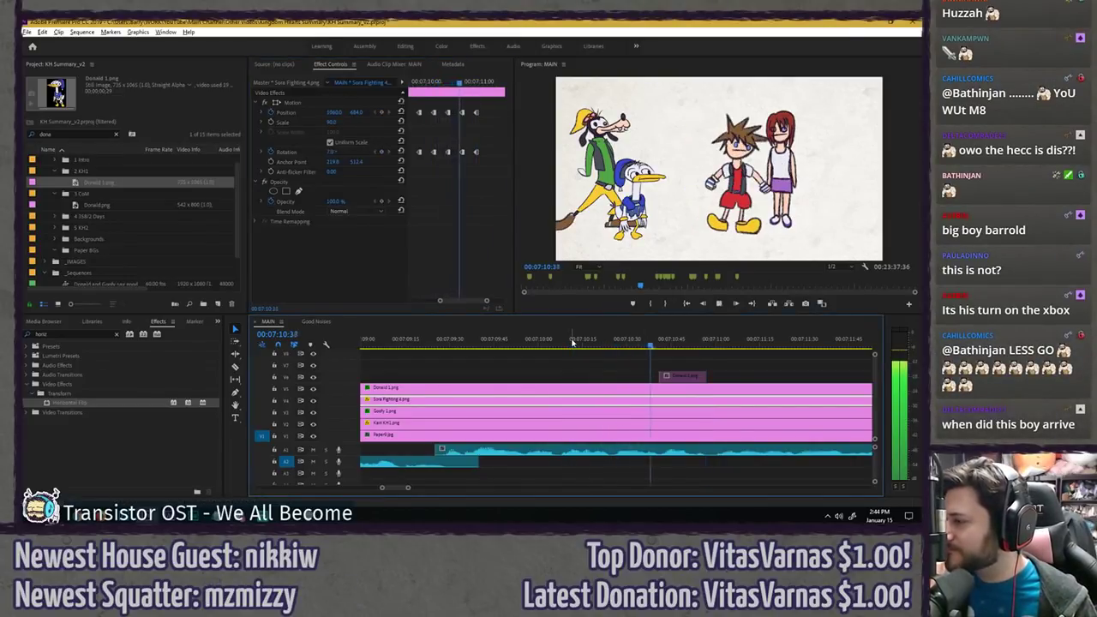
{"action": "key", "text": "space"}
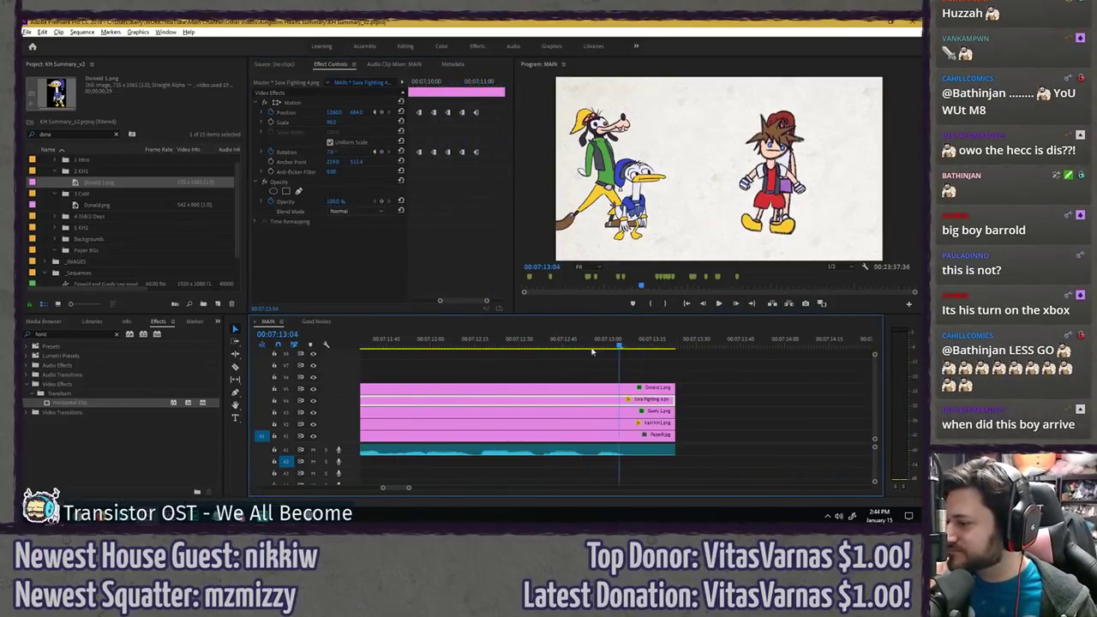
{"action": "key", "text": "minus"}
{"action": "key", "text": "minus"}
{"action": "left_click", "coordinate": [499, 344]}
{"action": "key", "text": "space"}
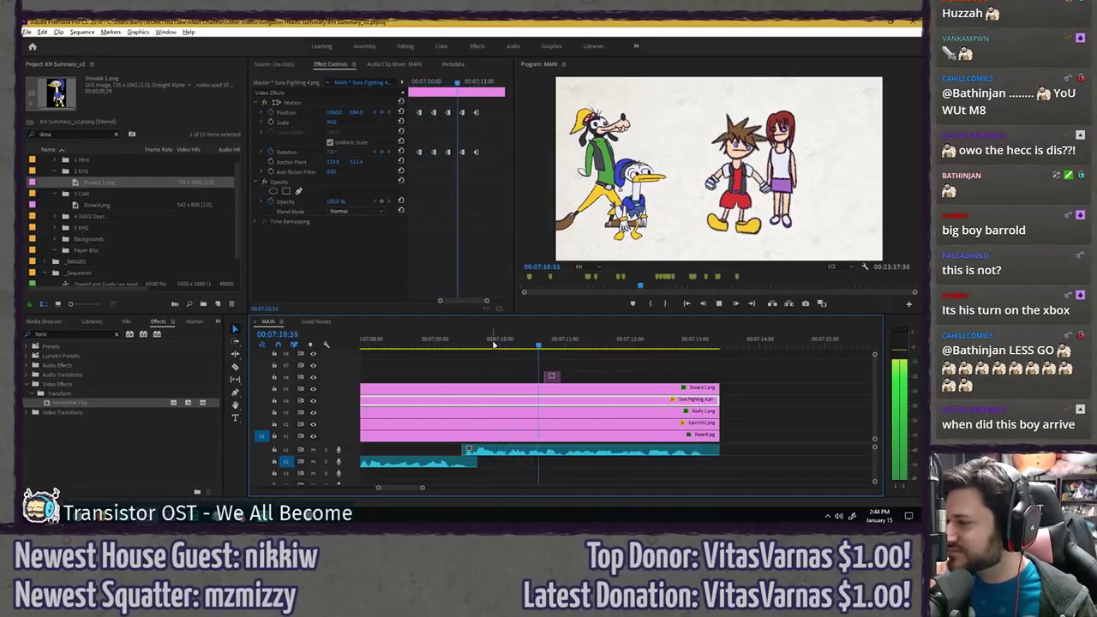
- Recommit Sora's rotation at 00:07:09:53 and set it to -7 at 00:07:10:09
{"action": "key", "text": "space"}
{"action": "left_click_drag", "start_coordinate": [429, 83], "coordinate": [490, 86]}
{"action": "key", "text": "Return"}
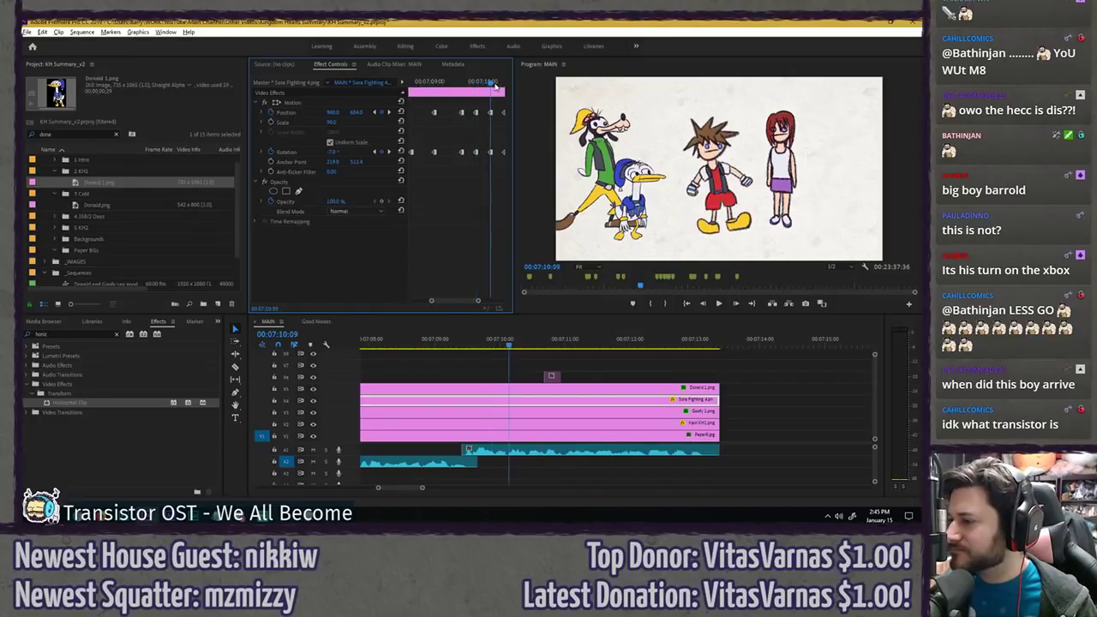
{"action": "left_click", "coordinate": [340, 152]}
{"action": "type", "text": "-7"}
{"action": "key", "text": "Return"}
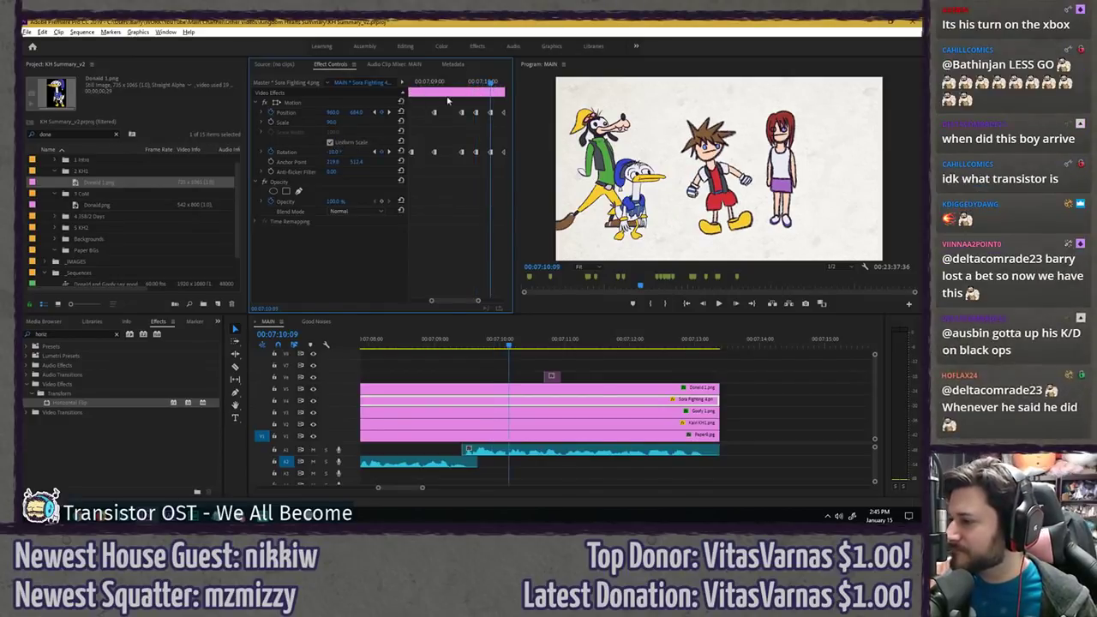
- Recommit Sora's rotation keyframes at 00:07:10:25, 00:07:10:41 (-10) and 00:07:10:57
{"action": "left_click_drag", "start_coordinate": [490, 85], "coordinate": [502, 85]}
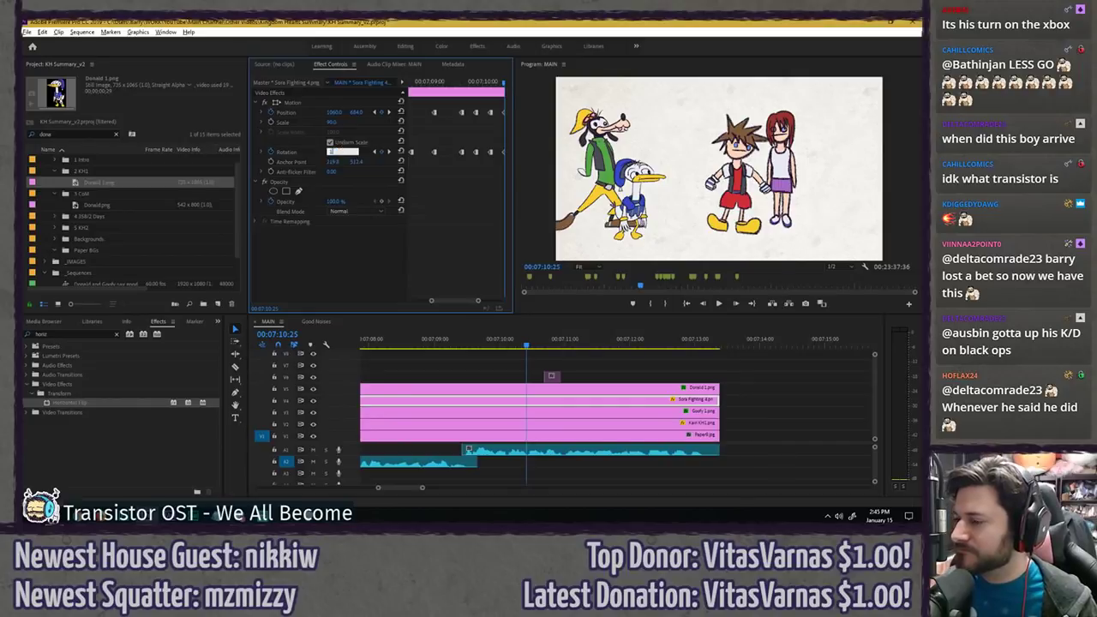
{"action": "key", "text": "Return"}
{"action": "left_click", "coordinate": [390, 153]}
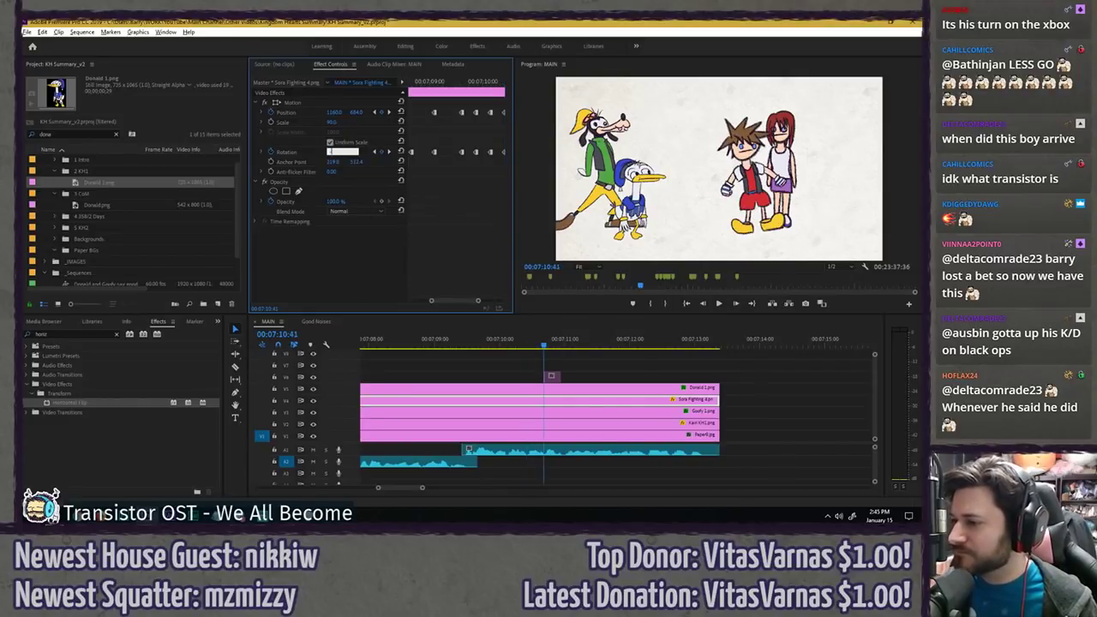
{"action": "key", "text": "Return"}
{"action": "left_click", "coordinate": [389, 153]}
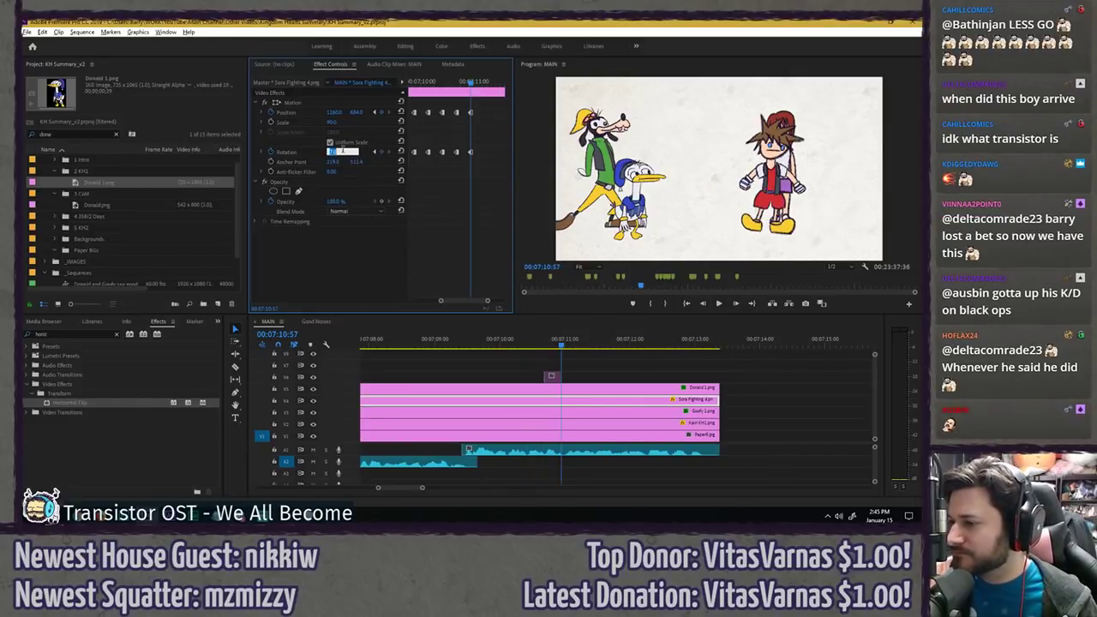
{"action": "key", "text": "Return"}
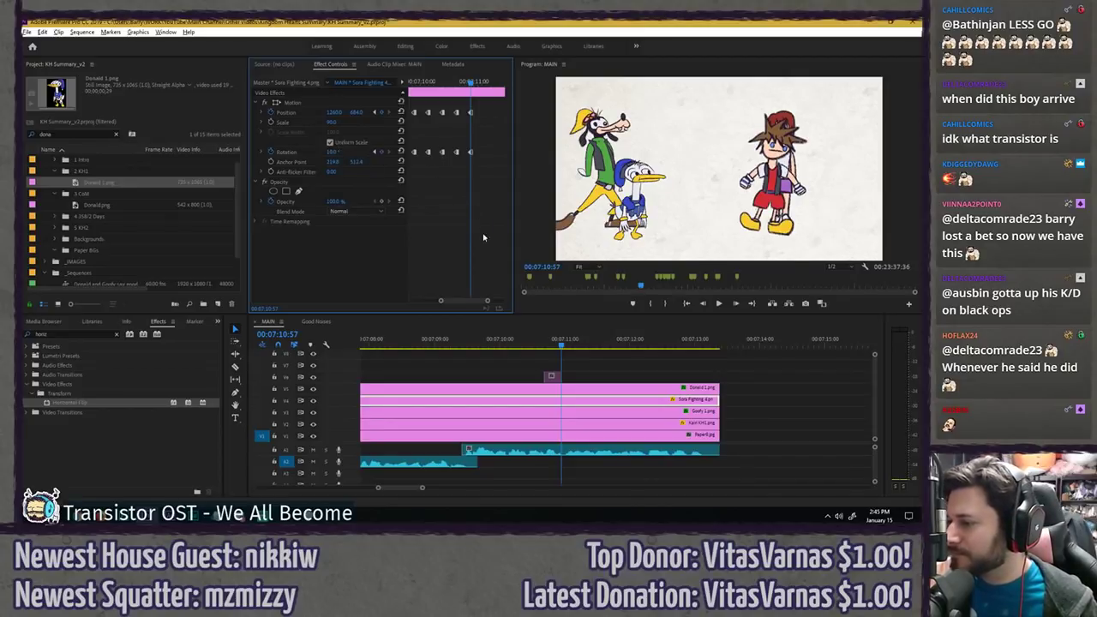
- Save the project with Ctrl+S and play back the revised hop
{"action": "key", "text": "ctrl+s"}
{"action": "left_click", "coordinate": [481, 349]}
{"action": "key", "text": "space"}
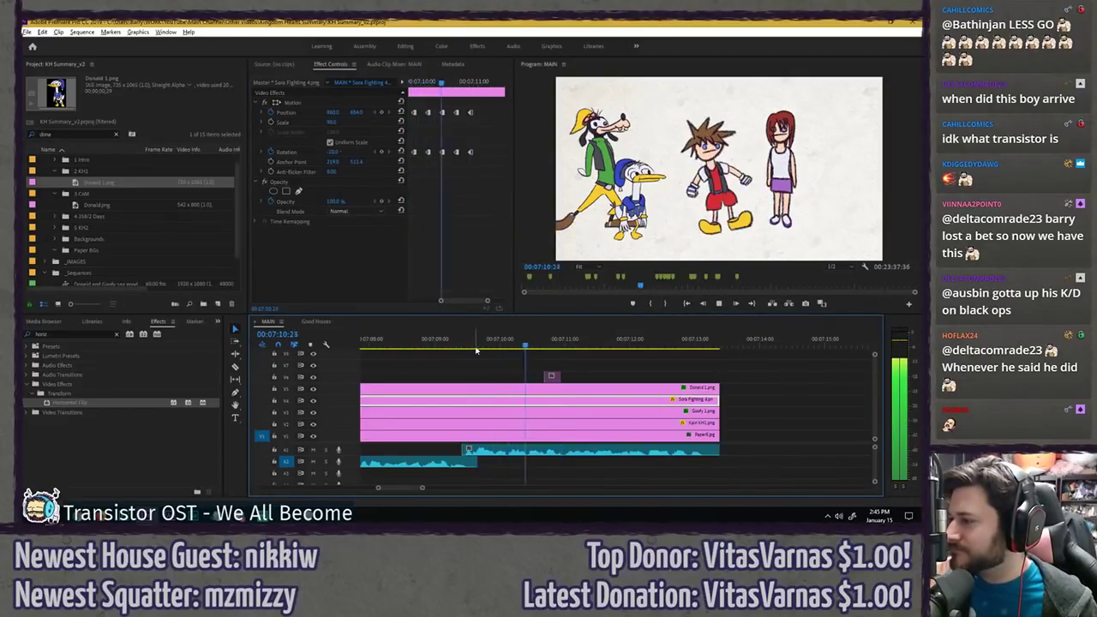
{"action": "key", "text": "space"}
{"action": "left_click", "coordinate": [468, 302]}
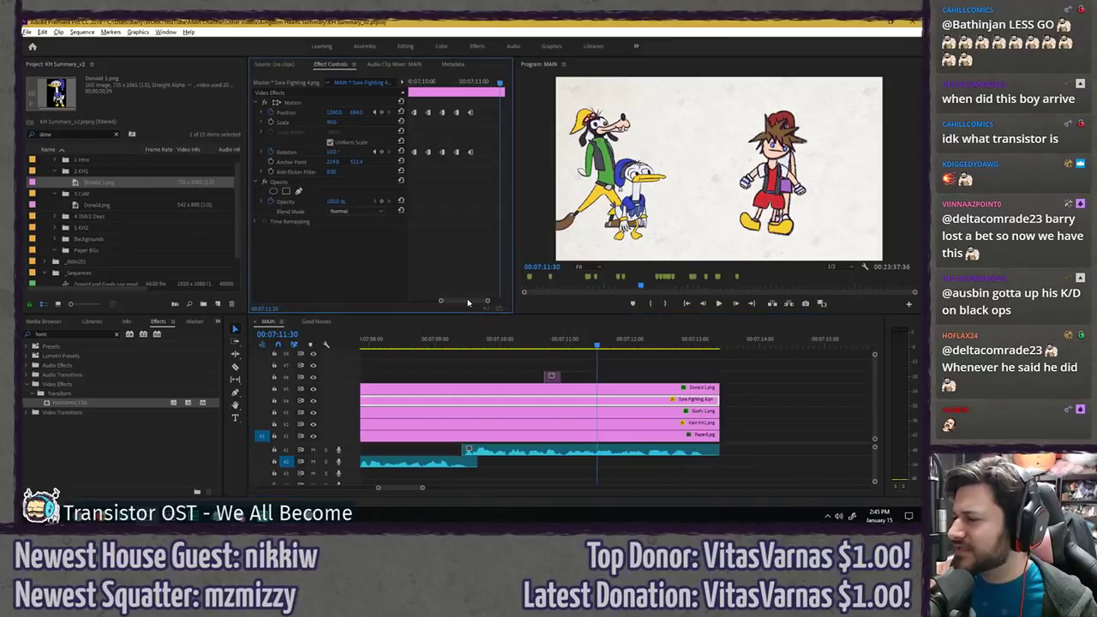
{"action": "left_click_drag", "start_coordinate": [468, 303], "coordinate": [463, 300]}
- Set Sora's Position X to 880 at 00:07:09:53 and 1000 at the next keyframe
{"action": "left_click", "coordinate": [425, 82]}
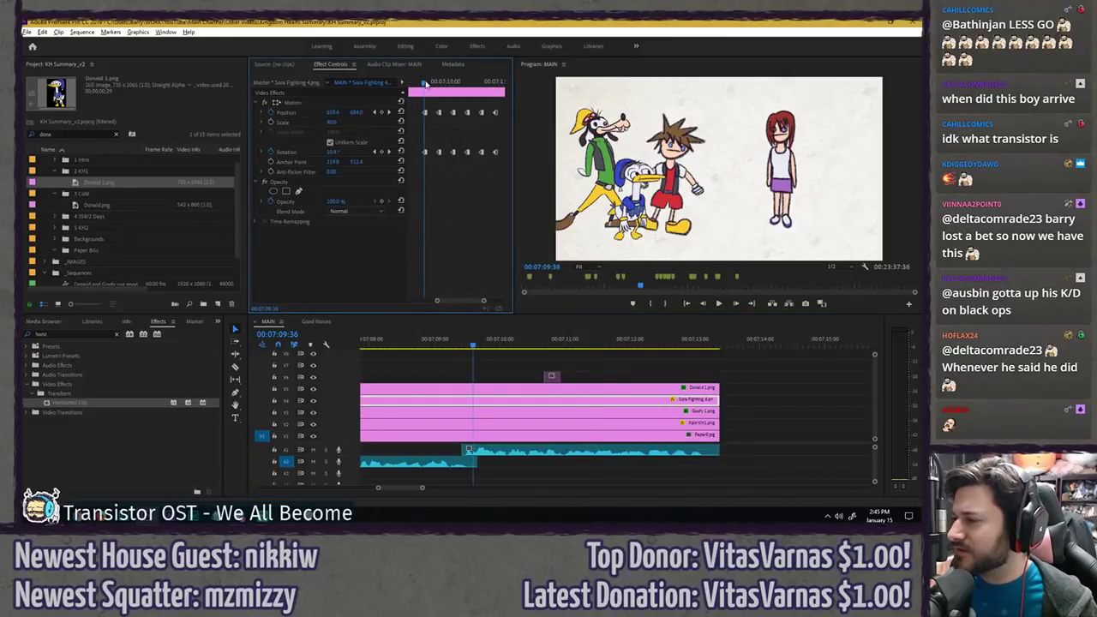
{"action": "left_click_drag", "start_coordinate": [425, 83], "coordinate": [438, 82]}
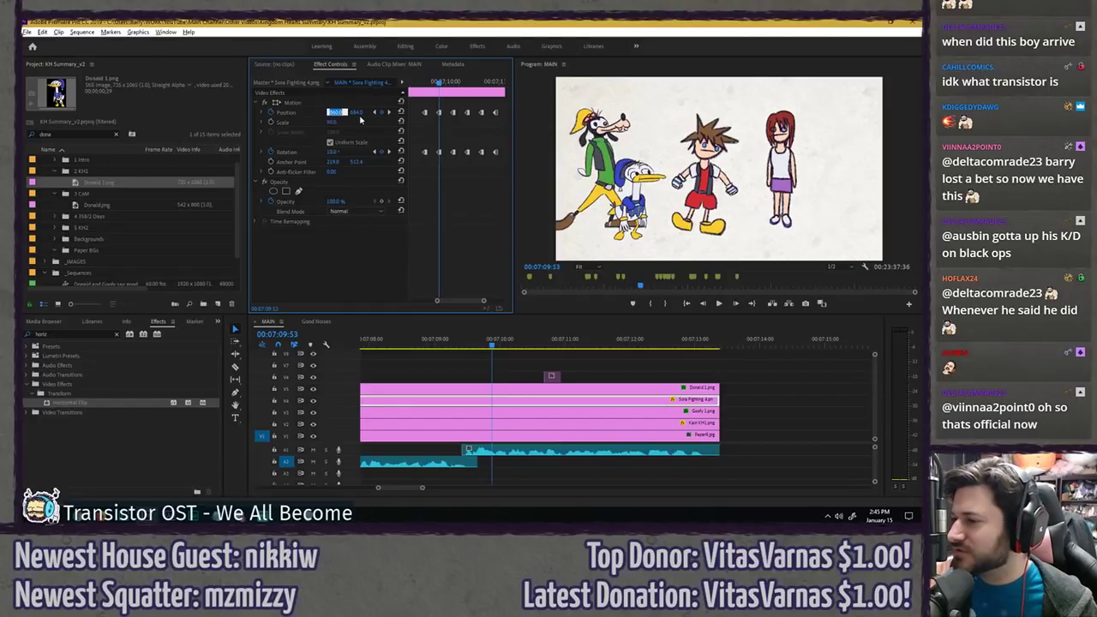
{"action": "type", "text": "880"}
{"action": "key", "text": "Return"}
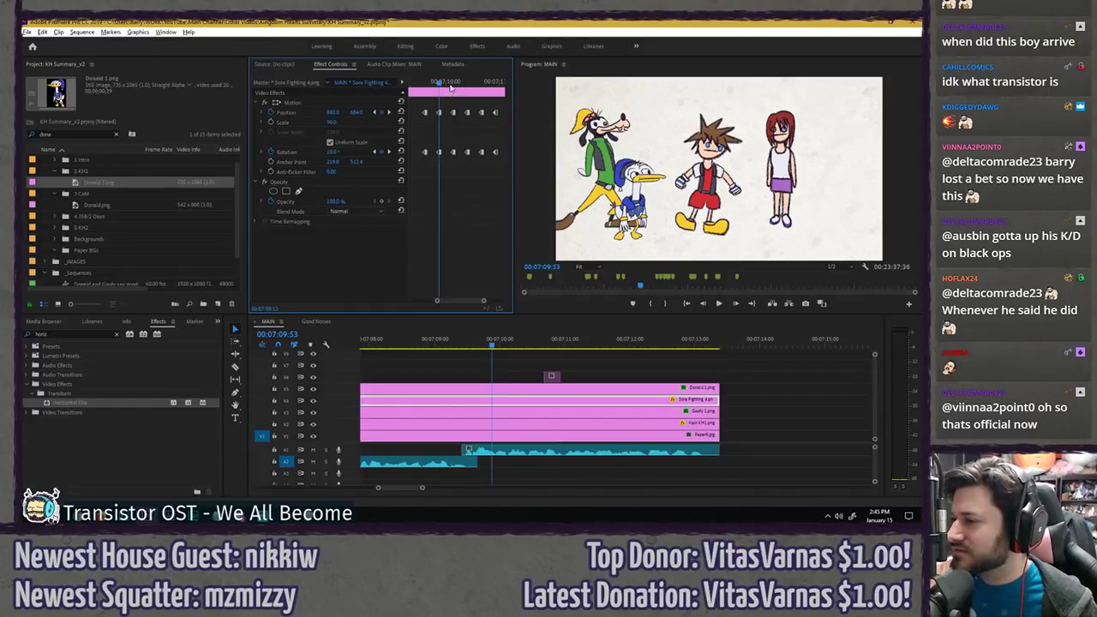
{"action": "left_click_drag", "start_coordinate": [450, 85], "coordinate": [454, 82]}
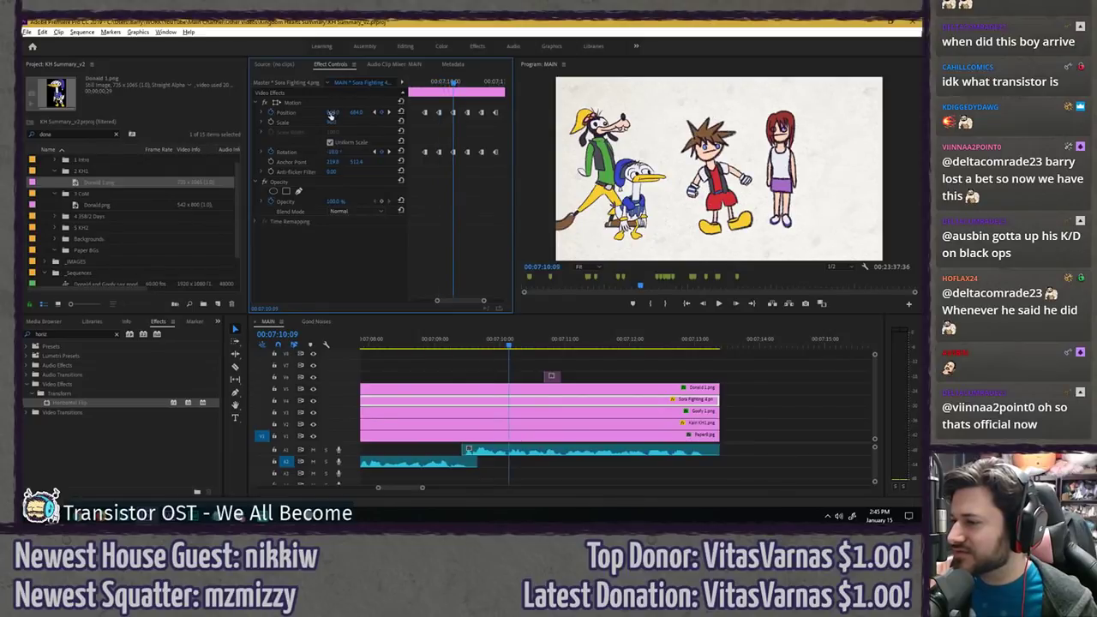
{"action": "type", "text": "1000"}
{"action": "key", "text": "Return"}
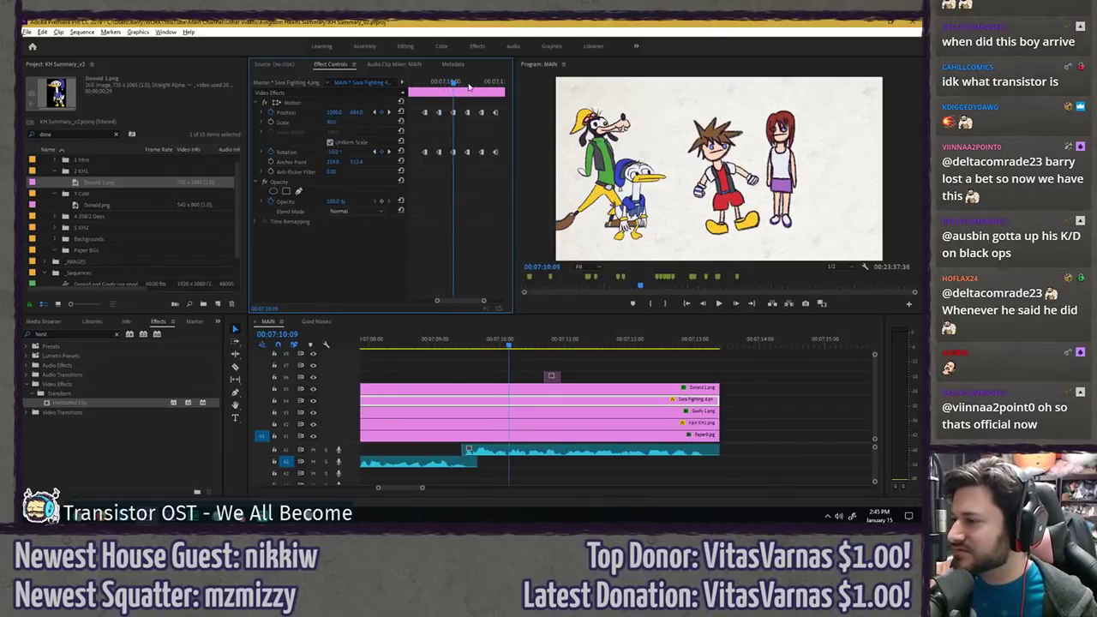
- Update Sora's X at 00:07:10:25 and set X 1145 at 00:07:10:41 beside Kairi
{"action": "left_click", "coordinate": [467, 83]}
{"action": "left_click", "coordinate": [336, 112]}
{"action": "type", "text": "20"}
{"action": "key", "text": "Return"}
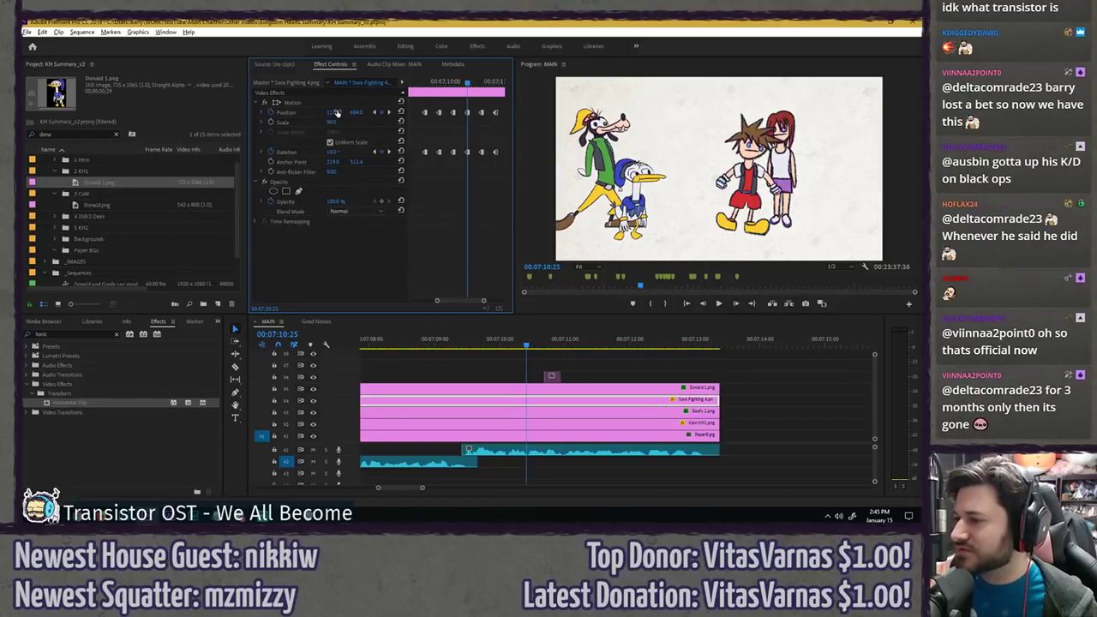
{"action": "left_click", "coordinate": [389, 113]}
{"action": "left_click", "coordinate": [337, 112]}
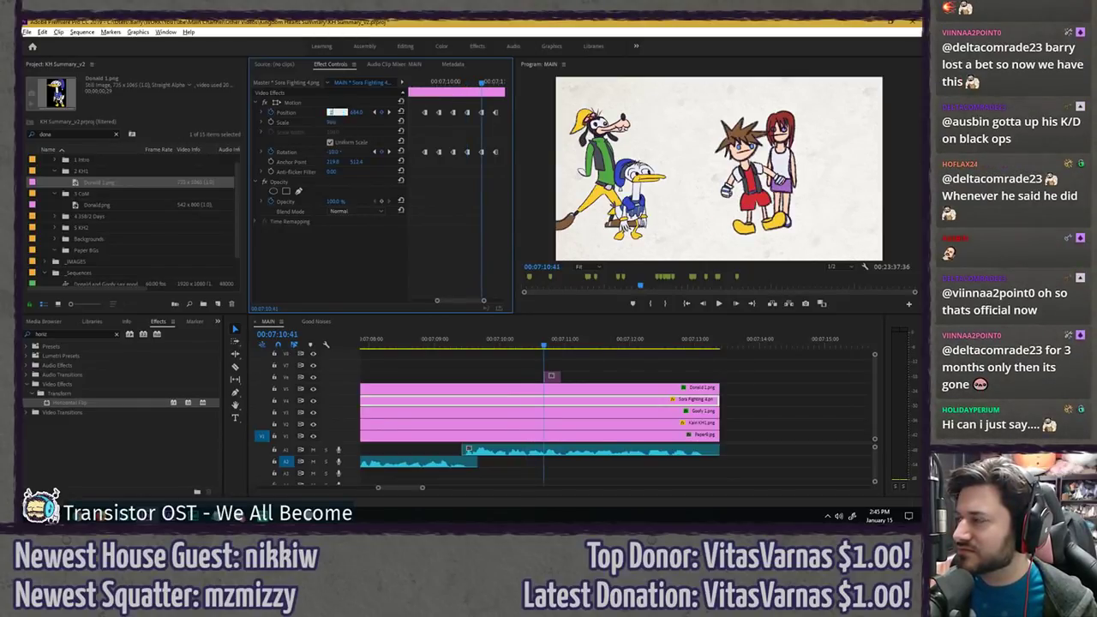
{"action": "type", "text": "1145"}
{"action": "key", "text": "Return"}
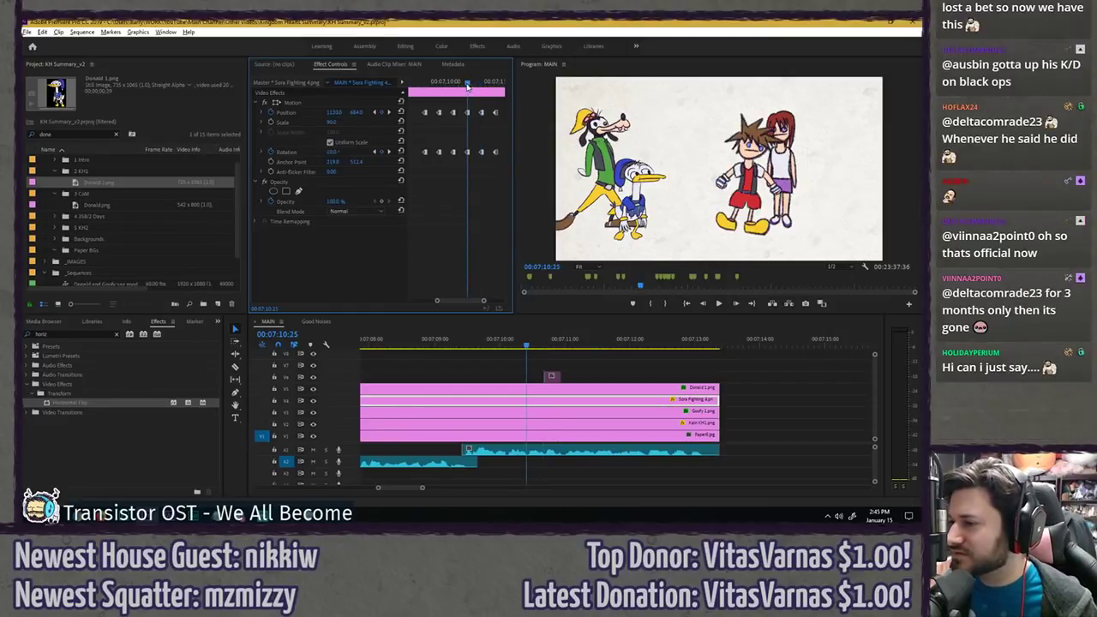
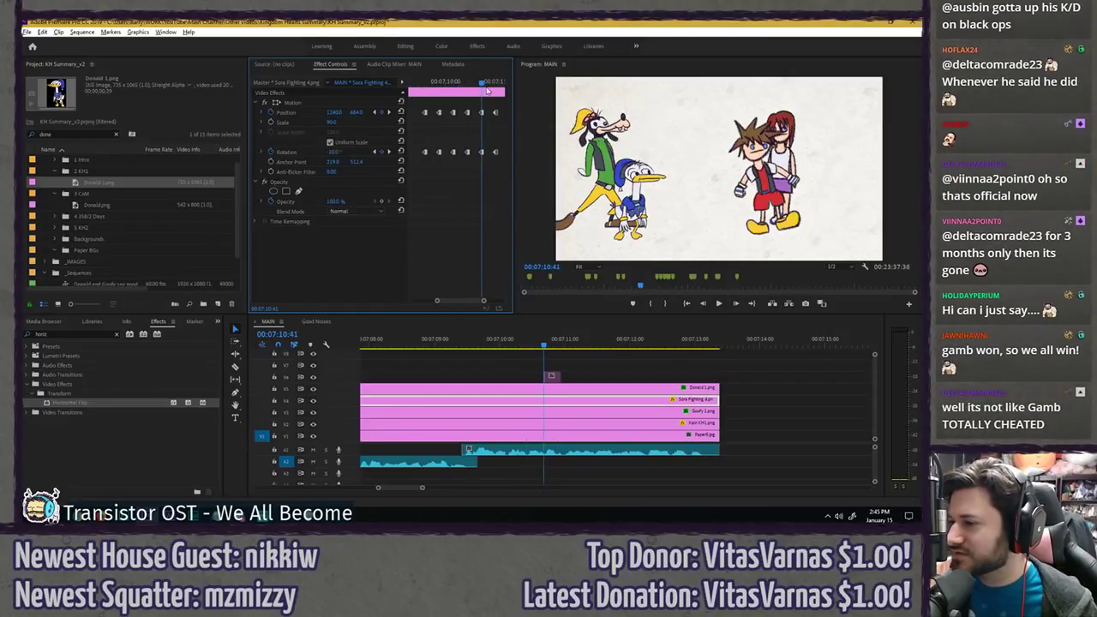
- Commit Sora's X position at 00:07:10:57 and play back his walk
{"action": "left_click", "coordinate": [495, 83]}
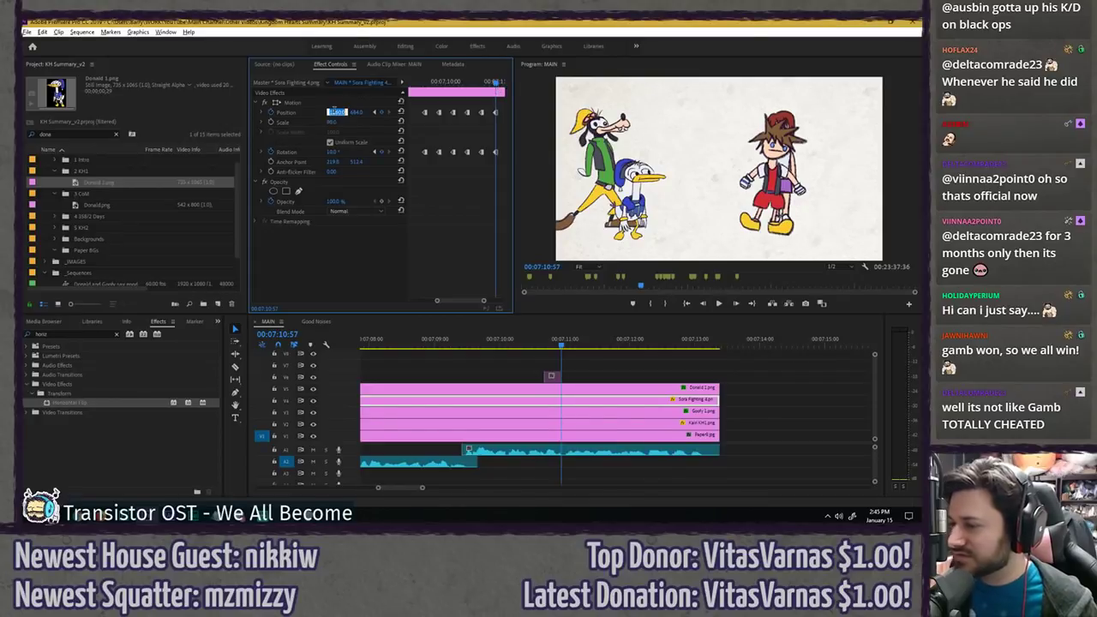
{"action": "key", "text": "Return"}
{"action": "key", "text": "space"}
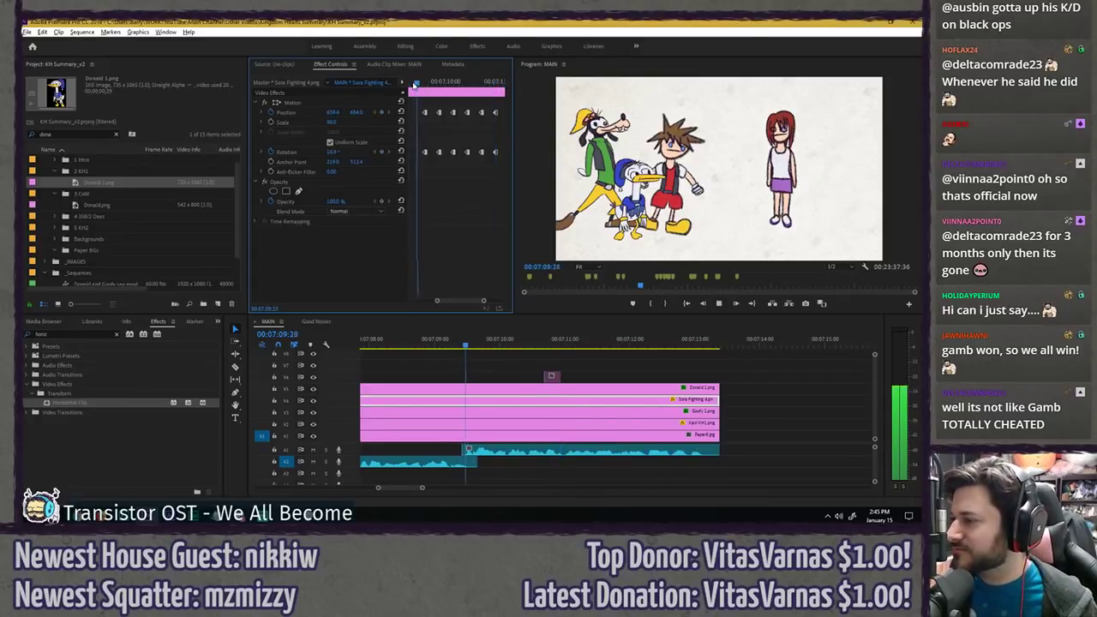
{"action": "left_click", "coordinate": [425, 84]}
- Set Sora's Position X to 1030 at 00:07:09:53
{"action": "left_click_drag", "start_coordinate": [428, 86], "coordinate": [454, 89]}
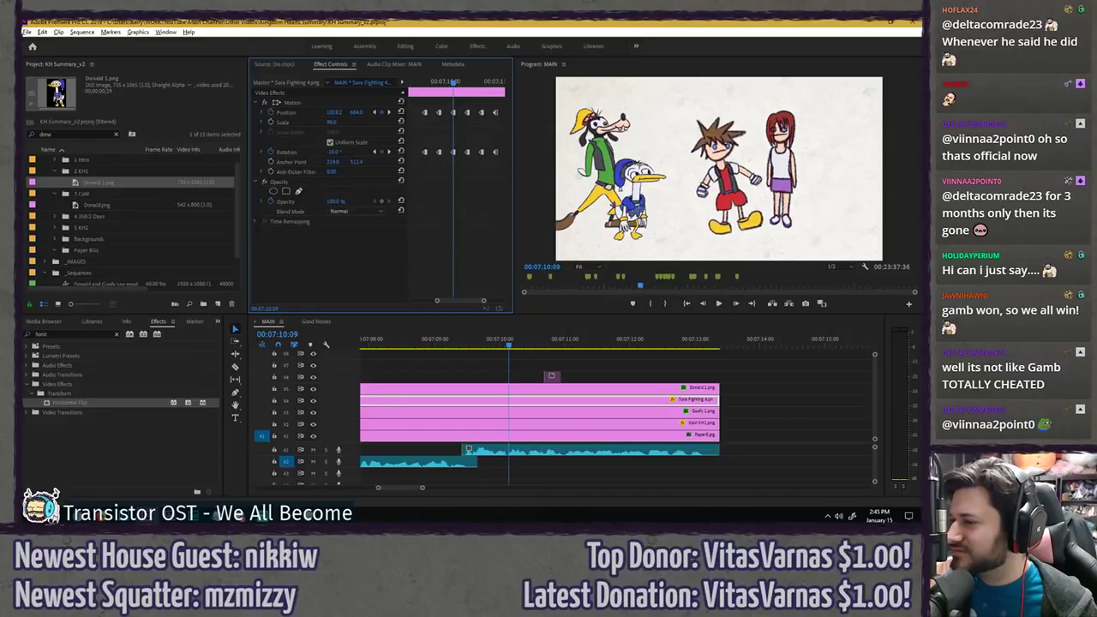
{"action": "left_click", "coordinate": [336, 113]}
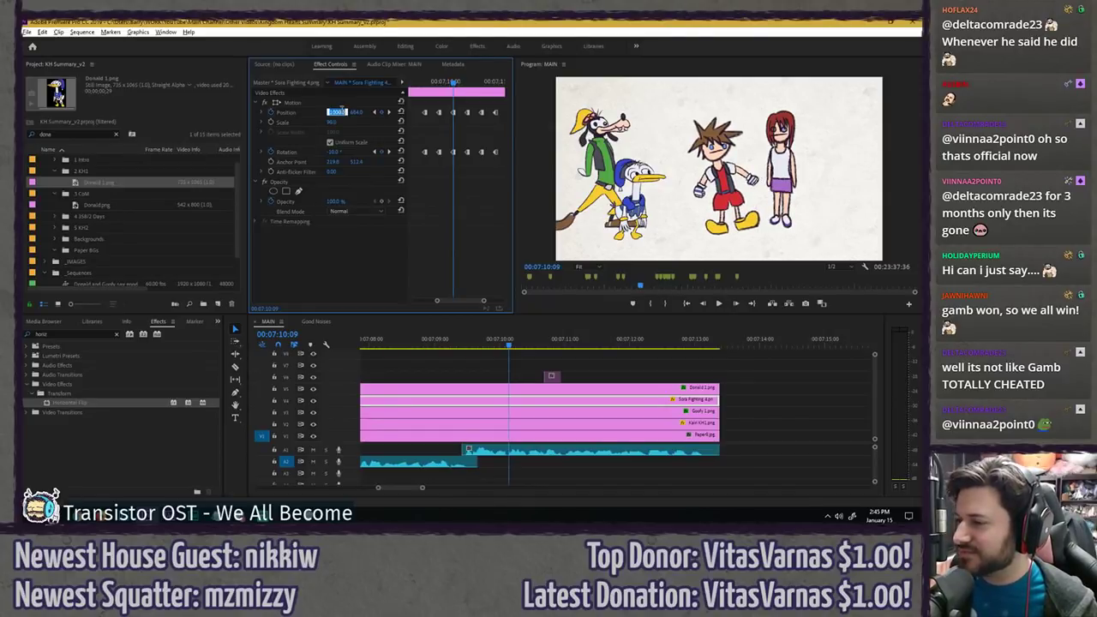
{"action": "type", "text": "1030"}
{"action": "key", "text": "Return"}
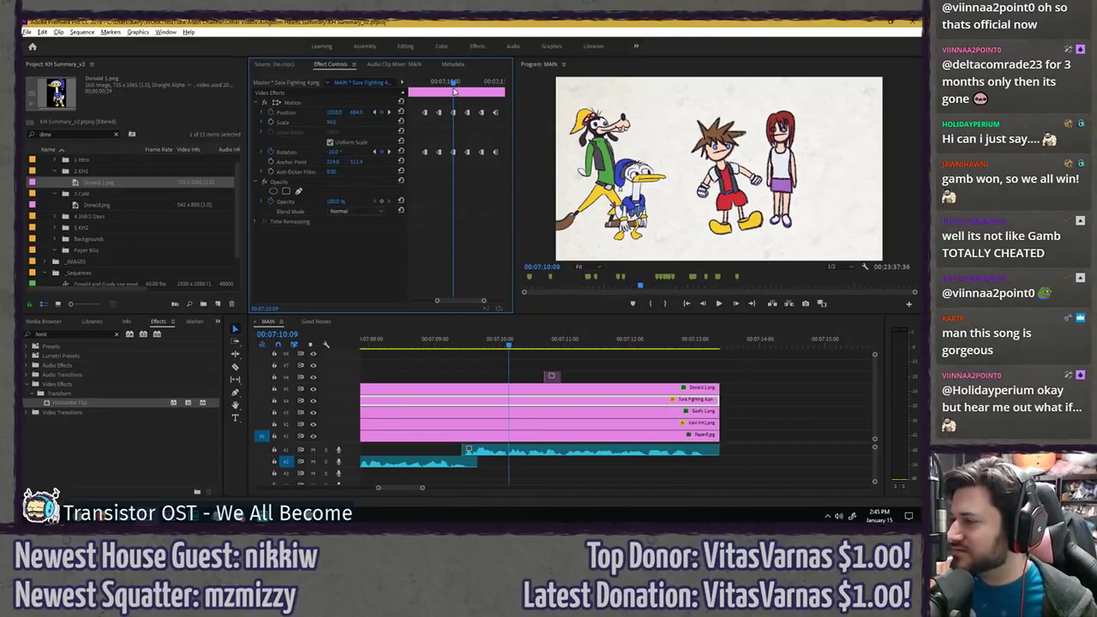
{"action": "mouse_move", "coordinate": [454, 86]}
{"action": "left_mouse_down"}
{"action": "mouse_move", "coordinate": [425, 85]}
{"action": "mouse_move", "coordinate": [453, 85]}
{"action": "left_mouse_up"}
- Check the keyframes at 00:07:10:25 and 00:07:10:41, replay the walk, and save
{"action": "left_click", "coordinate": [467, 83]}
{"action": "left_click", "coordinate": [482, 83]}
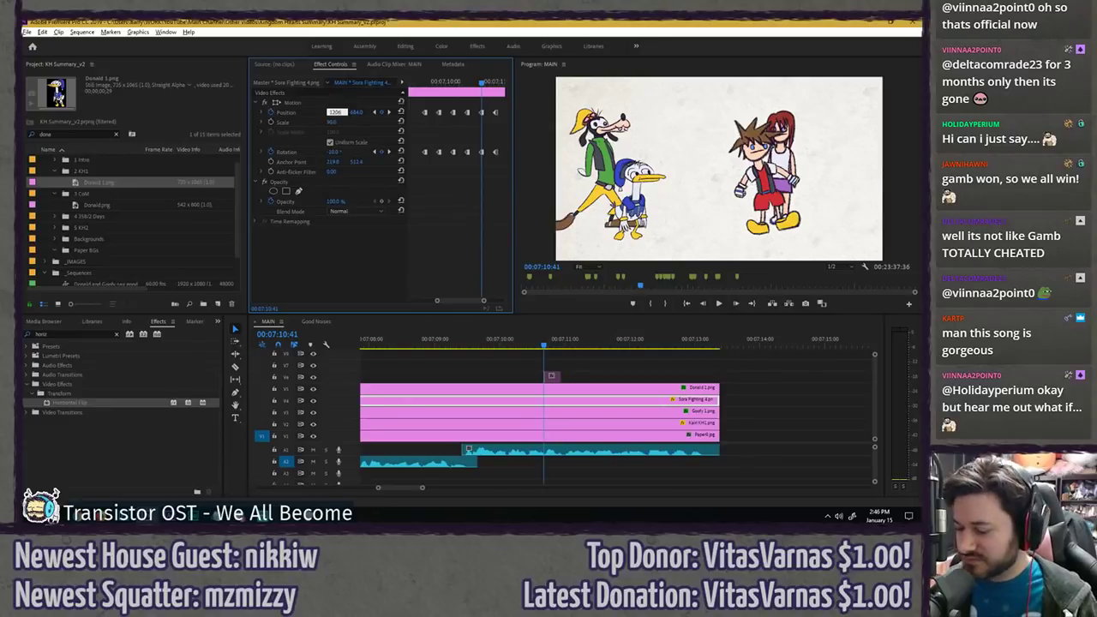
{"action": "left_click", "coordinate": [420, 82]}
{"action": "key", "text": "space"}
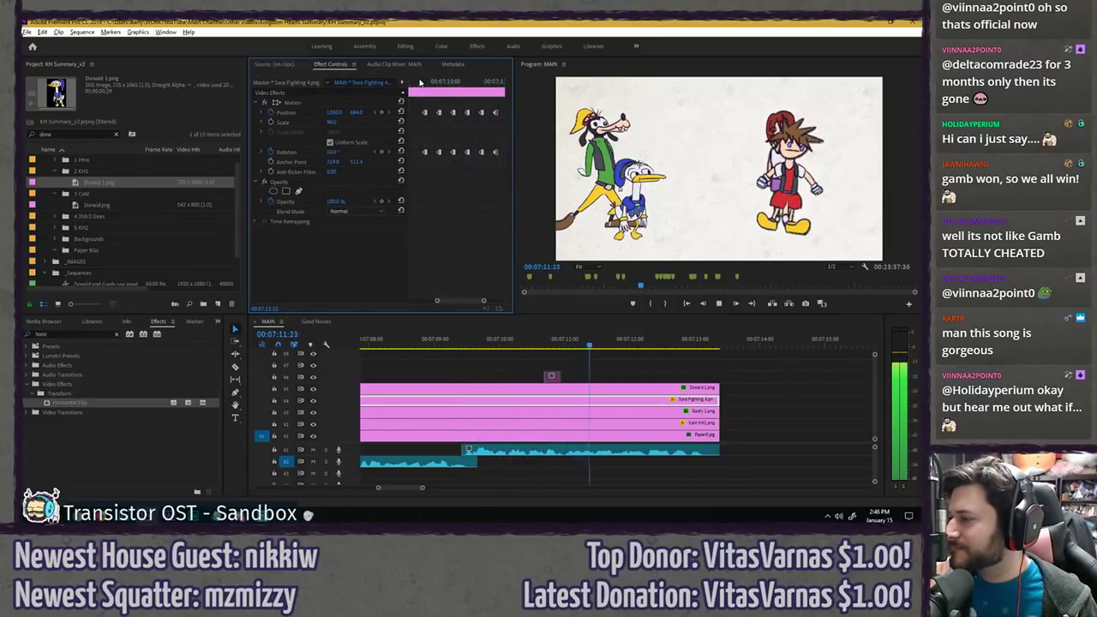
{"action": "key", "text": "ctrl+s"}
- Return to 00:07:10:57 and pick up the small clip on the upper video track
{"action": "left_click", "coordinate": [497, 84]}
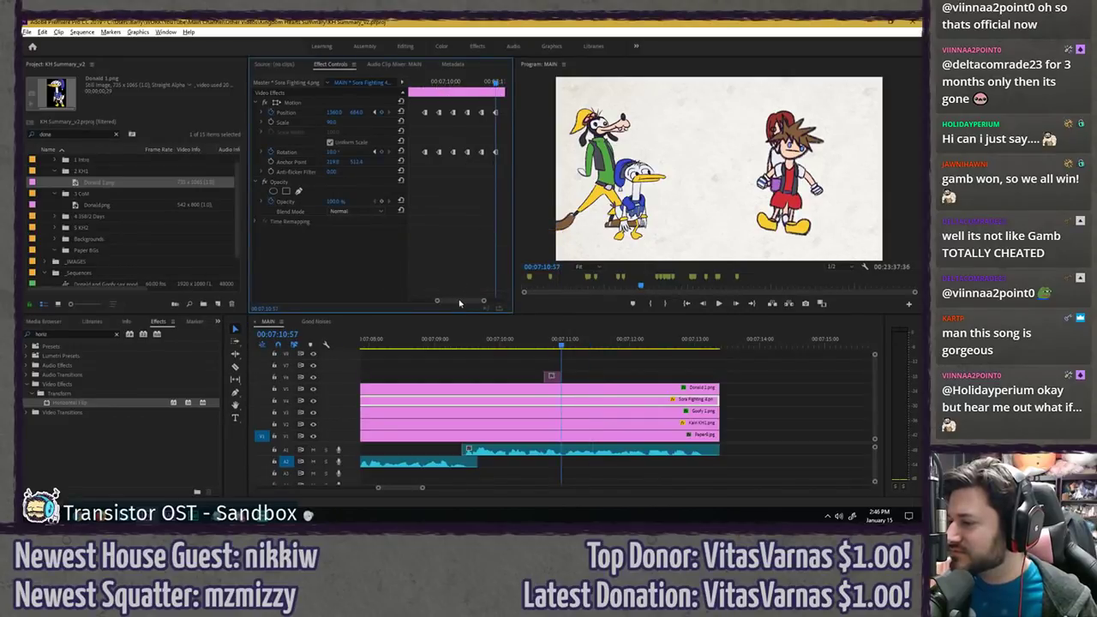
{"action": "left_click_drag", "start_coordinate": [458, 301], "coordinate": [466, 301]}
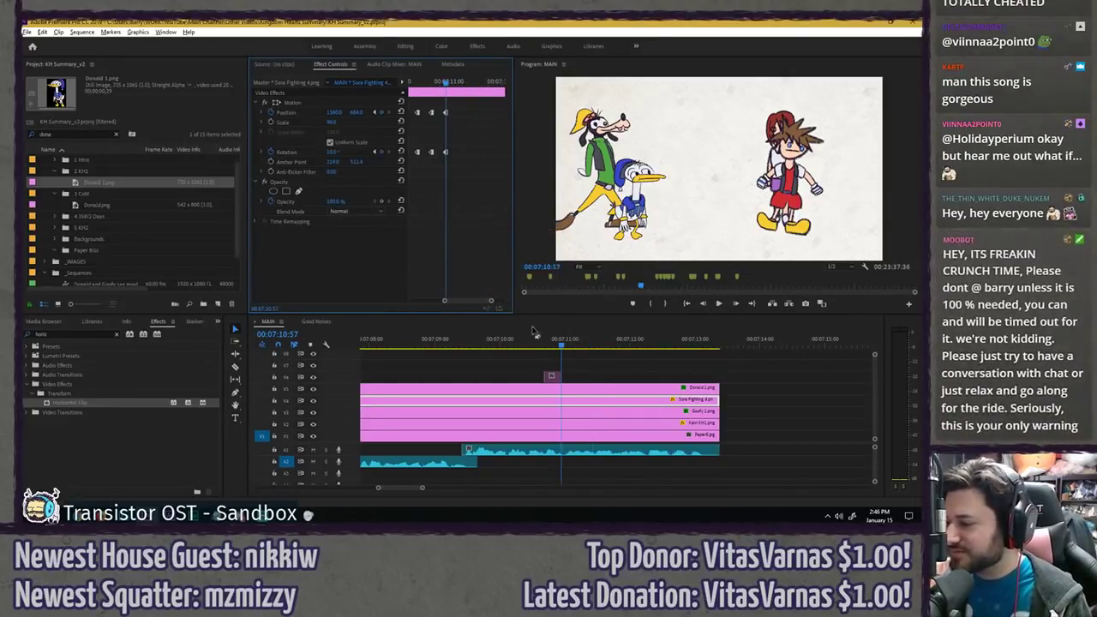
{"action": "left_click_drag", "start_coordinate": [551, 376], "coordinate": [572, 374]}
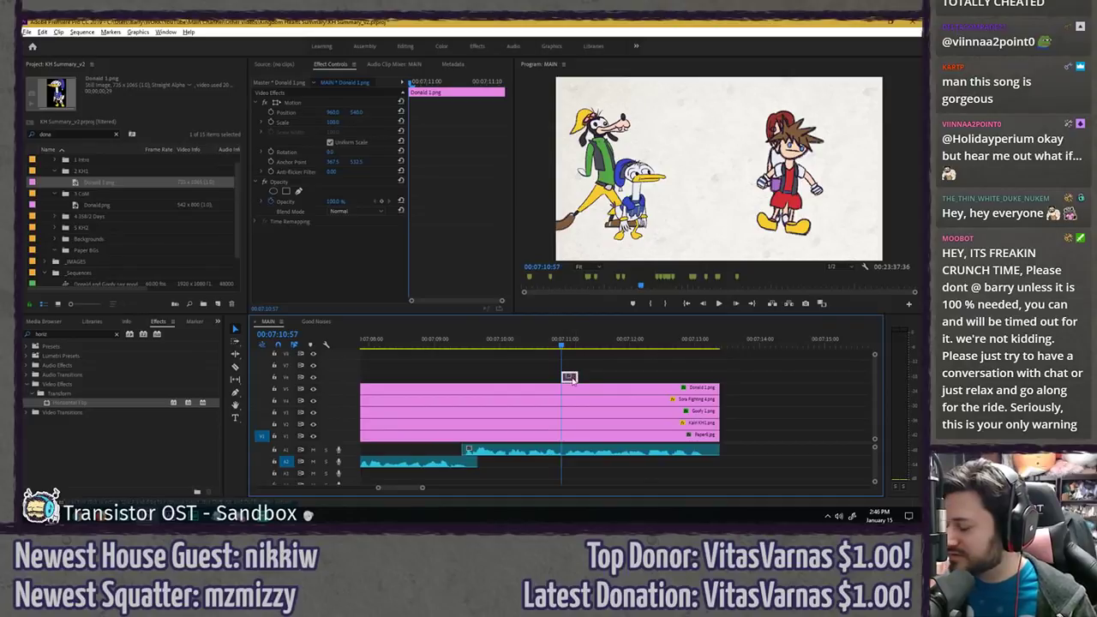
- Paste the short Donald 1.png clip several times end to end after 00:07:11, then save
{"action": "key", "text": "ctrl+v"}
{"action": "key", "text": "ctrl+v"}
{"action": "key", "text": "ctrl+v"}
{"action": "key", "text": "ctrl+v"}
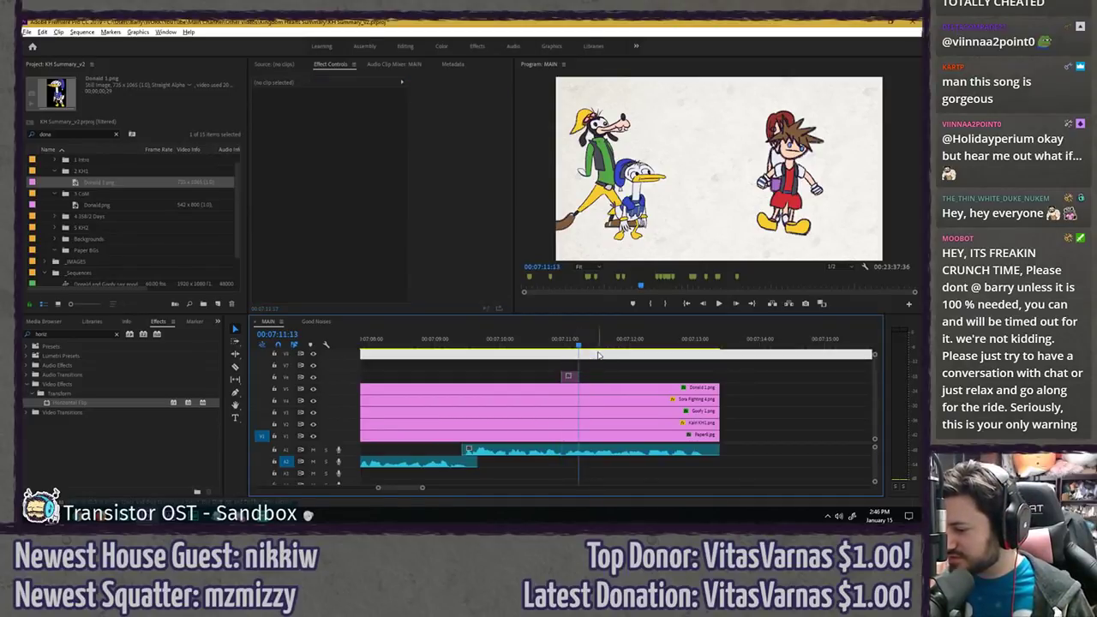
{"action": "key", "text": "ctrl+v"}
{"action": "key", "text": "ctrl+v"}
{"action": "key", "text": "ctrl+v"}
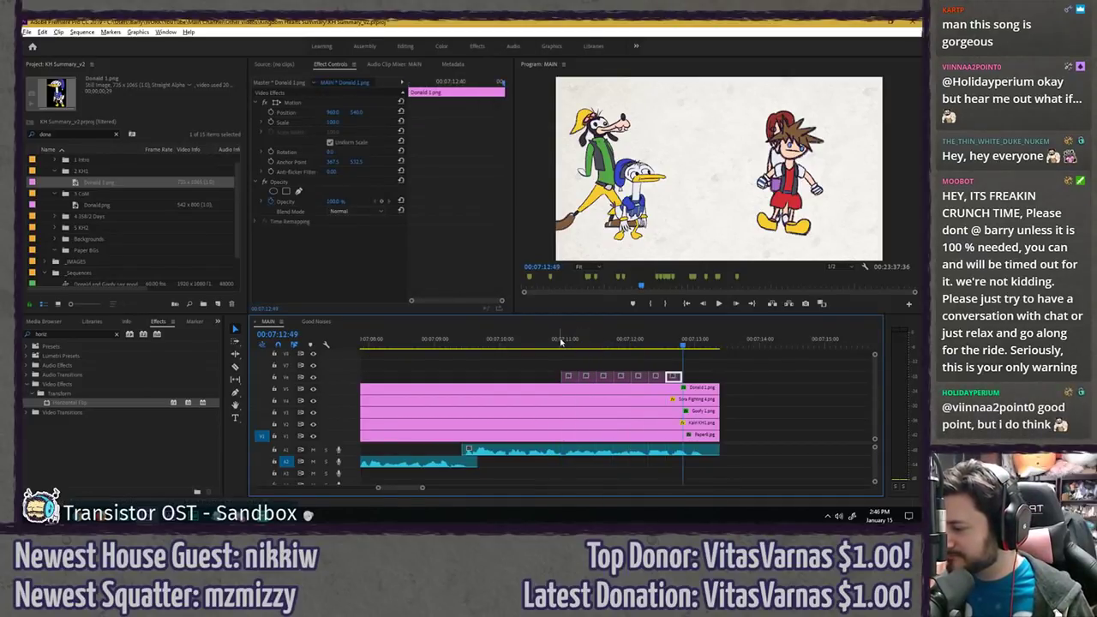
{"action": "left_click", "coordinate": [557, 352]}
{"action": "left_click", "coordinate": [564, 399]}
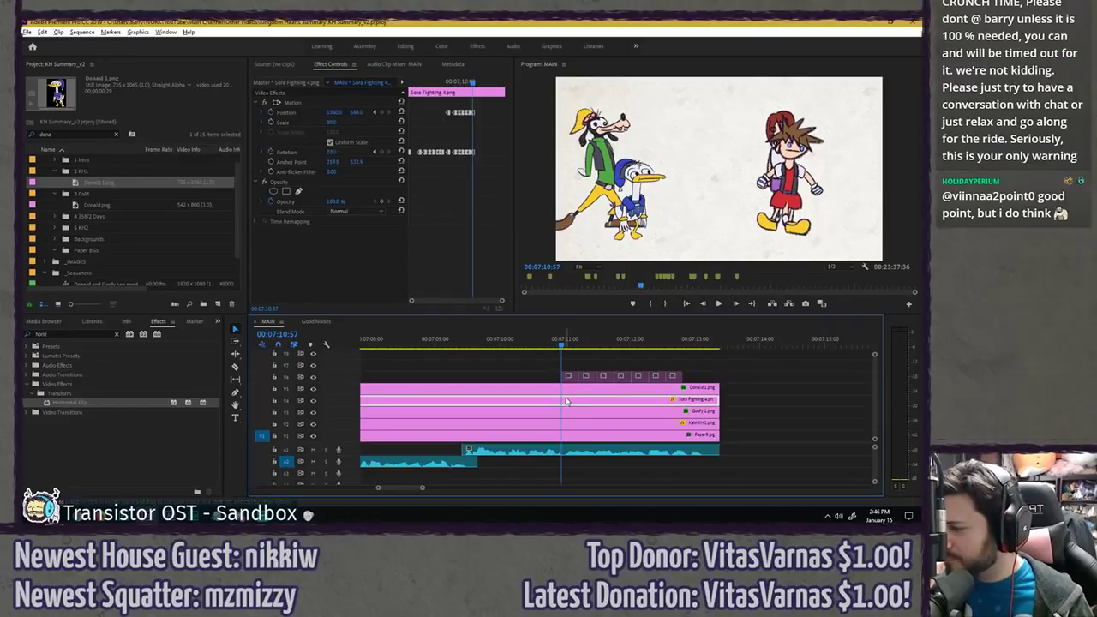
{"action": "key", "text": "ctrl+s"}
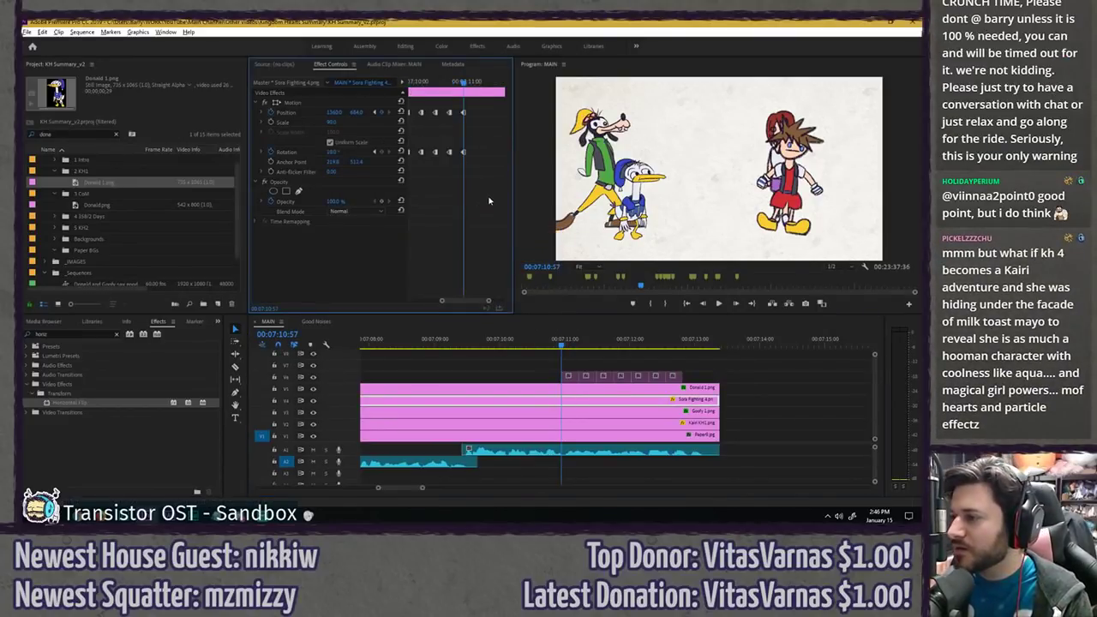
- Commit Sora's rotation and horizontal position at 00:07:11:13
{"action": "left_click", "coordinate": [577, 347]}
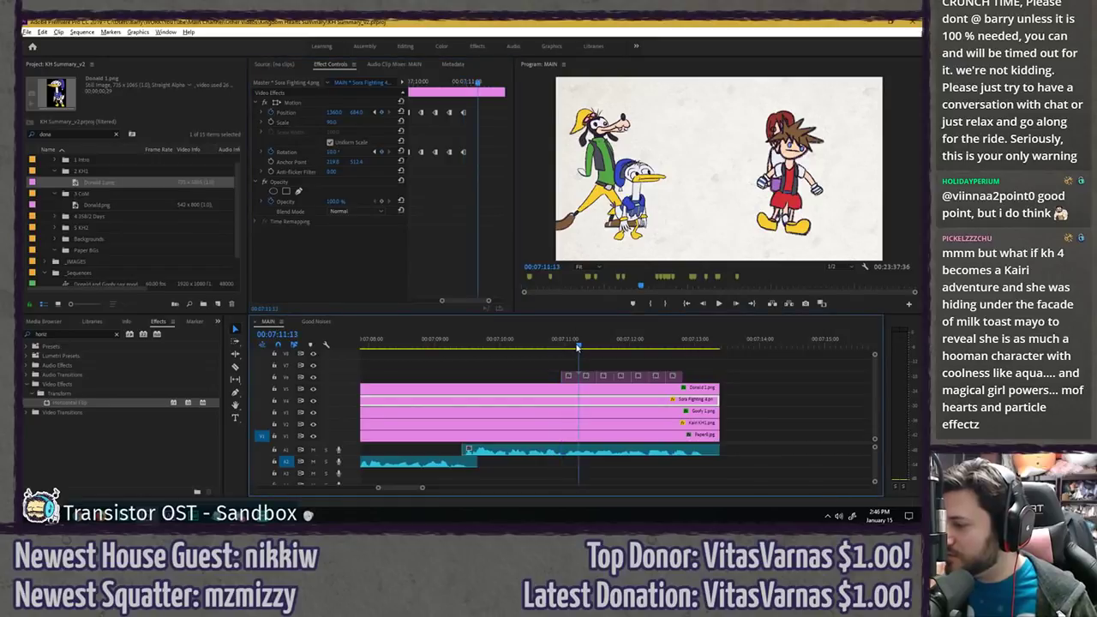
{"action": "left_click", "coordinate": [336, 162]}
{"action": "key", "text": "Return"}
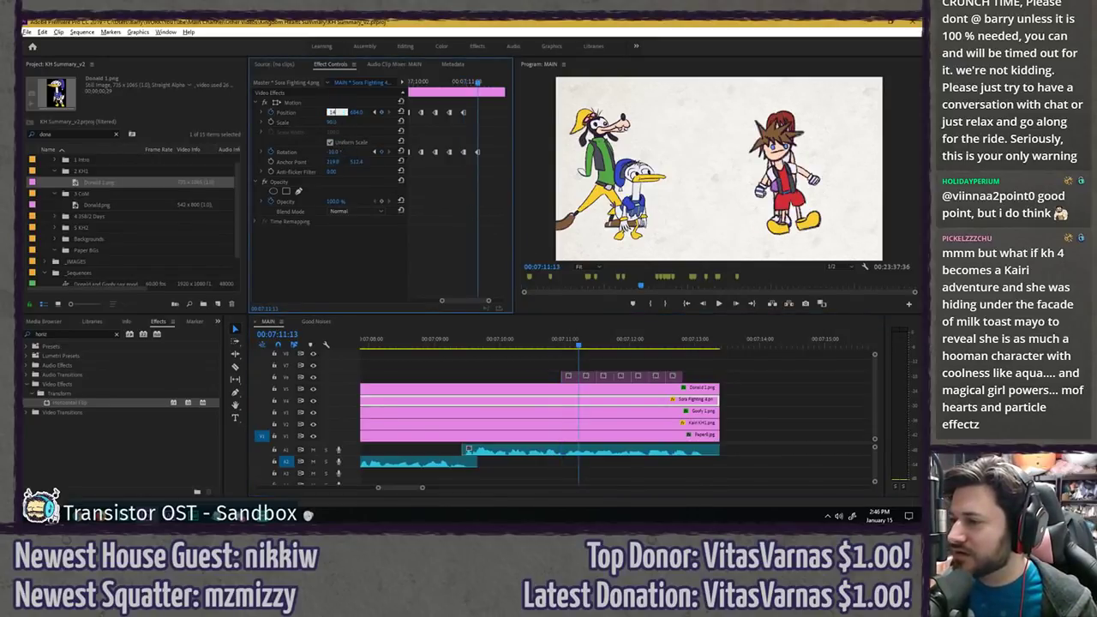
{"action": "key", "text": "Return"}
- Tilt Sora 10° at 00:07:11:29 and -10° at 00:07:11:45
{"action": "left_click", "coordinate": [596, 343]}
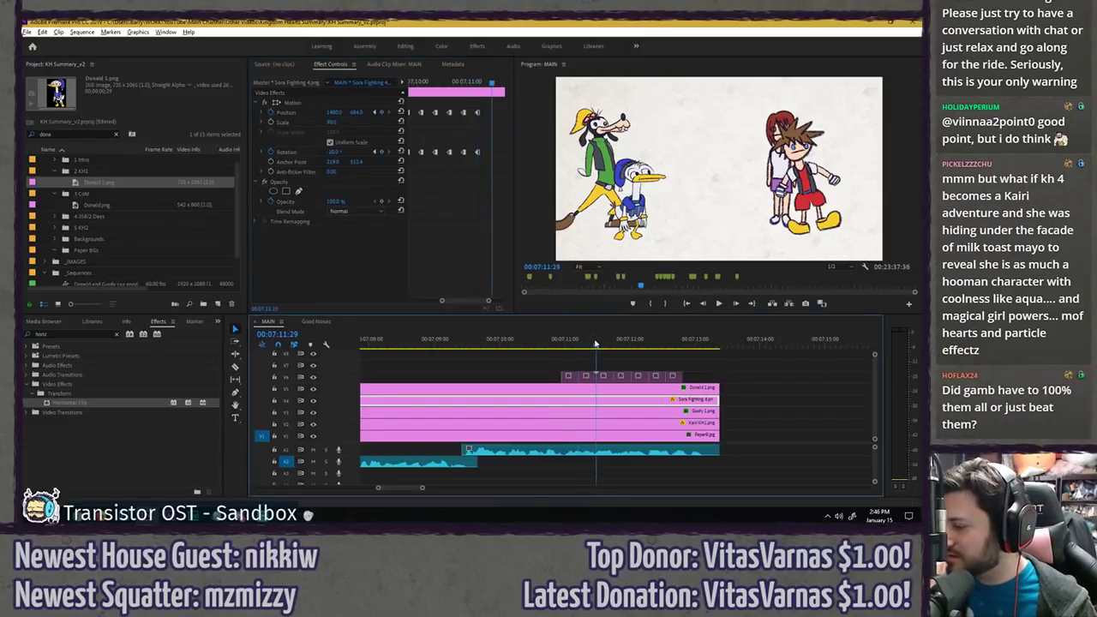
{"action": "left_click", "coordinate": [335, 154]}
{"action": "type", "text": "10"}
{"action": "key", "text": "Return"}
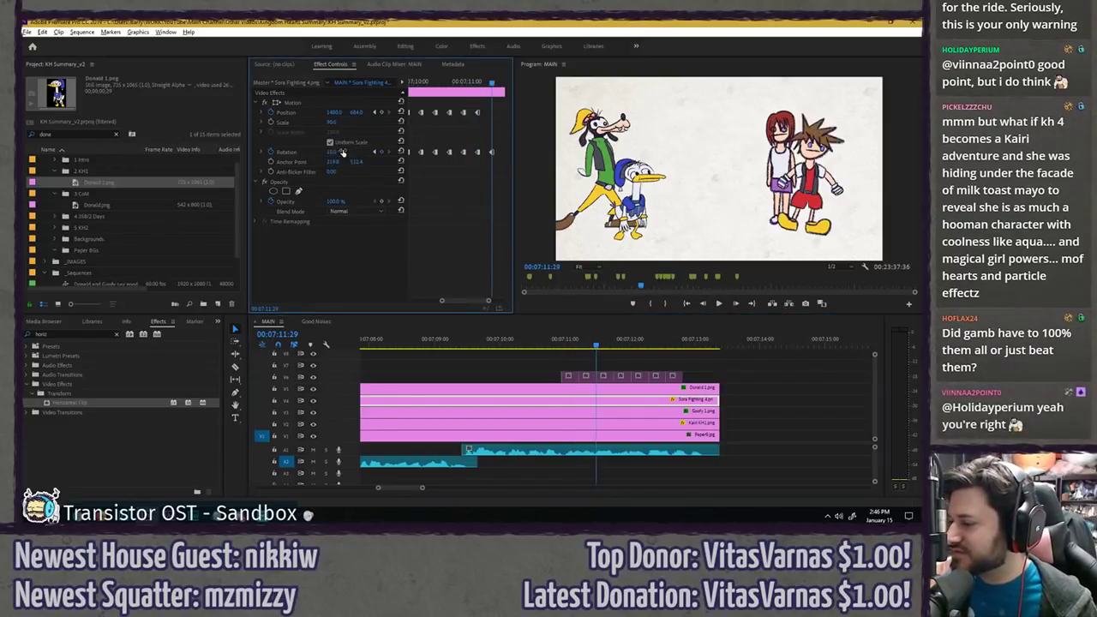
{"action": "left_click", "coordinate": [611, 347]}
{"action": "left_click", "coordinate": [341, 152]}
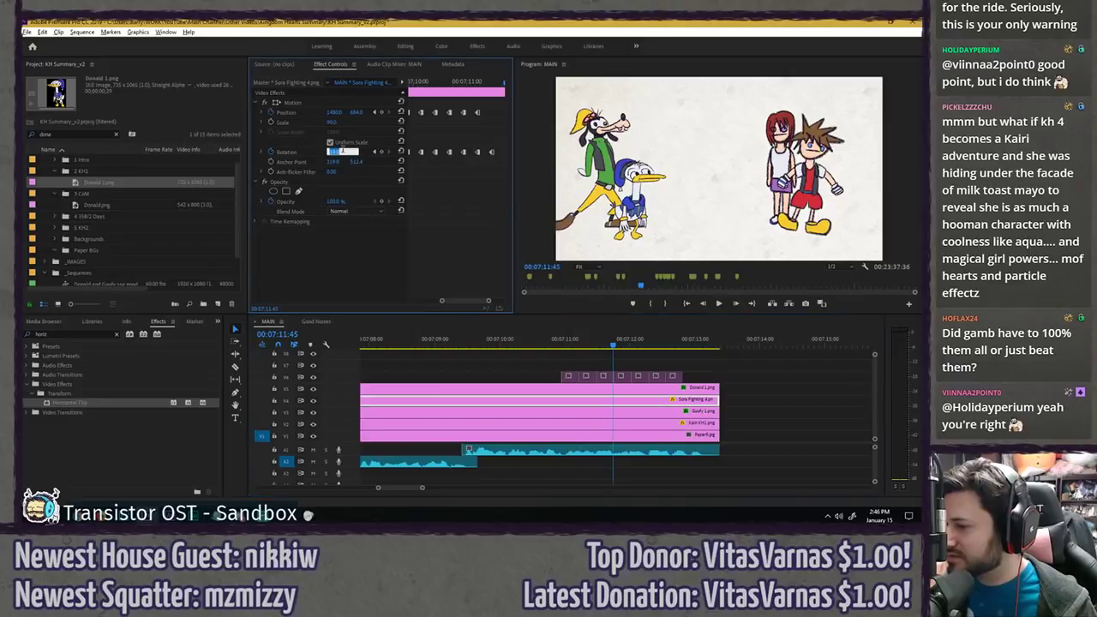
{"action": "type", "text": "-10"}
{"action": "key", "text": "Return"}
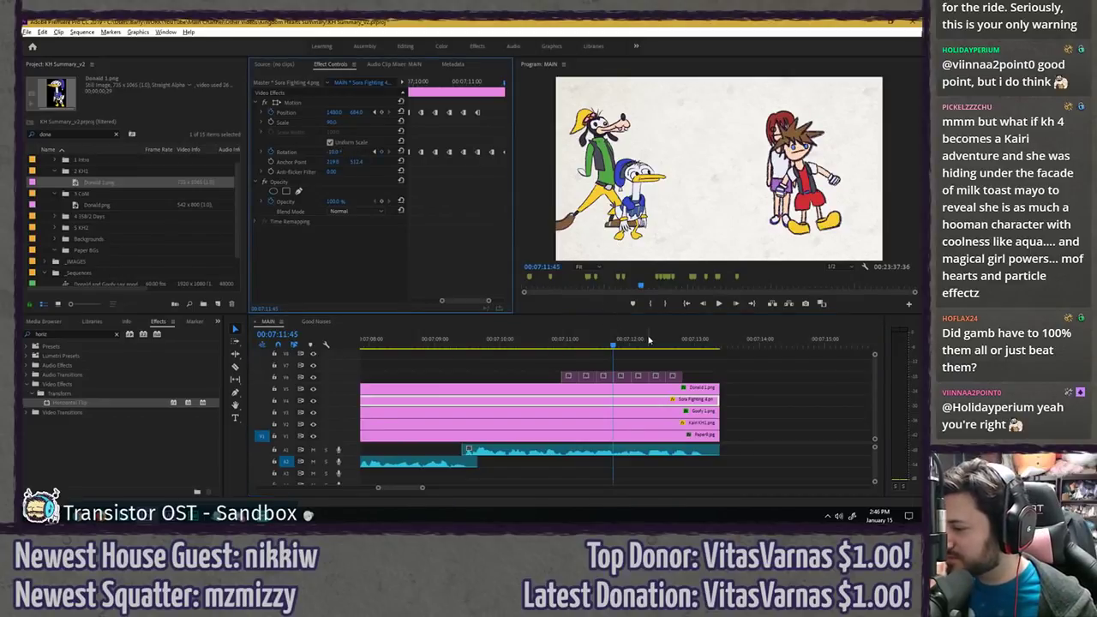
- Continue the rocking with 10° at 00:07:12:01 and -10° at 00:07:12:17
{"action": "left_click", "coordinate": [630, 345]}
{"action": "left_click", "coordinate": [338, 153]}
{"action": "type", "text": "10"}
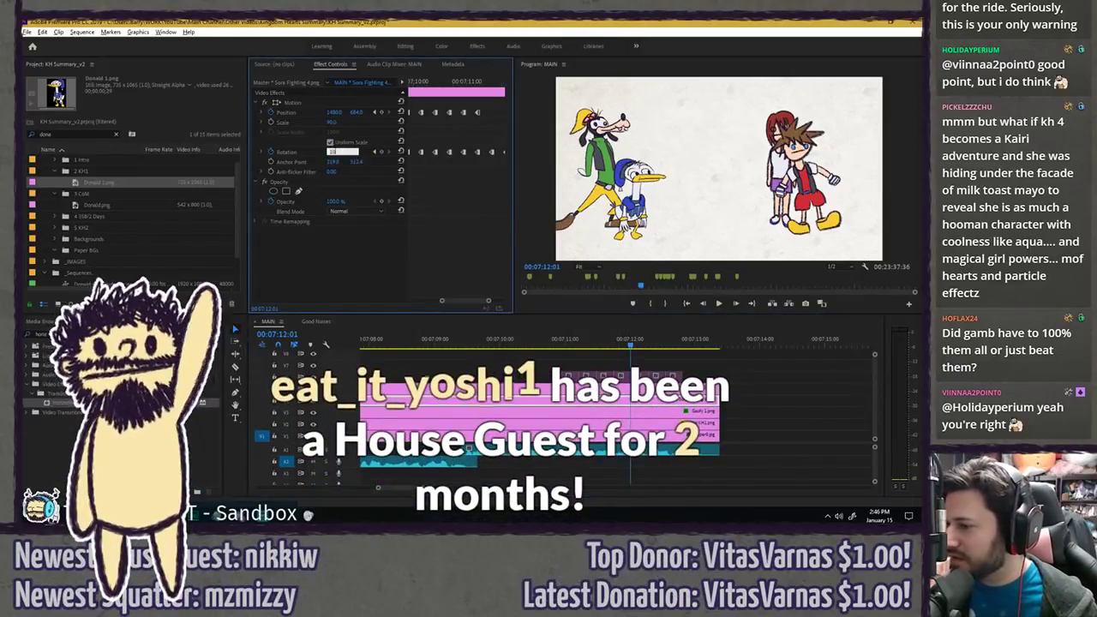
{"action": "key", "text": "Return"}
{"action": "left_click", "coordinate": [648, 345]}
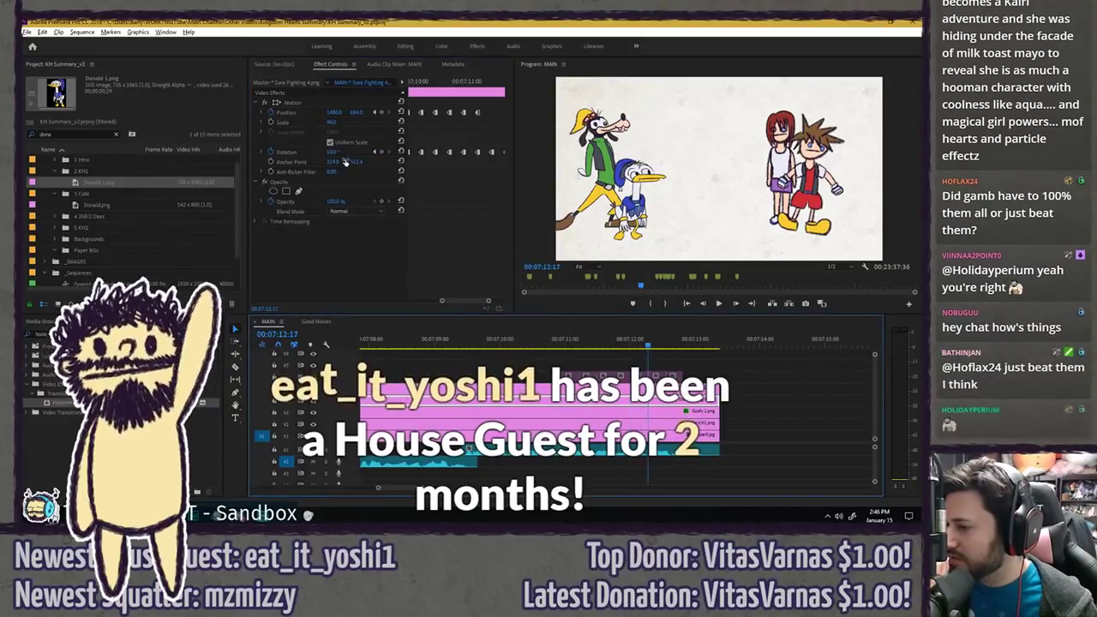
{"action": "left_click", "coordinate": [333, 152]}
{"action": "type", "text": "-10"}
{"action": "key", "text": "Return"}
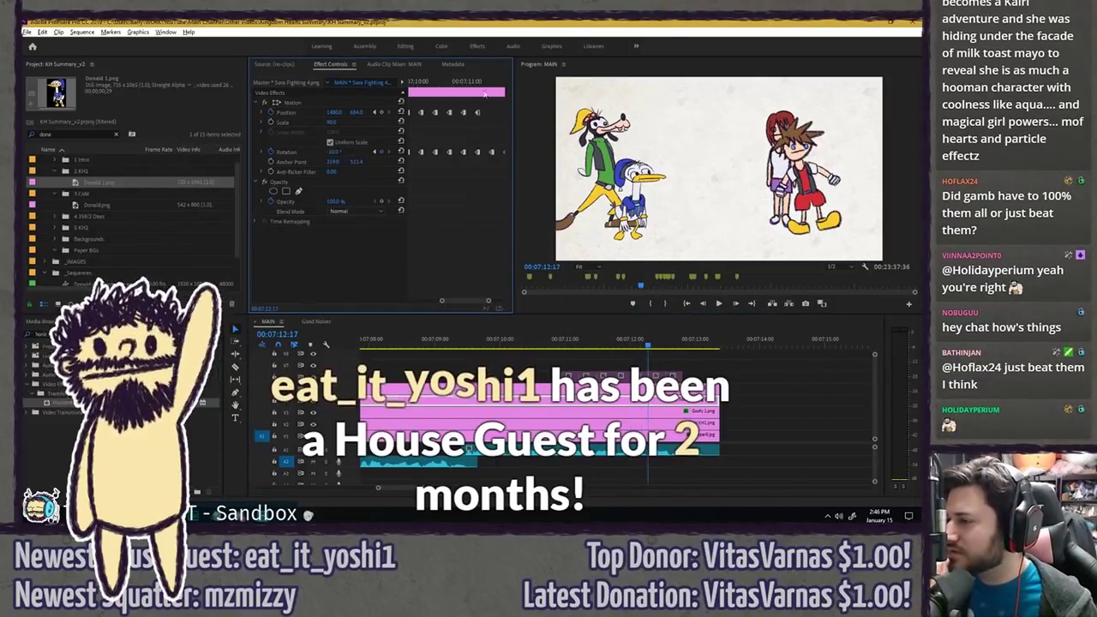
- Set Sora's Position X to 1600 at 00:07:11:29 and 1720 at 00:07:11:45
{"action": "left_click_drag", "start_coordinate": [483, 83], "coordinate": [492, 84]}
{"action": "left_click", "coordinate": [334, 112]}
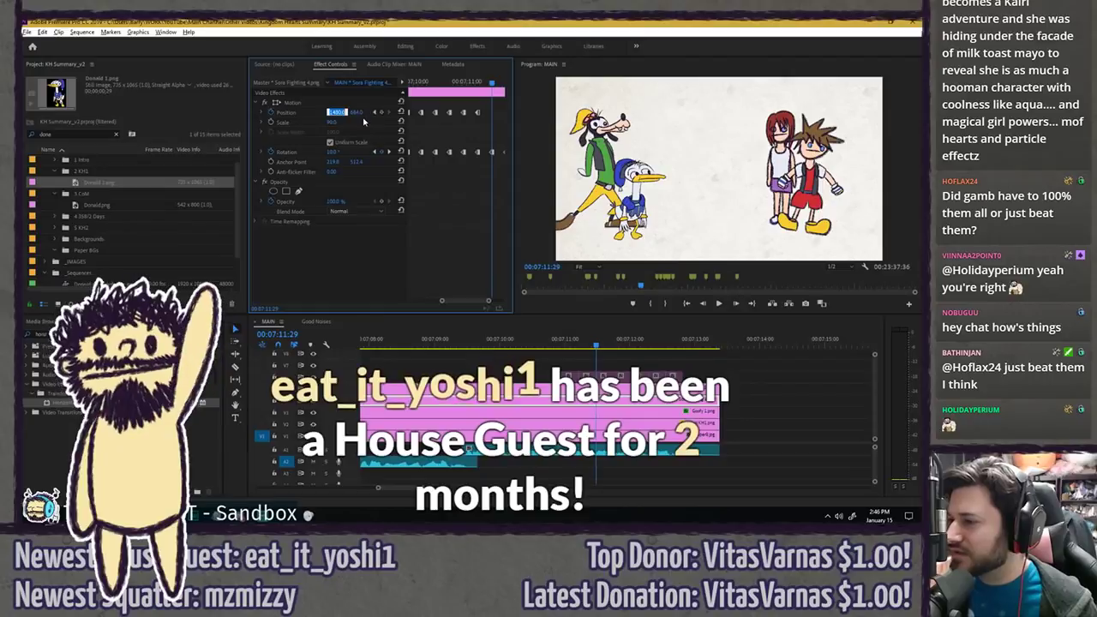
{"action": "type", "text": "1600"}
{"action": "key", "text": "Return"}
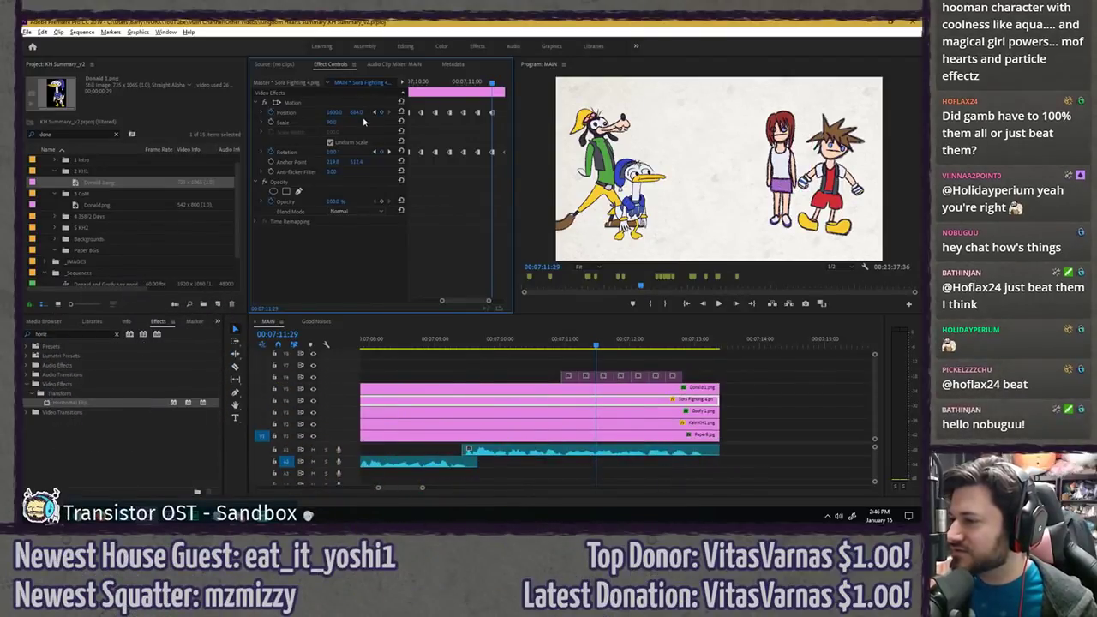
{"action": "left_click", "coordinate": [389, 153]}
{"action": "left_click", "coordinate": [336, 113]}
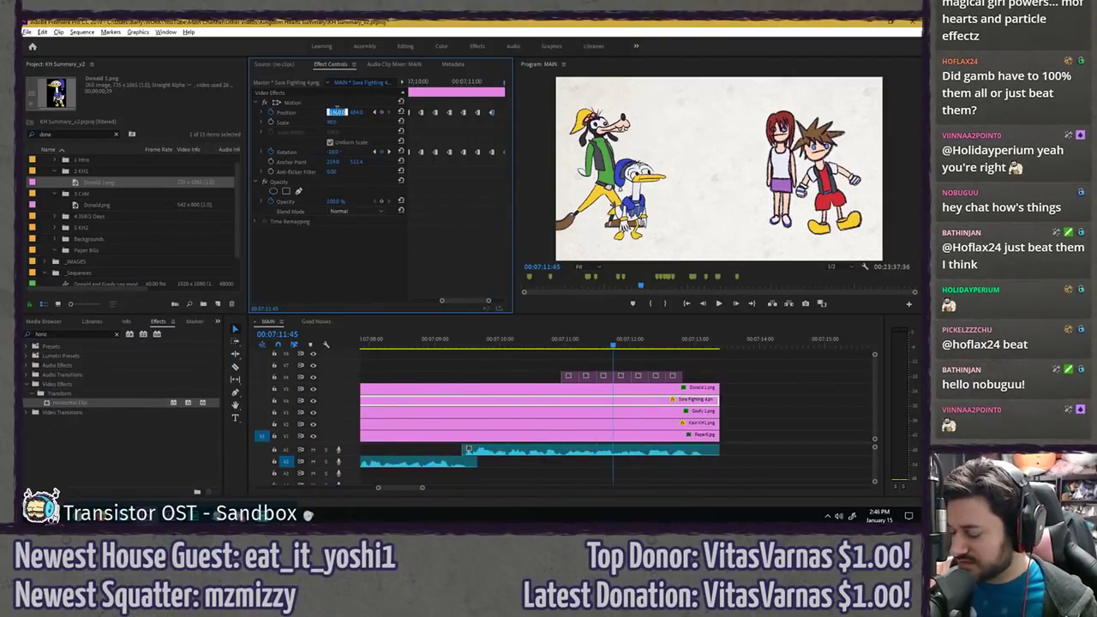
{"action": "type", "text": "1720"}
{"action": "key", "text": "Return"}
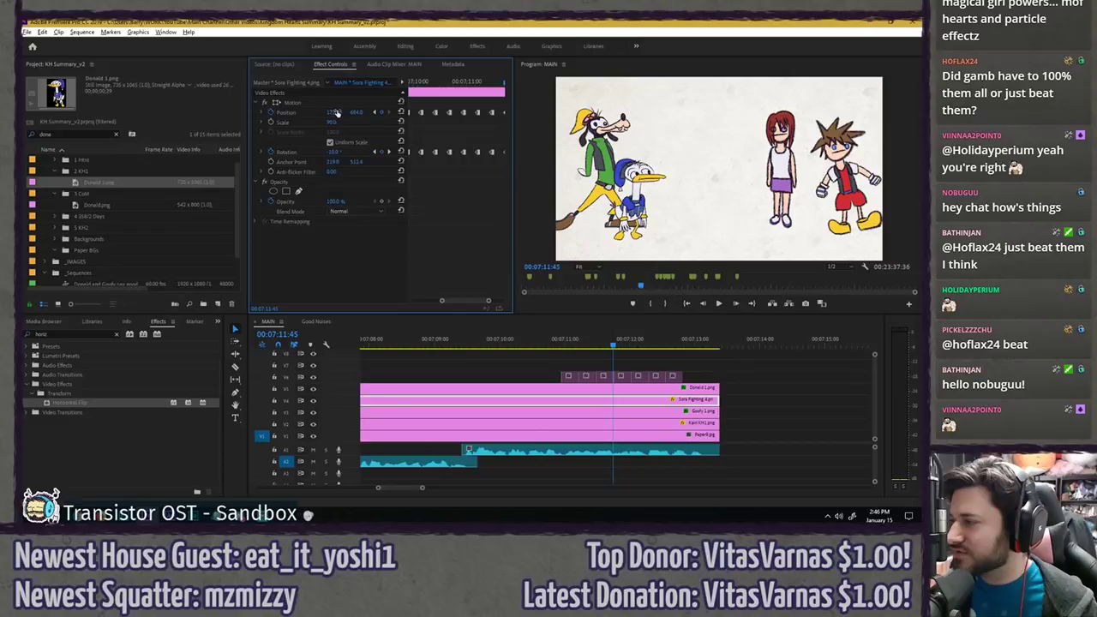
- Set Sora's X to 1840 at 00:07:12:01 and 1960 at 00:07:12:17
{"action": "left_click", "coordinate": [389, 152]}
{"action": "type", "text": "18"}
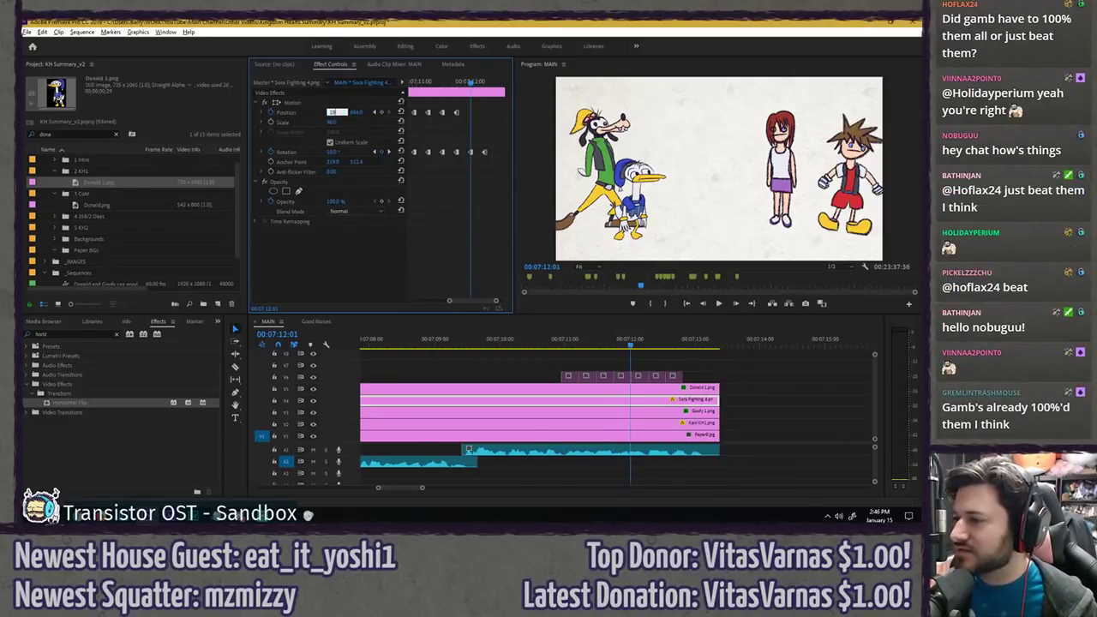
{"action": "type", "text": "40"}
{"action": "key", "text": "Return"}
{"action": "left_click", "coordinate": [485, 84]}
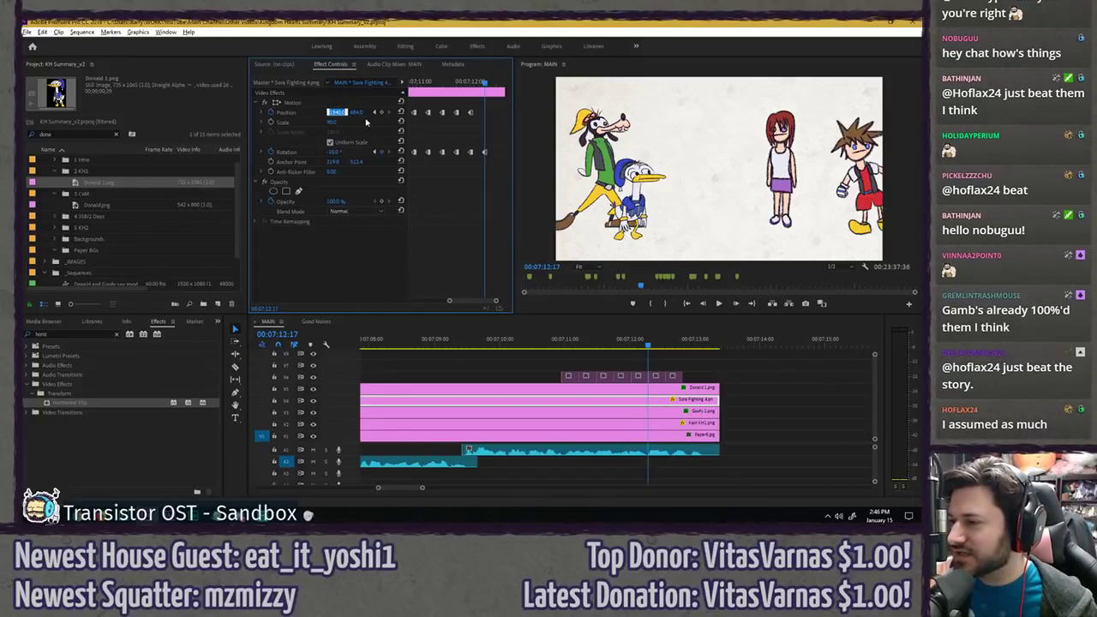
{"action": "key", "text": "Return"}
- Save, then add another 10° rotation keyframe for Sora a few frames later
{"action": "key", "text": "ctrl+s"}
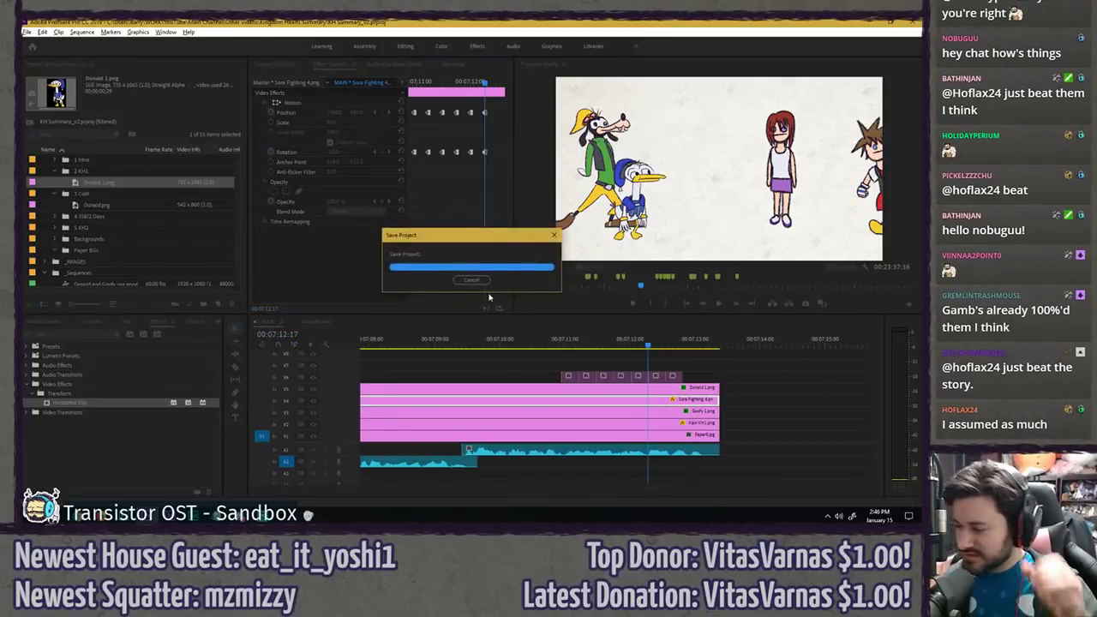
{"action": "left_click", "coordinate": [665, 347]}
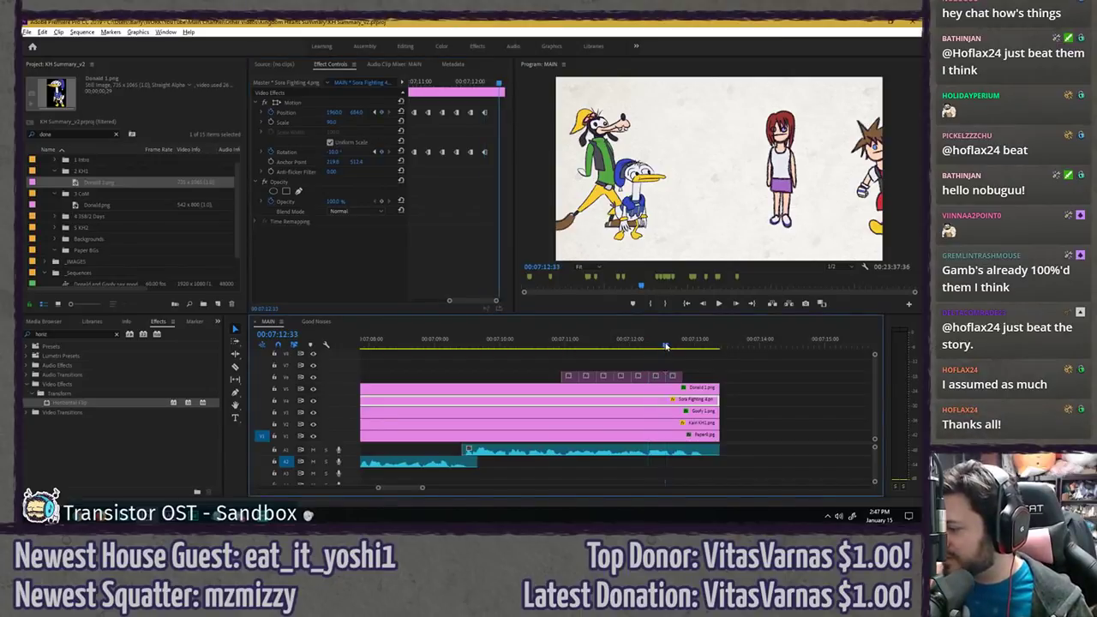
{"action": "left_click", "coordinate": [337, 152]}
{"action": "type", "text": "10"}
{"action": "key", "text": "Return"}
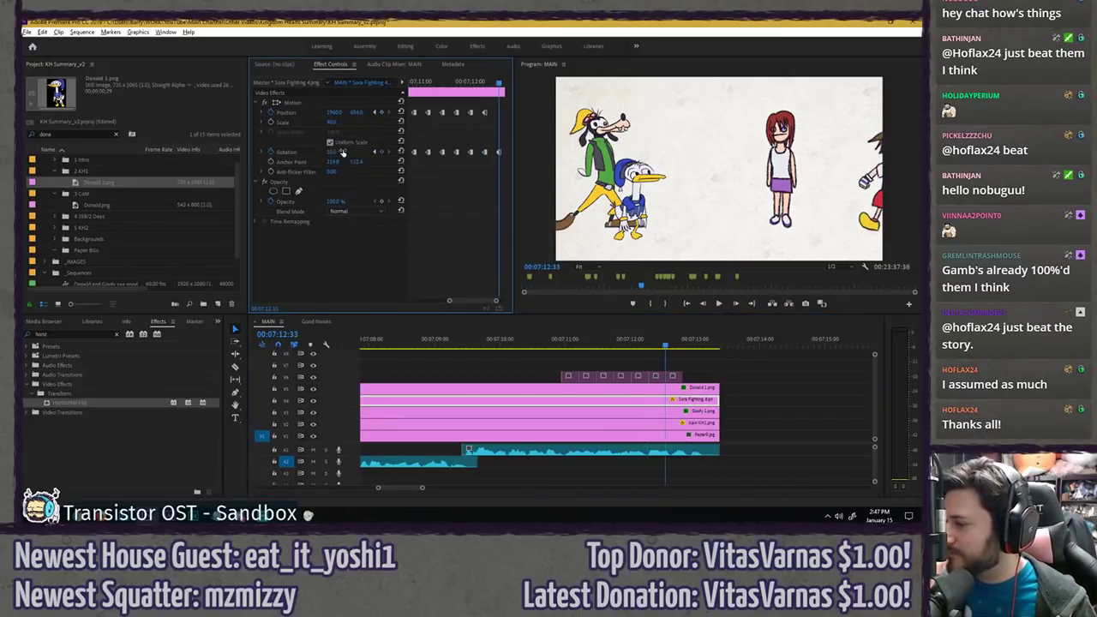
{"action": "left_click", "coordinate": [684, 344]}
{"action": "left_click", "coordinate": [334, 152]}
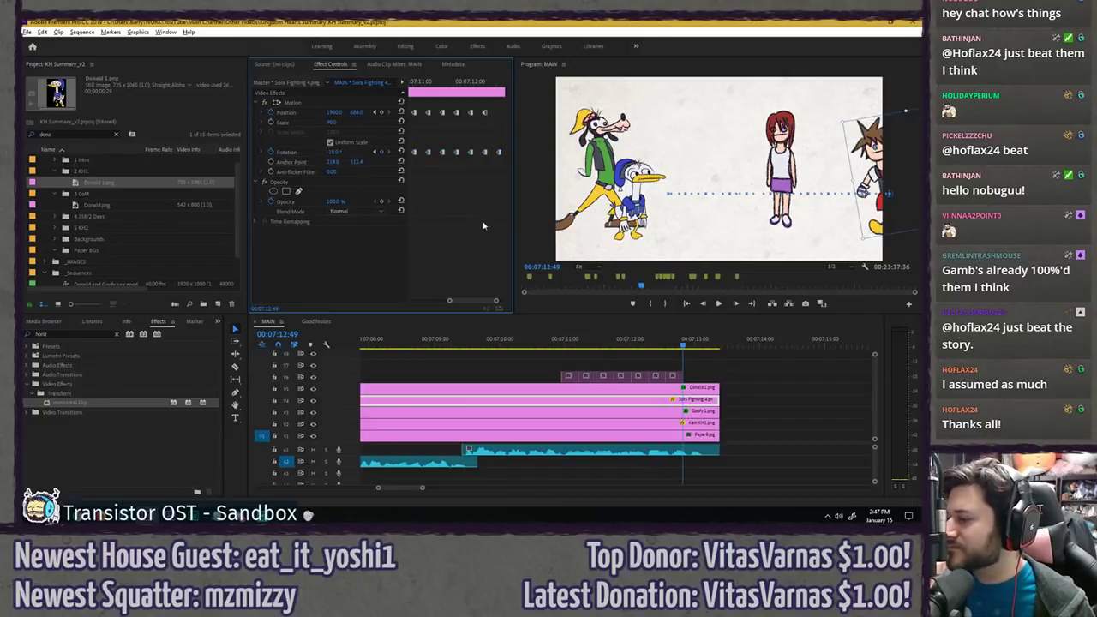
- Preview the walk, then zoom the keyframe view and step through Sora's keyframes
{"action": "left_click", "coordinate": [574, 346]}
{"action": "key", "text": "space"}
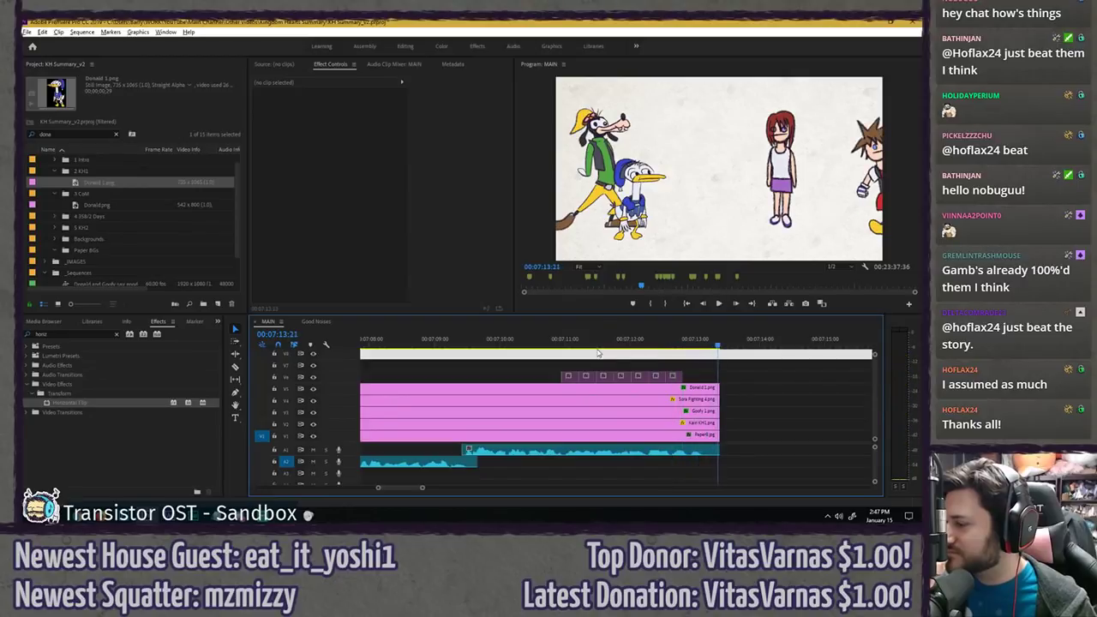
{"action": "left_click", "coordinate": [631, 340]}
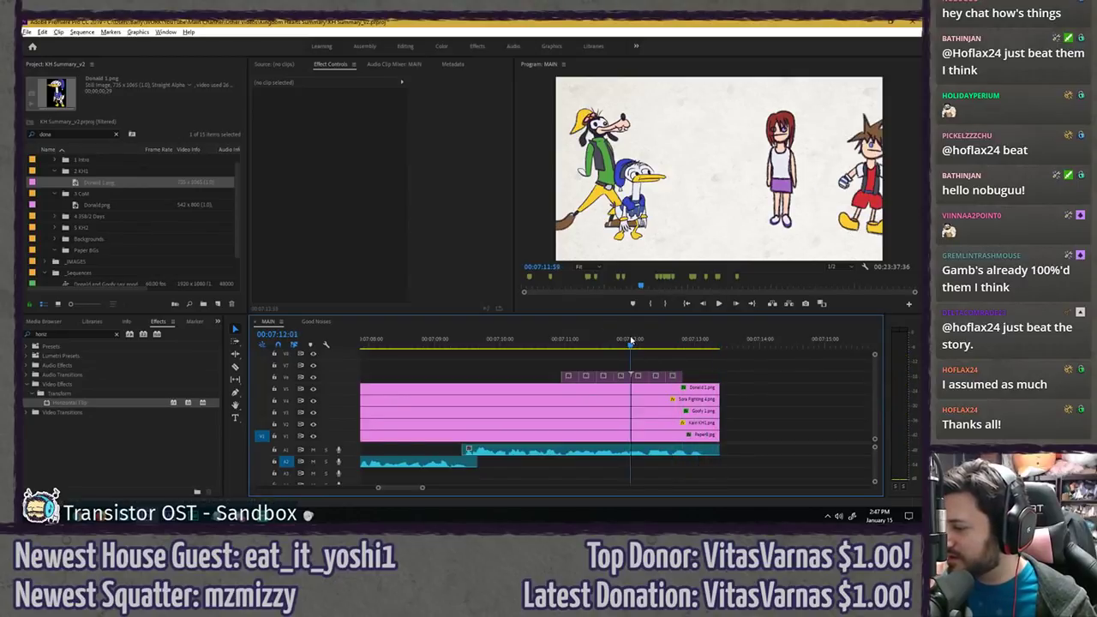
{"action": "left_click", "coordinate": [635, 399]}
{"action": "key", "text": "equal"}
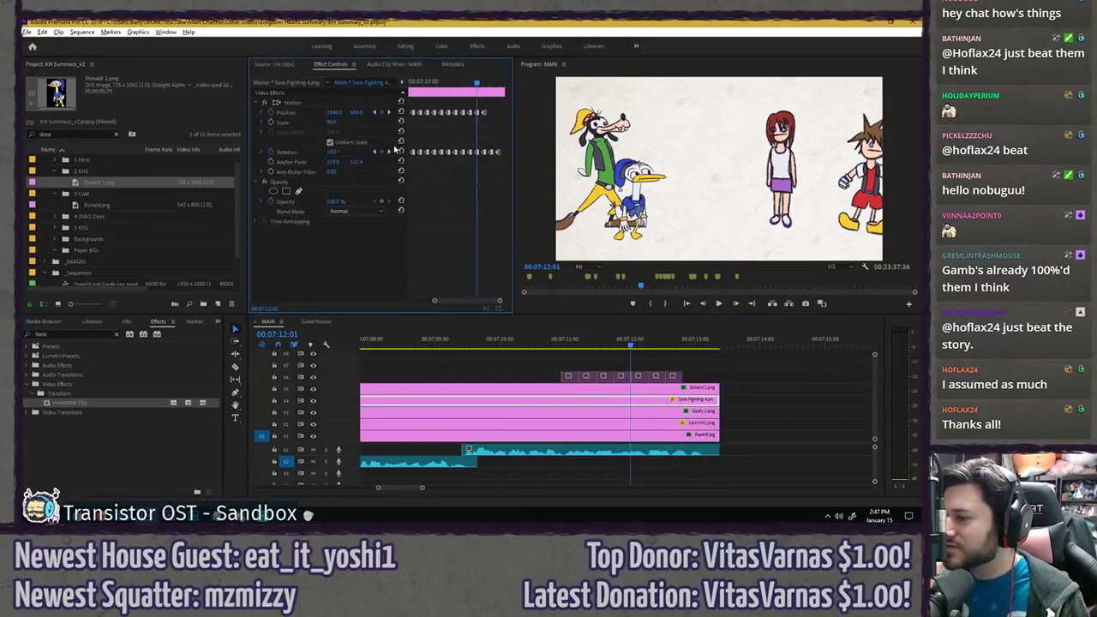
{"action": "left_click", "coordinate": [390, 153]}
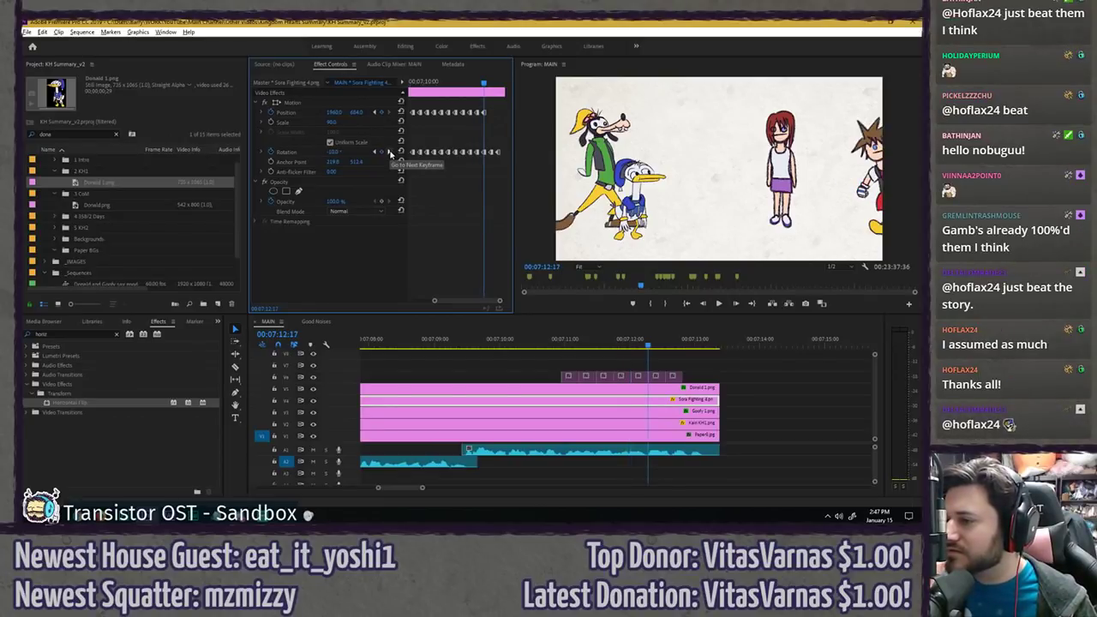
{"action": "left_click", "coordinate": [389, 153]}
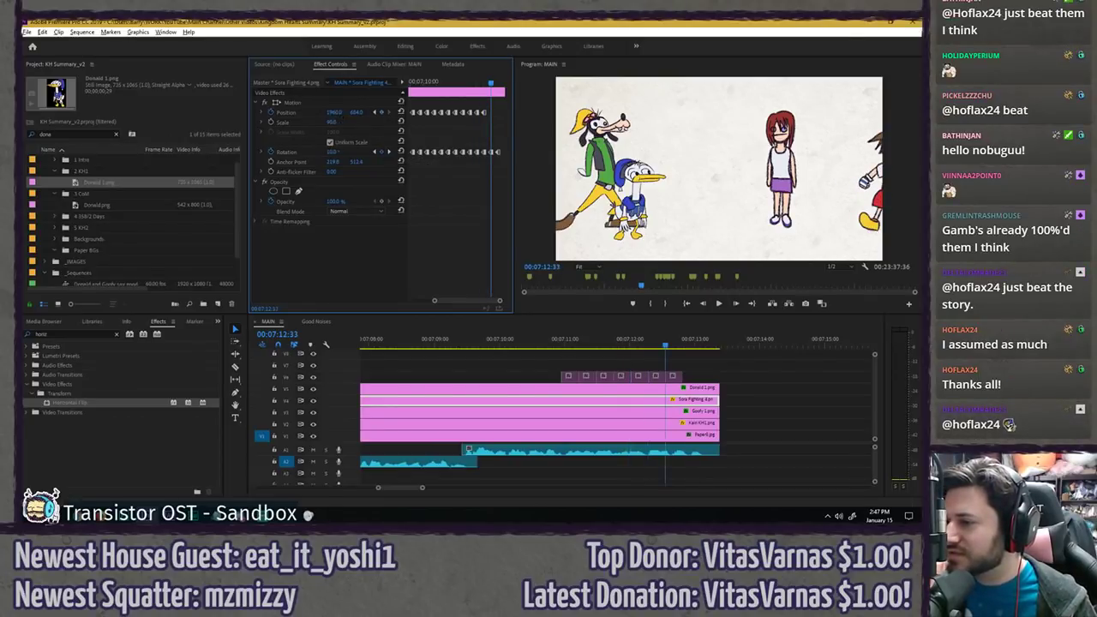
- Set Sora's X to 2080, then 2200 at 00:07:12:49
{"action": "type", "text": "2080"}
{"action": "left_click", "coordinate": [442, 233]}
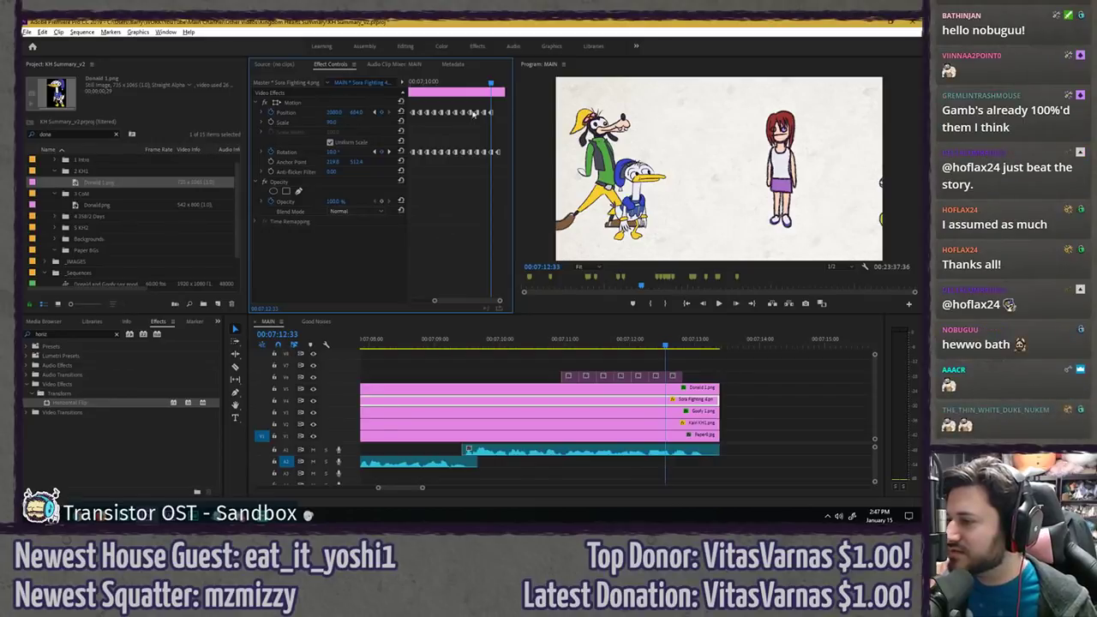
{"action": "left_click", "coordinate": [496, 84]}
{"action": "left_click", "coordinate": [336, 111]}
{"action": "type", "text": "2200"}
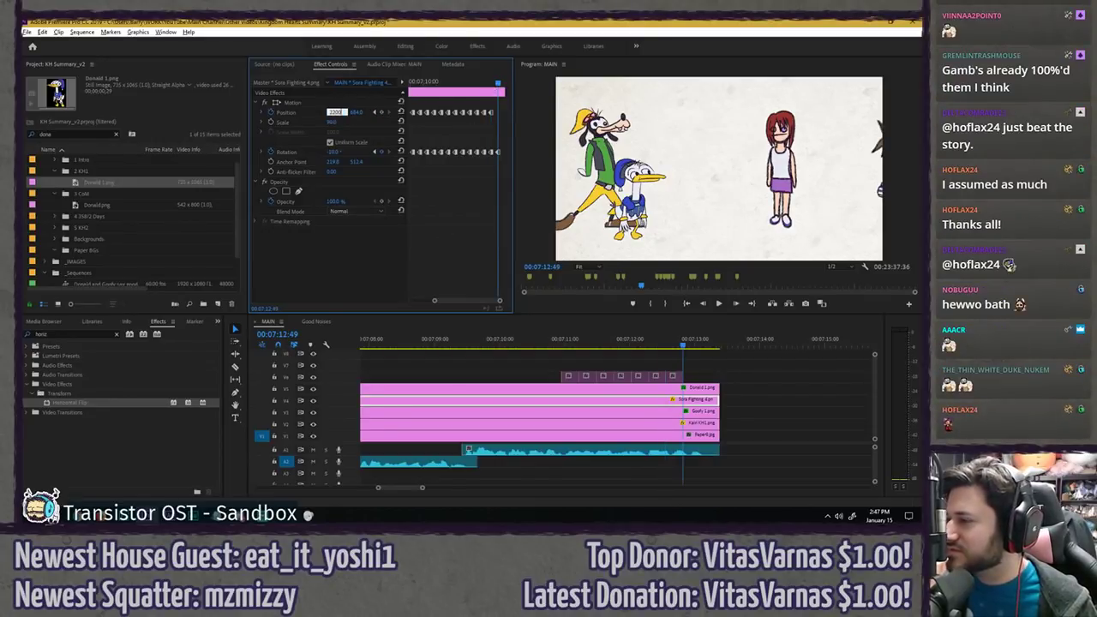
{"action": "key", "text": "Return"}
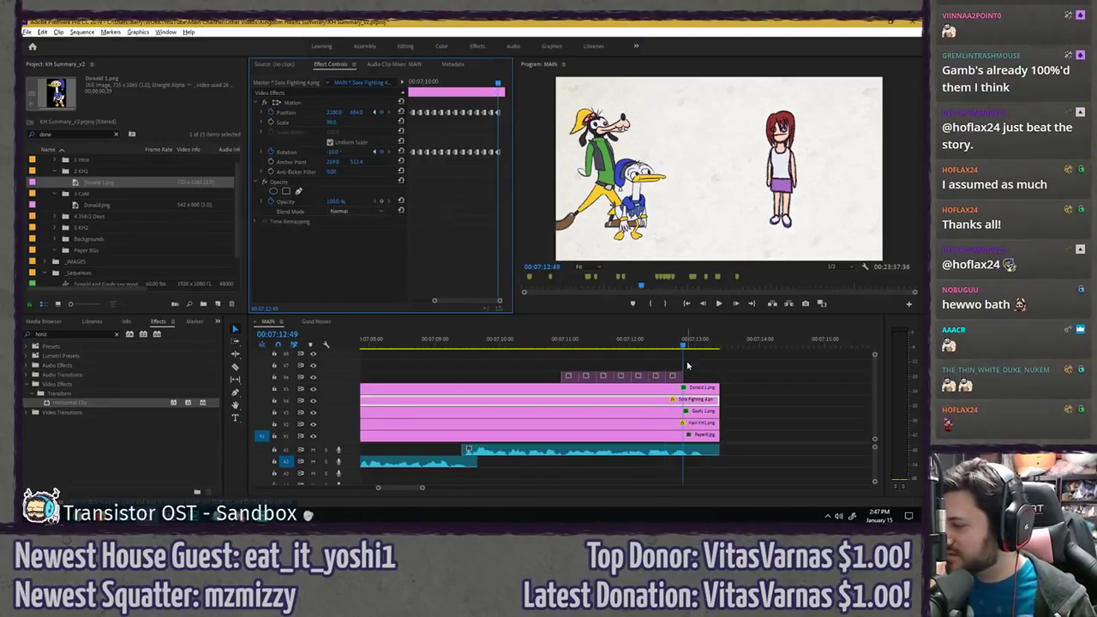
- Trim Sora's clip end to the playhead and delete the small top-track clips
{"action": "left_click_drag", "start_coordinate": [718, 394], "coordinate": [683, 394]}
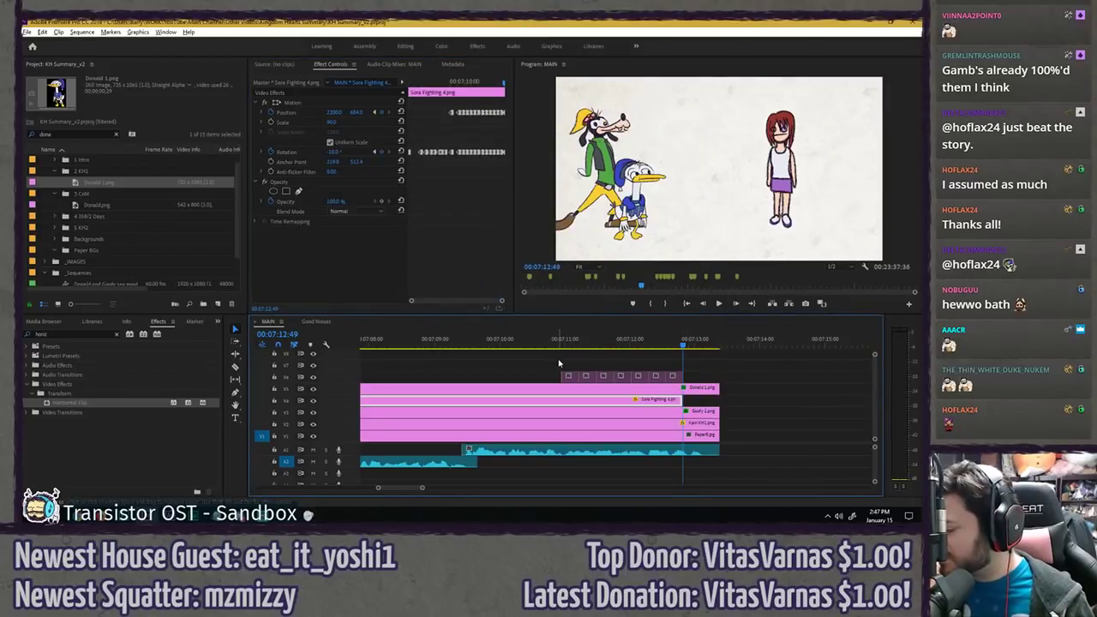
{"action": "left_click_drag", "start_coordinate": [559, 360], "coordinate": [681, 383]}
{"action": "key", "text": "Delete"}
{"action": "left_click", "coordinate": [592, 400]}
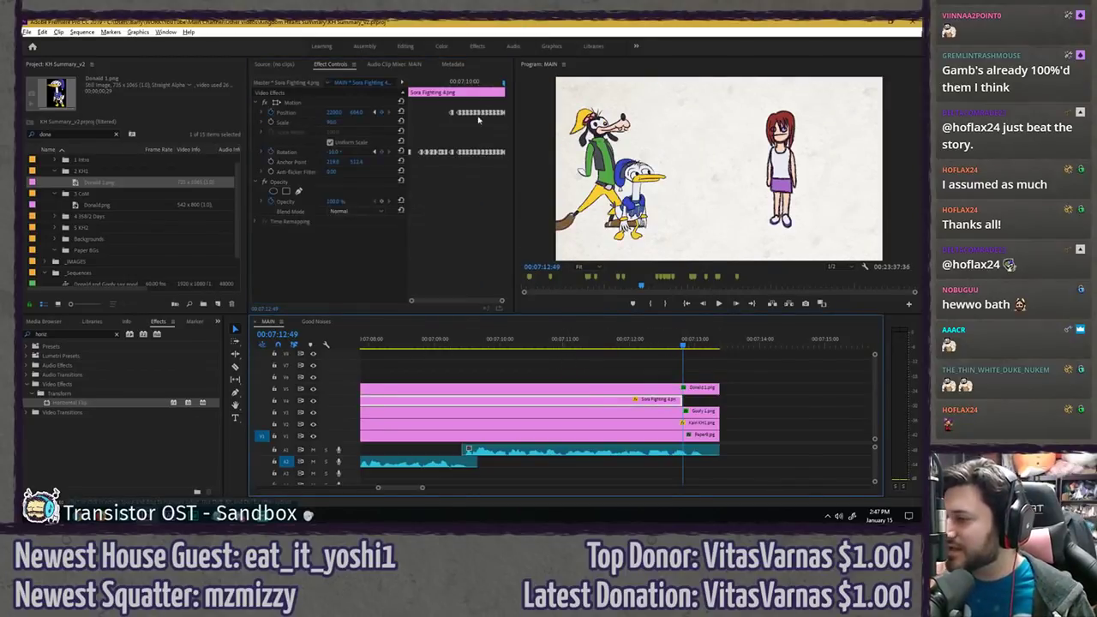
- Revise Sora's walk keyframes to X 1500, 1740 and 1980
{"action": "left_click_drag", "start_coordinate": [454, 82], "coordinate": [459, 82]}
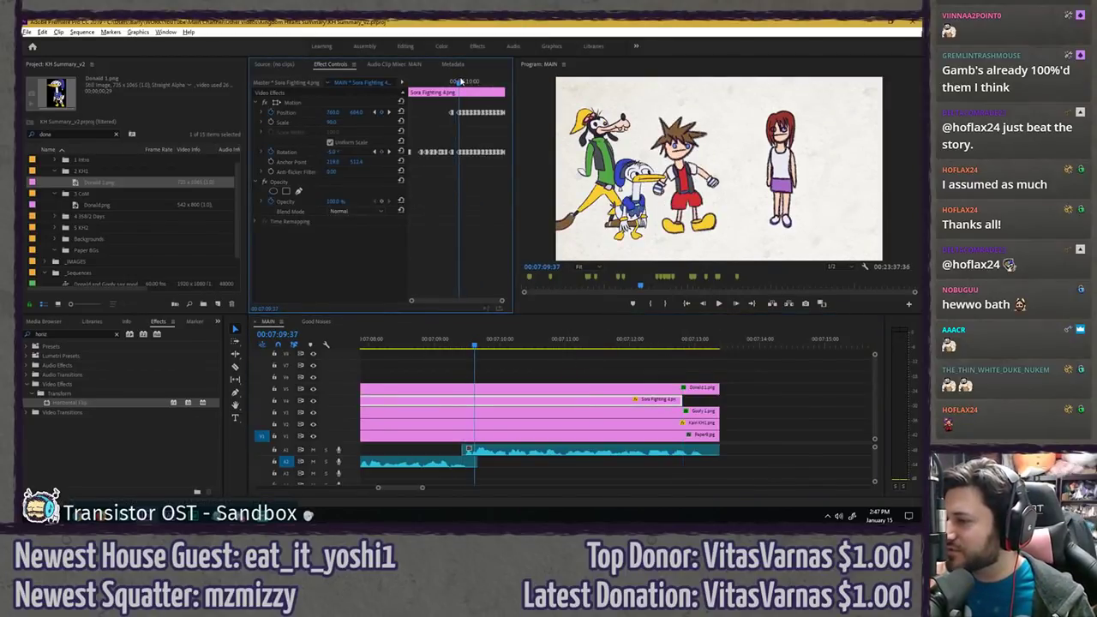
{"action": "left_click", "coordinate": [388, 153]}
{"action": "left_click", "coordinate": [388, 153]}
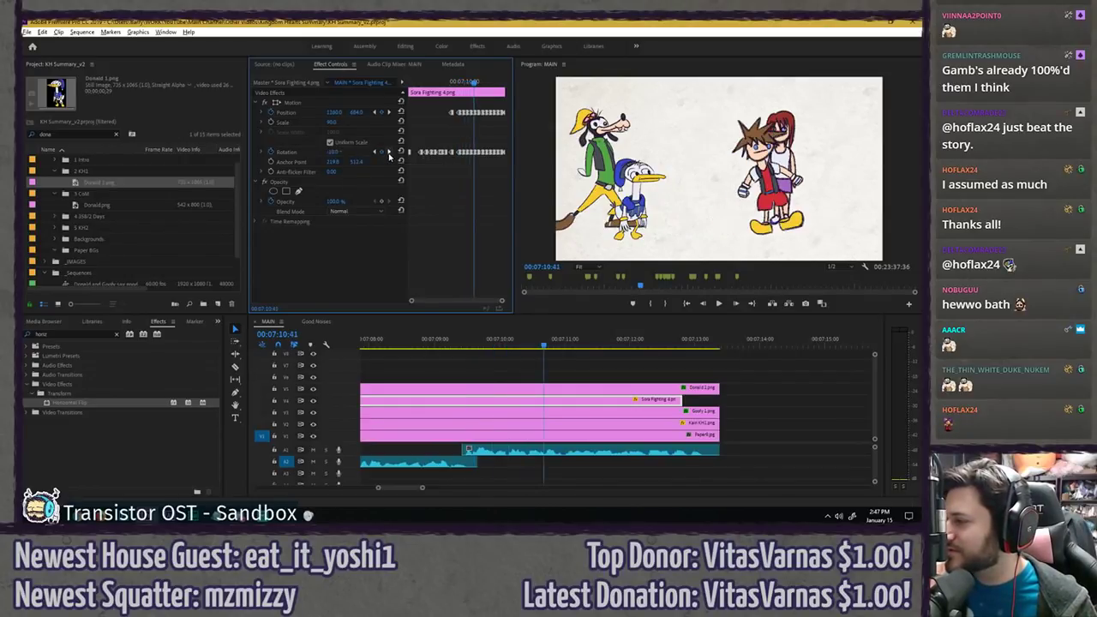
{"action": "left_click", "coordinate": [388, 153]}
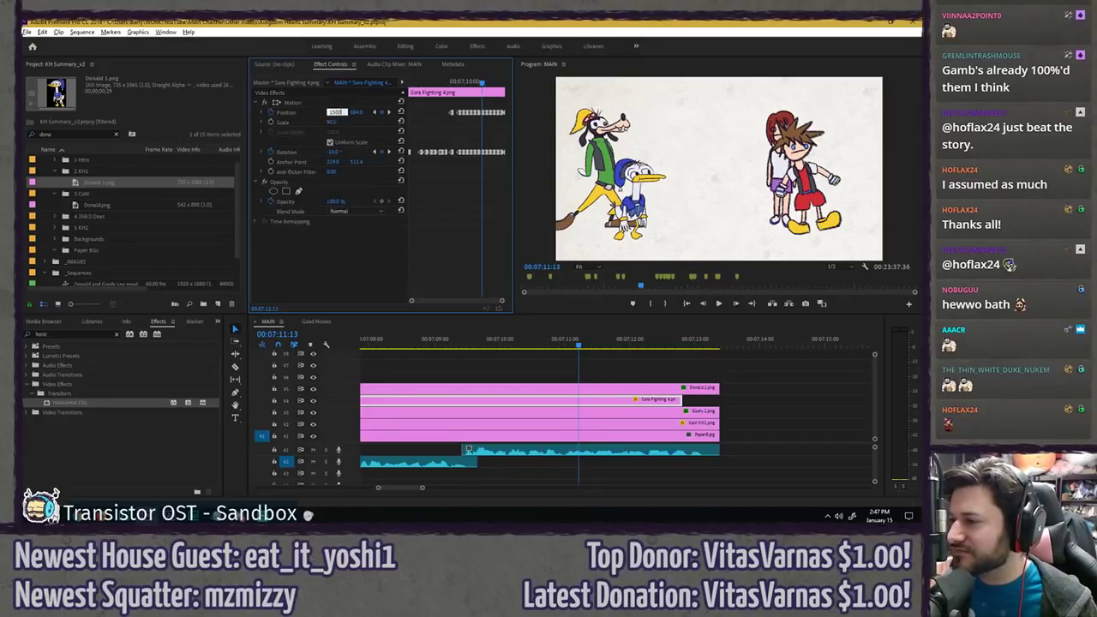
{"action": "key", "text": "Return"}
{"action": "left_click", "coordinate": [388, 153]}
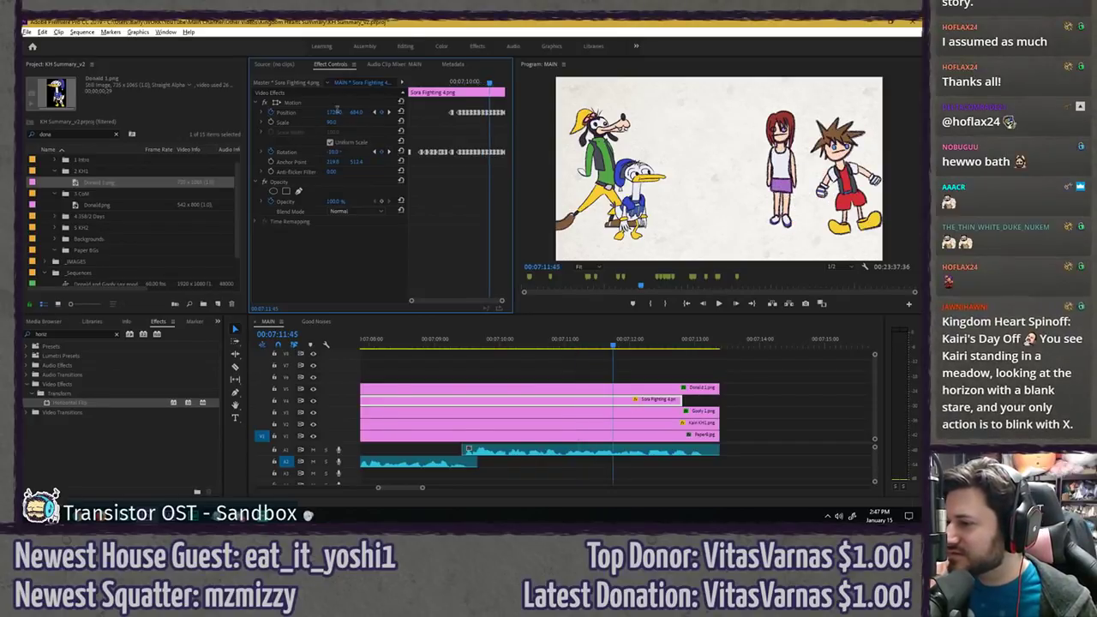
{"action": "key", "text": "Return"}
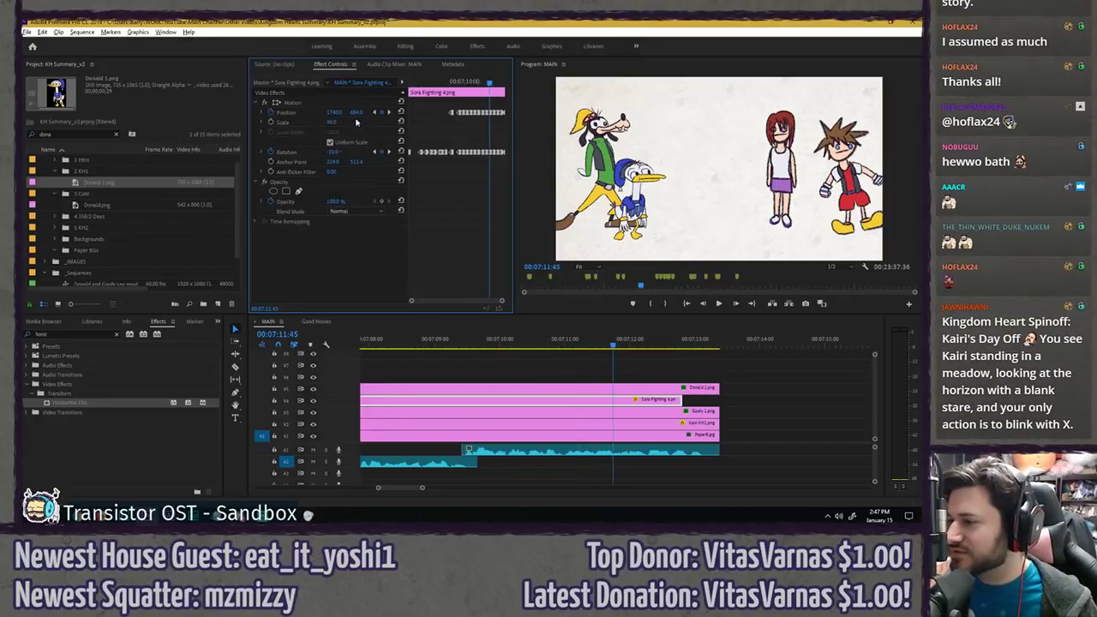
{"action": "left_click", "coordinate": [388, 153]}
{"action": "type", "text": "19"}
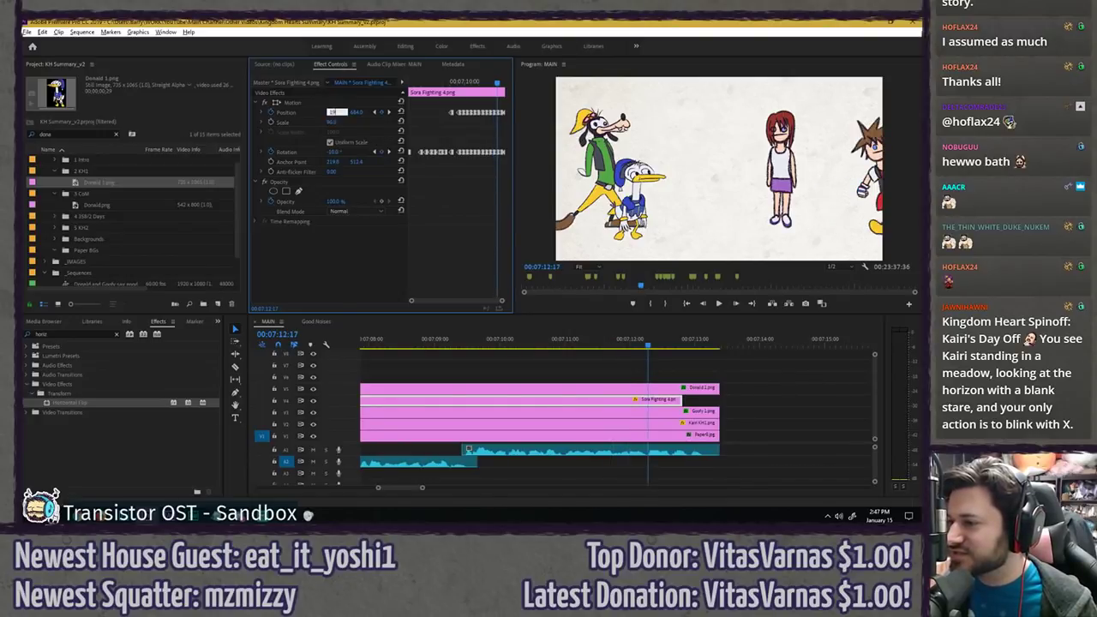
{"action": "type", "text": "80"}
{"action": "key", "text": "Return"}
{"action": "left_click", "coordinate": [393, 153]}
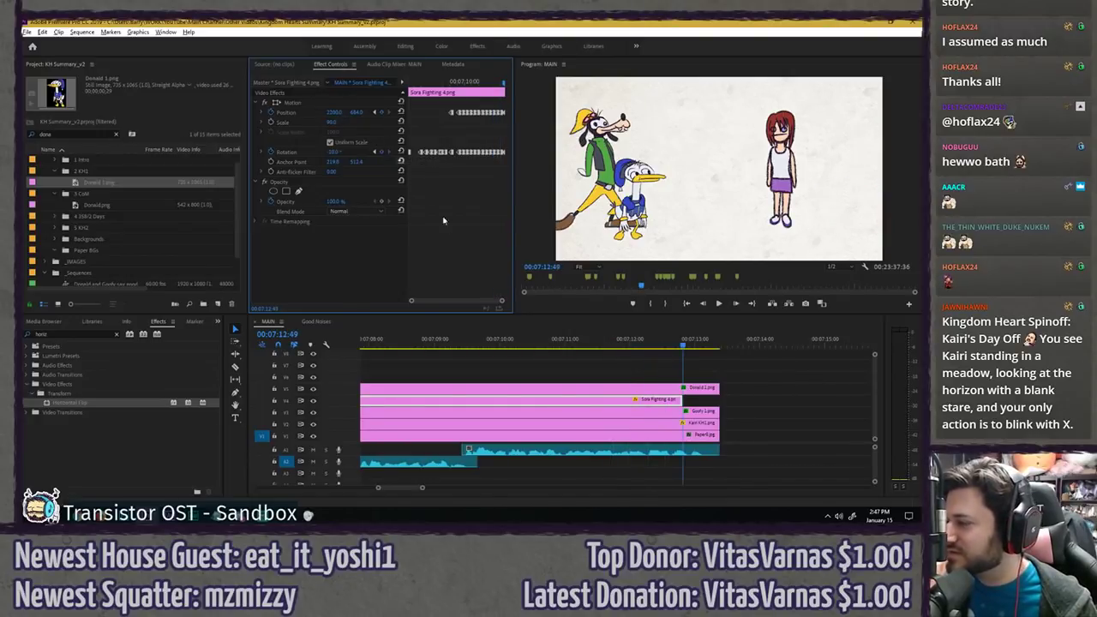
- Play back Sora's walk off the right edge and save the project
{"action": "left_click", "coordinate": [597, 346]}
{"action": "key", "text": "space"}
{"action": "left_click", "coordinate": [525, 346]}
{"action": "key", "text": "space"}
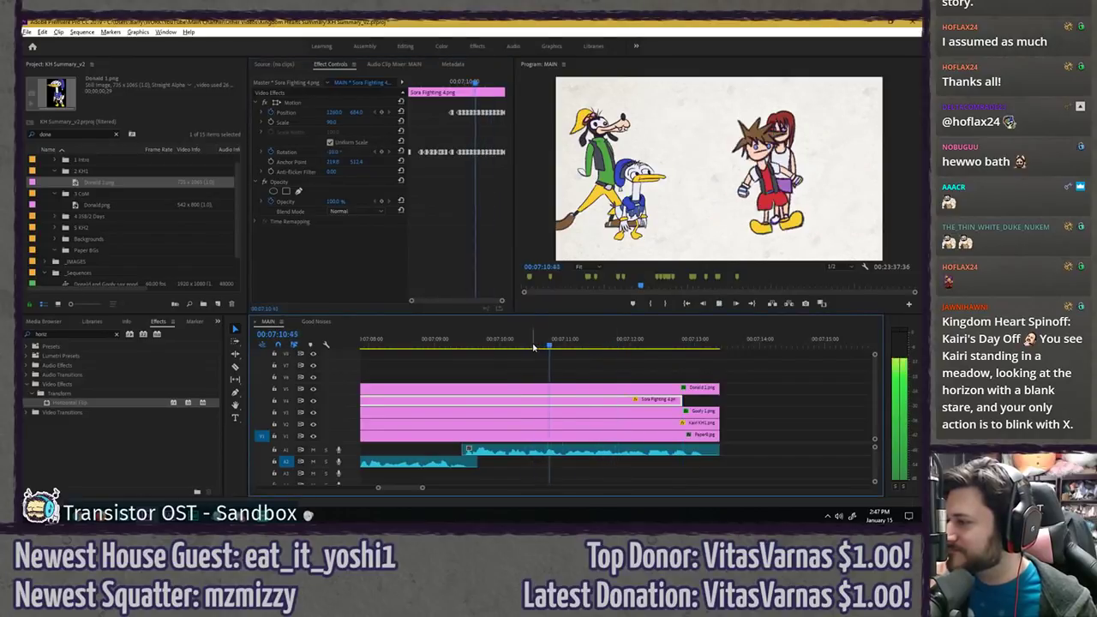
{"action": "left_click", "coordinate": [553, 367]}
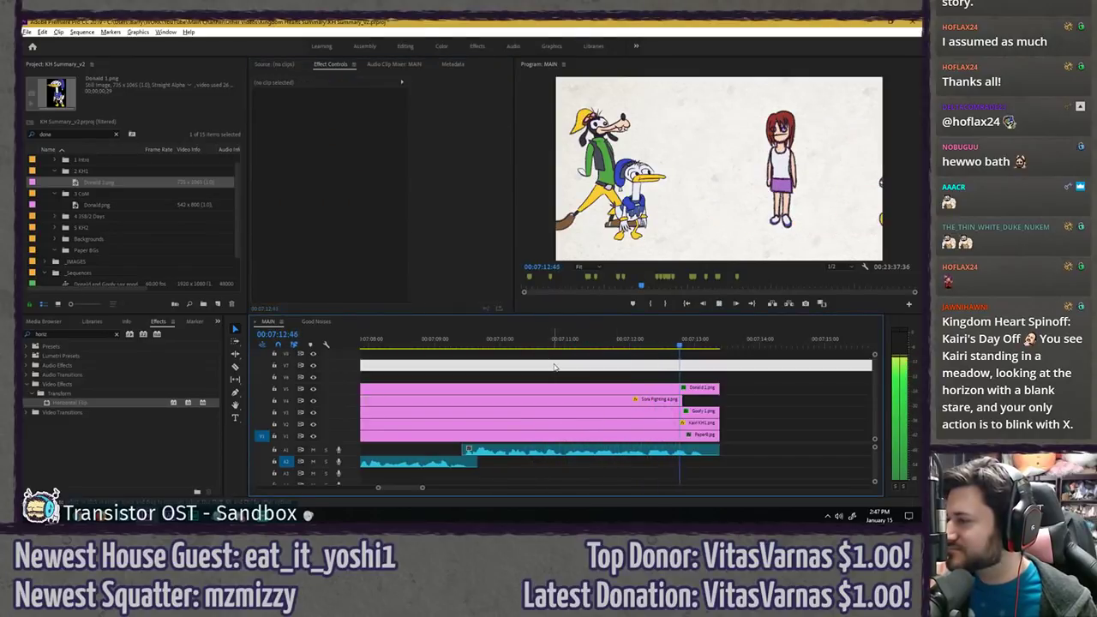
{"action": "key", "text": "space"}
{"action": "left_click_drag", "start_coordinate": [662, 346], "coordinate": [683, 346]}
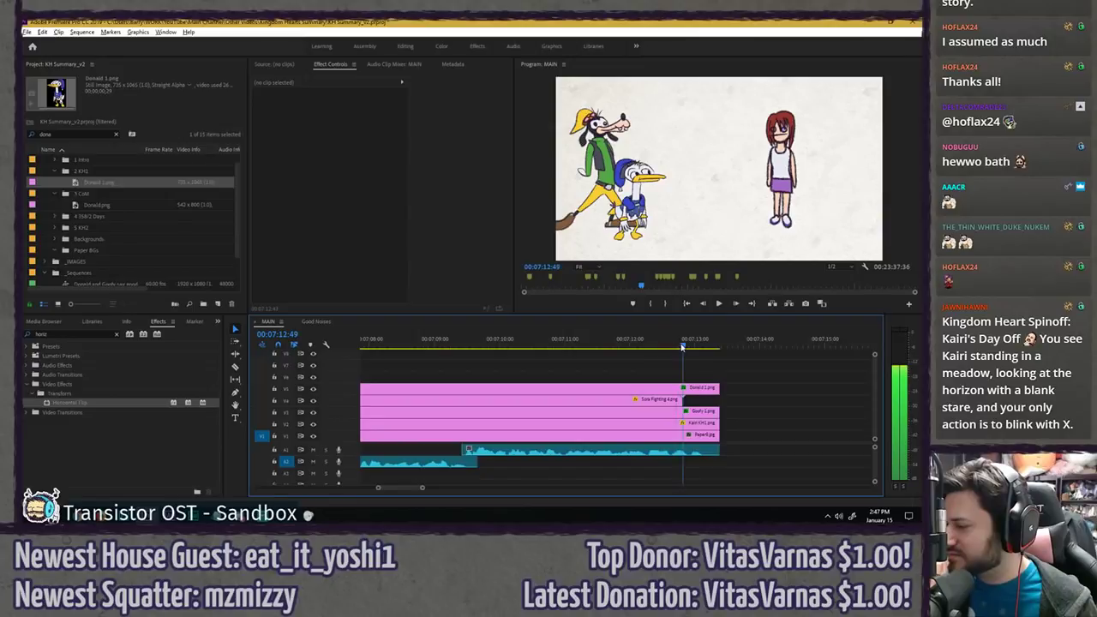
{"action": "key", "text": "ctrl+s"}
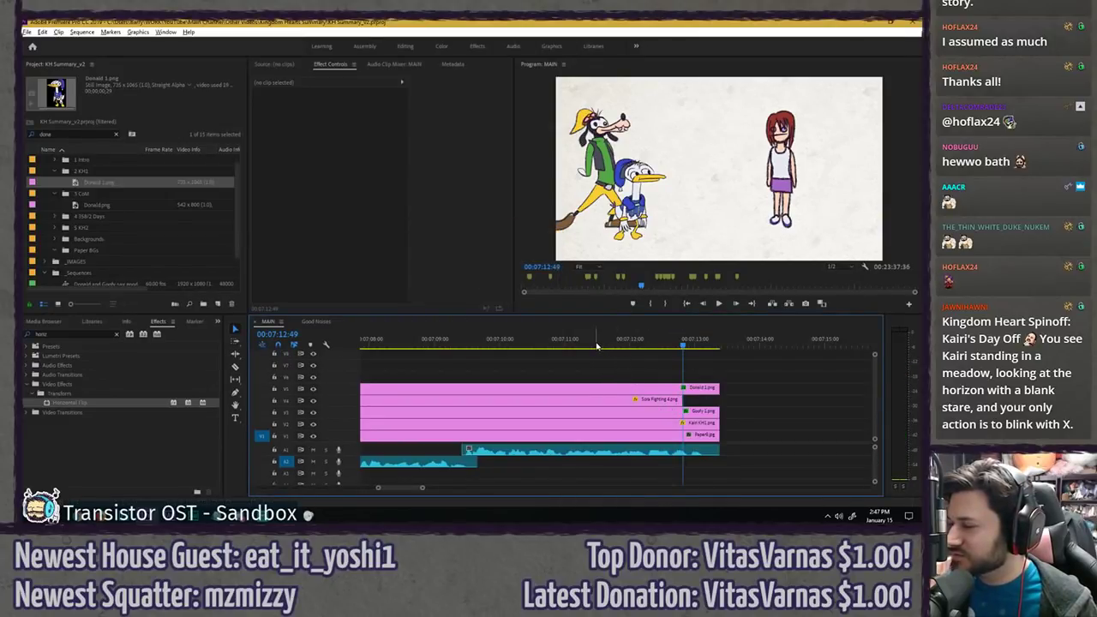
- Shift Kairi left to Position X 1172, preview the scene, and save
{"action": "left_click_drag", "start_coordinate": [597, 345], "coordinate": [433, 350]}
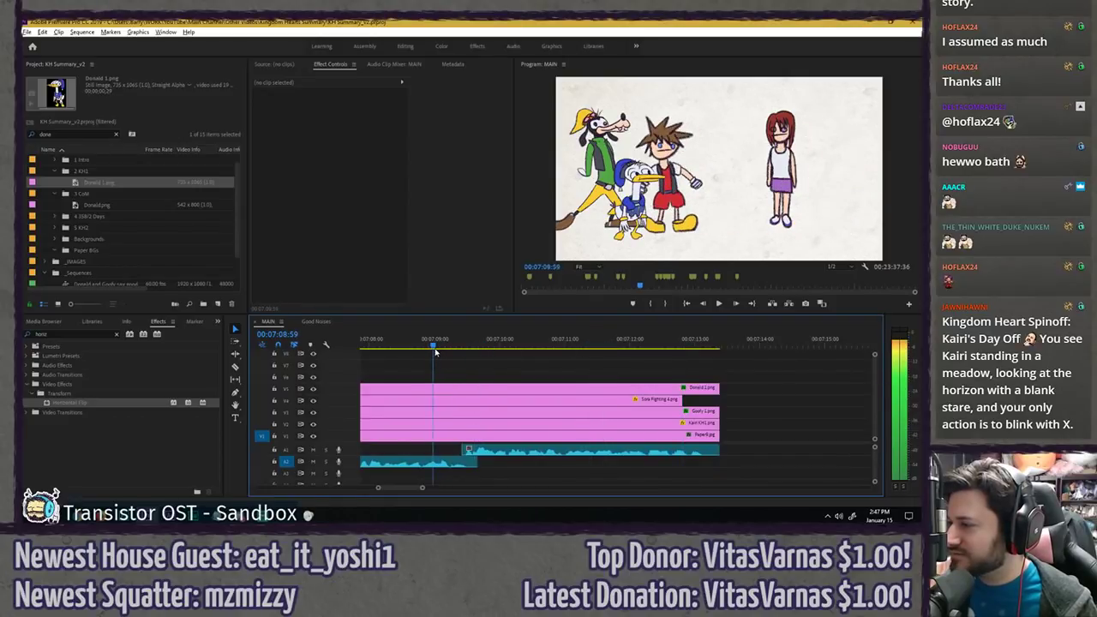
{"action": "left_click", "coordinate": [548, 422]}
{"action": "left_click_drag", "start_coordinate": [334, 115], "coordinate": [257, 115]}
{"action": "left_click", "coordinate": [526, 361]}
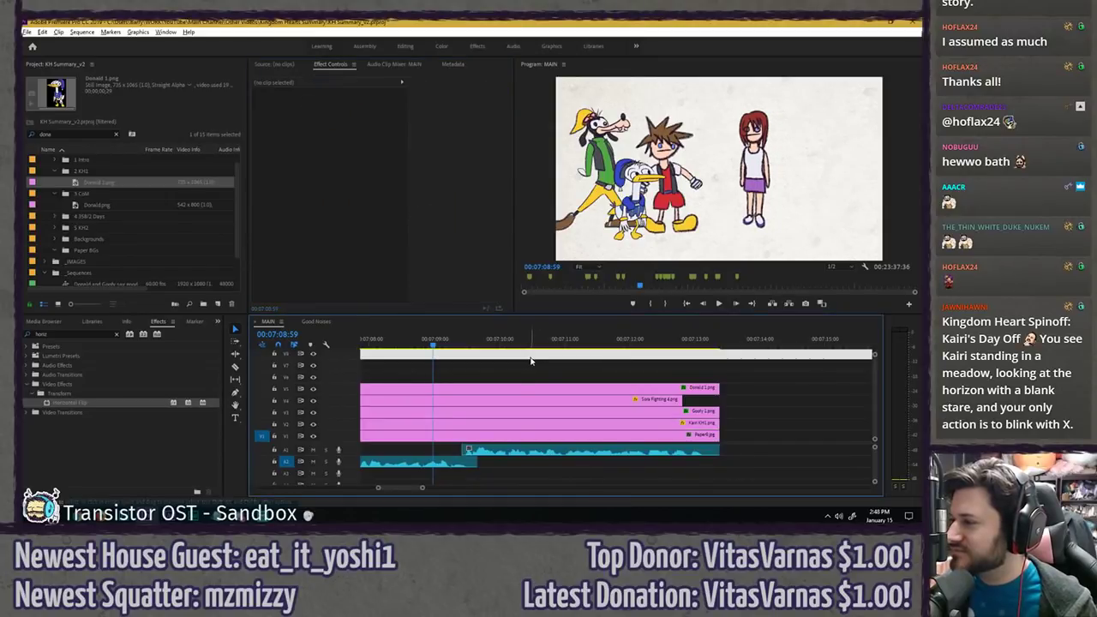
{"action": "key", "text": "space"}
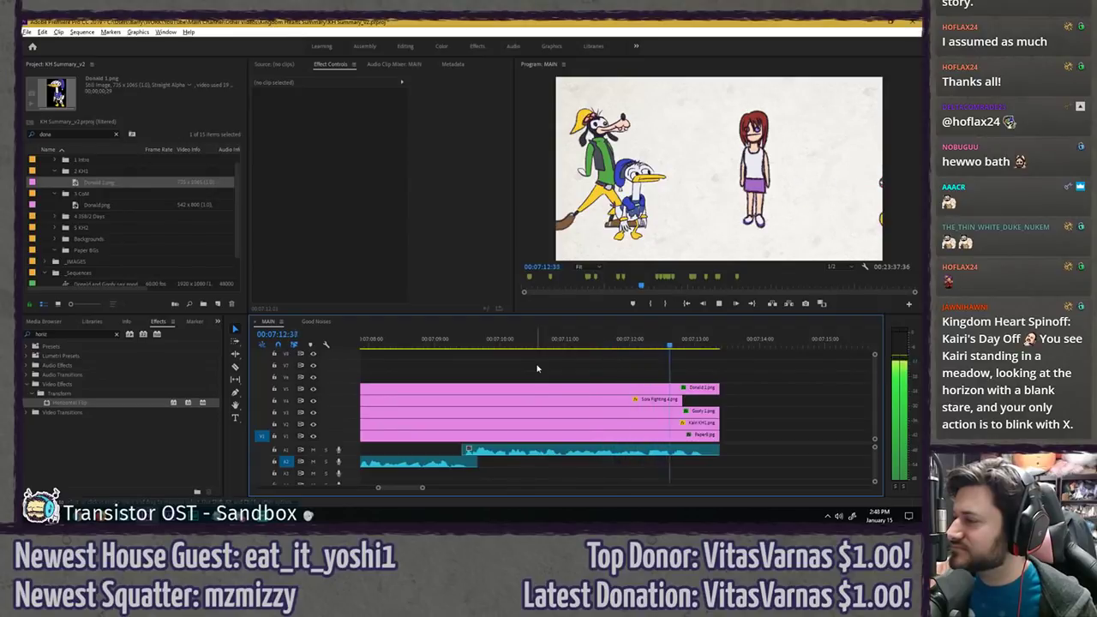
{"action": "key", "text": "ctrl+s"}
- Preview Goofy's clip from its start and park the playhead at 07:09:37
{"action": "left_click", "coordinate": [526, 415]}
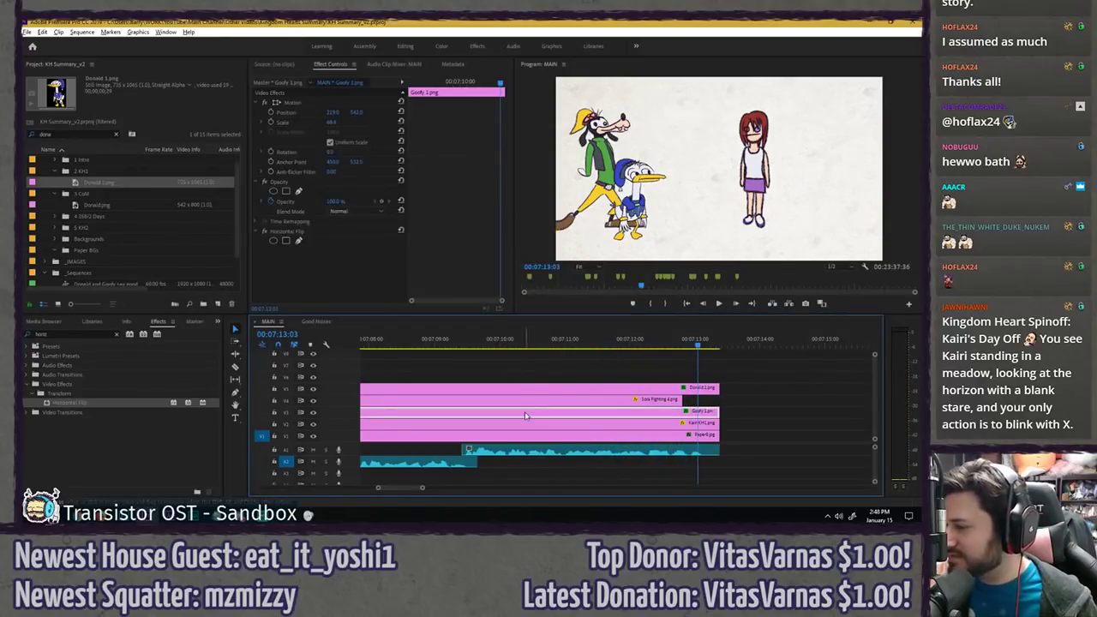
{"action": "left_click_drag", "start_coordinate": [441, 84], "coordinate": [265, 85]}
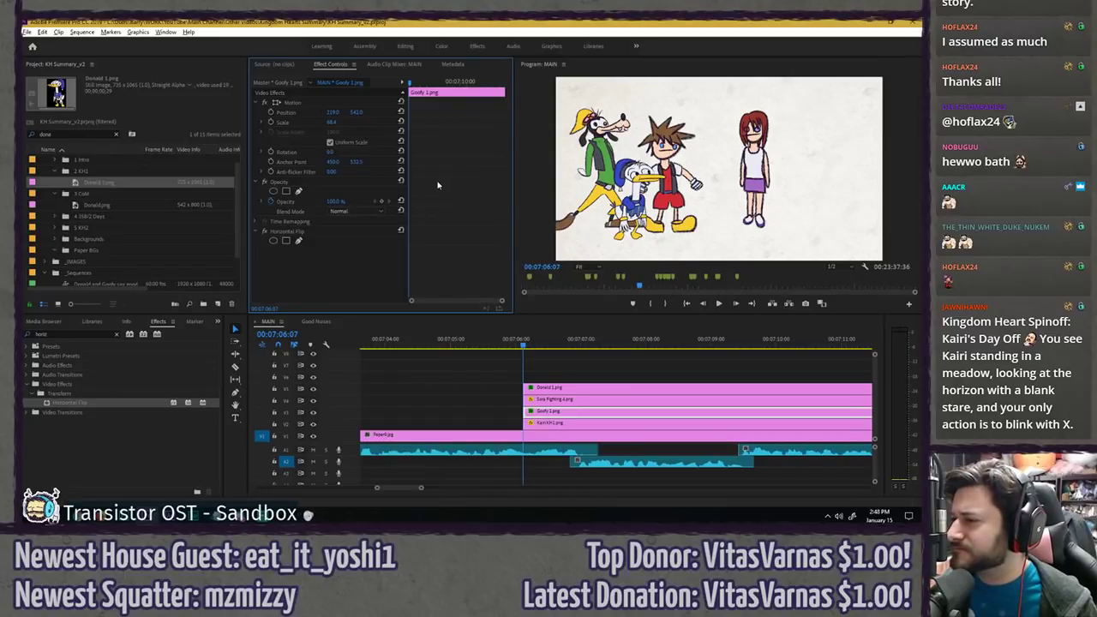
{"action": "key", "text": "space"}
{"action": "key", "text": "space"}
{"action": "scroll", "coordinate": [525, 360], "scroll_direction": "down", "scroll_amount": 3}
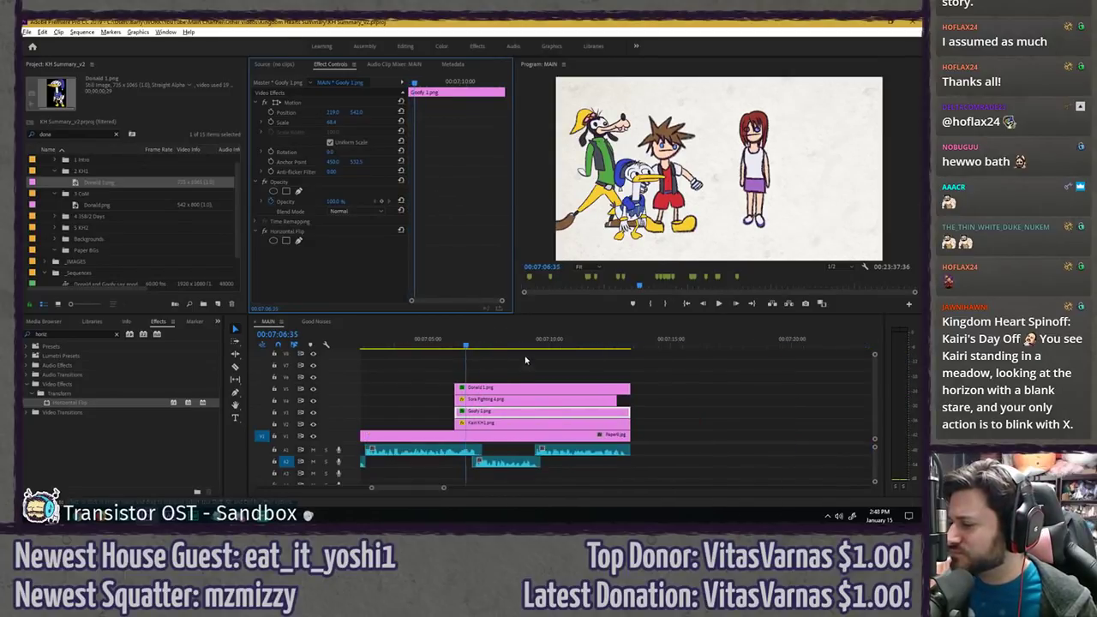
{"action": "left_click", "coordinate": [526, 398]}
{"action": "left_click", "coordinate": [459, 81]}
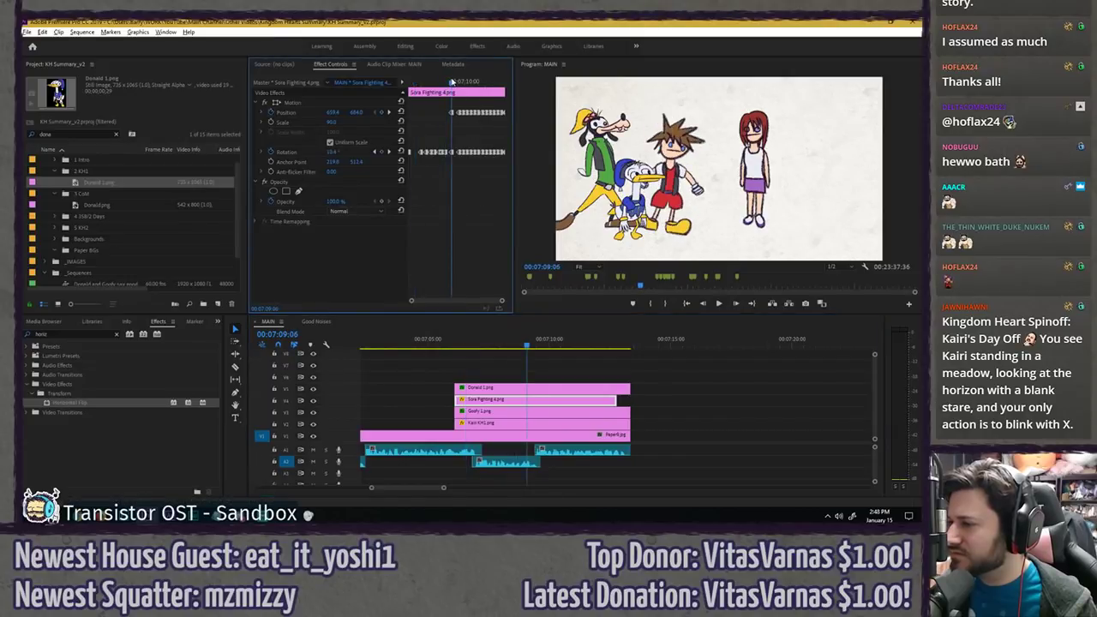
{"action": "left_click", "coordinate": [493, 413]}
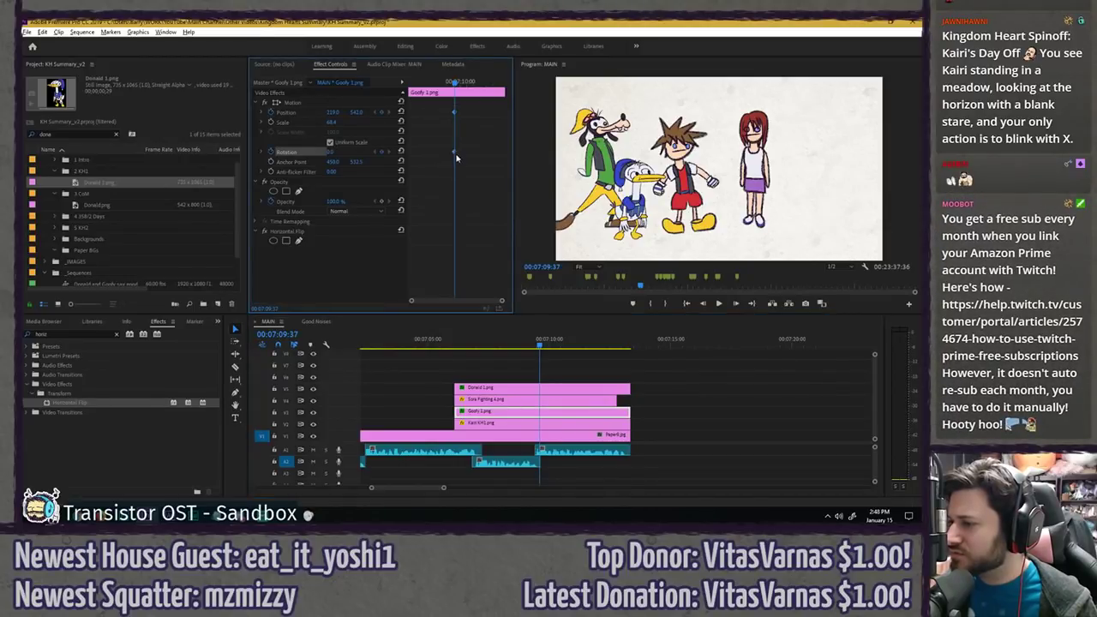
- Set Goofy's keyframes to Hold interpolation and move his anchor point toward his feet
{"action": "right_click", "coordinate": [455, 151]}
{"action": "mouse_move", "coordinate": [514, 231]}
{"action": "left_click", "coordinate": [581, 274]}
{"action": "left_click_drag", "start_coordinate": [593, 169], "coordinate": [607, 181]}
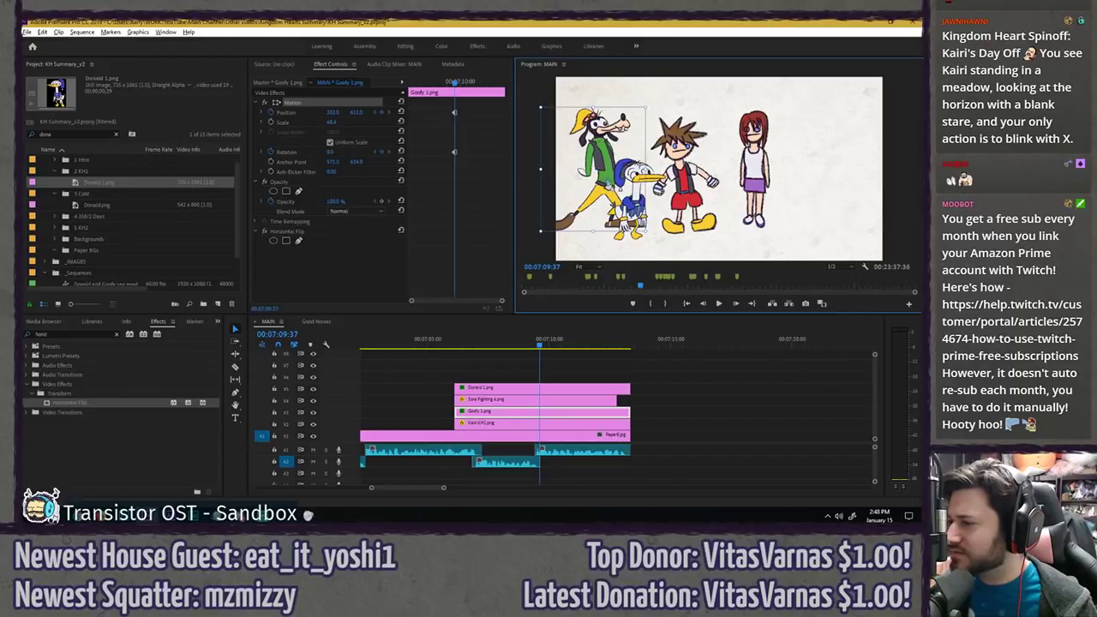
{"action": "left_click", "coordinate": [478, 177]}
- Tilt Goofy 5° at X 577, compare poses, then drag the Donald clip onto the top track
{"action": "key", "text": "space"}
{"action": "key", "text": "space"}
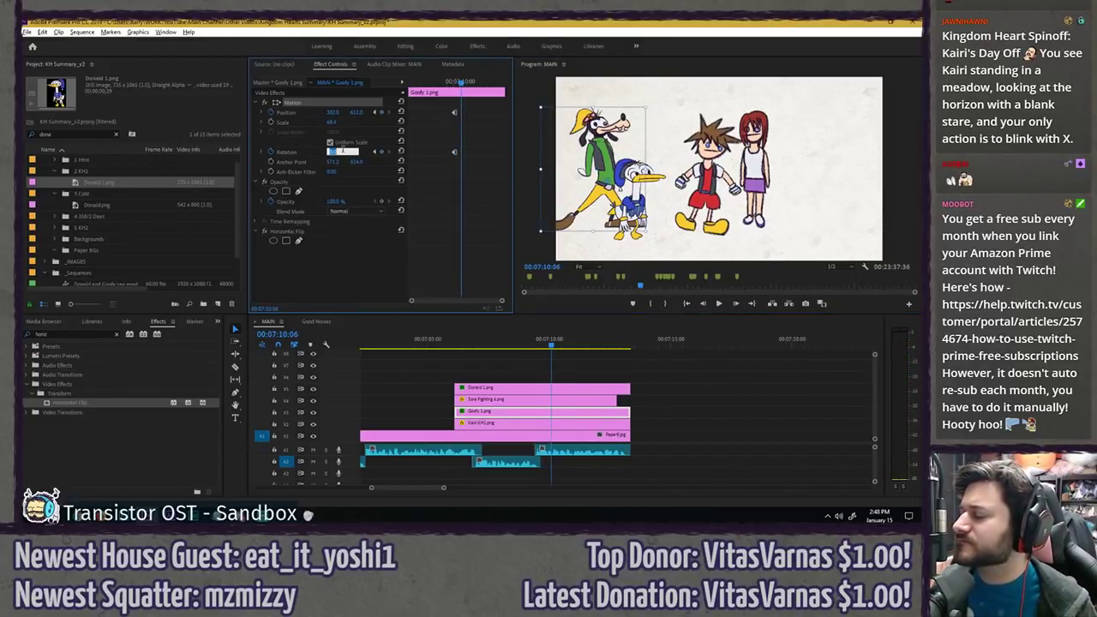
{"action": "left_click_drag", "start_coordinate": [328, 153], "coordinate": [341, 151]}
{"action": "left_click_drag", "start_coordinate": [332, 112], "coordinate": [345, 112]}
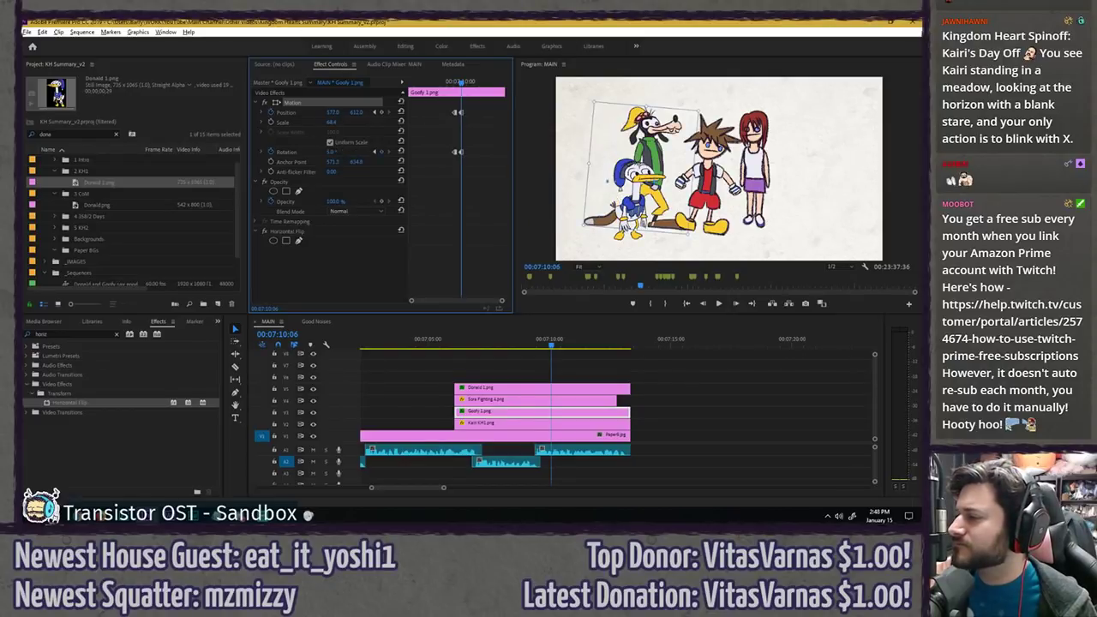
{"action": "key", "text": "space"}
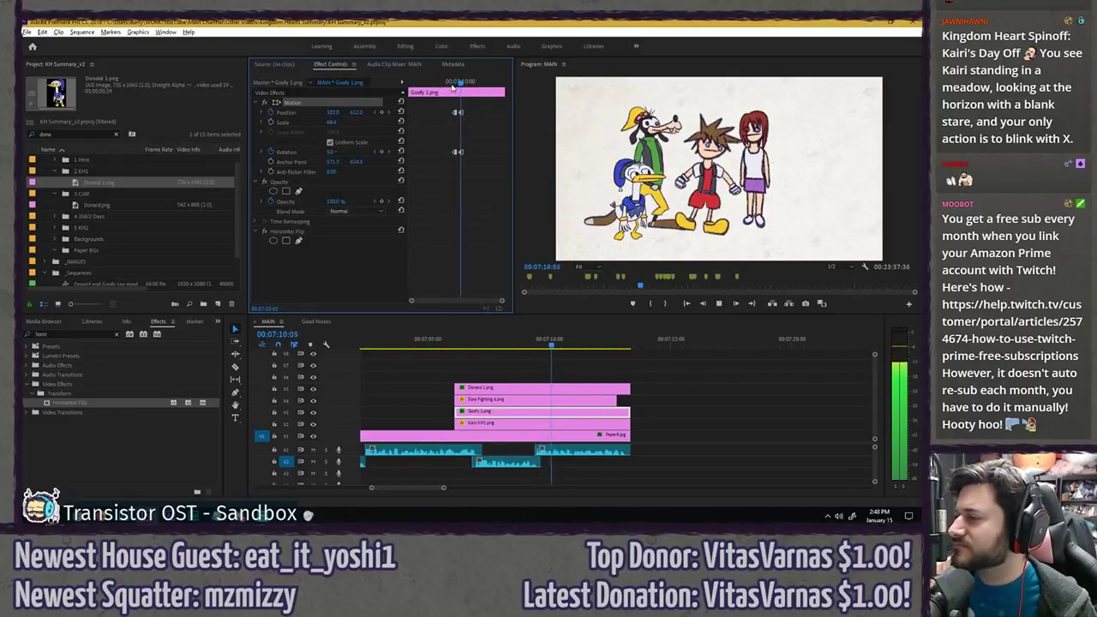
{"action": "key", "text": "space"}
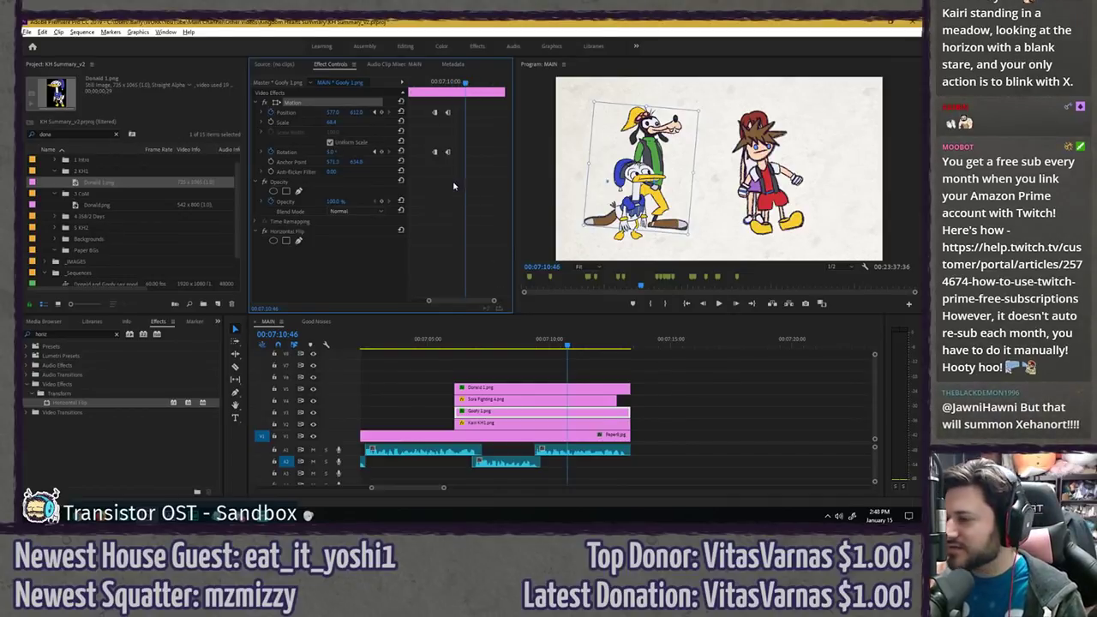
{"action": "left_click", "coordinate": [443, 83]}
{"action": "left_click_drag", "start_coordinate": [441, 84], "coordinate": [448, 83]}
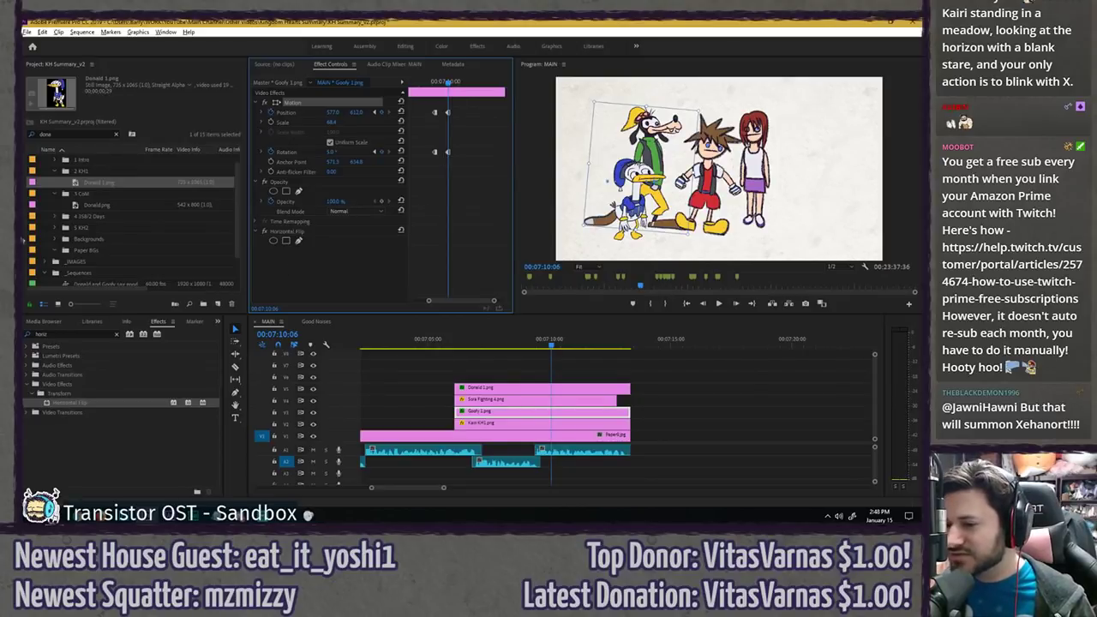
{"action": "left_click_drag", "start_coordinate": [94, 182], "coordinate": [524, 374]}
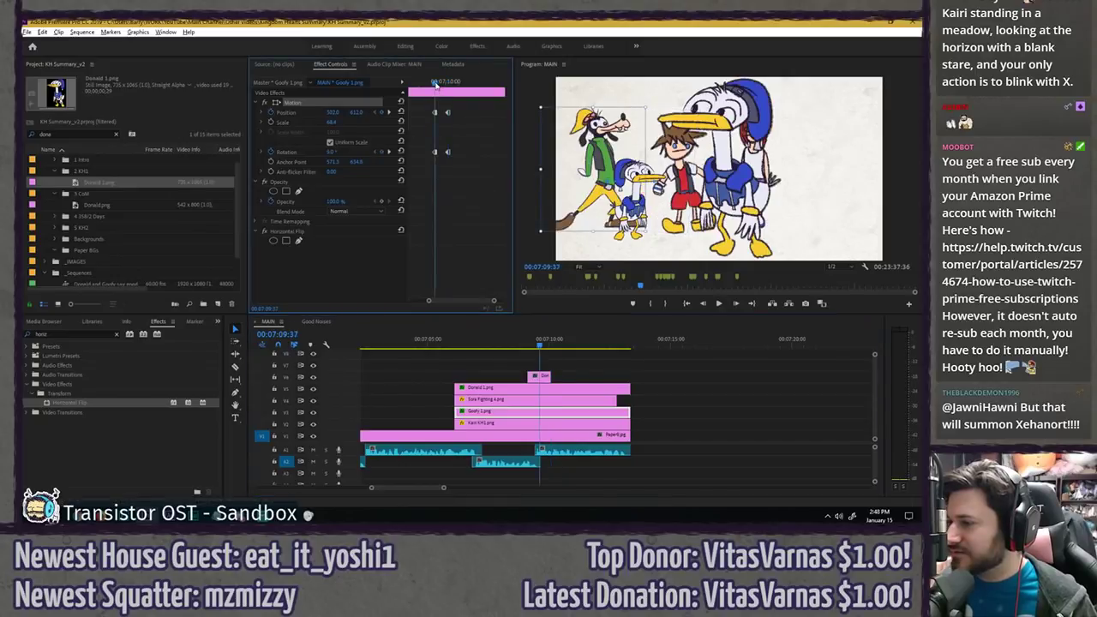
- Move the Donald clip to start at 07:10:06 and disable it with Shift+E
{"action": "scroll", "coordinate": [527, 373], "scroll_direction": "up", "scroll_amount": 2}
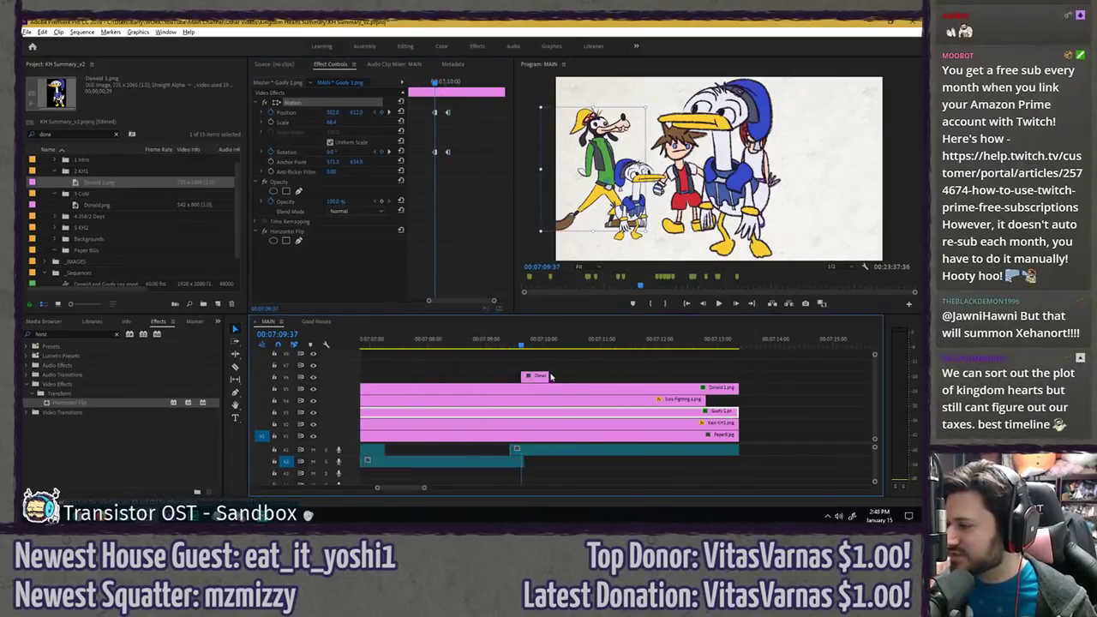
{"action": "left_click", "coordinate": [536, 375]}
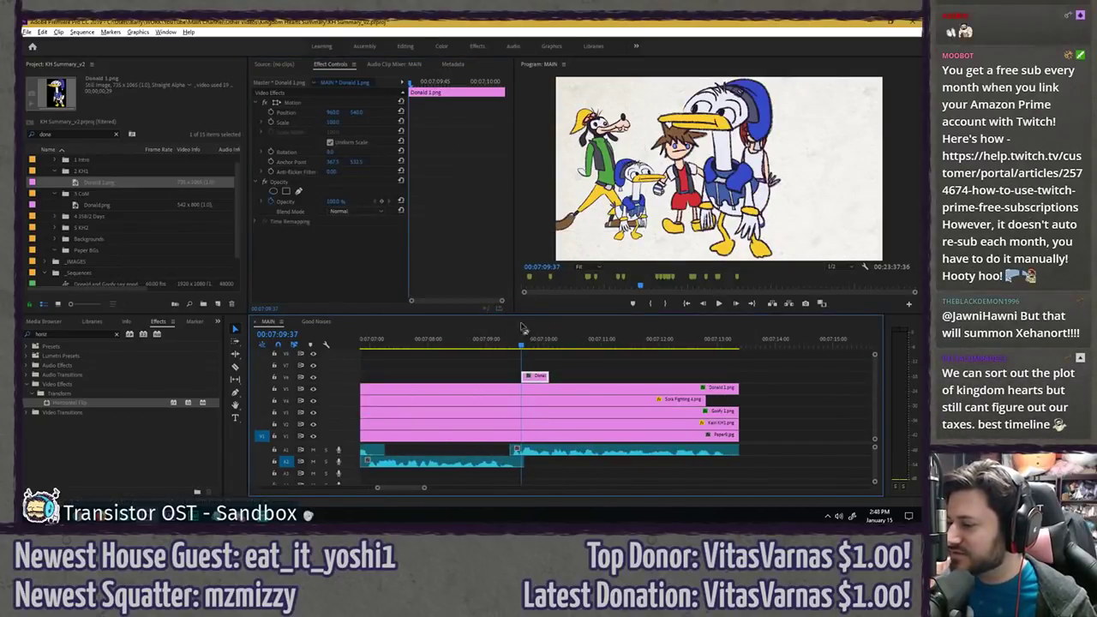
{"action": "left_click", "coordinate": [536, 413]}
{"action": "key", "text": "Down"}
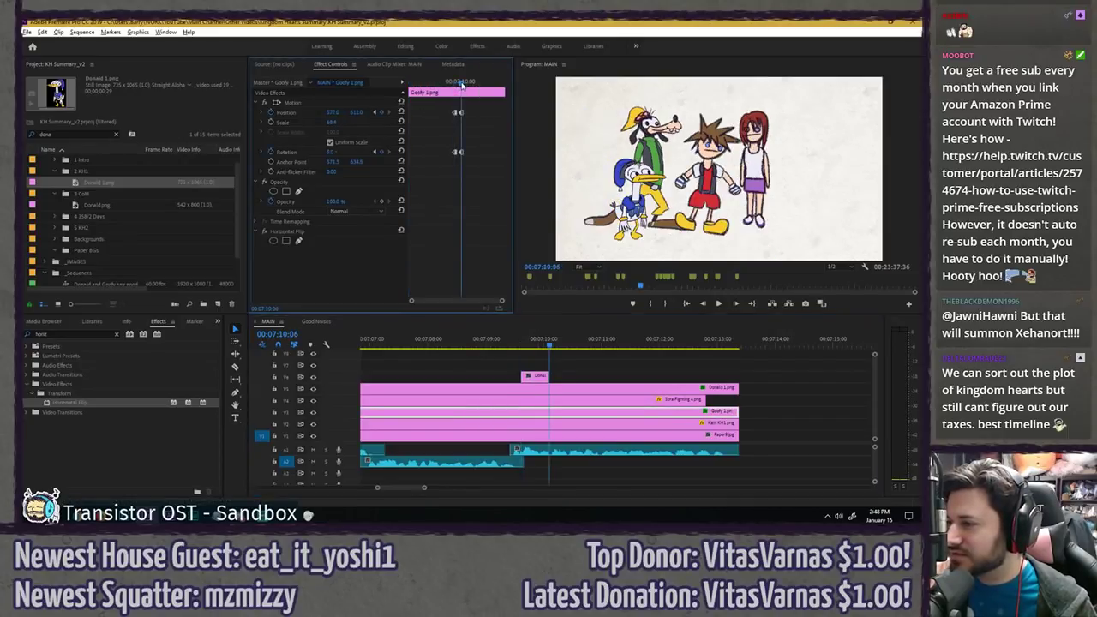
{"action": "left_click_drag", "start_coordinate": [560, 379], "coordinate": [571, 378]}
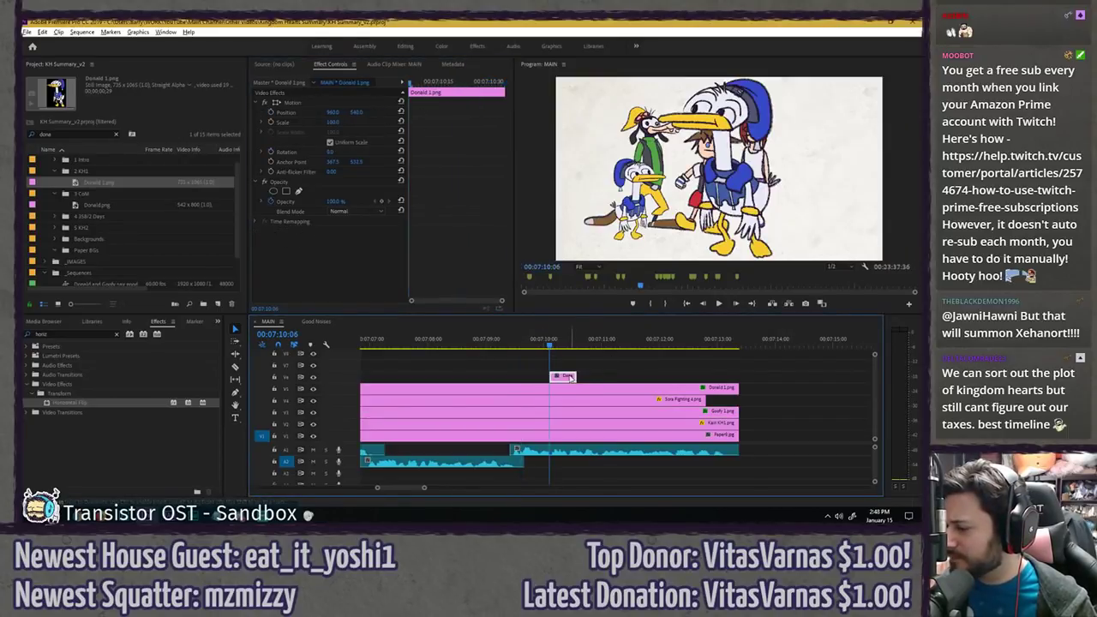
{"action": "key", "text": "shift+e"}
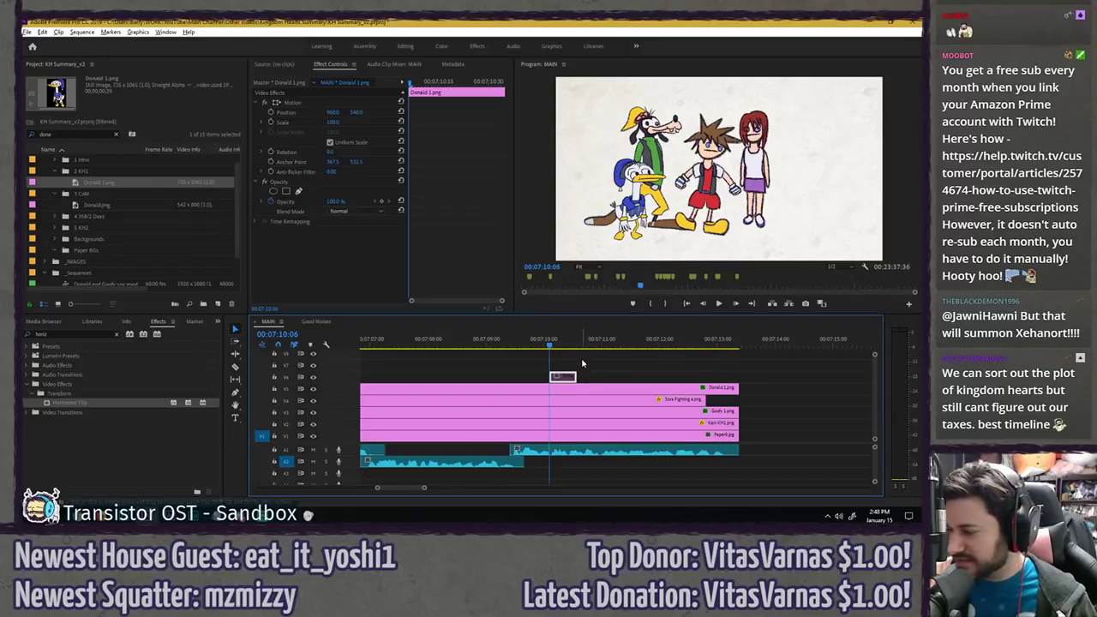
- Paste three more Donald copies end to end after the first on V6
{"action": "left_click", "coordinate": [577, 341]}
{"action": "key", "text": "ctrl+v"}
{"action": "key", "text": "ctrl+v"}
{"action": "key", "text": "ctrl+v"}
{"action": "left_click_drag", "start_coordinate": [577, 343], "coordinate": [550, 338]}
{"action": "left_click", "coordinate": [572, 412]}
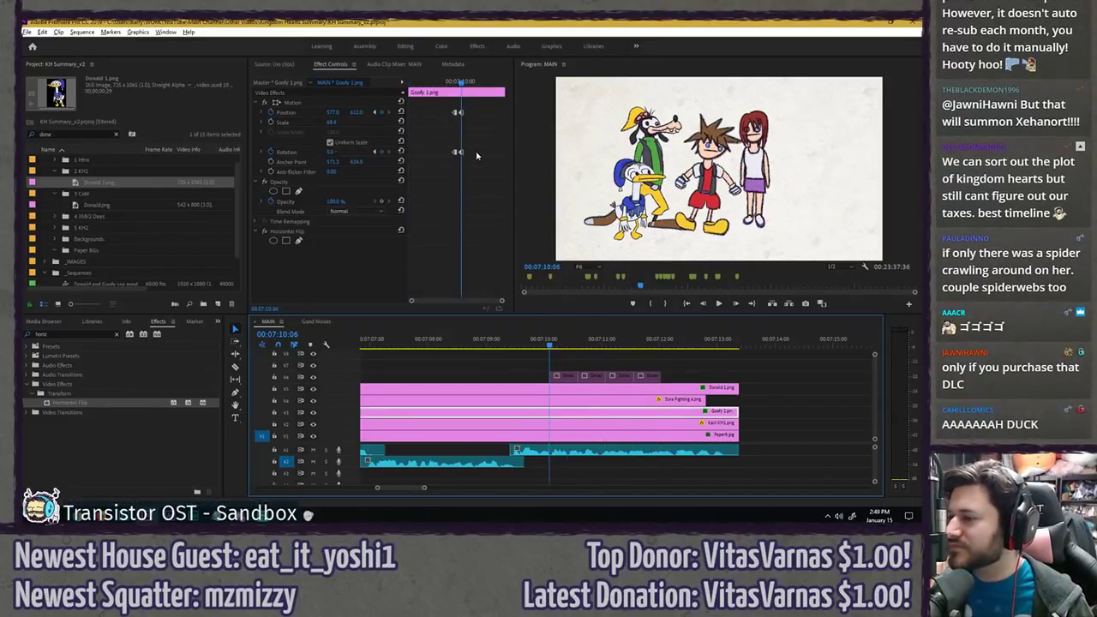
{"action": "left_click", "coordinate": [576, 341]}
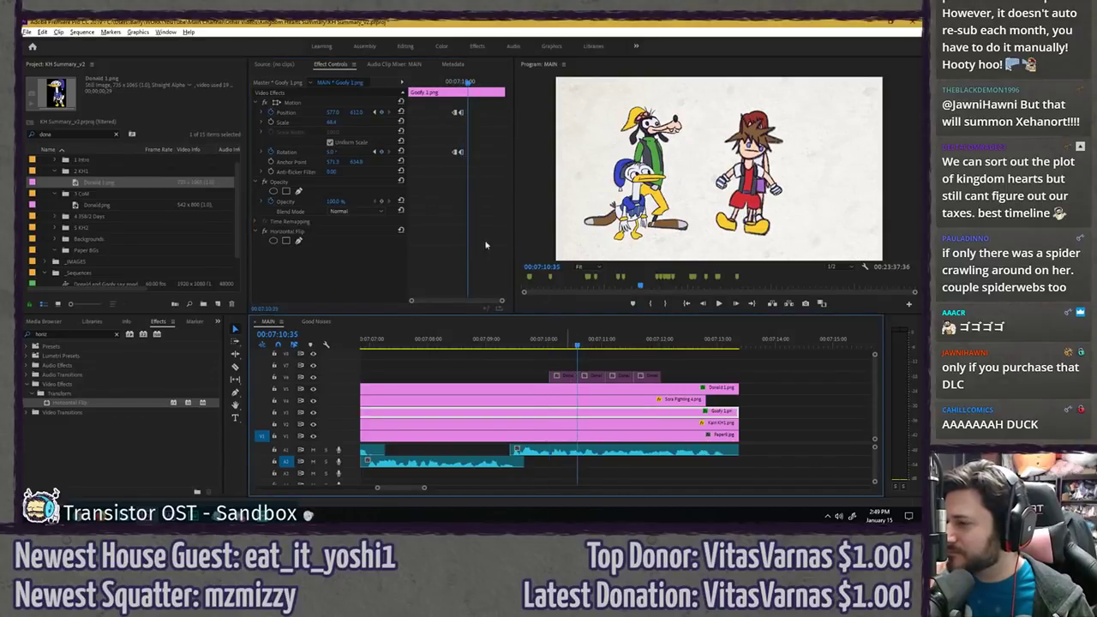
- Tilt Goofy to -5° rotation and play back the tilt from 07:09:06
{"action": "left_click", "coordinate": [342, 152]}
{"action": "type", "text": "-5"}
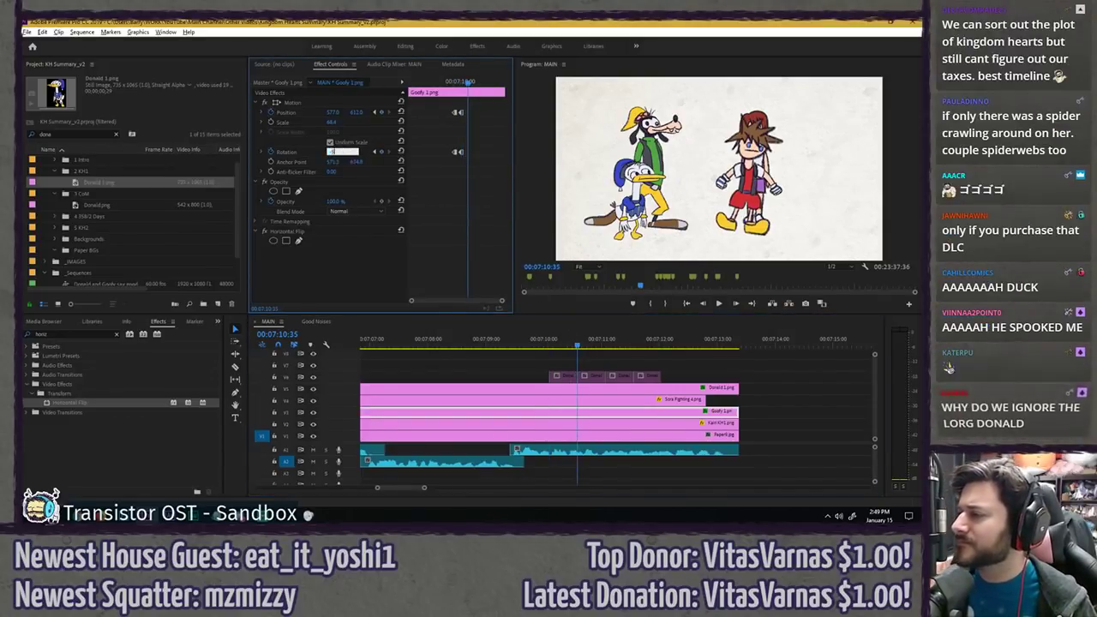
{"action": "key", "text": "Return"}
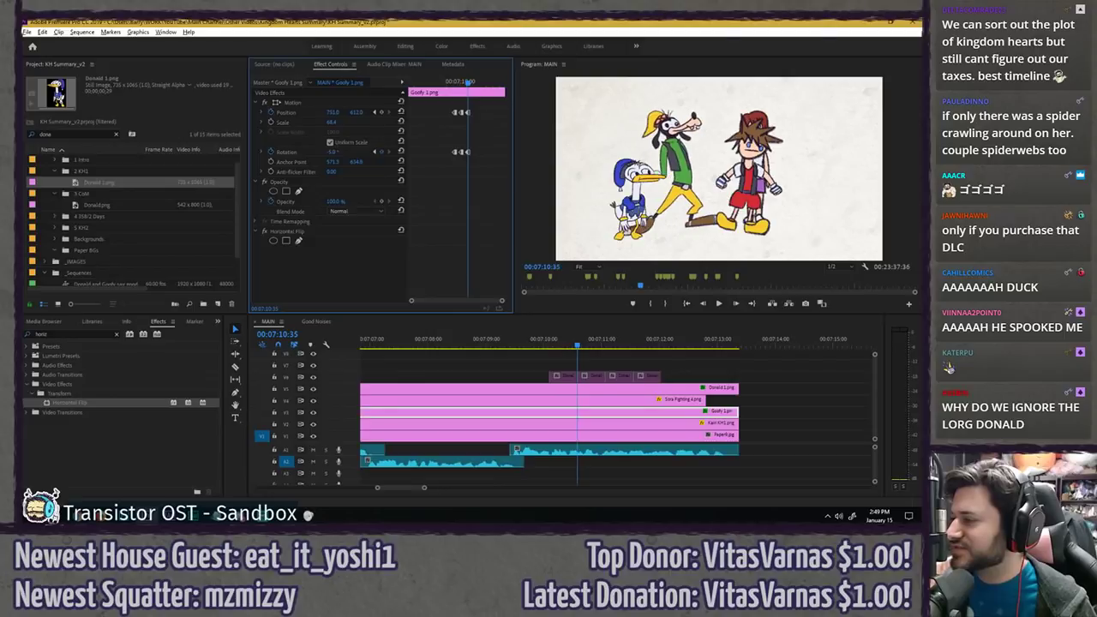
{"action": "left_click", "coordinate": [449, 82]}
{"action": "key", "text": "space"}
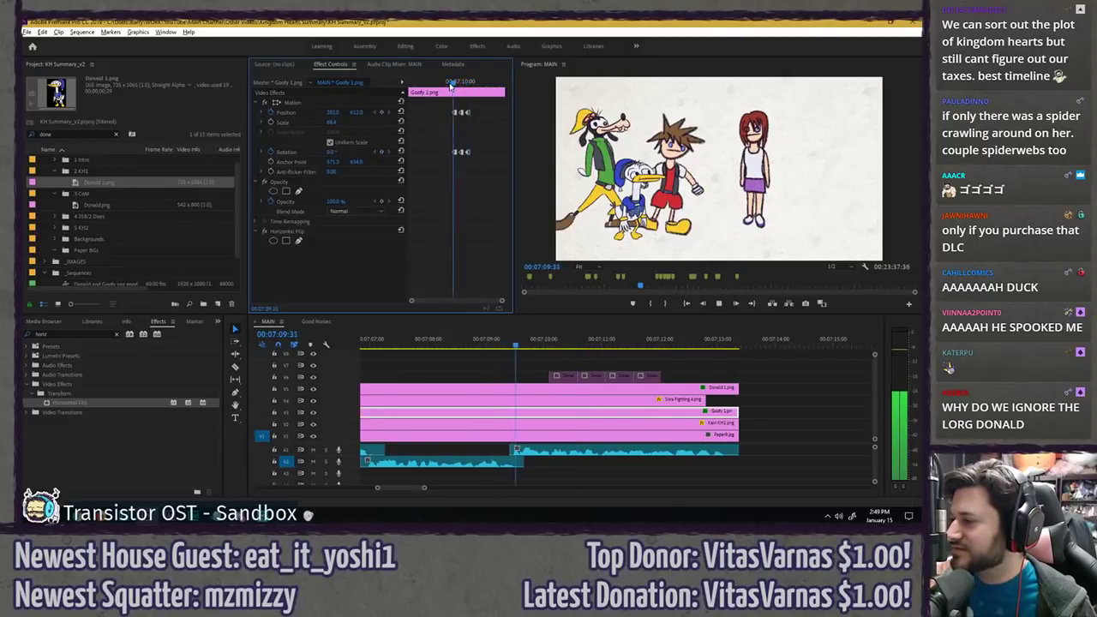
{"action": "key", "text": "space"}
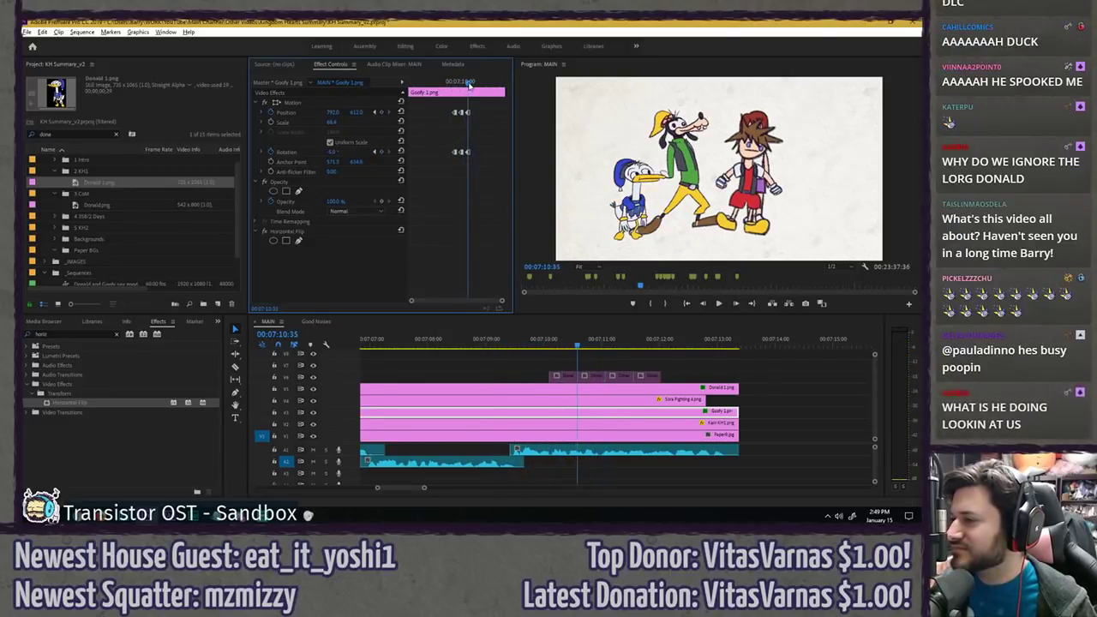
- At 07:11:04, set Goofy's rotation to 5° and slide him right to about x 1003
{"action": "left_click", "coordinate": [334, 151]}
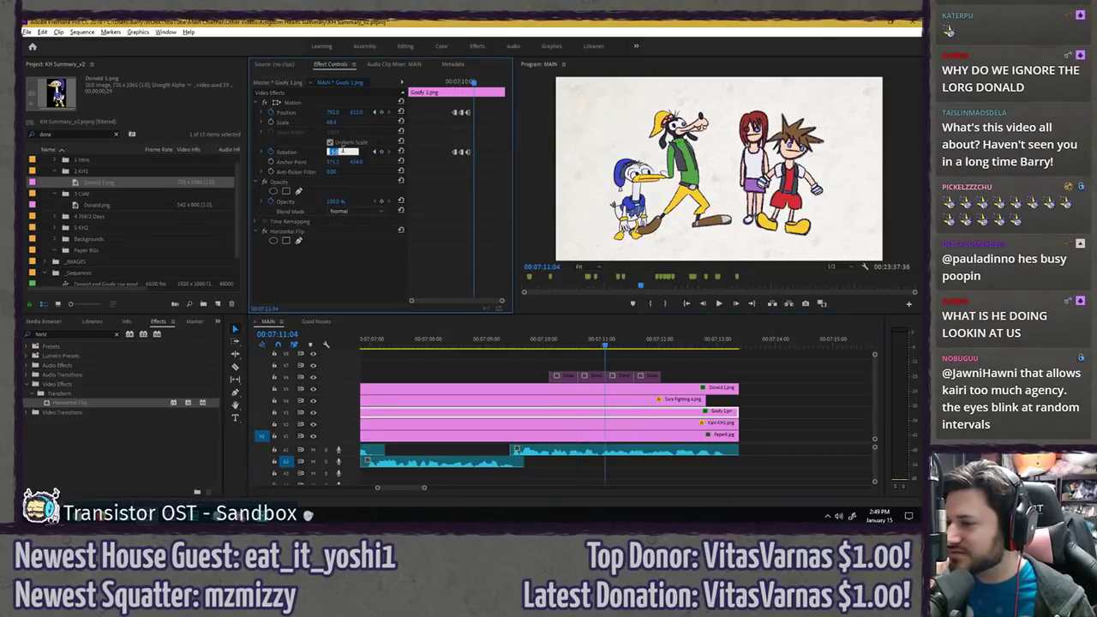
{"action": "type", "text": "5"}
{"action": "key", "text": "Return"}
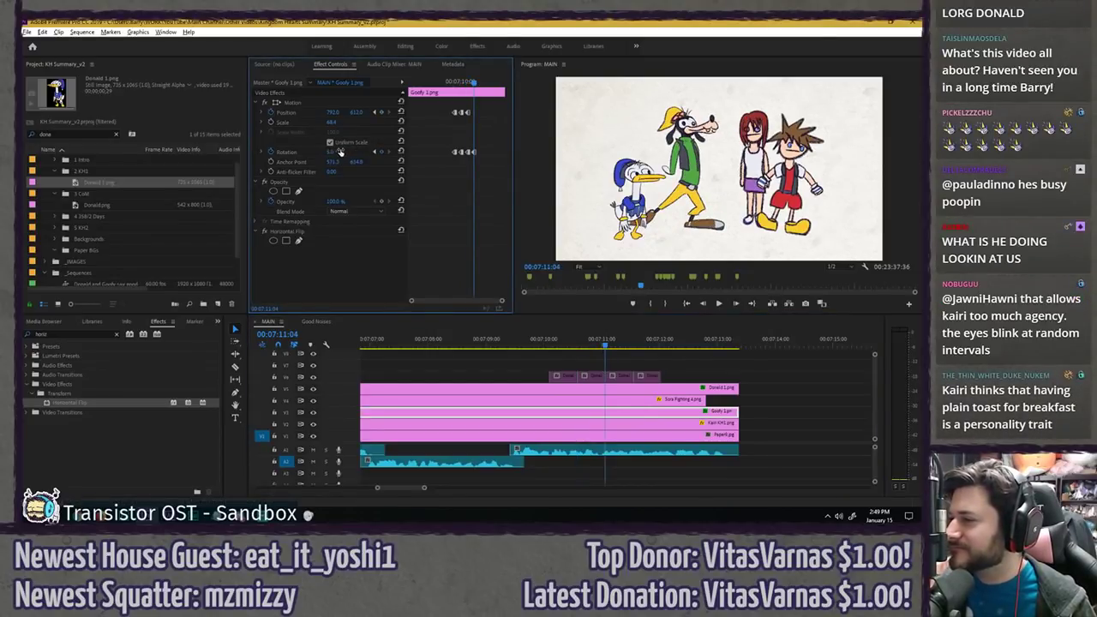
{"action": "left_click", "coordinate": [352, 104]}
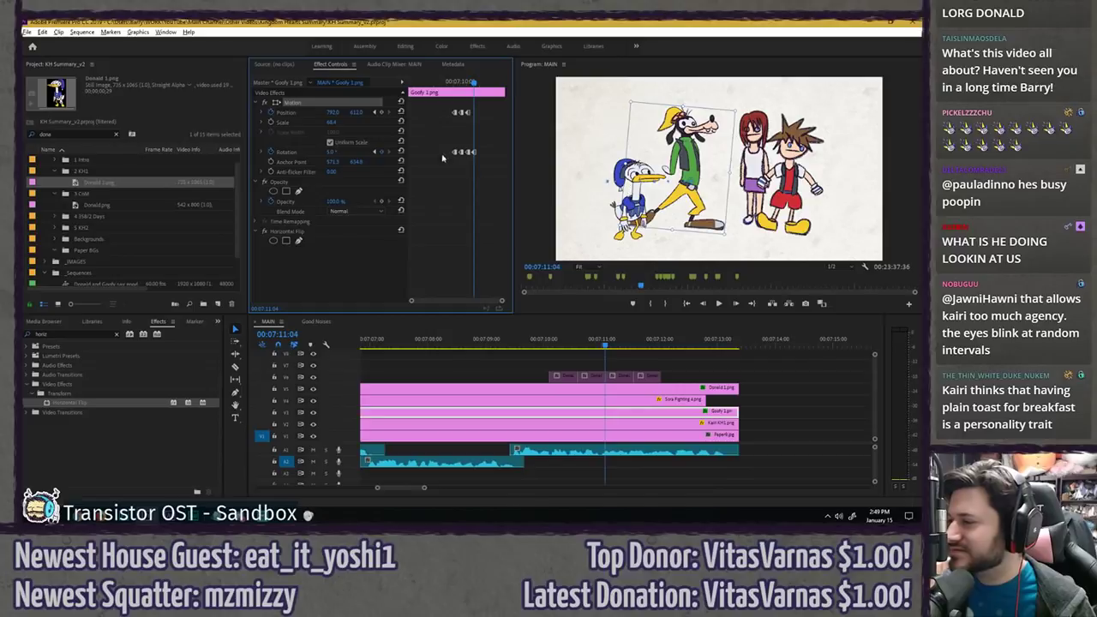
{"action": "left_click", "coordinate": [453, 190]}
{"action": "key", "text": "ctrl+s"}
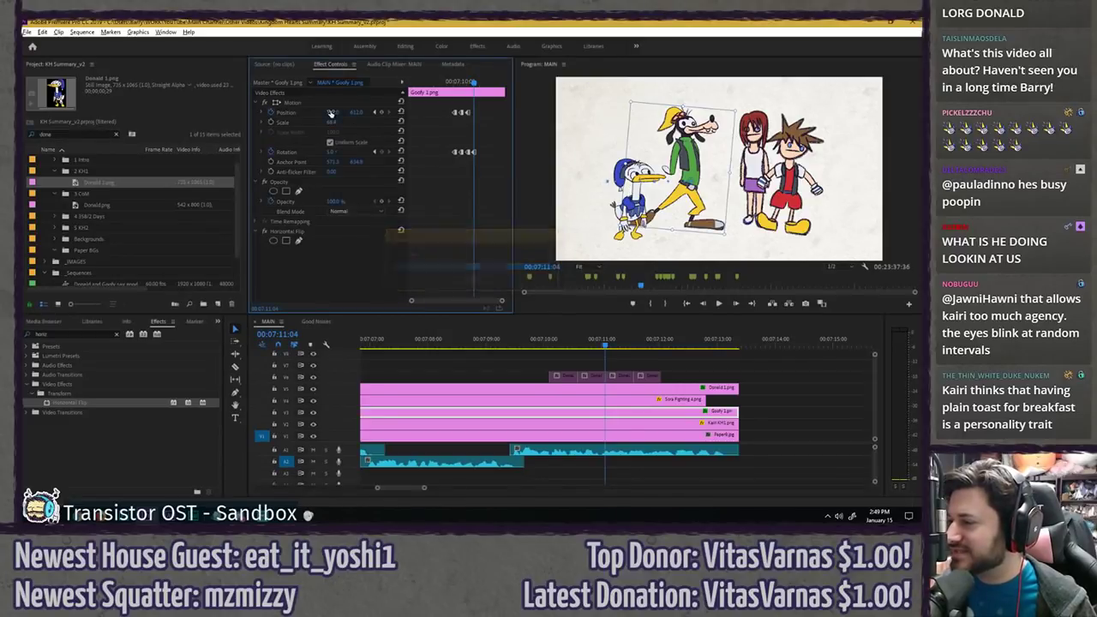
{"action": "left_click_drag", "start_coordinate": [332, 112], "coordinate": [363, 113]}
{"action": "left_click_drag", "start_coordinate": [694, 171], "coordinate": [719, 172]}
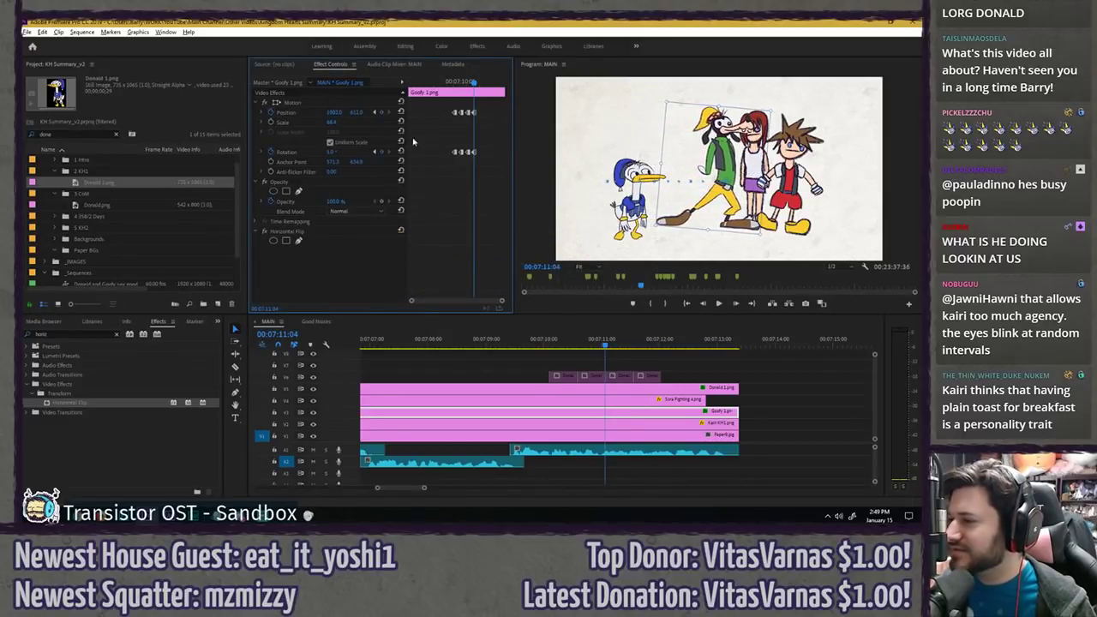
- Keyframe Goofy tilting counter-clockwise at 07:11:33 and sliding right at 07:12:02
{"action": "left_click", "coordinate": [631, 341]}
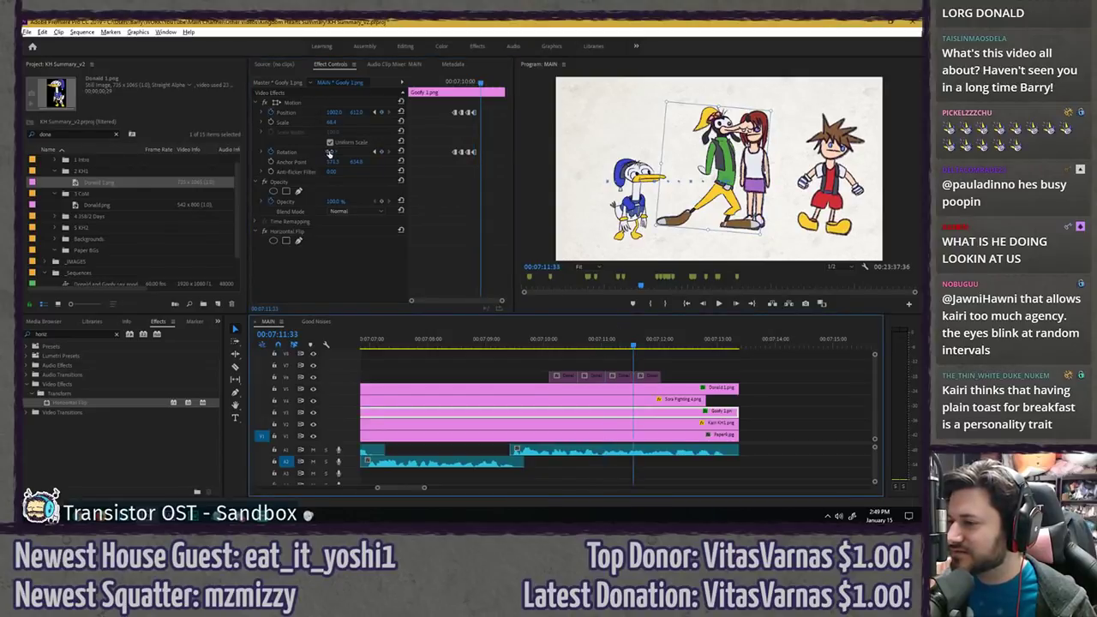
{"action": "left_click_drag", "start_coordinate": [333, 152], "coordinate": [342, 152]}
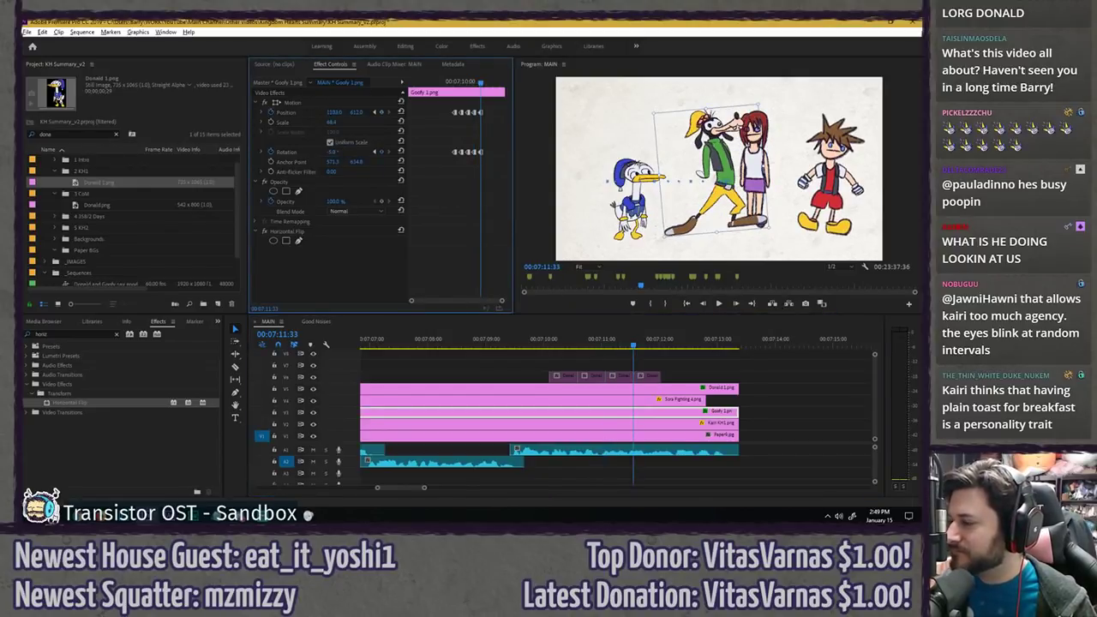
{"action": "left_click", "coordinate": [661, 342]}
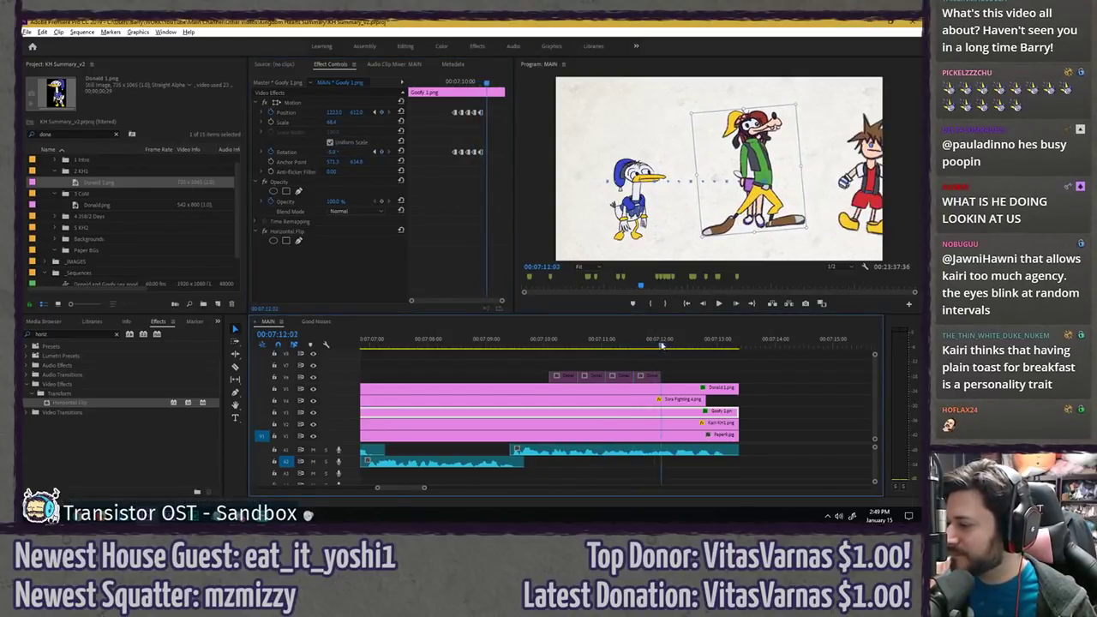
{"action": "left_click_drag", "start_coordinate": [333, 112], "coordinate": [385, 181]}
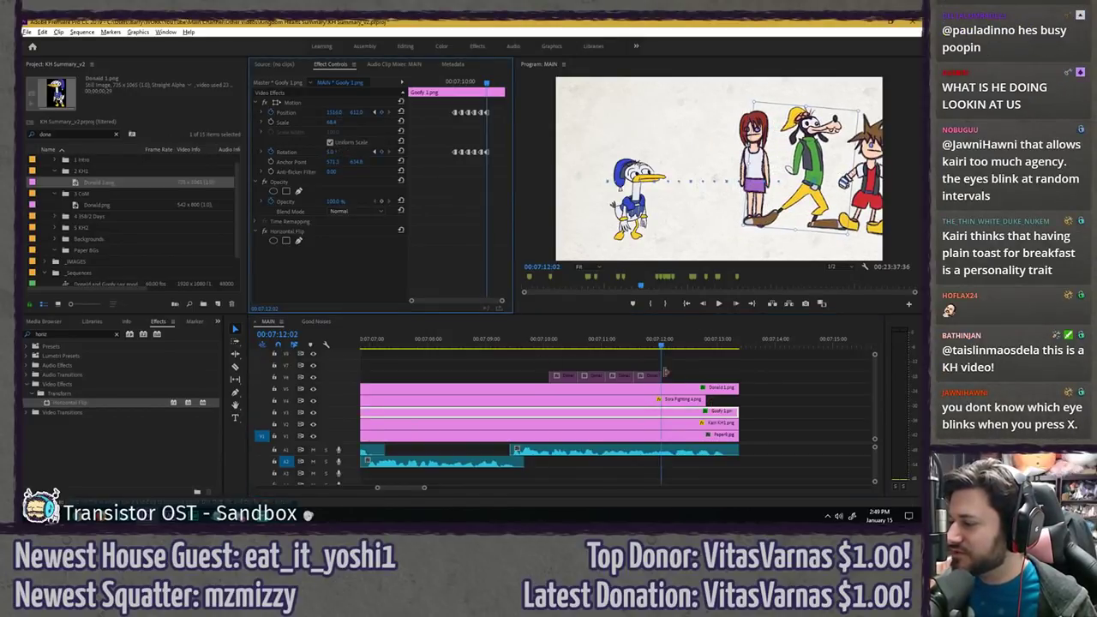
- Shift the four grey clips later, then tilt Goofy -5° at 07:12:31 and slide him further right
{"action": "left_click_drag", "start_coordinate": [553, 361], "coordinate": [682, 375]}
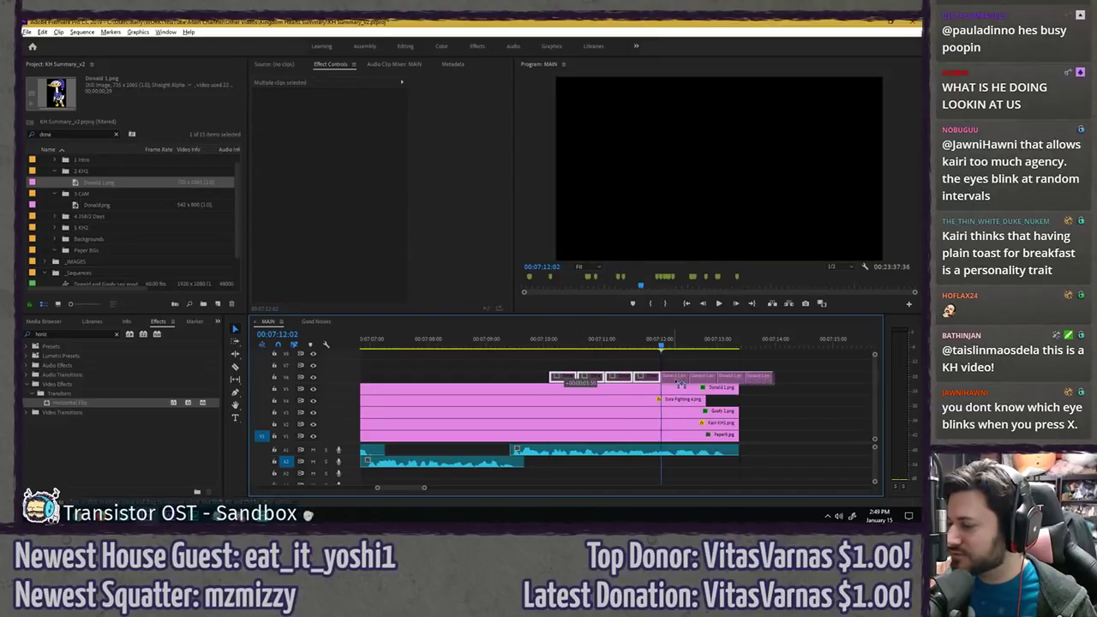
{"action": "left_click", "coordinate": [684, 365]}
{"action": "left_click", "coordinate": [687, 344]}
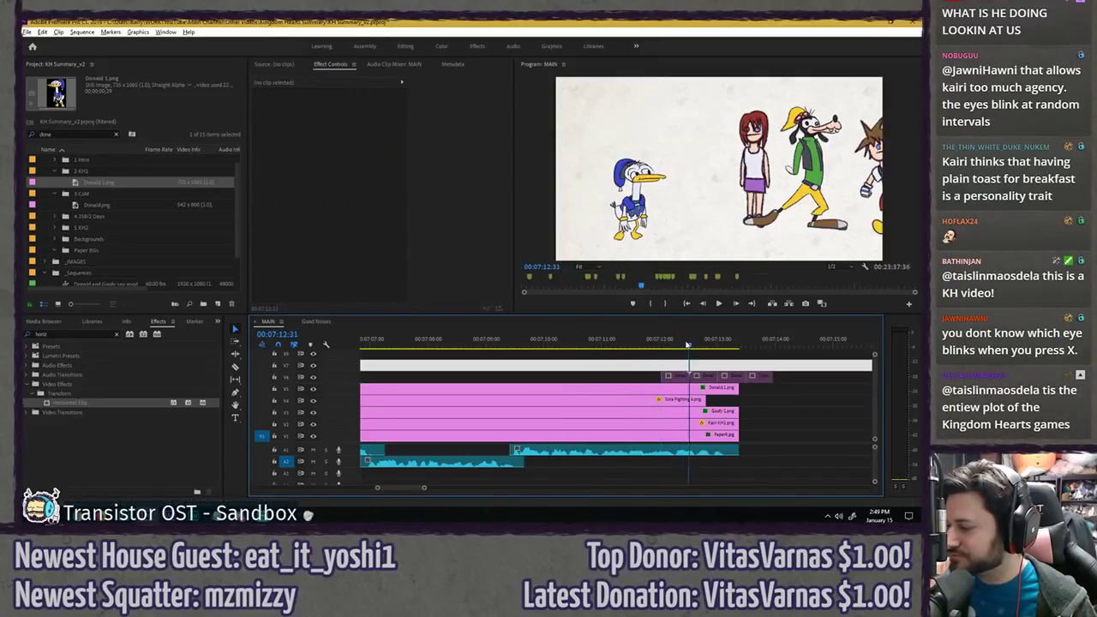
{"action": "left_click", "coordinate": [676, 413]}
{"action": "left_click", "coordinate": [335, 151]}
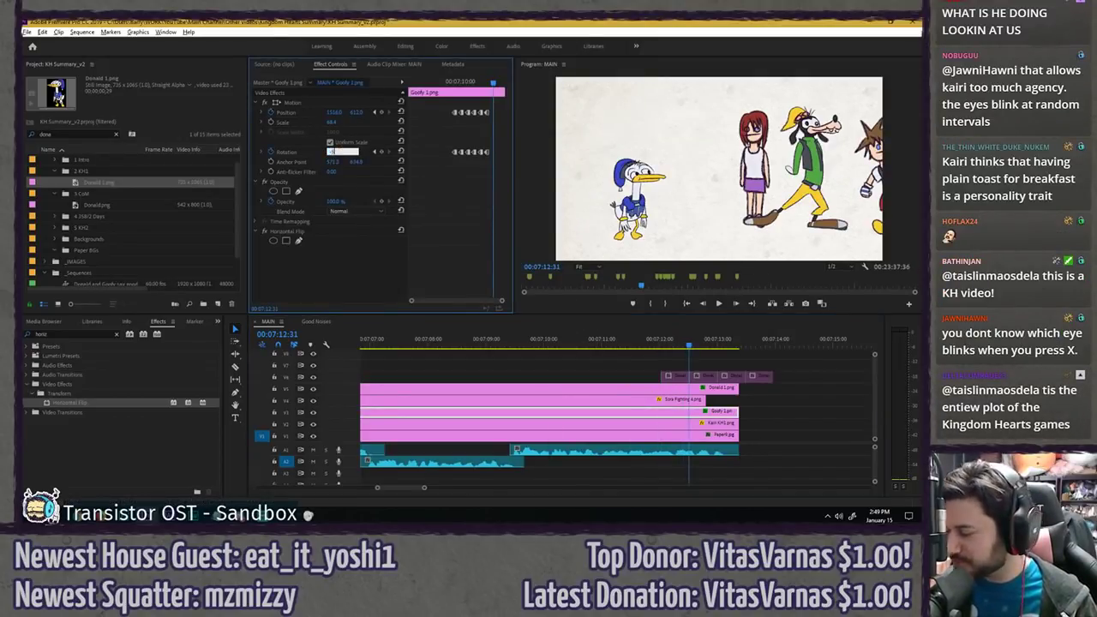
{"action": "type", "text": "-5"}
{"action": "key", "text": "Return"}
{"action": "left_click_drag", "start_coordinate": [334, 112], "coordinate": [460, 174]}
- Preview Goofy's movement between keyframes, playing back from 07:09:13
{"action": "left_click", "coordinate": [718, 343]}
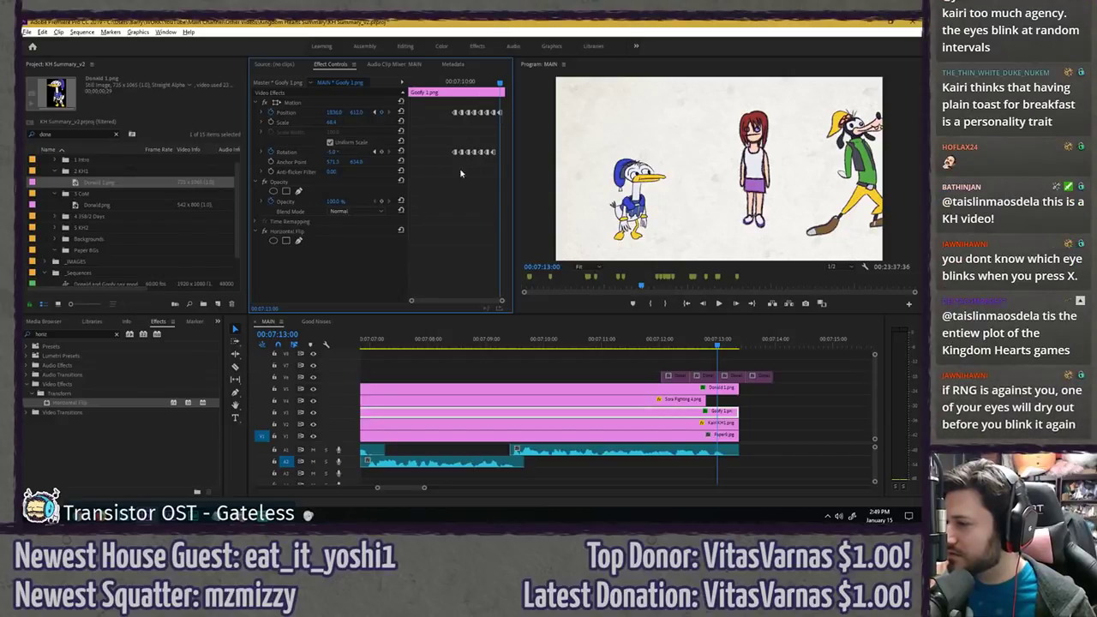
{"action": "mouse_move", "coordinate": [503, 85]}
{"action": "left_mouse_down"}
{"action": "mouse_move", "coordinate": [490, 85]}
{"action": "mouse_move", "coordinate": [504, 88]}
{"action": "left_mouse_up"}
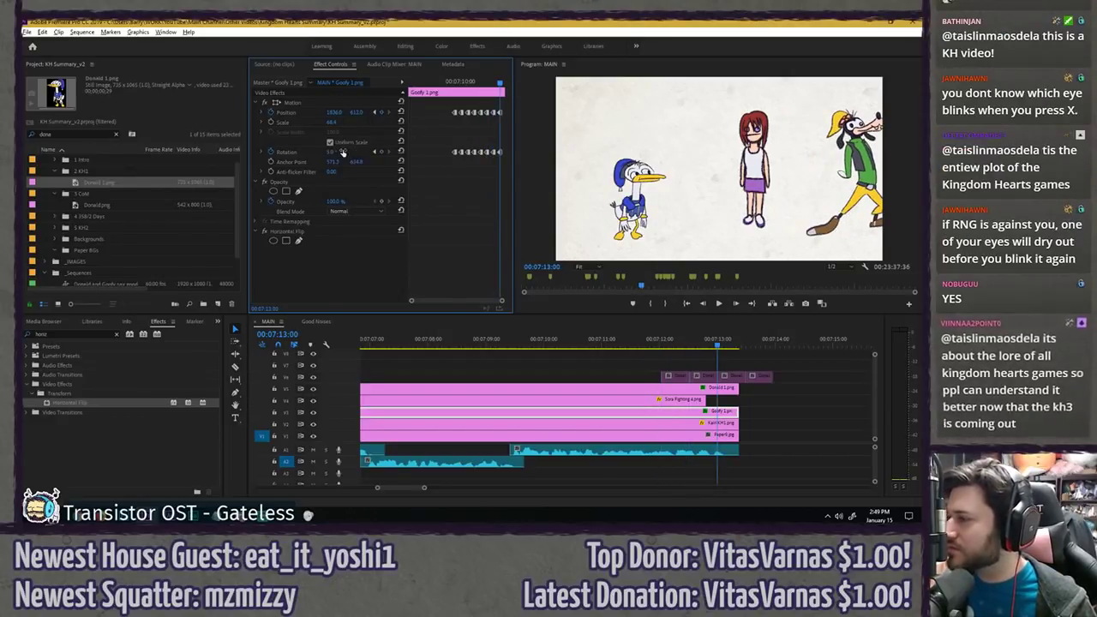
{"action": "left_click", "coordinate": [441, 86]}
{"action": "key", "text": "space"}
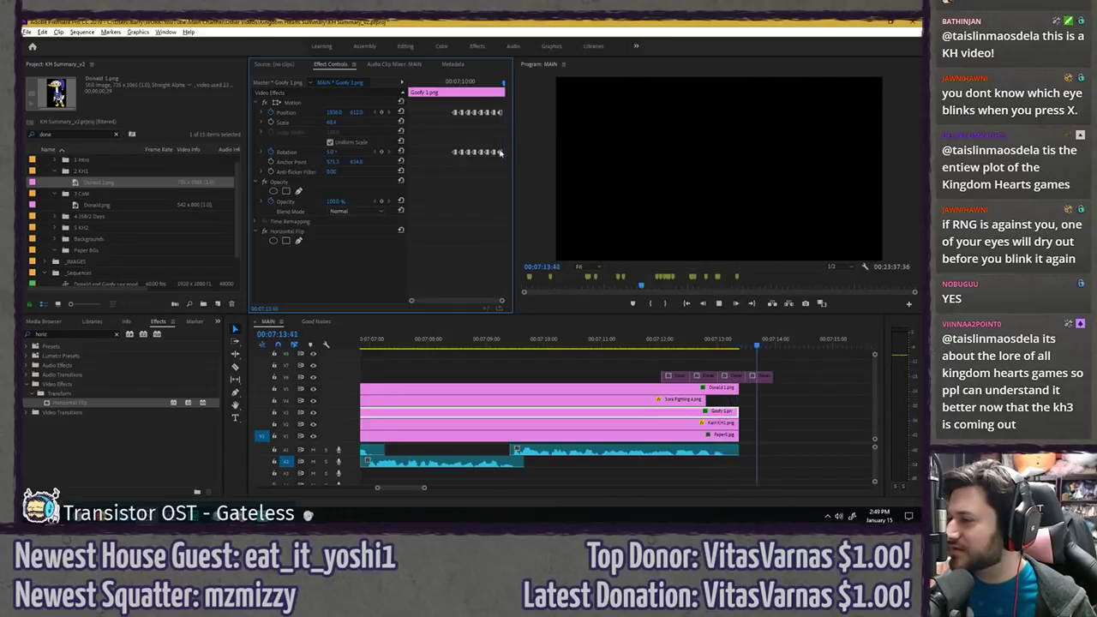
{"action": "key", "text": "space"}
{"action": "left_click", "coordinate": [461, 83]}
- Delete the four dim grey clips on track V6
{"action": "left_click_drag", "start_coordinate": [656, 359], "coordinate": [781, 375]}
{"action": "key", "text": "Delete"}
{"action": "left_click", "coordinate": [677, 358]}
{"action": "left_click_drag", "start_coordinate": [676, 360], "coordinate": [676, 361]}
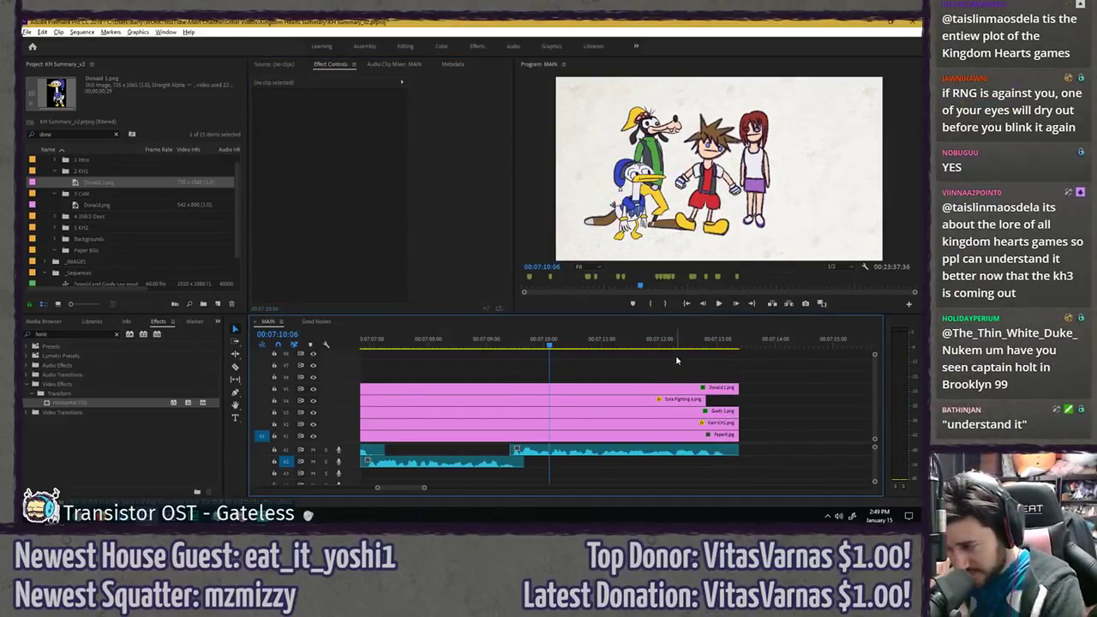
{"action": "left_click", "coordinate": [495, 390]}
{"action": "left_click_drag", "start_coordinate": [553, 346], "coordinate": [538, 346]}
{"action": "left_click", "coordinate": [553, 402]}
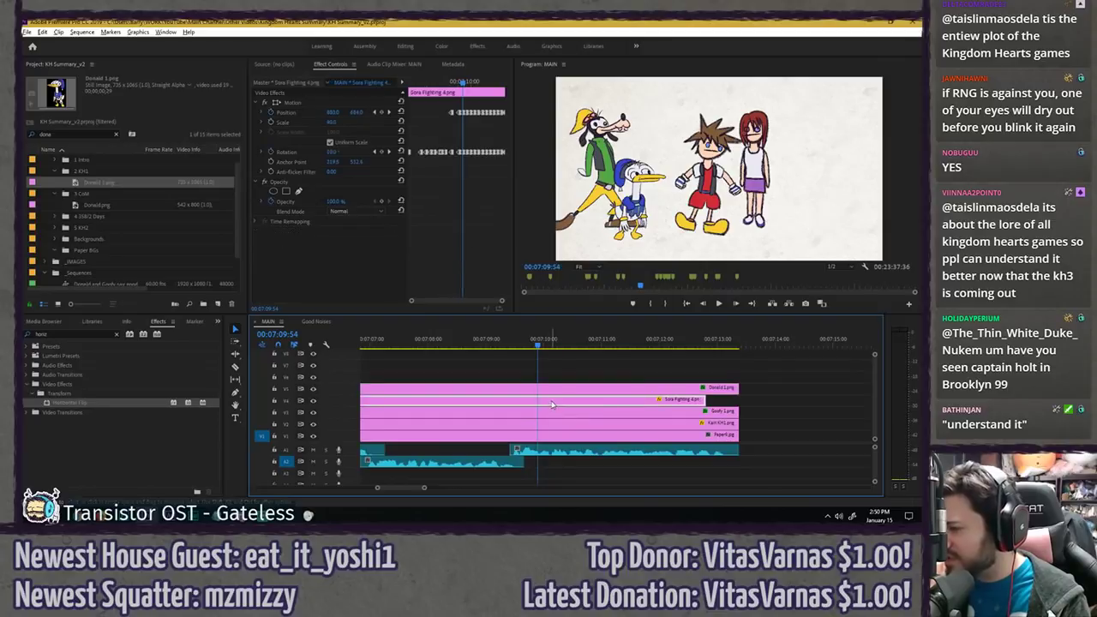
{"action": "left_click", "coordinate": [482, 200]}
{"action": "key", "text": "Left"}
{"action": "key", "text": "Left"}
{"action": "key", "text": "Left"}
{"action": "key", "text": "Left"}
{"action": "key", "text": "Left"}
{"action": "key", "text": "Left"}
{"action": "key", "text": "Left"}
{"action": "key", "text": "Left"}
{"action": "key", "text": "Left"}
{"action": "key", "text": "Left"}
{"action": "key", "text": "Left"}
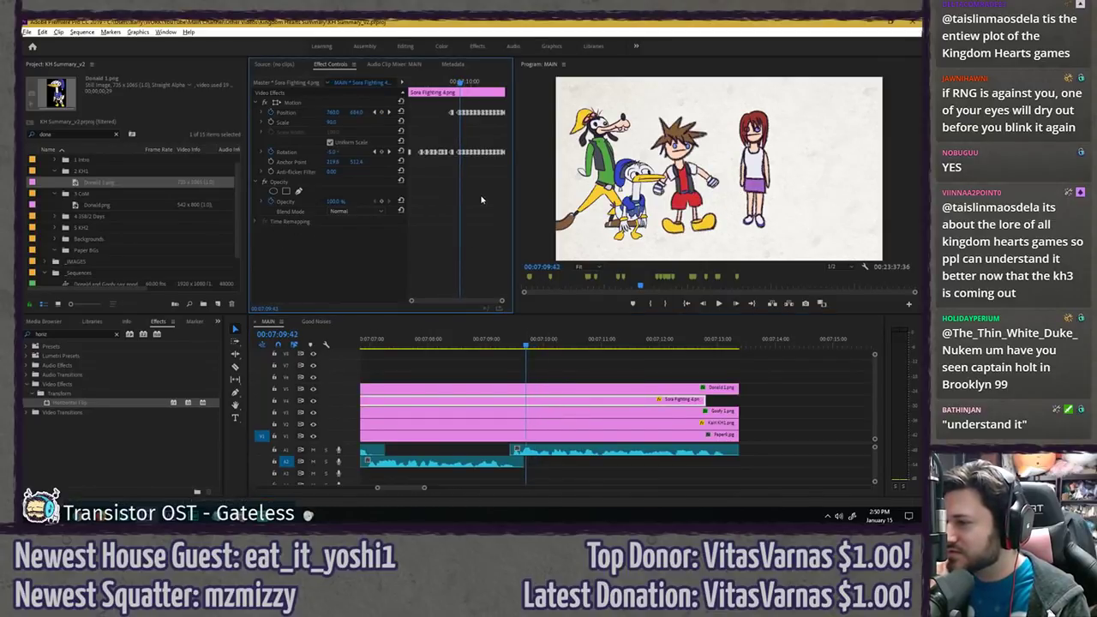
{"action": "key", "text": "Left"}
{"action": "key", "text": "Left"}
{"action": "key", "text": "Left"}
{"action": "key", "text": "Left"}
{"action": "key", "text": "Left"}
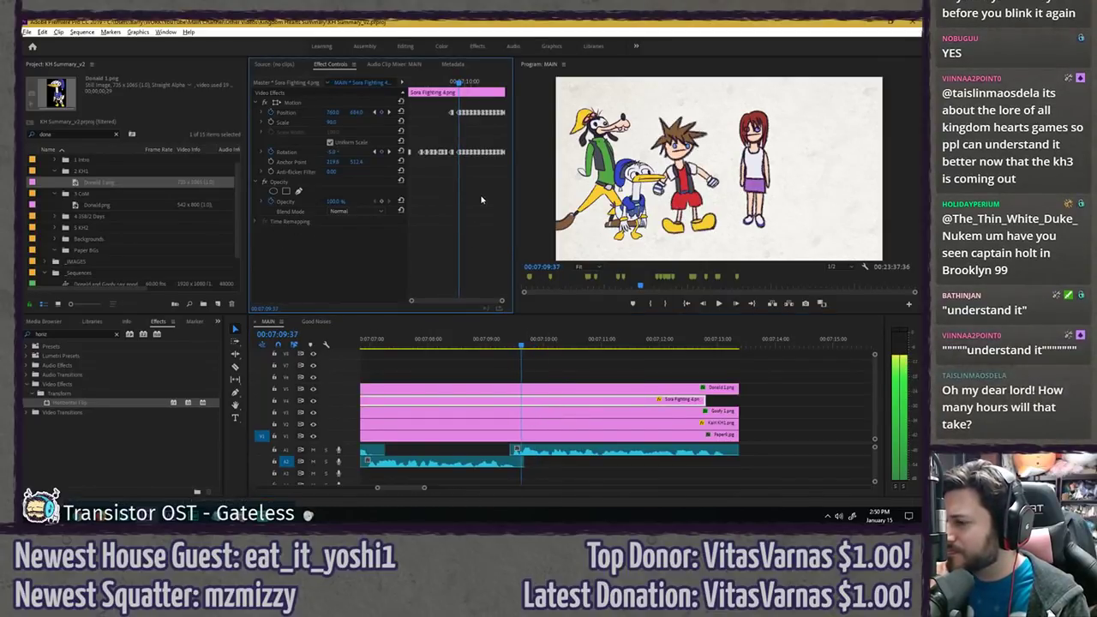
{"action": "key", "text": "Left"}
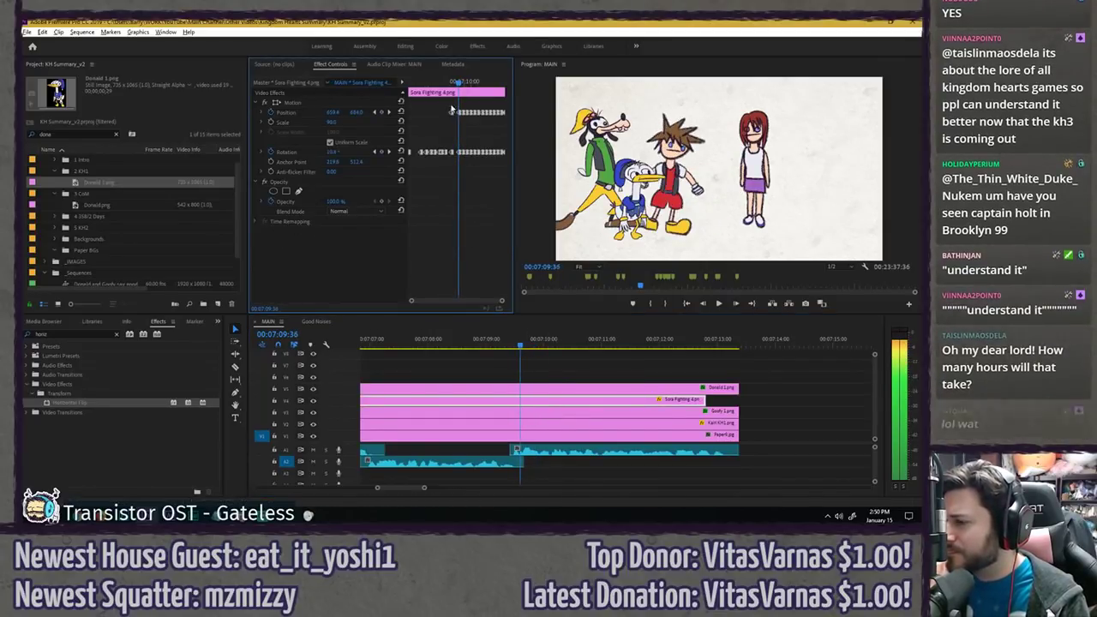
{"action": "left_click", "coordinate": [500, 390]}
{"action": "left_click_drag", "start_coordinate": [455, 82], "coordinate": [447, 155]}
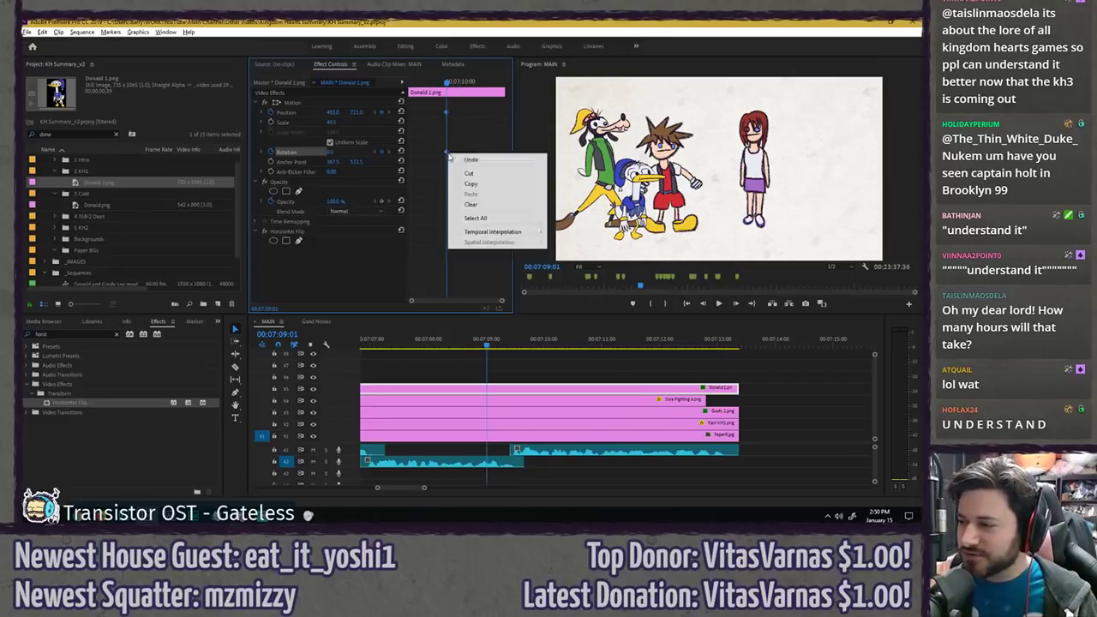
- Set Donald's selected keyframes to Hold temporal interpolation and save the project
{"action": "right_click", "coordinate": [447, 154]}
{"action": "mouse_move", "coordinate": [536, 232]}
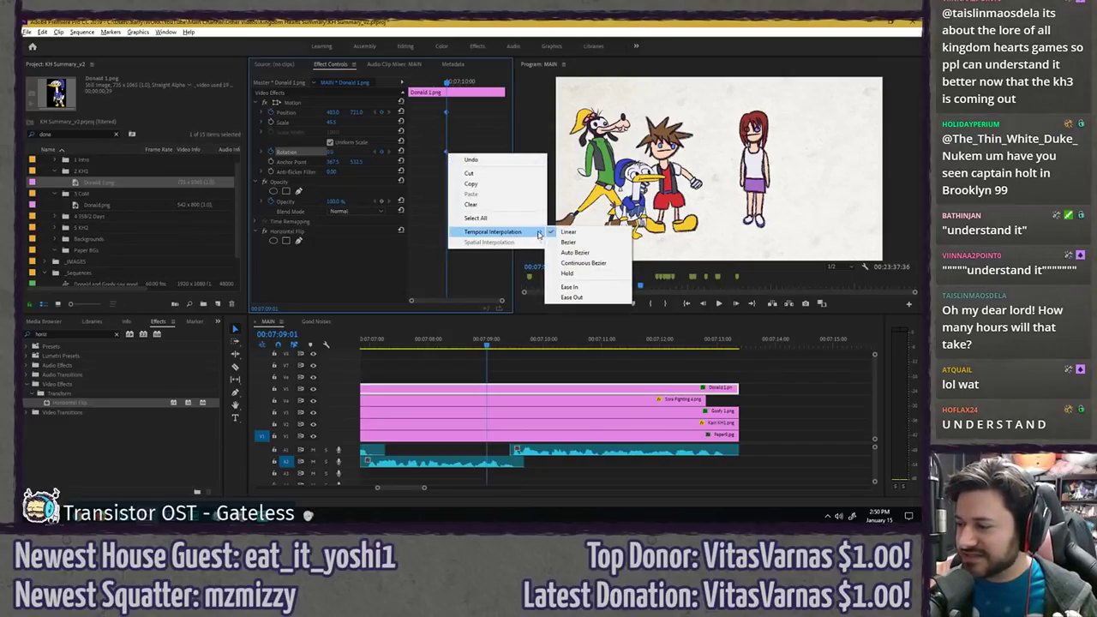
{"action": "left_click", "coordinate": [583, 274]}
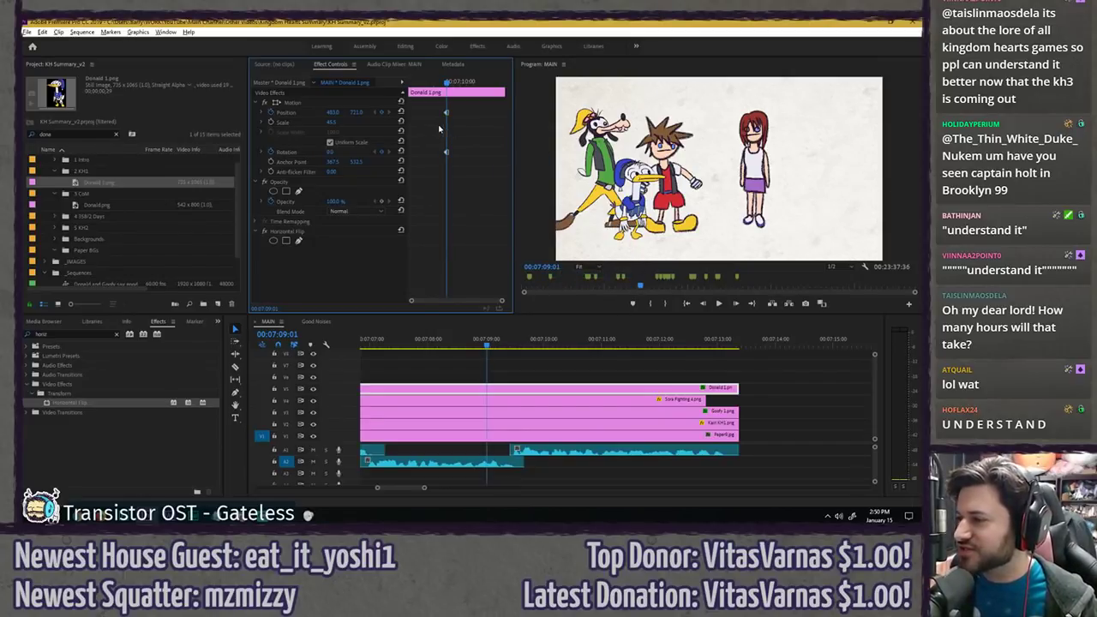
{"action": "key", "text": "ctrl+s"}
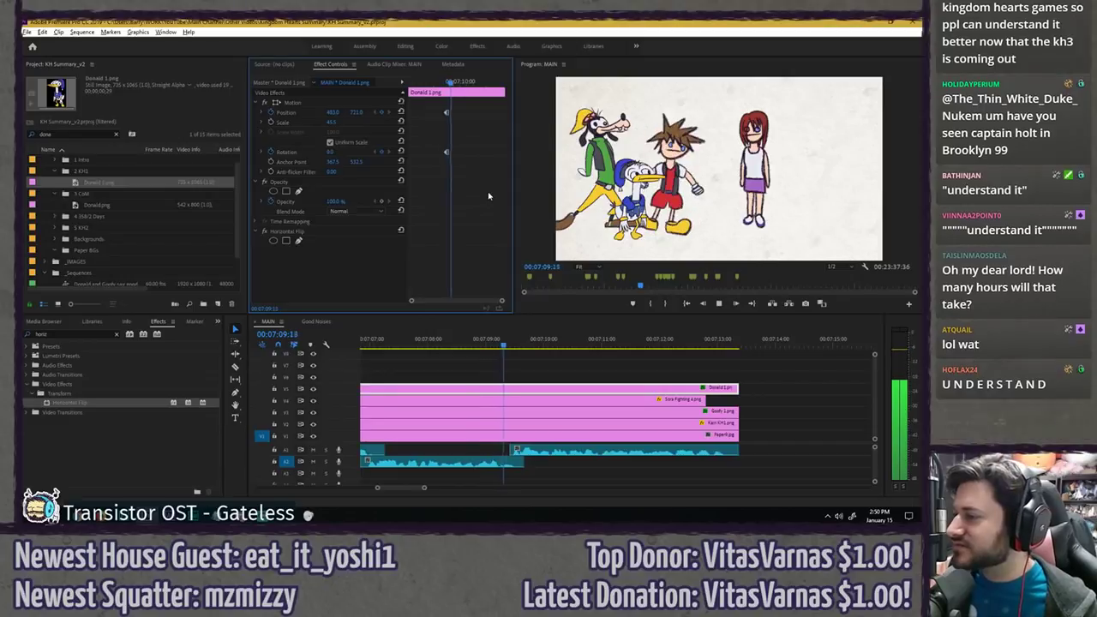
- Move Donald's anchor point at 07:09:01 and test a -8° tilt around it
{"action": "key", "text": "Right"}
{"action": "key", "text": "Right"}
{"action": "key", "text": "Right"}
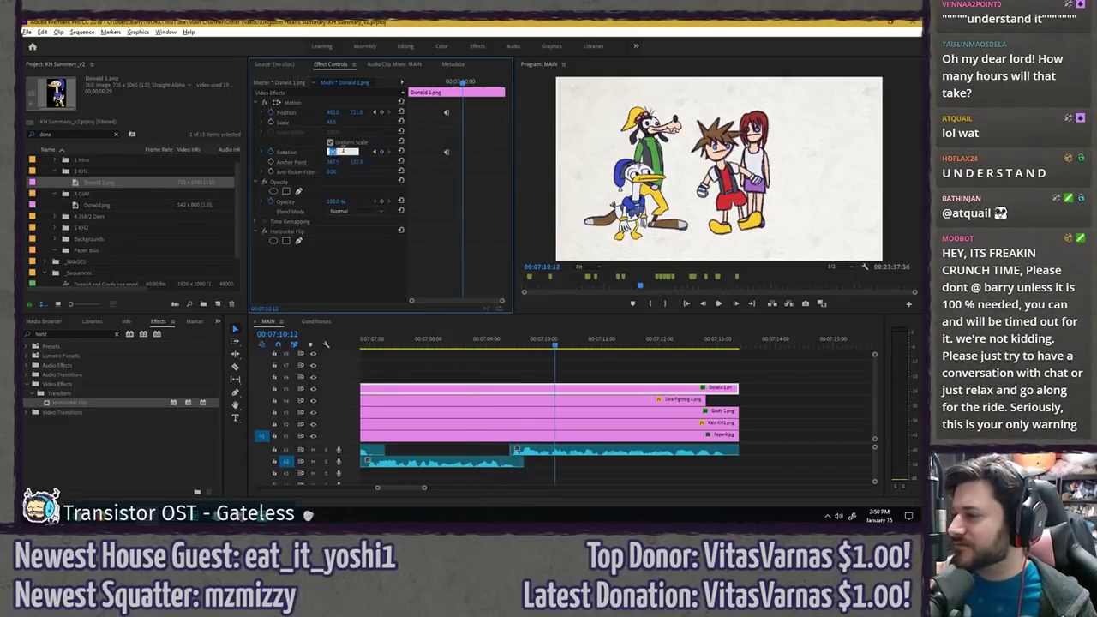
{"action": "left_click", "coordinate": [429, 218]}
{"action": "left_click", "coordinate": [341, 104]}
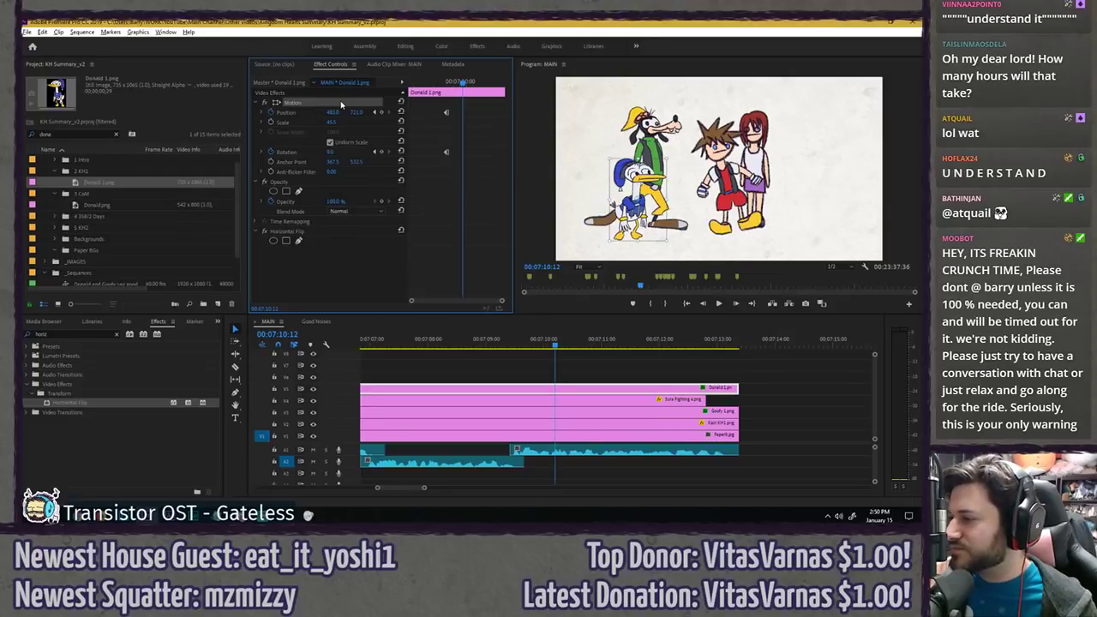
{"action": "left_click", "coordinate": [445, 82]}
{"action": "left_click_drag", "start_coordinate": [638, 202], "coordinate": [638, 213]}
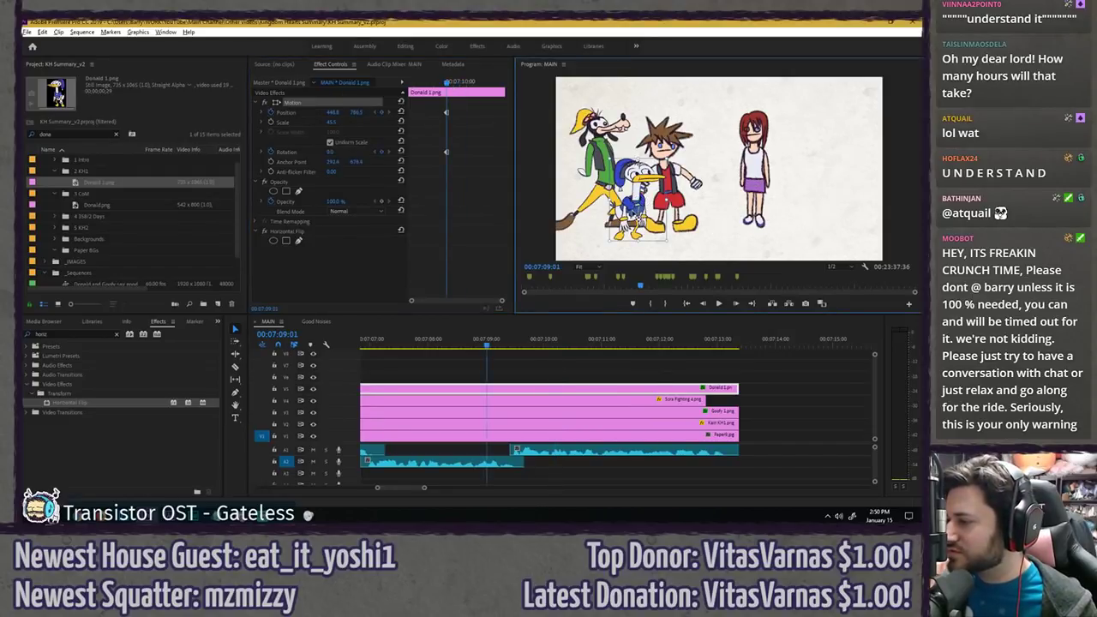
{"action": "left_click", "coordinate": [476, 197]}
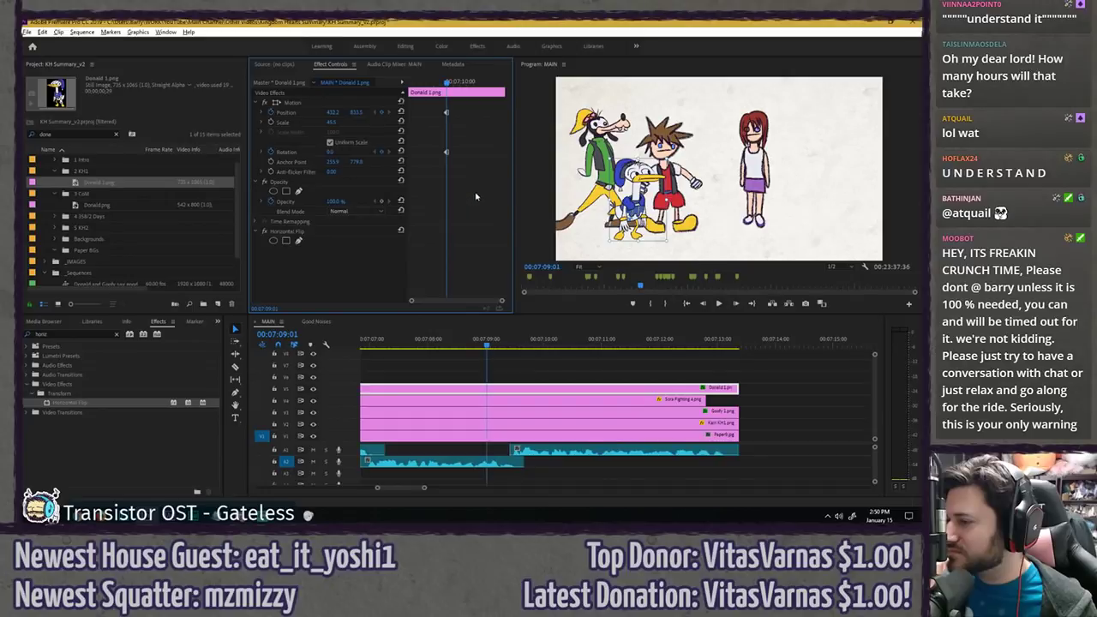
{"action": "left_click_drag", "start_coordinate": [330, 153], "coordinate": [339, 152]}
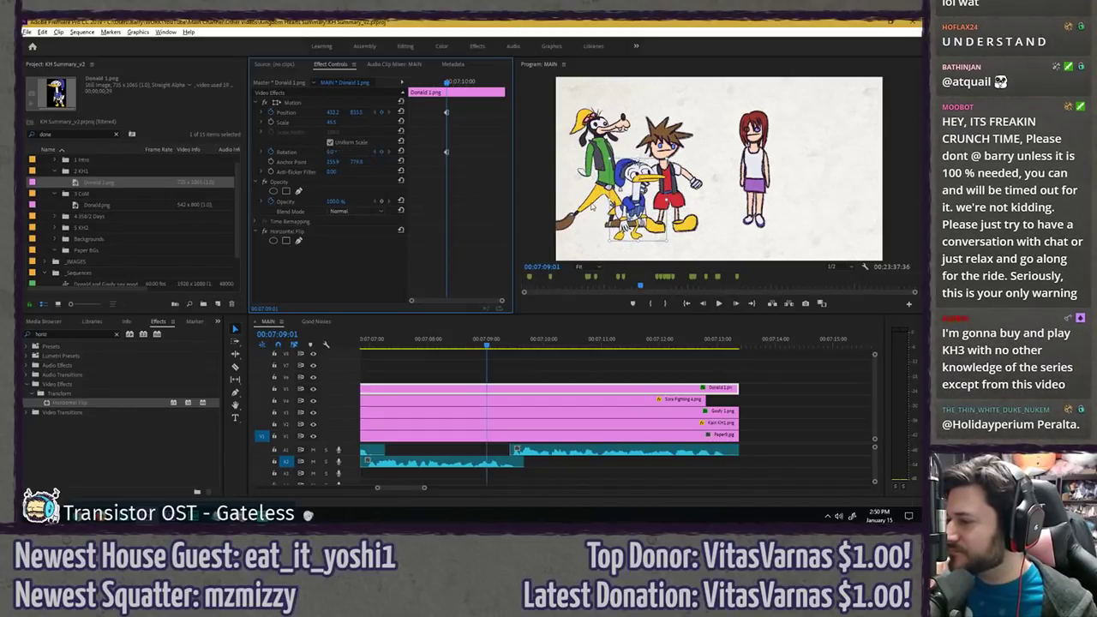
- Fine-tune Donald's anchor point, retest the tilt, and reset rotation to 0.0
{"action": "left_click_drag", "start_coordinate": [630, 219], "coordinate": [625, 219]}
{"action": "left_click", "coordinate": [467, 193]}
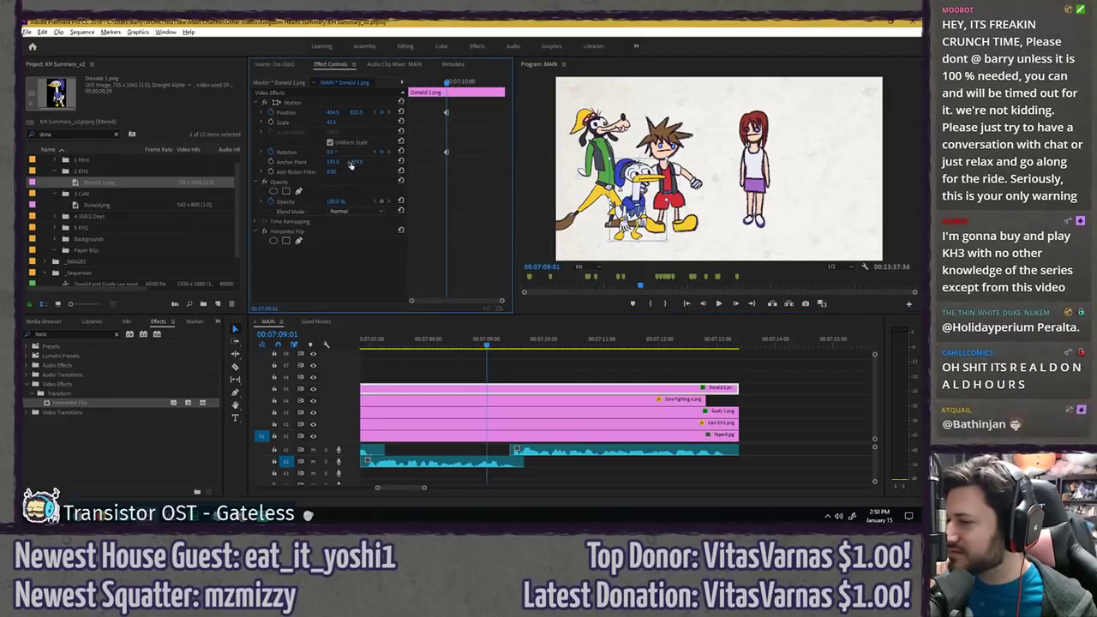
{"action": "left_click_drag", "start_coordinate": [332, 151], "coordinate": [332, 152]}
{"action": "left_click_drag", "start_coordinate": [625, 219], "coordinate": [632, 212]}
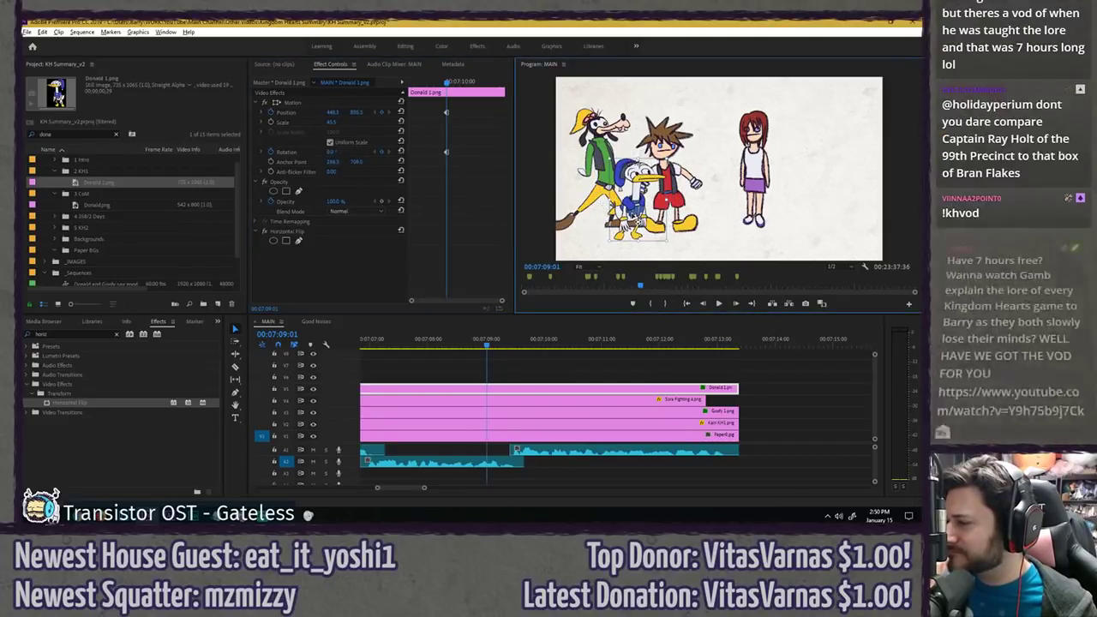
{"action": "left_click_drag", "start_coordinate": [333, 151], "coordinate": [335, 152]}
{"action": "left_click", "coordinate": [401, 152]}
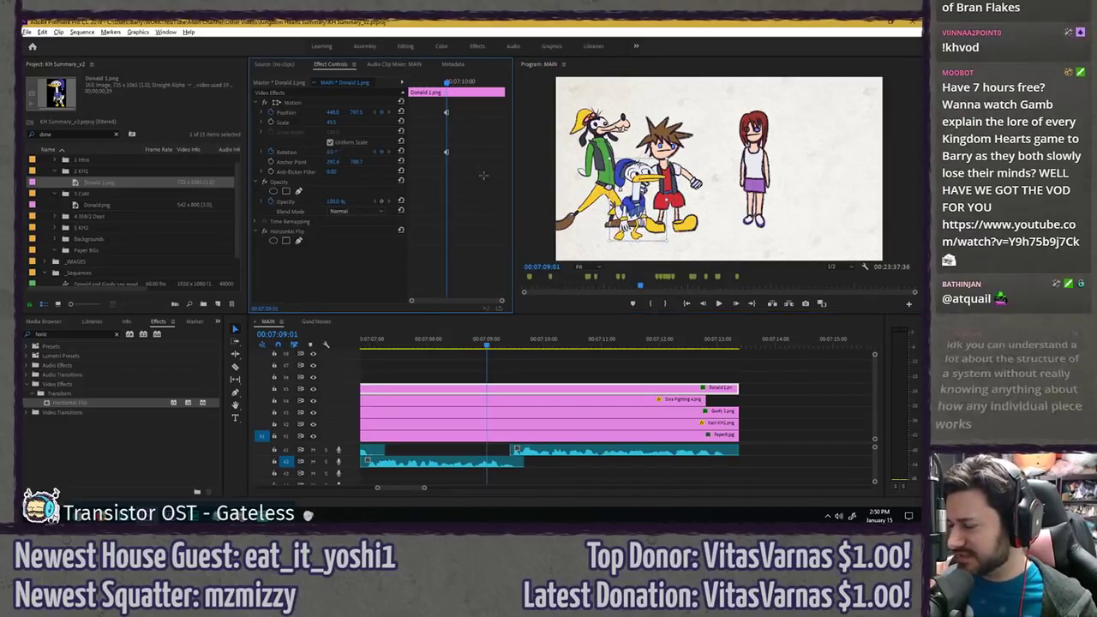
- Preview Donald's animation from 07:09:01 and step to around 07:10:00
{"action": "left_click_drag", "start_coordinate": [446, 79], "coordinate": [462, 81]}
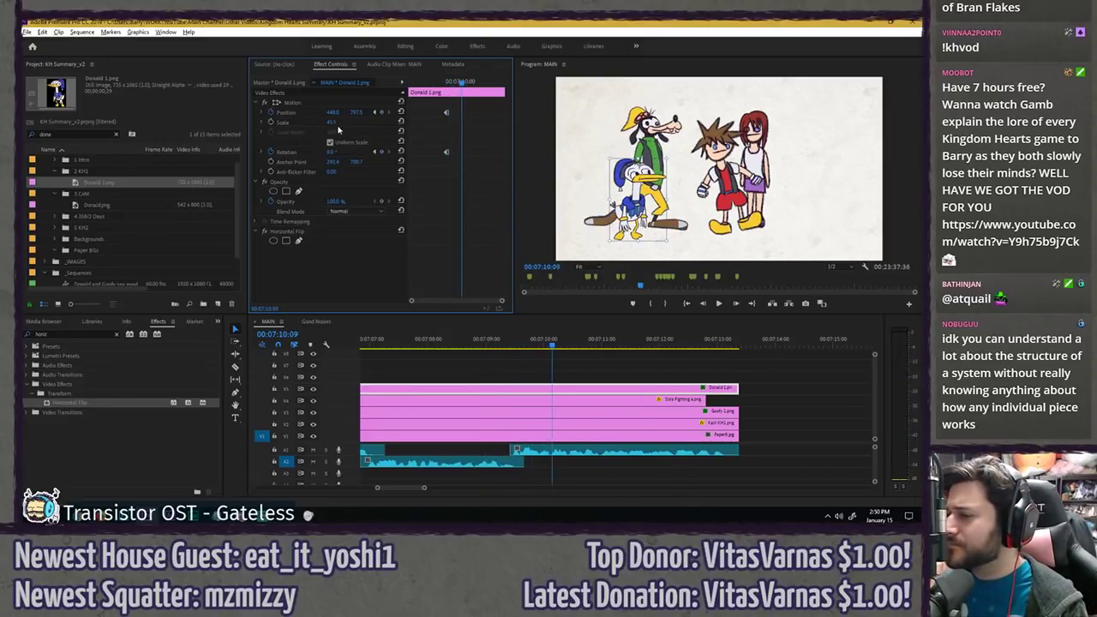
{"action": "key", "text": "Left"}
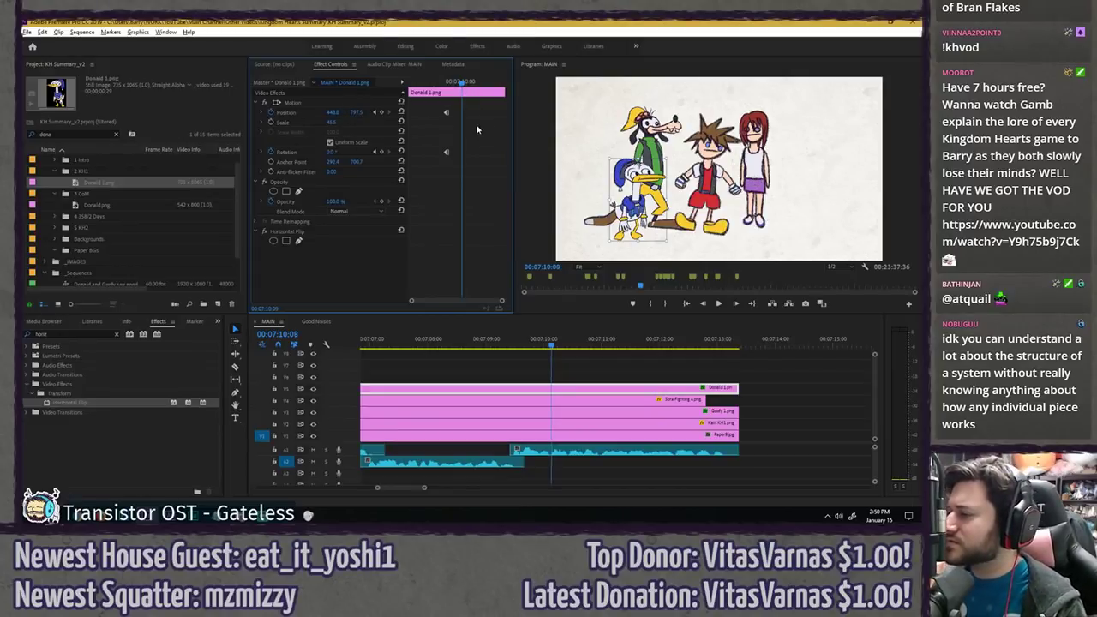
{"action": "key", "text": "Left"}
{"action": "key", "text": "Left"}
{"action": "key", "text": "Left"}
{"action": "key", "text": "Left"}
{"action": "key", "text": "Left"}
{"action": "key", "text": "Left"}
{"action": "key", "text": "Left"}
{"action": "key", "text": "Left"}
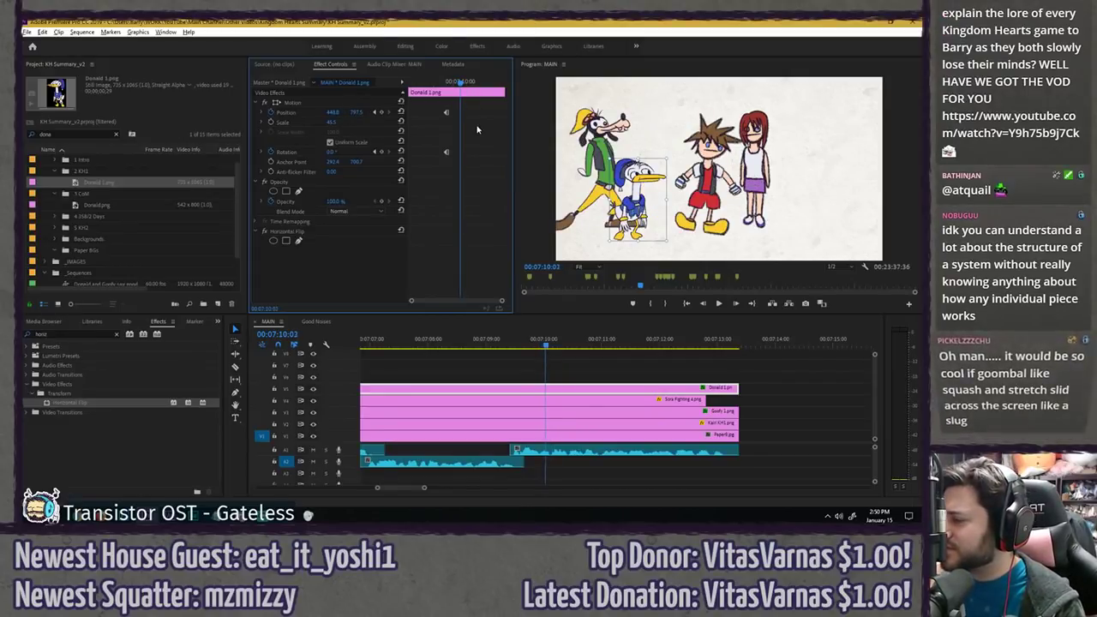
{"action": "key", "text": "Right"}
{"action": "key", "text": "Right"}
{"action": "key", "text": "Right"}
{"action": "key", "text": "Right"}
{"action": "key", "text": "Right"}
{"action": "key", "text": "Right"}
{"action": "key", "text": "Right"}
{"action": "key", "text": "Right"}
{"action": "key", "text": "Right"}
{"action": "key", "text": "Right"}
{"action": "key", "text": "Right"}
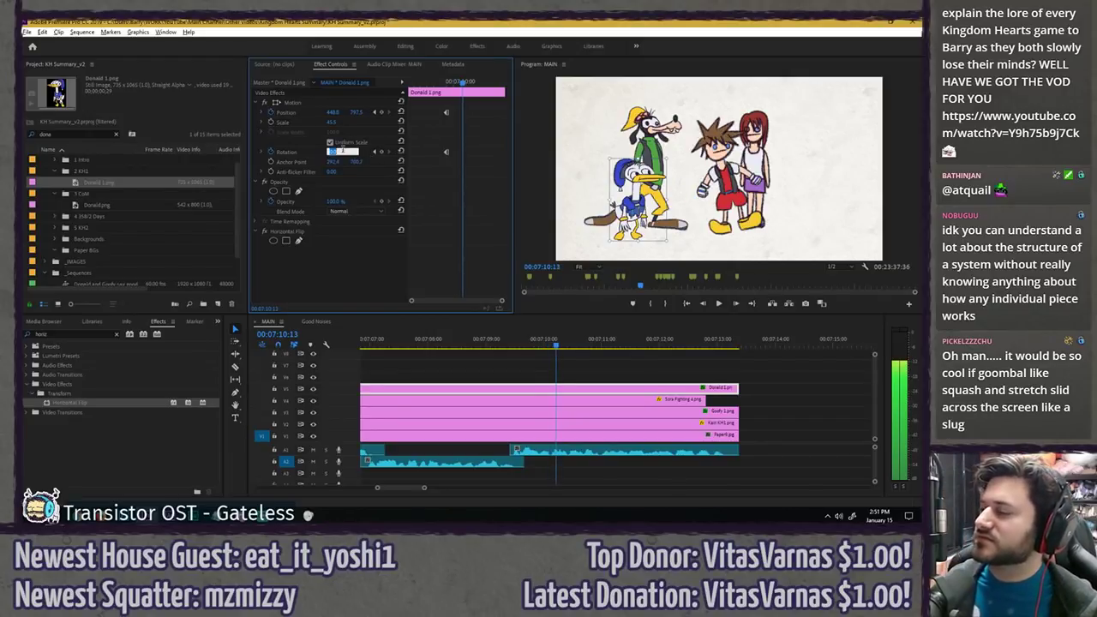
- Tilt Donald to 20° and slide him right, keyframing his position
{"action": "type", "text": "10"}
{"action": "key", "text": "Return"}
{"action": "type", "text": "20"}
{"action": "key", "text": "Return"}
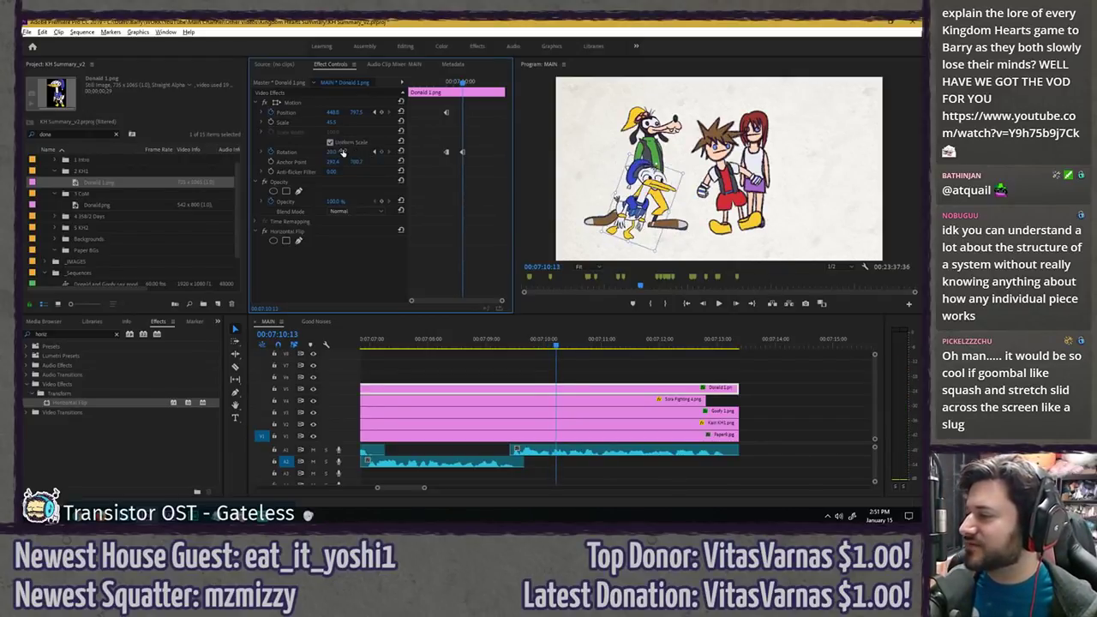
{"action": "left_click_drag", "start_coordinate": [333, 113], "coordinate": [471, 112]}
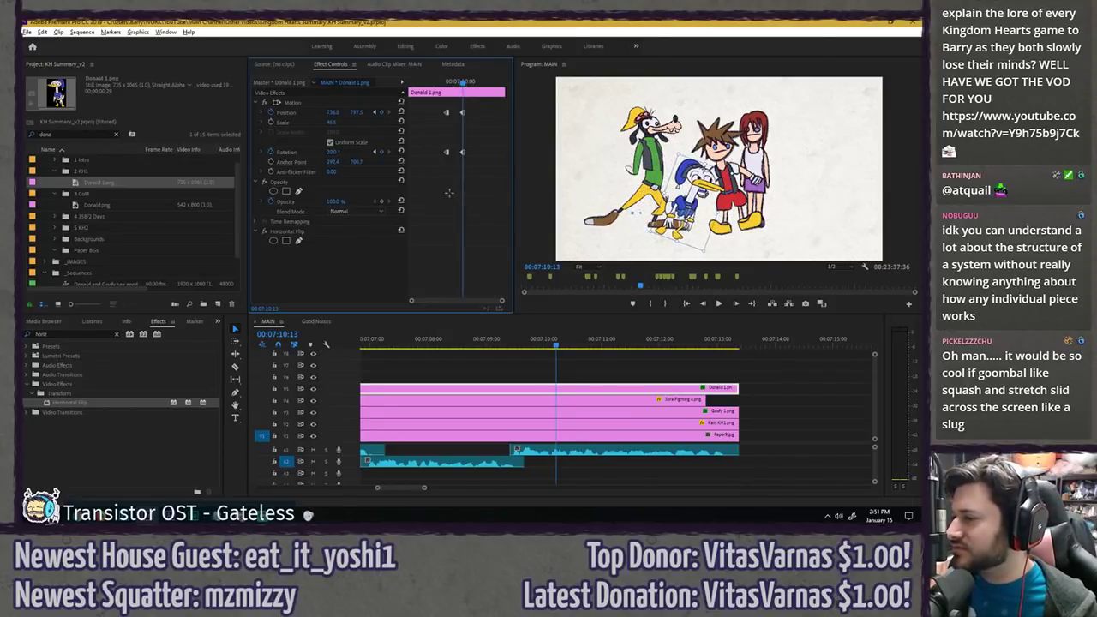
- At the next hop frame, tilt Donald to -20° and move him further right
{"action": "key", "text": "Left"}
{"action": "key", "text": "Left"}
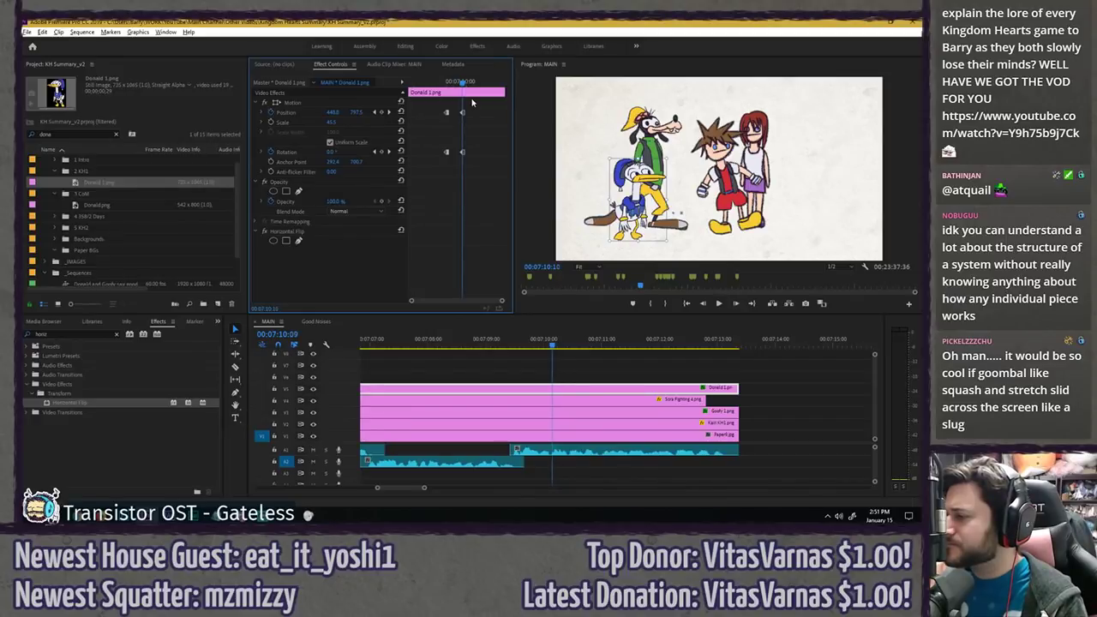
{"action": "key", "text": "Left"}
{"action": "key", "text": "Left"}
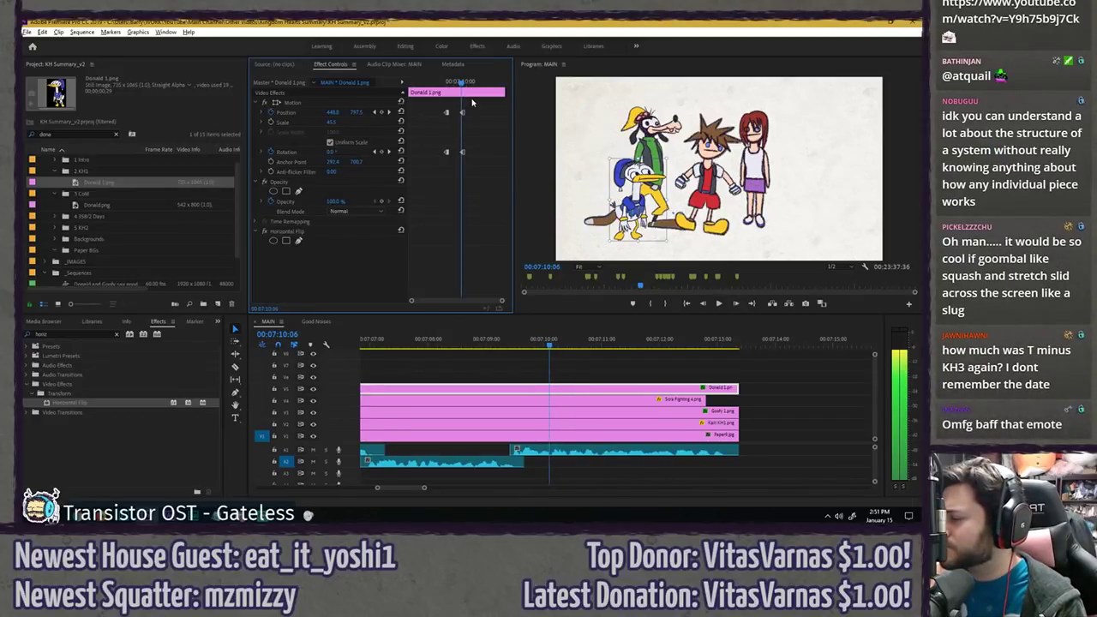
{"action": "key", "text": "Right"}
{"action": "key", "text": "Right"}
{"action": "key", "text": "Right"}
{"action": "key", "text": "Right"}
{"action": "key", "text": "Right"}
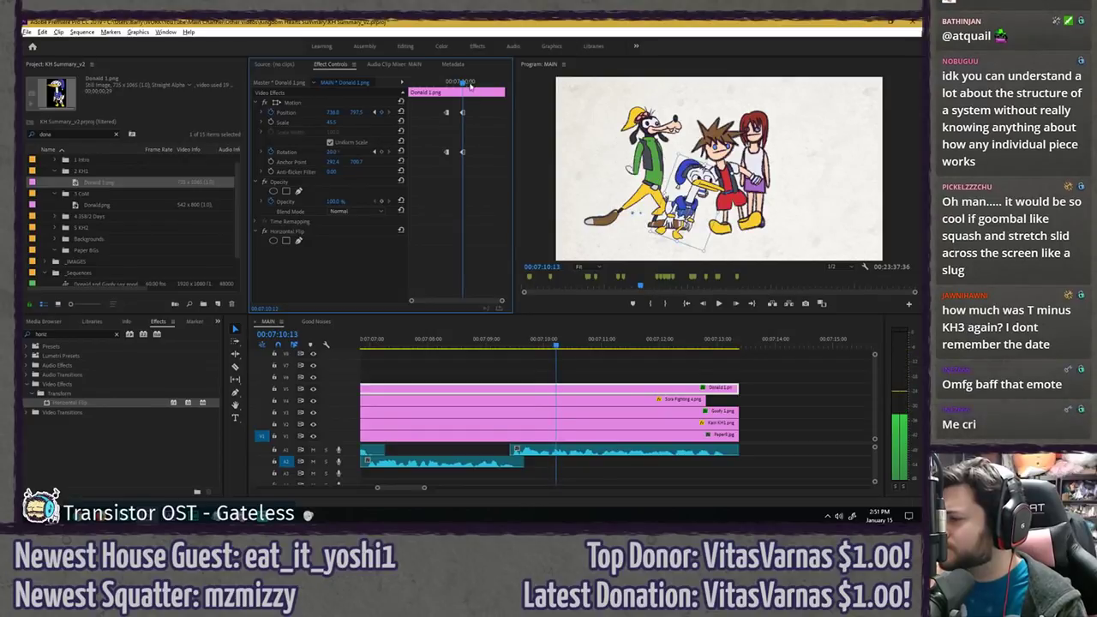
{"action": "key", "text": "Right"}
{"action": "key", "text": "Right"}
{"action": "key", "text": "Right"}
{"action": "key", "text": "Right"}
{"action": "key", "text": "Right"}
{"action": "key", "text": "Right"}
{"action": "key", "text": "Right"}
{"action": "key", "text": "Right"}
{"action": "key", "text": "Right"}
{"action": "key", "text": "Right"}
{"action": "key", "text": "Right"}
{"action": "key", "text": "Right"}
{"action": "key", "text": "Right"}
{"action": "key", "text": "Right"}
{"action": "key", "text": "Right"}
{"action": "key", "text": "Right"}
{"action": "key", "text": "Right"}
{"action": "key", "text": "Right"}
{"action": "key", "text": "Right"}
{"action": "key", "text": "Right"}
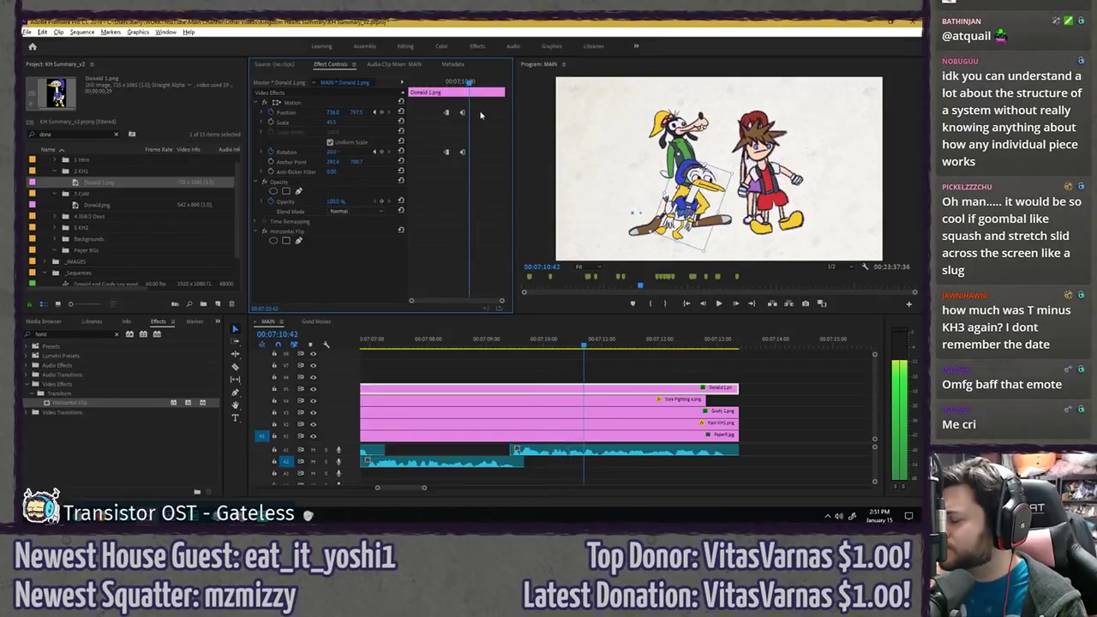
{"action": "key", "text": "Left"}
{"action": "key", "text": "Left"}
{"action": "key", "text": "Left"}
{"action": "key", "text": "Left"}
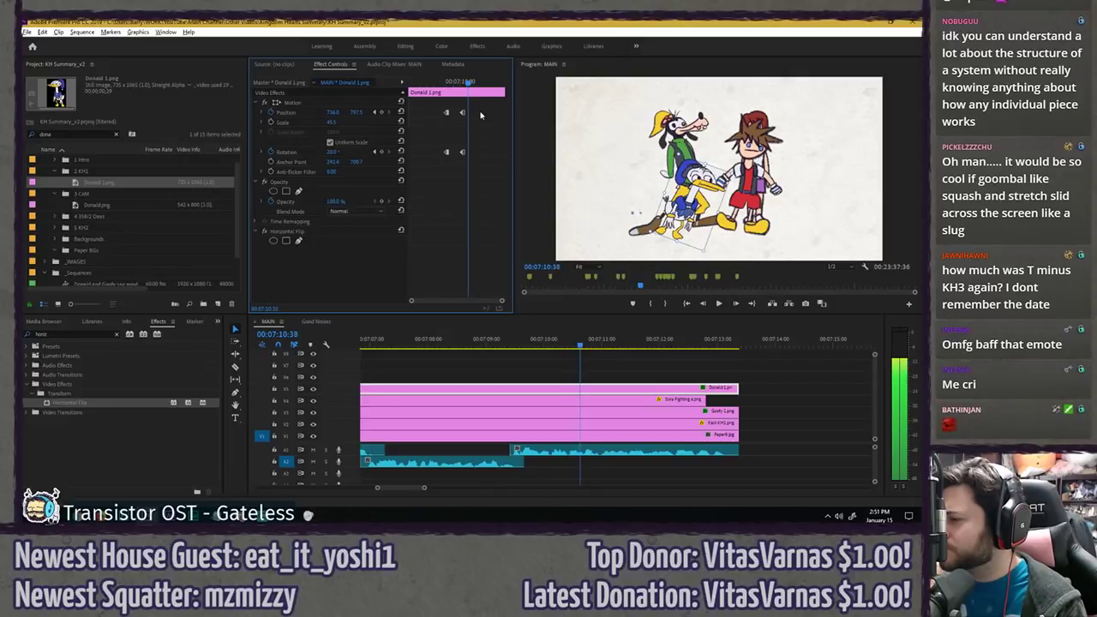
{"action": "key", "text": "Right"}
{"action": "key", "text": "Right"}
{"action": "key", "text": "Right"}
{"action": "type", "text": "-20"}
{"action": "key", "text": "Return"}
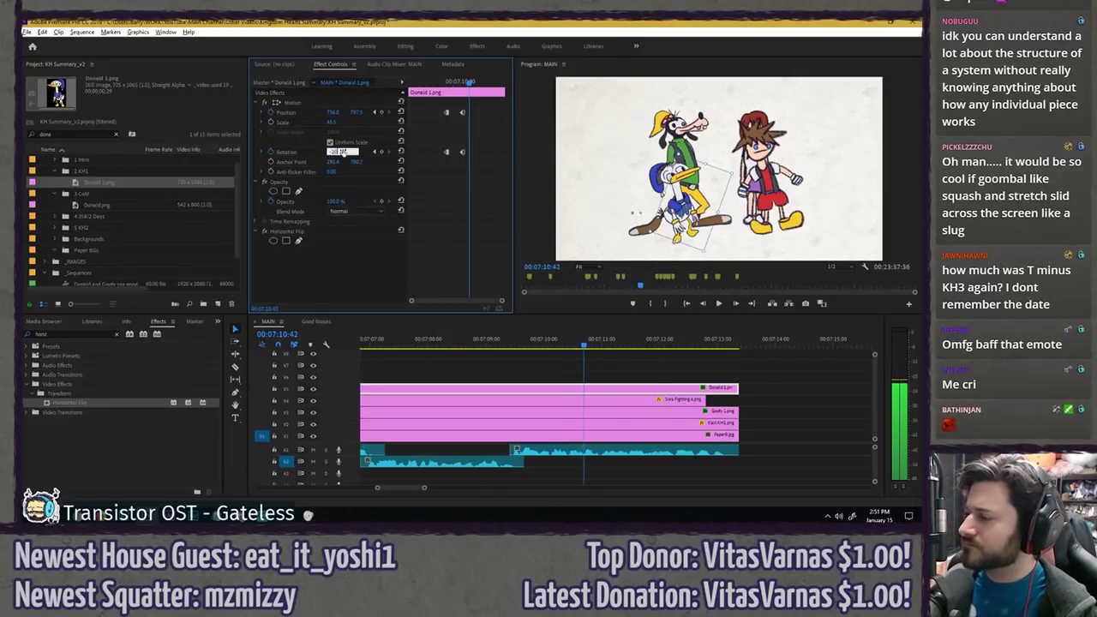
{"action": "left_click_drag", "start_coordinate": [335, 112], "coordinate": [447, 83]}
- Preview Donald's movement around 00:07:10:13 and find the frame 00:07:10:06
{"action": "key", "text": "space"}
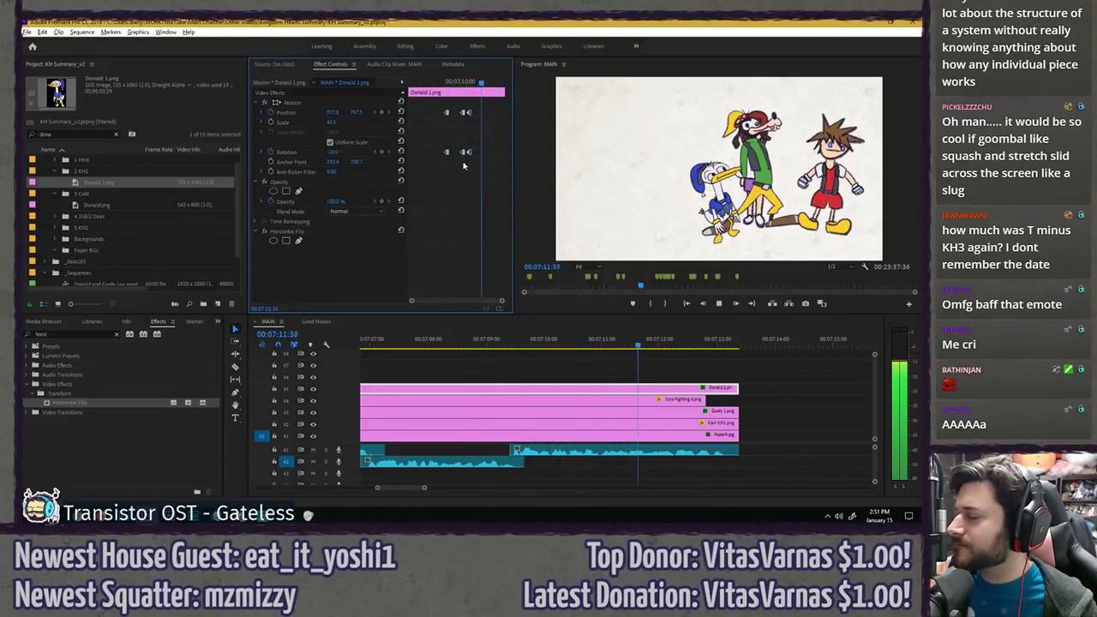
{"action": "key", "text": "space"}
{"action": "left_click_drag", "start_coordinate": [483, 172], "coordinate": [469, 172]}
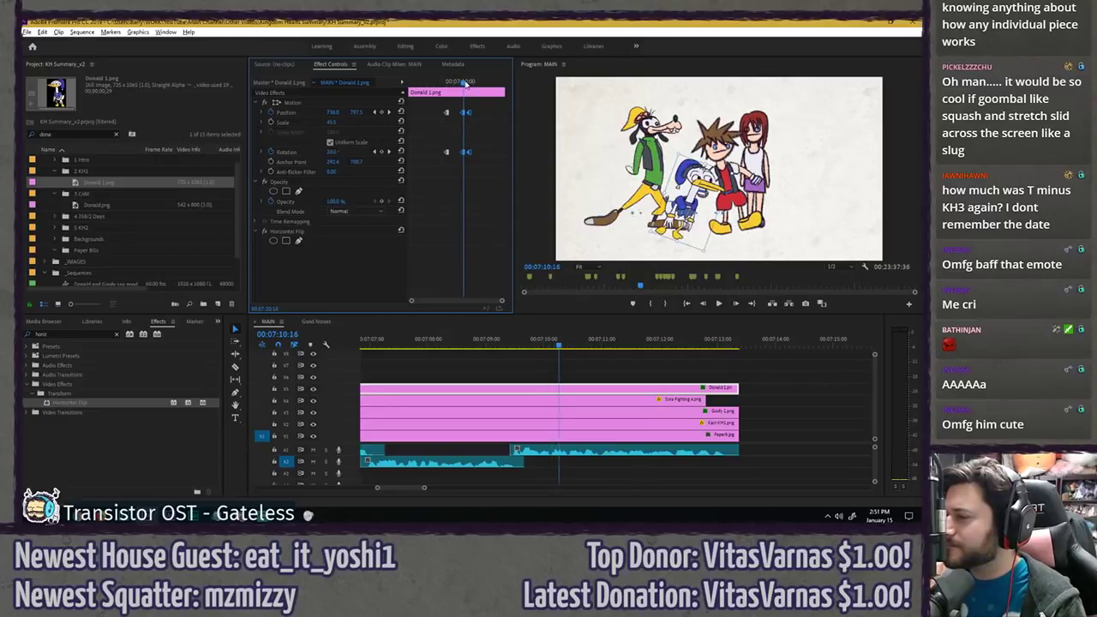
{"action": "key", "text": "Right"}
{"action": "key", "text": "Right"}
{"action": "key", "text": "Right"}
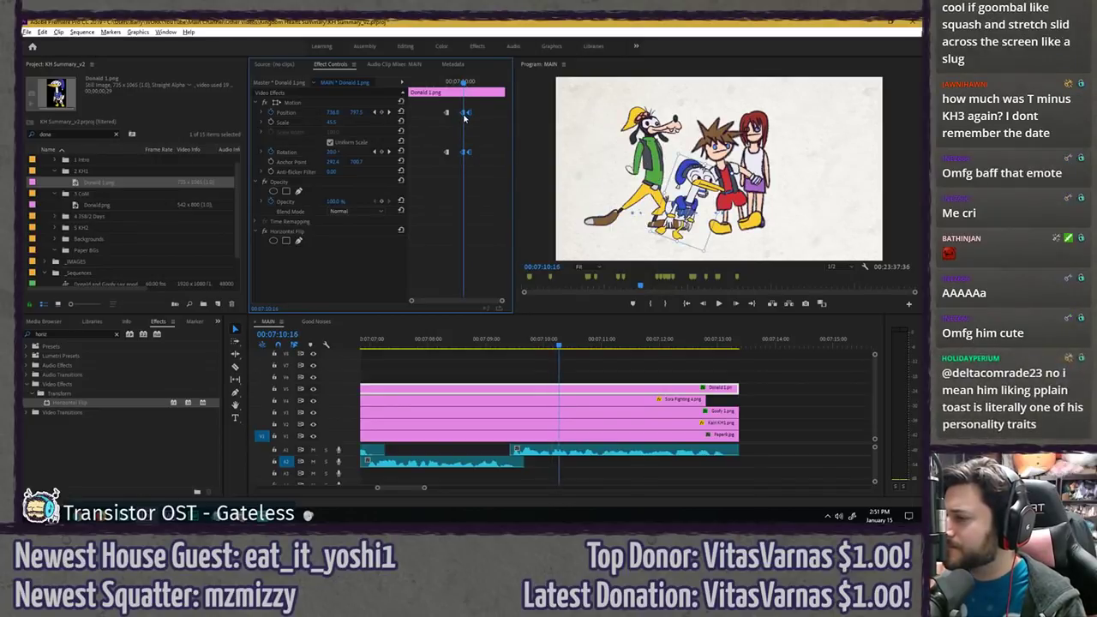
{"action": "key", "text": "space"}
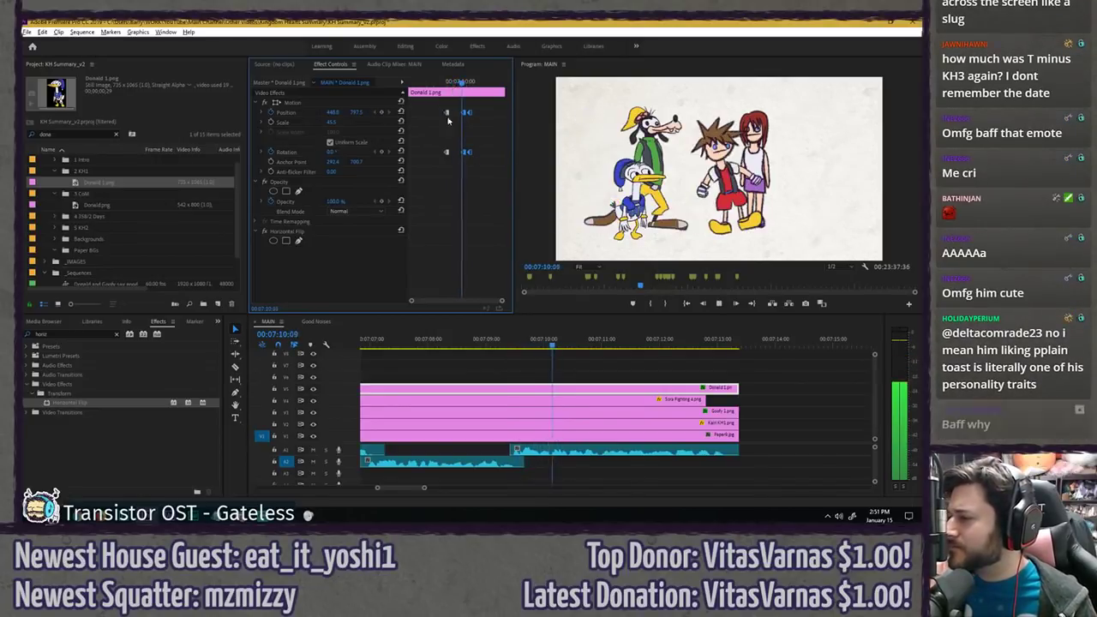
{"action": "key", "text": "space"}
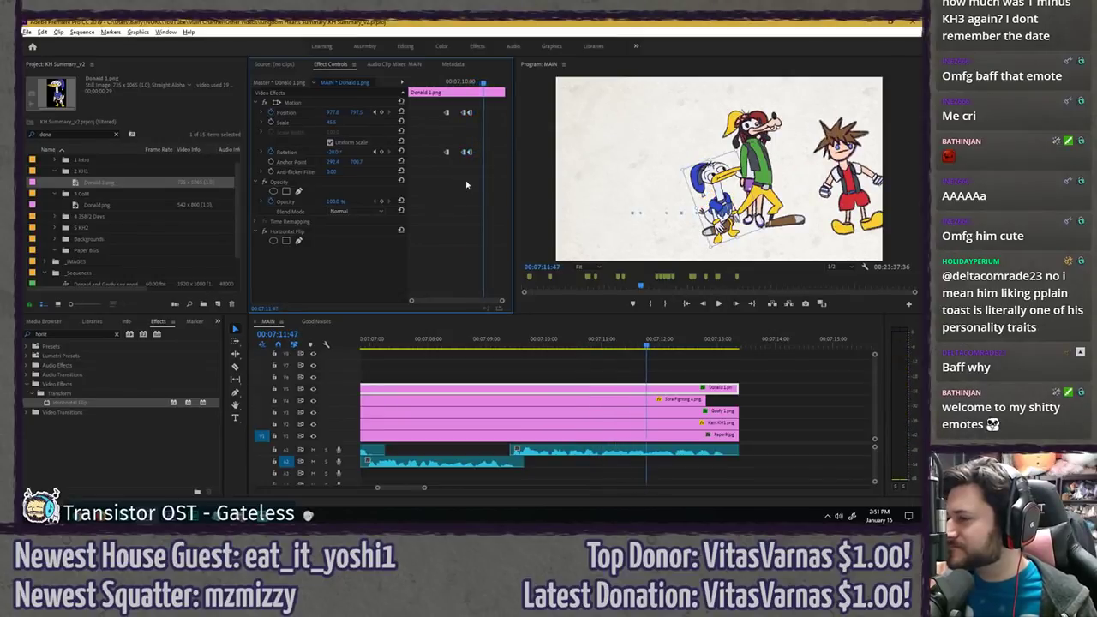
{"action": "left_click_drag", "start_coordinate": [460, 81], "coordinate": [463, 82]}
{"action": "key", "text": "Right"}
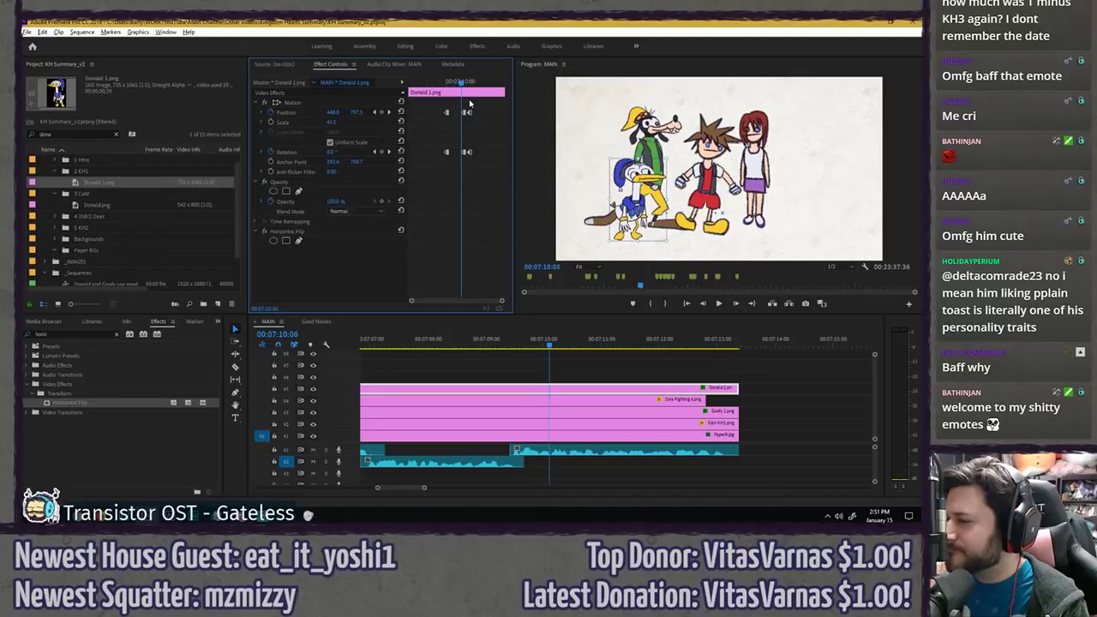
{"action": "key", "text": "Left"}
{"action": "key", "text": "Right"}
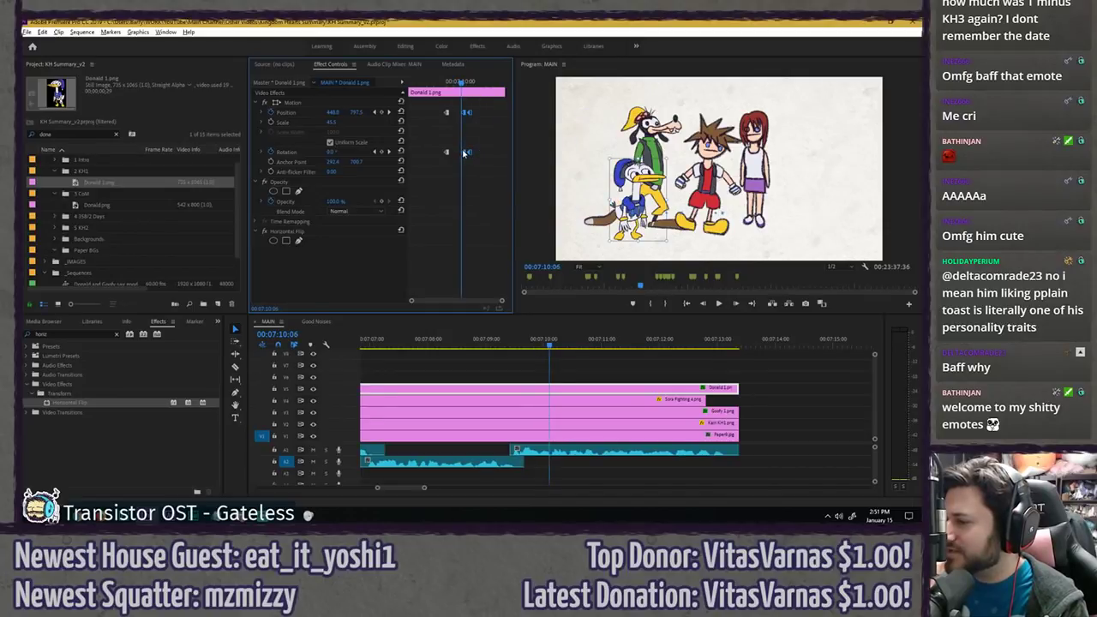
- Move Donald's first motion keyframes to 00:07:10:06, preview the timing, and save
{"action": "left_click_drag", "start_coordinate": [464, 153], "coordinate": [461, 152]}
{"action": "key", "text": "space"}
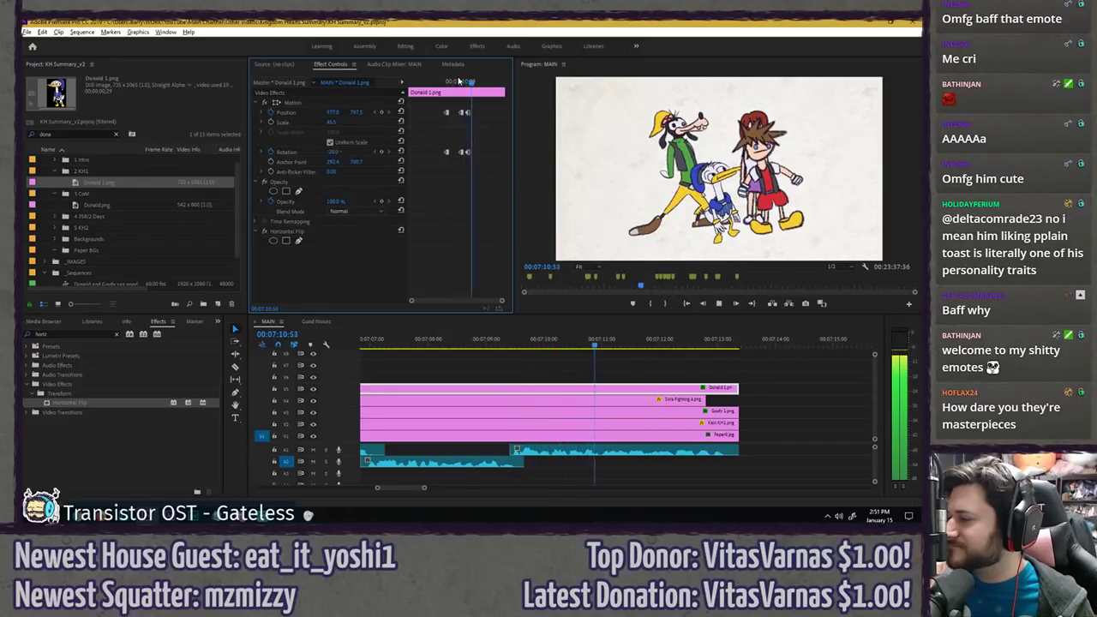
{"action": "key", "text": "space"}
{"action": "left_click", "coordinate": [462, 82]}
{"action": "left_click", "coordinate": [467, 81]}
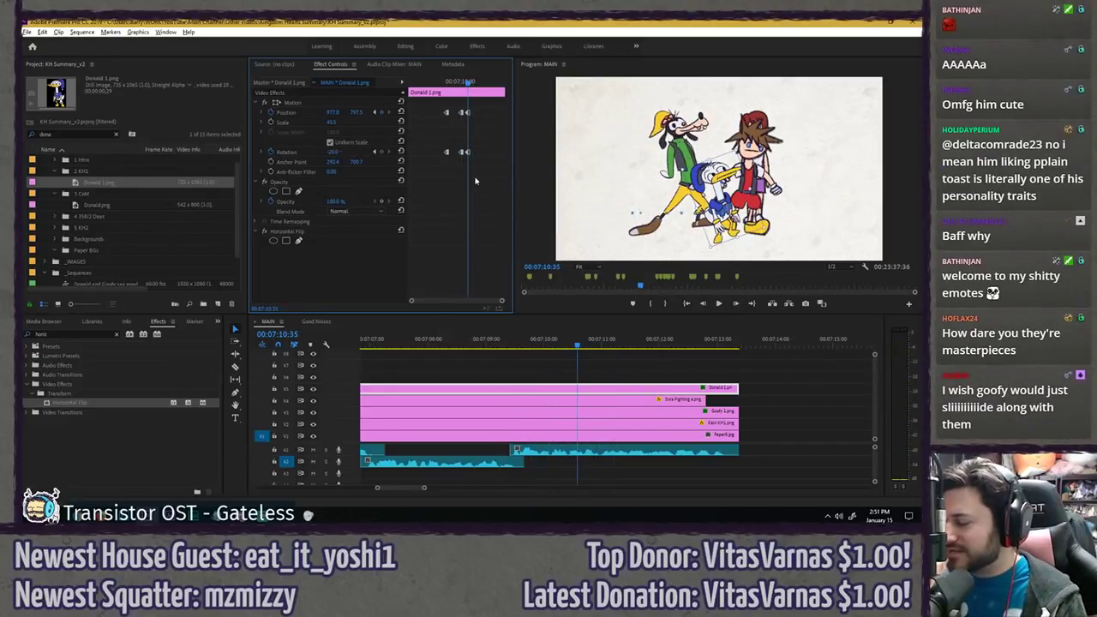
{"action": "key", "text": "ctrl+s"}
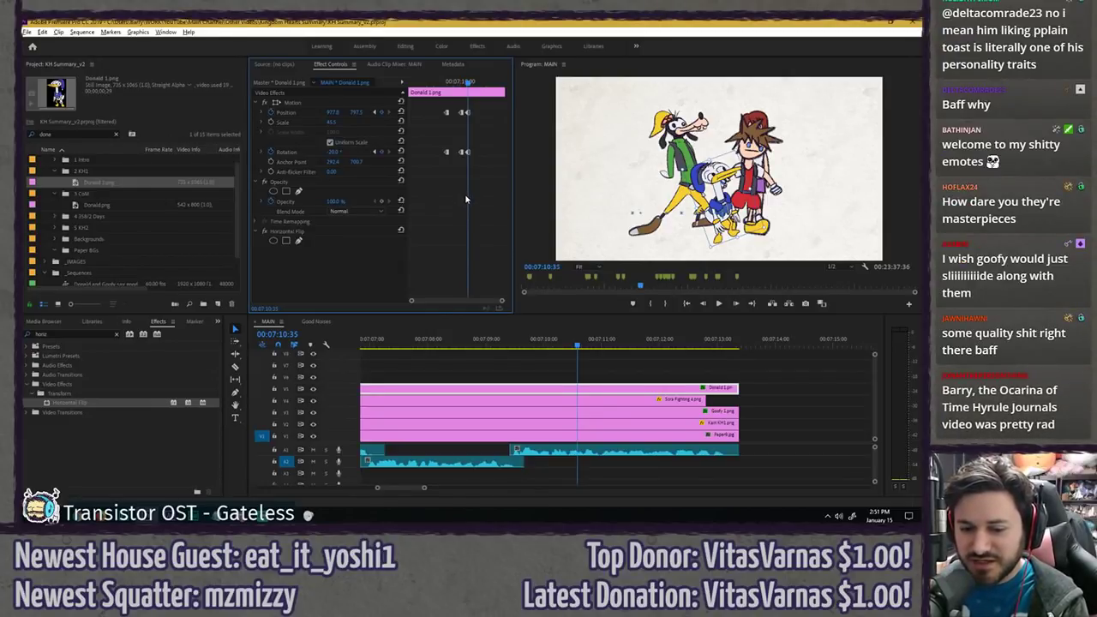
- At 00:07:11:04, tilt Donald to 20° and move him further right
{"action": "key", "text": "space"}
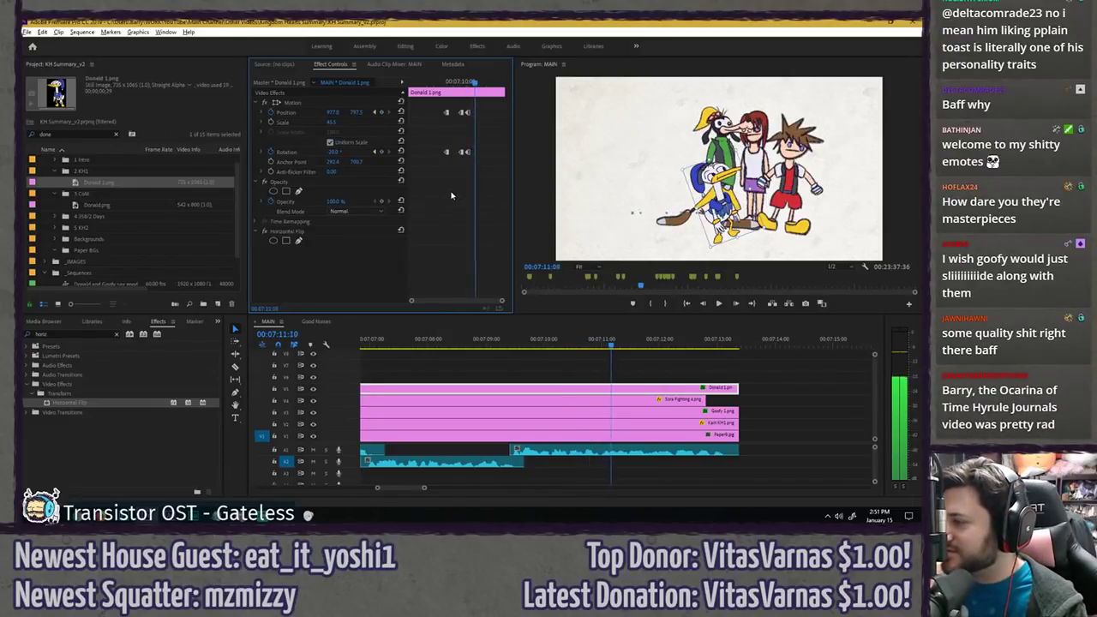
{"action": "key", "text": "Left"}
{"action": "key", "text": "Left"}
{"action": "key", "text": "Left"}
{"action": "key", "text": "Left"}
{"action": "key", "text": "Left"}
{"action": "key", "text": "Left"}
{"action": "key", "text": "Right"}
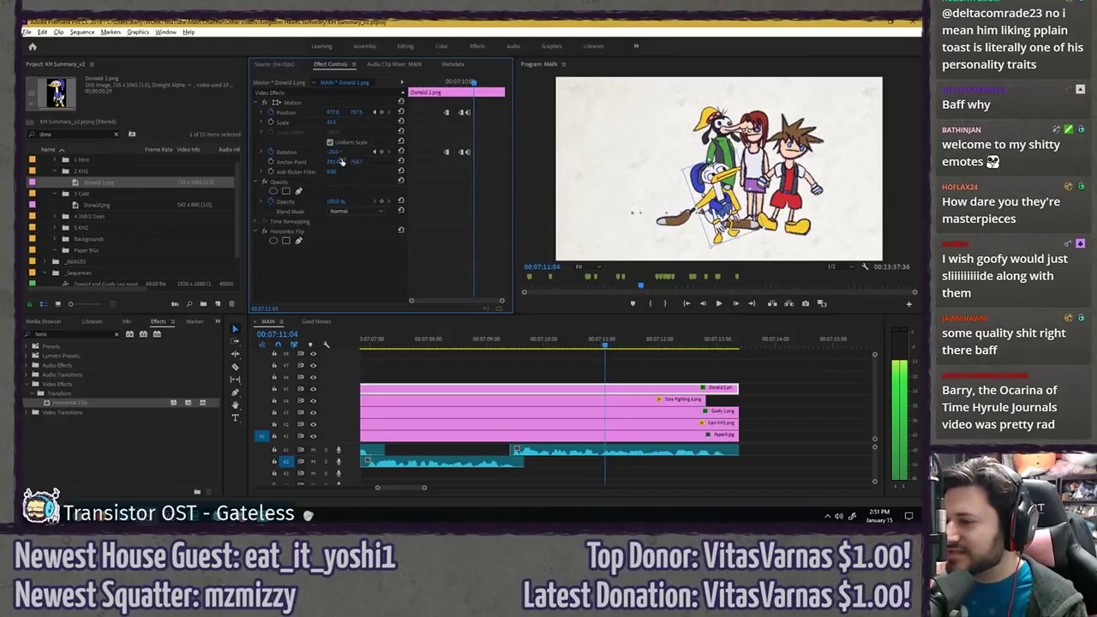
{"action": "type", "text": "20"}
{"action": "key", "text": "Return"}
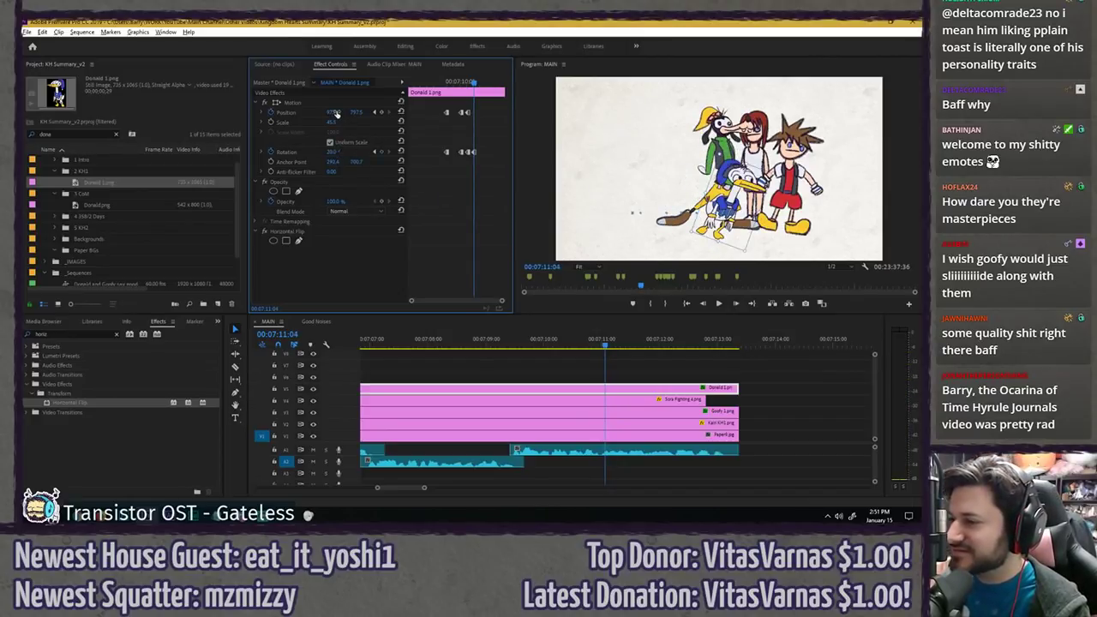
{"action": "left_click_drag", "start_coordinate": [336, 112], "coordinate": [403, 112]}
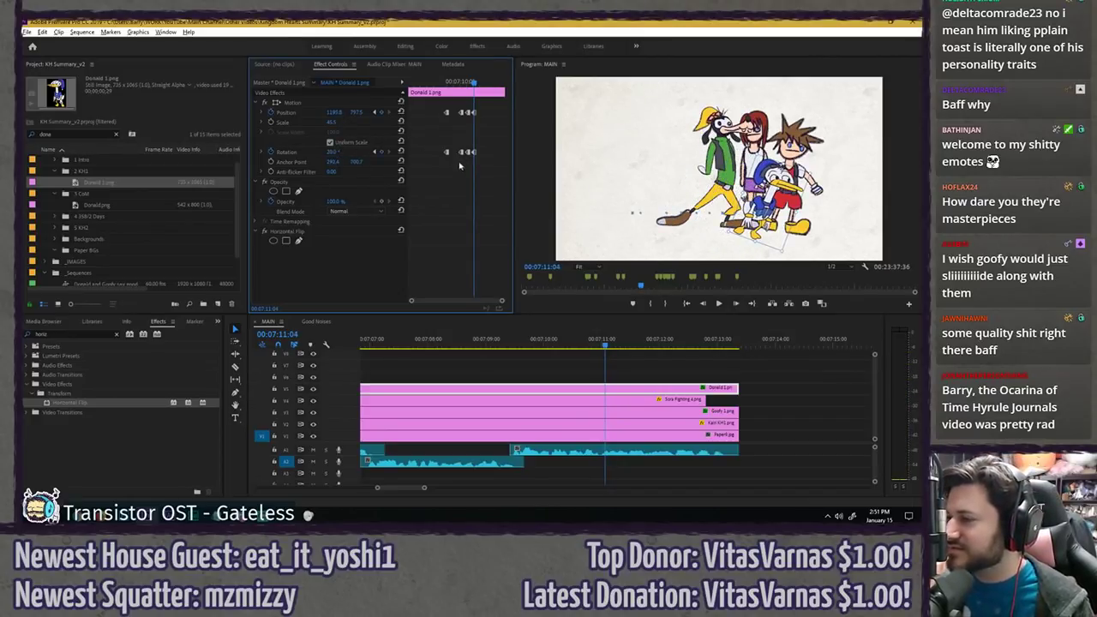
- At the next hop, tilt Donald to -20° and slide him to X 1441.8
{"action": "key", "text": "space"}
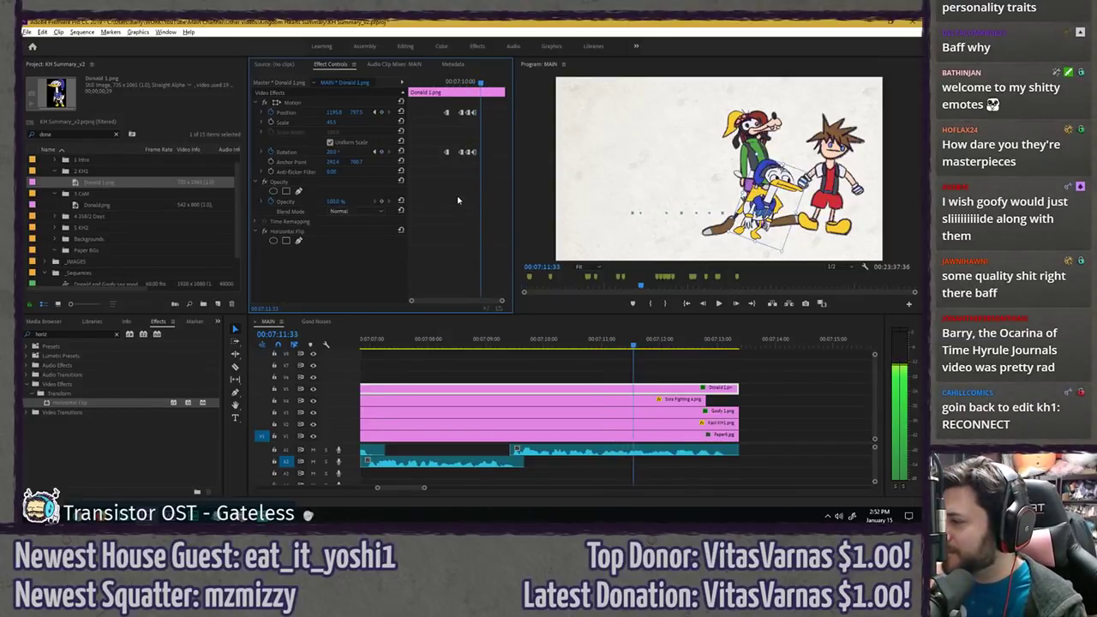
{"action": "left_click", "coordinate": [333, 152]}
{"action": "type", "text": "-"}
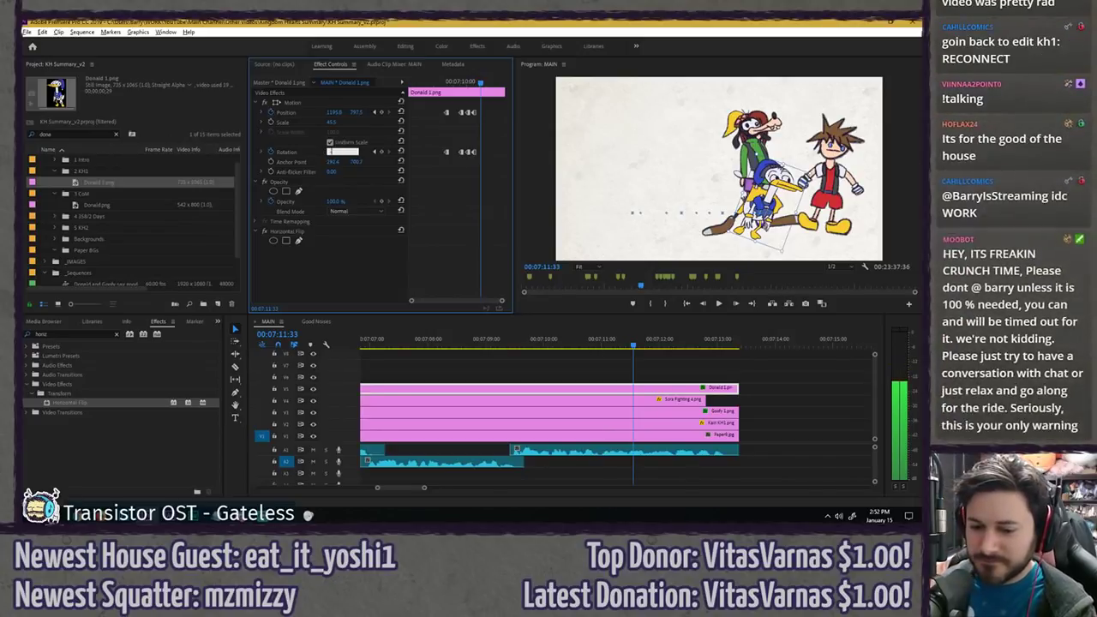
{"action": "type", "text": "20"}
{"action": "key", "text": "Return"}
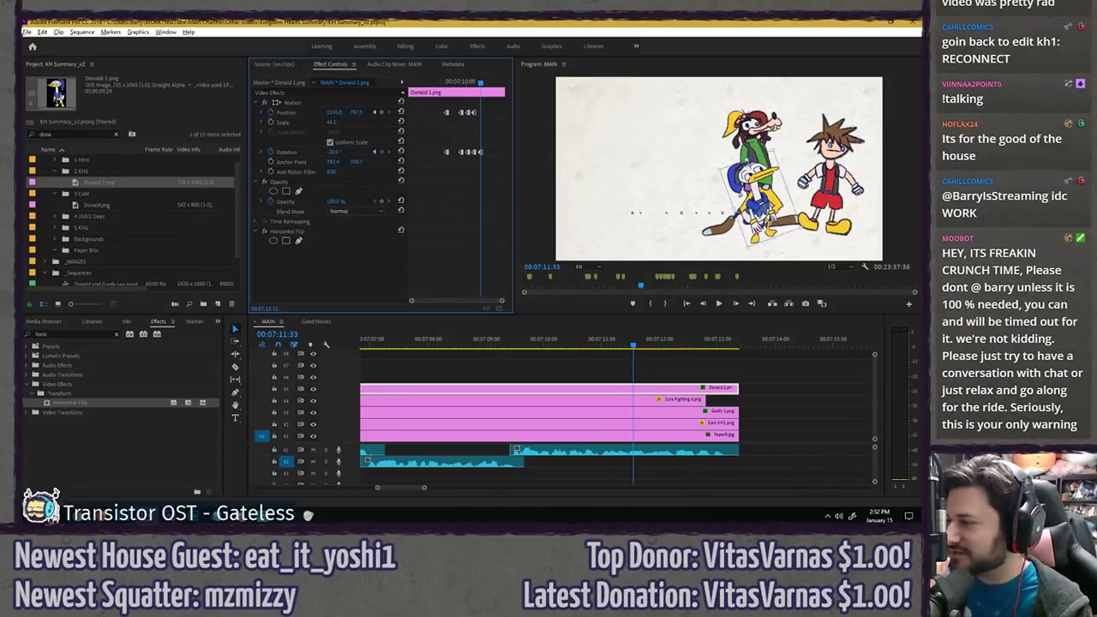
{"action": "left_click_drag", "start_coordinate": [334, 112], "coordinate": [449, 112]}
{"action": "key", "text": "space"}
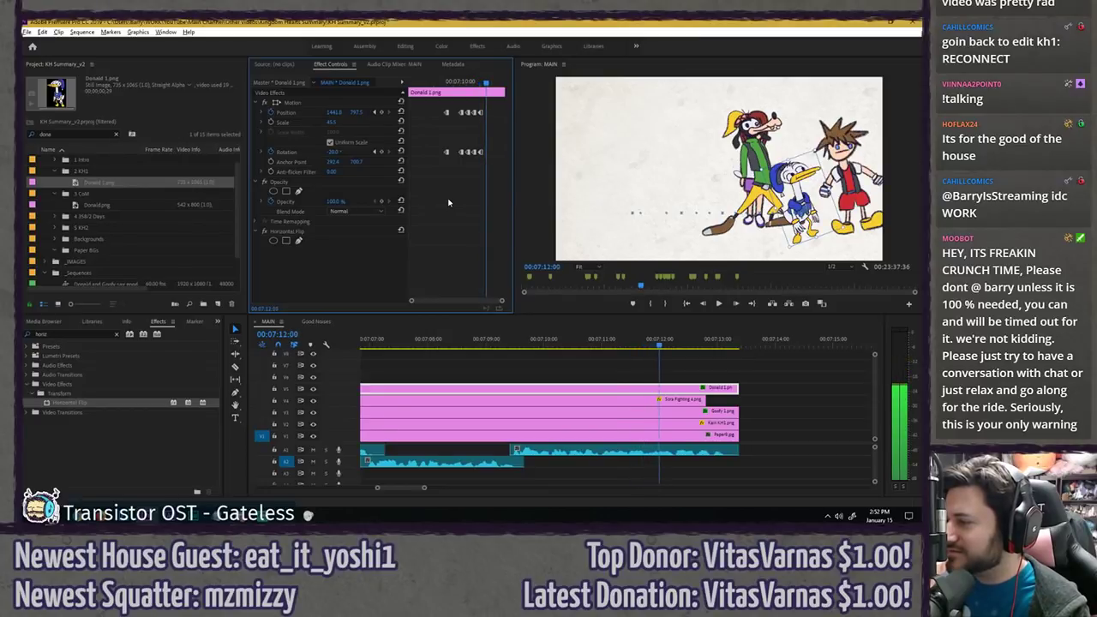
- Tilt Donald to 20° and move him right to about X 1653
{"action": "left_click", "coordinate": [337, 152]}
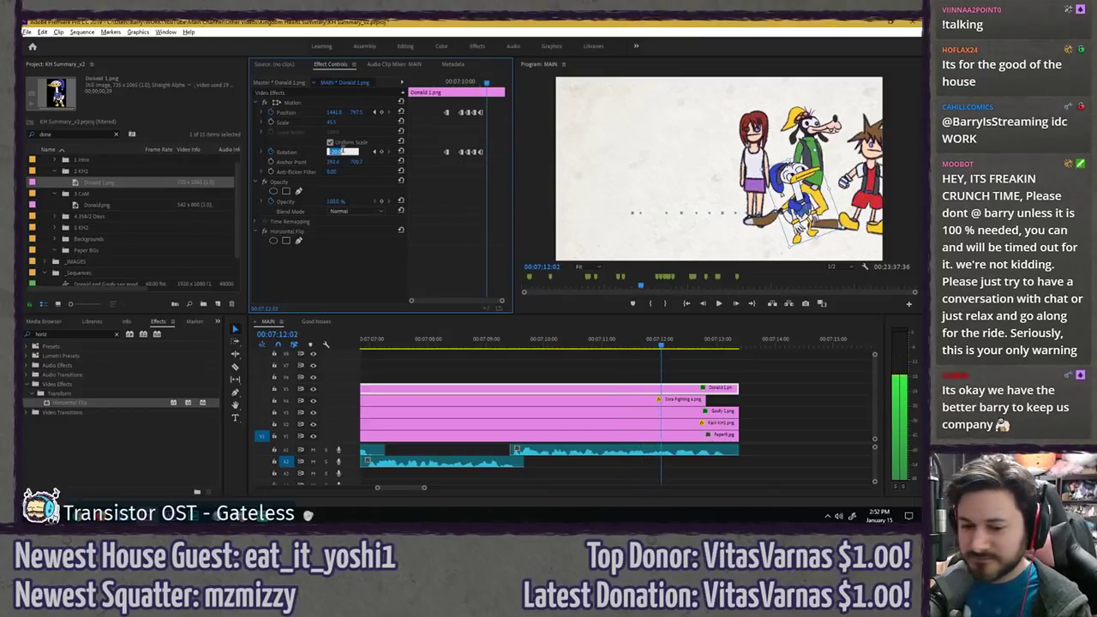
{"action": "type", "text": "20"}
{"action": "key", "text": "Return"}
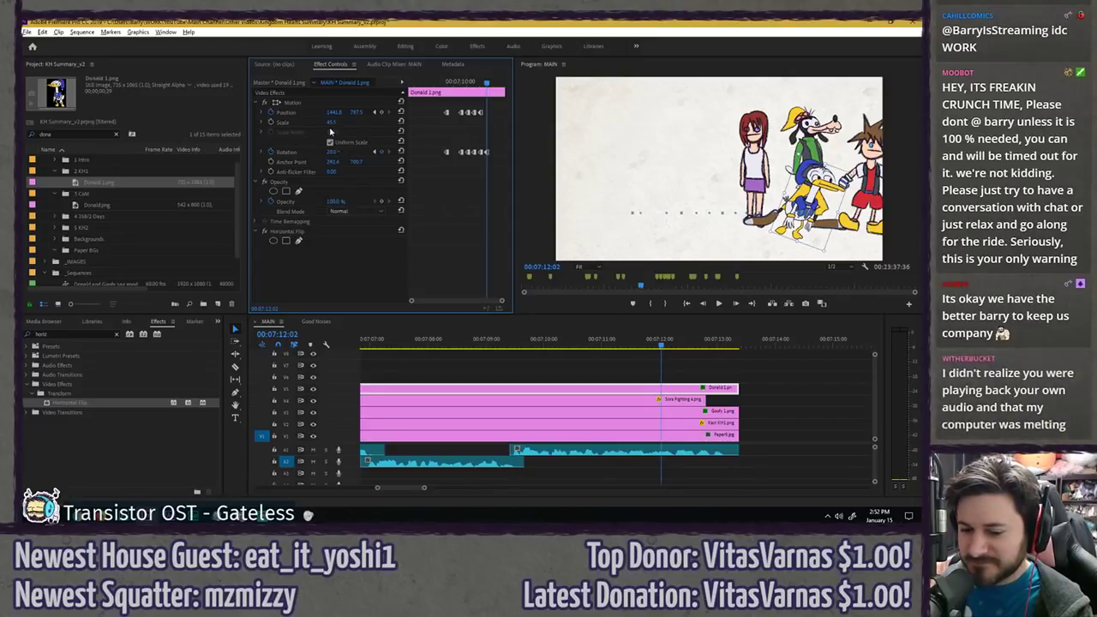
{"action": "left_click_drag", "start_coordinate": [332, 114], "coordinate": [443, 113]}
{"action": "left_click", "coordinate": [517, 213]}
{"action": "left_click", "coordinate": [456, 203]}
{"action": "key", "text": "Right"}
- At 00:07:12:31, tilt Donald to -20° at x 1903.5 and save the project
{"action": "key", "text": "space"}
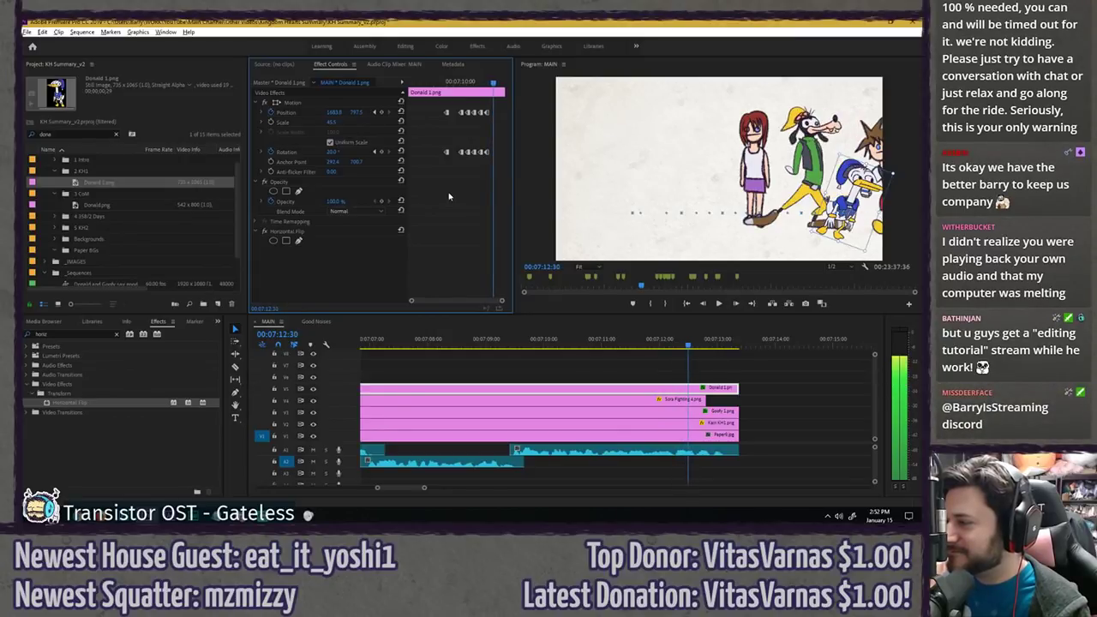
{"action": "left_click", "coordinate": [339, 150]}
{"action": "type", "text": "-20"}
{"action": "key", "text": "Return"}
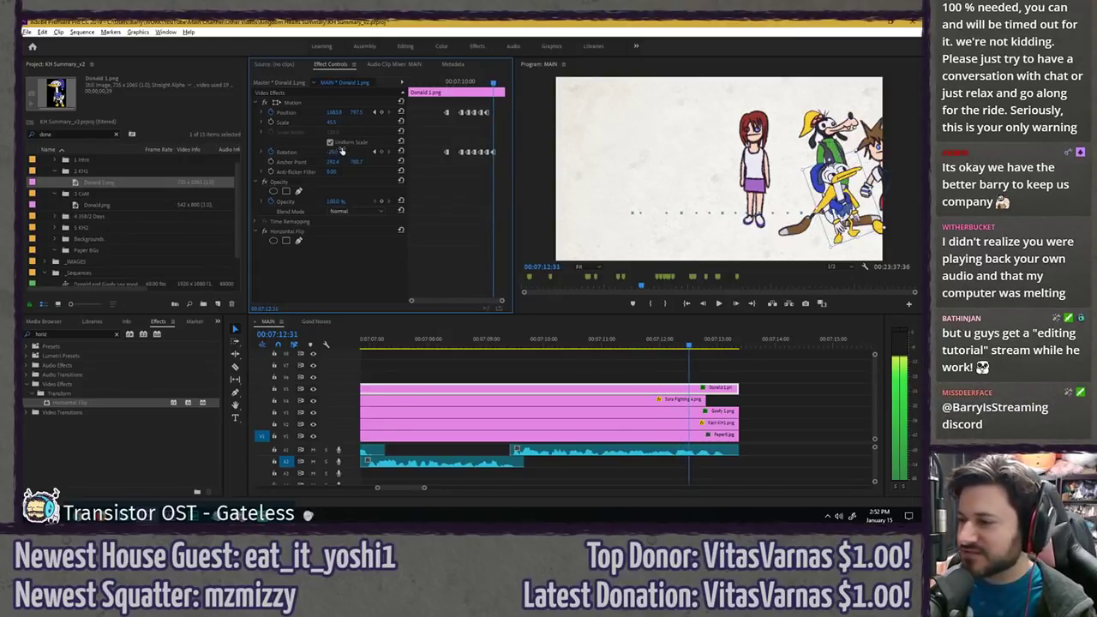
{"action": "left_click_drag", "start_coordinate": [333, 113], "coordinate": [440, 113]}
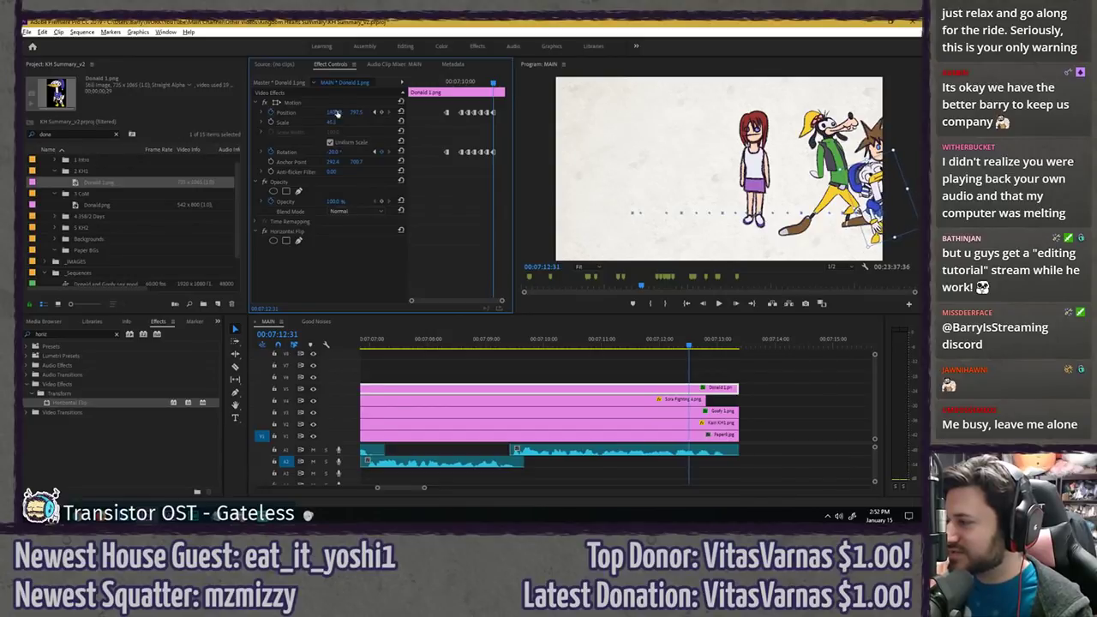
{"action": "key", "text": "ctrl+s"}
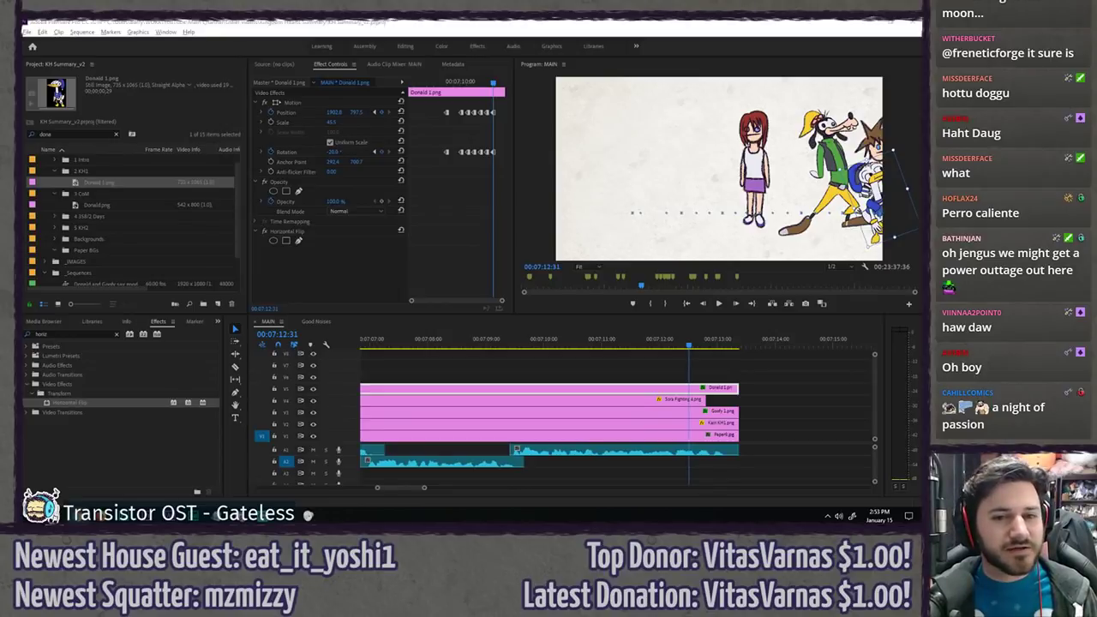
- Drag the Chrome window showing open.png on Google Drive over Premiere
{"action": "left_click_drag", "start_coordinate": [22, 102], "coordinate": [385, 59]}
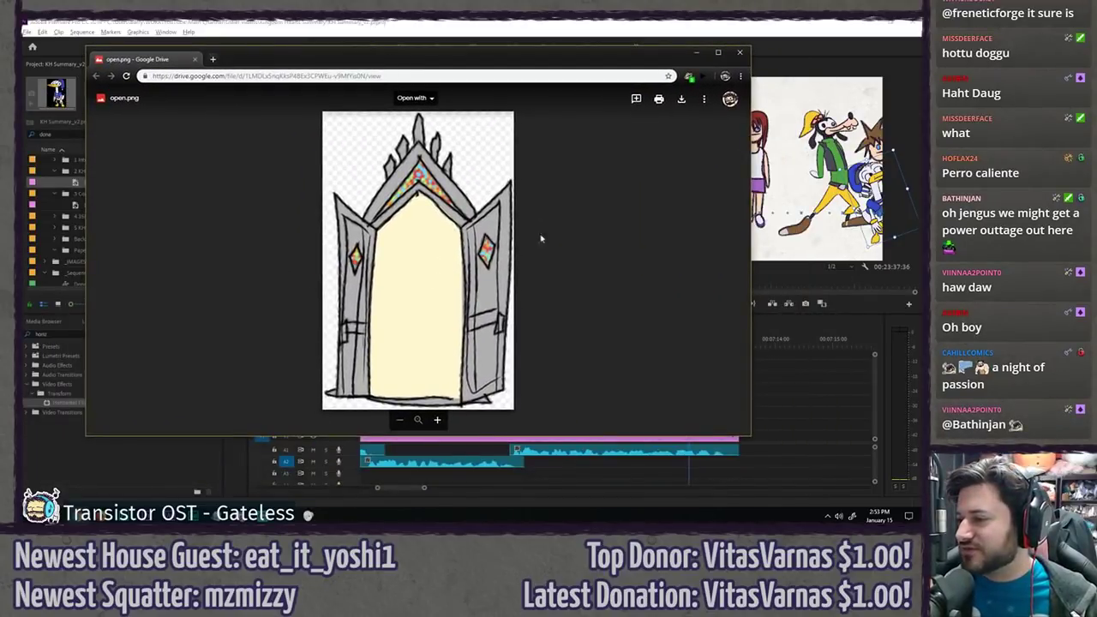
- Open and cancel a comment on open.png, then drag the Chrome window off screen
{"action": "key", "text": "ctrl+alt+m"}
{"action": "left_click", "coordinate": [417, 192]}
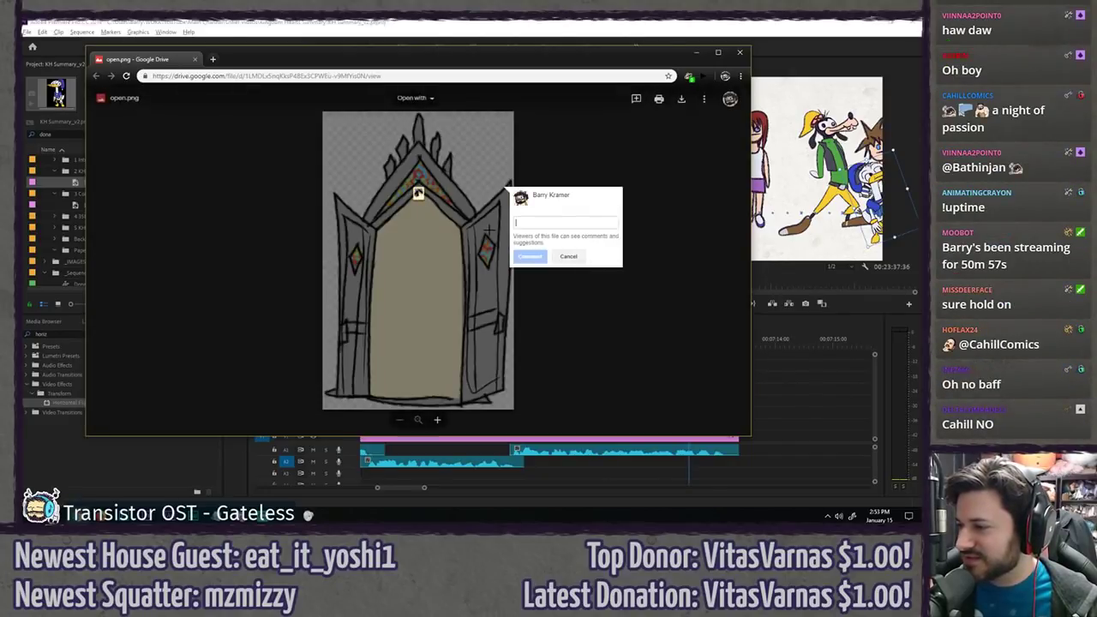
{"action": "left_click", "coordinate": [563, 258]}
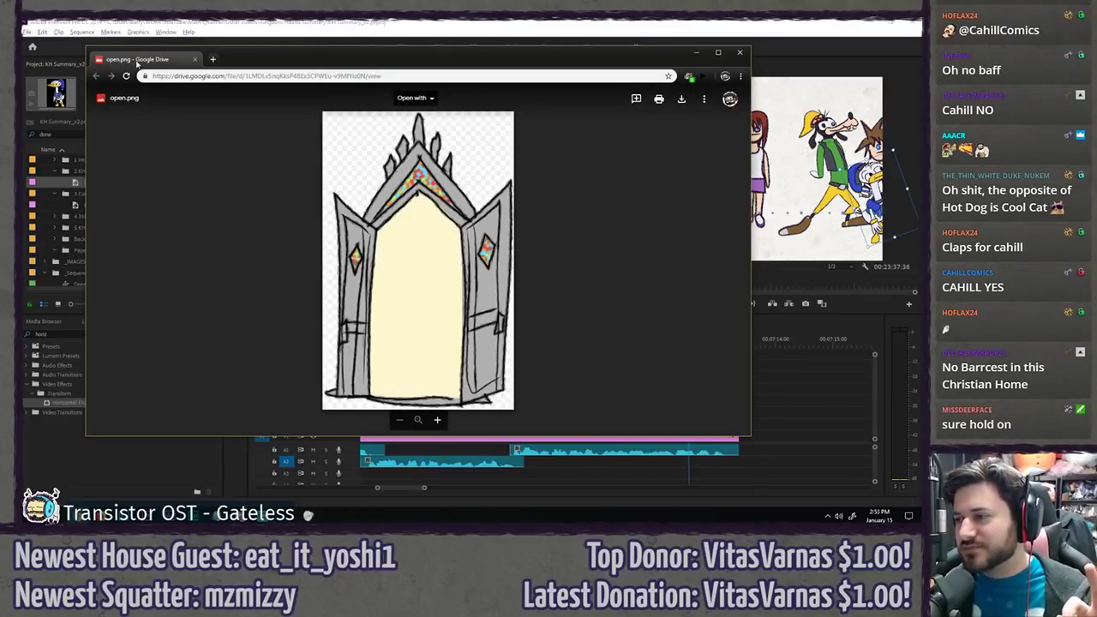
{"action": "left_click_drag", "start_coordinate": [137, 61], "coordinate": [23, 64]}
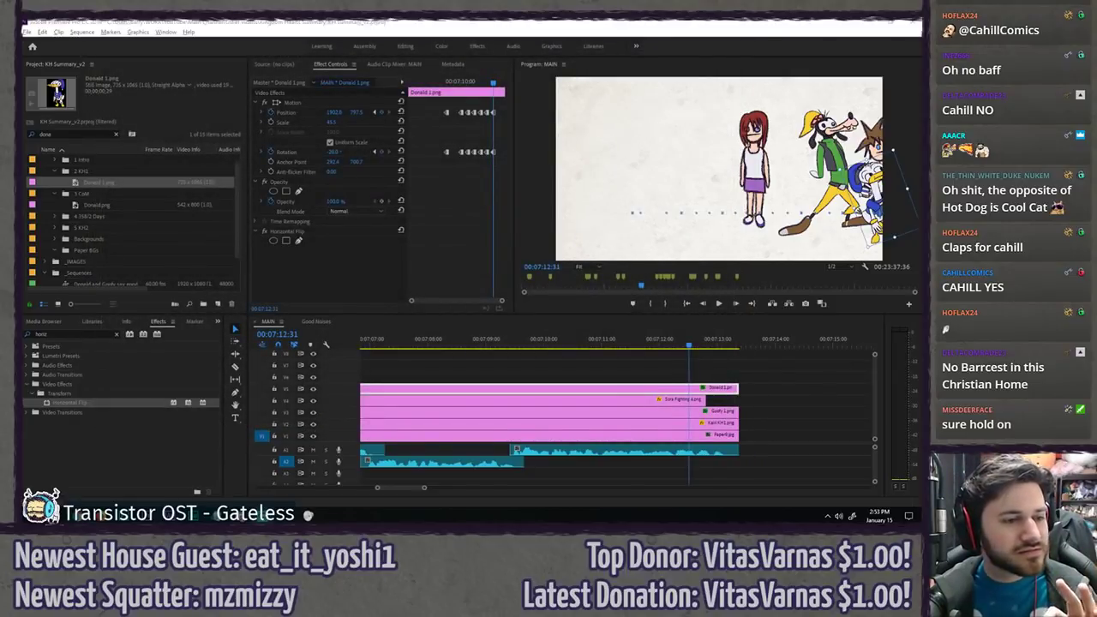
- Play back Donald's exit animation from about 07:11 with the Donald 1.png clip selected
{"action": "left_click", "coordinate": [500, 377]}
{"action": "left_click", "coordinate": [614, 344]}
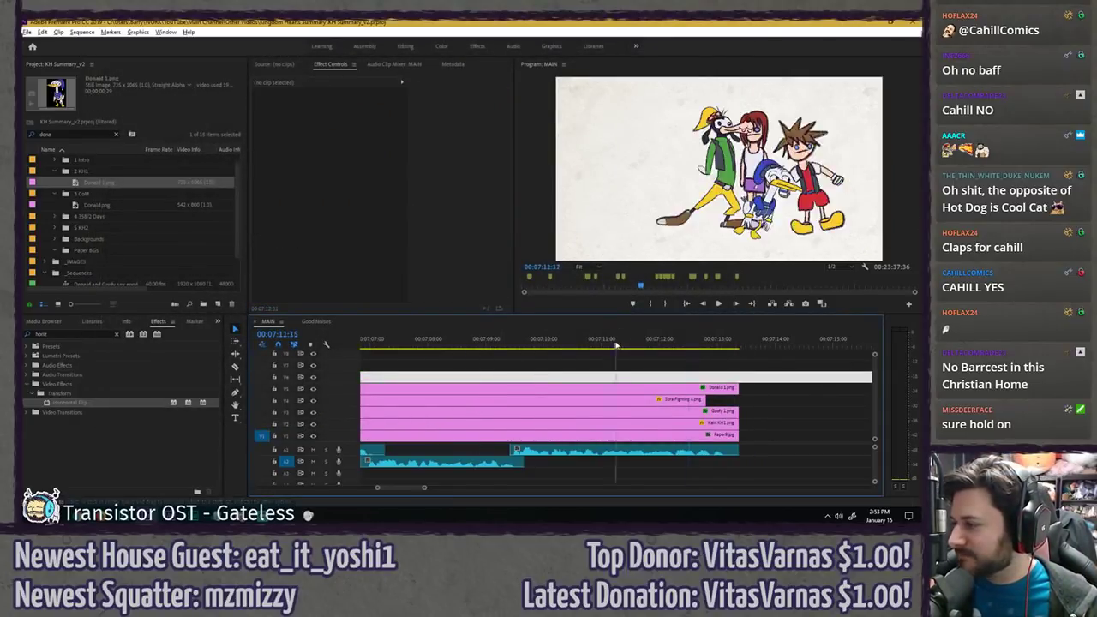
{"action": "key", "text": "space"}
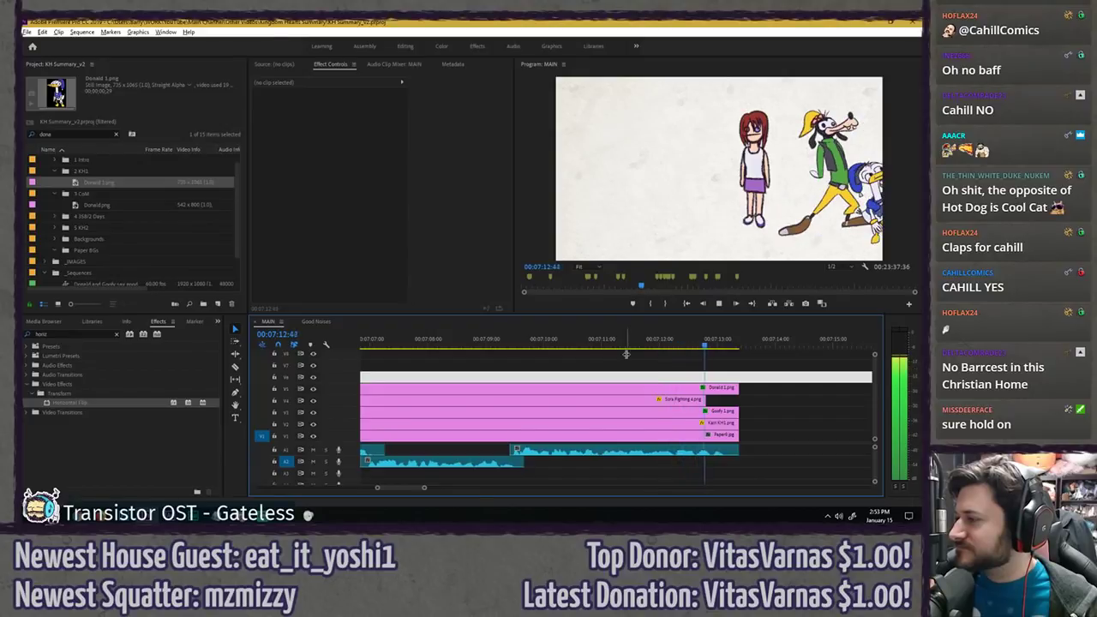
{"action": "key", "text": "space"}
{"action": "left_click", "coordinate": [662, 389]}
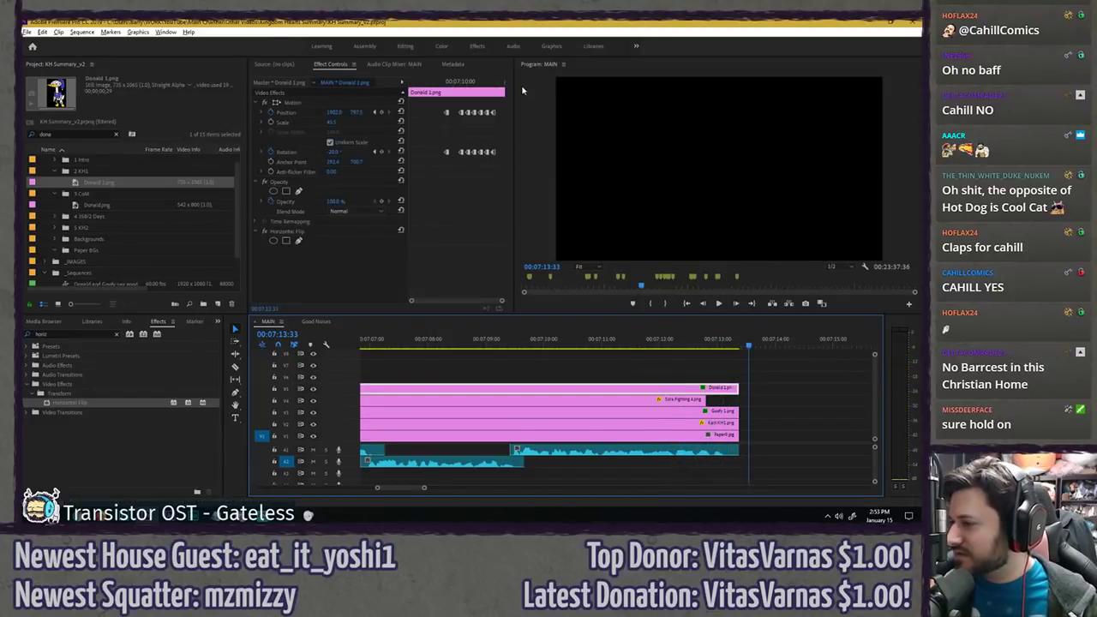
{"action": "left_click", "coordinate": [494, 80]}
{"action": "key", "text": "space"}
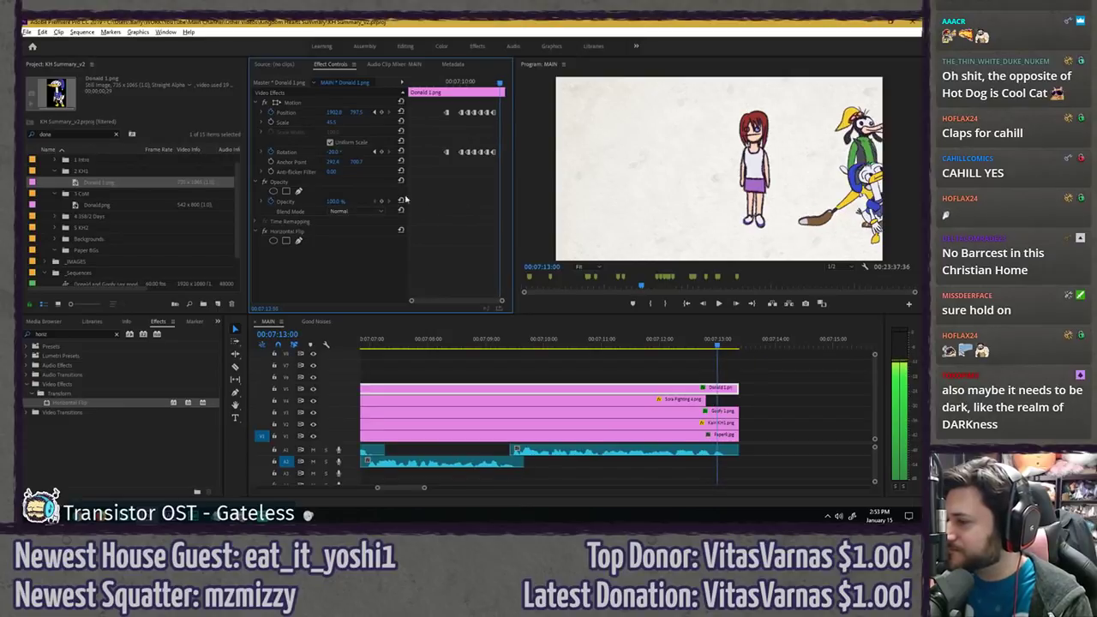
- Increase Donald's final rotation, slide him further right, and preview from about 07:09:43
{"action": "left_click_drag", "start_coordinate": [338, 152], "coordinate": [363, 152]}
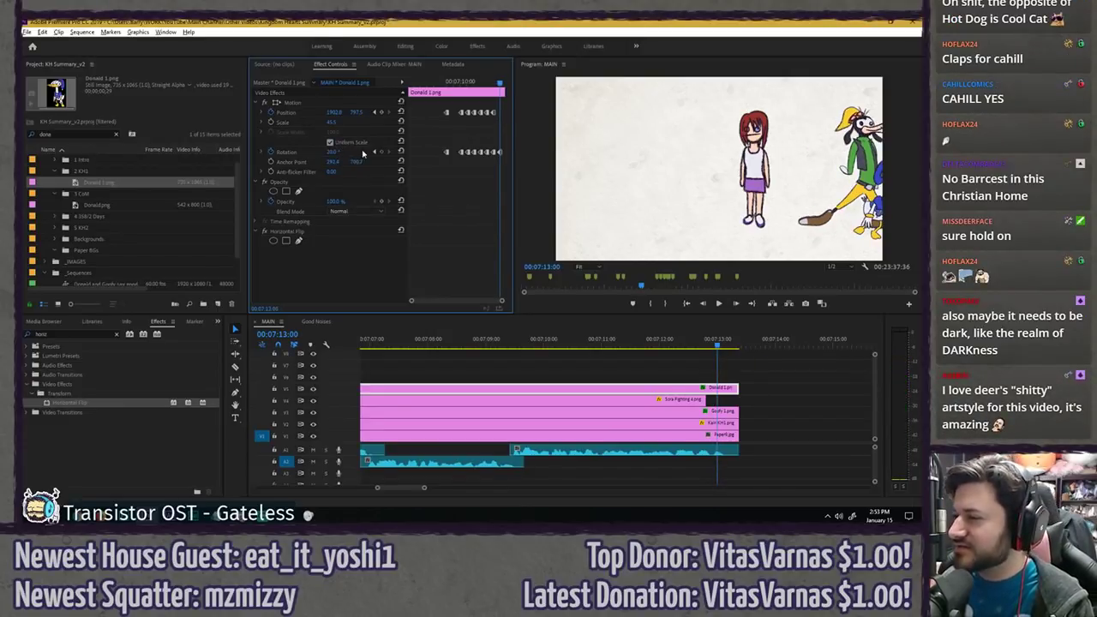
{"action": "left_click_drag", "start_coordinate": [338, 113], "coordinate": [368, 113]}
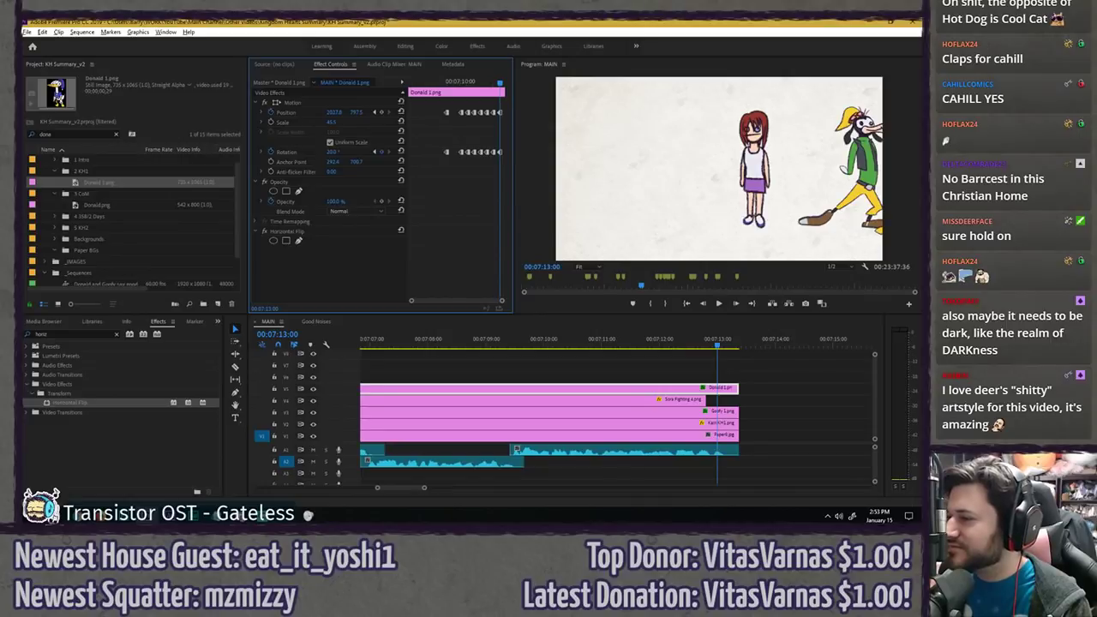
{"action": "left_click_drag", "start_coordinate": [453, 85], "coordinate": [506, 161]}
{"action": "key", "text": "Right"}
{"action": "key", "text": "Right"}
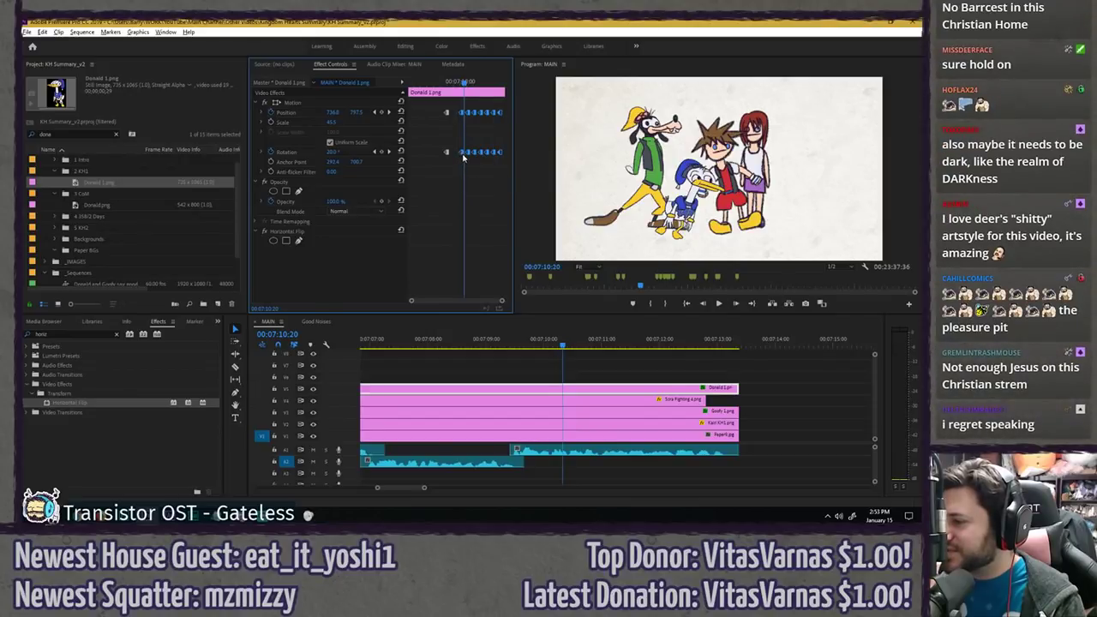
{"action": "left_click", "coordinate": [446, 82]}
{"action": "key", "text": "space"}
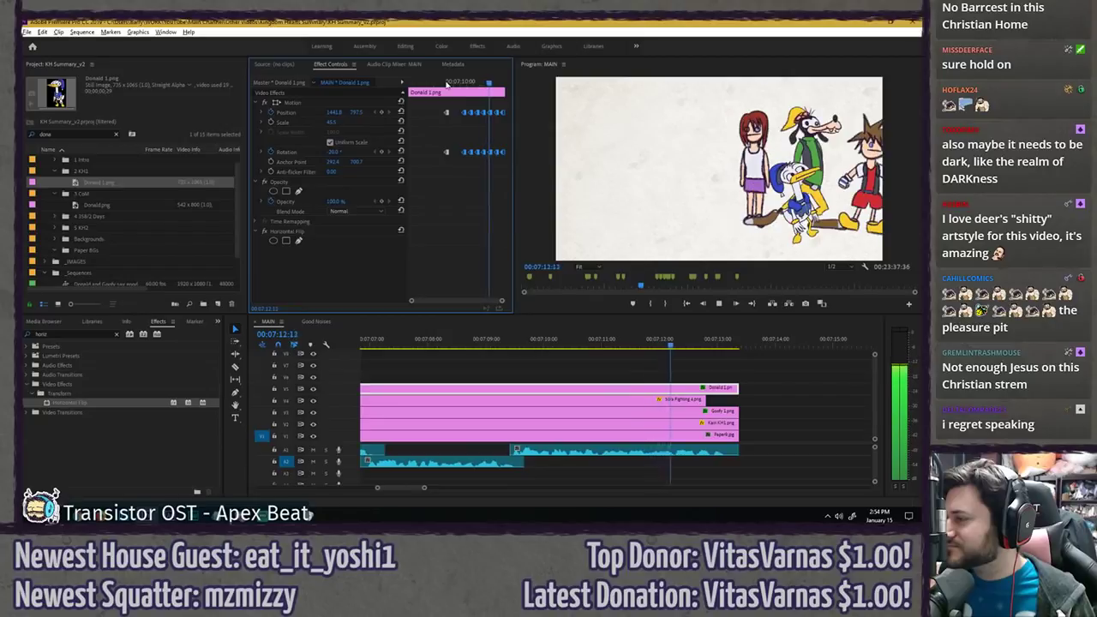
{"action": "key", "text": "space"}
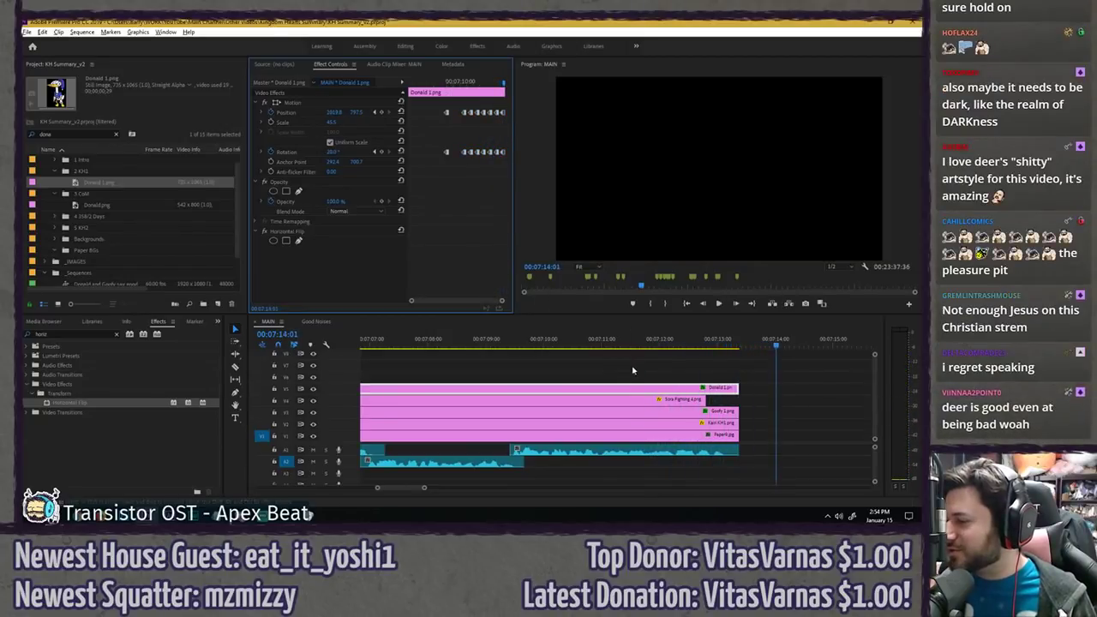
- Save, then play the whole character scene full-screen from 07:05:54
{"action": "left_click", "coordinate": [625, 356]}
{"action": "left_click", "coordinate": [634, 362]}
{"action": "key", "text": "ctrl+s"}
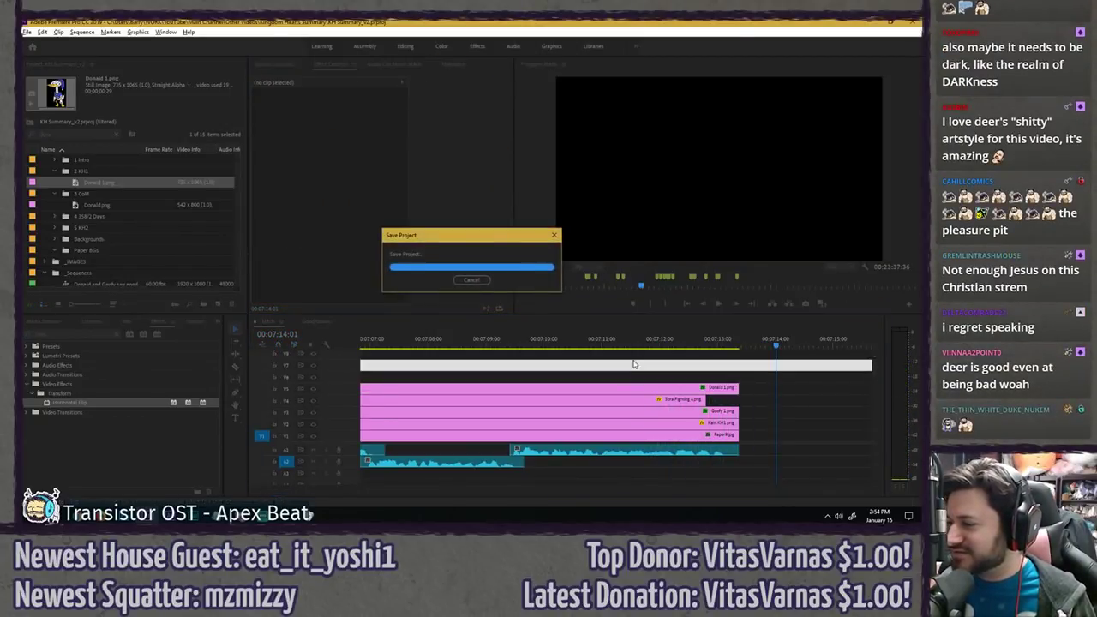
{"action": "scroll", "coordinate": [636, 373], "scroll_direction": "down", "scroll_amount": 2}
{"action": "left_click", "coordinate": [494, 342]}
{"action": "key", "text": "grave"}
{"action": "key", "text": "space"}
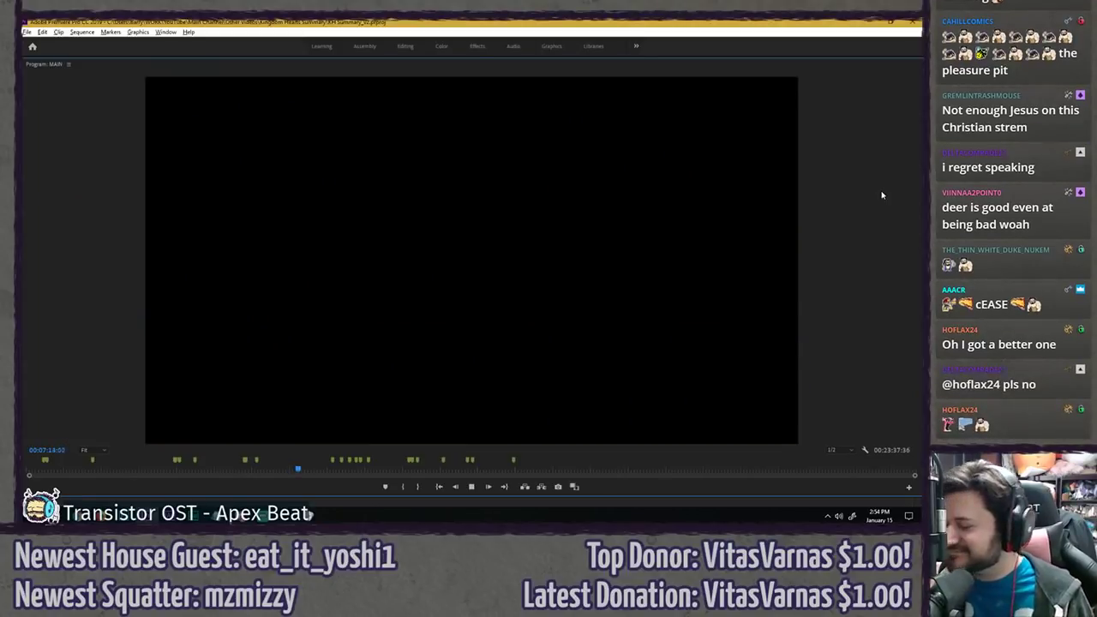
{"action": "key", "text": "grave"}
{"action": "left_click_drag", "start_coordinate": [526, 344], "coordinate": [497, 345]}
- Select Sora Fighting 4.png and zoom into its Rotation keyframes to inspect the swing
{"action": "left_click", "coordinate": [524, 401]}
{"action": "key", "text": "space"}
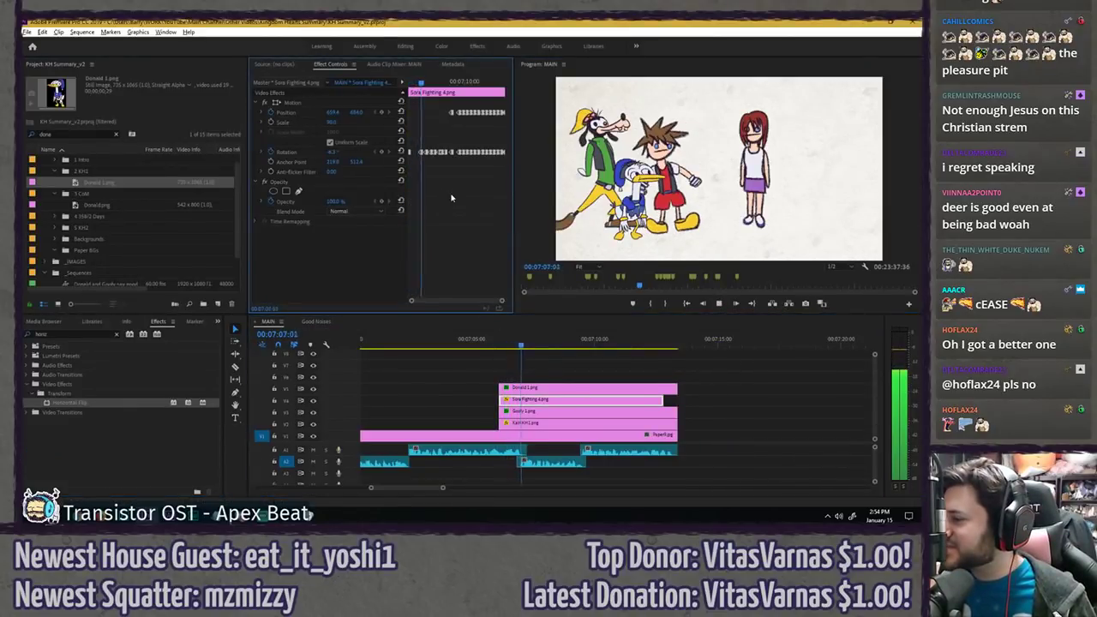
{"action": "key", "text": "space"}
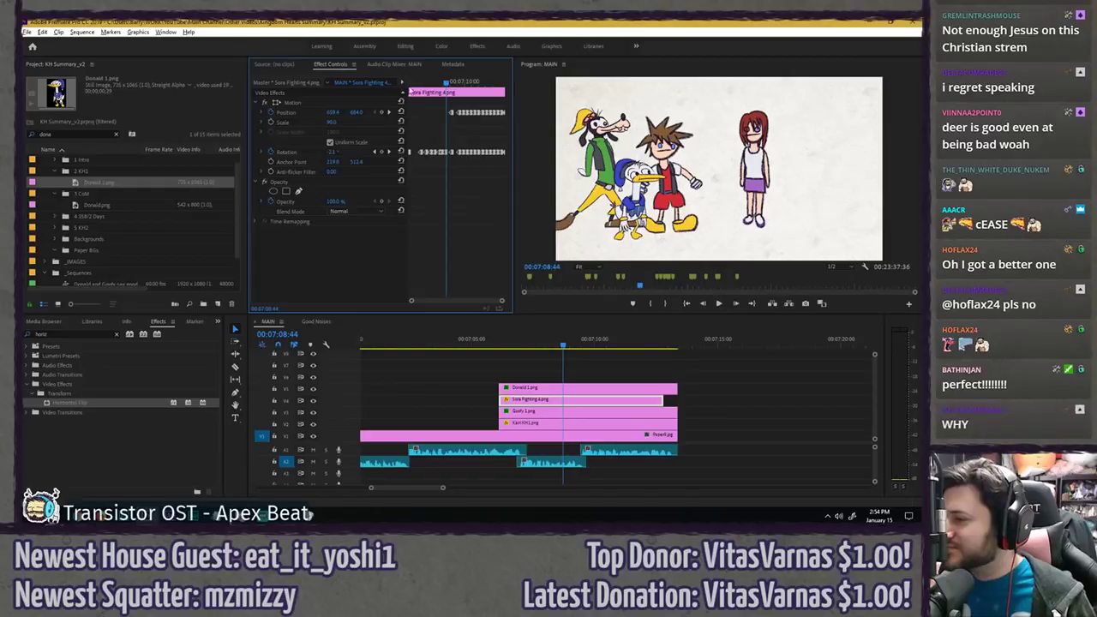
{"action": "key", "text": "equal"}
{"action": "key", "text": "equal"}
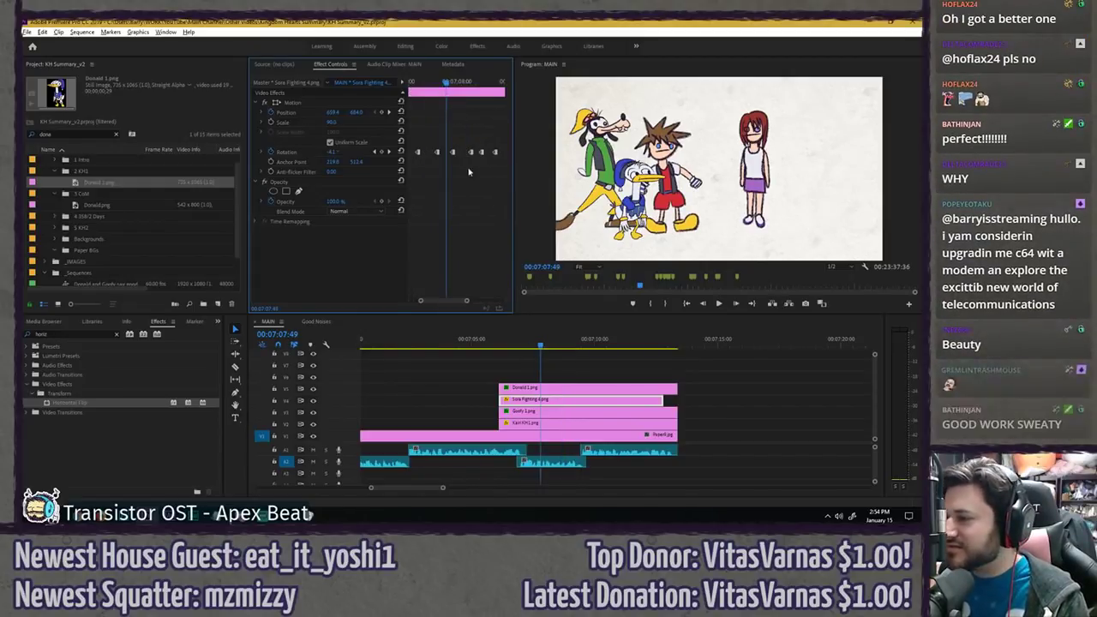
{"action": "key", "text": "space"}
{"action": "key", "text": "space"}
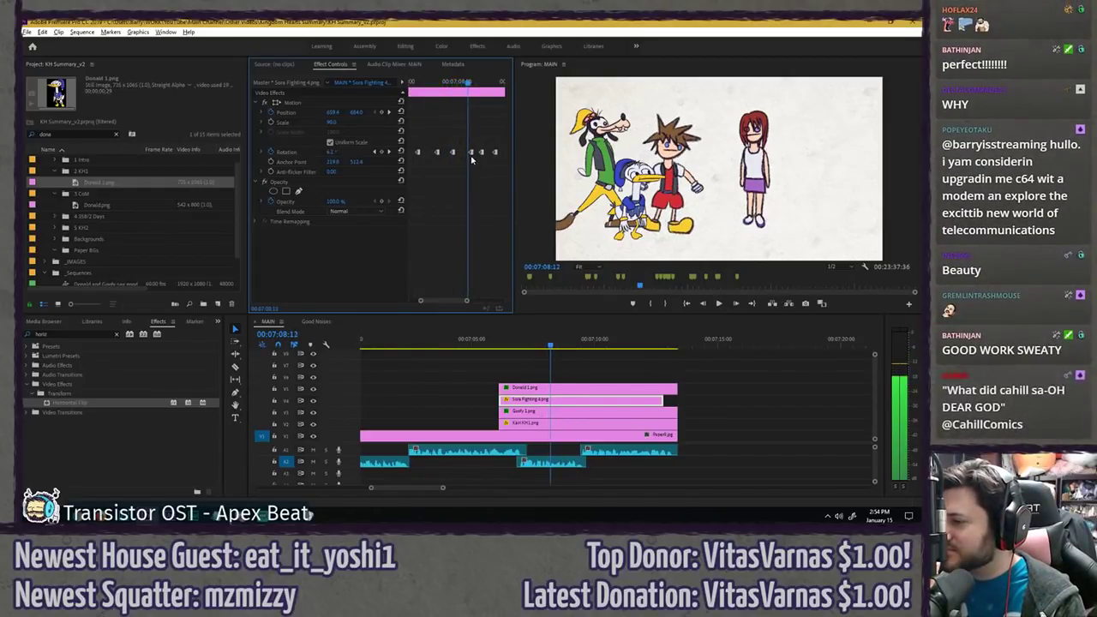
{"action": "left_click_drag", "start_coordinate": [470, 157], "coordinate": [481, 155]}
{"action": "mouse_move", "coordinate": [463, 83]}
{"action": "left_mouse_down"}
{"action": "mouse_move", "coordinate": [490, 84]}
{"action": "mouse_move", "coordinate": [461, 83]}
{"action": "mouse_move", "coordinate": [471, 87]}
{"action": "left_mouse_up"}
{"action": "left_click", "coordinate": [471, 152]}
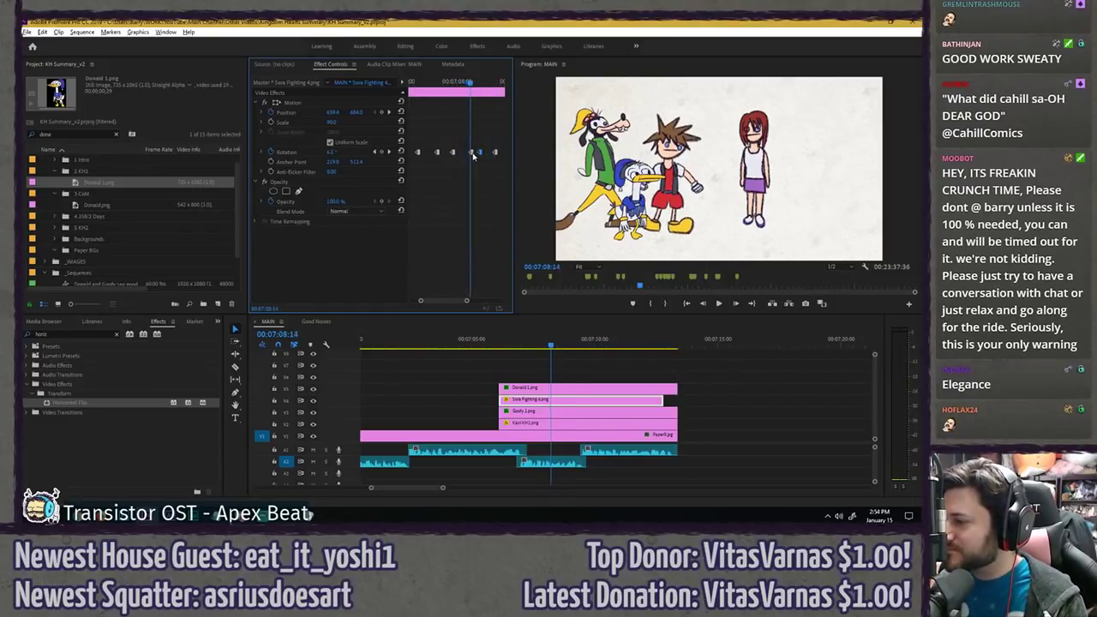
- Replay Sora's swing several times around 07:07–07:08, then render previews for the sequence
{"action": "left_click", "coordinate": [438, 83]}
{"action": "key", "text": "space"}
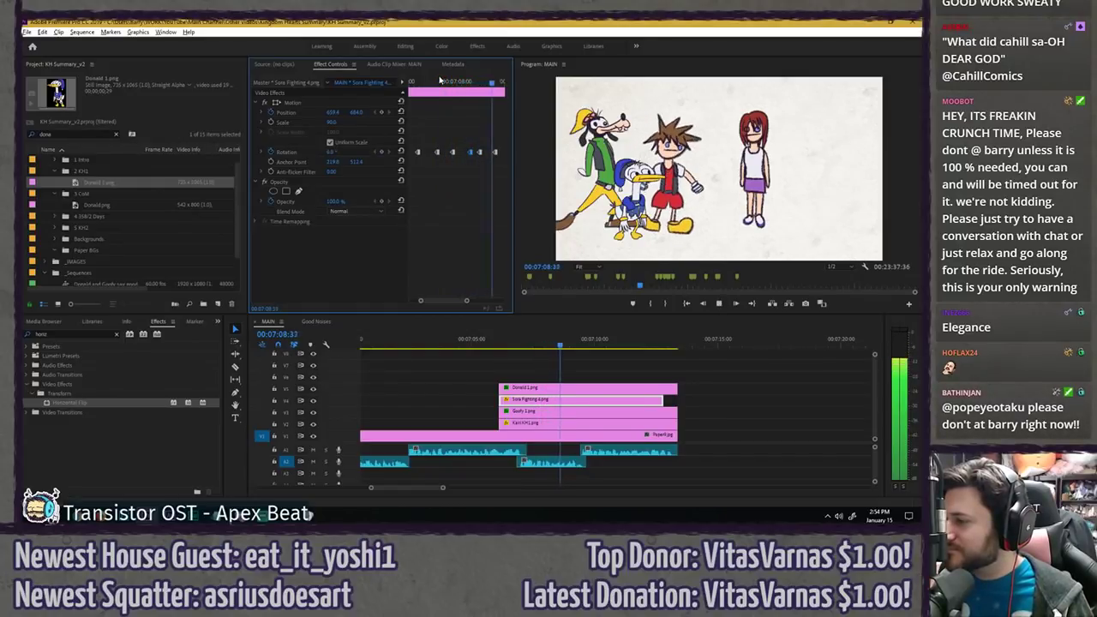
{"action": "left_click", "coordinate": [440, 82]}
{"action": "key", "text": "space"}
{"action": "left_click_drag", "start_coordinate": [441, 82], "coordinate": [467, 81]}
{"action": "left_click", "coordinate": [436, 80]}
{"action": "key", "text": "space"}
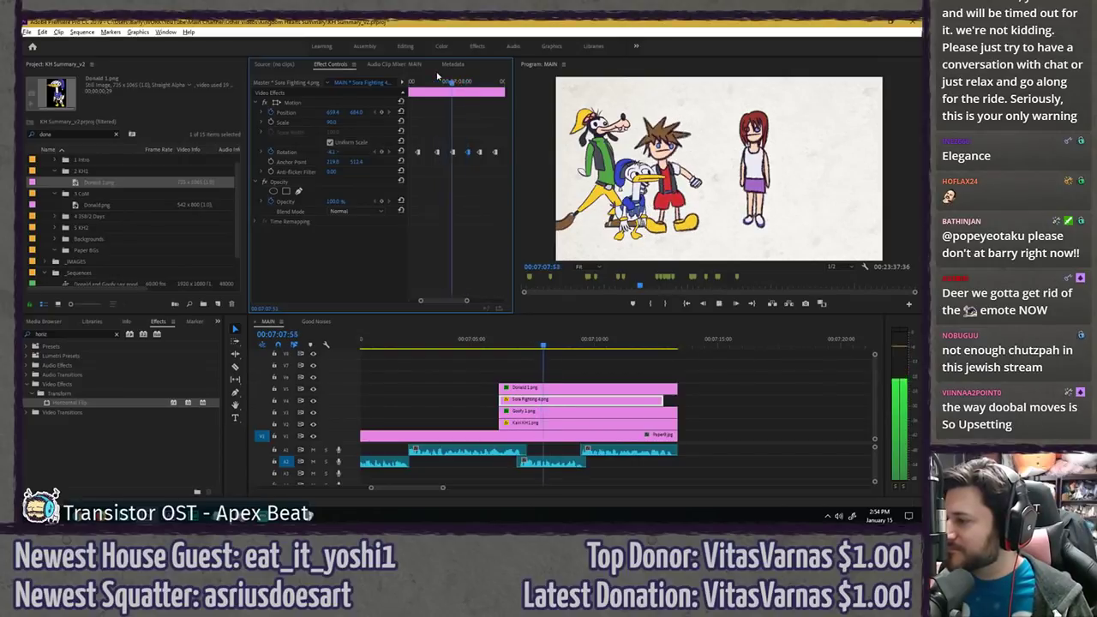
{"action": "left_click", "coordinate": [436, 79]}
{"action": "key", "text": "space"}
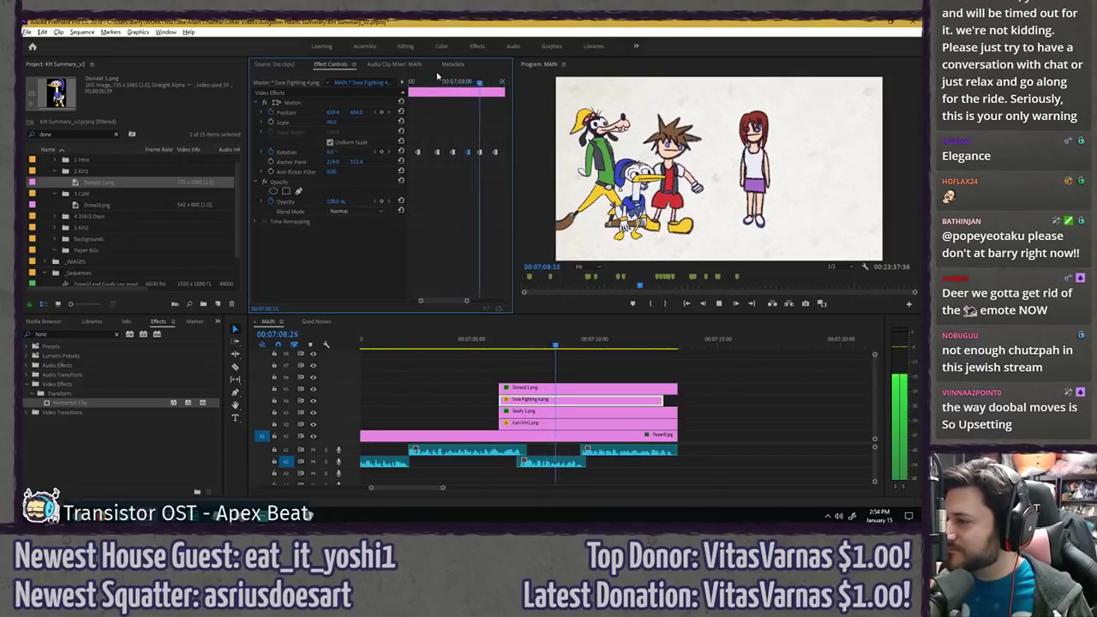
{"action": "left_click", "coordinate": [509, 340]}
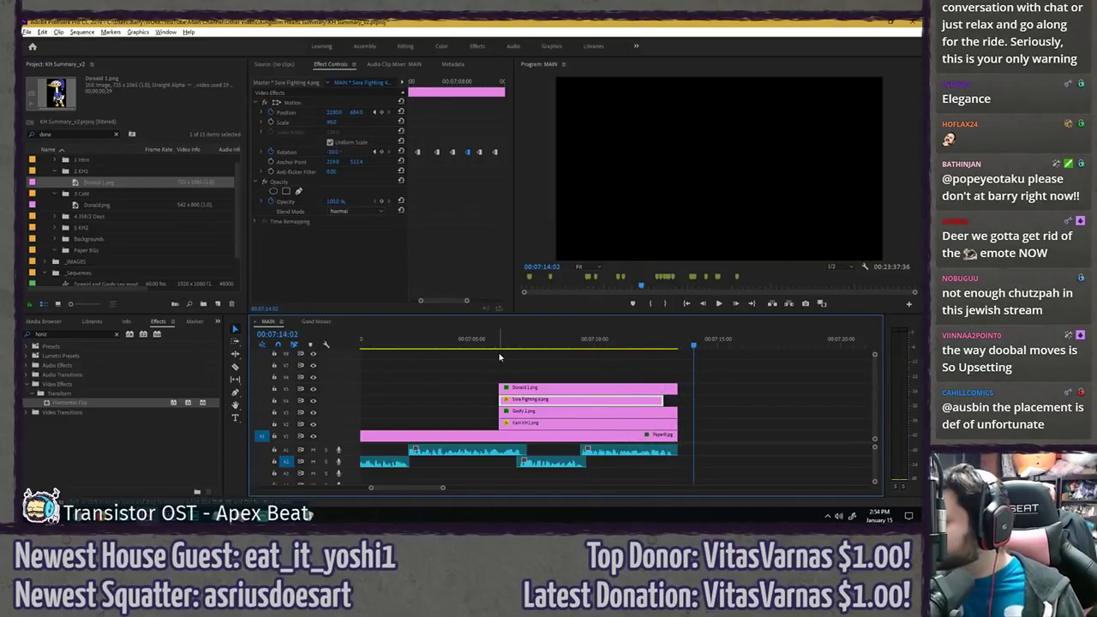
{"action": "key", "text": "Return"}
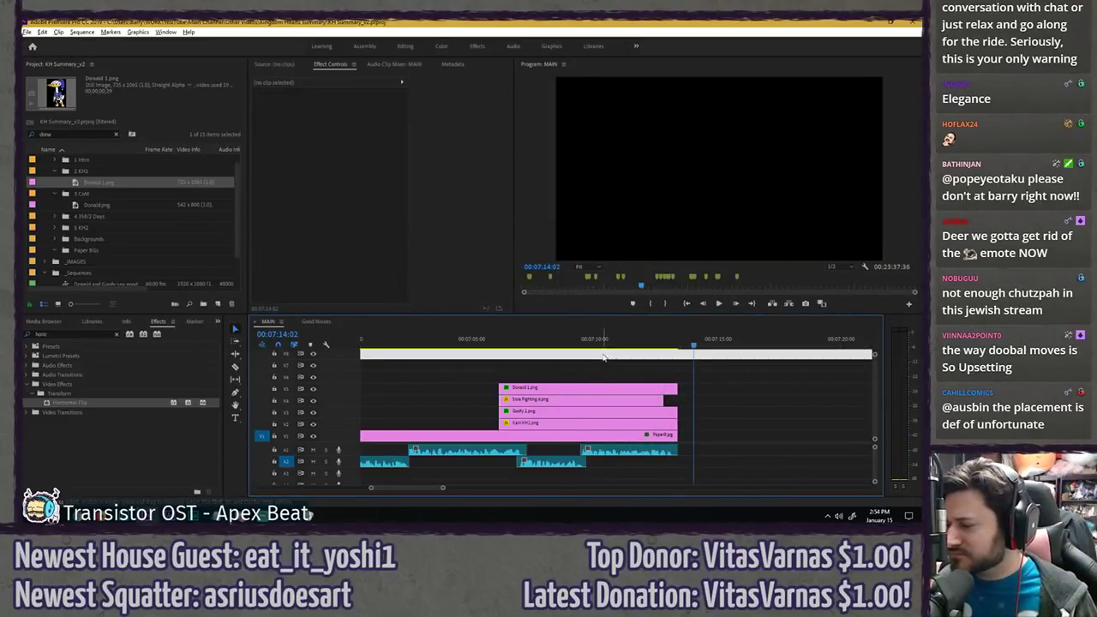
- Paste Kairi KH1.png onto V2 at 14:24:22 and play it back
{"action": "left_click", "coordinate": [543, 427]}
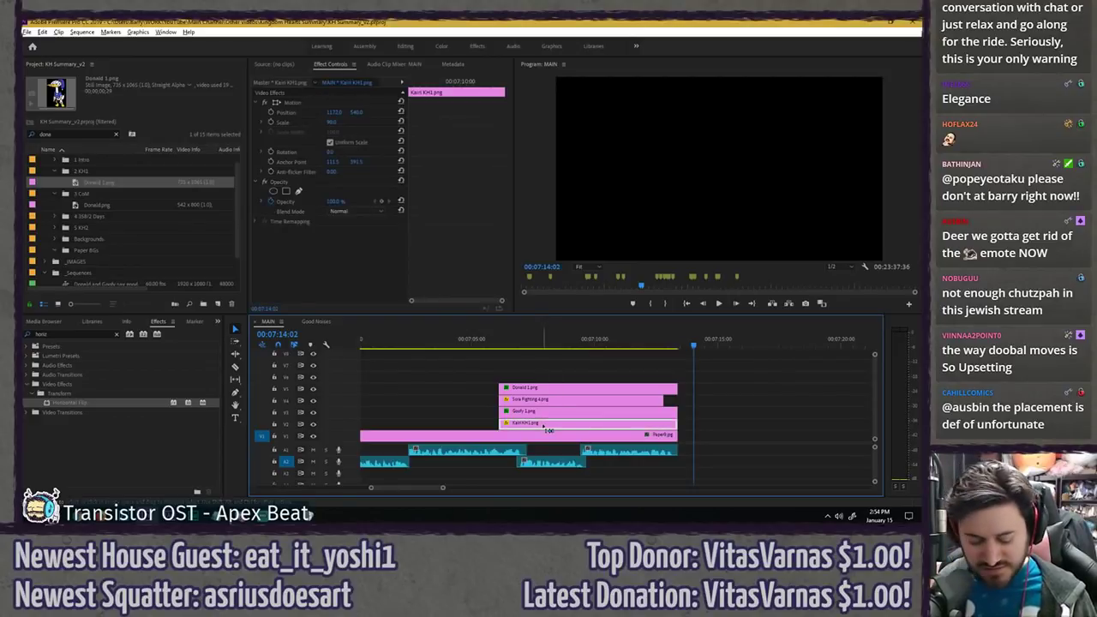
{"action": "key", "text": "minus"}
{"action": "key", "text": "minus"}
{"action": "key", "text": "minus"}
{"action": "key", "text": "minus"}
{"action": "scroll", "coordinate": [413, 395], "scroll_direction": "down", "scroll_amount": 4}
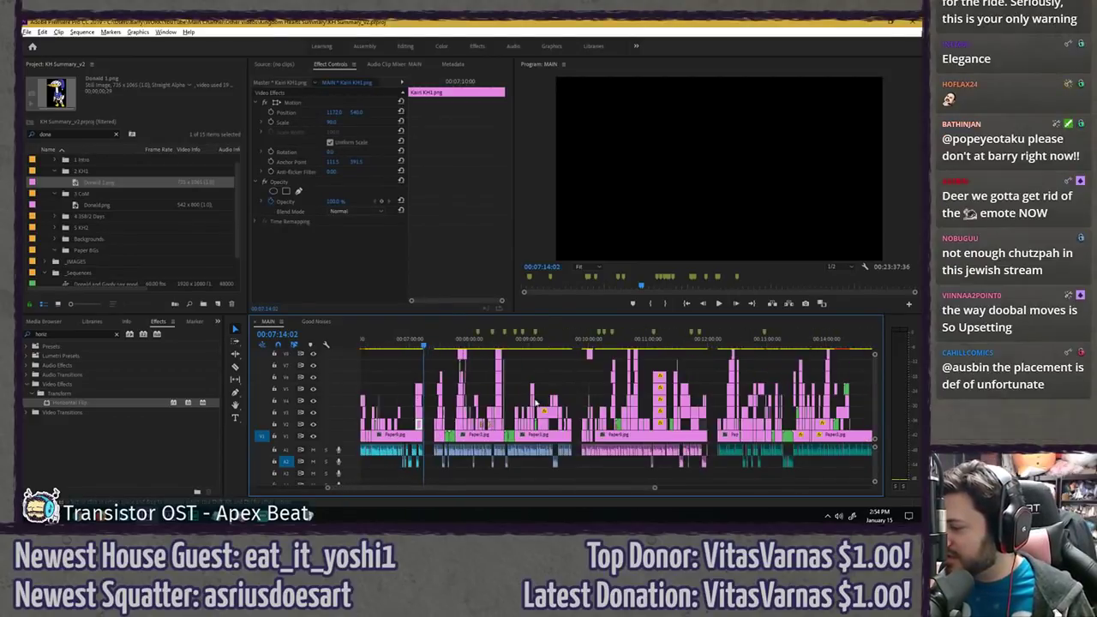
{"action": "scroll", "coordinate": [712, 397], "scroll_direction": "up", "scroll_amount": 7}
{"action": "key", "text": "equal"}
{"action": "key", "text": "equal"}
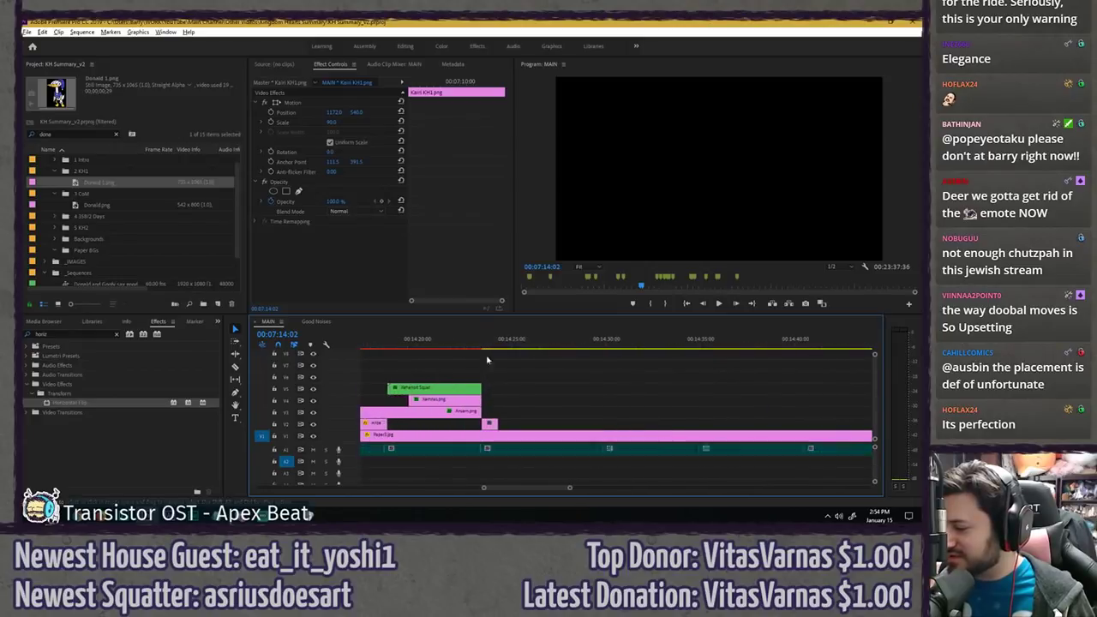
{"action": "left_click", "coordinate": [497, 345]}
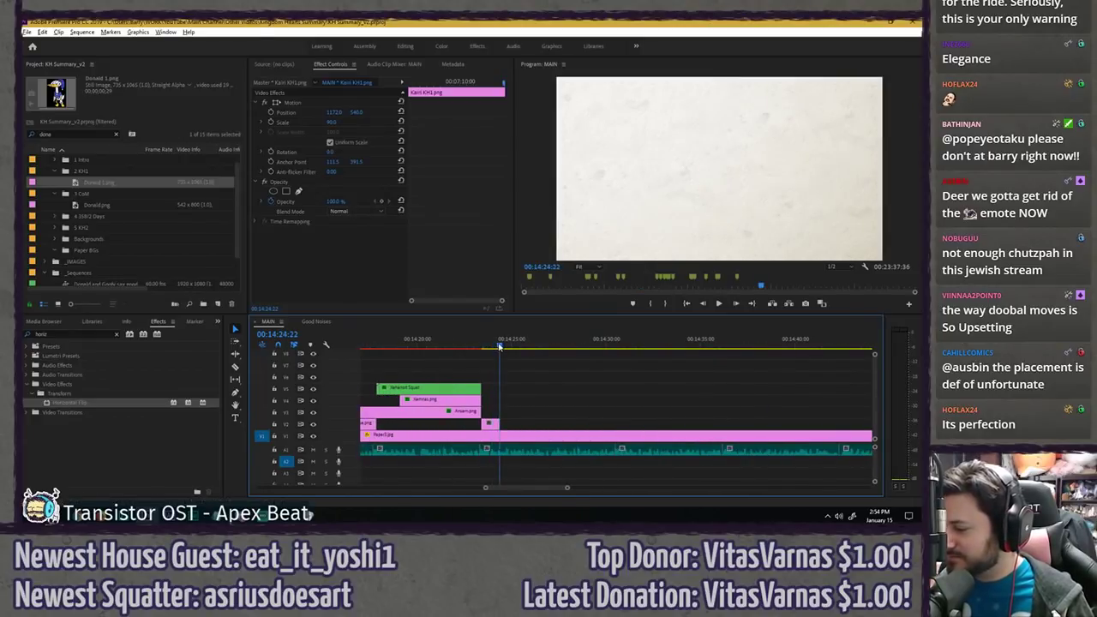
{"action": "key", "text": "ctrl+v"}
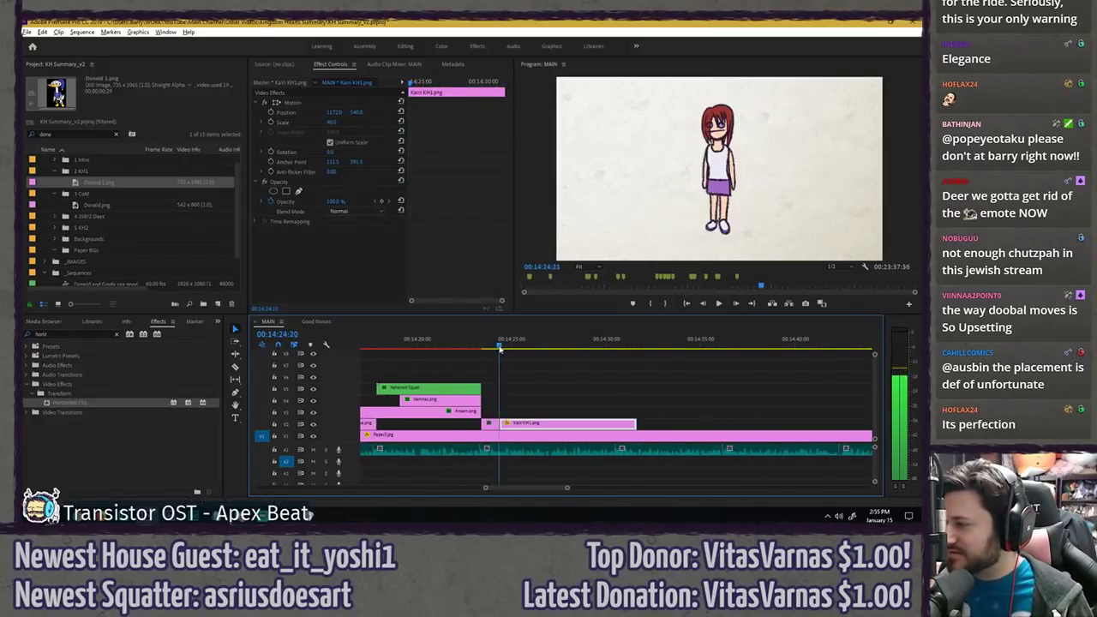
{"action": "key", "text": "space"}
- Delete the short clip before Kairi, slide Kairi left to close the gap, and save
{"action": "left_click", "coordinate": [490, 427]}
{"action": "key", "text": "Delete"}
{"action": "left_click_drag", "start_coordinate": [541, 427], "coordinate": [523, 427]}
{"action": "left_click", "coordinate": [340, 104]}
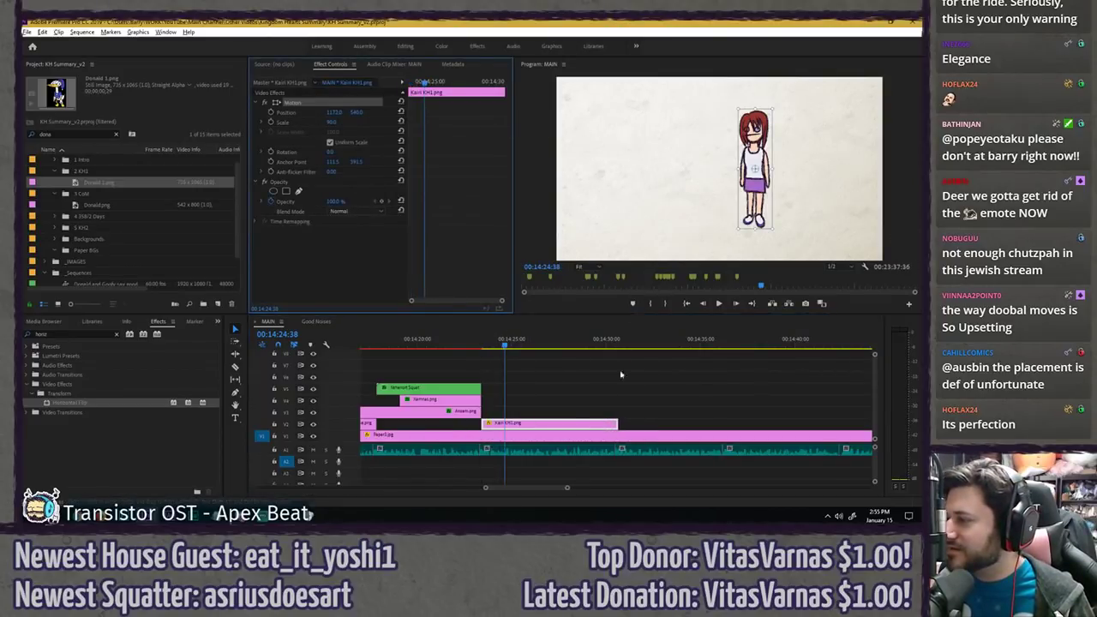
{"action": "left_click", "coordinate": [549, 387]}
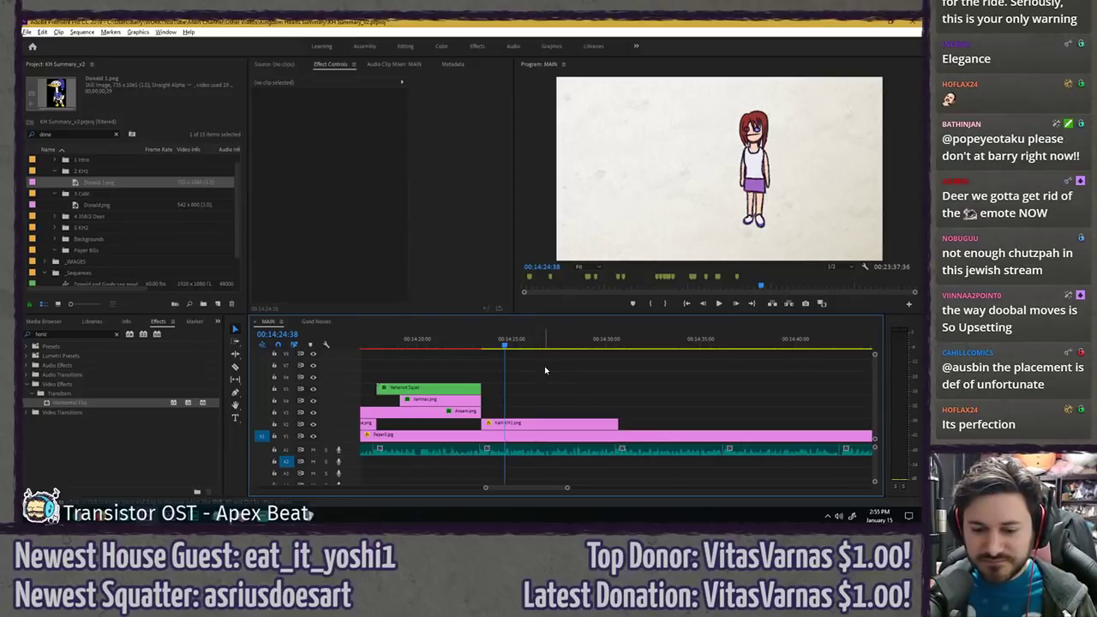
{"action": "key", "text": "ctrl+s"}
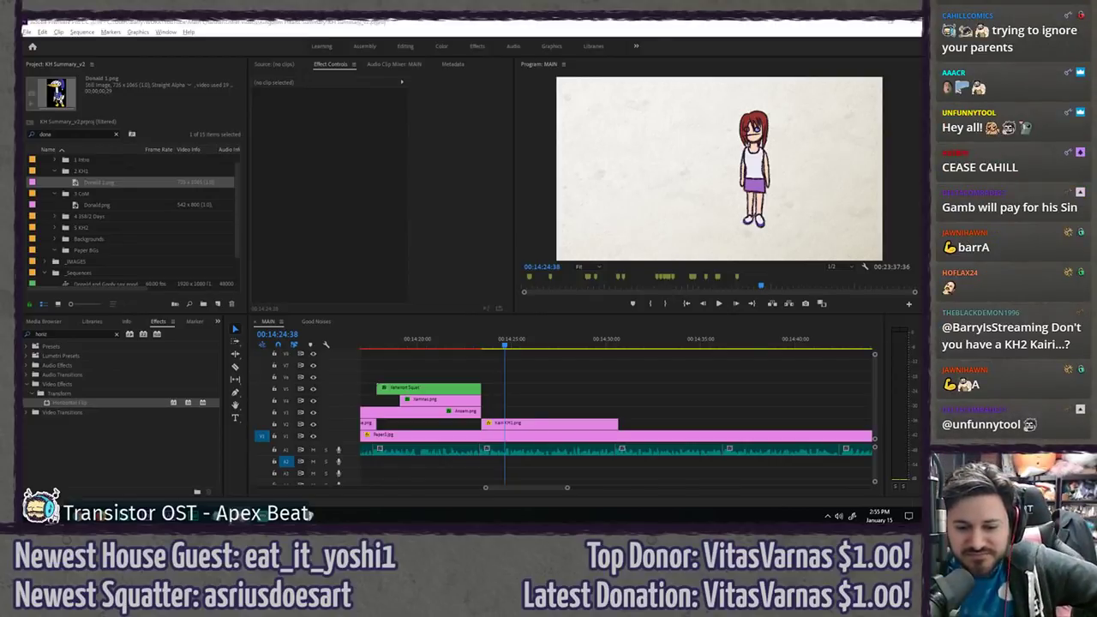
{"action": "left_click", "coordinate": [531, 382]}
{"action": "left_click", "coordinate": [484, 346]}
{"action": "key", "text": "space"}
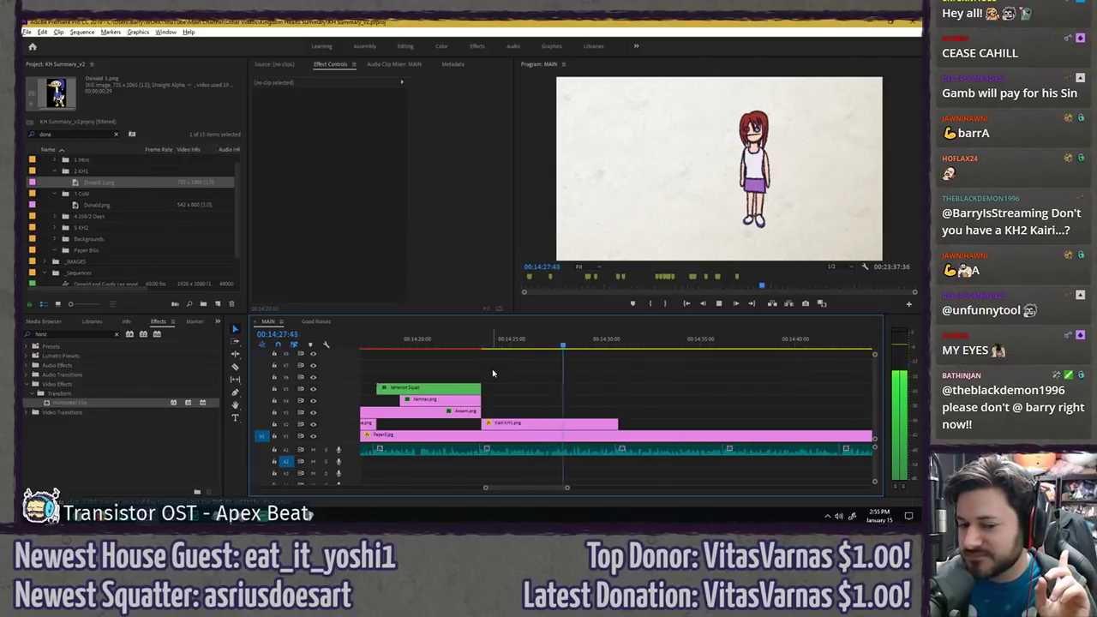
{"action": "key", "text": "space"}
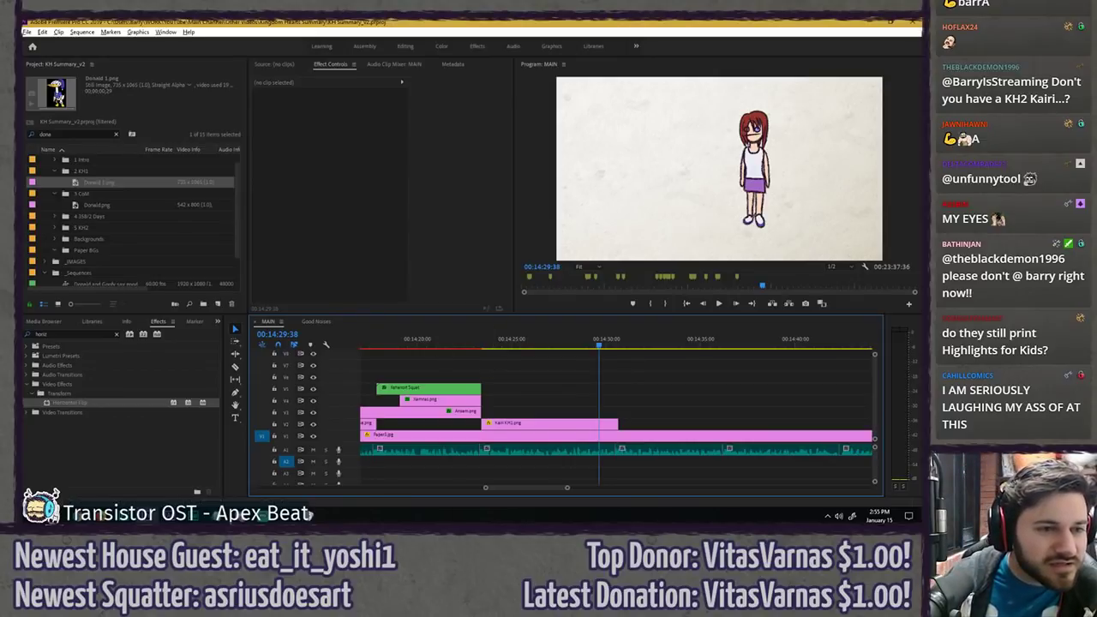
{"action": "key", "text": "alt+Tab"}
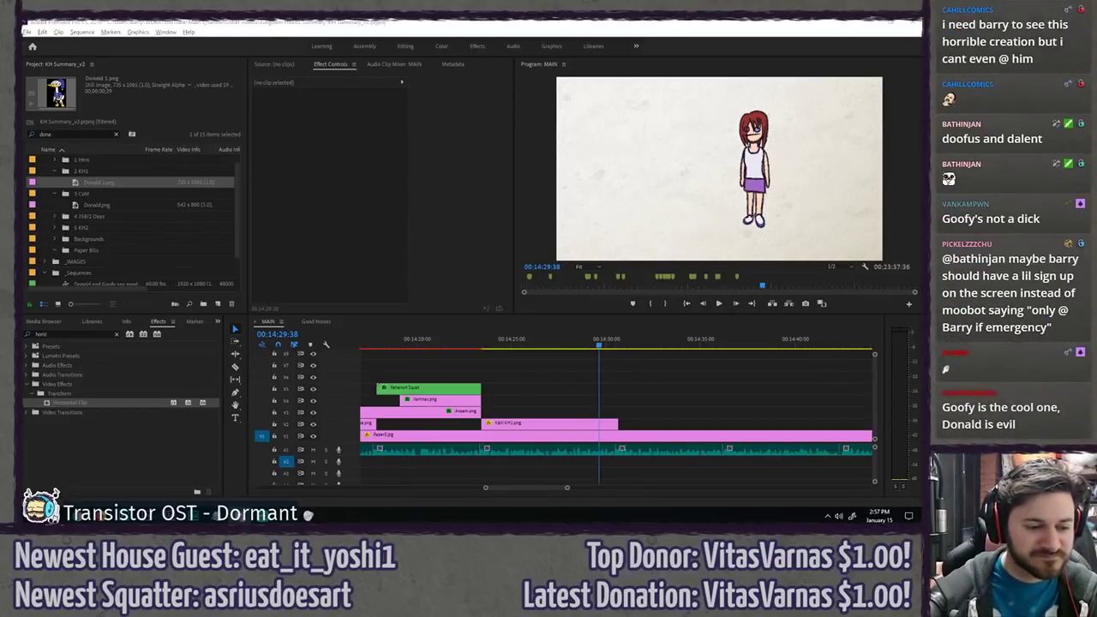
{"action": "type", "text": "a"}
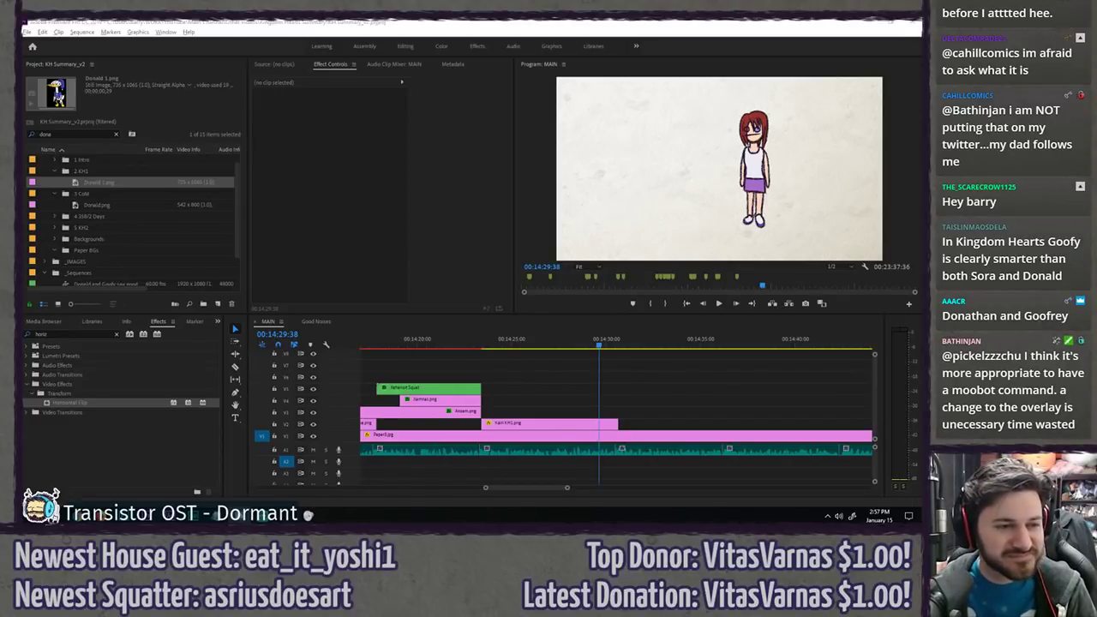
{"action": "left_click", "coordinate": [475, 344]}
{"action": "key", "text": "space"}
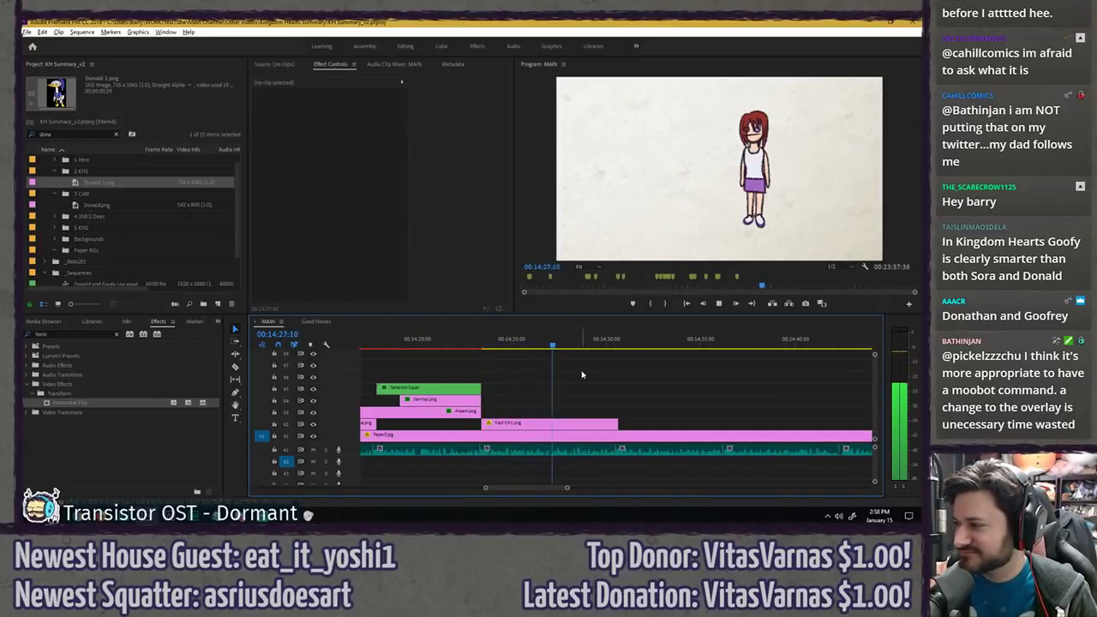
- Search the project for Kairi KH2 and drag Kairi KH2.png onto V2 right after Kairi KH1
{"action": "key", "text": "space"}
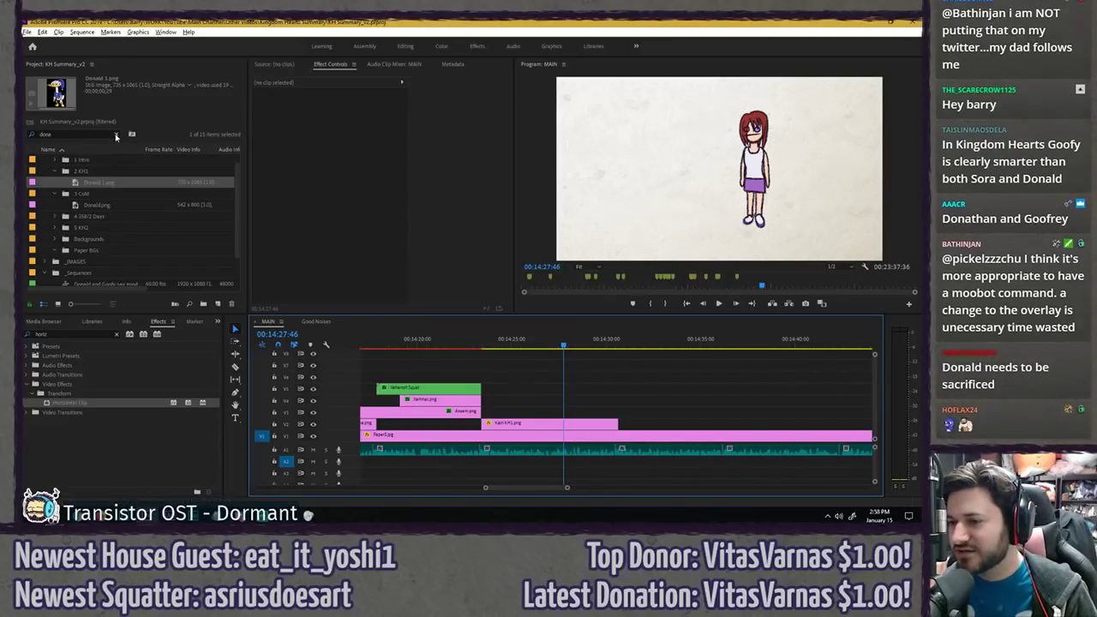
{"action": "left_click", "coordinate": [117, 135]}
{"action": "type", "text": "ks"}
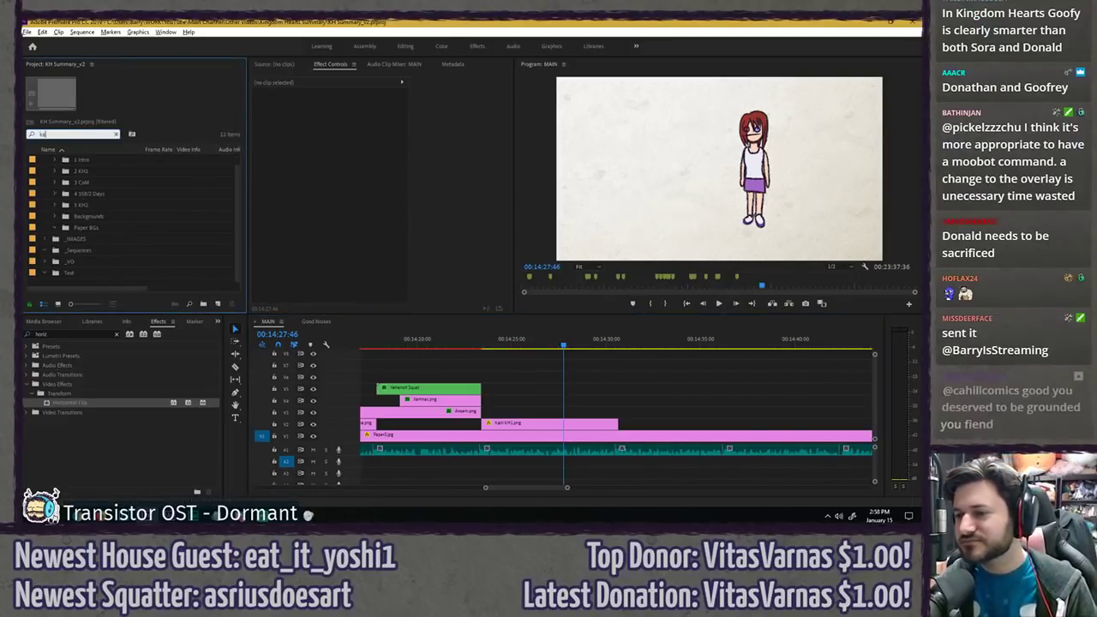
{"action": "type", "text": "iri kh2"}
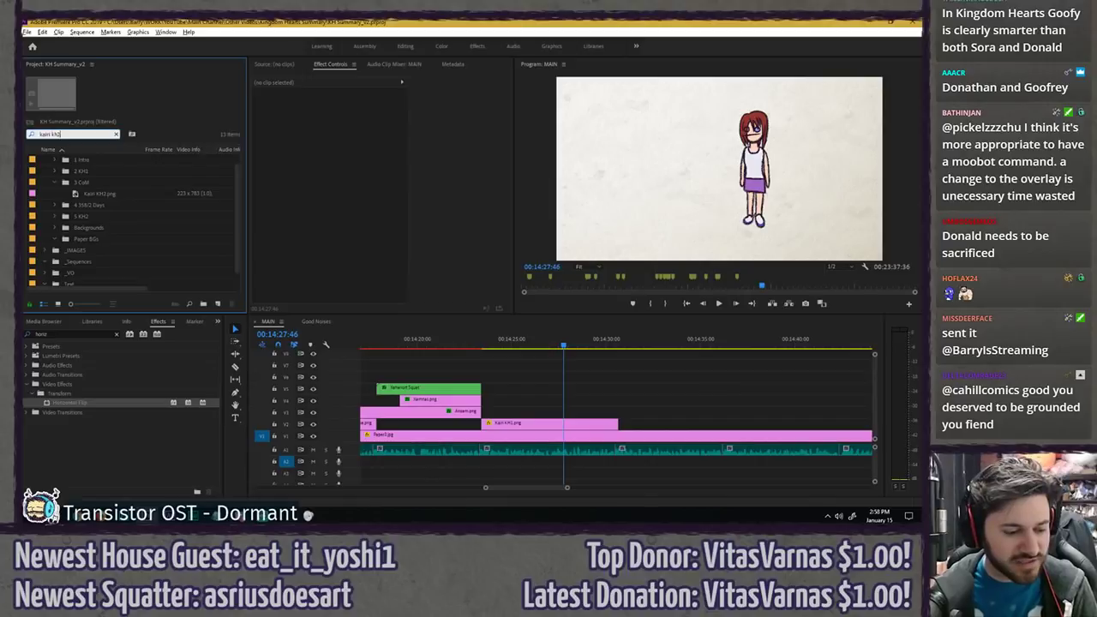
{"action": "key", "text": "alt+Tab"}
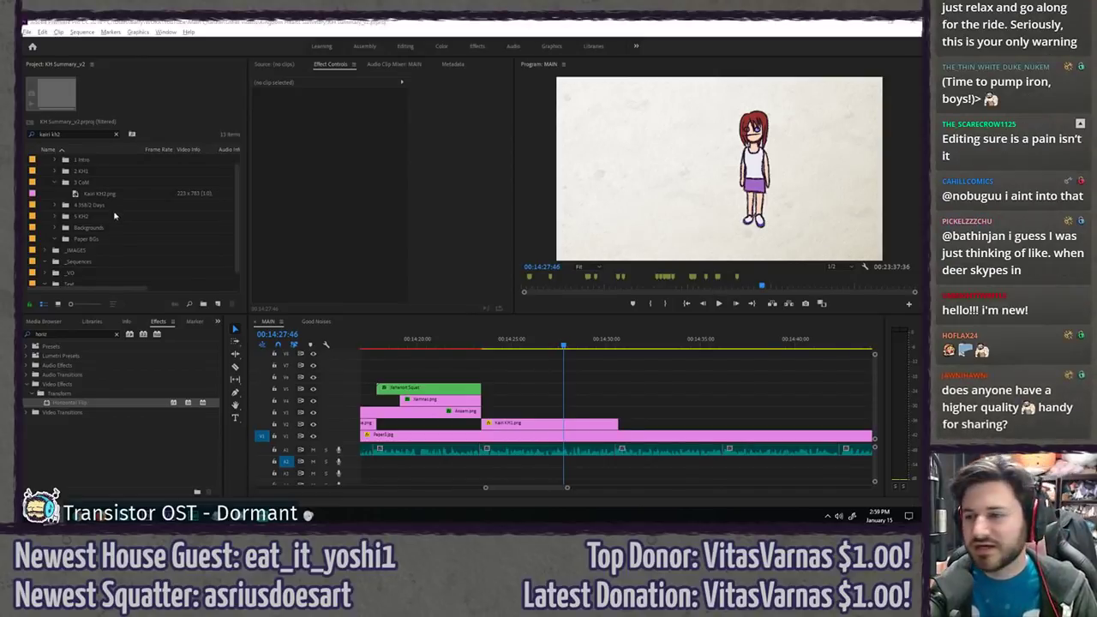
{"action": "left_click_drag", "start_coordinate": [98, 196], "coordinate": [583, 426]}
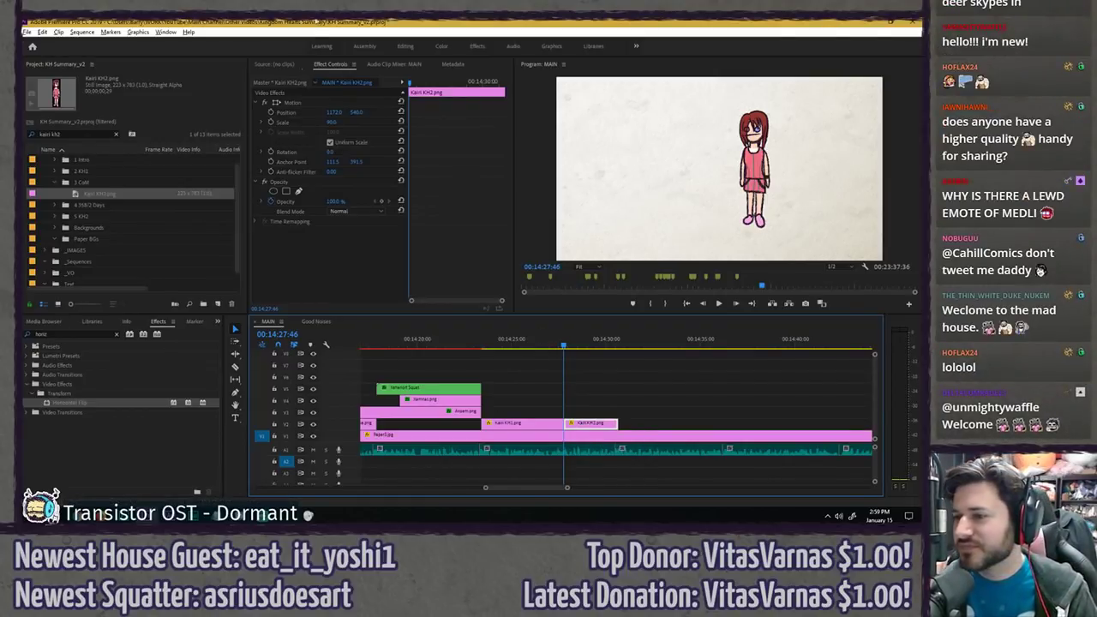
- Clear the project search and expand the 2 KH1 bin to list its images
{"action": "left_click", "coordinate": [116, 135]}
{"action": "left_click", "coordinate": [56, 172]}
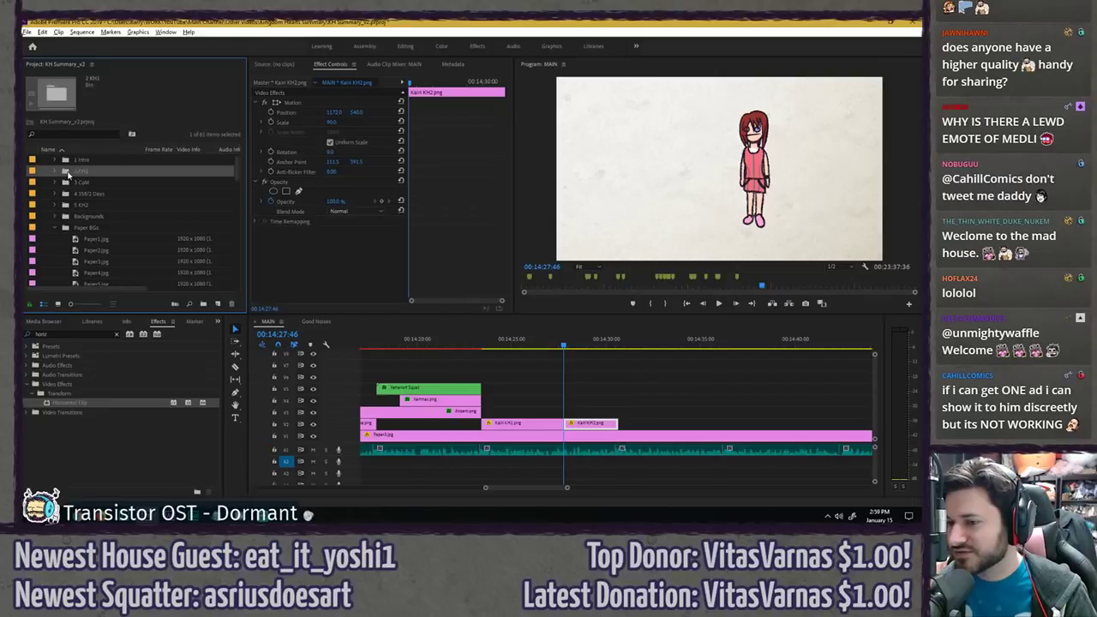
{"action": "left_click", "coordinate": [55, 172]}
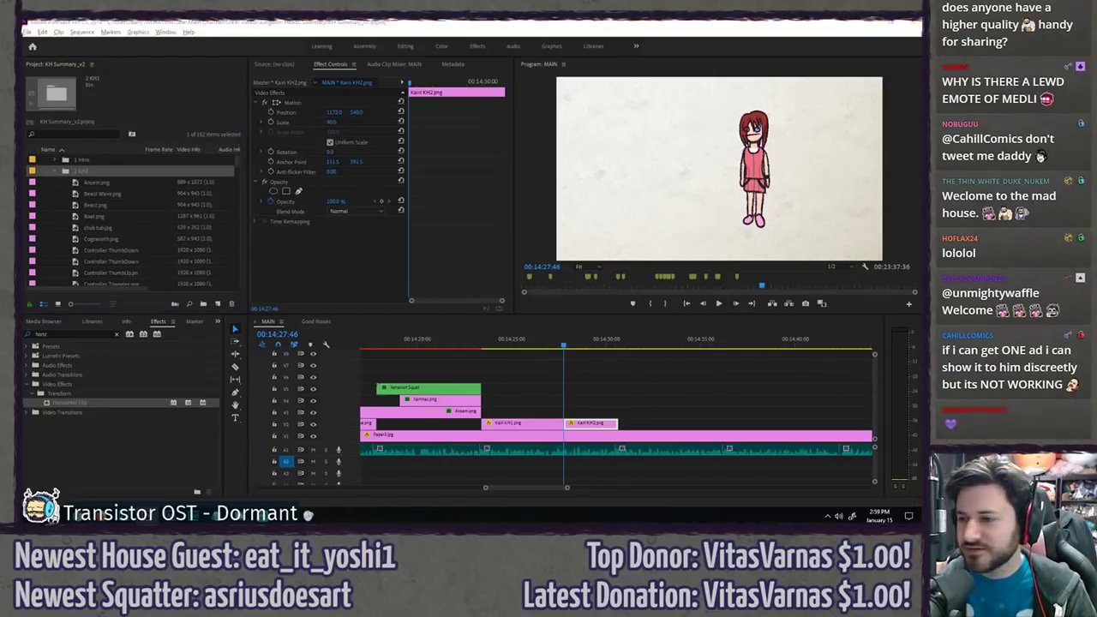
{"action": "left_click_drag", "start_coordinate": [24, 172], "coordinate": [85, 171]}
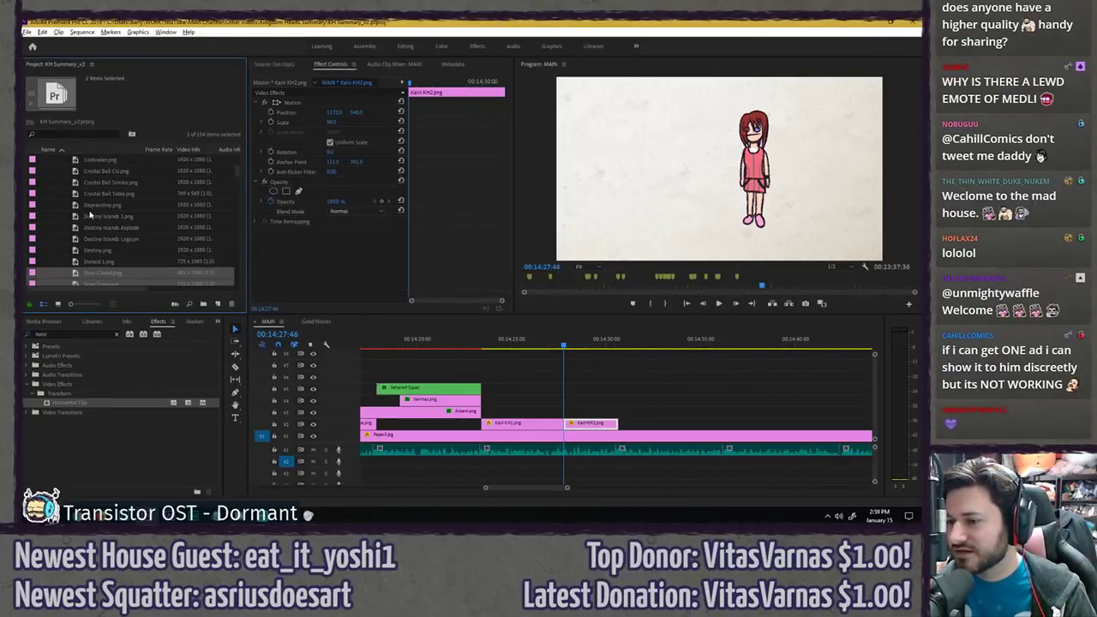
{"action": "left_click", "coordinate": [557, 373]}
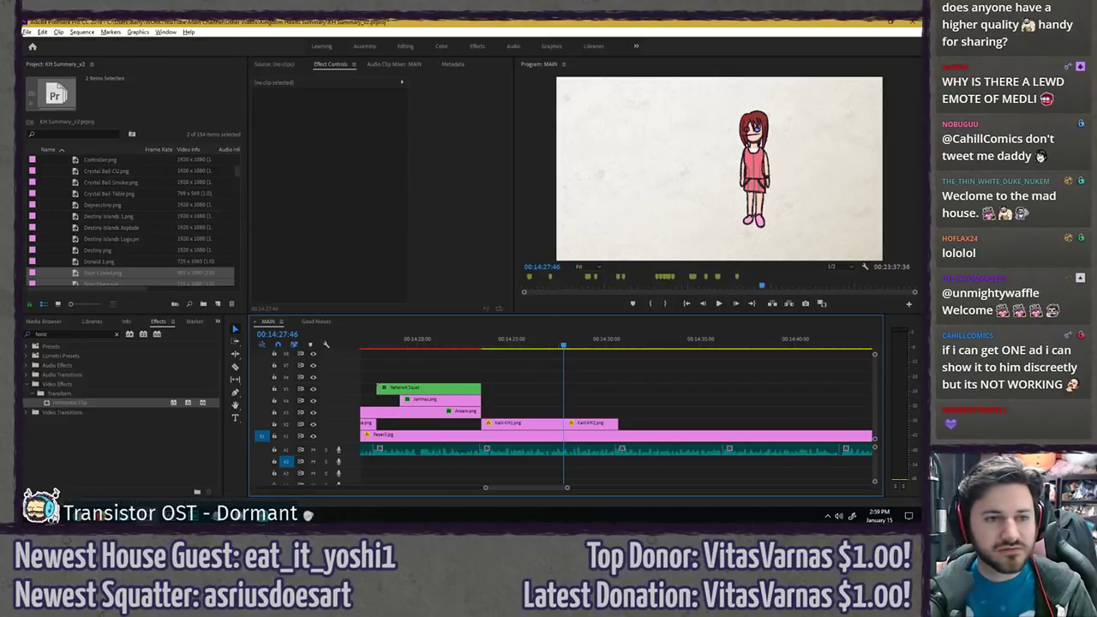
{"action": "key", "text": "alt+Tab"}
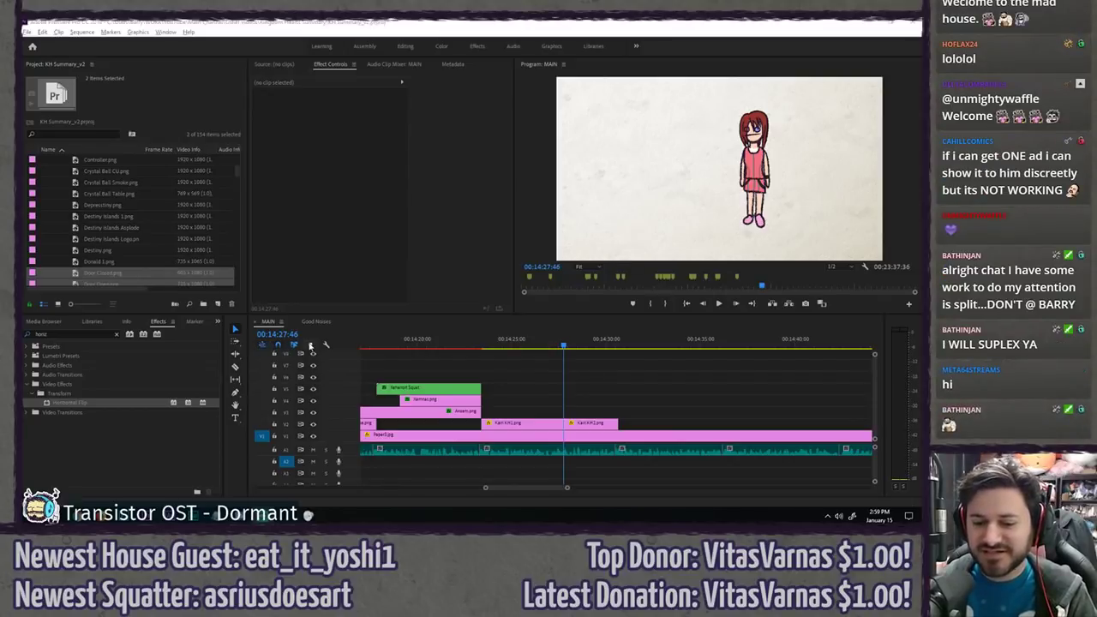
- Park the playhead at the start of Kairi KH2 and start a Scale keyframe
{"action": "left_click", "coordinate": [516, 364]}
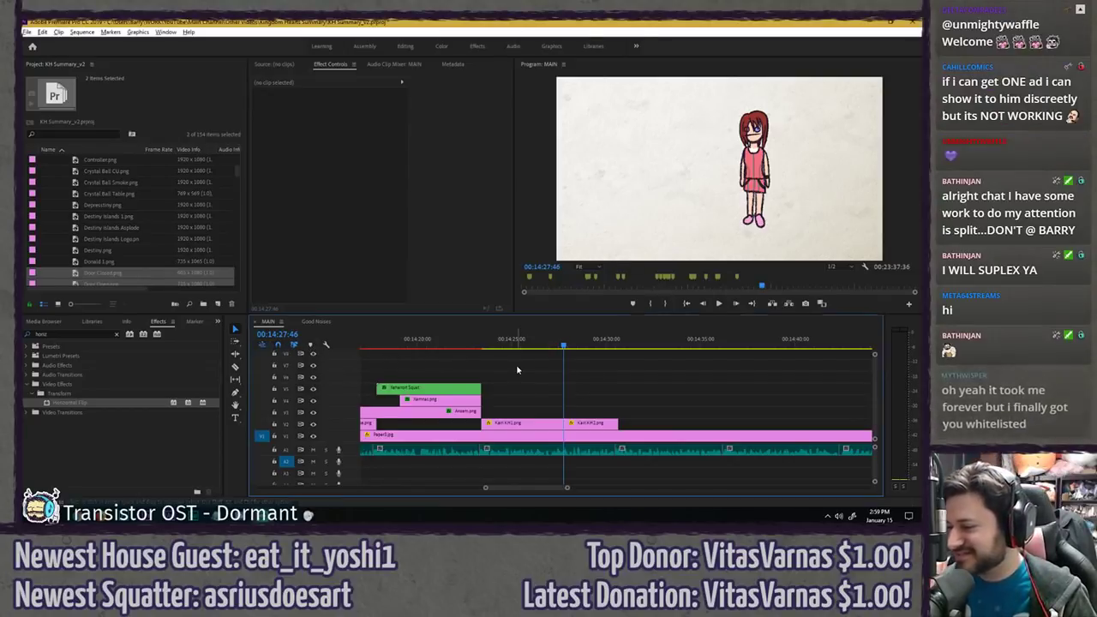
{"action": "left_click", "coordinate": [556, 344]}
{"action": "scroll", "coordinate": [595, 381], "scroll_direction": "up", "scroll_amount": 4}
{"action": "key", "text": "Down"}
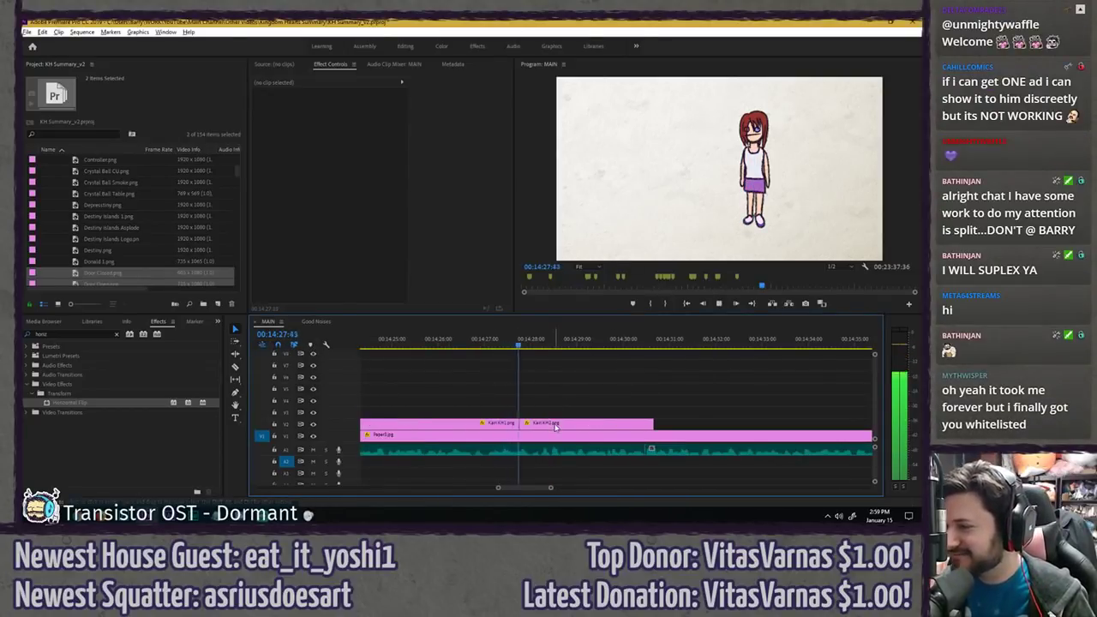
{"action": "left_click", "coordinate": [553, 424]}
{"action": "key", "text": "Right"}
{"action": "key", "text": "Right"}
{"action": "key", "text": "Right"}
{"action": "key", "text": "Right"}
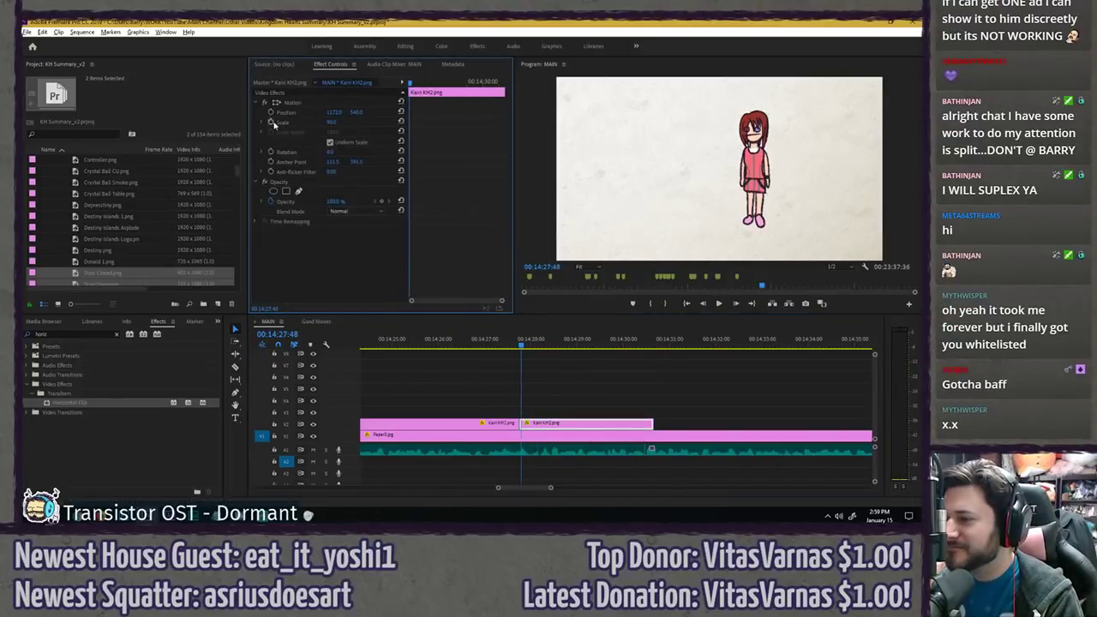
{"action": "left_click", "coordinate": [271, 122]}
- Set Kairi KH2's starting scale to 95 and play back the scale animation
{"action": "left_click_drag", "start_coordinate": [415, 82], "coordinate": [406, 84]}
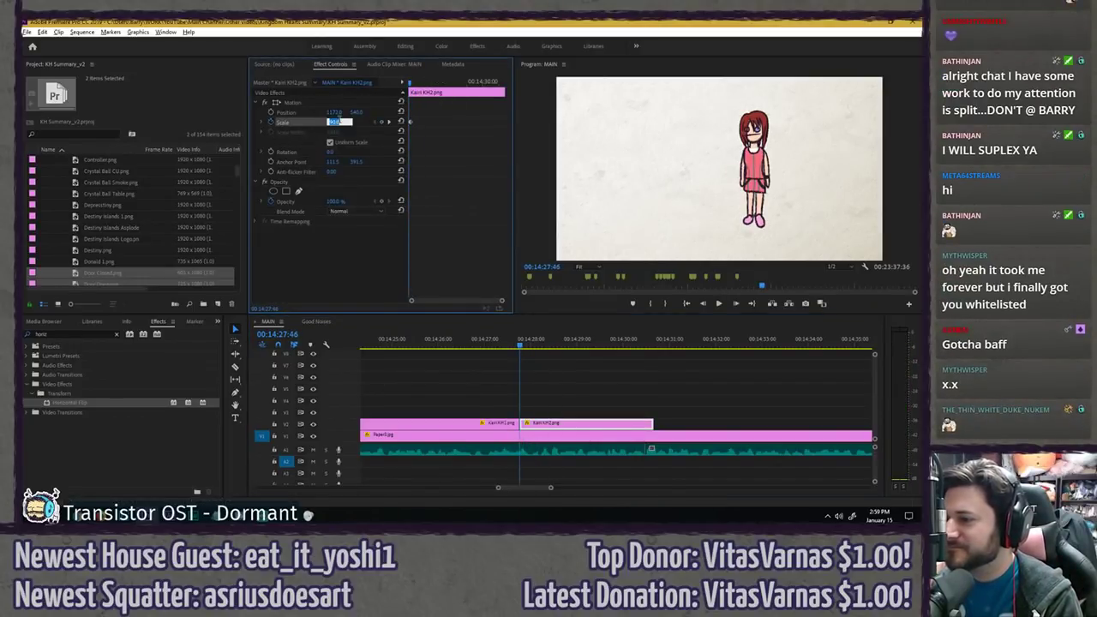
{"action": "left_click", "coordinate": [336, 120]}
{"action": "type", "text": "95"}
{"action": "key", "text": "Return"}
{"action": "key", "text": "Right"}
{"action": "key", "text": "Right"}
{"action": "key", "text": "Right"}
{"action": "key", "text": "Right"}
{"action": "key", "text": "Right"}
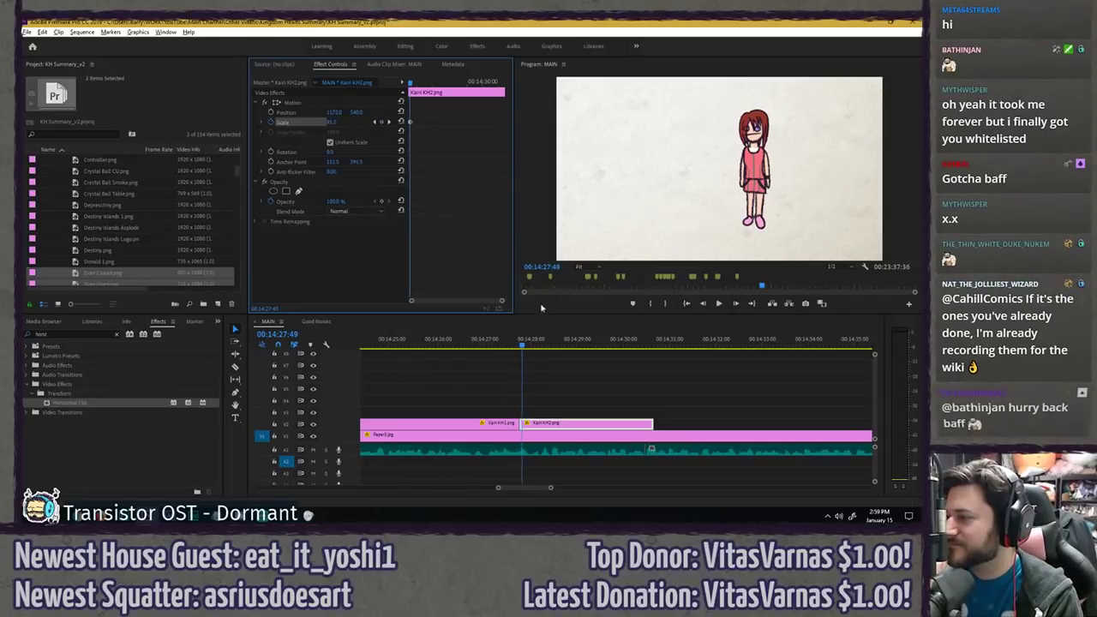
{"action": "left_click", "coordinate": [512, 339]}
{"action": "key", "text": "space"}
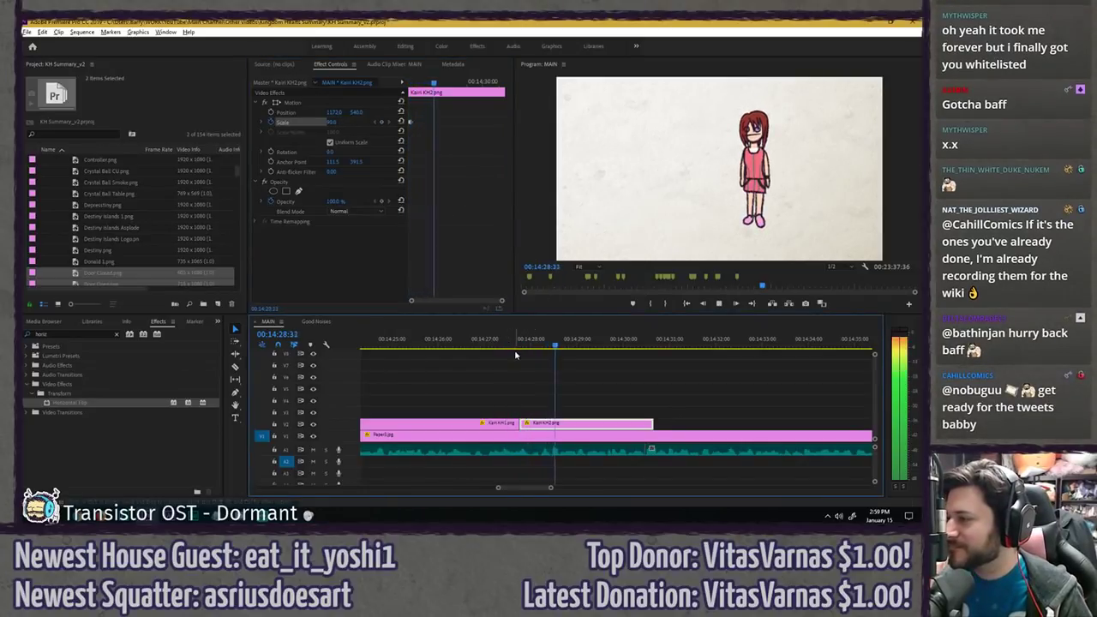
{"action": "left_click", "coordinate": [299, 92]}
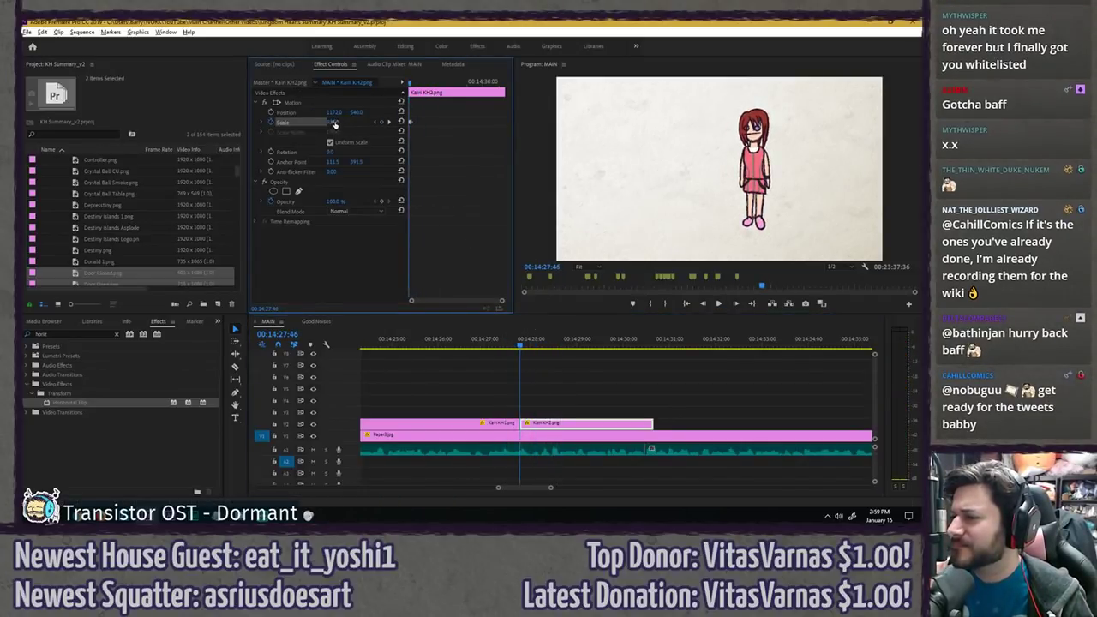
{"action": "key", "text": "Return"}
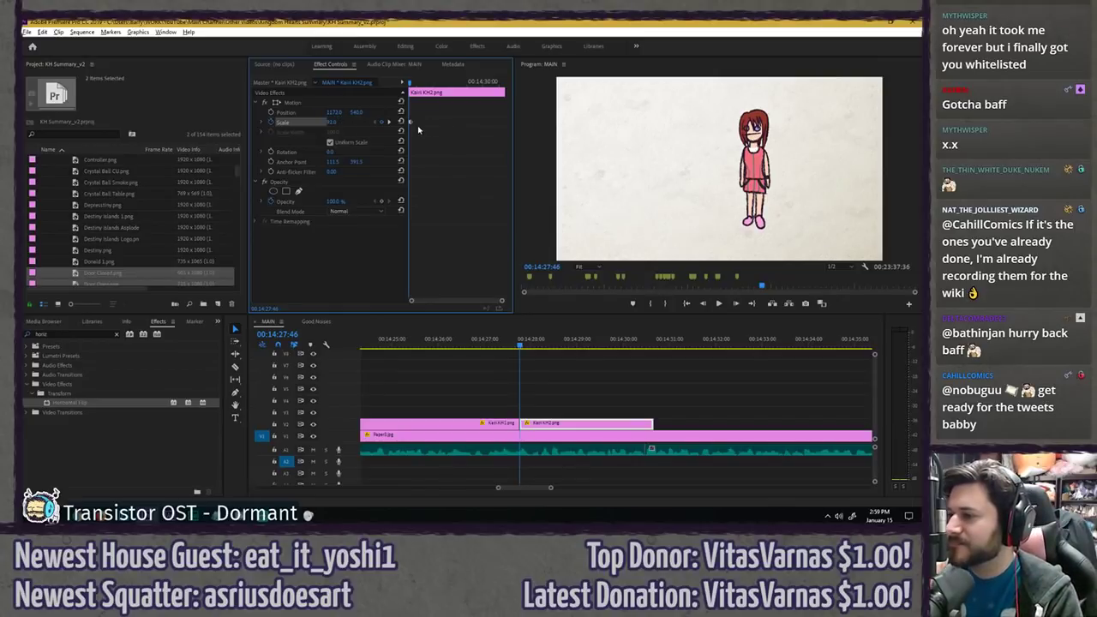
- Make the first Scale keyframe Ease Out and replay the animation
{"action": "key", "text": "="}
{"action": "key", "text": "="}
{"action": "right_click", "coordinate": [411, 122]}
{"action": "left_click", "coordinate": [459, 268]}
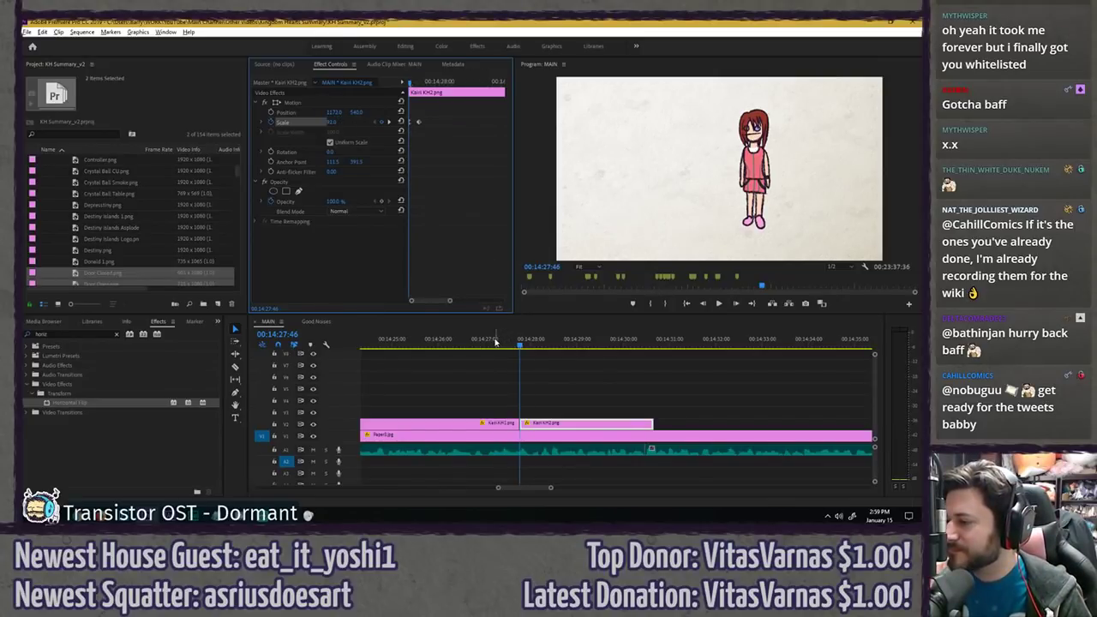
{"action": "left_click", "coordinate": [495, 342]}
{"action": "key", "text": "space"}
{"action": "left_click_drag", "start_coordinate": [487, 345], "coordinate": [516, 342]}
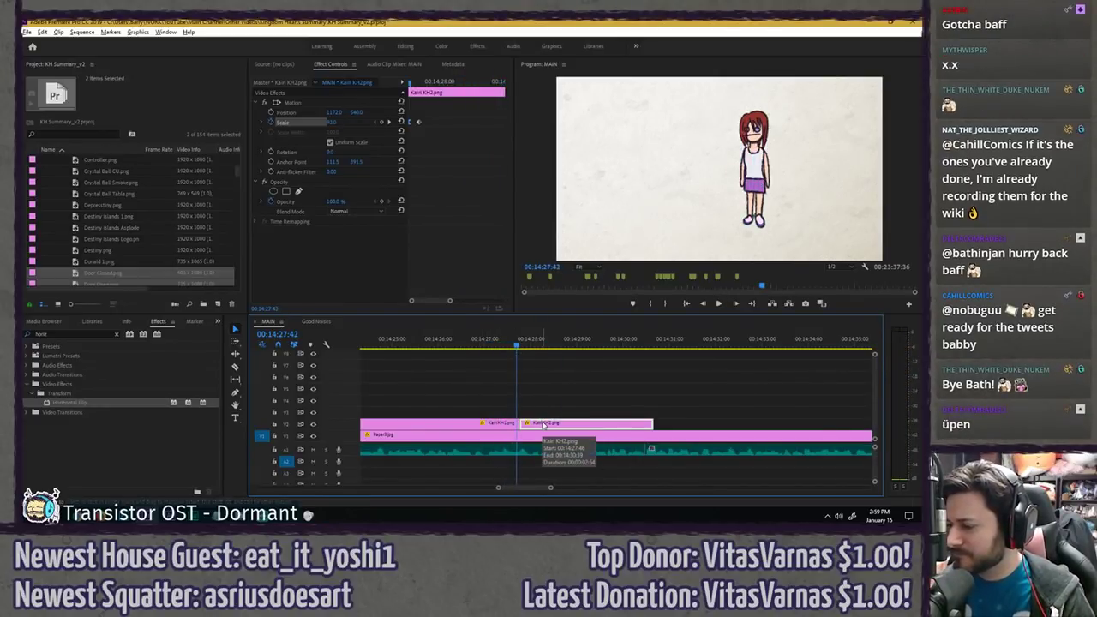
- Ripple-trim the end of the first Kairi clip and preview the transition full-screen
{"action": "key", "text": "w"}
{"action": "left_click", "coordinate": [483, 341]}
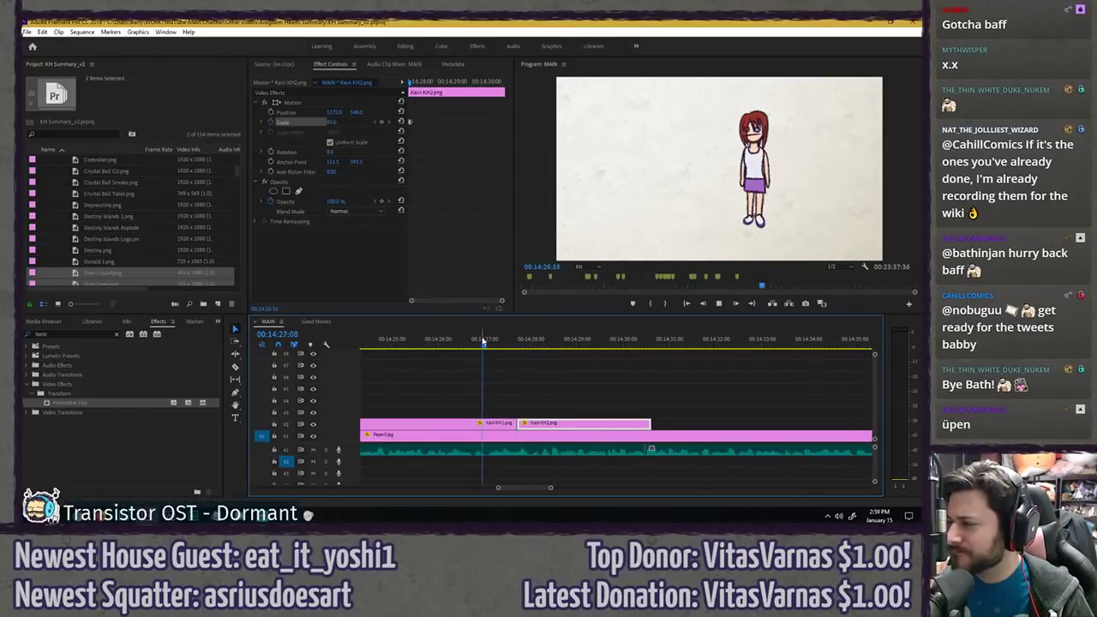
{"action": "key", "text": "space"}
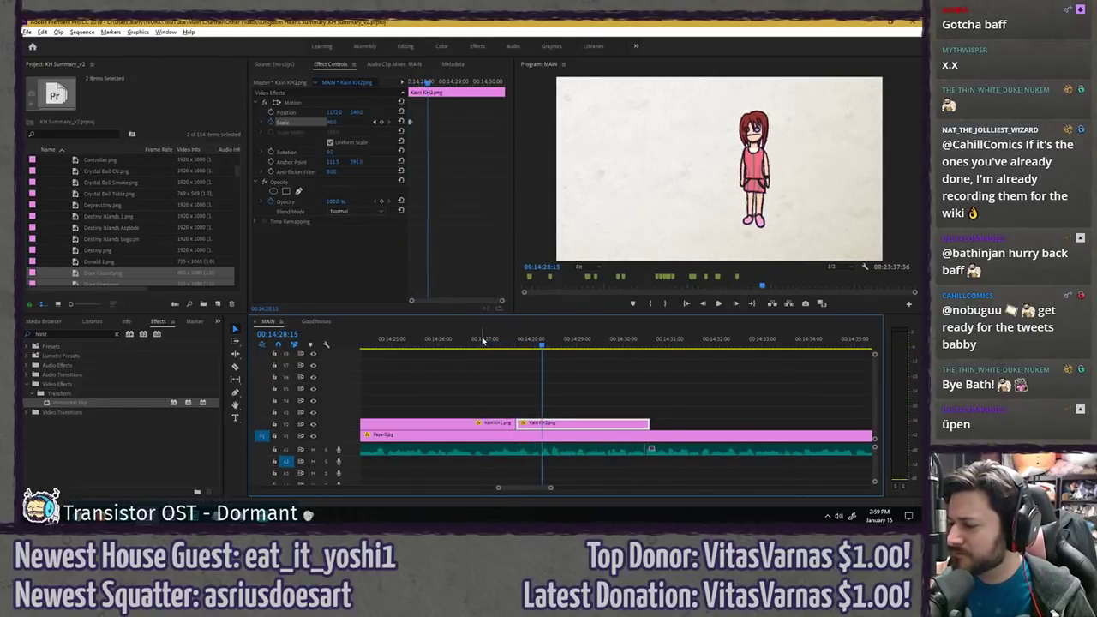
{"action": "left_click", "coordinate": [483, 341]}
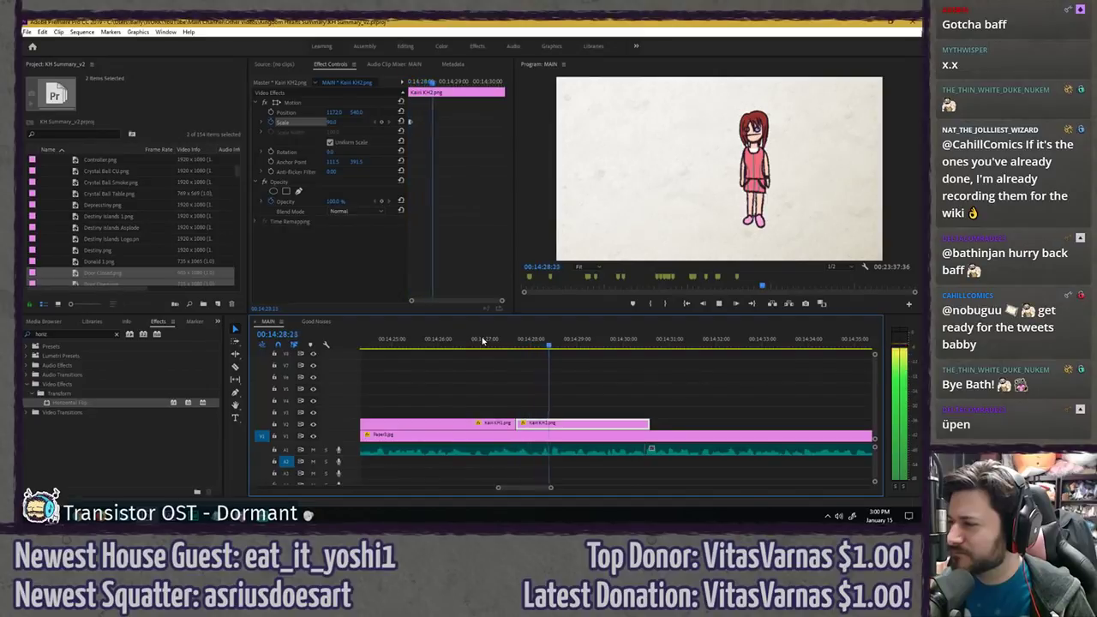
{"action": "key", "text": "grave"}
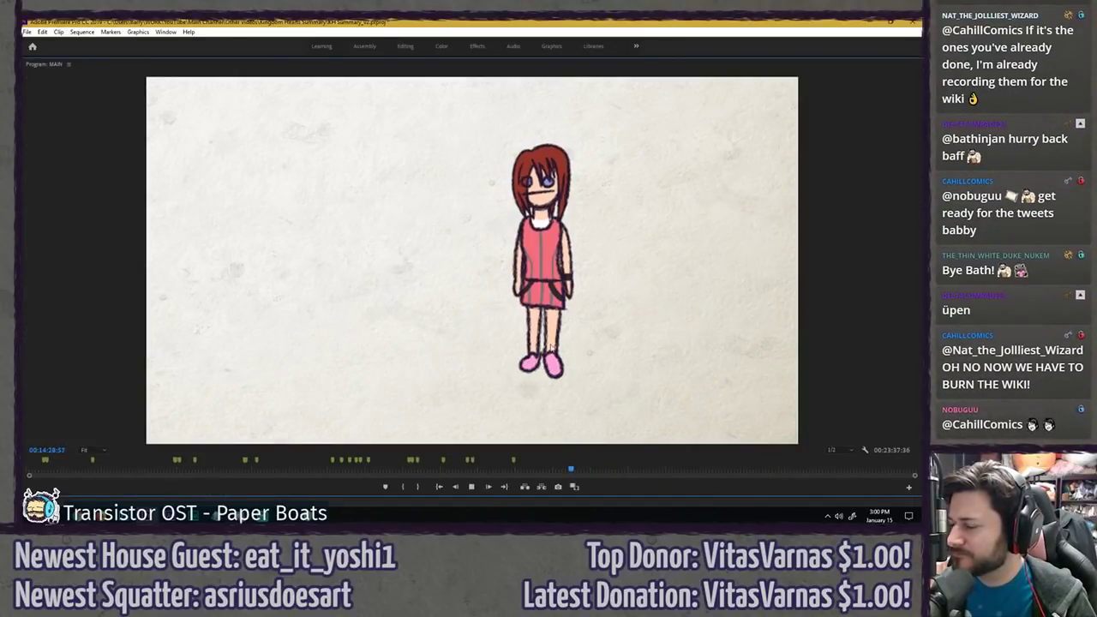
- Save, drag Axel.png from an 'axel' project search onto V4 above Kairi KH2, and save again
{"action": "key", "text": "grave"}
{"action": "key", "text": "ctrl+s"}
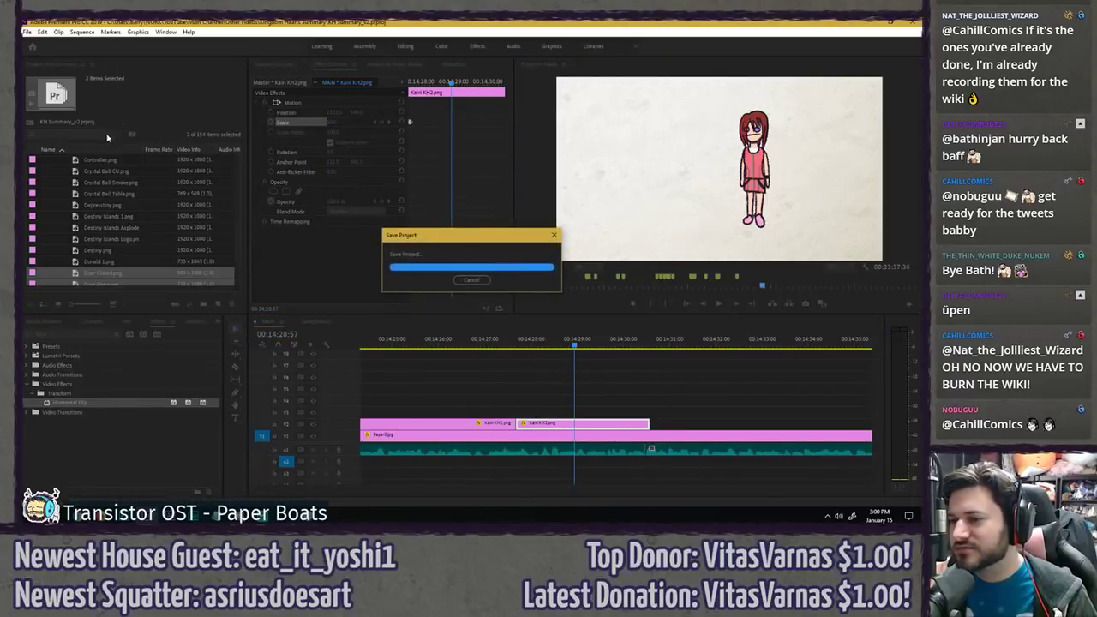
{"action": "left_click", "coordinate": [97, 134]}
{"action": "type", "text": "axel"}
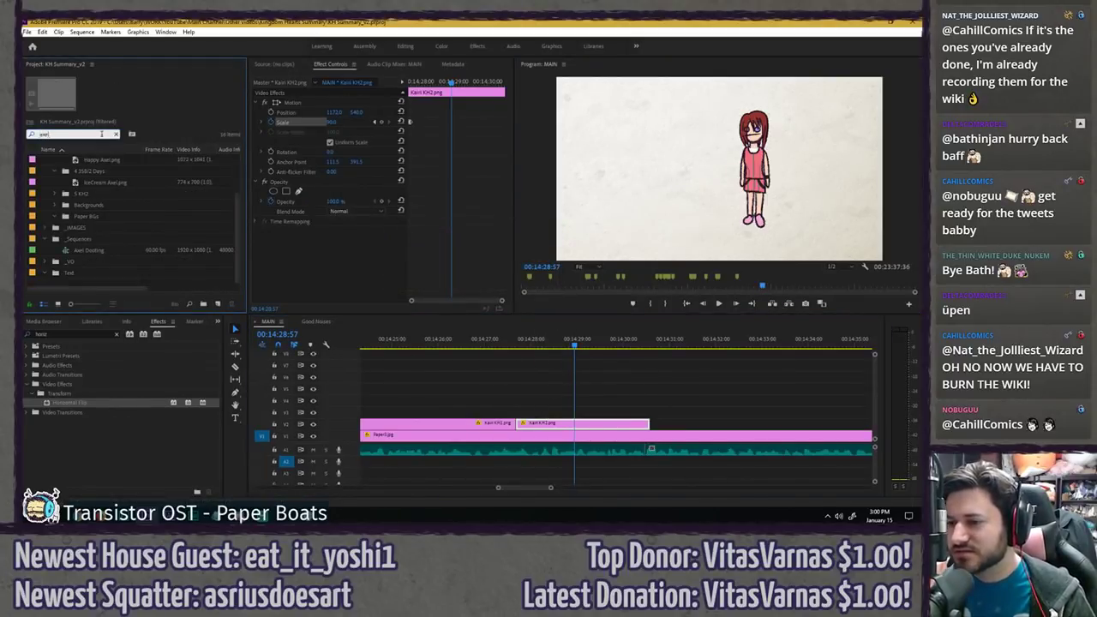
{"action": "scroll", "coordinate": [125, 224], "scroll_direction": "up", "scroll_amount": 3}
{"action": "left_click_drag", "start_coordinate": [94, 206], "coordinate": [567, 413]}
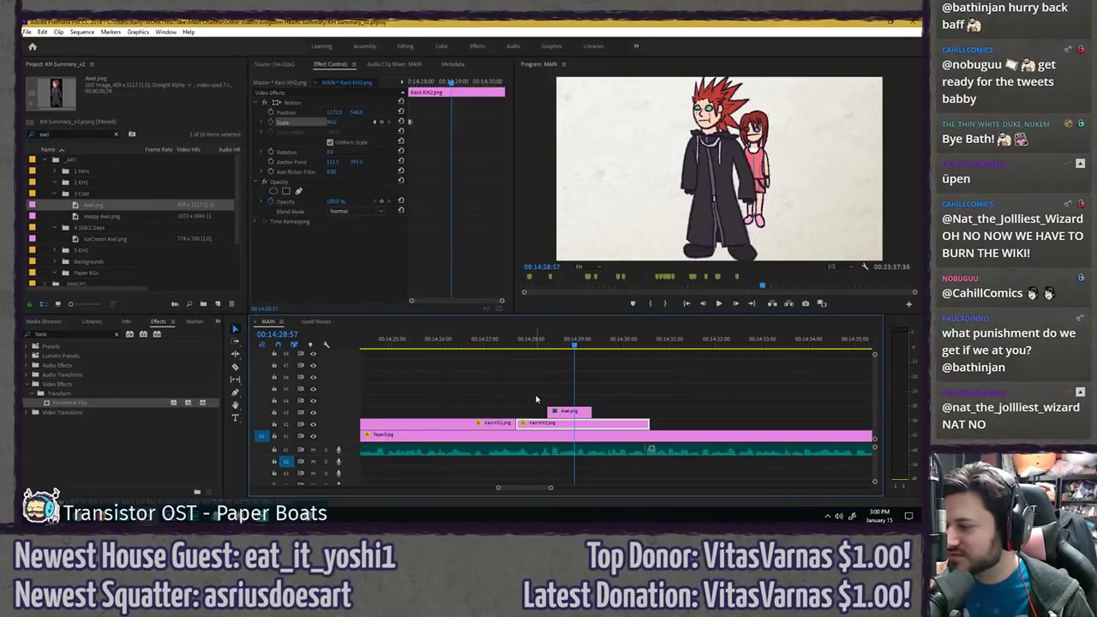
{"action": "left_click", "coordinate": [537, 399]}
{"action": "left_click", "coordinate": [544, 393]}
{"action": "key", "text": "ctrl+s"}
- Play the sequence around 06:46–06:50 to check that section
{"action": "scroll", "coordinate": [679, 426], "scroll_direction": "down", "scroll_amount": 3}
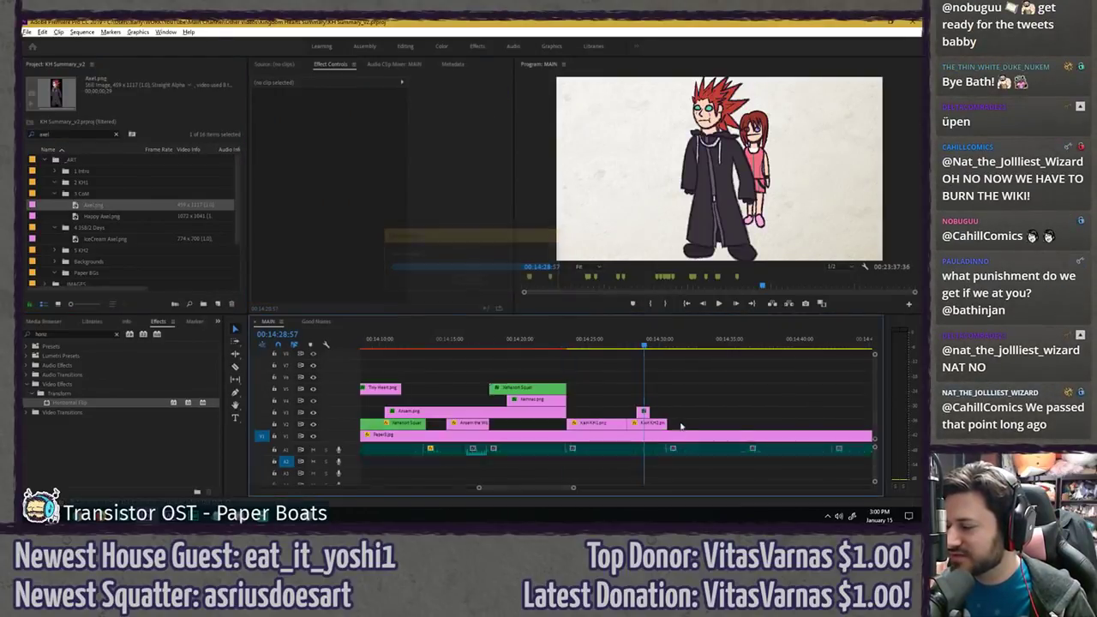
{"action": "scroll", "coordinate": [681, 426], "scroll_direction": "down", "scroll_amount": 10}
{"action": "scroll", "coordinate": [522, 399], "scroll_direction": "up", "scroll_amount": 7}
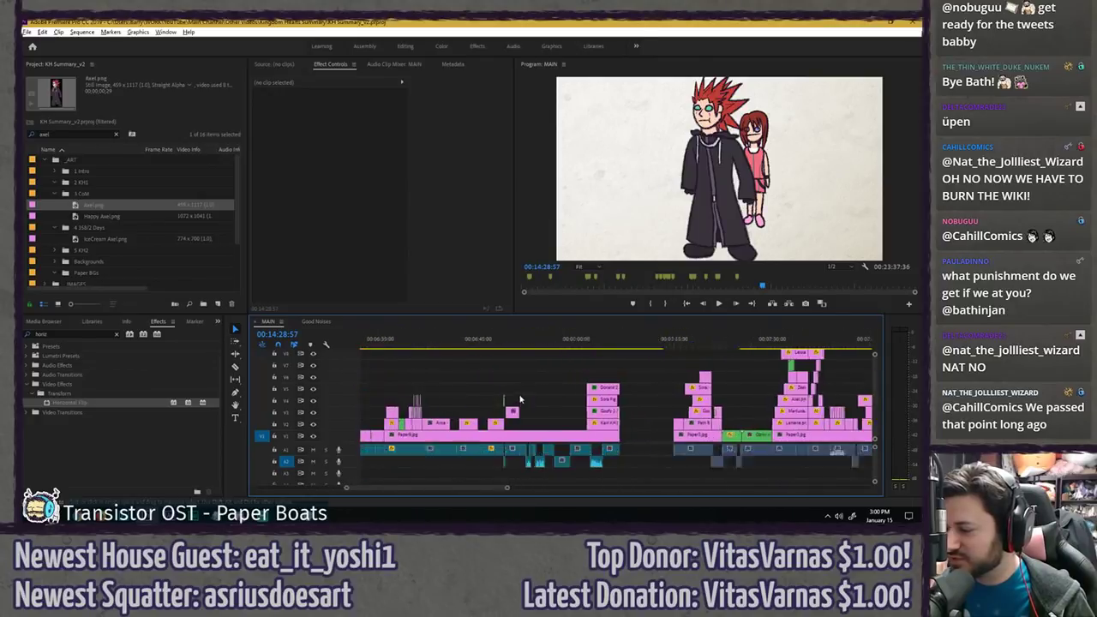
{"action": "scroll", "coordinate": [521, 399], "scroll_direction": "up", "scroll_amount": 3}
{"action": "left_click_drag", "start_coordinate": [522, 340], "coordinate": [504, 341]}
{"action": "key", "text": "space"}
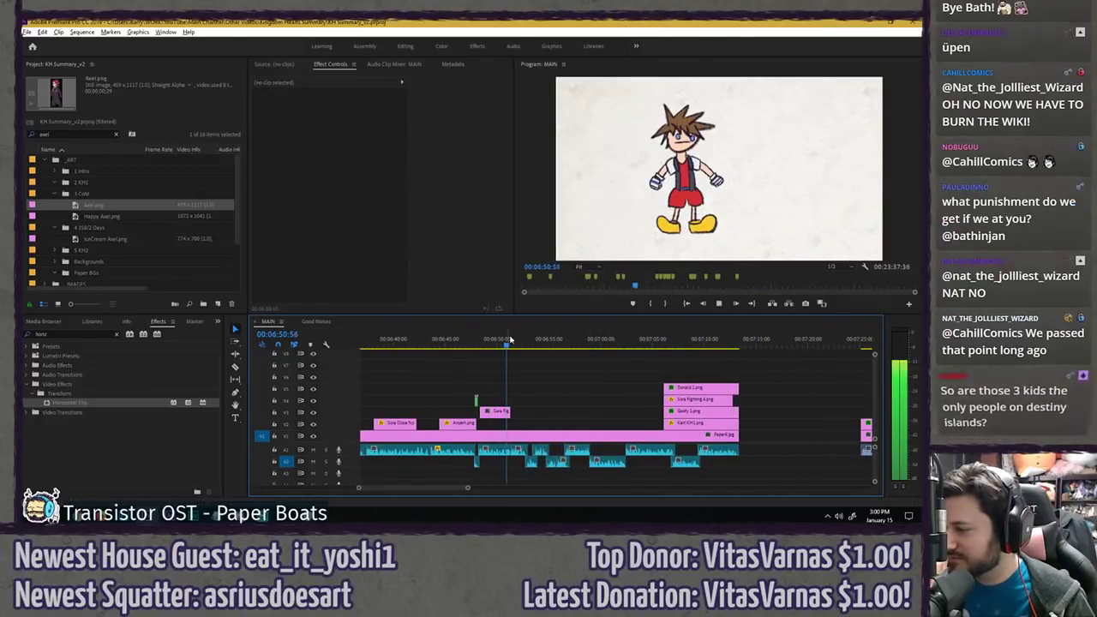
{"action": "scroll", "coordinate": [505, 364], "scroll_direction": "up", "scroll_amount": 3}
{"action": "left_click", "coordinate": [413, 353]}
{"action": "left_click", "coordinate": [408, 342]}
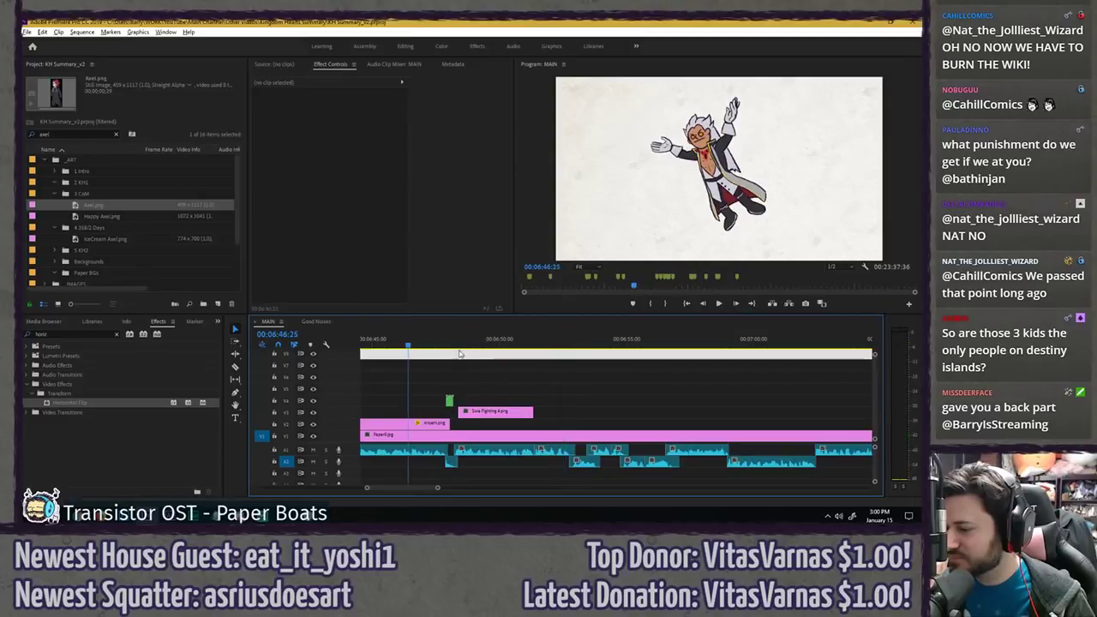
- Play the sequence from 06:34:24 and save the project
{"action": "scroll", "coordinate": [596, 367], "scroll_direction": "down", "scroll_amount": 3}
{"action": "left_click", "coordinate": [395, 340]}
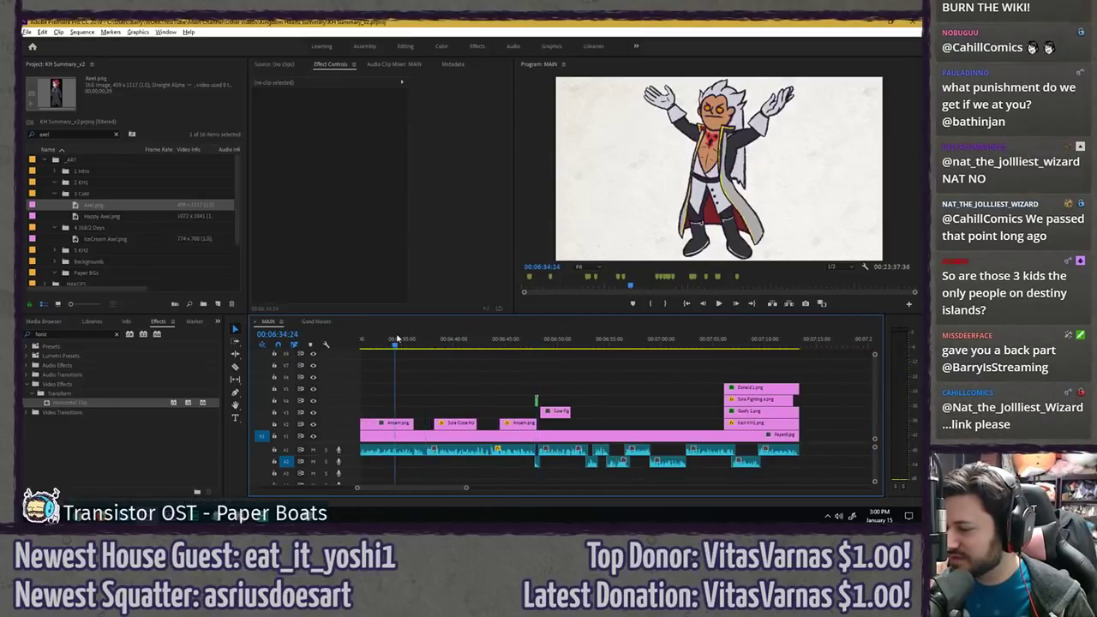
{"action": "key", "text": "space"}
{"action": "scroll", "coordinate": [561, 369], "scroll_direction": "down", "scroll_amount": 3}
{"action": "scroll", "coordinate": [506, 362], "scroll_direction": "up", "scroll_amount": 4}
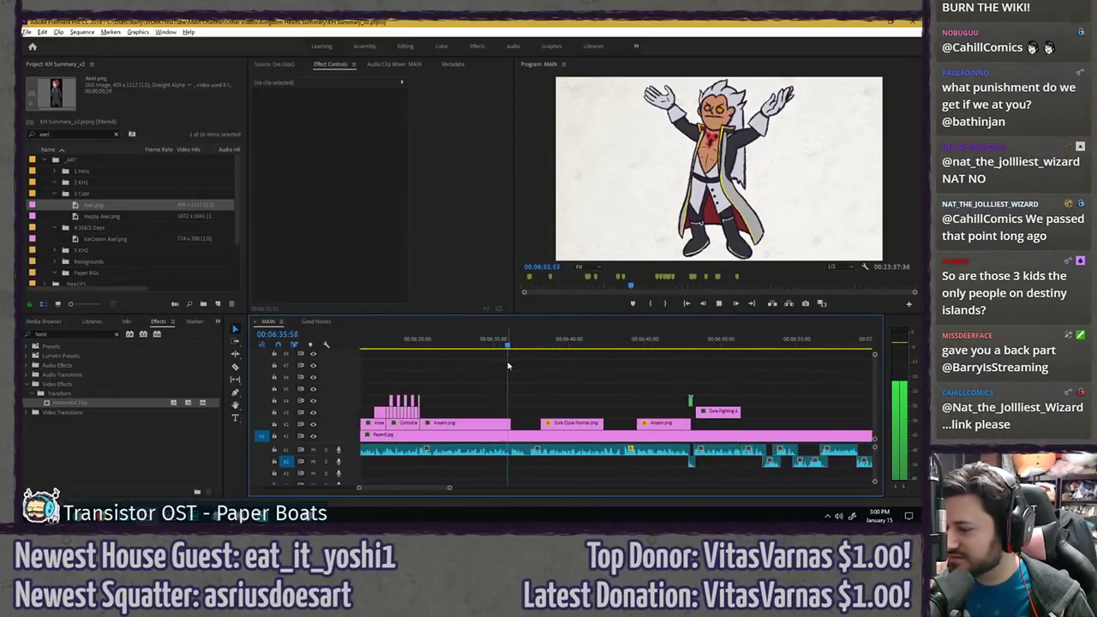
{"action": "key", "text": "space"}
{"action": "scroll", "coordinate": [561, 355], "scroll_direction": "down", "scroll_amount": 3}
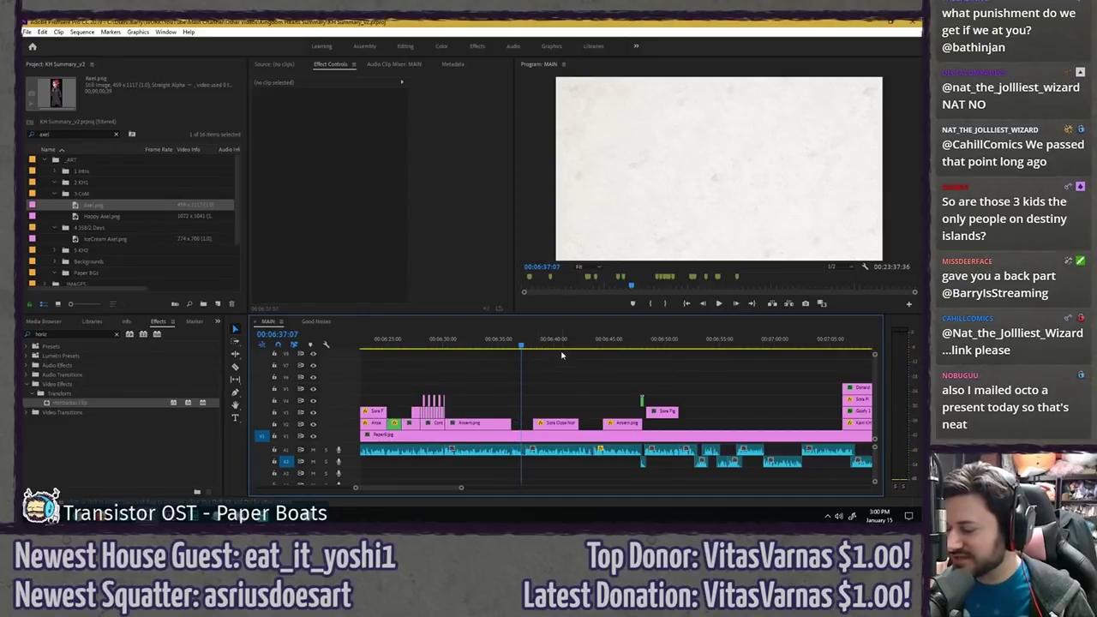
{"action": "key", "text": "ctrl+s"}
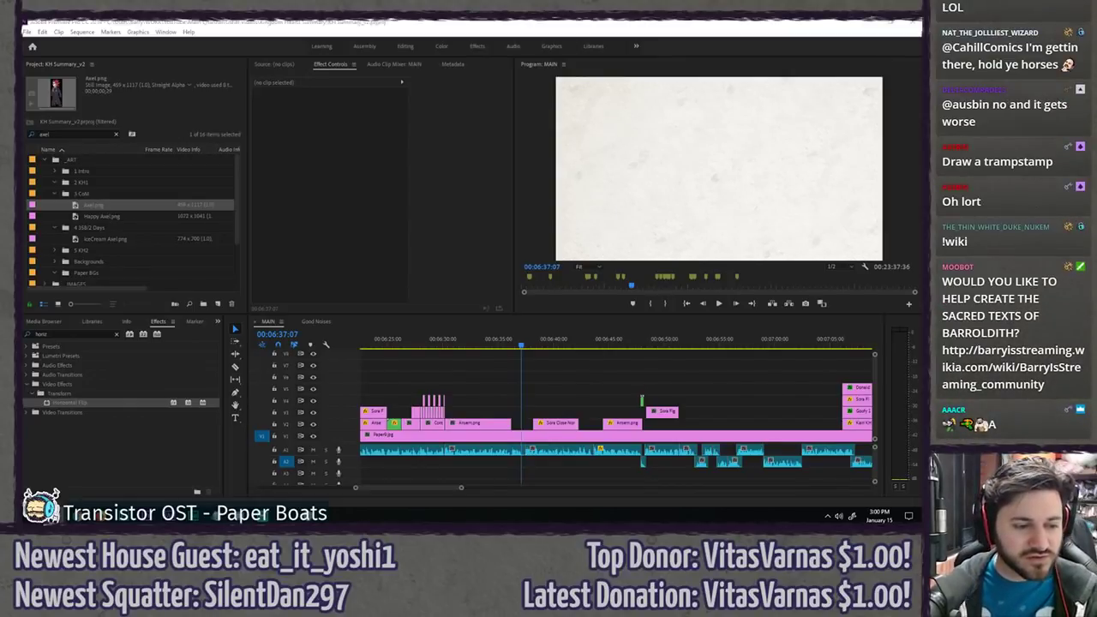
- Clear the project search filter and park the playhead at 06:35:18 on the Ansem shot
{"action": "left_click_drag", "start_coordinate": [86, 205], "coordinate": [118, 137]}
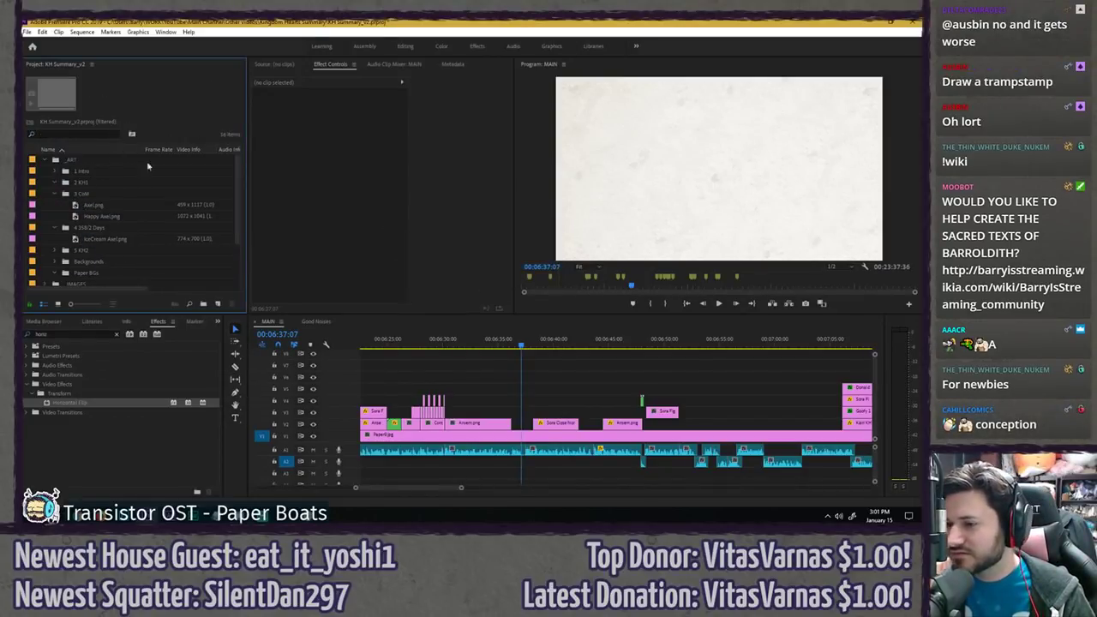
{"action": "left_click", "coordinate": [495, 367]}
{"action": "left_click", "coordinate": [497, 366]}
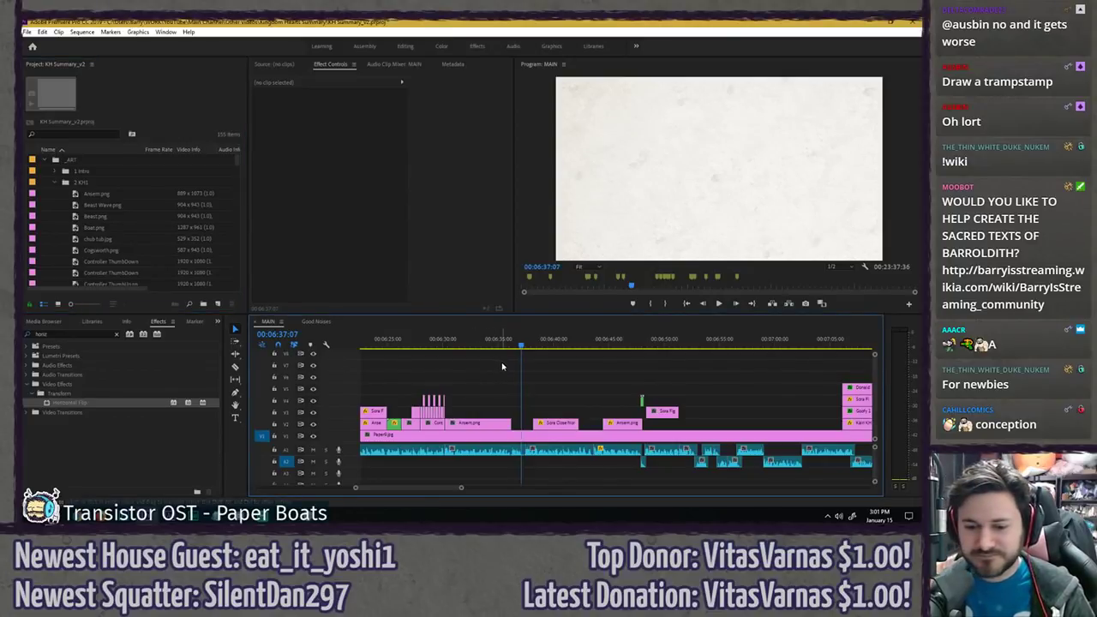
{"action": "left_click", "coordinate": [489, 345]}
{"action": "key", "text": "space"}
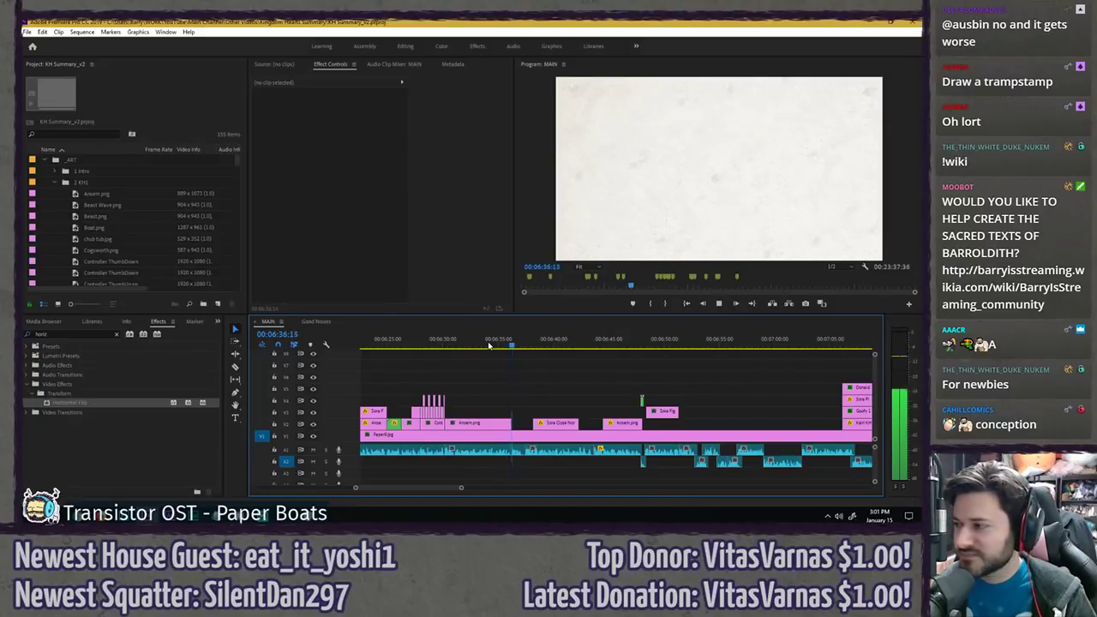
{"action": "key", "text": "space"}
{"action": "left_click", "coordinate": [502, 345]}
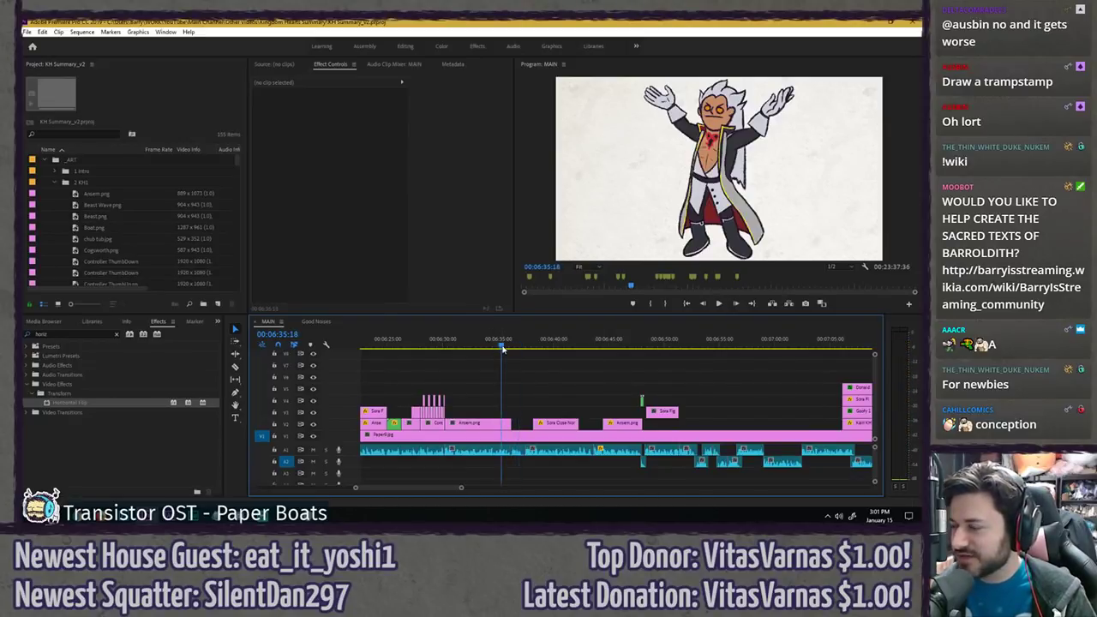
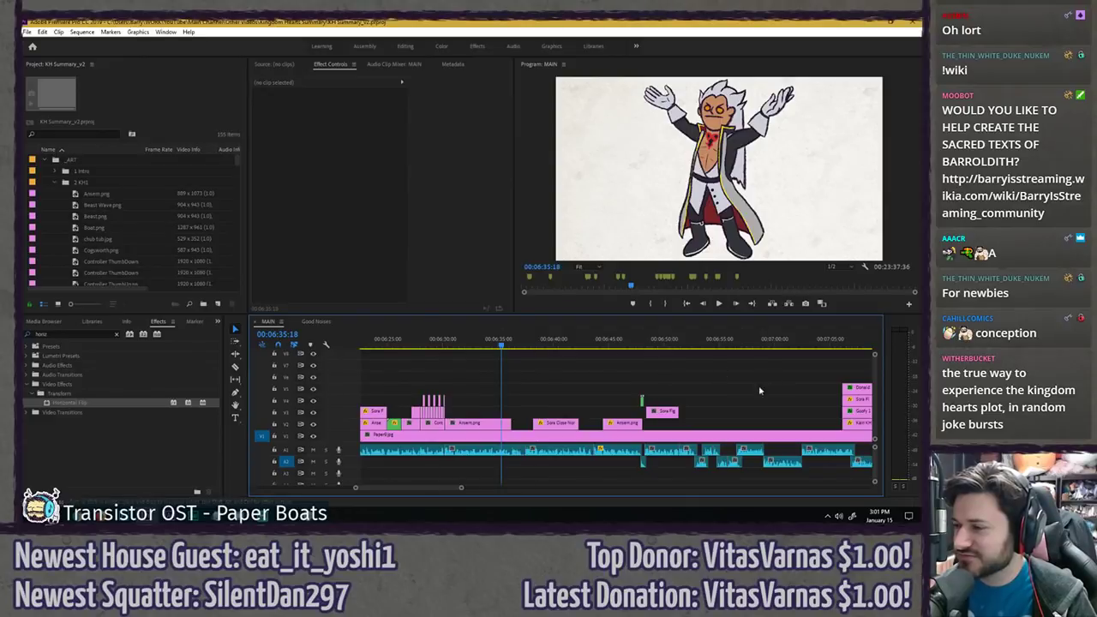
- Play back the section around 06:42 and save the project
{"action": "key", "text": "space"}
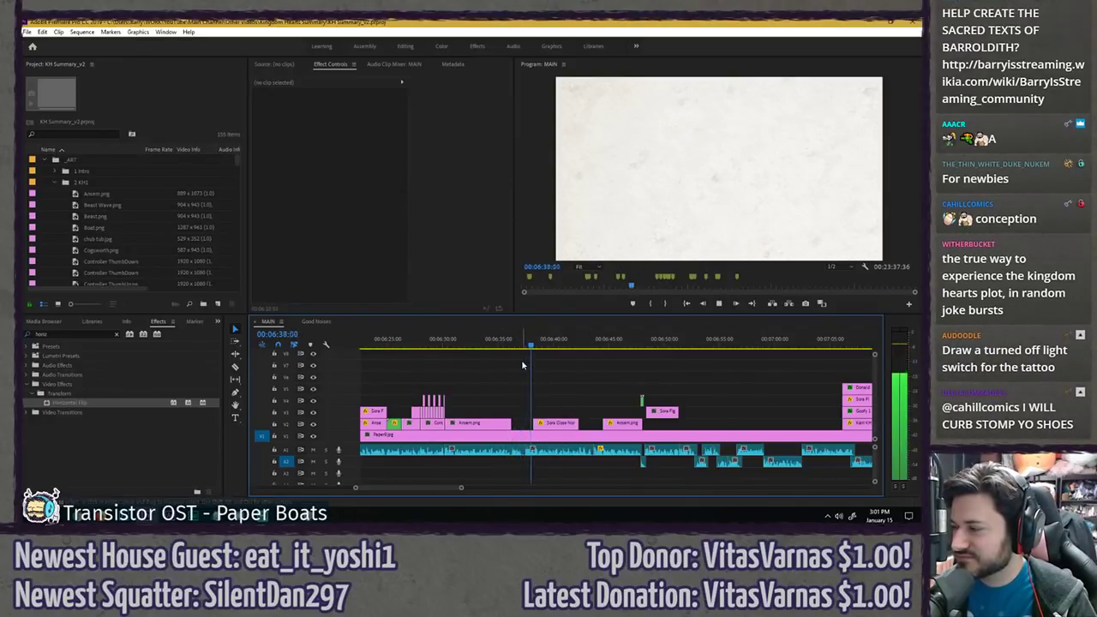
{"action": "scroll", "coordinate": [522, 357], "scroll_direction": "down", "scroll_amount": 1}
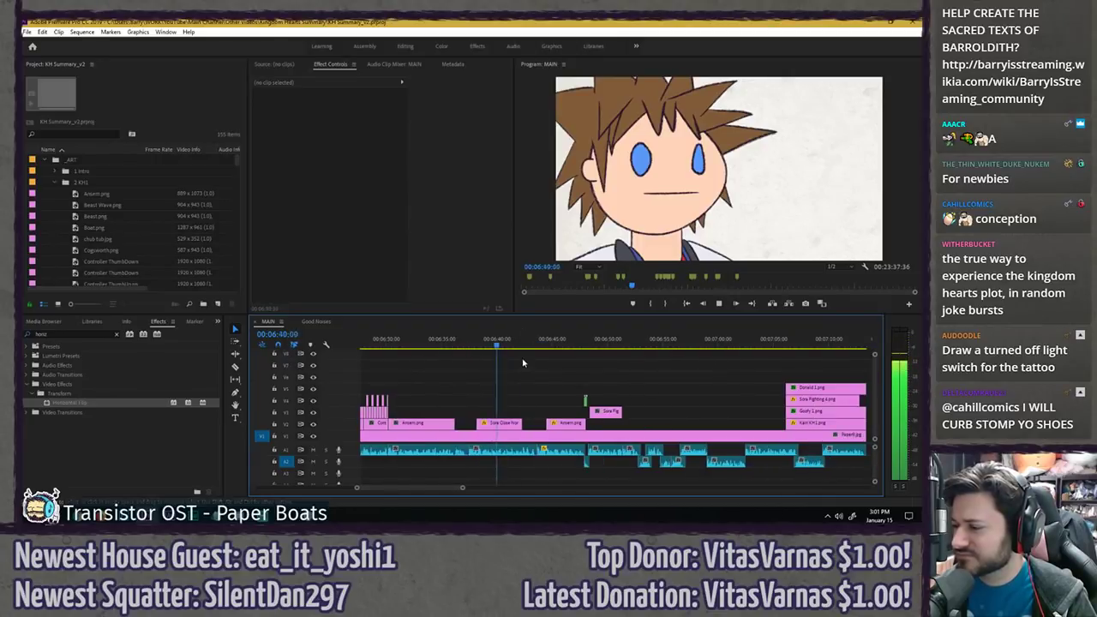
{"action": "key", "text": "space"}
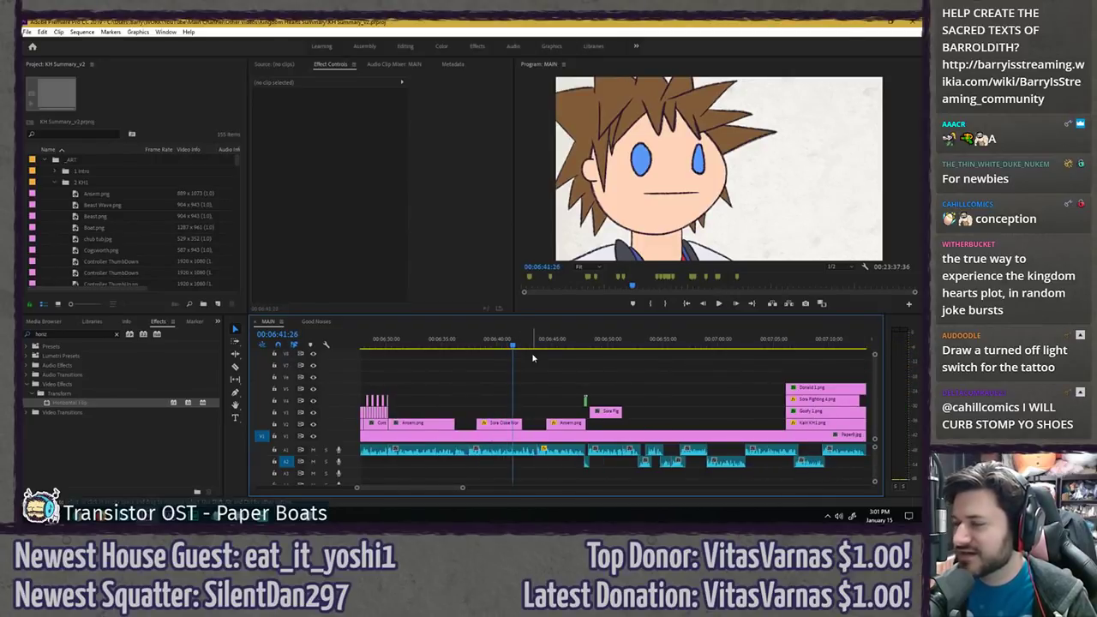
{"action": "key", "text": "ctrl+s"}
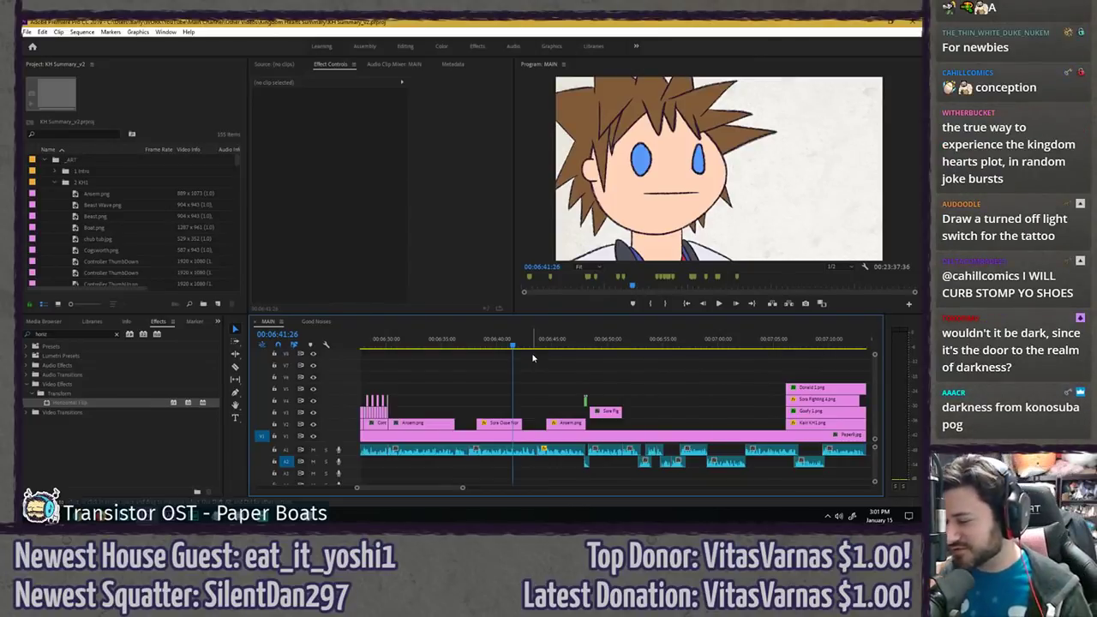
{"action": "key", "text": "space"}
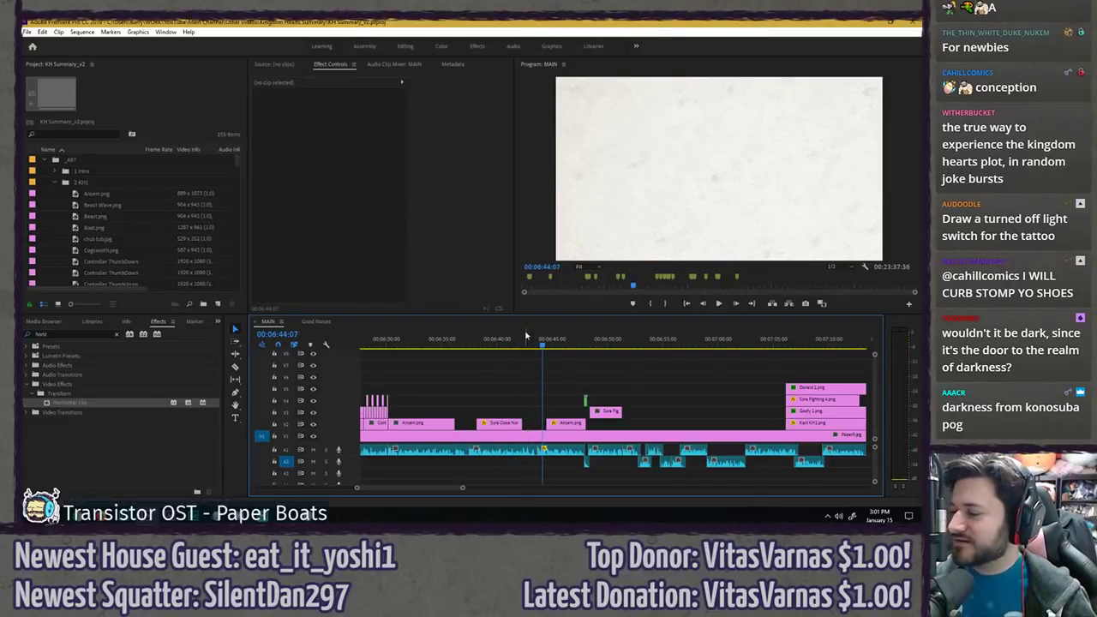
{"action": "left_click", "coordinate": [519, 341]}
{"action": "key", "text": "space"}
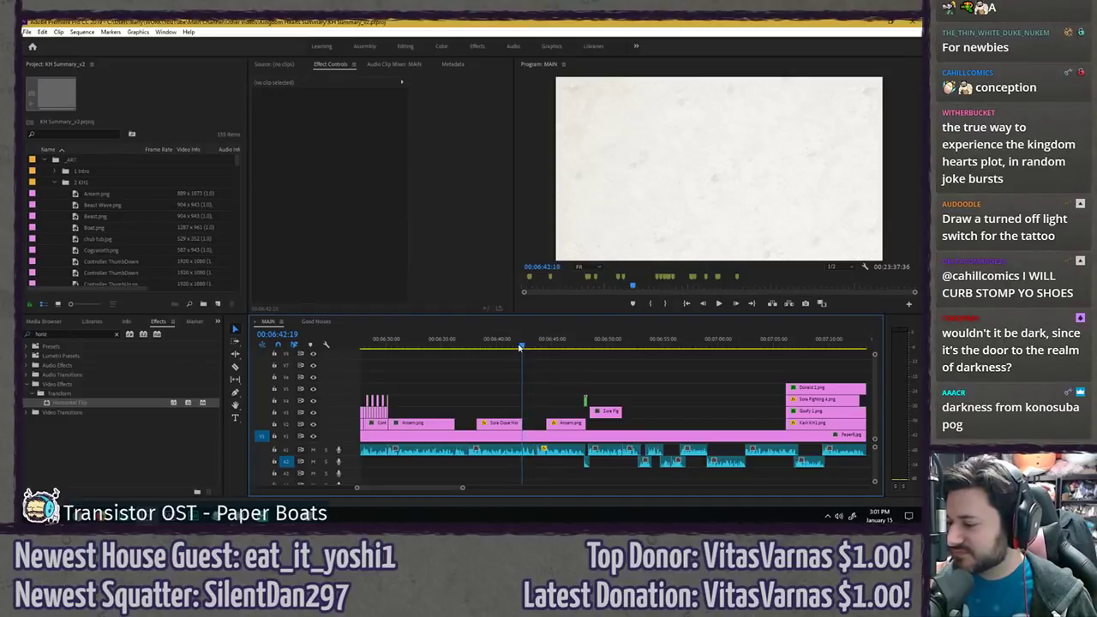
- Zoom the timeline in on the Ansem section and move Ansem.png from V2 up to V3
{"action": "left_click_drag", "start_coordinate": [401, 346], "coordinate": [384, 346]}
{"action": "scroll", "coordinate": [446, 365], "scroll_direction": "up", "scroll_amount": 9}
{"action": "key", "text": "space"}
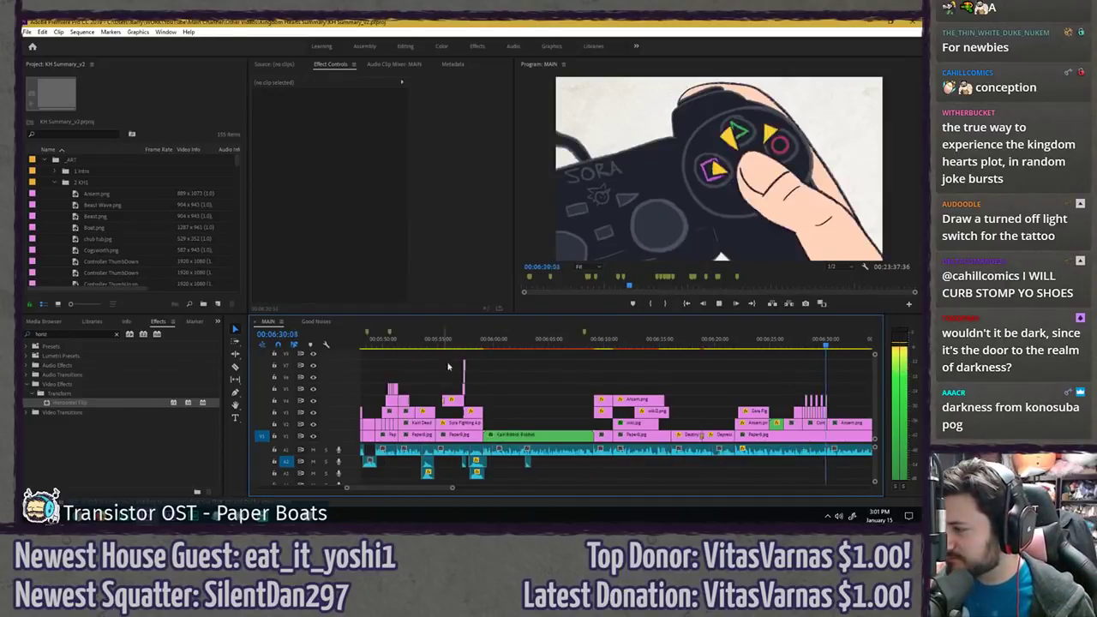
{"action": "scroll", "coordinate": [531, 379], "scroll_direction": "down", "scroll_amount": 9}
{"action": "scroll", "coordinate": [463, 372], "scroll_direction": "up", "scroll_amount": 1}
{"action": "key", "text": "equal"}
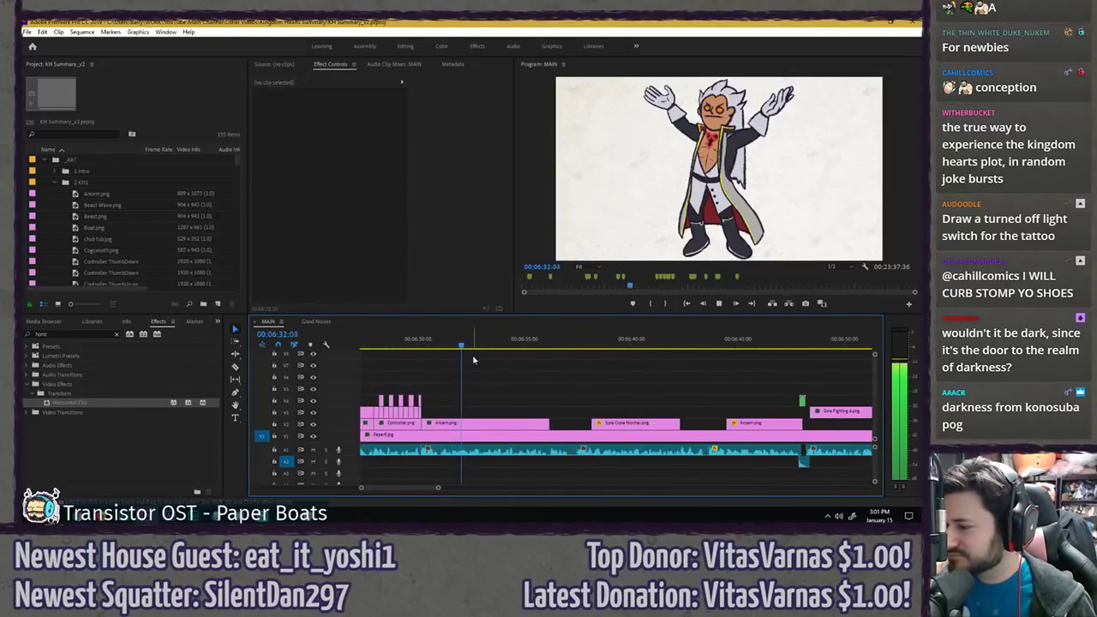
{"action": "key", "text": "space"}
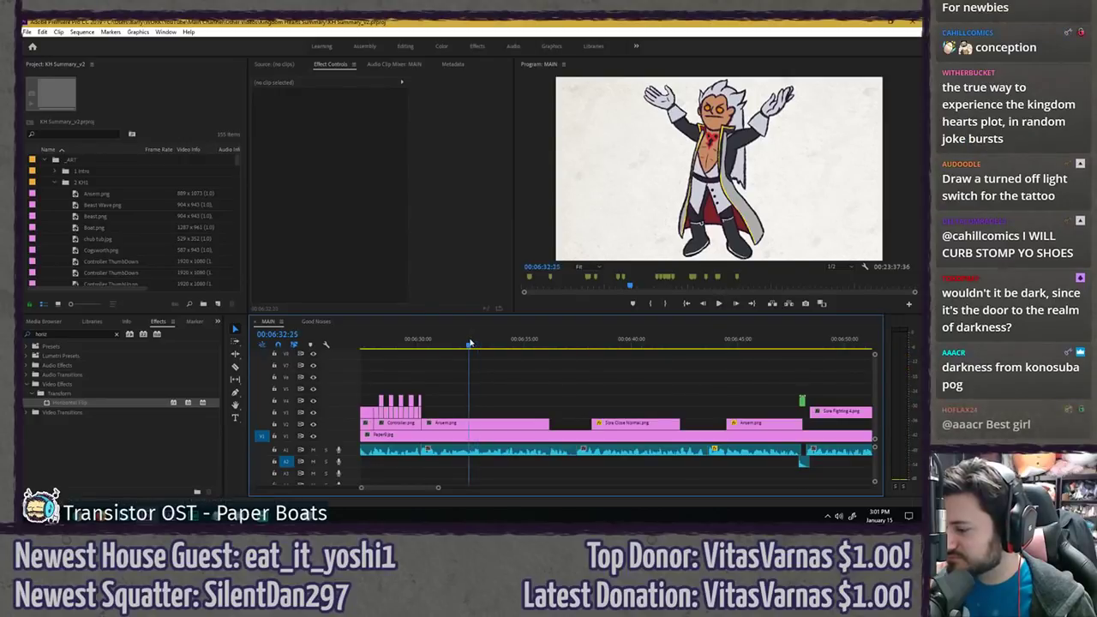
{"action": "left_click", "coordinate": [482, 426]}
{"action": "left_click_drag", "start_coordinate": [482, 426], "coordinate": [482, 414]}
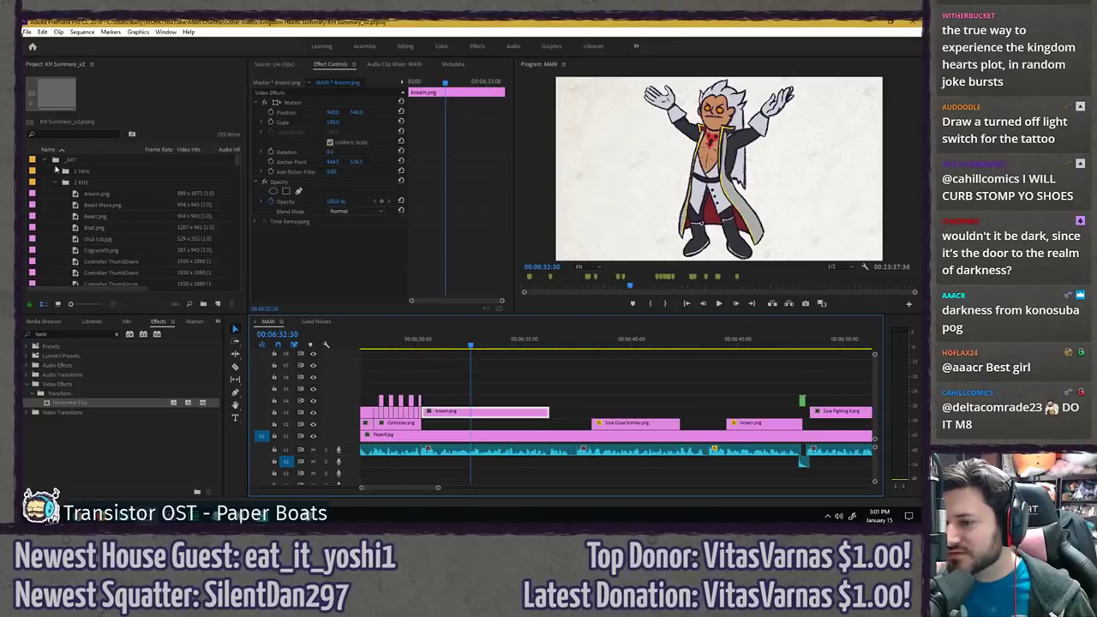
- Find 'door' in the Project panel and place Door Closed.png on V2 under Ansem
{"action": "left_click", "coordinate": [43, 135]}
{"action": "type", "text": "door"}
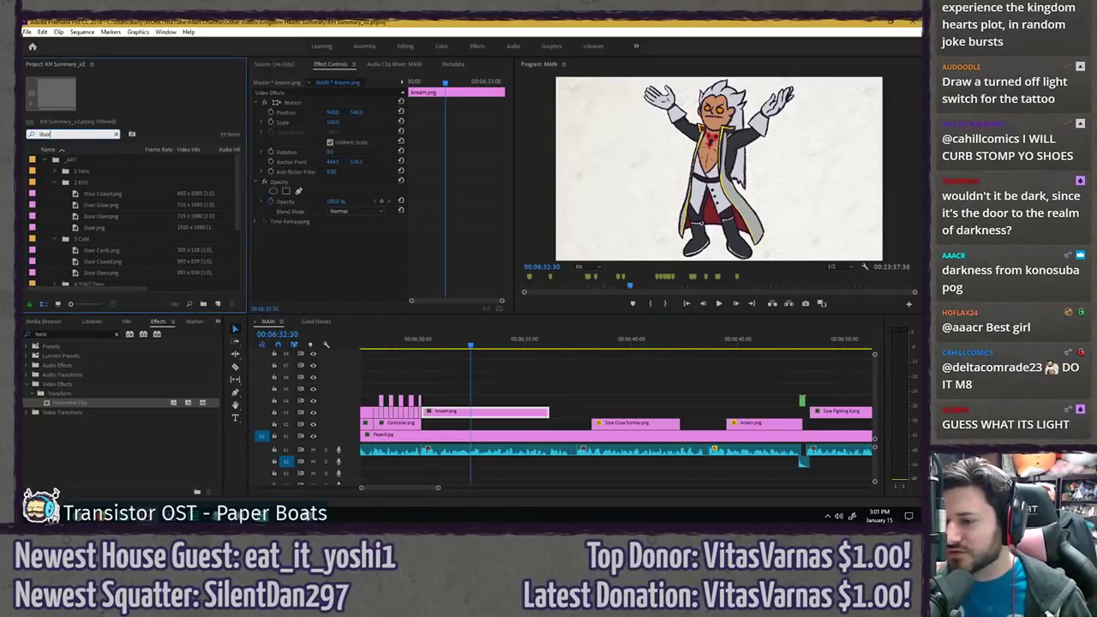
{"action": "left_click_drag", "start_coordinate": [103, 197], "coordinate": [476, 423]}
- Position the door at X about 1411, right of frame, and lengthen the clip's end
{"action": "left_click", "coordinate": [479, 424]}
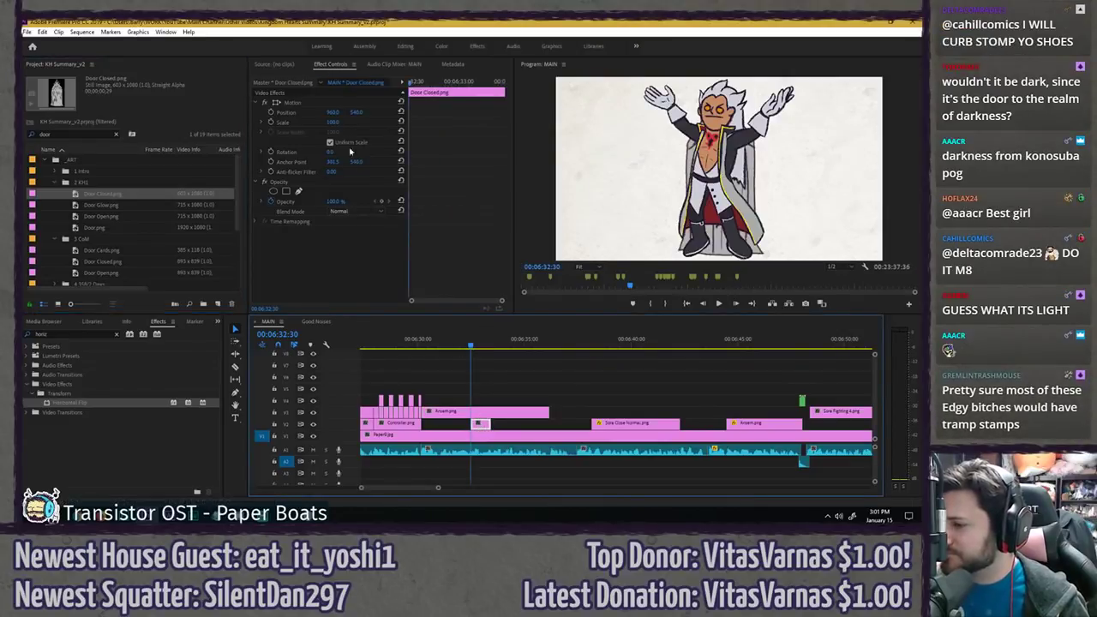
{"action": "left_click_drag", "start_coordinate": [333, 112], "coordinate": [575, 112]}
{"action": "left_click_drag", "start_coordinate": [386, 113], "coordinate": [360, 113]}
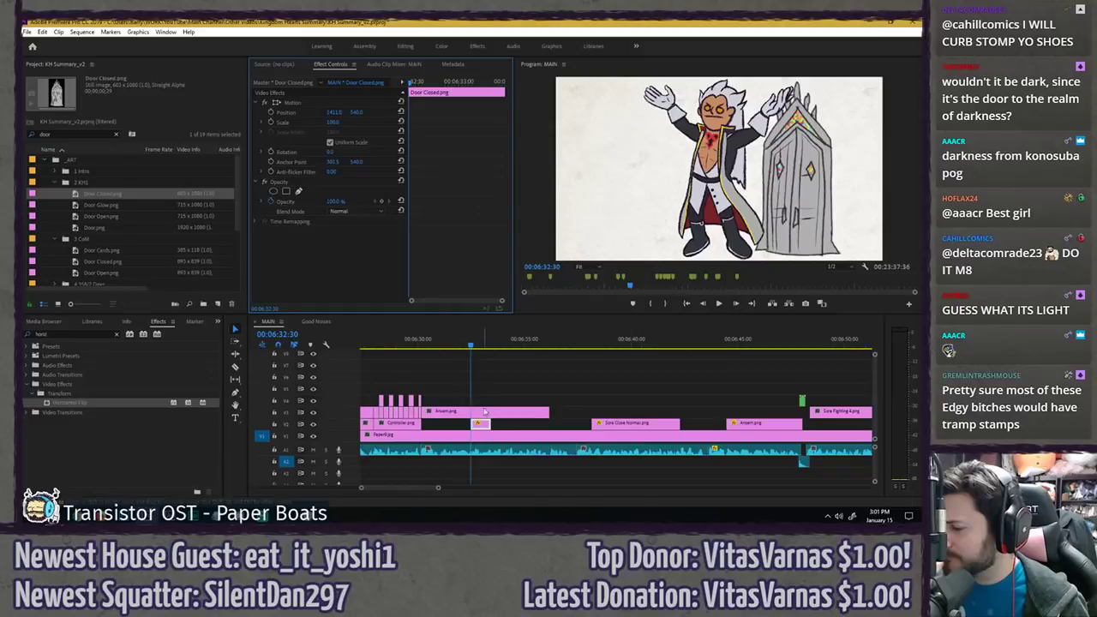
{"action": "key", "text": "space"}
{"action": "key", "text": "space"}
{"action": "left_click_drag", "start_coordinate": [489, 424], "coordinate": [509, 425]}
{"action": "key", "text": "space"}
{"action": "key", "text": "space"}
{"action": "key", "text": "space"}
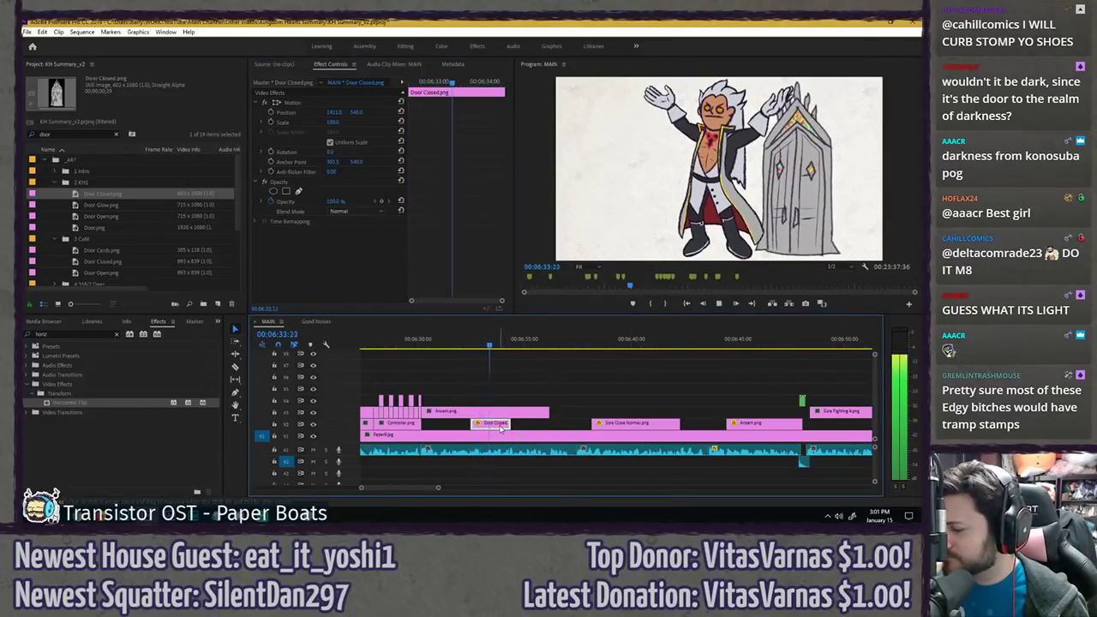
{"action": "key", "text": "space"}
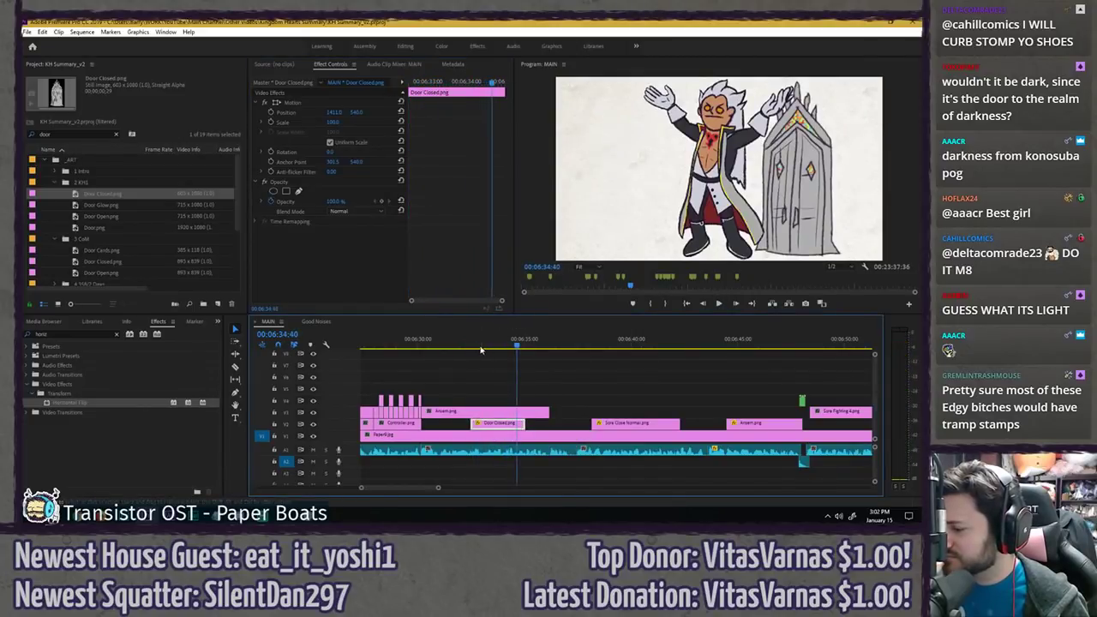
- Keyframe the door's Position at 06:32:30 with it starting off-screen right at 2130
{"action": "left_click", "coordinate": [470, 343]}
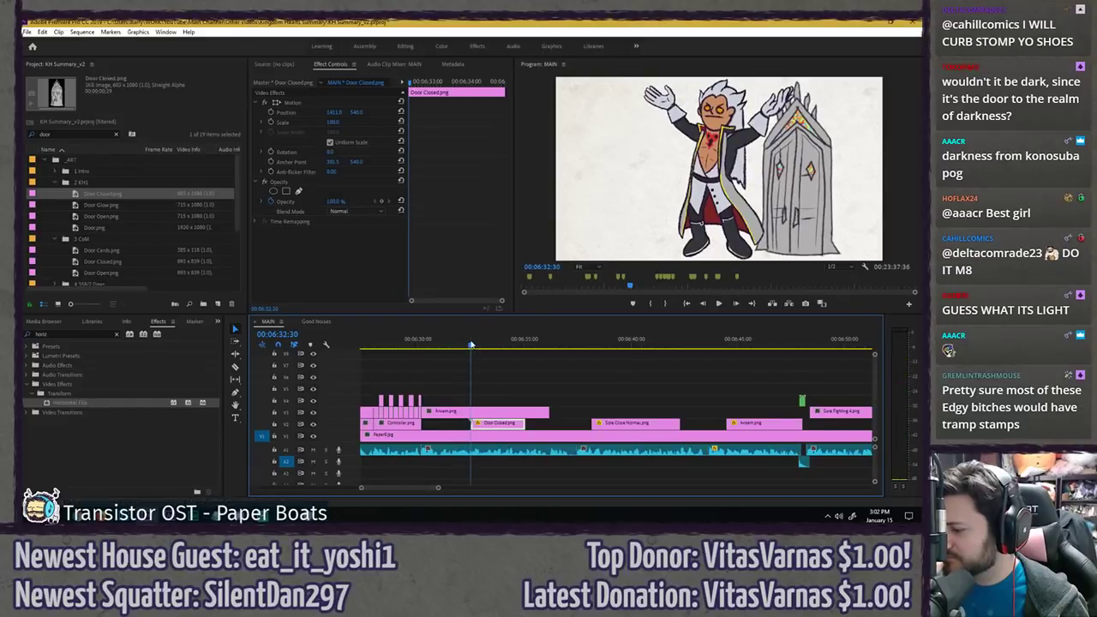
{"action": "left_click", "coordinate": [270, 112]}
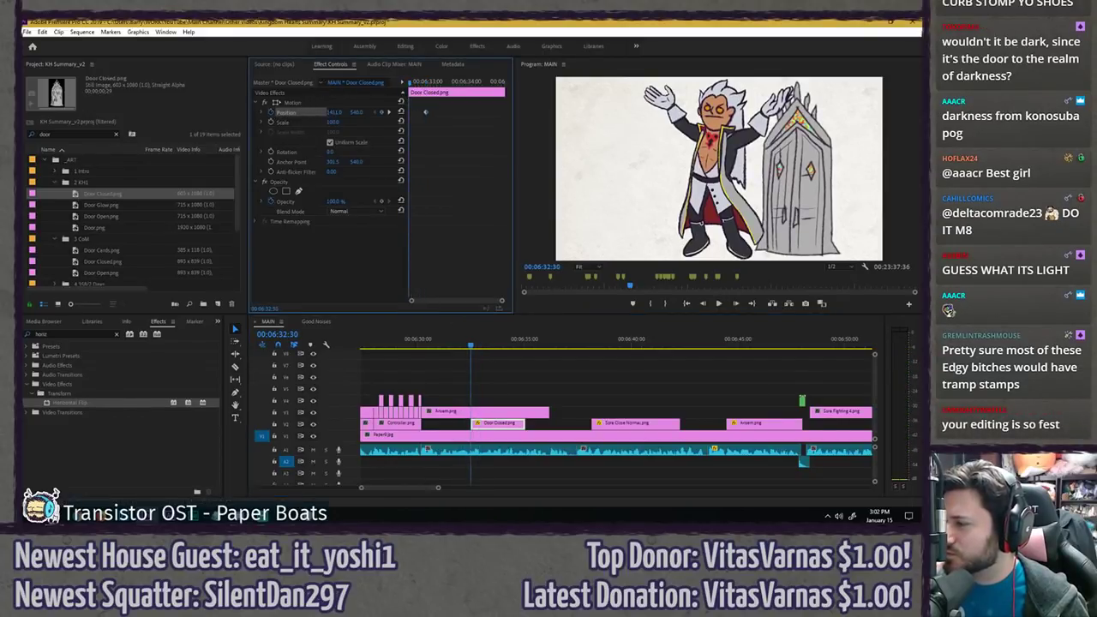
{"action": "left_click_drag", "start_coordinate": [334, 112], "coordinate": [671, 112]}
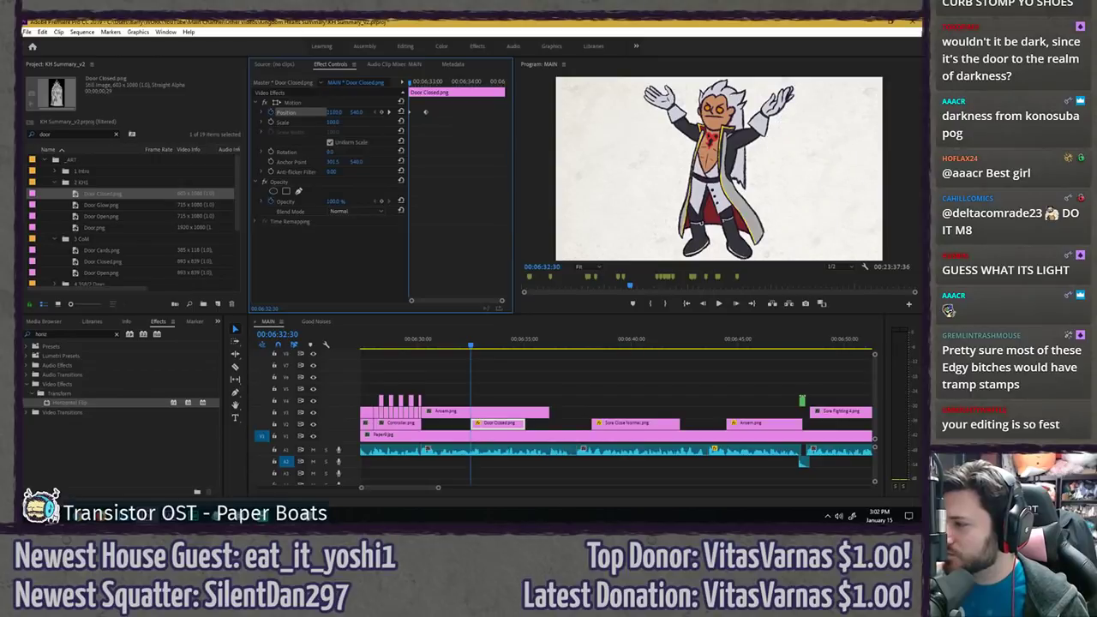
{"action": "key", "text": "space"}
- Apply easing to both door Position keyframes and replay the slide-in
{"action": "key", "text": "space"}
{"action": "right_click", "coordinate": [427, 113]}
{"action": "mouse_move", "coordinate": [484, 193]}
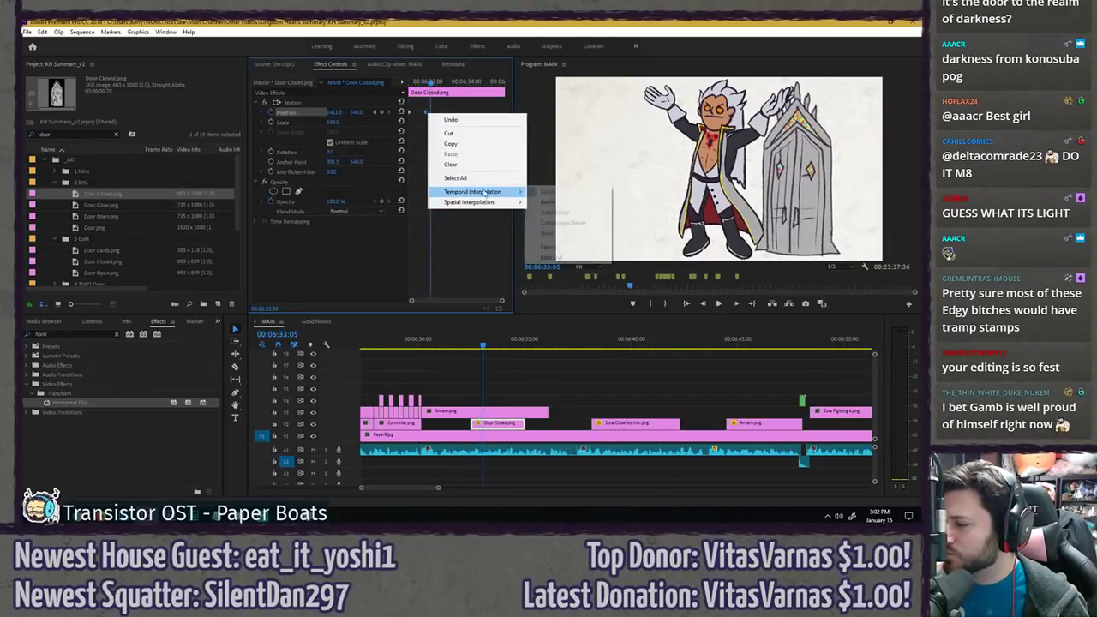
{"action": "left_click", "coordinate": [549, 247]}
{"action": "left_click", "coordinate": [410, 83]}
{"action": "key", "text": "space"}
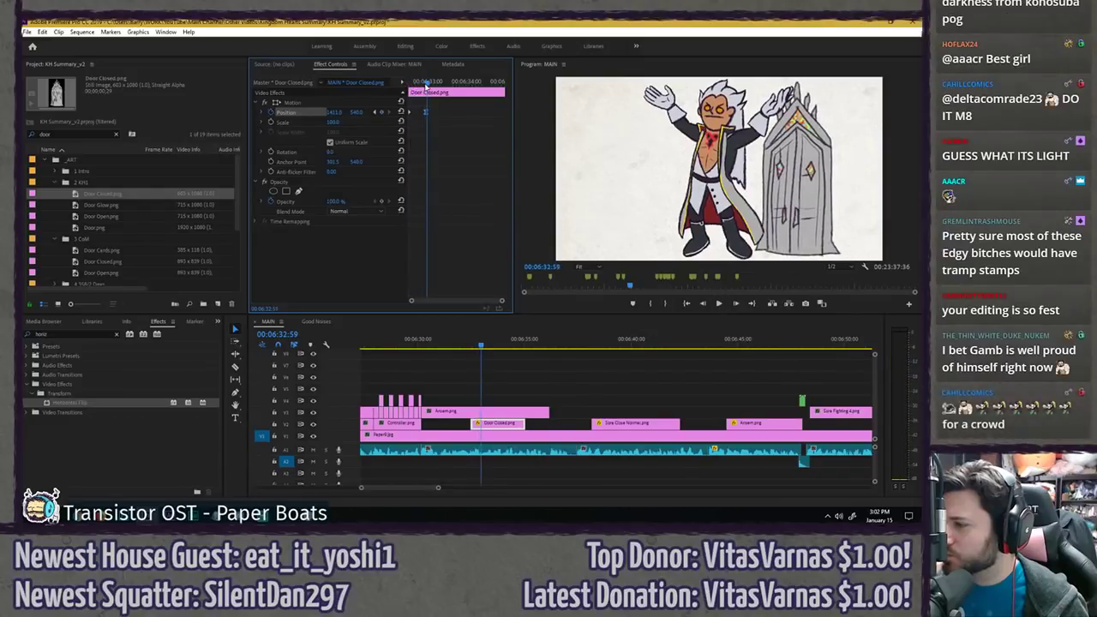
{"action": "key", "text": "space"}
{"action": "mouse_move", "coordinate": [477, 189]}
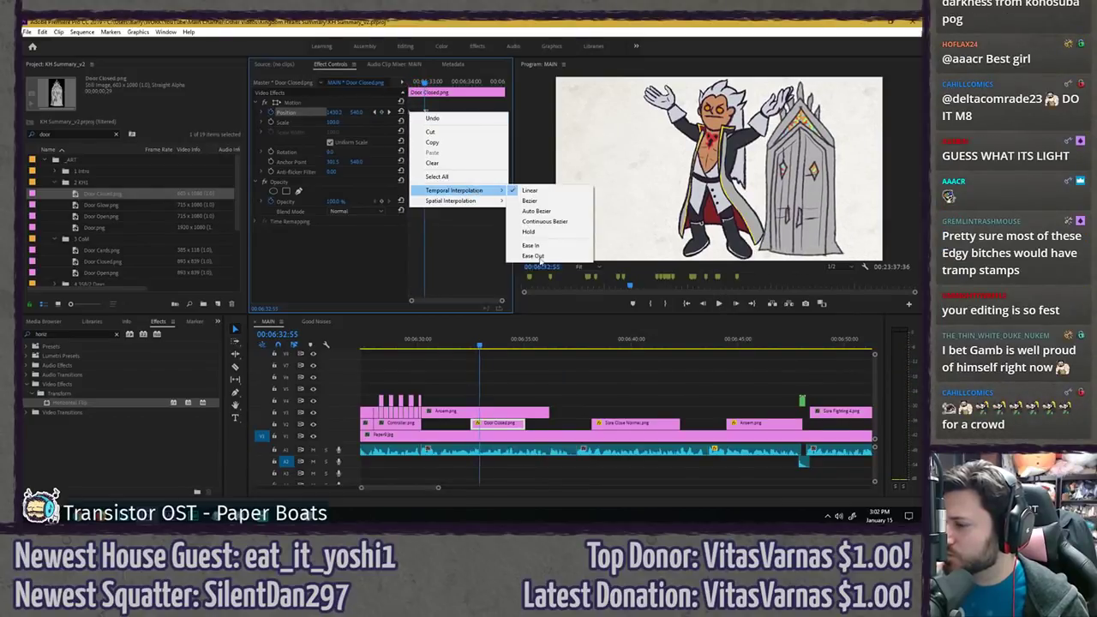
{"action": "left_click", "coordinate": [533, 256]}
{"action": "left_click_drag", "start_coordinate": [413, 83], "coordinate": [330, 76]}
{"action": "key", "text": "space"}
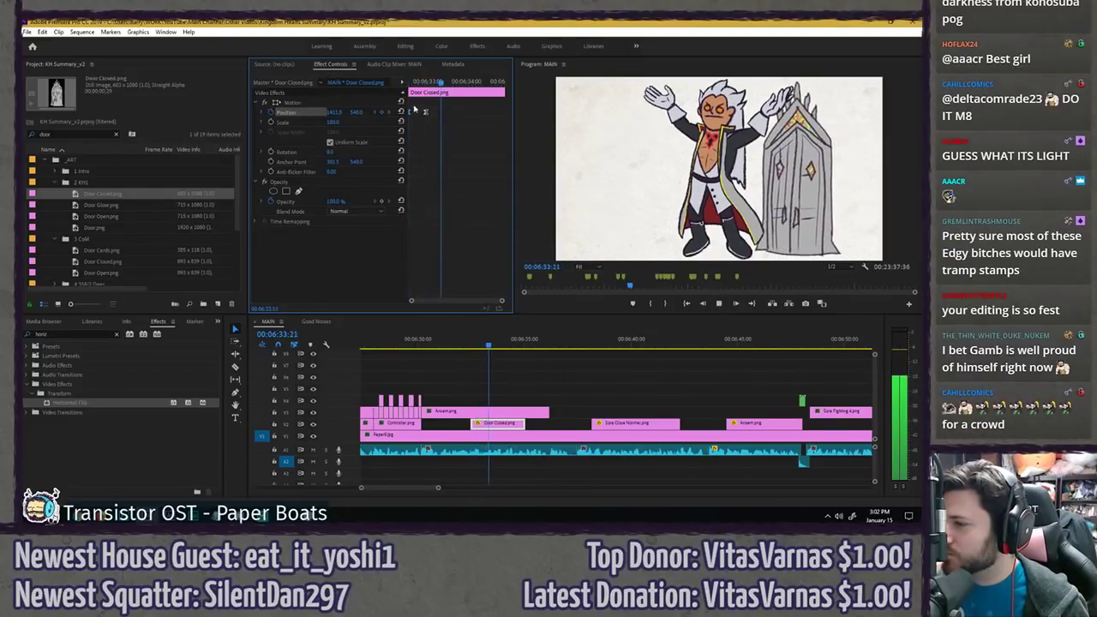
{"action": "key", "text": "space"}
- Keyframe Ansem sliding left to X 629, easing out of and into its keyframes
{"action": "left_click", "coordinate": [491, 414]}
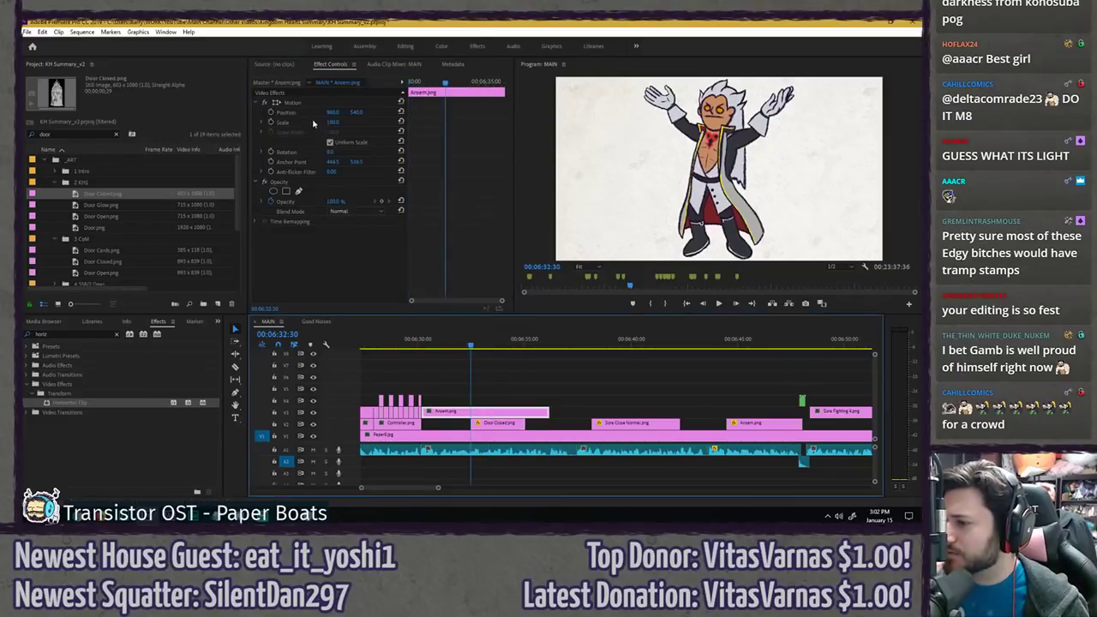
{"action": "left_click", "coordinate": [485, 422]}
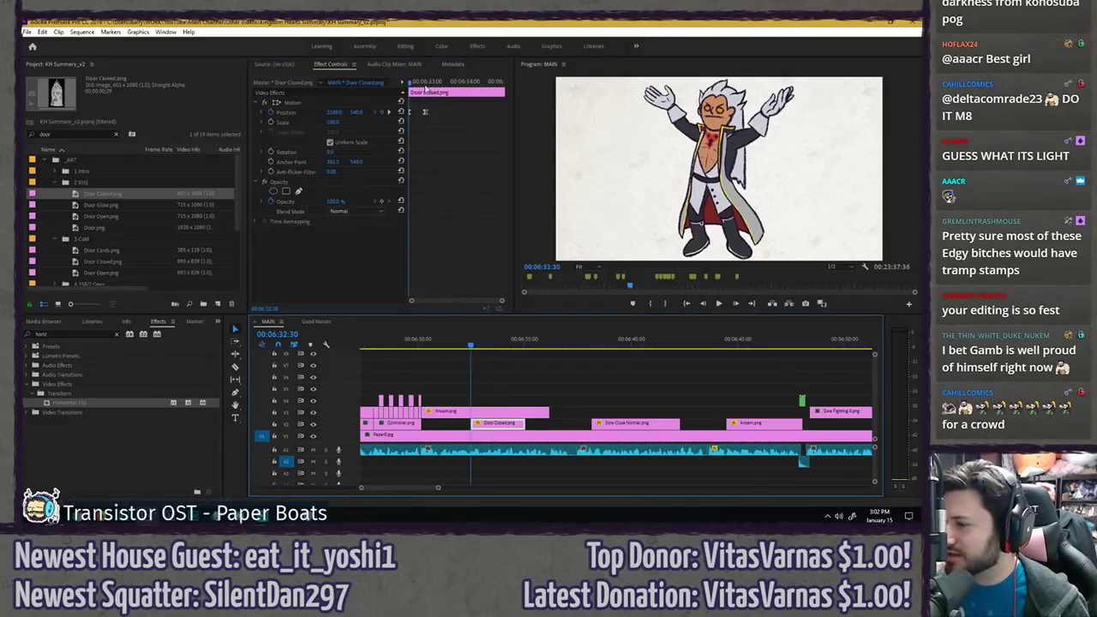
{"action": "left_click", "coordinate": [485, 414]}
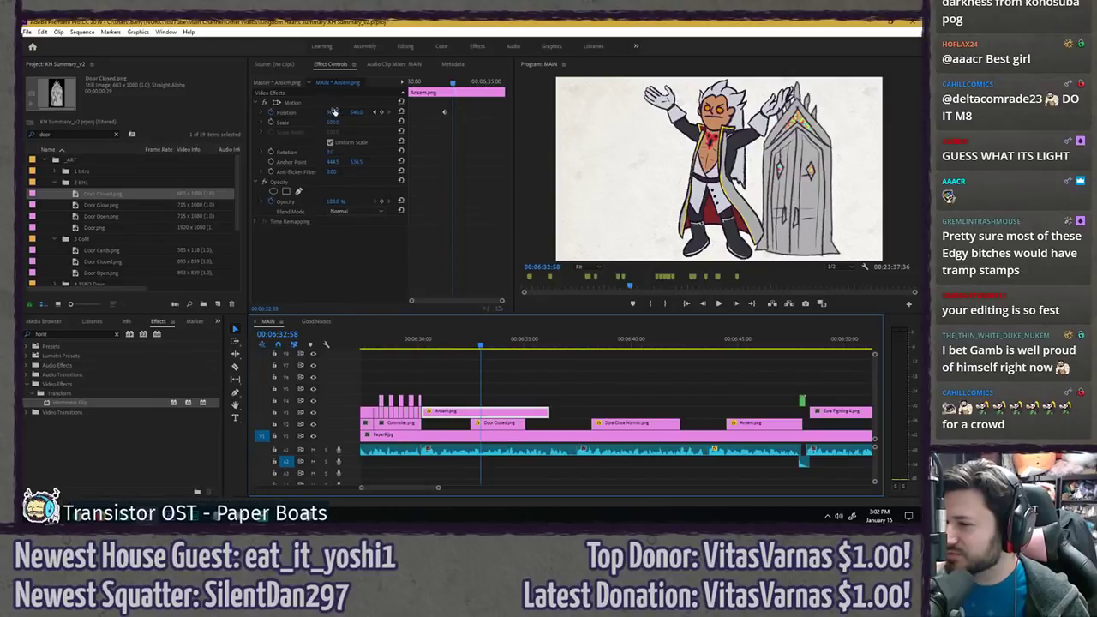
{"action": "left_click_drag", "start_coordinate": [334, 112], "coordinate": [180, 113]}
{"action": "right_click", "coordinate": [447, 112]}
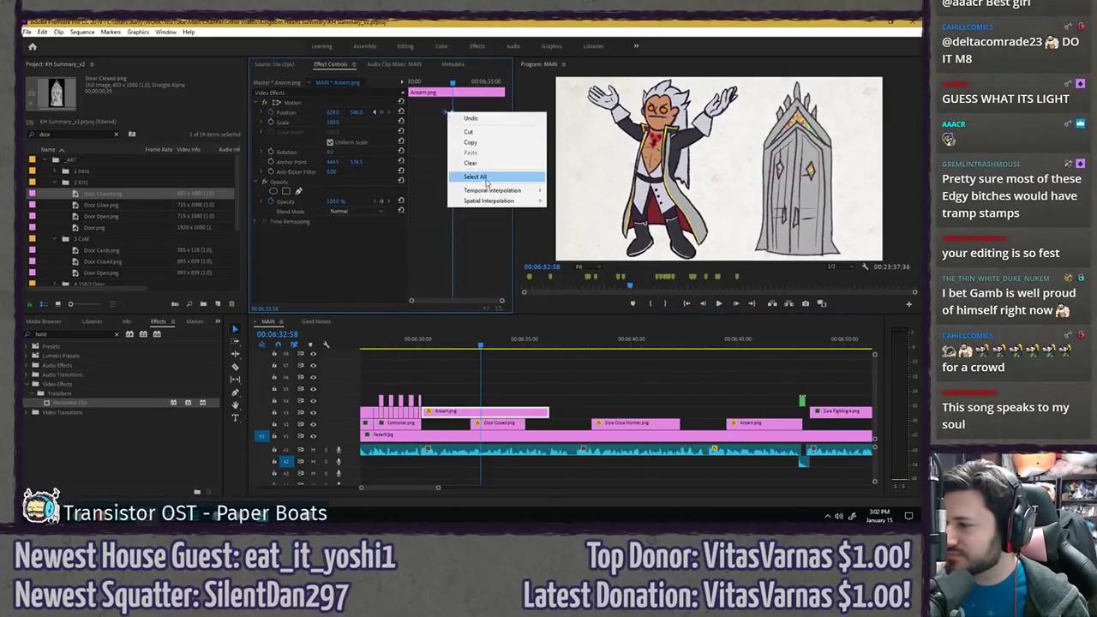
{"action": "mouse_move", "coordinate": [497, 190]}
{"action": "left_click", "coordinate": [575, 257]}
{"action": "right_click", "coordinate": [453, 110]}
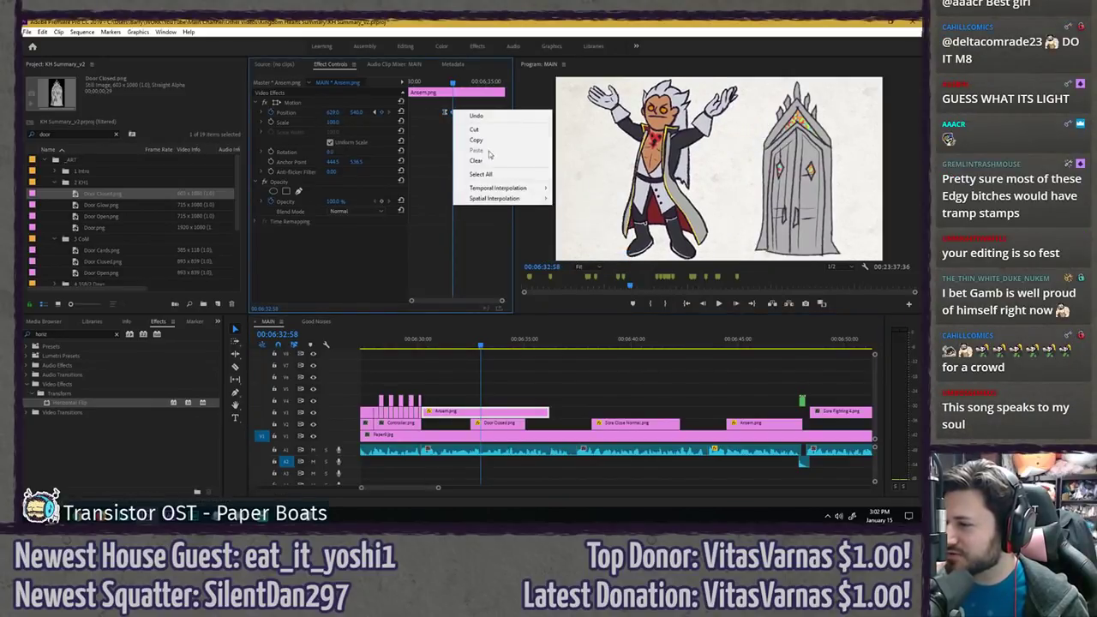
{"action": "left_click", "coordinate": [575, 245]}
- Replay Ansem's move from about 06:32:18 to check the timing before the door
{"action": "left_click", "coordinate": [443, 84]}
{"action": "key", "text": "space"}
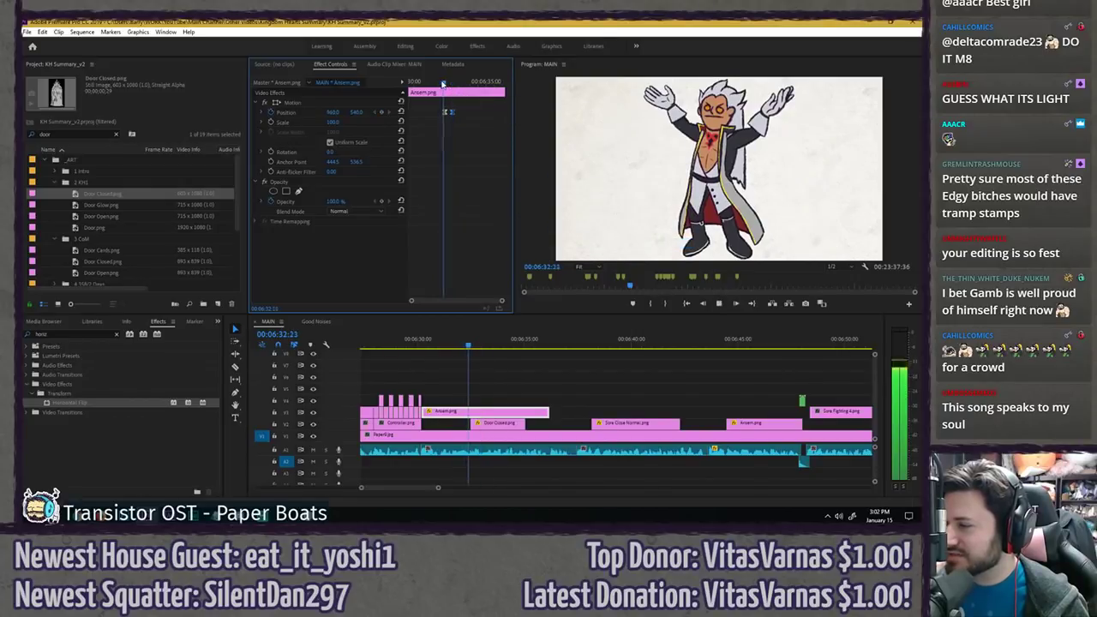
{"action": "left_click", "coordinate": [443, 83]}
{"action": "key", "text": "space"}
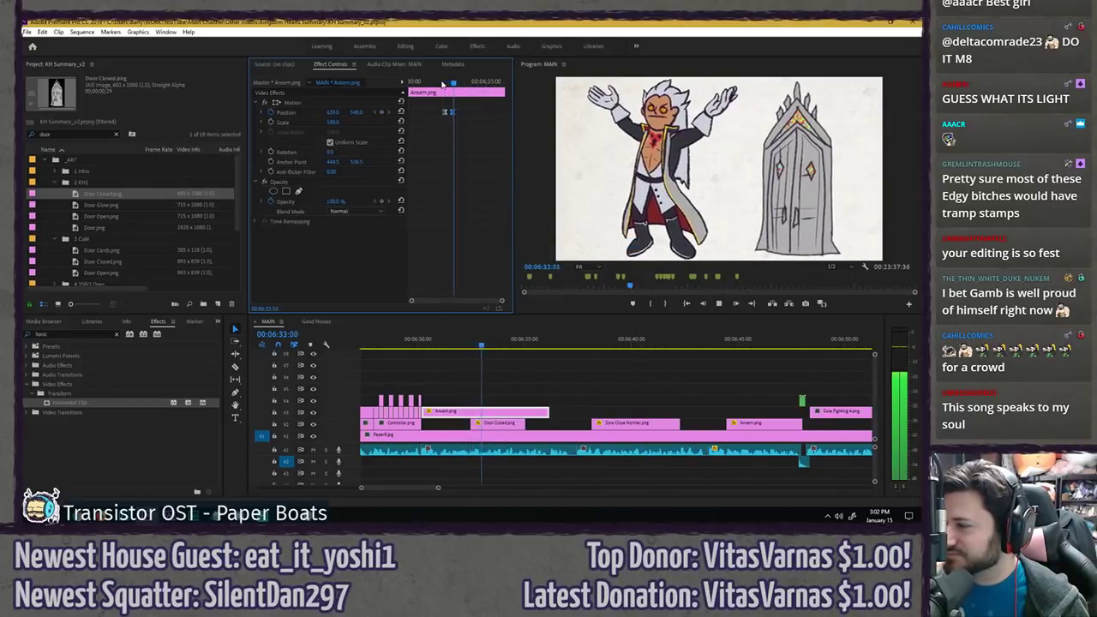
{"action": "left_click", "coordinate": [443, 83]}
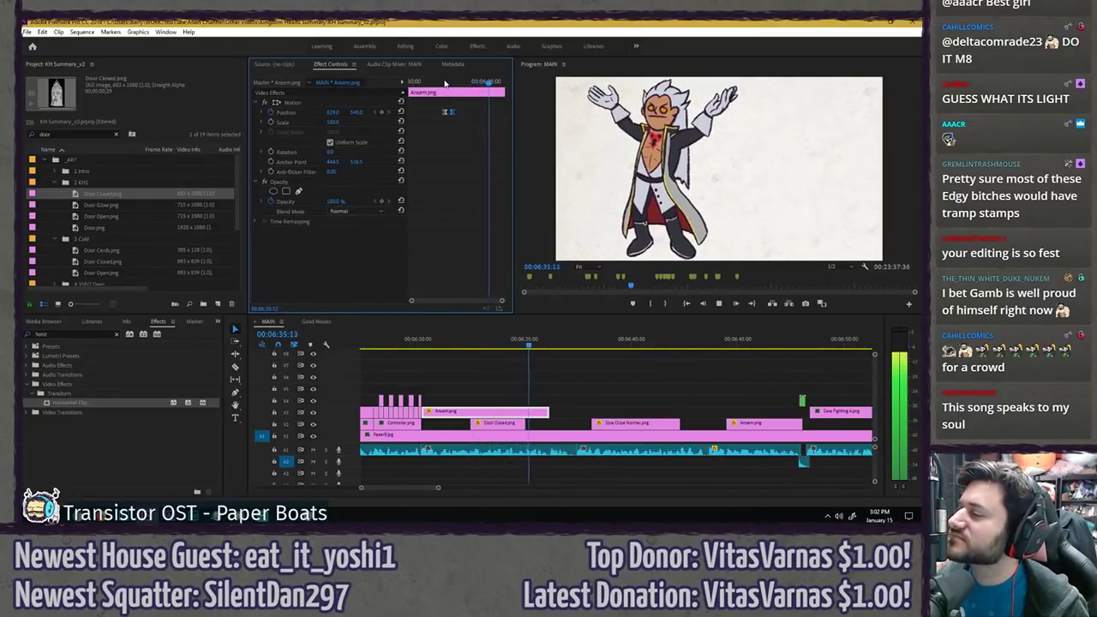
{"action": "key", "text": "space"}
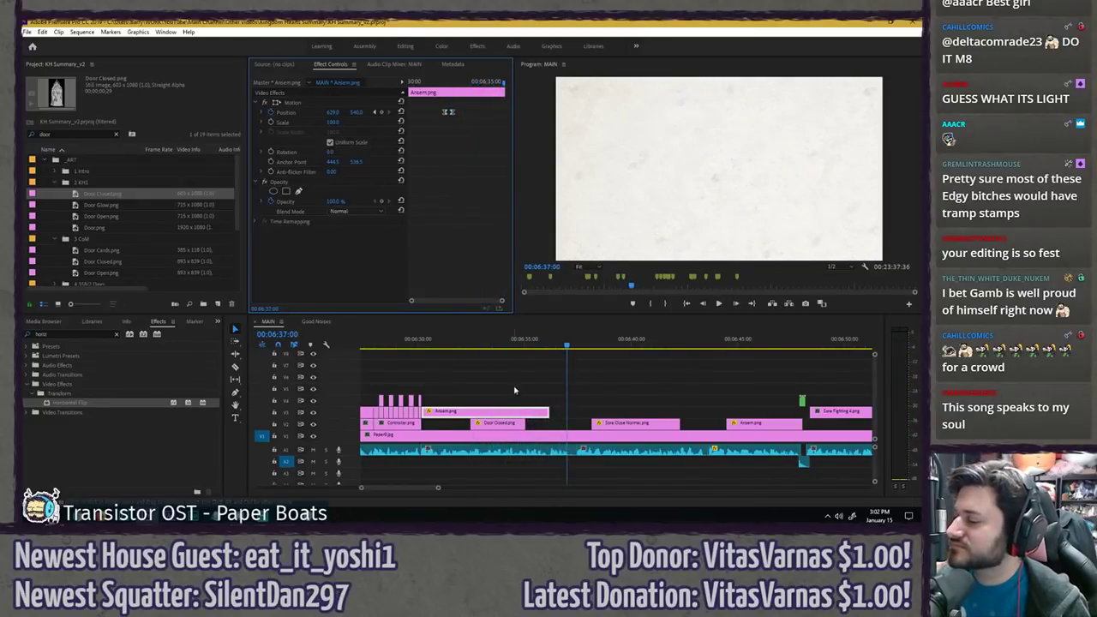
{"action": "left_click", "coordinate": [462, 340]}
{"action": "key", "text": "space"}
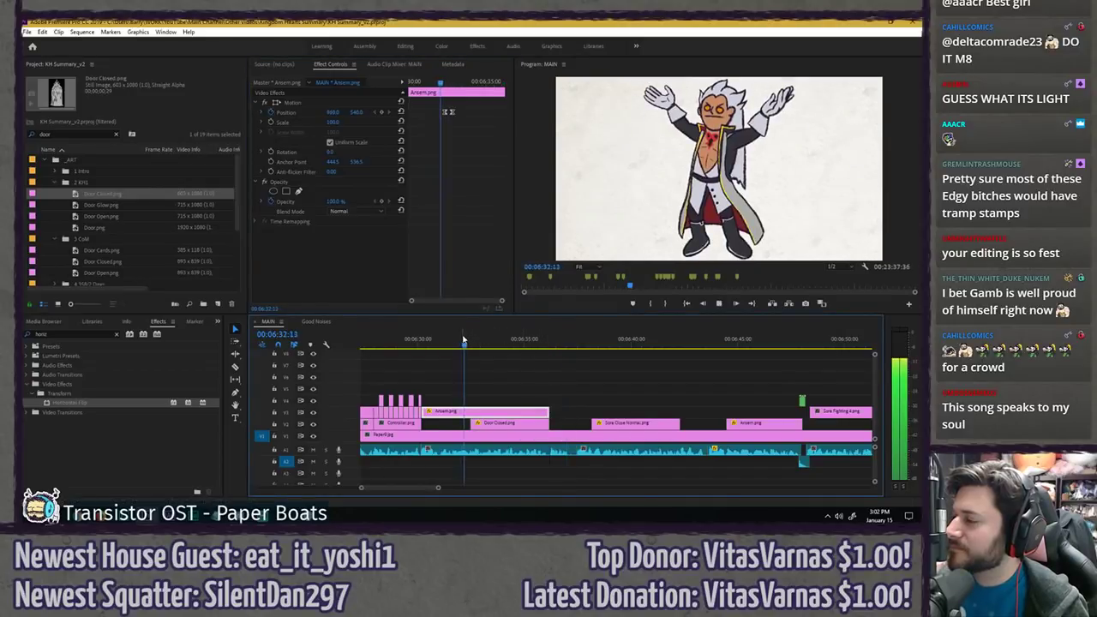
{"action": "scroll", "coordinate": [454, 368], "scroll_direction": "up", "scroll_amount": 2}
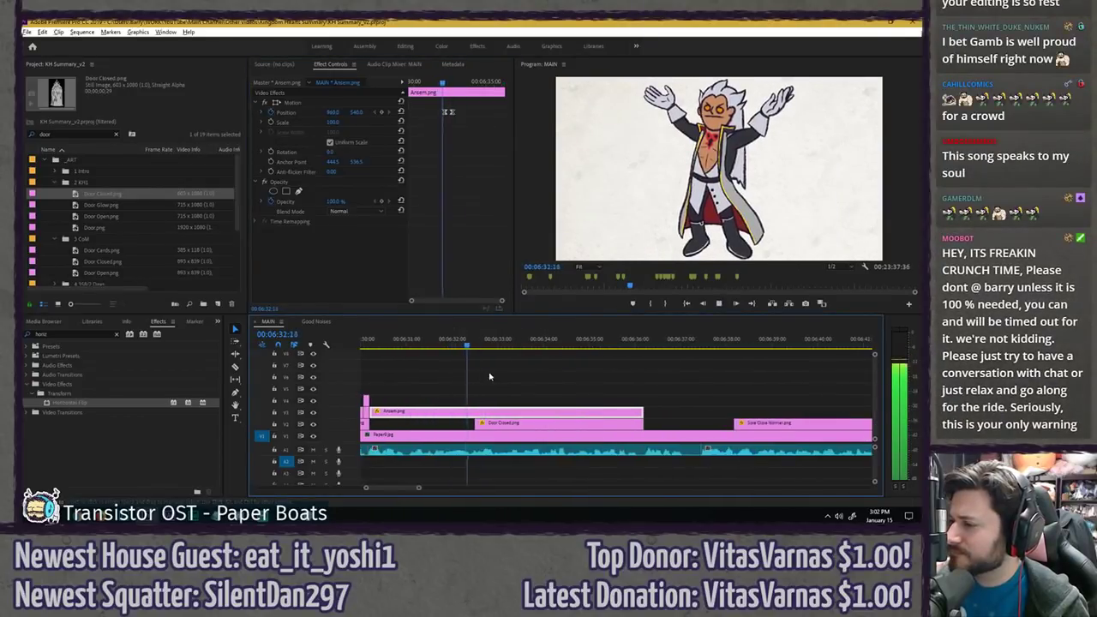
- Trim the start of the Ansem clip later and review from 06:31:25
{"action": "left_click_drag", "start_coordinate": [451, 375], "coordinate": [493, 423]}
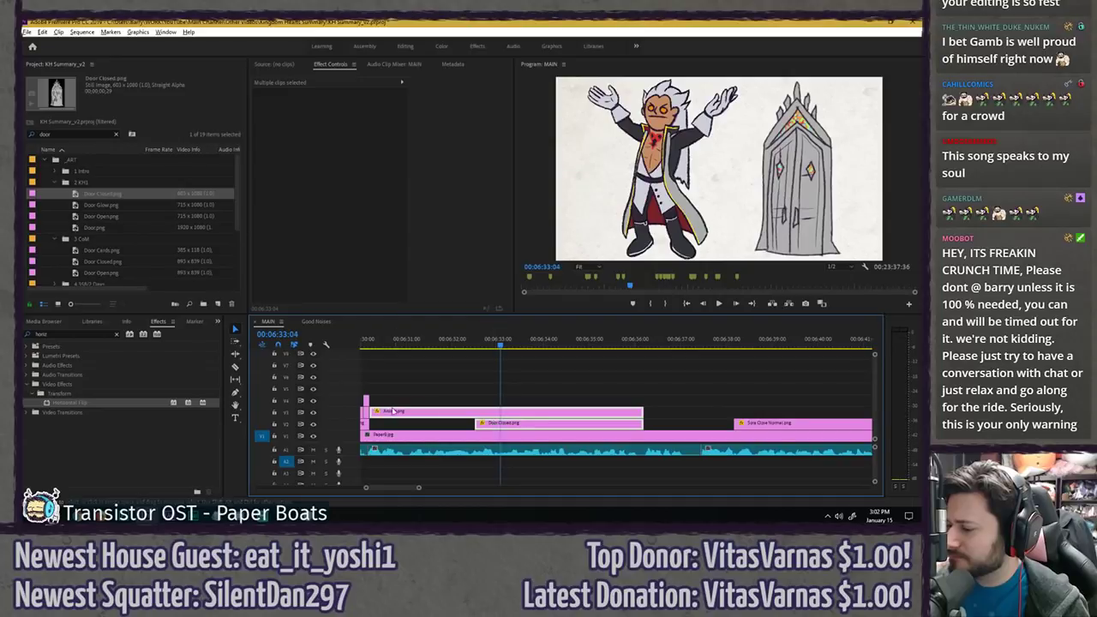
{"action": "left_click", "coordinate": [392, 377]}
{"action": "left_click_drag", "start_coordinate": [373, 411], "coordinate": [403, 412]}
{"action": "left_click_drag", "start_coordinate": [463, 392], "coordinate": [491, 428]}
{"action": "left_click", "coordinate": [460, 338]}
{"action": "key", "text": "space"}
{"action": "left_click", "coordinate": [426, 335]}
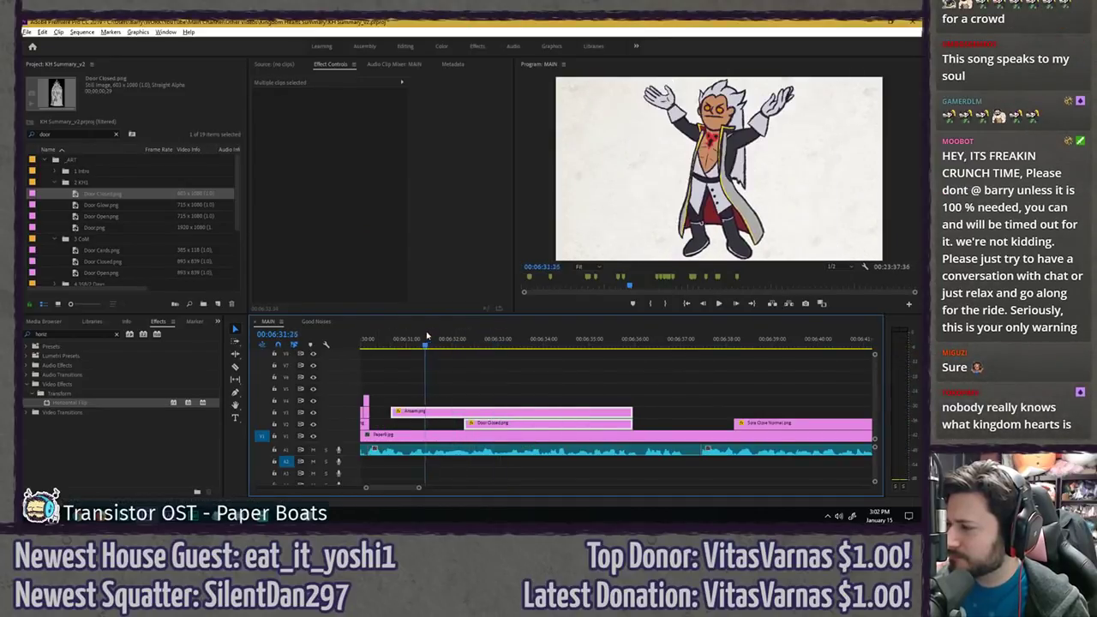
{"action": "key", "text": "space"}
{"action": "key", "text": "space"}
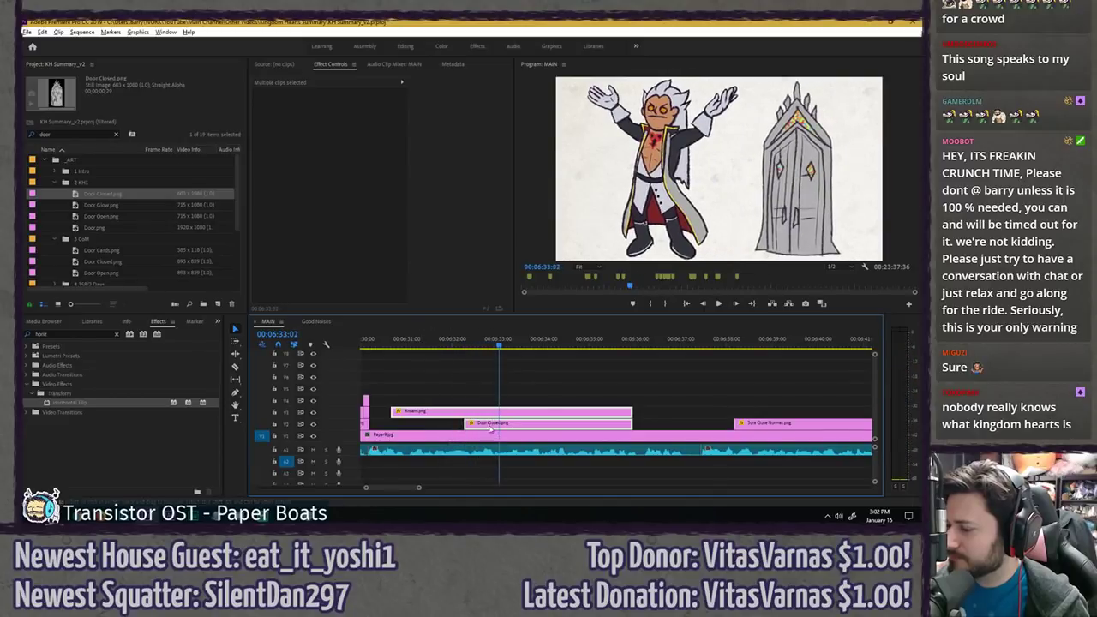
- Shift the Ansem and Door Closed clips slightly earlier, then slightly later, rechecking the timing
{"action": "left_click_drag", "start_coordinate": [488, 414], "coordinate": [483, 415]}
{"action": "left_click", "coordinate": [453, 339]}
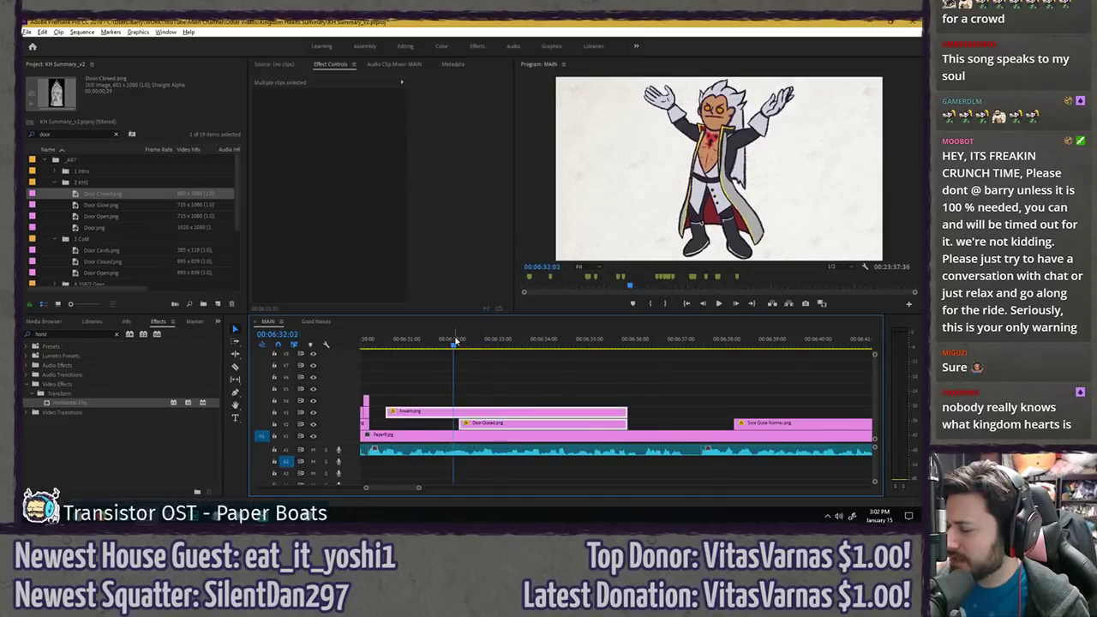
{"action": "key", "text": "space"}
{"action": "left_click", "coordinate": [424, 339]}
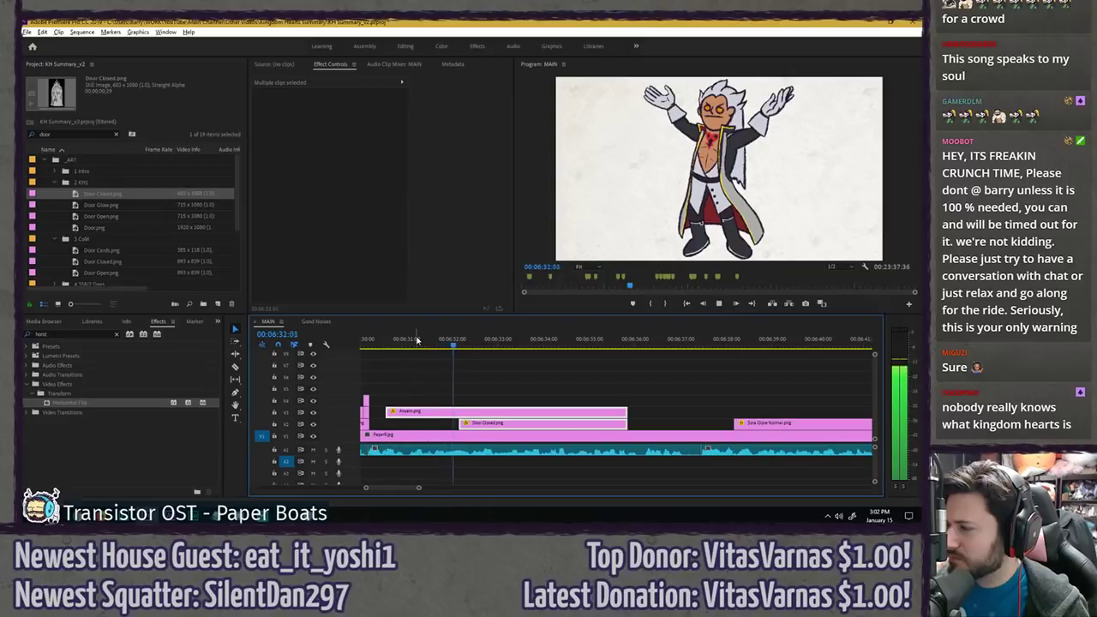
{"action": "key", "text": "space"}
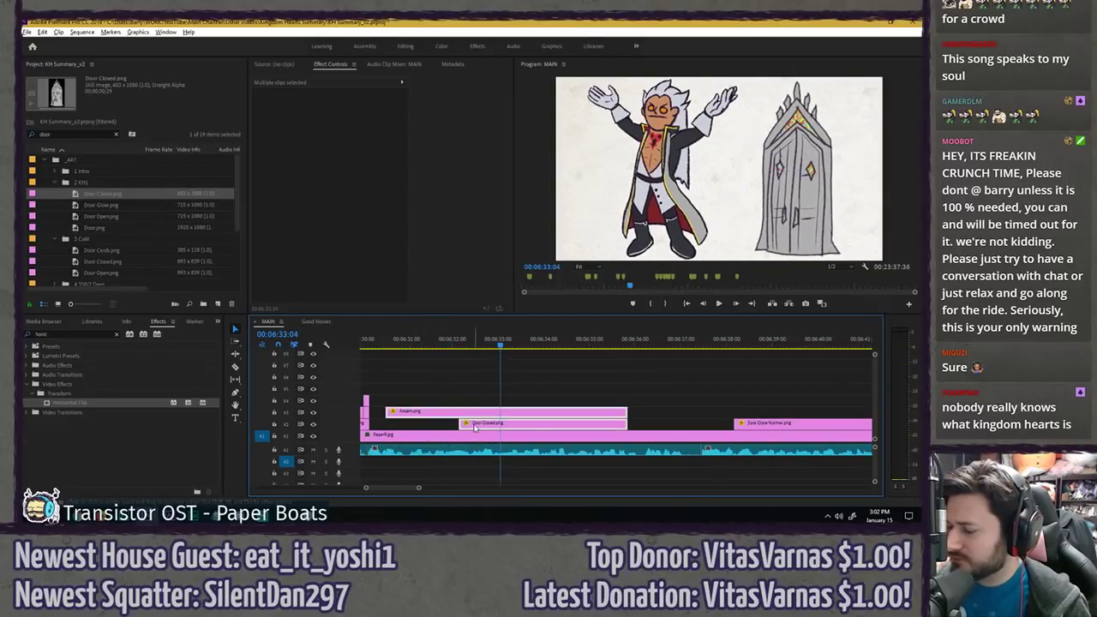
{"action": "left_click_drag", "start_coordinate": [476, 428], "coordinate": [479, 428]}
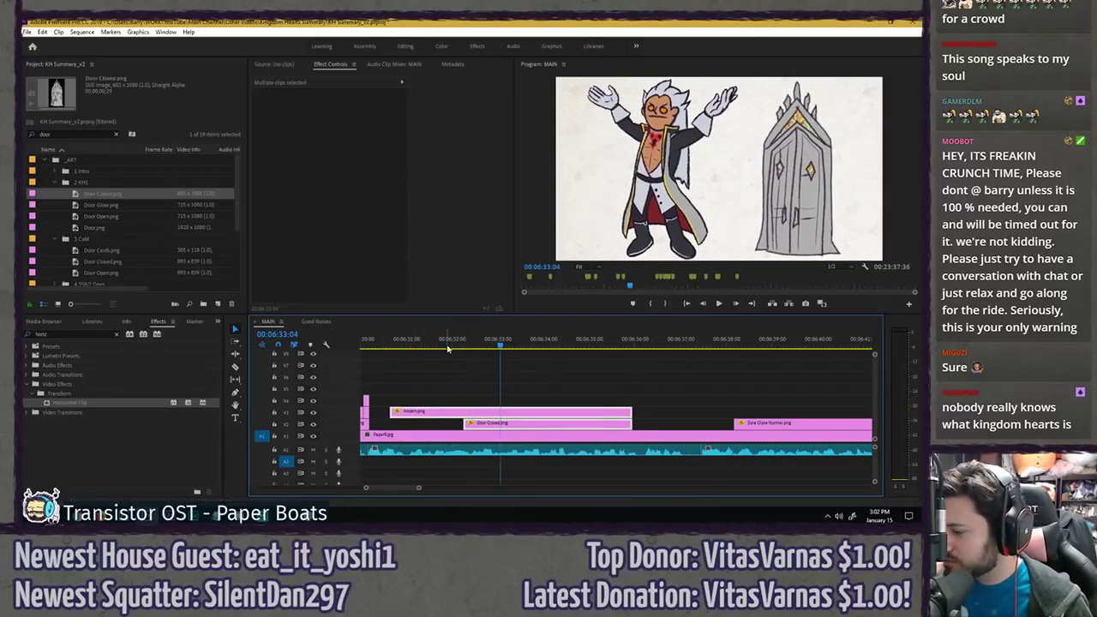
{"action": "left_click", "coordinate": [451, 340]}
{"action": "key", "text": "space"}
{"action": "key", "text": "space"}
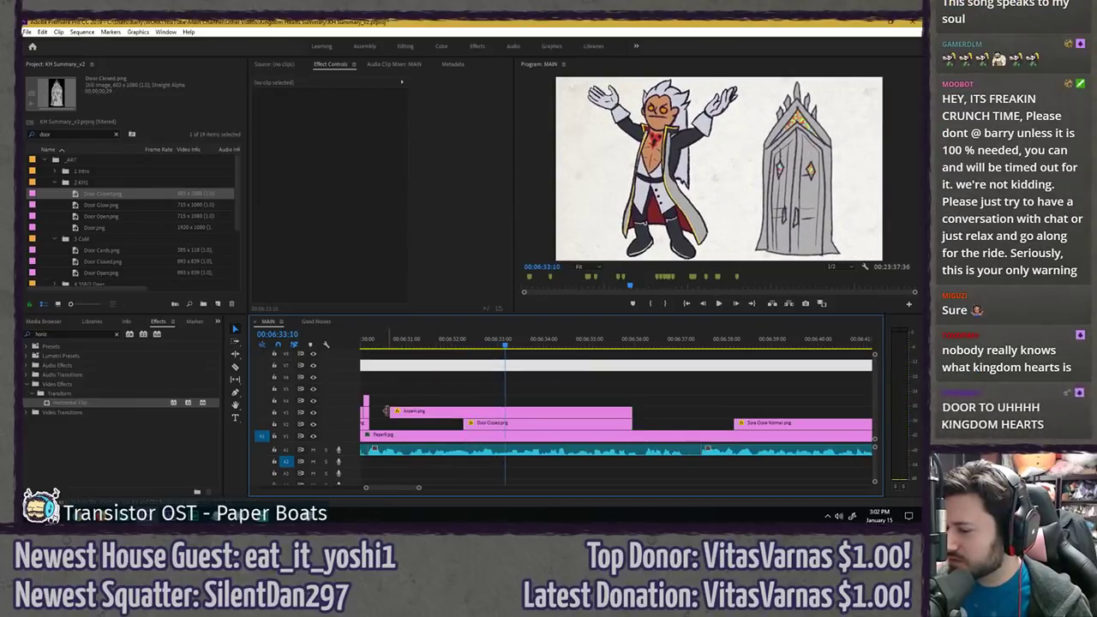
- Set the Door Closed.png Scale to 90 and replay to review the smaller door
{"action": "left_click", "coordinate": [454, 341]}
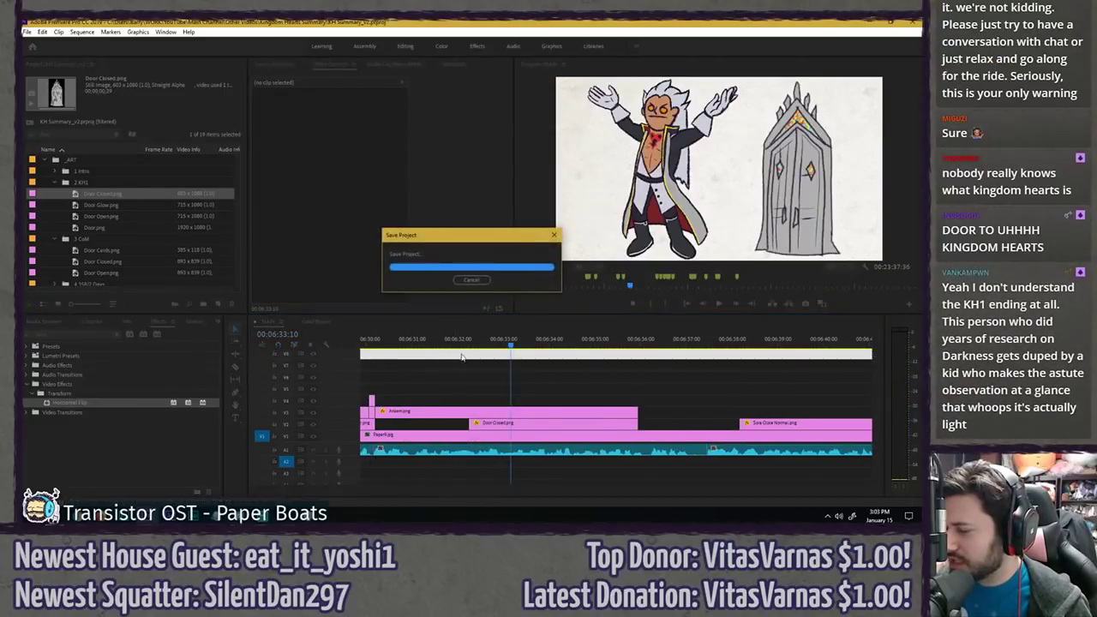
{"action": "key", "text": "space"}
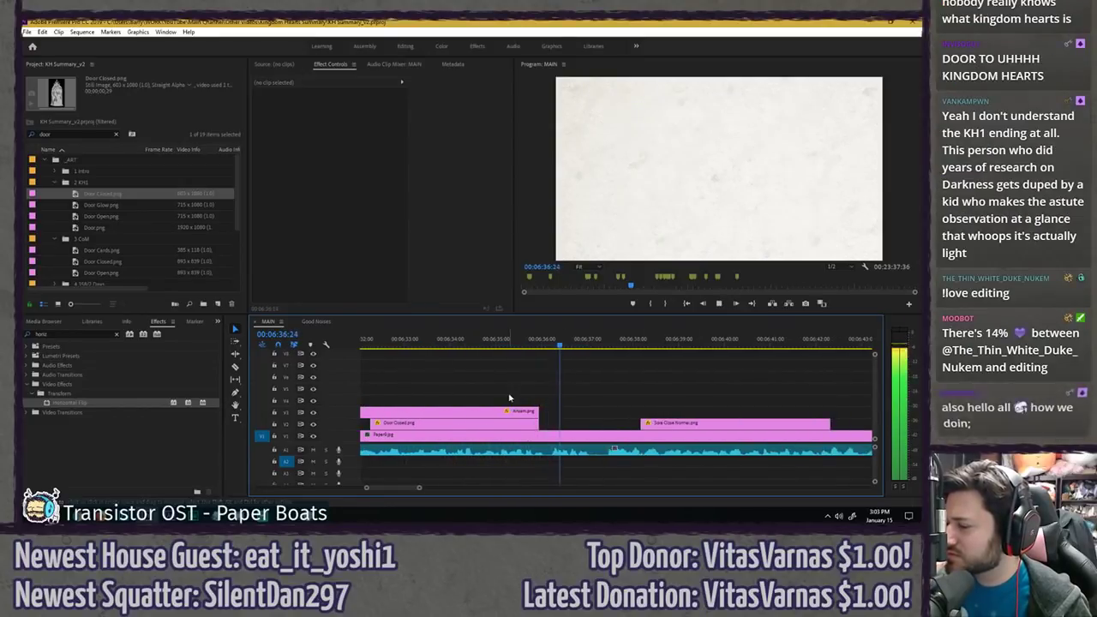
{"action": "left_click", "coordinate": [454, 345]}
{"action": "left_click", "coordinate": [439, 423]}
{"action": "left_click", "coordinate": [338, 121]}
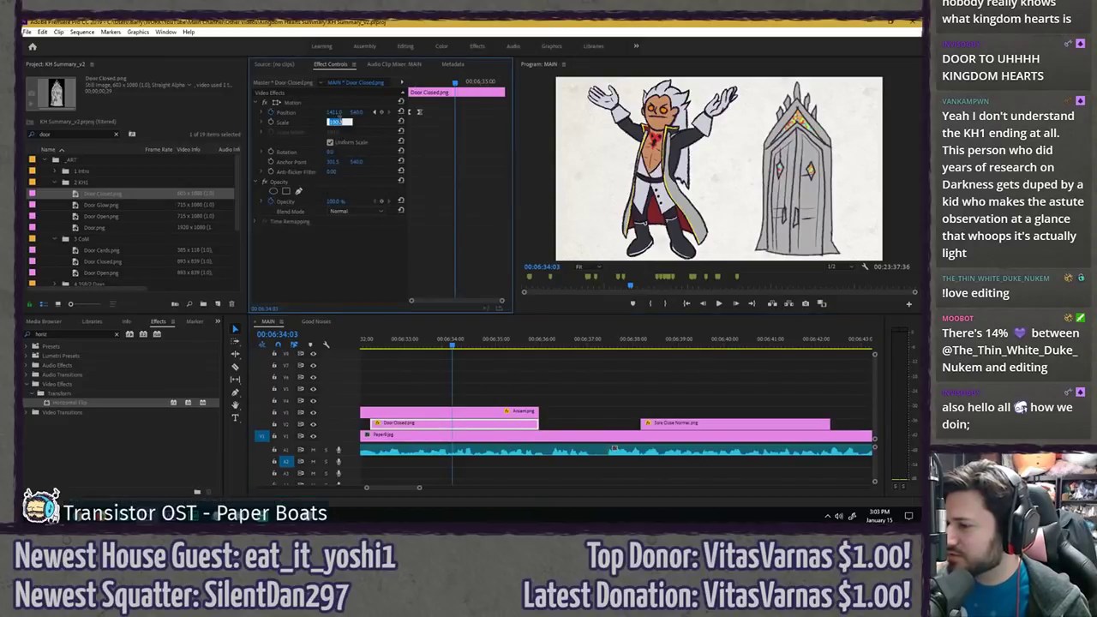
{"action": "type", "text": "90"}
{"action": "key", "text": "Return"}
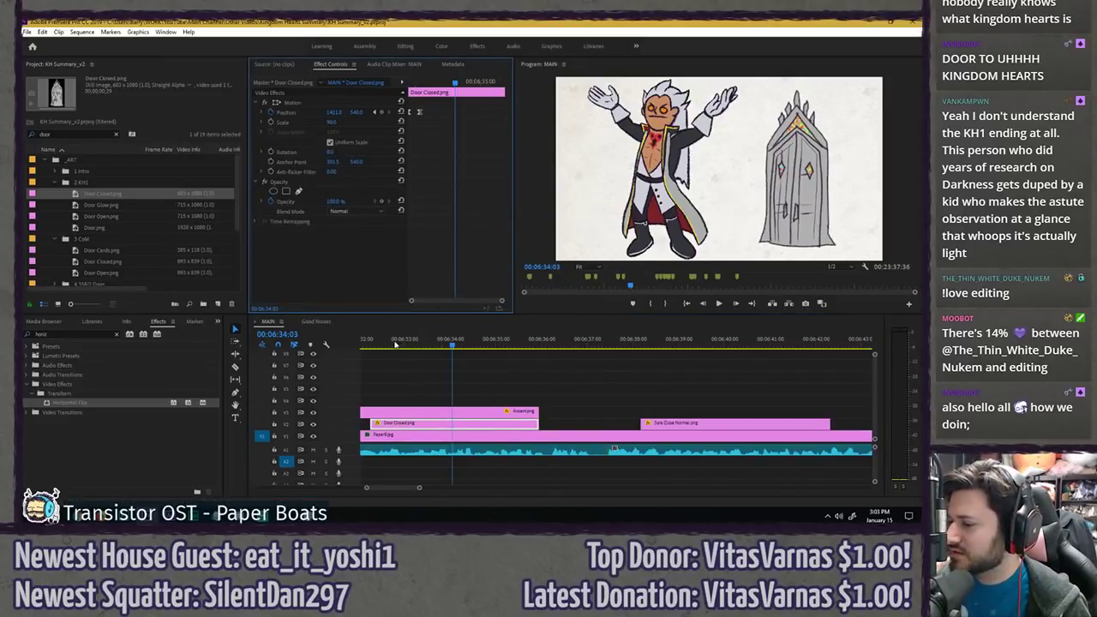
{"action": "left_click_drag", "start_coordinate": [395, 345], "coordinate": [356, 346]}
{"action": "key", "text": "space"}
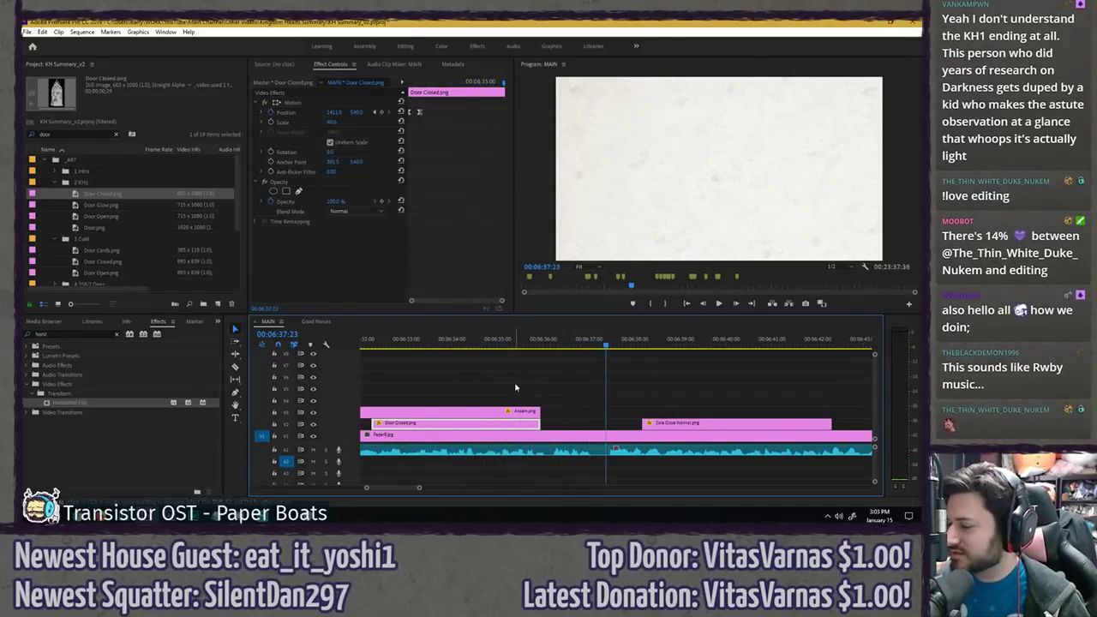
- Extend the ends of the Ansem and Door Closed clips to about 06:36:22
{"action": "left_click_drag", "start_coordinate": [514, 387], "coordinate": [562, 420]}
{"action": "left_click", "coordinate": [545, 343]}
{"action": "key", "text": "space"}
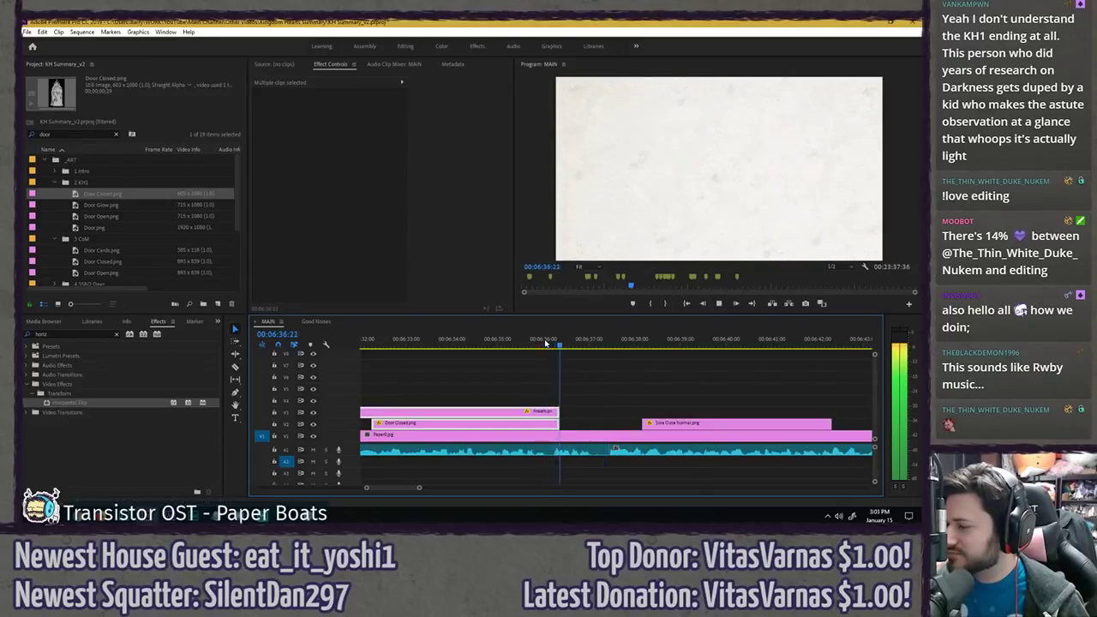
{"action": "scroll", "coordinate": [634, 370], "scroll_direction": "down", "scroll_amount": 3}
{"action": "key", "text": "space"}
{"action": "left_click", "coordinate": [544, 374]}
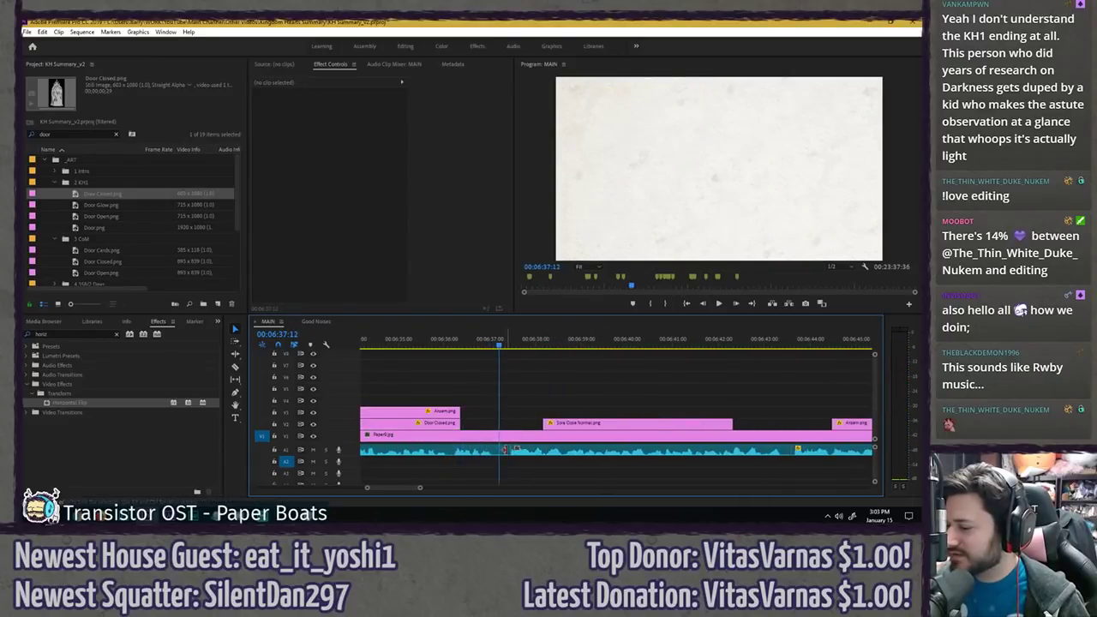
- Place Door Closed.png after the Sora close-up at 06:42:27 and play it back
{"action": "key", "text": "space"}
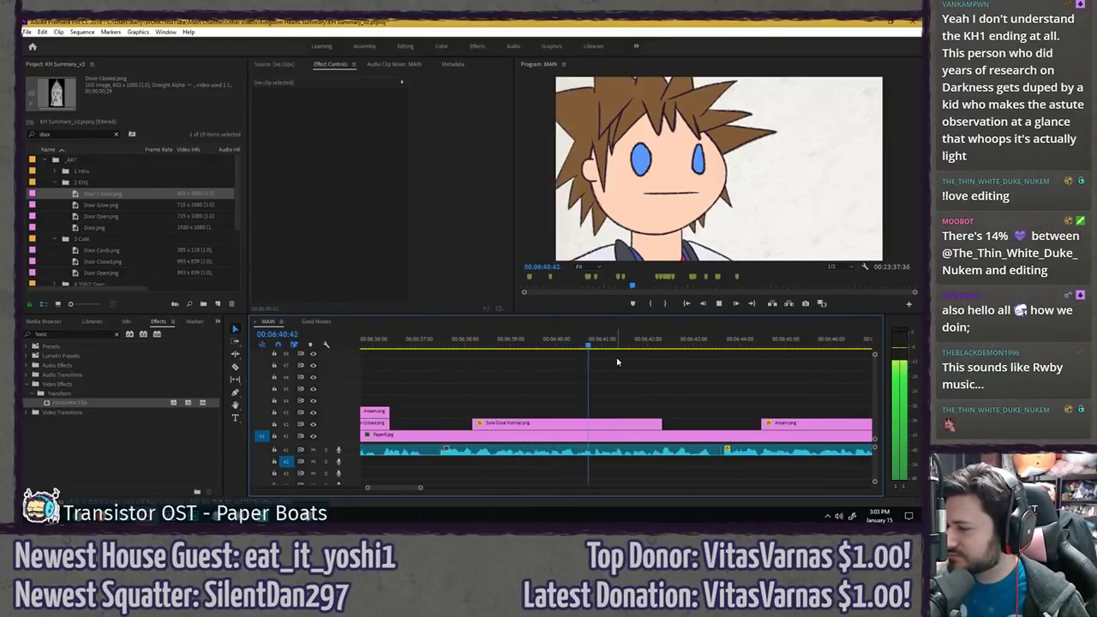
{"action": "key", "text": "space"}
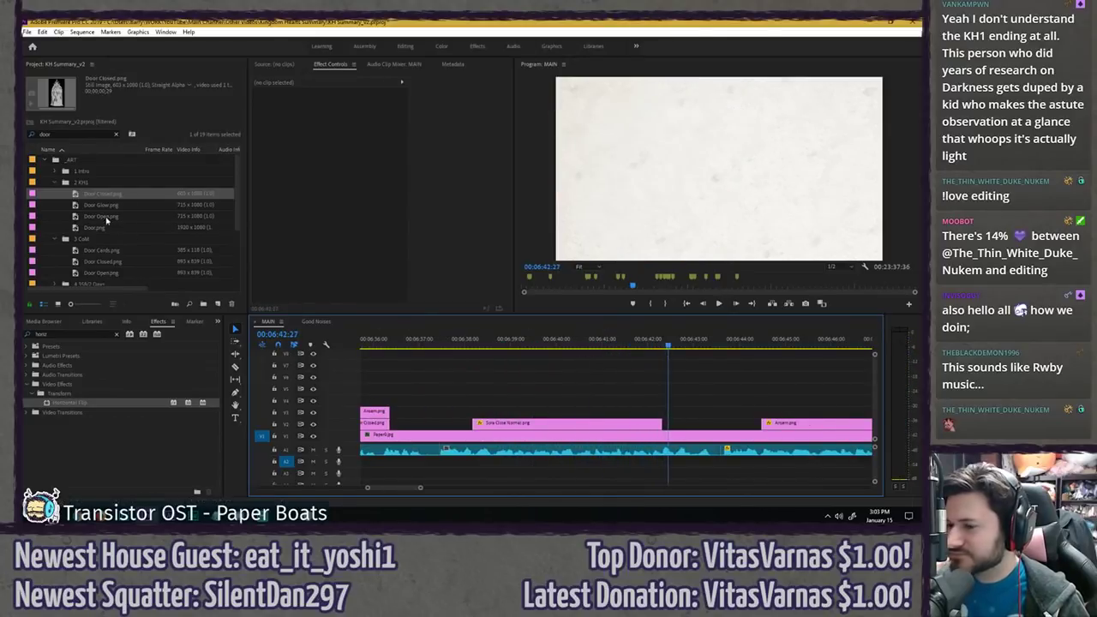
{"action": "left_click_drag", "start_coordinate": [95, 195], "coordinate": [665, 424]}
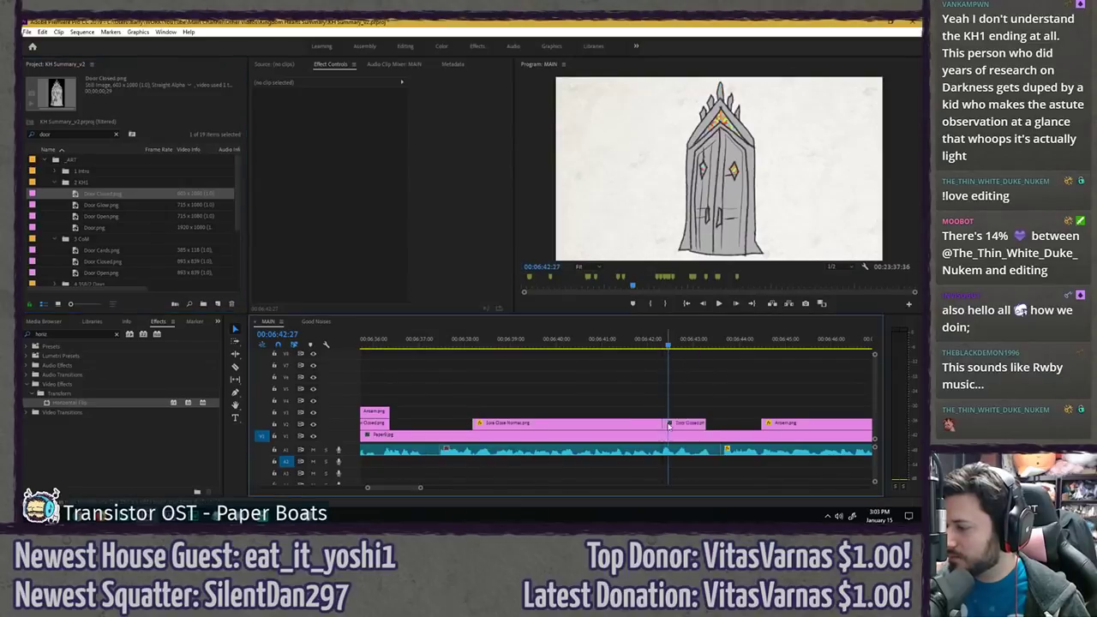
{"action": "scroll", "coordinate": [616, 389], "scroll_direction": "down", "scroll_amount": 2}
{"action": "key", "text": "space"}
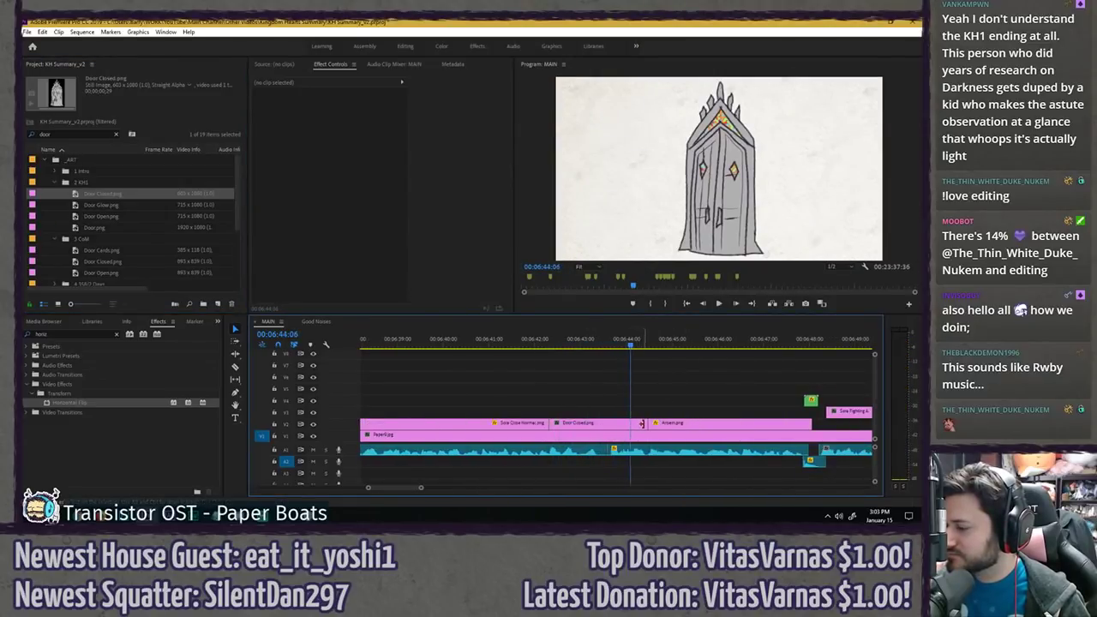
- Stack Door Open.png above at 06:43:02 and trim Door Closed.png to end there
{"action": "left_click", "coordinate": [547, 345]}
{"action": "key", "text": "space"}
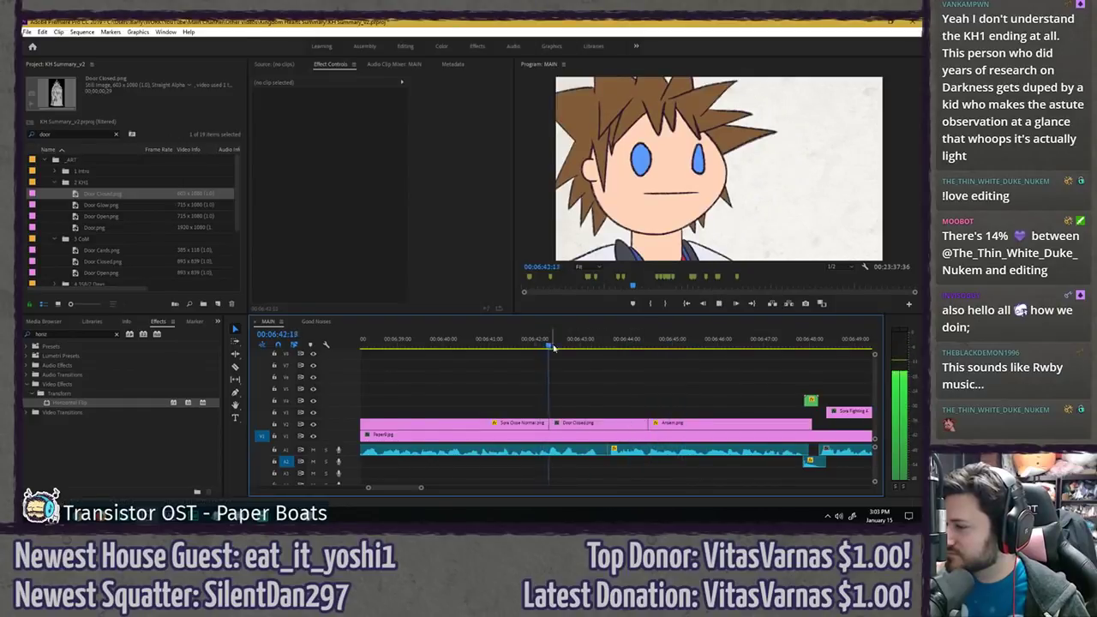
{"action": "key", "text": "space"}
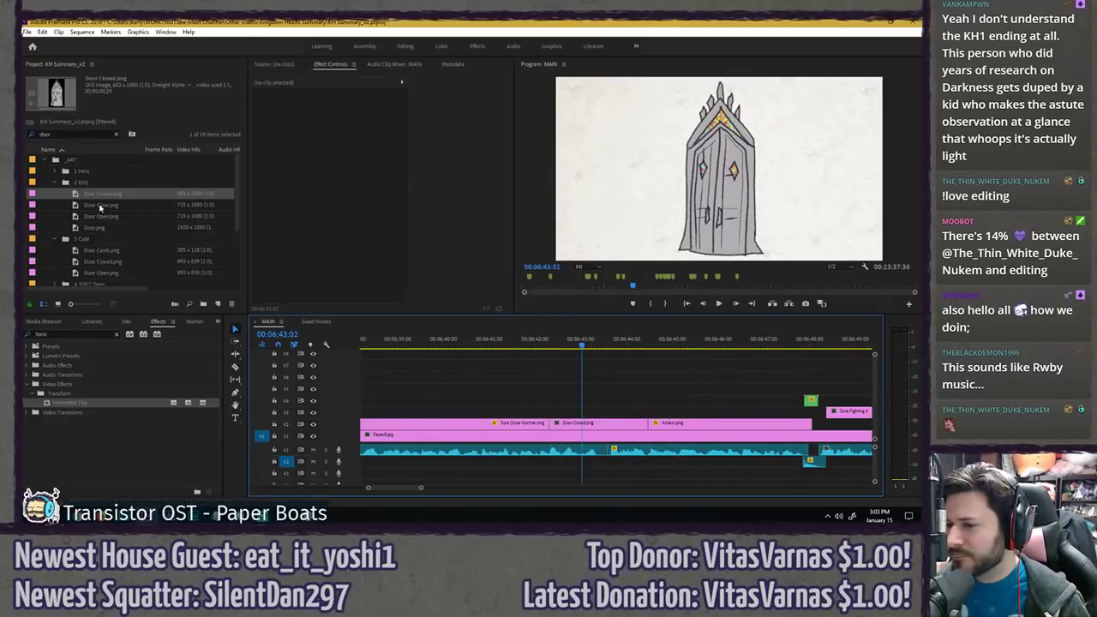
{"action": "left_click_drag", "start_coordinate": [101, 216], "coordinate": [590, 394]}
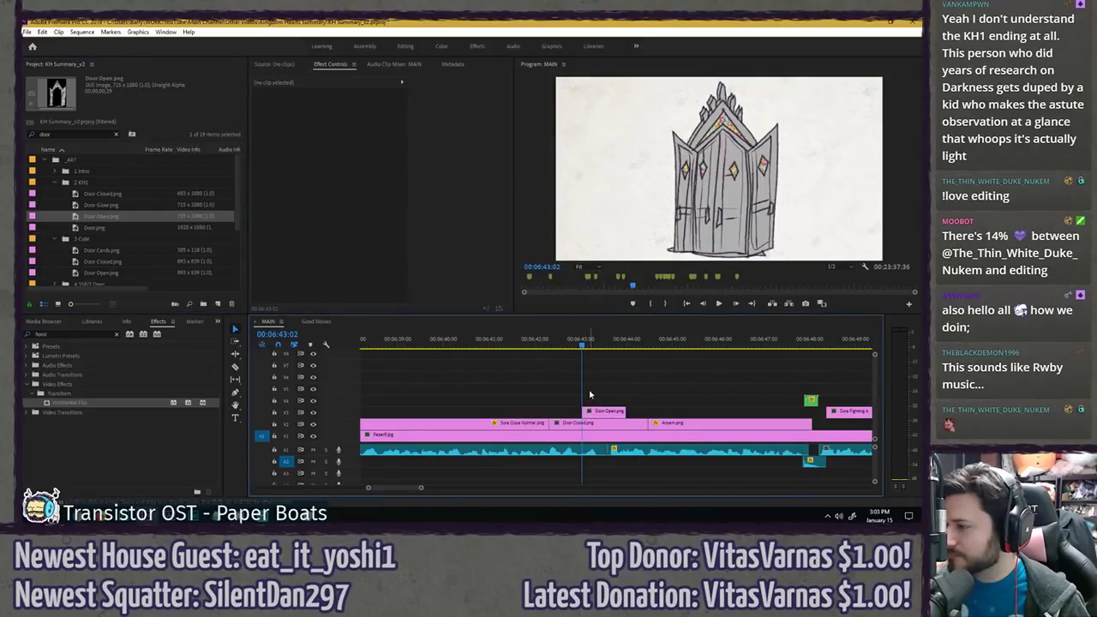
{"action": "left_click_drag", "start_coordinate": [646, 424], "coordinate": [579, 421]}
- Select the Door Open clip and compare the closed and open door frames at the cut
{"action": "key", "text": "Left"}
{"action": "key", "text": "Right"}
{"action": "left_click", "coordinate": [604, 414]}
{"action": "key", "text": "Left"}
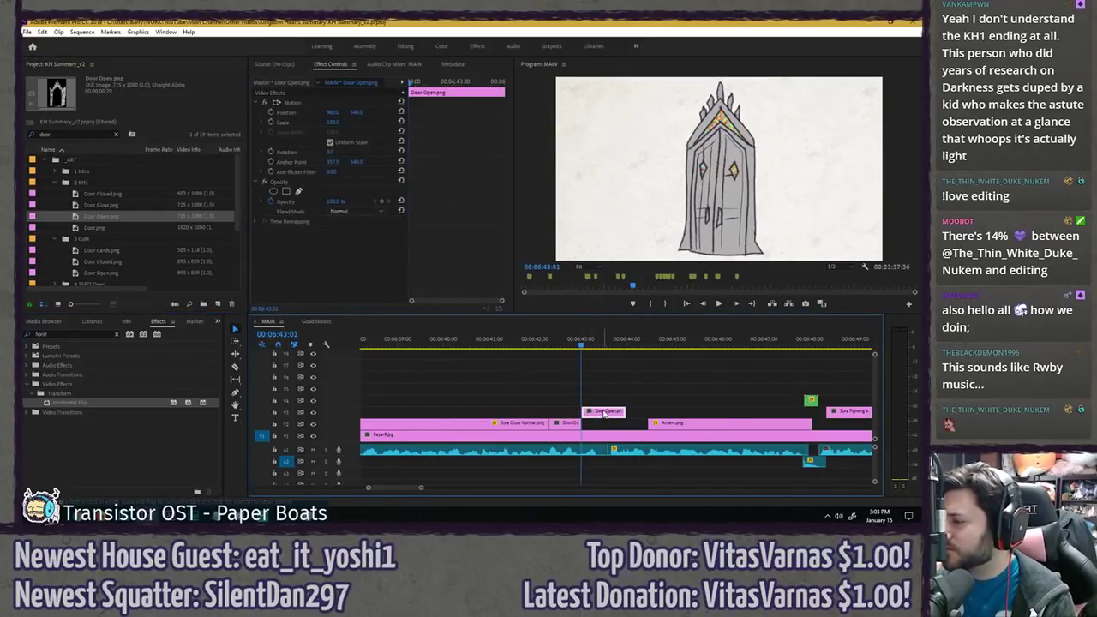
{"action": "key", "text": "Right"}
{"action": "key", "text": "Left"}
{"action": "key", "text": "Right"}
{"action": "key", "text": "Left"}
{"action": "key", "text": "Right"}
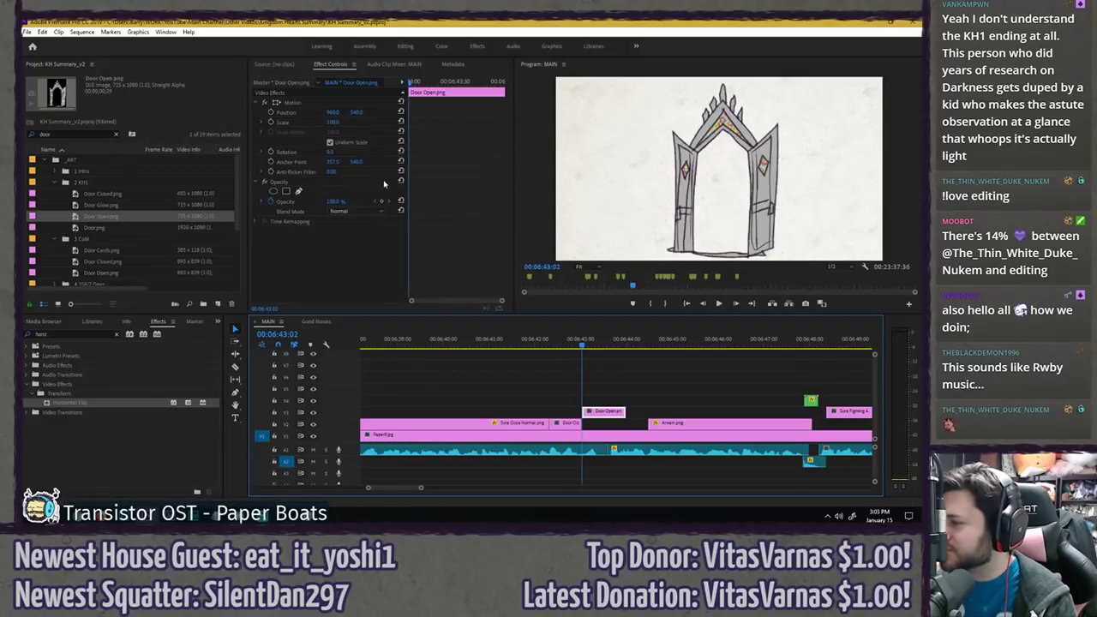
- Set the open door's horizontal position to 950 and check it lines up with the closed door
{"action": "left_click", "coordinate": [333, 113]}
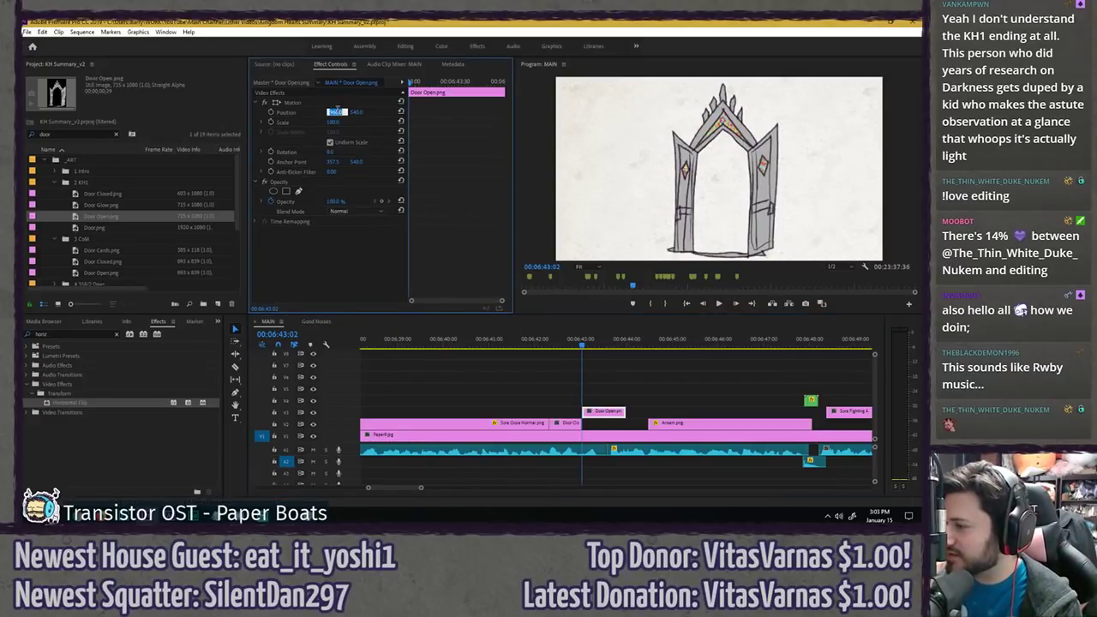
{"action": "type", "text": "950"}
{"action": "key", "text": "Return"}
{"action": "key", "text": "Left"}
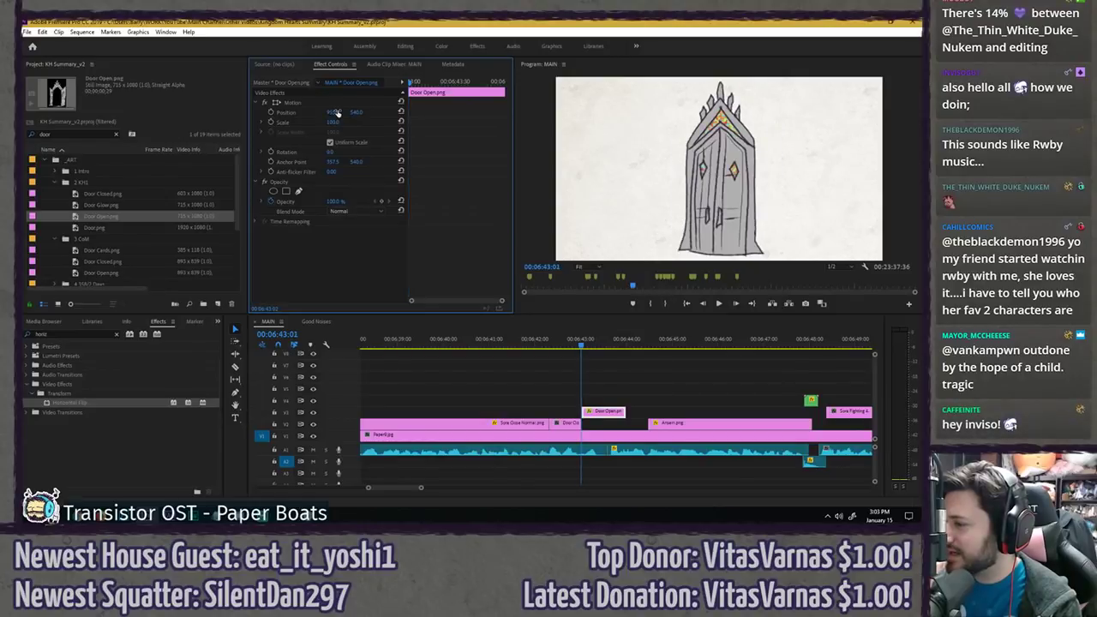
{"action": "key", "text": "Right"}
{"action": "key", "text": "Left"}
{"action": "key", "text": "Right"}
{"action": "key", "text": "Left"}
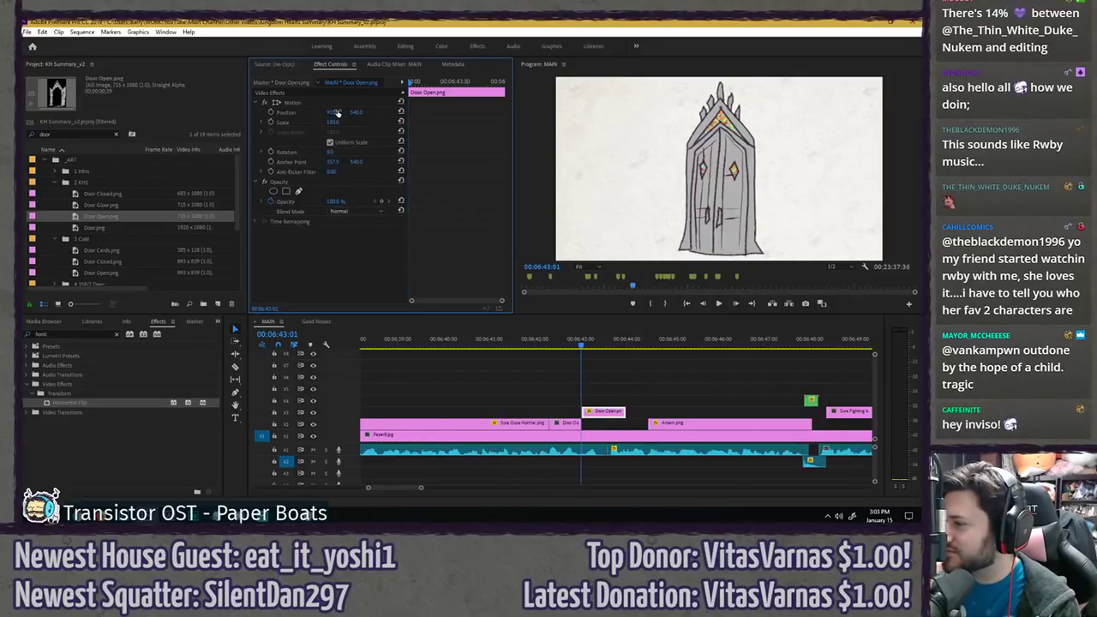
{"action": "key", "text": "Right"}
{"action": "key", "text": "Left"}
{"action": "key", "text": "Right"}
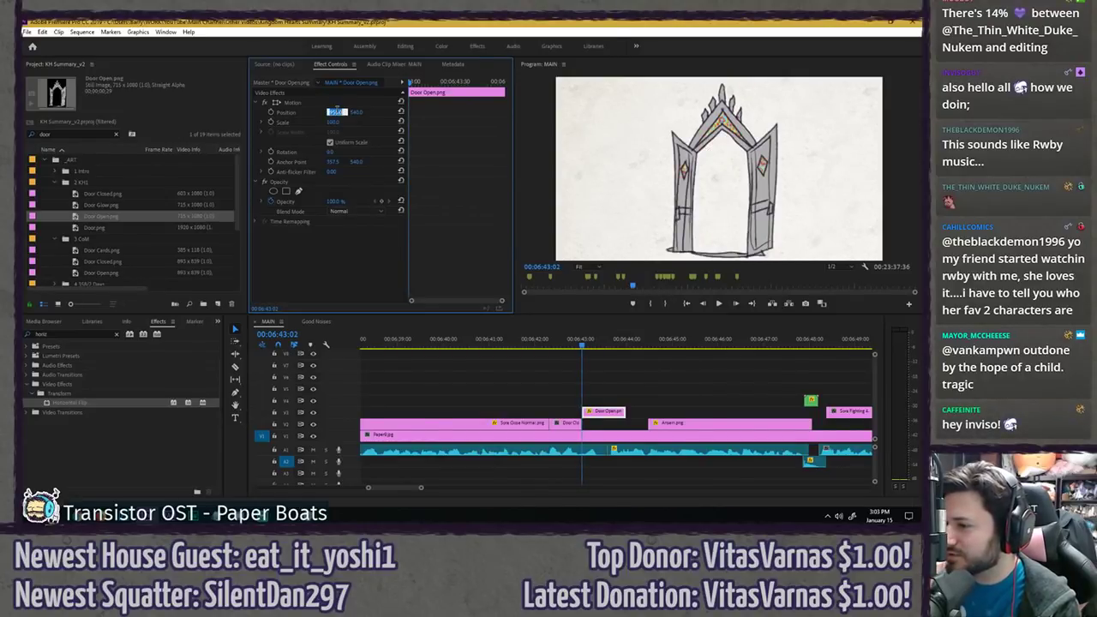
{"action": "key", "text": "Left"}
{"action": "key", "text": "Right"}
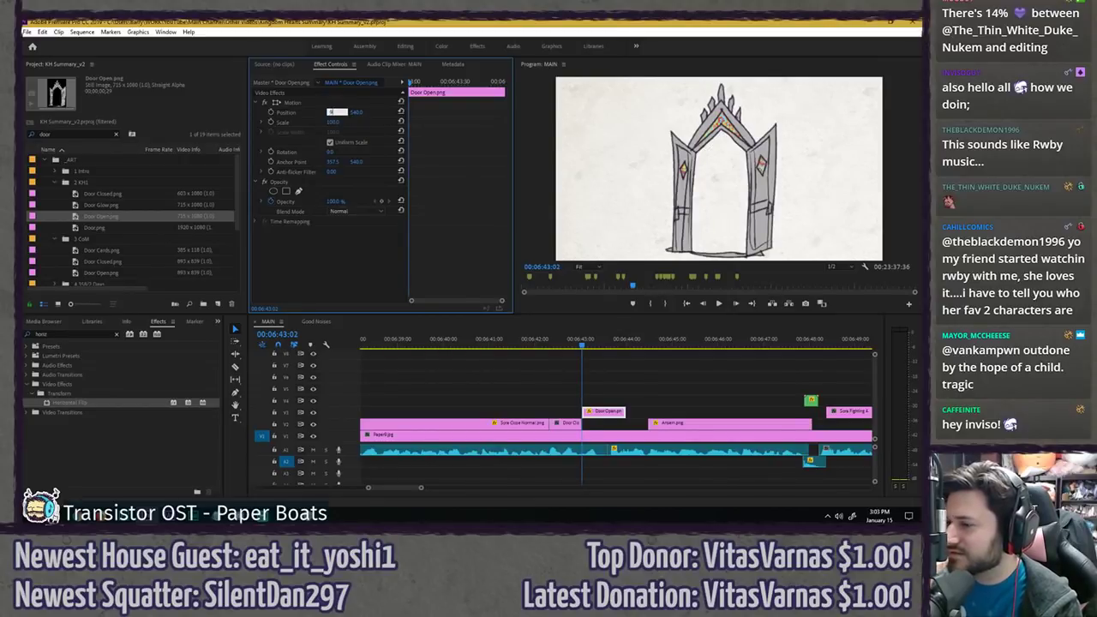
{"action": "key", "text": "Left"}
{"action": "key", "text": "Right"}
{"action": "key", "text": "Left"}
{"action": "key", "text": "Right"}
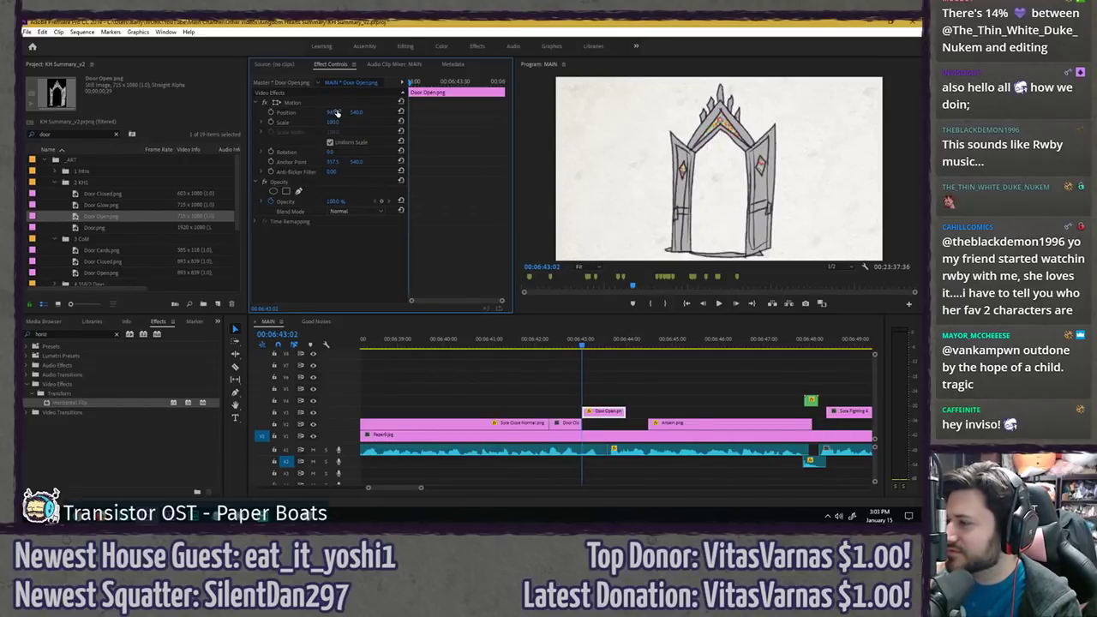
{"action": "key", "text": "Left"}
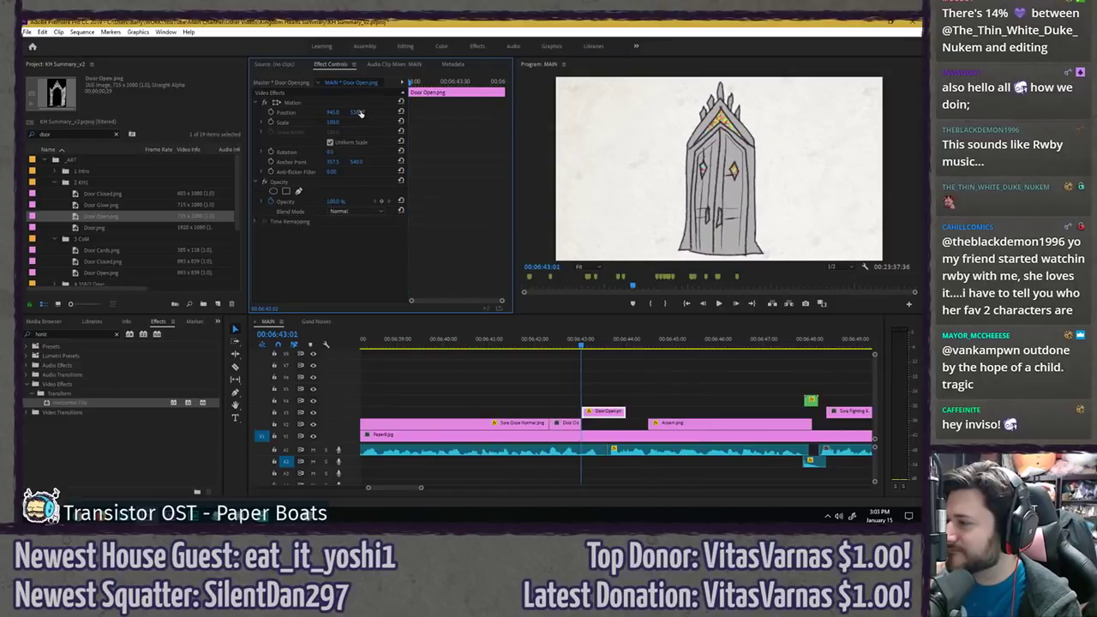
{"action": "key", "text": "Right"}
- Adjust the open door's vertical Position to line up with the closed door, ending at 945, 520
{"action": "left_click", "coordinate": [360, 112]}
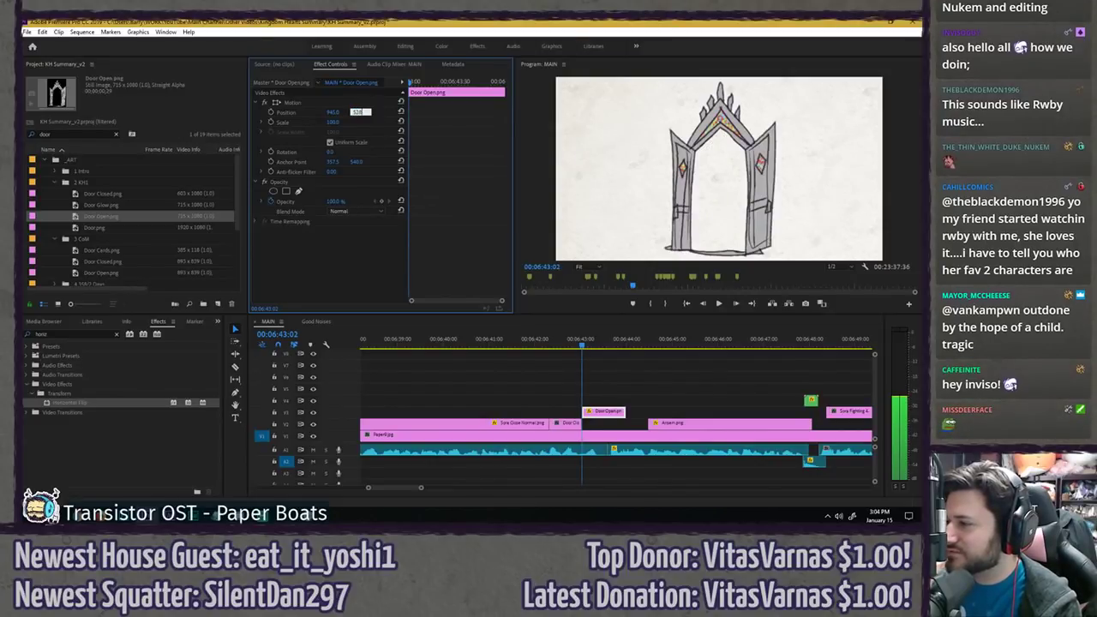
{"action": "key", "text": "Left"}
{"action": "key", "text": "Right"}
{"action": "key", "text": "Left"}
{"action": "key", "text": "Right"}
{"action": "key", "text": "Left"}
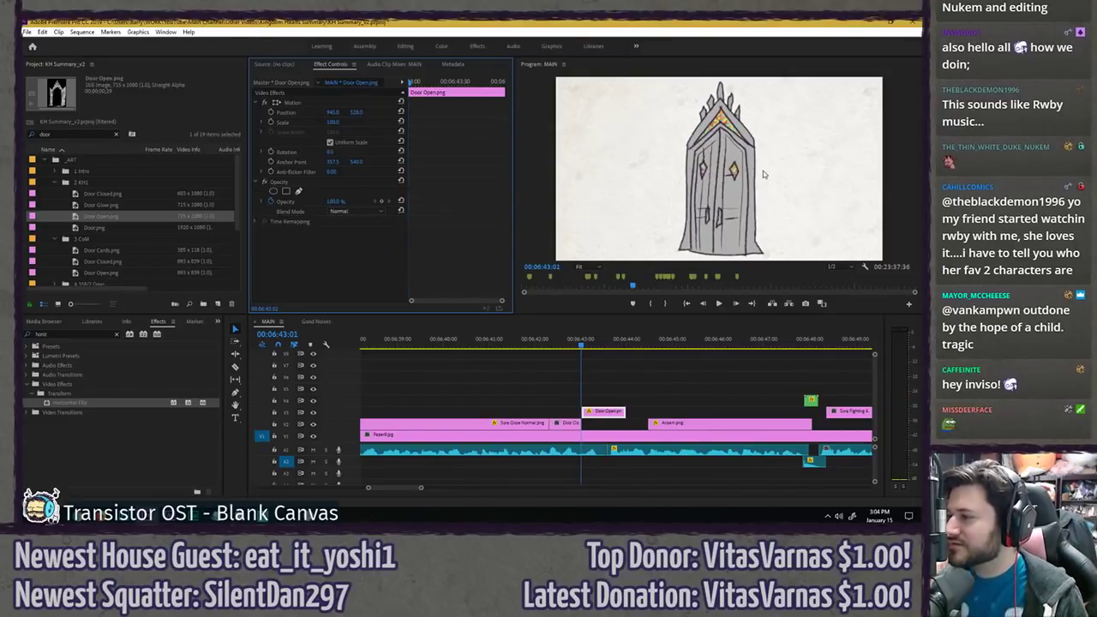
- Compare the closed and open door frames in the maximized Program monitor
{"action": "key", "text": "grave"}
{"action": "key", "text": "Right"}
{"action": "key", "text": "Left"}
{"action": "key", "text": "Right"}
{"action": "key", "text": "Left"}
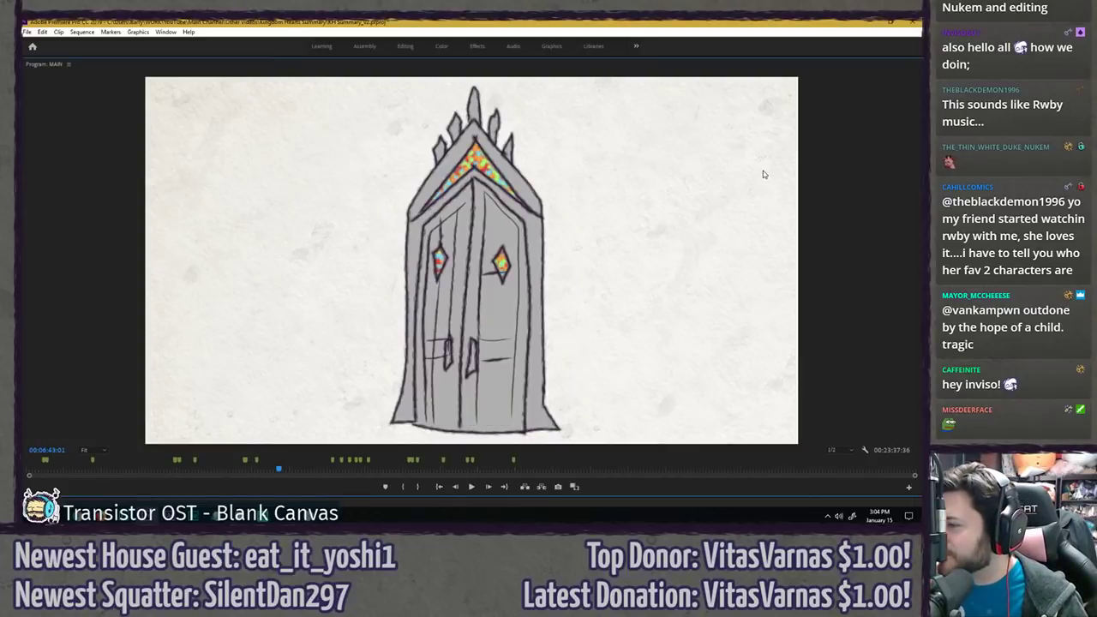
{"action": "key", "text": "Right"}
{"action": "key", "text": "Left"}
{"action": "key", "text": "Right"}
{"action": "key", "text": "Left"}
{"action": "key", "text": "Right"}
{"action": "key", "text": "Left"}
{"action": "key", "text": "Right"}
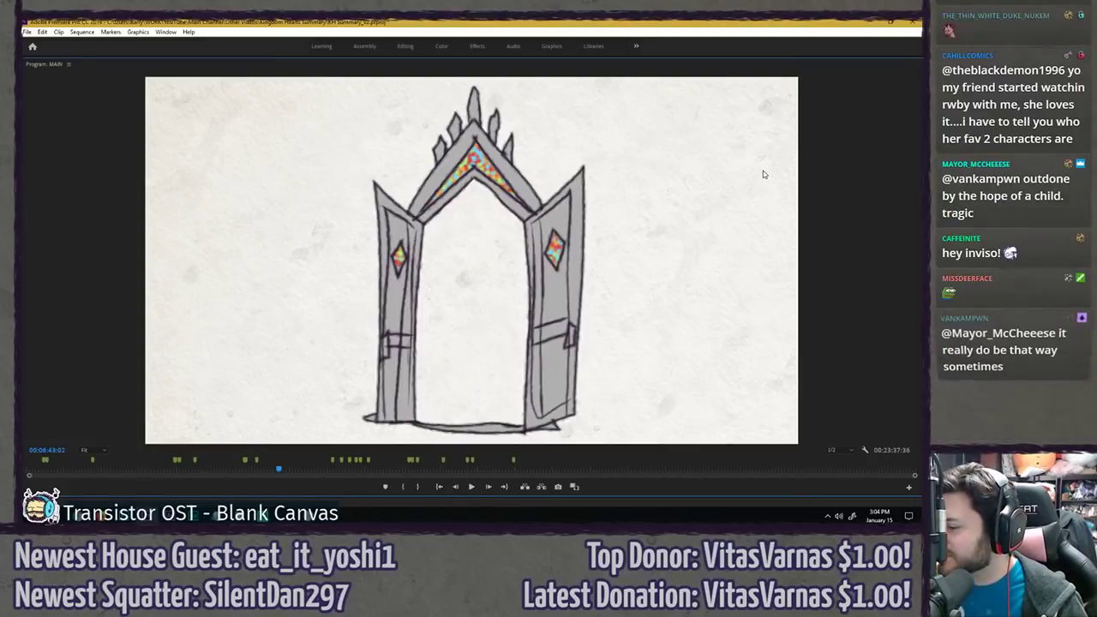
{"action": "key", "text": "Left"}
{"action": "key", "text": "Right"}
{"action": "key", "text": "grave"}
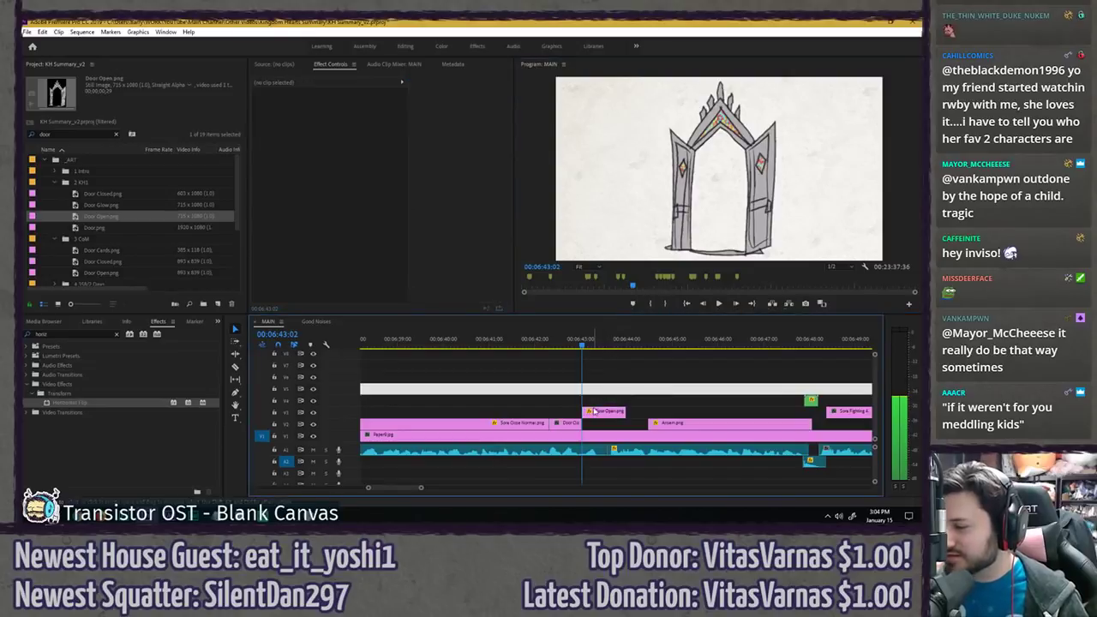
- Move the Door Open clip's anchor point down to the door's base
{"action": "left_click", "coordinate": [604, 412]}
{"action": "left_click", "coordinate": [333, 105]}
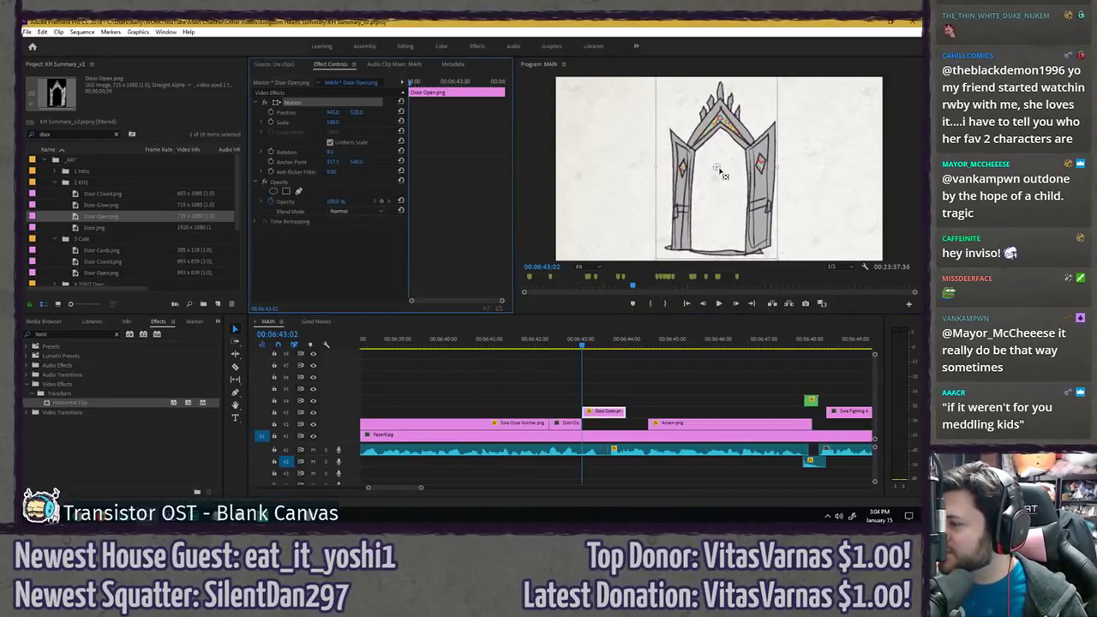
{"action": "left_click_drag", "start_coordinate": [721, 174], "coordinate": [727, 186]}
{"action": "left_click", "coordinate": [620, 378]}
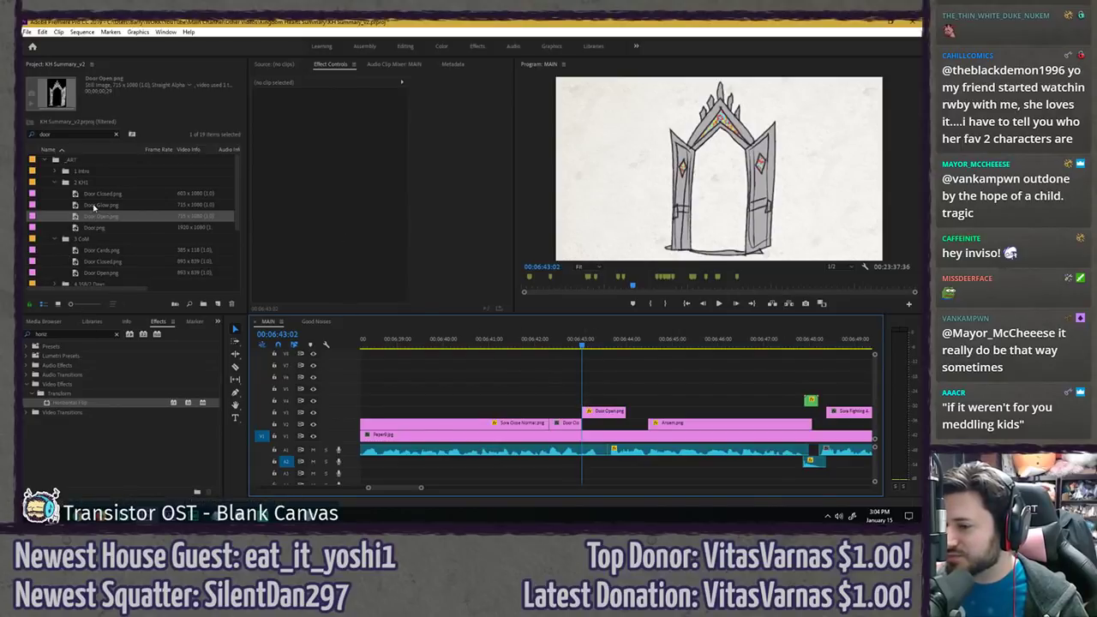
- Add Door Glow.png beneath Door Open.png at the playhead and review the open door across the cut
{"action": "left_click_drag", "start_coordinate": [95, 207], "coordinate": [589, 426]}
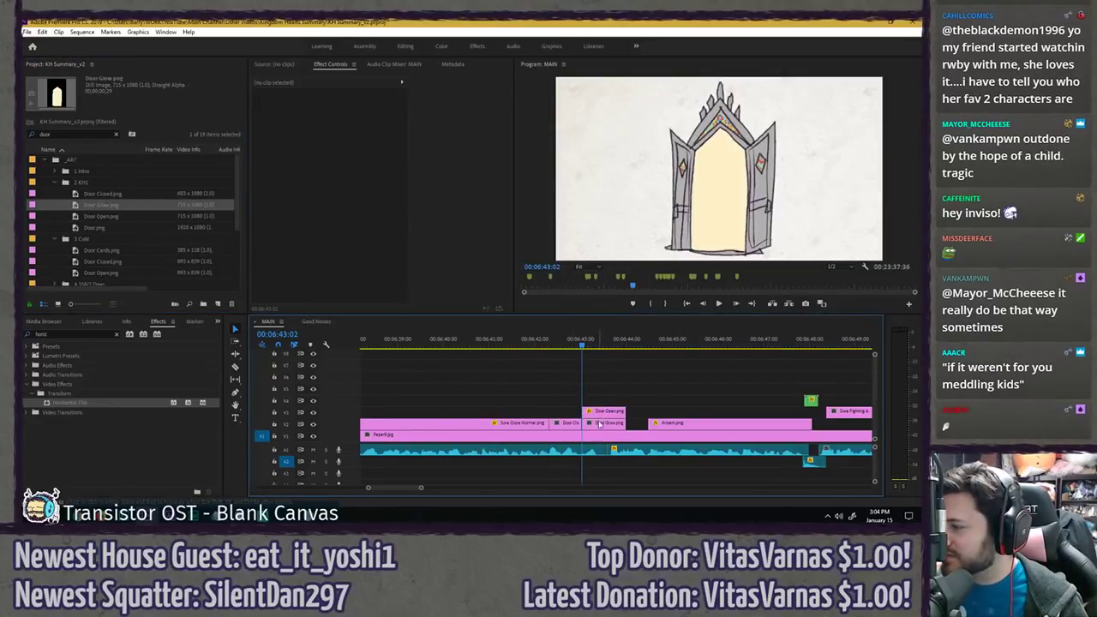
{"action": "left_click", "coordinate": [600, 416]}
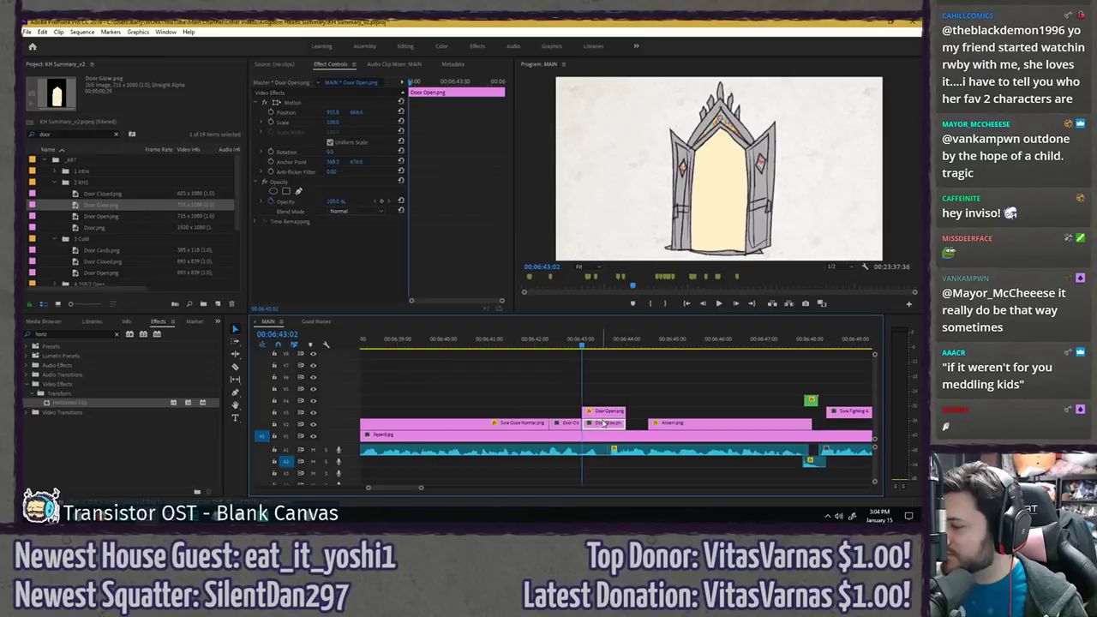
{"action": "left_click", "coordinate": [334, 122]}
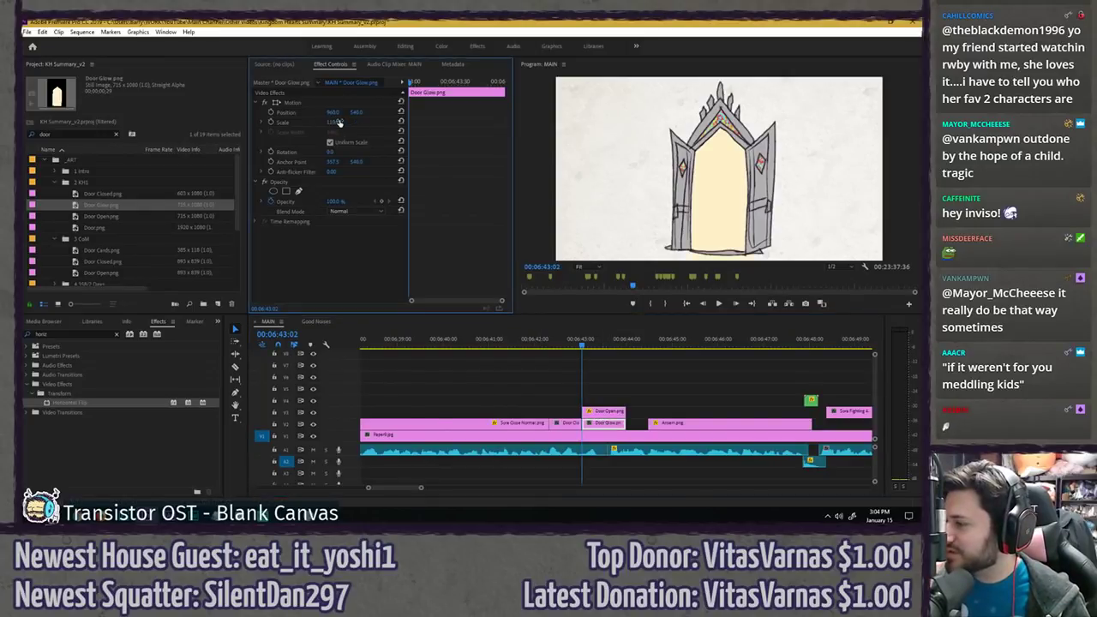
{"action": "key", "text": "grave"}
{"action": "key", "text": "grave"}
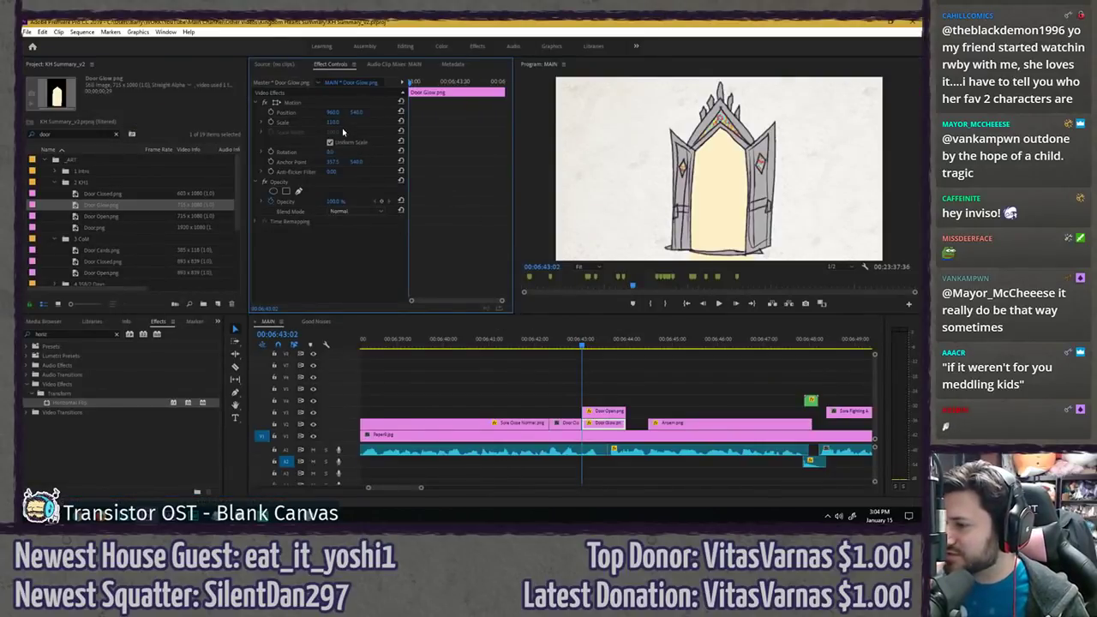
{"action": "key", "text": "grave"}
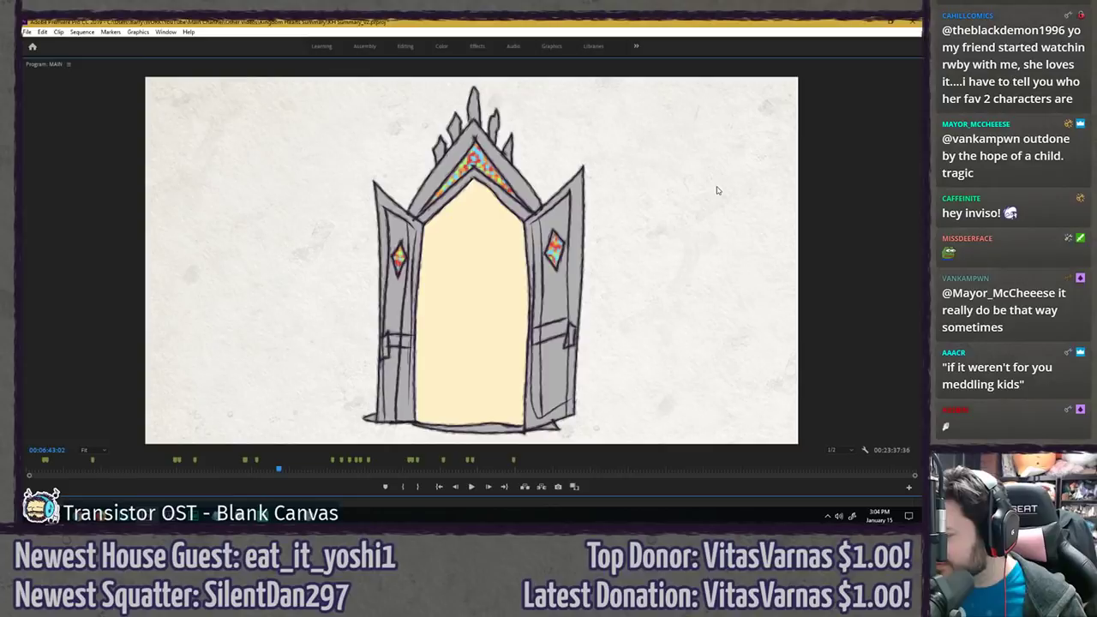
{"action": "key", "text": "grave"}
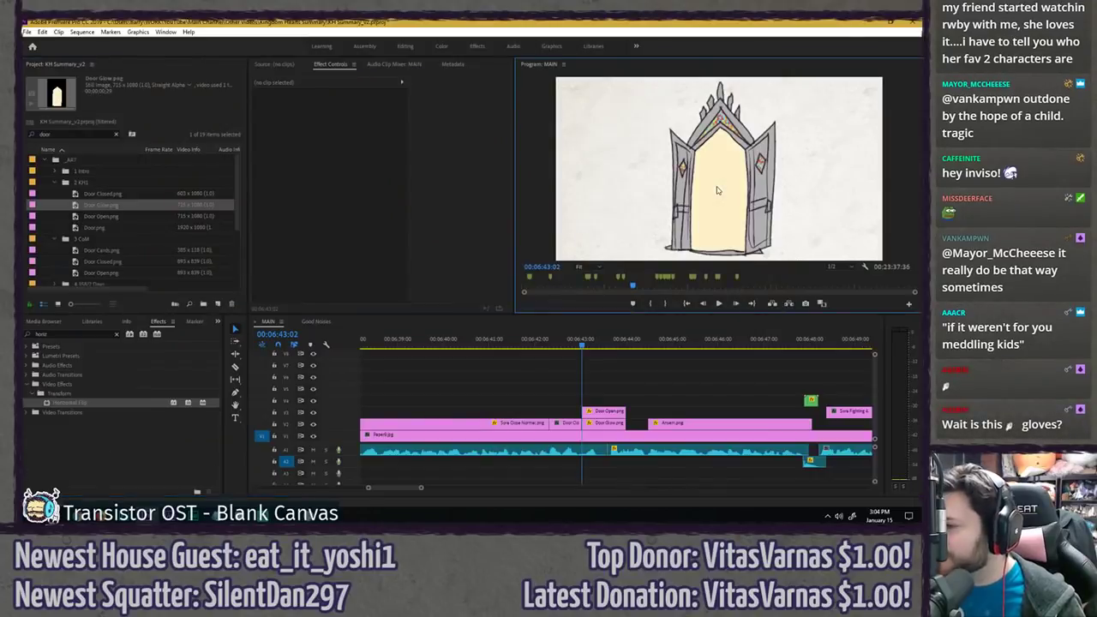
{"action": "left_click", "coordinate": [612, 413]}
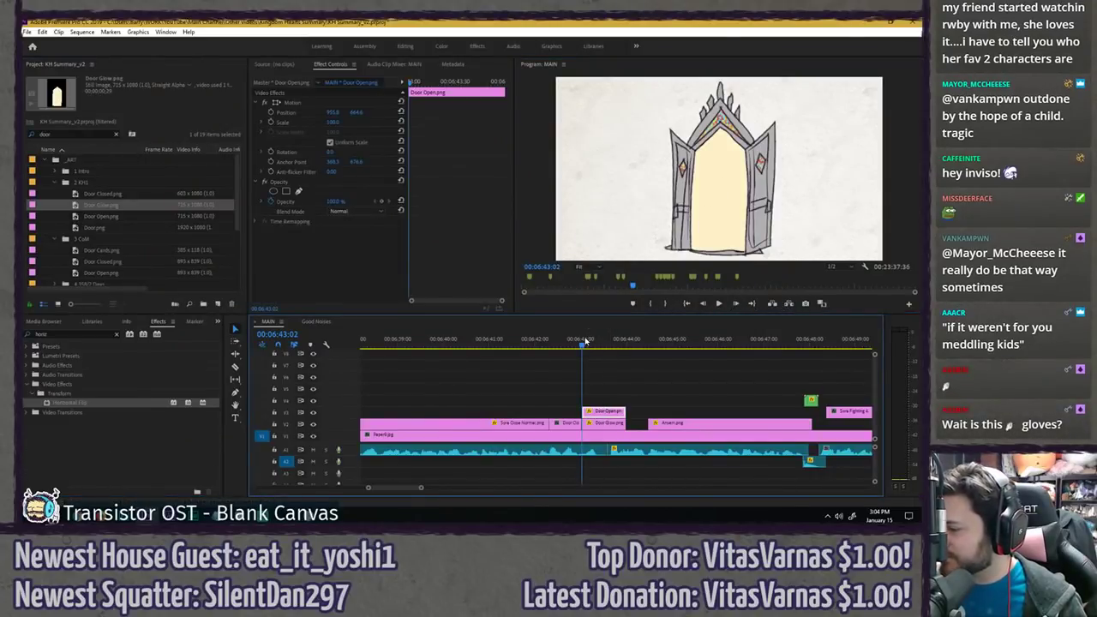
{"action": "left_click_drag", "start_coordinate": [586, 341], "coordinate": [585, 342]}
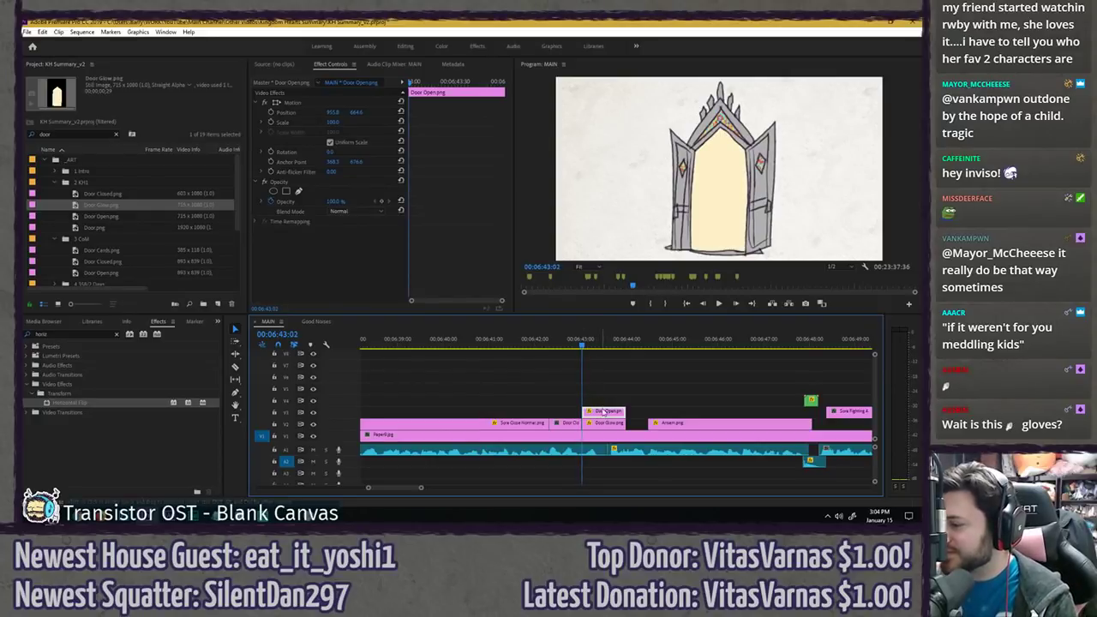
- Add Scale keyframes so the open door grows, and preview the animation
{"action": "left_click", "coordinate": [463, 145]}
{"action": "left_click", "coordinate": [333, 122]}
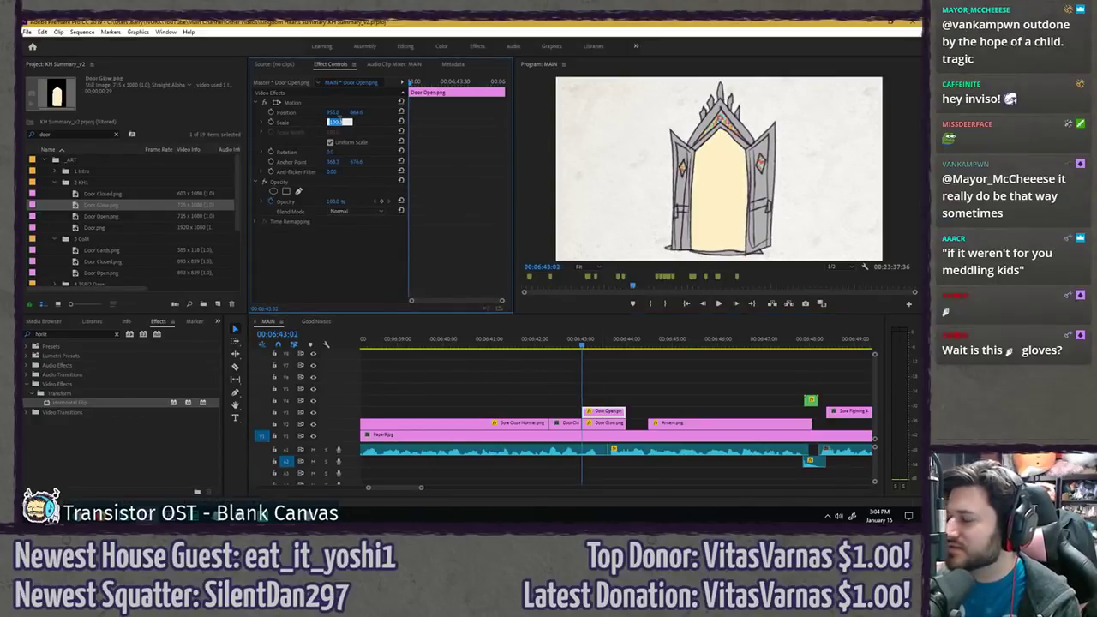
{"action": "key", "text": "Return"}
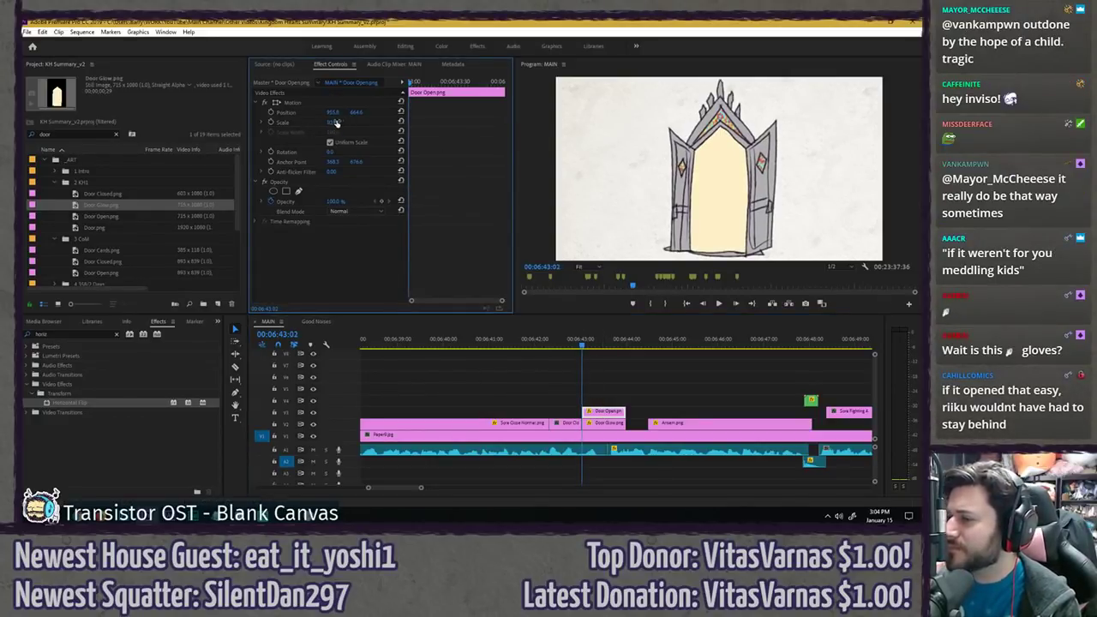
{"action": "left_click", "coordinate": [275, 123]}
{"action": "left_click", "coordinate": [336, 121]}
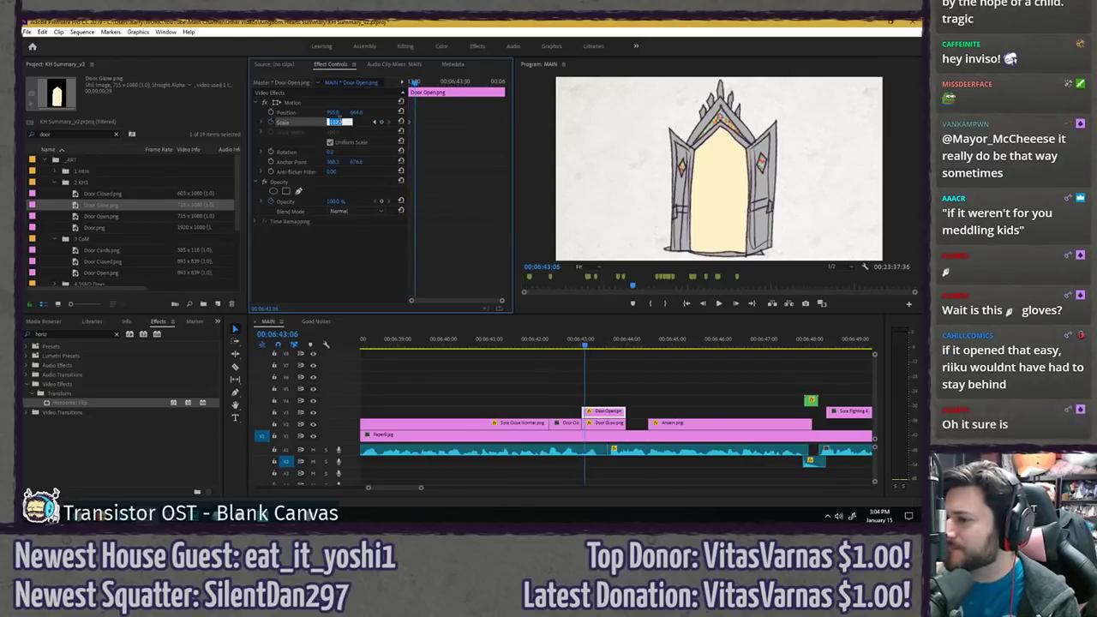
{"action": "key", "text": "Return"}
{"action": "key", "text": "space"}
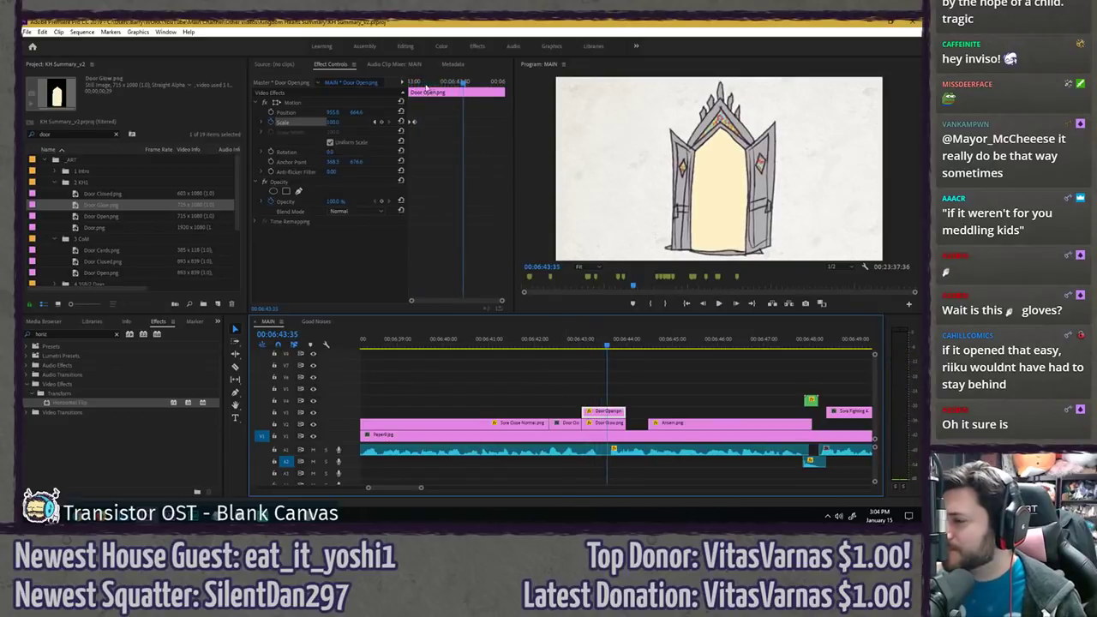
{"action": "left_click", "coordinate": [413, 81]}
{"action": "key", "text": "Right"}
{"action": "key", "text": "Right"}
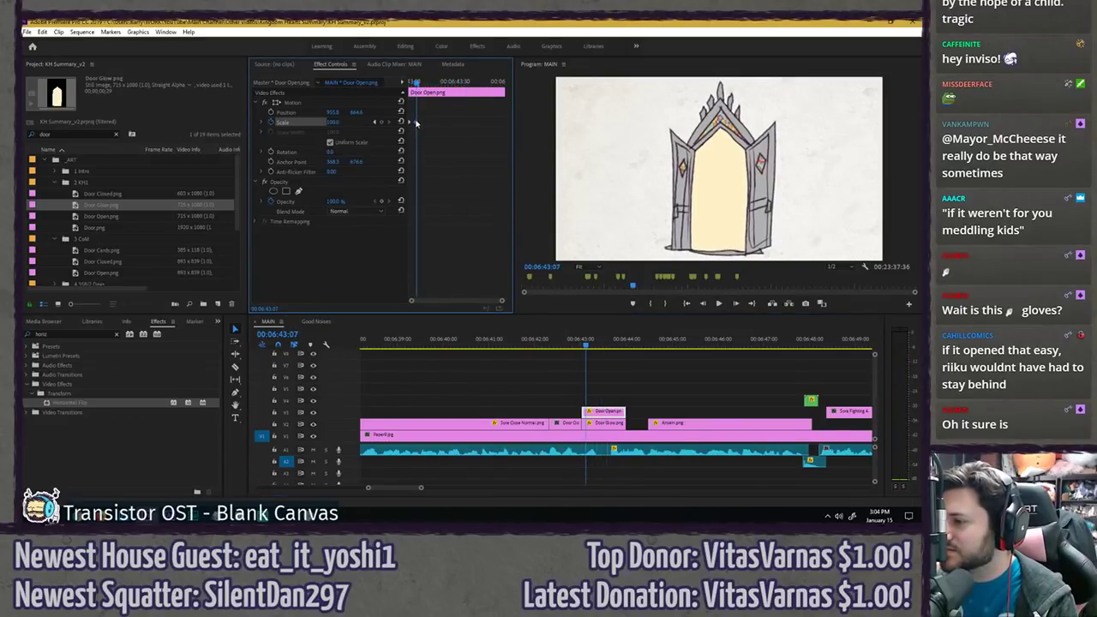
- Set the Scale keyframe to Ease Out and replay the door opening
{"action": "right_click", "coordinate": [416, 122]}
{"action": "left_click", "coordinate": [451, 265]}
{"action": "left_click", "coordinate": [565, 340]}
{"action": "key", "text": "space"}
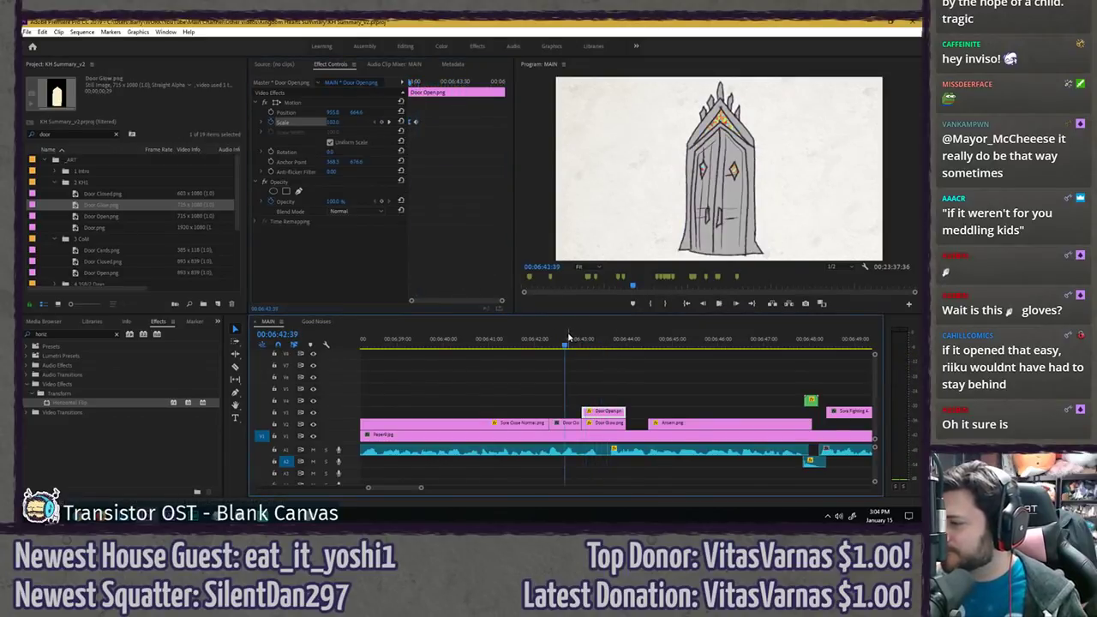
{"action": "left_click", "coordinate": [396, 79]}
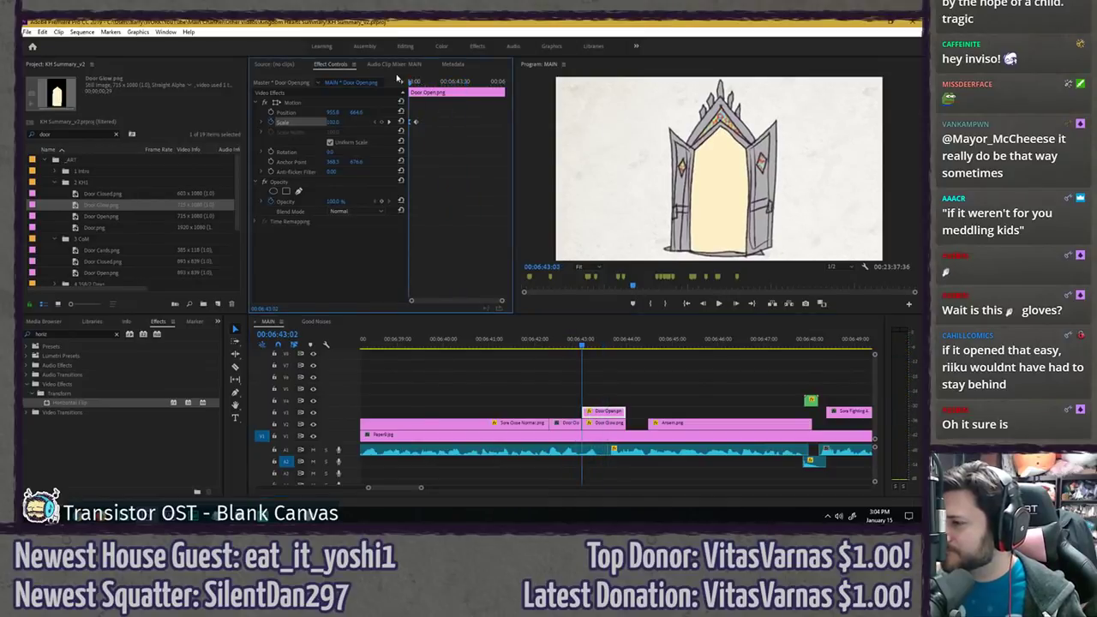
{"action": "left_click", "coordinate": [553, 341]}
{"action": "key", "text": "space"}
- Move the Door Open and Door Glow clips to follow the closed door and replay the cut
{"action": "key", "text": "space"}
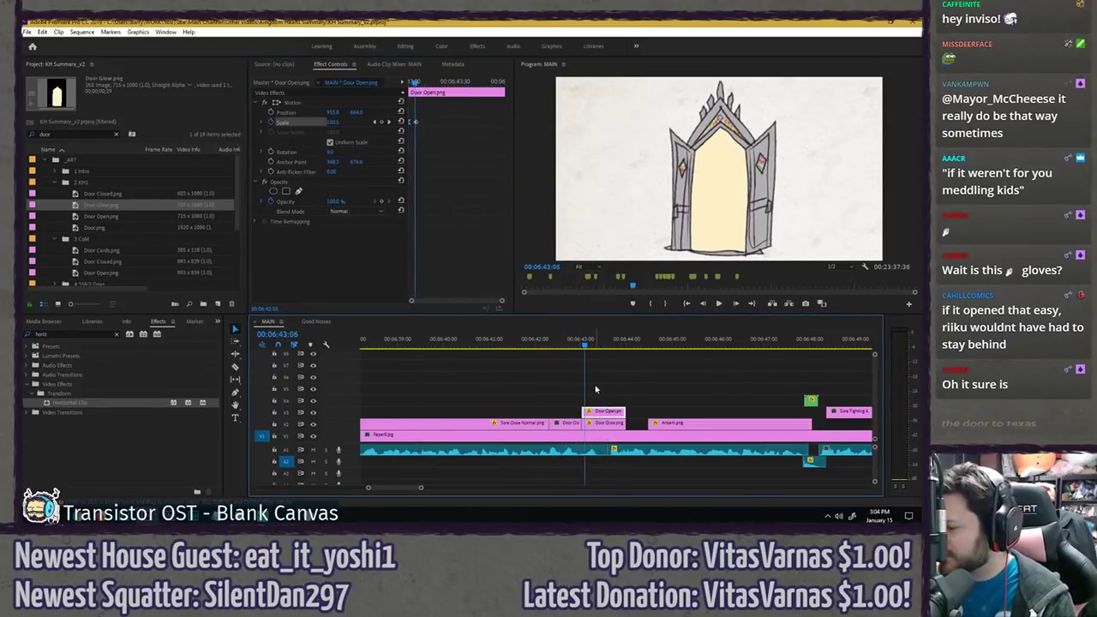
{"action": "left_click_drag", "start_coordinate": [606, 419], "coordinate": [614, 424]}
{"action": "left_click", "coordinate": [569, 346]}
{"action": "key", "text": "space"}
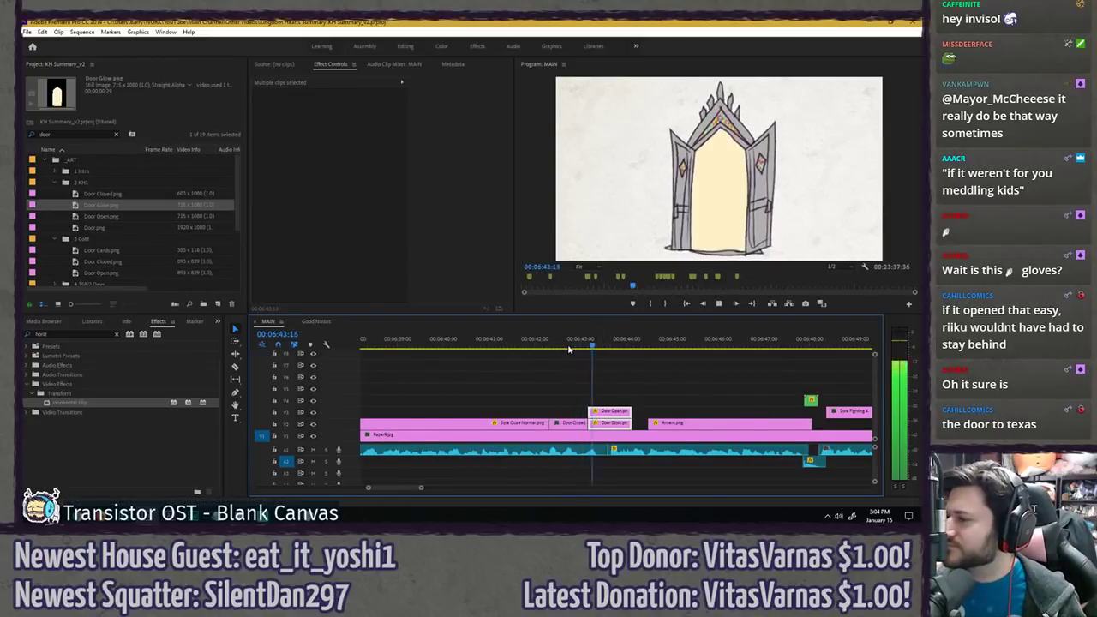
{"action": "left_click", "coordinate": [569, 347]}
{"action": "left_click", "coordinate": [599, 370]}
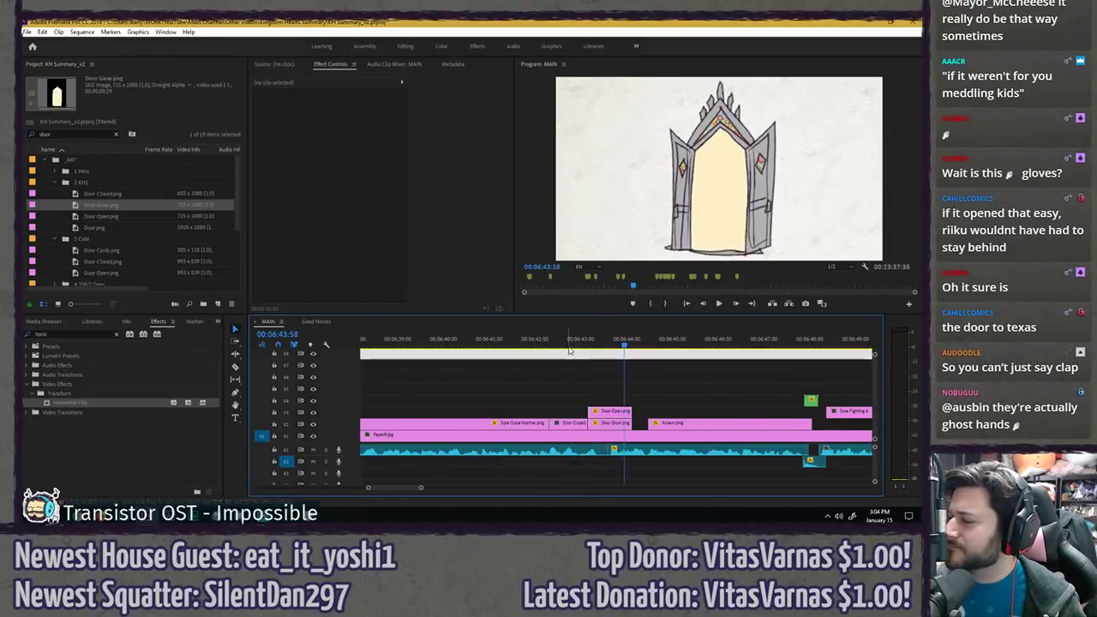
{"action": "left_click_drag", "start_coordinate": [619, 420], "coordinate": [617, 421]}
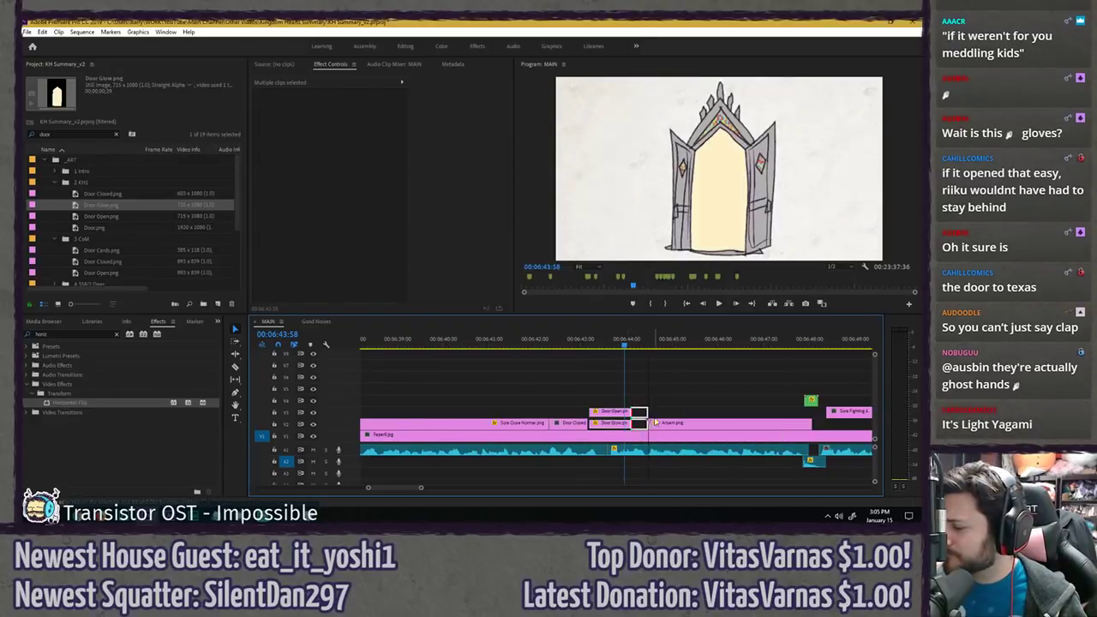
{"action": "left_click", "coordinate": [570, 343]}
{"action": "key", "text": "space"}
{"action": "left_click", "coordinate": [590, 340]}
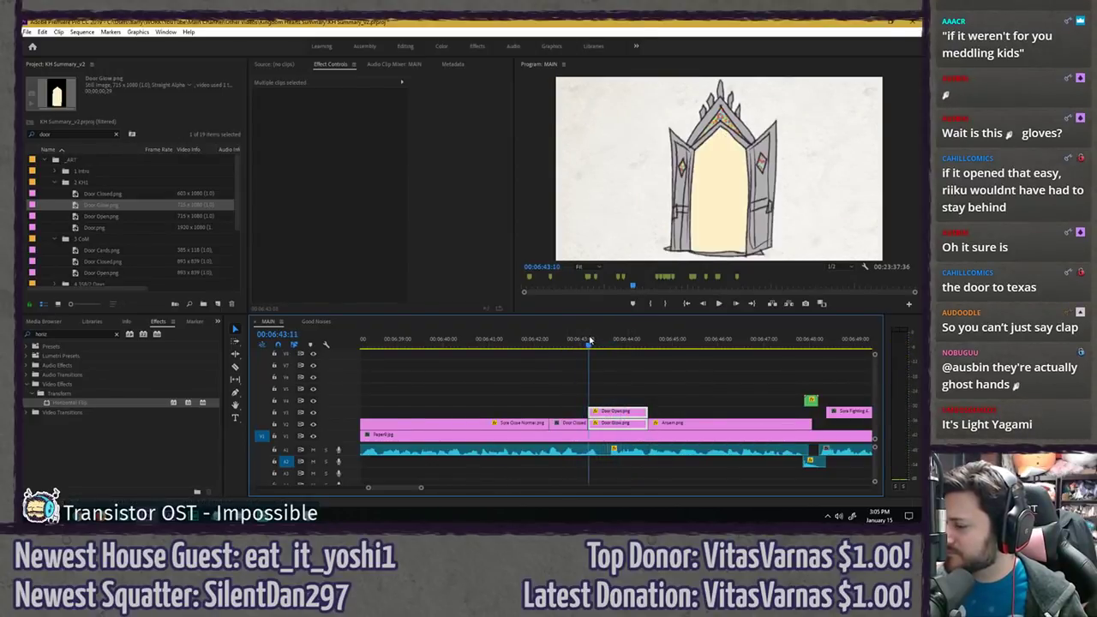
- Nudge the door clips a few frames earlier, trim the gap, and save the project
{"action": "key", "text": "alt+Left"}
{"action": "key", "text": "alt+Left"}
{"action": "key", "text": "alt+Left"}
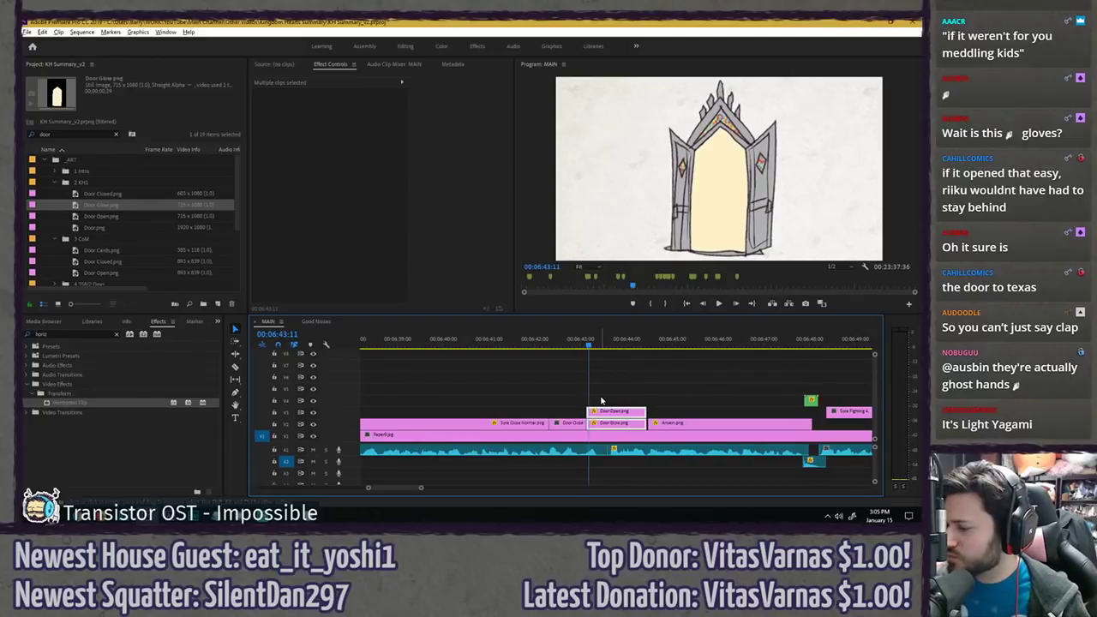
{"action": "left_click", "coordinate": [570, 344]}
{"action": "key", "text": "space"}
{"action": "key", "text": "space"}
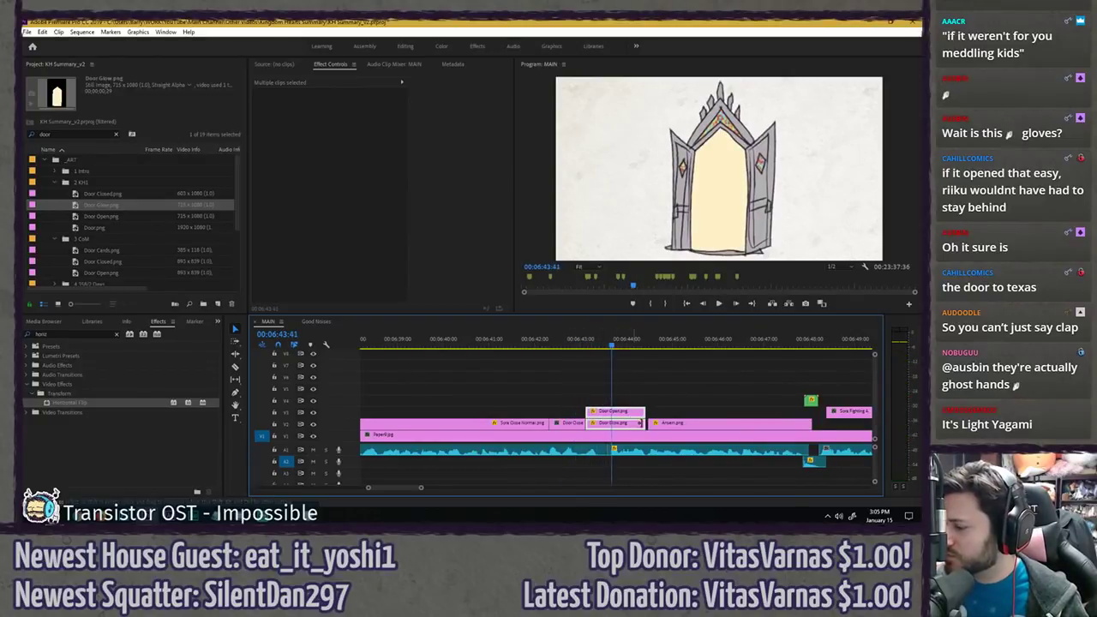
{"action": "left_click_drag", "start_coordinate": [642, 401], "coordinate": [643, 400]}
{"action": "left_click", "coordinate": [549, 342]}
{"action": "key", "text": "space"}
{"action": "key", "text": "space"}
{"action": "left_click", "coordinate": [567, 423]}
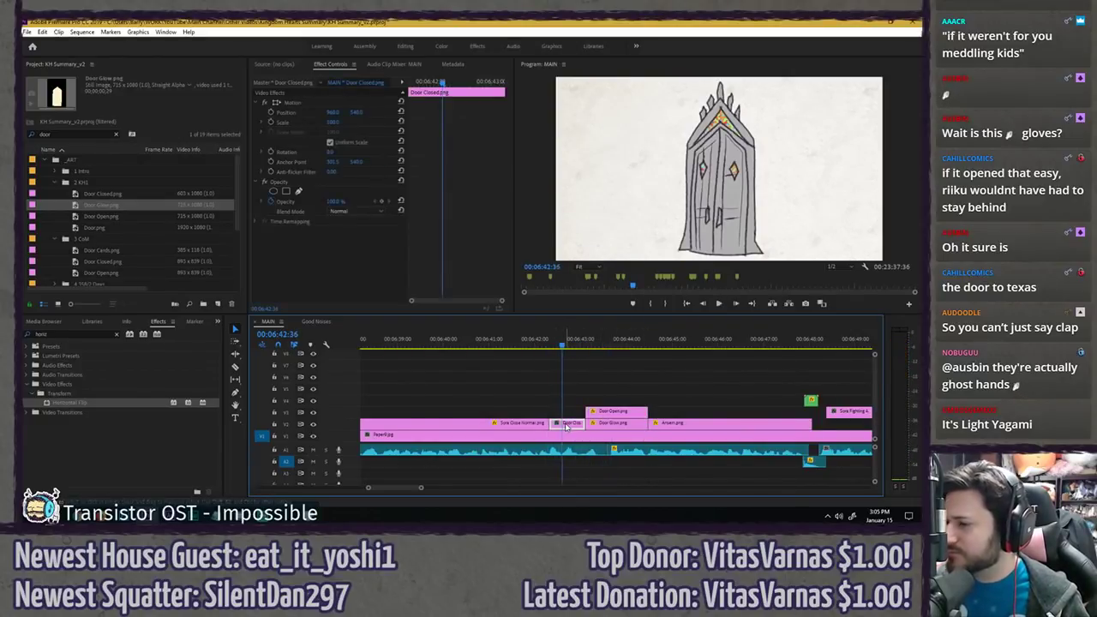
{"action": "key", "text": "ctrl+s"}
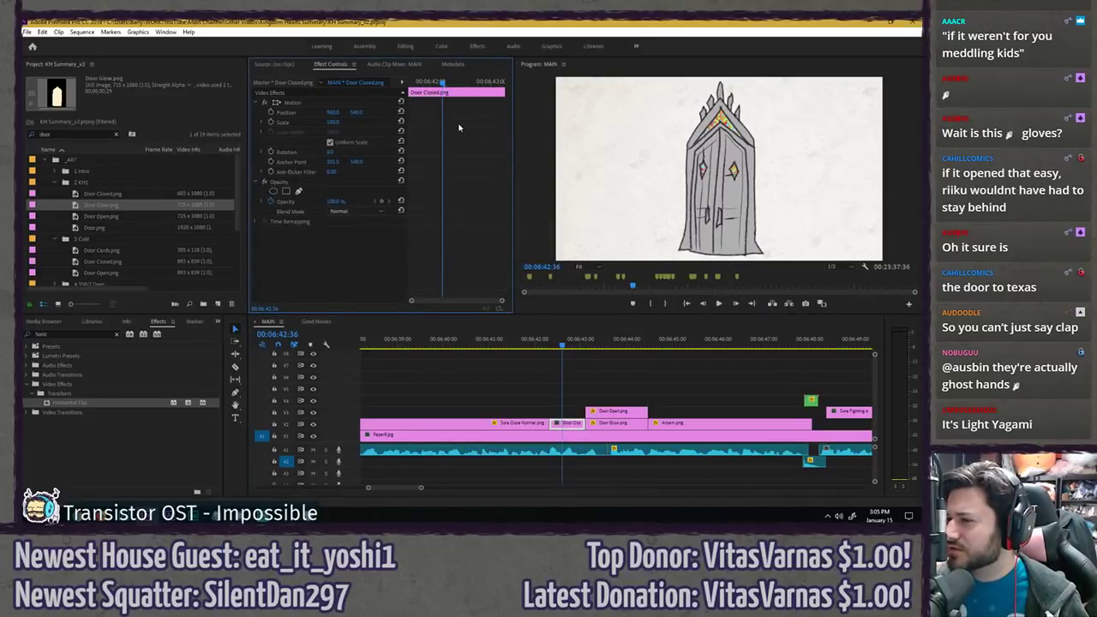
{"action": "key", "text": "Left"}
{"action": "key", "text": "Left"}
{"action": "key", "text": "Left"}
{"action": "key", "text": "Left"}
{"action": "key", "text": "Left"}
{"action": "key", "text": "Left"}
{"action": "key", "text": "Left"}
{"action": "key", "text": "Left"}
{"action": "key", "text": "Left"}
{"action": "key", "text": "Left"}
{"action": "key", "text": "Left"}
{"action": "key", "text": "Left"}
{"action": "key", "text": "Left"}
{"action": "key", "text": "Left"}
{"action": "key", "text": "Left"}
{"action": "key", "text": "Left"}
{"action": "key", "text": "Left"}
- Preview the door opening, then set a first shake keyframe by nudging the closed door left and down
{"action": "key", "text": "space"}
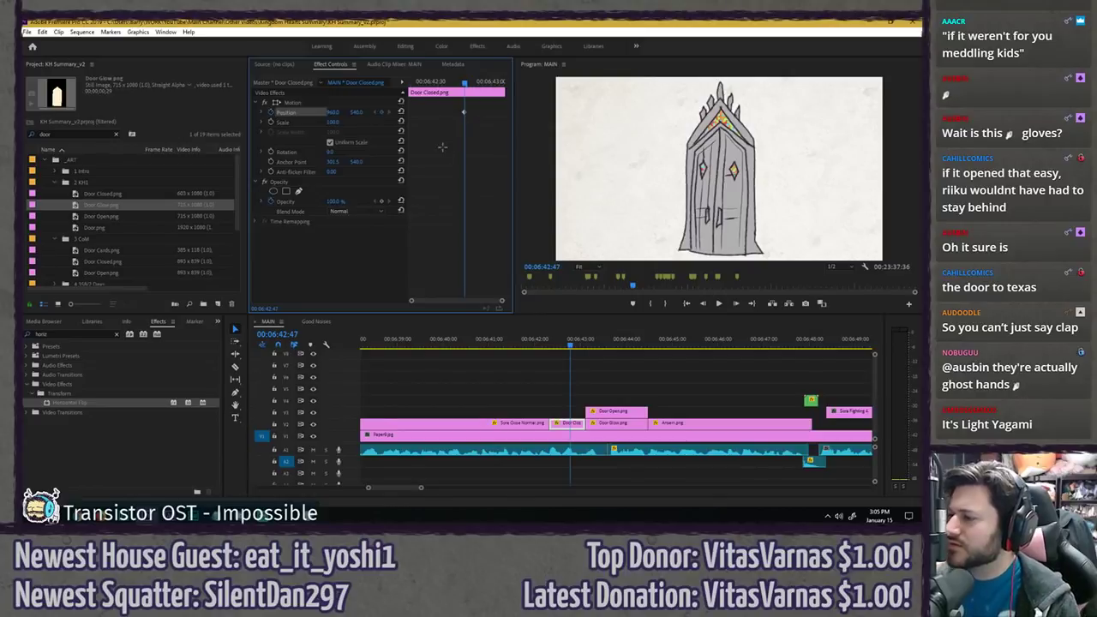
{"action": "mouse_move", "coordinate": [468, 84]}
{"action": "left_mouse_down"}
{"action": "mouse_move", "coordinate": [509, 83]}
{"action": "mouse_move", "coordinate": [468, 86]}
{"action": "left_mouse_up"}
{"action": "key", "text": "Right"}
{"action": "left_click", "coordinate": [334, 102]}
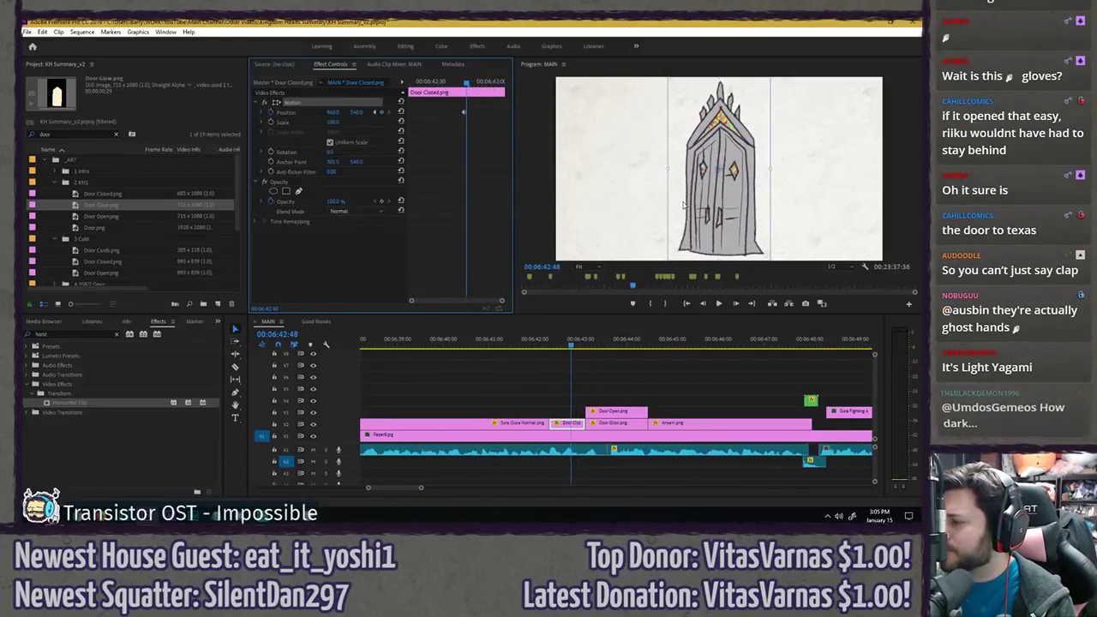
{"action": "left_click", "coordinate": [436, 130]}
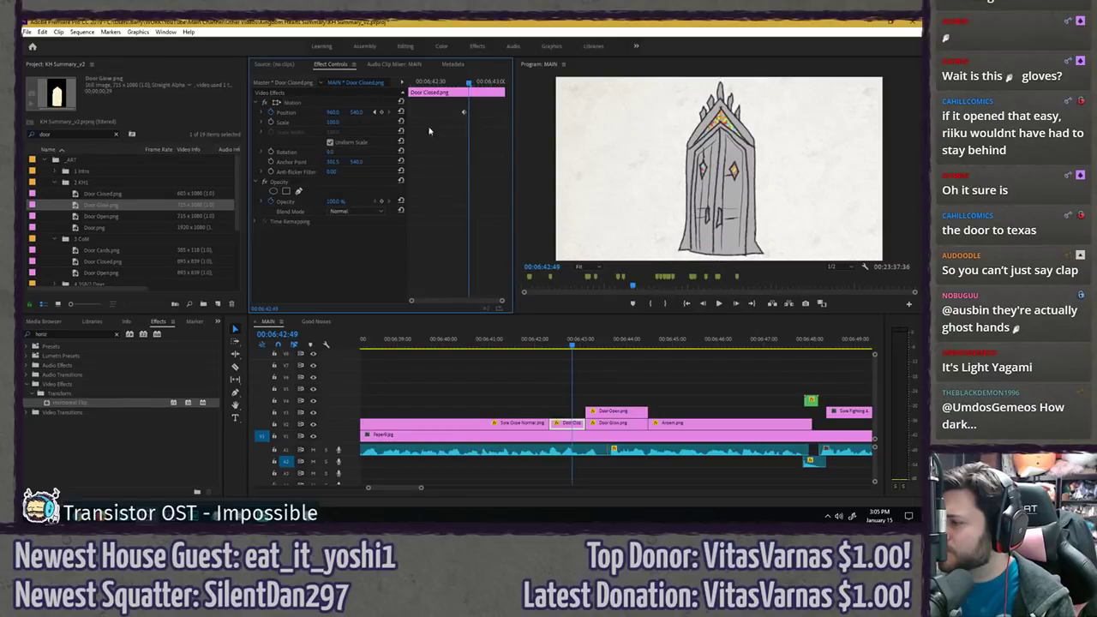
{"action": "left_click", "coordinate": [353, 103]}
{"action": "left_click_drag", "start_coordinate": [688, 184], "coordinate": [710, 206]}
{"action": "left_click", "coordinate": [492, 166]}
{"action": "key", "text": "Right"}
{"action": "key", "text": "Right"}
{"action": "key", "text": "Right"}
- Add frame-by-frame shake keyframes moving the door right and up, down, then right and down
{"action": "left_click", "coordinate": [450, 157]}
{"action": "key", "text": "Right"}
{"action": "key", "text": "Right"}
{"action": "left_click", "coordinate": [484, 159]}
{"action": "key", "text": "Right"}
{"action": "key", "text": "Right"}
{"action": "key", "text": "Right"}
{"action": "key", "text": "Right"}
{"action": "left_click", "coordinate": [460, 172]}
{"action": "key", "text": "Right"}
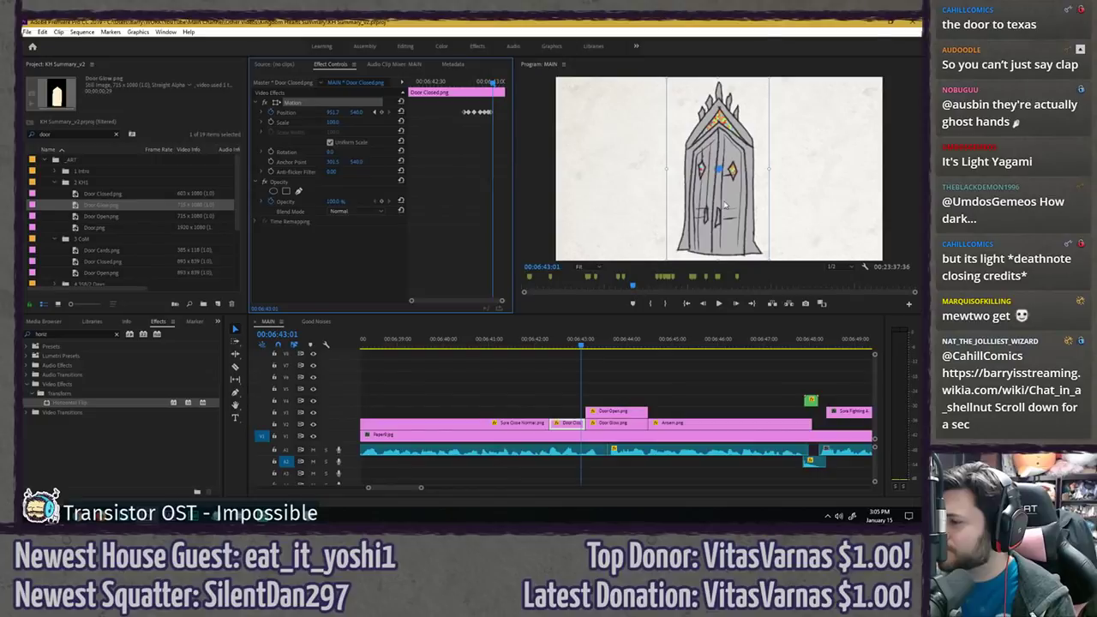
{"action": "left_click_drag", "start_coordinate": [721, 202], "coordinate": [703, 197]}
{"action": "left_click", "coordinate": [506, 178]}
{"action": "key", "text": "Right"}
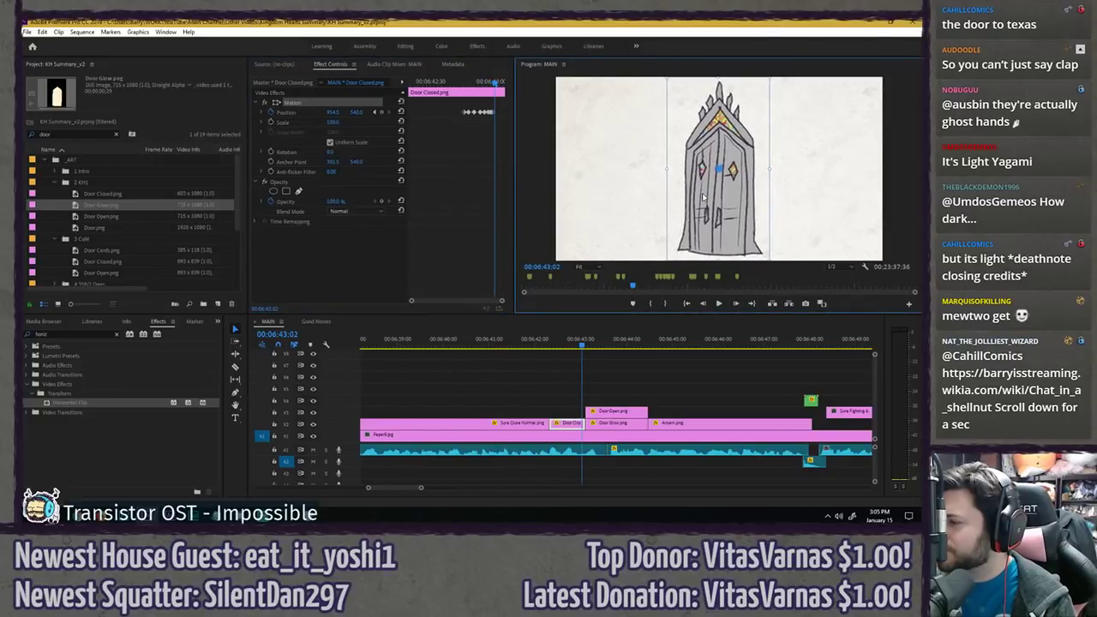
- Raise the door slightly for another shake keyframe, then return it to its original position
{"action": "key", "text": "Right"}
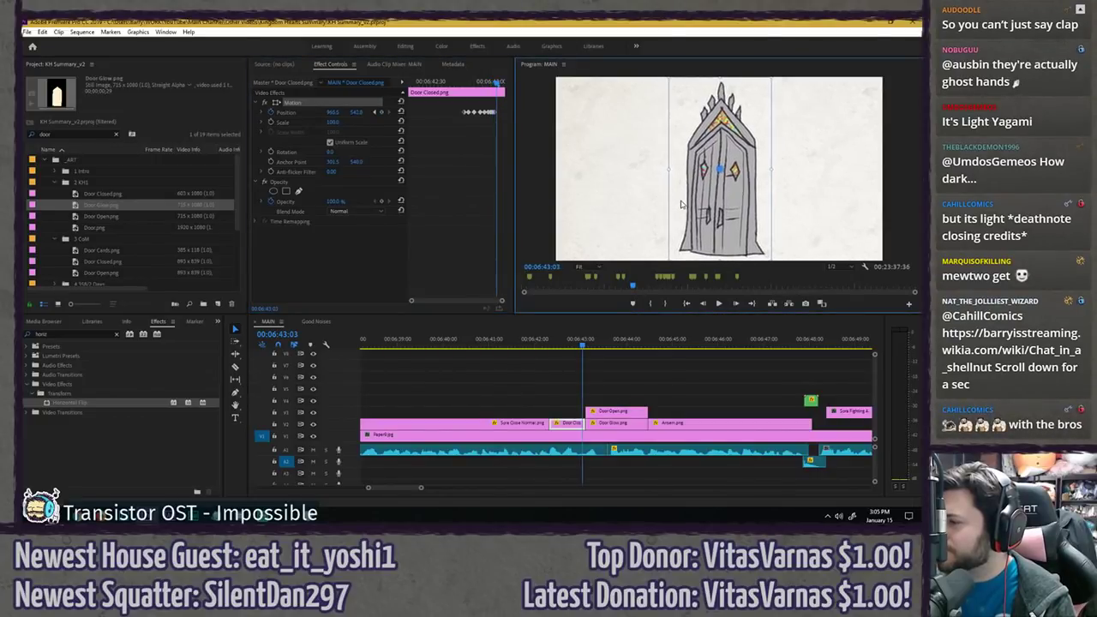
{"action": "left_click", "coordinate": [475, 174]}
{"action": "key", "text": "Right"}
{"action": "left_click_drag", "start_coordinate": [721, 191], "coordinate": [720, 187]}
{"action": "left_click", "coordinate": [475, 174]}
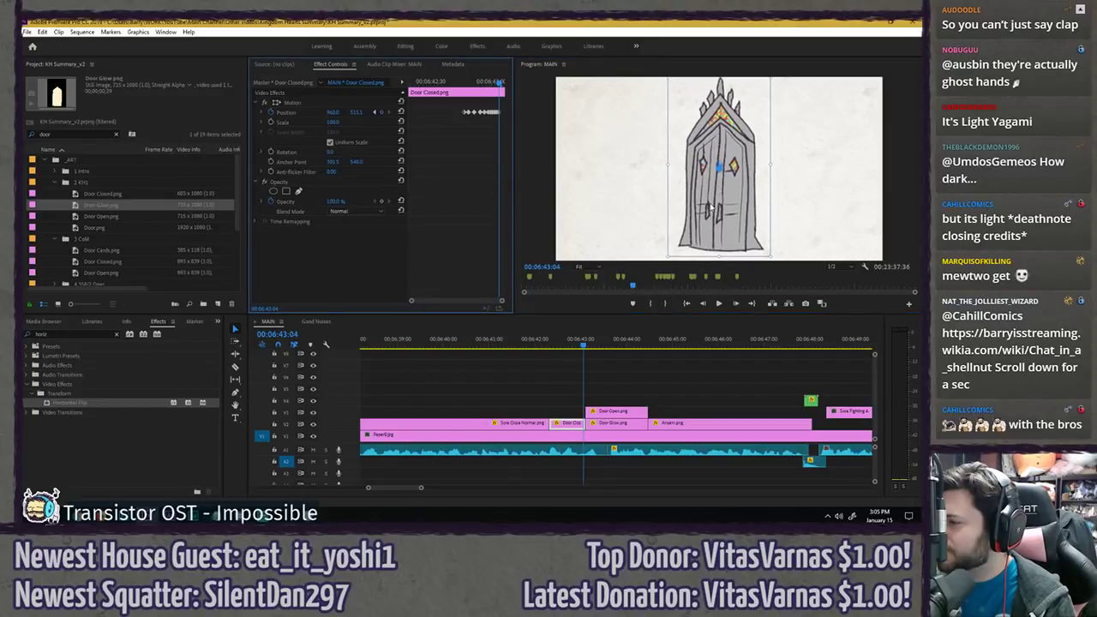
{"action": "left_click", "coordinate": [709, 208]}
{"action": "key", "text": "Right"}
{"action": "key", "text": "Right"}
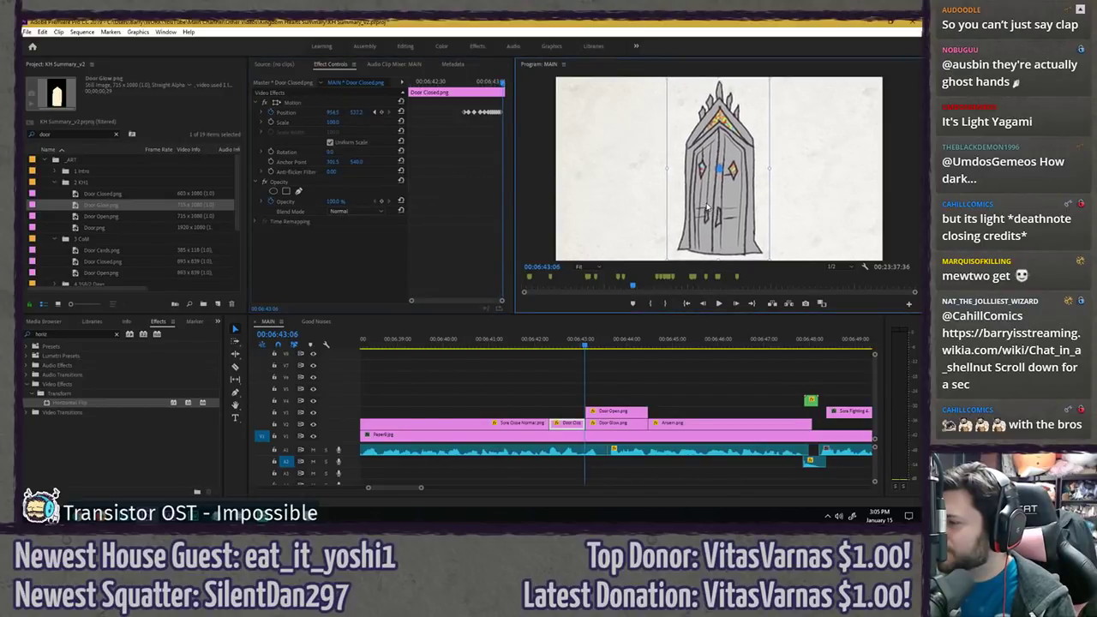
{"action": "left_click", "coordinate": [401, 112]}
- Replay the shake and shift the first two Position keyframes slightly later
{"action": "left_click", "coordinate": [465, 82]}
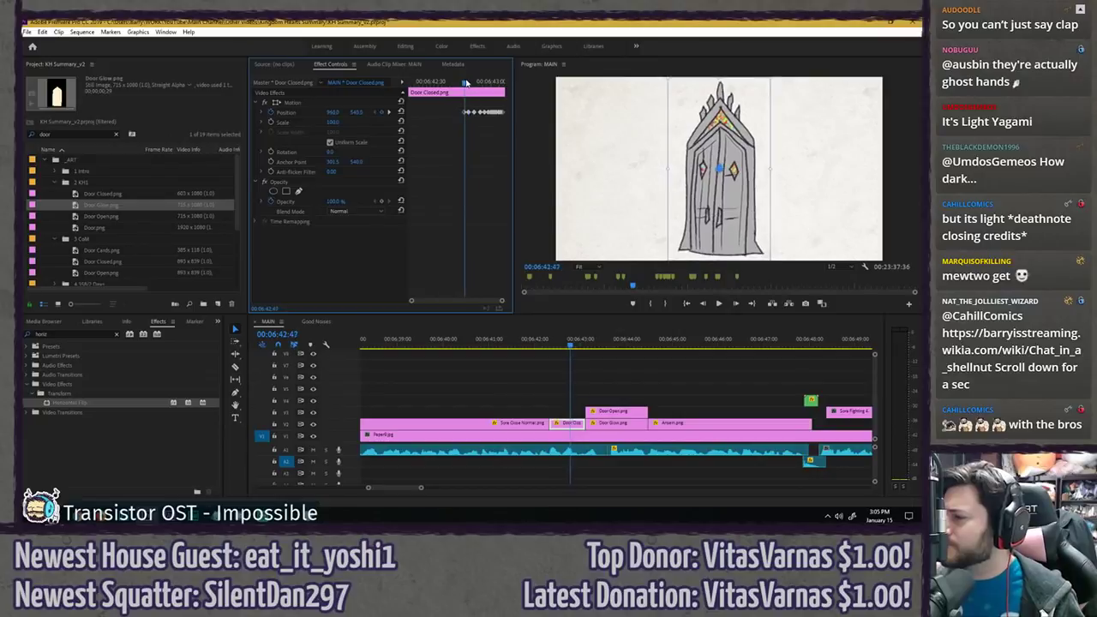
{"action": "key", "text": "space"}
{"action": "left_click", "coordinate": [457, 84]}
{"action": "left_click_drag", "start_coordinate": [456, 82], "coordinate": [465, 113]}
{"action": "key", "text": "="}
{"action": "left_click", "coordinate": [473, 83]}
{"action": "left_click", "coordinate": [465, 83]}
{"action": "key", "text": "space"}
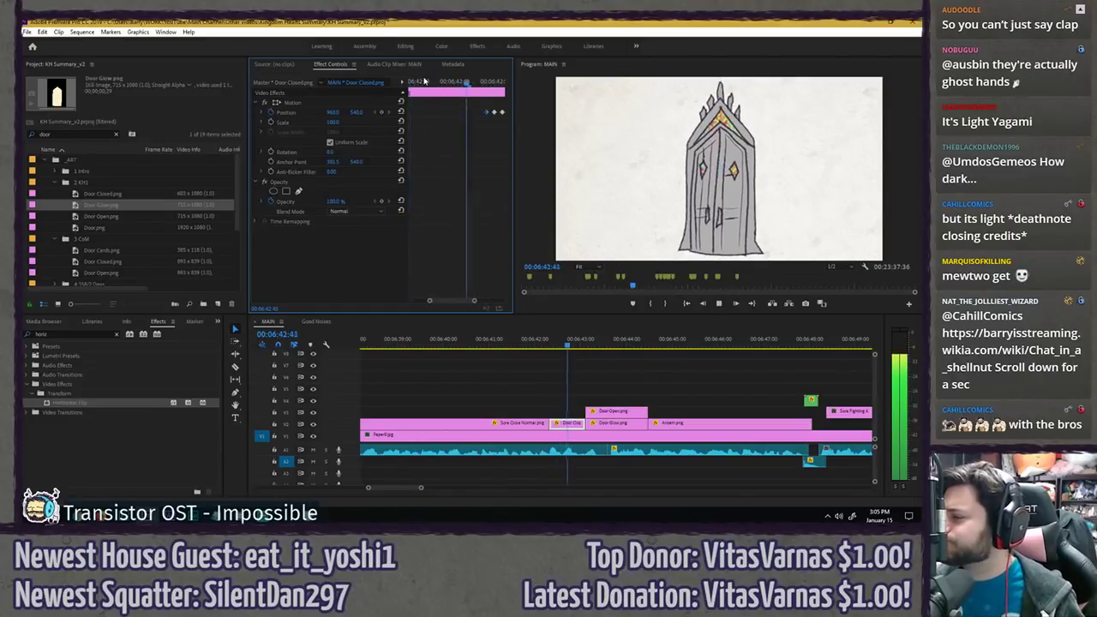
- Scrub back to the shaking door, nudge it slightly once more, and step through the shake
{"action": "left_click", "coordinate": [543, 341]}
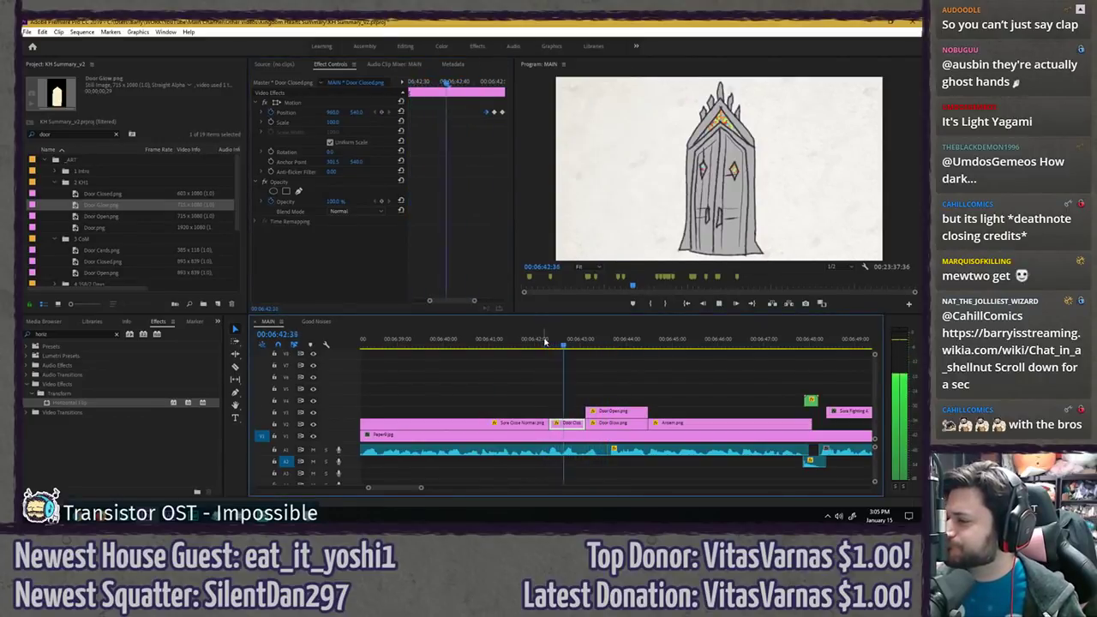
{"action": "left_click", "coordinate": [536, 342]}
{"action": "left_click_drag", "start_coordinate": [539, 341], "coordinate": [575, 345]}
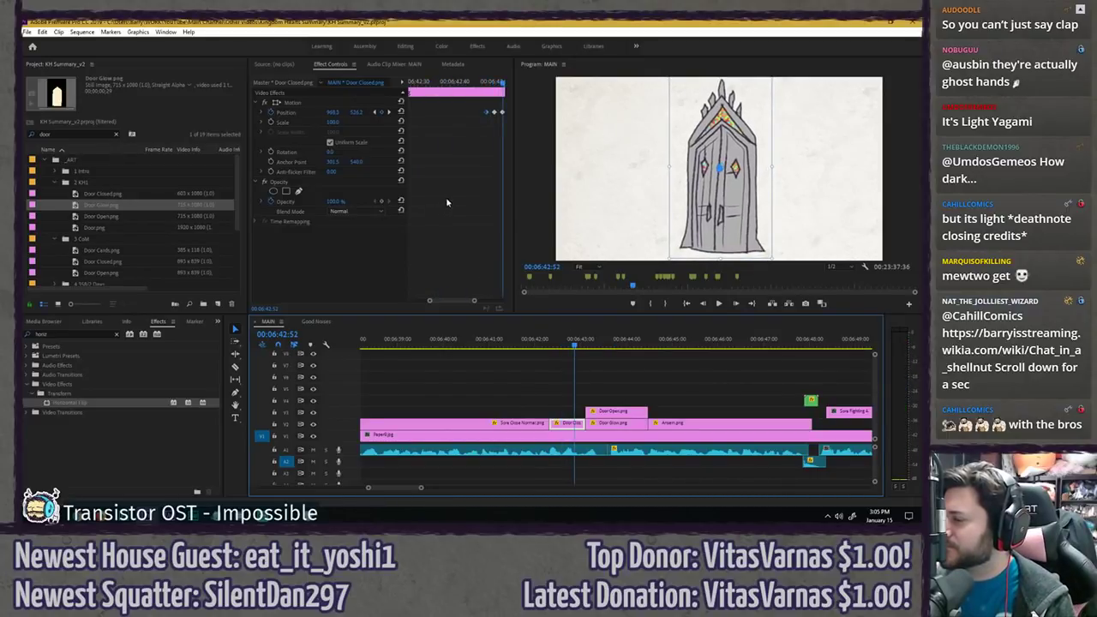
{"action": "left_click_drag", "start_coordinate": [679, 205], "coordinate": [679, 206]}
{"action": "left_click", "coordinate": [501, 173]}
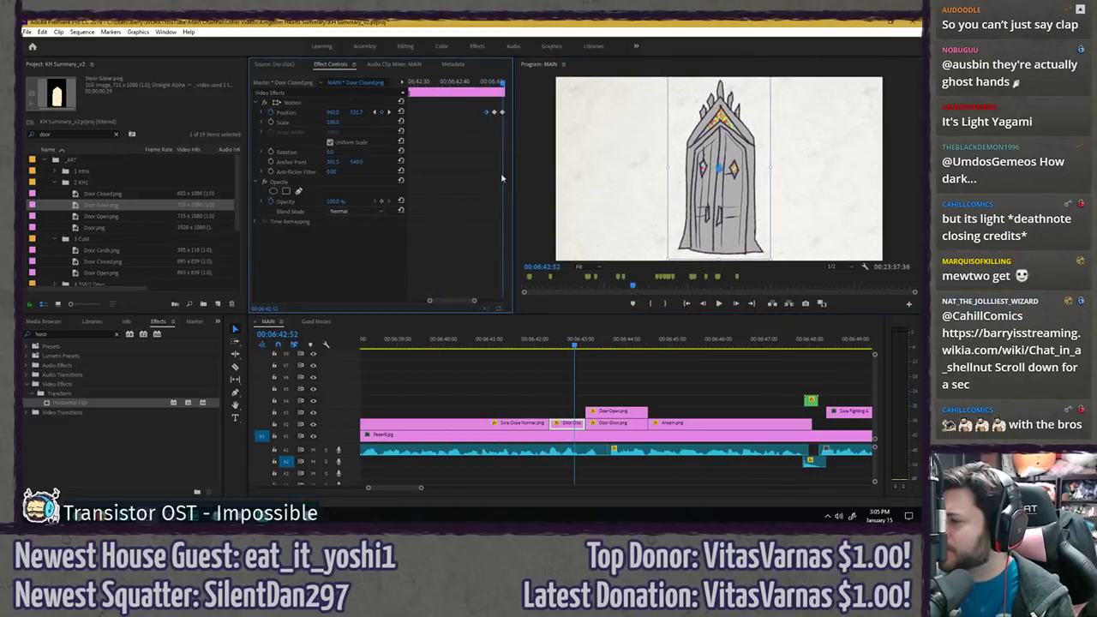
{"action": "key", "text": "Right"}
{"action": "key", "text": "Right"}
{"action": "key", "text": "Right"}
{"action": "key", "text": "Right"}
{"action": "key", "text": "Right"}
{"action": "key", "text": "Right"}
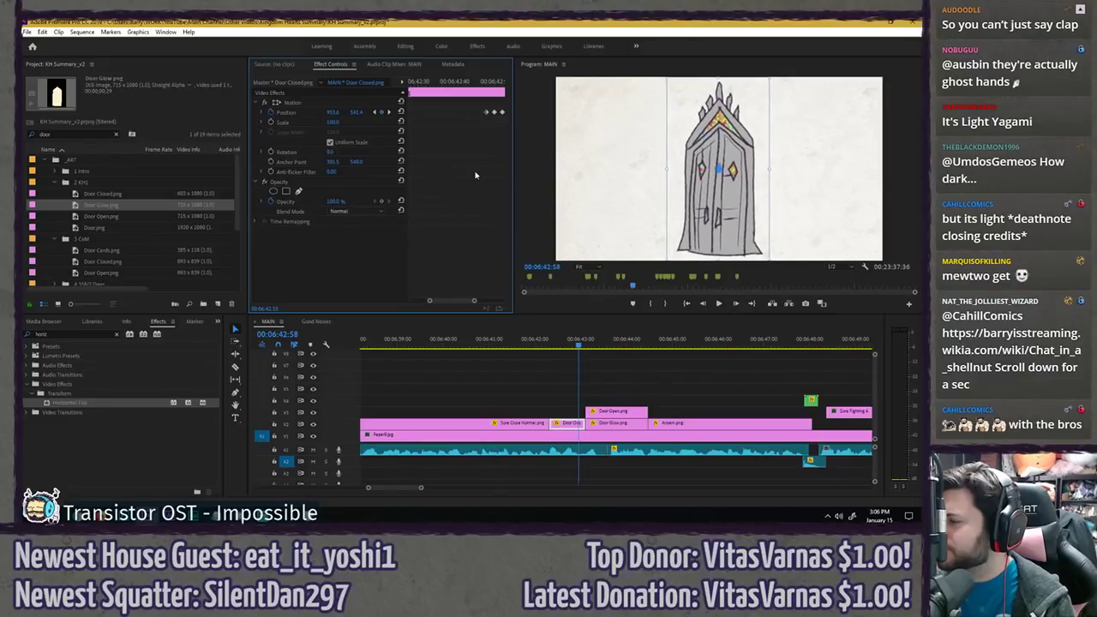
{"action": "key", "text": "Right"}
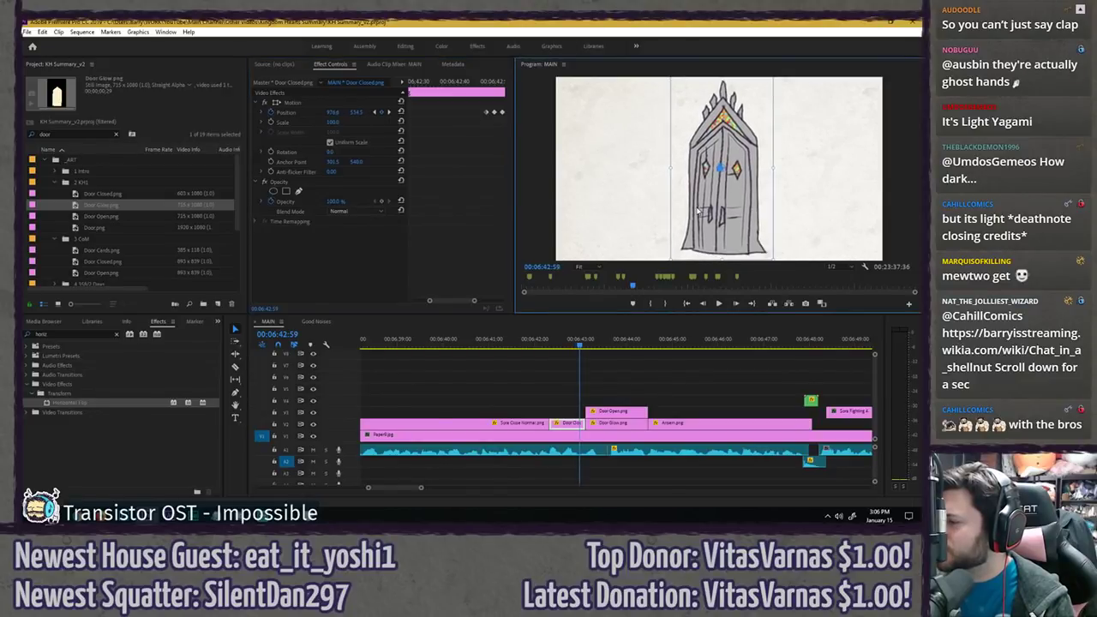
- Play back the door shake and opening several times to review the animation
{"action": "key", "text": "space"}
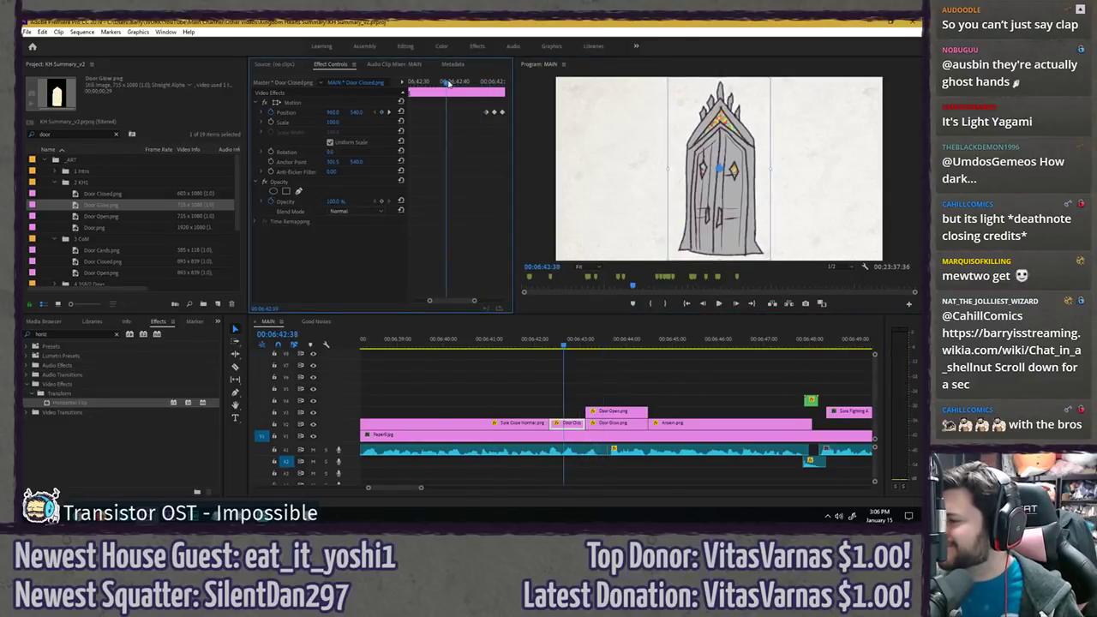
{"action": "left_click", "coordinate": [503, 83]}
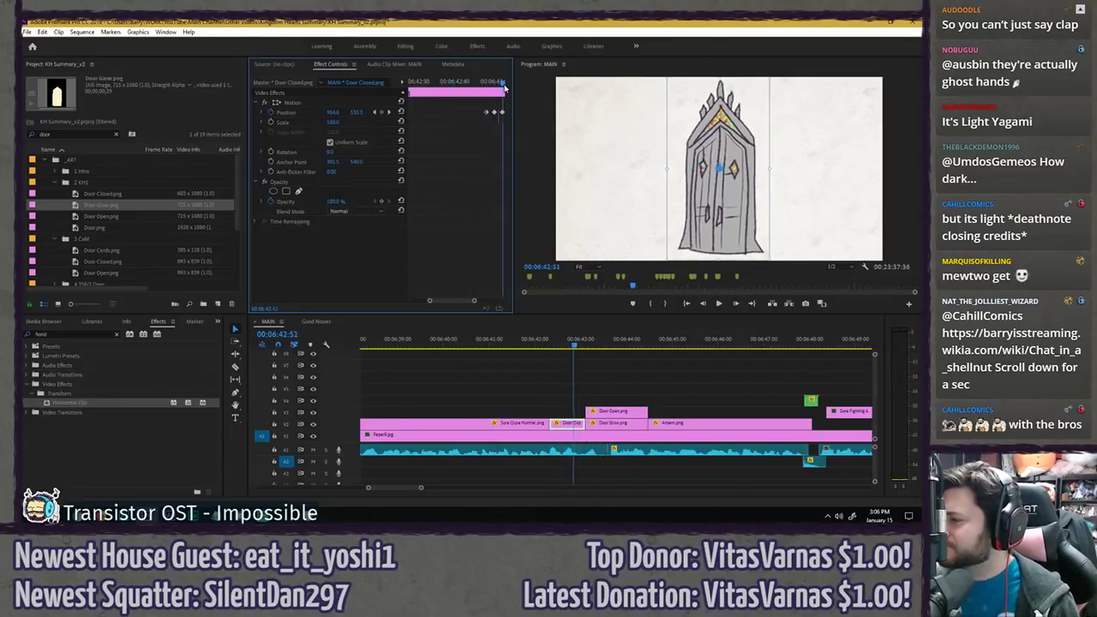
{"action": "key", "text": "Left"}
{"action": "key", "text": "Right"}
{"action": "key", "text": "Right"}
{"action": "key", "text": "Right"}
{"action": "key", "text": "Right"}
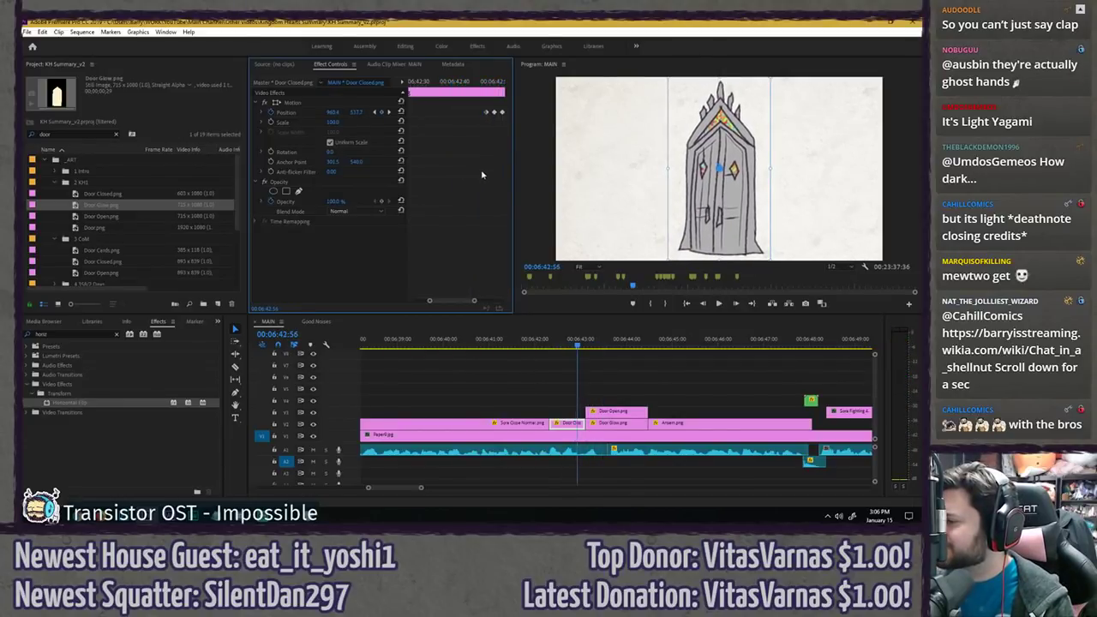
{"action": "key", "text": "space"}
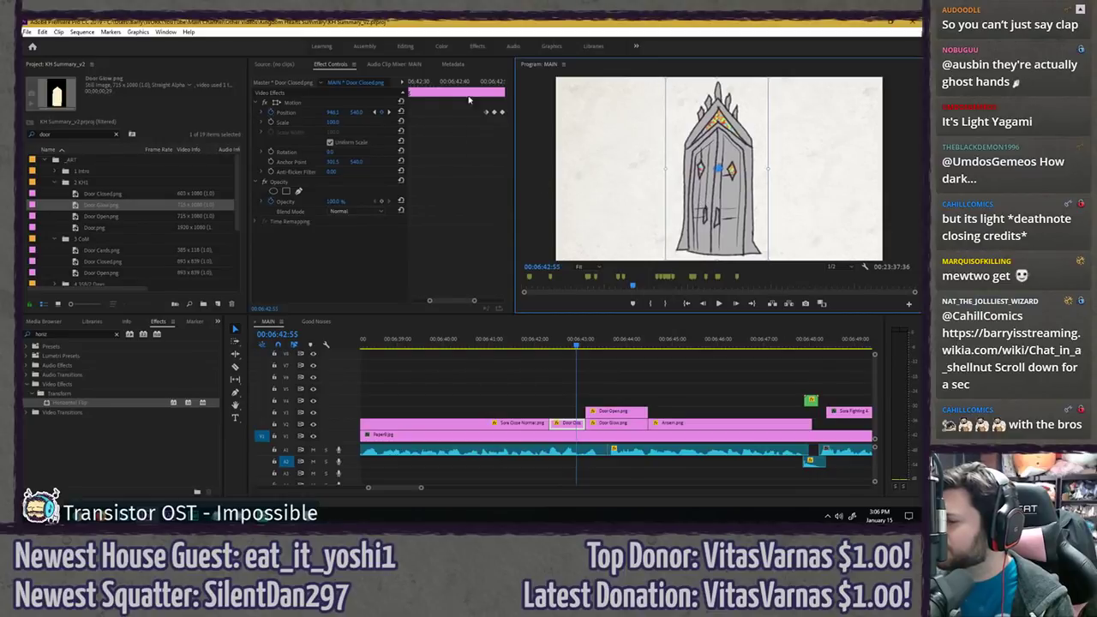
{"action": "left_click", "coordinate": [476, 82]}
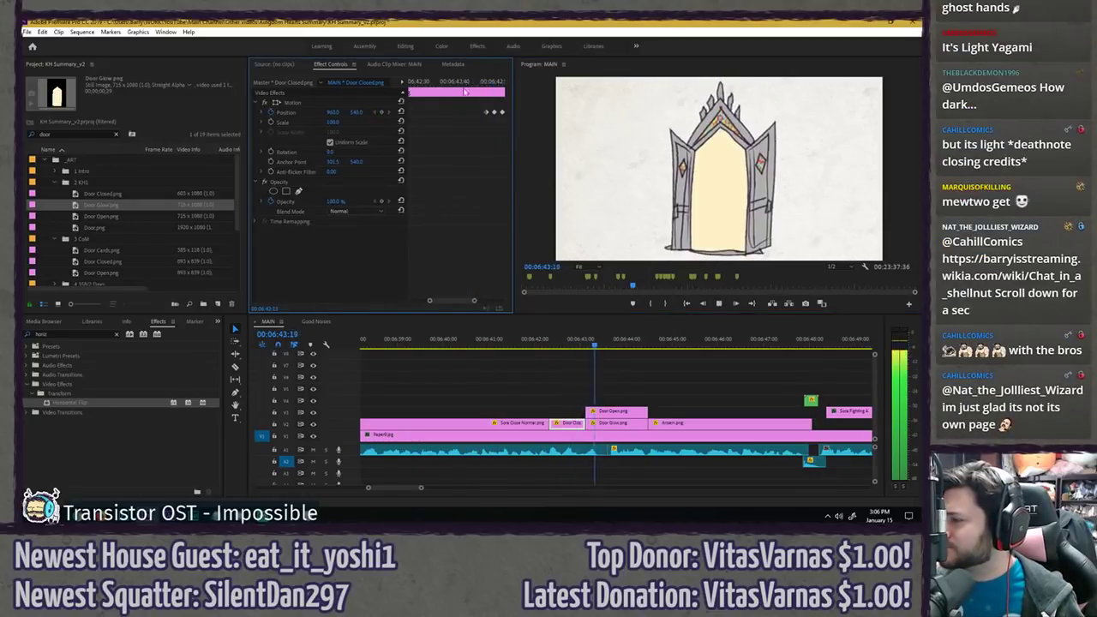
{"action": "key", "text": "space"}
{"action": "left_click", "coordinate": [547, 337]}
{"action": "key", "text": "space"}
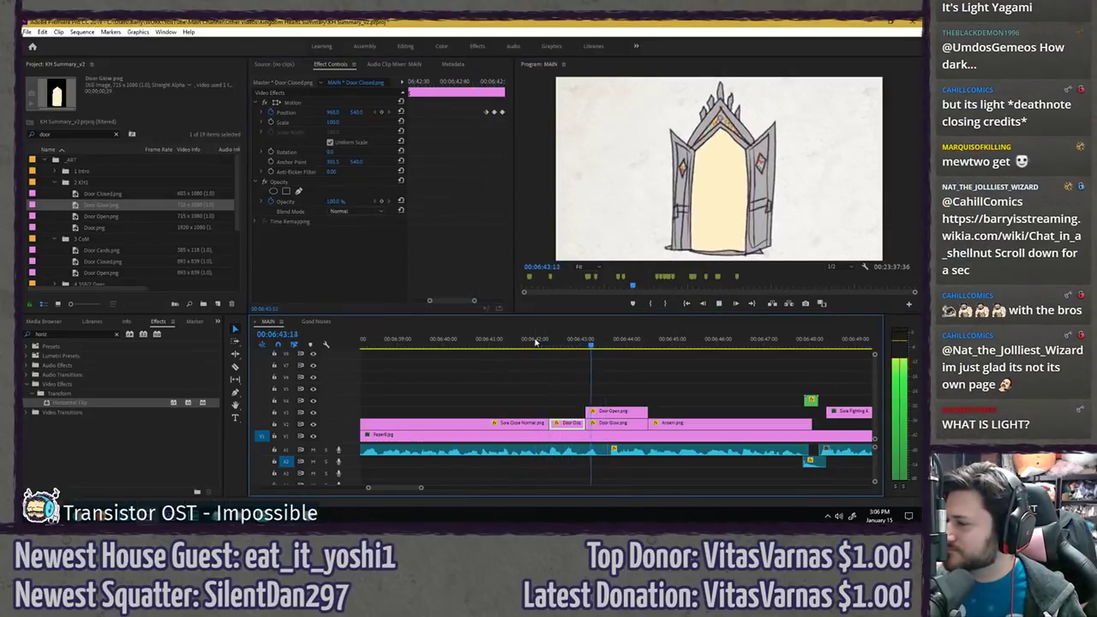
- Clear the timeline selection and save the project
{"action": "left_click", "coordinate": [546, 381]}
{"action": "left_click", "coordinate": [545, 380]}
{"action": "scroll", "coordinate": [474, 358], "scroll_direction": "down", "scroll_amount": 3}
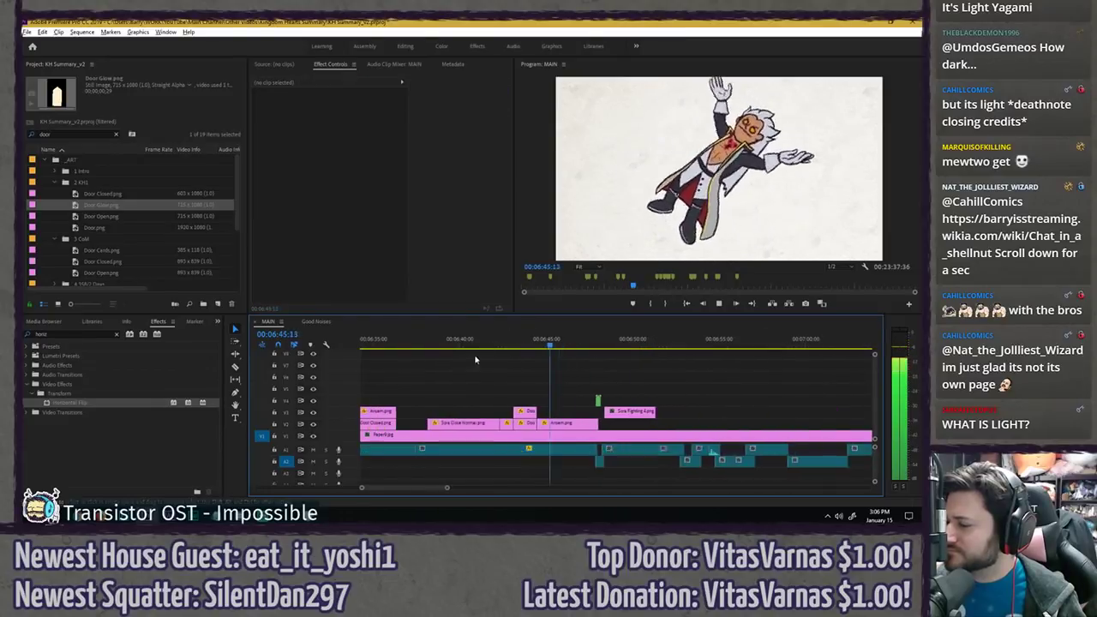
{"action": "key", "text": "ctrl+s"}
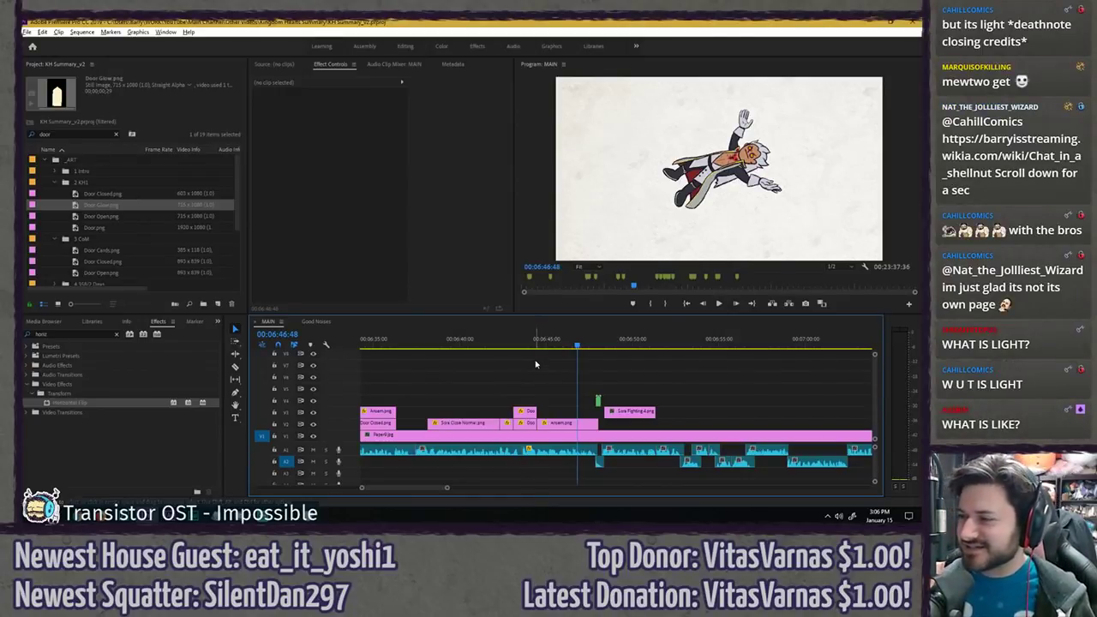
- Place Door Open.png on a track above Sora Fighting 4.png at 06:50:04
{"action": "key", "text": "space"}
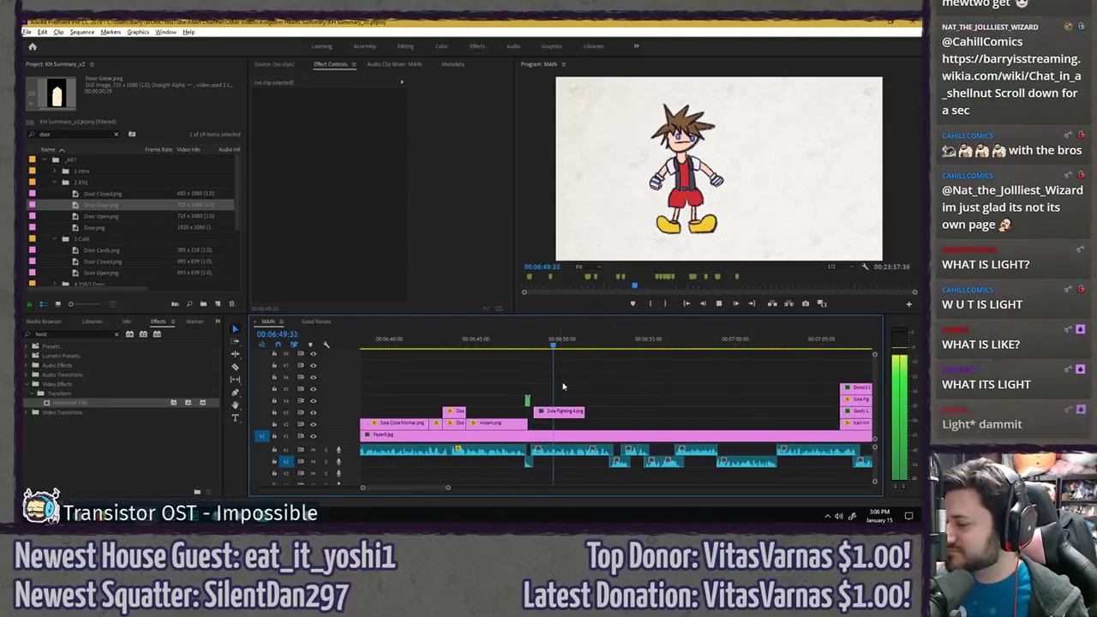
{"action": "key", "text": "space"}
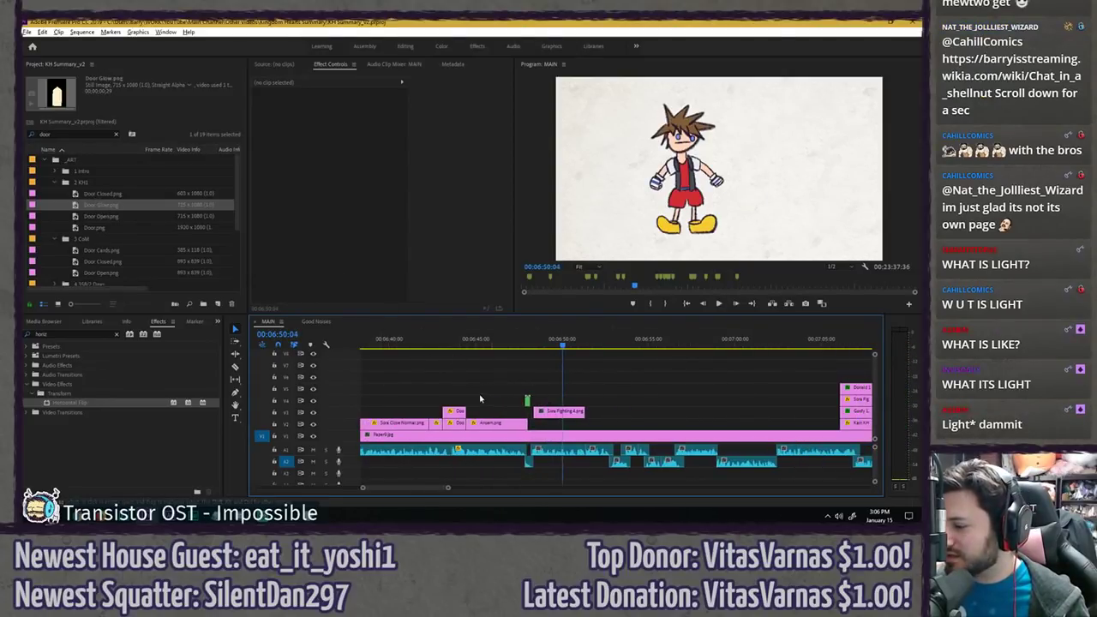
{"action": "left_click_drag", "start_coordinate": [101, 216], "coordinate": [572, 403]}
{"action": "left_click_drag", "start_coordinate": [569, 413], "coordinate": [570, 389]}
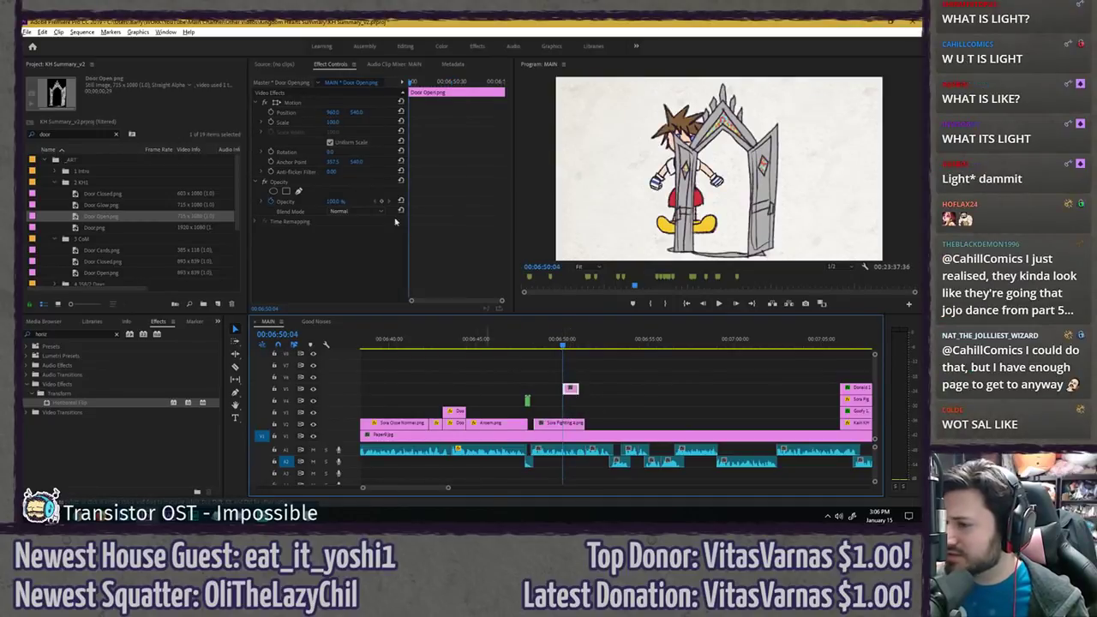
- Scale the Sora Fighting 4.png clip down to 70
{"action": "mouse_move", "coordinate": [335, 114]}
{"action": "left_mouse_down"}
{"action": "mouse_move", "coordinate": [232, 114]}
{"action": "mouse_move", "coordinate": [351, 113]}
{"action": "left_mouse_up"}
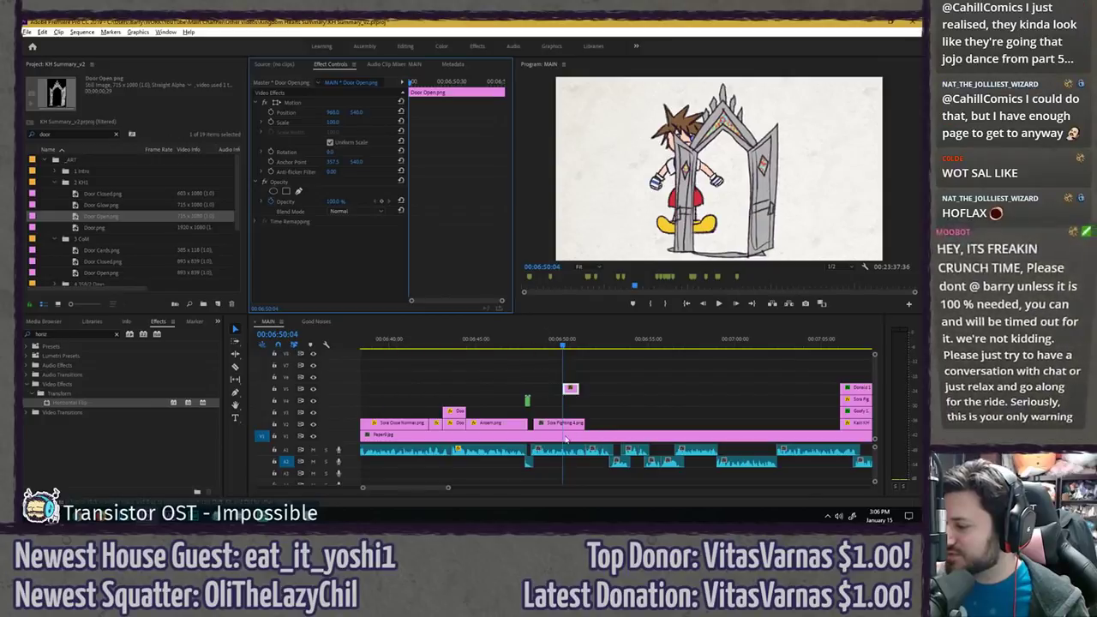
{"action": "key", "text": "ctrl+z"}
{"action": "left_click", "coordinate": [555, 424]}
{"action": "left_click", "coordinate": [336, 122]}
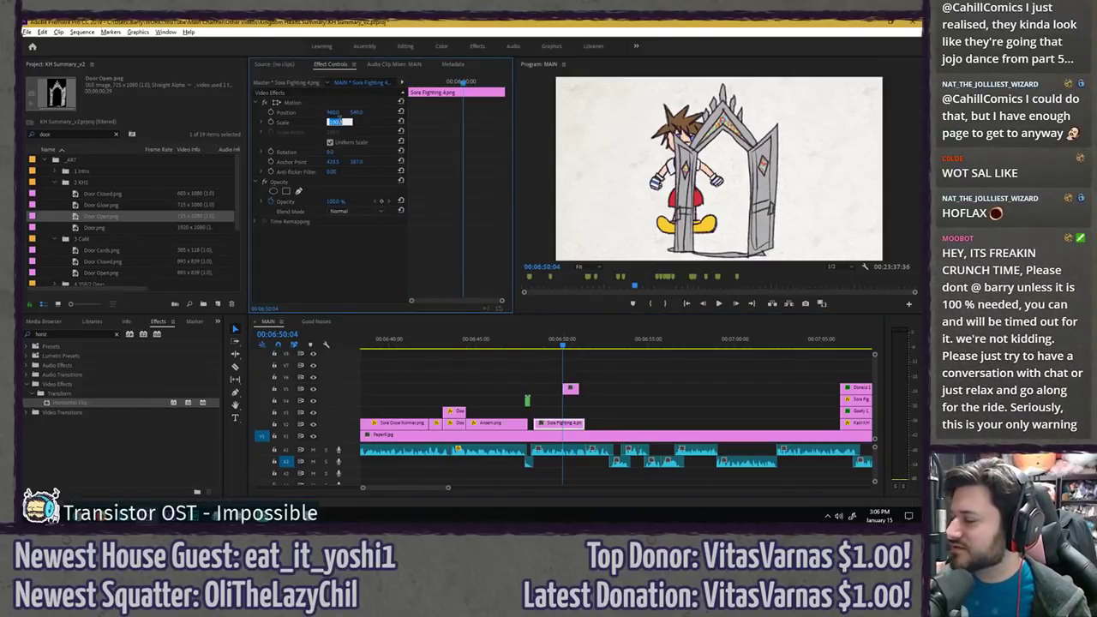
{"action": "type", "text": "70"}
{"action": "key", "text": "Return"}
- Reduce Sora to scale 50, move him lower and left beside the door, and preview
{"action": "left_click_drag", "start_coordinate": [333, 114], "coordinate": [202, 114]}
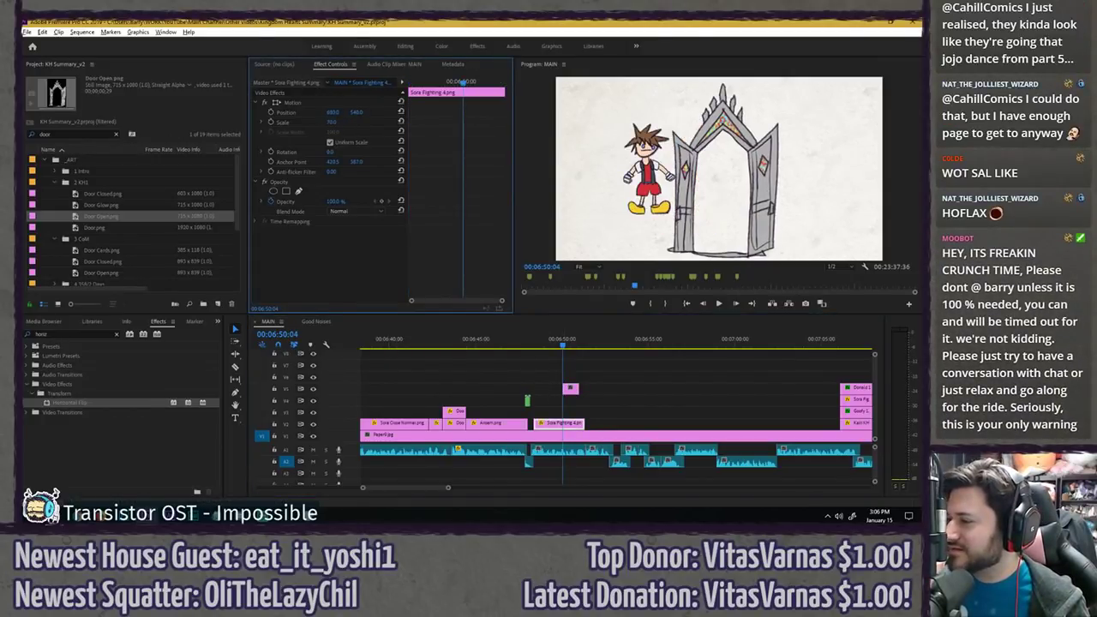
{"action": "left_click_drag", "start_coordinate": [357, 113], "coordinate": [453, 113]}
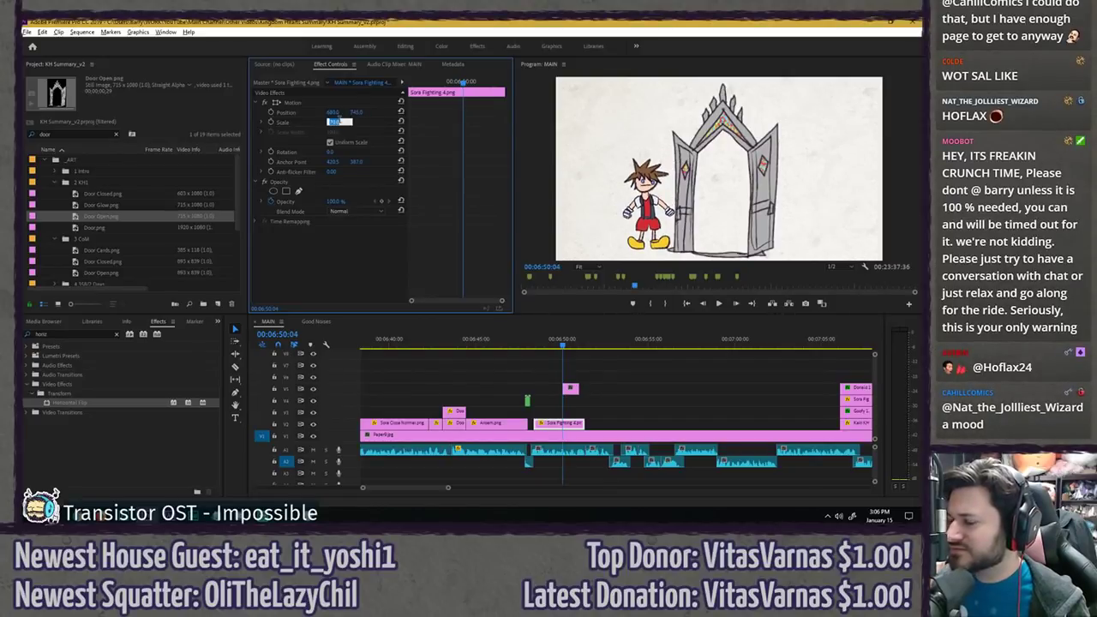
{"action": "type", "text": "50"}
{"action": "key", "text": "Return"}
{"action": "left_click_drag", "start_coordinate": [355, 113], "coordinate": [383, 113]}
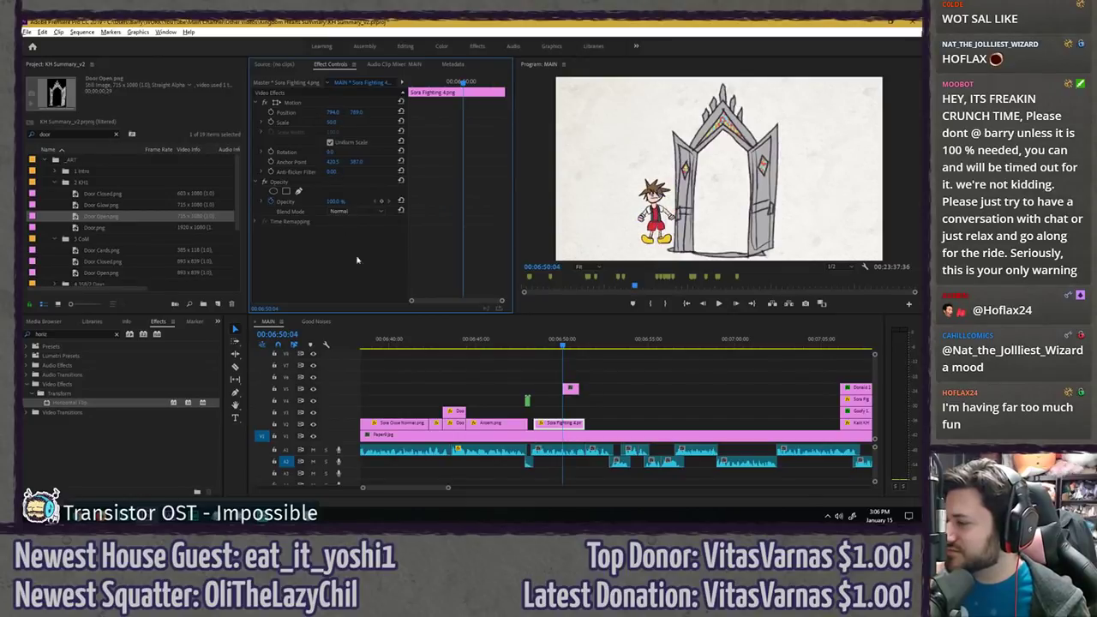
{"action": "left_click", "coordinate": [529, 368]}
{"action": "left_click_drag", "start_coordinate": [543, 344], "coordinate": [526, 344]}
{"action": "key", "text": "space"}
- Extend the Door Open clip to start with Sora and add Door Glow.png beneath it
{"action": "left_click", "coordinate": [569, 366]}
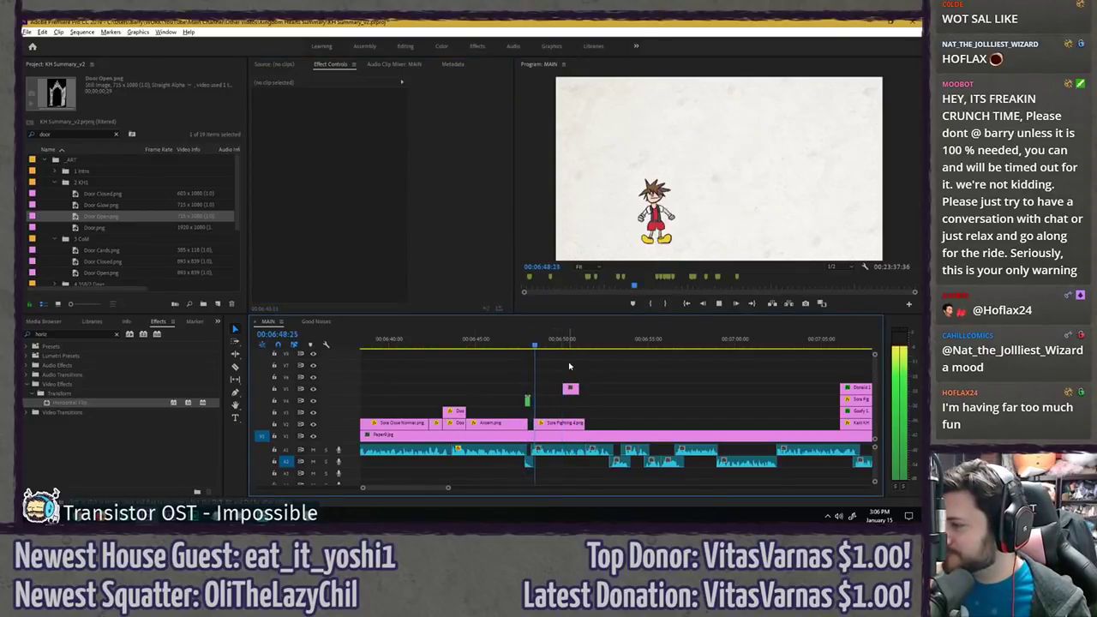
{"action": "key", "text": "space"}
{"action": "mouse_move", "coordinate": [564, 389]}
{"action": "left_mouse_down"}
{"action": "mouse_move", "coordinate": [534, 389]}
{"action": "mouse_move", "coordinate": [585, 390]}
{"action": "left_mouse_up"}
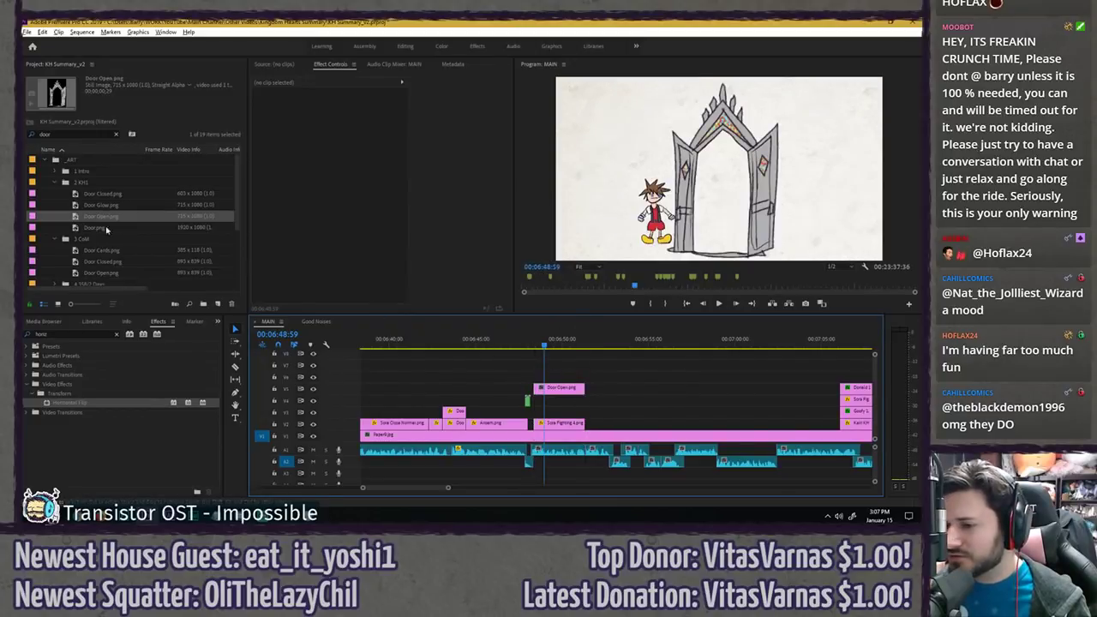
{"action": "left_click_drag", "start_coordinate": [109, 210], "coordinate": [584, 400]}
{"action": "left_click", "coordinate": [559, 378]}
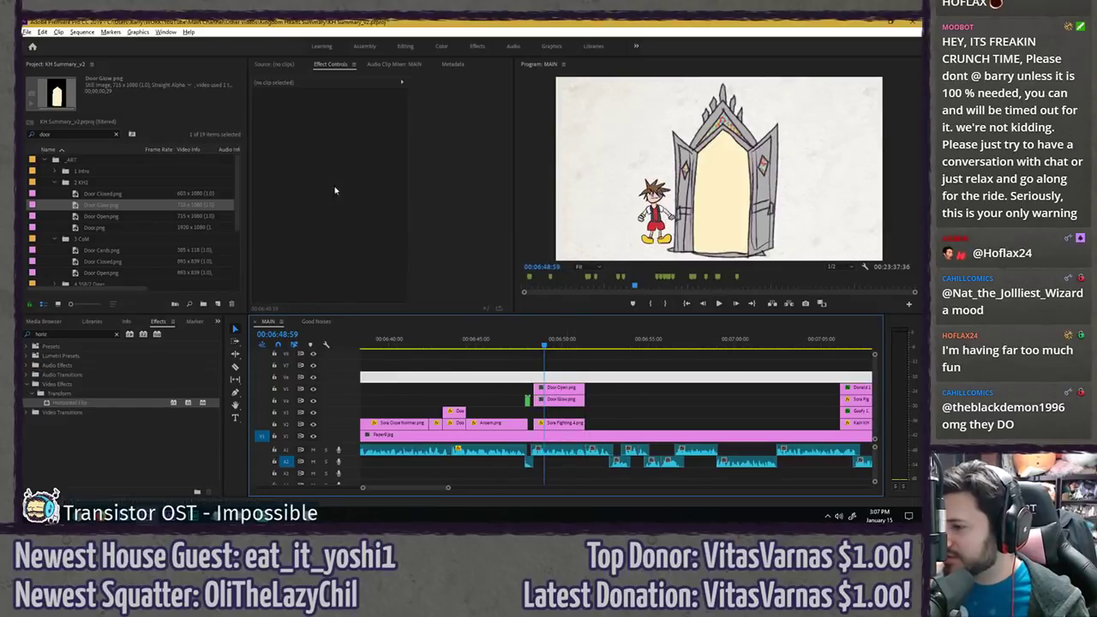
- Check the Door Open clip's opacity and compare the doorway with and without the glow full-screen
{"action": "left_click", "coordinate": [562, 392]}
{"action": "left_click", "coordinate": [563, 391]}
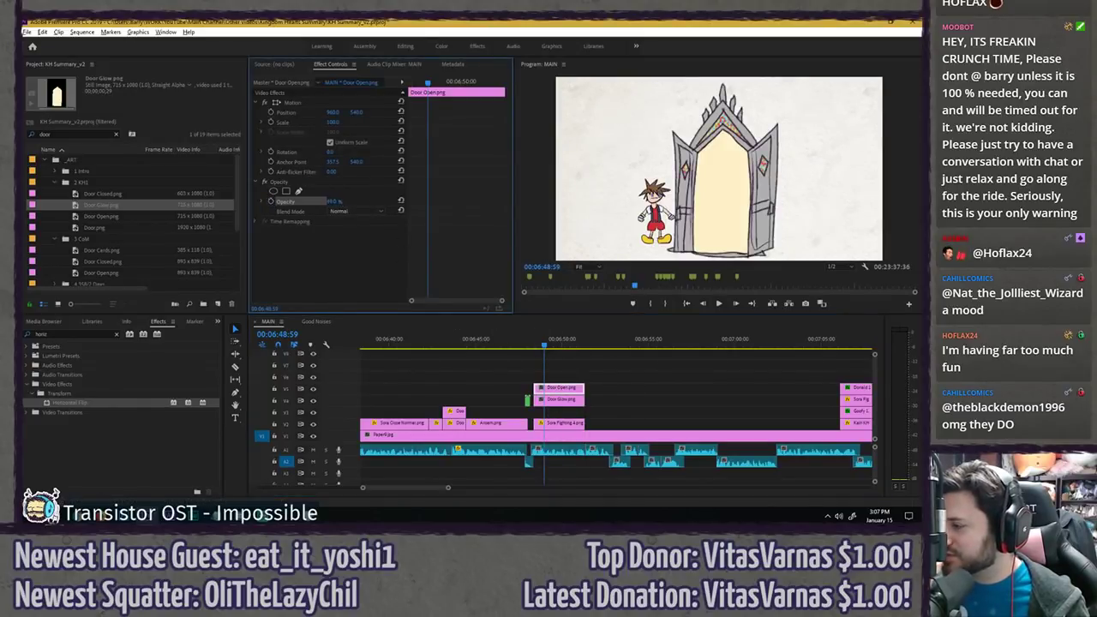
{"action": "key", "text": "grave"}
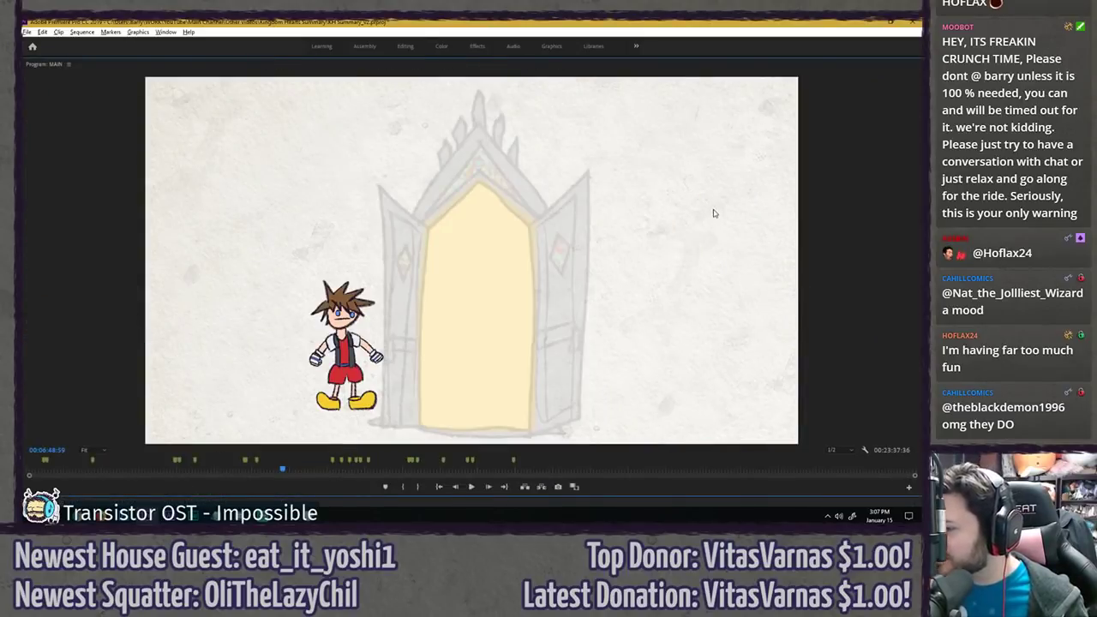
{"action": "key", "text": "Left"}
{"action": "key", "text": "Right"}
{"action": "key", "text": "Left"}
{"action": "key", "text": "Right"}
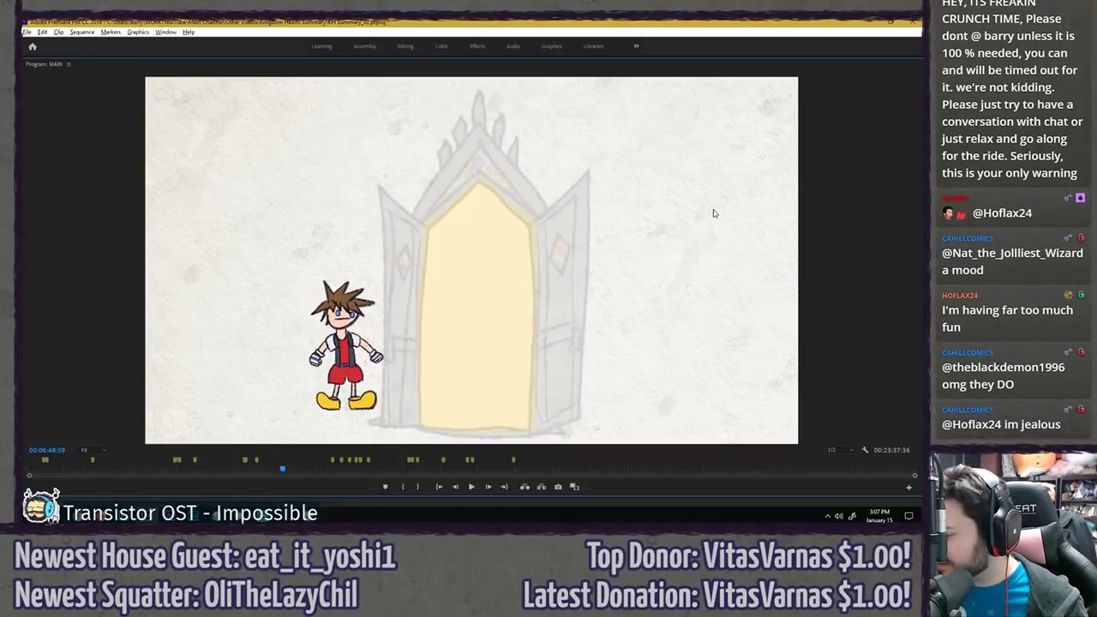
{"action": "key", "text": "grave"}
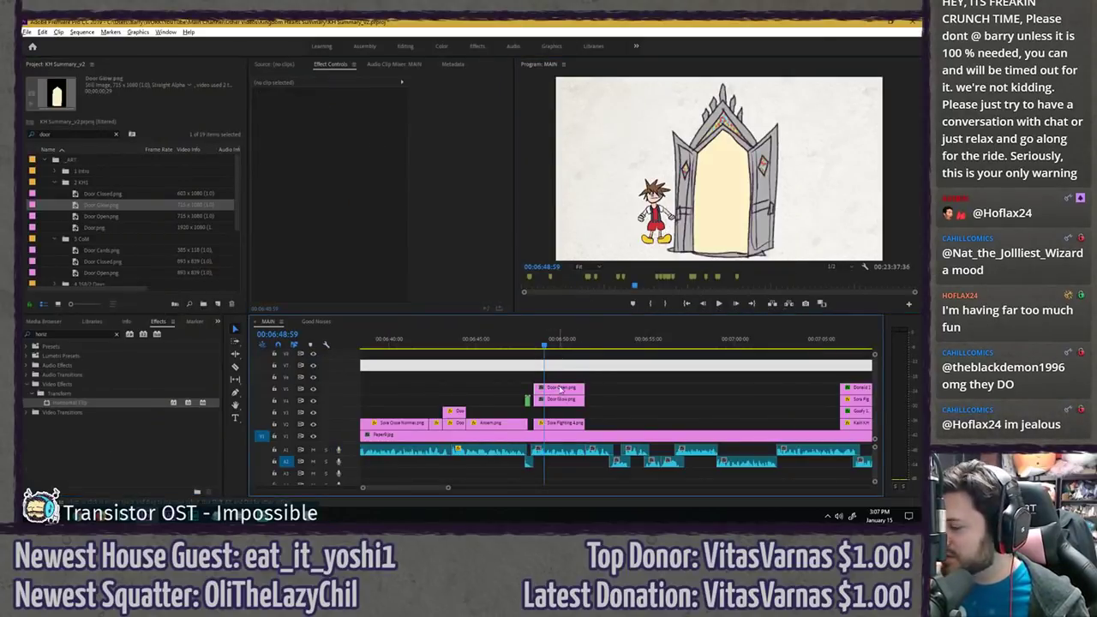
- Play back the glowing door shot from its start
{"action": "key", "text": "space"}
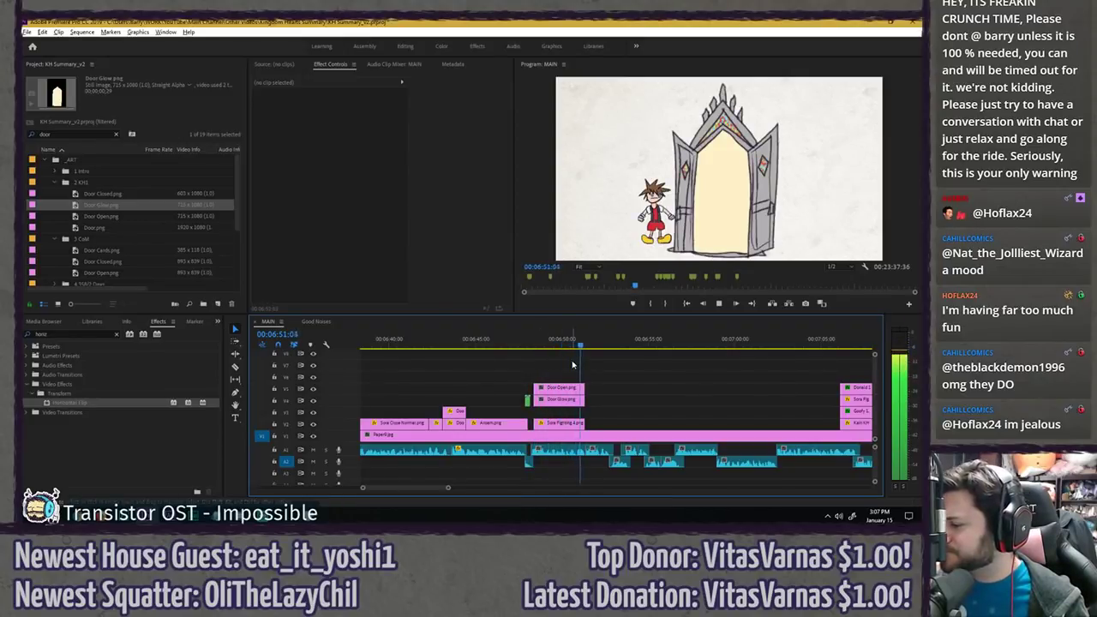
{"action": "key", "text": "space"}
{"action": "left_click_drag", "start_coordinate": [545, 343], "coordinate": [528, 343]}
{"action": "key", "text": "space"}
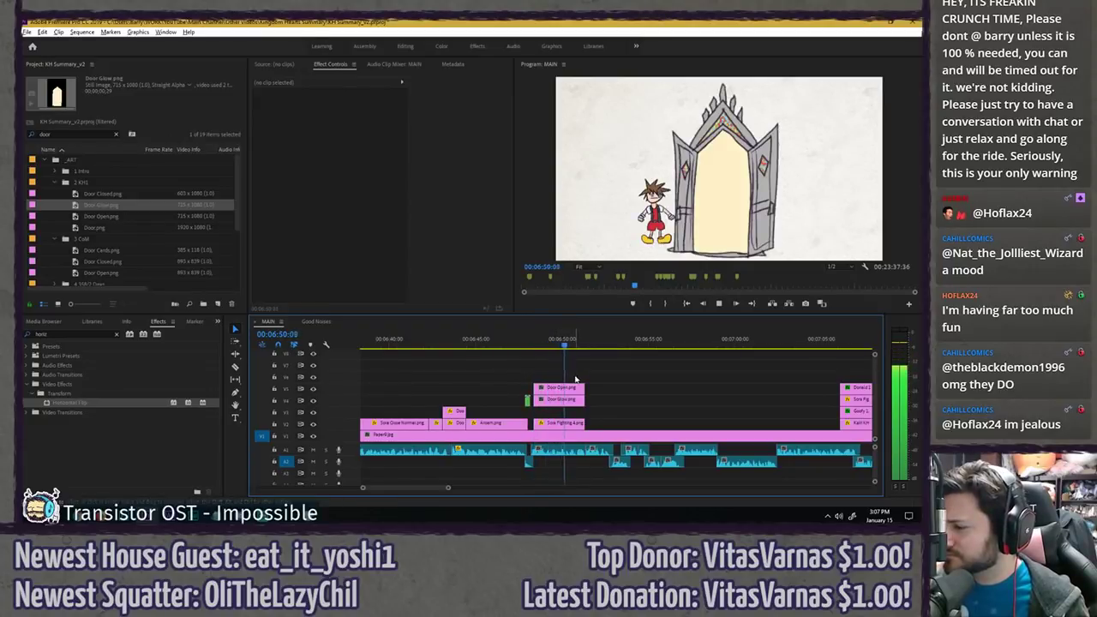
{"action": "key", "text": "space"}
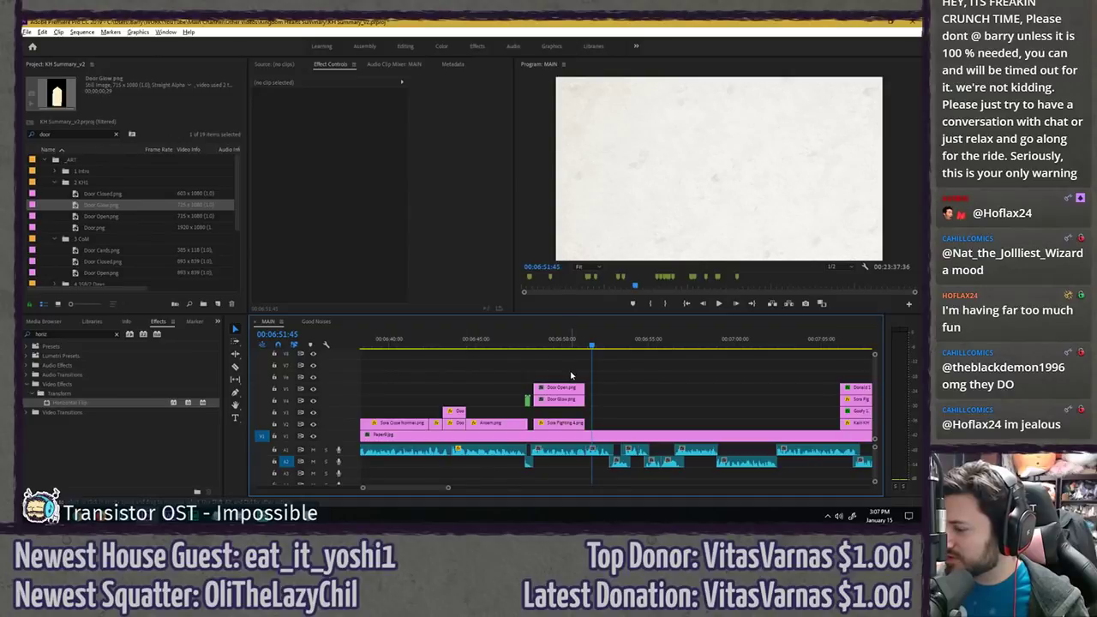
- Duplicate the Door Open and Door Glow clips immediately after the originals
{"action": "left_click", "coordinate": [572, 388]}
{"action": "left_click_drag", "start_coordinate": [558, 400], "coordinate": [598, 403]}
{"action": "left_click", "coordinate": [598, 370]}
{"action": "key", "text": "space"}
{"action": "key", "text": "space"}
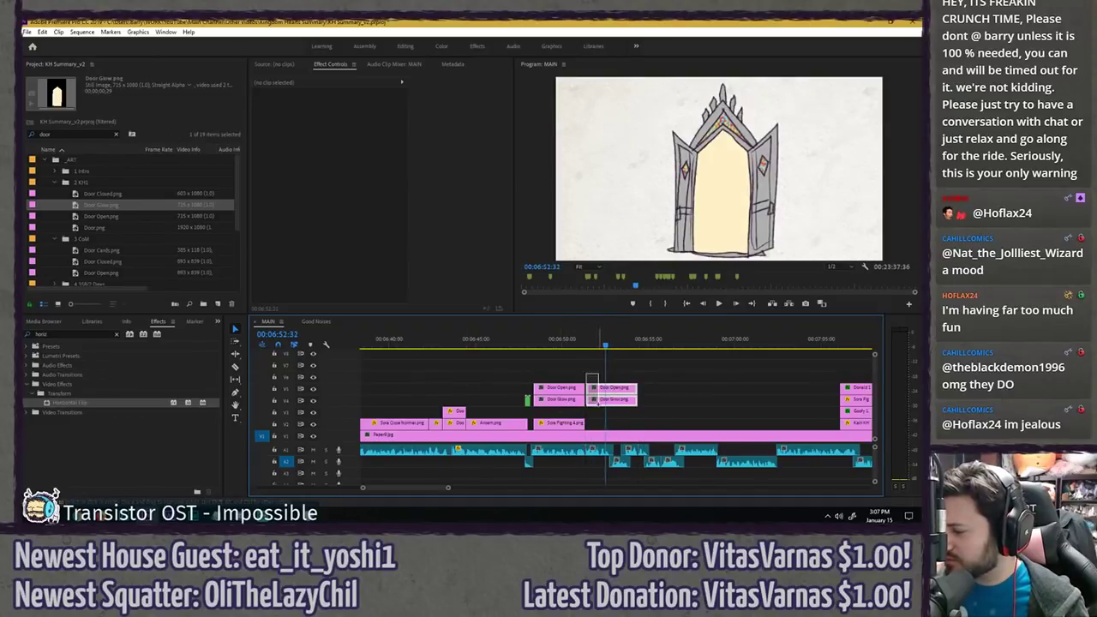
{"action": "left_click", "coordinate": [591, 399]}
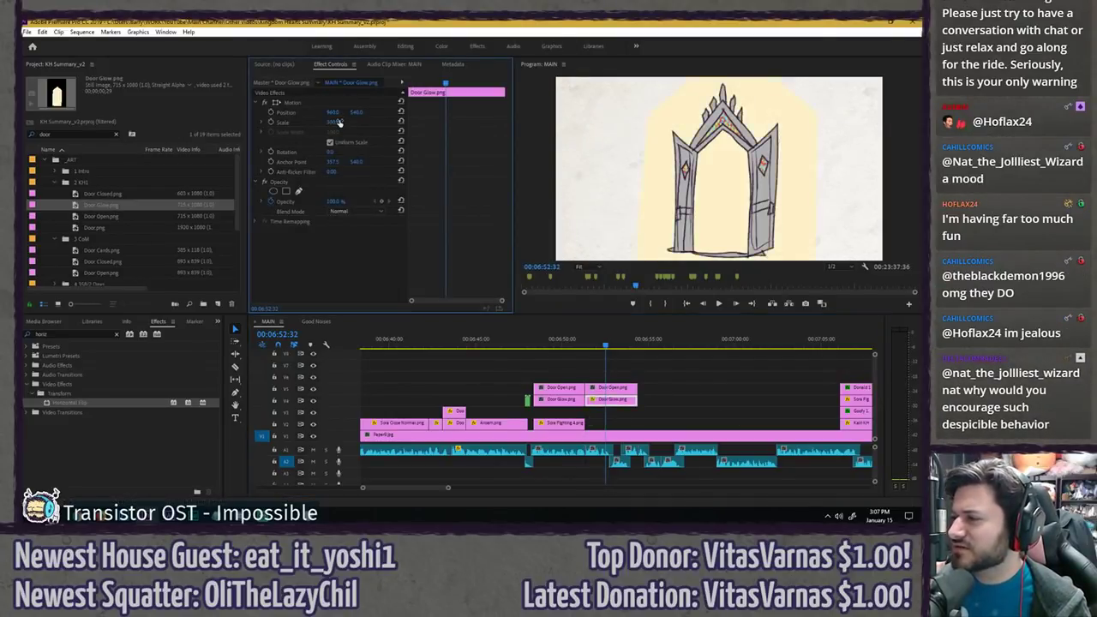
{"action": "left_click", "coordinate": [600, 387]}
- Zoom the copied Door Open to 250% scale and reposition it to frame the doorway
{"action": "left_click", "coordinate": [338, 121]}
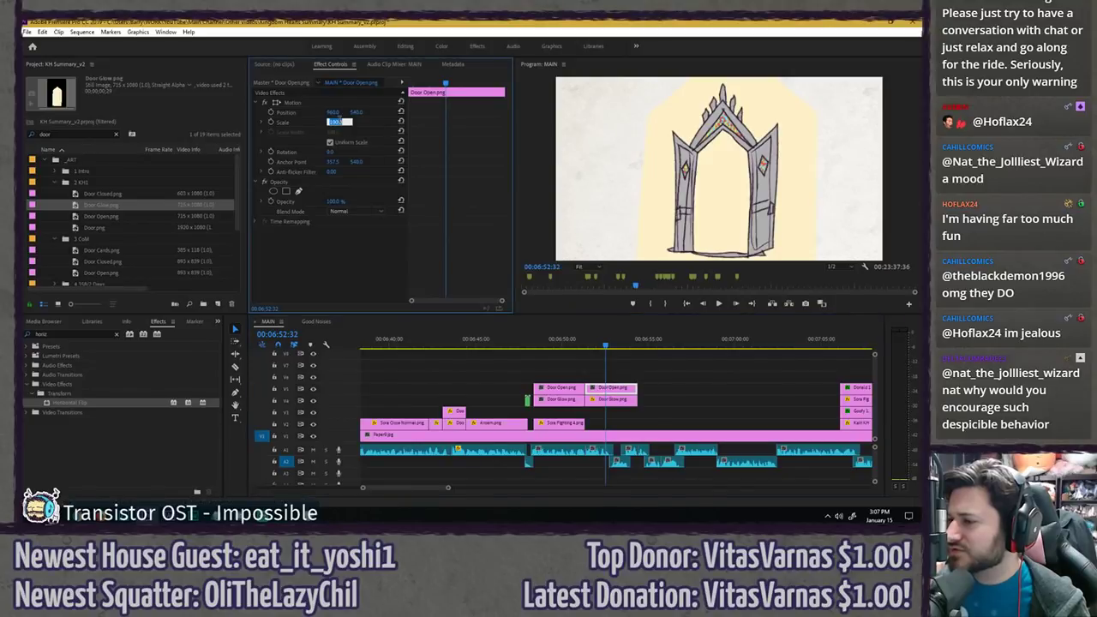
{"action": "type", "text": "300"}
{"action": "key", "text": "Return"}
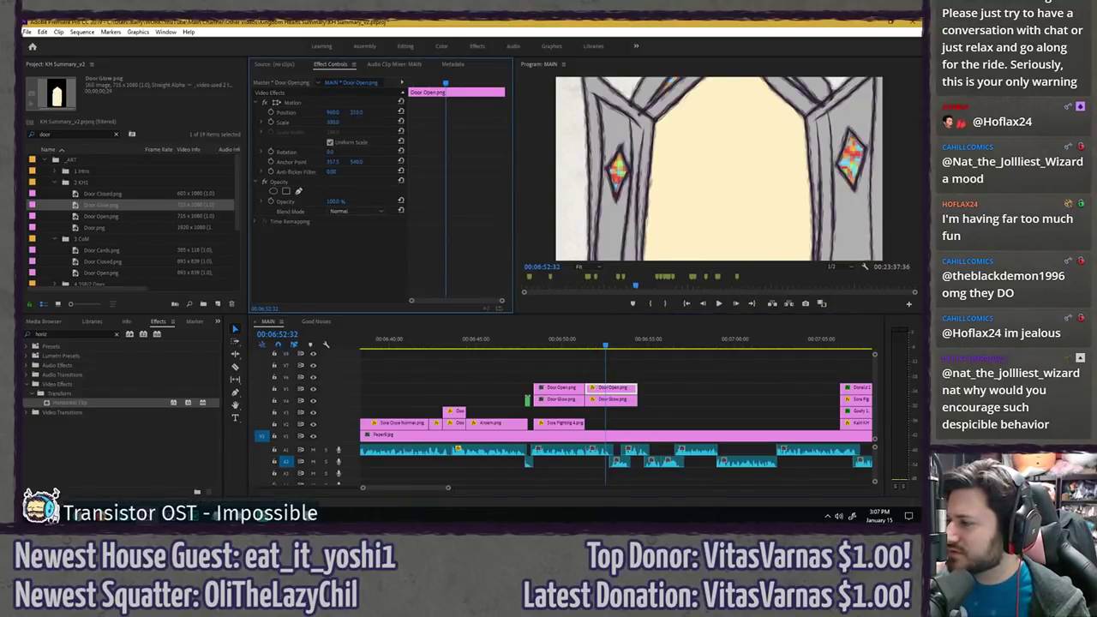
{"action": "left_click_drag", "start_coordinate": [356, 112], "coordinate": [89, 112]}
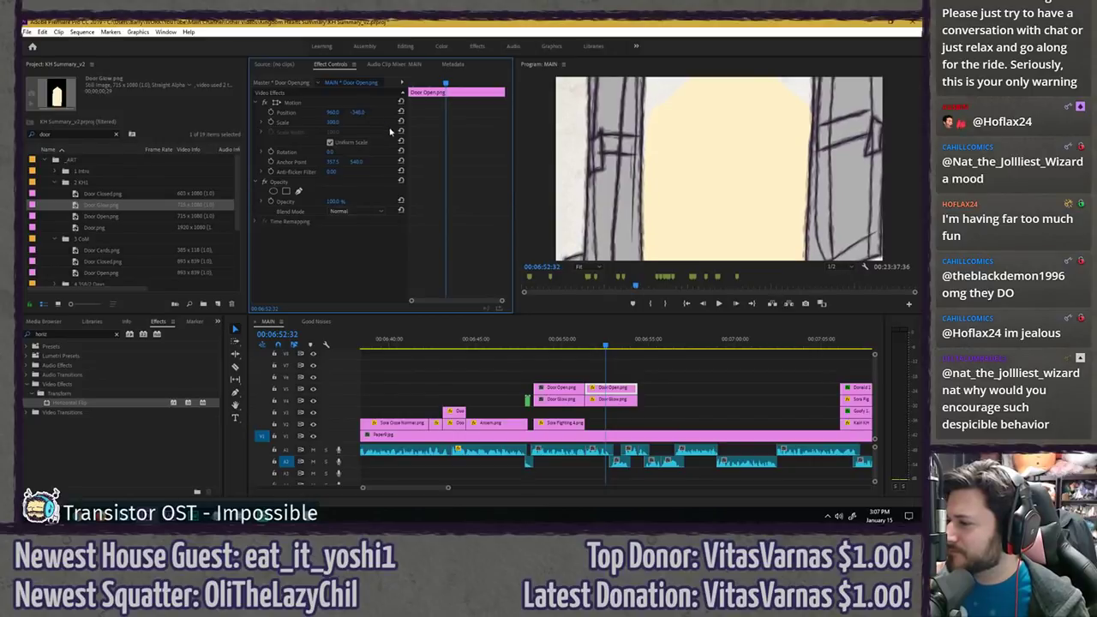
{"action": "left_click", "coordinate": [336, 122]}
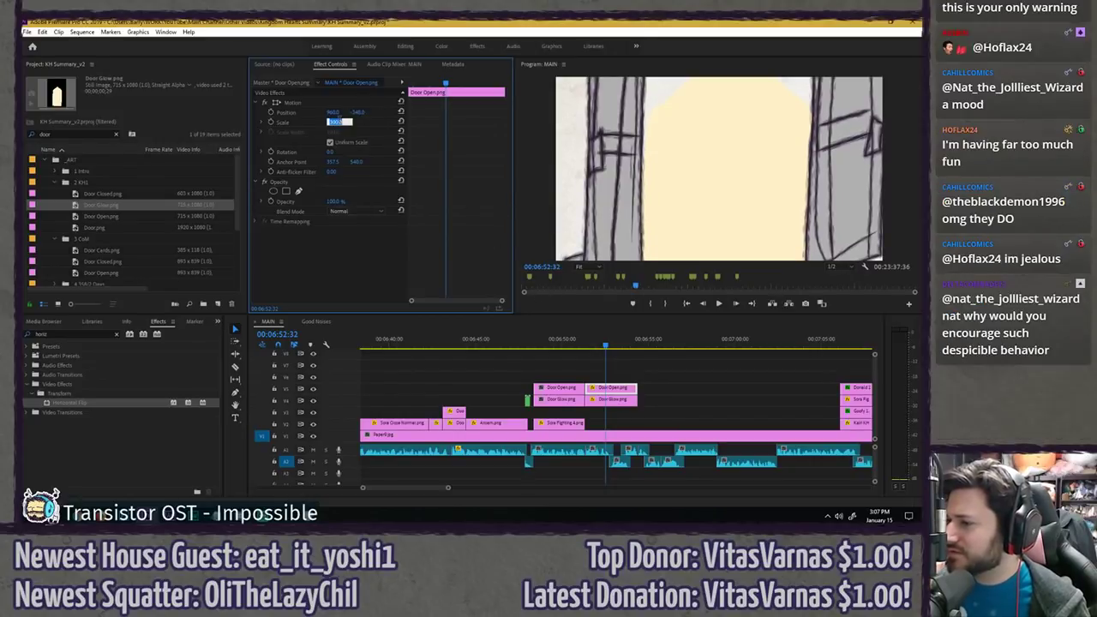
{"action": "type", "text": "250"}
{"action": "key", "text": "Return"}
{"action": "left_click_drag", "start_coordinate": [364, 112], "coordinate": [468, 112]}
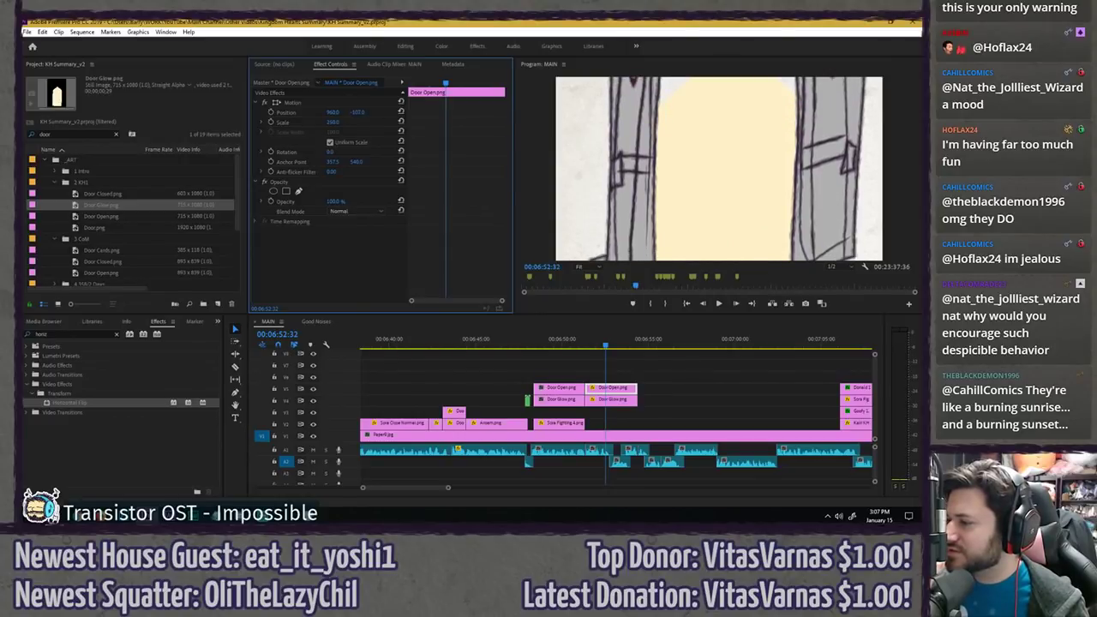
{"action": "left_click_drag", "start_coordinate": [333, 113], "coordinate": [483, 306]}
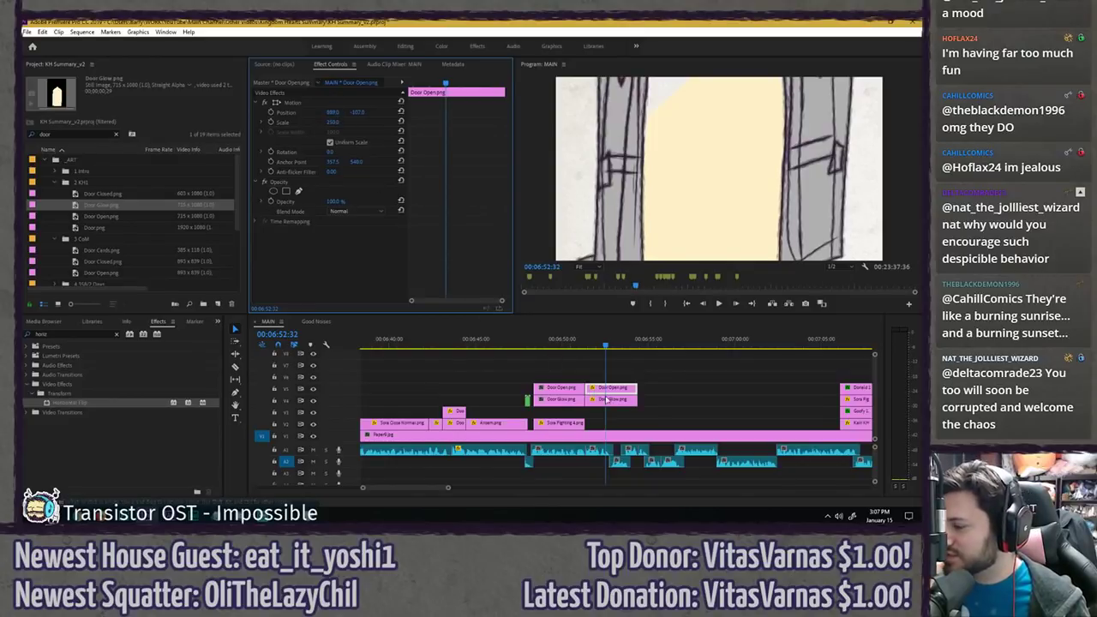
- Copy the door's Motion settings and paste them onto the copied Door Glow clip
{"action": "left_click", "coordinate": [346, 113]}
{"action": "left_click", "coordinate": [612, 401]}
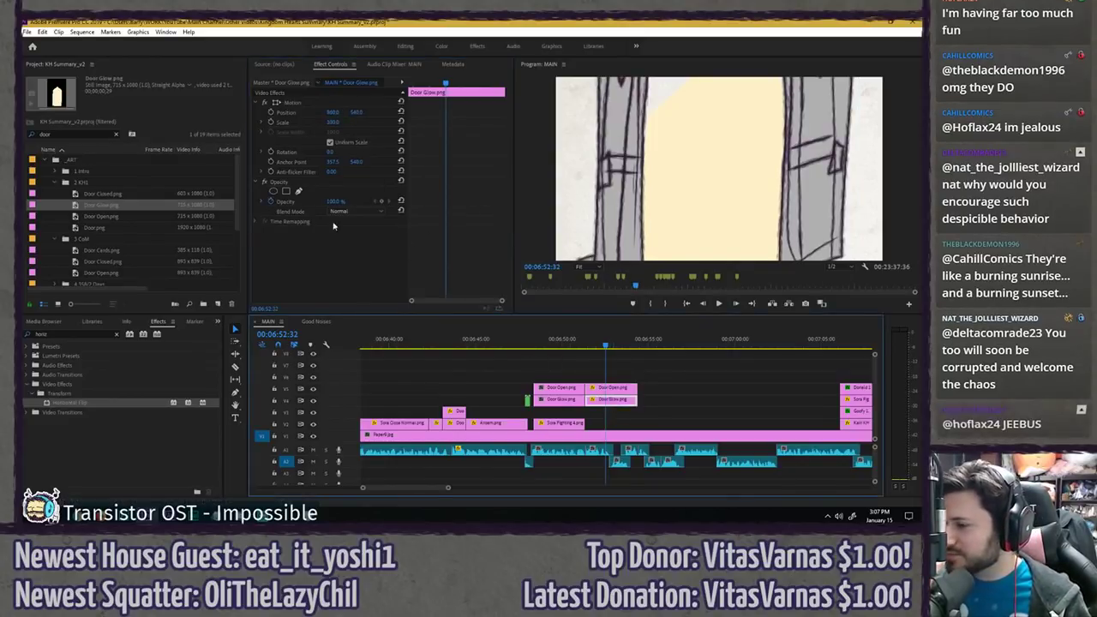
{"action": "left_click", "coordinate": [403, 257]}
{"action": "key", "text": "ctrl+v"}
- Preview the close-up, then duplicate the close-up door clips further right
{"action": "left_click", "coordinate": [576, 345]}
{"action": "key", "text": "space"}
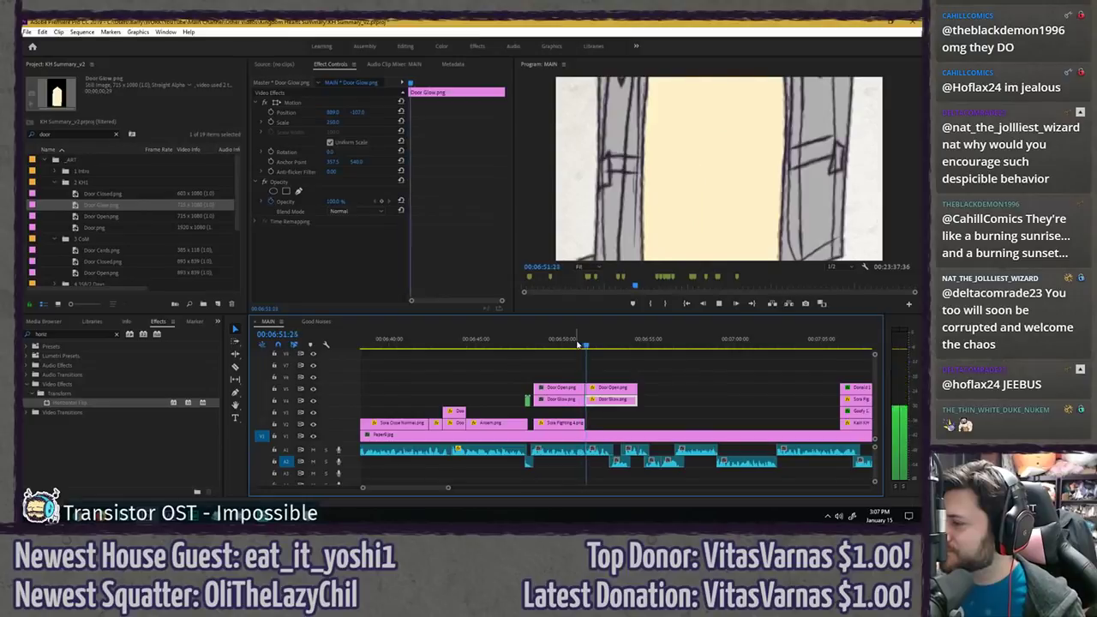
{"action": "key", "text": "space"}
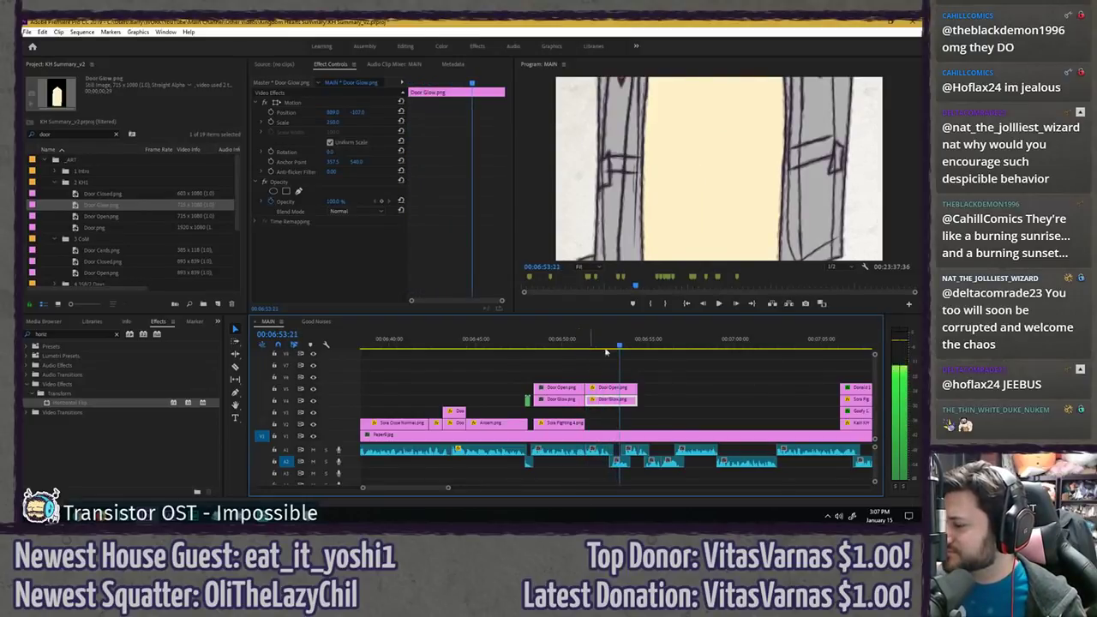
{"action": "left_click_drag", "start_coordinate": [550, 375], "coordinate": [635, 401]}
{"action": "left_click", "coordinate": [594, 345]}
{"action": "key", "text": "space"}
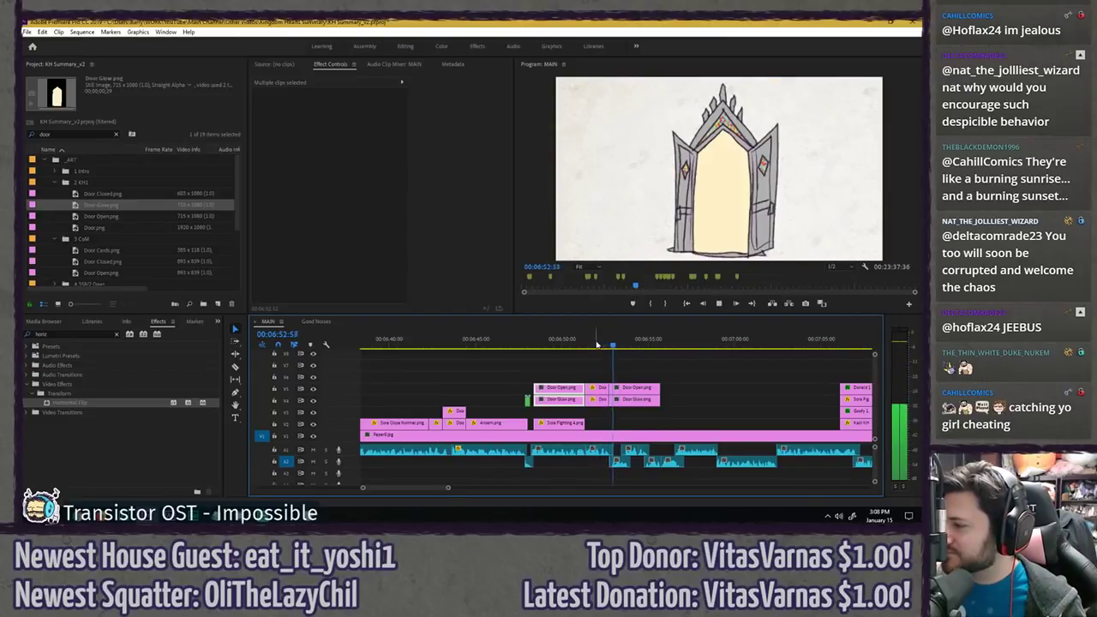
- Zoom the timeline in on the door clips and replay from about 06:50
{"action": "key", "text": "space"}
{"action": "key", "text": "equal"}
{"action": "left_click_drag", "start_coordinate": [590, 369], "coordinate": [597, 400]}
{"action": "left_click_drag", "start_coordinate": [556, 368], "coordinate": [566, 399]}
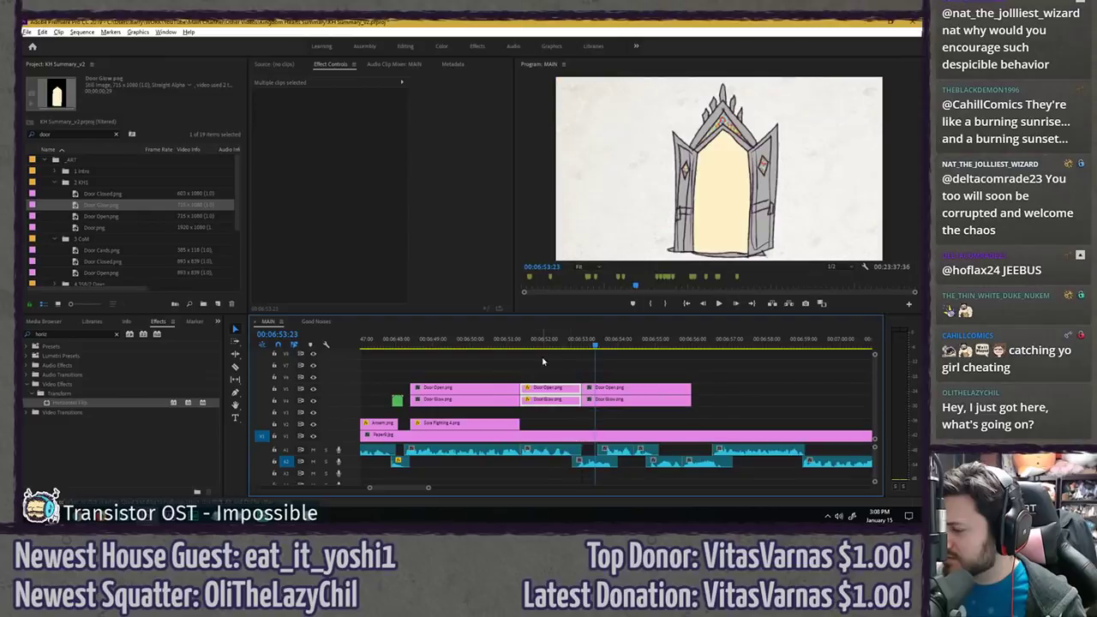
{"action": "left_click", "coordinate": [542, 361]}
{"action": "left_click", "coordinate": [467, 341]}
{"action": "key", "text": "space"}
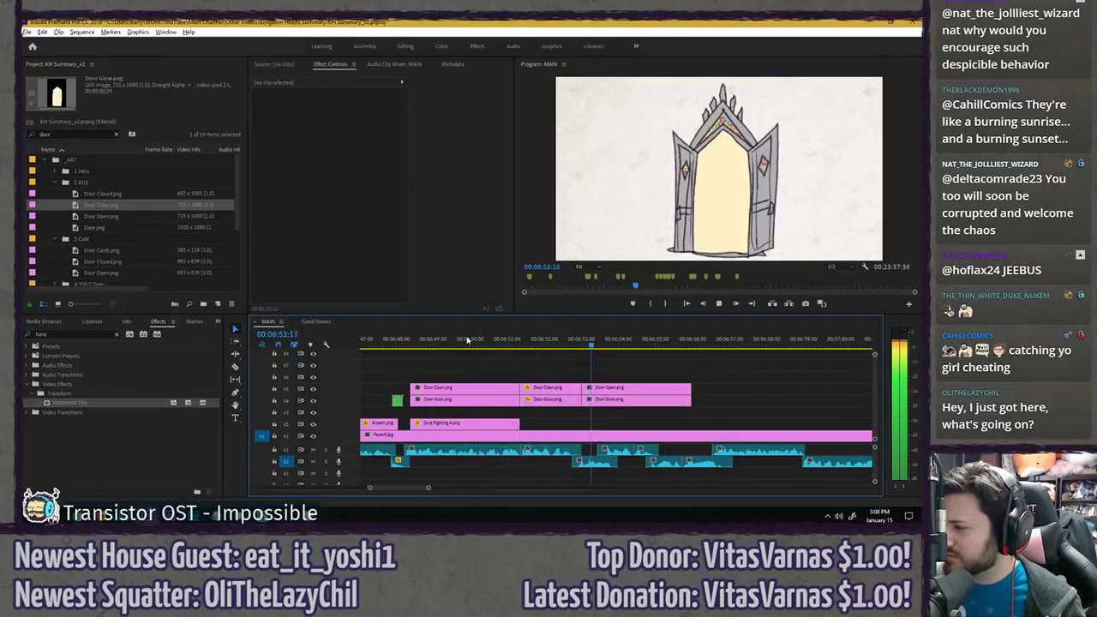
{"action": "key", "text": "space"}
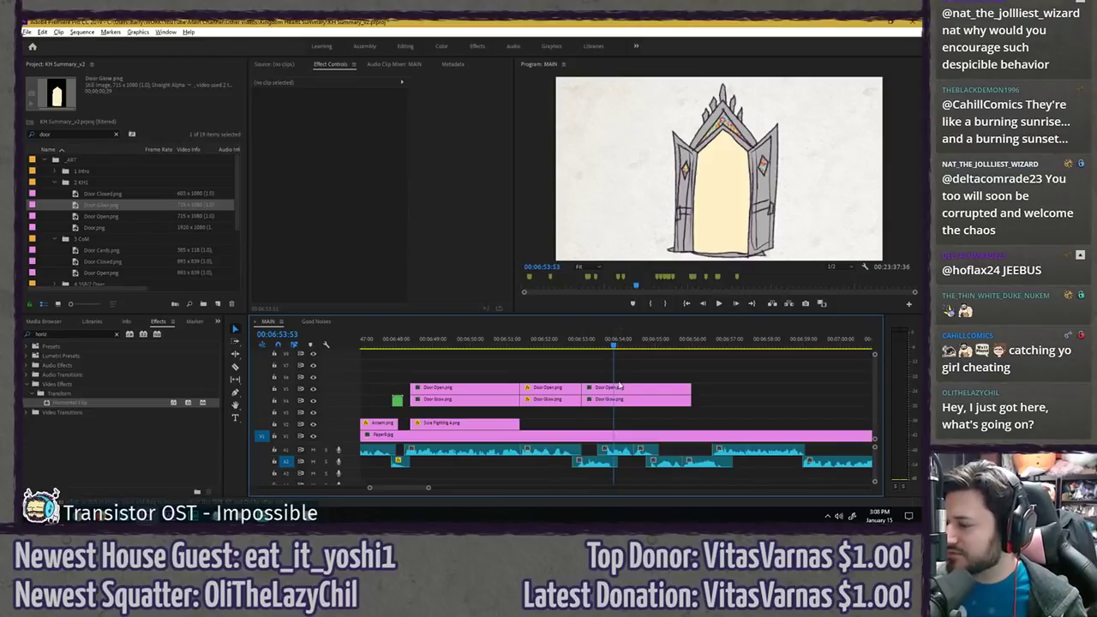
- Delete the last Door Open/Door Glow pair and save the project
{"action": "left_click_drag", "start_coordinate": [618, 388], "coordinate": [593, 374]}
{"action": "key", "text": "Delete"}
{"action": "key", "text": "ctrl+s"}
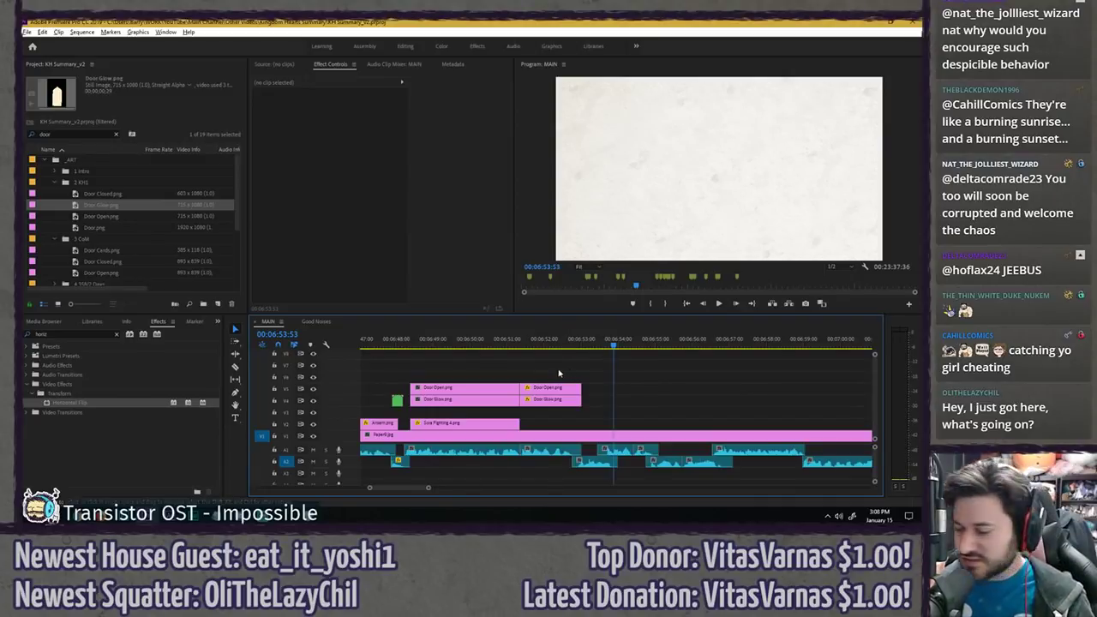
{"action": "left_click", "coordinate": [543, 368]}
{"action": "left_click", "coordinate": [438, 342]}
{"action": "left_click", "coordinate": [457, 354]}
{"action": "key", "text": "ctrl+s"}
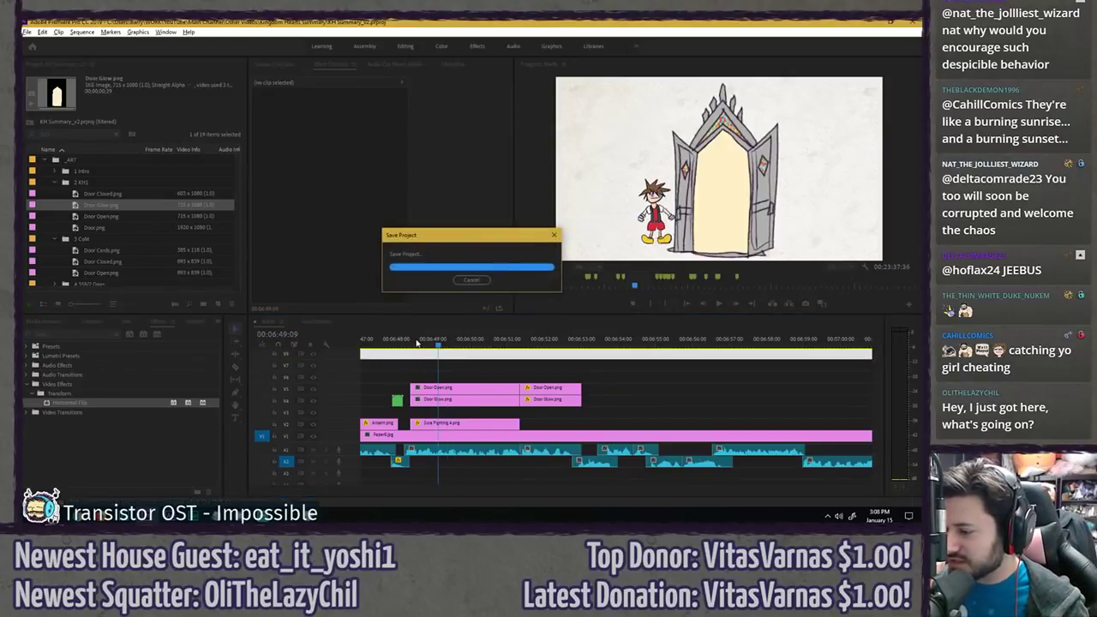
- Replay the whole door sequence from about 06:48:20
{"action": "left_click", "coordinate": [408, 342]}
{"action": "key", "text": "space"}
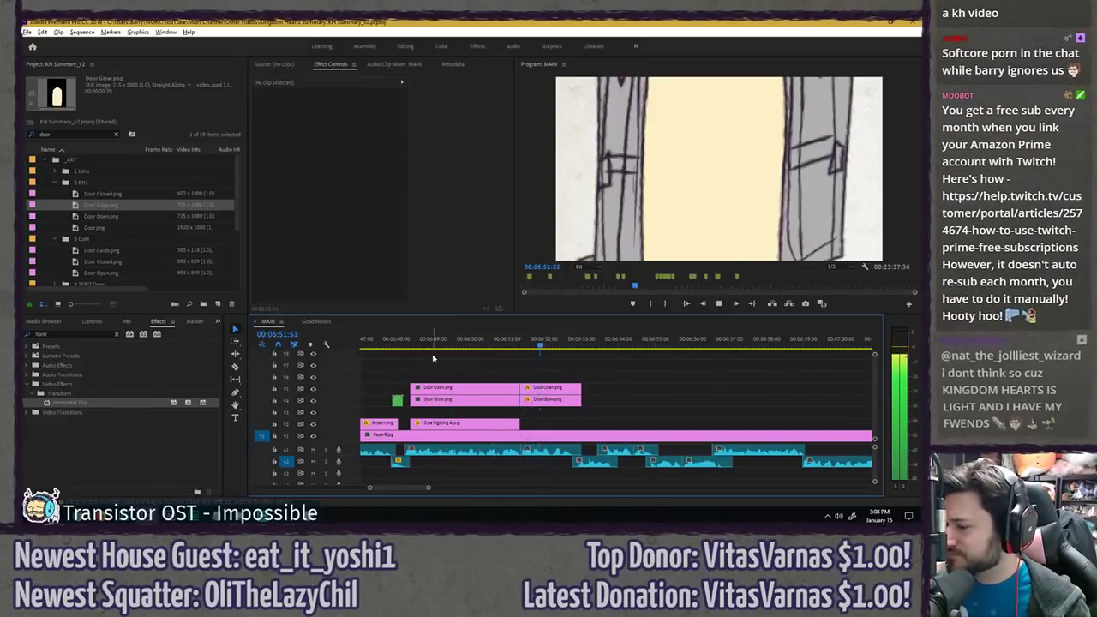
{"action": "left_click", "coordinate": [409, 343]}
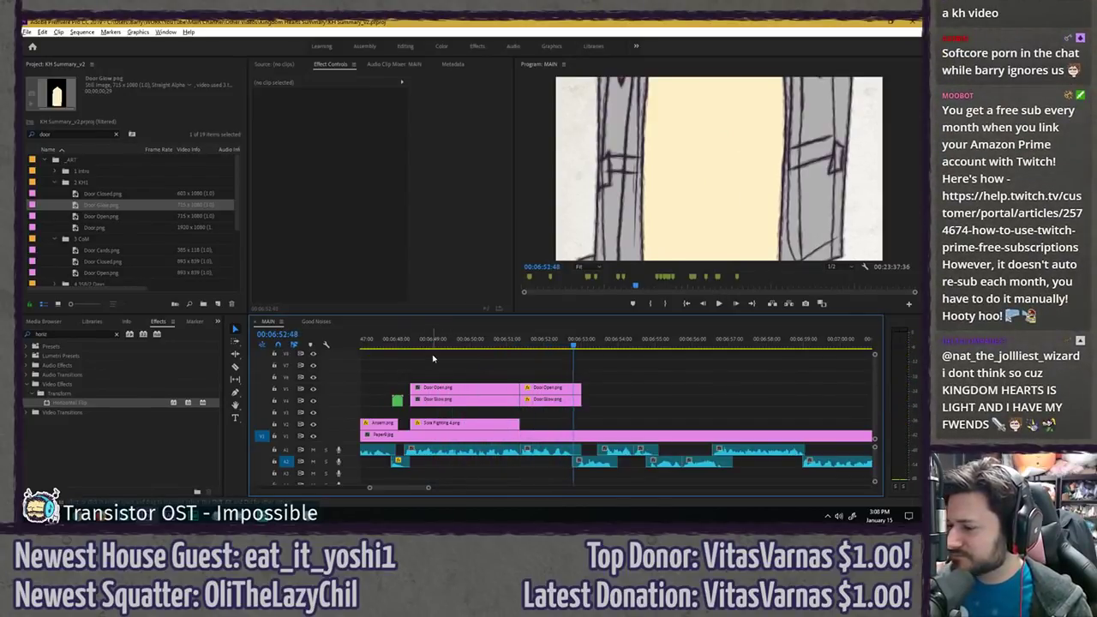
{"action": "left_click", "coordinate": [443, 424]}
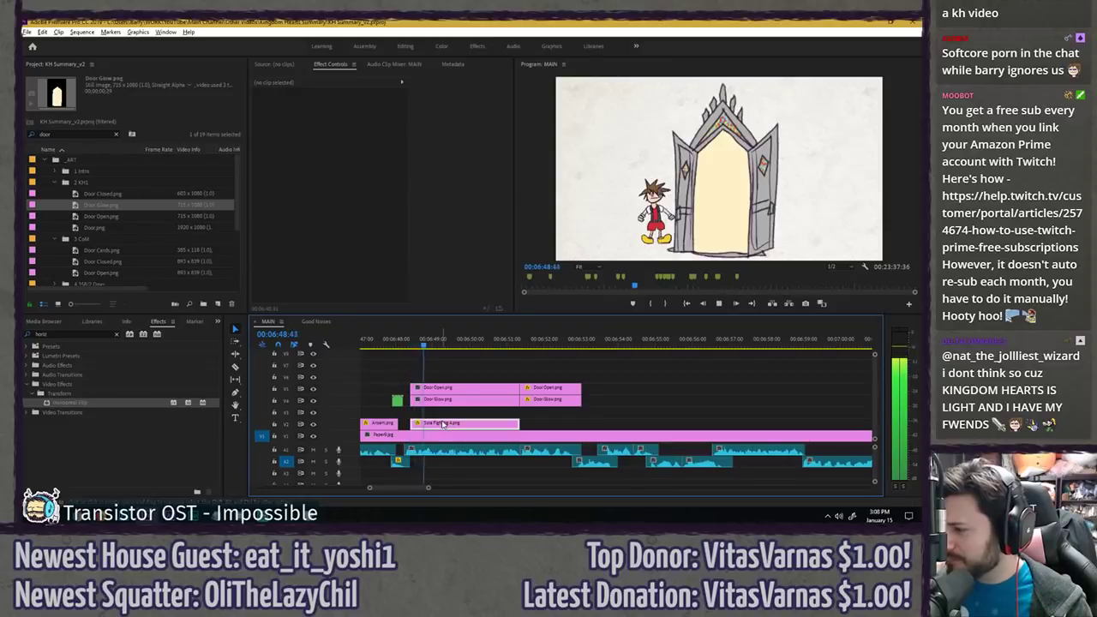
- Tilt and shift Sora to Position X 574.6 and Rotation -1.6, moving his anchor point left
{"action": "left_click", "coordinate": [421, 343]}
{"action": "left_click", "coordinate": [399, 170]}
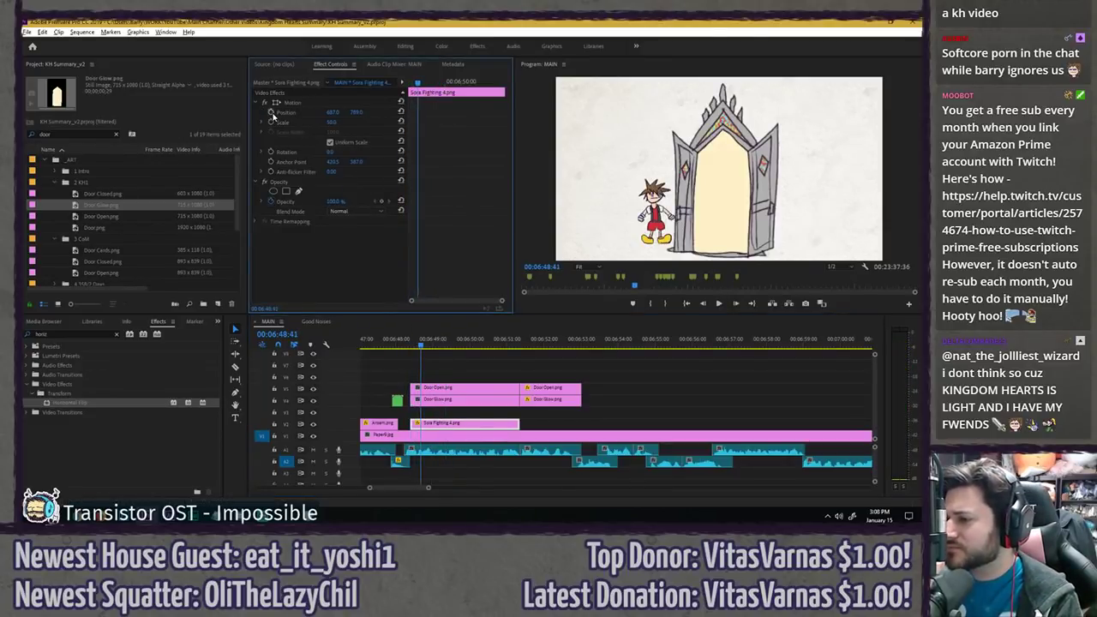
{"action": "key", "text": "Right"}
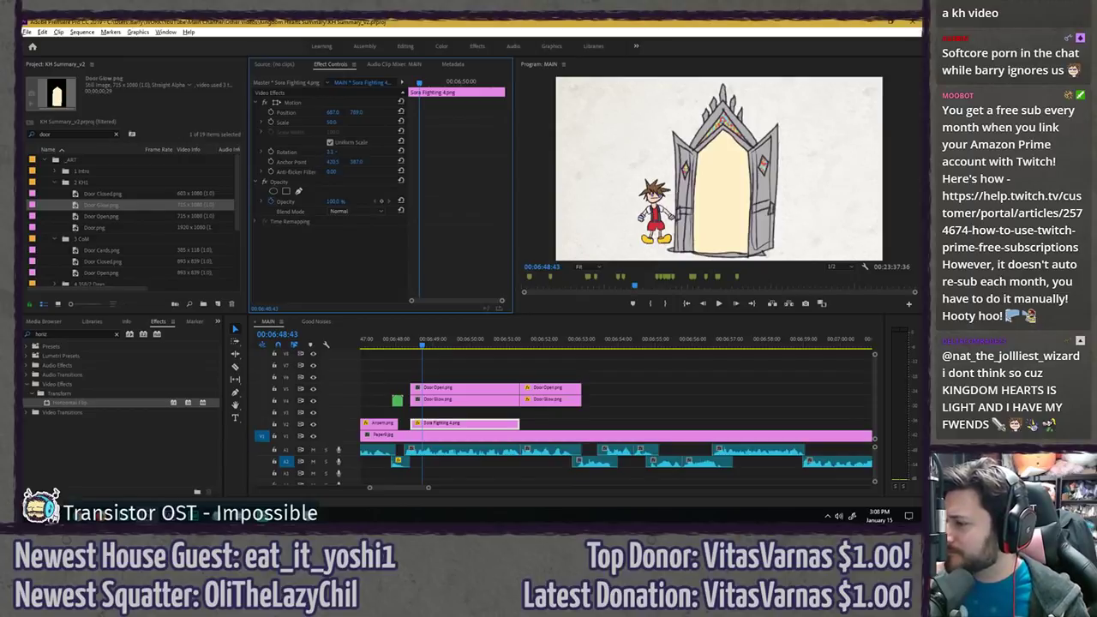
{"action": "left_click_drag", "start_coordinate": [331, 152], "coordinate": [338, 152]}
{"action": "left_click", "coordinate": [347, 103]}
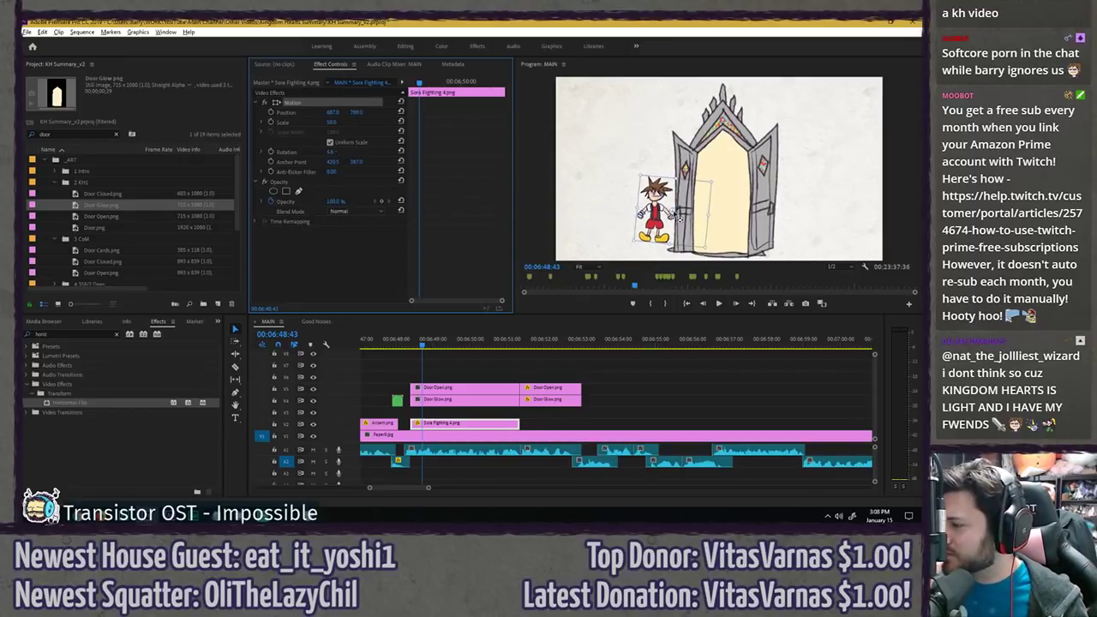
{"action": "left_click_drag", "start_coordinate": [677, 216], "coordinate": [655, 218]}
{"action": "left_click_drag", "start_coordinate": [334, 153], "coordinate": [339, 152]}
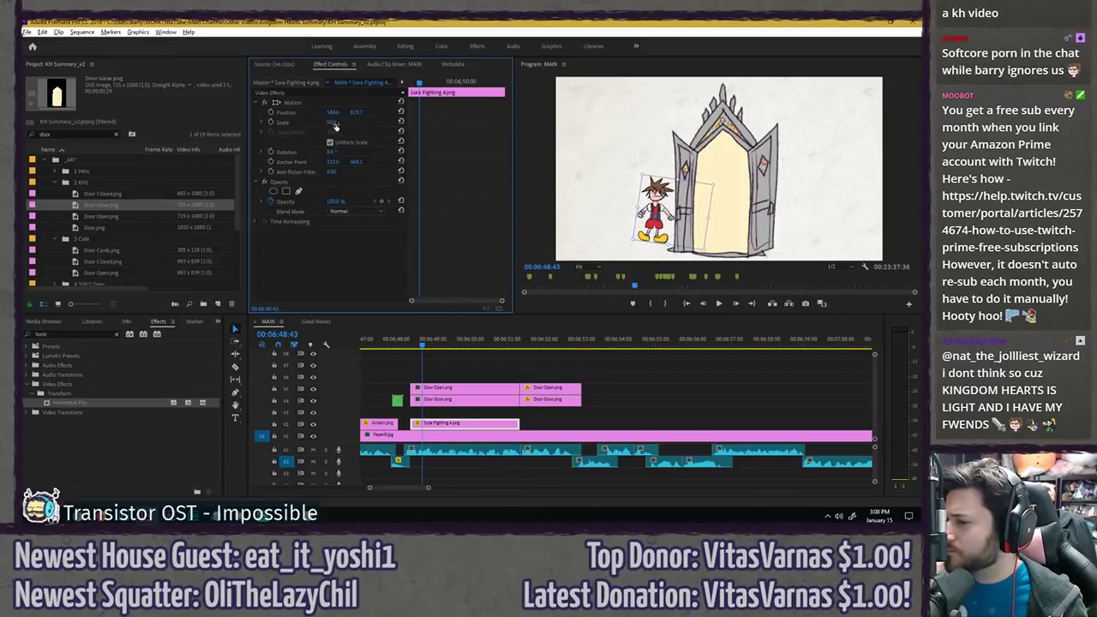
{"action": "left_click_drag", "start_coordinate": [332, 112], "coordinate": [355, 112]}
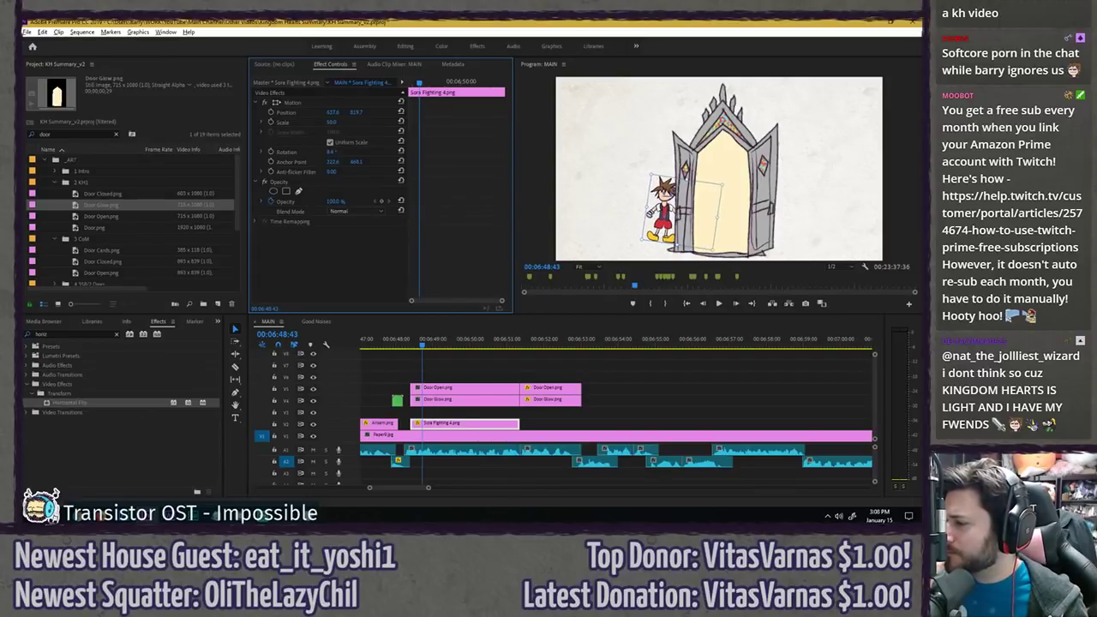
- Add Position and Rotation keyframes on Sora, pasting his earlier pose back at the playhead
{"action": "left_click", "coordinate": [271, 112]}
{"action": "key", "text": "Left"}
{"action": "key", "text": "Left"}
{"action": "key", "text": "Left"}
{"action": "key", "text": "Left"}
{"action": "key", "text": "Left"}
{"action": "key", "text": "Left"}
{"action": "key", "text": "Left"}
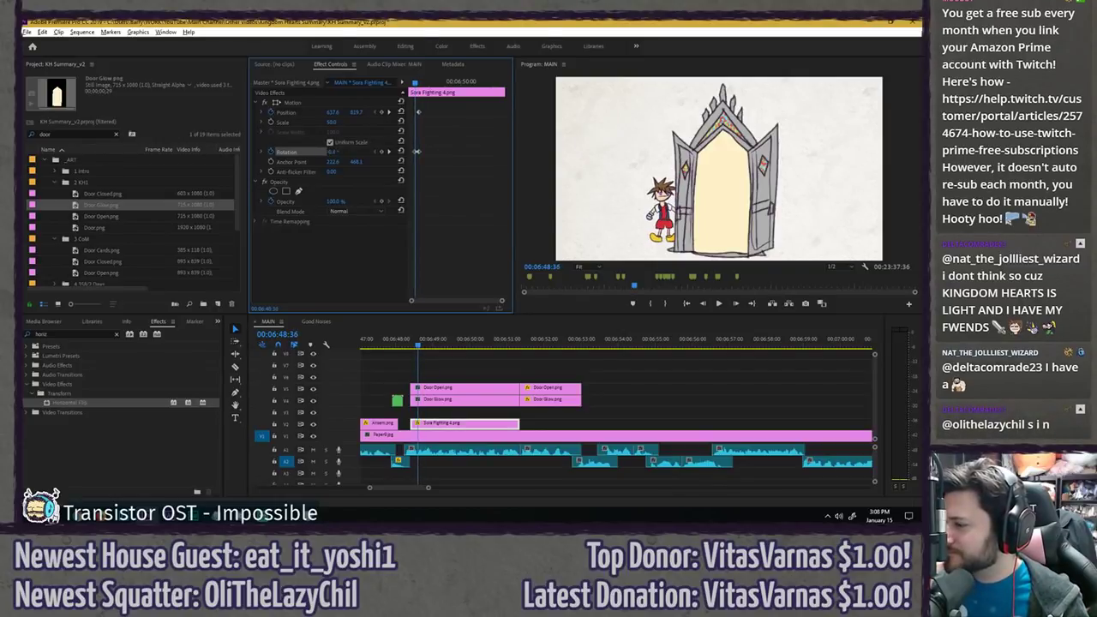
{"action": "key", "text": "space"}
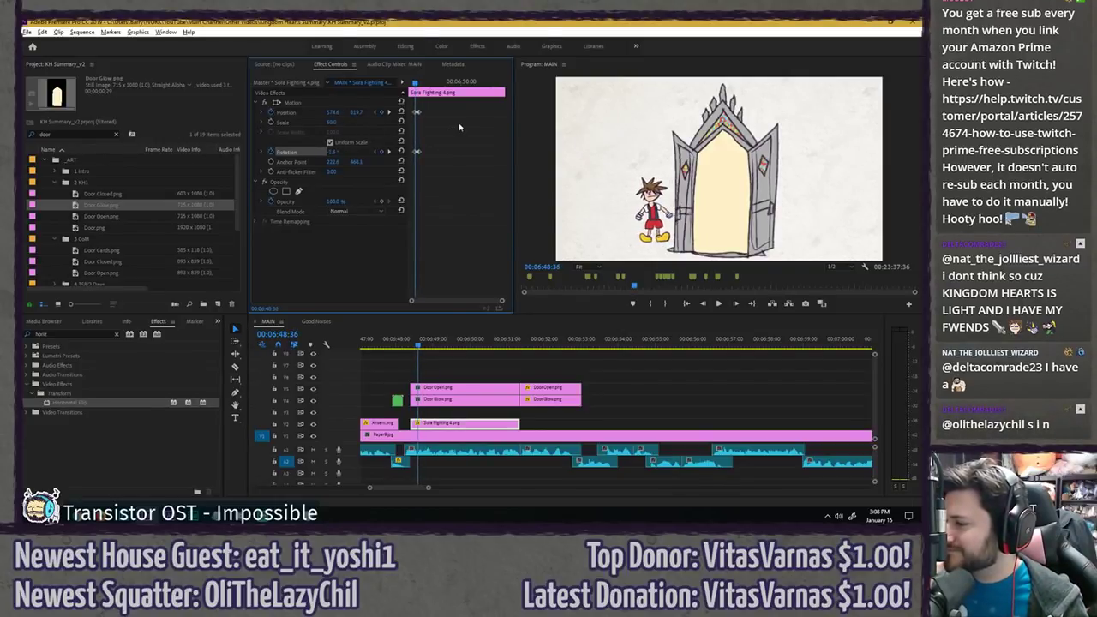
{"action": "key", "text": "space"}
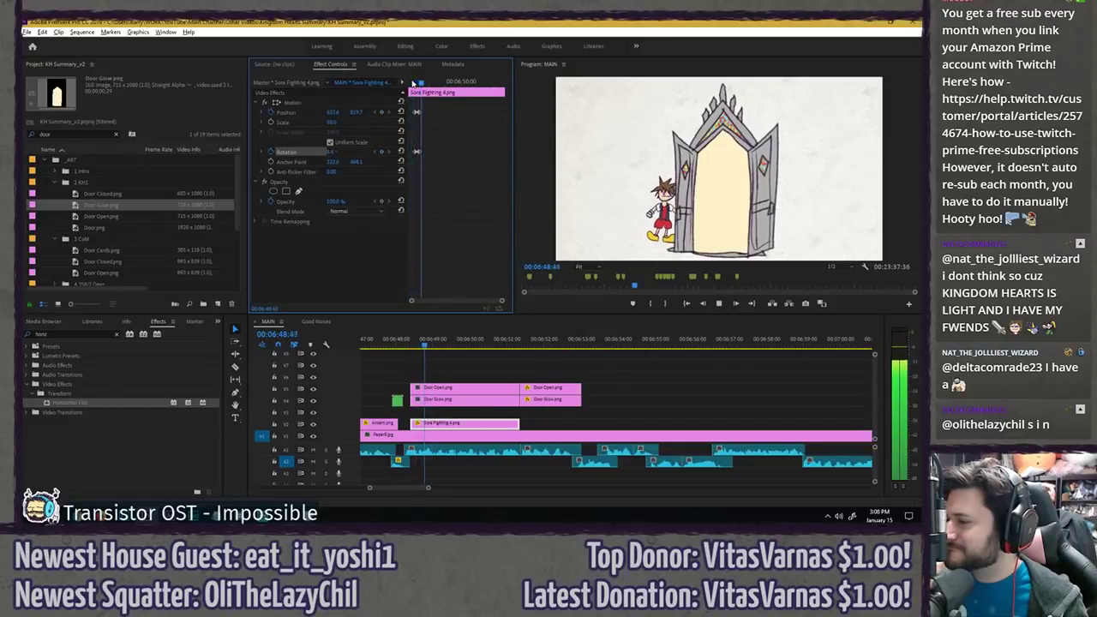
{"action": "left_click", "coordinate": [381, 112]}
{"action": "left_click", "coordinate": [381, 151]}
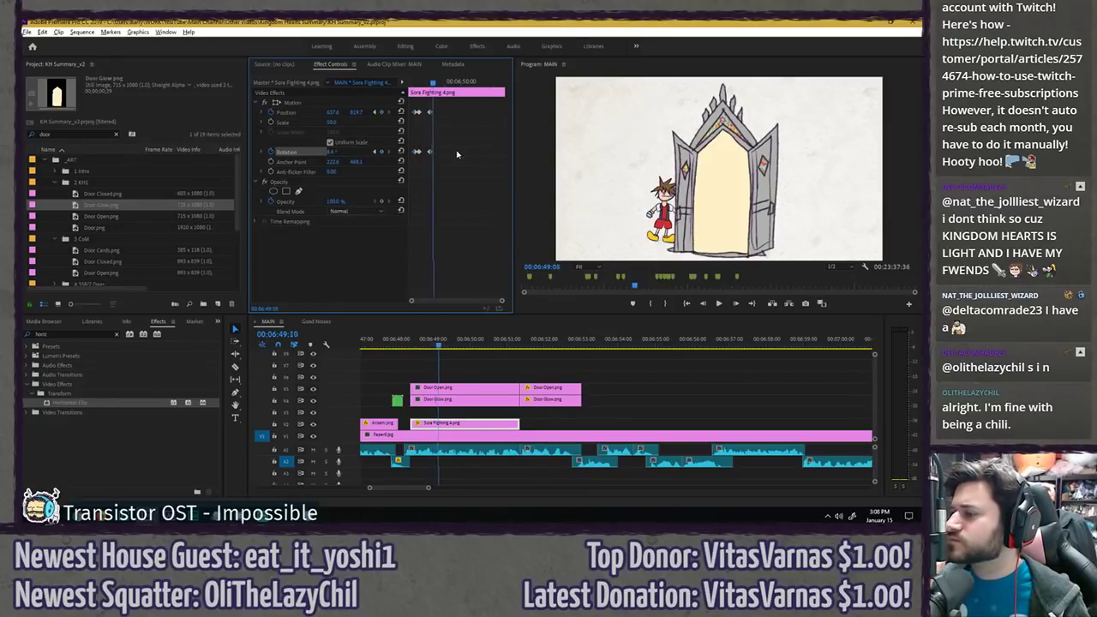
{"action": "key", "text": "ctrl+v"}
{"action": "left_click_drag", "start_coordinate": [410, 84], "coordinate": [433, 101]}
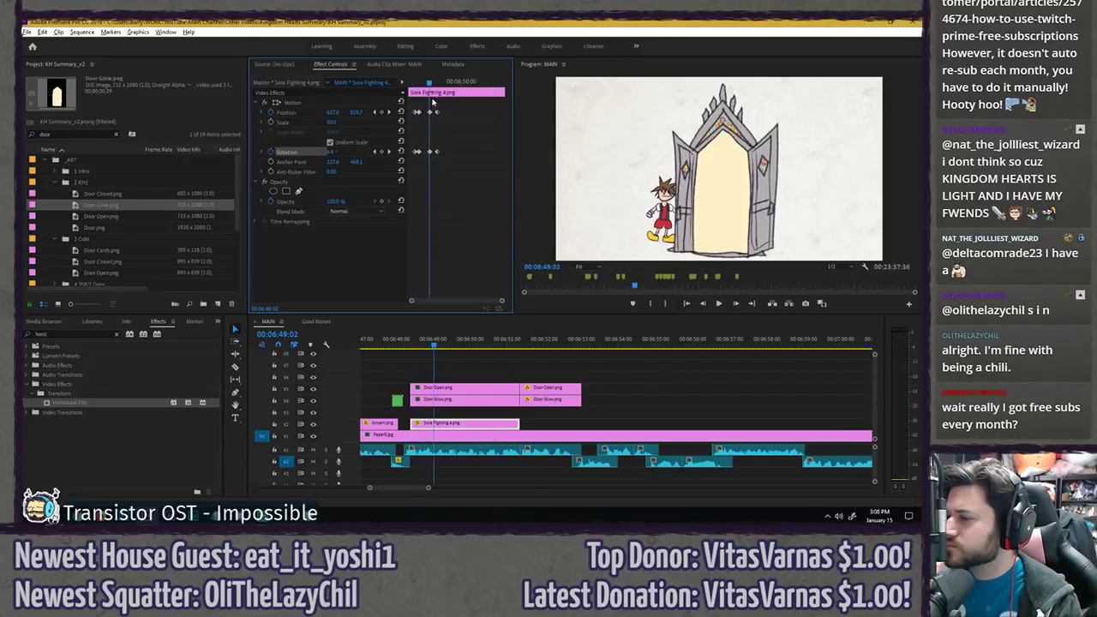
- Apply Ease In/Ease Out temporal interpolation to Sora's Position and Rotation keyframes
{"action": "right_click", "coordinate": [431, 154]}
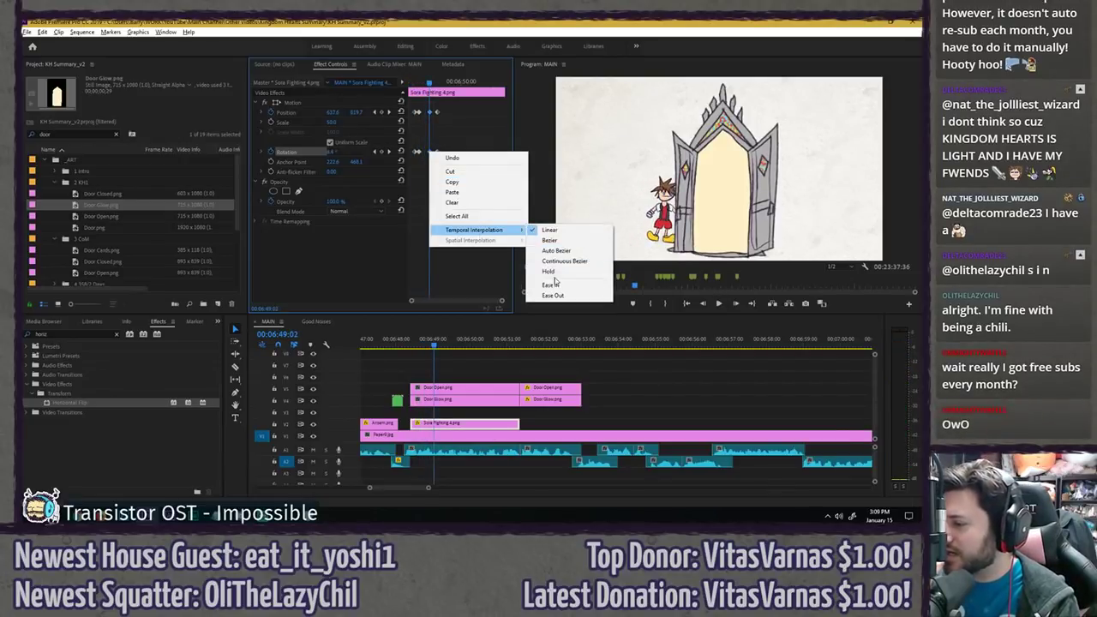
{"action": "left_click", "coordinate": [555, 282]}
{"action": "left_click", "coordinate": [412, 83]}
{"action": "key", "text": "space"}
{"action": "left_click_drag", "start_coordinate": [415, 84], "coordinate": [416, 84]}
{"action": "key", "text": "="}
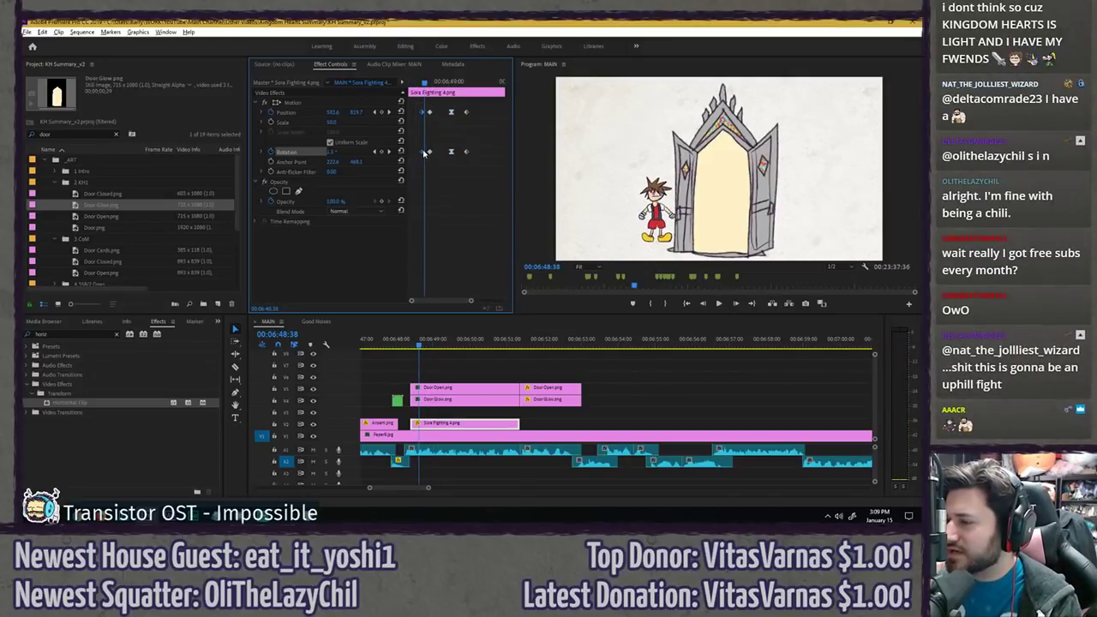
{"action": "right_click", "coordinate": [424, 153]}
{"action": "mouse_move", "coordinate": [489, 229]}
{"action": "left_click", "coordinate": [549, 295]}
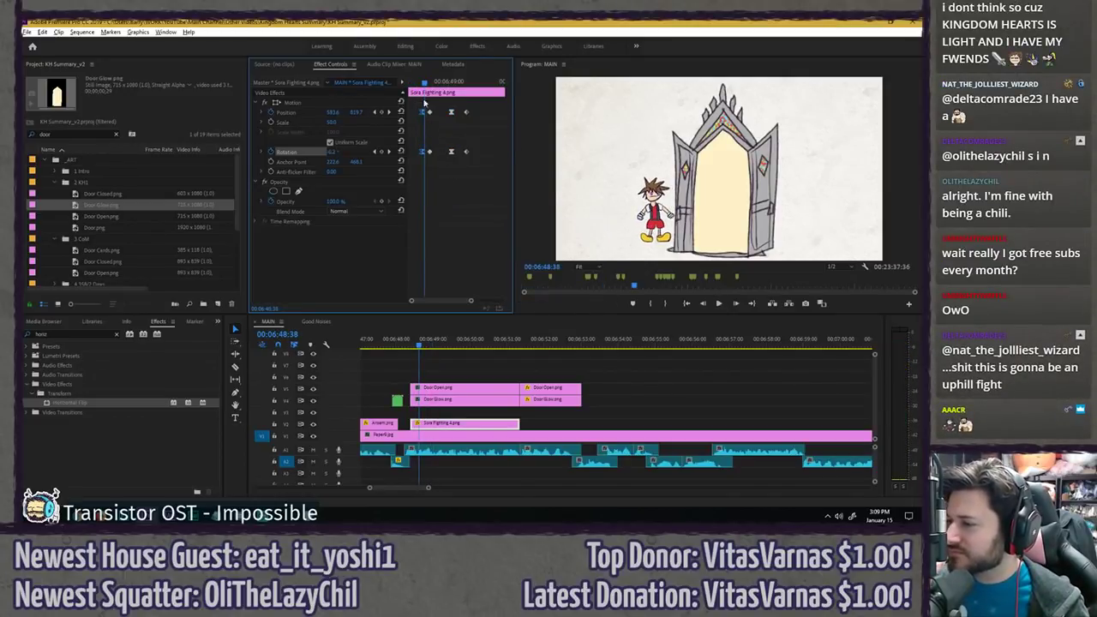
{"action": "key", "text": "space"}
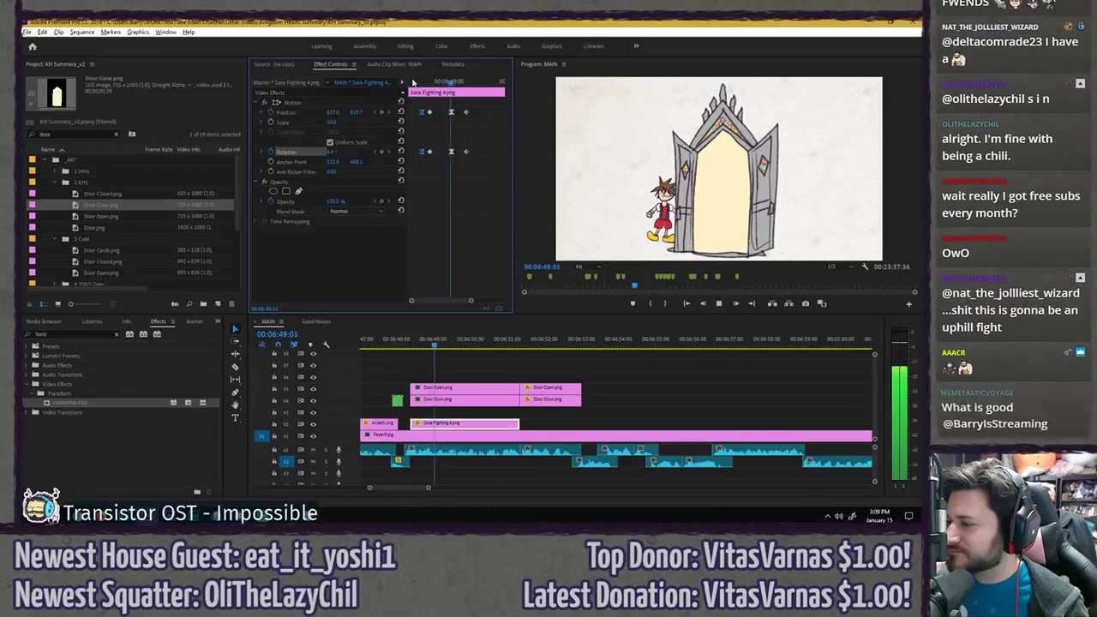
- Preview Sora's eased motion and push the final keyframes slightly later
{"action": "left_click", "coordinate": [412, 83]}
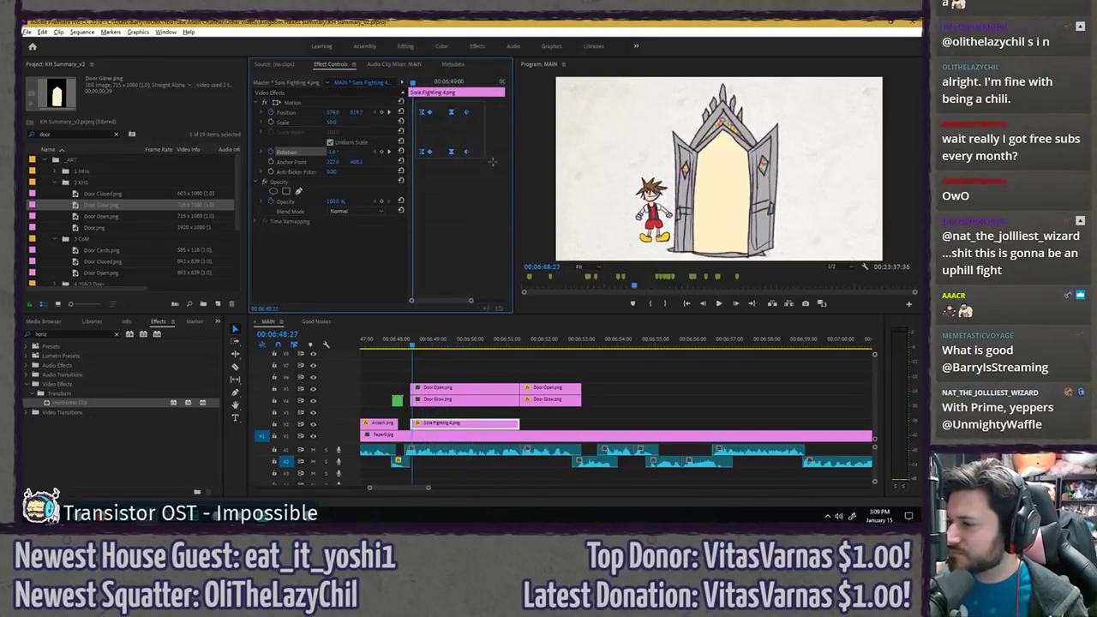
{"action": "left_click", "coordinate": [476, 83]}
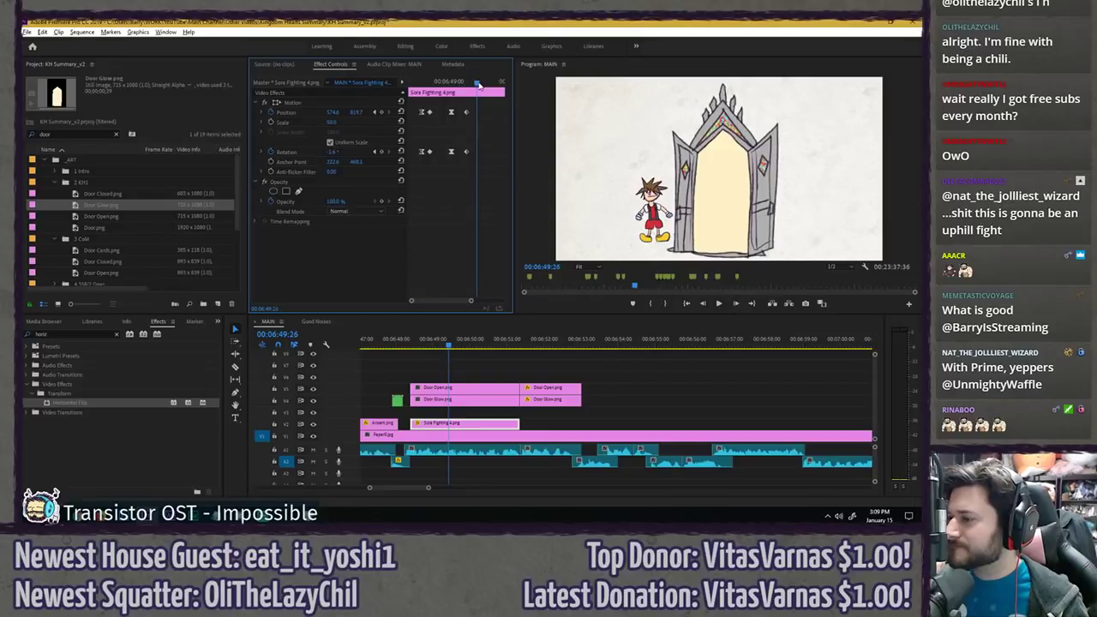
{"action": "left_click", "coordinate": [409, 83]}
{"action": "key", "text": "space"}
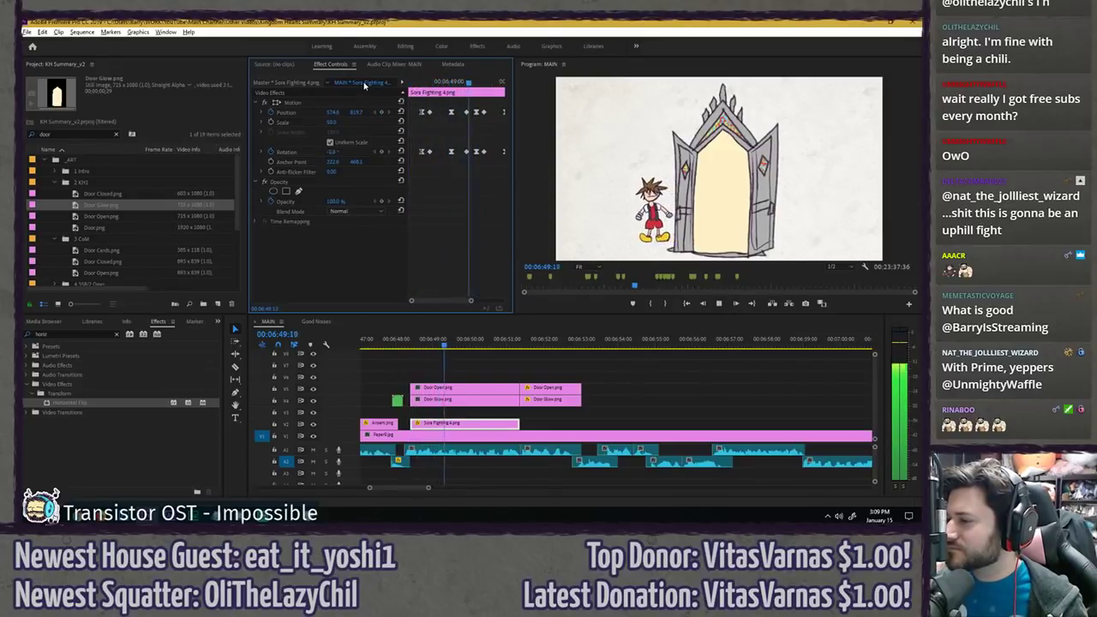
{"action": "key", "text": "space"}
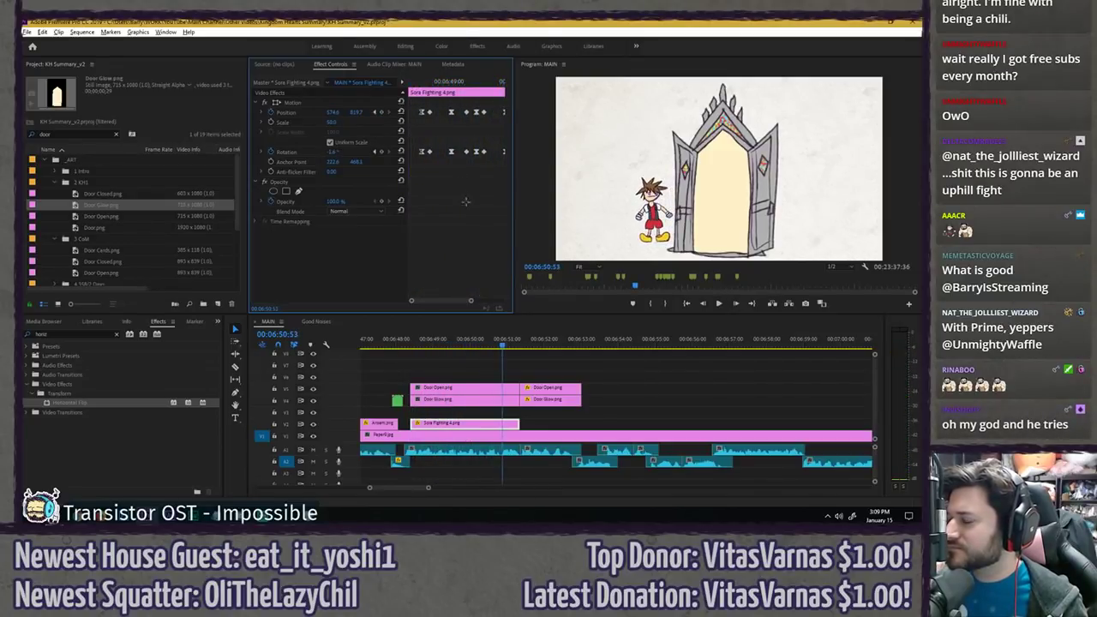
{"action": "left_click", "coordinate": [417, 82]}
{"action": "key", "text": "space"}
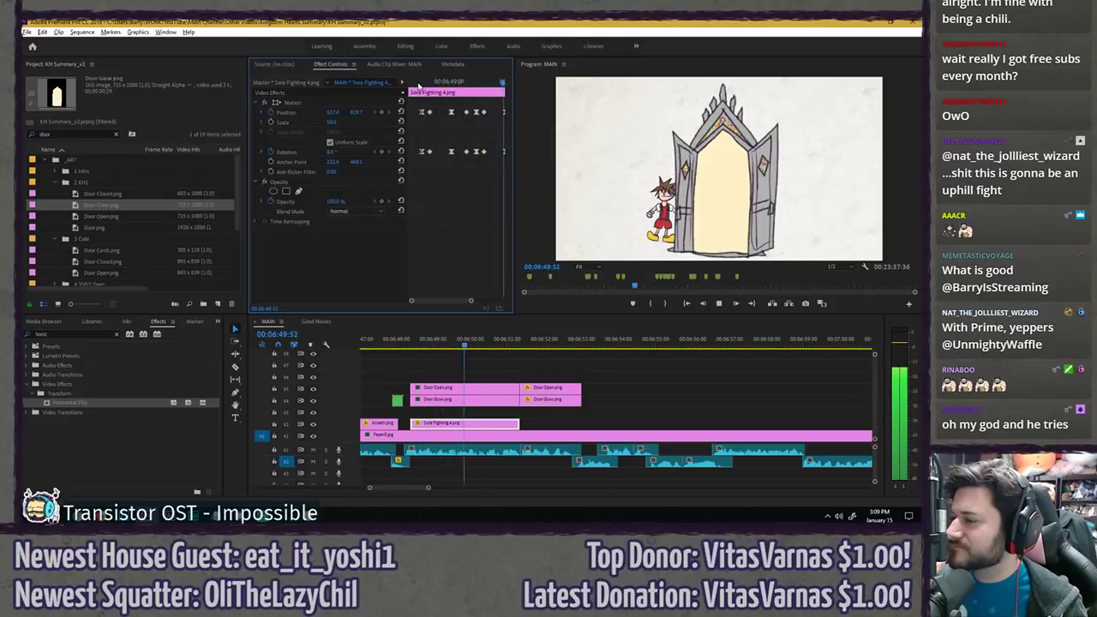
{"action": "key", "text": "space"}
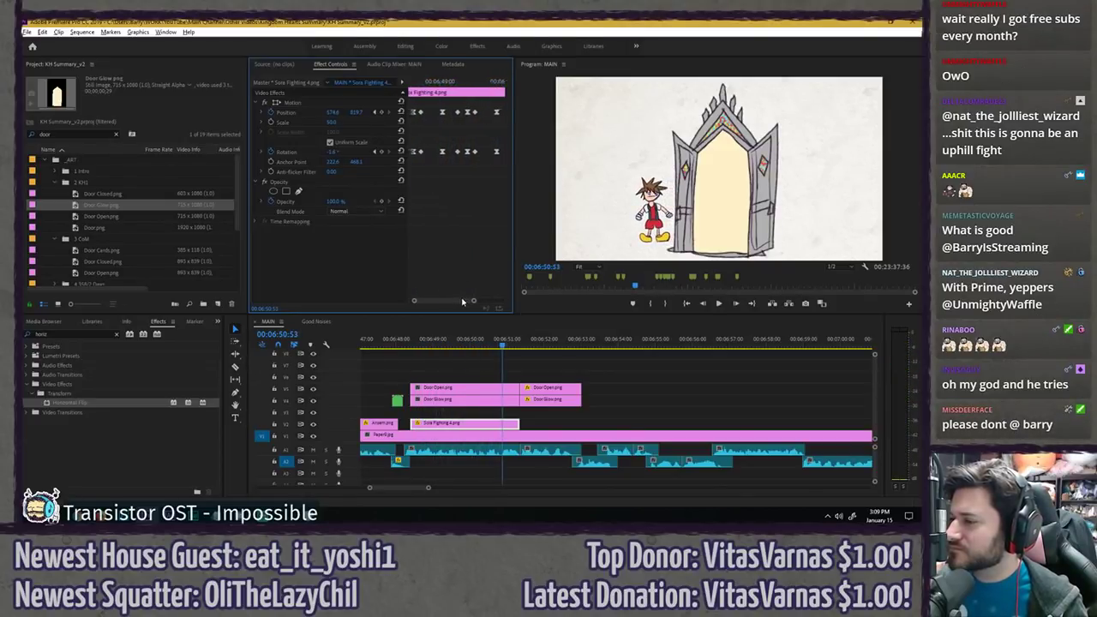
{"action": "left_click", "coordinate": [457, 82]}
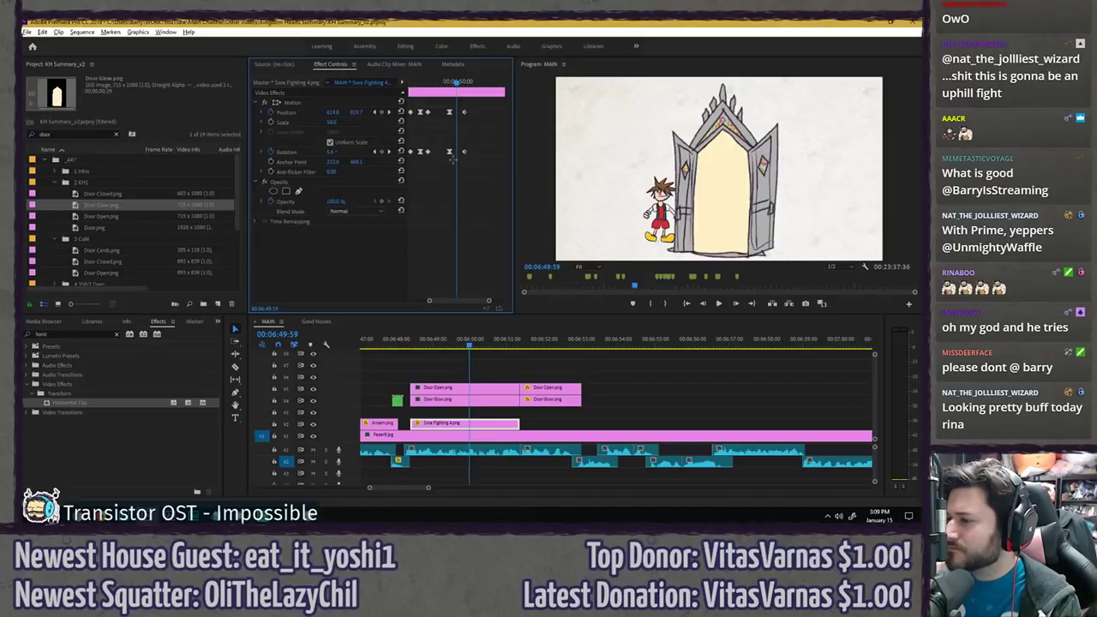
{"action": "left_click_drag", "start_coordinate": [449, 153], "coordinate": [456, 154]}
{"action": "left_click", "coordinate": [407, 347]}
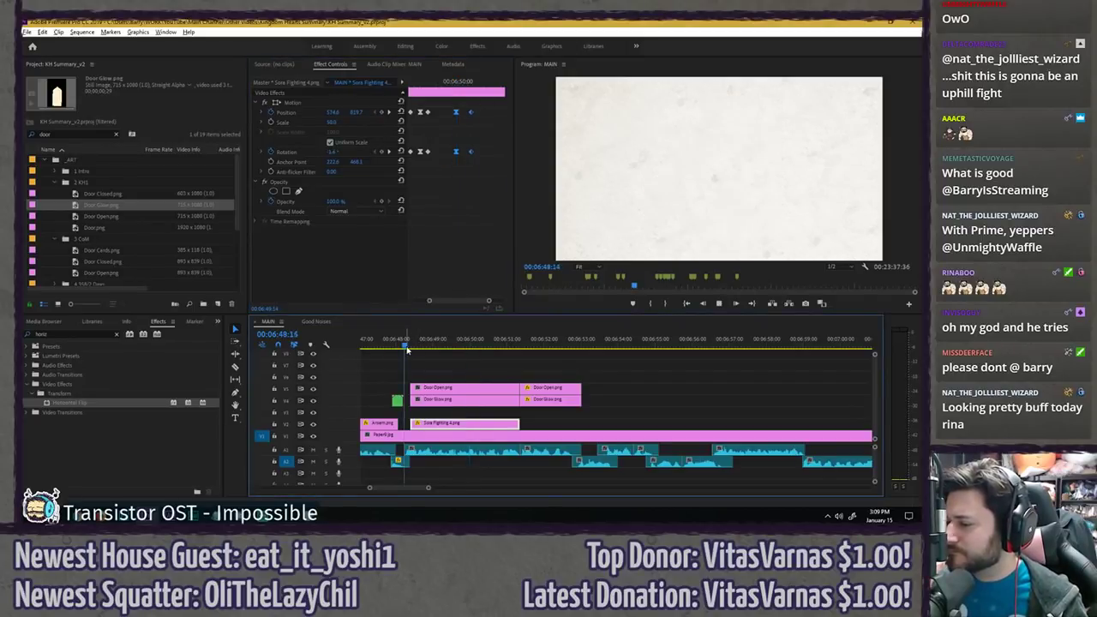
{"action": "key", "text": "space"}
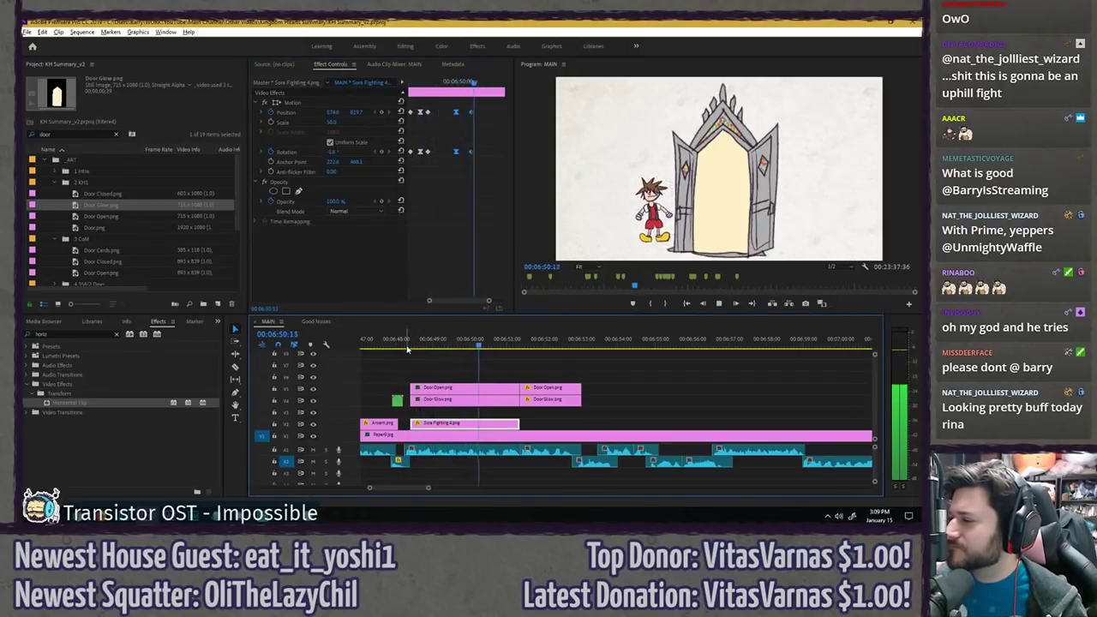
{"action": "key", "text": "space"}
- Select the Door Open.png clip at the start of the door shot
{"action": "left_click", "coordinate": [453, 353]}
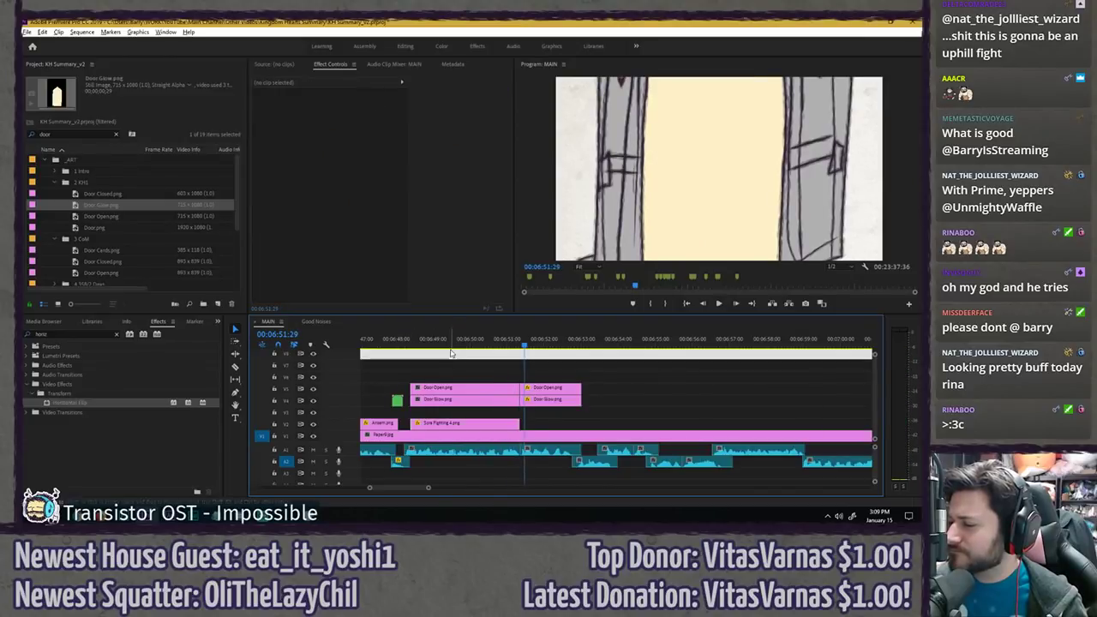
{"action": "left_click", "coordinate": [412, 345]}
{"action": "left_click", "coordinate": [432, 365]}
{"action": "left_click", "coordinate": [444, 389]}
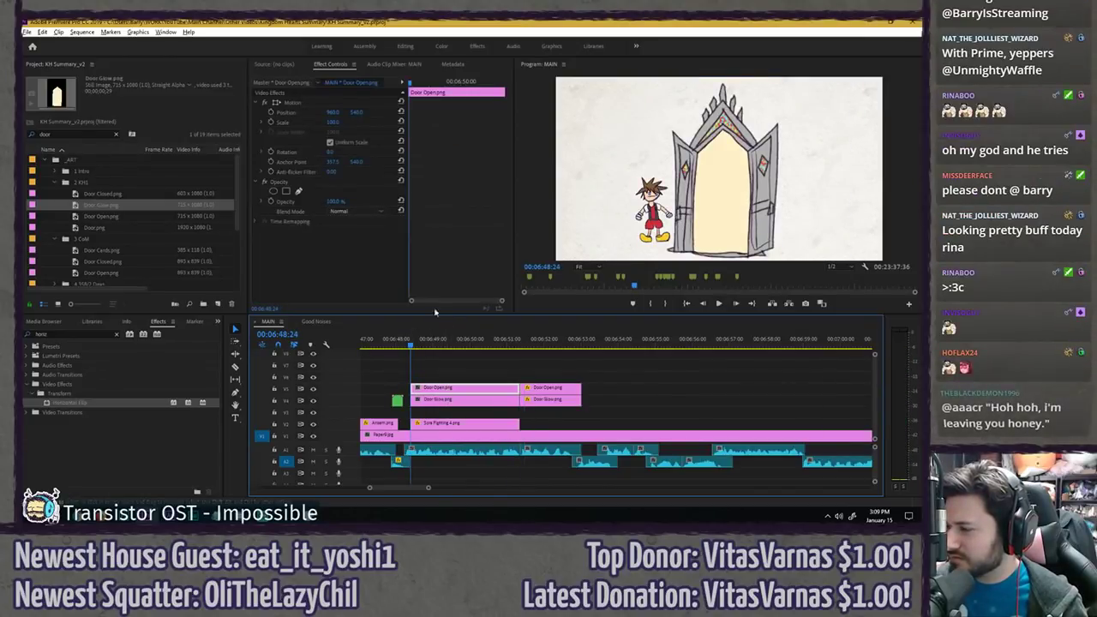
- Set the door's Position X to 960, then 965 one frame later
{"action": "key", "text": "space"}
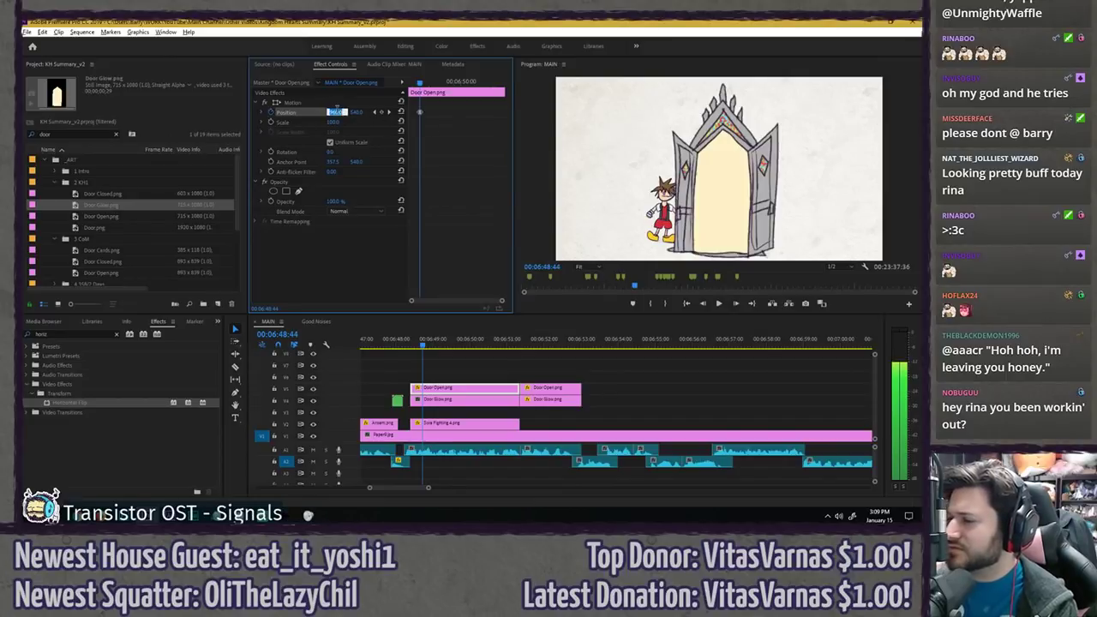
{"action": "type", "text": "96"}
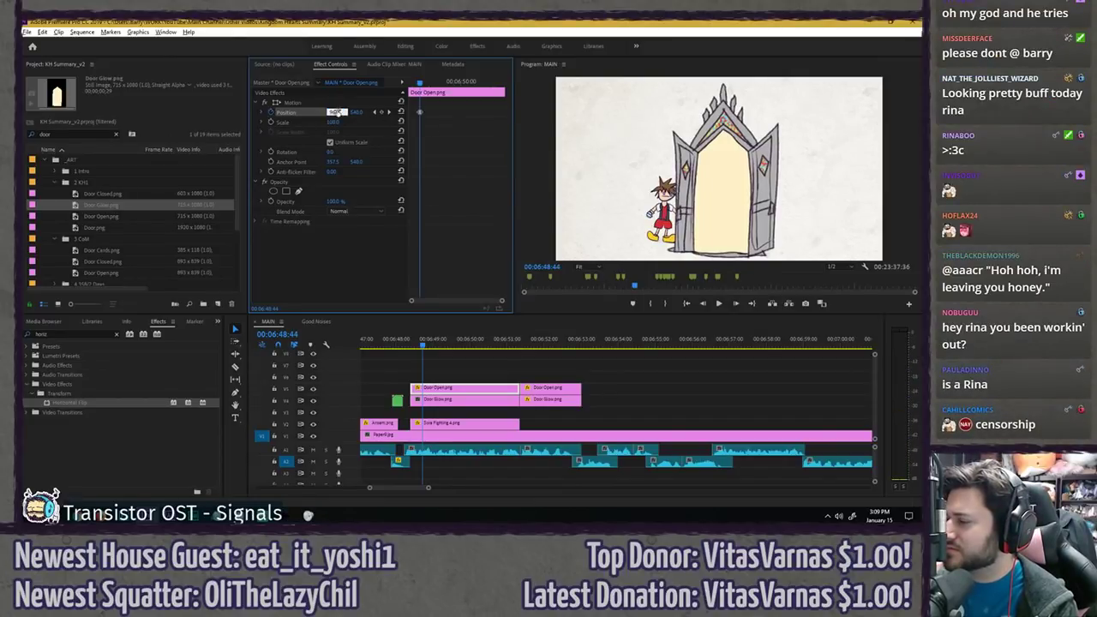
{"action": "type", "text": "0"}
{"action": "key", "text": "Return"}
{"action": "left_click", "coordinate": [413, 83]}
{"action": "key", "text": "space"}
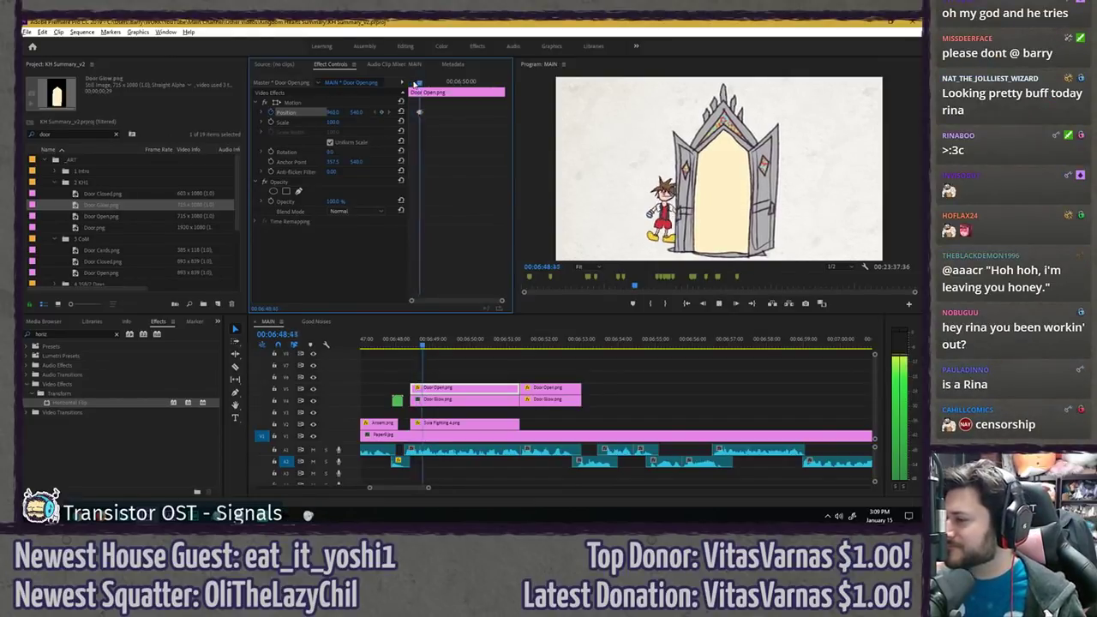
{"action": "left_click", "coordinate": [415, 84]}
{"action": "key", "text": "equal"}
{"action": "key", "text": "equal"}
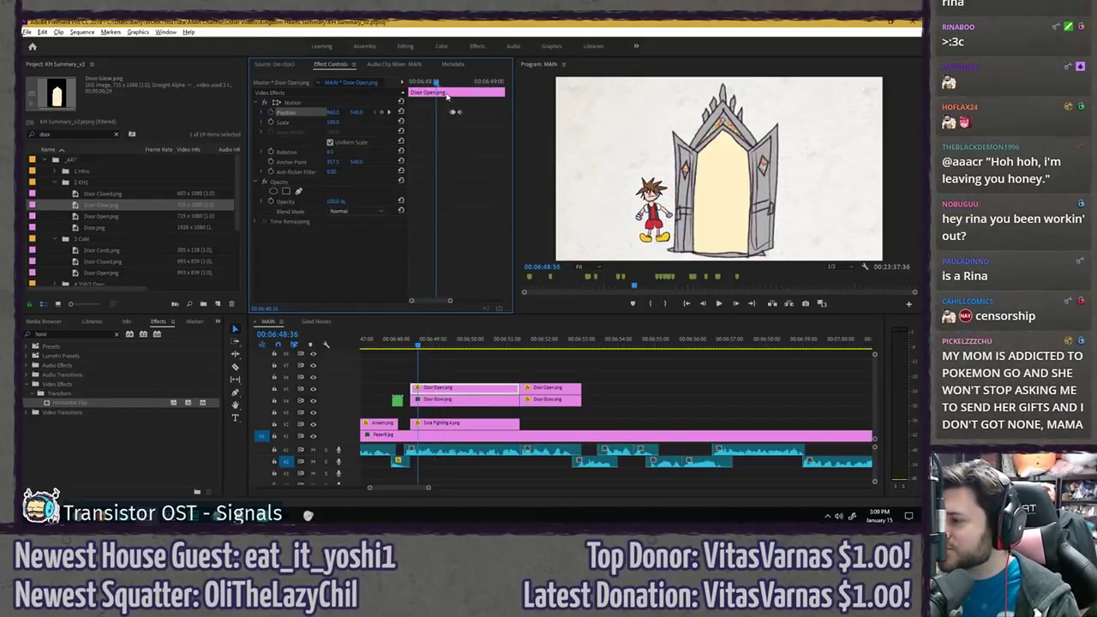
{"action": "left_click", "coordinate": [451, 83]}
{"action": "key", "text": "Right"}
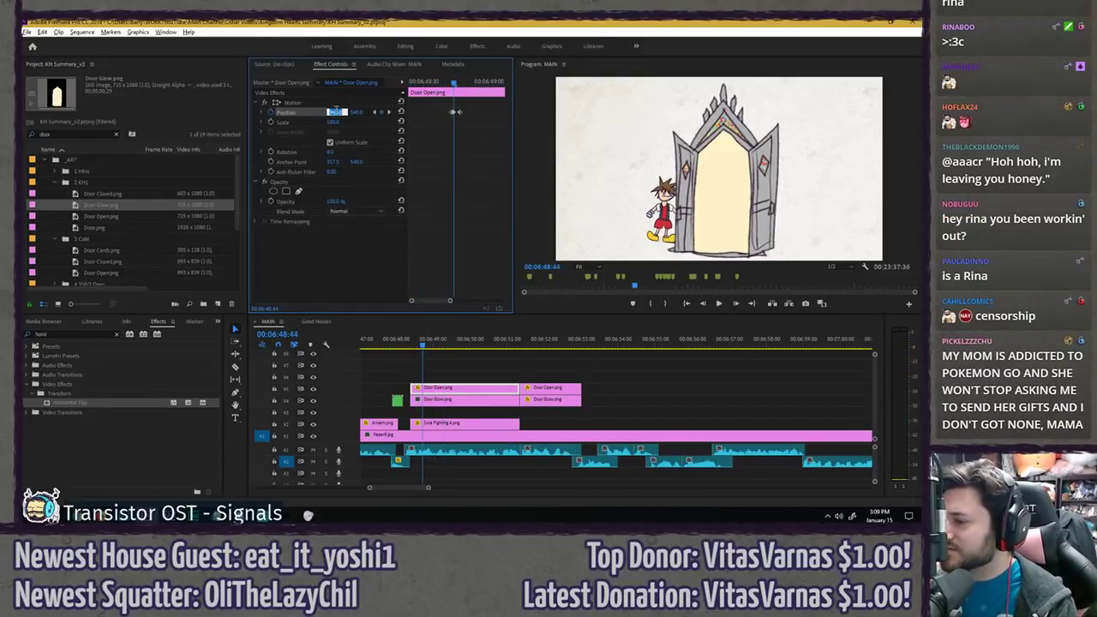
{"action": "left_click", "coordinate": [333, 113]}
{"action": "type", "text": "965"}
{"action": "key", "text": "Return"}
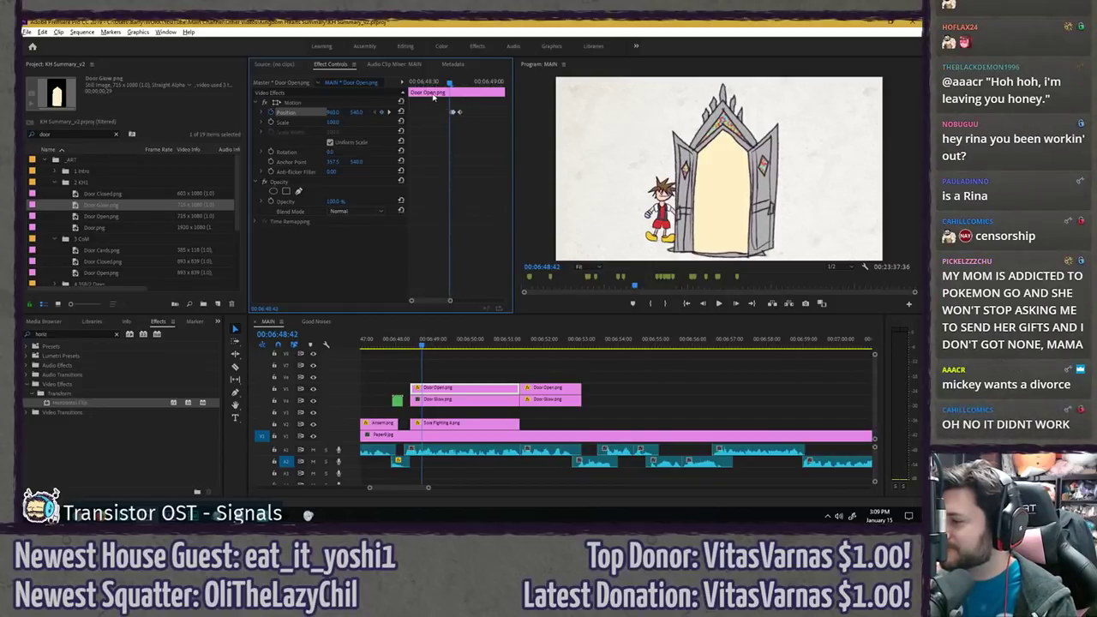
- Preview the door and Sora motion in the enlarged program view, stepping frame by frame
{"action": "key", "text": "space"}
{"action": "key", "text": "grave"}
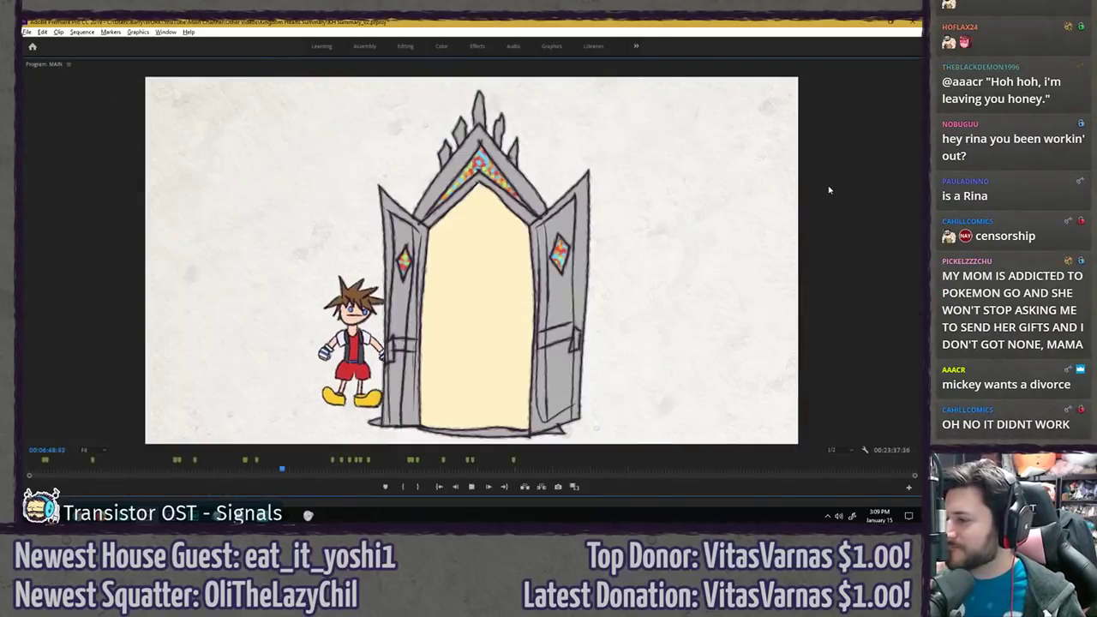
{"action": "key", "text": "grave"}
{"action": "key", "text": "space"}
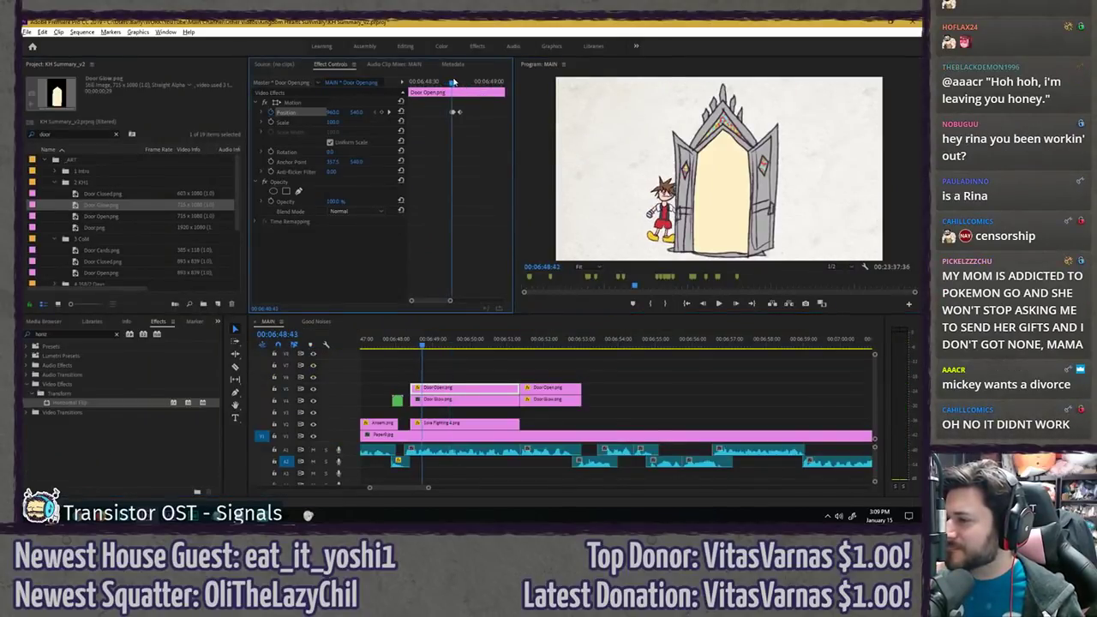
{"action": "key", "text": "Right"}
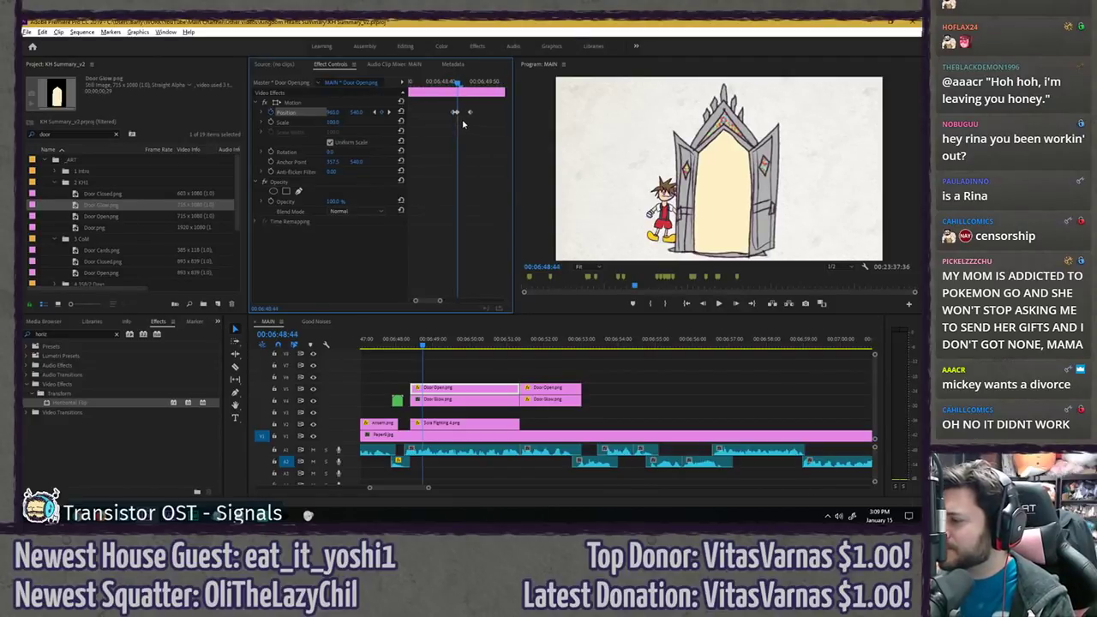
{"action": "key", "text": "Left"}
{"action": "key", "text": "Left"}
{"action": "key", "text": "Left"}
{"action": "key", "text": "Right"}
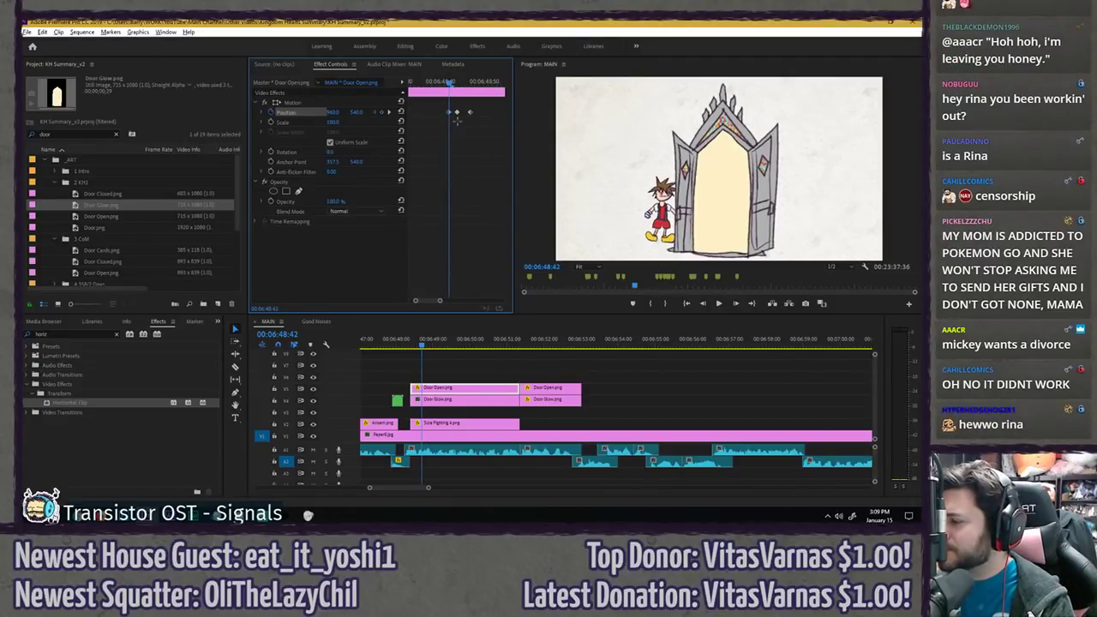
{"action": "key", "text": "Right"}
{"action": "key", "text": "Right"}
{"action": "key", "text": "Right"}
{"action": "left_click", "coordinate": [434, 84]}
{"action": "key", "text": "grave"}
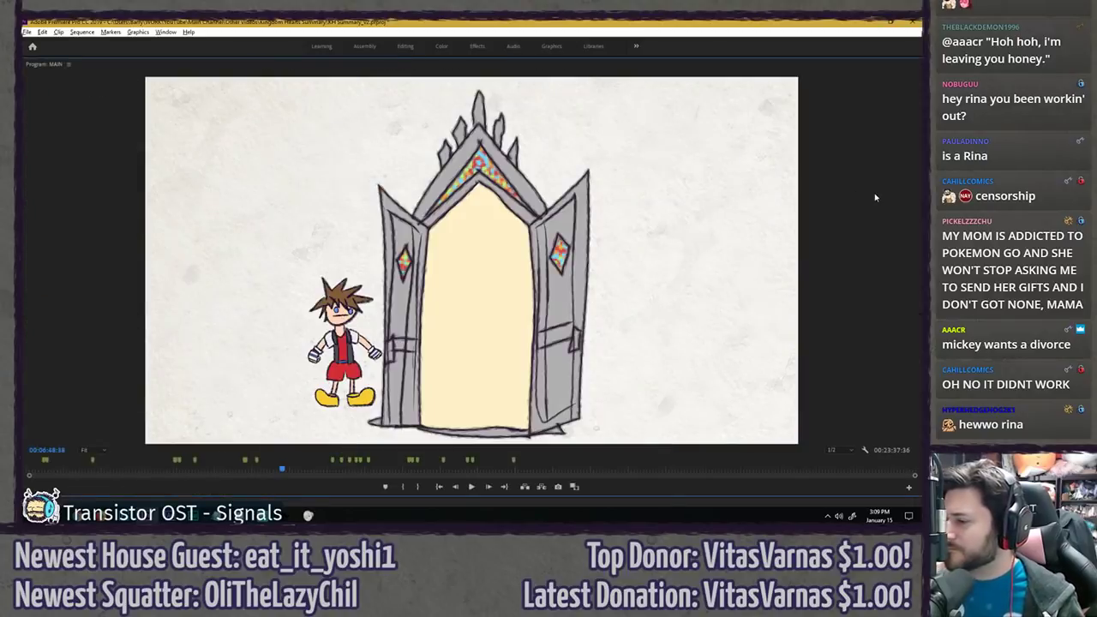
{"action": "key", "text": "space"}
{"action": "key", "text": "space"}
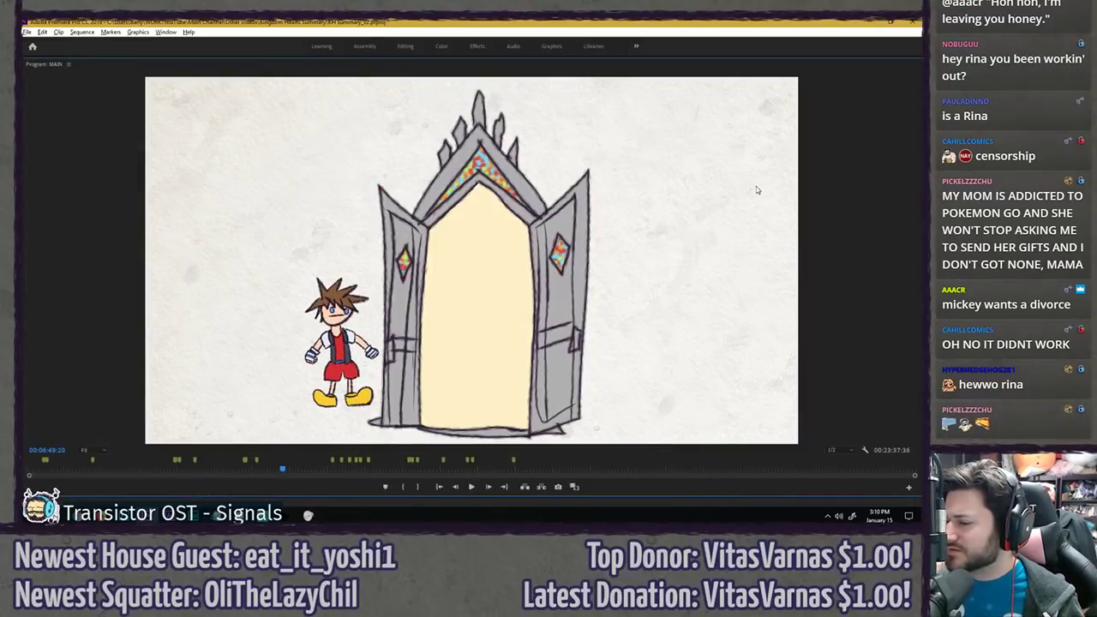
{"action": "key", "text": "grave"}
{"action": "key", "text": "grave"}
{"action": "key", "text": "space"}
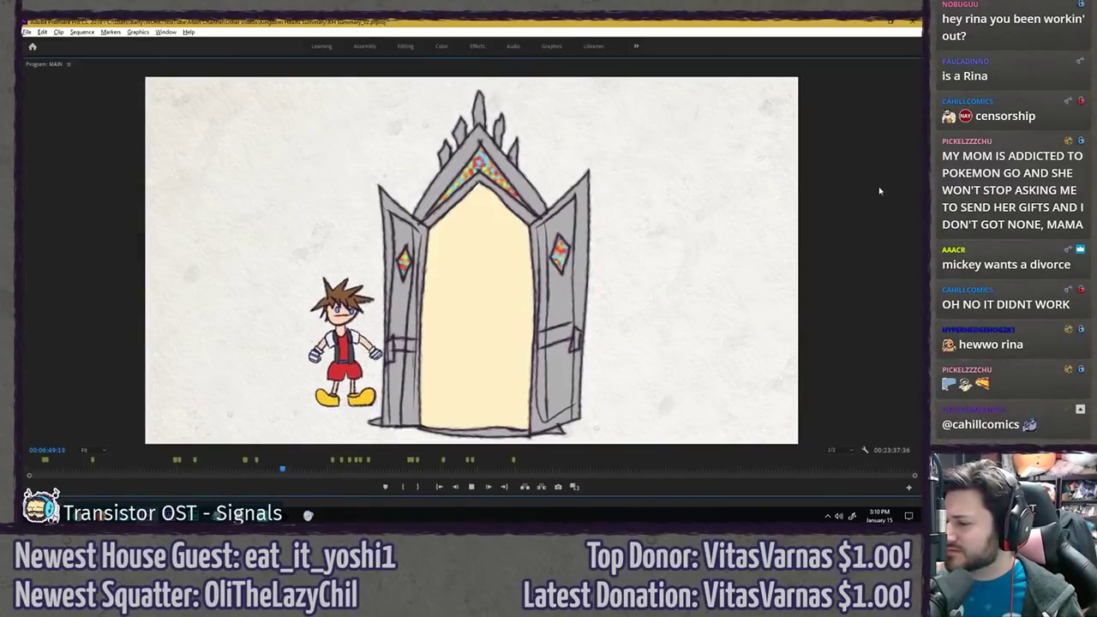
{"action": "key", "text": "space"}
{"action": "key", "text": "grave"}
- Commit a new door Position value at 00:06:48:43 and replay the motion
{"action": "left_click_drag", "start_coordinate": [447, 82], "coordinate": [461, 115]}
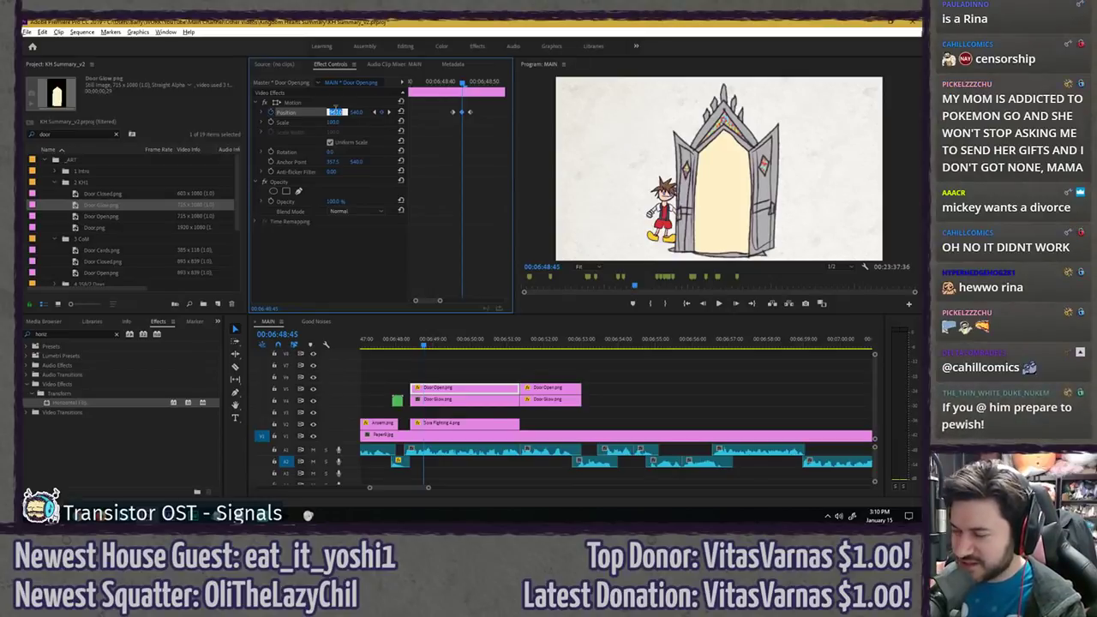
{"action": "key", "text": "Return"}
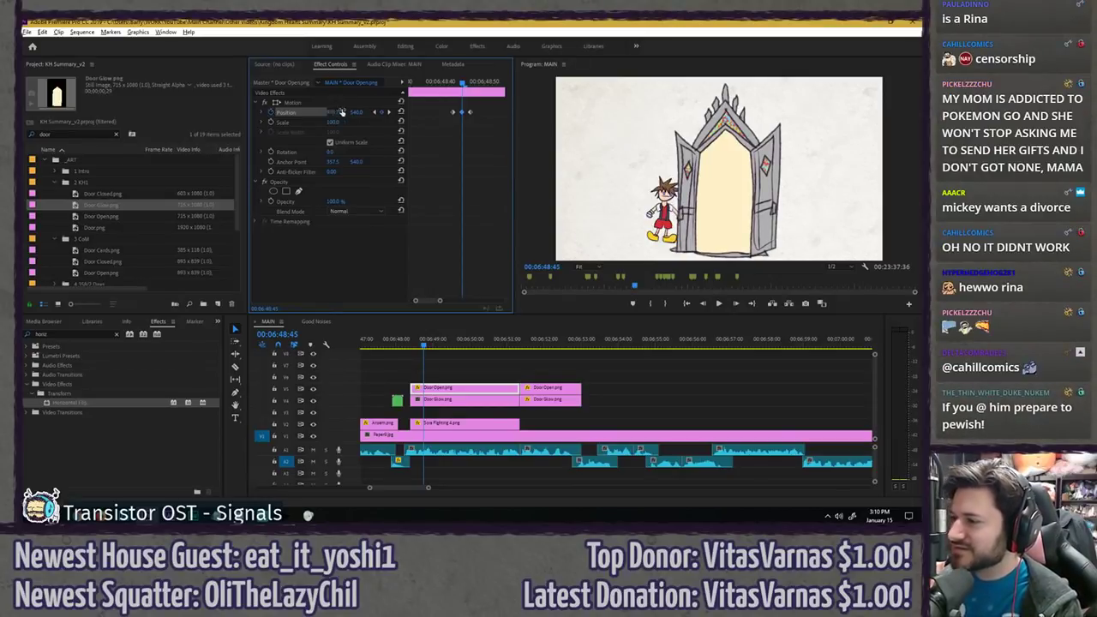
{"action": "left_click", "coordinate": [448, 81]}
{"action": "key", "text": "space"}
{"action": "left_click", "coordinate": [441, 83]}
{"action": "key", "text": "space"}
- Give the door's Position keyframe near 00:06:48:44 Ease Out interpolation
{"action": "mouse_move", "coordinate": [440, 80]}
{"action": "left_mouse_down"}
{"action": "mouse_move", "coordinate": [459, 82]}
{"action": "mouse_move", "coordinate": [448, 82]}
{"action": "left_mouse_up"}
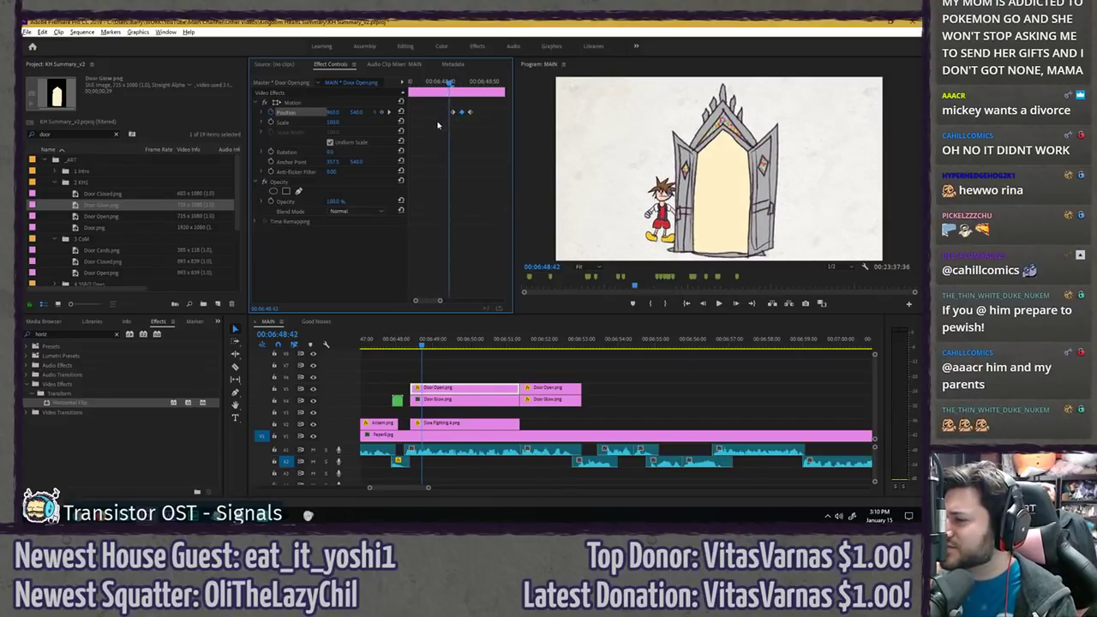
{"action": "key", "text": "Right"}
{"action": "key", "text": "Right"}
{"action": "key", "text": "Right"}
{"action": "key", "text": "Right"}
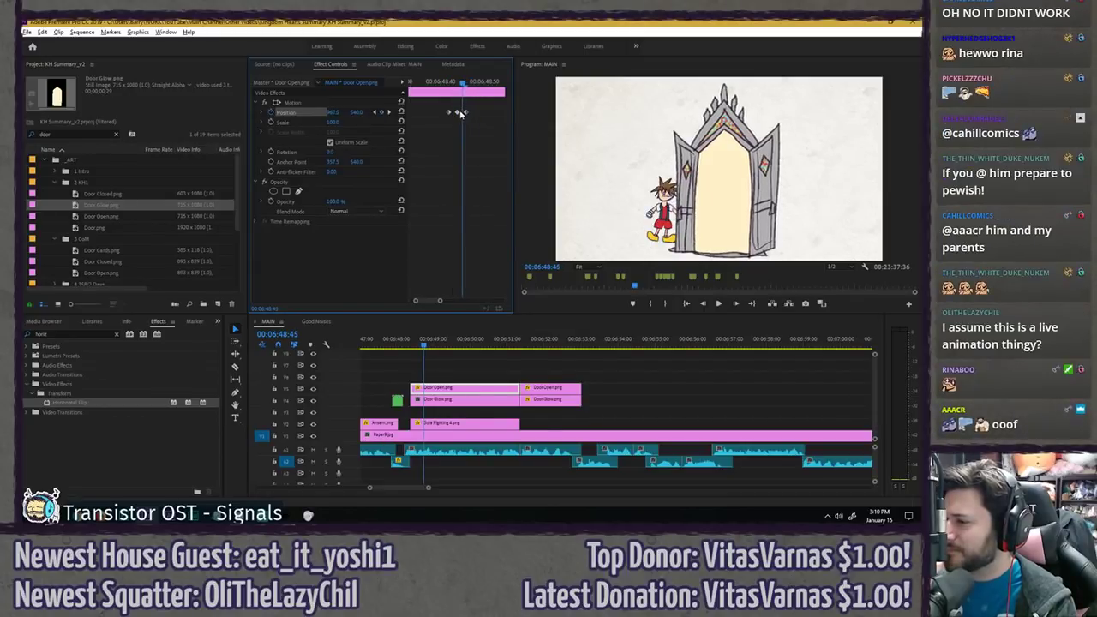
{"action": "right_click", "coordinate": [460, 112]}
{"action": "mouse_move", "coordinate": [506, 191]}
{"action": "left_click", "coordinate": [587, 256]}
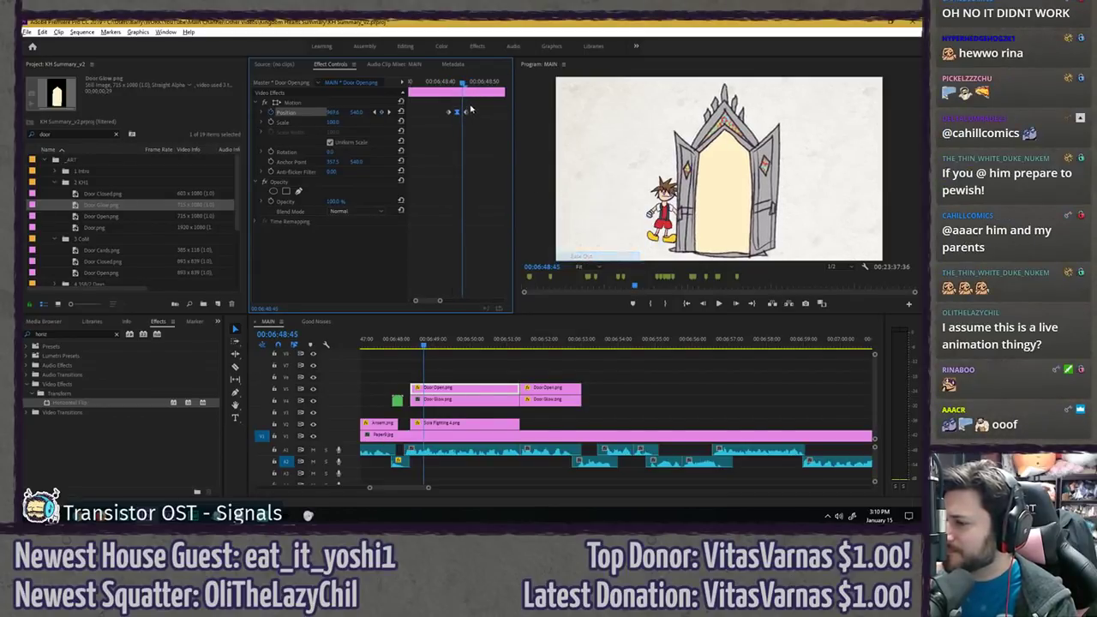
{"action": "key", "text": "space"}
{"action": "key", "text": "space"}
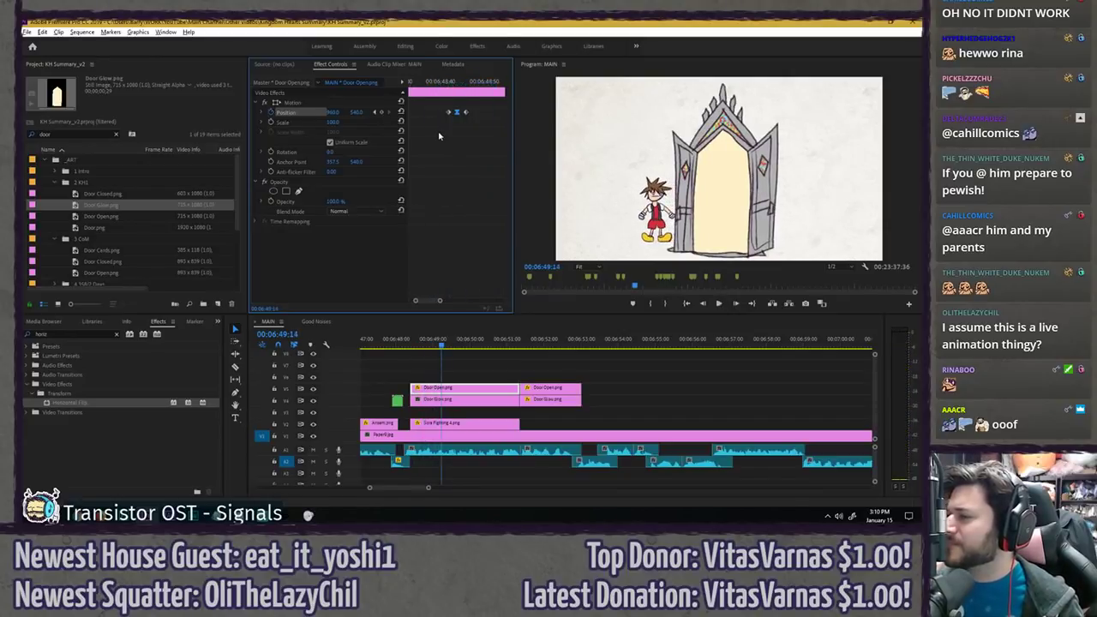
- Step through the frames from 00:06:48:42 and replay the door motion from 00:06:48:30
{"action": "left_click", "coordinate": [447, 83]}
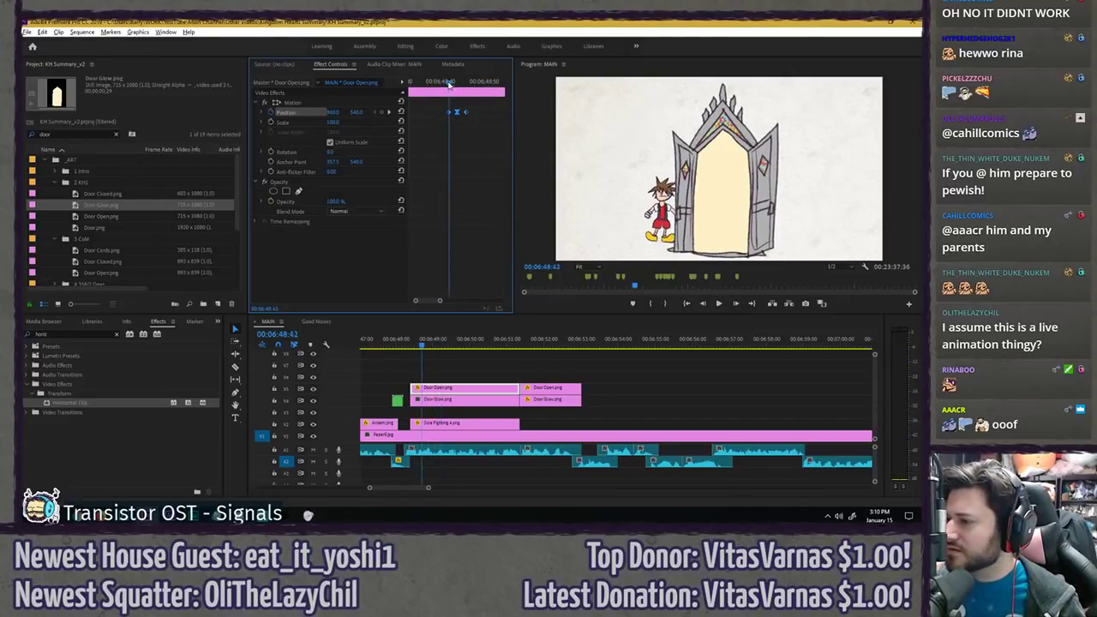
{"action": "key", "text": "Right"}
{"action": "key", "text": "Right"}
{"action": "key", "text": "Left"}
{"action": "key", "text": "Left"}
{"action": "key", "text": "Left"}
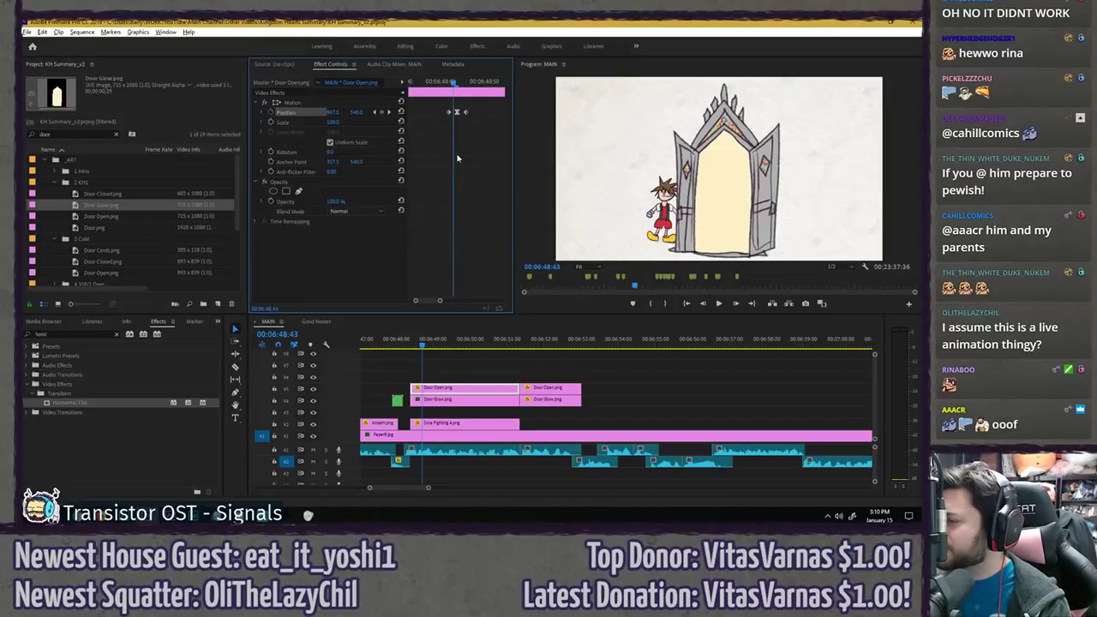
{"action": "key", "text": "Right"}
{"action": "key", "text": "Right"}
{"action": "key", "text": "Right"}
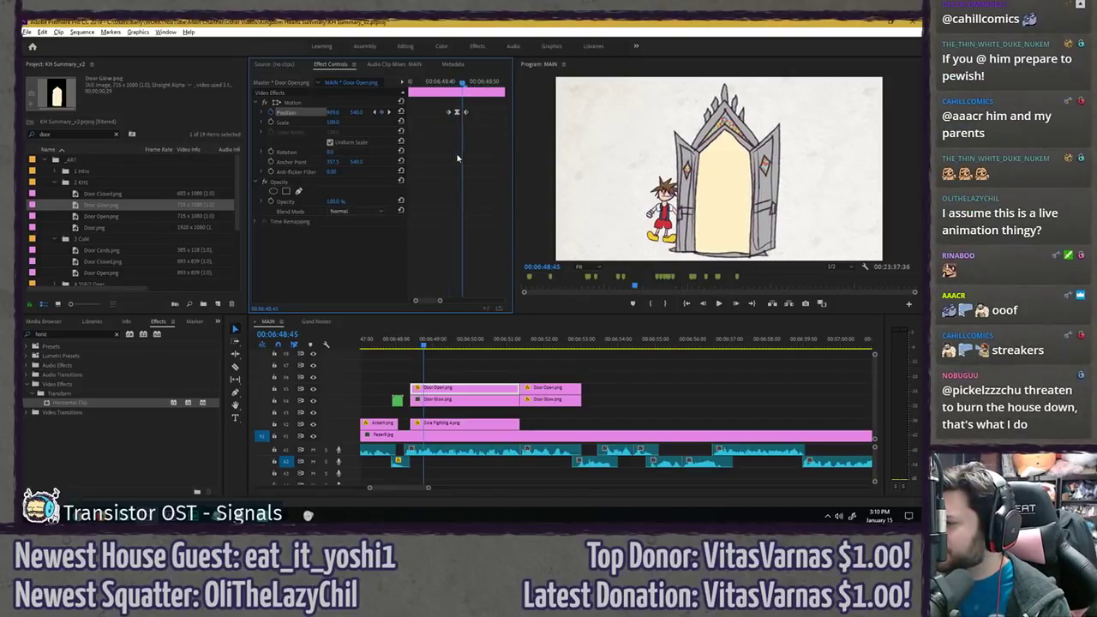
{"action": "key", "text": "Left"}
{"action": "key", "text": "Left"}
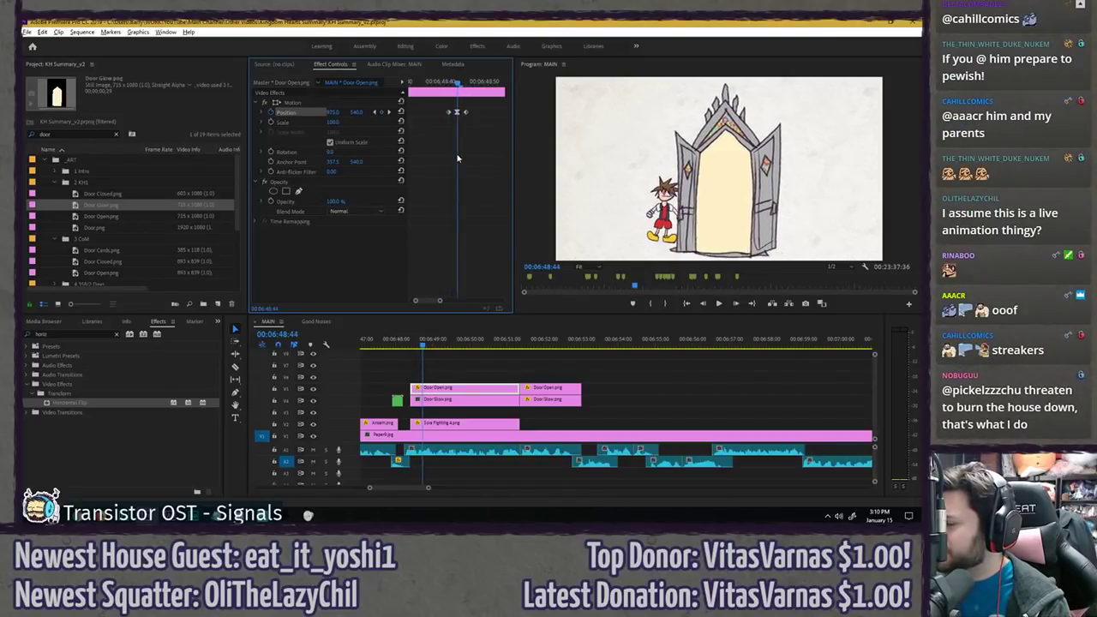
{"action": "key", "text": "Right"}
{"action": "key", "text": "Right"}
{"action": "key", "text": "Right"}
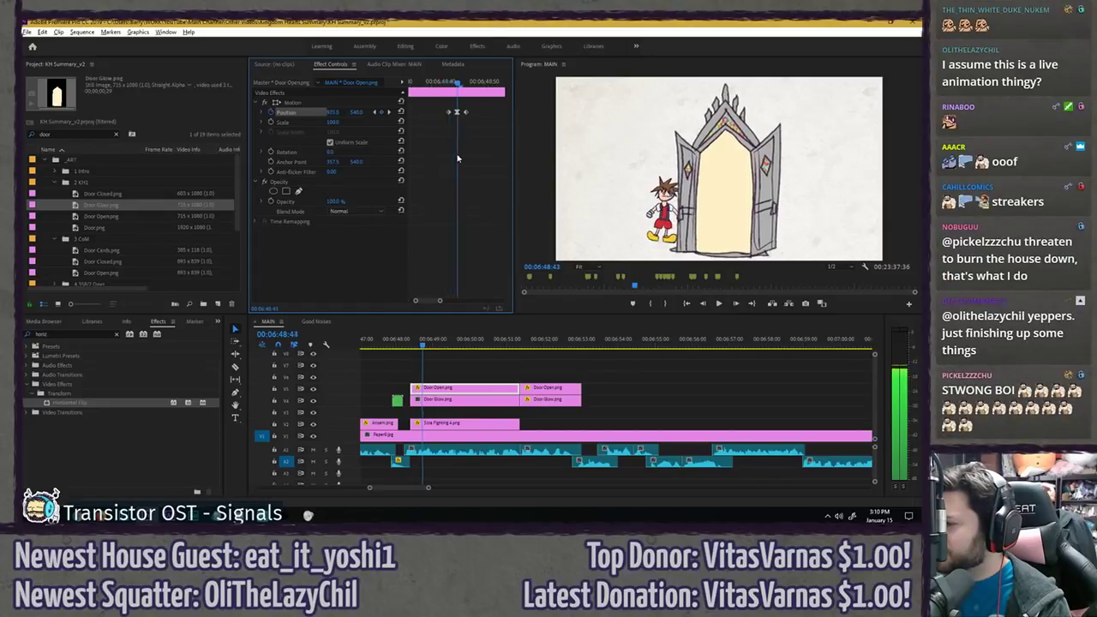
{"action": "left_click_drag", "start_coordinate": [427, 344], "coordinate": [455, 342]}
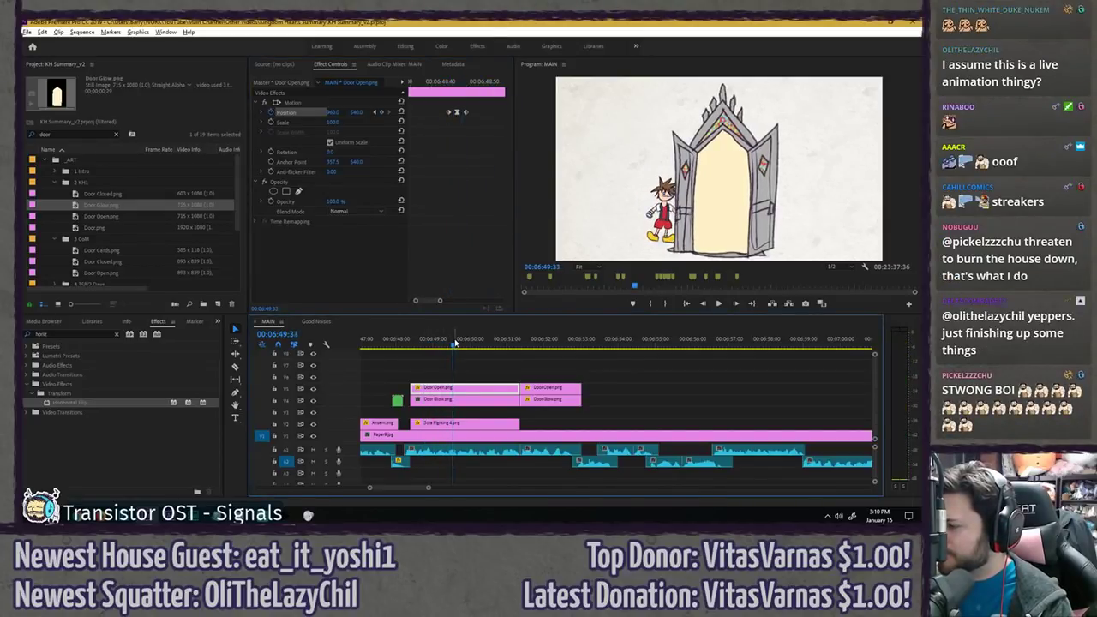
{"action": "left_click", "coordinate": [482, 215]}
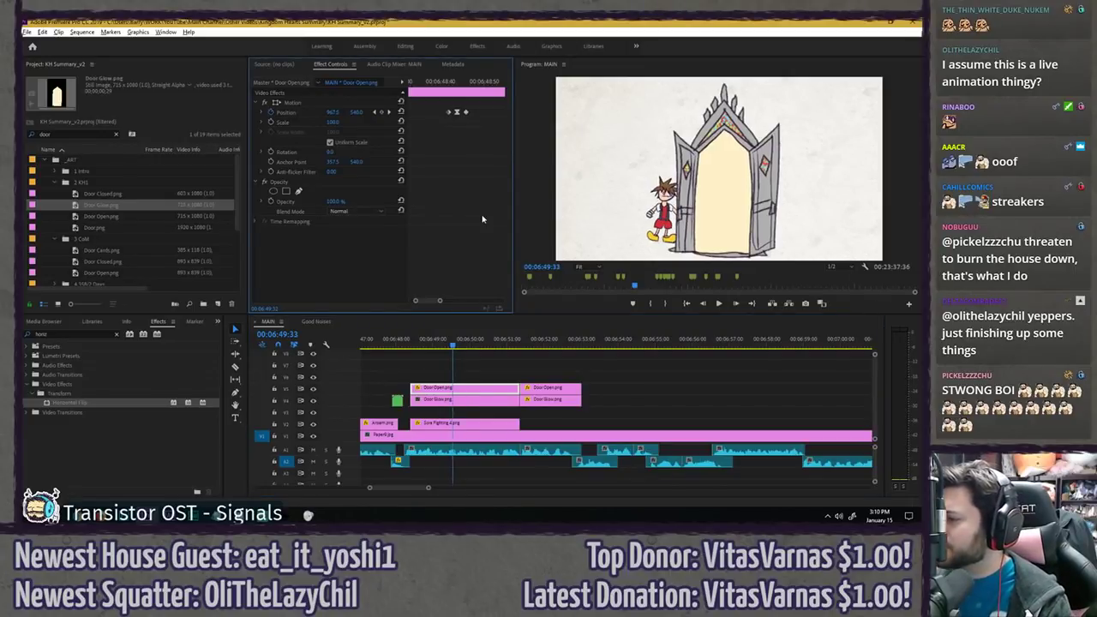
{"action": "left_click", "coordinate": [416, 339]}
{"action": "key", "text": "space"}
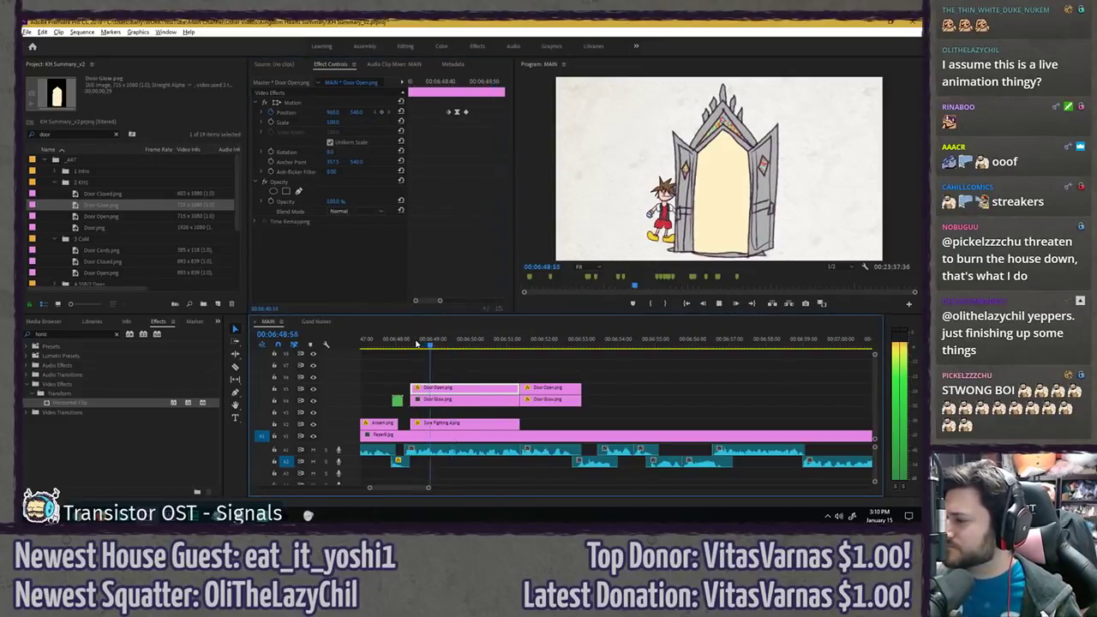
{"action": "key", "text": "space"}
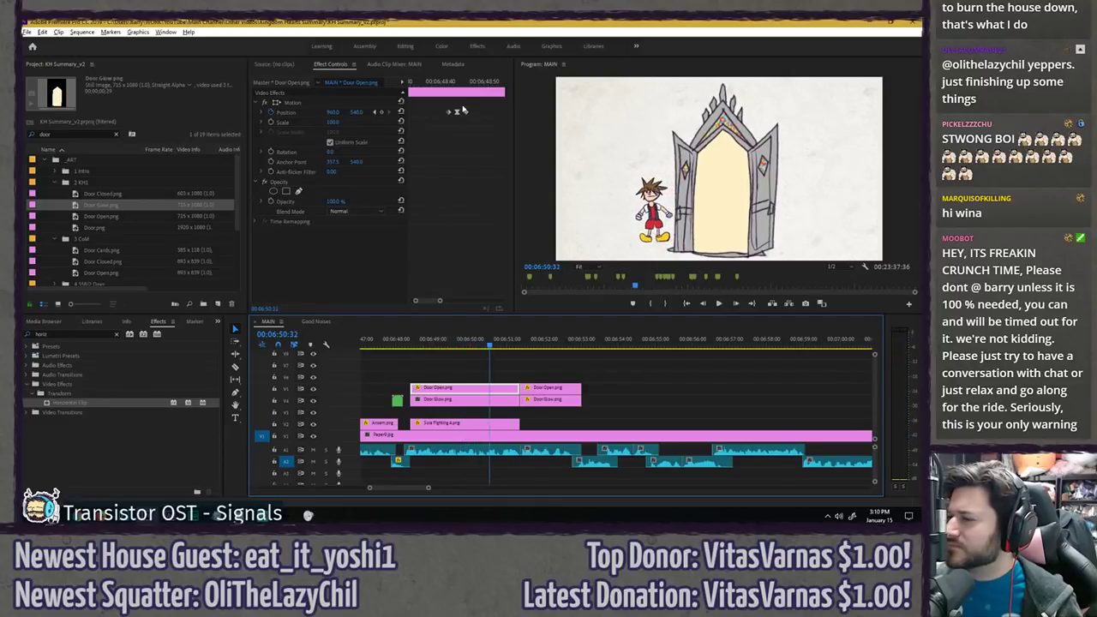
- Set the door's later Position keyframes to X 970 and preview the jolt
{"action": "left_click", "coordinate": [458, 83]}
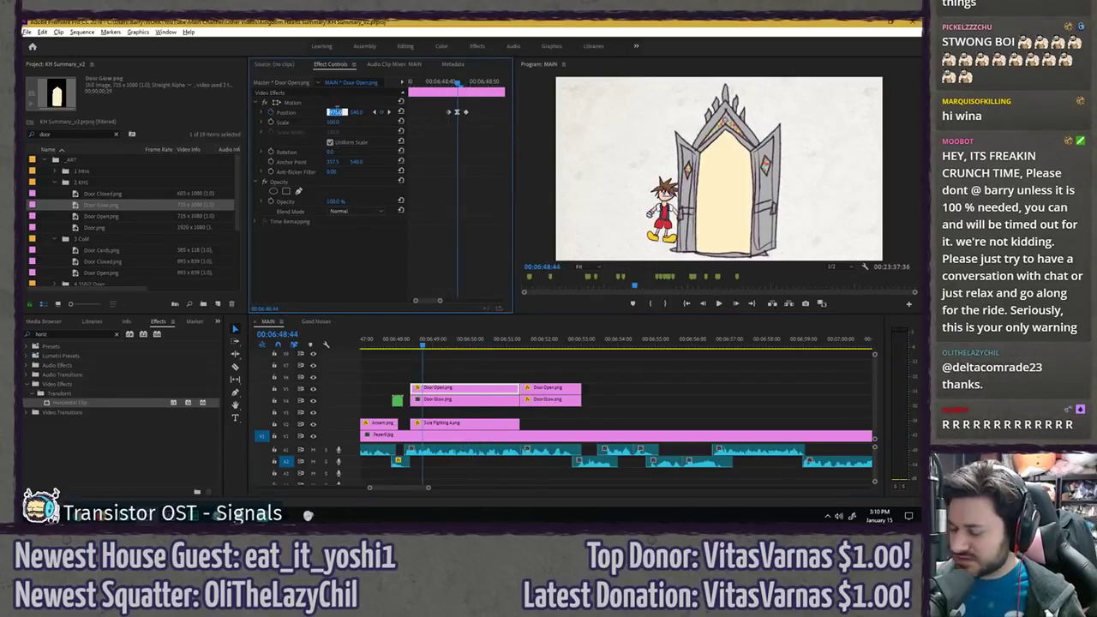
{"action": "key", "text": "Return"}
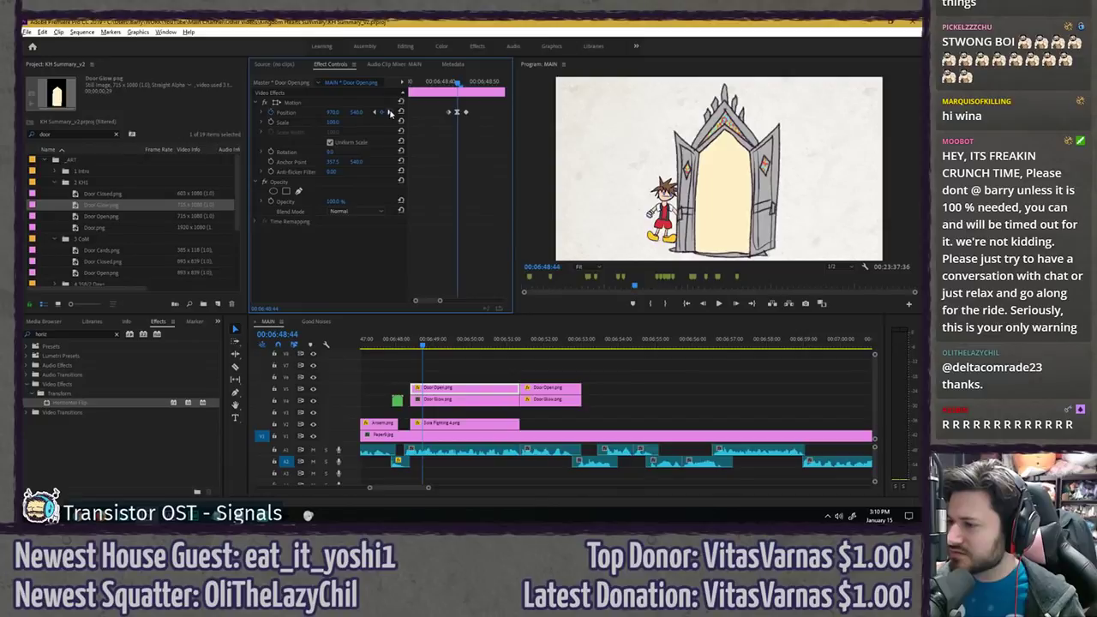
{"action": "left_click", "coordinate": [390, 112]}
{"action": "left_click", "coordinate": [389, 113]}
{"action": "left_click", "coordinate": [335, 112]}
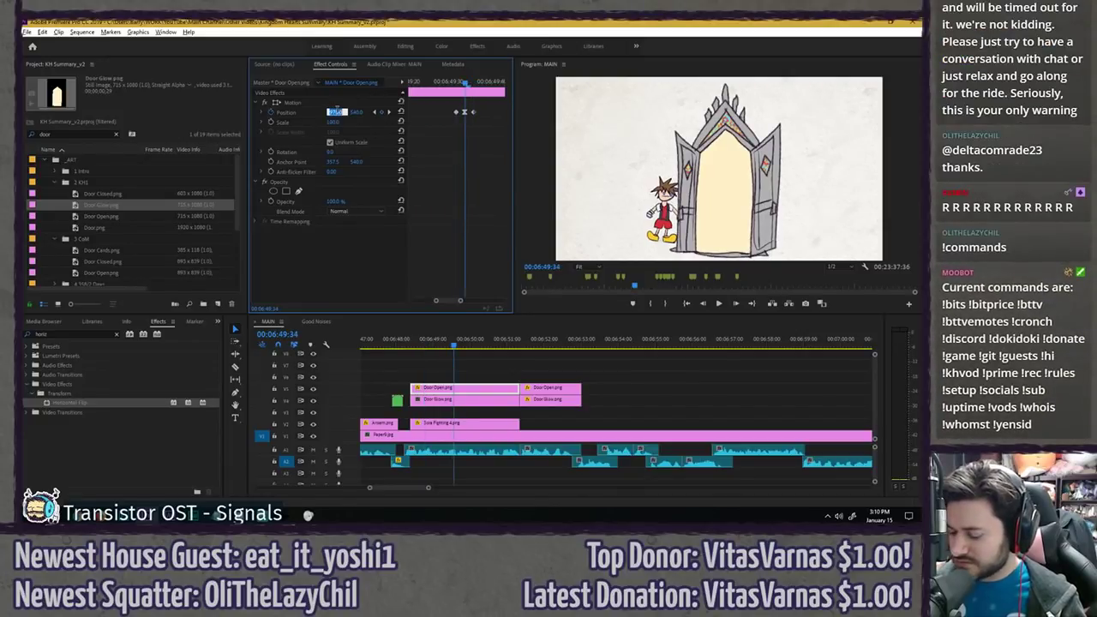
{"action": "key", "text": "Return"}
{"action": "left_click", "coordinate": [440, 84]}
{"action": "key", "text": "space"}
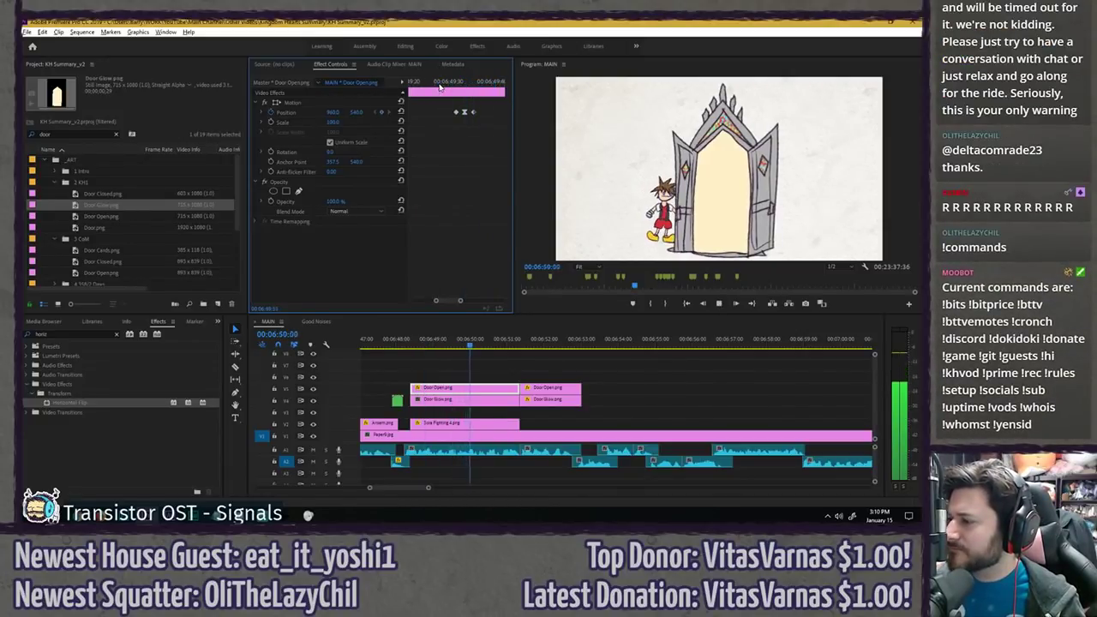
{"action": "left_click", "coordinate": [411, 343]}
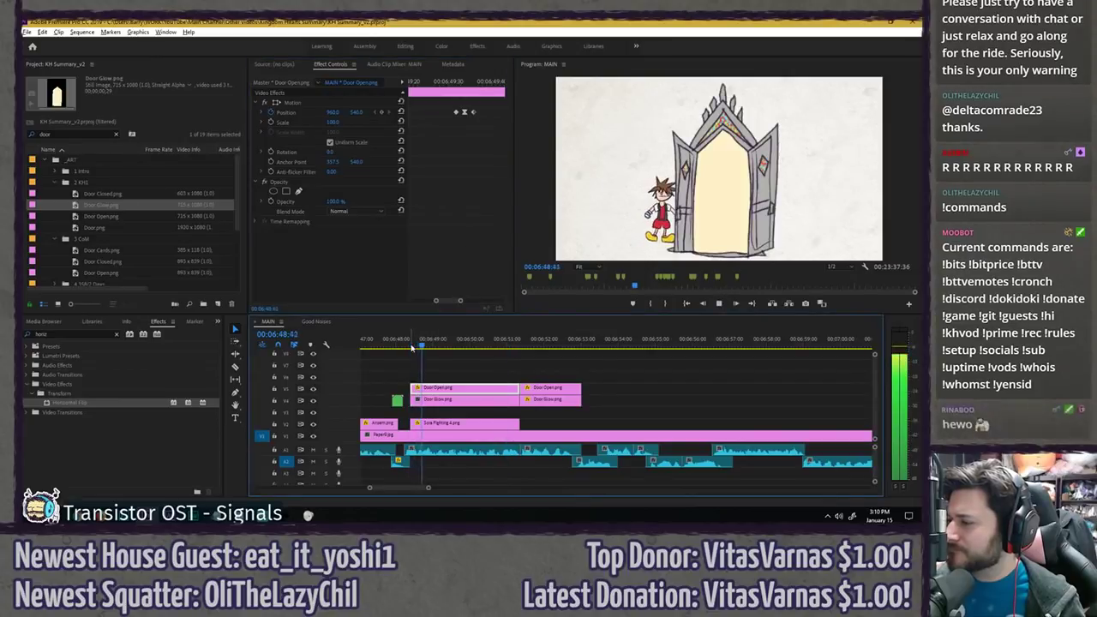
- Select the Door Glow.png clip and preview it from its start
{"action": "left_click", "coordinate": [337, 111]}
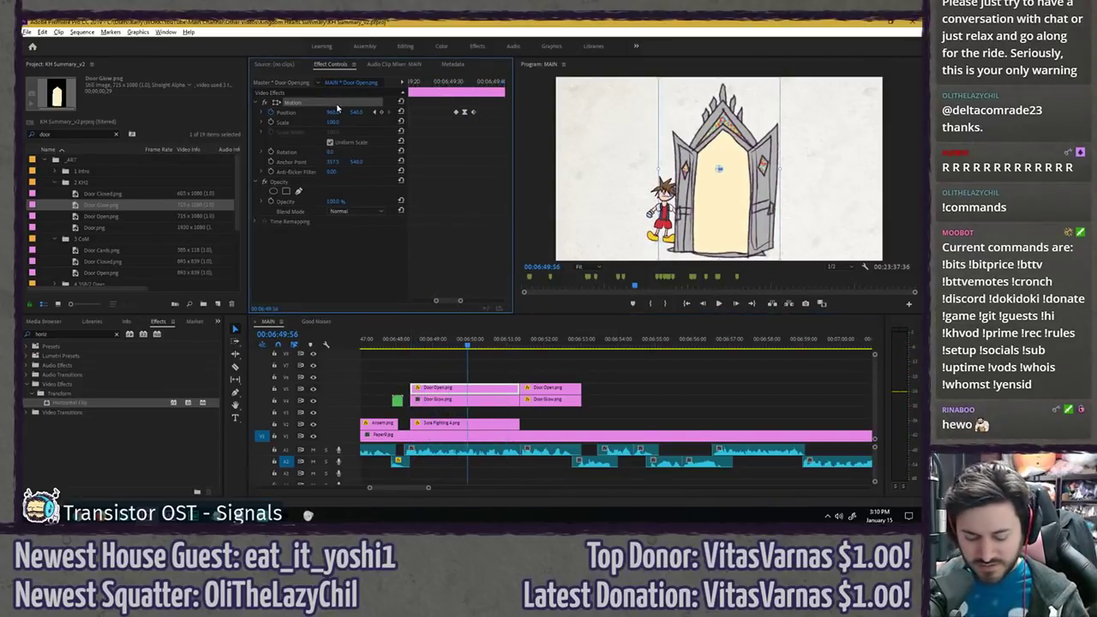
{"action": "left_click", "coordinate": [443, 401]}
{"action": "key", "text": "Up"}
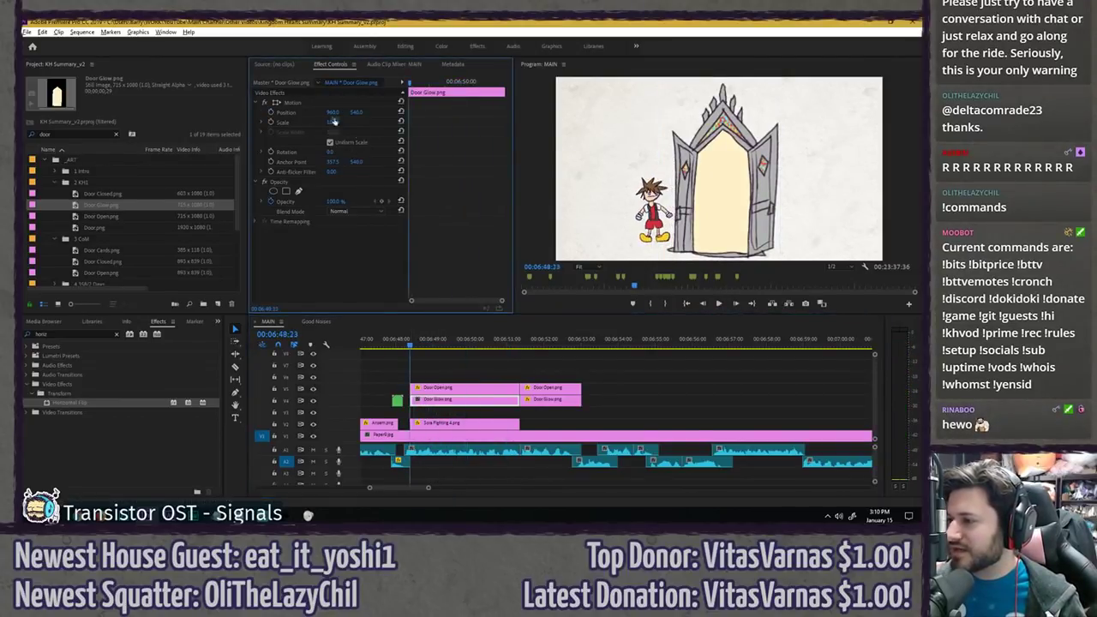
{"action": "key", "text": "space"}
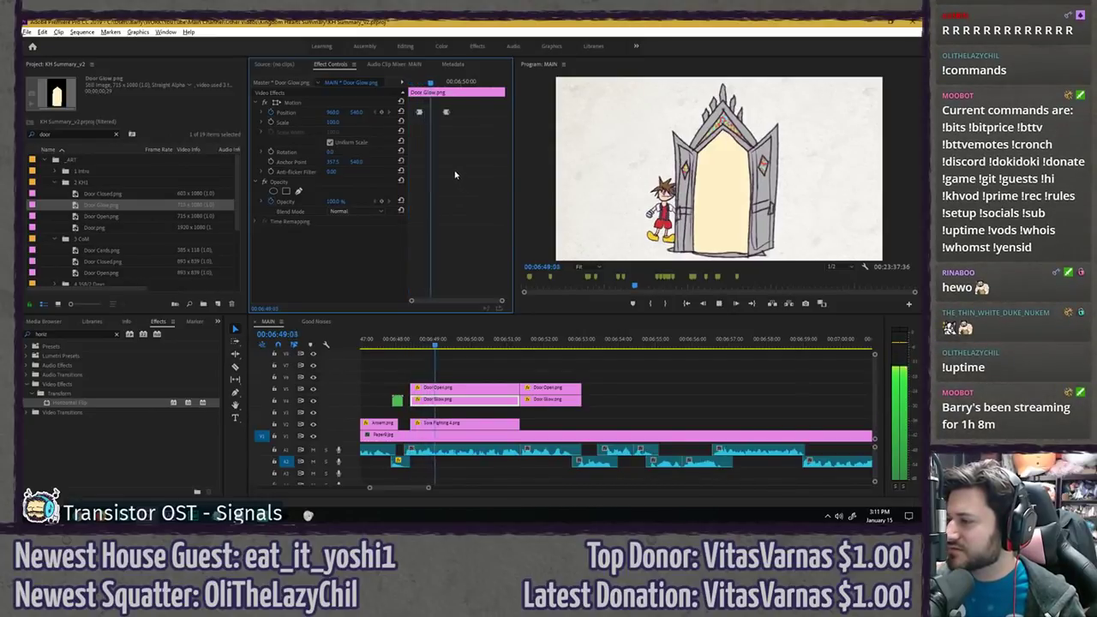
{"action": "left_click_drag", "start_coordinate": [415, 83], "coordinate": [423, 83]}
{"action": "key", "text": "space"}
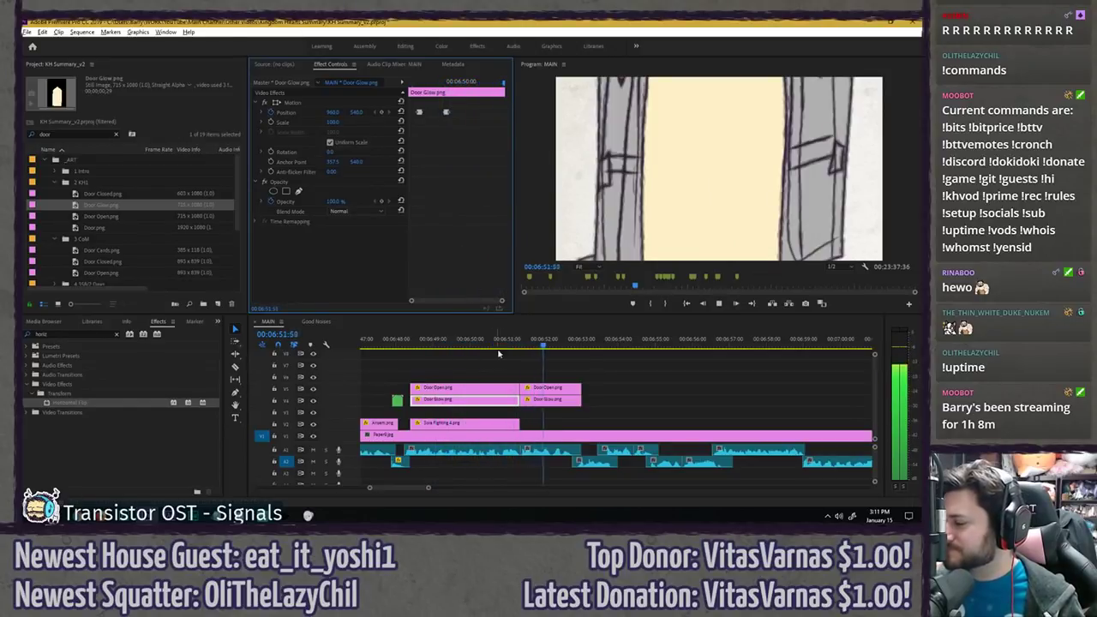
- Move the Door Glow clip from V4 down to V2 and save the project
{"action": "left_click", "coordinate": [528, 366]}
{"action": "left_click_drag", "start_coordinate": [538, 402], "coordinate": [538, 425]}
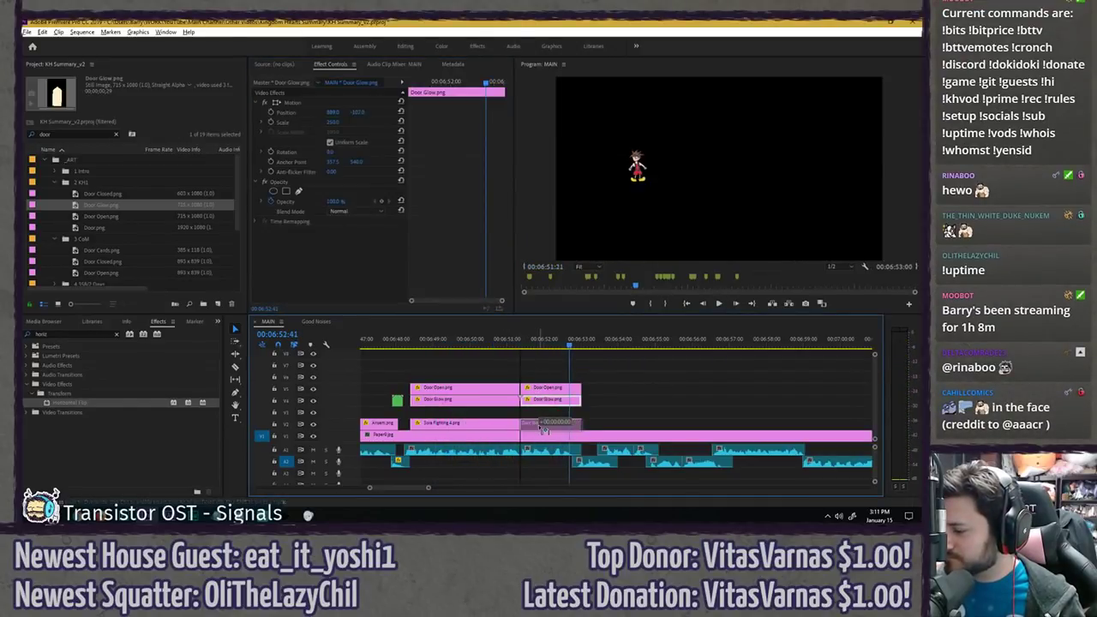
{"action": "key", "text": "ctrl+s"}
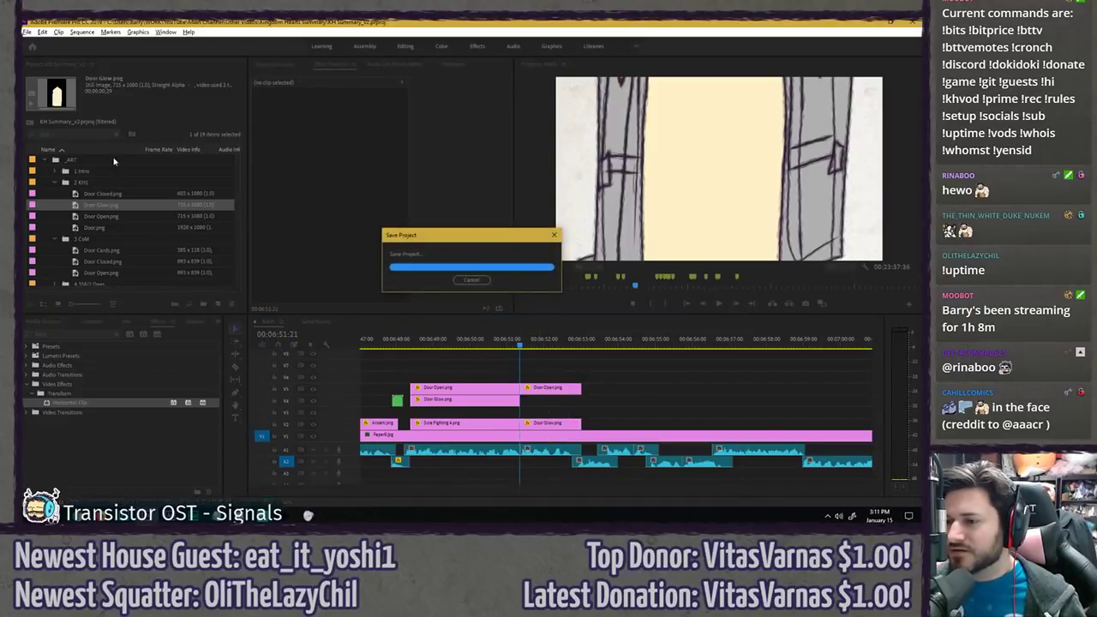
- Search the project for 'riku' and place the Riku Dance image on V4 at the playhead
{"action": "left_click", "coordinate": [117, 135]}
{"action": "left_click", "coordinate": [93, 134]}
{"action": "type", "text": "riku"}
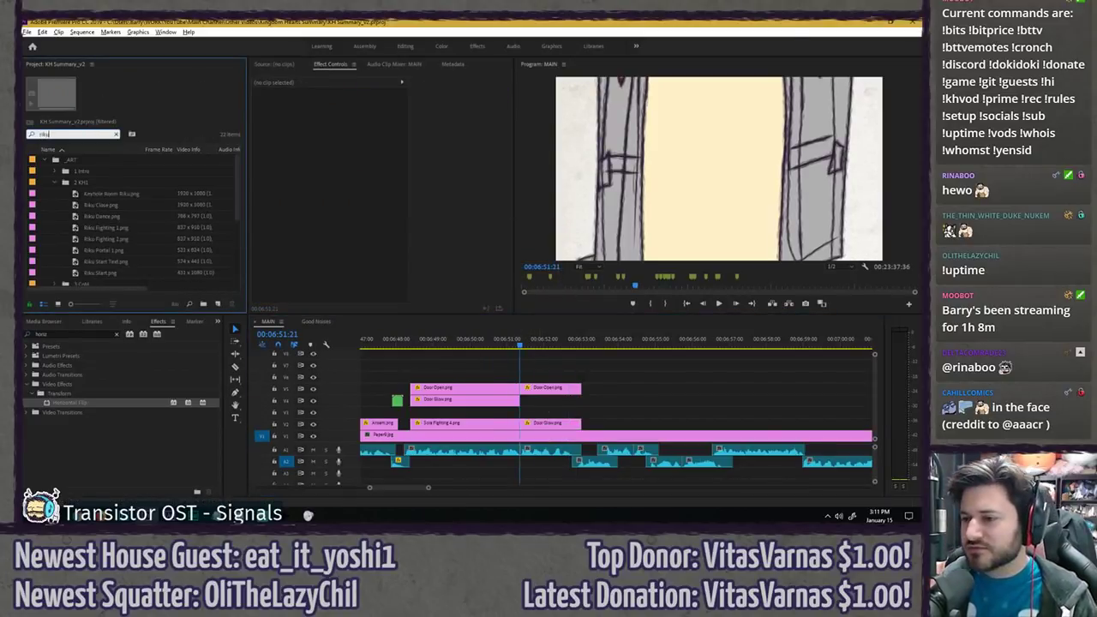
{"action": "left_click", "coordinate": [107, 228]}
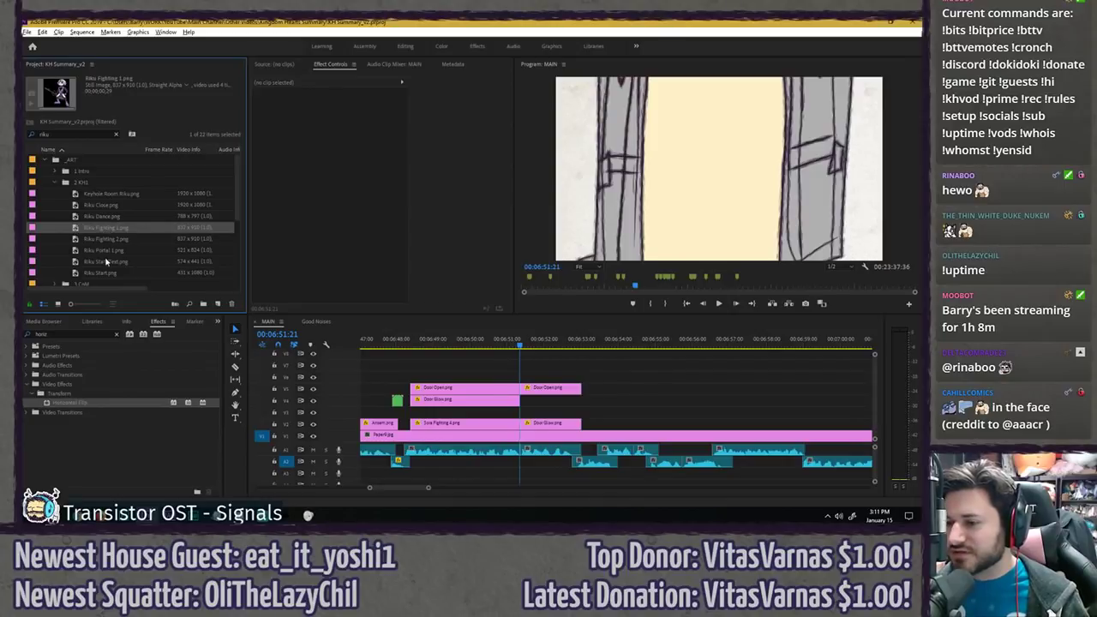
{"action": "left_click_drag", "start_coordinate": [97, 219], "coordinate": [529, 409]}
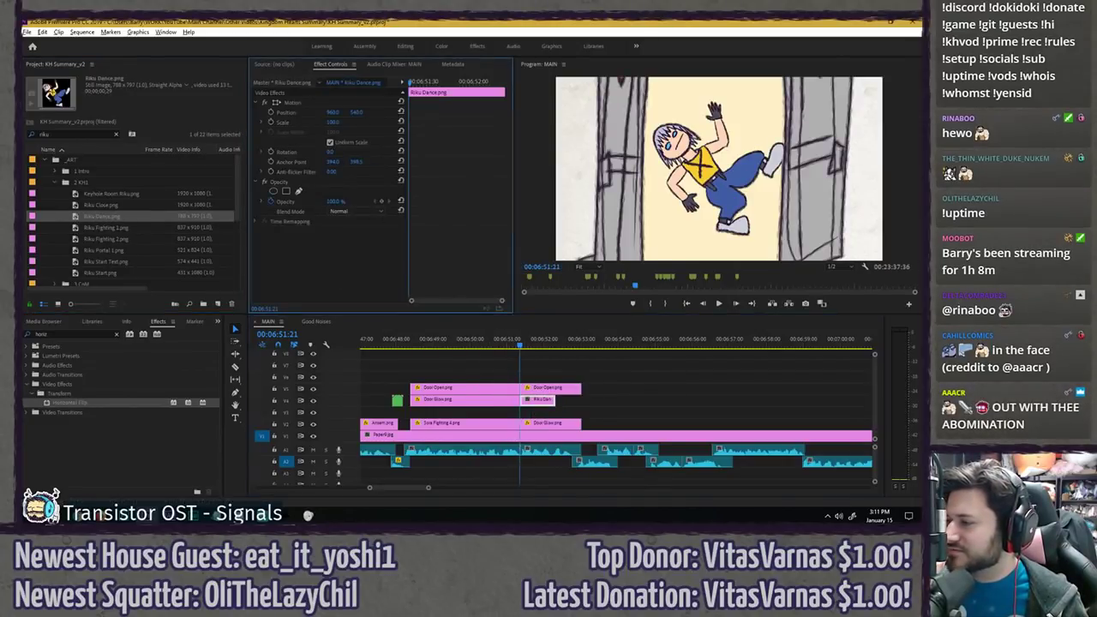
- Rotate Riku, set his Scale to 80, shift him sideways and move his anchor point
{"action": "mouse_move", "coordinate": [332, 152]}
{"action": "left_mouse_down"}
{"action": "mouse_move", "coordinate": [446, 152]}
{"action": "mouse_move", "coordinate": [352, 152]}
{"action": "left_mouse_up"}
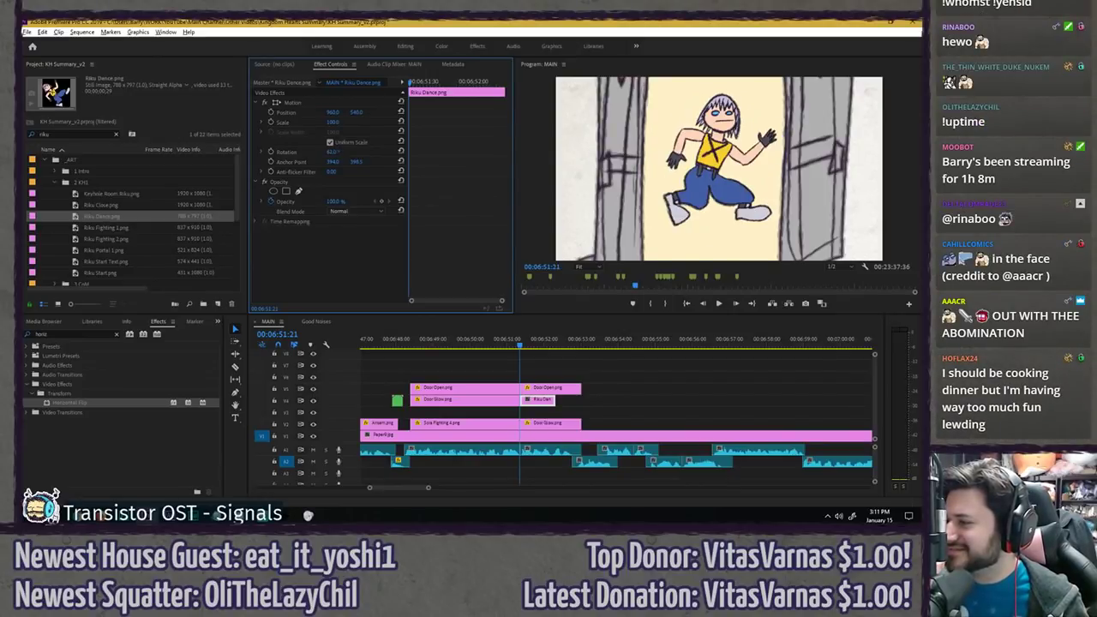
{"action": "left_click_drag", "start_coordinate": [332, 112], "coordinate": [325, 112]}
{"action": "left_click", "coordinate": [330, 122]}
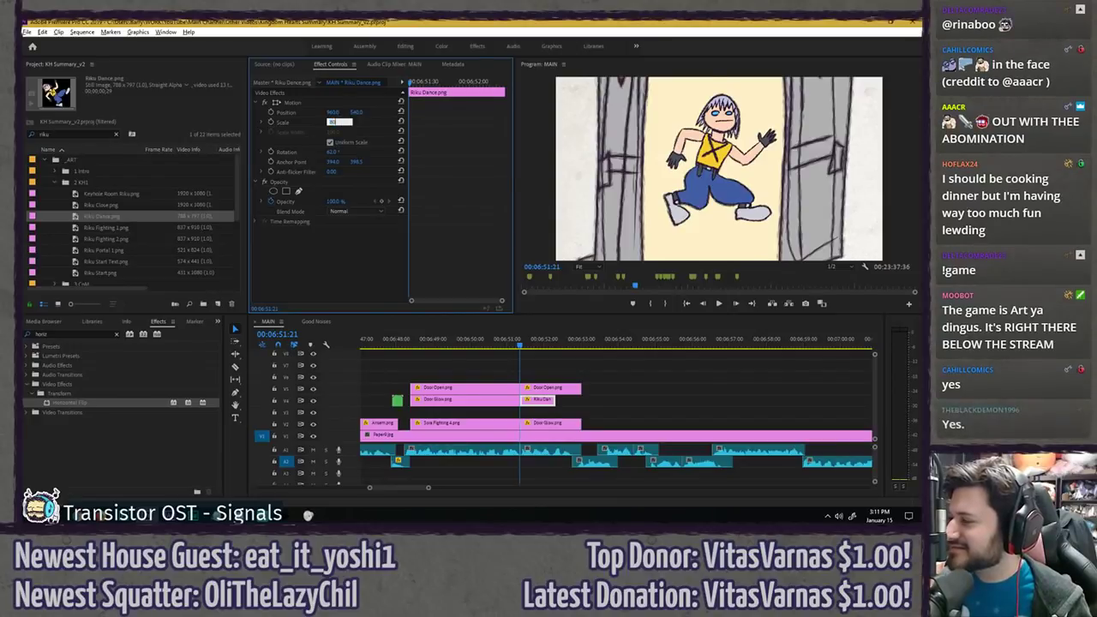
{"action": "type", "text": "80"}
{"action": "key", "text": "Return"}
{"action": "mouse_move", "coordinate": [332, 111]}
{"action": "left_mouse_down"}
{"action": "mouse_move", "coordinate": [300, 111]}
{"action": "mouse_move", "coordinate": [317, 112]}
{"action": "left_mouse_up"}
{"action": "left_click", "coordinate": [338, 103]}
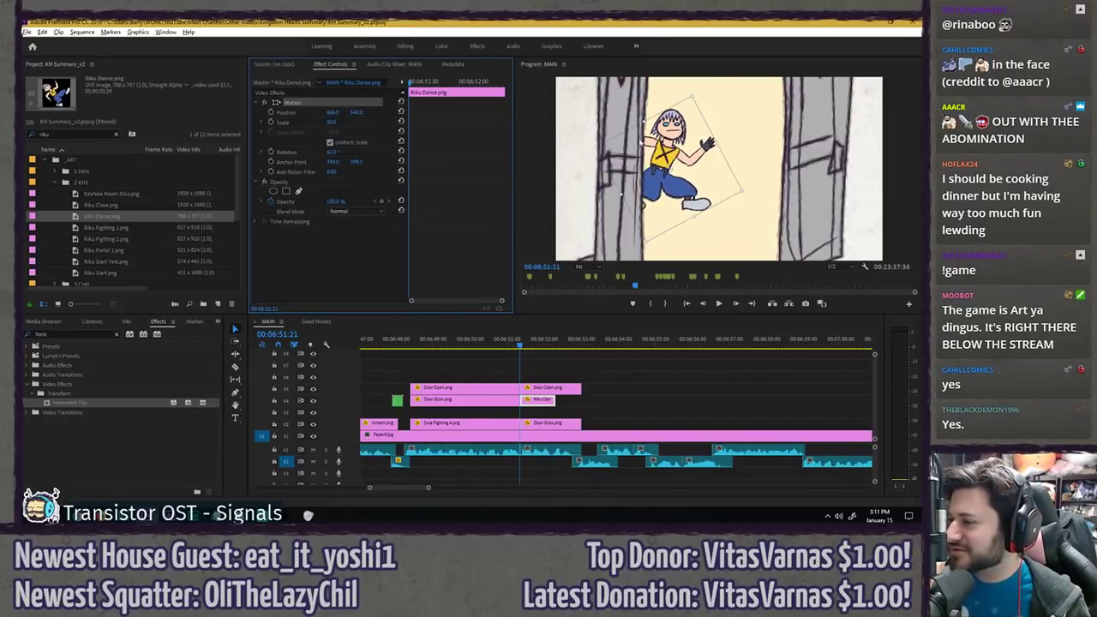
{"action": "left_click_drag", "start_coordinate": [667, 174], "coordinate": [669, 178]}
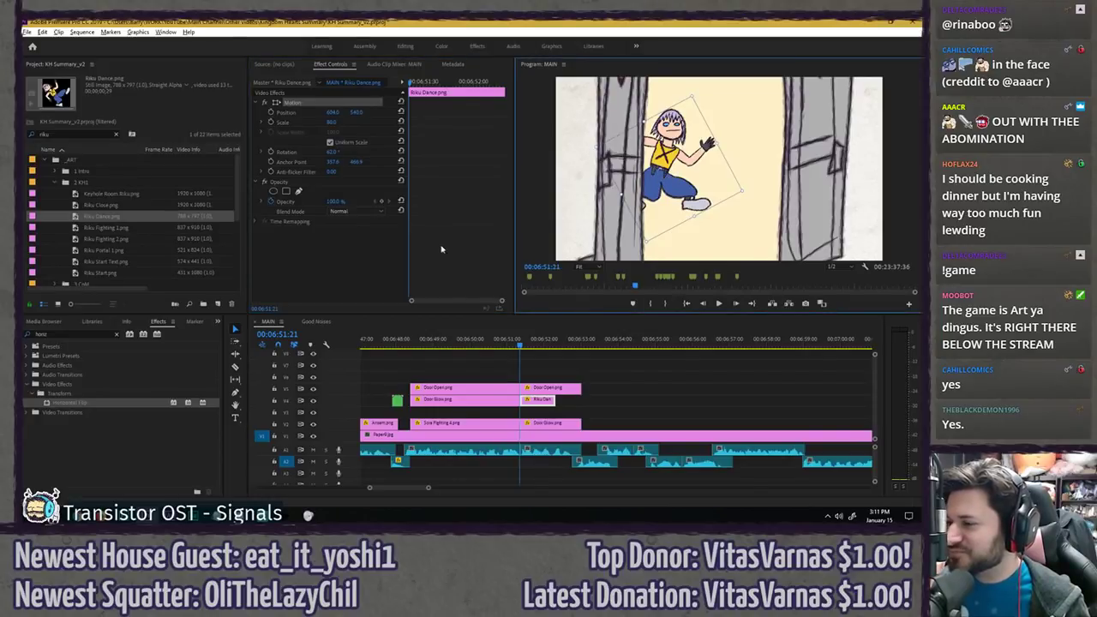
{"action": "left_click", "coordinate": [376, 255]}
- Fine-tune Riku's size and nudge him left toward the door edge, then lengthen his clip
{"action": "left_click", "coordinate": [546, 403]}
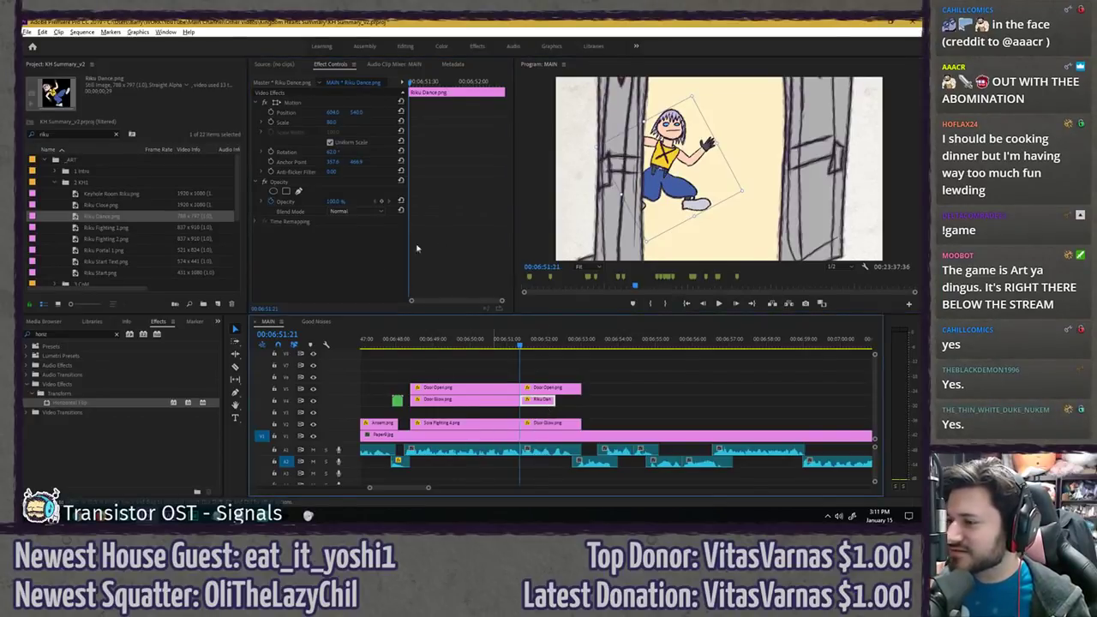
{"action": "left_click_drag", "start_coordinate": [328, 123], "coordinate": [342, 152]}
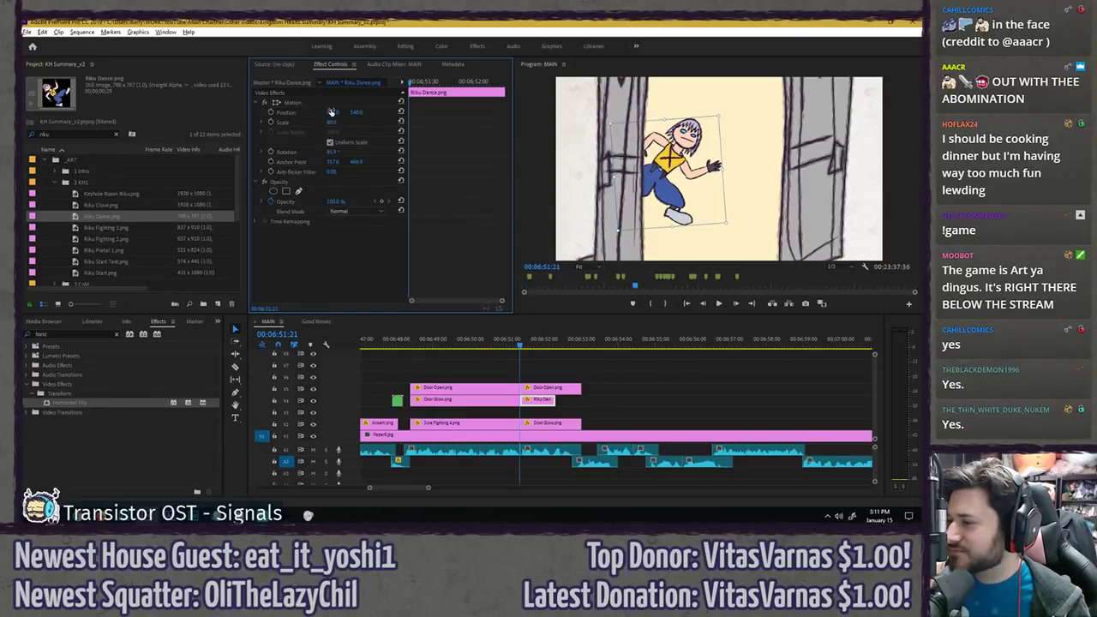
{"action": "left_click_drag", "start_coordinate": [332, 112], "coordinate": [325, 112]}
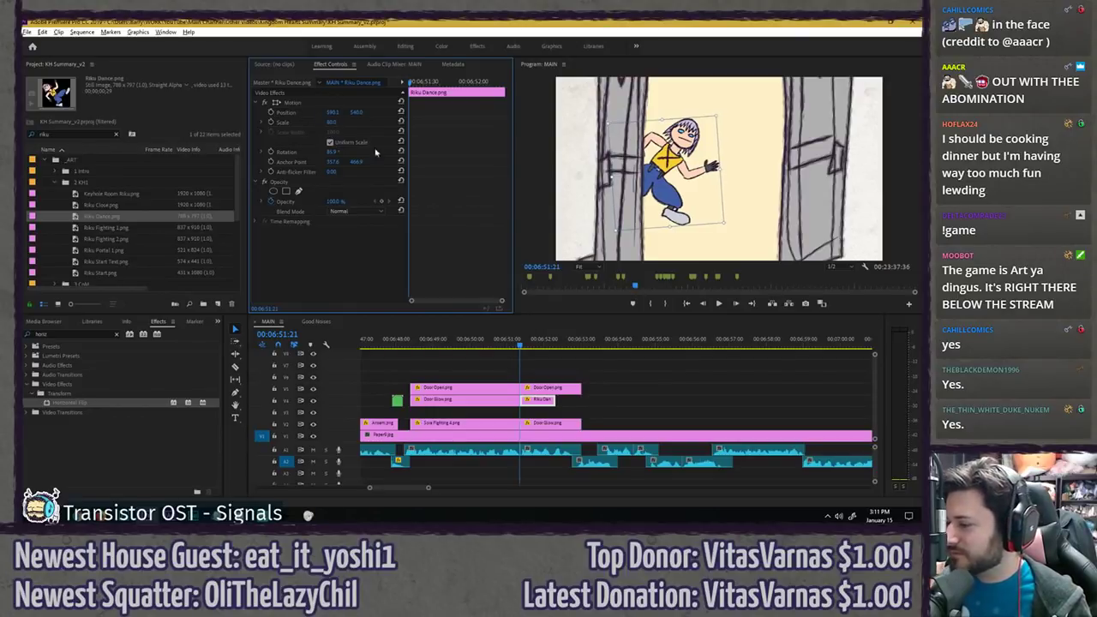
{"action": "key", "text": "space"}
{"action": "key", "text": "space"}
{"action": "key", "text": "space"}
{"action": "key", "text": "space"}
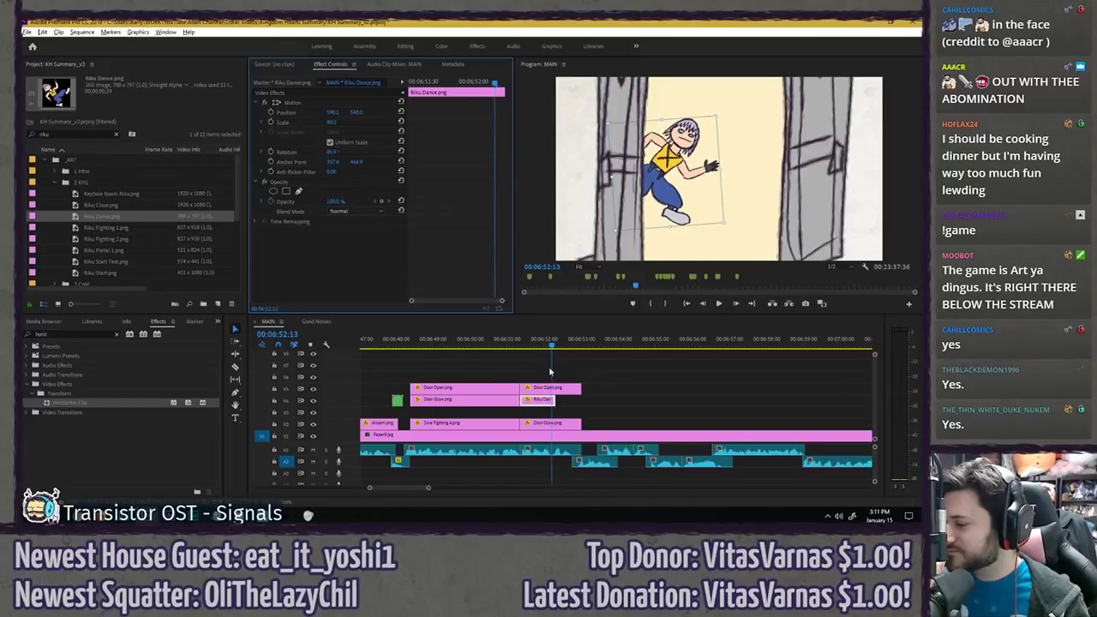
{"action": "left_click_drag", "start_coordinate": [554, 401], "coordinate": [589, 401]}
- Extend the Riku Dance clip and keyframe a starting pose tilted back and hidden behind the left door edge
{"action": "left_click_drag", "start_coordinate": [552, 345], "coordinate": [560, 344]}
{"action": "left_click", "coordinate": [271, 152]}
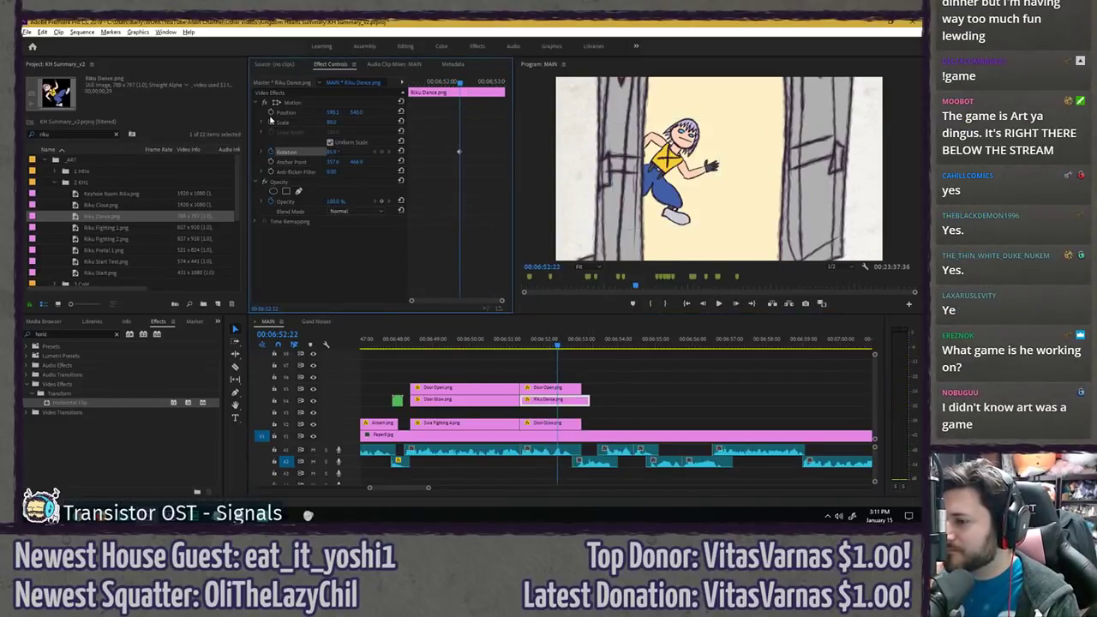
{"action": "left_click", "coordinate": [270, 114]}
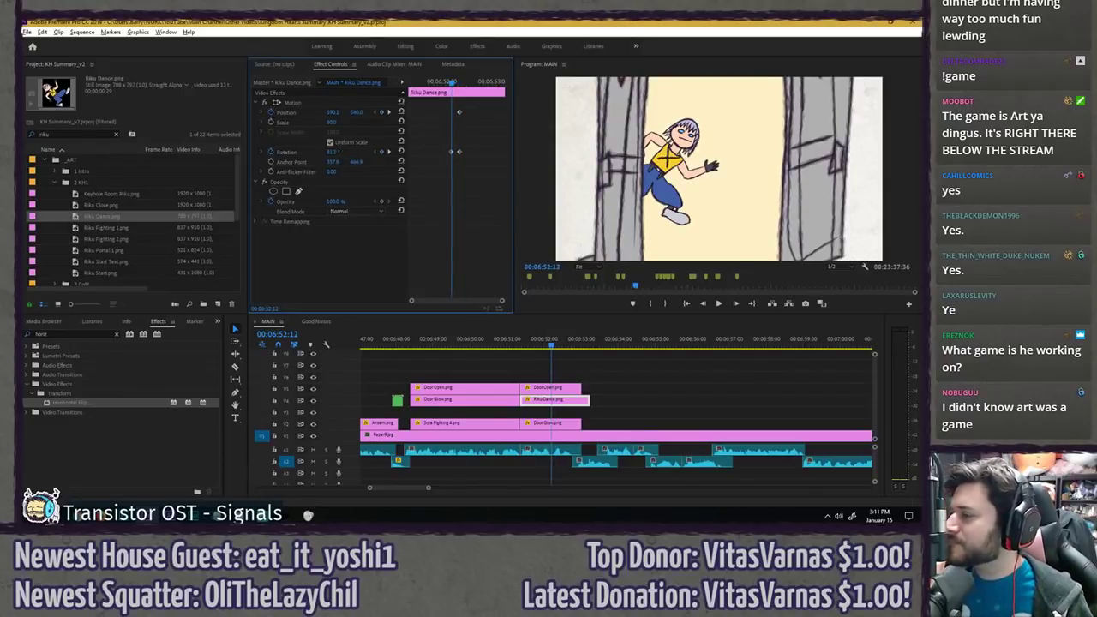
{"action": "left_click_drag", "start_coordinate": [333, 152], "coordinate": [317, 151]}
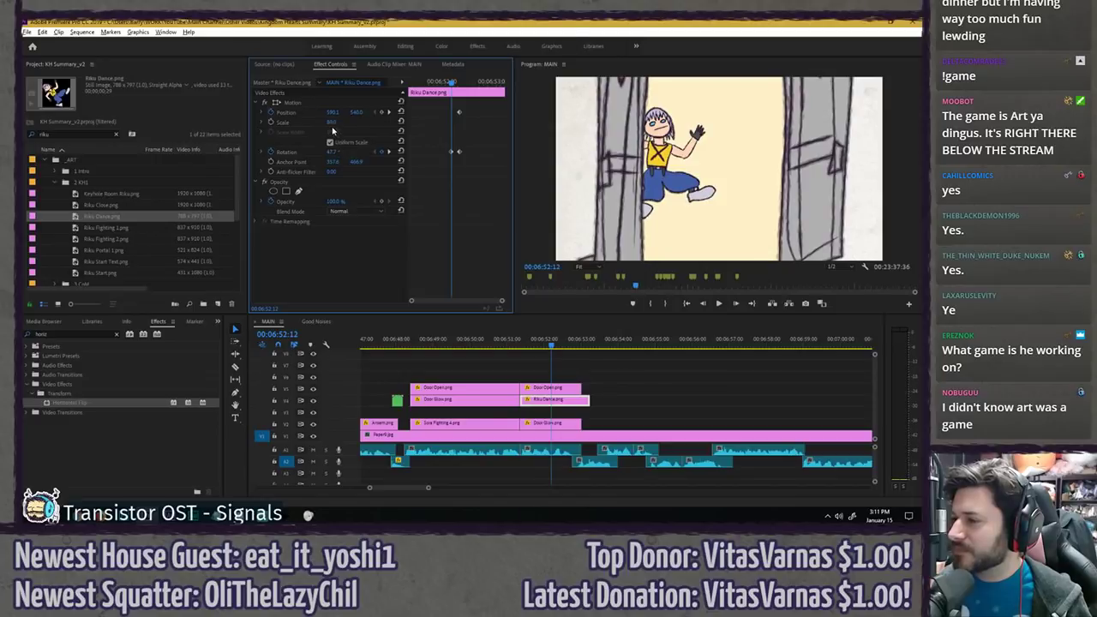
{"action": "left_click_drag", "start_coordinate": [333, 112], "coordinate": [110, 112]}
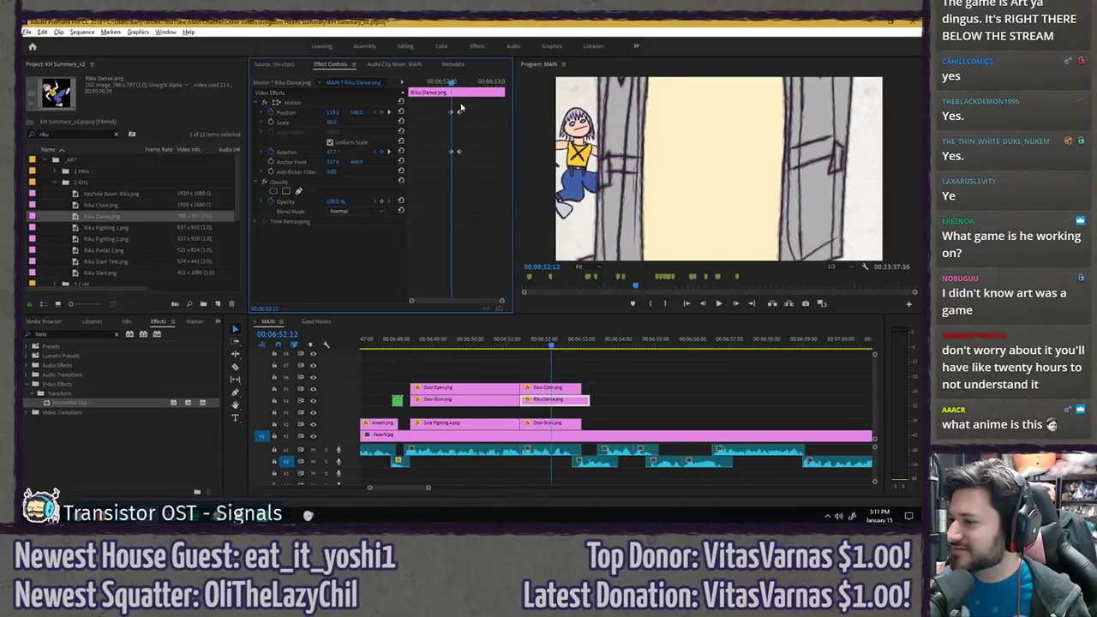
- Preview Riku's tumble, smooth the keyframes' temporal interpolation, and replay it
{"action": "key", "text": "space"}
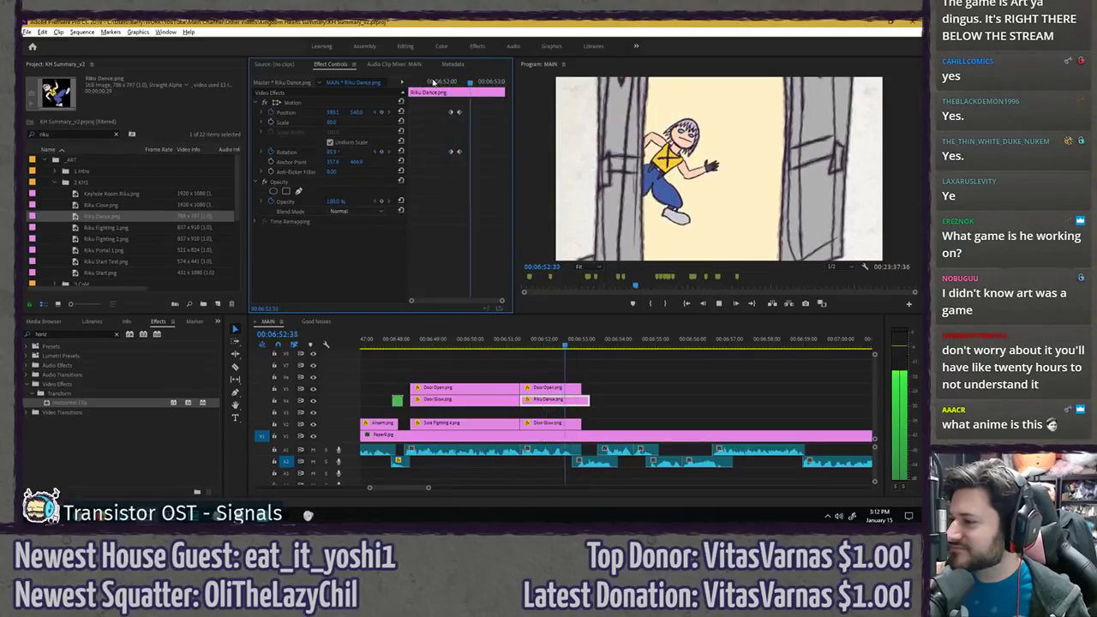
{"action": "key", "text": "space"}
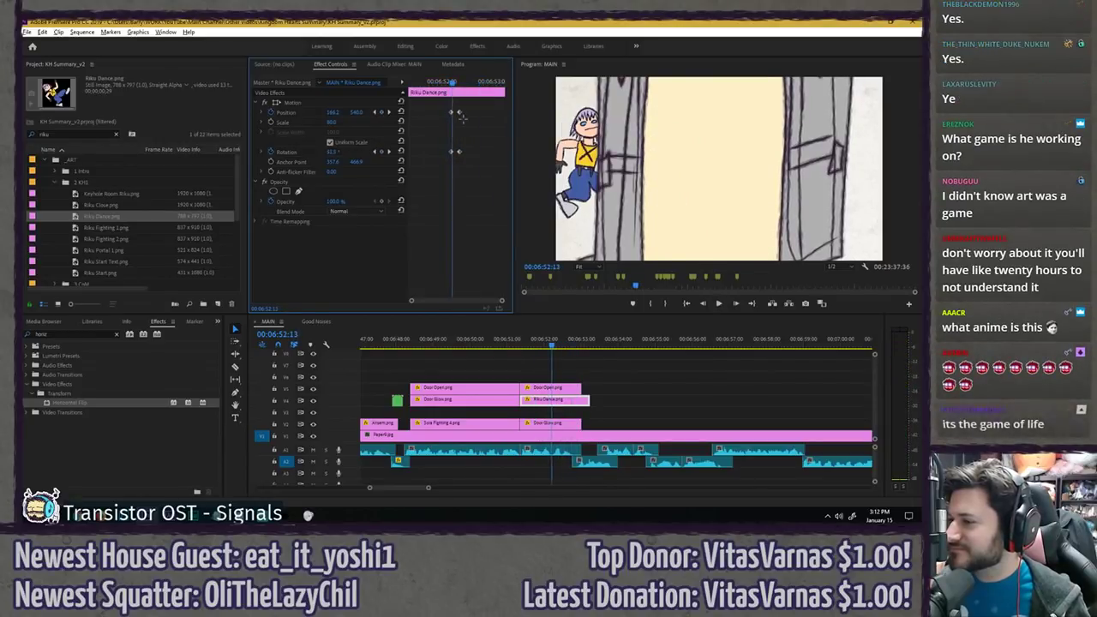
{"action": "right_click", "coordinate": [458, 158]}
{"action": "mouse_move", "coordinate": [514, 226]}
{"action": "left_click", "coordinate": [588, 248]}
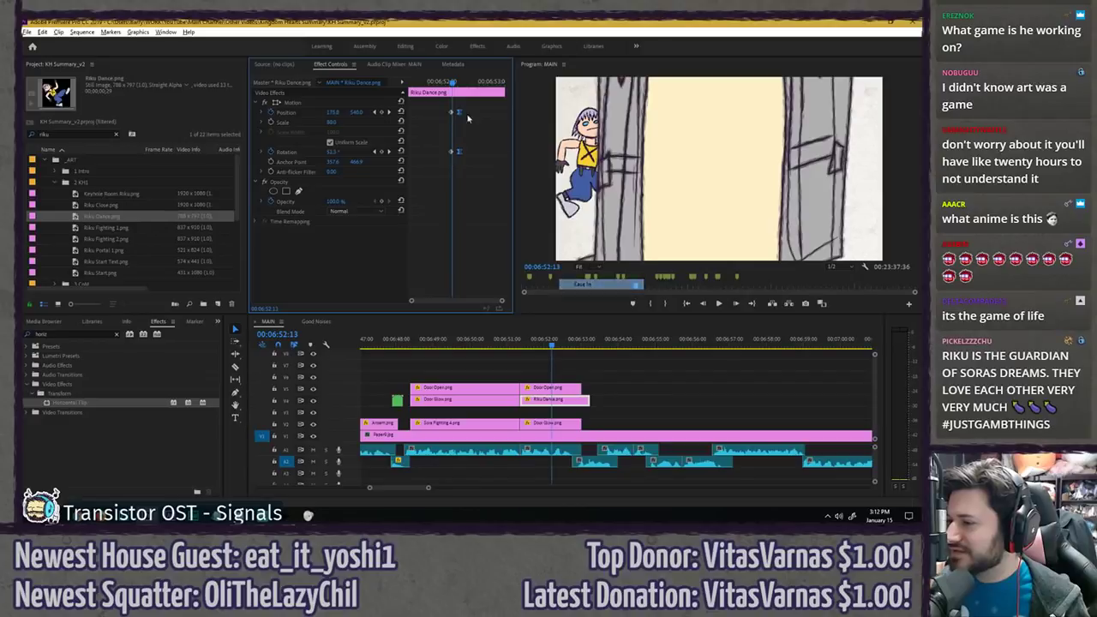
{"action": "left_click", "coordinate": [441, 83]}
{"action": "key", "text": "space"}
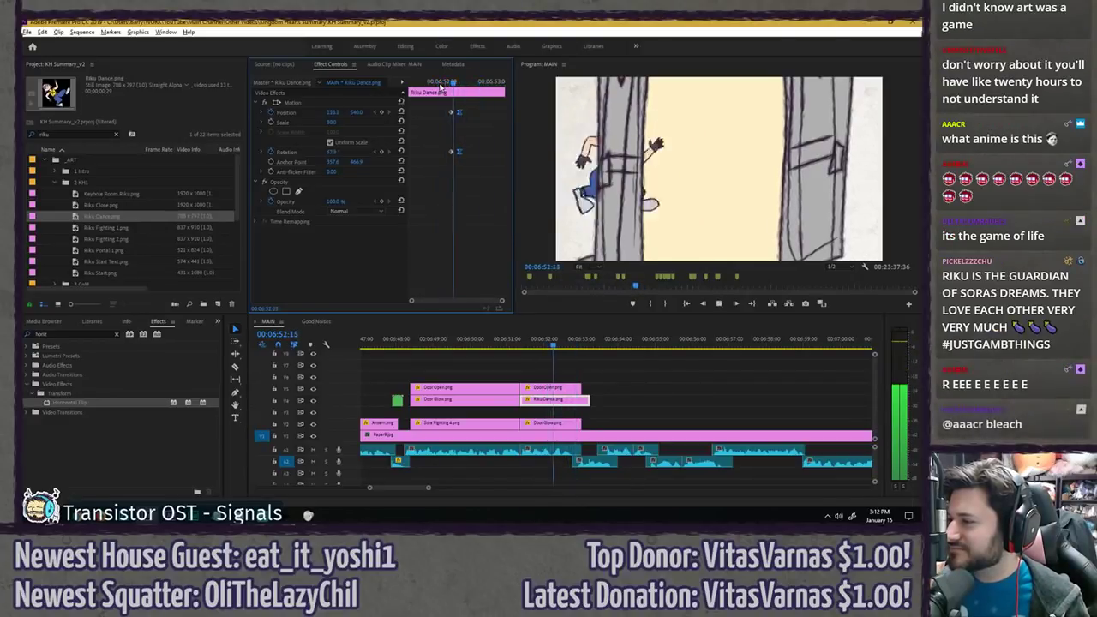
{"action": "key", "text": "space"}
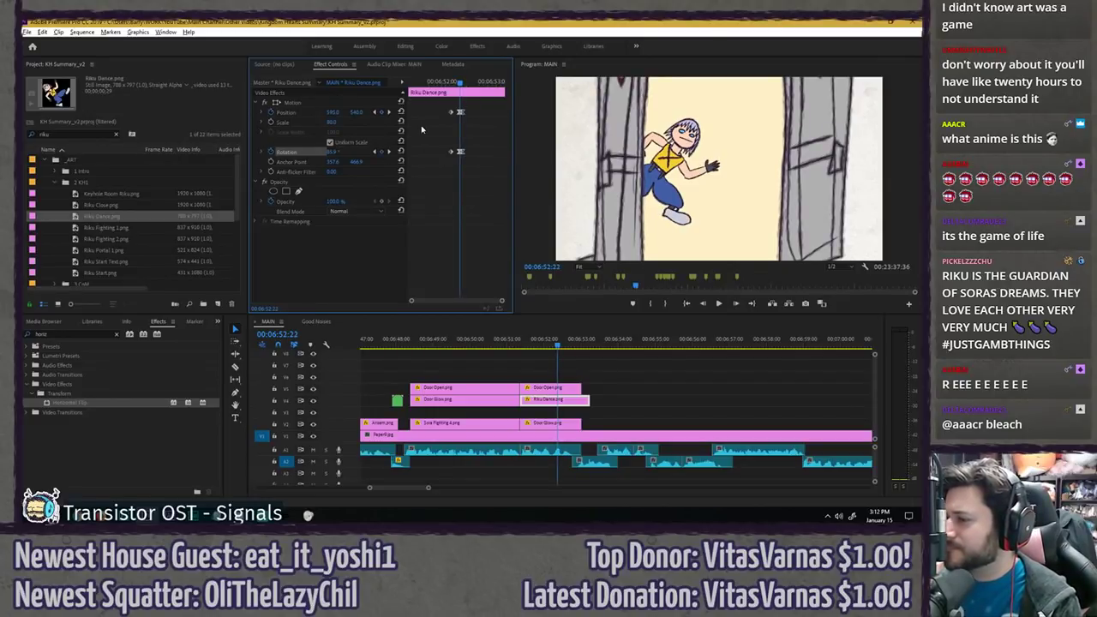
- Set Riku's vertical position to 40 and zoom in on the keyframes with his transform box shown
{"action": "type", "text": "40"}
{"action": "key", "text": "Return"}
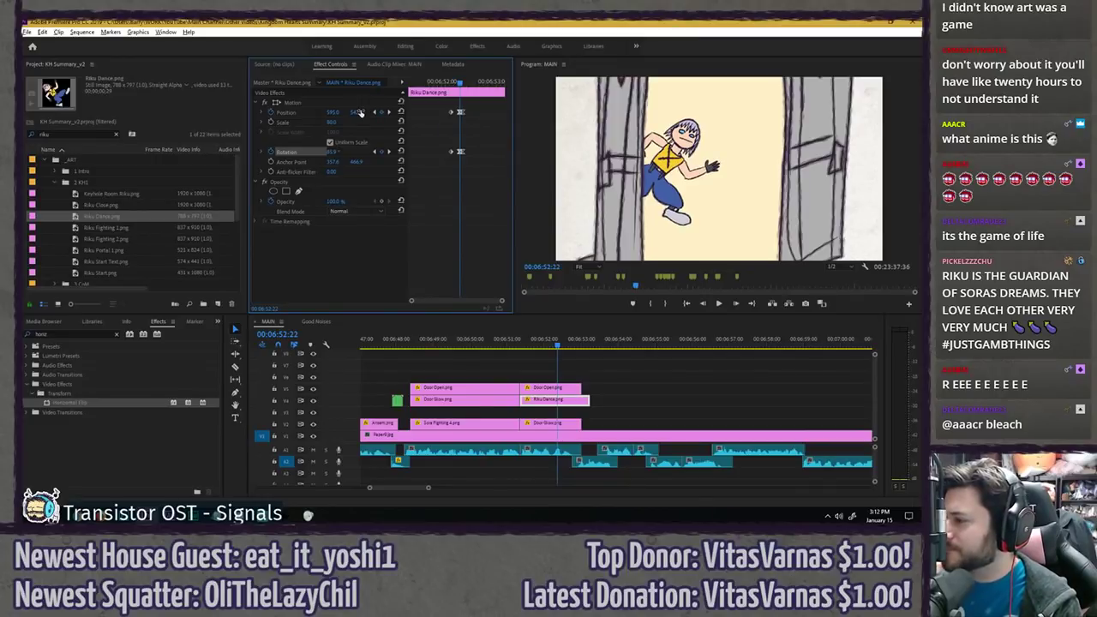
{"action": "key", "text": "Left"}
{"action": "key", "text": "Left"}
{"action": "key", "text": "Right"}
{"action": "key", "text": "Right"}
{"action": "key", "text": "Right"}
{"action": "key", "text": "equal"}
{"action": "key", "text": "equal"}
{"action": "key", "text": "equal"}
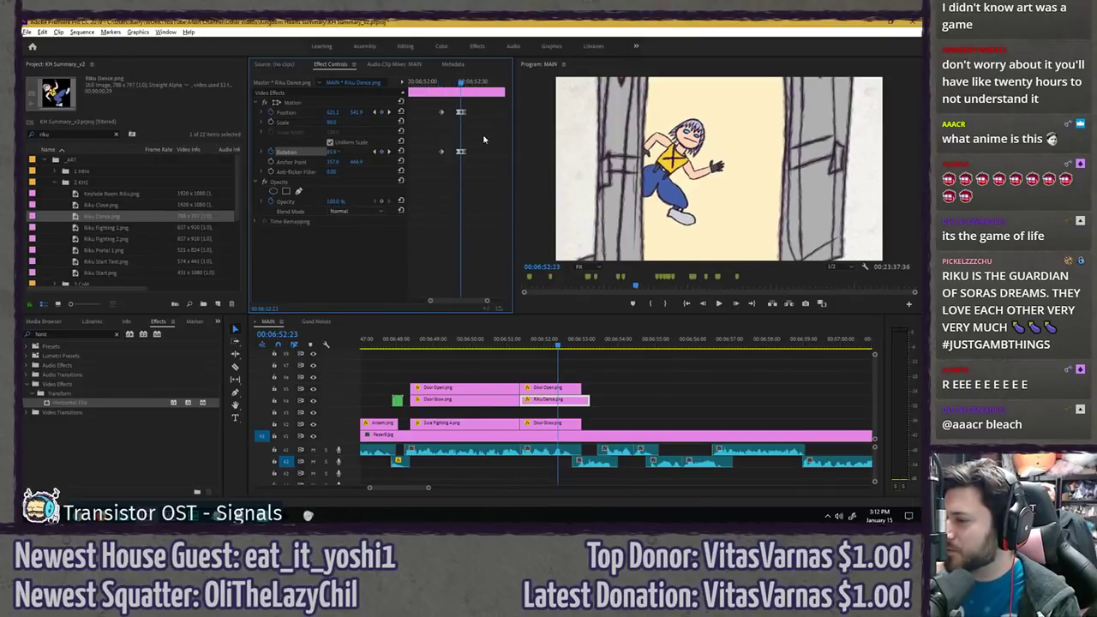
{"action": "left_click", "coordinate": [356, 105]}
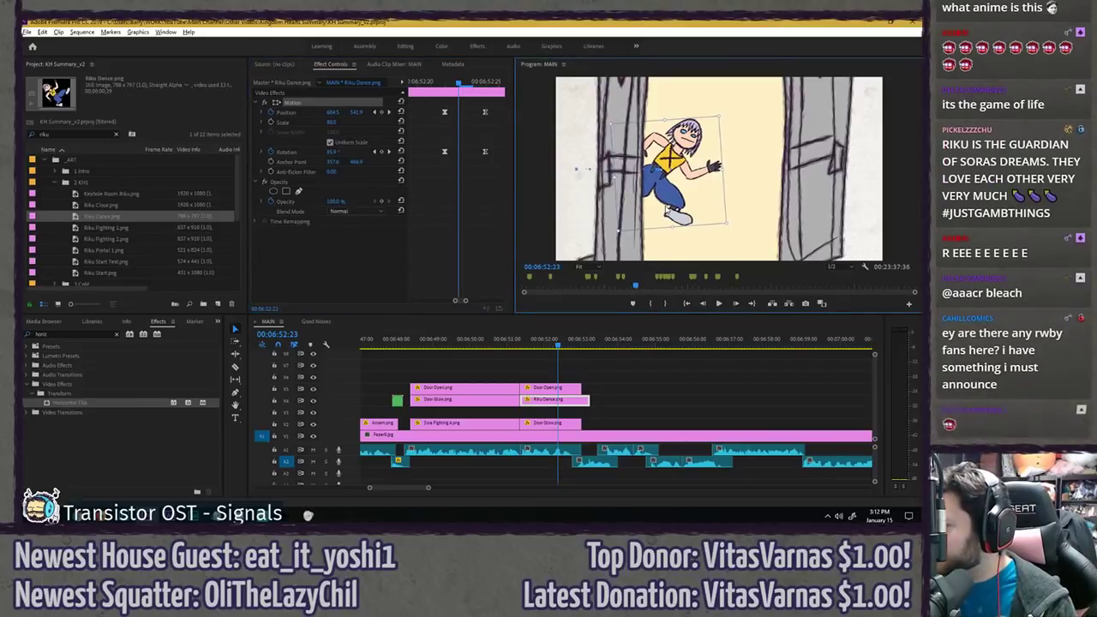
- Step back and forth frame by frame to compare Riku's placement around the keyframes
{"action": "key", "text": "Left"}
{"action": "key", "text": "Right"}
{"action": "key", "text": "Right"}
{"action": "key", "text": "Right"}
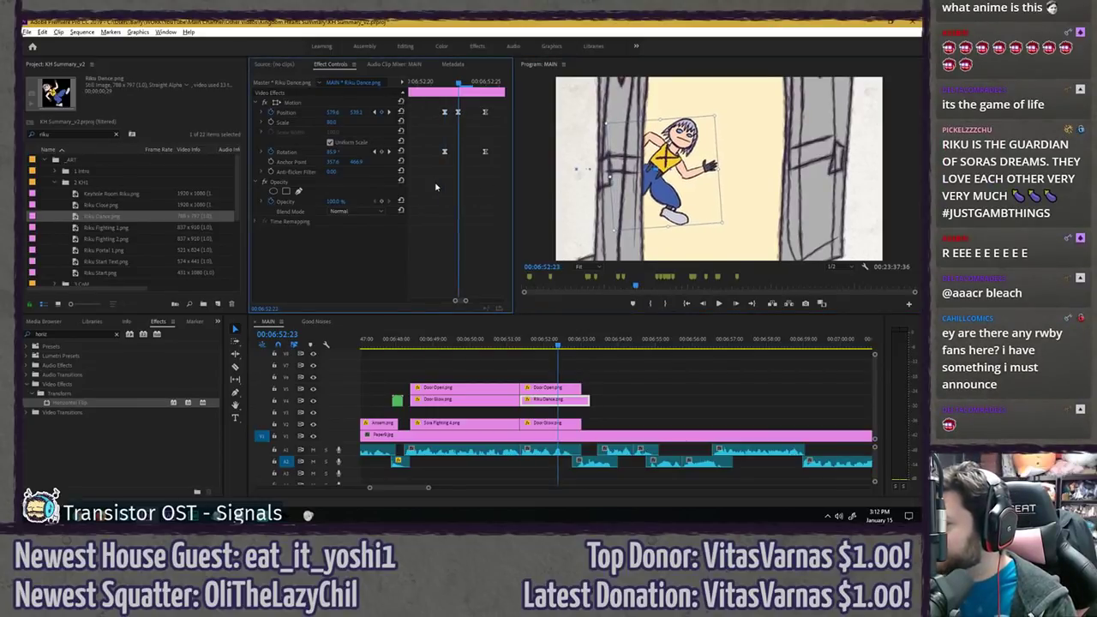
{"action": "key", "text": "Left"}
{"action": "key", "text": "Left"}
{"action": "key", "text": "Left"}
{"action": "key", "text": "Right"}
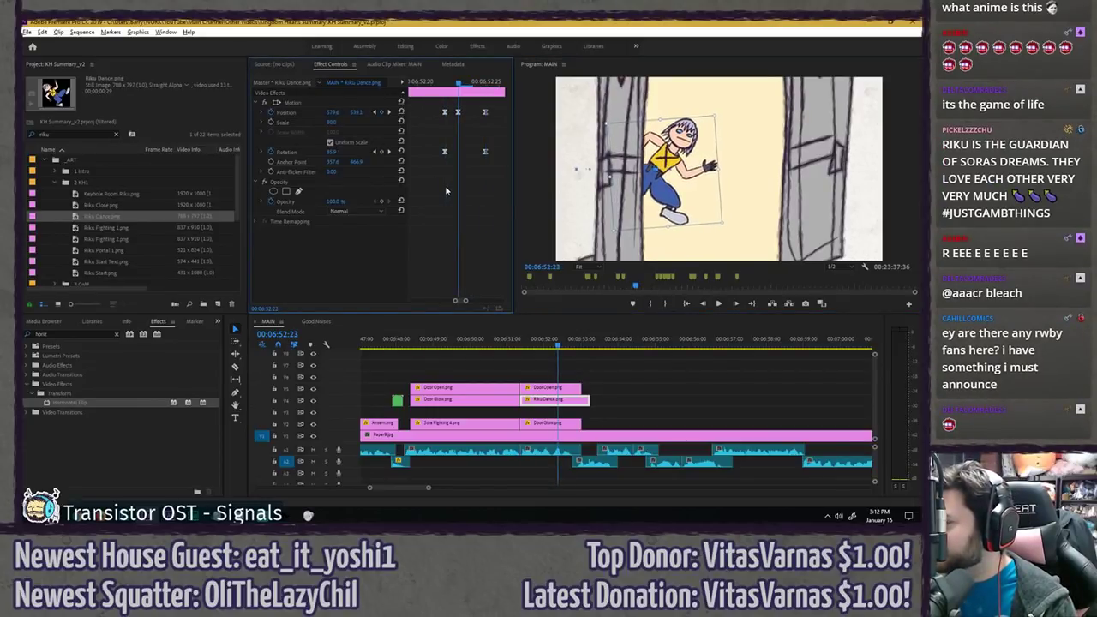
{"action": "key", "text": "Left"}
{"action": "key", "text": "Right"}
{"action": "key", "text": "Right"}
{"action": "key", "text": "Left"}
{"action": "key", "text": "Left"}
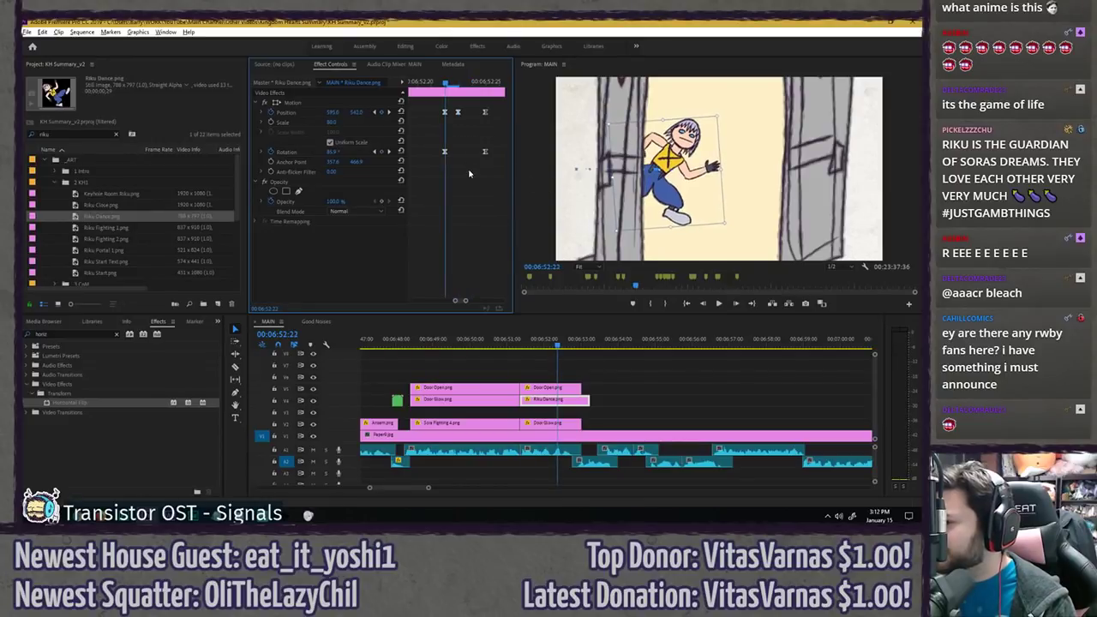
{"action": "key", "text": "Right"}
{"action": "key", "text": "Left"}
{"action": "key", "text": "Right"}
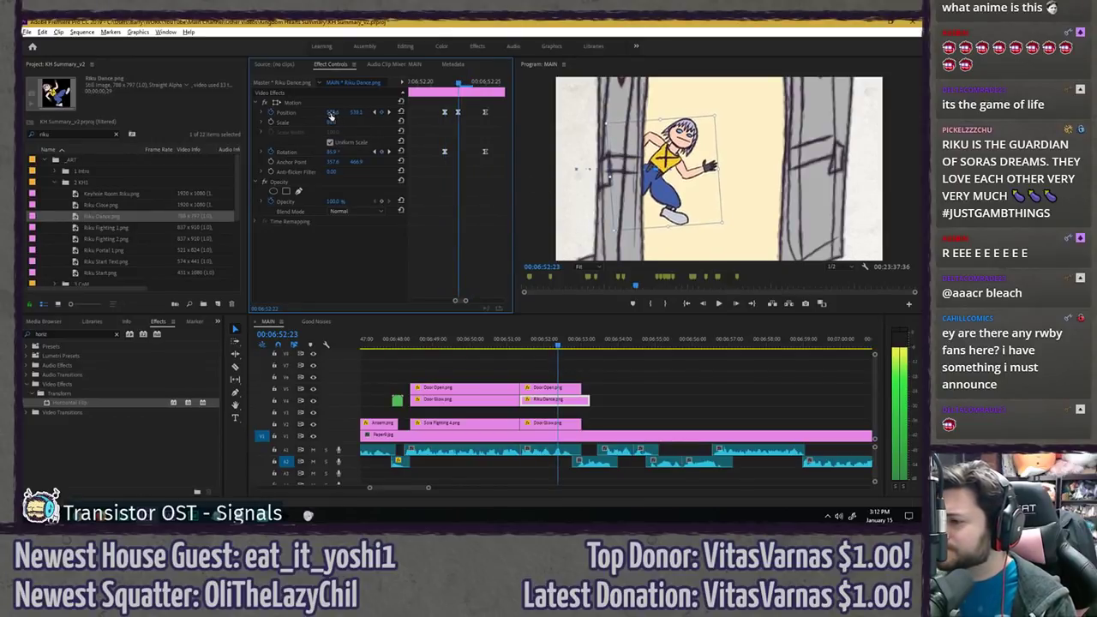
{"action": "key", "text": "Left"}
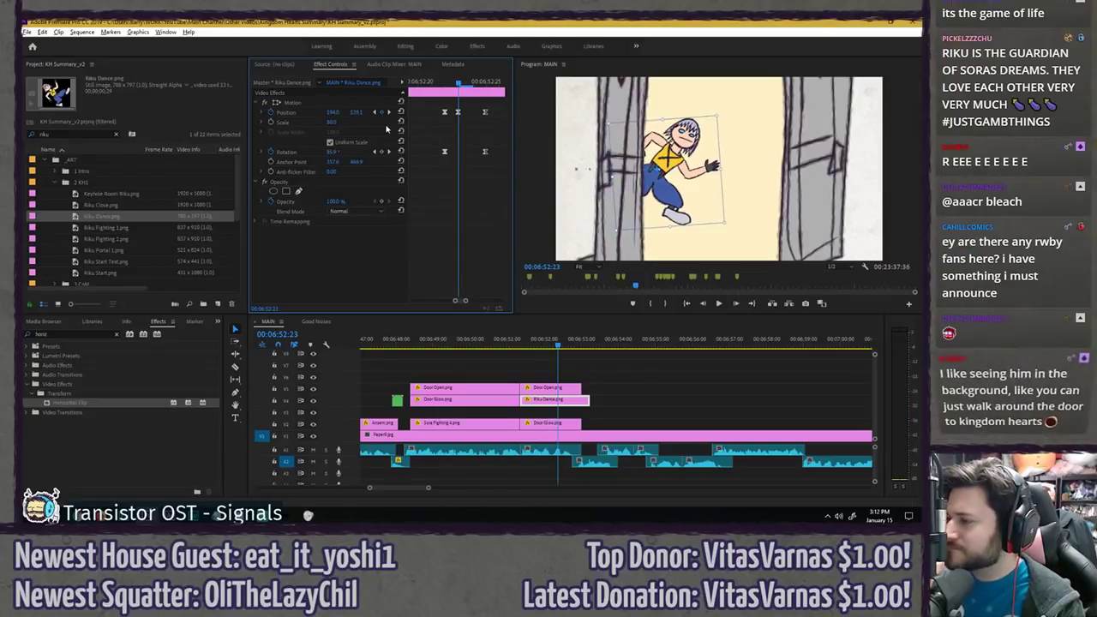
{"action": "key", "text": "Right"}
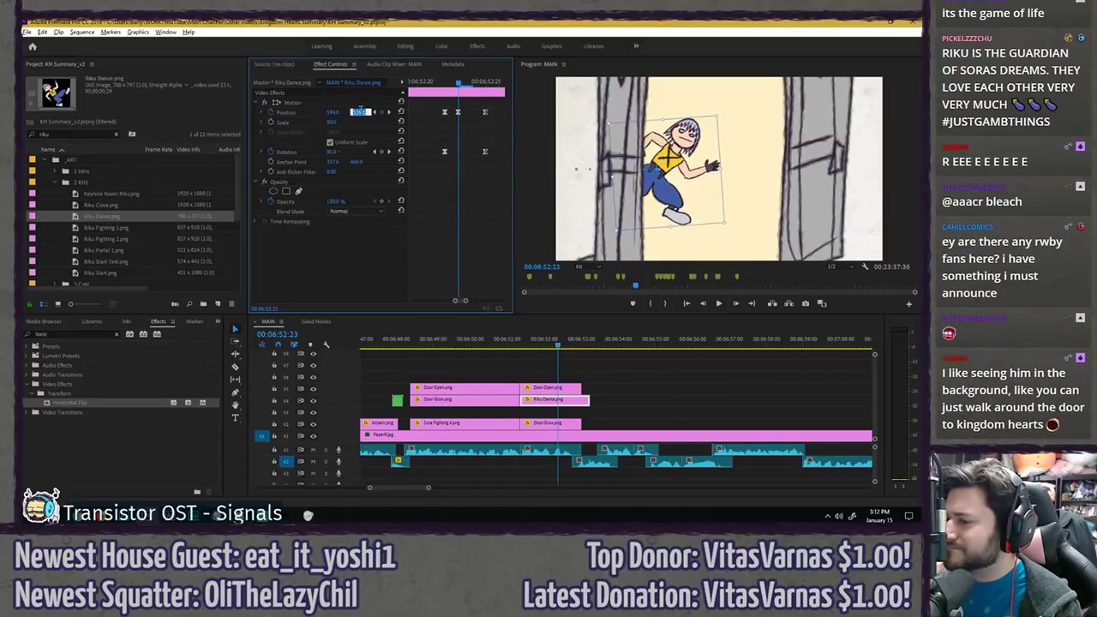
- Set Riku's vertical position to 540 on the later keyframes
{"action": "type", "text": "54"}
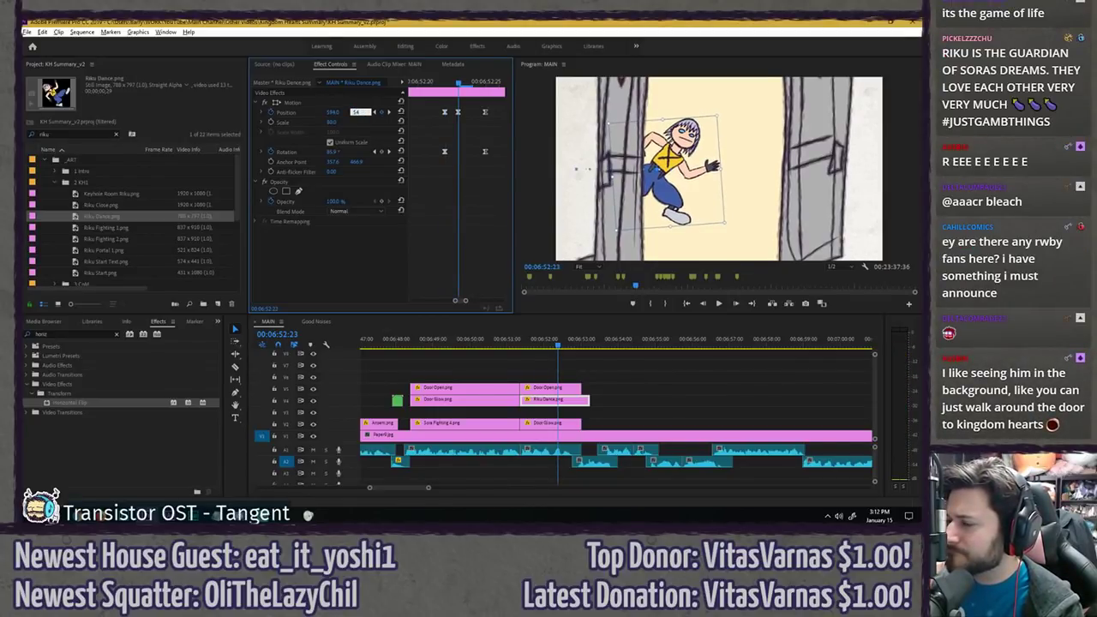
{"action": "type", "text": "0"}
{"action": "key", "text": "Return"}
{"action": "key", "text": "Right"}
{"action": "key", "text": "Right"}
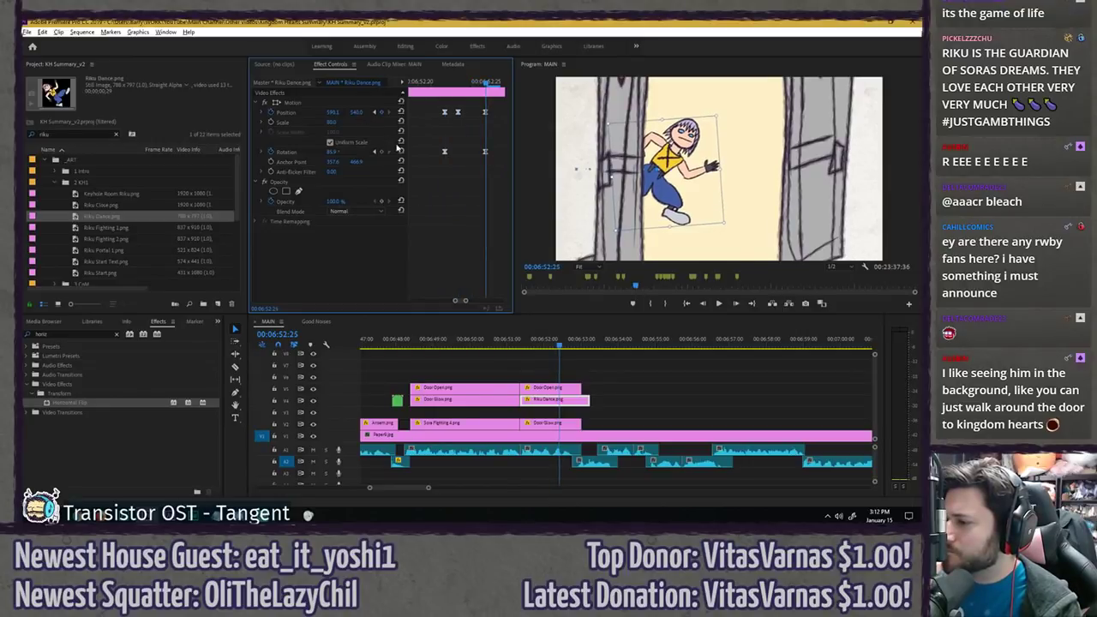
{"action": "key", "text": "Left"}
{"action": "key", "text": "Left"}
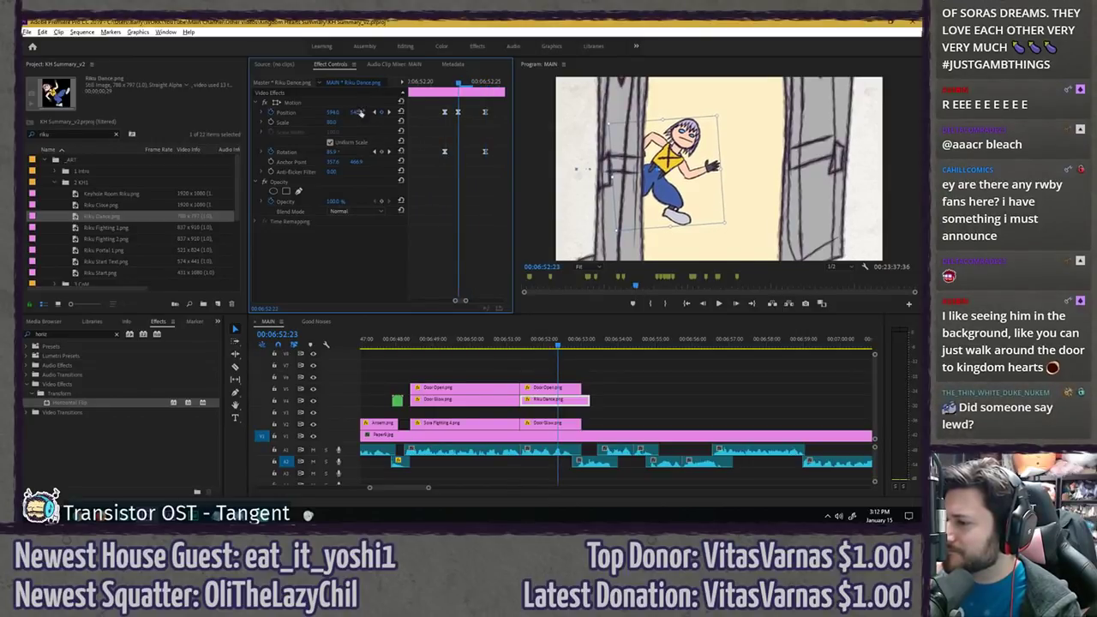
{"action": "type", "text": "540"}
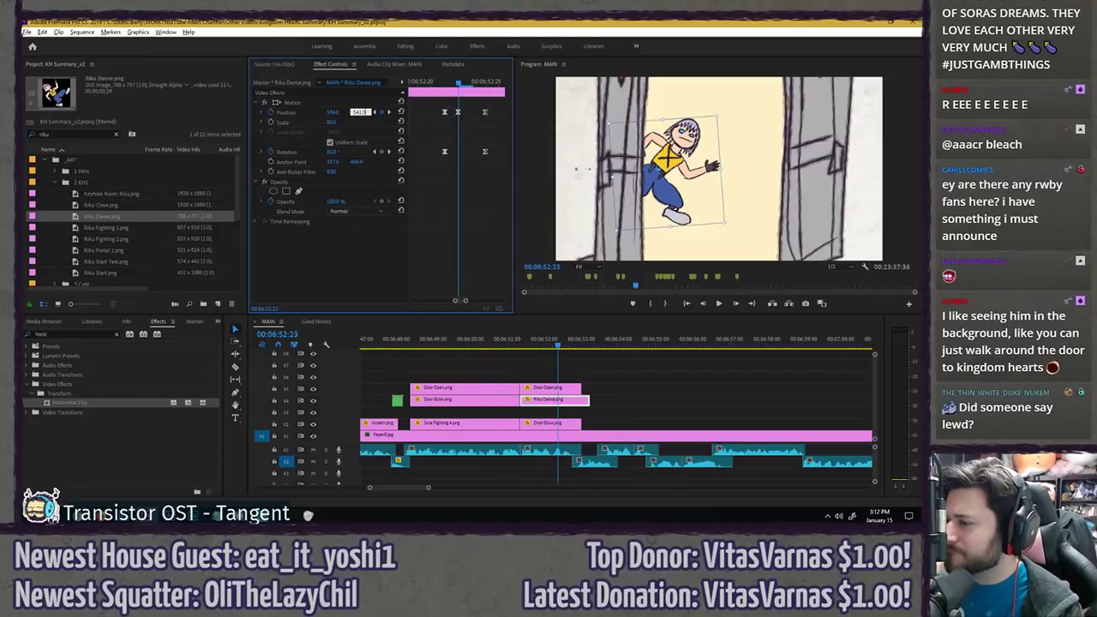
{"action": "key", "text": "Return"}
{"action": "key", "text": "Left"}
{"action": "key", "text": "Left"}
{"action": "key", "text": "Left"}
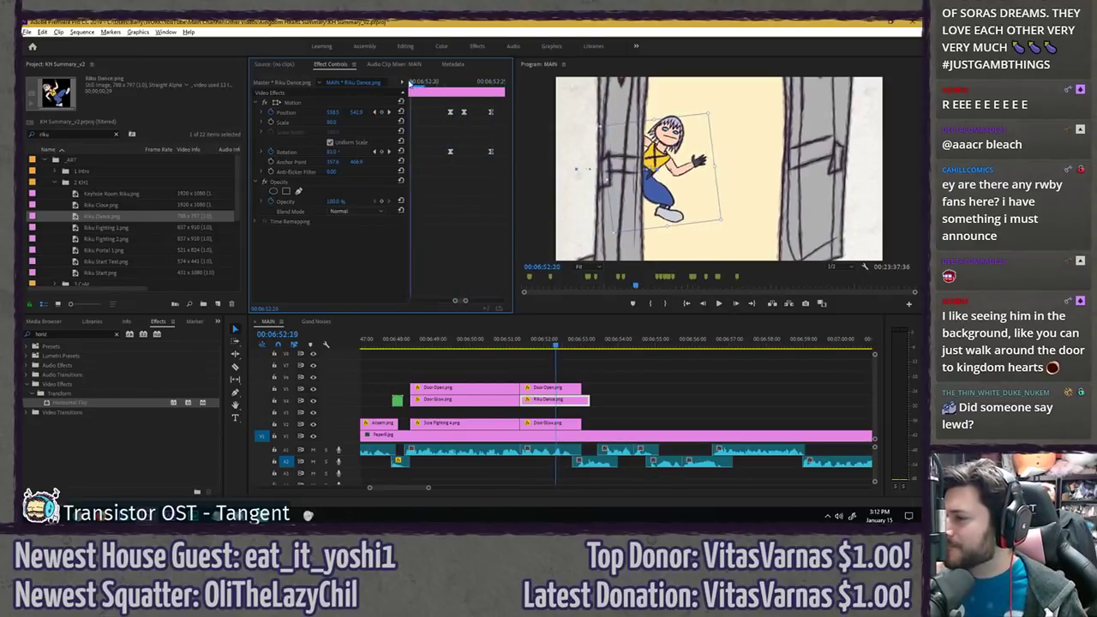
- Replay the door-and-tumble sequence up to the 06:52:22 keyframe and save the project
{"action": "left_click", "coordinate": [505, 345]}
{"action": "key", "text": "space"}
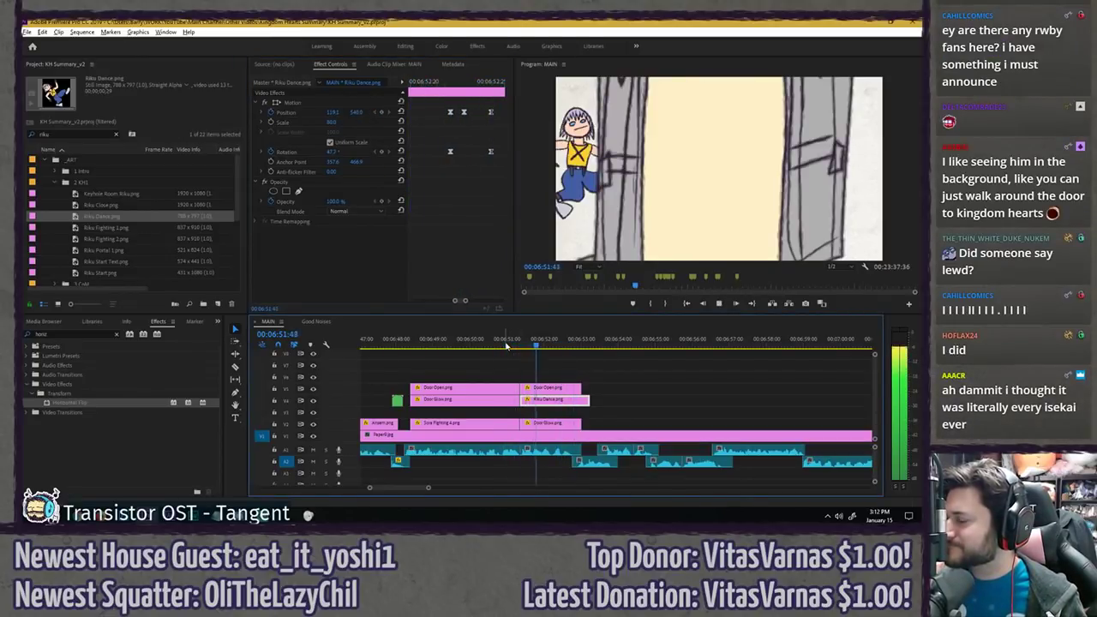
{"action": "left_click", "coordinate": [525, 344]}
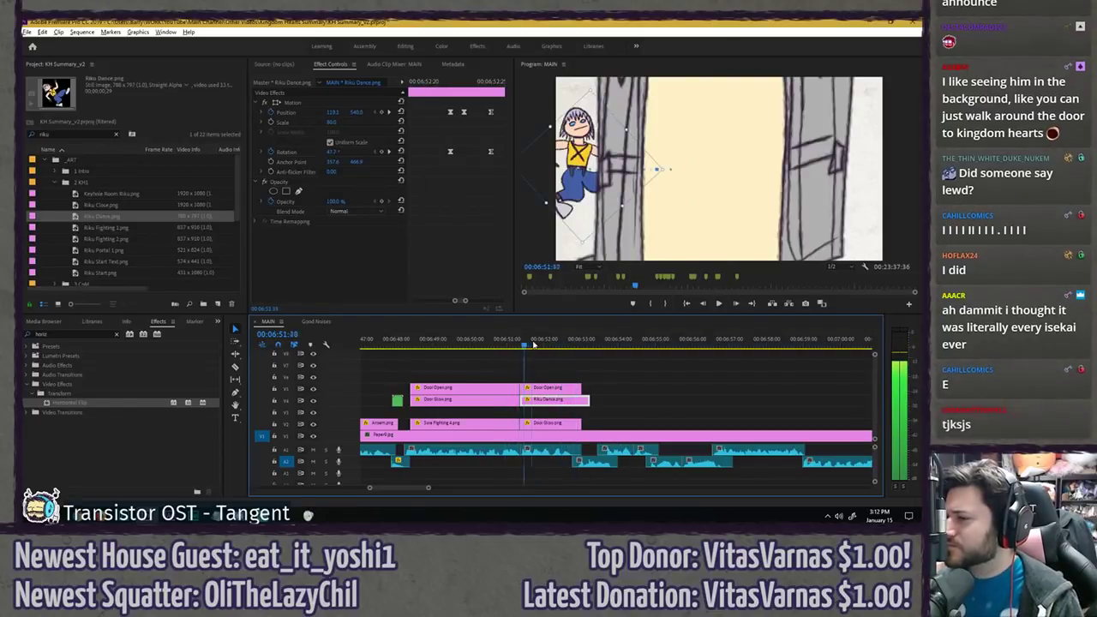
{"action": "left_click_drag", "start_coordinate": [533, 343], "coordinate": [544, 343]}
{"action": "left_click", "coordinate": [451, 84]}
{"action": "key", "text": "ctrl+s"}
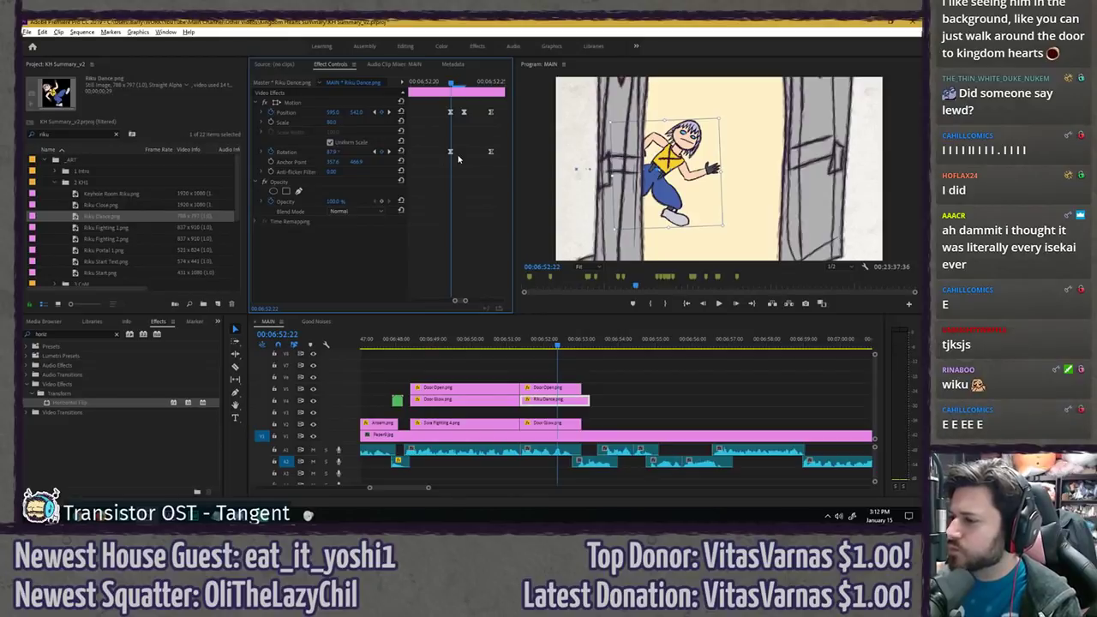
{"action": "key", "text": "Right"}
{"action": "key", "text": "Right"}
{"action": "key", "text": "Right"}
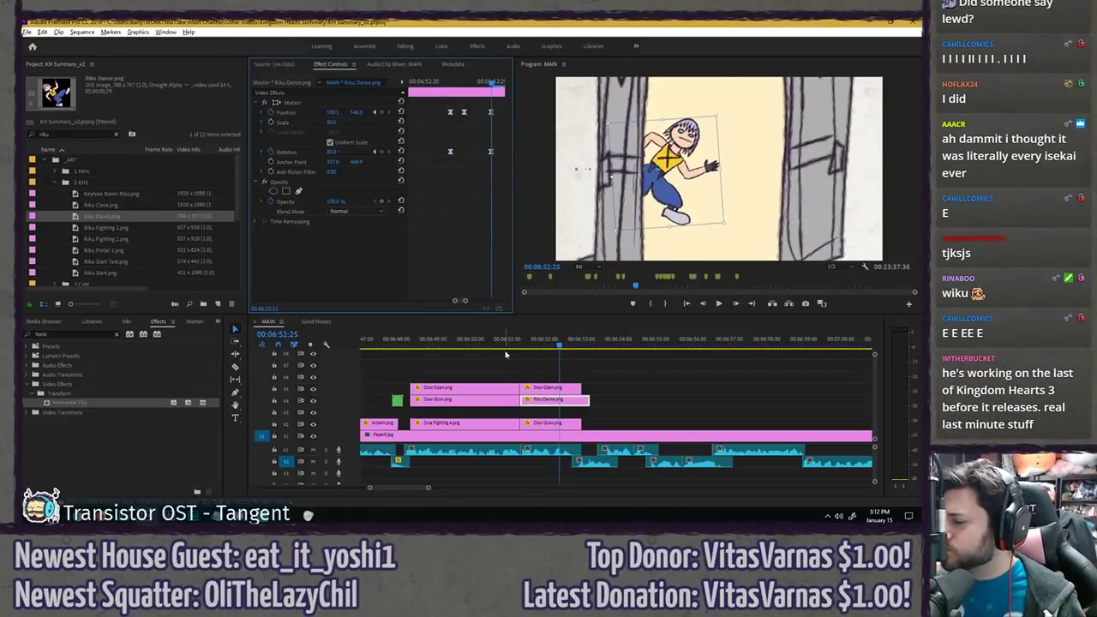
{"action": "key", "text": "space"}
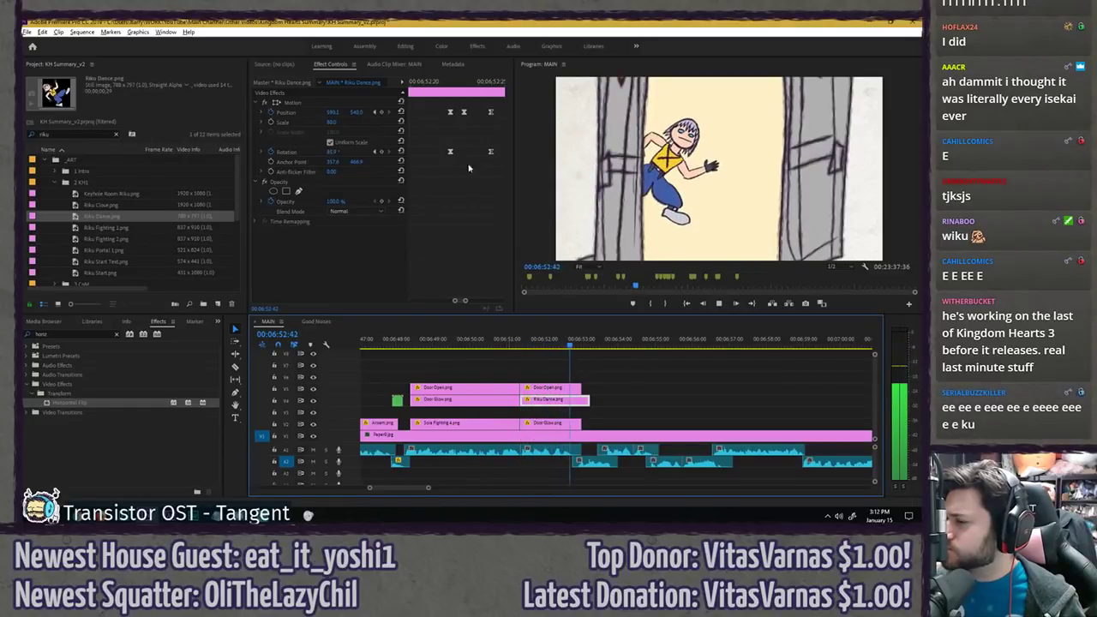
{"action": "left_click", "coordinate": [487, 83]}
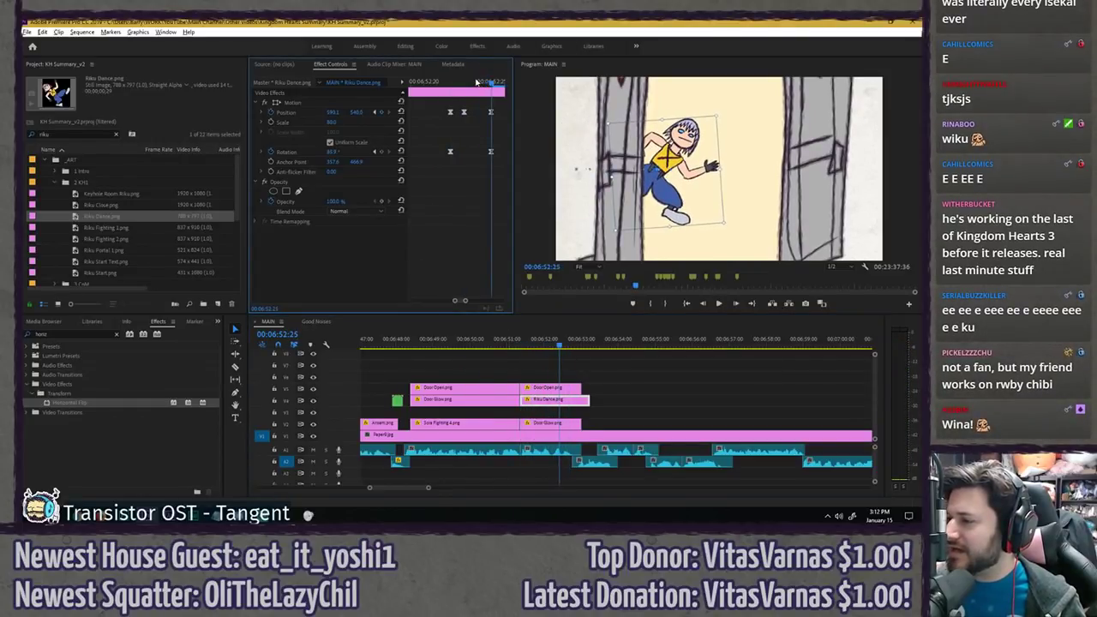
- Preview the door opening, then drag the Riku Dance clip later to start near 06:52:12
{"action": "left_click_drag", "start_coordinate": [469, 83], "coordinate": [335, 98]}
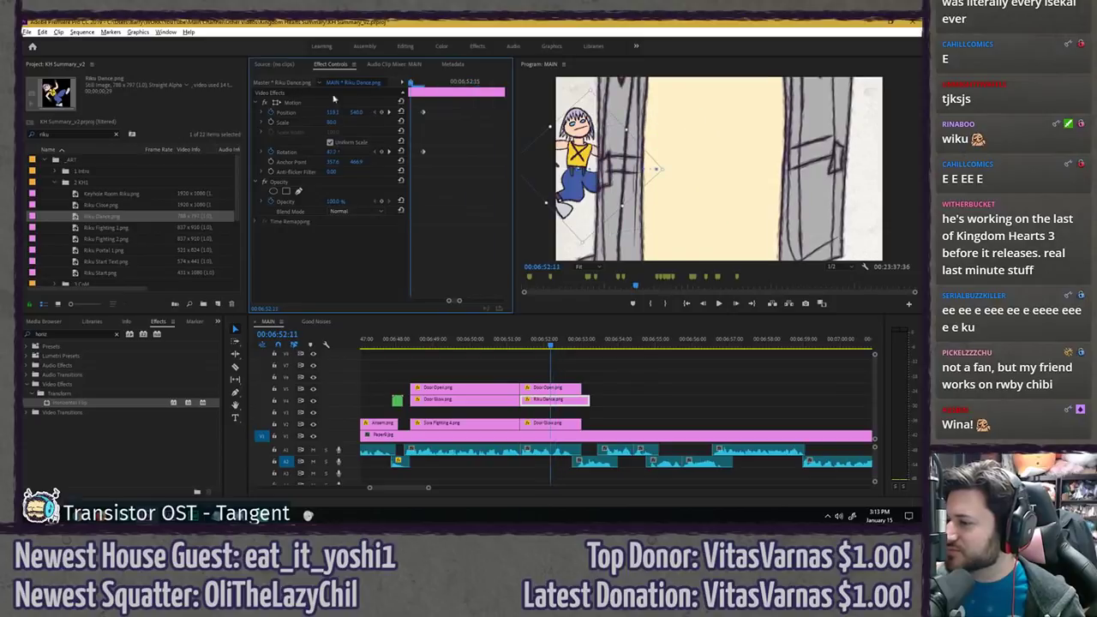
{"action": "key", "text": "space"}
{"action": "key", "text": "space"}
{"action": "left_click", "coordinate": [527, 356]}
{"action": "left_click", "coordinate": [518, 345]}
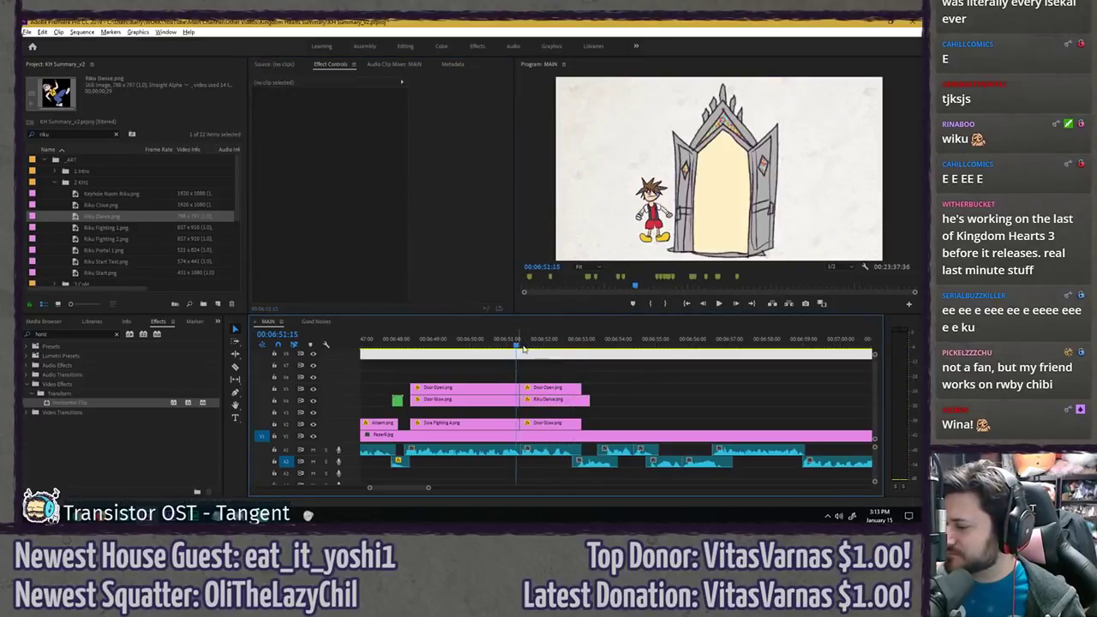
{"action": "key", "text": "space"}
{"action": "key", "text": "space"}
{"action": "left_click", "coordinate": [522, 360]}
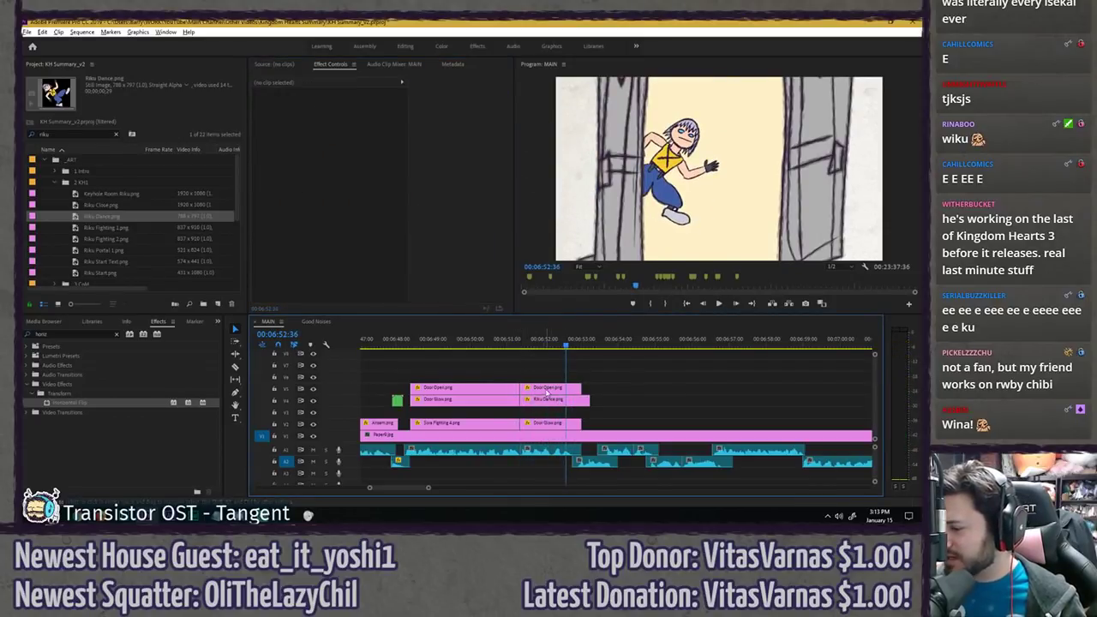
{"action": "left_click", "coordinate": [548, 396]}
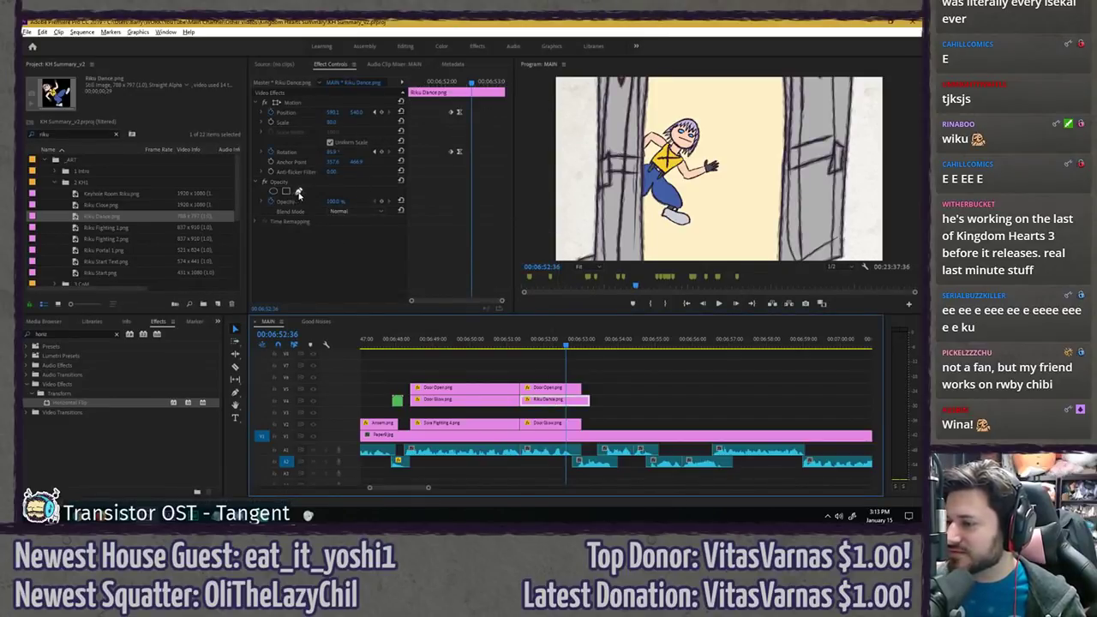
{"action": "left_click_drag", "start_coordinate": [440, 83], "coordinate": [451, 84]}
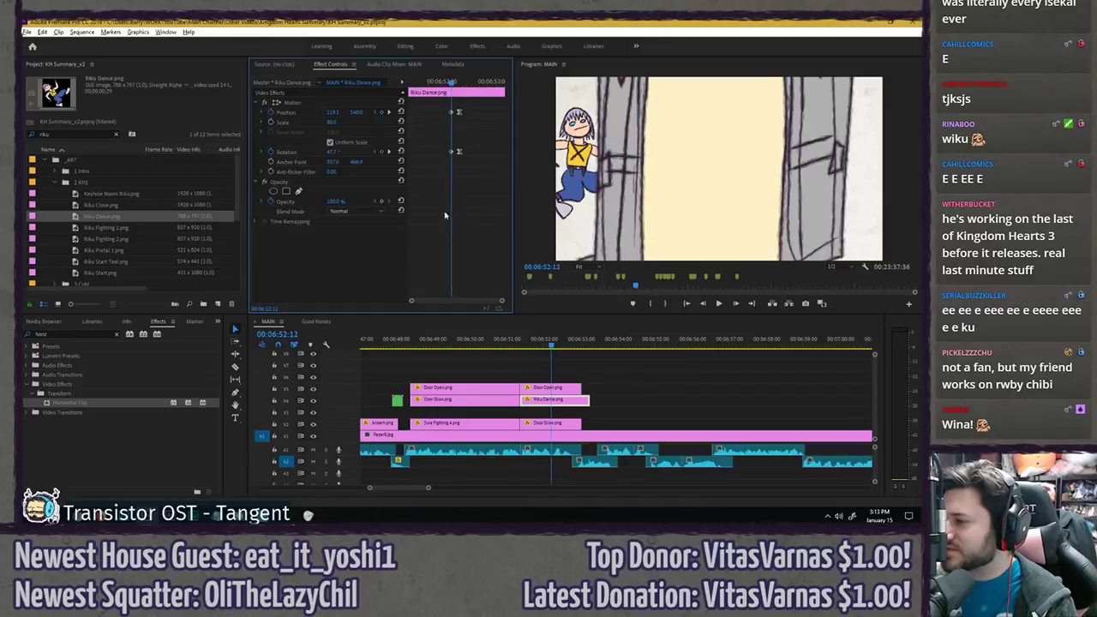
{"action": "left_click_drag", "start_coordinate": [525, 401], "coordinate": [571, 406]}
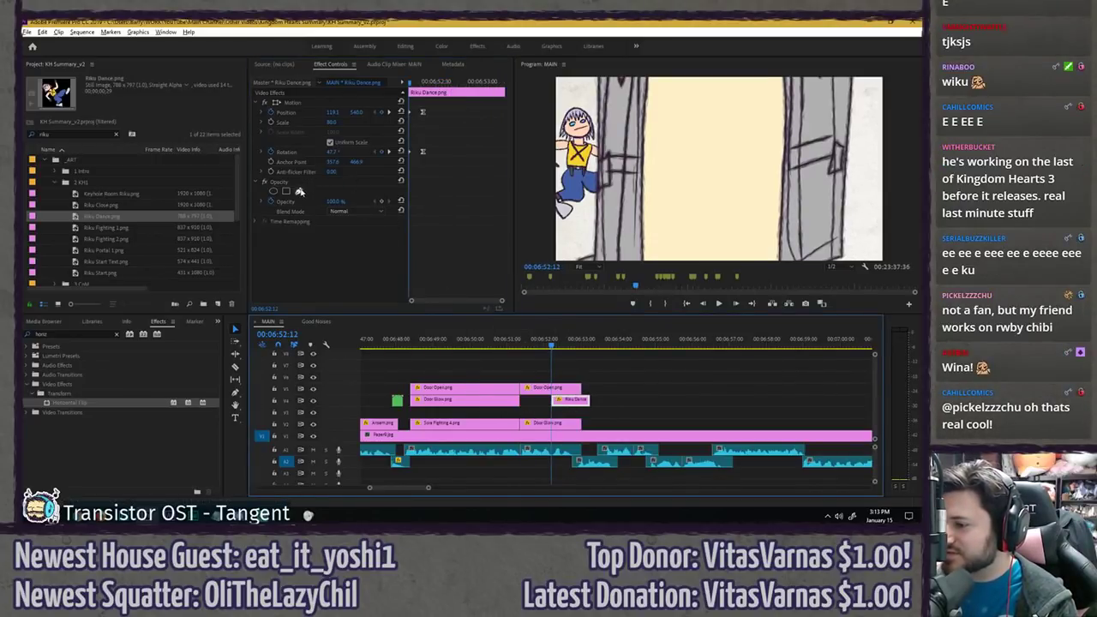
- Draw an inverted opacity mask along the left door edge with feather 1.0 on Riku
{"action": "left_click", "coordinate": [299, 191]}
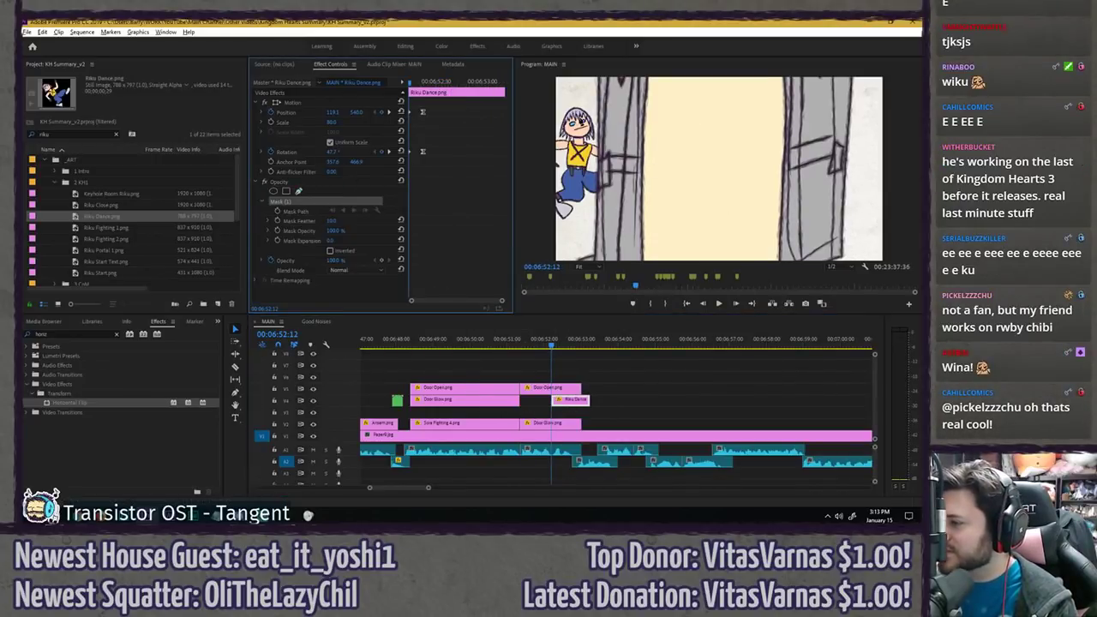
{"action": "left_click", "coordinate": [614, 96]}
{"action": "left_click", "coordinate": [613, 242]}
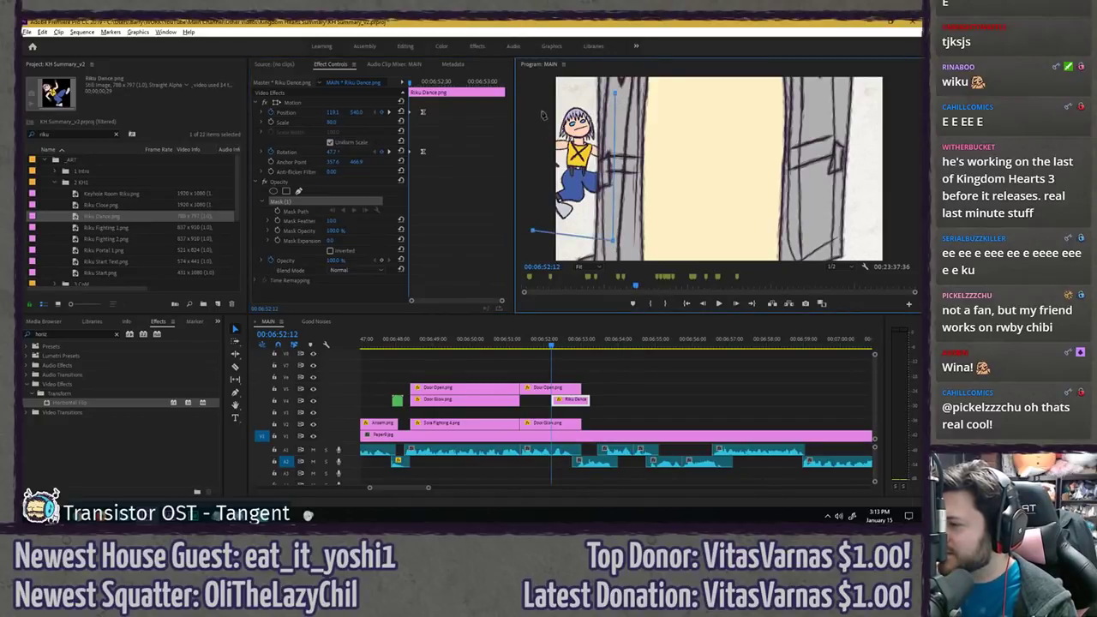
{"action": "left_click", "coordinate": [614, 96]}
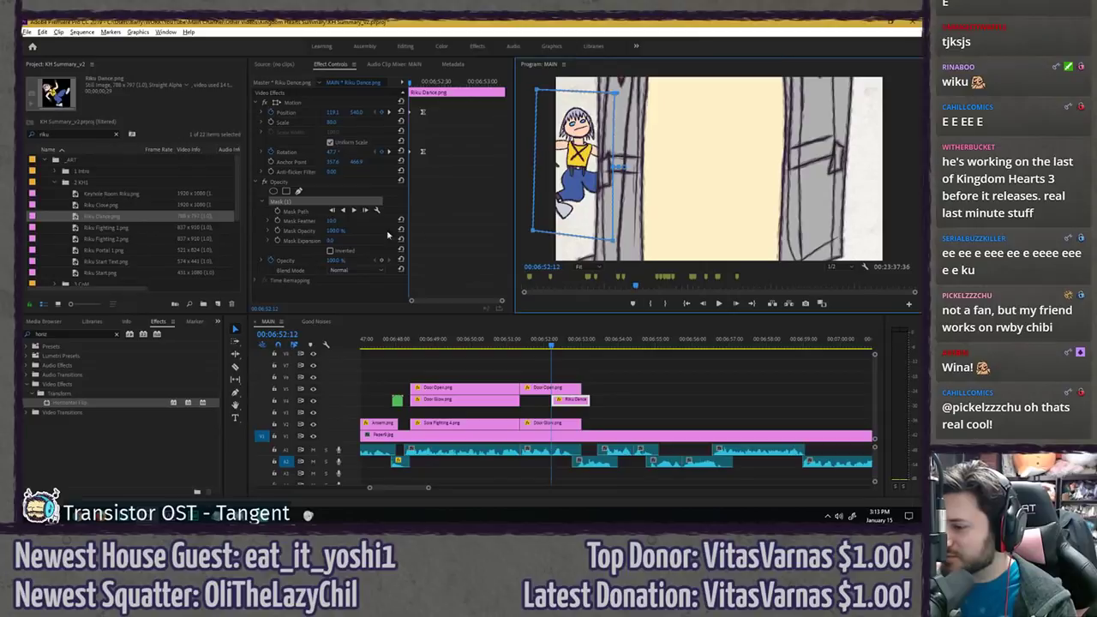
{"action": "left_click_drag", "start_coordinate": [332, 222], "coordinate": [326, 221]}
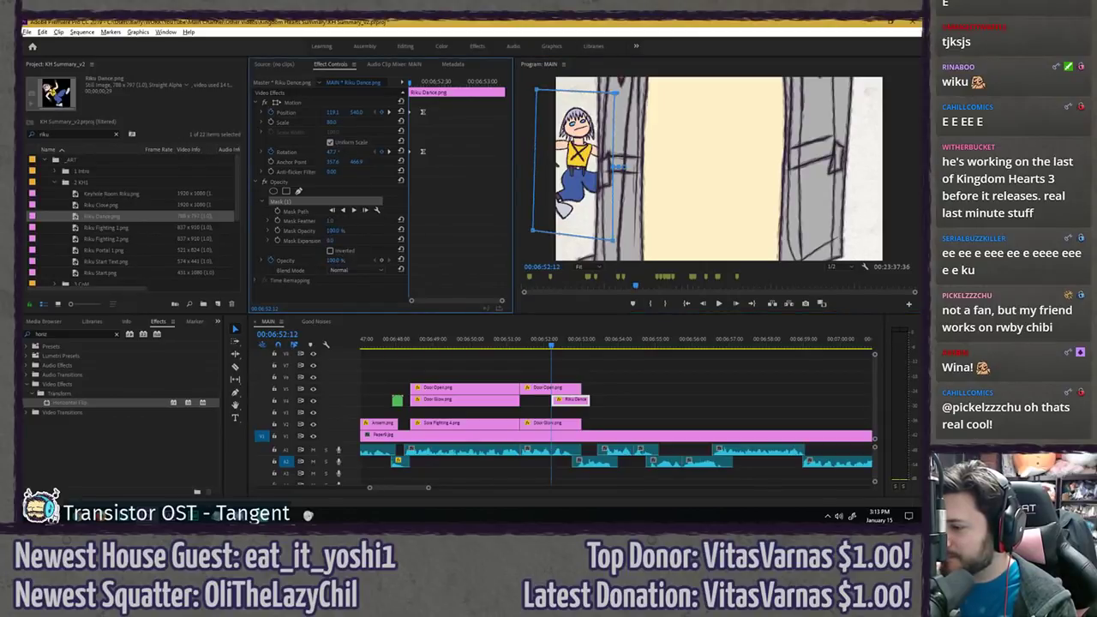
{"action": "left_click", "coordinate": [331, 251]}
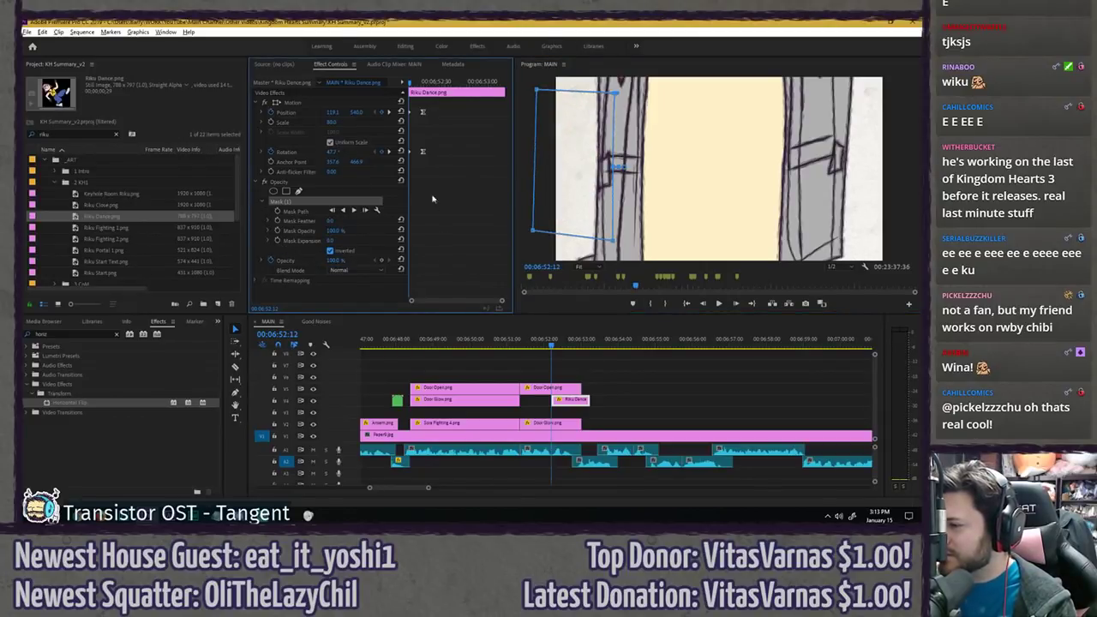
{"action": "left_click", "coordinate": [443, 168]}
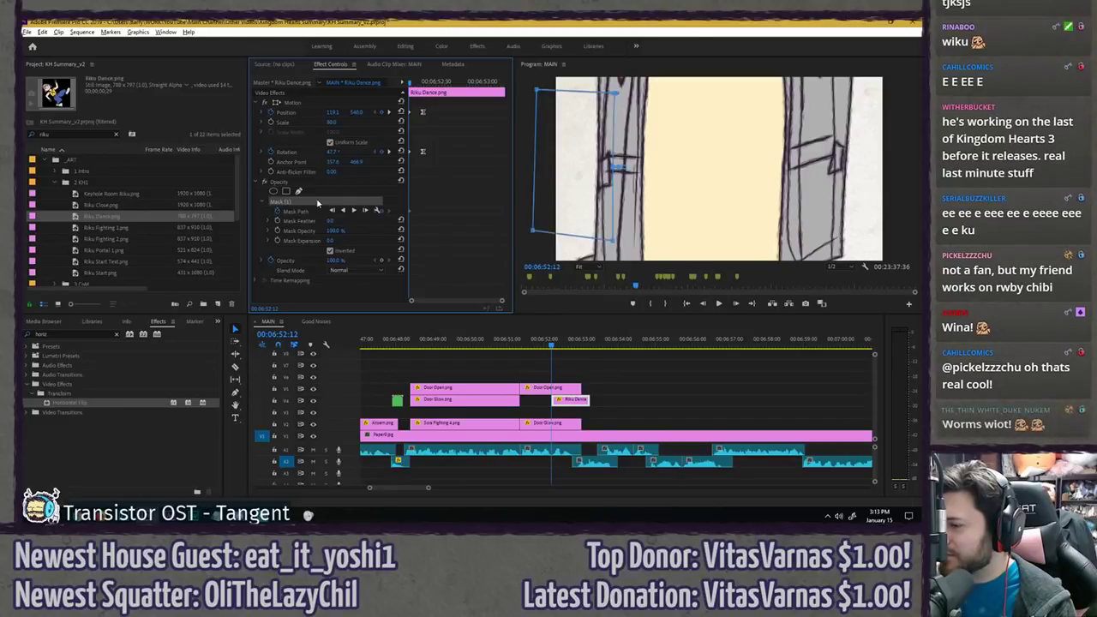
- At 06:52:22, reshape the mask so its edge lines up with the door as Riku moves
{"action": "left_click", "coordinate": [421, 83]}
{"action": "key", "text": "Right"}
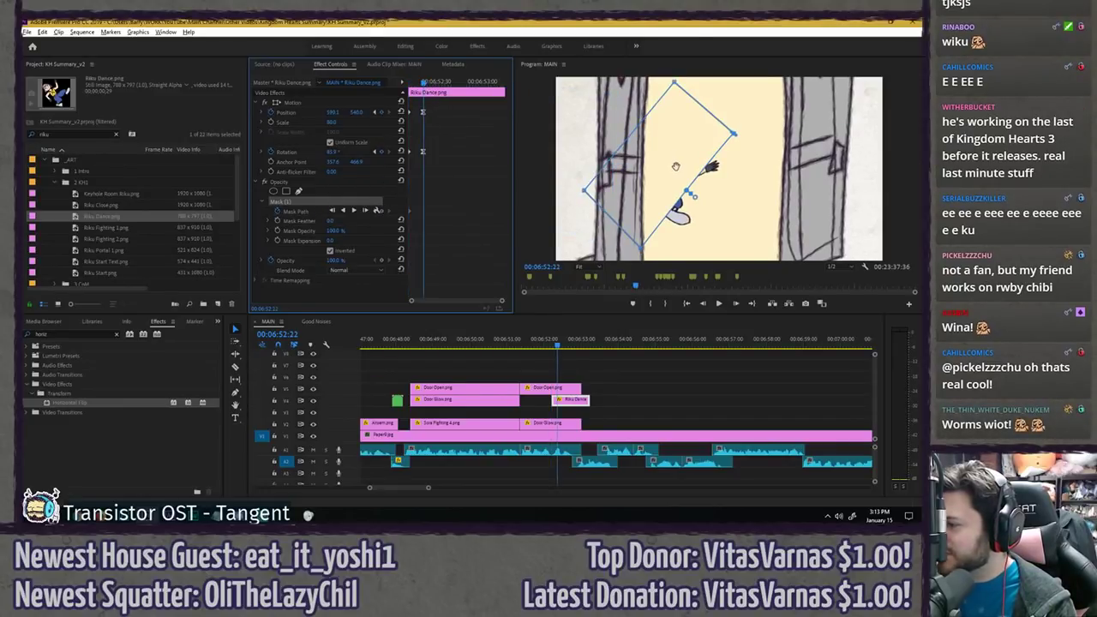
{"action": "left_click_drag", "start_coordinate": [675, 165], "coordinate": [651, 166]}
{"action": "left_click_drag", "start_coordinate": [651, 84], "coordinate": [538, 84]}
{"action": "left_click", "coordinate": [711, 134], "text": "alt"}
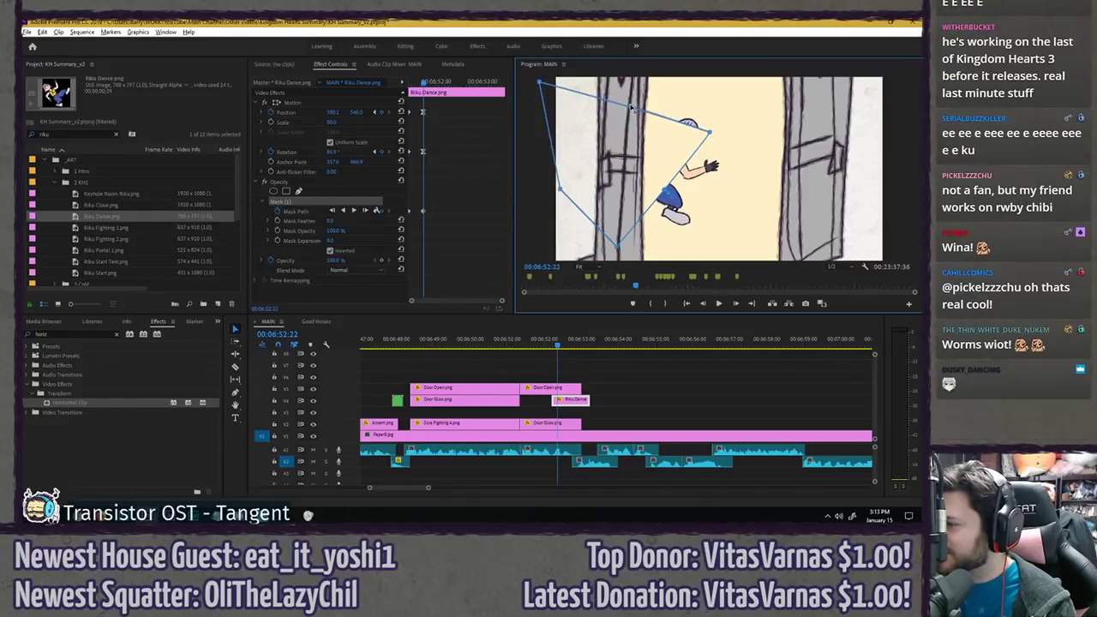
{"action": "mouse_move", "coordinate": [653, 117]}
{"action": "left_mouse_down"}
{"action": "mouse_move", "coordinate": [656, 145]}
{"action": "mouse_move", "coordinate": [685, 122]}
{"action": "mouse_move", "coordinate": [637, 105]}
{"action": "left_mouse_up"}
{"action": "left_click", "coordinate": [710, 134], "text": "alt"}
{"action": "left_click_drag", "start_coordinate": [653, 184], "coordinate": [617, 165]}
{"action": "left_click_drag", "start_coordinate": [638, 105], "coordinate": [623, 95]}
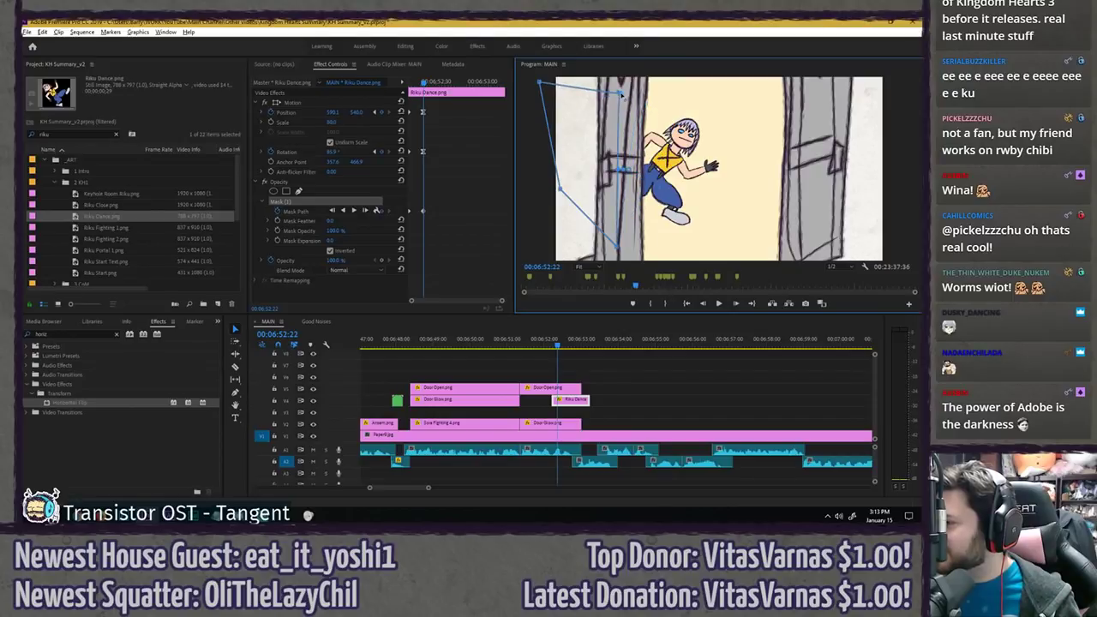
{"action": "left_click_drag", "start_coordinate": [617, 166], "coordinate": [623, 170]}
{"action": "left_click_drag", "start_coordinate": [561, 193], "coordinate": [541, 231]}
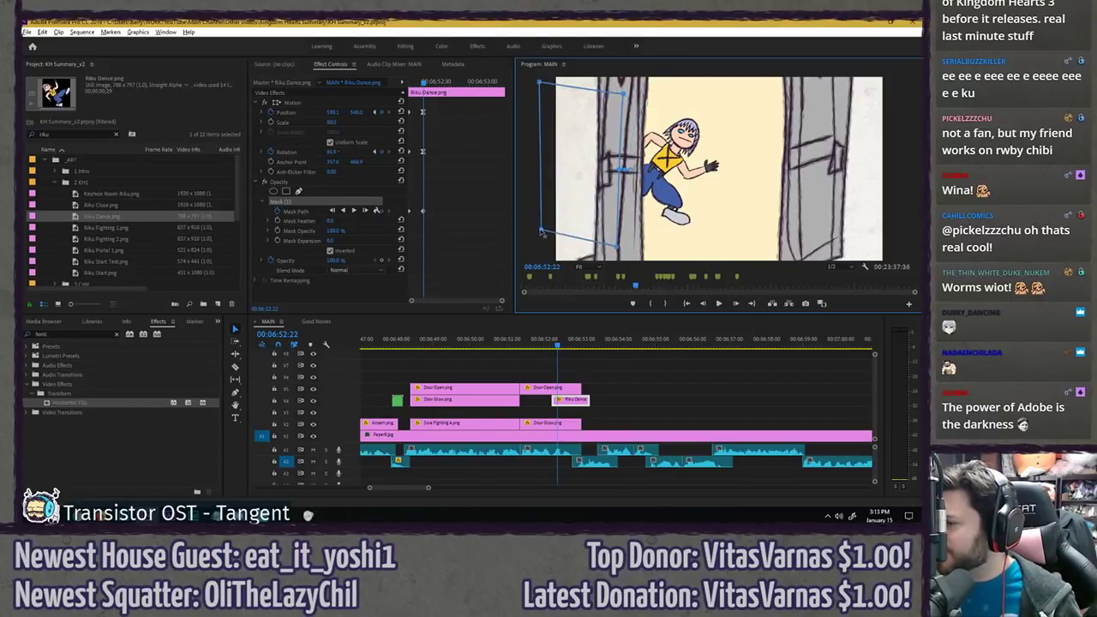
- Step through nearby frames to check Riku hides behind the door and then emerges
{"action": "left_click", "coordinate": [453, 254]}
{"action": "key", "text": "Left"}
{"action": "key", "text": "Left"}
{"action": "key", "text": "Left"}
{"action": "key", "text": "Left"}
{"action": "key", "text": "Left"}
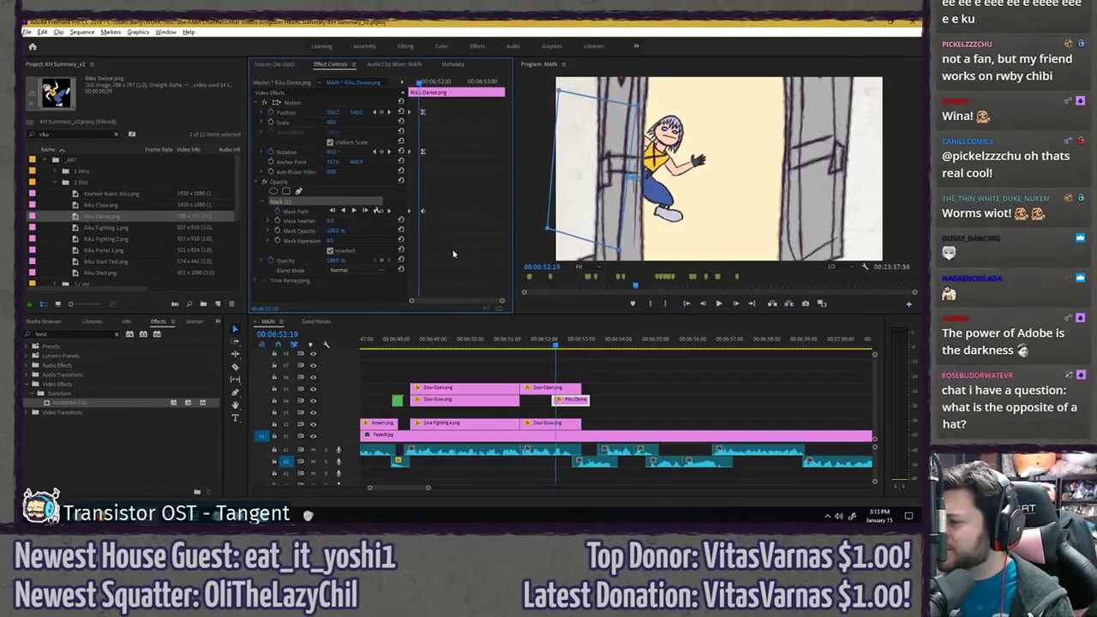
{"action": "key", "text": "Left"}
{"action": "key", "text": "Left"}
{"action": "key", "text": "Left"}
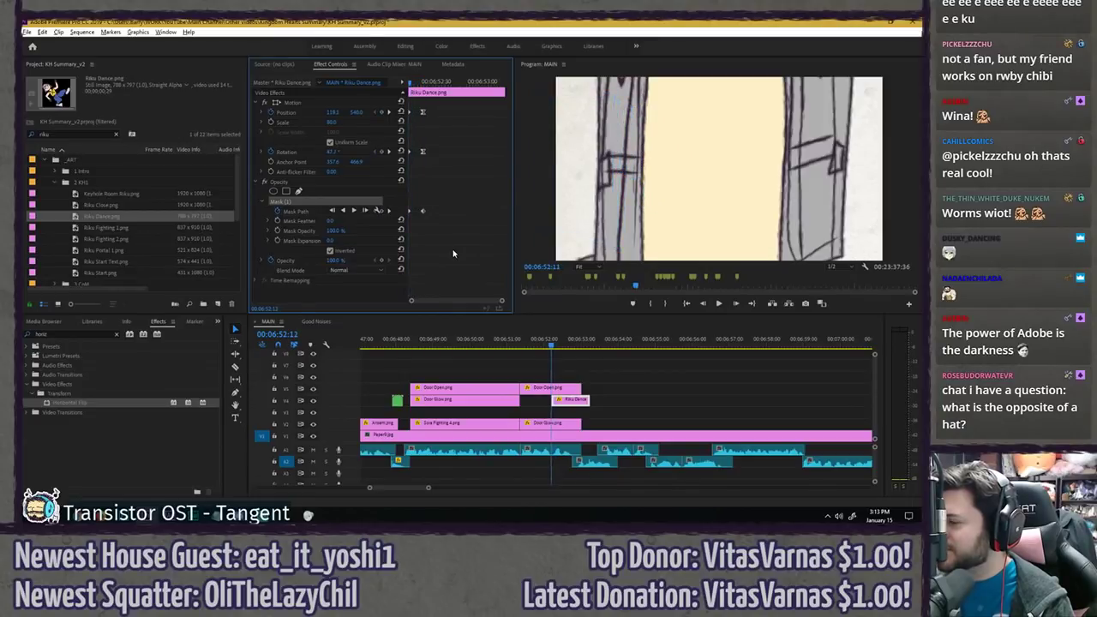
{"action": "key", "text": "Right"}
{"action": "key", "text": "Right"}
{"action": "key", "text": "Right"}
{"action": "key", "text": "Right"}
{"action": "key", "text": "Right"}
{"action": "key", "text": "Right"}
{"action": "key", "text": "Right"}
{"action": "key", "text": "Right"}
{"action": "key", "text": "Right"}
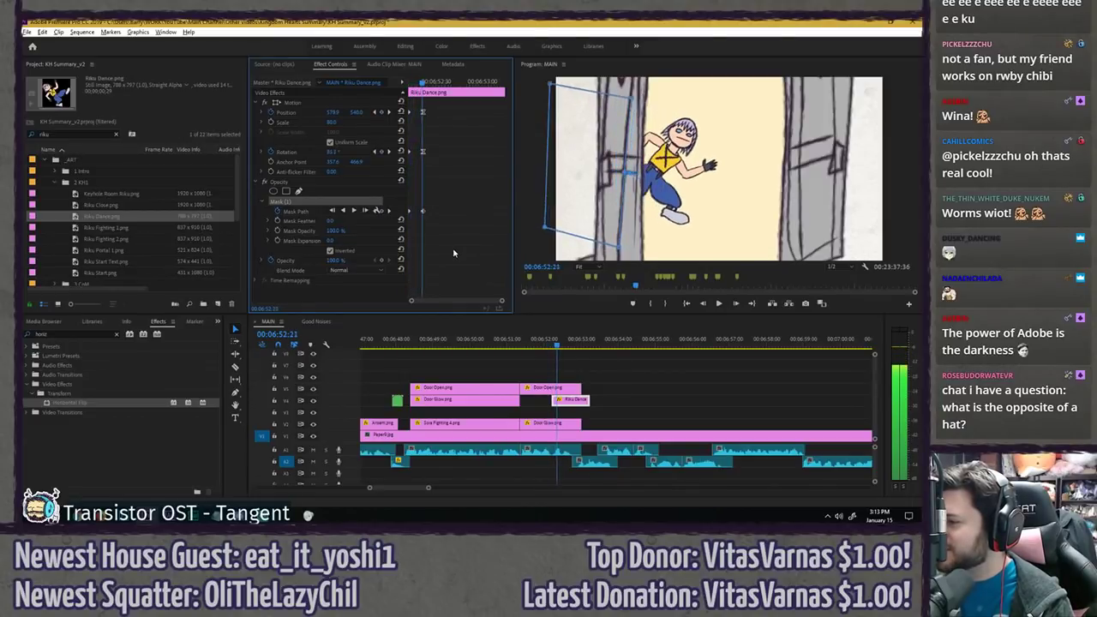
- Trim the Riku Dance clip's end to line up with the Door Open clip and replay the shot
{"action": "left_click", "coordinate": [563, 377]}
{"action": "left_click", "coordinate": [551, 344]}
{"action": "key", "text": "space"}
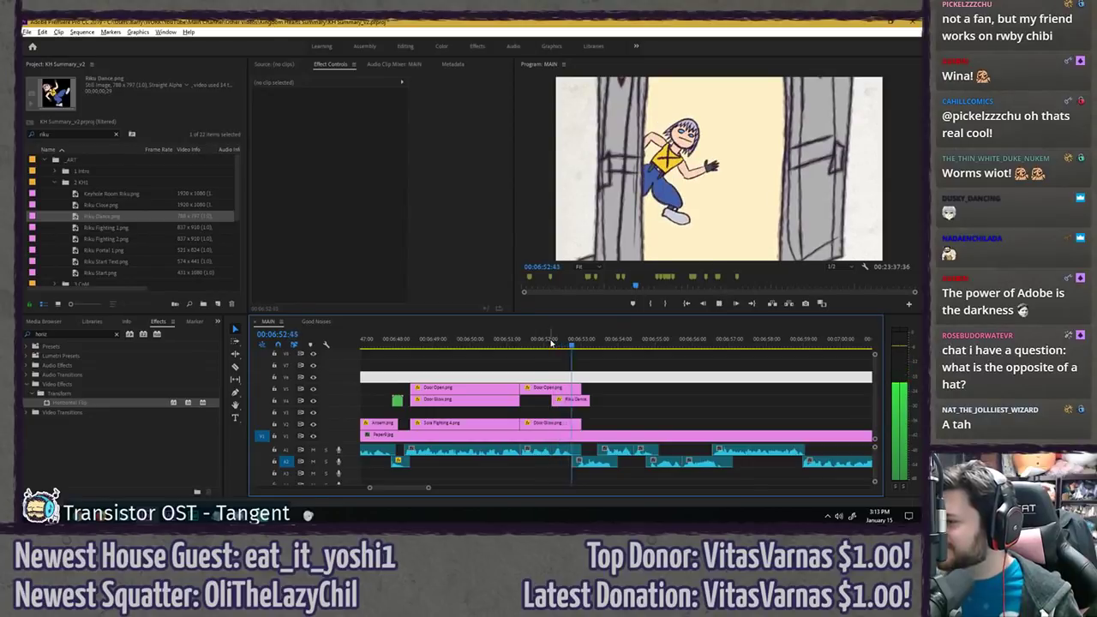
{"action": "left_click", "coordinate": [545, 343]}
{"action": "key", "text": "space"}
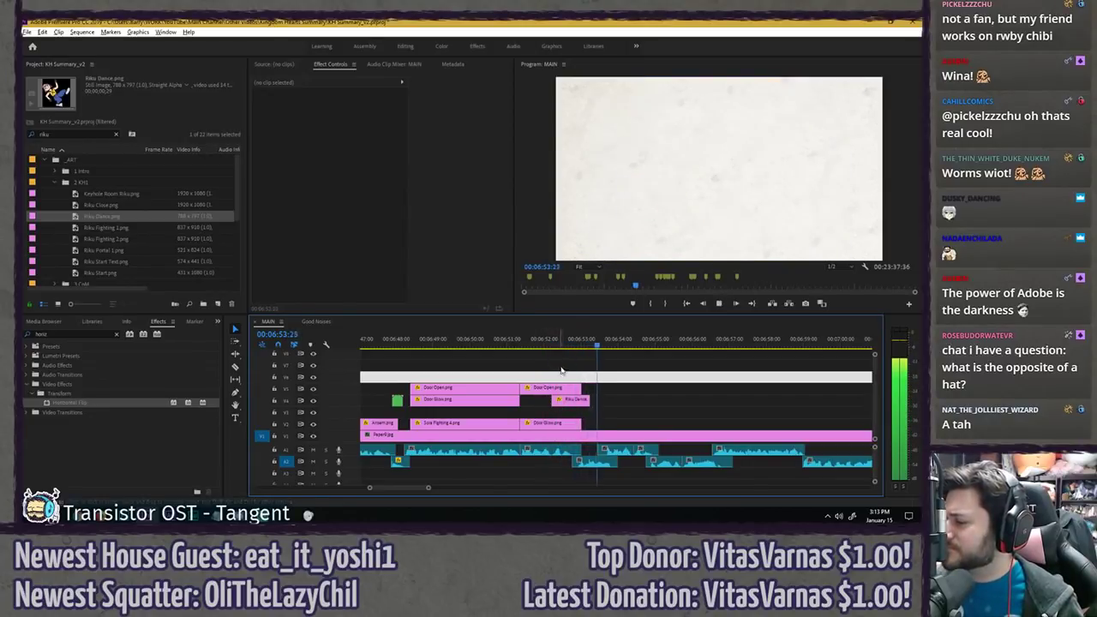
{"action": "left_click", "coordinate": [583, 389]}
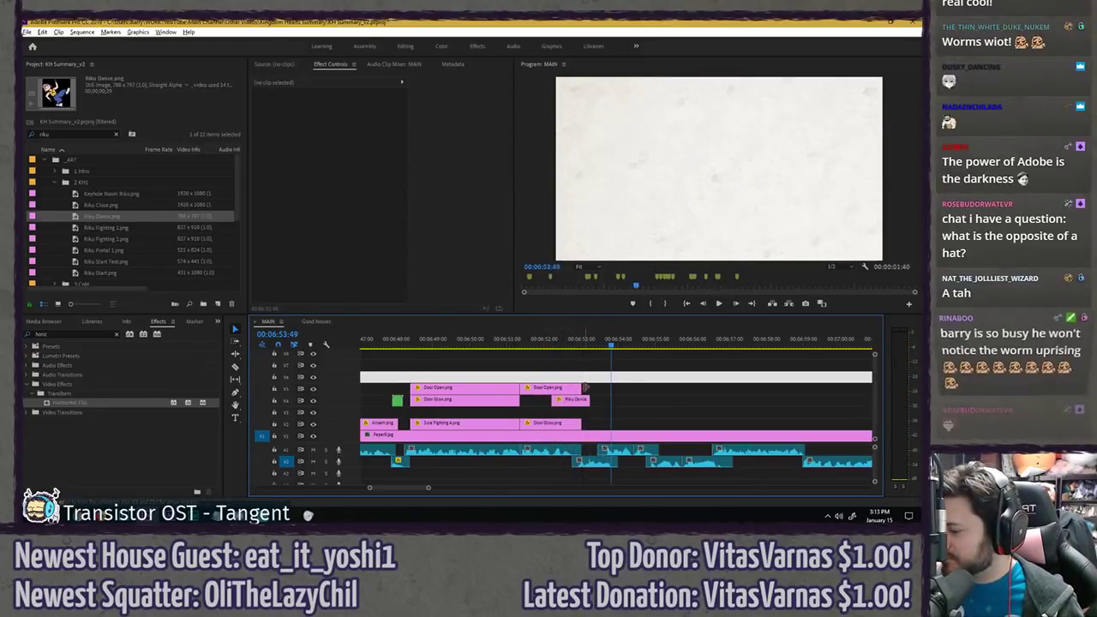
{"action": "left_click_drag", "start_coordinate": [589, 400], "coordinate": [581, 399]}
{"action": "left_click", "coordinate": [546, 344]}
{"action": "key", "text": "space"}
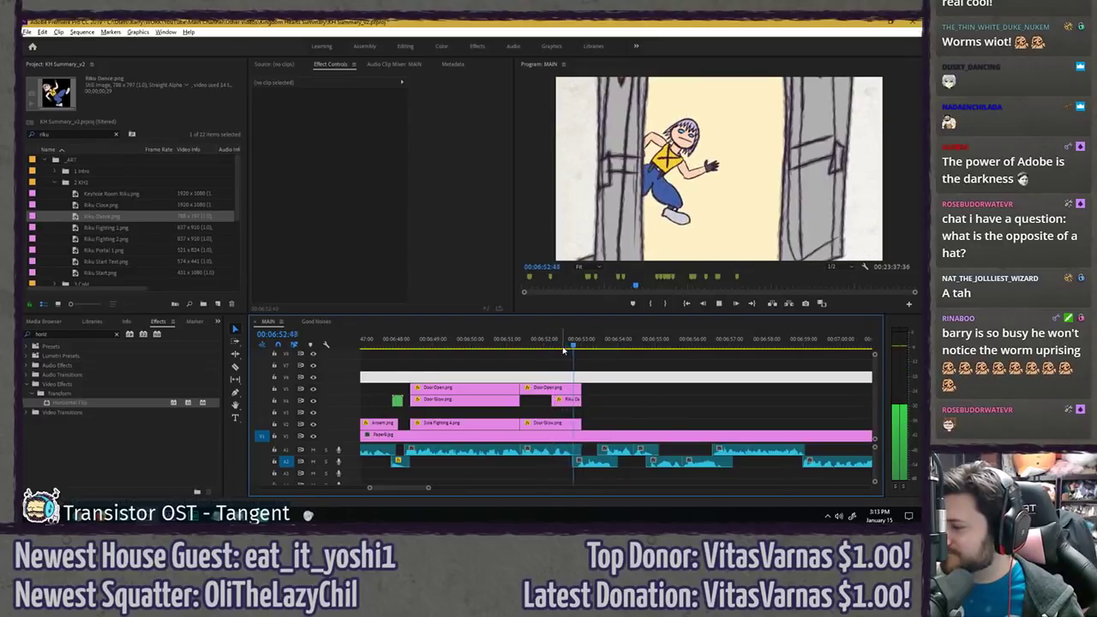
{"action": "key", "text": "space"}
- Play the whole door sequence from before it opens and save the project
{"action": "left_click", "coordinate": [508, 341]}
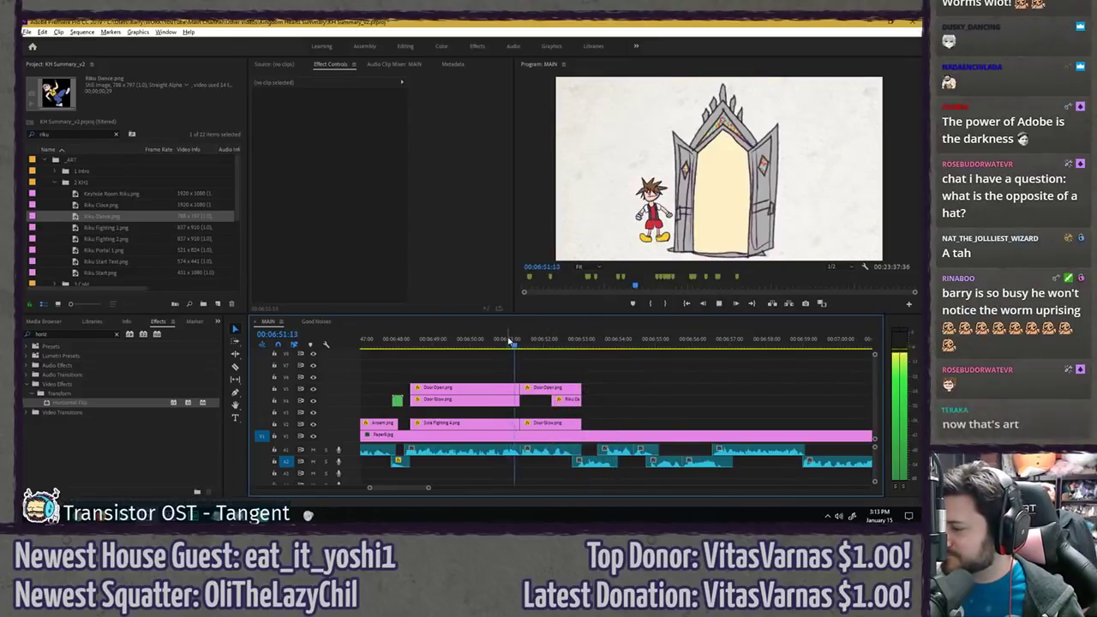
{"action": "key", "text": "space"}
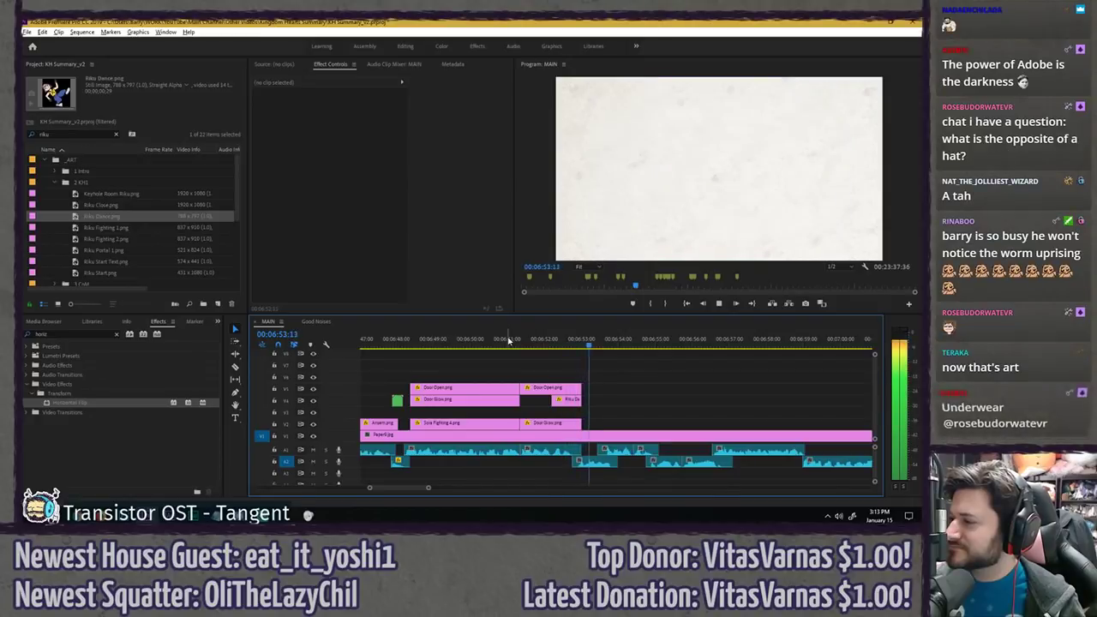
{"action": "key", "text": "ctrl+s"}
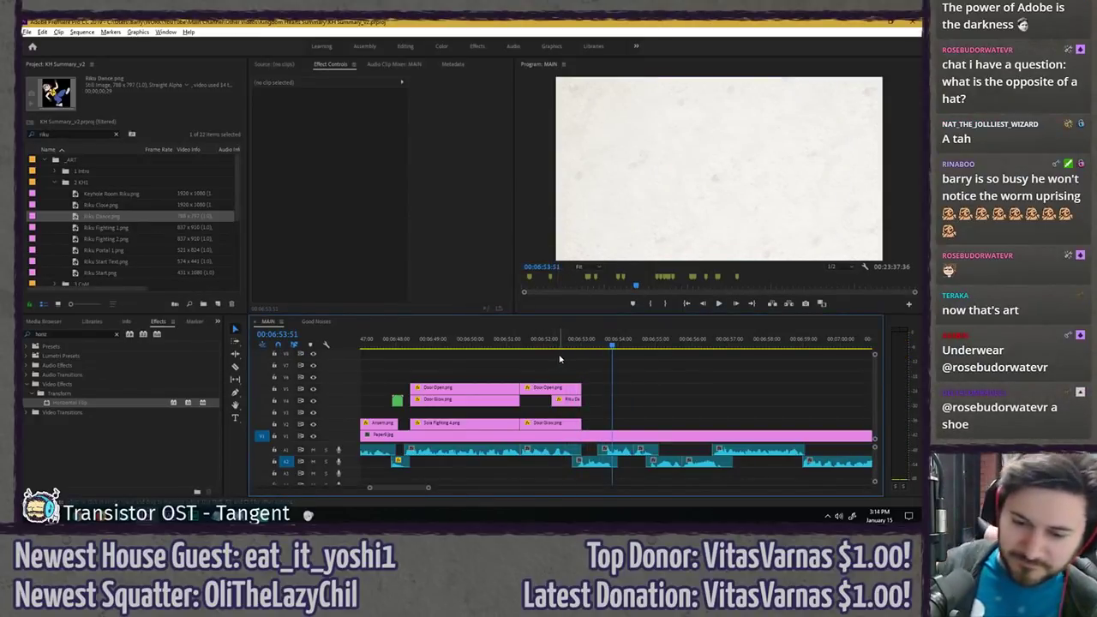
{"action": "key", "text": "ctrl+s"}
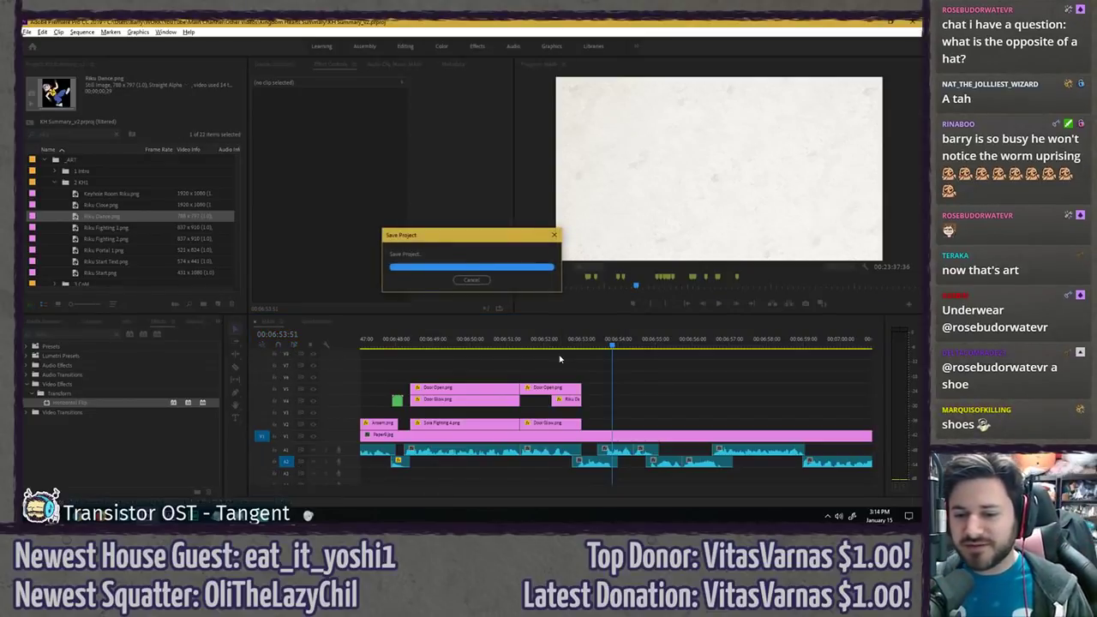
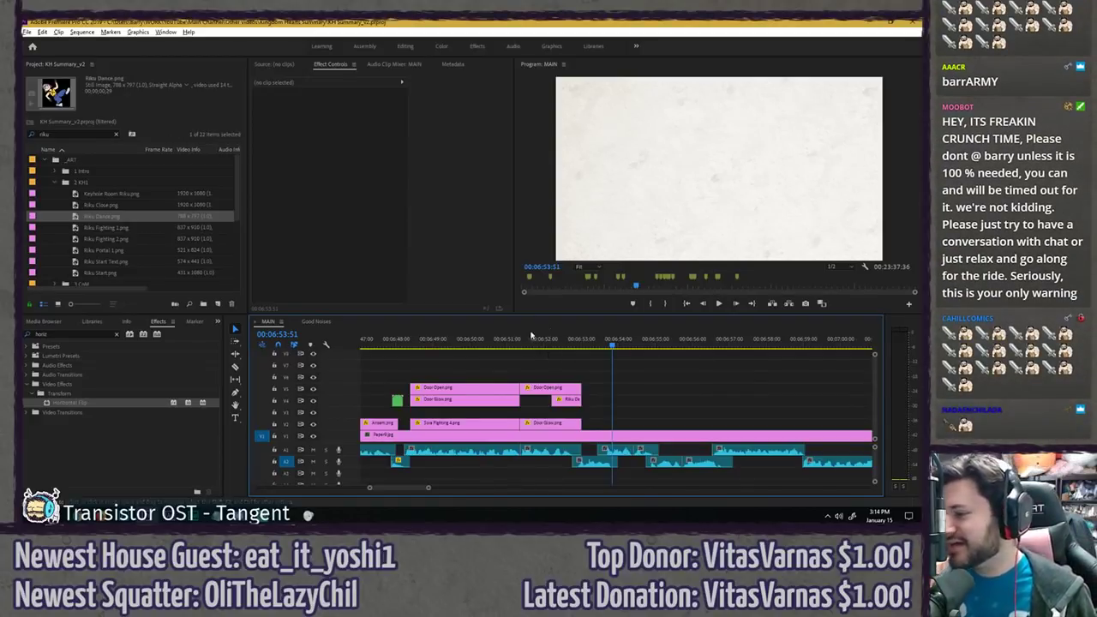
- Show all project items again and replay the door sequence from before the shot
{"action": "left_click", "coordinate": [117, 134]}
{"action": "left_click", "coordinate": [459, 362]}
{"action": "left_click", "coordinate": [406, 341]}
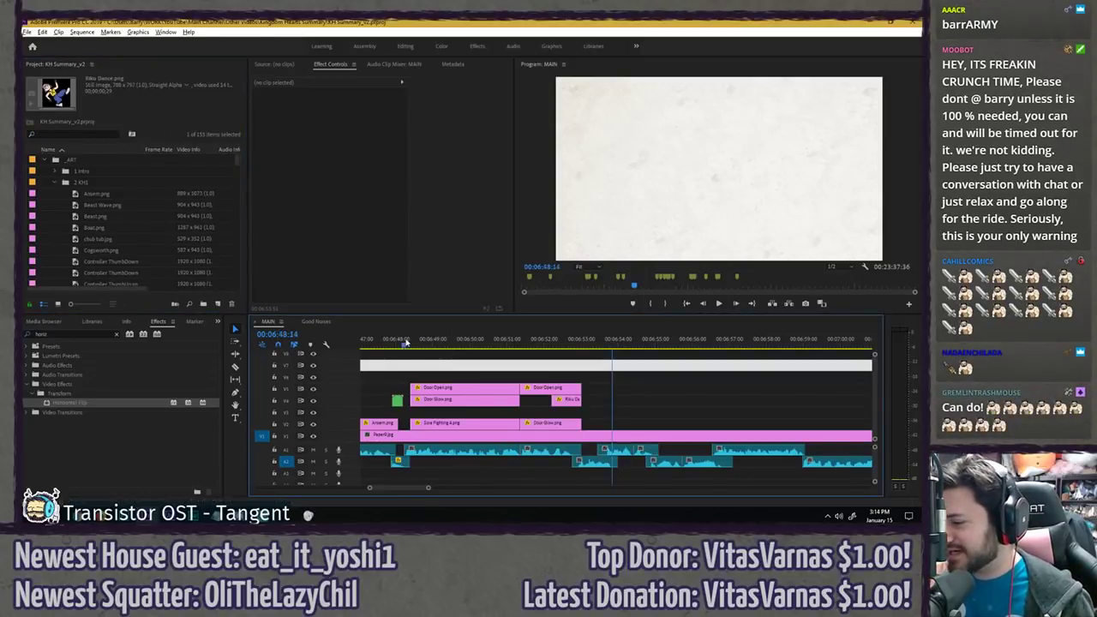
{"action": "key", "text": "space"}
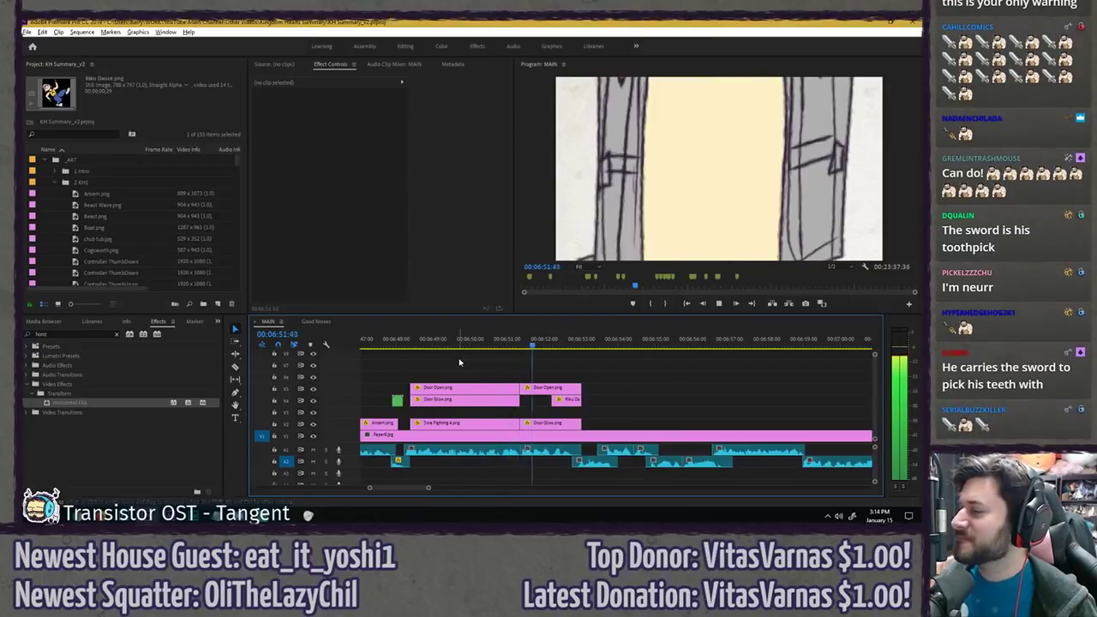
{"action": "key", "text": "space"}
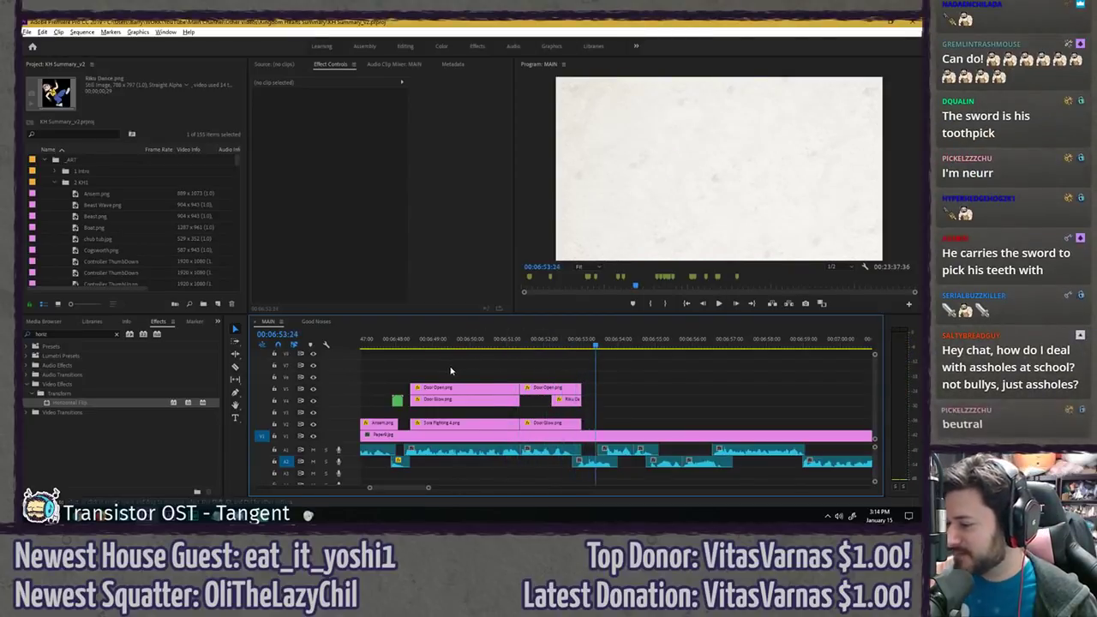
- Duplicate the Door Open and Door Glow clips further along and play back the extended shot
{"action": "left_click_drag", "start_coordinate": [451, 370], "coordinate": [638, 404]}
{"action": "left_click", "coordinate": [585, 351]}
{"action": "left_click", "coordinate": [565, 342]}
{"action": "key", "text": "space"}
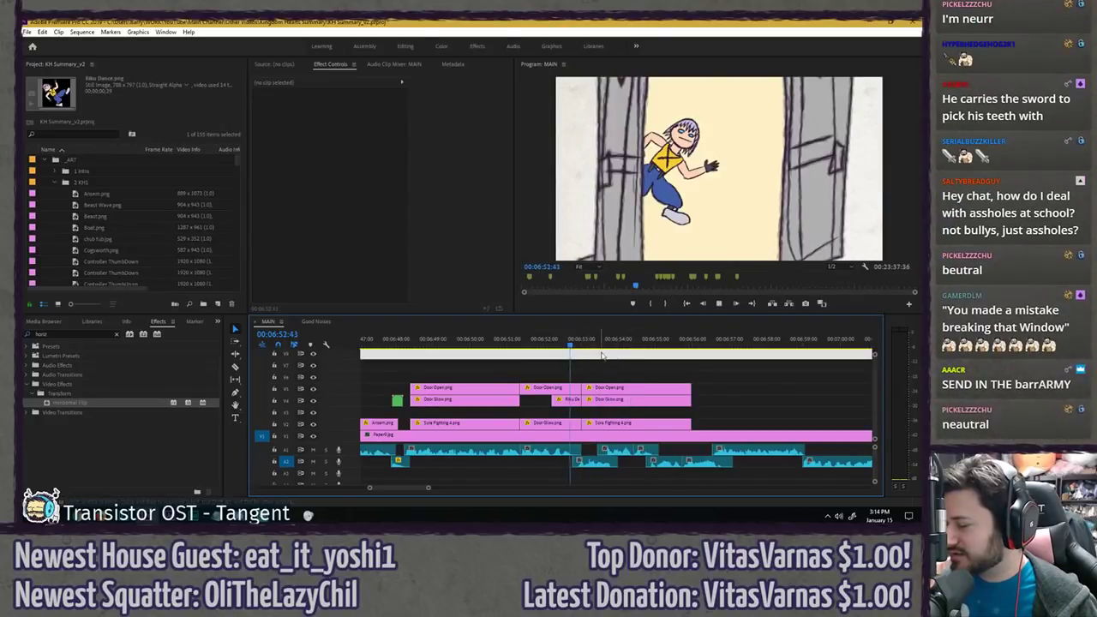
{"action": "left_click", "coordinate": [615, 356]}
{"action": "key", "text": "space"}
{"action": "left_click_drag", "start_coordinate": [634, 349], "coordinate": [664, 347]}
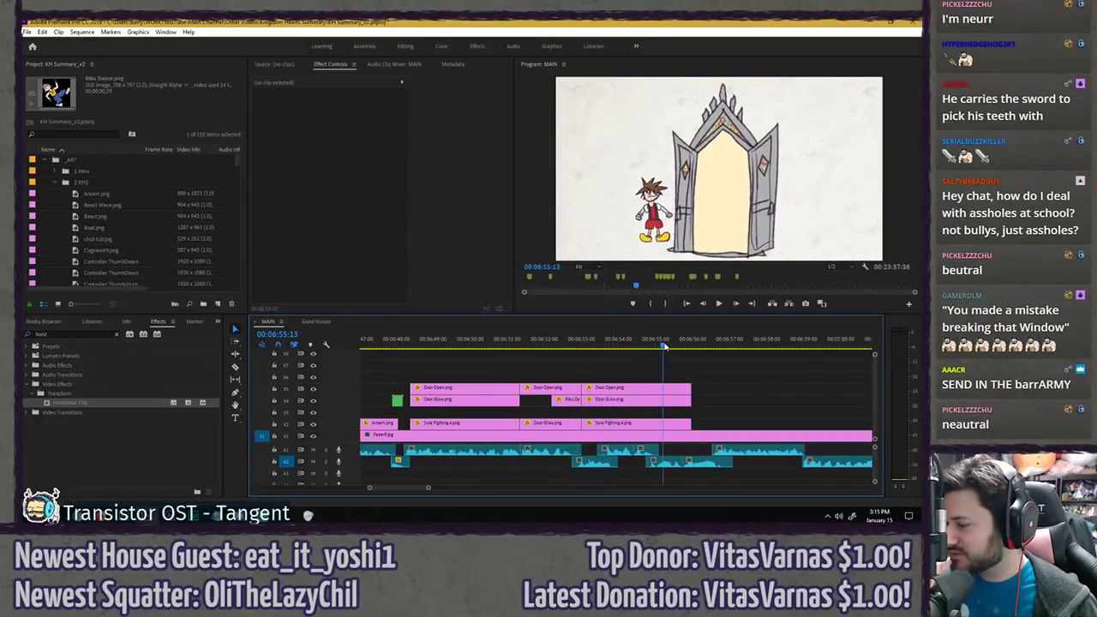
{"action": "left_click", "coordinate": [646, 424]}
- Remove the Position and Rotation keyframes from the selected clip
{"action": "left_click", "coordinate": [271, 112]}
{"action": "key", "text": "Return"}
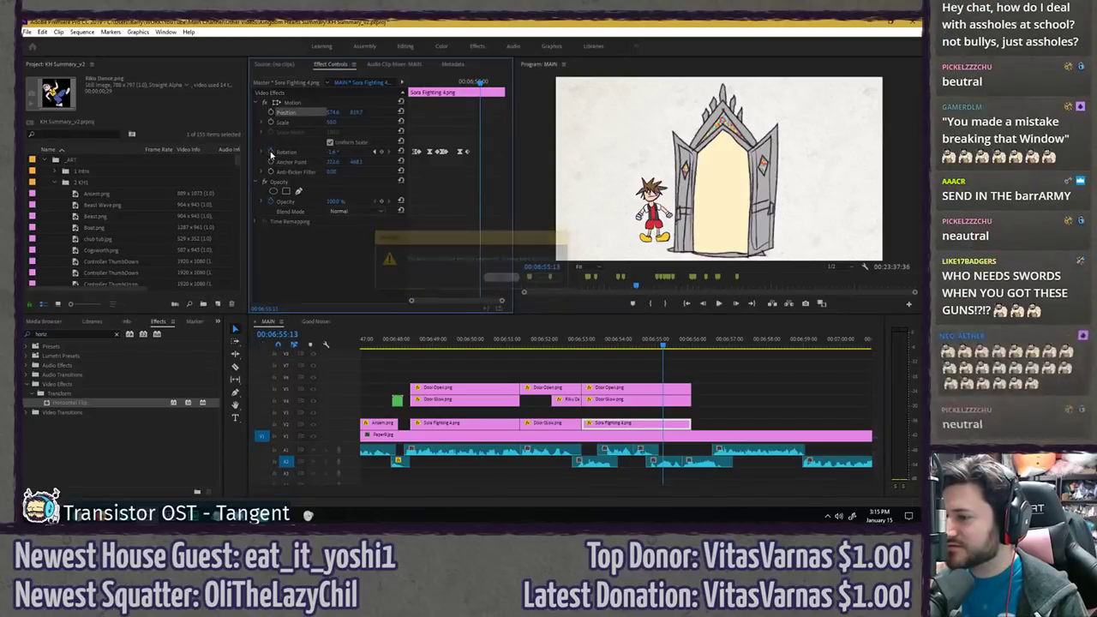
{"action": "left_click", "coordinate": [271, 152]}
{"action": "key", "text": "Return"}
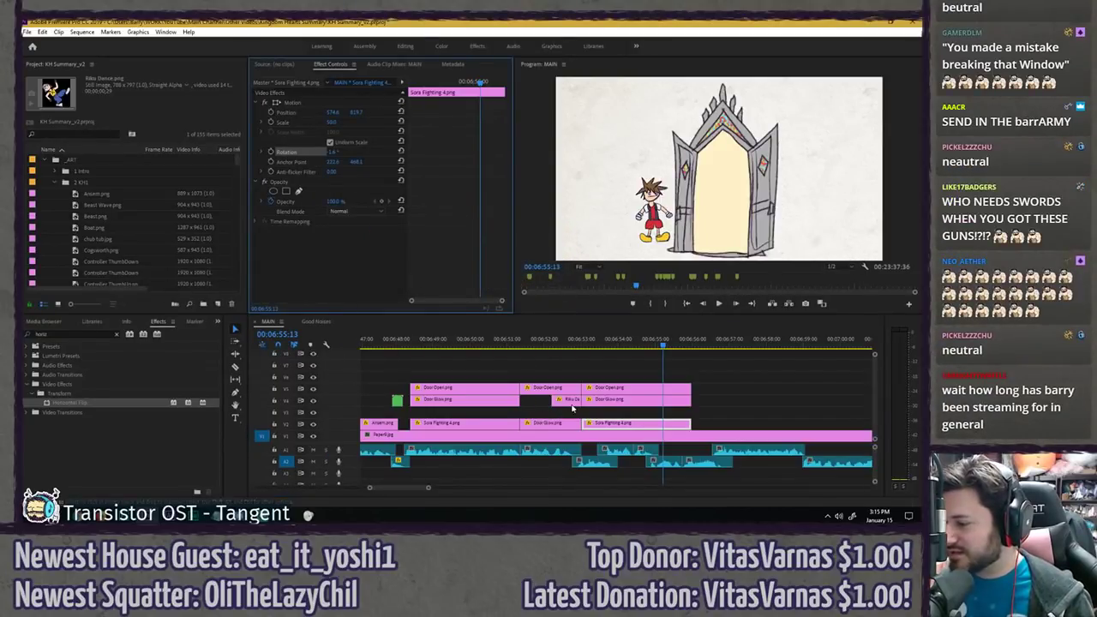
- Copy the Riku Dance clip into the door shot and strip its animation and mask
{"action": "left_click_drag", "start_coordinate": [567, 401], "coordinate": [598, 413]}
{"action": "key", "text": "Up"}
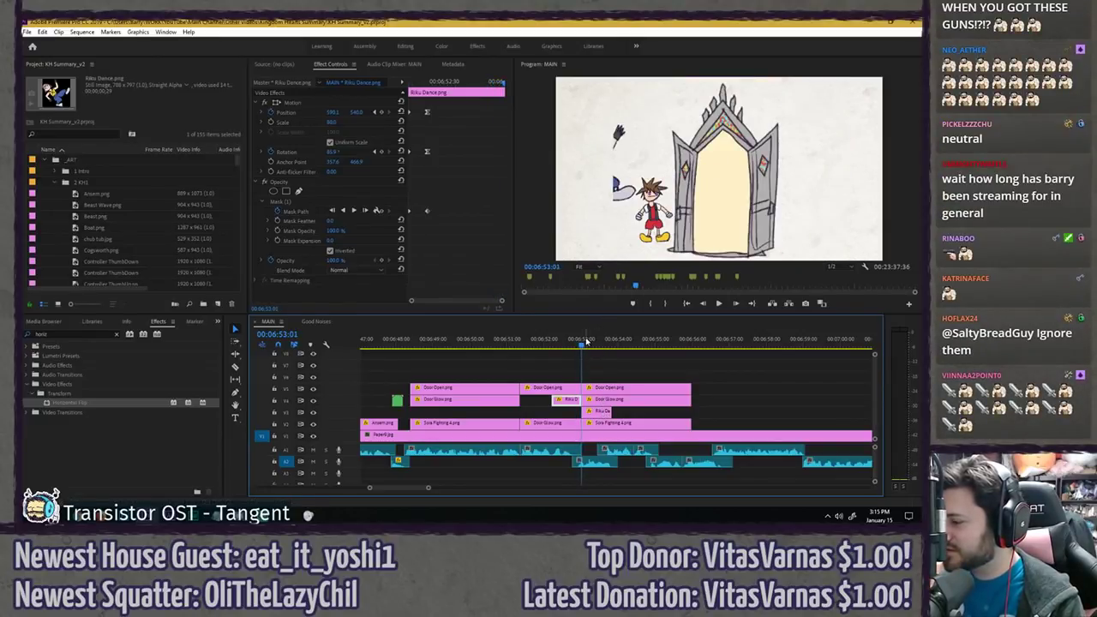
{"action": "left_click_drag", "start_coordinate": [598, 341], "coordinate": [594, 341]}
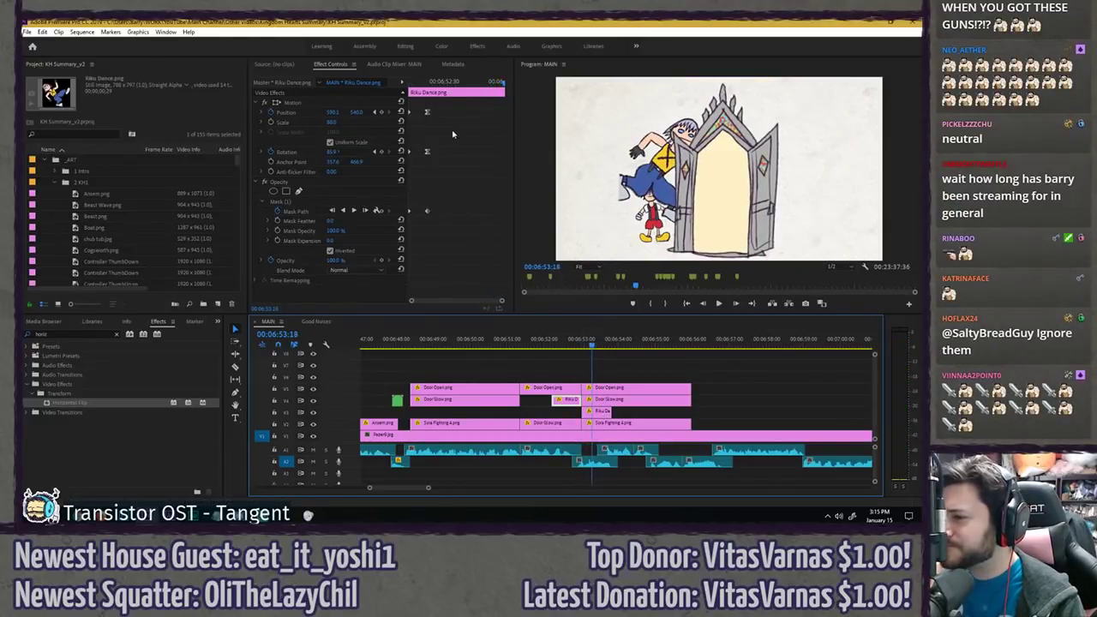
{"action": "left_click", "coordinate": [271, 120]}
{"action": "key", "text": "Return"}
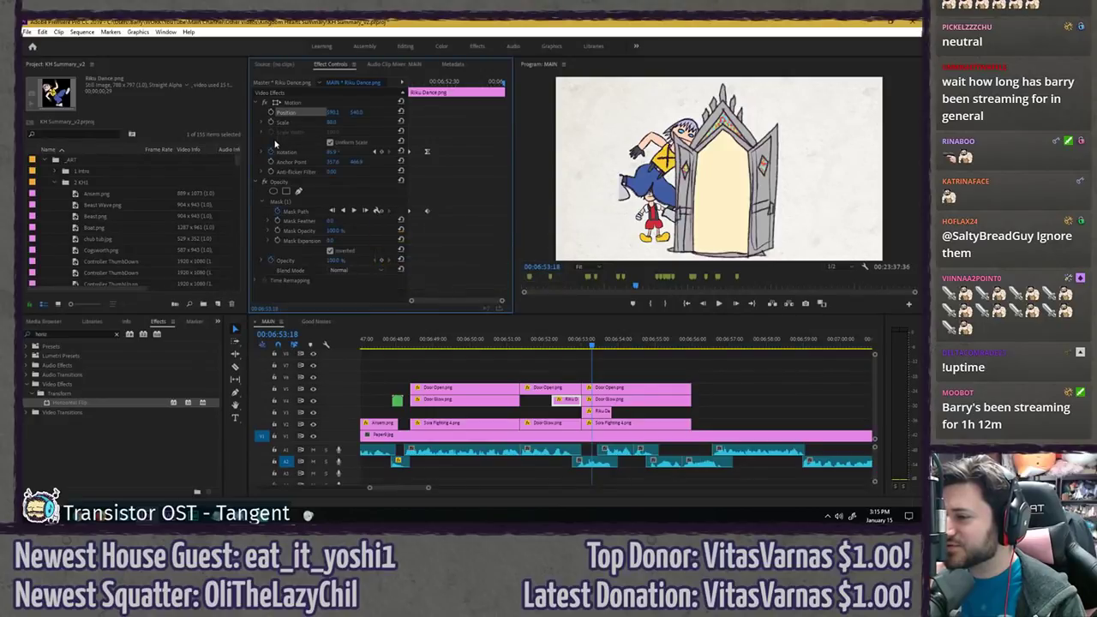
{"action": "left_click", "coordinate": [276, 214]}
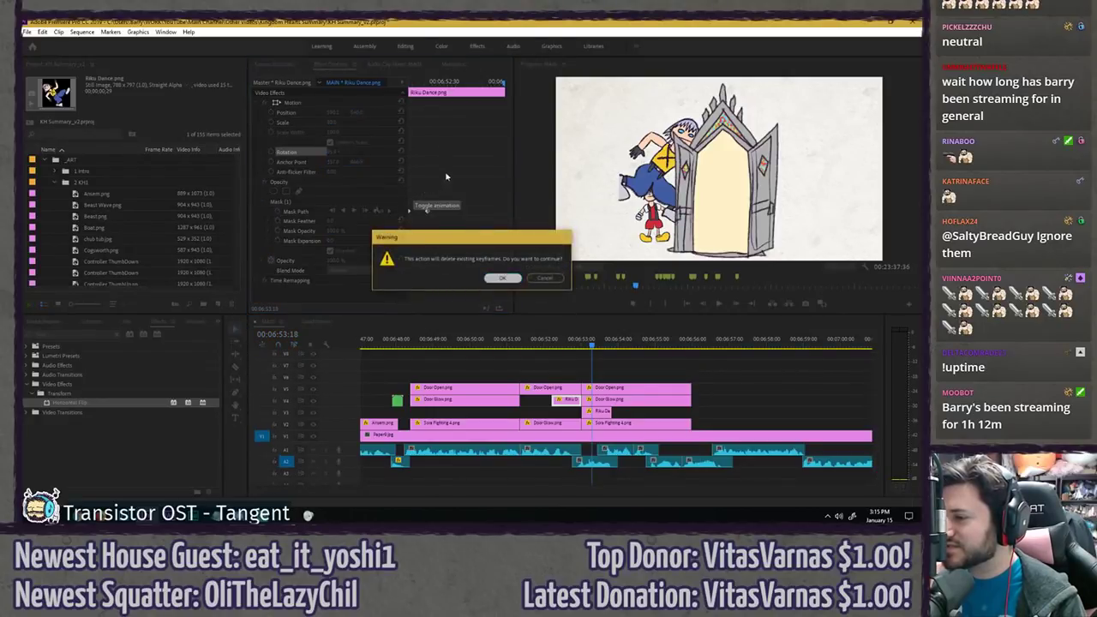
{"action": "key", "text": "Return"}
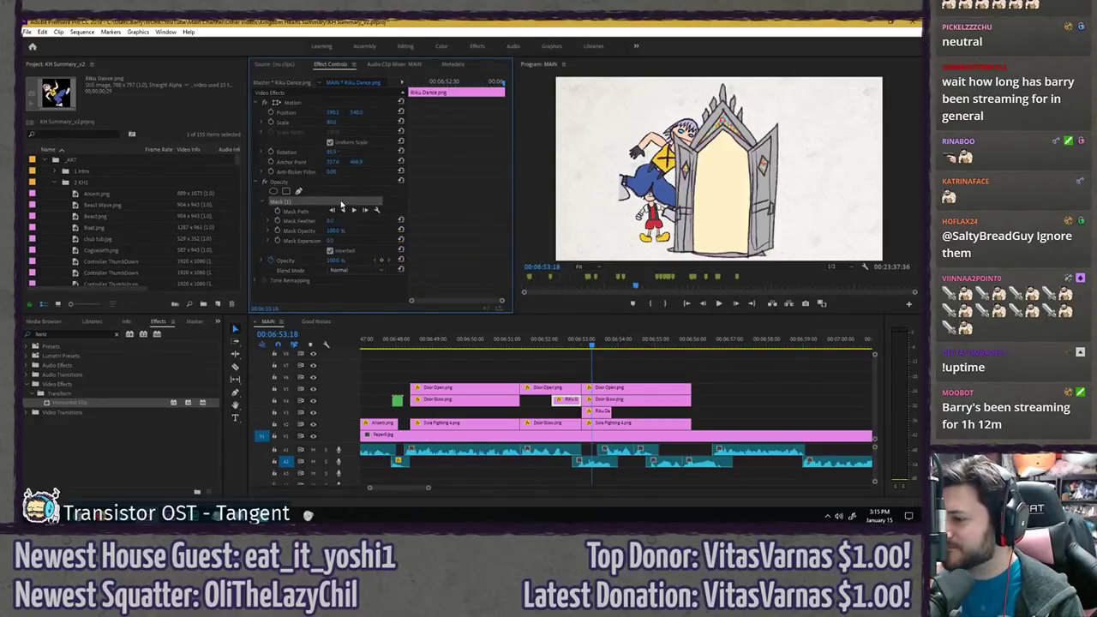
{"action": "key", "text": "Delete"}
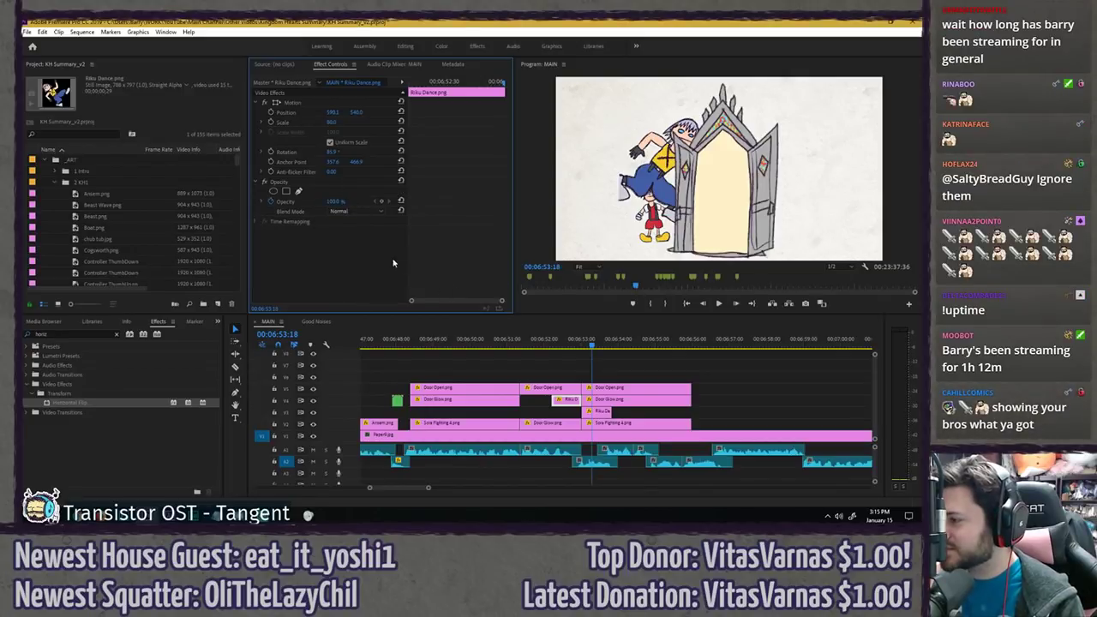
- Undo the mask deletion and earlier edits, restoring the copy's Position keyframes
{"action": "left_click", "coordinate": [589, 338]}
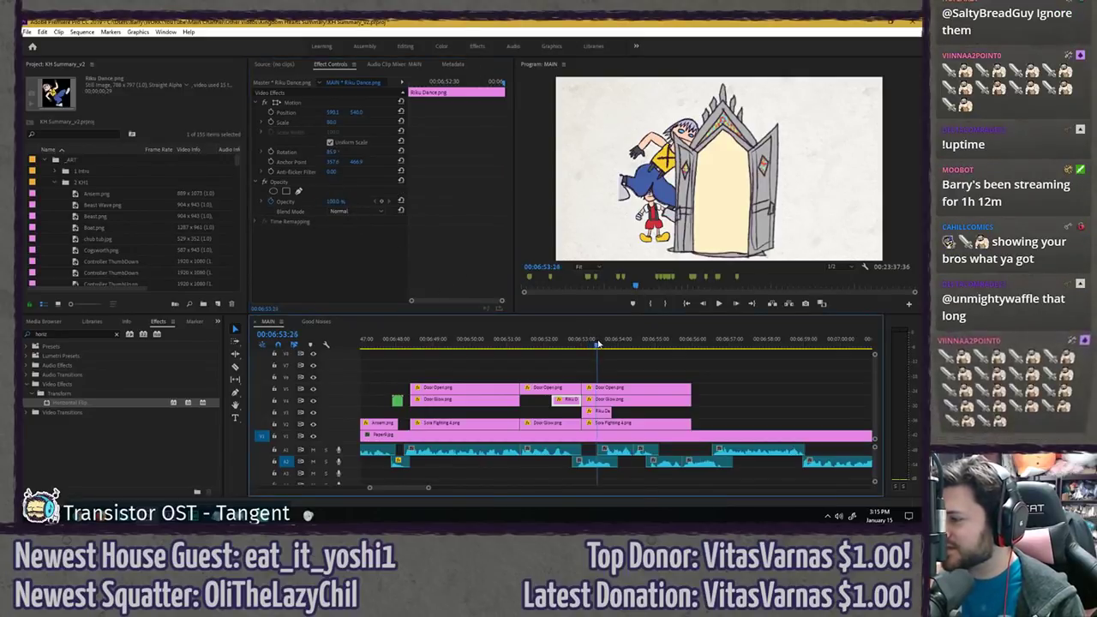
{"action": "key", "text": "ctrl+z"}
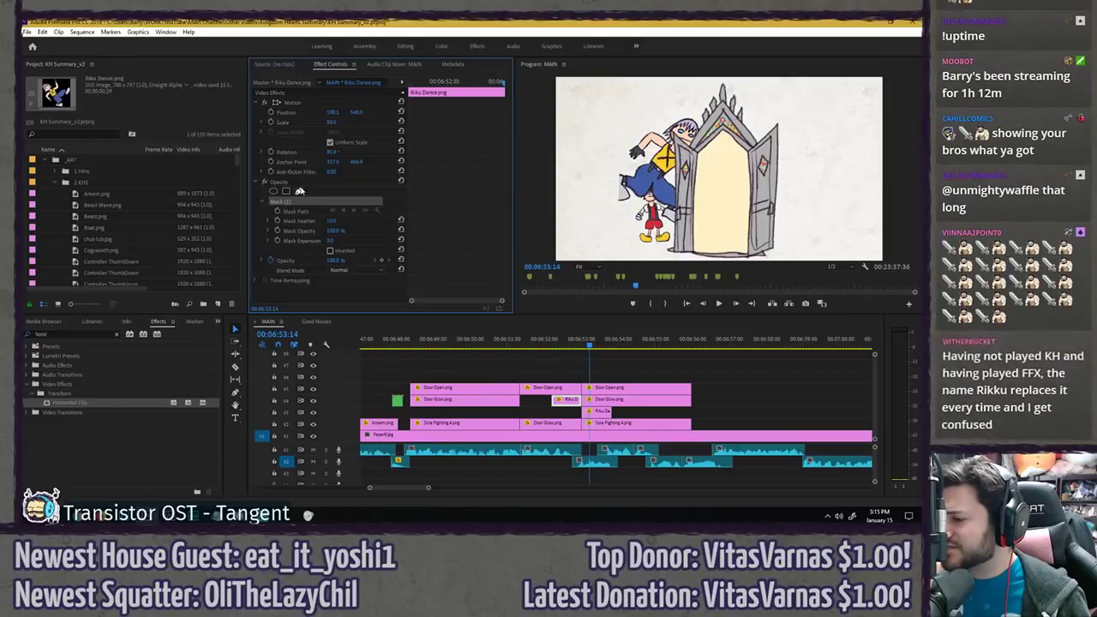
{"action": "left_click", "coordinate": [312, 202]}
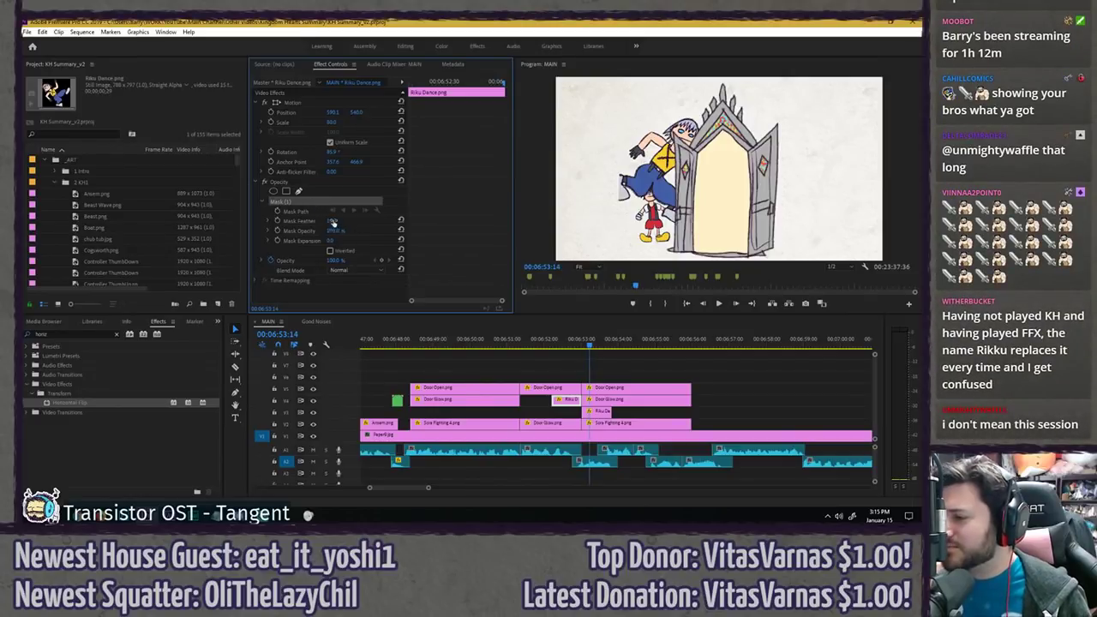
{"action": "key", "text": "ctrl+z"}
{"action": "key", "text": "ctrl+z"}
{"action": "key", "text": "ctrl+z"}
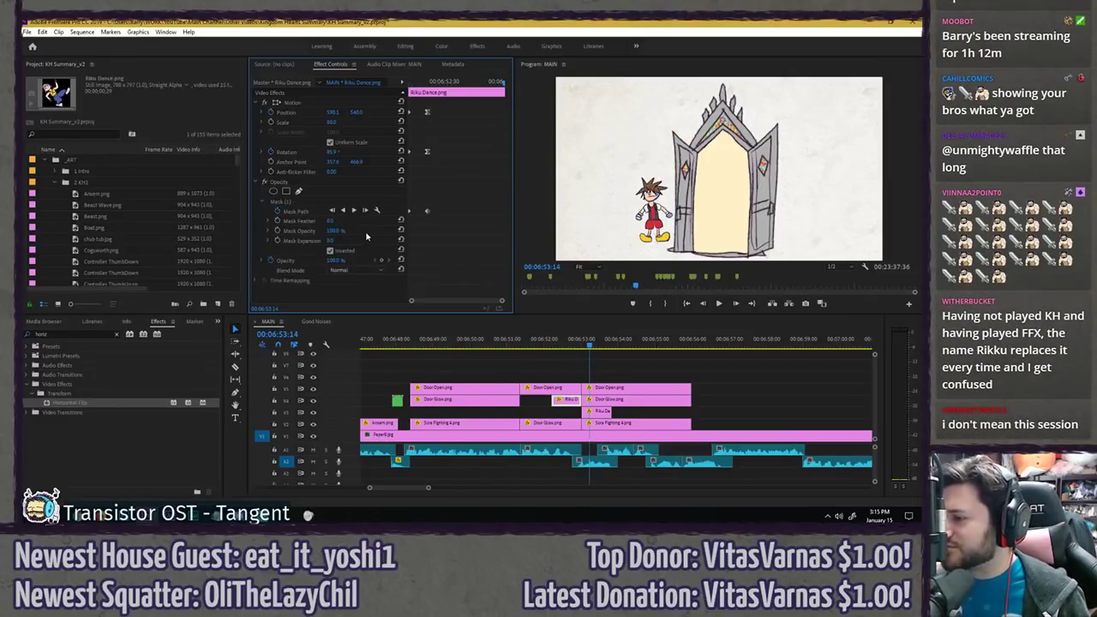
{"action": "key", "text": "ctrl+z"}
- Turn off Position and Rotation animation on the Riku copy, deleting its keyframes
{"action": "left_click", "coordinate": [602, 410]}
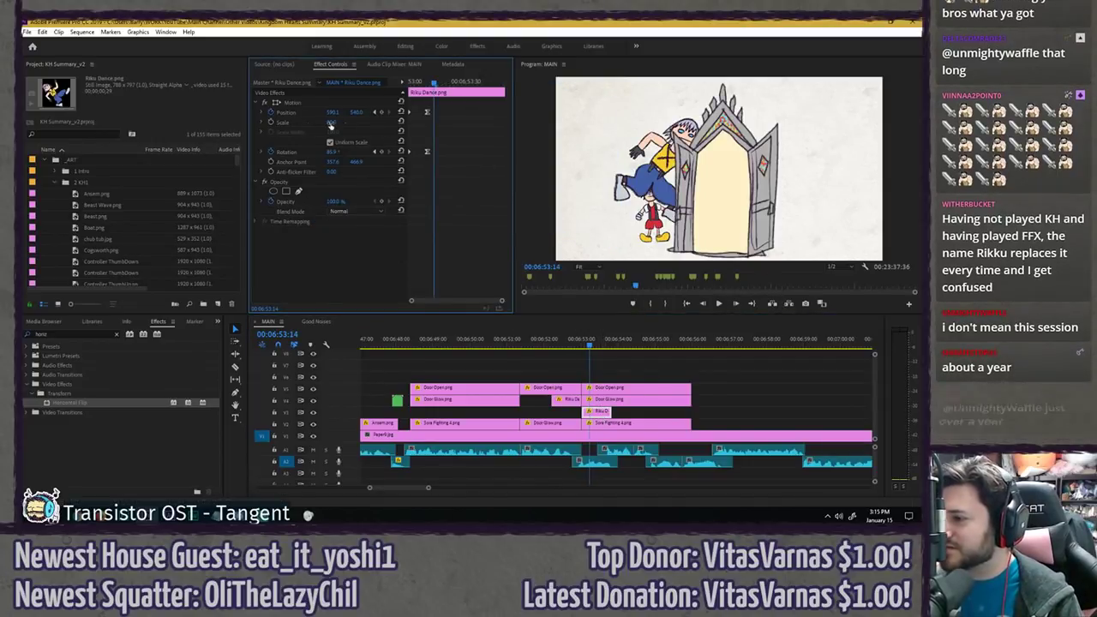
{"action": "left_click", "coordinate": [275, 120]}
{"action": "key", "text": "Return"}
{"action": "left_click", "coordinate": [272, 152]}
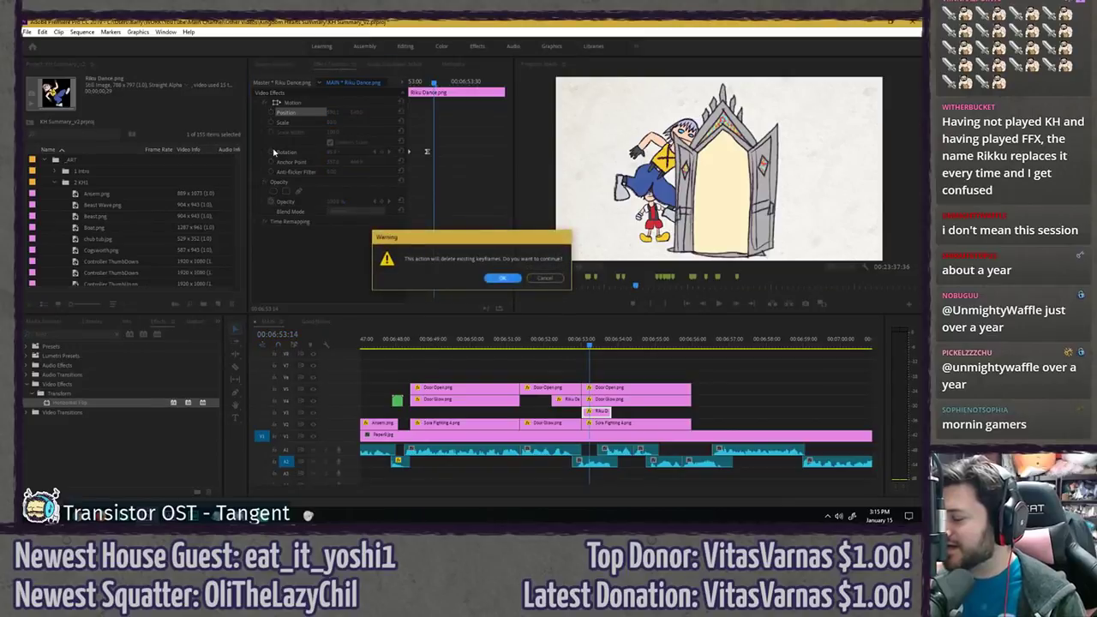
{"action": "key", "text": "Return"}
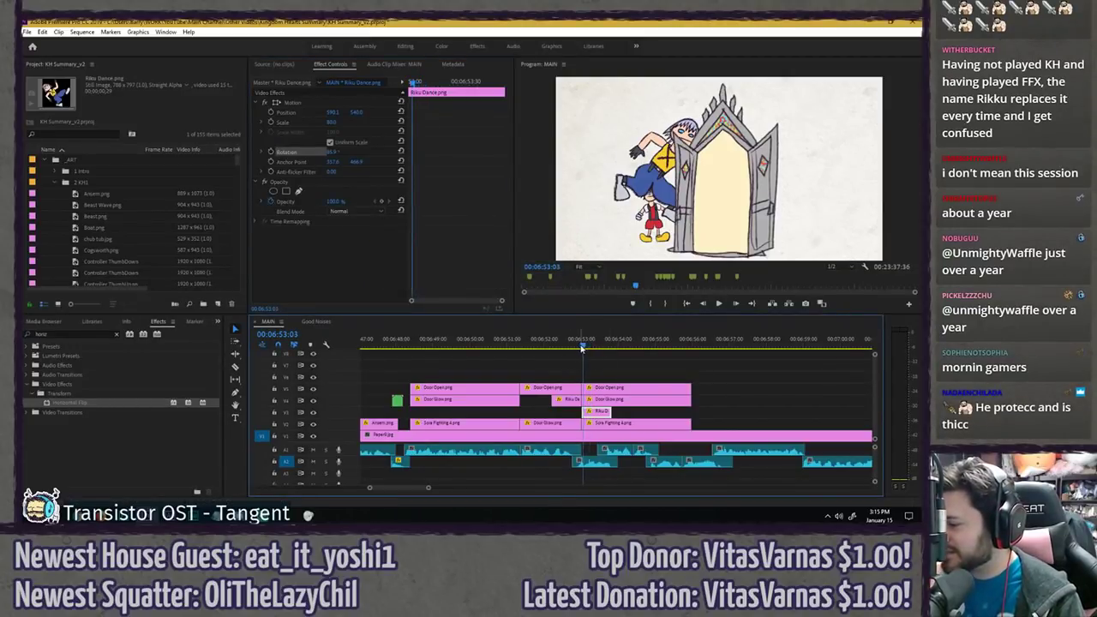
- Shrink and rotate Riku, move Door Glow below him, and lower him to Position 846.1, 798.0
{"action": "left_click_drag", "start_coordinate": [586, 348], "coordinate": [581, 348]}
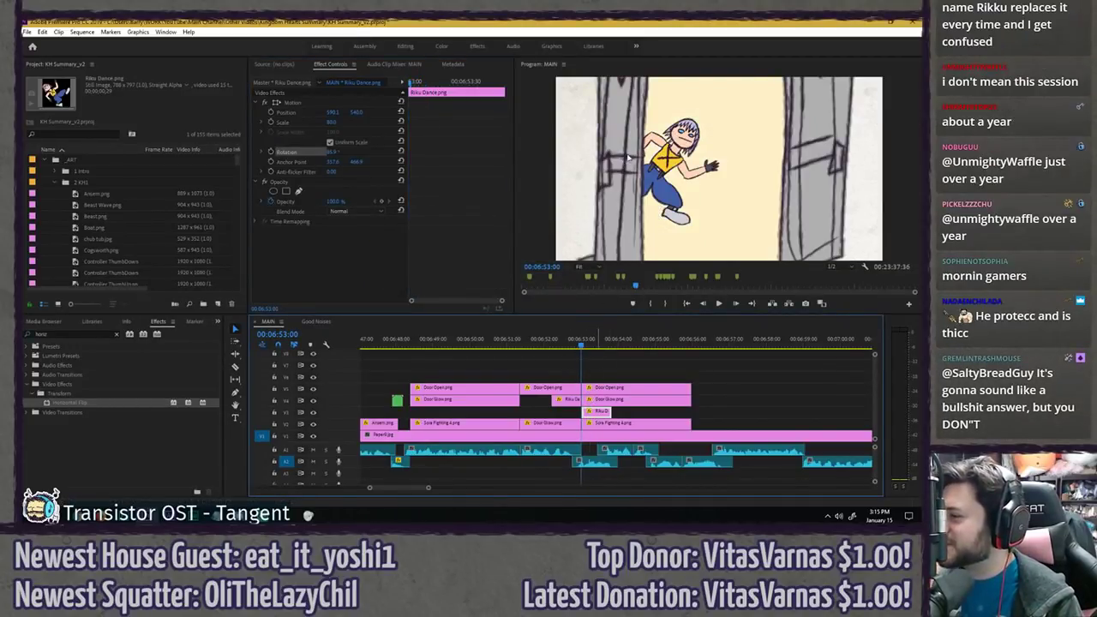
{"action": "key", "text": "Right"}
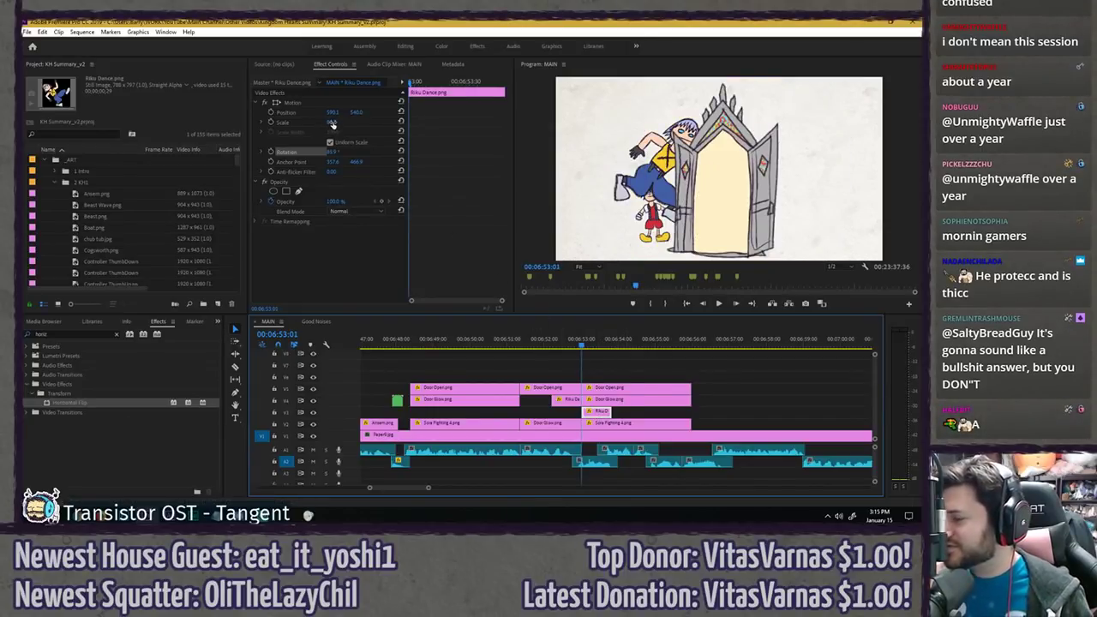
{"action": "left_click_drag", "start_coordinate": [332, 124], "coordinate": [342, 112]}
{"action": "left_click_drag", "start_coordinate": [372, 152], "coordinate": [377, 151]}
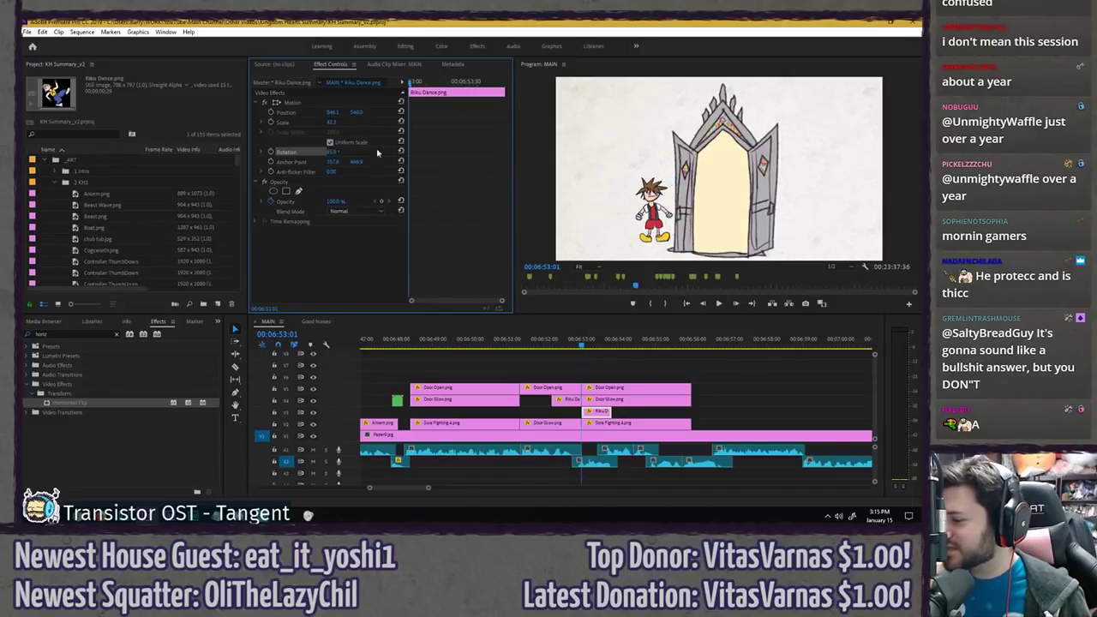
{"action": "mouse_move", "coordinate": [613, 400]}
{"action": "left_mouse_down"}
{"action": "mouse_move", "coordinate": [665, 412]}
{"action": "mouse_move", "coordinate": [598, 412]}
{"action": "mouse_move", "coordinate": [625, 413]}
{"action": "left_mouse_up"}
{"action": "left_click", "coordinate": [599, 400]}
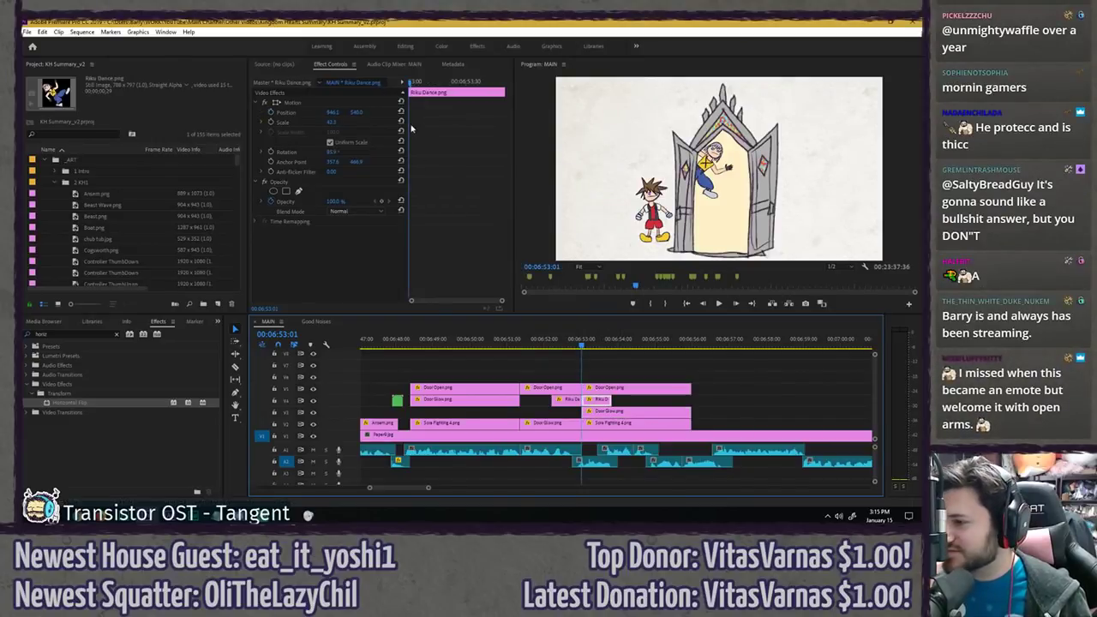
{"action": "left_click_drag", "start_coordinate": [355, 113], "coordinate": [457, 264]}
- Set Riku's Scale to 40 while checking the frames around the cut
{"action": "key", "text": "Left"}
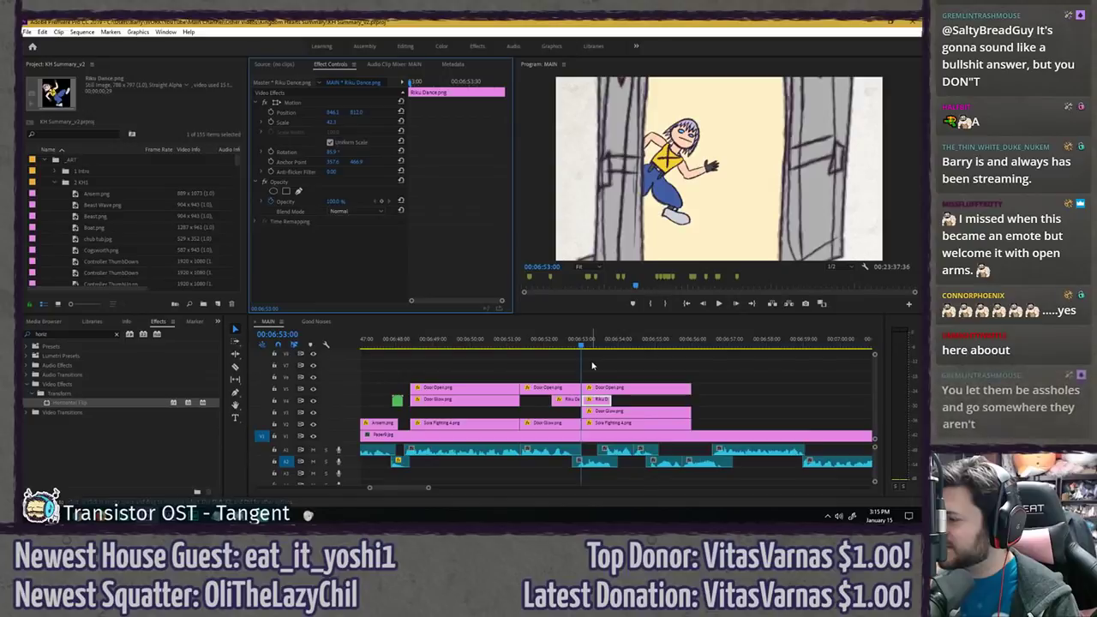
{"action": "key", "text": "Right"}
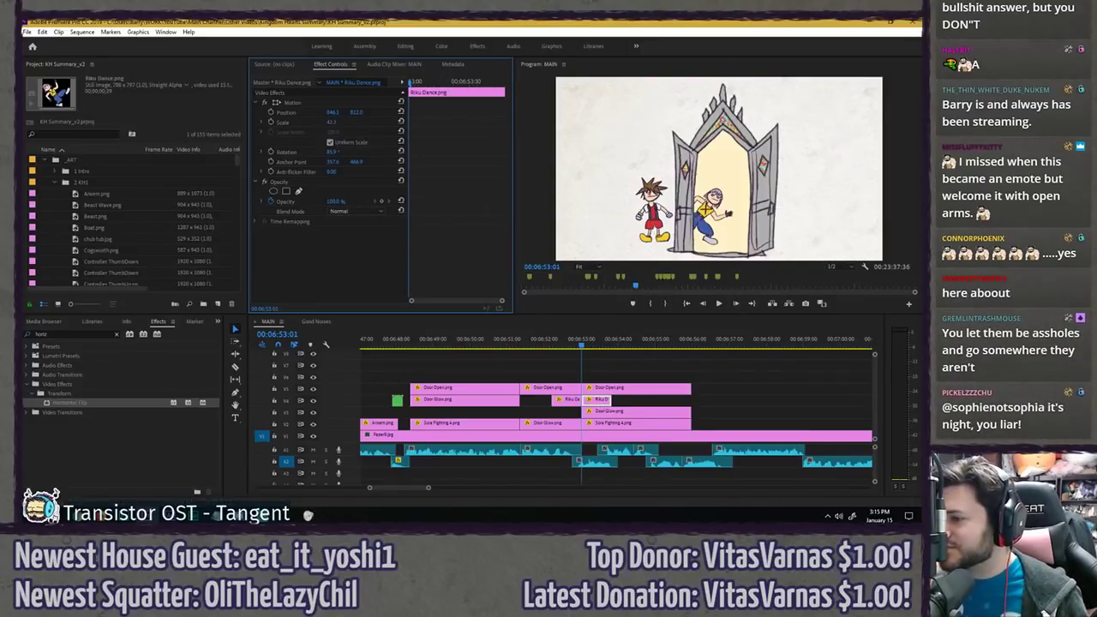
{"action": "type", "text": "40"}
{"action": "key", "text": "Return"}
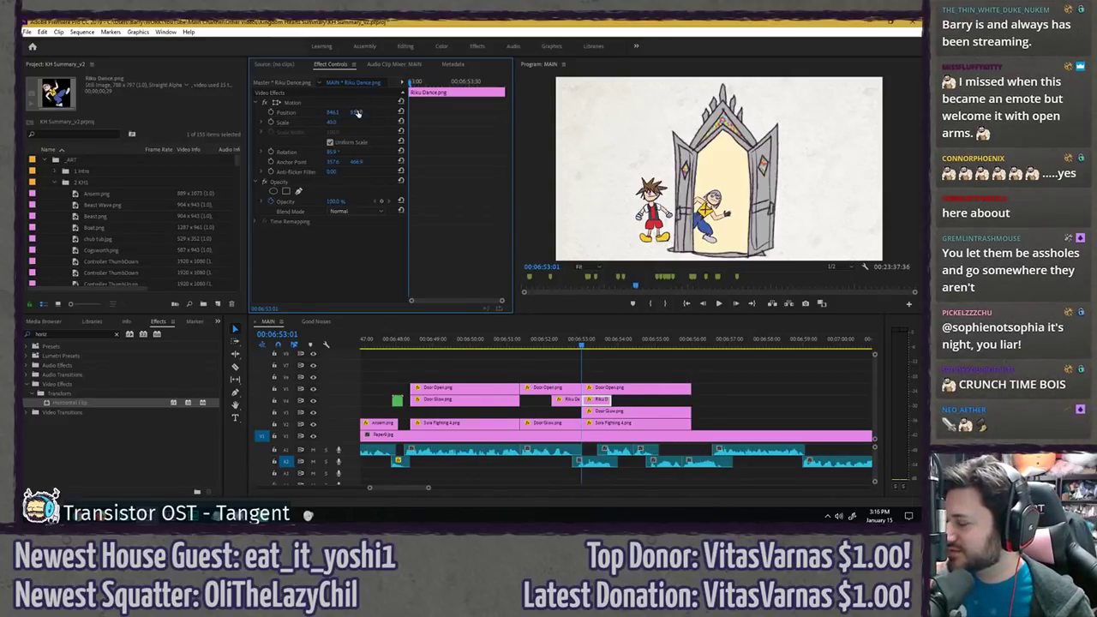
- Compare frames on both sides of the cut, play the doorway shot, and select Door Open
{"action": "key", "text": "Left"}
{"action": "key", "text": "Right"}
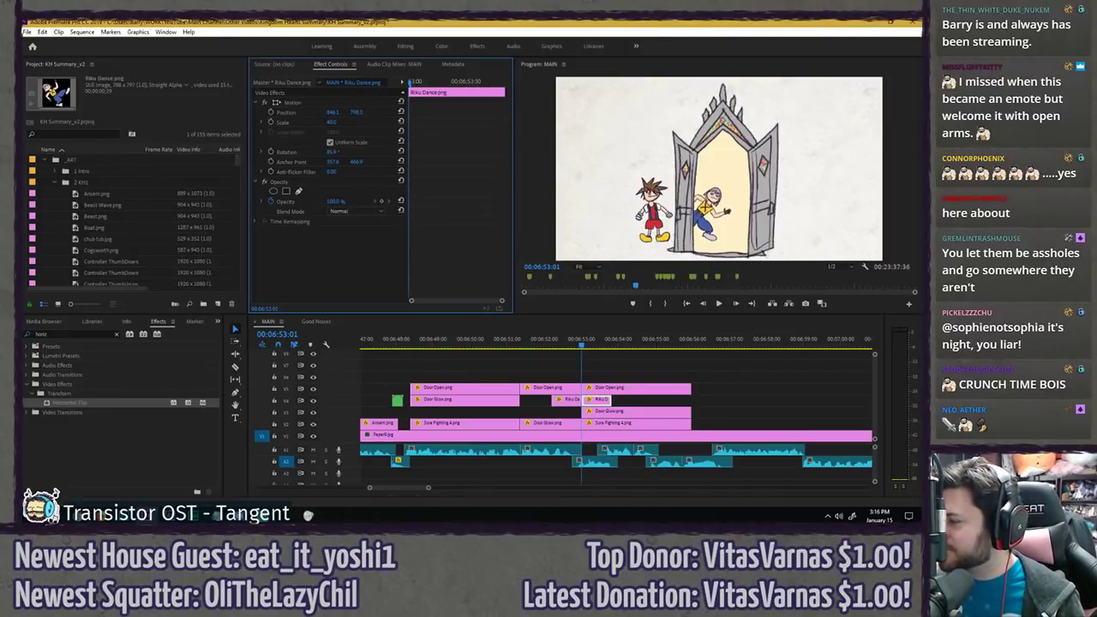
{"action": "key", "text": "Left"}
{"action": "key", "text": "Right"}
{"action": "key", "text": "Left"}
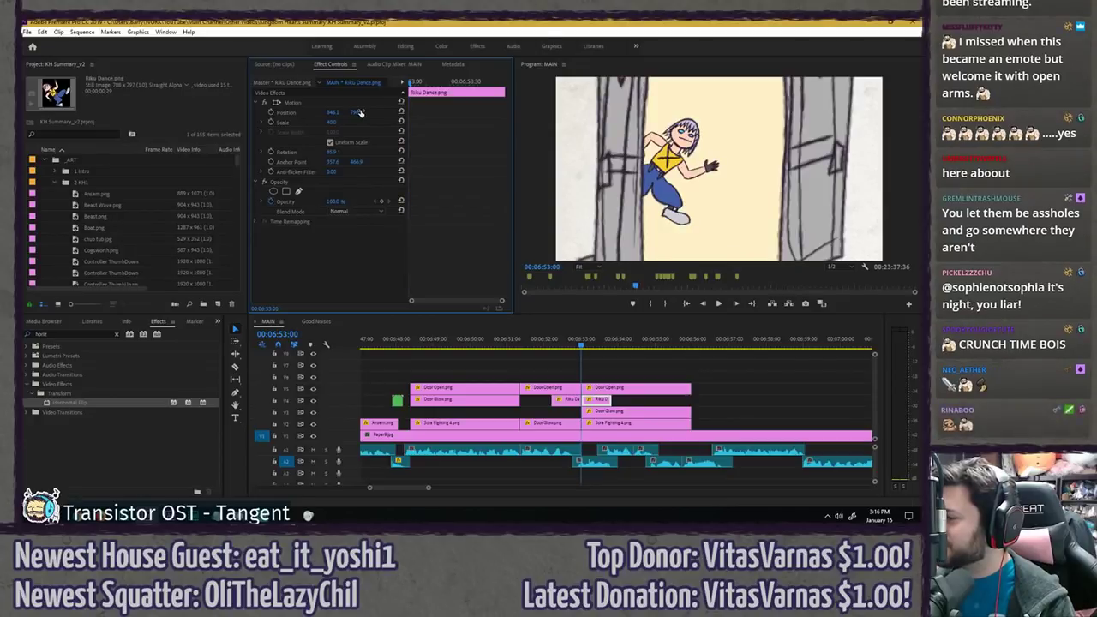
{"action": "key", "text": "Right"}
{"action": "key", "text": "Left"}
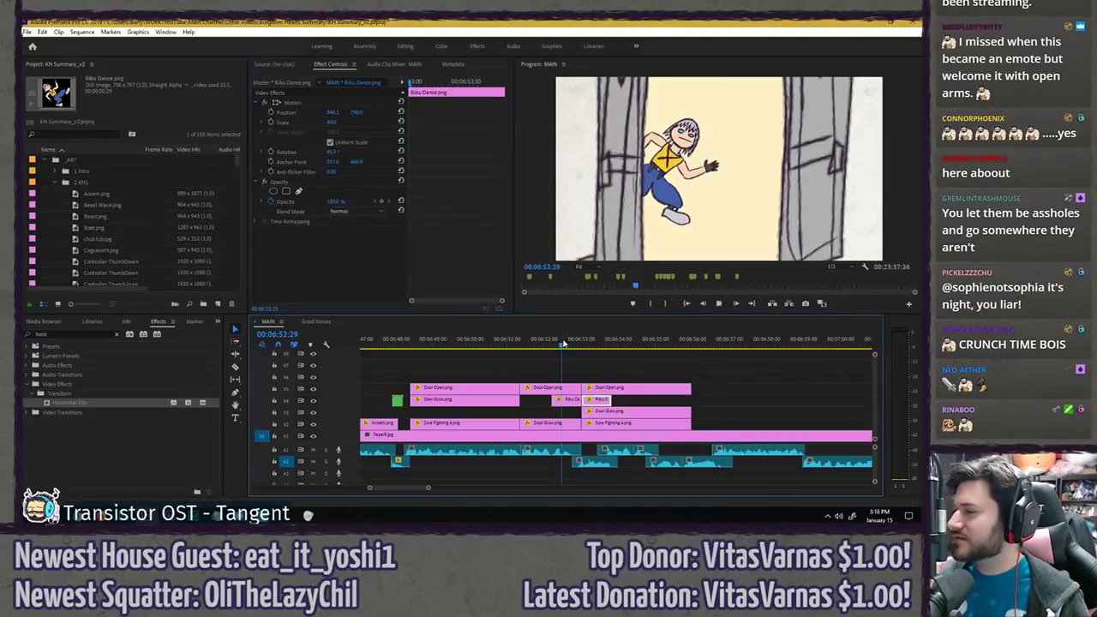
{"action": "left_click", "coordinate": [570, 357]}
{"action": "key", "text": "space"}
{"action": "key", "text": "space"}
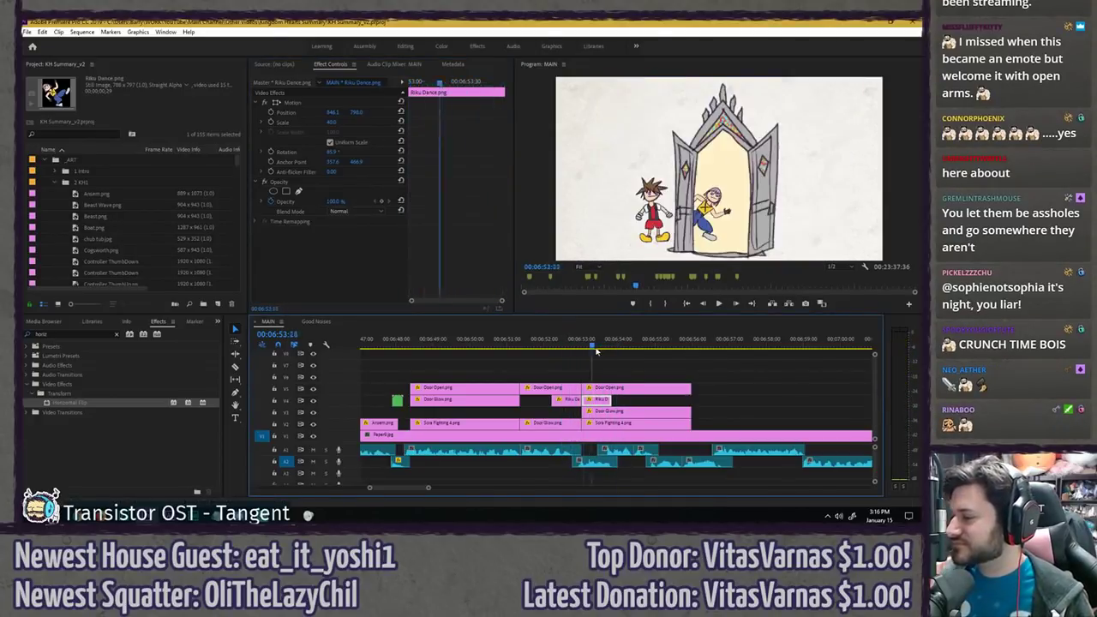
{"action": "left_click", "coordinate": [615, 387]}
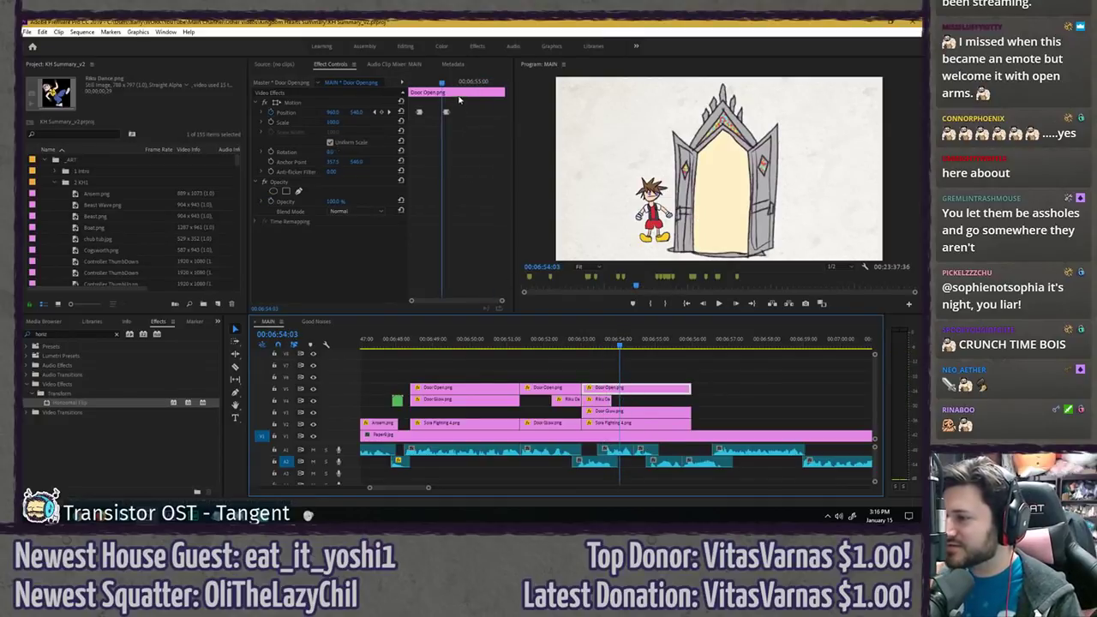
- Delete the Door Glow clip's Position keyframes
{"action": "left_click", "coordinate": [454, 85]}
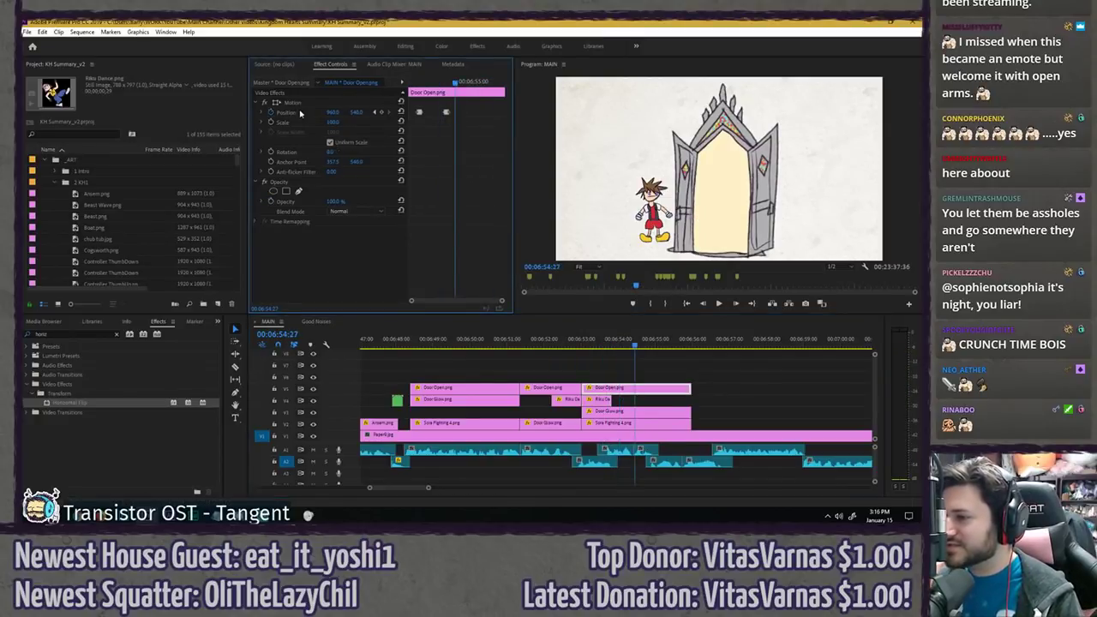
{"action": "left_click", "coordinate": [634, 411]}
{"action": "key", "text": "Return"}
{"action": "left_click", "coordinate": [464, 342]}
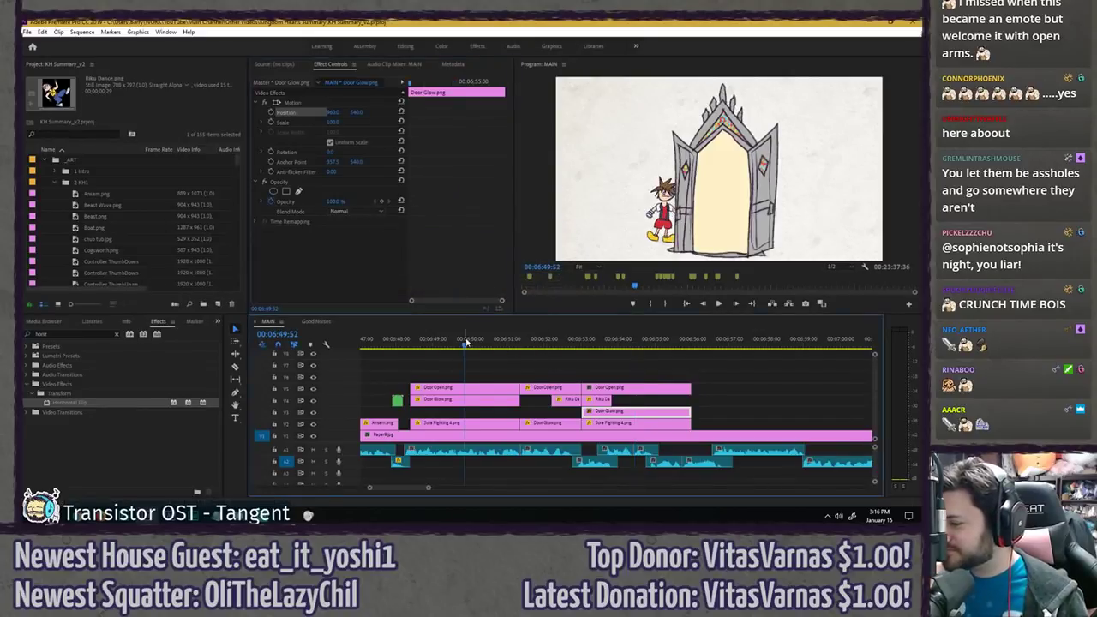
- Review playback, then trim the stacked doorway clips' out points about 2:20 earlier
{"action": "key", "text": "space"}
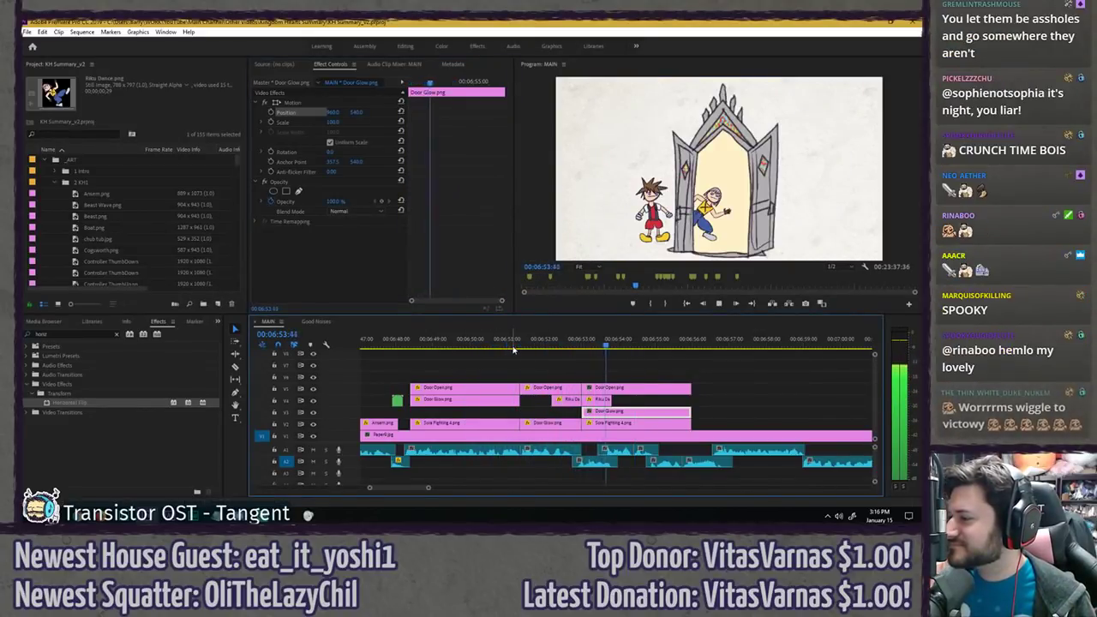
{"action": "key", "text": "space"}
{"action": "left_click", "coordinate": [608, 367]}
{"action": "left_click", "coordinate": [695, 380]}
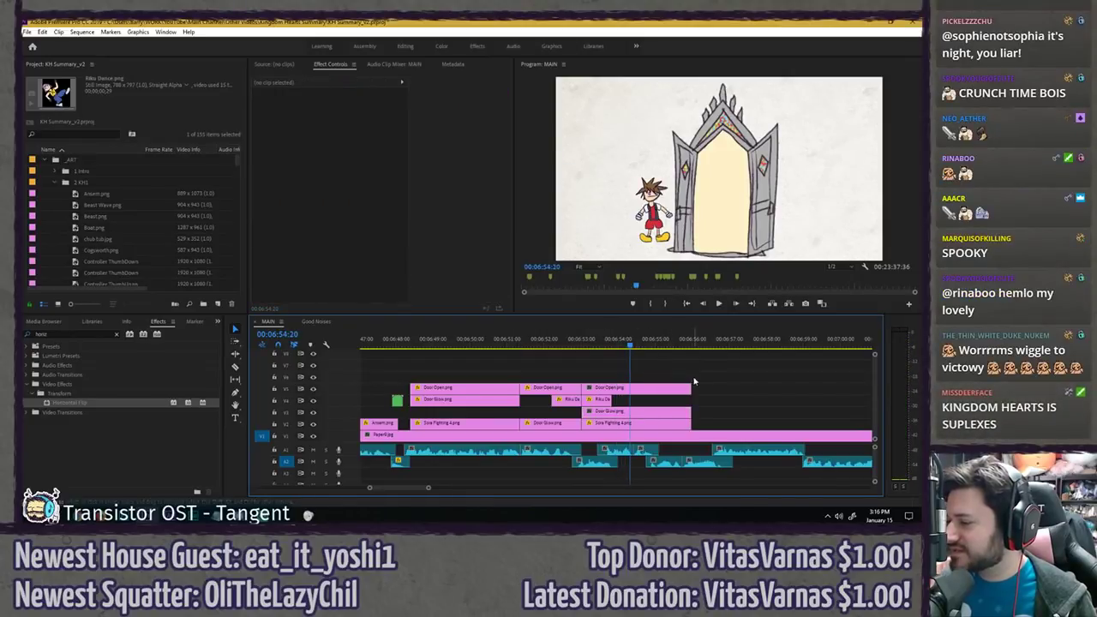
{"action": "left_click_drag", "start_coordinate": [716, 372], "coordinate": [602, 403]}
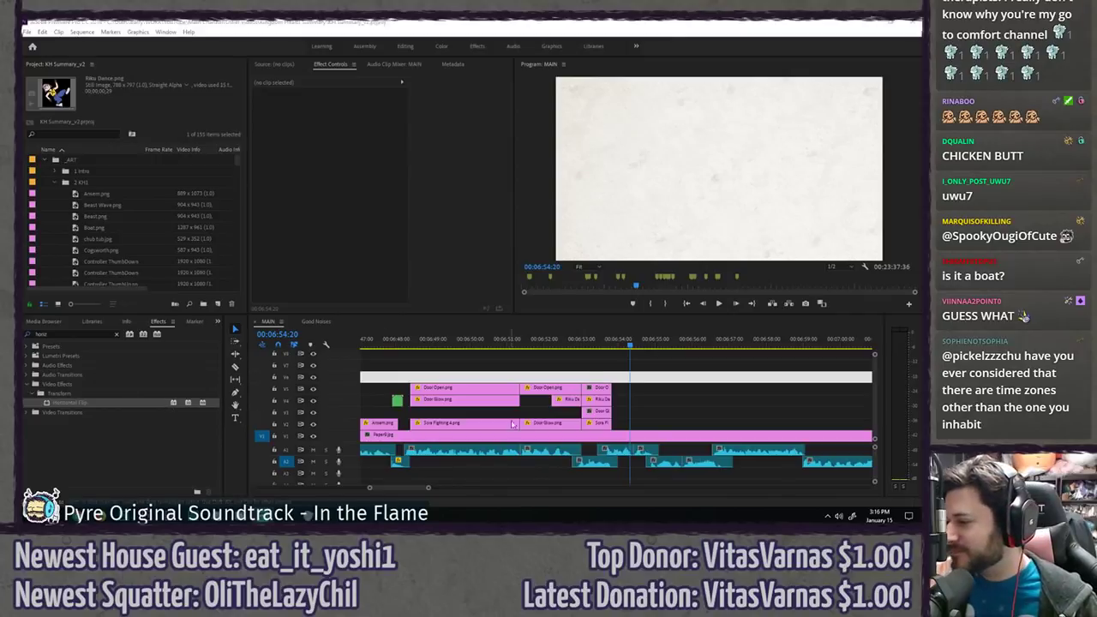
- Move the four stacked door and Riku clips later so they start at the playhead
{"action": "left_click", "coordinate": [571, 341]}
{"action": "key", "text": "space"}
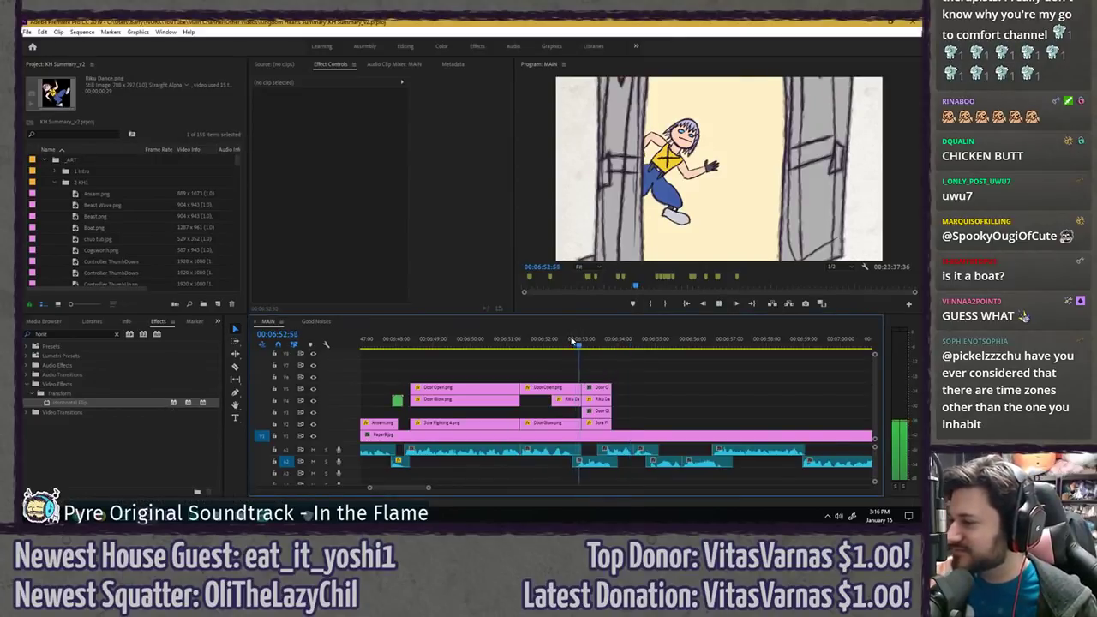
{"action": "key", "text": "space"}
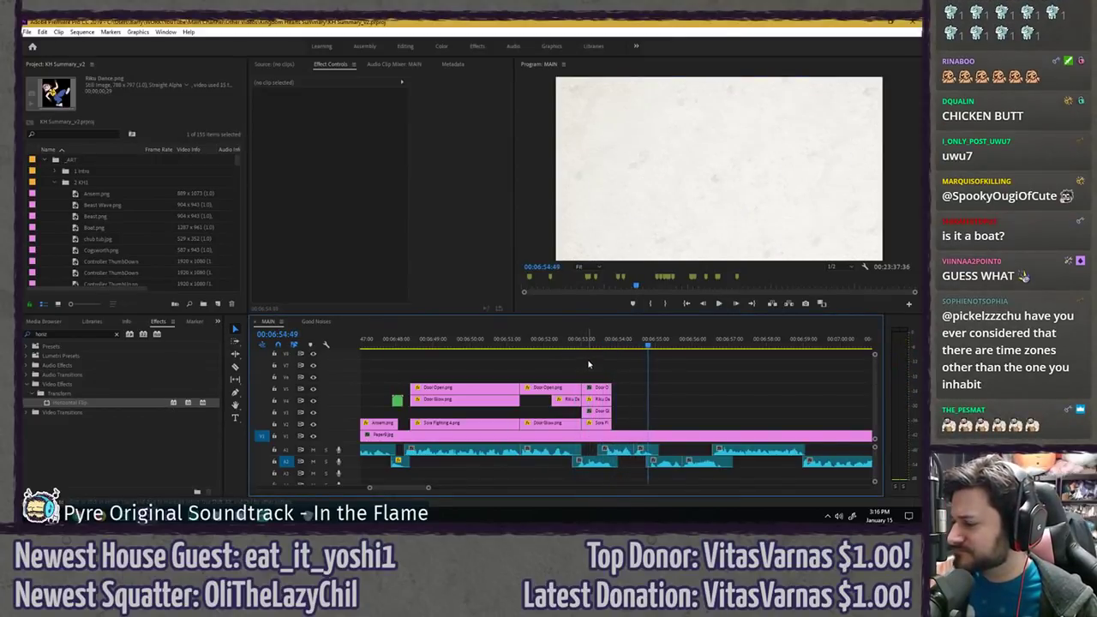
{"action": "left_click", "coordinate": [592, 344]}
{"action": "left_click_drag", "start_coordinate": [621, 361], "coordinate": [622, 424]}
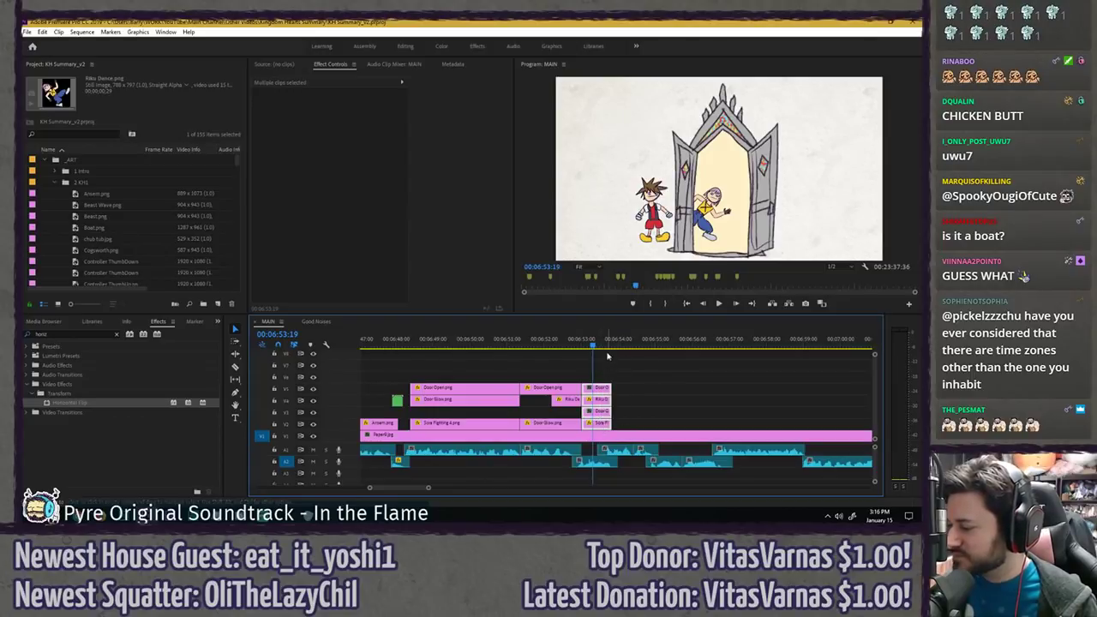
{"action": "key", "text": "space"}
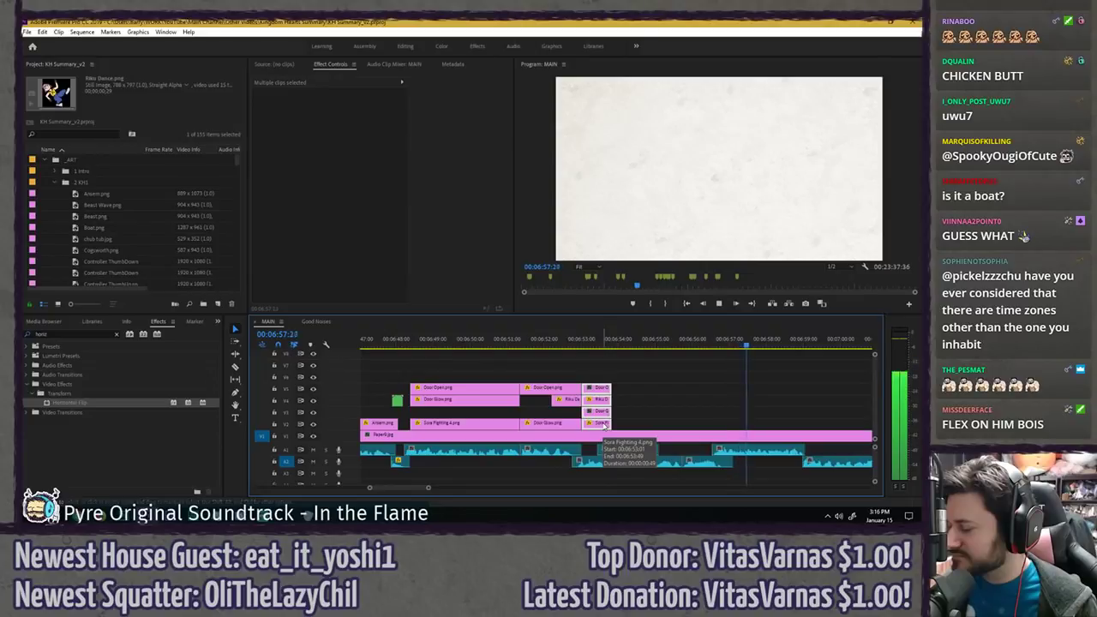
{"action": "left_click_drag", "start_coordinate": [604, 423], "coordinate": [664, 425]}
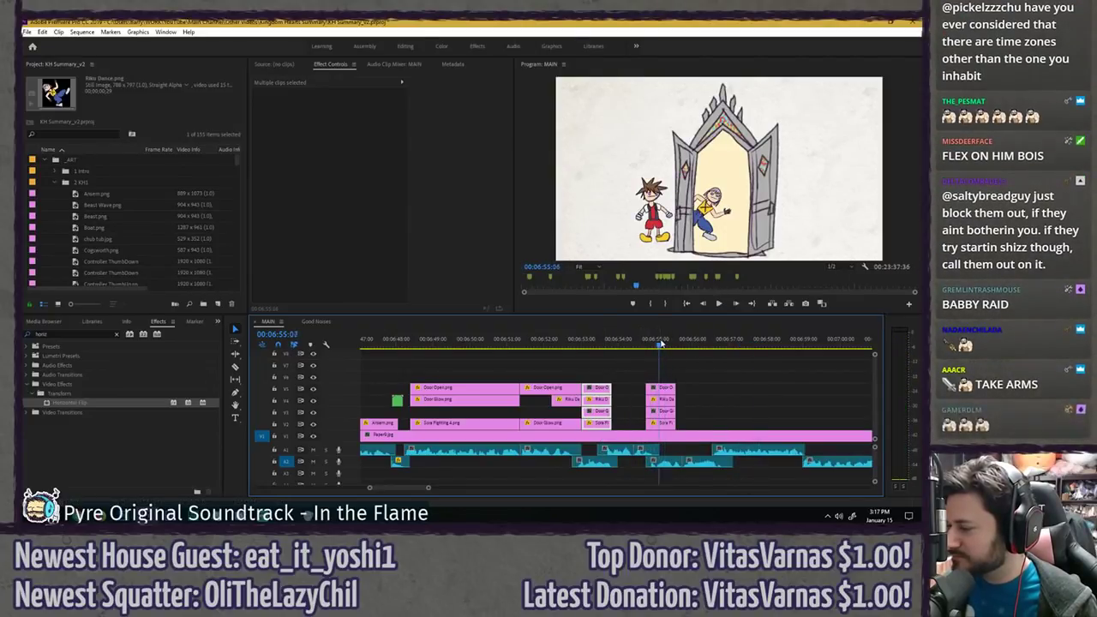
{"action": "left_click", "coordinate": [663, 423]}
{"action": "left_click_drag", "start_coordinate": [647, 371], "coordinate": [679, 391]}
{"action": "left_click", "coordinate": [673, 360]}
{"action": "left_click", "coordinate": [599, 345]}
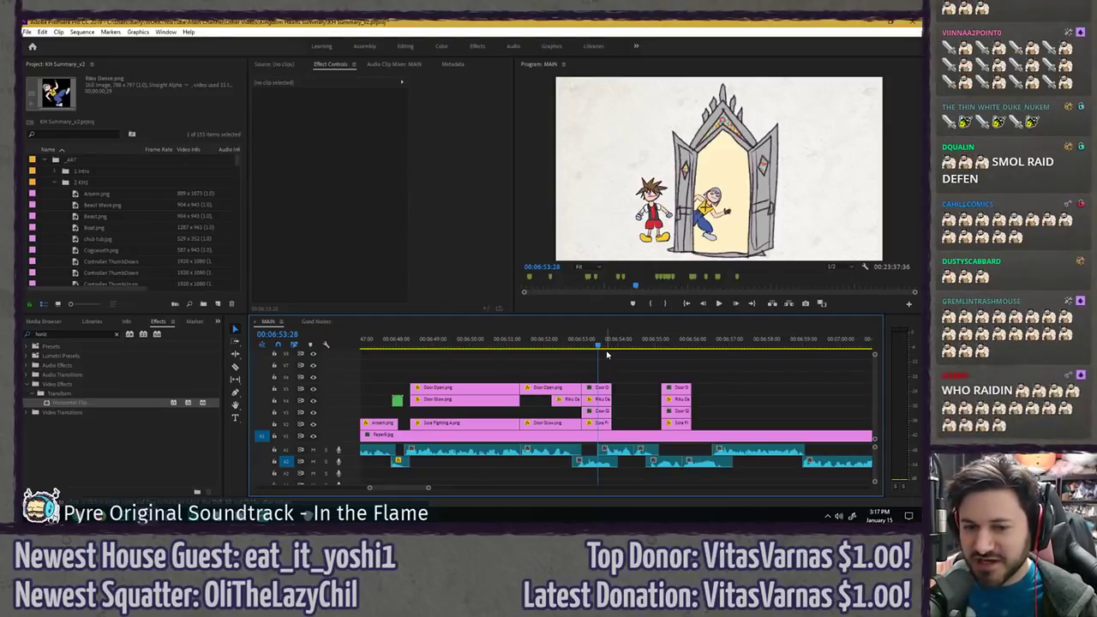
- Save, review playback, and extend the out points of the four stacked clips
{"action": "key", "text": "ctrl+s"}
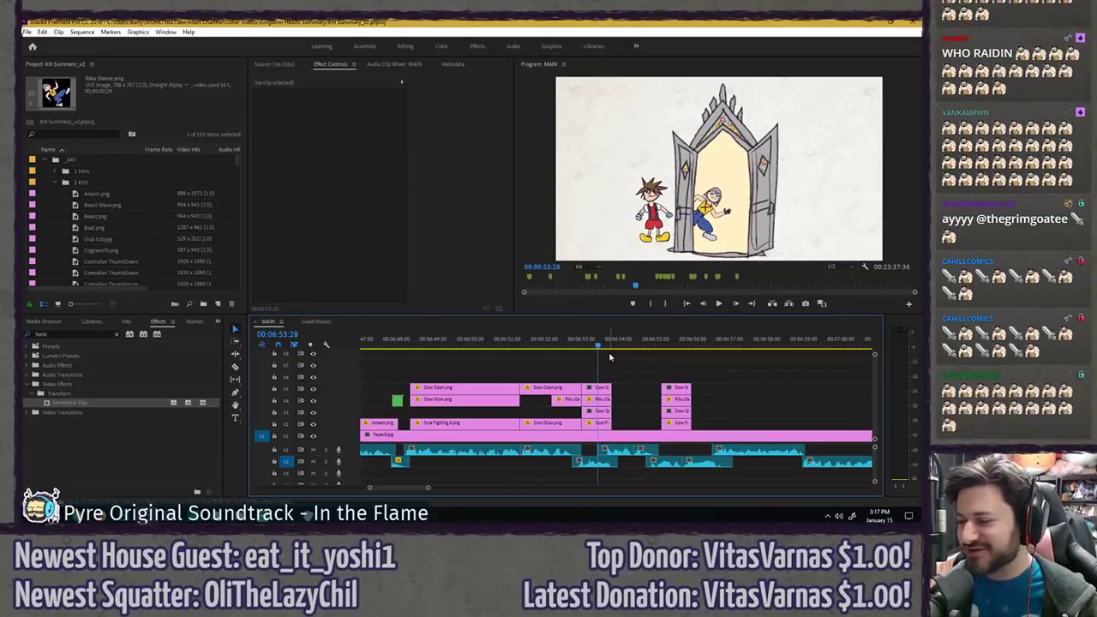
{"action": "key", "text": "ctrl+s"}
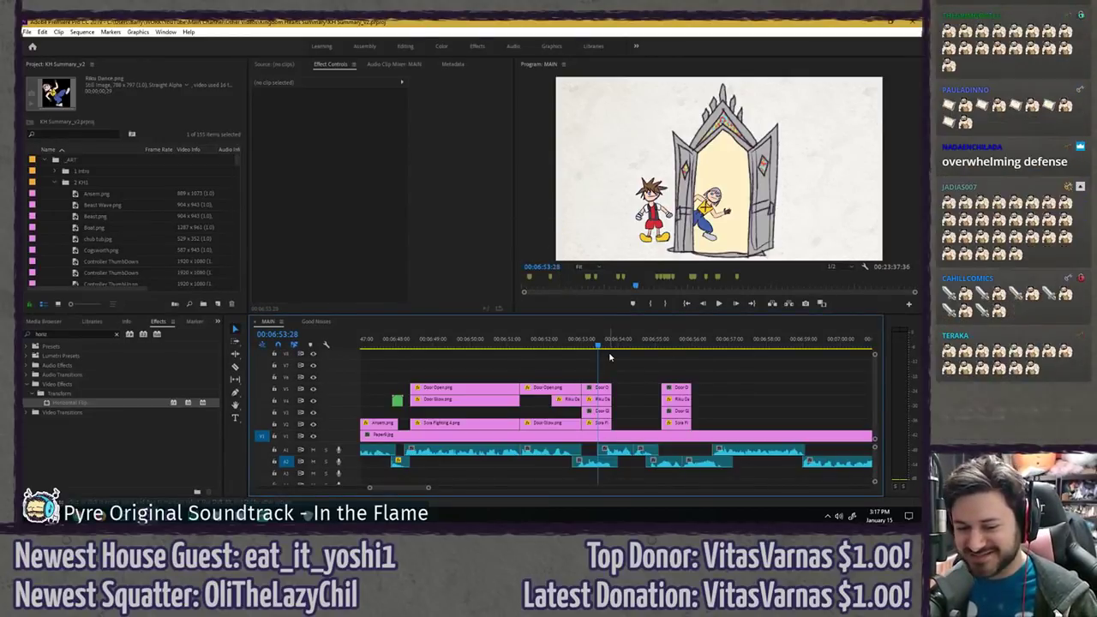
{"action": "left_click_drag", "start_coordinate": [599, 354], "coordinate": [578, 341]}
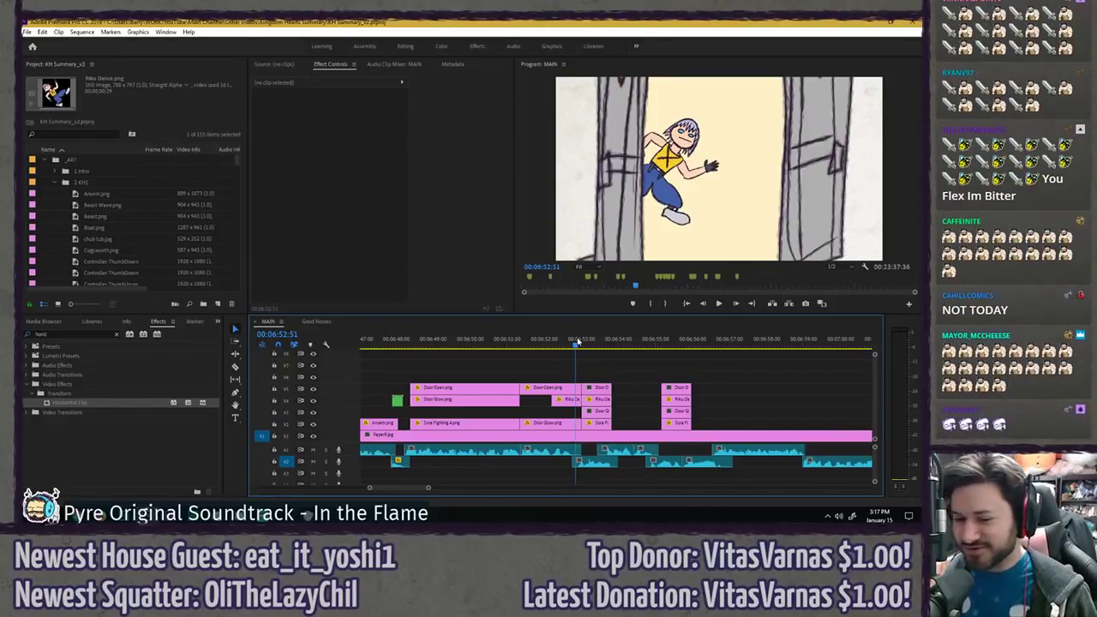
{"action": "key", "text": "ctrl+s"}
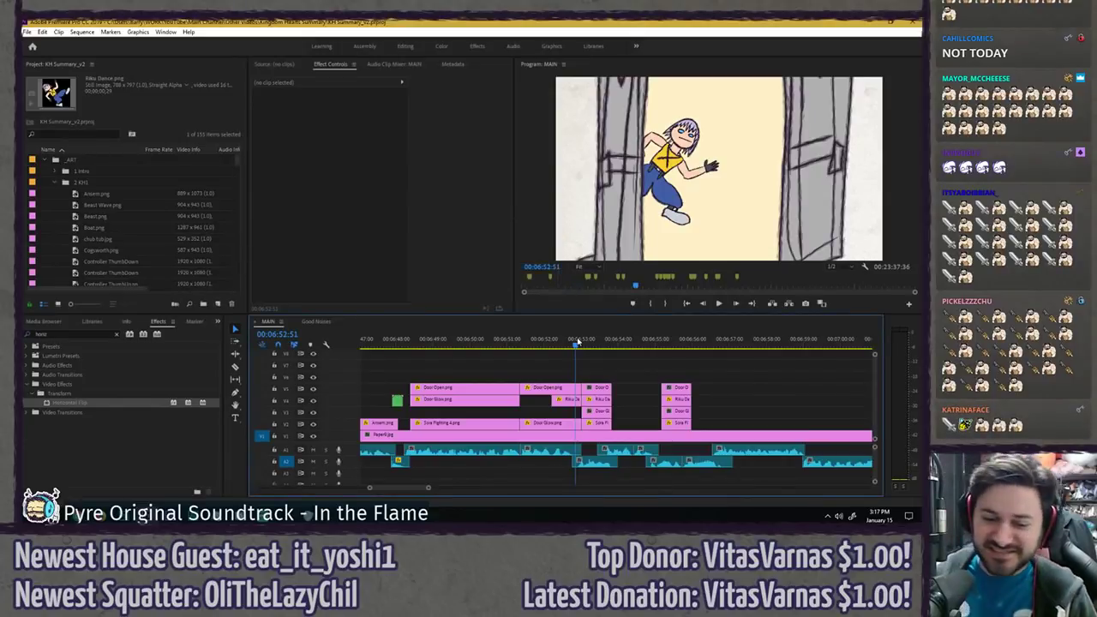
{"action": "key", "text": "space"}
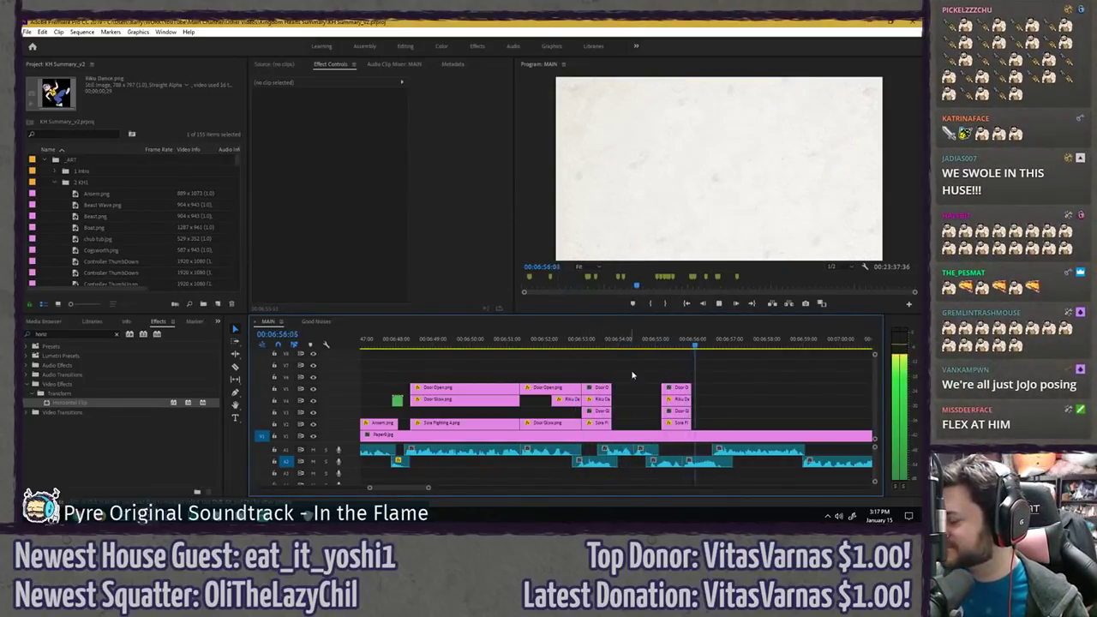
{"action": "key", "text": "space"}
{"action": "left_click_drag", "start_coordinate": [692, 391], "coordinate": [715, 418]}
{"action": "left_click", "coordinate": [754, 357]}
{"action": "key", "text": "ctrl+s"}
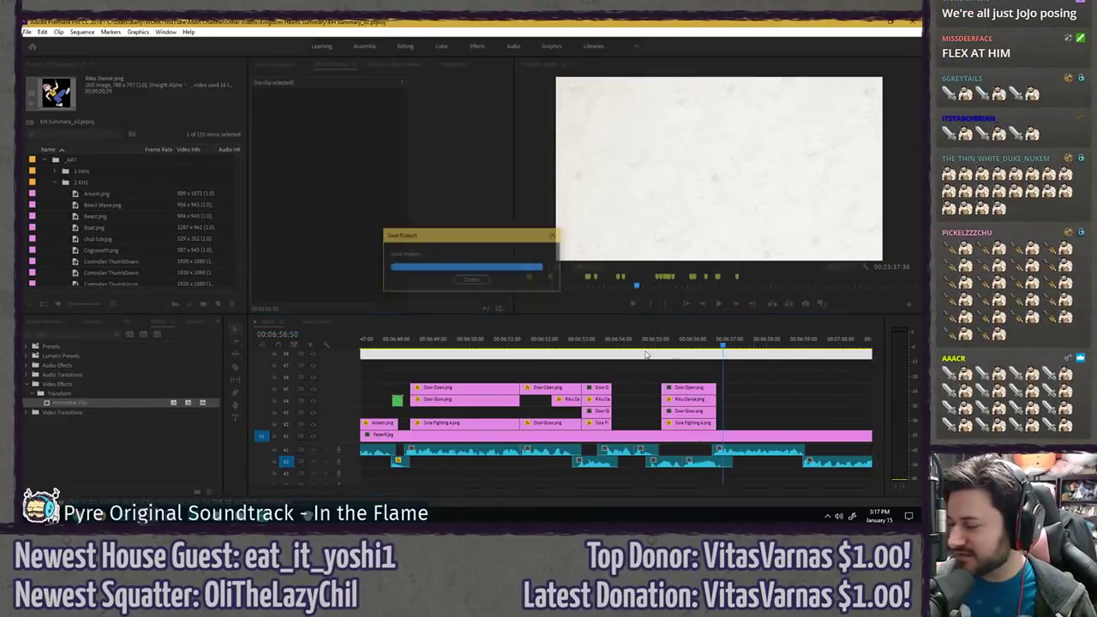
- Copy the Door Open, Riku Dance and Door Glow clips about 5 seconds later, near 06:57
{"action": "left_click", "coordinate": [603, 340]}
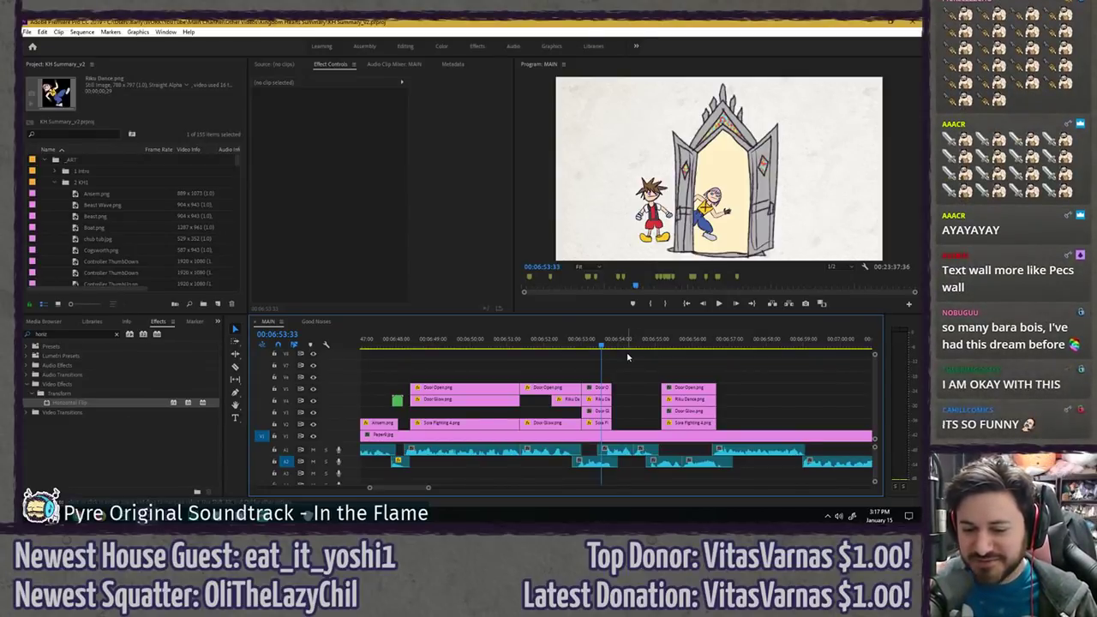
{"action": "key", "text": "space"}
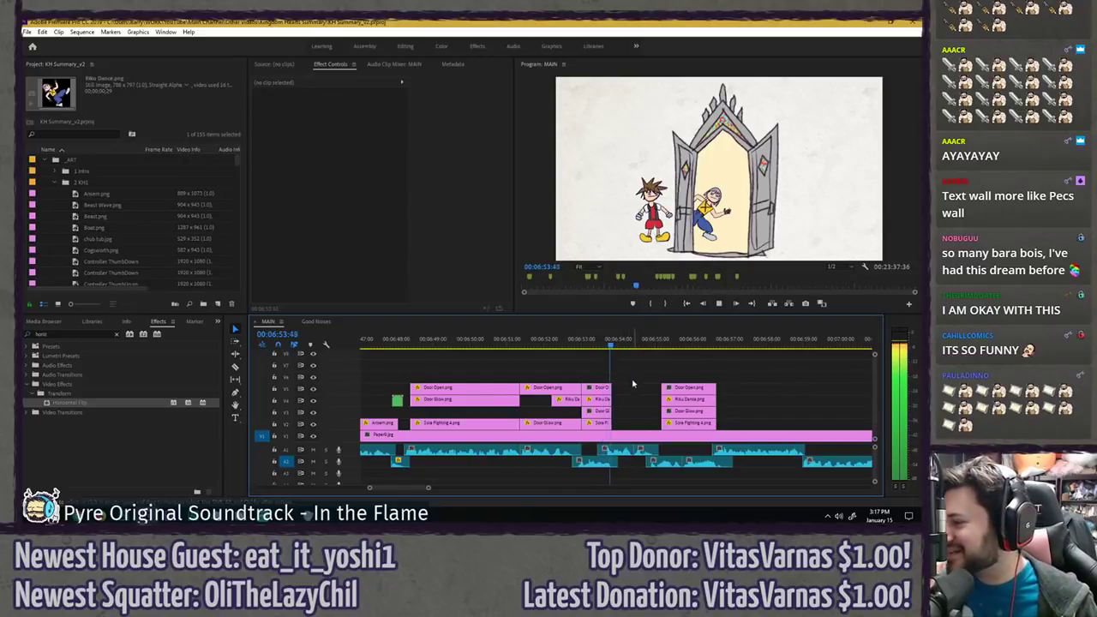
{"action": "left_click", "coordinate": [542, 340]}
{"action": "key", "text": "space"}
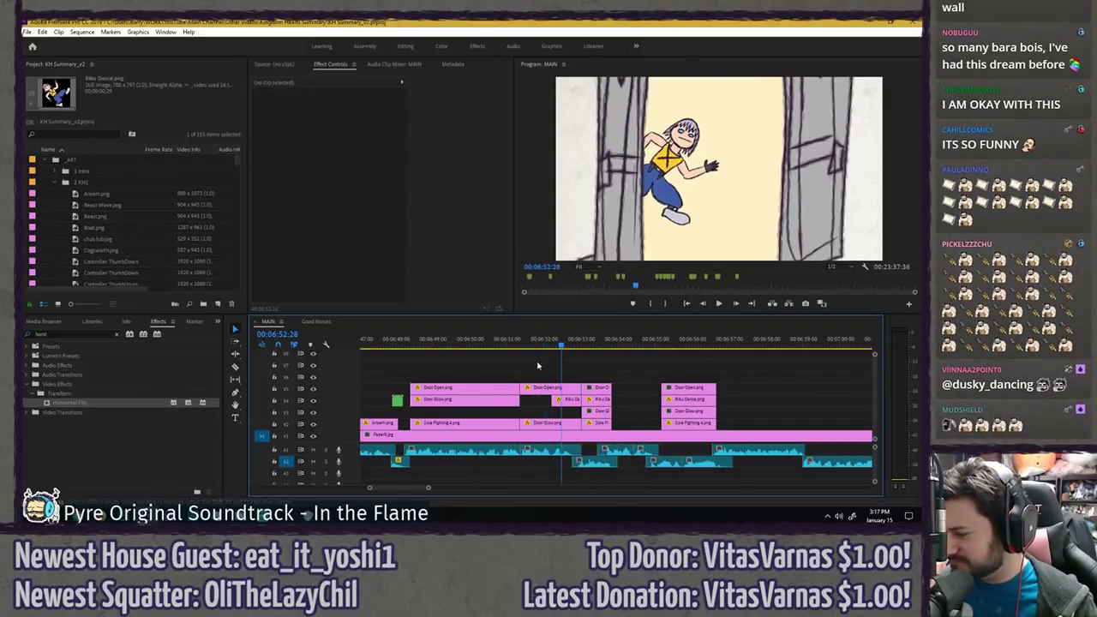
{"action": "left_click_drag", "start_coordinate": [536, 363], "coordinate": [763, 424]}
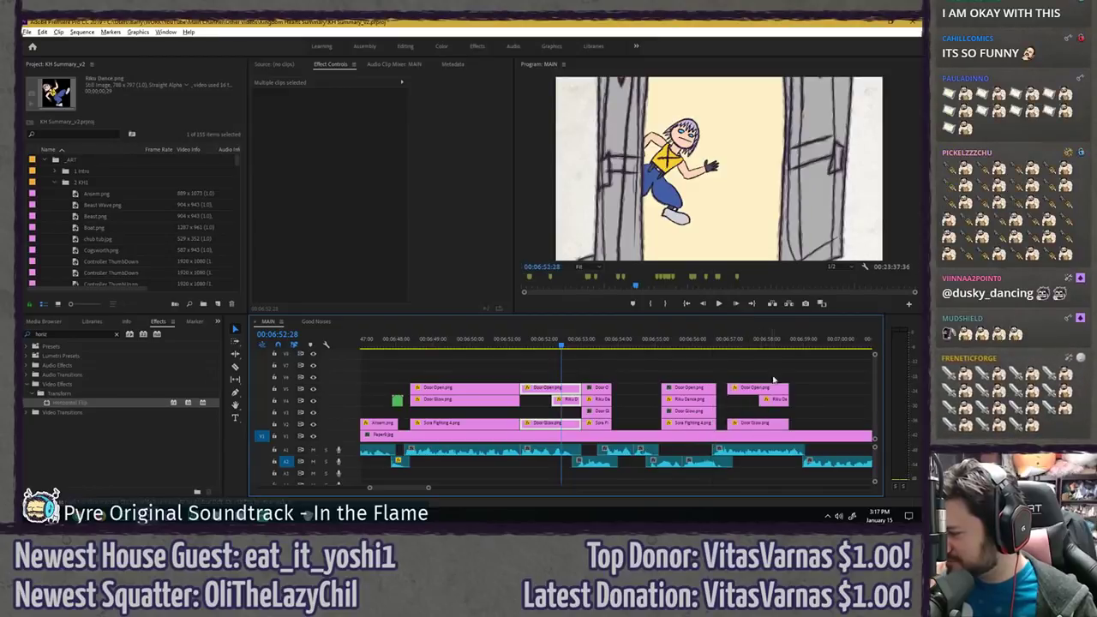
{"action": "left_click", "coordinate": [776, 341]}
{"action": "left_click", "coordinate": [776, 401]}
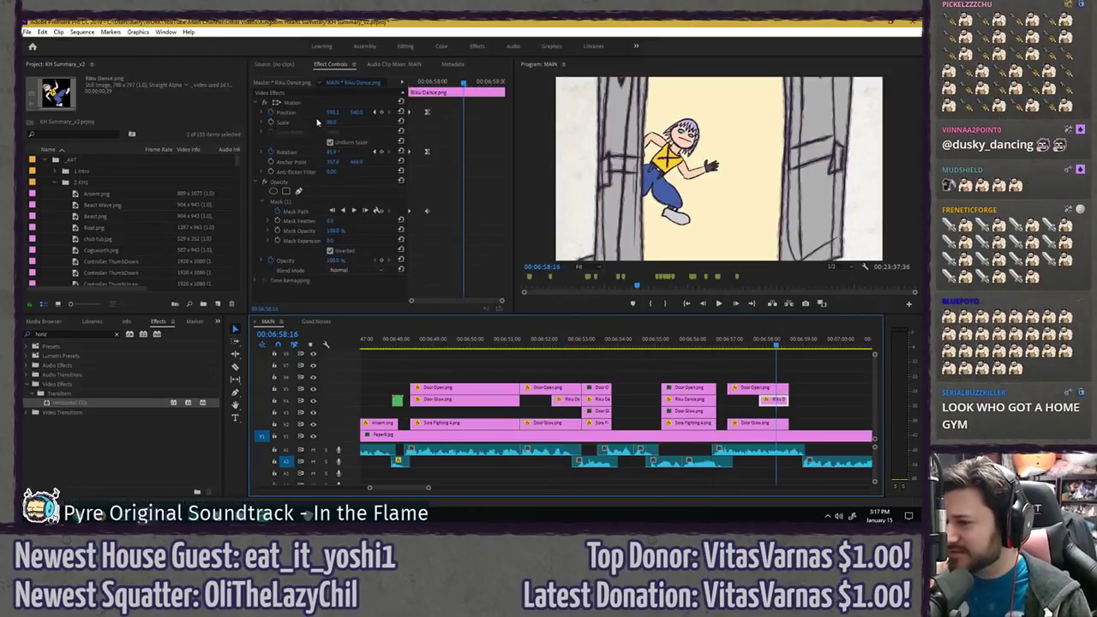
{"action": "left_click", "coordinate": [271, 113]}
{"action": "key", "text": "Return"}
{"action": "left_click", "coordinate": [271, 152]}
{"action": "key", "text": "Return"}
{"action": "left_click", "coordinate": [277, 212]}
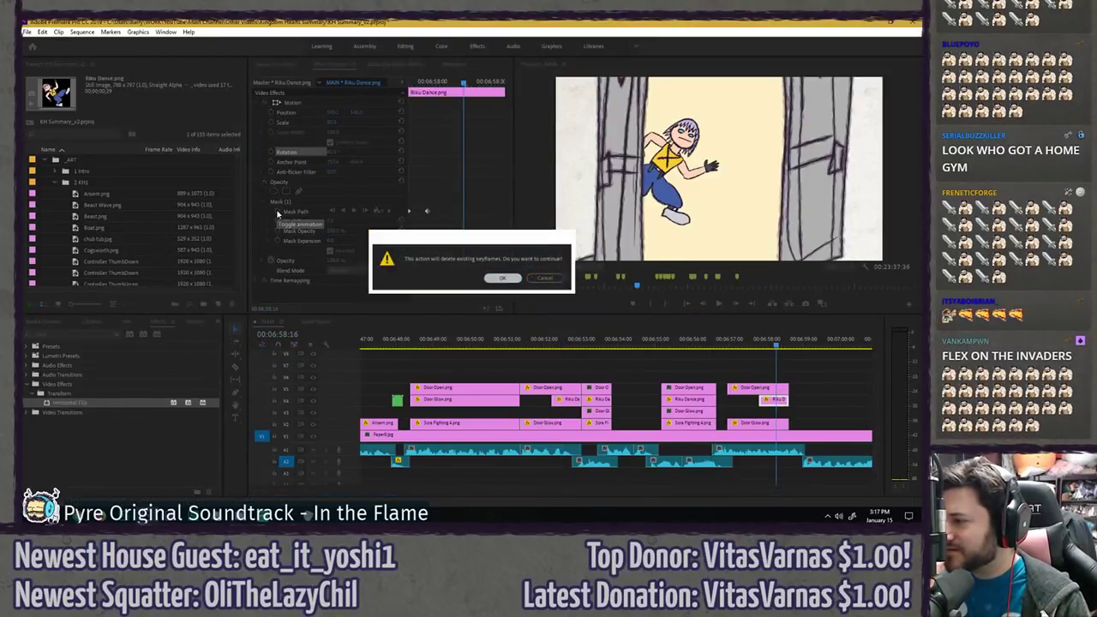
{"action": "key", "text": "Escape"}
{"action": "left_click", "coordinate": [320, 203]}
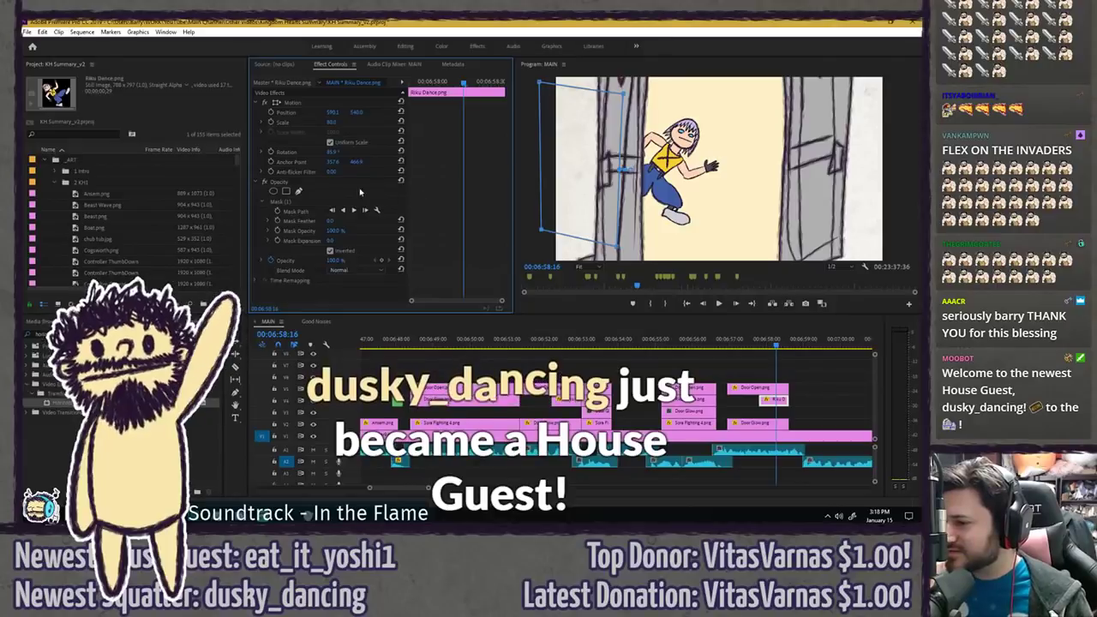
{"action": "left_click", "coordinate": [810, 396]}
{"action": "left_click", "coordinate": [775, 400]}
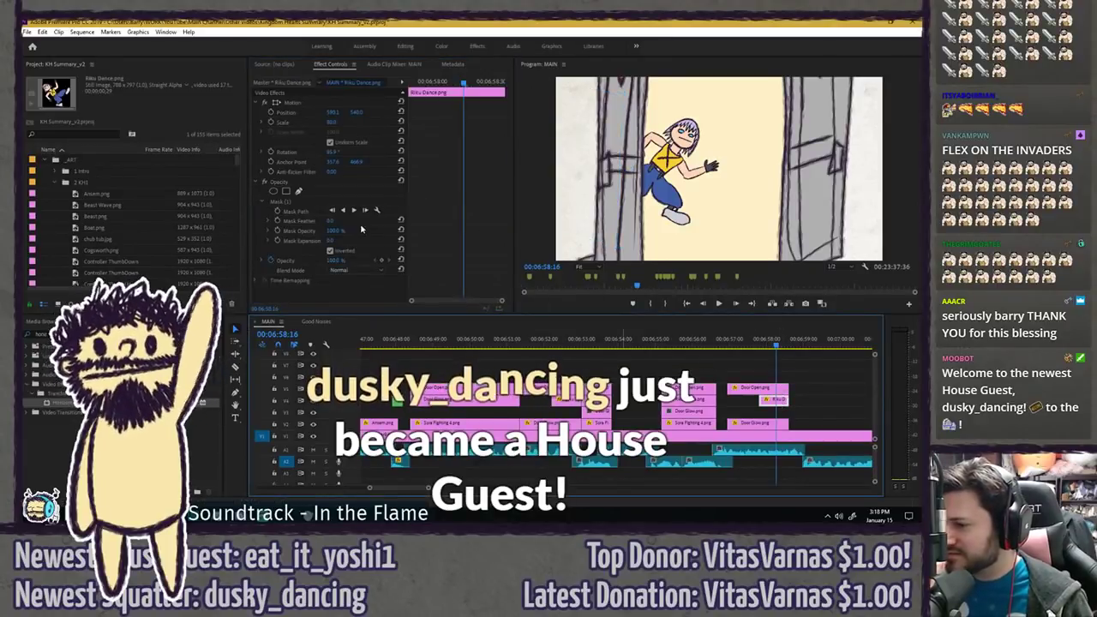
{"action": "left_click", "coordinate": [320, 204]}
{"action": "key", "text": "Delete"}
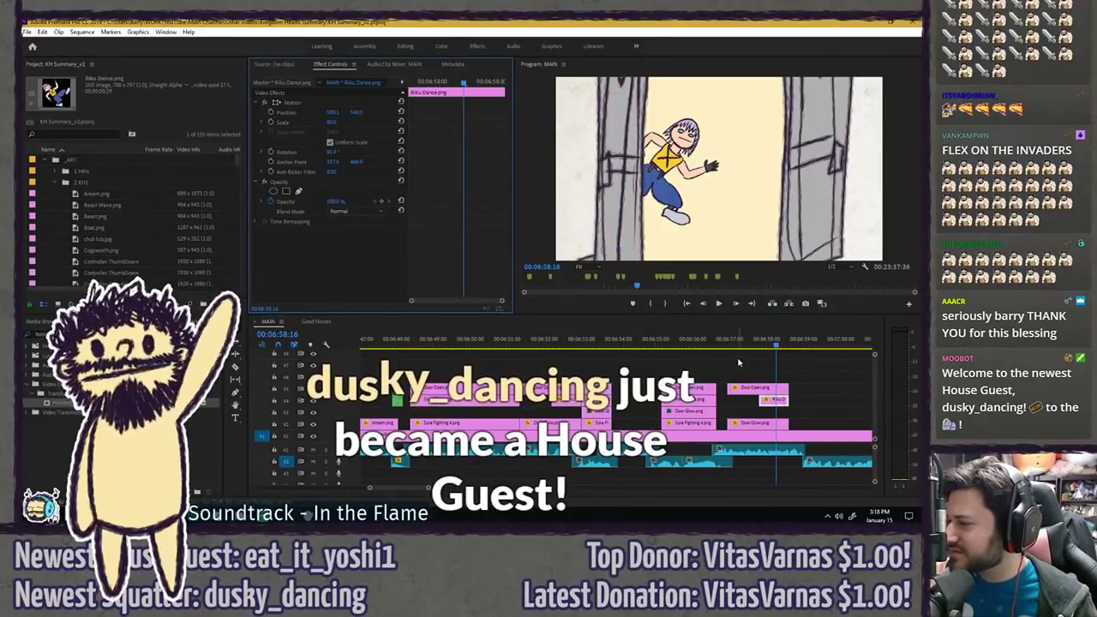
{"action": "key", "text": "ctrl+s"}
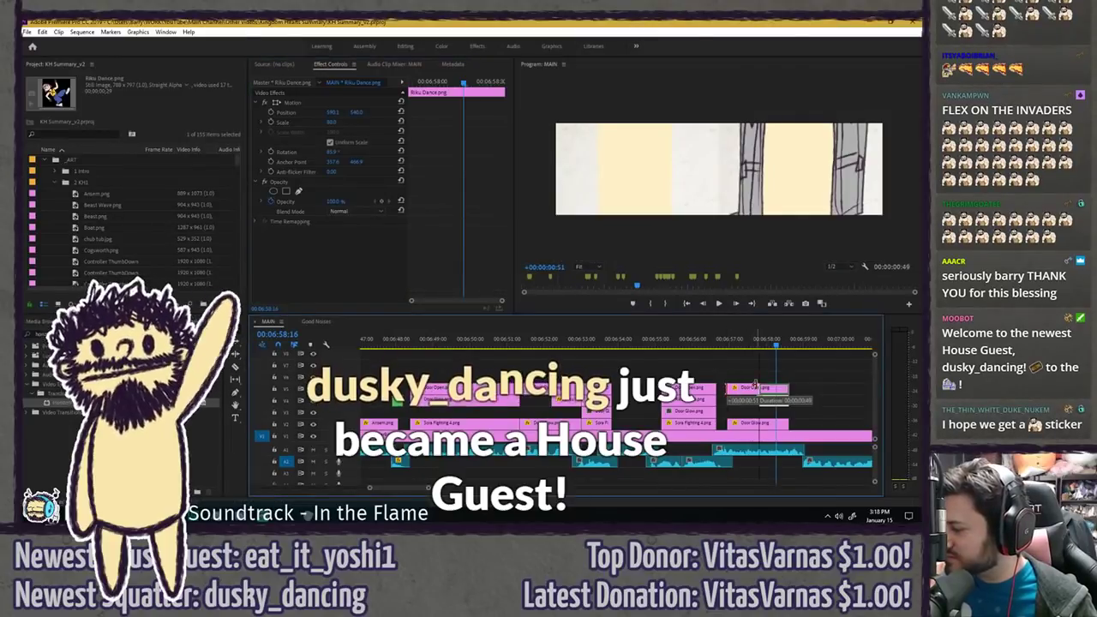
{"action": "left_click_drag", "start_coordinate": [762, 373], "coordinate": [638, 424]}
{"action": "left_click", "coordinate": [626, 353]}
{"action": "left_click_drag", "start_coordinate": [616, 344], "coordinate": [616, 343]}
{"action": "key", "text": "ctrl+s"}
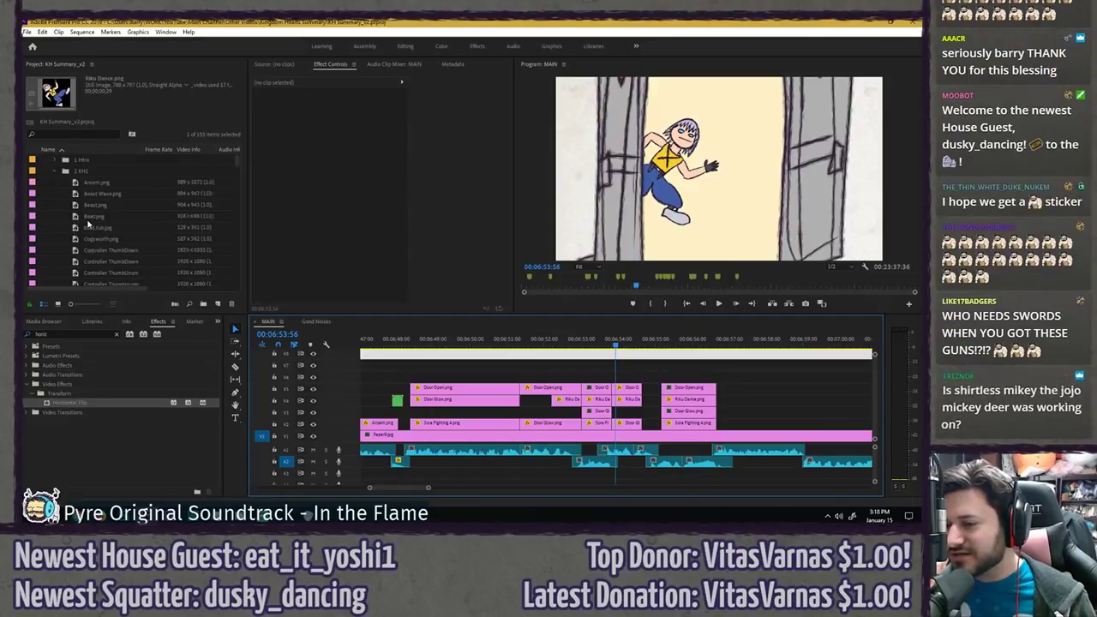
- Search for 'mickey' and place Mickey 1.png on the top track over the doorway shot
{"action": "left_click", "coordinate": [56, 132]}
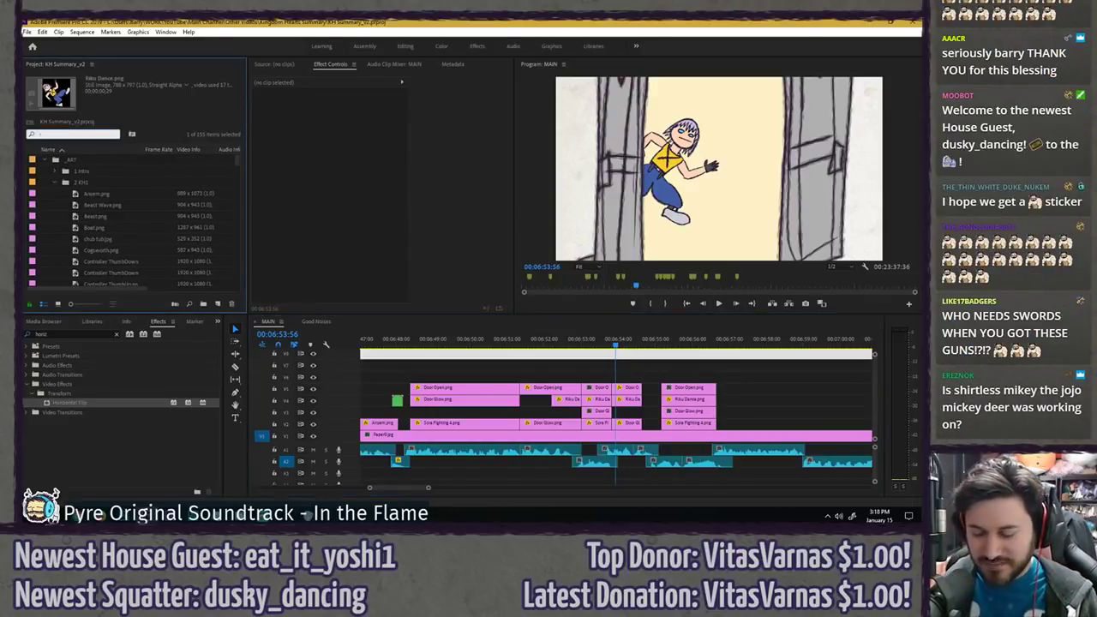
{"action": "type", "text": "mickey"}
{"action": "left_click", "coordinate": [92, 196]}
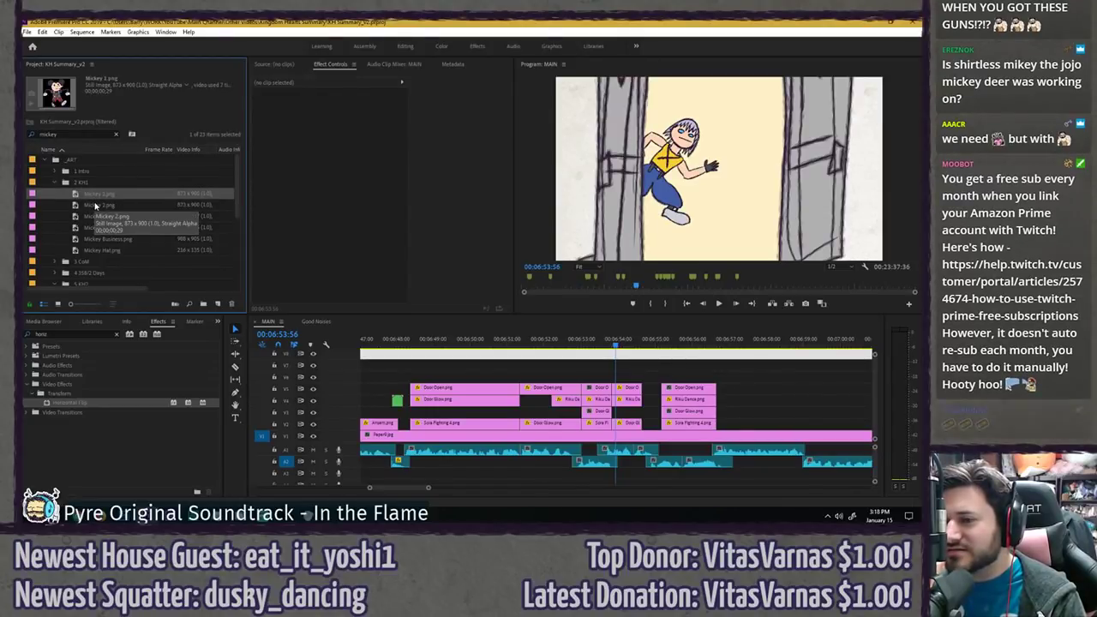
{"action": "left_click_drag", "start_coordinate": [94, 203], "coordinate": [612, 374]}
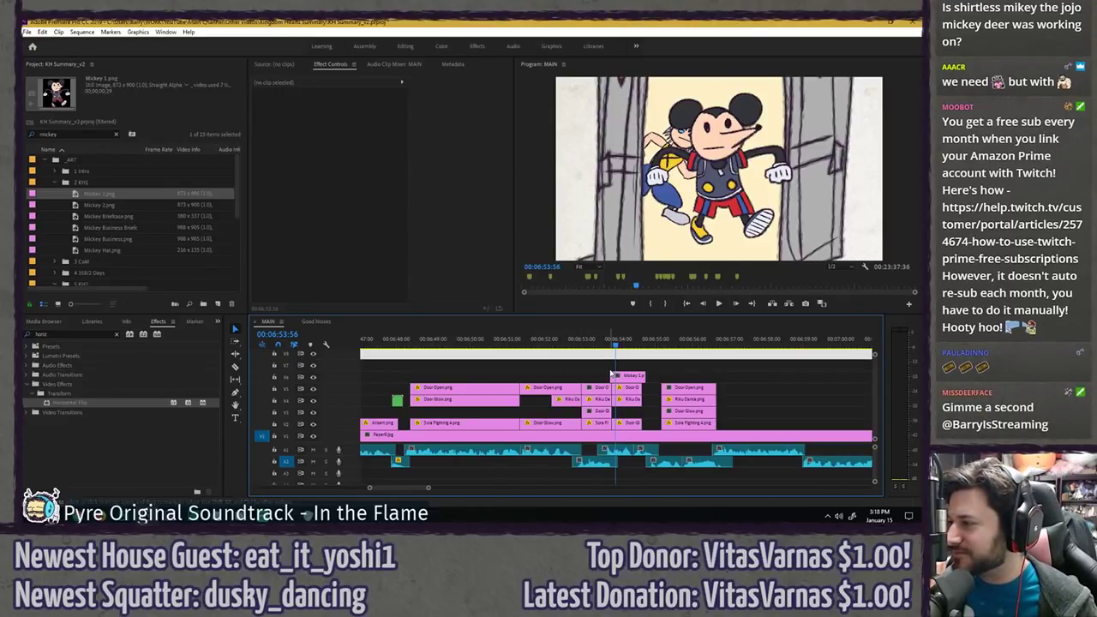
{"action": "left_click", "coordinate": [630, 378]}
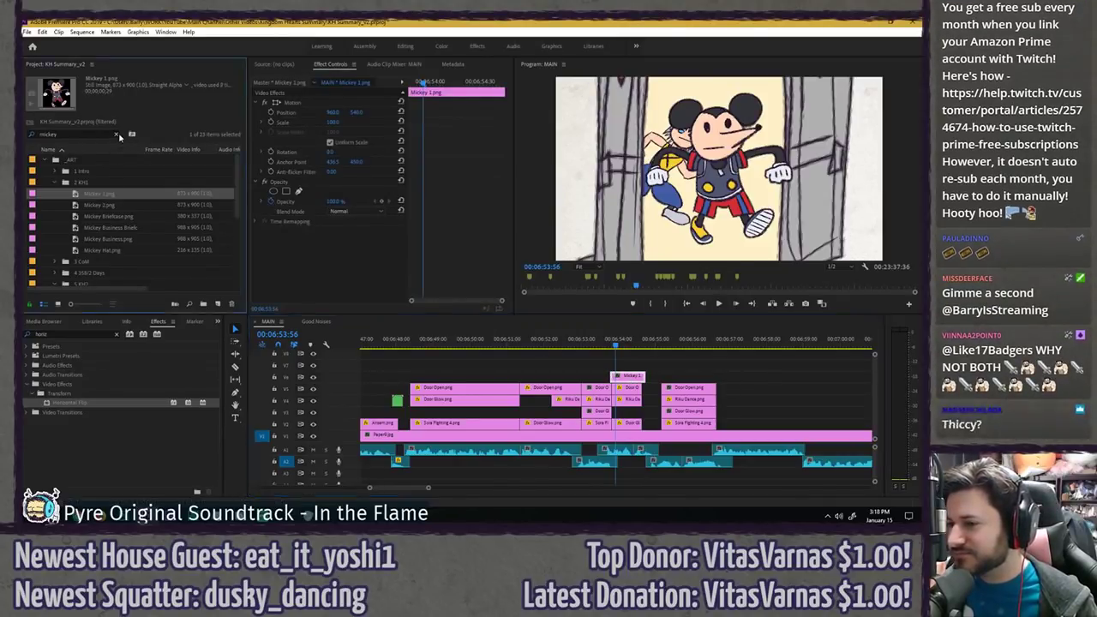
- Clear the media and effects search filters, preview full-screen, and save the project
{"action": "left_click", "coordinate": [109, 133]}
{"action": "left_click", "coordinate": [117, 334]}
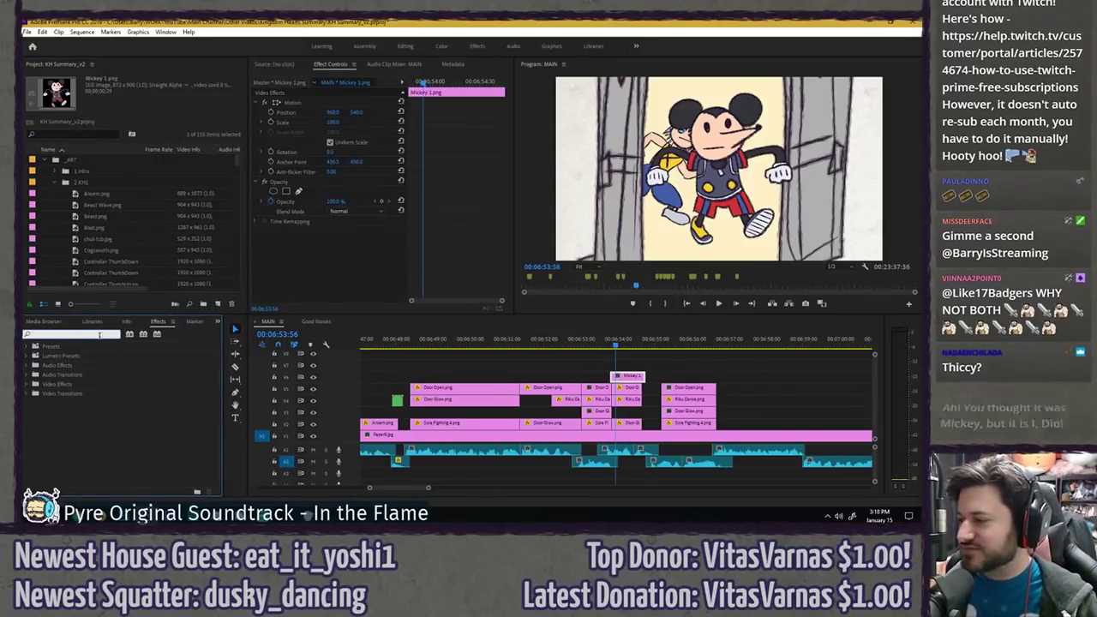
{"action": "left_click", "coordinate": [542, 186]}
{"action": "key", "text": "grave"}
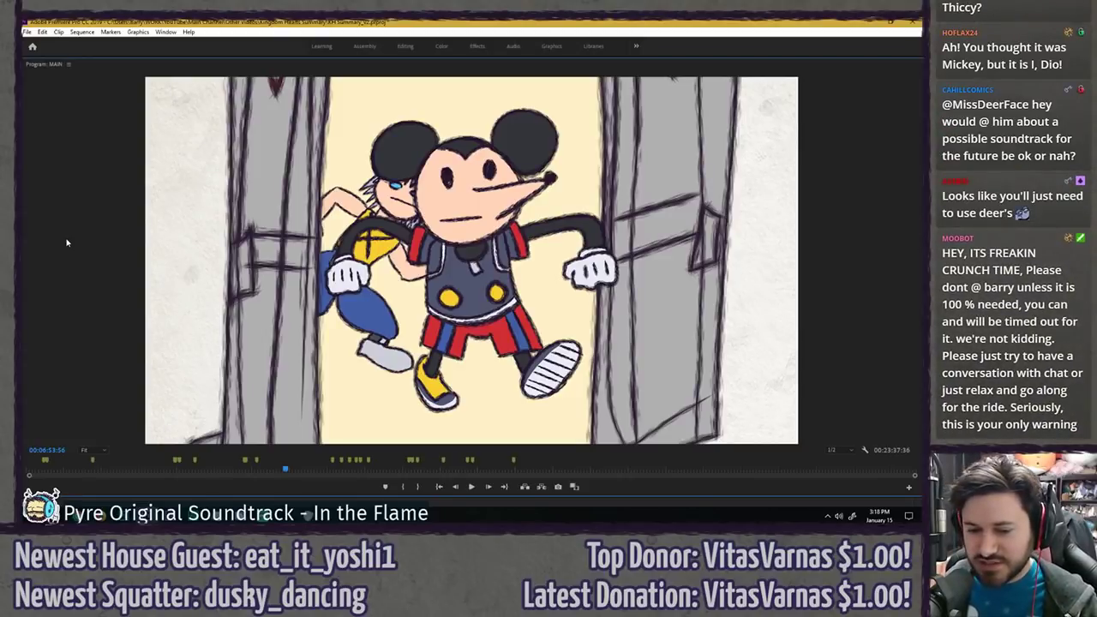
{"action": "key", "text": "grave"}
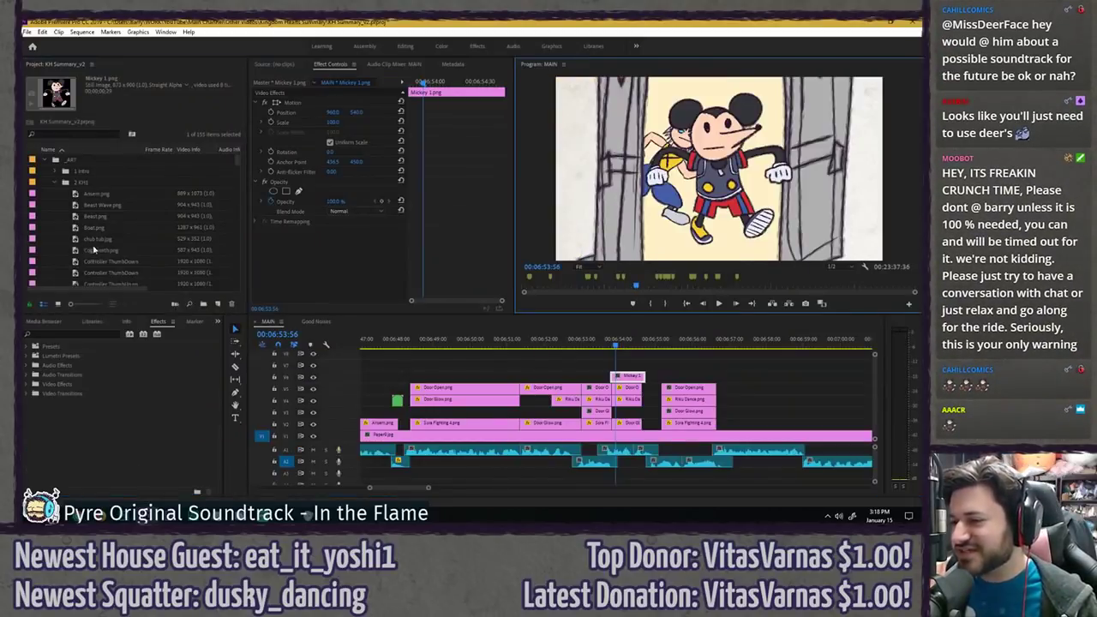
{"action": "left_click", "coordinate": [82, 135]}
{"action": "type", "text": "thi"}
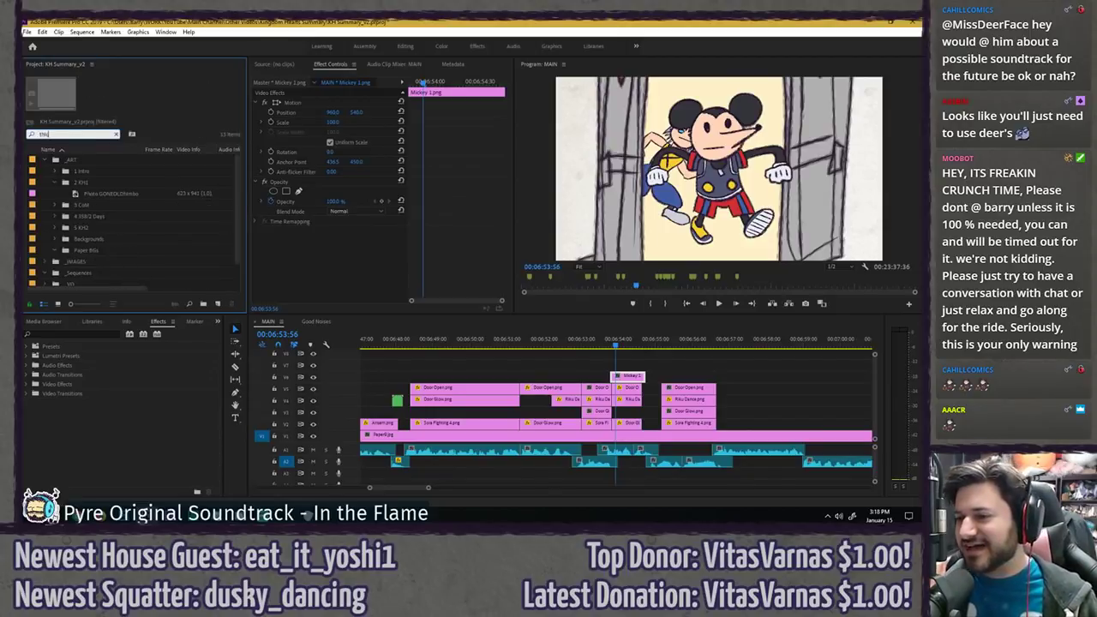
{"action": "left_click", "coordinate": [117, 134]}
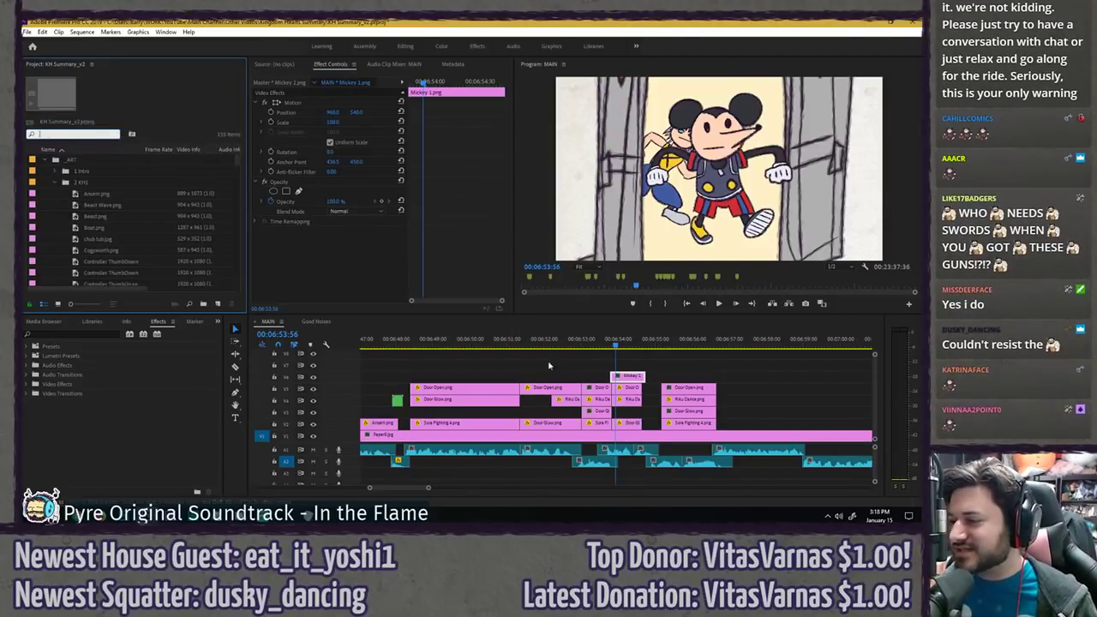
{"action": "key", "text": "ctrl+s"}
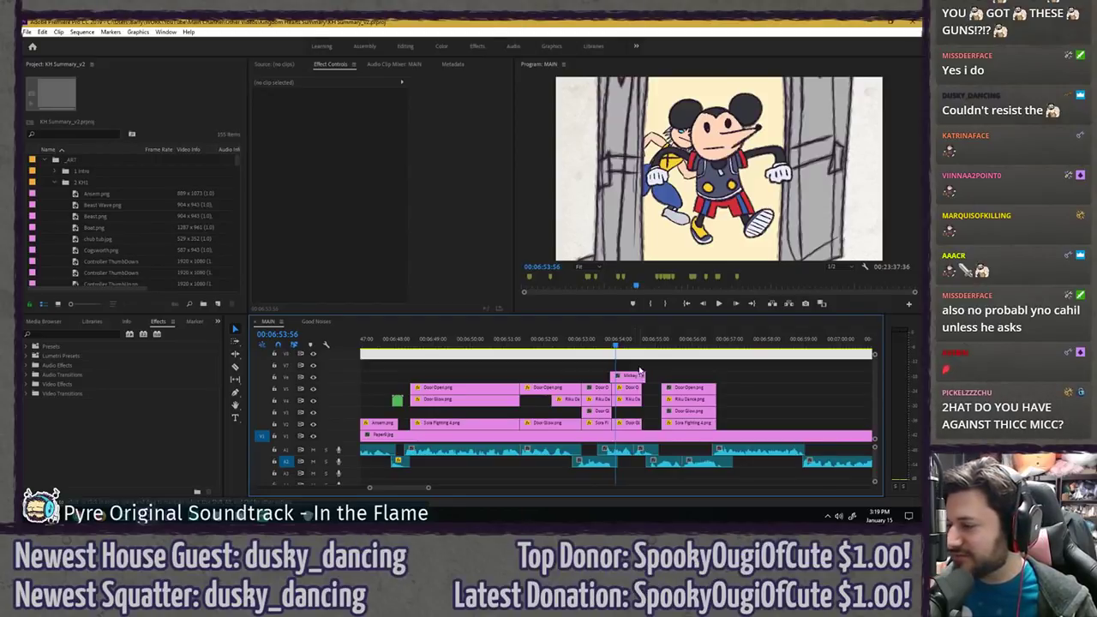
- Start the Mickey clip slightly later, apply Horizontal Flip, and move it down a track
{"action": "left_click", "coordinate": [613, 376]}
{"action": "left_click_drag", "start_coordinate": [612, 374], "coordinate": [641, 374]}
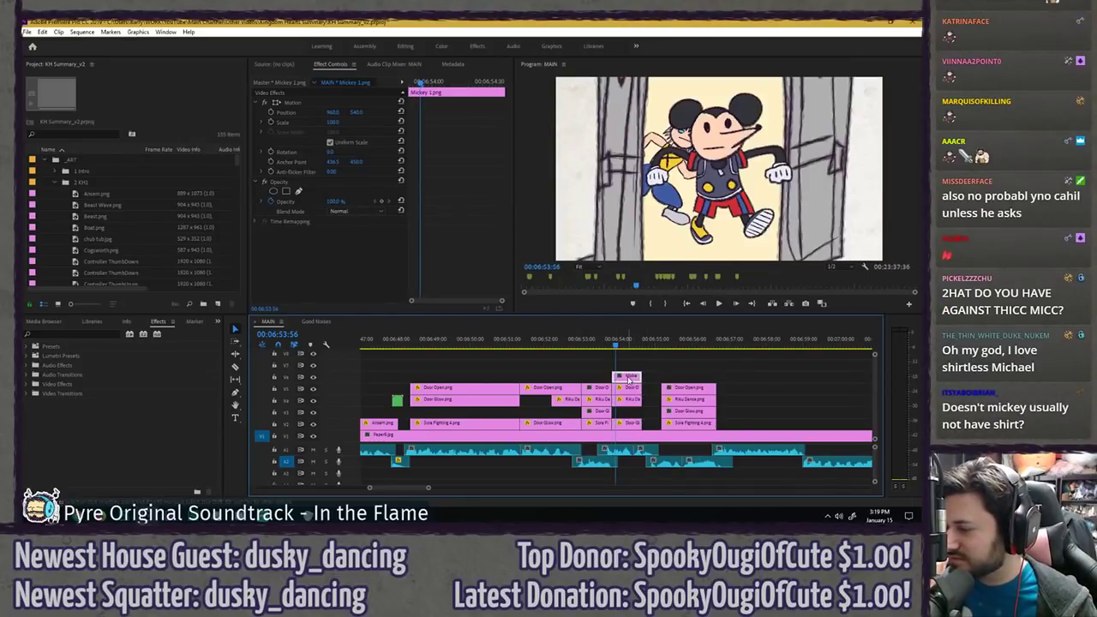
{"action": "left_click", "coordinate": [98, 334]}
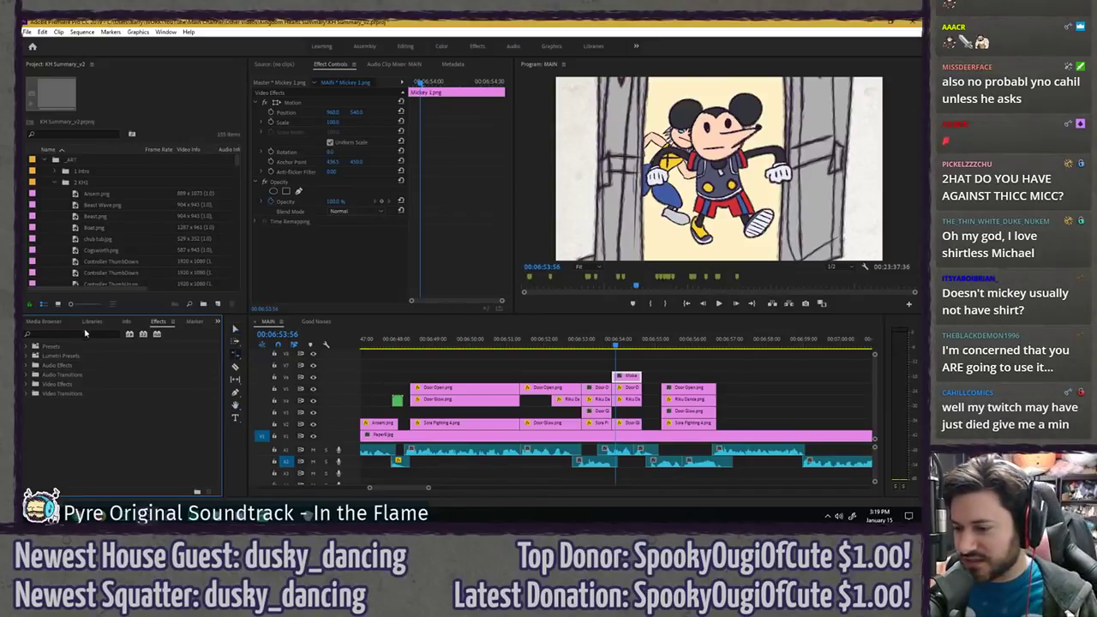
{"action": "left_click", "coordinate": [85, 333]}
{"action": "type", "text": "hori"}
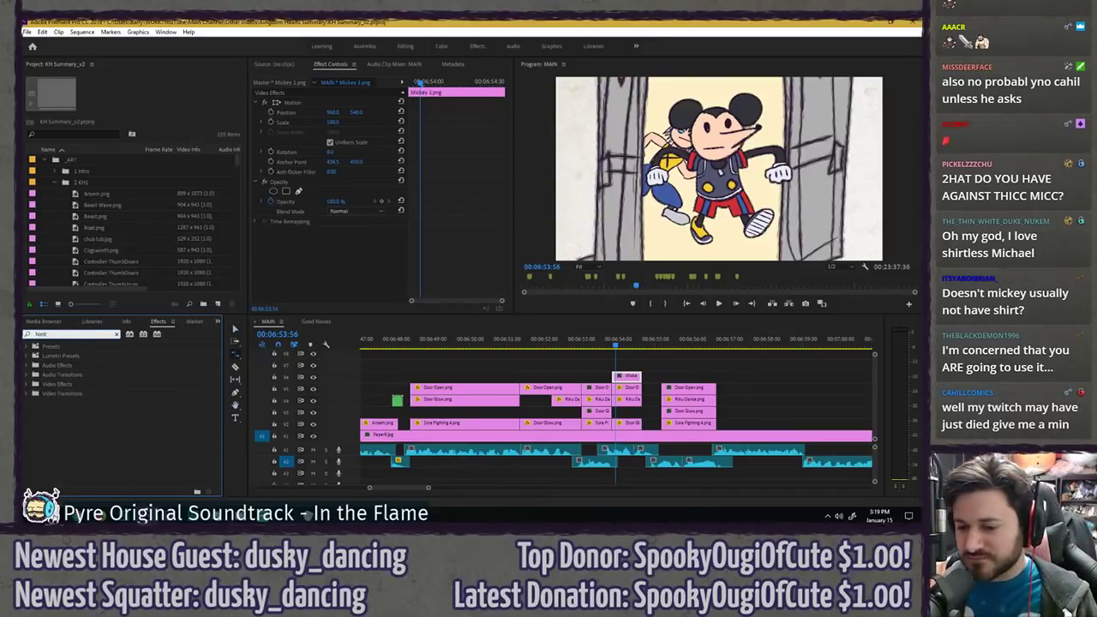
{"action": "type", "text": "z"}
{"action": "left_click_drag", "start_coordinate": [74, 406], "coordinate": [628, 377]}
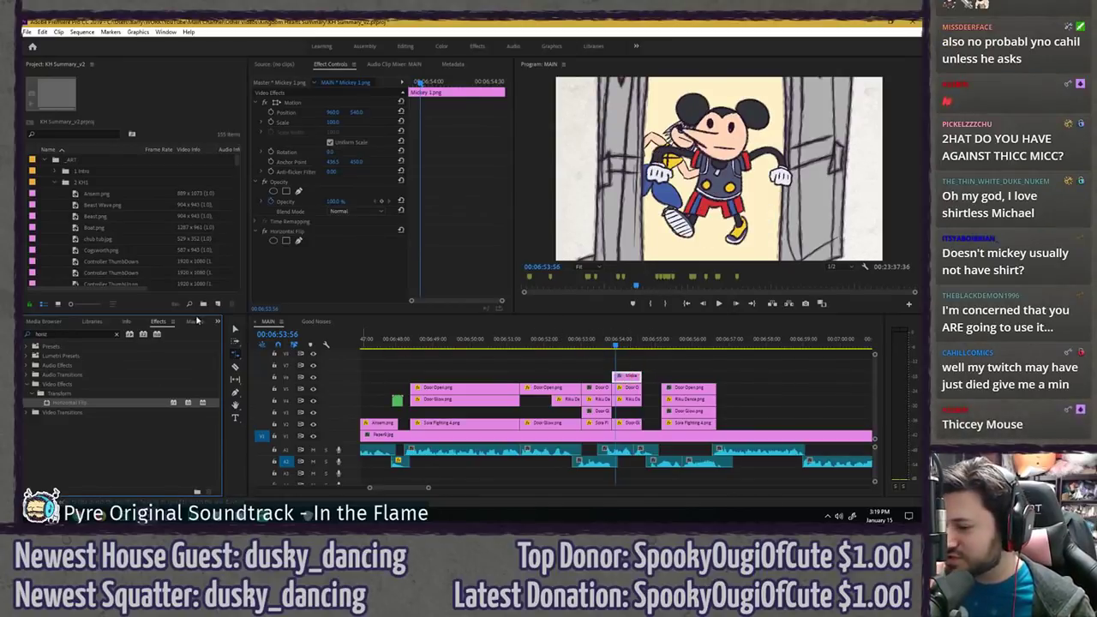
{"action": "left_click_drag", "start_coordinate": [628, 377], "coordinate": [635, 413]}
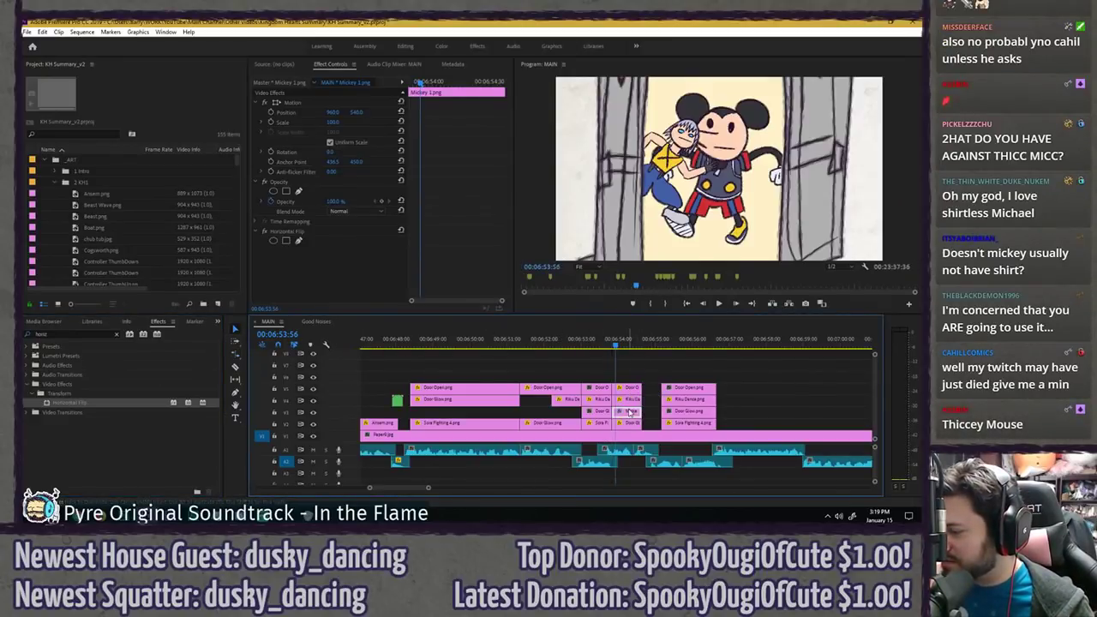
- Slide Mickey right of Riku, tilt him about -24 degrees, and set Scale to 55
{"action": "left_click_drag", "start_coordinate": [332, 152], "coordinate": [300, 123]}
{"action": "scroll", "coordinate": [650, 395], "scroll_direction": "up", "scroll_amount": 3}
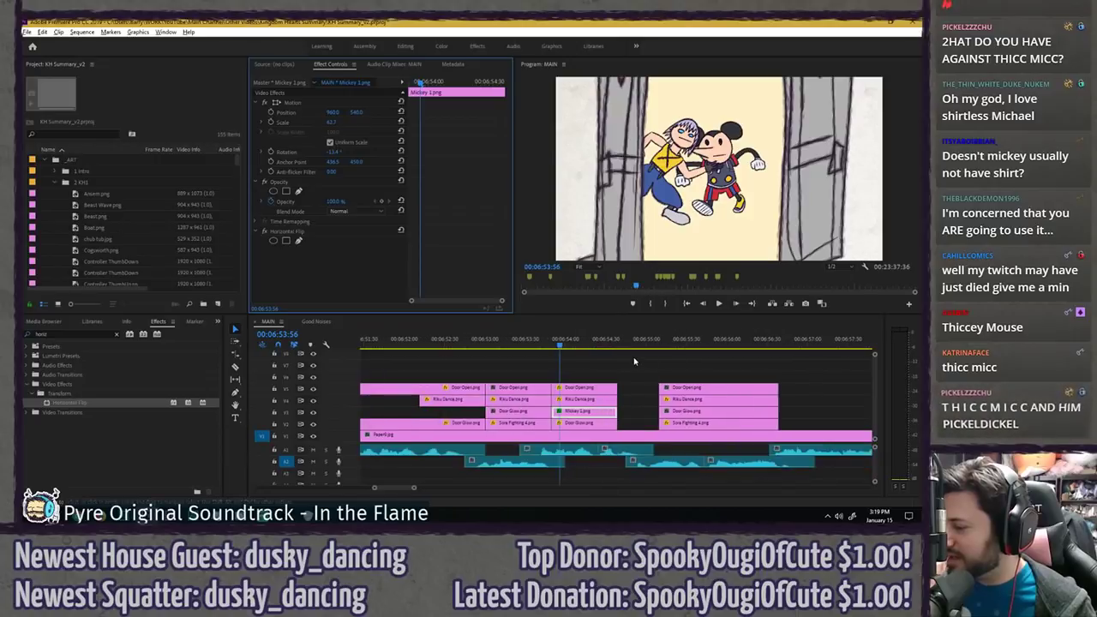
{"action": "mouse_move", "coordinate": [587, 412]}
{"action": "left_mouse_down"}
{"action": "mouse_move", "coordinate": [587, 376]}
{"action": "mouse_move", "coordinate": [582, 412]}
{"action": "mouse_move", "coordinate": [581, 400]}
{"action": "left_mouse_up"}
{"action": "left_click", "coordinate": [582, 402]}
{"action": "left_click_drag", "start_coordinate": [332, 112], "coordinate": [462, 113]}
{"action": "left_click_drag", "start_coordinate": [333, 152], "coordinate": [348, 156]}
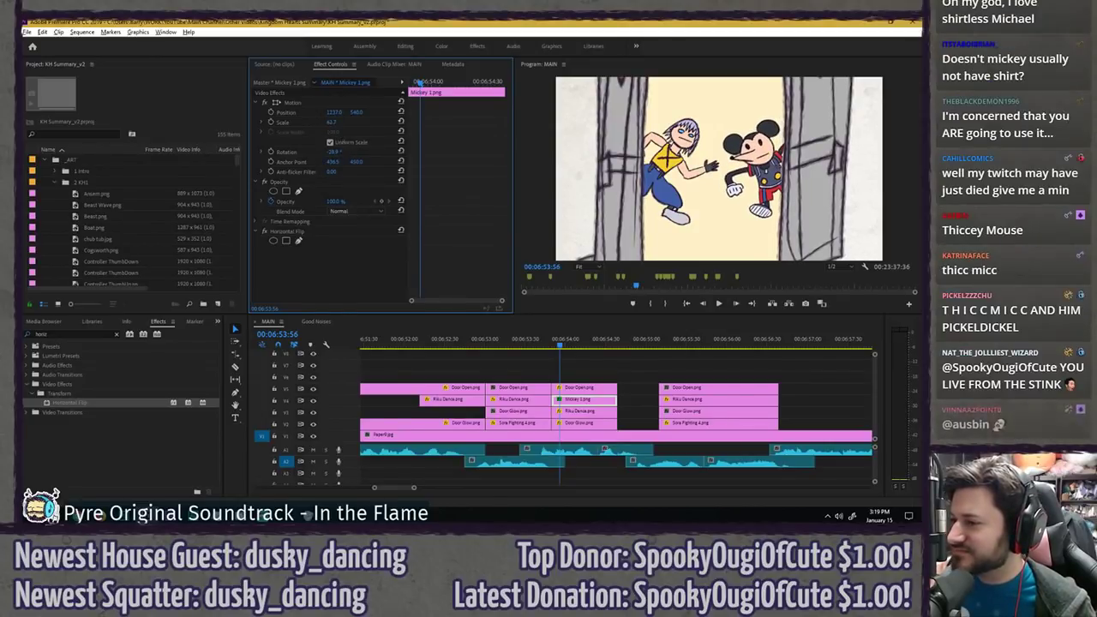
{"action": "left_click", "coordinate": [334, 121]}
{"action": "type", "text": "55"}
{"action": "key", "text": "Return"}
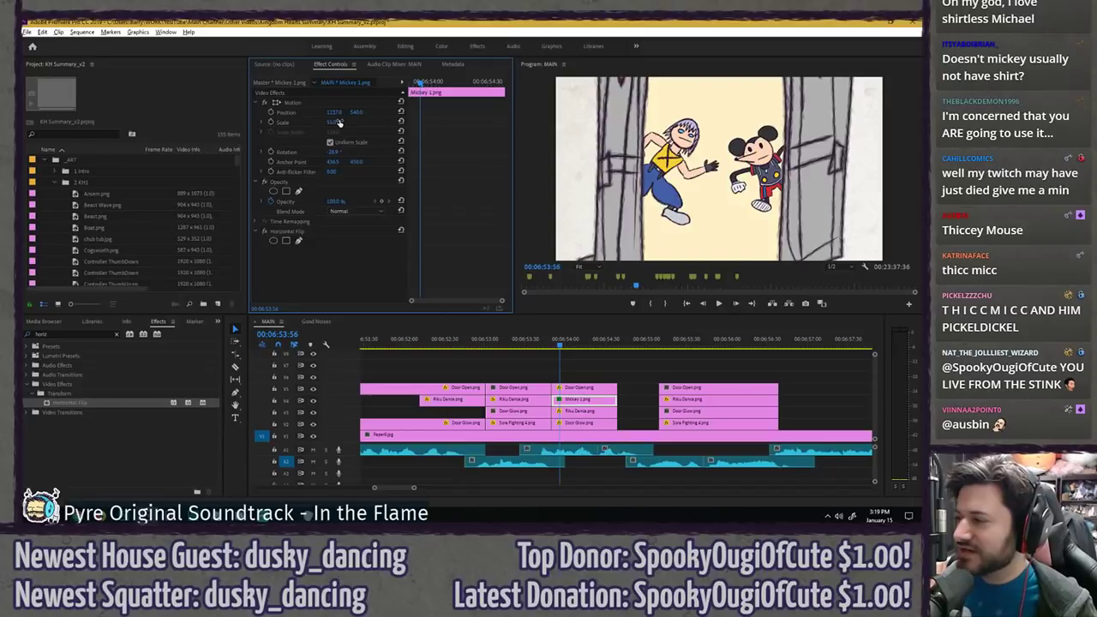
- Fine-tune Mickey's position, rotation and anchor point, then play back the doorway shot
{"action": "left_click_drag", "start_coordinate": [357, 113], "coordinate": [376, 112]}
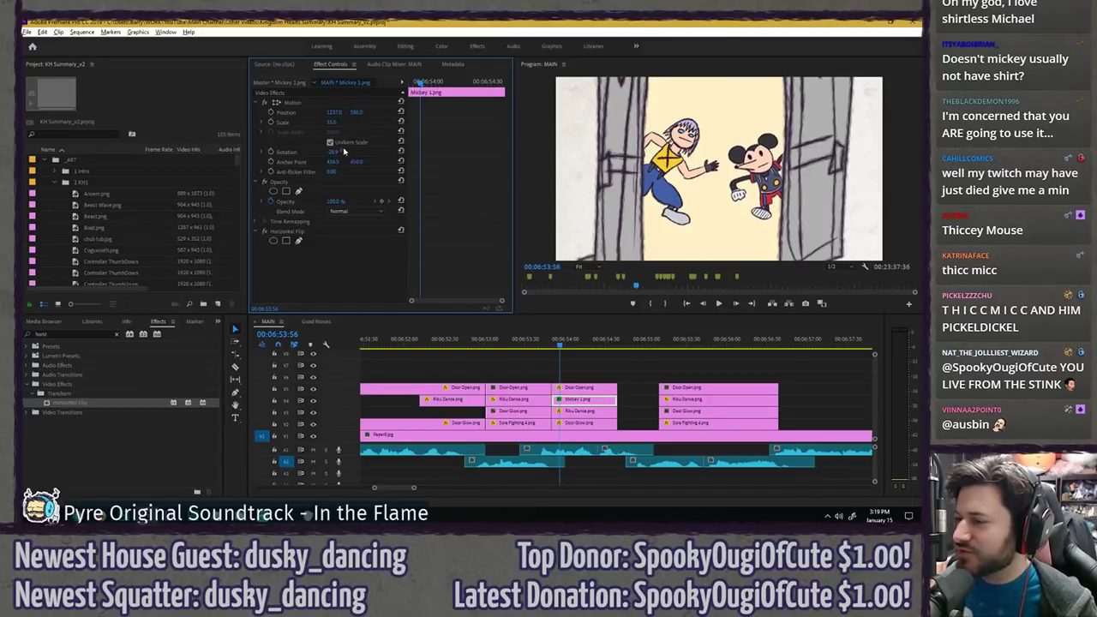
{"action": "left_click_drag", "start_coordinate": [335, 152], "coordinate": [339, 152]}
{"action": "left_click", "coordinate": [334, 104]}
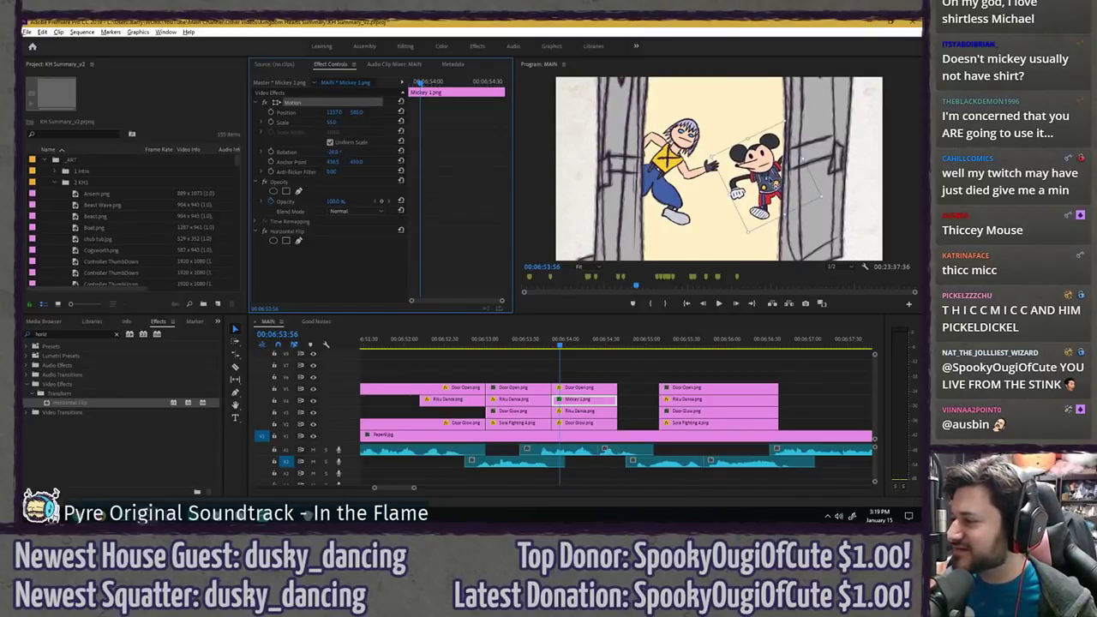
{"action": "left_click_drag", "start_coordinate": [766, 176], "coordinate": [769, 182]}
{"action": "left_click", "coordinate": [411, 213]}
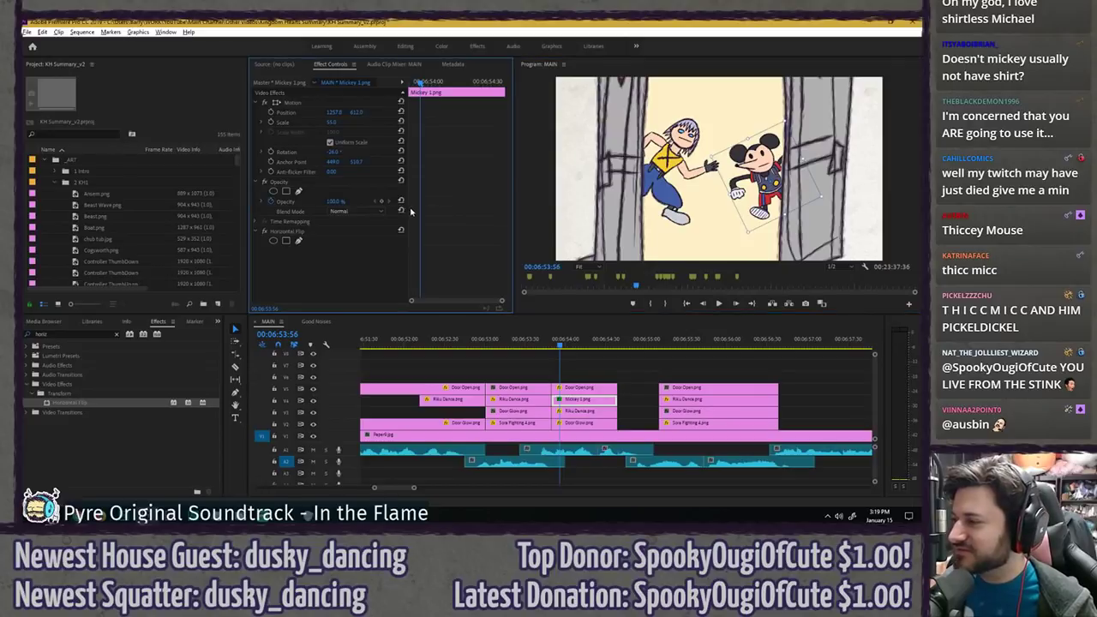
{"action": "left_click", "coordinate": [512, 362]}
{"action": "key", "text": "space"}
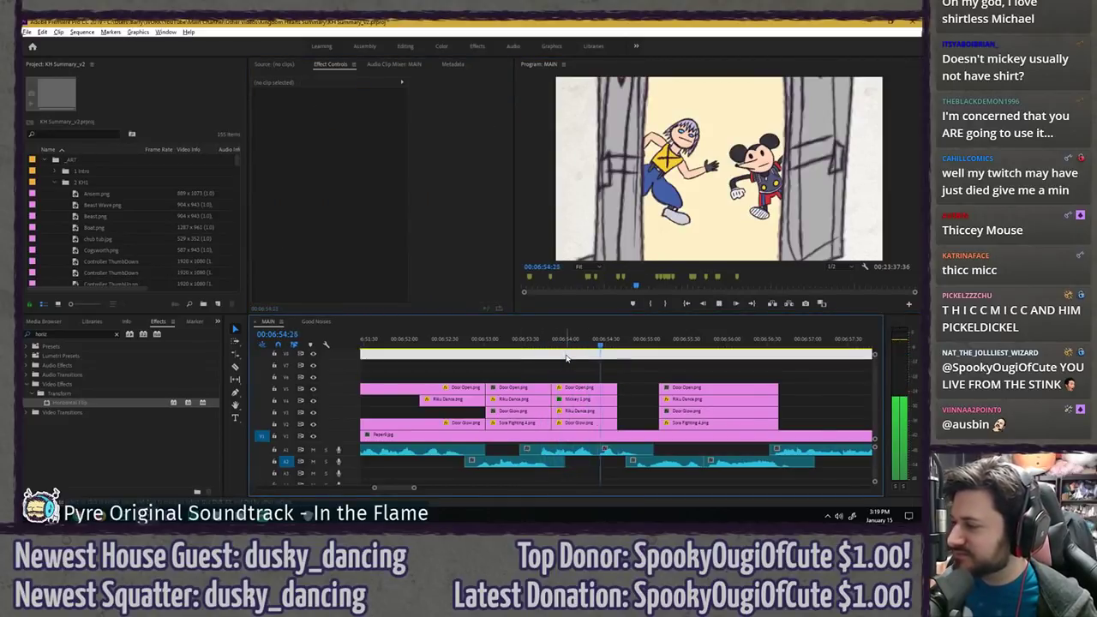
- Extend the ends of the four stacked doorway clips and play back the lengthened shot
{"action": "key", "text": "space"}
{"action": "left_click_drag", "start_coordinate": [621, 374], "coordinate": [602, 426]}
{"action": "left_click_drag", "start_coordinate": [617, 420], "coordinate": [659, 420]}
{"action": "key", "text": "space"}
{"action": "left_click", "coordinate": [638, 369]}
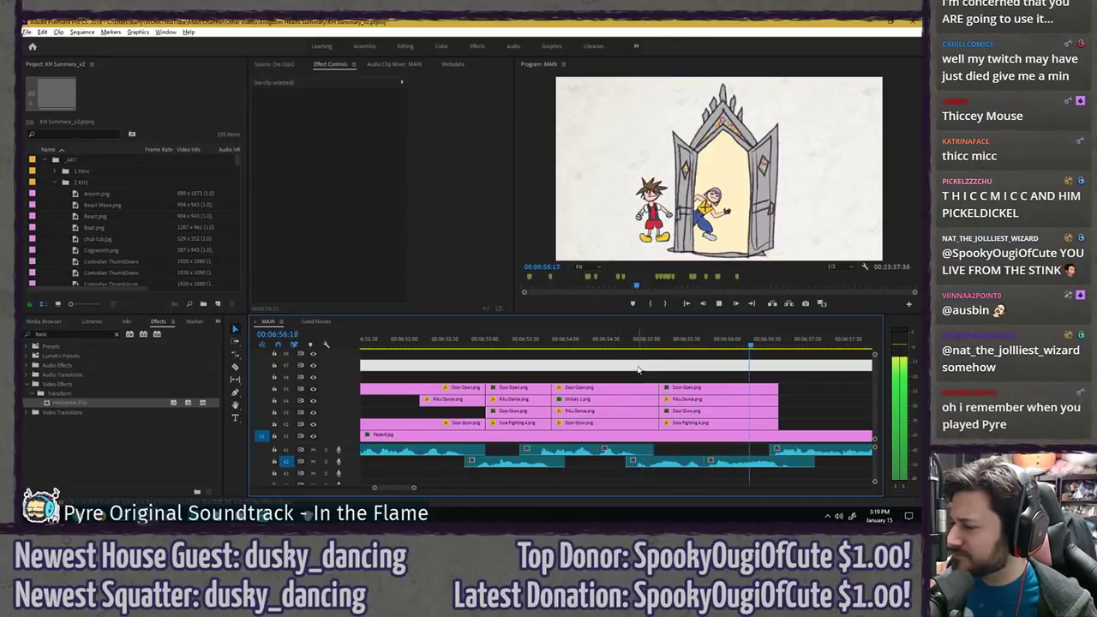
{"action": "key", "text": "space"}
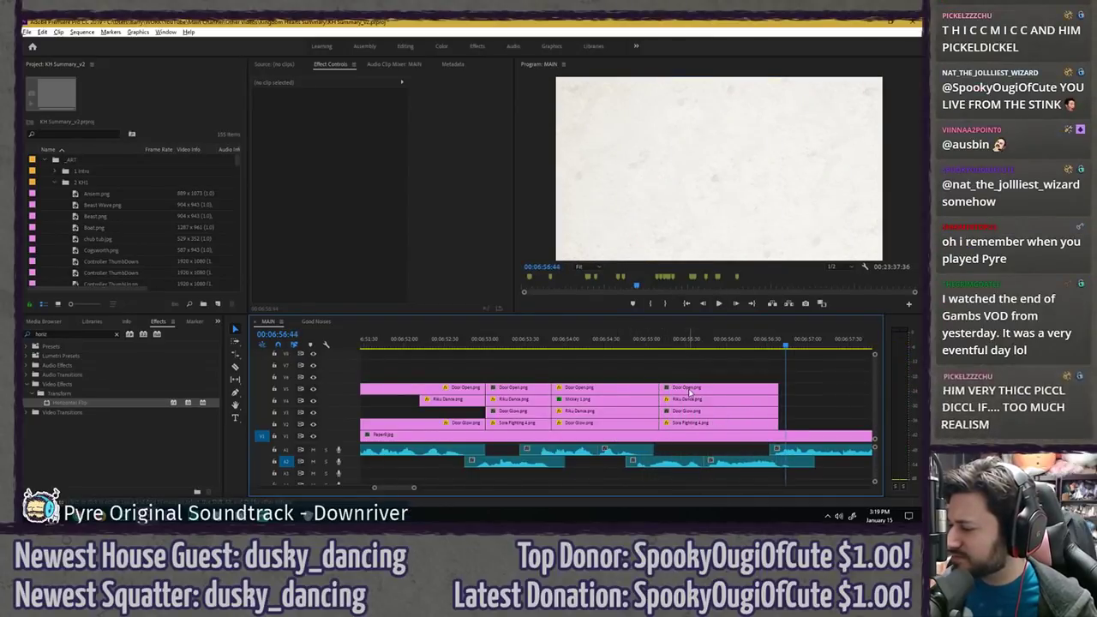
- Move the later Door Open.png up one track, copy Mickey below it into the next door shot, and save
{"action": "left_click", "coordinate": [690, 392]}
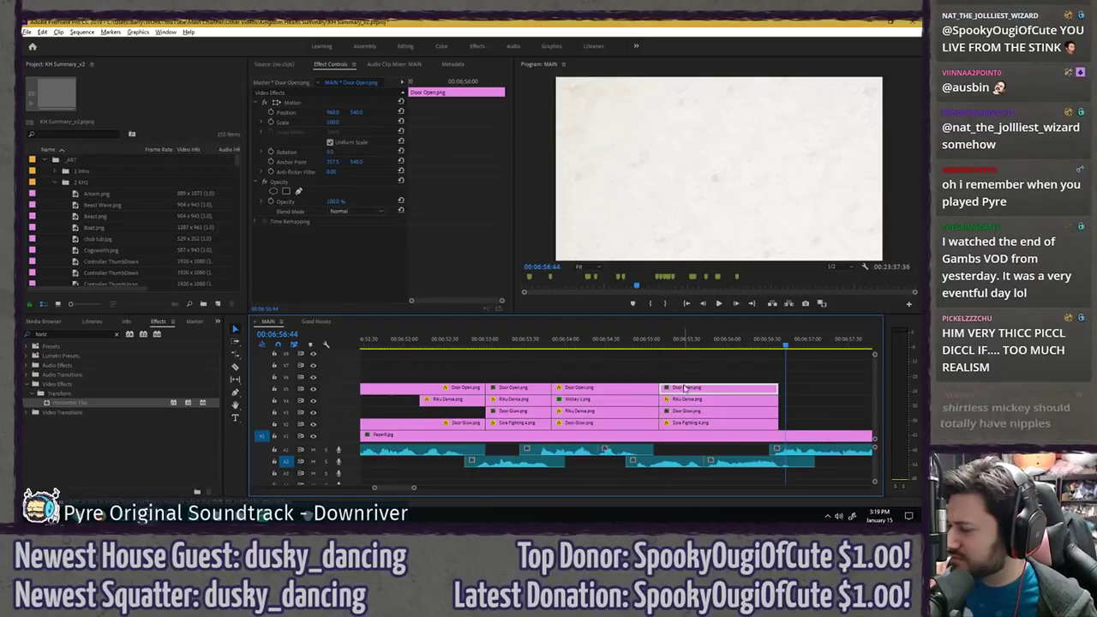
{"action": "left_click_drag", "start_coordinate": [683, 388], "coordinate": [684, 377]}
{"action": "left_click_drag", "start_coordinate": [591, 400], "coordinate": [701, 392]}
{"action": "left_click", "coordinate": [694, 347]}
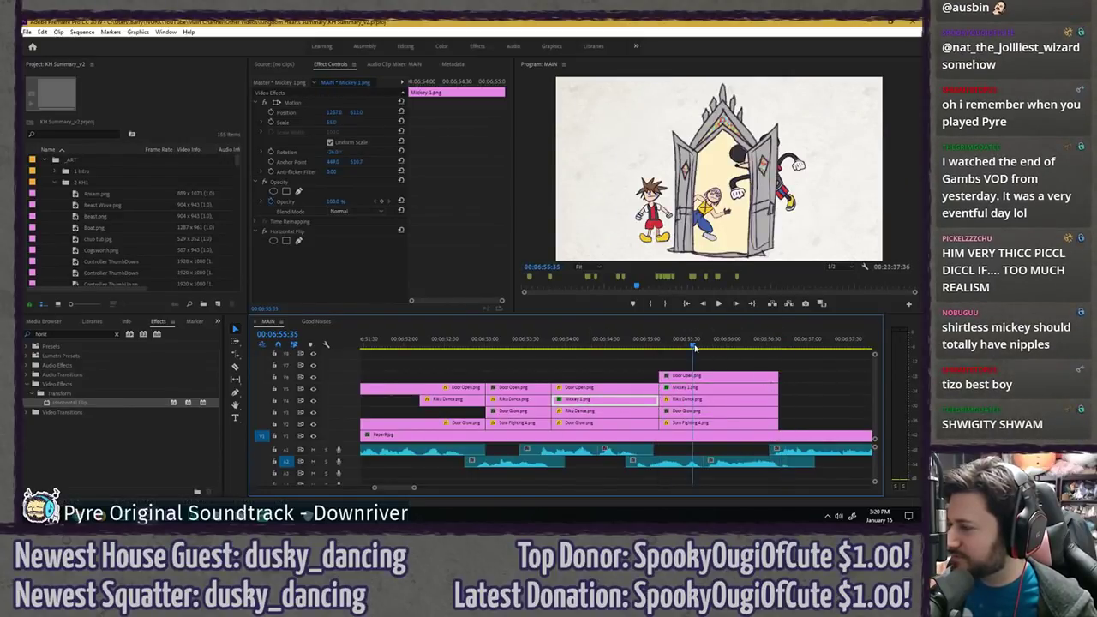
{"action": "left_click", "coordinate": [570, 347]}
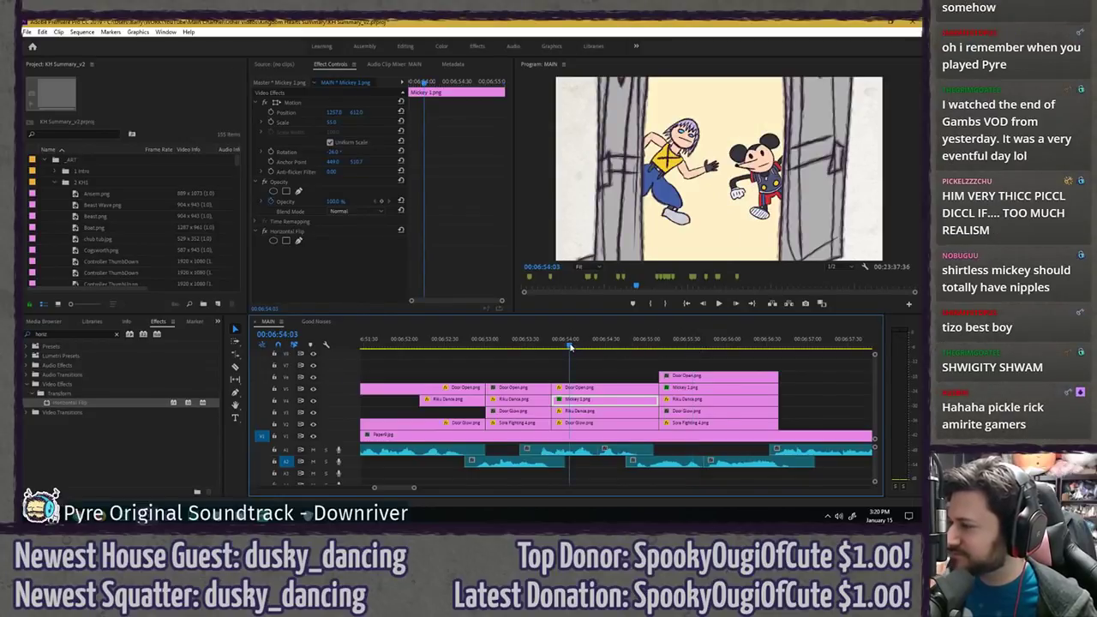
{"action": "key", "text": "ctrl+s"}
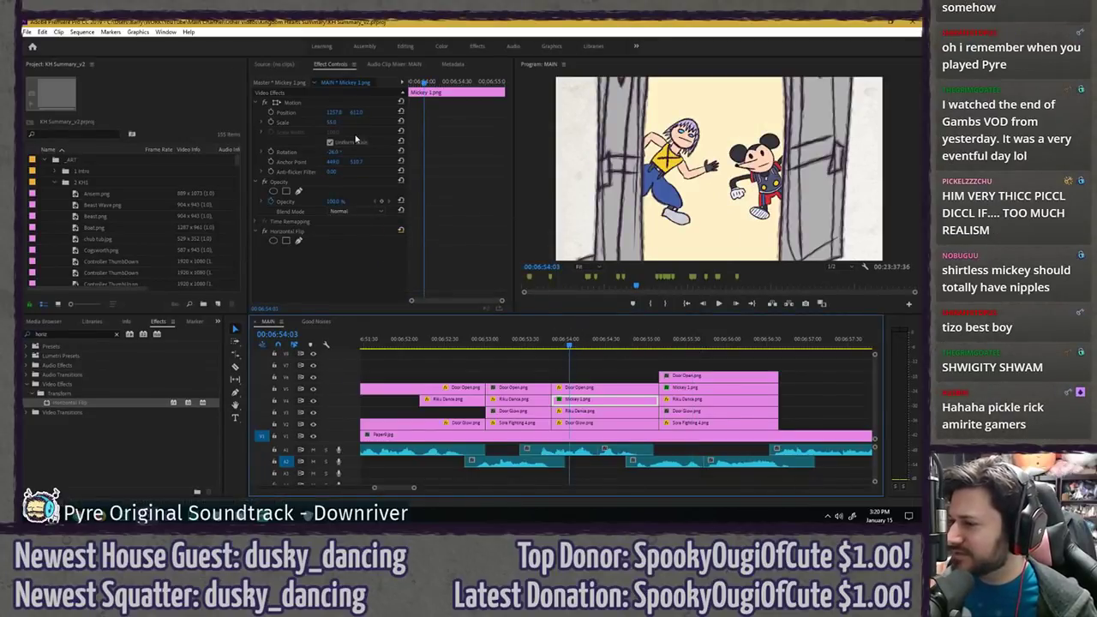
- Adjust Mickey's tilt and nudge him right, then check the frame full-size and save
{"action": "left_click_drag", "start_coordinate": [336, 151], "coordinate": [341, 152]}
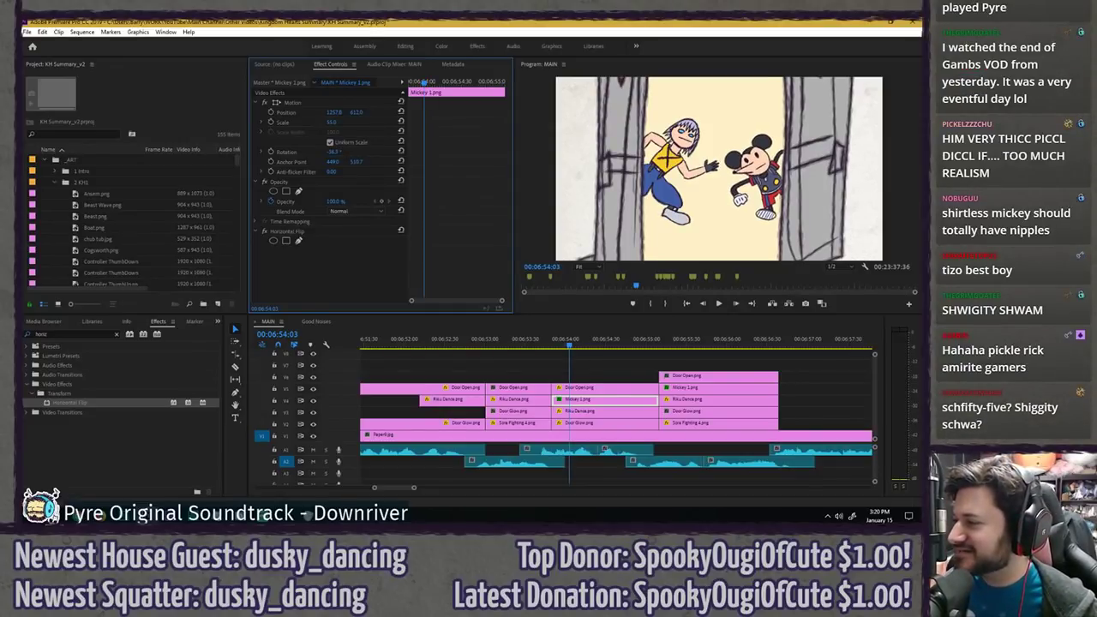
{"action": "left_click_drag", "start_coordinate": [334, 113], "coordinate": [336, 112]}
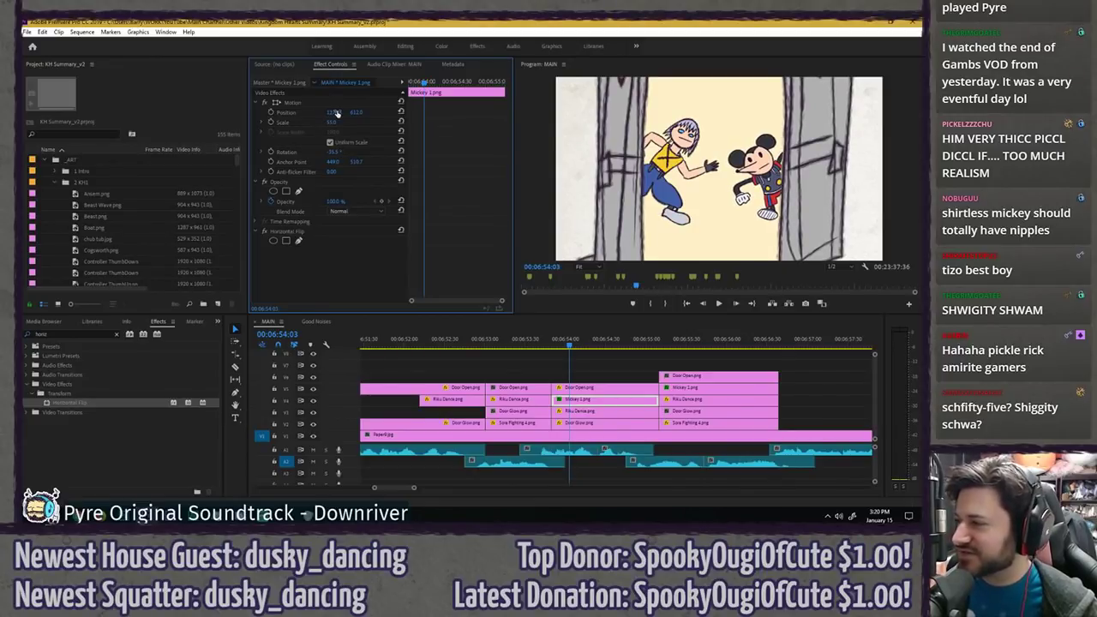
{"action": "key", "text": "ctrl+s"}
{"action": "key", "text": "grave"}
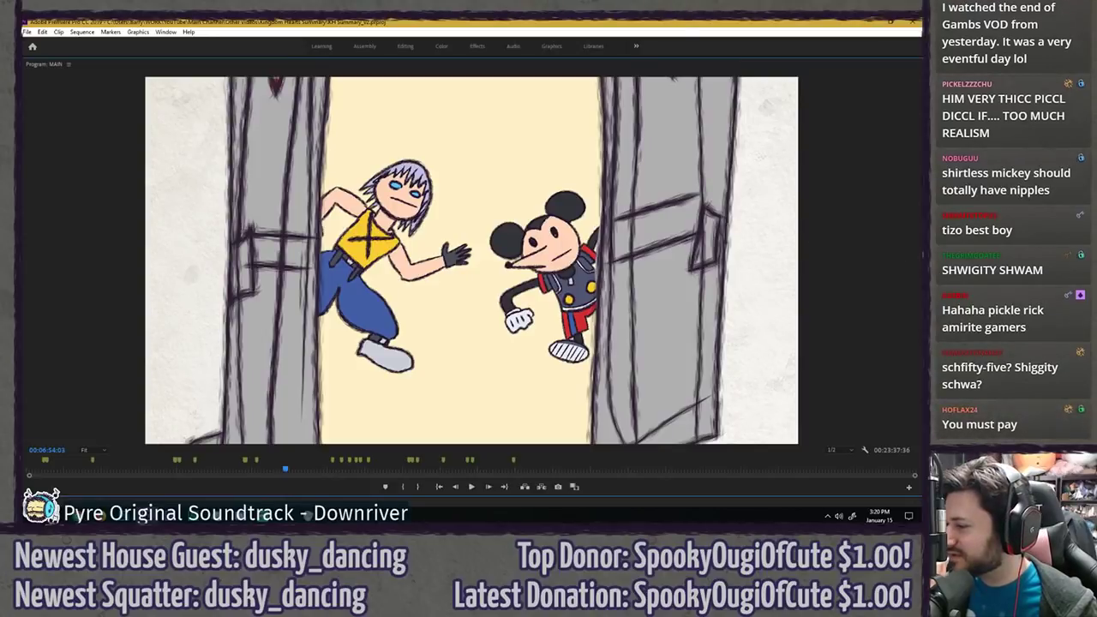
{"action": "key", "text": "shift+grave"}
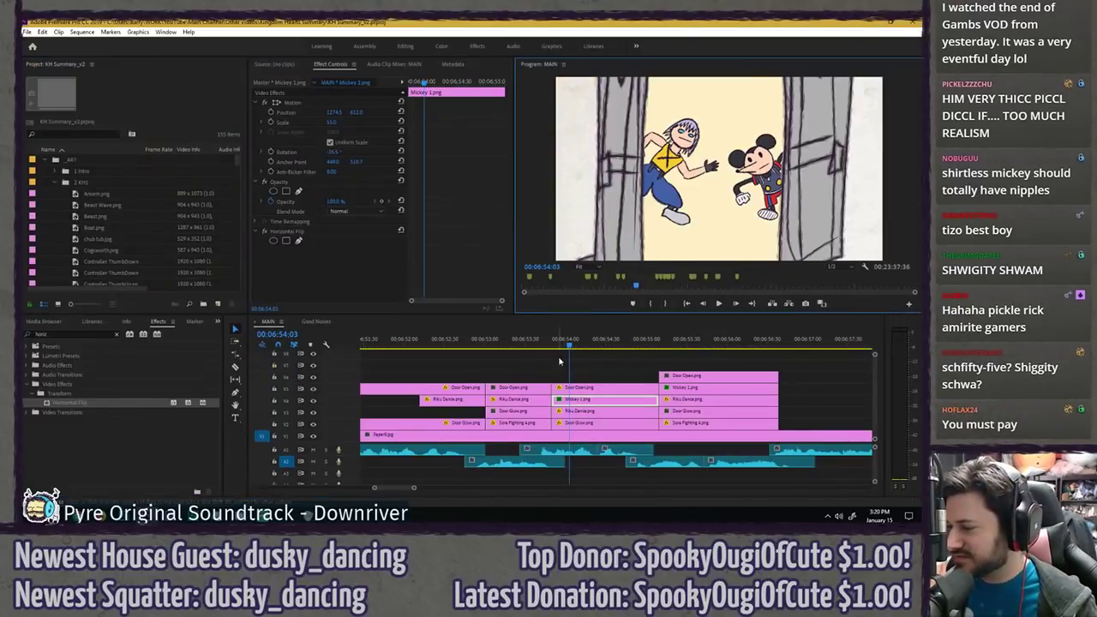
{"action": "key", "text": "ctrl+s"}
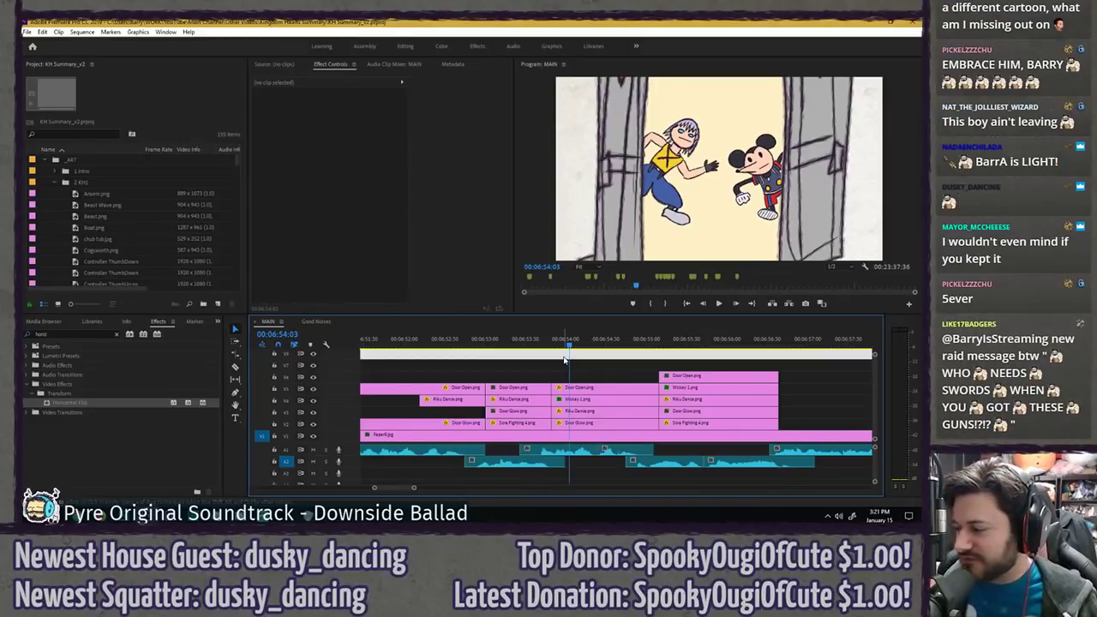
{"action": "left_click", "coordinate": [554, 344]}
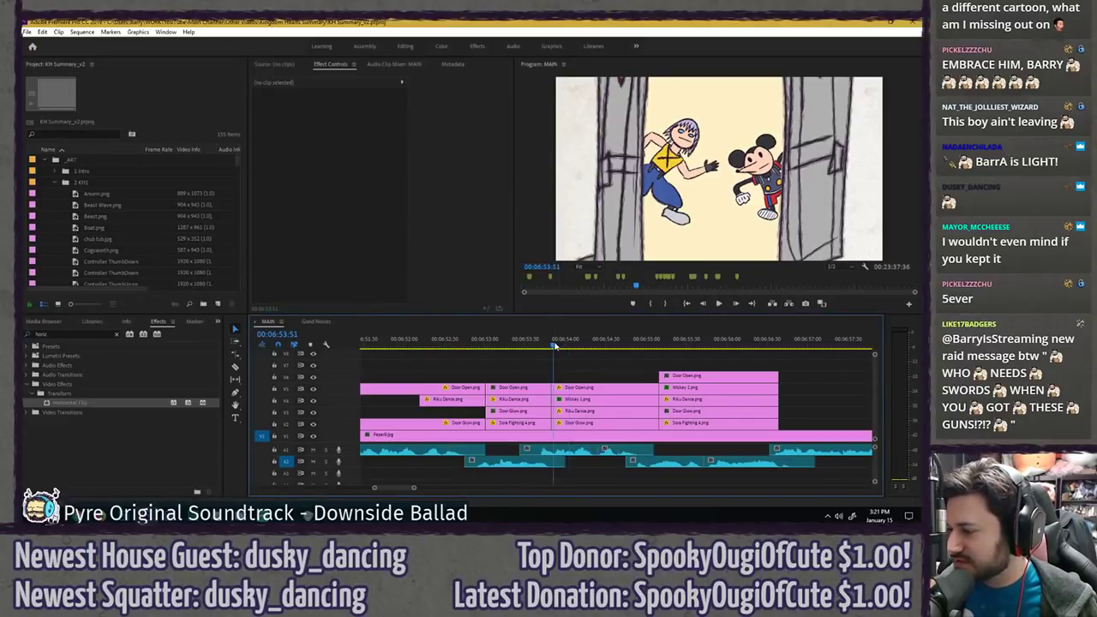
{"action": "key", "text": "Left"}
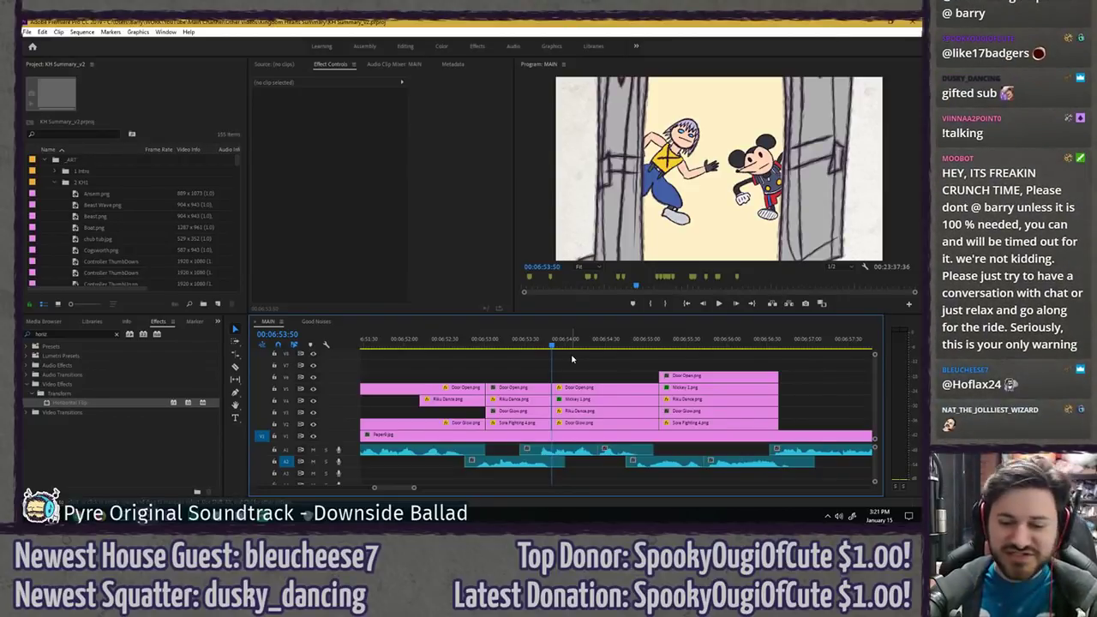
{"action": "key", "text": "space"}
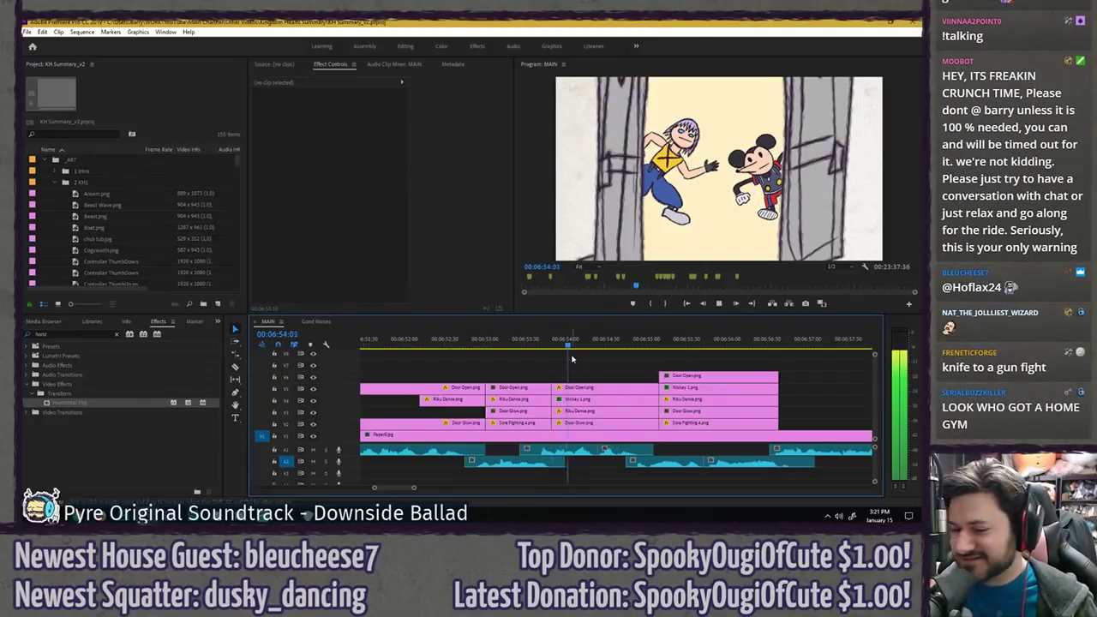
{"action": "key", "text": "space"}
{"action": "left_click", "coordinate": [554, 343]}
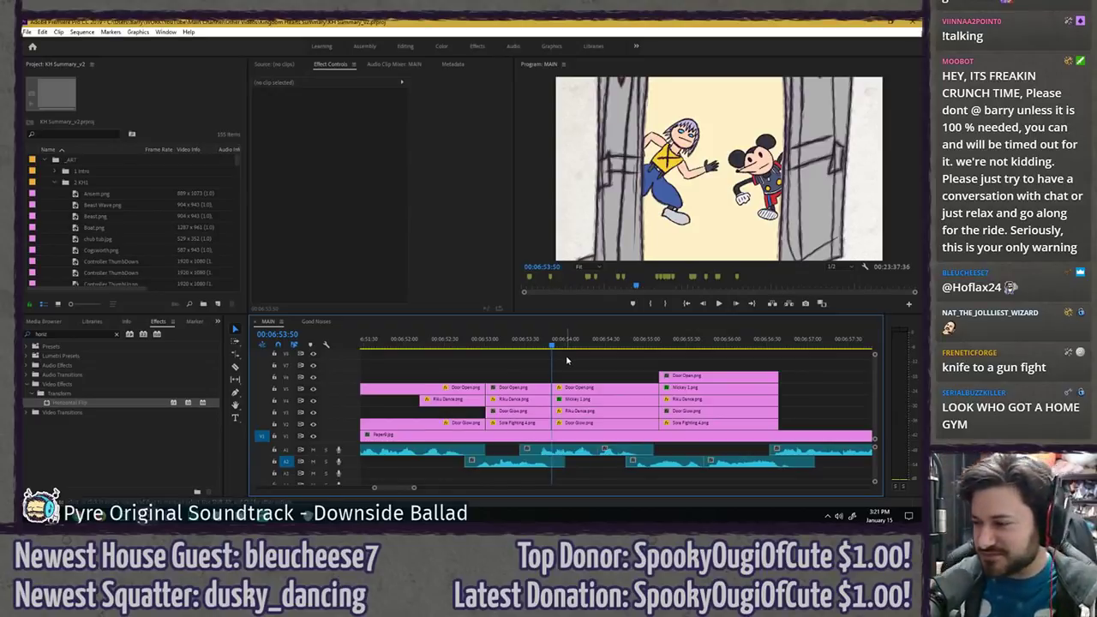
{"action": "key", "text": "space"}
{"action": "key", "text": "space"}
- Keyframe Mickey 1.png's Position and Rotation, with an earlier pose at -3.7° and 1601.5, 622.8 behind the door
{"action": "left_click", "coordinate": [595, 408]}
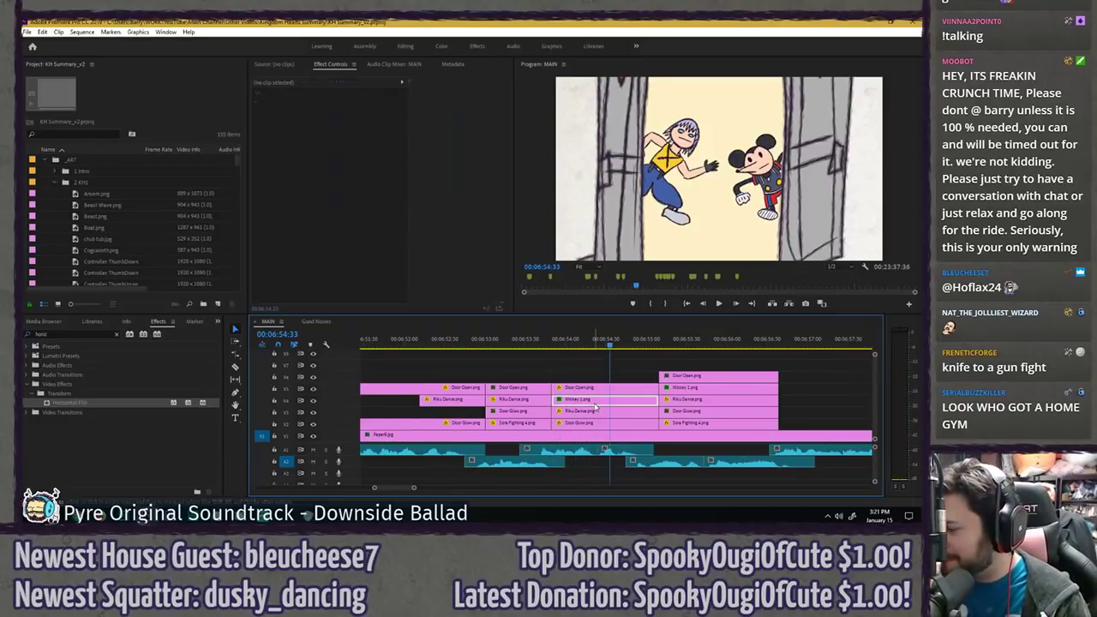
{"action": "left_click", "coordinate": [449, 149]}
{"action": "key", "text": "Left"}
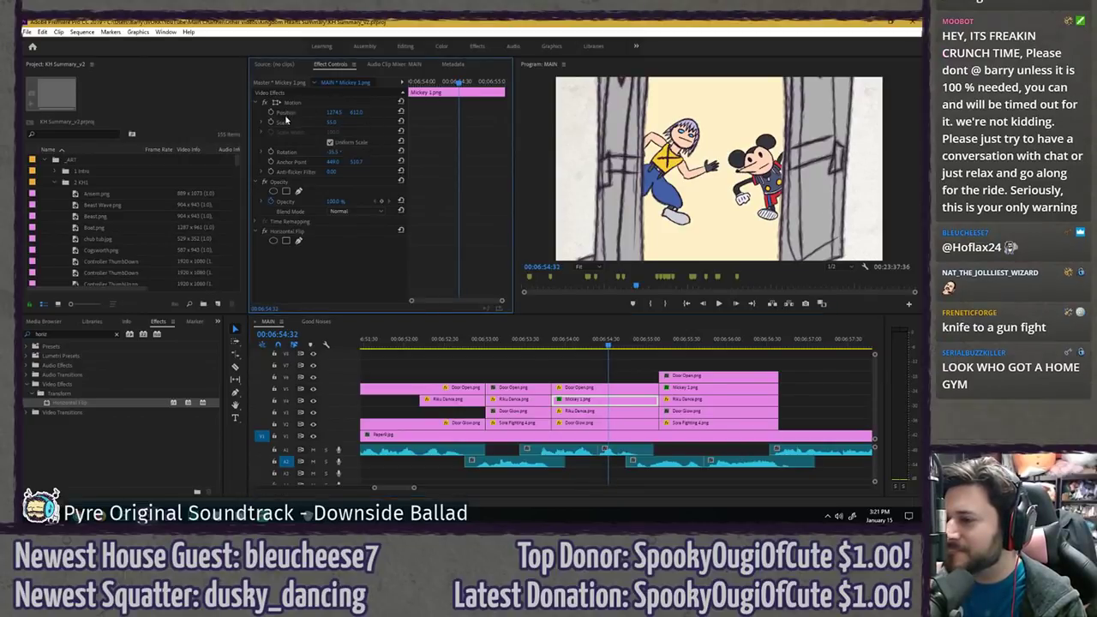
{"action": "left_click", "coordinate": [271, 112]}
{"action": "left_click", "coordinate": [271, 152]}
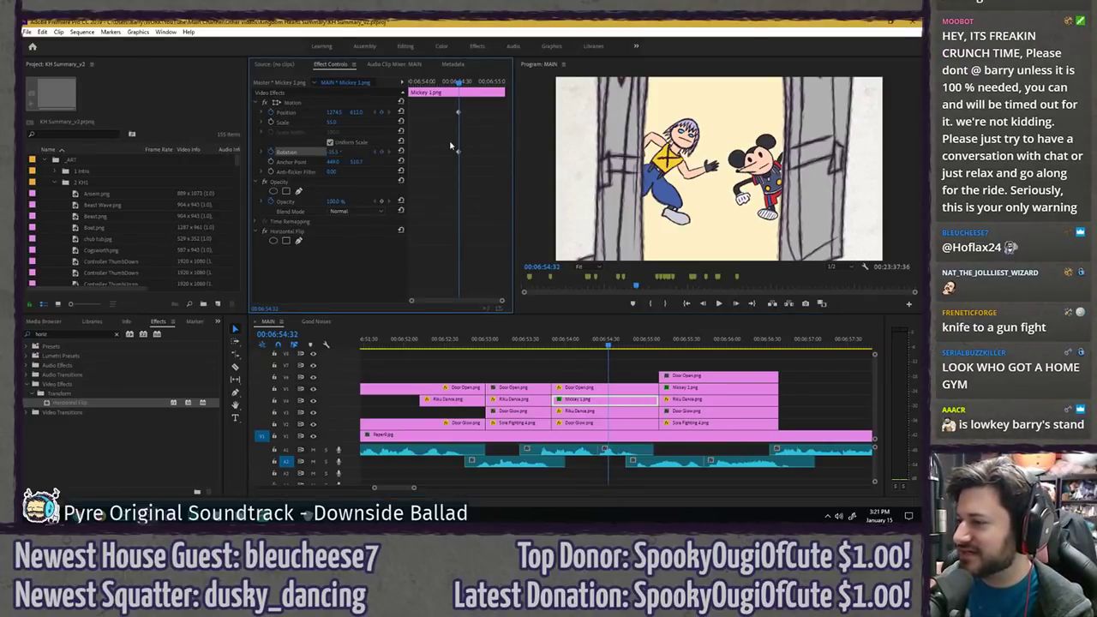
{"action": "key", "text": "Left"}
{"action": "key", "text": "Left"}
{"action": "key", "text": "Left"}
{"action": "key", "text": "Left"}
{"action": "key", "text": "Left"}
{"action": "key", "text": "Left"}
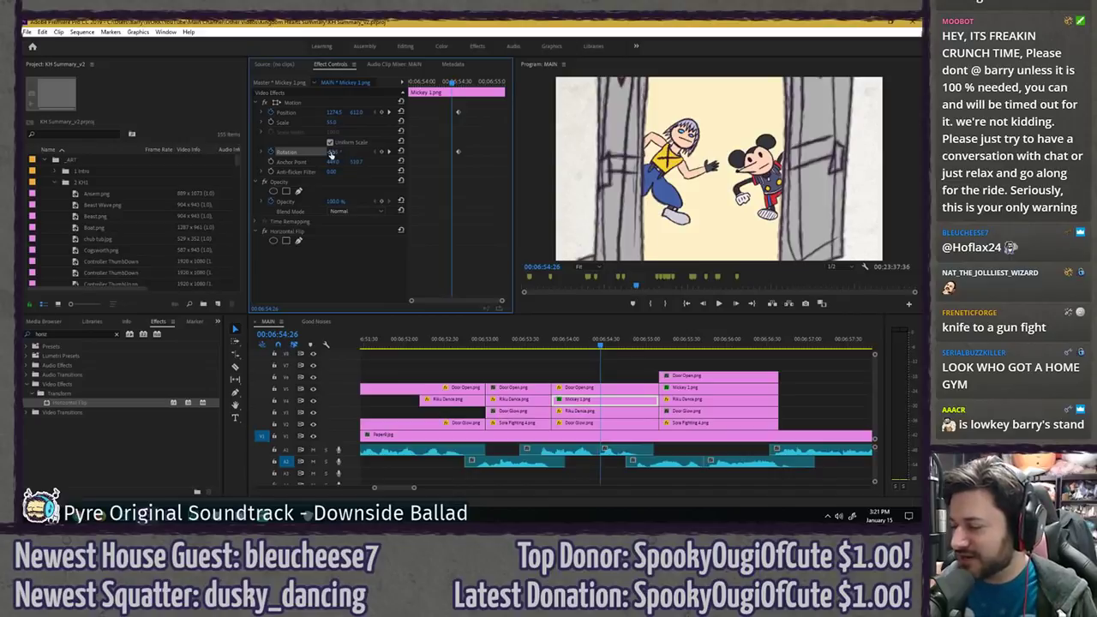
{"action": "left_click_drag", "start_coordinate": [334, 151], "coordinate": [349, 151]}
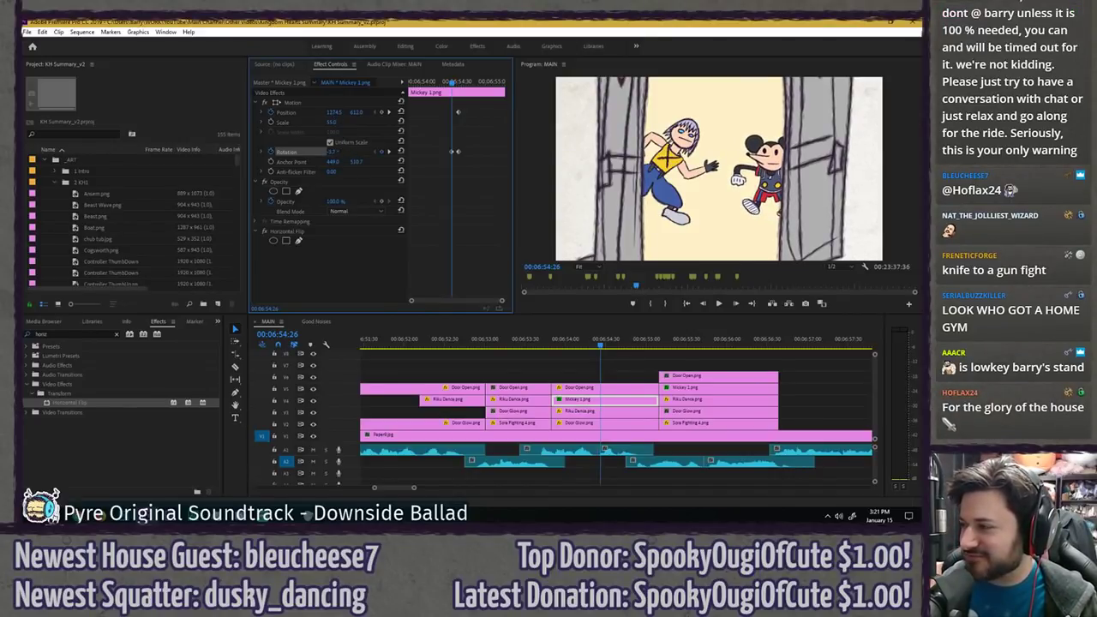
{"action": "left_click_drag", "start_coordinate": [333, 112], "coordinate": [350, 113]}
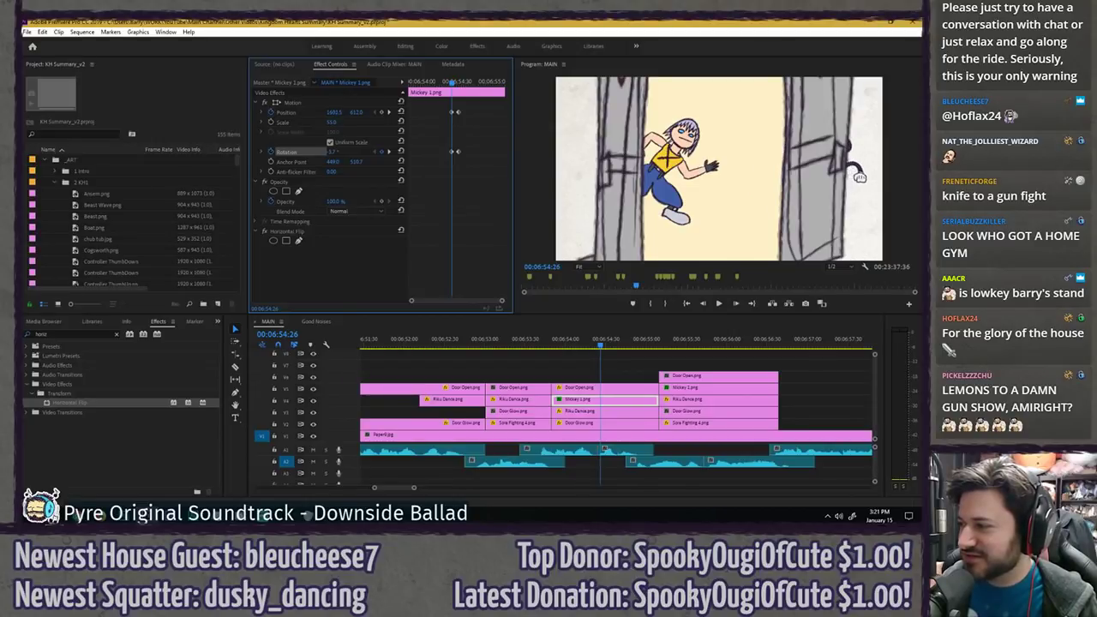
- Preview Mickey's entrance animation and park the playhead at 00:06:54:23
{"action": "mouse_move", "coordinate": [453, 83]}
{"action": "left_mouse_down"}
{"action": "mouse_move", "coordinate": [490, 84]}
{"action": "mouse_move", "coordinate": [454, 84]}
{"action": "left_mouse_up"}
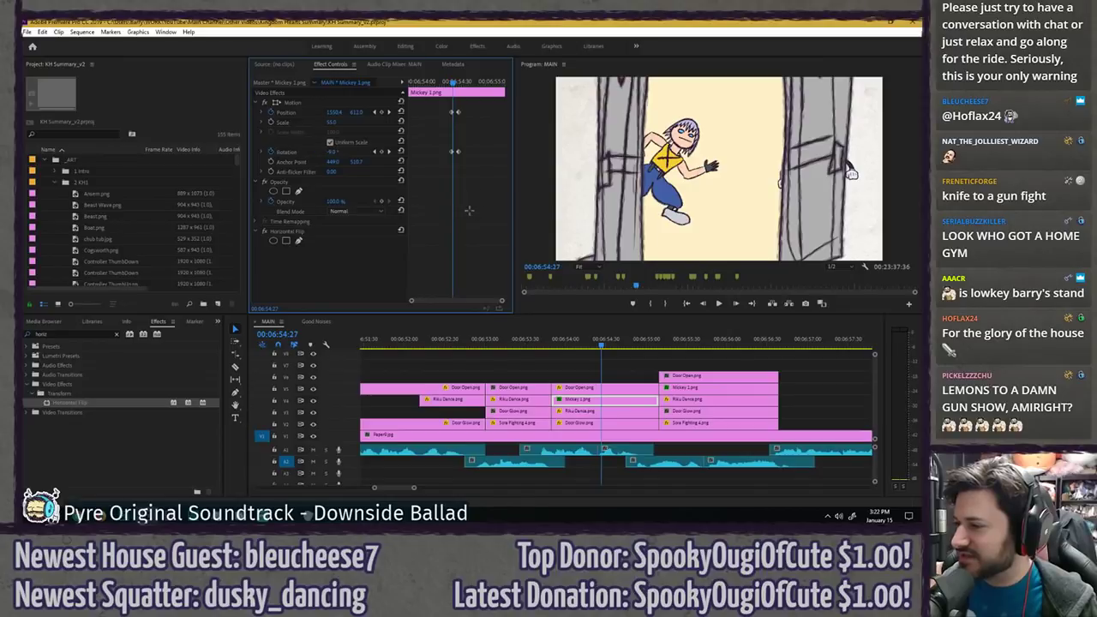
{"action": "left_click", "coordinate": [448, 81]}
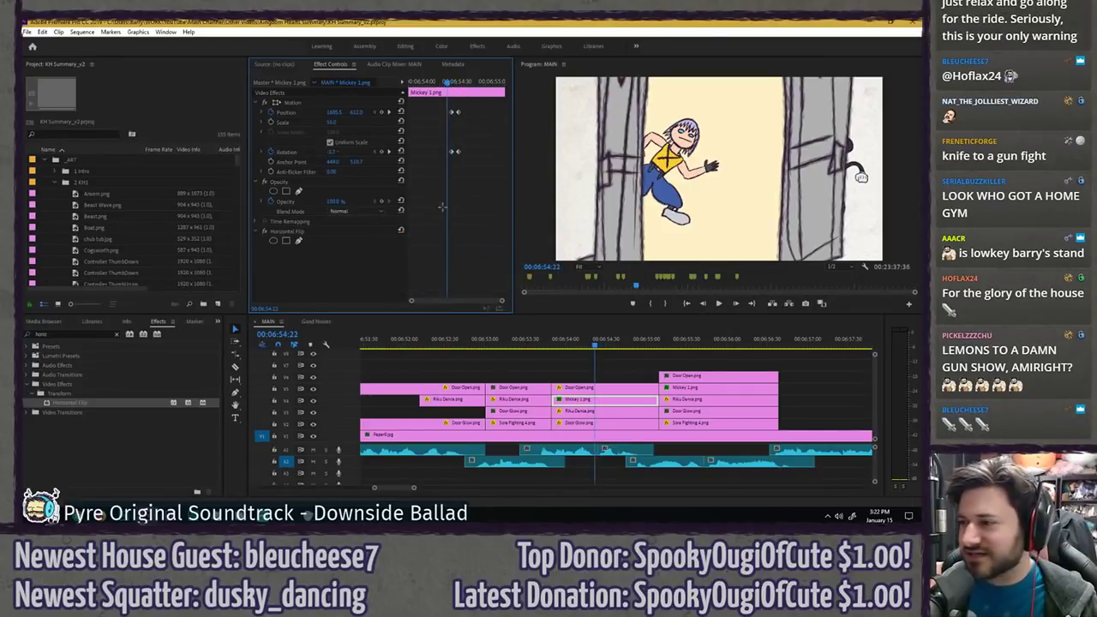
{"action": "left_click", "coordinate": [432, 82]}
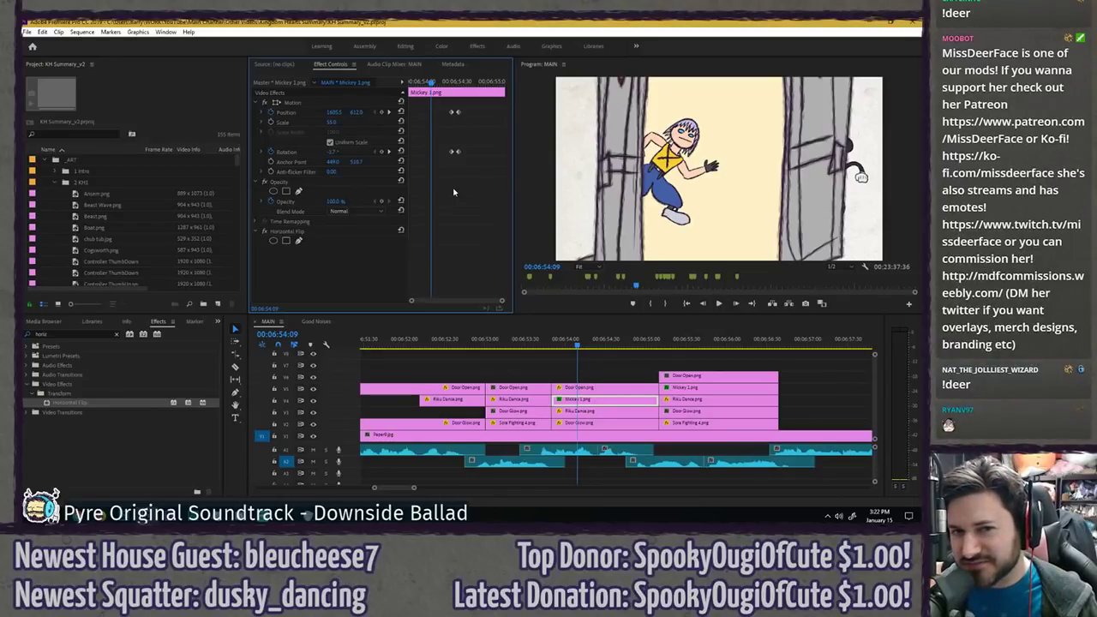
{"action": "key", "text": "space"}
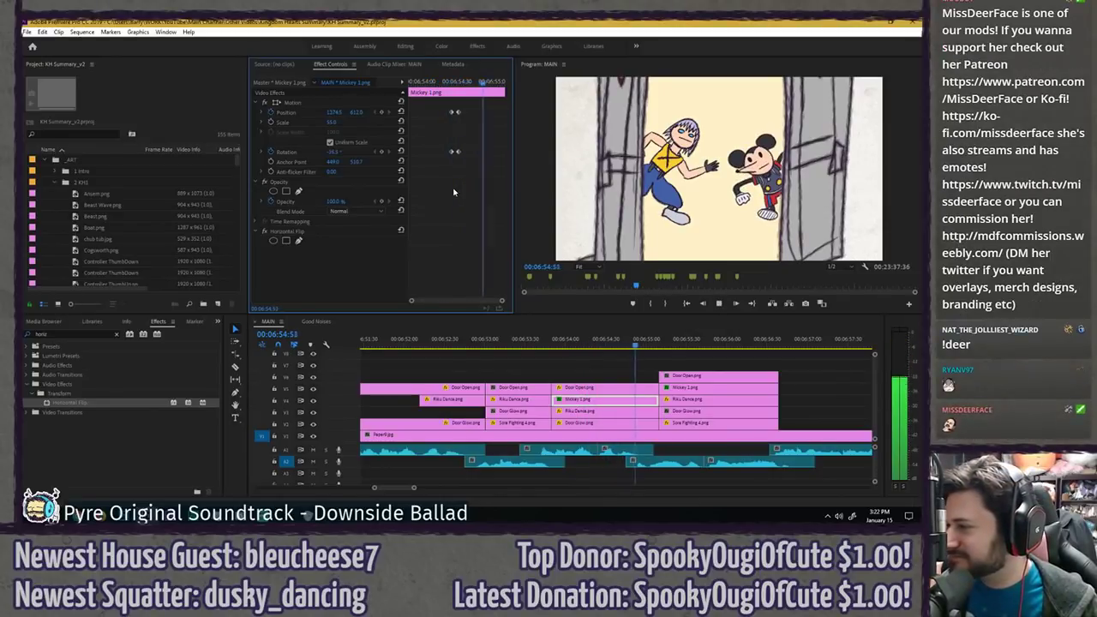
{"action": "key", "text": "space"}
{"action": "left_click_drag", "start_coordinate": [454, 79], "coordinate": [454, 138]}
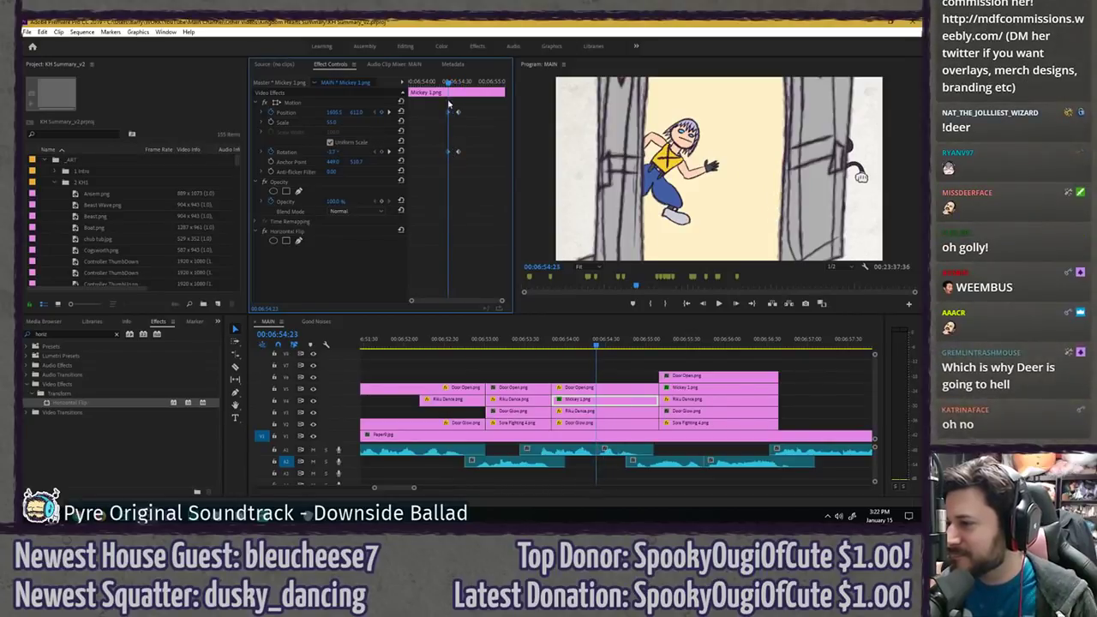
{"action": "key", "text": "space"}
{"action": "left_click", "coordinate": [440, 81]}
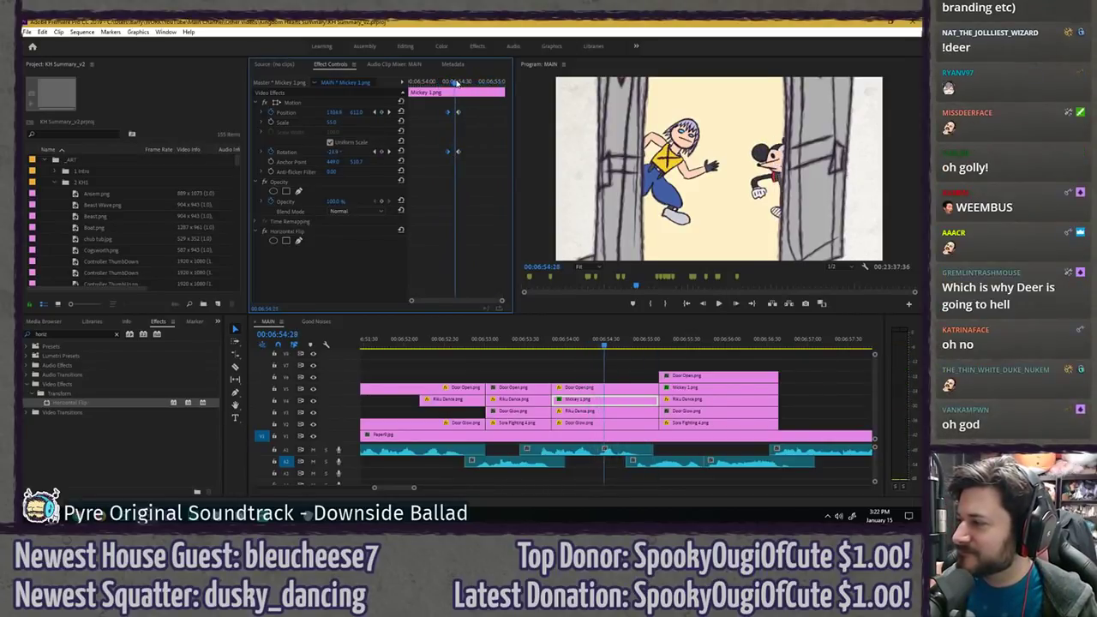
{"action": "left_click", "coordinate": [447, 83]}
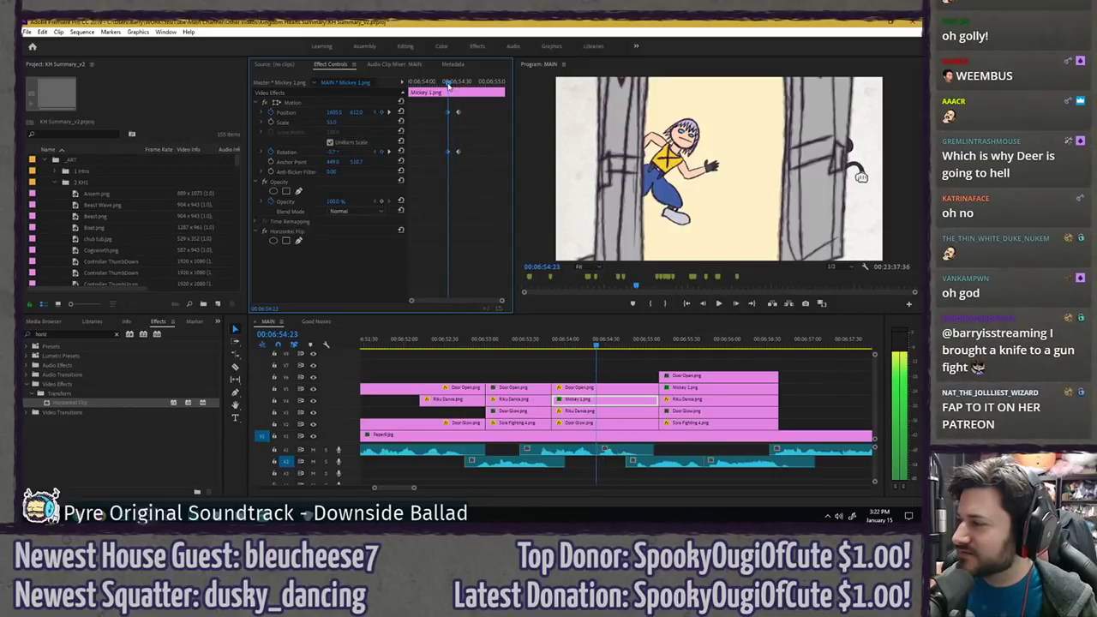
{"action": "mouse_move", "coordinate": [447, 82]}
{"action": "left_mouse_down"}
{"action": "mouse_move", "coordinate": [461, 84]}
{"action": "mouse_move", "coordinate": [447, 86]}
{"action": "left_mouse_up"}
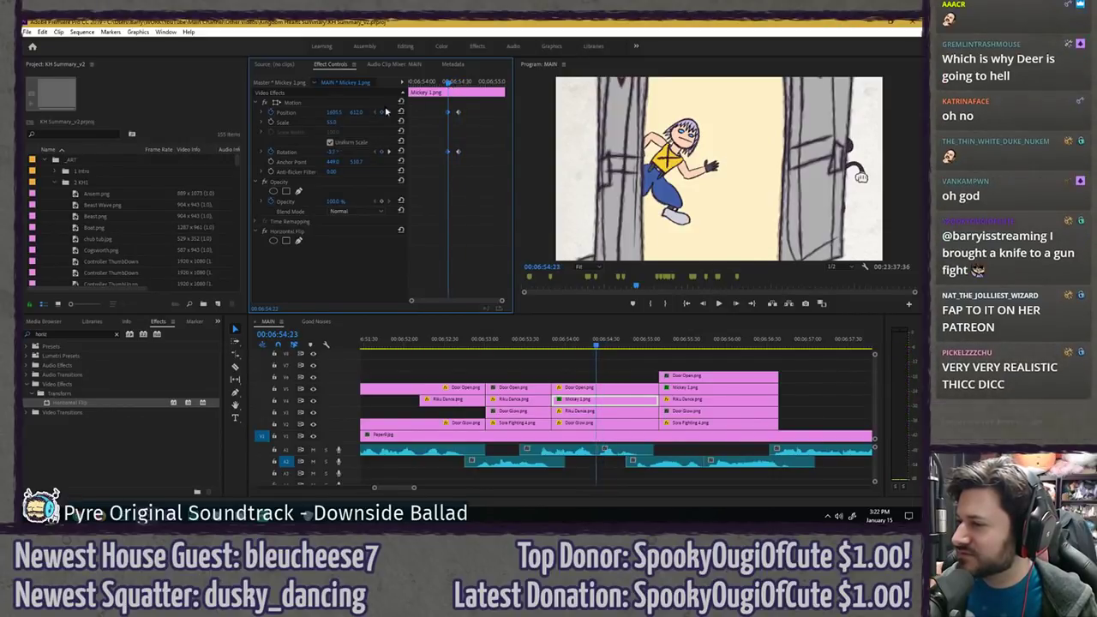
- Lower Mickey's hidden starting pose behind the door and trim the clip to start at 54:23
{"action": "left_click_drag", "start_coordinate": [357, 113], "coordinate": [360, 114]}
{"action": "key", "text": "space"}
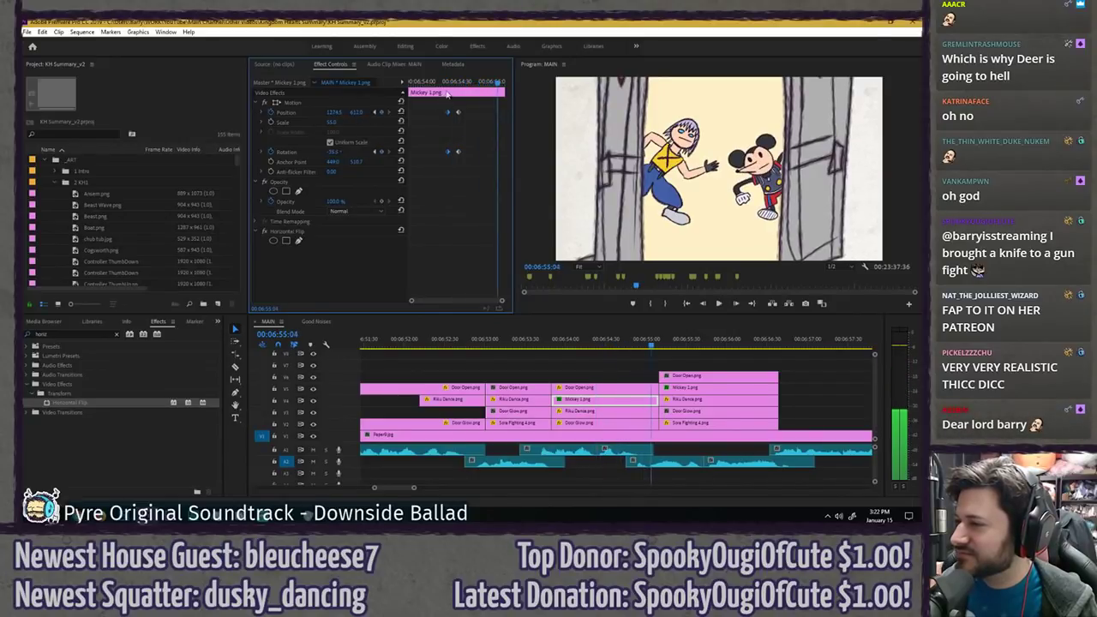
{"action": "key", "text": "space"}
{"action": "left_click_drag", "start_coordinate": [359, 115], "coordinate": [364, 115]}
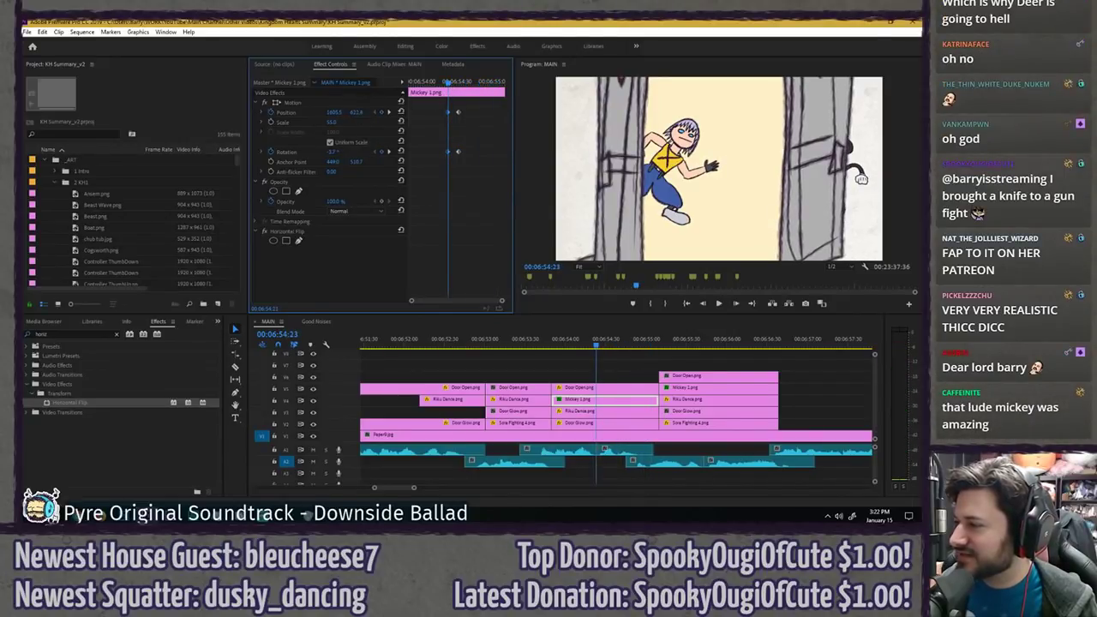
{"action": "key", "text": "space"}
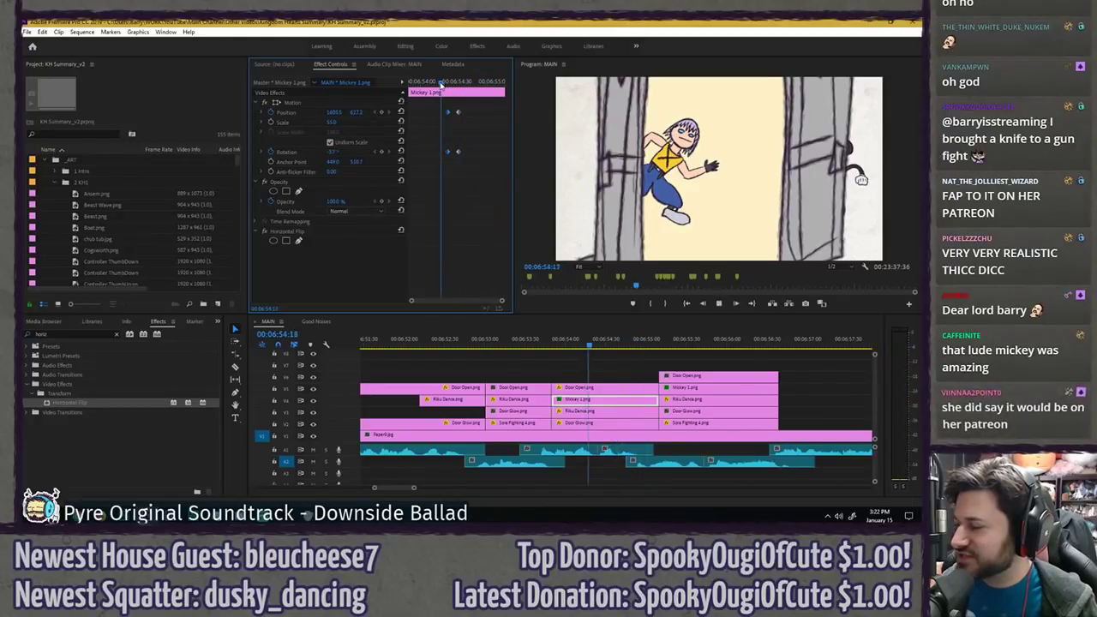
{"action": "key", "text": "space"}
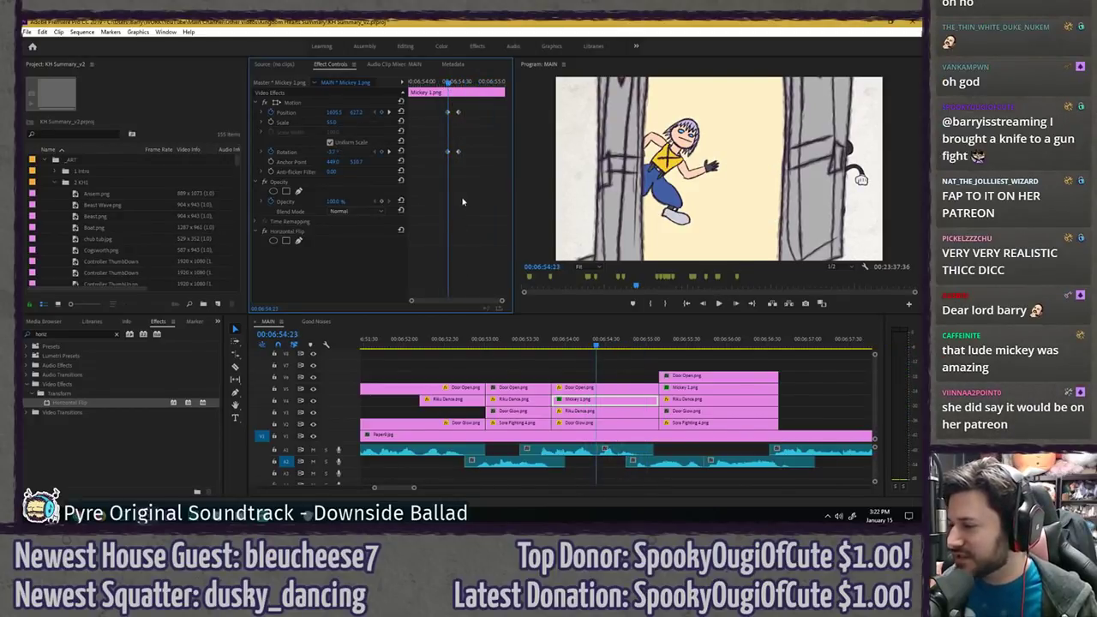
{"action": "left_click_drag", "start_coordinate": [557, 399], "coordinate": [597, 400]}
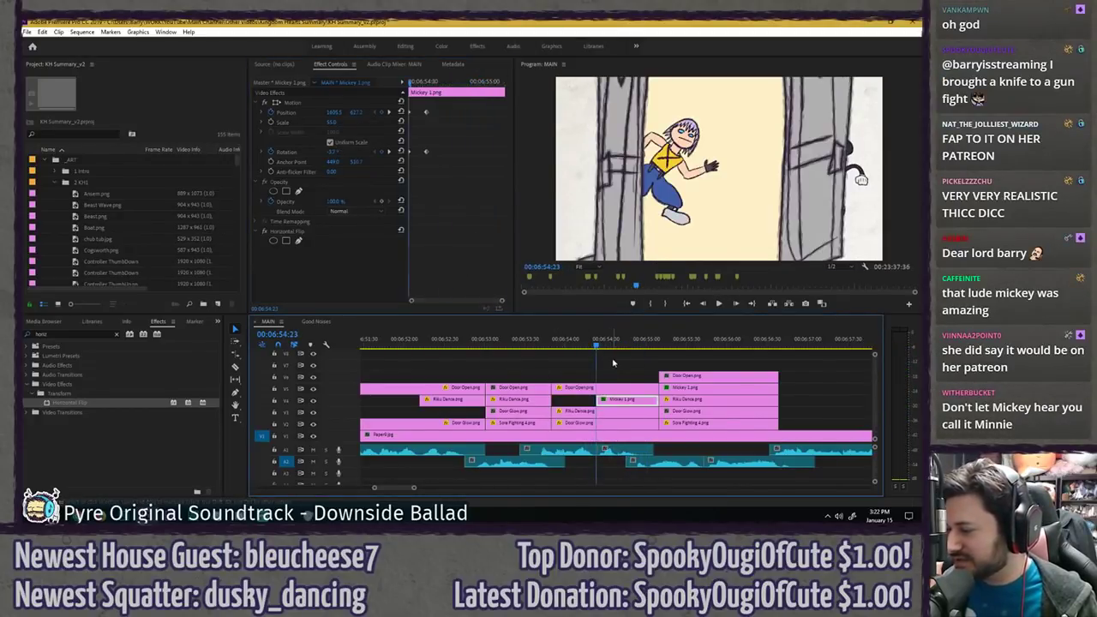
- Render previews of the edited door shot and save the project
{"action": "left_click", "coordinate": [613, 362]}
{"action": "key", "text": "Return"}
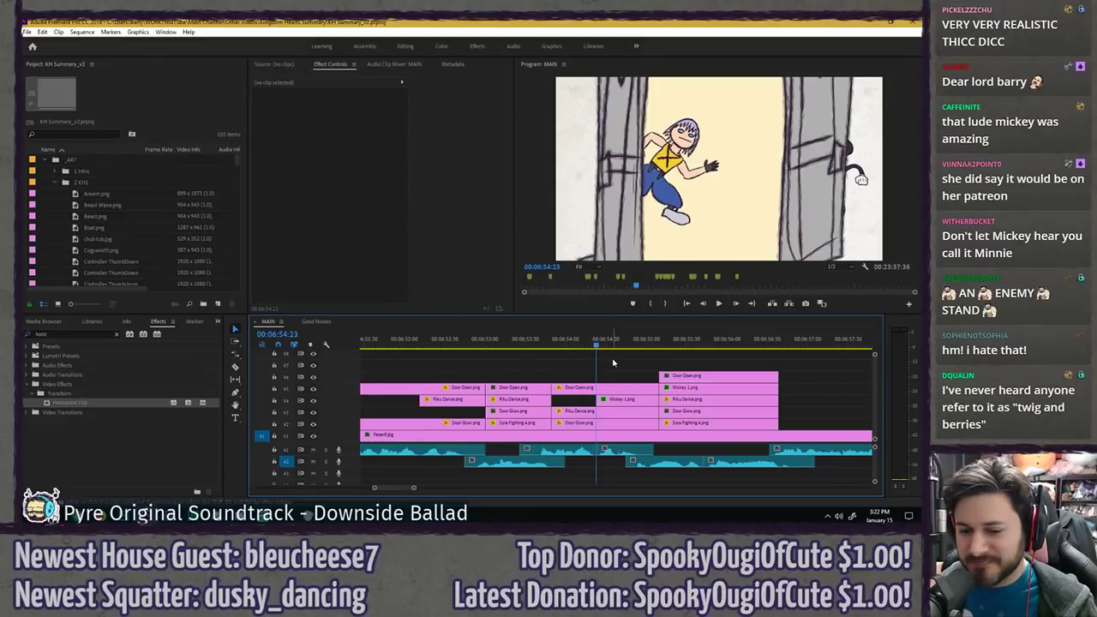
{"action": "left_click", "coordinate": [579, 343]}
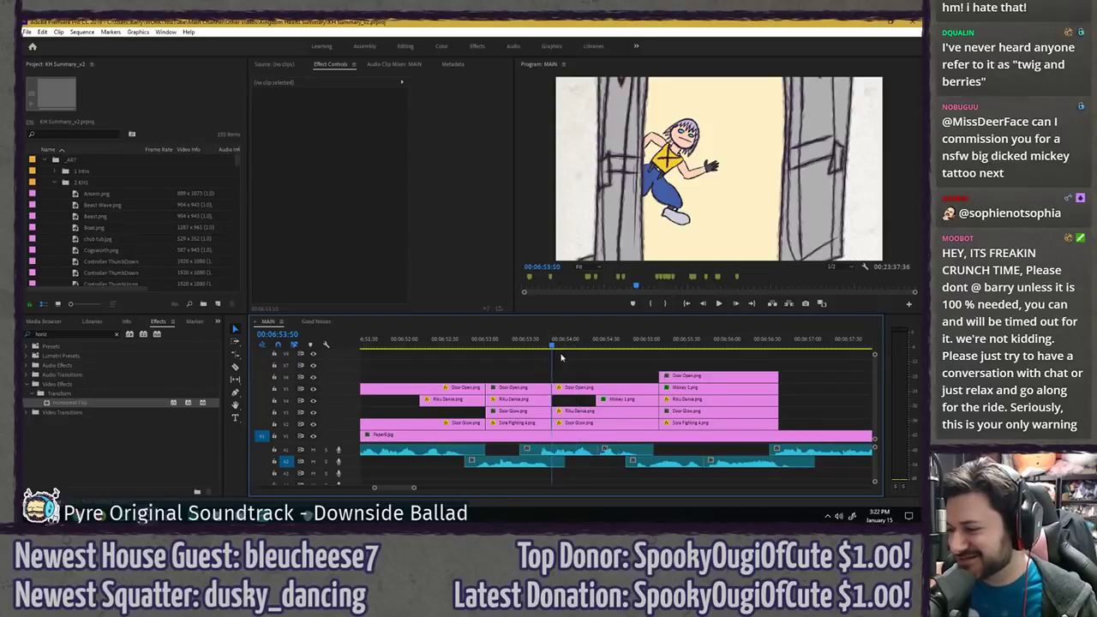
{"action": "key", "text": "ctrl+s"}
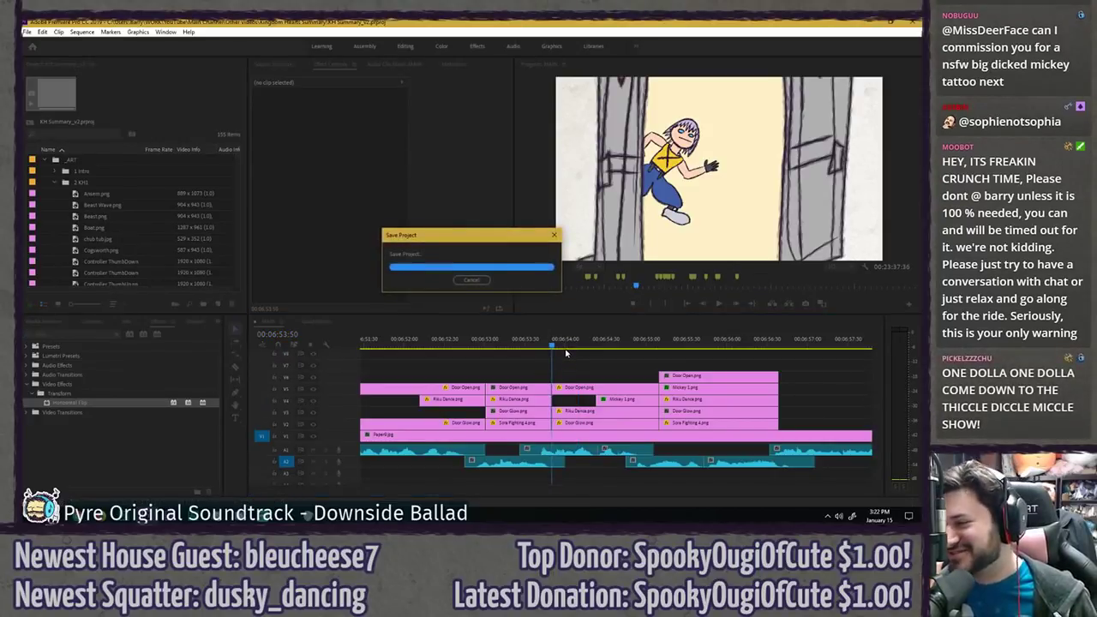
- Replay Mickey's entrance and load Mickey 1.png into Effect Controls
{"action": "key", "text": "space"}
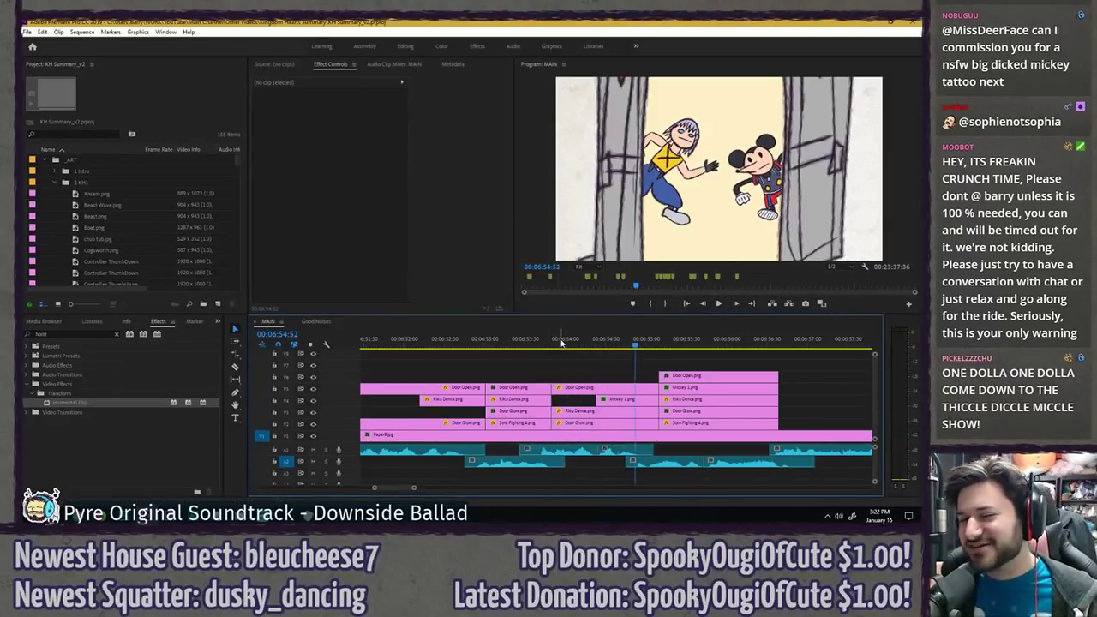
{"action": "left_click", "coordinate": [582, 339]}
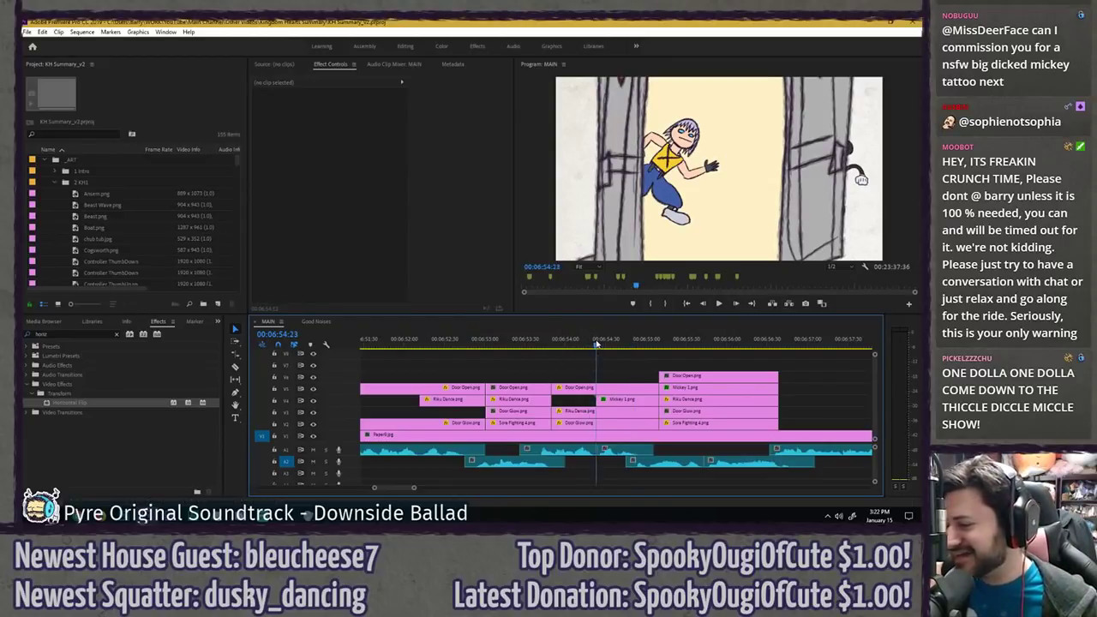
{"action": "left_click", "coordinate": [623, 401]}
{"action": "left_click", "coordinate": [422, 189]}
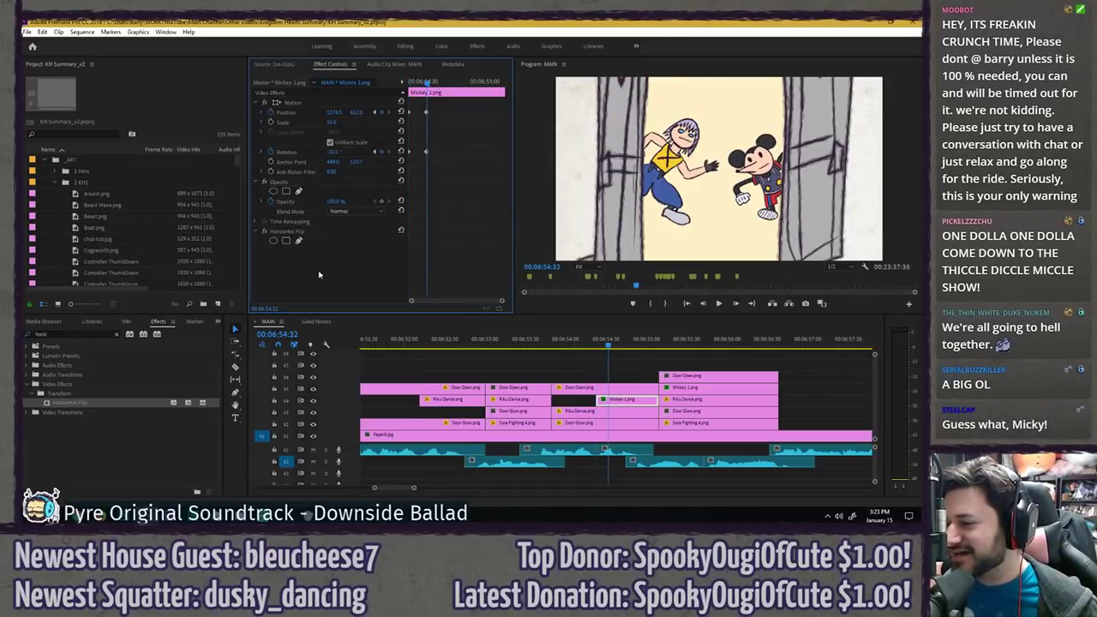
- Draw a closed opacity mask on Mickey 1.png around the right door, before Mickey appears
{"action": "left_click", "coordinate": [297, 192]}
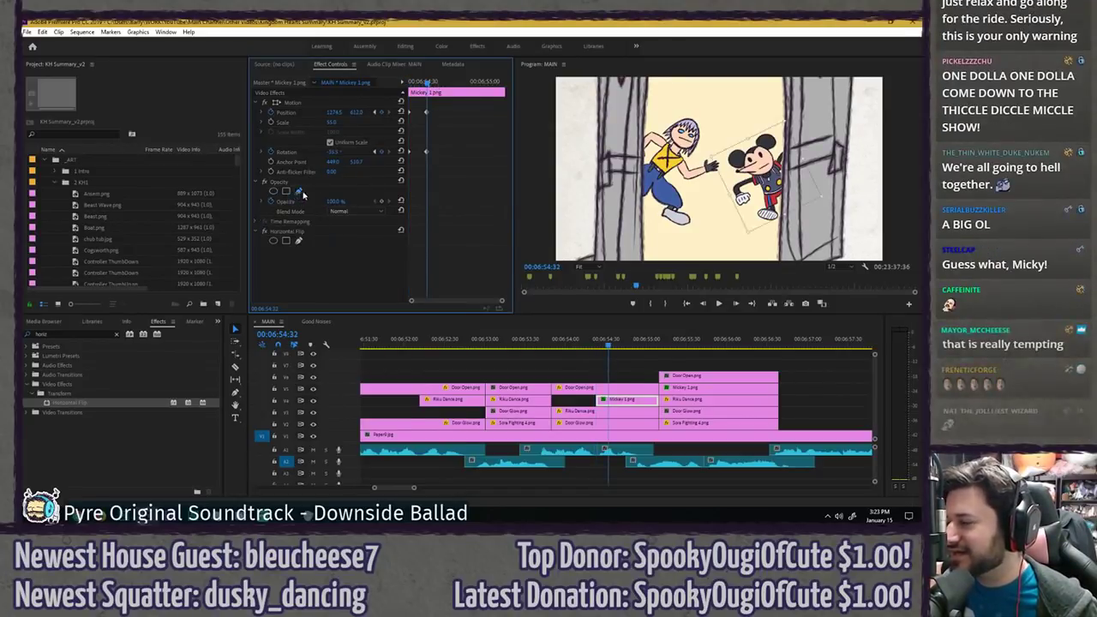
{"action": "left_click_drag", "start_coordinate": [428, 82], "coordinate": [410, 82]}
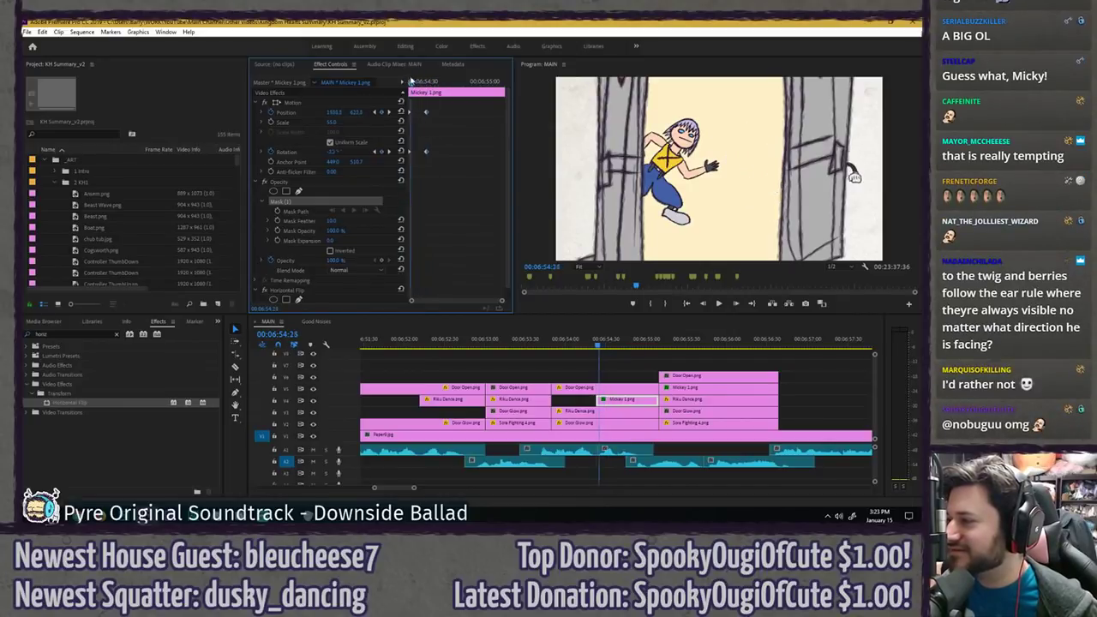
{"action": "left_click", "coordinate": [892, 108]}
{"action": "left_click", "coordinate": [817, 106]}
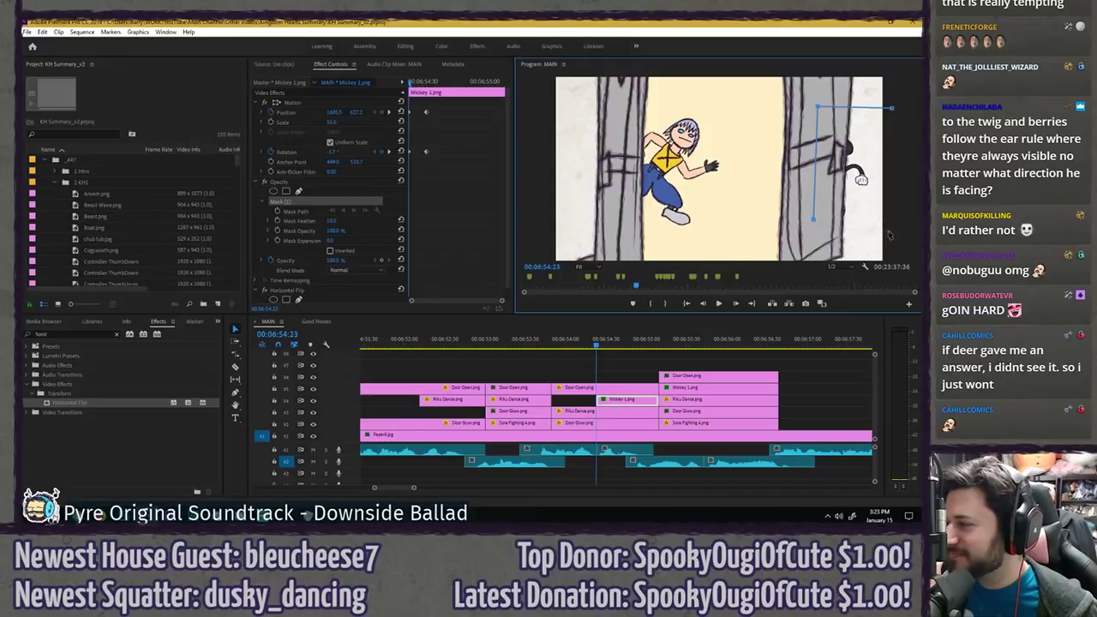
{"action": "left_click", "coordinate": [892, 107]}
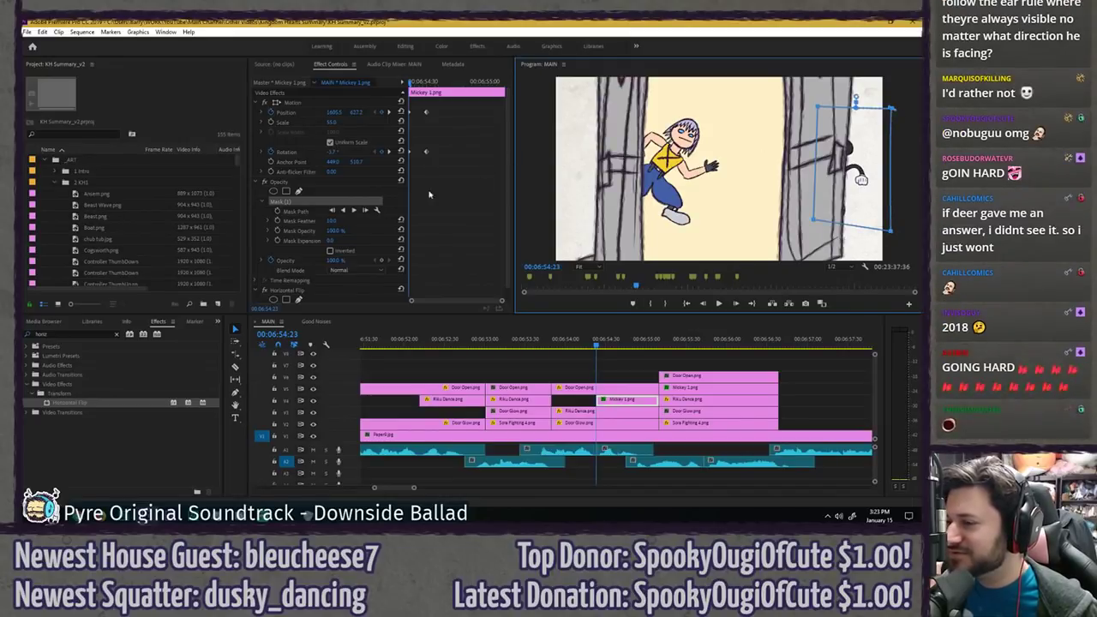
- Turn on Mask Path keyframing, move a mask point onto the door edge, and enlarge the program view
{"action": "left_click", "coordinate": [336, 221]}
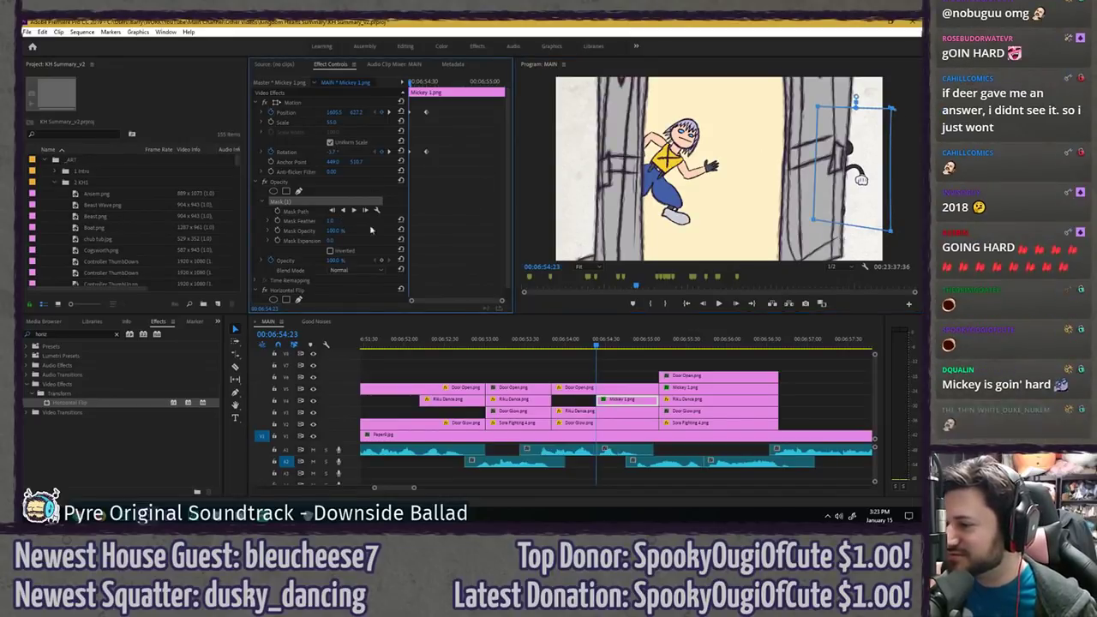
{"action": "left_click", "coordinate": [277, 212]}
{"action": "left_click_drag", "start_coordinate": [431, 81], "coordinate": [427, 82]}
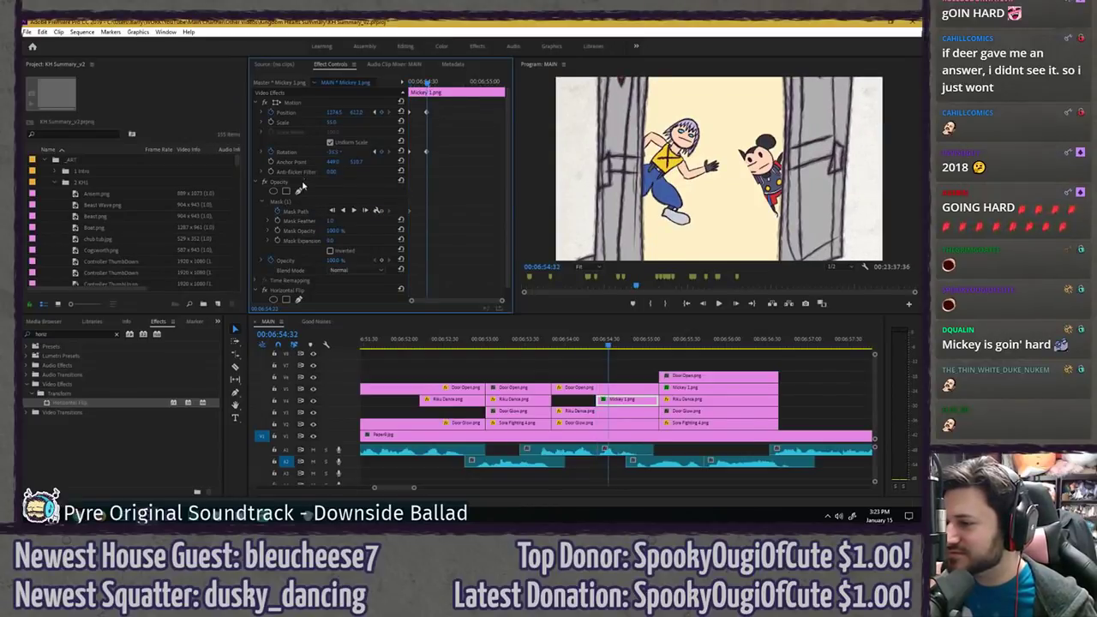
{"action": "left_click", "coordinate": [320, 202]}
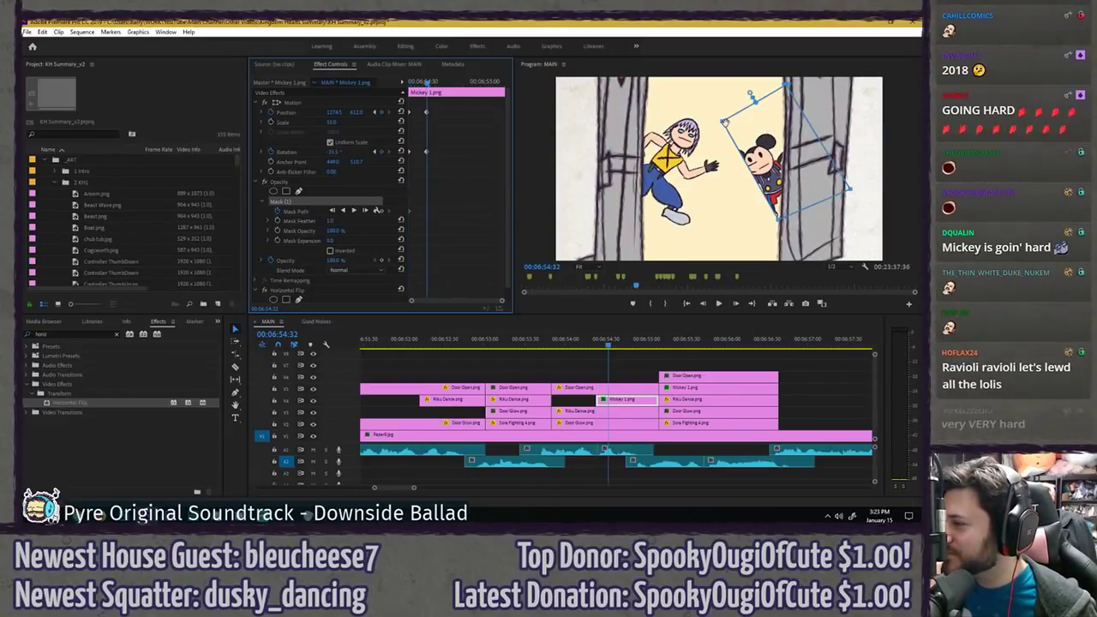
{"action": "left_click_drag", "start_coordinate": [724, 119], "coordinate": [787, 118]}
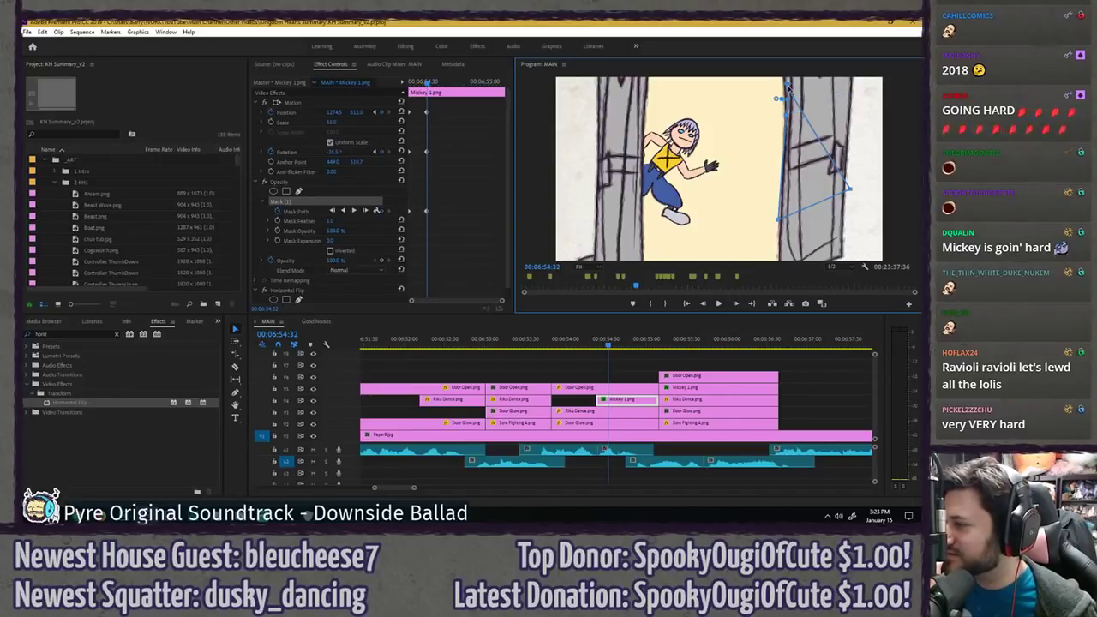
{"action": "key", "text": "grave"}
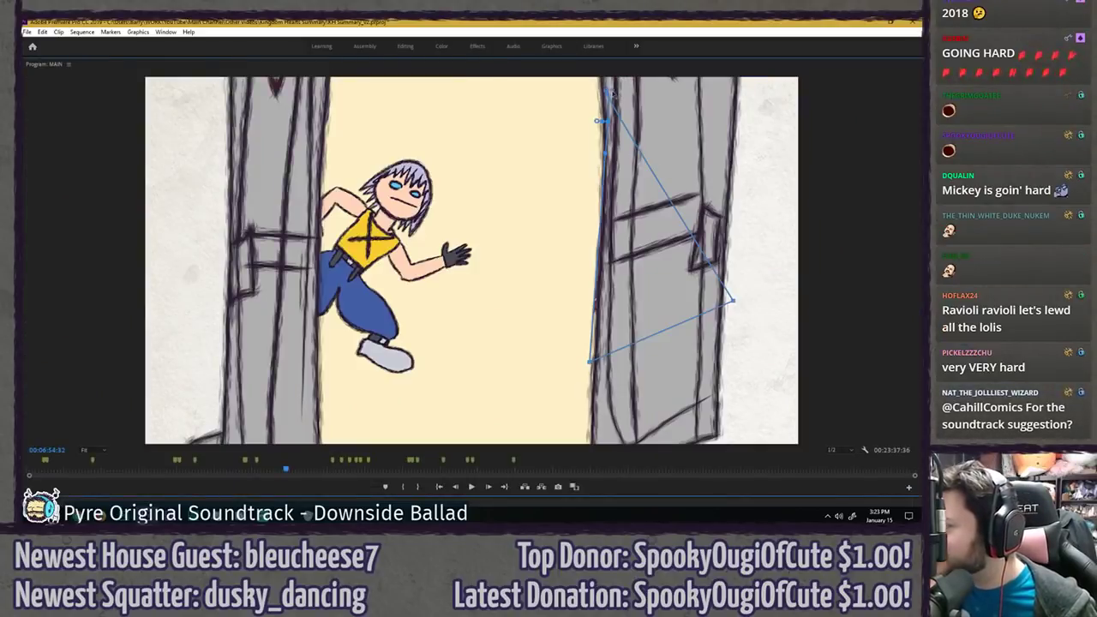
- Drag the mask's top, left, and right points so it spans the whole right door
{"action": "left_click_drag", "start_coordinate": [605, 91], "coordinate": [778, 135]}
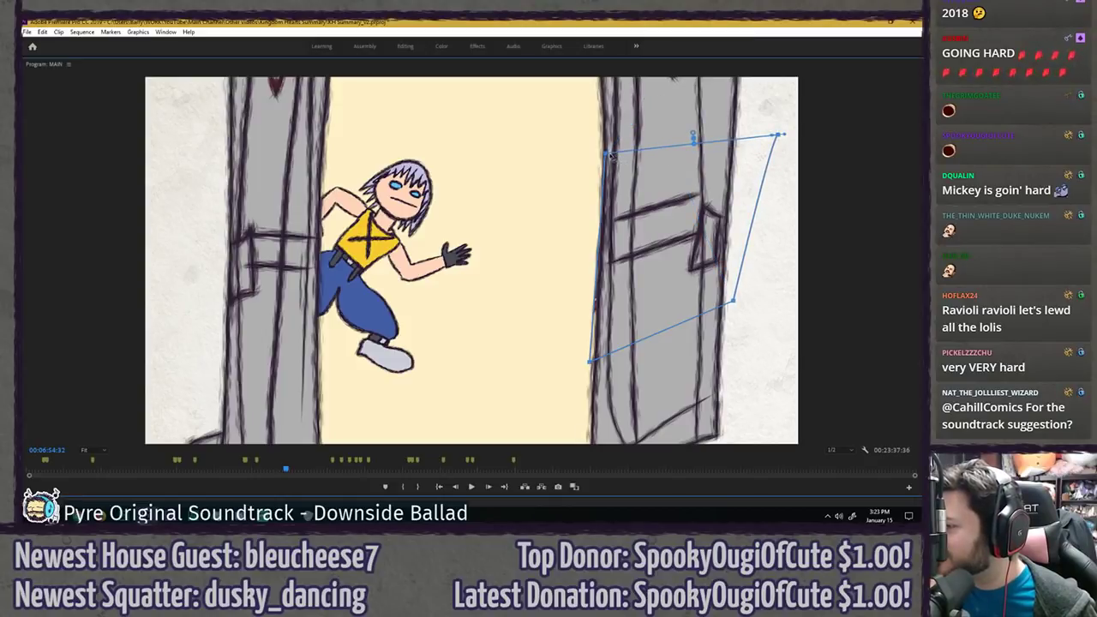
{"action": "left_click_drag", "start_coordinate": [607, 156], "coordinate": [657, 139]}
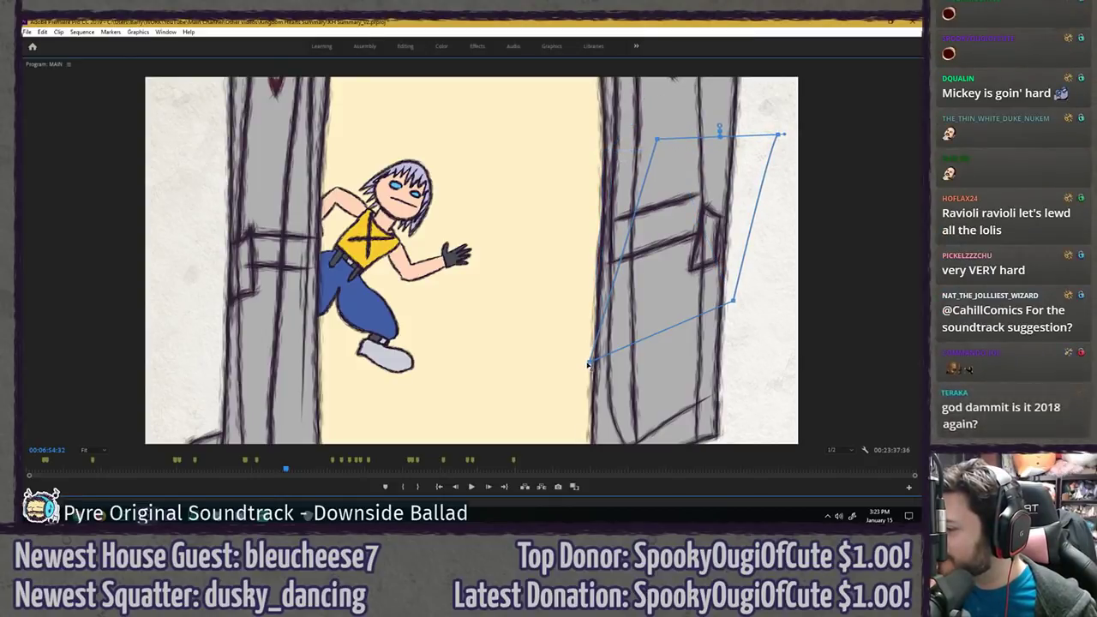
{"action": "left_click_drag", "start_coordinate": [589, 362], "coordinate": [639, 398]}
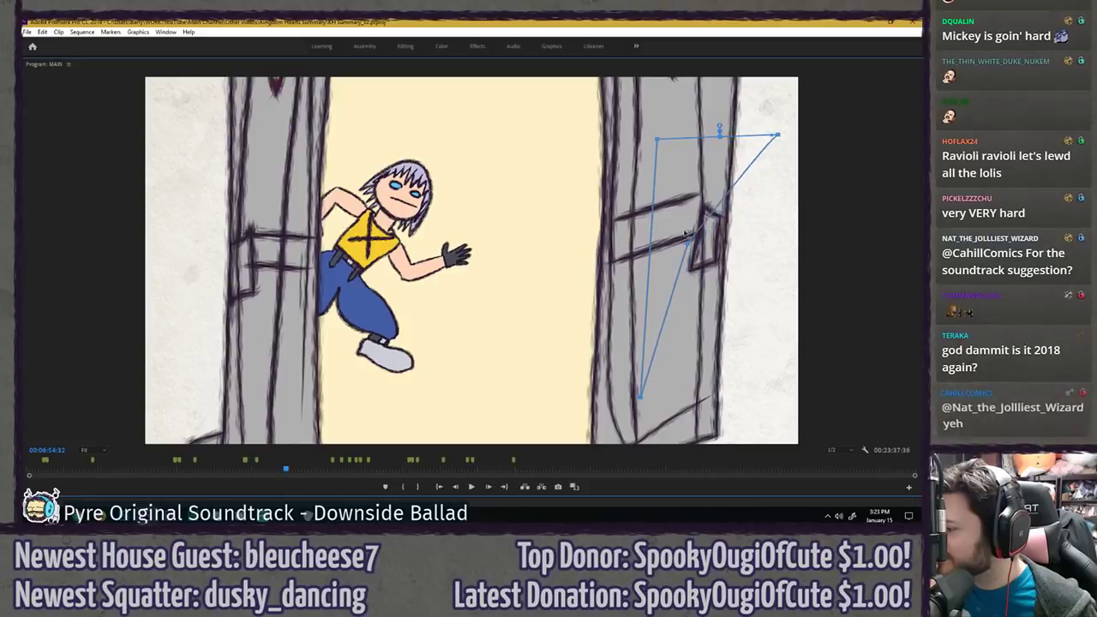
{"action": "left_click_drag", "start_coordinate": [733, 304], "coordinate": [822, 417]}
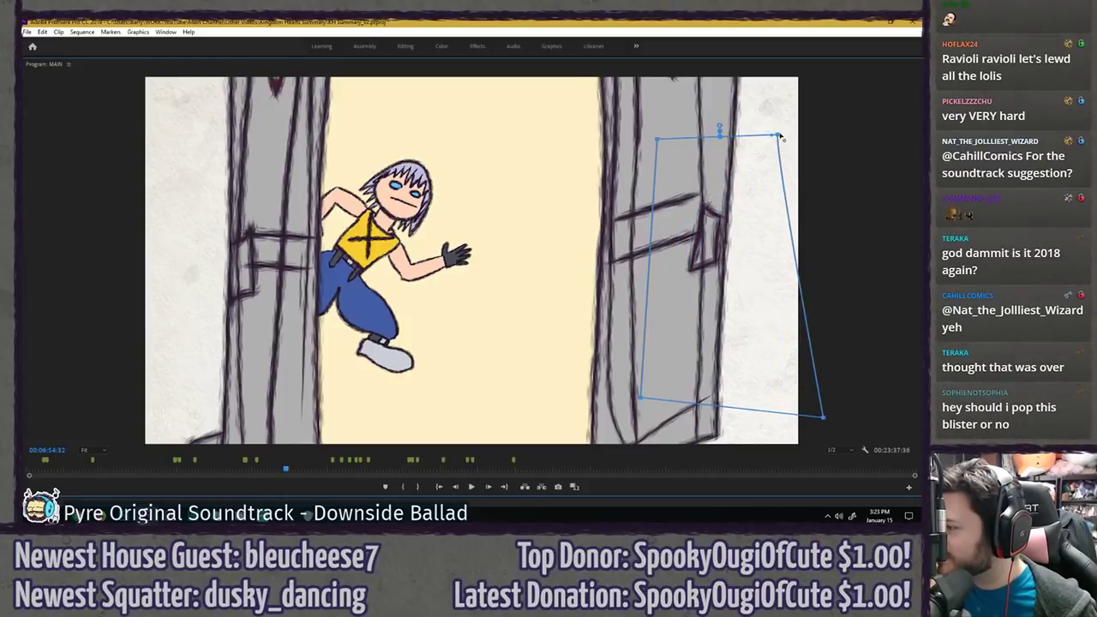
{"action": "left_click_drag", "start_coordinate": [778, 135], "coordinate": [821, 129]}
{"action": "key", "text": "grave"}
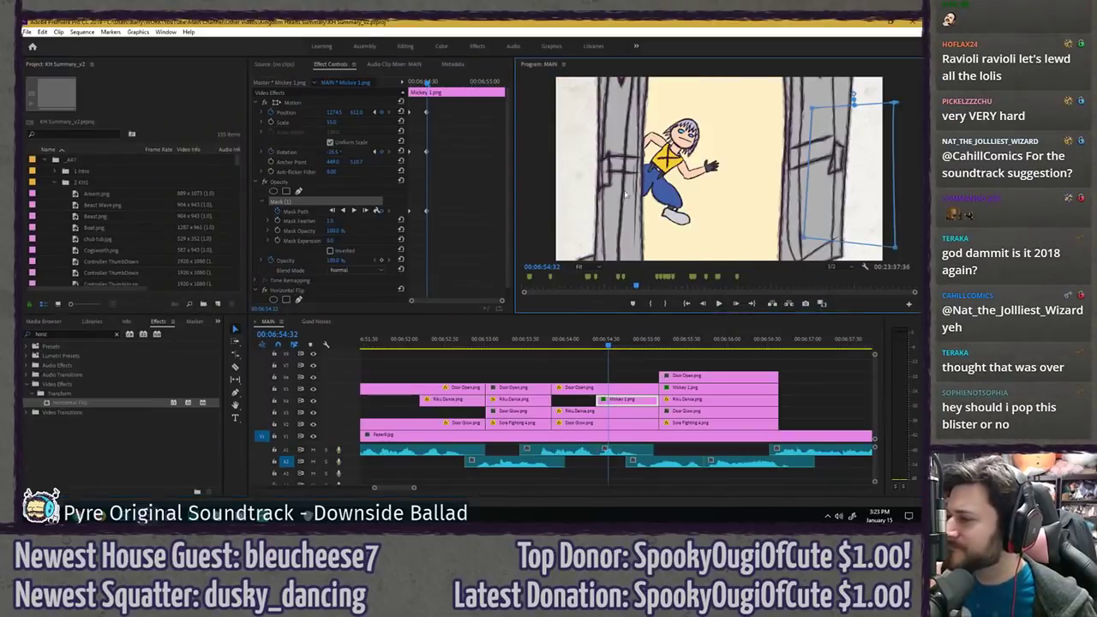
- Invert Mask (1) and step frames to check Mickey emerging from the door at 06:54:33
{"action": "left_click", "coordinate": [350, 103]}
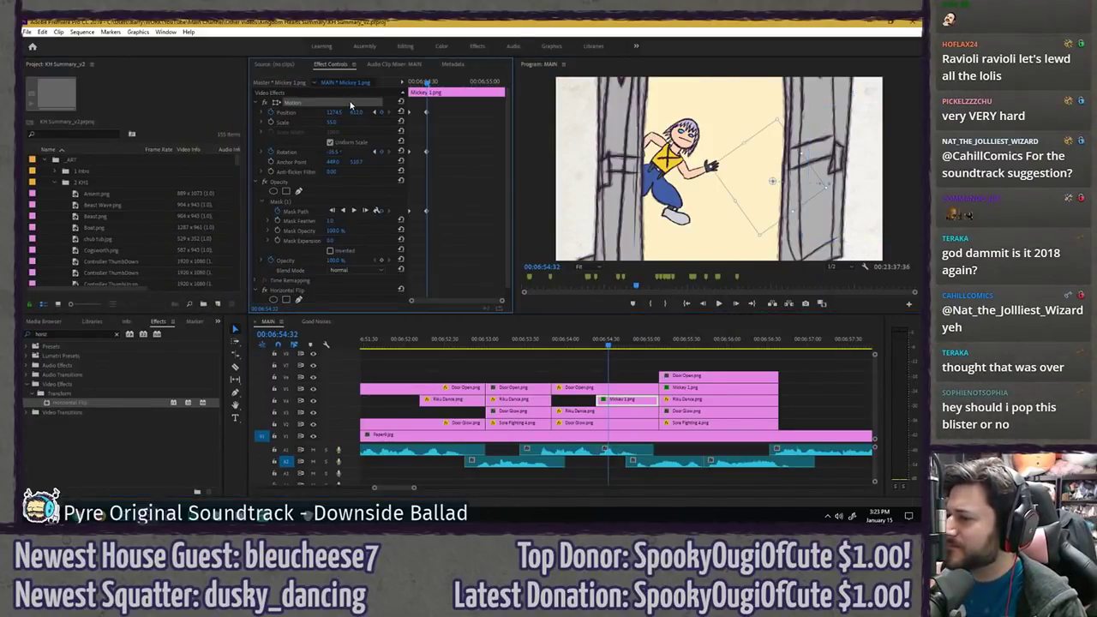
{"action": "left_click", "coordinate": [325, 204]}
{"action": "key", "text": "Left"}
{"action": "key", "text": "Left"}
{"action": "key", "text": "Left"}
{"action": "key", "text": "Left"}
{"action": "key", "text": "Left"}
{"action": "key", "text": "Left"}
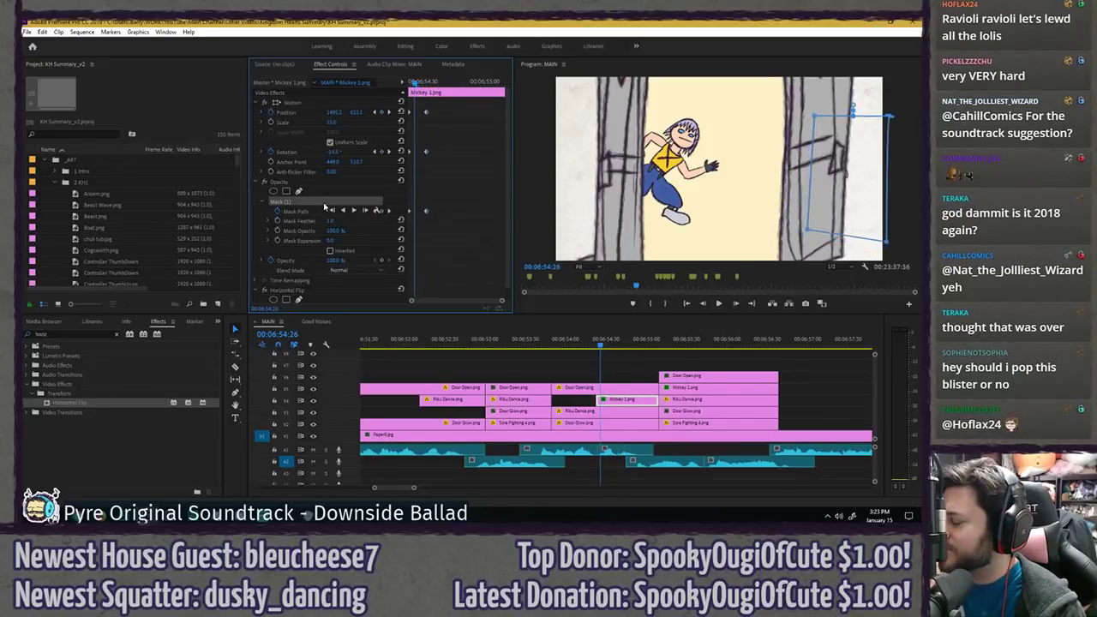
{"action": "key", "text": "Left"}
{"action": "key", "text": "Left"}
{"action": "key", "text": "Left"}
{"action": "key", "text": "Left"}
{"action": "key", "text": "Left"}
{"action": "key", "text": "Left"}
{"action": "key", "text": "Left"}
{"action": "key", "text": "Left"}
{"action": "key", "text": "Left"}
{"action": "key", "text": "Left"}
{"action": "key", "text": "Right"}
{"action": "key", "text": "Right"}
{"action": "key", "text": "Right"}
{"action": "key", "text": "Right"}
{"action": "key", "text": "Right"}
{"action": "key", "text": "Right"}
{"action": "key", "text": "Right"}
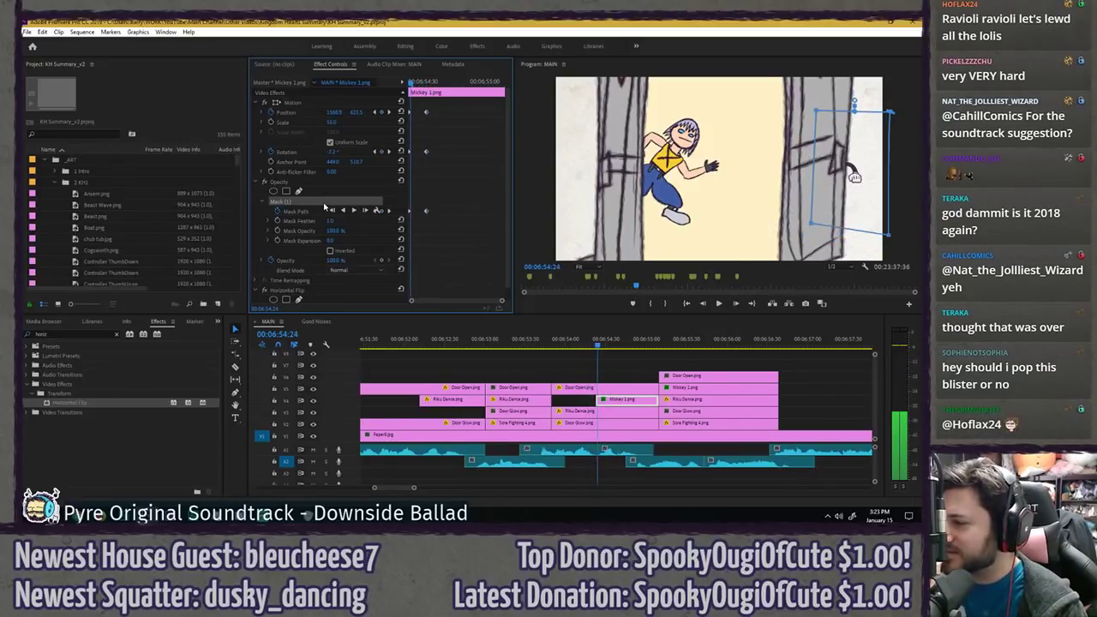
{"action": "left_click", "coordinate": [330, 250]}
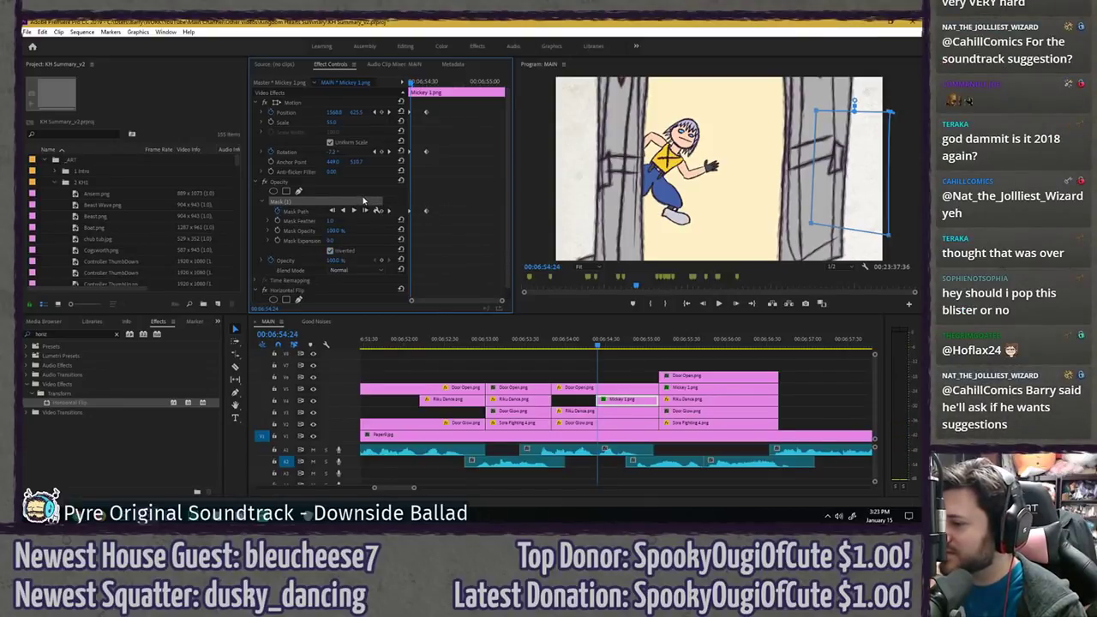
{"action": "key", "text": "Right"}
{"action": "key", "text": "Right"}
{"action": "key", "text": "Right"}
{"action": "key", "text": "Right"}
{"action": "key", "text": "Right"}
{"action": "key", "text": "Right"}
{"action": "key", "text": "Right"}
{"action": "key", "text": "Right"}
{"action": "key", "text": "Right"}
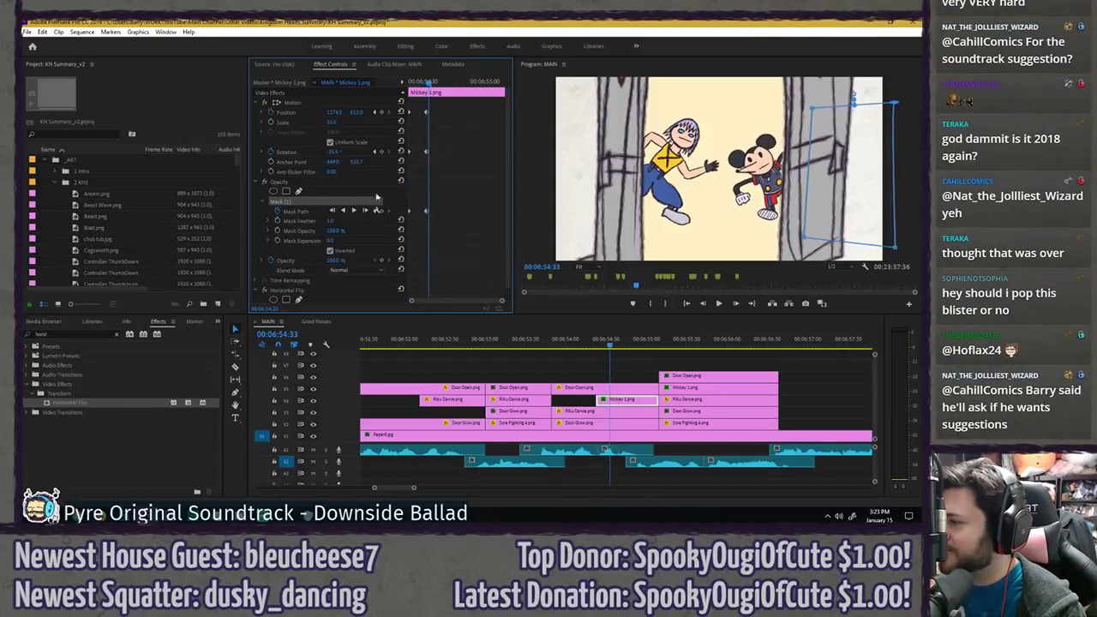
- Play back Mickey's entrance and the door scene, then save the project
{"action": "left_click_drag", "start_coordinate": [431, 83], "coordinate": [411, 83]}
{"action": "key", "text": "space"}
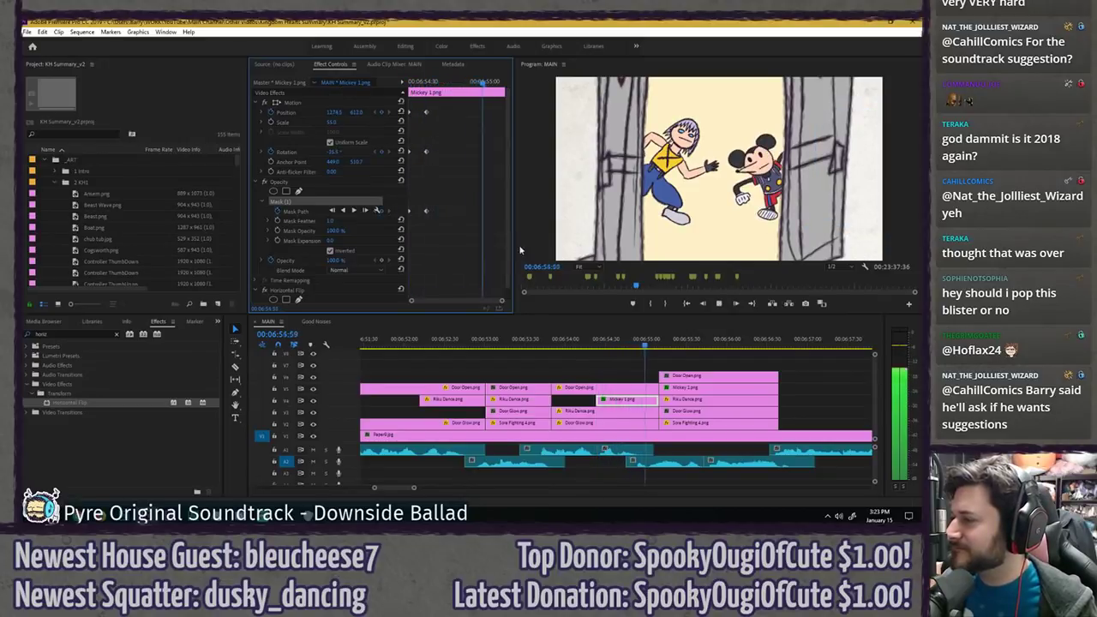
{"action": "key", "text": "space"}
{"action": "left_click", "coordinate": [526, 343]}
{"action": "key", "text": "space"}
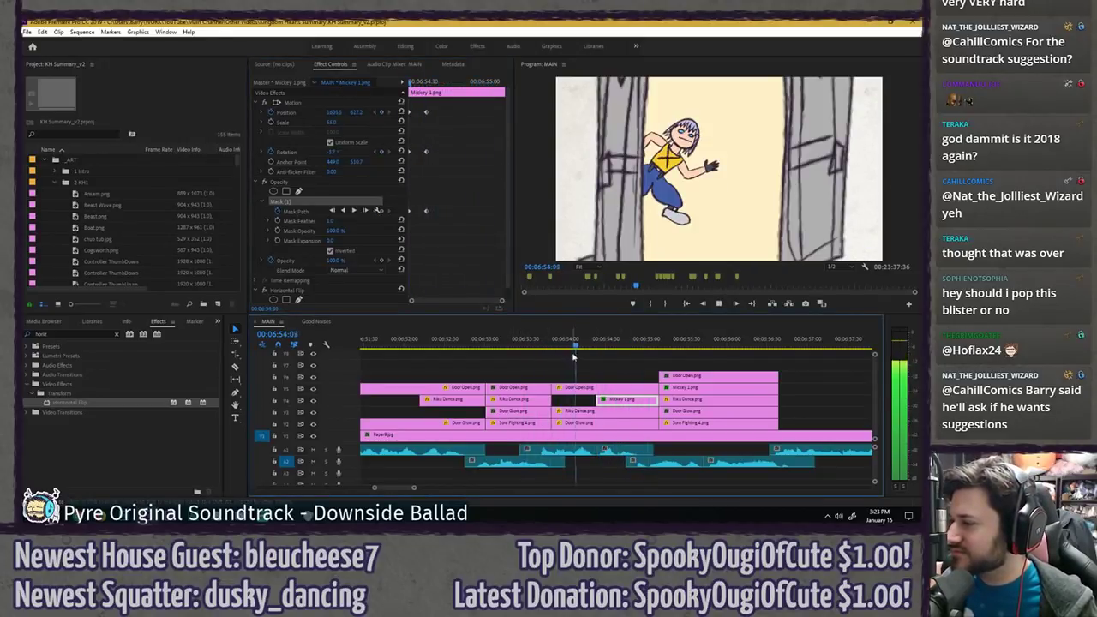
{"action": "left_click", "coordinate": [609, 365]}
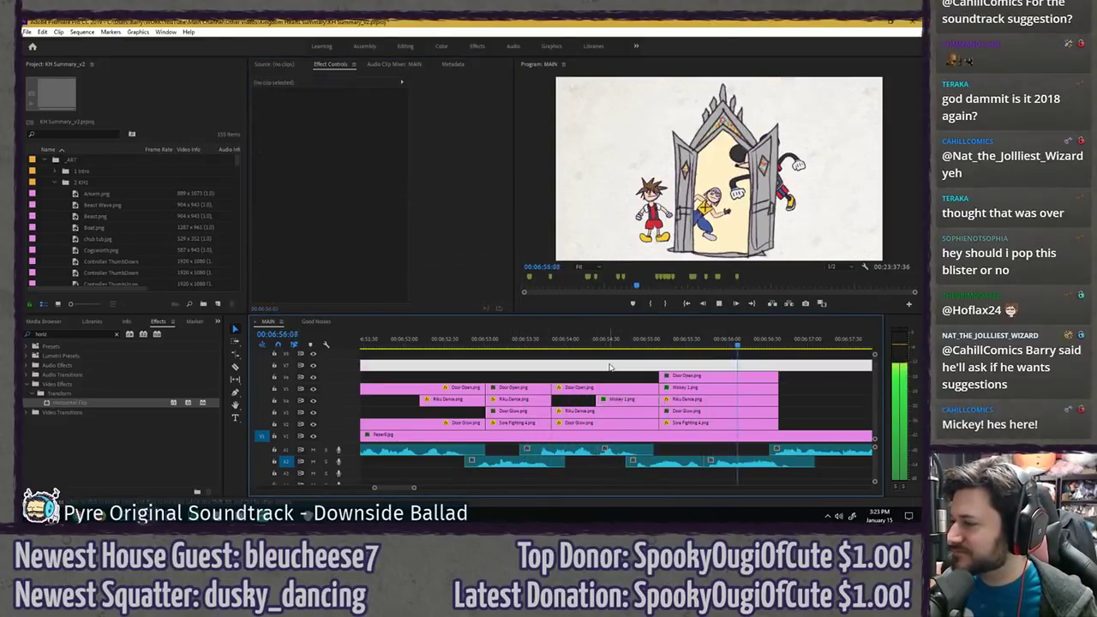
{"action": "key", "text": "space"}
{"action": "key", "text": "ctrl+s"}
- Load the Riku Dance.png clip from the later door shot into Effect Controls
{"action": "left_click", "coordinate": [689, 388]}
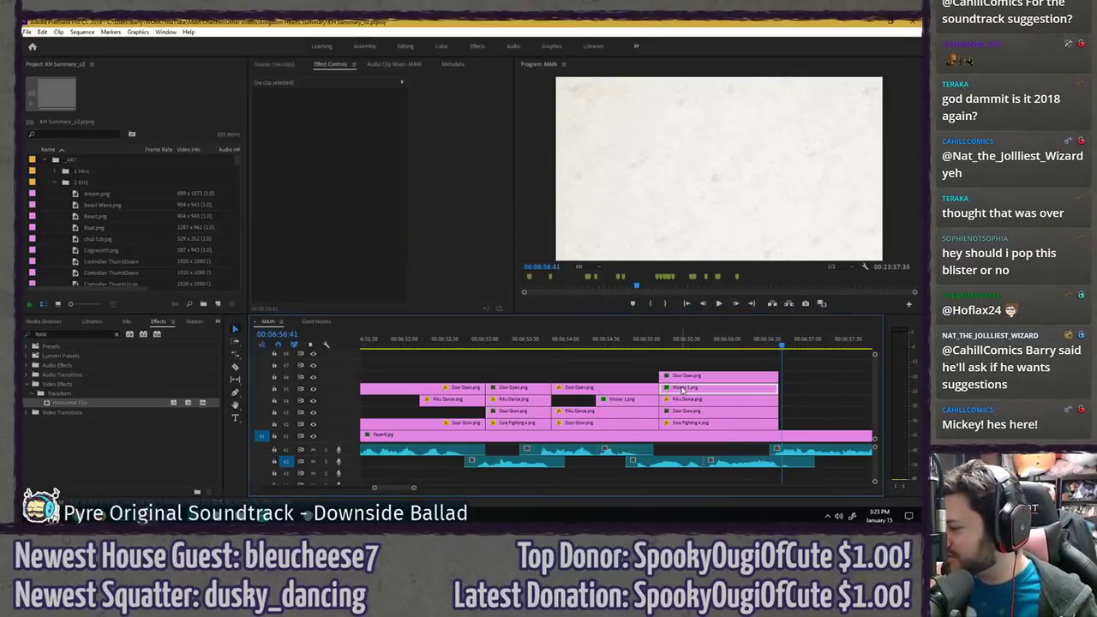
{"action": "left_click", "coordinate": [659, 344]}
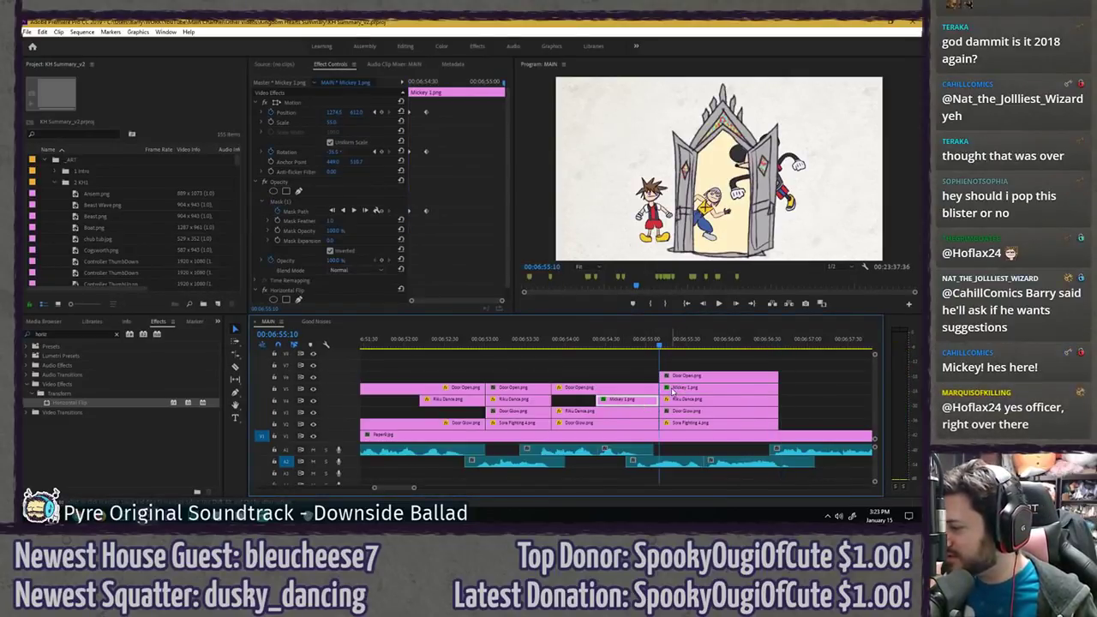
{"action": "left_click", "coordinate": [622, 412]}
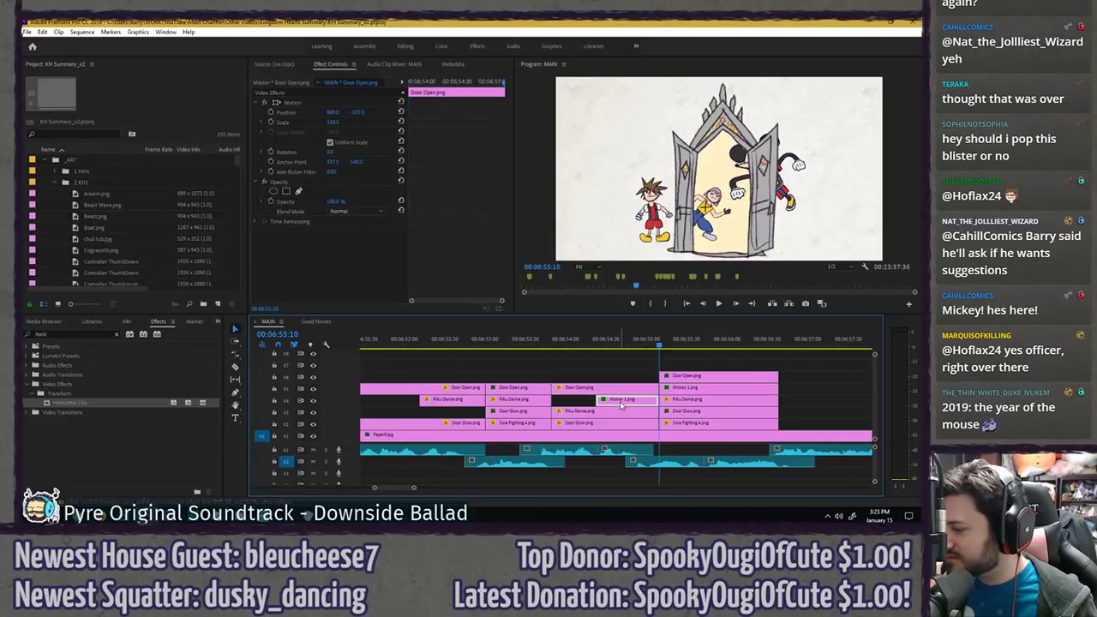
{"action": "left_click", "coordinate": [621, 401]}
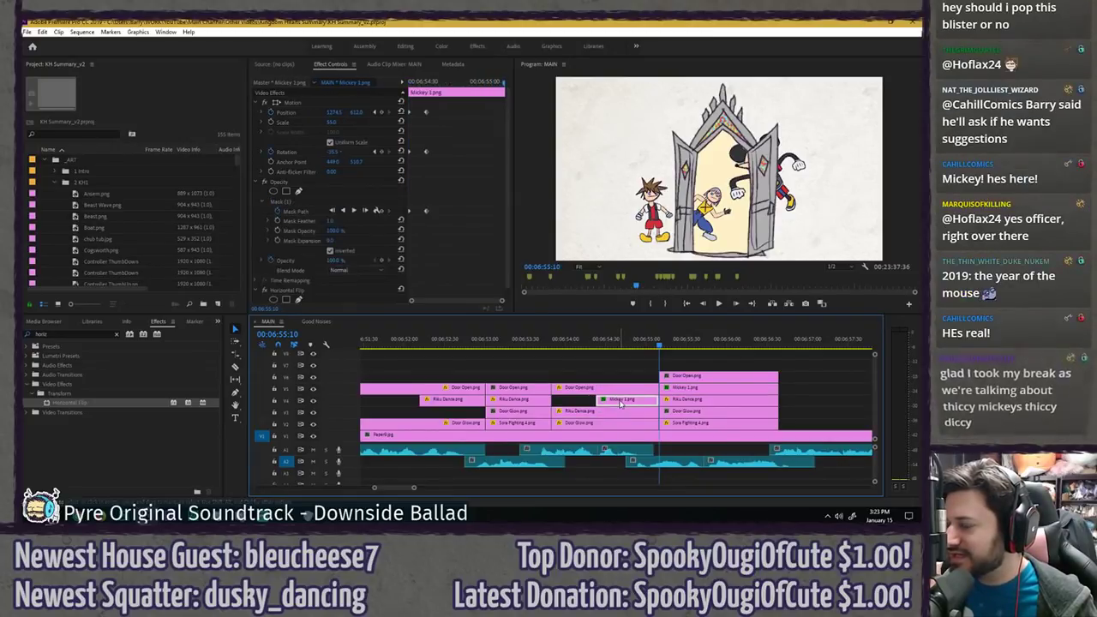
{"action": "left_click", "coordinate": [684, 399]}
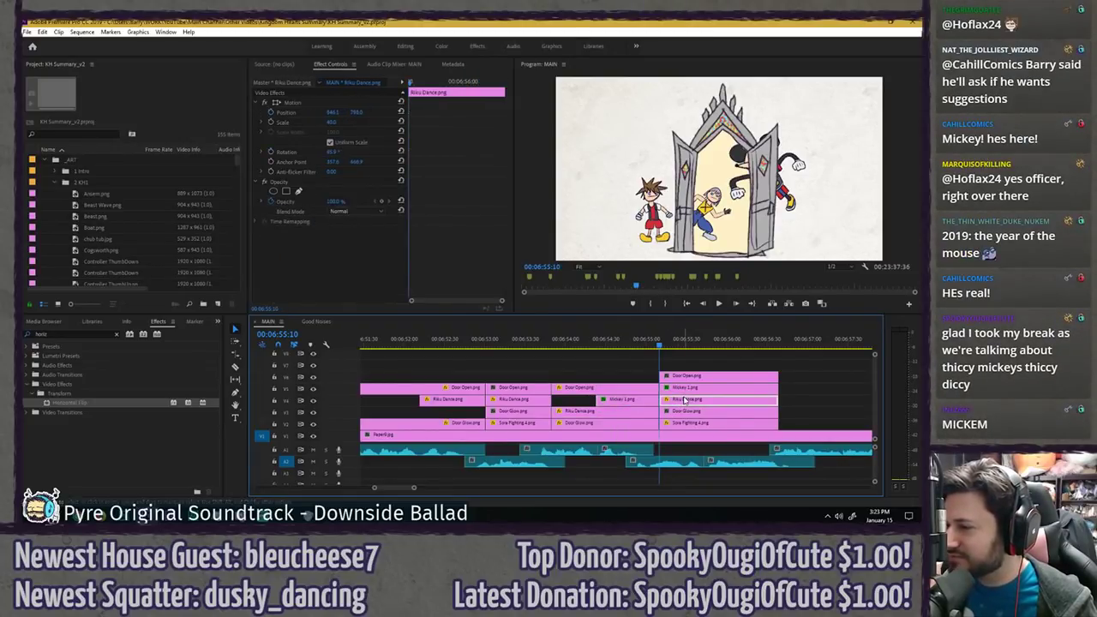
{"action": "left_click", "coordinate": [684, 387]}
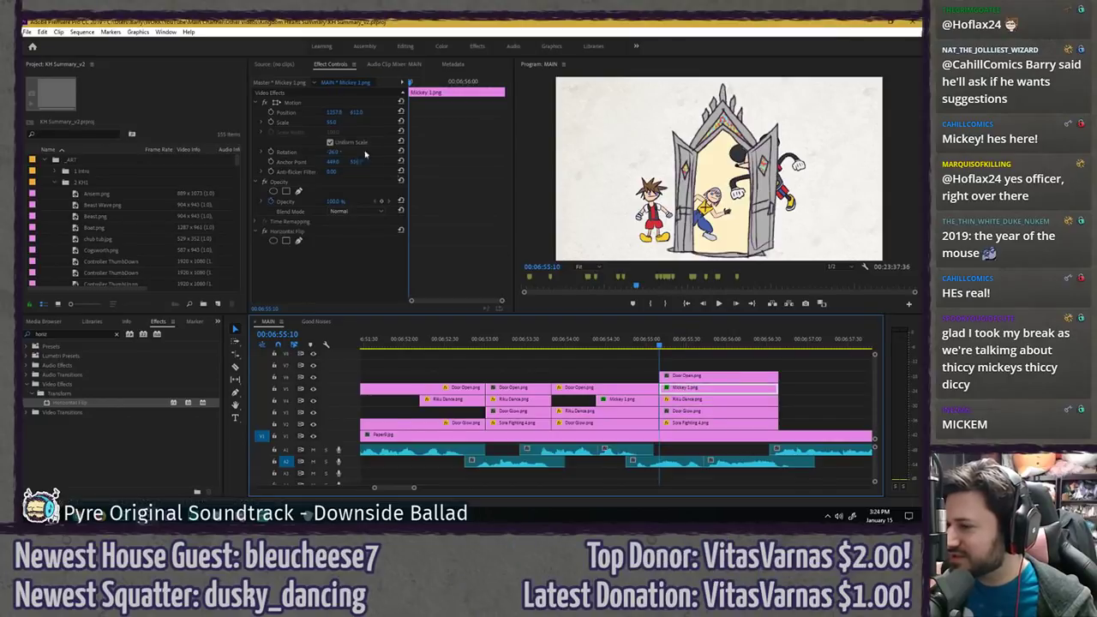
- Scale the Mickey image to 25 and move it into the doorway, comparing wide and close-up frames
{"action": "left_click", "coordinate": [333, 123]}
{"action": "type", "text": "25"}
{"action": "key", "text": "Return"}
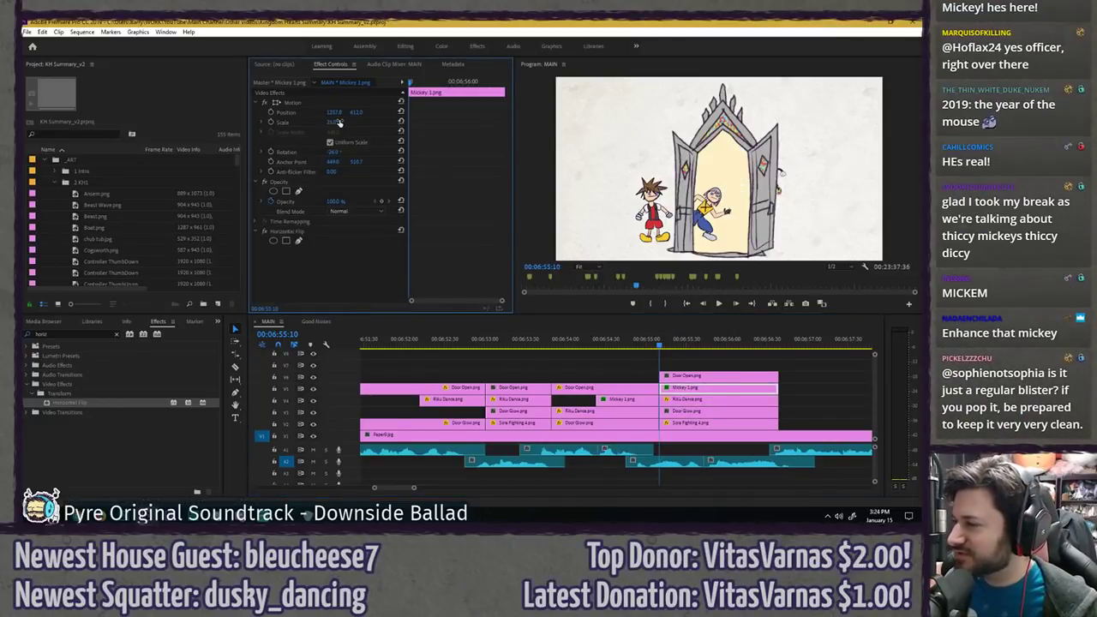
{"action": "left_click_drag", "start_coordinate": [334, 112], "coordinate": [450, 113]}
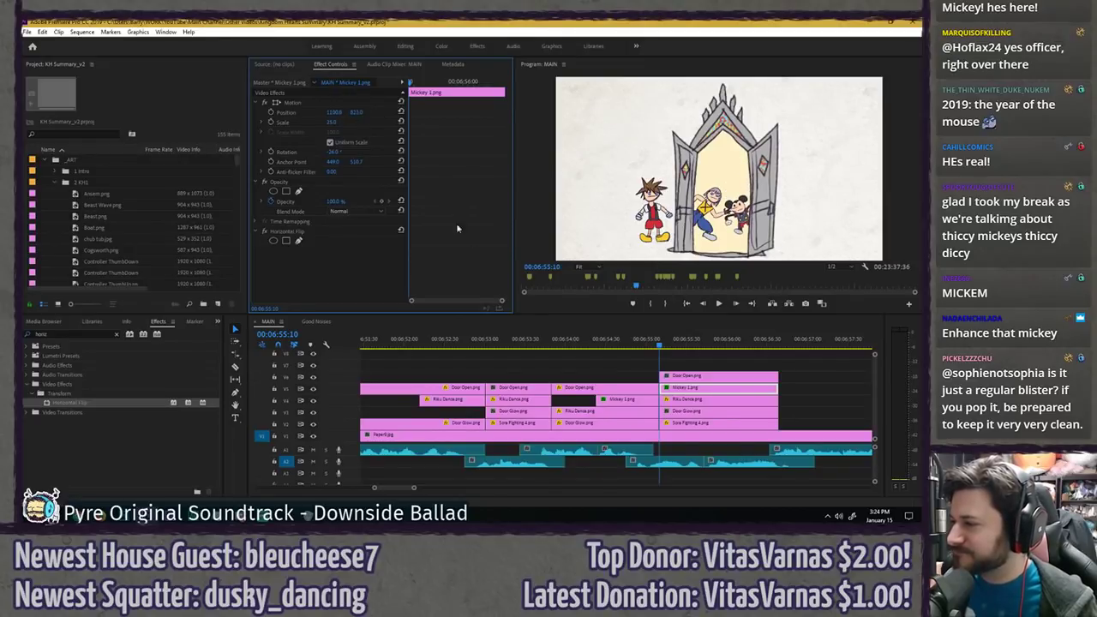
{"action": "key", "text": "Left"}
{"action": "key", "text": "Right"}
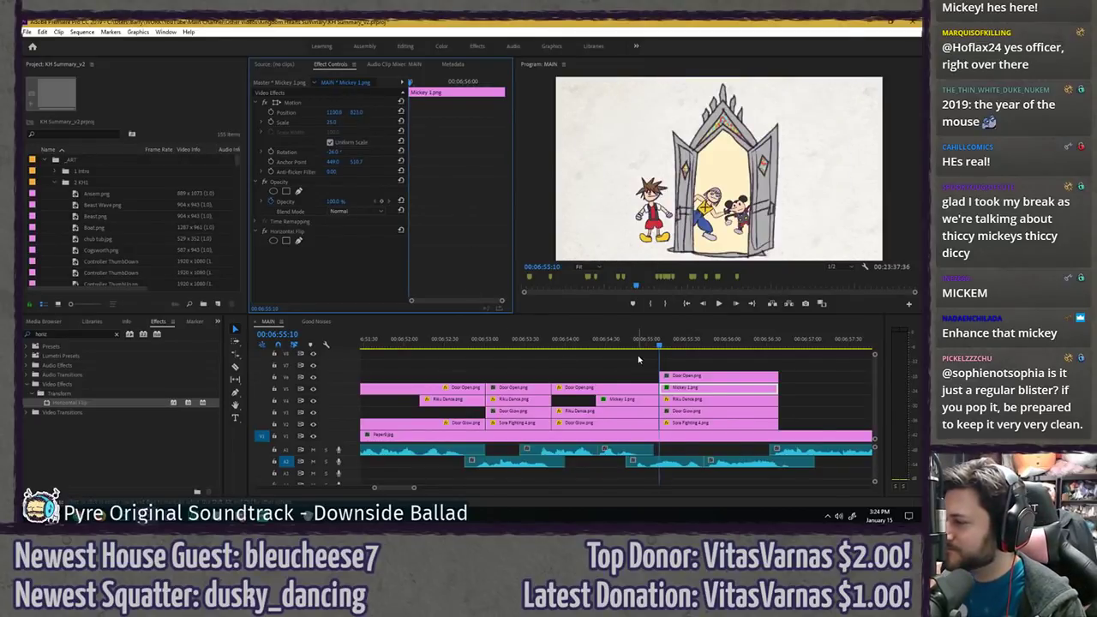
{"action": "key", "text": "Left"}
{"action": "key", "text": "Right"}
{"action": "key", "text": "Left"}
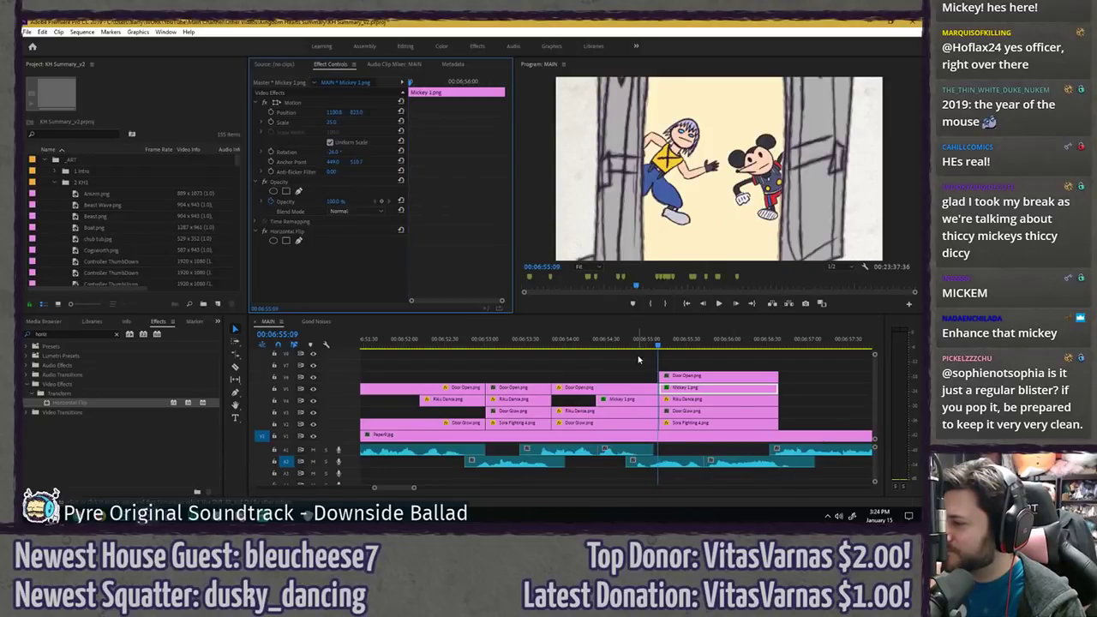
{"action": "key", "text": "Right"}
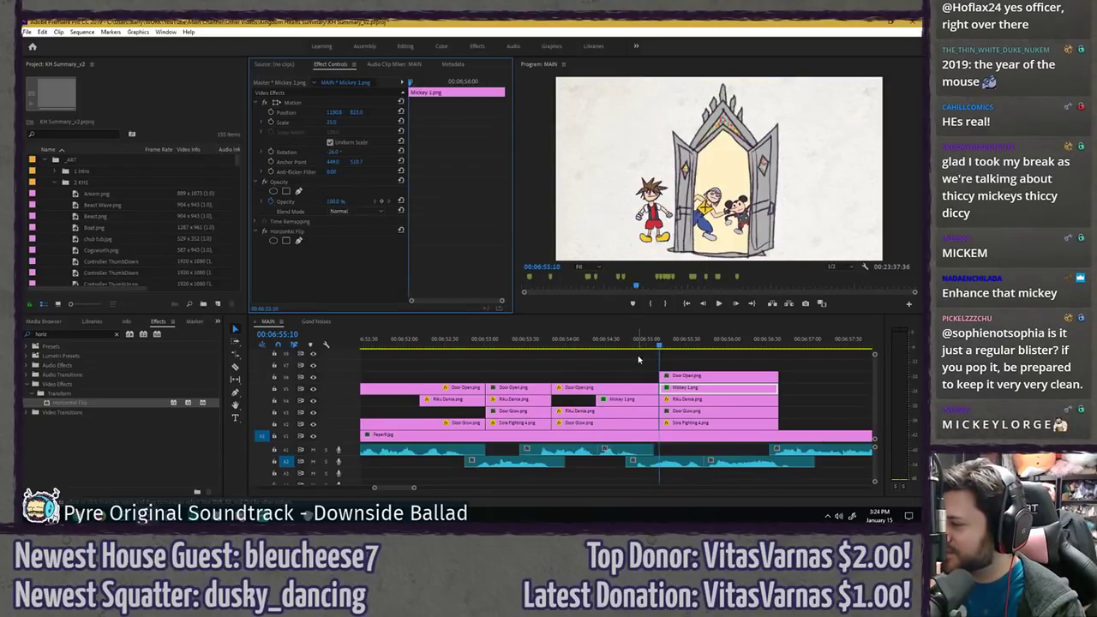
{"action": "key", "text": "Left"}
{"action": "key", "text": "Right"}
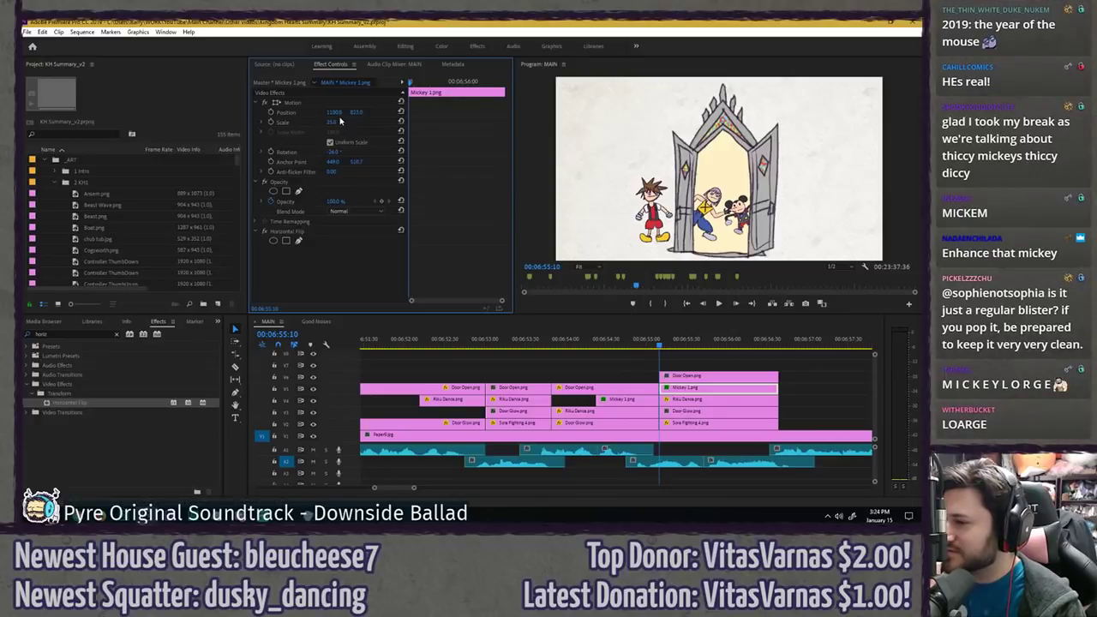
- Fine-tune Mickey's position in the doorway, nudging him right, lower, then slightly left
{"action": "left_click_drag", "start_coordinate": [334, 112], "coordinate": [348, 112]}
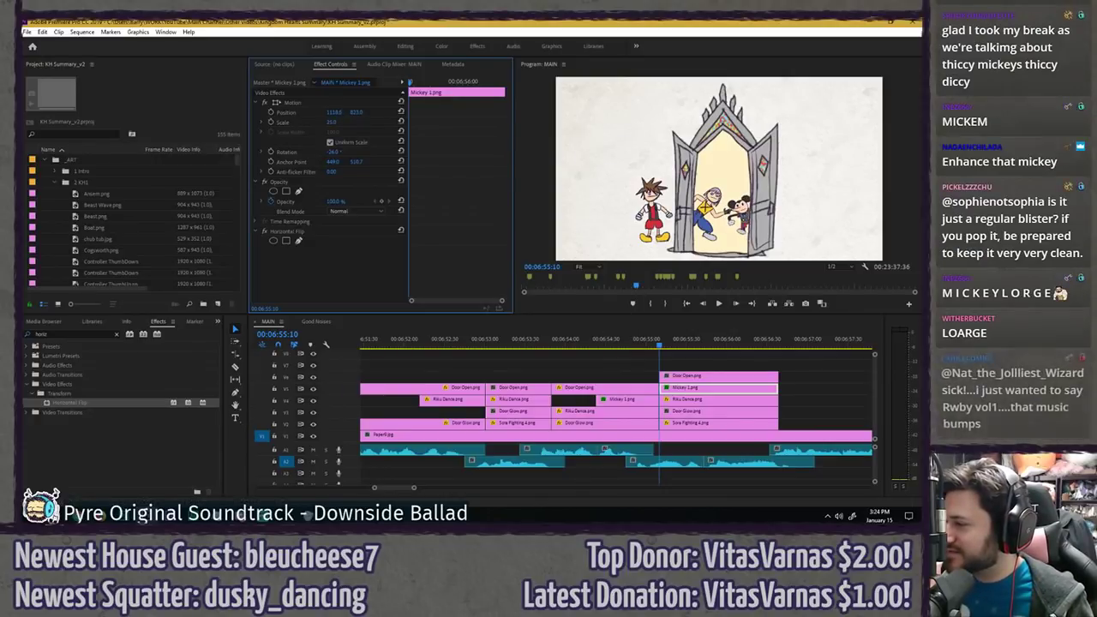
{"action": "key", "text": "Left"}
{"action": "key", "text": "Right"}
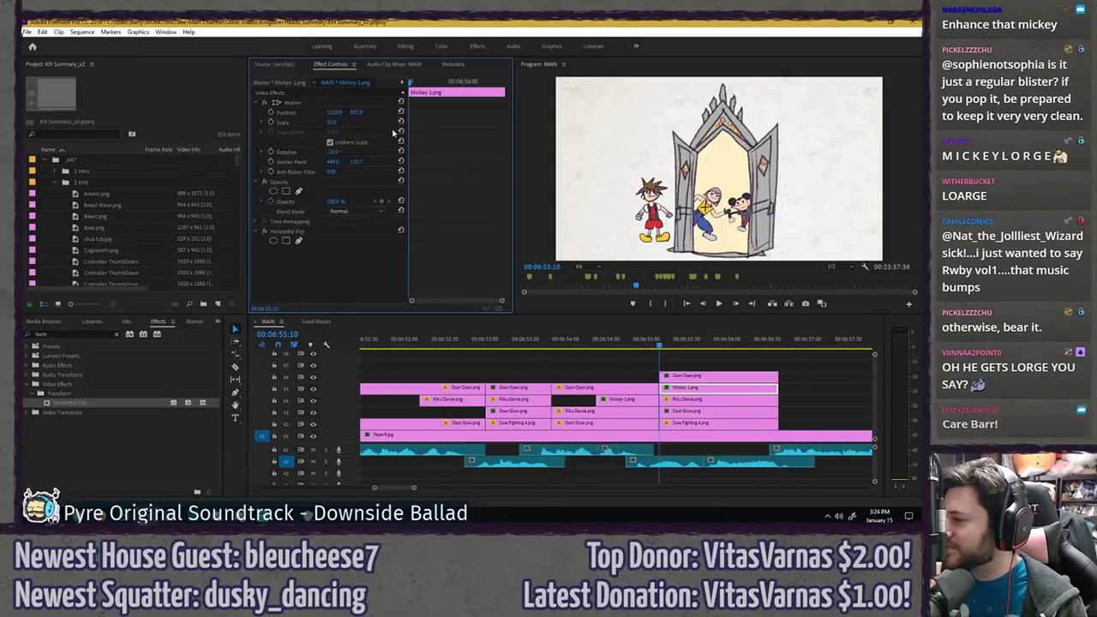
{"action": "key", "text": "Left"}
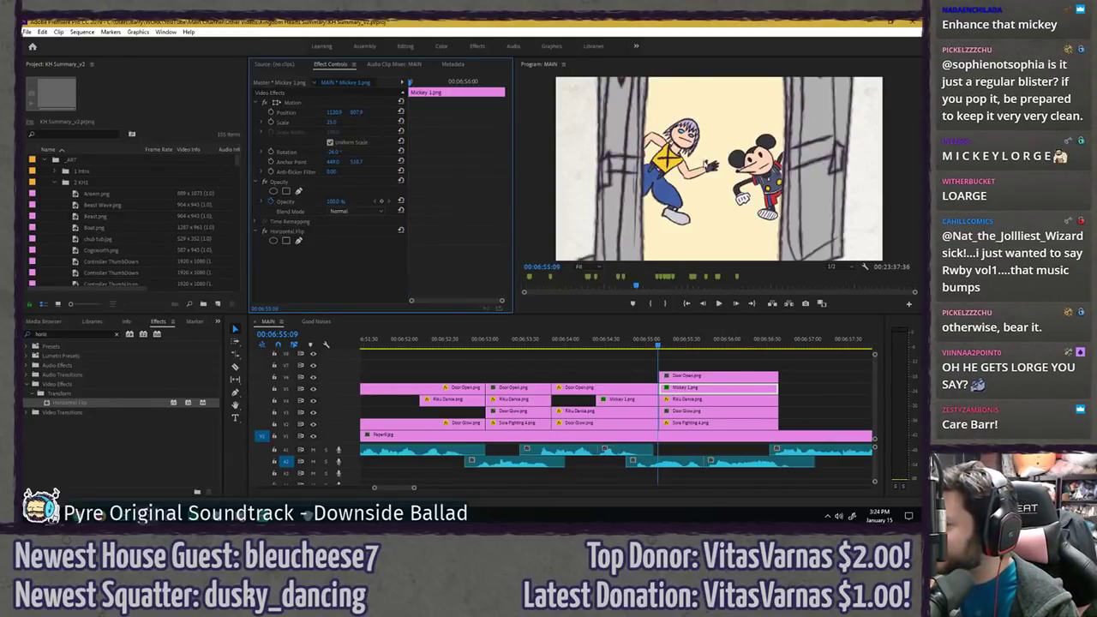
{"action": "key", "text": "Right"}
{"action": "left_click_drag", "start_coordinate": [358, 112], "coordinate": [377, 112]}
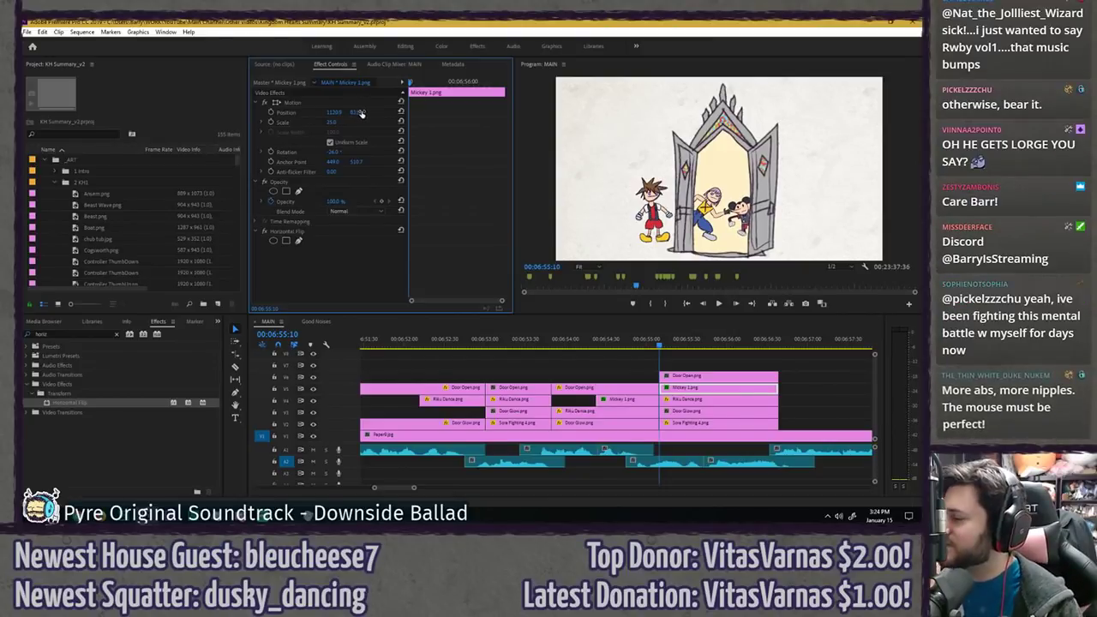
{"action": "key", "text": "Left"}
{"action": "key", "text": "Right"}
{"action": "key", "text": "Left"}
{"action": "key", "text": "Right"}
{"action": "key", "text": "Left"}
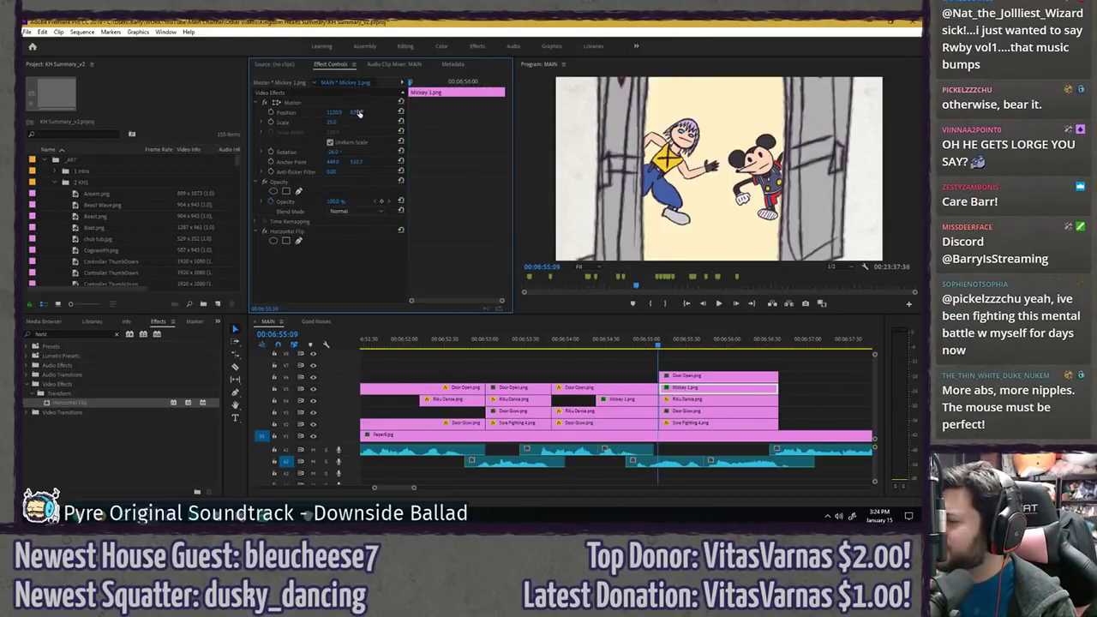
{"action": "key", "text": "Right"}
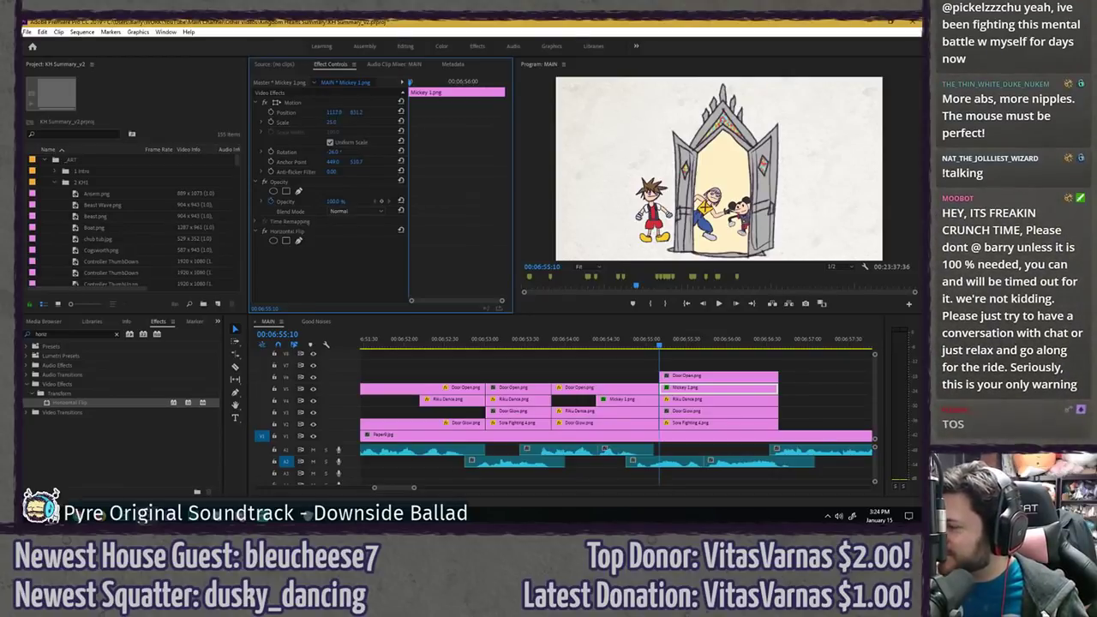
{"action": "left_click_drag", "start_coordinate": [334, 112], "coordinate": [329, 113]}
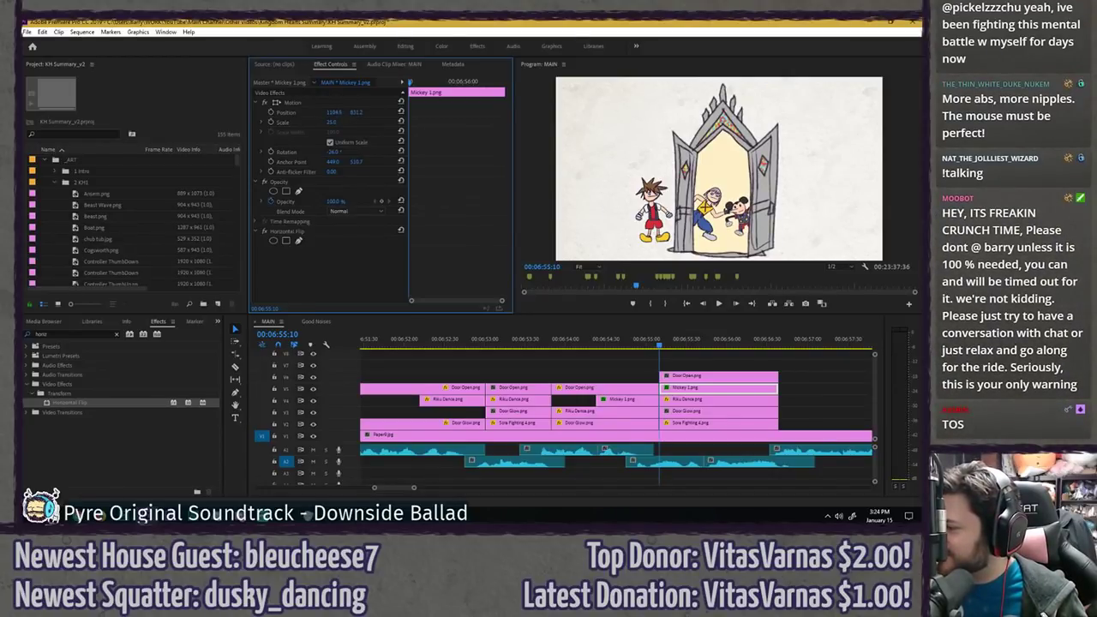
{"action": "key", "text": "Left"}
{"action": "key", "text": "Right"}
{"action": "key", "text": "Left"}
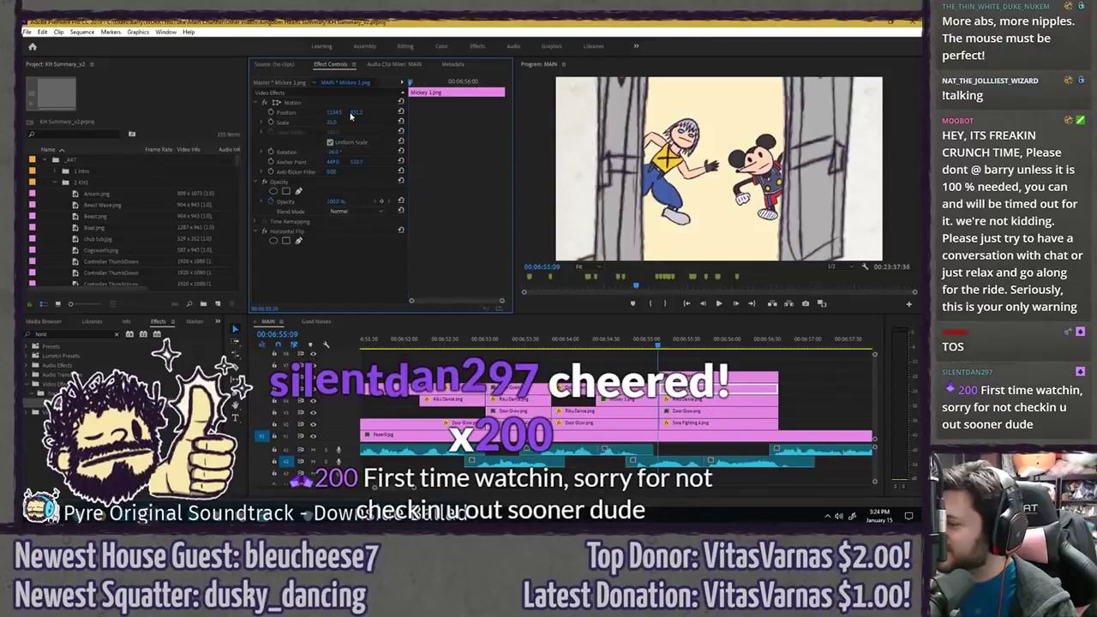
{"action": "key", "text": "Right"}
- Compare against the earlier Mickey clip's settings and adjust the door-shot Mickey's rotation
{"action": "left_click", "coordinate": [631, 406]}
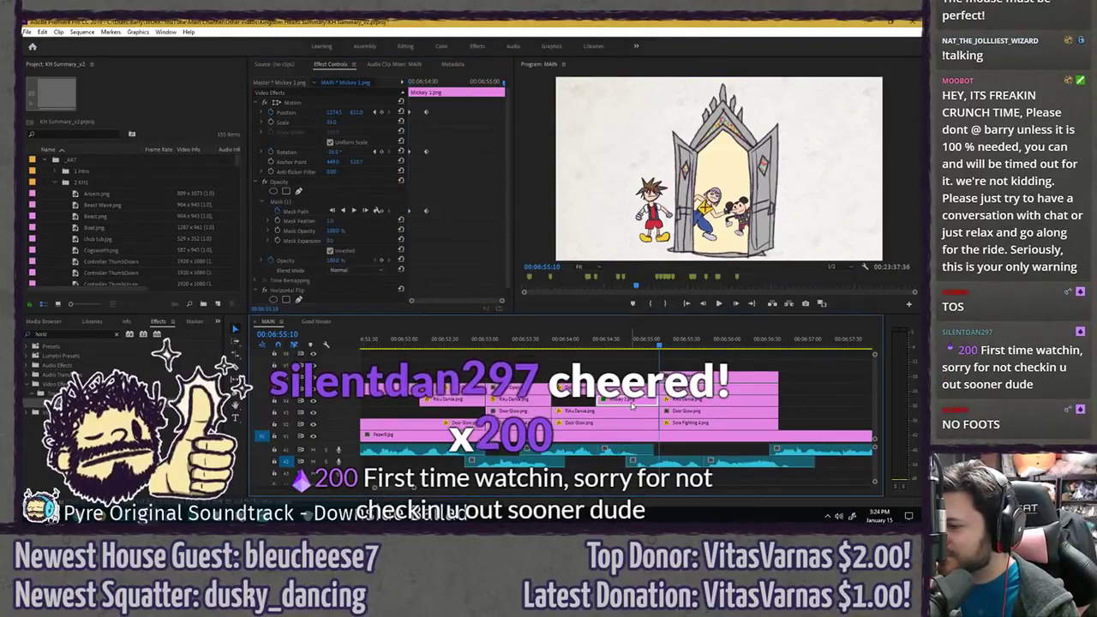
{"action": "left_click", "coordinate": [685, 389]}
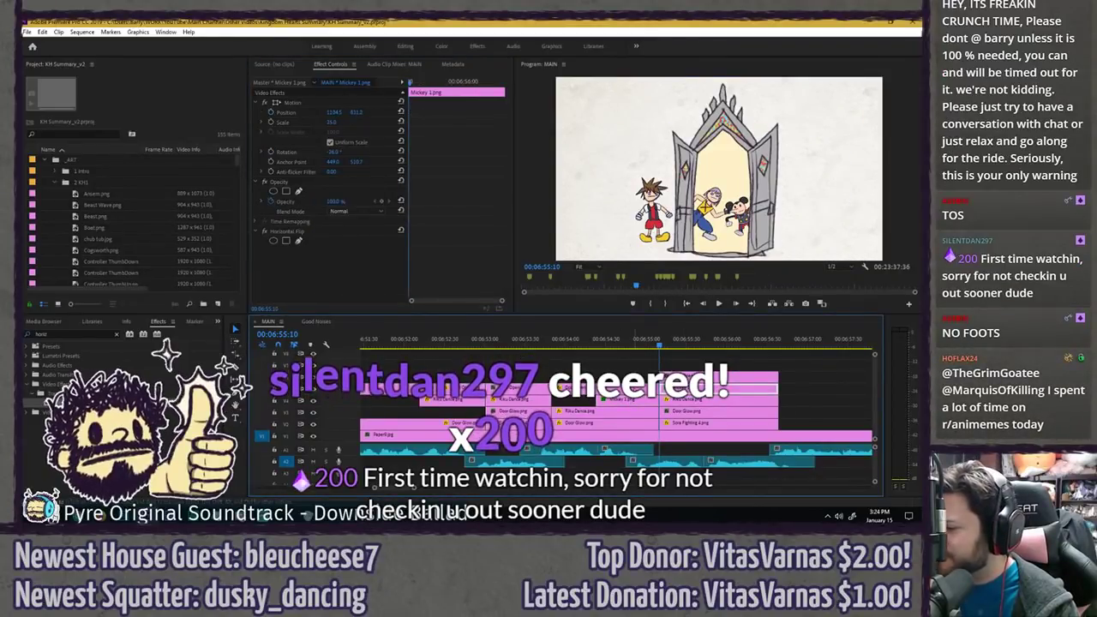
{"action": "left_click", "coordinate": [635, 400]}
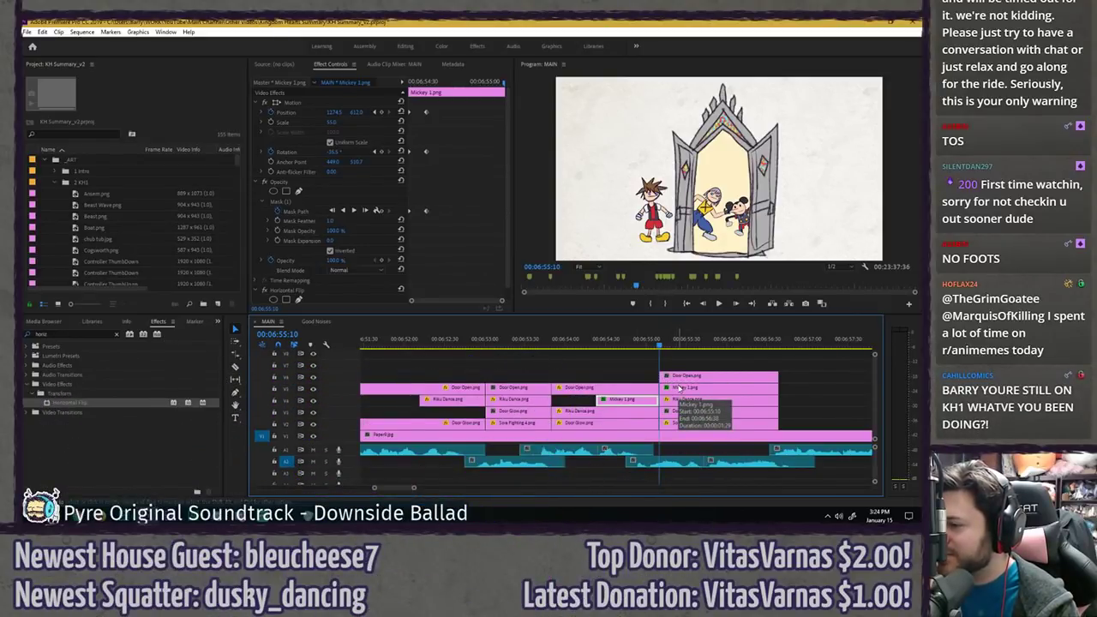
{"action": "left_click", "coordinate": [679, 388]}
{"action": "left_click", "coordinate": [343, 151]}
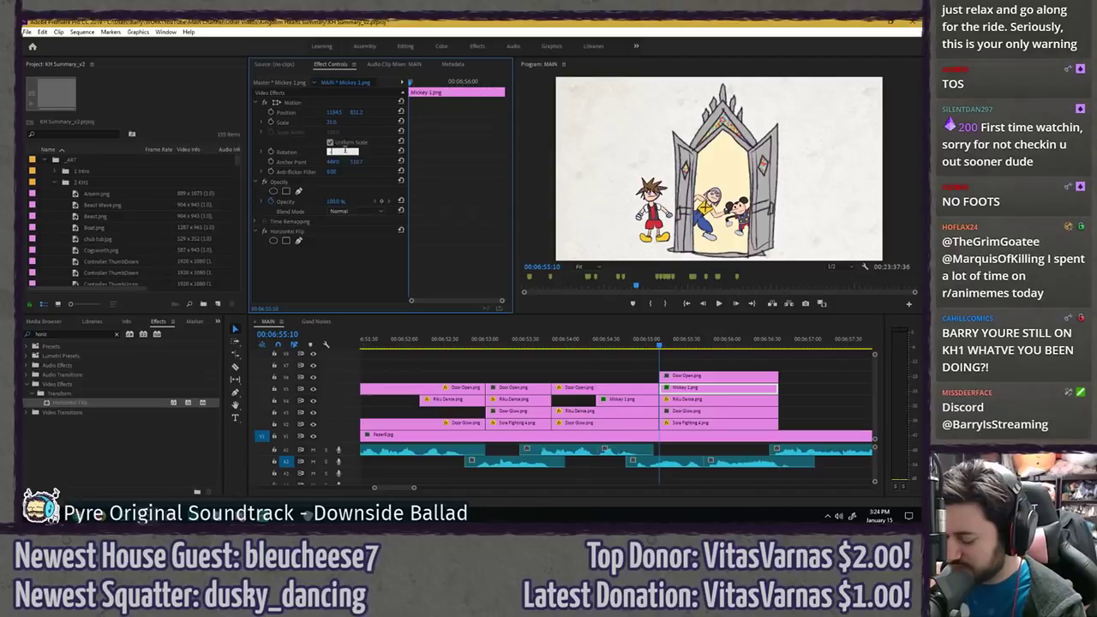
{"action": "key", "text": "Return"}
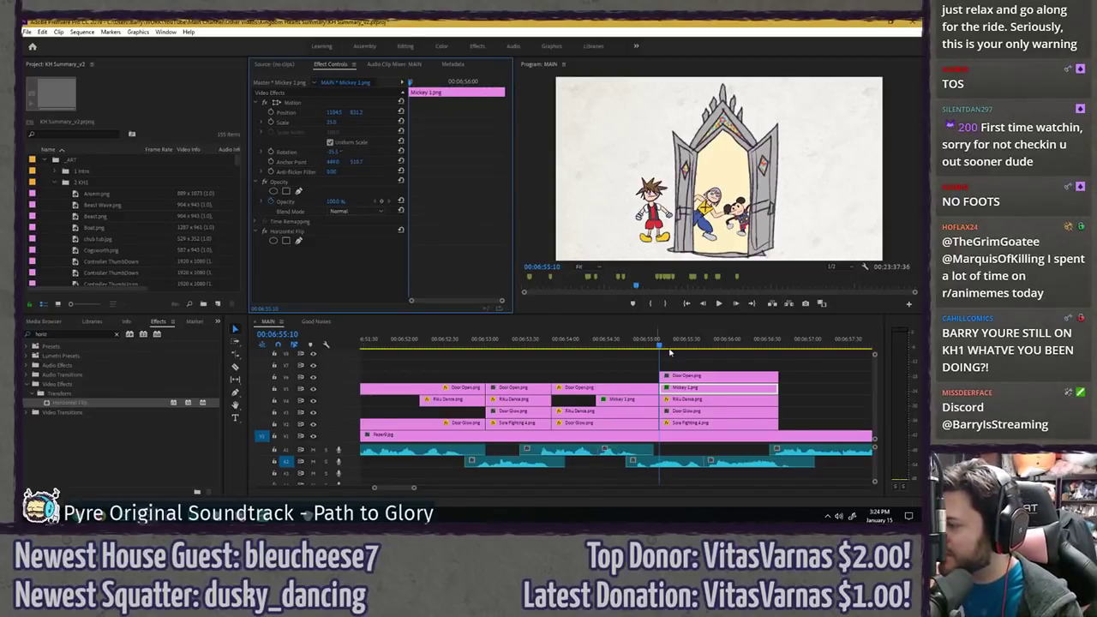
{"action": "left_click", "coordinate": [668, 364]}
{"action": "left_click", "coordinate": [678, 390]}
{"action": "key", "text": "Left"}
{"action": "key", "text": "Right"}
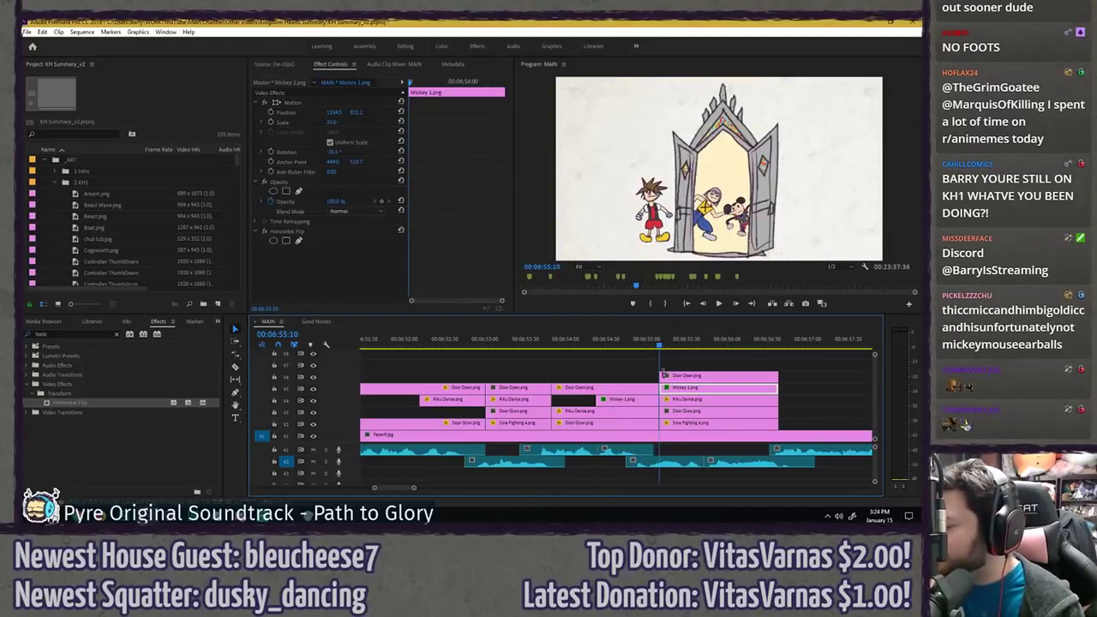
{"action": "left_click", "coordinate": [453, 232]}
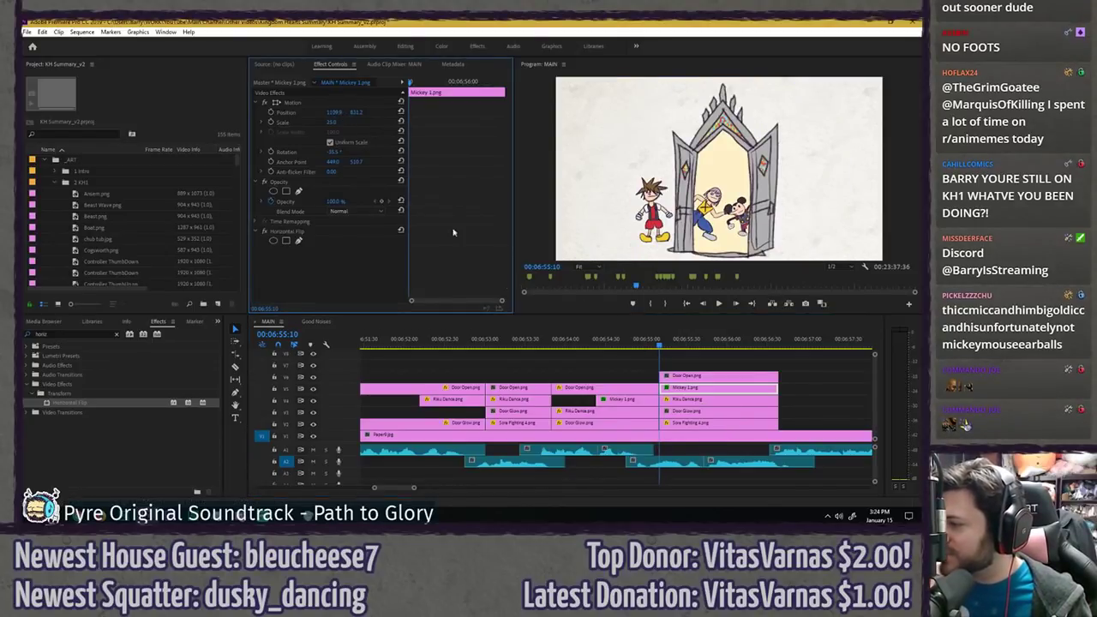
{"action": "left_click", "coordinate": [639, 365]}
- Save the project with Ctrl+S, keeping the 25%-scale Mickey beside Riku at 06:55:10
{"action": "key", "text": "ctrl+s"}
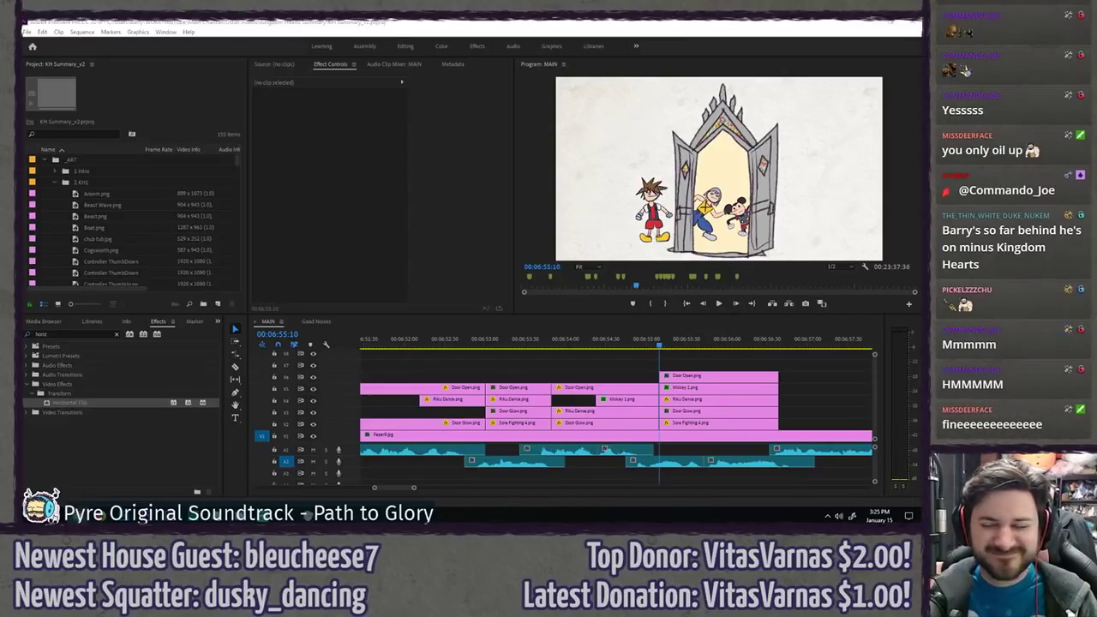
{"action": "left_click_drag", "start_coordinate": [2, 112], "coordinate": [431, 78]}
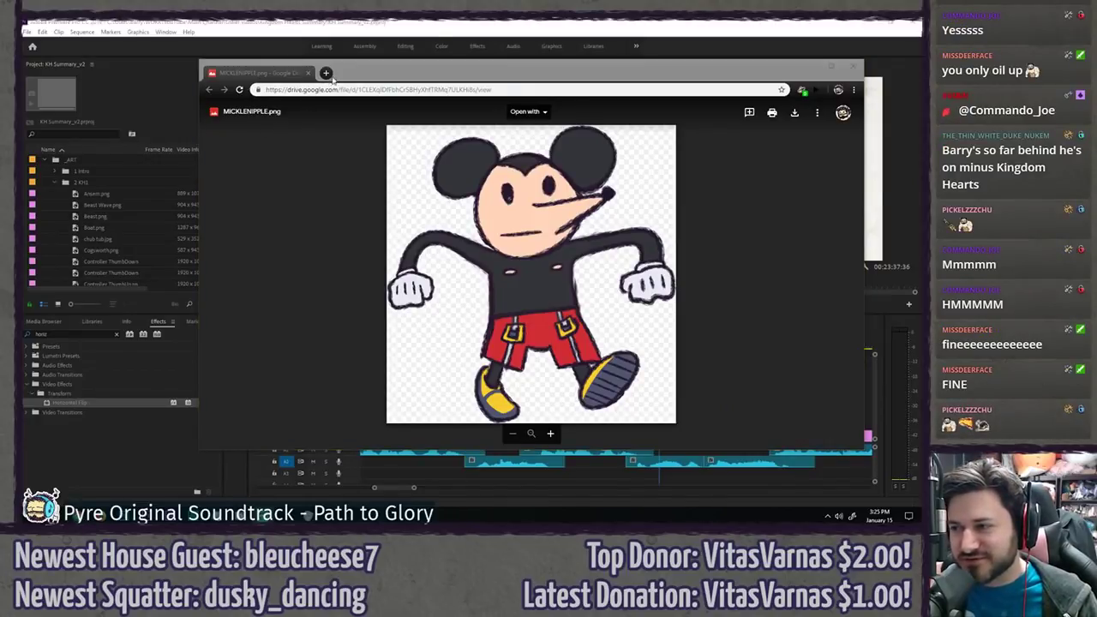
{"action": "left_click_drag", "start_coordinate": [352, 74], "coordinate": [338, 72]}
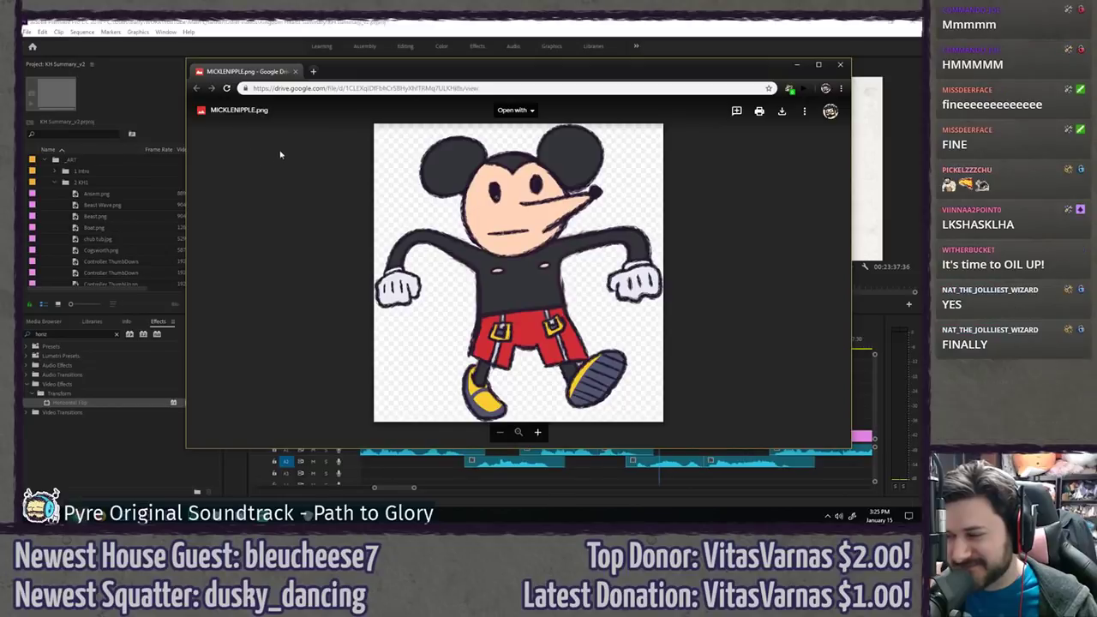
{"action": "left_click_drag", "start_coordinate": [355, 77], "coordinate": [0, 82]}
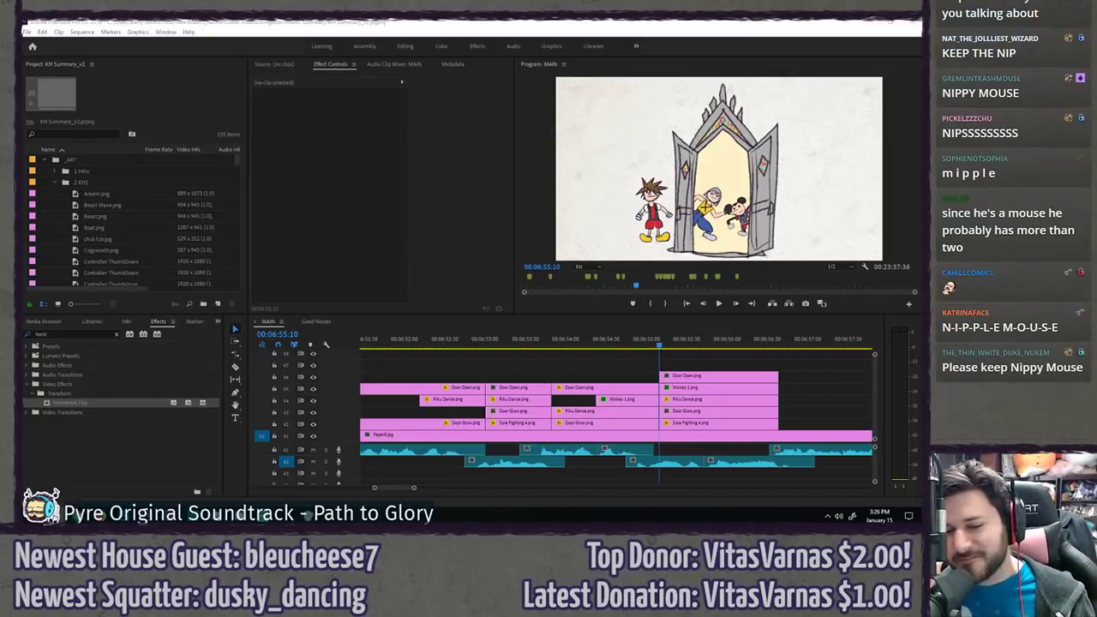
- Import Mickey Shirtless.png, replace the Mickey 1.png clip with it, and view the doorway close-up full-size
{"action": "left_click_drag", "start_coordinate": [101, 197], "coordinate": [74, 182]}
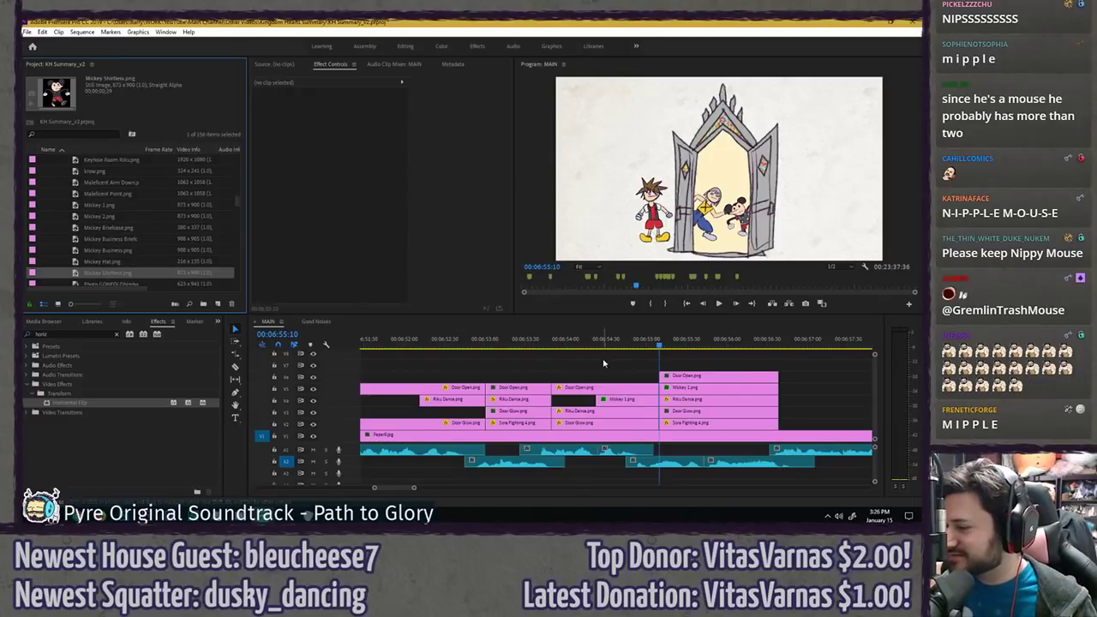
{"action": "left_click", "coordinate": [625, 399]}
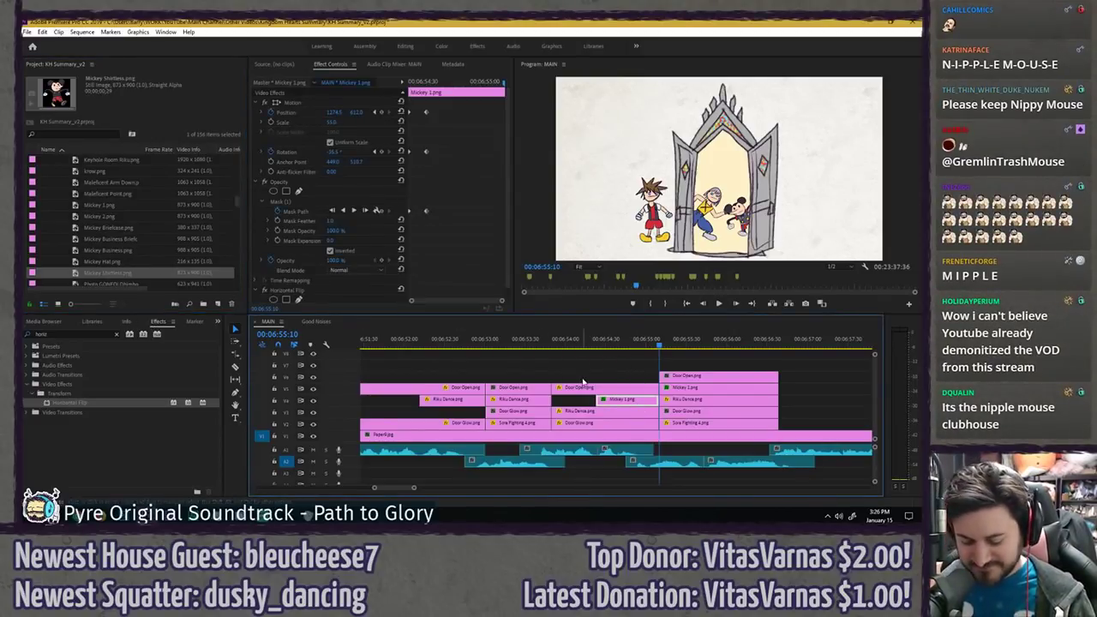
{"action": "key", "text": "alt+r"}
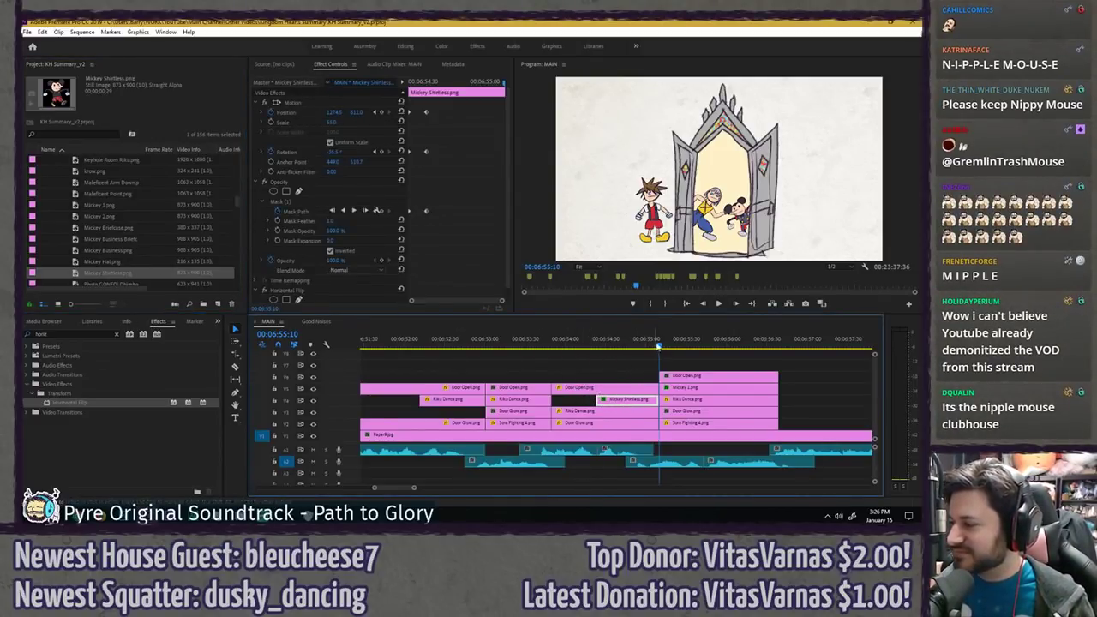
{"action": "left_click_drag", "start_coordinate": [658, 346], "coordinate": [653, 346]}
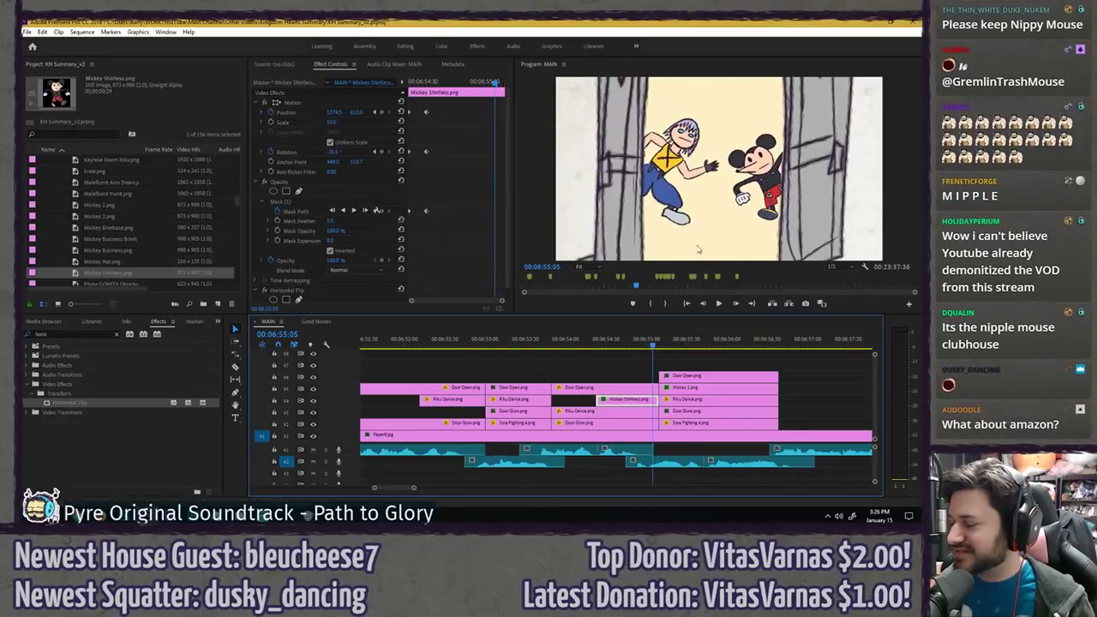
{"action": "key", "text": "grave"}
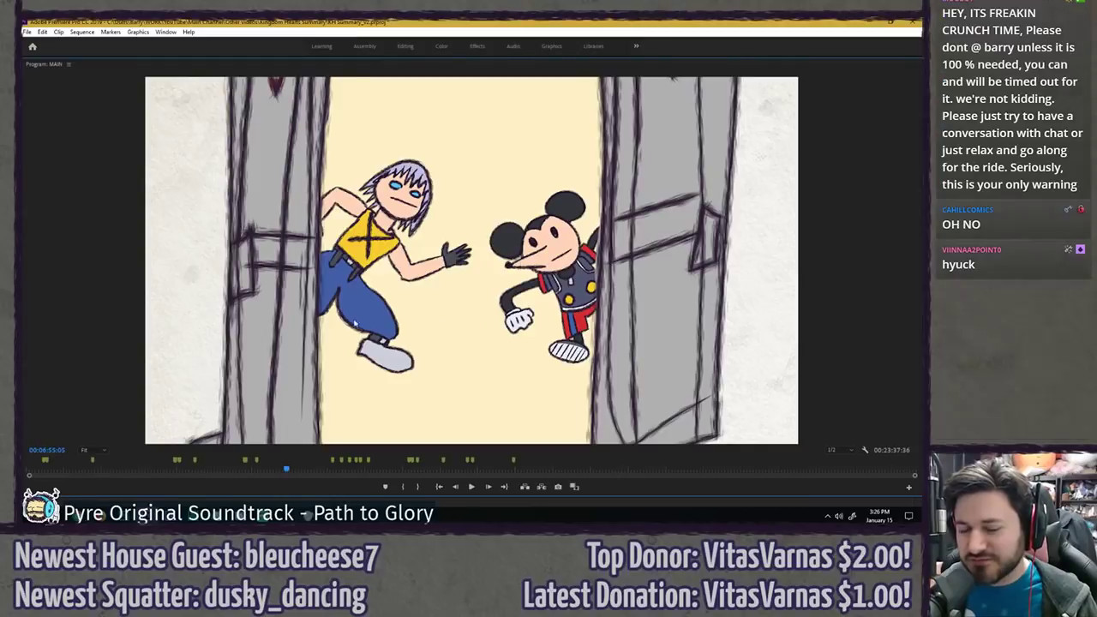
- Save the project with Ctrl+S while the Mickey Shirtless doorway close-up fills the Program Monitor
{"action": "key", "text": "ctrl+s"}
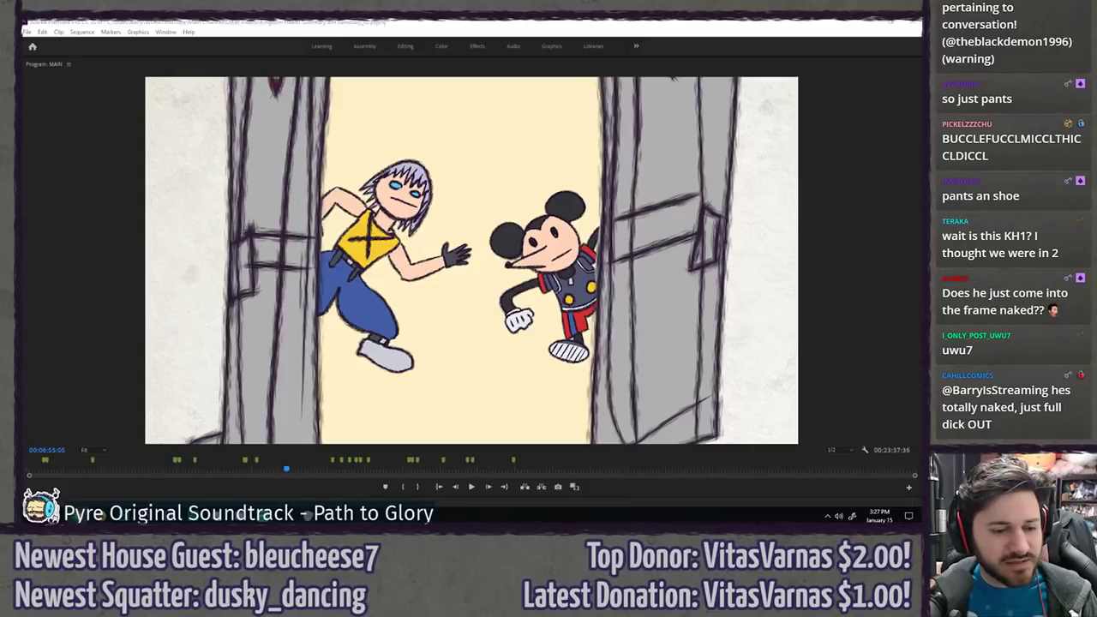
{"action": "left_click_drag", "start_coordinate": [22, 89], "coordinate": [294, 72]}
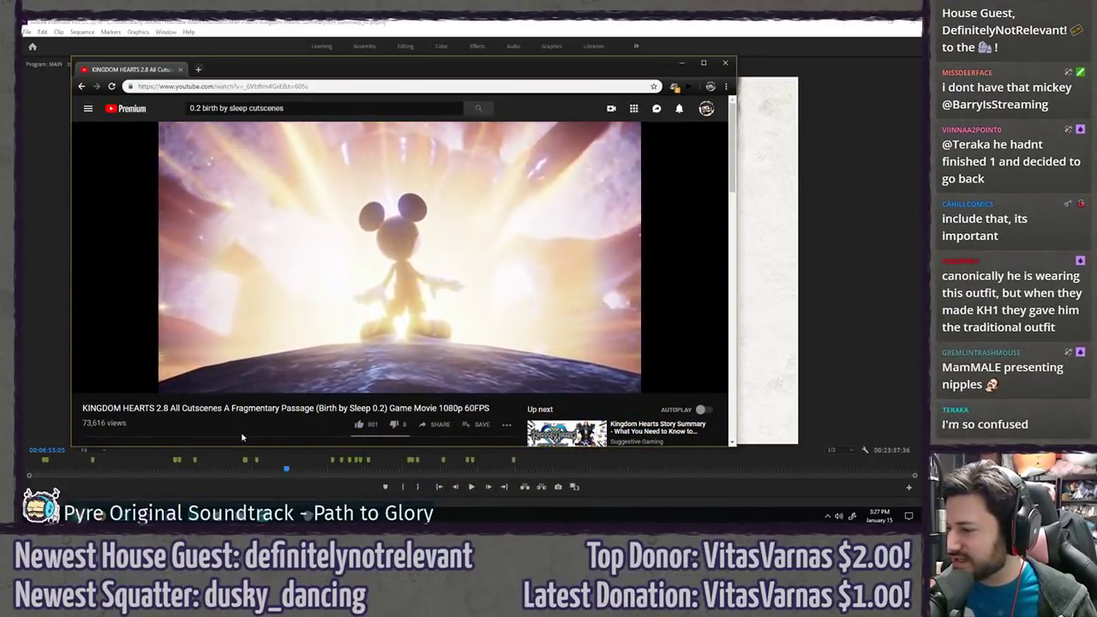
{"action": "mouse_move", "coordinate": [634, 380]}
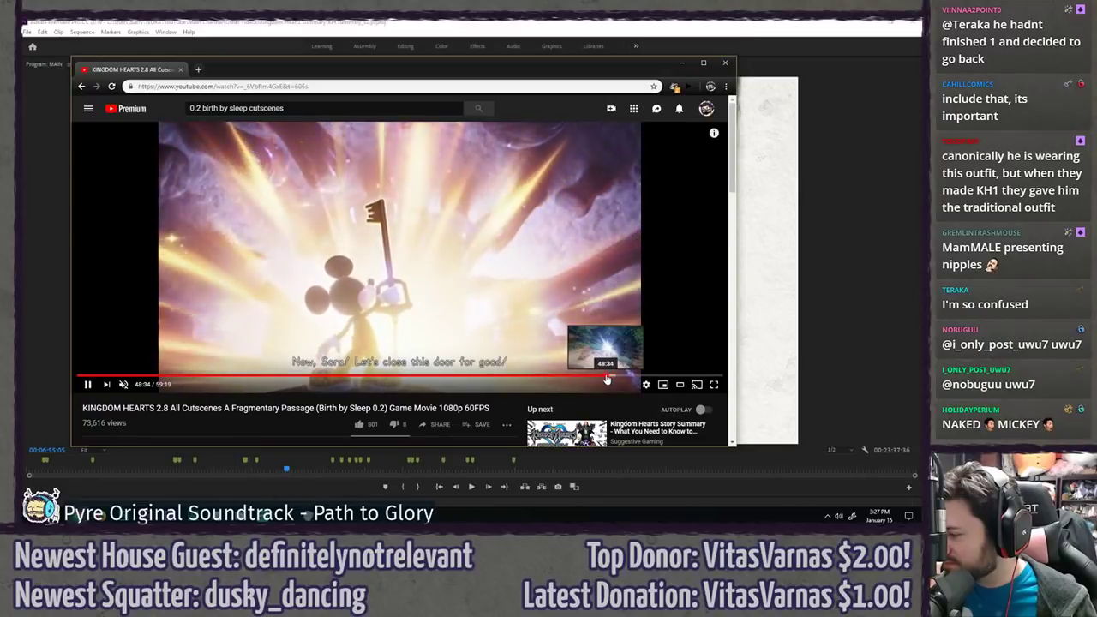
{"action": "key", "text": "shift+period"}
{"action": "key", "text": "shift+period"}
{"action": "key", "text": "shift+period"}
{"action": "key", "text": "shift+period"}
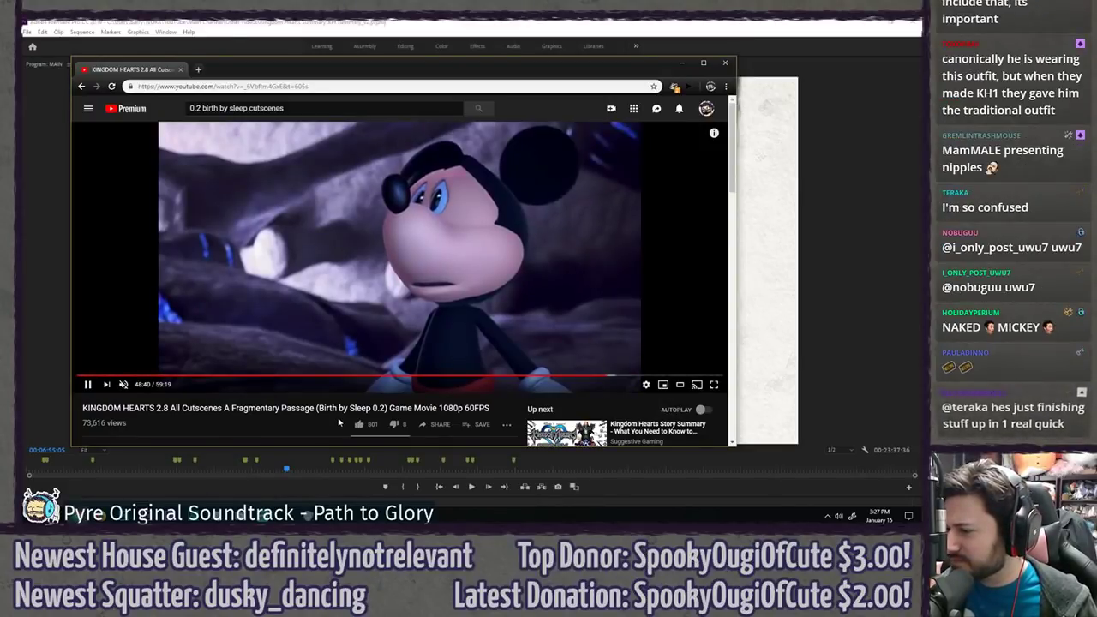
{"action": "key", "text": "k"}
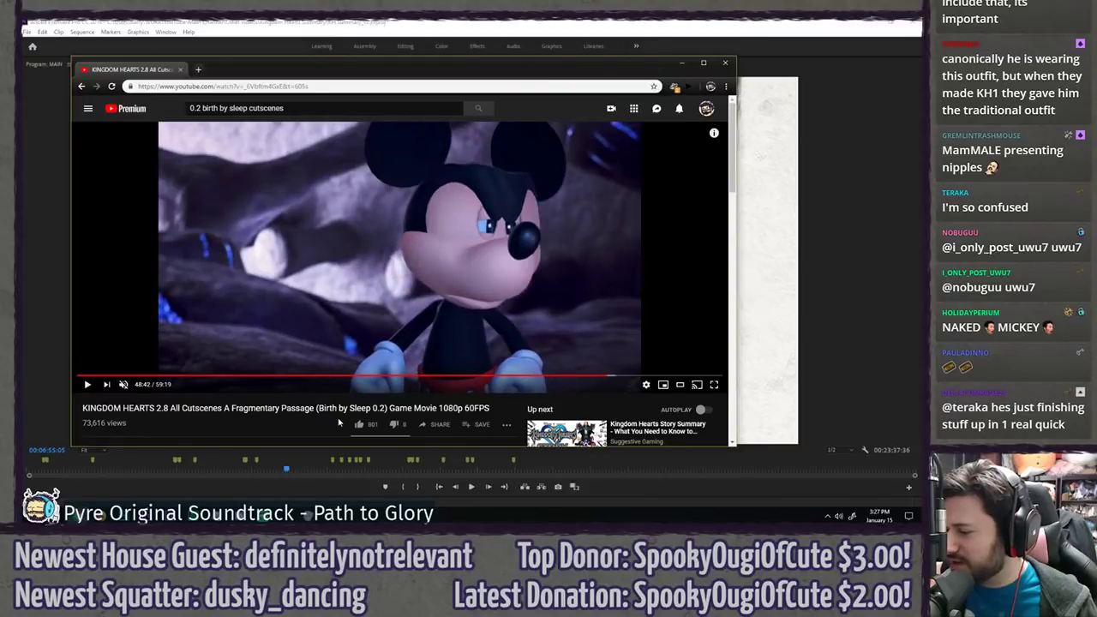
{"action": "key", "text": "shift+comma"}
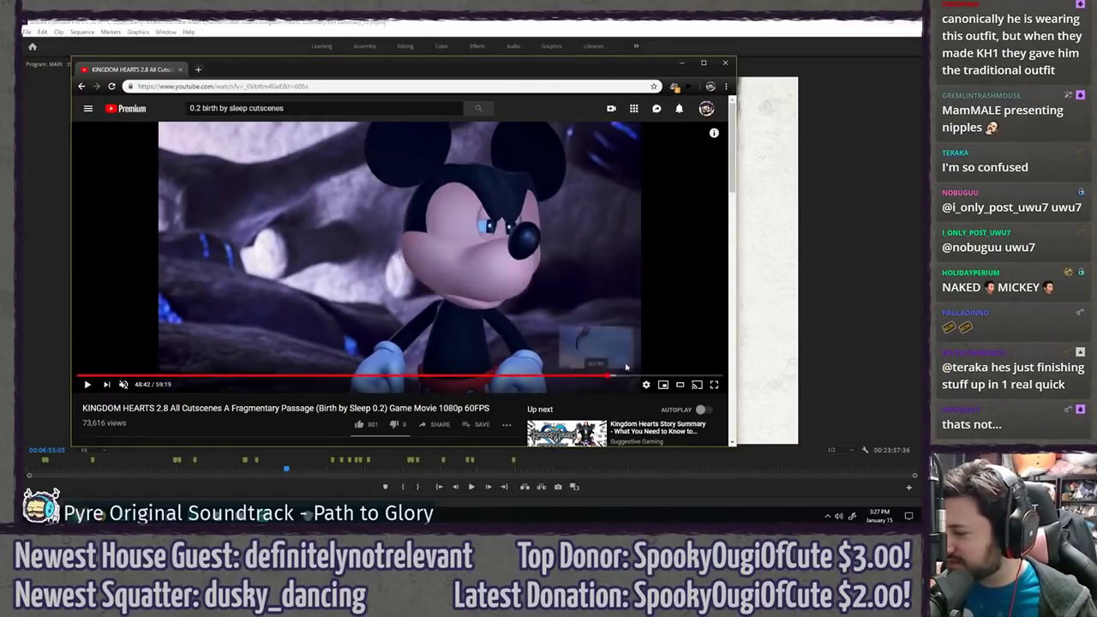
{"action": "left_click", "coordinate": [583, 376]}
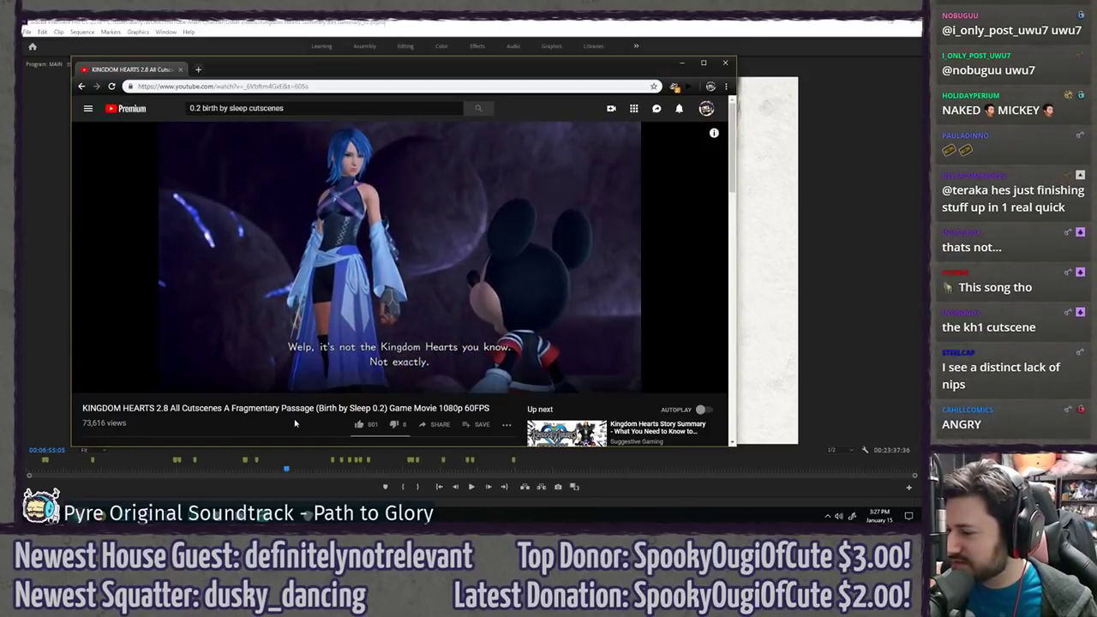
{"action": "key", "text": "shift+period"}
{"action": "key", "text": "shift+period"}
{"action": "key", "text": "shift+period"}
{"action": "key", "text": "shift+period"}
{"action": "key", "text": "space"}
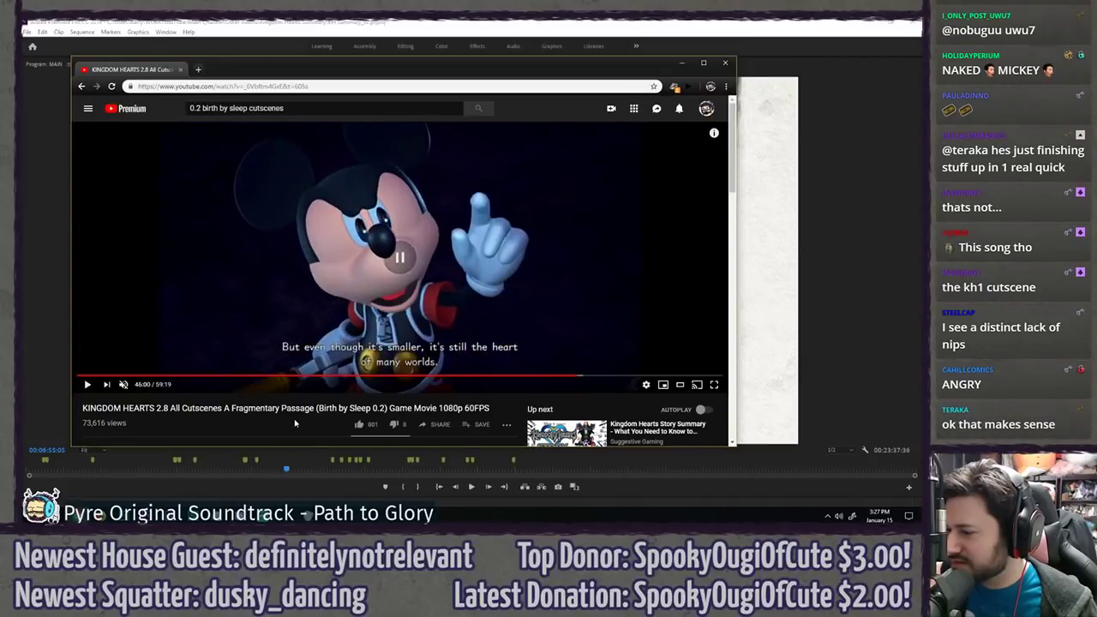
{"action": "key", "text": "space"}
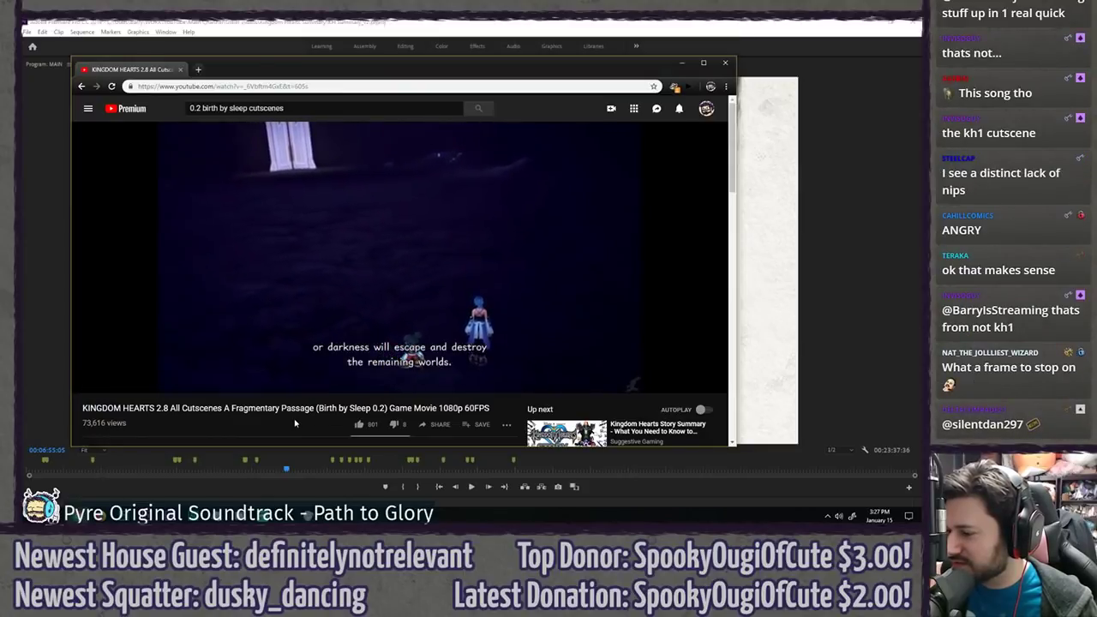
{"action": "key", "text": "Right"}
{"action": "key", "text": "Right"}
{"action": "key", "text": "Right"}
{"action": "key", "text": "Right"}
{"action": "key", "text": "Right"}
{"action": "key", "text": "Right"}
{"action": "key", "text": "Right"}
{"action": "key", "text": "Right"}
{"action": "key", "text": "Right"}
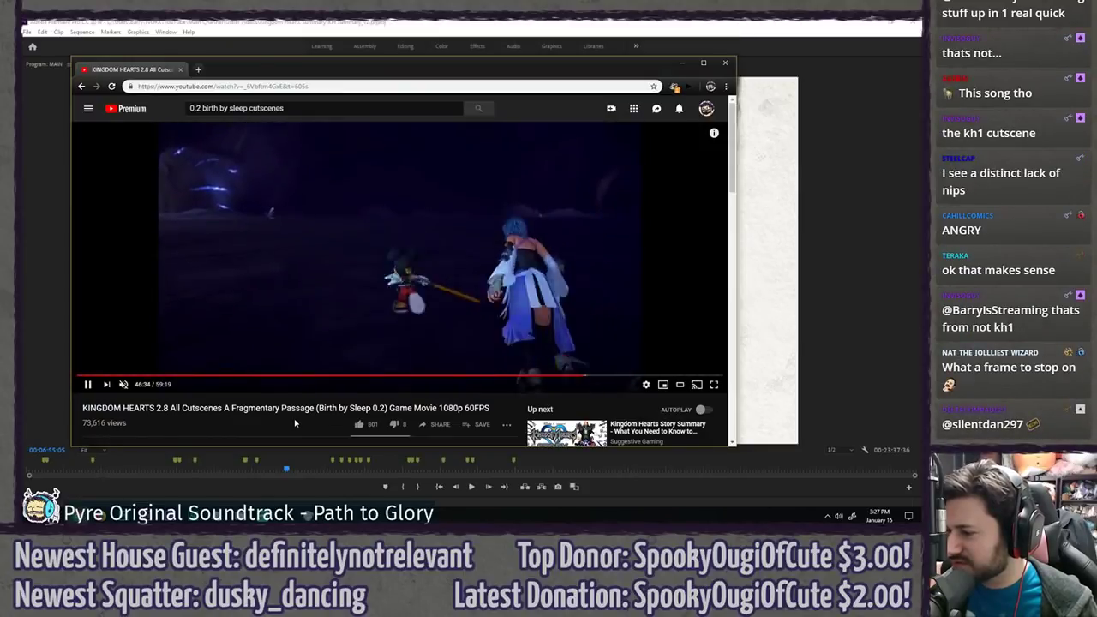
{"action": "key", "text": "l"}
{"action": "key", "text": "l"}
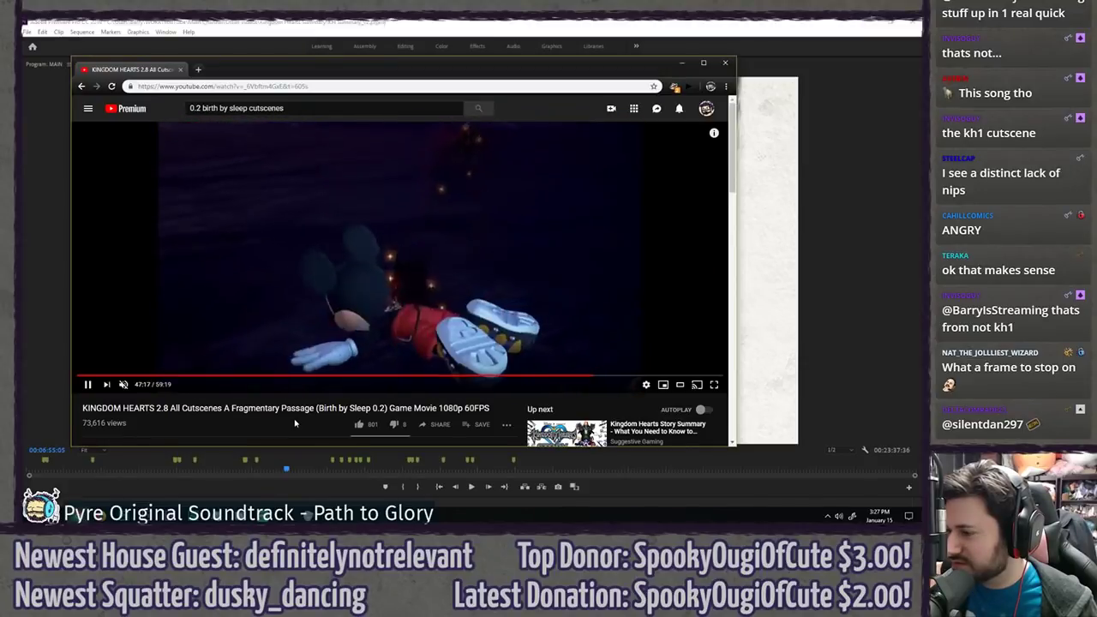
{"action": "key", "text": "shift+comma"}
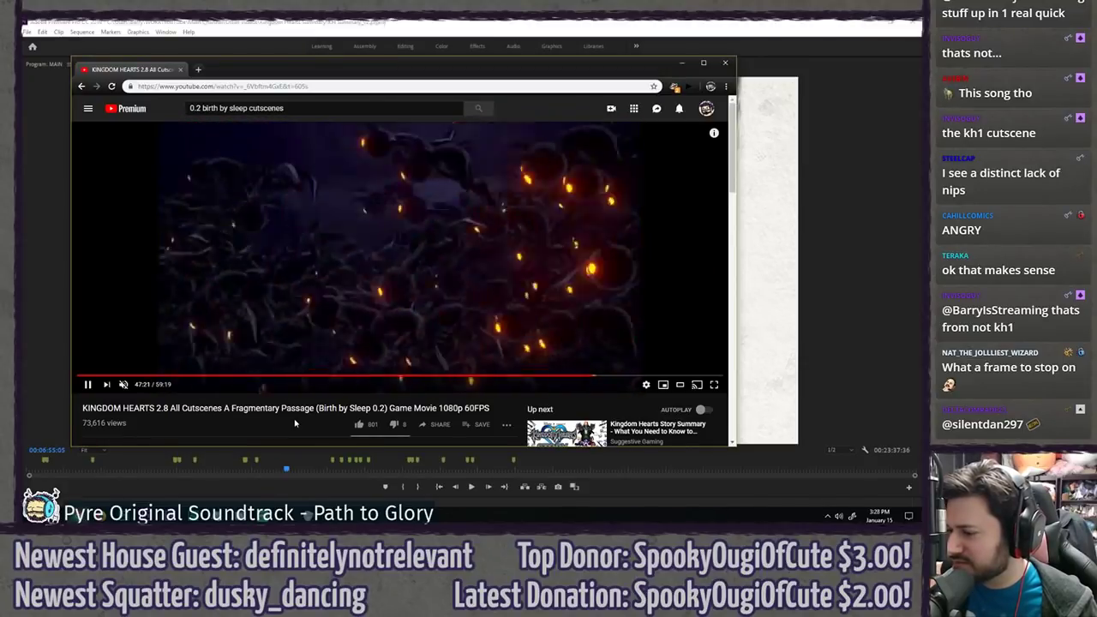
{"action": "key", "text": "shift+comma"}
{"action": "key", "text": "Left"}
{"action": "key", "text": "Left"}
{"action": "key", "text": "Left"}
{"action": "key", "text": "shift+period"}
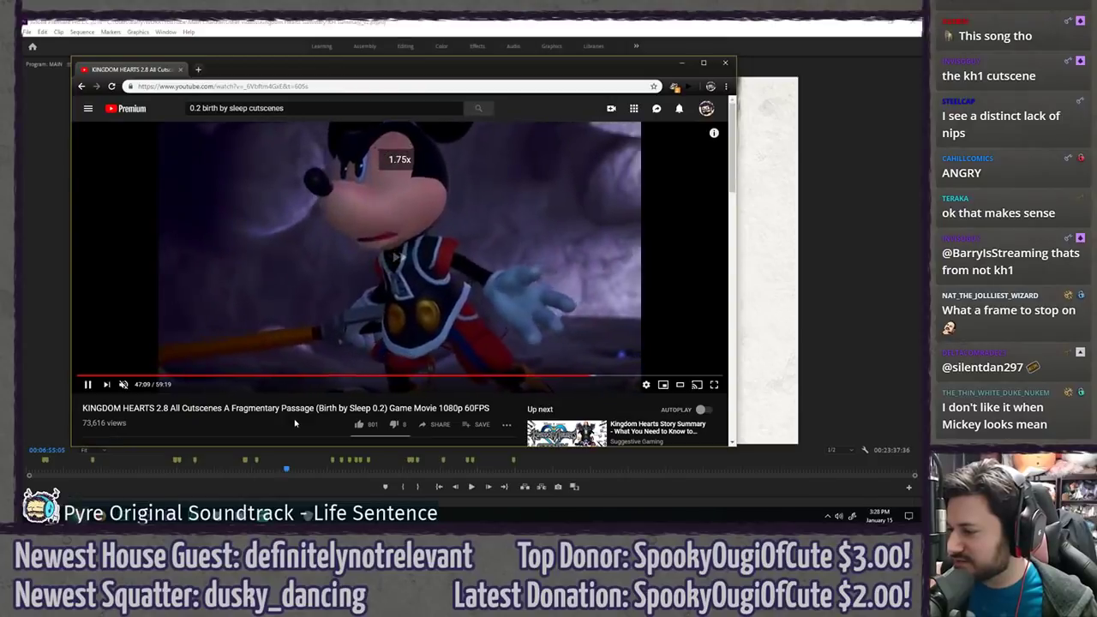
{"action": "key", "text": "space"}
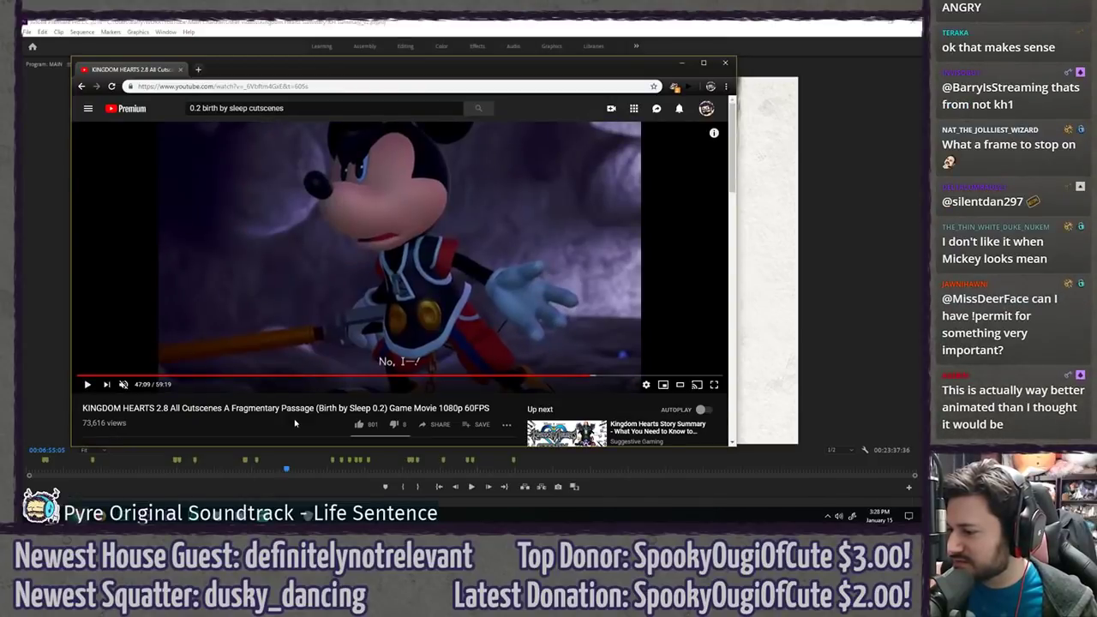
{"action": "key", "text": "k"}
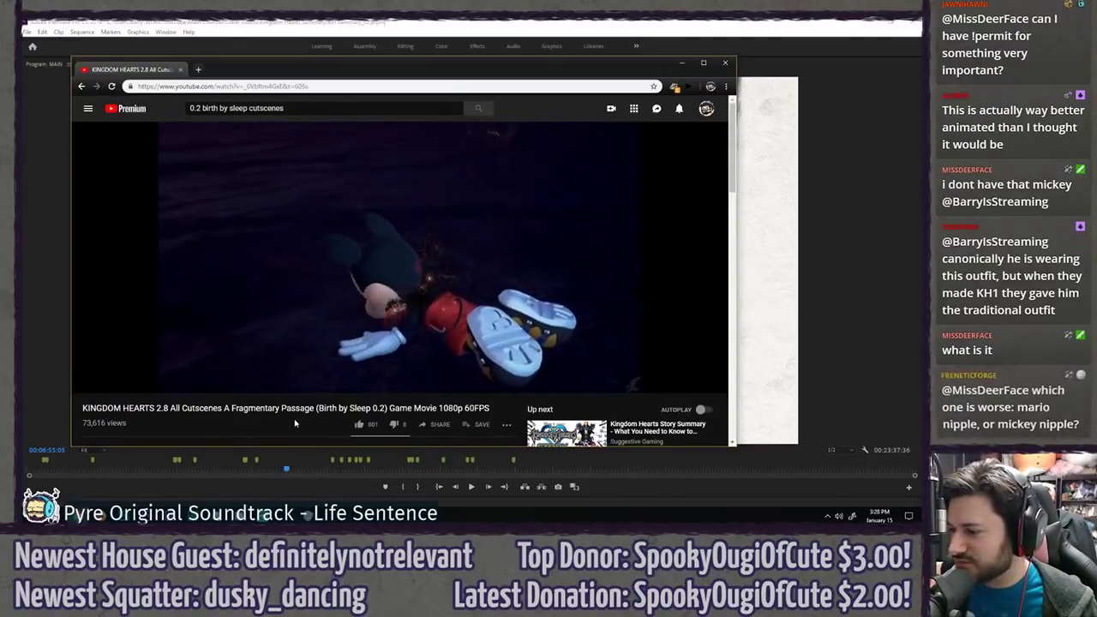
{"action": "key", "text": "k"}
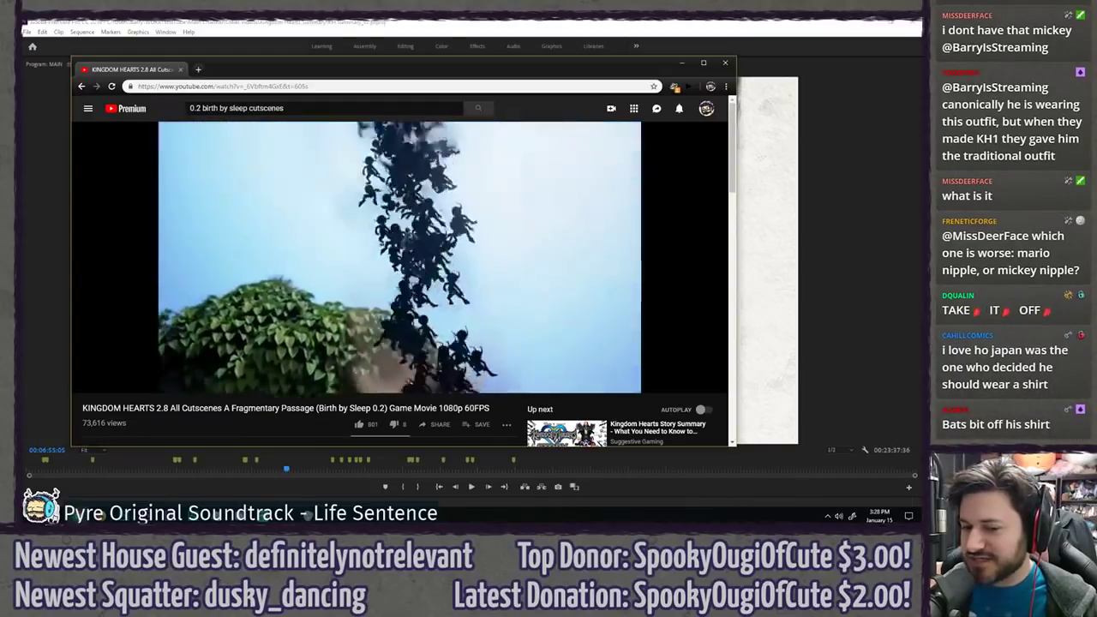
{"action": "left_click", "coordinate": [290, 367]}
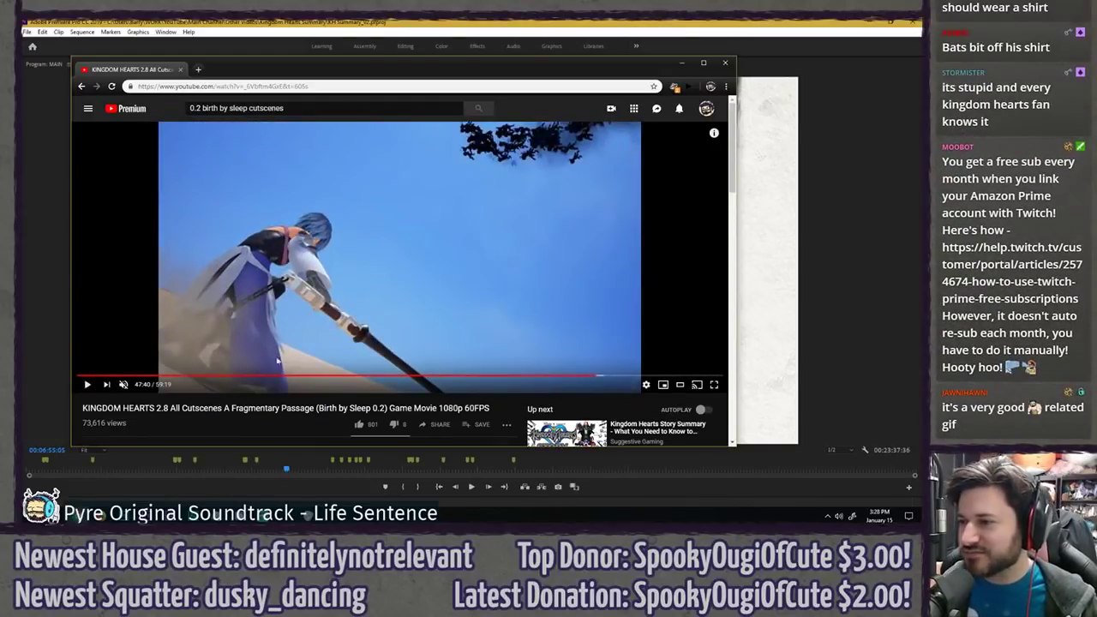
{"action": "left_click_drag", "start_coordinate": [249, 72], "coordinate": [254, 70]}
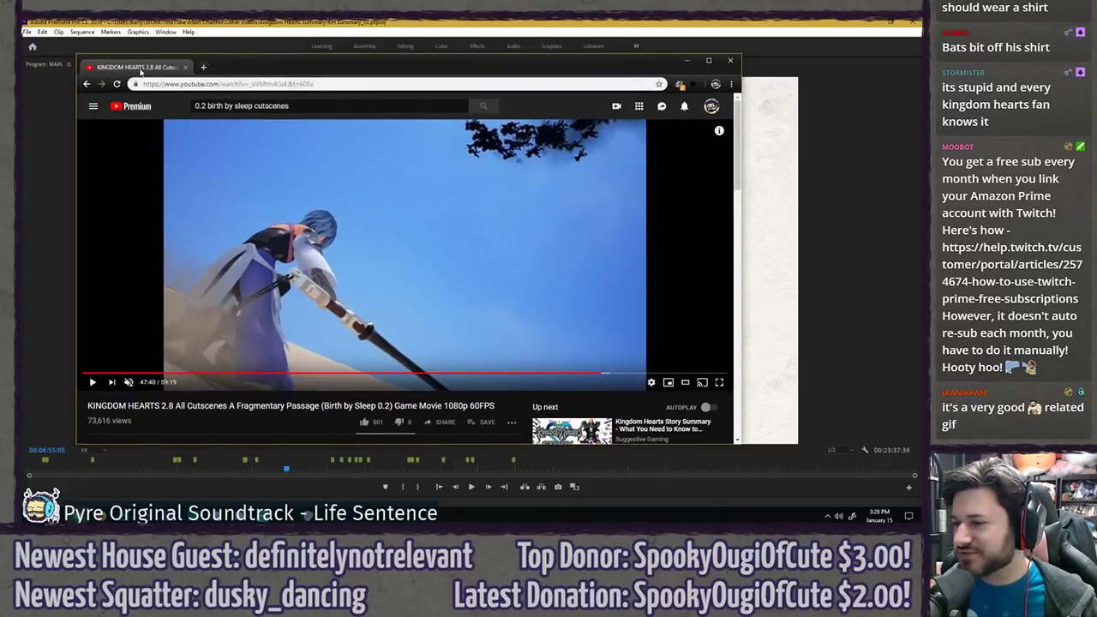
{"action": "middle_click", "coordinate": [140, 72]}
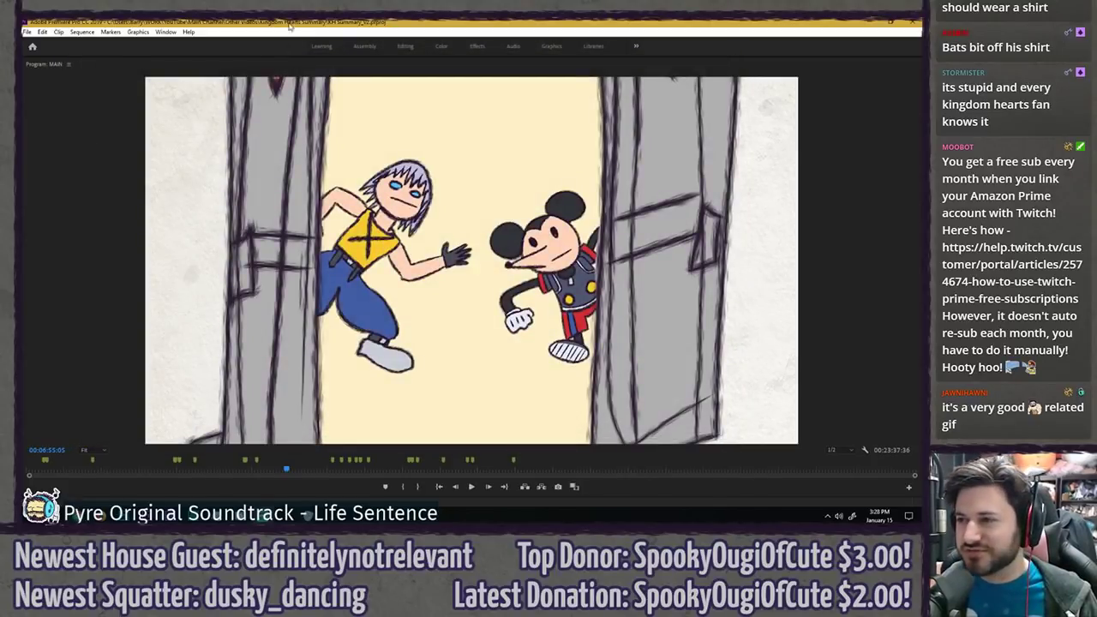
- Replace the Mickey 1.png timeline clip with Mickey 2.png and compare both outfits in the enlarged preview
{"action": "key", "text": "grave"}
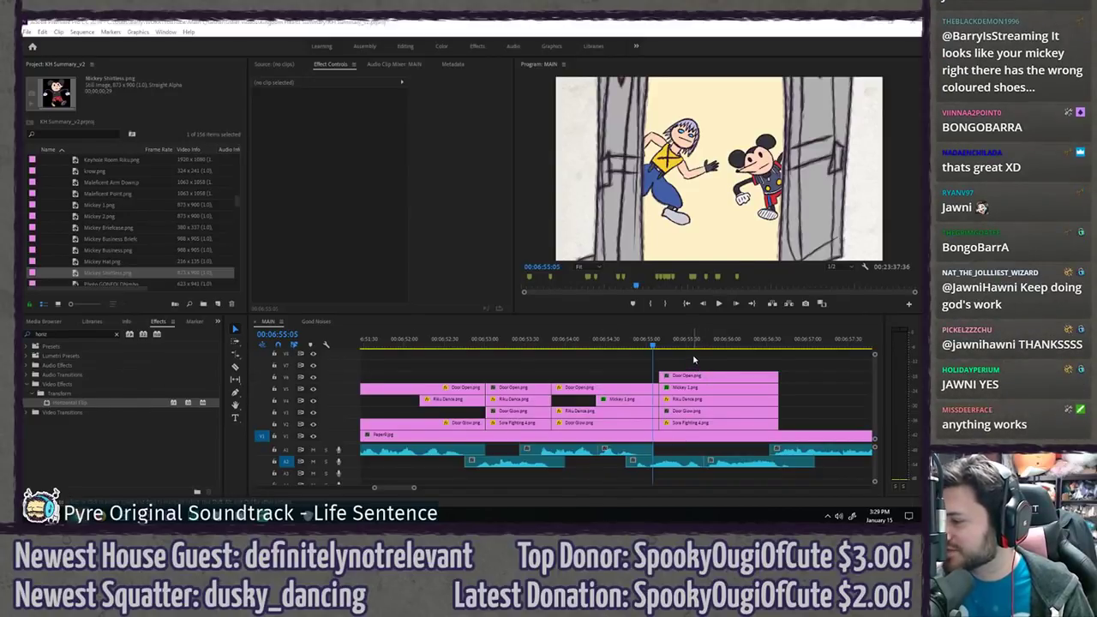
{"action": "key", "text": "grave"}
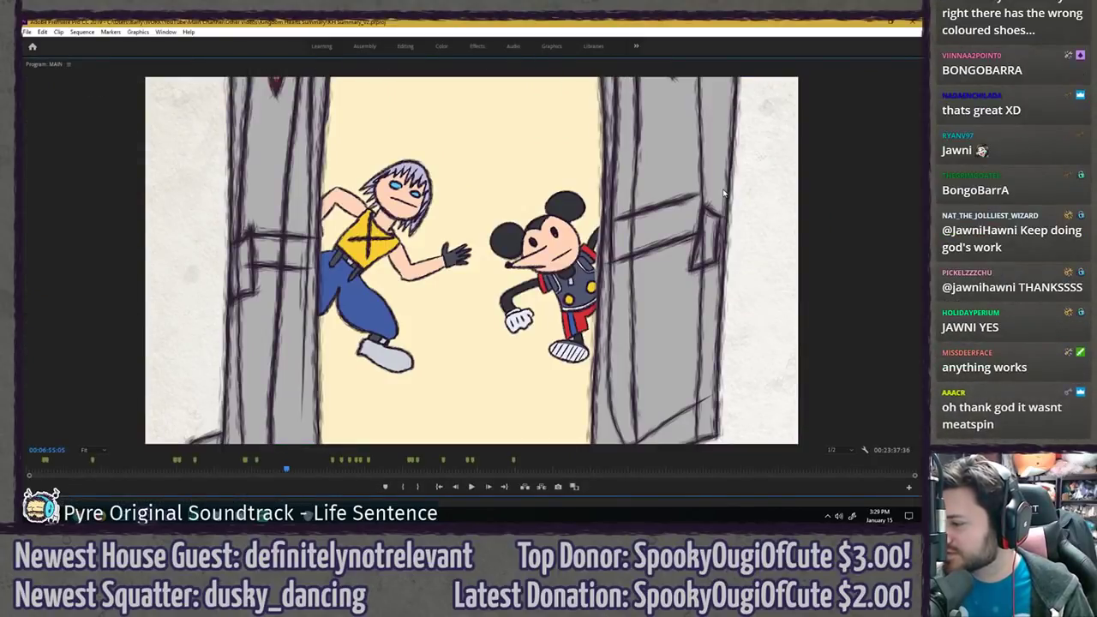
{"action": "key", "text": "grave"}
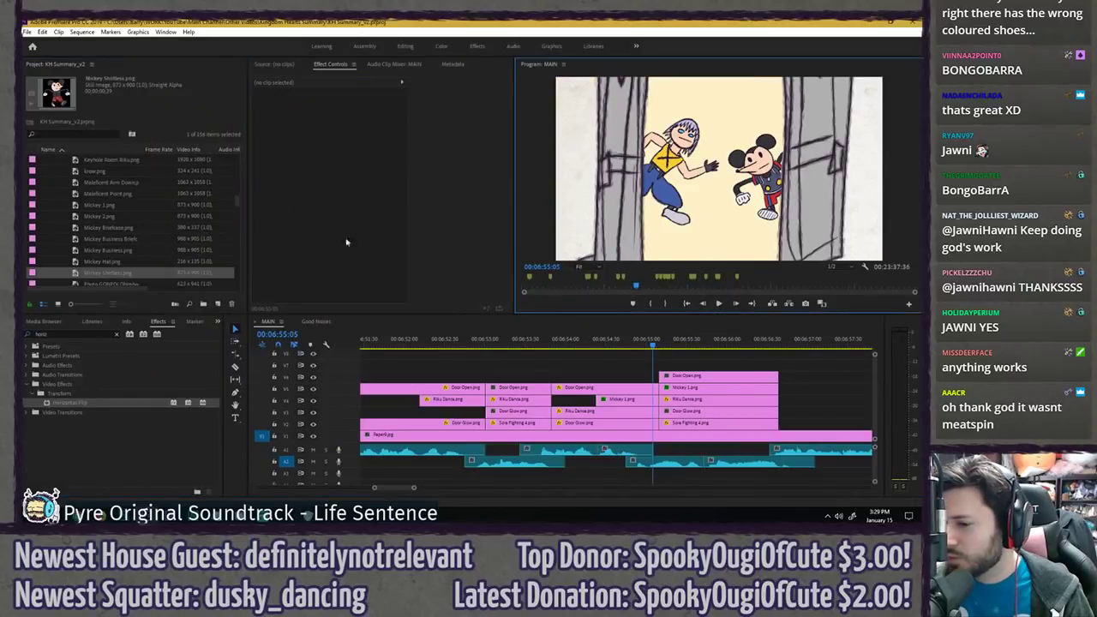
{"action": "left_click", "coordinate": [110, 221]}
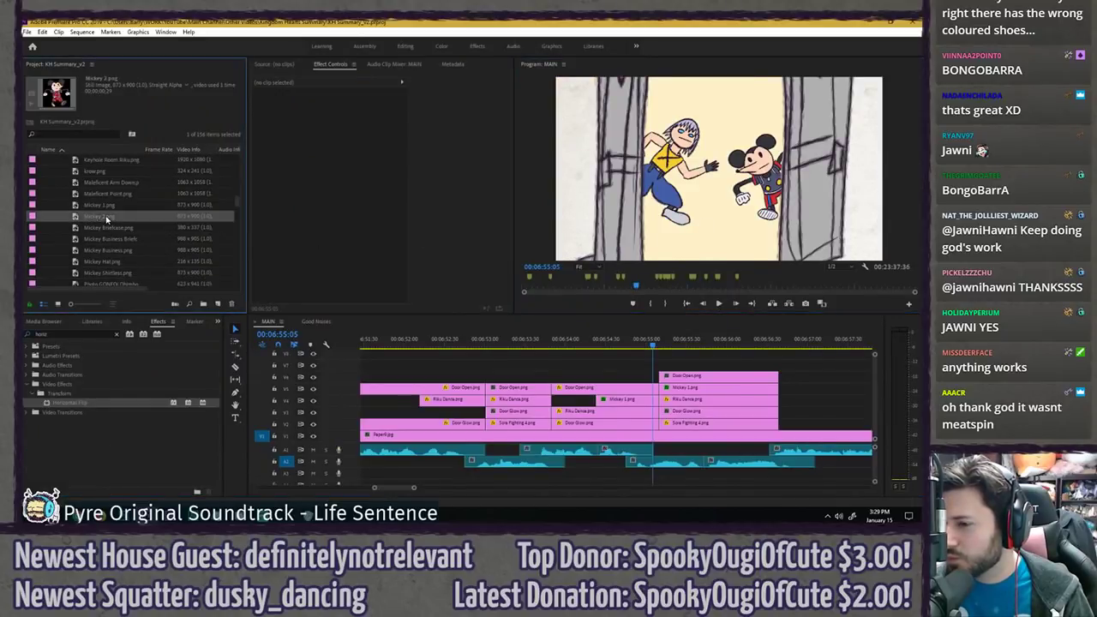
{"action": "left_click", "coordinate": [631, 405]}
{"action": "key", "text": "grave"}
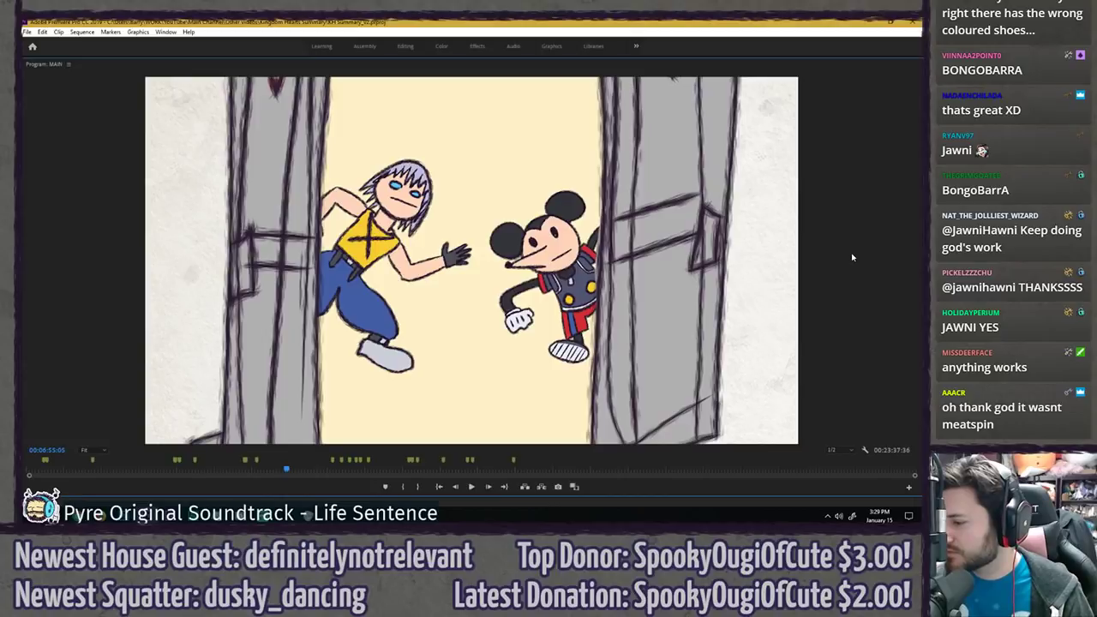
{"action": "key", "text": "ctrl+z"}
{"action": "key", "text": "ctrl+shift+z"}
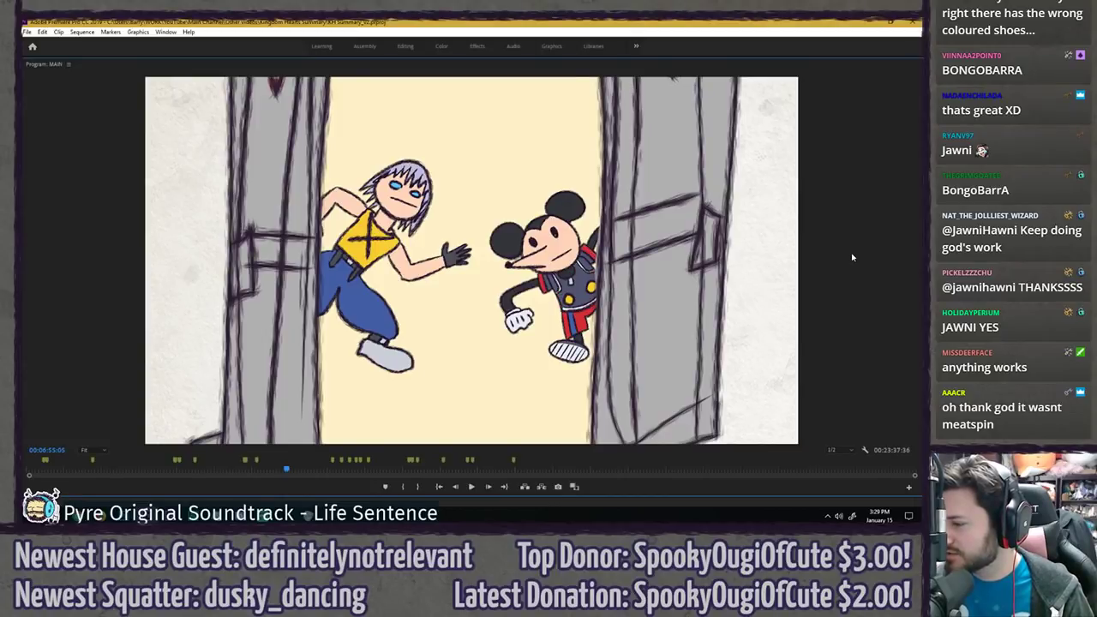
{"action": "key", "text": "grave"}
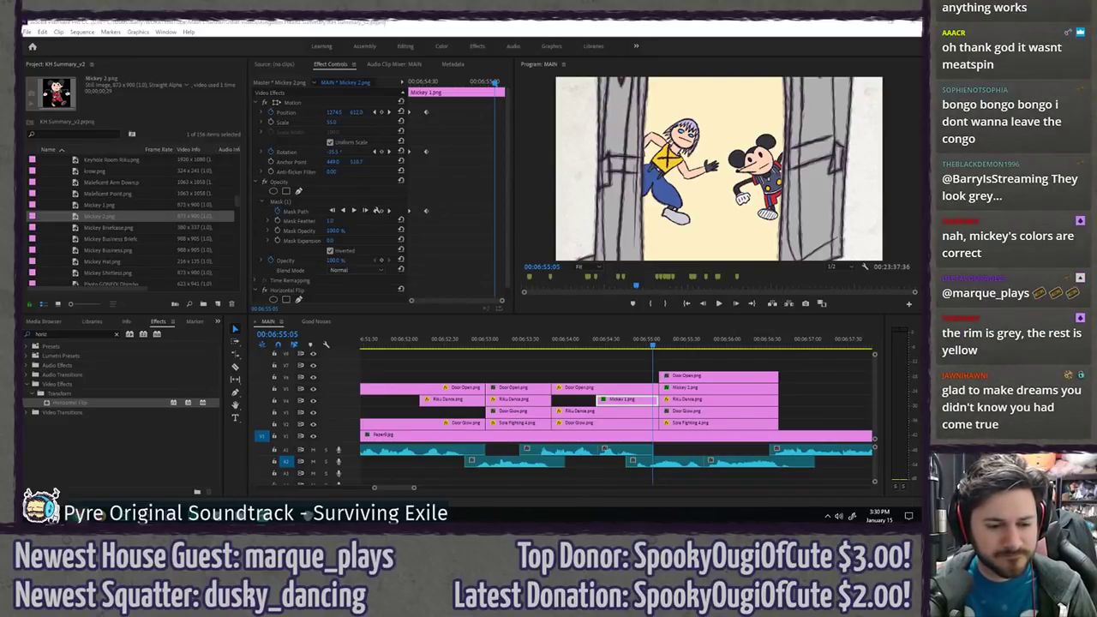
- Pause the Kingdom Hearts 2.8 reference on Aqua and Mickey at the beach and view it full screen
{"action": "left_click_drag", "start_coordinate": [22, 84], "coordinate": [394, 77]}
{"action": "left_click", "coordinate": [258, 200]}
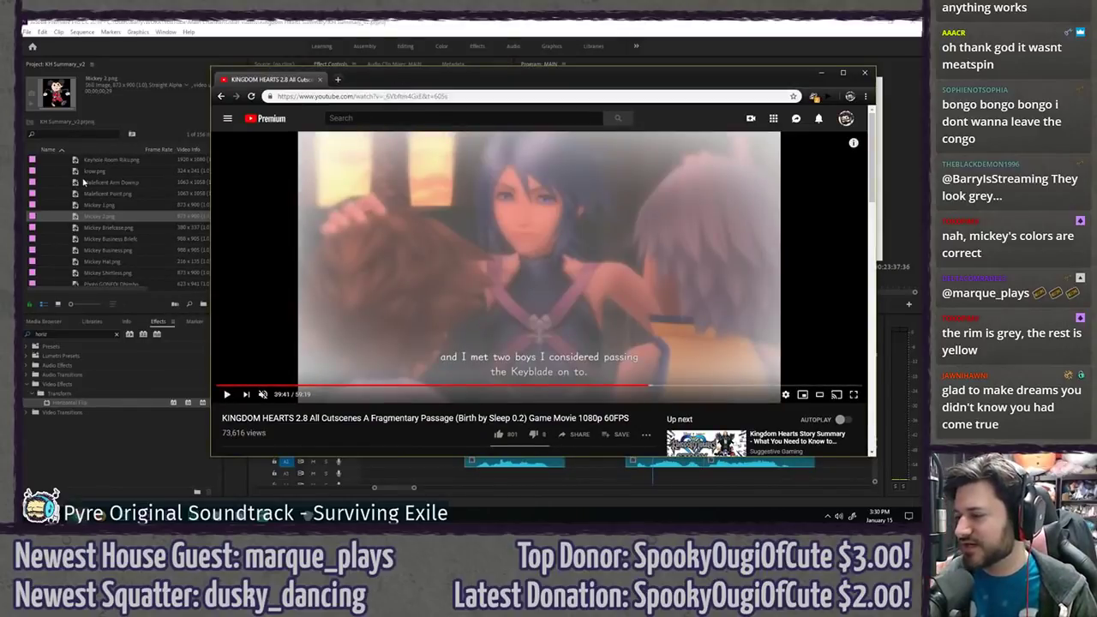
{"action": "key", "text": "comma"}
{"action": "key", "text": "comma"}
{"action": "key", "text": "comma"}
{"action": "key", "text": "comma"}
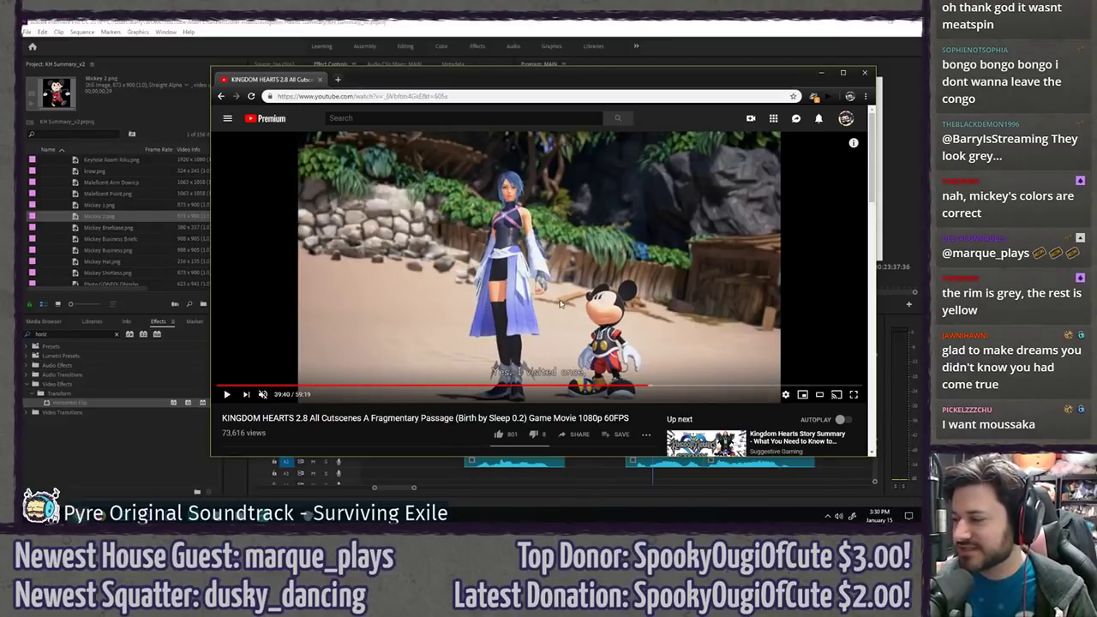
{"action": "double_click", "coordinate": [504, 286]}
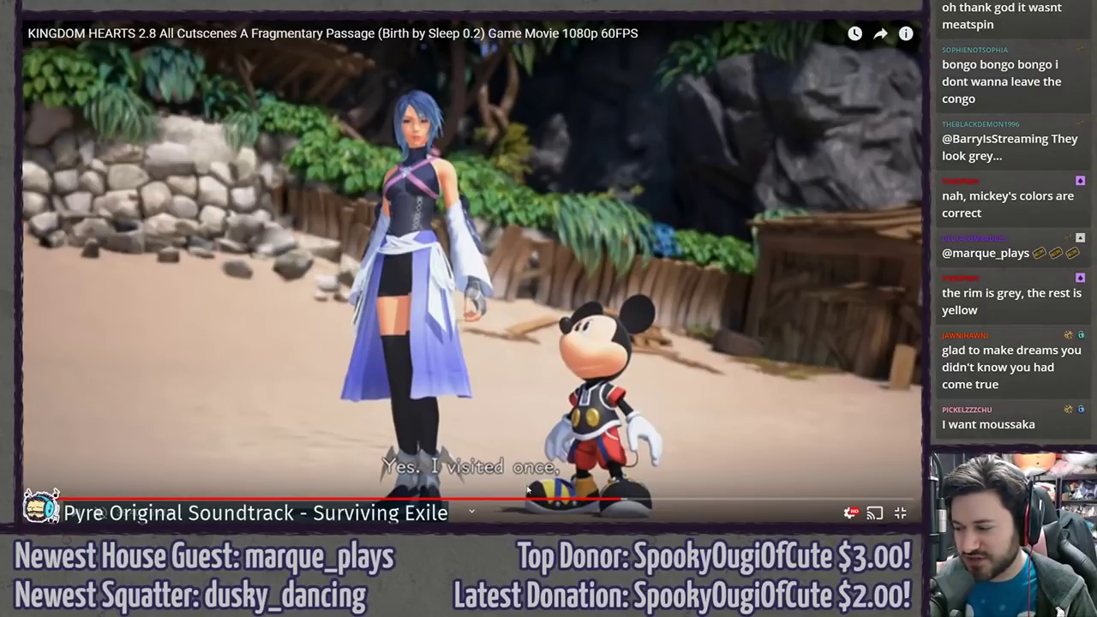
- Compare the enlarged Premiere doorway shot against the reference cutscene, then return to the editor
{"action": "key", "text": "alt+Tab"}
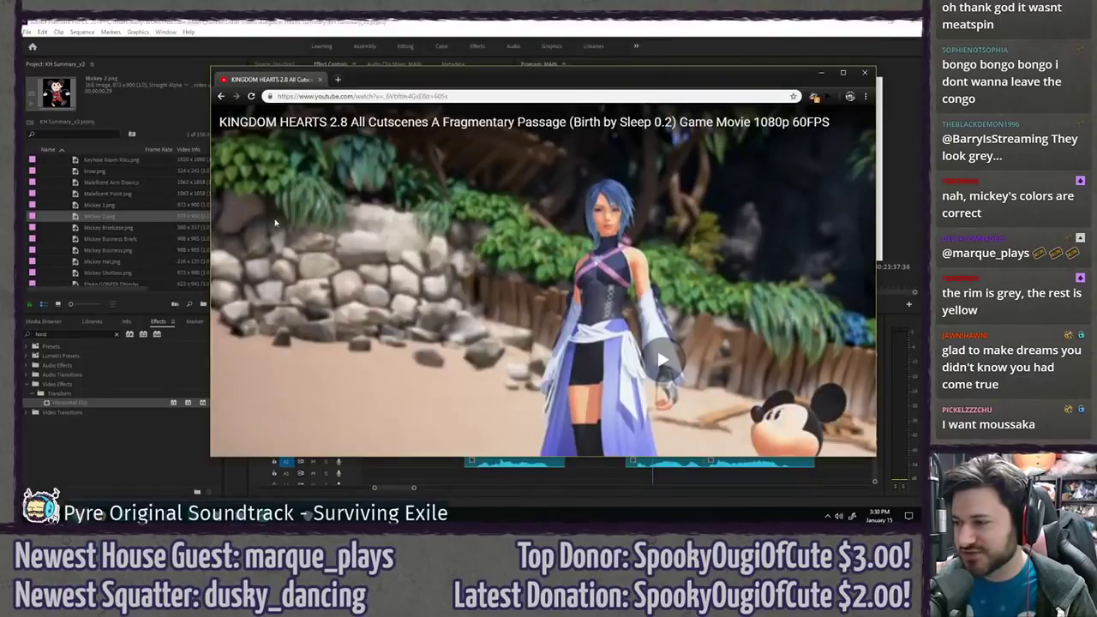
{"action": "key", "text": "grave"}
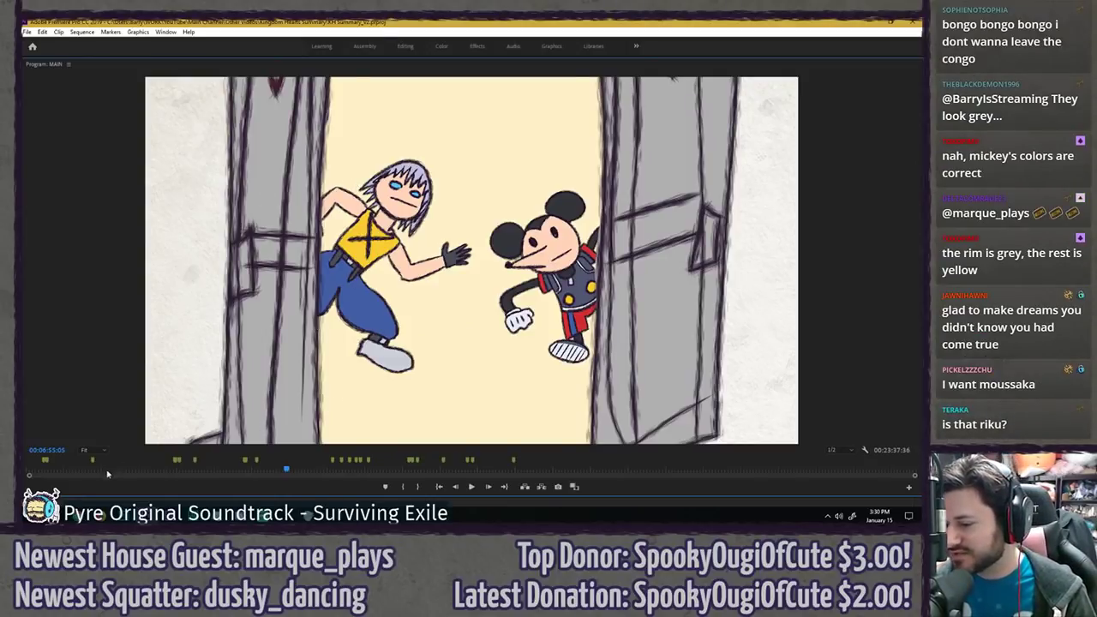
{"action": "mouse_move", "coordinate": [89, 512]}
{"action": "left_click", "coordinate": [158, 467]}
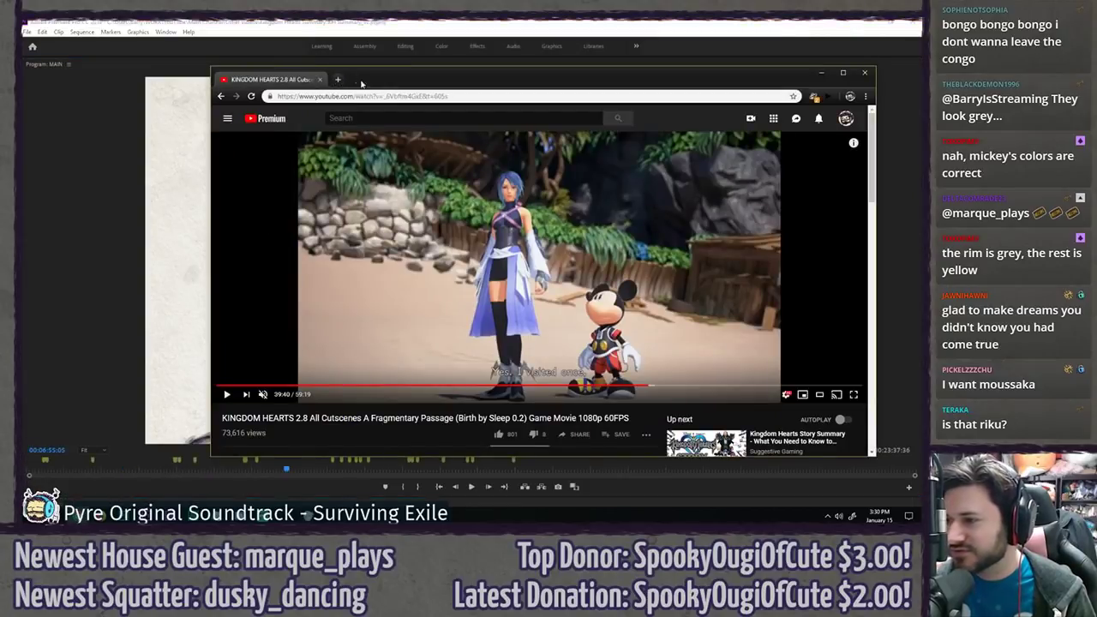
{"action": "left_click", "coordinate": [133, 216]}
- Undo to put Mickey back behind the door, check the enlarged preview, and save the project
{"action": "key", "text": "grave"}
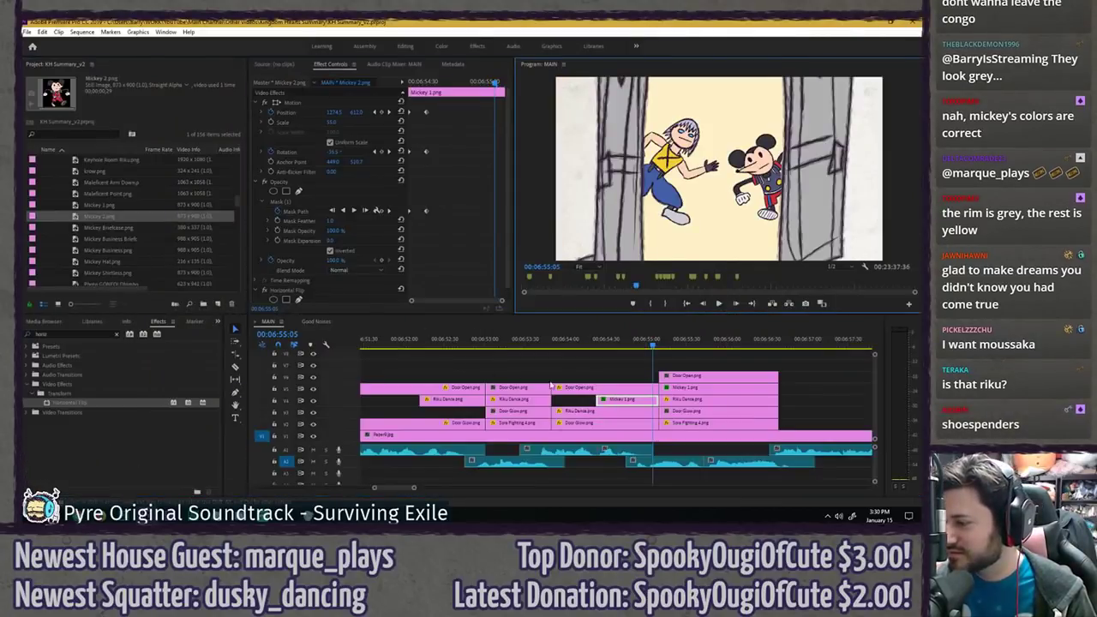
{"action": "left_click", "coordinate": [628, 365]}
{"action": "left_click", "coordinate": [628, 366]}
{"action": "key", "text": "ctrl+s"}
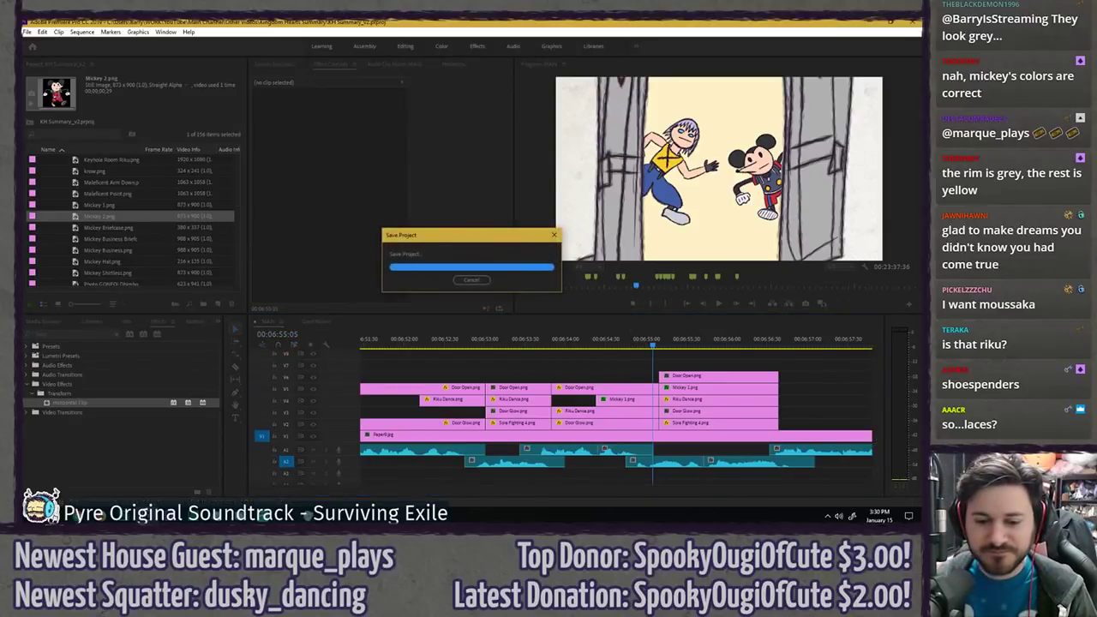
{"action": "left_click", "coordinate": [639, 400]}
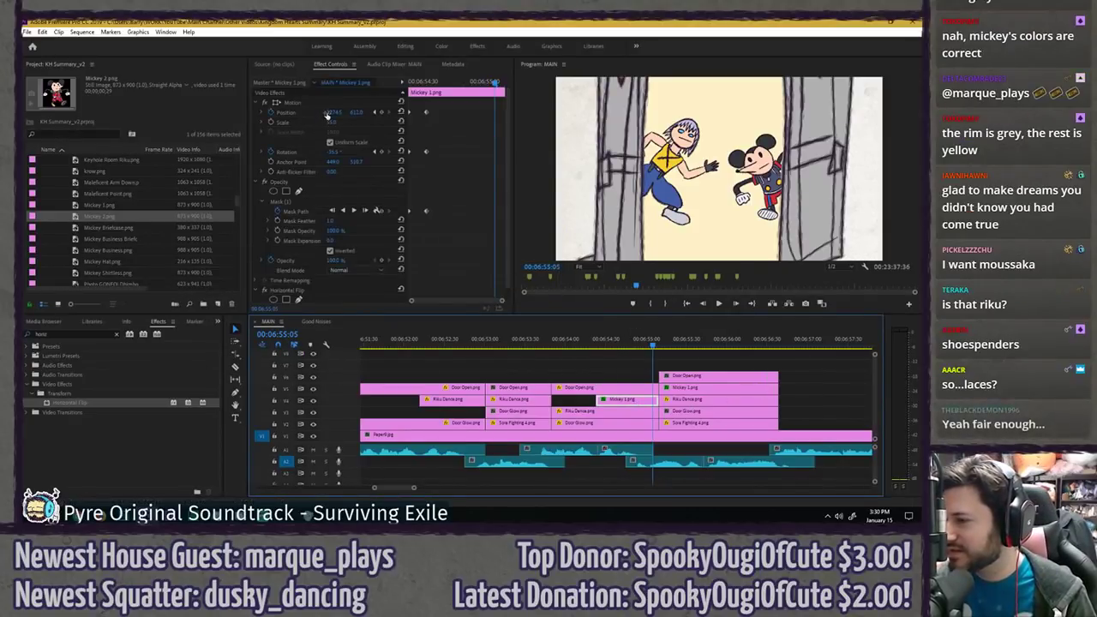
{"action": "key", "text": "grave"}
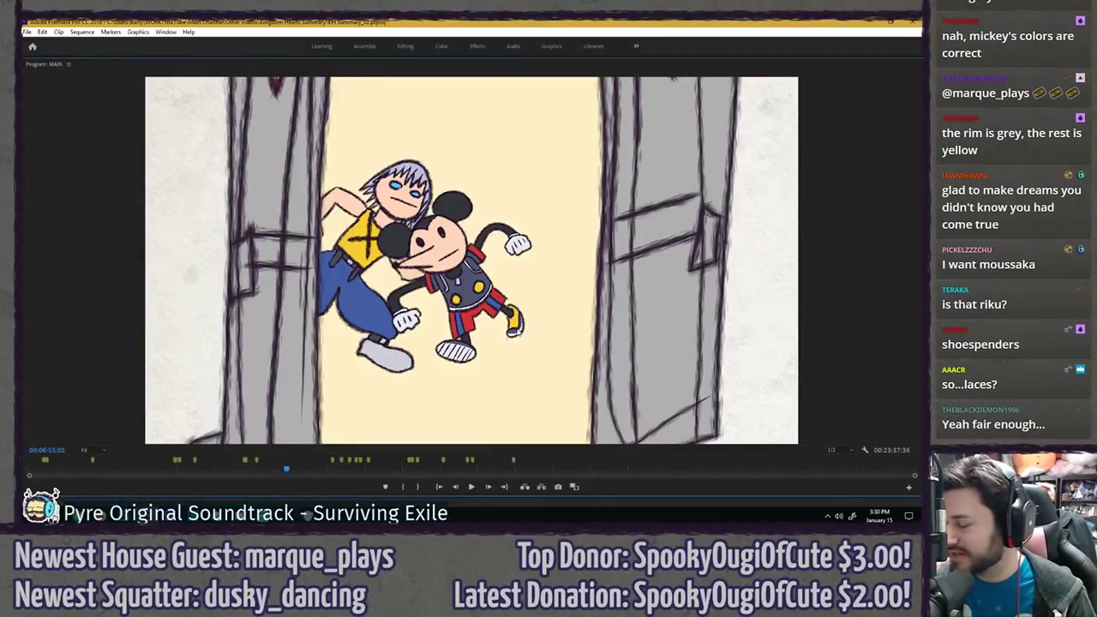
{"action": "key", "text": "ctrl+z"}
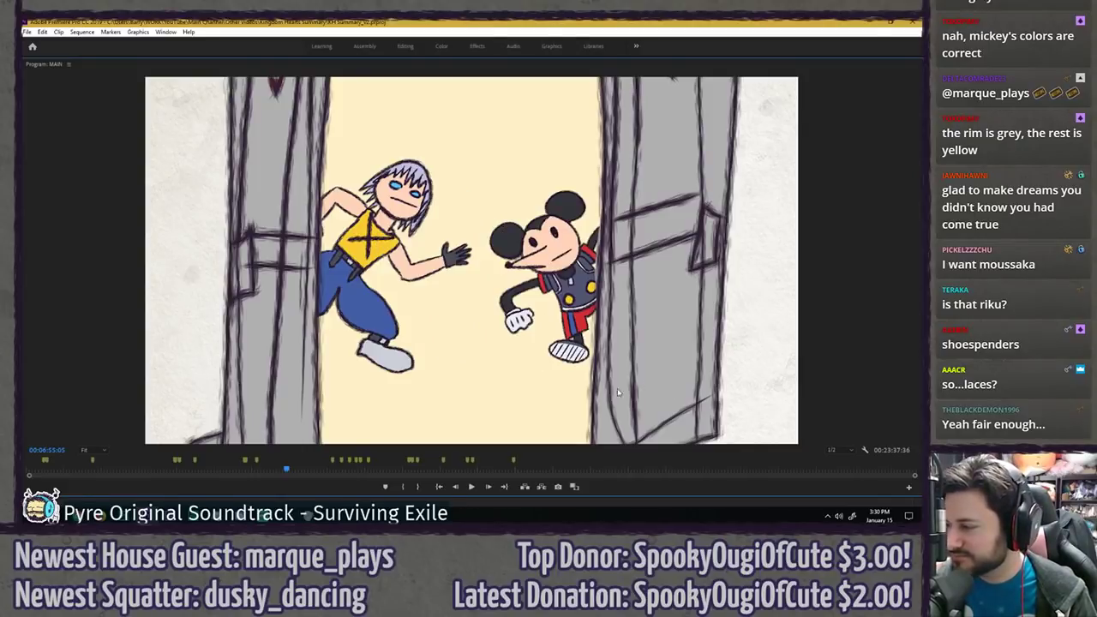
{"action": "key", "text": "grave"}
{"action": "key", "text": "ctrl+s"}
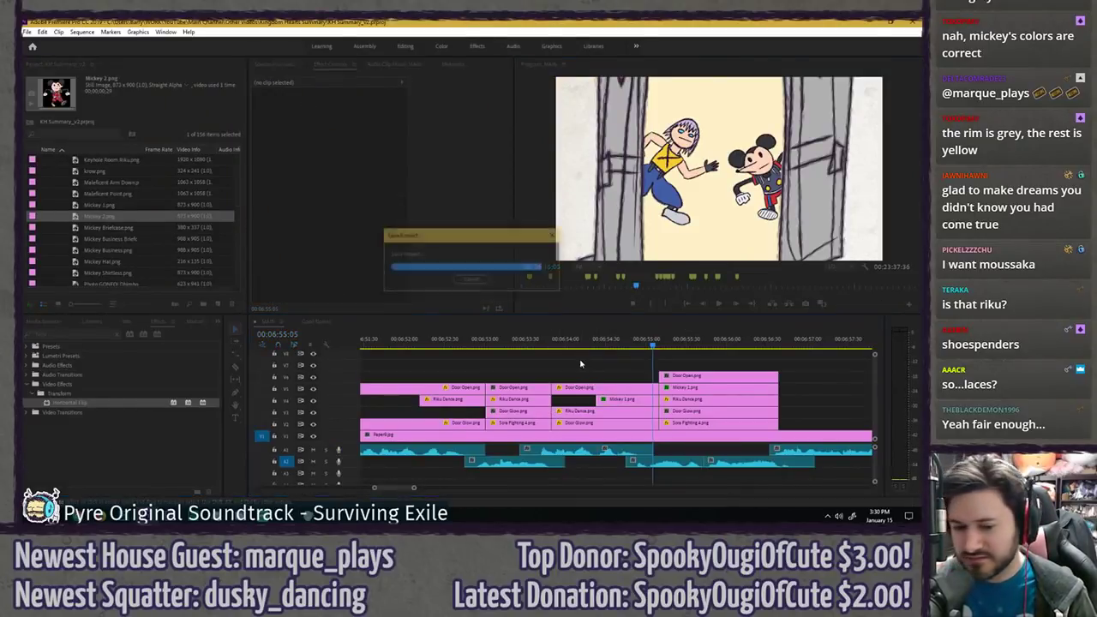
- Play back the lead-in to the doorway shot and select the Riku Dance clips at 06:53:09 and 06:55:25
{"action": "left_click", "coordinate": [545, 341]}
{"action": "key", "text": "space"}
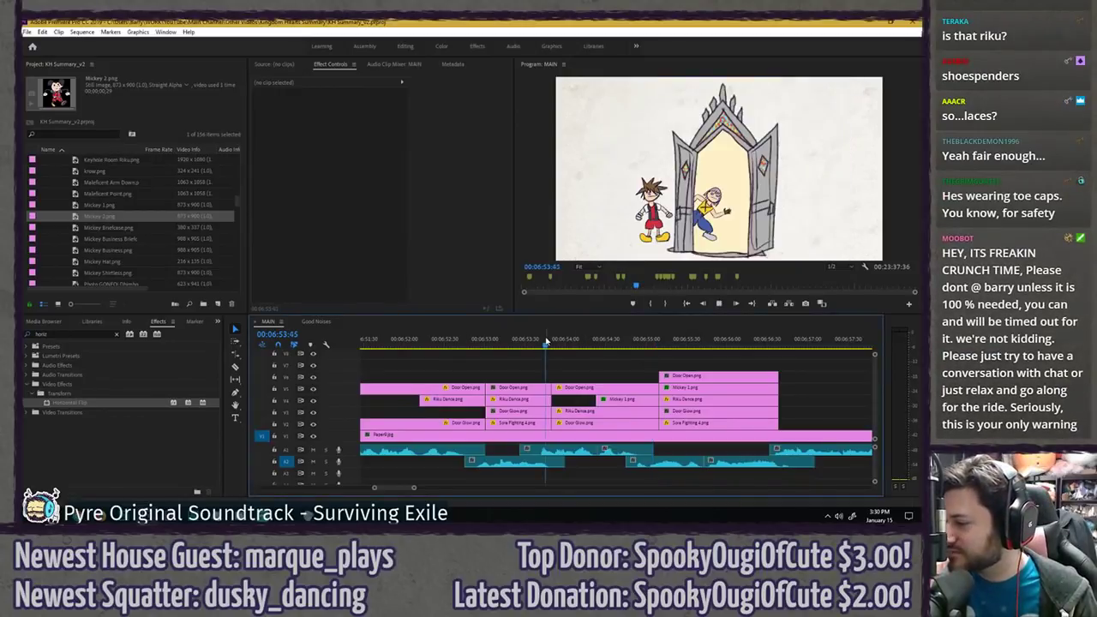
{"action": "key", "text": "space"}
{"action": "left_click", "coordinate": [496, 341]}
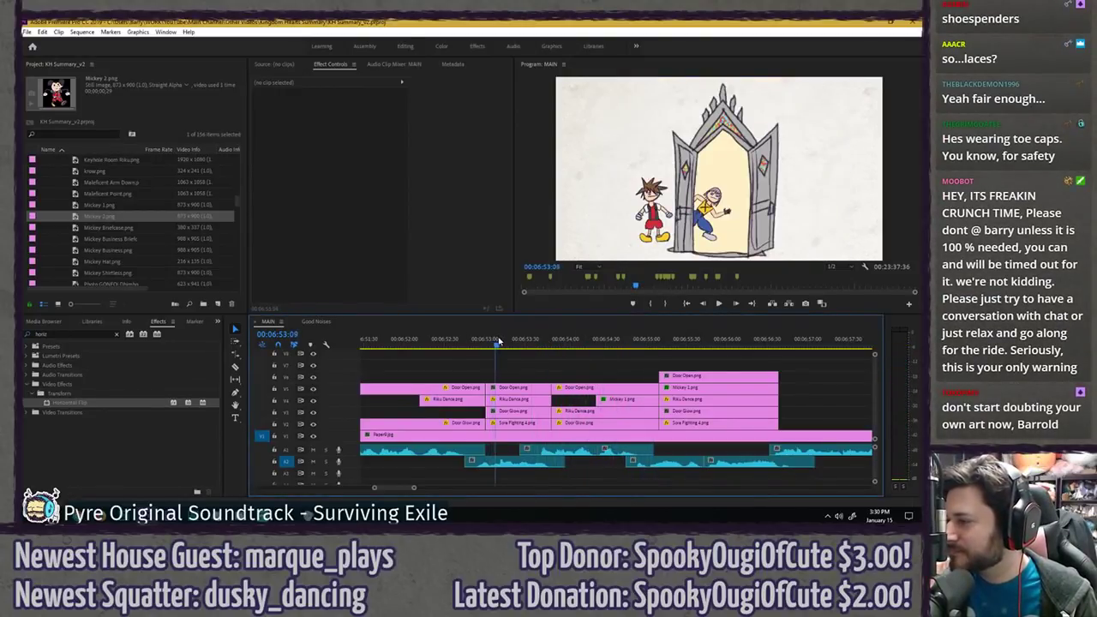
{"action": "left_click", "coordinate": [518, 401]}
{"action": "left_click", "coordinate": [681, 341]}
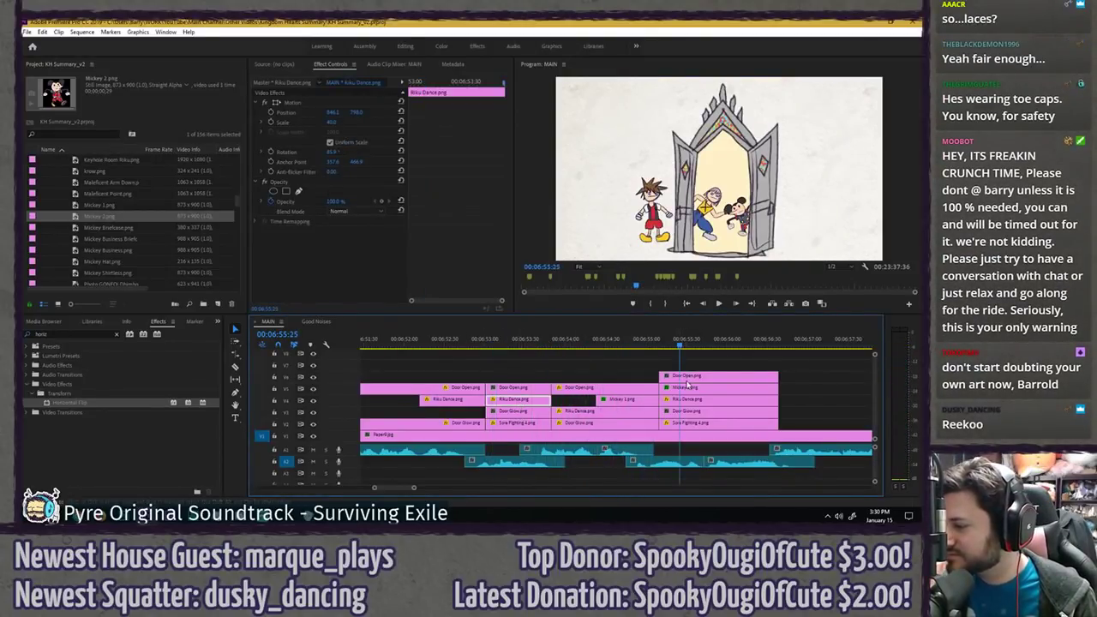
{"action": "left_click", "coordinate": [687, 400]}
- Nudge Riku slightly left and lower in the doorway, to about Position 827.3, 825.1
{"action": "mouse_move", "coordinate": [332, 113]}
{"action": "left_mouse_down"}
{"action": "mouse_move", "coordinate": [319, 112]}
{"action": "mouse_move", "coordinate": [335, 123]}
{"action": "left_mouse_up"}
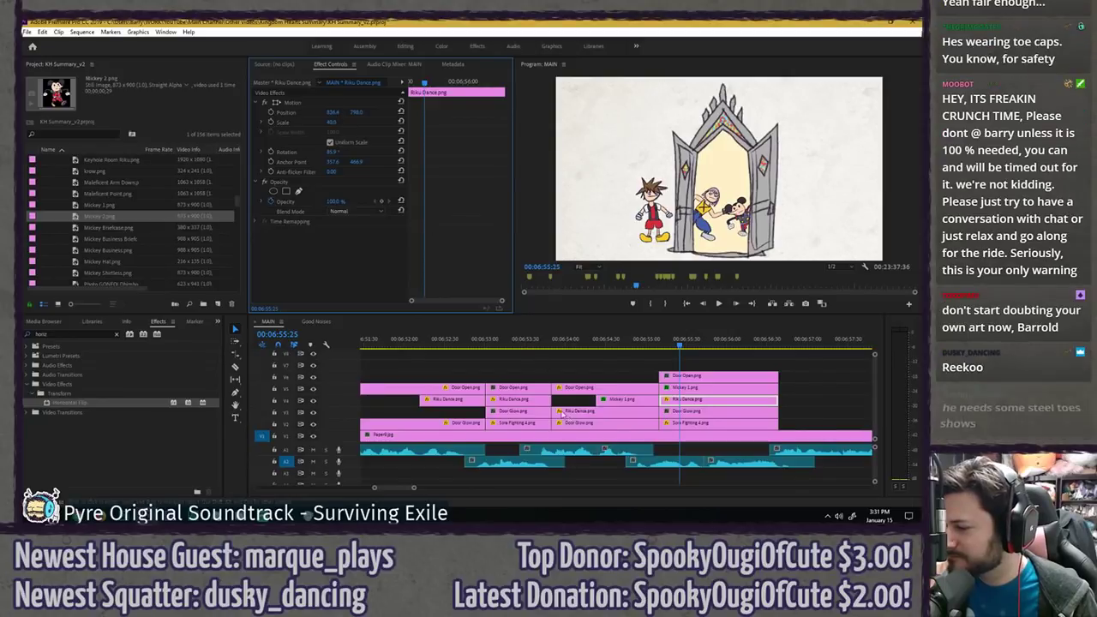
{"action": "left_click", "coordinate": [518, 401]}
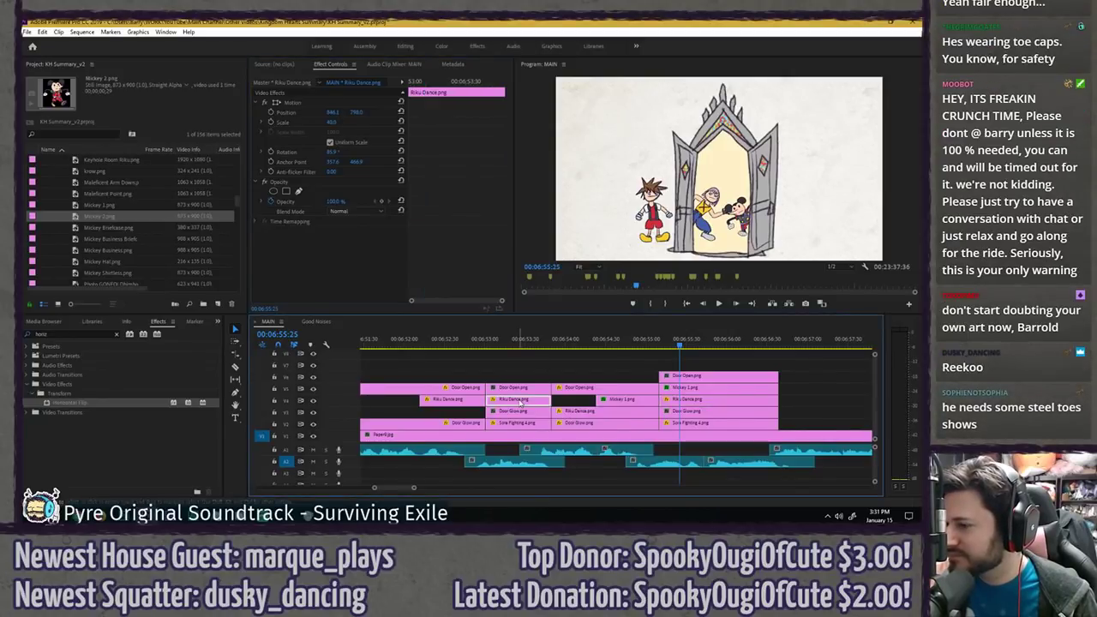
{"action": "left_click", "coordinate": [602, 414]}
{"action": "left_click", "coordinate": [524, 401]}
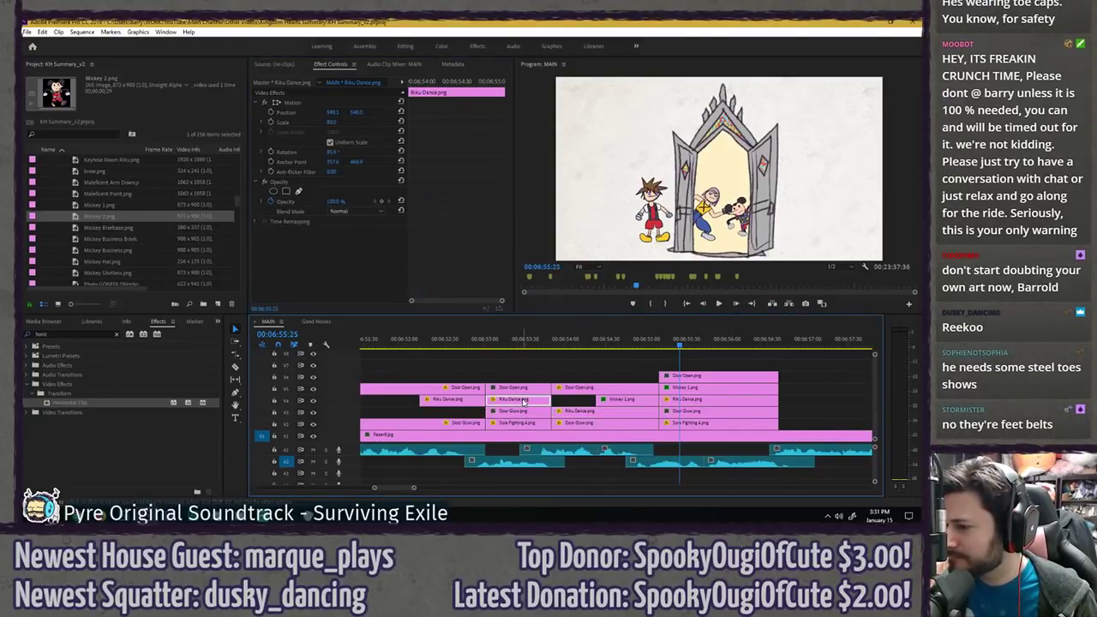
{"action": "left_click", "coordinate": [689, 400]}
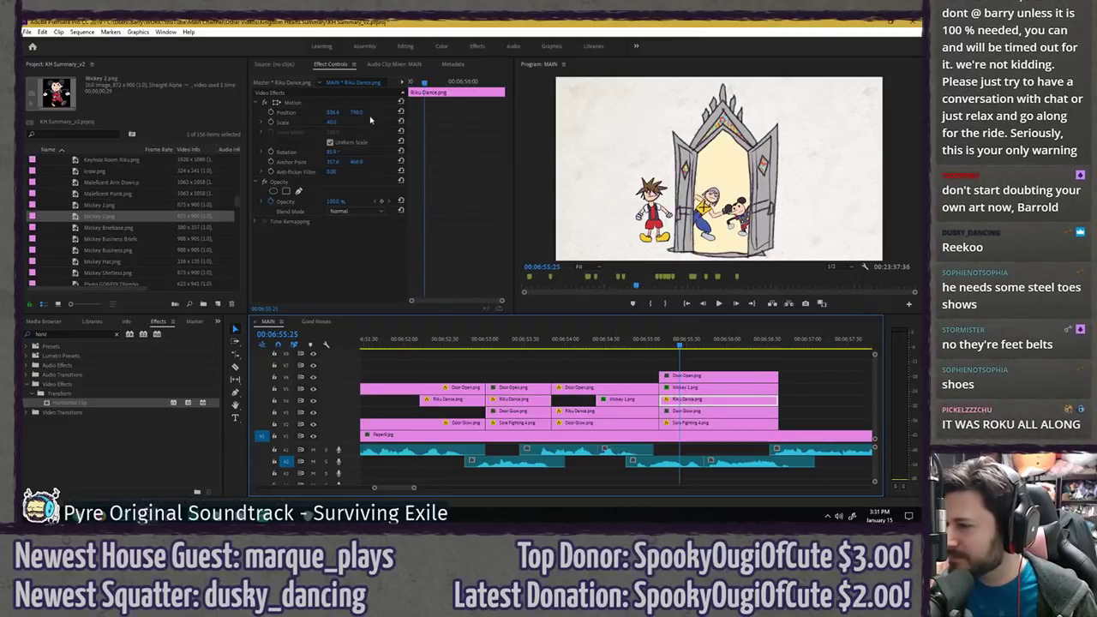
{"action": "left_click_drag", "start_coordinate": [360, 112], "coordinate": [423, 113]}
{"action": "left_click_drag", "start_coordinate": [338, 112], "coordinate": [333, 112]}
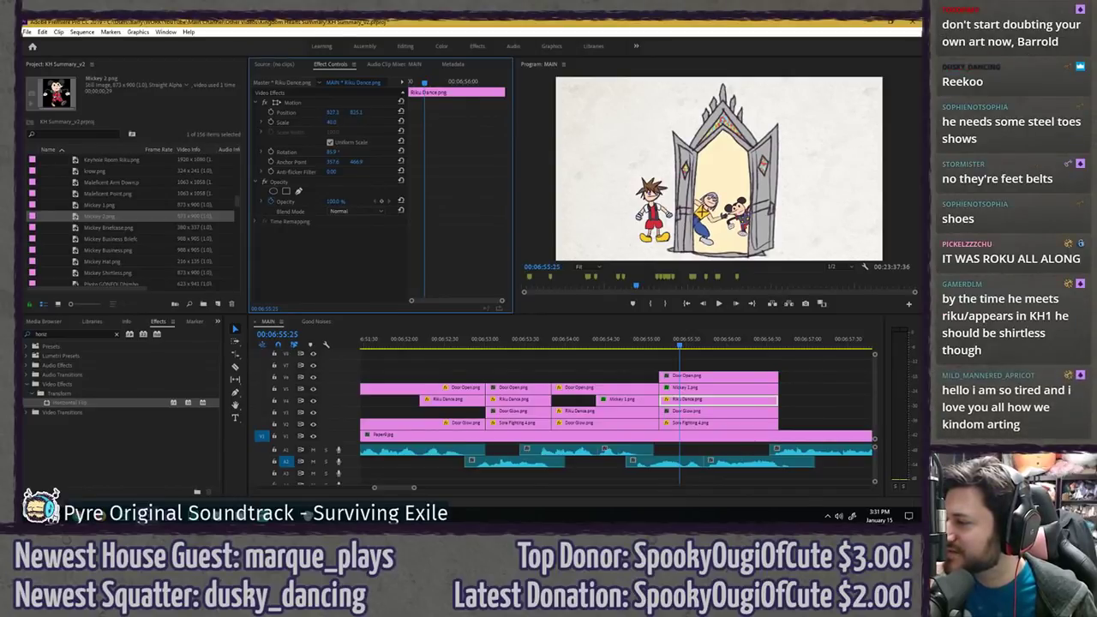
- Check the cut at 00:06:55:11, replay the doorway sequence from 00:06:53:30, and save
{"action": "left_click", "coordinate": [661, 342]}
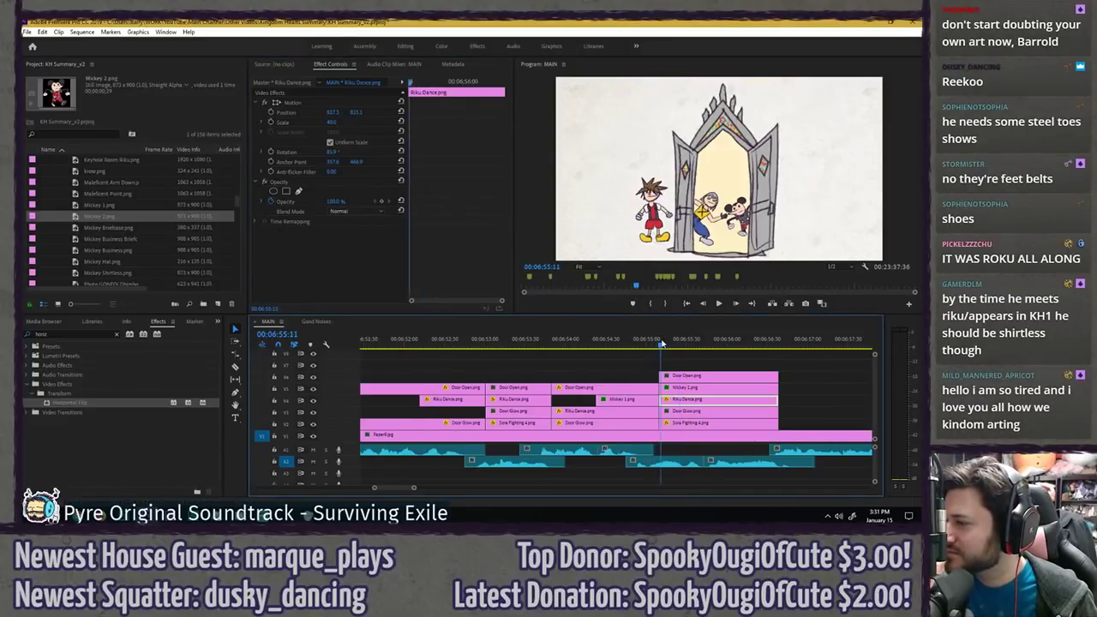
{"action": "left_click_drag", "start_coordinate": [660, 342], "coordinate": [662, 342]}
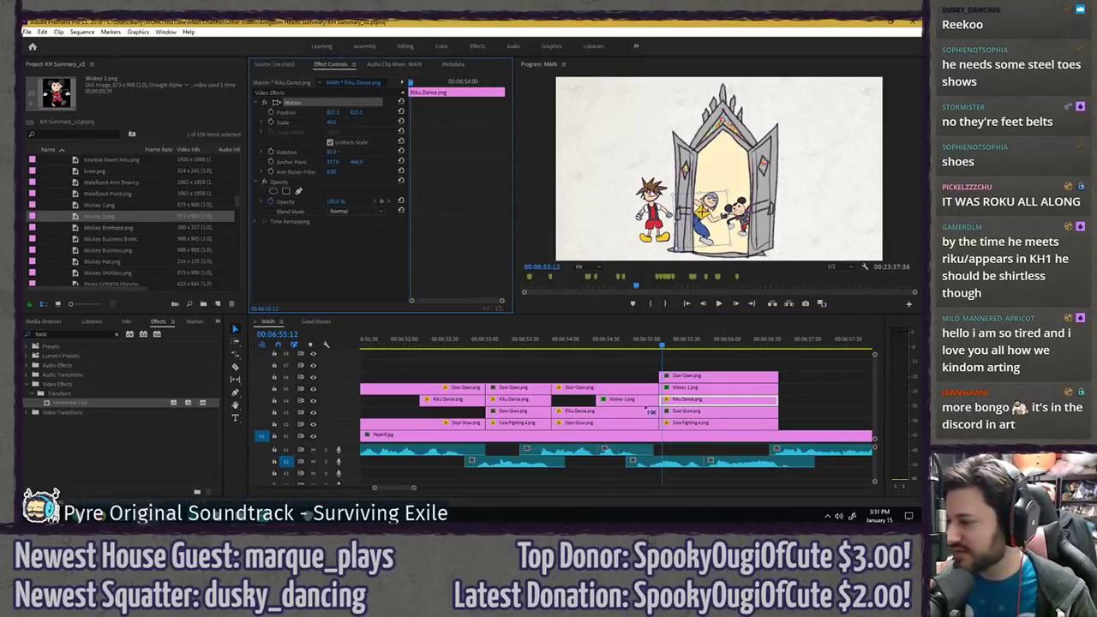
{"action": "left_click", "coordinate": [525, 343]}
{"action": "left_click", "coordinate": [518, 399]}
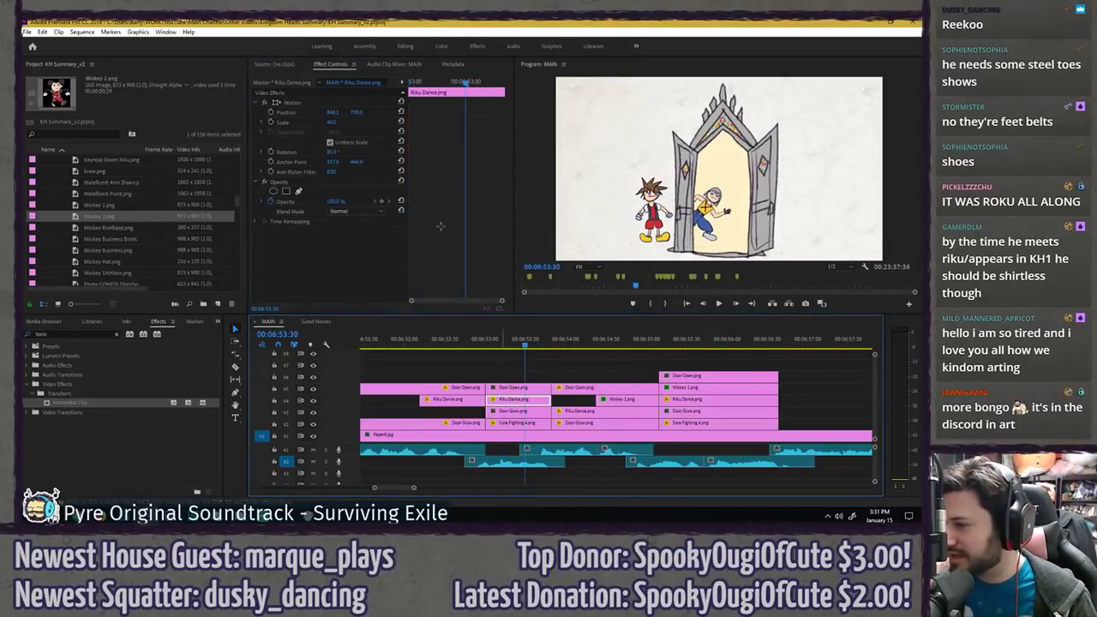
{"action": "key", "text": "space"}
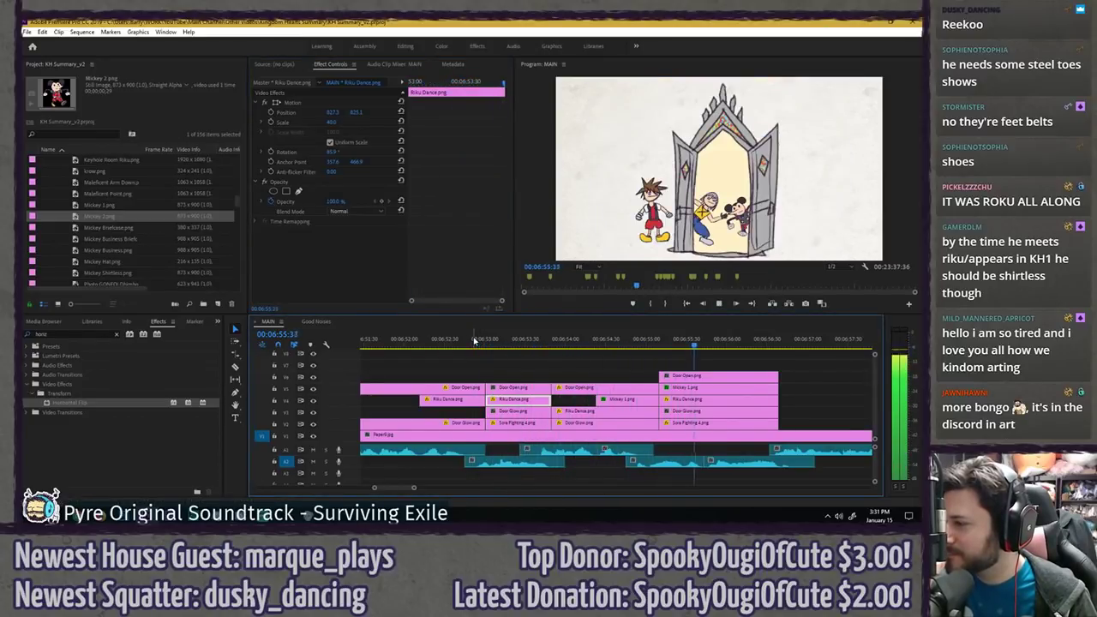
{"action": "left_click", "coordinate": [555, 357]}
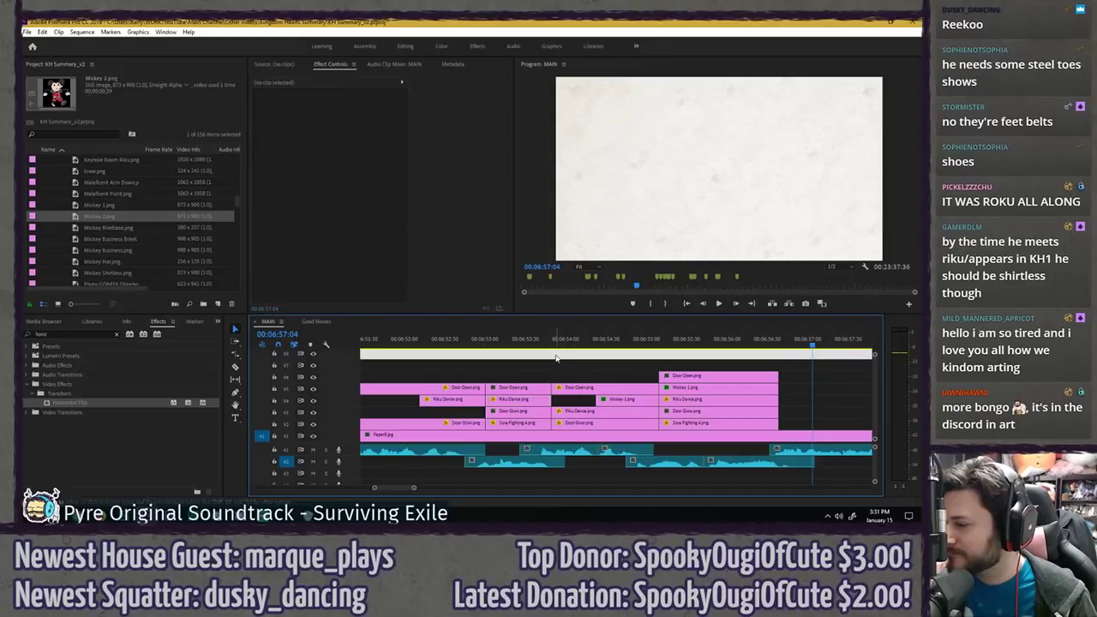
{"action": "key", "text": "ctrl+s"}
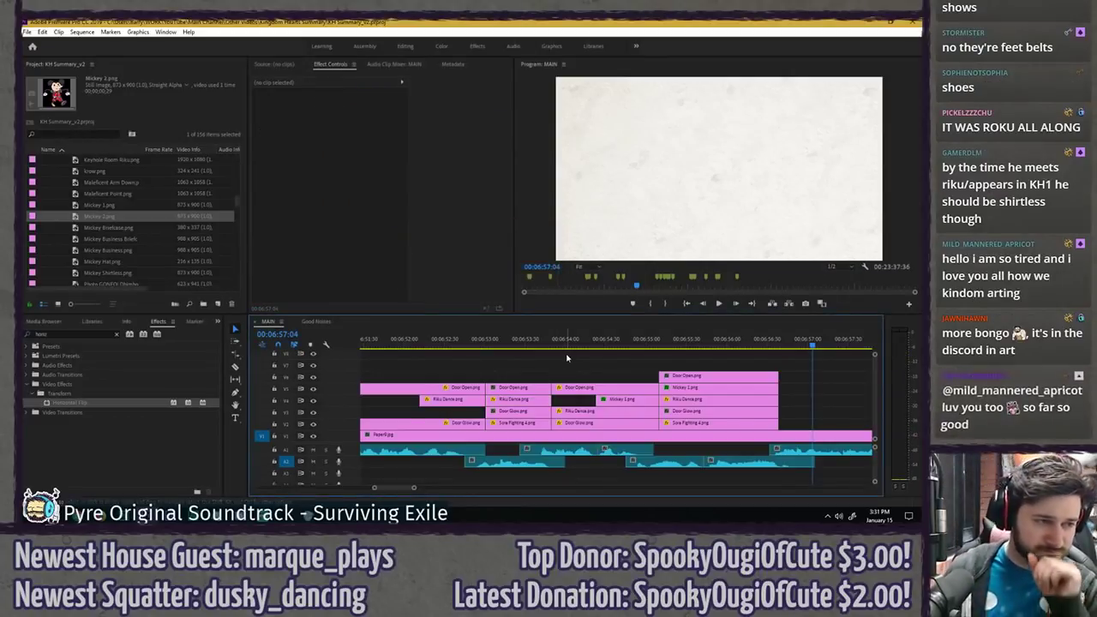
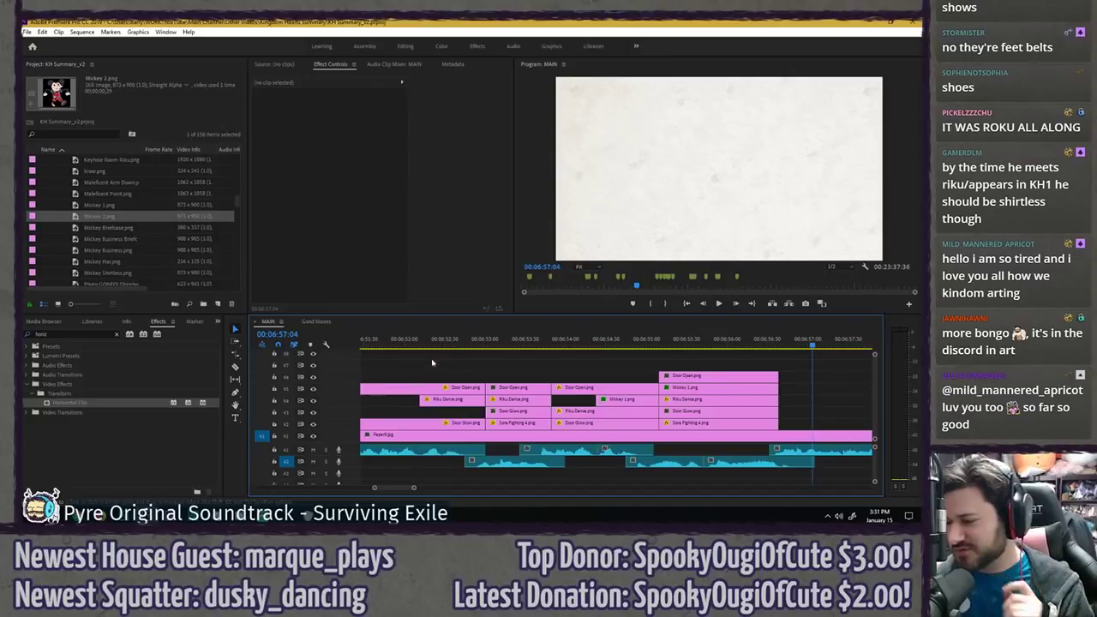
- Save the project and zoom the timeline out until the whole 25-minute sequence shows
{"action": "key", "text": "ctrl+s"}
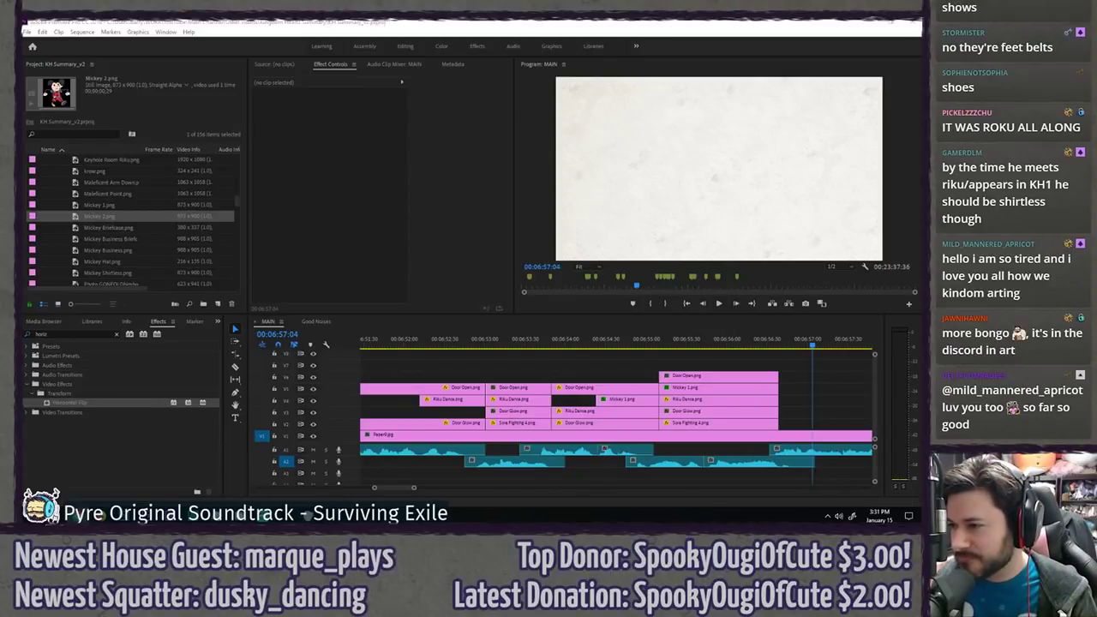
{"action": "left_click", "coordinate": [439, 357]}
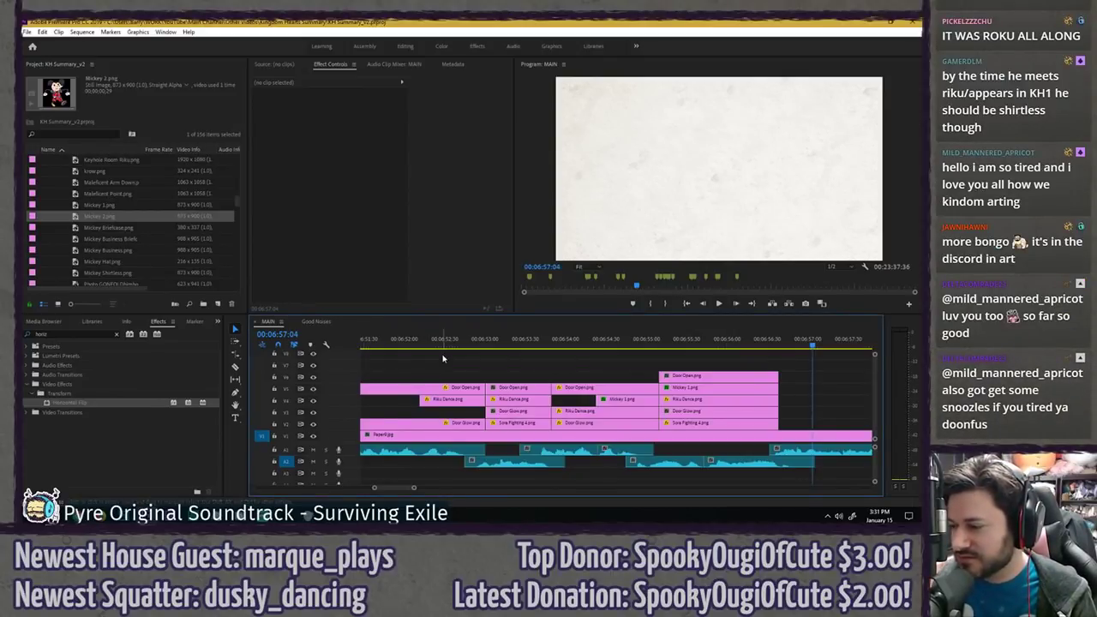
{"action": "key", "text": "minus"}
{"action": "key", "text": "minus"}
{"action": "key", "text": "minus"}
{"action": "key", "text": "minus"}
{"action": "key", "text": "minus"}
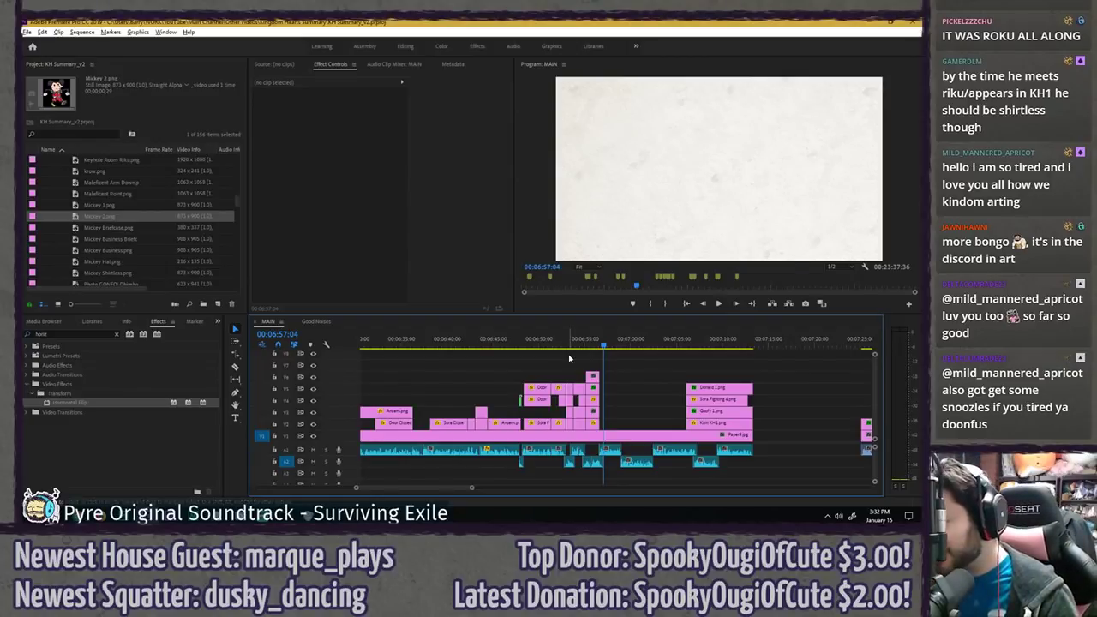
{"action": "key", "text": "minus"}
{"action": "key", "text": "minus"}
{"action": "key", "text": "minus"}
{"action": "key", "text": "minus"}
{"action": "key", "text": "minus"}
{"action": "key", "text": "minus"}
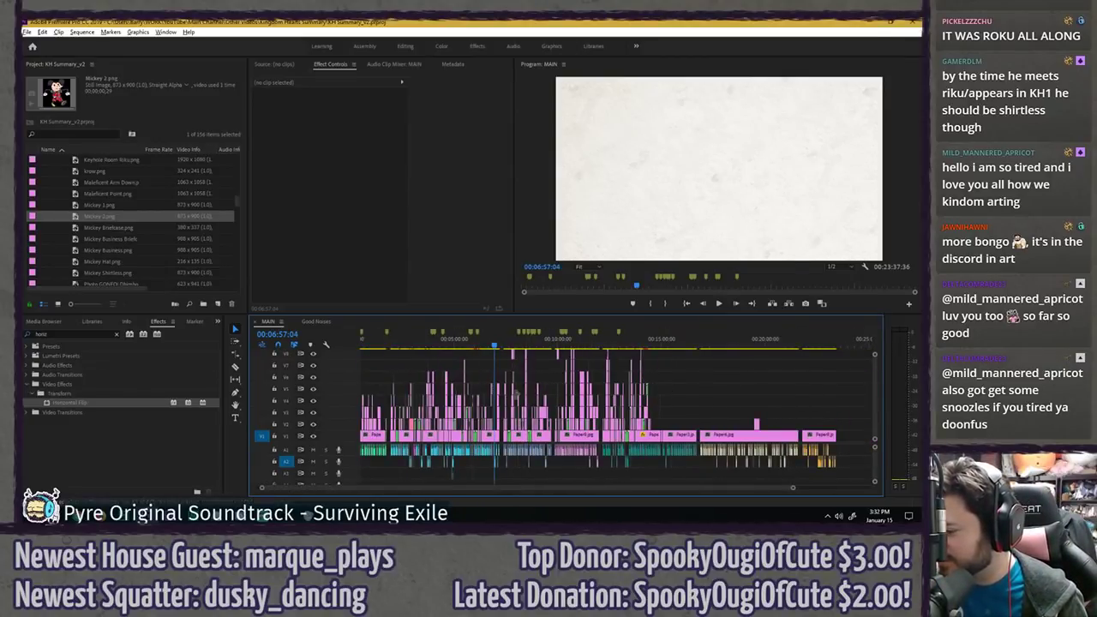
- Zoom into the 19-minute area and play back from 19:04, 19:01 and 18:51
{"action": "scroll", "coordinate": [776, 397], "scroll_direction": "up", "scroll_amount": 7}
{"action": "key", "text": "equal"}
{"action": "key", "text": "equal"}
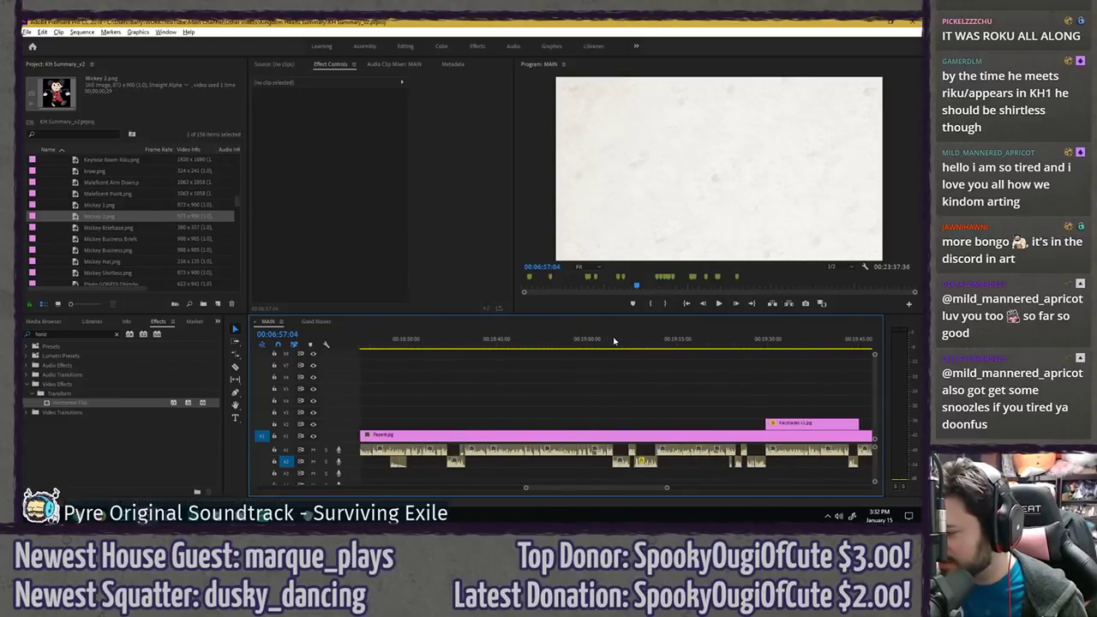
{"action": "left_click", "coordinate": [615, 342]}
{"action": "key", "text": "space"}
{"action": "left_click", "coordinate": [594, 343]}
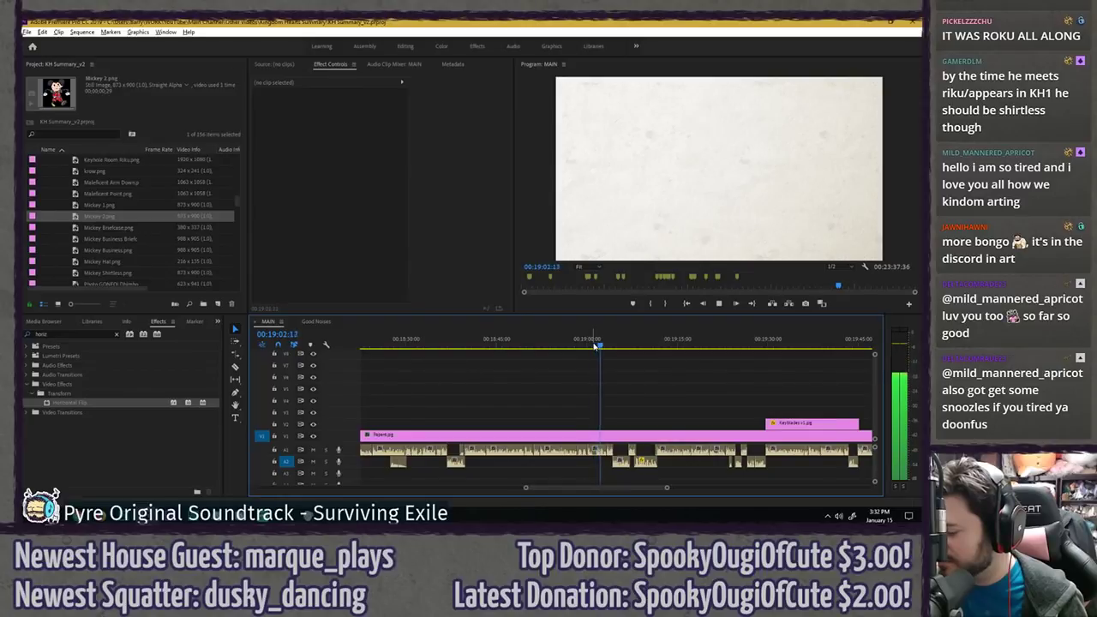
{"action": "key", "text": "space"}
{"action": "left_click_drag", "start_coordinate": [561, 342], "coordinate": [538, 343]}
{"action": "key", "text": "space"}
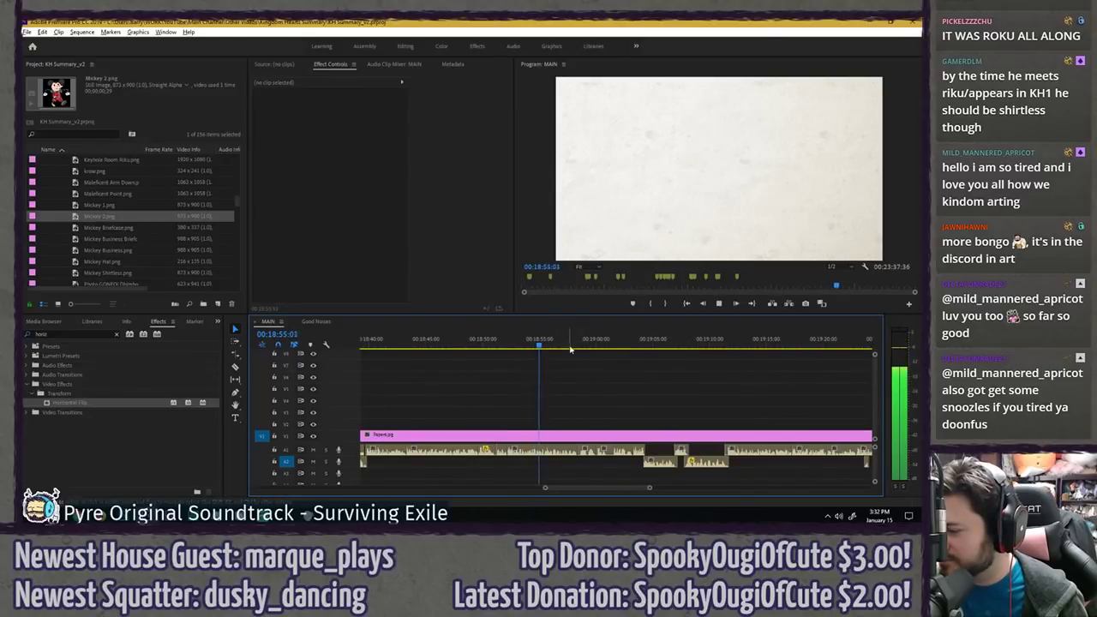
{"action": "left_click", "coordinate": [578, 341]}
{"action": "key", "text": "space"}
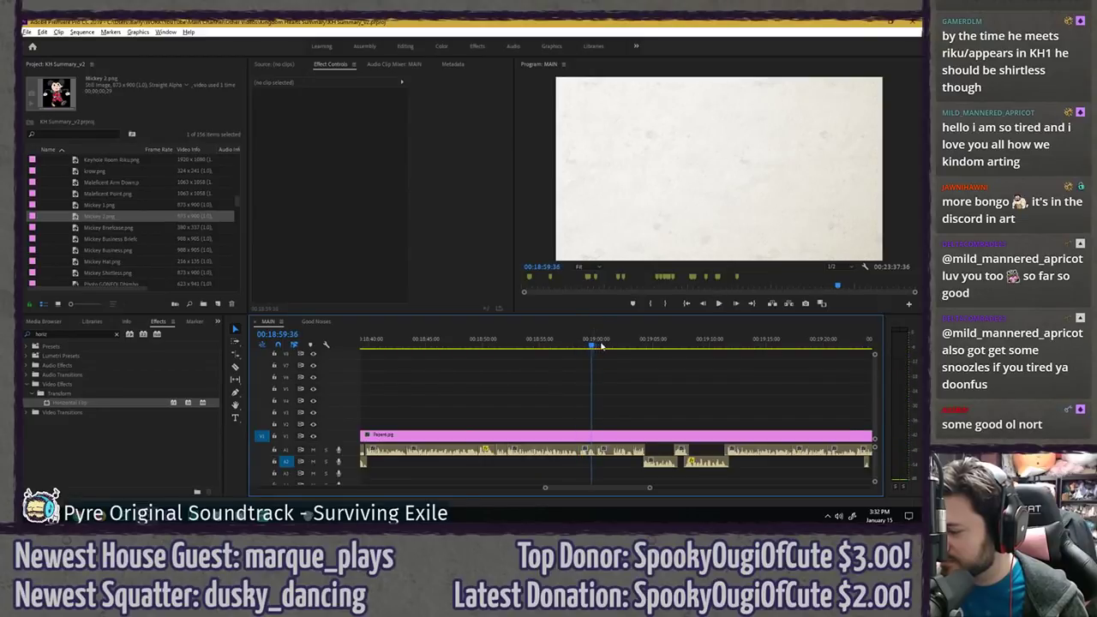
- Skip through the sequence from 18:02 to 19:14, then settle the playhead near 19:07
{"action": "scroll", "coordinate": [729, 379], "scroll_direction": "down", "scroll_amount": 3}
{"action": "left_click", "coordinate": [510, 343]}
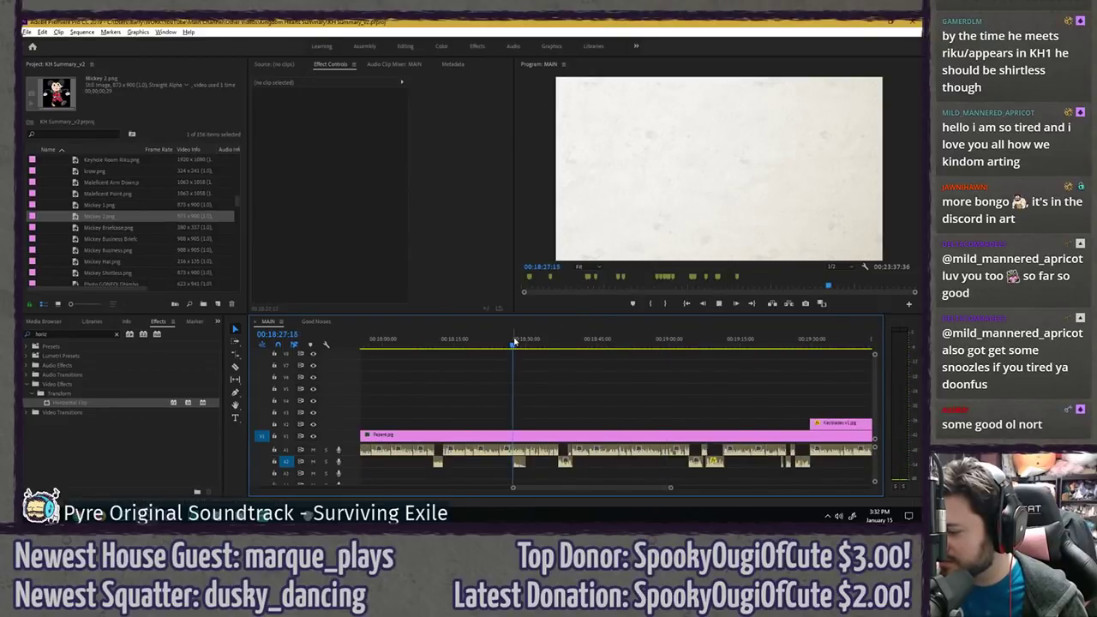
{"action": "left_click", "coordinate": [557, 341]}
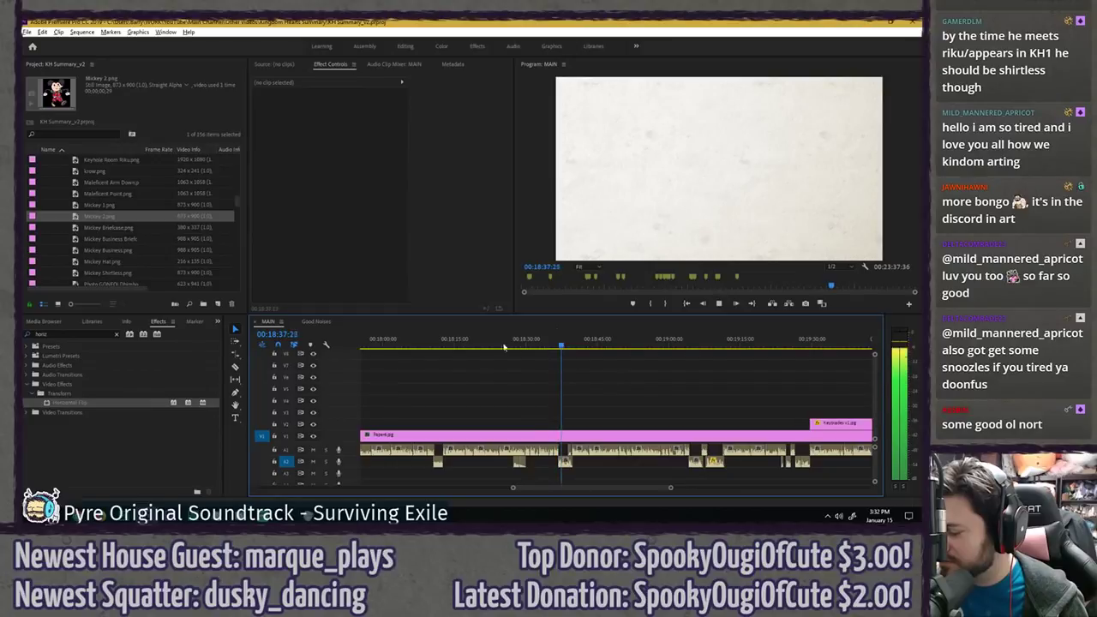
{"action": "left_click", "coordinate": [394, 341]}
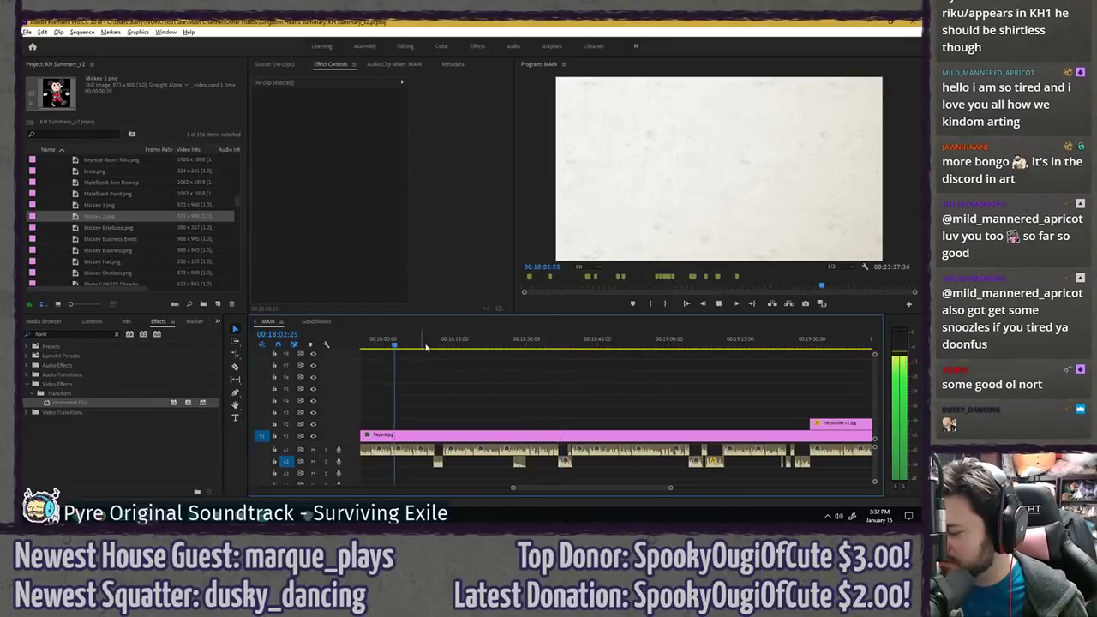
{"action": "left_click", "coordinate": [452, 341]}
{"action": "left_click", "coordinate": [476, 341]}
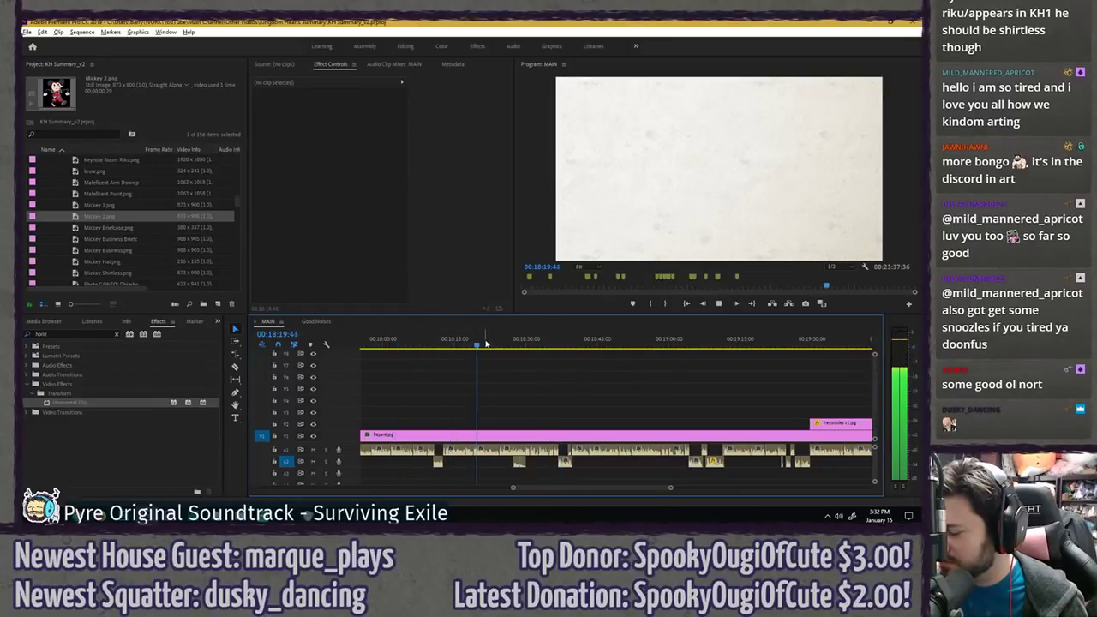
{"action": "left_click", "coordinate": [505, 341]}
{"action": "left_click", "coordinate": [538, 341]}
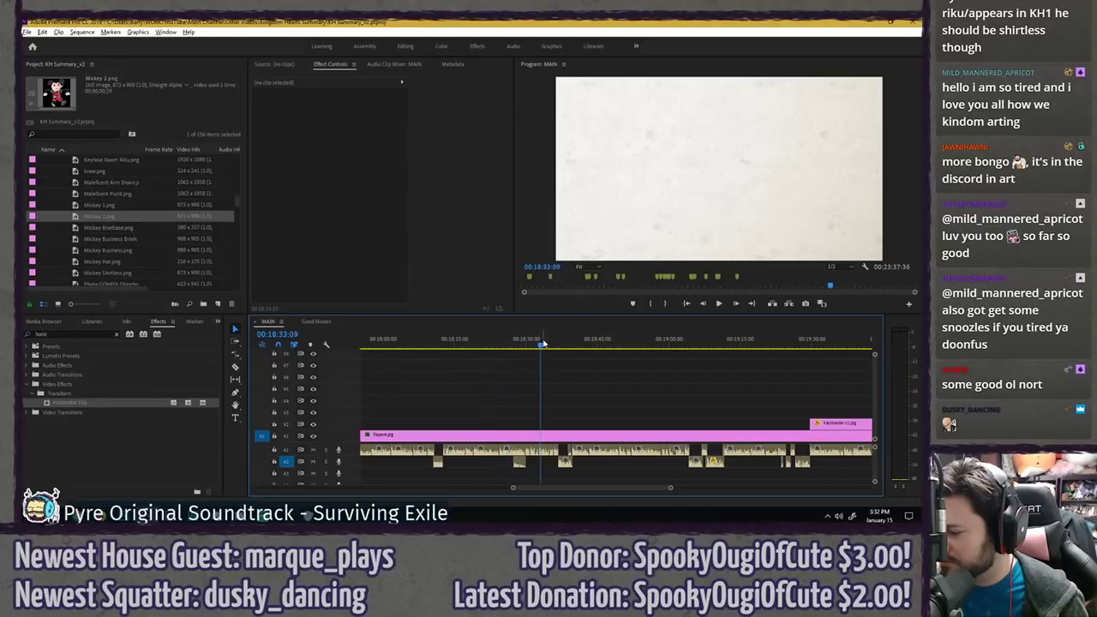
{"action": "left_click", "coordinate": [649, 341]}
{"action": "left_click", "coordinate": [739, 341]}
{"action": "left_click", "coordinate": [710, 341]}
{"action": "key", "text": "space"}
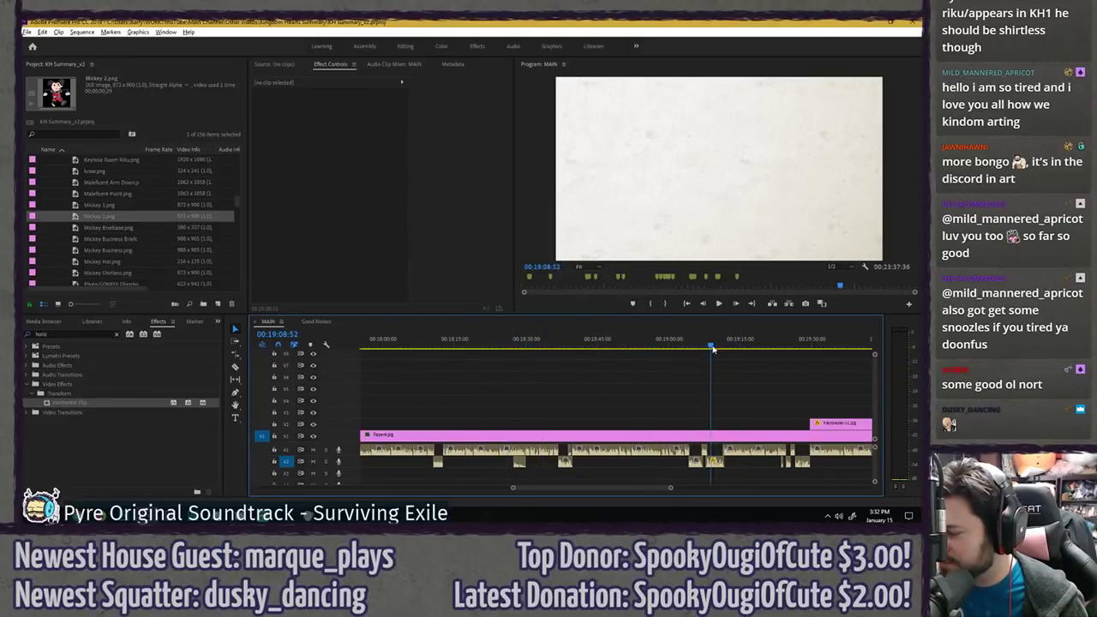
{"action": "left_click_drag", "start_coordinate": [711, 346], "coordinate": [703, 347]}
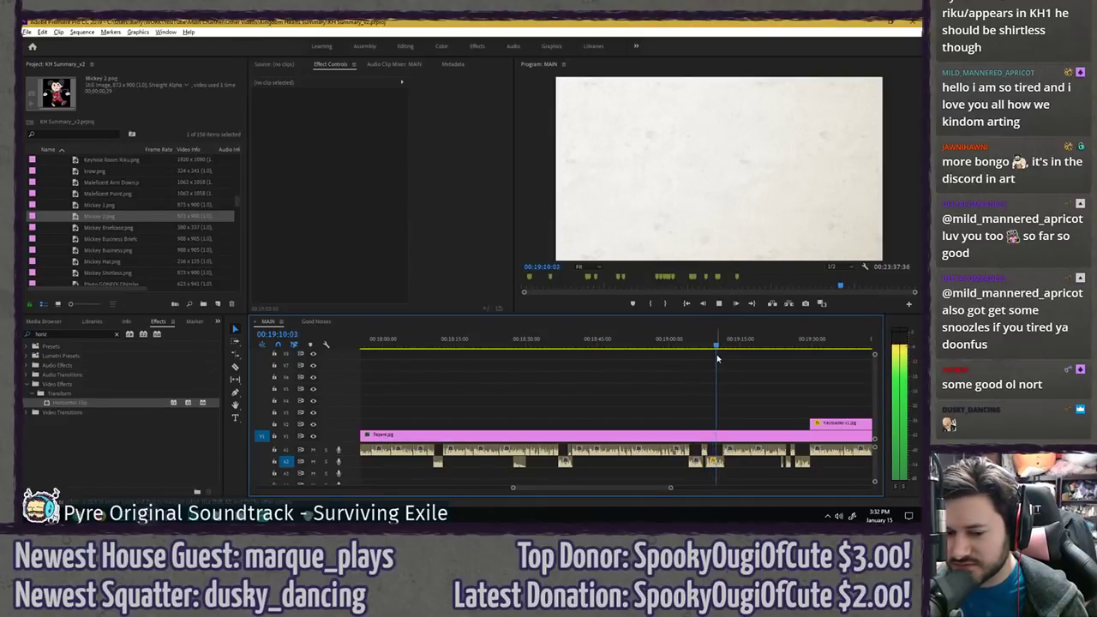
{"action": "key", "text": "space"}
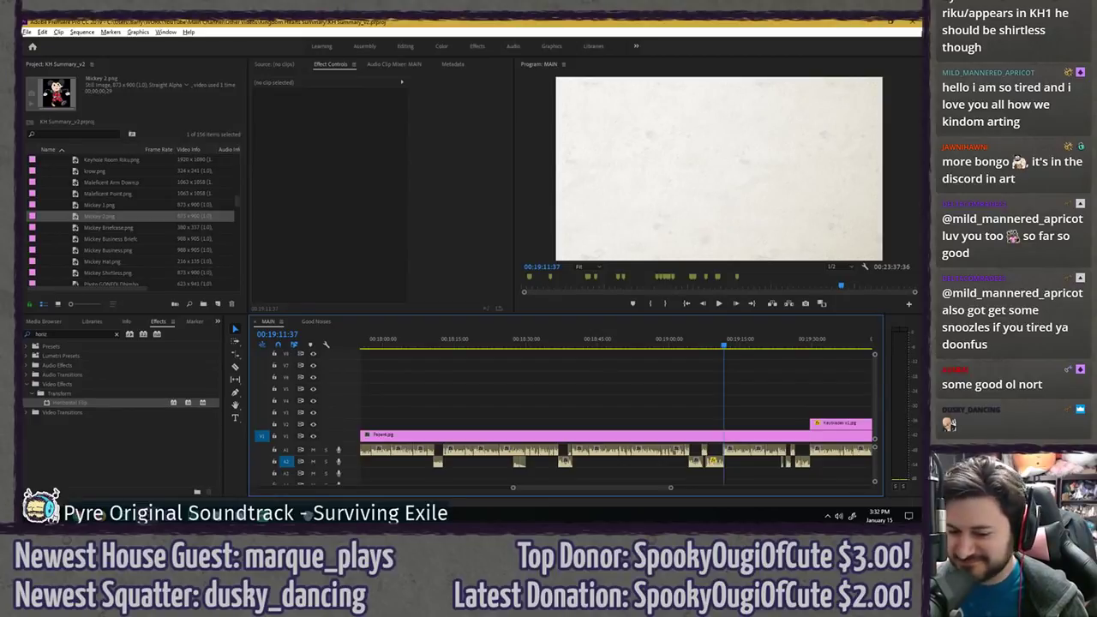
- Play a short stretch around 19:07 and scroll through the timeline tracks
{"action": "scroll", "coordinate": [677, 363], "scroll_direction": "down", "scroll_amount": 3}
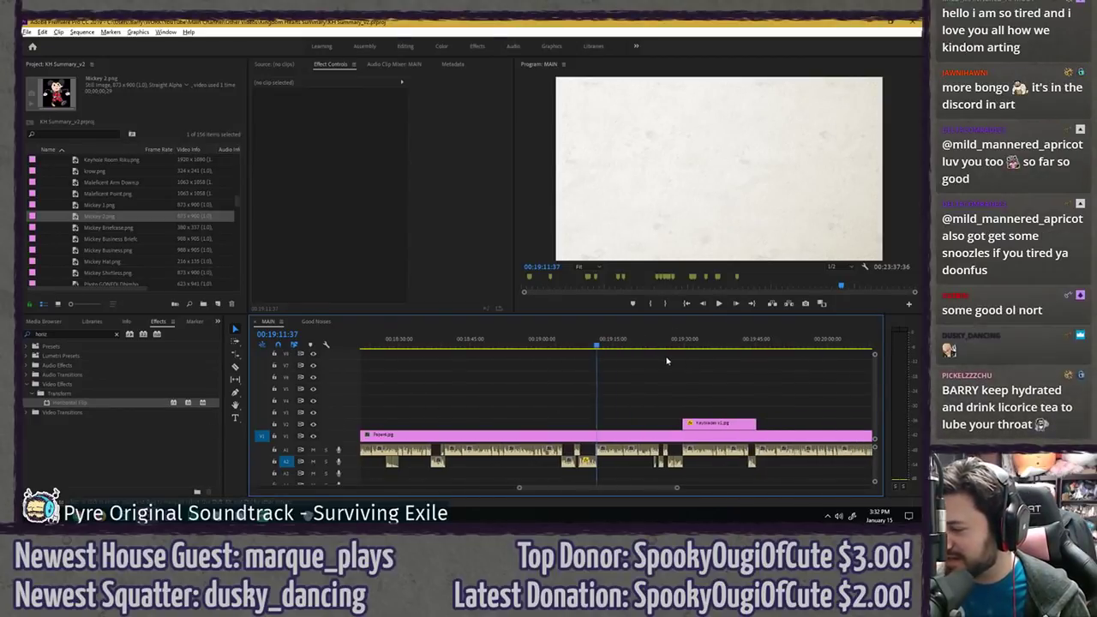
{"action": "key", "text": "space"}
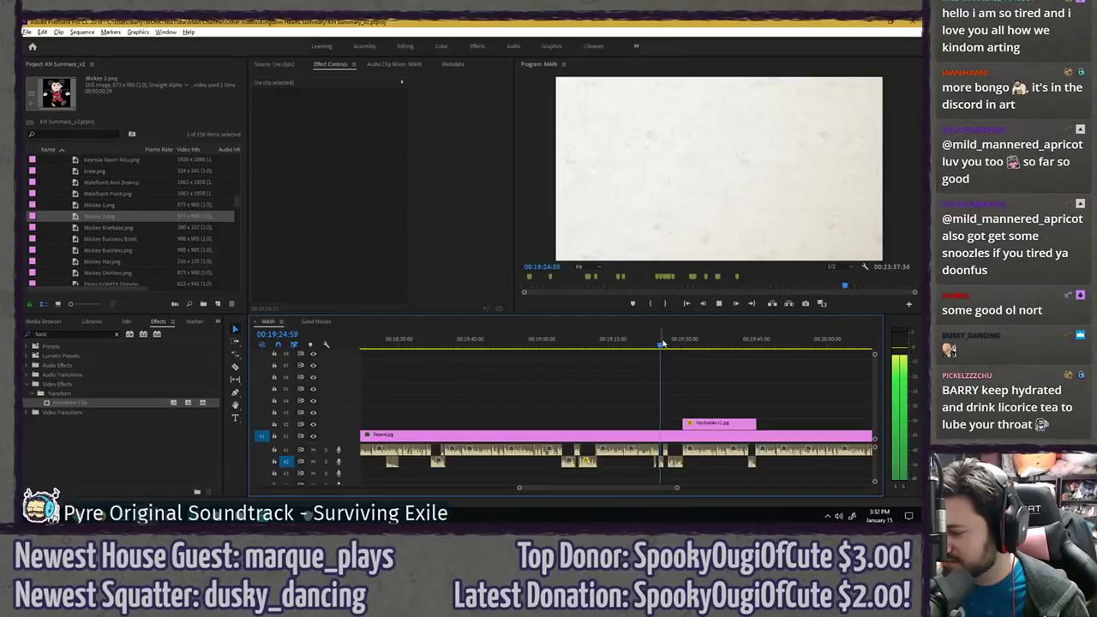
{"action": "key", "text": "space"}
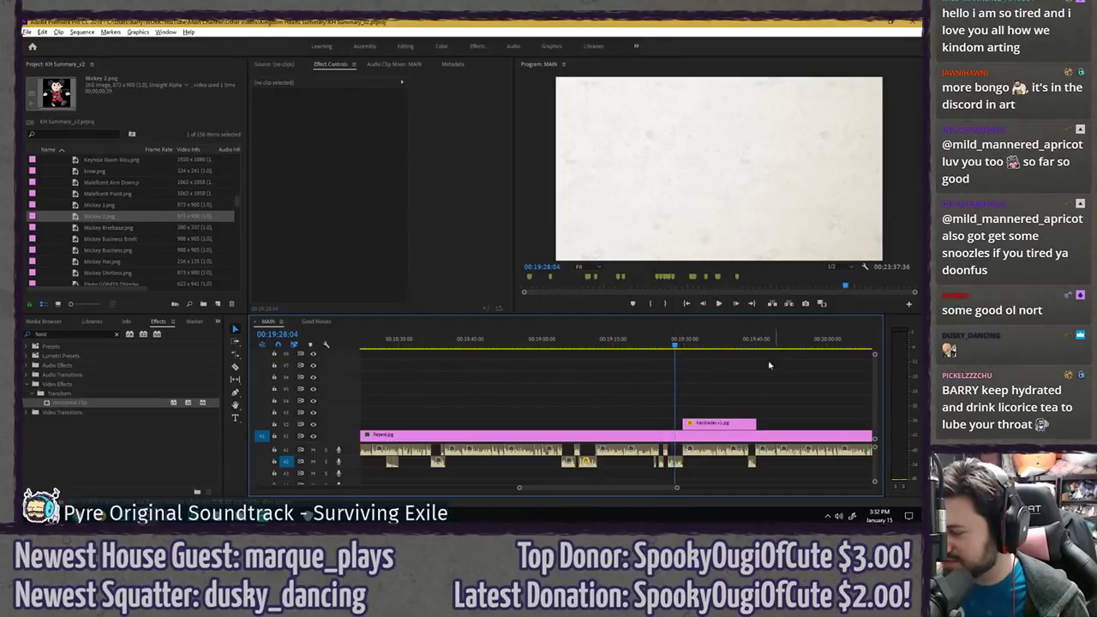
{"action": "scroll", "coordinate": [768, 365], "scroll_direction": "down", "scroll_amount": 3}
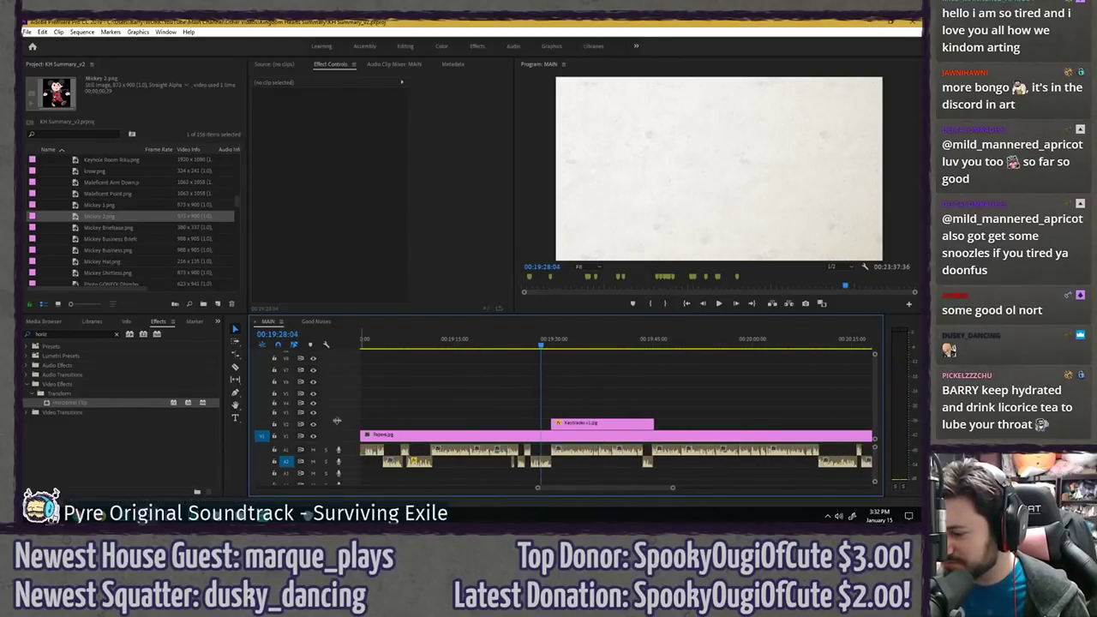
{"action": "scroll", "coordinate": [418, 380], "scroll_direction": "down", "scroll_amount": 5}
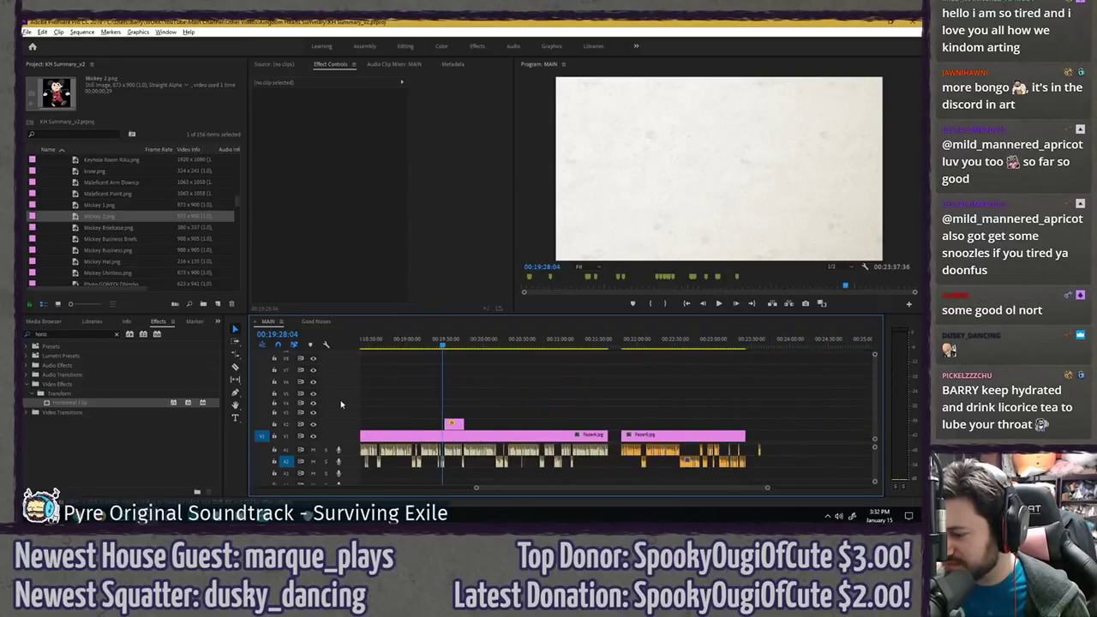
{"action": "scroll", "coordinate": [339, 402], "scroll_direction": "up", "scroll_amount": 2}
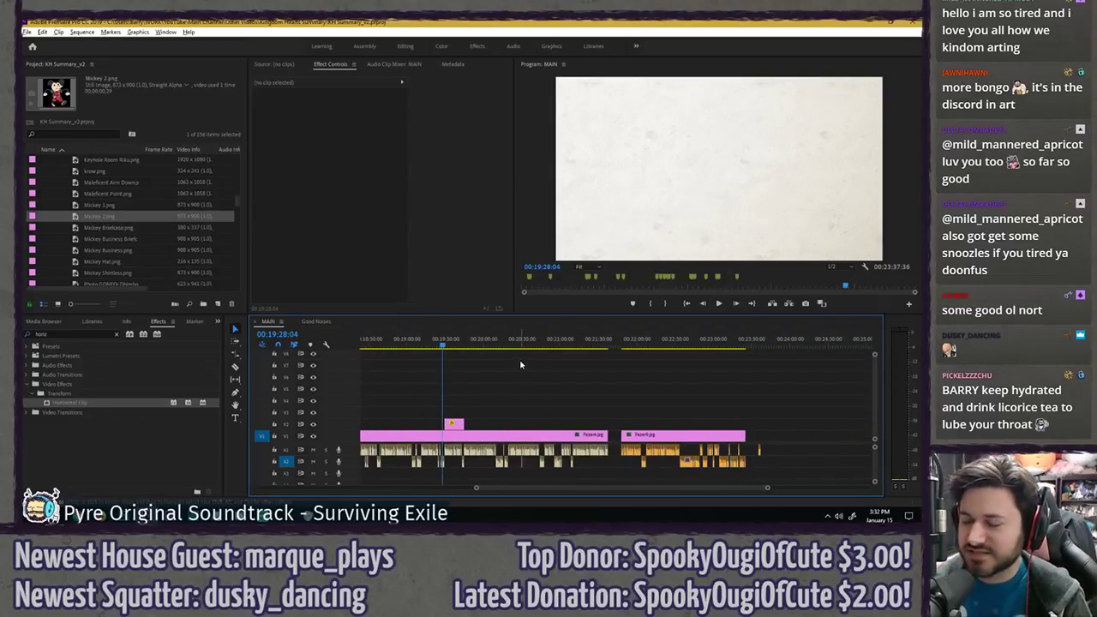
- Zoom the timeline out and scroll through the sequence to find the door scene
{"action": "key", "text": "minus"}
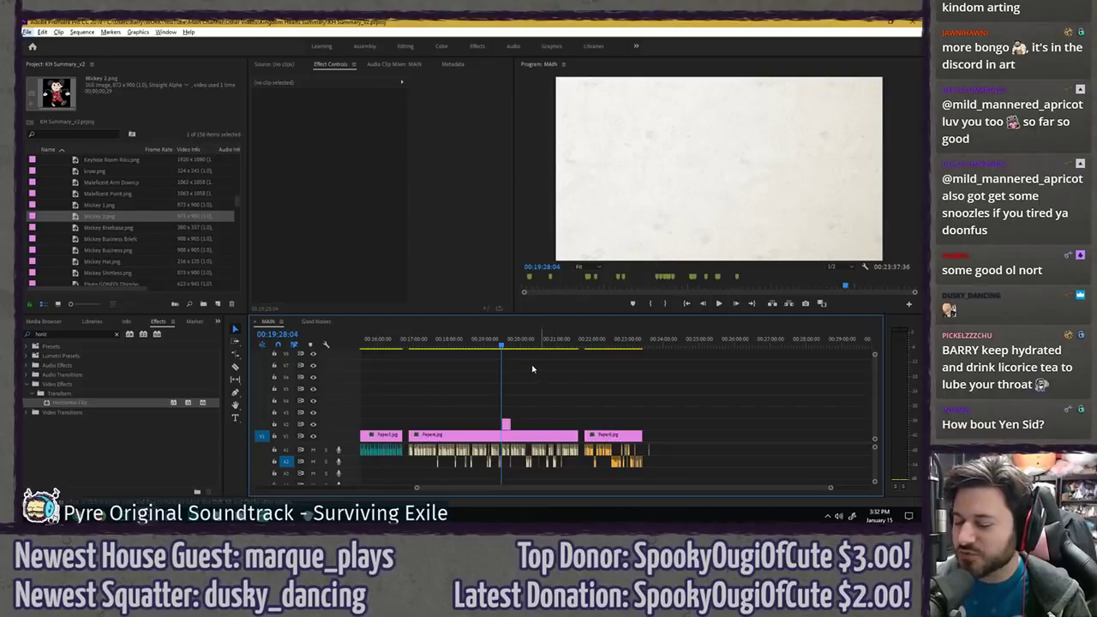
{"action": "scroll", "coordinate": [657, 379], "scroll_direction": "down", "scroll_amount": 4}
{"action": "scroll", "coordinate": [573, 378], "scroll_direction": "up", "scroll_amount": 5}
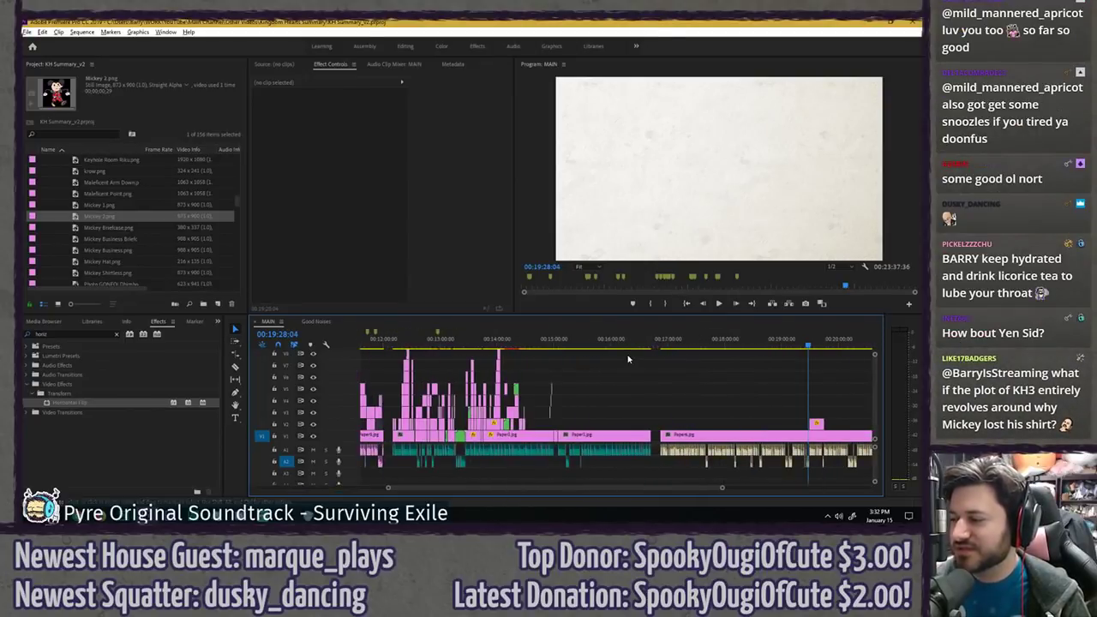
{"action": "scroll", "coordinate": [628, 359], "scroll_direction": "up", "scroll_amount": 3}
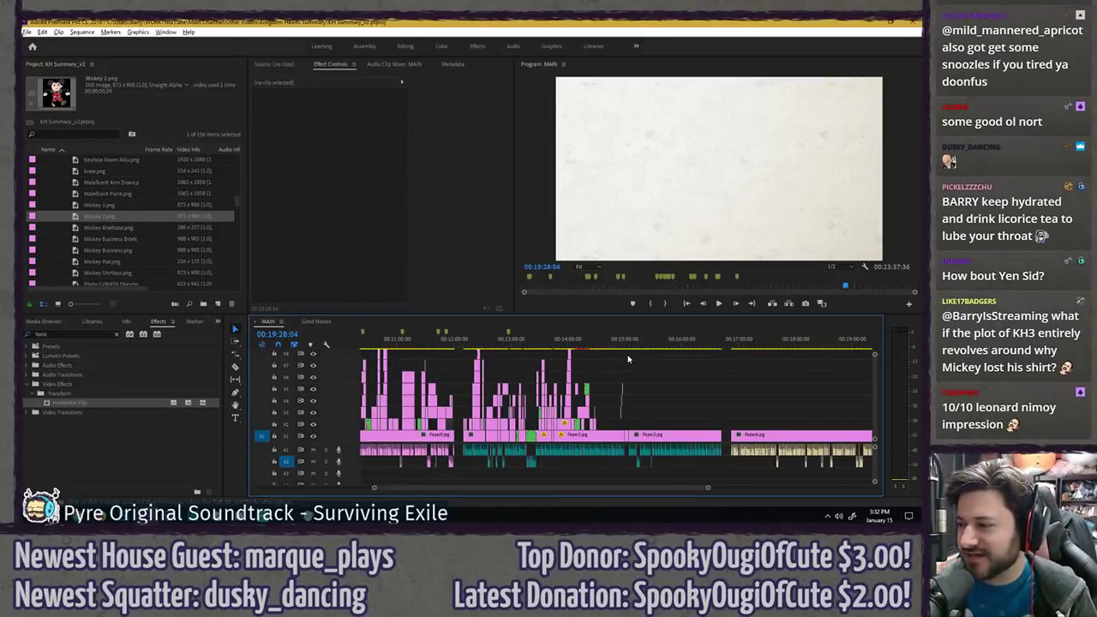
{"action": "scroll", "coordinate": [650, 373], "scroll_direction": "up", "scroll_amount": 4}
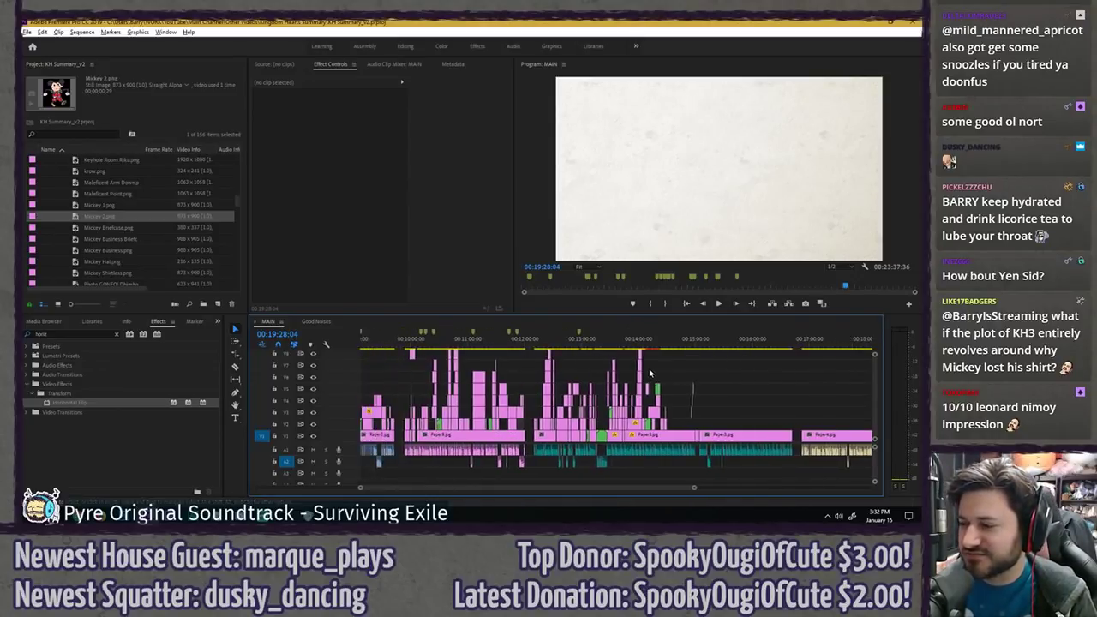
{"action": "scroll", "coordinate": [520, 353], "scroll_direction": "up", "scroll_amount": 8}
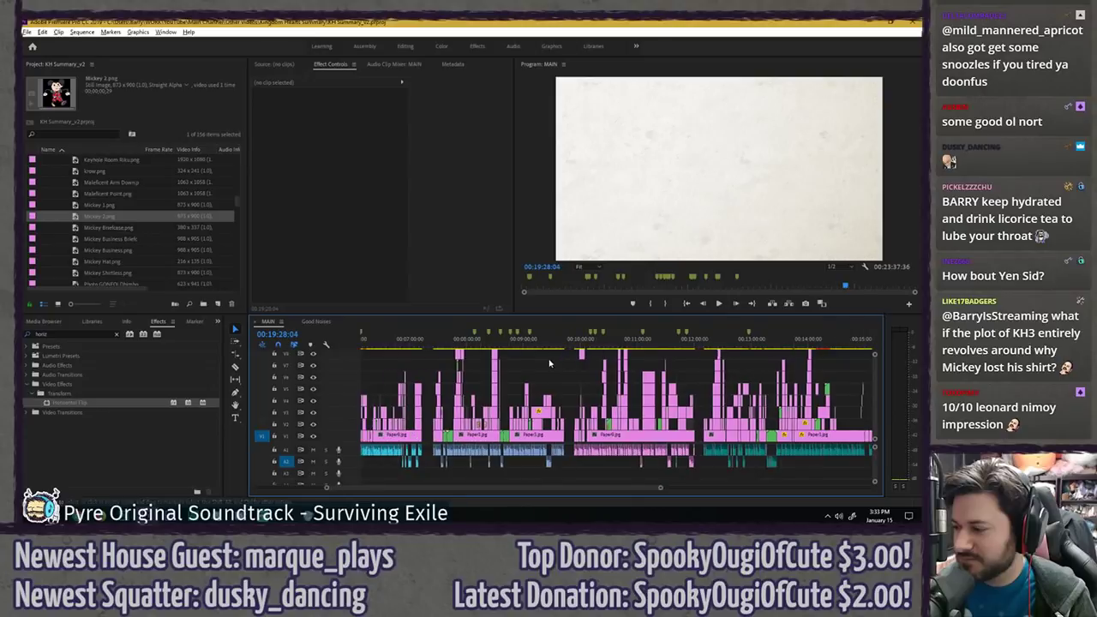
{"action": "scroll", "coordinate": [602, 360], "scroll_direction": "up", "scroll_amount": 7}
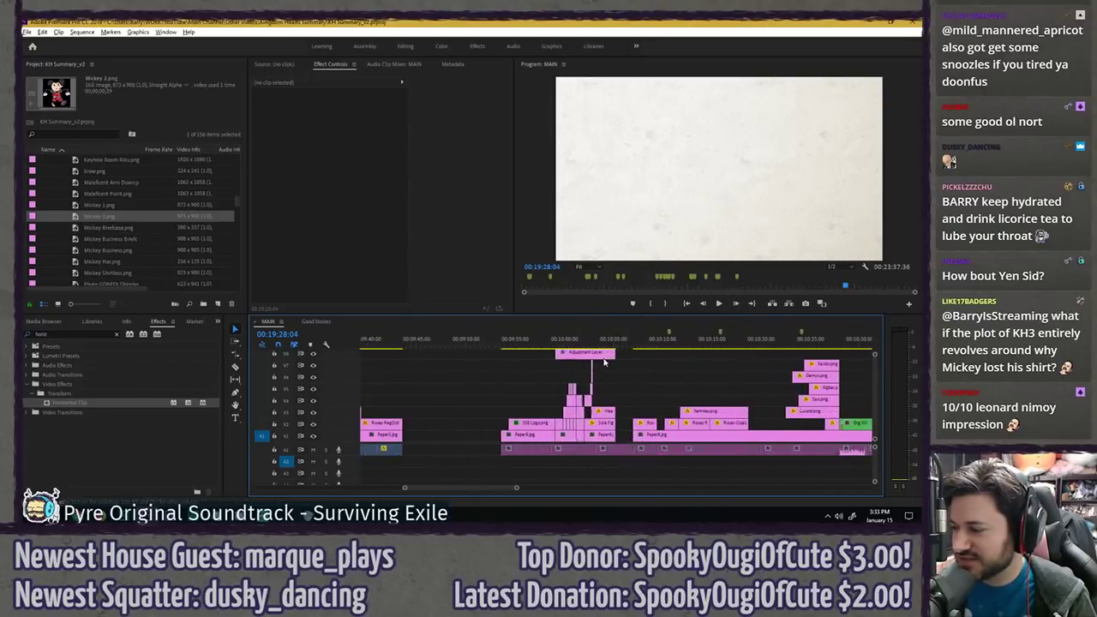
{"action": "scroll", "coordinate": [539, 369], "scroll_direction": "down", "scroll_amount": 5}
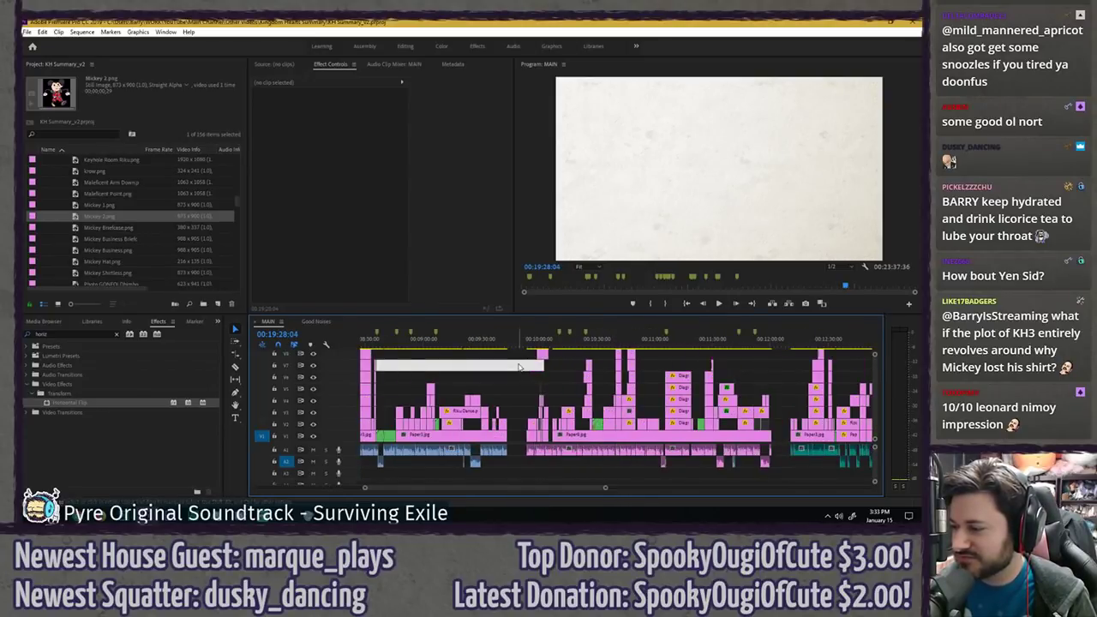
{"action": "scroll", "coordinate": [505, 364], "scroll_direction": "down", "scroll_amount": 4}
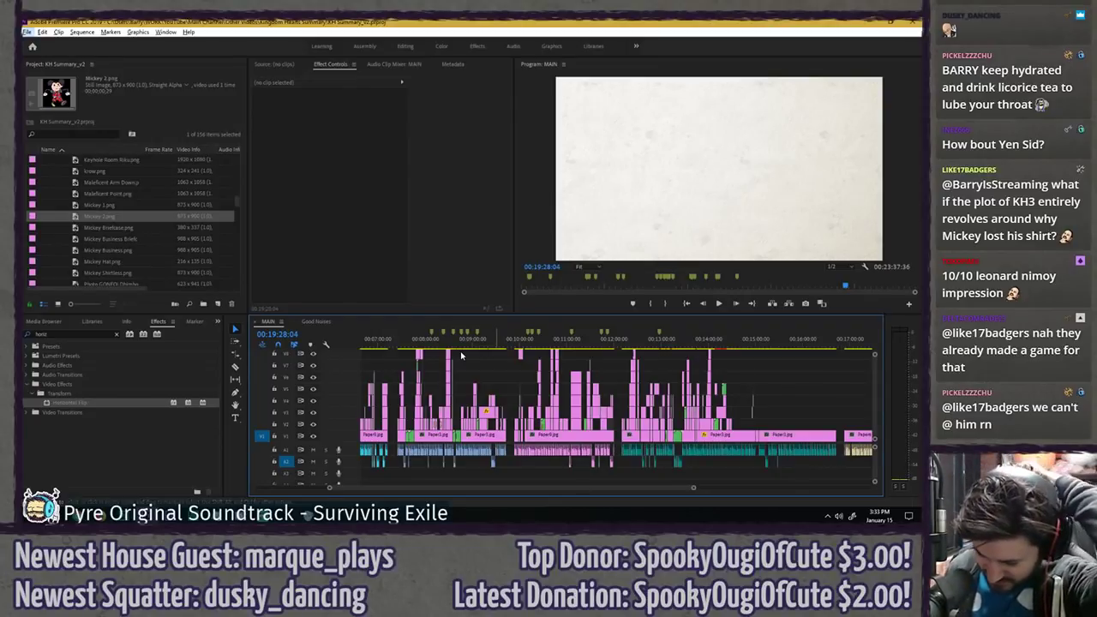
{"action": "scroll", "coordinate": [482, 375], "scroll_direction": "up", "scroll_amount": 6}
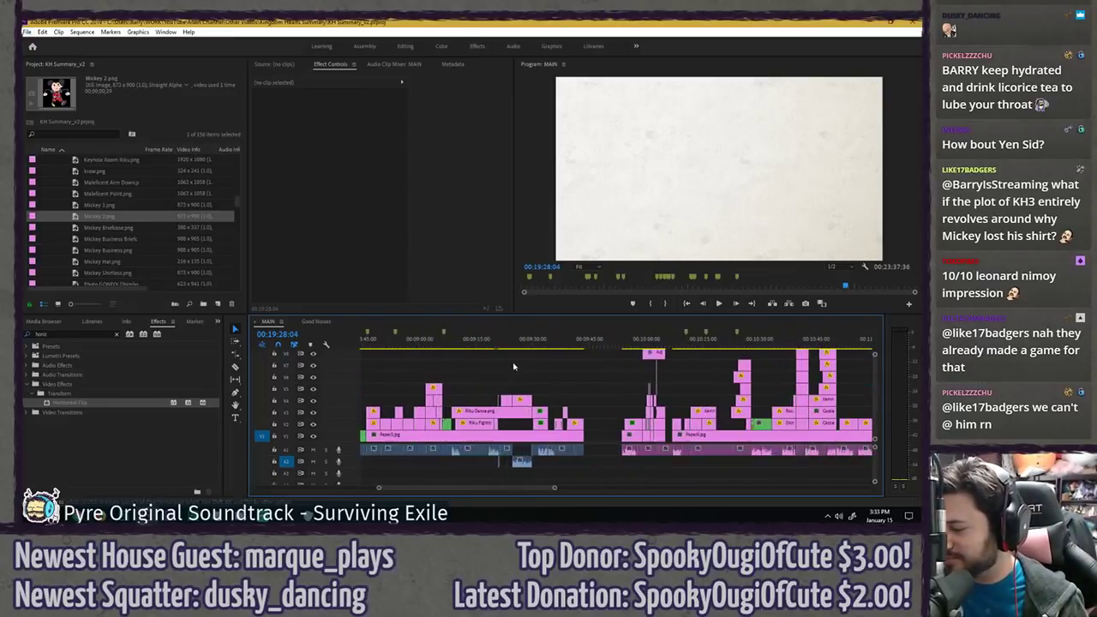
- Preview from around 9:33, then play the door scene and return to 06:52:08
{"action": "left_click_drag", "start_coordinate": [557, 347], "coordinate": [536, 345]}
{"action": "key", "text": "space"}
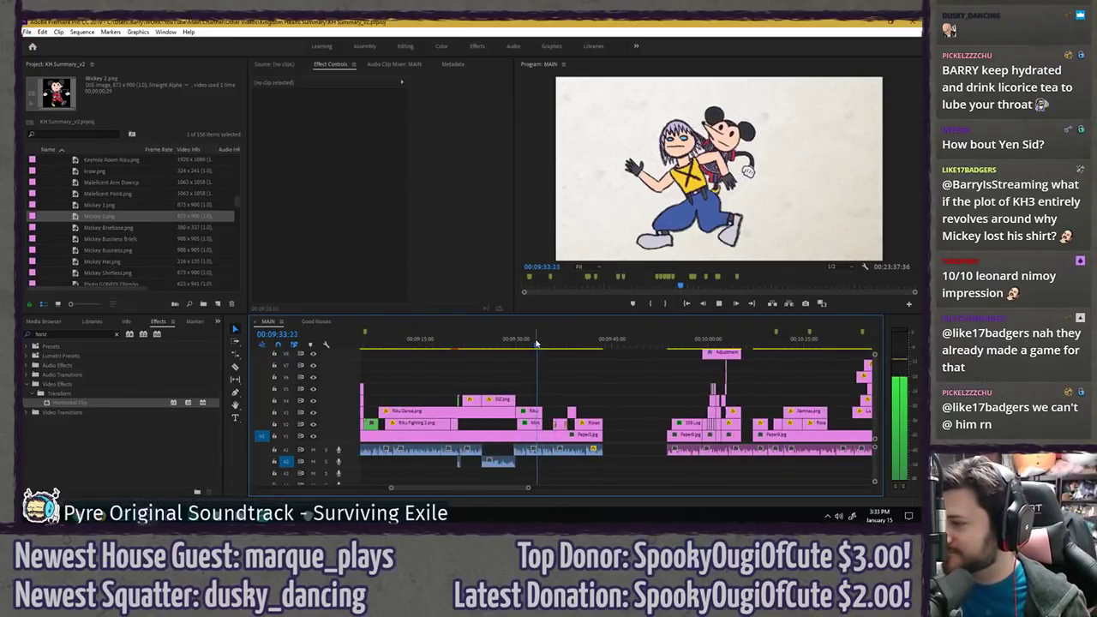
{"action": "scroll", "coordinate": [649, 377], "scroll_direction": "down", "scroll_amount": 5}
{"action": "left_click", "coordinate": [575, 345]}
{"action": "scroll", "coordinate": [626, 374], "scroll_direction": "down", "scroll_amount": 4}
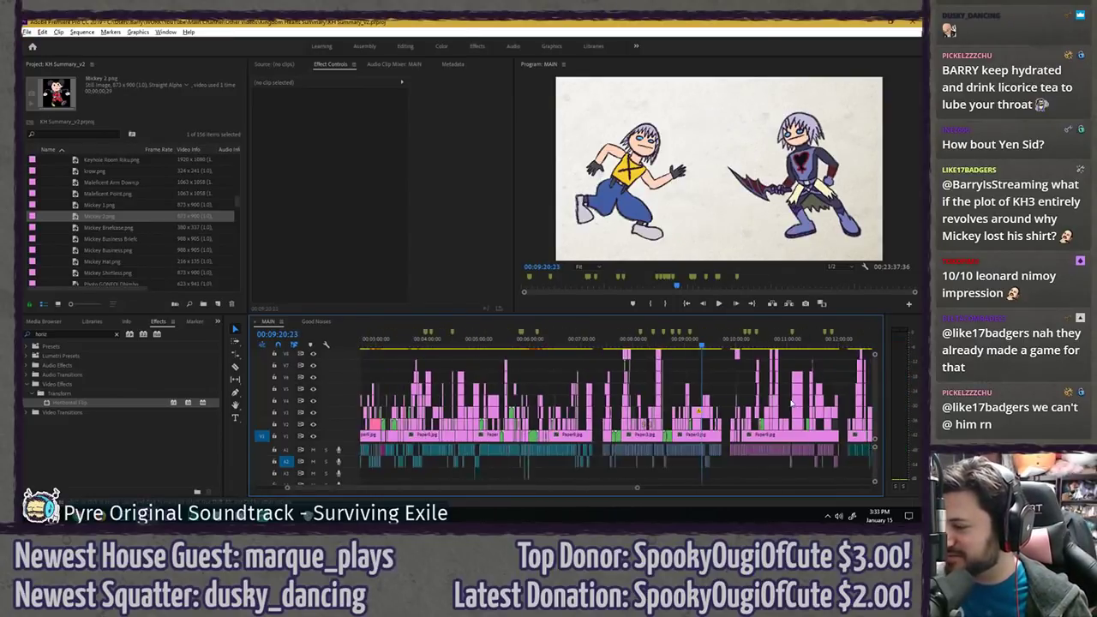
{"action": "scroll", "coordinate": [570, 358], "scroll_direction": "up", "scroll_amount": 5}
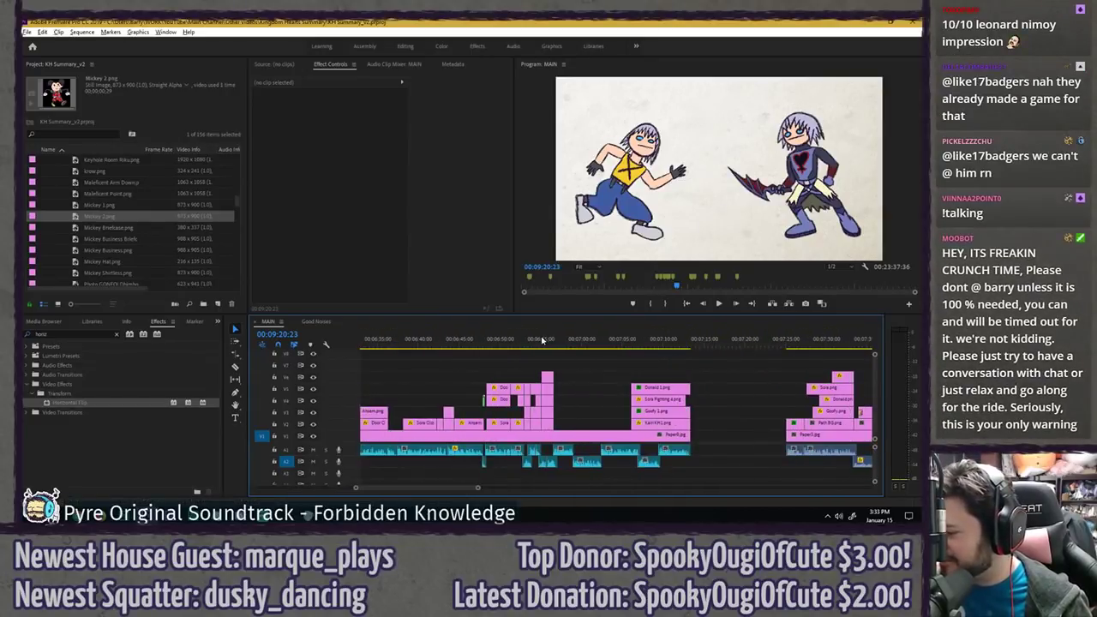
{"action": "left_click", "coordinate": [544, 340]}
{"action": "key", "text": "space"}
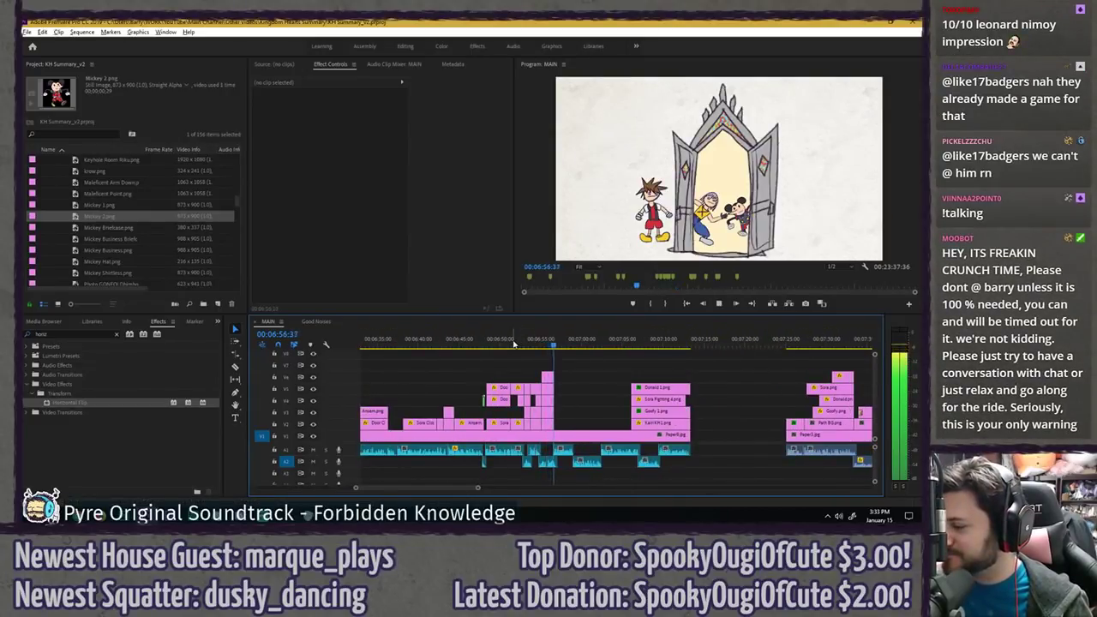
{"action": "left_click", "coordinate": [514, 340]}
{"action": "scroll", "coordinate": [523, 349], "scroll_direction": "up", "scroll_amount": 3}
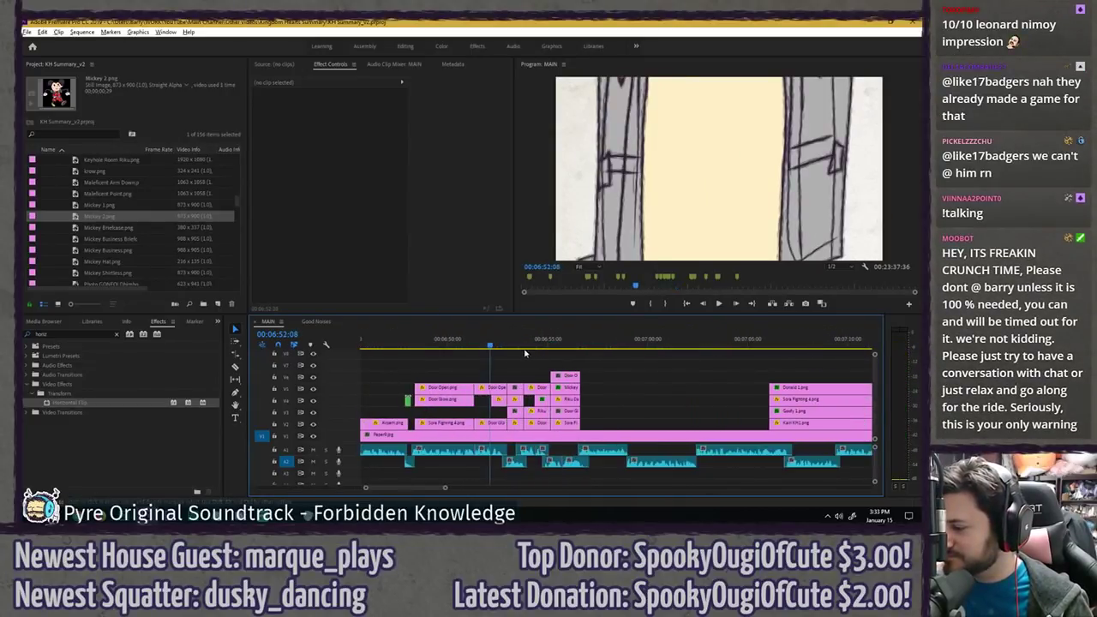
- Delete Mickey Shirtless.png from the Project panel, save, and replay the door scene to 6:54:43
{"action": "left_click", "coordinate": [92, 205]}
{"action": "scroll", "coordinate": [86, 209], "scroll_direction": "down", "scroll_amount": 1}
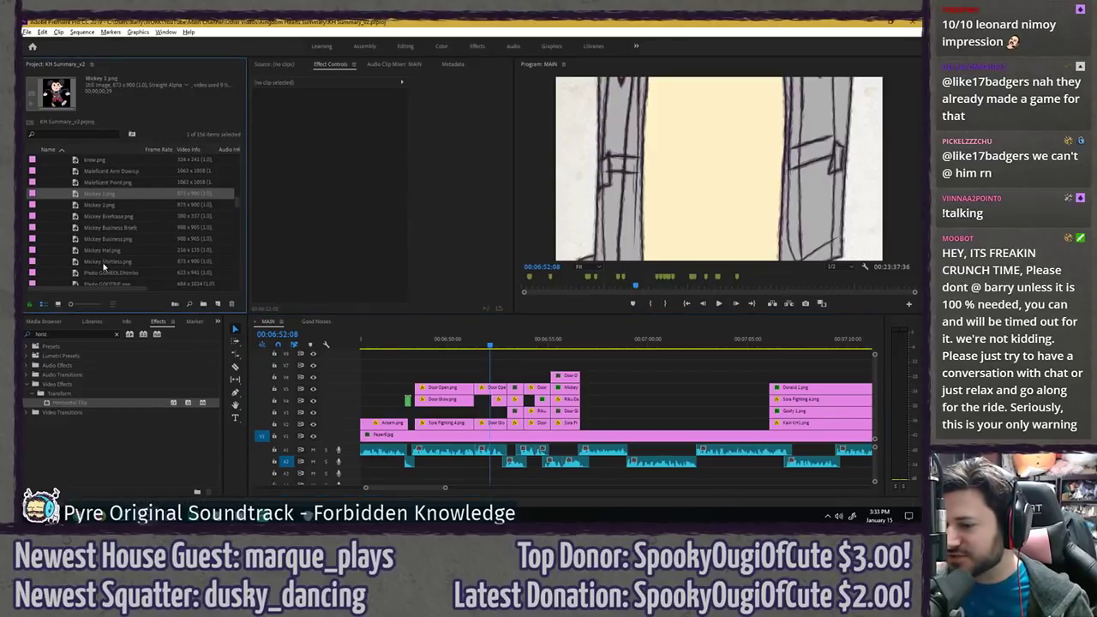
{"action": "left_click", "coordinate": [103, 262]}
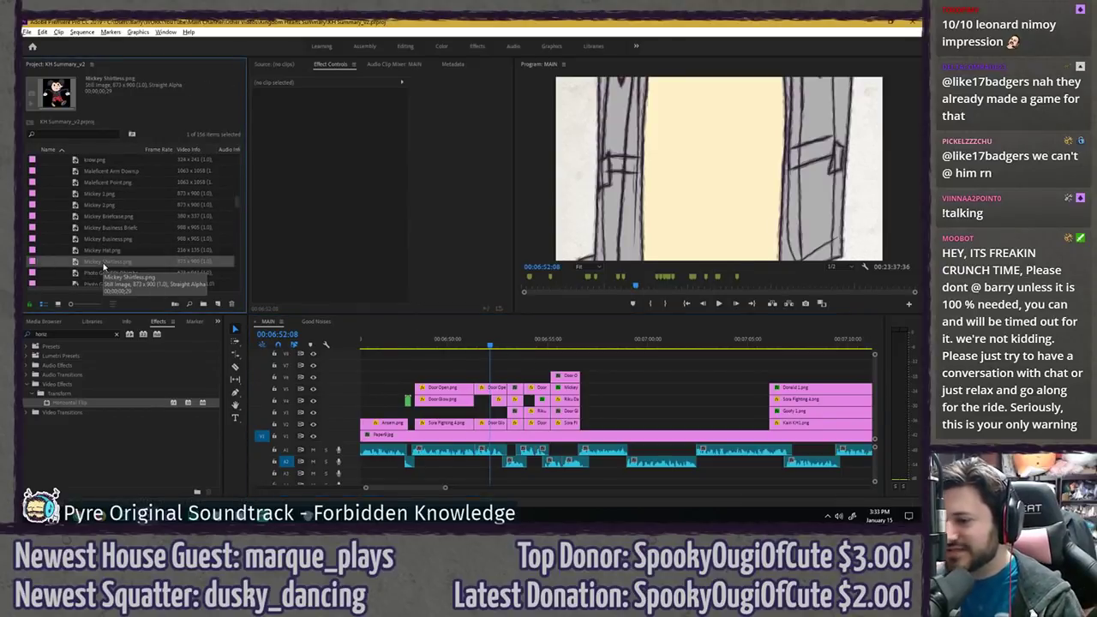
{"action": "key", "text": "Delete"}
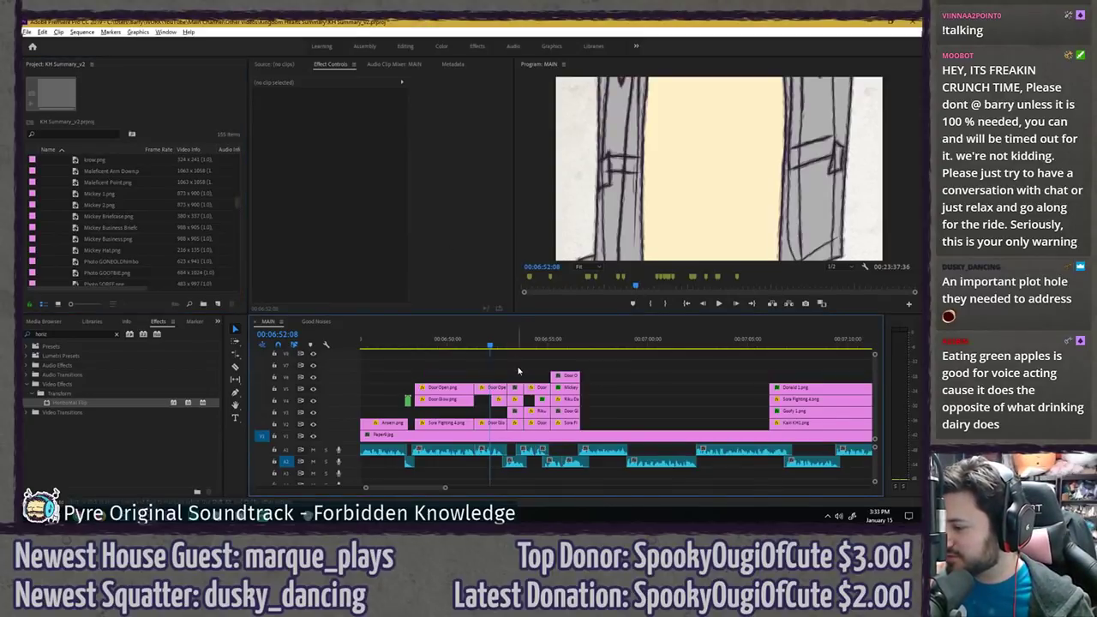
{"action": "key", "text": "ctrl+s"}
{"action": "key", "text": "space"}
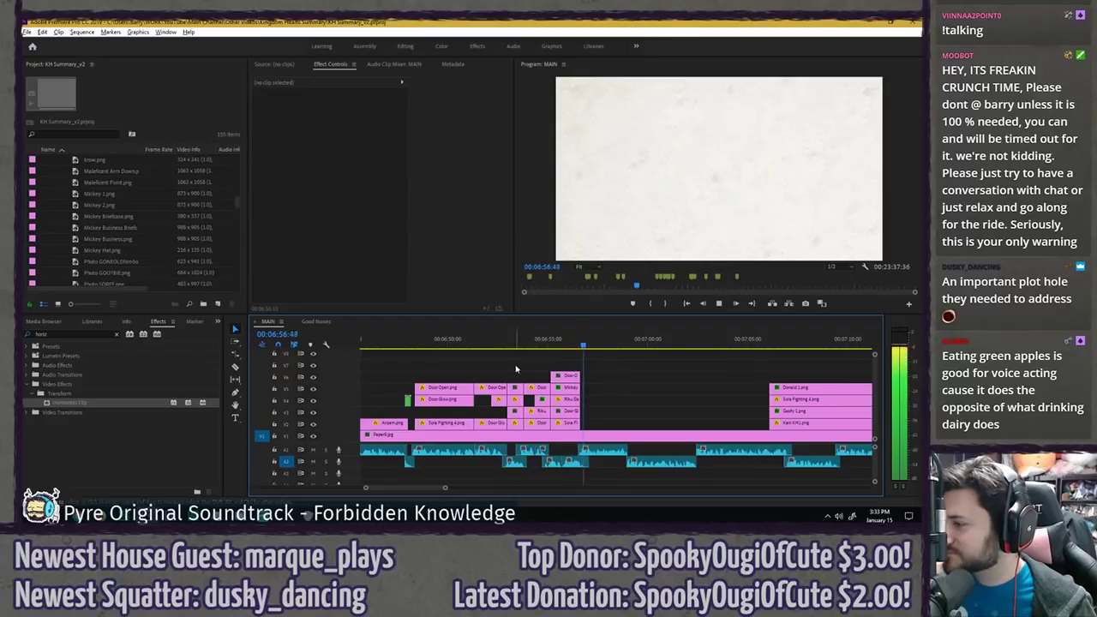
{"action": "left_click", "coordinate": [512, 341]}
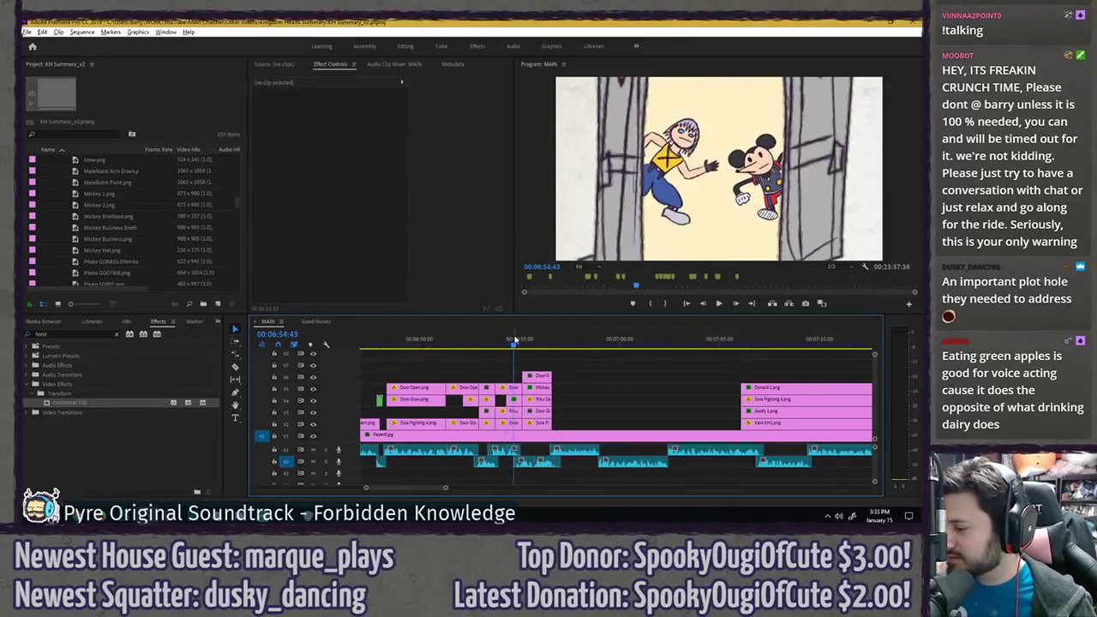
- Duplicate the door-scene clip stack to the right and delete the mask on the Mickey 1.png copy
{"action": "left_click_drag", "start_coordinate": [507, 410], "coordinate": [566, 419]}
{"action": "scroll", "coordinate": [574, 364], "scroll_direction": "up", "scroll_amount": 3, "text": "alt"}
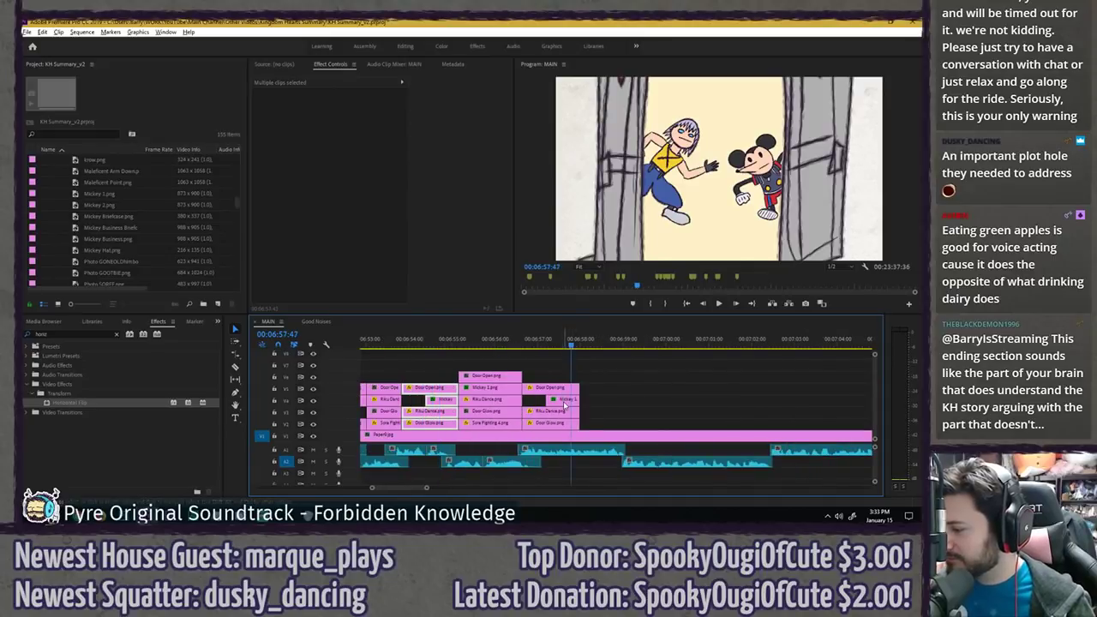
{"action": "left_click", "coordinate": [565, 400]}
{"action": "left_click", "coordinate": [269, 210]}
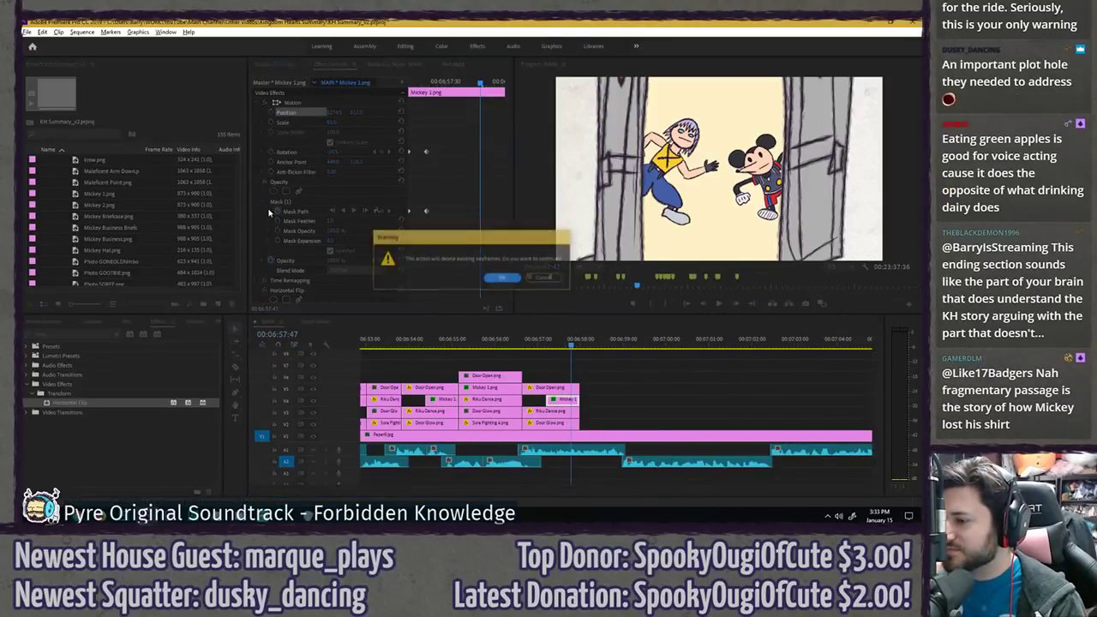
{"action": "key", "text": "Return"}
{"action": "left_click", "coordinate": [351, 202]}
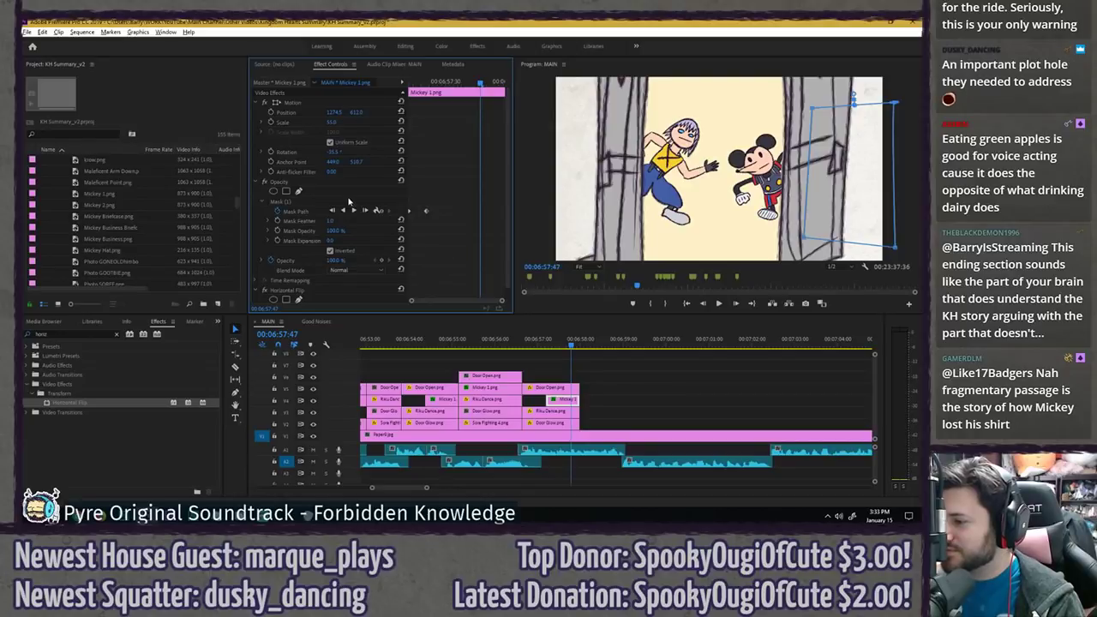
{"action": "left_click", "coordinate": [618, 369]}
{"action": "left_click", "coordinate": [563, 400]}
{"action": "left_click", "coordinate": [342, 203]}
{"action": "key", "text": "Delete"}
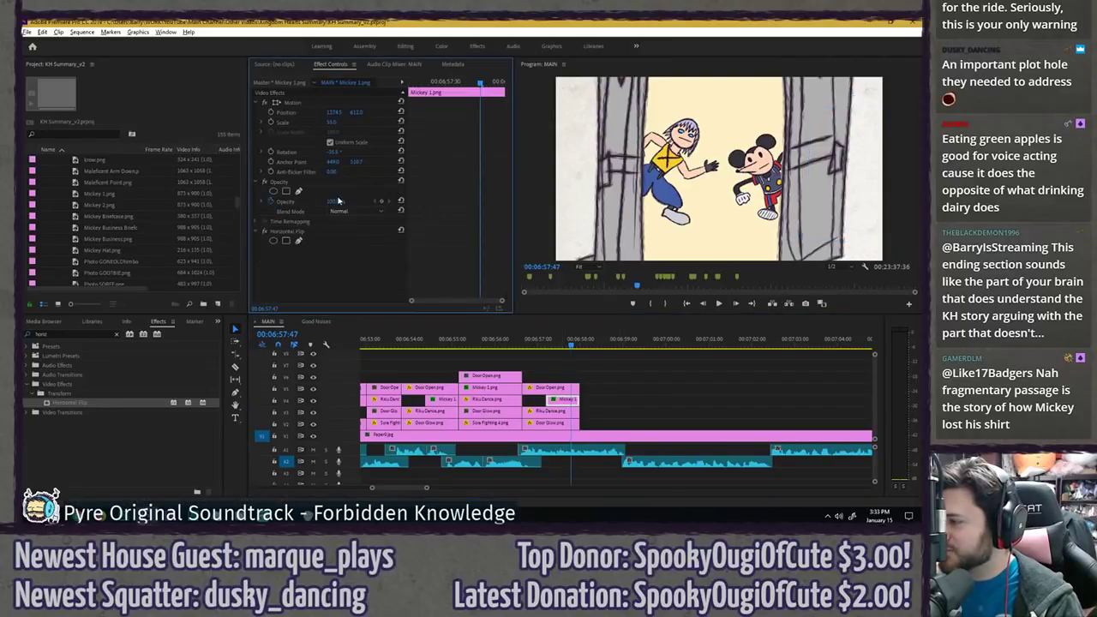
- Extend the duplicated clips out to 6:59 and play back the edited door scene
{"action": "left_click", "coordinate": [523, 344]}
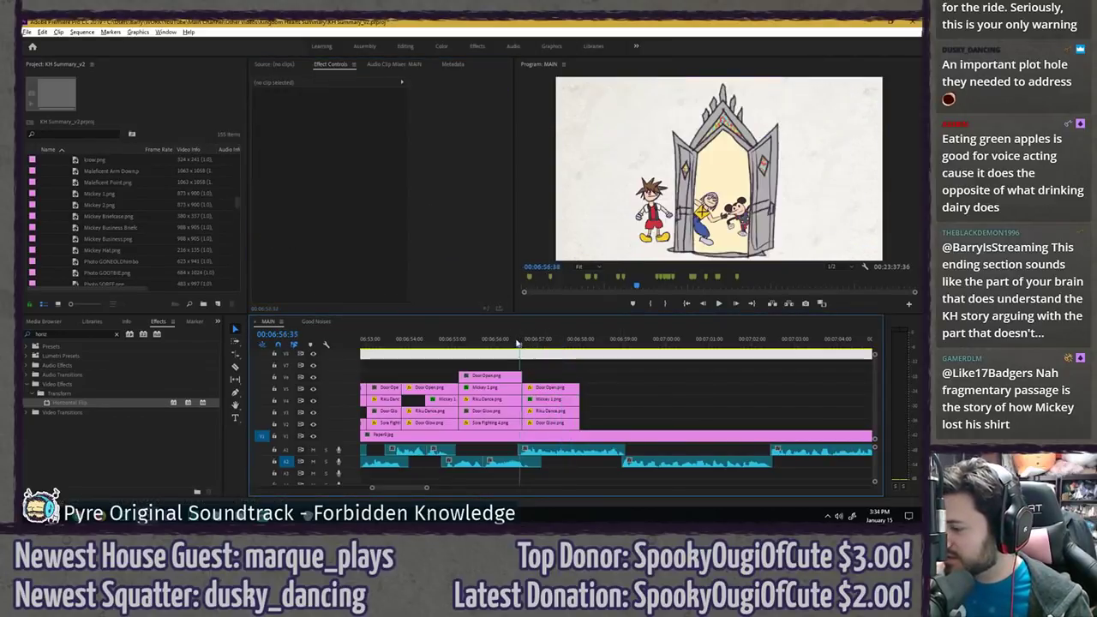
{"action": "key", "text": "space"}
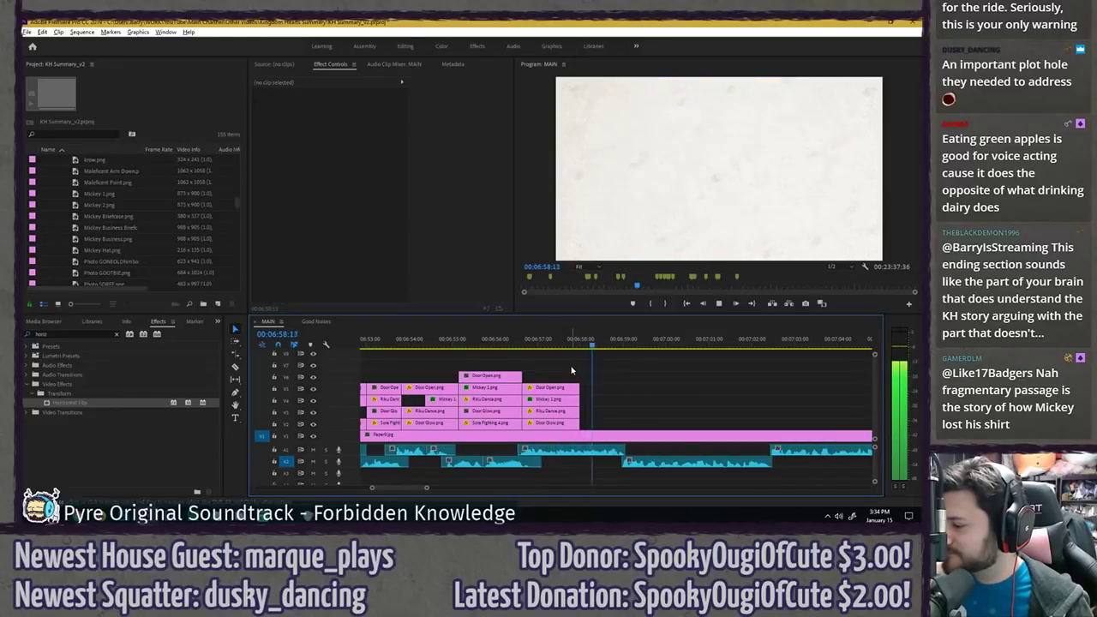
{"action": "left_click_drag", "start_coordinate": [572, 370], "coordinate": [624, 419]}
{"action": "left_click", "coordinate": [522, 344]}
{"action": "key", "text": "space"}
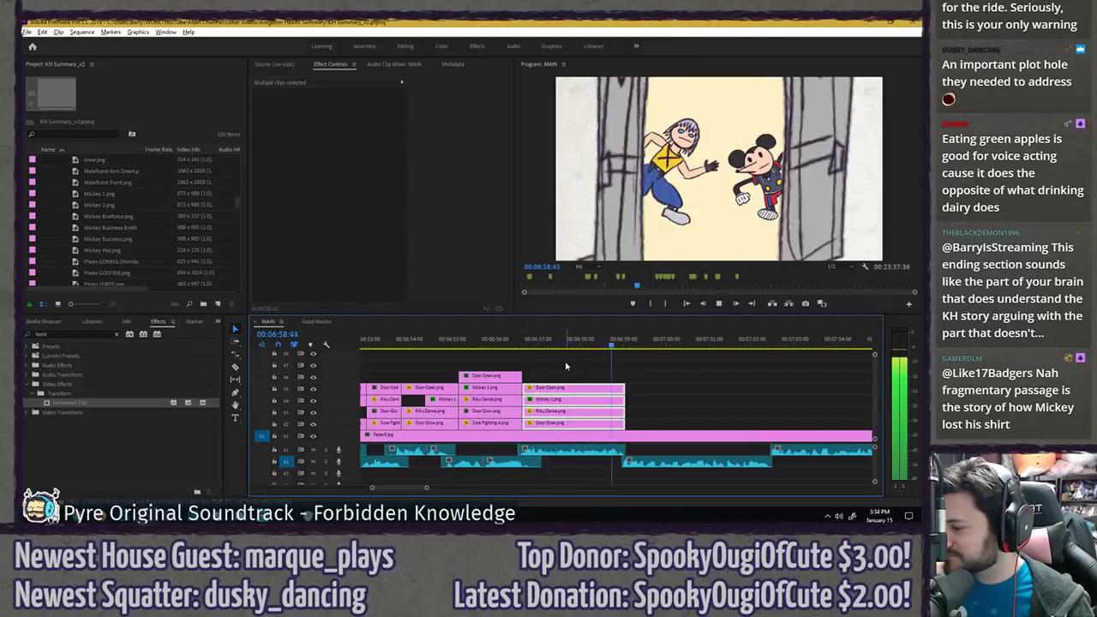
{"action": "key", "text": "space"}
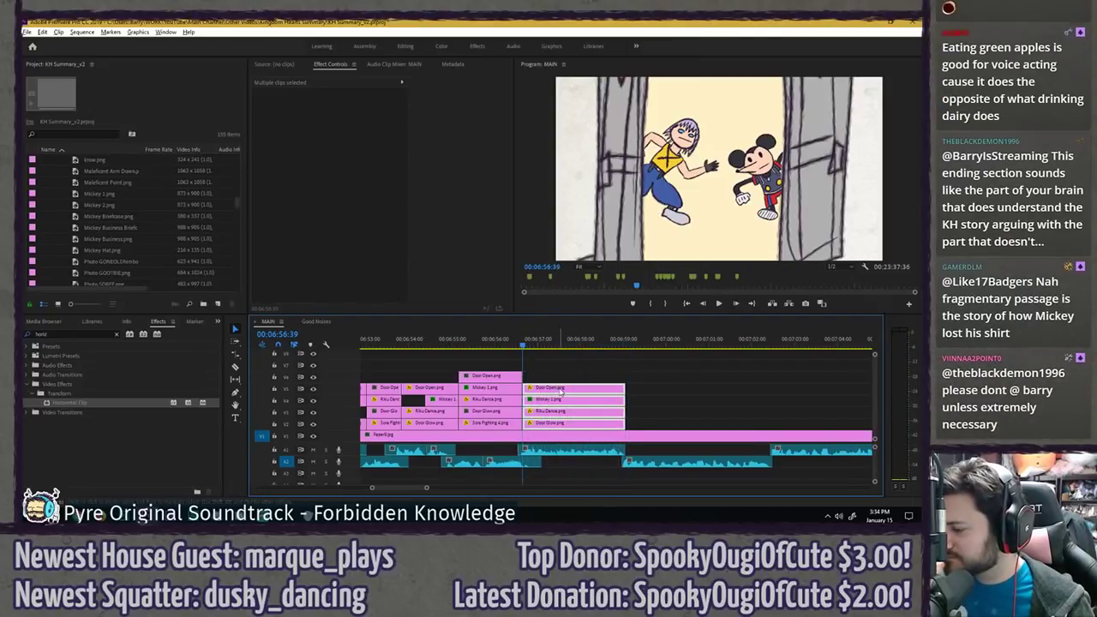
{"action": "left_click", "coordinate": [560, 390]}
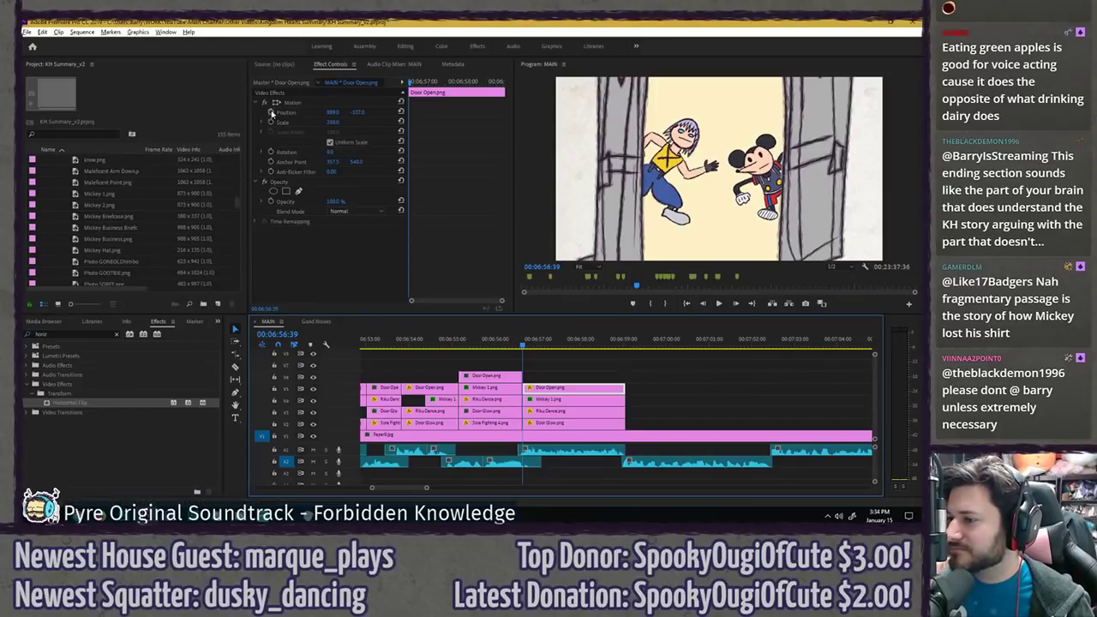
- Keyframe the Door Open.png scale so it grows to about 413% by the clip's end
{"action": "left_click", "coordinate": [271, 123]}
{"action": "key", "text": "Down"}
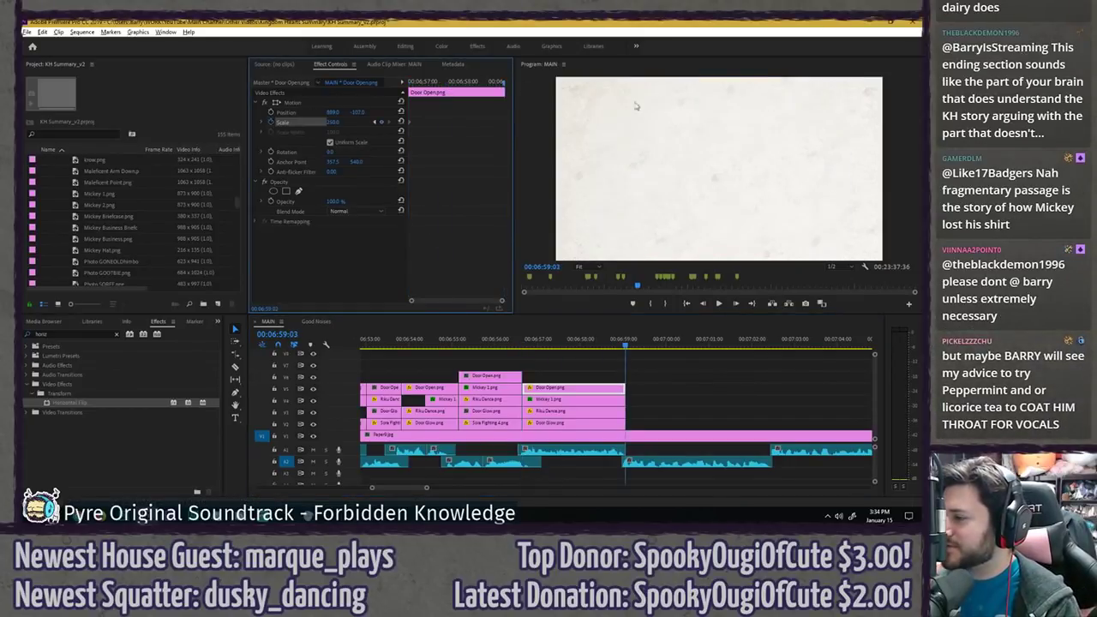
{"action": "key", "text": "Left"}
{"action": "left_click_drag", "start_coordinate": [333, 122], "coordinate": [441, 122]}
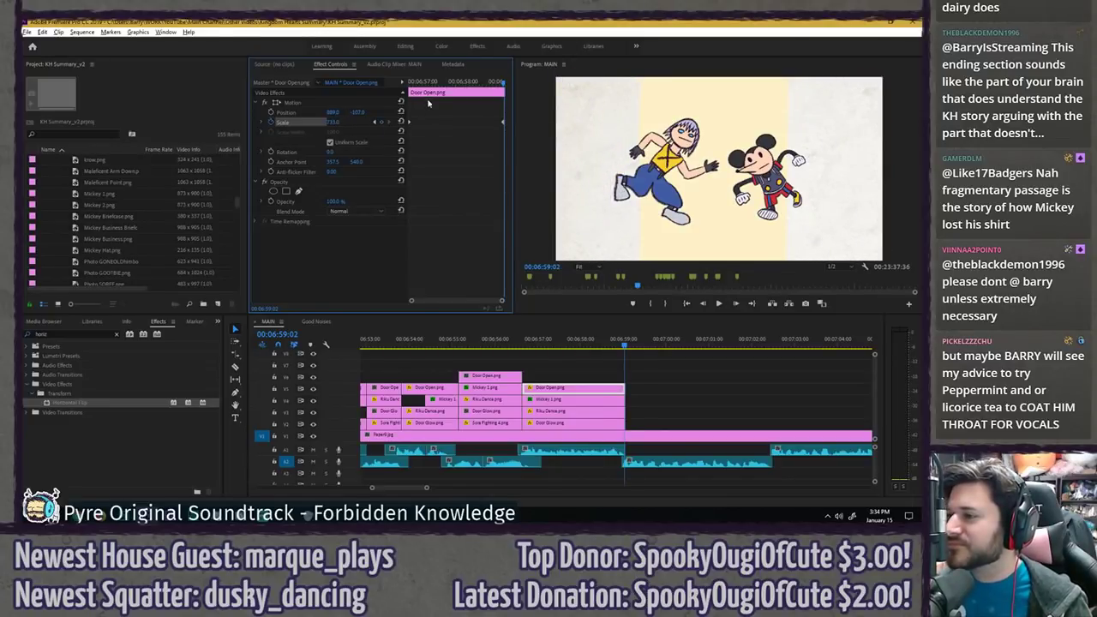
{"action": "key", "text": "Up"}
{"action": "key", "text": "space"}
{"action": "key", "text": "space"}
{"action": "key", "text": "Up"}
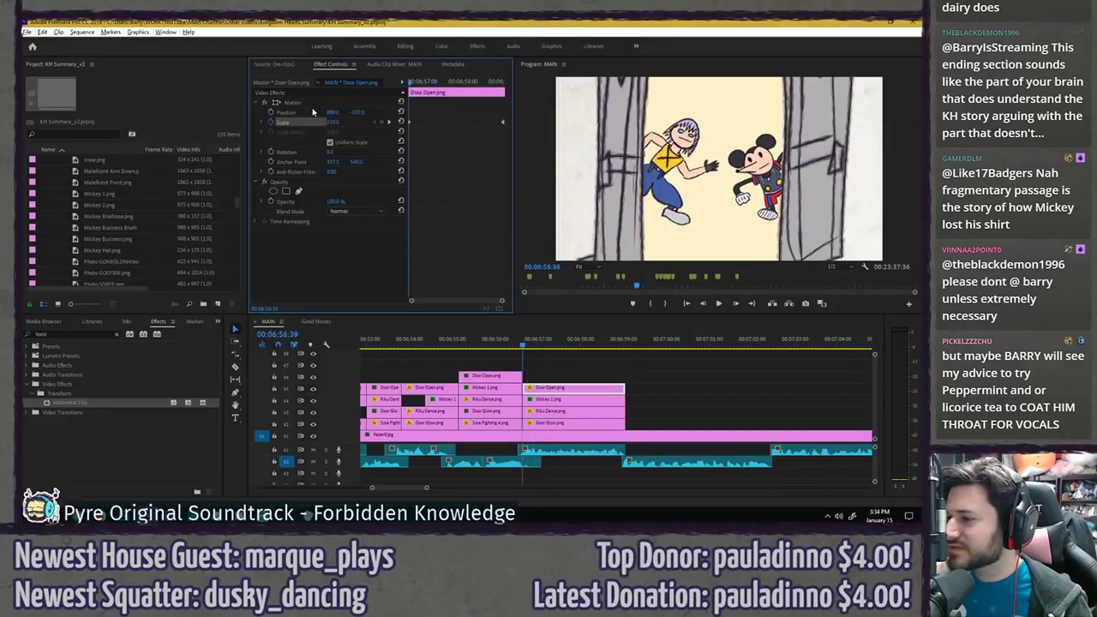
- Add position keyframes to the door, undoing the extra end keyframe
{"action": "left_click", "coordinate": [271, 112]}
{"action": "key", "text": "Down"}
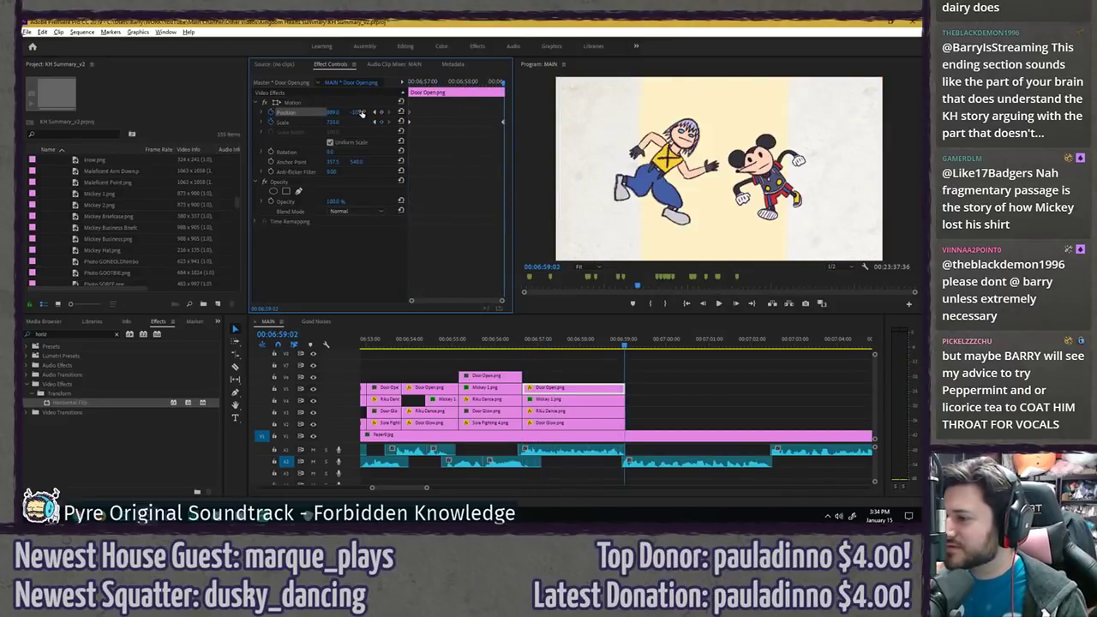
{"action": "key", "text": "Up"}
{"action": "key", "text": "space"}
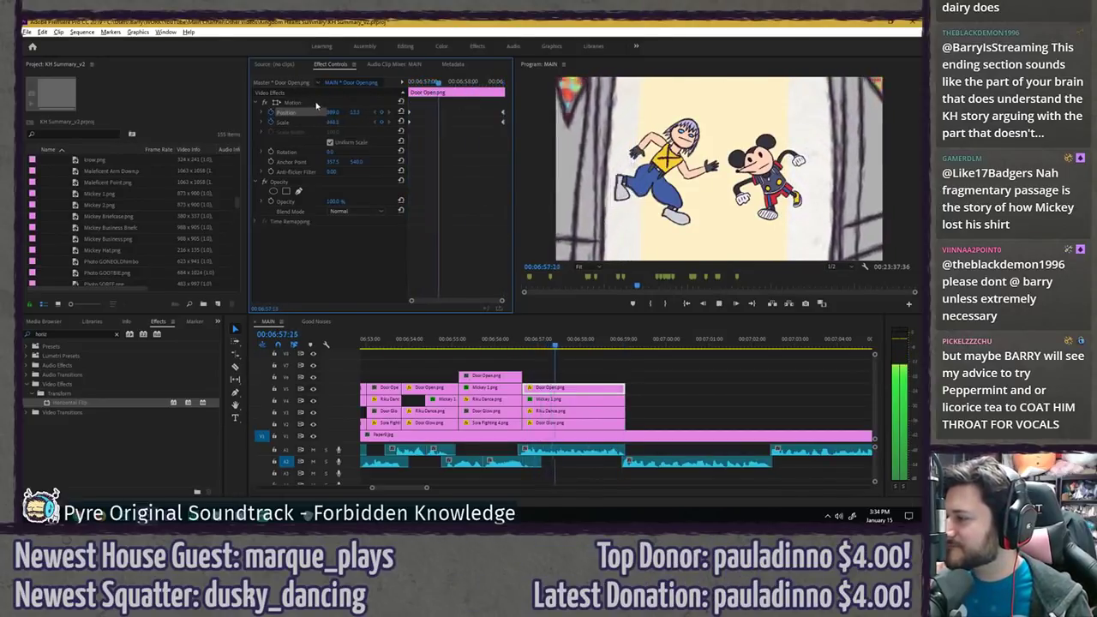
{"action": "key", "text": "space"}
{"action": "key", "text": "ctrl+z"}
- Scrub and play back the doors sliding out of frame
{"action": "left_click_drag", "start_coordinate": [429, 84], "coordinate": [504, 83]}
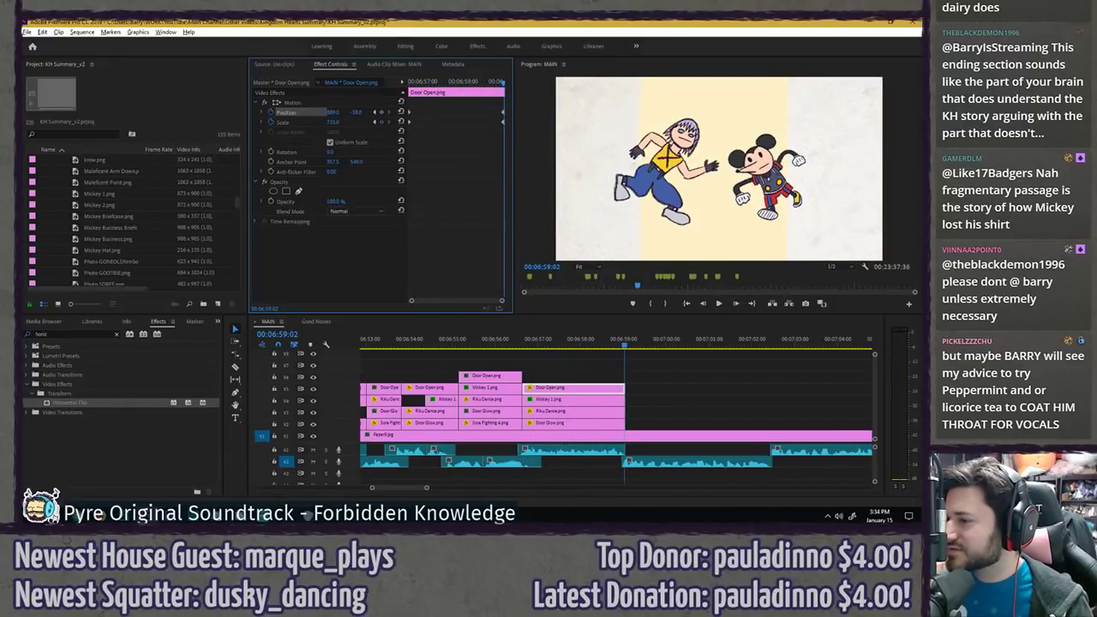
{"action": "key", "text": "Up"}
{"action": "key", "text": "space"}
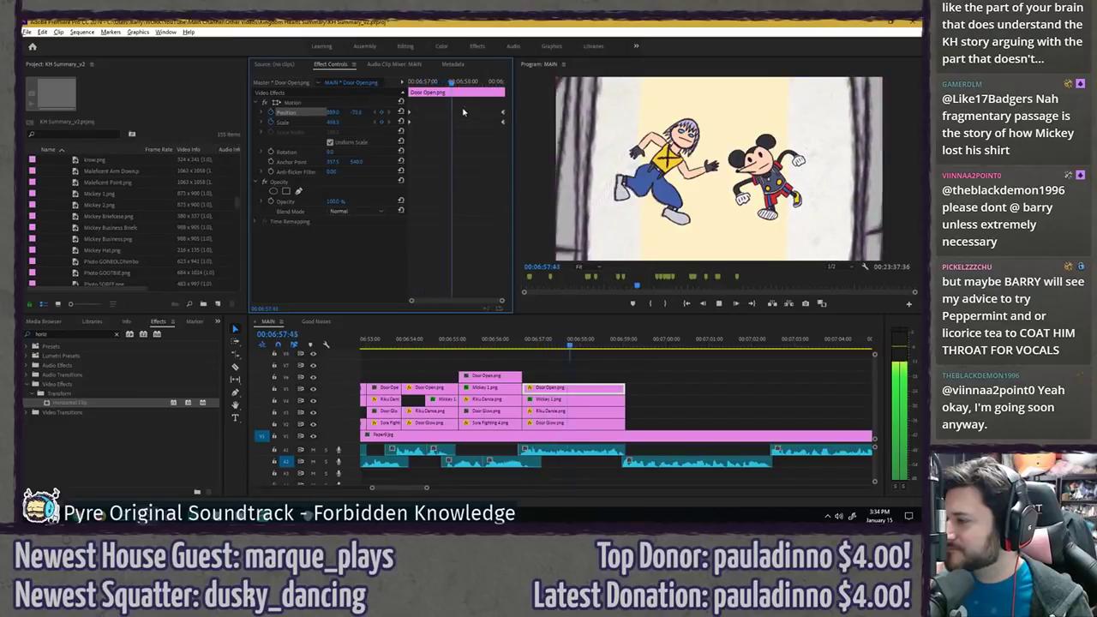
{"action": "key", "text": "space"}
{"action": "left_click_drag", "start_coordinate": [403, 83], "coordinate": [504, 81]}
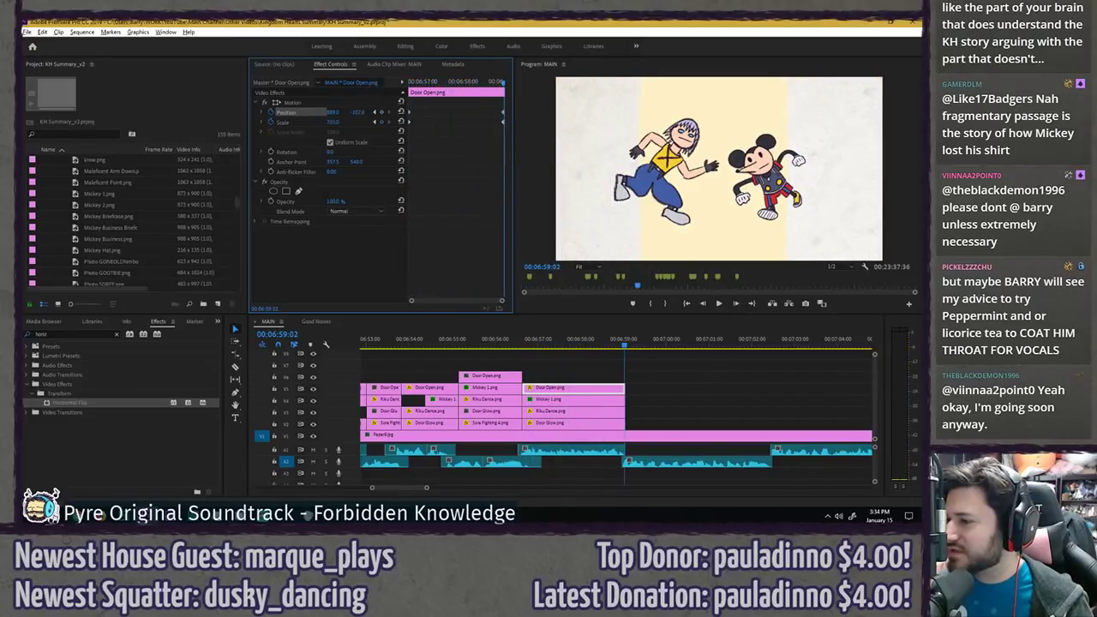
{"action": "left_click_drag", "start_coordinate": [420, 82], "coordinate": [374, 83]}
{"action": "key", "text": "space"}
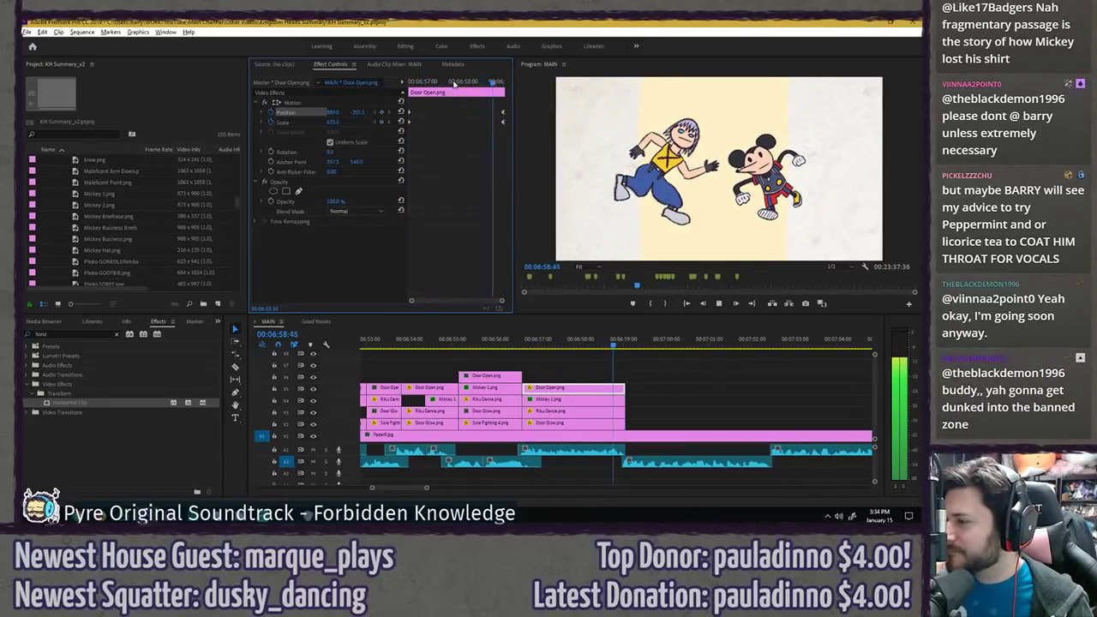
{"action": "key", "text": "space"}
- Preview the door-opening shot from the Door Glow clip, then select the Riku Dance clip
{"action": "left_click", "coordinate": [317, 107]}
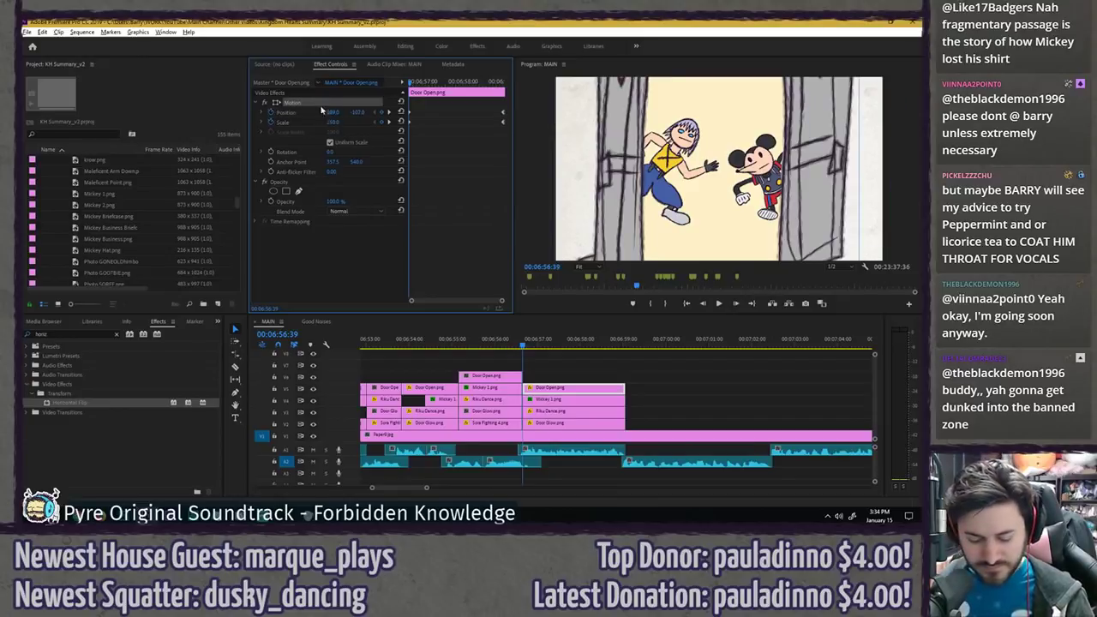
{"action": "left_click", "coordinate": [552, 424]}
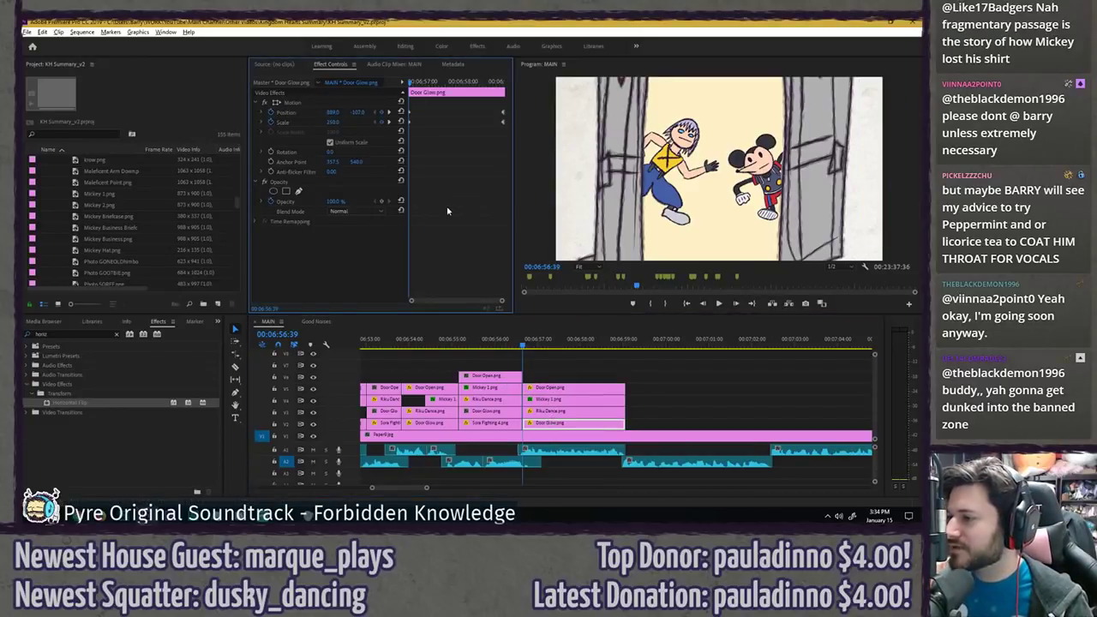
{"action": "key", "text": "space"}
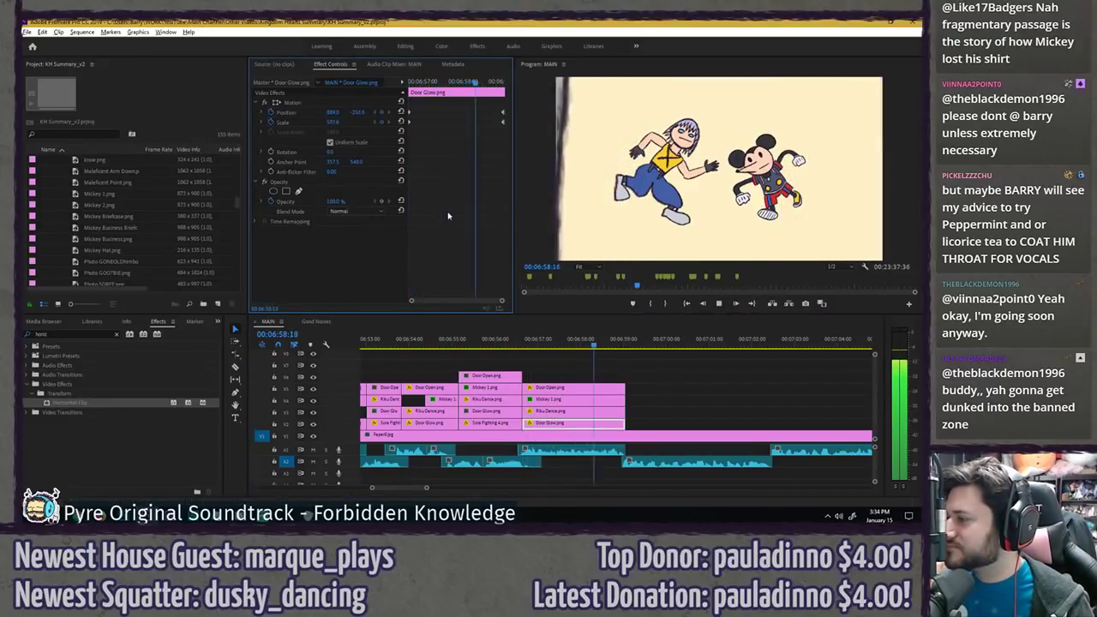
{"action": "key", "text": "space"}
{"action": "key", "text": "Up"}
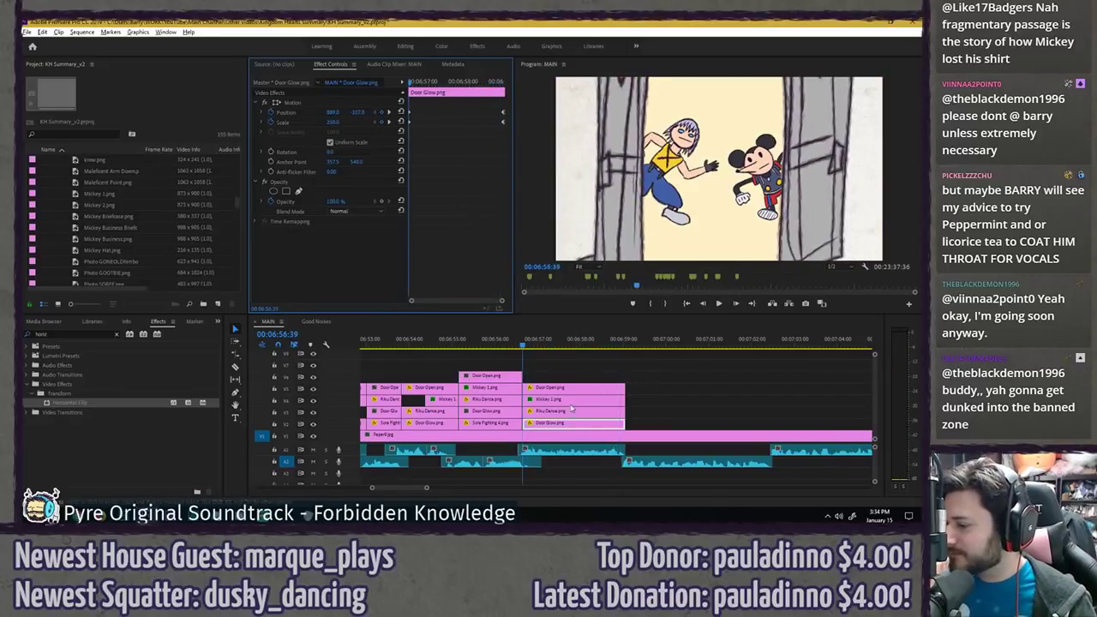
{"action": "left_click", "coordinate": [561, 412]}
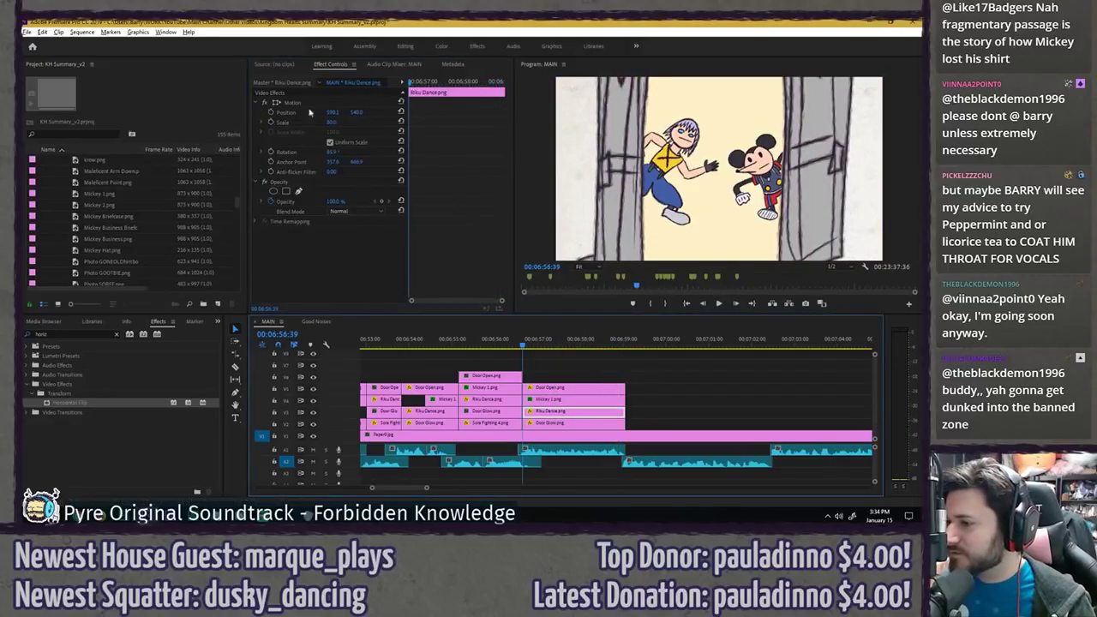
- Keyframe Riku's position, scale and rotation so he tilts, grows and exits left by the clip's end
{"action": "left_click", "coordinate": [272, 122]}
{"action": "left_click", "coordinate": [271, 152]}
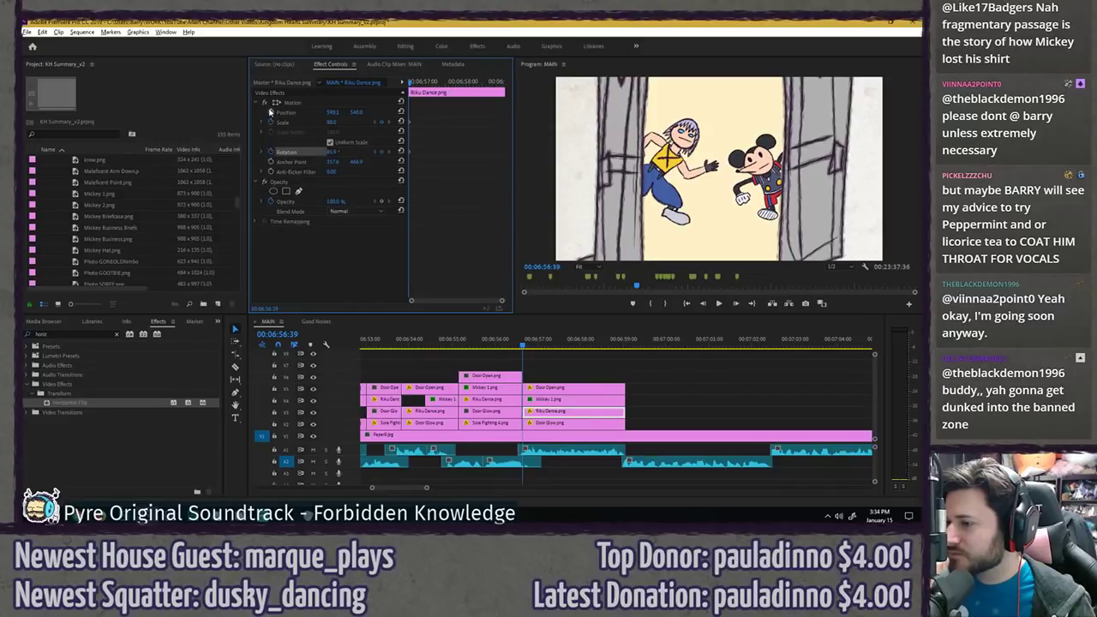
{"action": "left_click", "coordinate": [271, 112]}
{"action": "key", "text": "space"}
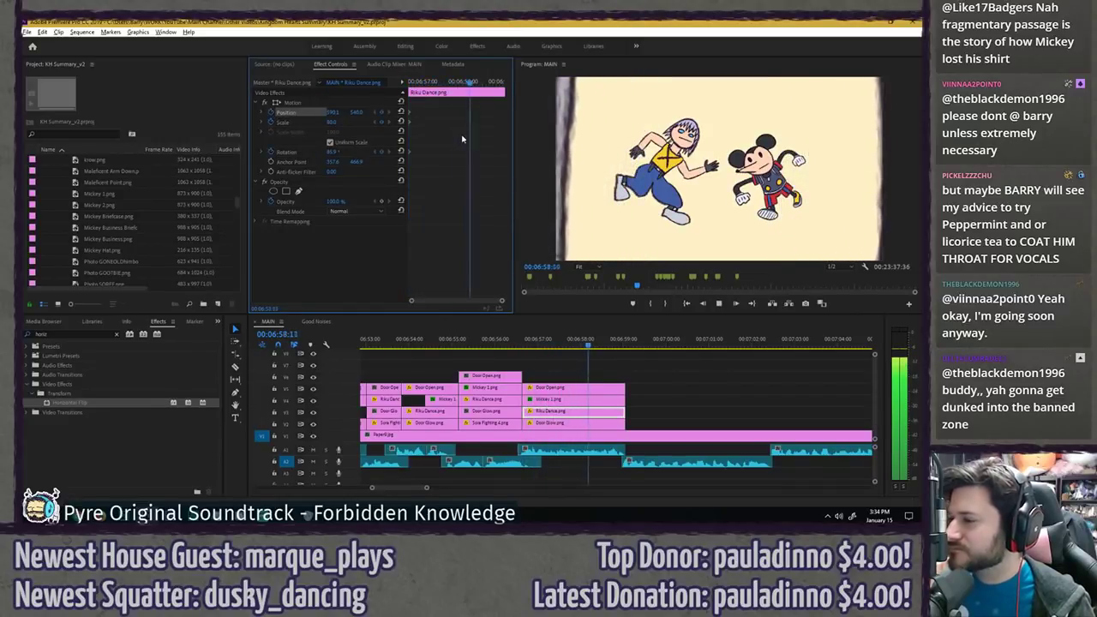
{"action": "key", "text": "space"}
{"action": "key", "text": "Left"}
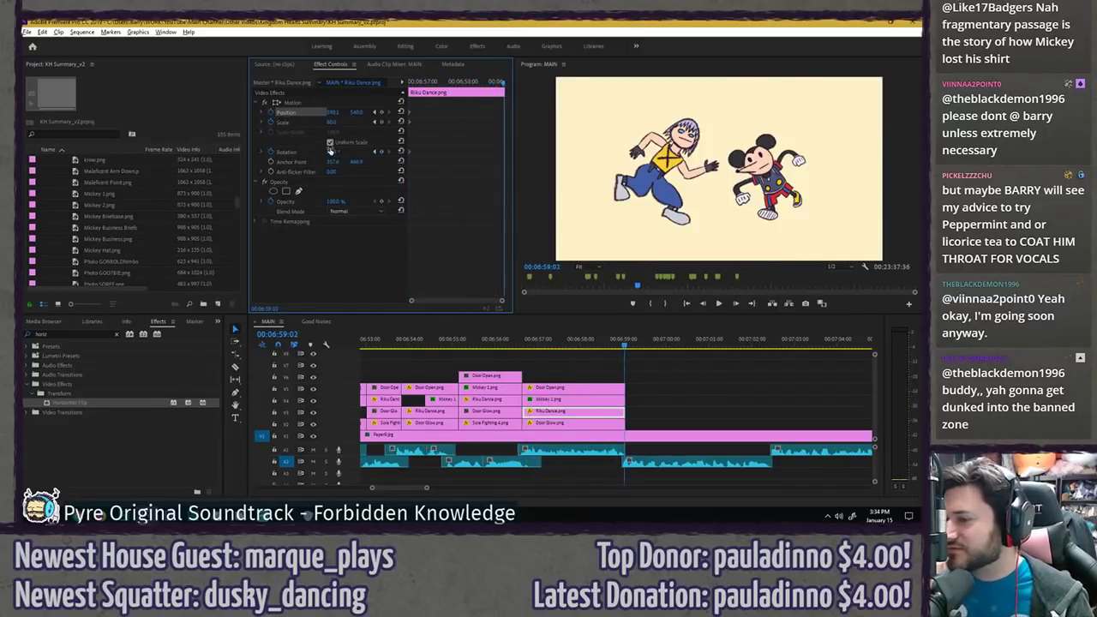
{"action": "left_click_drag", "start_coordinate": [333, 152], "coordinate": [322, 151]}
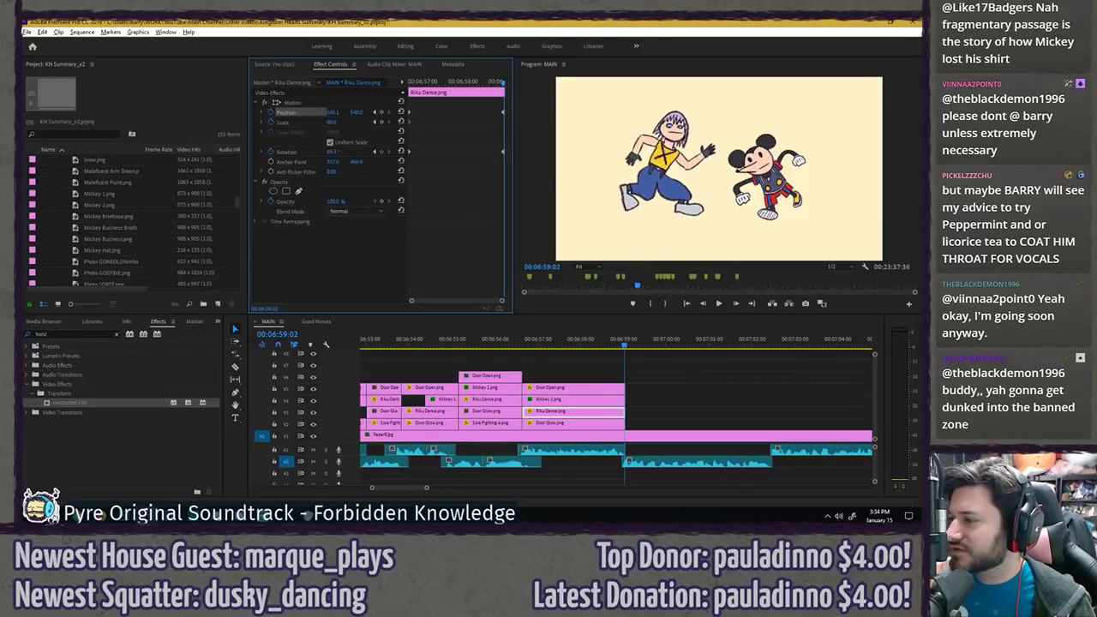
{"action": "mouse_move", "coordinate": [333, 113]}
{"action": "left_mouse_down"}
{"action": "mouse_move", "coordinate": [296, 112]}
{"action": "mouse_move", "coordinate": [344, 122]}
{"action": "mouse_move", "coordinate": [324, 112]}
{"action": "left_mouse_up"}
{"action": "left_click_drag", "start_coordinate": [333, 152], "coordinate": [296, 152]}
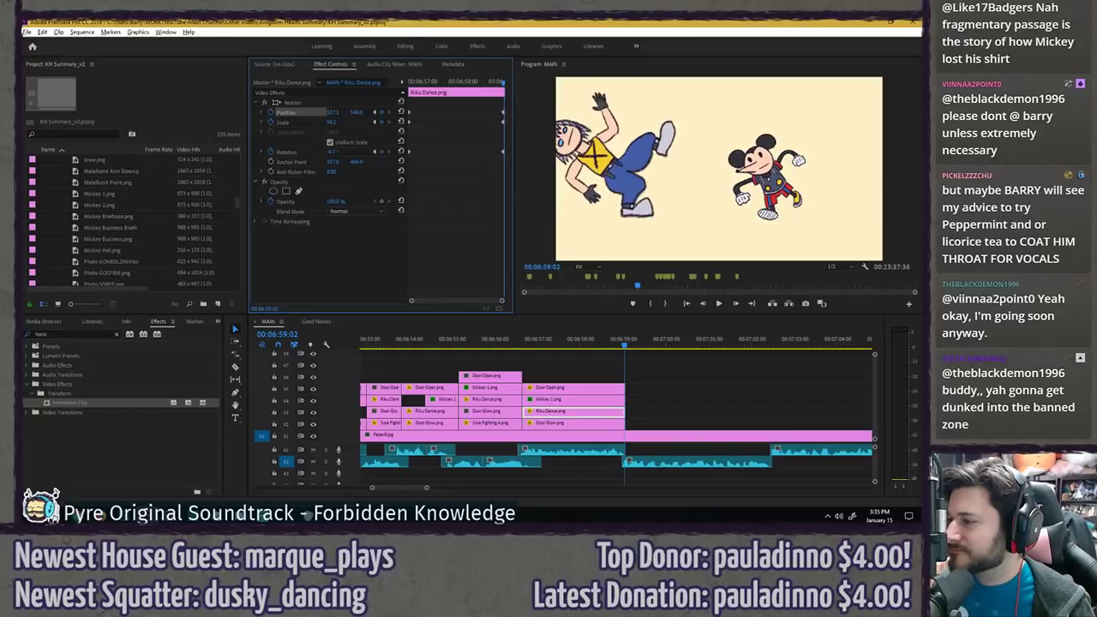
{"action": "mouse_move", "coordinate": [337, 112]}
{"action": "left_mouse_down"}
{"action": "mouse_move", "coordinate": [81, 112]}
{"action": "mouse_move", "coordinate": [337, 112]}
{"action": "left_mouse_up"}
{"action": "left_click_drag", "start_coordinate": [431, 84], "coordinate": [329, 85]}
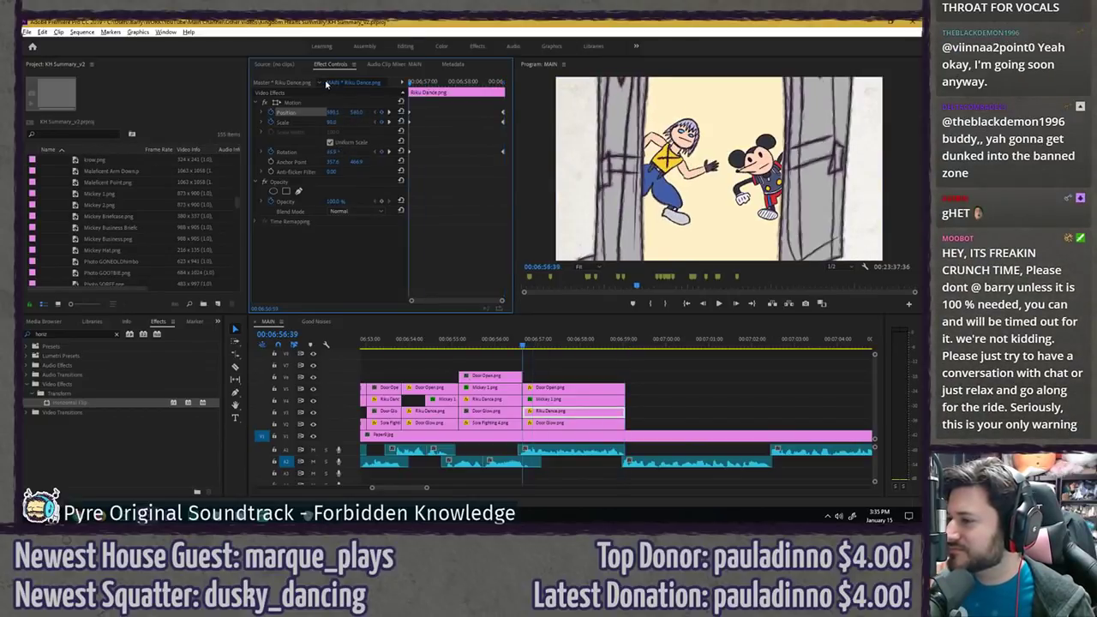
{"action": "key", "text": "space"}
{"action": "key", "text": "space"}
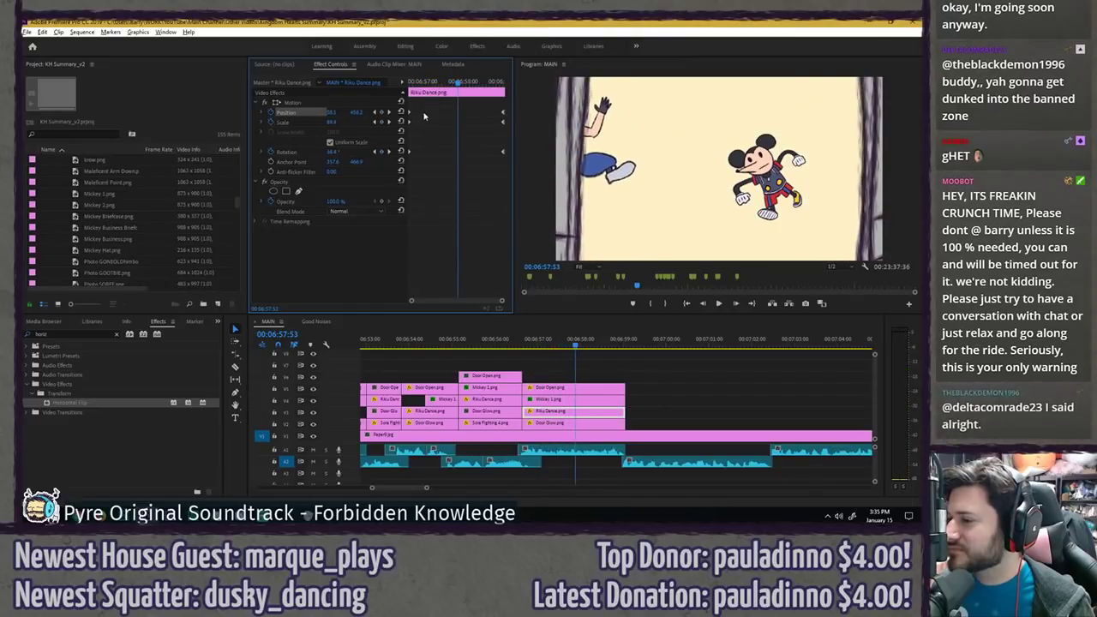
- Apply Ease Out to Riku's keyframes, enlarge the final scale slightly, and replay the animation
{"action": "right_click", "coordinate": [412, 155]}
{"action": "mouse_move", "coordinate": [479, 230]}
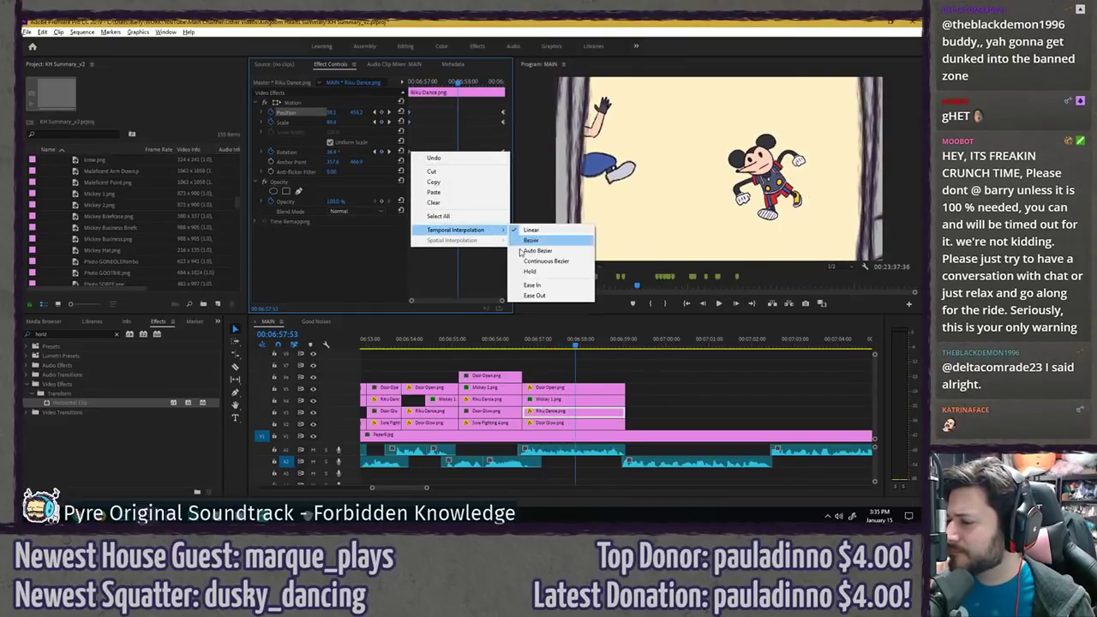
{"action": "left_click", "coordinate": [540, 296]}
{"action": "key", "text": "space"}
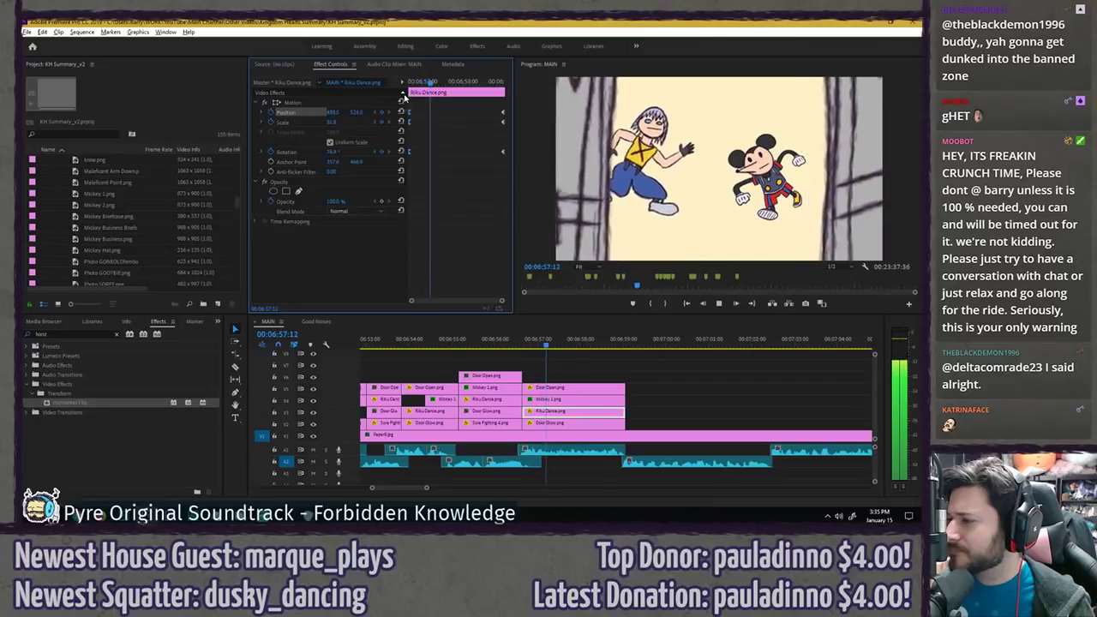
{"action": "key", "text": "space"}
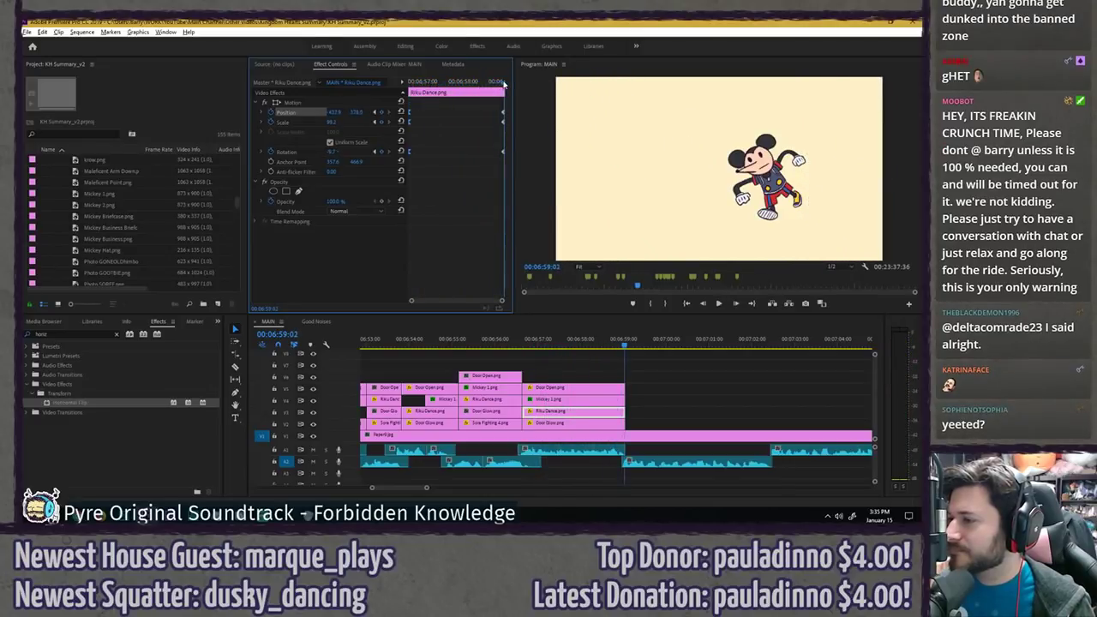
{"action": "mouse_move", "coordinate": [327, 123]}
{"action": "left_mouse_down"}
{"action": "mouse_move", "coordinate": [339, 123]}
{"action": "mouse_move", "coordinate": [329, 123]}
{"action": "left_mouse_up"}
{"action": "left_click_drag", "start_coordinate": [428, 83], "coordinate": [353, 89]}
{"action": "key", "text": "space"}
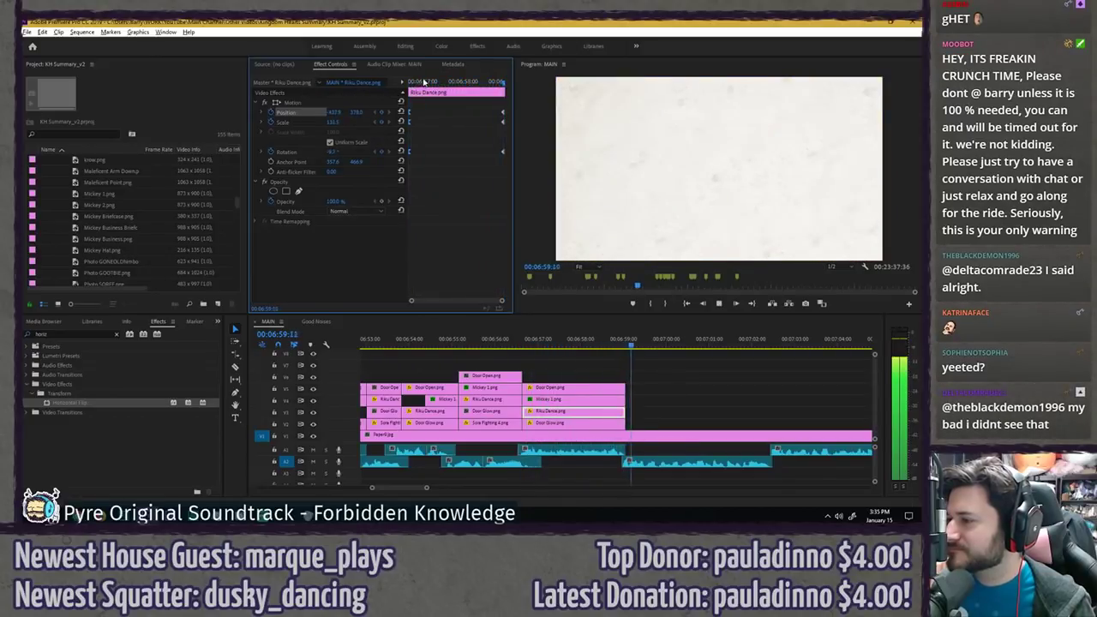
{"action": "left_click_drag", "start_coordinate": [430, 82], "coordinate": [399, 83]}
- Keyframe Mickey 1.png so that by the clip end he is upright, scaled to 90 and shifted left
{"action": "left_click", "coordinate": [553, 399]}
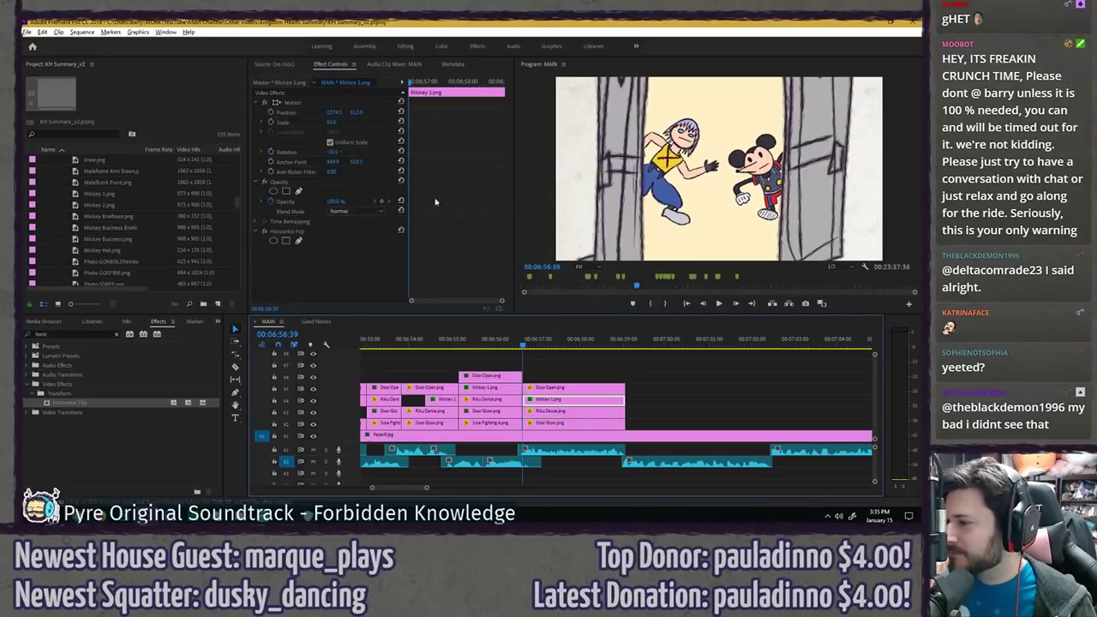
{"action": "left_click", "coordinate": [274, 113]}
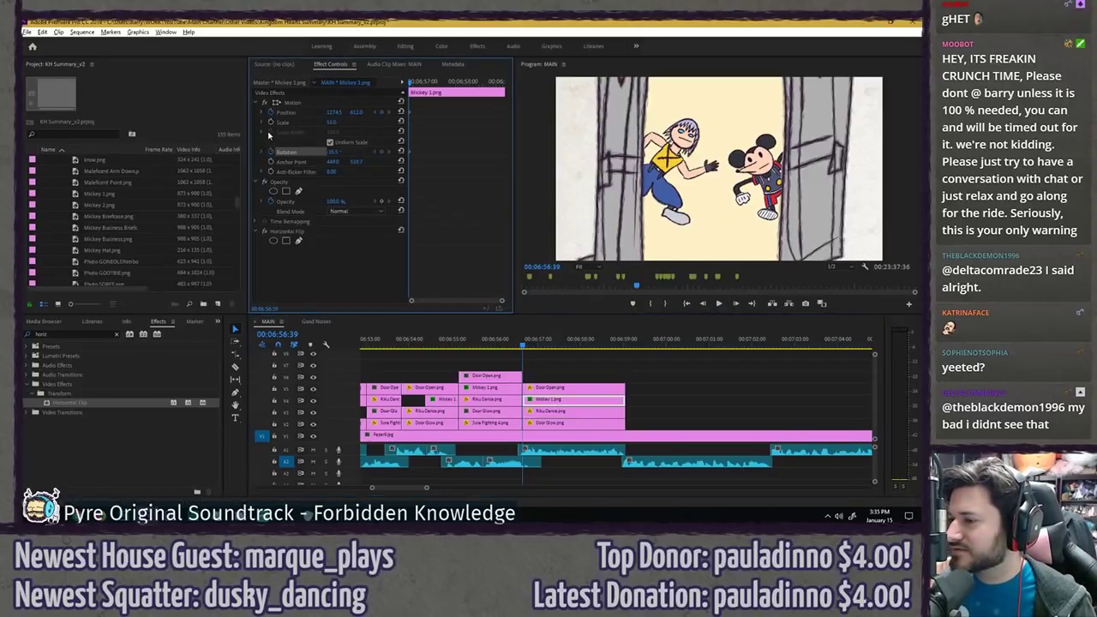
{"action": "left_click", "coordinate": [270, 123]}
{"action": "left_click_drag", "start_coordinate": [431, 83], "coordinate": [537, 81]}
{"action": "key", "text": "Left"}
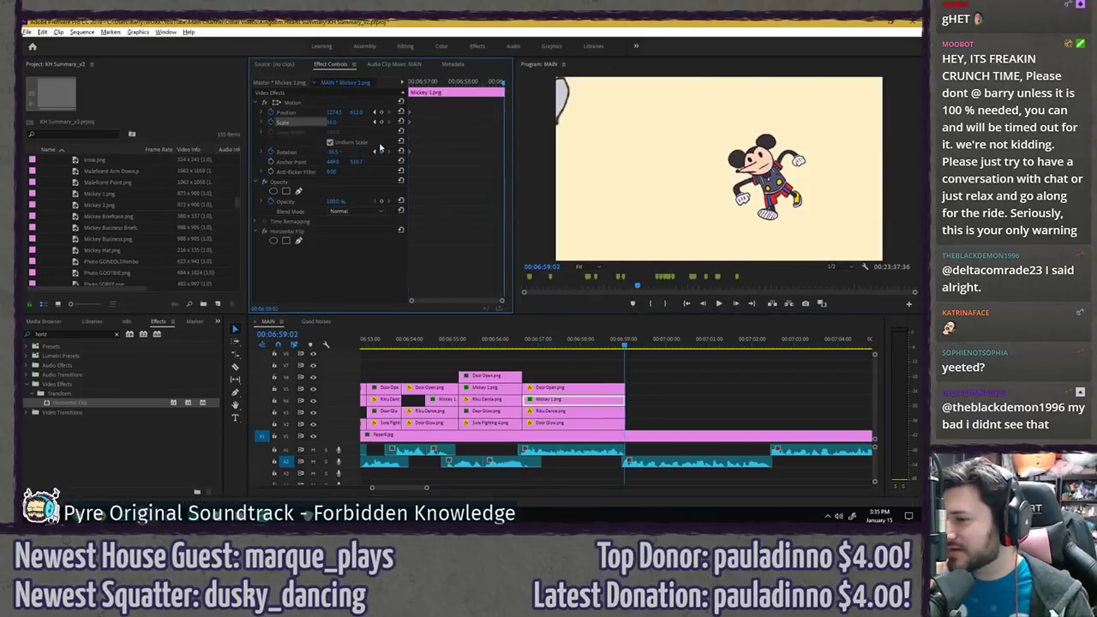
{"action": "left_click_drag", "start_coordinate": [330, 151], "coordinate": [351, 151]}
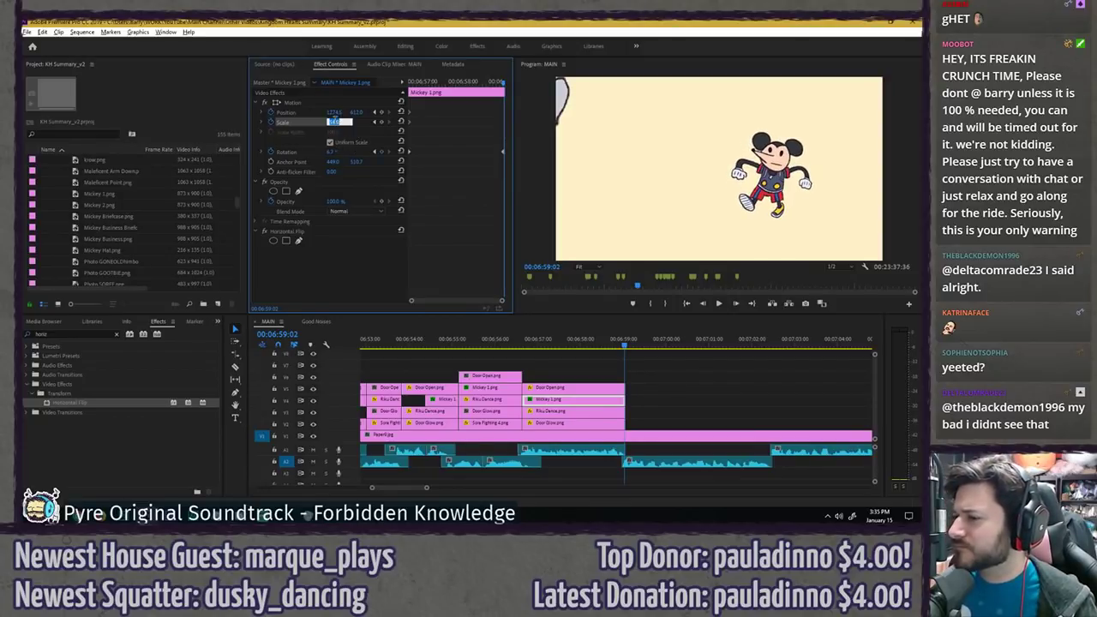
{"action": "type", "text": "80"}
{"action": "key", "text": "Return"}
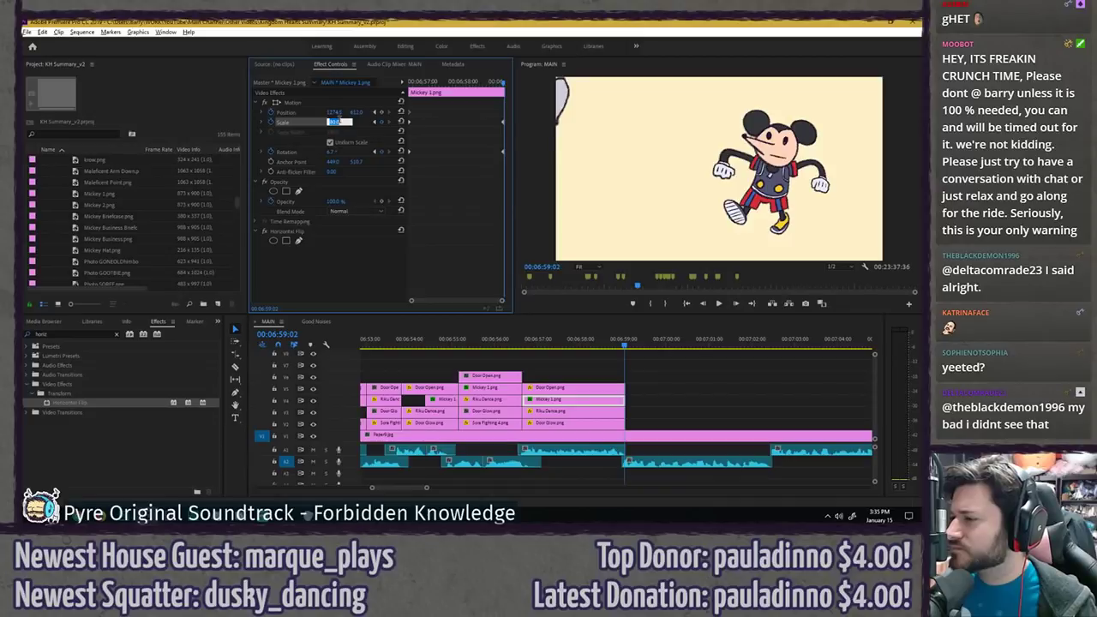
{"action": "type", "text": "90"}
{"action": "key", "text": "Return"}
{"action": "left_click_drag", "start_coordinate": [334, 112], "coordinate": [171, 112]}
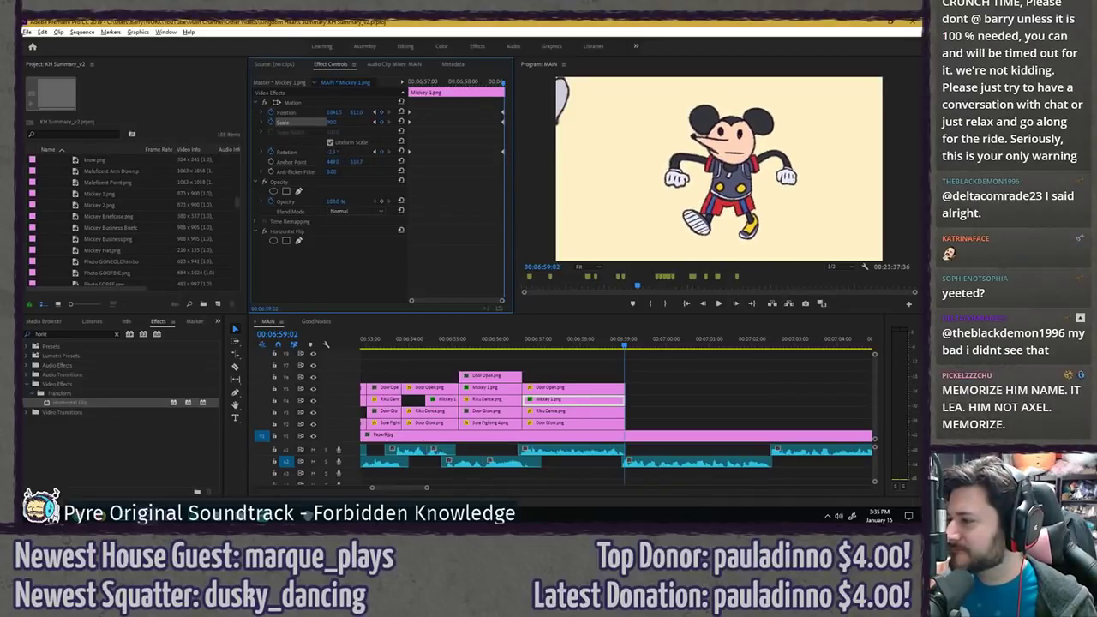
- Preview the Mickey animation and set his starting keyframes to Ease Out
{"action": "left_click", "coordinate": [507, 345]}
{"action": "key", "text": "space"}
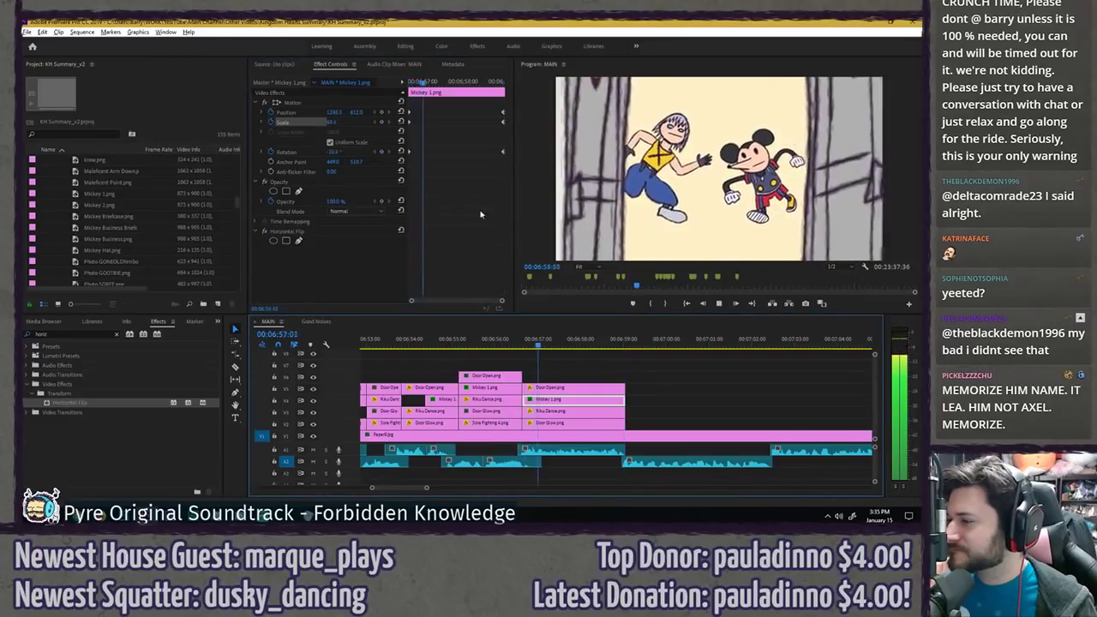
{"action": "key", "text": "space"}
{"action": "left_click_drag", "start_coordinate": [446, 101], "coordinate": [384, 180]}
{"action": "right_click", "coordinate": [410, 152]}
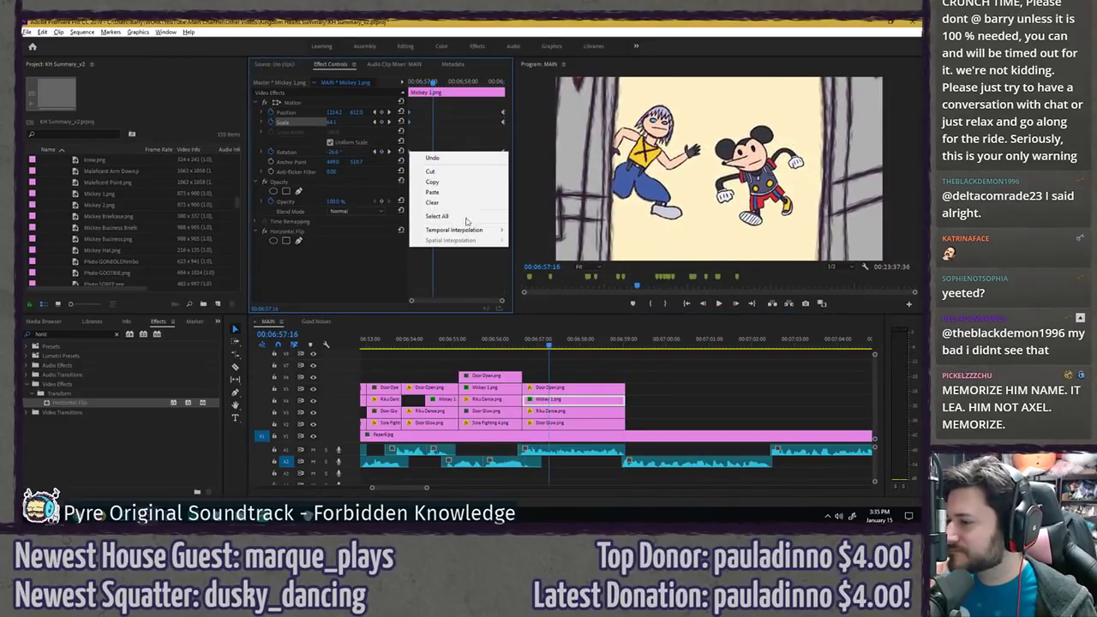
{"action": "mouse_move", "coordinate": [491, 230]}
{"action": "left_click", "coordinate": [529, 295]}
- Play the door scene from 06:56:46 twice with the Program Monitor maximized
{"action": "left_click", "coordinate": [525, 344]}
{"action": "key", "text": "space"}
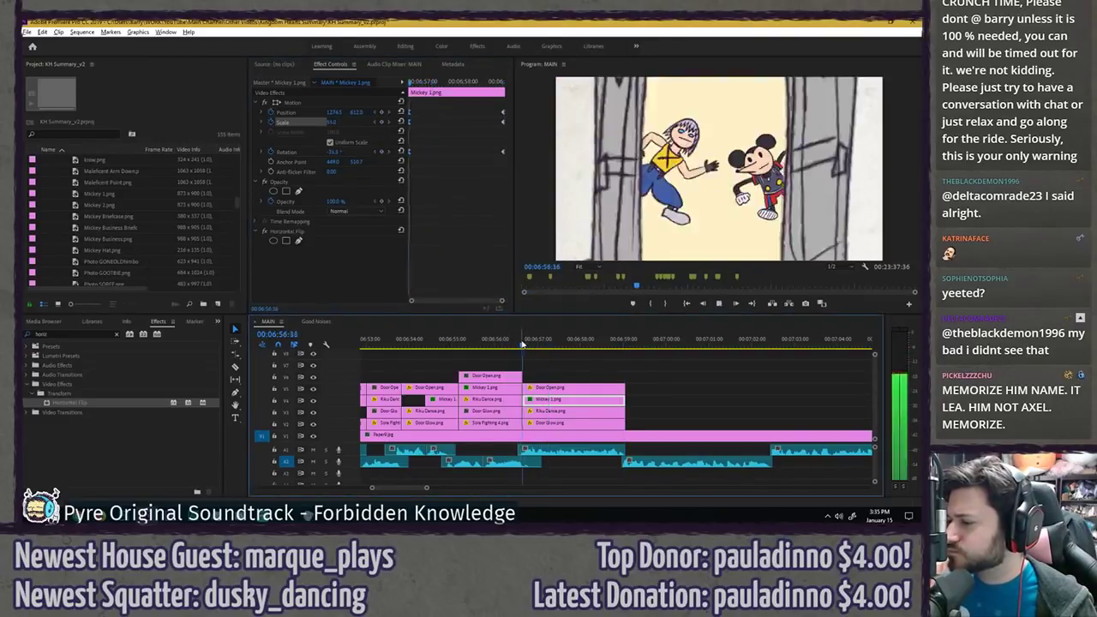
{"action": "left_click_drag", "start_coordinate": [524, 345], "coordinate": [496, 342]}
{"action": "key", "text": "space"}
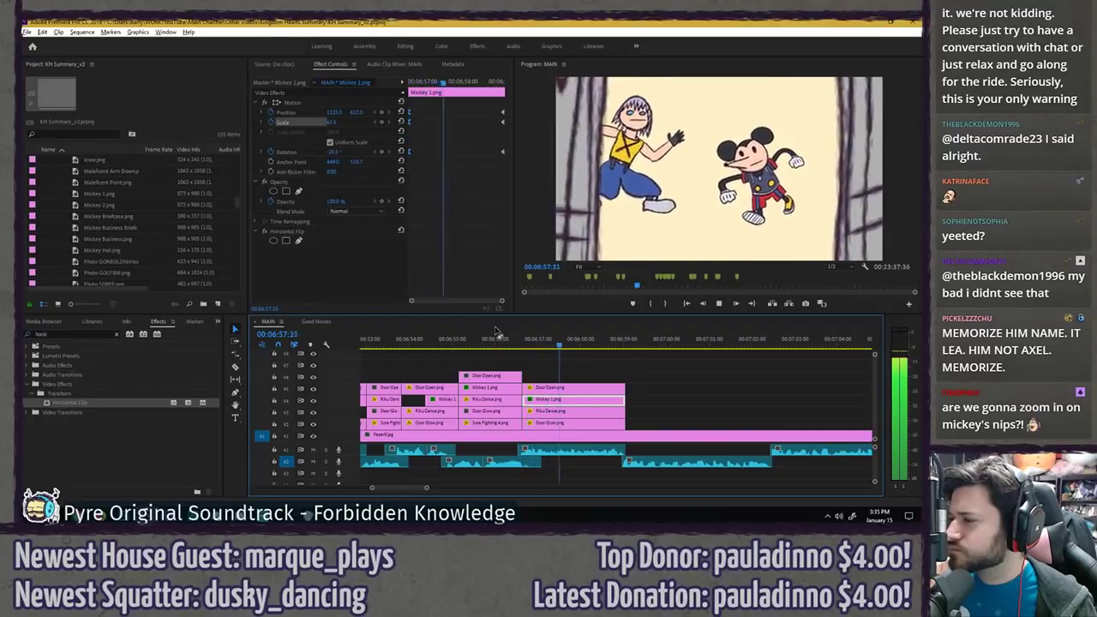
{"action": "key", "text": "grave"}
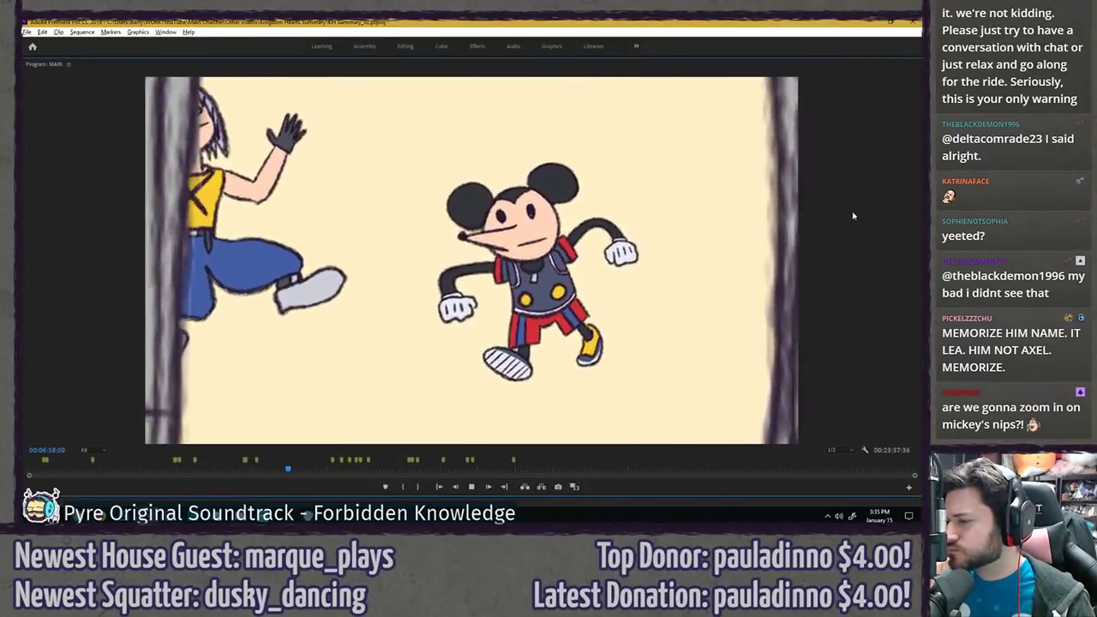
{"action": "key", "text": "space"}
{"action": "key", "text": "grave"}
{"action": "left_click", "coordinate": [499, 342]}
{"action": "key", "text": "space"}
{"action": "key", "text": "grave"}
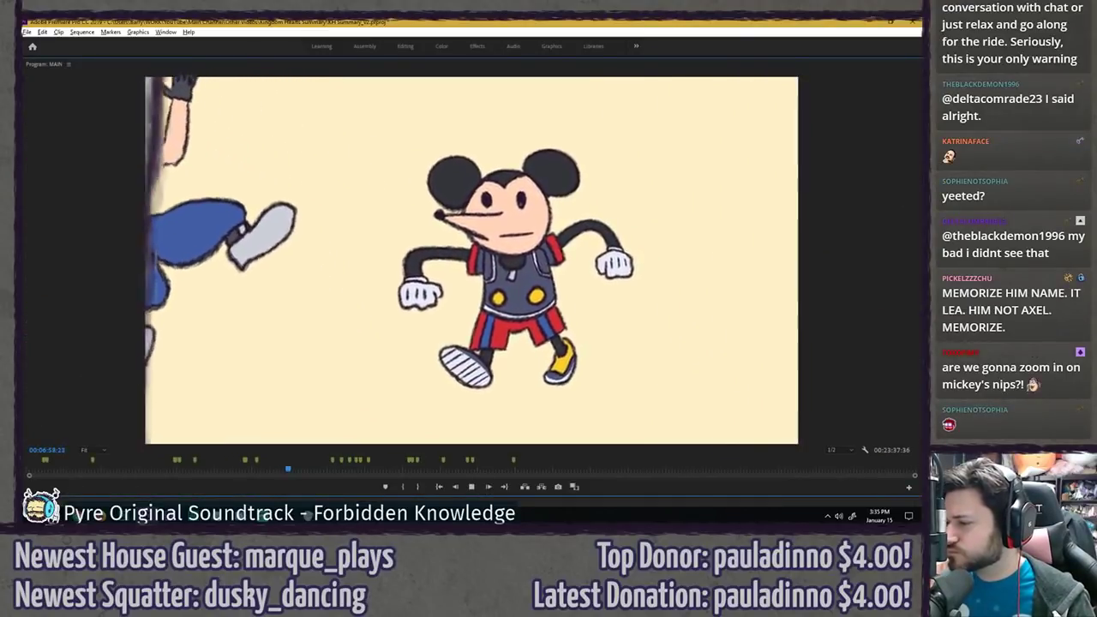
{"action": "key", "text": "space"}
{"action": "key", "text": "grave"}
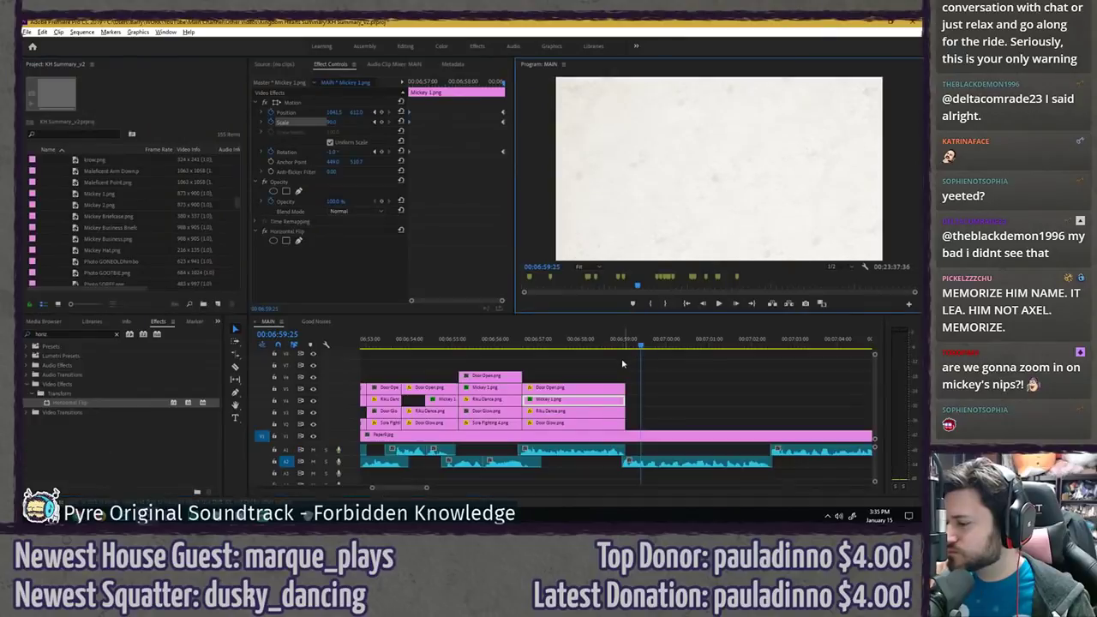
- Make the first keyframes of the Riku Dance clip linear
{"action": "left_click", "coordinate": [557, 410]}
{"action": "left_click_drag", "start_coordinate": [438, 103], "coordinate": [372, 163]}
{"action": "right_click", "coordinate": [409, 152]}
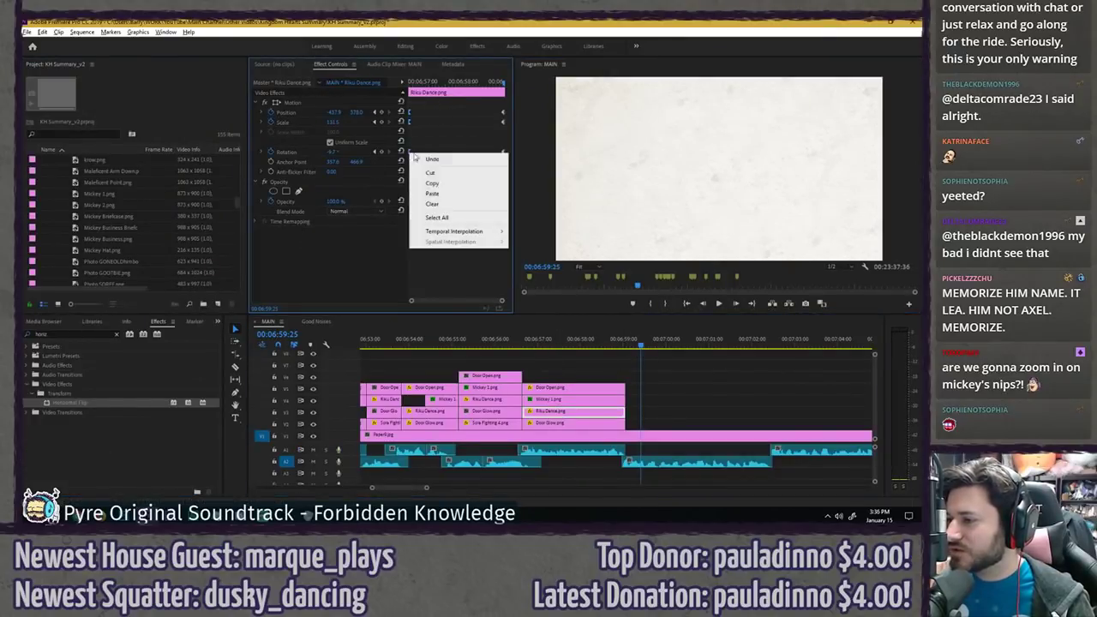
{"action": "left_click", "coordinate": [529, 230]}
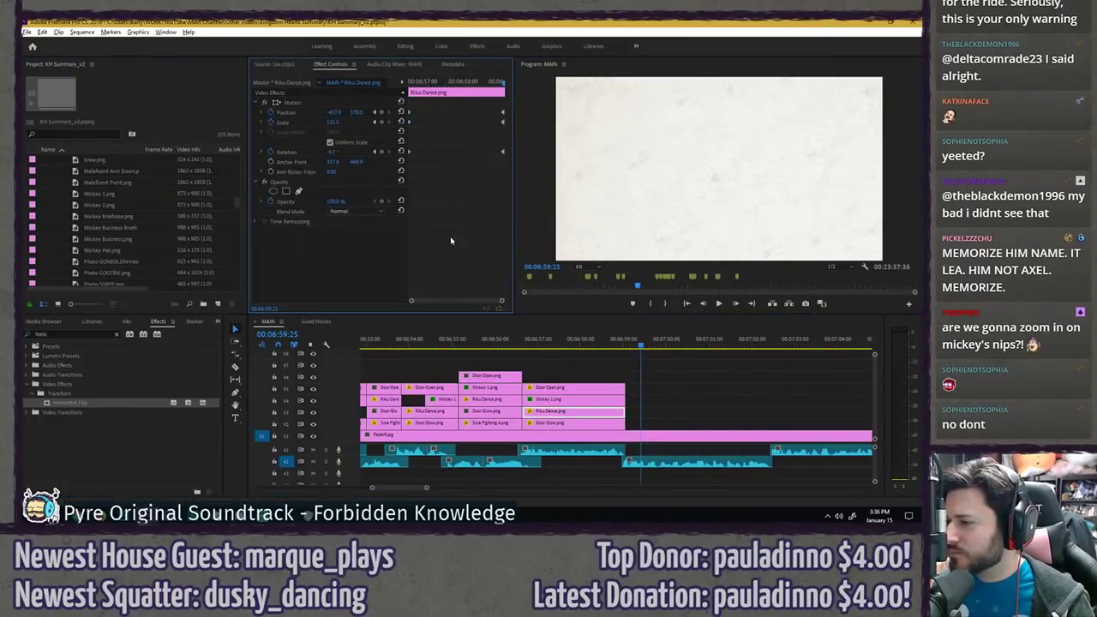
- Replay the door scene from before the Riku and Mickey clips to check the revised timing
{"action": "left_click", "coordinate": [520, 342]}
{"action": "key", "text": "space"}
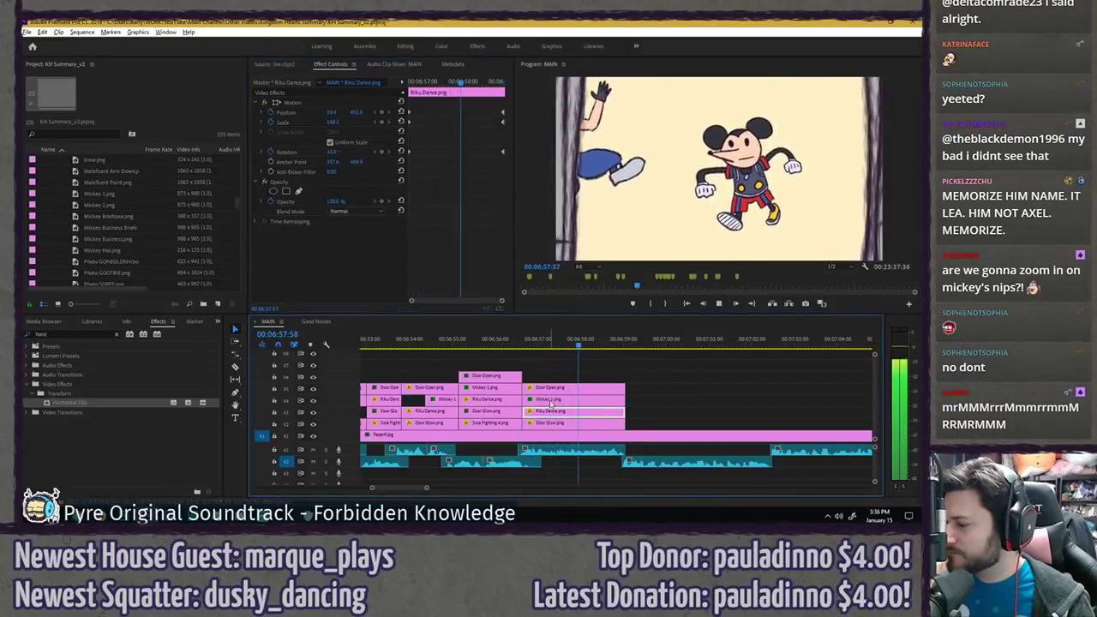
{"action": "left_click", "coordinate": [551, 400]}
{"action": "key", "text": "space"}
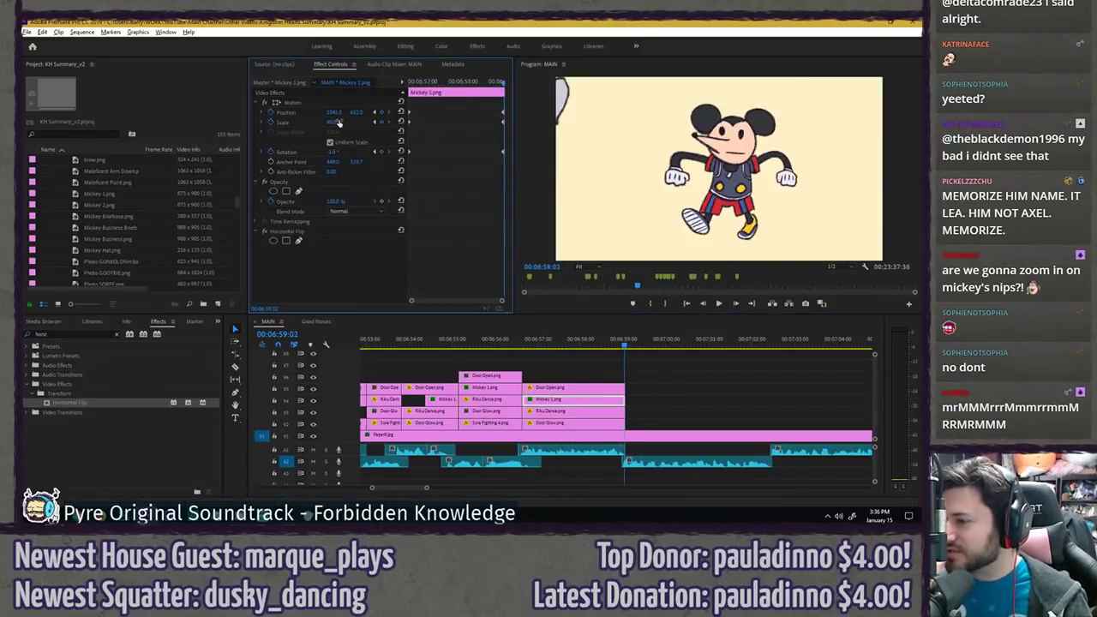
{"action": "left_click", "coordinate": [519, 340]}
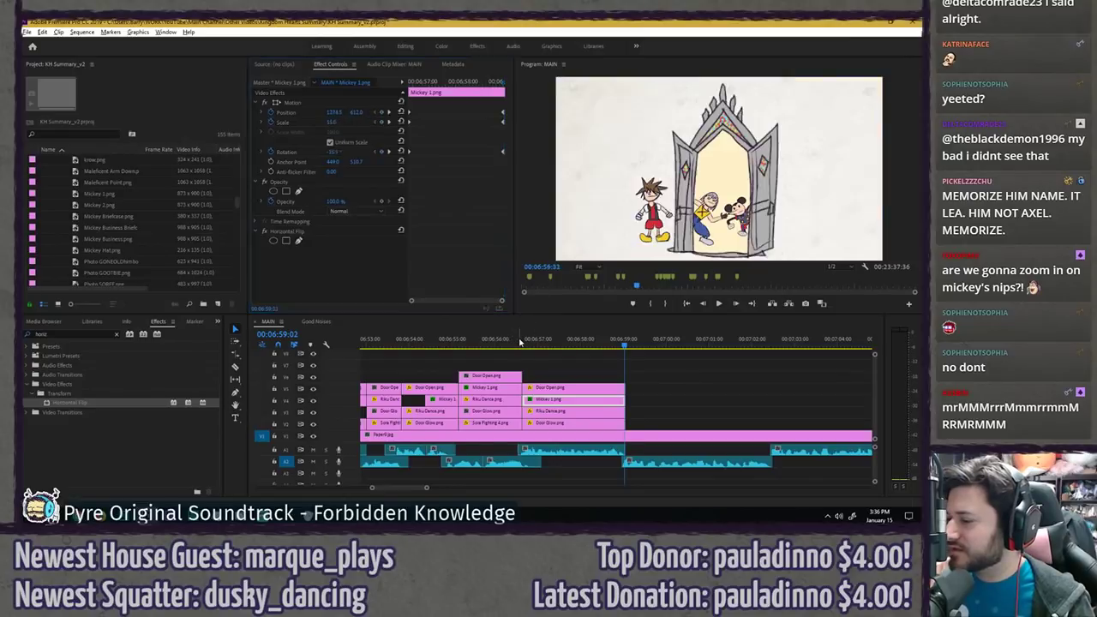
{"action": "key", "text": "space"}
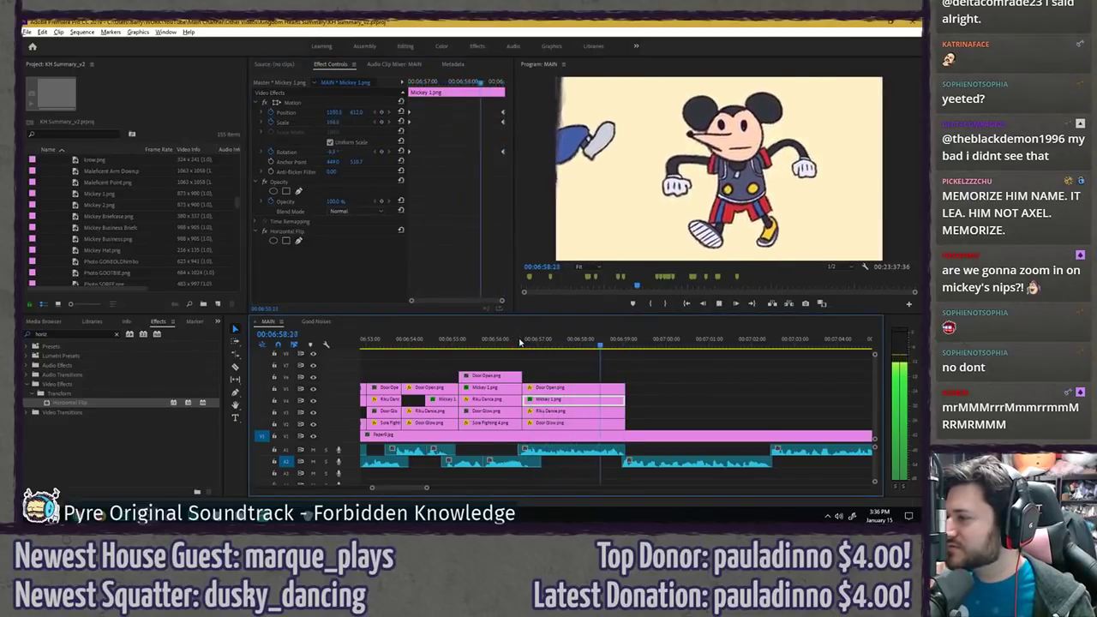
- Save, then copy the five stacked door-scene clips to around 06:59
{"action": "left_click", "coordinate": [619, 366]}
{"action": "key", "text": "ctrl+s"}
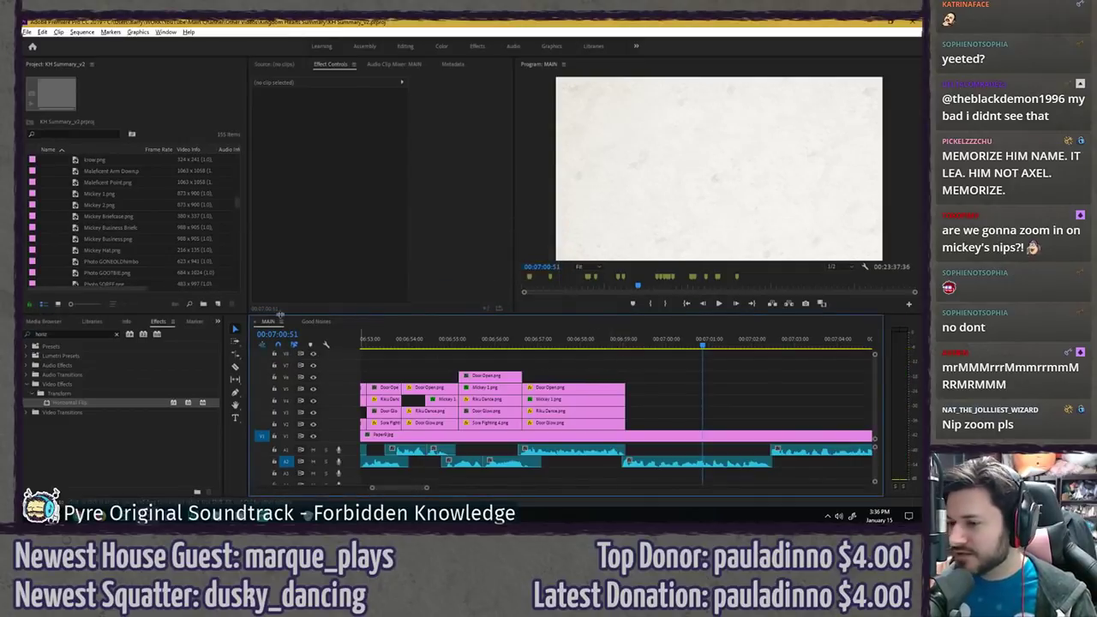
{"action": "left_click", "coordinate": [488, 342]}
{"action": "left_click_drag", "start_coordinate": [475, 360], "coordinate": [659, 427]}
{"action": "left_click", "coordinate": [656, 365]}
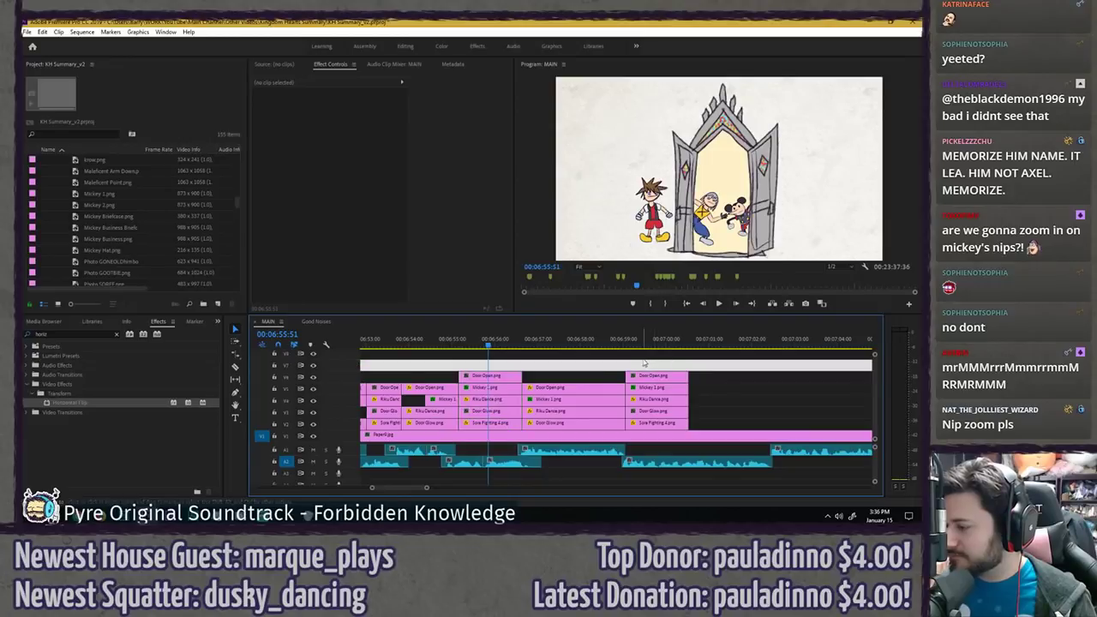
- Play the copied door scene and park the playhead at 06:59:51, just before 07:00
{"action": "left_click", "coordinate": [632, 344]}
{"action": "left_click", "coordinate": [623, 344]}
{"action": "key", "text": "space"}
{"action": "scroll", "coordinate": [640, 359], "scroll_direction": "down", "scroll_amount": 2}
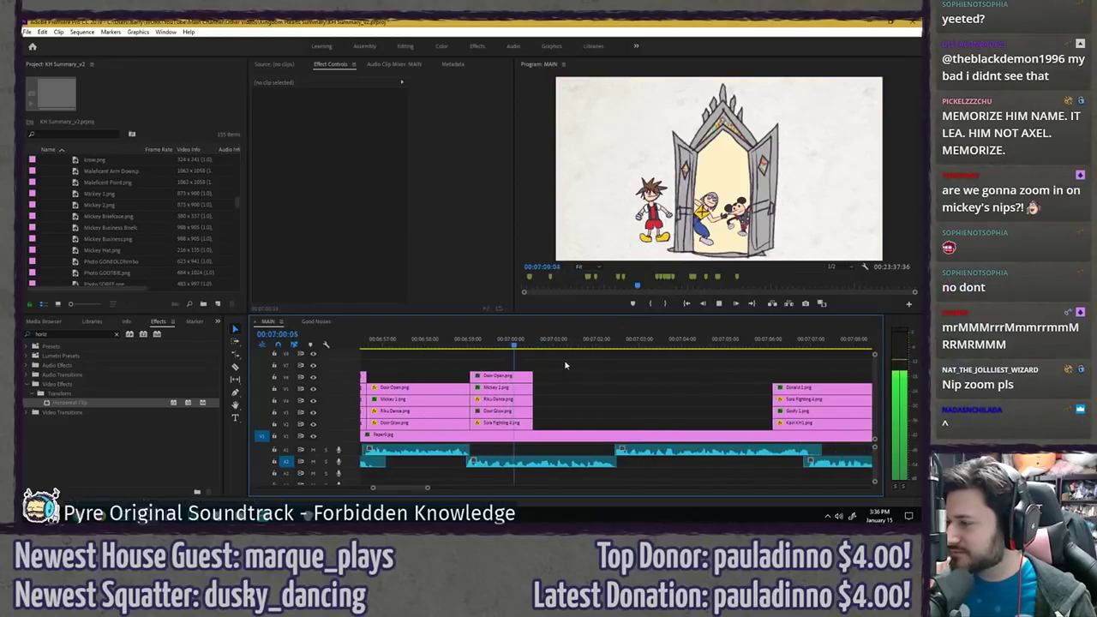
{"action": "key", "text": "space"}
{"action": "mouse_move", "coordinate": [489, 343]}
{"action": "left_mouse_down"}
{"action": "mouse_move", "coordinate": [459, 343]}
{"action": "mouse_move", "coordinate": [506, 343]}
{"action": "left_mouse_up"}
{"action": "key", "text": "Left"}
{"action": "key", "text": "Left"}
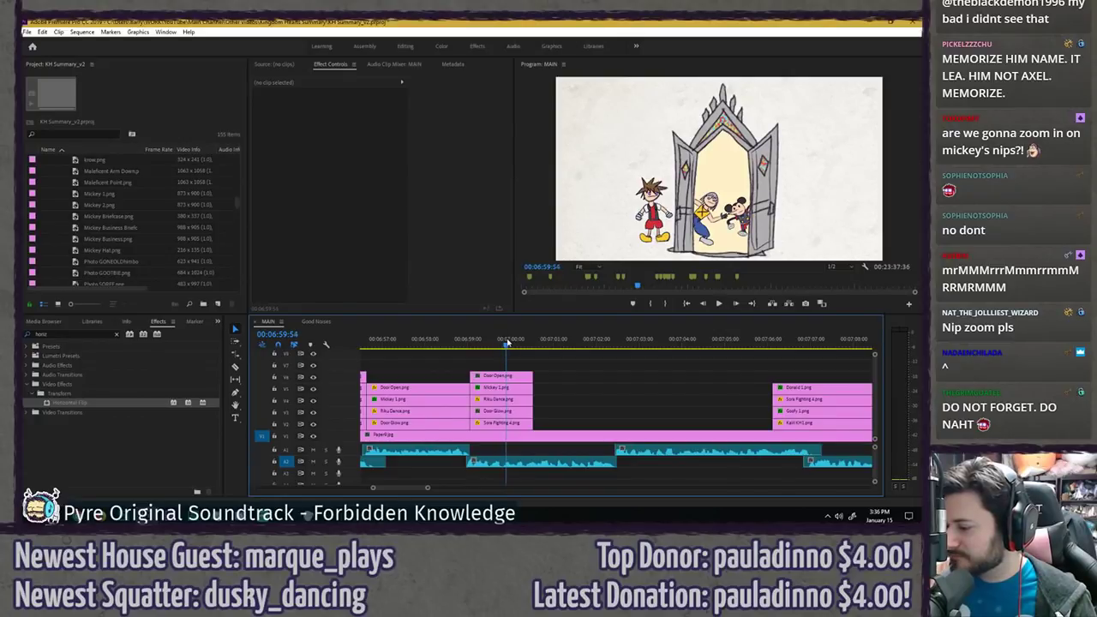
- Save the project and select Door Closed.png in the Project panel
{"action": "key", "text": "ctrl+s"}
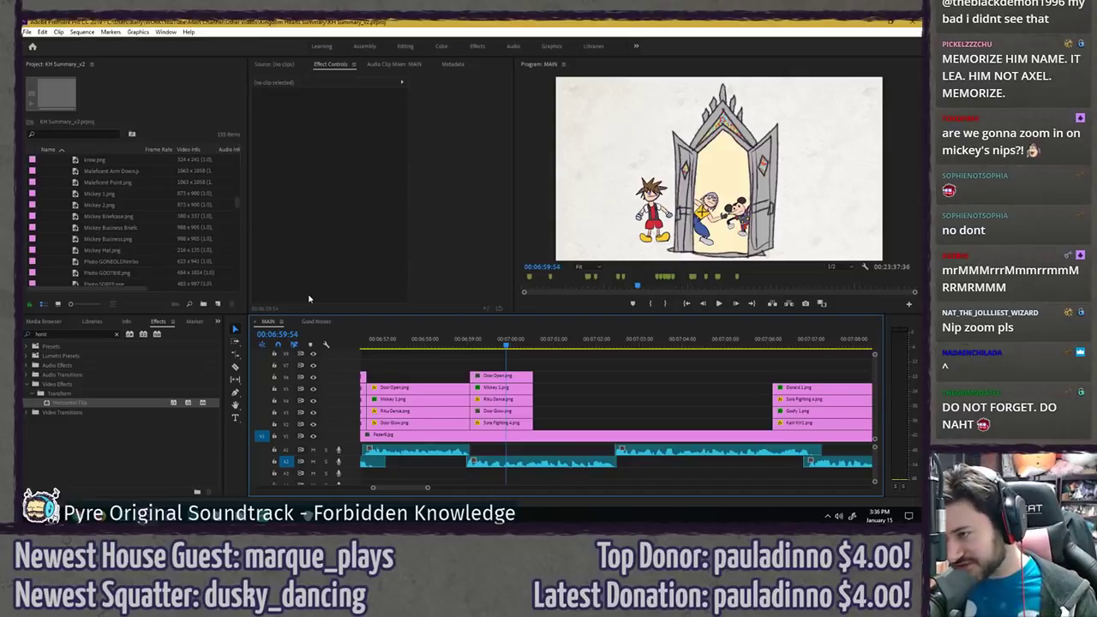
{"action": "scroll", "coordinate": [92, 246], "scroll_direction": "up", "scroll_amount": 5}
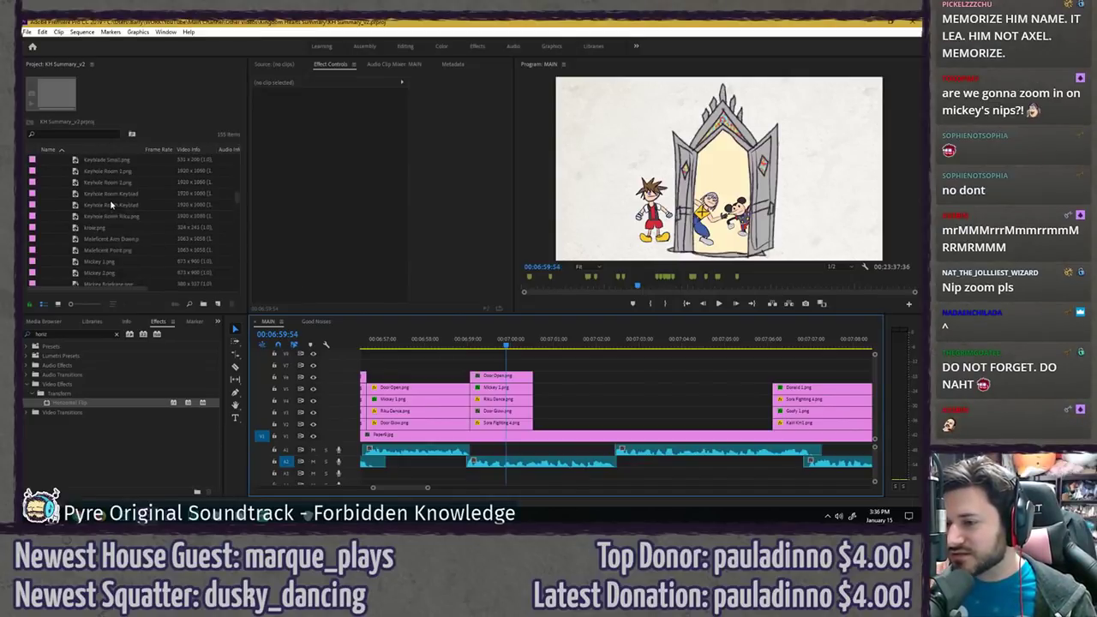
{"action": "scroll", "coordinate": [104, 196], "scroll_direction": "up", "scroll_amount": 5}
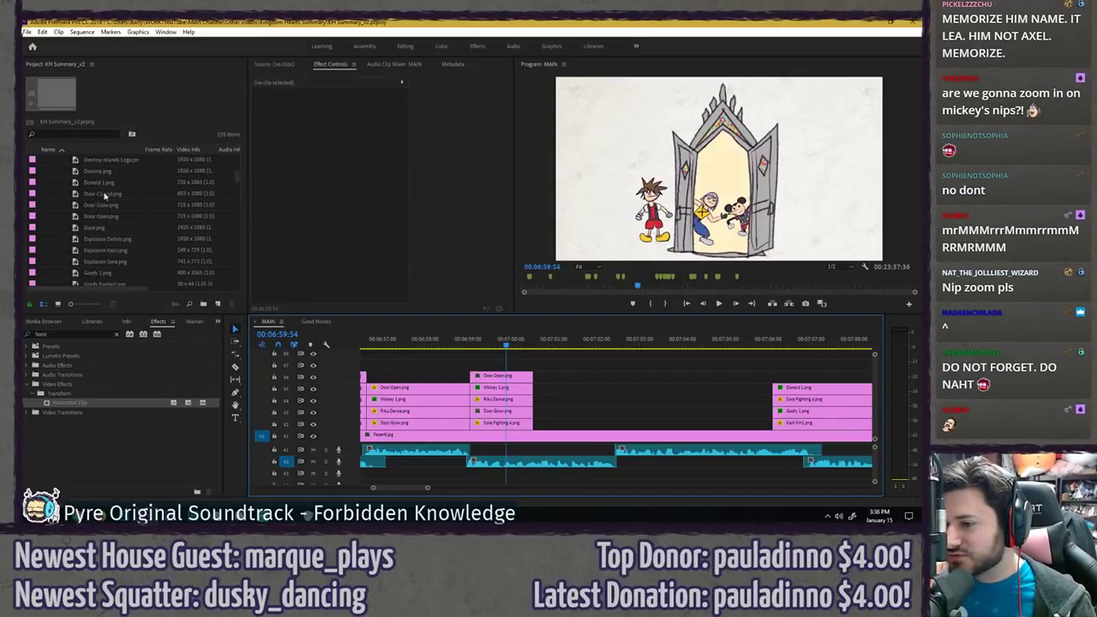
{"action": "left_click", "coordinate": [99, 194]}
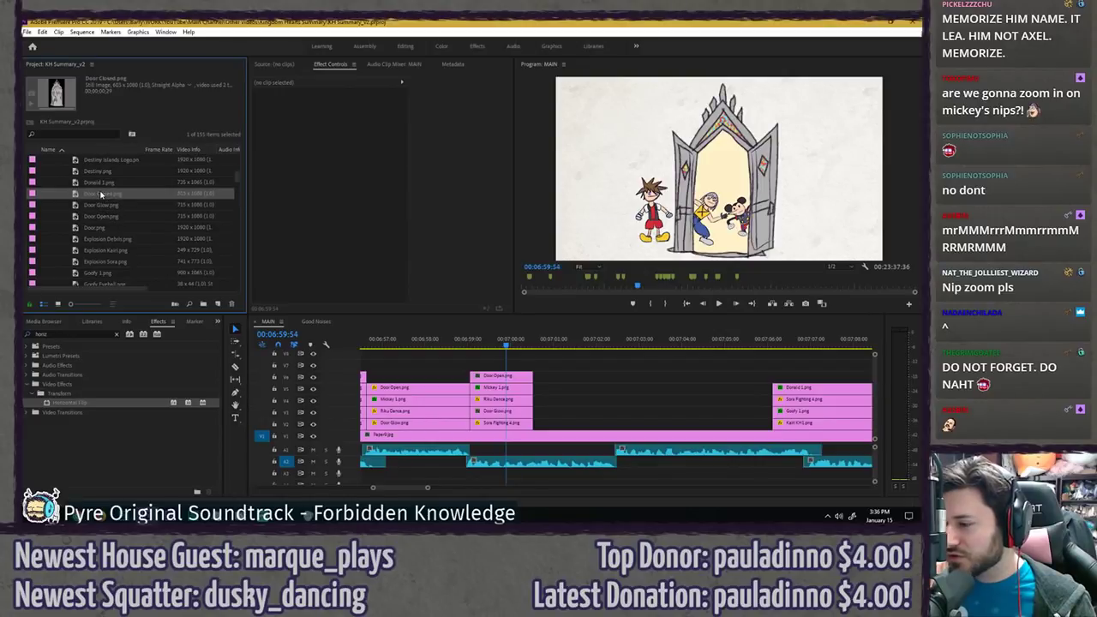
- Split the repeated Door Open.png clip at the playhead and select the later Door Closed part
{"action": "key", "text": "c"}
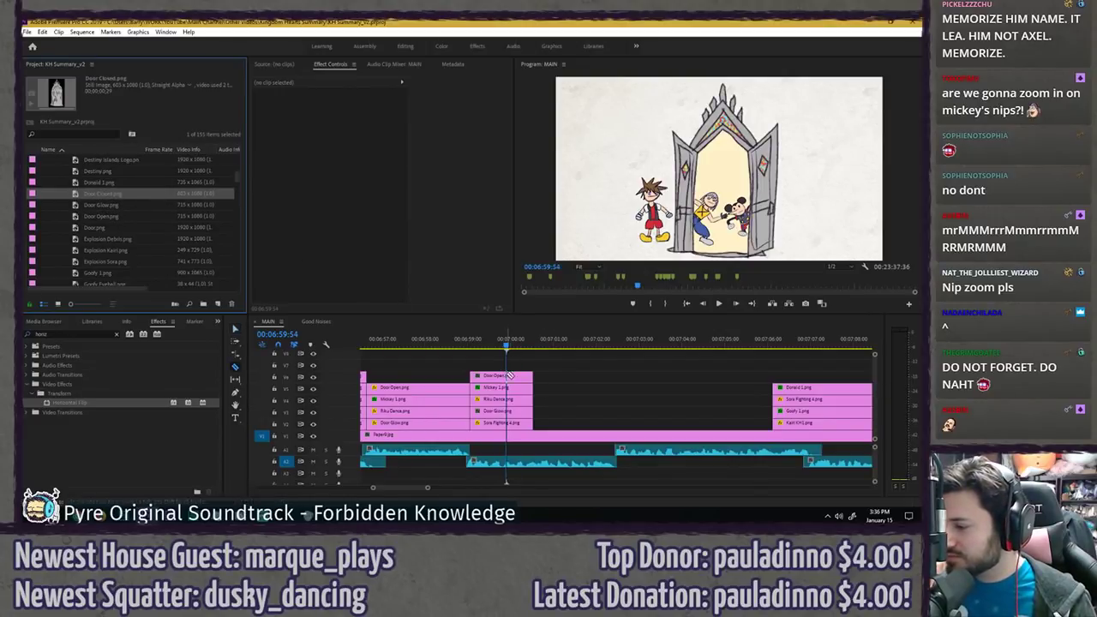
{"action": "left_click", "coordinate": [506, 375]}
{"action": "key", "text": "v"}
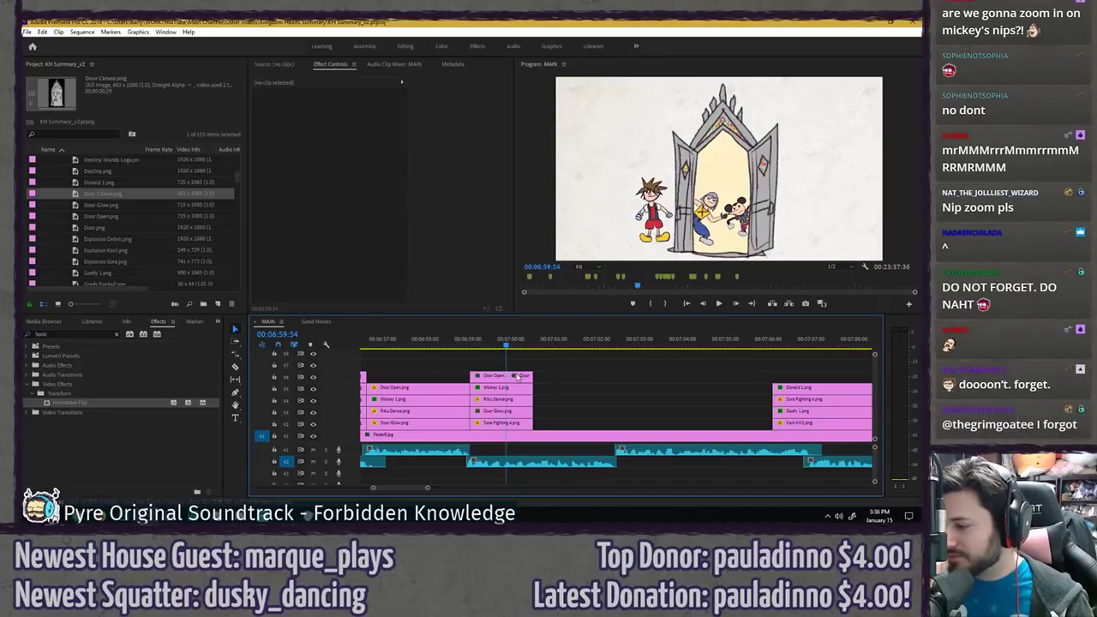
{"action": "left_click", "coordinate": [521, 377]}
{"action": "scroll", "coordinate": [518, 373], "scroll_direction": "up", "scroll_amount": 4}
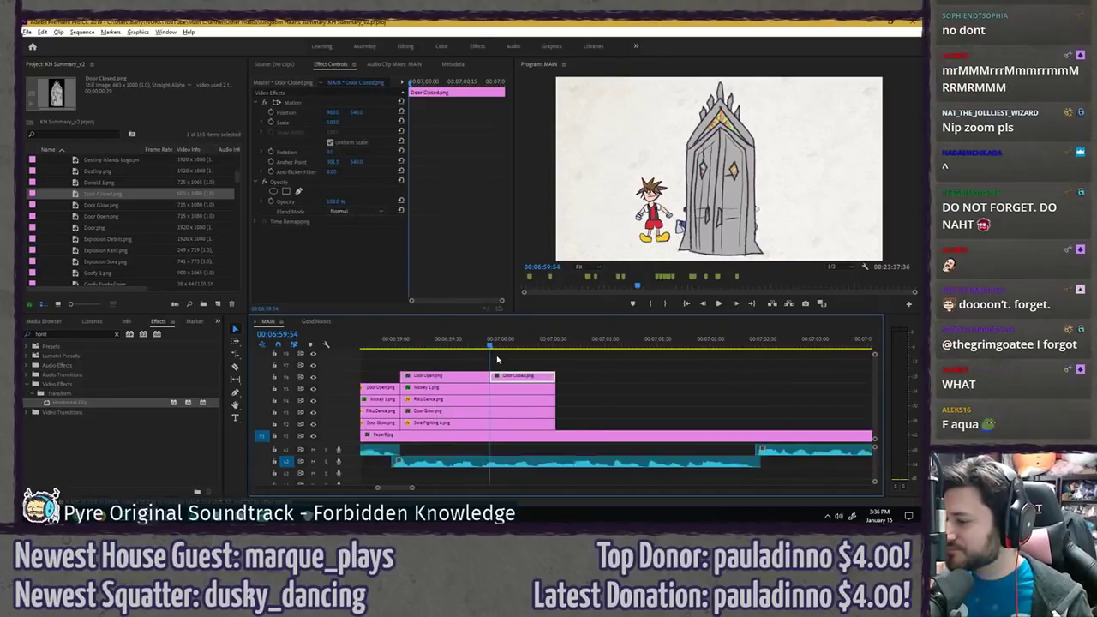
{"action": "left_click", "coordinate": [510, 367]}
{"action": "left_click", "coordinate": [519, 379]}
- Step between the open- and closed-door frames, settling on 06:59:54
{"action": "key", "text": "Left"}
{"action": "key", "text": "Right"}
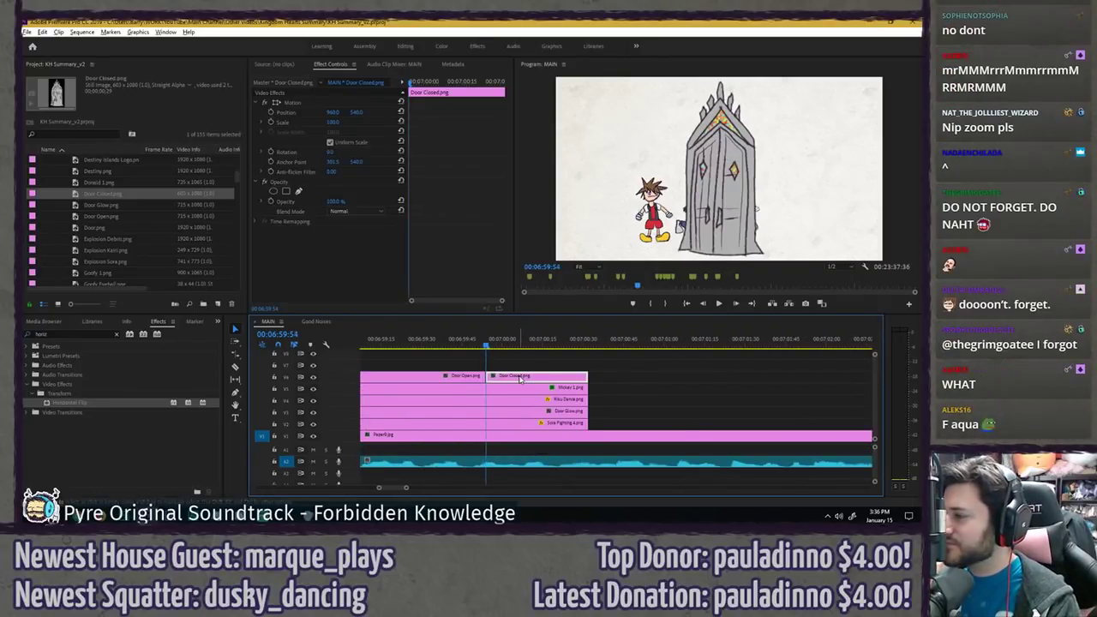
{"action": "key", "text": "Left"}
{"action": "key", "text": "Right"}
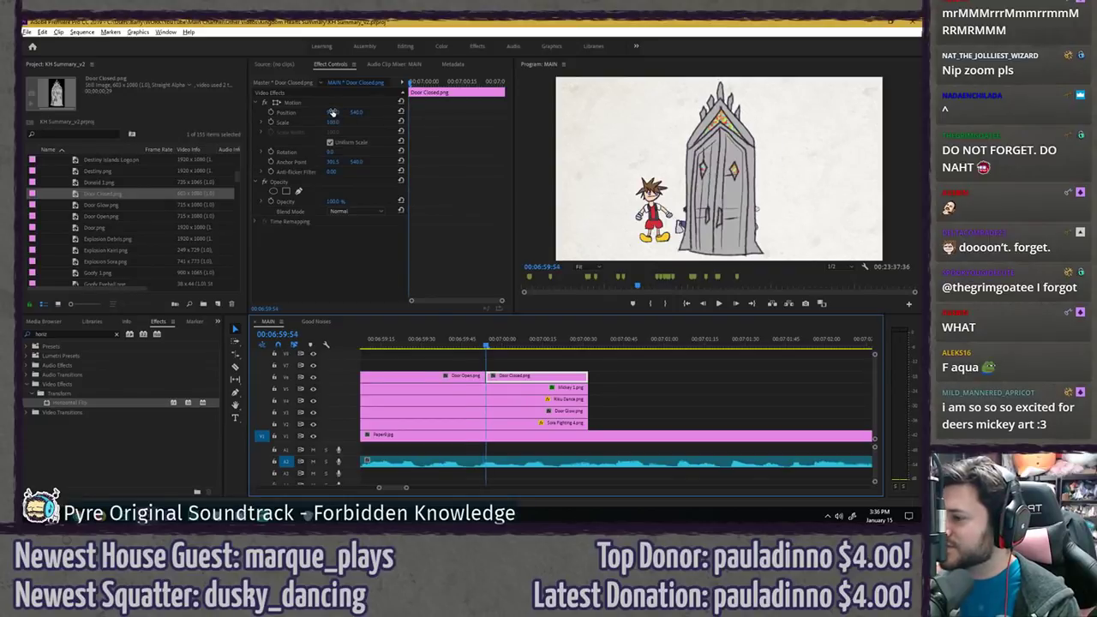
{"action": "key", "text": "Left"}
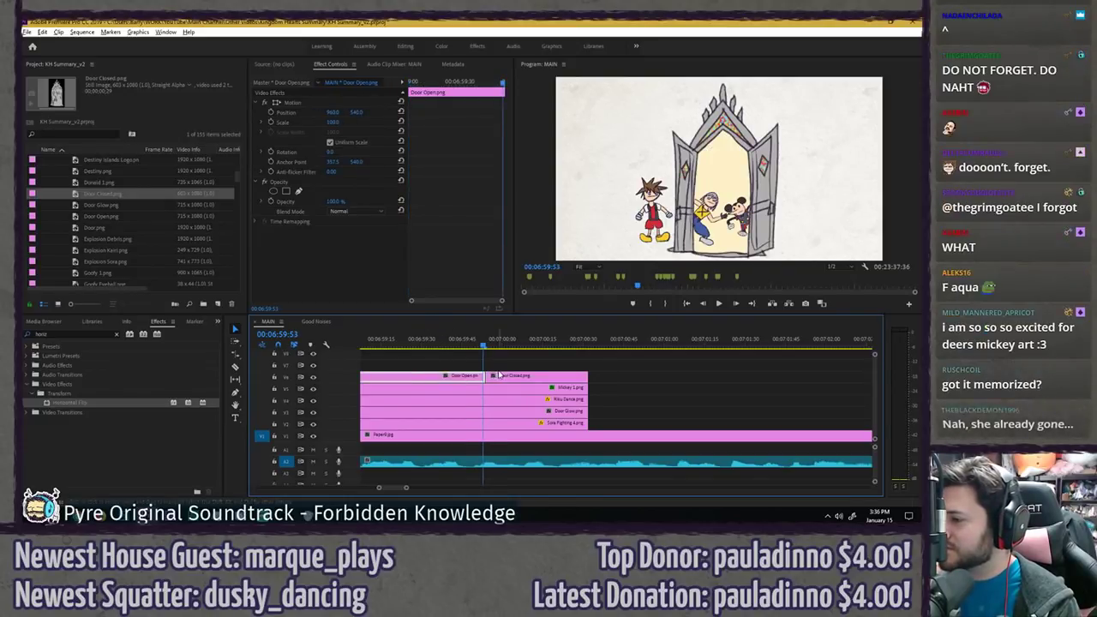
{"action": "key", "text": "Right"}
{"action": "key", "text": "Left"}
{"action": "key", "text": "Right"}
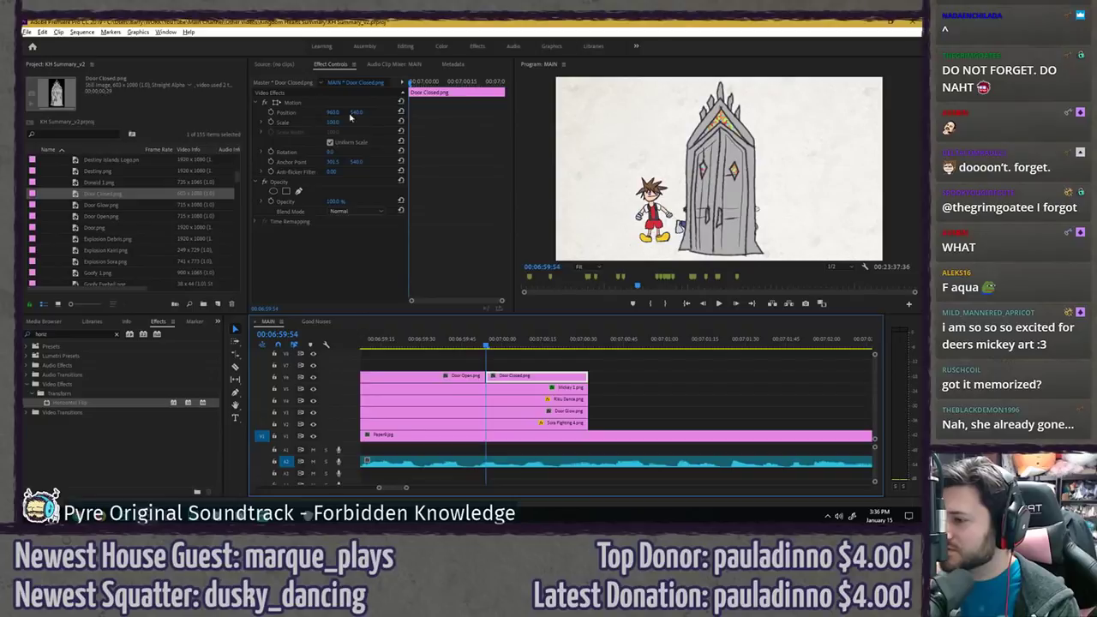
- Set the closed door's Position to X 975 and Y 555
{"action": "left_click", "coordinate": [337, 112]}
{"action": "type", "text": "975"}
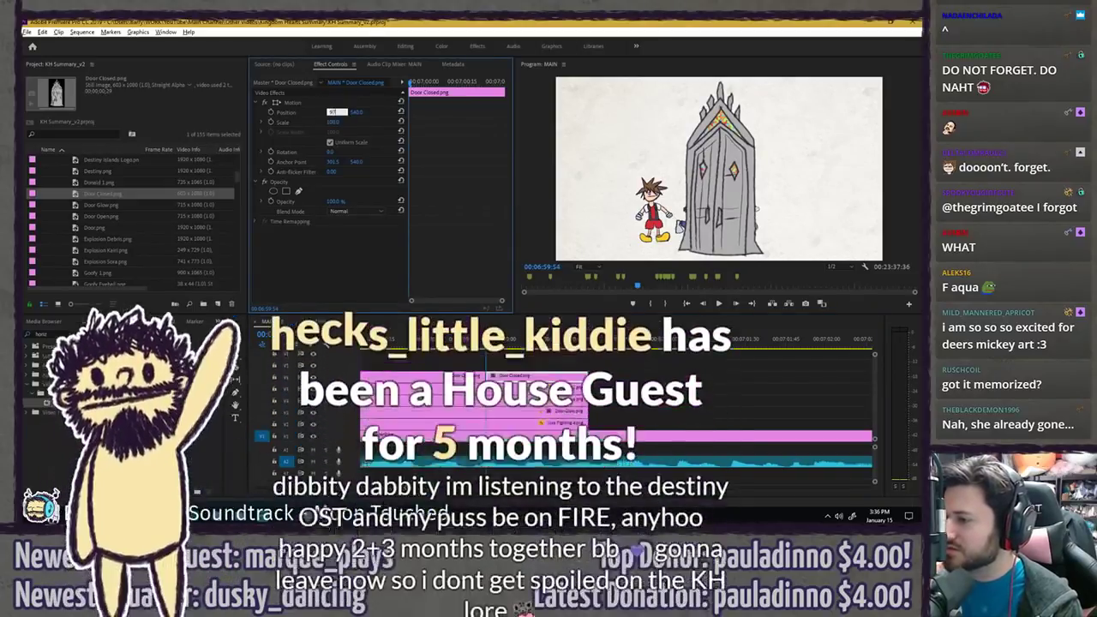
{"action": "key", "text": "Return"}
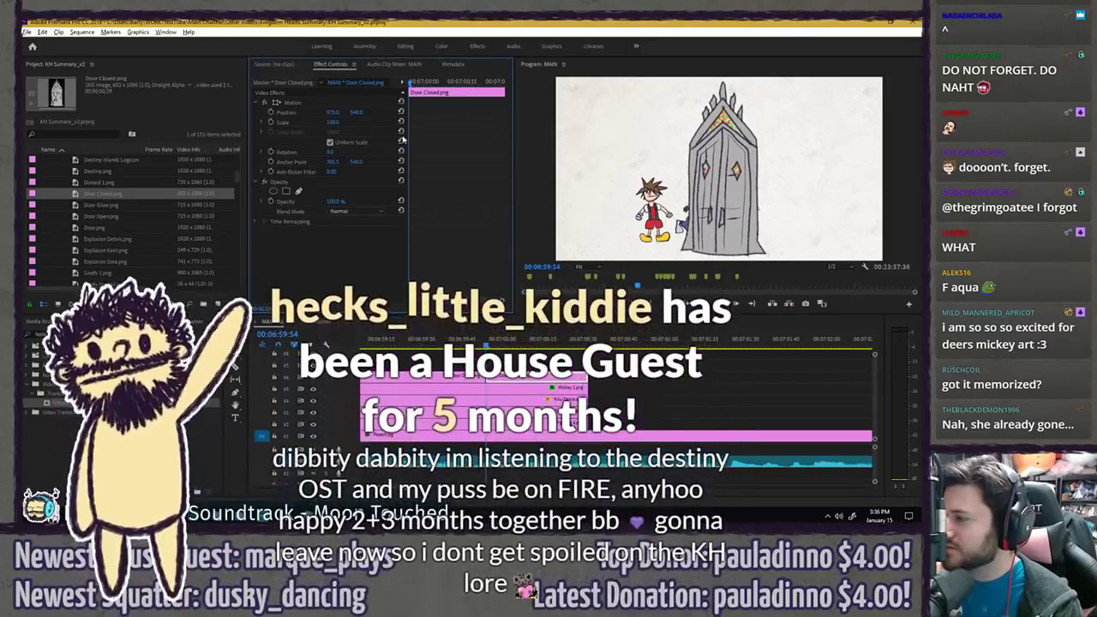
{"action": "left_click", "coordinate": [360, 111]}
{"action": "type", "text": "550"}
{"action": "key", "text": "Return"}
{"action": "left_click", "coordinate": [361, 112]}
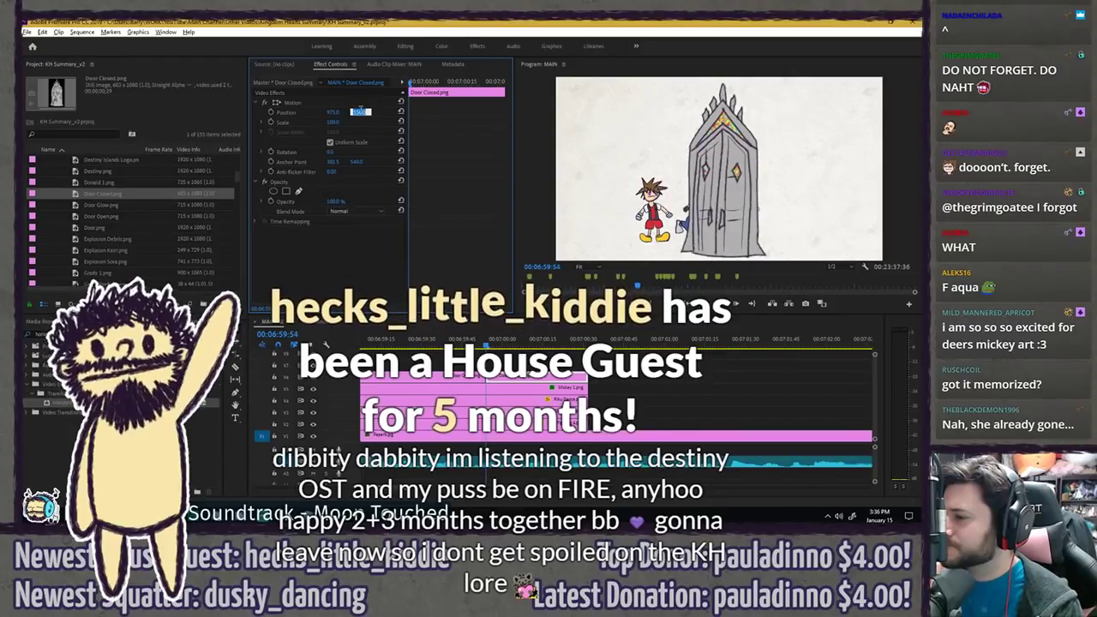
{"action": "type", "text": "555"}
{"action": "key", "text": "Return"}
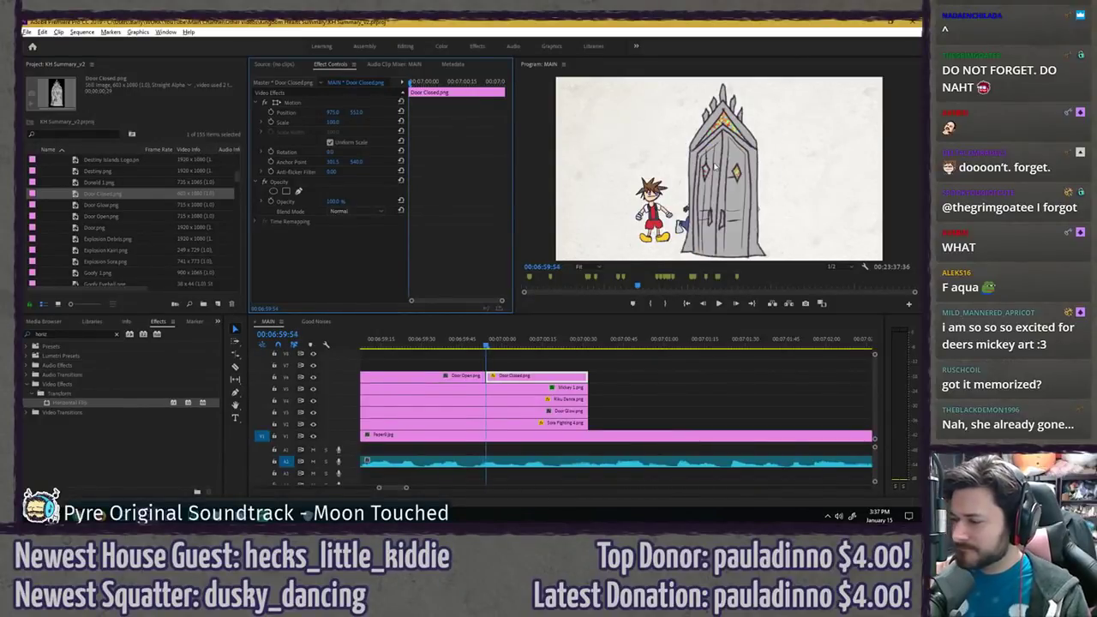
{"action": "key", "text": "grave"}
{"action": "key", "text": "Right"}
{"action": "key", "text": "Left"}
{"action": "key", "text": "Right"}
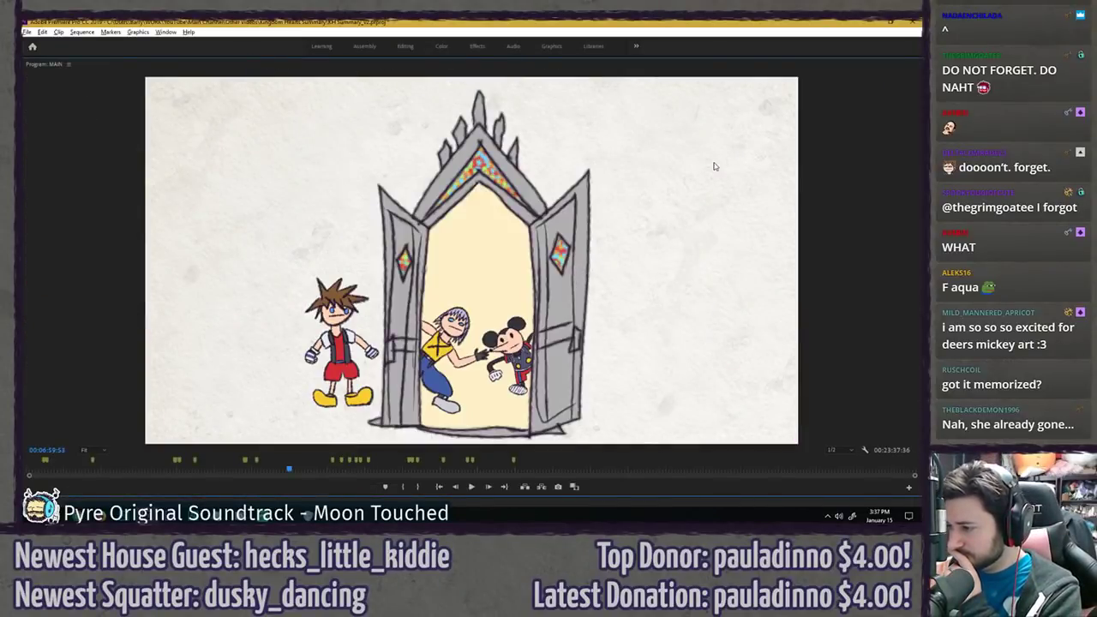
{"action": "key", "text": "Left"}
{"action": "key", "text": "Right"}
{"action": "key", "text": "Left"}
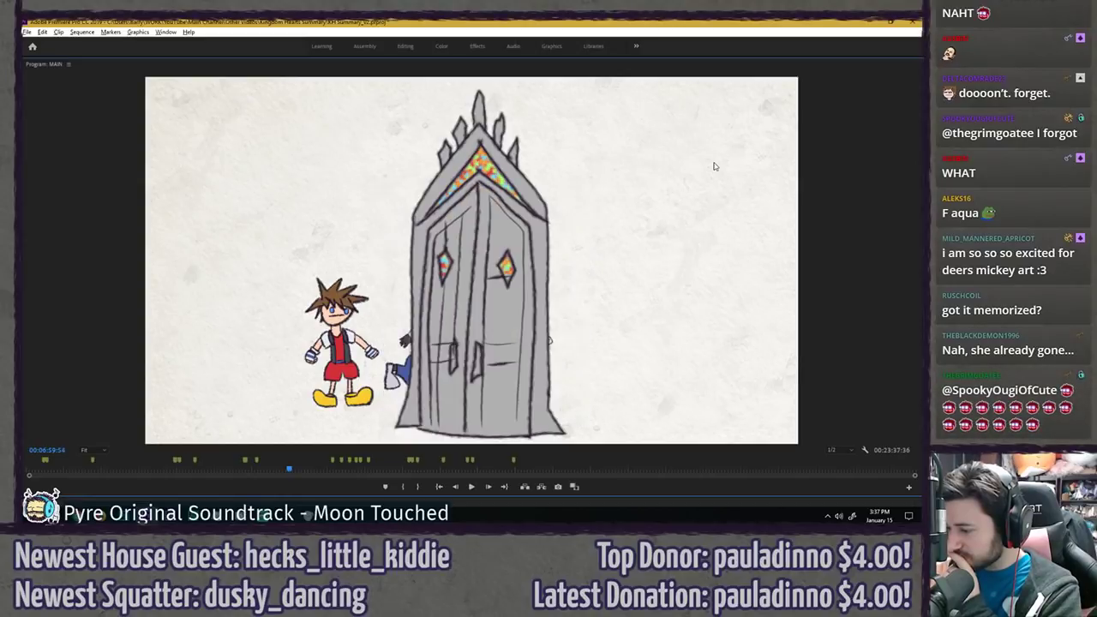
{"action": "key", "text": "grave"}
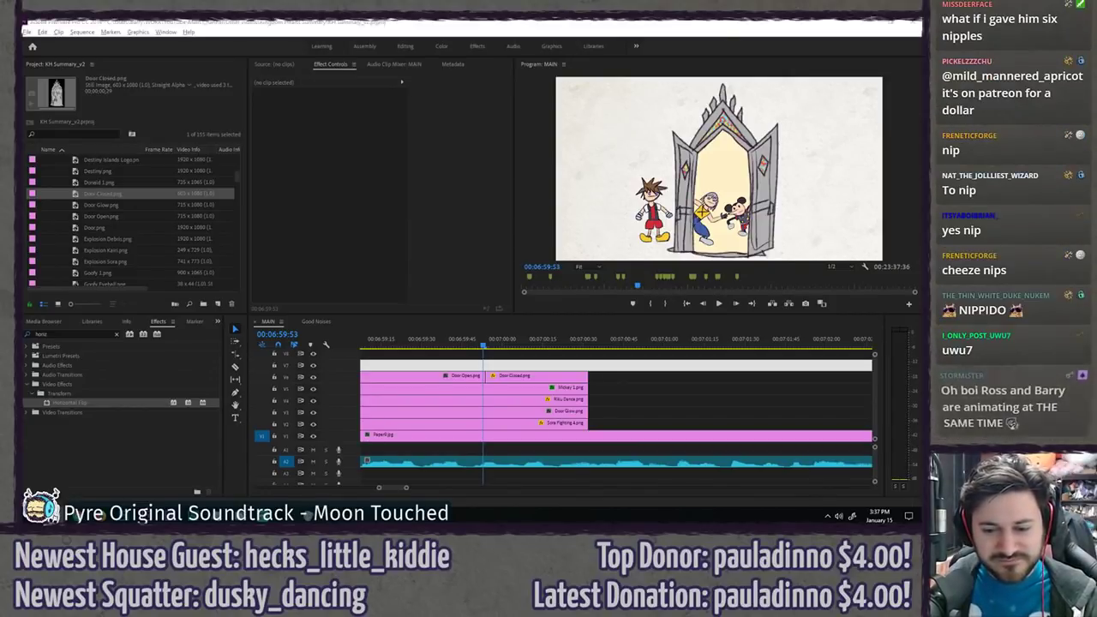
{"action": "key", "text": "alt+Tab"}
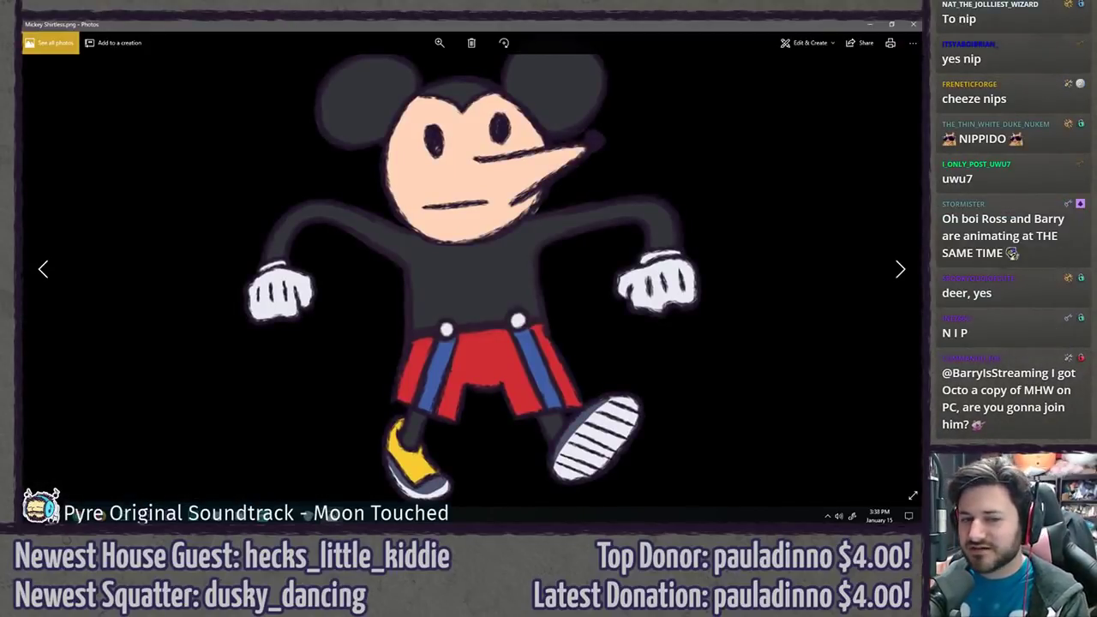
{"action": "key", "text": "Right"}
{"action": "key", "text": "Left"}
{"action": "key", "text": "Right"}
{"action": "key", "text": "Left"}
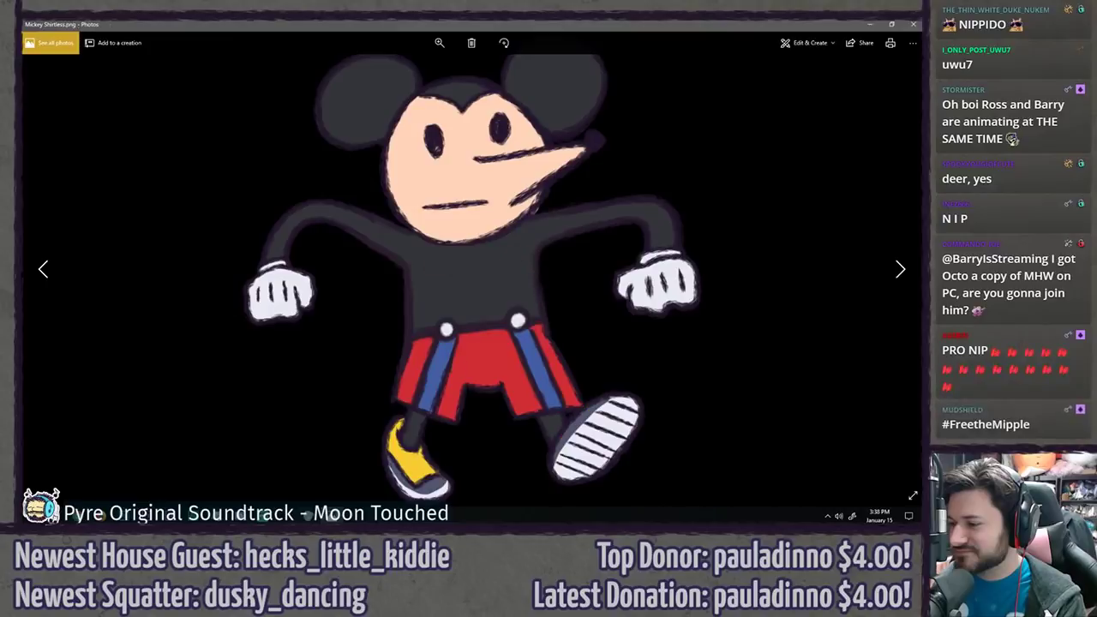
{"action": "key", "text": "Right"}
{"action": "key", "text": "Left"}
{"action": "key", "text": "Right"}
{"action": "key", "text": "Left"}
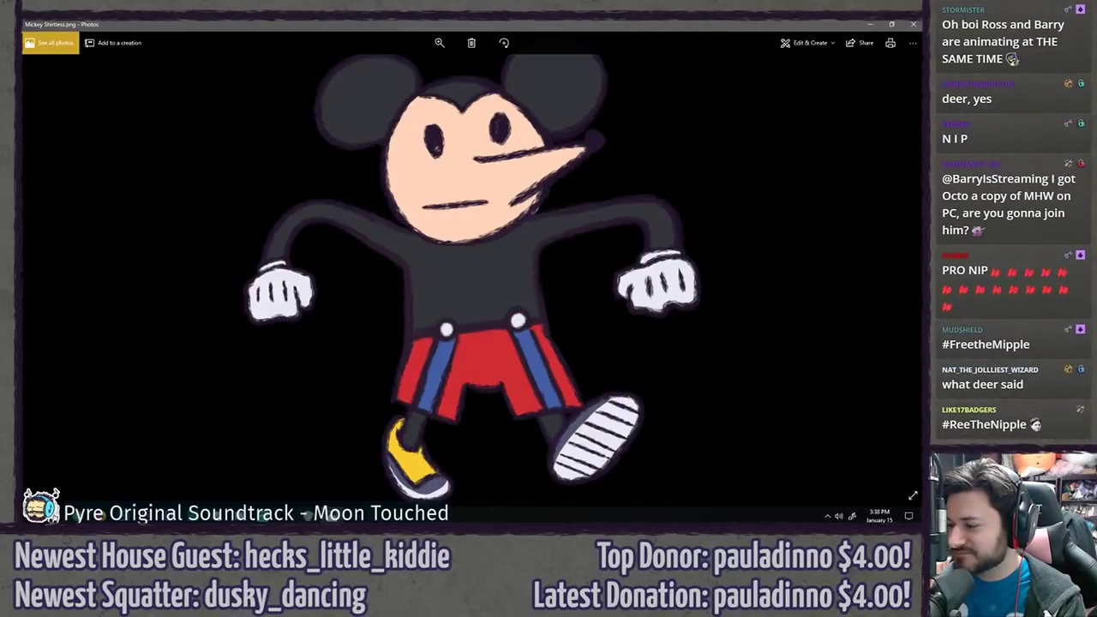
{"action": "key", "text": "Right"}
{"action": "key", "text": "Left"}
{"action": "key", "text": "Right"}
{"action": "key", "text": "Left"}
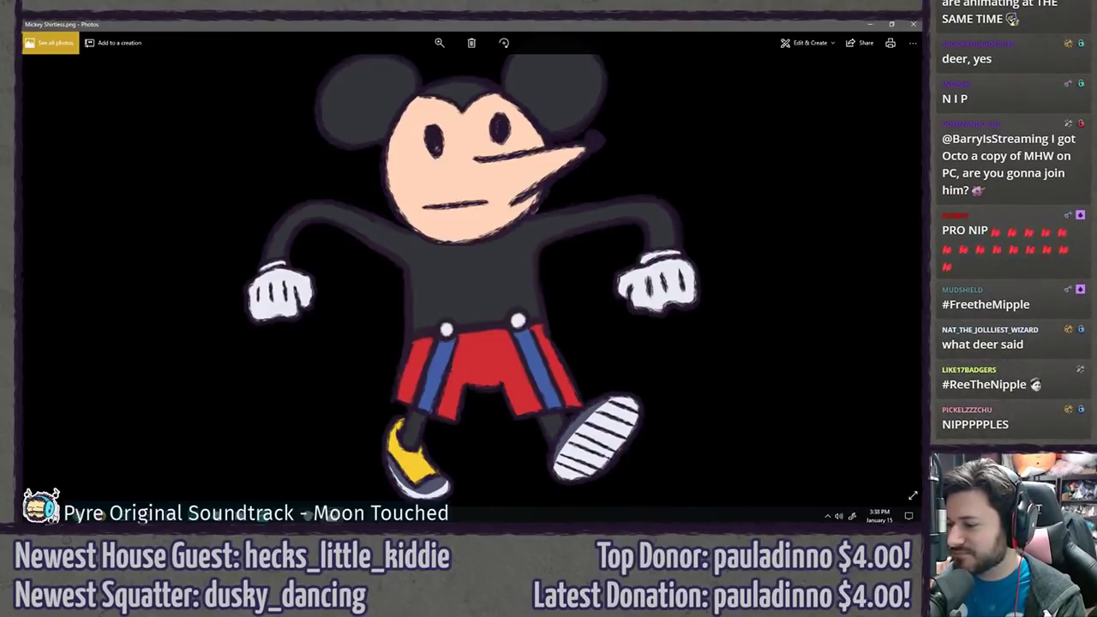
{"action": "key", "text": "Right"}
{"action": "key", "text": "Left"}
{"action": "key", "text": "Right"}
{"action": "key", "text": "Left"}
{"action": "key", "text": "Right"}
{"action": "key", "text": "Left"}
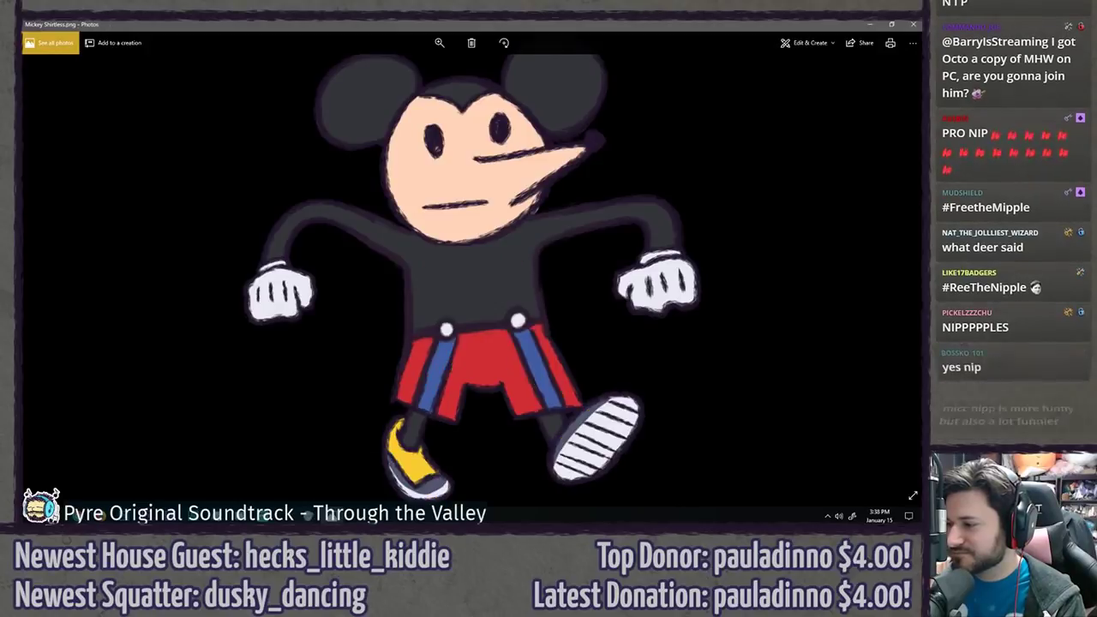
{"action": "key", "text": "Right"}
{"action": "key", "text": "Left"}
{"action": "key", "text": "Right"}
{"action": "key", "text": "Left"}
{"action": "key", "text": "Right"}
{"action": "key", "text": "Left"}
{"action": "key", "text": "Right"}
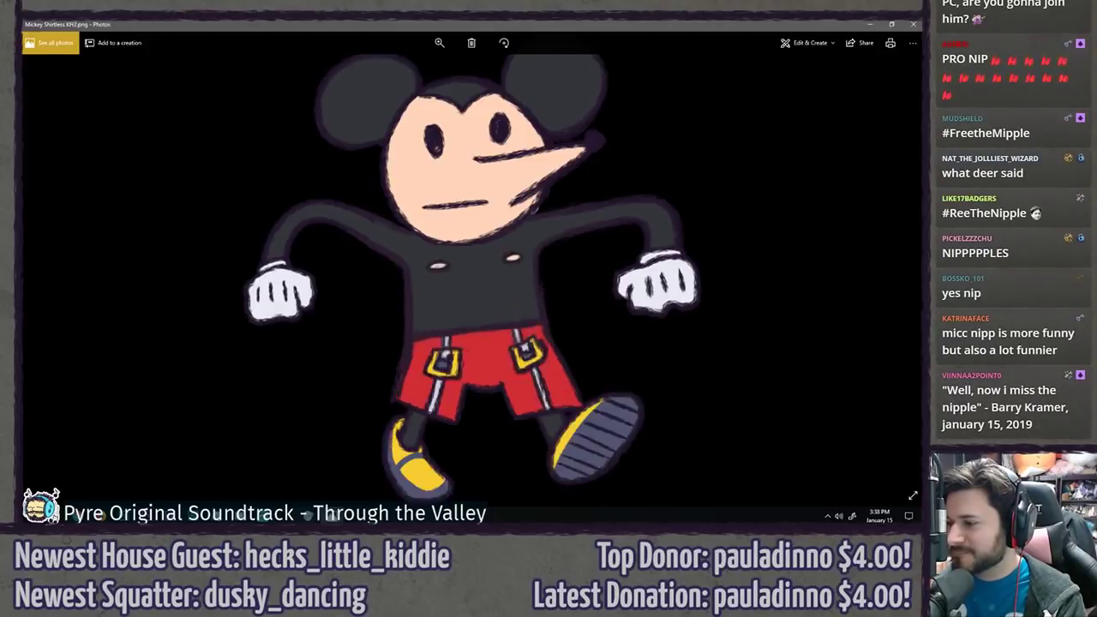
{"action": "key", "text": "Left"}
{"action": "key", "text": "Right"}
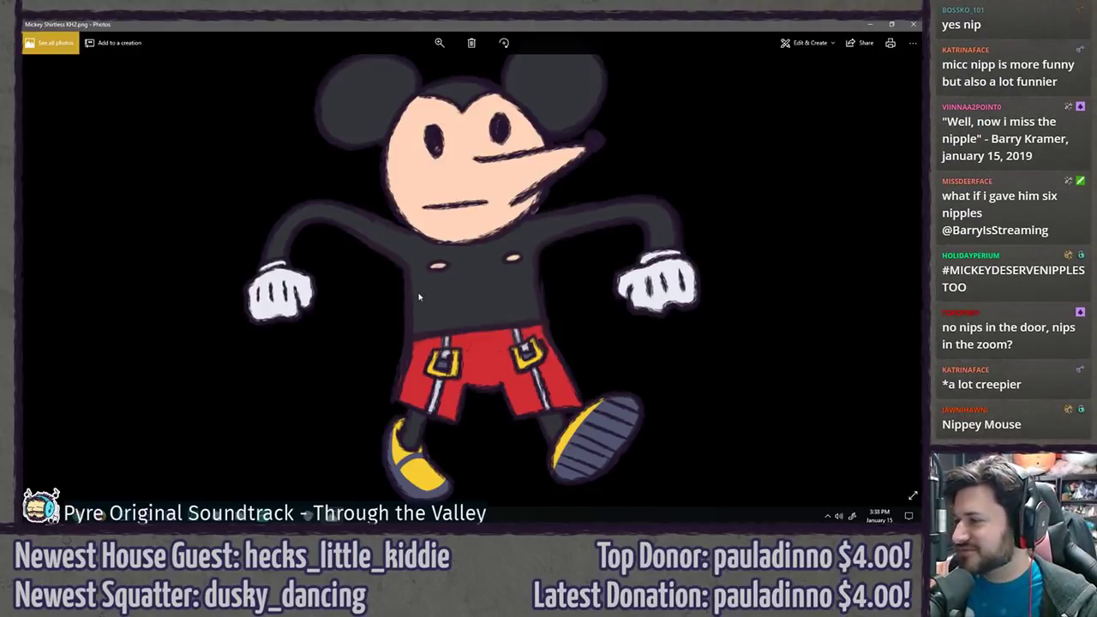
{"action": "left_click", "coordinate": [913, 25]}
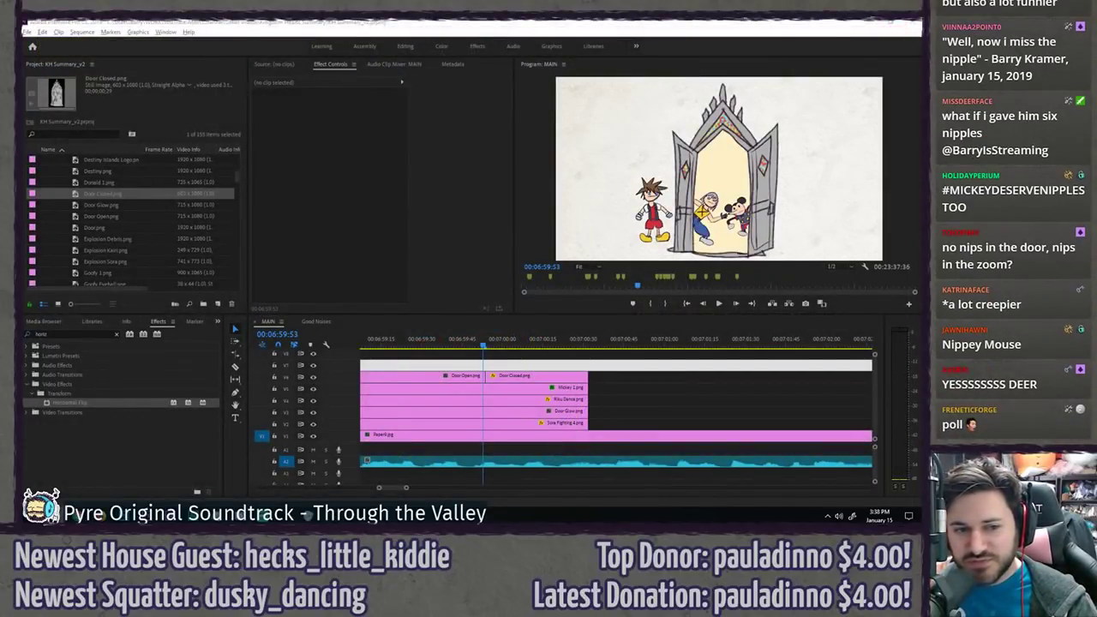
- Review the earlier Mickey door shot in the maximized program view
{"action": "scroll", "coordinate": [110, 195], "scroll_direction": "up", "scroll_amount": 7}
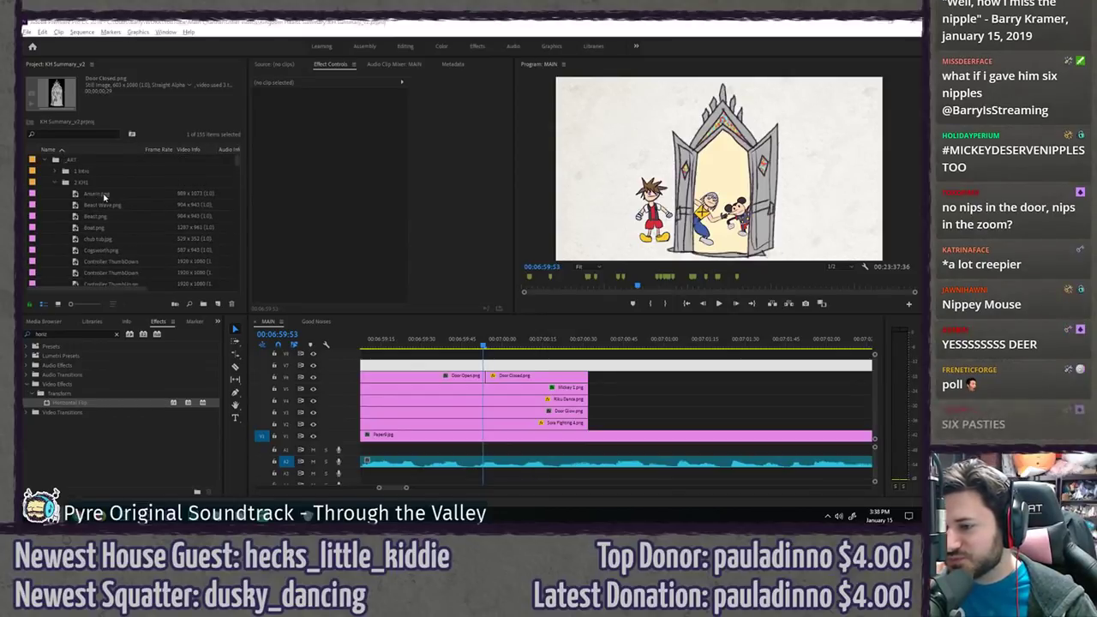
{"action": "left_click_drag", "start_coordinate": [23, 187], "coordinate": [86, 182]}
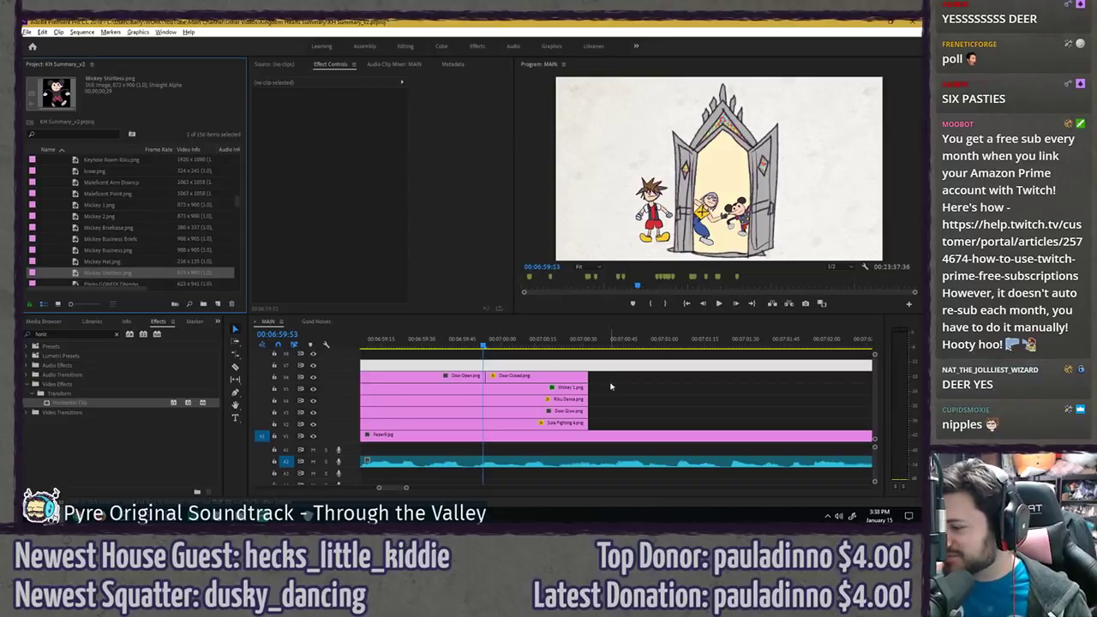
{"action": "scroll", "coordinate": [609, 384], "scroll_direction": "down", "scroll_amount": 4}
{"action": "left_click_drag", "start_coordinate": [476, 344], "coordinate": [457, 390]}
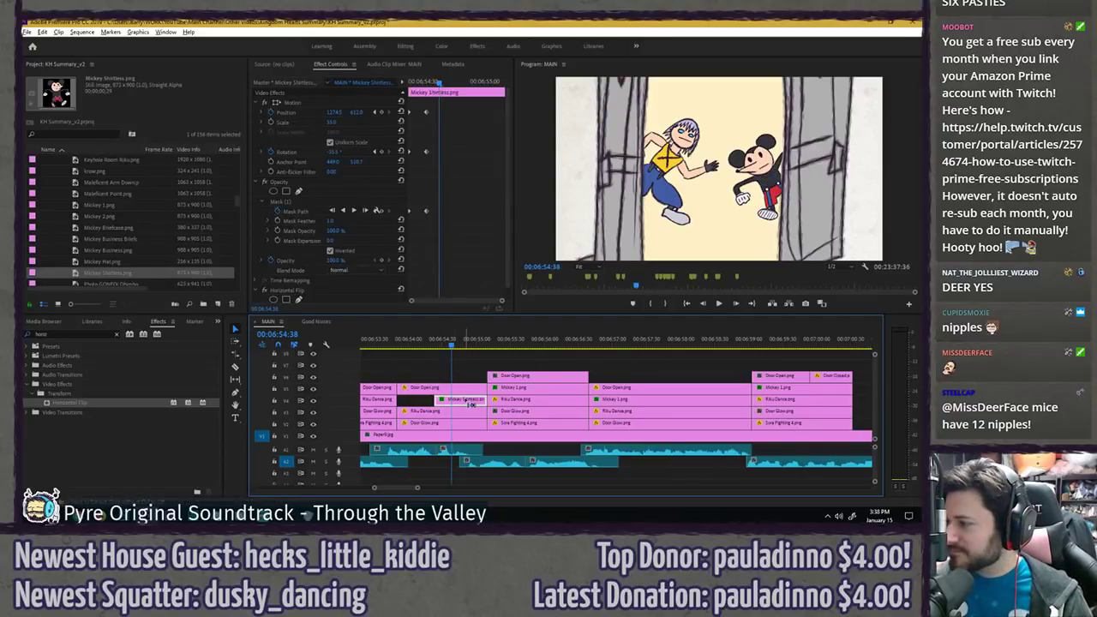
{"action": "key", "text": "grave"}
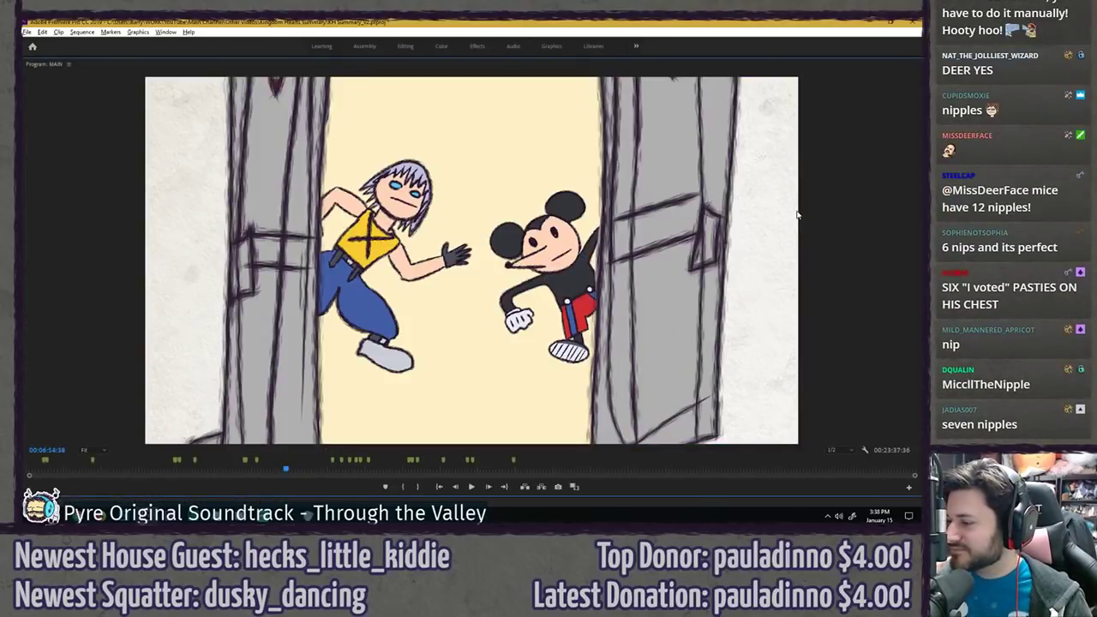
{"action": "key", "text": "grave"}
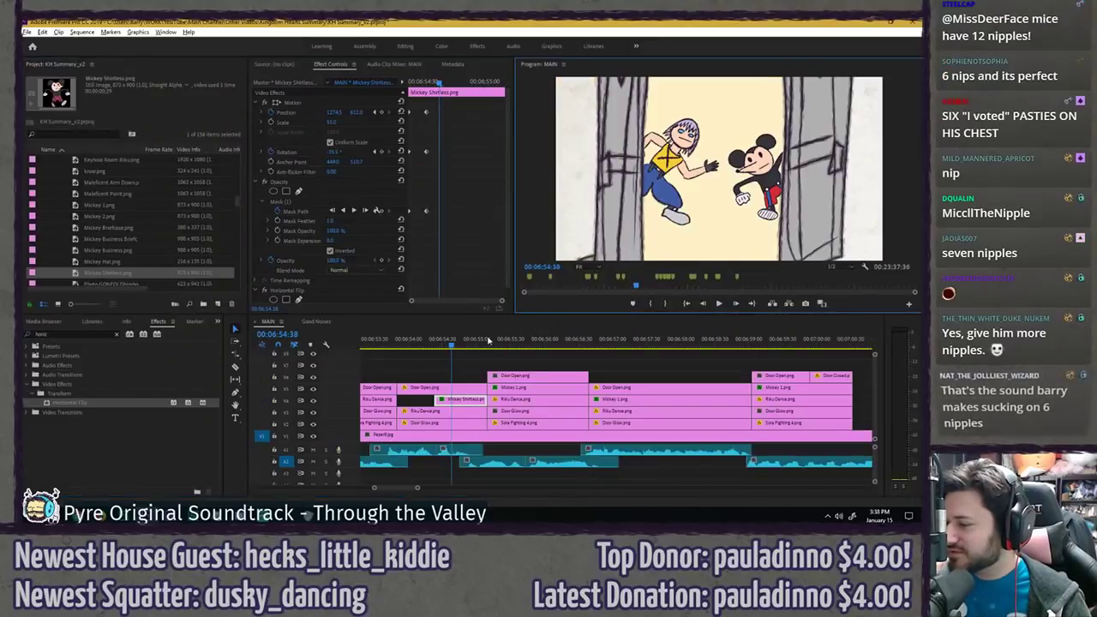
- Replace each of the three Mickey 1 clips with Mickey Shirtless.png
{"action": "left_click", "coordinate": [504, 346]}
{"action": "left_click", "coordinate": [508, 346]}
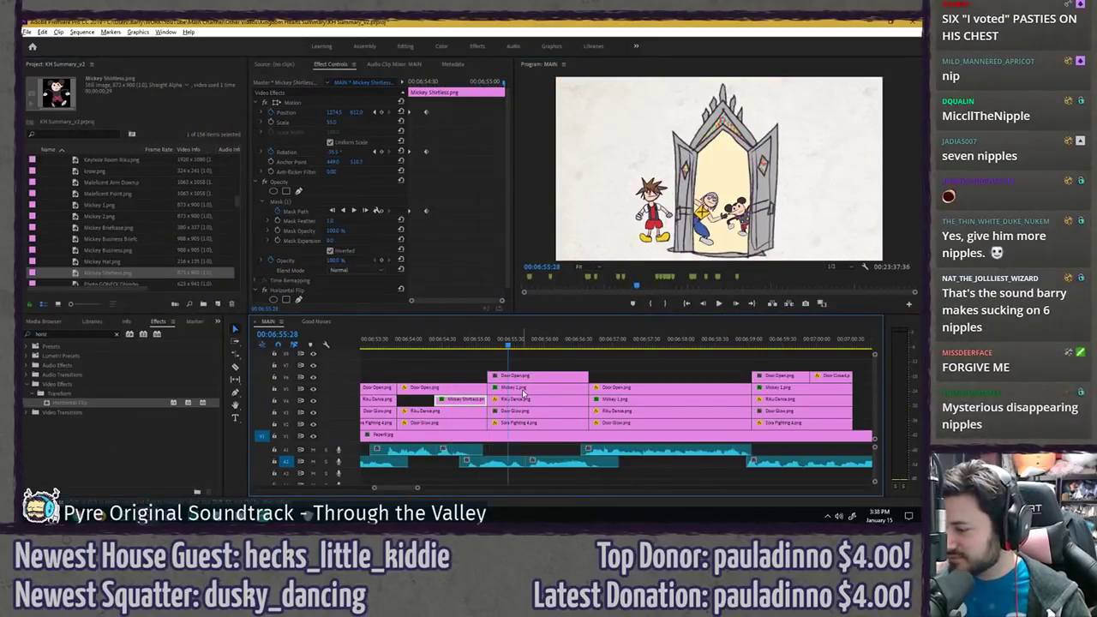
{"action": "left_click", "coordinate": [568, 388]}
{"action": "left_click", "coordinate": [614, 345]}
{"action": "left_click", "coordinate": [632, 397]}
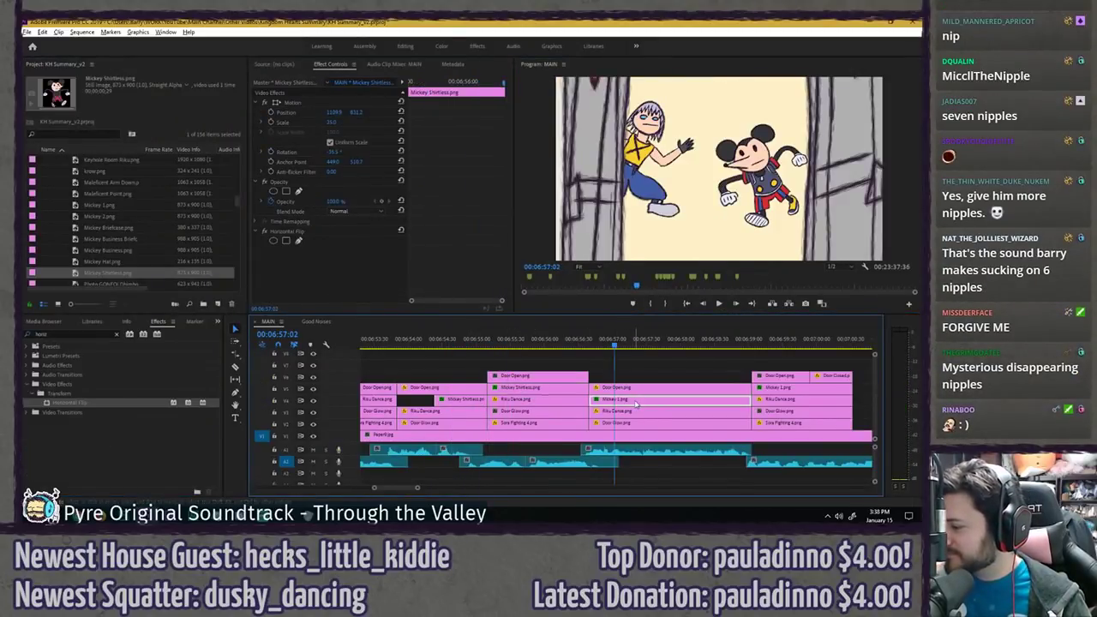
{"action": "key", "text": "alt+r"}
{"action": "left_click", "coordinate": [737, 341]}
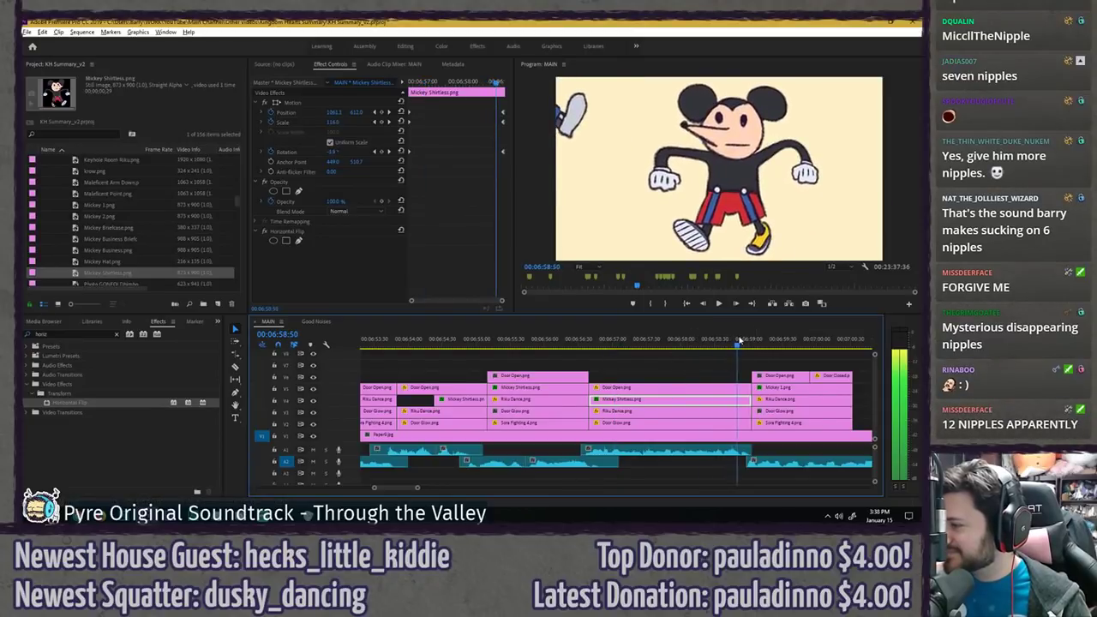
{"action": "left_click", "coordinate": [773, 344]}
{"action": "left_click", "coordinate": [783, 389]}
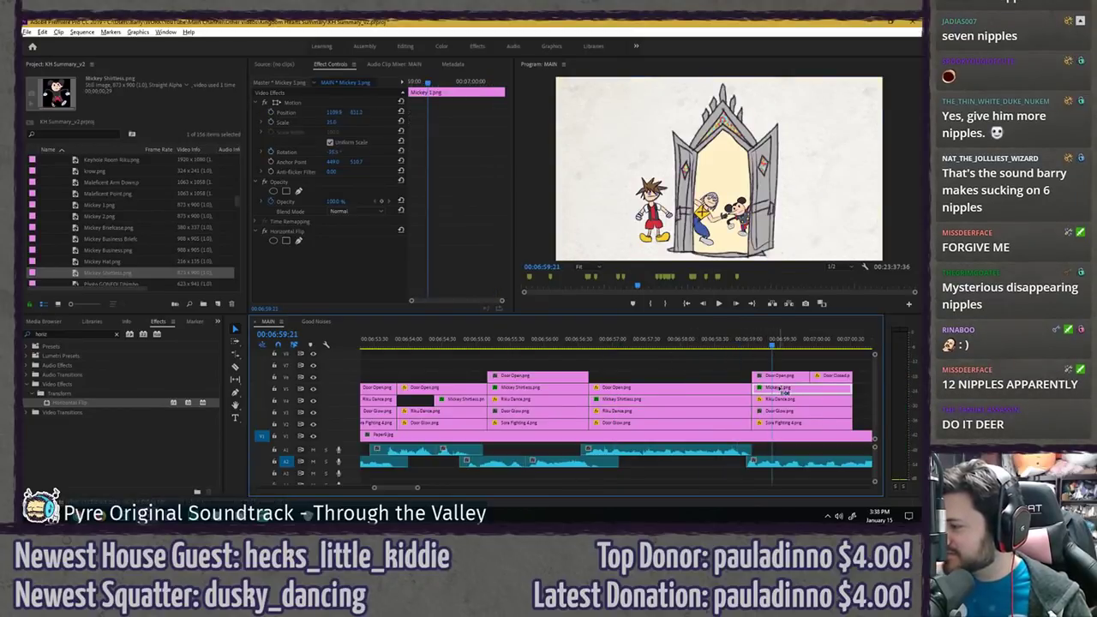
{"action": "key", "text": "alt+r"}
- Zoom the timeline out, save the project and return to the door scene start
{"action": "left_click_drag", "start_coordinate": [405, 342], "coordinate": [379, 341]}
{"action": "key", "text": "minus"}
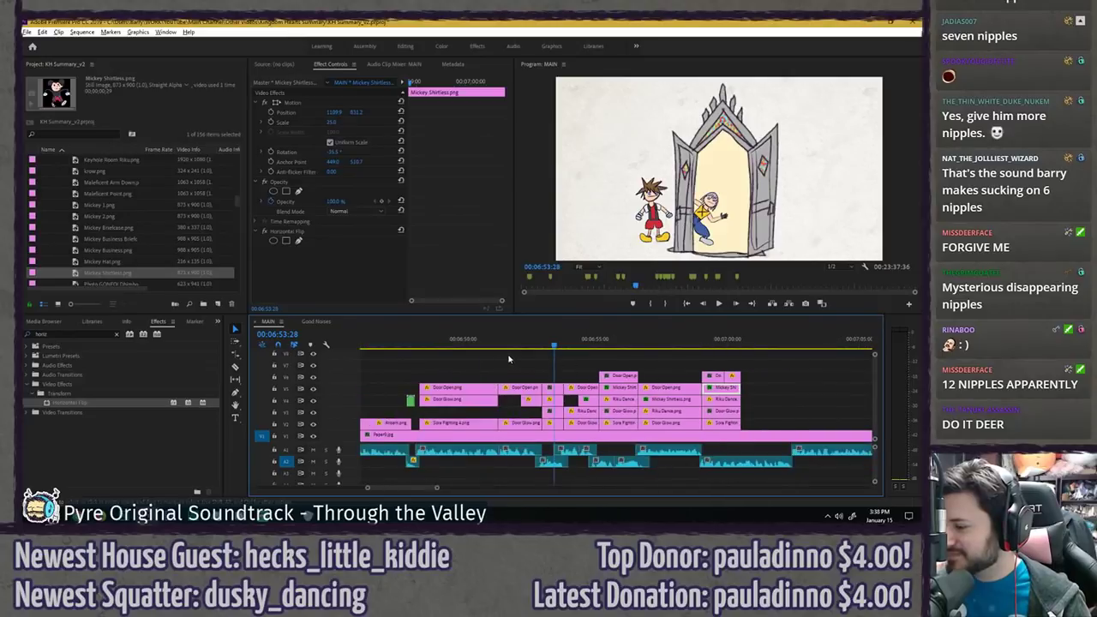
{"action": "key", "text": "ctrl+s"}
{"action": "left_click", "coordinate": [525, 338]}
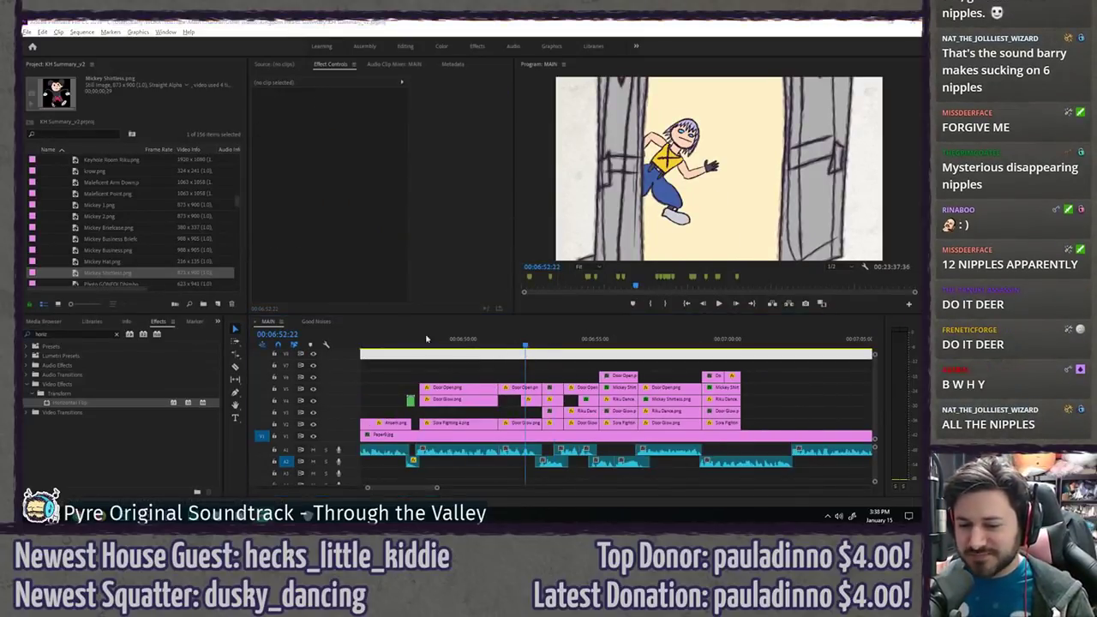
- Play the updated door scene in the maximized Program Monitor
{"action": "left_click", "coordinate": [457, 359]}
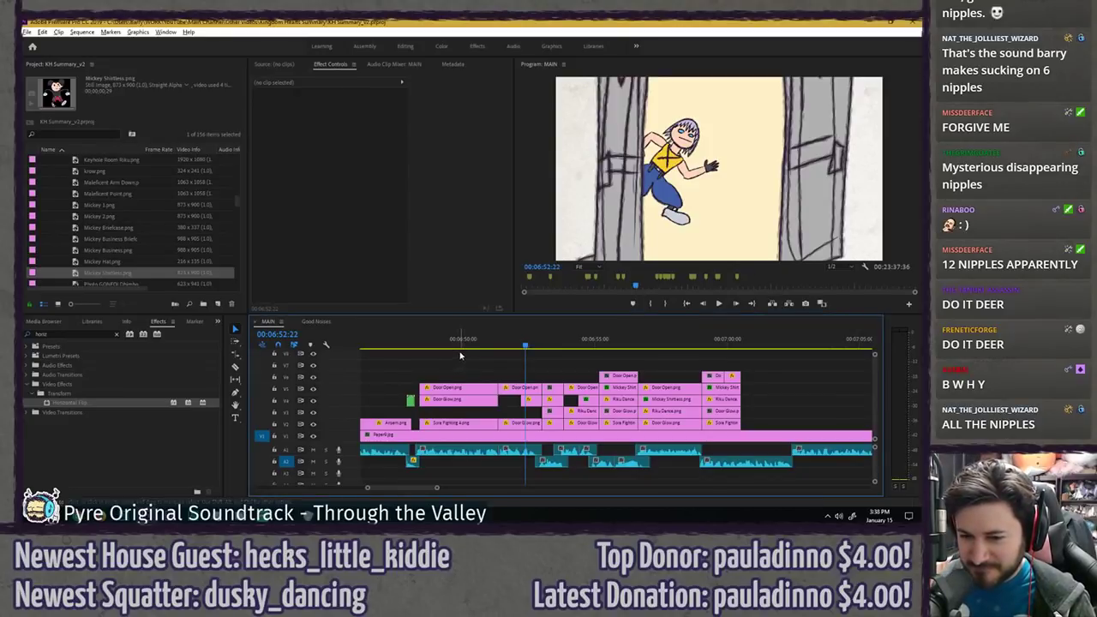
{"action": "key", "text": "grave"}
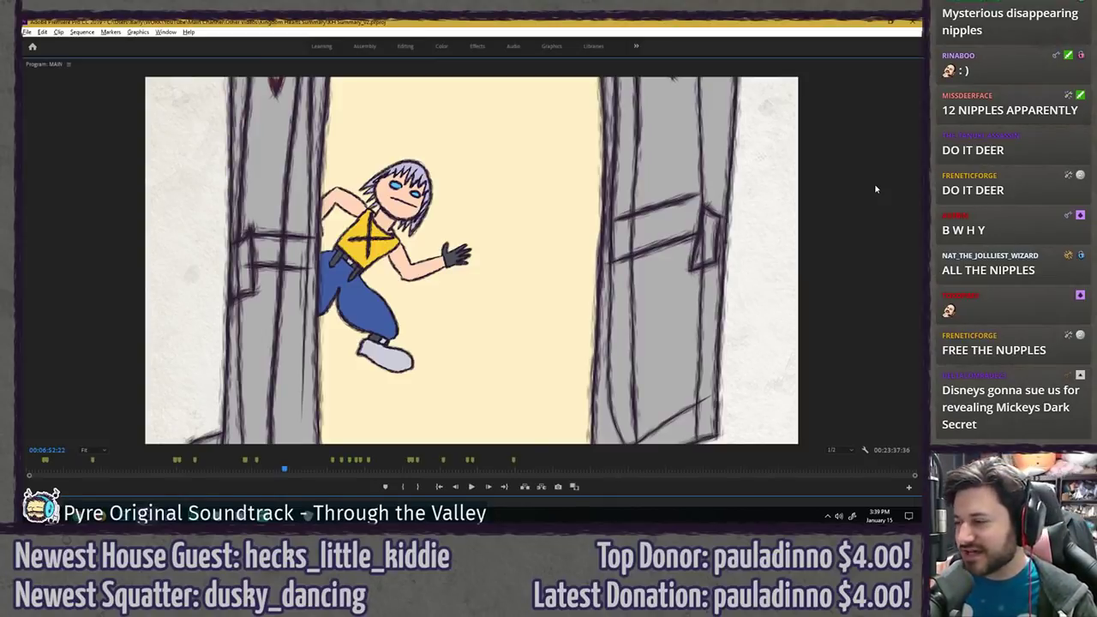
{"action": "key", "text": "space"}
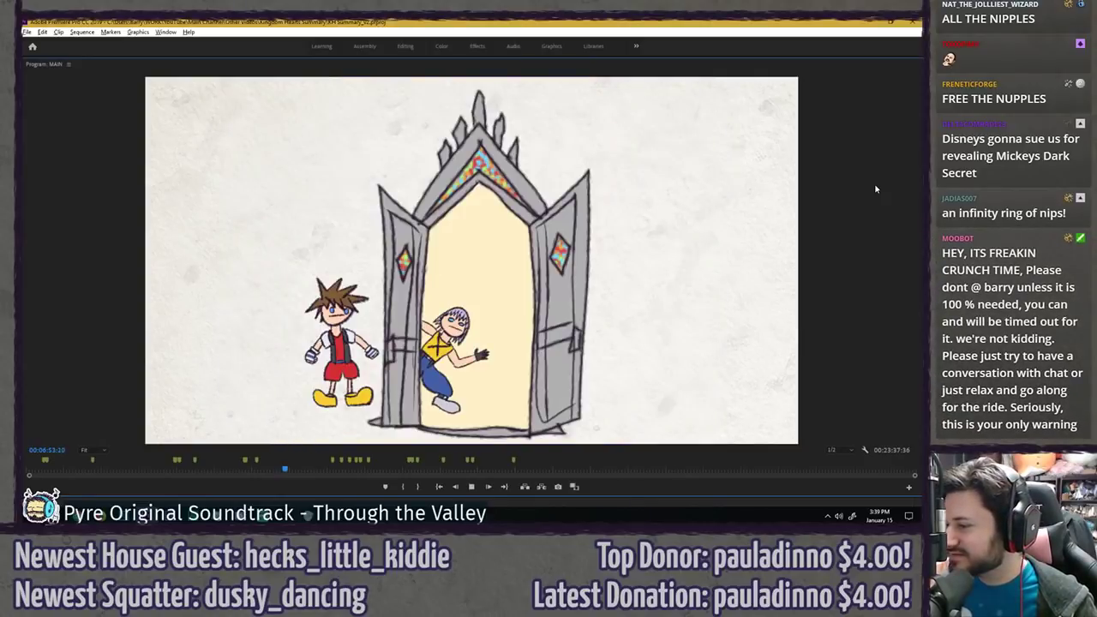
{"action": "key", "text": "grave"}
- Scrub back to the Ansem section around 6:31 and play it maximized
{"action": "left_click", "coordinate": [422, 343]}
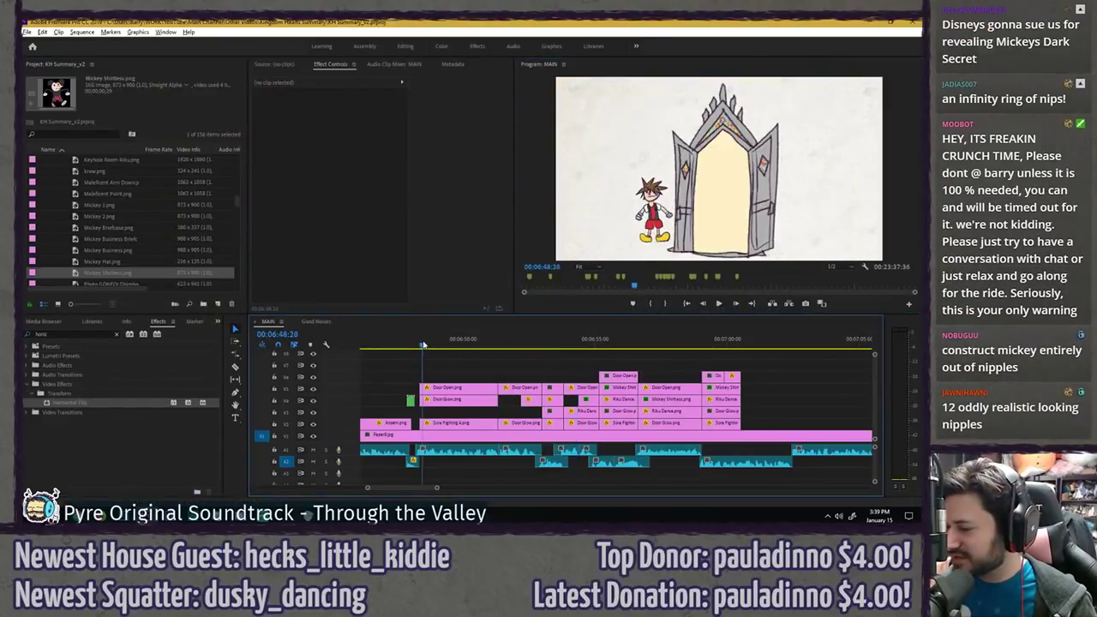
{"action": "left_click_drag", "start_coordinate": [423, 343], "coordinate": [391, 344]}
{"action": "key", "text": "minus"}
{"action": "key", "text": "minus"}
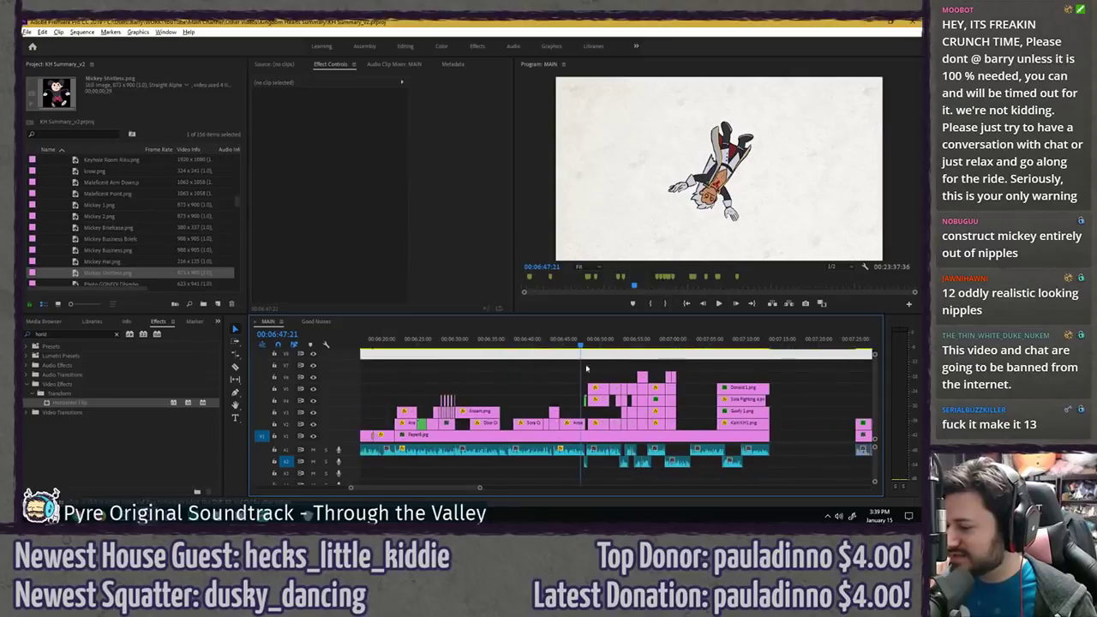
{"action": "left_click_drag", "start_coordinate": [505, 346], "coordinate": [431, 347]}
{"action": "key", "text": "grave"}
{"action": "key", "text": "space"}
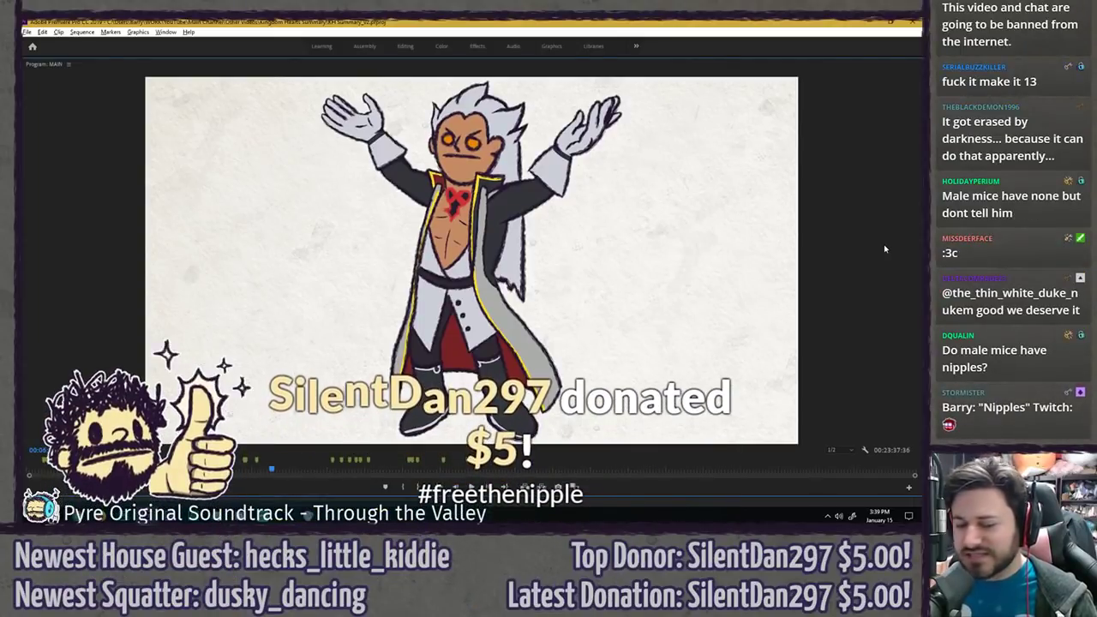
{"action": "key", "text": "grave"}
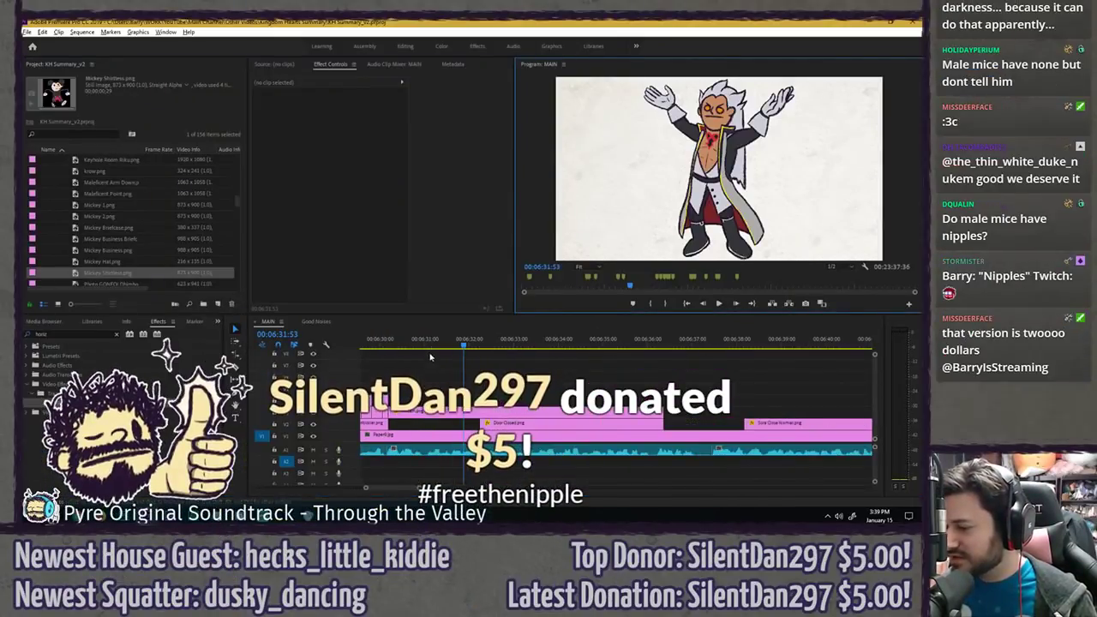
- Select the Ansem.png clip and show its Motion transform handles
{"action": "left_click_drag", "start_coordinate": [404, 345], "coordinate": [388, 344]}
{"action": "left_click", "coordinate": [425, 412]}
{"action": "left_click", "coordinate": [464, 164]}
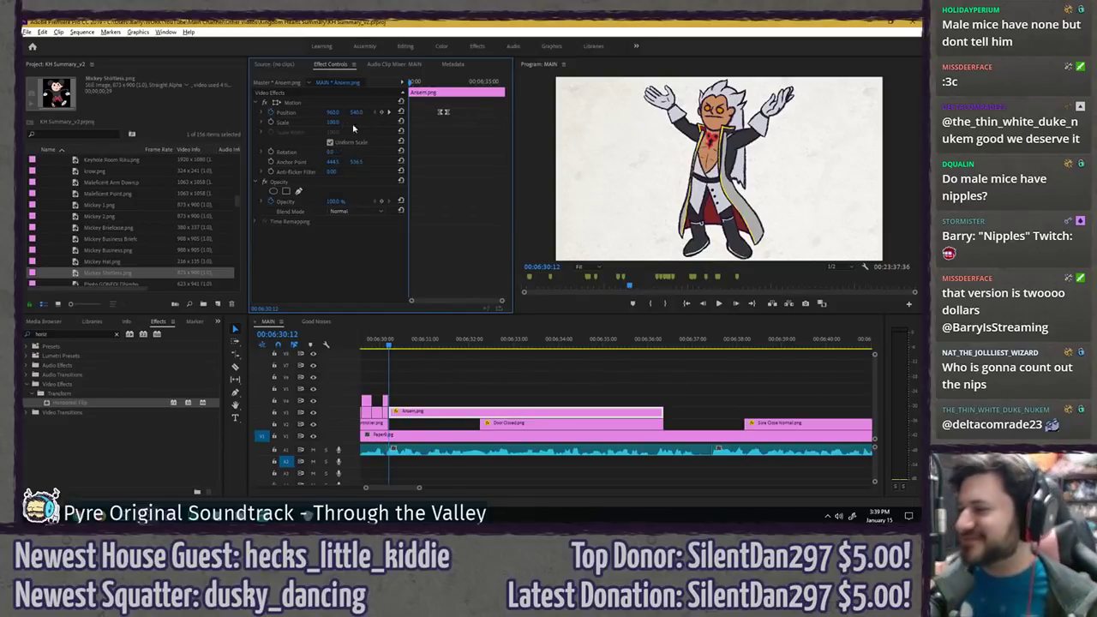
{"action": "left_click", "coordinate": [331, 104]}
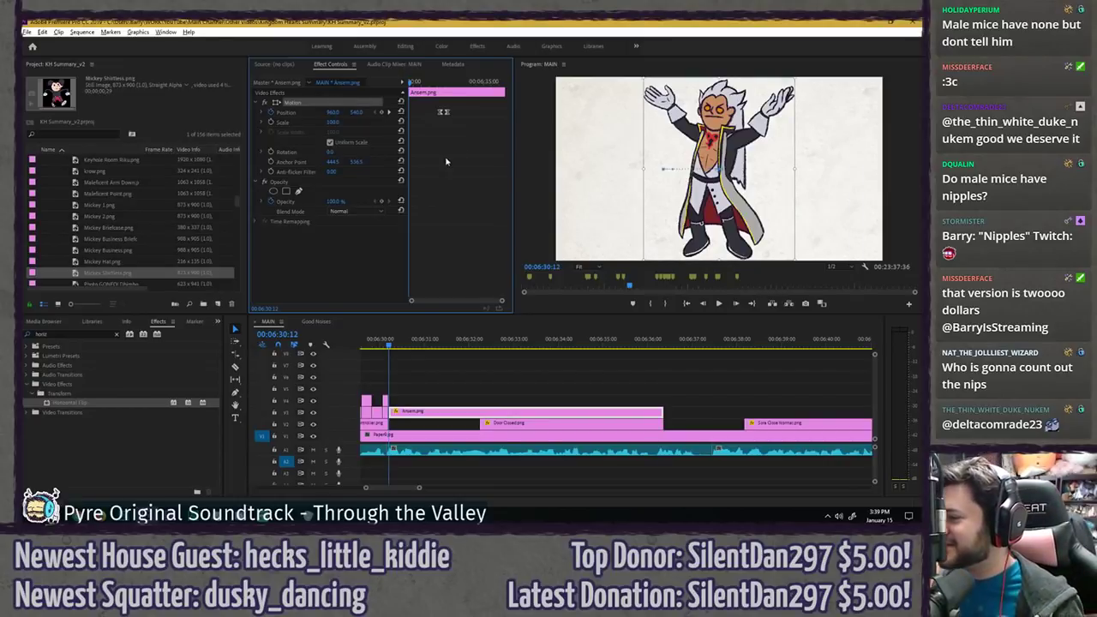
- Try tilting Ansem's rotation, reset it to 0, and save the project
{"action": "mouse_move", "coordinate": [411, 89]}
{"action": "left_mouse_down"}
{"action": "mouse_move", "coordinate": [429, 96]}
{"action": "mouse_move", "coordinate": [406, 83]}
{"action": "left_mouse_up"}
{"action": "left_click_drag", "start_coordinate": [331, 152], "coordinate": [364, 153]}
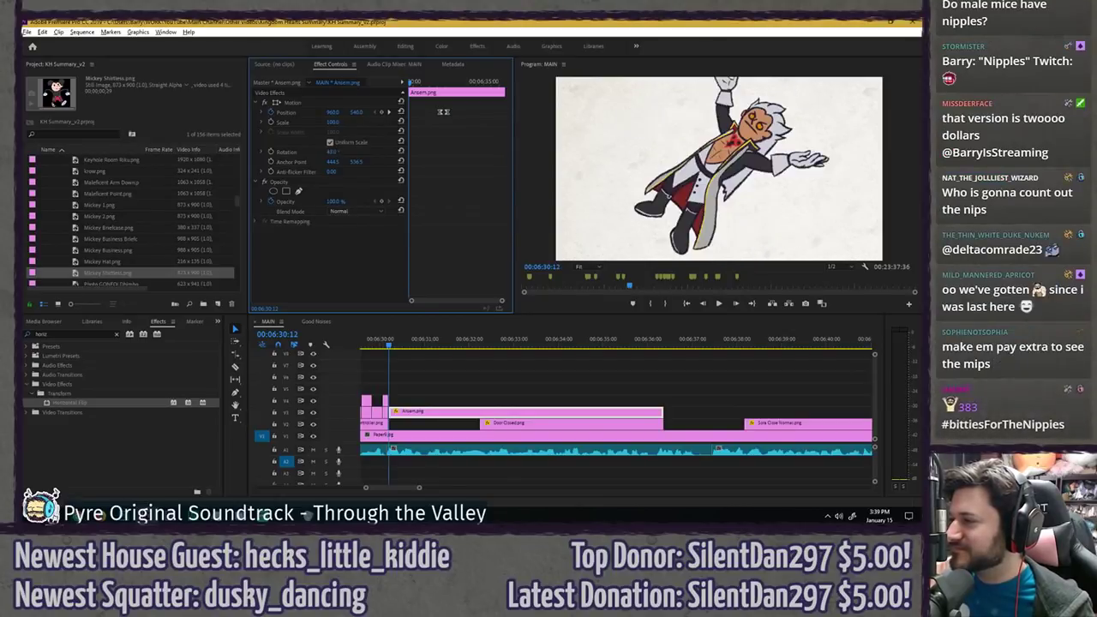
{"action": "left_click", "coordinate": [401, 152]}
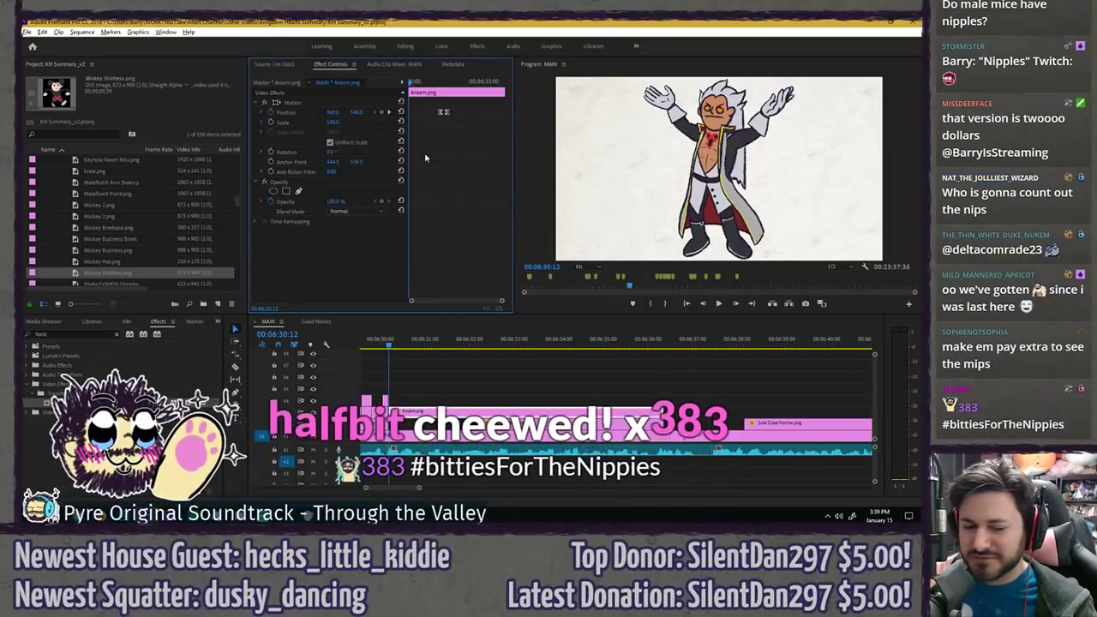
{"action": "key", "text": "ctrl+s"}
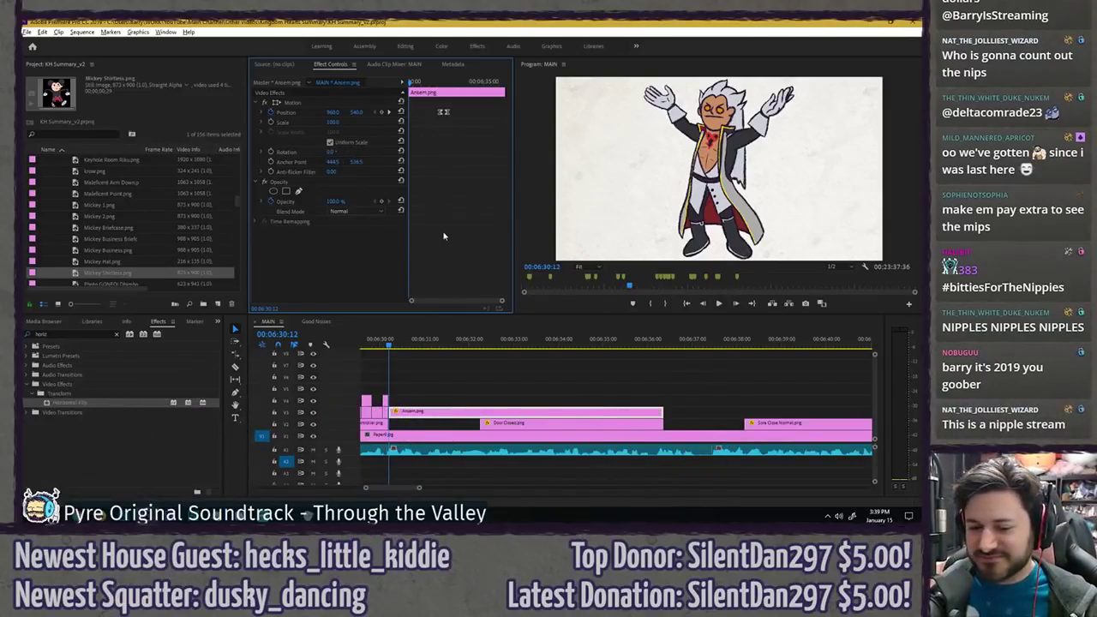
{"action": "key", "text": "ctrl+s"}
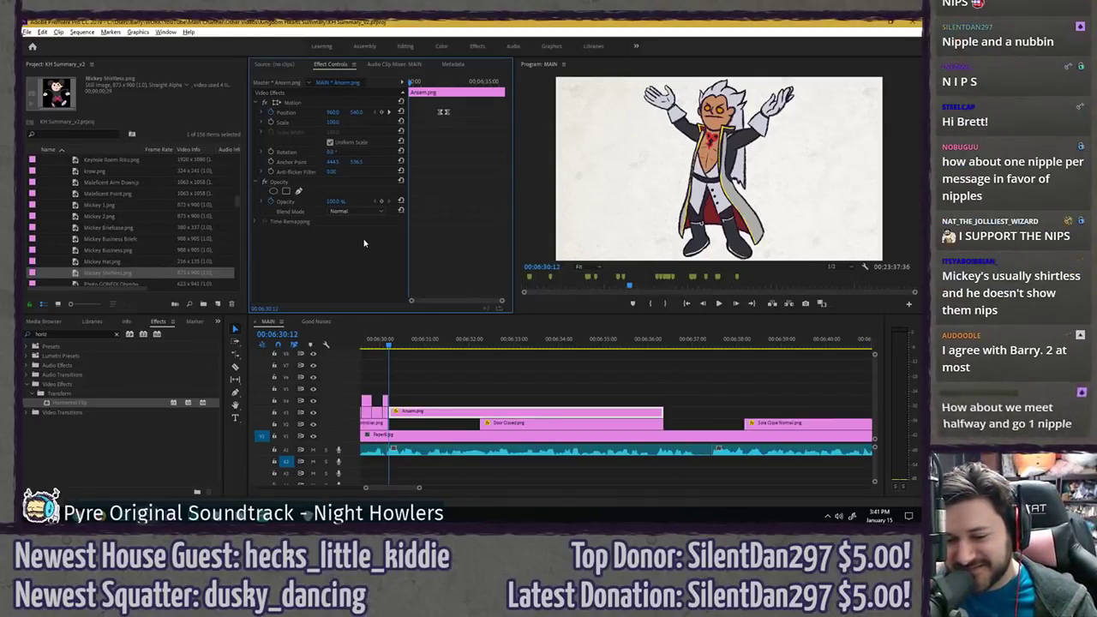
{"action": "key", "text": "ctrl+s"}
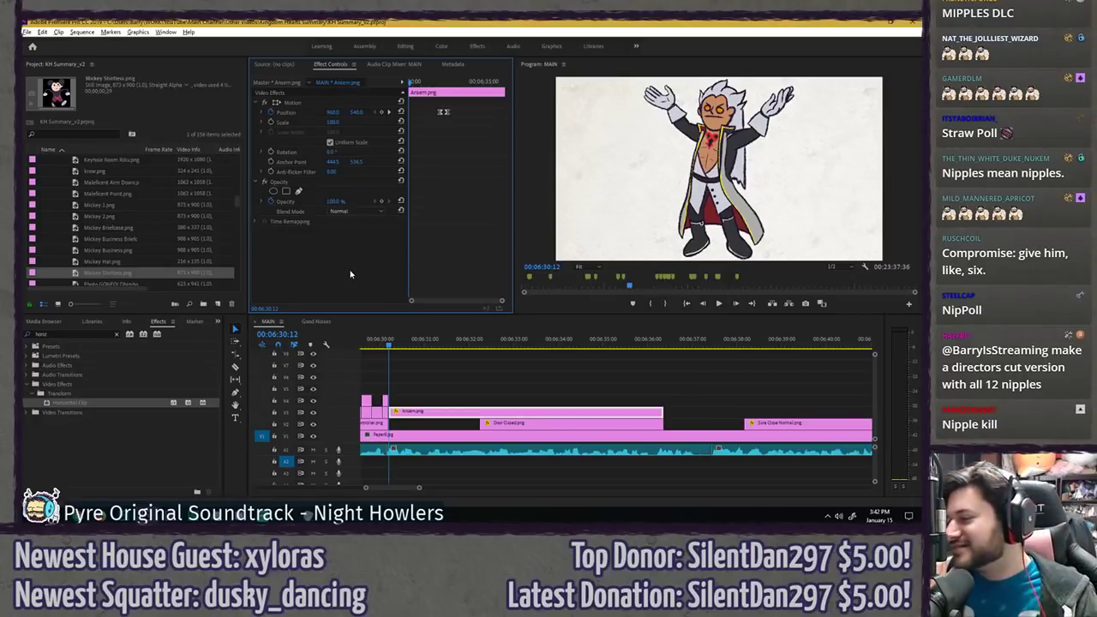
- Select the Ansem.png clip at its start and turn on Rotation keyframing
{"action": "left_click", "coordinate": [413, 396]}
{"action": "key", "text": "space"}
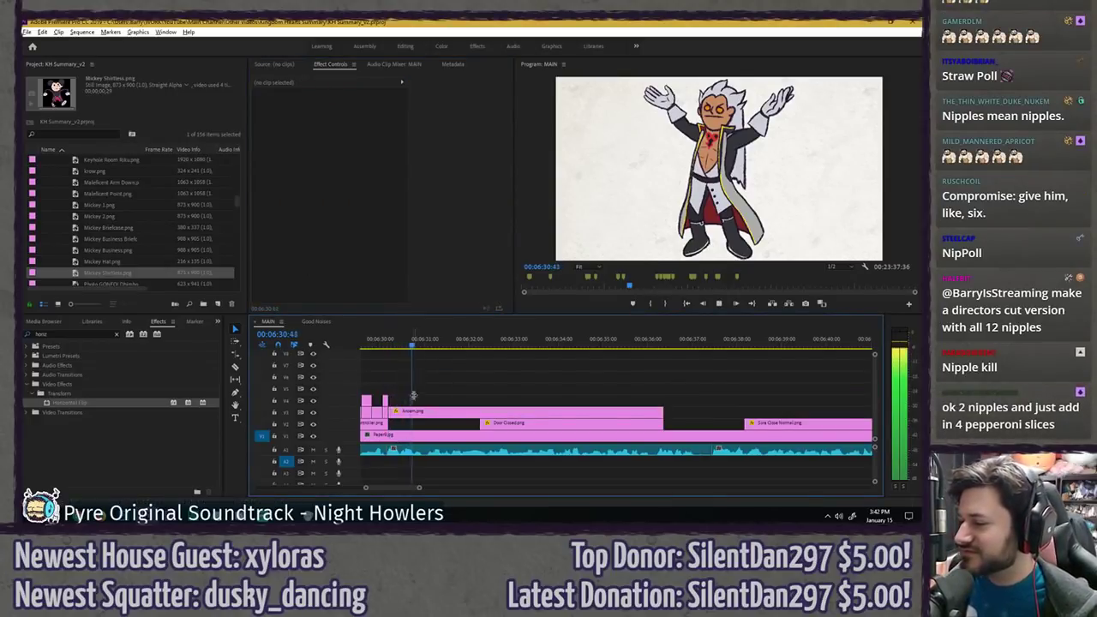
{"action": "key", "text": "space"}
{"action": "left_click", "coordinate": [419, 412]}
{"action": "left_click_drag", "start_coordinate": [419, 82], "coordinate": [406, 83]}
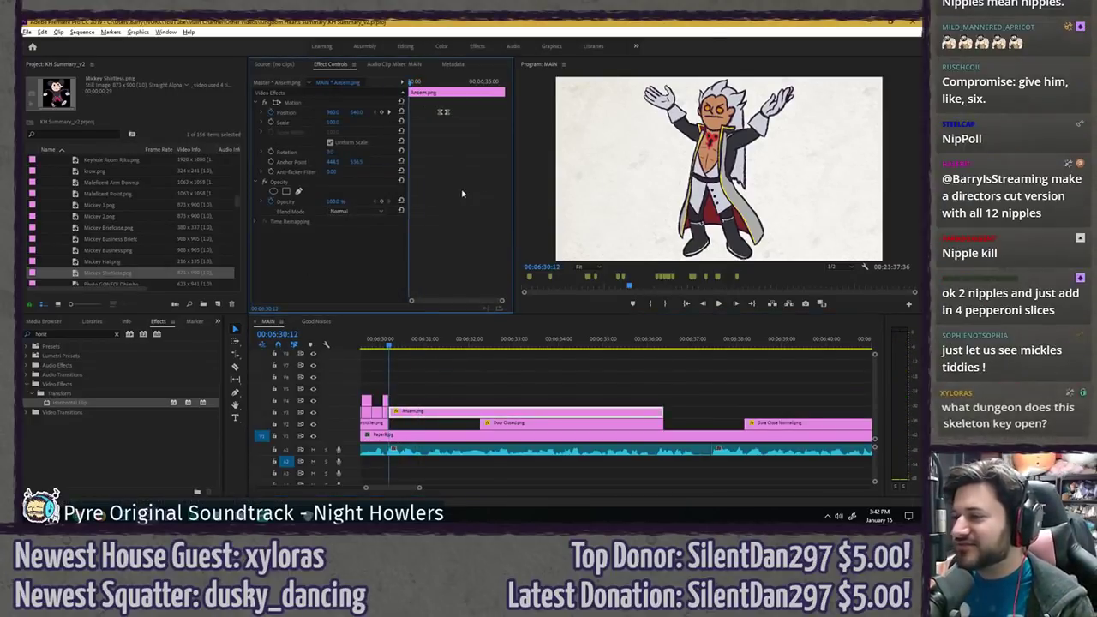
{"action": "left_click", "coordinate": [271, 152]}
- Scrub and preview the opening frames of the Ansem clip
{"action": "key", "text": "shift+Right"}
{"action": "right_click", "coordinate": [410, 153]}
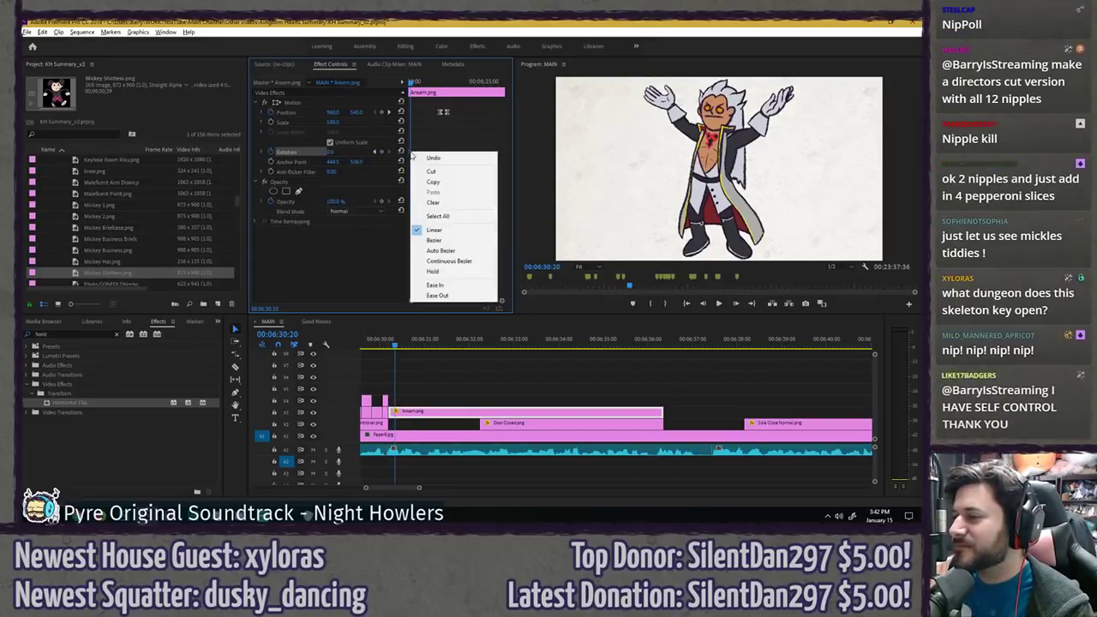
{"action": "key", "text": "Escape"}
{"action": "key", "text": "Left"}
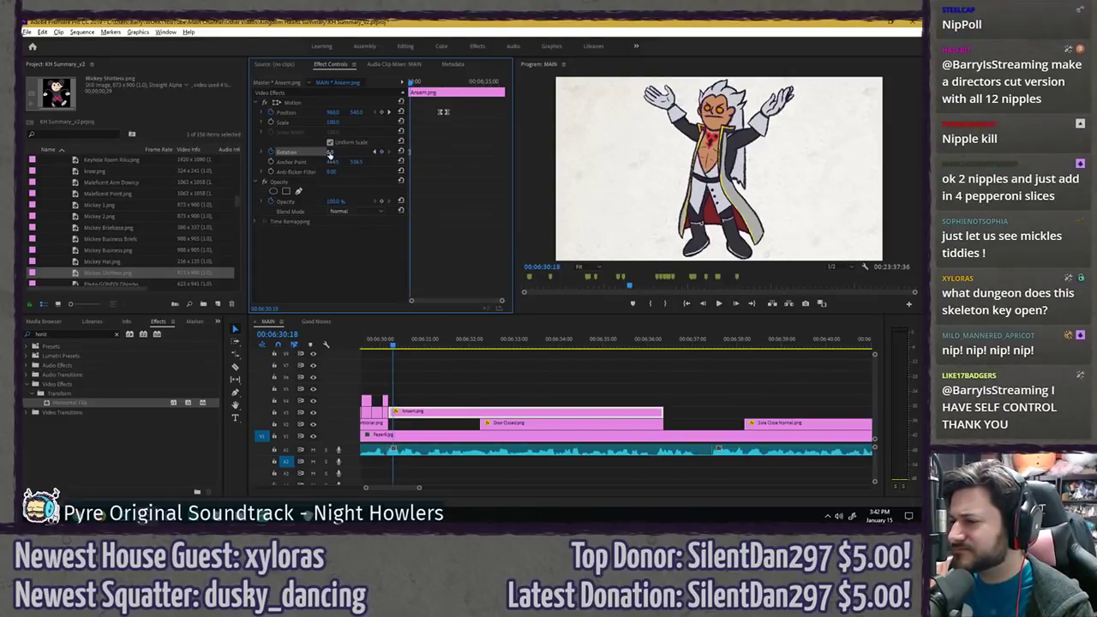
{"action": "key", "text": "Left"}
{"action": "key", "text": "Left"}
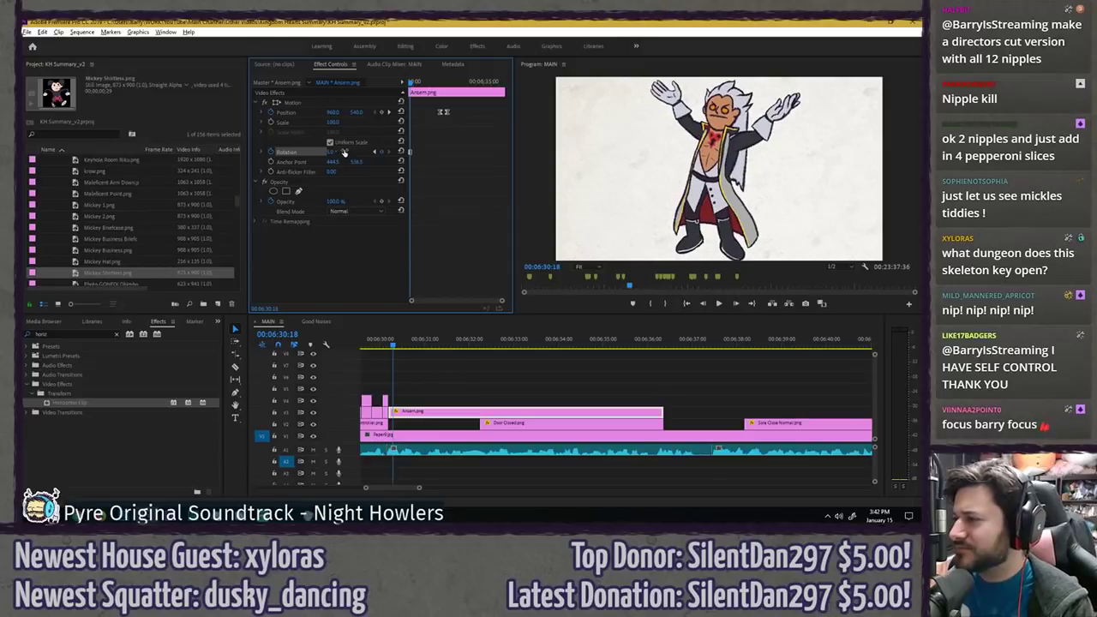
{"action": "key", "text": "Left"}
{"action": "key", "text": "Left"}
{"action": "key", "text": "Left"}
{"action": "key", "text": "Left"}
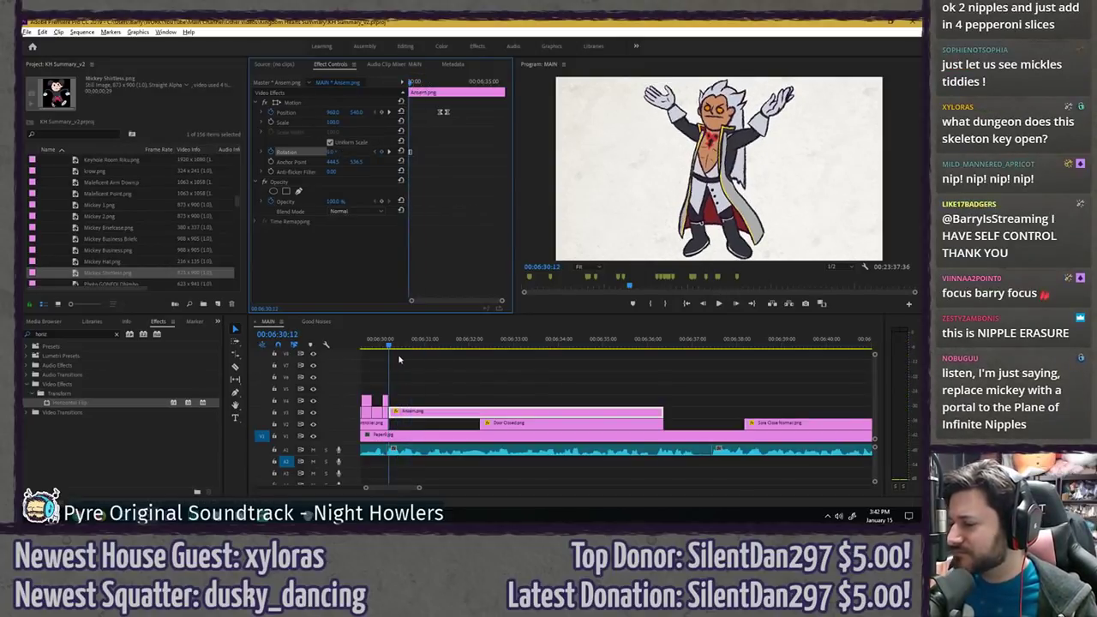
{"action": "left_click", "coordinate": [380, 345]}
{"action": "key", "text": "space"}
{"action": "key", "text": "space"}
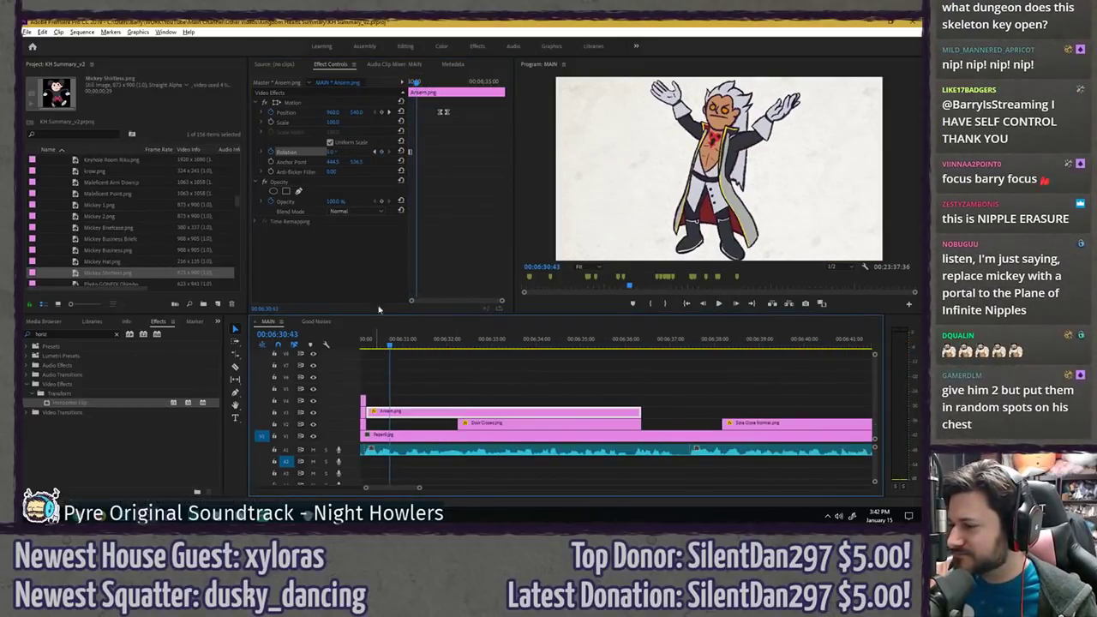
{"action": "left_click", "coordinate": [418, 84]}
{"action": "left_click_drag", "start_coordinate": [418, 84], "coordinate": [408, 84]}
{"action": "key", "text": "space"}
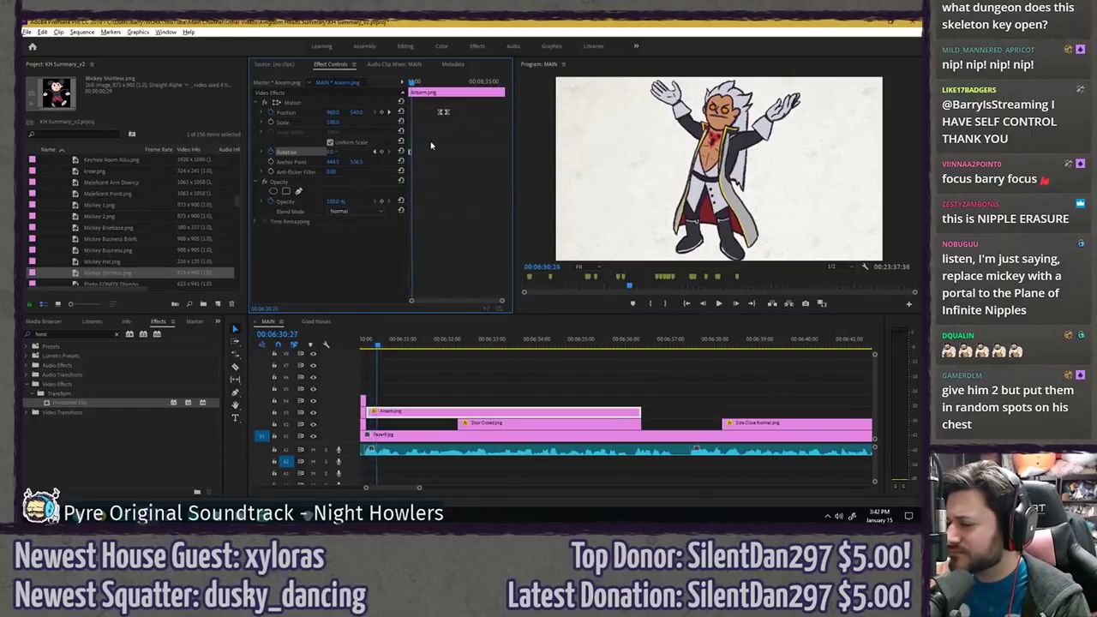
{"action": "key", "text": "space"}
- Set the starting rotation keyframe to -10° and preview the tilt
{"action": "left_click", "coordinate": [341, 151]}
{"action": "type", "text": "-10"}
{"action": "key", "text": "Return"}
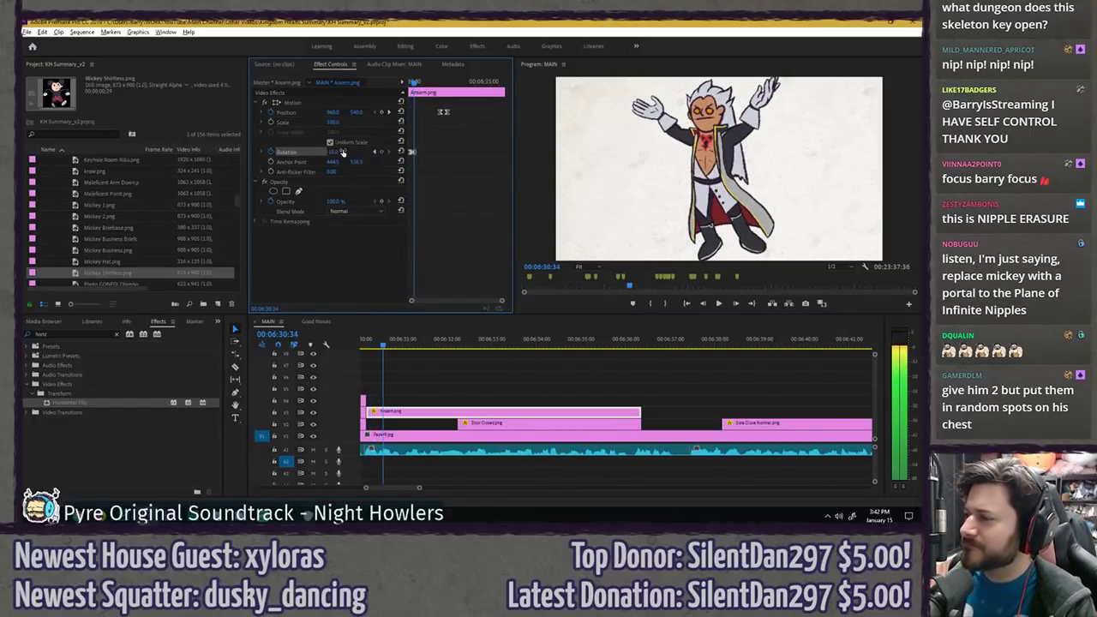
{"action": "left_click", "coordinate": [363, 345]}
{"action": "key", "text": "space"}
{"action": "key", "text": "space"}
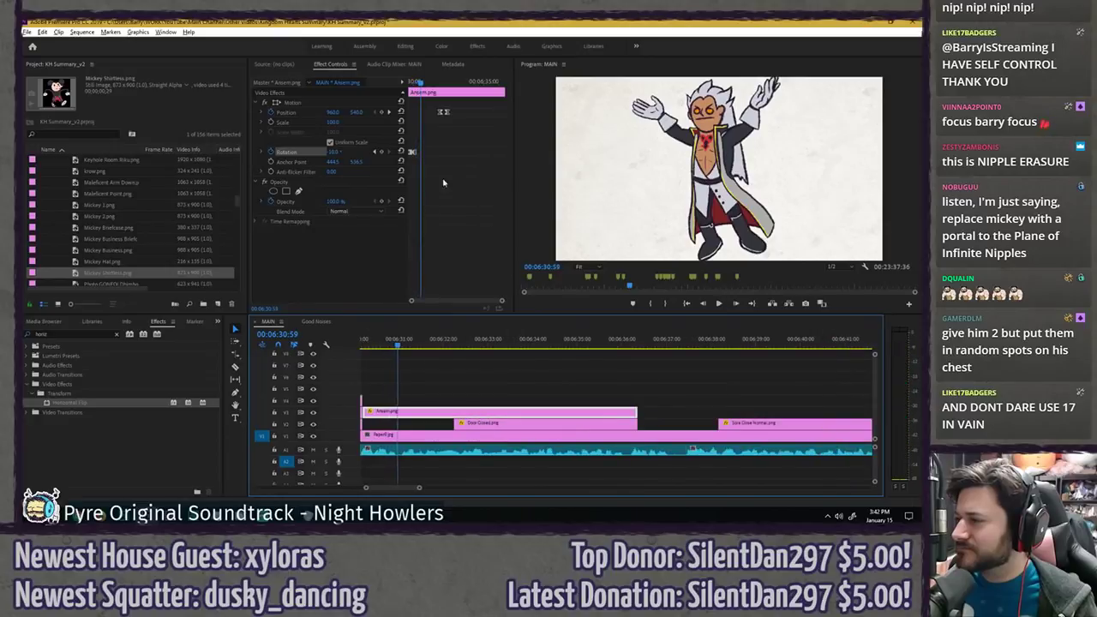
{"action": "left_click", "coordinate": [410, 83]}
{"action": "key", "text": "space"}
{"action": "key", "text": "space"}
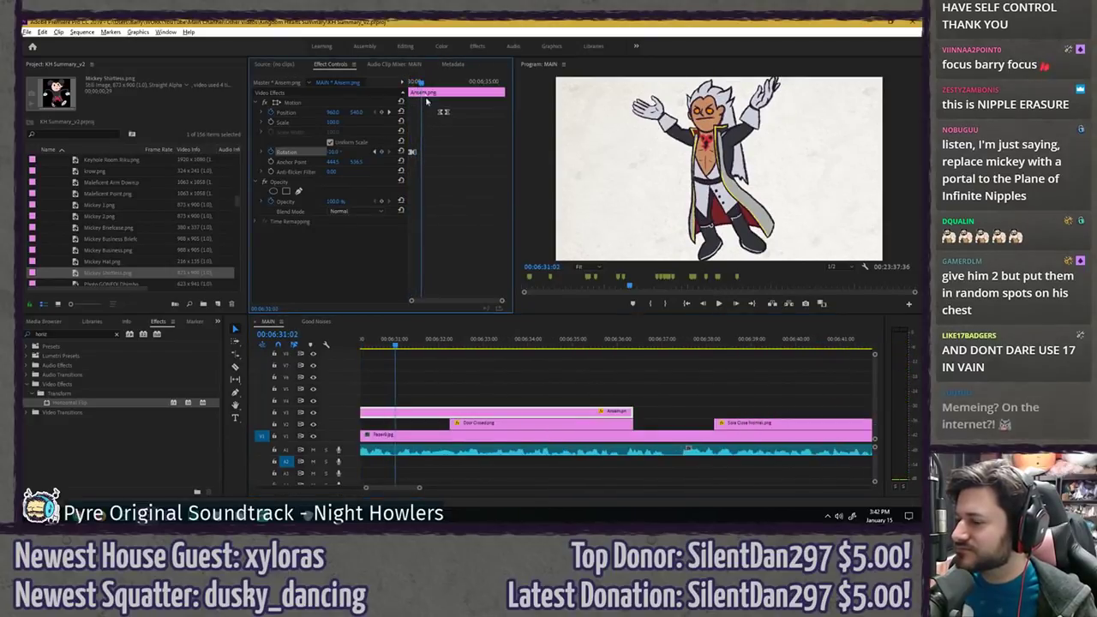
{"action": "key", "text": "space"}
{"action": "key", "text": "space"}
- Add a 6° rotation keyframe near 06:31:24 and preview the wobble
{"action": "left_click_drag", "start_coordinate": [415, 82], "coordinate": [429, 78]}
{"action": "key", "text": "Left"}
{"action": "key", "text": "Left"}
{"action": "key", "text": "Left"}
{"action": "key", "text": "Left"}
{"action": "key", "text": "Left"}
{"action": "key", "text": "Left"}
{"action": "key", "text": "Left"}
{"action": "key", "text": "Left"}
{"action": "key", "text": "Left"}
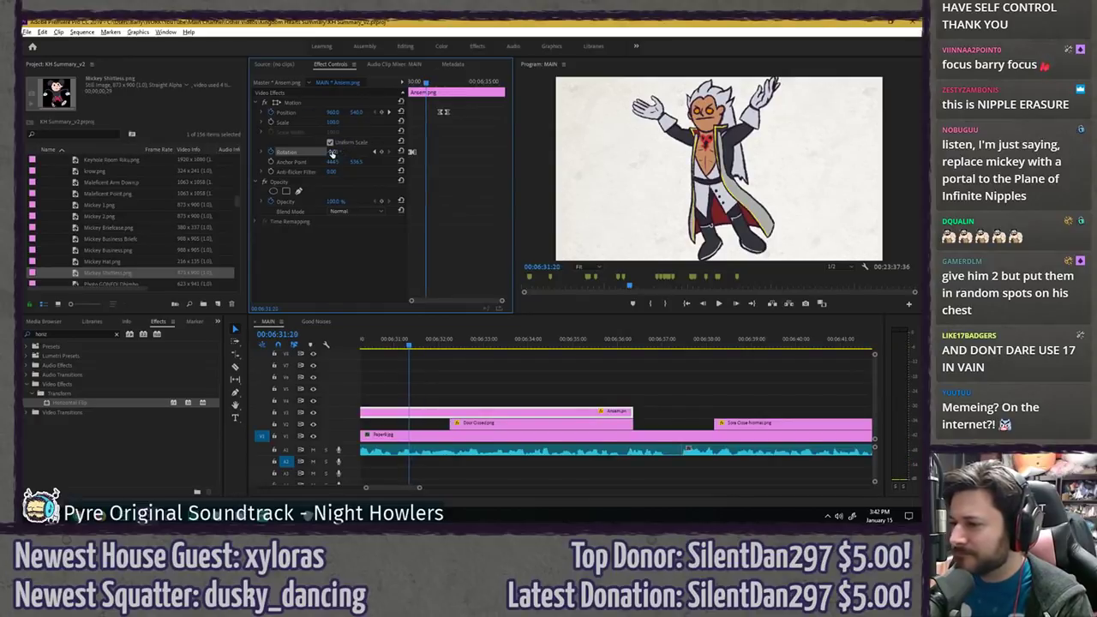
{"action": "left_click", "coordinate": [332, 152]}
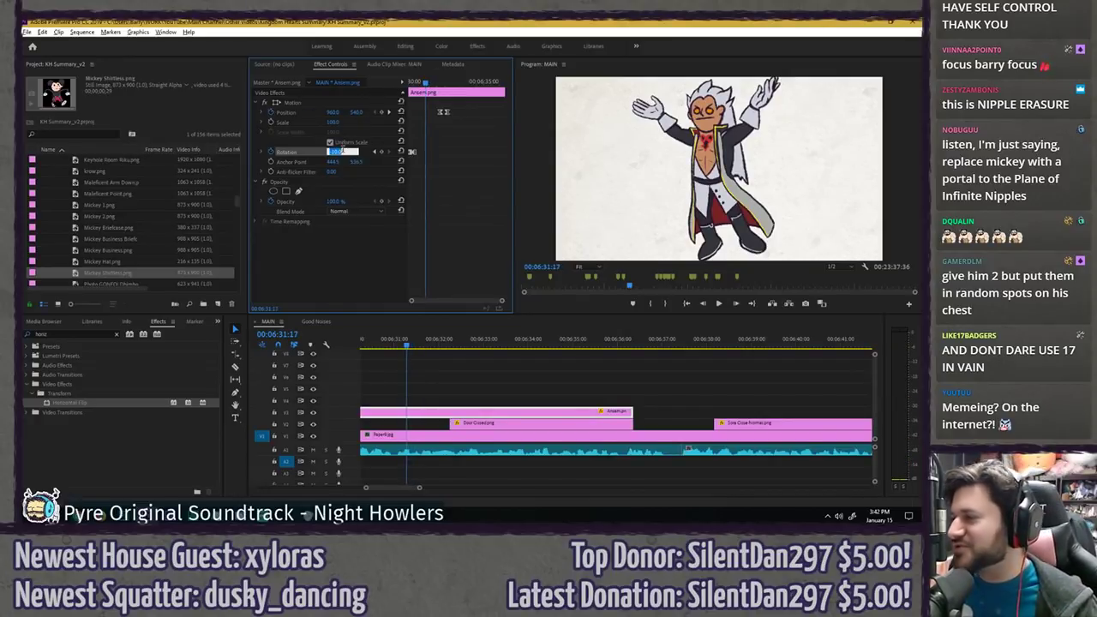
{"action": "type", "text": "5"}
{"action": "key", "text": "Return"}
{"action": "left_click", "coordinate": [342, 151]}
{"action": "type", "text": "6"}
{"action": "key", "text": "Return"}
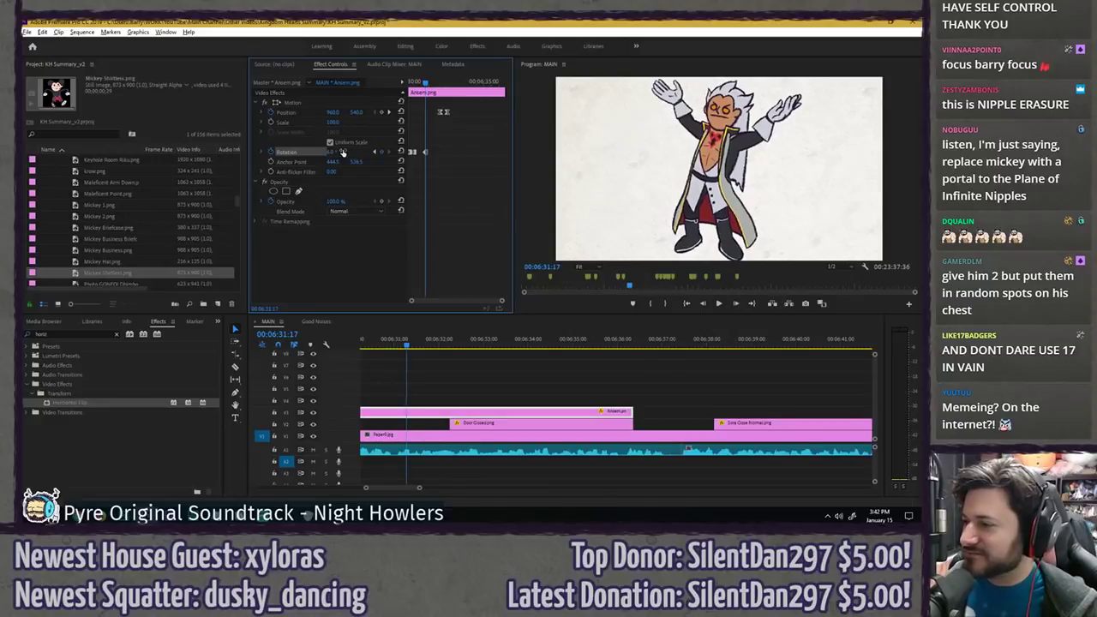
{"action": "left_click", "coordinate": [416, 83]}
{"action": "key", "text": "space"}
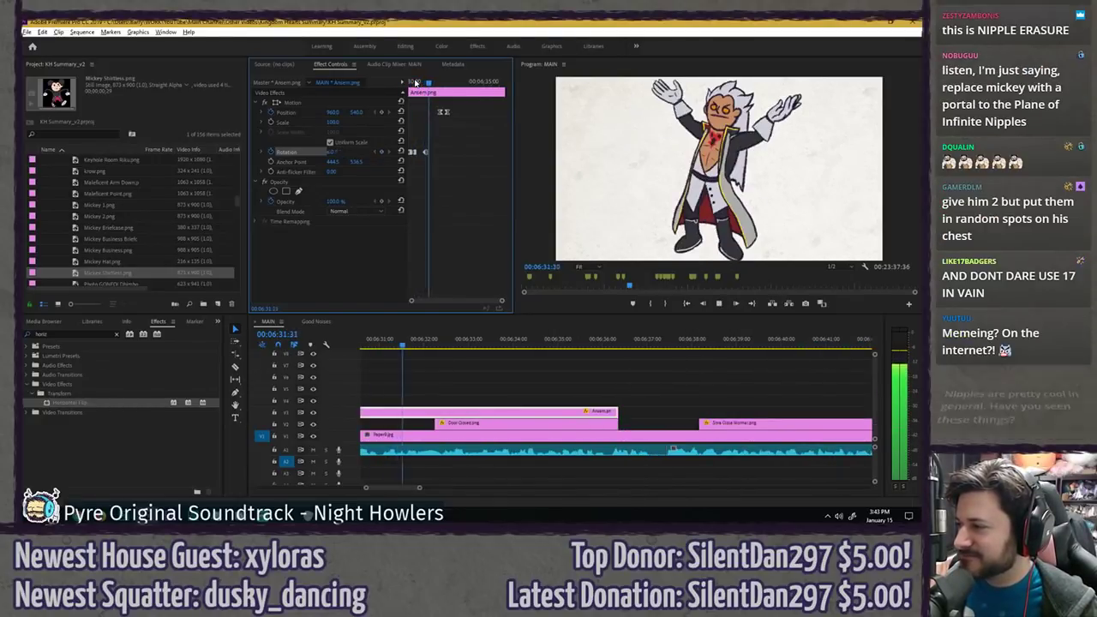
{"action": "key", "text": "space"}
{"action": "key", "text": "space"}
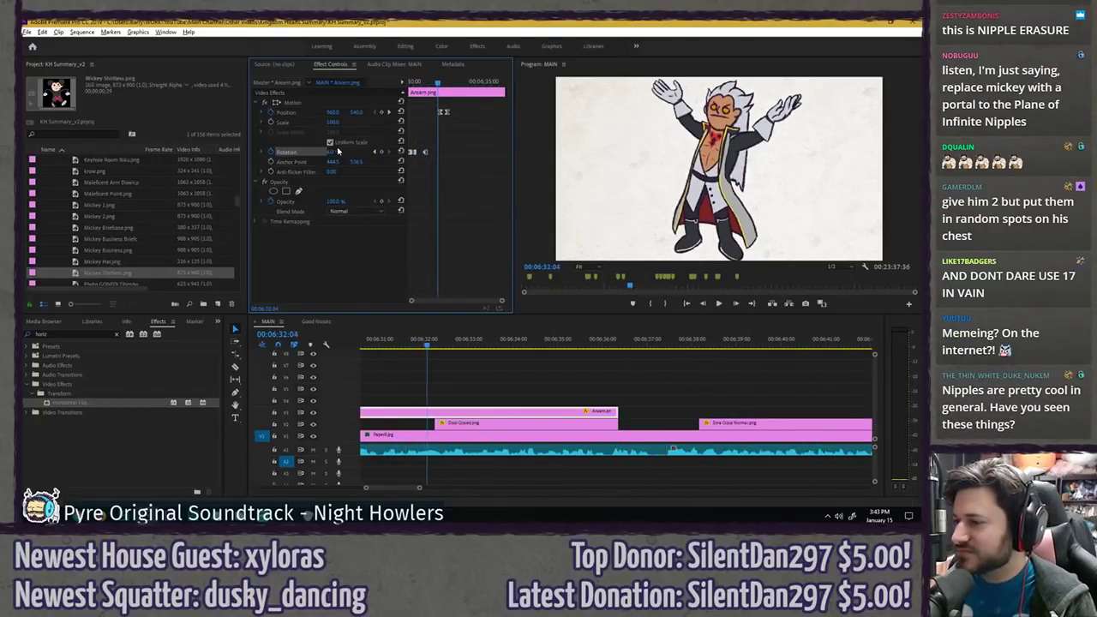
- Add a 0° rotation keyframe at 06:32:04 and preview the animation
{"action": "left_click", "coordinate": [343, 152]}
{"action": "type", "text": "0"}
{"action": "key", "text": "Return"}
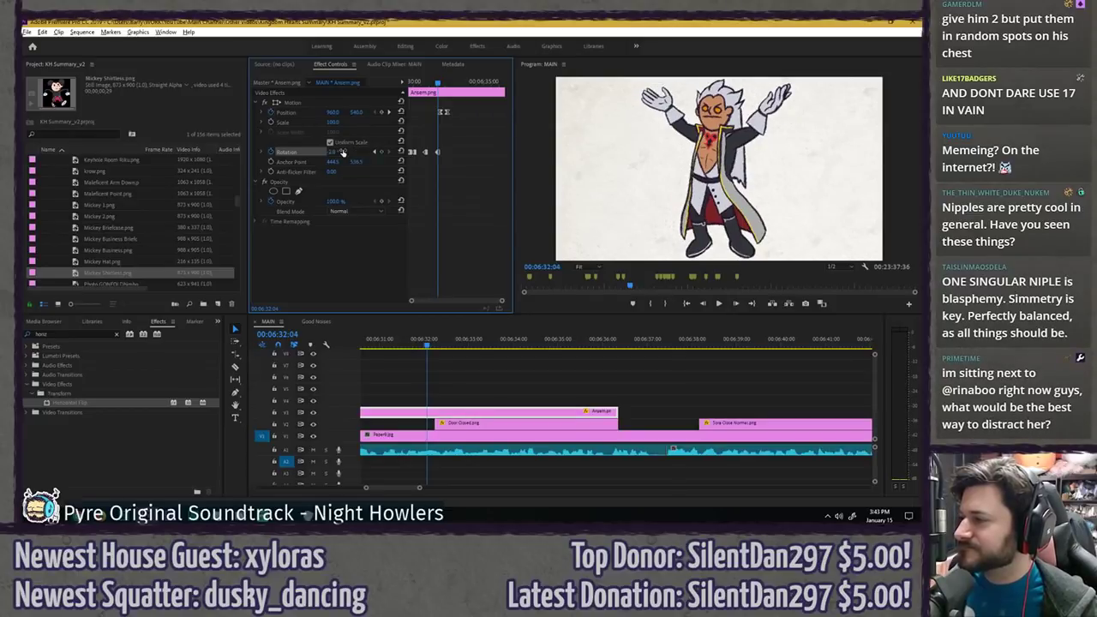
{"action": "left_click", "coordinate": [416, 83]}
{"action": "key", "text": "space"}
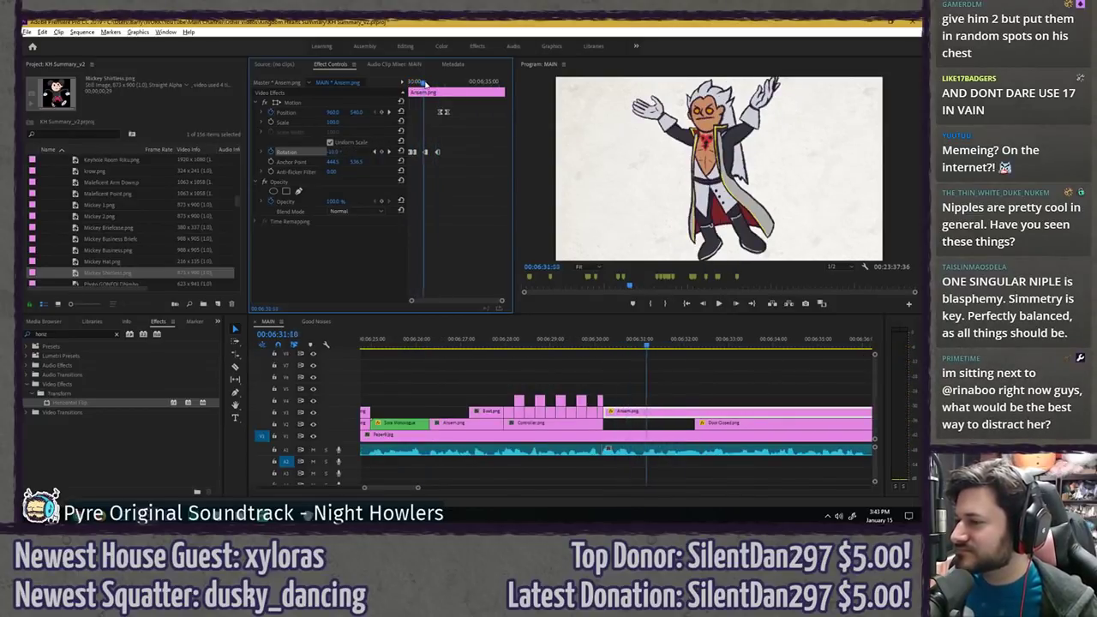
{"action": "key", "text": "space"}
- Preview around 06:31:43 to pick the next rotation keyframe point
{"action": "left_click", "coordinate": [417, 82]}
{"action": "key", "text": "space"}
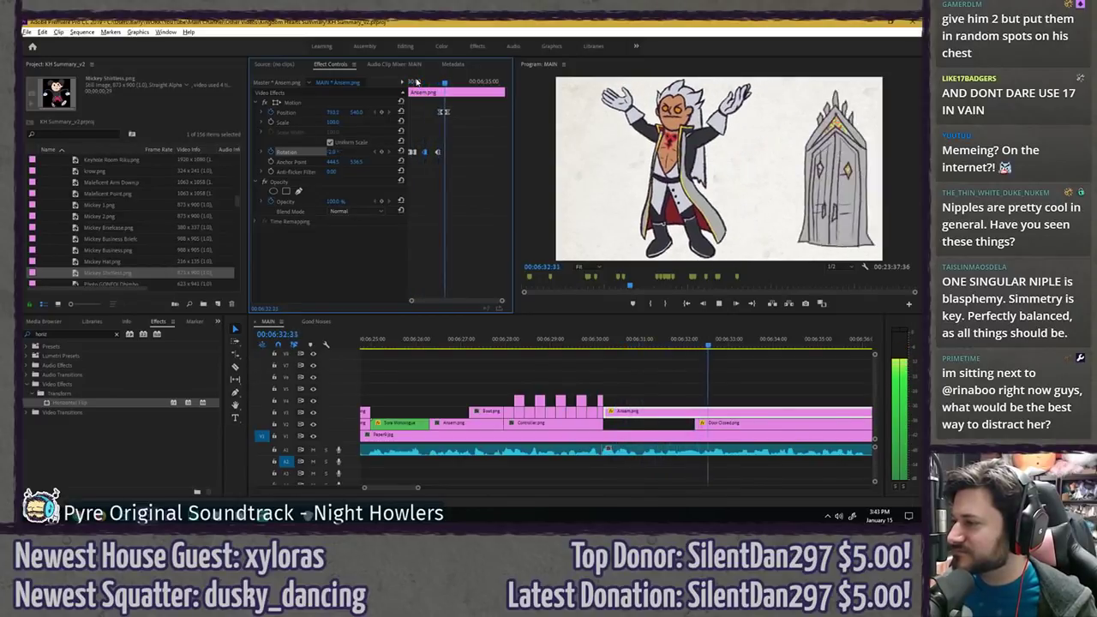
{"action": "left_click", "coordinate": [424, 82]}
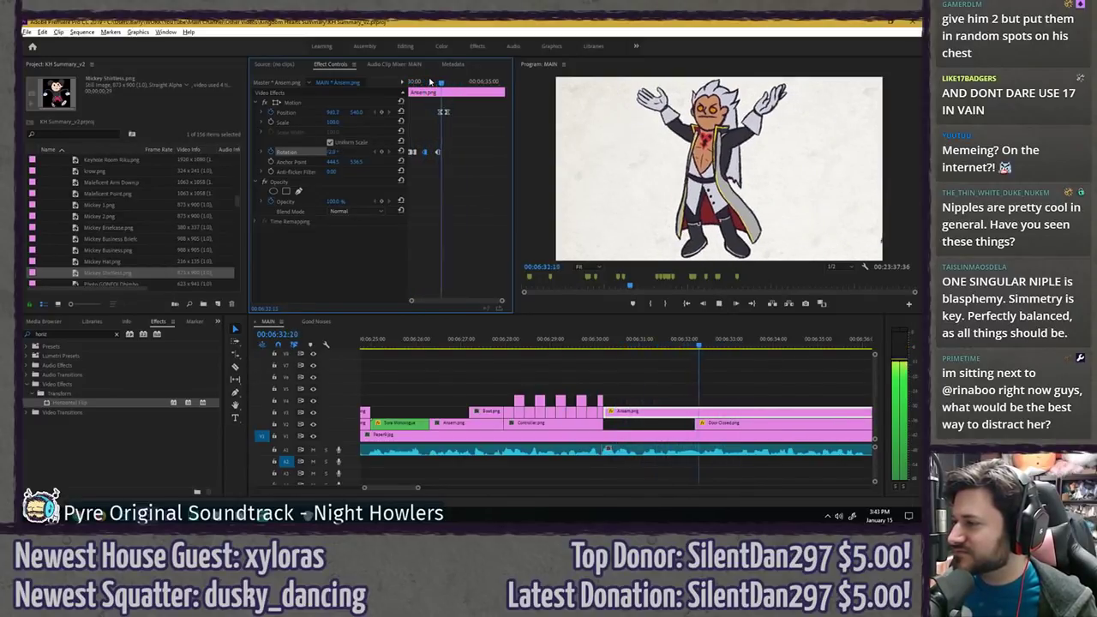
{"action": "key", "text": "space"}
{"action": "key", "text": "Right"}
{"action": "key", "text": "Right"}
{"action": "key", "text": "Right"}
{"action": "key", "text": "Right"}
{"action": "key", "text": "Right"}
{"action": "key", "text": "Right"}
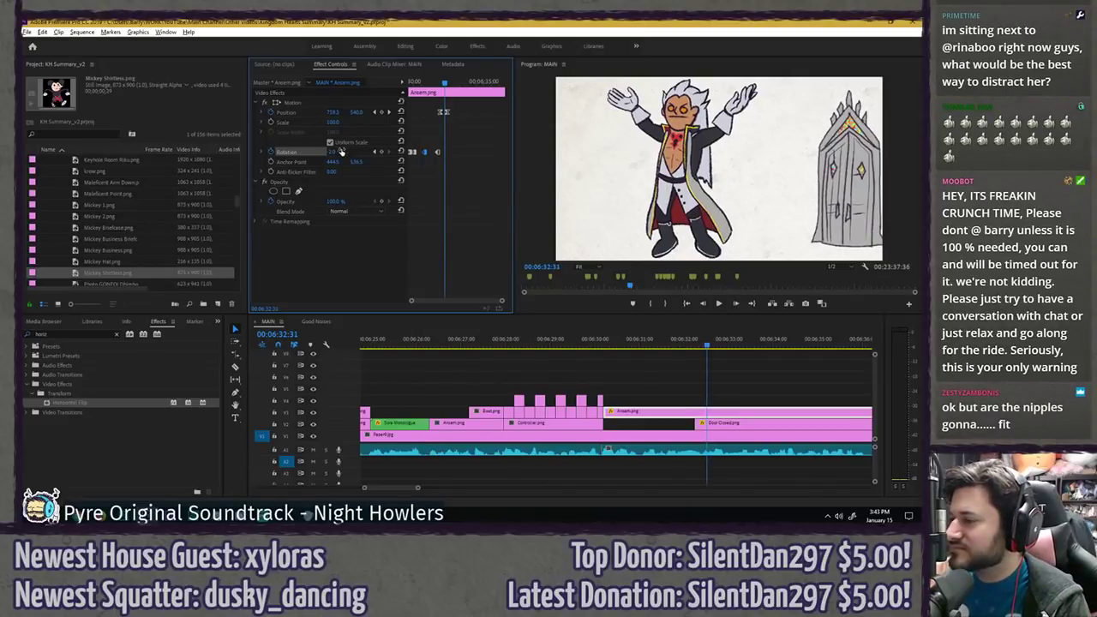
{"action": "key", "text": "Right"}
{"action": "key", "text": "Right"}
{"action": "key", "text": "Right"}
{"action": "key", "text": "Right"}
{"action": "key", "text": "Right"}
{"action": "key", "text": "Right"}
{"action": "key", "text": "Right"}
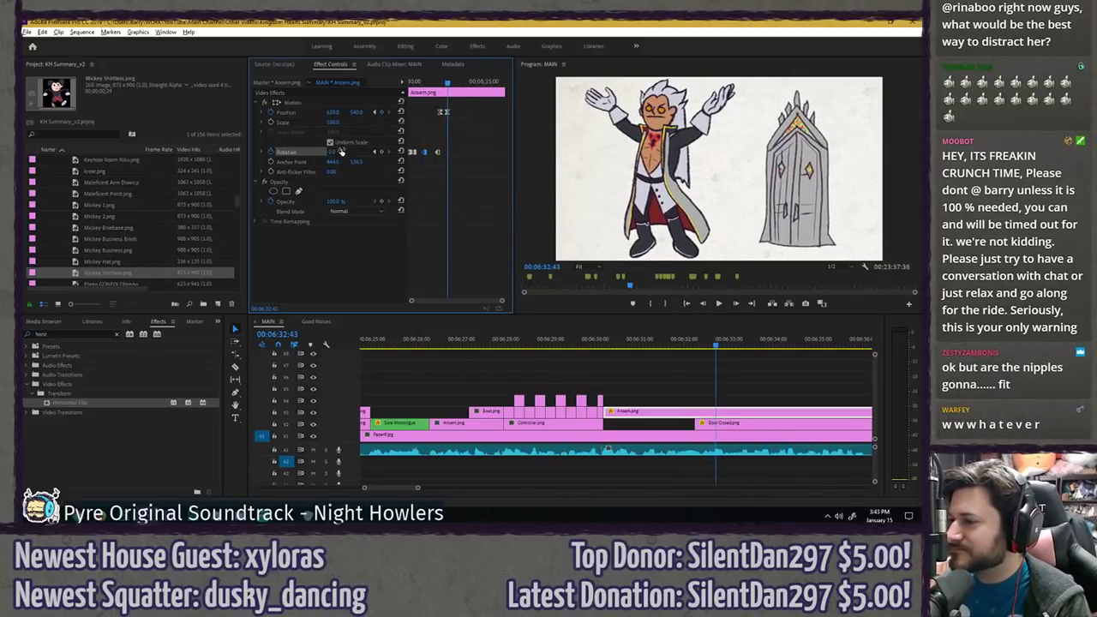
{"action": "left_click", "coordinate": [341, 151]}
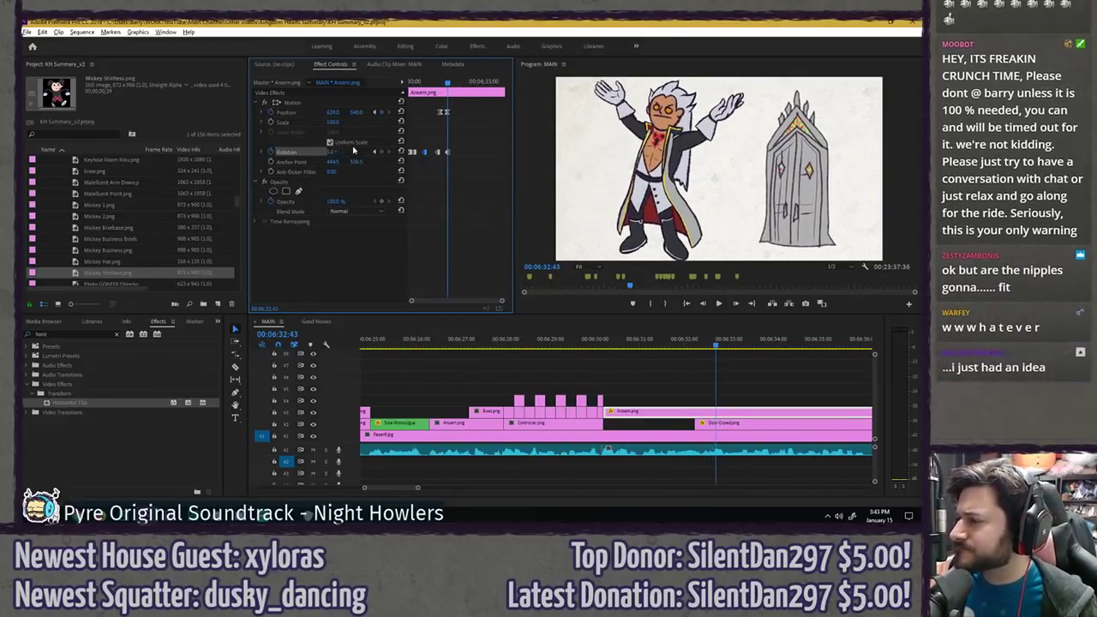
{"action": "left_click", "coordinate": [420, 83]}
{"action": "key", "text": "space"}
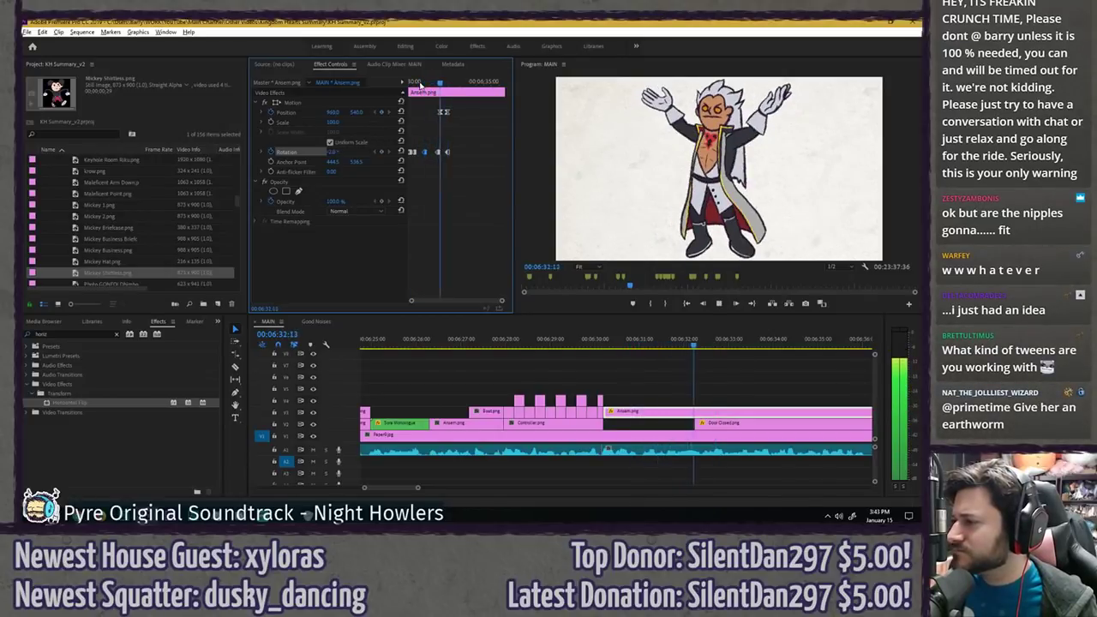
{"action": "key", "text": "space"}
- Add a 10° rotation keyframe and replay the wobble from the clip start
{"action": "left_click", "coordinate": [341, 152]}
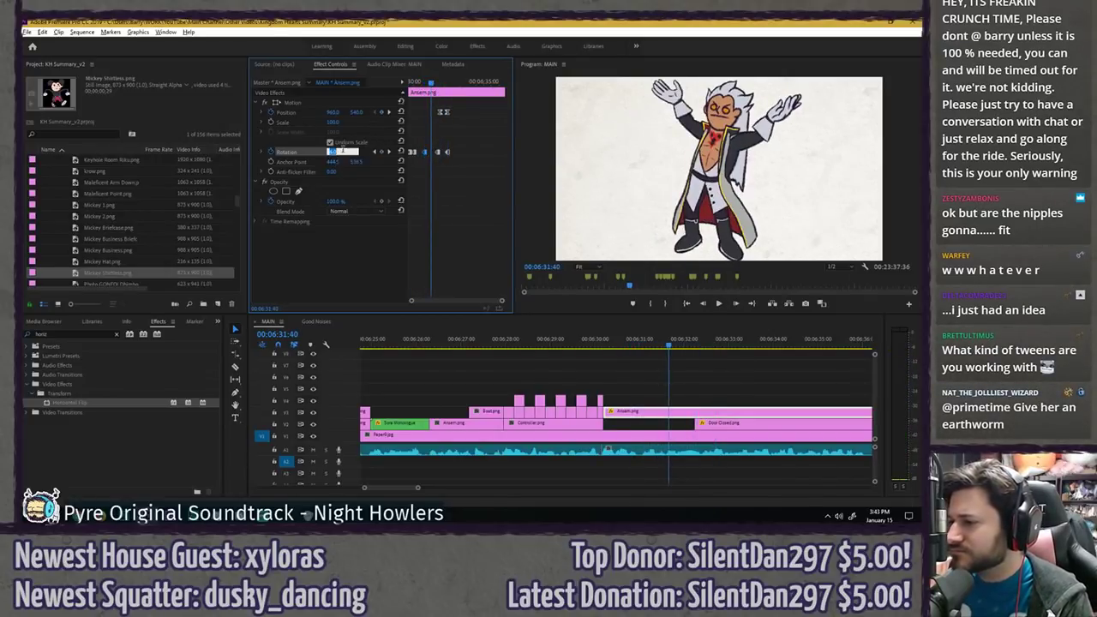
{"action": "type", "text": "10"}
{"action": "key", "text": "Return"}
{"action": "left_click", "coordinate": [414, 83]}
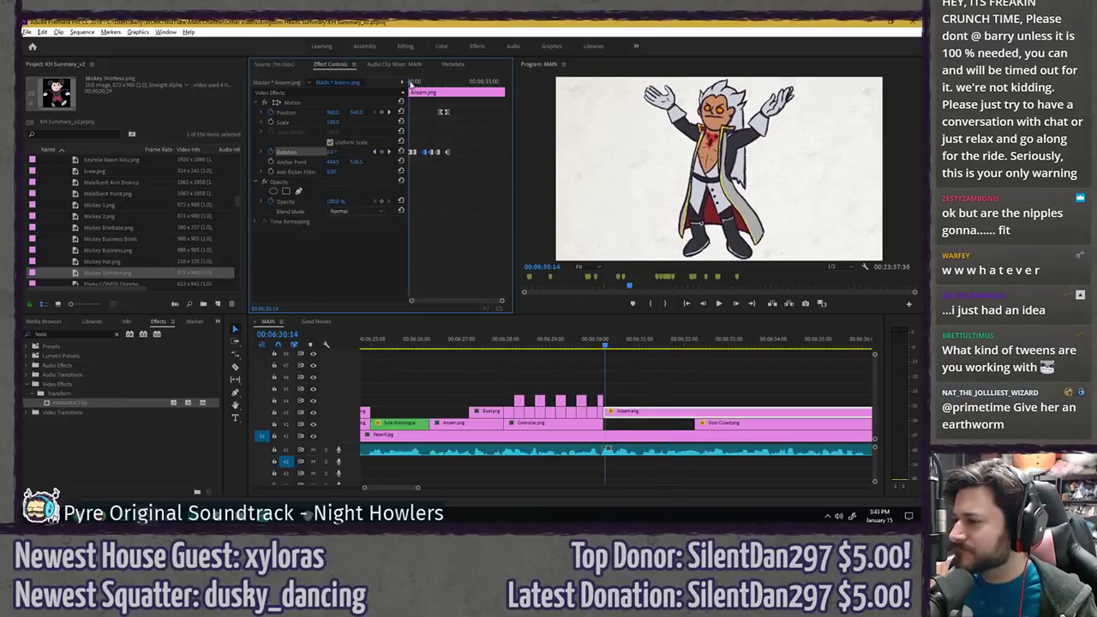
{"action": "key", "text": "space"}
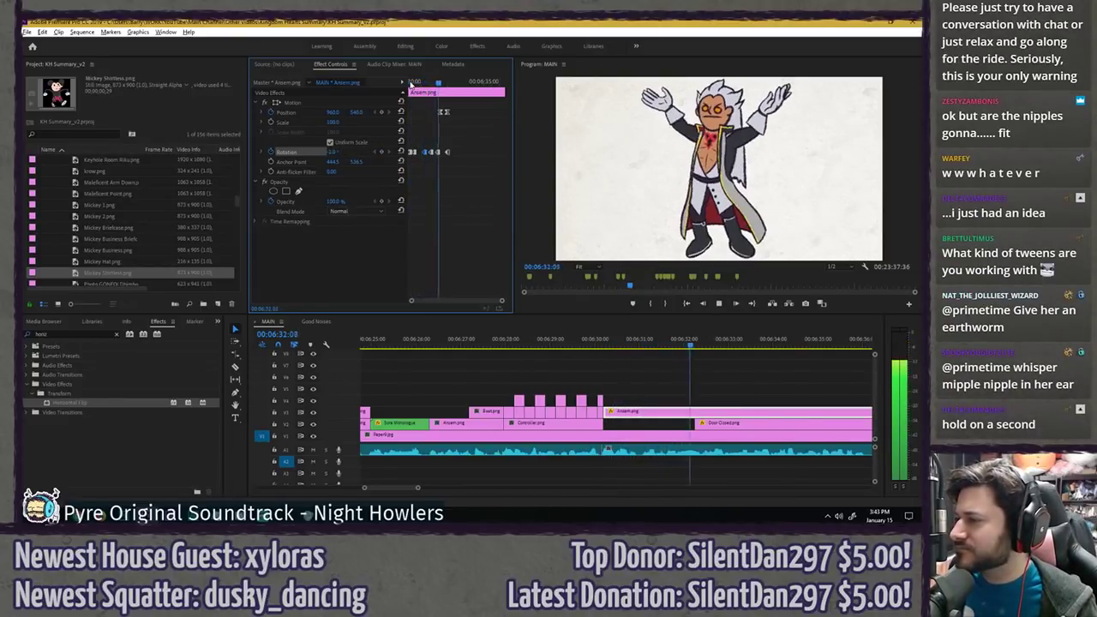
{"action": "key", "text": "space"}
- Nudge a rotation keyframe near 06:32:05 and add a -6° keyframe just after
{"action": "left_click_drag", "start_coordinate": [435, 83], "coordinate": [438, 84]}
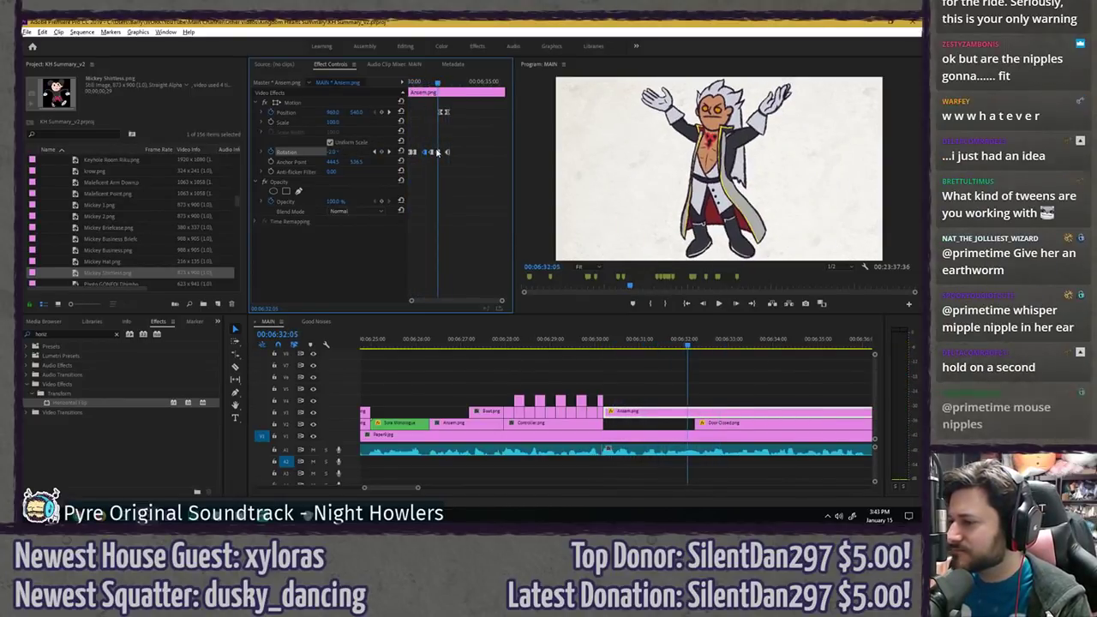
{"action": "left_click_drag", "start_coordinate": [437, 153], "coordinate": [440, 153]}
{"action": "key", "text": "space"}
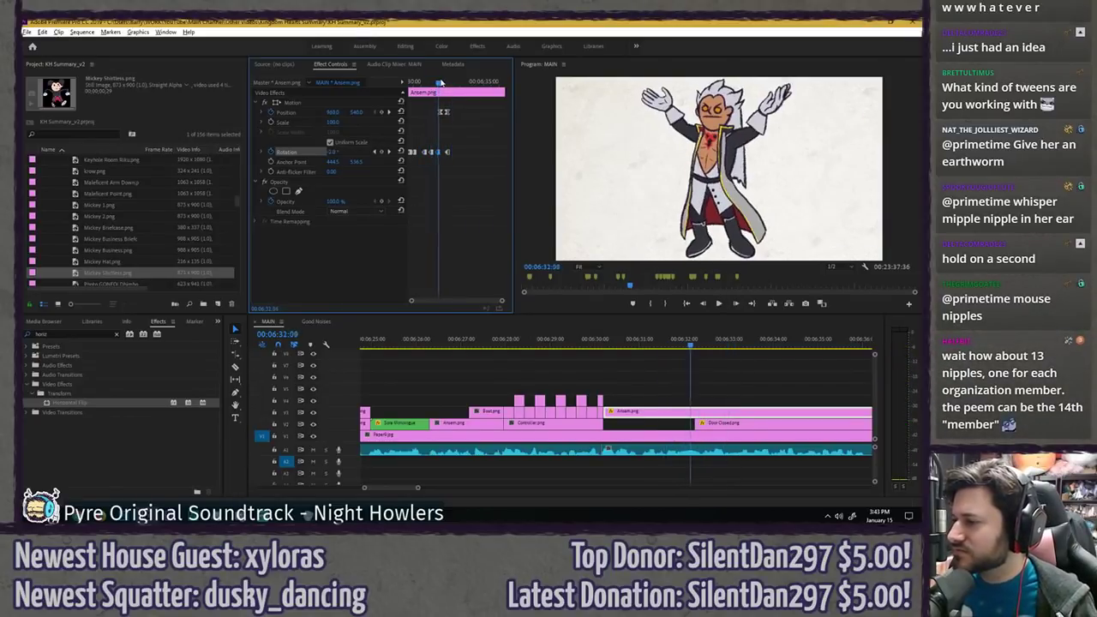
{"action": "key", "text": "space"}
{"action": "left_click_drag", "start_coordinate": [446, 153], "coordinate": [443, 154]}
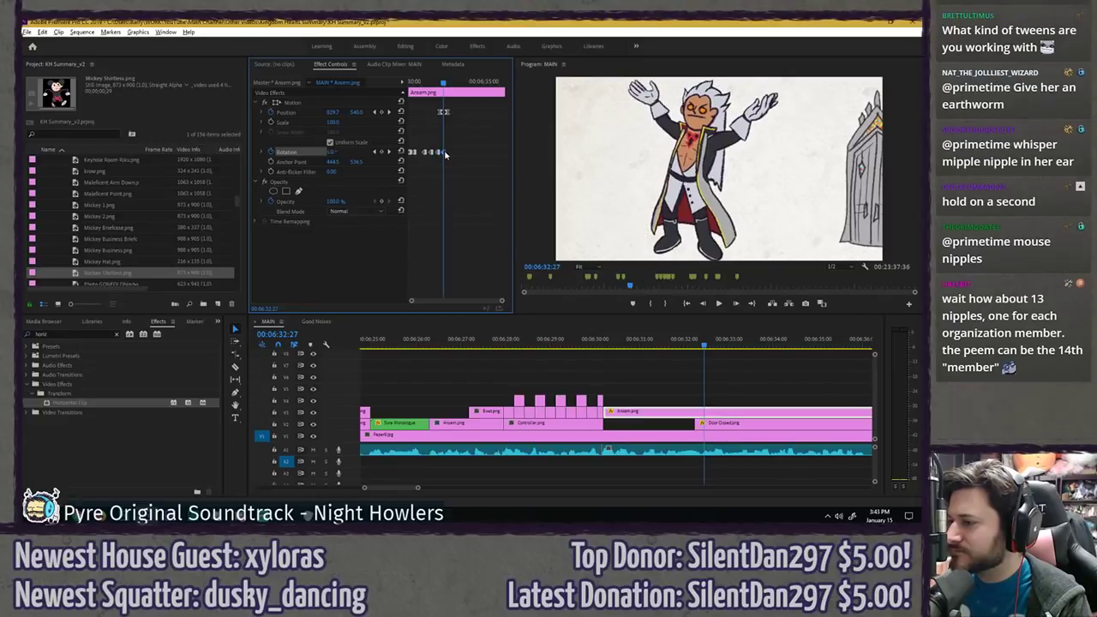
{"action": "key", "text": "Right"}
{"action": "key", "text": "Right"}
{"action": "key", "text": "Right"}
{"action": "key", "text": "Right"}
{"action": "key", "text": "Right"}
{"action": "key", "text": "Right"}
{"action": "key", "text": "Right"}
{"action": "key", "text": "Right"}
{"action": "key", "text": "Right"}
{"action": "key", "text": "Right"}
{"action": "key", "text": "Right"}
{"action": "key", "text": "Right"}
{"action": "key", "text": "Right"}
{"action": "key", "text": "Right"}
{"action": "key", "text": "Right"}
{"action": "key", "text": "Right"}
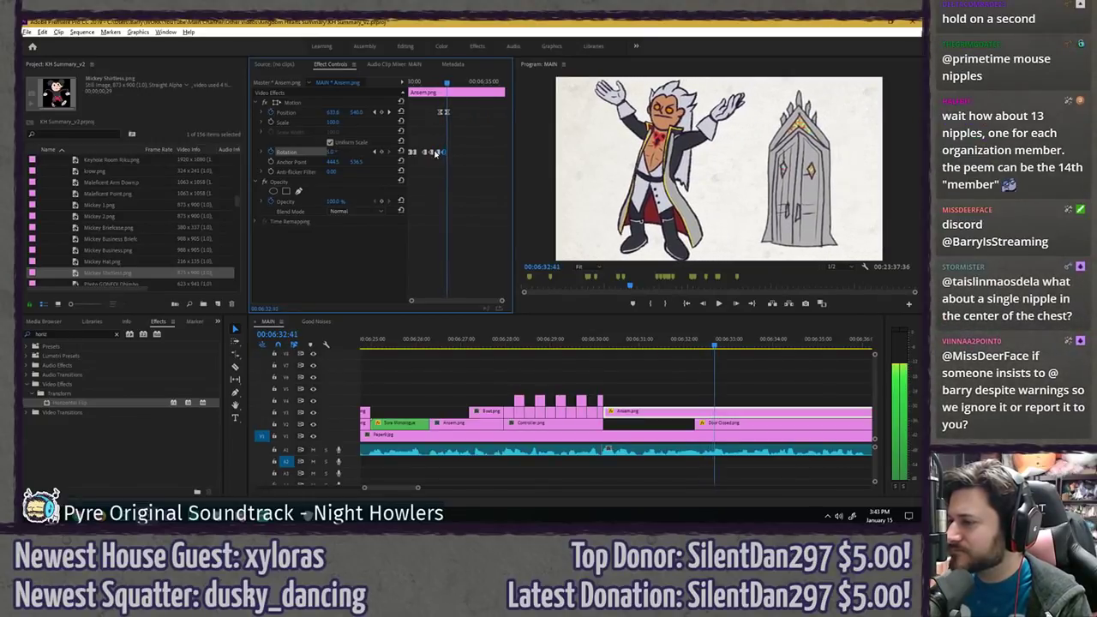
{"action": "left_click", "coordinate": [333, 152]}
{"action": "type", "text": "-"}
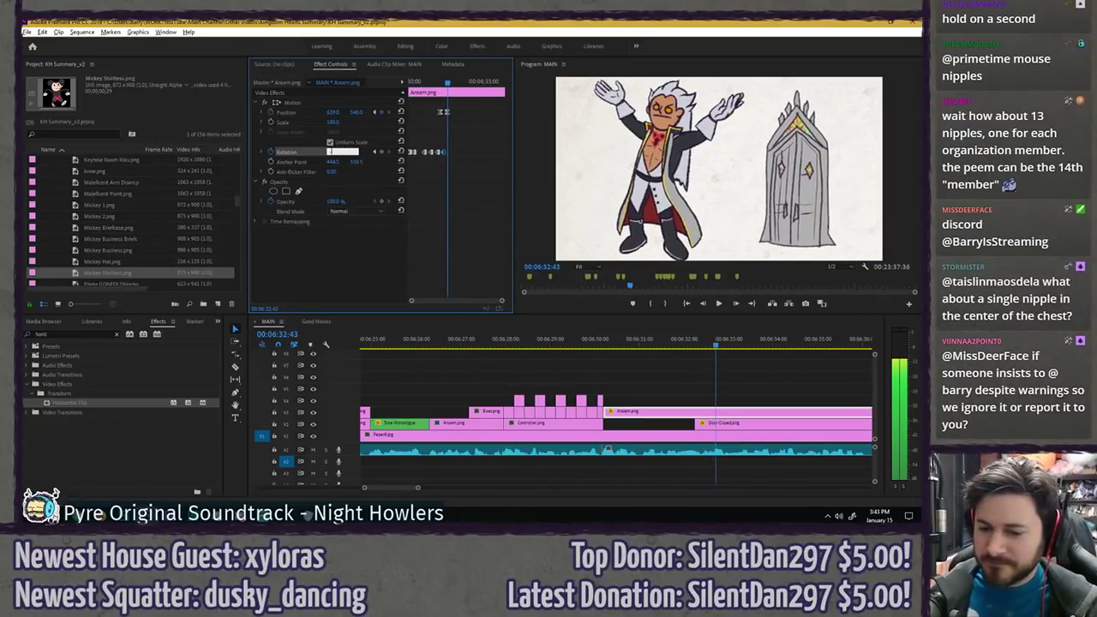
{"action": "type", "text": "6"}
{"action": "key", "text": "Return"}
{"action": "key", "text": "ctrl+s"}
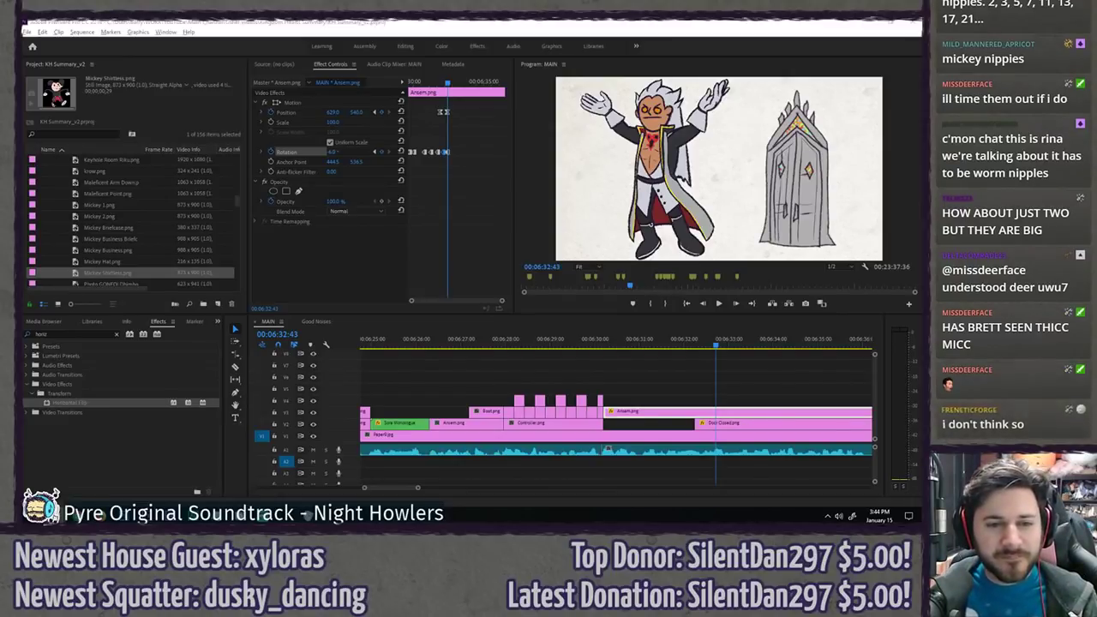
{"action": "key", "text": "ctrl+e"}
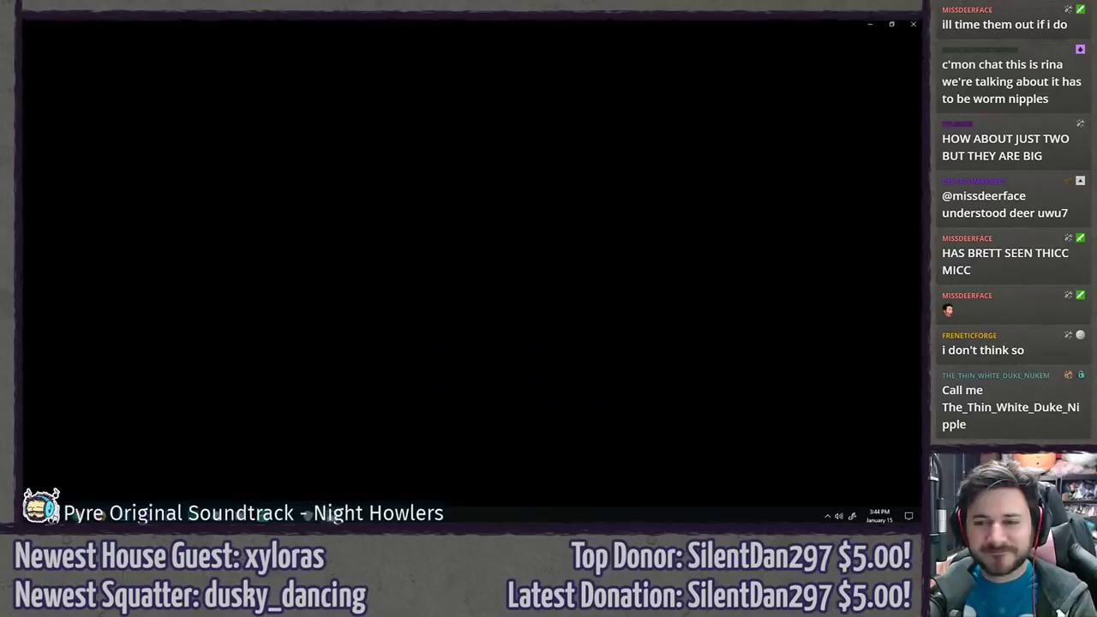
{"action": "key", "text": "Left"}
{"action": "key", "text": "Right"}
{"action": "key", "text": "Left"}
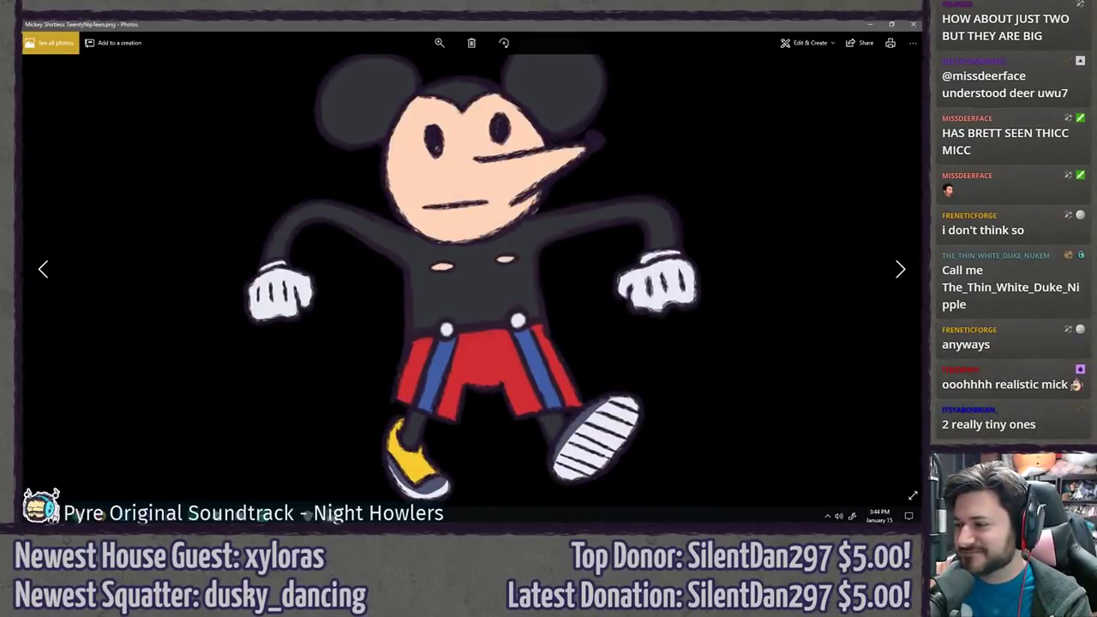
{"action": "key", "text": "Right"}
{"action": "key", "text": "Left"}
- Close the image viewer and import Mickey Shirtless TwentyNipTeen.png into the _ART bin
{"action": "left_click", "coordinate": [914, 25]}
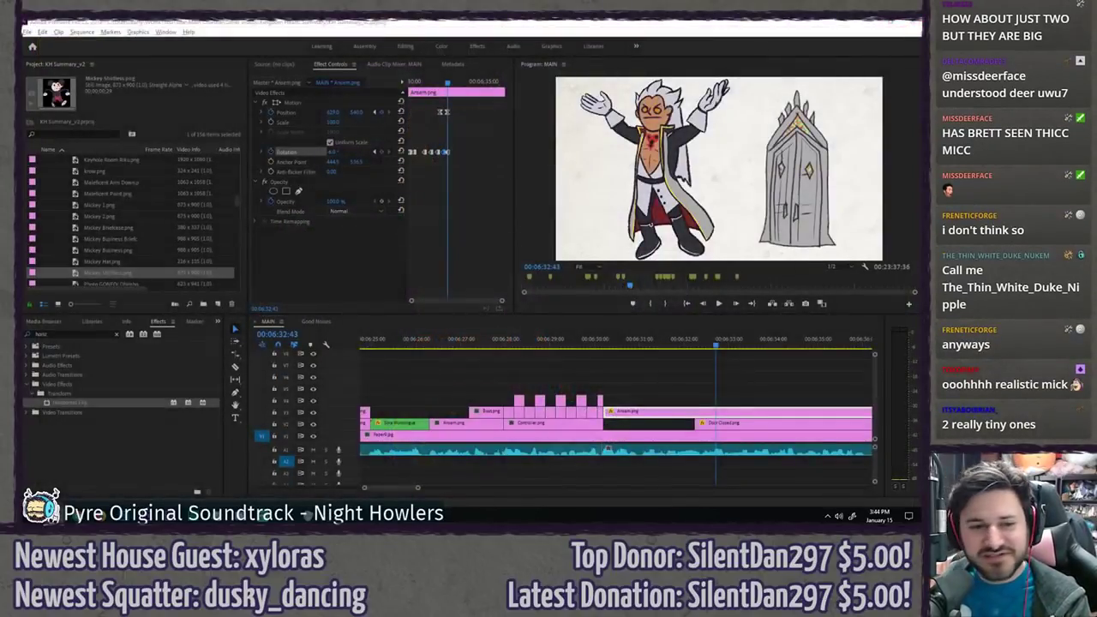
{"action": "scroll", "coordinate": [101, 215], "scroll_direction": "up", "scroll_amount": 10}
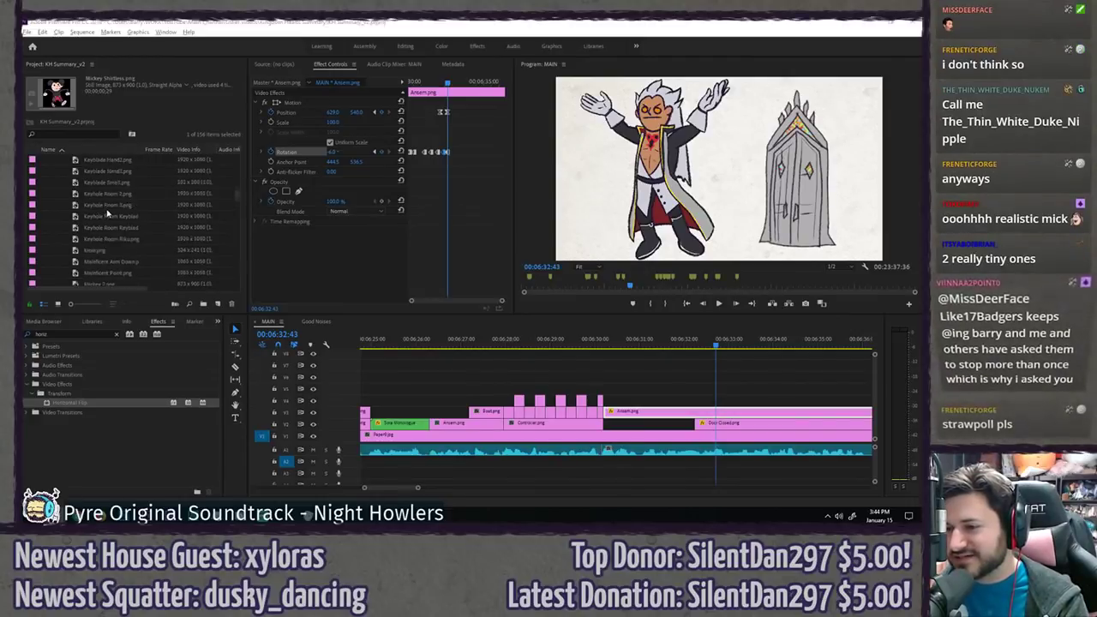
{"action": "scroll", "coordinate": [105, 204], "scroll_direction": "up", "scroll_amount": 2}
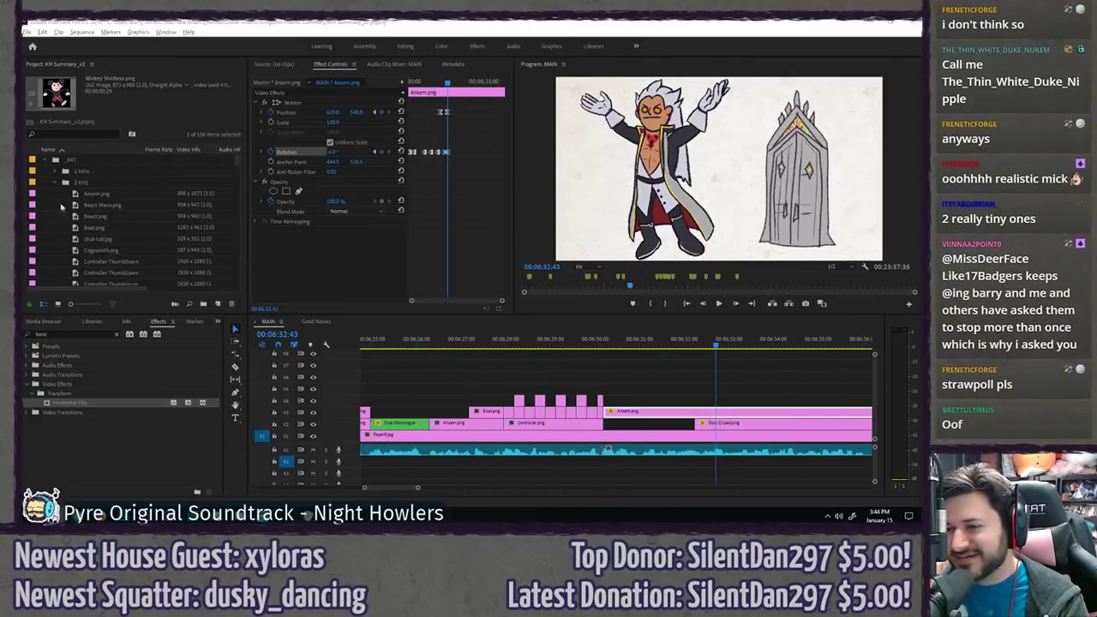
{"action": "left_click_drag", "start_coordinate": [24, 171], "coordinate": [82, 182]}
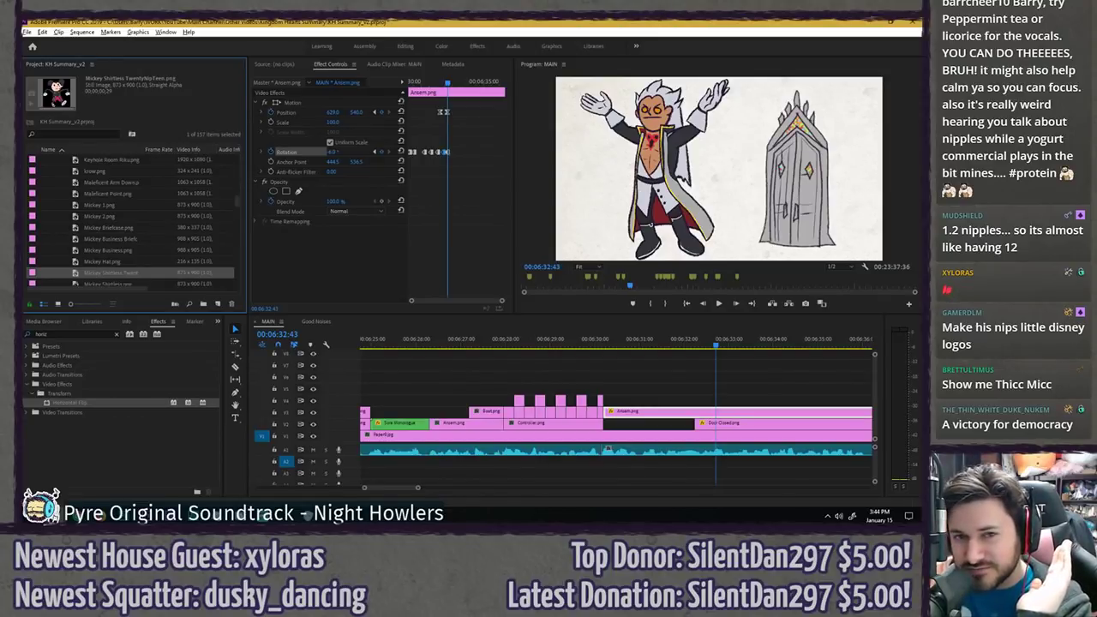
{"action": "key", "text": "alt+Tab"}
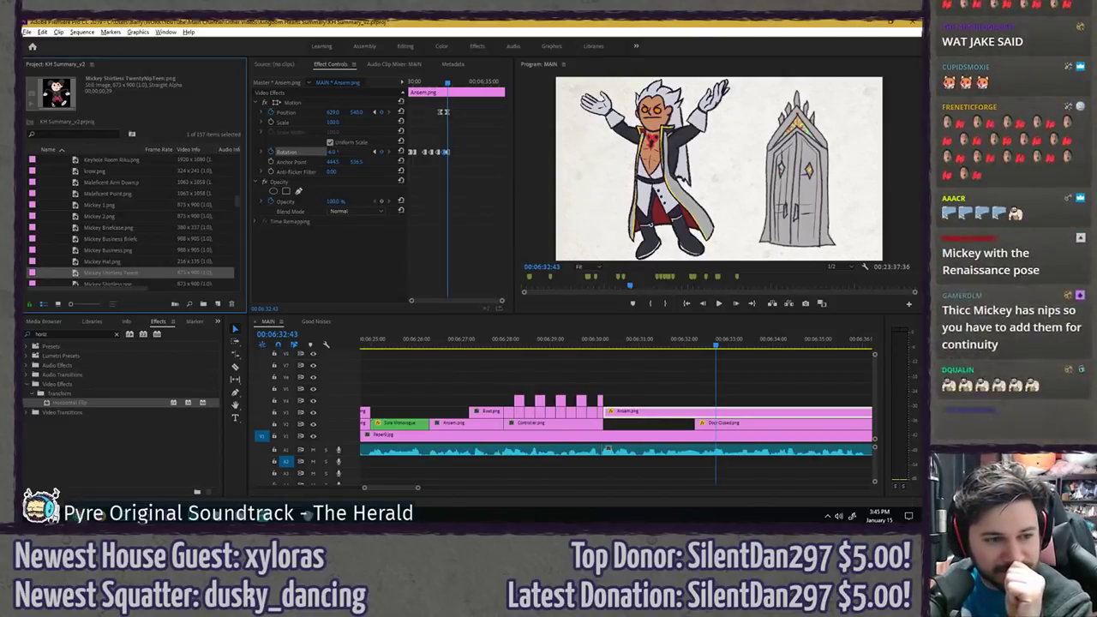
- Save the project with Ctrl+S and preview the Ansem section
{"action": "left_click", "coordinate": [550, 356]}
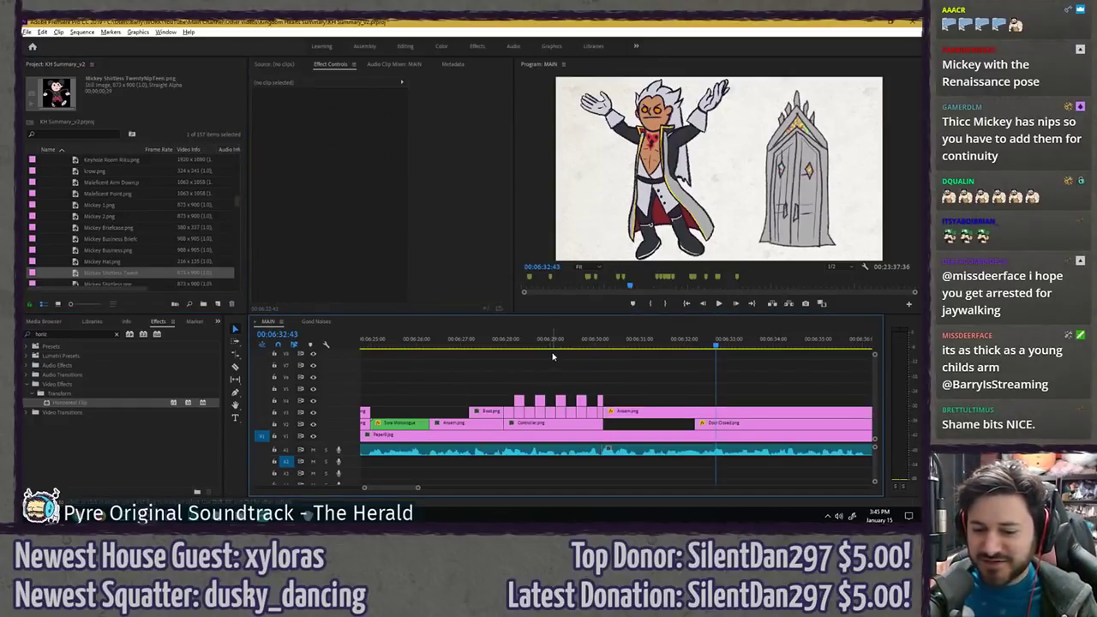
{"action": "key", "text": "ctrl+s"}
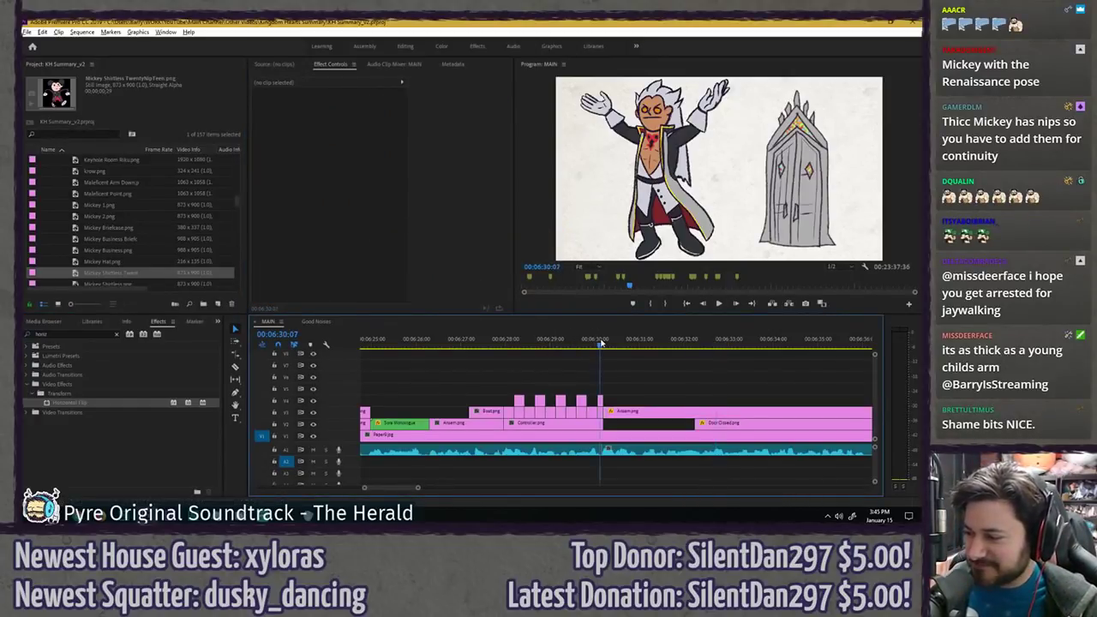
{"action": "key", "text": "space"}
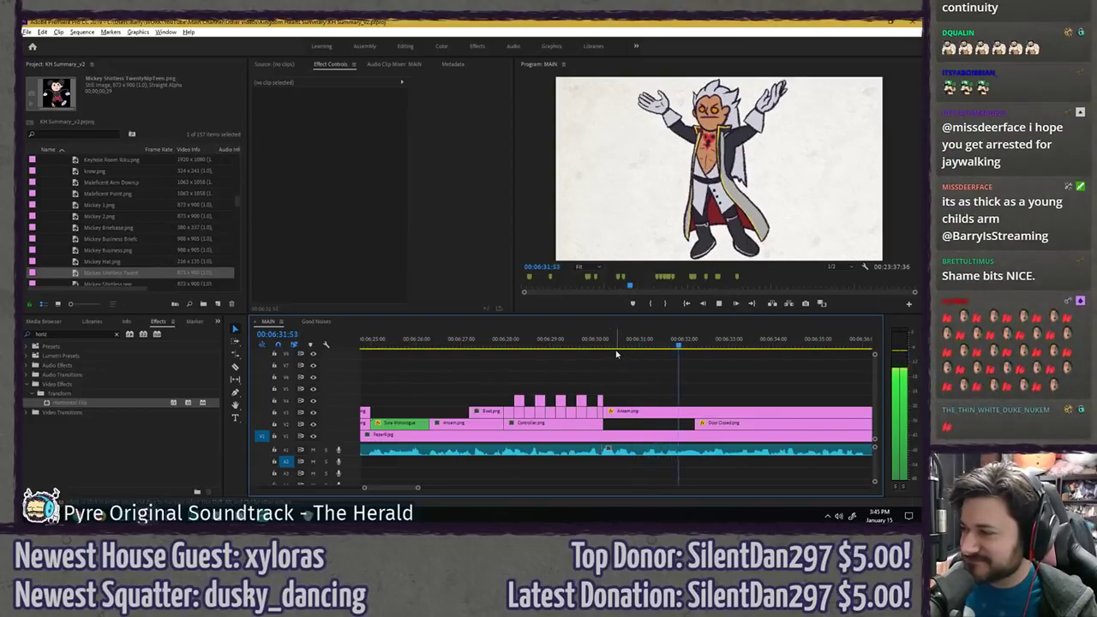
{"action": "key", "text": "space"}
- Select the Ansem clip and review its existing wobble from the 06:32:03 keyframe
{"action": "left_click", "coordinate": [627, 411]}
{"action": "left_click_drag", "start_coordinate": [419, 83], "coordinate": [427, 83]}
{"action": "key", "text": "Left"}
{"action": "key", "text": "Left"}
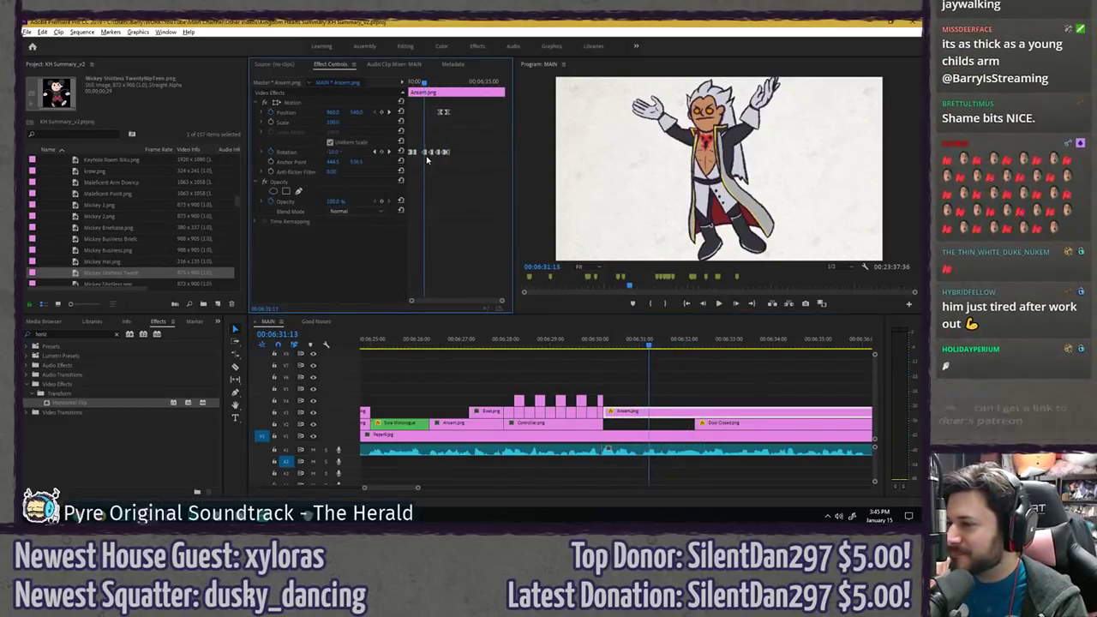
{"action": "left_click_drag", "start_coordinate": [426, 158], "coordinate": [394, 82]}
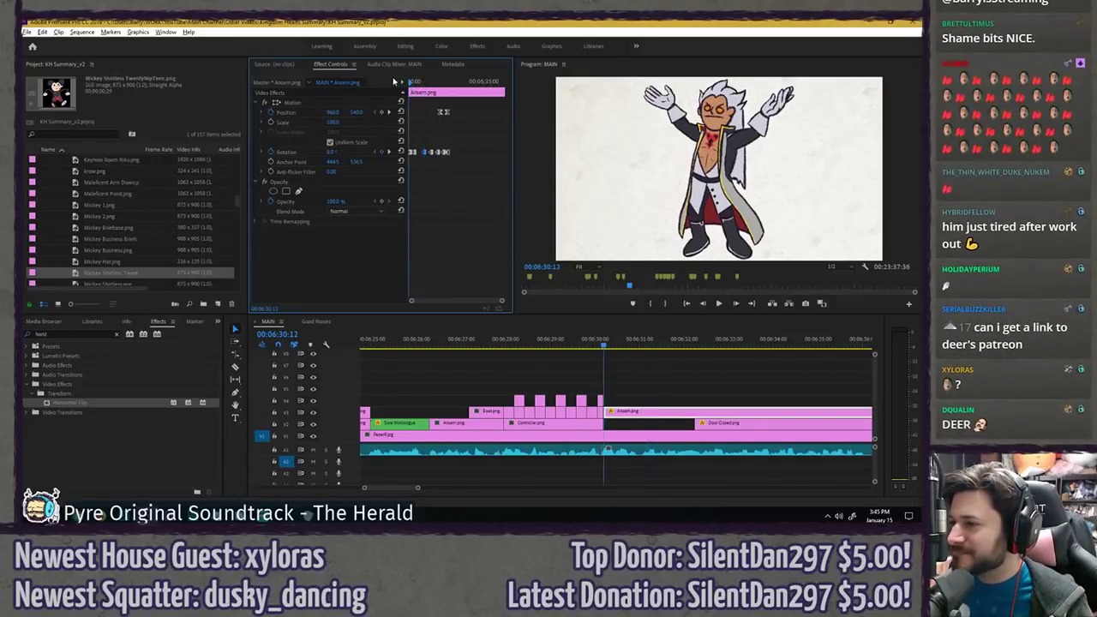
{"action": "key", "text": "space"}
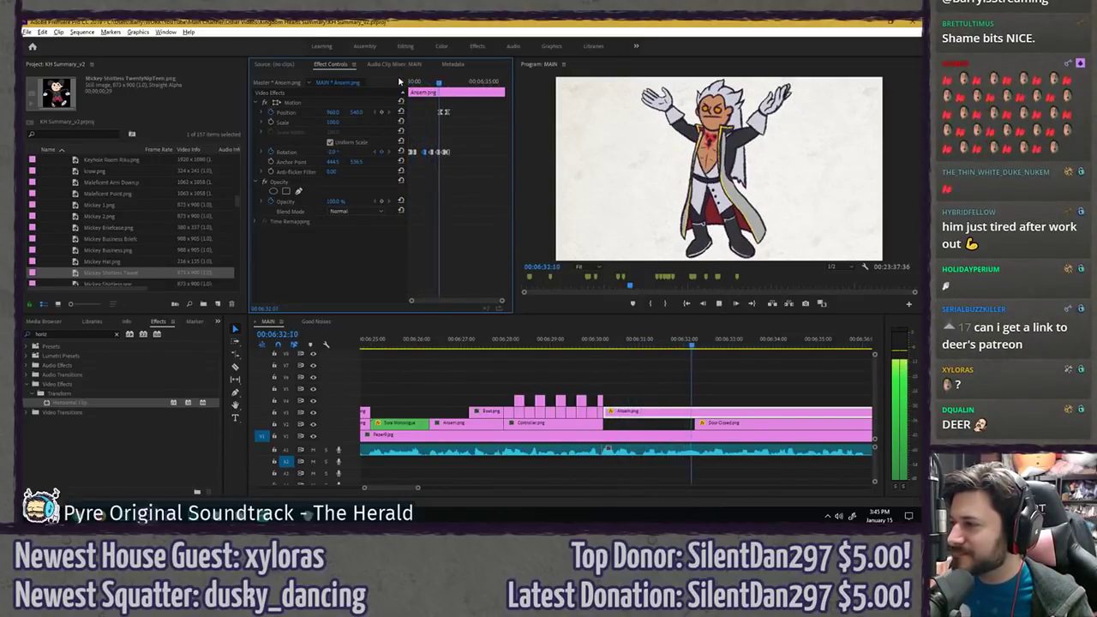
{"action": "left_click_drag", "start_coordinate": [419, 84], "coordinate": [426, 83]}
{"action": "key", "text": "space"}
{"action": "key", "text": "space"}
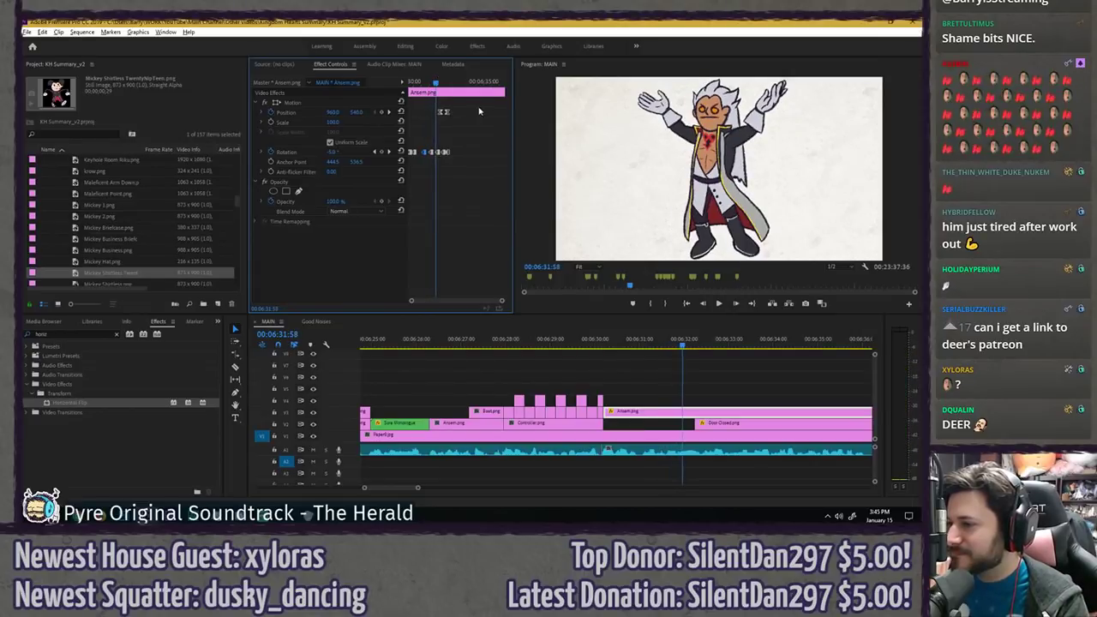
{"action": "scroll", "coordinate": [480, 112], "scroll_direction": "up", "scroll_amount": 3}
{"action": "double_click", "coordinate": [453, 153]}
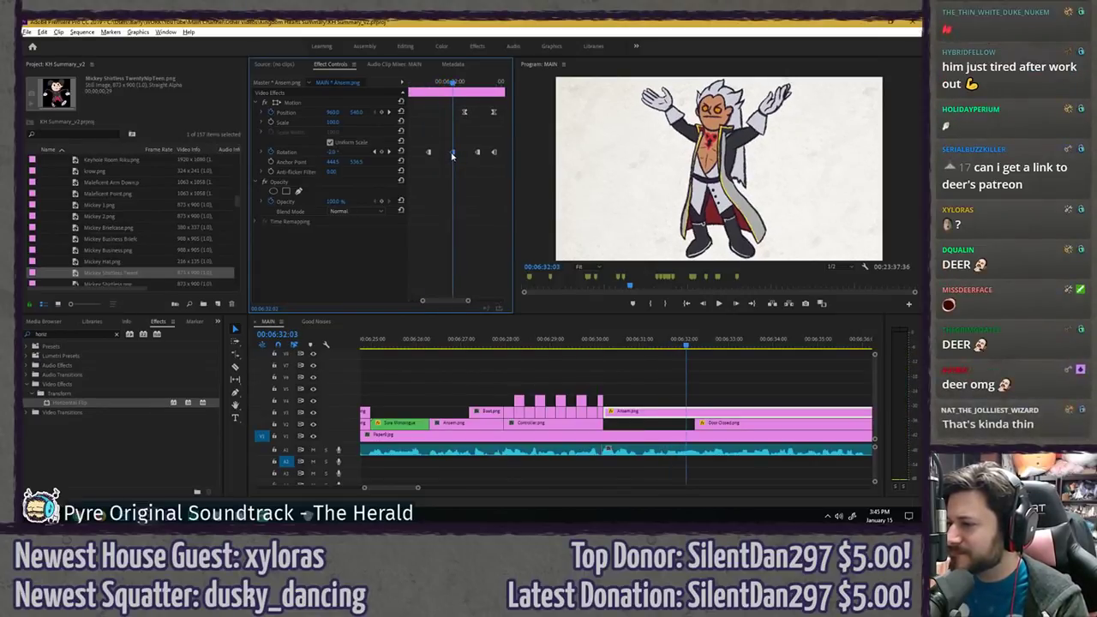
{"action": "key", "text": "space"}
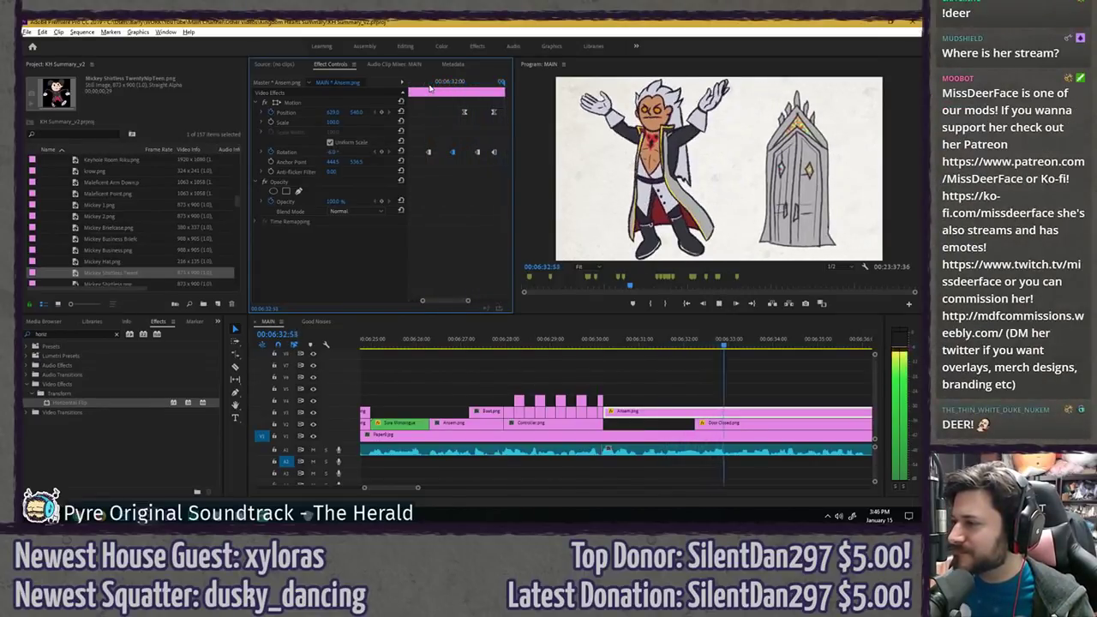
{"action": "key", "text": "space"}
- Add a 6° rotation keyframe at 06:33:18 and preview it
{"action": "left_click_drag", "start_coordinate": [468, 301], "coordinate": [485, 301]}
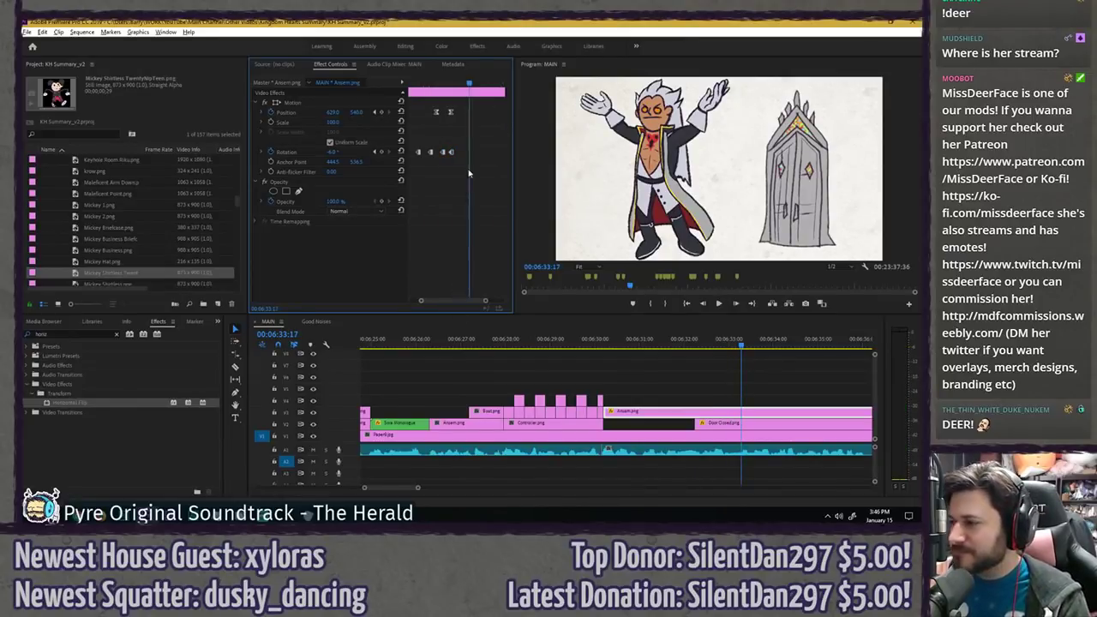
{"action": "left_click", "coordinate": [448, 83]}
{"action": "key", "text": "space"}
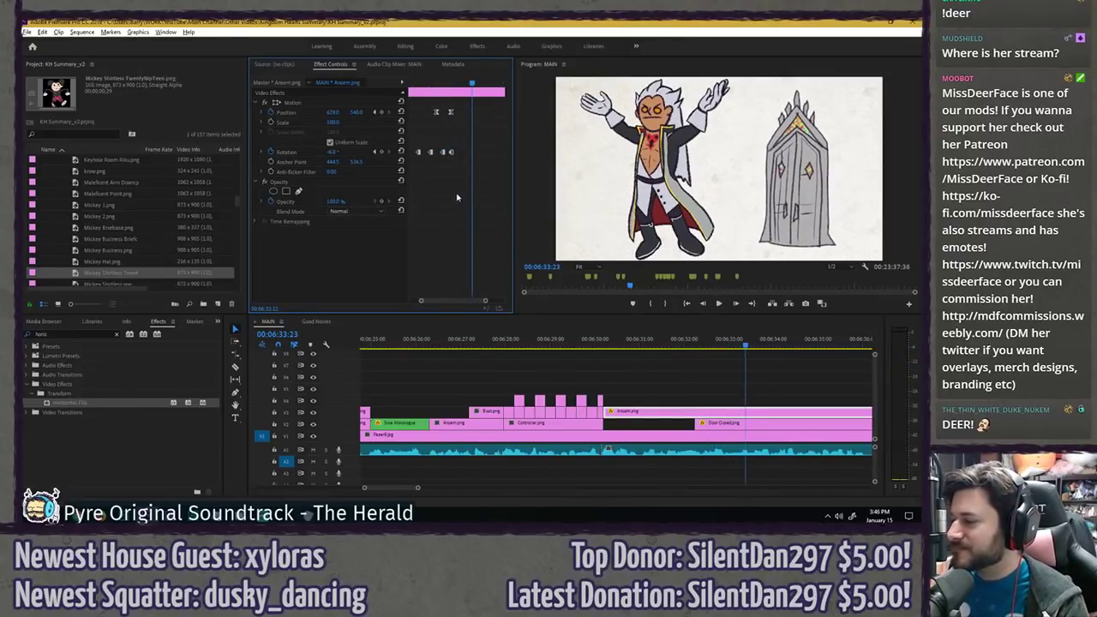
{"action": "key", "text": "space"}
{"action": "left_click", "coordinate": [342, 151]}
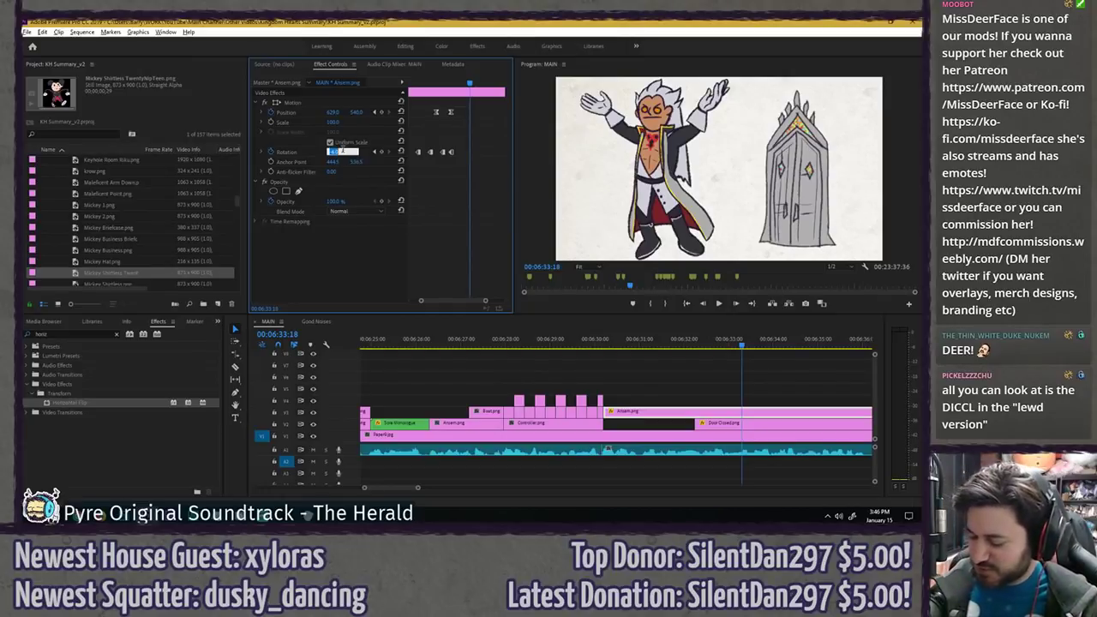
{"action": "type", "text": "6"}
{"action": "key", "text": "Return"}
{"action": "key", "text": "space"}
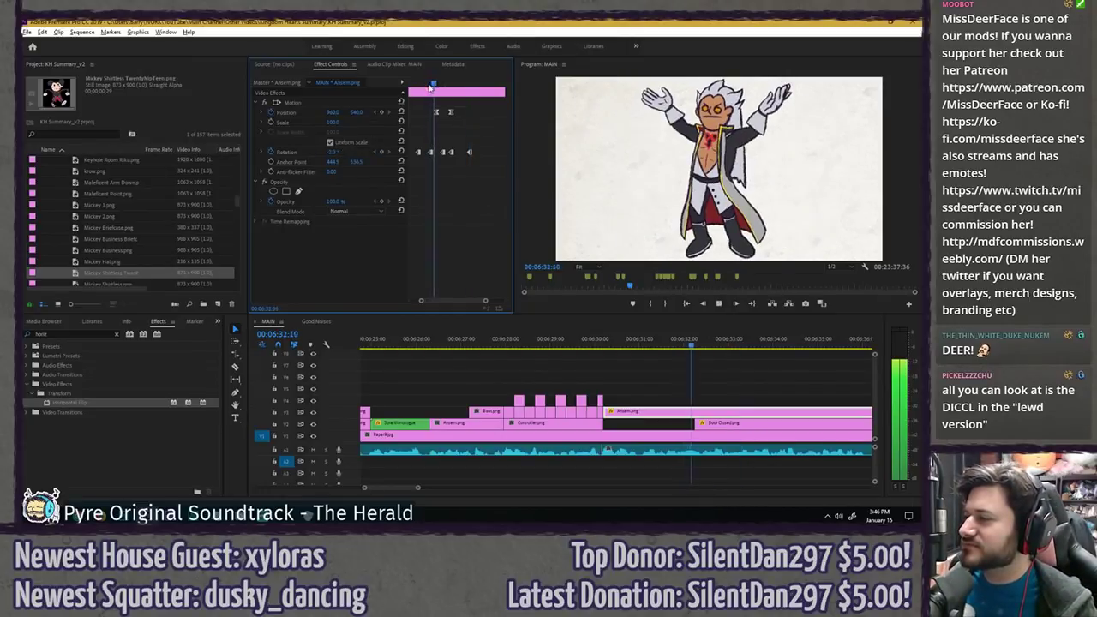
{"action": "key", "text": "space"}
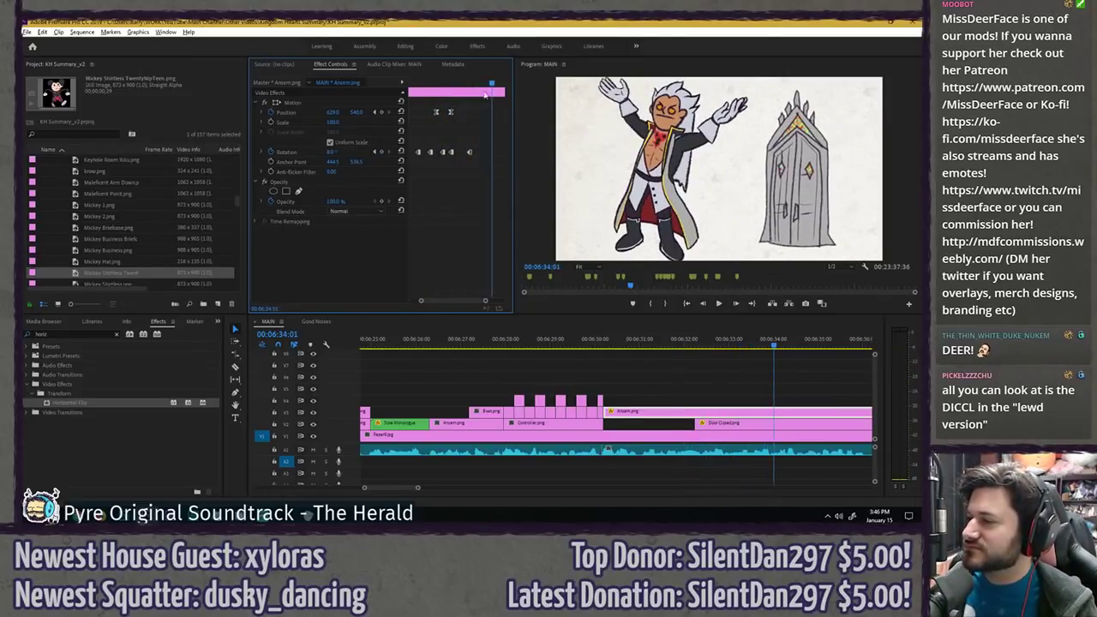
- Add a 20° rotation keyframe around 06:34:21 and review the wobble
{"action": "left_click_drag", "start_coordinate": [474, 83], "coordinate": [481, 86]}
{"action": "left_click", "coordinate": [341, 151]}
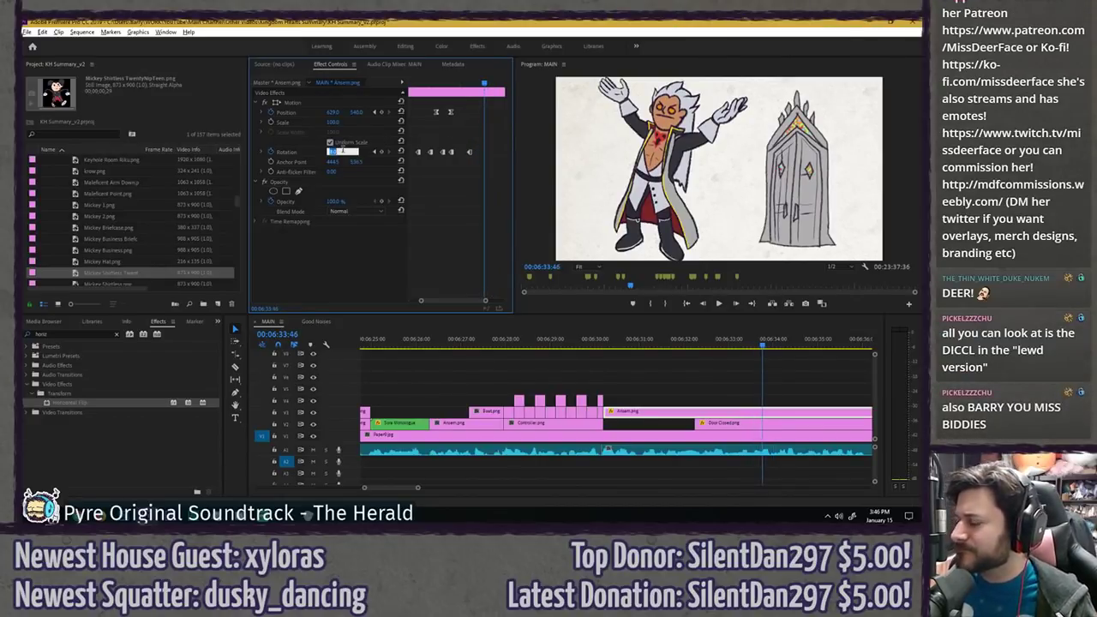
{"action": "left_click", "coordinate": [439, 83]}
{"action": "key", "text": "space"}
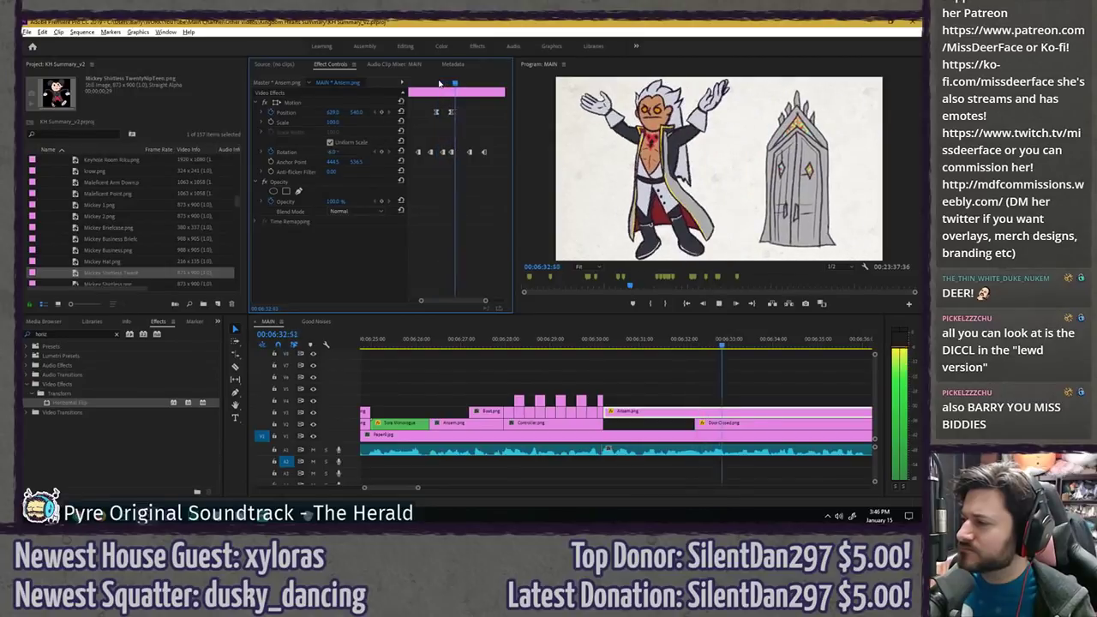
{"action": "key", "text": "space"}
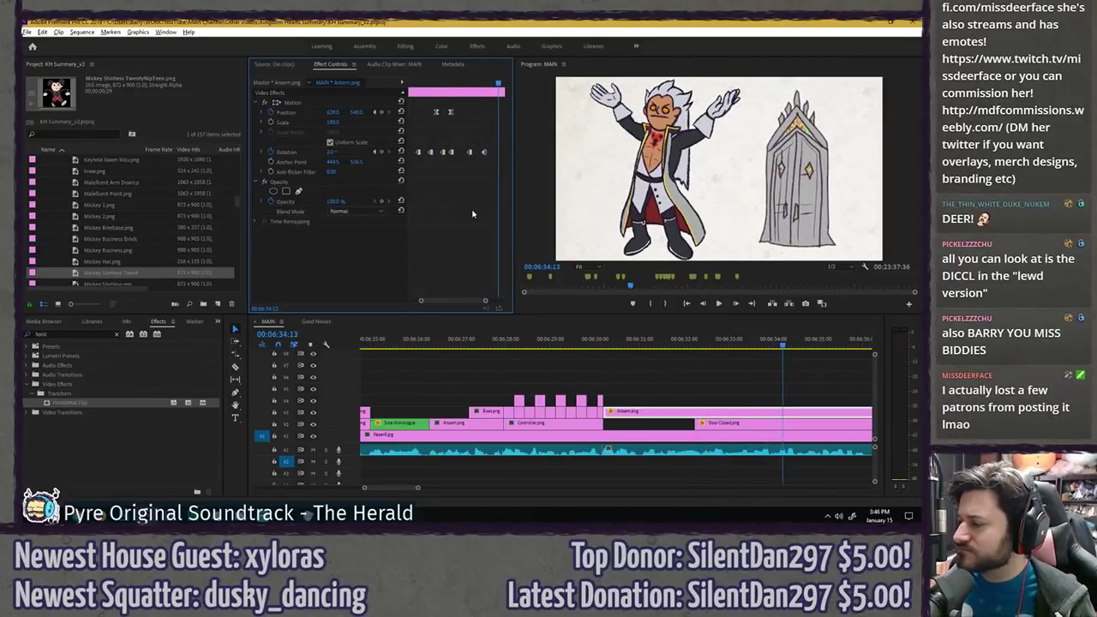
{"action": "key", "text": "Right"}
{"action": "key", "text": "Right"}
{"action": "key", "text": "Right"}
{"action": "key", "text": "Right"}
{"action": "key", "text": "Right"}
{"action": "key", "text": "Right"}
{"action": "key", "text": "Right"}
{"action": "key", "text": "Right"}
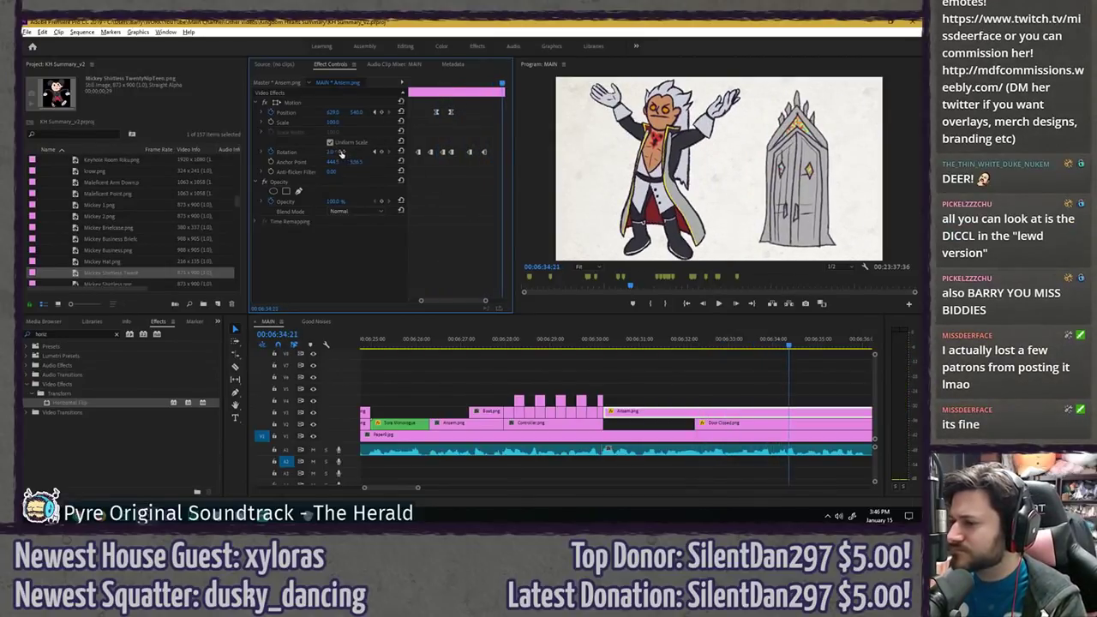
{"action": "key", "text": "Return"}
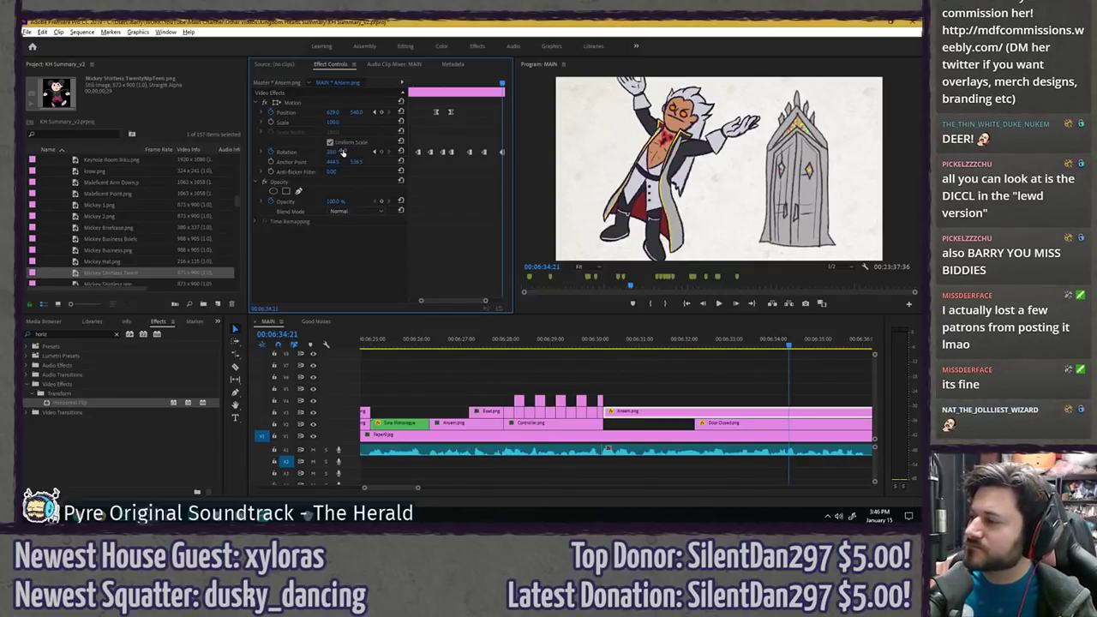
{"action": "left_click", "coordinate": [442, 83]}
{"action": "key", "text": "space"}
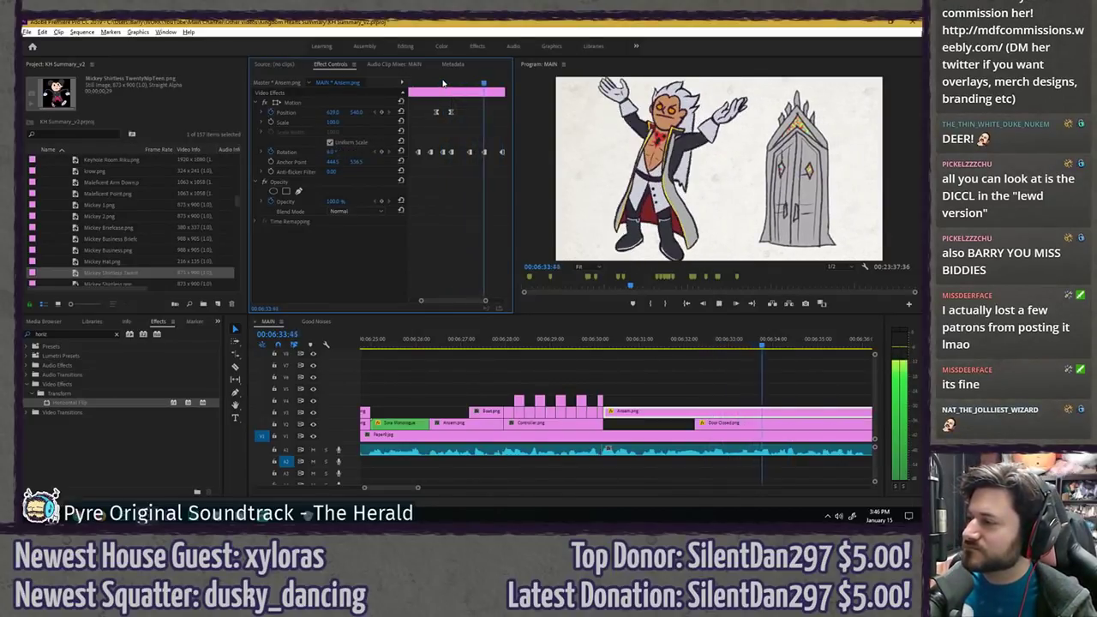
{"action": "key", "text": "space"}
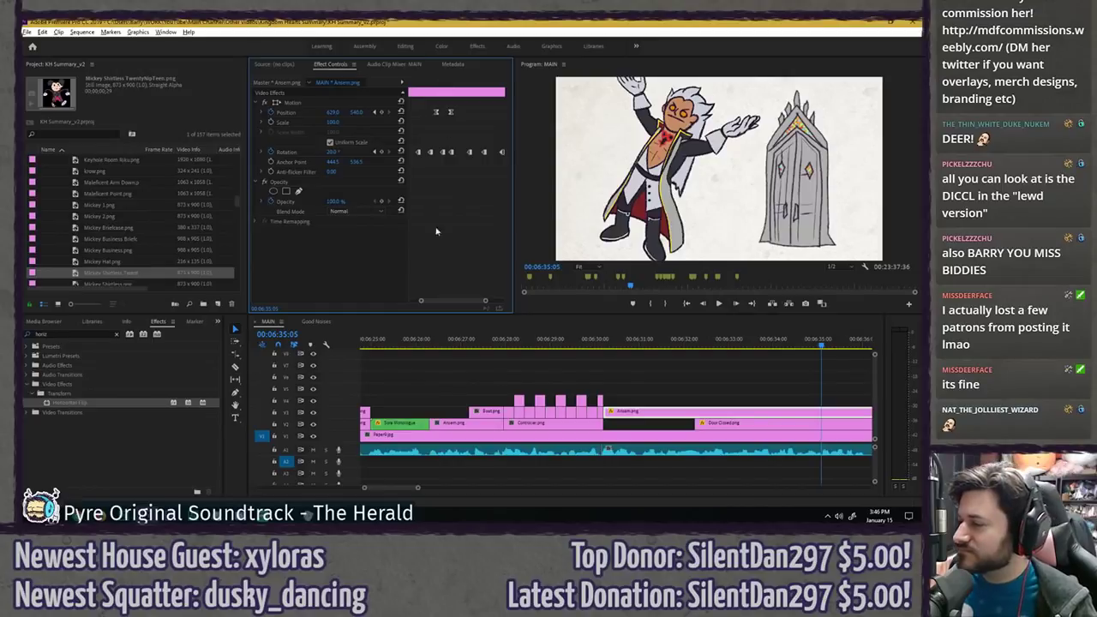
- Keyframe Ansem back upright near 06:35 and replay the wobble
{"action": "left_click_drag", "start_coordinate": [449, 303], "coordinate": [464, 302]}
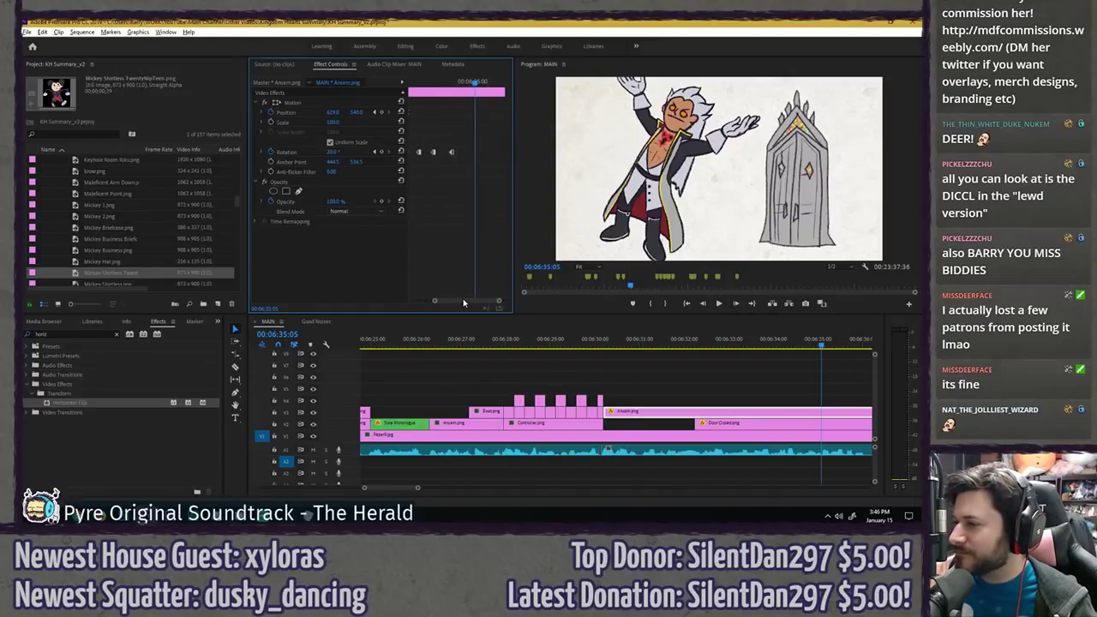
{"action": "left_click", "coordinate": [453, 82]}
{"action": "key", "text": "space"}
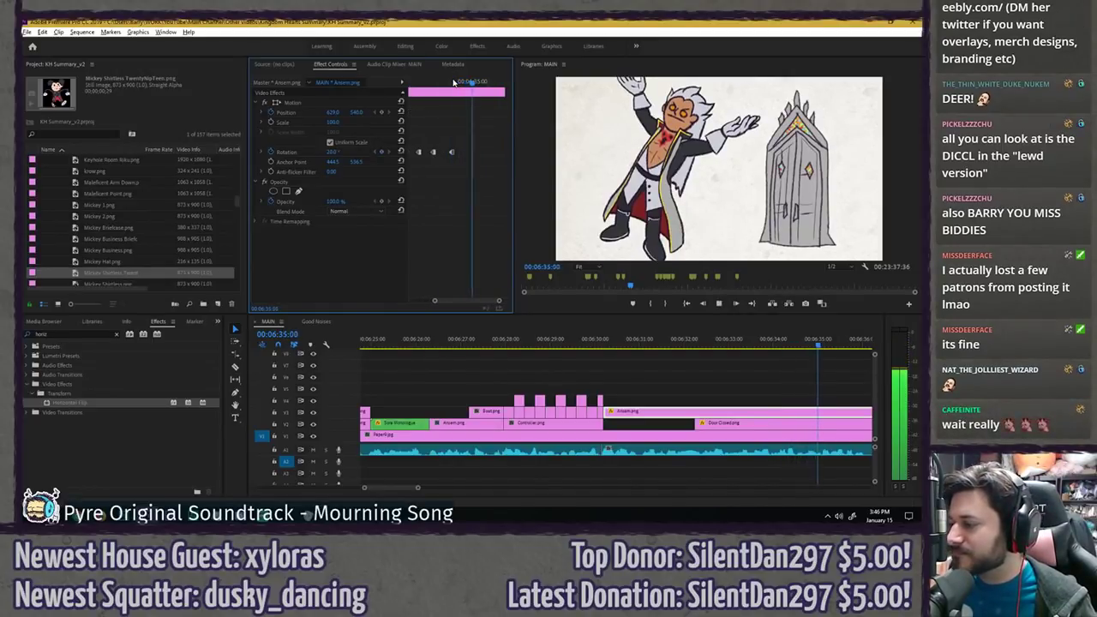
{"action": "key", "text": "space"}
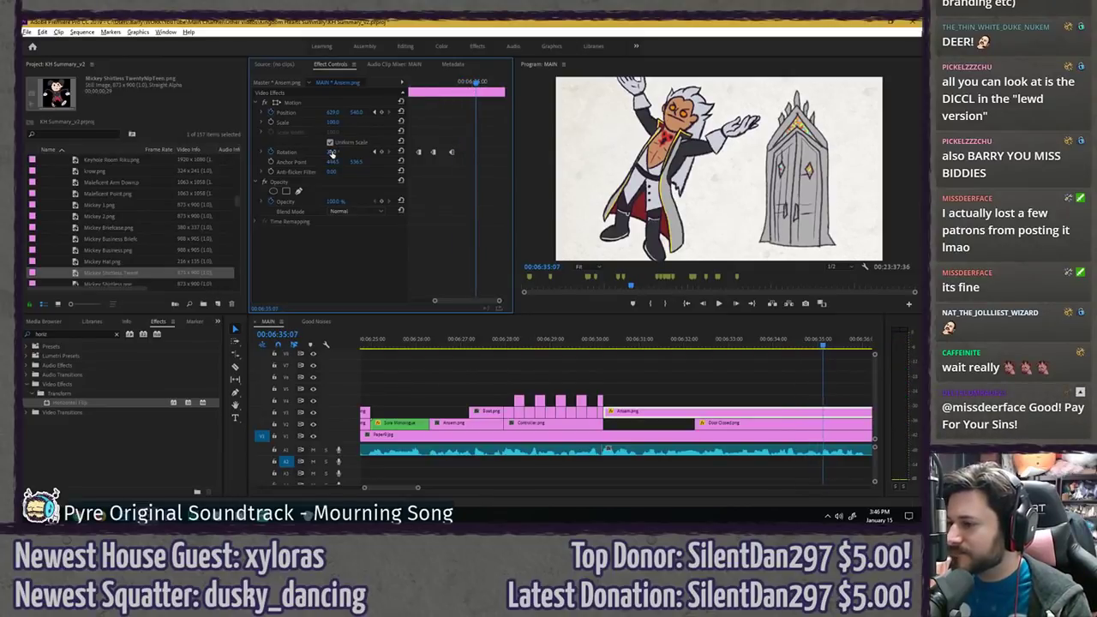
{"action": "key", "text": "Return"}
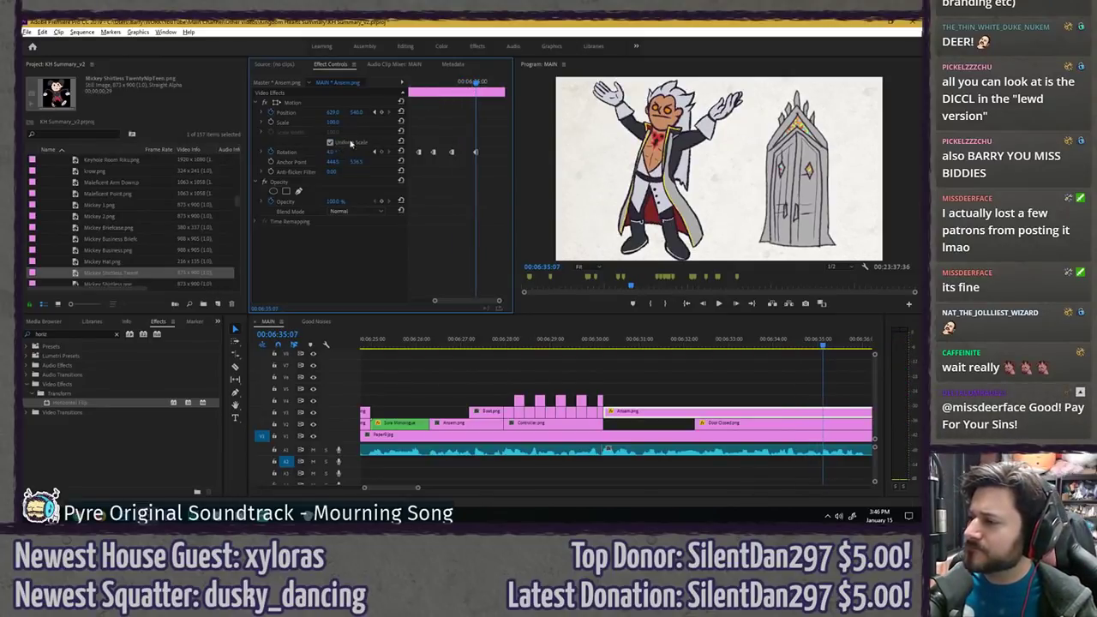
{"action": "left_click", "coordinate": [434, 82]}
{"action": "key", "text": "space"}
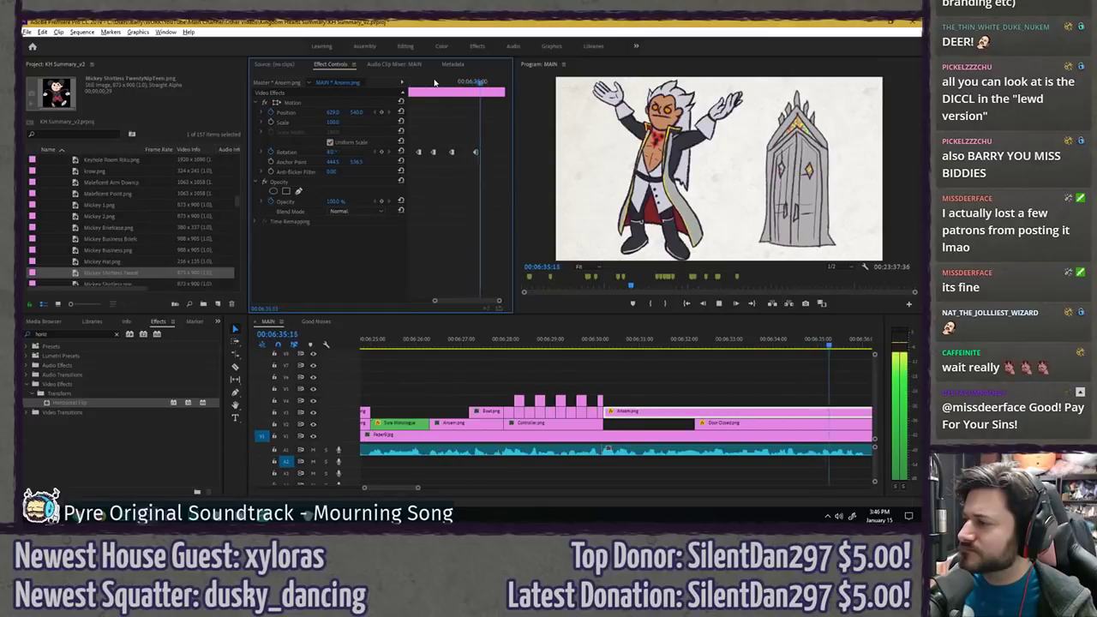
{"action": "left_click", "coordinate": [470, 81]}
{"action": "left_click_drag", "start_coordinate": [469, 81], "coordinate": [476, 156]}
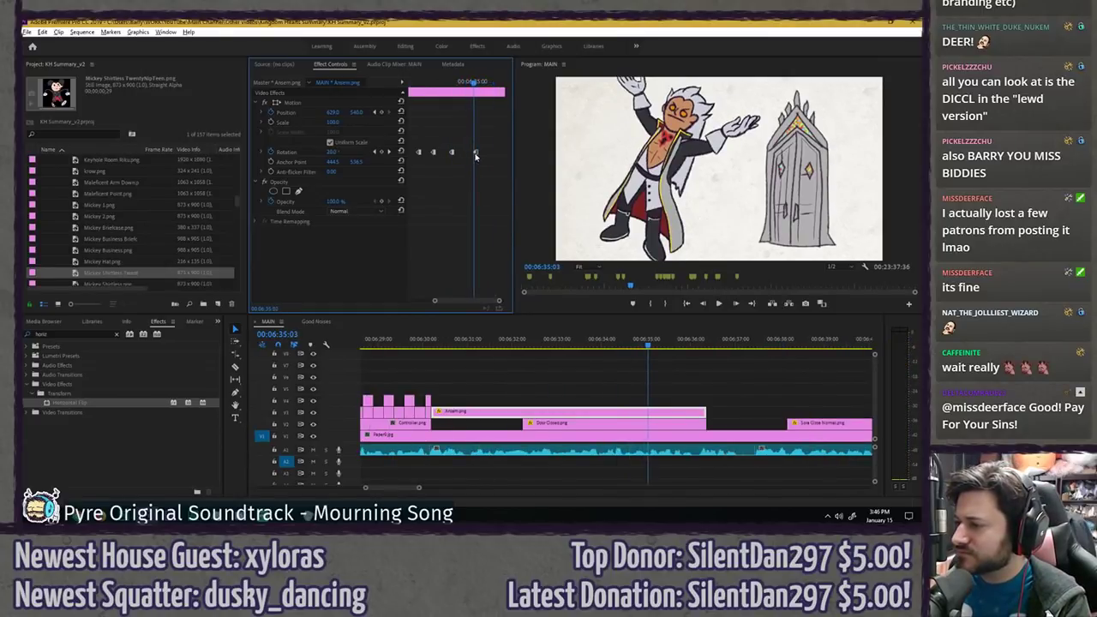
{"action": "left_click", "coordinate": [458, 89]}
{"action": "key", "text": "space"}
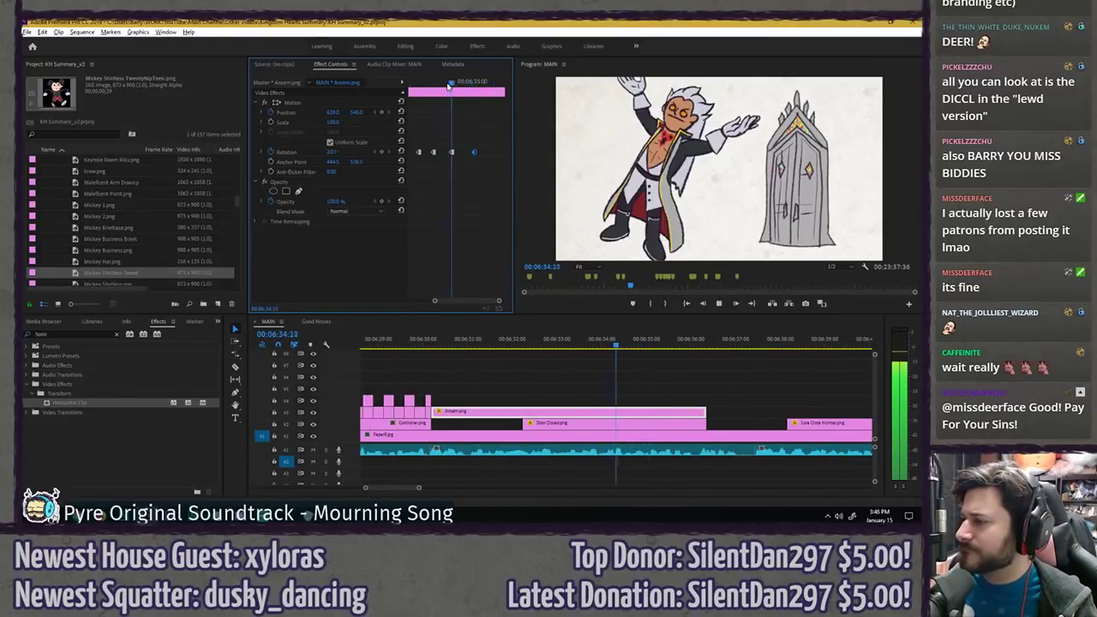
- Add a 10° rotation keyframe at the next wobble point and preview it
{"action": "left_click_drag", "start_coordinate": [465, 83], "coordinate": [488, 82]}
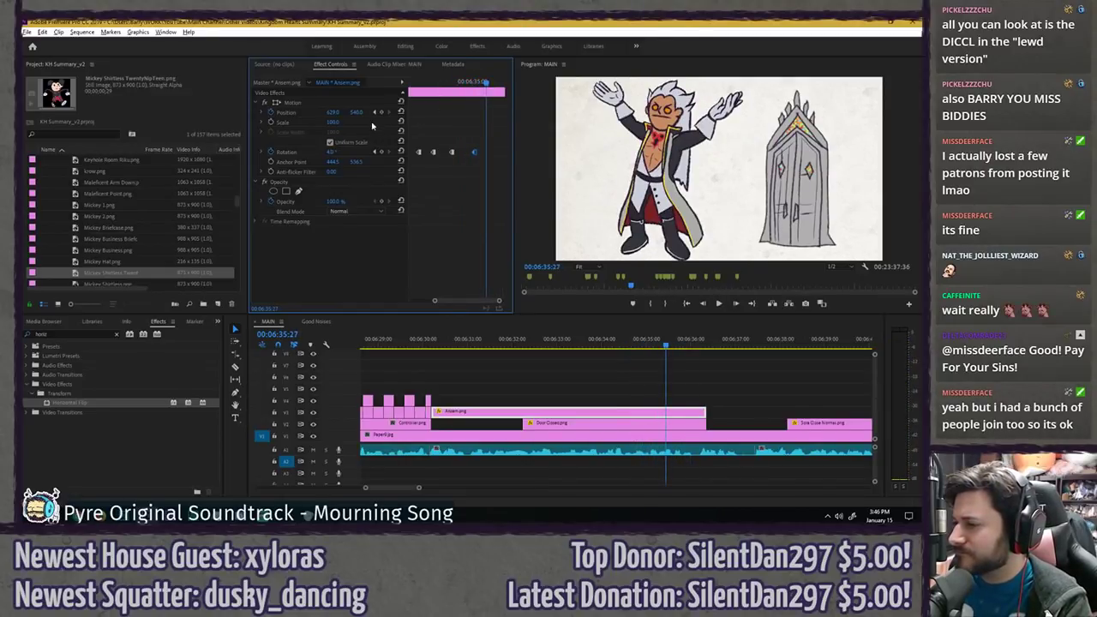
{"action": "left_click", "coordinate": [331, 152]}
{"action": "type", "text": "10"}
{"action": "key", "text": "Return"}
{"action": "left_click", "coordinate": [463, 83]}
{"action": "key", "text": "space"}
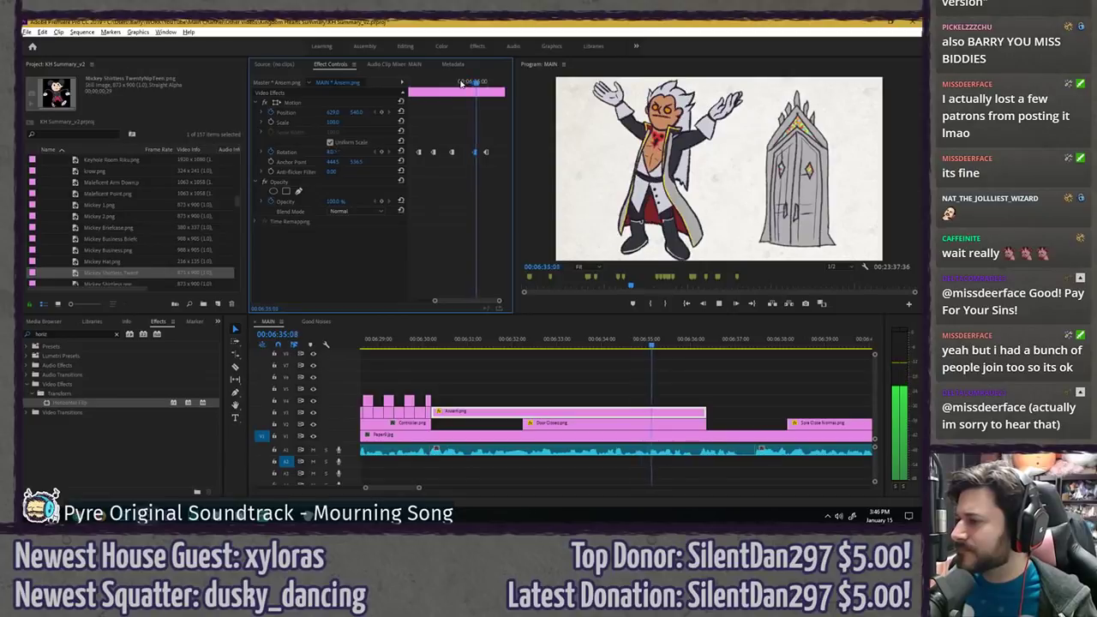
{"action": "key", "text": "space"}
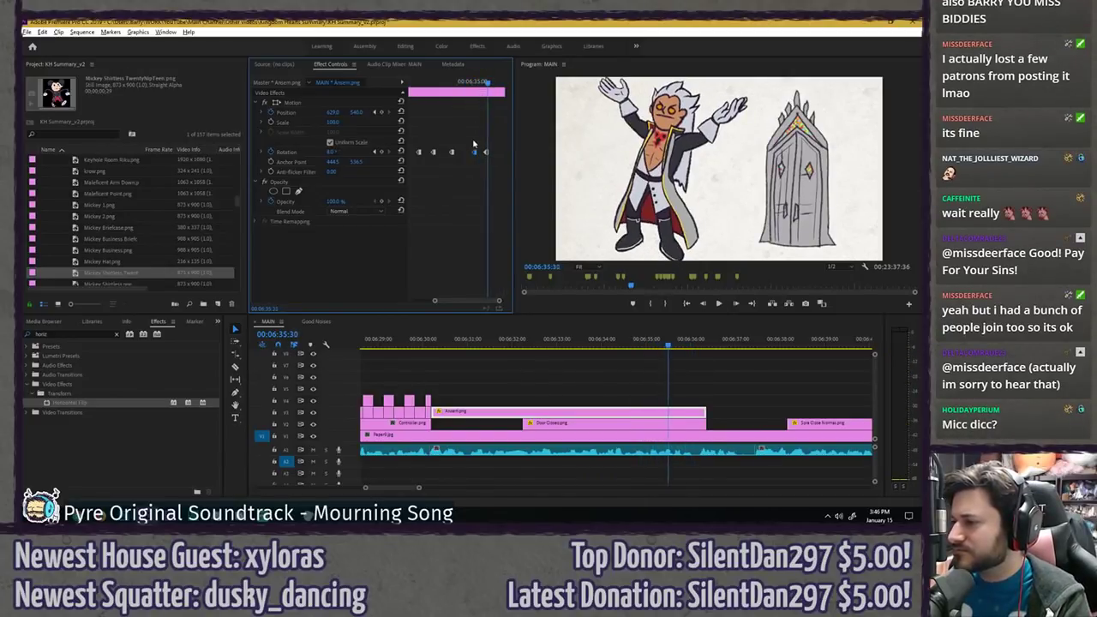
- Commit the remaining rotation edits and replay the wobble from 06:35:00
{"action": "key", "text": "Left"}
{"action": "key", "text": "Left"}
{"action": "key", "text": "Left"}
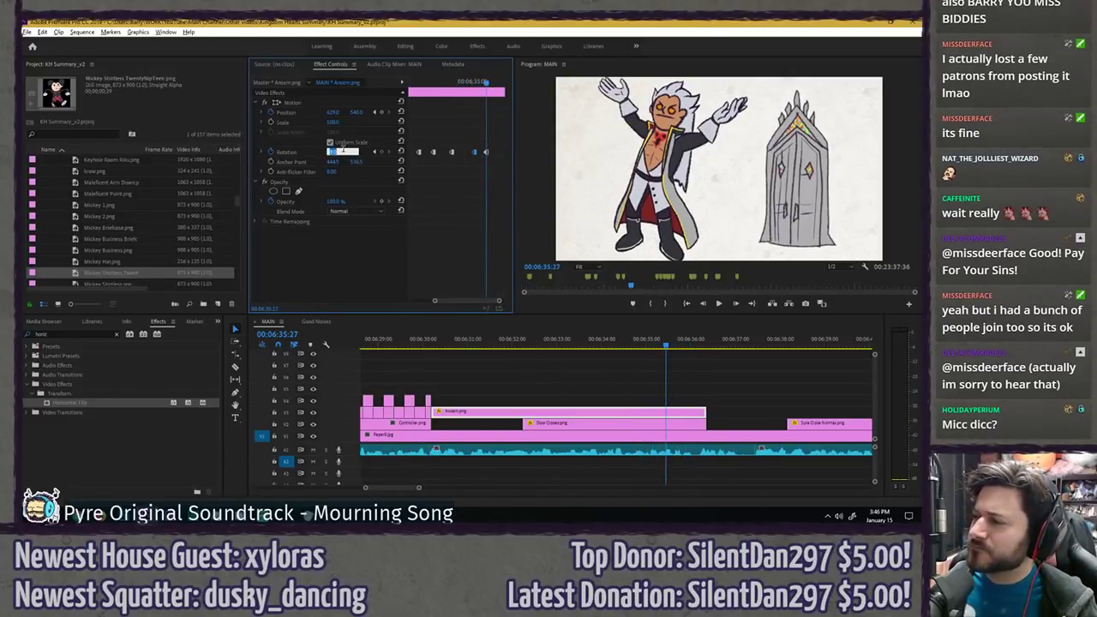
{"action": "key", "text": "Return"}
{"action": "left_click", "coordinate": [444, 86]}
{"action": "key", "text": "space"}
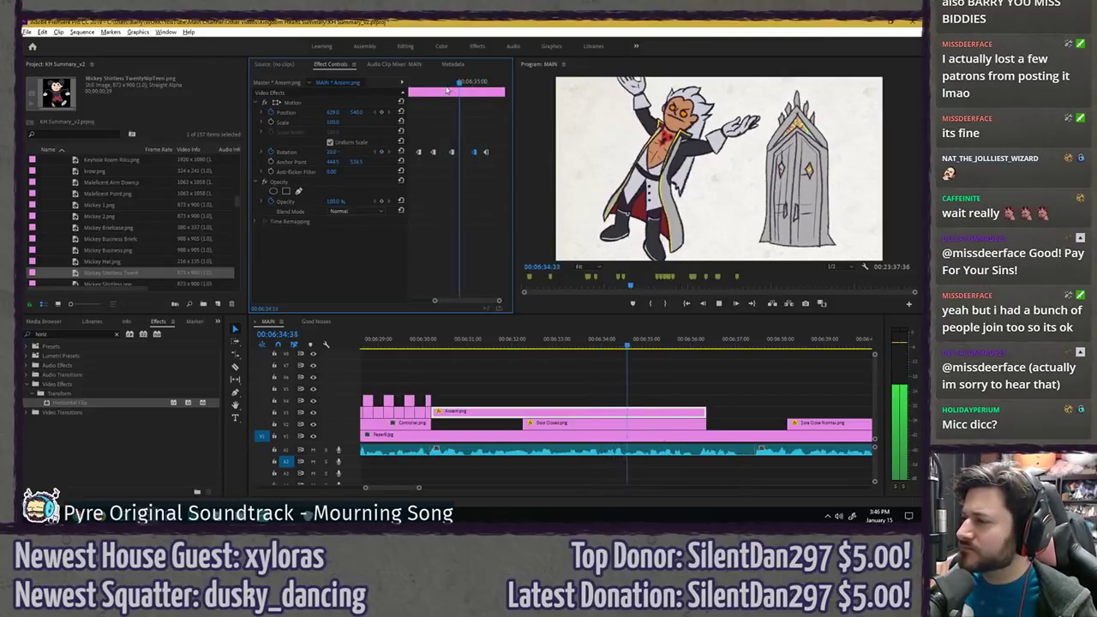
{"action": "key", "text": "space"}
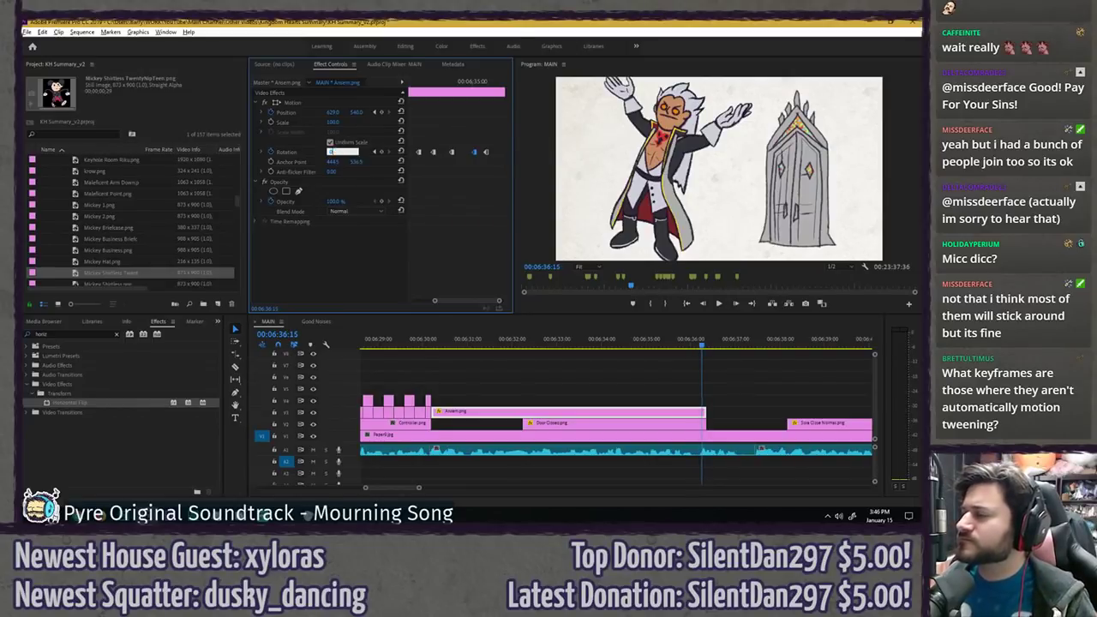
{"action": "key", "text": "Return"}
{"action": "left_click", "coordinate": [460, 82]}
{"action": "key", "text": "space"}
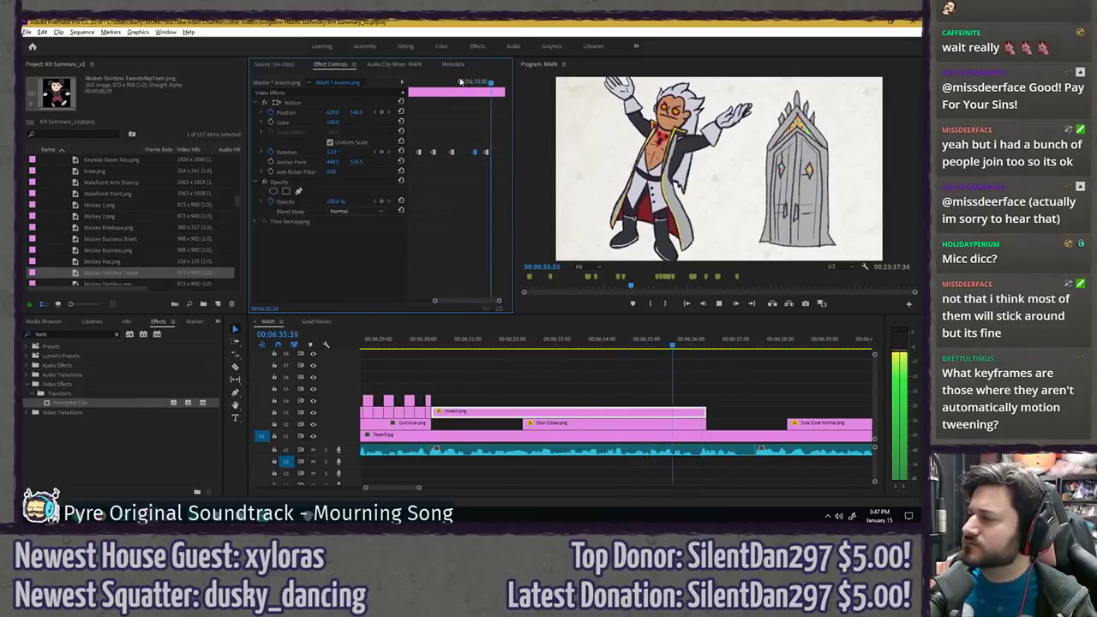
- Extend the Ansem and Door clips to the playhead at 00:06:36:12, review the result, and save
{"action": "left_click", "coordinate": [708, 342]}
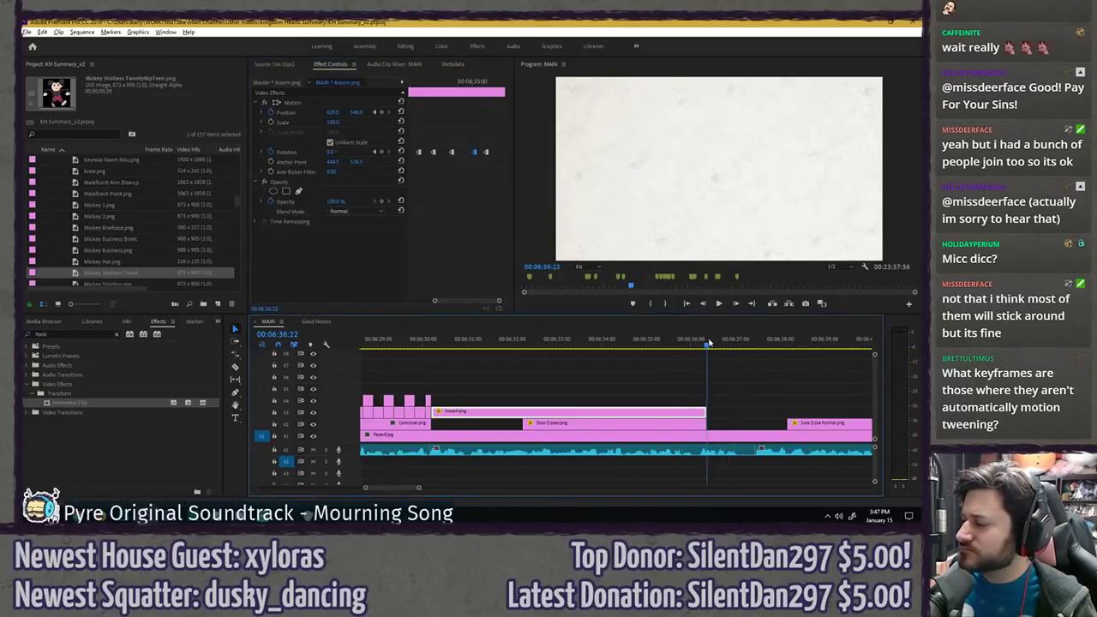
{"action": "left_click_drag", "start_coordinate": [729, 407], "coordinate": [712, 423]}
{"action": "left_click", "coordinate": [688, 344]}
{"action": "key", "text": "space"}
{"action": "left_click", "coordinate": [686, 355]}
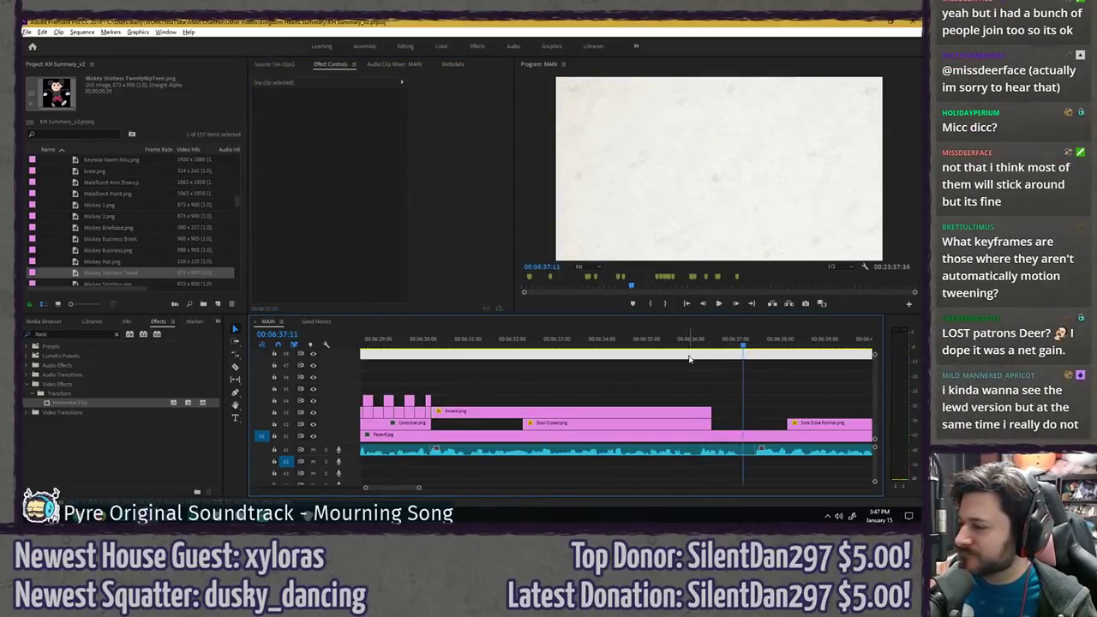
{"action": "key", "text": "ctrl+s"}
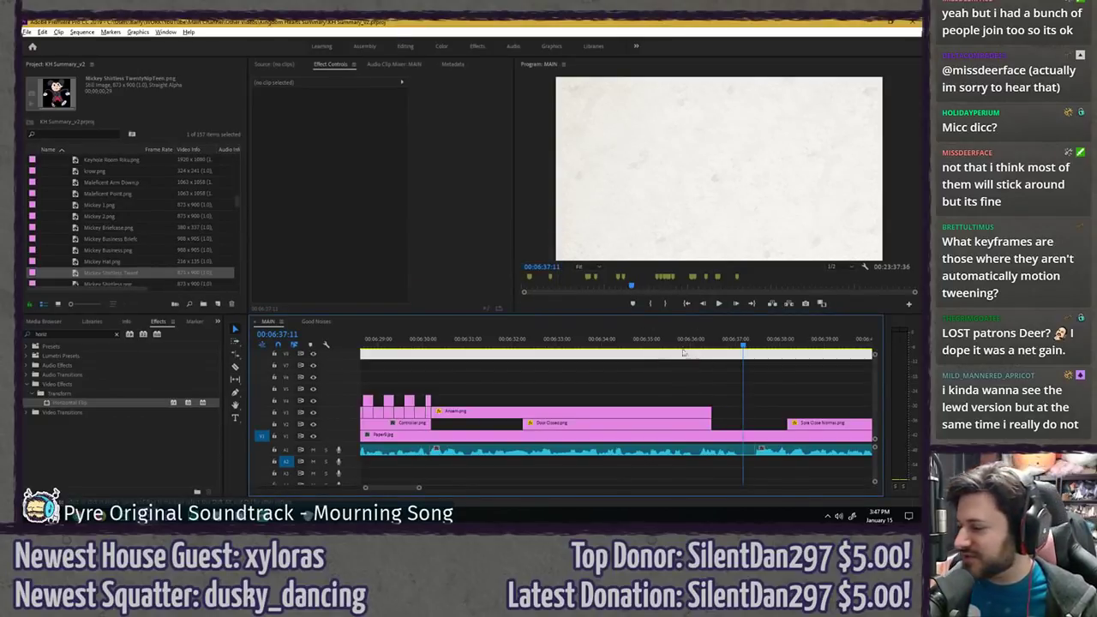
- Load Ansem.png's effect settings at 00:06:33:34 and zoom in on its rotation keyframes
{"action": "left_click", "coordinate": [581, 345]}
{"action": "left_click", "coordinate": [567, 411]}
{"action": "left_click", "coordinate": [447, 179]}
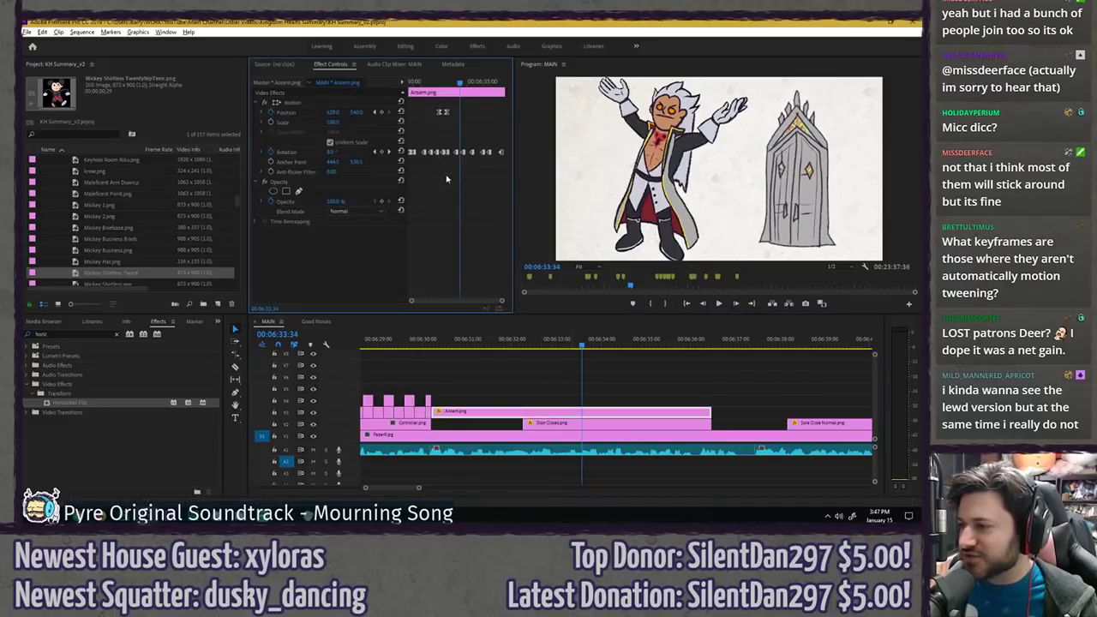
{"action": "key", "text": "equal"}
{"action": "key", "text": "equal"}
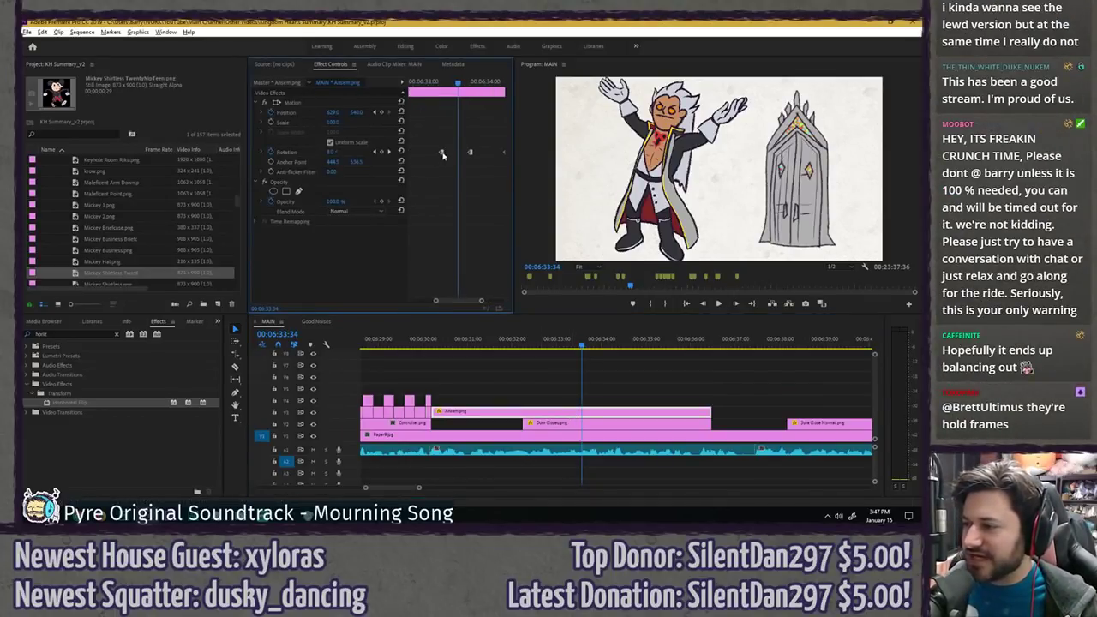
- Inspect the first rotation keyframe's interpolation and add a Position keyframe at 00:06:33:30
{"action": "left_click_drag", "start_coordinate": [437, 84], "coordinate": [444, 84]}
{"action": "left_click", "coordinate": [451, 84]}
{"action": "right_click", "coordinate": [441, 152]}
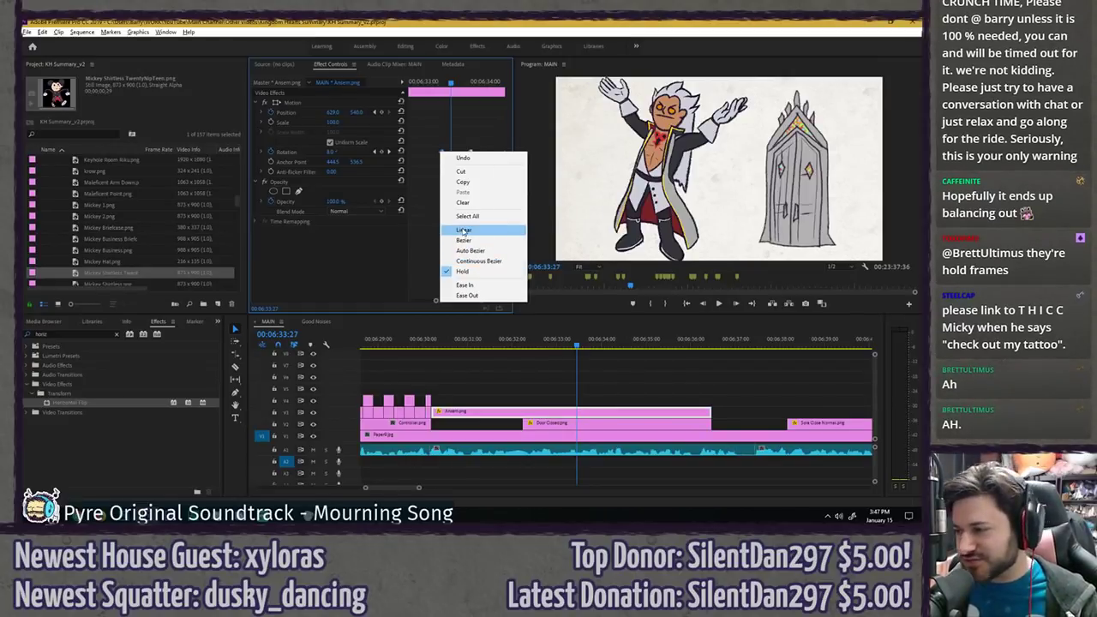
{"action": "left_click", "coordinate": [435, 103]}
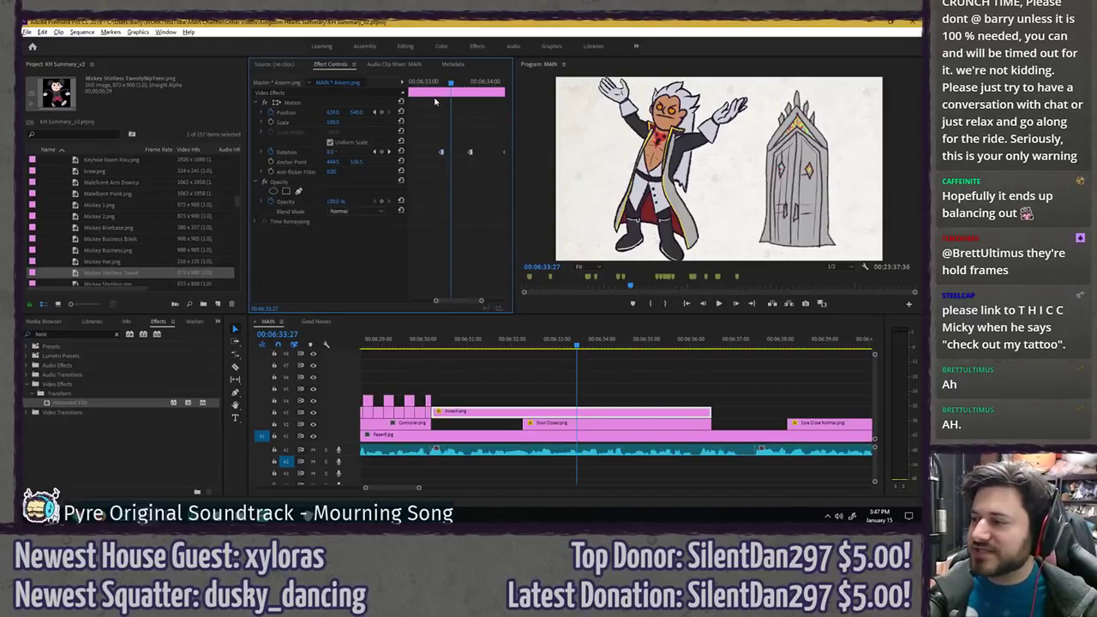
{"action": "left_click_drag", "start_coordinate": [436, 83], "coordinate": [462, 106]}
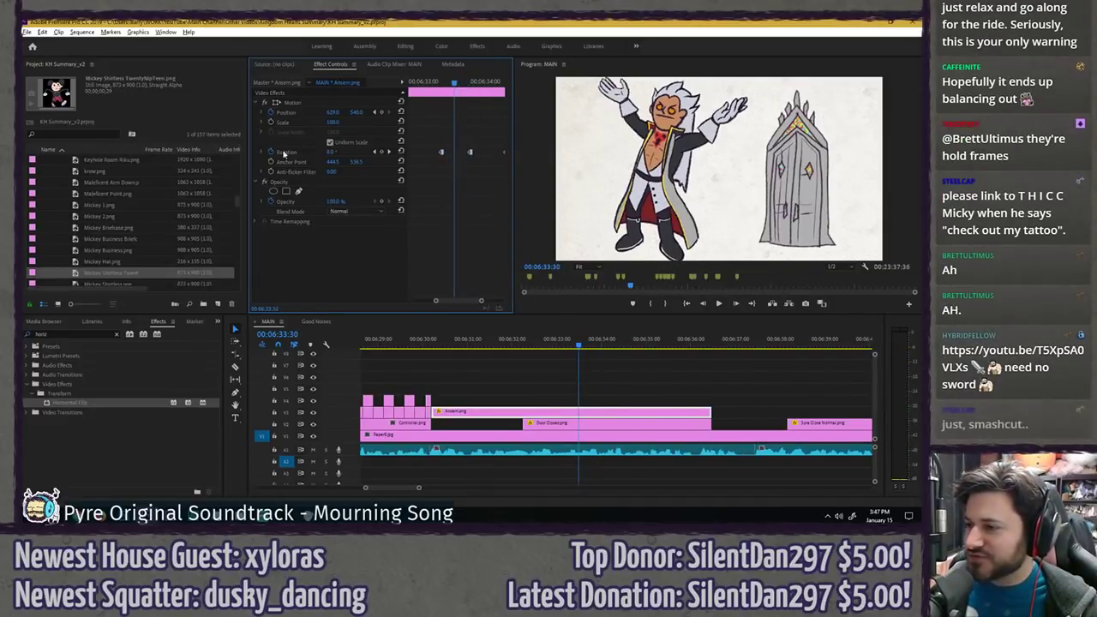
{"action": "left_click", "coordinate": [381, 112]}
- Set the next rotation keyframe near 00:06:33:40 to Hold interpolation and review the snapped tilt
{"action": "mouse_move", "coordinate": [466, 83]}
{"action": "left_mouse_down"}
{"action": "mouse_move", "coordinate": [445, 83]}
{"action": "mouse_move", "coordinate": [469, 89]}
{"action": "left_mouse_up"}
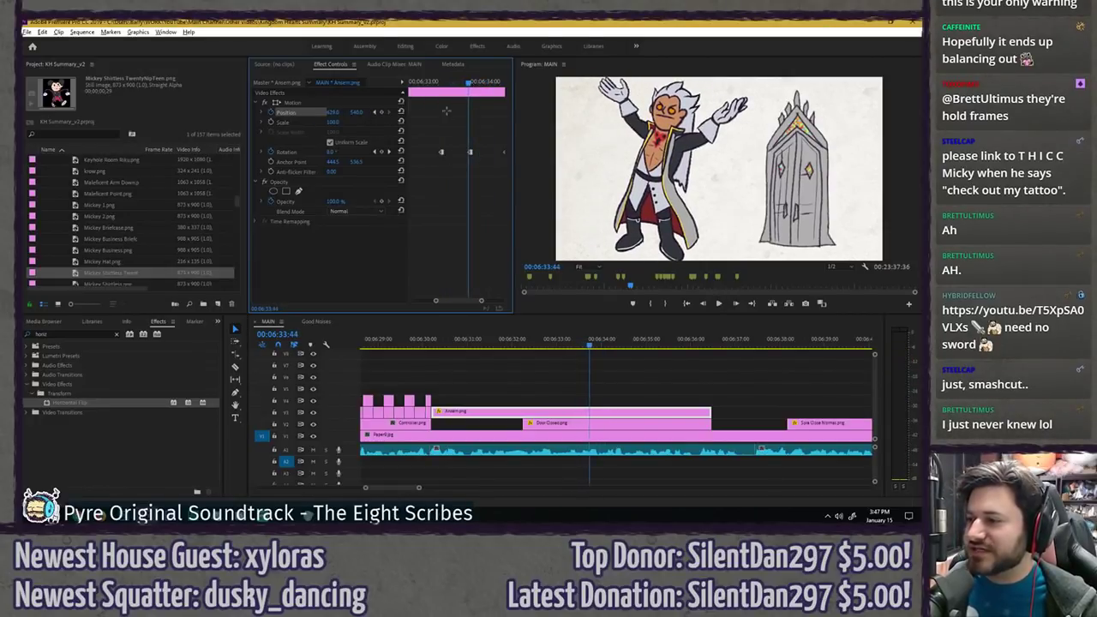
{"action": "right_click", "coordinate": [470, 154]}
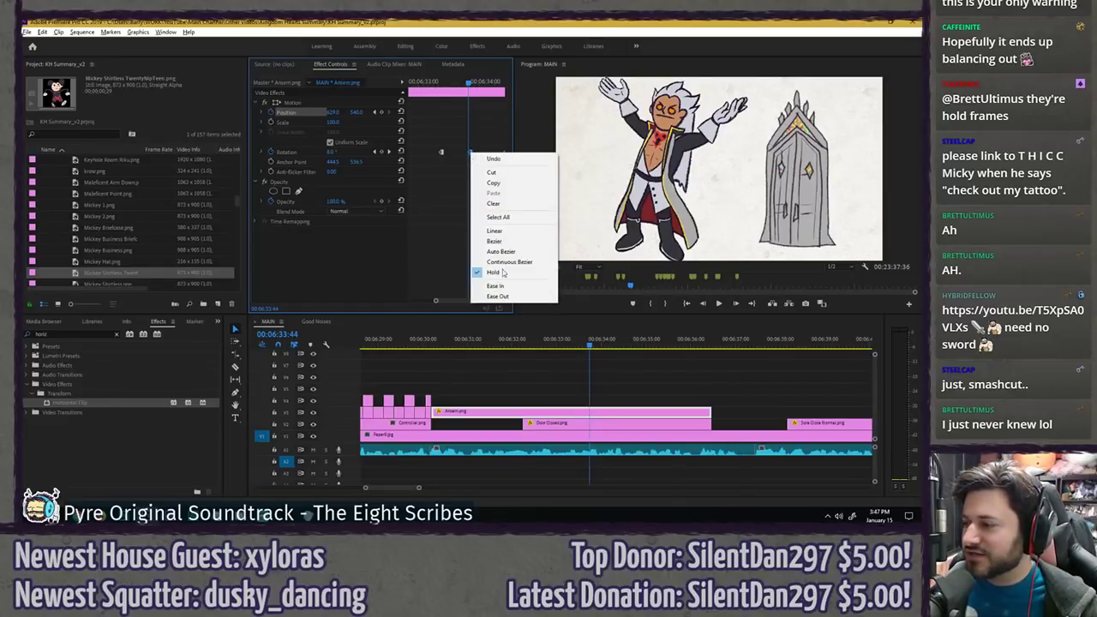
{"action": "left_click", "coordinate": [512, 246]}
{"action": "left_click_drag", "start_coordinate": [442, 85], "coordinate": [495, 82]}
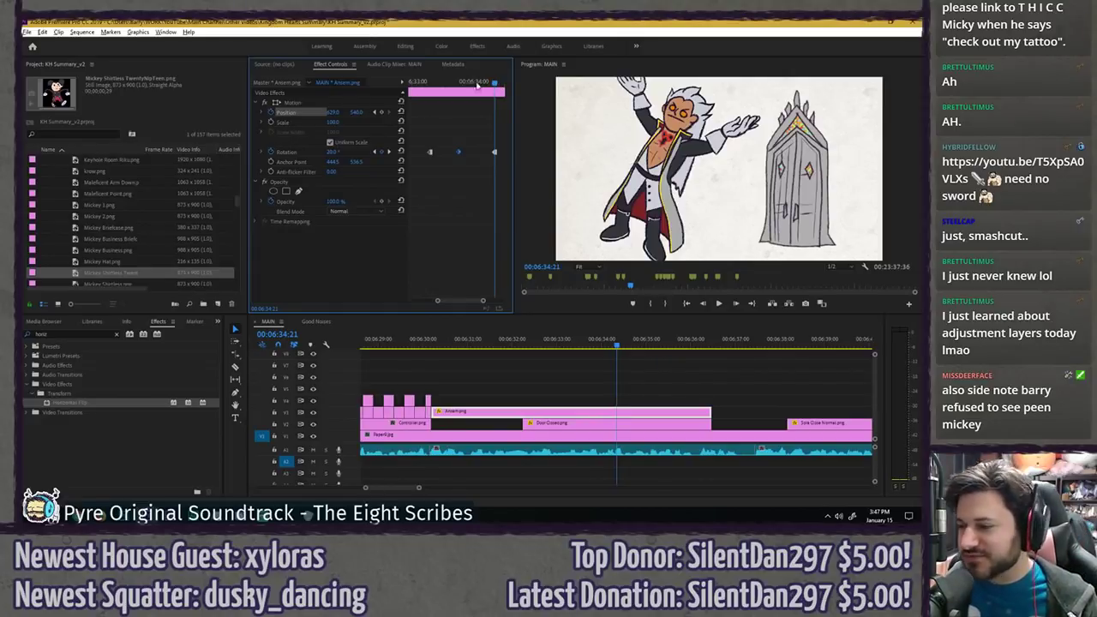
{"action": "left_click_drag", "start_coordinate": [441, 84], "coordinate": [426, 82]}
- Play back the Ansem wobble, clear the keyframe and clip selection, and save
{"action": "key", "text": "space"}
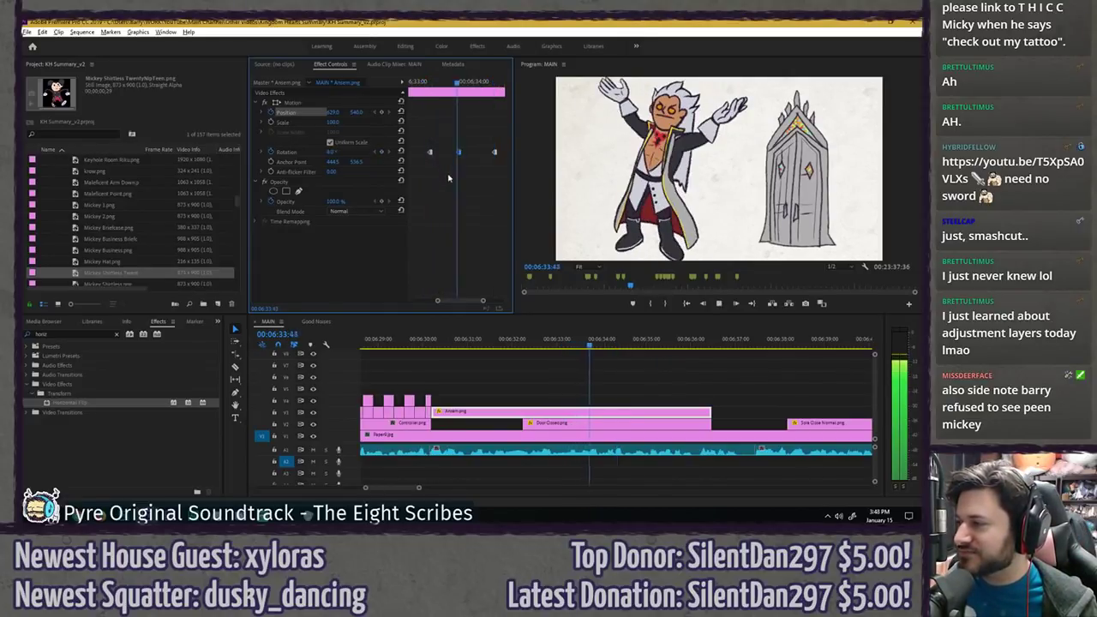
{"action": "left_click", "coordinate": [450, 201]}
{"action": "left_click", "coordinate": [568, 366]}
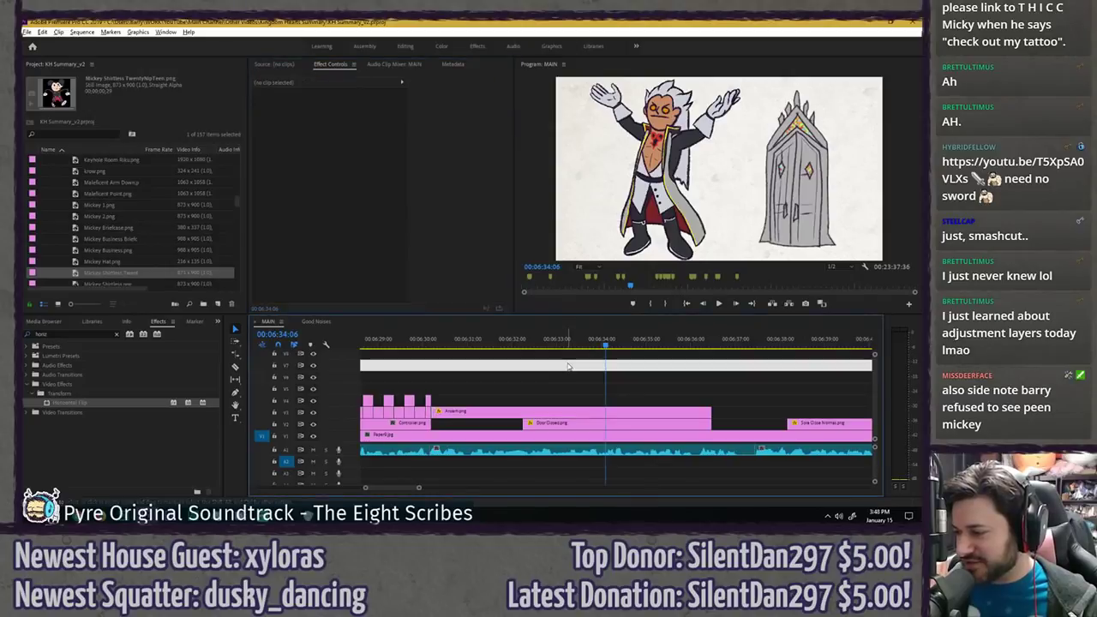
{"action": "key", "text": "ctrl+s"}
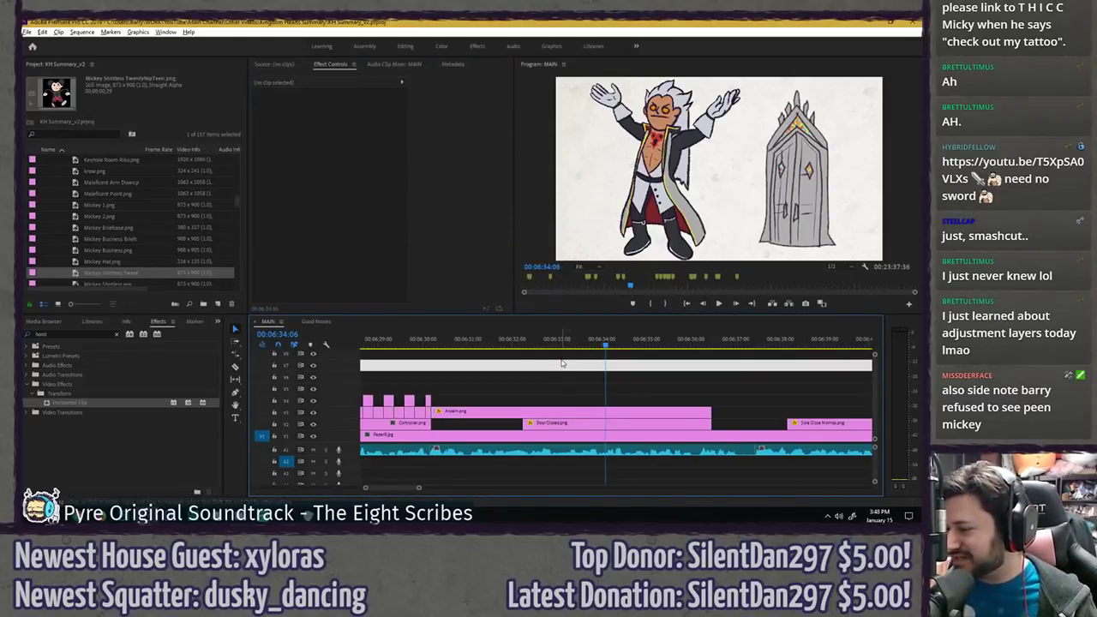
- Replay the finished Ansem shot from about 00:06:32 and save the KH Summary_v2 project again
{"action": "left_click", "coordinate": [518, 353]}
{"action": "left_click", "coordinate": [512, 344]}
{"action": "key", "text": "space"}
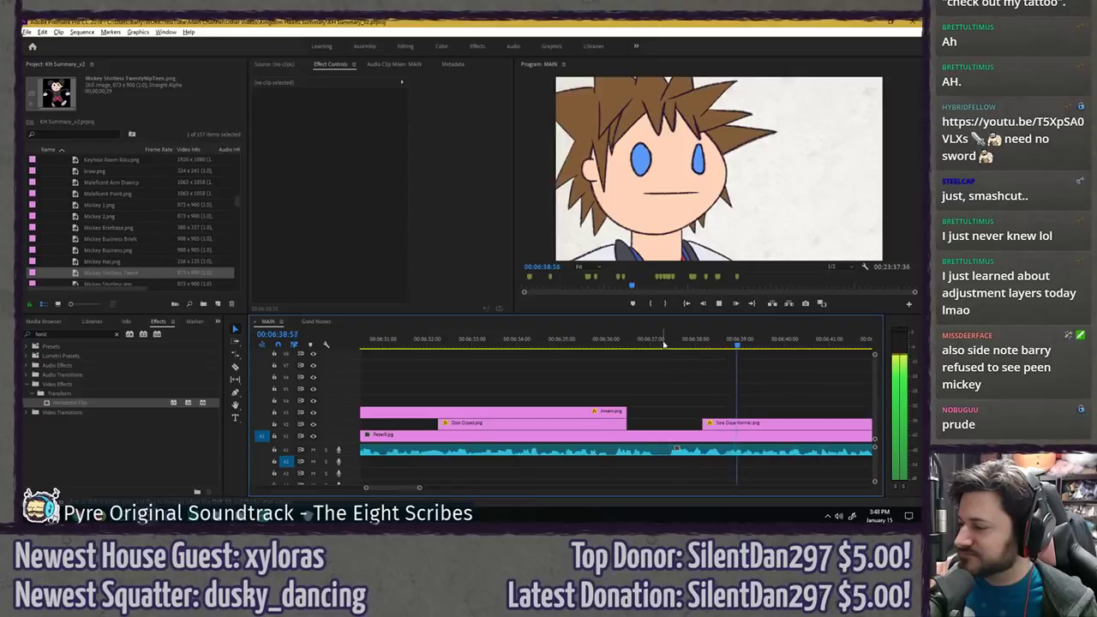
{"action": "key", "text": "ctrl+s"}
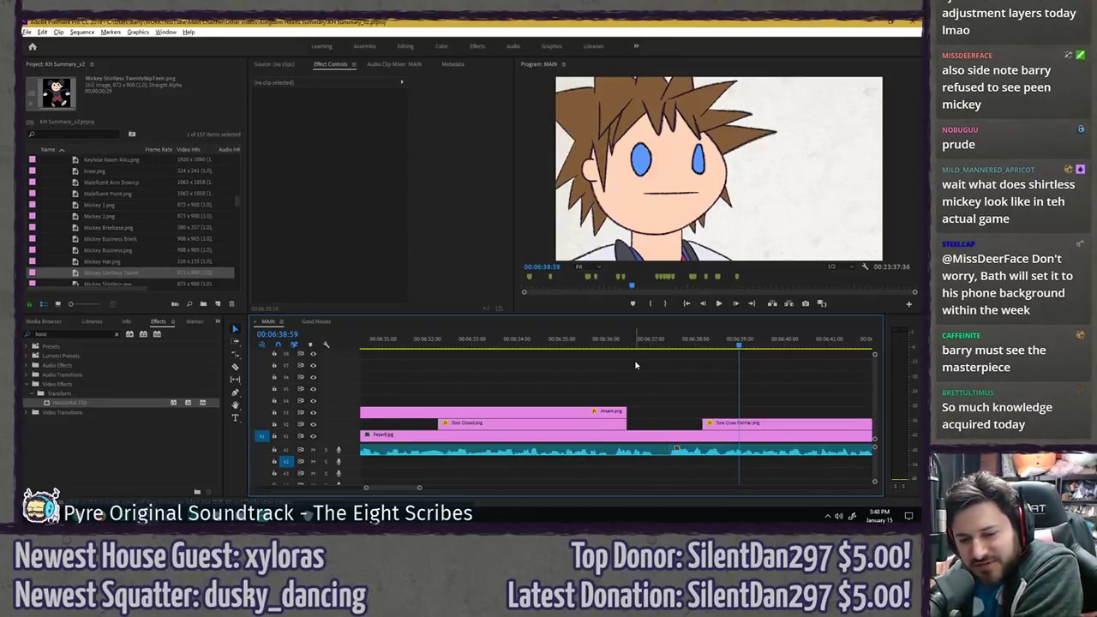
{"action": "key", "text": "ctrl+s"}
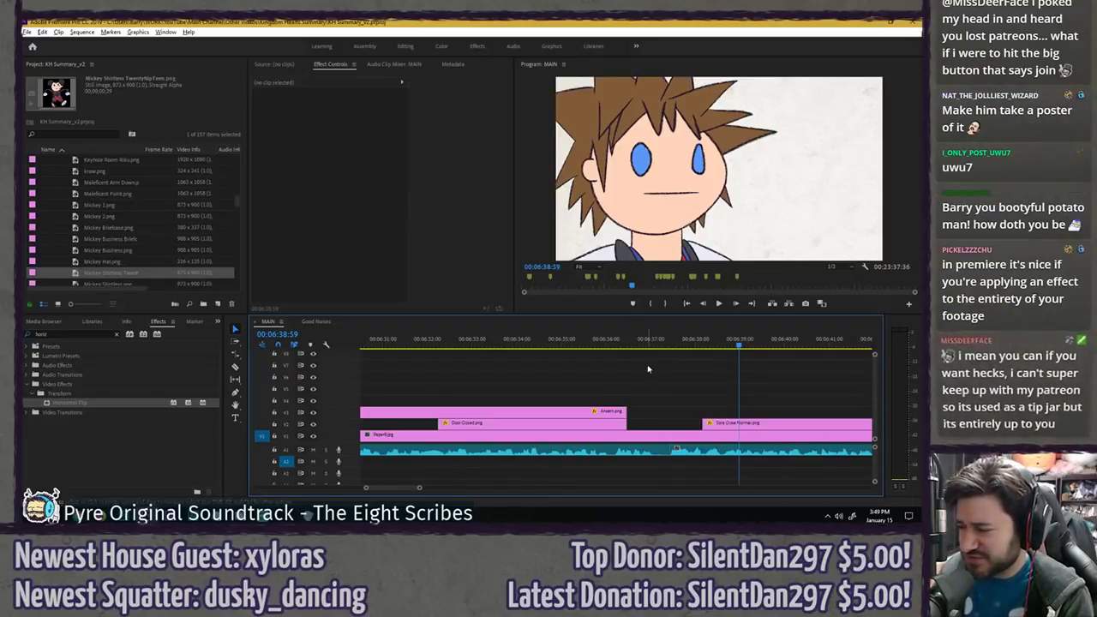
{"action": "key", "text": "ctrl+s"}
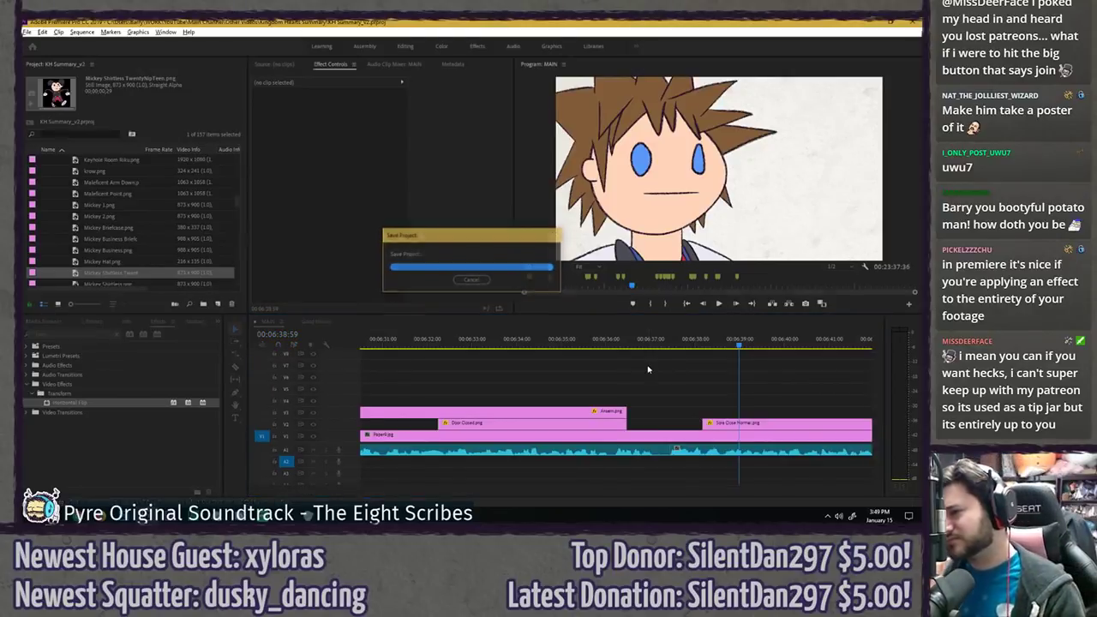
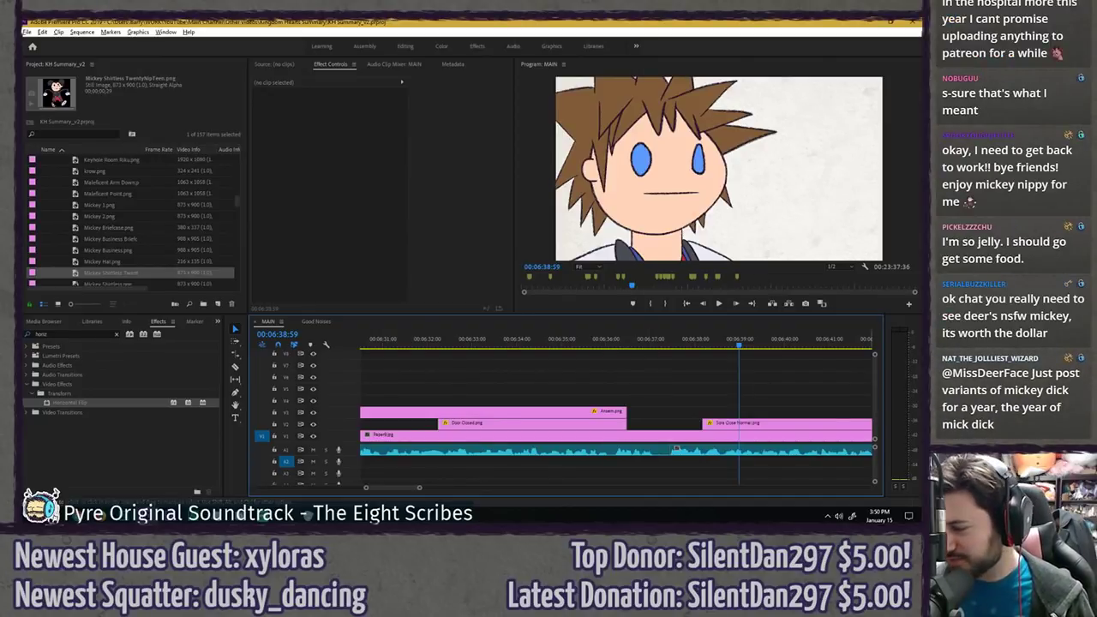
- Play the sequence from the earlier section up to 06:47:41 to review the Splosion timing
{"action": "left_click", "coordinate": [589, 344]}
{"action": "key", "text": "space"}
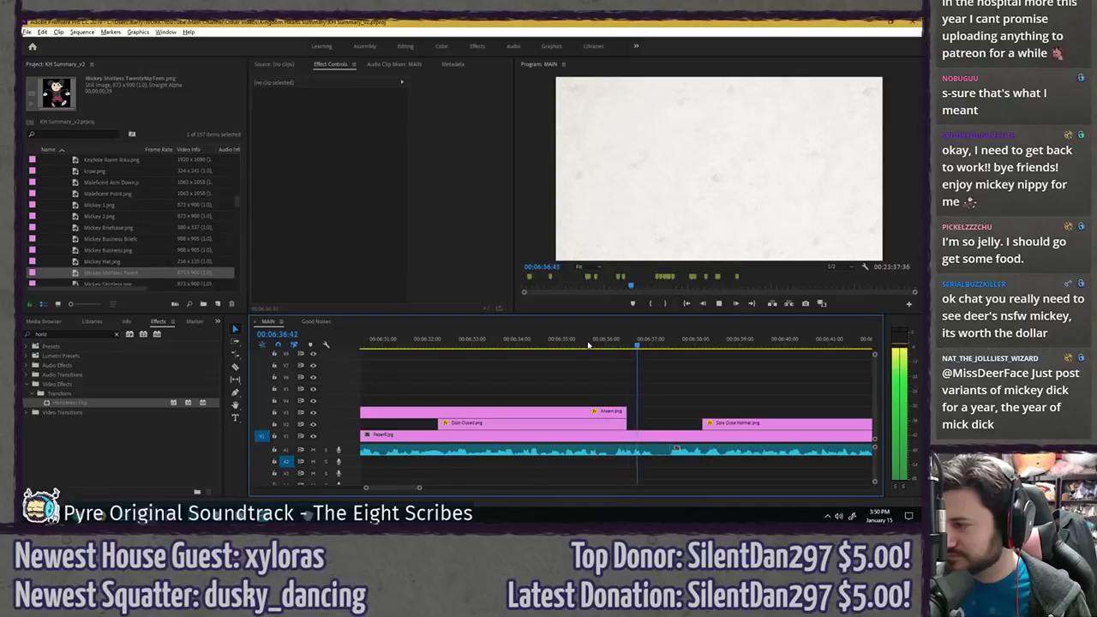
{"action": "scroll", "coordinate": [450, 383], "scroll_direction": "down", "scroll_amount": 3}
{"action": "scroll", "coordinate": [451, 383], "scroll_direction": "down", "scroll_amount": 1}
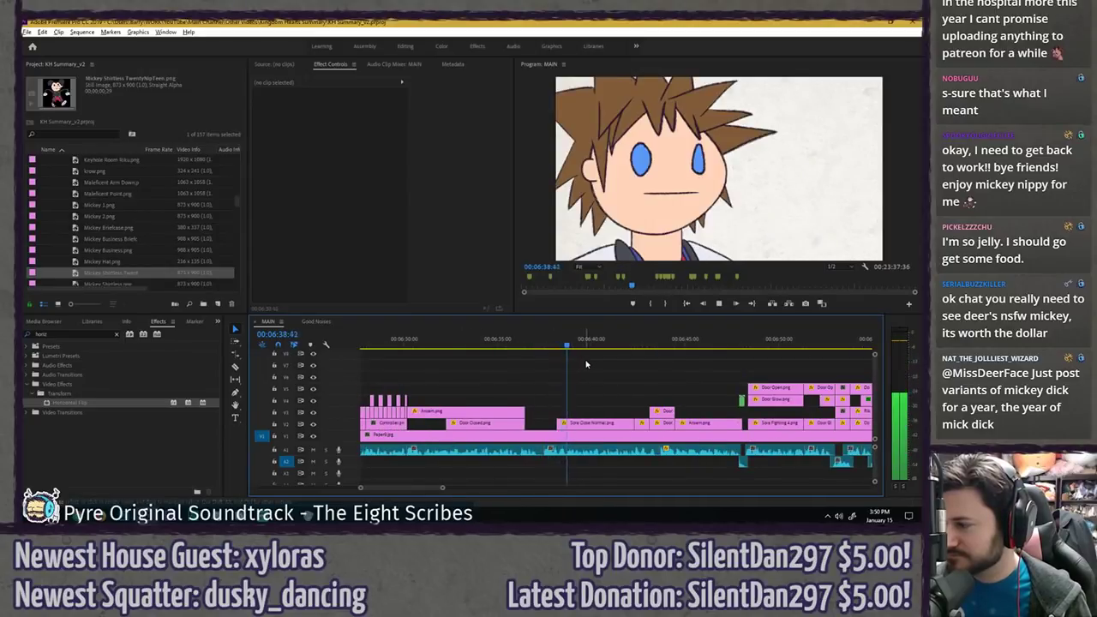
{"action": "scroll", "coordinate": [586, 364], "scroll_direction": "down", "scroll_amount": 1}
{"action": "scroll", "coordinate": [586, 364], "scroll_direction": "down", "scroll_amount": 1}
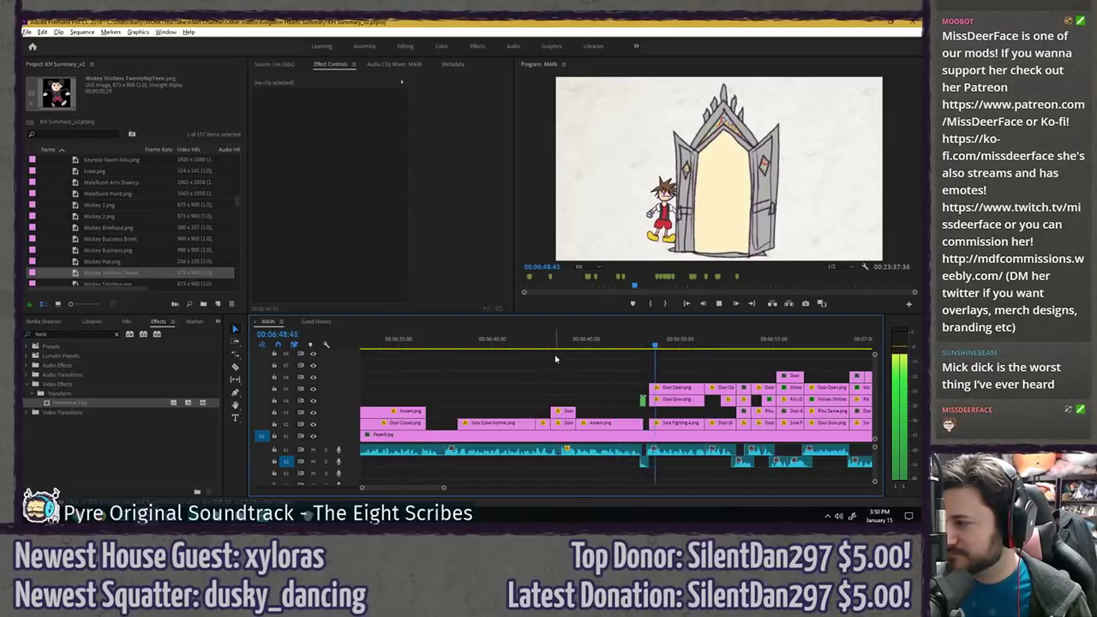
{"action": "key", "text": "space"}
{"action": "scroll", "coordinate": [653, 353], "scroll_direction": "up", "scroll_amount": 5}
{"action": "left_click_drag", "start_coordinate": [588, 346], "coordinate": [580, 346]}
{"action": "key", "text": "space"}
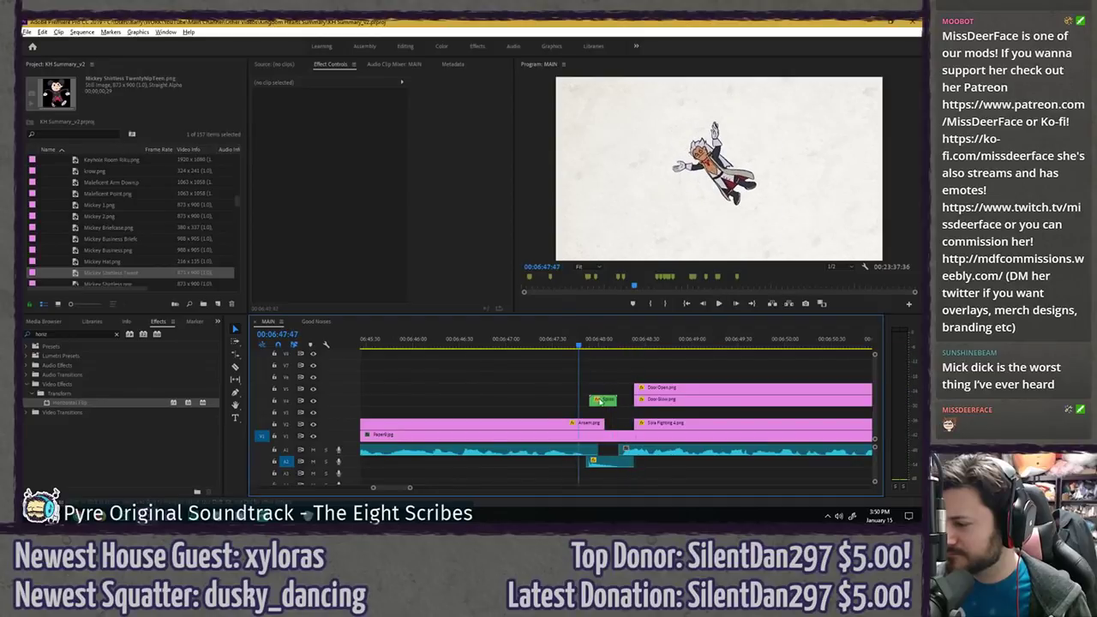
- Shift the green Splosion clip slightly earlier and play back to check it
{"action": "left_click", "coordinate": [602, 401]}
{"action": "left_click_drag", "start_coordinate": [600, 404], "coordinate": [597, 404]}
{"action": "key", "text": "space"}
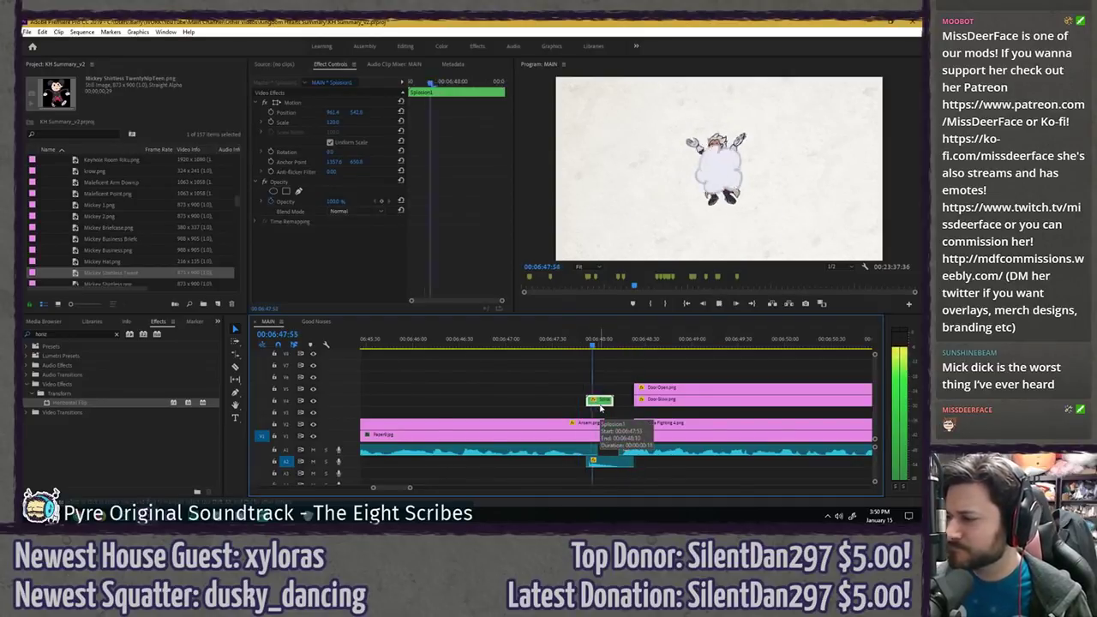
{"action": "left_click", "coordinate": [539, 354]}
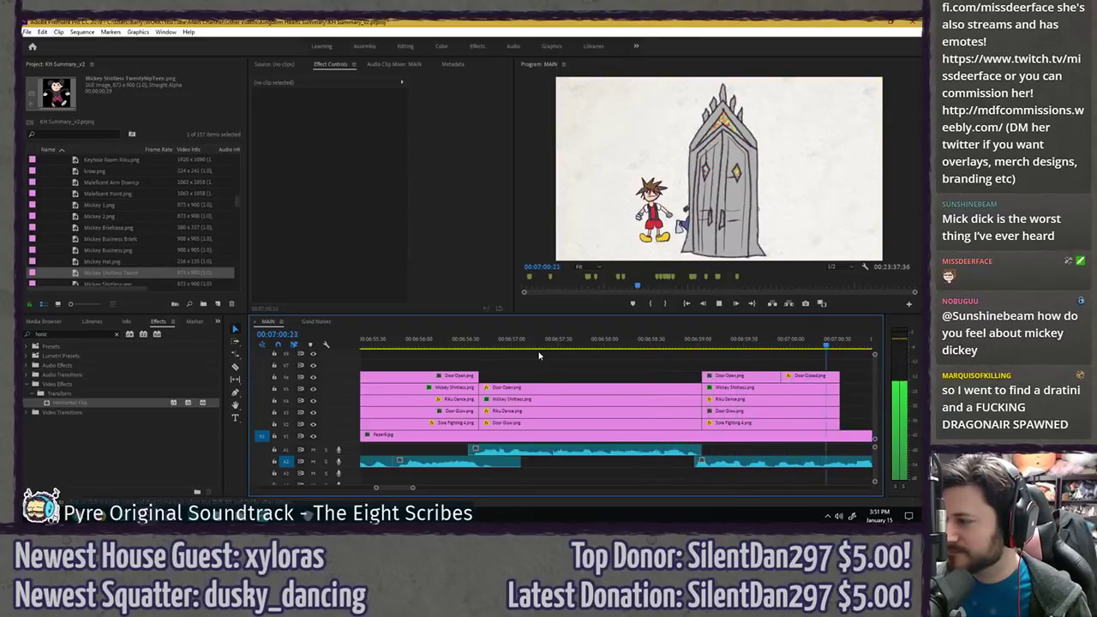
- Extend the stacked door, Mickey, Riku and Sora clips into the gap and save
{"action": "key", "text": "minus"}
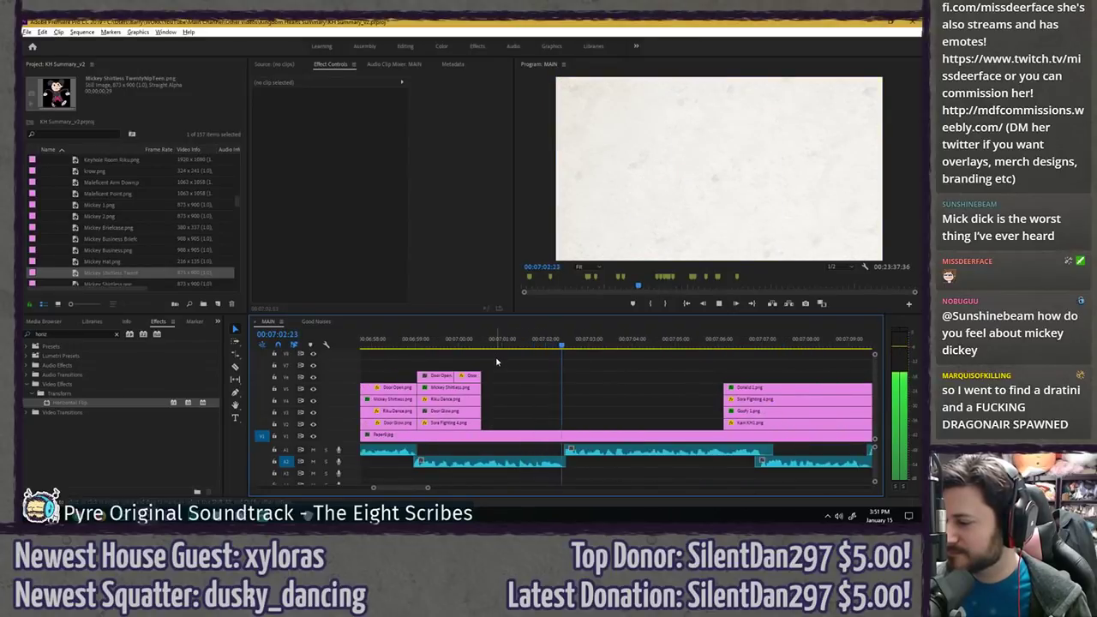
{"action": "key", "text": "space"}
{"action": "left_click_drag", "start_coordinate": [503, 358], "coordinate": [562, 415]}
{"action": "left_click", "coordinate": [434, 340]}
{"action": "left_click", "coordinate": [446, 354]}
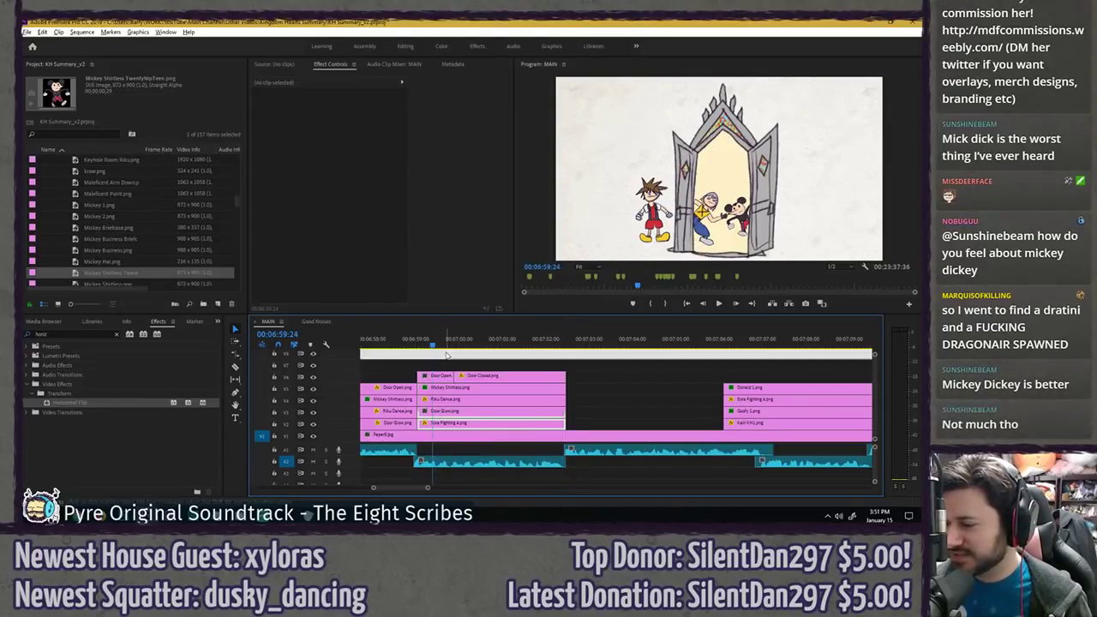
{"action": "key", "text": "ctrl+s"}
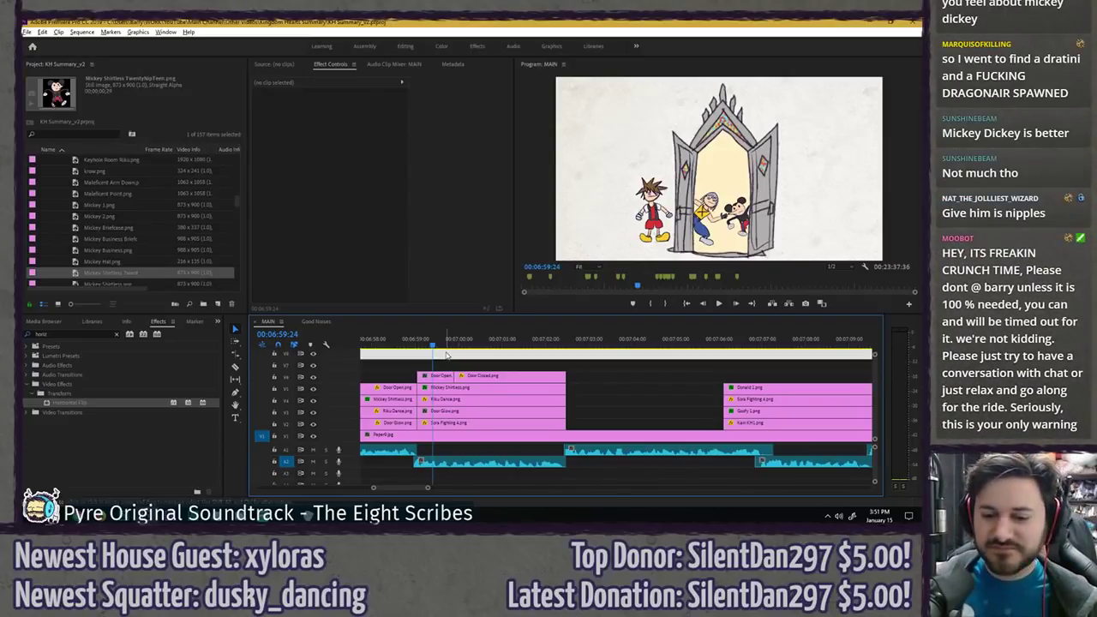
{"action": "scroll", "coordinate": [594, 382], "scroll_direction": "down", "scroll_amount": 3}
{"action": "left_click_drag", "start_coordinate": [468, 342], "coordinate": [432, 346]}
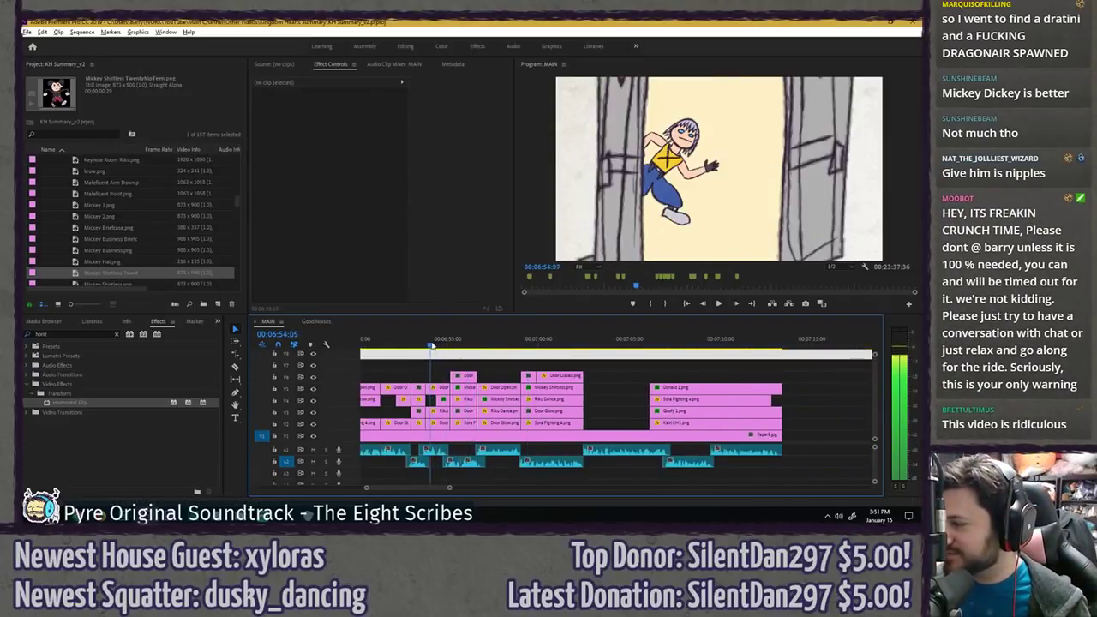
- Locate the Mickey Shirtless TwentyNipTeen image and its clips in the sequence
{"action": "left_click", "coordinate": [104, 284]}
{"action": "left_click", "coordinate": [103, 275]}
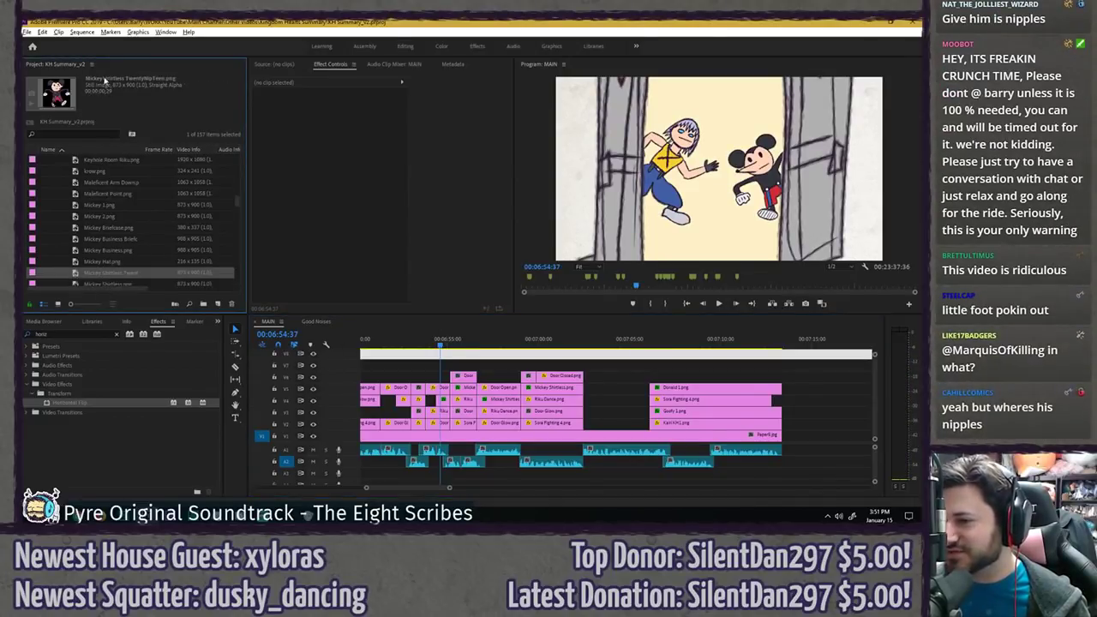
{"action": "scroll", "coordinate": [446, 383], "scroll_direction": "up", "scroll_amount": 3}
{"action": "left_click", "coordinate": [441, 401]}
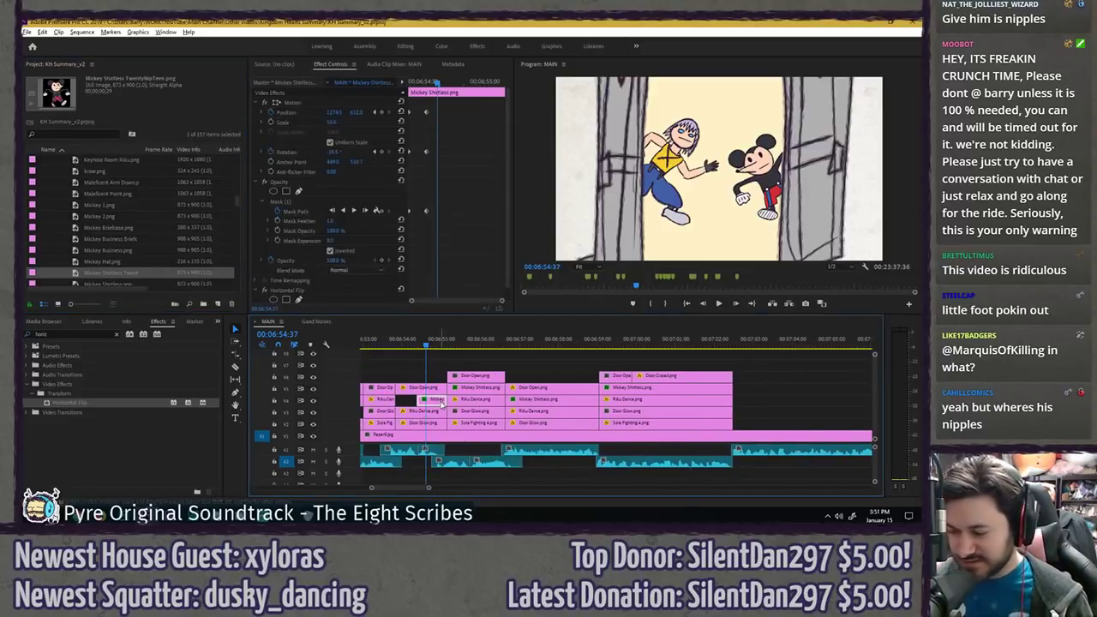
{"action": "key", "text": "alt+r"}
{"action": "left_click", "coordinate": [462, 341]}
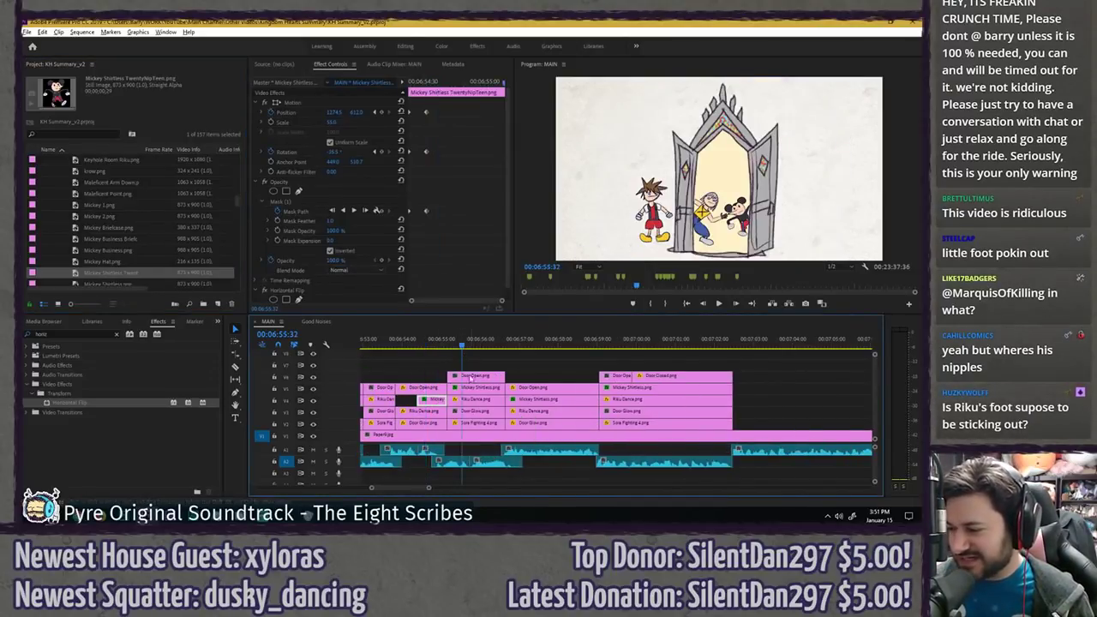
{"action": "left_click", "coordinate": [477, 387]}
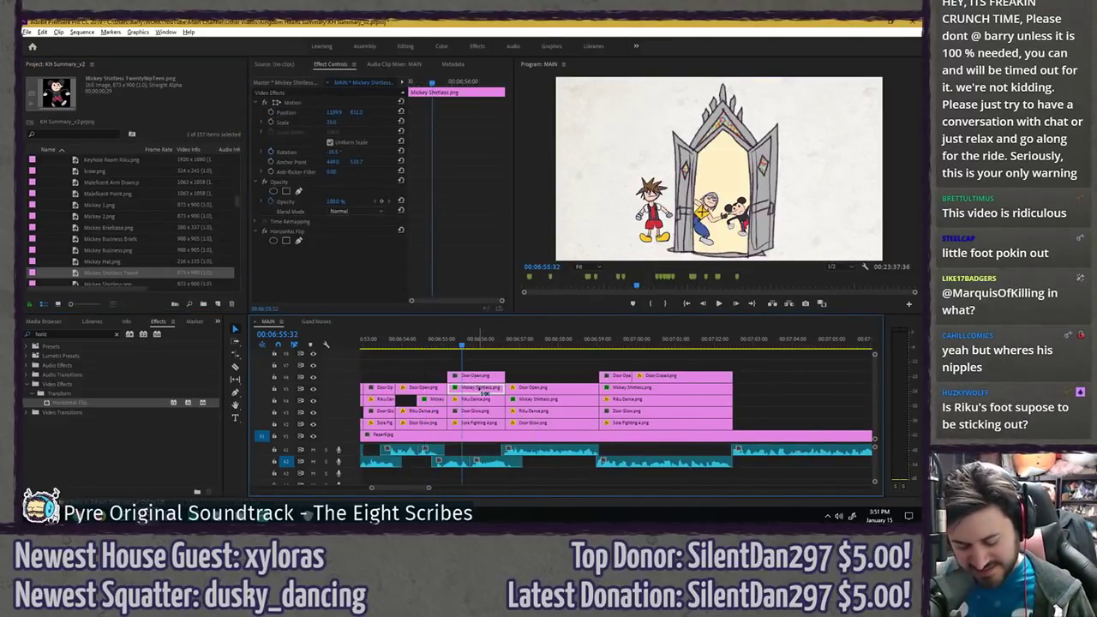
{"action": "left_click", "coordinate": [530, 340]}
{"action": "left_click", "coordinate": [548, 399]}
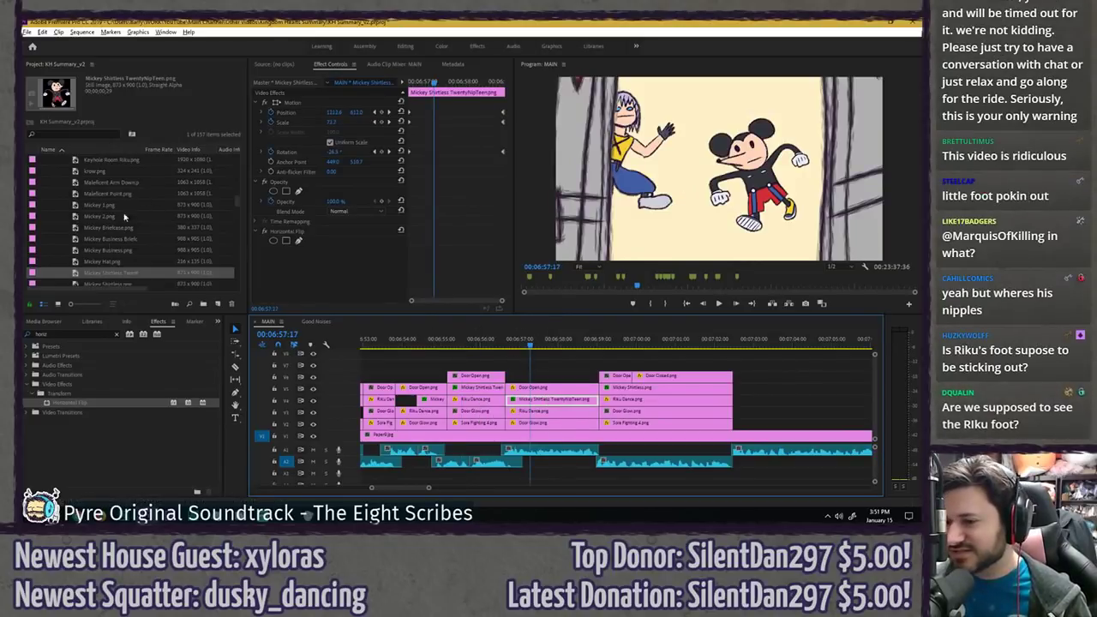
- Rename the TwentyNipTeen image to 'Mickey Shirtless'
{"action": "left_click", "coordinate": [112, 273]}
{"action": "left_click_drag", "start_coordinate": [94, 273], "coordinate": [130, 274]}
{"action": "type", "text": "Mickey Shirtless dontth"}
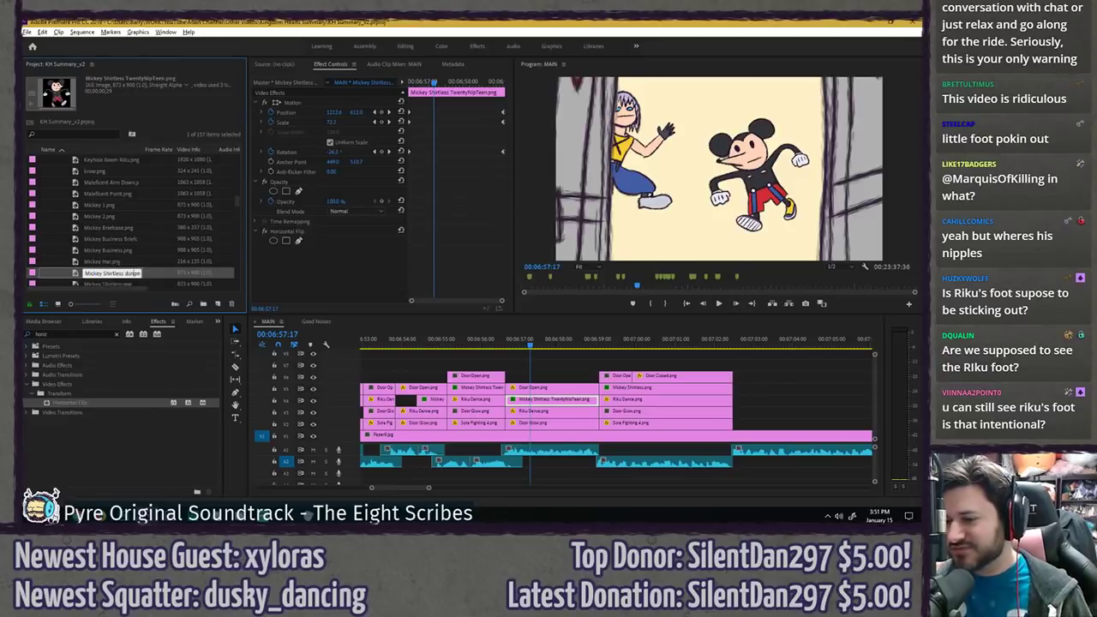
{"action": "key", "text": "Return"}
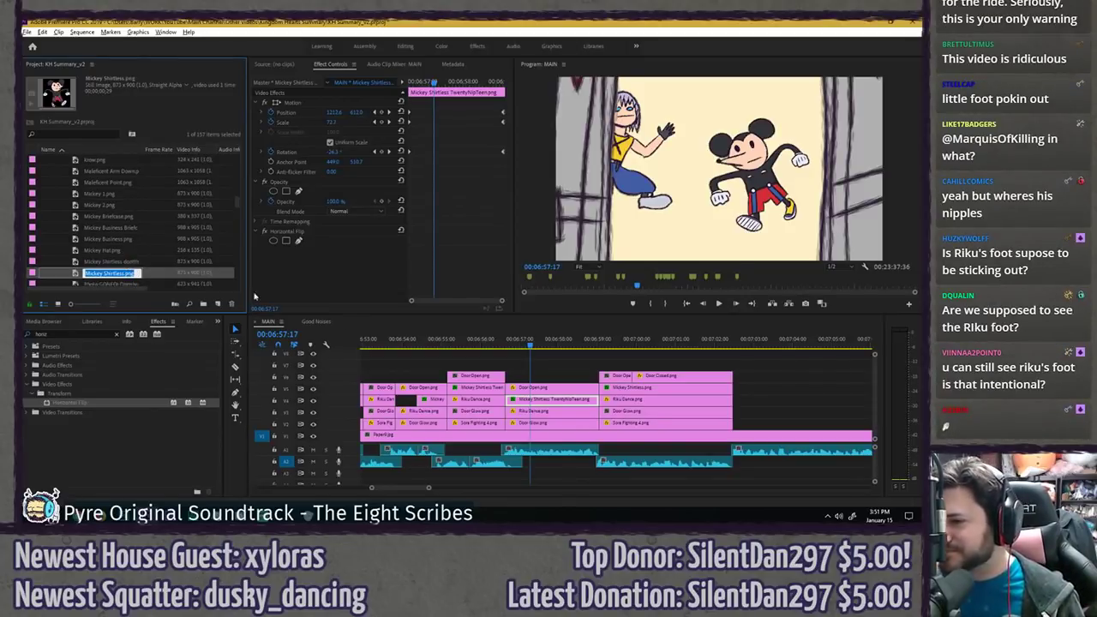
- Check the masked Mickey and V5 Mickey clips and play the door scene from 06:53
{"action": "left_click", "coordinate": [433, 400]}
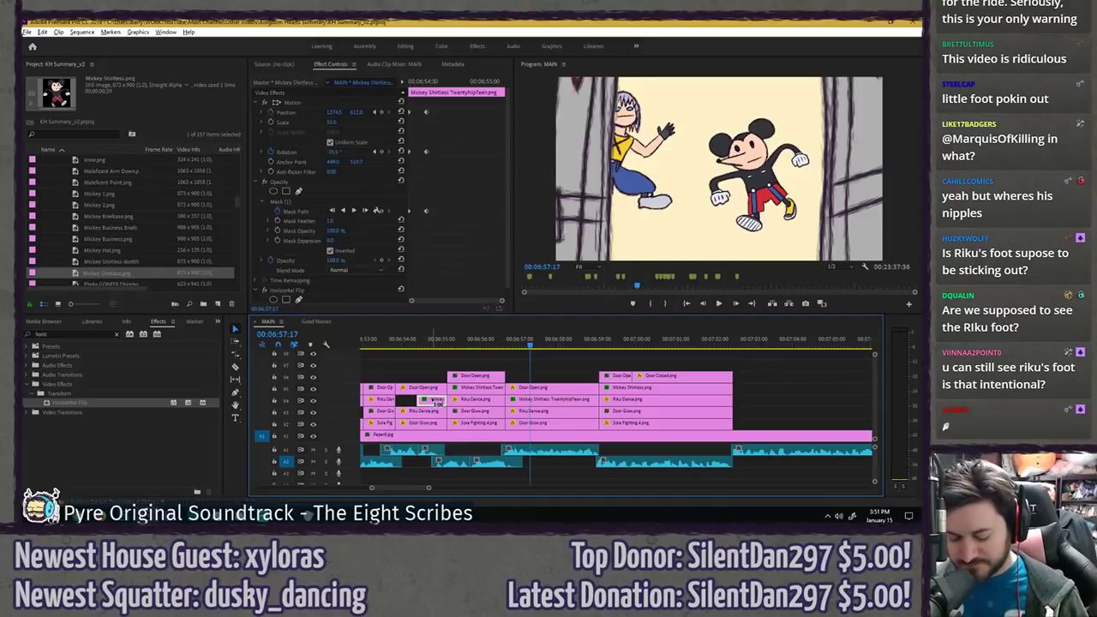
{"action": "left_click", "coordinate": [637, 392]}
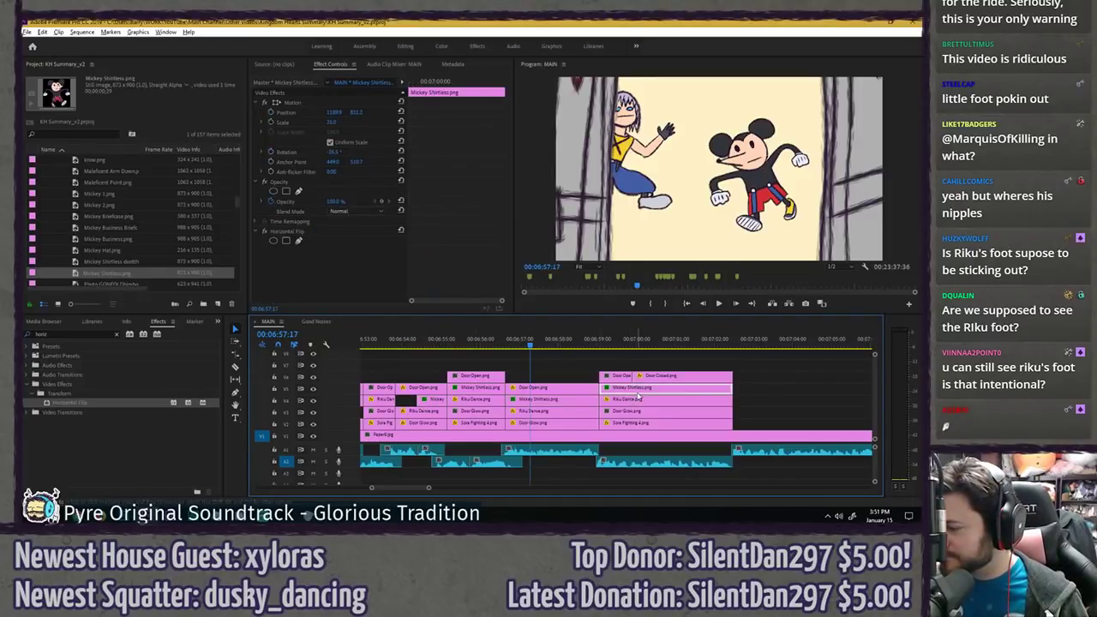
{"action": "left_click", "coordinate": [392, 340]}
{"action": "key", "text": "space"}
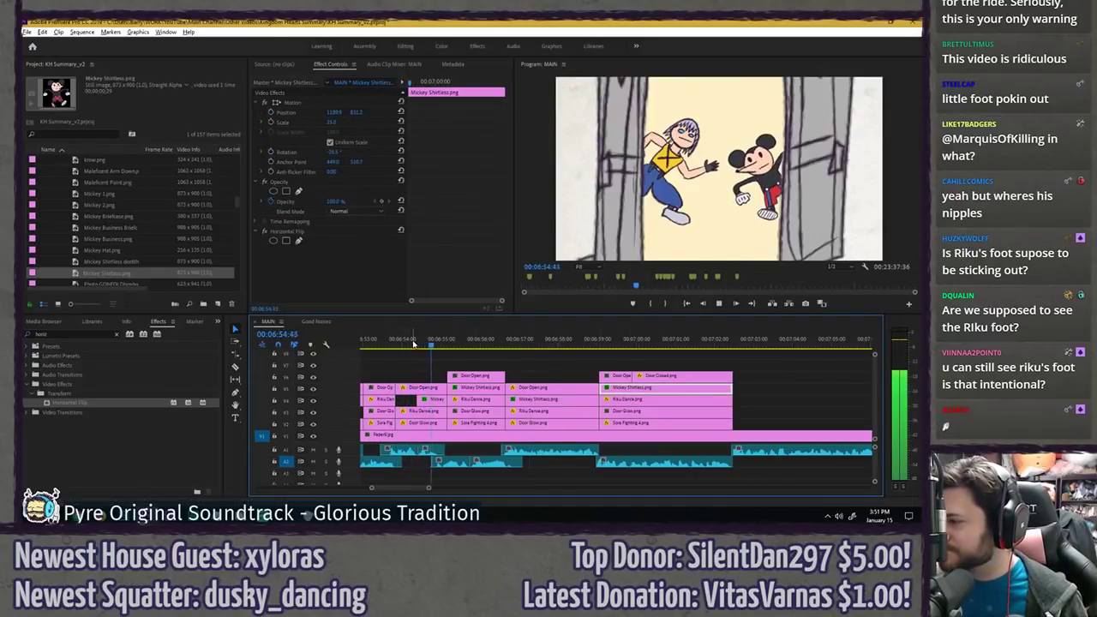
{"action": "key", "text": "space"}
- Compare the other Mickey Shirtless image with its clips and replay the door scene
{"action": "left_click", "coordinate": [120, 261]}
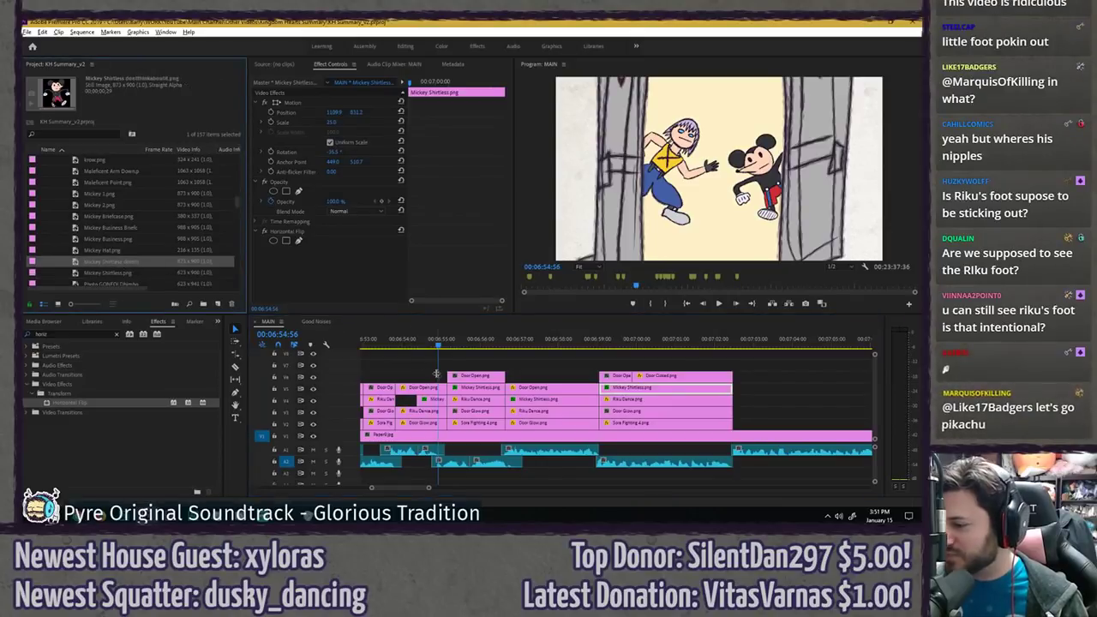
{"action": "left_click", "coordinate": [432, 400]}
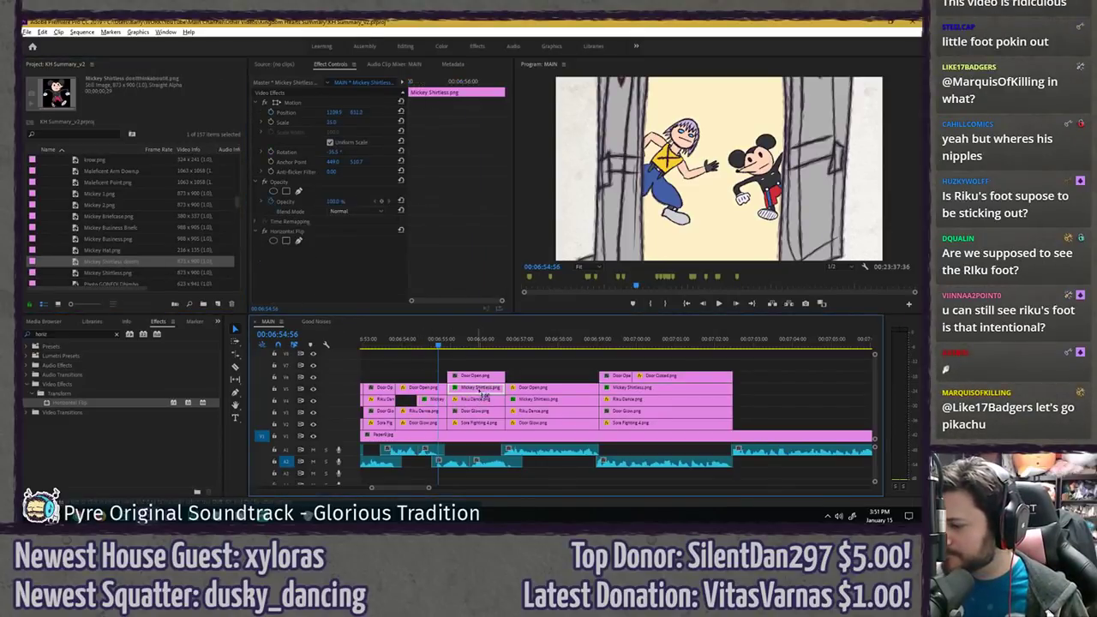
{"action": "left_click", "coordinate": [647, 389]}
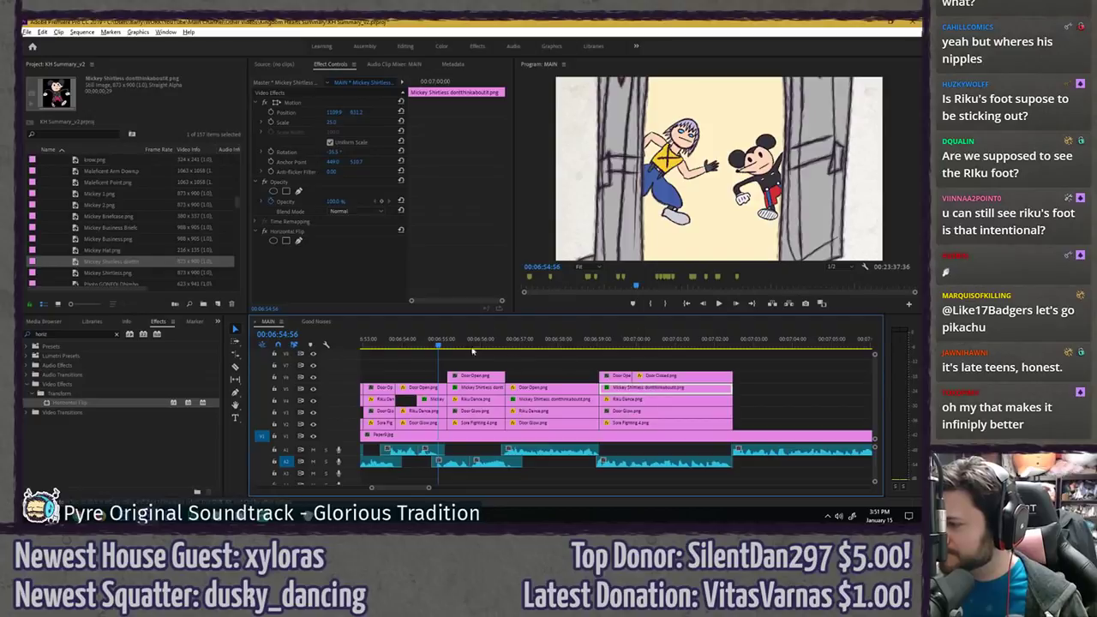
{"action": "key", "text": "space"}
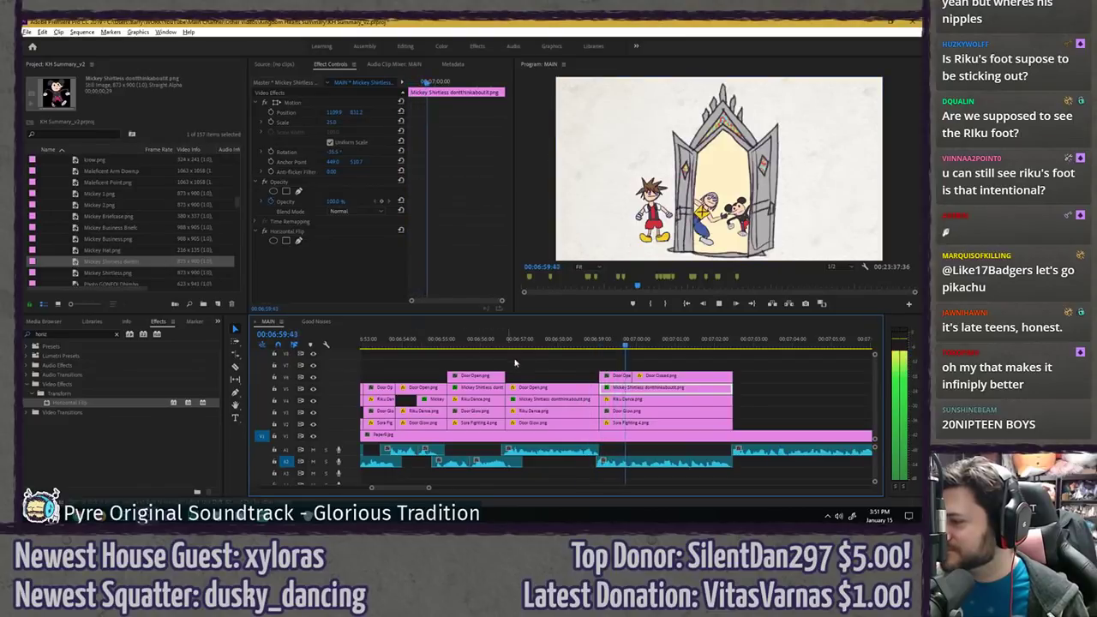
{"action": "key", "text": "space"}
{"action": "left_click", "coordinate": [618, 357]}
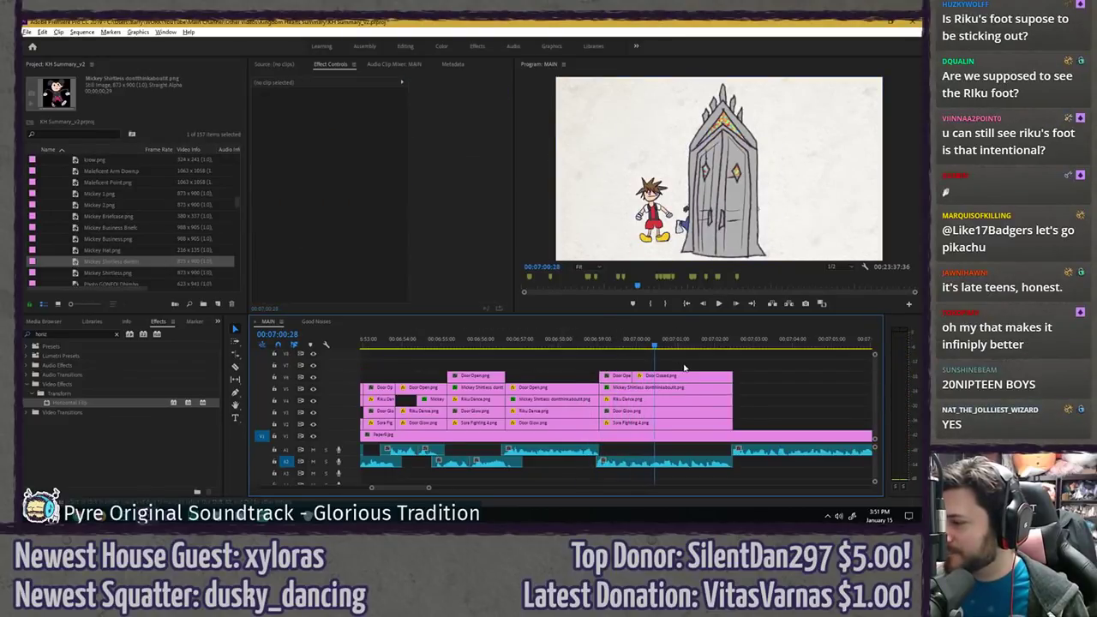
{"action": "scroll", "coordinate": [684, 368], "scroll_direction": "up", "scroll_amount": 2}
{"action": "mouse_move", "coordinate": [588, 343]}
{"action": "left_mouse_down"}
{"action": "mouse_move", "coordinate": [488, 344]}
{"action": "mouse_move", "coordinate": [591, 343]}
{"action": "left_mouse_up"}
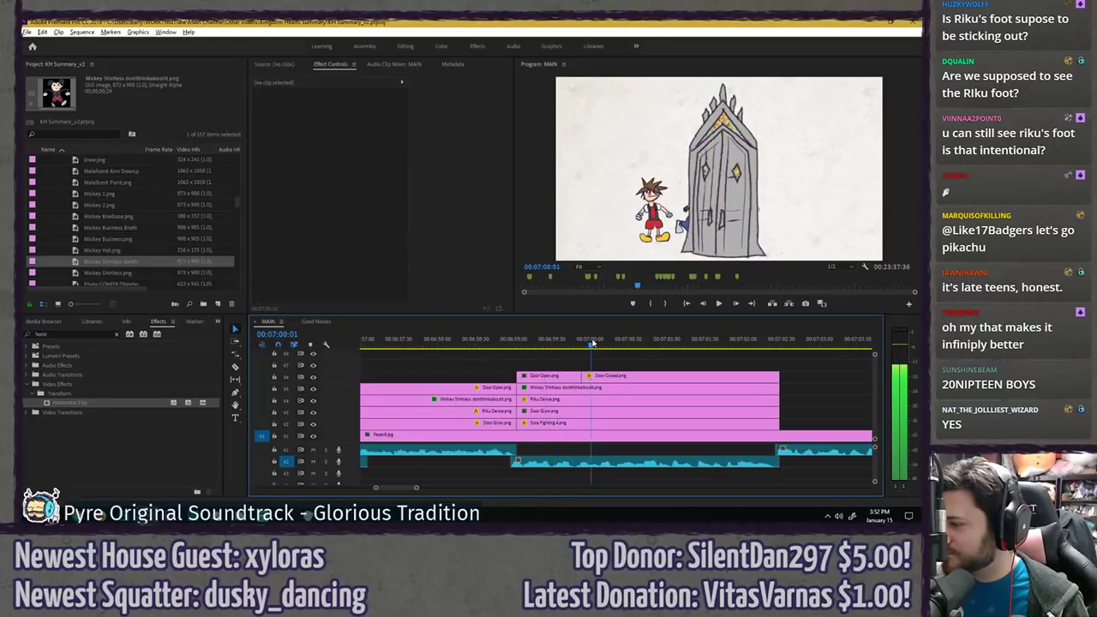
{"action": "left_click", "coordinate": [562, 387]}
- Add a mask to the Mickey clip and find the exact frame where the door closes
{"action": "left_click", "coordinate": [298, 190]}
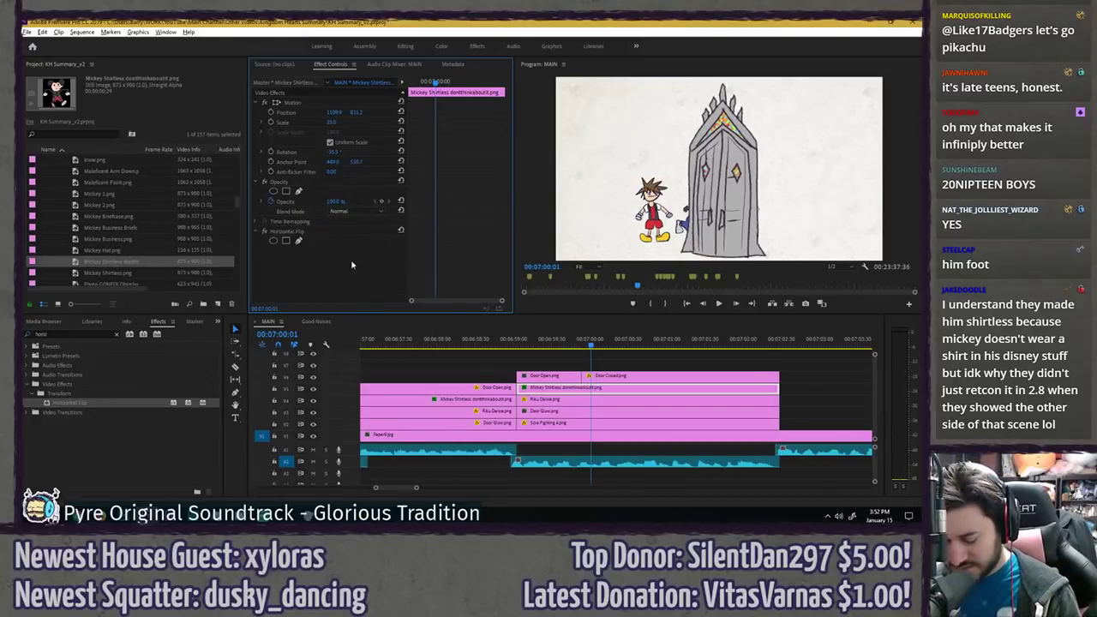
{"action": "left_click", "coordinate": [627, 364]}
{"action": "key", "text": "Left"}
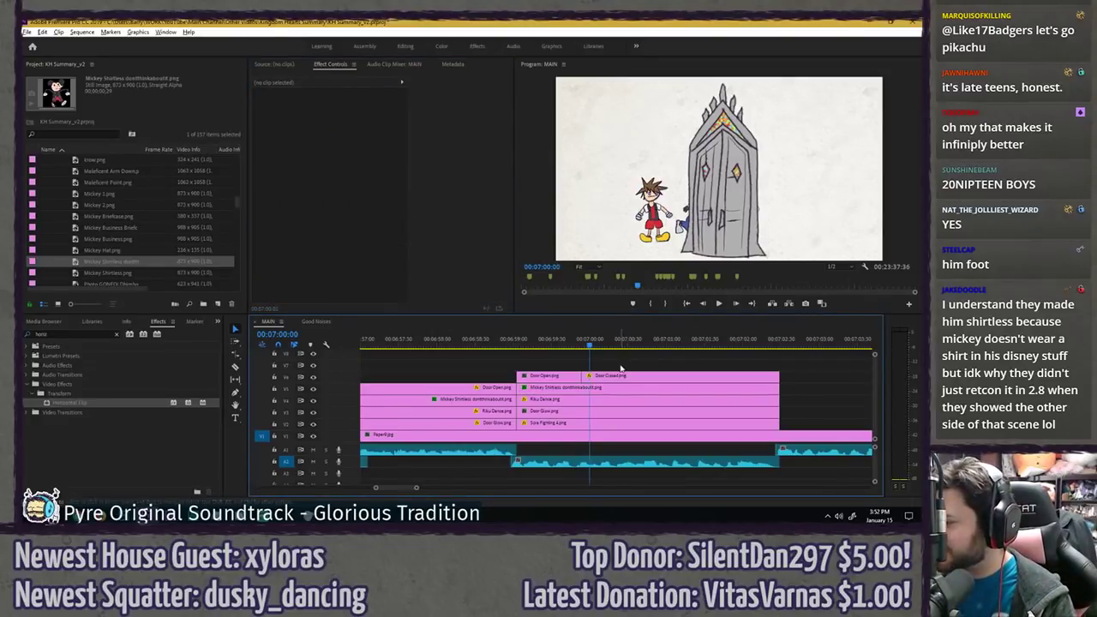
{"action": "left_click_drag", "start_coordinate": [588, 349], "coordinate": [580, 344]}
{"action": "key", "text": "Right"}
{"action": "key", "text": "Left"}
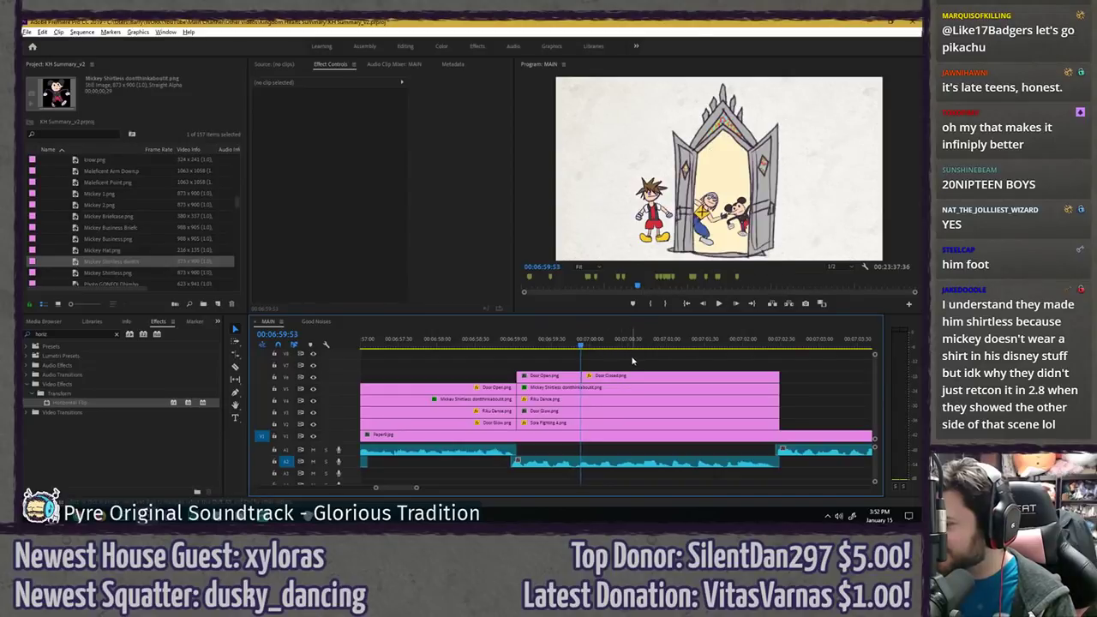
{"action": "key", "text": "Right"}
{"action": "key", "text": "Left"}
{"action": "key", "text": "Right"}
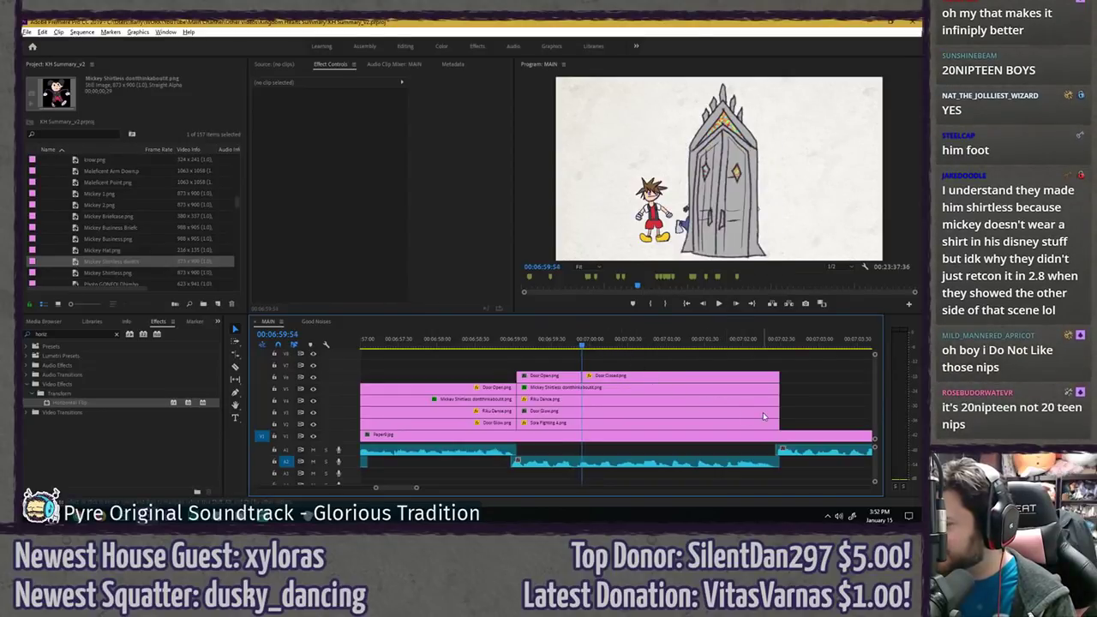
{"action": "key", "text": "Left"}
{"action": "key", "text": "Right"}
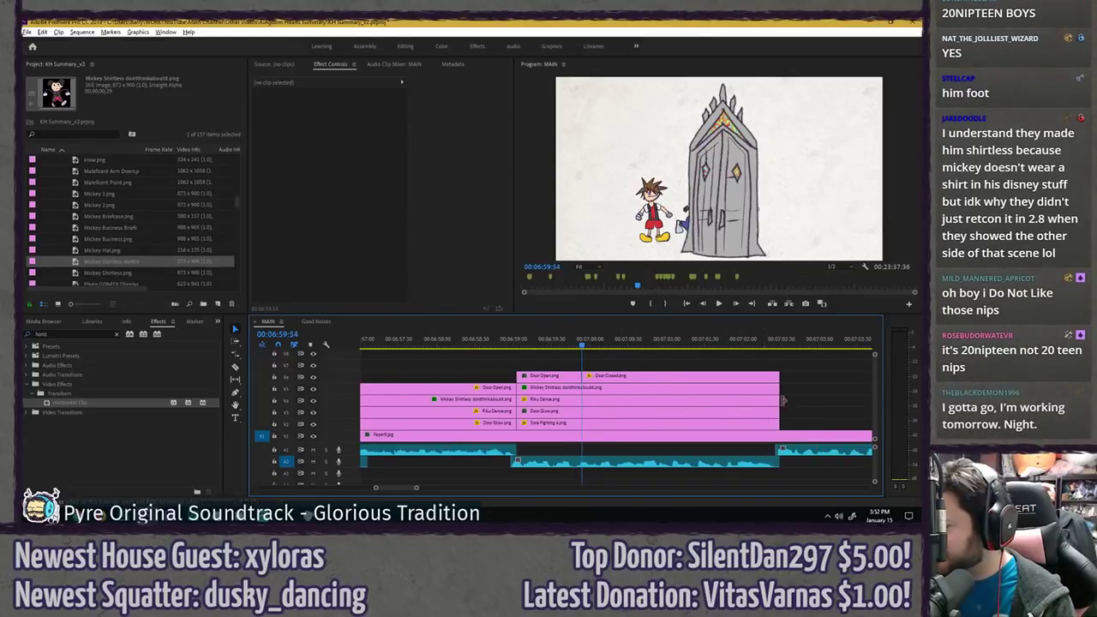
- Trim Mickey Shirtless and Riku Dance to end at the door-close frame and play back
{"action": "left_click_drag", "start_coordinate": [770, 388], "coordinate": [582, 388]}
{"action": "left_click_drag", "start_coordinate": [769, 401], "coordinate": [582, 400]}
{"action": "key", "text": "space"}
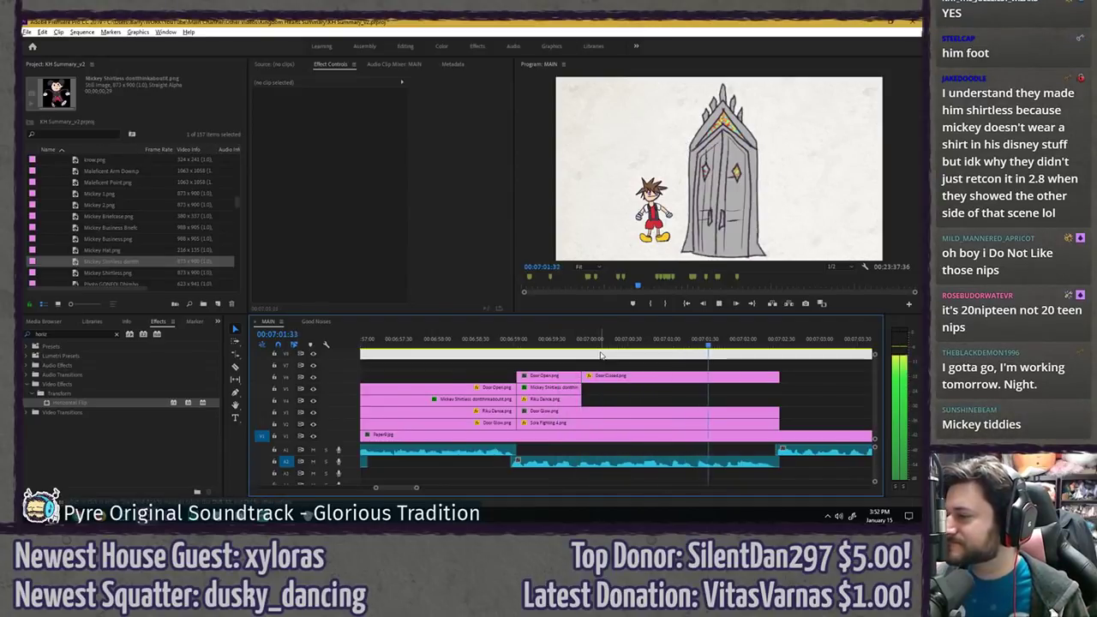
{"action": "key", "text": "space"}
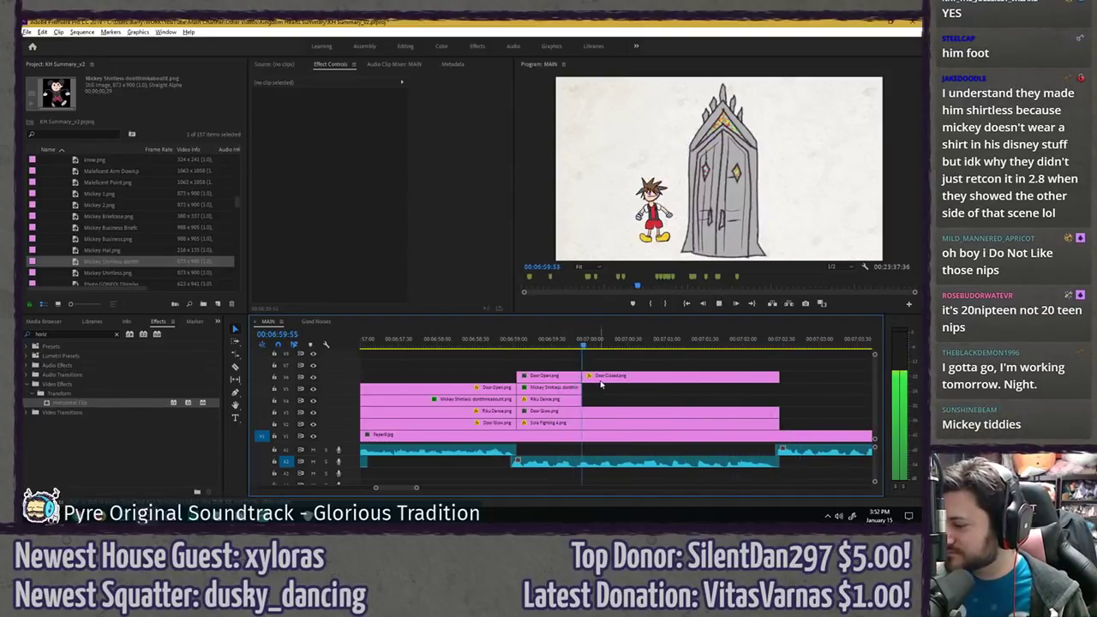
- Enable Hold-interpolated Position and Rotation keyframes on the Sora Fighting 4 clip
{"action": "left_click", "coordinate": [623, 417]}
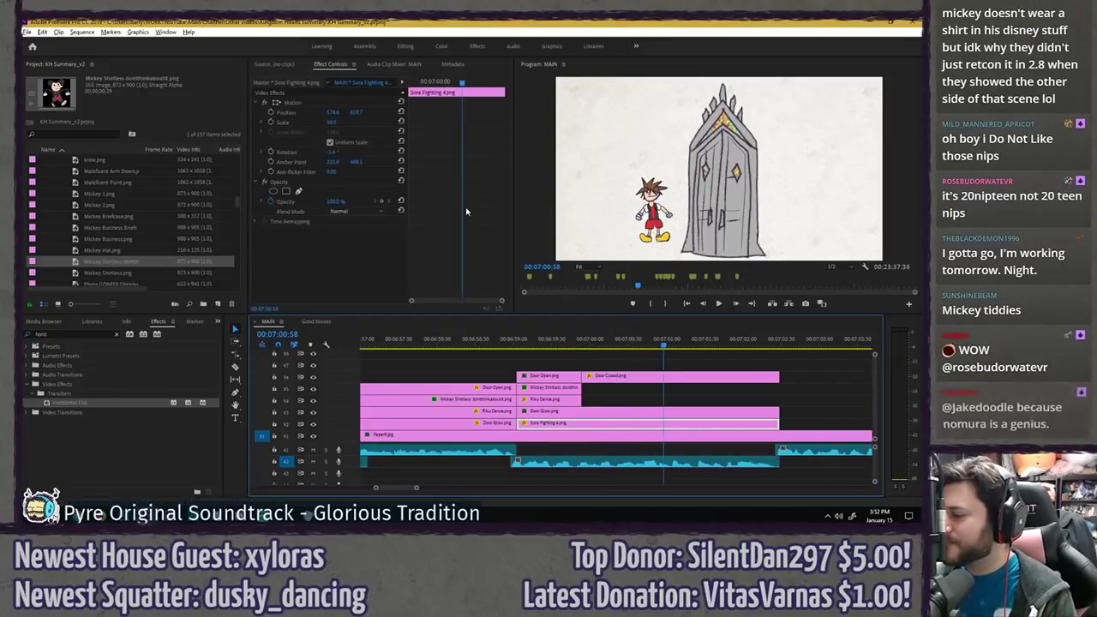
{"action": "left_click", "coordinate": [271, 113]}
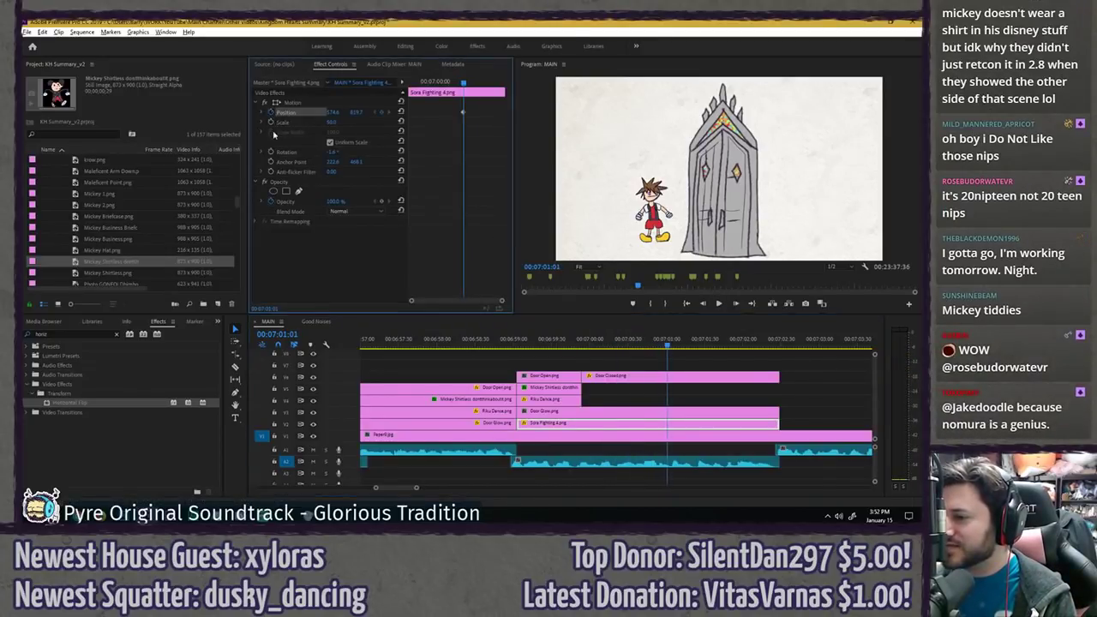
{"action": "left_click", "coordinate": [271, 152]}
{"action": "right_click", "coordinate": [463, 153]}
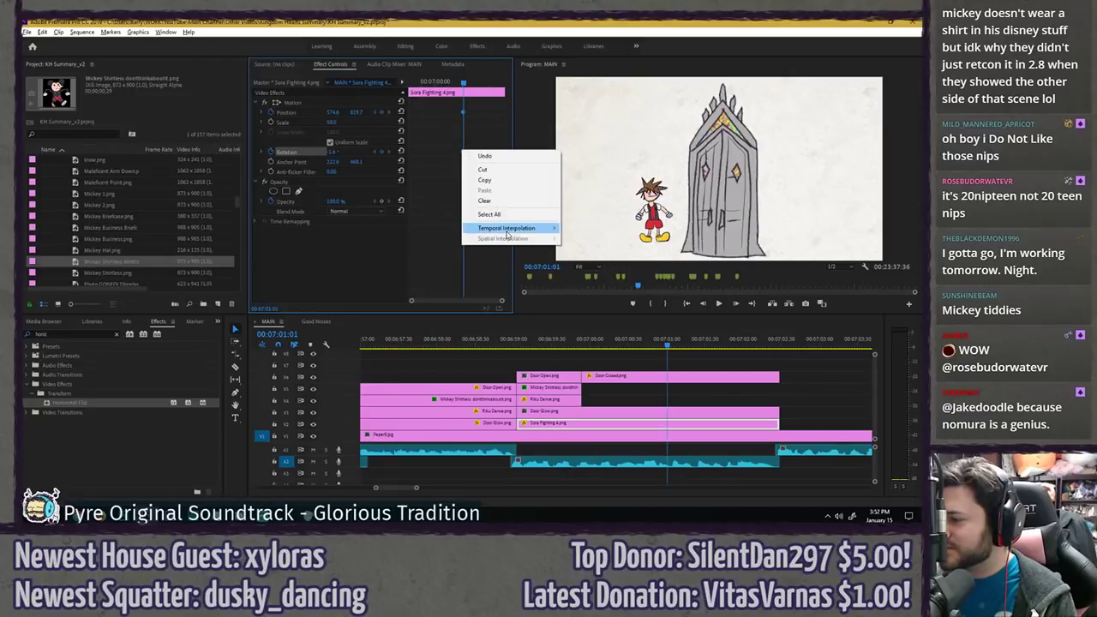
{"action": "mouse_move", "coordinate": [523, 229]}
{"action": "left_click", "coordinate": [577, 269]}
{"action": "left_click", "coordinate": [439, 184]}
{"action": "left_click", "coordinate": [322, 112]}
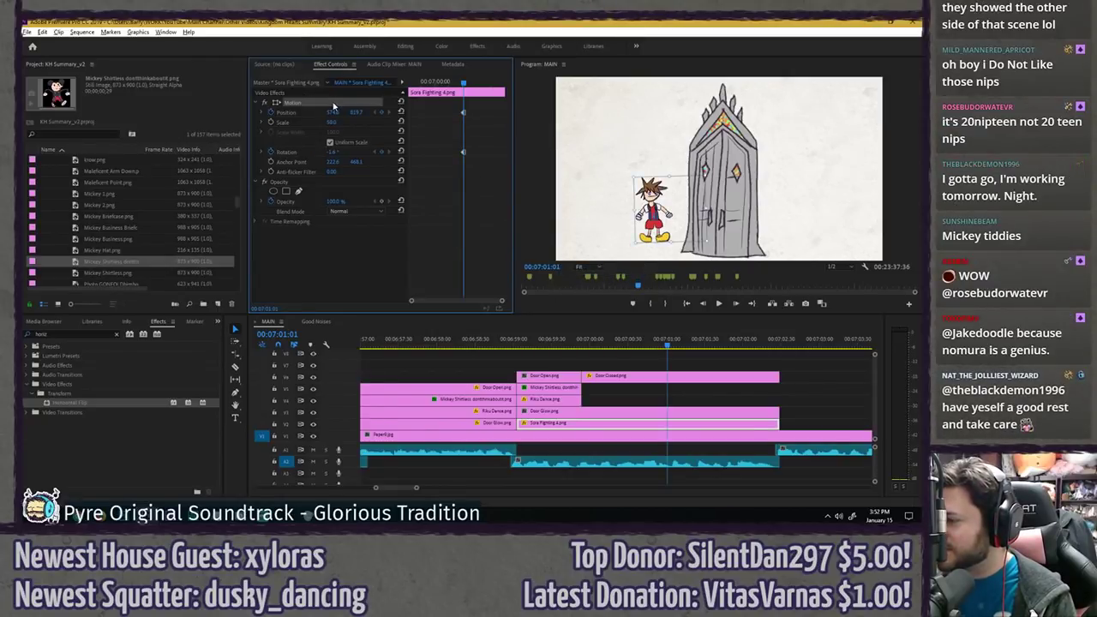
- On the next frame, tilt Sora counter-clockwise and shift him up-left, then play back
{"action": "key", "text": "Right"}
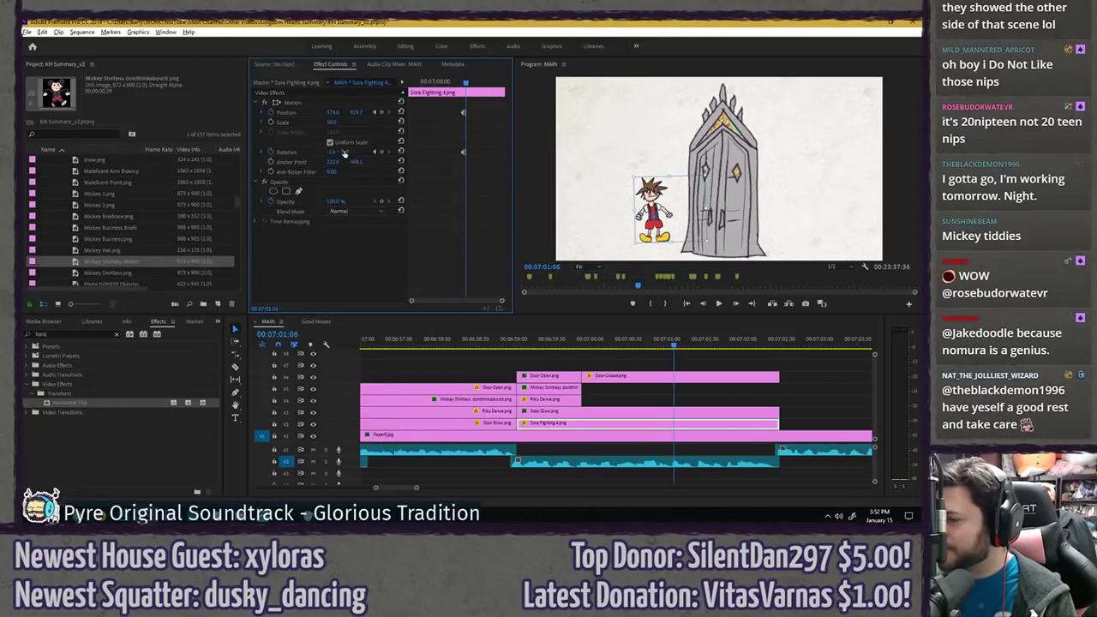
{"action": "left_click_drag", "start_coordinate": [537, 174], "coordinate": [534, 187]}
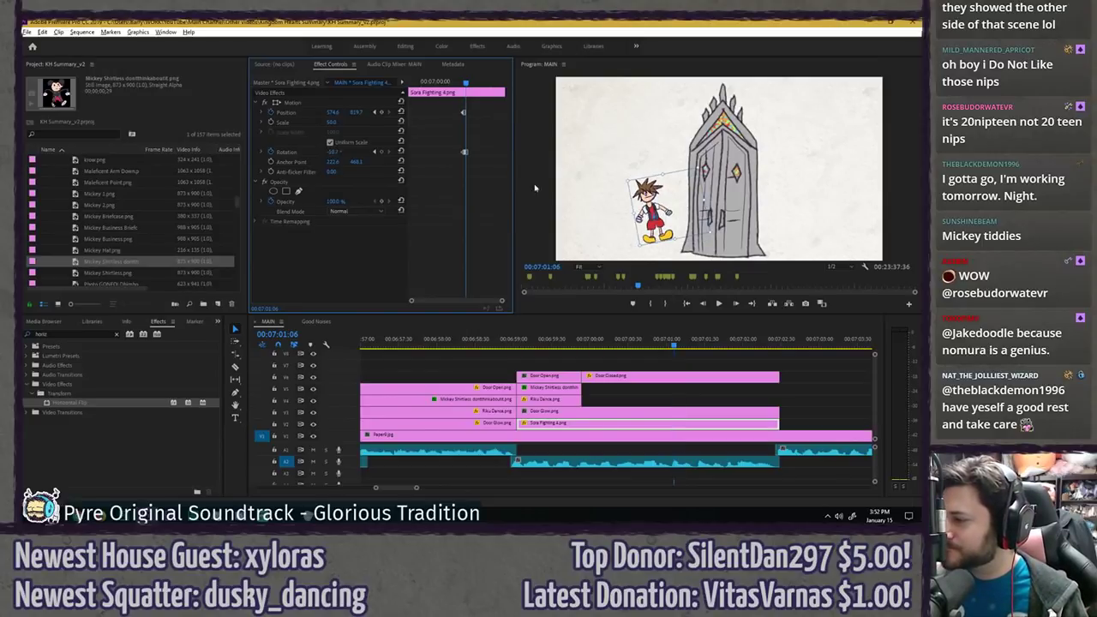
{"action": "left_click_drag", "start_coordinate": [643, 194], "coordinate": [614, 178]}
{"action": "left_click", "coordinate": [458, 83]}
{"action": "key", "text": "space"}
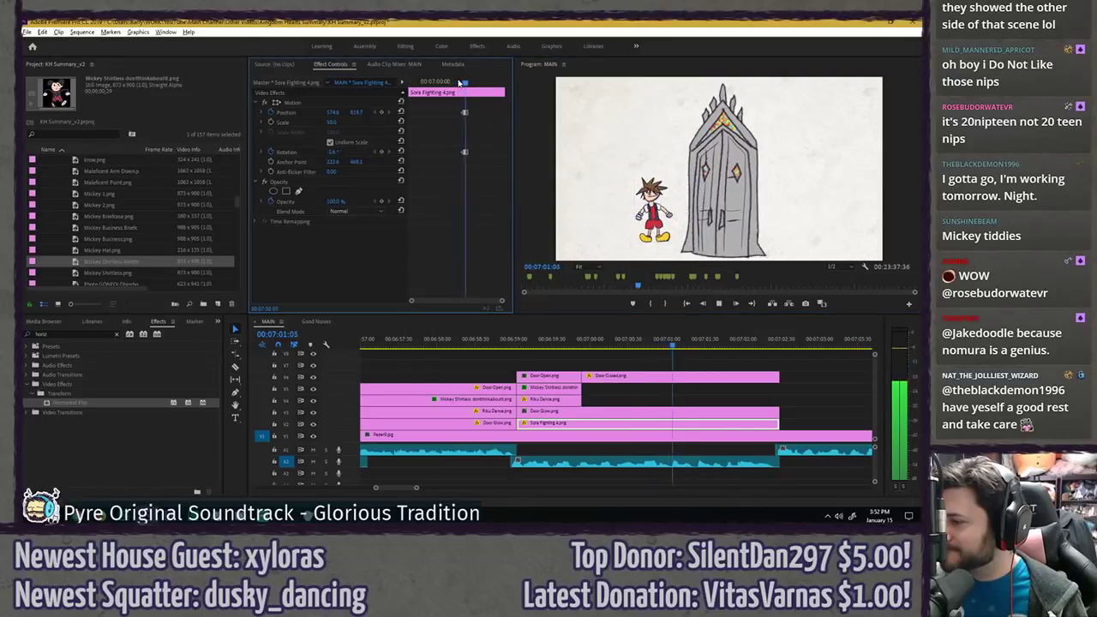
{"action": "left_click", "coordinate": [458, 83]}
{"action": "key", "text": "space"}
{"action": "key", "text": "space"}
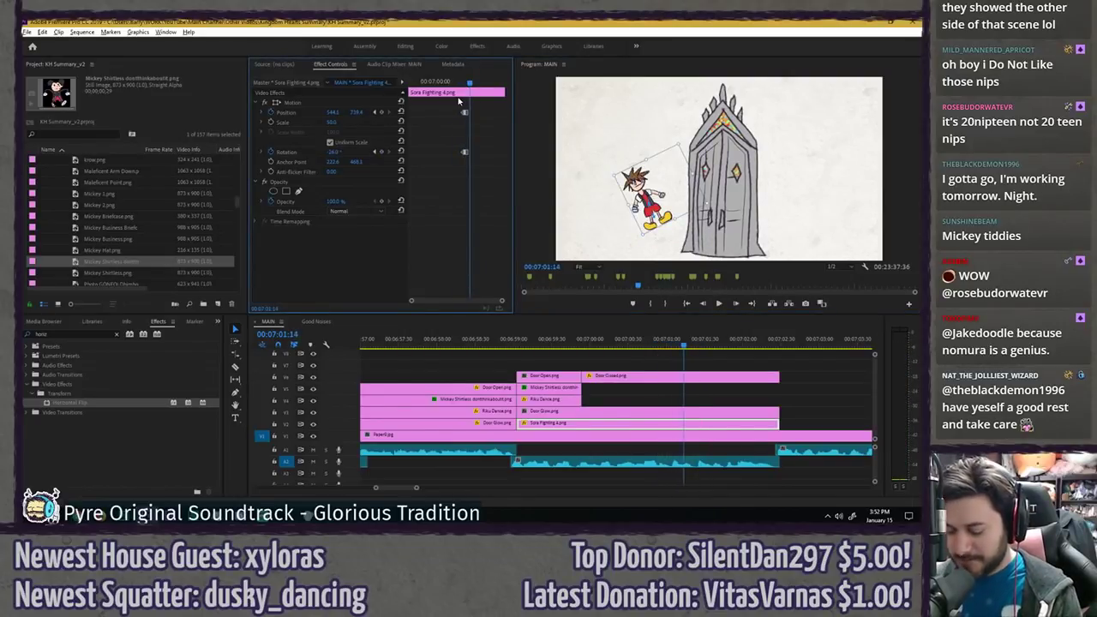
{"action": "key", "text": "="}
{"action": "key", "text": "="}
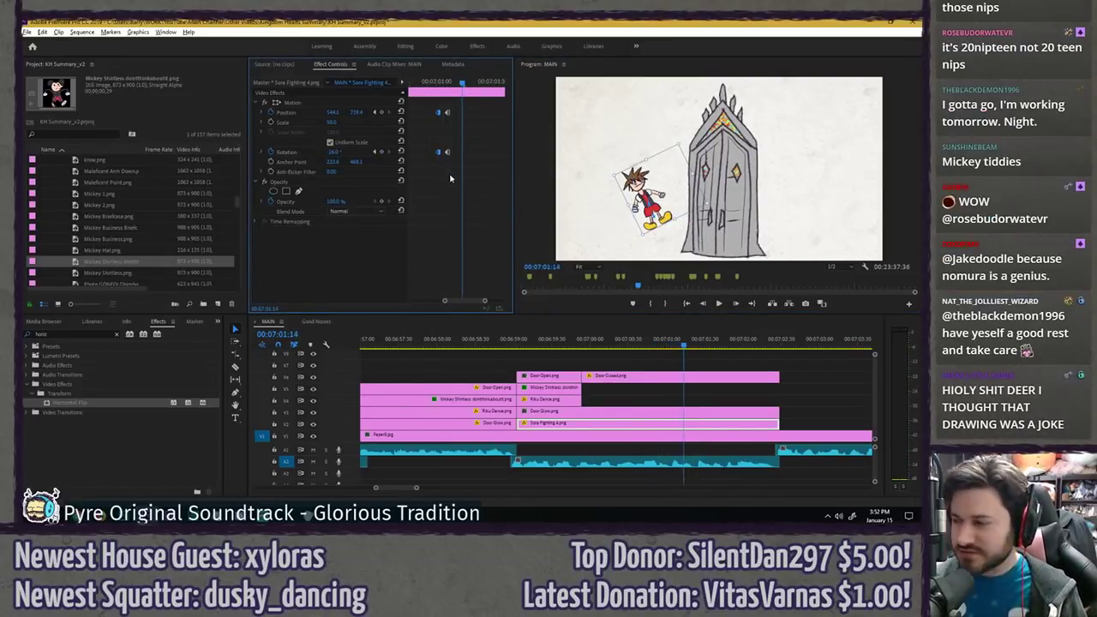
{"action": "left_click_drag", "start_coordinate": [450, 84], "coordinate": [482, 81]}
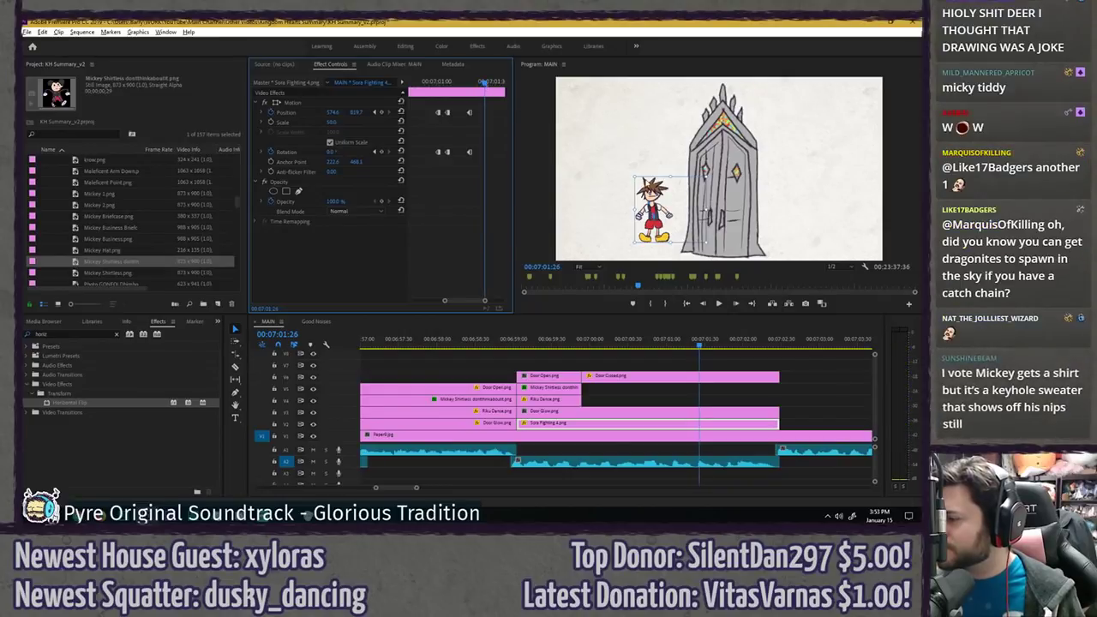
- Rotate Sora further for the next keyframe and replay the spin
{"action": "left_click_drag", "start_coordinate": [632, 175], "coordinate": [662, 153]}
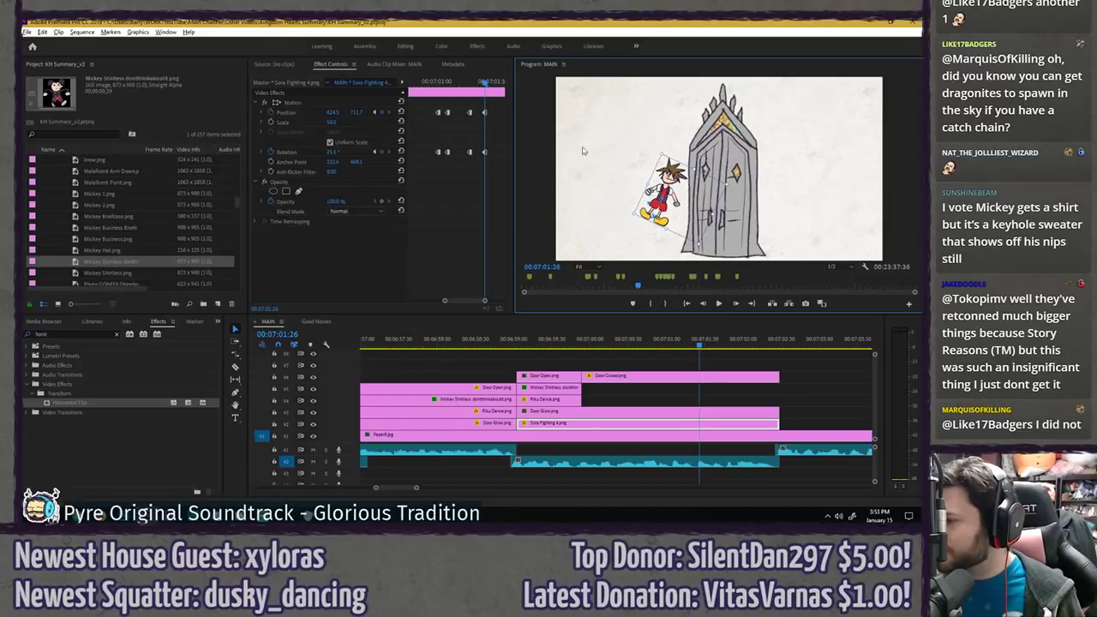
{"action": "left_click", "coordinate": [473, 130]}
{"action": "key", "text": "space"}
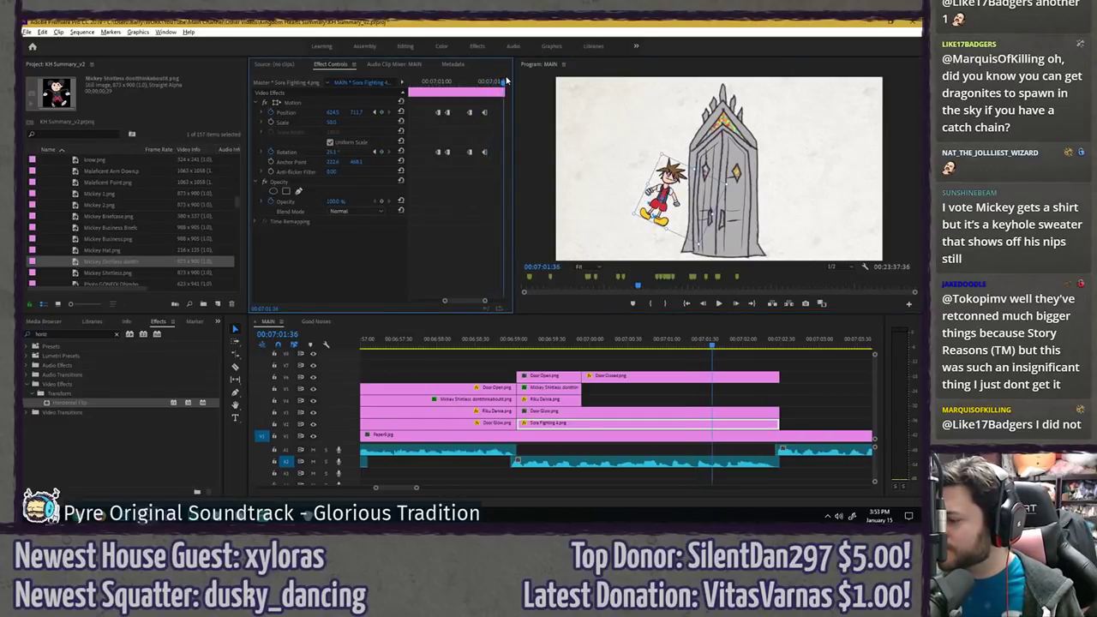
{"action": "left_click", "coordinate": [424, 81]}
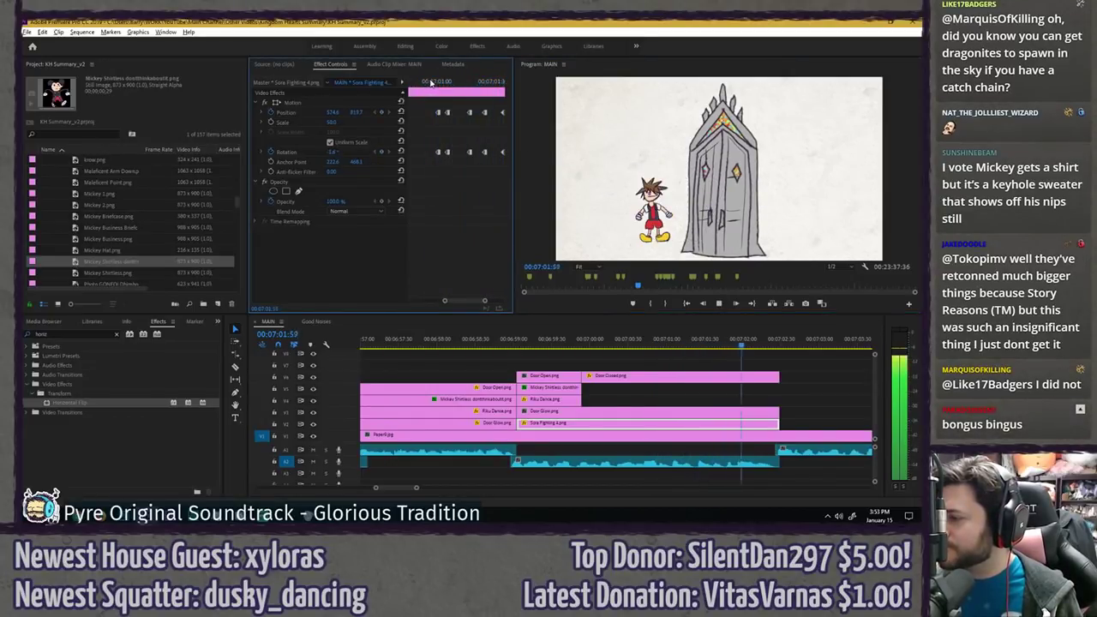
{"action": "left_click", "coordinate": [423, 83]}
{"action": "key", "text": "space"}
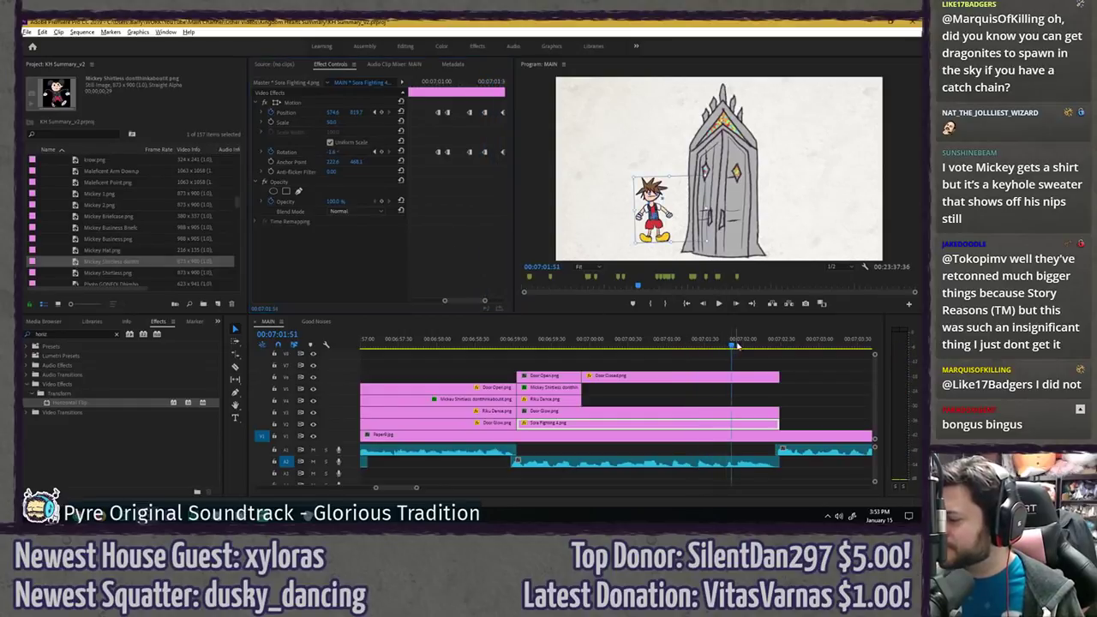
{"action": "left_click", "coordinate": [740, 343]}
- At 00:07:01:57, move Sora up-left beside the door, rotate him again and review
{"action": "left_click_drag", "start_coordinate": [663, 198], "coordinate": [658, 170]}
{"action": "left_click_drag", "start_coordinate": [623, 136], "coordinate": [615, 139]}
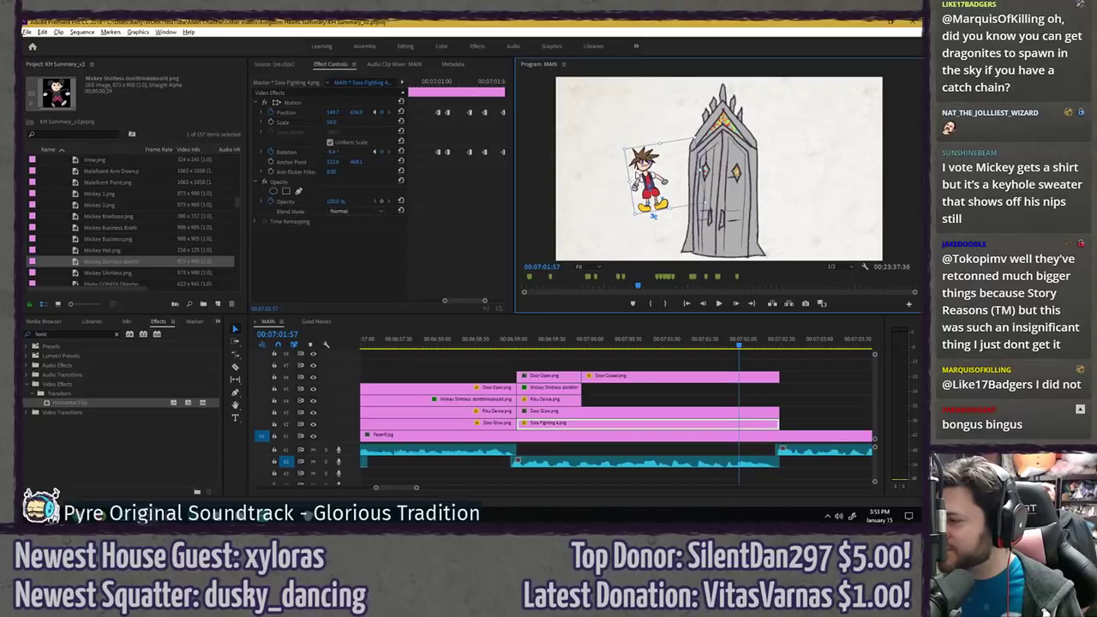
{"action": "left_click_drag", "start_coordinate": [468, 301], "coordinate": [476, 302]}
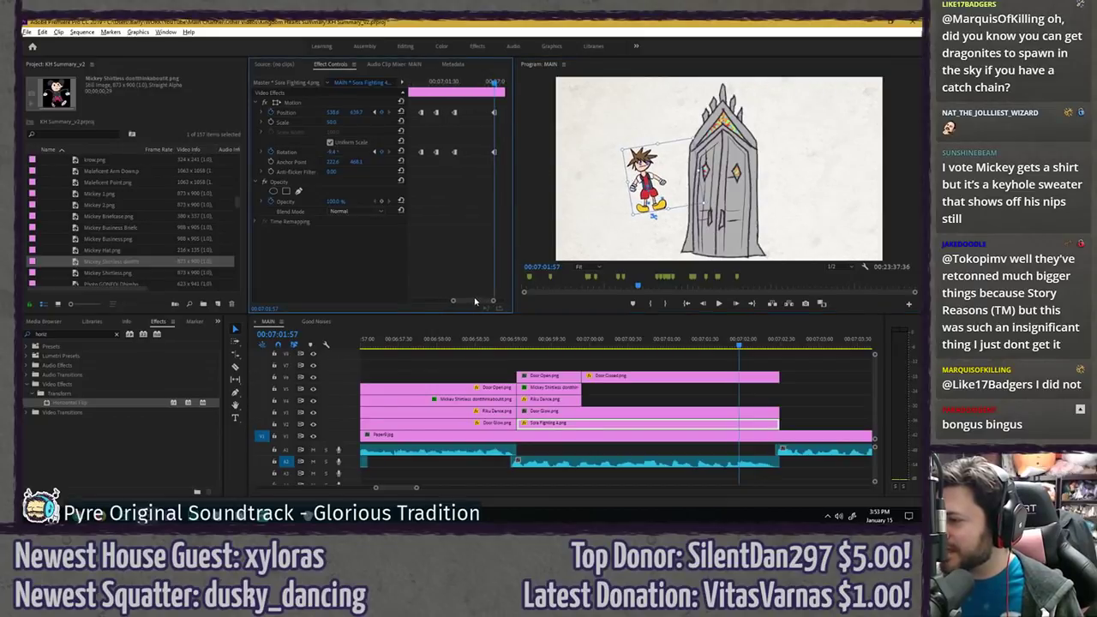
{"action": "left_click_drag", "start_coordinate": [500, 80], "coordinate": [755, 346]}
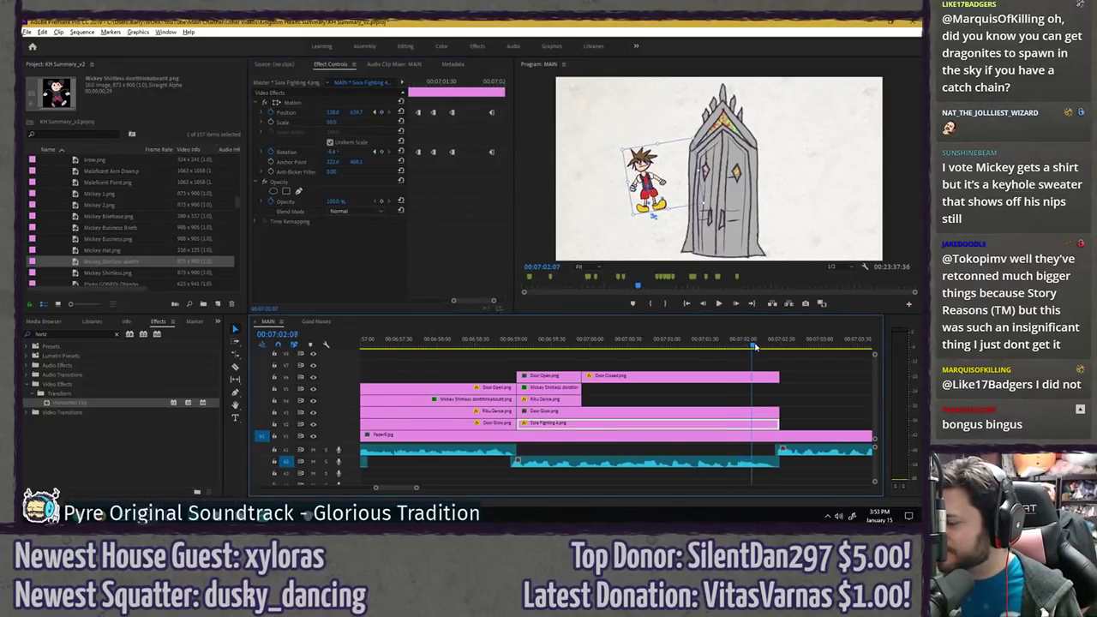
{"action": "left_click", "coordinate": [615, 342]}
{"action": "key", "text": "space"}
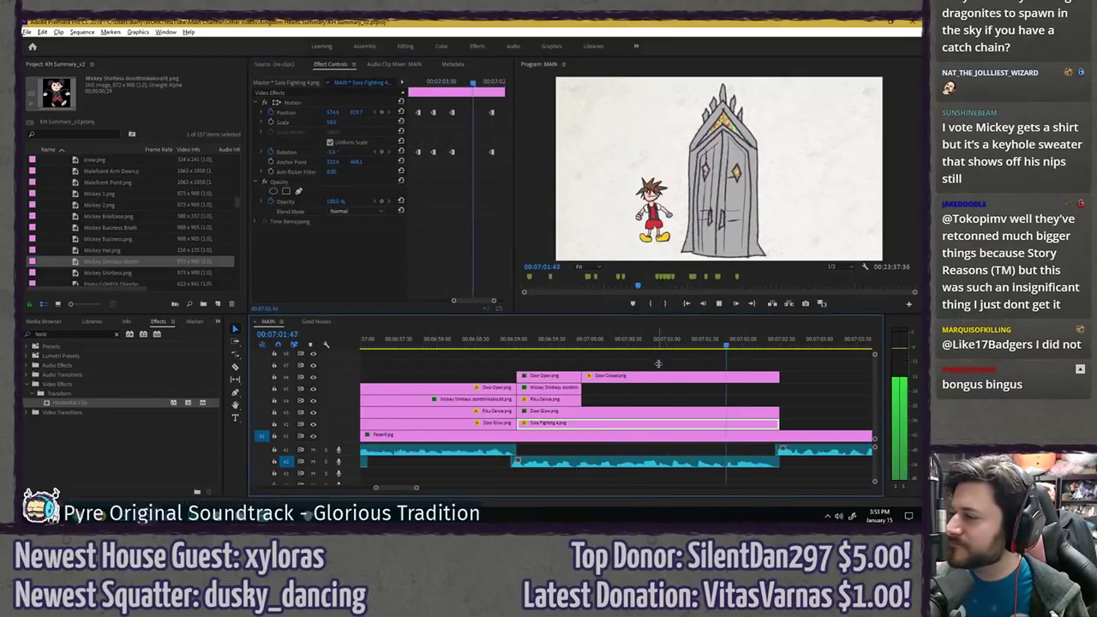
{"action": "key", "text": "space"}
- Raise Sora higher in the 00:07:01:57 pose and replay the whole animation
{"action": "left_click", "coordinate": [493, 82]}
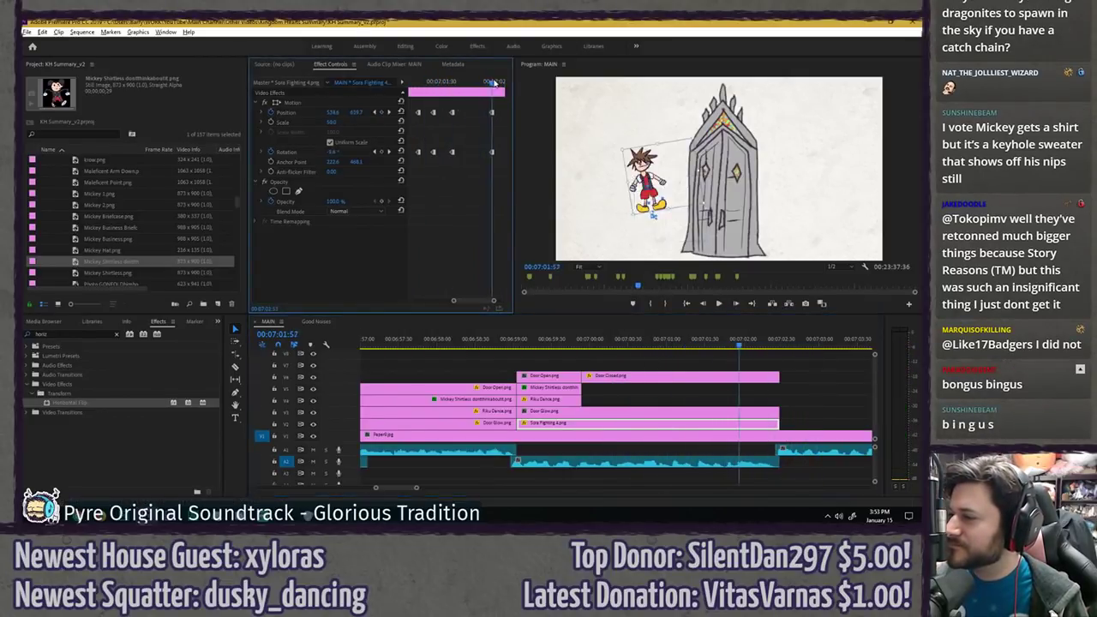
{"action": "left_click_drag", "start_coordinate": [644, 181], "coordinate": [642, 169]}
{"action": "left_click", "coordinate": [631, 341]}
{"action": "key", "text": "space"}
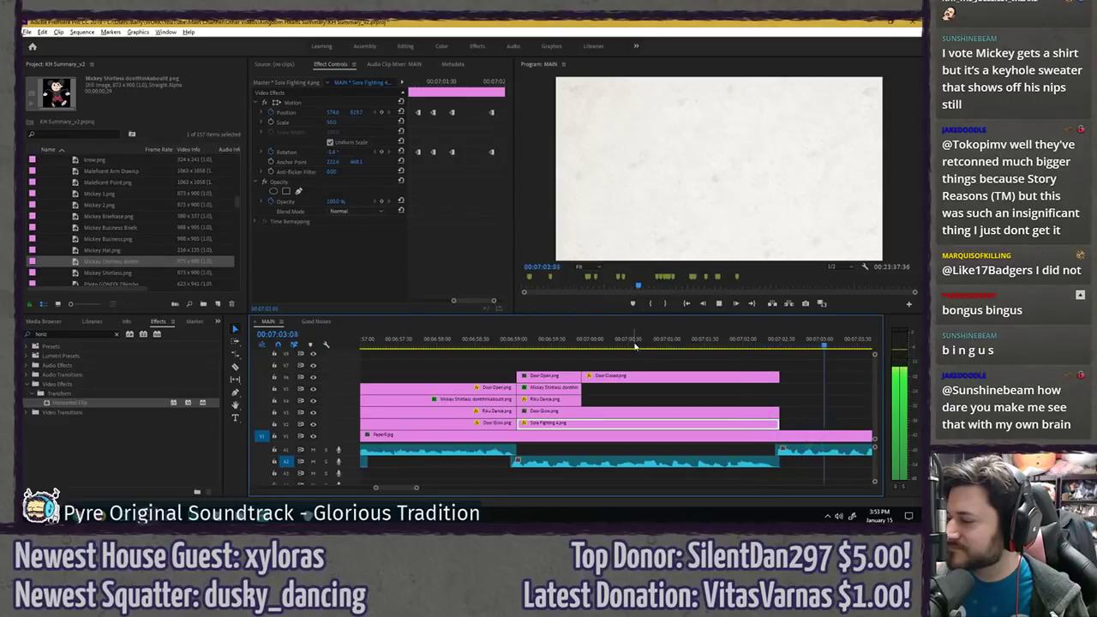
- Play the section from 00:07:02:43 after the Sora animation and save the project
{"action": "left_click", "coordinate": [666, 356]}
{"action": "left_click", "coordinate": [571, 345]}
{"action": "scroll", "coordinate": [633, 388], "scroll_direction": "down", "scroll_amount": 3}
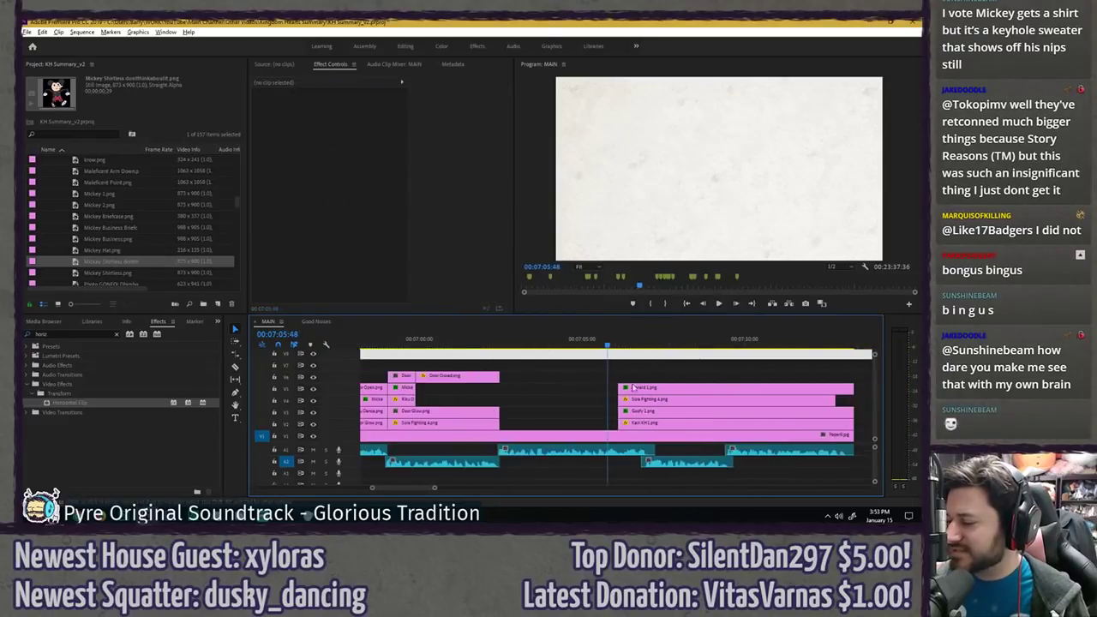
{"action": "left_click", "coordinate": [508, 345]}
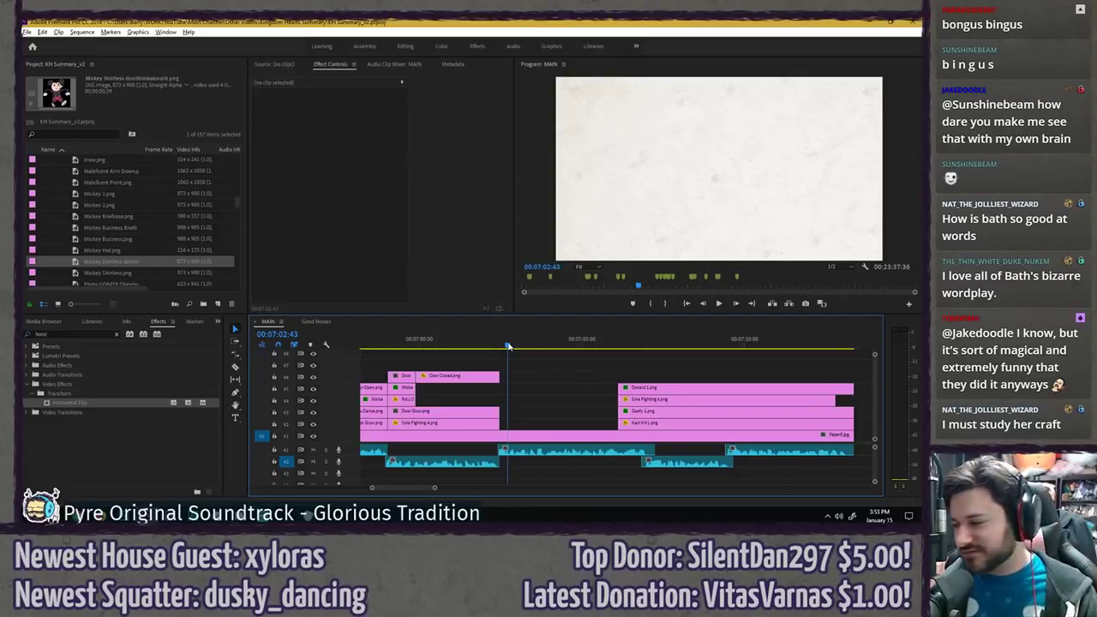
{"action": "key", "text": "space"}
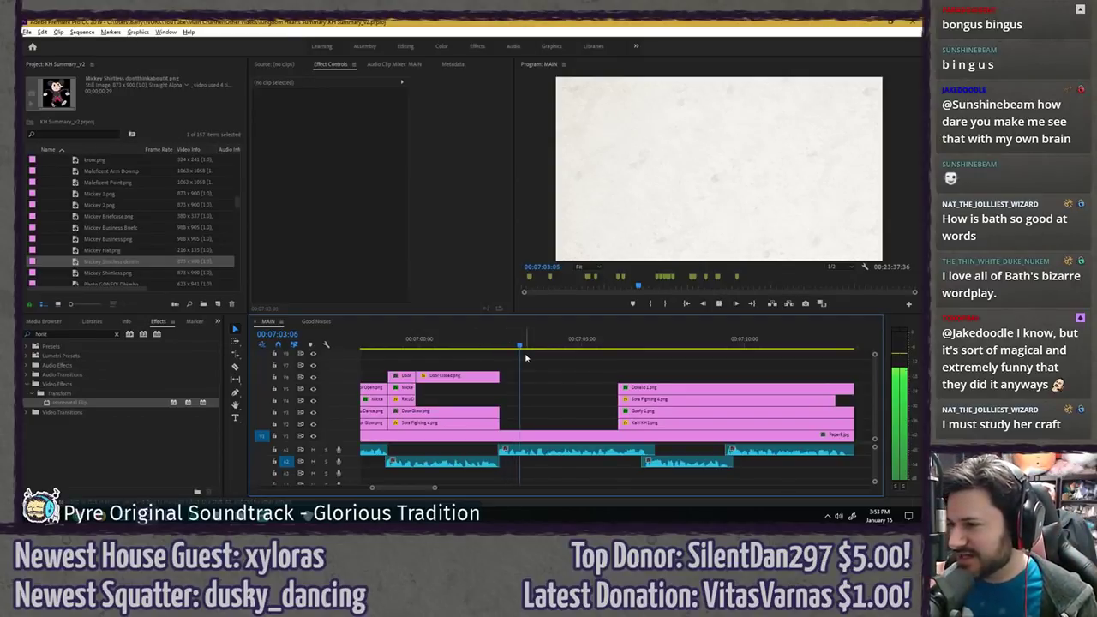
{"action": "key", "text": "ctrl+s"}
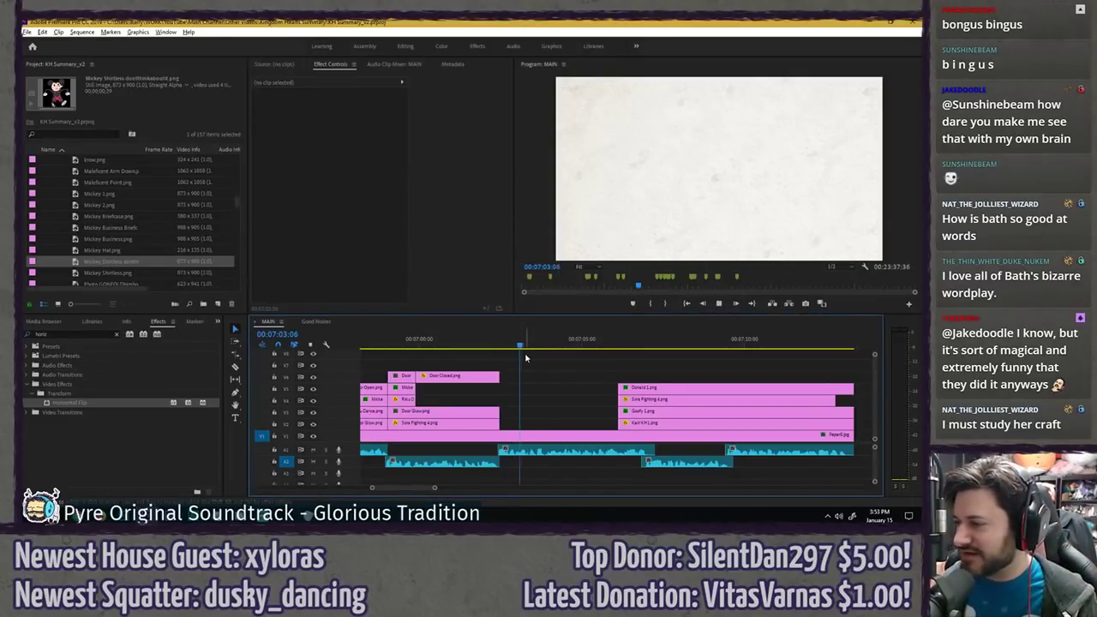
{"action": "key", "text": "space"}
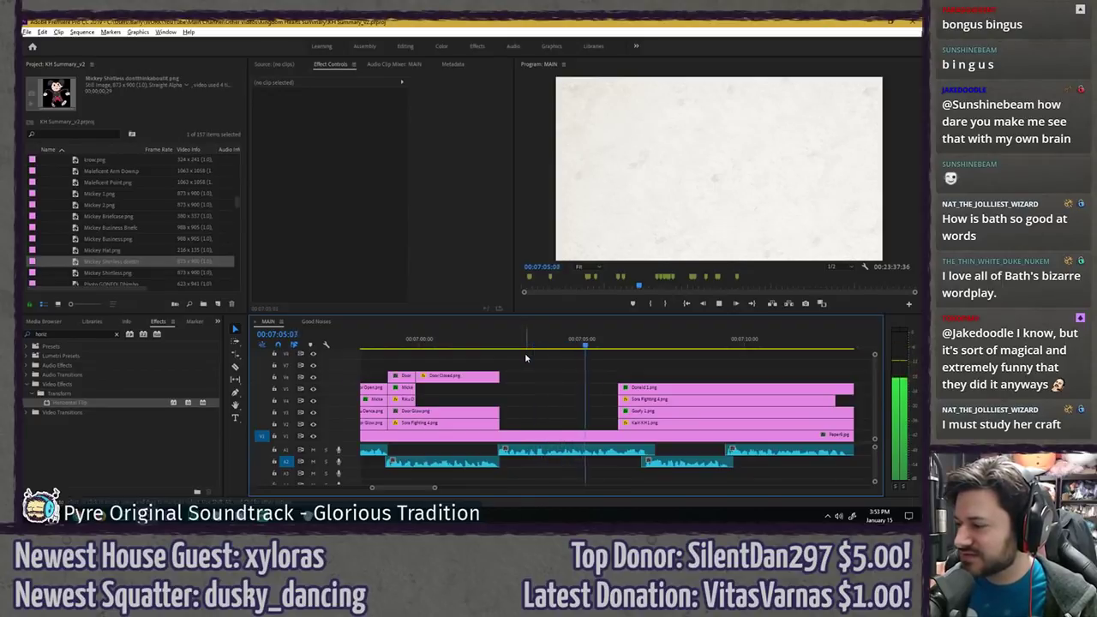
{"action": "key", "text": "space"}
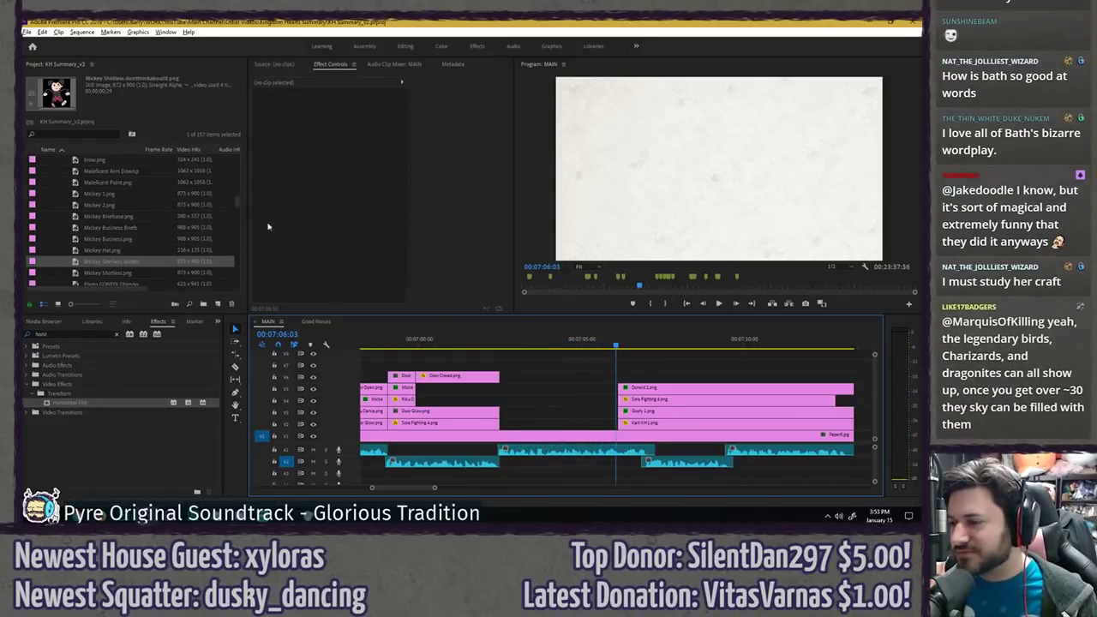
{"action": "scroll", "coordinate": [781, 377], "scroll_direction": "down", "scroll_amount": 10}
{"action": "scroll", "coordinate": [783, 376], "scroll_direction": "down", "scroll_amount": 2}
- Move the two Destiny Islands clips later while previewing the section around 00:07:02
{"action": "scroll", "coordinate": [393, 389], "scroll_direction": "up", "scroll_amount": 6}
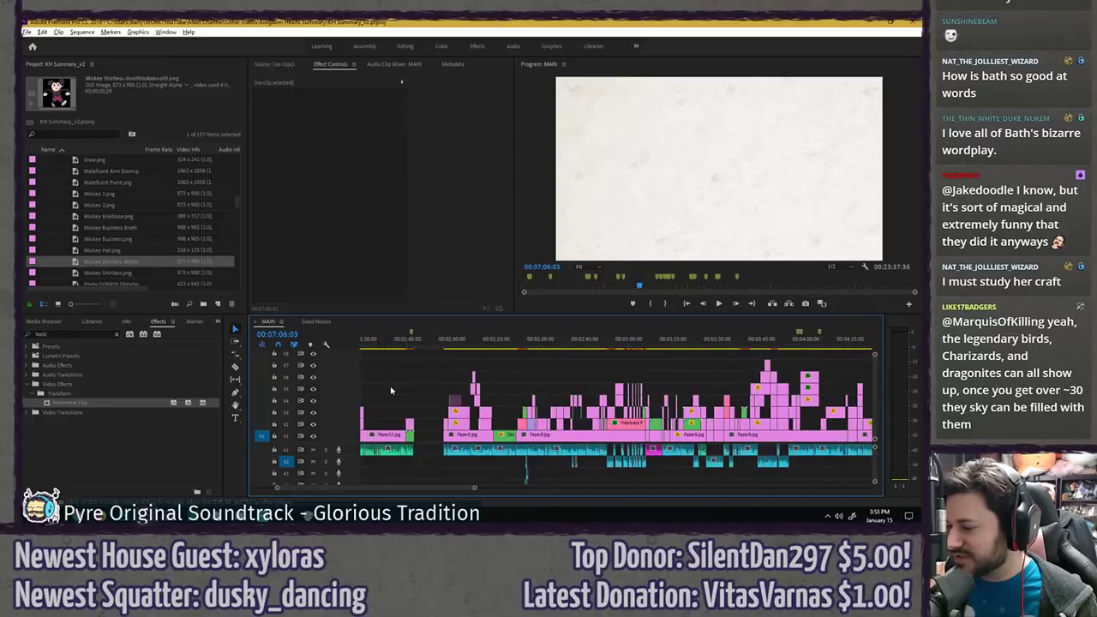
{"action": "scroll", "coordinate": [559, 383], "scroll_direction": "up", "scroll_amount": 3}
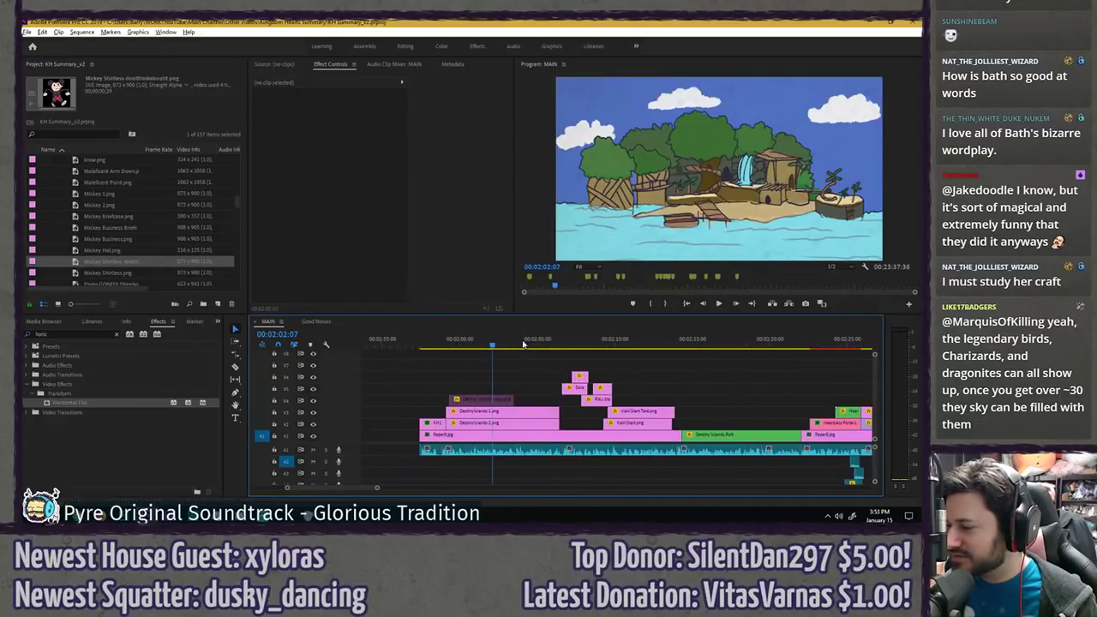
{"action": "mouse_move", "coordinate": [501, 343]}
{"action": "left_mouse_down"}
{"action": "mouse_move", "coordinate": [571, 345]}
{"action": "mouse_move", "coordinate": [489, 346]}
{"action": "left_mouse_up"}
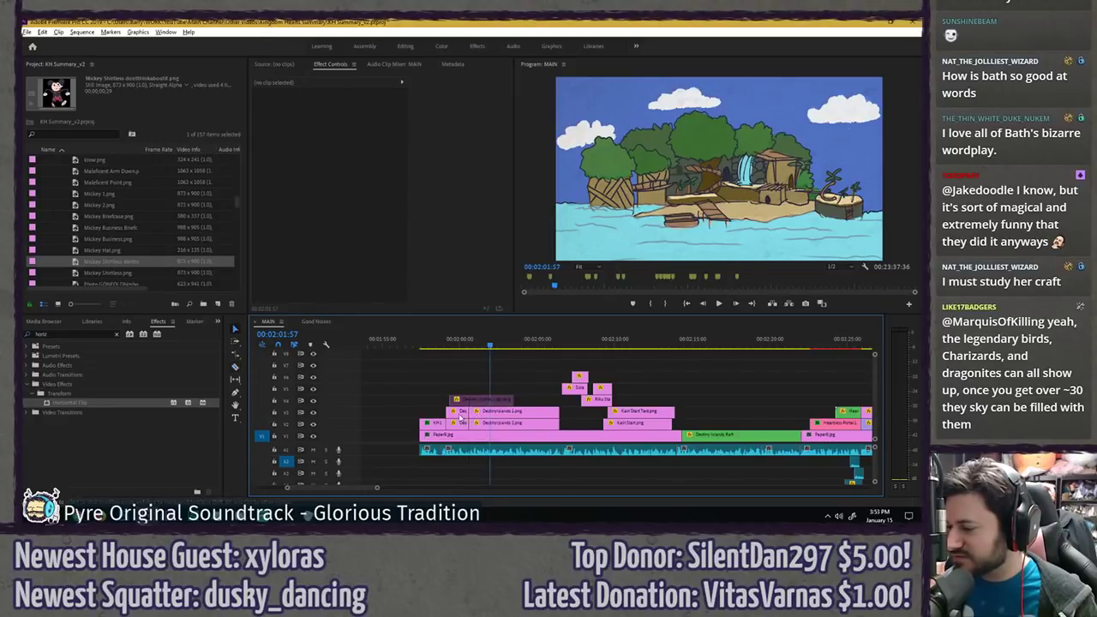
{"action": "left_click", "coordinate": [460, 416]}
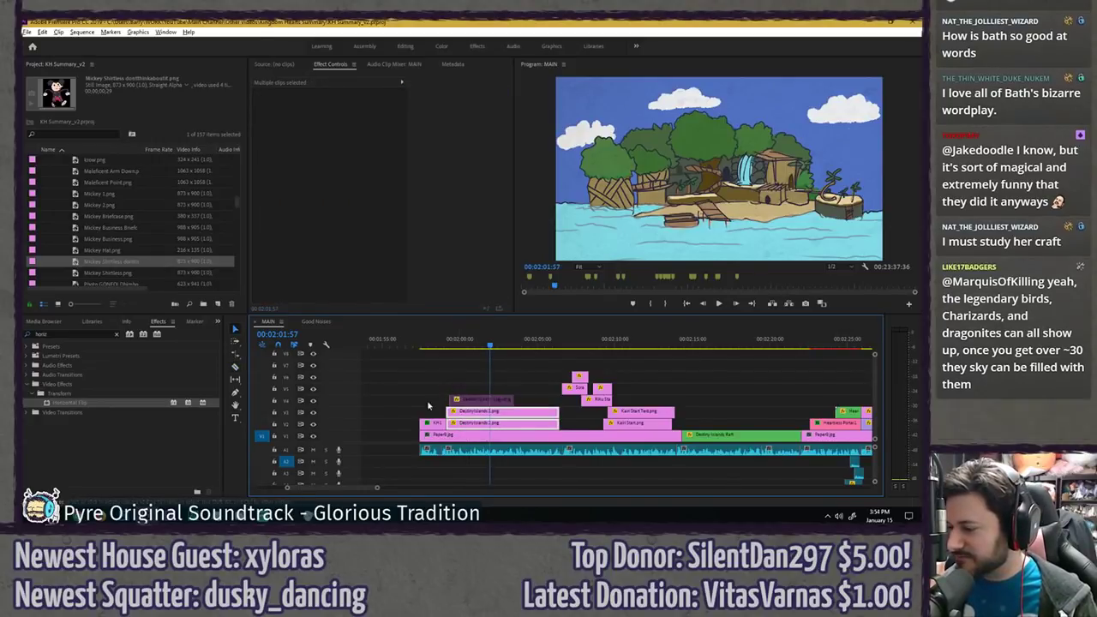
{"action": "scroll", "coordinate": [463, 426], "scroll_direction": "down", "scroll_amount": 5}
{"action": "scroll", "coordinate": [570, 408], "scroll_direction": "up", "scroll_amount": 5}
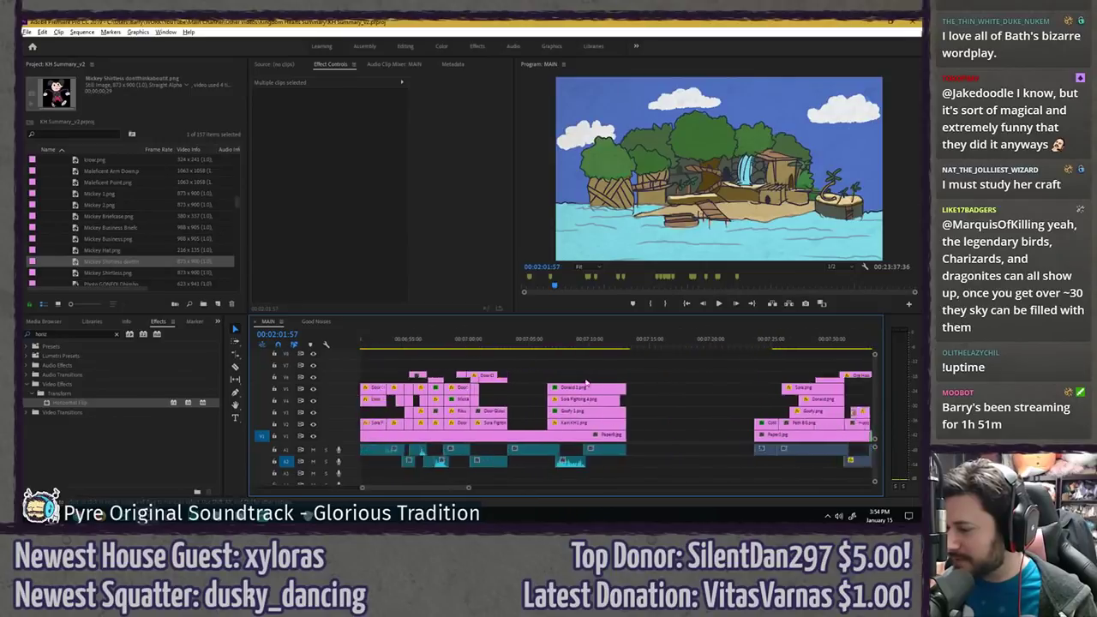
{"action": "left_click", "coordinate": [490, 344]}
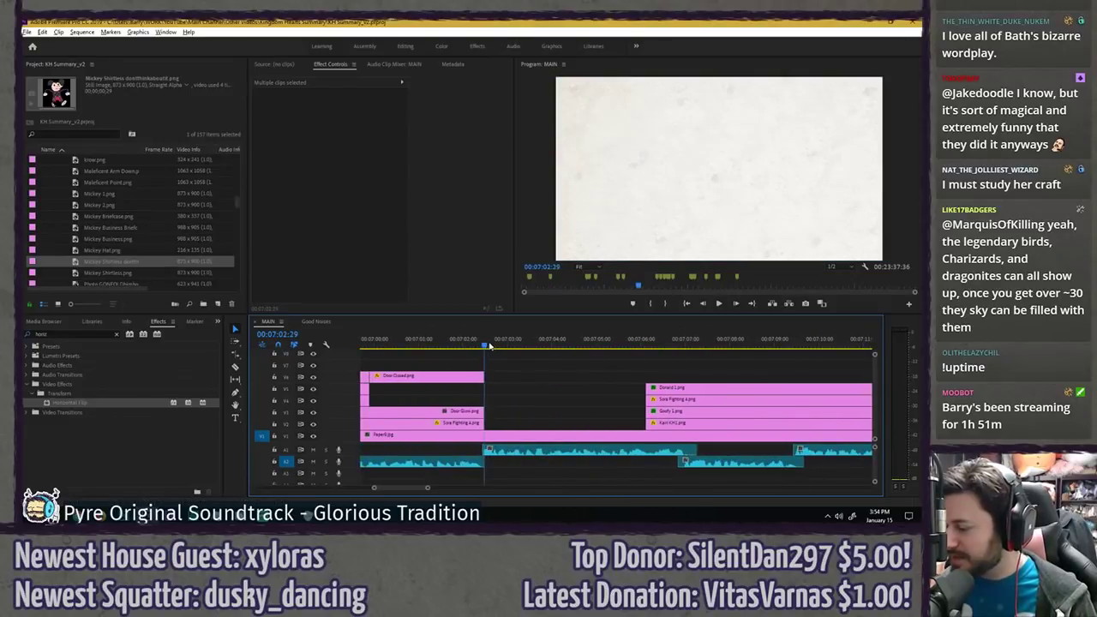
{"action": "key", "text": "space"}
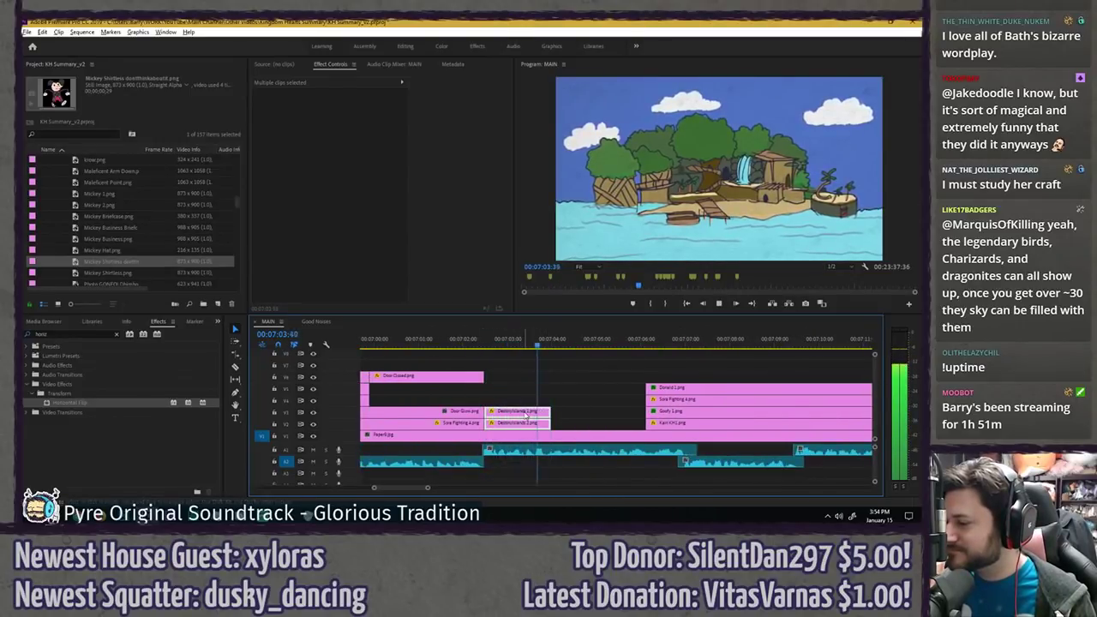
{"action": "left_click_drag", "start_coordinate": [527, 416], "coordinate": [615, 418]}
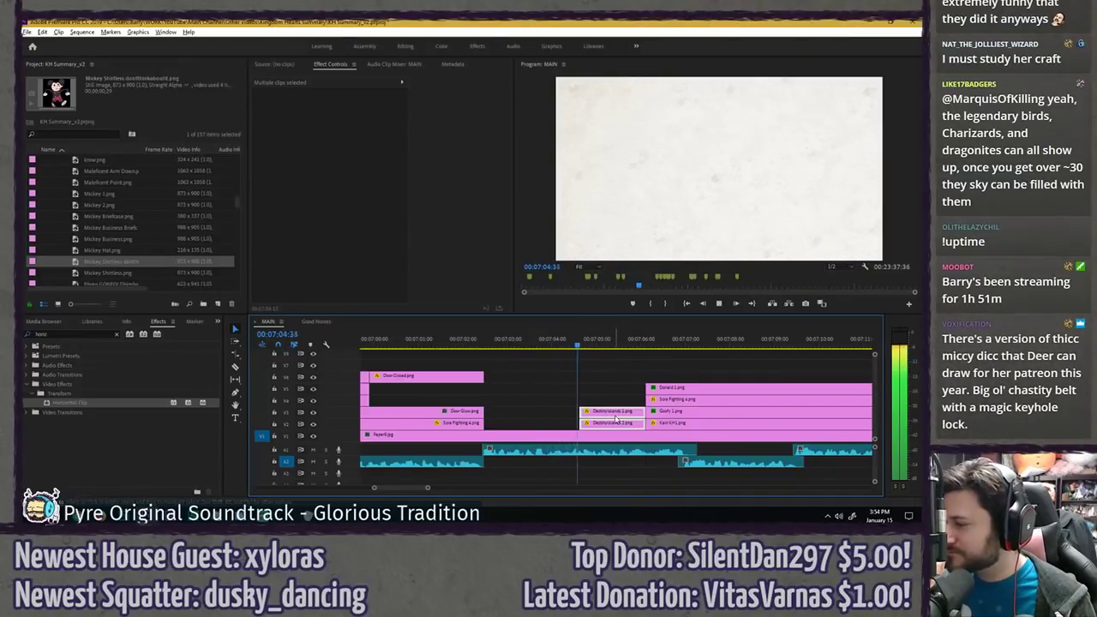
{"action": "left_click", "coordinate": [591, 360]}
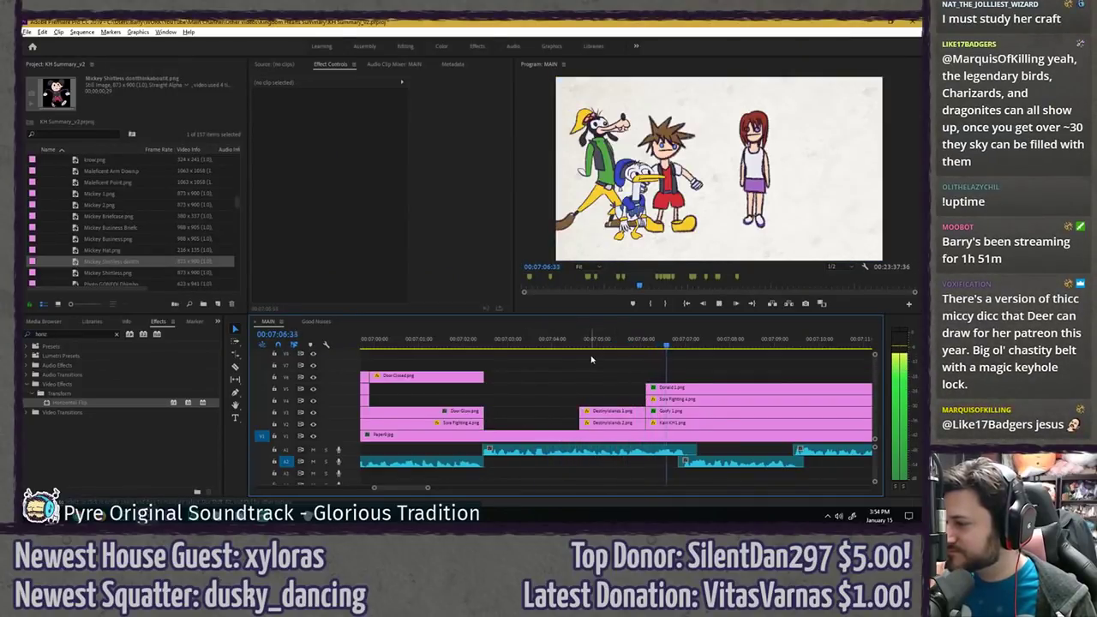
{"action": "key", "text": "space"}
- Trim the Destiny Islands clips to start later and play back the cut
{"action": "left_click_drag", "start_coordinate": [580, 424], "coordinate": [590, 423]}
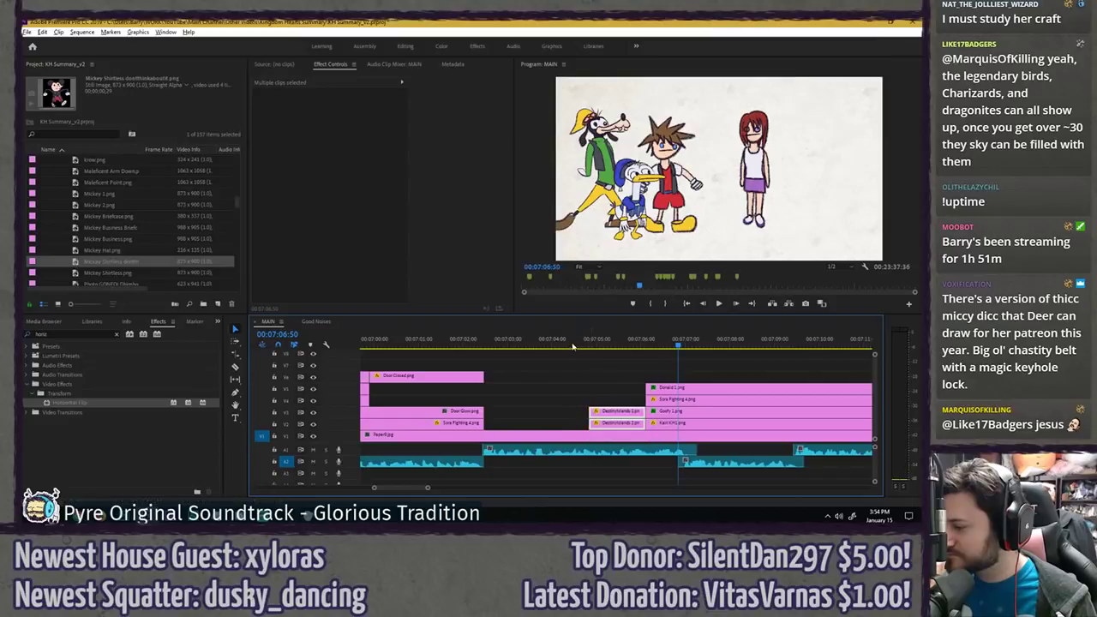
{"action": "left_click", "coordinate": [567, 344]}
{"action": "key", "text": "space"}
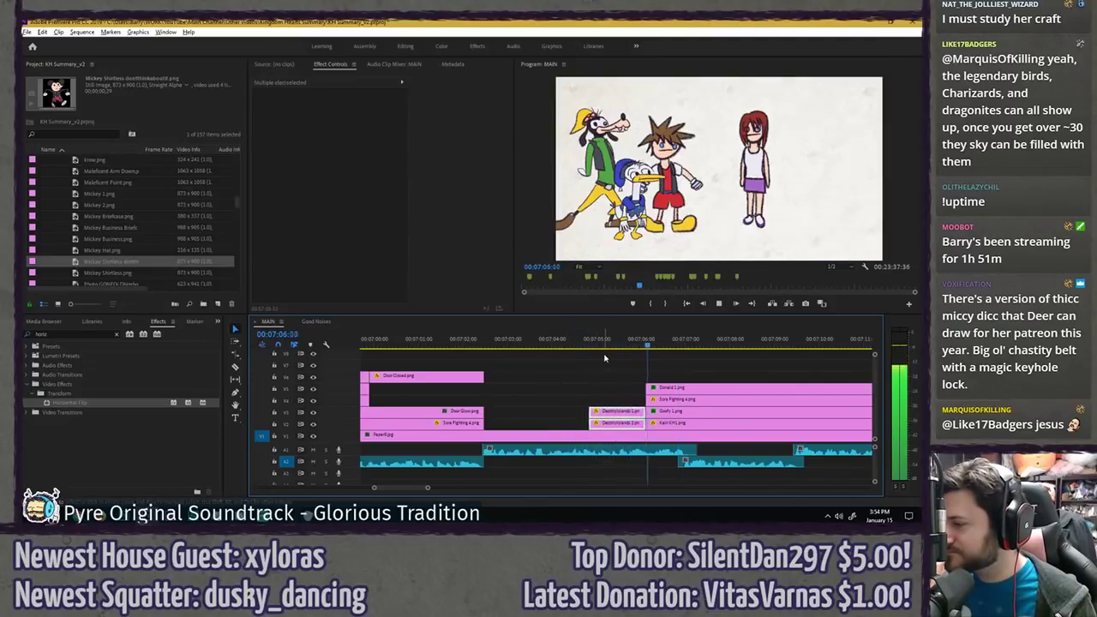
{"action": "left_click", "coordinate": [606, 359]}
{"action": "key", "text": "space"}
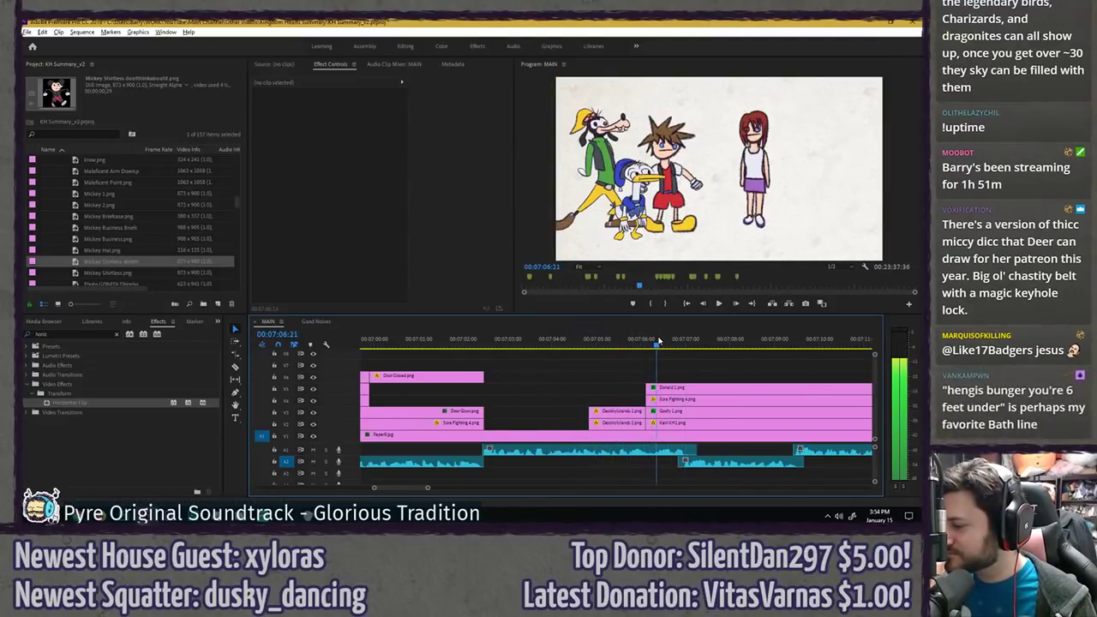
- Trim the Donald, Sora, Goofy and Kairi clips to start at 00:07:06:27 and review
{"action": "left_click", "coordinate": [660, 341]}
{"action": "left_click_drag", "start_coordinate": [659, 364], "coordinate": [664, 424]}
{"action": "left_click_drag", "start_coordinate": [614, 390], "coordinate": [657, 422]}
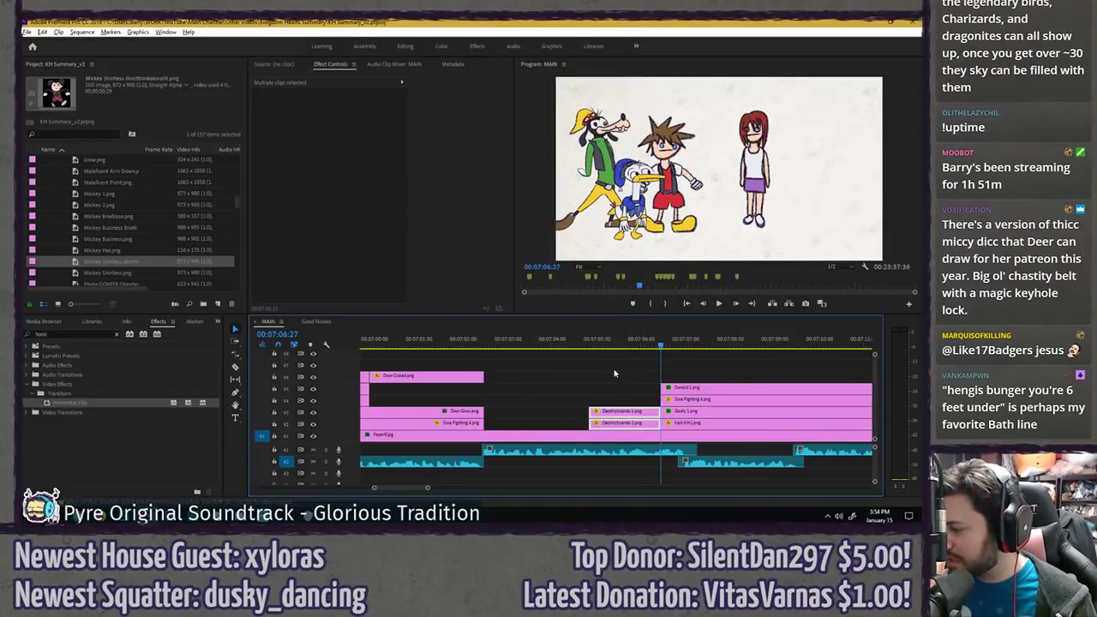
{"action": "left_click", "coordinate": [614, 372]}
{"action": "left_click", "coordinate": [579, 344]}
{"action": "key", "text": "space"}
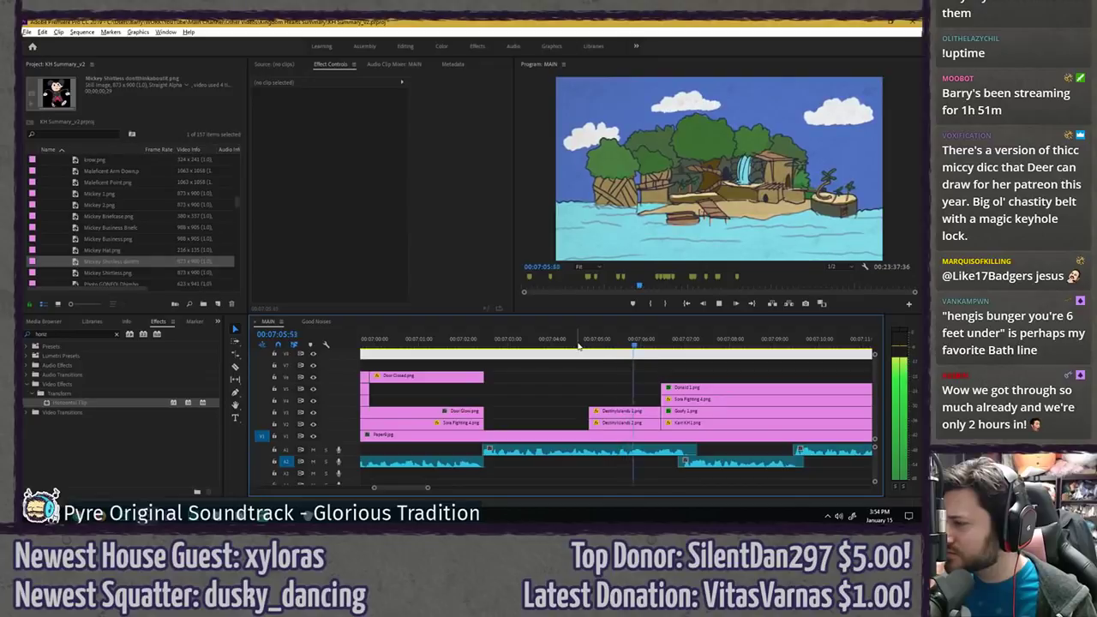
{"action": "left_click", "coordinate": [671, 342]}
{"action": "left_click_drag", "start_coordinate": [683, 364], "coordinate": [671, 423]}
{"action": "key", "text": "space"}
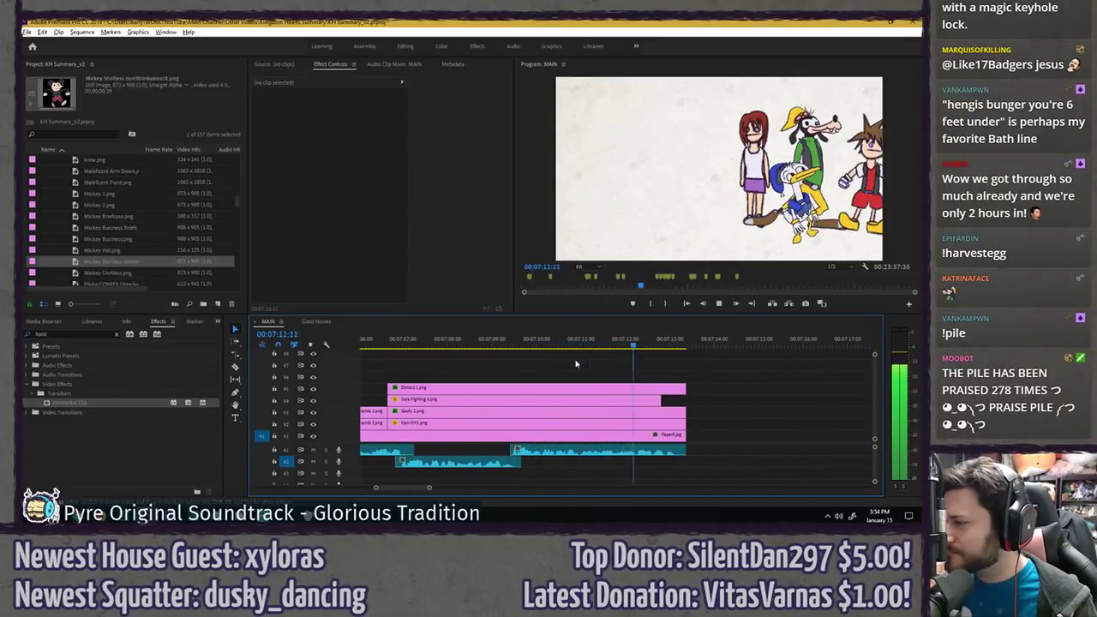
- Zoom the timeline to the 14:20–14:35 range and park the playhead at 00:14:28:49
{"action": "scroll", "coordinate": [571, 365], "scroll_direction": "down", "scroll_amount": 3}
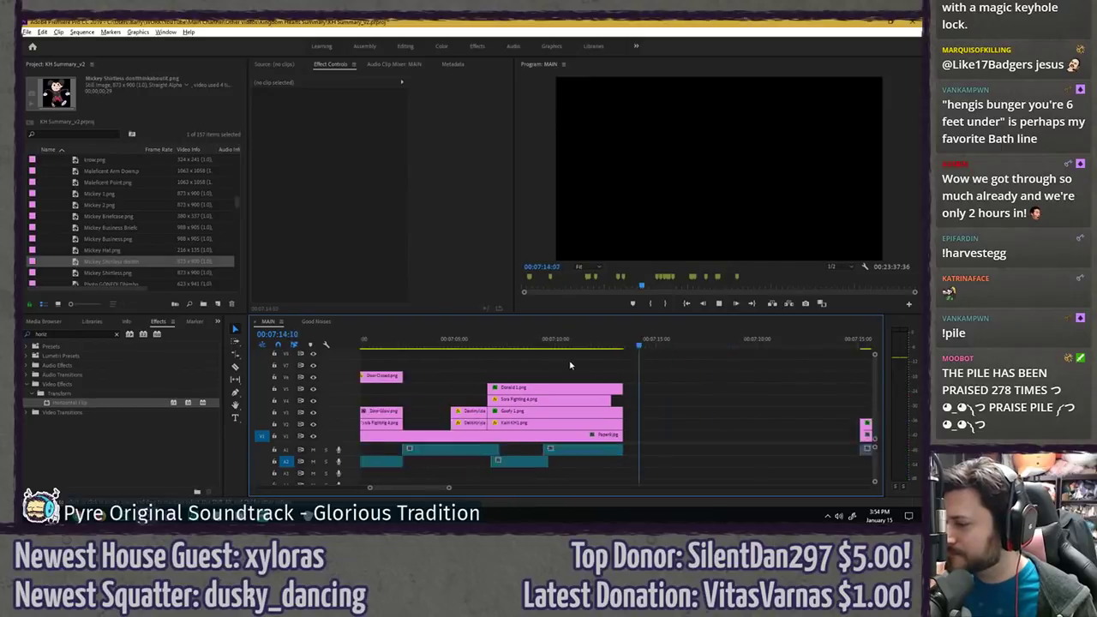
{"action": "key", "text": "minus"}
{"action": "key", "text": "minus"}
{"action": "key", "text": "minus"}
{"action": "key", "text": "minus"}
{"action": "key", "text": "minus"}
{"action": "key", "text": "minus"}
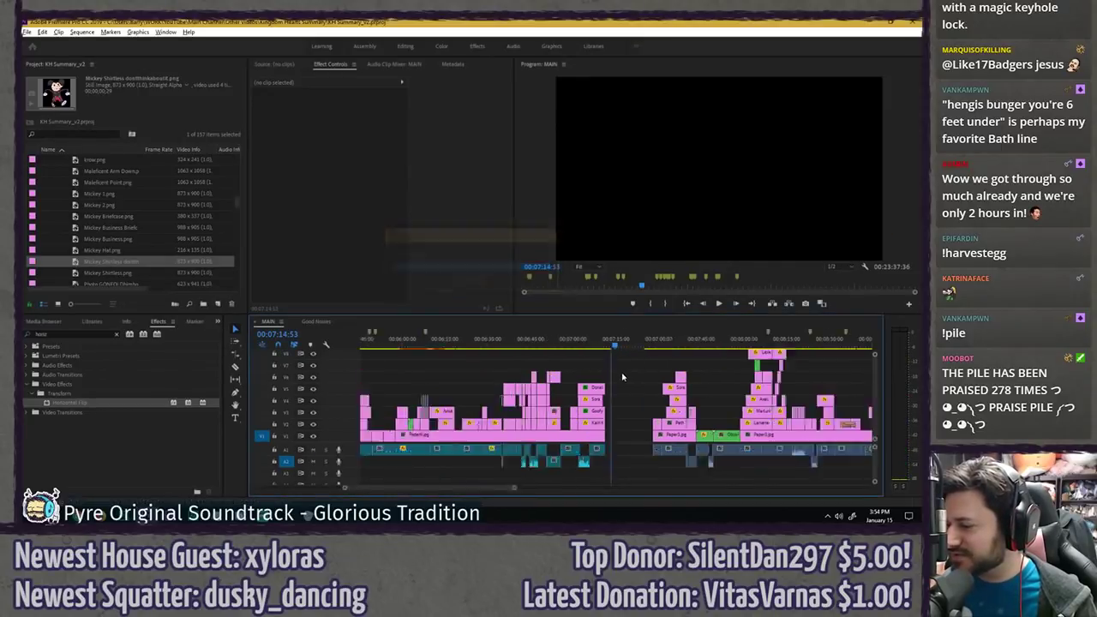
{"action": "scroll", "coordinate": [583, 349], "scroll_direction": "up", "scroll_amount": 8}
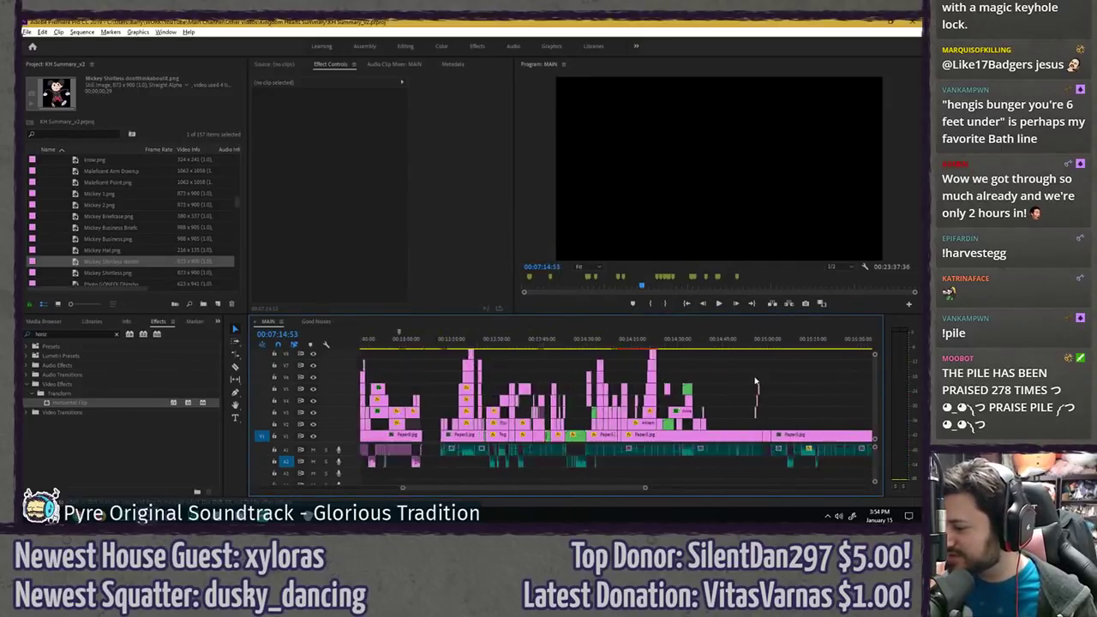
{"action": "left_click", "coordinate": [538, 343]}
{"action": "key", "text": "space"}
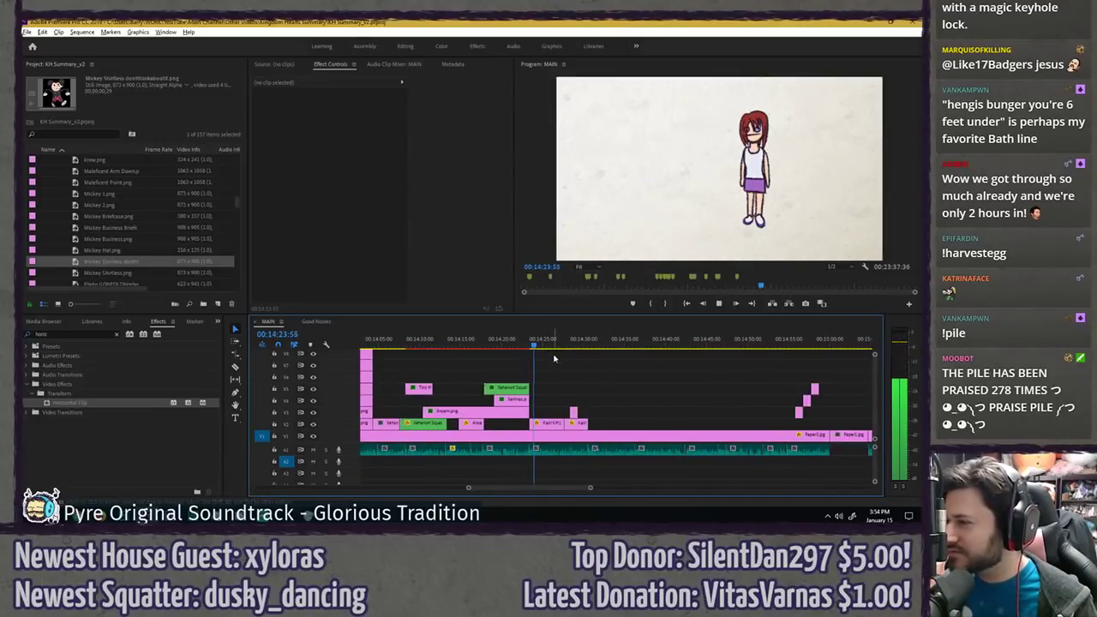
{"action": "scroll", "coordinate": [524, 360], "scroll_direction": "up", "scroll_amount": 3}
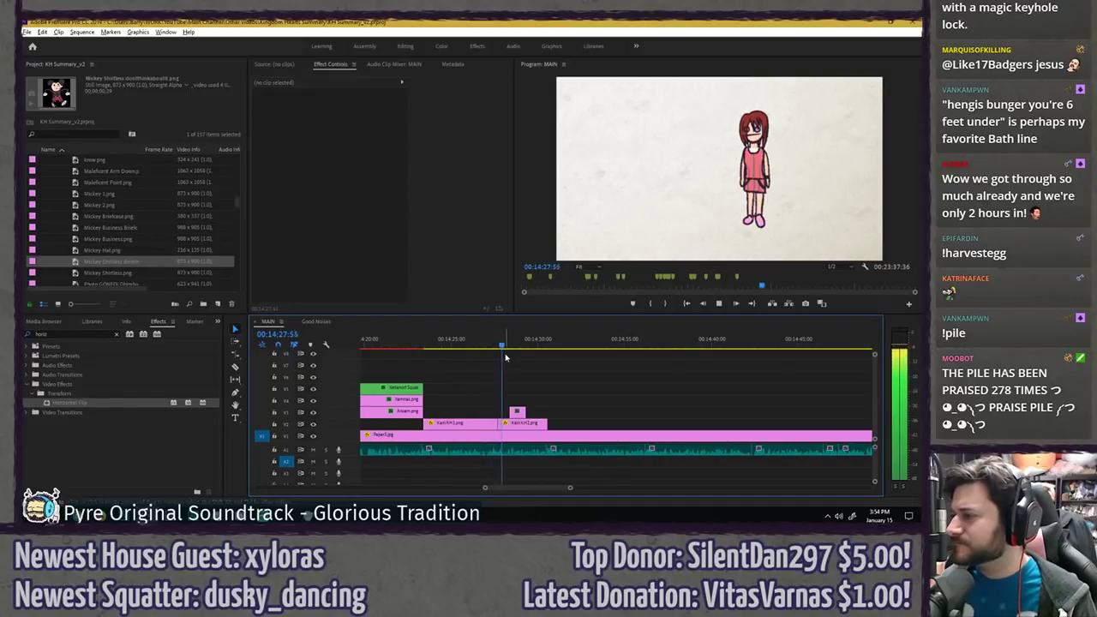
{"action": "scroll", "coordinate": [540, 358], "scroll_direction": "up", "scroll_amount": 3}
{"action": "left_click", "coordinate": [538, 344]}
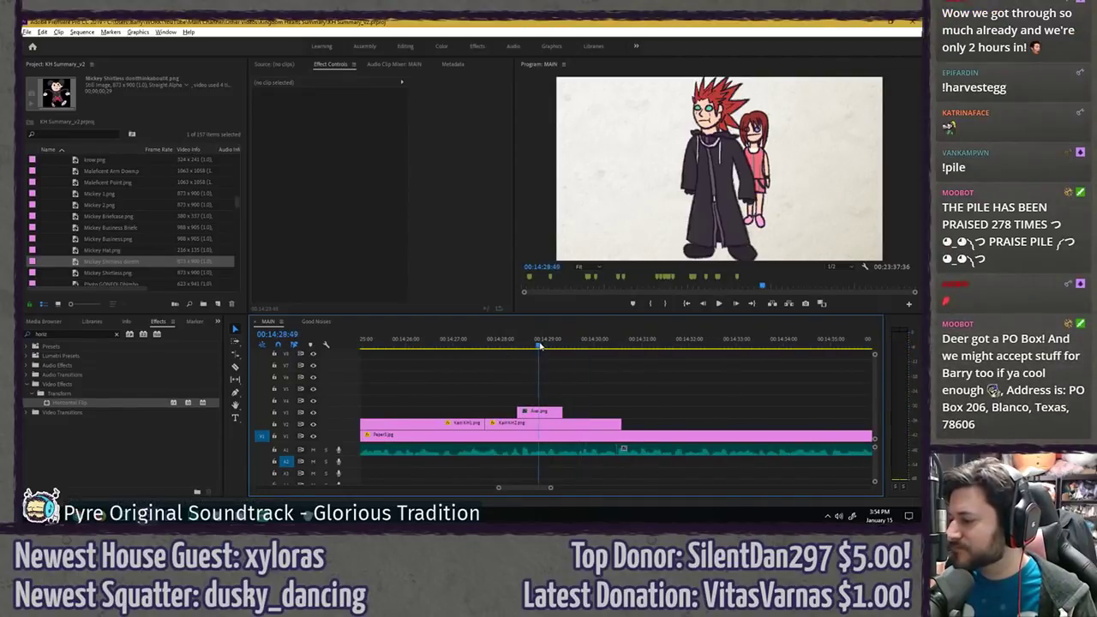
- Set Axel.png's Position to 1104, 463 and Rotation to -70°
{"action": "left_click", "coordinate": [543, 413]}
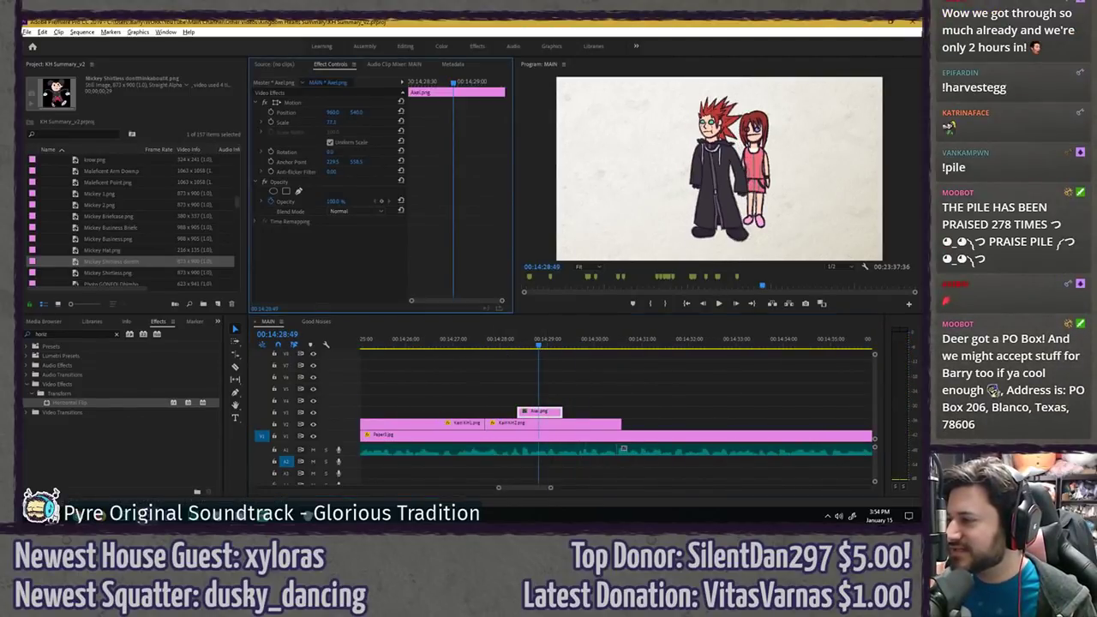
{"action": "left_click_drag", "start_coordinate": [355, 114], "coordinate": [319, 114]}
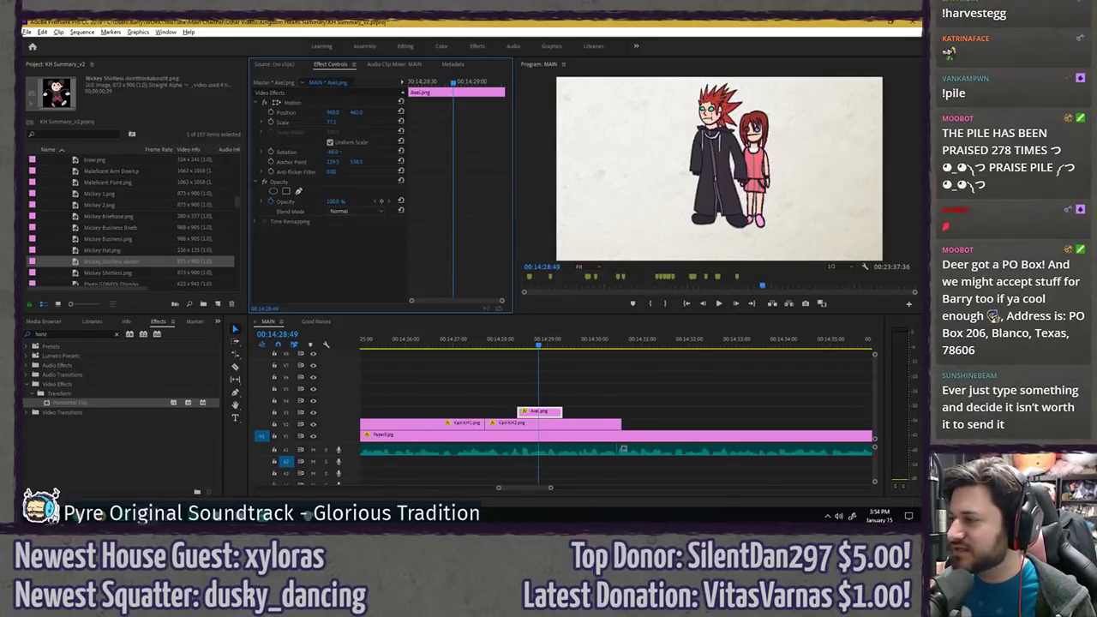
{"action": "left_click_drag", "start_coordinate": [332, 152], "coordinate": [300, 152]}
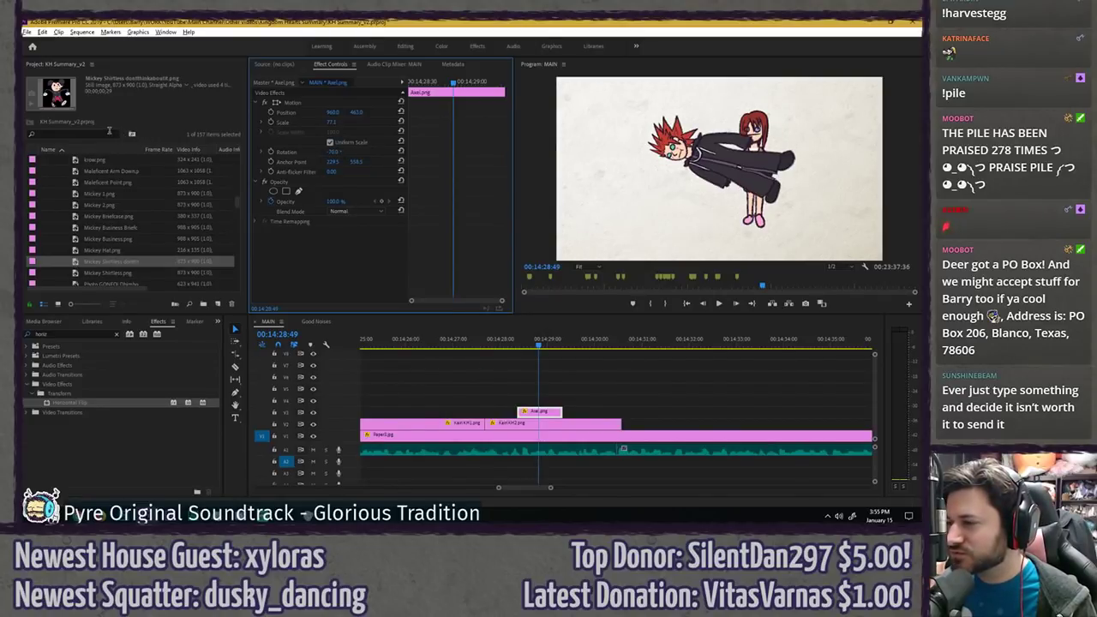
{"action": "left_click_drag", "start_coordinate": [333, 113], "coordinate": [400, 112]}
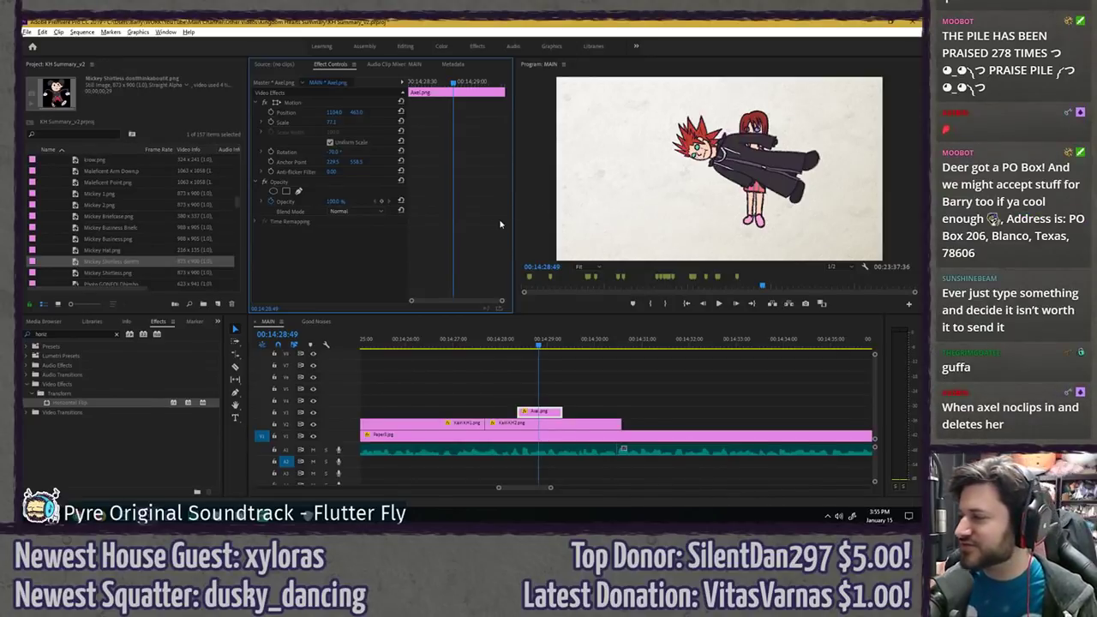
- Lengthen the Axel clip to end with Kairi's clip and save the project
{"action": "left_click", "coordinate": [514, 345]}
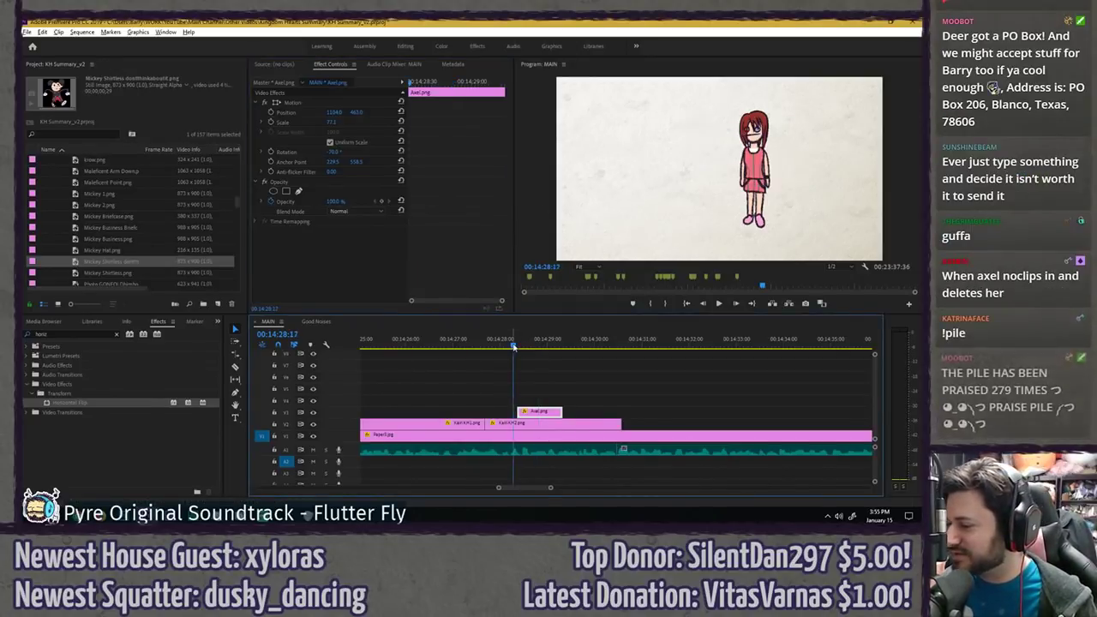
{"action": "key", "text": "space"}
{"action": "key", "text": "space"}
{"action": "left_click", "coordinate": [565, 365]}
{"action": "left_click", "coordinate": [511, 346]}
{"action": "key", "text": "space"}
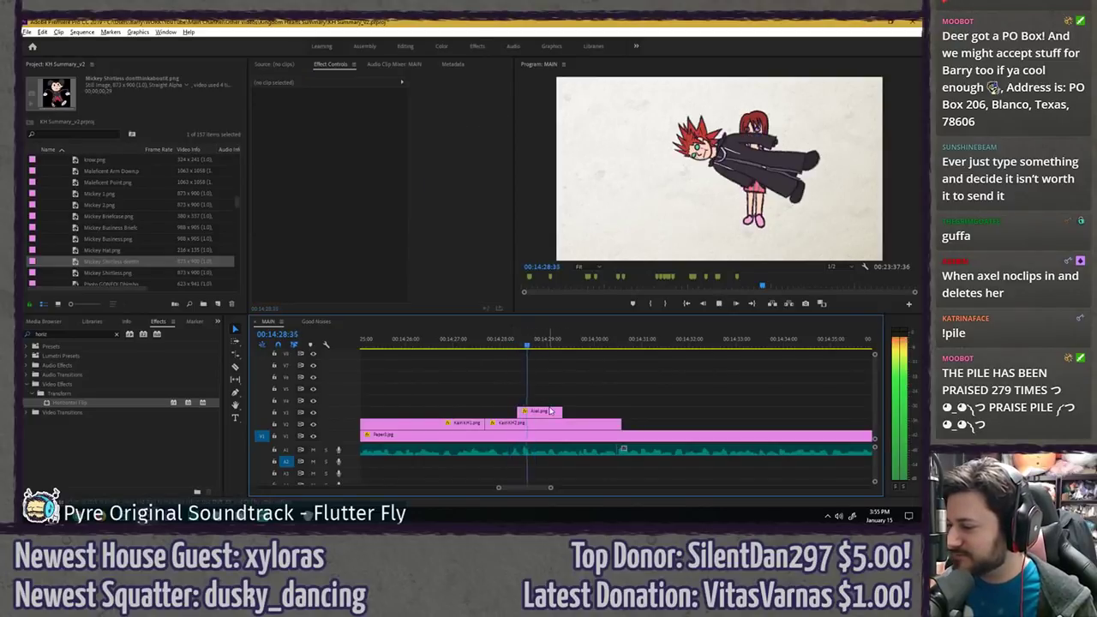
{"action": "left_click_drag", "start_coordinate": [562, 413], "coordinate": [620, 409]}
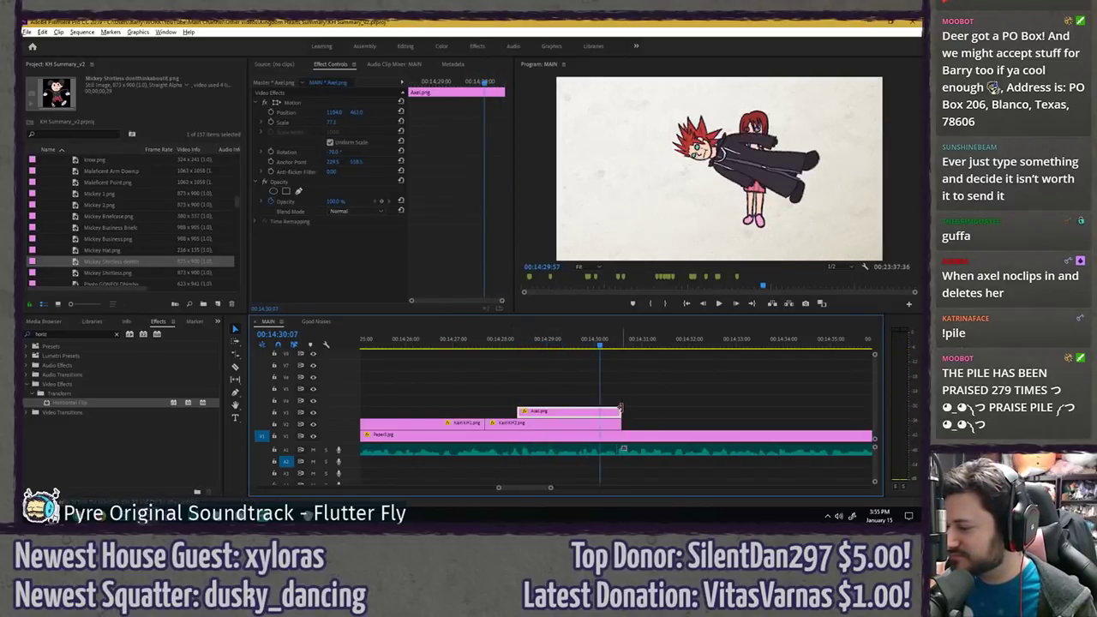
{"action": "left_click_drag", "start_coordinate": [526, 344], "coordinate": [518, 345]}
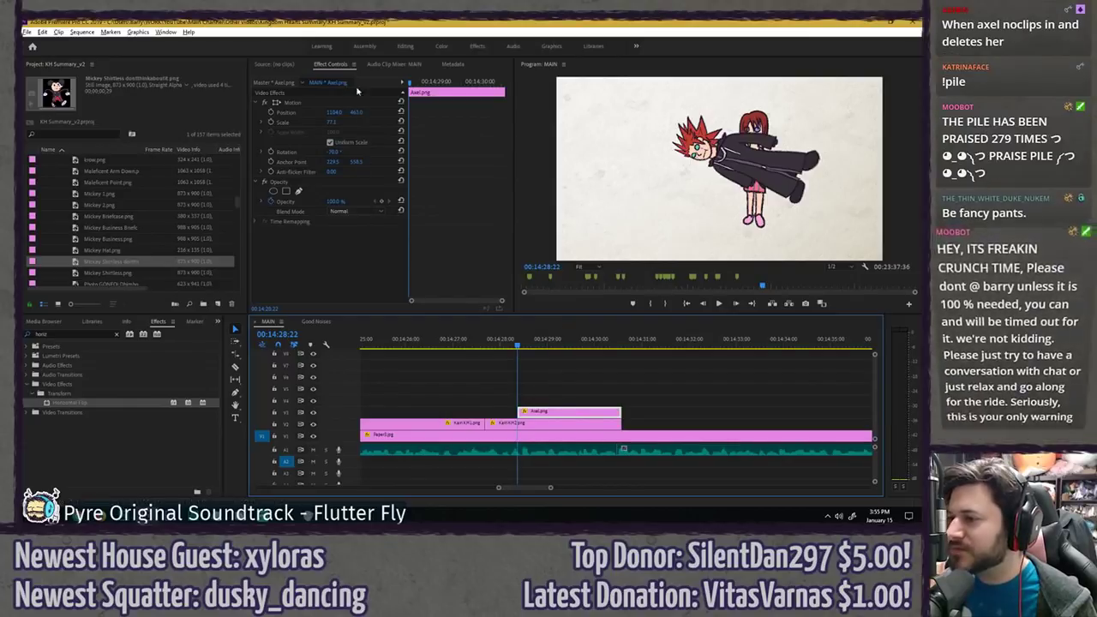
{"action": "key", "text": "ctrl+s"}
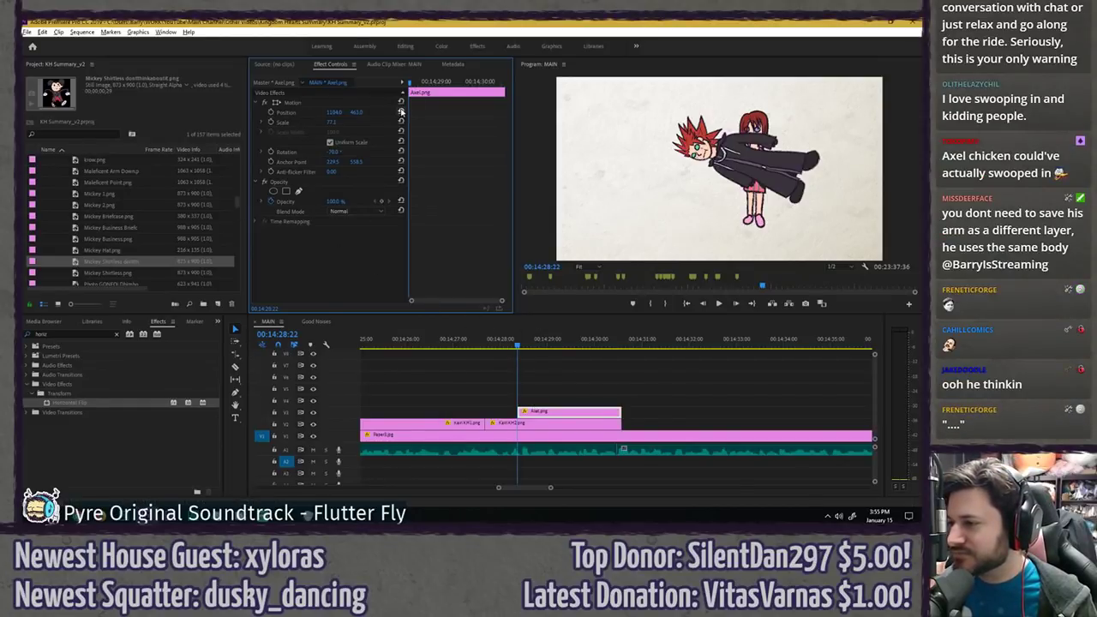
- Reset Axel's rotation, position and scale to their defaults
{"action": "left_click", "coordinate": [400, 152]}
{"action": "left_click", "coordinate": [401, 122]}
{"action": "left_click", "coordinate": [401, 111]}
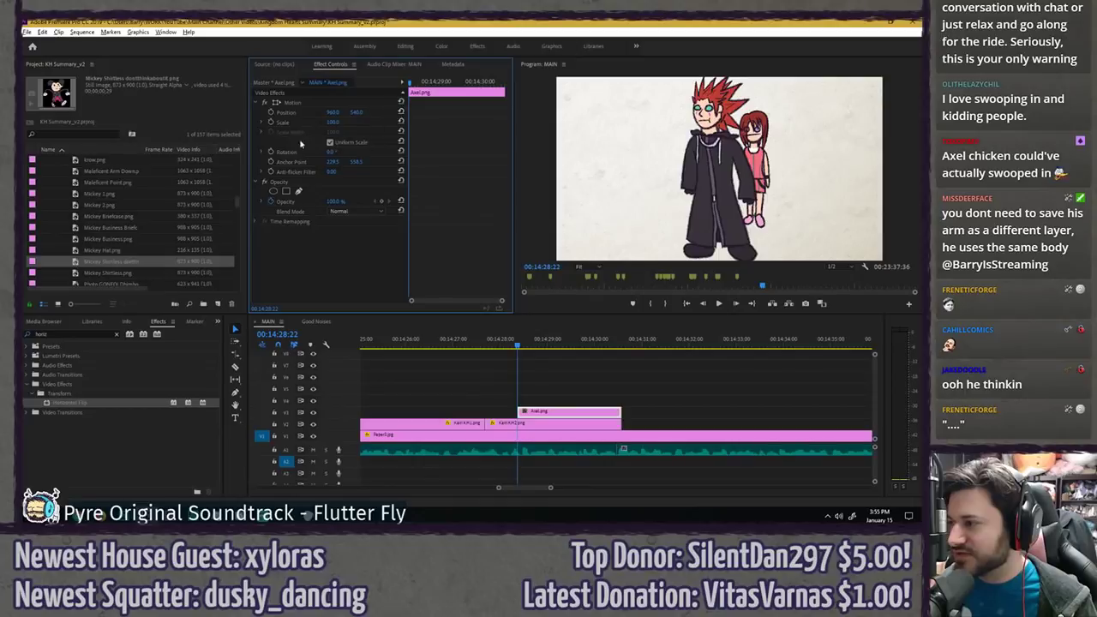
- Search for Xemnas, place Xemnas.png at the playhead, preview it, then delete it
{"action": "left_click", "coordinate": [74, 135]}
{"action": "type", "text": "xemas"}
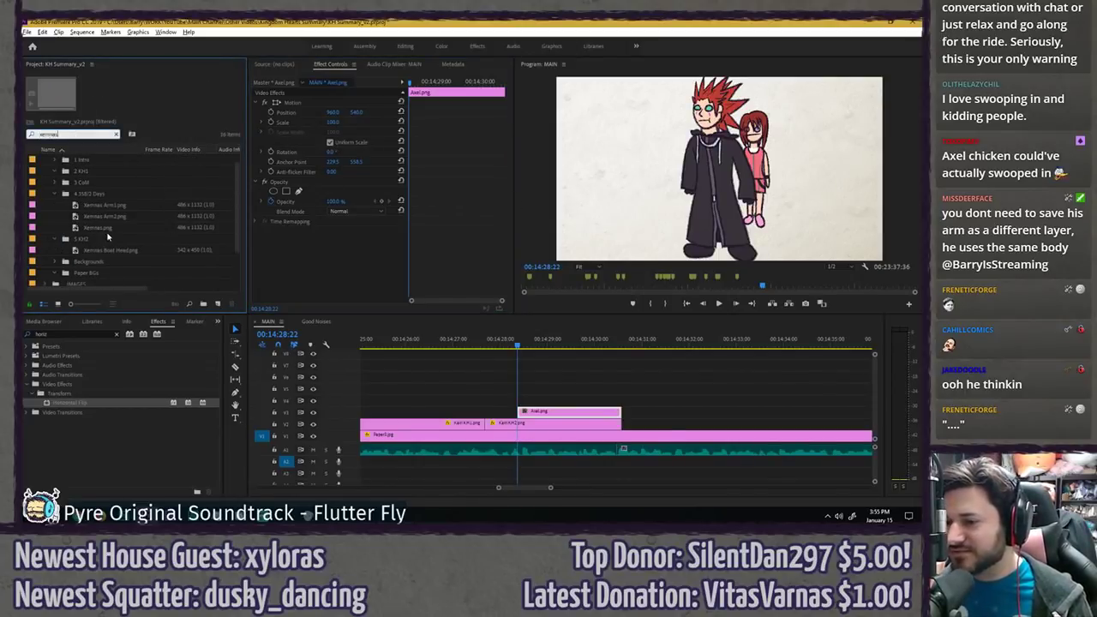
{"action": "left_click_drag", "start_coordinate": [99, 230], "coordinate": [538, 399]}
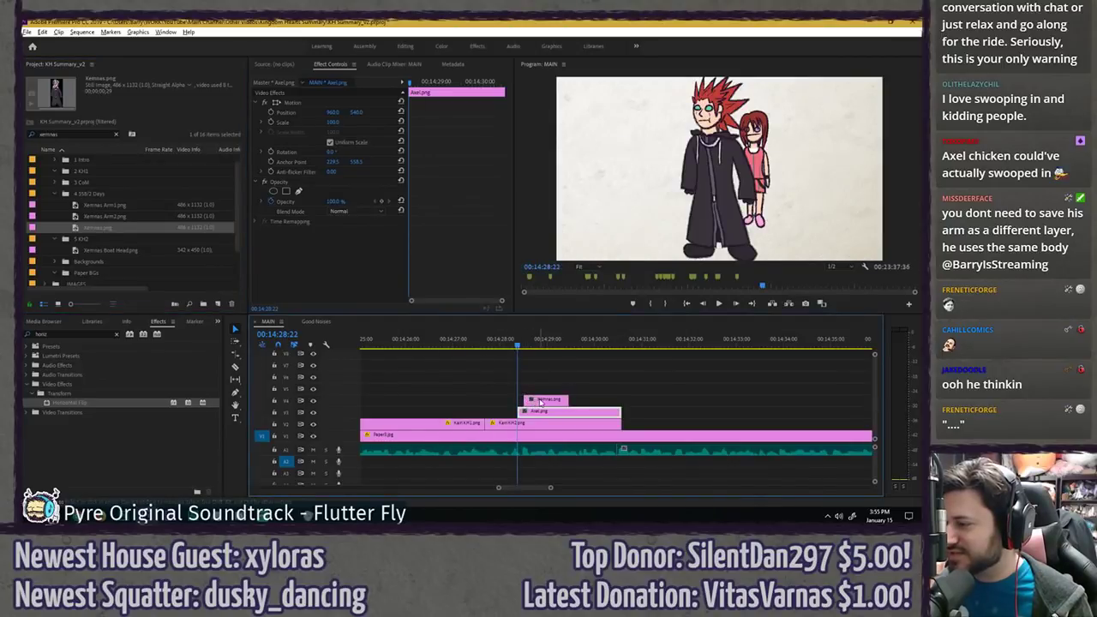
{"action": "left_click", "coordinate": [533, 344]}
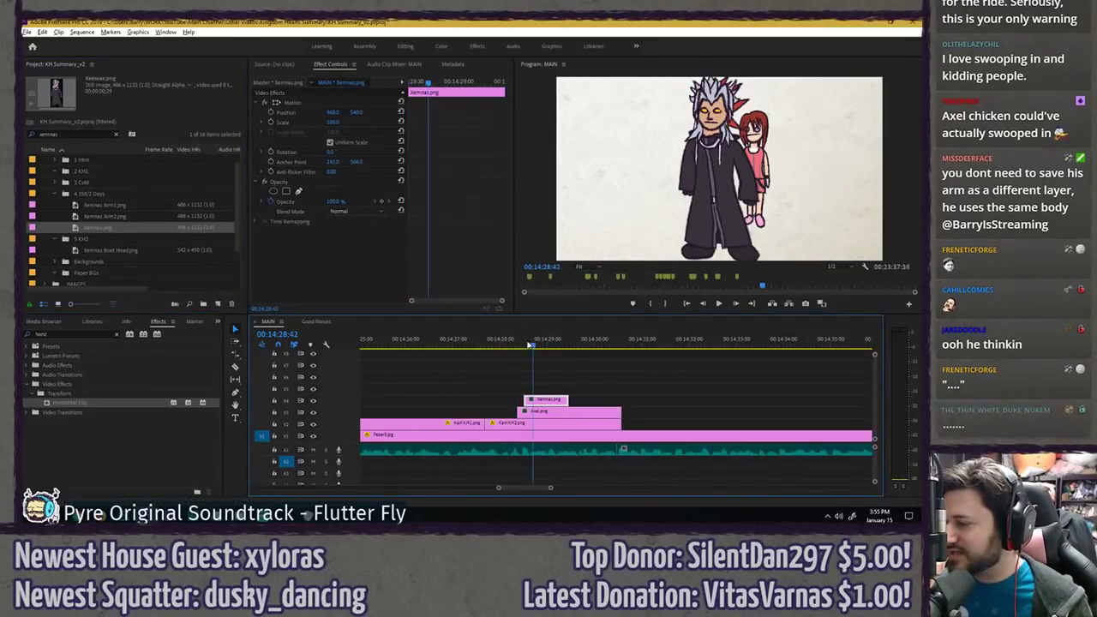
{"action": "left_click_drag", "start_coordinate": [531, 344], "coordinate": [523, 343]}
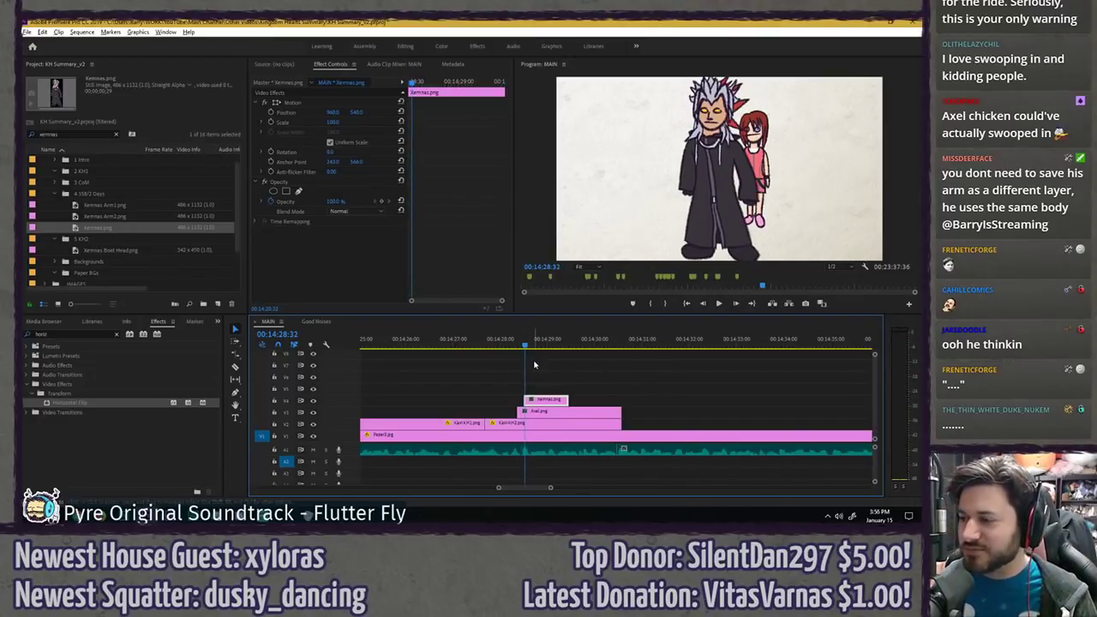
{"action": "key", "text": "Delete"}
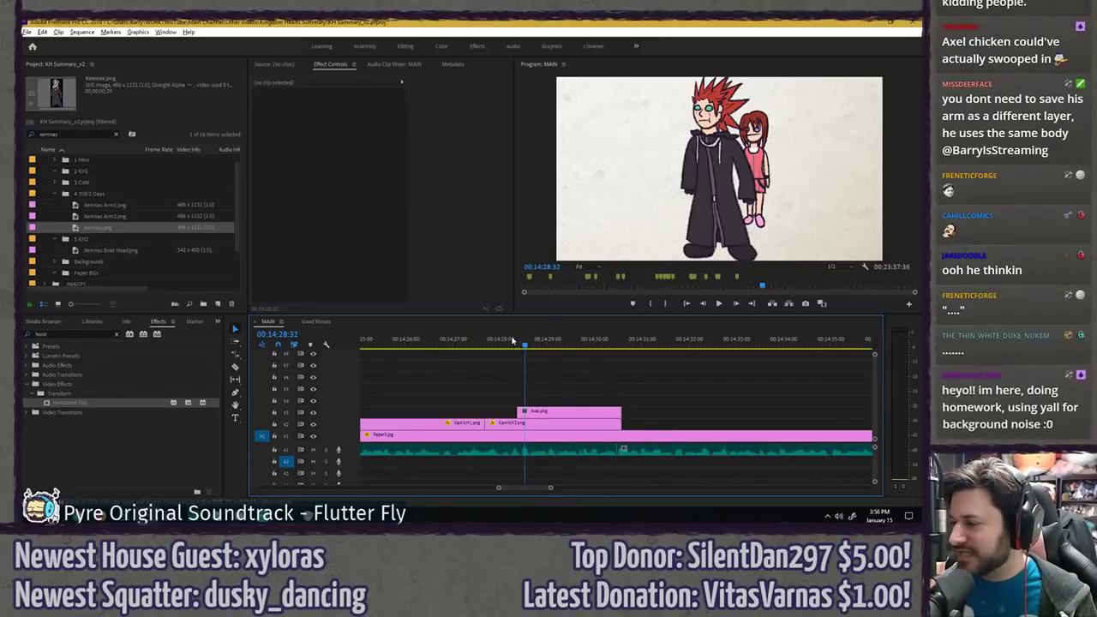
- Replay the shot from just before Axel's clip, undoing two recent changes
{"action": "left_click", "coordinate": [511, 341]}
{"action": "key", "text": "space"}
{"action": "key", "text": "space"}
{"action": "key", "text": "ctrl+z"}
{"action": "key", "text": "ctrl+z"}
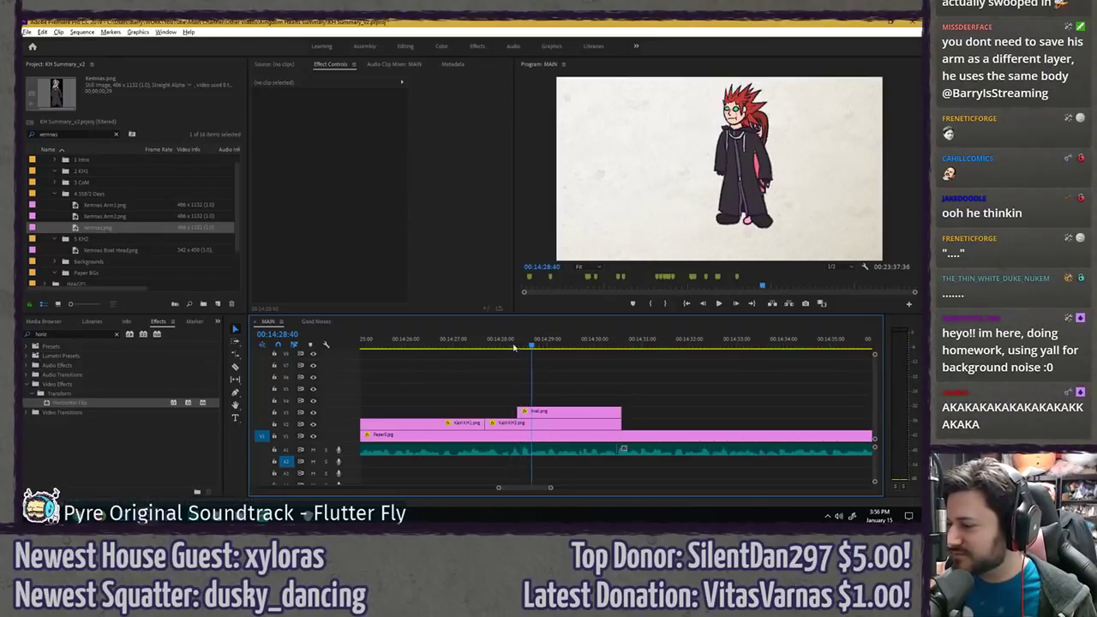
{"action": "left_click", "coordinate": [515, 346]}
{"action": "key", "text": "space"}
{"action": "key", "text": "space"}
{"action": "key", "text": "ctrl+z"}
- Place Axel at the frame's top-right corner and start Position keyframing at the clip start
{"action": "left_click", "coordinate": [544, 413]}
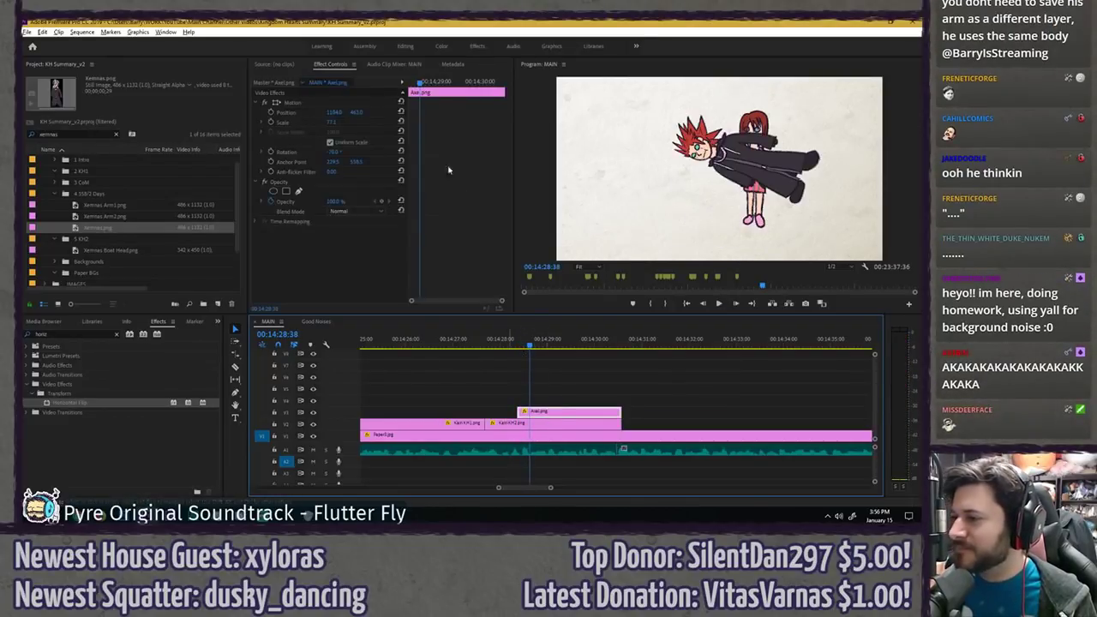
{"action": "key", "text": "space"}
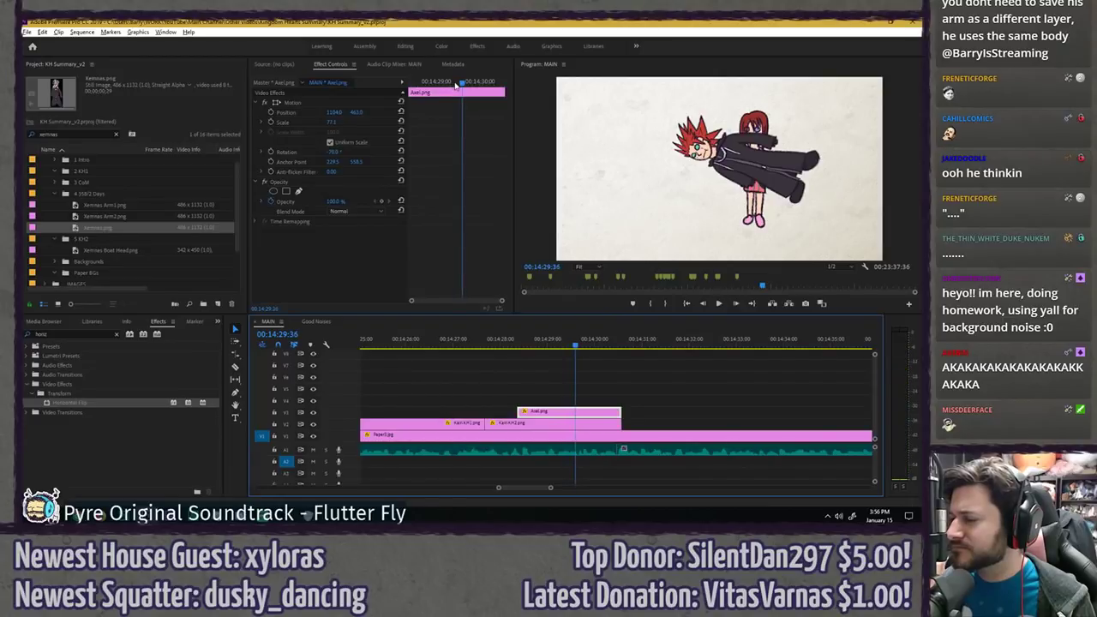
{"action": "key", "text": "space"}
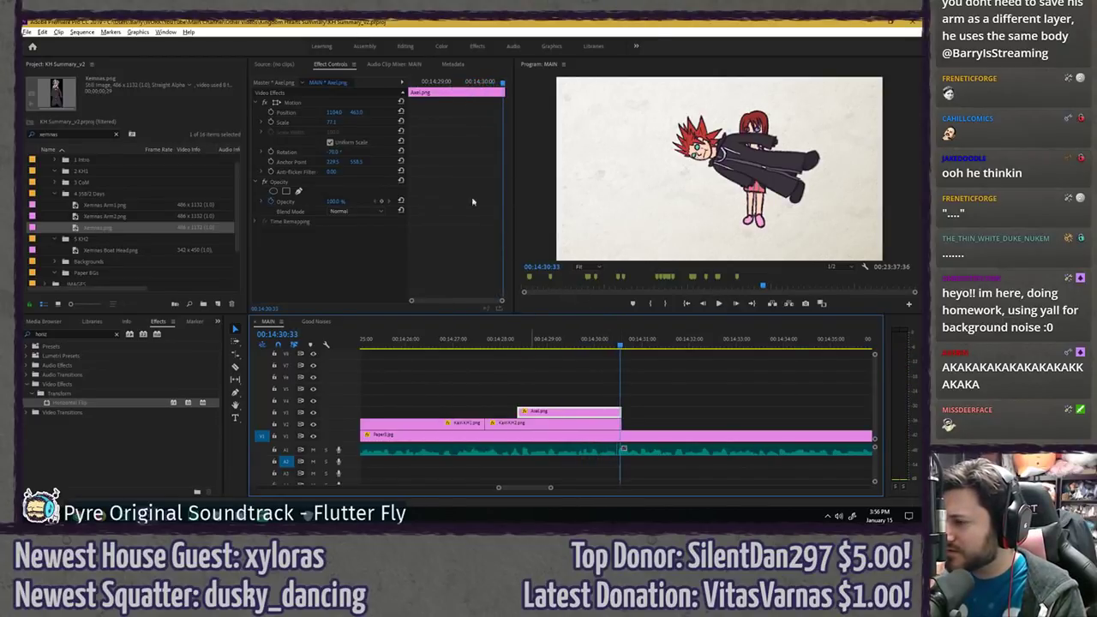
{"action": "left_click_drag", "start_coordinate": [439, 83], "coordinate": [408, 84]}
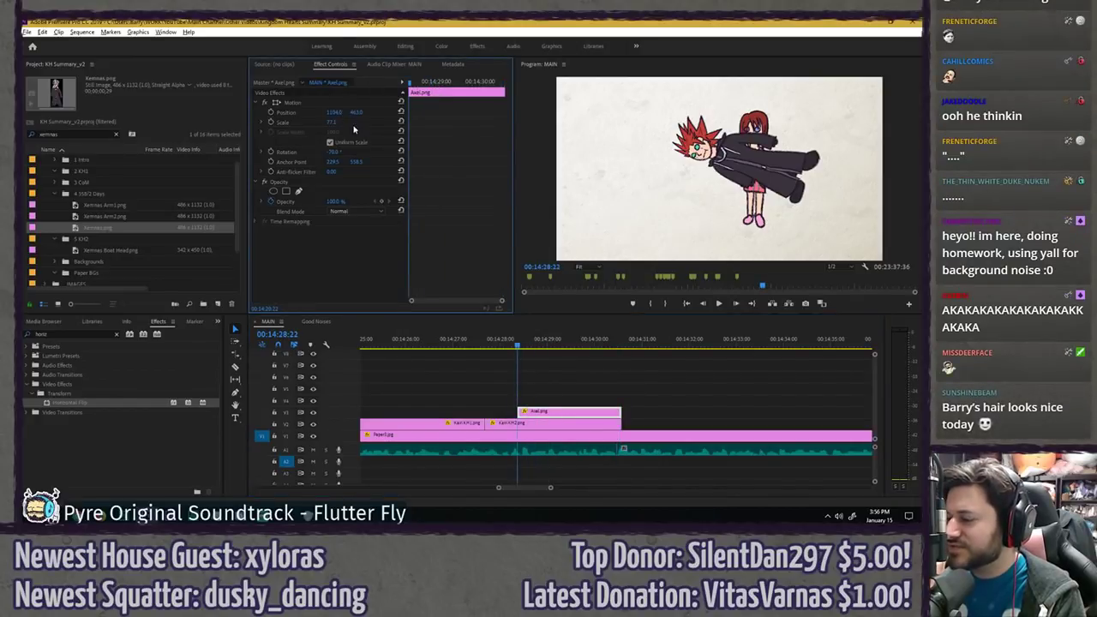
{"action": "mouse_move", "coordinate": [335, 151]}
{"action": "left_mouse_down"}
{"action": "mouse_move", "coordinate": [296, 152]}
{"action": "mouse_move", "coordinate": [319, 151]}
{"action": "left_mouse_up"}
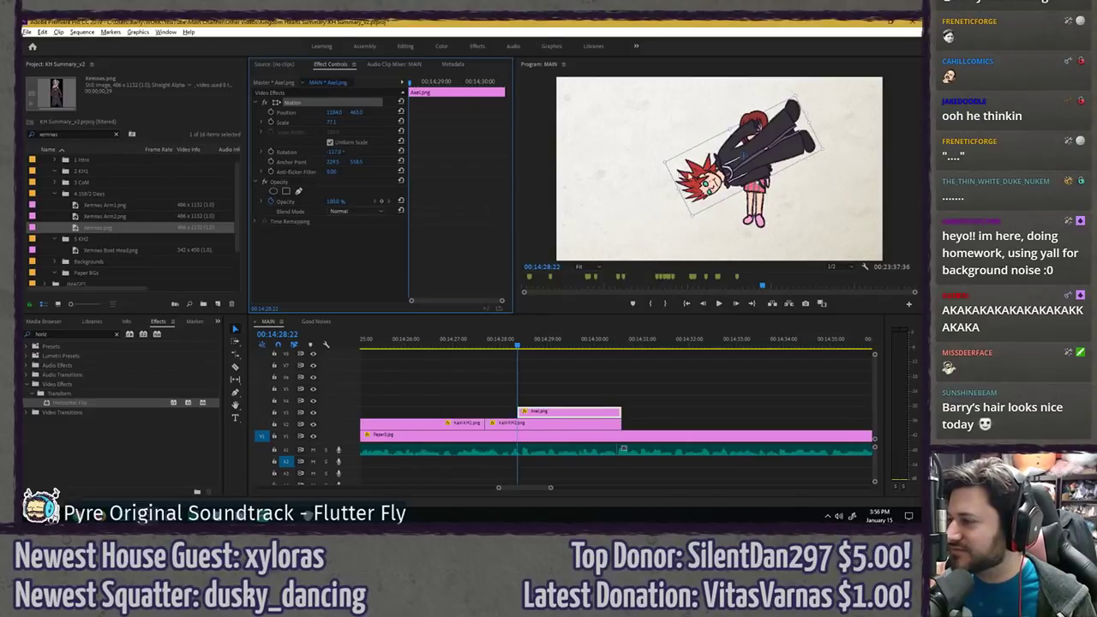
{"action": "left_click_drag", "start_coordinate": [713, 170], "coordinate": [888, 97]}
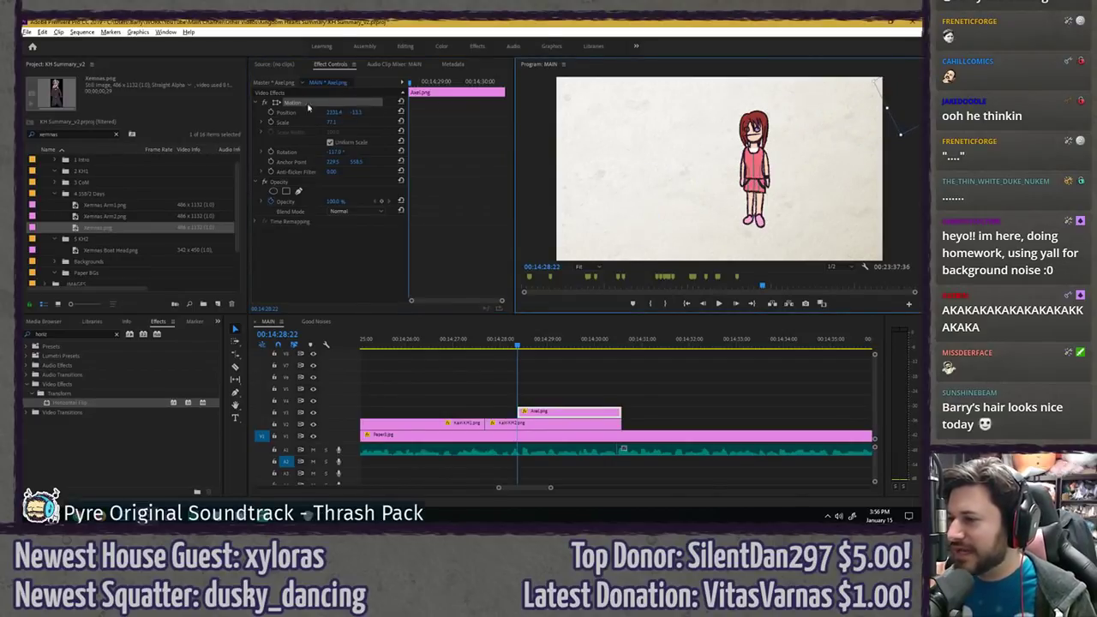
{"action": "left_click", "coordinate": [271, 113]}
- Keyframe Axel exiting off-frame at the top left along a downward-curving path
{"action": "key", "text": "space"}
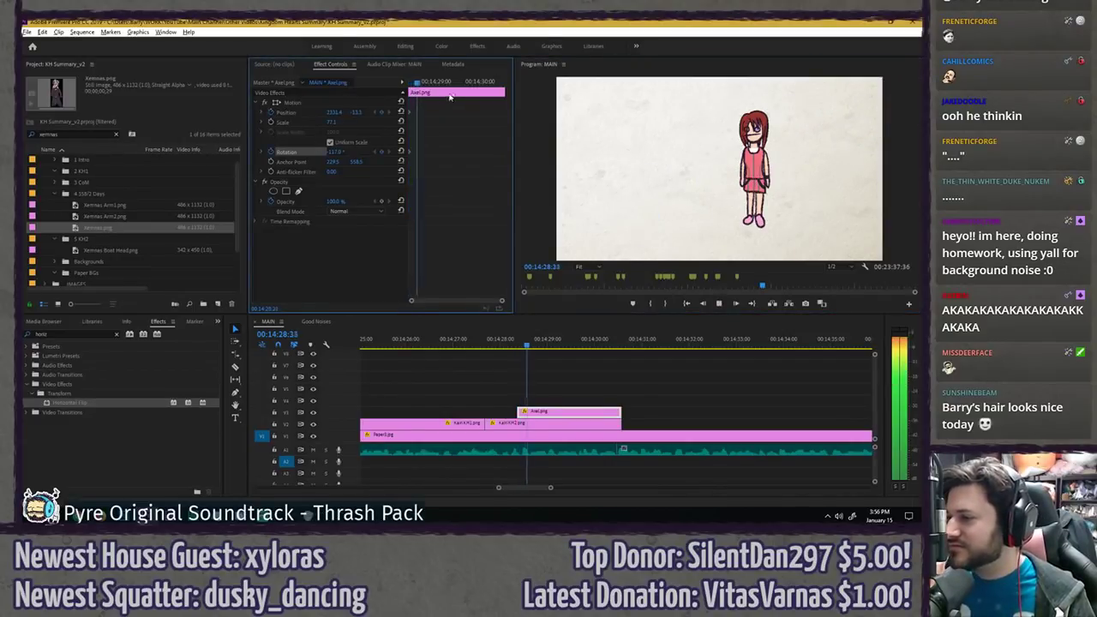
{"action": "key", "text": "space"}
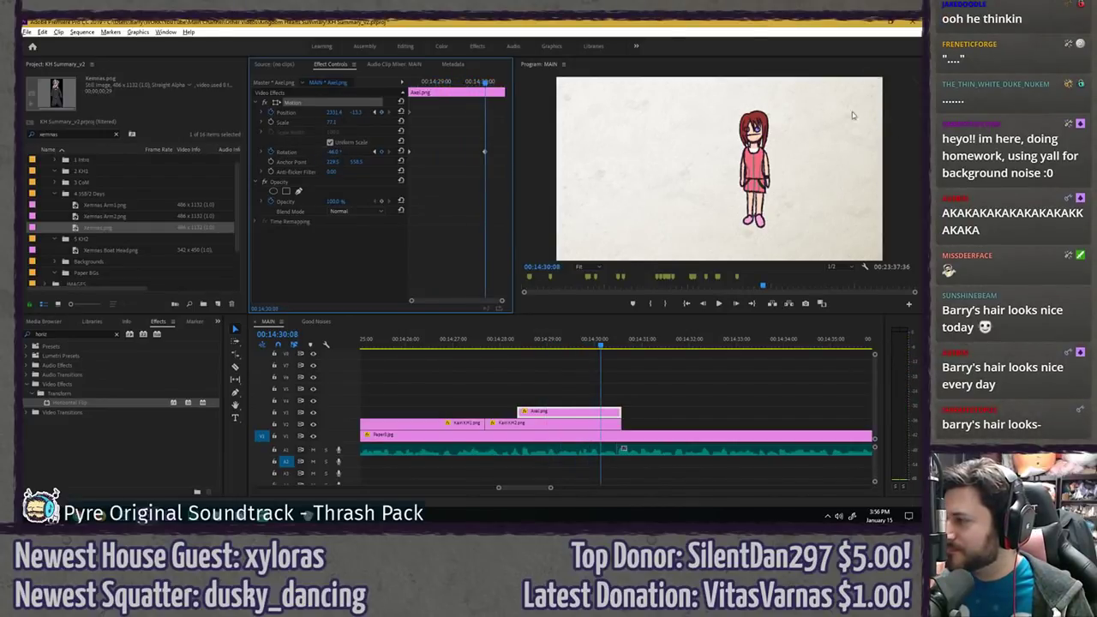
{"action": "left_click_drag", "start_coordinate": [335, 112], "coordinate": [154, 113]}
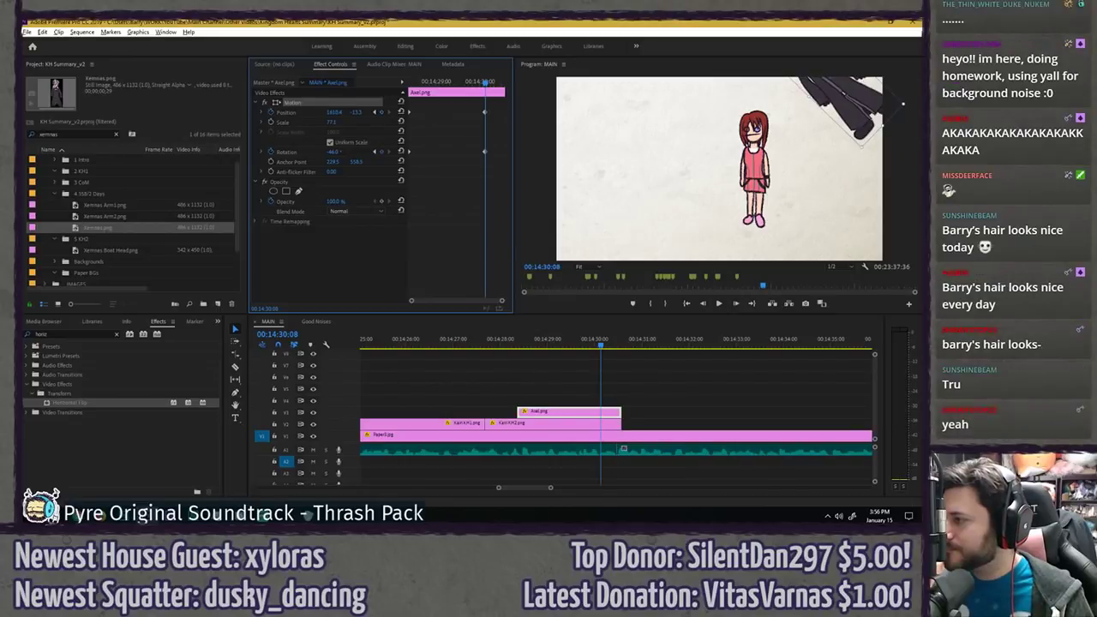
{"action": "left_click", "coordinate": [838, 124]}
{"action": "left_click_drag", "start_coordinate": [839, 123], "coordinate": [649, 159]}
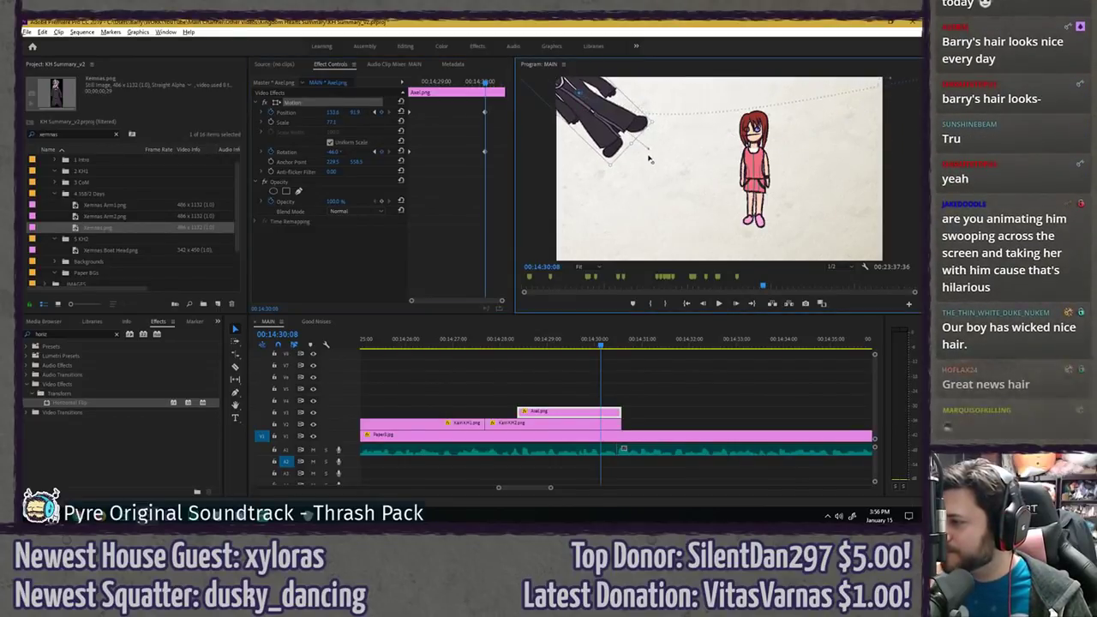
{"action": "left_click_drag", "start_coordinate": [888, 86], "coordinate": [891, 146]}
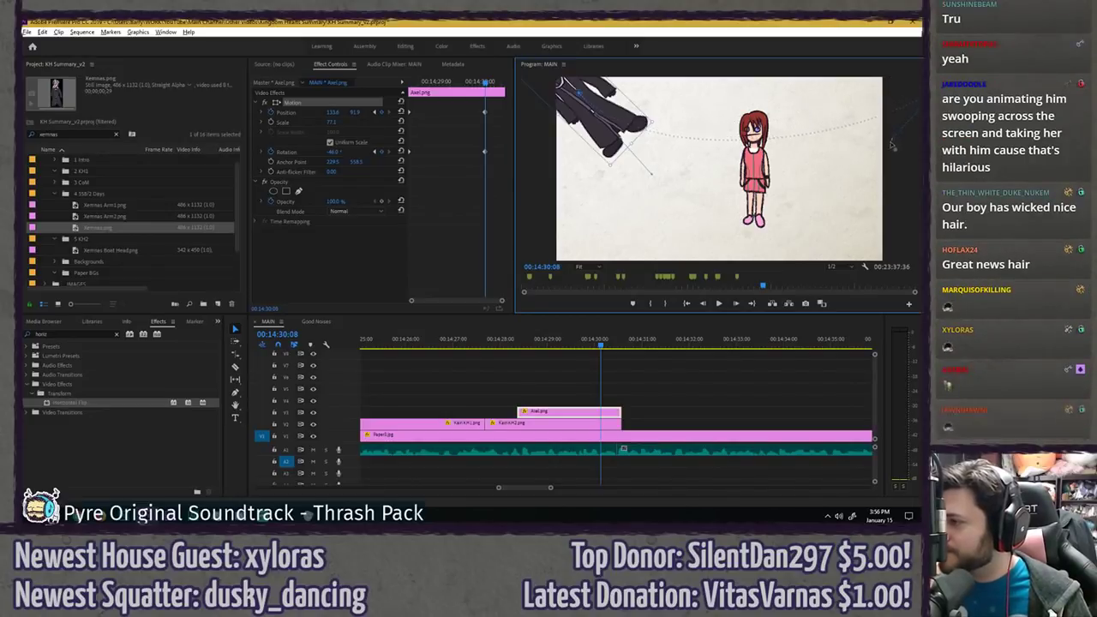
{"action": "left_click_drag", "start_coordinate": [615, 112], "coordinate": [553, 60]}
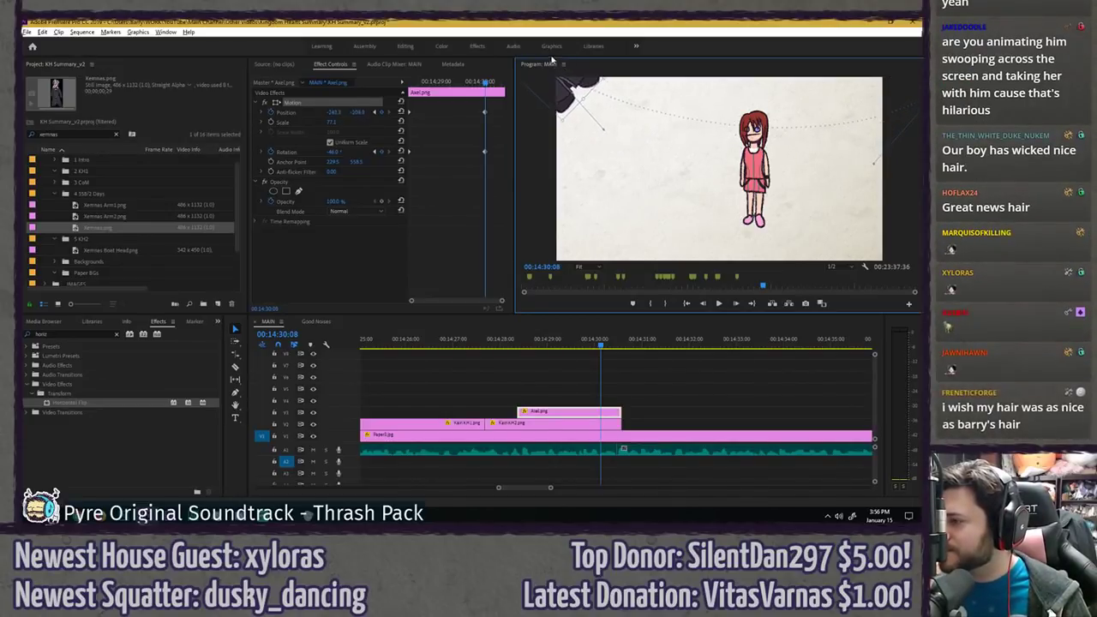
- Lower both the left and right ends of Axel's motion curve
{"action": "left_click", "coordinate": [422, 92]}
{"action": "key", "text": "space"}
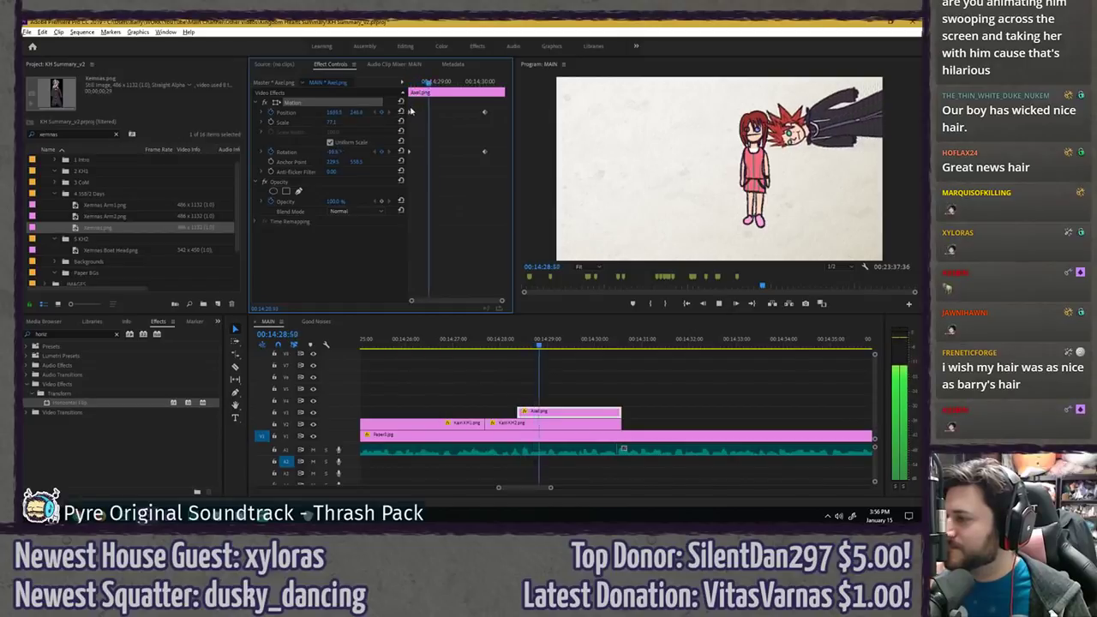
{"action": "key", "text": "space"}
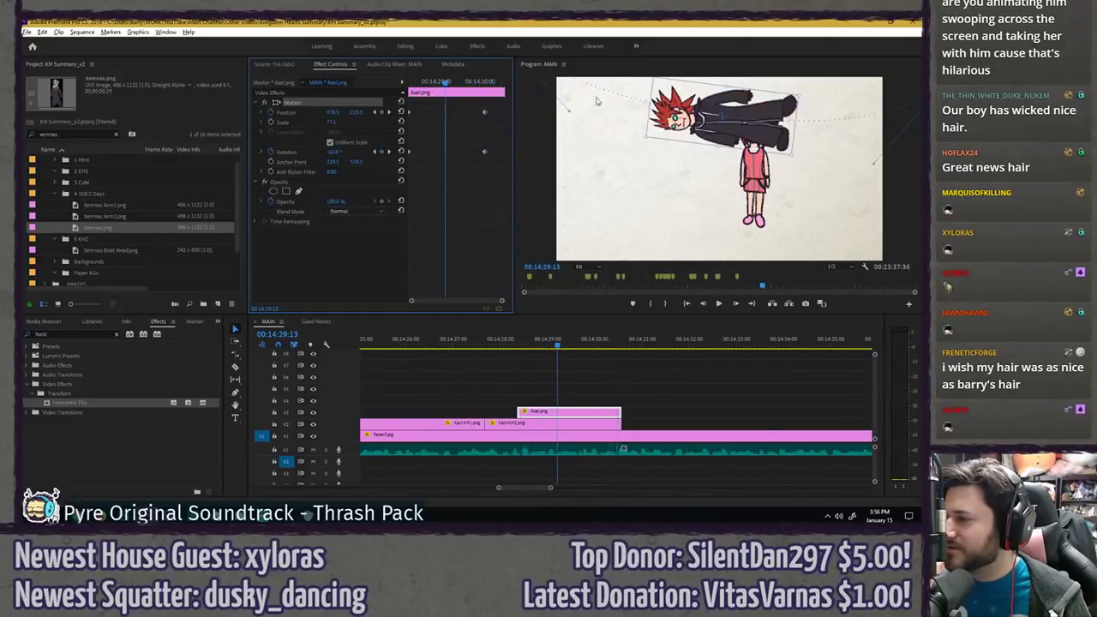
{"action": "left_click_drag", "start_coordinate": [570, 112], "coordinate": [588, 162]}
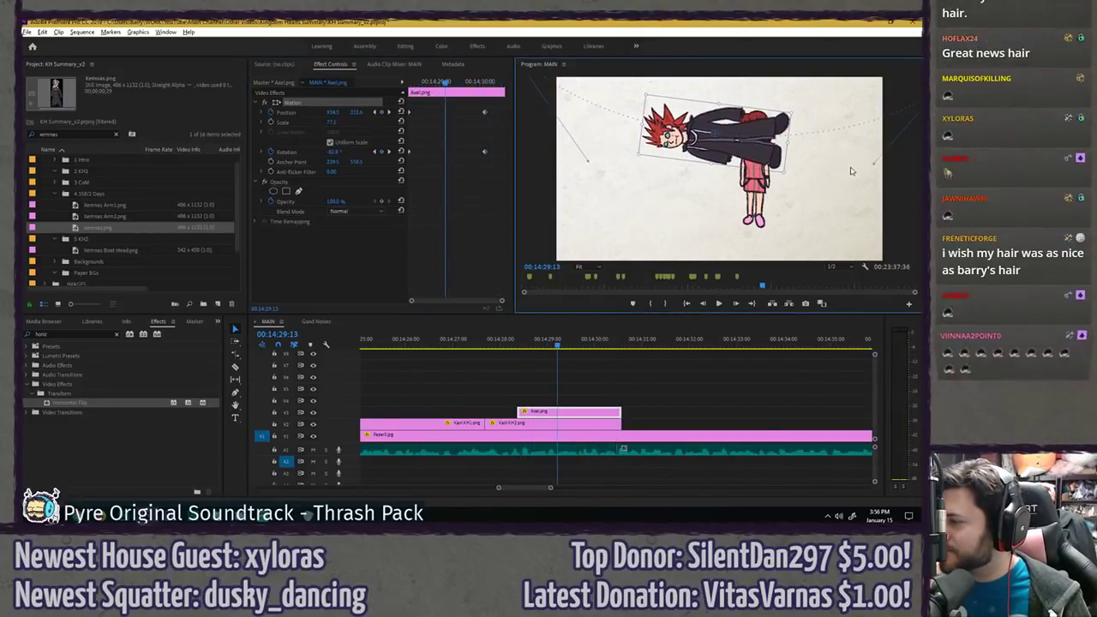
{"action": "left_click_drag", "start_coordinate": [874, 165], "coordinate": [875, 211]}
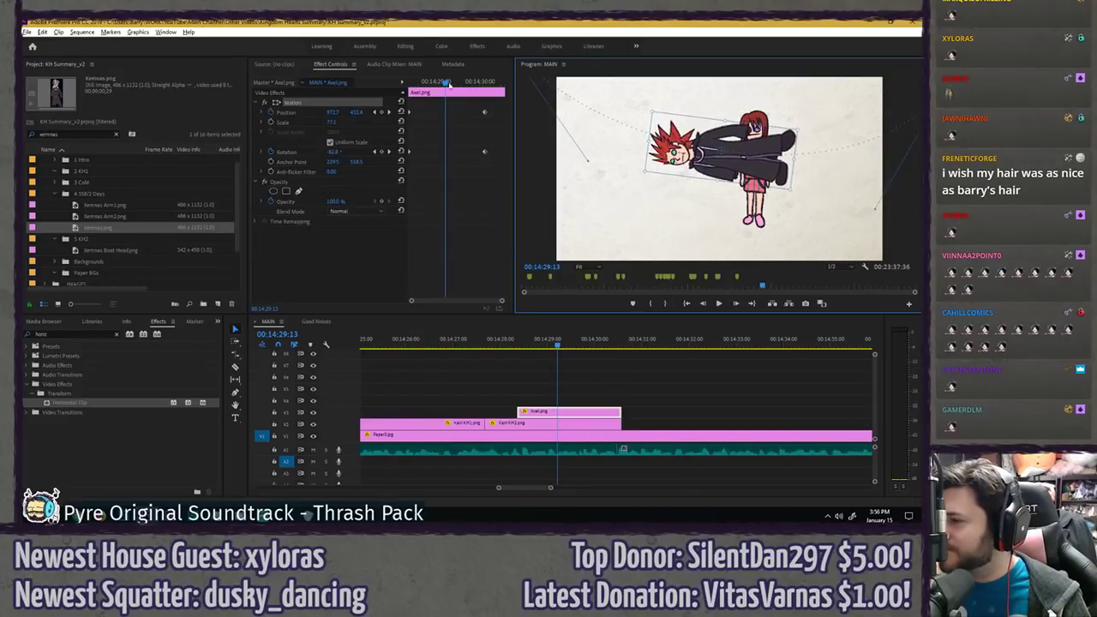
- Set Axel's keyframe Temporal Interpolation to Ease In
{"action": "left_click", "coordinate": [445, 81]}
{"action": "key", "text": "space"}
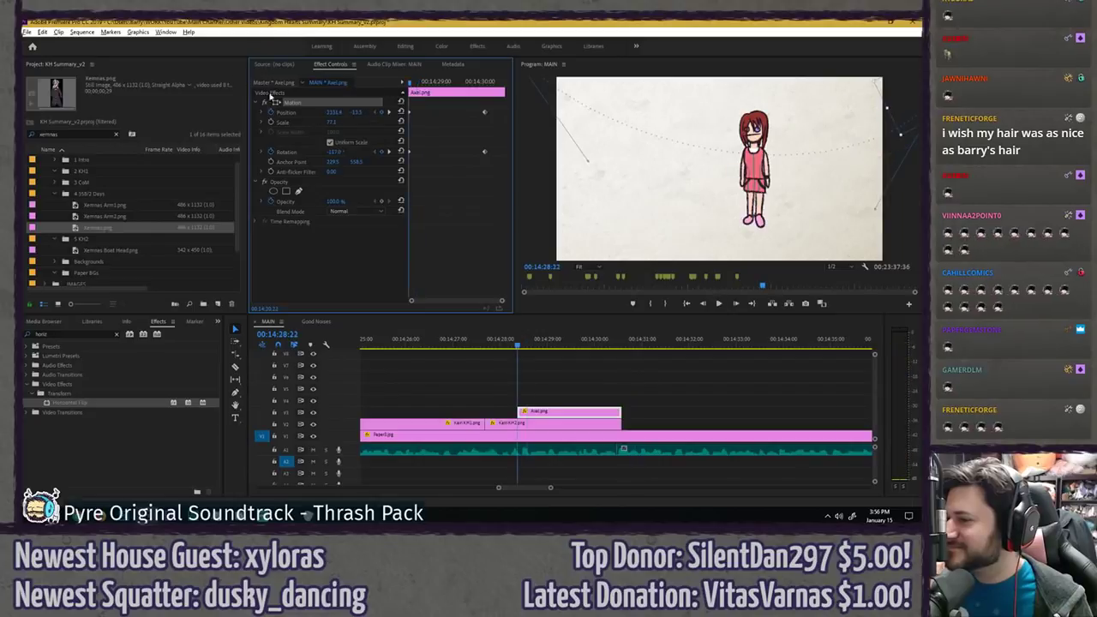
{"action": "key", "text": "space"}
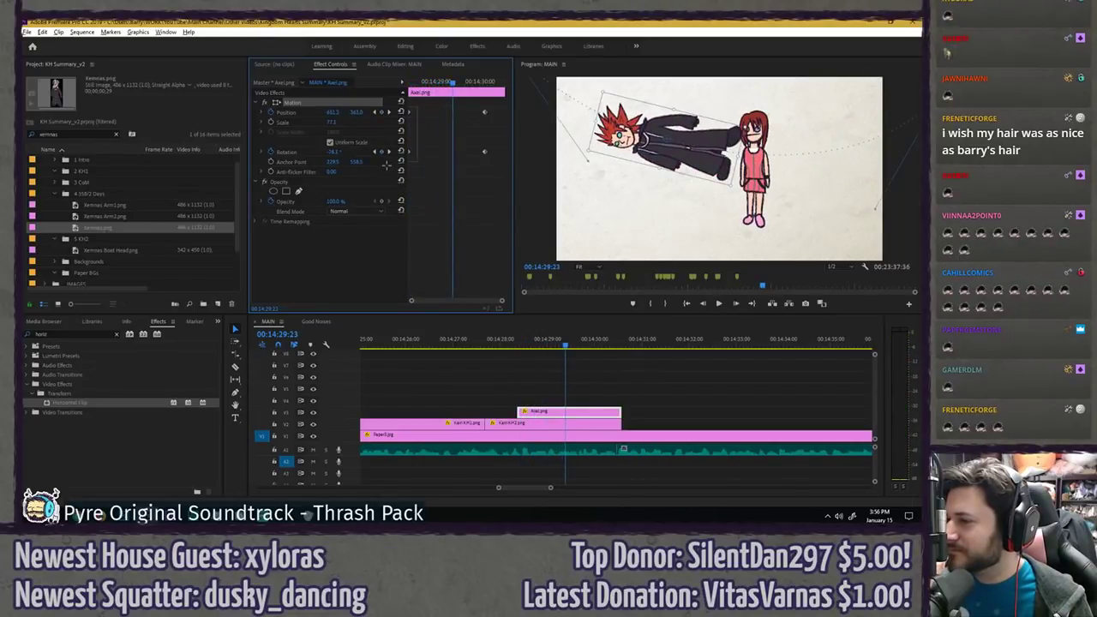
{"action": "right_click", "coordinate": [409, 154]}
{"action": "mouse_move", "coordinate": [454, 219]}
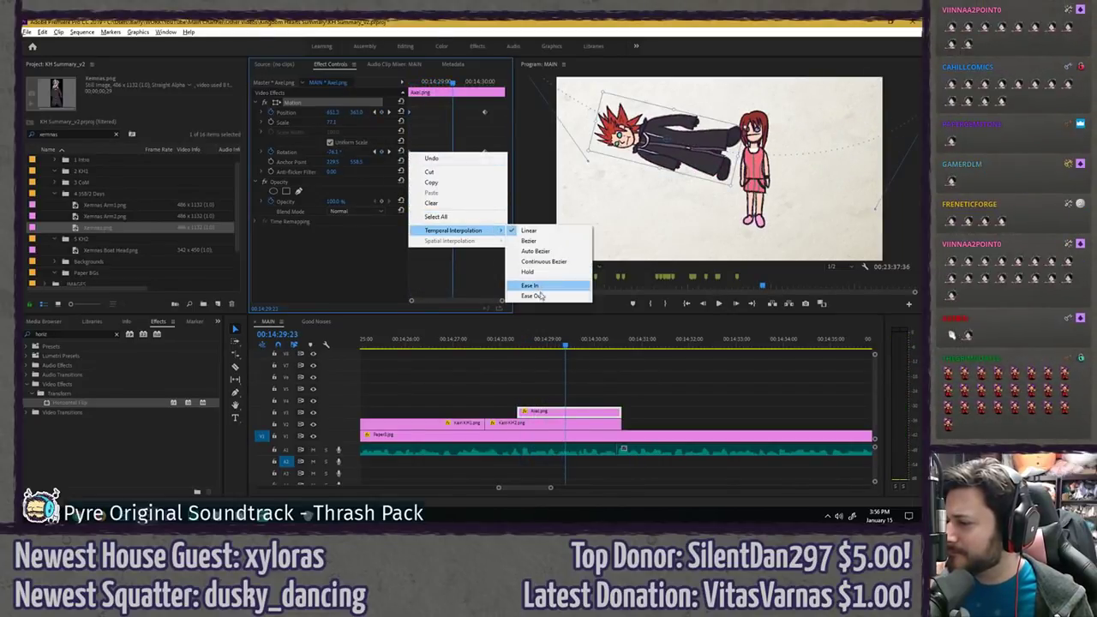
{"action": "left_click", "coordinate": [531, 285]}
- Play back the eased swoop, deselect the Axel clip and save the project
{"action": "key", "text": "space"}
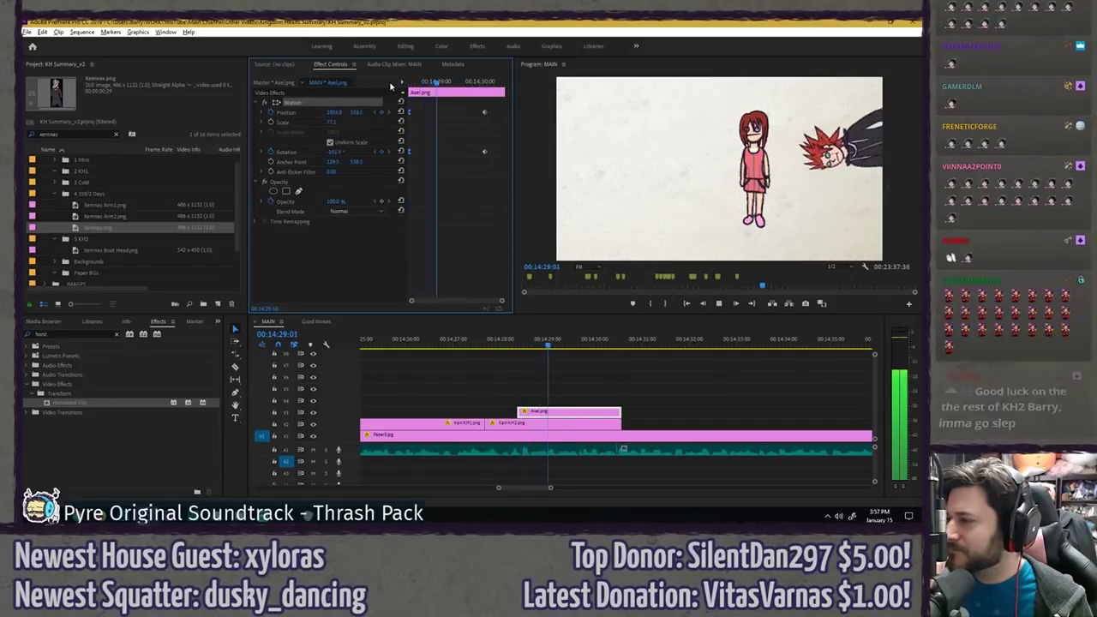
{"action": "key", "text": "space"}
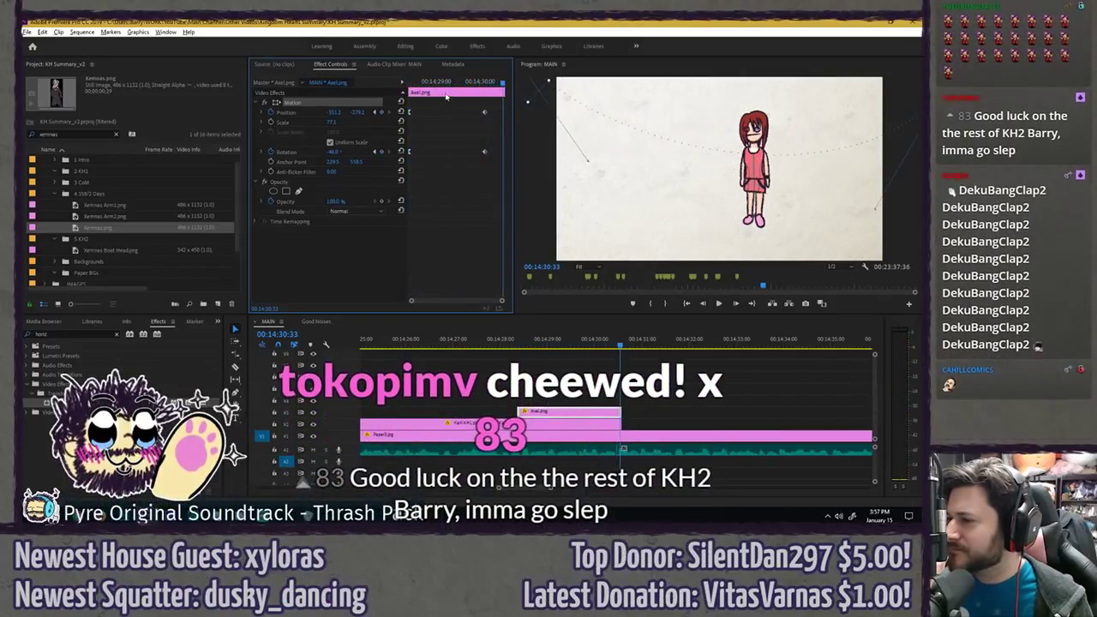
{"action": "left_click_drag", "start_coordinate": [444, 83], "coordinate": [318, 80]}
{"action": "left_click", "coordinate": [343, 254]}
{"action": "left_click", "coordinate": [538, 374]}
{"action": "key", "text": "ctrl+s"}
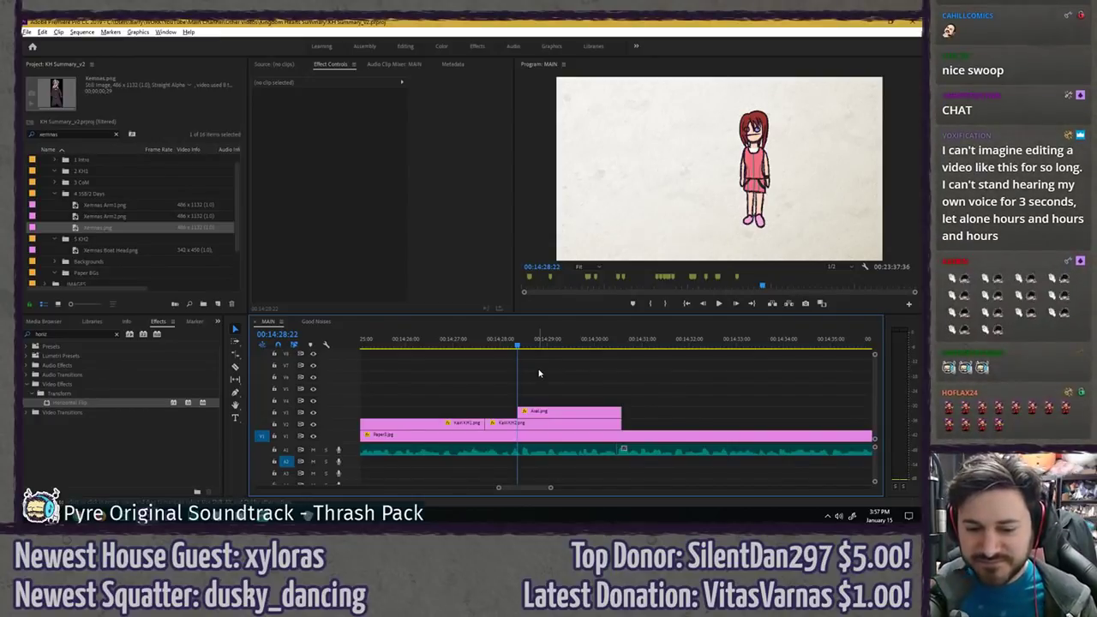
- Save the project and replay Axel's finished swoop
{"action": "key", "text": "ctrl+s"}
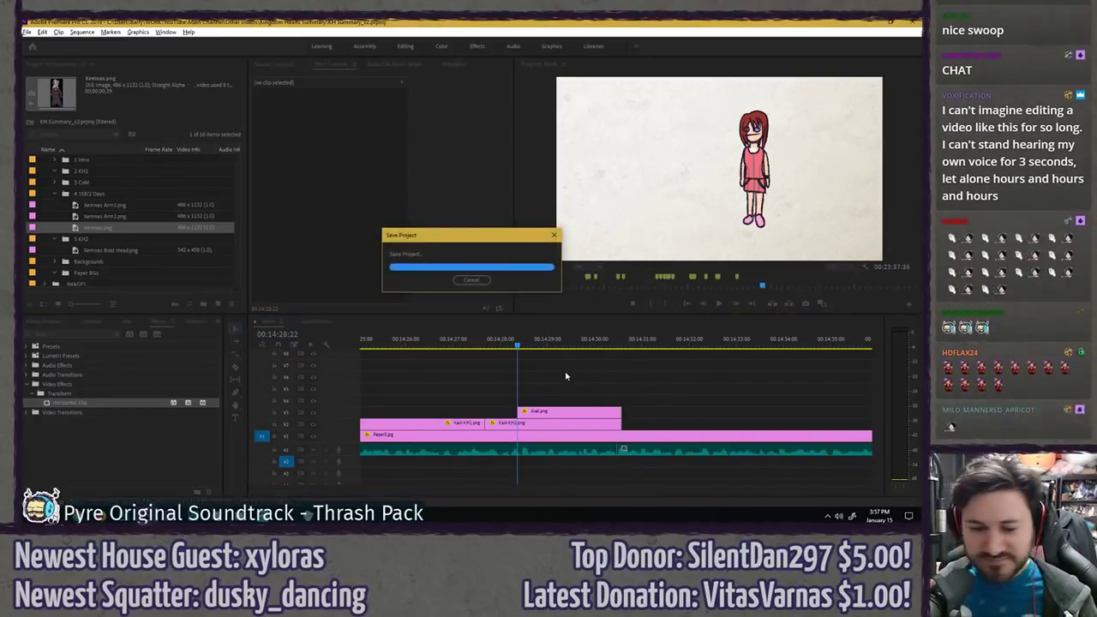
{"action": "key", "text": "space"}
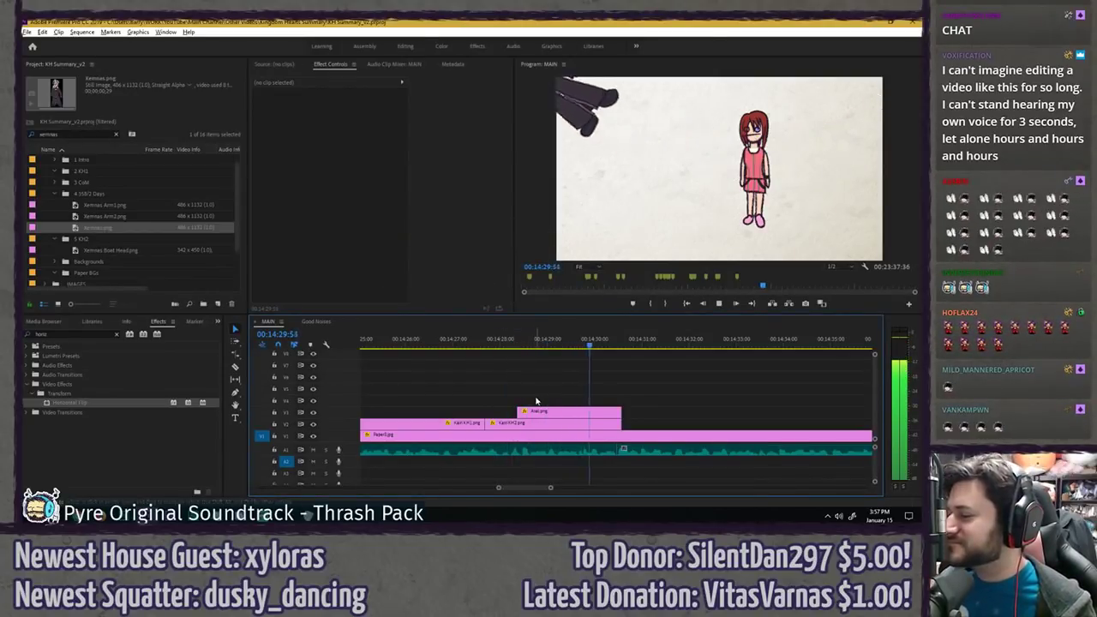
{"action": "left_click", "coordinate": [549, 413]}
{"action": "left_click", "coordinate": [545, 382]}
{"action": "left_click", "coordinate": [512, 343]}
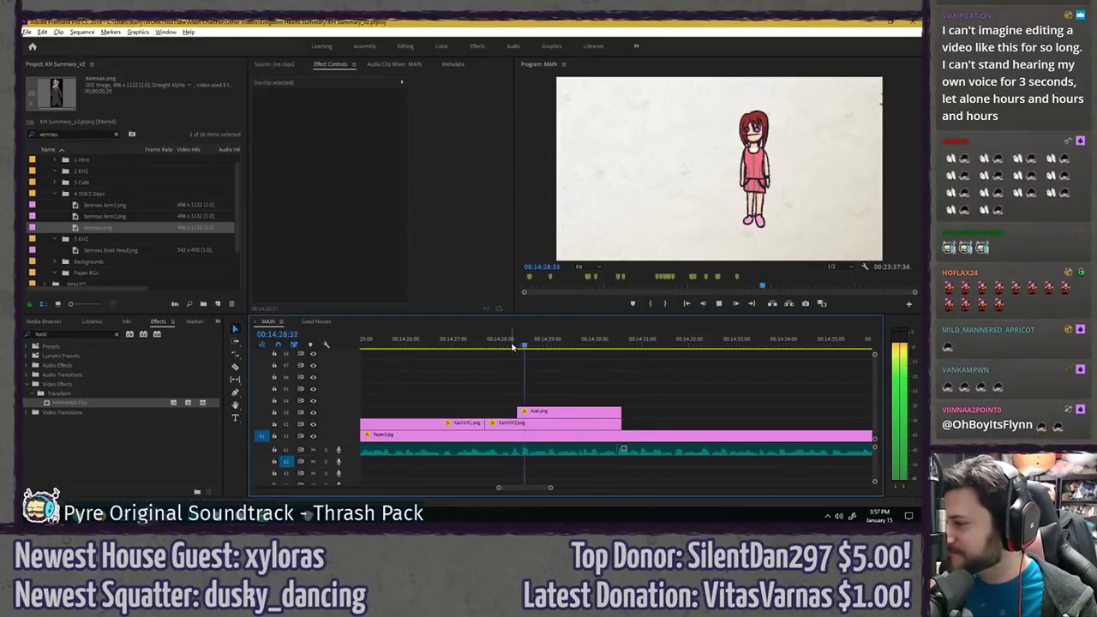
{"action": "key", "text": "space"}
- Compare the Axel and Kairi KH2 clips and move to the Axel clip's start
{"action": "left_click", "coordinate": [541, 414]}
{"action": "left_click", "coordinate": [541, 424]}
{"action": "left_click", "coordinate": [538, 413]}
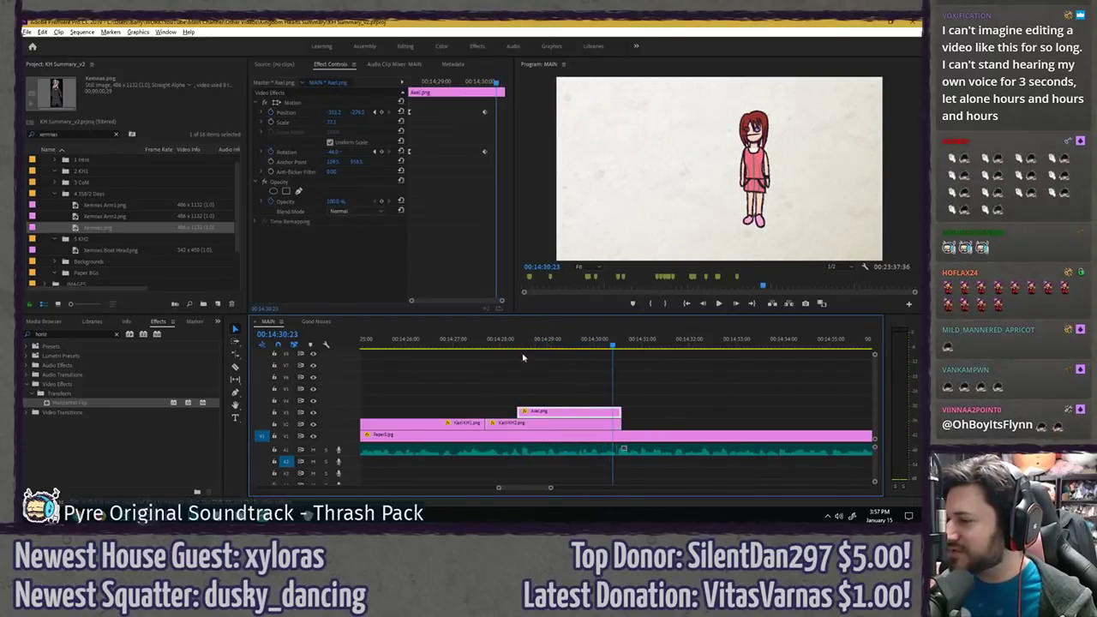
{"action": "left_click", "coordinate": [551, 422]}
{"action": "left_click_drag", "start_coordinate": [423, 89], "coordinate": [457, 92]}
{"action": "left_click", "coordinate": [570, 412]}
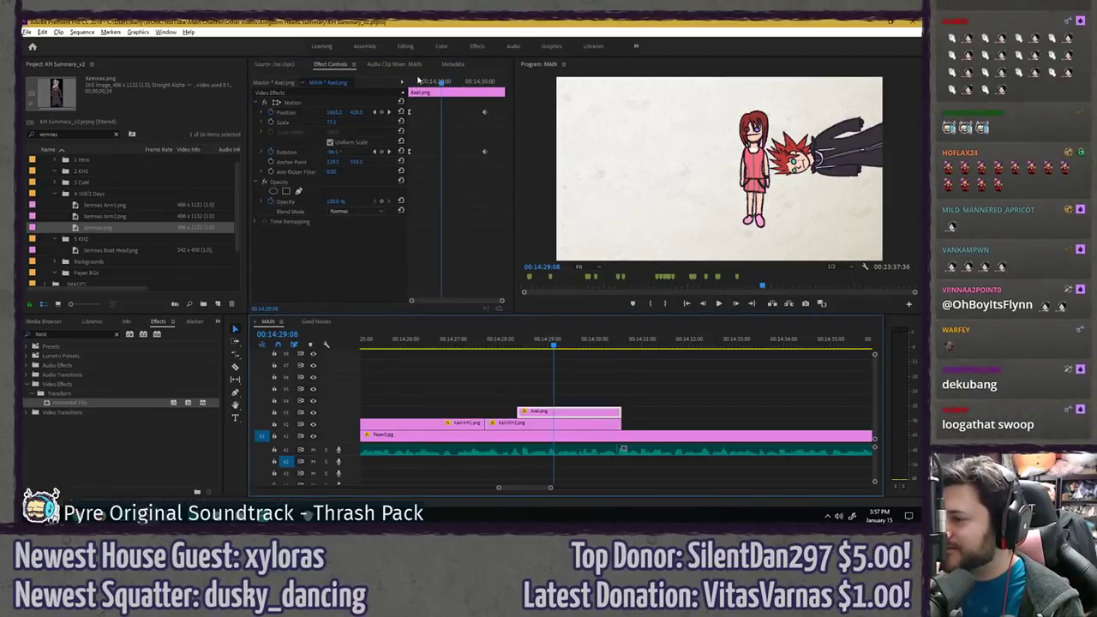
{"action": "key", "text": "Up"}
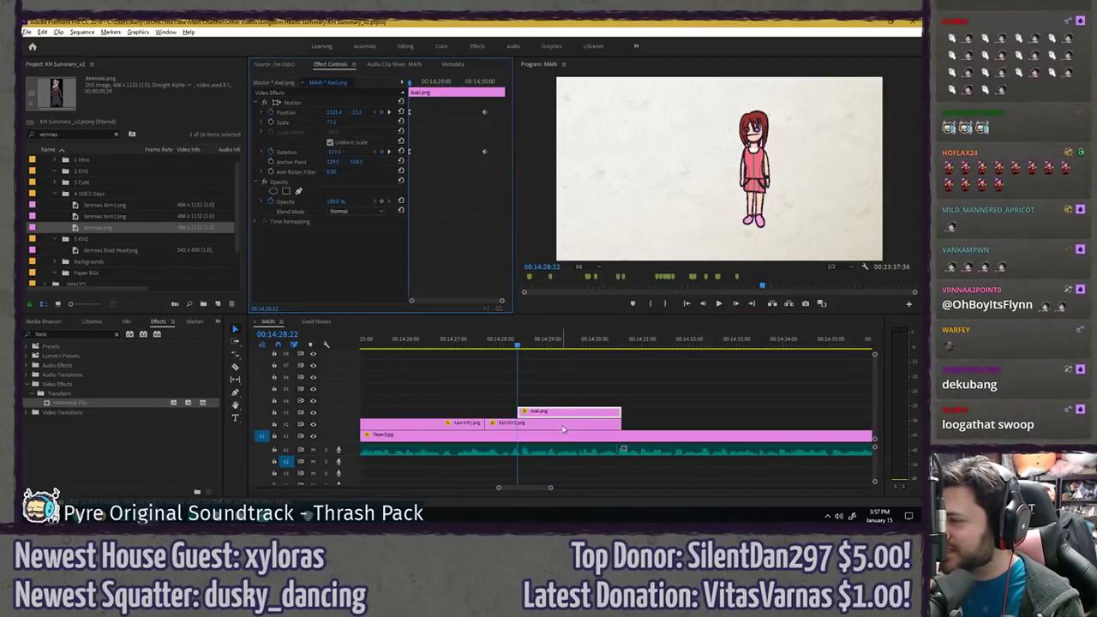
- Turn on Position and Rotation keyframes for Kairi KH2 at 00:14:28:22
{"action": "left_click", "coordinate": [561, 424]}
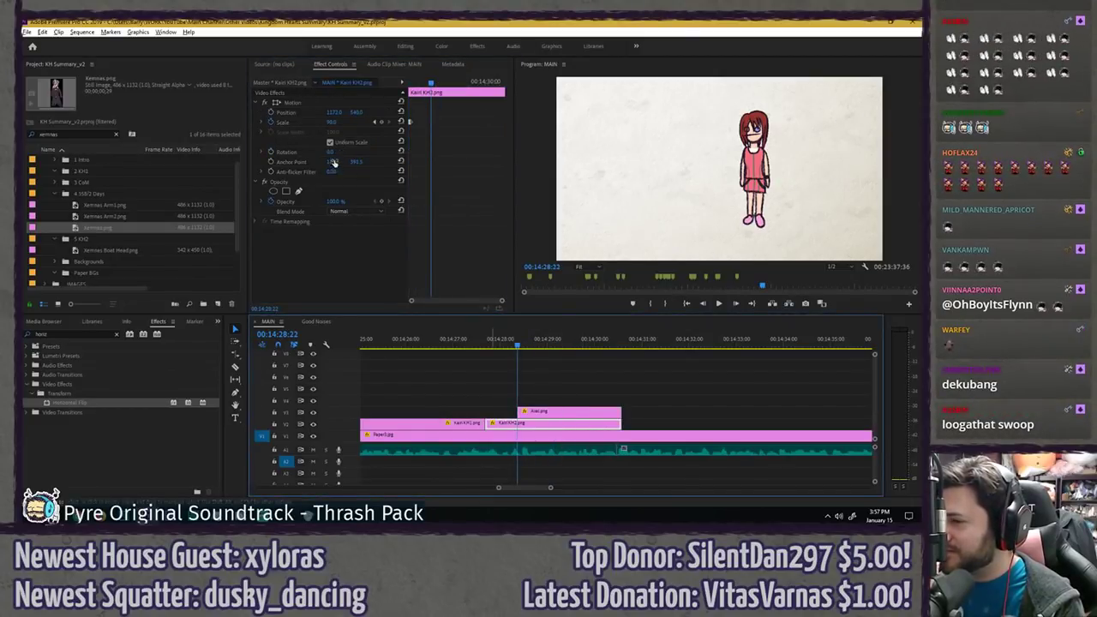
{"action": "left_click", "coordinate": [271, 112]}
{"action": "left_click", "coordinate": [271, 152]}
- Move Axel's starting Position and Rotation keyframes later to 00:14:29:22
{"action": "left_click", "coordinate": [580, 413]}
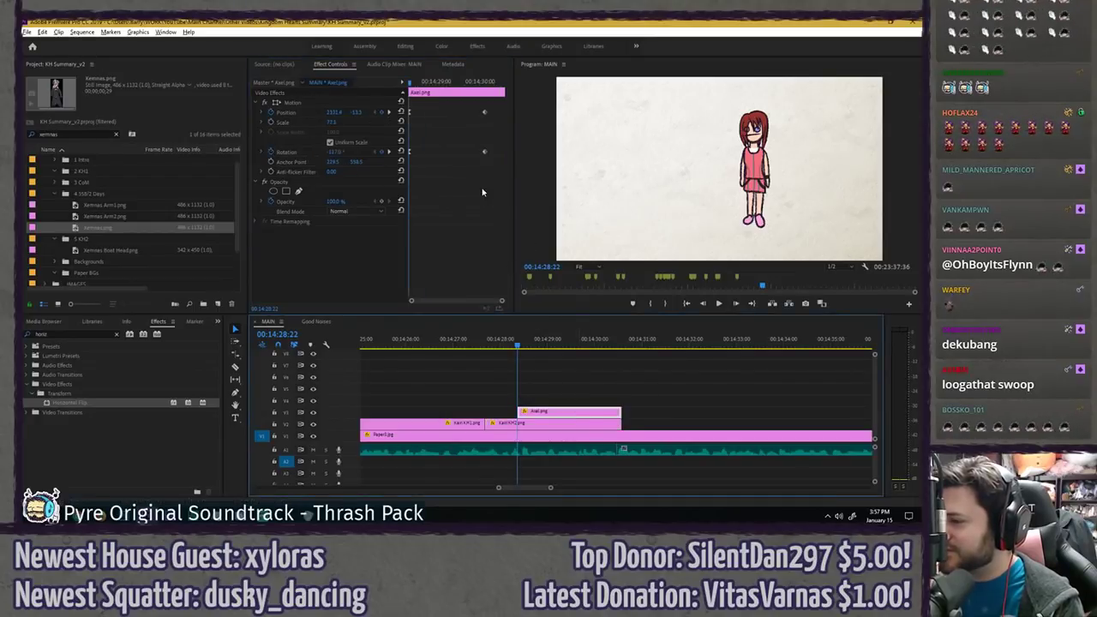
{"action": "left_click_drag", "start_coordinate": [481, 82], "coordinate": [485, 83]}
{"action": "key", "text": "Right"}
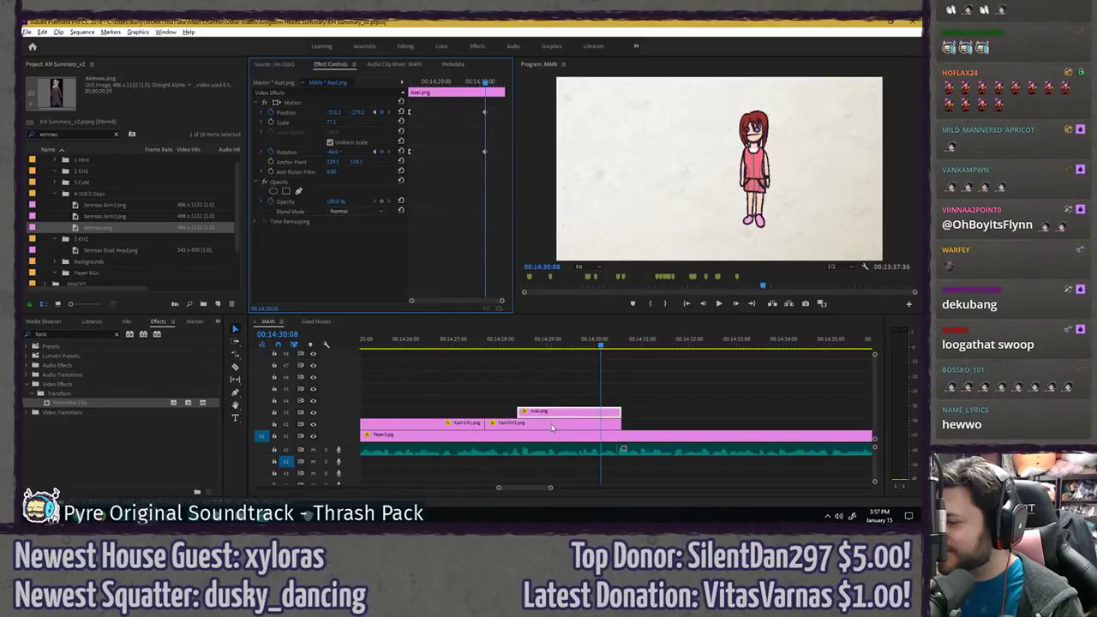
{"action": "left_click", "coordinate": [552, 426]}
{"action": "left_click_drag", "start_coordinate": [488, 82], "coordinate": [463, 81]}
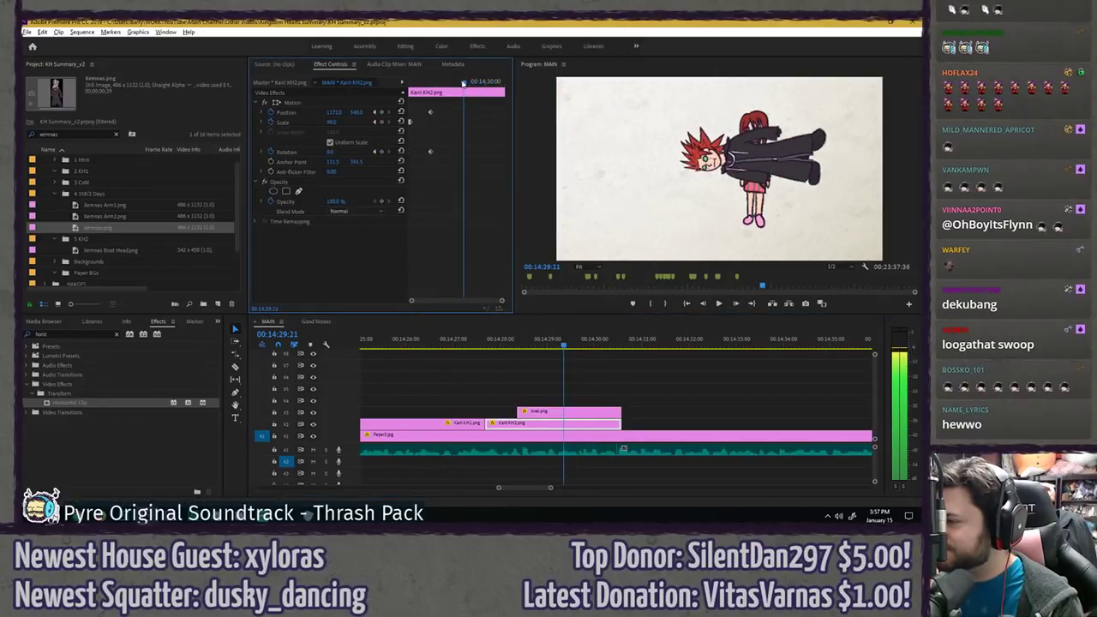
{"action": "left_click", "coordinate": [589, 413]}
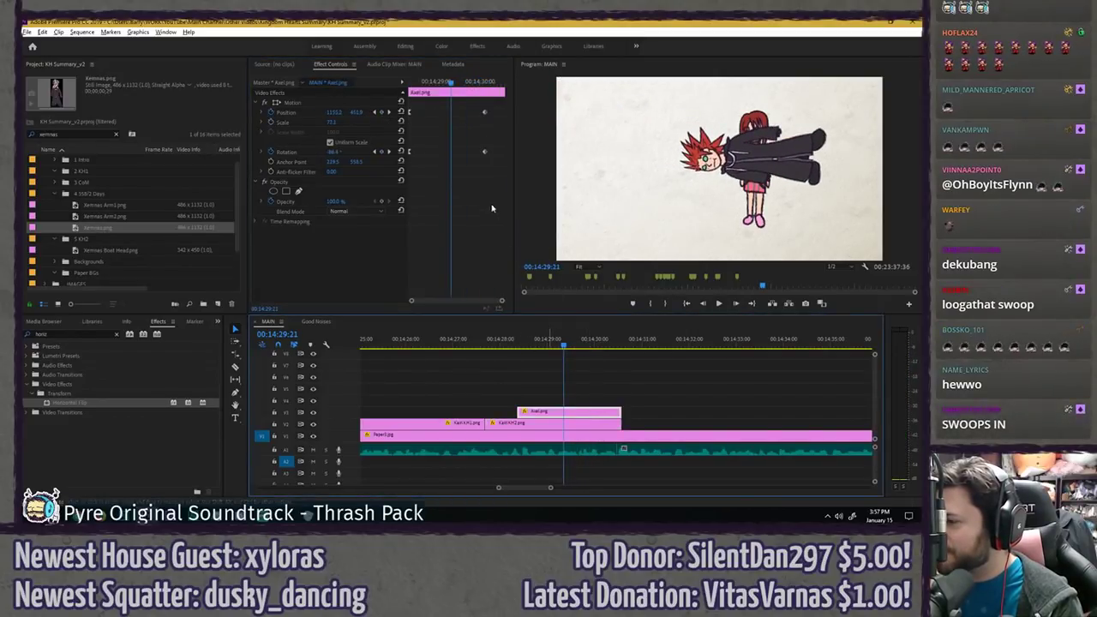
{"action": "left_click_drag", "start_coordinate": [408, 152], "coordinate": [451, 153]}
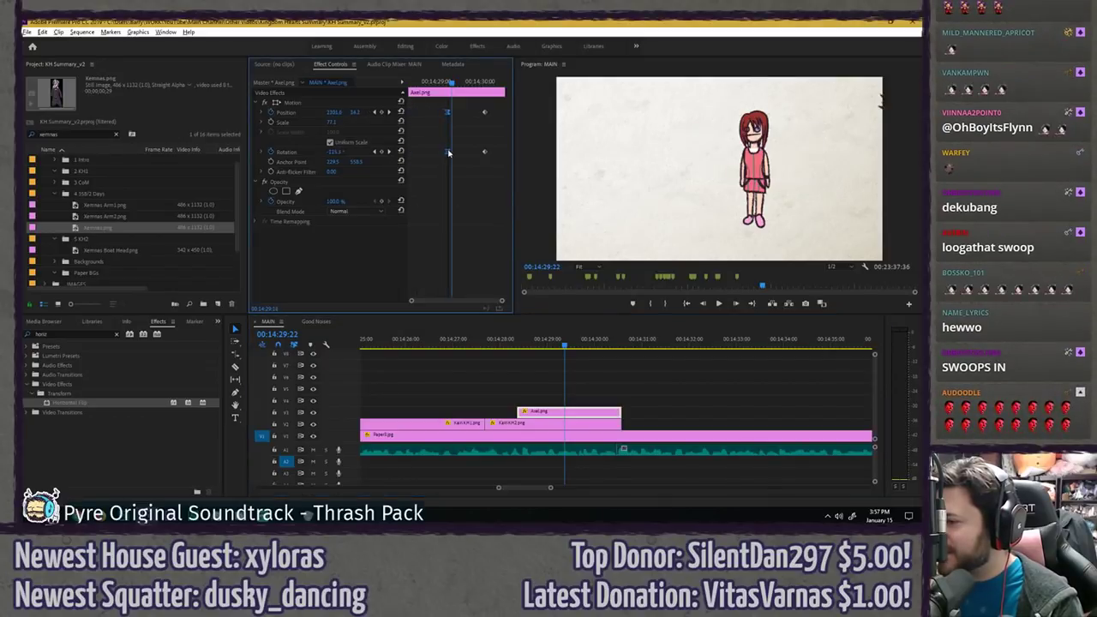
- Adjust Axel's rotation at his final keyframe
{"action": "left_click_drag", "start_coordinate": [472, 83], "coordinate": [485, 82]}
{"action": "left_click", "coordinate": [352, 104]}
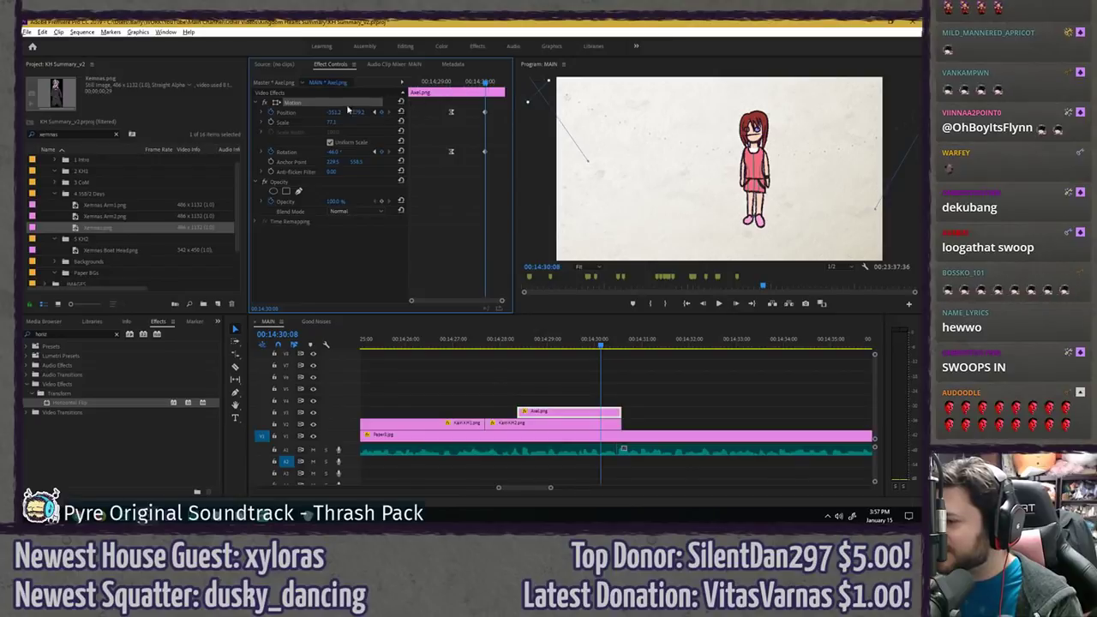
{"action": "left_click_drag", "start_coordinate": [335, 153], "coordinate": [346, 153]}
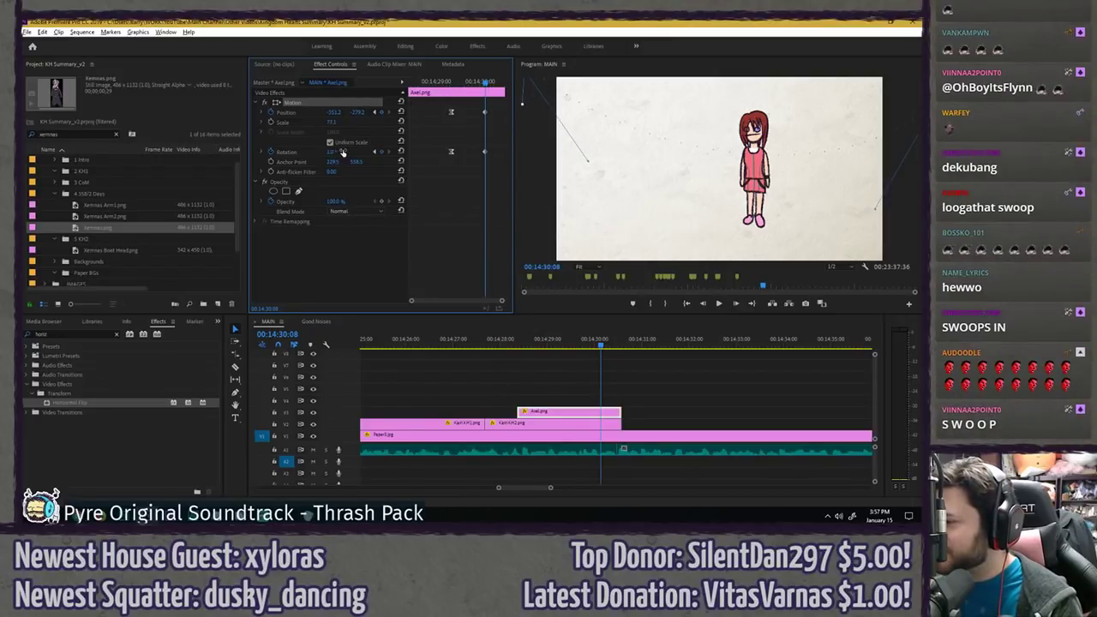
- Rotate Kairi about 89° at the end keyframe and move her off the top-left
{"action": "left_click", "coordinate": [566, 423]}
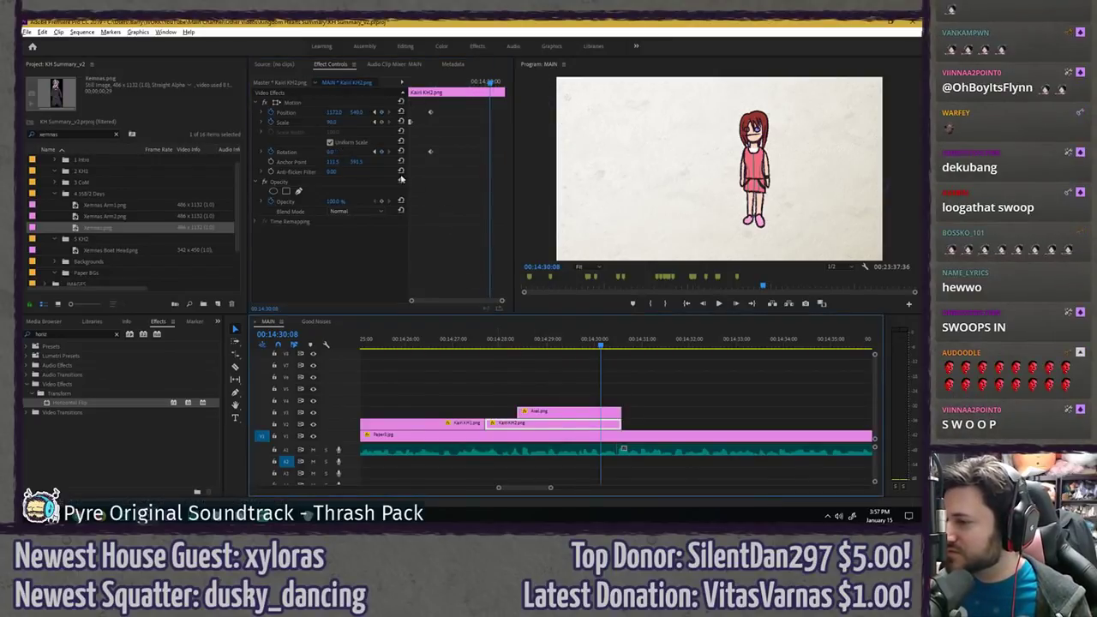
{"action": "left_click_drag", "start_coordinate": [331, 152], "coordinate": [373, 152]}
{"action": "left_click", "coordinate": [310, 103]}
{"action": "left_click_drag", "start_coordinate": [795, 173], "coordinate": [521, 56]}
{"action": "left_click", "coordinate": [449, 123]}
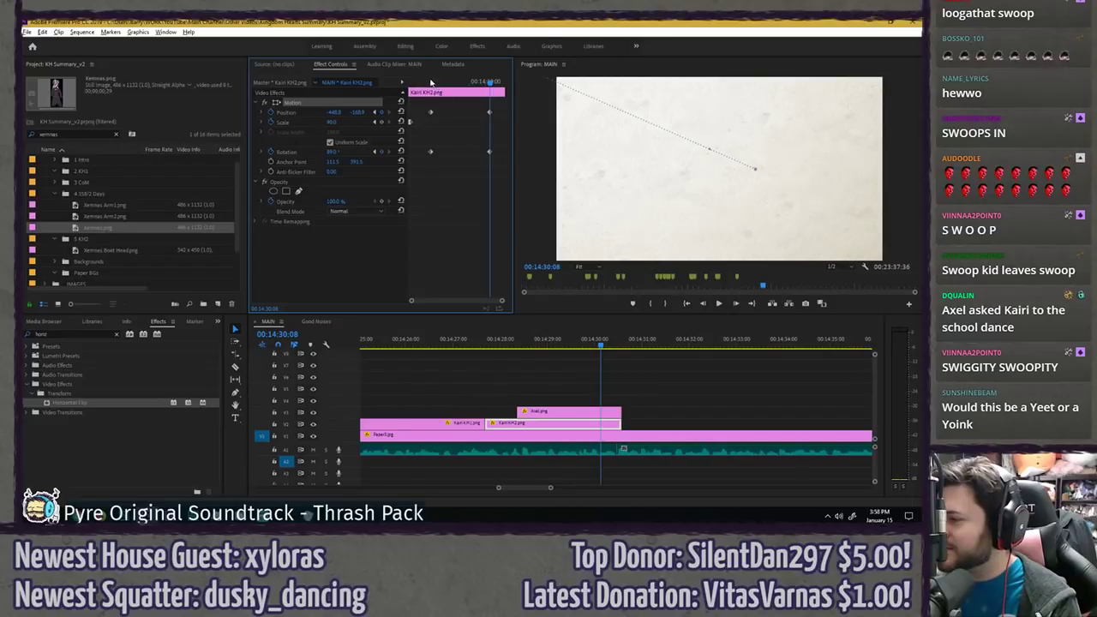
{"action": "left_click_drag", "start_coordinate": [431, 81], "coordinate": [456, 81]}
- Shift Kairi's starting keyframes later, to 00:14:29:47
{"action": "left_click", "coordinate": [570, 415]}
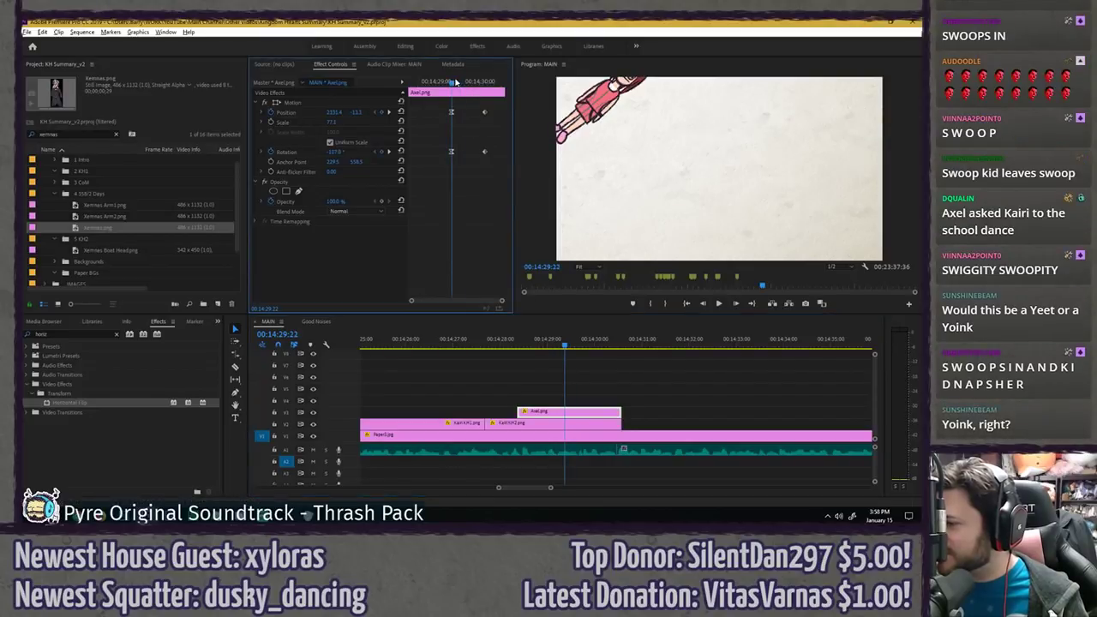
{"action": "left_click", "coordinate": [566, 422]}
{"action": "left_click", "coordinate": [435, 150]}
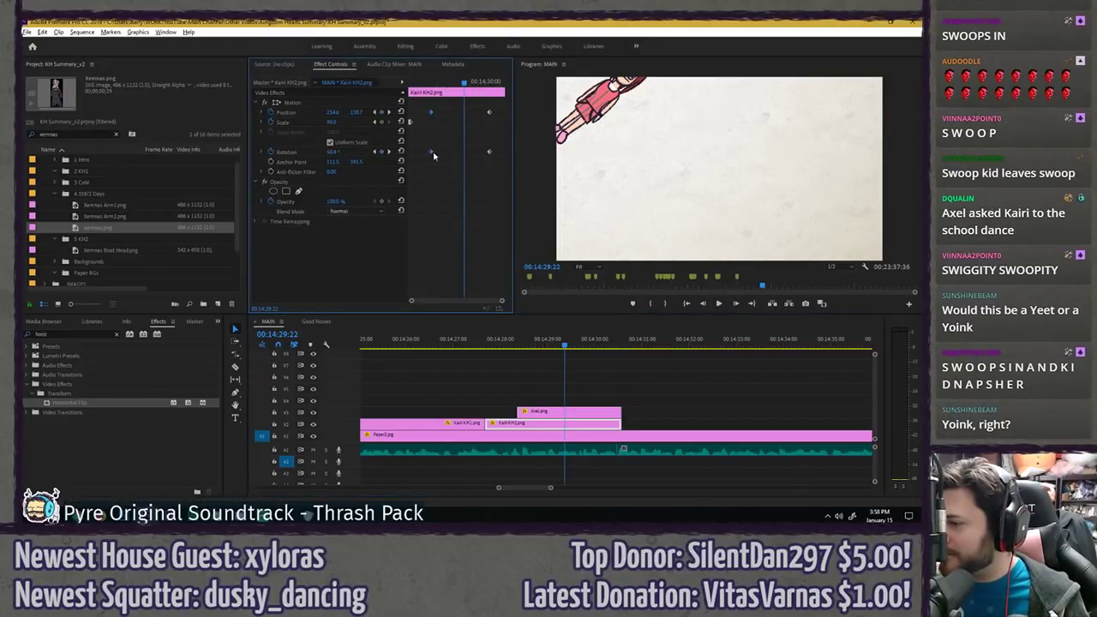
{"action": "left_click_drag", "start_coordinate": [432, 153], "coordinate": [466, 153]}
{"action": "key", "text": "Right"}
{"action": "key", "text": "Right"}
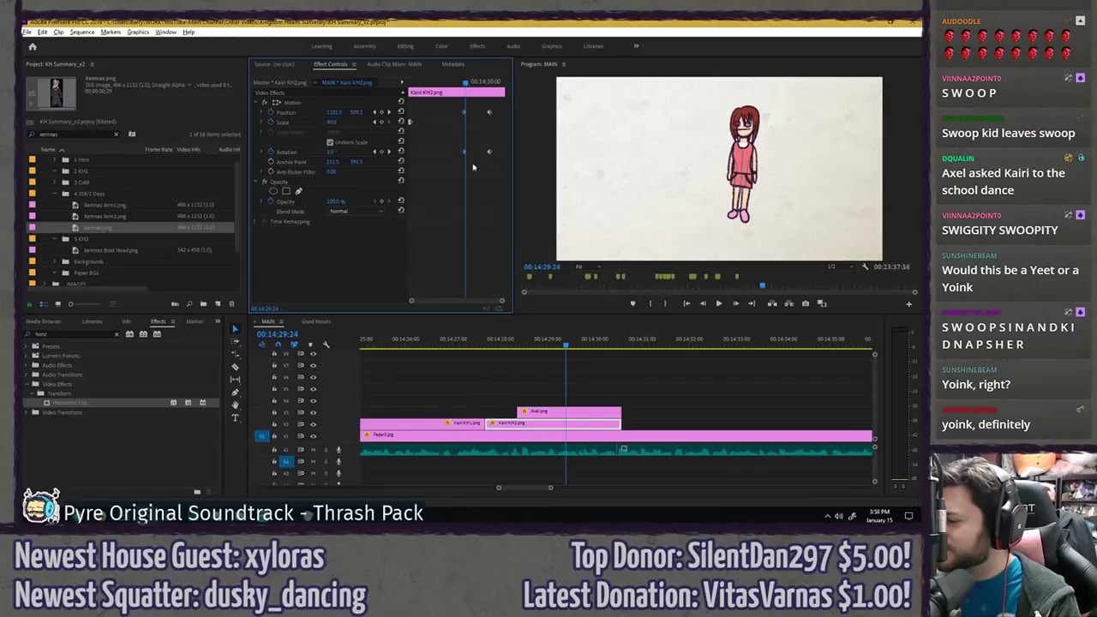
{"action": "key", "text": "Right"}
{"action": "key", "text": "Right"}
{"action": "key", "text": "Right"}
{"action": "key", "text": "Right"}
{"action": "key", "text": "Right"}
{"action": "key", "text": "Right"}
{"action": "key", "text": "Right"}
{"action": "key", "text": "Right"}
{"action": "key", "text": "Right"}
{"action": "key", "text": "Right"}
{"action": "key", "text": "Right"}
{"action": "key", "text": "Right"}
{"action": "key", "text": "Right"}
{"action": "key", "text": "Right"}
{"action": "key", "text": "Right"}
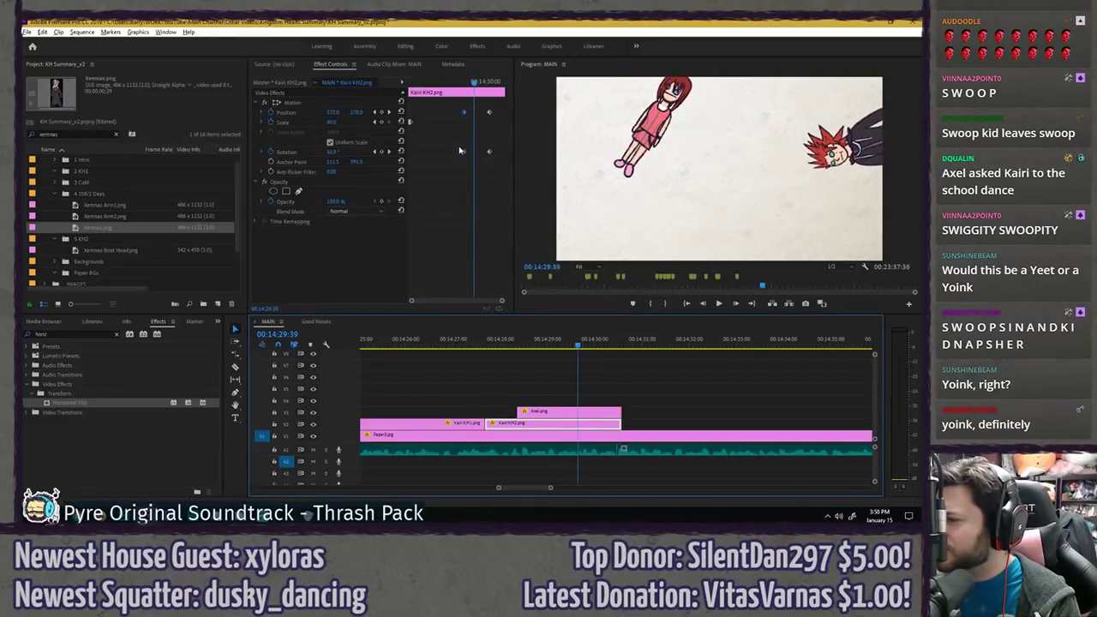
{"action": "key", "text": "Right"}
{"action": "key", "text": "Right"}
{"action": "key", "text": "Right"}
{"action": "key", "text": "Right"}
{"action": "key", "text": "Right"}
{"action": "key", "text": "Right"}
{"action": "key", "text": "Right"}
{"action": "key", "text": "Right"}
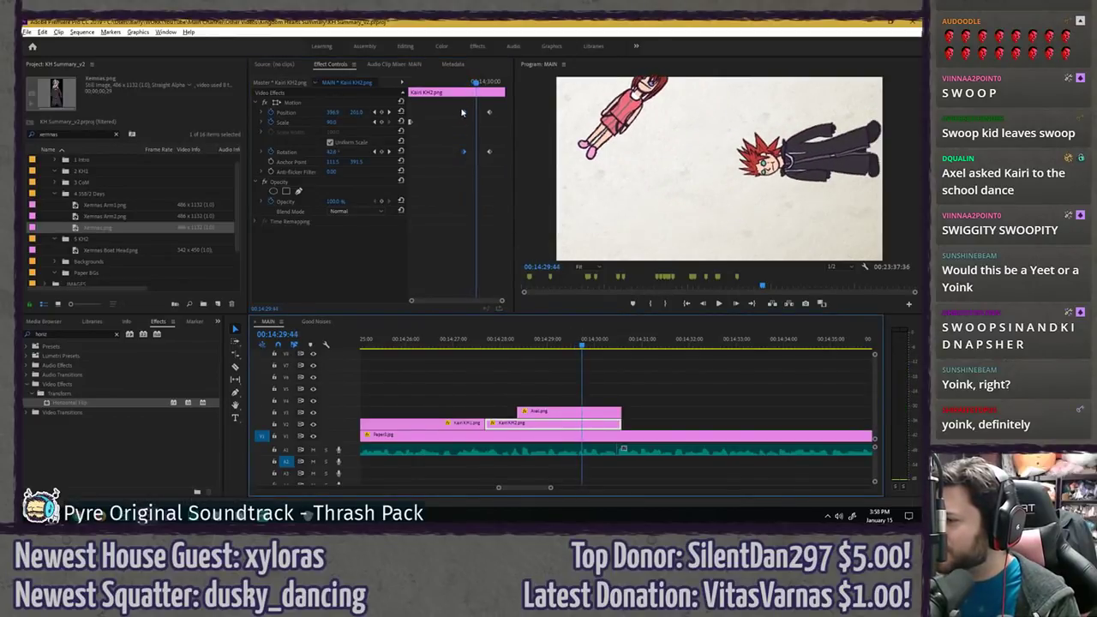
{"action": "left_click_drag", "start_coordinate": [463, 112], "coordinate": [478, 114]}
{"action": "key", "text": "Right"}
{"action": "key", "text": "Right"}
{"action": "key", "text": "Right"}
{"action": "key", "text": "Right"}
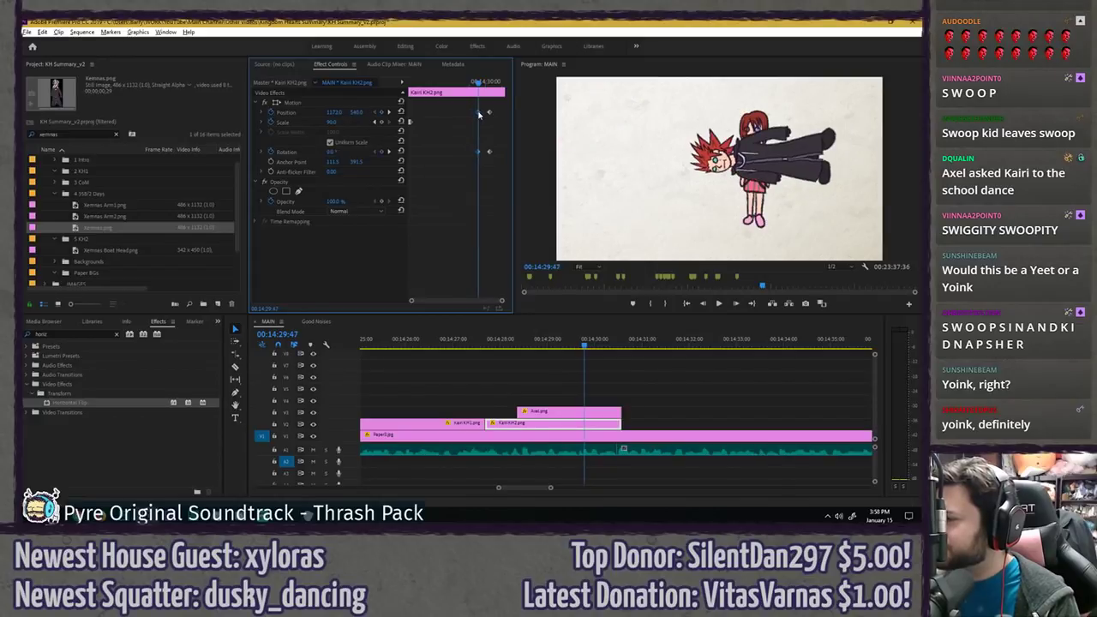
{"action": "key", "text": "space"}
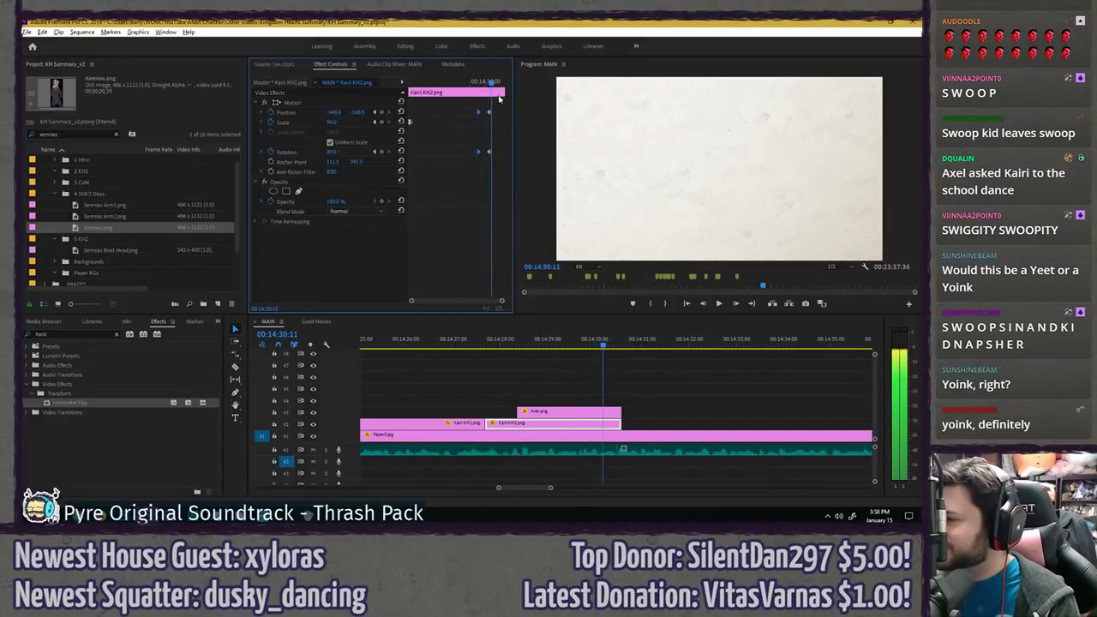
- Nudge Kairi slightly left and down at 00:14:29:50, then go to 00:14:30:08
{"action": "left_click", "coordinate": [468, 82]}
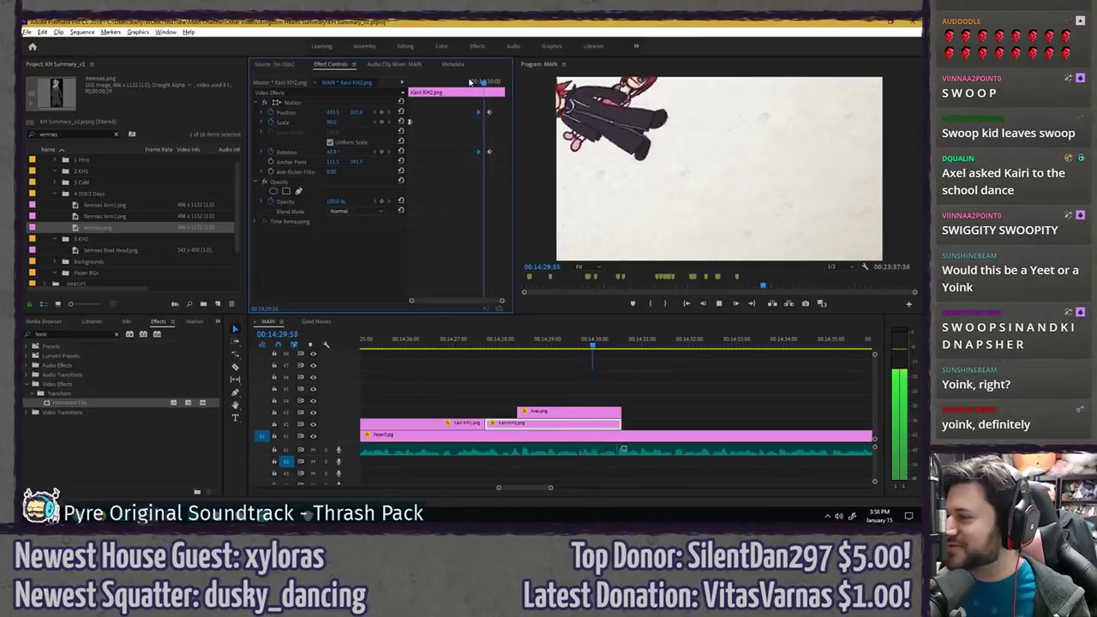
{"action": "left_click", "coordinate": [454, 83]}
{"action": "key", "text": "space"}
{"action": "left_click_drag", "start_coordinate": [471, 82], "coordinate": [479, 82]}
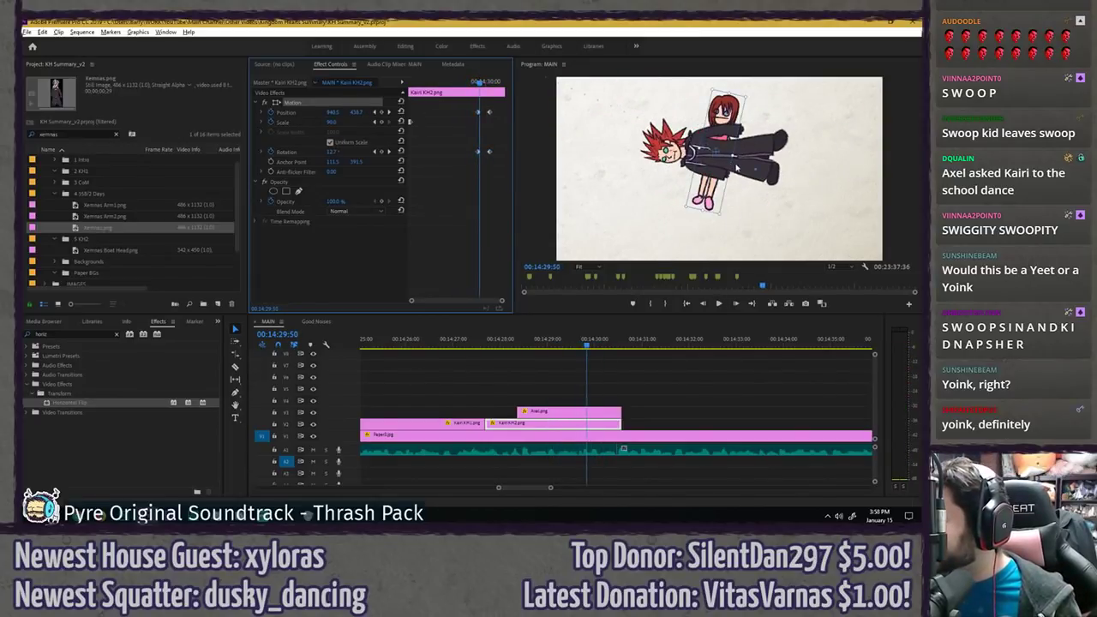
{"action": "left_click_drag", "start_coordinate": [724, 111], "coordinate": [722, 113]}
{"action": "left_click_drag", "start_coordinate": [467, 81], "coordinate": [489, 81]}
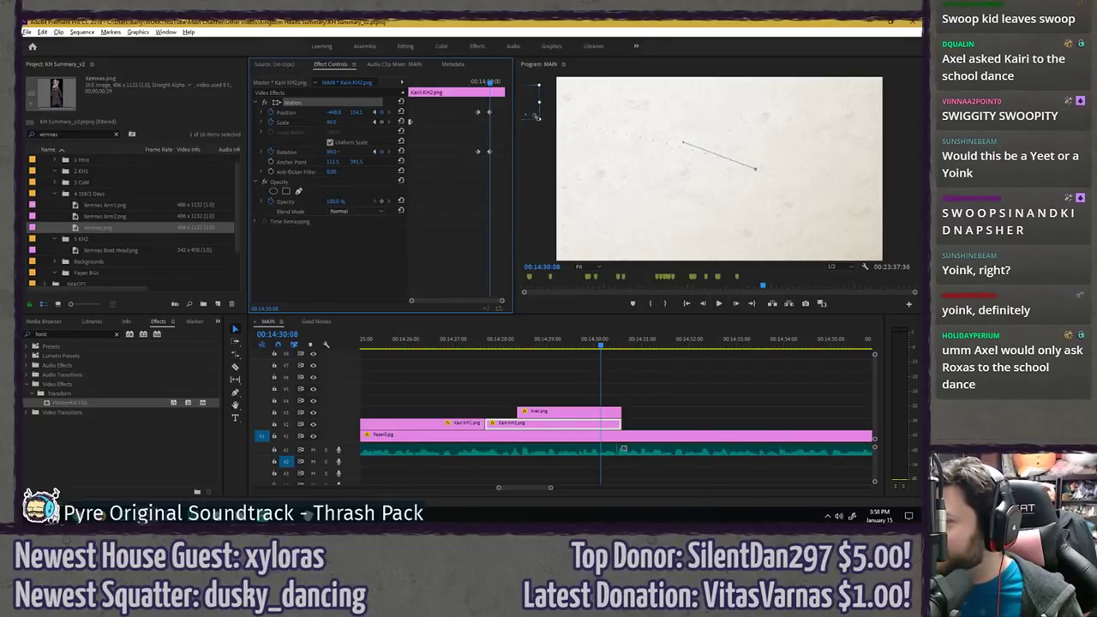
- Set Kairi's end Position Y value to -100
{"action": "left_click", "coordinate": [528, 135]}
{"action": "left_click", "coordinate": [358, 112]}
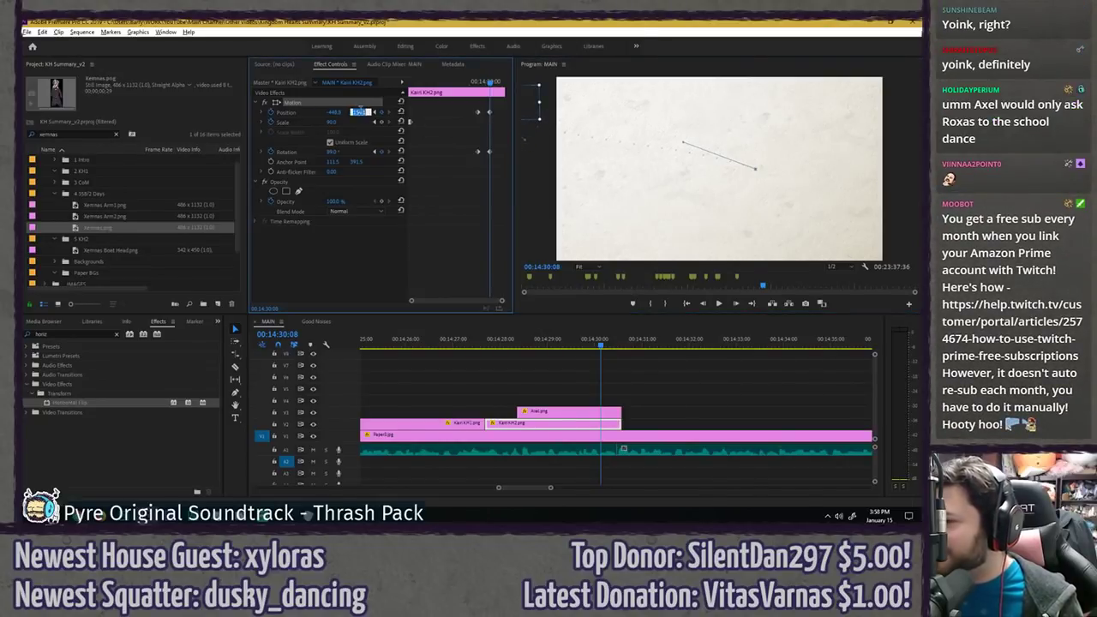
{"action": "type", "text": "-100"}
{"action": "key", "text": "Return"}
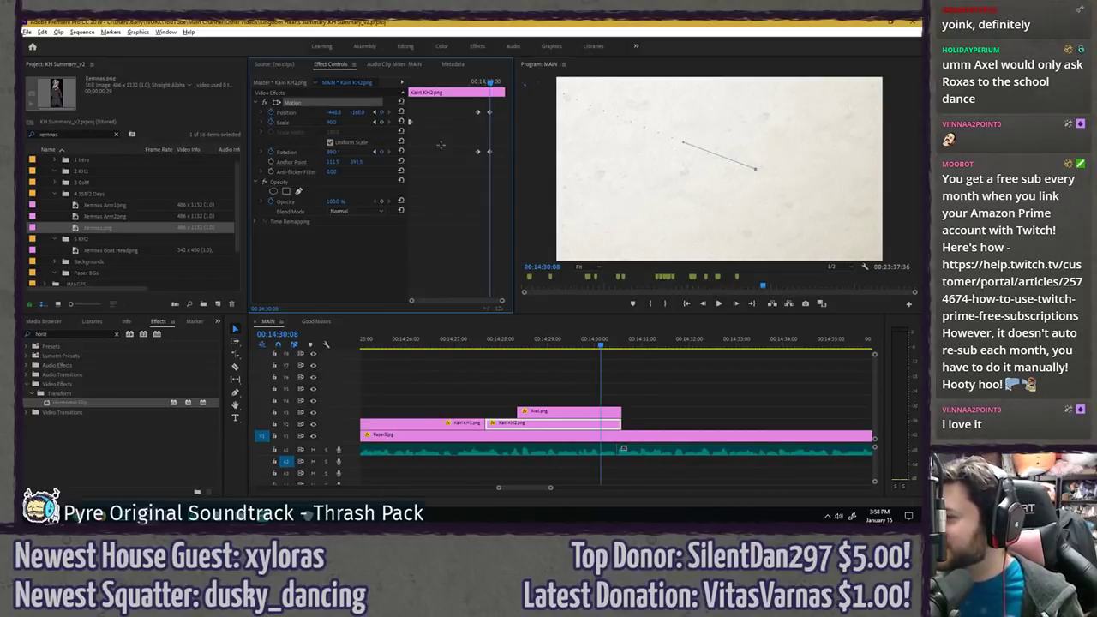
- Move Kairi left and down at 00:14:29:56 and play back her exit
{"action": "left_click_drag", "start_coordinate": [468, 83], "coordinate": [494, 80]}
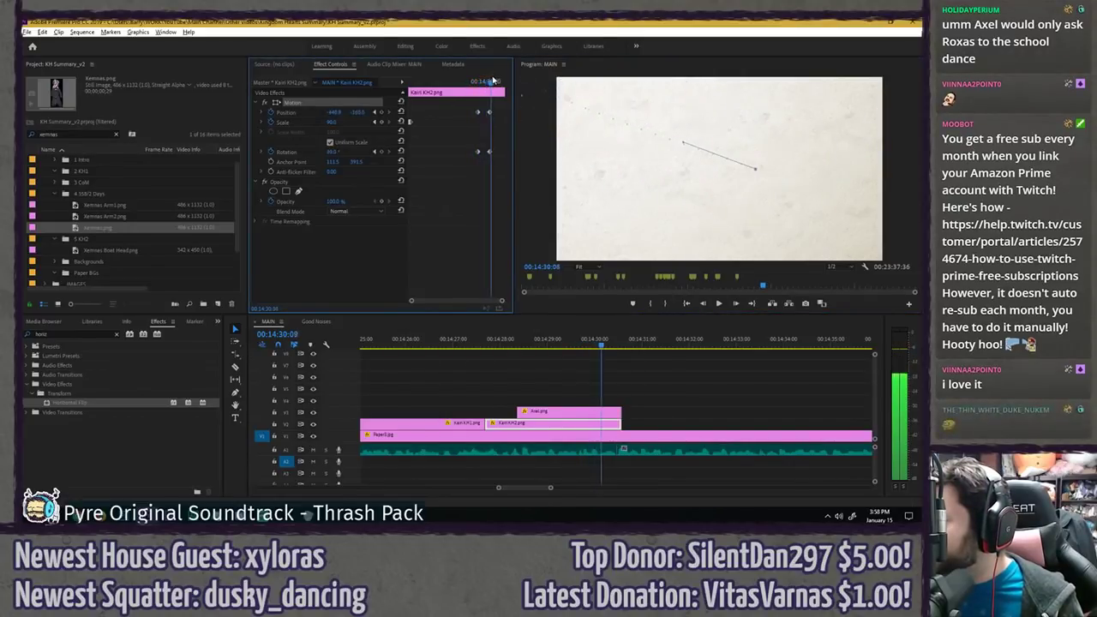
{"action": "left_click", "coordinate": [430, 80]}
{"action": "key", "text": "space"}
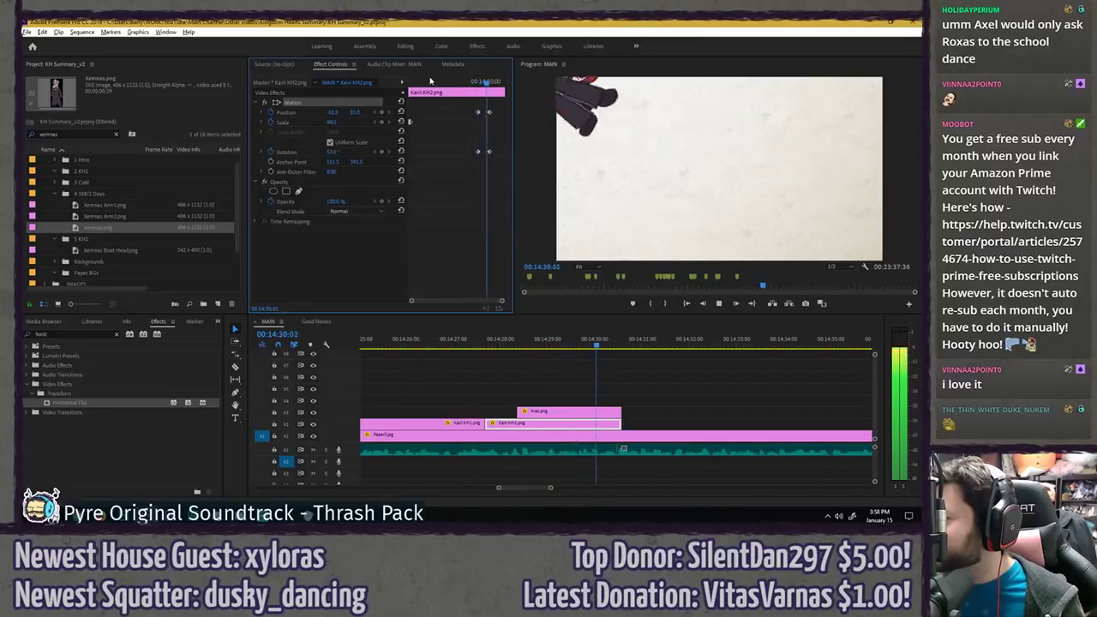
{"action": "key", "text": "space"}
{"action": "left_click_drag", "start_coordinate": [477, 81], "coordinate": [485, 85]}
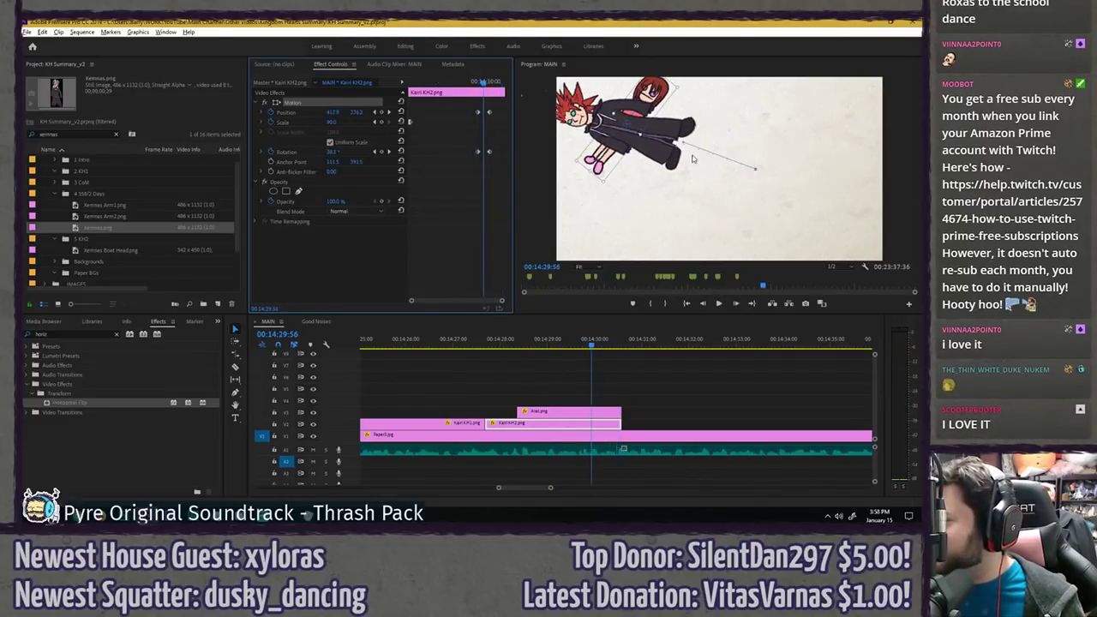
{"action": "left_click_drag", "start_coordinate": [684, 146], "coordinate": [674, 159]}
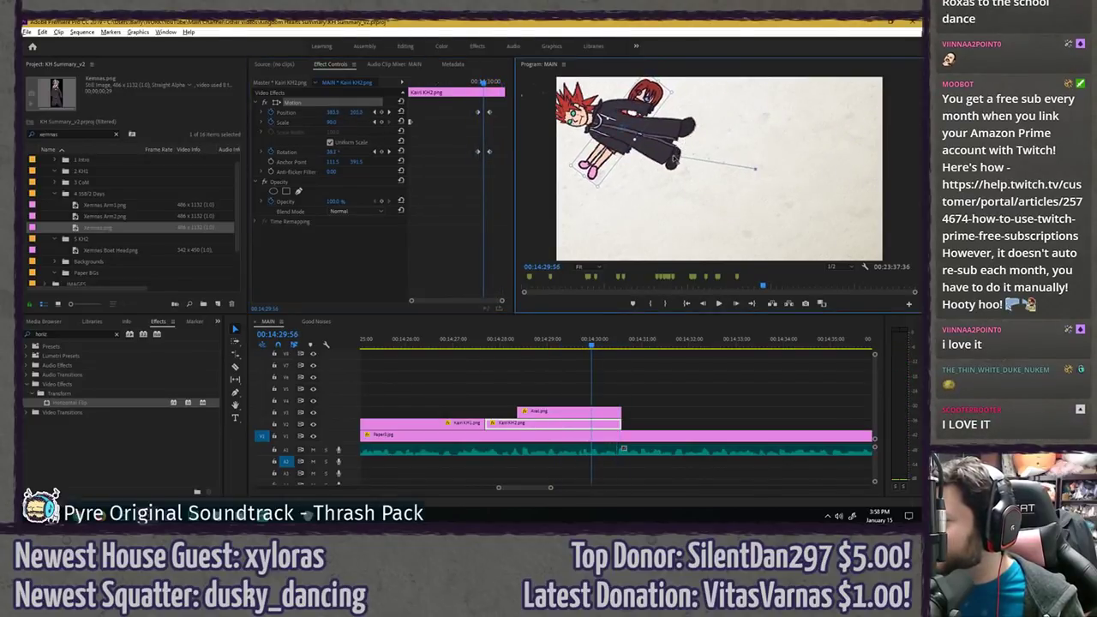
{"action": "left_click_drag", "start_coordinate": [482, 83], "coordinate": [489, 86]}
{"action": "mouse_move", "coordinate": [483, 86]}
{"action": "left_mouse_down"}
{"action": "mouse_move", "coordinate": [493, 81]}
{"action": "mouse_move", "coordinate": [463, 83]}
{"action": "left_mouse_up"}
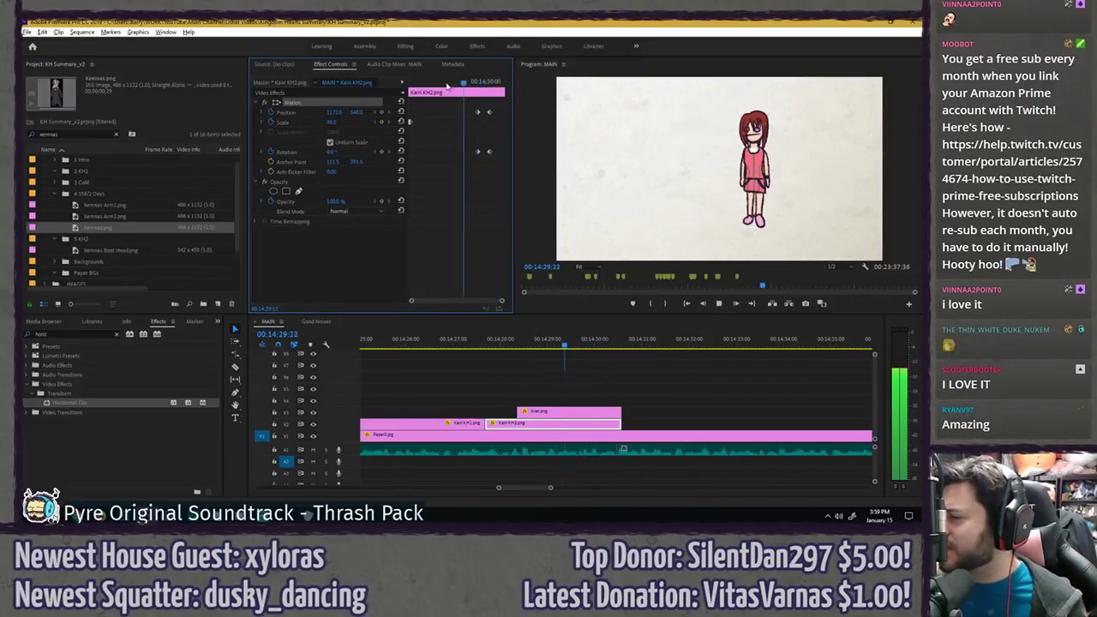
{"action": "key", "text": "space"}
- Stop playback, park the playhead at 00:14:29:21 with nothing selected, and save
{"action": "left_click", "coordinate": [463, 84]}
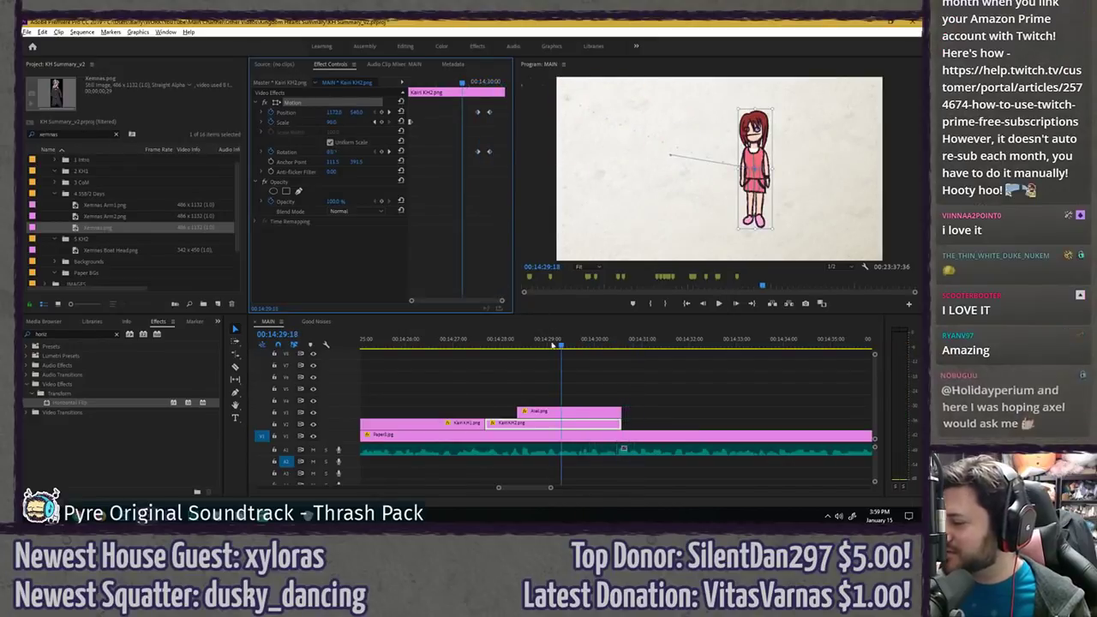
{"action": "left_click", "coordinate": [563, 345]}
{"action": "left_click", "coordinate": [569, 366]}
{"action": "key", "text": "ctrl+s"}
- Play back the Axel section from 00:14:30:31, briefly viewing the program monitor enlarged
{"action": "key", "text": "space"}
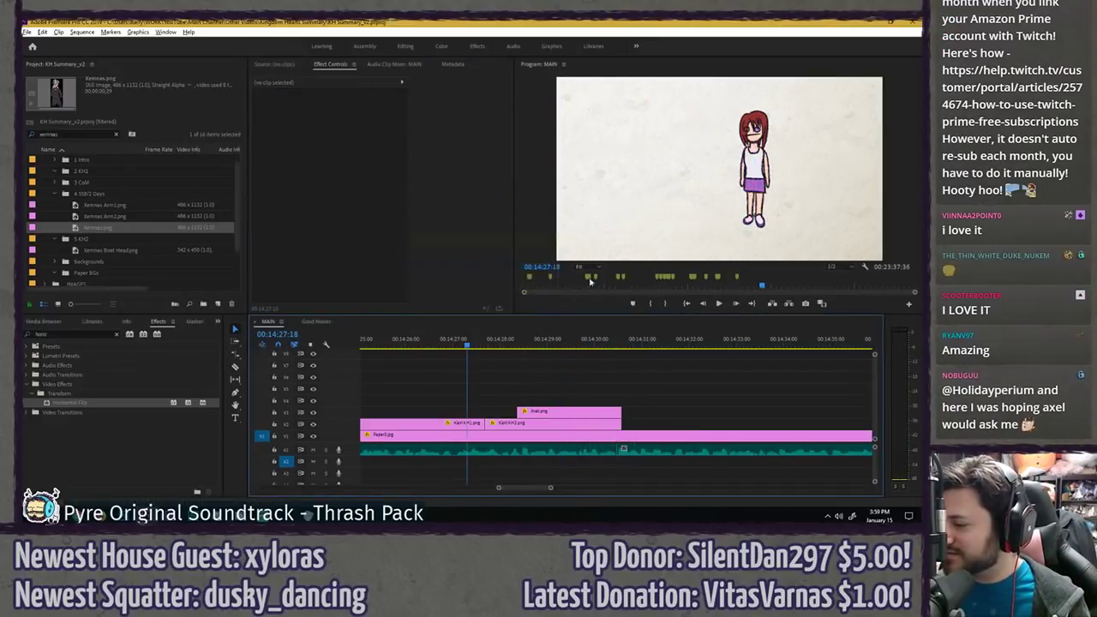
{"action": "key", "text": "grave"}
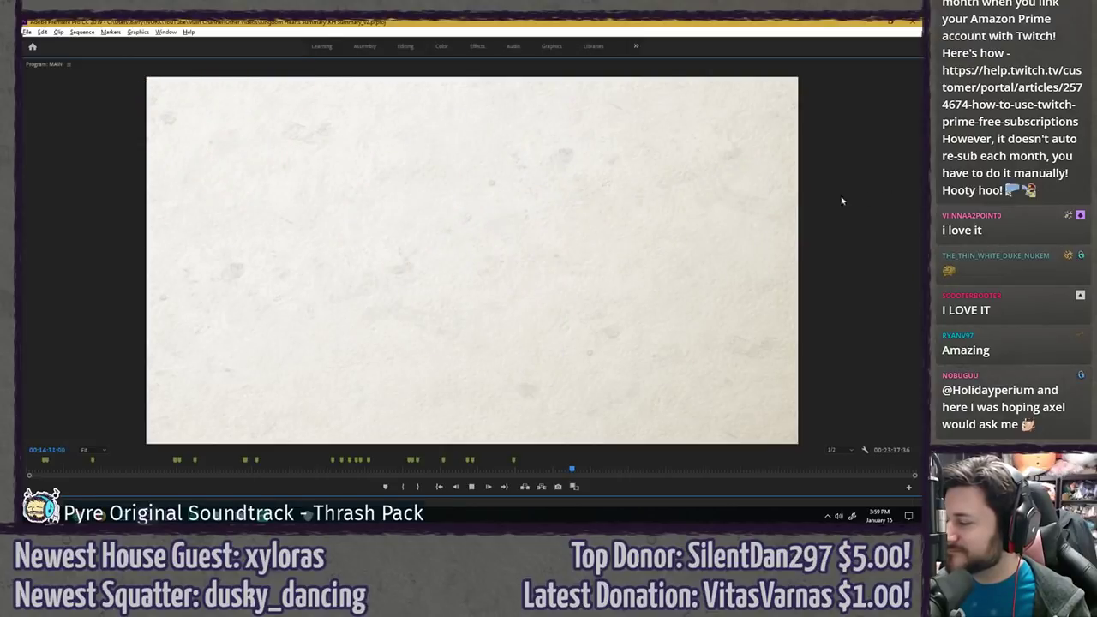
{"action": "key", "text": "grave"}
{"action": "key", "text": "space"}
{"action": "left_click", "coordinate": [620, 346]}
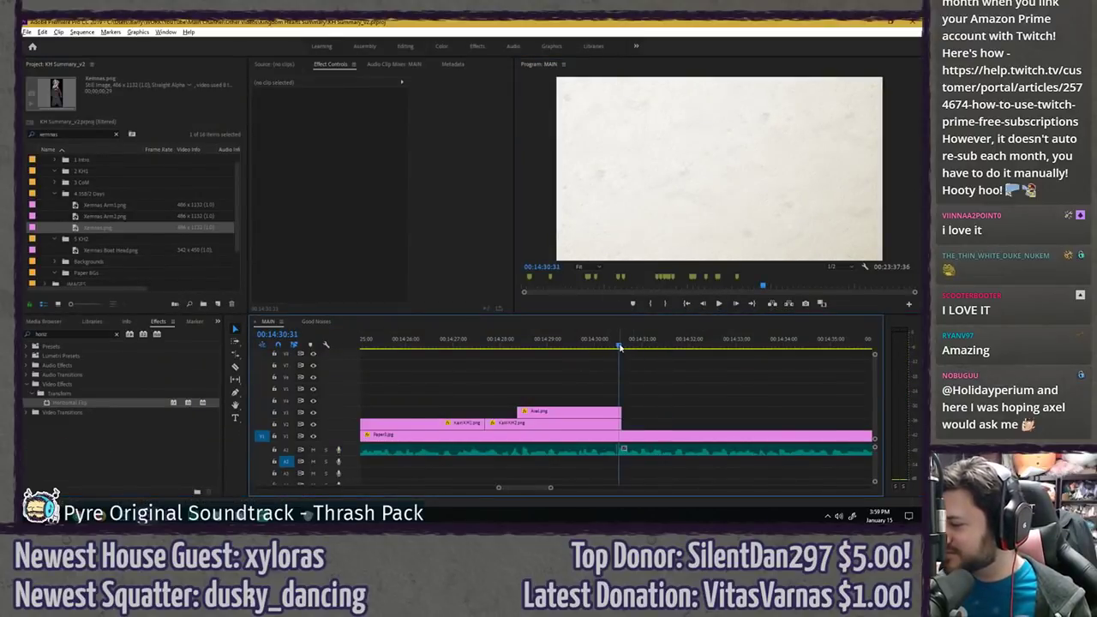
{"action": "key", "text": "space"}
{"action": "key", "text": "minus"}
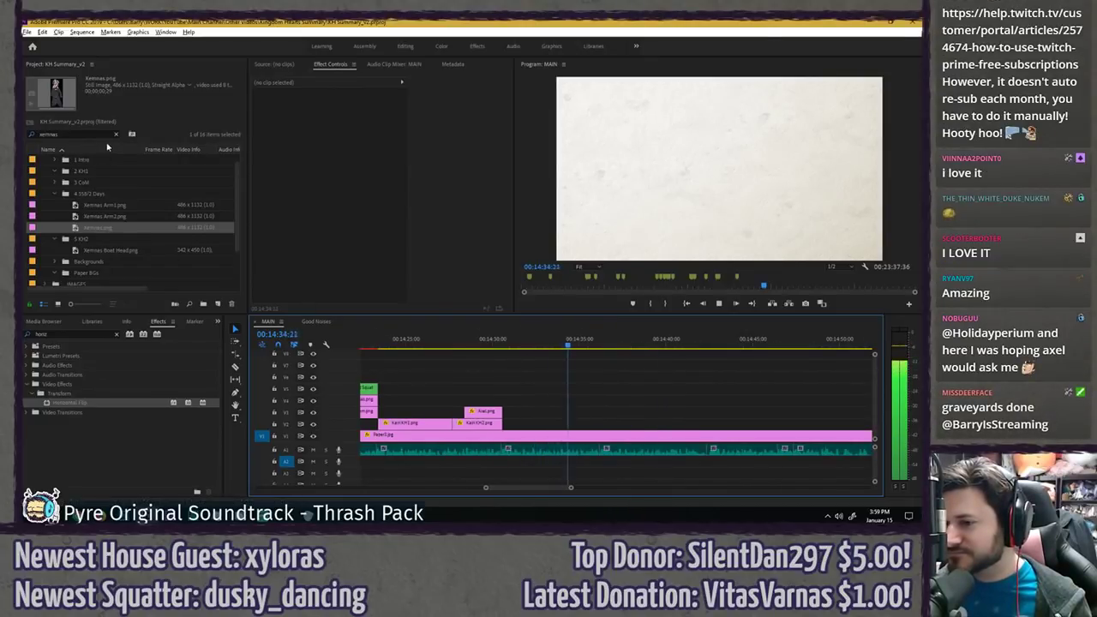
{"action": "key", "text": "space"}
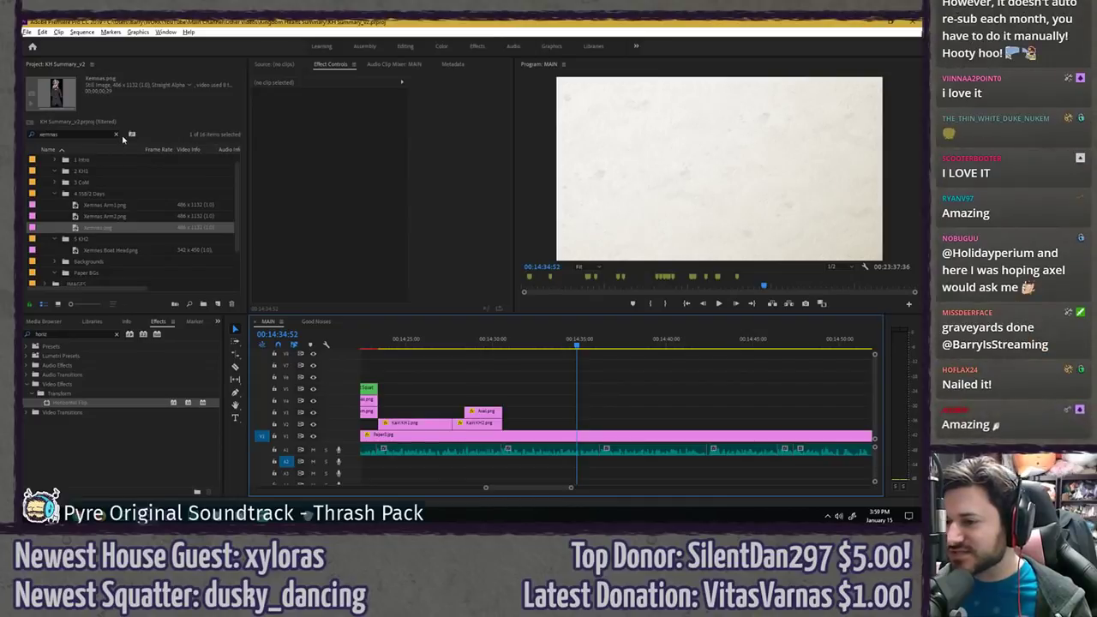
- Clear the xemnas bin filter, save, and park the playhead at 00:14:30:53
{"action": "left_click", "coordinate": [118, 135]}
{"action": "key", "text": "ctrl+s"}
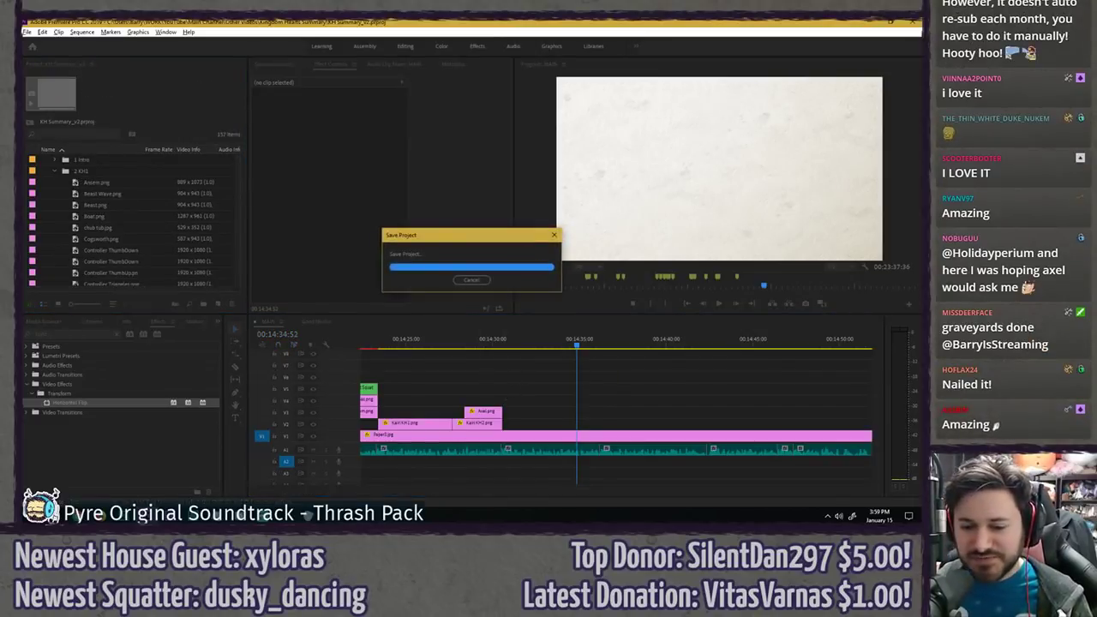
{"action": "left_click", "coordinate": [477, 349]}
{"action": "left_click", "coordinate": [507, 352]}
{"action": "key", "text": "ctrl+s"}
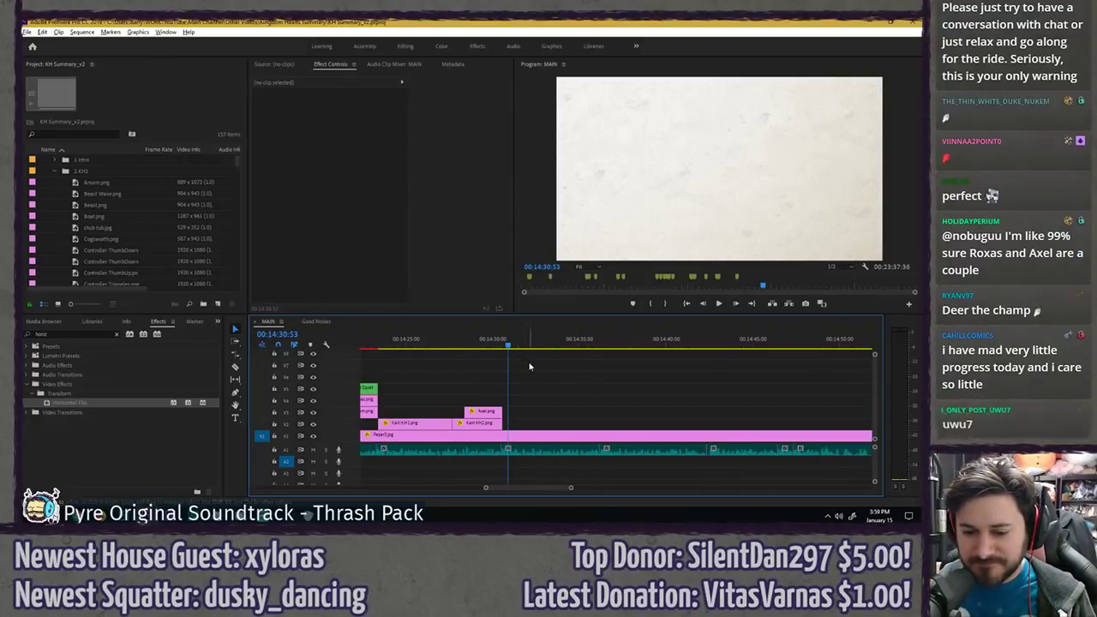
{"action": "left_click", "coordinate": [459, 342]}
{"action": "key", "text": "space"}
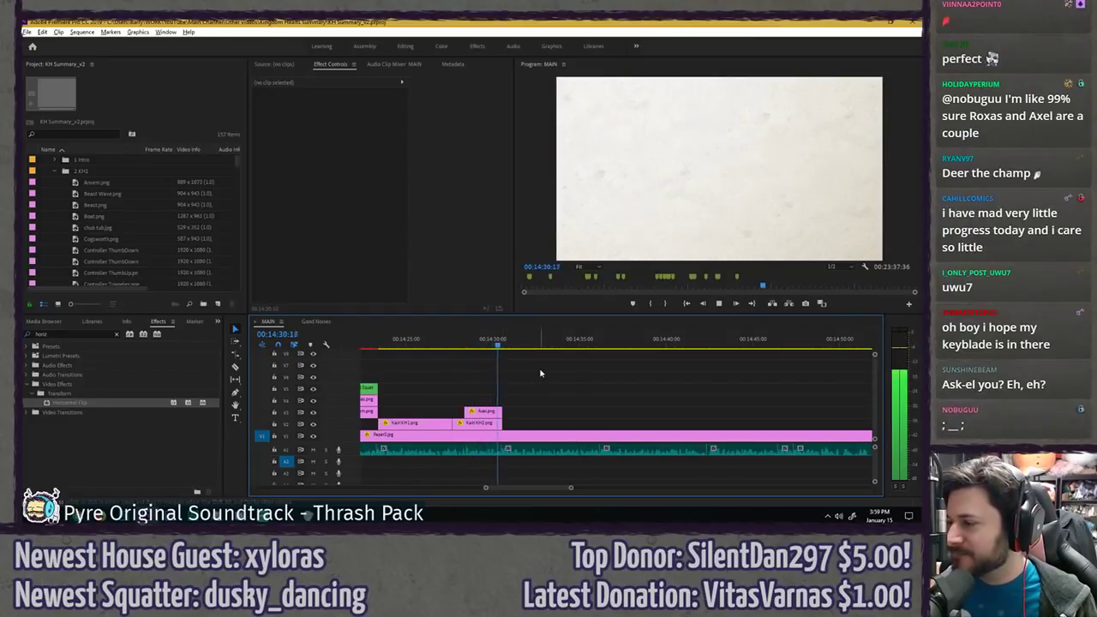
{"action": "key", "text": "space"}
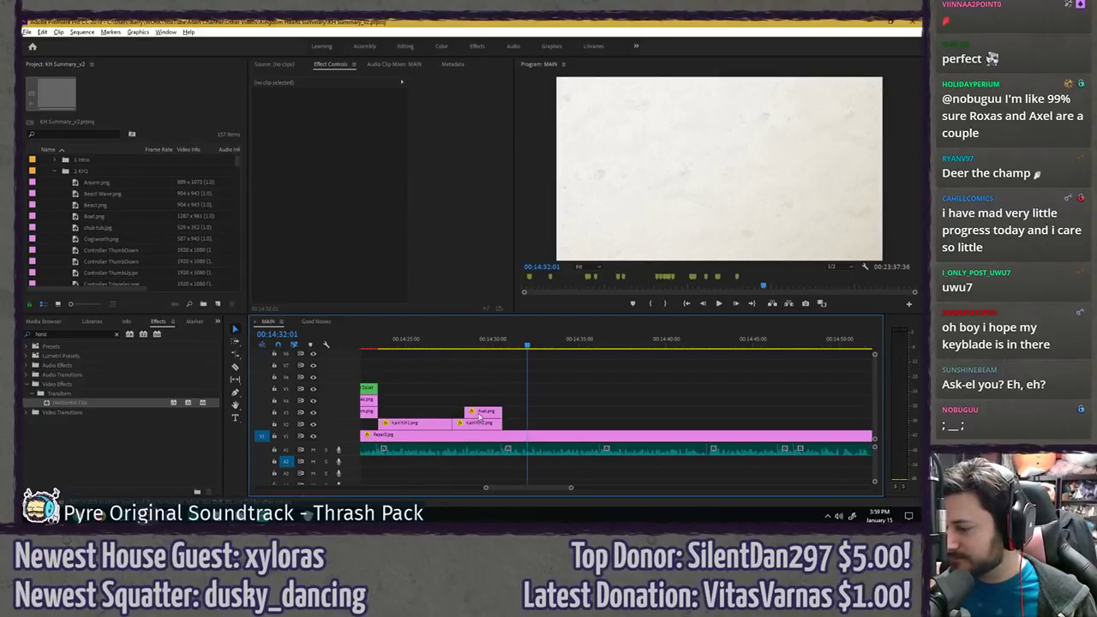
- Duplicate Axel.png right after the original and strip the copy's Position and Rotation keyframes
{"action": "left_click_drag", "start_coordinate": [480, 416], "coordinate": [519, 415]}
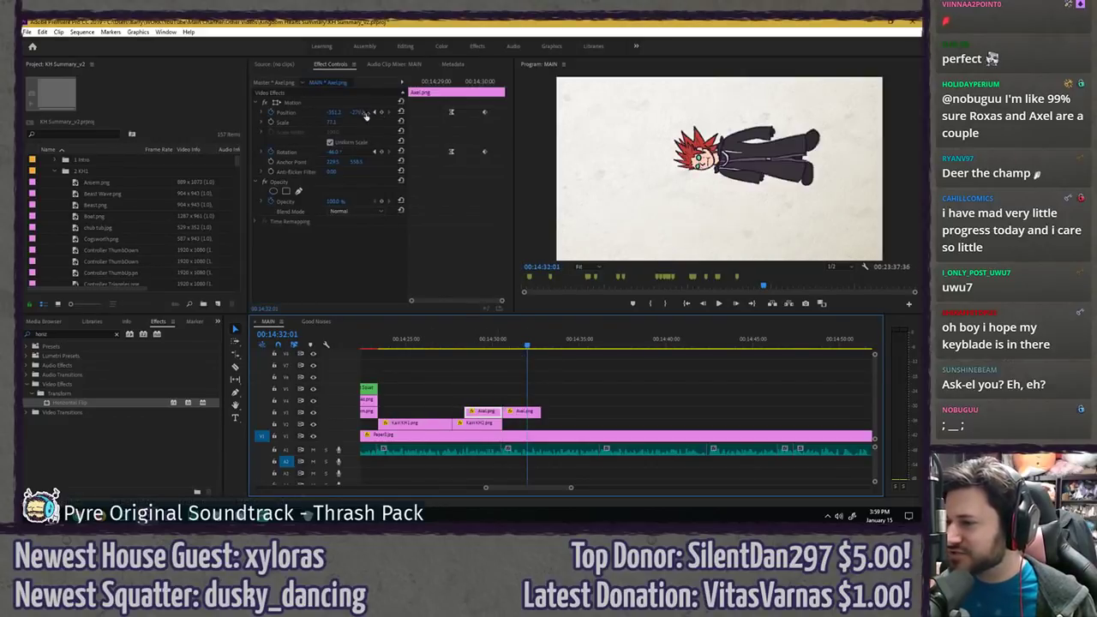
{"action": "left_click", "coordinate": [424, 82]}
{"action": "left_click", "coordinate": [271, 113]}
{"action": "key", "text": "Return"}
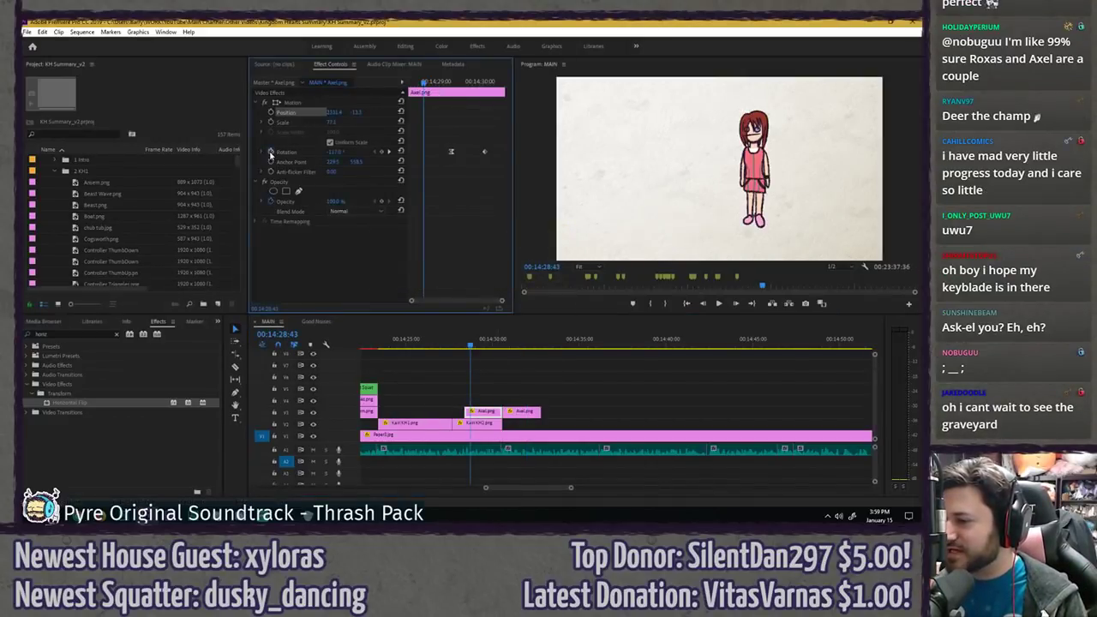
{"action": "left_click", "coordinate": [271, 152]}
{"action": "key", "text": "Return"}
{"action": "key", "text": "space"}
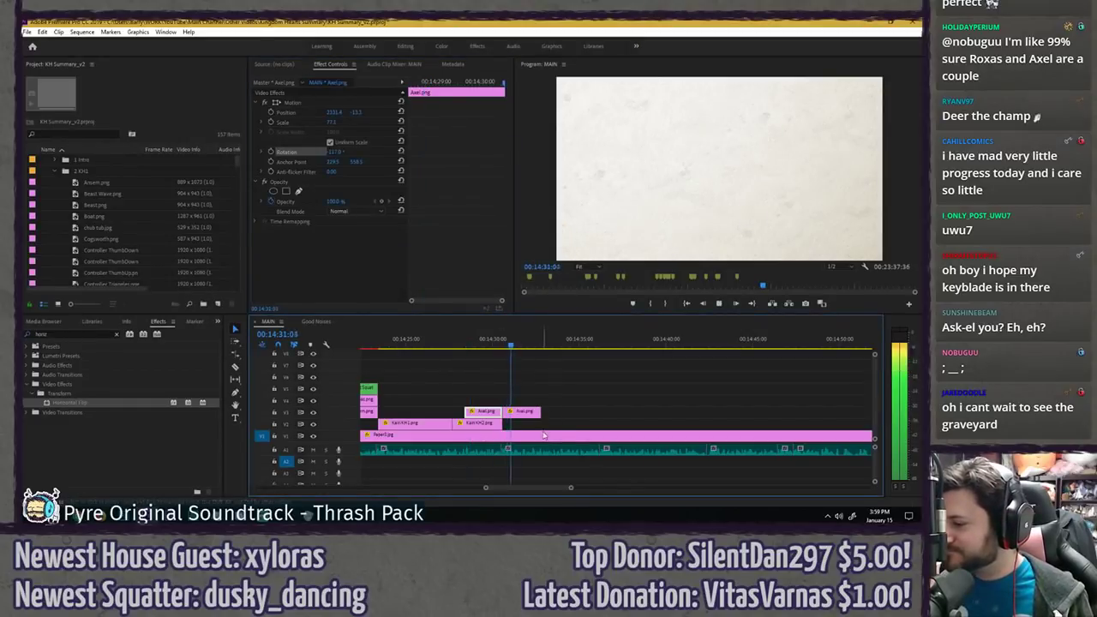
- Try lengthening the copy, then undo the lengthening and keyframe removal and review the section
{"action": "left_click_drag", "start_coordinate": [539, 412], "coordinate": [602, 413]}
{"action": "left_click", "coordinate": [587, 415]}
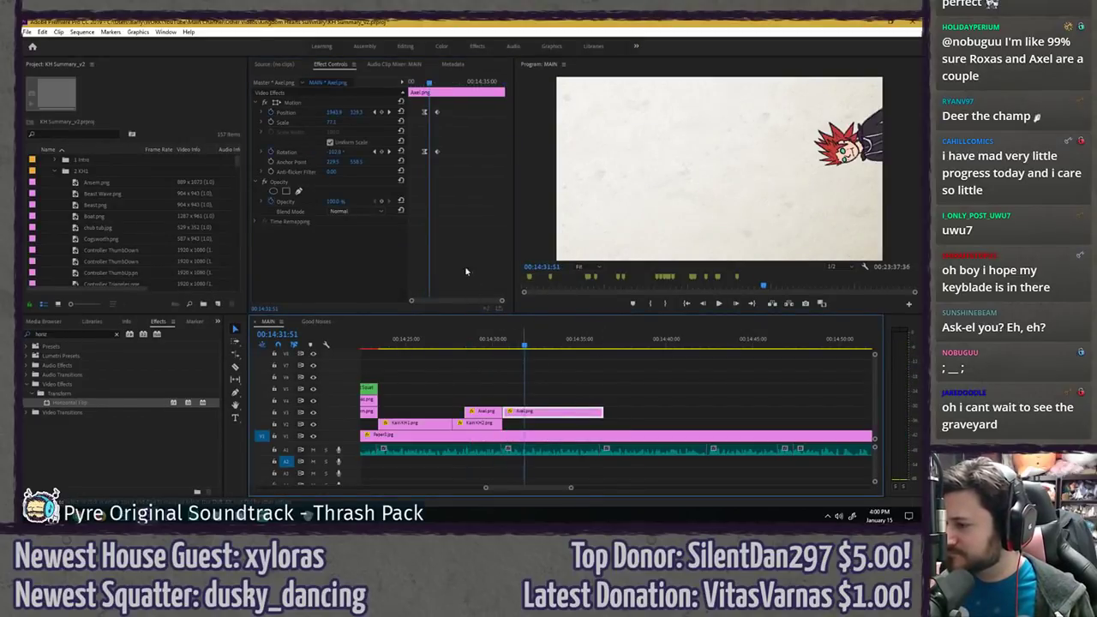
{"action": "left_click", "coordinate": [449, 84]}
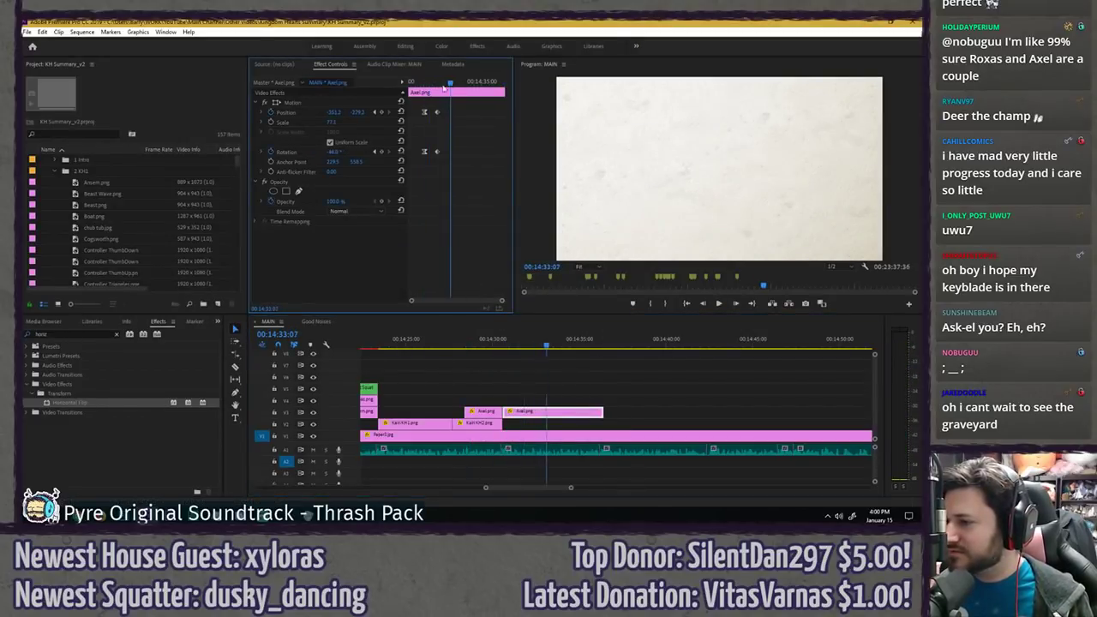
{"action": "left_click", "coordinate": [483, 341]}
{"action": "left_click", "coordinate": [484, 413]}
{"action": "left_click", "coordinate": [481, 424]}
{"action": "left_click", "coordinate": [482, 413]}
{"action": "key", "text": "ctrl+z"}
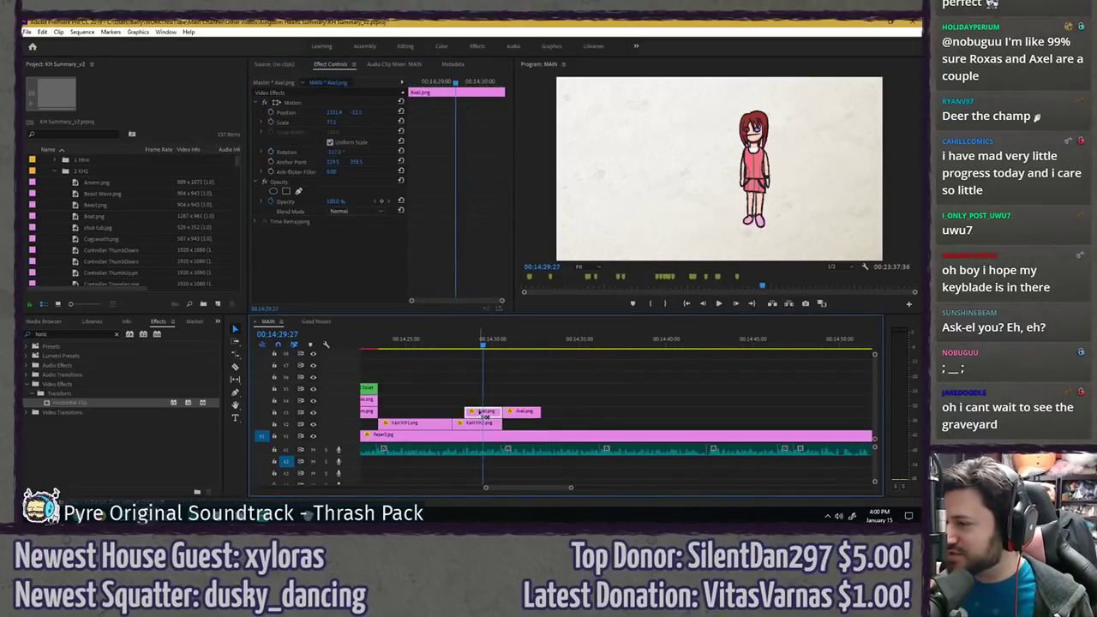
{"action": "mouse_move", "coordinate": [484, 343]}
{"action": "left_mouse_down"}
{"action": "mouse_move", "coordinate": [498, 339]}
{"action": "mouse_move", "coordinate": [485, 341]}
{"action": "left_mouse_up"}
{"action": "key", "text": "ctrl+z"}
{"action": "left_click", "coordinate": [471, 341]}
{"action": "key", "text": "space"}
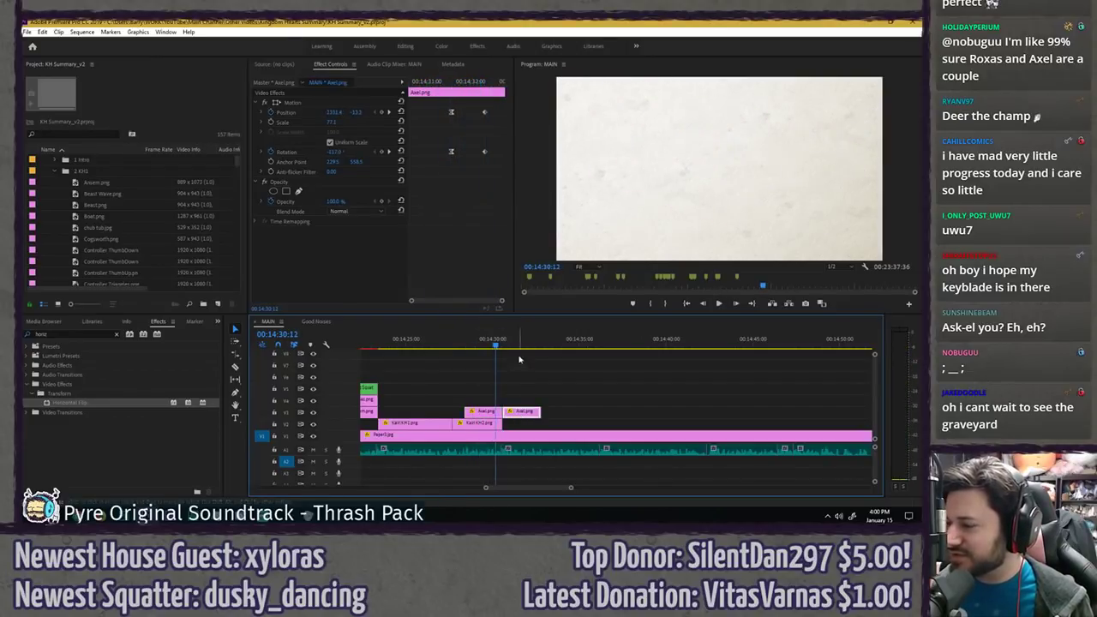
{"action": "key", "text": "space"}
- Remove the copy's Position and Rotation keyframes and reset both so Axel stands upright and centred
{"action": "left_click", "coordinate": [270, 114]}
{"action": "key", "text": "Return"}
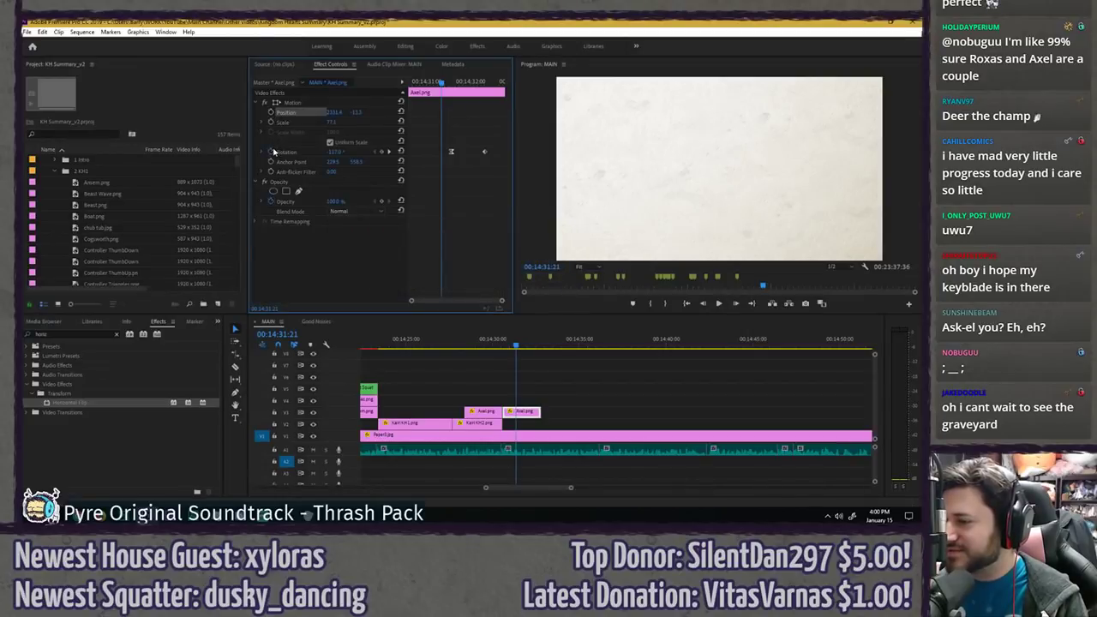
{"action": "left_click", "coordinate": [271, 152]}
{"action": "key", "text": "Return"}
{"action": "left_click", "coordinate": [400, 111]}
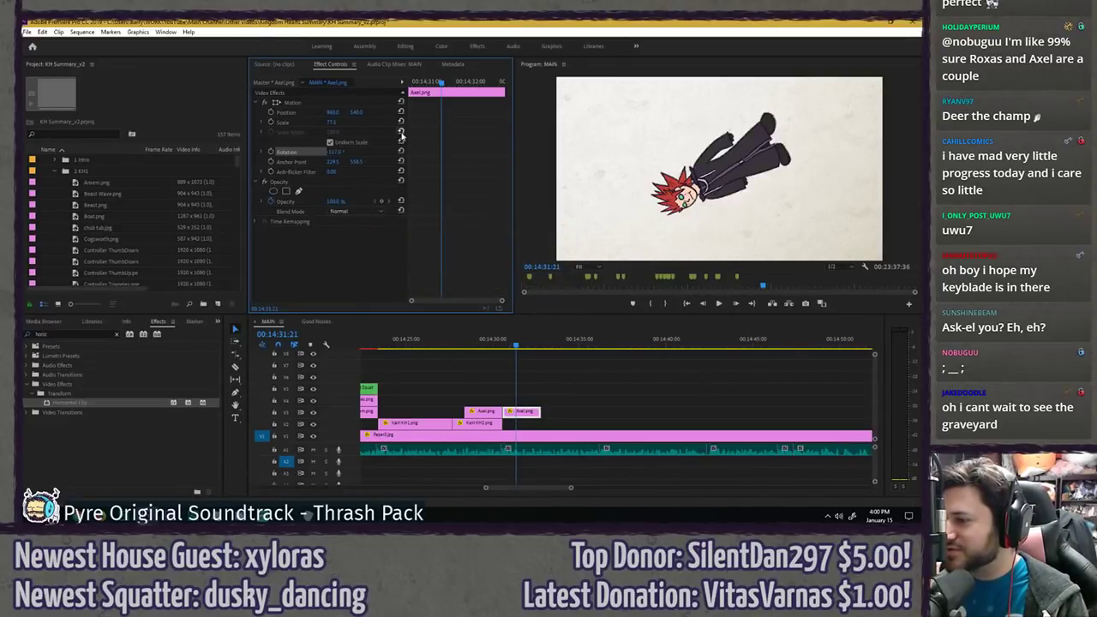
{"action": "left_click", "coordinate": [400, 152]}
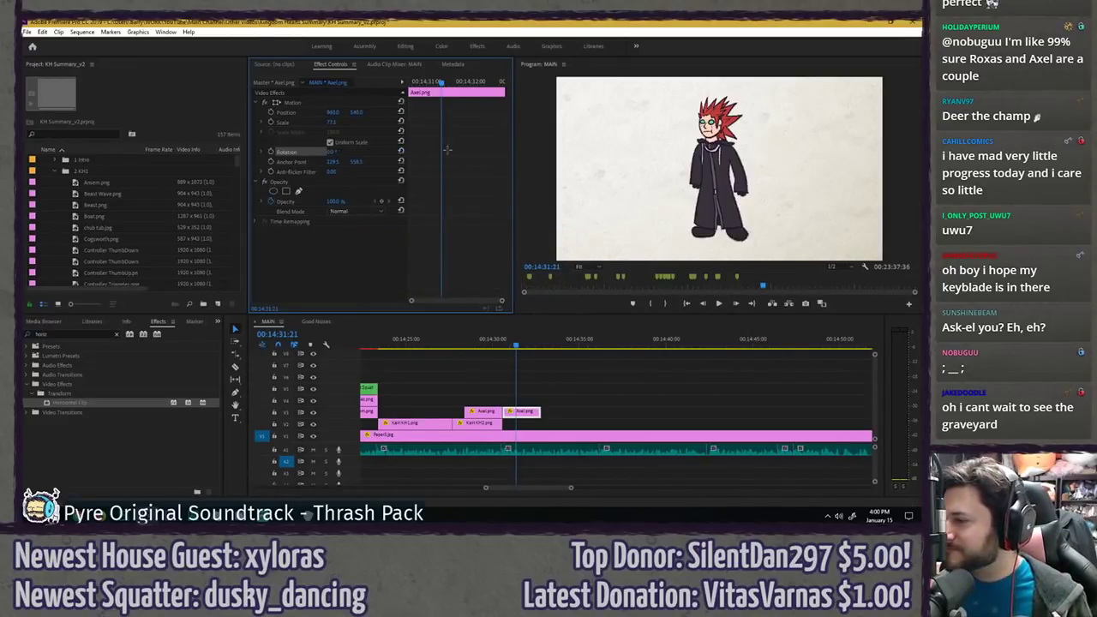
{"action": "key", "text": "space"}
{"action": "left_click", "coordinate": [496, 344]}
{"action": "key", "text": "space"}
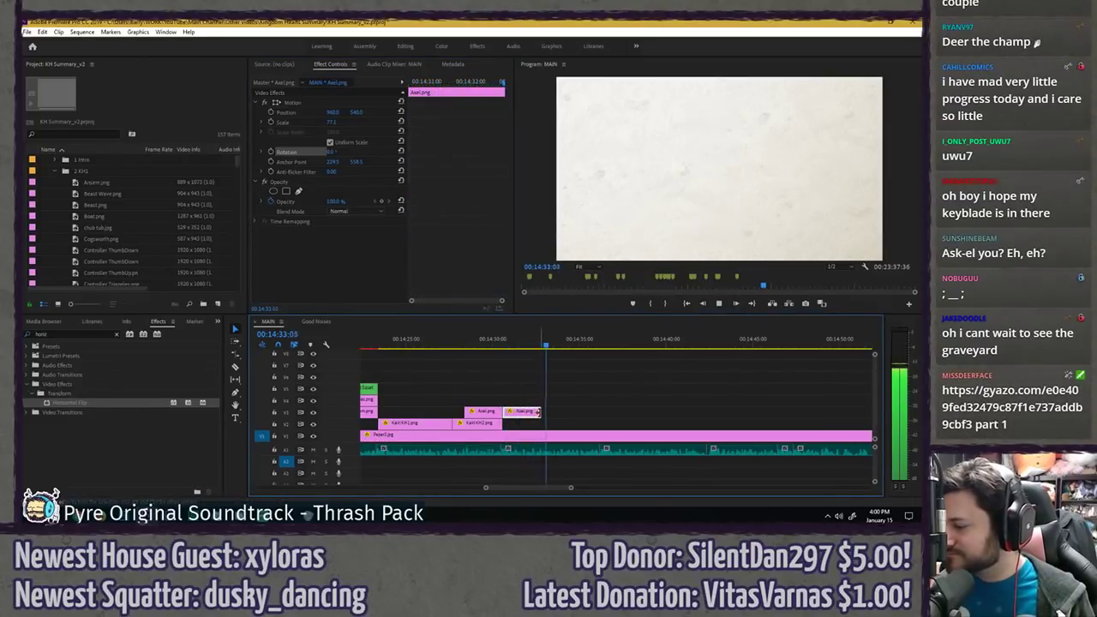
- Extend the end of the second Axel.png clip and save the project
{"action": "left_click_drag", "start_coordinate": [539, 412], "coordinate": [605, 412]}
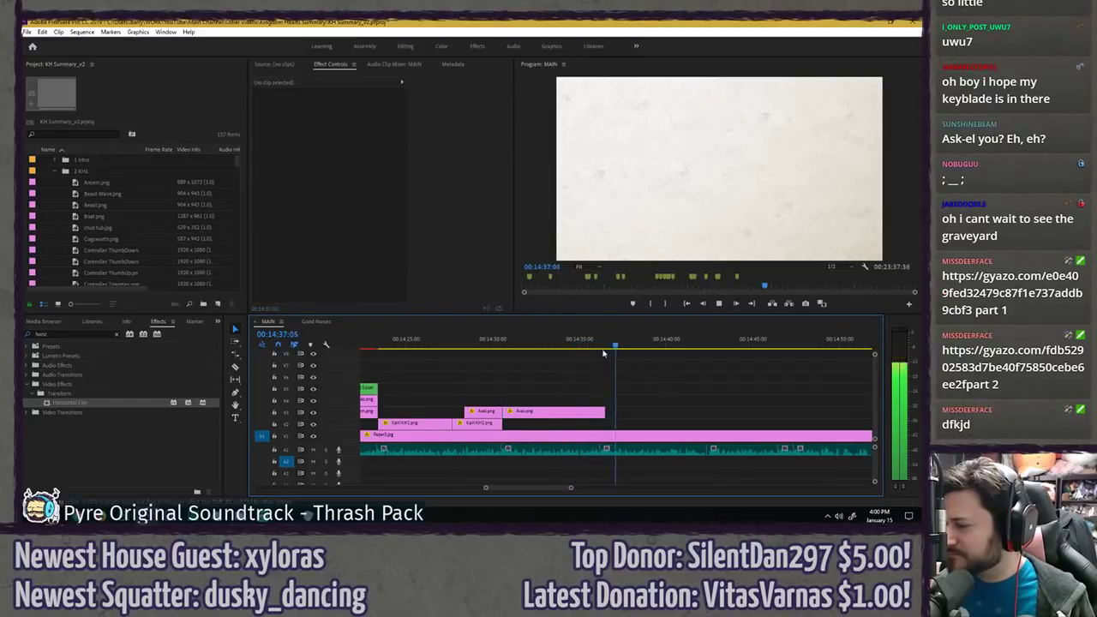
{"action": "left_click", "coordinate": [598, 343]}
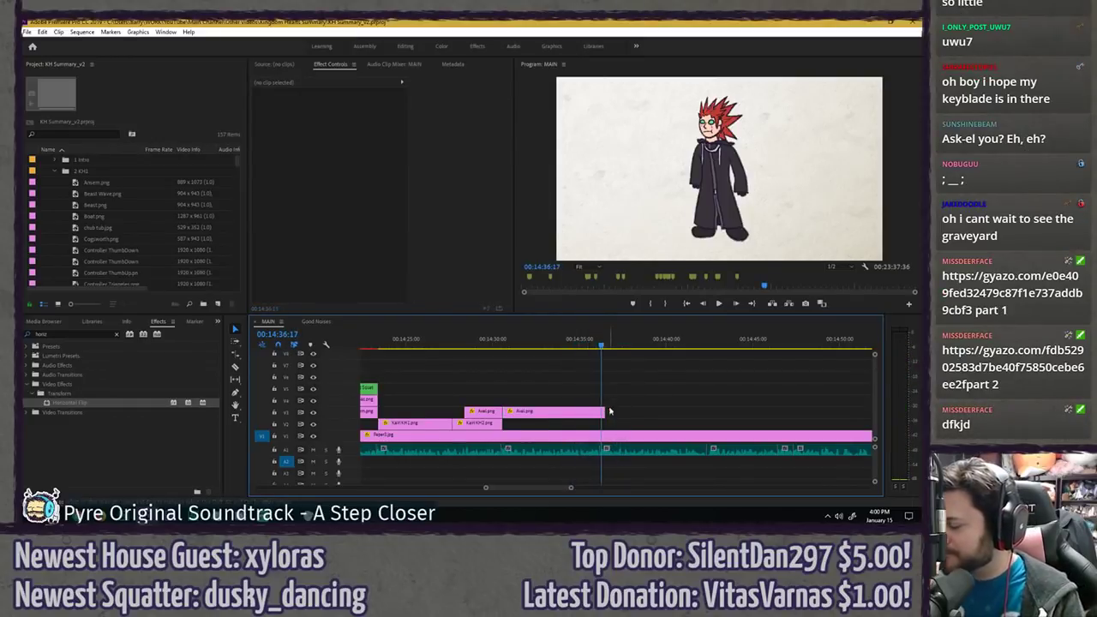
{"action": "left_click", "coordinate": [604, 343]}
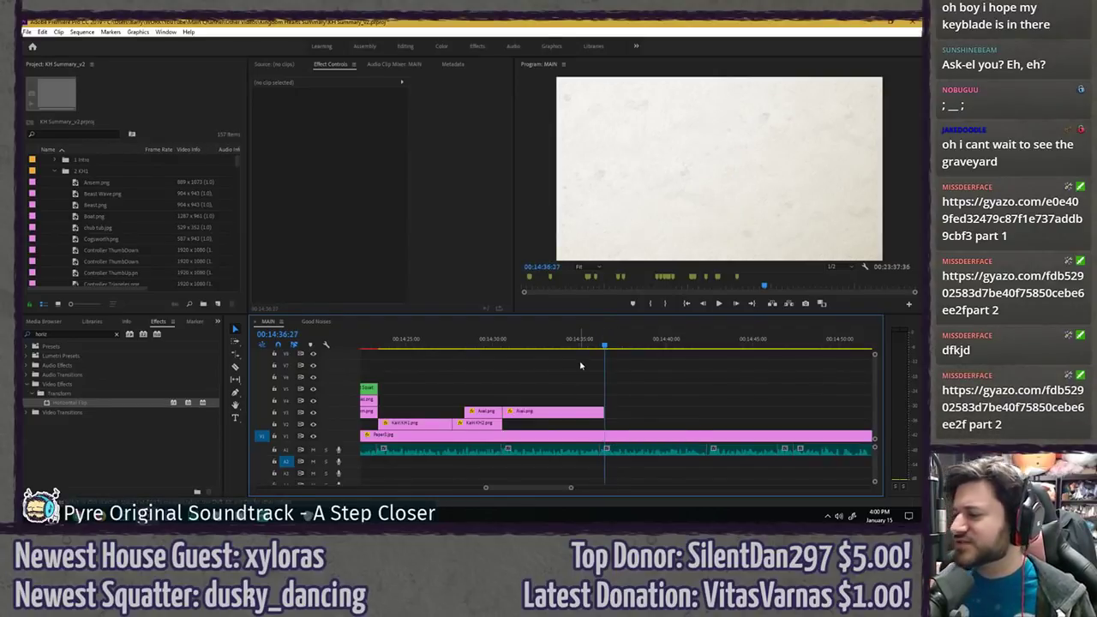
{"action": "key", "text": "ctrl+s"}
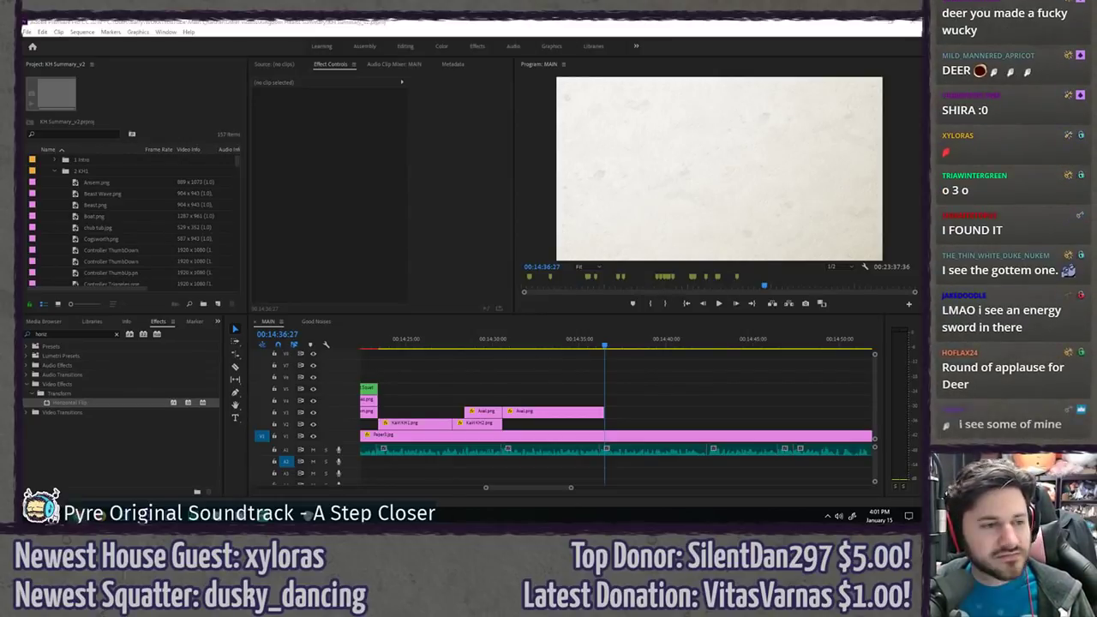
{"action": "left_click_drag", "start_coordinate": [24, 95], "coordinate": [312, 25]}
{"action": "left_click", "coordinate": [385, 272]}
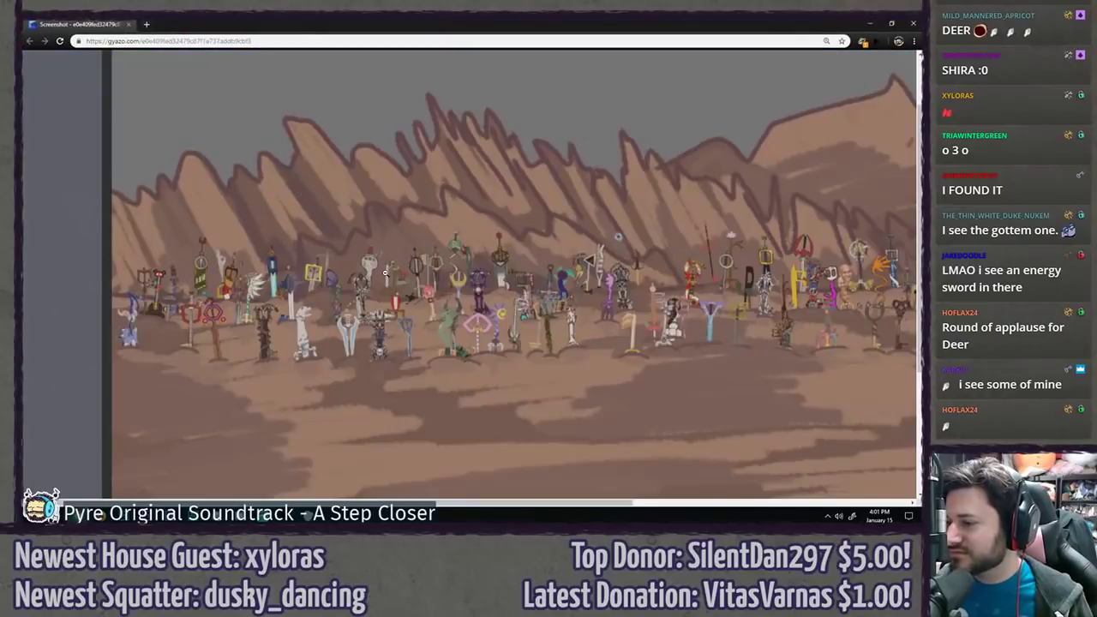
{"action": "scroll", "coordinate": [384, 273], "scroll_direction": "right", "scroll_amount": 5}
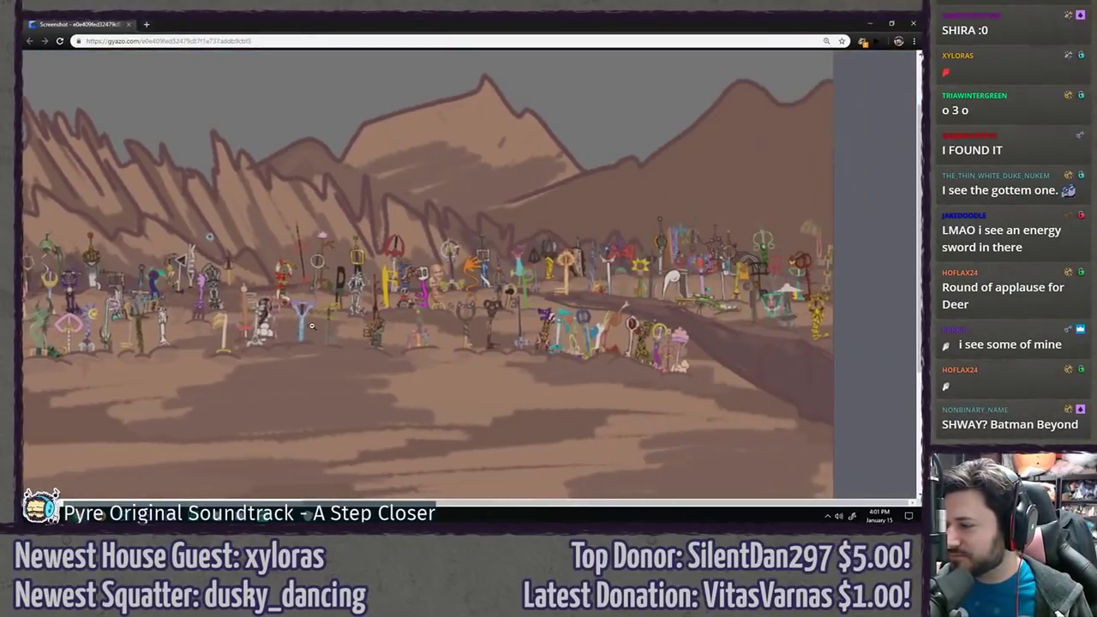
{"action": "left_click", "coordinate": [312, 325]}
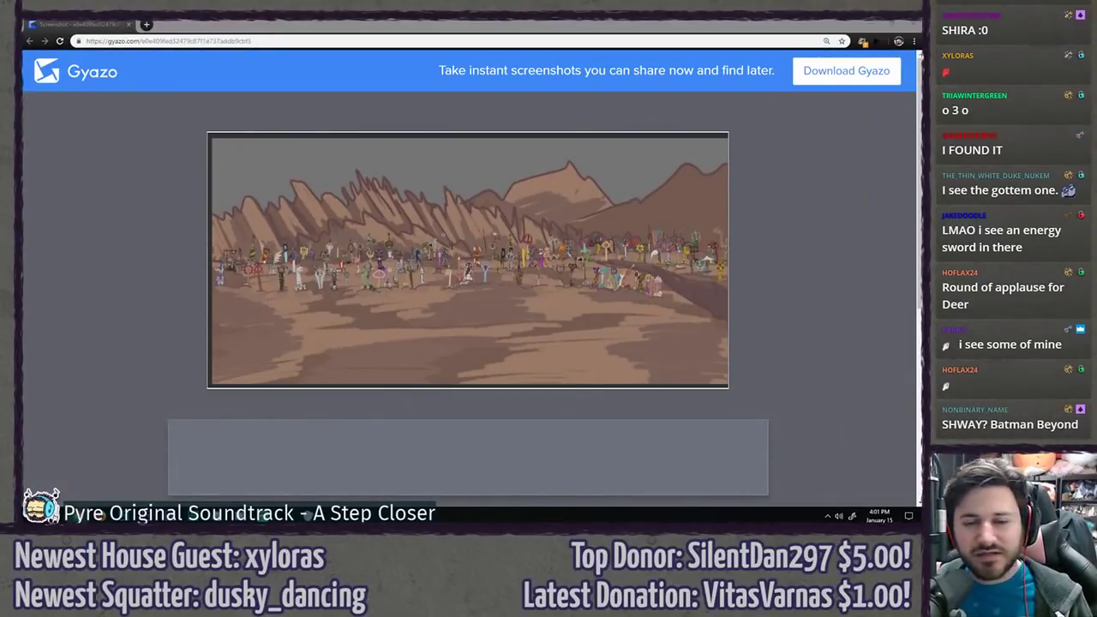
{"action": "left_click_drag", "start_coordinate": [24, 163], "coordinate": [462, 25]}
{"action": "key", "text": "ctrl+Tab"}
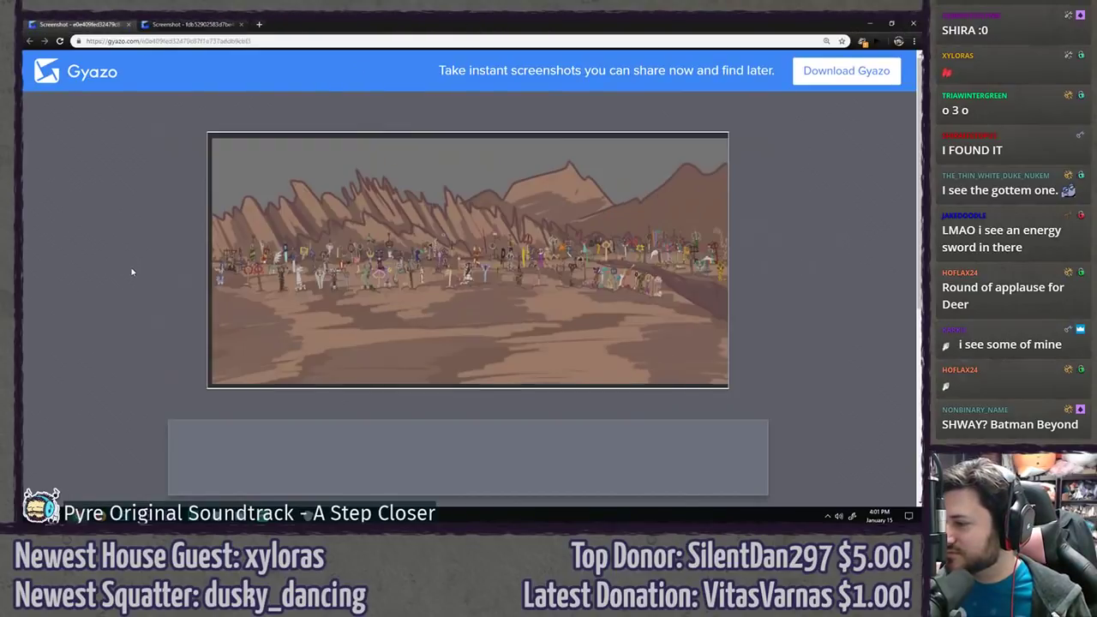
{"action": "key", "text": "ctrl+Tab"}
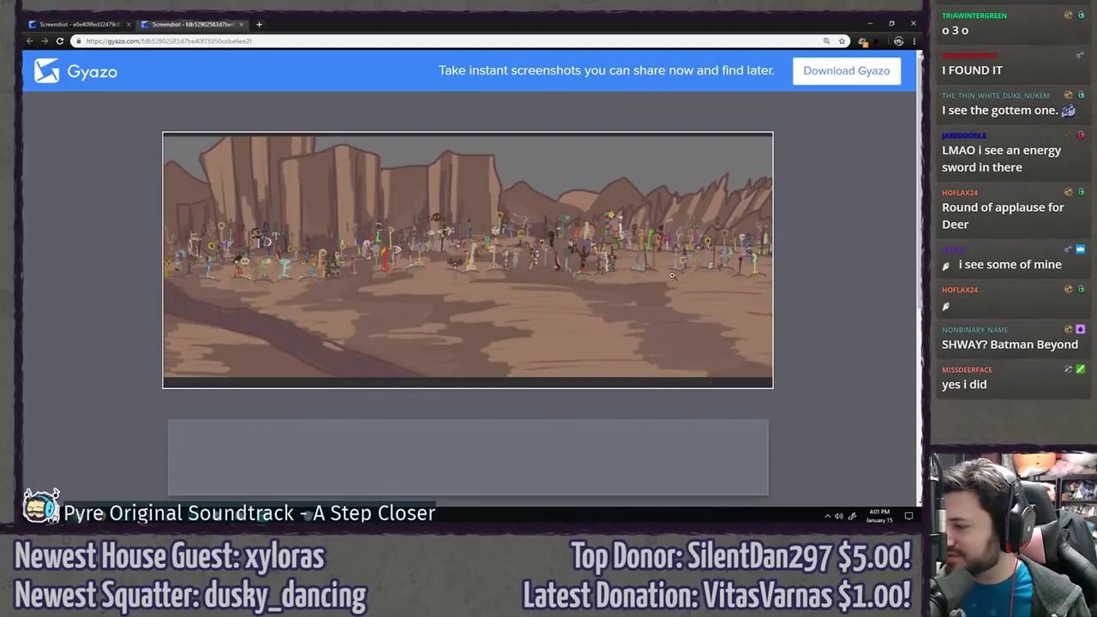
{"action": "left_click", "coordinate": [298, 247]}
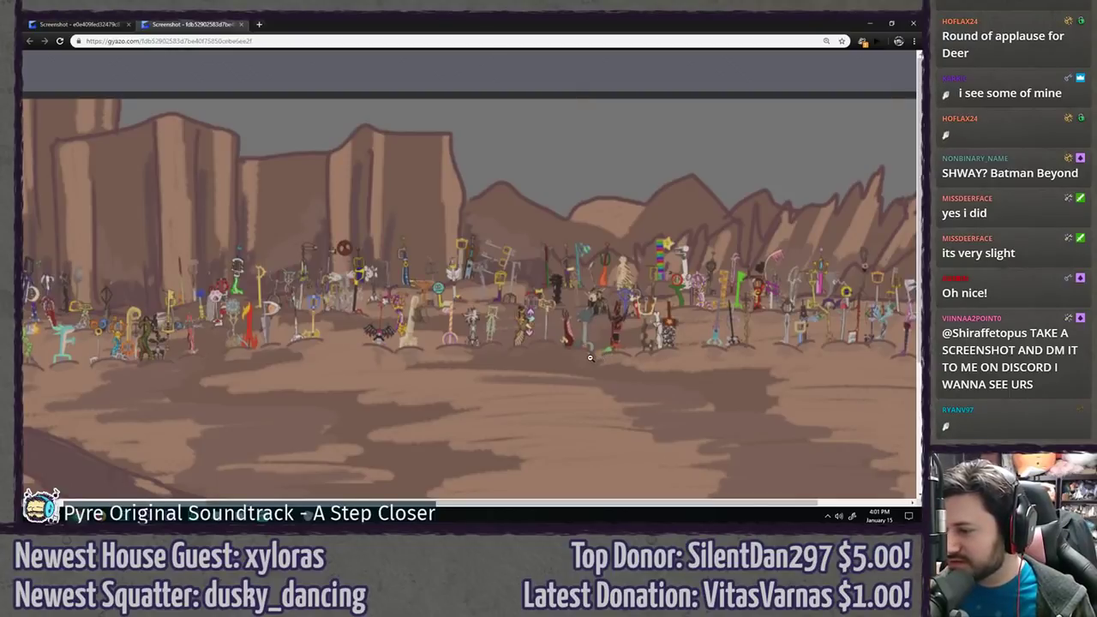
{"action": "scroll", "coordinate": [515, 332], "scroll_direction": "left", "scroll_amount": 3}
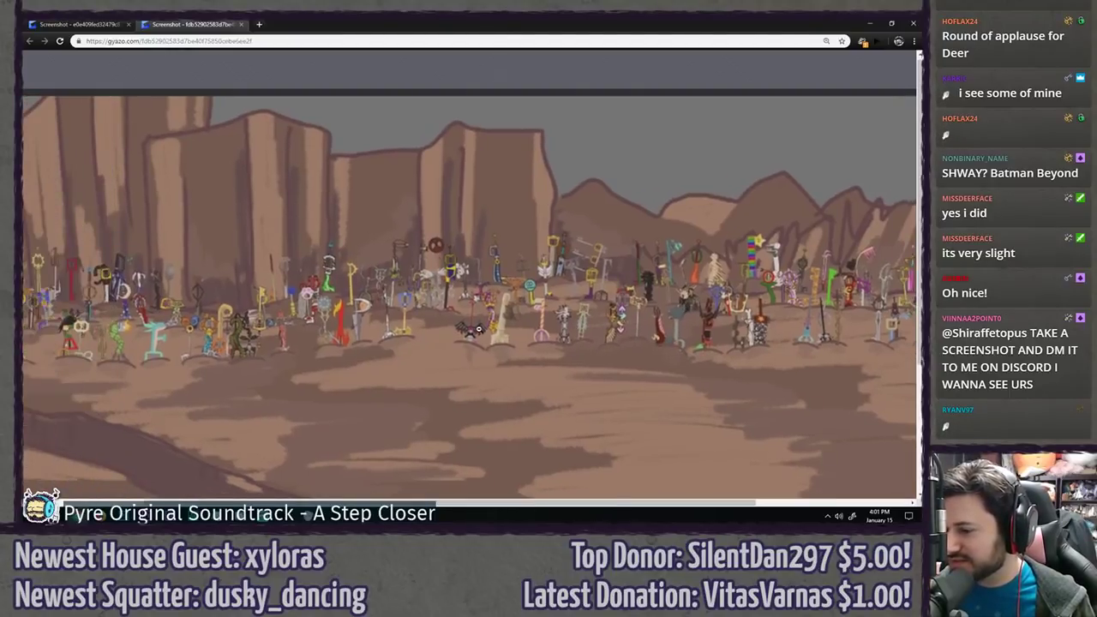
{"action": "scroll", "coordinate": [514, 350], "scroll_direction": "right", "scroll_amount": 2}
{"action": "scroll", "coordinate": [520, 353], "scroll_direction": "down", "scroll_amount": 1}
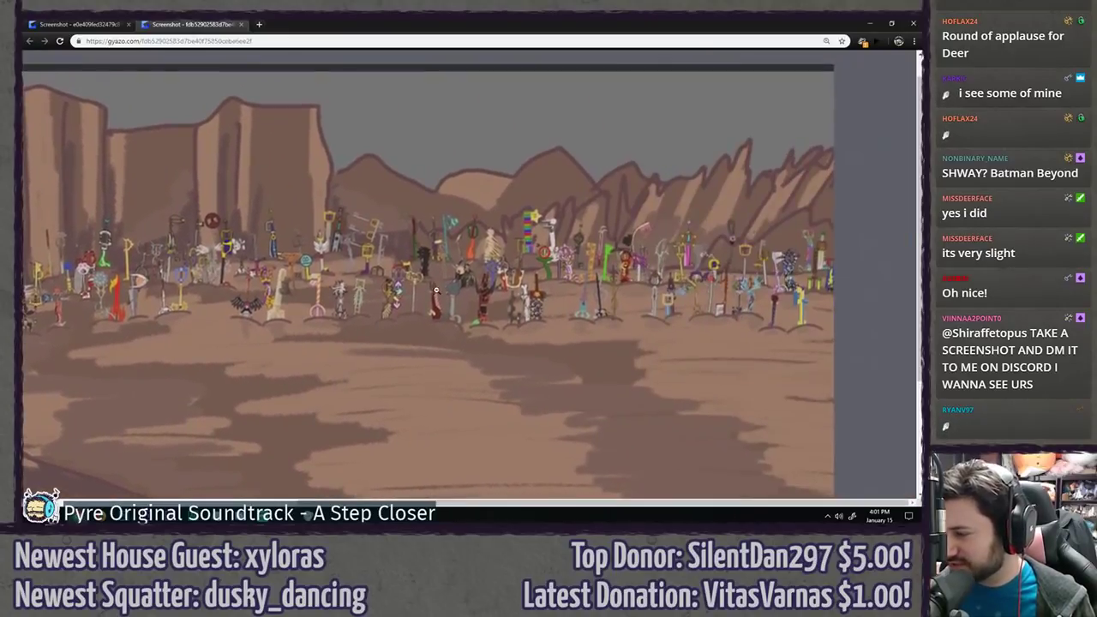
{"action": "left_click", "coordinate": [222, 249]}
{"action": "key", "text": "alt+Tab"}
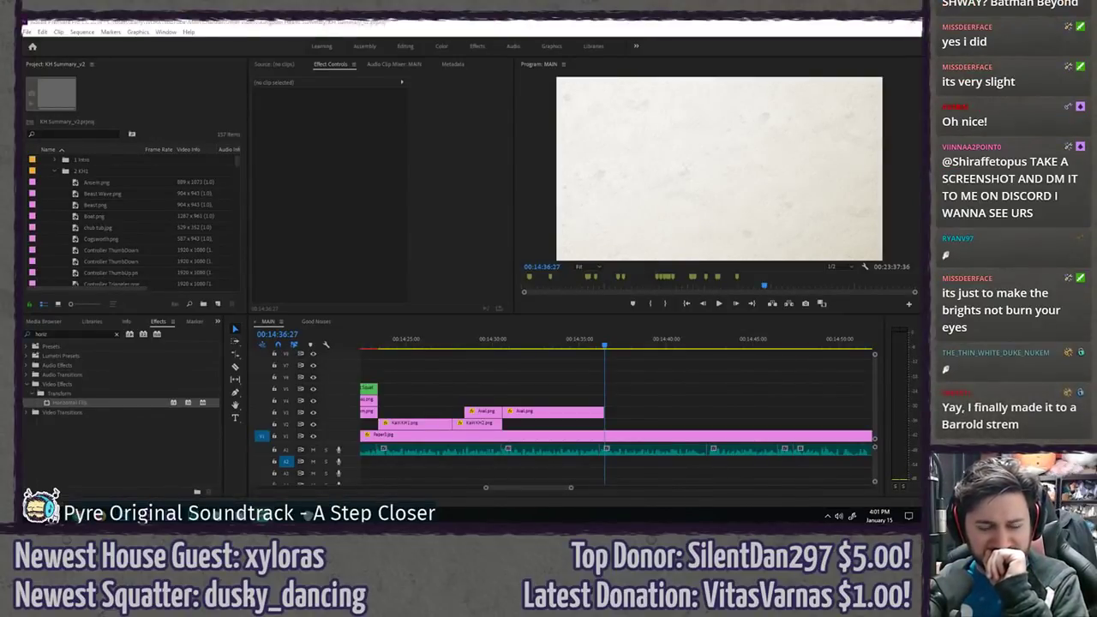
- Save, preview the sequence, and select the Axel.png clip at its first frame
{"action": "left_click", "coordinate": [494, 367]}
{"action": "key", "text": "ctrl+s"}
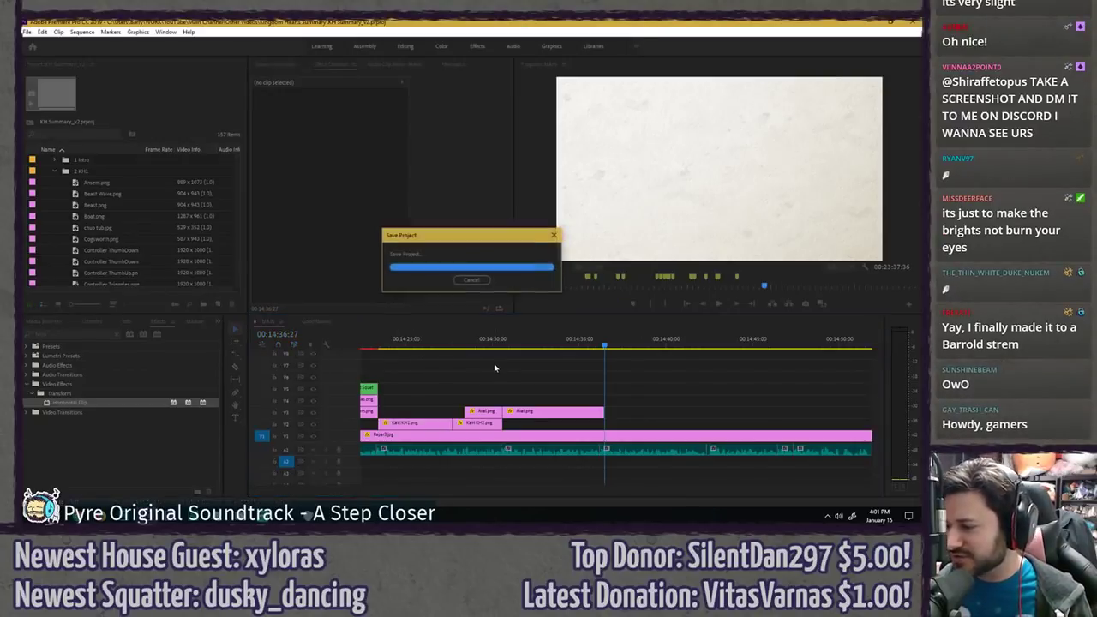
{"action": "left_click", "coordinate": [470, 341]}
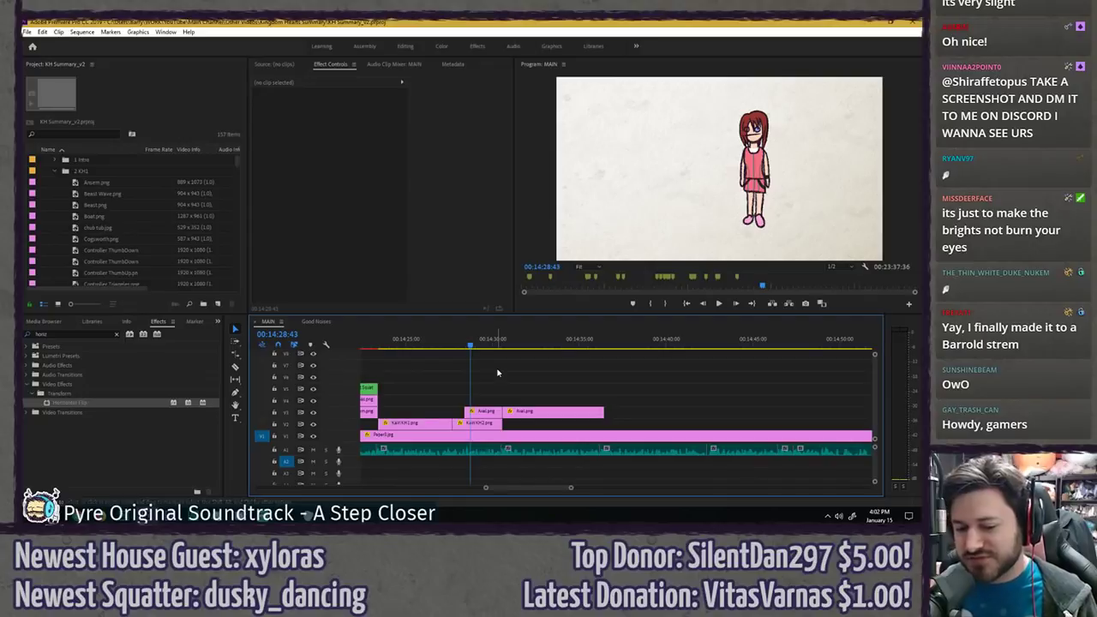
{"action": "key", "text": "space"}
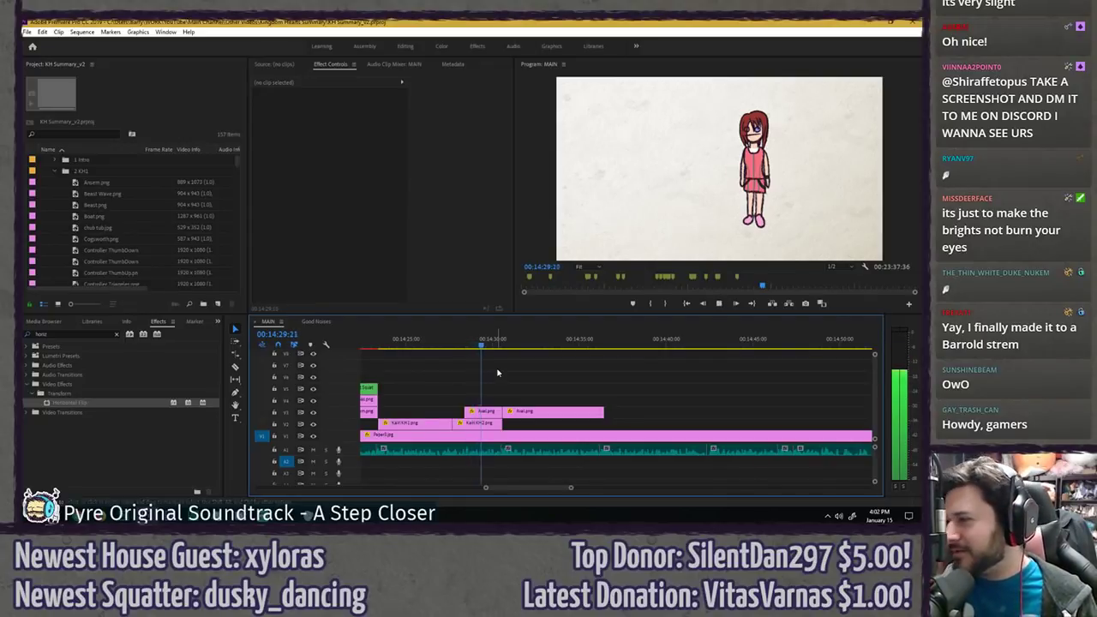
{"action": "left_click", "coordinate": [531, 414]}
{"action": "key", "text": "Up"}
{"action": "left_click", "coordinate": [340, 86]}
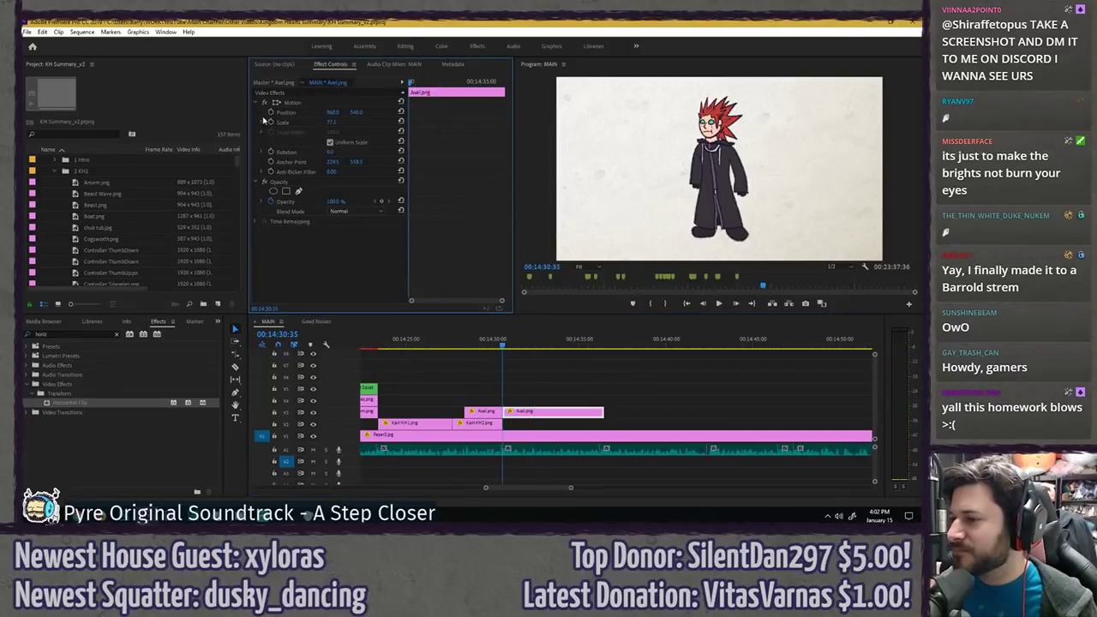
- Keyframe Axel's Scale so he grows larger by the clip's last frame
{"action": "left_click", "coordinate": [271, 123]}
{"action": "left_click_drag", "start_coordinate": [411, 82], "coordinate": [509, 82]}
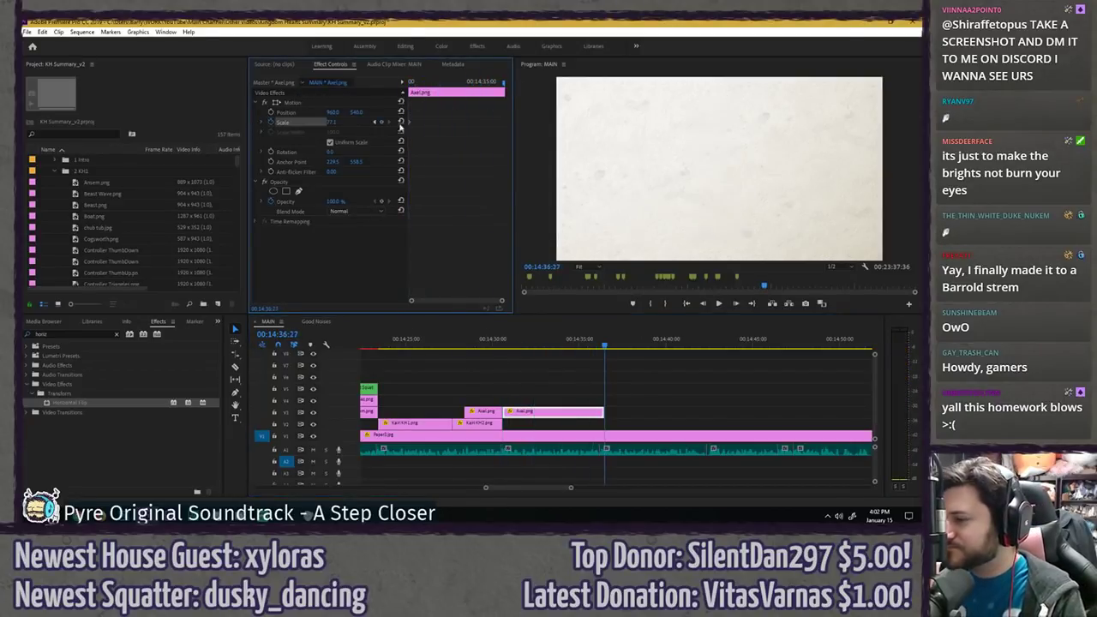
{"action": "key", "text": "Left"}
{"action": "left_click_drag", "start_coordinate": [329, 123], "coordinate": [349, 124]}
{"action": "left_click_drag", "start_coordinate": [423, 84], "coordinate": [267, 106]}
- Keyframe Axel's Position so he rises slightly by the clip end, then preview it
{"action": "left_click", "coordinate": [271, 112]}
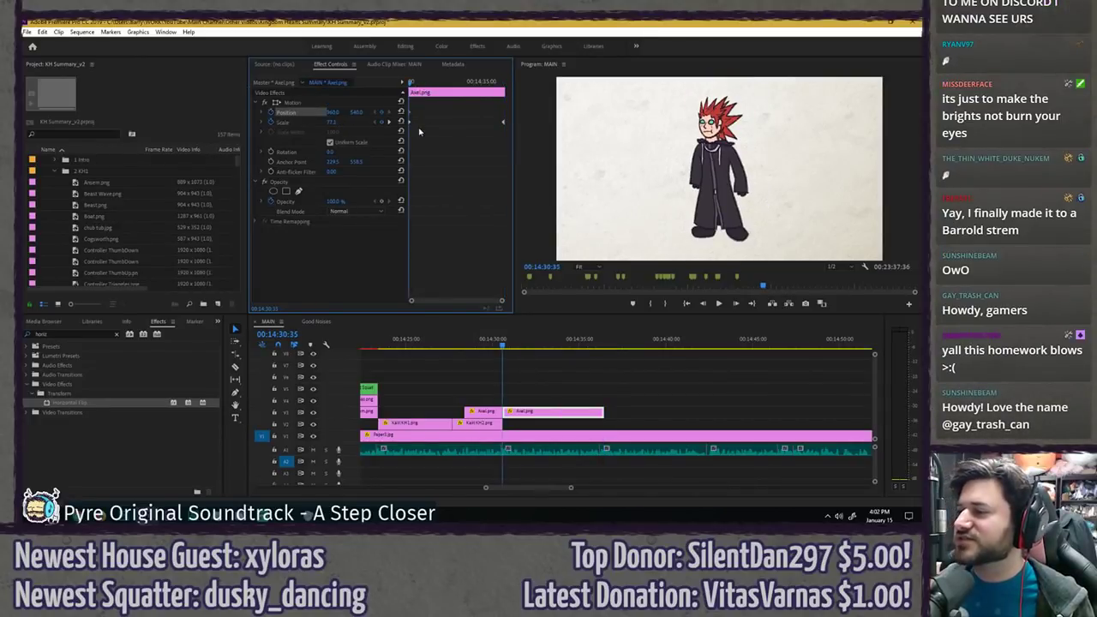
{"action": "left_click_drag", "start_coordinate": [411, 82], "coordinate": [504, 83]}
{"action": "key", "text": "Left"}
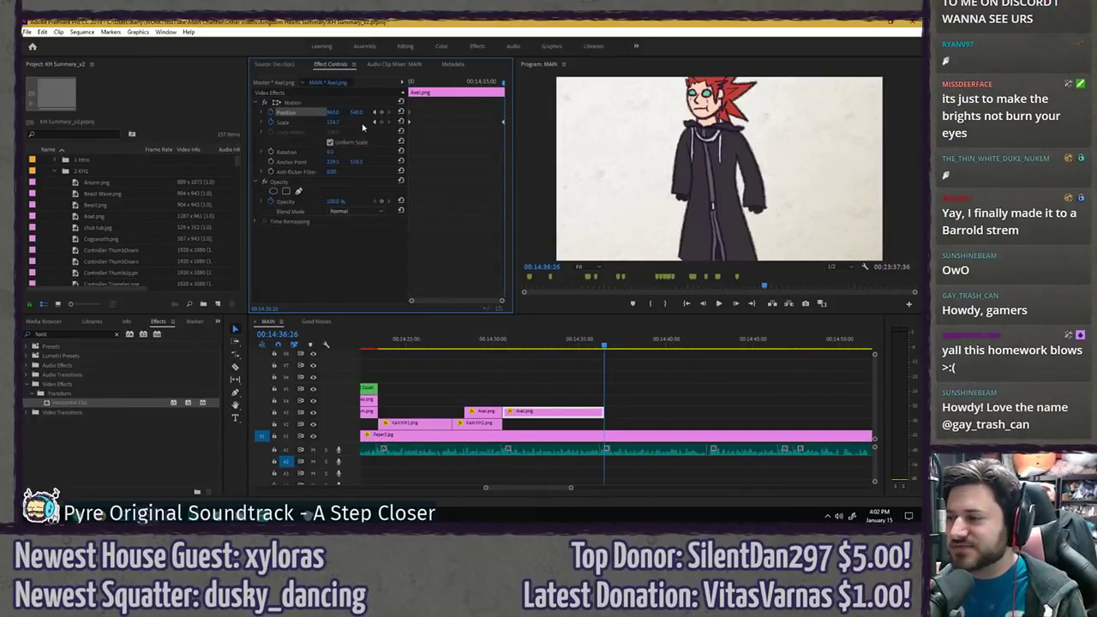
{"action": "left_click_drag", "start_coordinate": [359, 112], "coordinate": [347, 112]}
{"action": "left_click_drag", "start_coordinate": [444, 82], "coordinate": [410, 83]}
{"action": "key", "text": "space"}
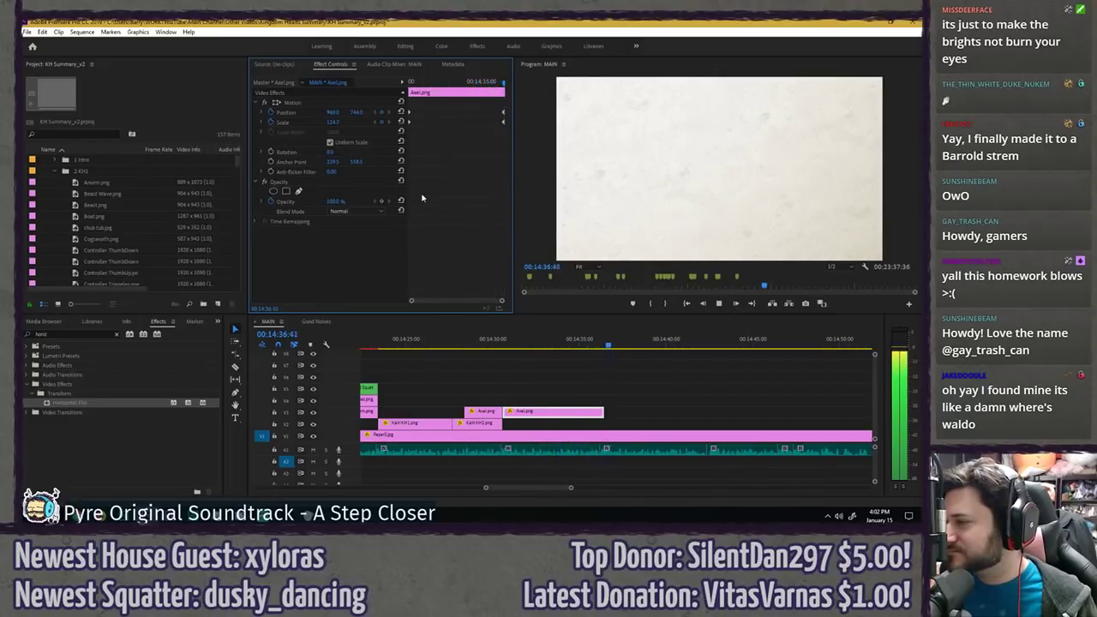
{"action": "left_click", "coordinate": [596, 353]}
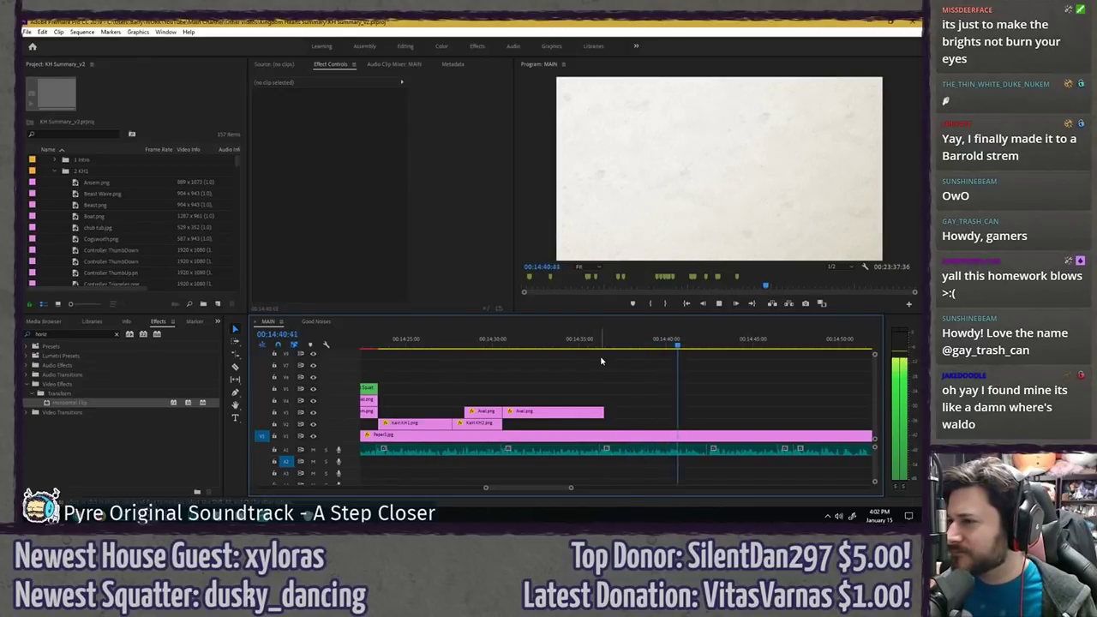
{"action": "key", "text": "ctrl+s"}
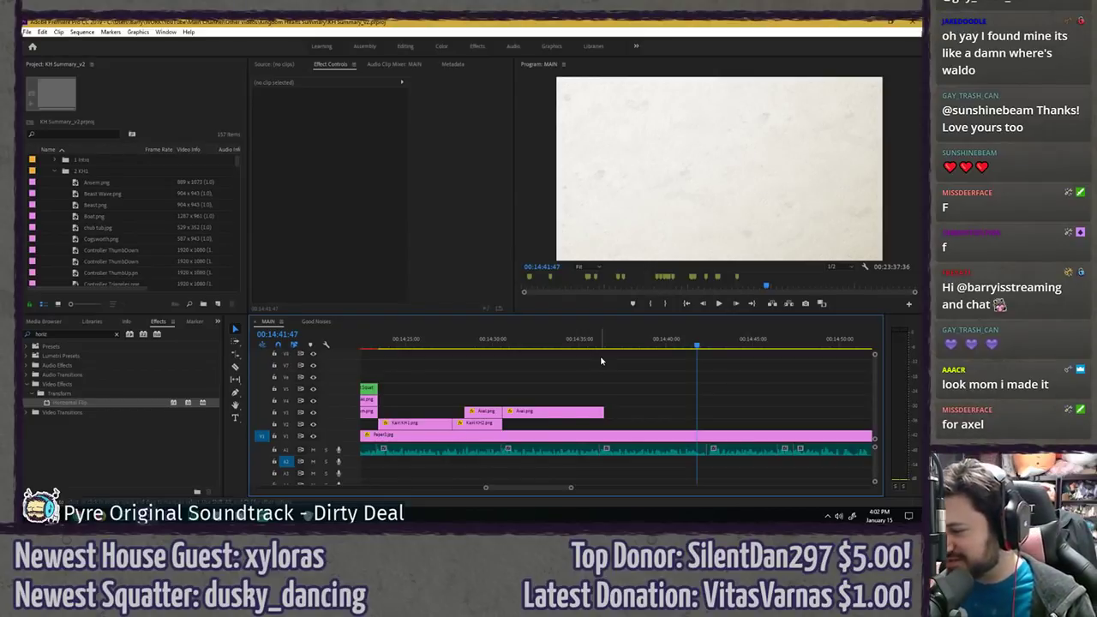
{"action": "left_click", "coordinate": [547, 344]}
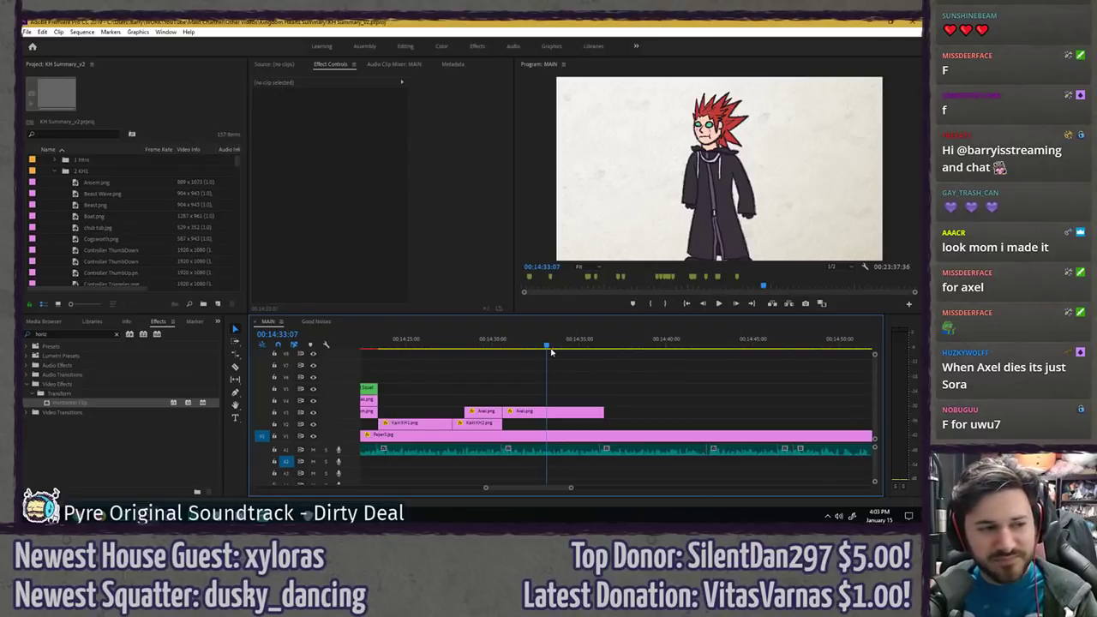
{"action": "left_click_drag", "start_coordinate": [551, 350], "coordinate": [511, 346]}
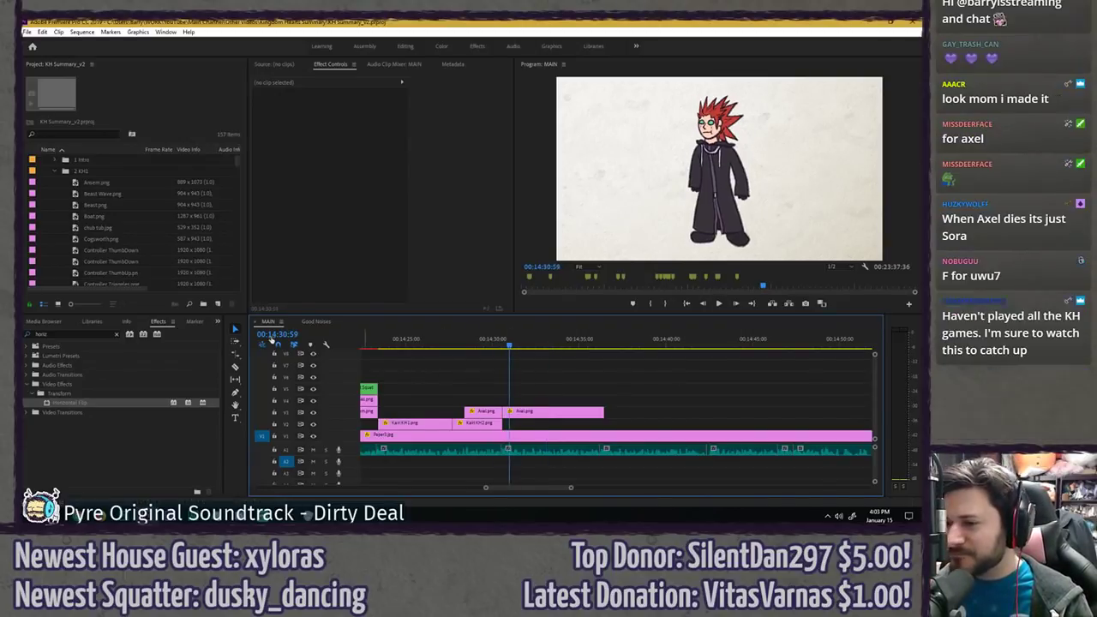
- Search the bin for 'roxas' and place Roxas Cloak.png on V2 at the playhead
{"action": "left_click", "coordinate": [73, 135]}
{"action": "type", "text": "roxas"}
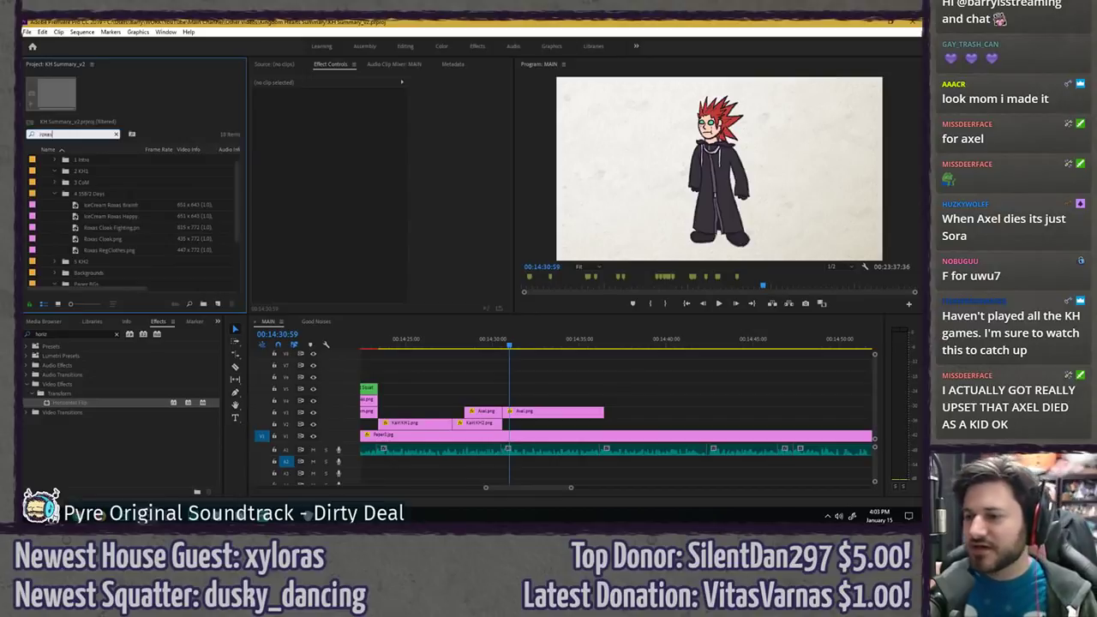
{"action": "left_click", "coordinate": [115, 230]}
{"action": "left_click", "coordinate": [111, 241]}
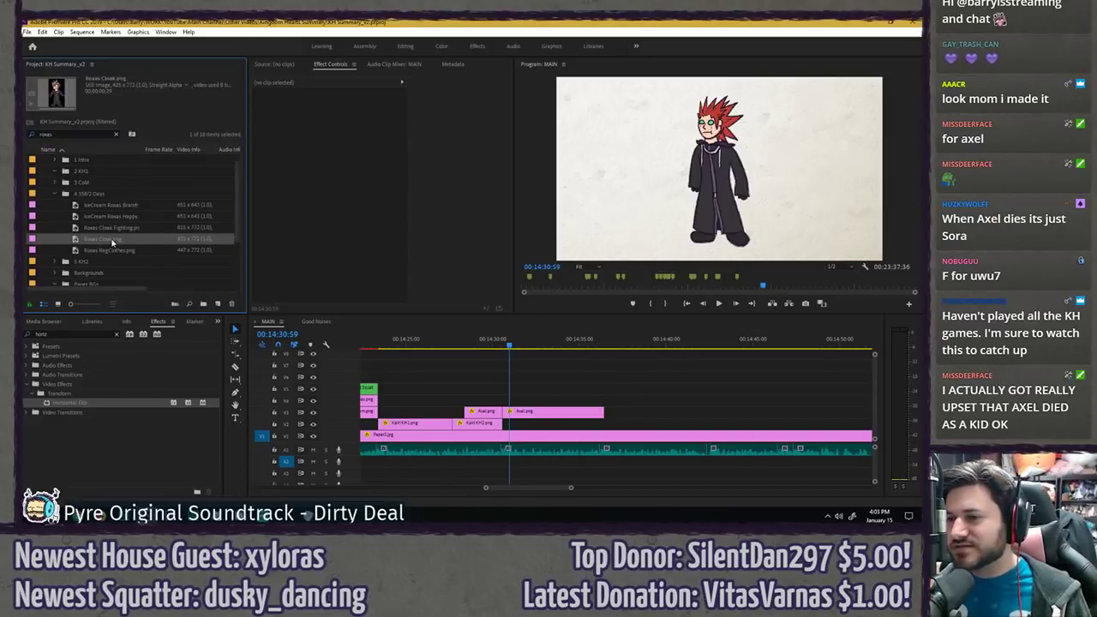
{"action": "left_click", "coordinate": [110, 252]}
{"action": "left_click", "coordinate": [103, 242]}
{"action": "left_click", "coordinate": [103, 251]}
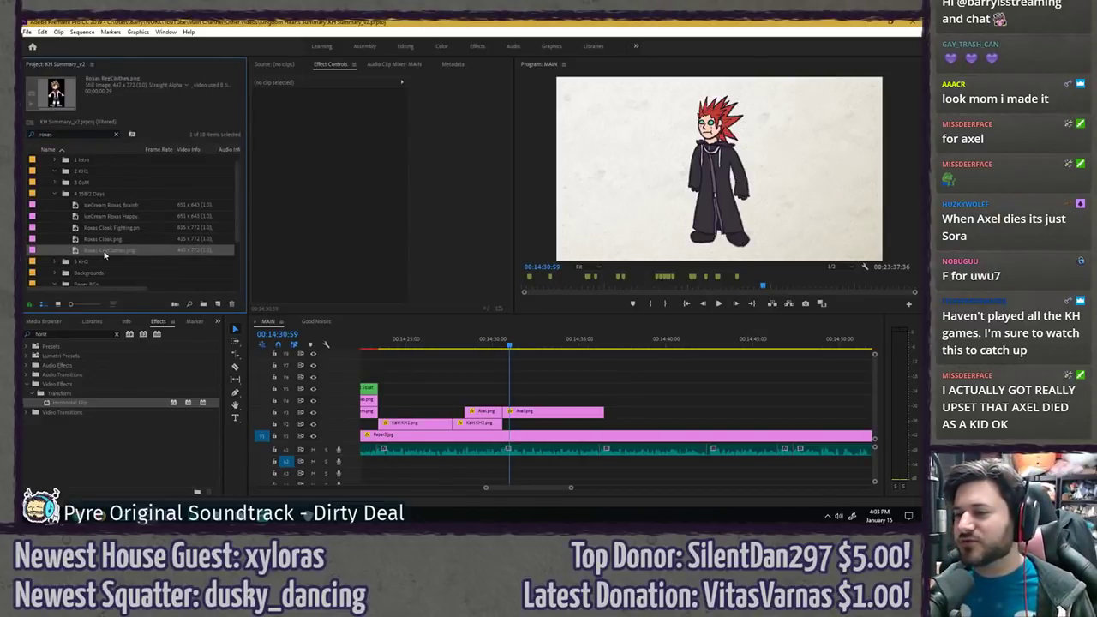
{"action": "left_click_drag", "start_coordinate": [103, 241], "coordinate": [510, 423]}
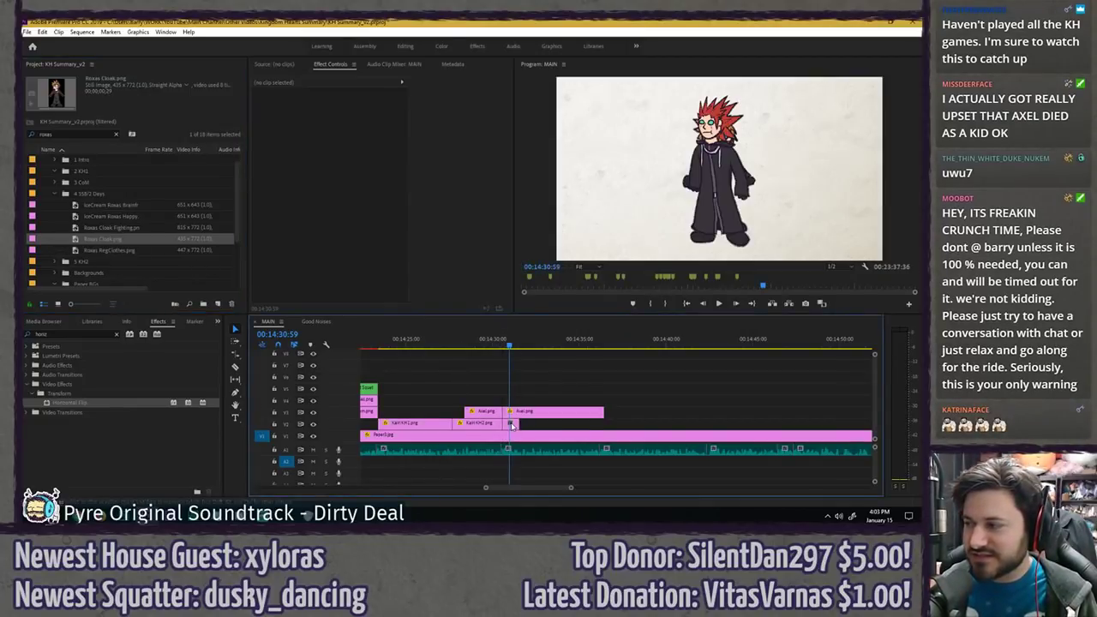
- Move Roxas left of Axel to Position X 412 and set his Opacity to 50%
{"action": "left_click_drag", "start_coordinate": [334, 112], "coordinate": [274, 113]}
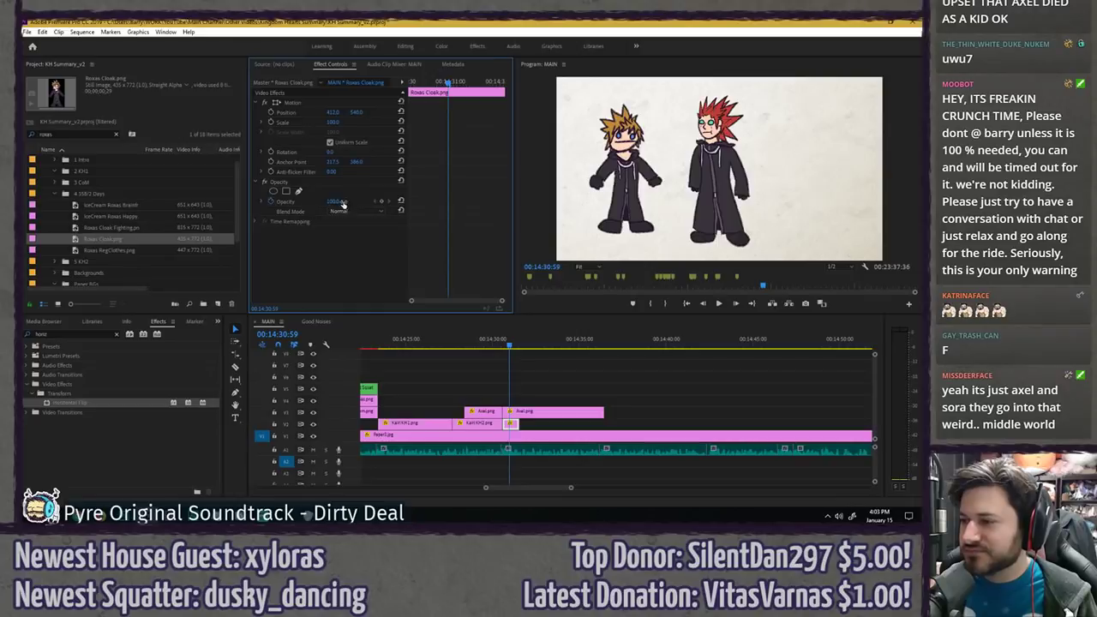
{"action": "left_click", "coordinate": [271, 202]}
{"action": "left_click", "coordinate": [337, 201]}
{"action": "type", "text": "50"}
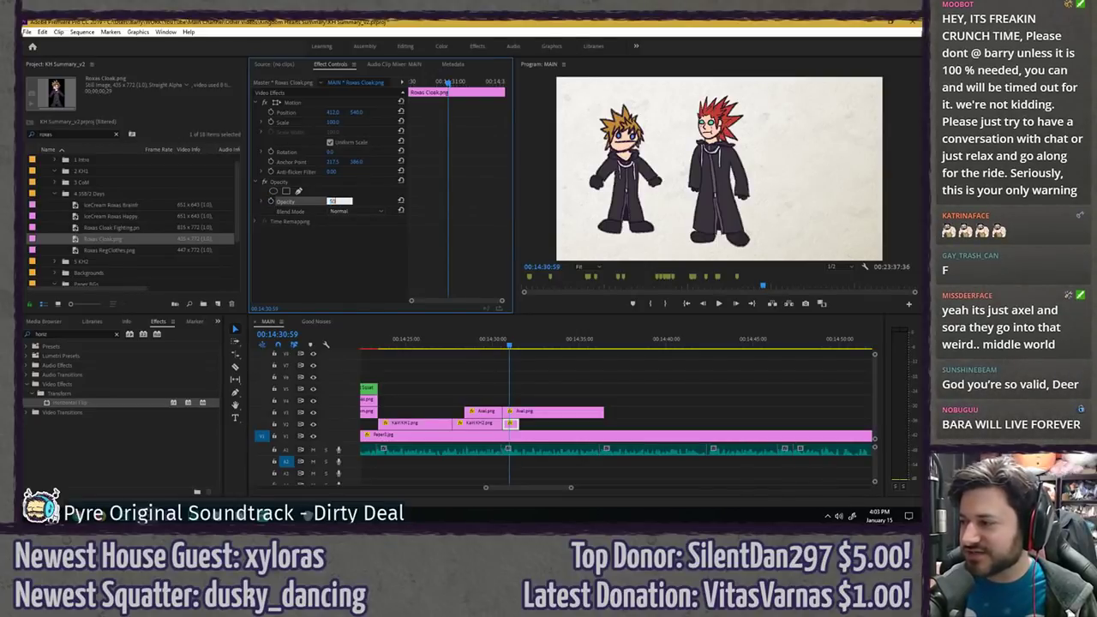
{"action": "key", "text": "Return"}
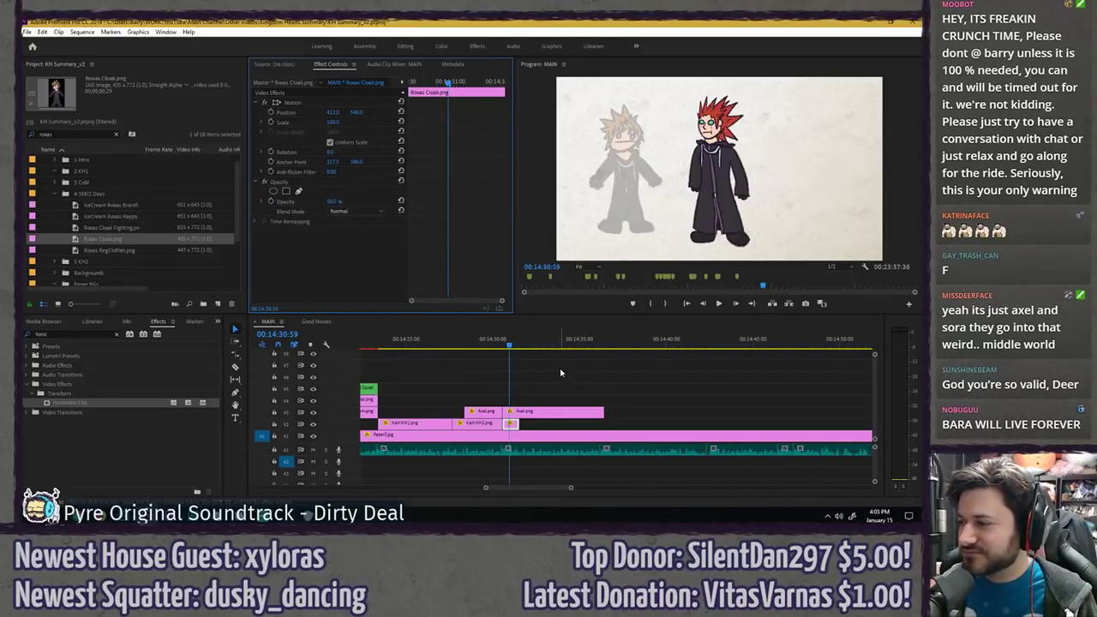
{"action": "left_click", "coordinate": [561, 373]}
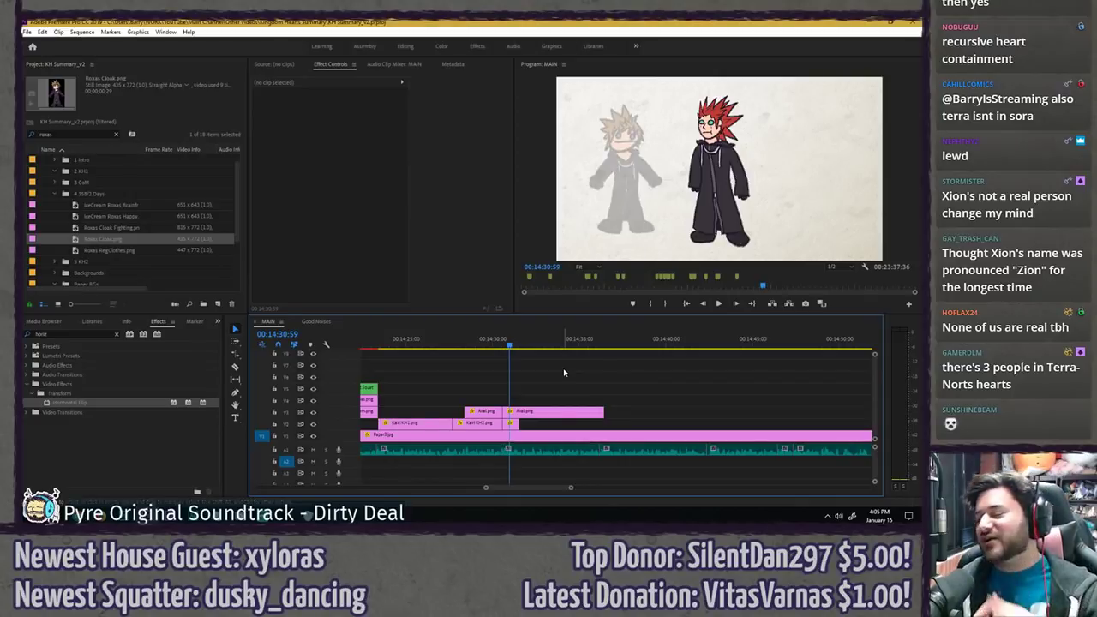
{"action": "left_click", "coordinate": [482, 344]}
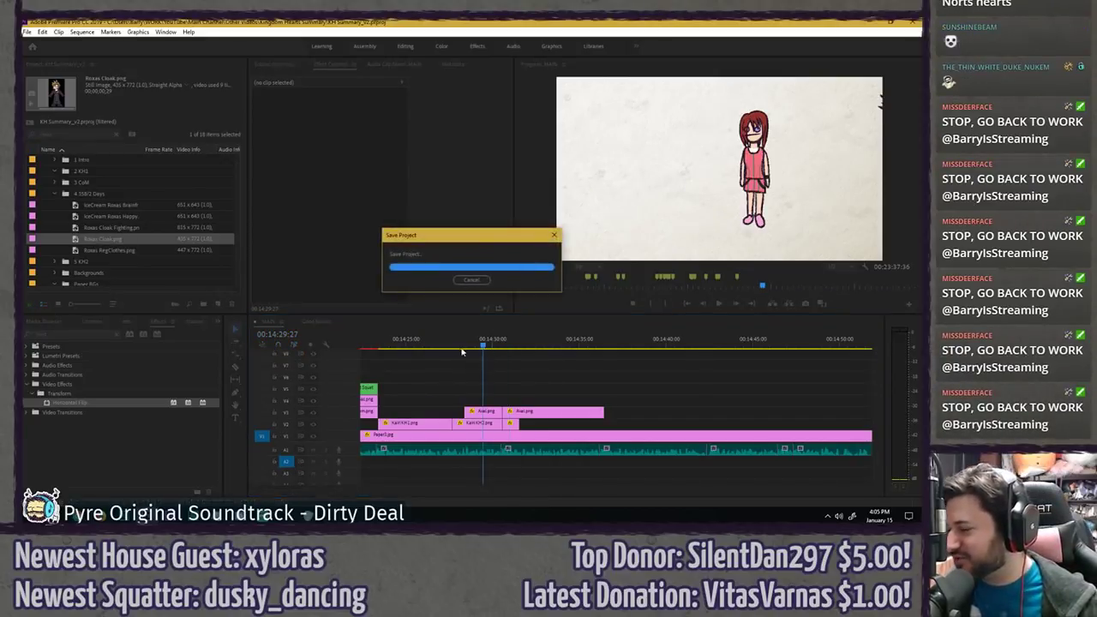
{"action": "left_click", "coordinate": [474, 343]}
{"action": "key", "text": "space"}
{"action": "key", "text": "space"}
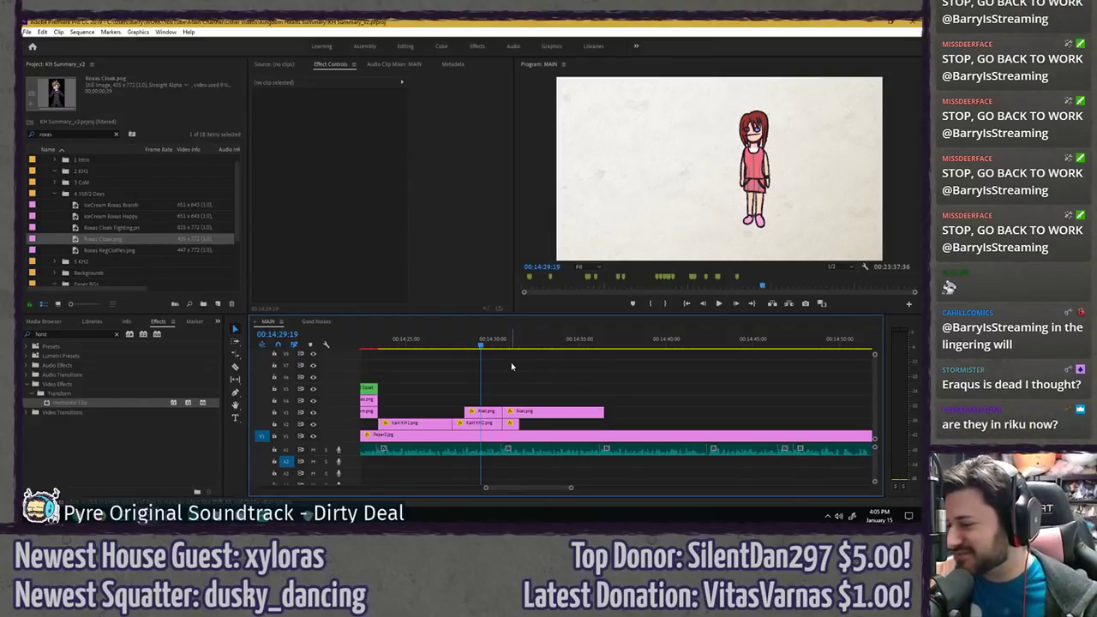
{"action": "key", "text": "space"}
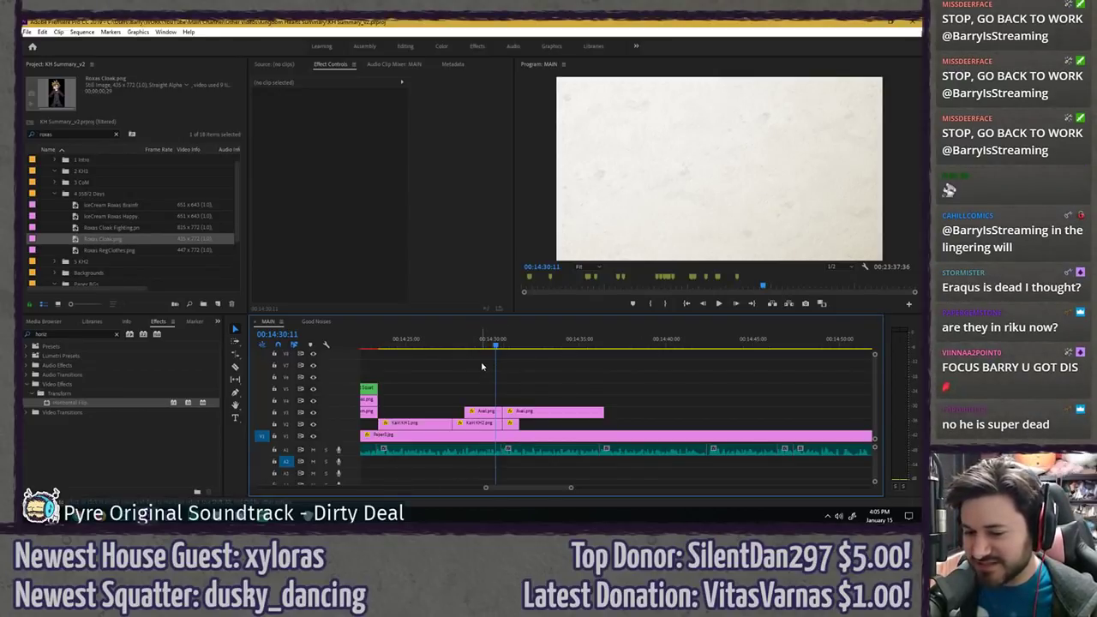
{"action": "key", "text": "space"}
{"action": "key", "text": "space"}
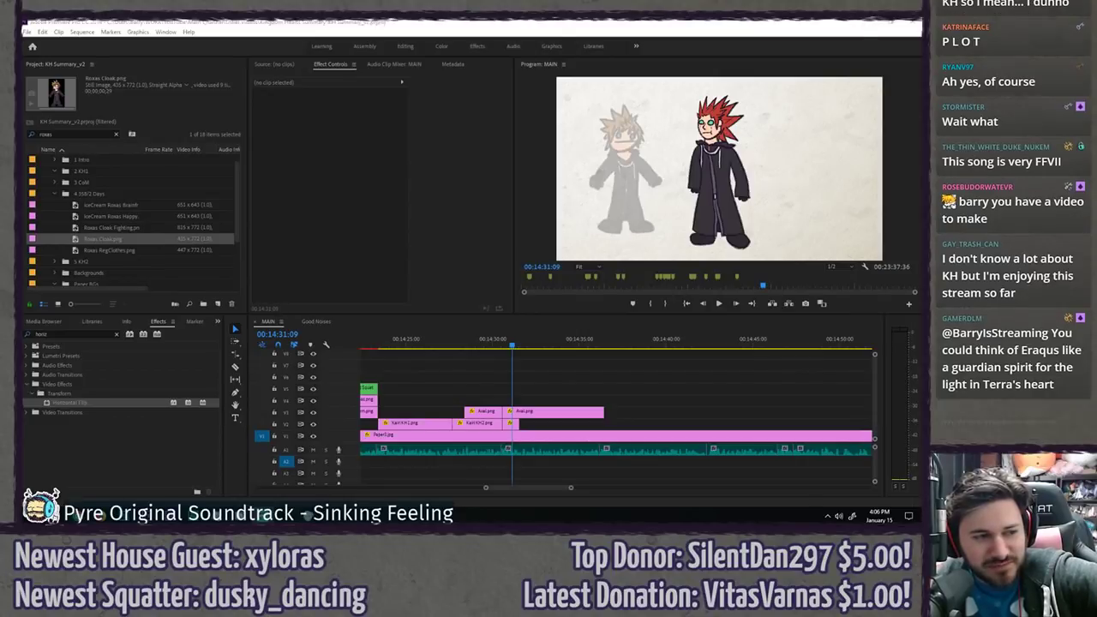
{"action": "left_click", "coordinate": [552, 356]}
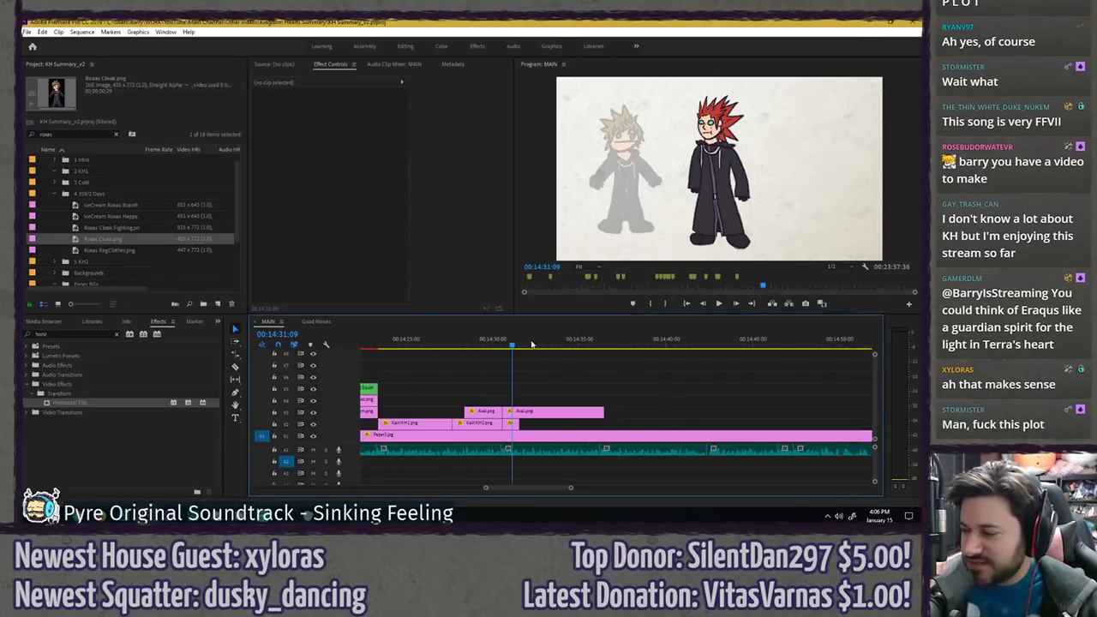
- Lengthen the Roxas clip to match Axel's clip and save the project
{"action": "left_click_drag", "start_coordinate": [520, 424], "coordinate": [605, 420]}
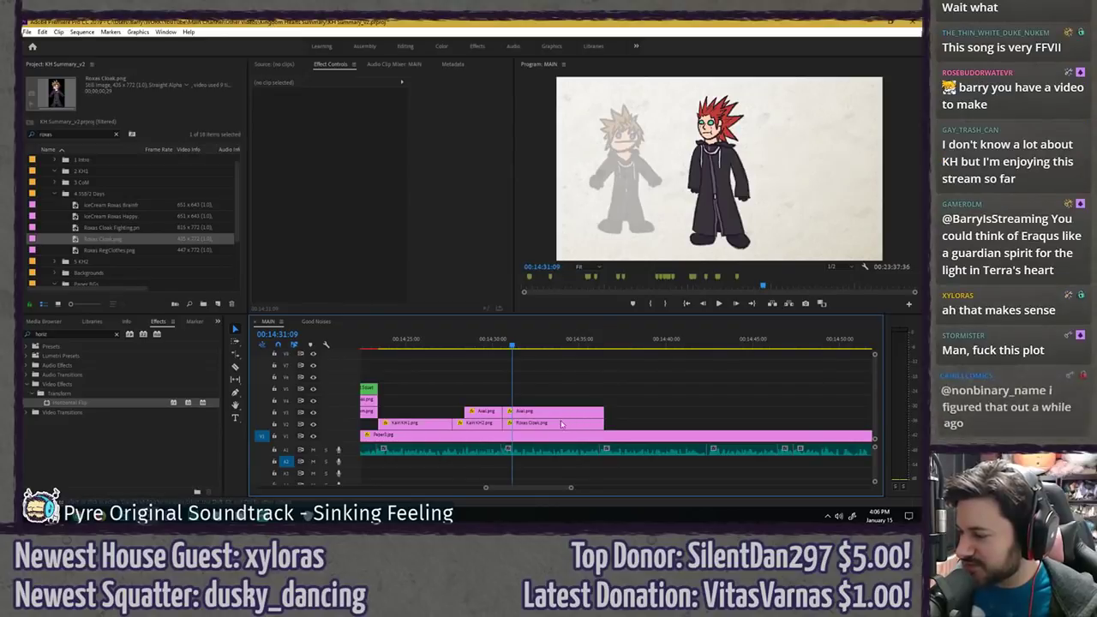
{"action": "left_click", "coordinate": [555, 424]}
{"action": "key", "text": "ctrl+s"}
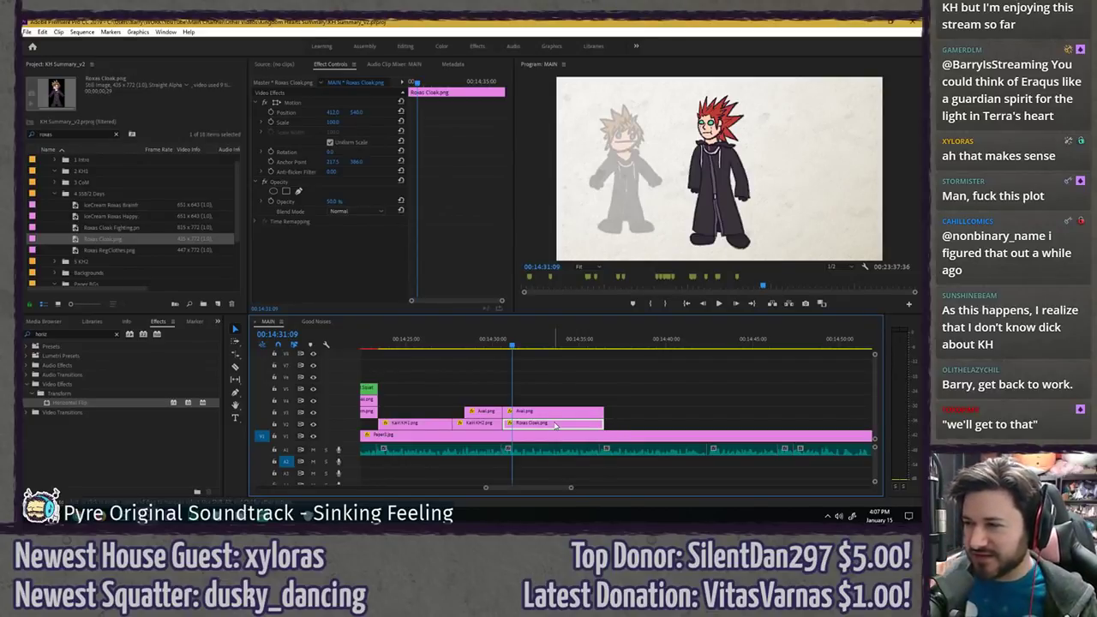
{"action": "left_click", "coordinate": [412, 83]}
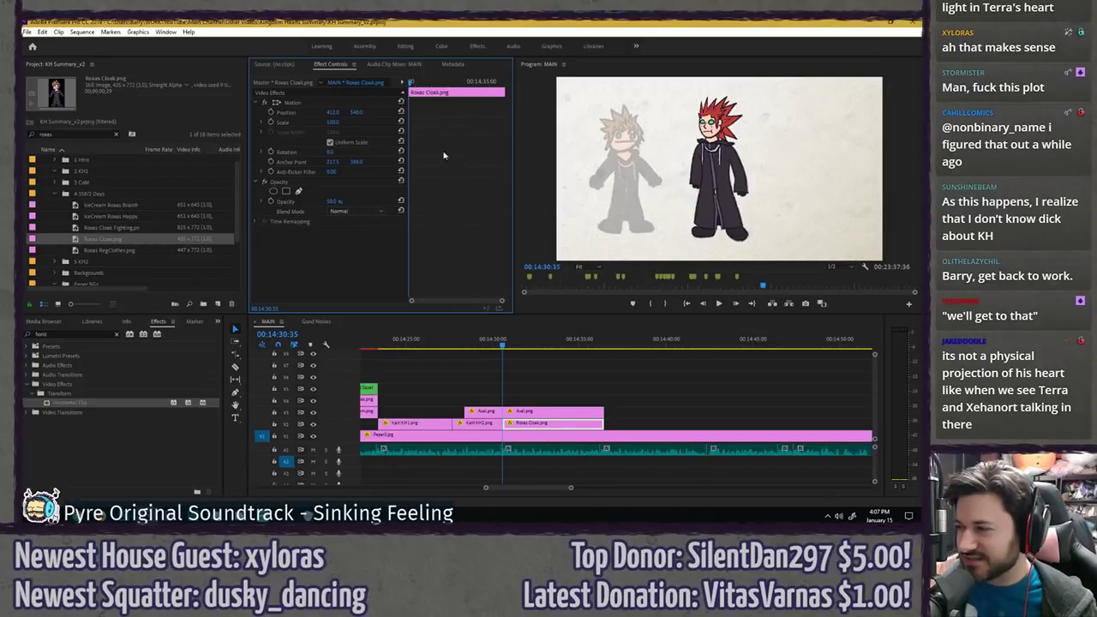
{"action": "key", "text": "Down"}
{"action": "key", "text": "Left"}
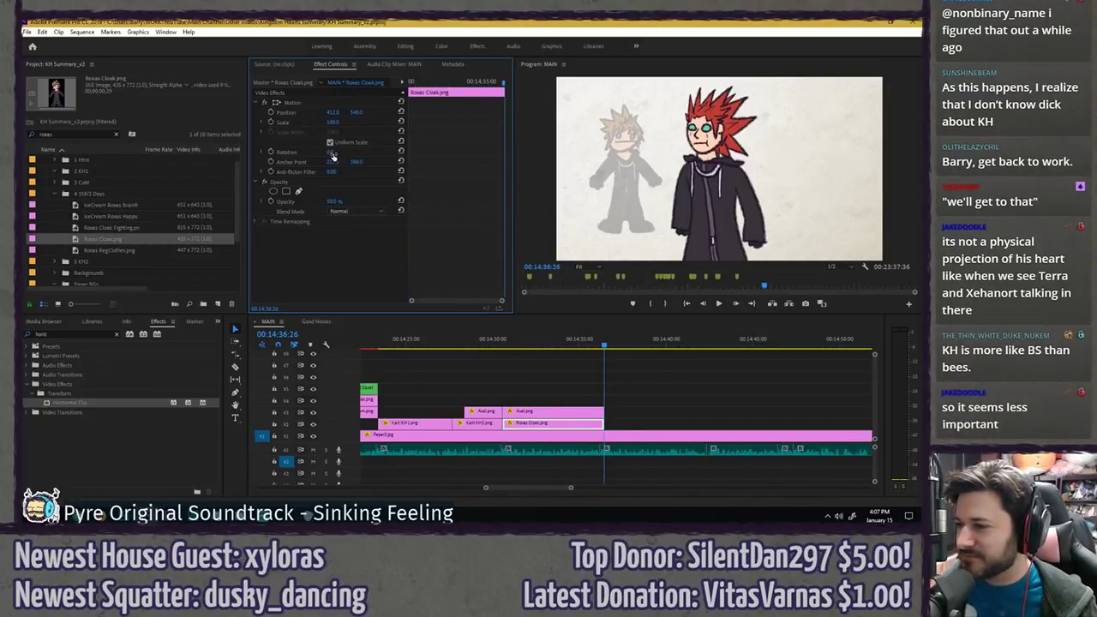
{"action": "key", "text": "Up"}
- At the clip start, turn Roxas sideways and keyframe Rotation plus a Scale of 80
{"action": "left_click_drag", "start_coordinate": [328, 151], "coordinate": [303, 151]}
{"action": "left_click", "coordinate": [271, 152]}
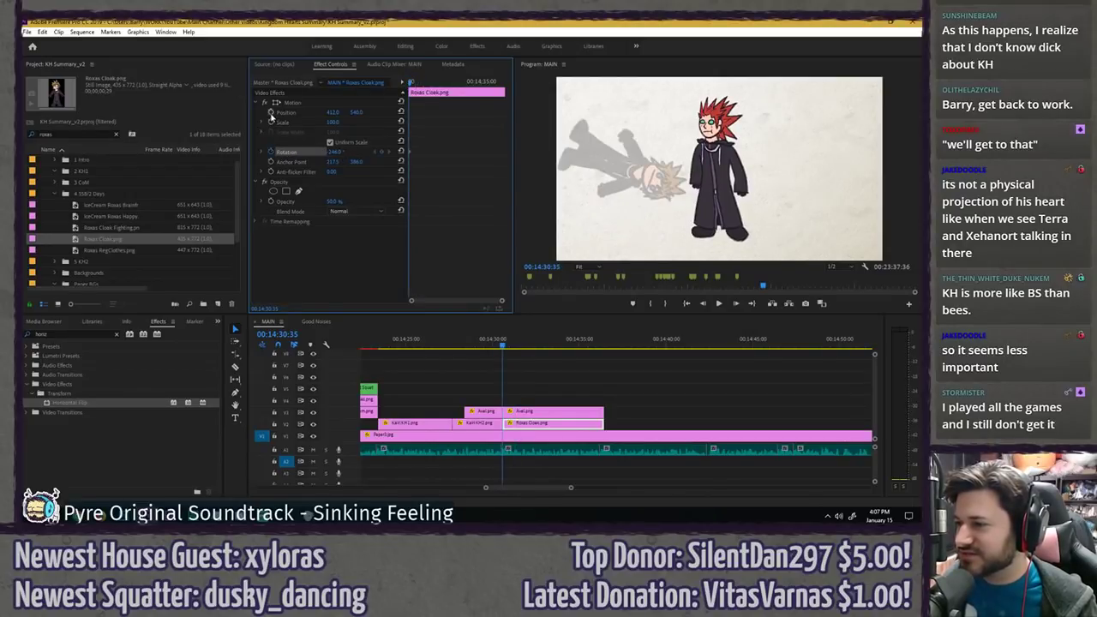
{"action": "left_click", "coordinate": [334, 121]}
{"action": "type", "text": "80"}
{"action": "key", "text": "Return"}
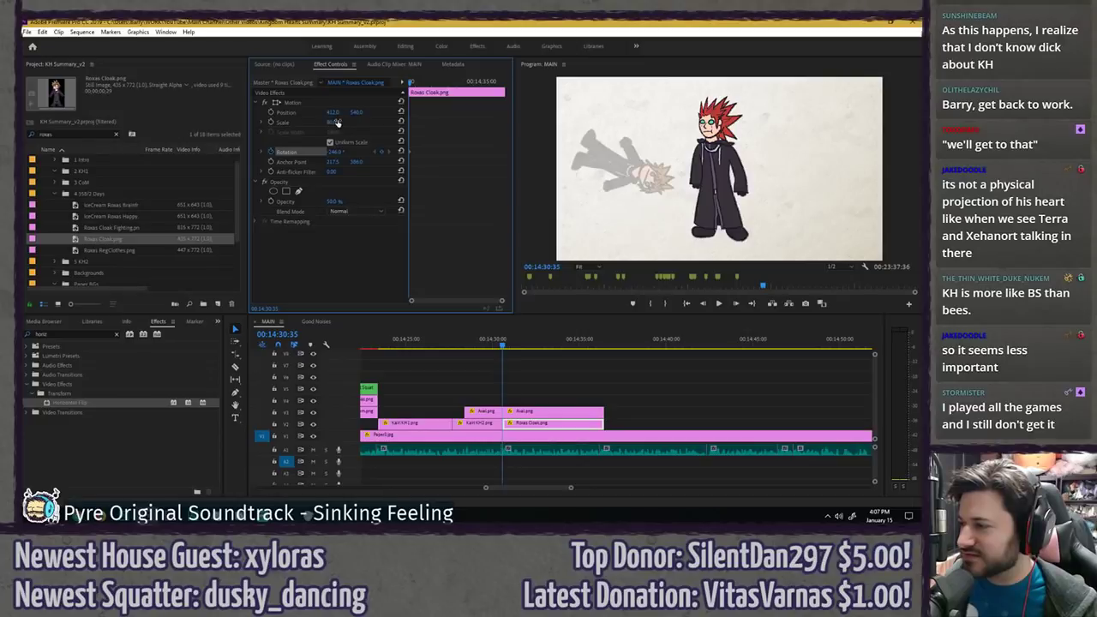
{"action": "left_click", "coordinate": [271, 122]}
- At the clip end, set Scale to 95 and turn Roxas upright, then preview
{"action": "key", "text": "Down"}
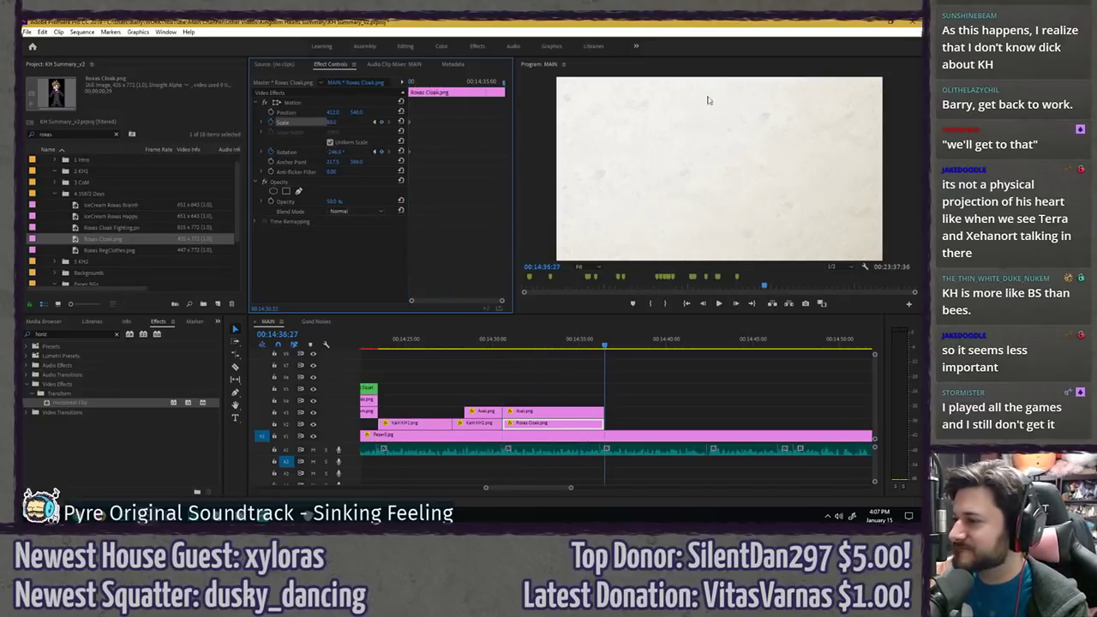
{"action": "left_click", "coordinate": [336, 121]}
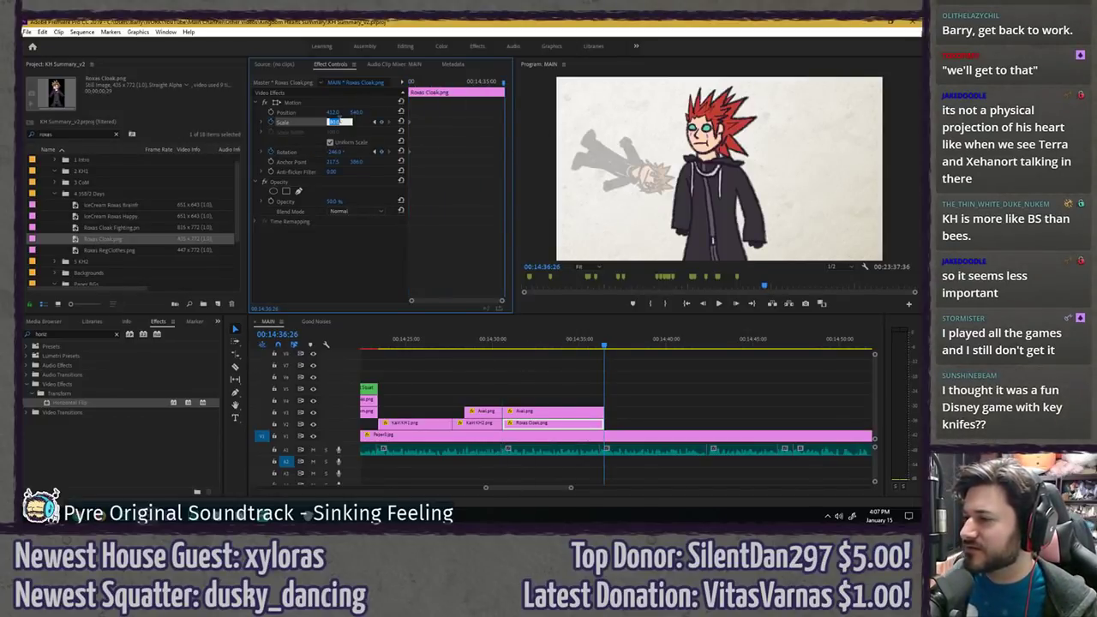
{"action": "type", "text": "95"}
{"action": "key", "text": "Return"}
{"action": "left_click_drag", "start_coordinate": [337, 152], "coordinate": [342, 151]}
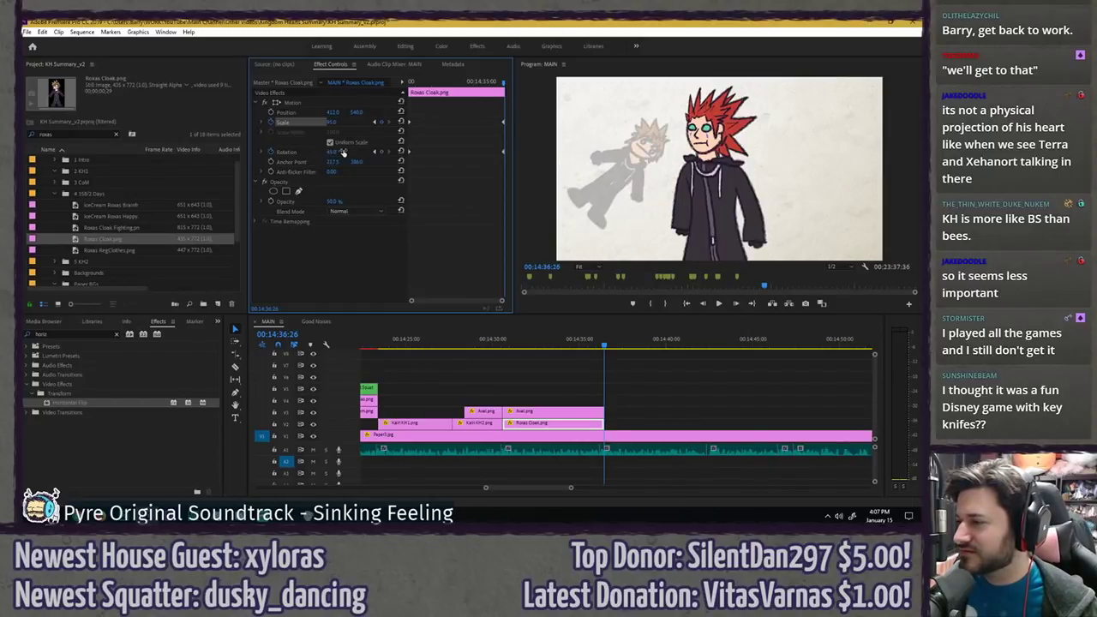
{"action": "key", "text": "Up"}
{"action": "key", "text": "space"}
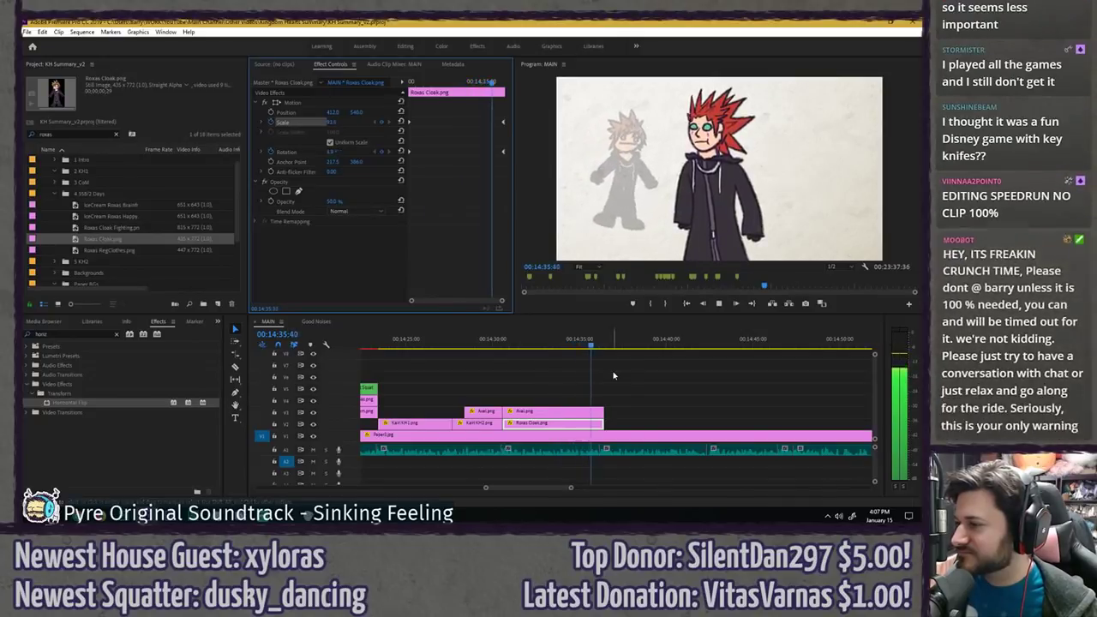
- Adjust Roxas's Rotation keyframes so he spins further around, then preview the spin
{"action": "key", "text": "space"}
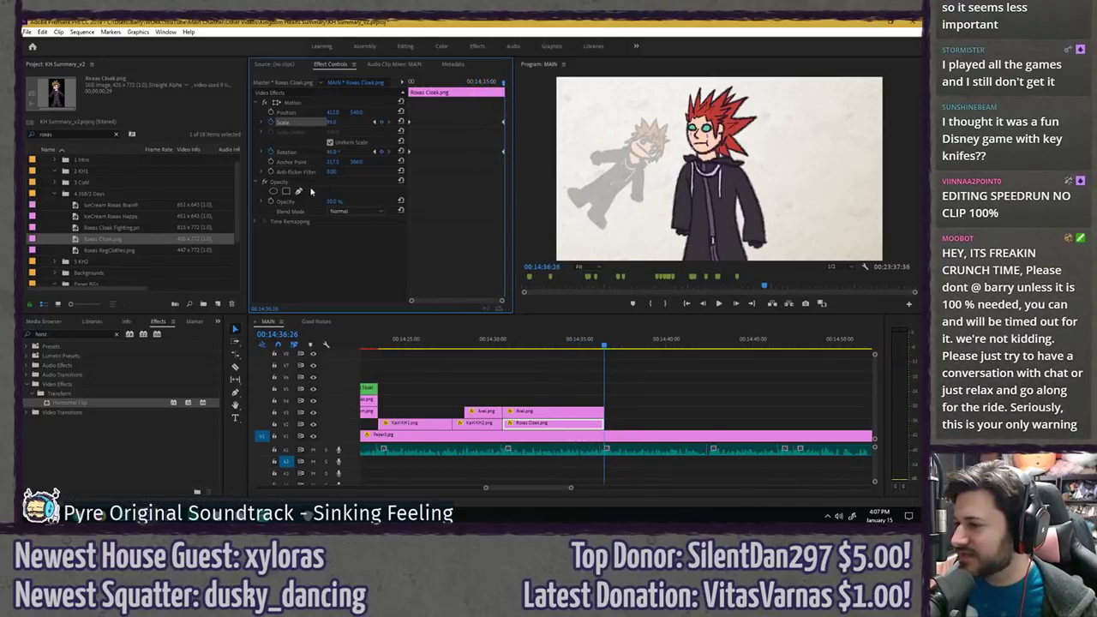
{"action": "left_click_drag", "start_coordinate": [334, 155], "coordinate": [406, 83]}
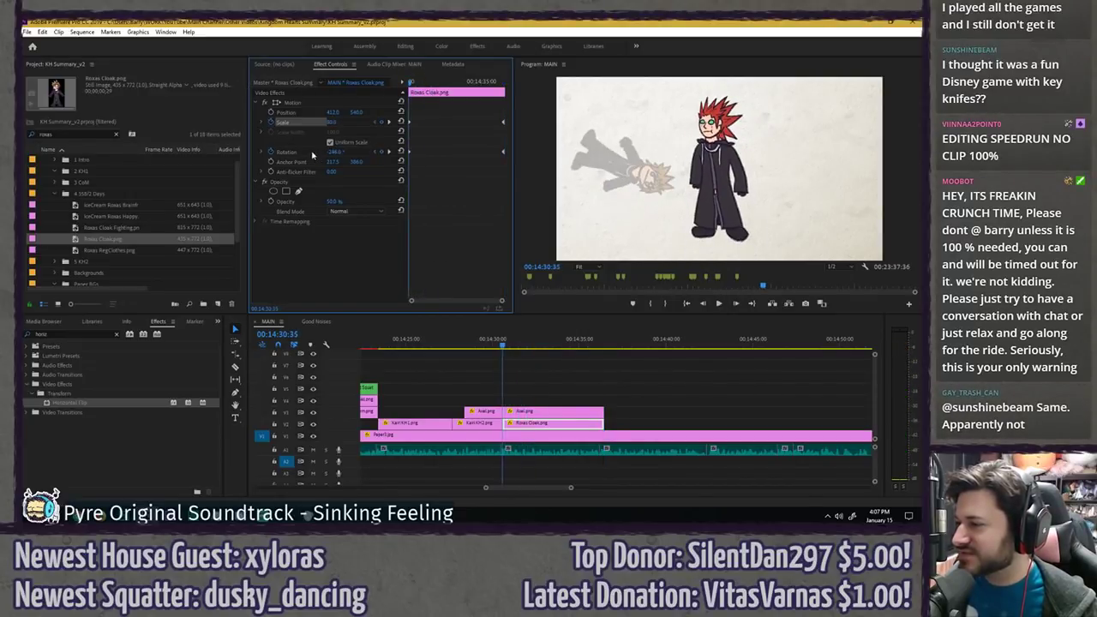
{"action": "left_click_drag", "start_coordinate": [333, 155], "coordinate": [331, 152]}
{"action": "key", "text": "space"}
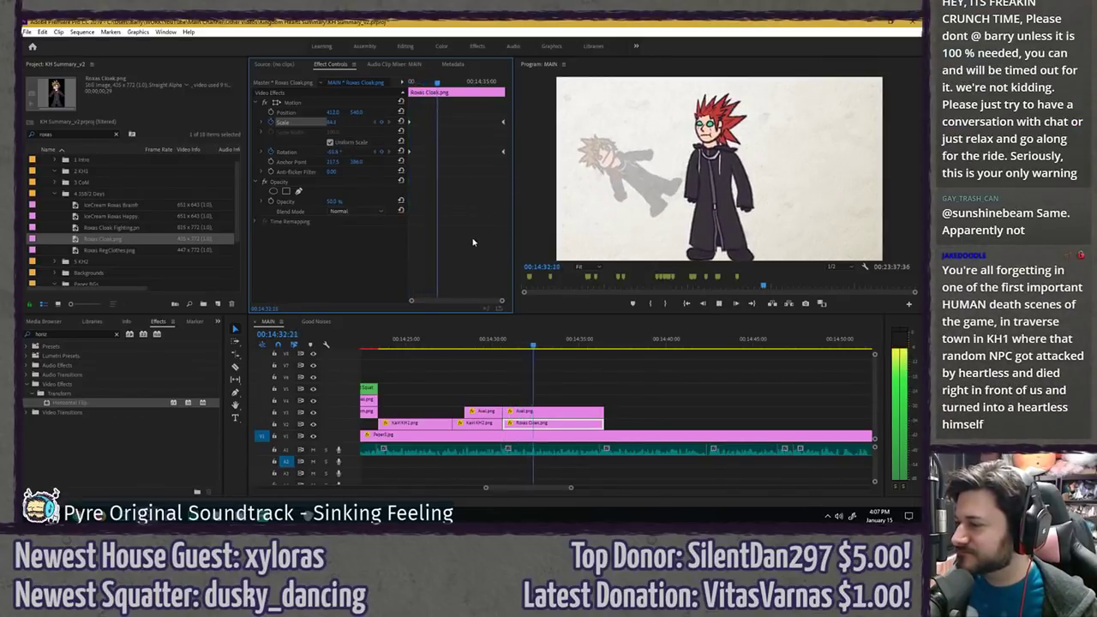
{"action": "key", "text": "space"}
{"action": "key", "text": "Up"}
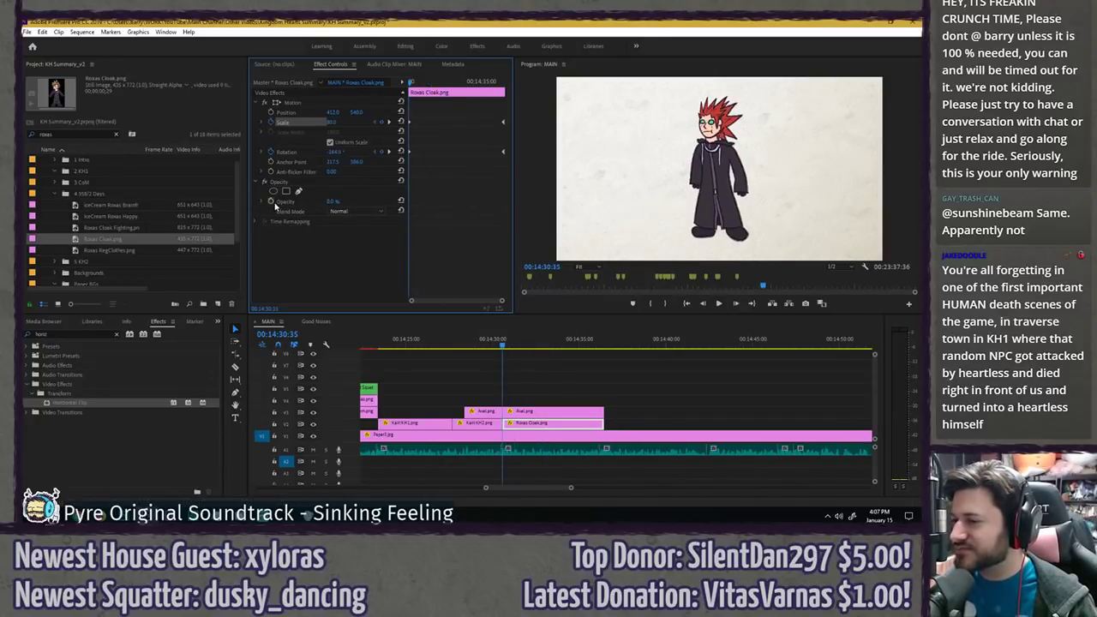
- Keyframe Roxas's Opacity so it rises to 30% later in the clip
{"action": "left_click", "coordinate": [271, 201]}
{"action": "left_click", "coordinate": [469, 83]}
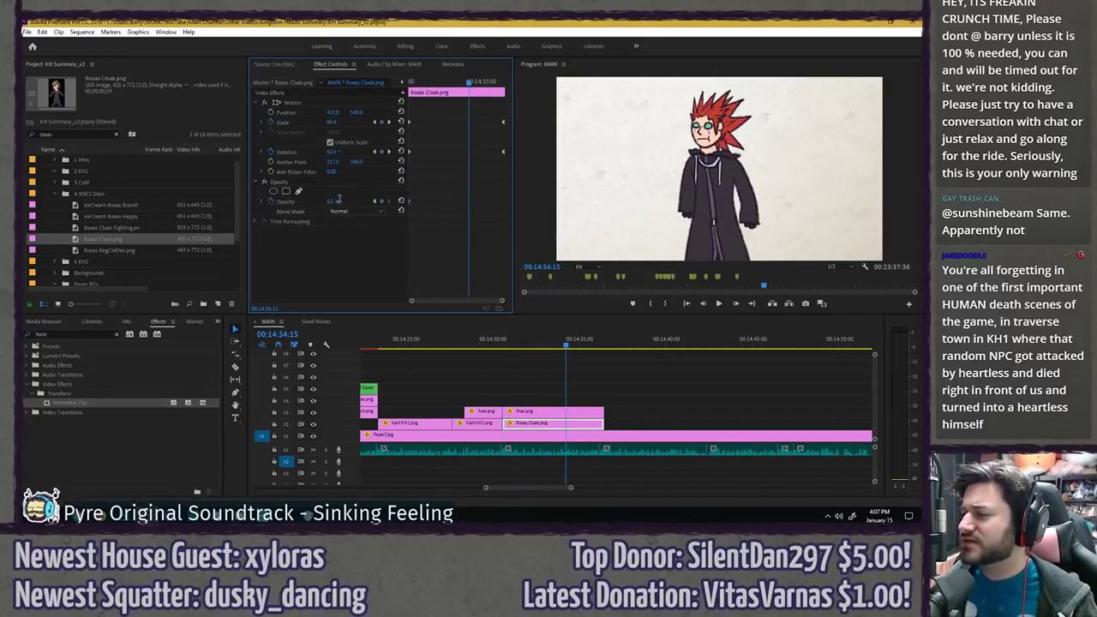
{"action": "left_click", "coordinate": [337, 202]}
{"action": "type", "text": "30"}
{"action": "key", "text": "Return"}
- Apply Ease In and Ease Out to the two Opacity keyframes
{"action": "right_click", "coordinate": [468, 202]}
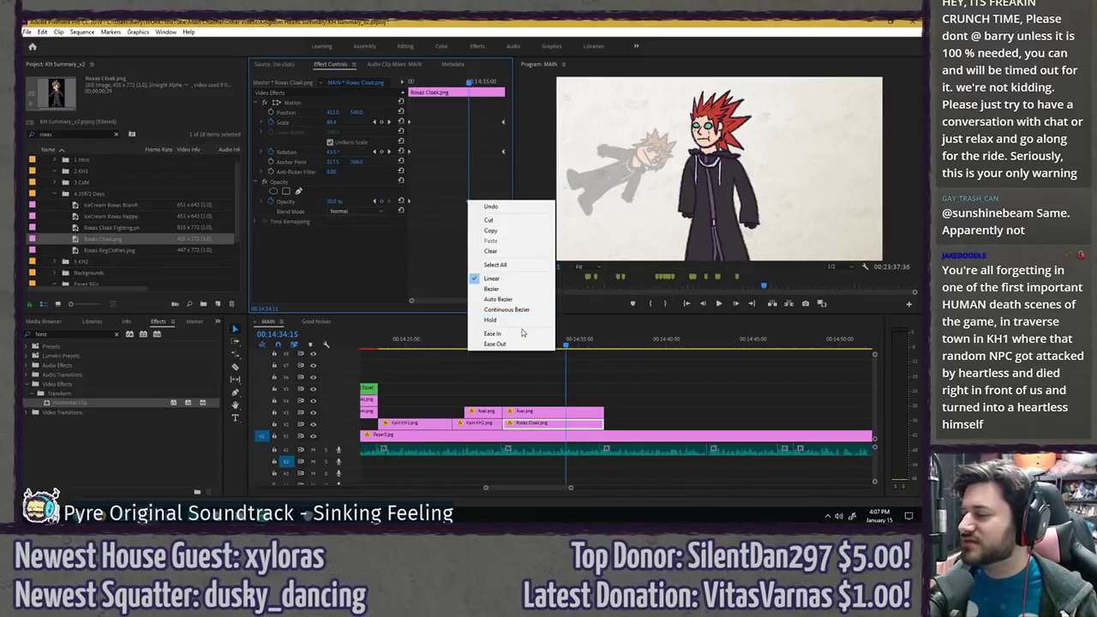
{"action": "left_click", "coordinate": [513, 333]}
{"action": "left_click", "coordinate": [497, 341]}
{"action": "key", "text": "space"}
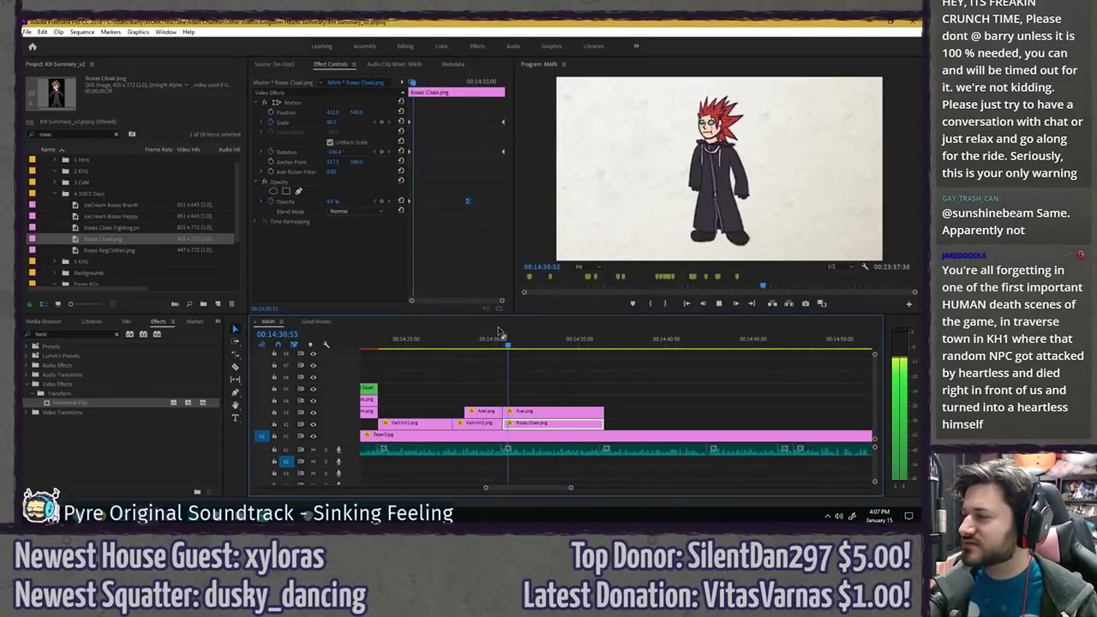
{"action": "key", "text": "space"}
{"action": "right_click", "coordinate": [410, 201]}
{"action": "left_click", "coordinate": [455, 344]}
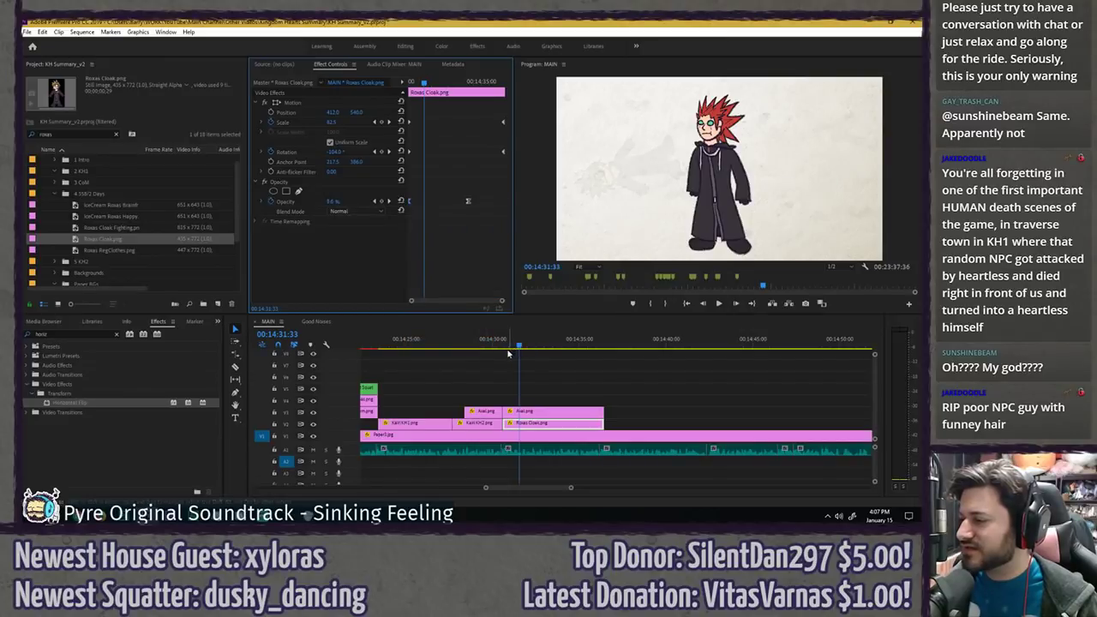
- Review the Roxas animation in an enlarged preview, then save the project
{"action": "left_click_drag", "start_coordinate": [507, 344], "coordinate": [487, 343]}
{"action": "key", "text": "grave"}
{"action": "key", "text": "space"}
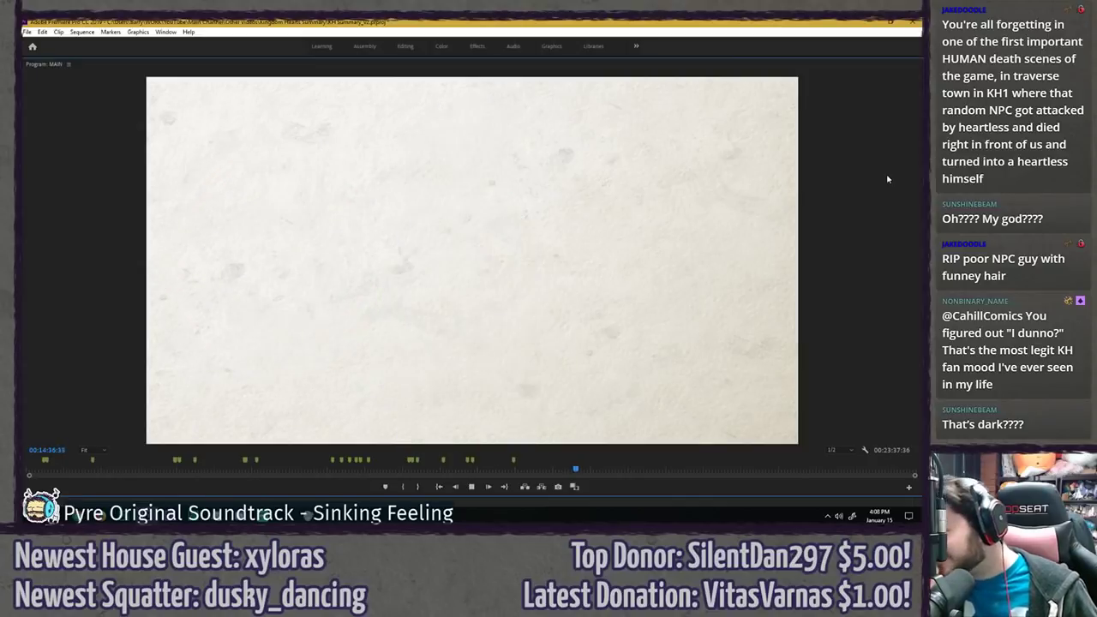
{"action": "key", "text": "space"}
{"action": "key", "text": "grave"}
{"action": "left_click", "coordinate": [642, 365]}
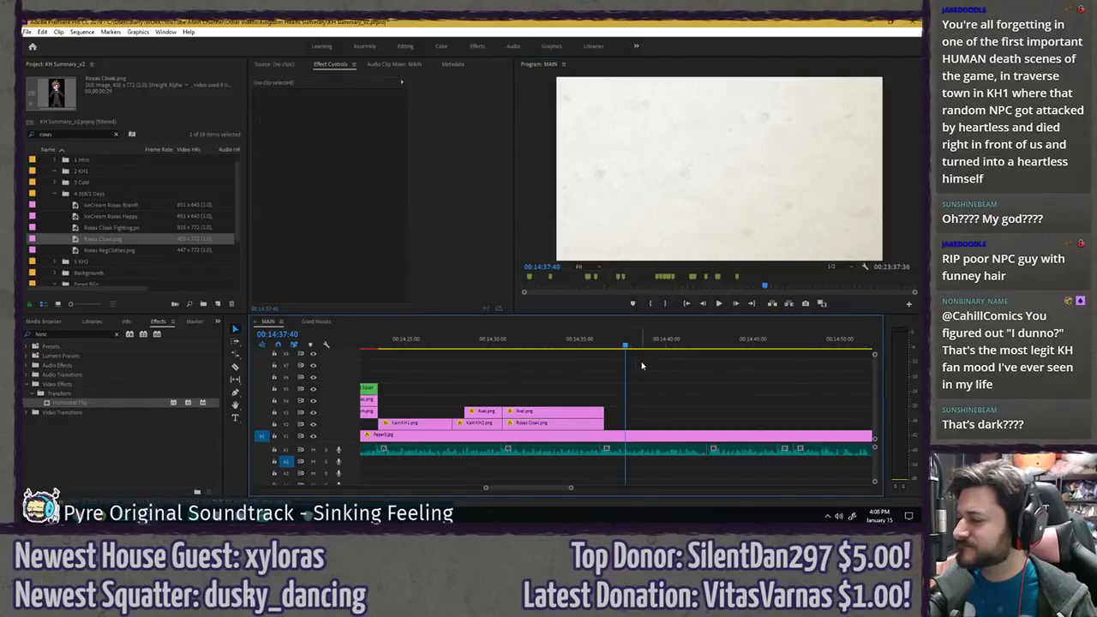
{"action": "key", "text": "ctrl+s"}
{"action": "left_click_drag", "start_coordinate": [623, 347], "coordinate": [605, 345]}
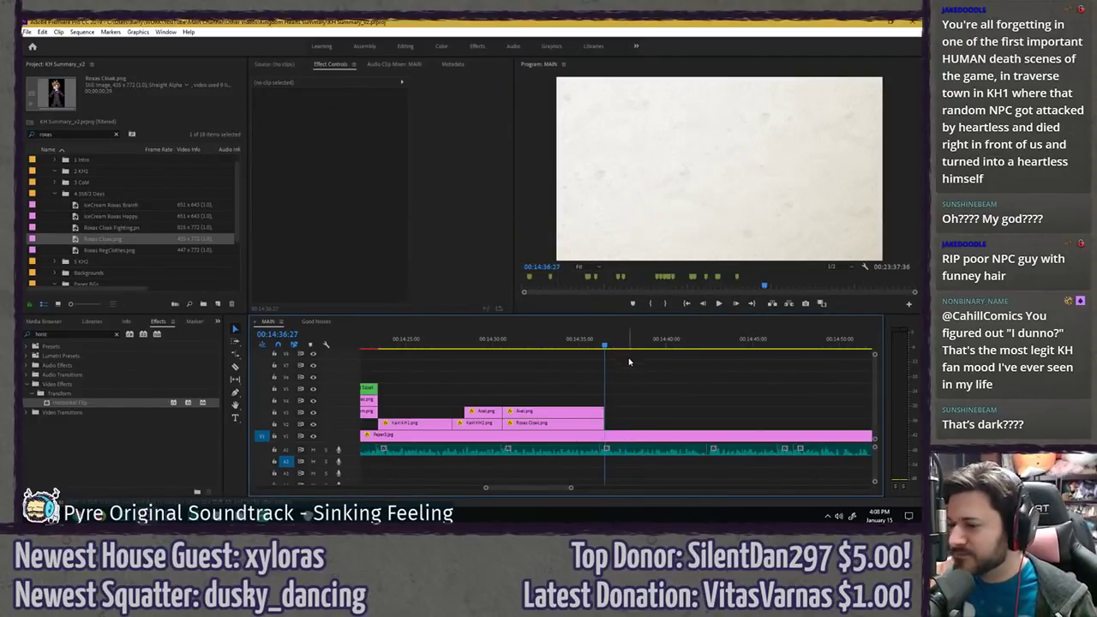
- Replace the 'roxas' Project search with 'sora' and scroll to the Sora images
{"action": "left_click", "coordinate": [115, 135]}
{"action": "left_click", "coordinate": [97, 134]}
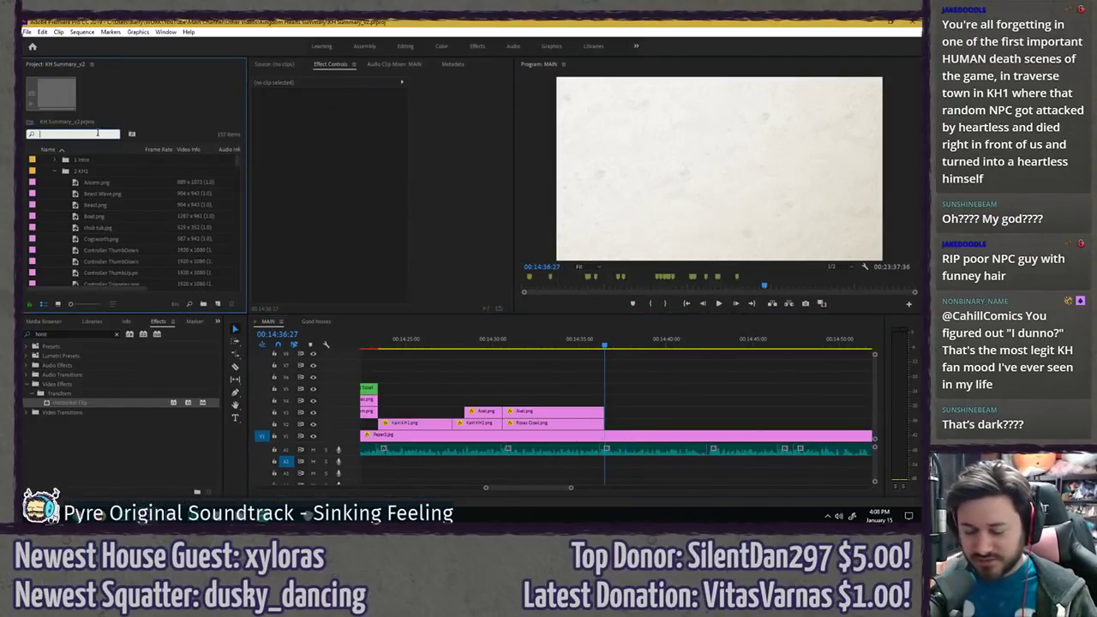
{"action": "type", "text": "sora"}
{"action": "scroll", "coordinate": [115, 214], "scroll_direction": "down", "scroll_amount": 3}
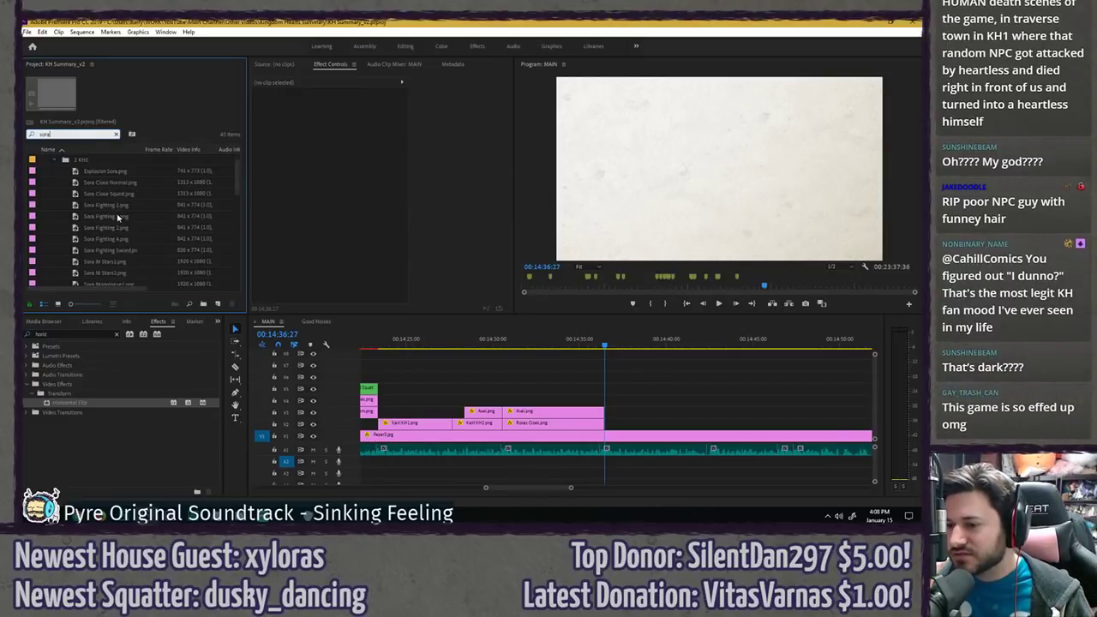
{"action": "scroll", "coordinate": [118, 229], "scroll_direction": "down", "scroll_amount": 3}
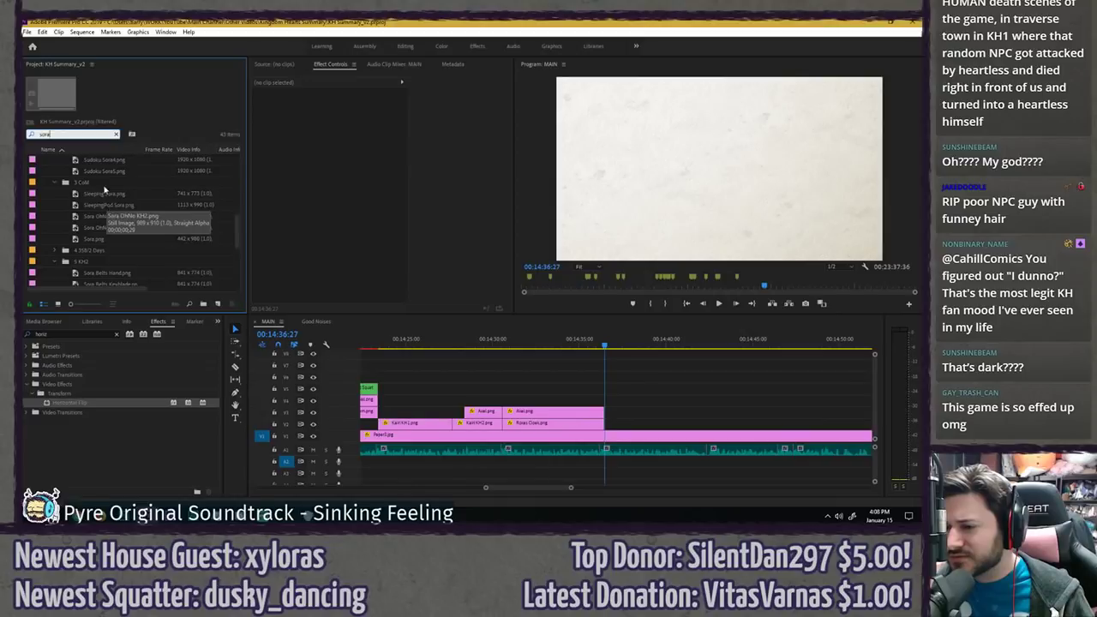
{"action": "scroll", "coordinate": [107, 214], "scroll_direction": "down", "scroll_amount": 2}
- Place Sora Belts Keyblade.png on V2 after Roxas's clip, extend its end, and save
{"action": "left_click_drag", "start_coordinate": [104, 211], "coordinate": [612, 424]}
{"action": "left_click_drag", "start_coordinate": [605, 345], "coordinate": [609, 347]}
{"action": "scroll", "coordinate": [600, 378], "scroll_direction": "down", "scroll_amount": 2}
{"action": "scroll", "coordinate": [530, 379], "scroll_direction": "up", "scroll_amount": 2}
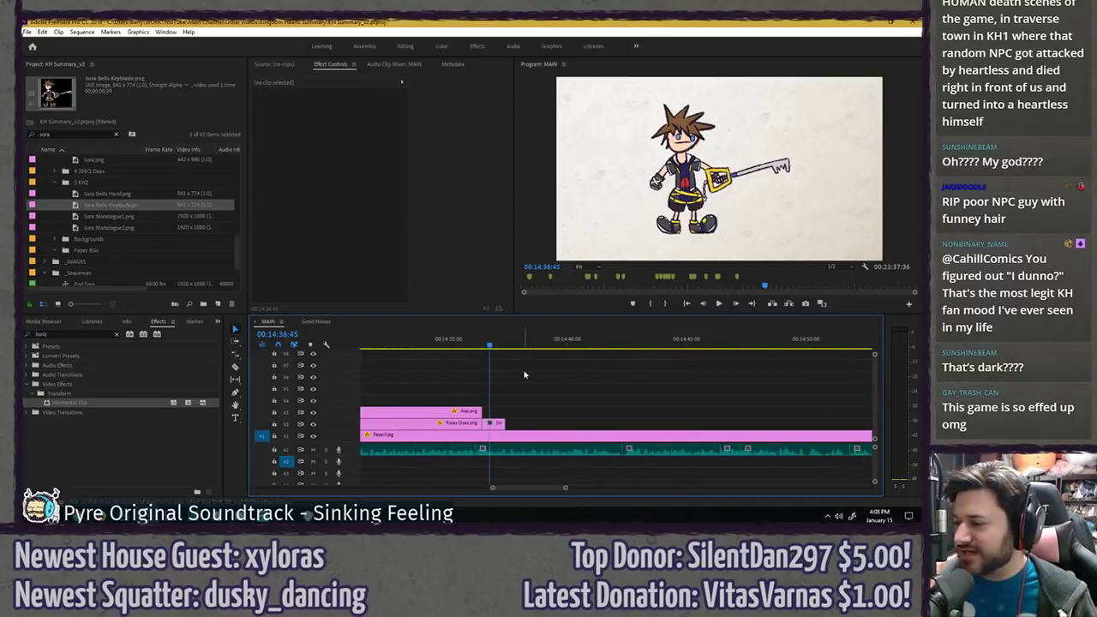
{"action": "left_click_drag", "start_coordinate": [504, 423], "coordinate": [518, 423]}
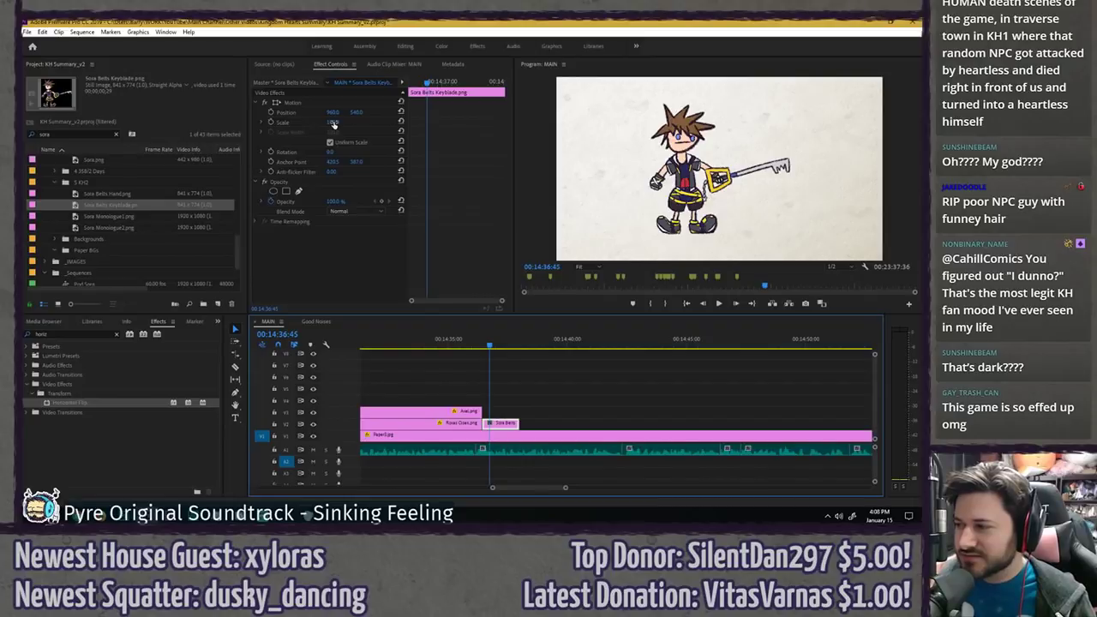
{"action": "key", "text": "ctrl+s"}
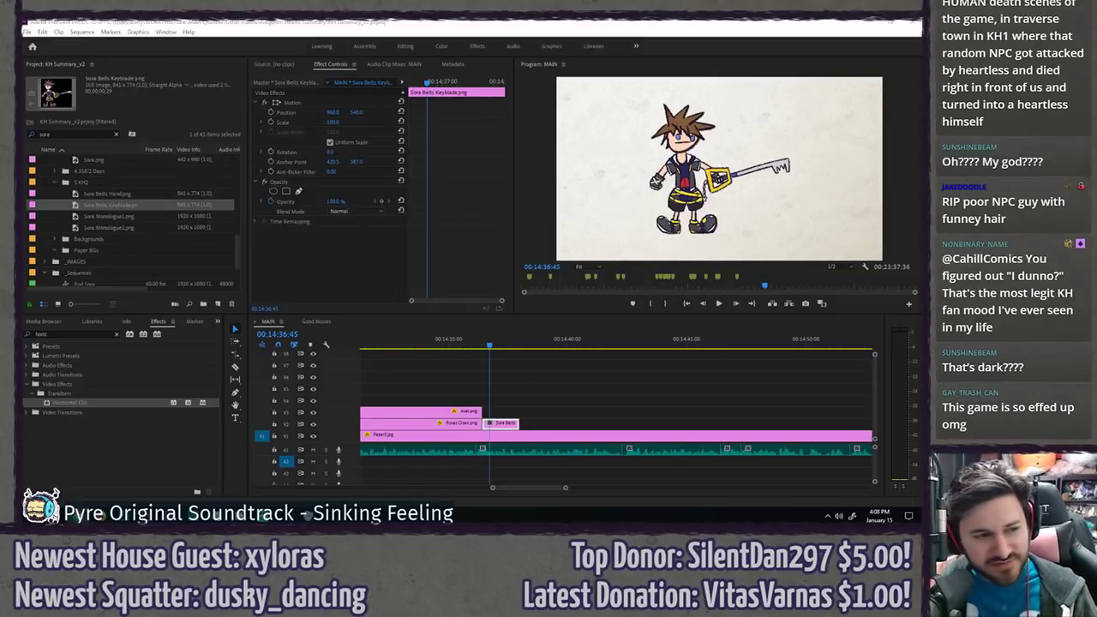
{"action": "key", "text": "ctrl+s"}
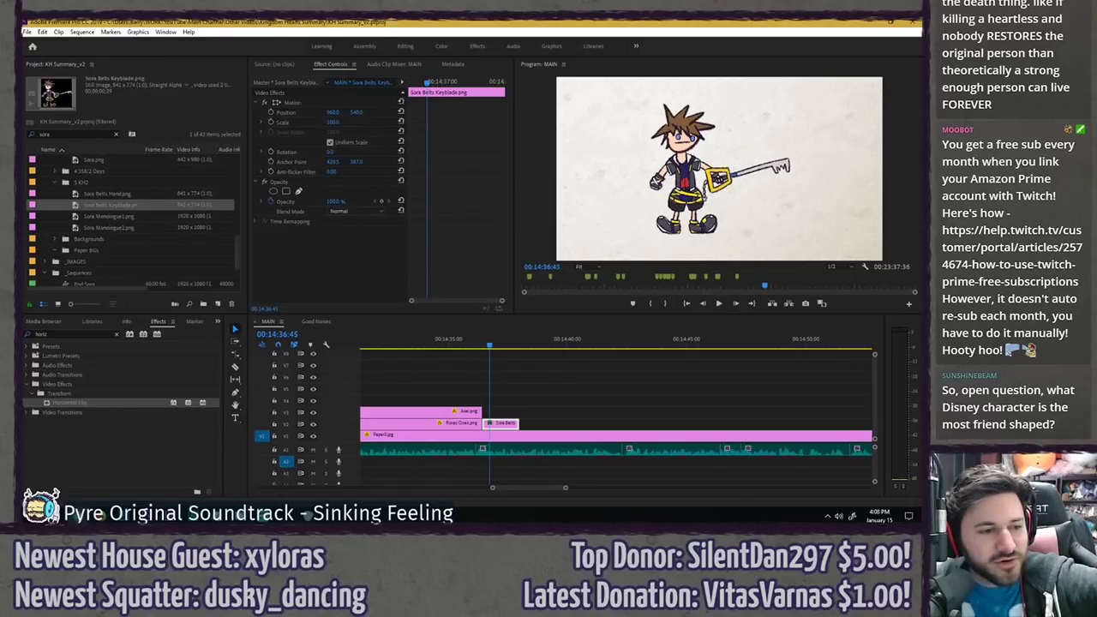
- Move the Kingdom Hearts 2 All Cutscenes video over Premiere and seek to Axel's sacrifice near 11:25
{"action": "left_click_drag", "start_coordinate": [2, 107], "coordinate": [286, 78]}
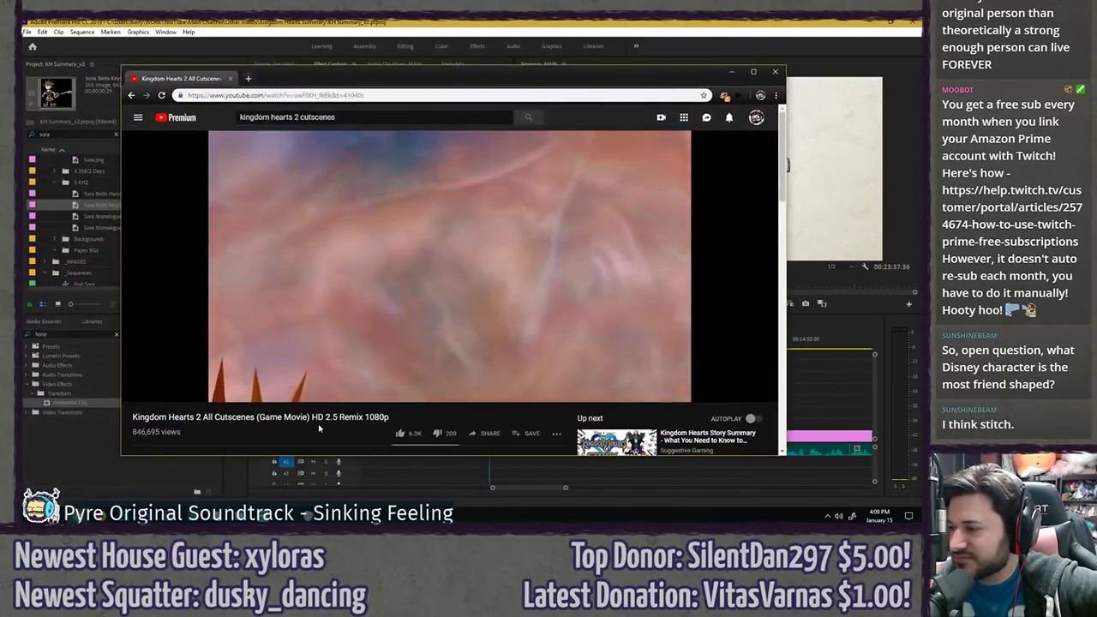
{"action": "key", "text": "Right"}
{"action": "key", "text": "Right"}
{"action": "key", "text": "Right"}
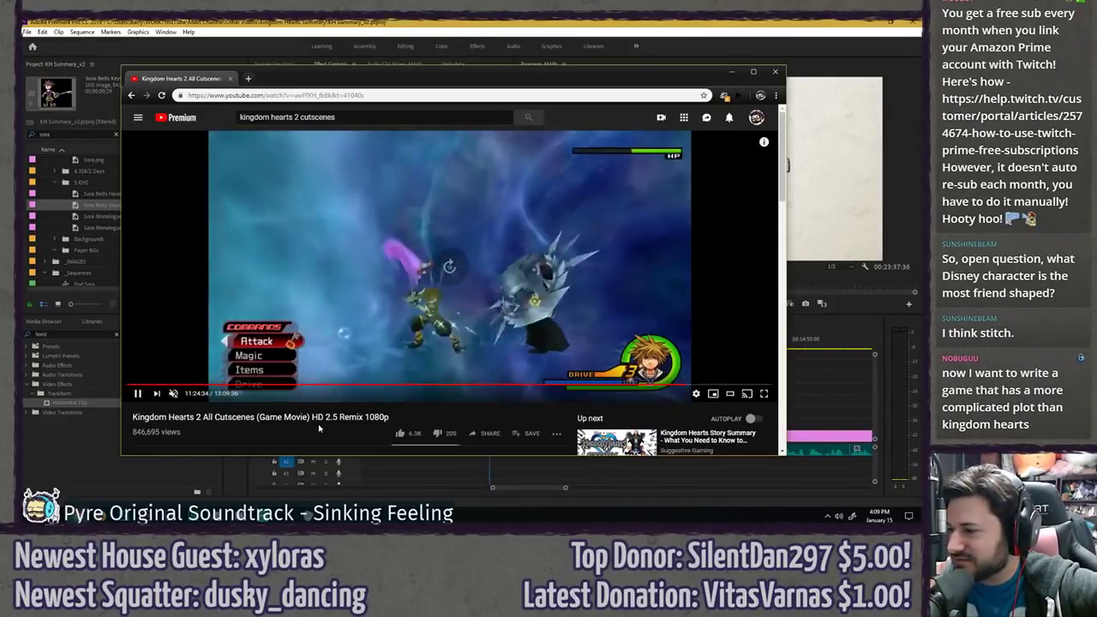
{"action": "key", "text": "Right"}
{"action": "key", "text": "Right"}
{"action": "key", "text": "Right"}
{"action": "key", "text": "Right"}
{"action": "key", "text": "Right"}
{"action": "key", "text": "Right"}
{"action": "key", "text": "Right"}
{"action": "key", "text": "Right"}
{"action": "key", "text": "Right"}
{"action": "key", "text": "Right"}
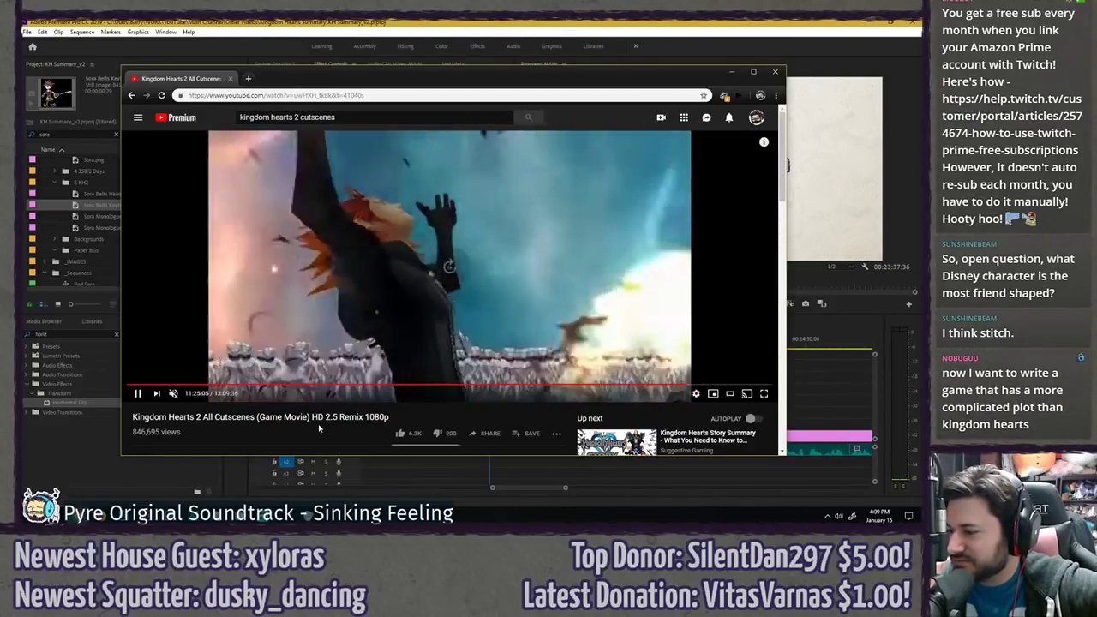
{"action": "key", "text": "Right"}
{"action": "key", "text": "Right"}
{"action": "key", "text": "Right"}
{"action": "key", "text": "Right"}
{"action": "key", "text": "Right"}
{"action": "key", "text": "Right"}
{"action": "key", "text": "Right"}
{"action": "key", "text": "Right"}
{"action": "key", "text": "Right"}
{"action": "key", "text": "Right"}
{"action": "key", "text": "Right"}
{"action": "key", "text": "Right"}
{"action": "key", "text": "Right"}
{"action": "key", "text": "Right"}
{"action": "key", "text": "Right"}
{"action": "key", "text": "Right"}
{"action": "key", "text": "Right"}
{"action": "key", "text": "Right"}
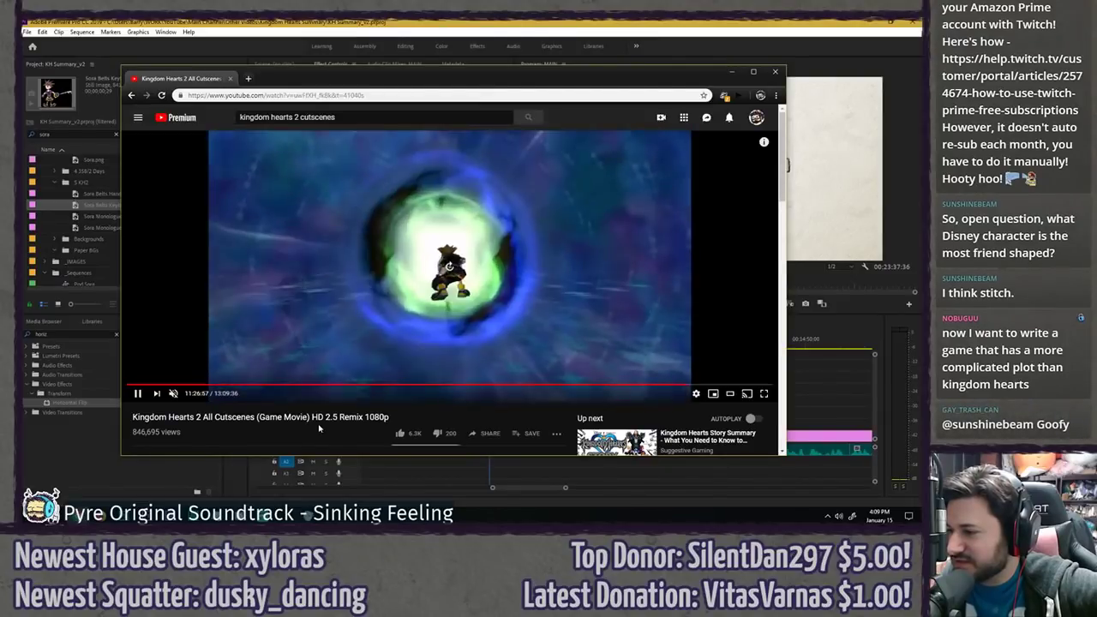
{"action": "key", "text": "Right"}
{"action": "key", "text": "Right"}
{"action": "key", "text": "Right"}
{"action": "key", "text": "Right"}
{"action": "key", "text": "Right"}
{"action": "key", "text": "Right"}
{"action": "key", "text": "Right"}
{"action": "key", "text": "Right"}
{"action": "key", "text": "Right"}
{"action": "key", "text": "Right"}
{"action": "key", "text": "Right"}
{"action": "key", "text": "Right"}
{"action": "key", "text": "Right"}
{"action": "key", "text": "Right"}
{"action": "key", "text": "Right"}
{"action": "key", "text": "Right"}
{"action": "key", "text": "Right"}
{"action": "key", "text": "Right"}
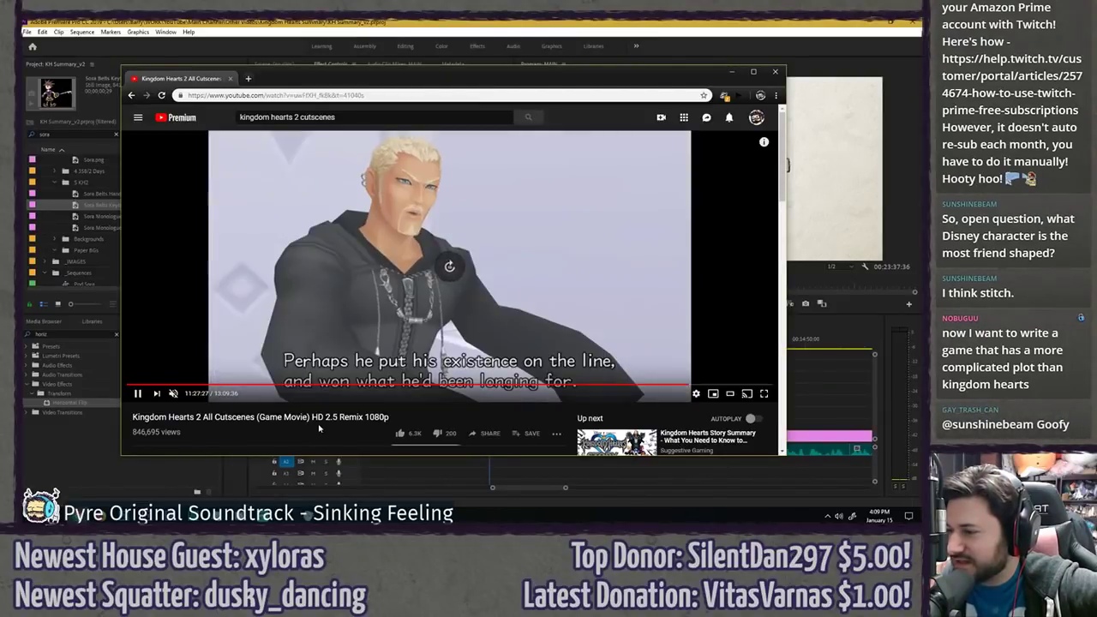
{"action": "key", "text": "Right"}
{"action": "key", "text": "Right"}
{"action": "key", "text": "Right"}
{"action": "key", "text": "Right"}
{"action": "key", "text": "Right"}
{"action": "key", "text": "Right"}
{"action": "key", "text": "Right"}
{"action": "key", "text": "Right"}
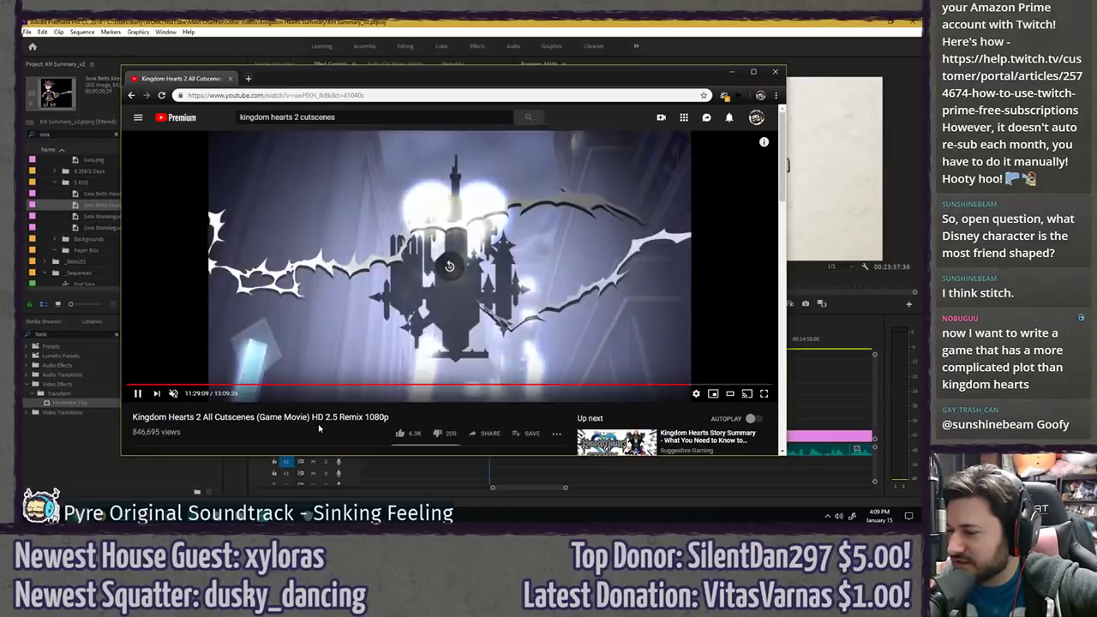
{"action": "key", "text": "Left"}
{"action": "key", "text": "Left"}
{"action": "key", "text": "Left"}
{"action": "key", "text": "Left"}
{"action": "key", "text": "Left"}
{"action": "key", "text": "Left"}
{"action": "key", "text": "Left"}
{"action": "key", "text": "Left"}
{"action": "key", "text": "Left"}
{"action": "key", "text": "Left"}
{"action": "key", "text": "Left"}
{"action": "key", "text": "Left"}
{"action": "key", "text": "Left"}
{"action": "key", "text": "Left"}
{"action": "key", "text": "Left"}
{"action": "key", "text": "Left"}
{"action": "key", "text": "Left"}
{"action": "key", "text": "Left"}
{"action": "key", "text": "Left"}
{"action": "key", "text": "Left"}
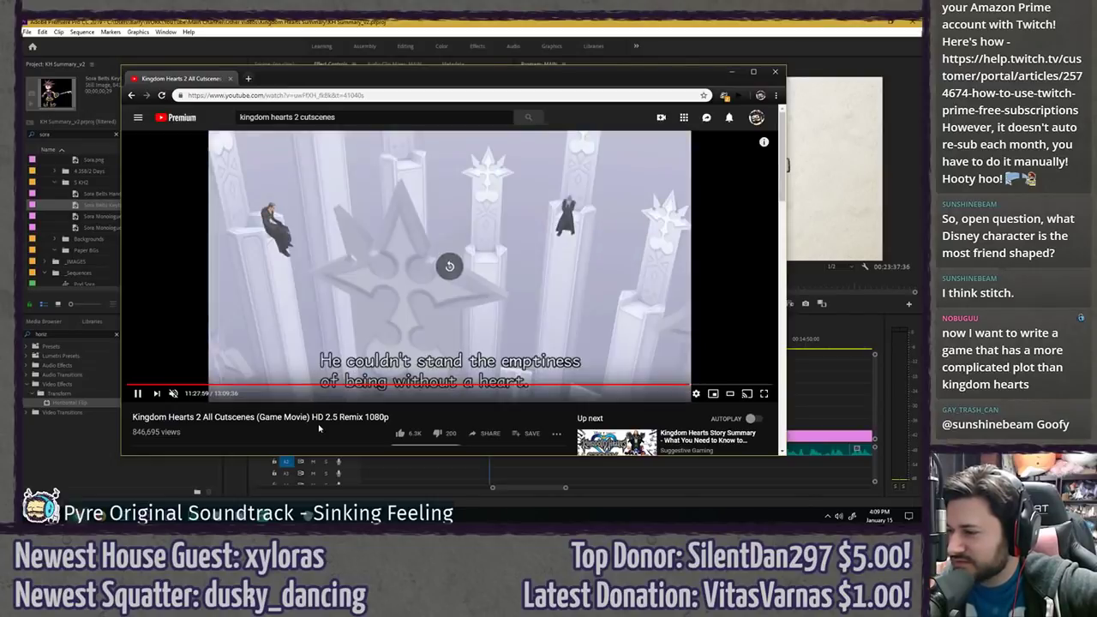
{"action": "key", "text": "Left"}
{"action": "key", "text": "Left"}
{"action": "key", "text": "Left"}
{"action": "key", "text": "Left"}
{"action": "key", "text": "Left"}
{"action": "key", "text": "Left"}
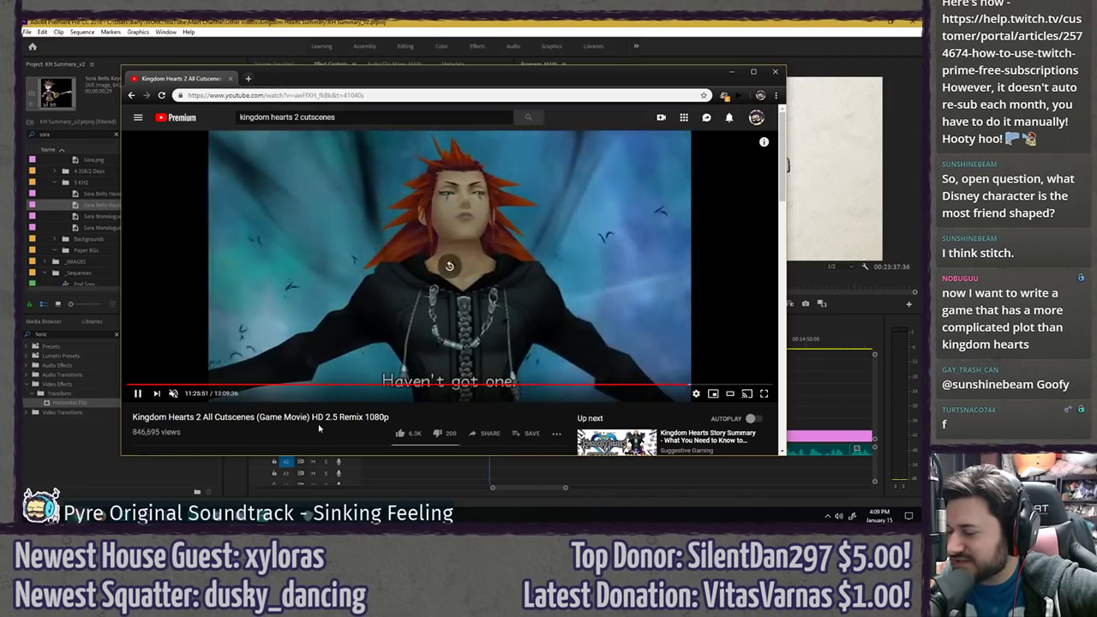
{"action": "key", "text": "Left"}
{"action": "key", "text": "Left"}
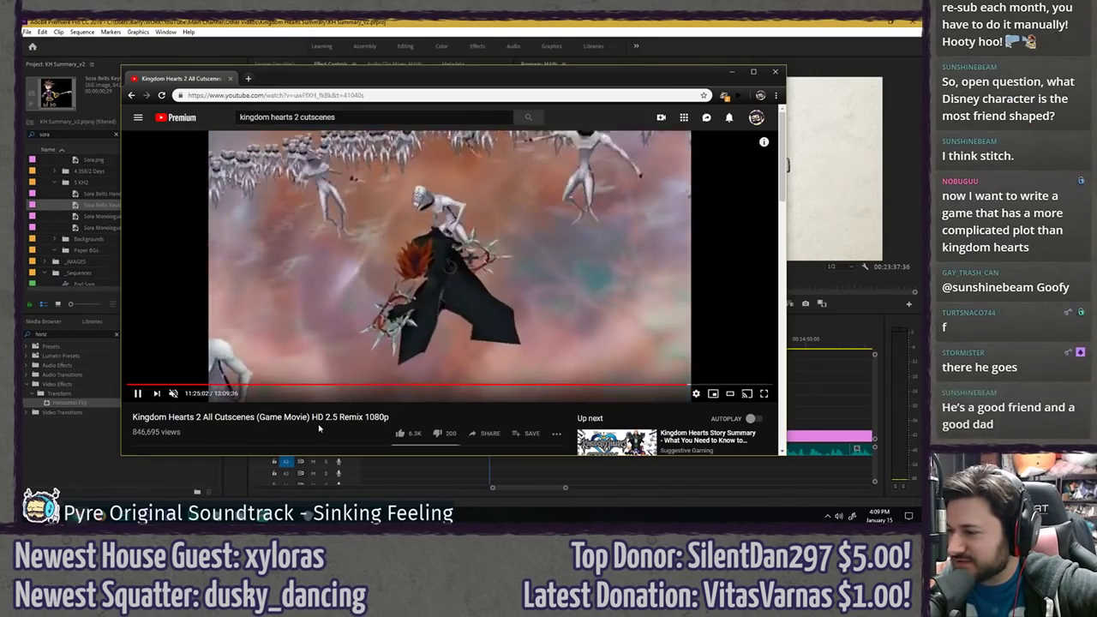
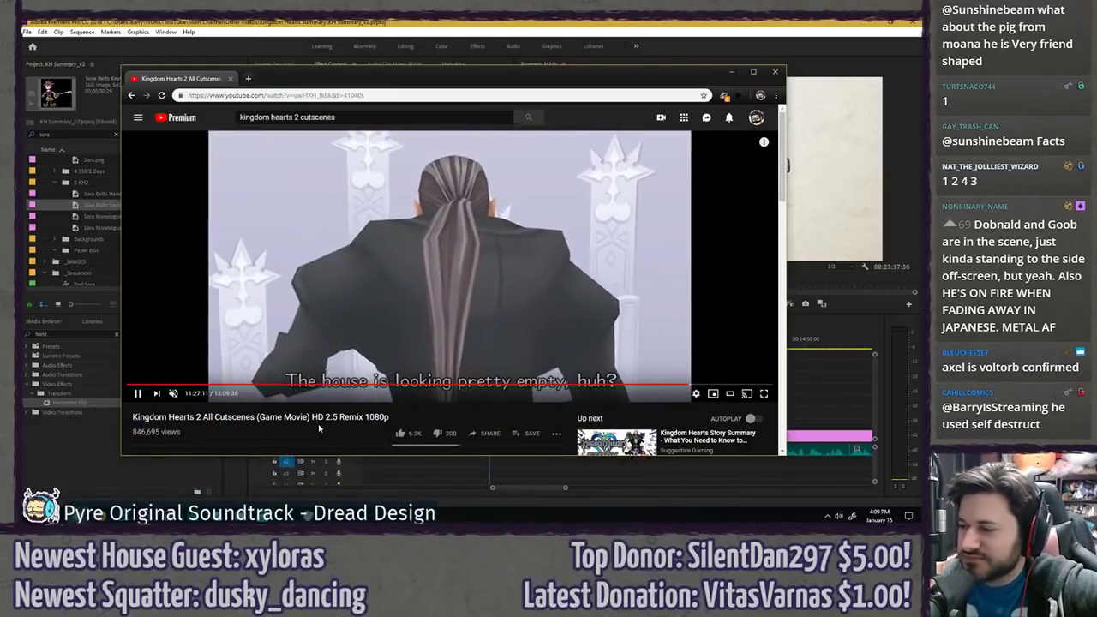
- Switch from the YouTube cutscene back to the Premiere Pro project
{"action": "key", "text": "alt+Tab"}
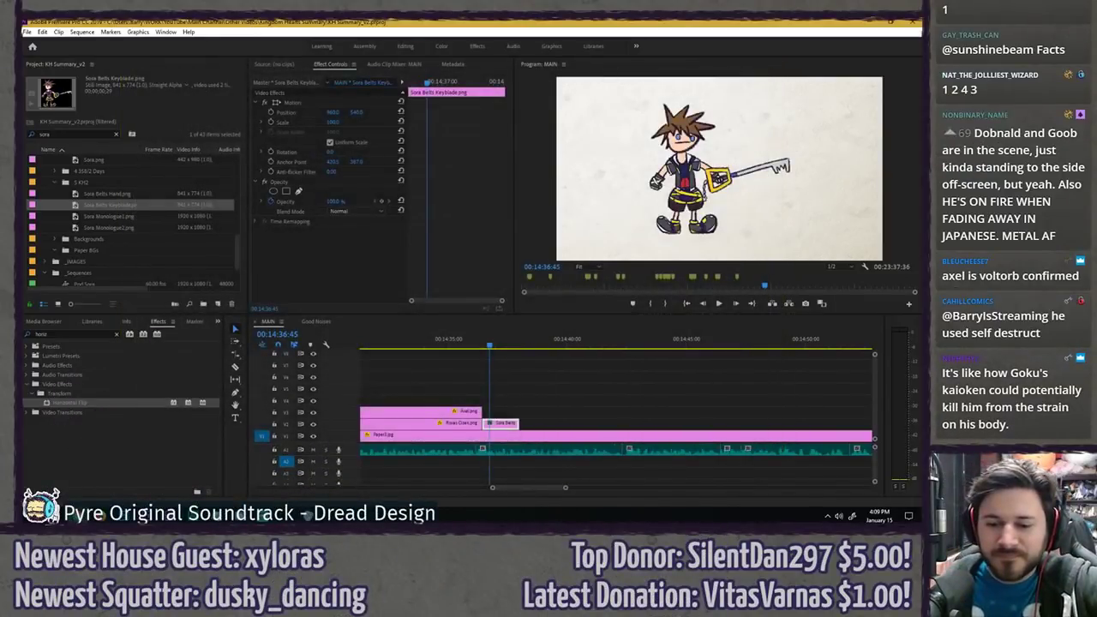
- Shrink Sora Belts Keyblade to about 66 percent scale and move him left in the frame
{"action": "left_click", "coordinate": [504, 374]}
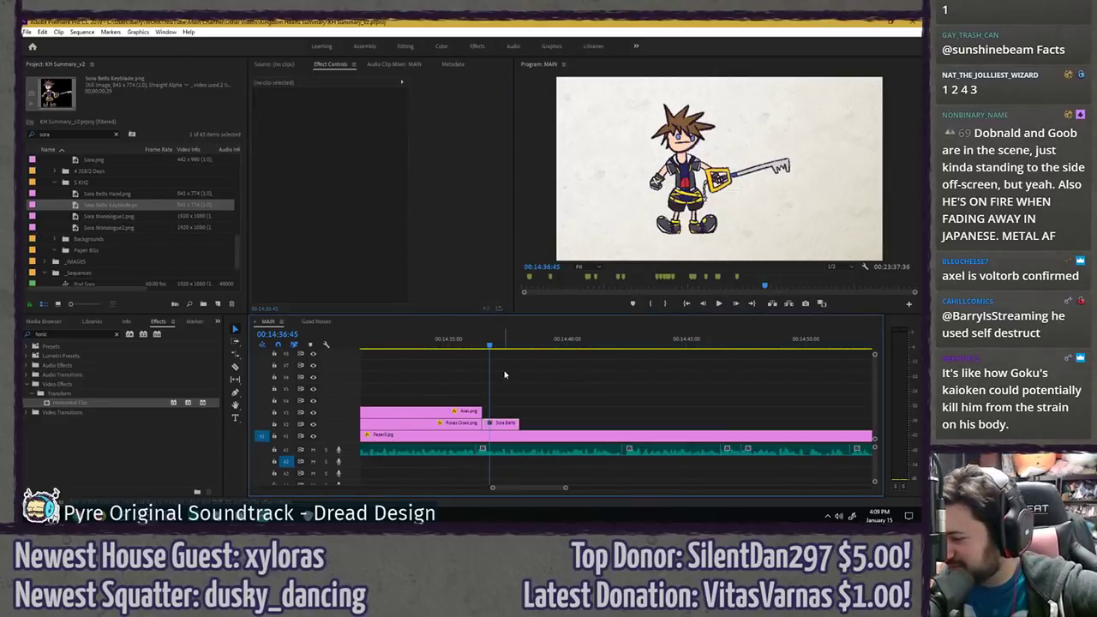
{"action": "left_click", "coordinate": [481, 345]}
{"action": "key", "text": "space"}
{"action": "key", "text": "space"}
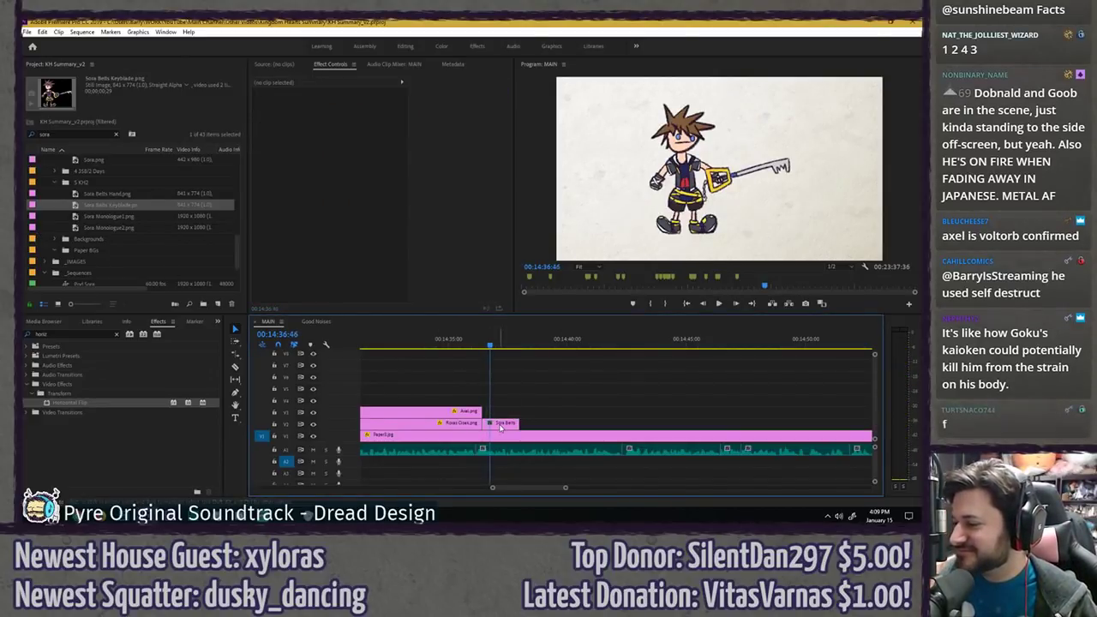
{"action": "left_click", "coordinate": [498, 424]}
{"action": "left_click_drag", "start_coordinate": [332, 125], "coordinate": [316, 125]}
{"action": "left_click_drag", "start_coordinate": [719, 169], "coordinate": [708, 180]}
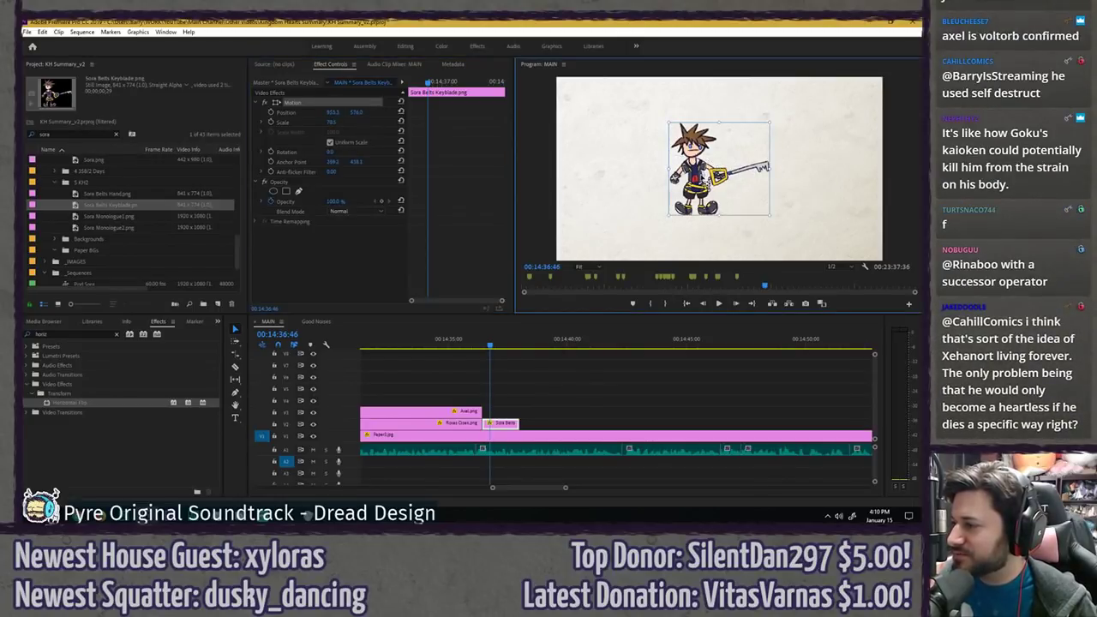
{"action": "left_click_drag", "start_coordinate": [333, 123], "coordinate": [326, 123]}
{"action": "left_click_drag", "start_coordinate": [699, 160], "coordinate": [627, 165]}
- Extend the Sora Belts Keyblade clip to end later, preview it, and save
{"action": "left_click", "coordinate": [544, 378]}
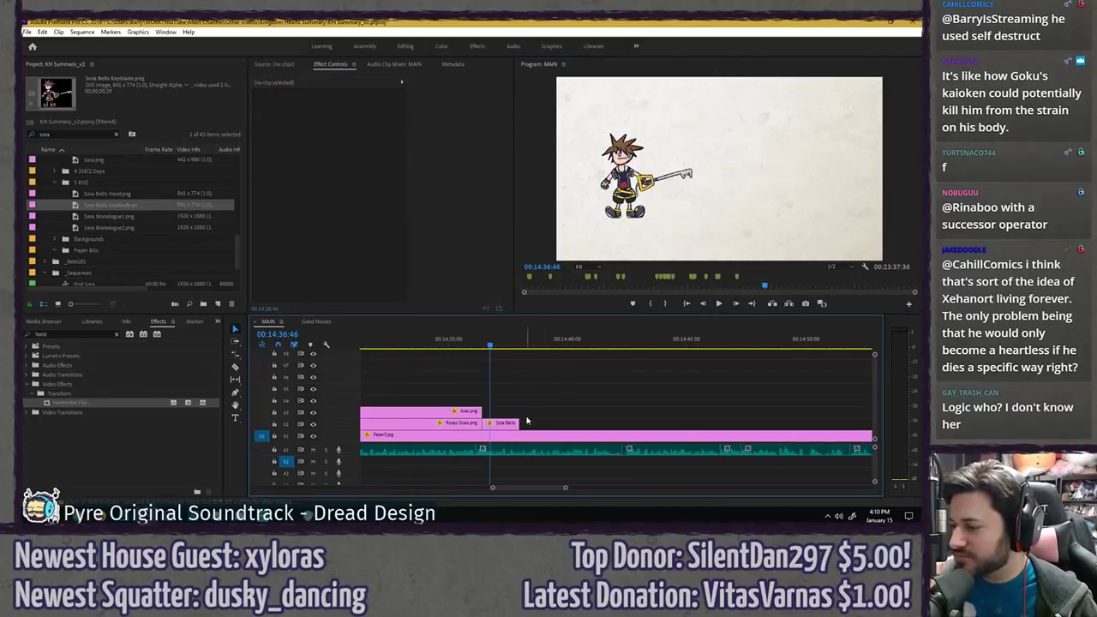
{"action": "left_click_drag", "start_coordinate": [520, 422], "coordinate": [639, 420]}
{"action": "key", "text": "space"}
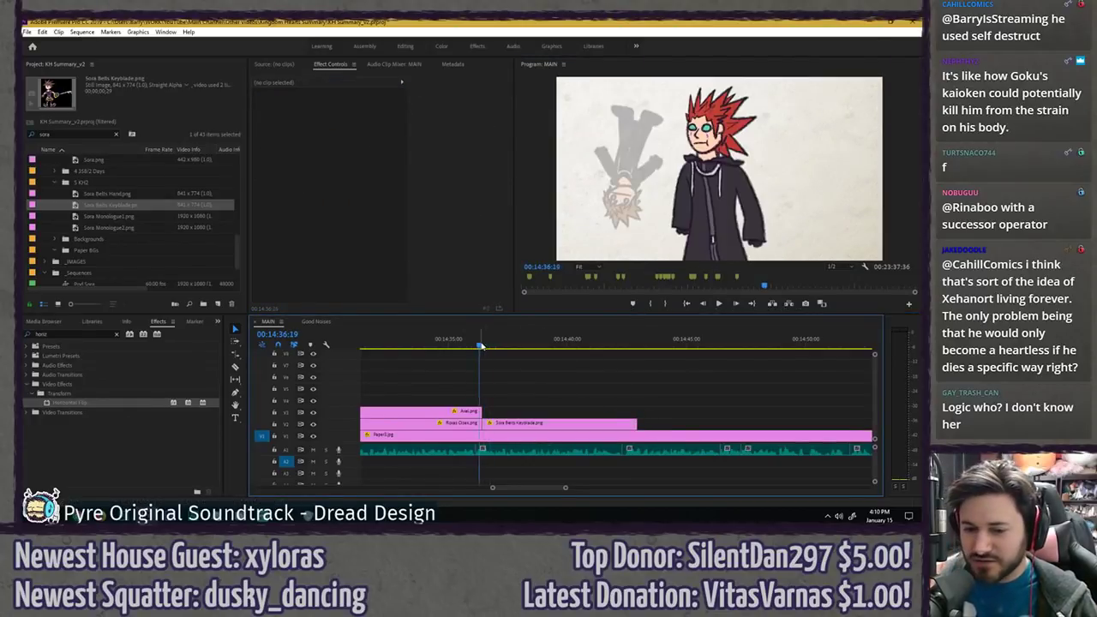
{"action": "key", "text": "ctrl+s"}
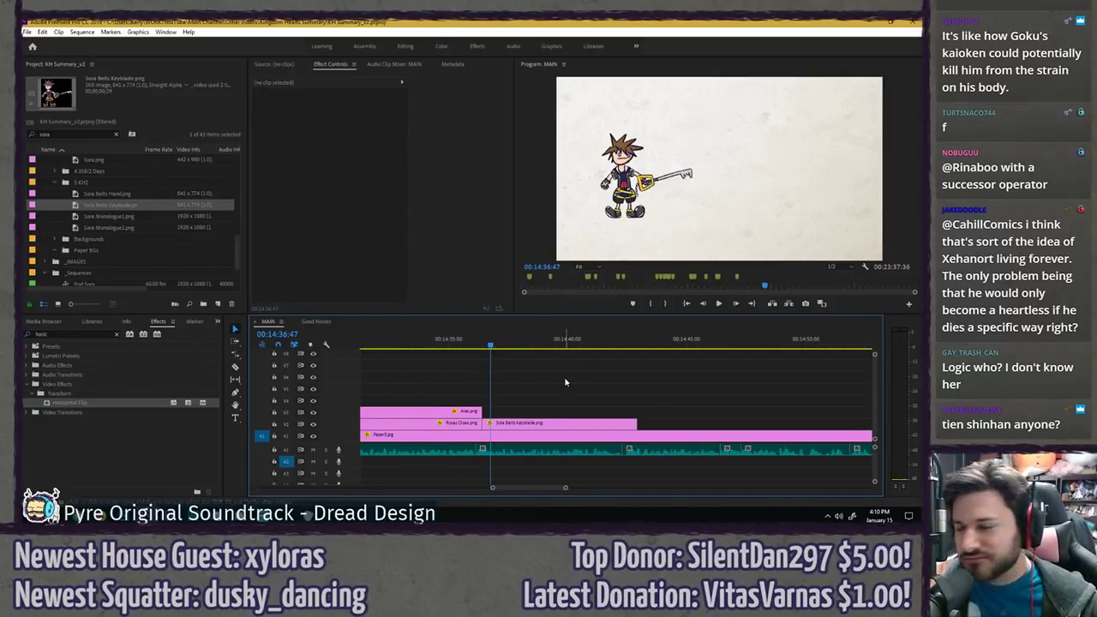
- Search the Project panel for 'axel' and place Axel.png on the timeline above Sora
{"action": "left_click", "coordinate": [116, 134]}
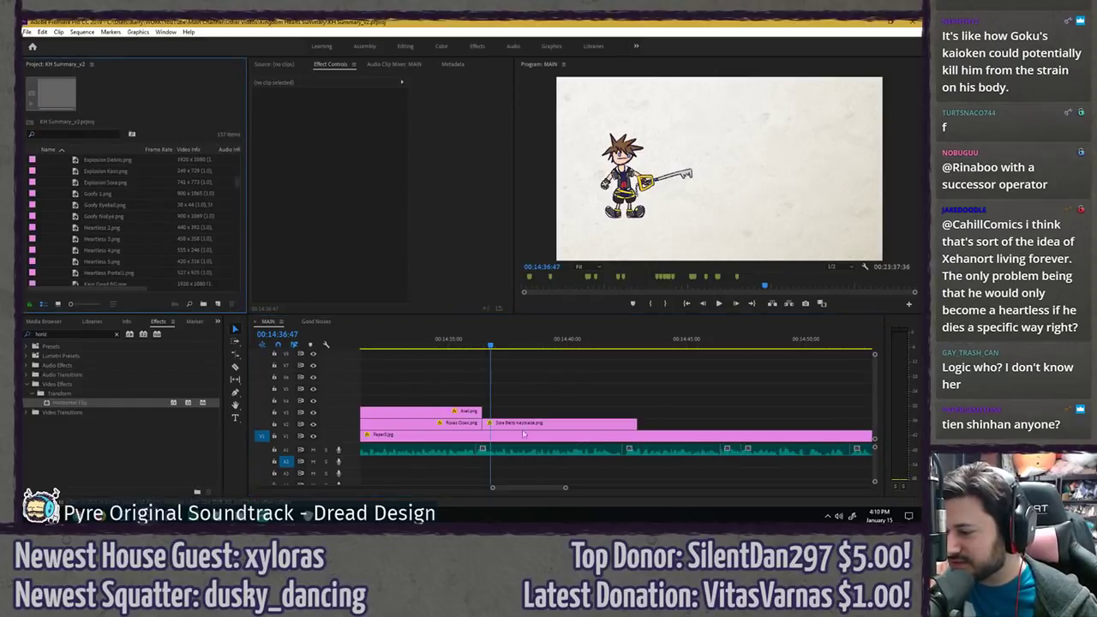
{"action": "left_click", "coordinate": [79, 134]}
{"action": "type", "text": "axel"}
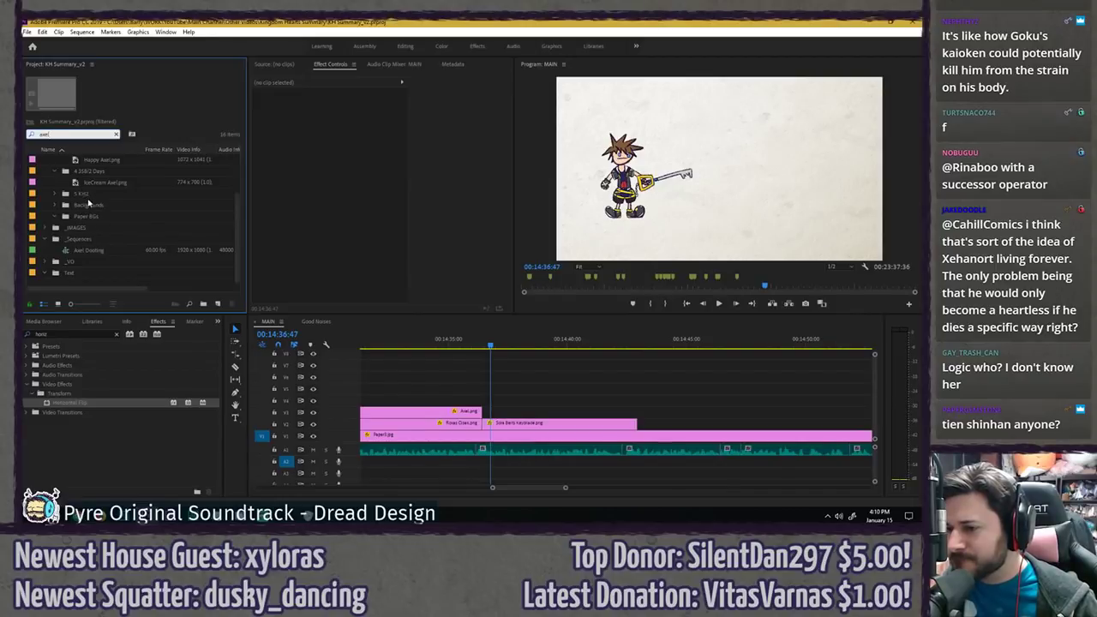
{"action": "scroll", "coordinate": [89, 201], "scroll_direction": "up", "scroll_amount": 2}
{"action": "left_click_drag", "start_coordinate": [89, 205], "coordinate": [488, 414]}
- Search for the Nobody images and stack Nobody 1.png and Nobody 2.png above Axel
{"action": "left_click", "coordinate": [117, 135]}
{"action": "left_click", "coordinate": [81, 135]}
{"action": "type", "text": "nob"}
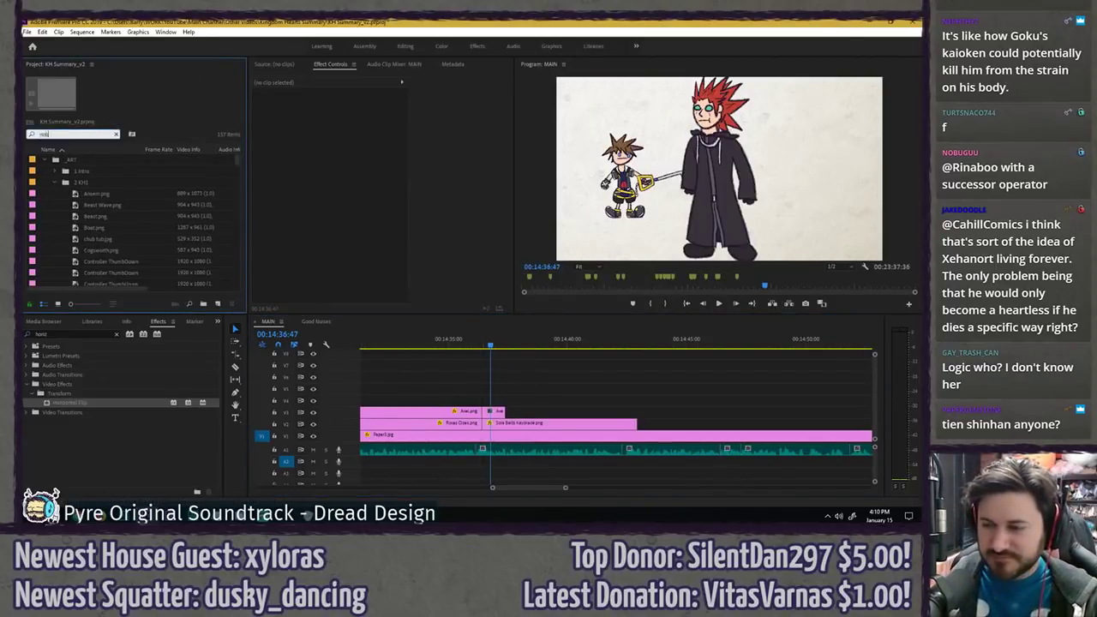
{"action": "type", "text": "od"}
{"action": "left_click", "coordinate": [96, 182]}
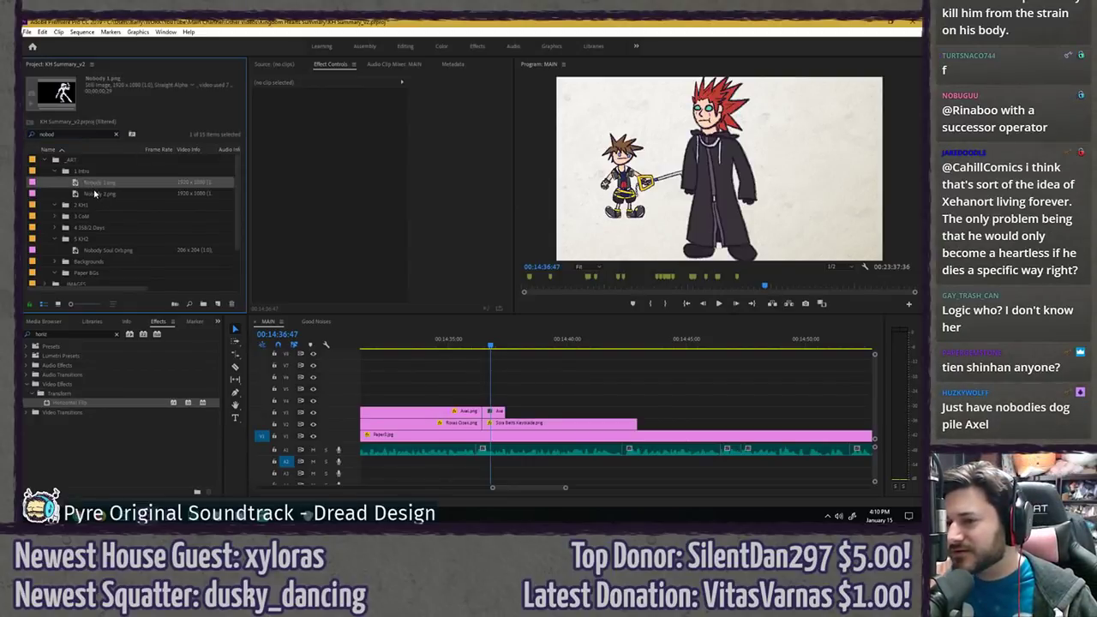
{"action": "left_click_drag", "start_coordinate": [94, 185], "coordinate": [493, 402]}
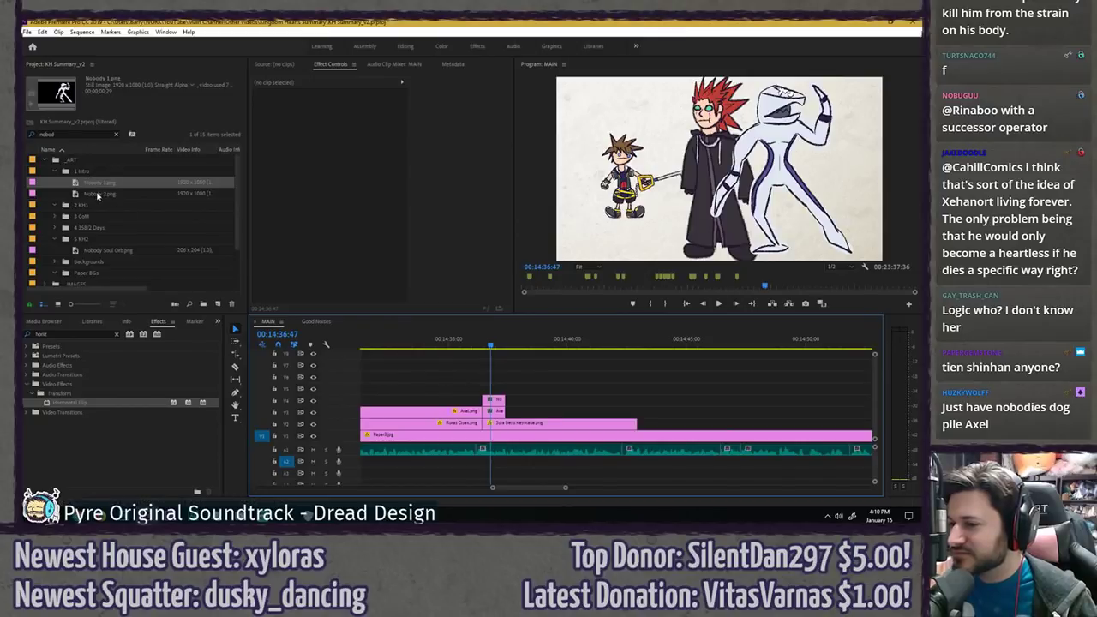
{"action": "left_click_drag", "start_coordinate": [97, 196], "coordinate": [514, 389]}
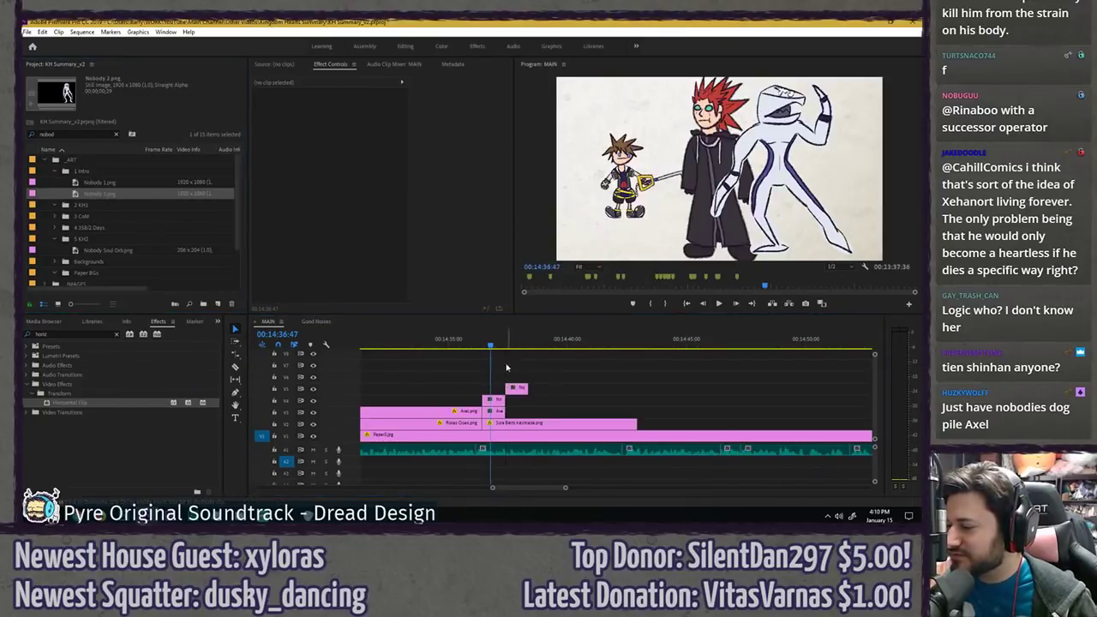
- Scrub the zoomed-out sequence to review the stacked clips at 00:14:37:20
{"action": "left_click", "coordinate": [512, 342]}
{"action": "left_click_drag", "start_coordinate": [513, 342], "coordinate": [504, 343]}
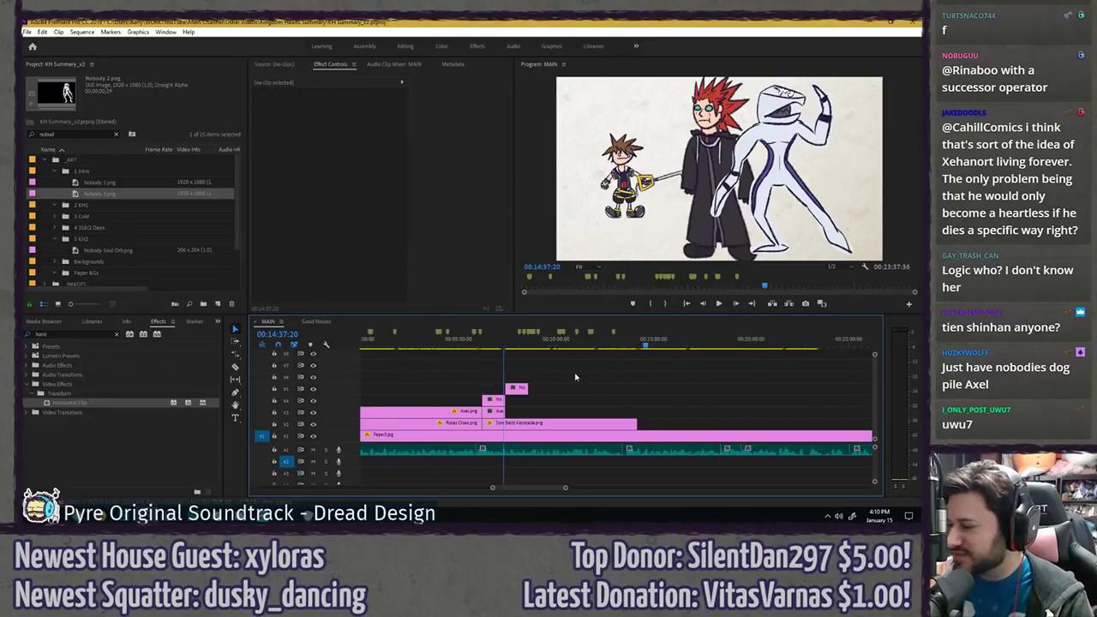
{"action": "key", "text": "backslash"}
{"action": "scroll", "coordinate": [374, 365], "scroll_direction": "up", "scroll_amount": 3}
{"action": "left_click_drag", "start_coordinate": [380, 344], "coordinate": [420, 345]}
{"action": "key", "text": "backslash"}
{"action": "scroll", "coordinate": [591, 369], "scroll_direction": "up", "scroll_amount": 10}
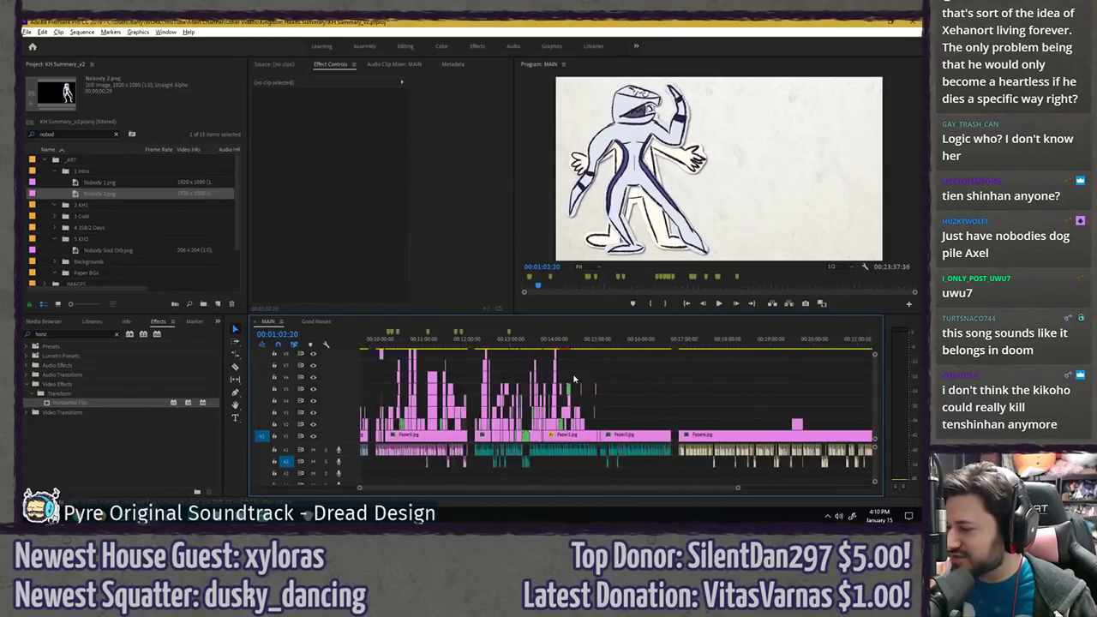
{"action": "scroll", "coordinate": [439, 364], "scroll_direction": "up", "scroll_amount": 1}
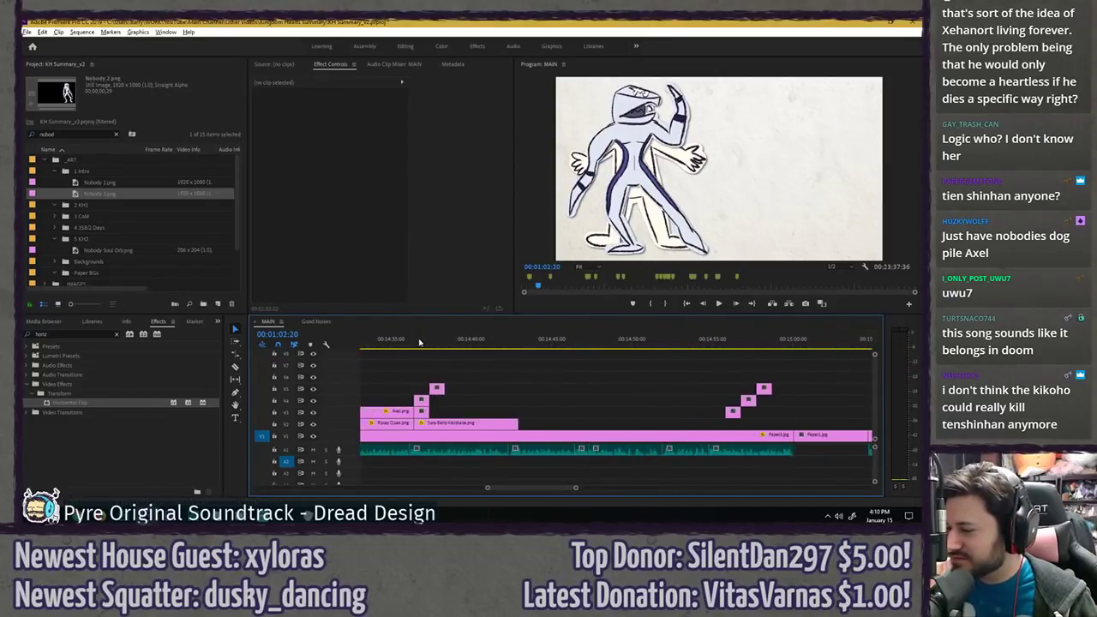
{"action": "left_click_drag", "start_coordinate": [429, 344], "coordinate": [430, 345]}
{"action": "scroll", "coordinate": [429, 366], "scroll_direction": "up", "scroll_amount": 4}
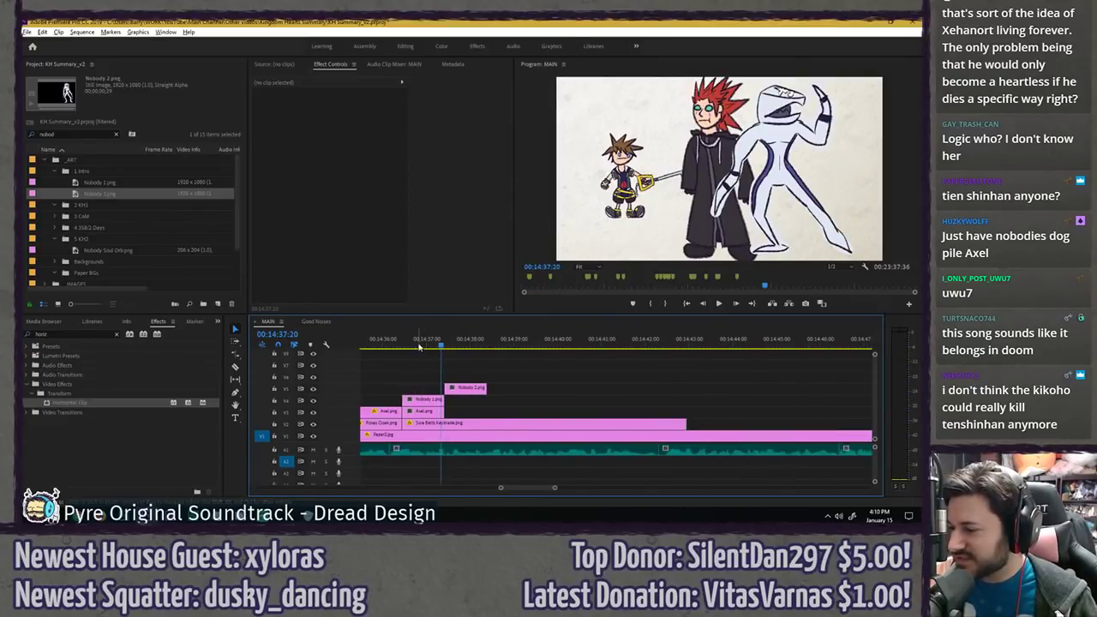
- Shrink Axel.png to about 63 percent and nudge him slightly left
{"action": "left_click", "coordinate": [415, 343]}
{"action": "left_click", "coordinate": [428, 400]}
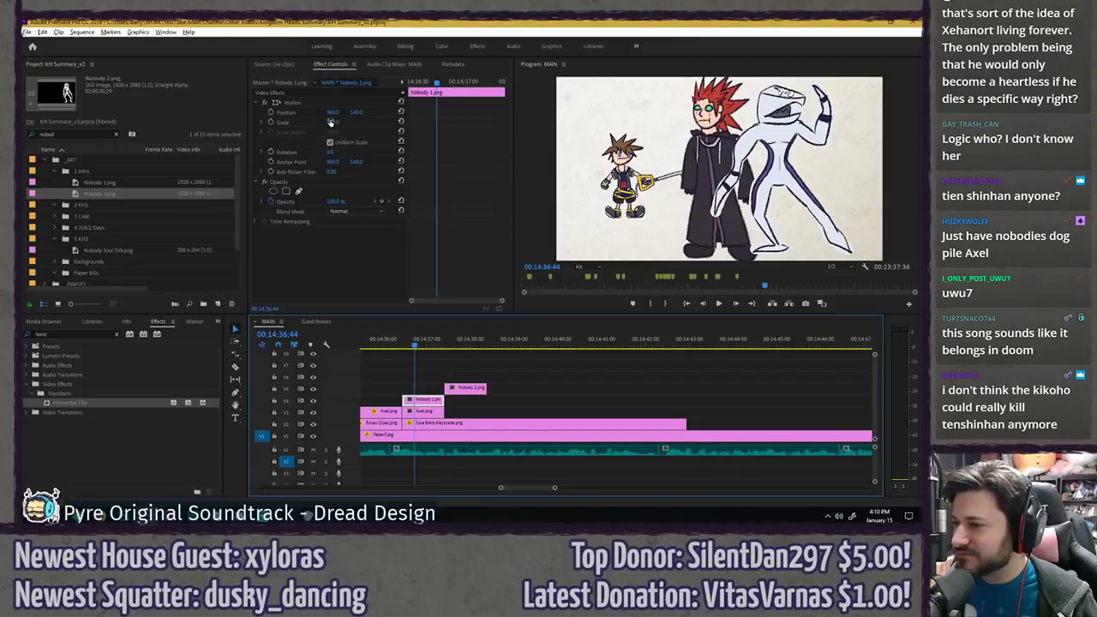
{"action": "left_click", "coordinate": [424, 411]}
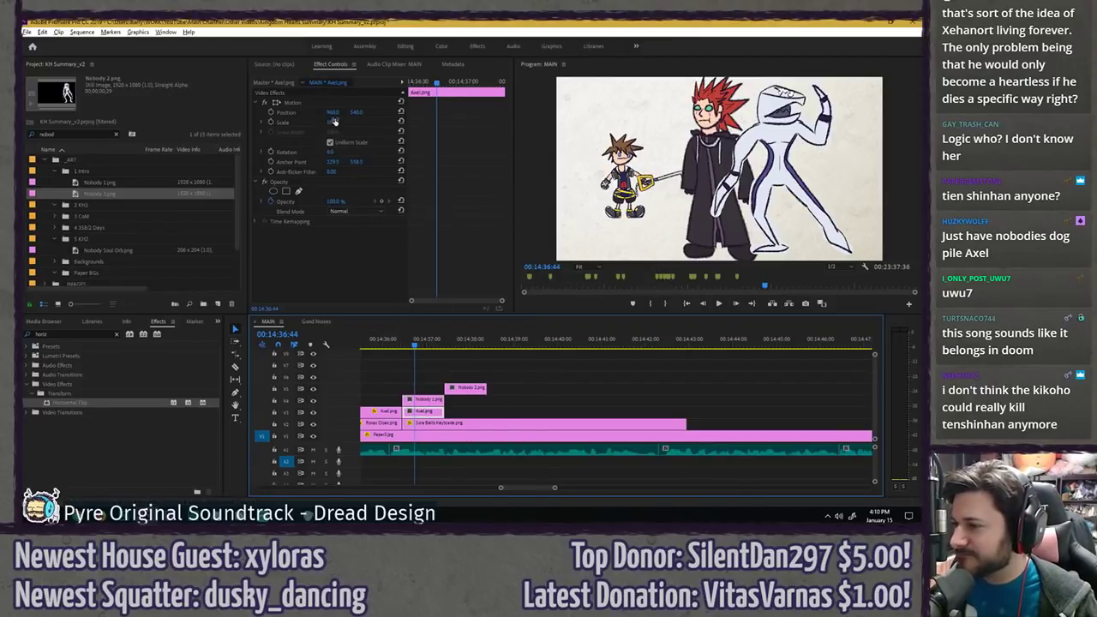
{"action": "left_click_drag", "start_coordinate": [333, 121], "coordinate": [293, 121]}
{"action": "left_click", "coordinate": [372, 103]}
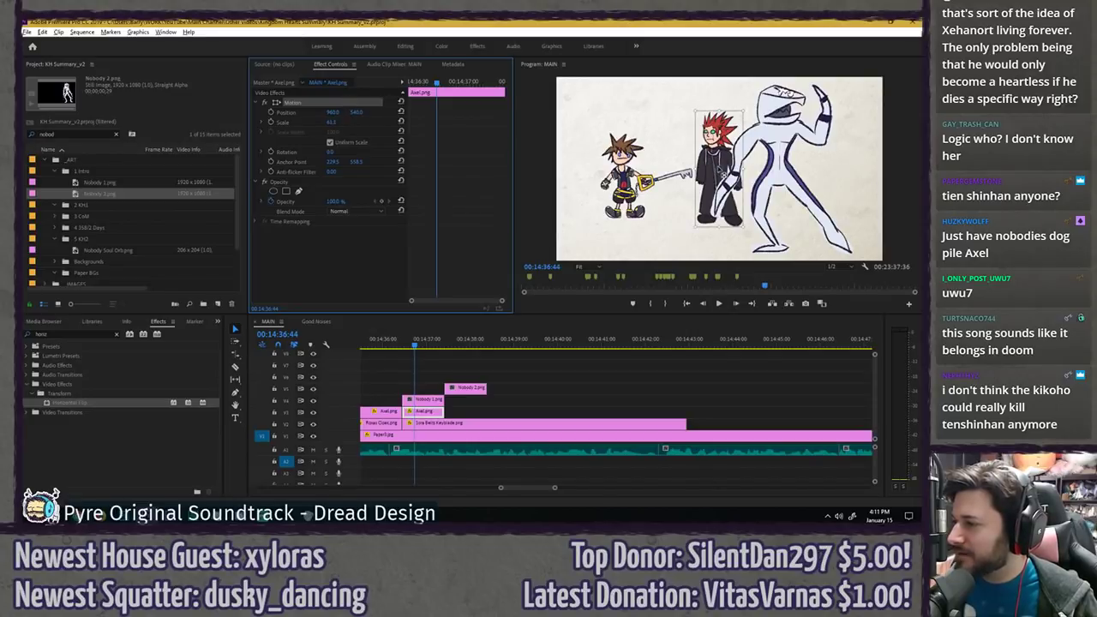
{"action": "left_click_drag", "start_coordinate": [722, 171], "coordinate": [720, 172]}
{"action": "left_click", "coordinate": [490, 370]}
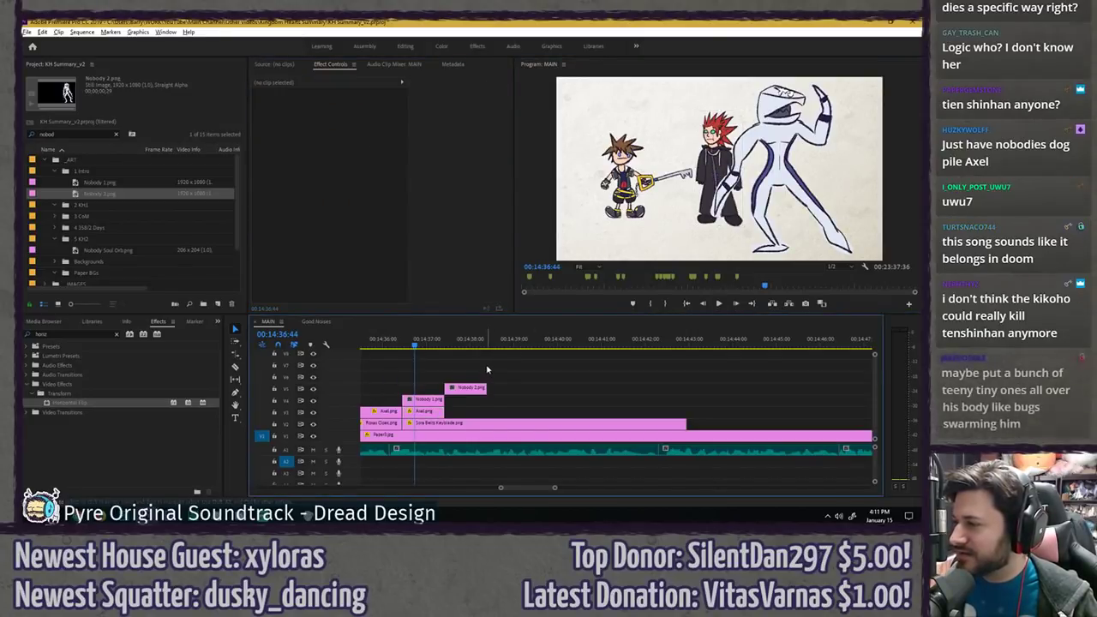
- Lengthen the Nobody 1.png and Axel.png clips together
{"action": "scroll", "coordinate": [489, 369], "scroll_direction": "up", "scroll_amount": 3}
{"action": "left_click_drag", "start_coordinate": [514, 350], "coordinate": [538, 350]}
{"action": "left_click_drag", "start_coordinate": [556, 403], "coordinate": [622, 406]}
{"action": "left_click", "coordinate": [603, 386]}
- Shrink the first Nobody to about 61 percent and reposition it beside Axel
{"action": "left_click", "coordinate": [563, 400]}
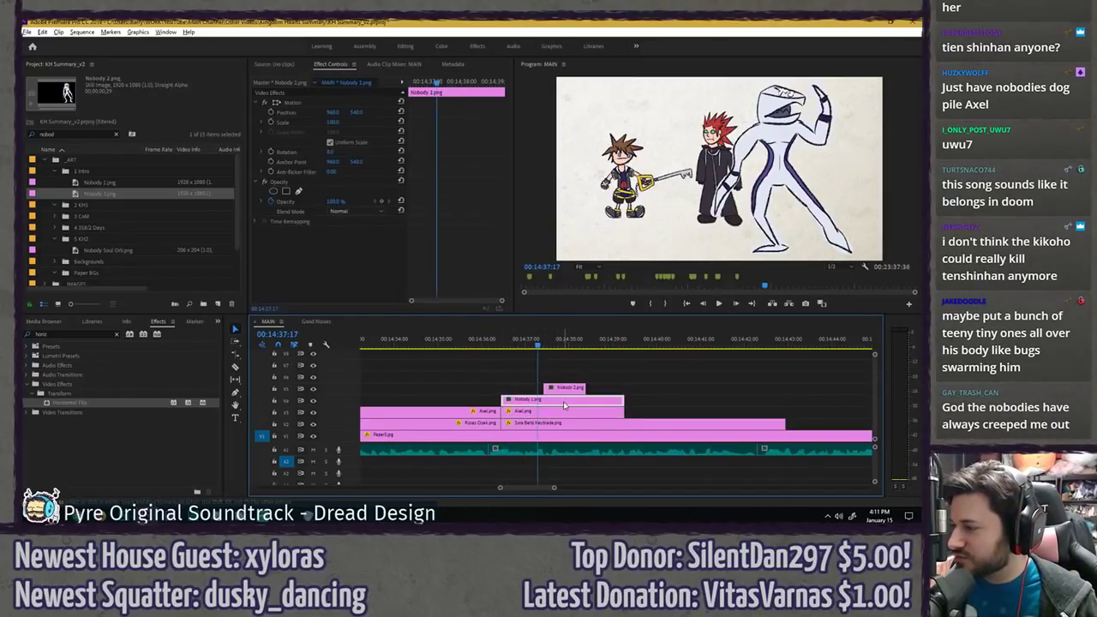
{"action": "left_click_drag", "start_coordinate": [338, 123], "coordinate": [312, 123]}
{"action": "left_click", "coordinate": [341, 102]}
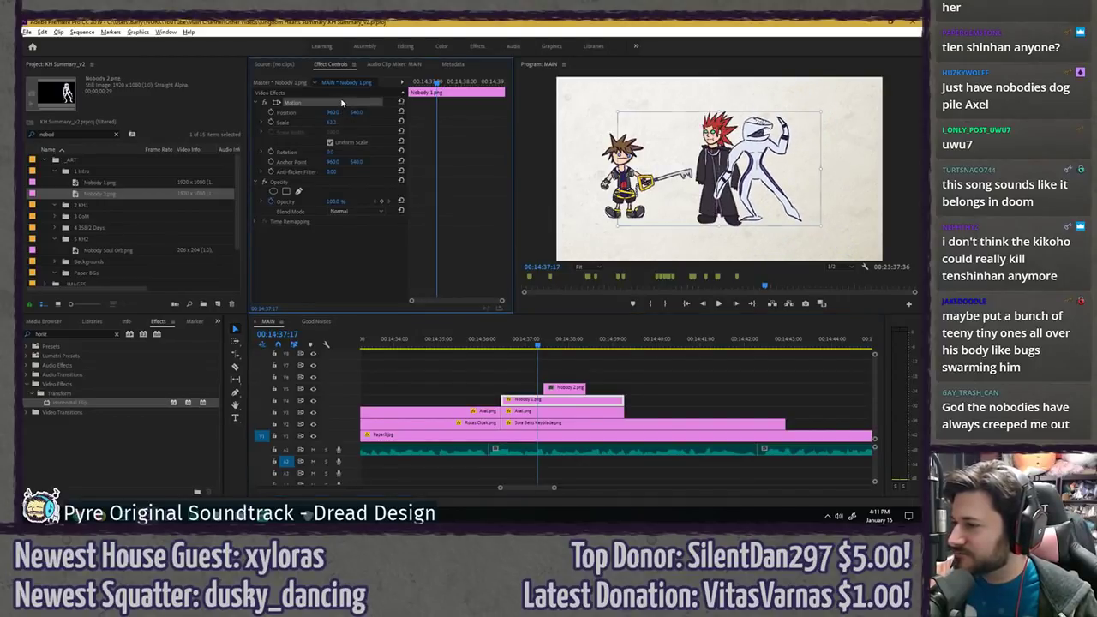
{"action": "left_click_drag", "start_coordinate": [719, 170], "coordinate": [735, 172]}
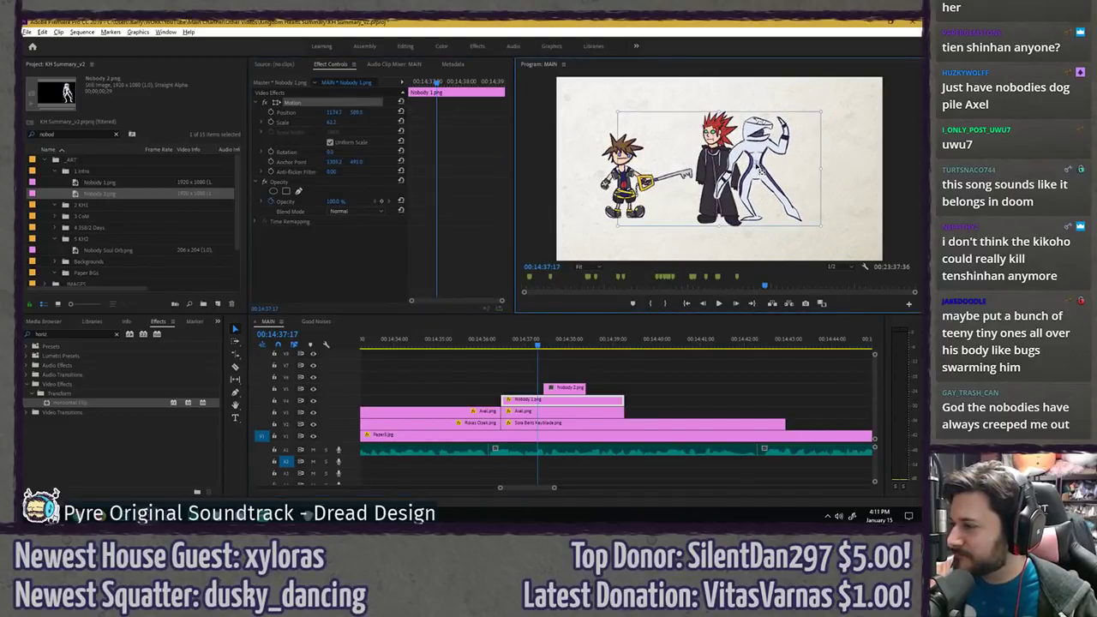
{"action": "left_click", "coordinate": [586, 377]}
- Align Nobody 2.png's clip with the others, shrink it to about 66 percent, and move it right
{"action": "key", "text": "ctrl+s"}
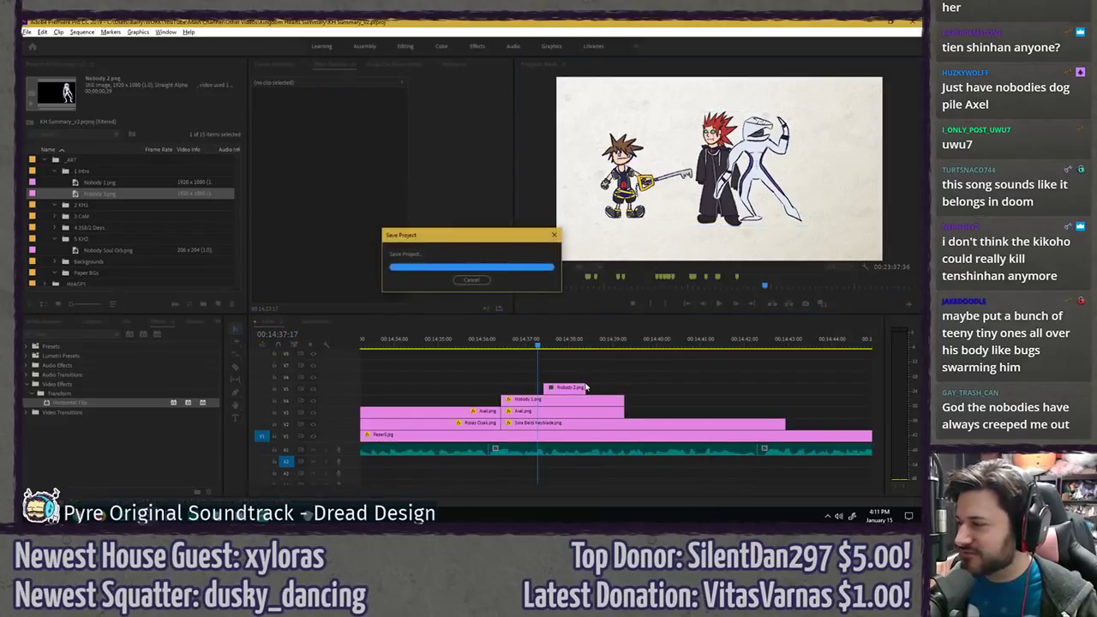
{"action": "left_click_drag", "start_coordinate": [545, 387], "coordinate": [504, 387]}
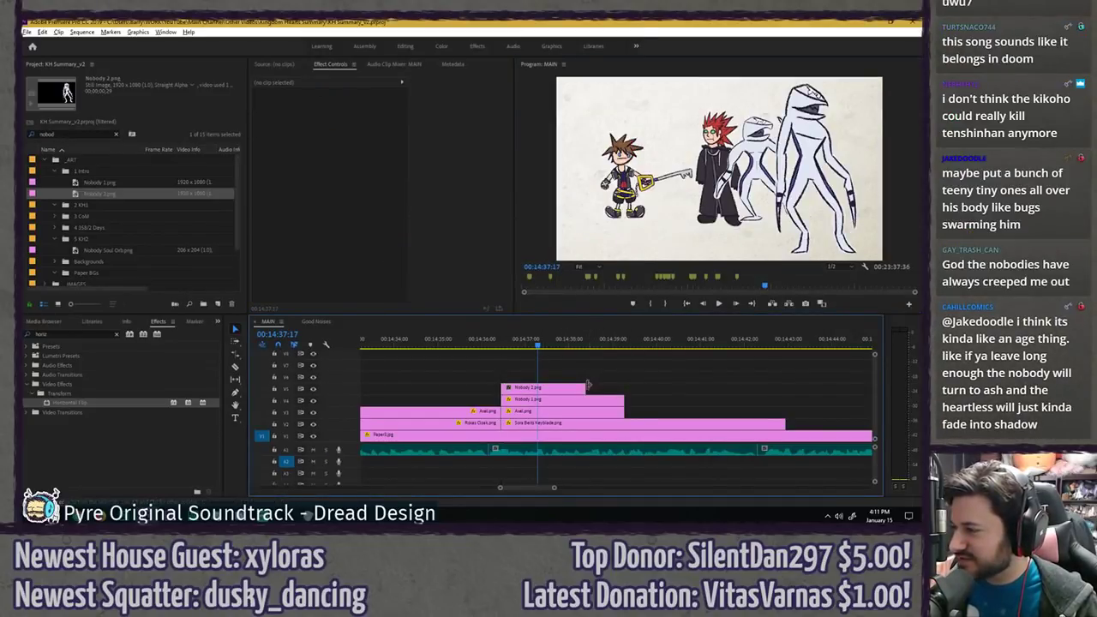
{"action": "left_click_drag", "start_coordinate": [588, 386], "coordinate": [624, 386]}
{"action": "left_click", "coordinate": [328, 127]}
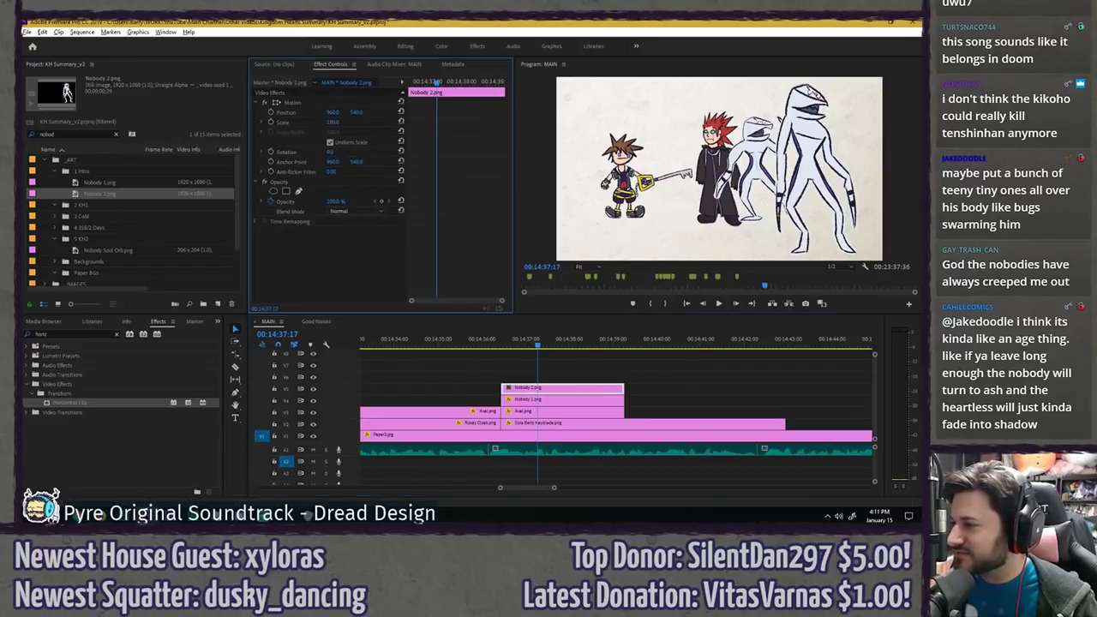
{"action": "left_click_drag", "start_coordinate": [332, 123], "coordinate": [198, 112]}
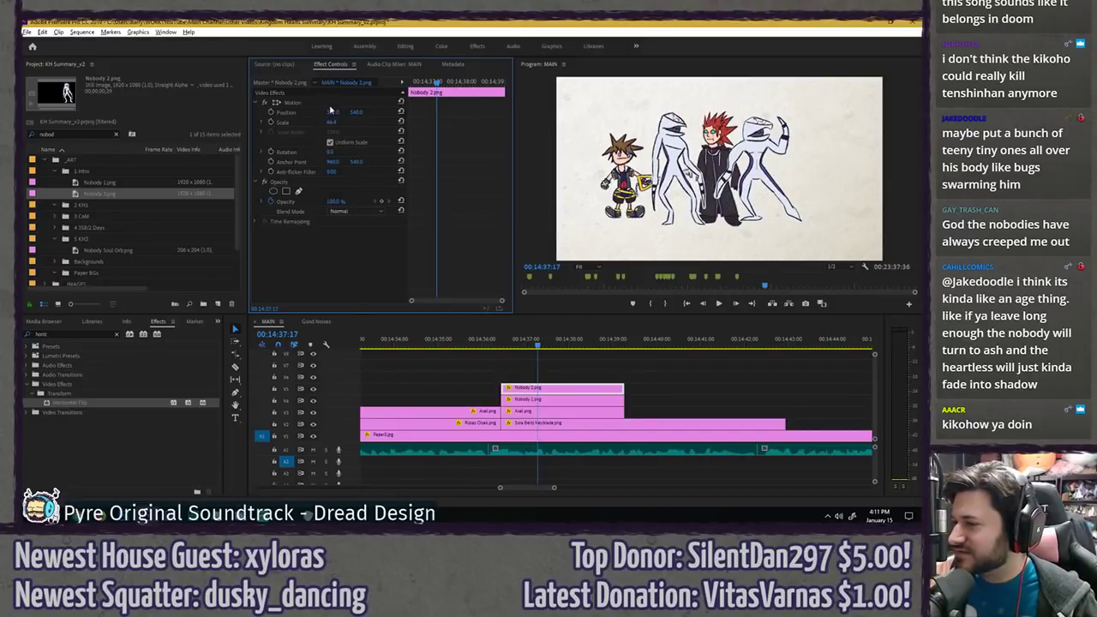
{"action": "left_click", "coordinate": [329, 104]}
{"action": "left_click_drag", "start_coordinate": [617, 170], "coordinate": [669, 171]}
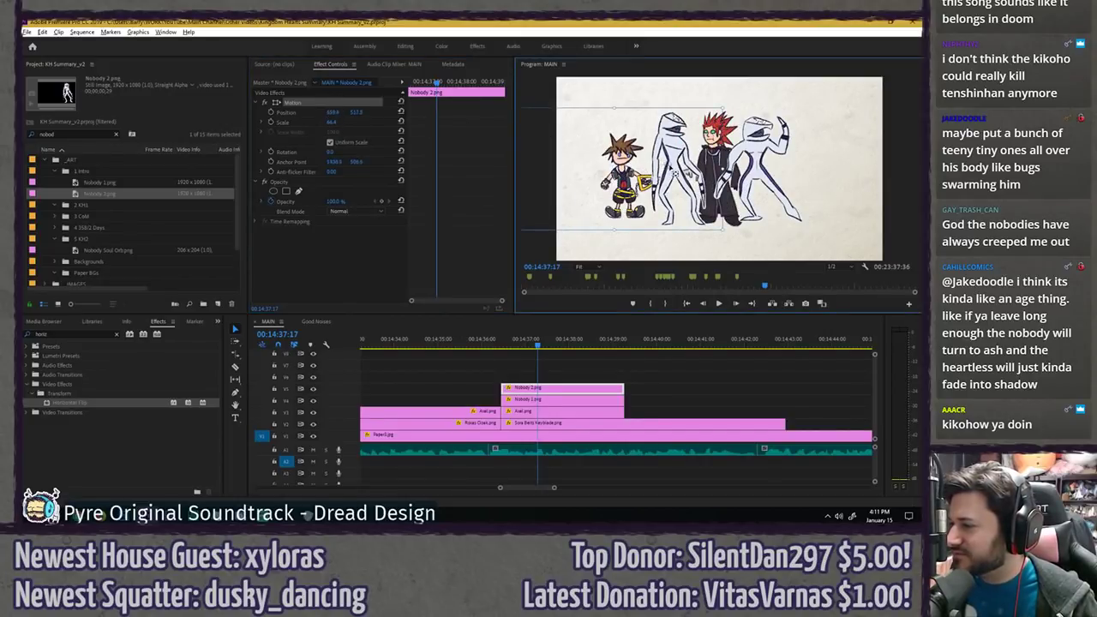
- Play the shot from about 00:14:36 to review Sora facing the Nobodies and Axel
{"action": "left_click", "coordinate": [569, 399]}
{"action": "left_click", "coordinate": [287, 102]}
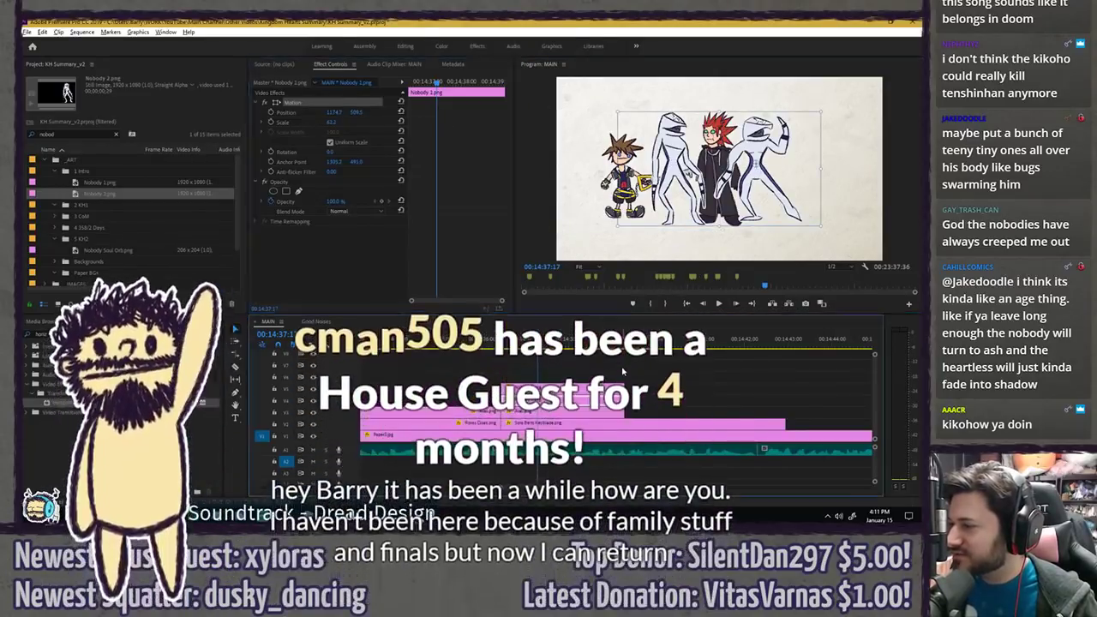
{"action": "left_click", "coordinate": [598, 365]}
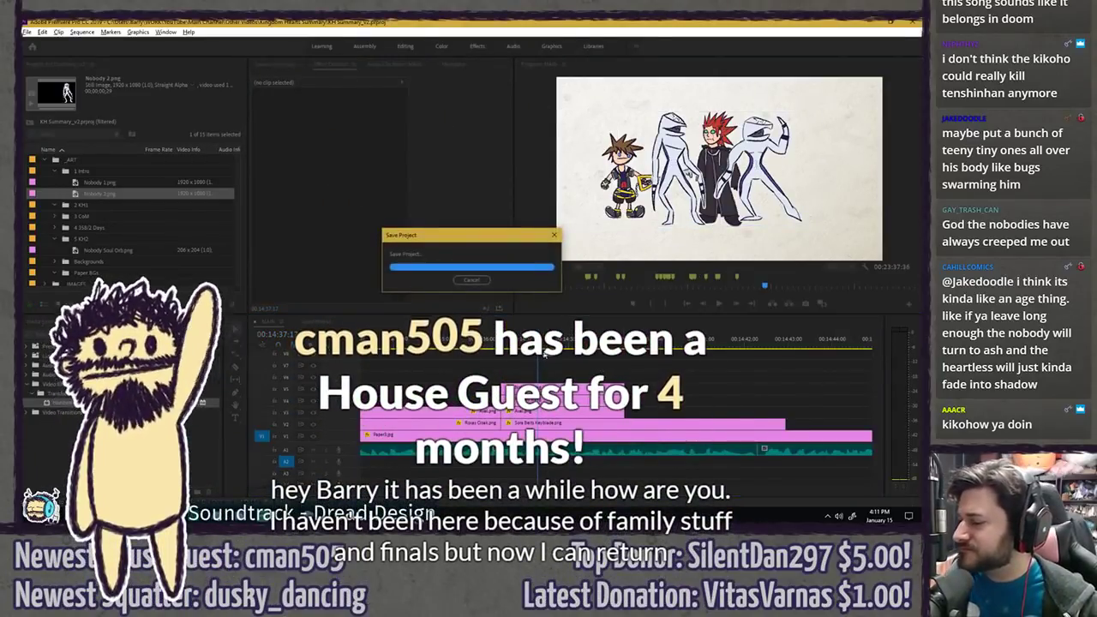
{"action": "left_click", "coordinate": [492, 342]}
{"action": "key", "text": "space"}
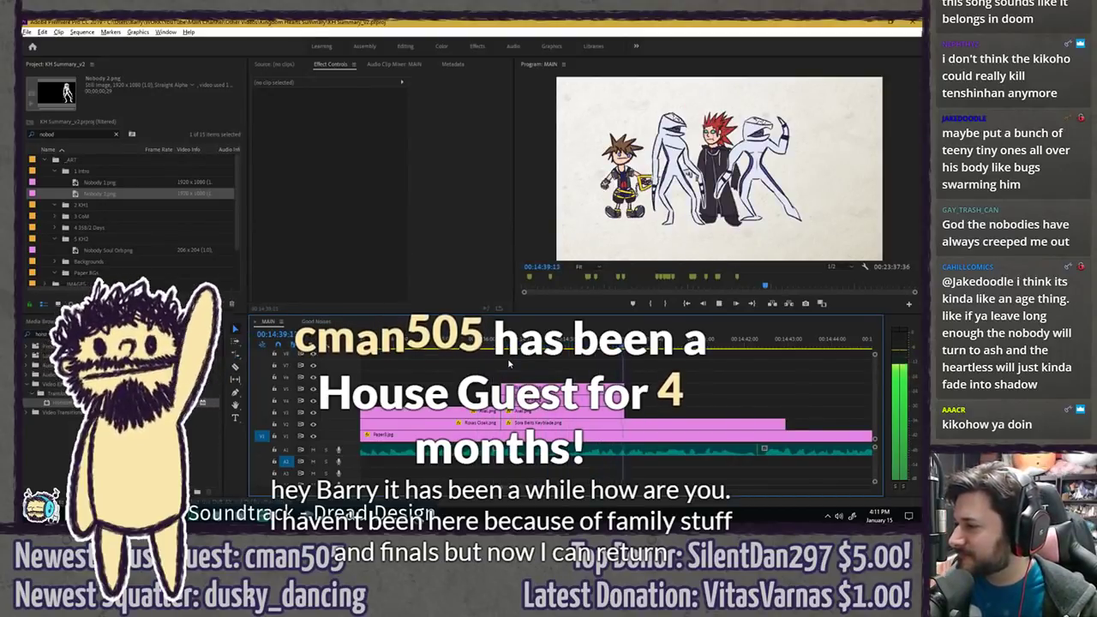
{"action": "key", "text": "space"}
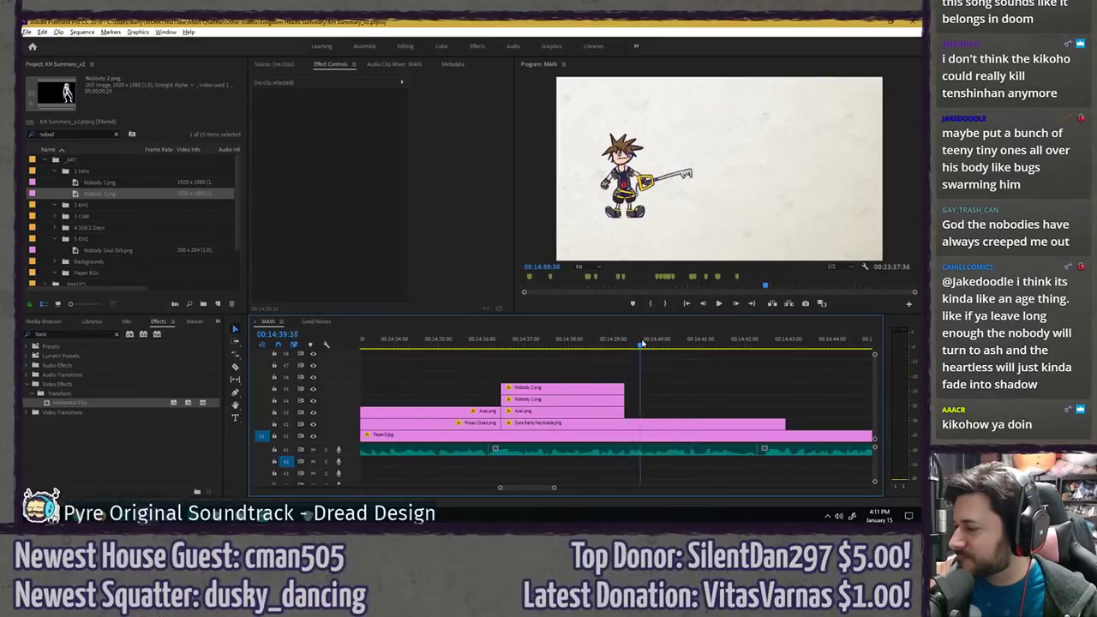
- Trim the Sora clip's end and extend the three upper clips to match, then save
{"action": "left_click_drag", "start_coordinate": [783, 417], "coordinate": [666, 419]}
{"action": "left_click_drag", "start_coordinate": [639, 363], "coordinate": [668, 411]}
{"action": "left_click", "coordinate": [691, 370]}
{"action": "left_click", "coordinate": [498, 345]}
{"action": "key", "text": "space"}
{"action": "key", "text": "space"}
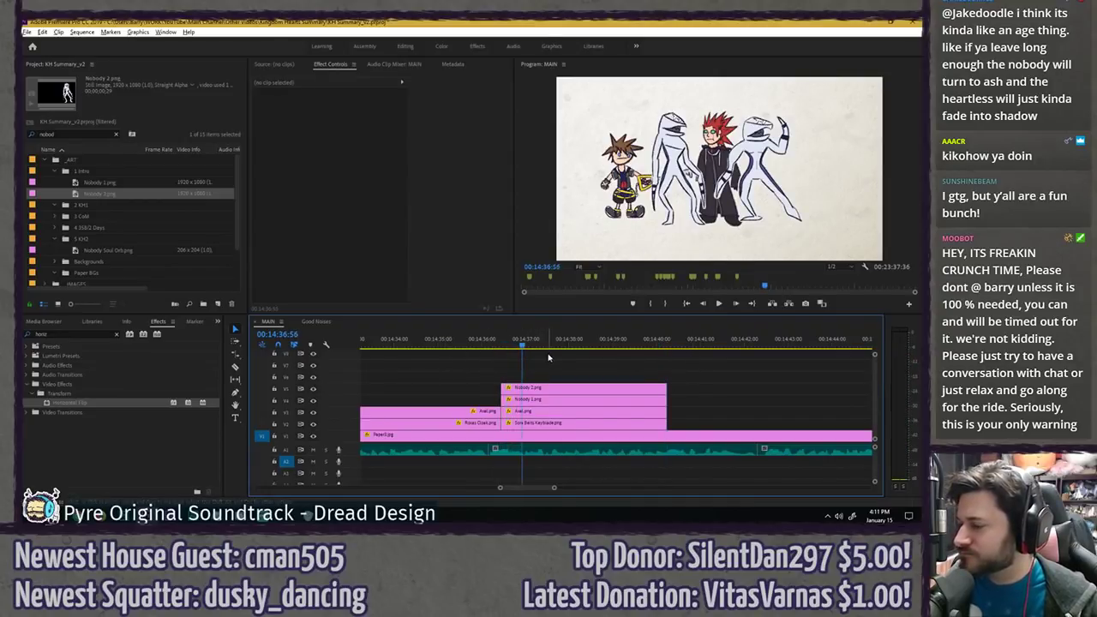
{"action": "key", "text": "ctrl+s"}
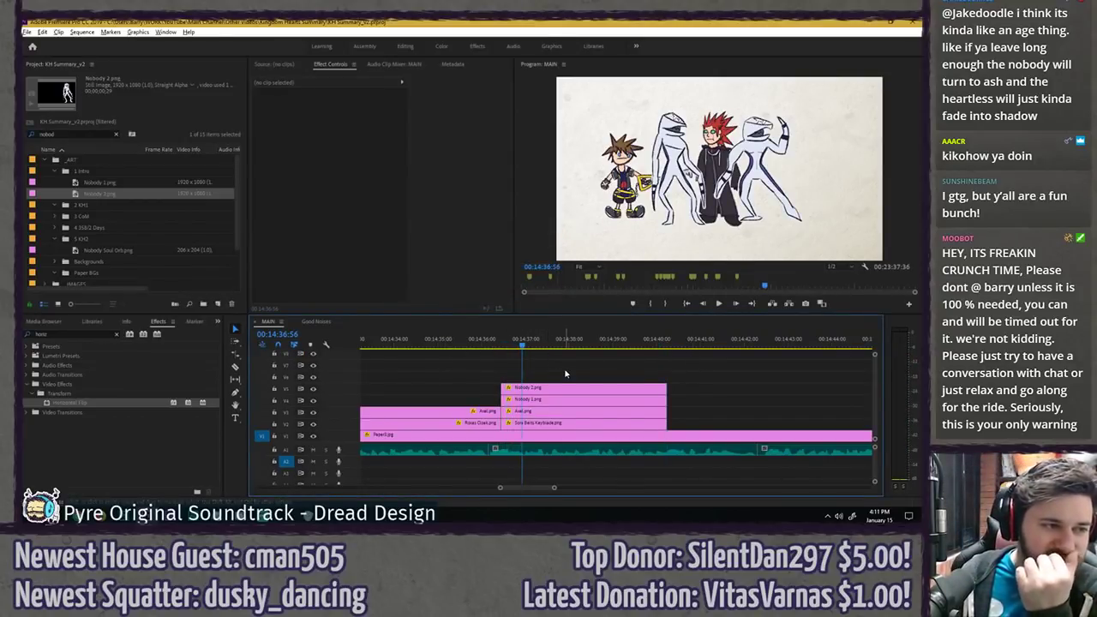
{"action": "key", "text": "Up"}
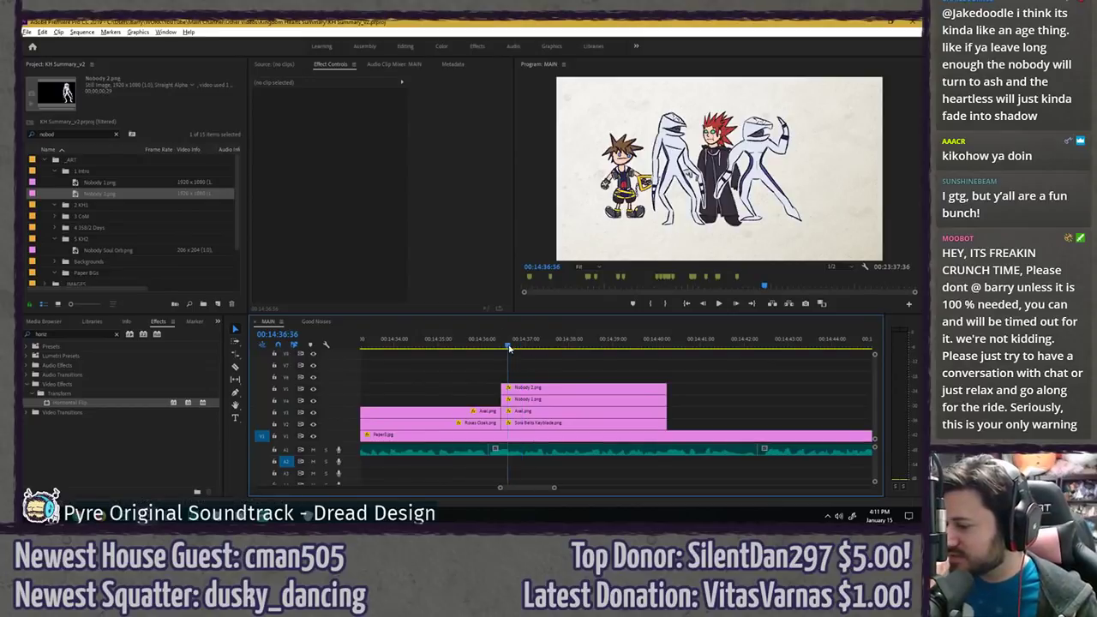
{"action": "key", "text": "ctrl+s"}
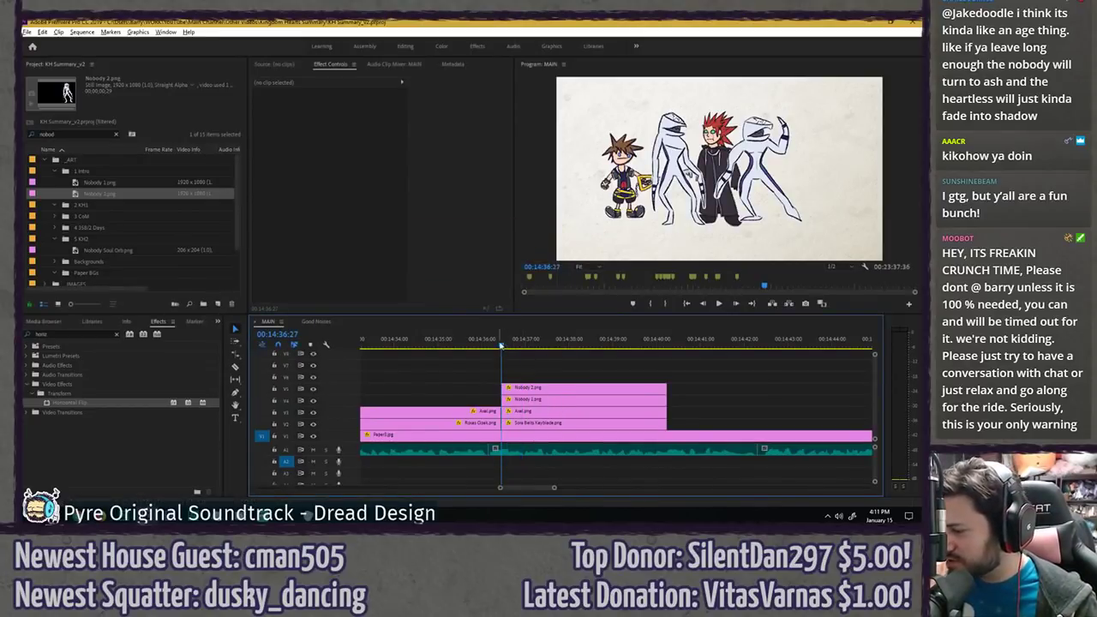
- Make both Nobody clips start slightly later and replay their entrance
{"action": "left_click", "coordinate": [487, 345]}
{"action": "key", "text": "space"}
{"action": "key", "text": "space"}
{"action": "left_click", "coordinate": [487, 343]}
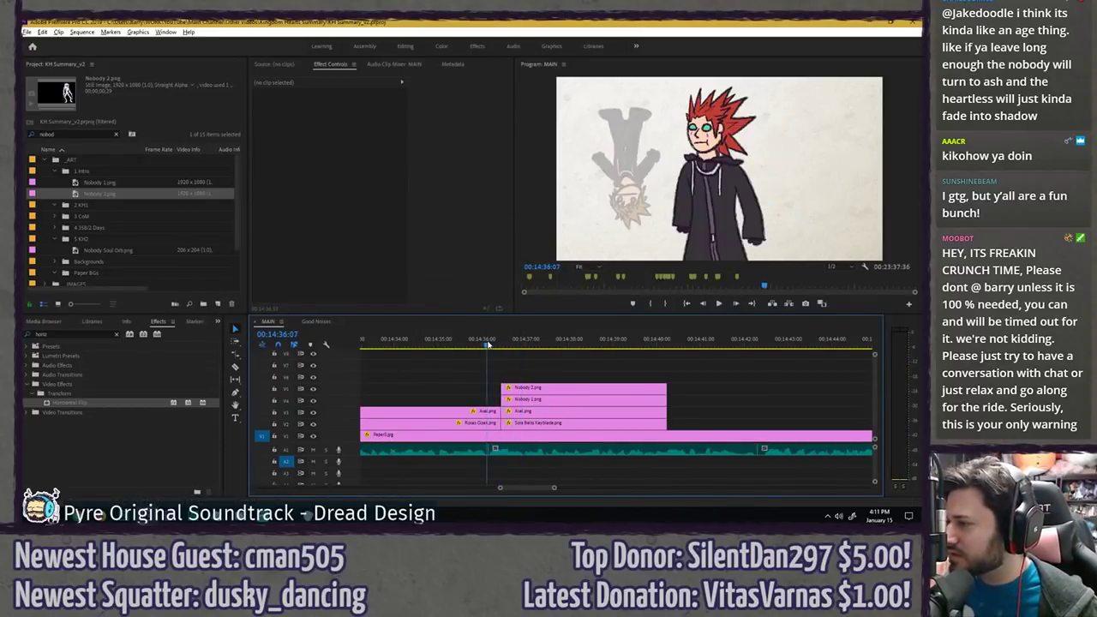
{"action": "key", "text": "space"}
{"action": "key", "text": "space"}
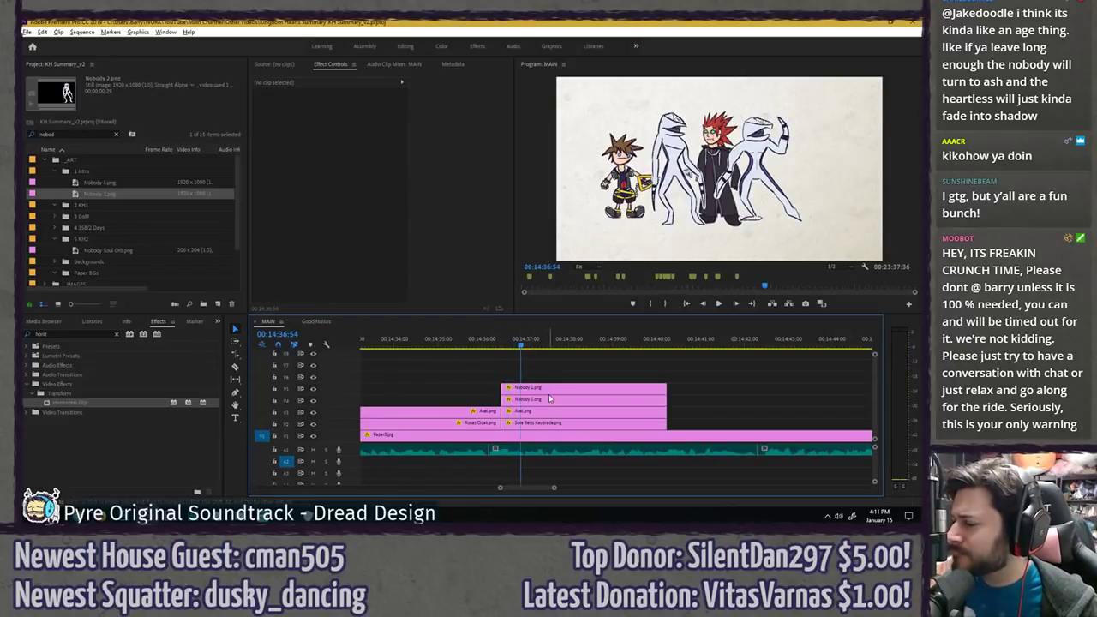
{"action": "left_click_drag", "start_coordinate": [538, 377], "coordinate": [521, 400]}
{"action": "left_click", "coordinate": [502, 340]}
{"action": "key", "text": "space"}
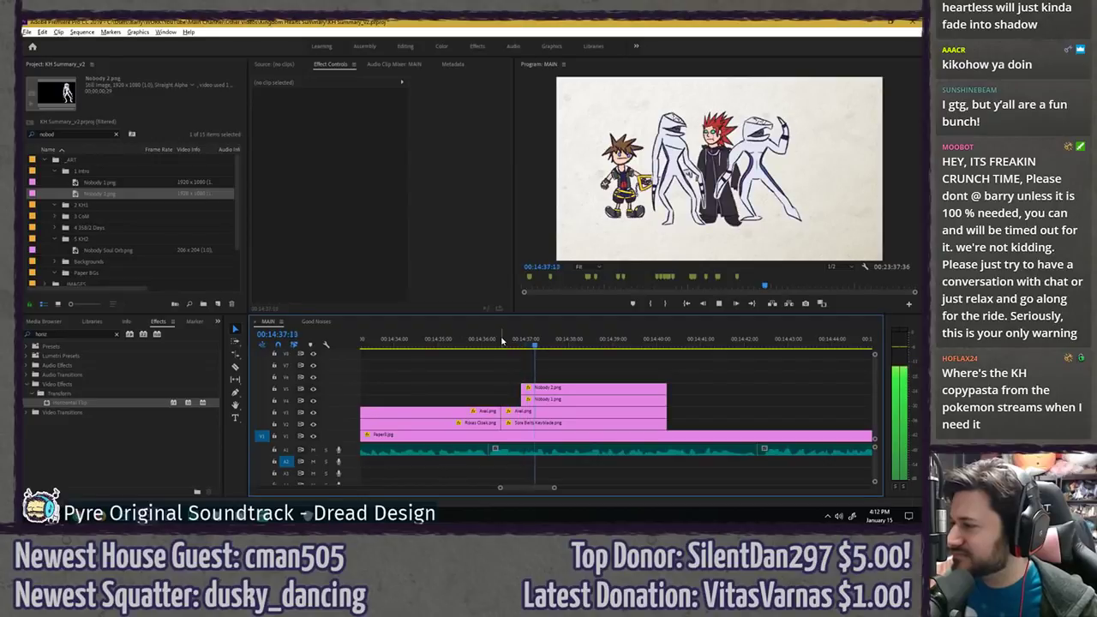
{"action": "left_click", "coordinate": [511, 341]}
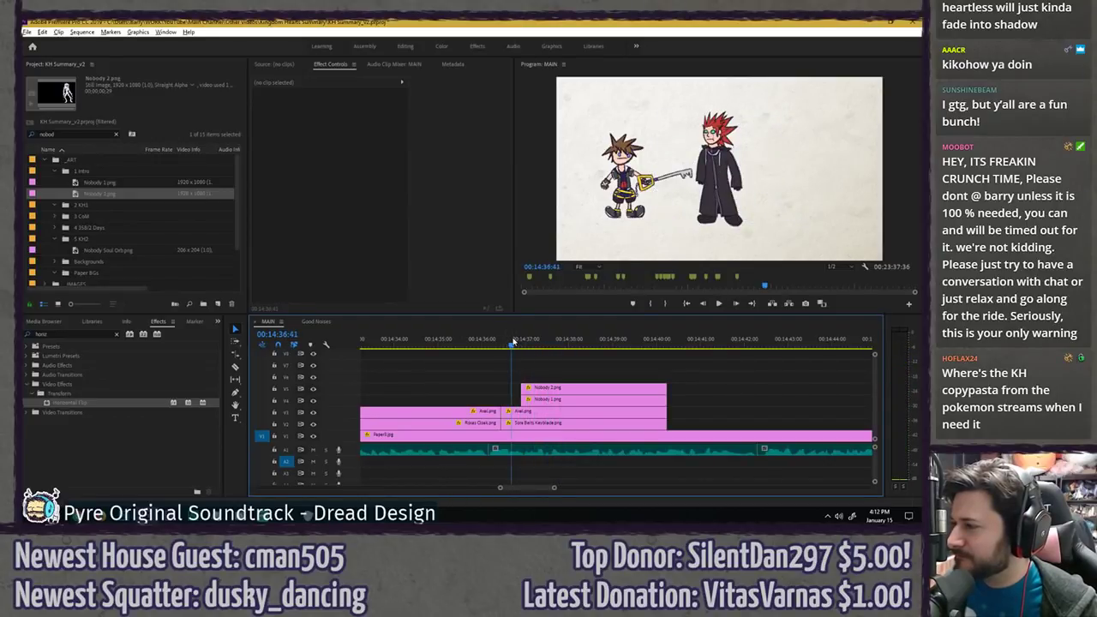
{"action": "key", "text": "space"}
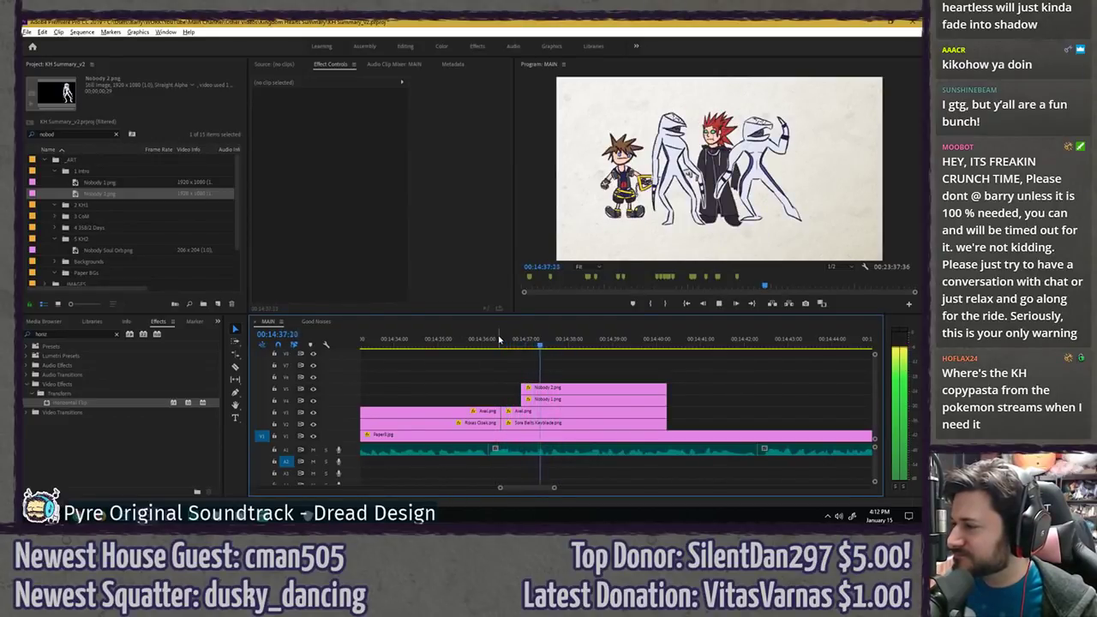
{"action": "left_click", "coordinate": [502, 342]}
{"action": "key", "text": "space"}
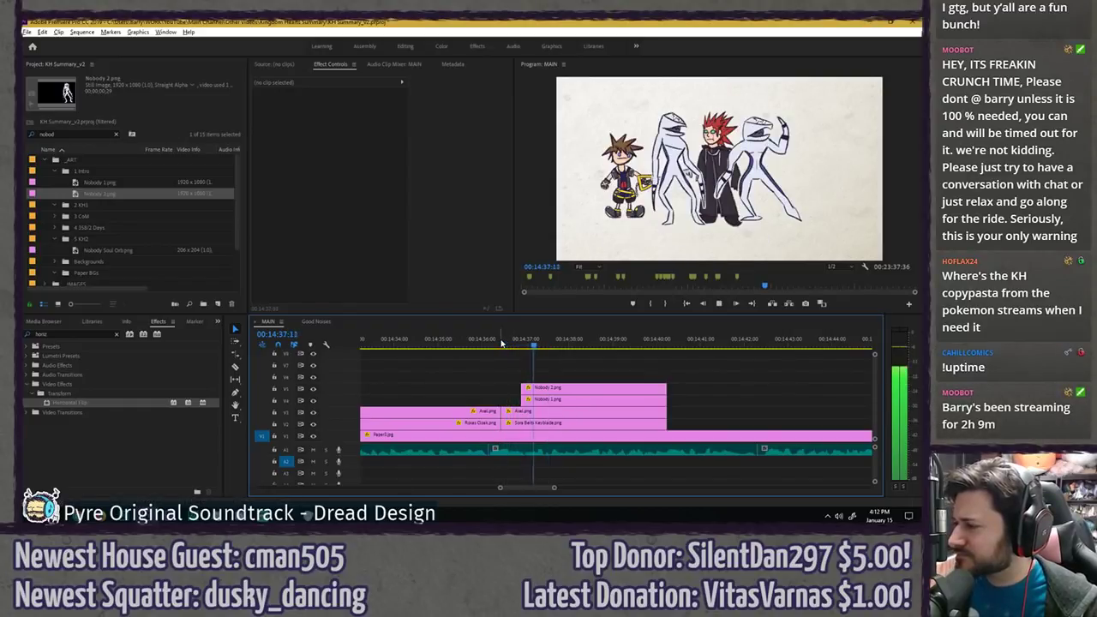
{"action": "left_click", "coordinate": [515, 359]}
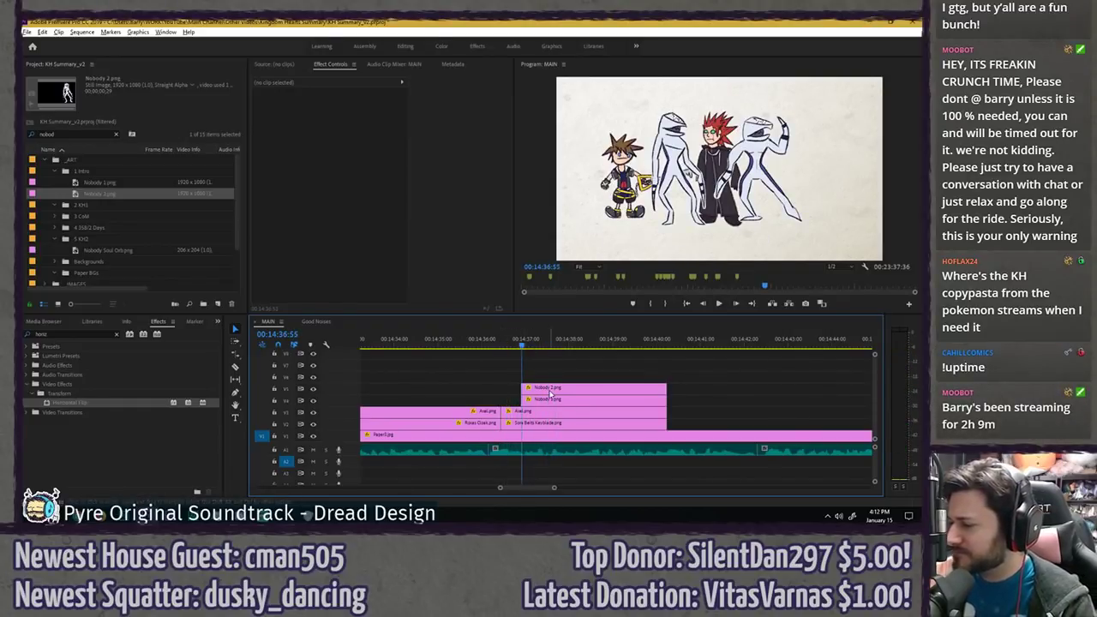
- Set Nobody 2's starting keyframe tilted about 27° and parked just above the frame
{"action": "left_click", "coordinate": [549, 392]}
{"action": "key", "text": "Right"}
{"action": "left_click", "coordinate": [337, 101]}
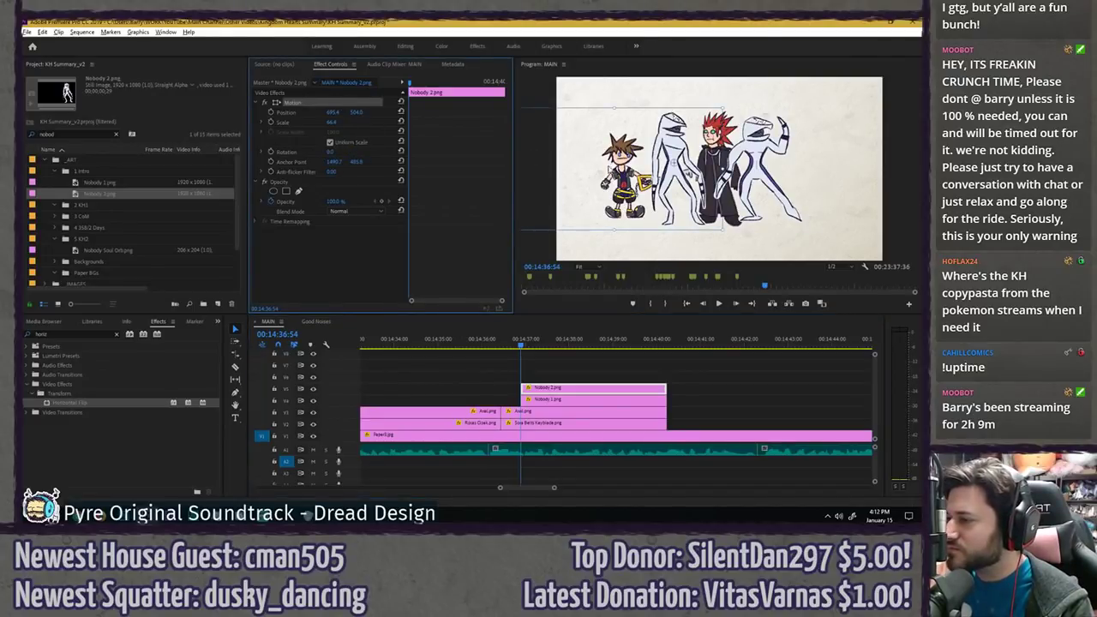
{"action": "left_click_drag", "start_coordinate": [610, 169], "coordinate": [596, 117]}
{"action": "left_click_drag", "start_coordinate": [709, 191], "coordinate": [667, 205]}
{"action": "left_click_drag", "start_coordinate": [657, 150], "coordinate": [647, 62]}
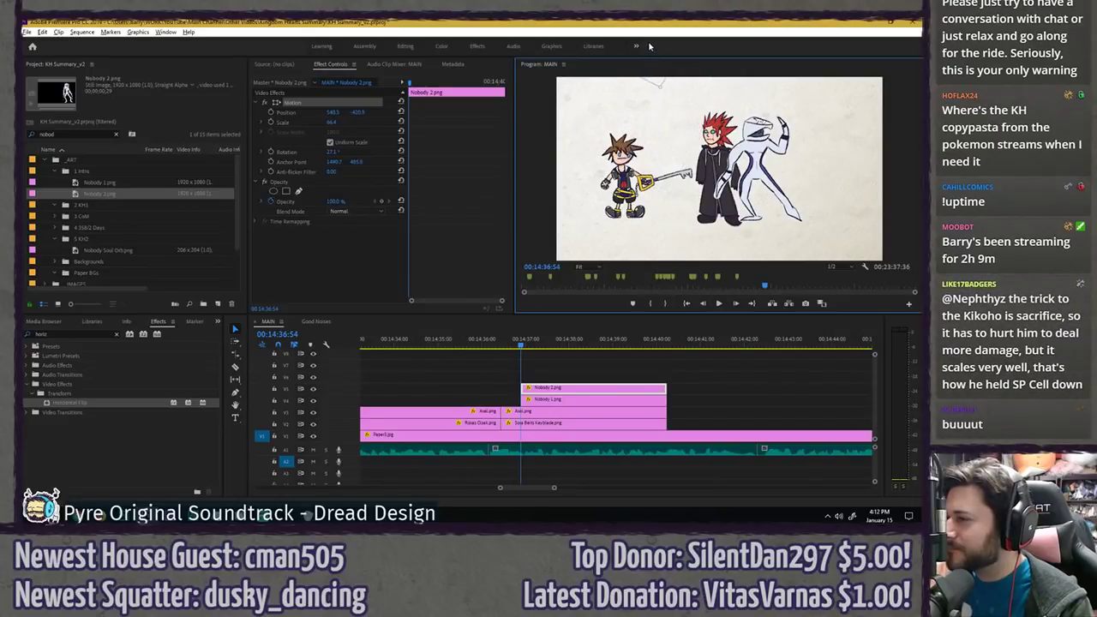
{"action": "left_click", "coordinate": [271, 113]}
{"action": "left_click", "coordinate": [271, 152]}
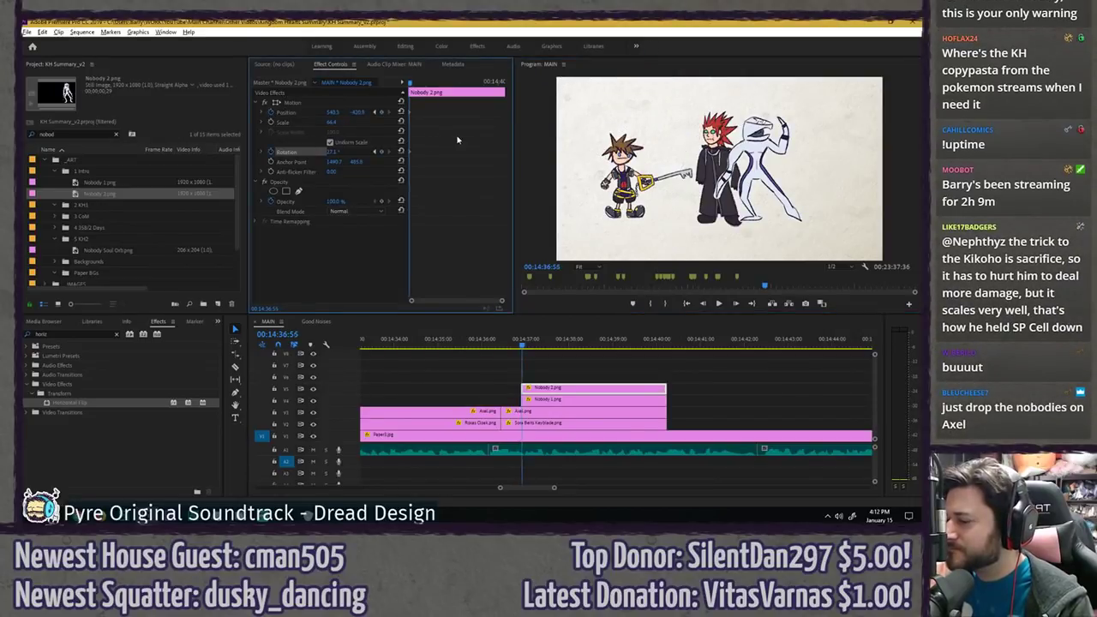
- Keyframe Nobody 2 landing onto Axel at 00:14:37:04, rotated about 78°, and save
{"action": "key", "text": "Right"}
{"action": "key", "text": "Right"}
{"action": "key", "text": "Right"}
{"action": "key", "text": "Right"}
{"action": "key", "text": "Right"}
{"action": "key", "text": "Right"}
{"action": "key", "text": "Right"}
{"action": "key", "text": "Right"}
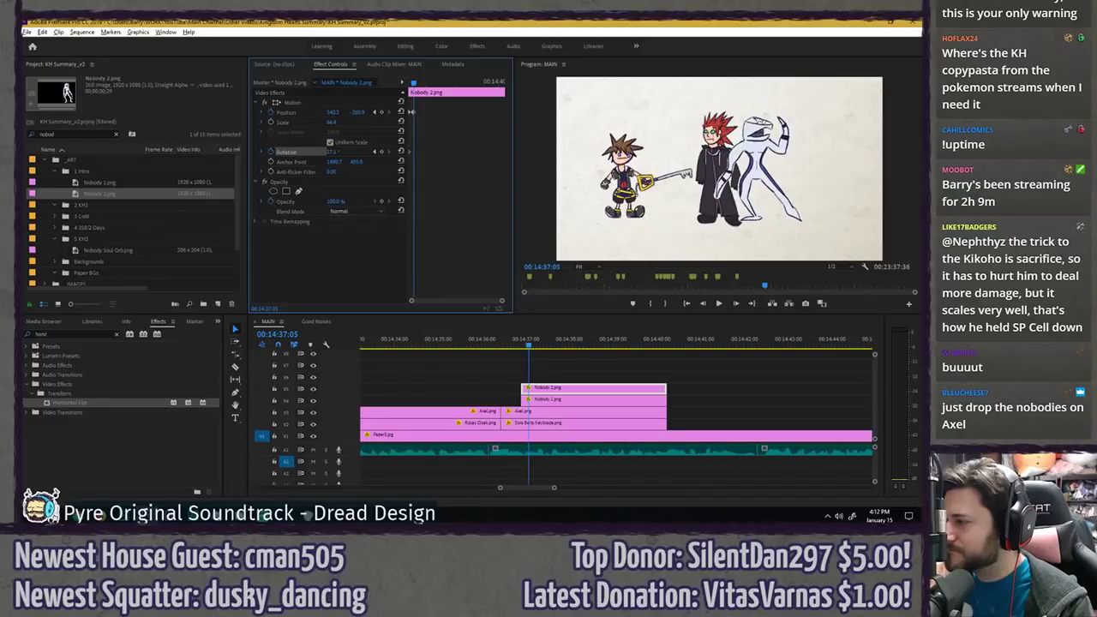
{"action": "left_click_drag", "start_coordinate": [356, 113], "coordinate": [445, 112]}
{"action": "left_click", "coordinate": [346, 105]}
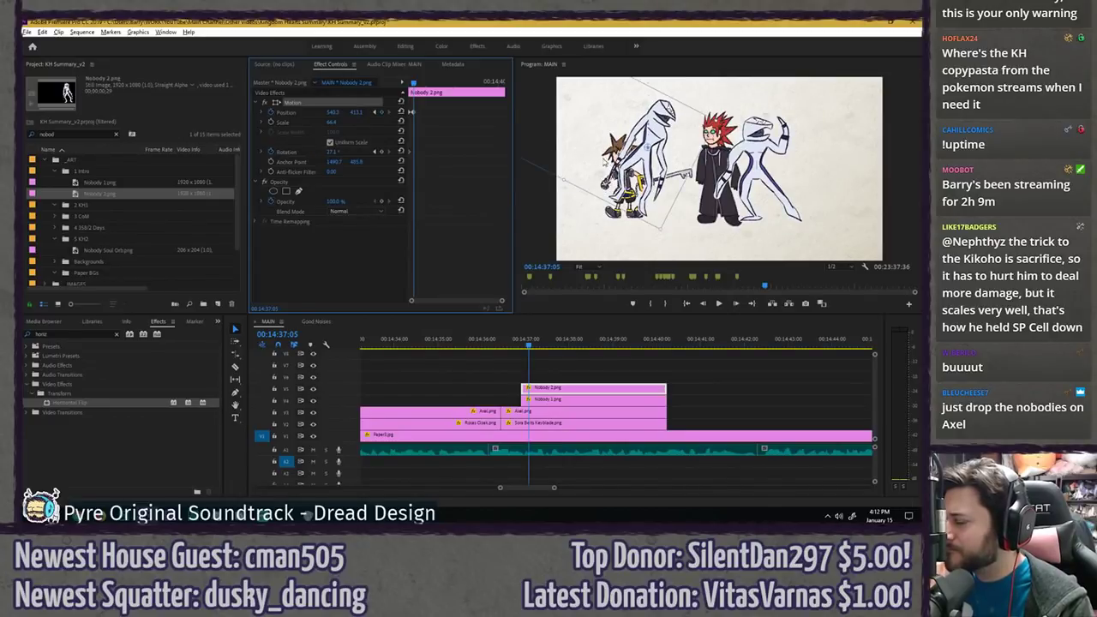
{"action": "left_click_drag", "start_coordinate": [603, 159], "coordinate": [689, 155]}
{"action": "left_click_drag", "start_coordinate": [550, 123], "coordinate": [673, 208]}
{"action": "left_click_drag", "start_coordinate": [724, 170], "coordinate": [744, 206]}
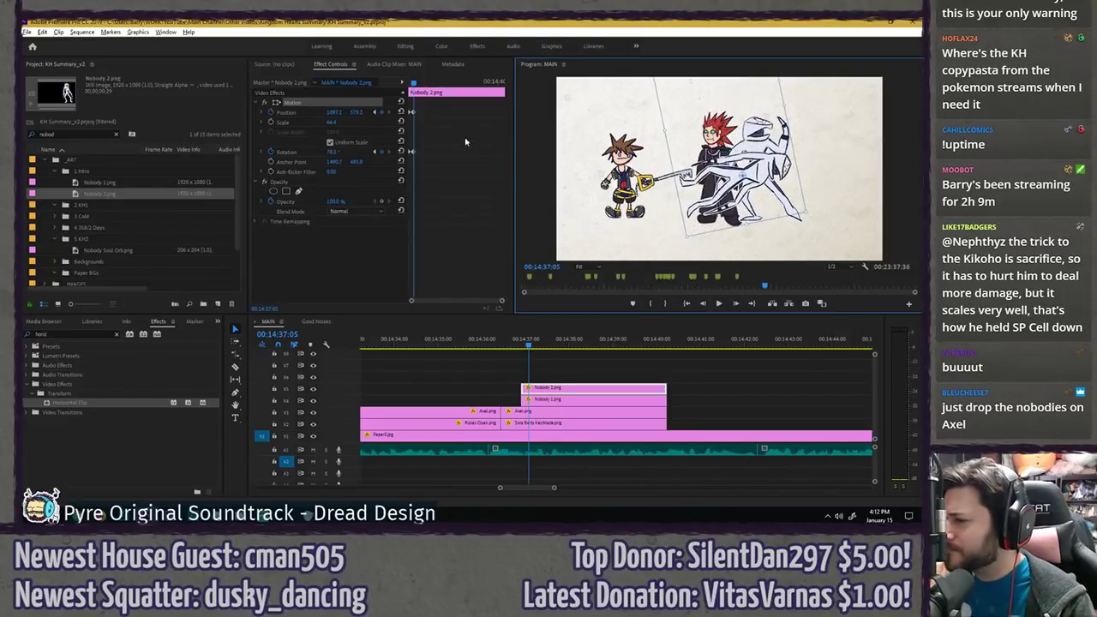
{"action": "left_click_drag", "start_coordinate": [415, 84], "coordinate": [385, 83]}
{"action": "left_click", "coordinate": [323, 84]}
{"action": "key", "text": "ctrl+s"}
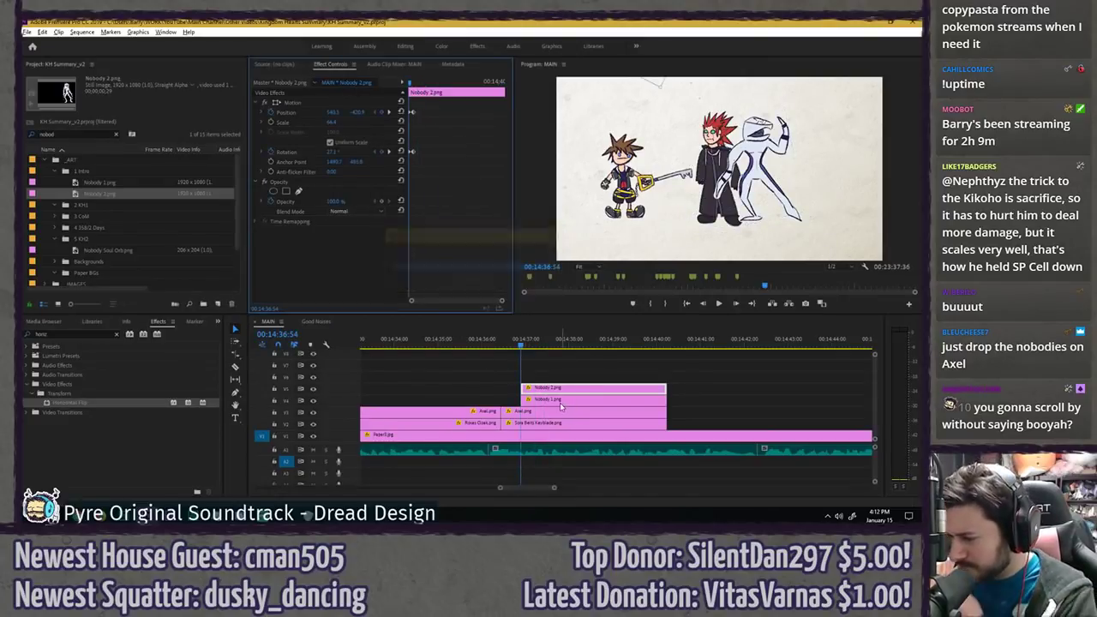
{"action": "left_click", "coordinate": [561, 412]}
{"action": "key", "text": "Right"}
{"action": "key", "text": "Right"}
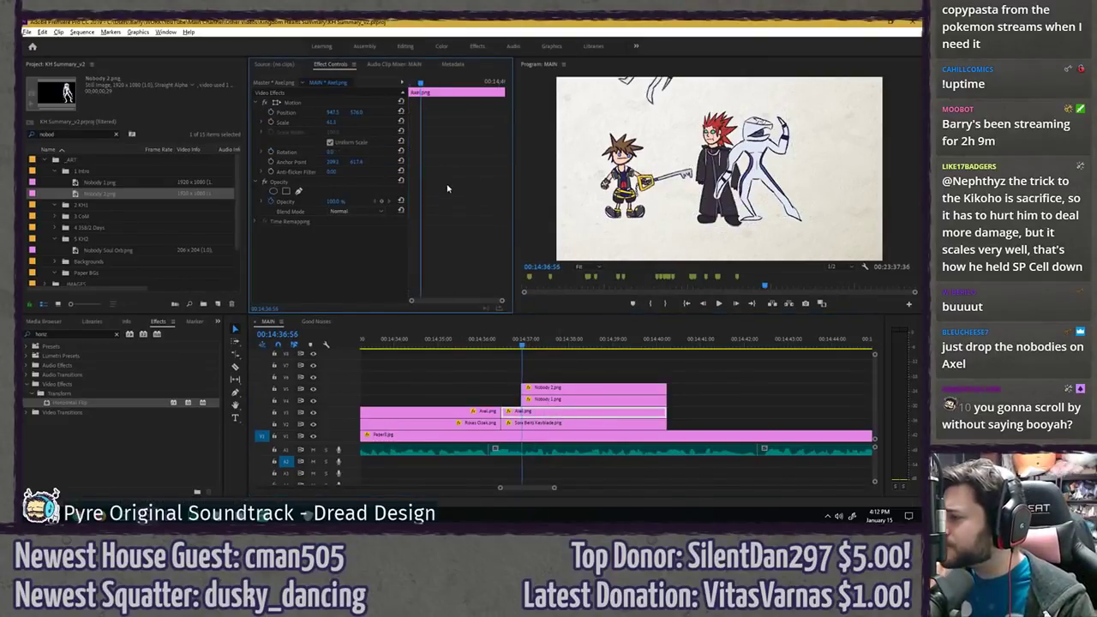
- Keyframe Axel rotating 90° at 00:14:37:05 while moving down and right
{"action": "key", "text": "Right"}
{"action": "key", "text": "Right"}
{"action": "key", "text": "Right"}
{"action": "key", "text": "Right"}
{"action": "key", "text": "Right"}
{"action": "key", "text": "Left"}
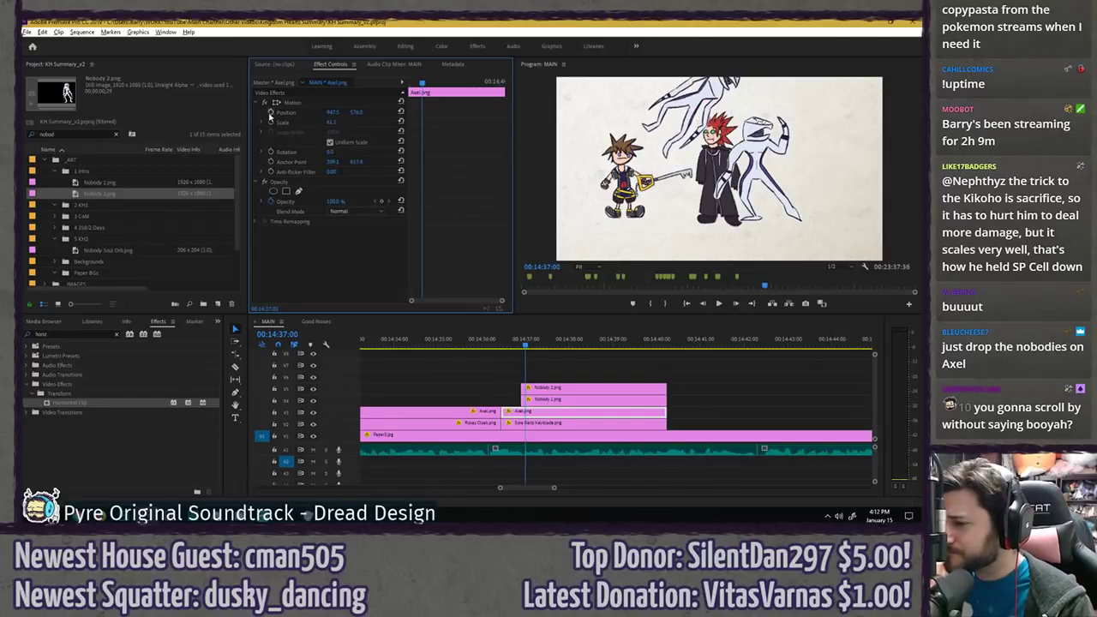
{"action": "left_click", "coordinate": [271, 151]}
{"action": "key", "text": "Right"}
{"action": "key", "text": "Right"}
{"action": "key", "text": "Right"}
{"action": "key", "text": "Right"}
{"action": "key", "text": "Right"}
{"action": "key", "text": "Right"}
{"action": "key", "text": "Right"}
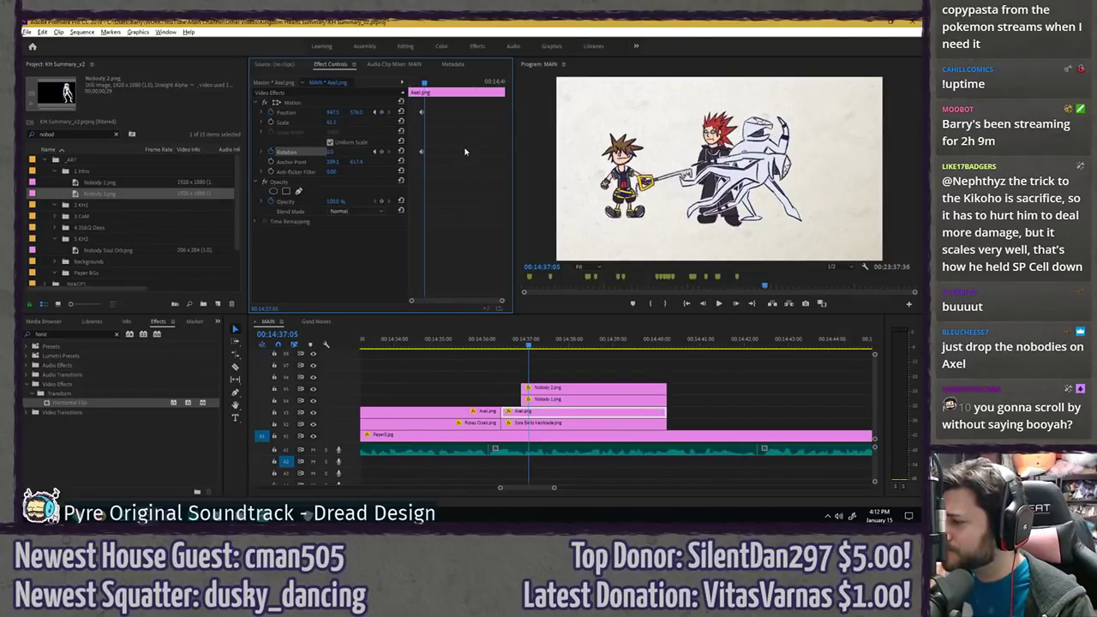
{"action": "key", "text": "Left"}
{"action": "key", "text": "Left"}
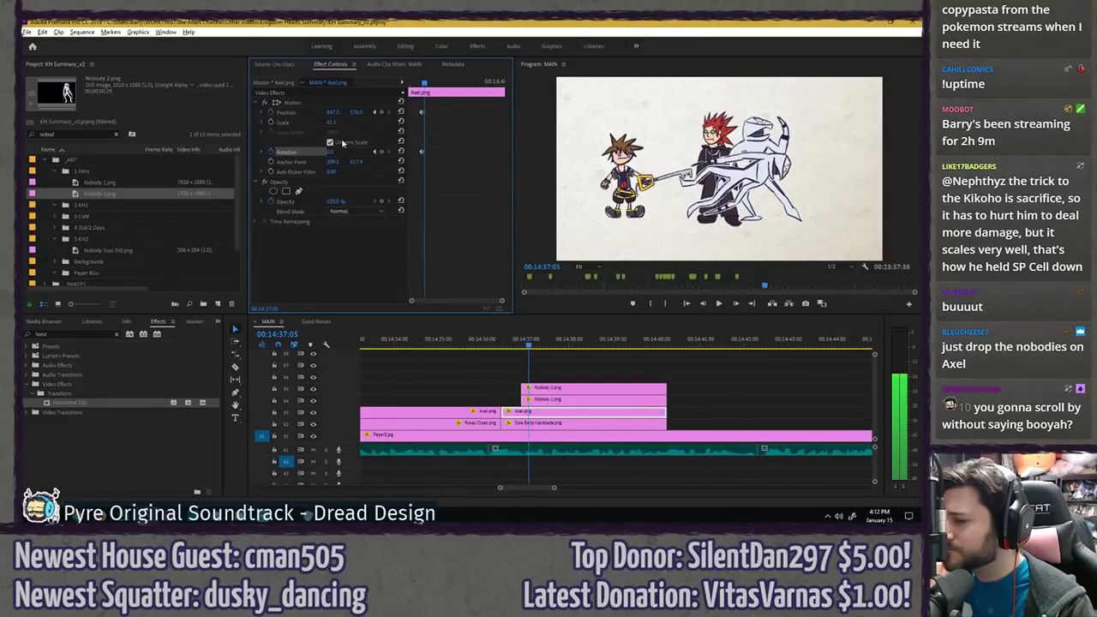
{"action": "type", "text": "90"}
{"action": "key", "text": "Return"}
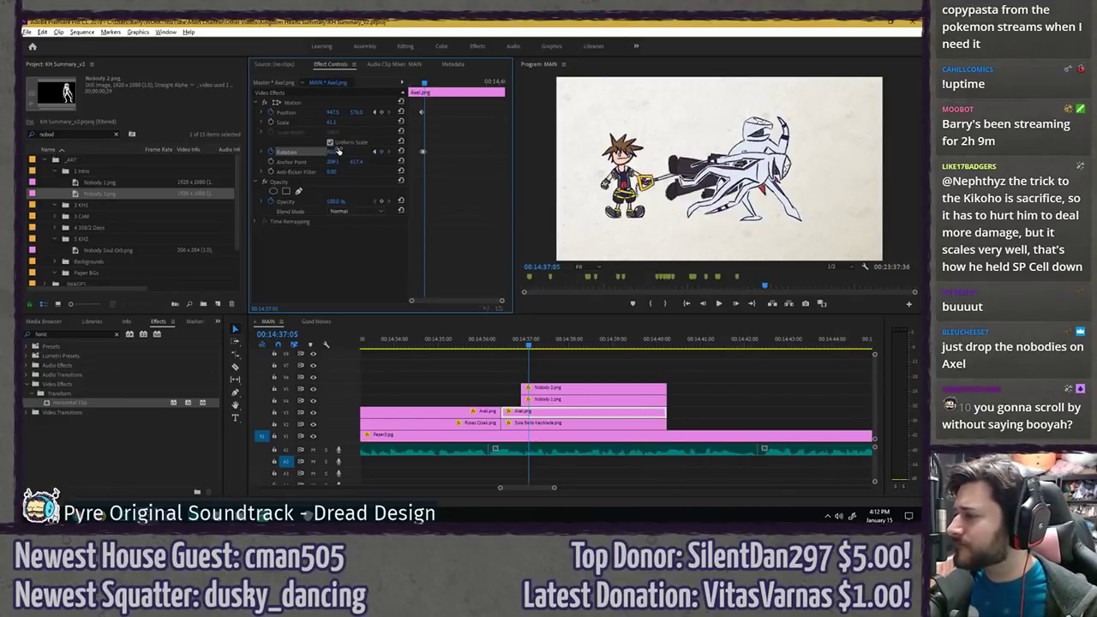
{"action": "left_click_drag", "start_coordinate": [356, 113], "coordinate": [401, 112]}
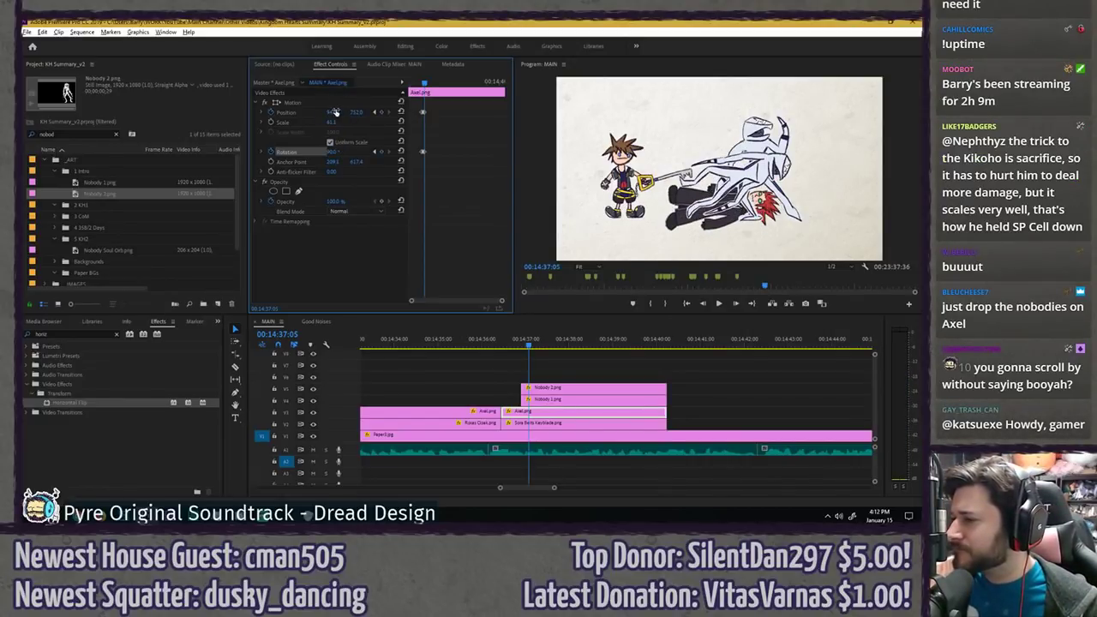
{"action": "left_click_drag", "start_coordinate": [334, 112], "coordinate": [421, 83]}
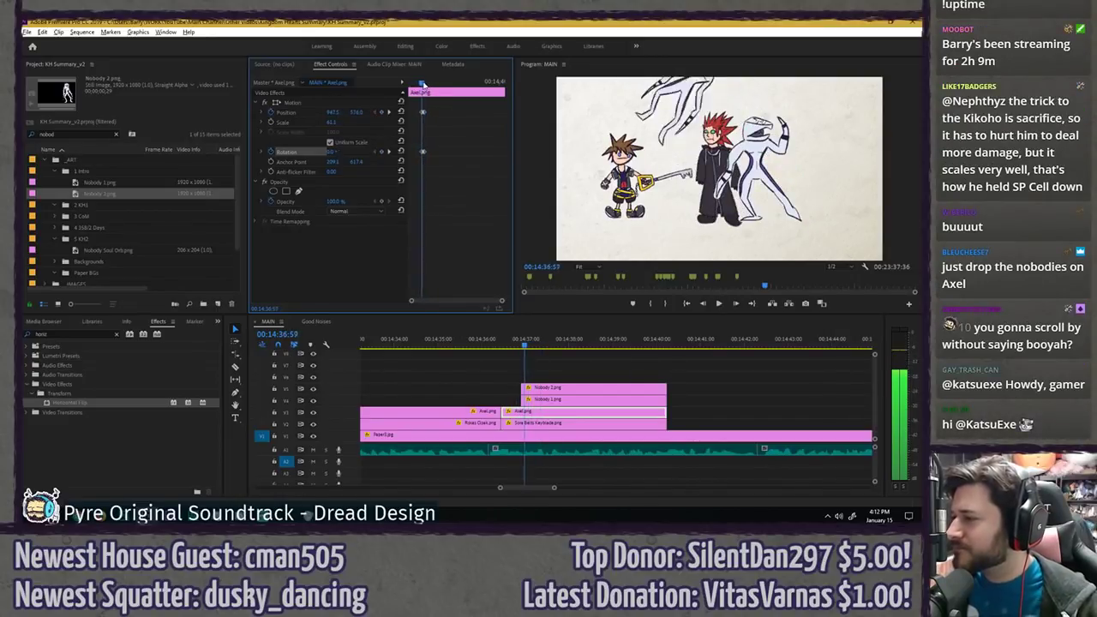
- Give Axel's motion keyframe an Ease Out interpolation and preview the tackle
{"action": "key", "text": "="}
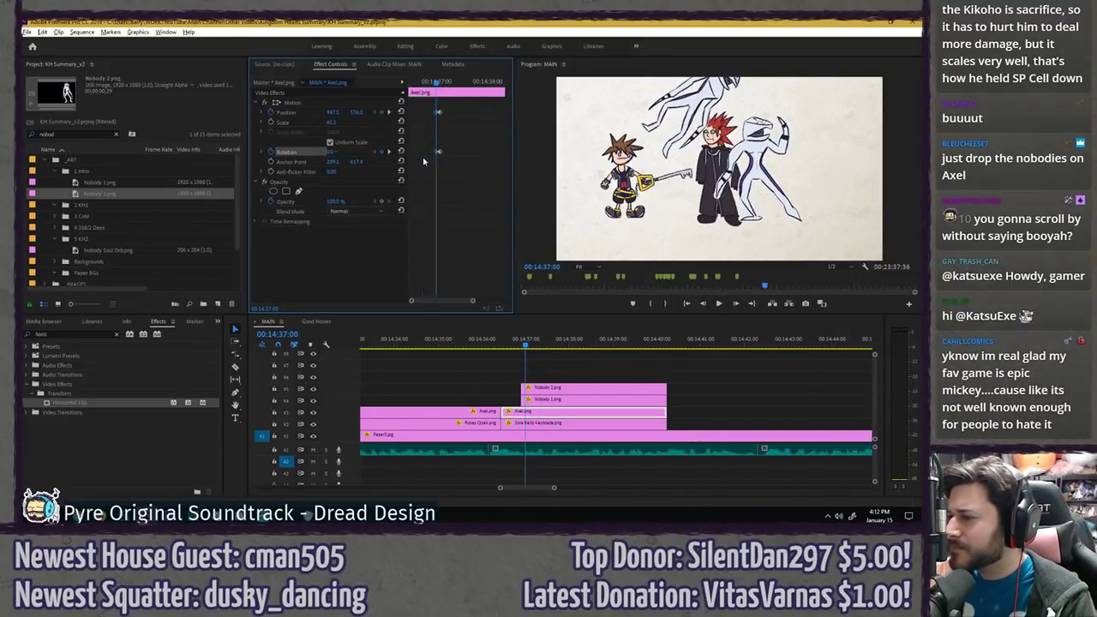
{"action": "right_click", "coordinate": [436, 154]}
{"action": "mouse_move", "coordinate": [480, 226]}
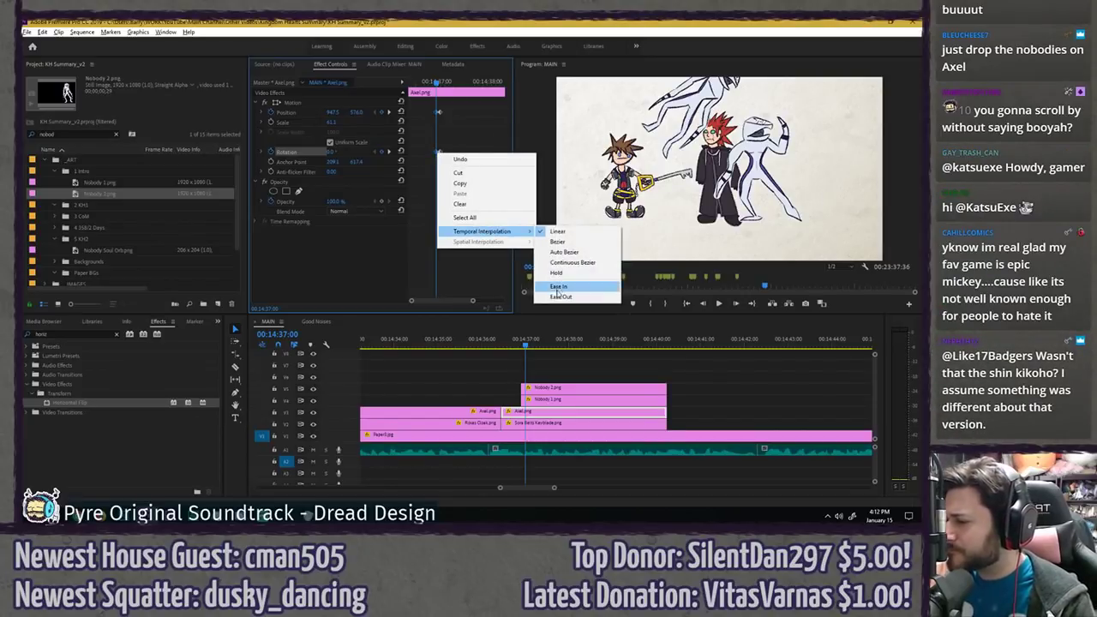
{"action": "left_click", "coordinate": [562, 291]}
{"action": "key", "text": "Right"}
{"action": "key", "text": "Right"}
{"action": "key", "text": "Right"}
{"action": "key", "text": "Right"}
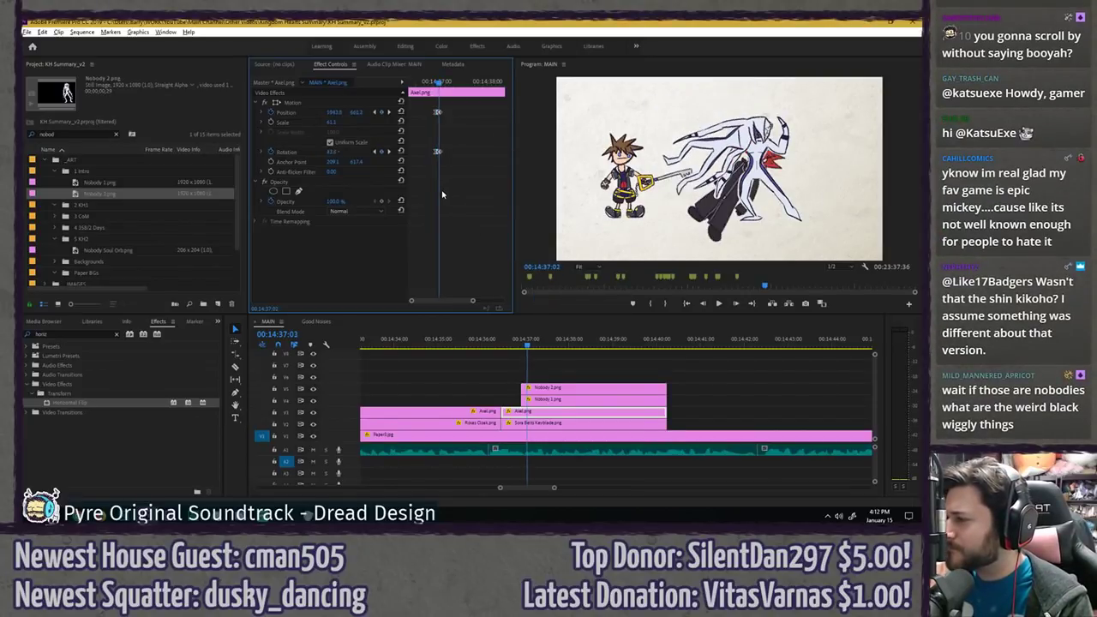
{"action": "key", "text": "Right"}
{"action": "key", "text": "Right"}
{"action": "left_click", "coordinate": [428, 82]}
{"action": "key", "text": "space"}
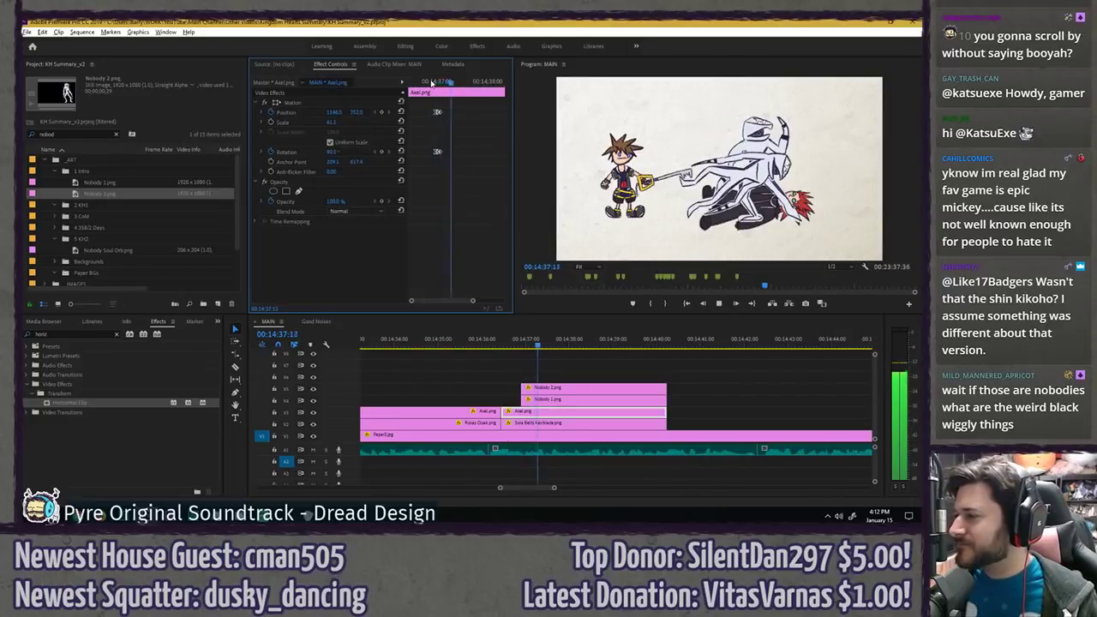
{"action": "left_click", "coordinate": [426, 82]}
{"action": "key", "text": "space"}
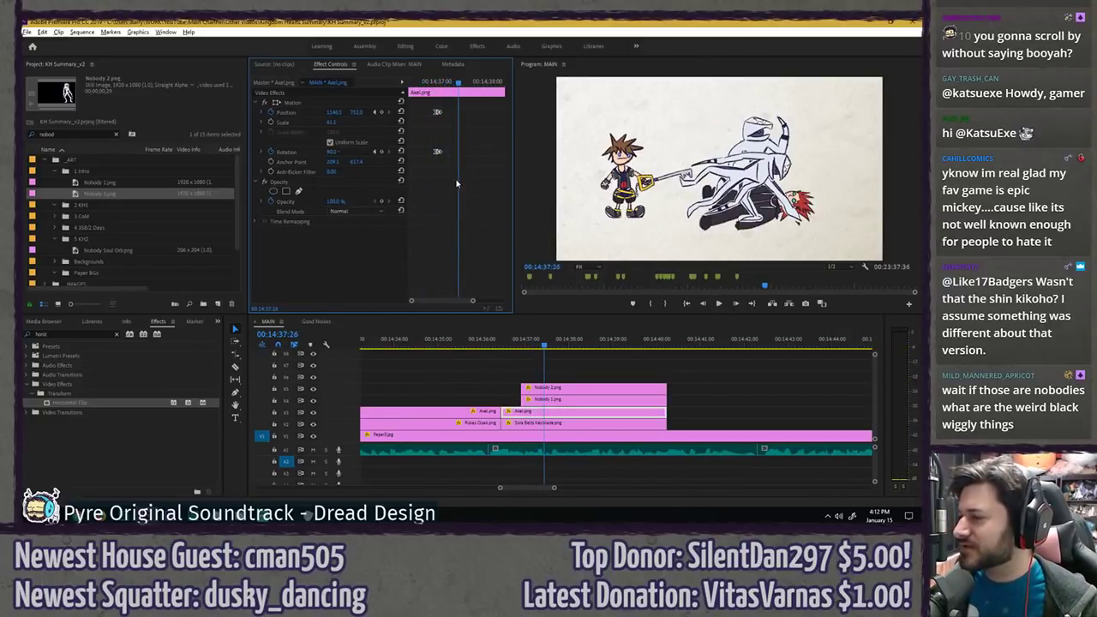
- Disable the Nobody 2.png clip with Shift+E and return before the tackle
{"action": "left_click", "coordinate": [563, 390]}
{"action": "key", "text": "shift+e"}
{"action": "left_click", "coordinate": [493, 343]}
- Disable the Nobody 1.png clip so only one Nobody tackles Axel, and replay
{"action": "key", "text": "space"}
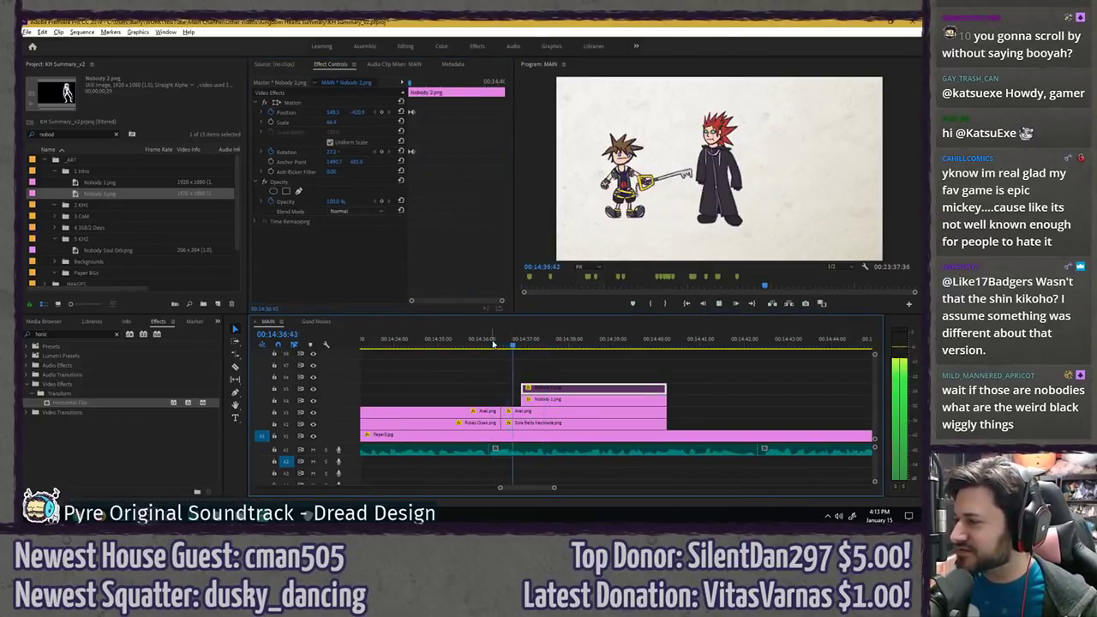
{"action": "key", "text": "space"}
{"action": "left_click", "coordinate": [548, 400]}
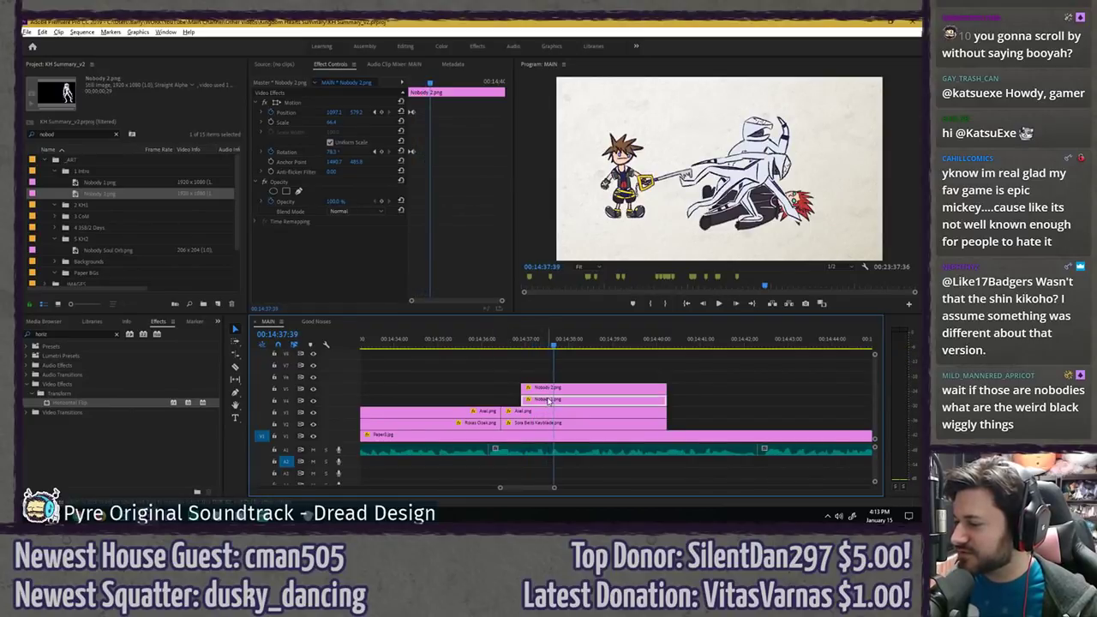
{"action": "key", "text": "shift+e"}
{"action": "left_click", "coordinate": [505, 344]}
{"action": "key", "text": "space"}
{"action": "key", "text": "space"}
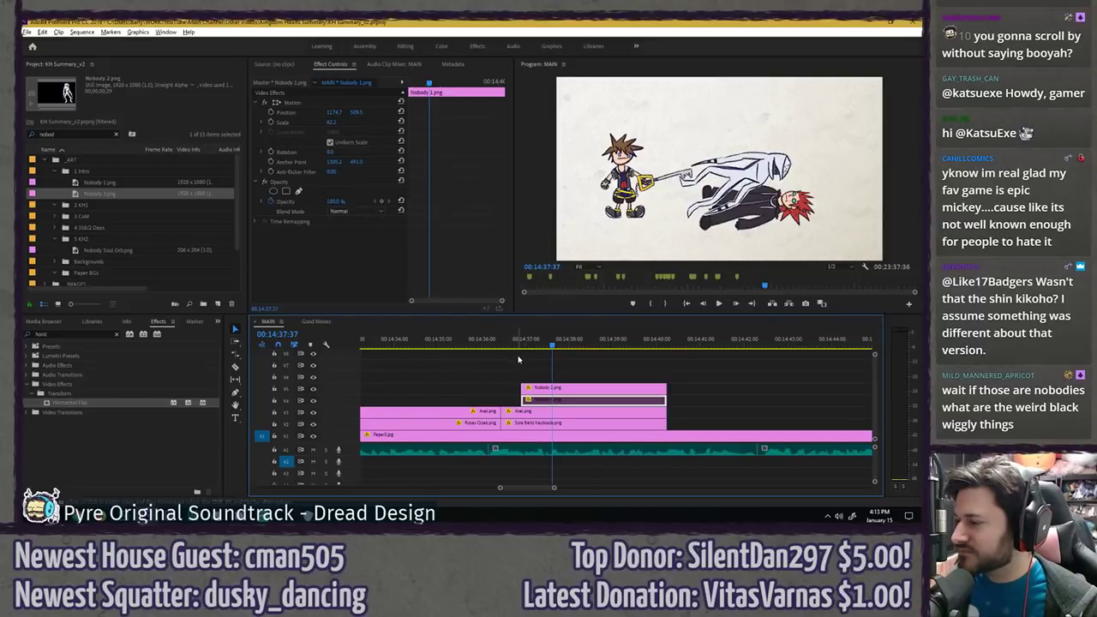
- Save the project and play back the single-Nobody tackle
{"action": "left_click", "coordinate": [518, 360]}
{"action": "key", "text": "ctrl+s"}
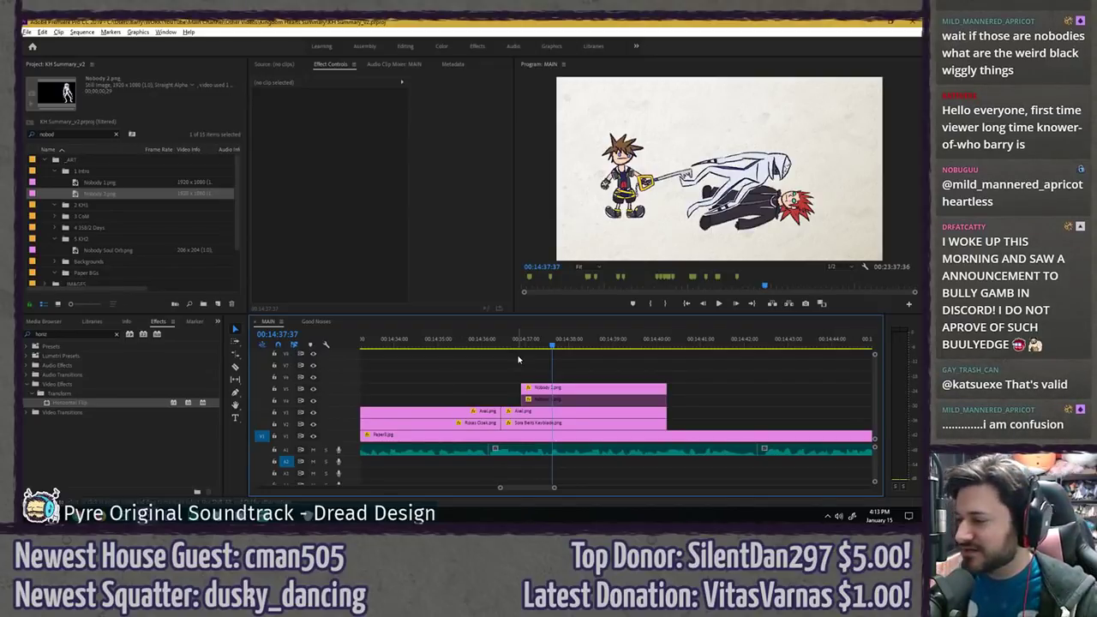
{"action": "left_click", "coordinate": [502, 343]}
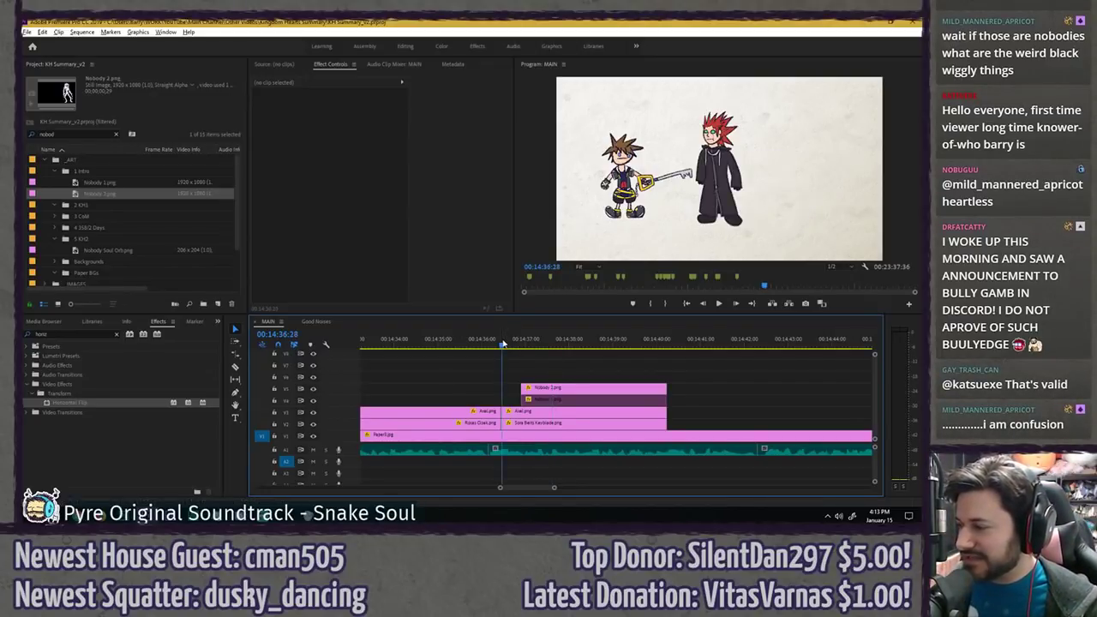
{"action": "key", "text": "space"}
{"action": "key", "text": "space"}
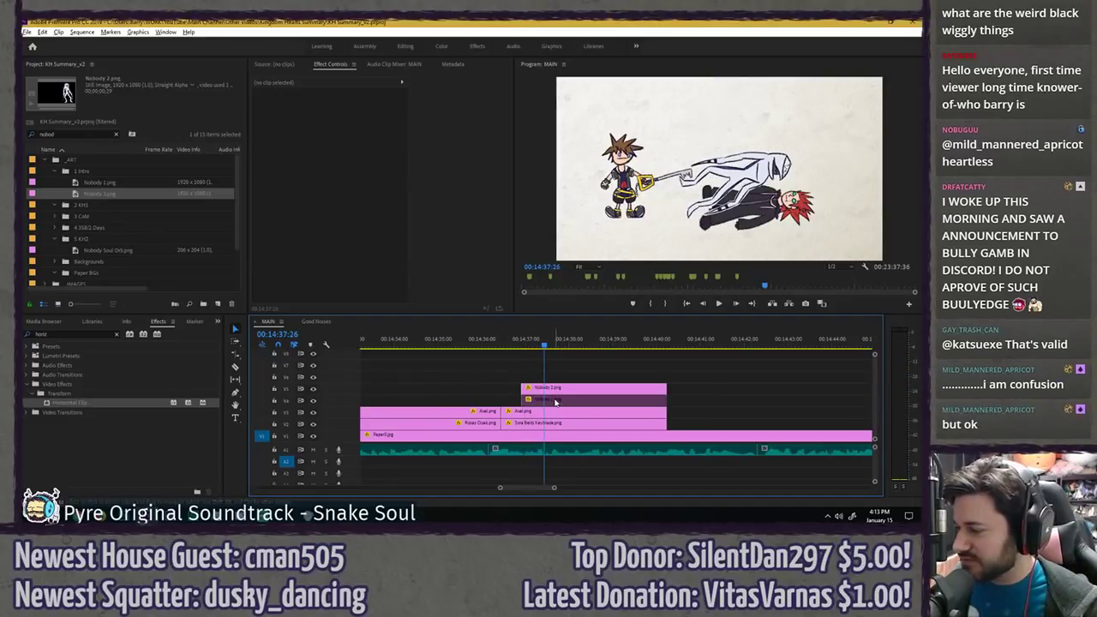
- Rotate Nobody 1.png and keyframe its position so it drops from high above onto Axel
{"action": "left_click", "coordinate": [555, 400]}
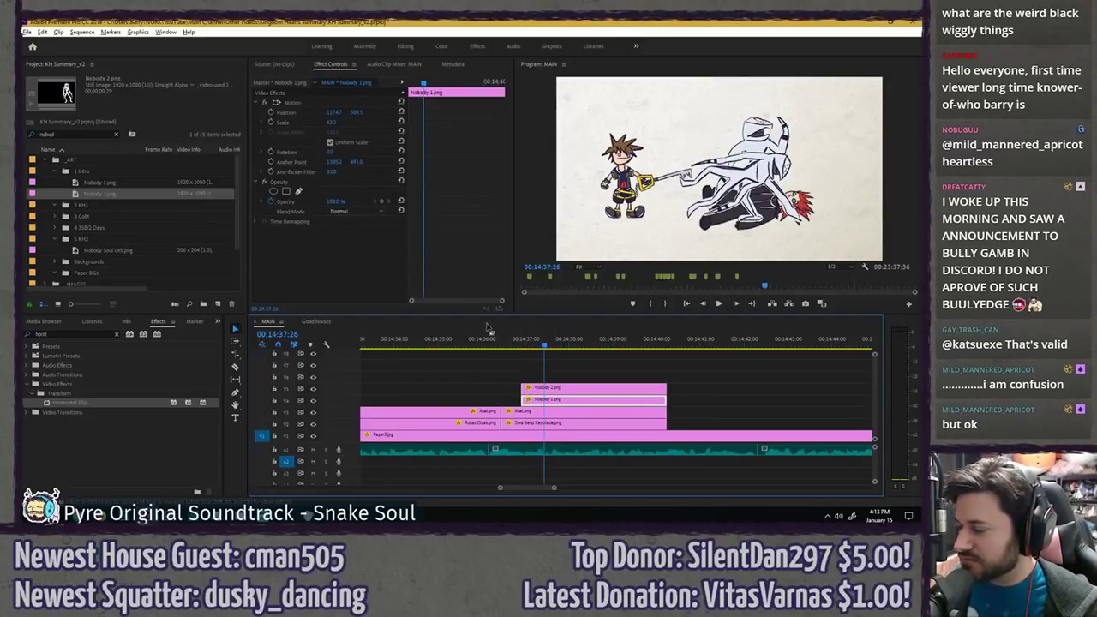
{"action": "left_click_drag", "start_coordinate": [329, 155], "coordinate": [390, 154]}
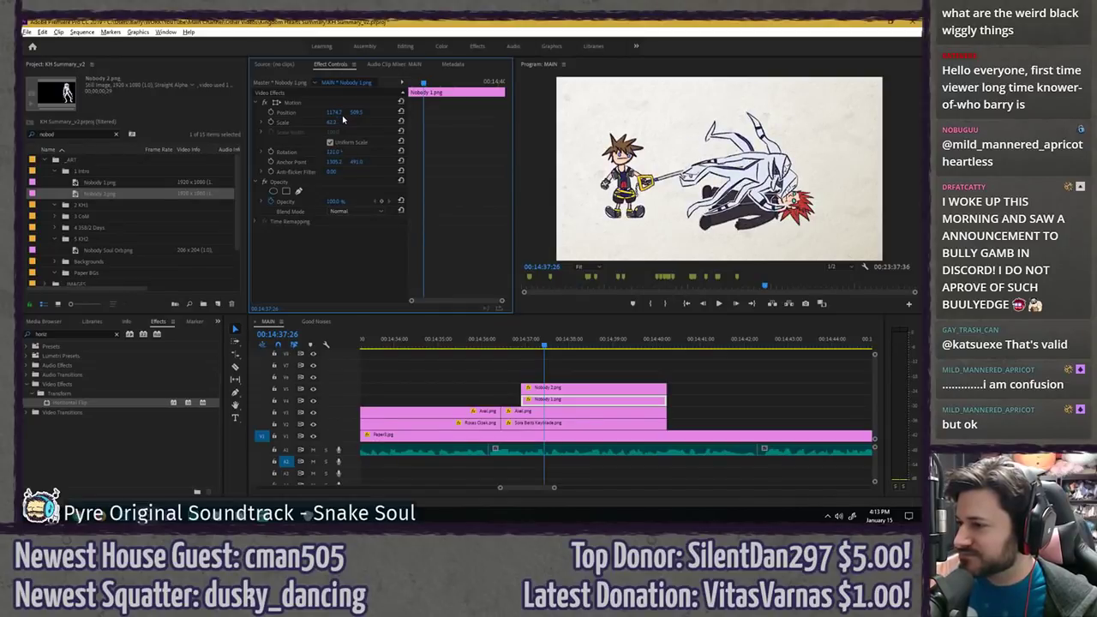
{"action": "mouse_move", "coordinate": [355, 112]}
{"action": "left_mouse_down"}
{"action": "mouse_move", "coordinate": [334, 113]}
{"action": "mouse_move", "coordinate": [344, 112]}
{"action": "left_mouse_up"}
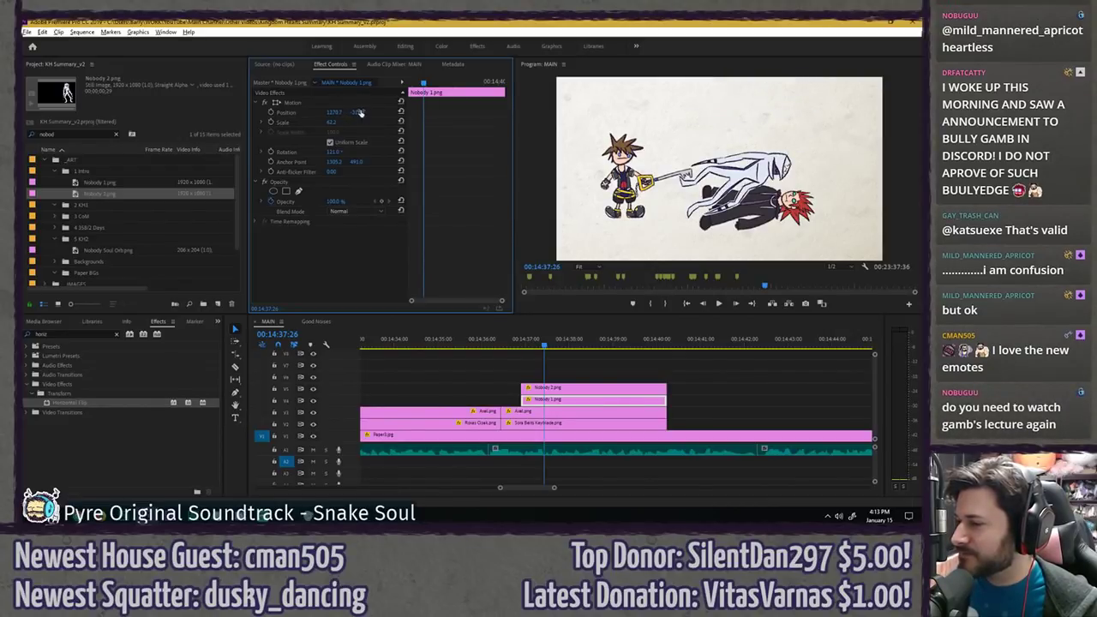
{"action": "left_click_drag", "start_coordinate": [528, 341], "coordinate": [532, 343]}
{"action": "left_click", "coordinate": [270, 112]}
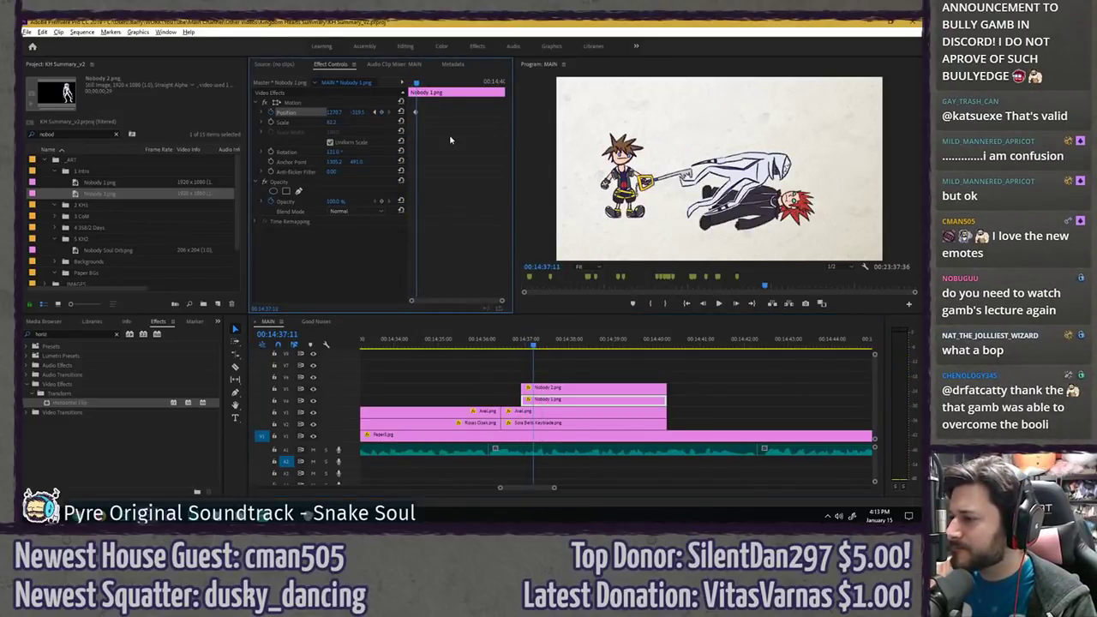
{"action": "key", "text": "Right"}
{"action": "key", "text": "Right"}
{"action": "key", "text": "Right"}
{"action": "key", "text": "Right"}
{"action": "key", "text": "Right"}
{"action": "key", "text": "Right"}
{"action": "key", "text": "Right"}
{"action": "mouse_move", "coordinate": [357, 112]}
{"action": "left_mouse_down"}
{"action": "mouse_move", "coordinate": [424, 112]}
{"action": "mouse_move", "coordinate": [356, 114]}
{"action": "left_mouse_up"}
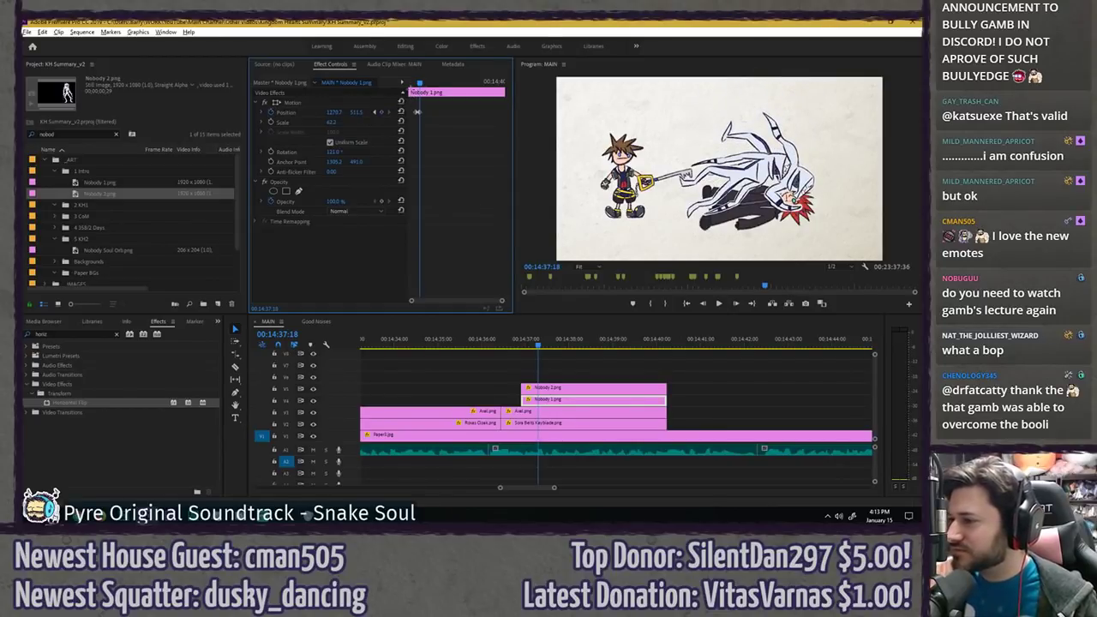
- Replay the fall from 00:14:37:09 and reduce the Nobody's tilt near the landing frame
{"action": "left_click", "coordinate": [414, 84]}
{"action": "key", "text": "space"}
{"action": "left_click", "coordinate": [416, 84]}
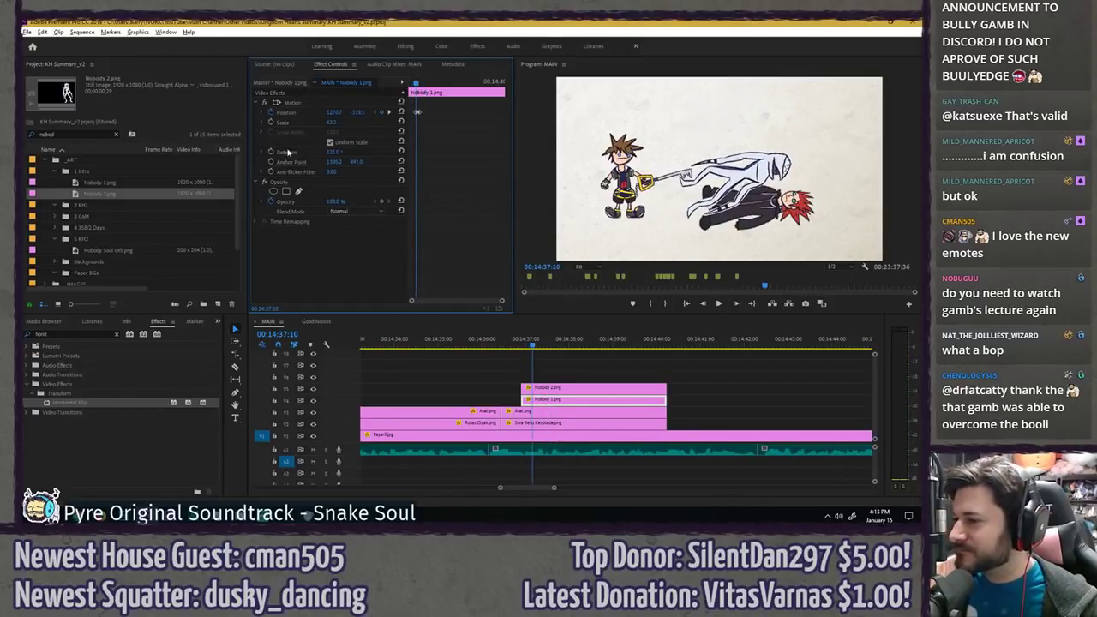
{"action": "left_click_drag", "start_coordinate": [416, 84], "coordinate": [420, 83]}
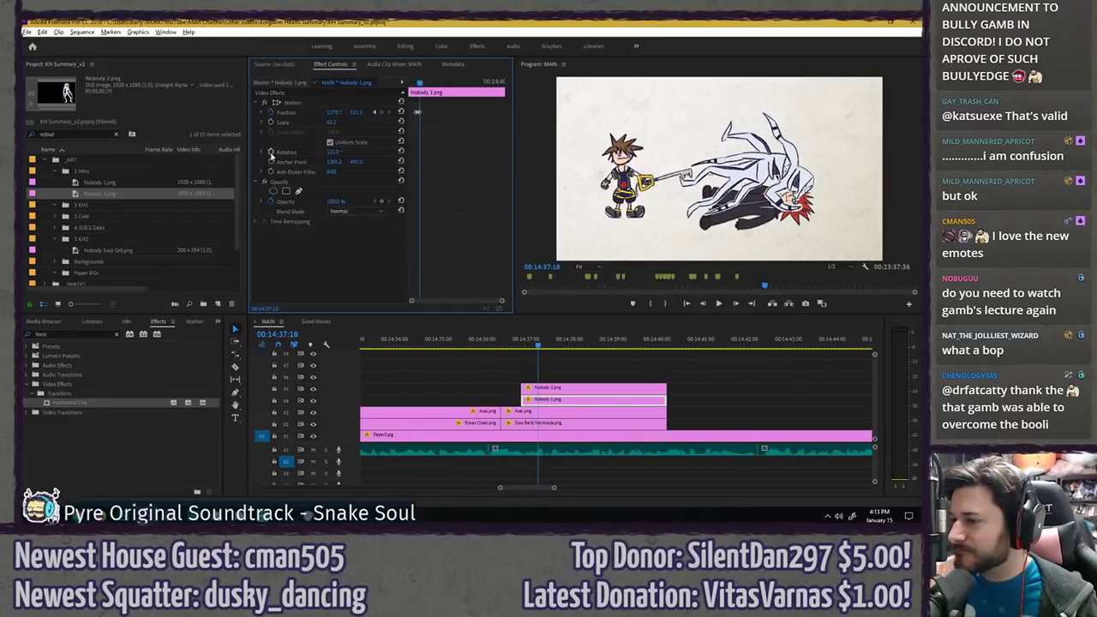
{"action": "key", "text": "Left"}
{"action": "key", "text": "Left"}
{"action": "key", "text": "Left"}
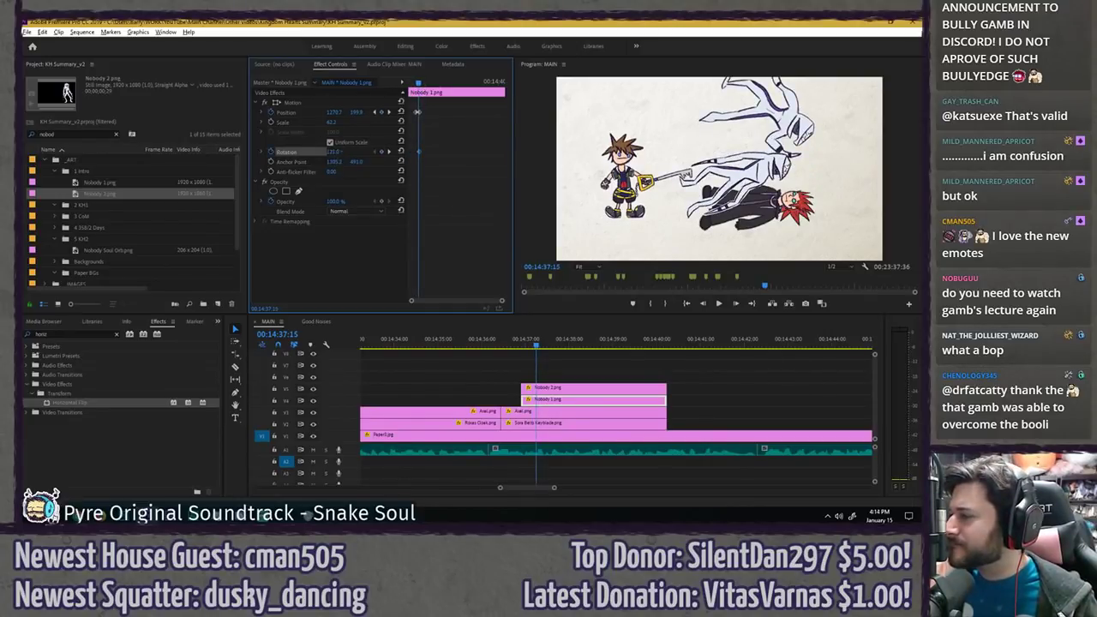
{"action": "left_click_drag", "start_coordinate": [334, 152], "coordinate": [322, 152]}
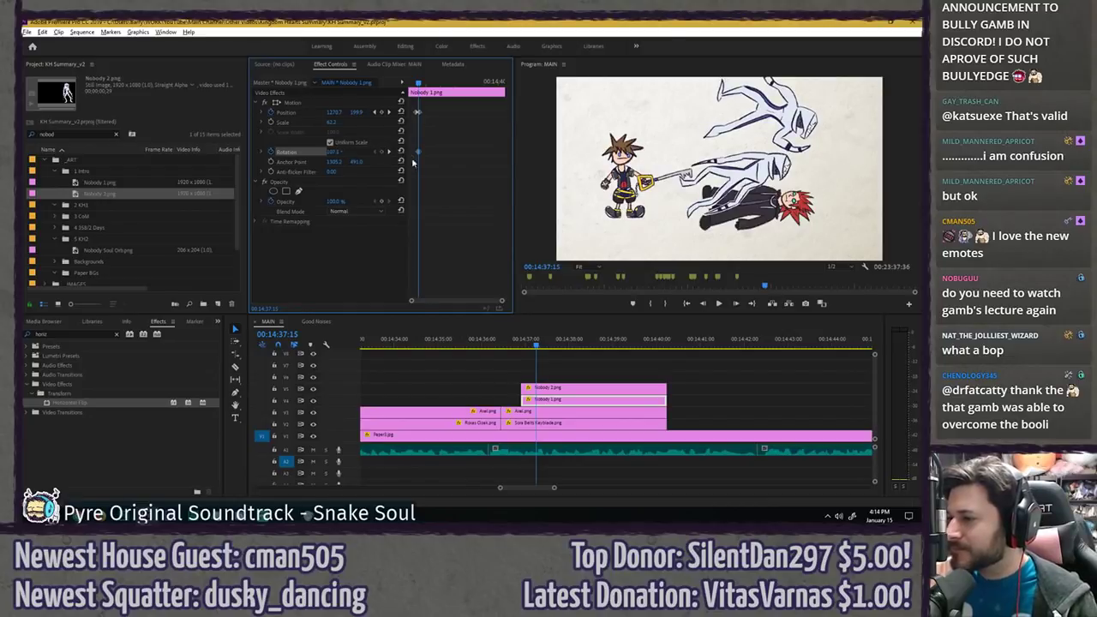
{"action": "scroll", "coordinate": [421, 167], "scroll_direction": "up", "scroll_amount": 3}
{"action": "key", "text": "Left"}
{"action": "key", "text": "Left"}
{"action": "key", "text": "Left"}
{"action": "key", "text": "Left"}
{"action": "key", "text": "Left"}
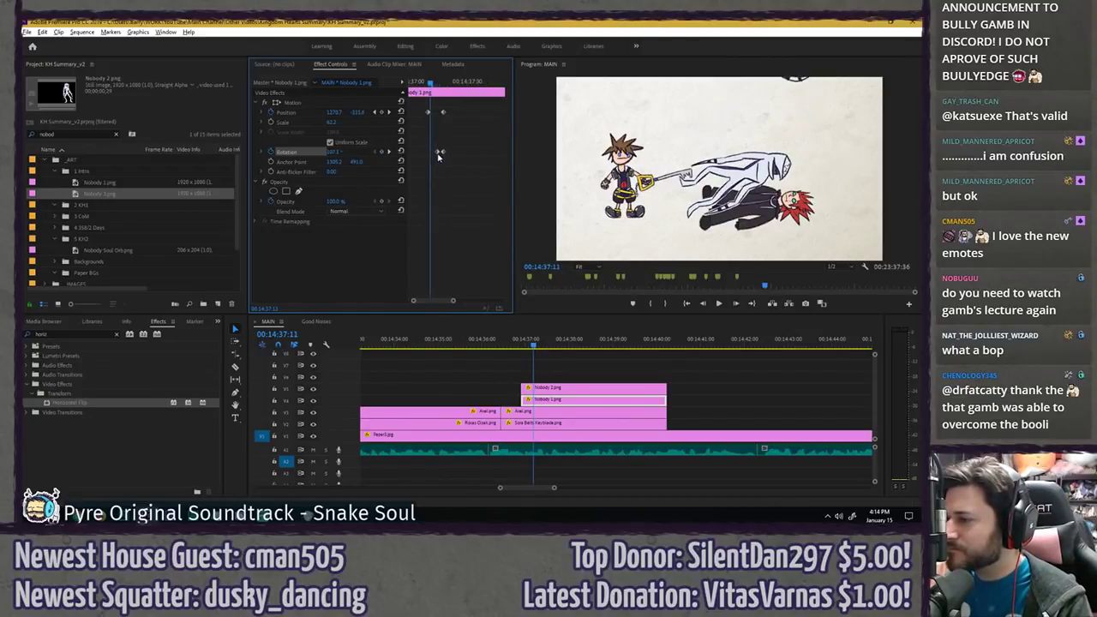
{"action": "key", "text": "space"}
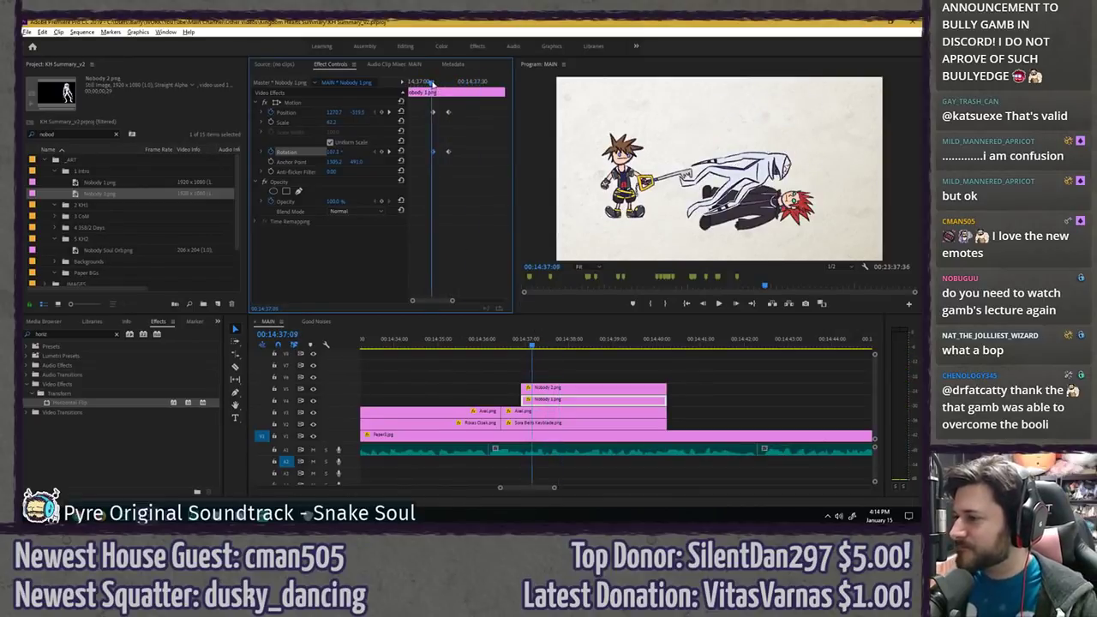
{"action": "key", "text": "space"}
- Lift Nobody 1 slightly just after landing, setting its vertical position to 500, and preview it
{"action": "key", "text": "Right"}
{"action": "key", "text": "Right"}
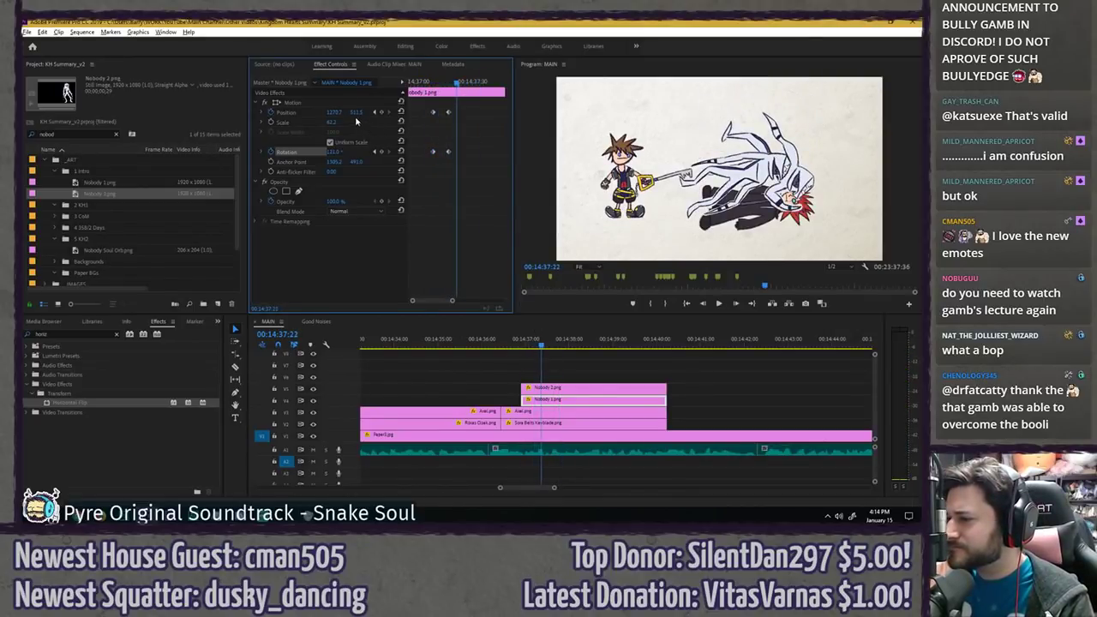
{"action": "left_click", "coordinate": [375, 113]}
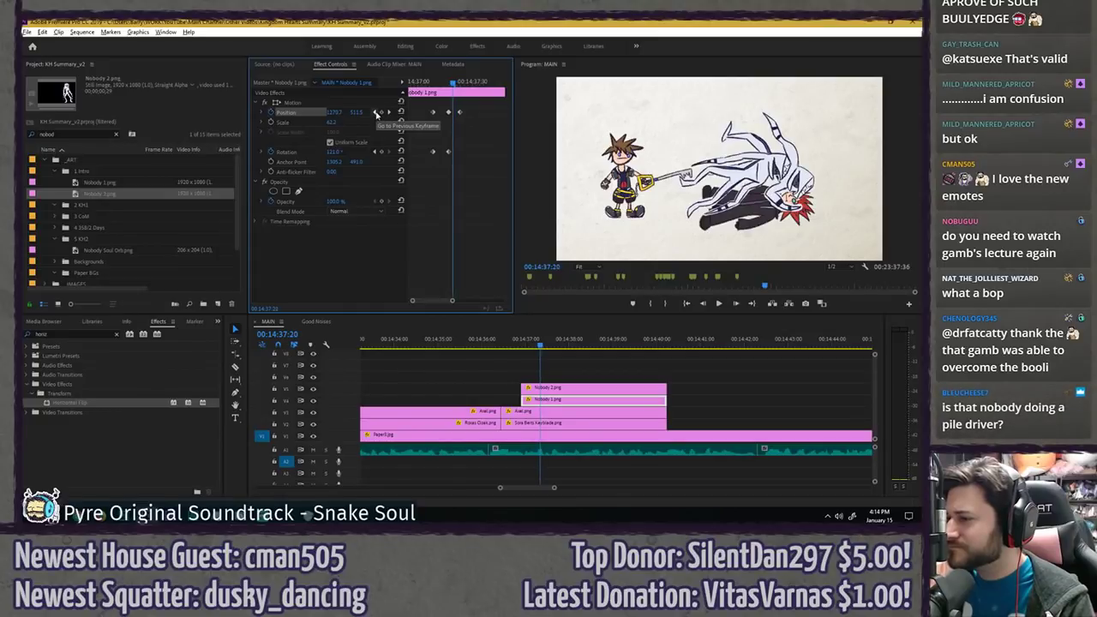
{"action": "key", "text": "Right"}
{"action": "left_click_drag", "start_coordinate": [360, 112], "coordinate": [348, 112]}
{"action": "key", "text": "Left"}
{"action": "key", "text": "Left"}
{"action": "key", "text": "Left"}
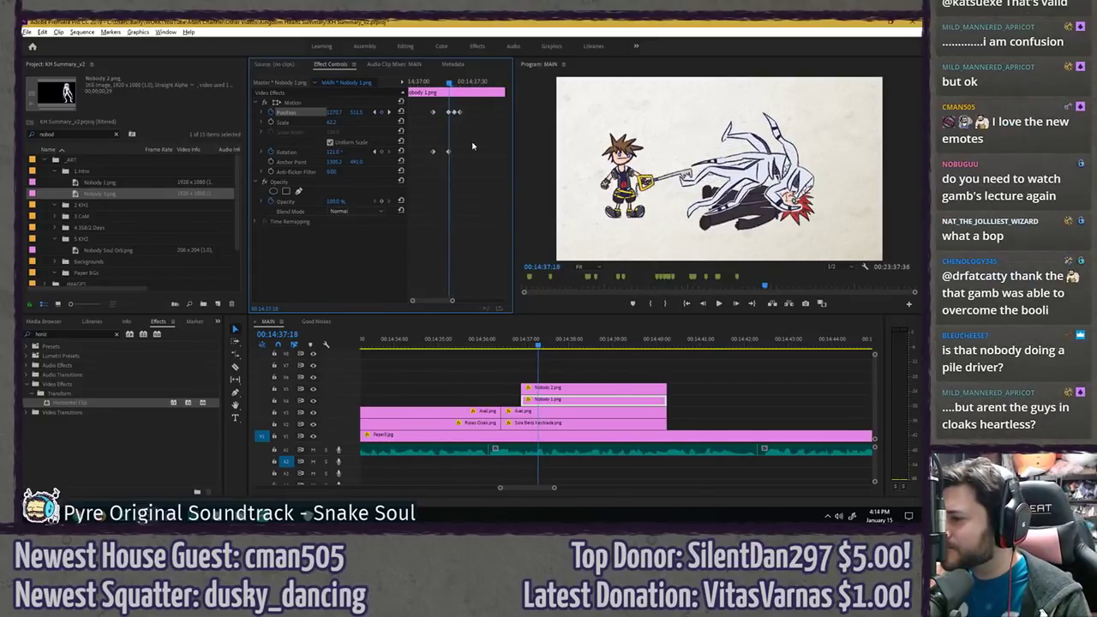
{"action": "key", "text": "Right"}
{"action": "left_click", "coordinate": [358, 112]}
{"action": "type", "text": "5"}
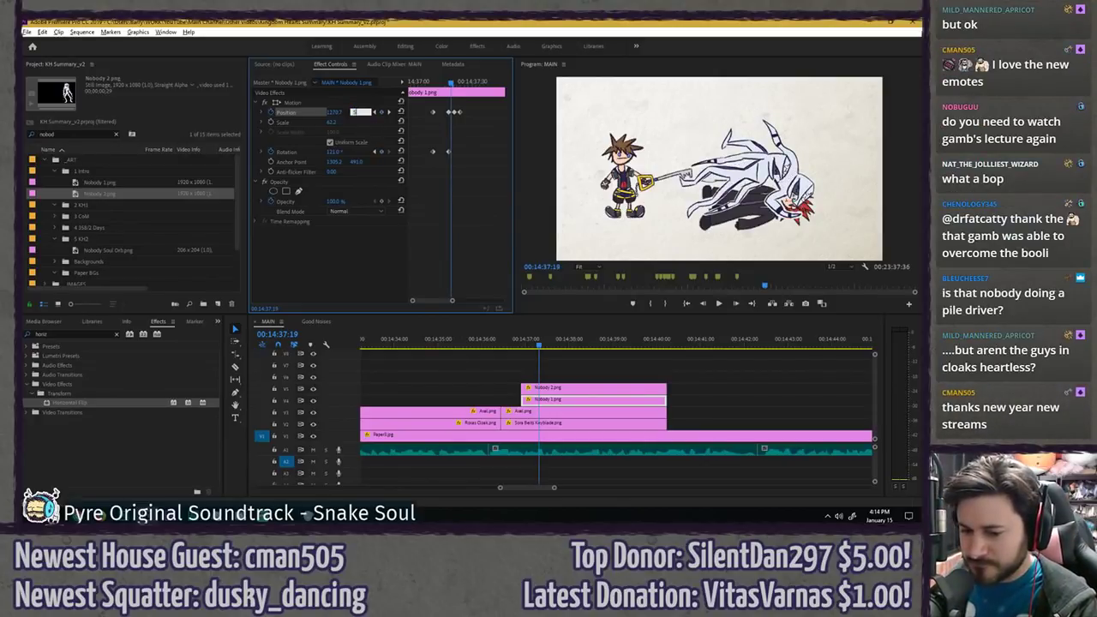
{"action": "type", "text": "00"}
{"action": "key", "text": "Return"}
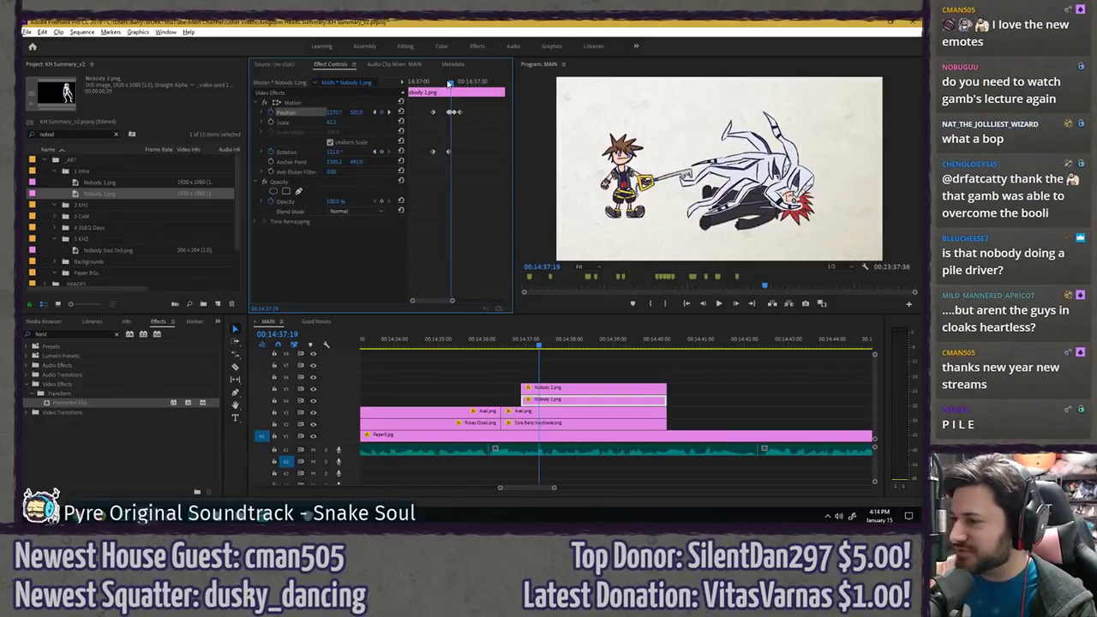
{"action": "key", "text": "space"}
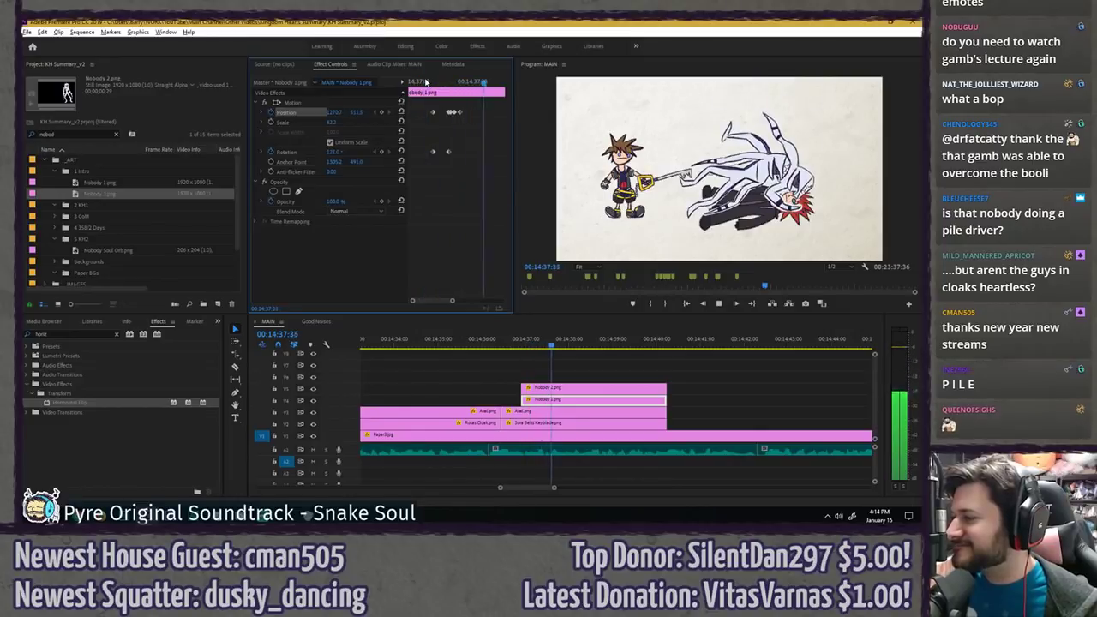
{"action": "key", "text": "space"}
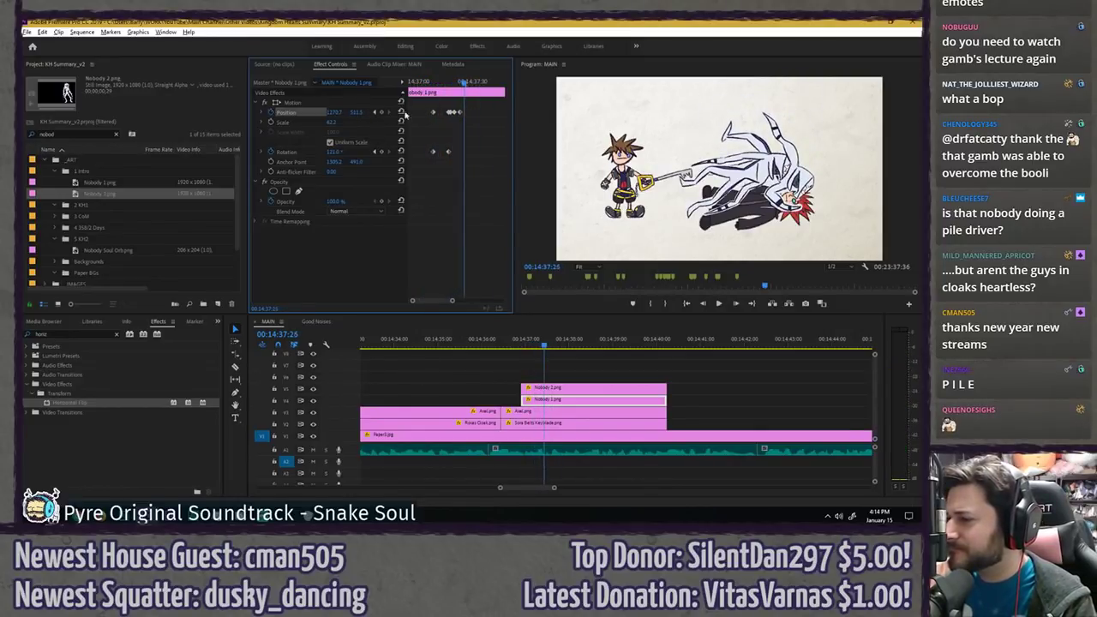
- Rotate Nobody 1 back slightly and nudge its position at the landing frame, then replay the fall
{"action": "key", "text": "Right"}
{"action": "key", "text": "Right"}
{"action": "left_click_drag", "start_coordinate": [335, 151], "coordinate": [329, 151]}
{"action": "left_click_drag", "start_coordinate": [357, 112], "coordinate": [360, 113]}
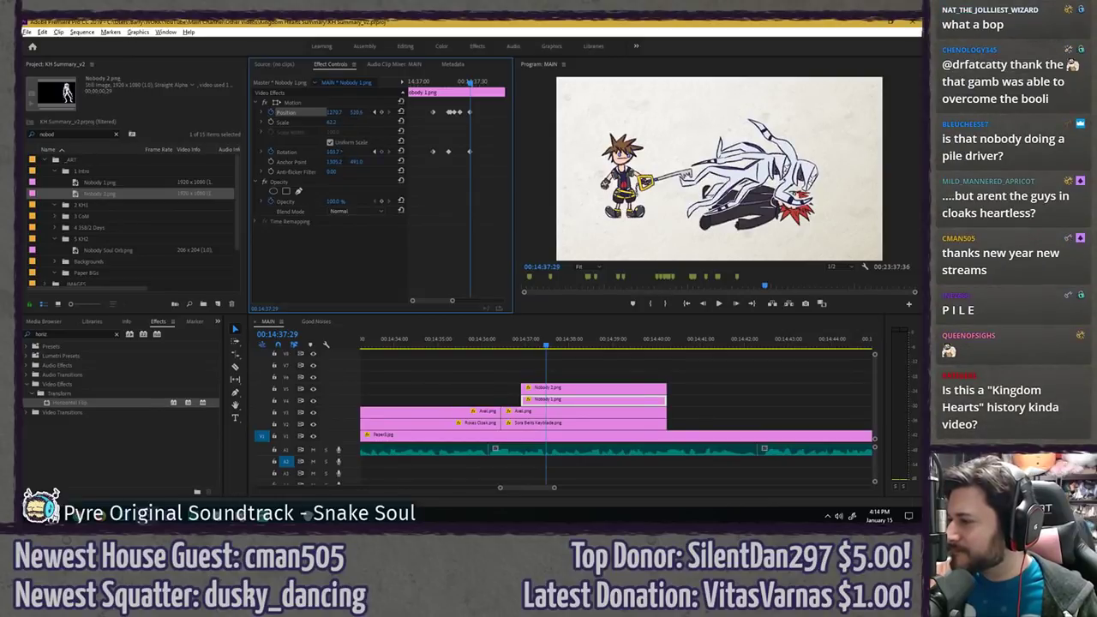
{"action": "left_click", "coordinate": [441, 82]}
{"action": "key", "text": "space"}
{"action": "left_click", "coordinate": [420, 83]}
{"action": "key", "text": "space"}
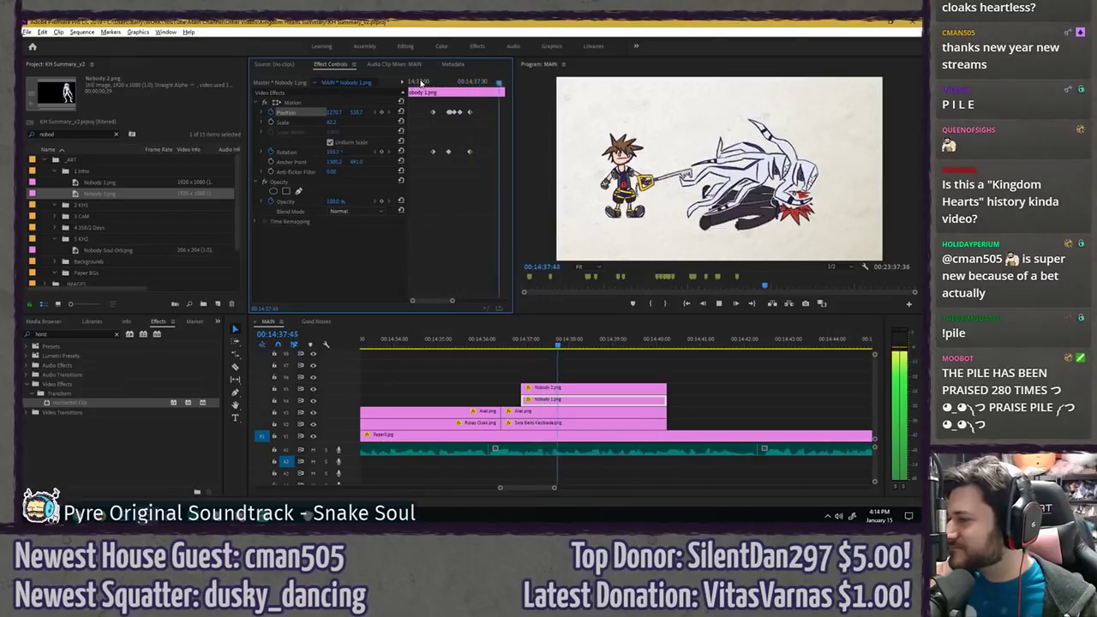
{"action": "key", "text": "space"}
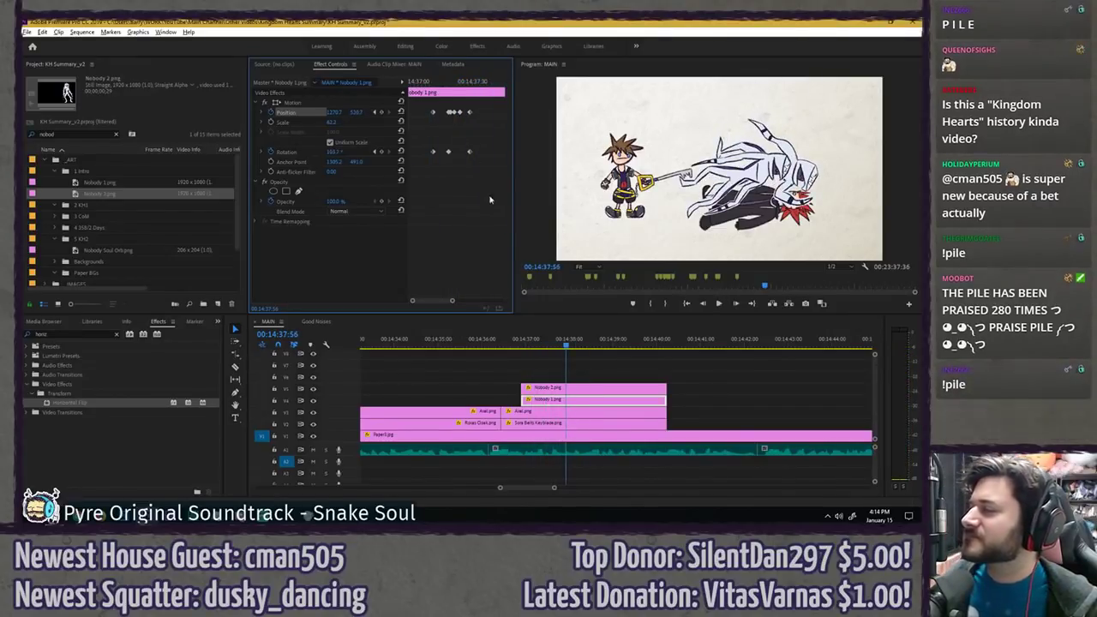
{"action": "left_click", "coordinate": [515, 342]}
{"action": "key", "text": "space"}
- Select Axel.png and set his Rotation to 85° at the chosen fall frame
{"action": "left_click", "coordinate": [519, 343]}
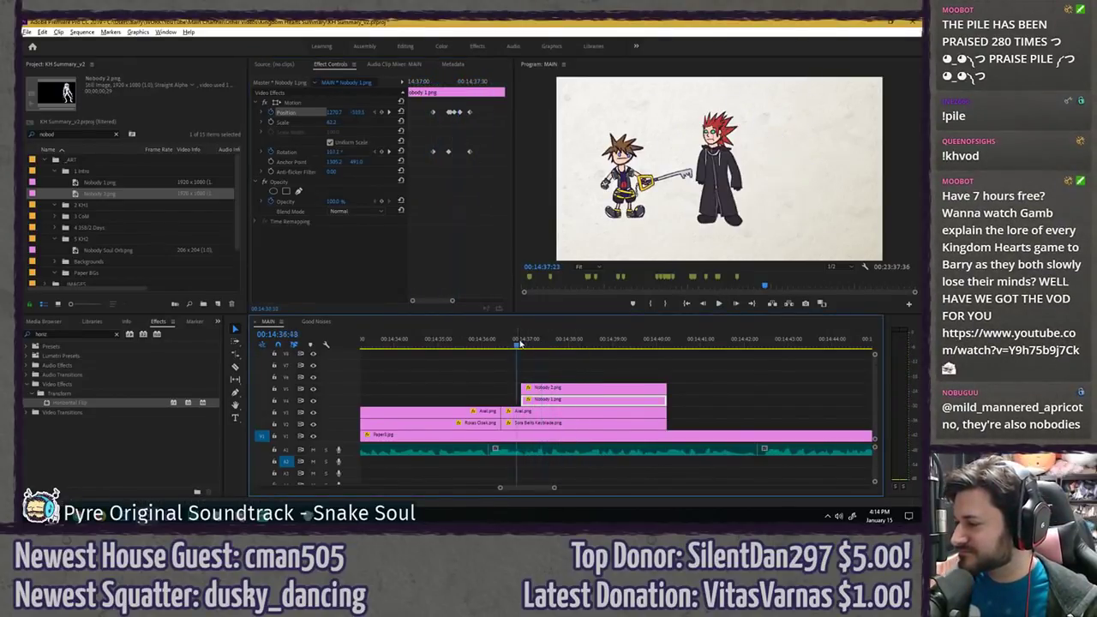
{"action": "left_click", "coordinate": [538, 415]}
{"action": "left_click", "coordinate": [442, 192]}
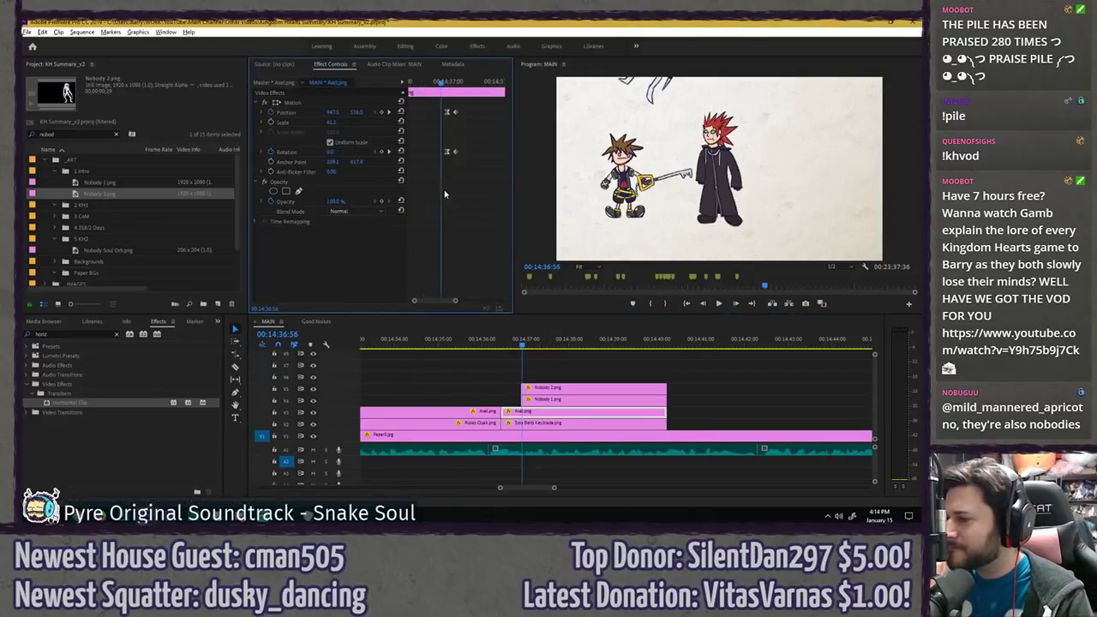
{"action": "key", "text": "Right"}
{"action": "key", "text": "Right"}
{"action": "key", "text": "Right"}
{"action": "key", "text": "Right"}
{"action": "key", "text": "Right"}
{"action": "key", "text": "Right"}
{"action": "key", "text": "Right"}
{"action": "key", "text": "Right"}
{"action": "key", "text": "Right"}
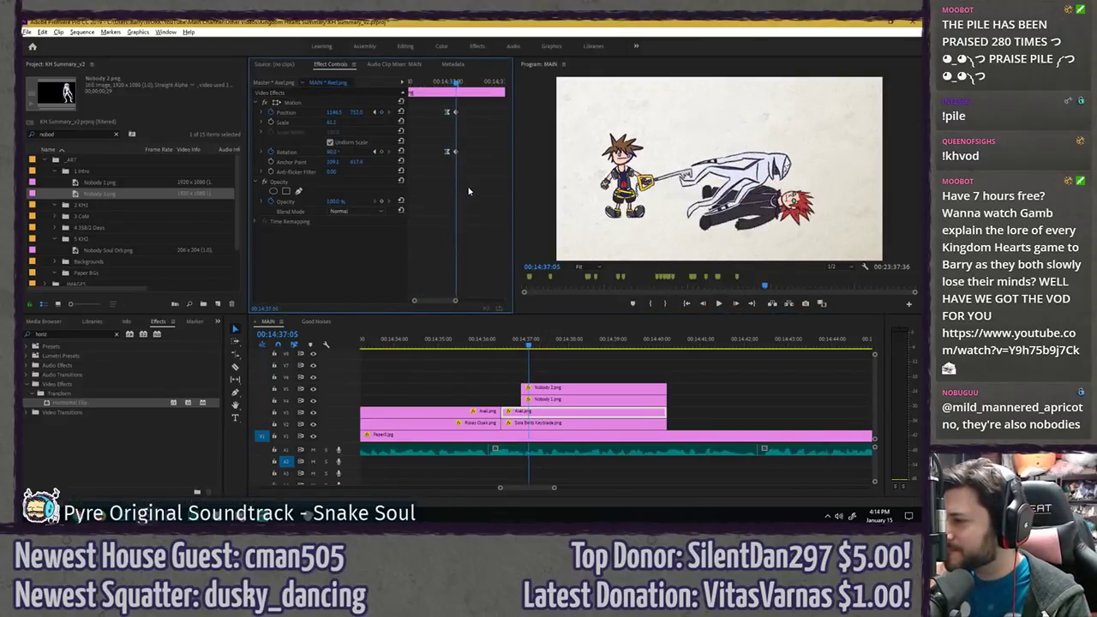
{"action": "key", "text": "Left"}
{"action": "key", "text": "Right"}
{"action": "key", "text": "Right"}
{"action": "key", "text": "Right"}
{"action": "key", "text": "Right"}
{"action": "key", "text": "Right"}
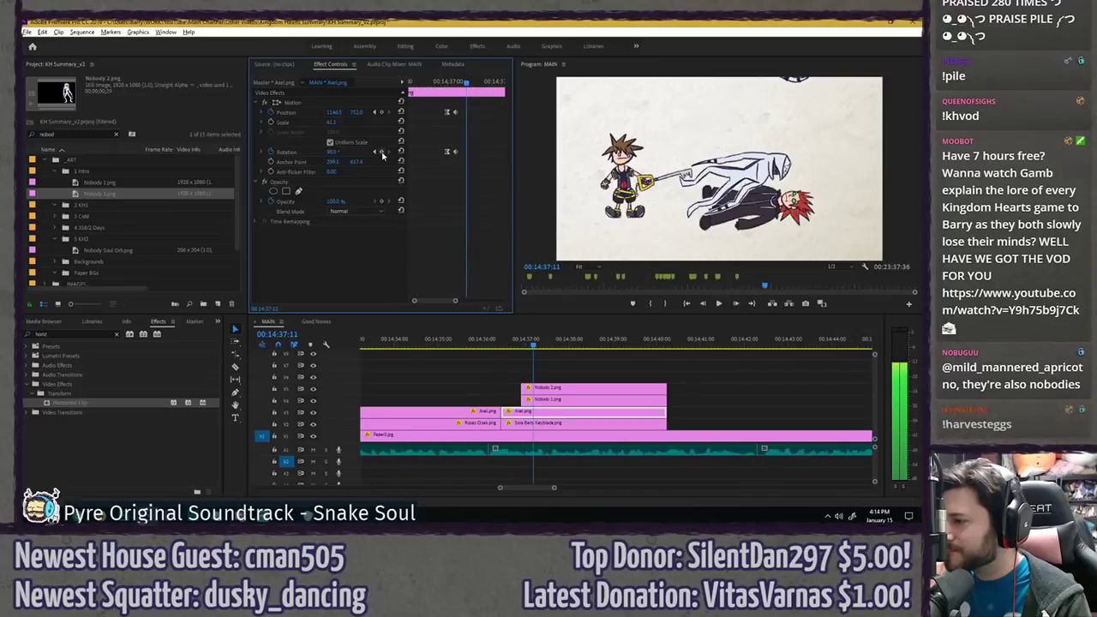
{"action": "key", "text": "Left"}
{"action": "key", "text": "Left"}
{"action": "key", "text": "Left"}
{"action": "key", "text": "Left"}
{"action": "key", "text": "Left"}
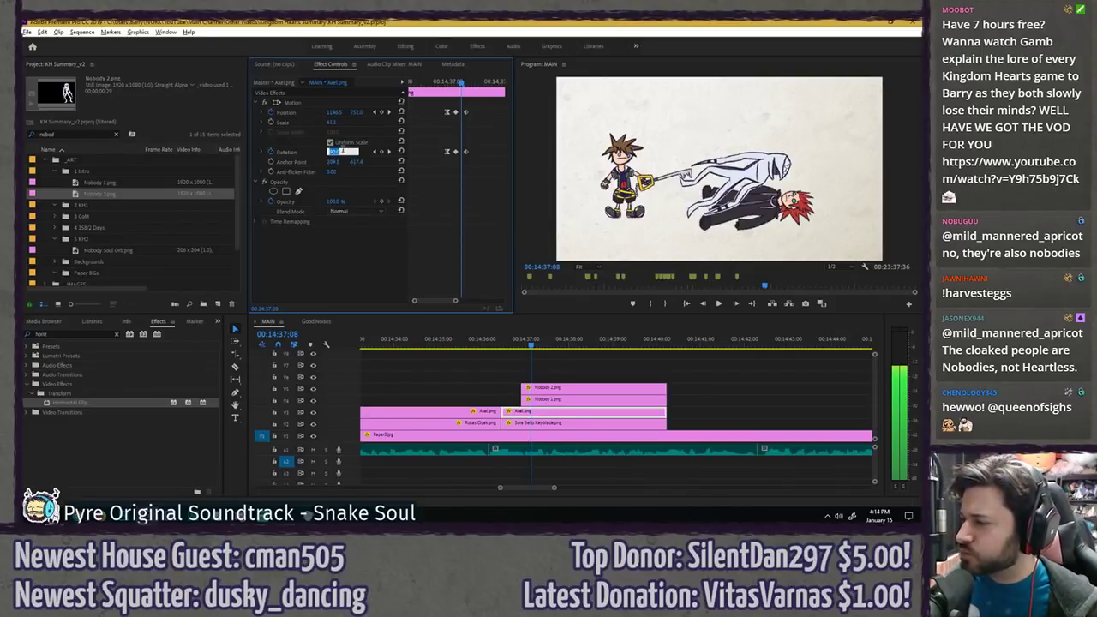
{"action": "type", "text": "85"}
{"action": "key", "text": "Return"}
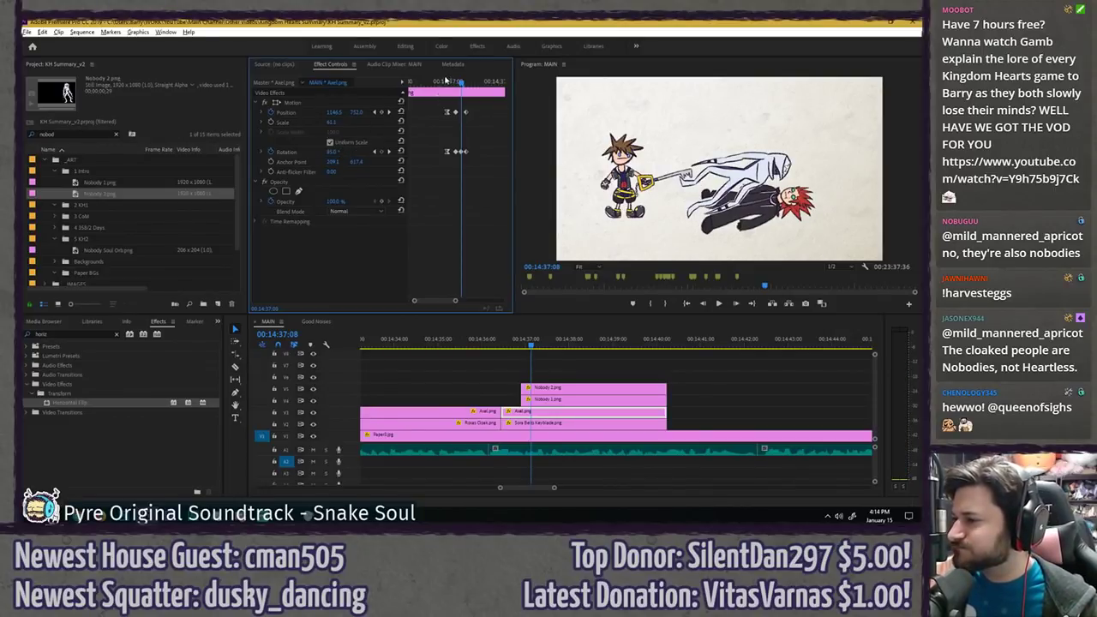
- Apply Ease Out to Axel's rotation keyframe and play the fall to check it
{"action": "mouse_move", "coordinate": [445, 79]}
{"action": "left_mouse_down"}
{"action": "mouse_move", "coordinate": [469, 80]}
{"action": "mouse_move", "coordinate": [456, 81]}
{"action": "left_mouse_up"}
{"action": "key", "text": "Right"}
{"action": "key", "text": "Right"}
{"action": "key", "text": "Right"}
{"action": "key", "text": "Right"}
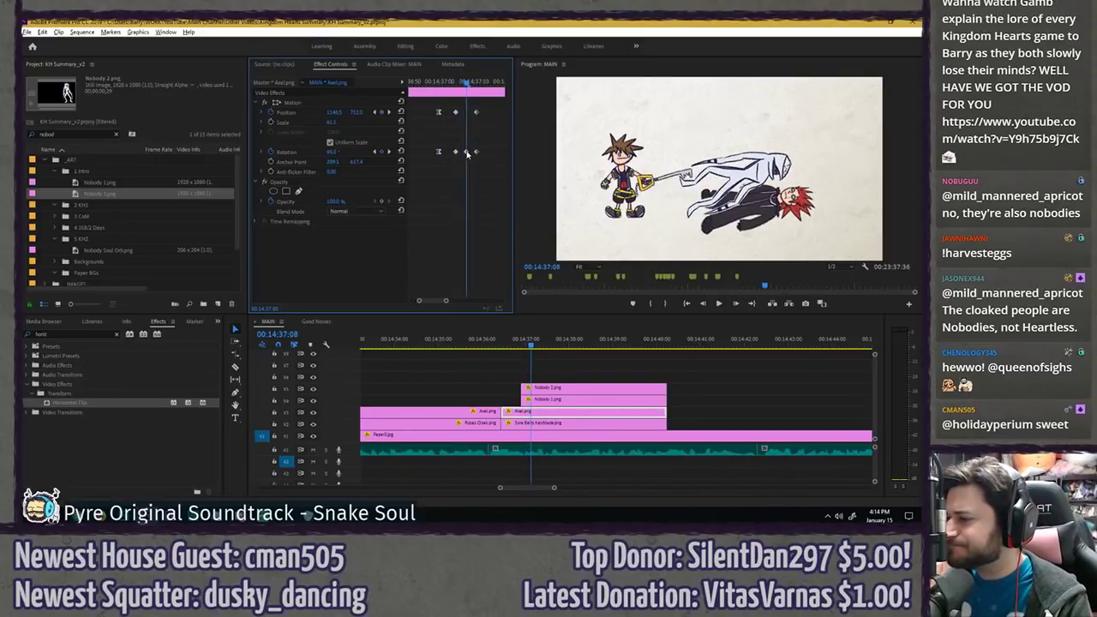
{"action": "right_click", "coordinate": [467, 153]}
{"action": "left_click", "coordinate": [490, 294]}
{"action": "left_click_drag", "start_coordinate": [434, 81], "coordinate": [432, 83]}
{"action": "key", "text": "space"}
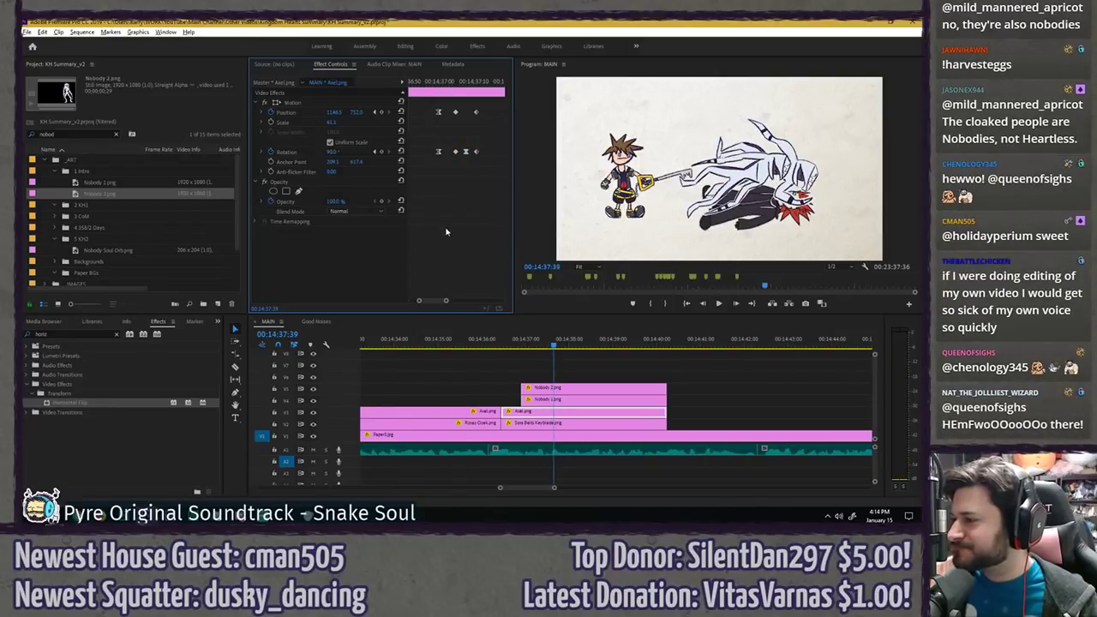
- Save the project with Ctrl+S and rewatch the scene
{"action": "key", "text": "ctrl+s"}
{"action": "left_click", "coordinate": [432, 82]}
{"action": "key", "text": "space"}
{"action": "key", "text": "space"}
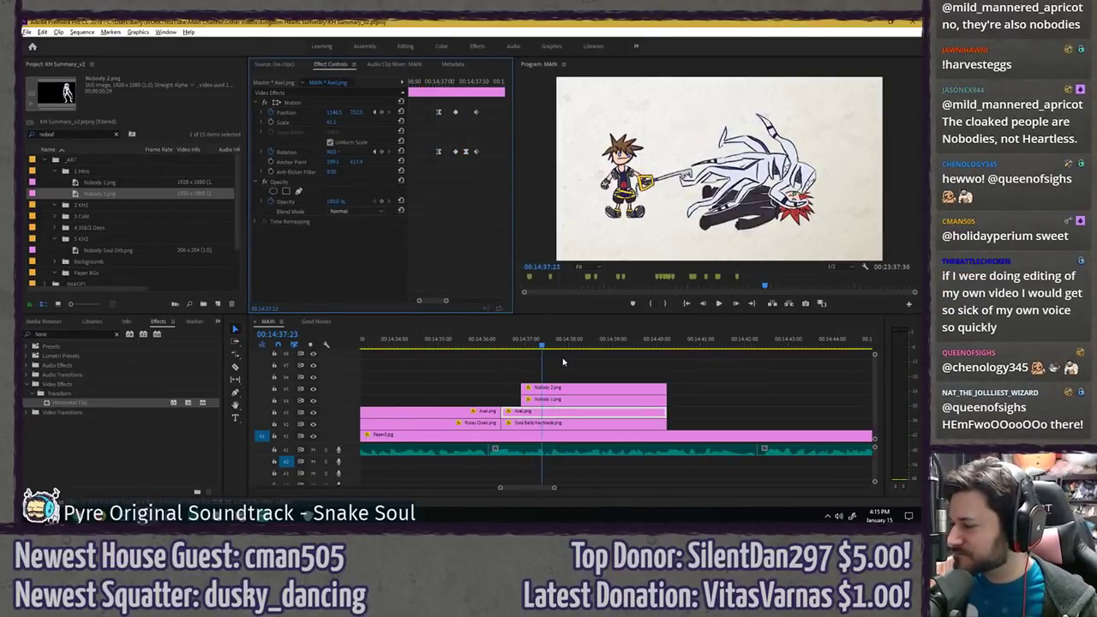
{"action": "left_click", "coordinate": [563, 363]}
{"action": "key", "text": "space"}
{"action": "key", "text": "space"}
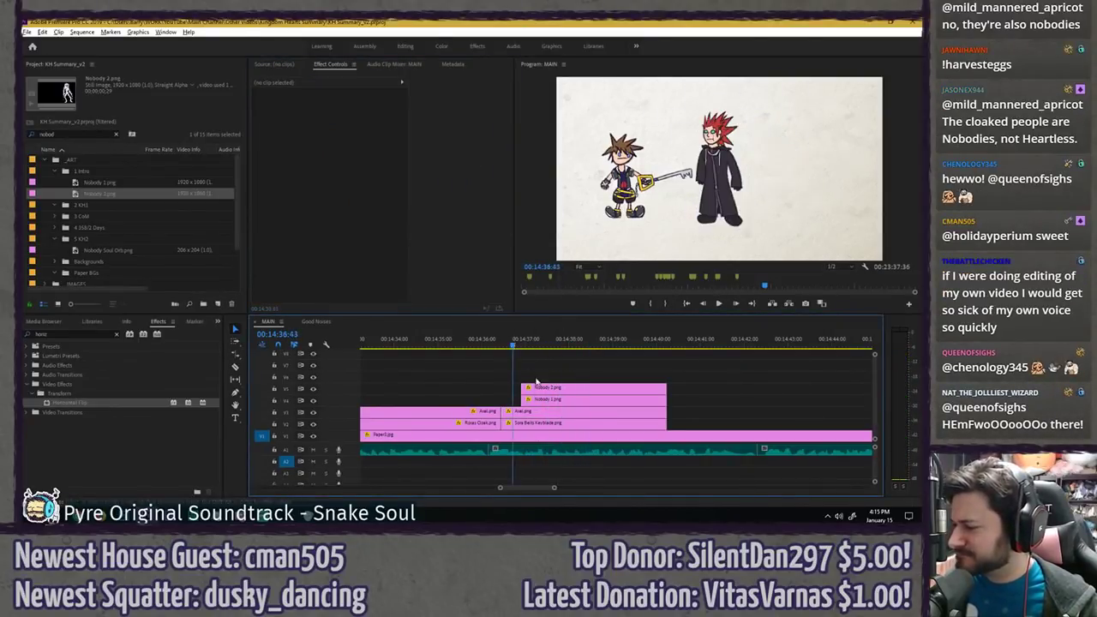
- Trim Nobody 1.png's left edge so it starts at 00:14:37:10
{"action": "left_click", "coordinate": [556, 400]}
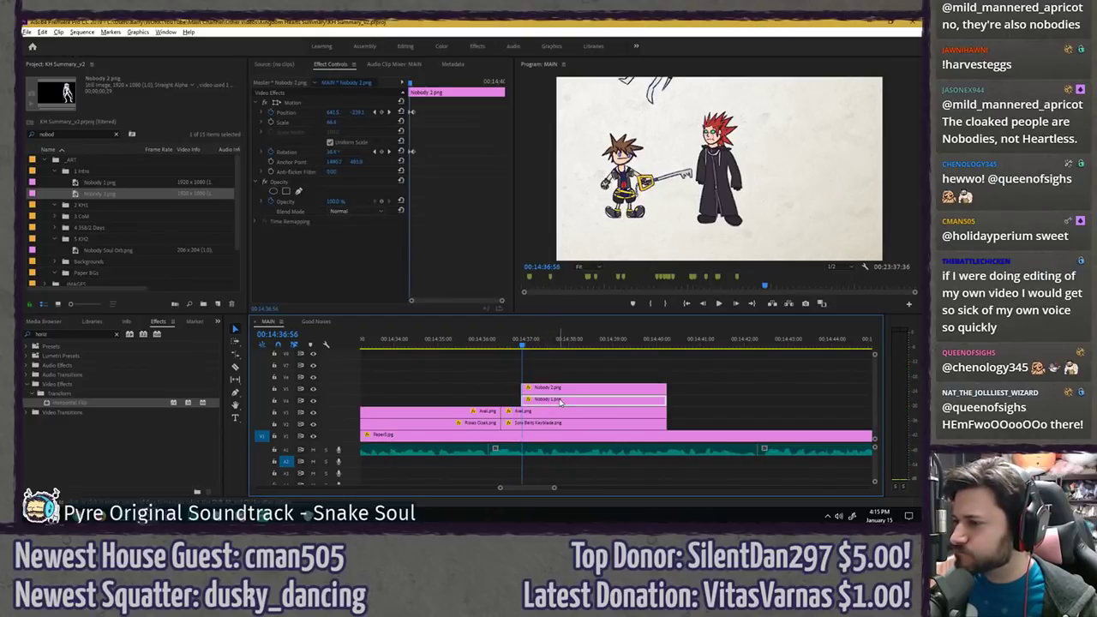
{"action": "left_click", "coordinate": [416, 83]}
{"action": "left_click_drag", "start_coordinate": [523, 400], "coordinate": [533, 400]}
{"action": "left_click", "coordinate": [544, 361]}
{"action": "left_click", "coordinate": [515, 342]}
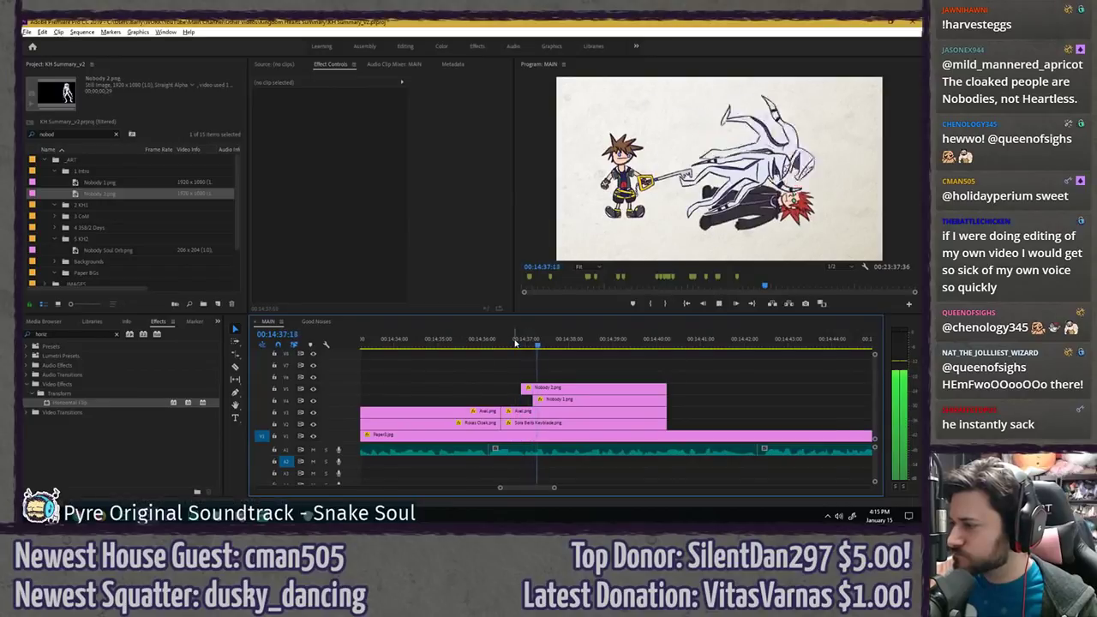
{"action": "left_click_drag", "start_coordinate": [520, 343], "coordinate": [523, 344]}
- Select Nobody 2.png's Motion settings and step through its fall, previewing the animation
{"action": "left_click", "coordinate": [548, 388]}
{"action": "left_click", "coordinate": [464, 196]}
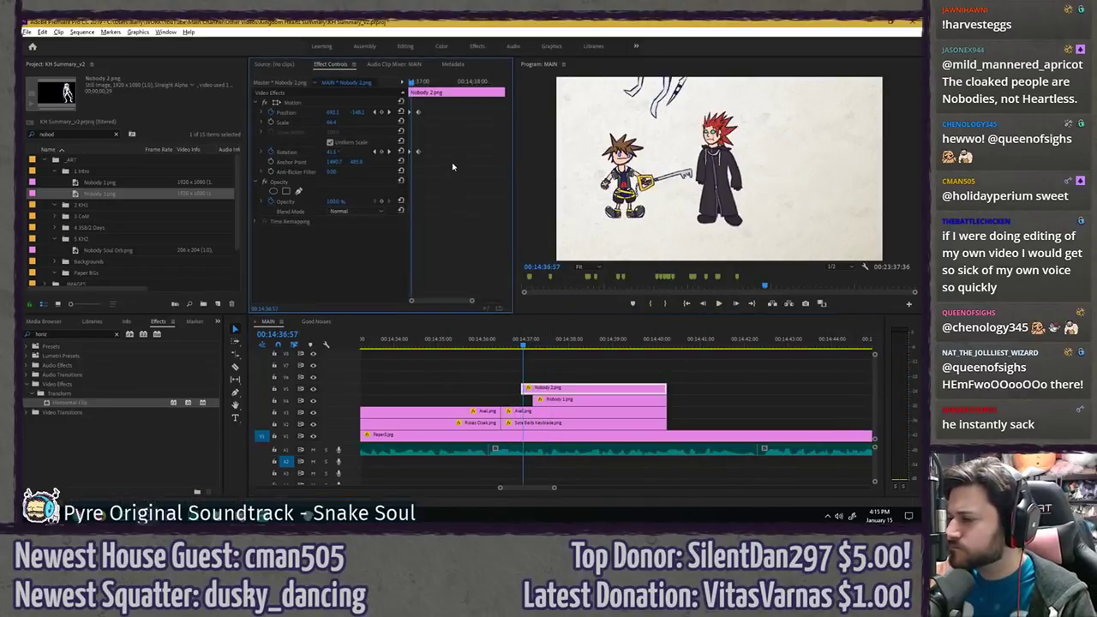
{"action": "key", "text": "Right"}
{"action": "key", "text": "Right"}
{"action": "key", "text": "Right"}
{"action": "key", "text": "Right"}
{"action": "key", "text": "Right"}
{"action": "key", "text": "Right"}
{"action": "key", "text": "Right"}
{"action": "key", "text": "Right"}
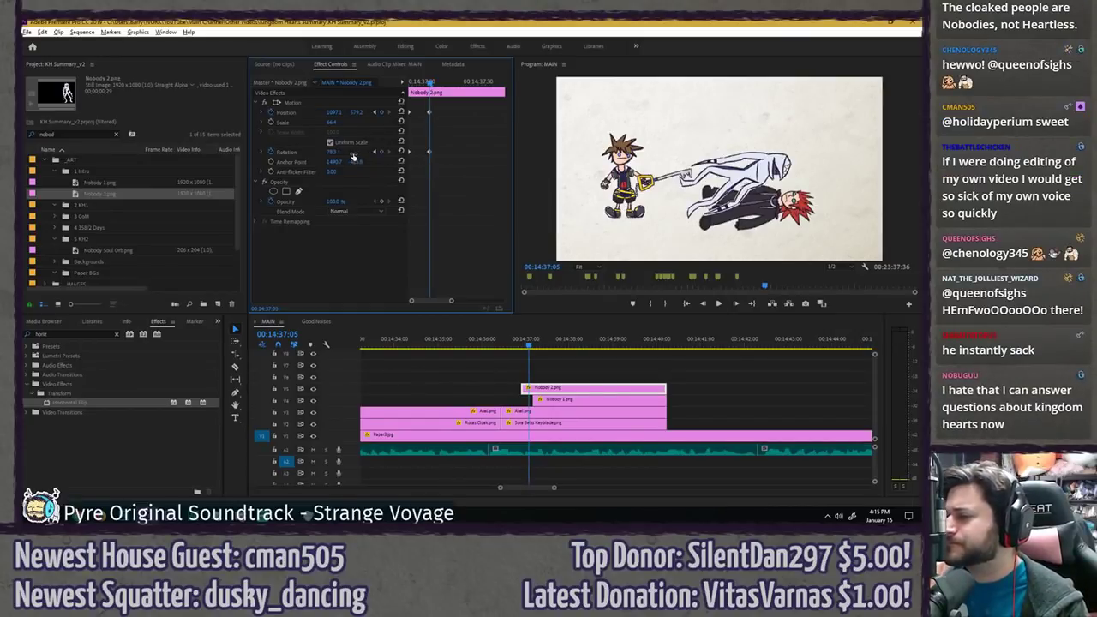
{"action": "key", "text": "Right"}
{"action": "key", "text": "Right"}
{"action": "key", "text": "Right"}
{"action": "key", "text": "Right"}
{"action": "key", "text": "Right"}
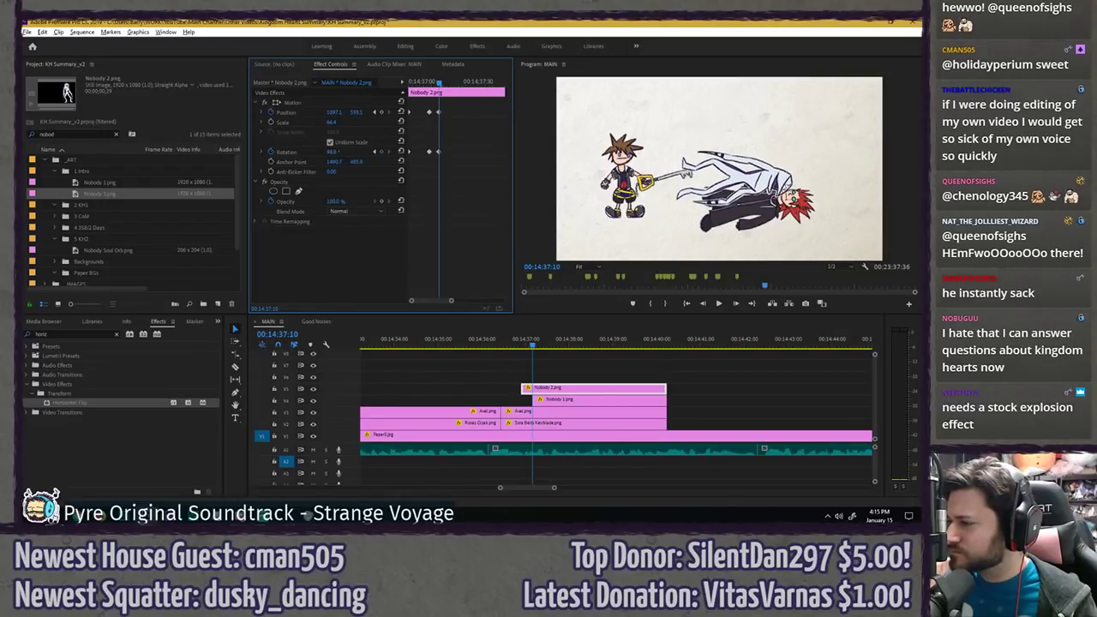
{"action": "key", "text": "space"}
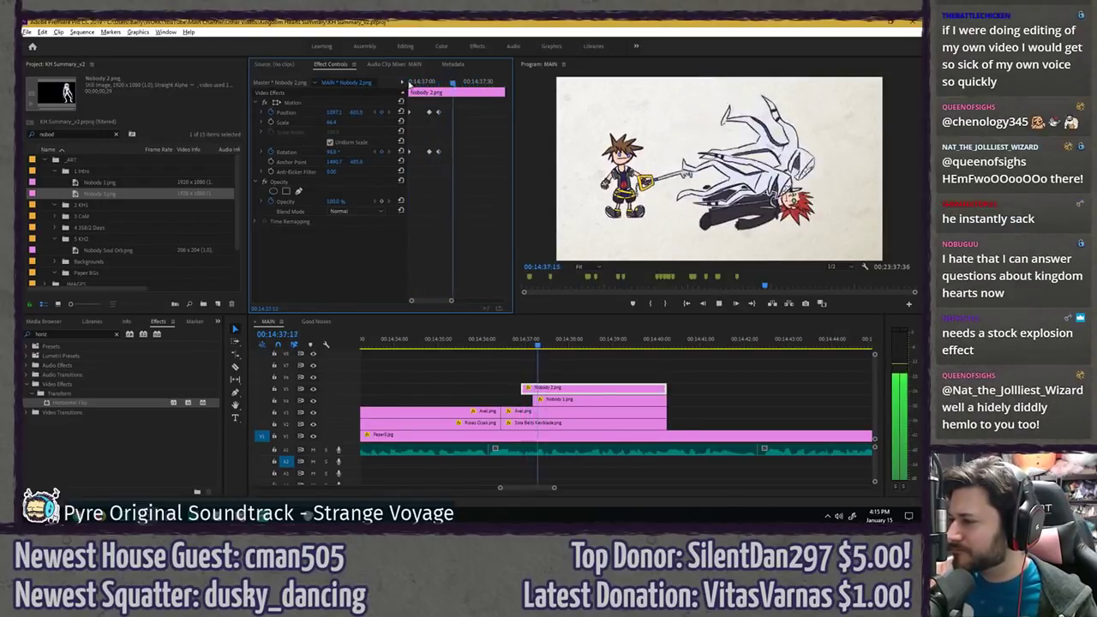
{"action": "left_click_drag", "start_coordinate": [410, 83], "coordinate": [433, 83]}
- Show Nobody 2's transform box and compare neighbouring frames, settling on 00:14:37:18
{"action": "left_click", "coordinate": [343, 103]}
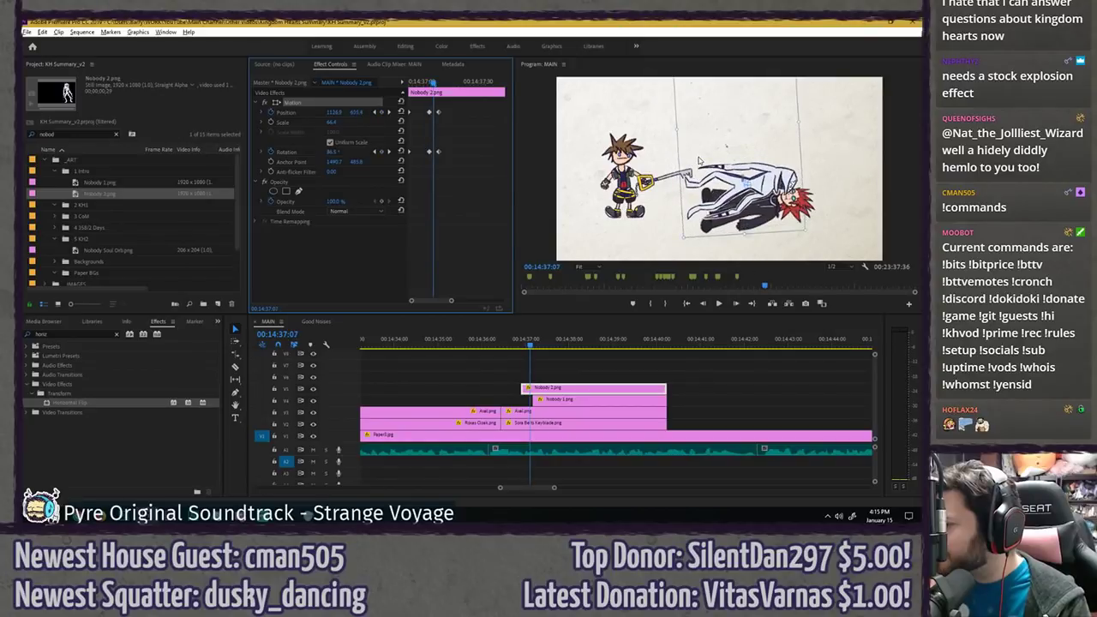
{"action": "key", "text": "Left"}
{"action": "key", "text": "Left"}
{"action": "key", "text": "Right"}
{"action": "key", "text": "Right"}
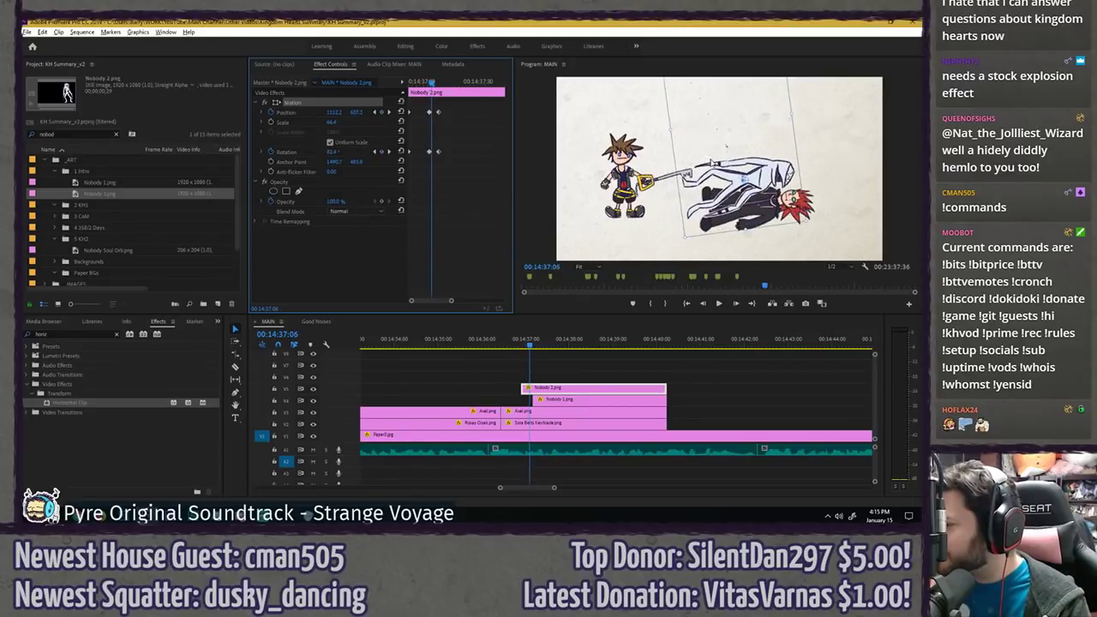
{"action": "left_click", "coordinate": [714, 163]}
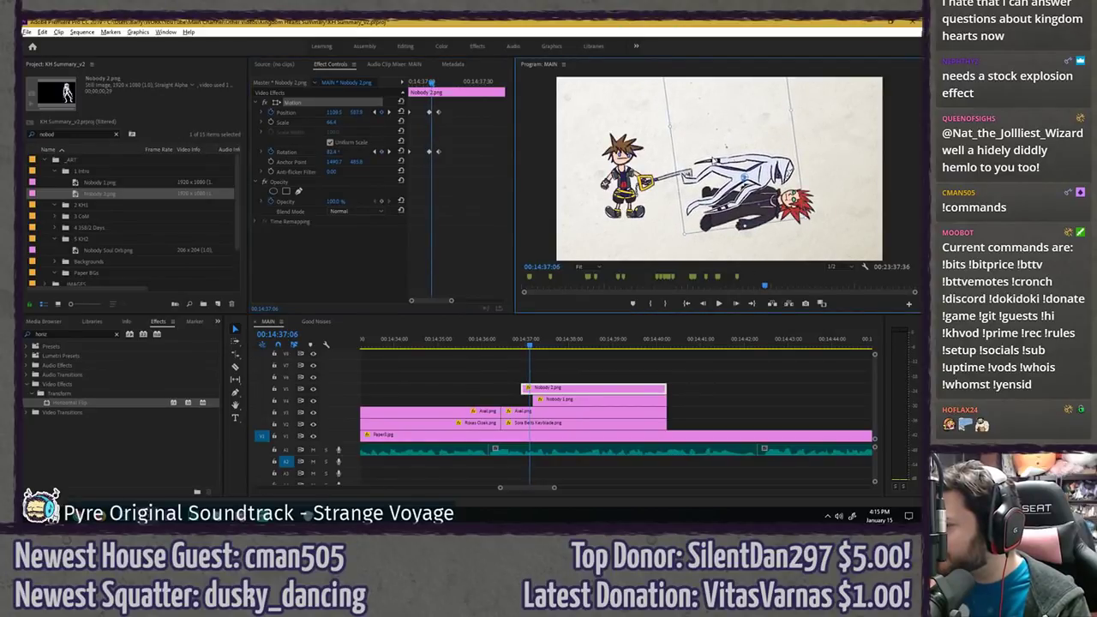
{"action": "key", "text": "Right"}
{"action": "key", "text": "Right"}
{"action": "key", "text": "Right"}
{"action": "key", "text": "Right"}
{"action": "key", "text": "Right"}
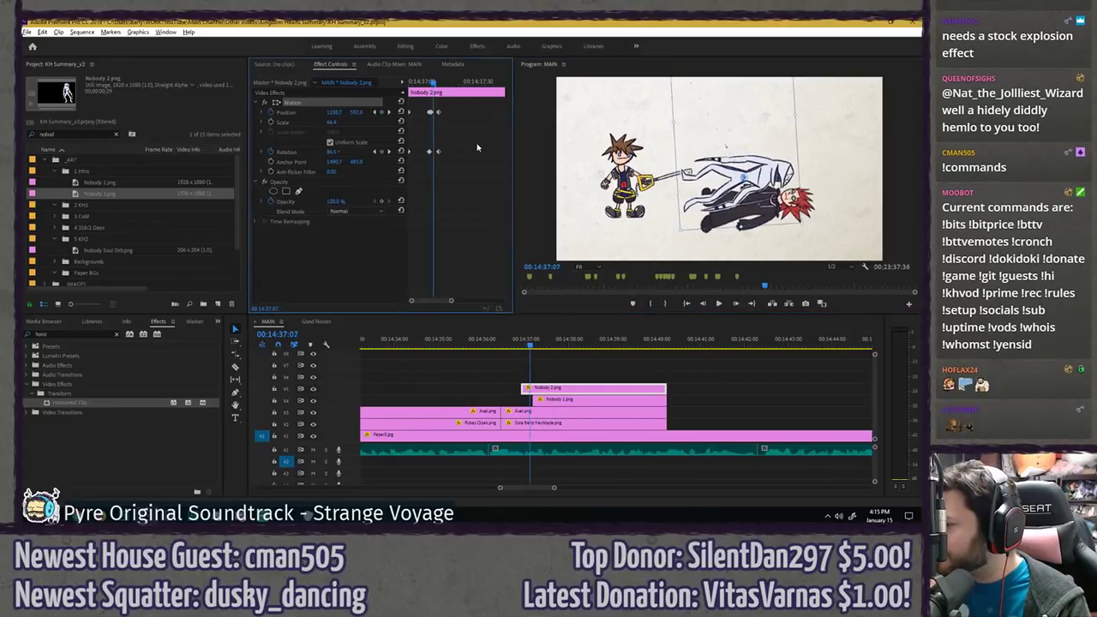
{"action": "key", "text": "Left"}
{"action": "key", "text": "Left"}
{"action": "left_click_drag", "start_coordinate": [420, 83], "coordinate": [447, 81]}
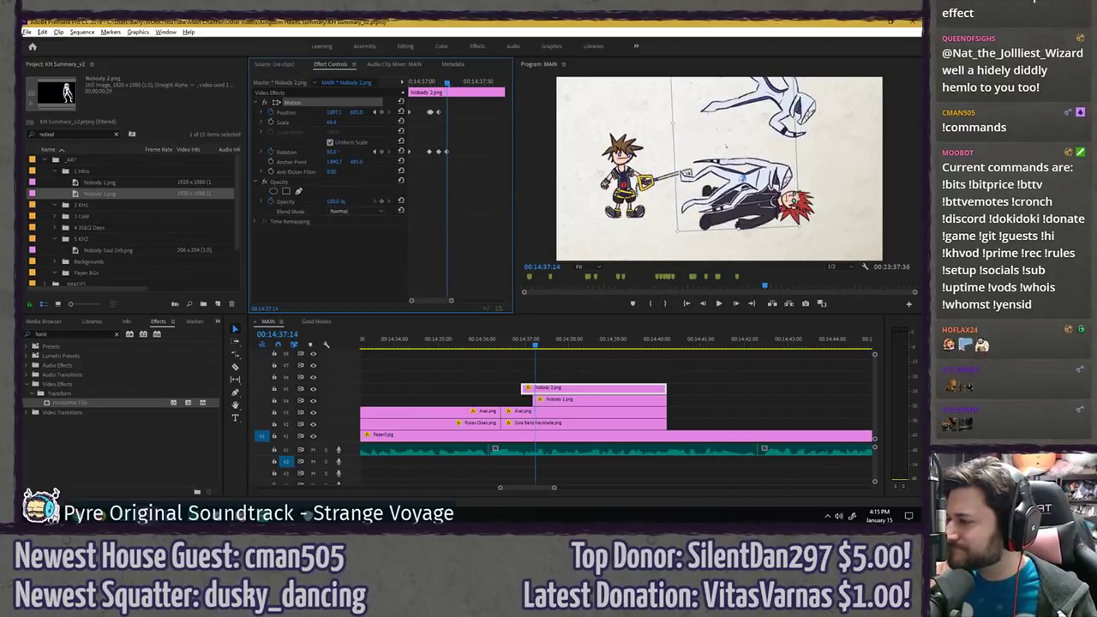
{"action": "key", "text": "Right"}
{"action": "key", "text": "Right"}
{"action": "key", "text": "Right"}
{"action": "key", "text": "Right"}
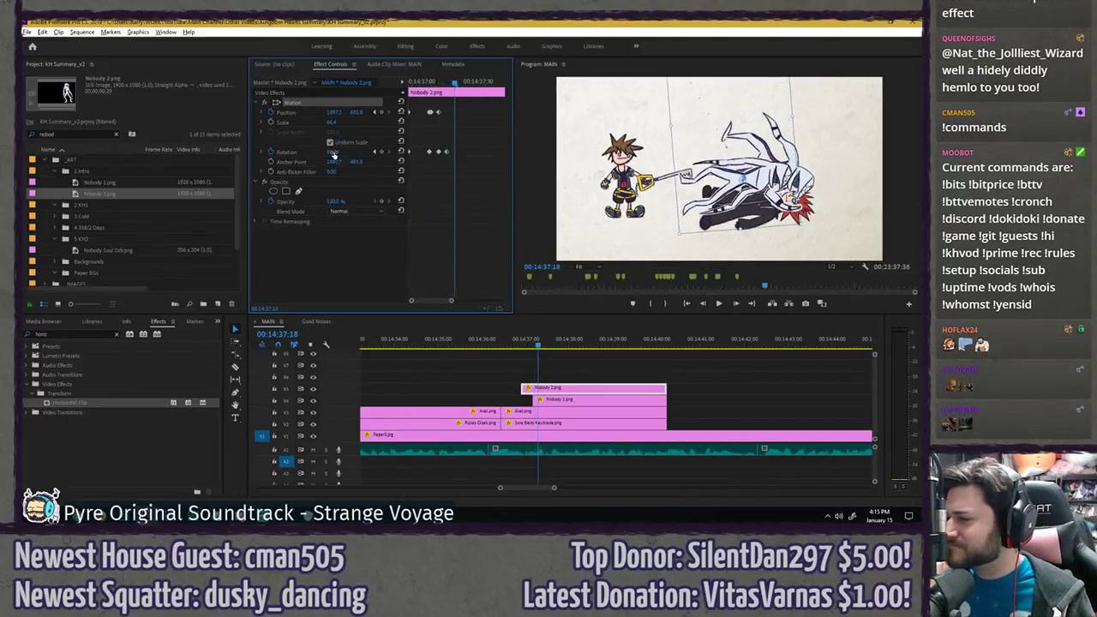
- Add a rotation keyframe for Nobody 2, then step ahead to 14:37:32 and review
{"action": "left_click_drag", "start_coordinate": [334, 152], "coordinate": [340, 152]}
{"action": "key", "text": "Right"}
{"action": "key", "text": "Right"}
{"action": "key", "text": "Right"}
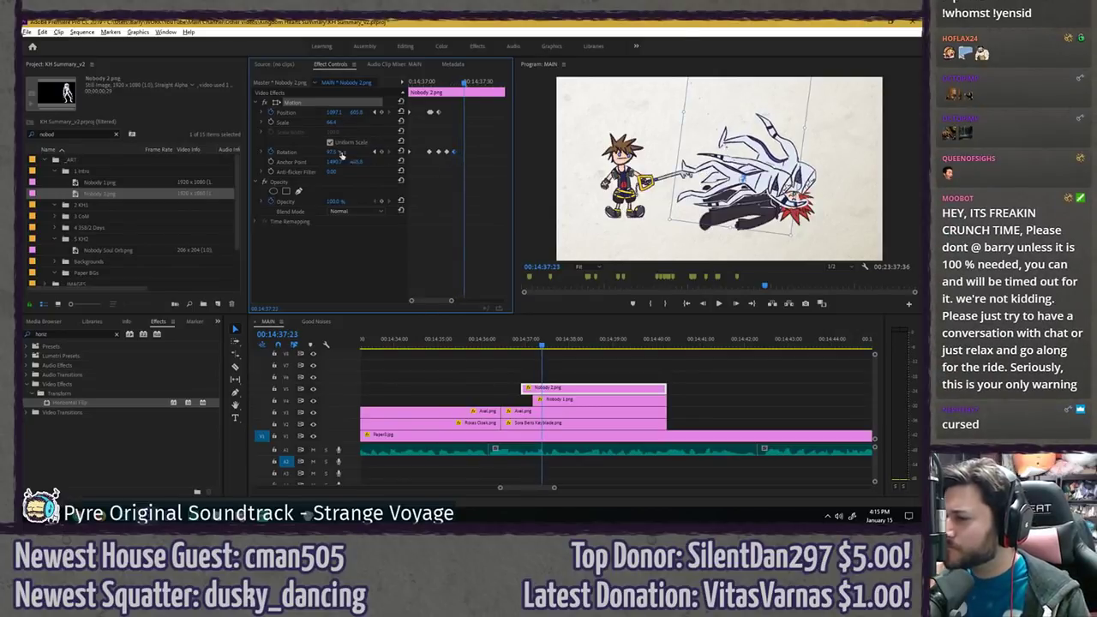
{"action": "key", "text": "Right"}
{"action": "key", "text": "Right"}
{"action": "key", "text": "Right"}
{"action": "key", "text": "Right"}
{"action": "key", "text": "Right"}
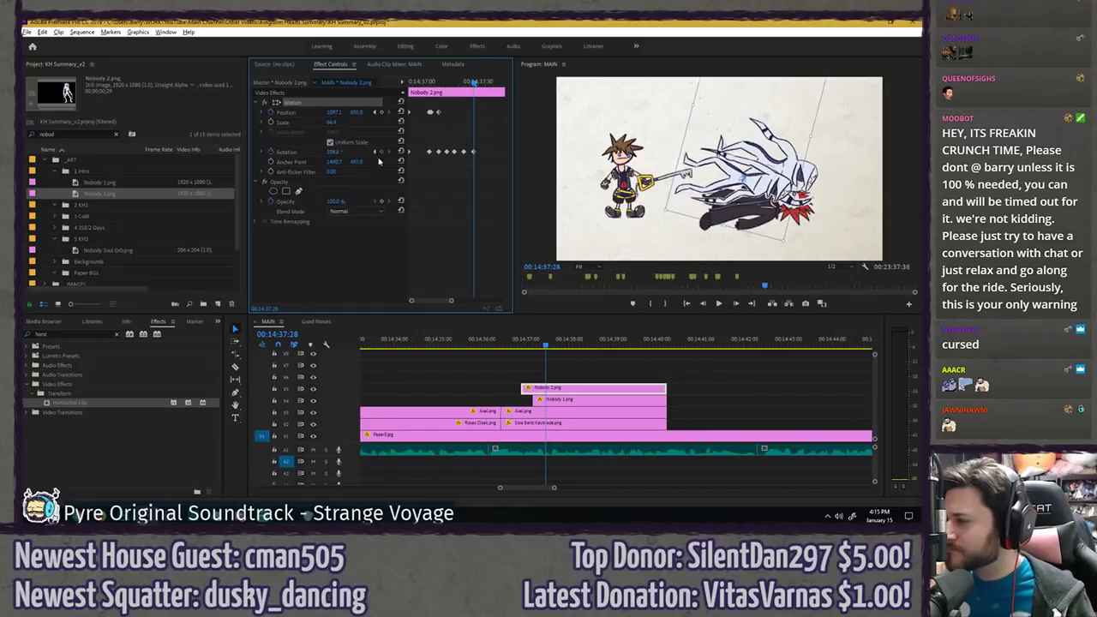
{"action": "key", "text": "Right"}
{"action": "key", "text": "Right"}
{"action": "key", "text": "Right"}
{"action": "key", "text": "Right"}
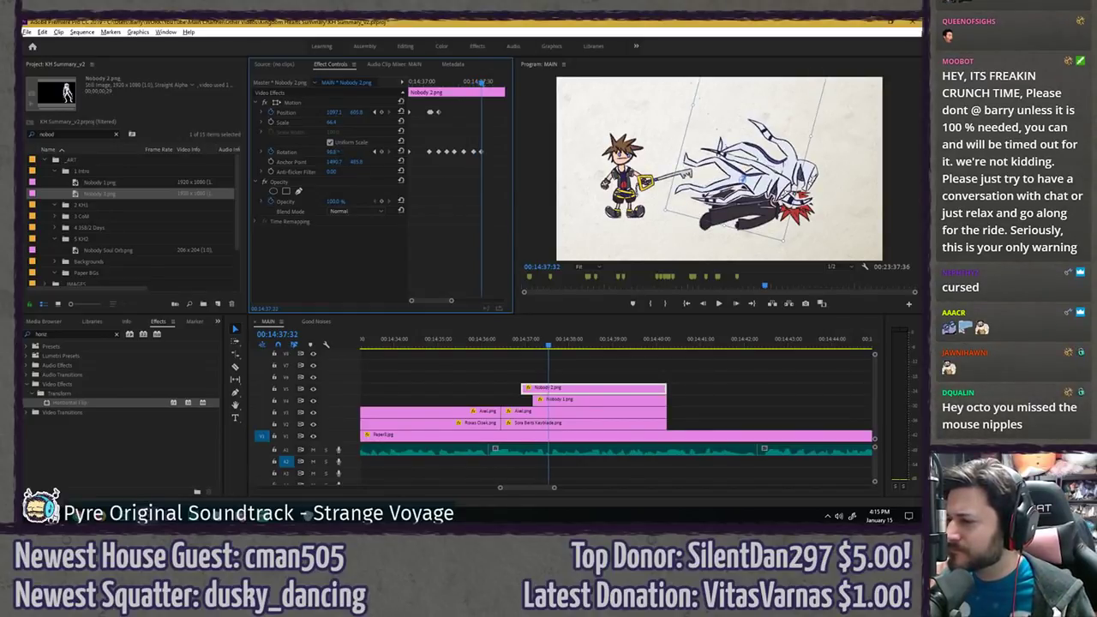
{"action": "key", "text": "space"}
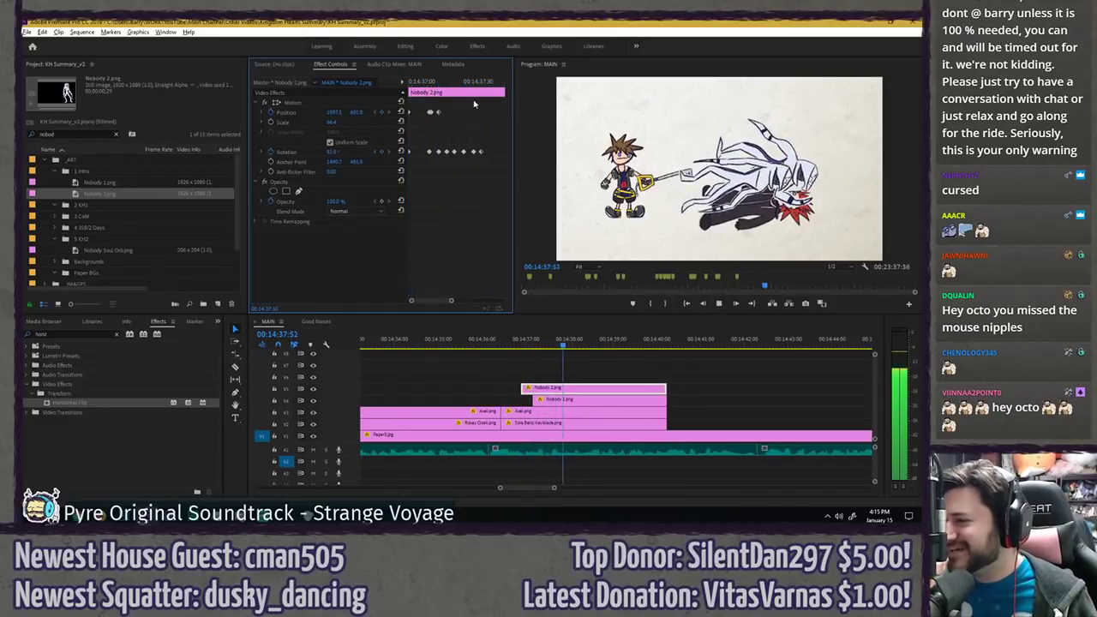
{"action": "left_click_drag", "start_coordinate": [478, 81], "coordinate": [489, 82]}
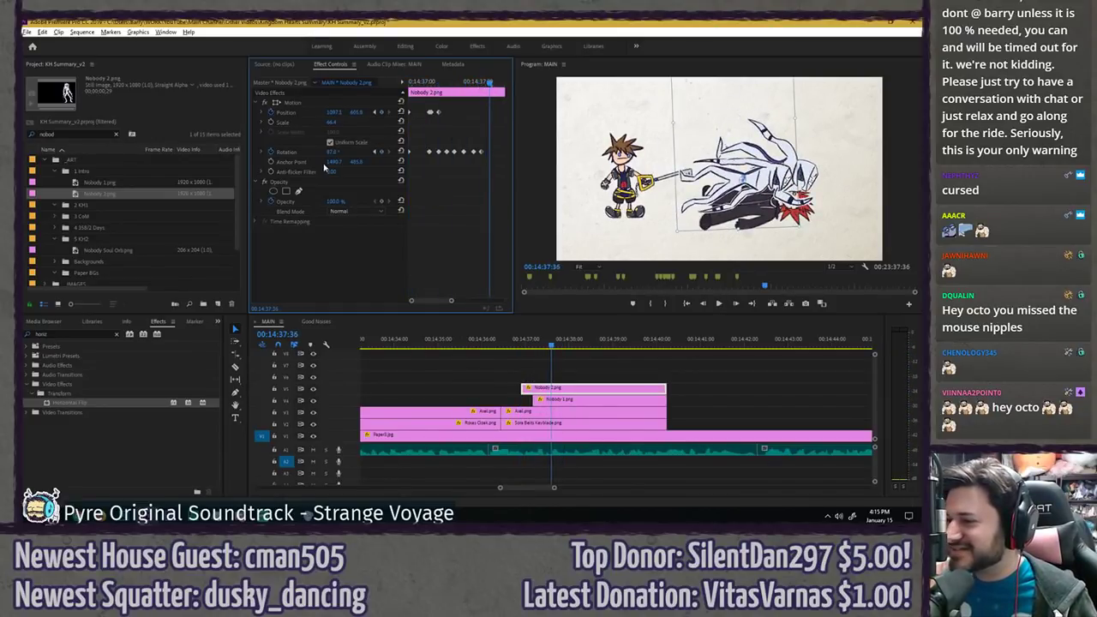
- Rotate Nobody 2 further at 14:37:35, ease it back slightly at 14:37:40, and preview
{"action": "left_click_drag", "start_coordinate": [336, 152], "coordinate": [353, 152]}
{"action": "left_click_drag", "start_coordinate": [428, 85], "coordinate": [499, 86]}
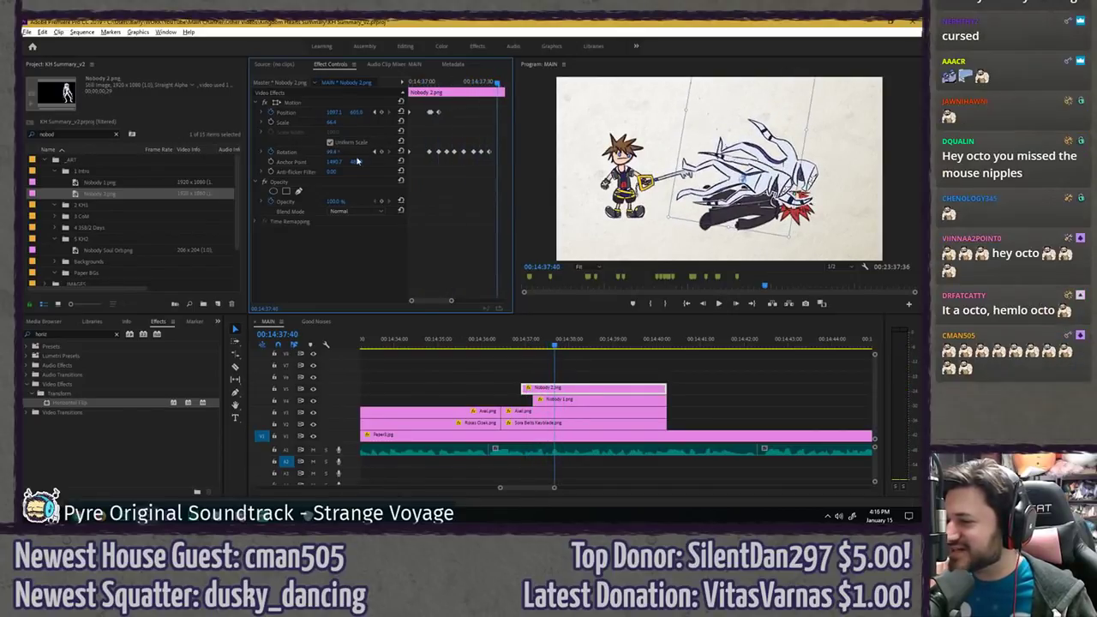
{"action": "left_click_drag", "start_coordinate": [334, 152], "coordinate": [333, 153]}
{"action": "left_click_drag", "start_coordinate": [500, 90], "coordinate": [304, 102]}
{"action": "left_click", "coordinate": [446, 84]}
{"action": "key", "text": "space"}
{"action": "key", "text": "space"}
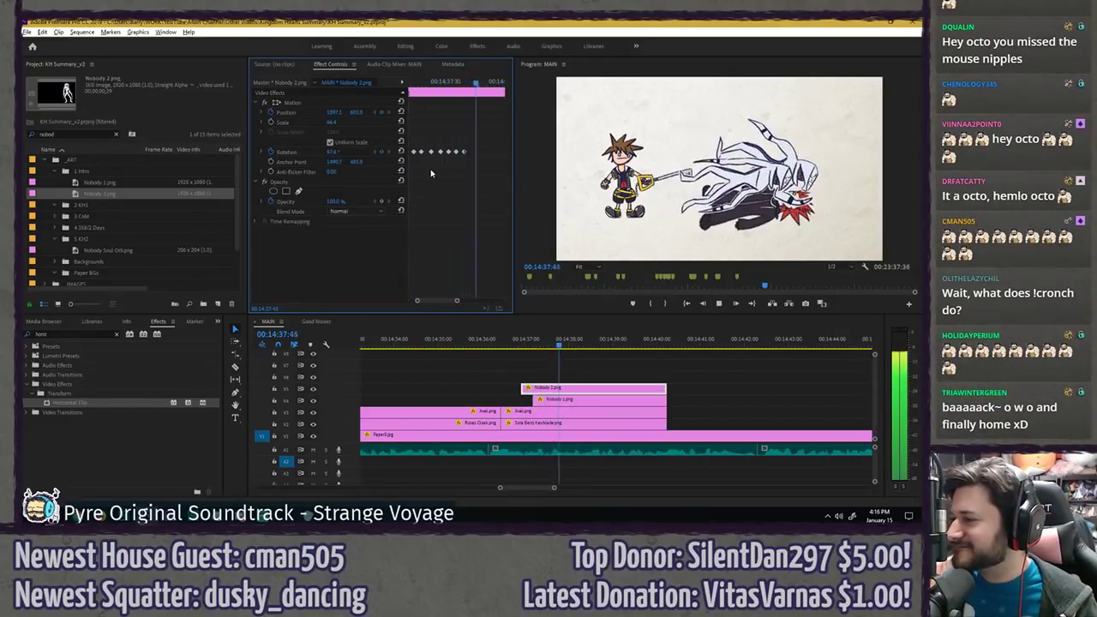
{"action": "key", "text": "space"}
- Add Nobody 2 rotation keyframes at 14:37:51 and about 14:38:04 (~93°), then replay
{"action": "left_click_drag", "start_coordinate": [467, 84], "coordinate": [476, 88]}
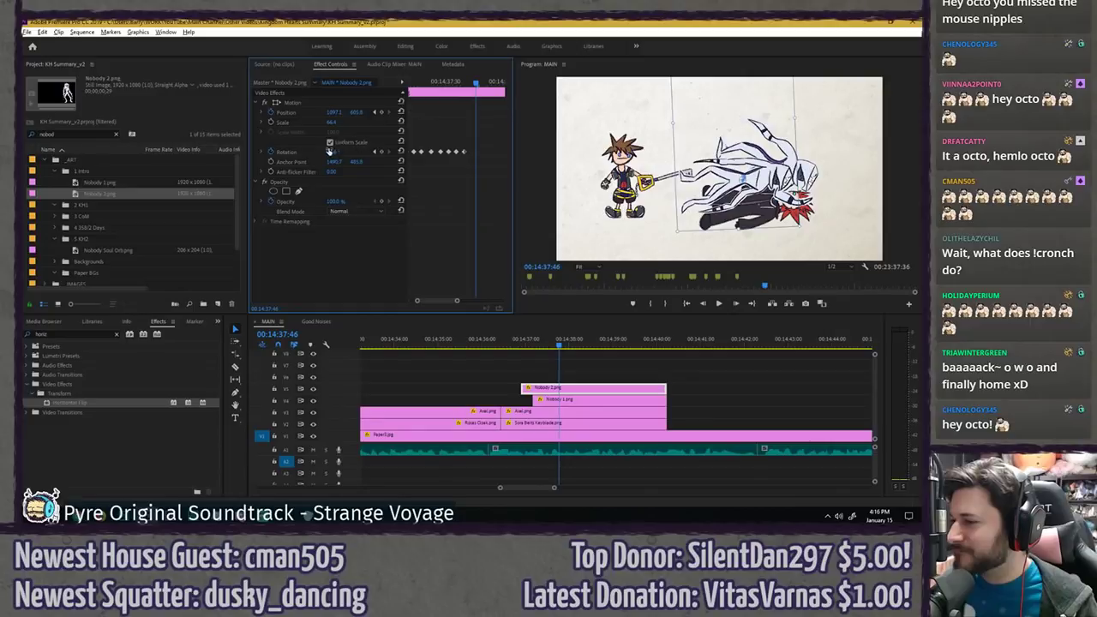
{"action": "left_click", "coordinate": [487, 82]}
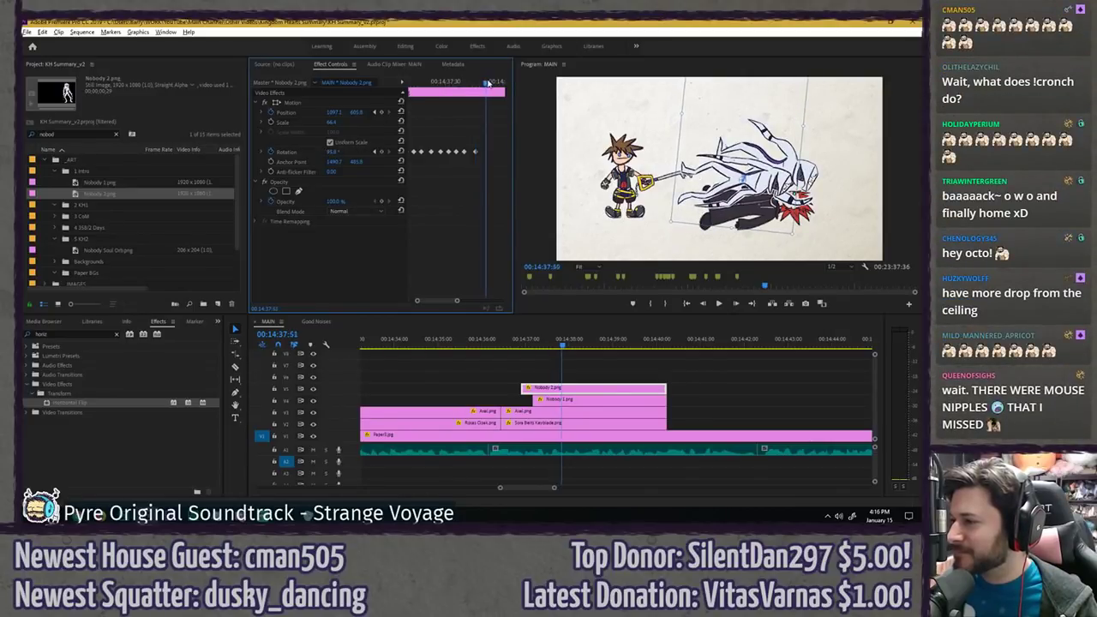
{"action": "left_click_drag", "start_coordinate": [344, 151], "coordinate": [338, 150]}
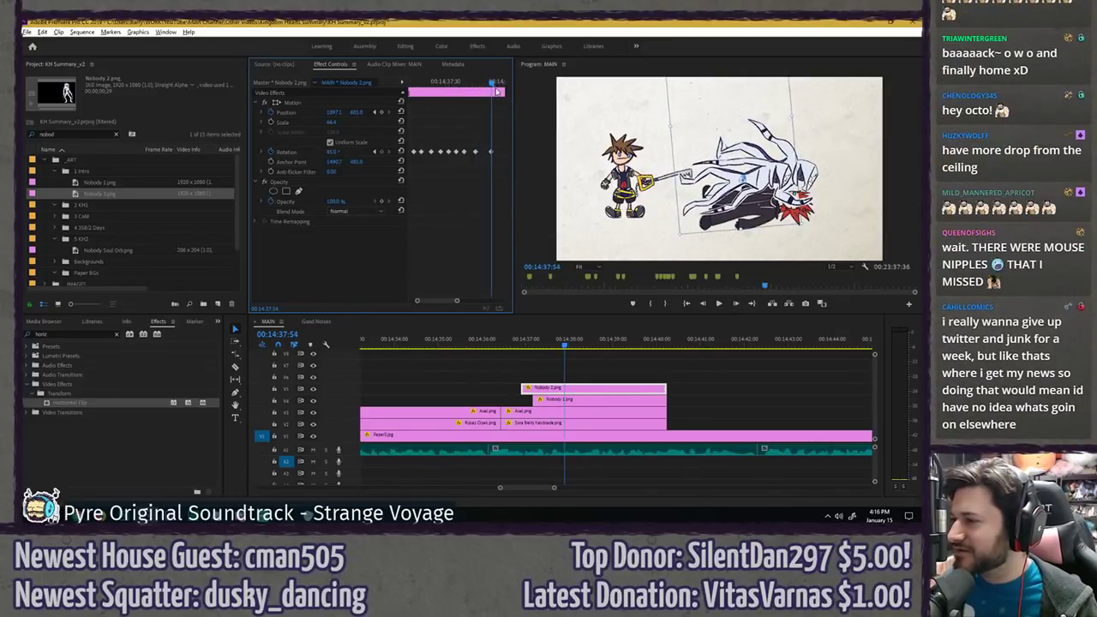
{"action": "left_click_drag", "start_coordinate": [496, 91], "coordinate": [503, 91]}
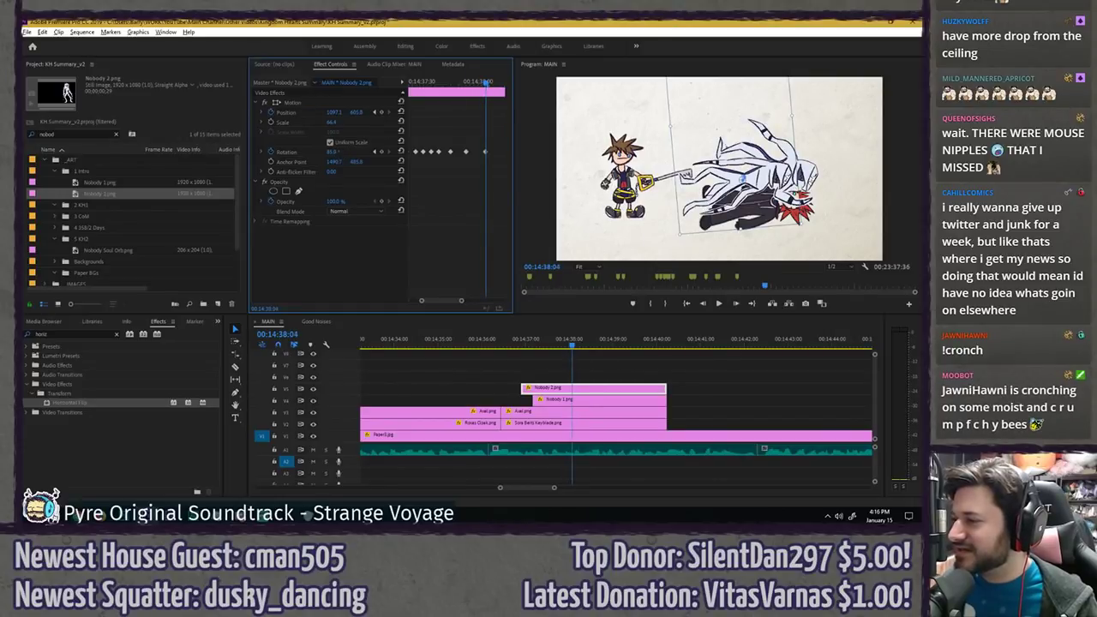
{"action": "left_click_drag", "start_coordinate": [335, 151], "coordinate": [339, 151]}
{"action": "left_click", "coordinate": [411, 84]}
{"action": "key", "text": "space"}
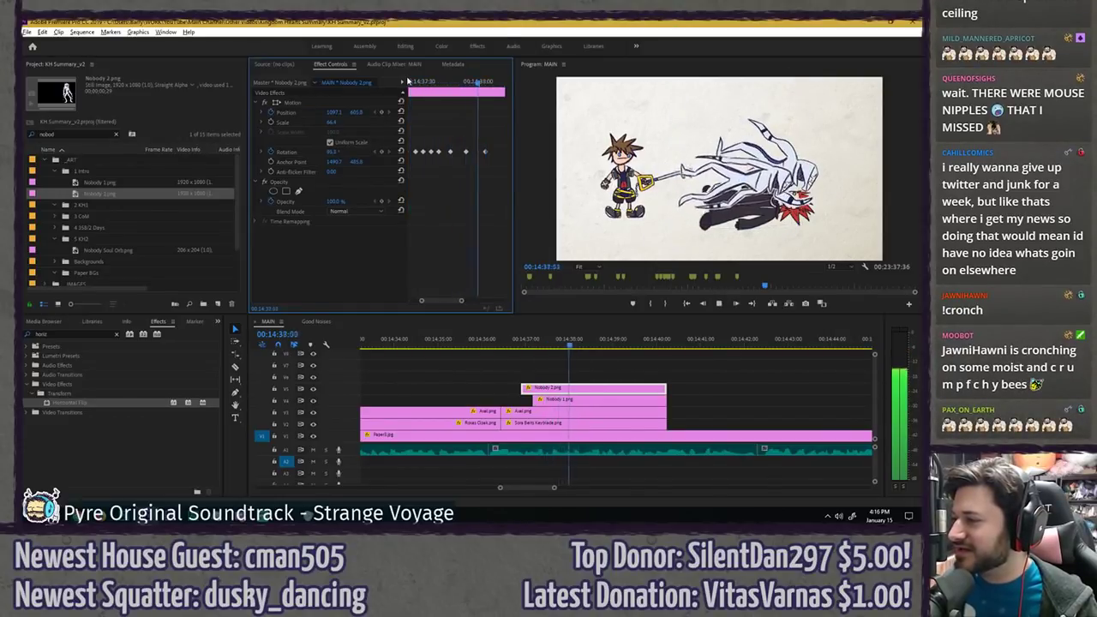
{"action": "left_click_drag", "start_coordinate": [422, 83], "coordinate": [351, 99]}
{"action": "key", "text": "space"}
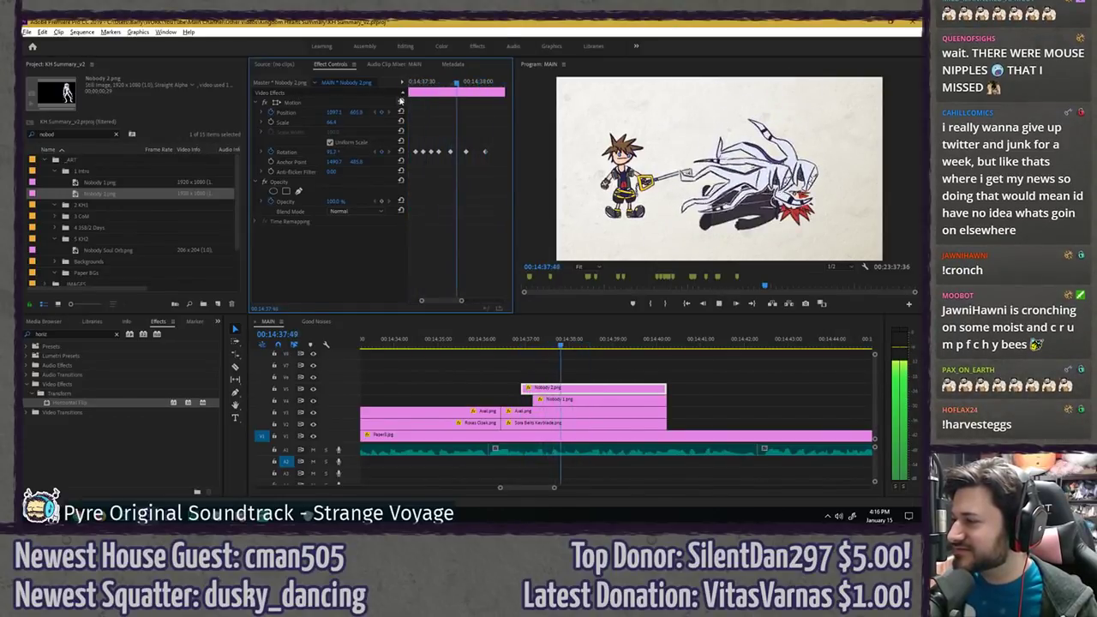
- Replay the scene, save the project with Ctrl+S, and select the Nobody 1.png clip on V4
{"action": "left_click", "coordinate": [531, 342]}
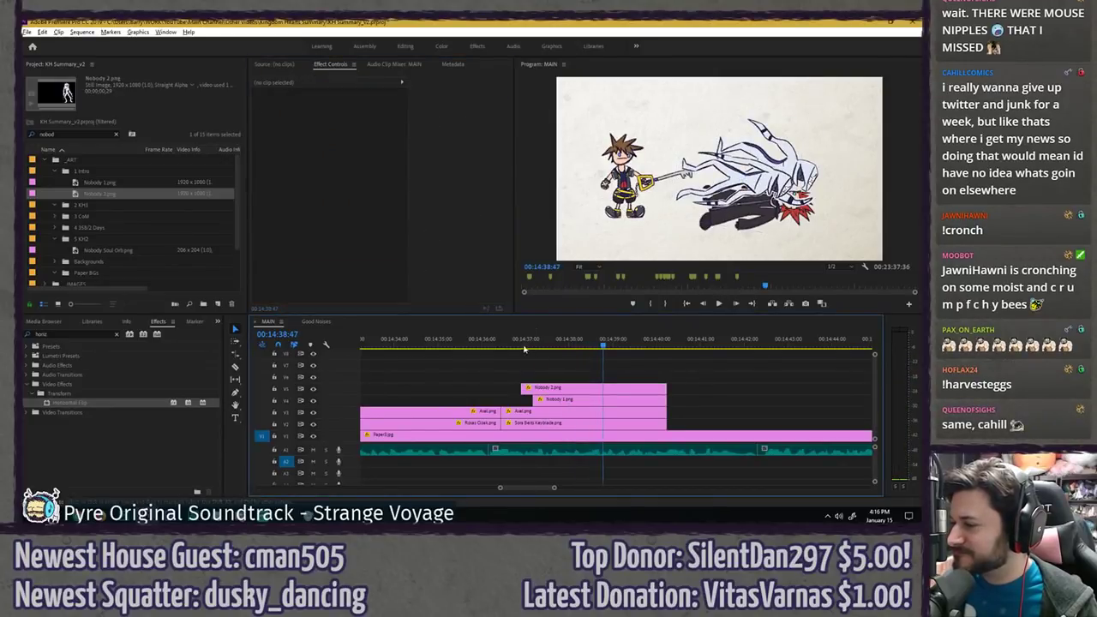
{"action": "key", "text": "space"}
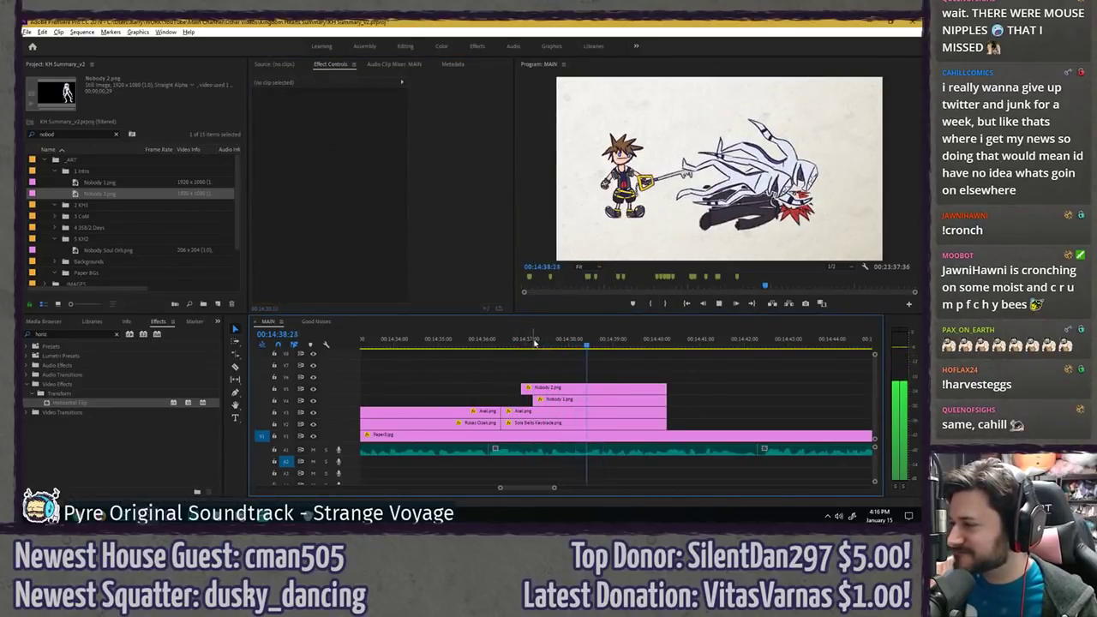
{"action": "key", "text": "space"}
{"action": "key", "text": "ctrl+s"}
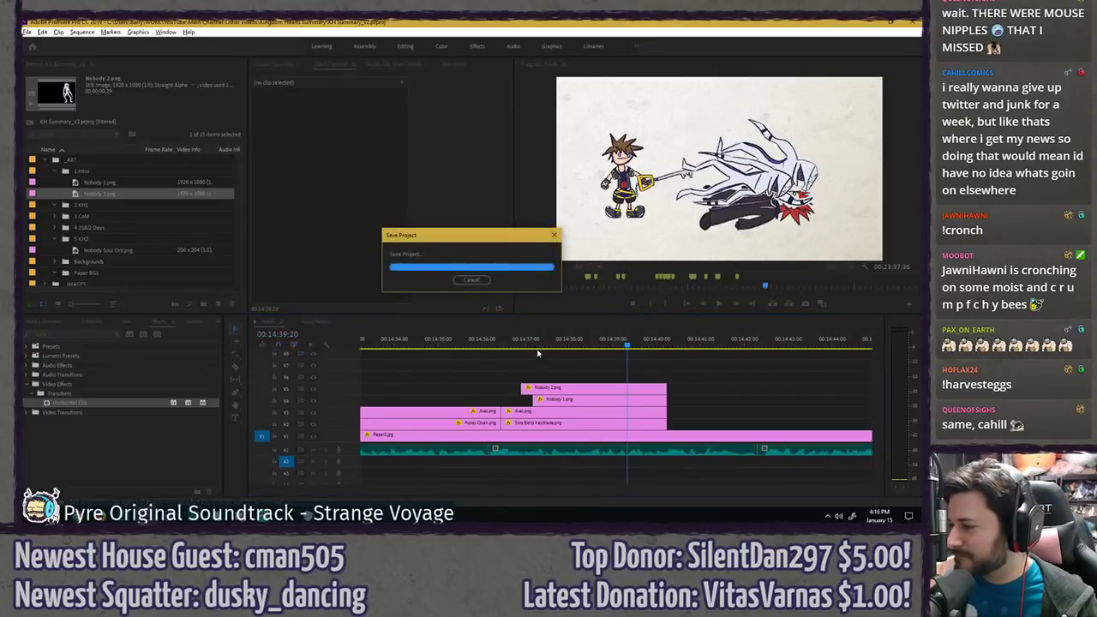
{"action": "left_click", "coordinate": [519, 345]}
{"action": "key", "text": "space"}
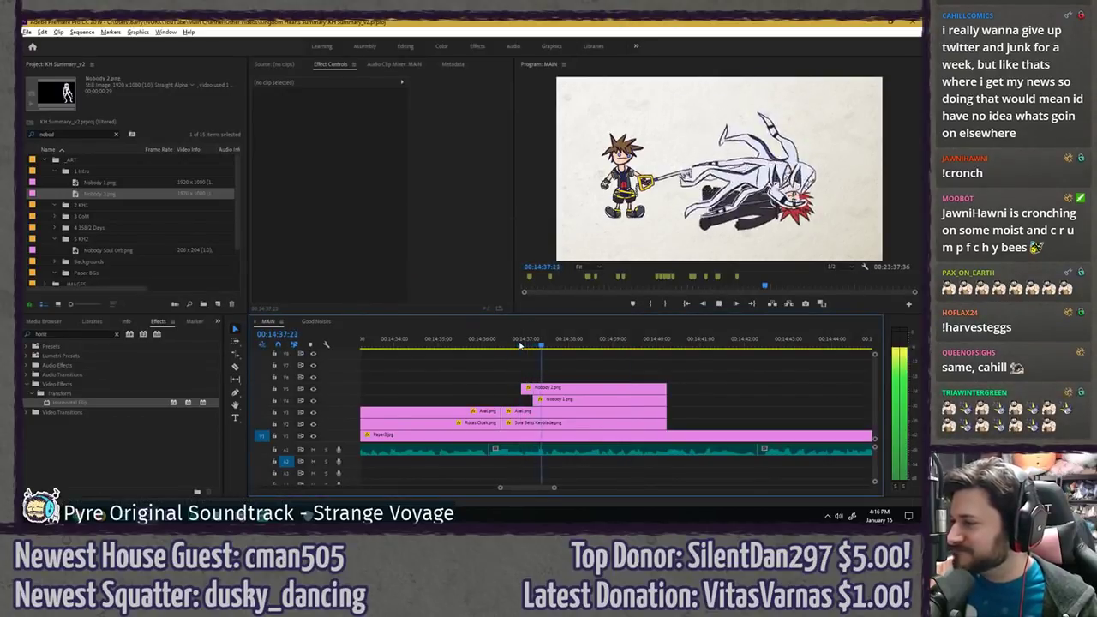
{"action": "key", "text": "space"}
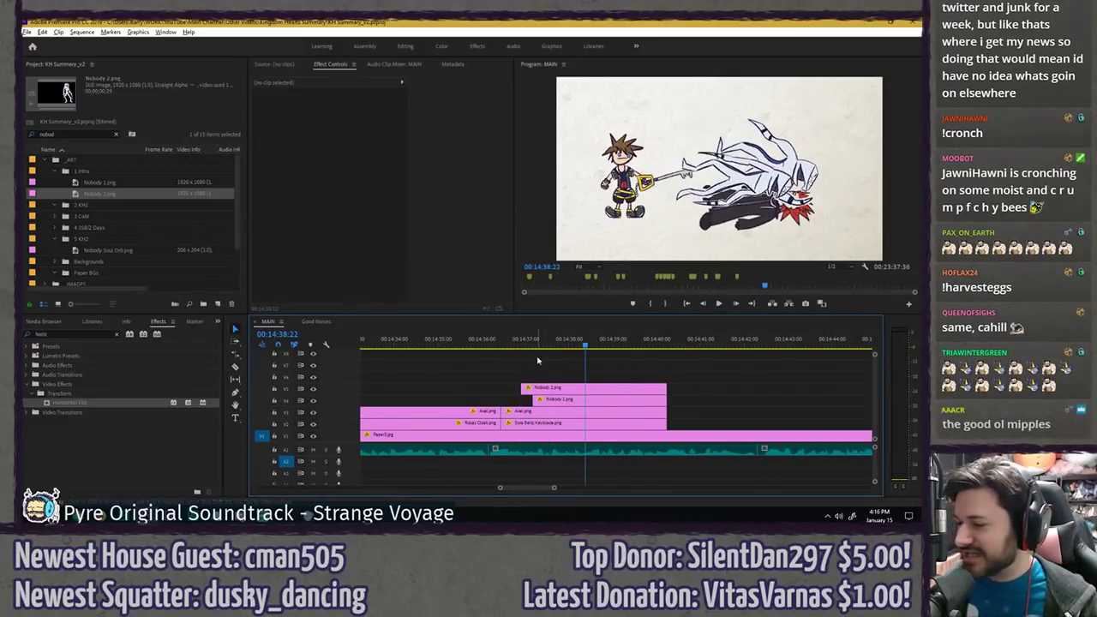
{"action": "key", "text": "ctrl+s"}
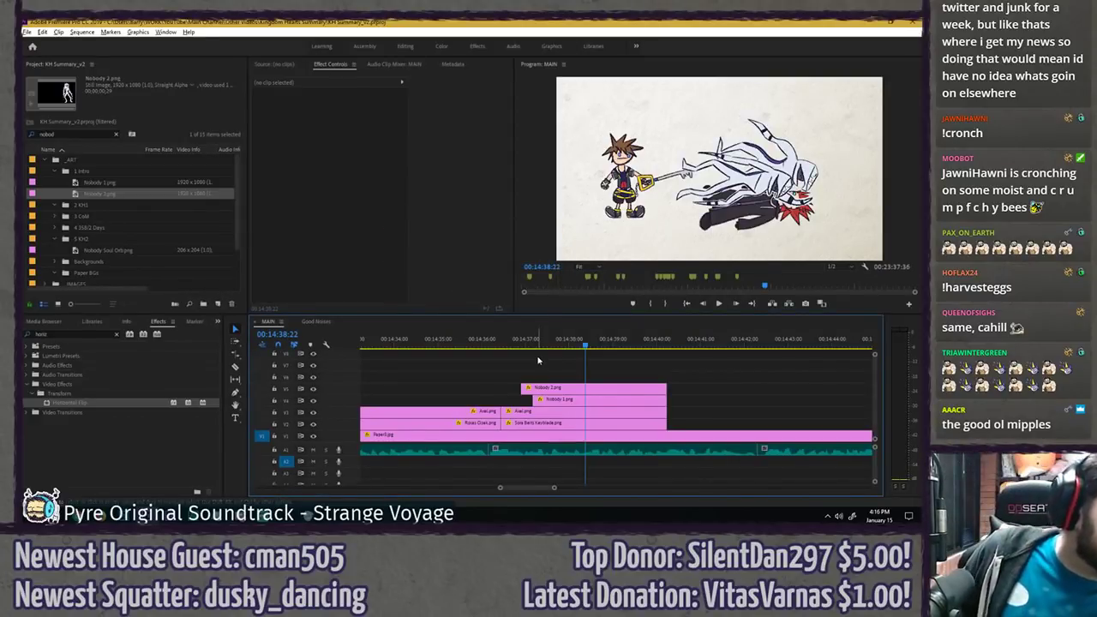
{"action": "left_click", "coordinate": [555, 399]}
- Keyframe Axel.png's rotation at about 95.5°, then back to 89.9° at 14:37:47
{"action": "left_click", "coordinate": [553, 412]}
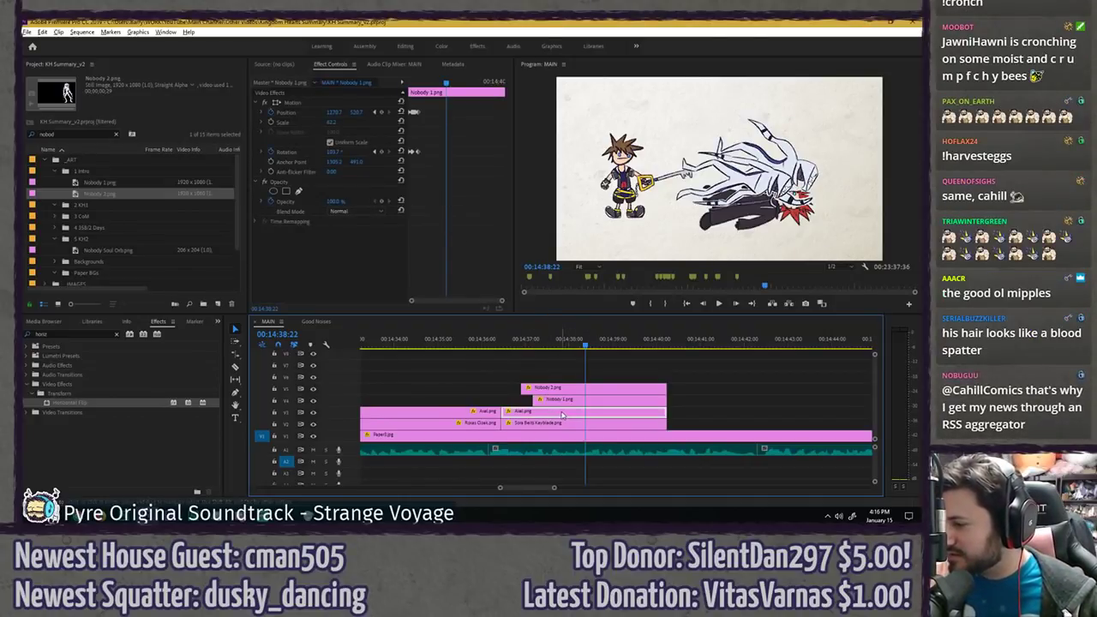
{"action": "left_click", "coordinate": [417, 84]}
{"action": "key", "text": "space"}
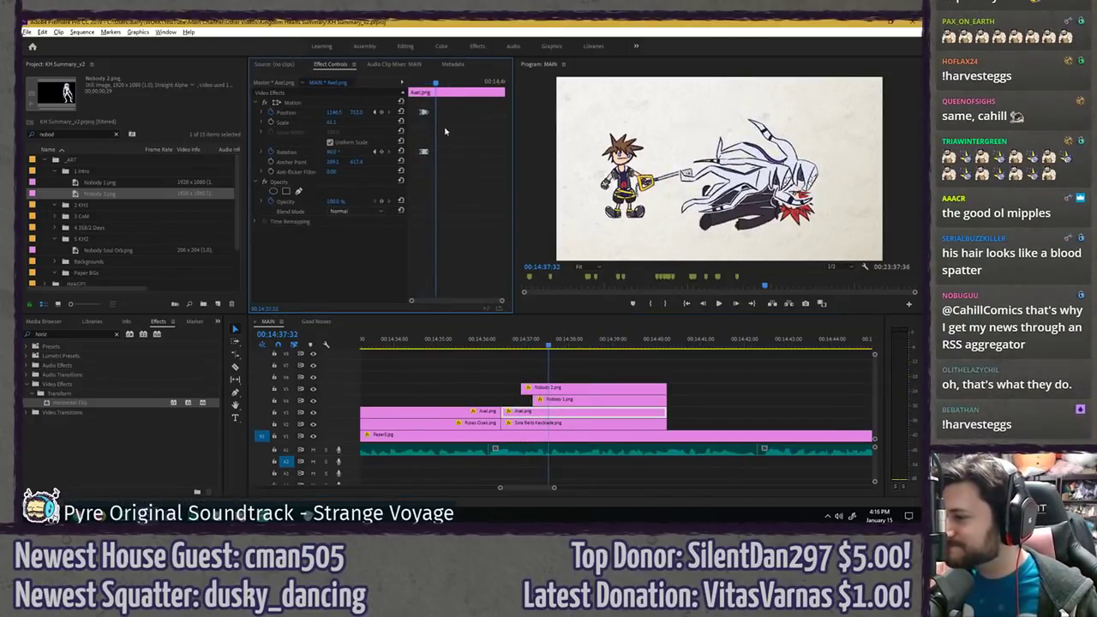
{"action": "key", "text": "Right"}
{"action": "key", "text": "Right"}
{"action": "key", "text": "Right"}
{"action": "key", "text": "Right"}
{"action": "key", "text": "Right"}
{"action": "key", "text": "Right"}
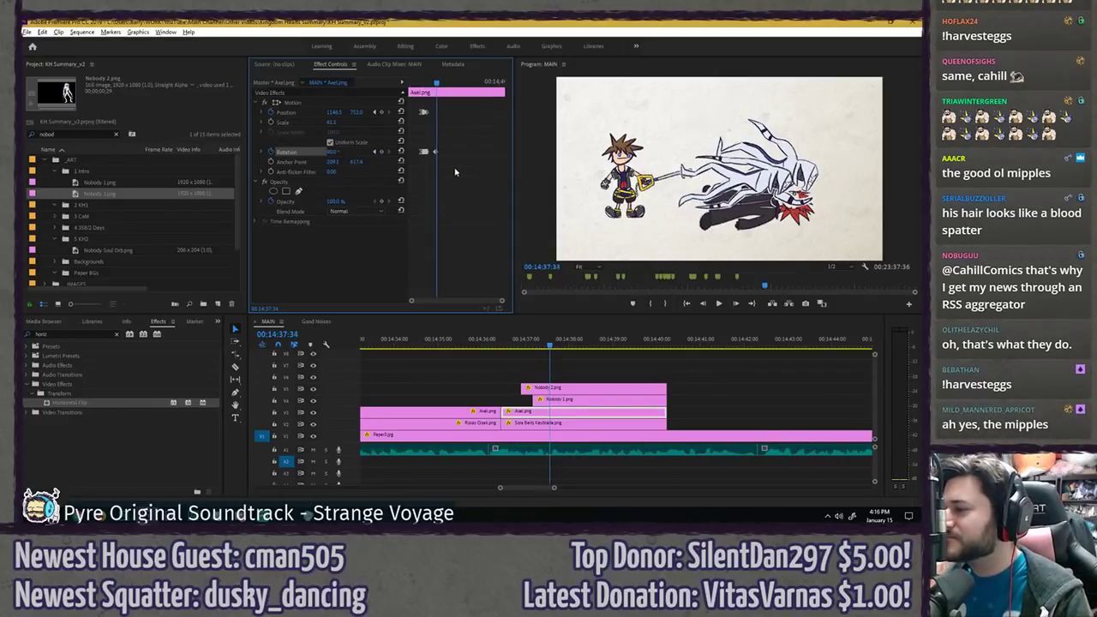
{"action": "left_click_drag", "start_coordinate": [333, 152], "coordinate": [338, 151]}
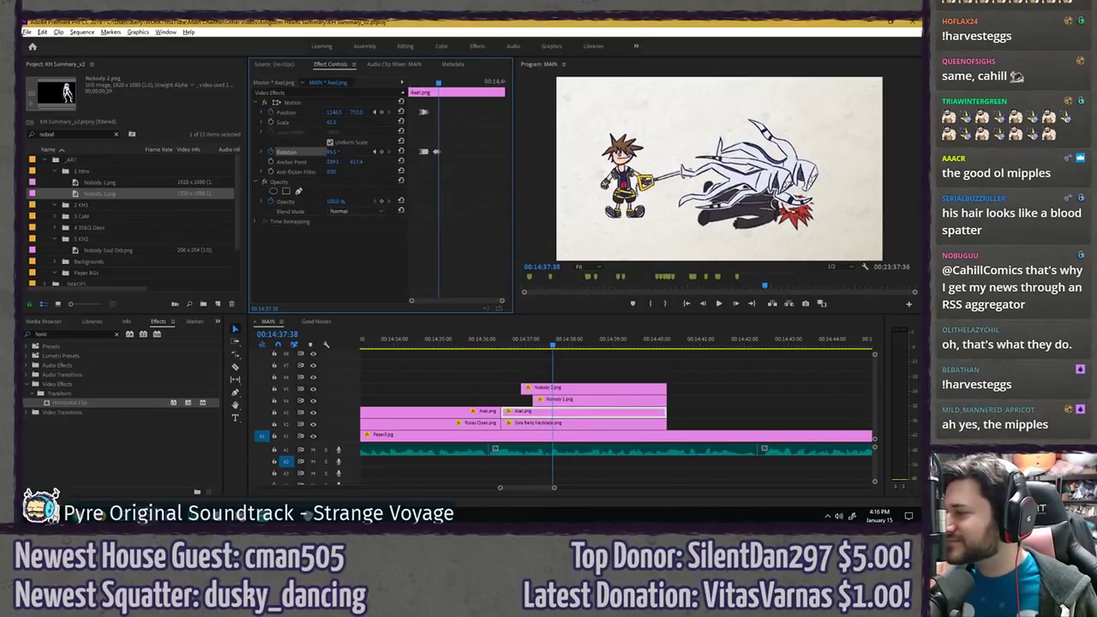
{"action": "key", "text": "Right"}
{"action": "key", "text": "Right"}
{"action": "key", "text": "Right"}
{"action": "key", "text": "Right"}
{"action": "key", "text": "Right"}
{"action": "key", "text": "Right"}
{"action": "key", "text": "Right"}
{"action": "key", "text": "Right"}
{"action": "key", "text": "Right"}
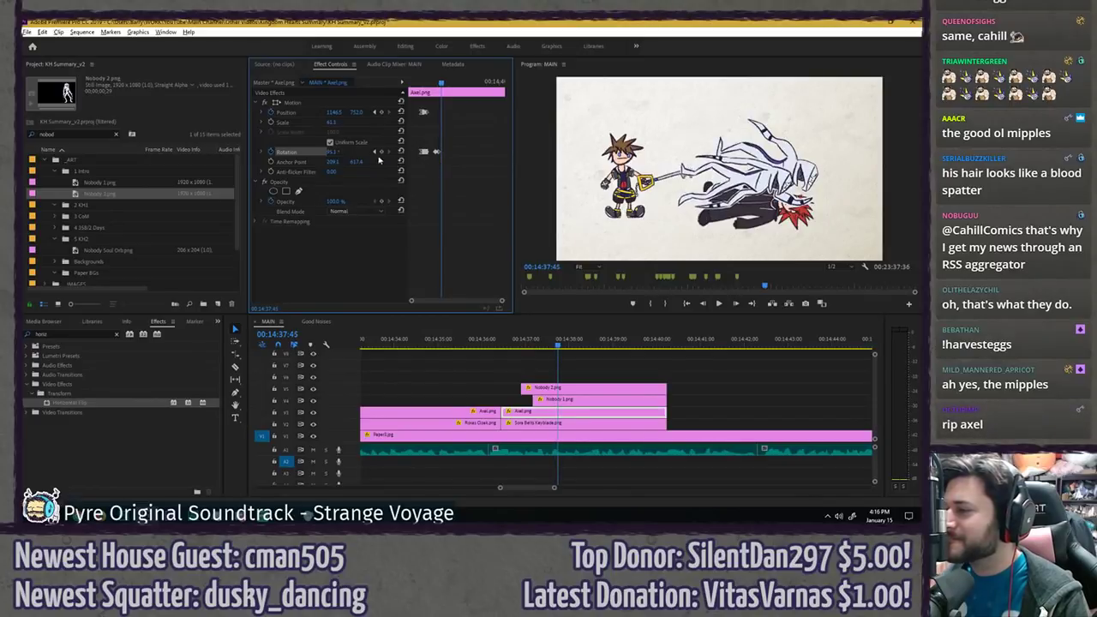
{"action": "left_click_drag", "start_coordinate": [332, 152], "coordinate": [328, 152]}
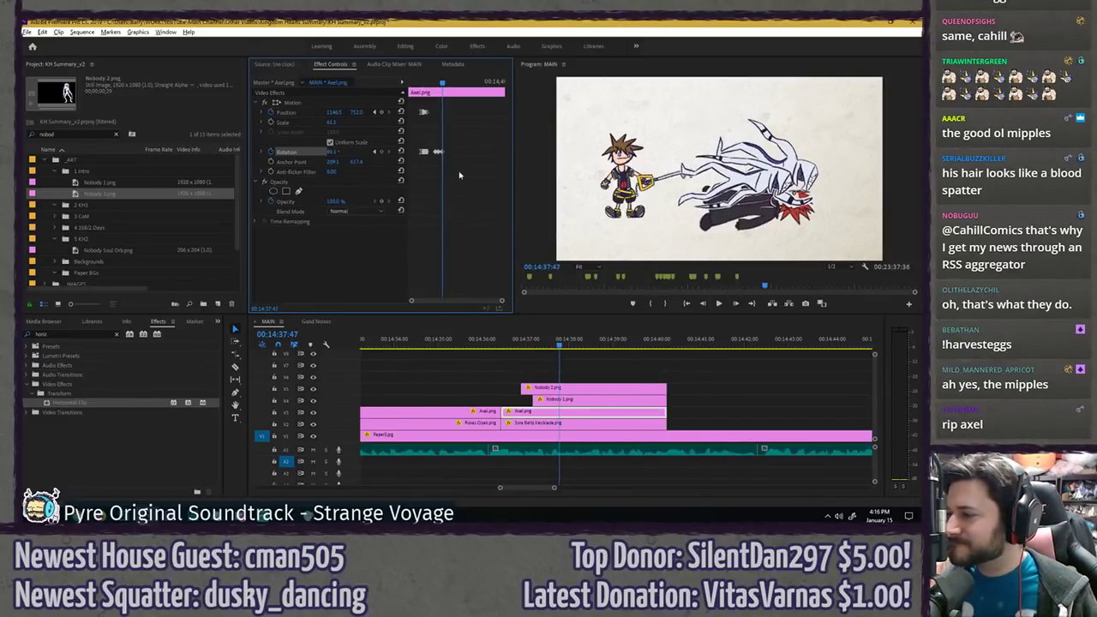
{"action": "key", "text": "Right"}
{"action": "key", "text": "Right"}
{"action": "key", "text": "Right"}
{"action": "key", "text": "Right"}
{"action": "key", "text": "Right"}
{"action": "key", "text": "Right"}
{"action": "key", "text": "Right"}
{"action": "key", "text": "Right"}
{"action": "key", "text": "Right"}
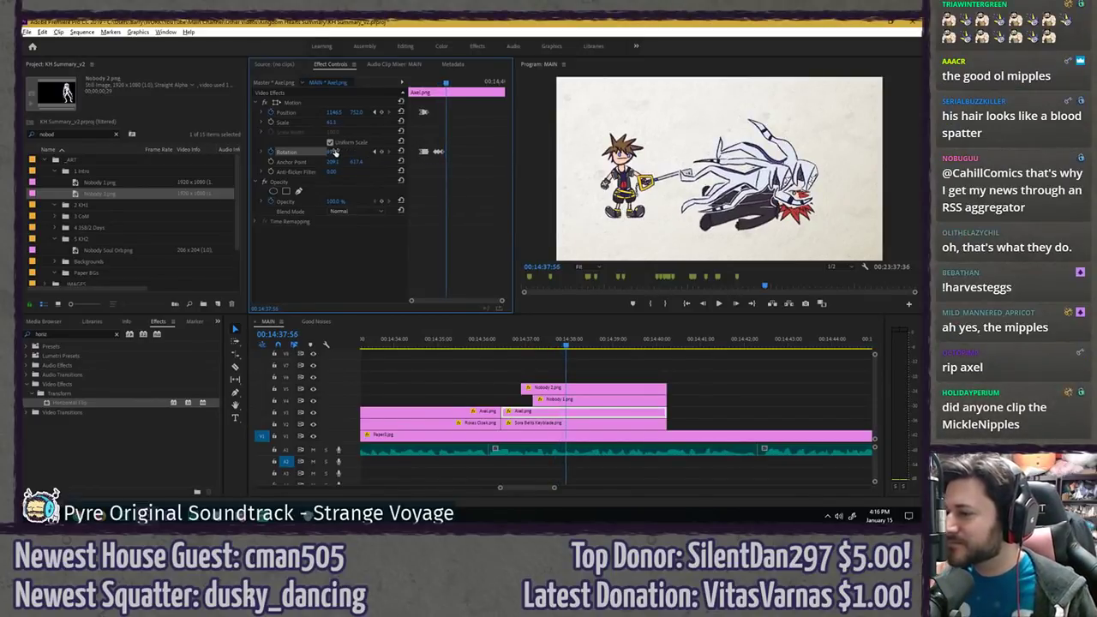
{"action": "key", "text": "Right"}
{"action": "key", "text": "Right"}
{"action": "key", "text": "Right"}
{"action": "key", "text": "Right"}
{"action": "key", "text": "Right"}
{"action": "key", "text": "Right"}
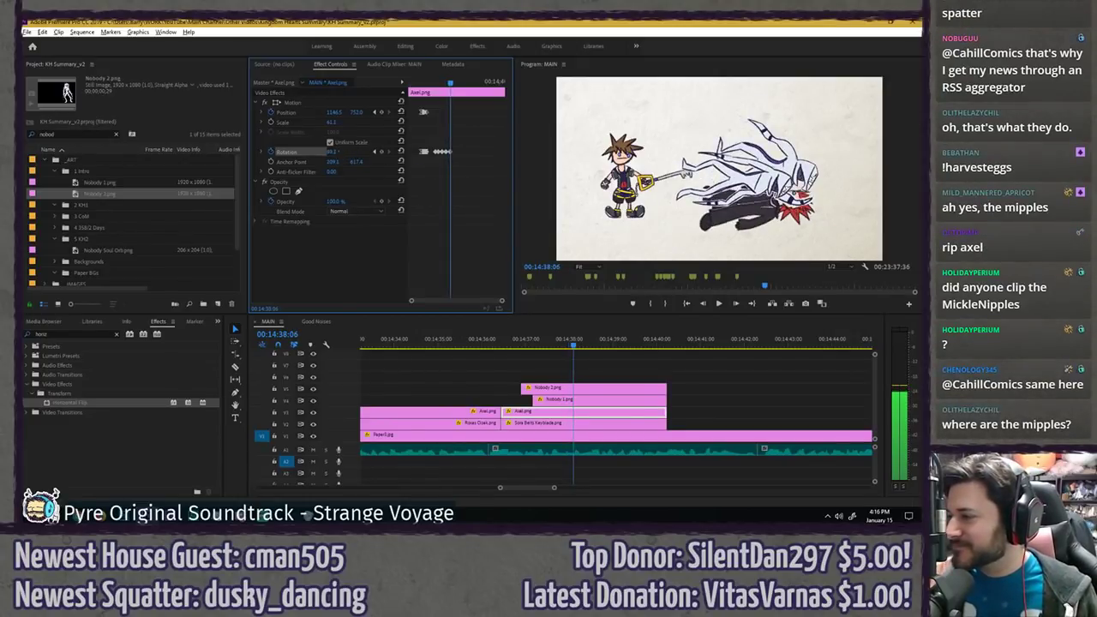
- Review Axel's new rotation keyframes by playing back from around 14:37:38
{"action": "mouse_move", "coordinate": [450, 82]}
{"action": "left_mouse_down"}
{"action": "mouse_move", "coordinate": [401, 87]}
{"action": "mouse_move", "coordinate": [443, 86]}
{"action": "left_mouse_up"}
{"action": "scroll", "coordinate": [436, 104], "scroll_direction": "up", "scroll_amount": 2}
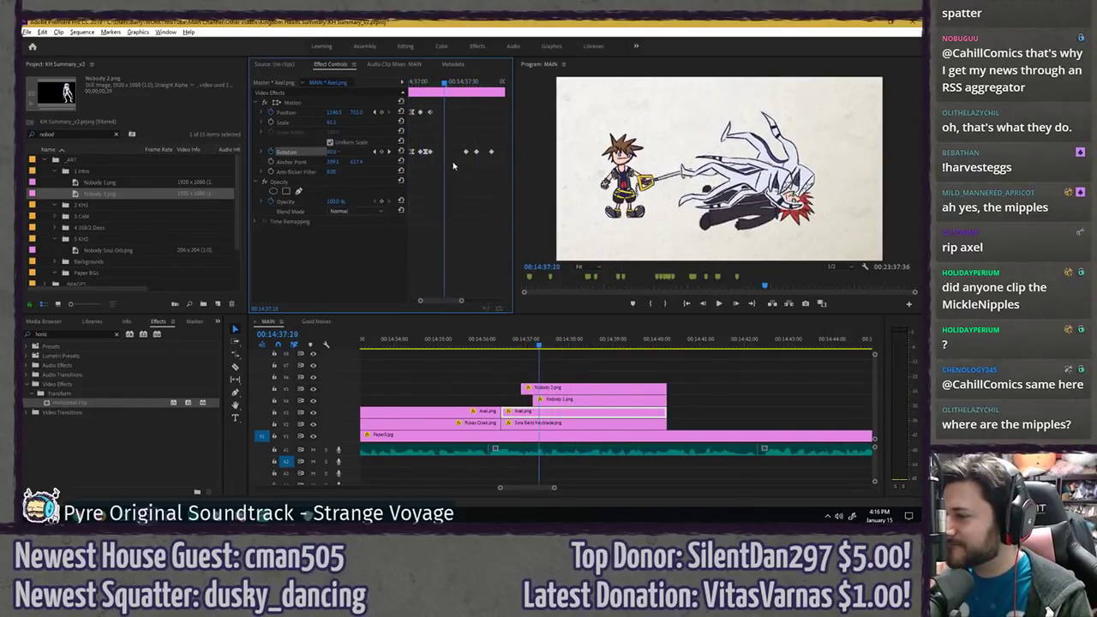
{"action": "left_click_drag", "start_coordinate": [451, 161], "coordinate": [511, 140]}
{"action": "left_click_drag", "start_coordinate": [448, 300], "coordinate": [450, 304]}
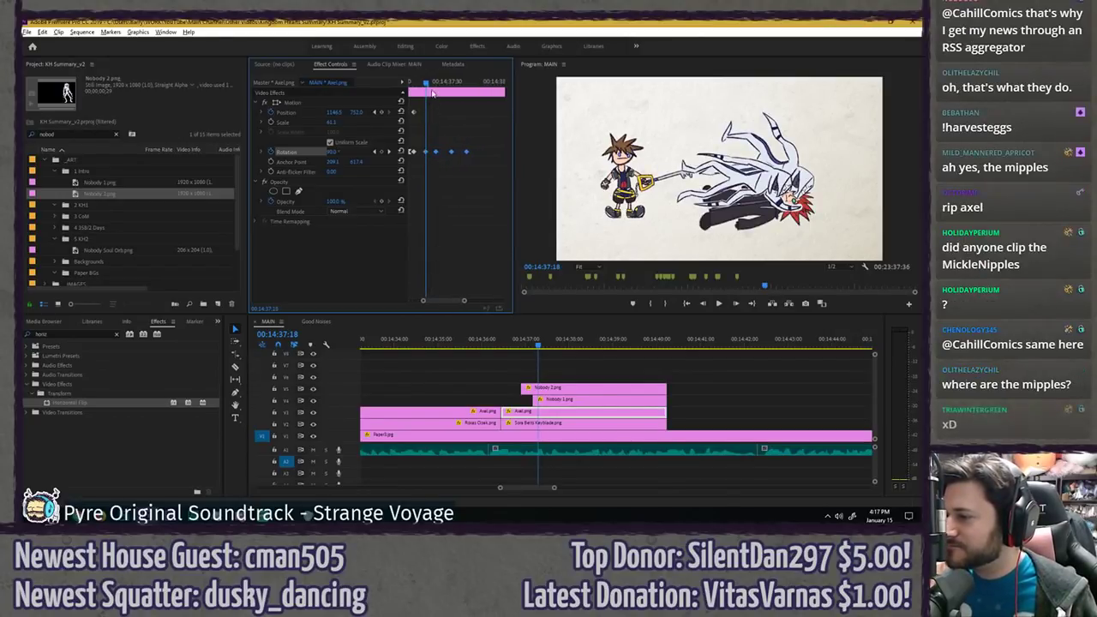
{"action": "key", "text": "space"}
{"action": "left_click_drag", "start_coordinate": [443, 83], "coordinate": [459, 82]}
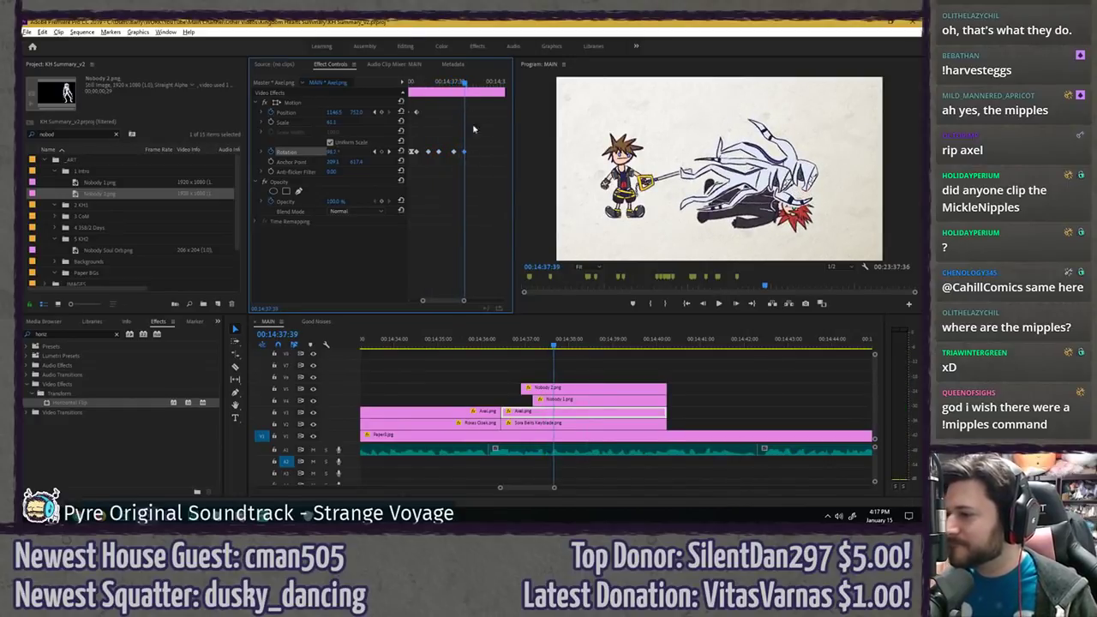
{"action": "key", "text": "Right"}
{"action": "key", "text": "Right"}
{"action": "key", "text": "Right"}
{"action": "key", "text": "Right"}
{"action": "key", "text": "Right"}
{"action": "key", "text": "Right"}
{"action": "key", "text": "Right"}
{"action": "key", "text": "Right"}
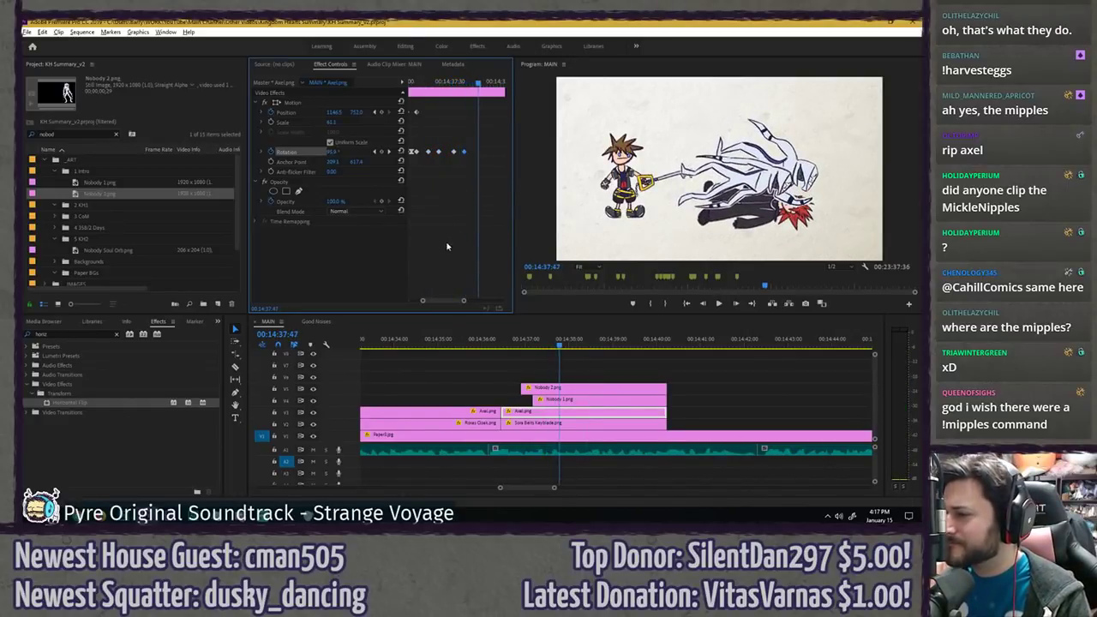
- Zoom the timeline in on Axel.png's keyframes, replay the scene, and select Nobody 2.png
{"action": "key", "text": "backslash"}
{"action": "key", "text": "equal"}
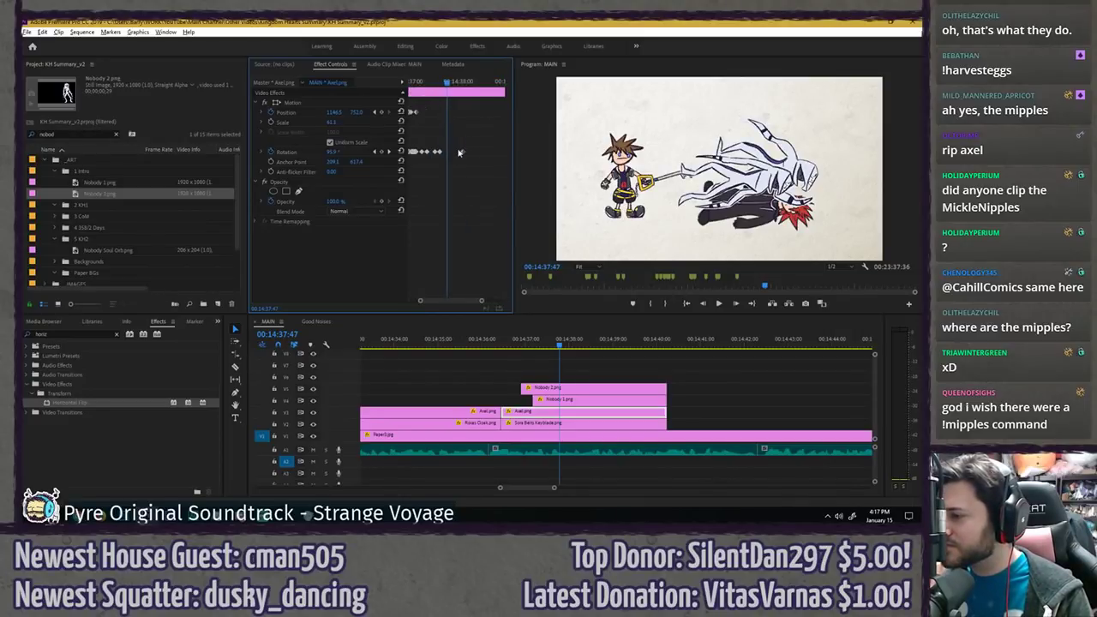
{"action": "key", "text": "equal"}
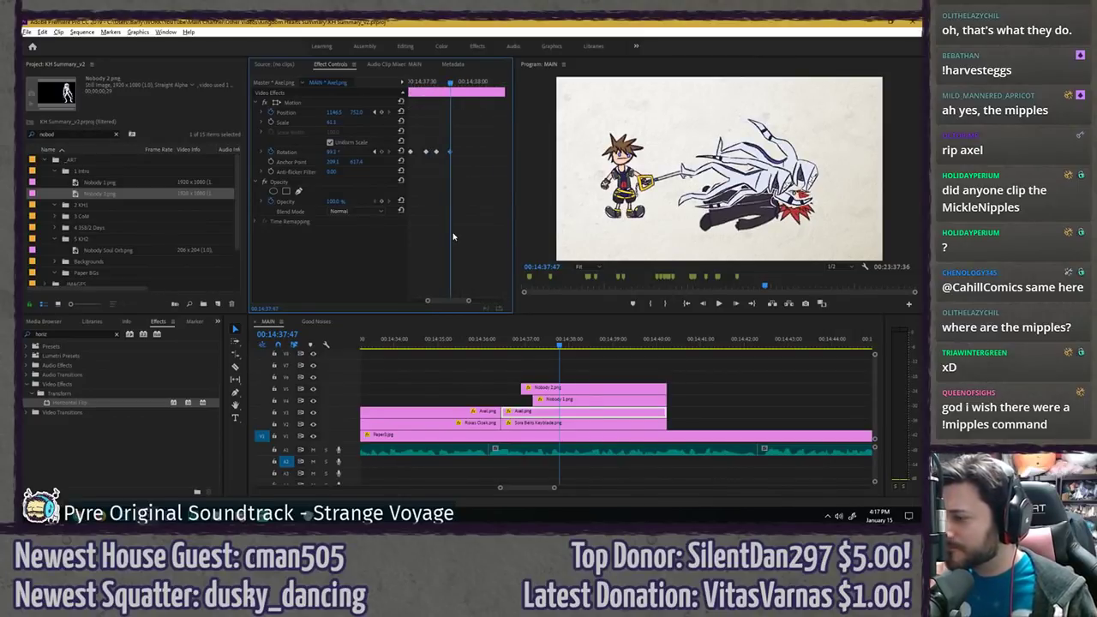
{"action": "left_click", "coordinate": [503, 340]}
{"action": "key", "text": "space"}
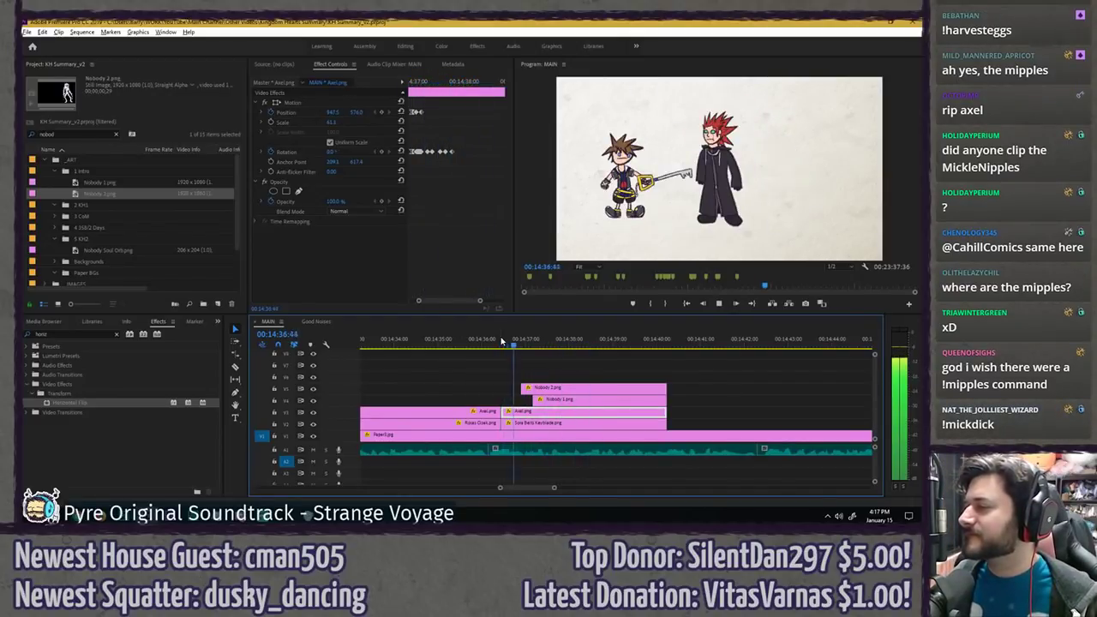
{"action": "key", "text": "space"}
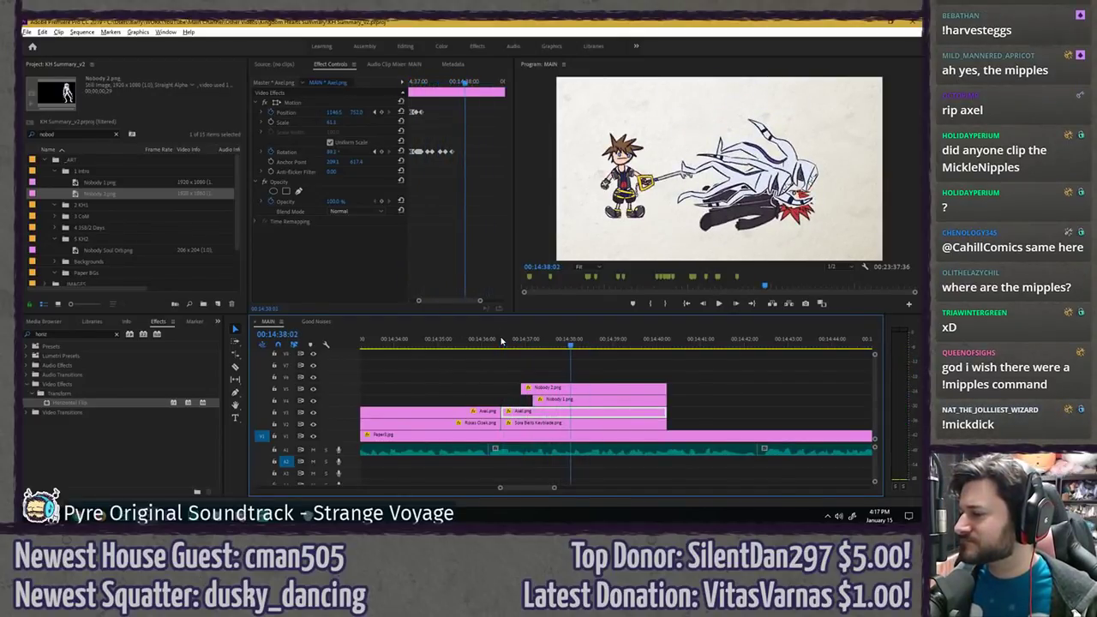
{"action": "left_click", "coordinate": [545, 388]}
{"action": "key", "text": "space"}
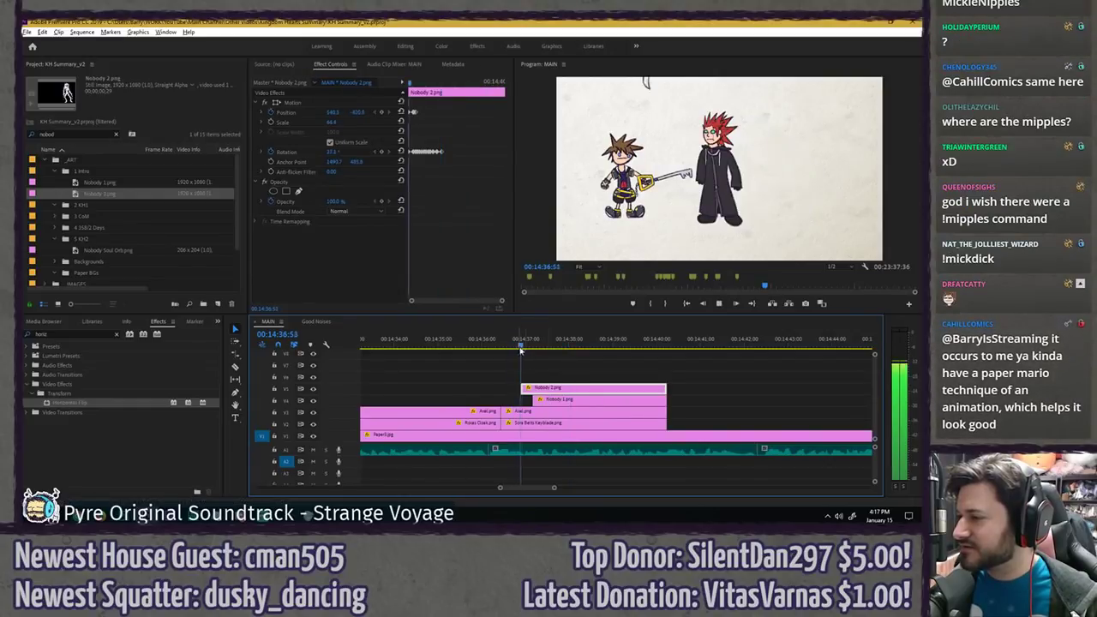
- Shift the Nobody 1.png clip on V4 right to the playhead and preview the pile-on
{"action": "left_click_drag", "start_coordinate": [558, 399], "coordinate": [587, 398]}
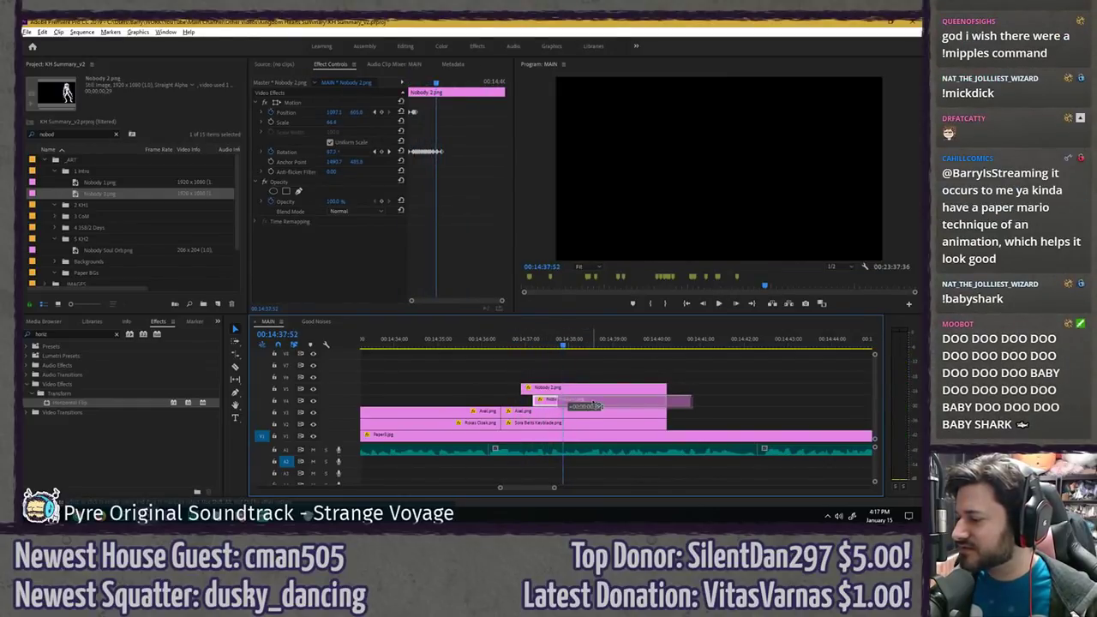
{"action": "left_click", "coordinate": [506, 341]}
{"action": "key", "text": "space"}
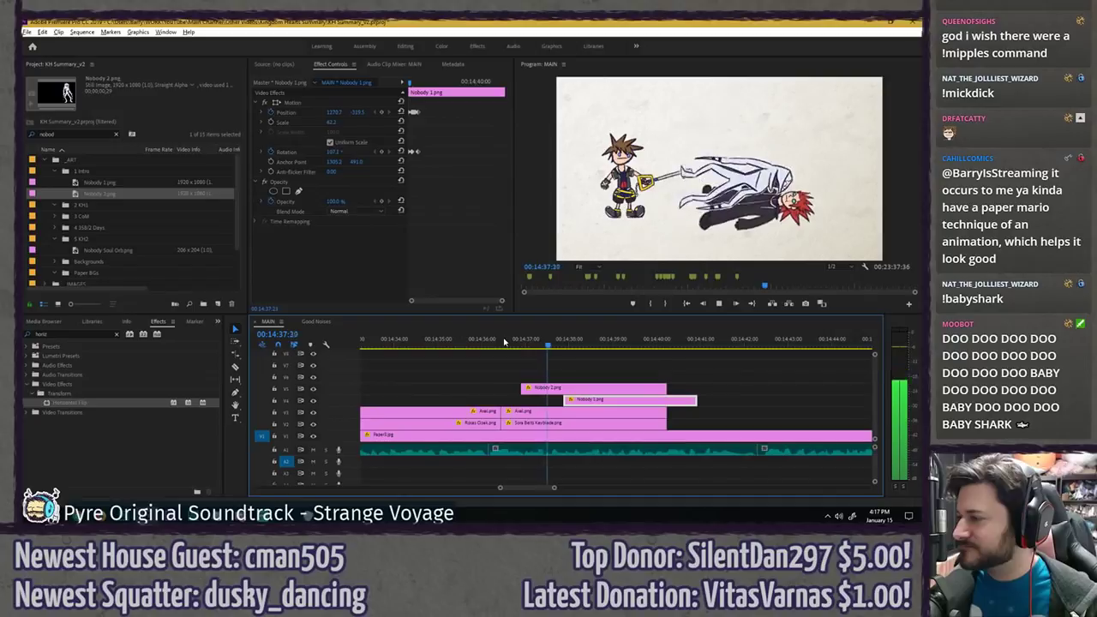
{"action": "left_click", "coordinate": [490, 338]}
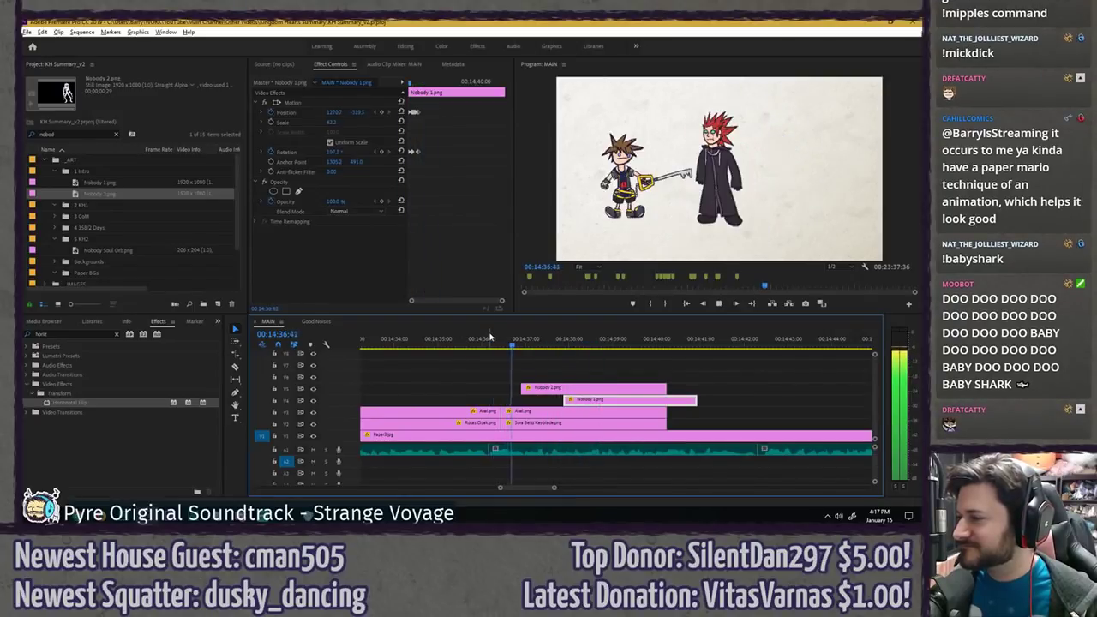
{"action": "key", "text": "space"}
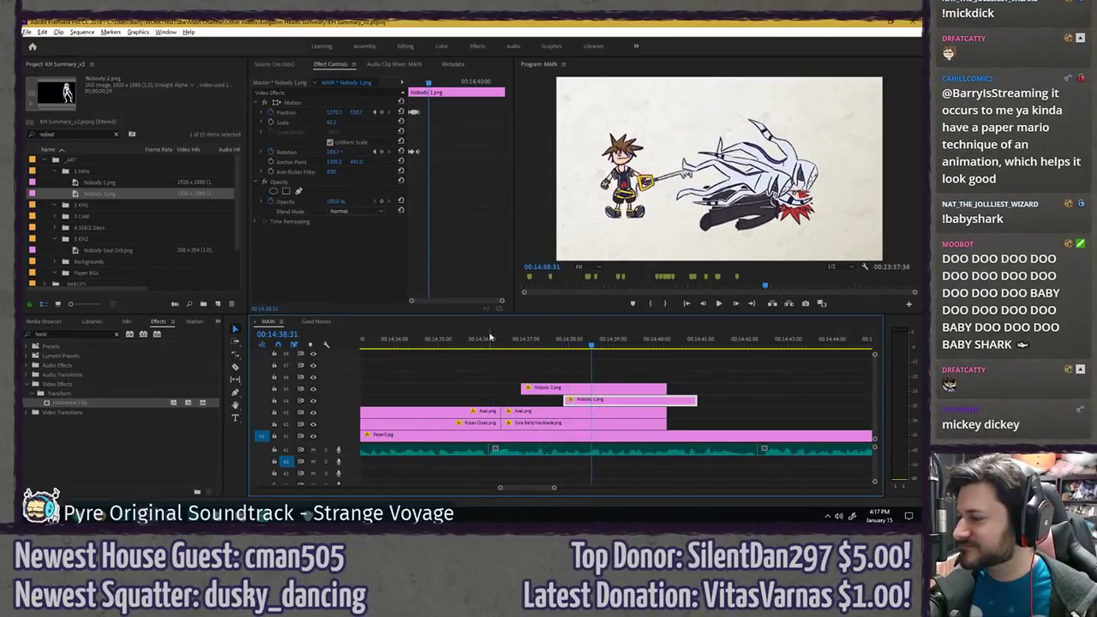
{"action": "left_click", "coordinate": [502, 354]}
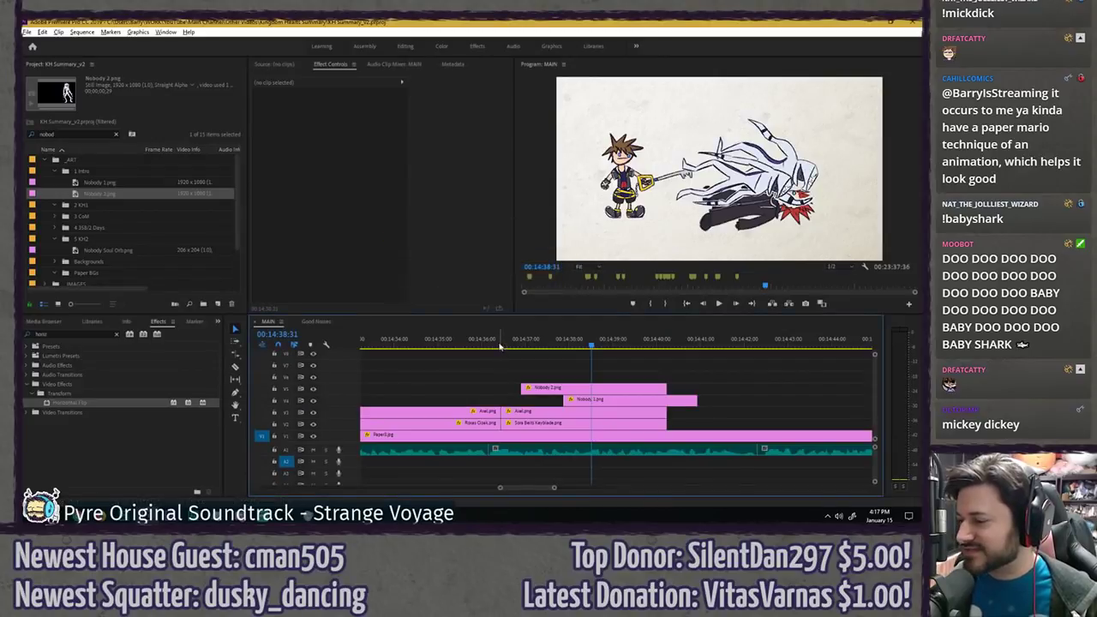
- Replay the Nobody attack around 14:36–14:37 to check timing, then save the project
{"action": "left_click", "coordinate": [497, 339]}
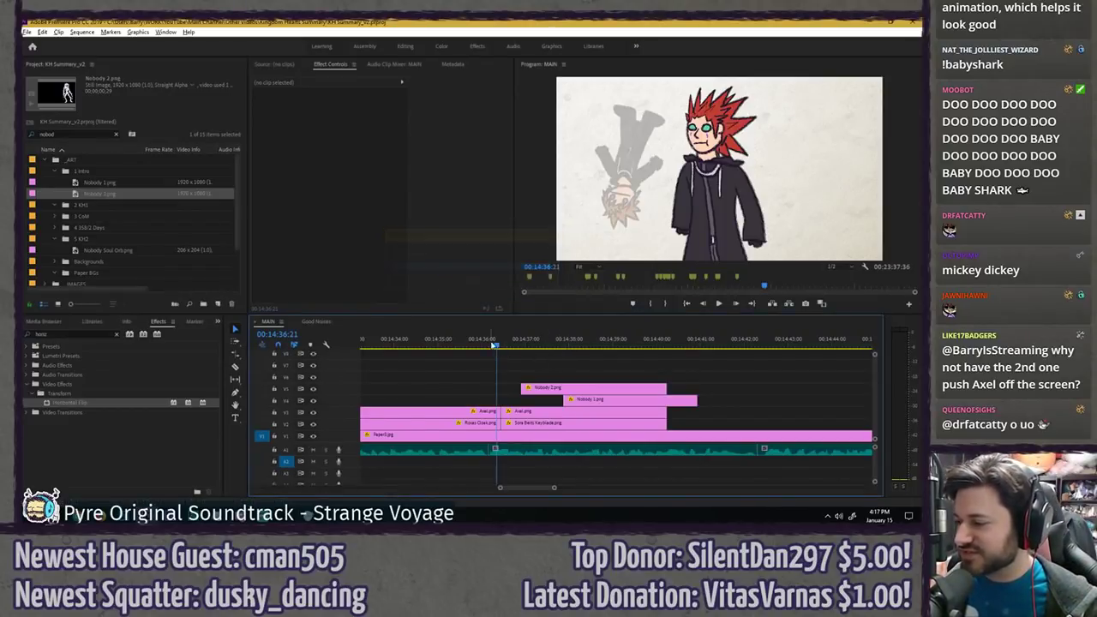
{"action": "left_click", "coordinate": [503, 343]}
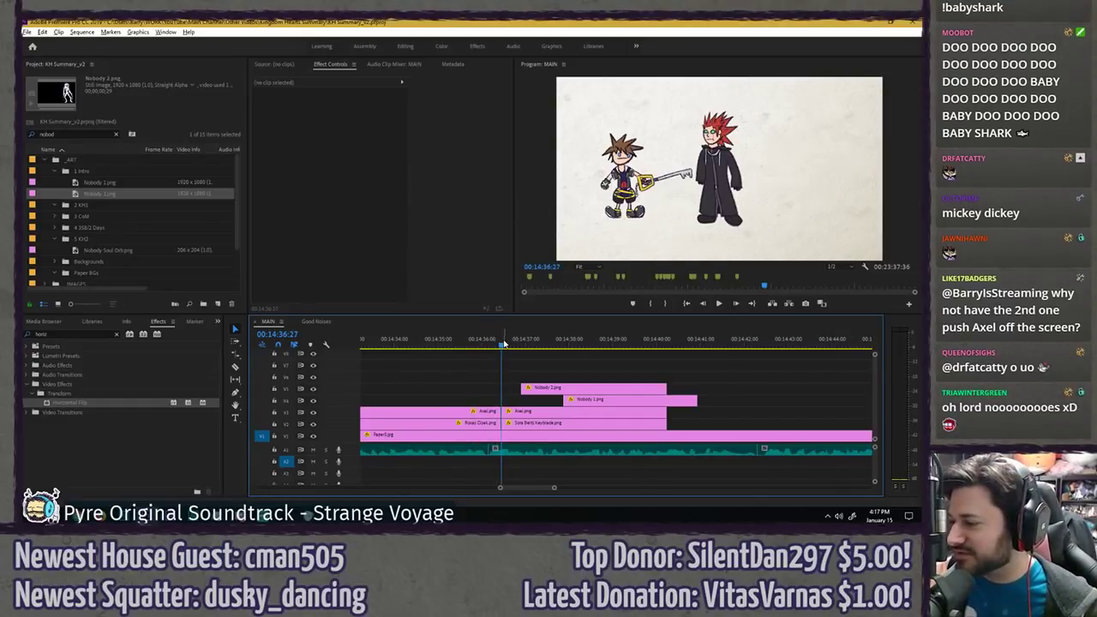
{"action": "left_click", "coordinate": [494, 341]}
{"action": "key", "text": "space"}
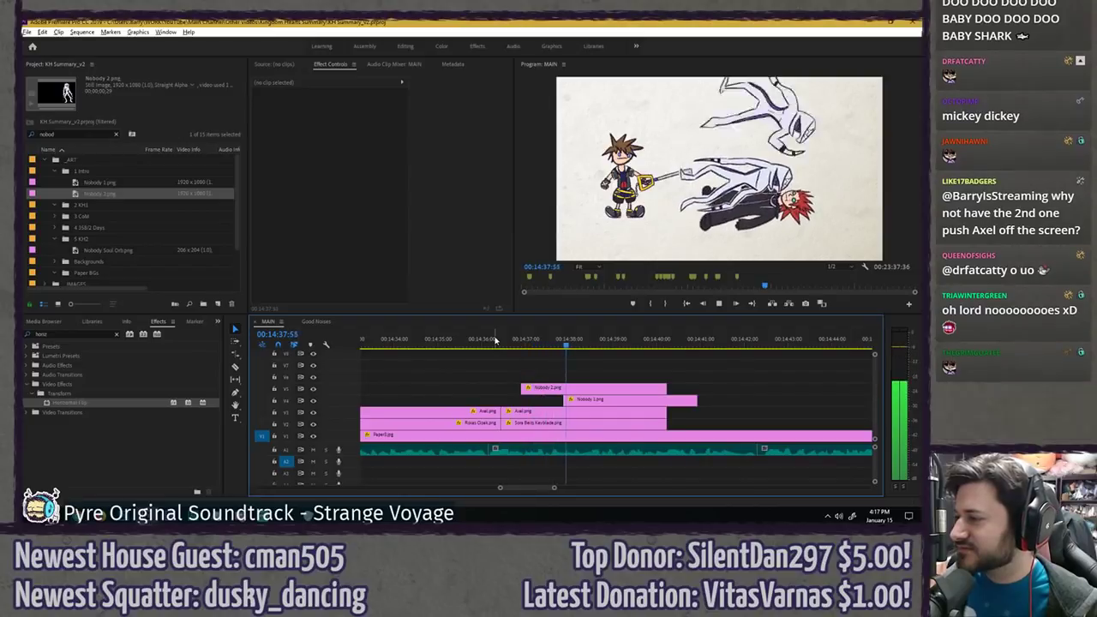
{"action": "key", "text": "space"}
{"action": "left_click_drag", "start_coordinate": [546, 344], "coordinate": [568, 342]}
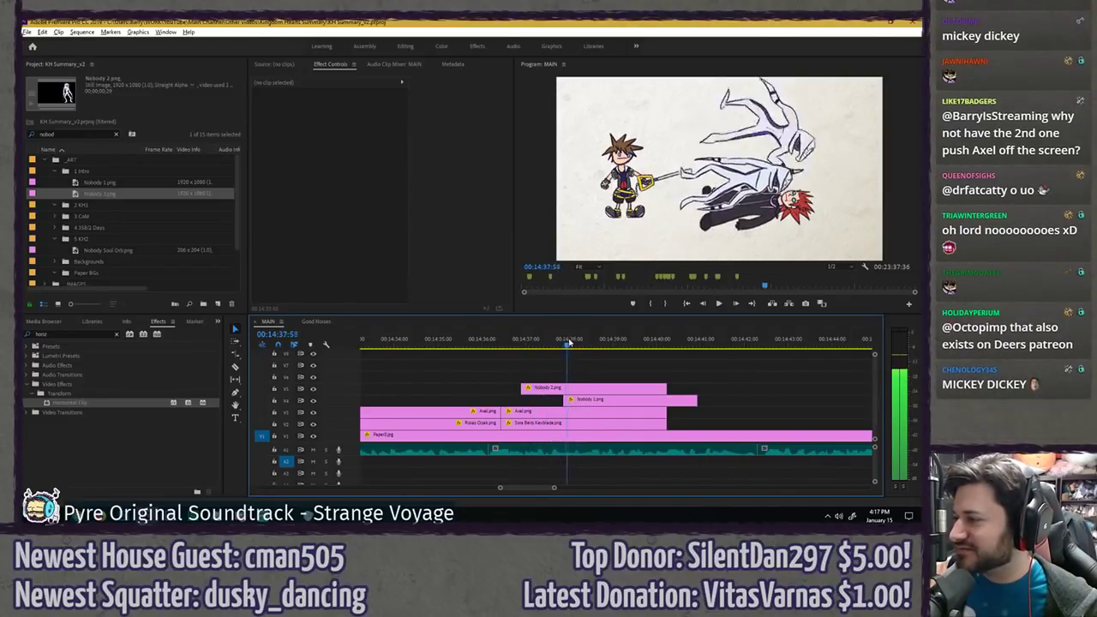
{"action": "key", "text": "space"}
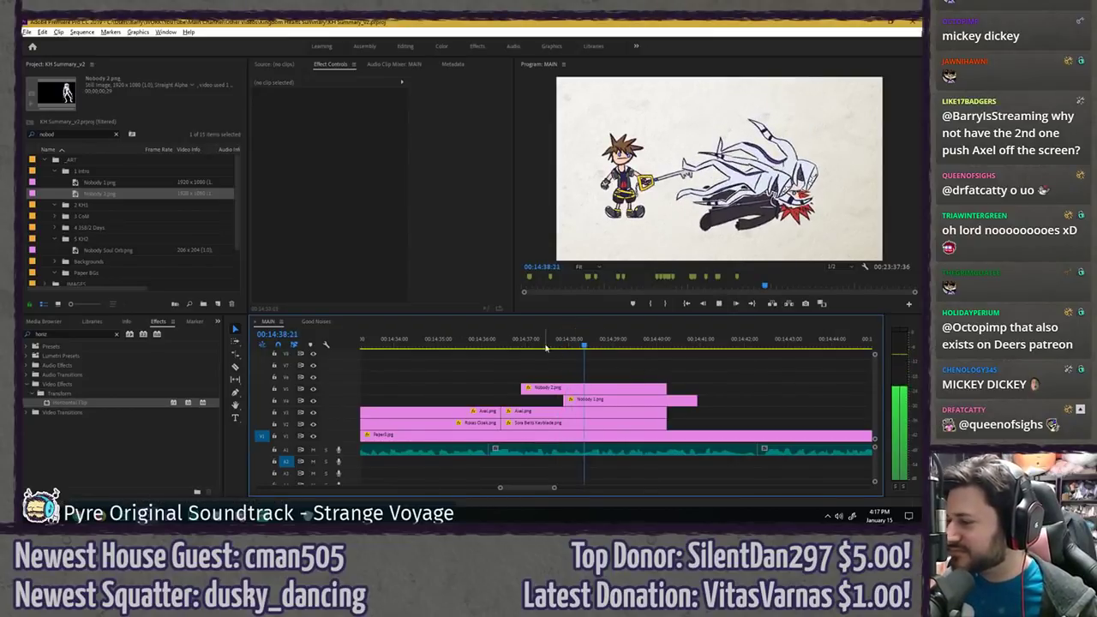
{"action": "key", "text": "space"}
{"action": "key", "text": "ctrl+s"}
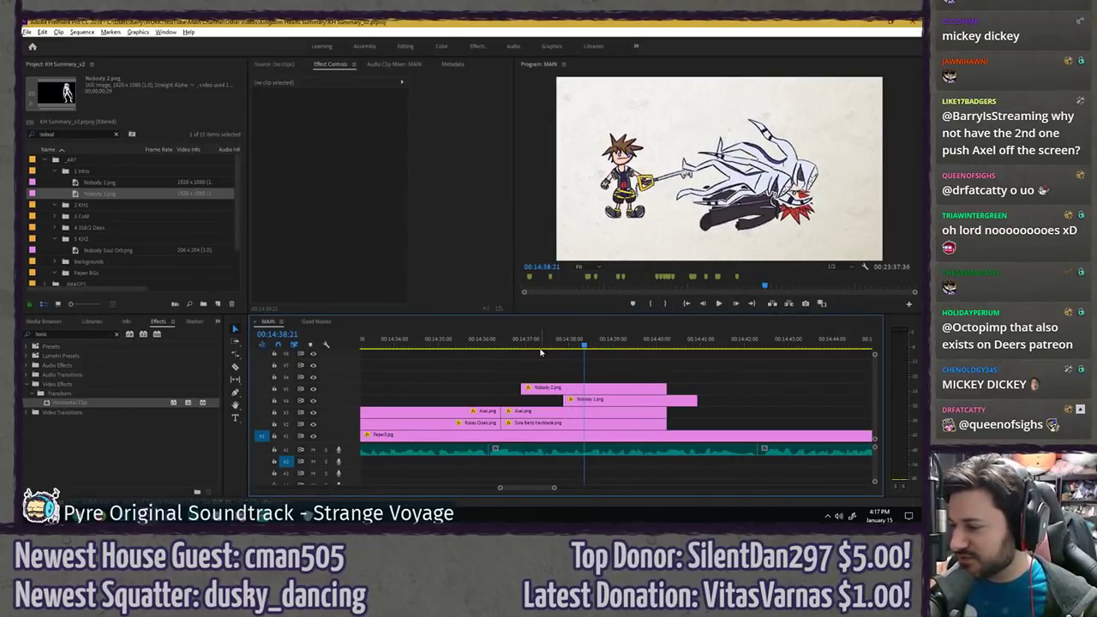
- Push the Nobody 1.png clip a few frames later and preview the new timing
{"action": "left_click", "coordinate": [521, 342]}
{"action": "key", "text": "space"}
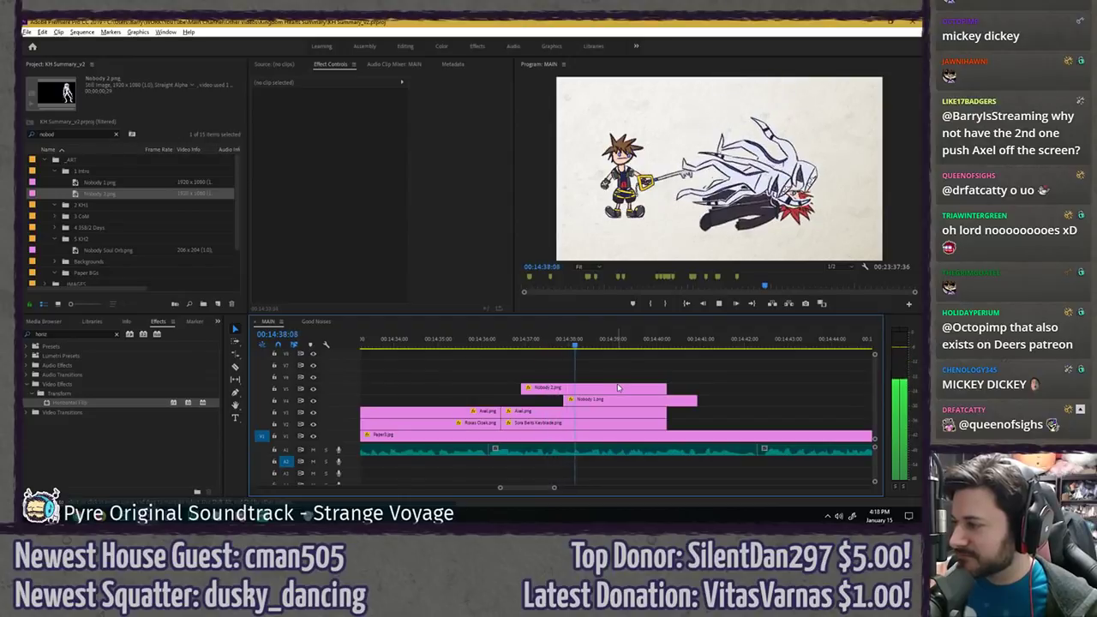
{"action": "key", "text": "space"}
{"action": "left_click_drag", "start_coordinate": [588, 400], "coordinate": [600, 400]}
{"action": "left_click", "coordinate": [519, 343]}
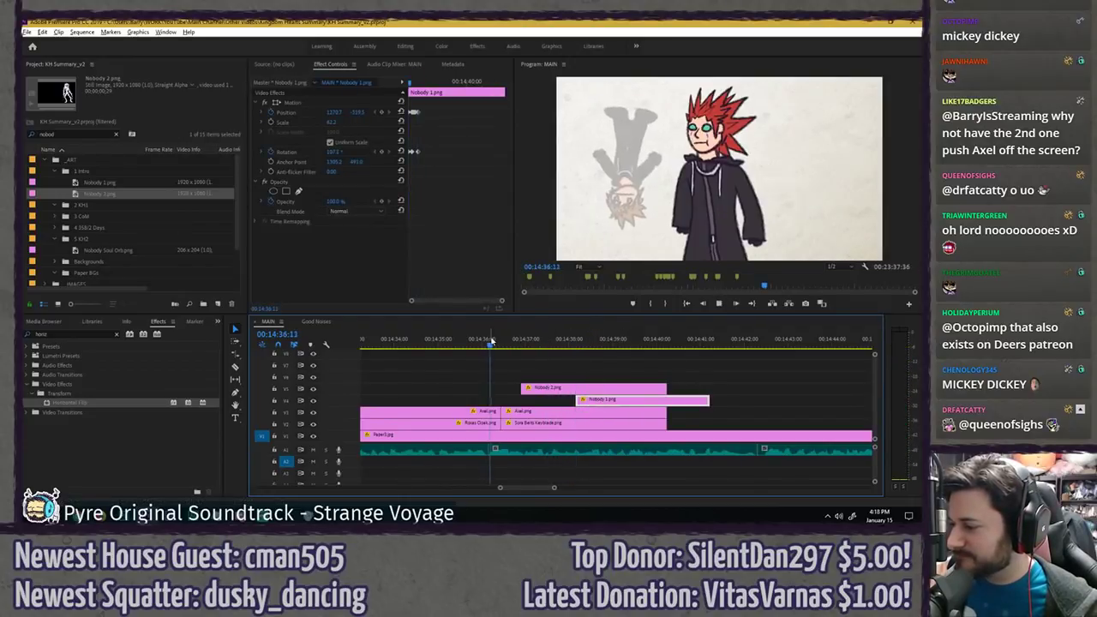
{"action": "key", "text": "space"}
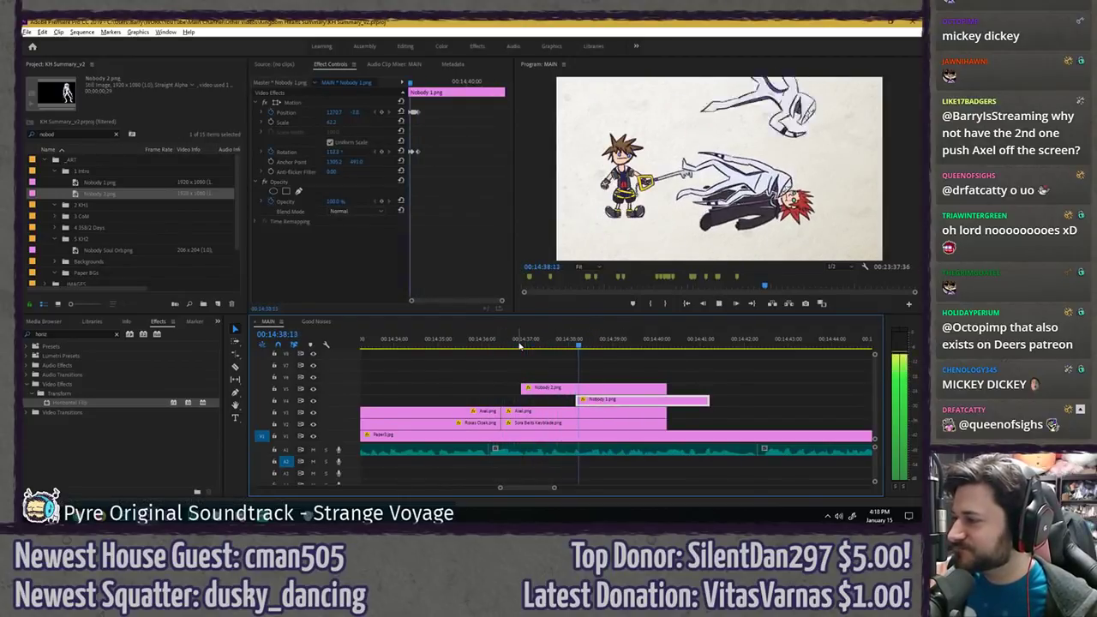
{"action": "key", "text": "space"}
- Pull Nobody 1.png slightly earlier again, replay the pile-on, and select the Axel.png clip
{"action": "left_click_drag", "start_coordinate": [597, 400], "coordinate": [589, 400]}
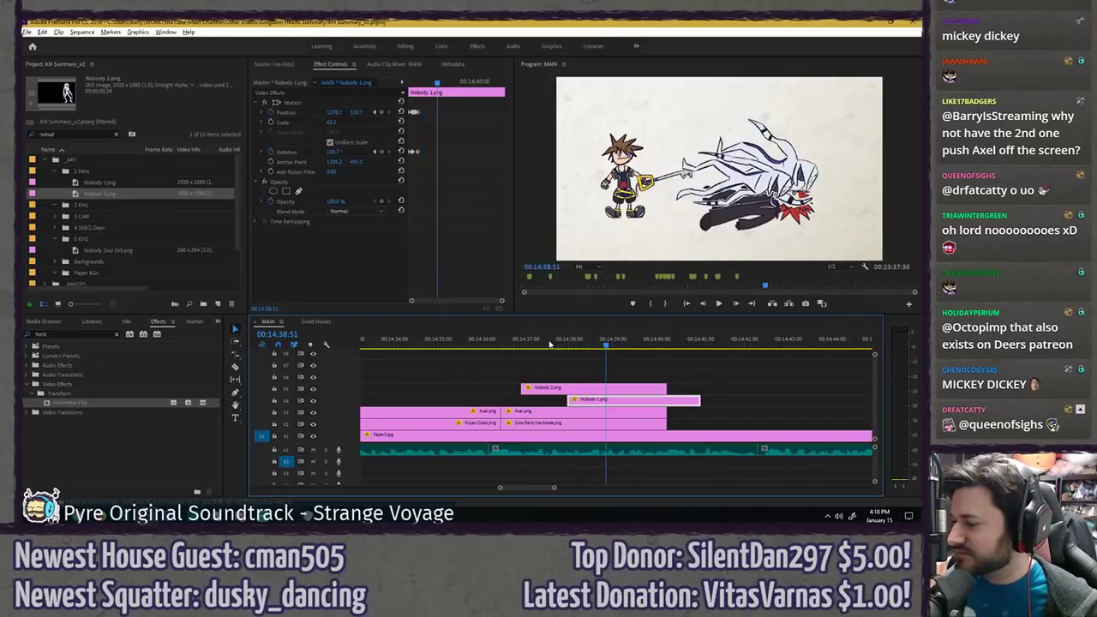
{"action": "left_click", "coordinate": [538, 342]}
{"action": "key", "text": "space"}
{"action": "left_click", "coordinate": [518, 342]}
{"action": "key", "text": "space"}
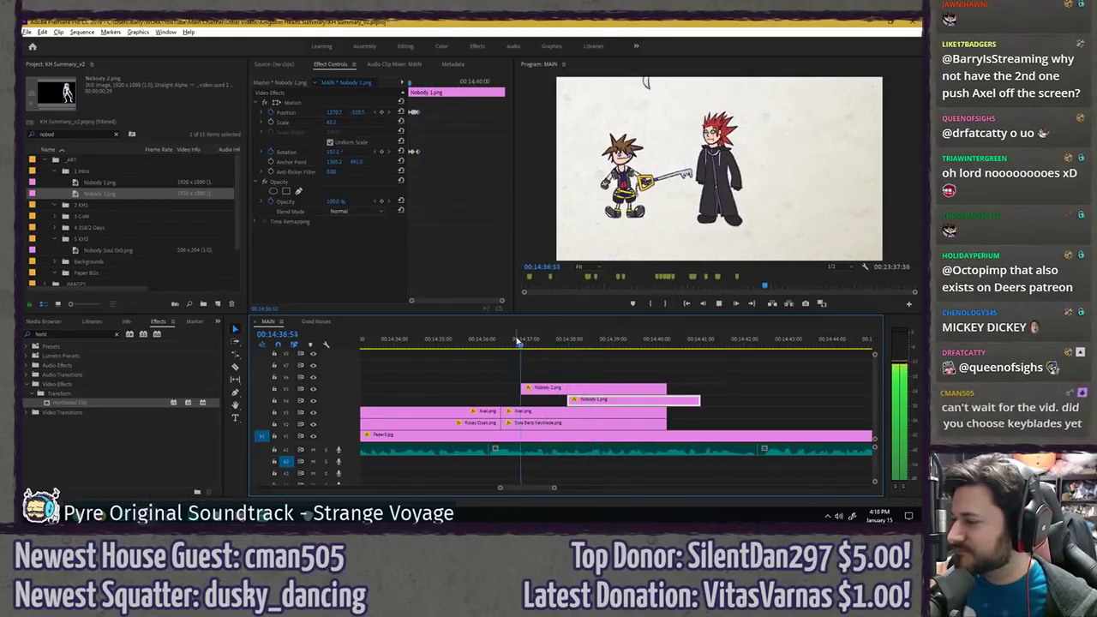
{"action": "key", "text": "space"}
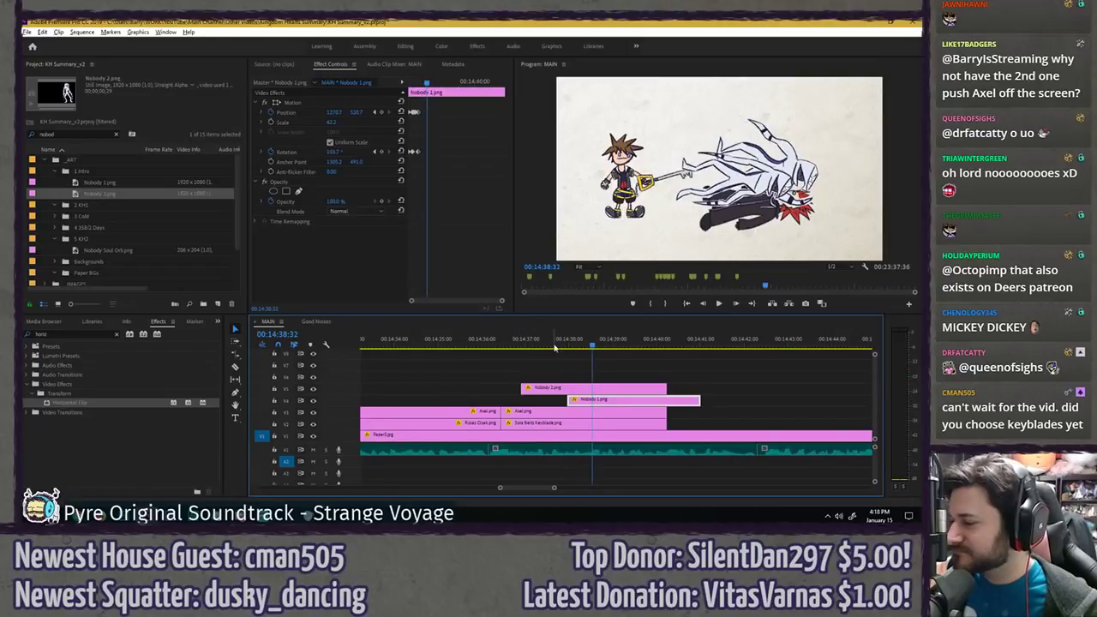
{"action": "left_click", "coordinate": [581, 413]}
- Add Position and Rotation keyframes to Axel.png a few frames apart near 14:38
{"action": "left_click", "coordinate": [482, 202]}
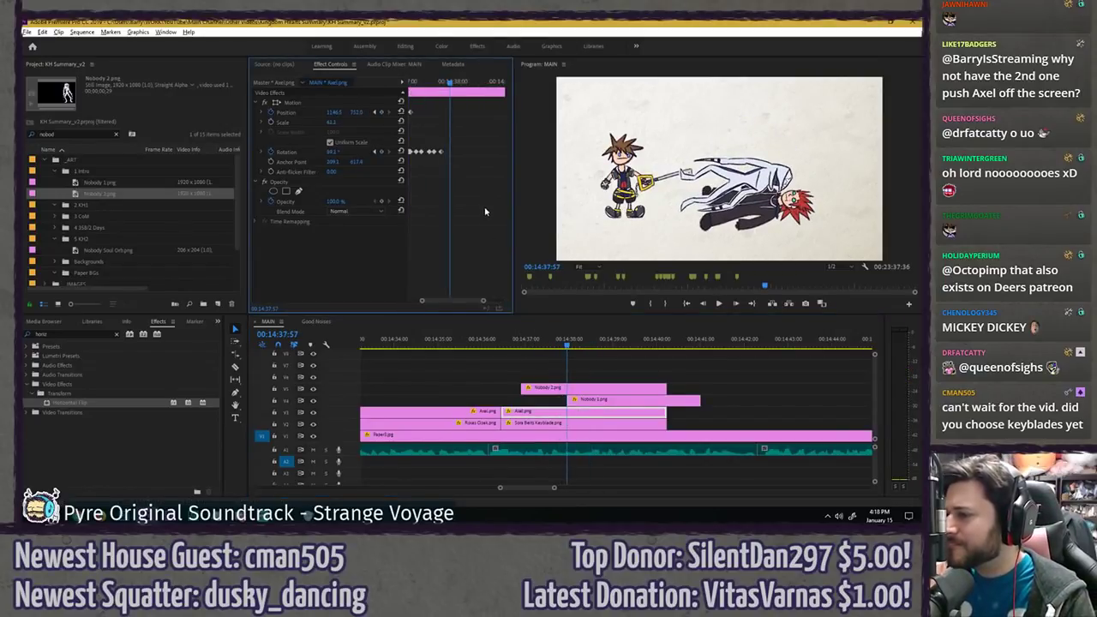
{"action": "key", "text": "Right"}
{"action": "key", "text": "Right"}
{"action": "key", "text": "Right"}
{"action": "key", "text": "Right"}
{"action": "key", "text": "Right"}
{"action": "key", "text": "Right"}
{"action": "key", "text": "Right"}
{"action": "key", "text": "Right"}
{"action": "key", "text": "Right"}
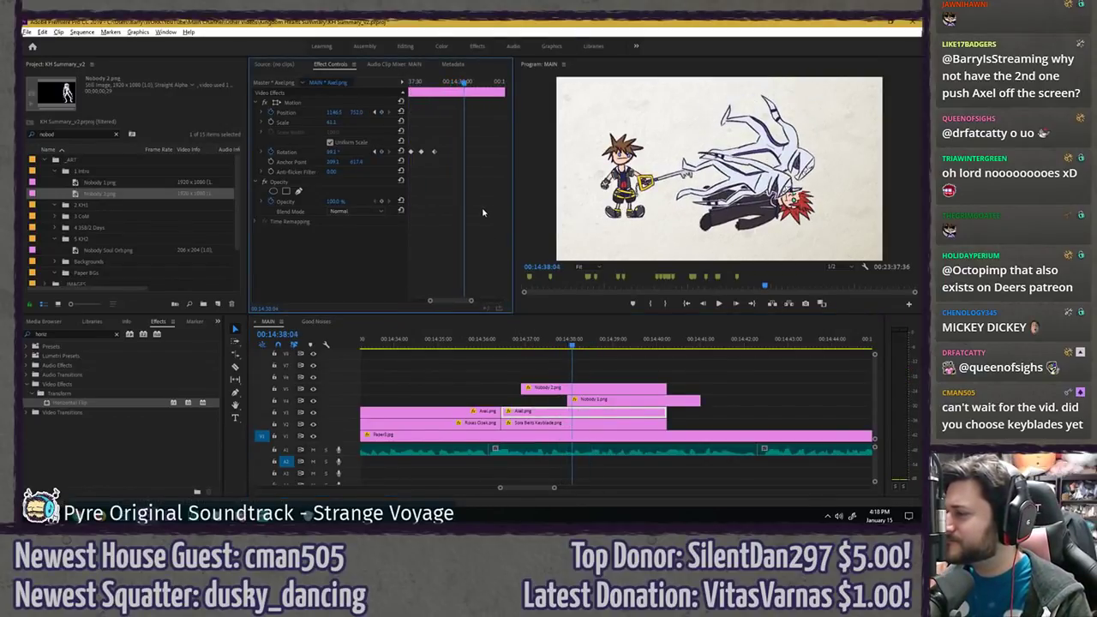
{"action": "key", "text": "Left"}
{"action": "key", "text": "Left"}
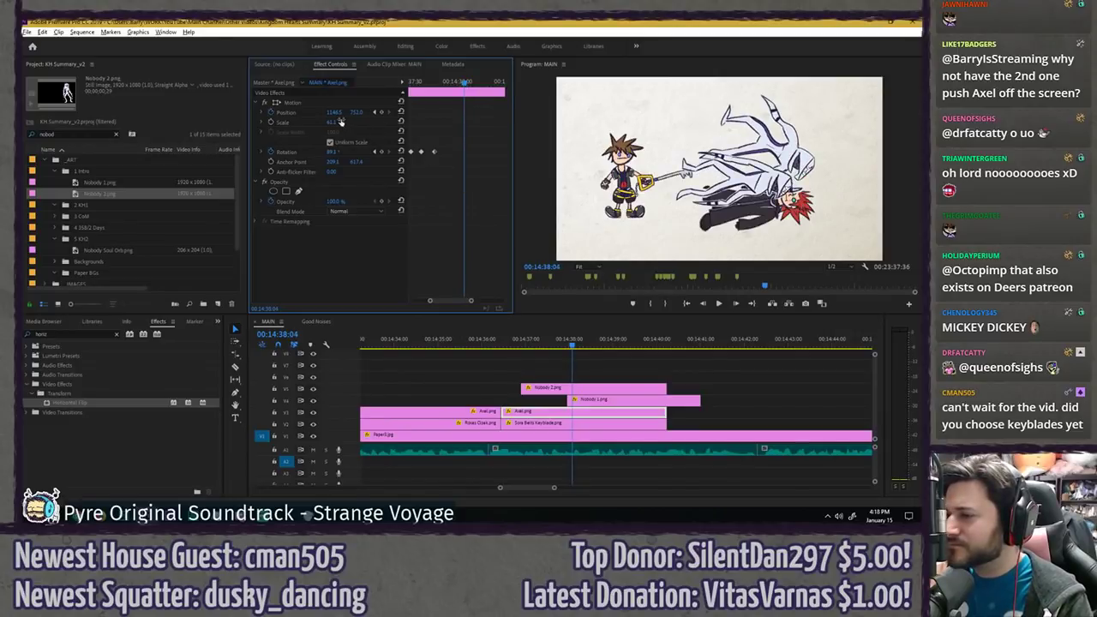
{"action": "left_click", "coordinate": [381, 112]}
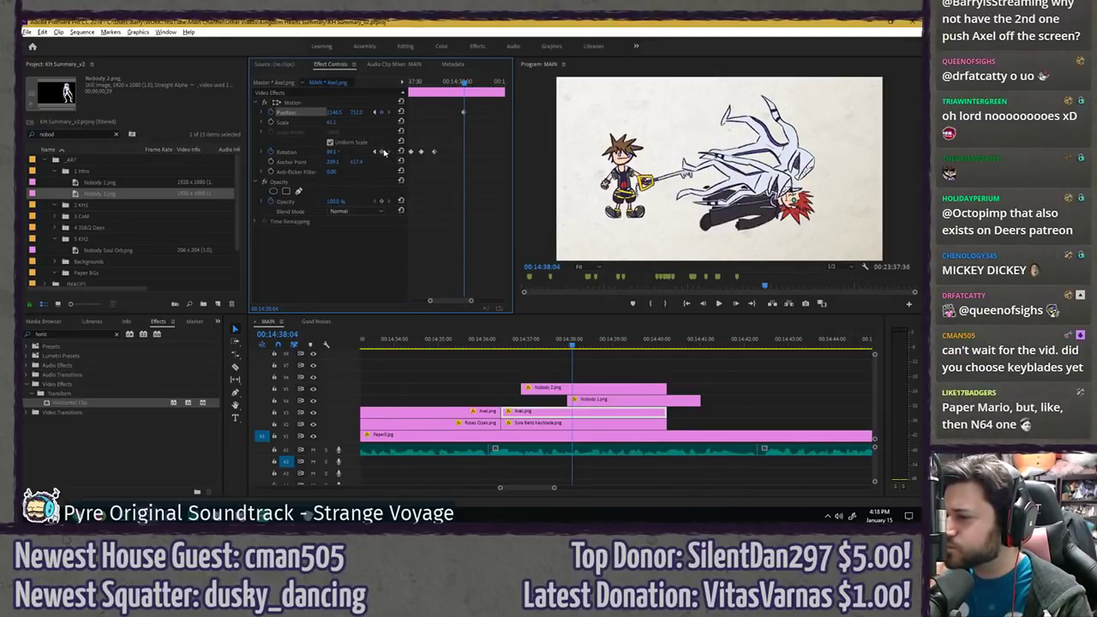
{"action": "key", "text": "Right"}
{"action": "key", "text": "Right"}
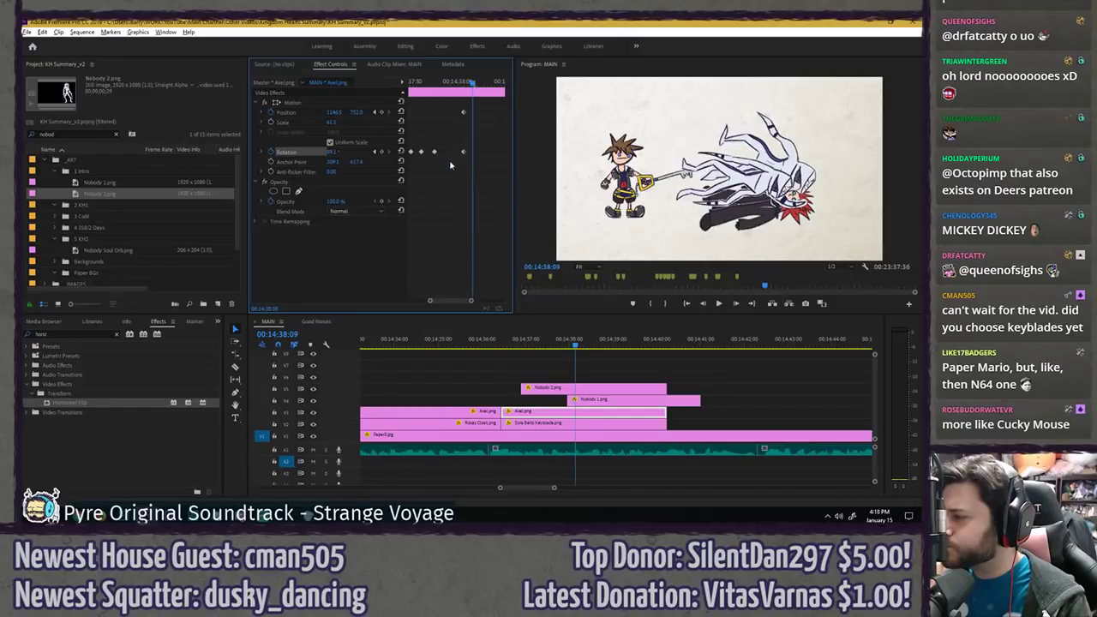
{"action": "key", "text": "Right"}
{"action": "key", "text": "Right"}
{"action": "key", "text": "Right"}
{"action": "left_click", "coordinate": [381, 112]}
{"action": "left_click", "coordinate": [381, 151]}
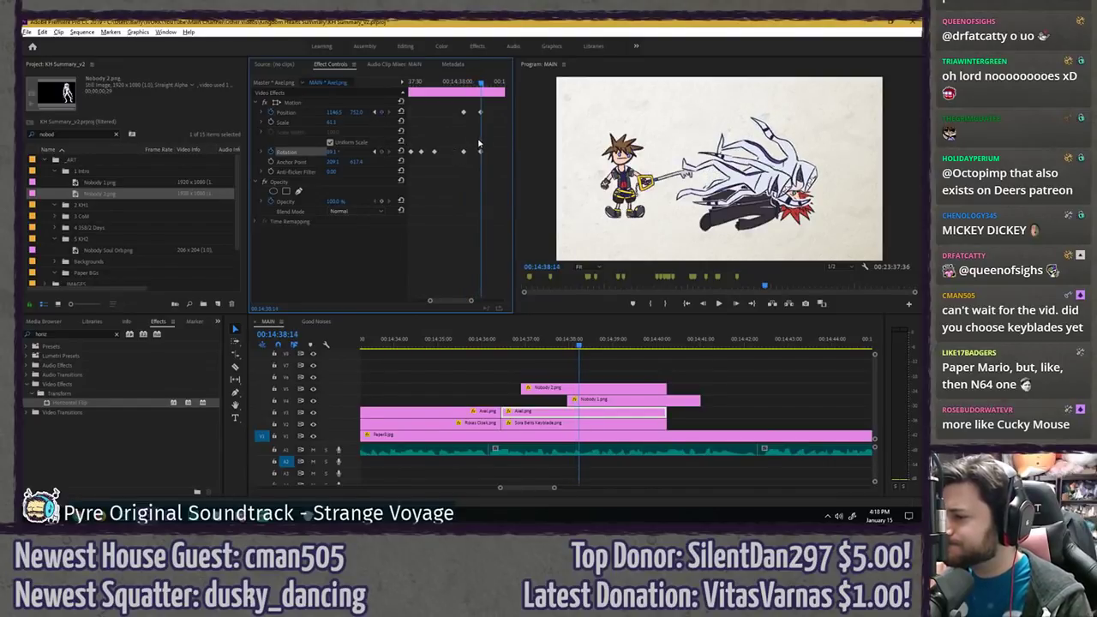
- Step from about 14:38:03 through Axel's new motion and play it back
{"action": "scroll", "coordinate": [490, 107], "scroll_direction": "up", "scroll_amount": 1}
{"action": "left_click", "coordinate": [435, 83]}
{"action": "key", "text": "Right"}
{"action": "key", "text": "Right"}
{"action": "key", "text": "Right"}
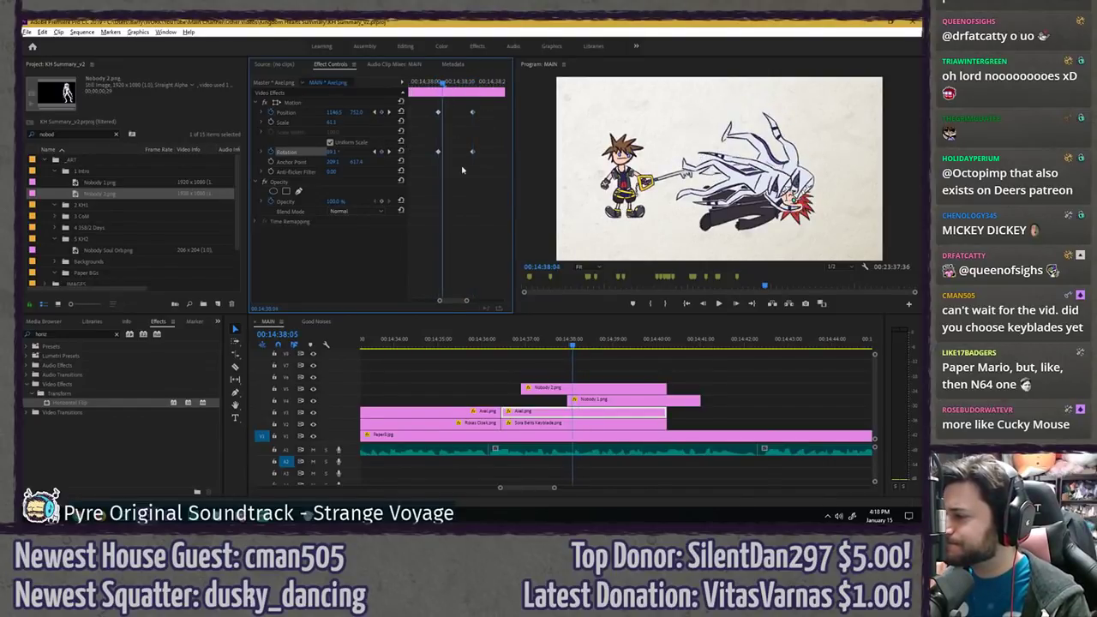
{"action": "key", "text": "Right"}
{"action": "key", "text": "Right"}
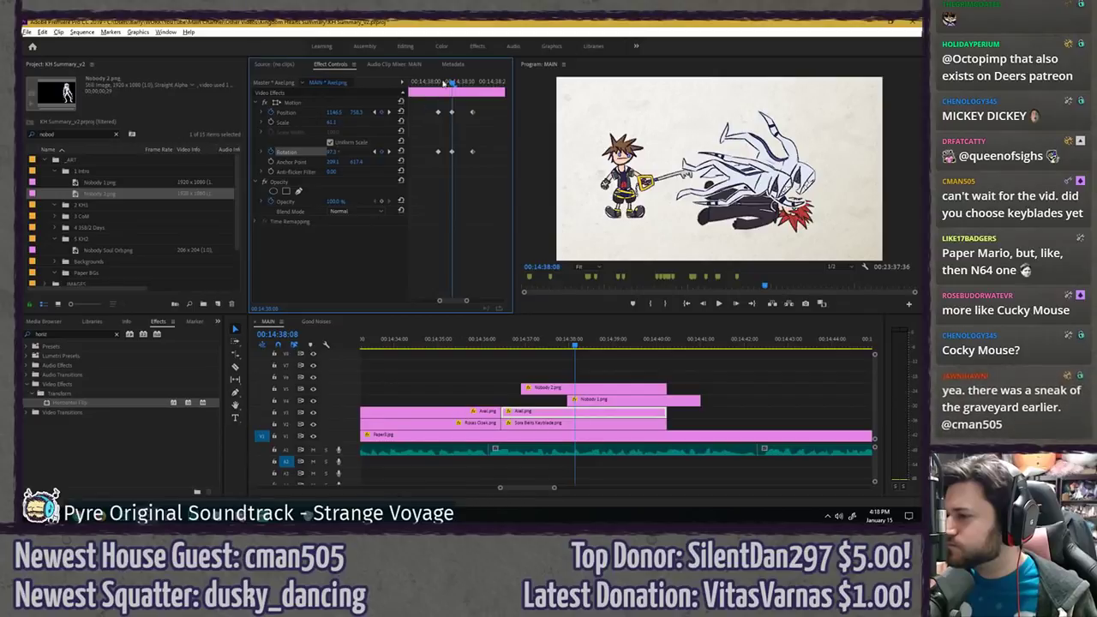
{"action": "key", "text": "space"}
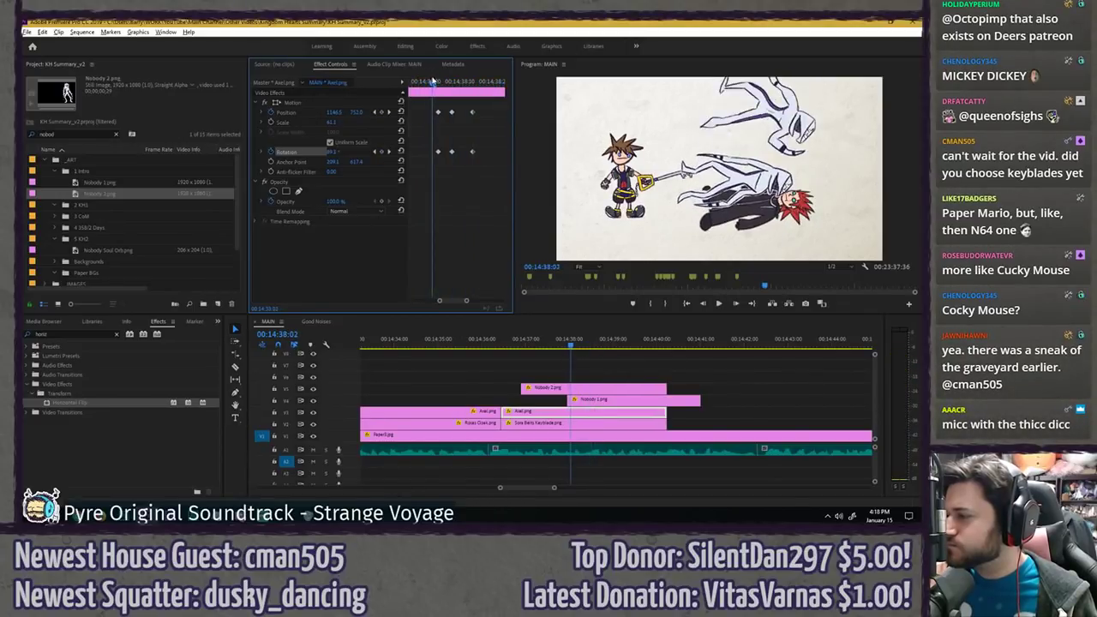
- Apply Ease Out to Axel's keyframes at 14:38:13 and replay the eased motion
{"action": "left_click_drag", "start_coordinate": [432, 79], "coordinate": [463, 79]}
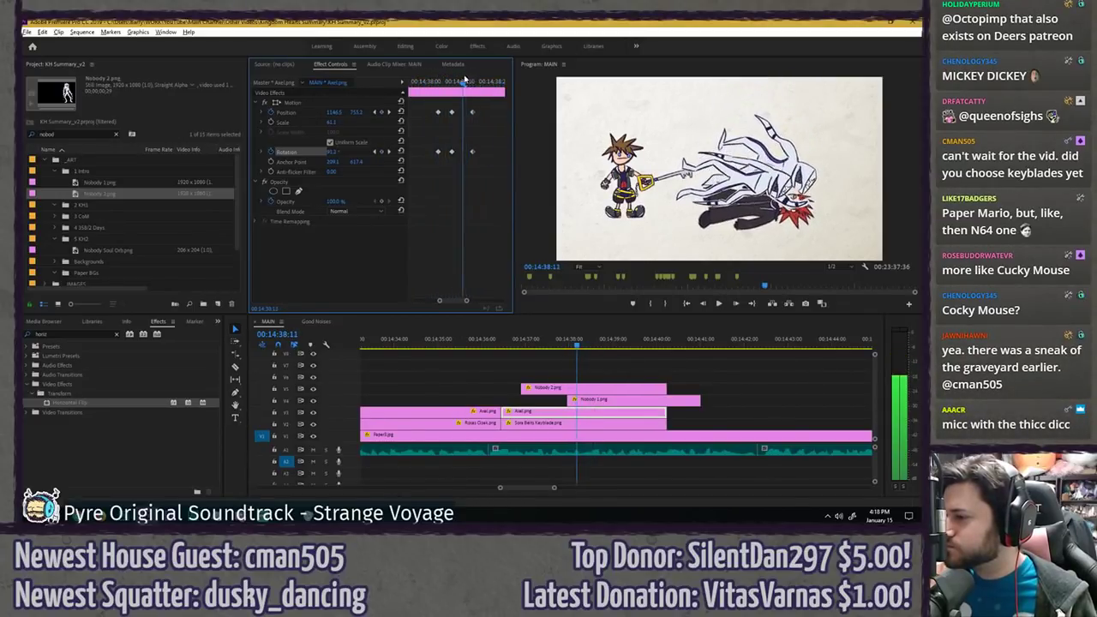
{"action": "right_click", "coordinate": [455, 152]}
{"action": "mouse_move", "coordinate": [506, 225]}
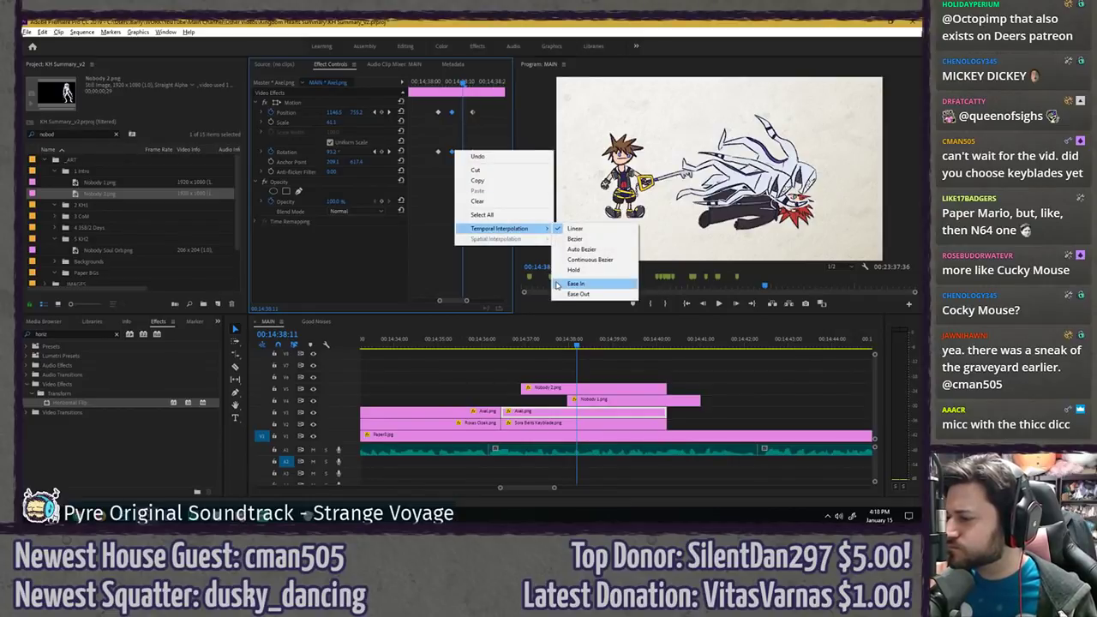
{"action": "left_click", "coordinate": [563, 294]}
{"action": "left_click", "coordinate": [435, 83]}
{"action": "key", "text": "space"}
{"action": "mouse_move", "coordinate": [431, 84]}
{"action": "left_mouse_down"}
{"action": "mouse_move", "coordinate": [387, 84]}
{"action": "mouse_move", "coordinate": [458, 84]}
{"action": "mouse_move", "coordinate": [410, 84]}
{"action": "left_mouse_up"}
{"action": "key", "text": "space"}
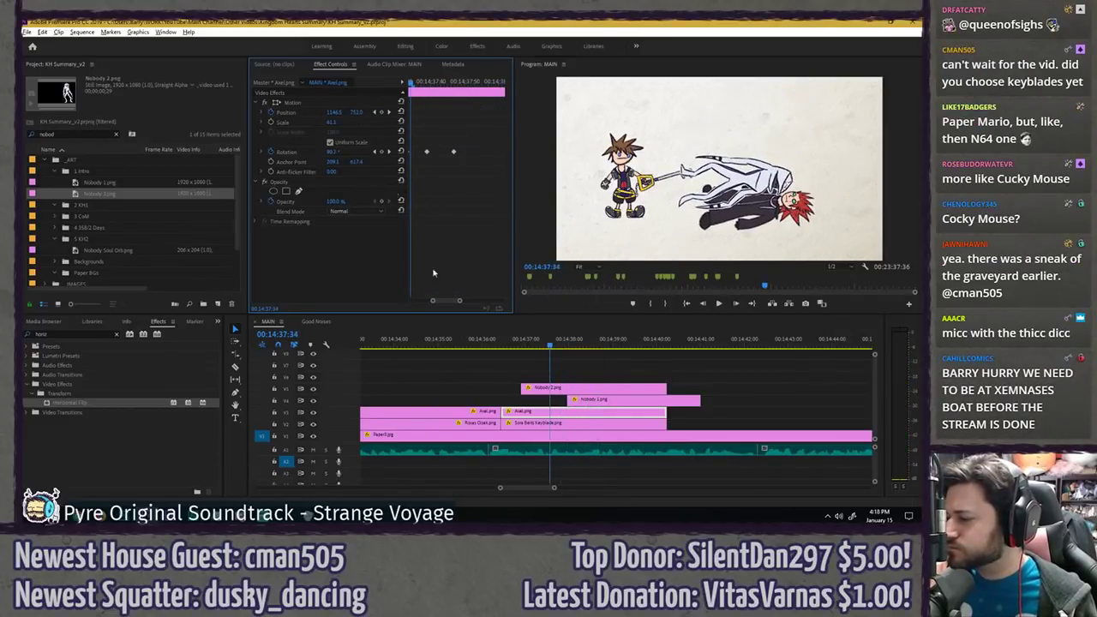
- Preview the scene and step frame by frame through Axel's keyframes around 00:14:38:08
{"action": "left_click", "coordinate": [502, 341]}
{"action": "key", "text": "space"}
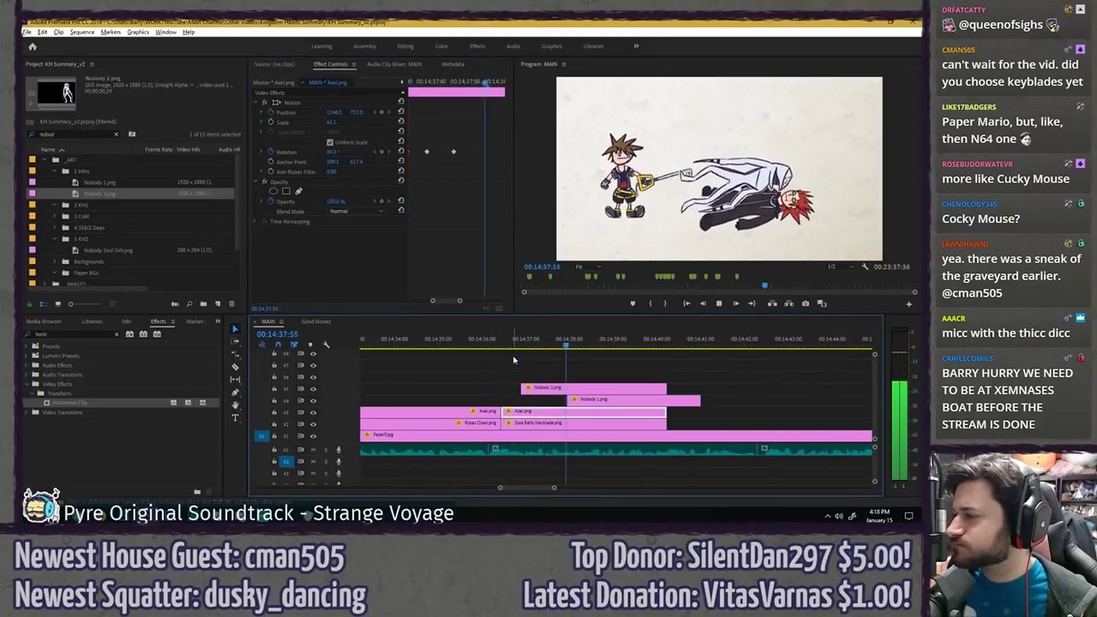
{"action": "left_click", "coordinate": [454, 240]}
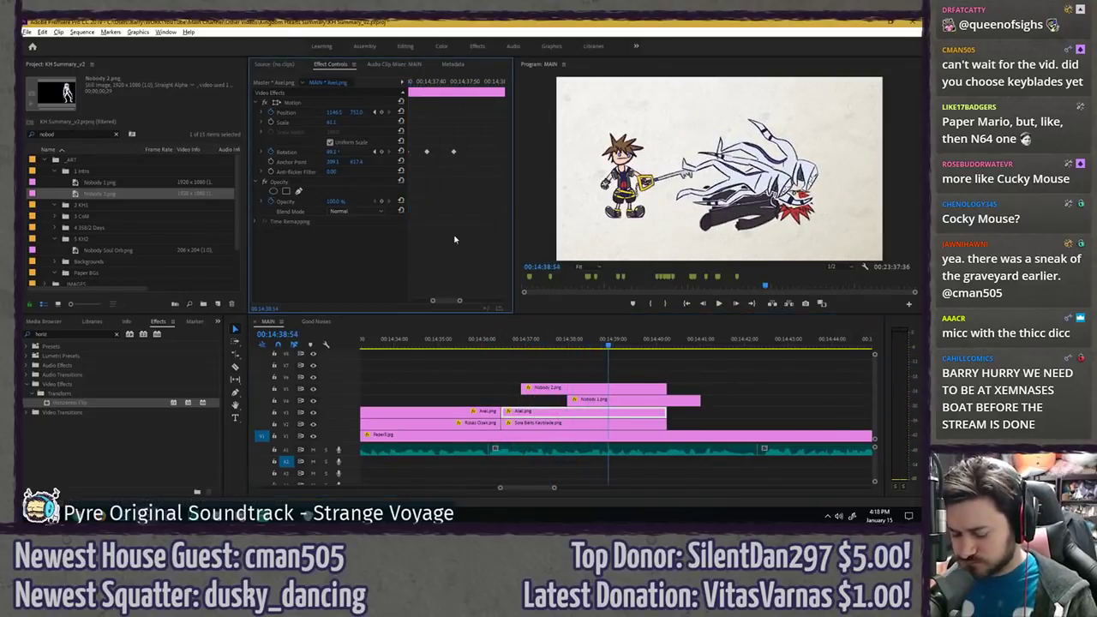
{"action": "left_click_drag", "start_coordinate": [460, 83], "coordinate": [466, 83]}
{"action": "key", "text": "equal"}
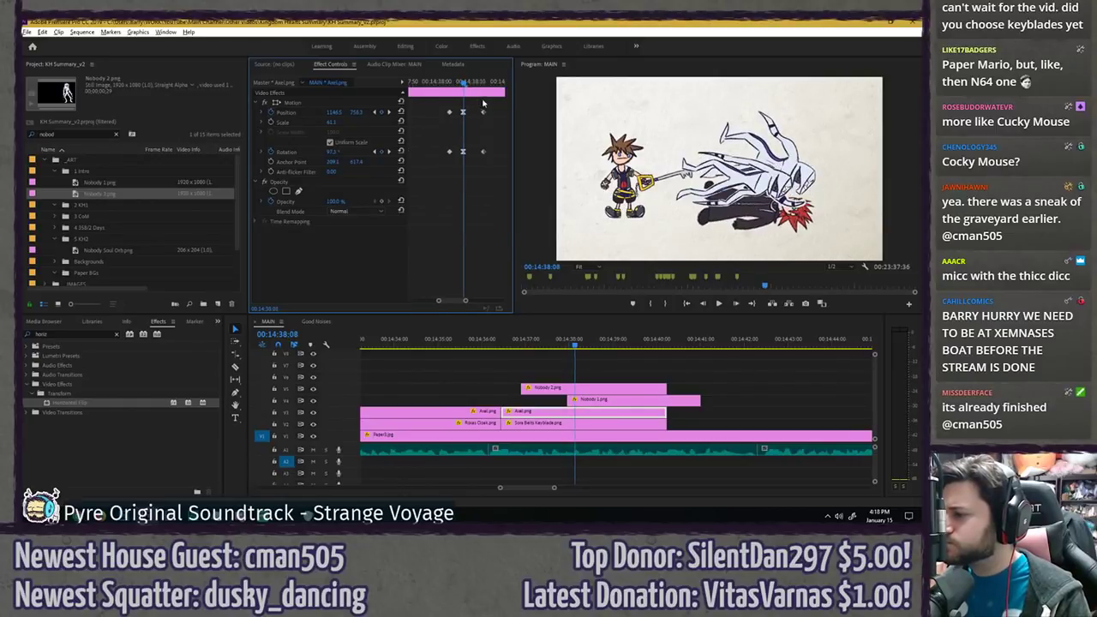
{"action": "key", "text": "Left"}
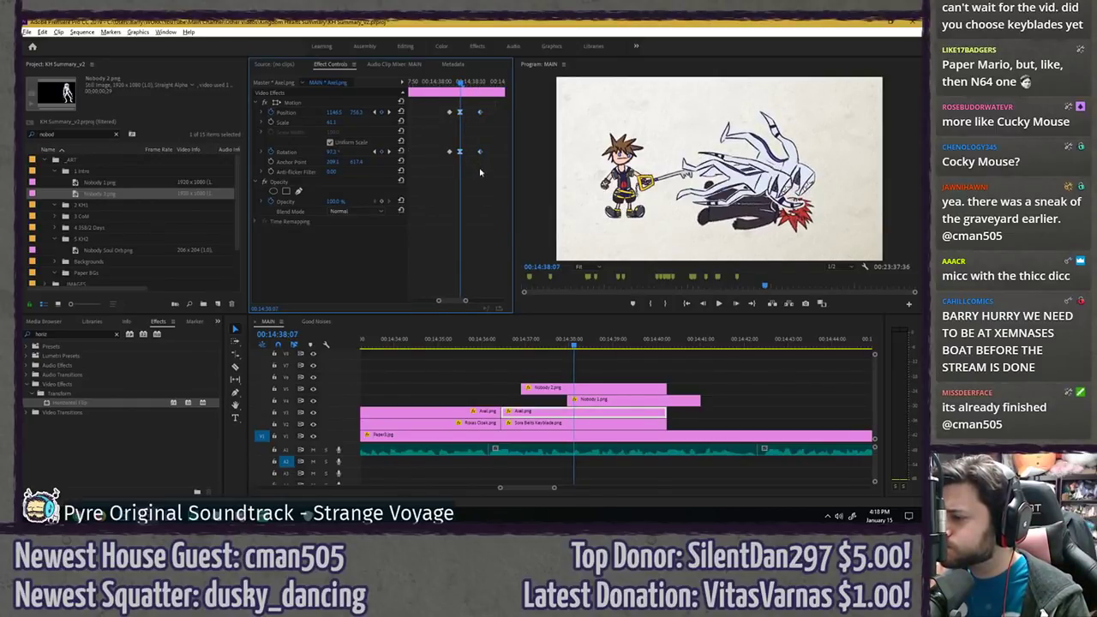
{"action": "key", "text": "Right"}
{"action": "key", "text": "Right"}
{"action": "key", "text": "Right"}
{"action": "key", "text": "Right"}
{"action": "key", "text": "Right"}
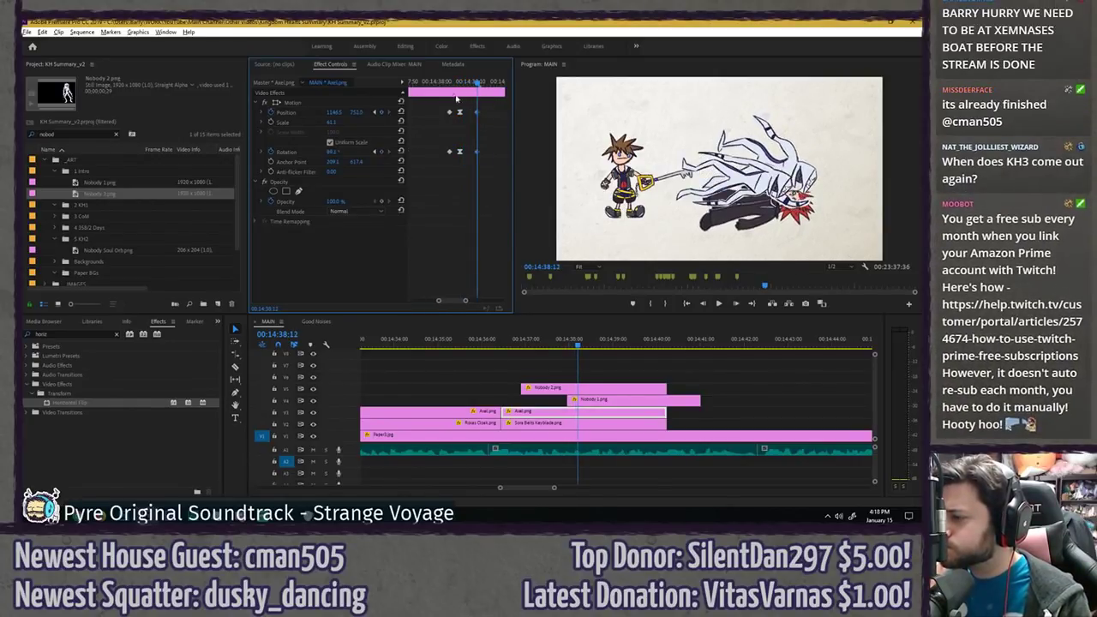
{"action": "key", "text": "space"}
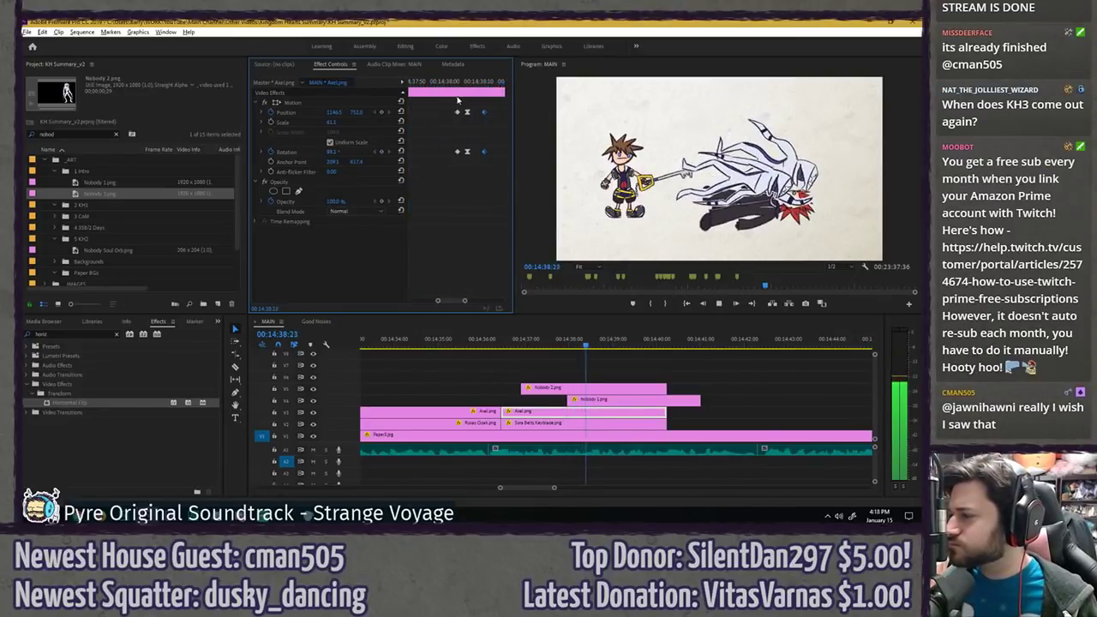
{"action": "left_click", "coordinate": [482, 83]}
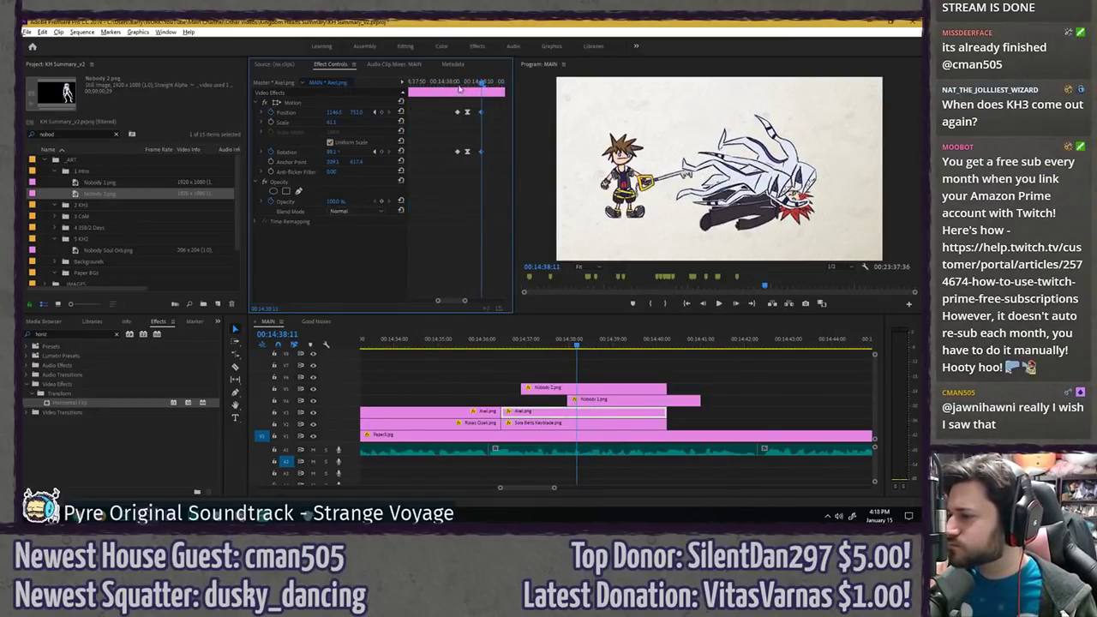
{"action": "left_click", "coordinate": [415, 87]}
{"action": "key", "text": "space"}
{"action": "left_click", "coordinate": [521, 340]}
- Preview the scene in a maximized Program Monitor, restore the layout, and save
{"action": "key", "text": "grave"}
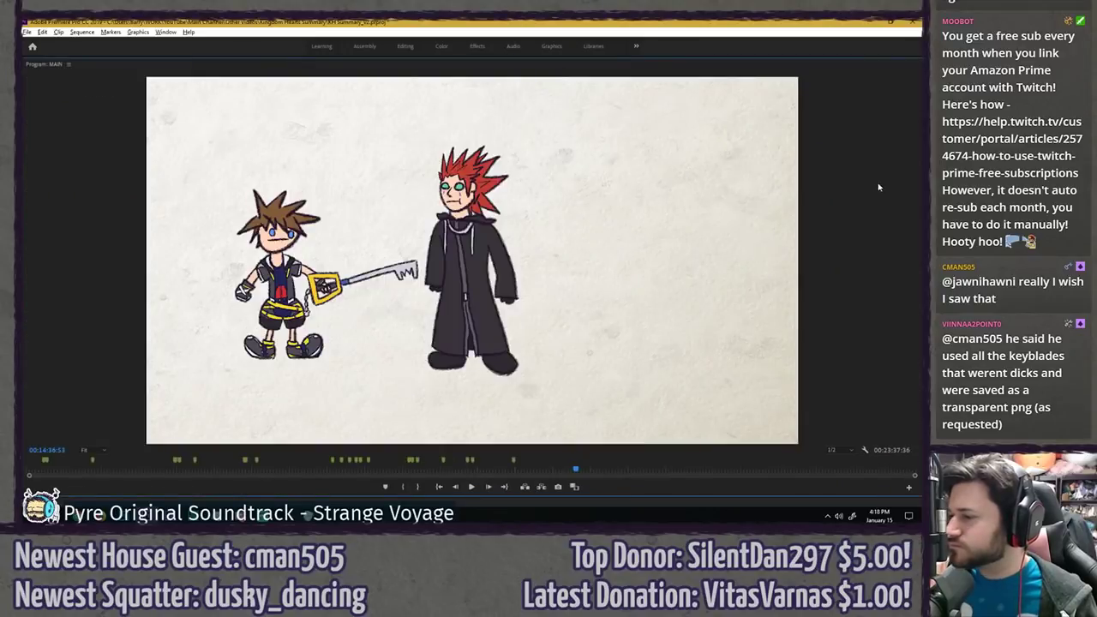
{"action": "key", "text": "space"}
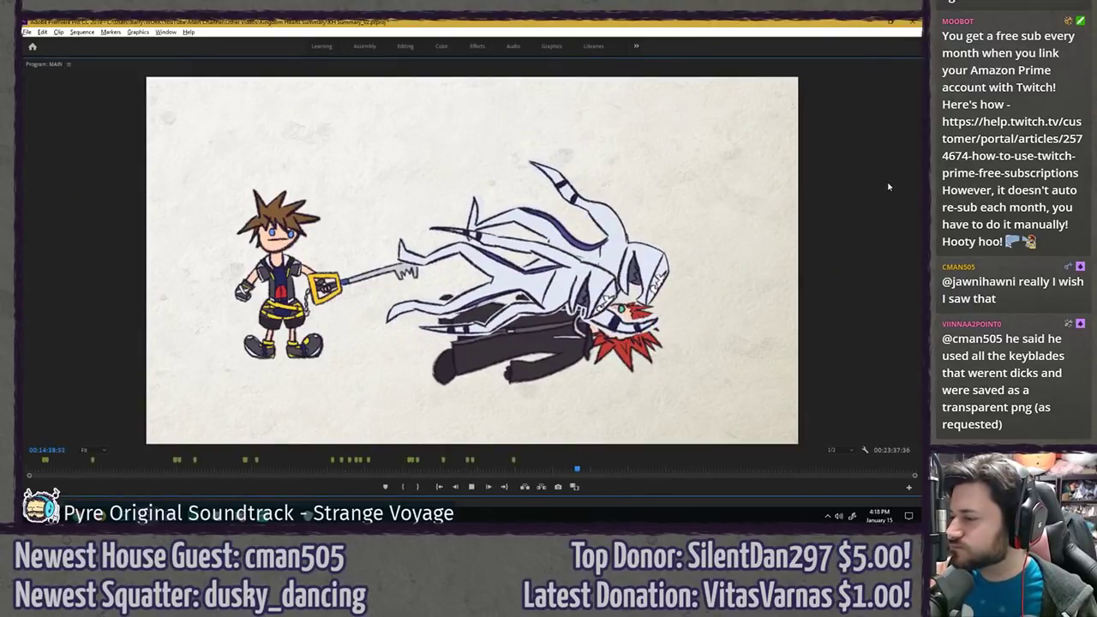
{"action": "key", "text": "space"}
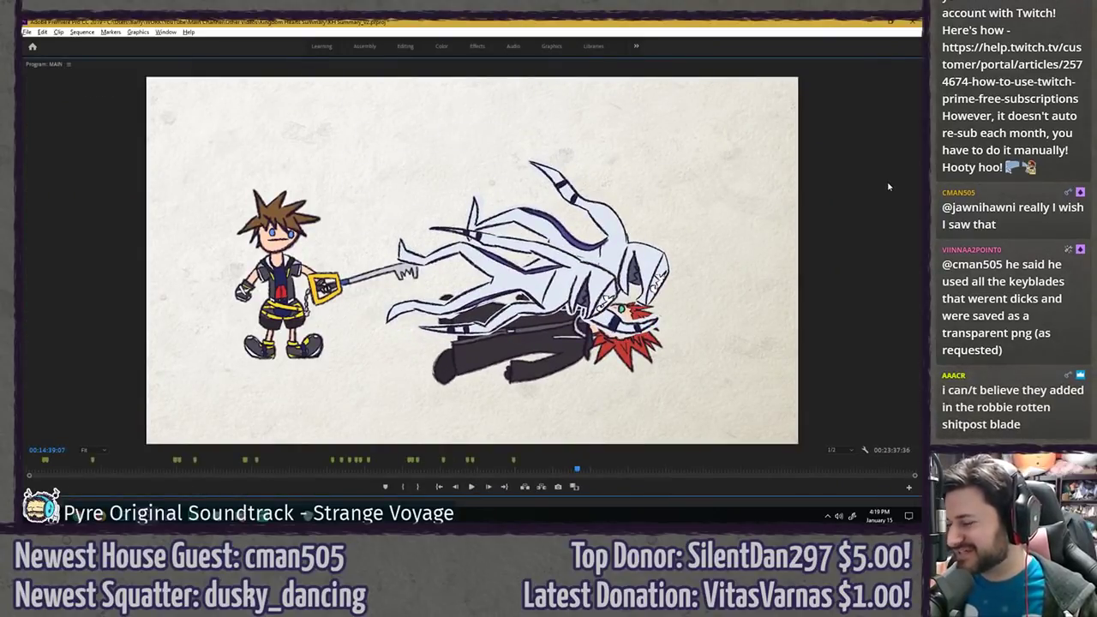
{"action": "key", "text": "grave"}
{"action": "key", "text": "ctrl+s"}
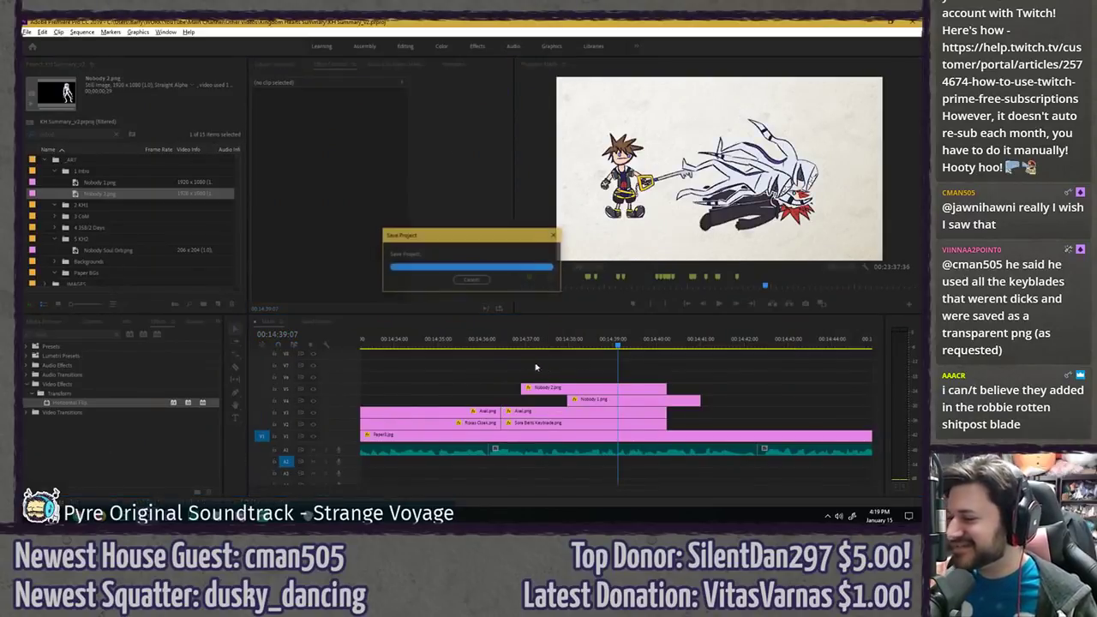
- Replay the pile-on and move Sora Belts Keyblade.png from V2 to the top track
{"action": "left_click", "coordinate": [514, 354]}
{"action": "key", "text": "space"}
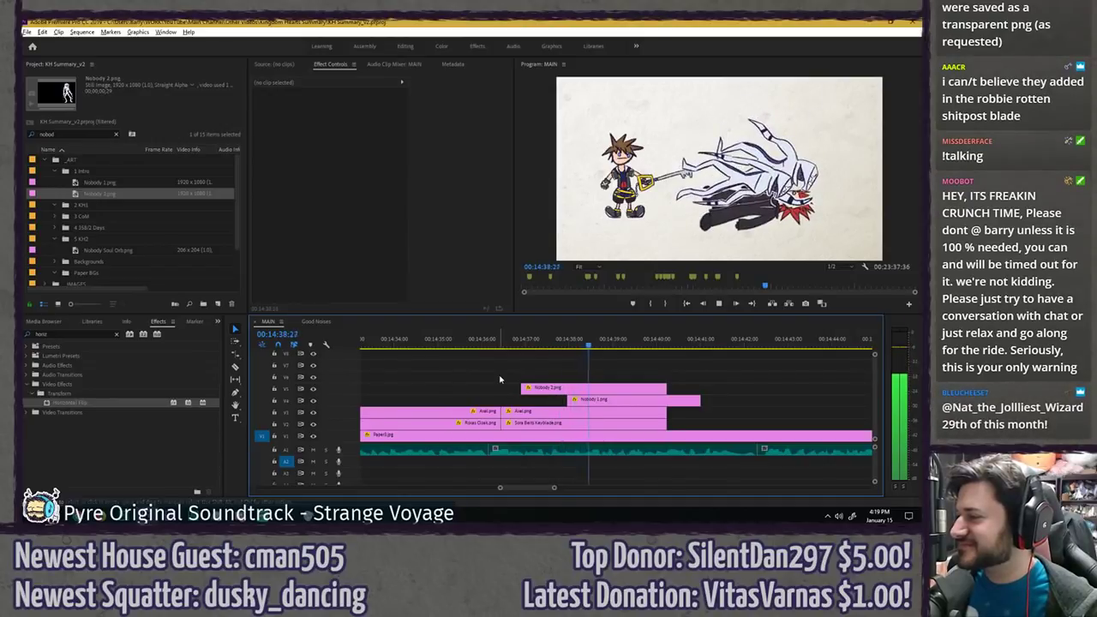
{"action": "key", "text": "space"}
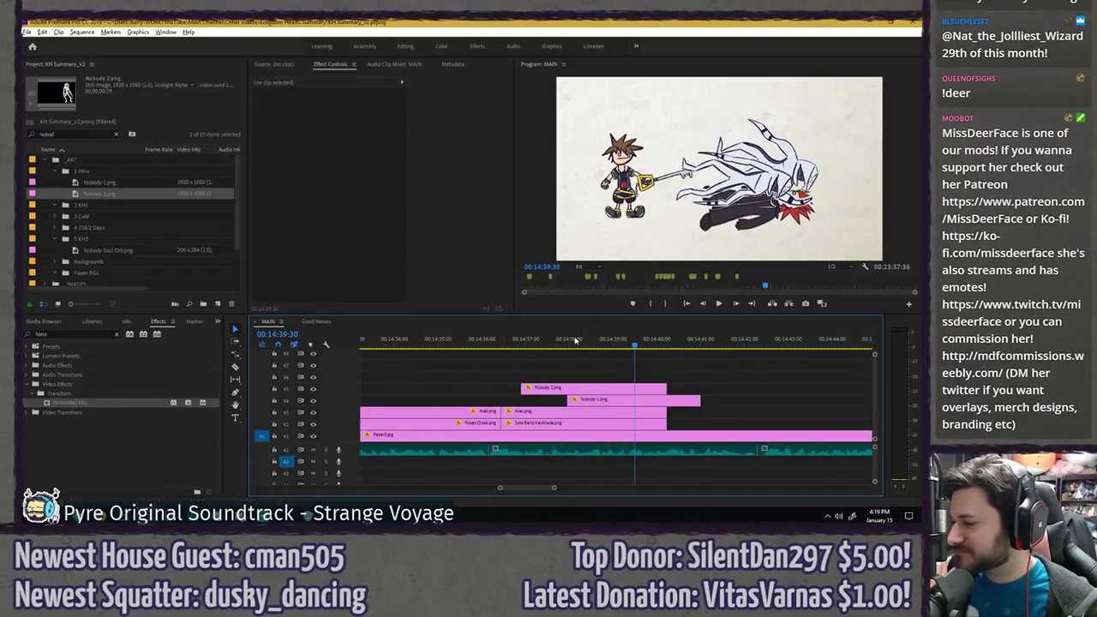
{"action": "left_click", "coordinate": [576, 340]}
{"action": "key", "text": "space"}
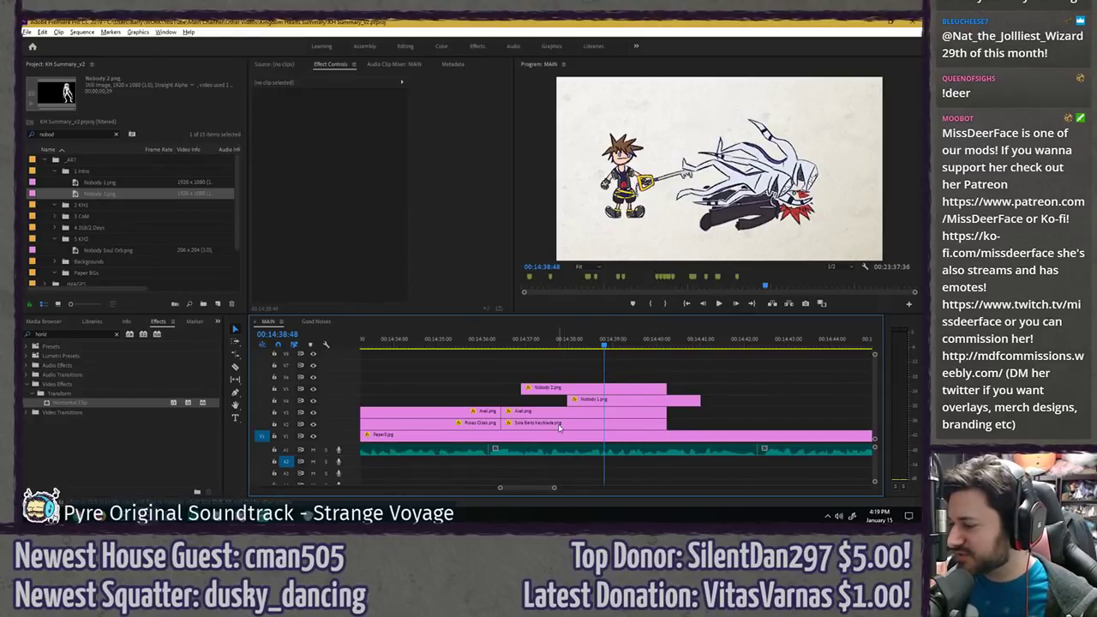
{"action": "left_click_drag", "start_coordinate": [559, 426], "coordinate": [562, 386]}
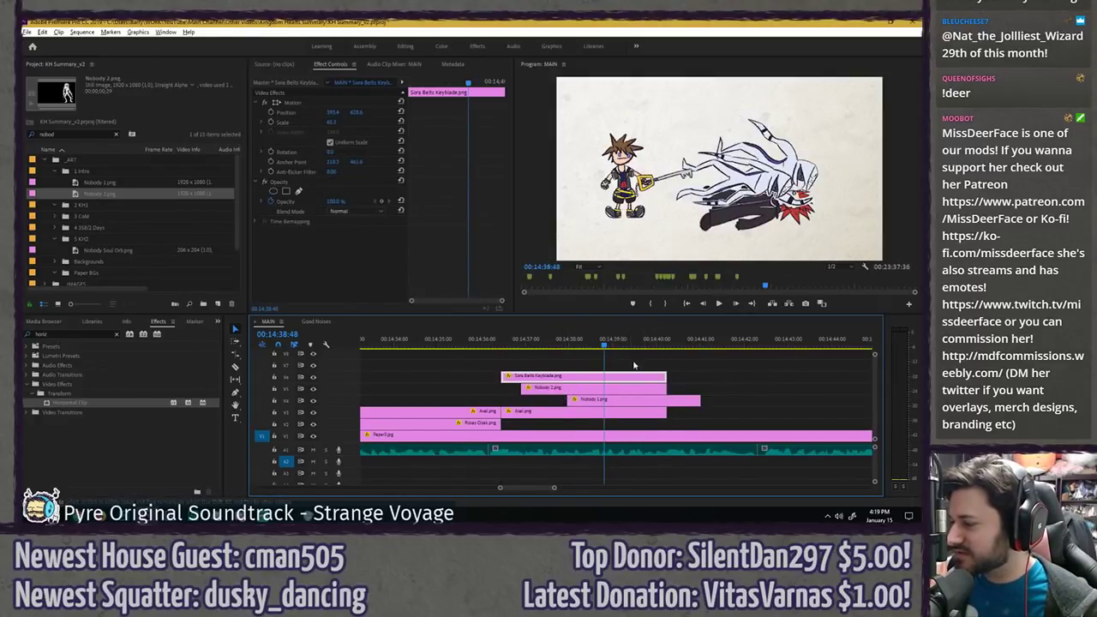
- Move four clips down one track and preview the restacked scene
{"action": "left_click_drag", "start_coordinate": [642, 403], "coordinate": [635, 425]}
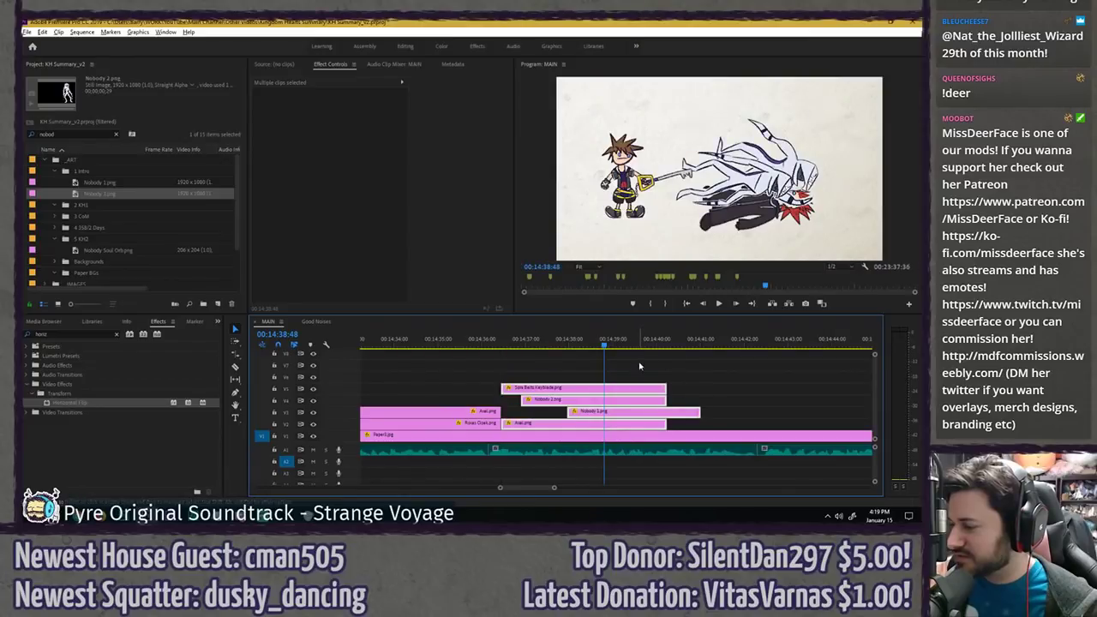
{"action": "left_click", "coordinate": [640, 365]}
{"action": "left_click", "coordinate": [514, 343]}
{"action": "key", "text": "space"}
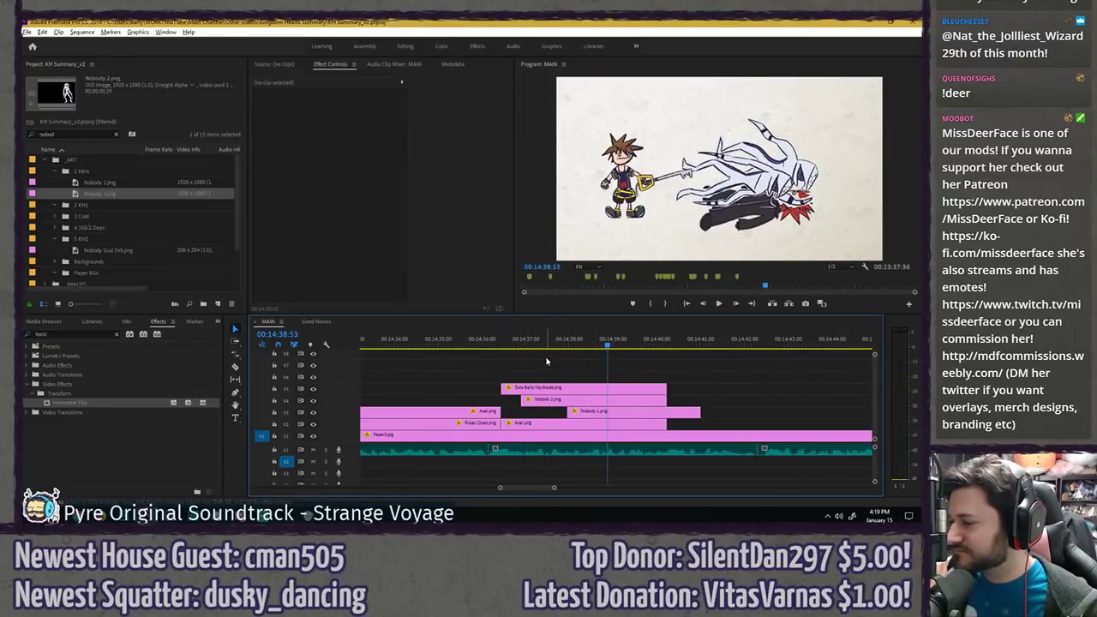
{"action": "key", "text": "space"}
- Shift the Sora Keyblade clip left to Position X 328.4 and preview
{"action": "left_click", "coordinate": [551, 388]}
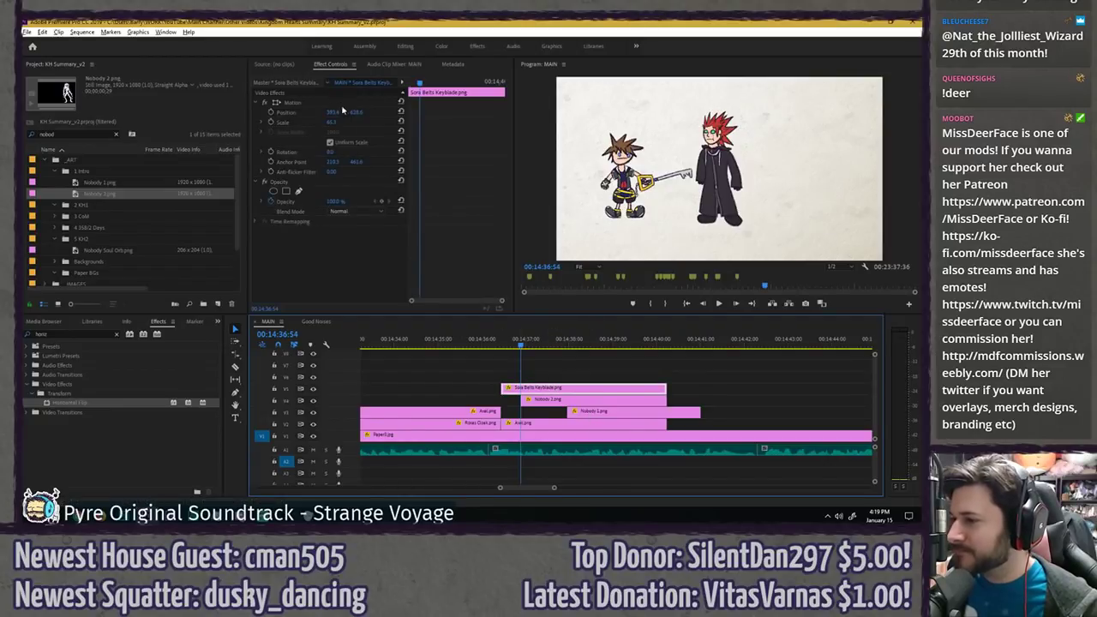
{"action": "left_click_drag", "start_coordinate": [342, 110], "coordinate": [288, 111]}
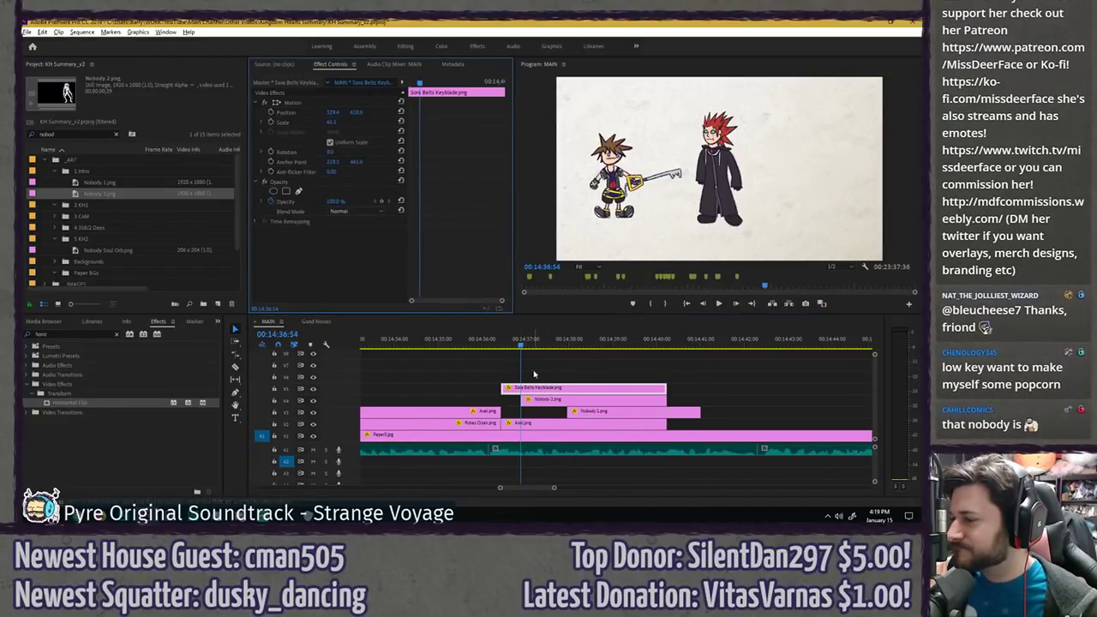
{"action": "key", "text": "space"}
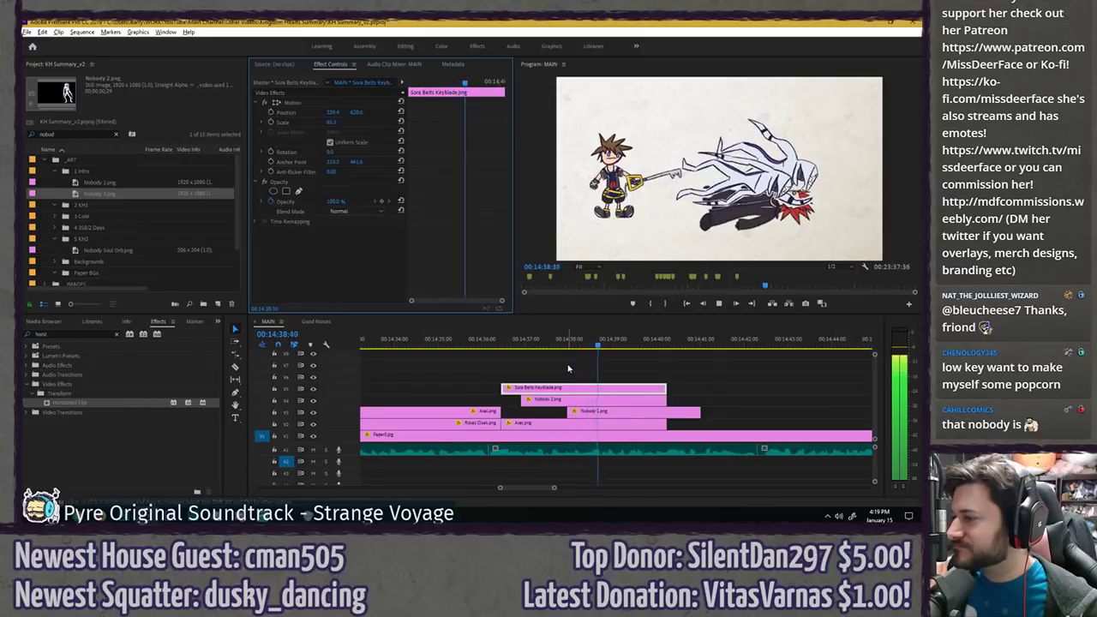
{"action": "left_click", "coordinate": [514, 342]}
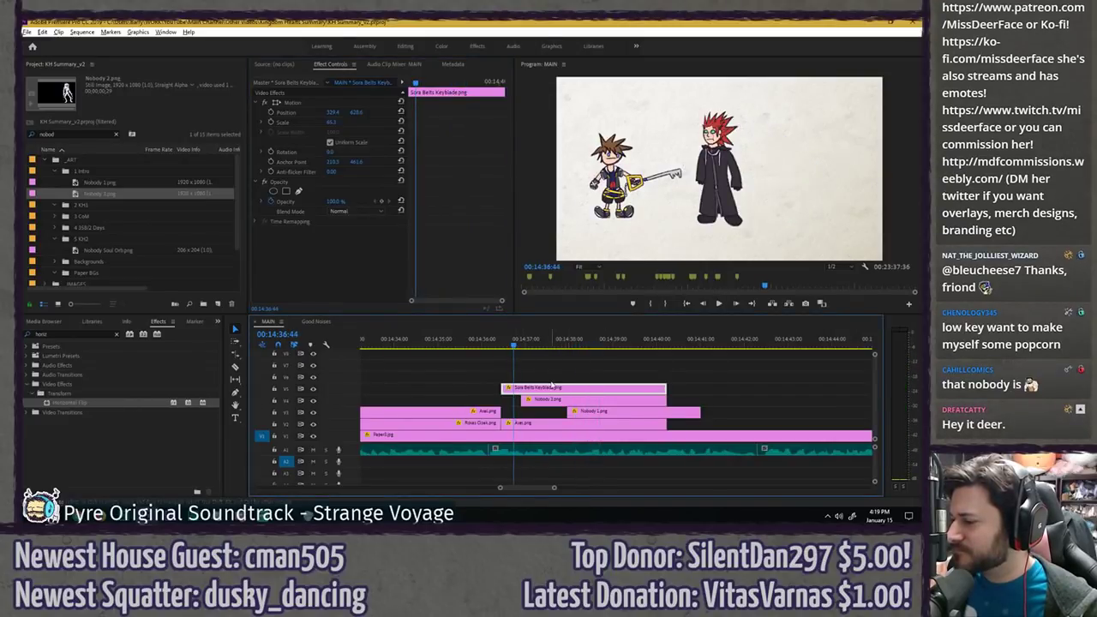
- Lower Sora to Position Y 723.6, preview the placement, and save the project
{"action": "left_click_drag", "start_coordinate": [356, 113], "coordinate": [419, 112]}
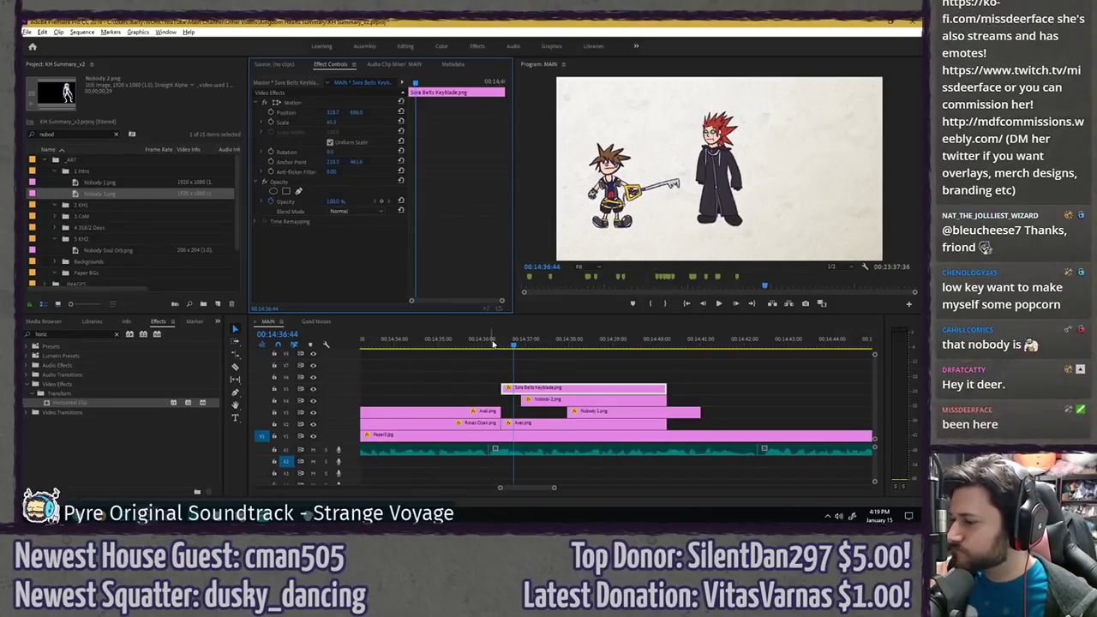
{"action": "left_click", "coordinate": [499, 351]}
{"action": "key", "text": "space"}
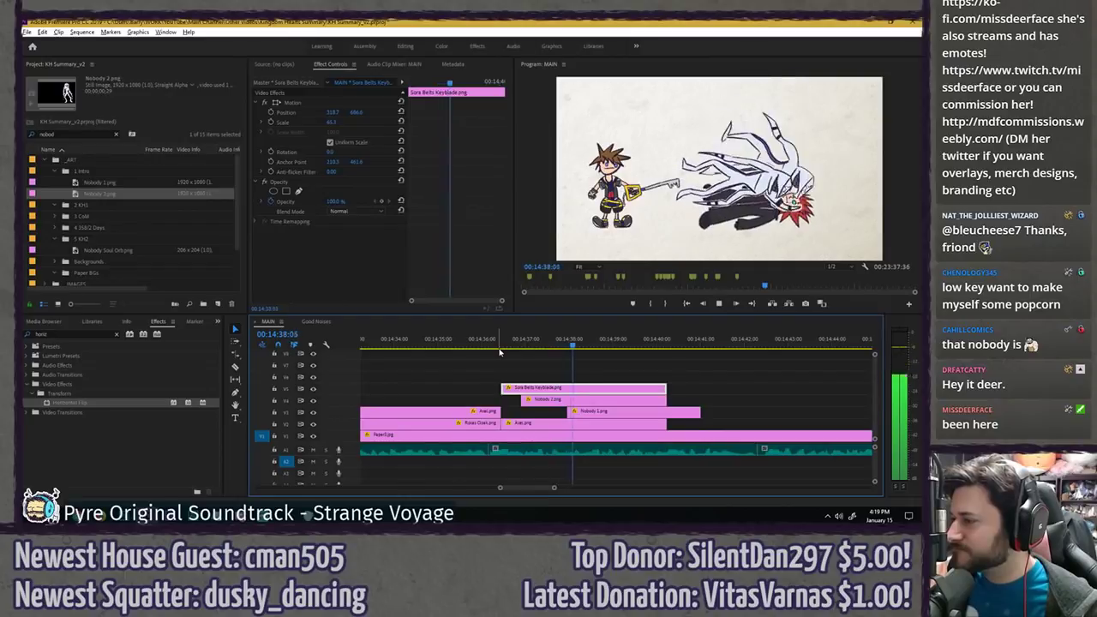
{"action": "key", "text": "space"}
{"action": "key", "text": "ctrl+s"}
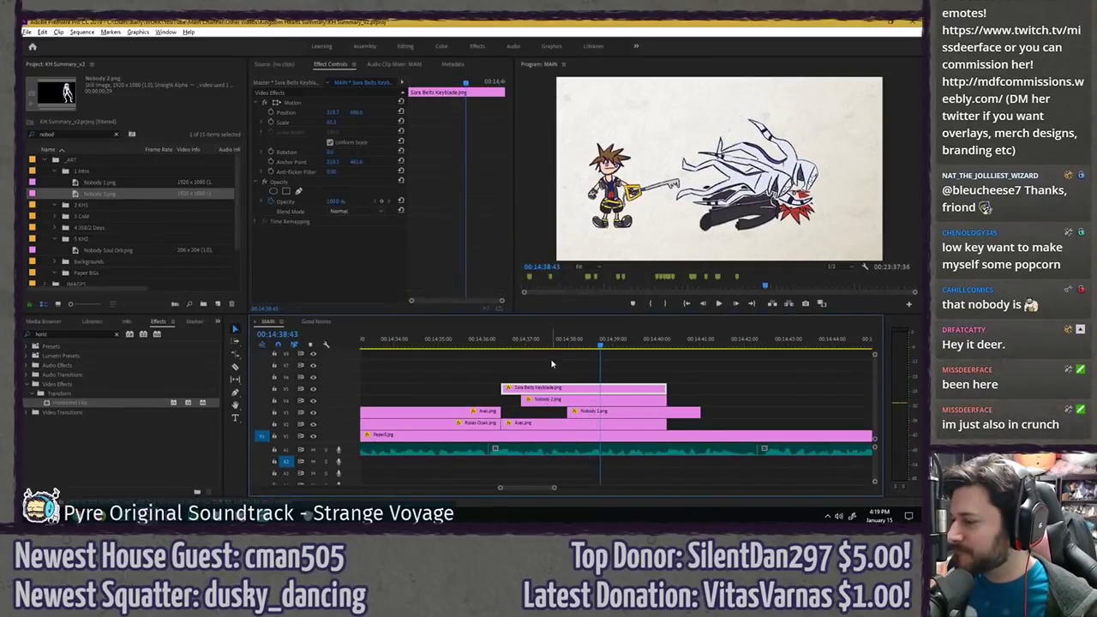
{"action": "left_click", "coordinate": [551, 361]}
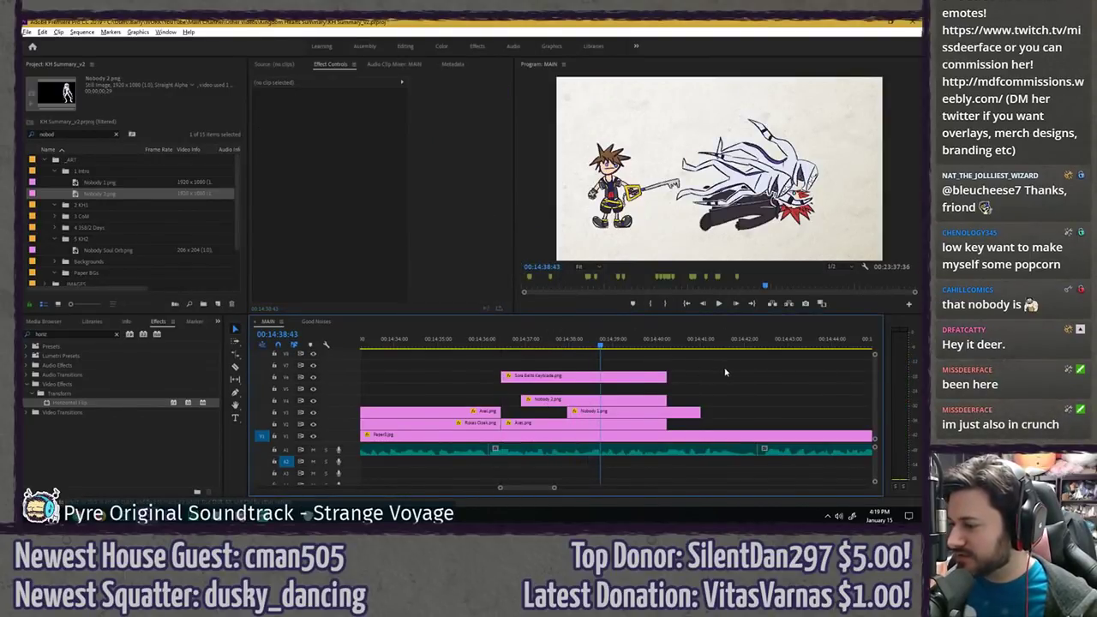
{"action": "key", "text": "minus"}
{"action": "key", "text": "minus"}
{"action": "key", "text": "minus"}
- Scrub the timeline back from 03:49:56 to the earlier portal scene near 03:05
{"action": "scroll", "coordinate": [737, 374], "scroll_direction": "down", "scroll_amount": 1}
{"action": "scroll", "coordinate": [407, 370], "scroll_direction": "up", "scroll_amount": 4}
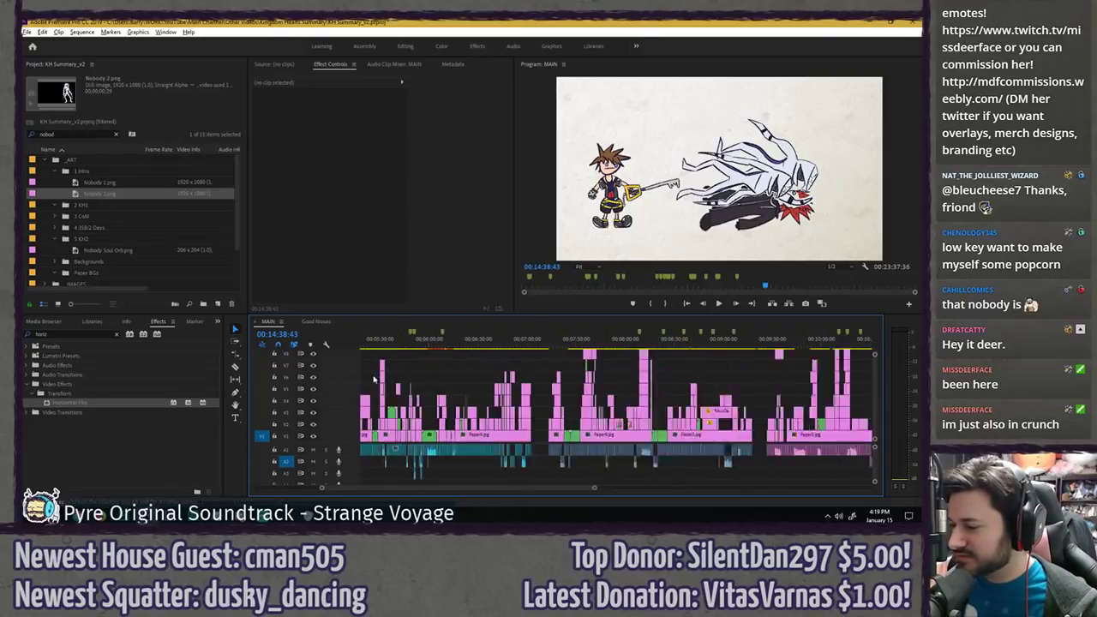
{"action": "scroll", "coordinate": [570, 399], "scroll_direction": "up", "scroll_amount": 5}
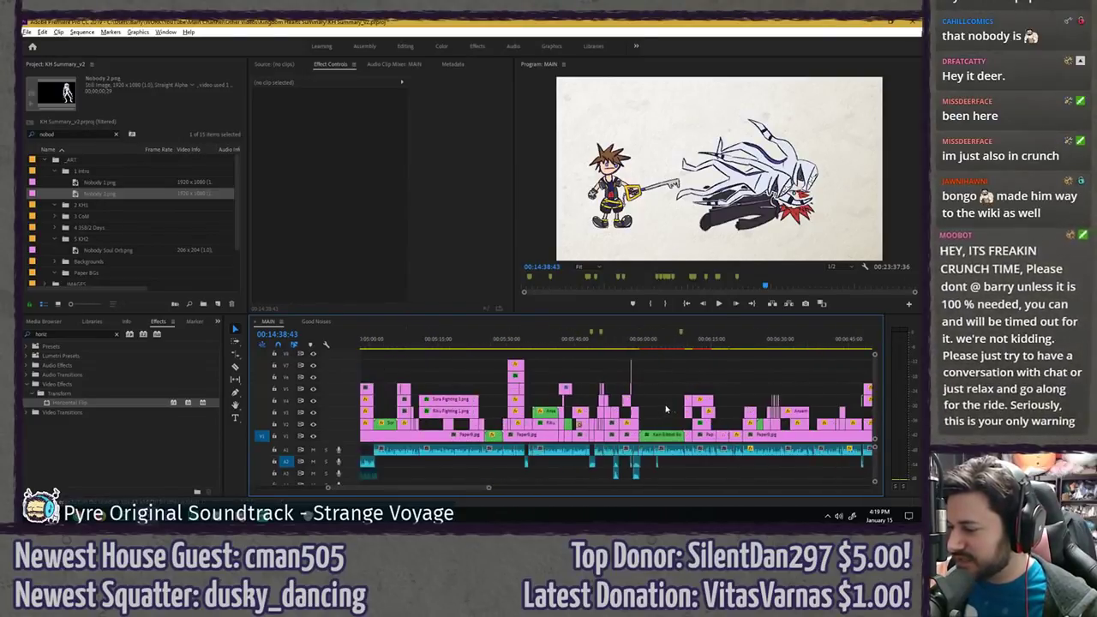
{"action": "scroll", "coordinate": [615, 391], "scroll_direction": "up", "scroll_amount": 5}
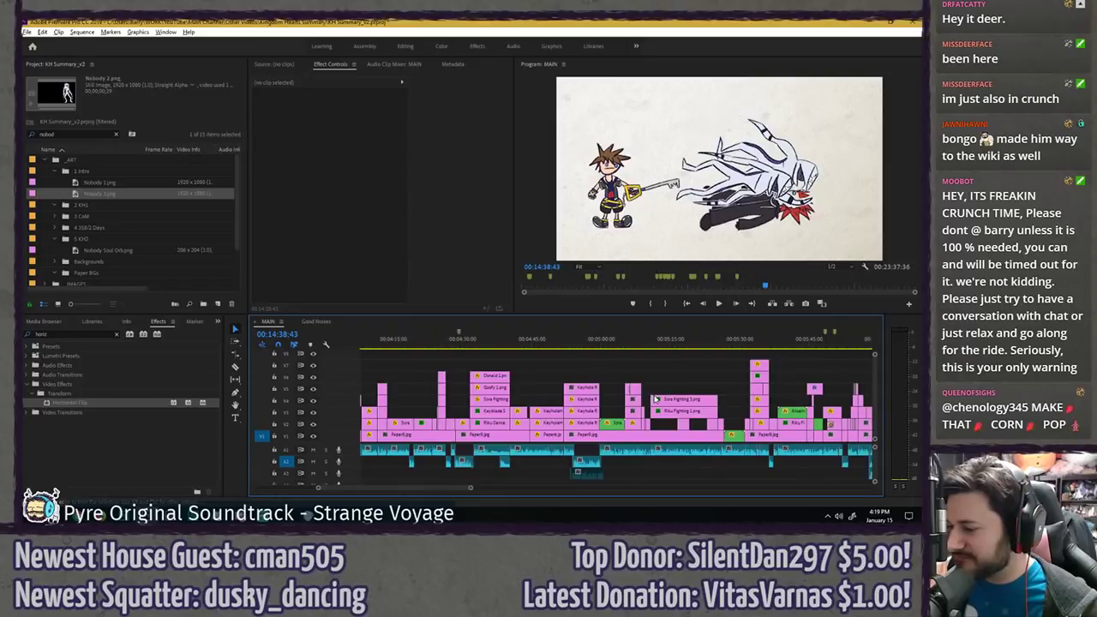
{"action": "scroll", "coordinate": [561, 375], "scroll_direction": "up", "scroll_amount": 3}
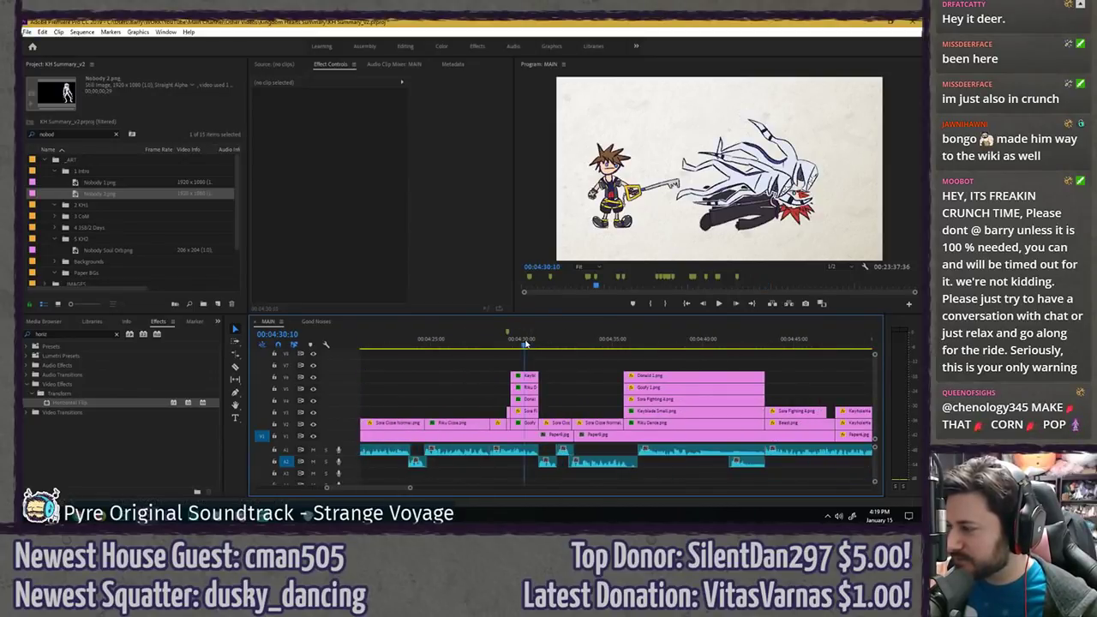
{"action": "scroll", "coordinate": [557, 360], "scroll_direction": "down", "scroll_amount": 5}
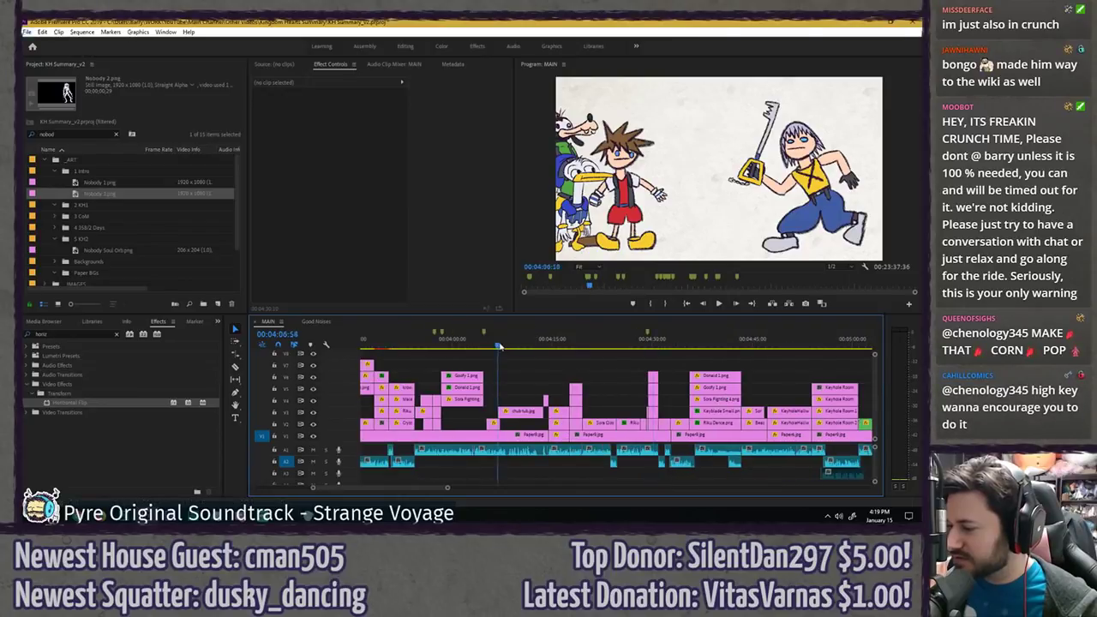
{"action": "left_click_drag", "start_coordinate": [499, 347], "coordinate": [386, 347]}
{"action": "scroll", "coordinate": [669, 391], "scroll_direction": "down", "scroll_amount": 4}
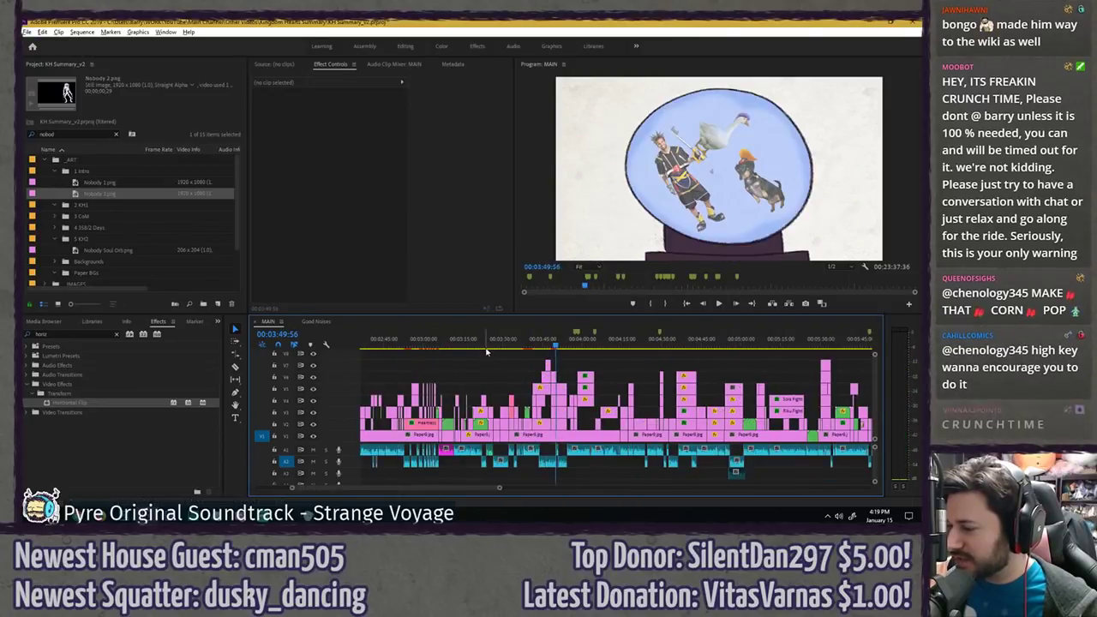
{"action": "left_click_drag", "start_coordinate": [486, 351], "coordinate": [452, 343]}
{"action": "scroll", "coordinate": [435, 367], "scroll_direction": "up", "scroll_amount": 8}
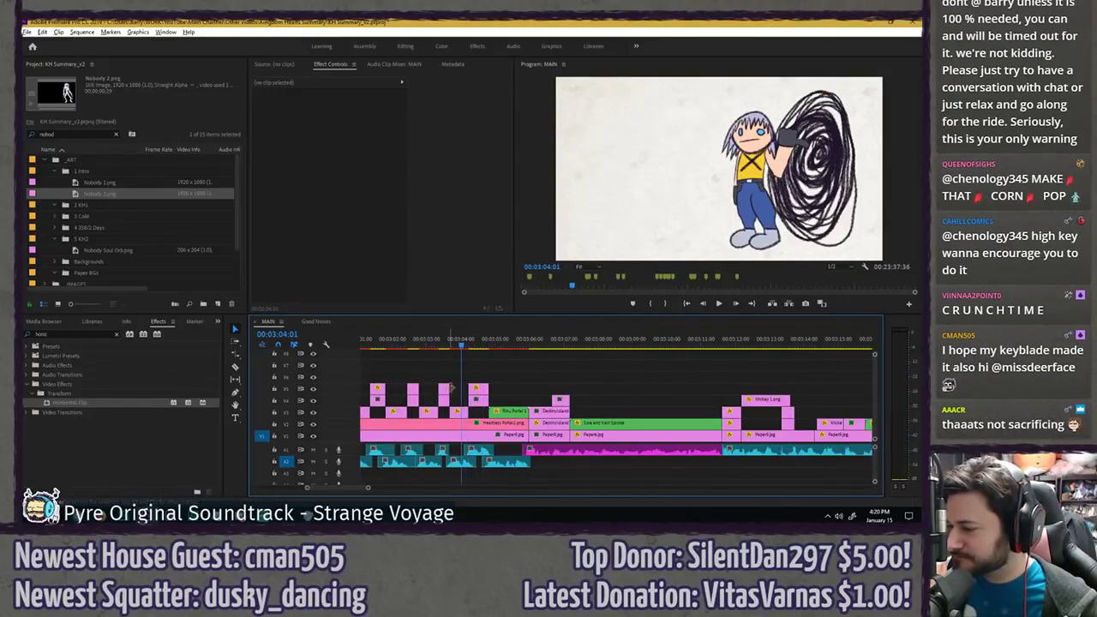
{"action": "scroll", "coordinate": [451, 347], "scroll_direction": "up", "scroll_amount": 4}
- Show the portal-only frame at 00:02:23:15 and select the Heartless Portal1 clip
{"action": "left_click", "coordinate": [477, 428]}
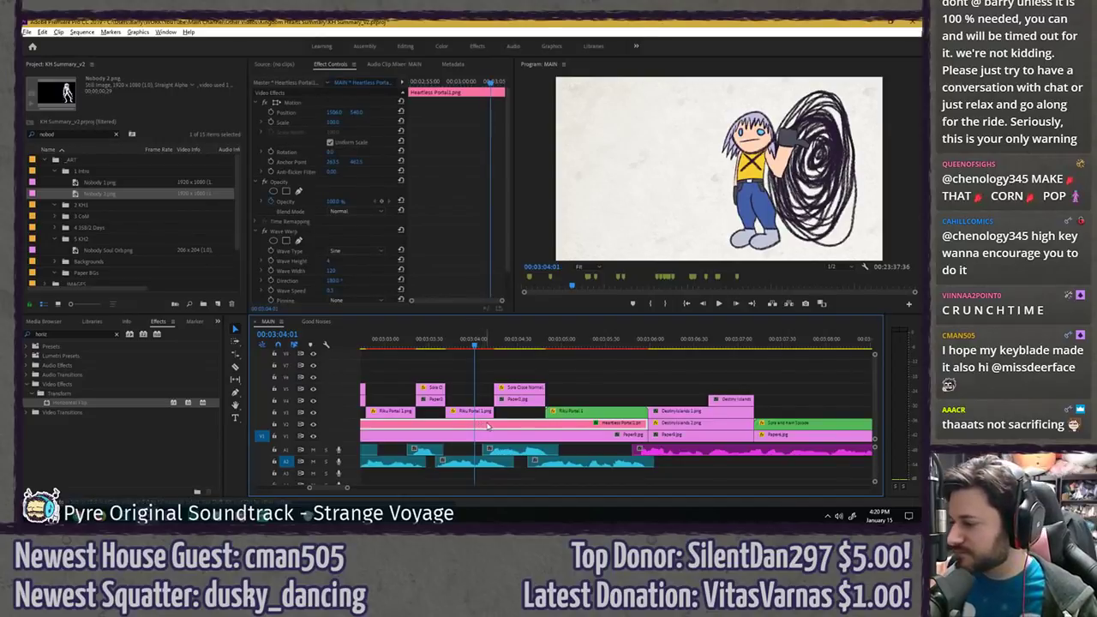
{"action": "scroll", "coordinate": [489, 411], "scroll_direction": "down", "scroll_amount": 10}
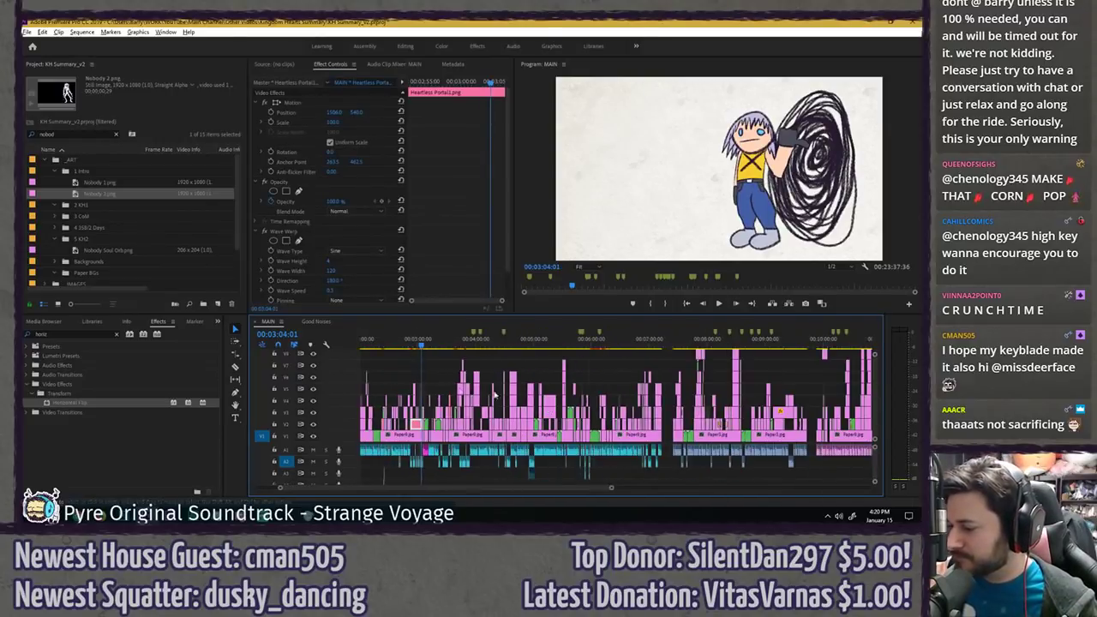
{"action": "scroll", "coordinate": [398, 388], "scroll_direction": "up", "scroll_amount": 8}
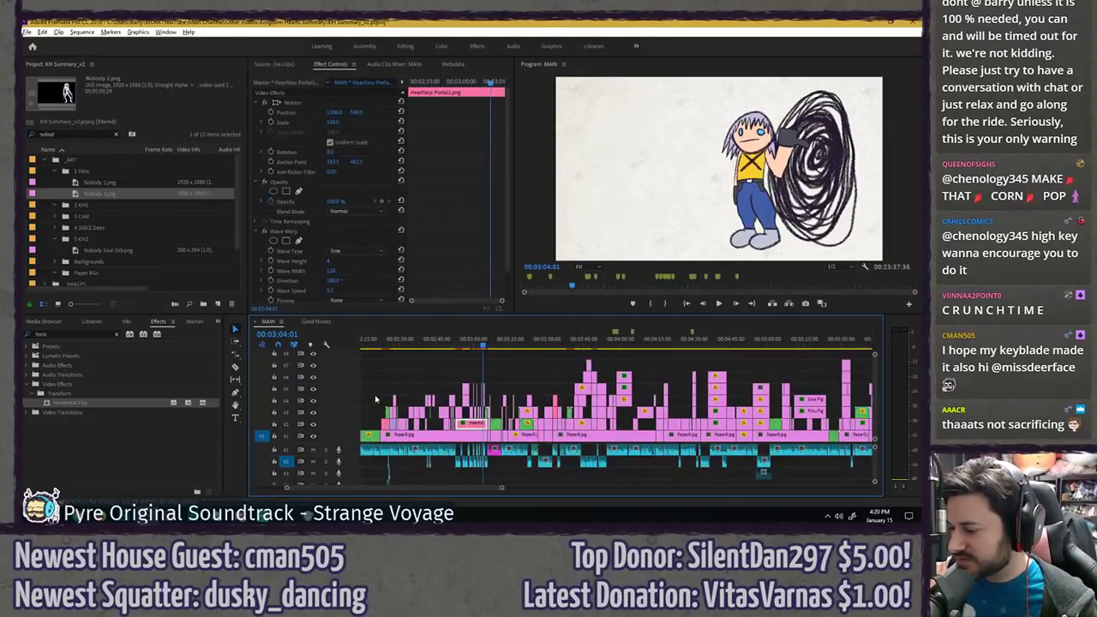
{"action": "left_click", "coordinate": [405, 345]}
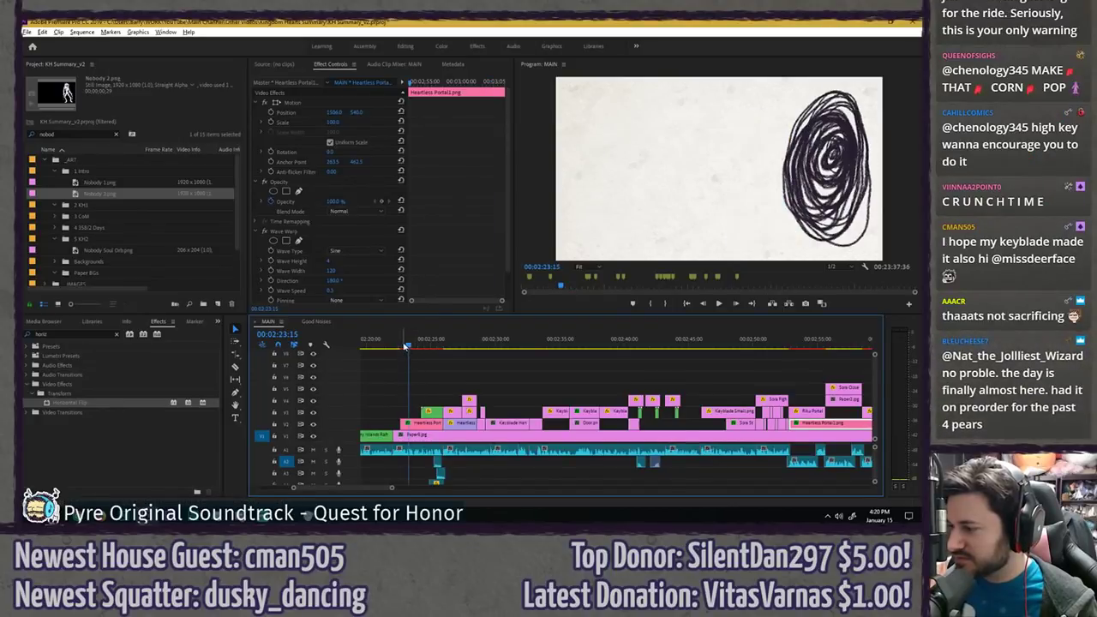
{"action": "left_click", "coordinate": [422, 424]}
{"action": "scroll", "coordinate": [424, 424], "scroll_direction": "down", "scroll_amount": 10}
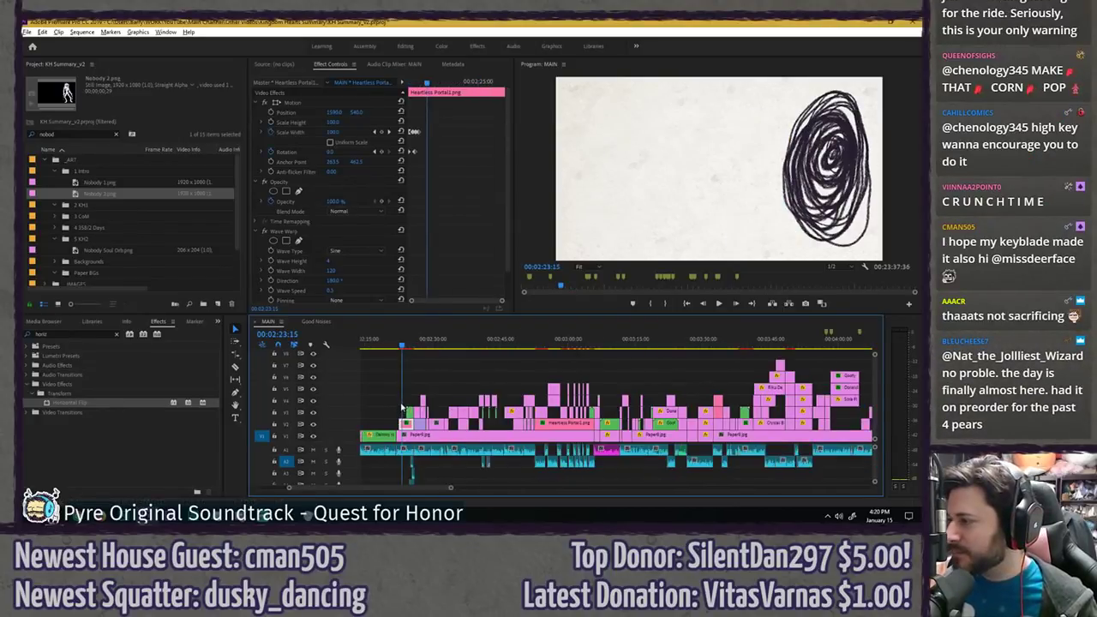
{"action": "scroll", "coordinate": [643, 386], "scroll_direction": "up", "scroll_amount": 4}
{"action": "scroll", "coordinate": [583, 377], "scroll_direction": "up", "scroll_amount": 10}
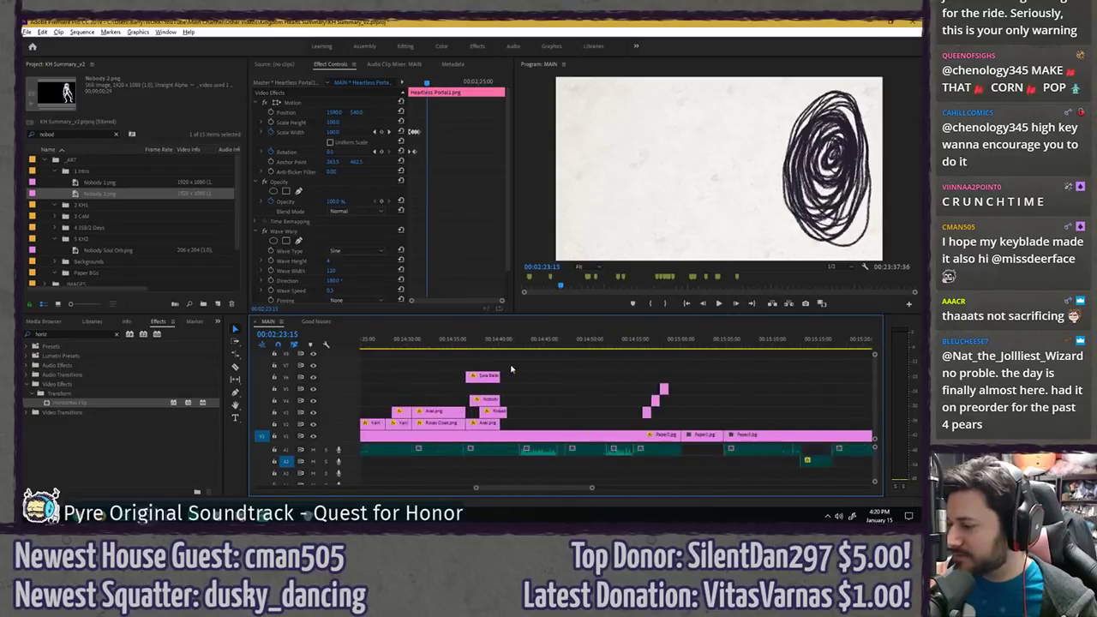
- Paste the Heartless Portal1 clip into the Axel scene on a higher track near 14:37
{"action": "left_click", "coordinate": [492, 341]}
{"action": "key", "text": "ctrl+v"}
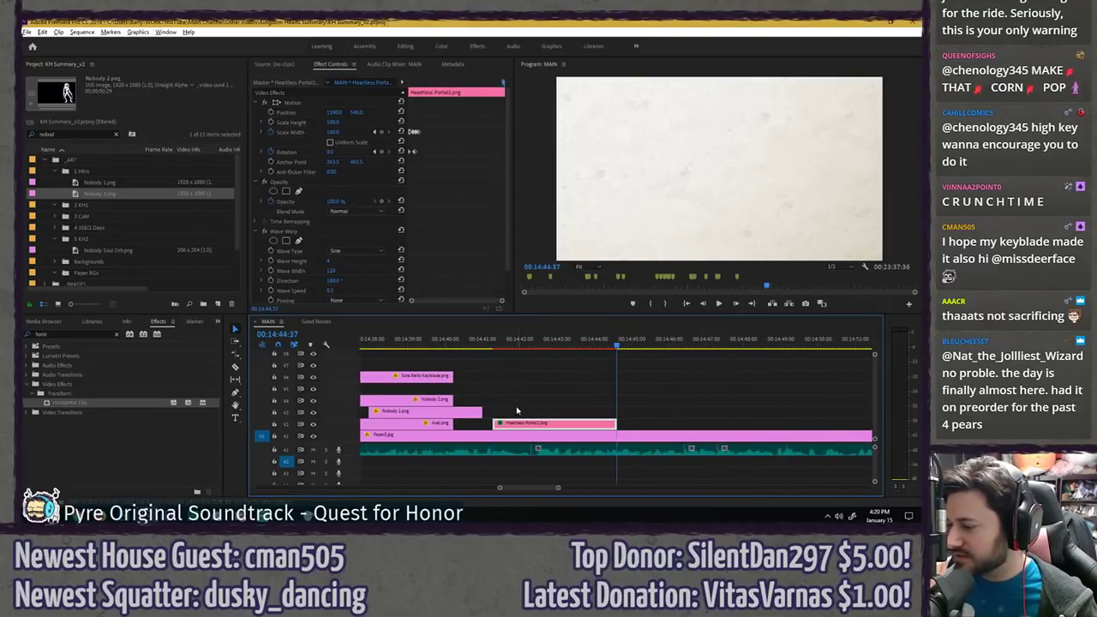
{"action": "scroll", "coordinate": [517, 409], "scroll_direction": "down", "scroll_amount": 3}
{"action": "scroll", "coordinate": [682, 422], "scroll_direction": "up", "scroll_amount": 2}
{"action": "left_click_drag", "start_coordinate": [681, 423], "coordinate": [498, 388]}
{"action": "left_click", "coordinate": [452, 341]}
{"action": "key", "text": "space"}
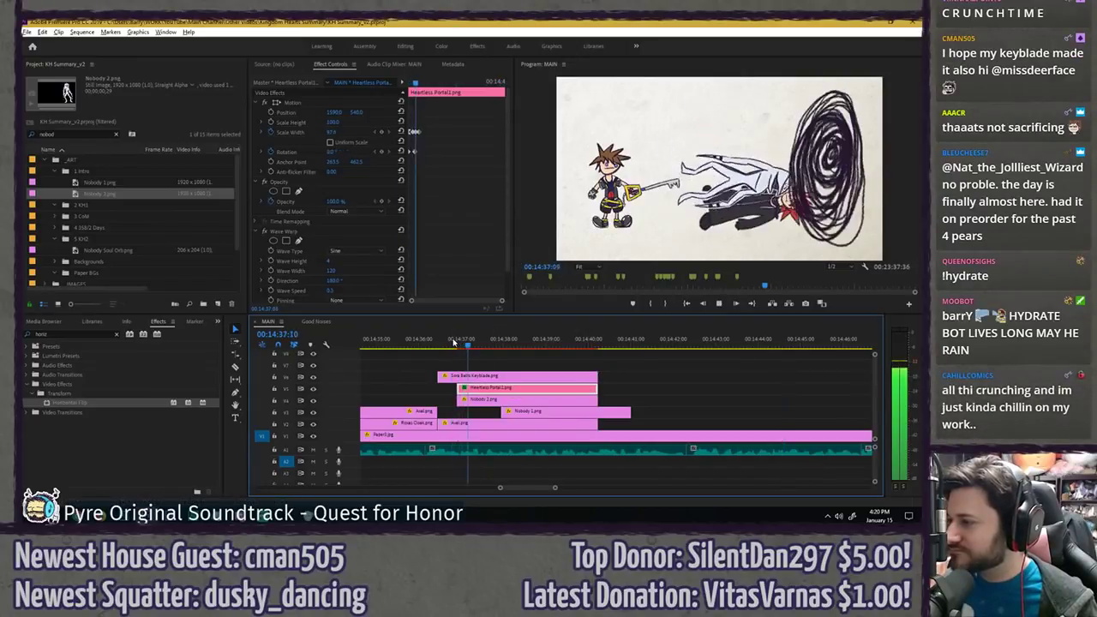
{"action": "key", "text": "space"}
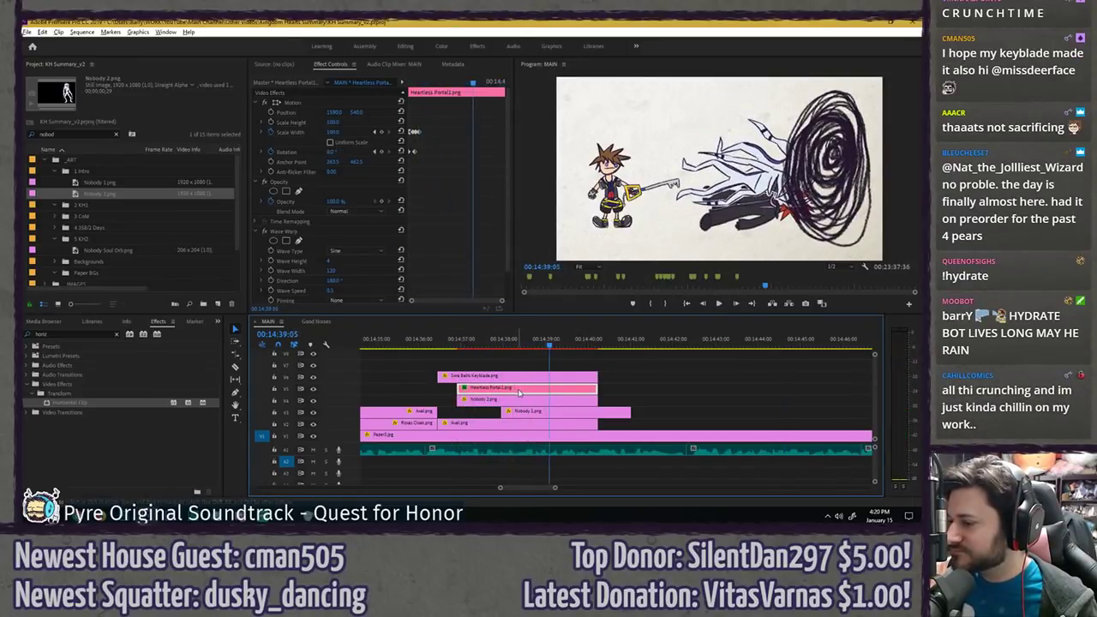
- Move the portal clip later in the shot and slide it left over Axel
{"action": "left_click_drag", "start_coordinate": [517, 392], "coordinate": [587, 392]}
{"action": "left_click", "coordinate": [518, 342]}
{"action": "key", "text": "space"}
{"action": "key", "text": "space"}
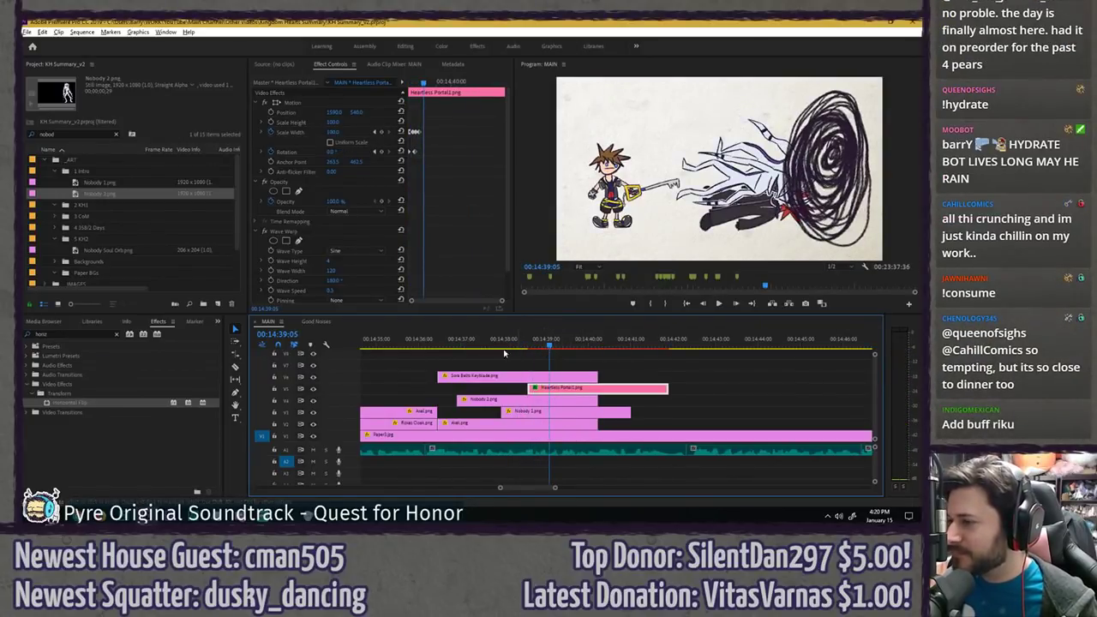
{"action": "left_click_drag", "start_coordinate": [331, 112], "coordinate": [206, 113]}
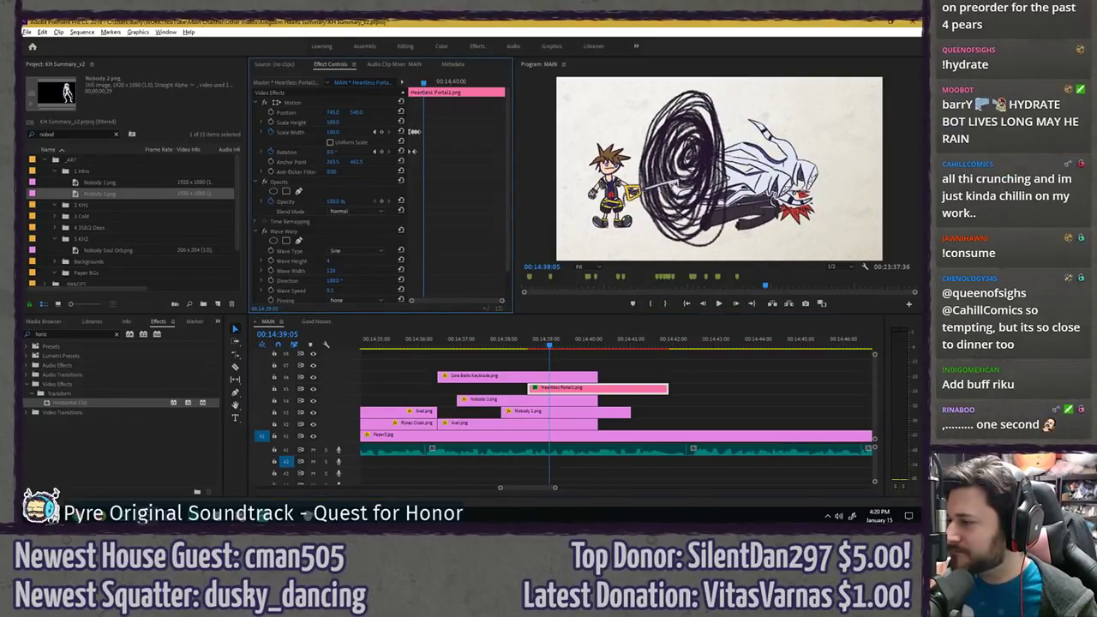
{"action": "left_click_drag", "start_coordinate": [333, 113], "coordinate": [325, 112]}
{"action": "left_click", "coordinate": [491, 340]}
{"action": "key", "text": "space"}
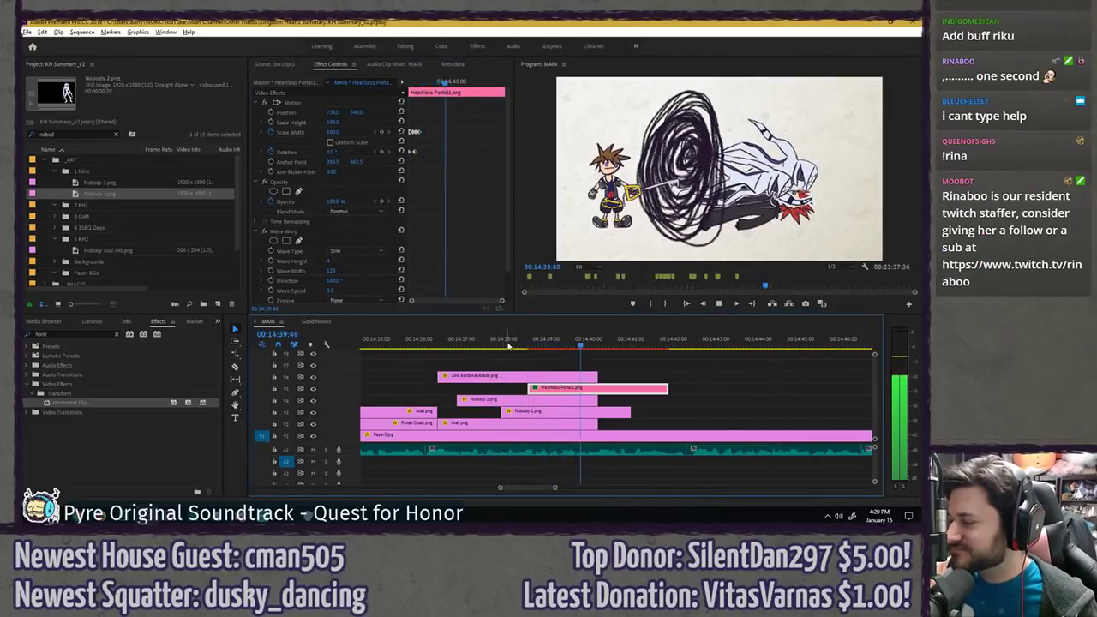
{"action": "key", "text": "space"}
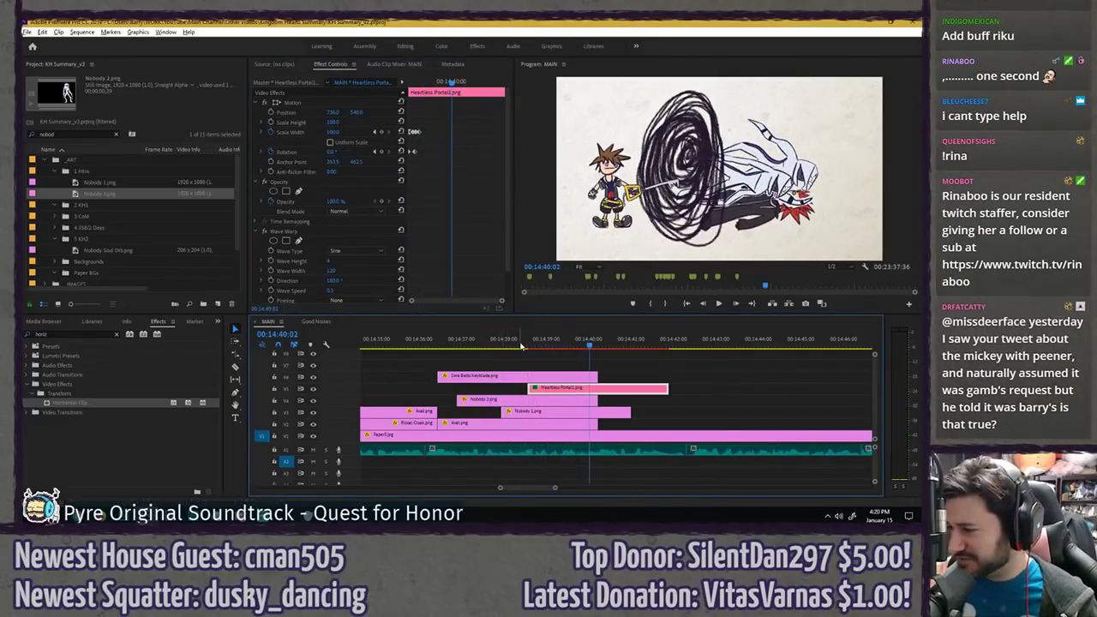
- Fine-tune the portal's Position X to about 709, replay the shot, and save
{"action": "left_click", "coordinate": [520, 346]}
{"action": "key", "text": "space"}
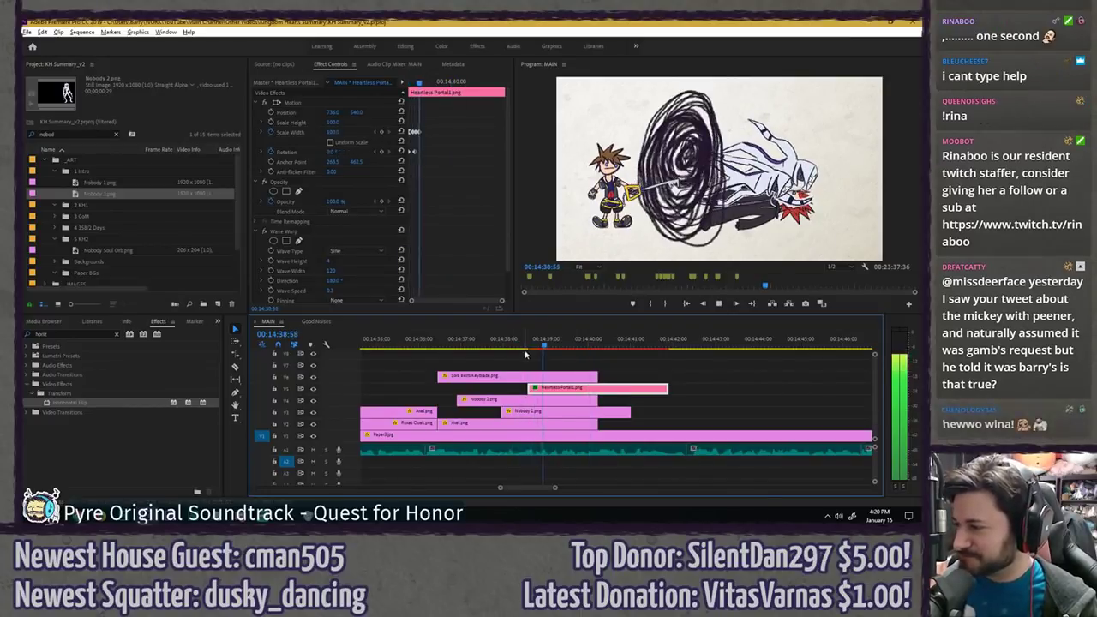
{"action": "left_click", "coordinate": [334, 111]}
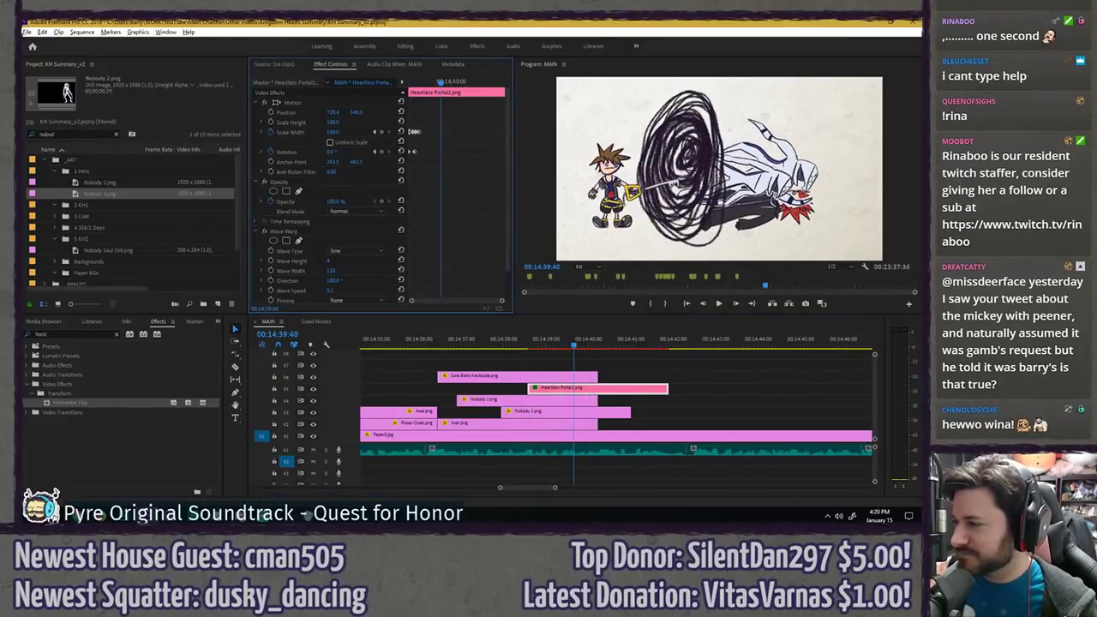
{"action": "left_click", "coordinate": [526, 343]}
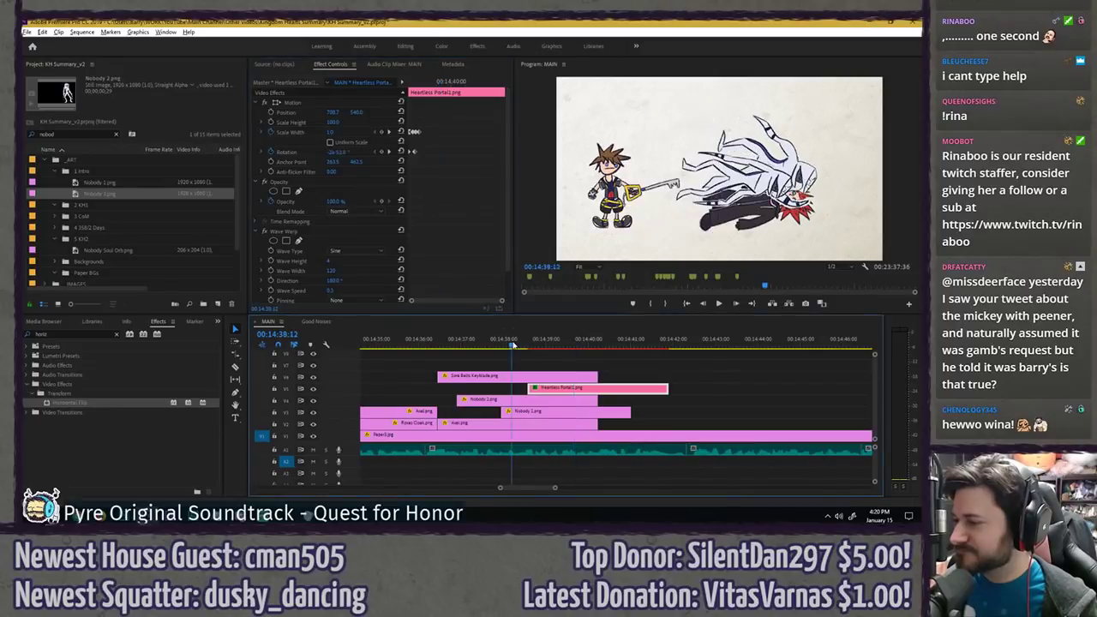
{"action": "key", "text": "space"}
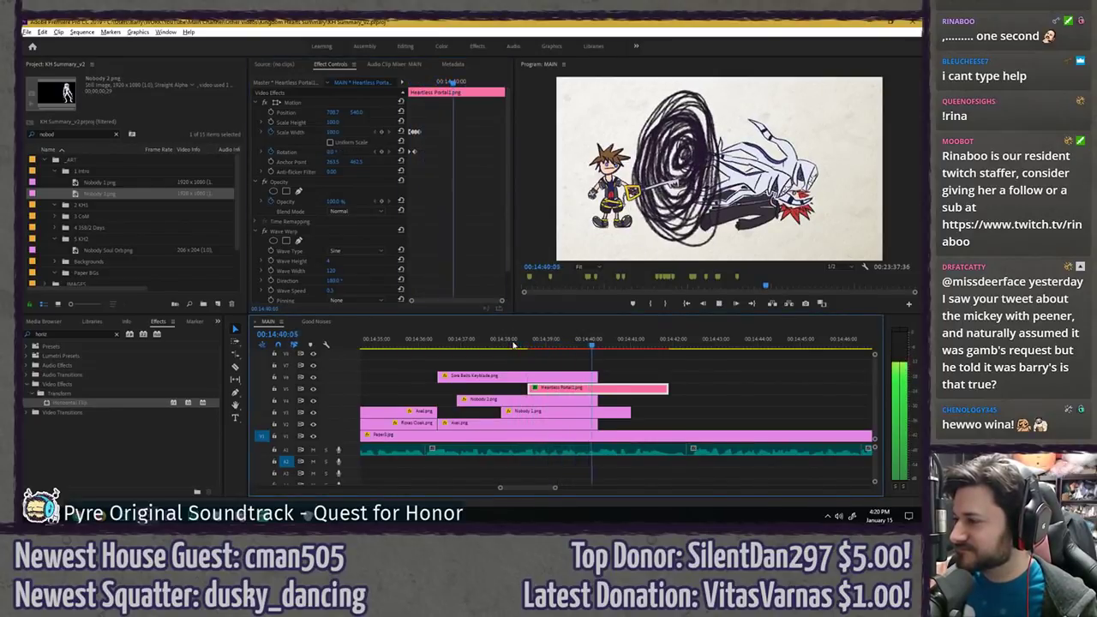
{"action": "left_click", "coordinate": [439, 346]}
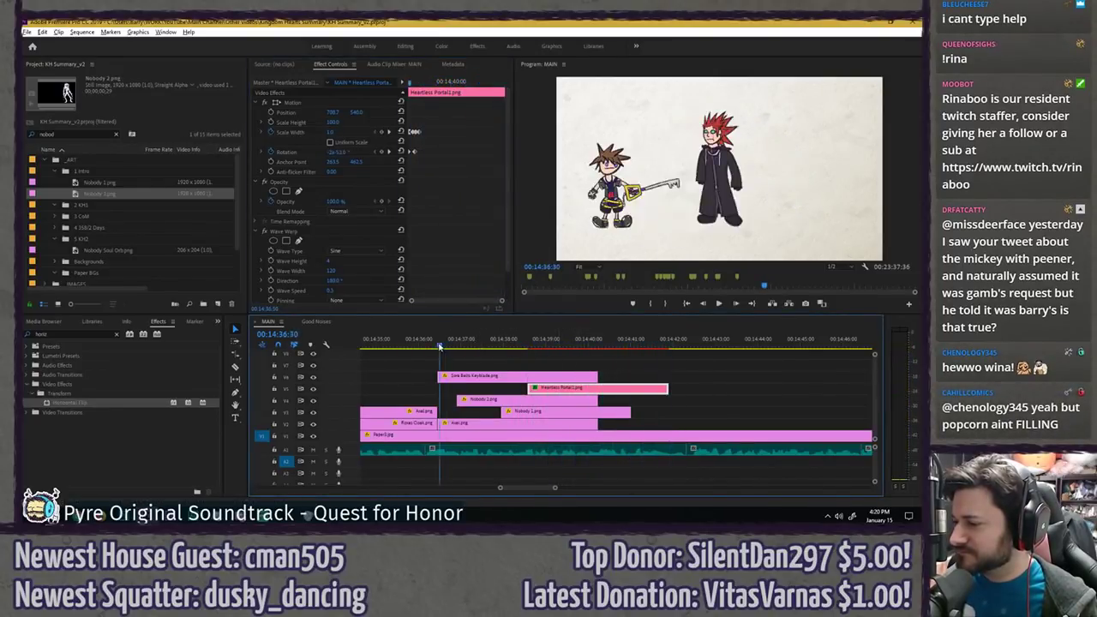
{"action": "key", "text": "space"}
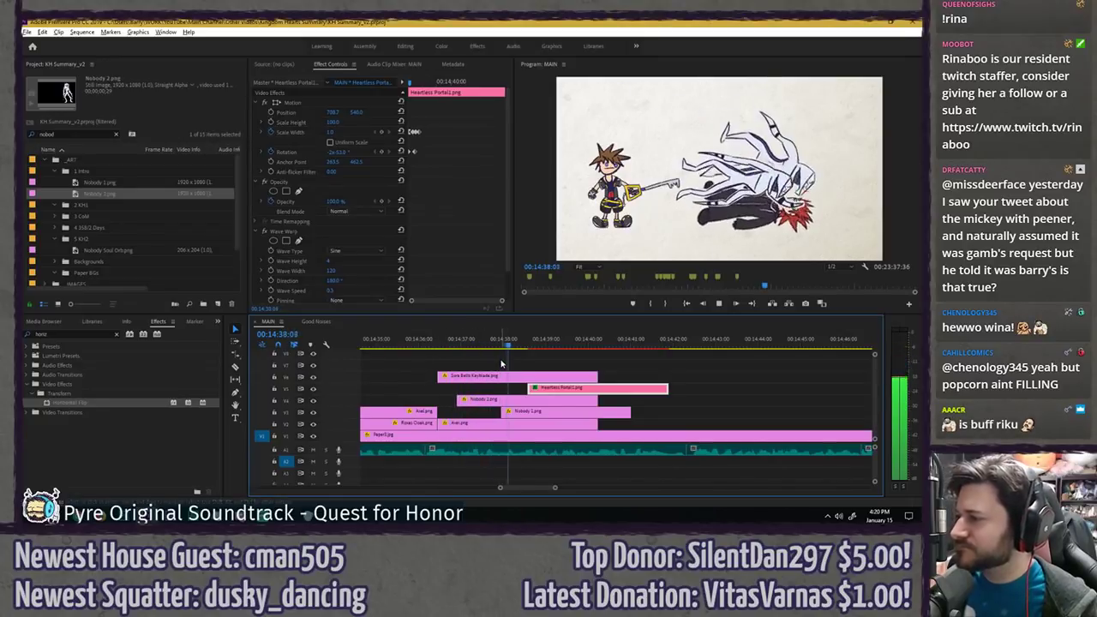
{"action": "key", "text": "space"}
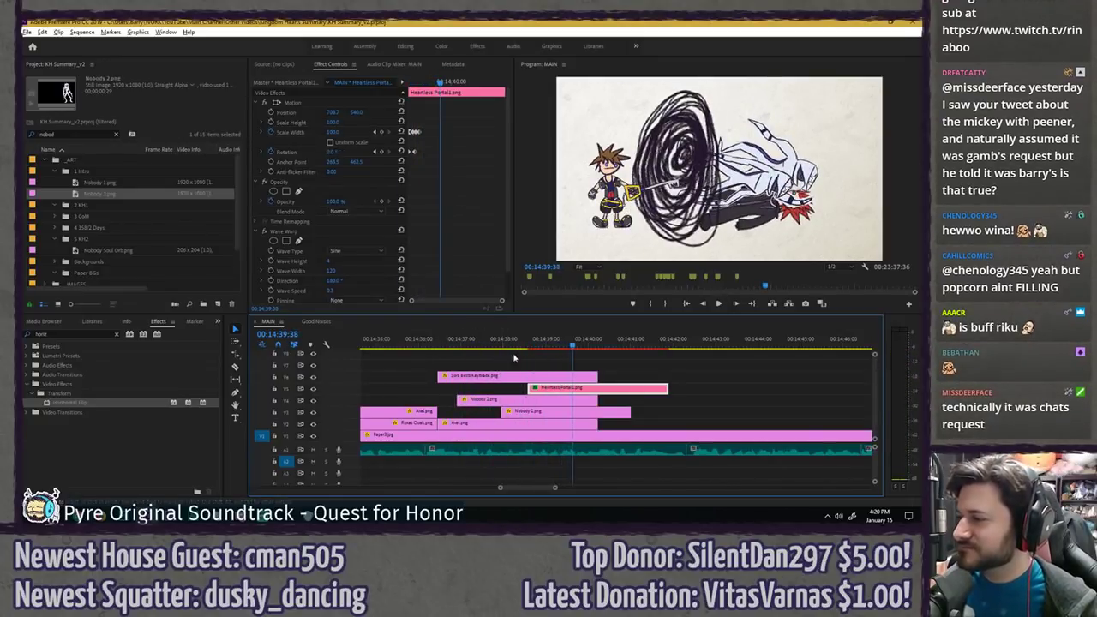
{"action": "left_click", "coordinate": [557, 359]}
{"action": "key", "text": "ctrl+s"}
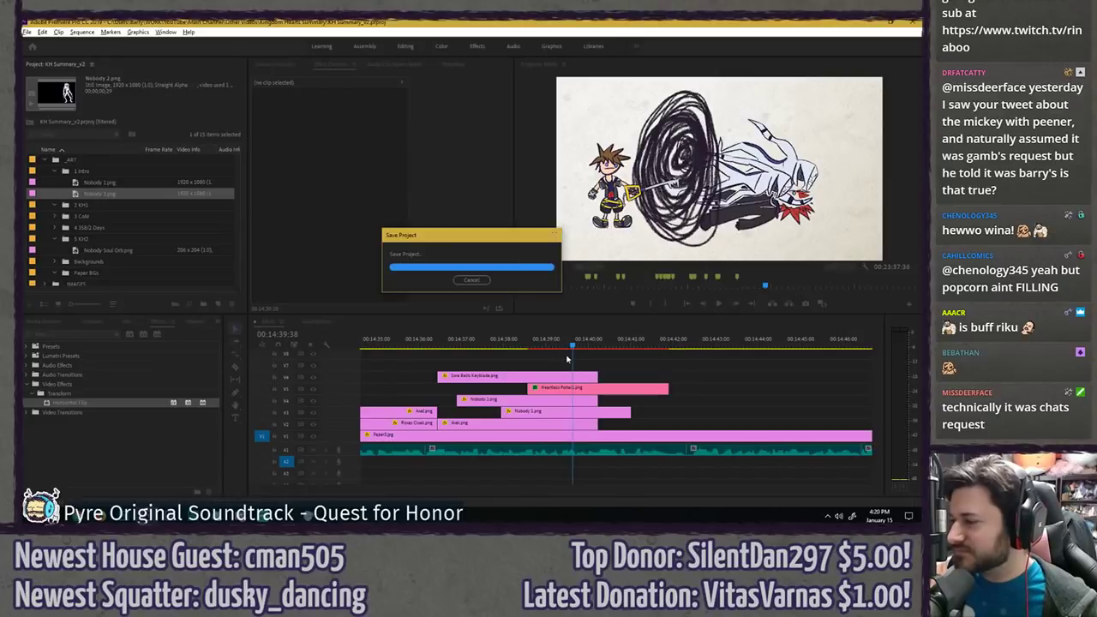
- Set the portal clip's Wave Warp phase to 4x200°
{"action": "left_click", "coordinate": [530, 342]}
{"action": "key", "text": "space"}
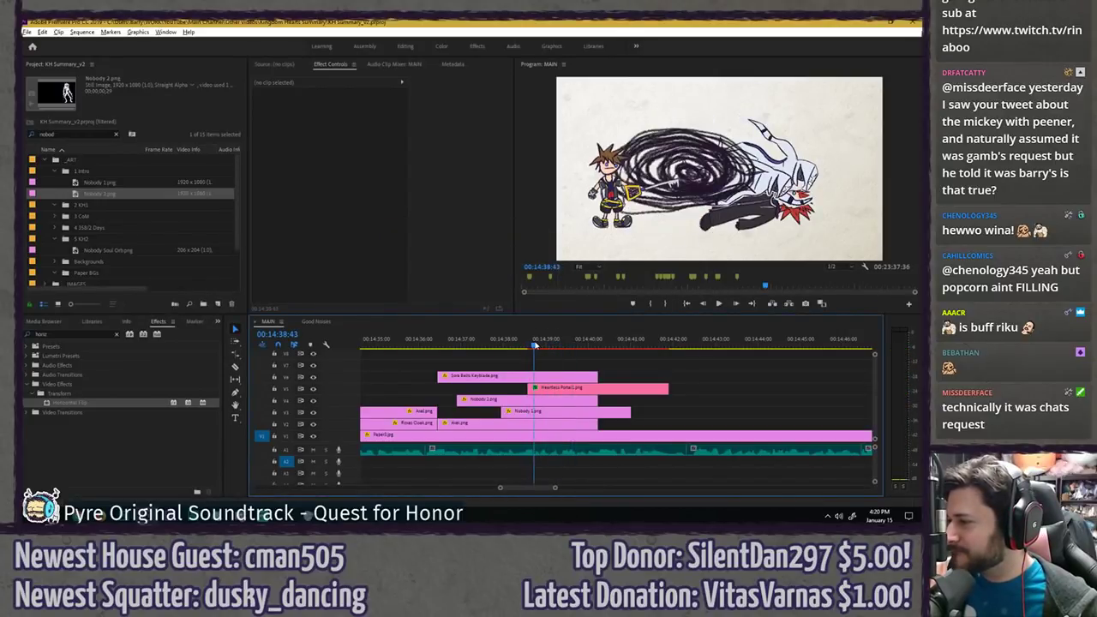
{"action": "left_click", "coordinate": [541, 343]}
{"action": "left_click", "coordinate": [556, 391]}
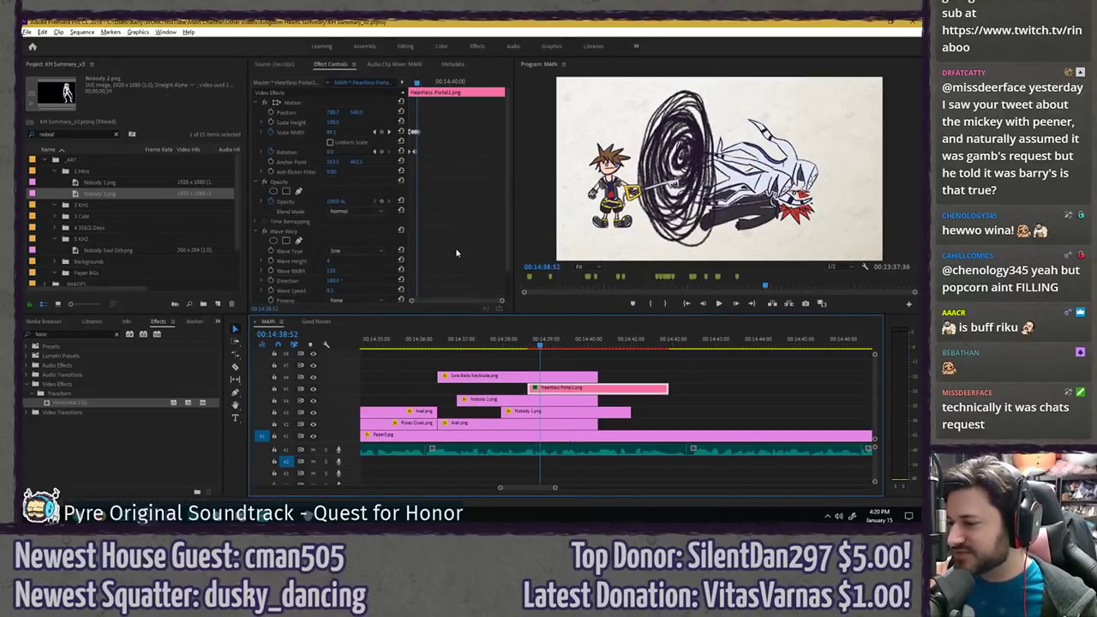
{"action": "scroll", "coordinate": [339, 274], "scroll_direction": "down", "scroll_amount": 3}
{"action": "left_click_drag", "start_coordinate": [338, 278], "coordinate": [359, 297]}
- Play the shot from just before the portal appears to review the new warp
{"action": "left_click", "coordinate": [516, 342]}
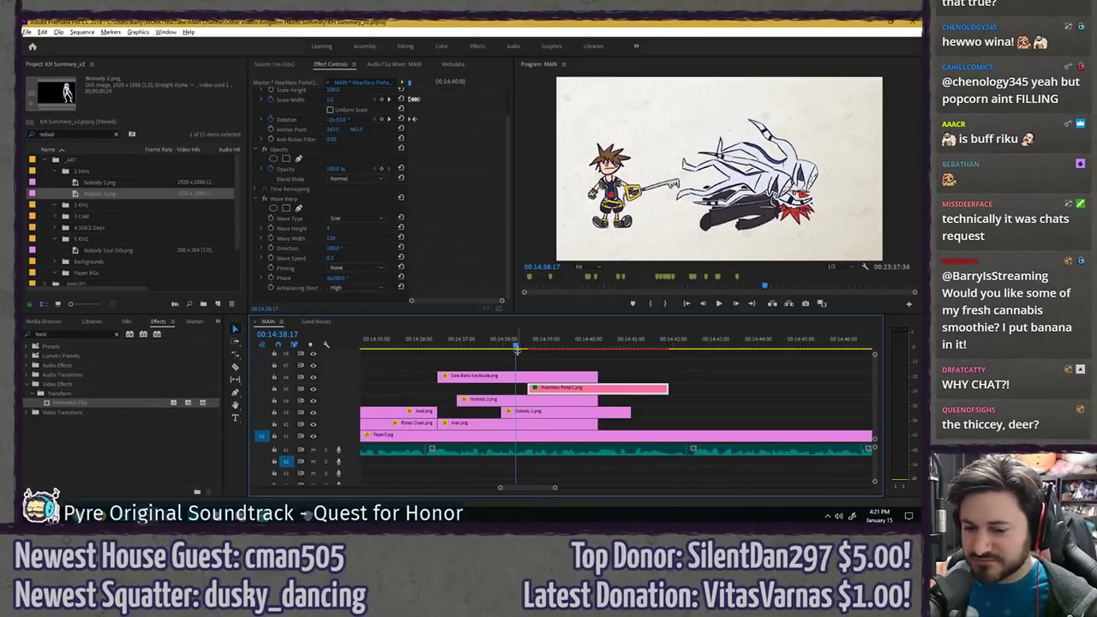
{"action": "left_click", "coordinate": [542, 358]}
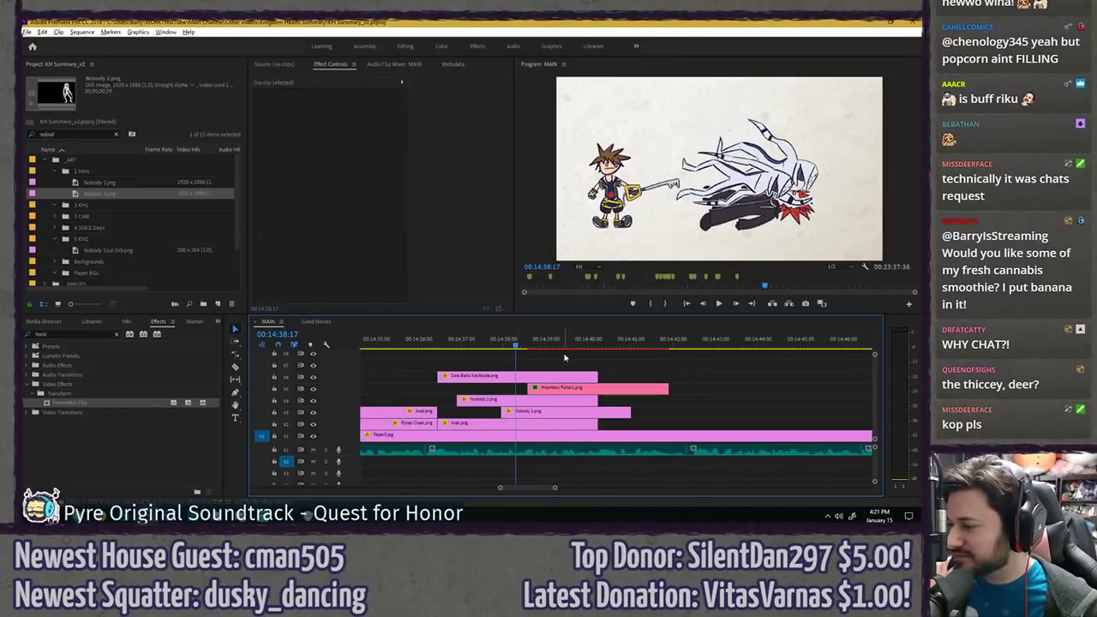
{"action": "key", "text": "space"}
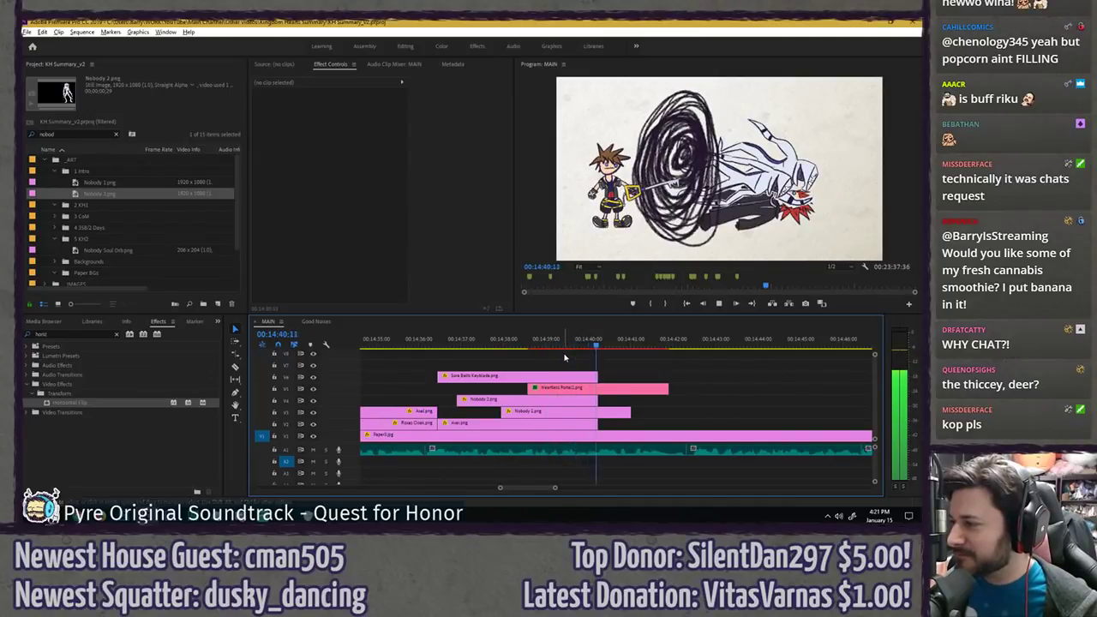
{"action": "key", "text": "space"}
- Trim the portal clip to end with the other clips near 00:14:40 and save the project
{"action": "left_click_drag", "start_coordinate": [662, 386], "coordinate": [597, 383]}
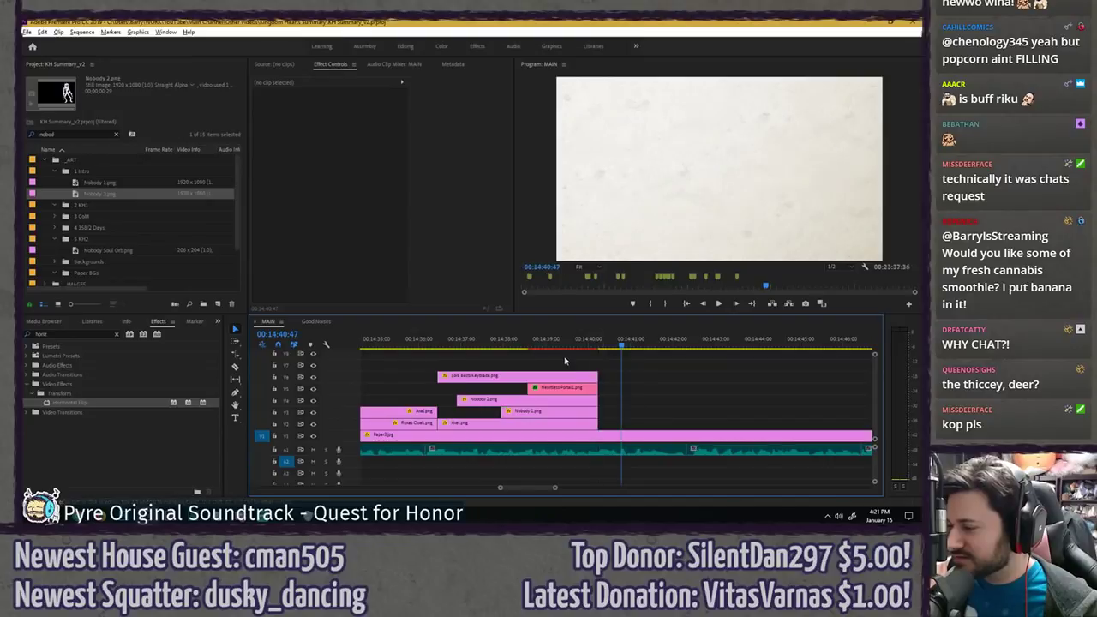
{"action": "left_click", "coordinate": [449, 343]}
{"action": "key", "text": "space"}
{"action": "key", "text": "space"}
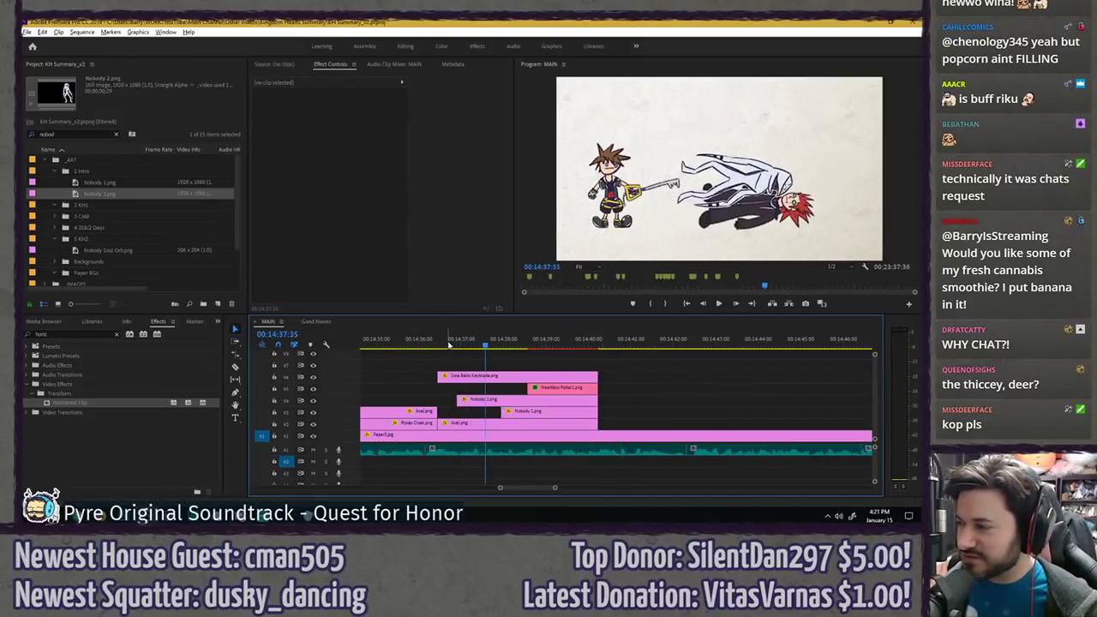
{"action": "key", "text": "ctrl+s"}
{"action": "left_click", "coordinate": [448, 344]}
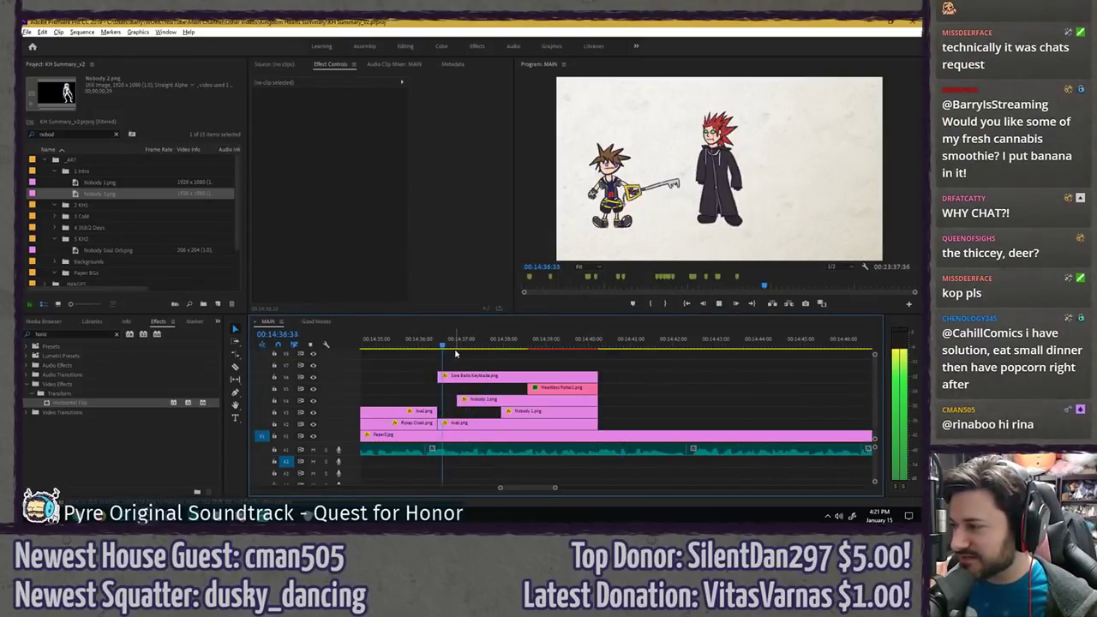
{"action": "key", "text": "space"}
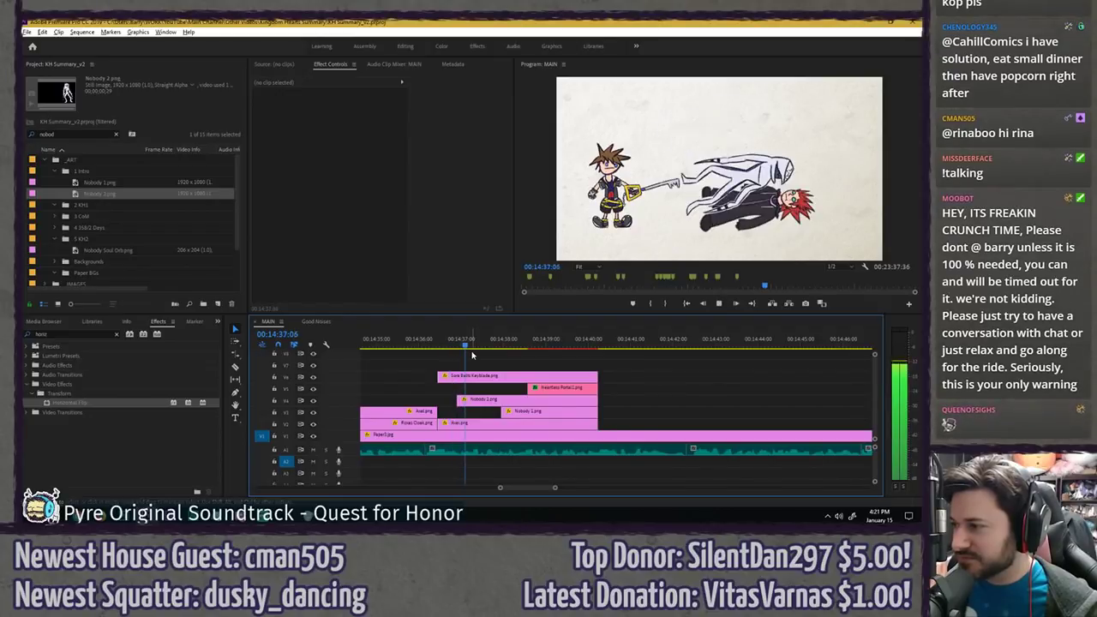
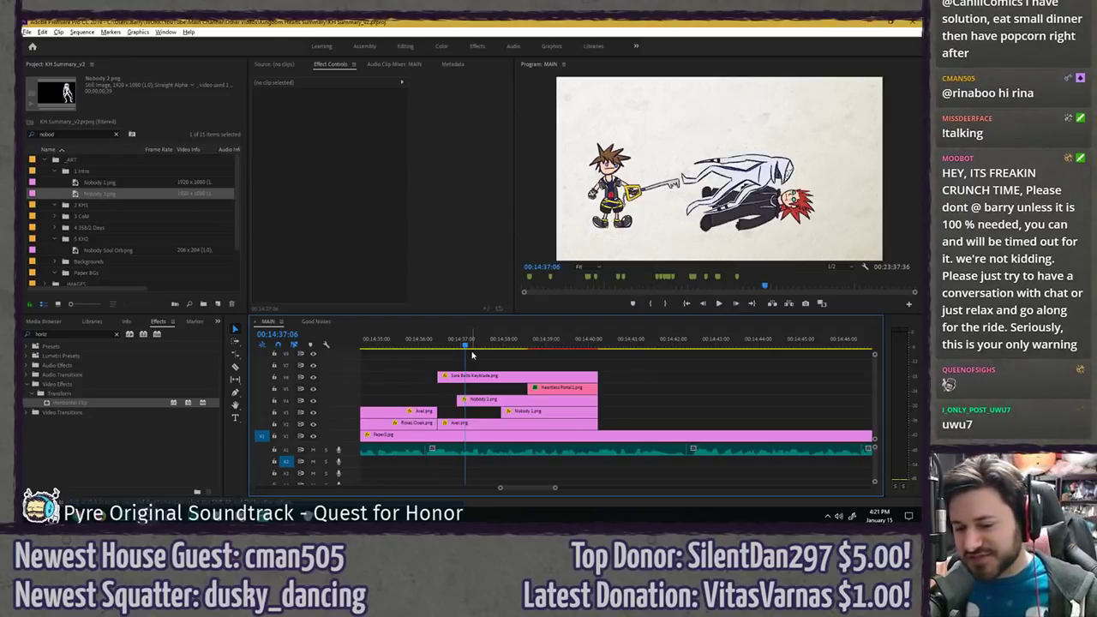
- Add Position and Rotation keyframes to the Sora clip and tilt him to a positive angle at the end
{"action": "key", "text": "space"}
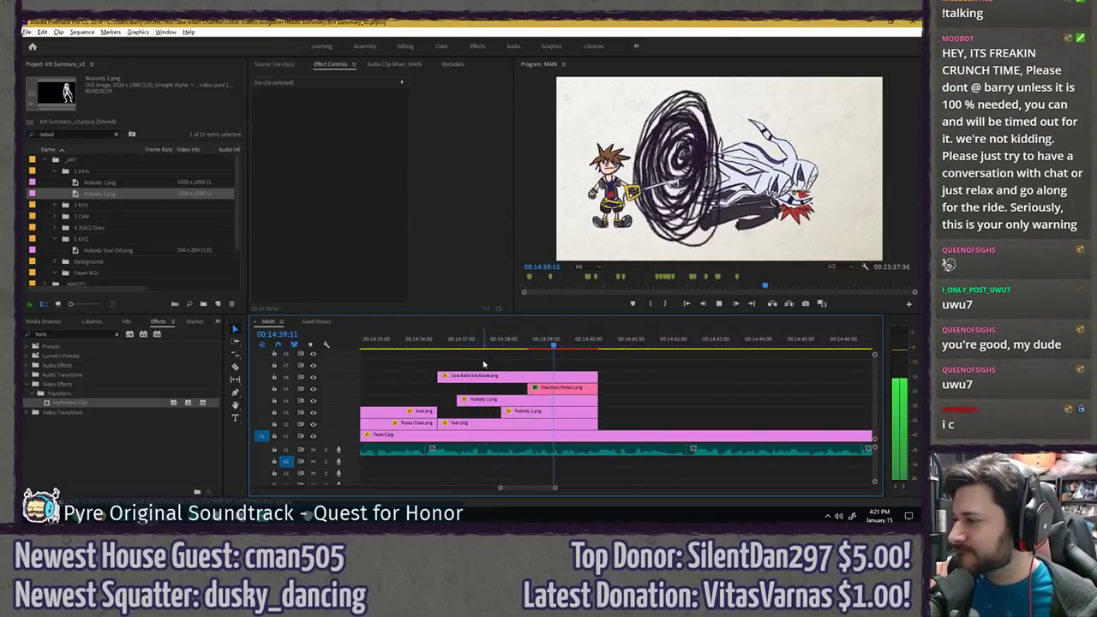
{"action": "key", "text": "space"}
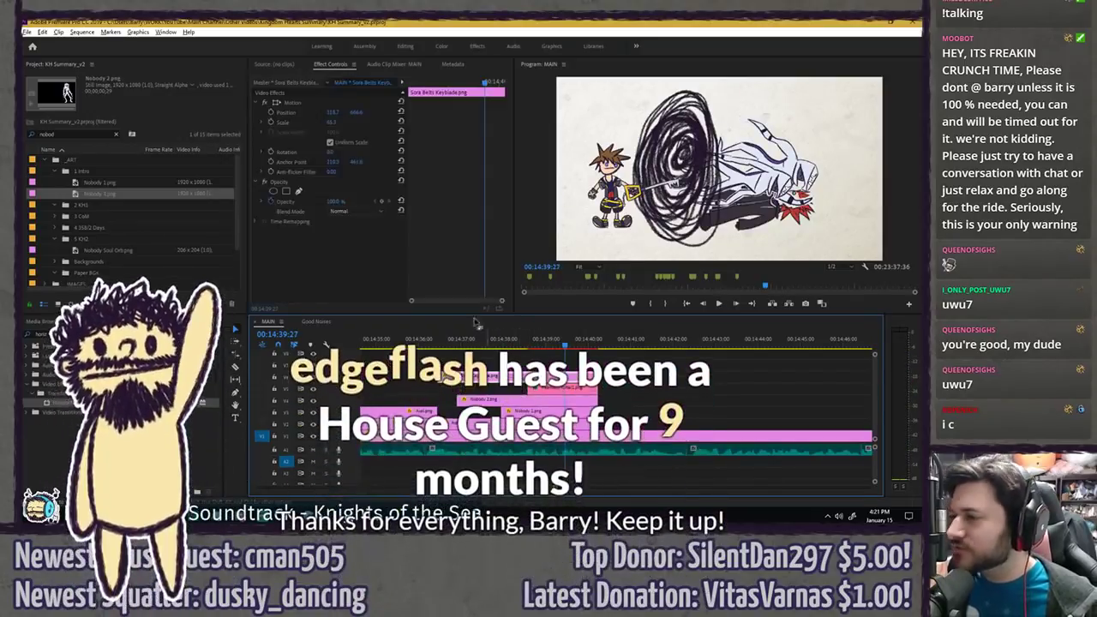
{"action": "left_click", "coordinate": [514, 375]}
{"action": "key", "text": "Left"}
{"action": "key", "text": "Left"}
{"action": "key", "text": "Left"}
{"action": "key", "text": "Left"}
{"action": "key", "text": "Left"}
{"action": "key", "text": "Left"}
{"action": "key", "text": "Left"}
{"action": "key", "text": "Left"}
{"action": "key", "text": "Left"}
{"action": "key", "text": "Left"}
{"action": "key", "text": "Left"}
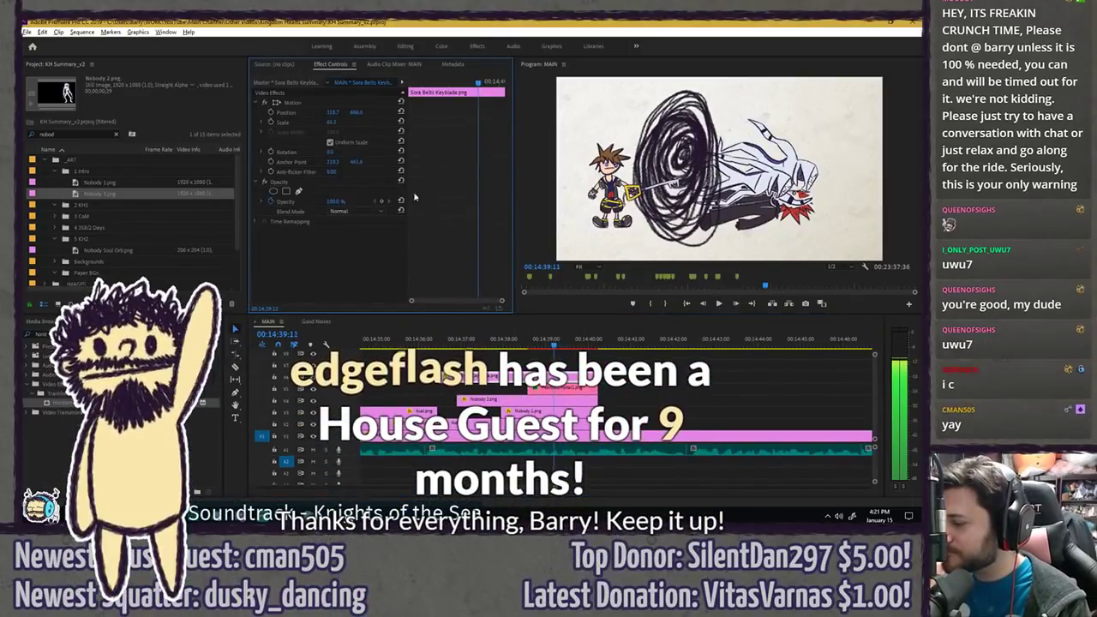
{"action": "left_click", "coordinate": [270, 112]}
{"action": "left_click", "coordinate": [270, 151]}
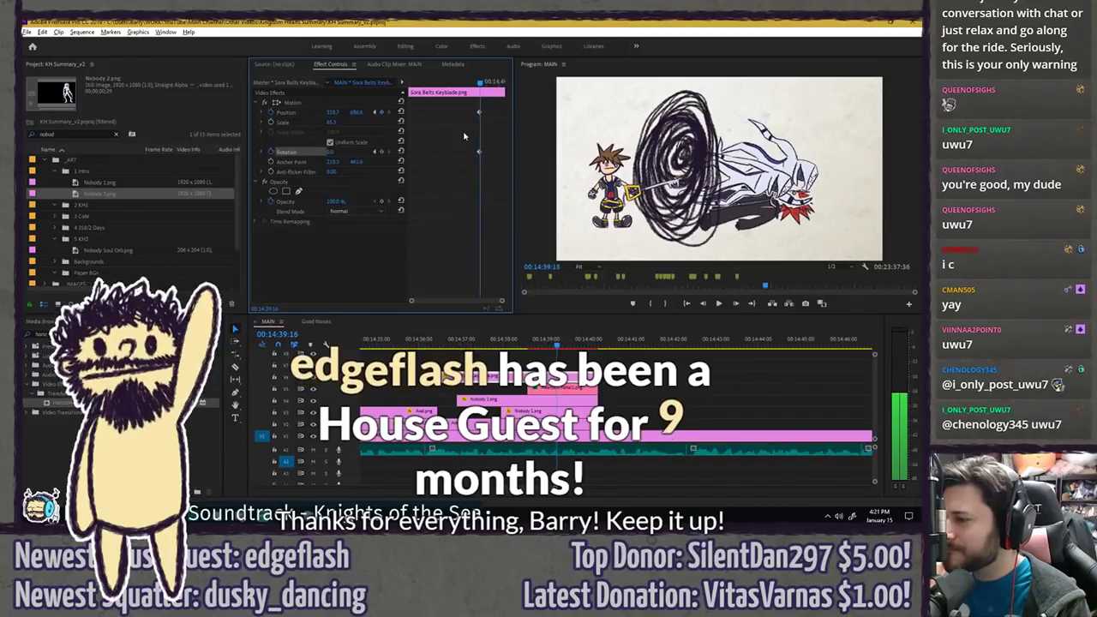
{"action": "key", "text": "Right"}
{"action": "key", "text": "Right"}
{"action": "key", "text": "Right"}
{"action": "key", "text": "Right"}
{"action": "key", "text": "Right"}
{"action": "key", "text": "Right"}
{"action": "key", "text": "Right"}
{"action": "key", "text": "Right"}
{"action": "key", "text": "Right"}
{"action": "key", "text": "Right"}
{"action": "key", "text": "Right"}
{"action": "key", "text": "Right"}
{"action": "key", "text": "Right"}
{"action": "key", "text": "Right"}
{"action": "key", "text": "Right"}
{"action": "key", "text": "Right"}
{"action": "key", "text": "Right"}
{"action": "key", "text": "Right"}
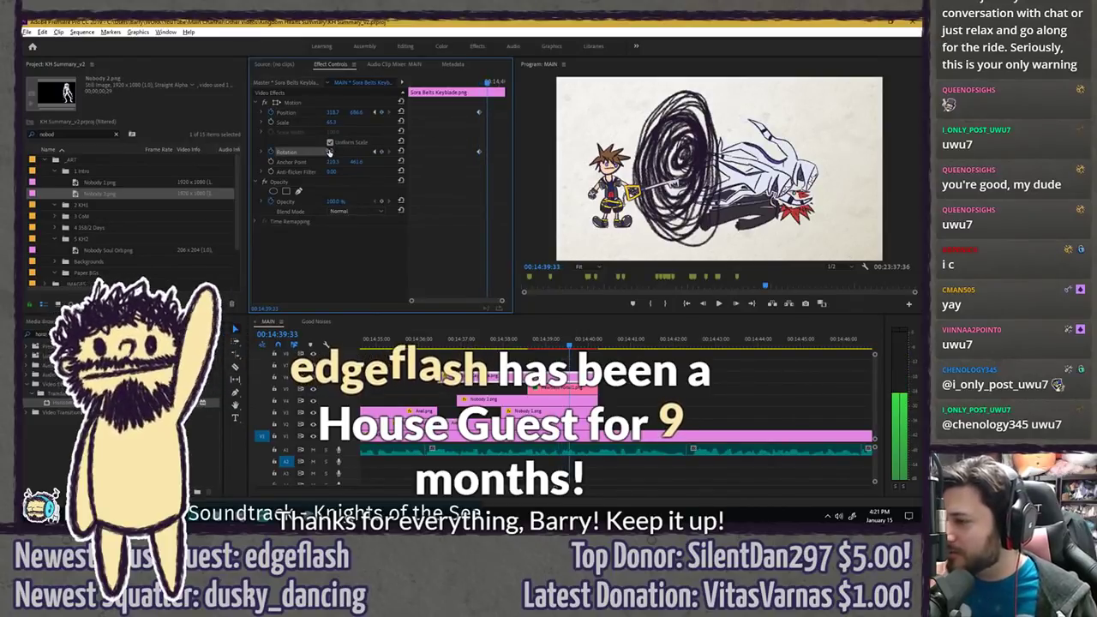
{"action": "left_click_drag", "start_coordinate": [330, 152], "coordinate": [587, 112]}
{"action": "left_click_drag", "start_coordinate": [467, 83], "coordinate": [485, 84]}
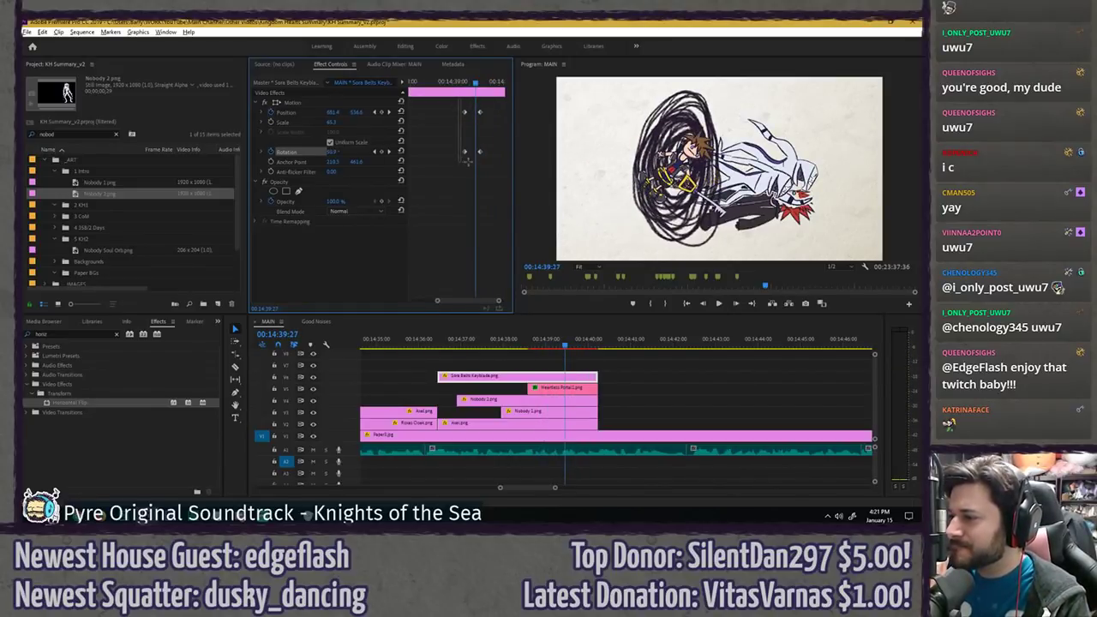
- Ease the end rotation keyframe in and out and move Sora up-left into the portal
{"action": "right_click", "coordinate": [467, 154]}
{"action": "mouse_move", "coordinate": [507, 230]}
{"action": "left_click", "coordinate": [573, 293]}
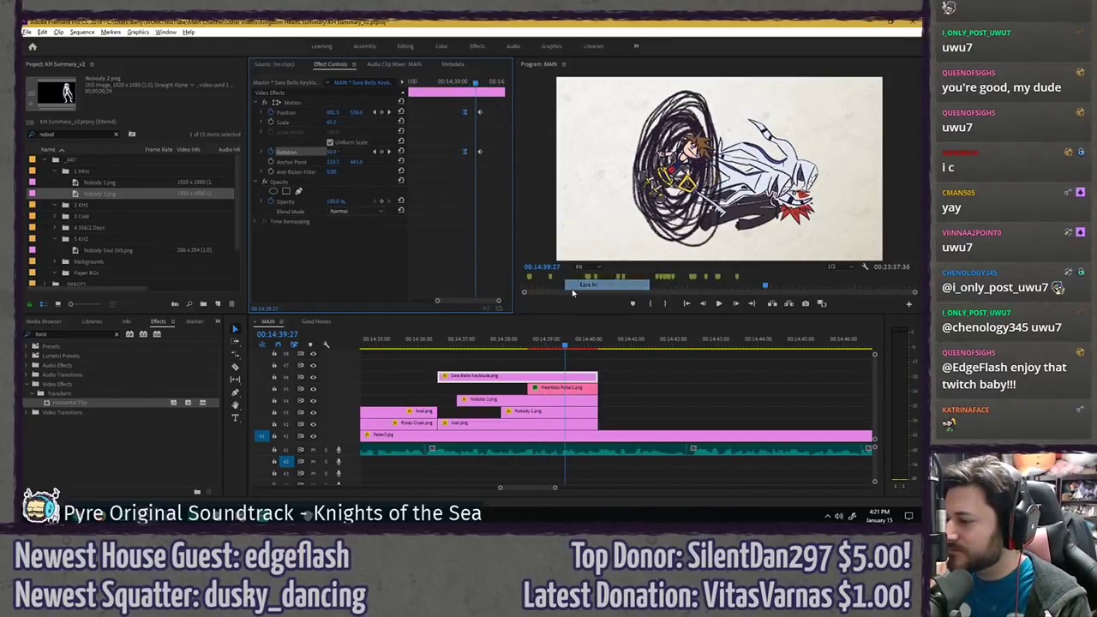
{"action": "right_click", "coordinate": [467, 151]}
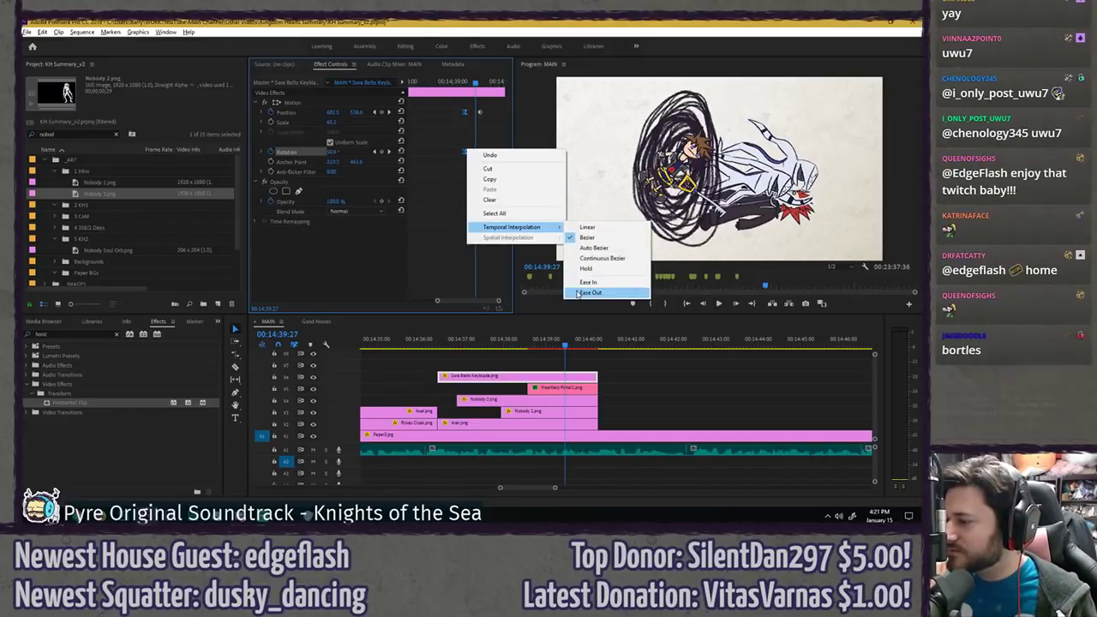
{"action": "left_click", "coordinate": [572, 291]}
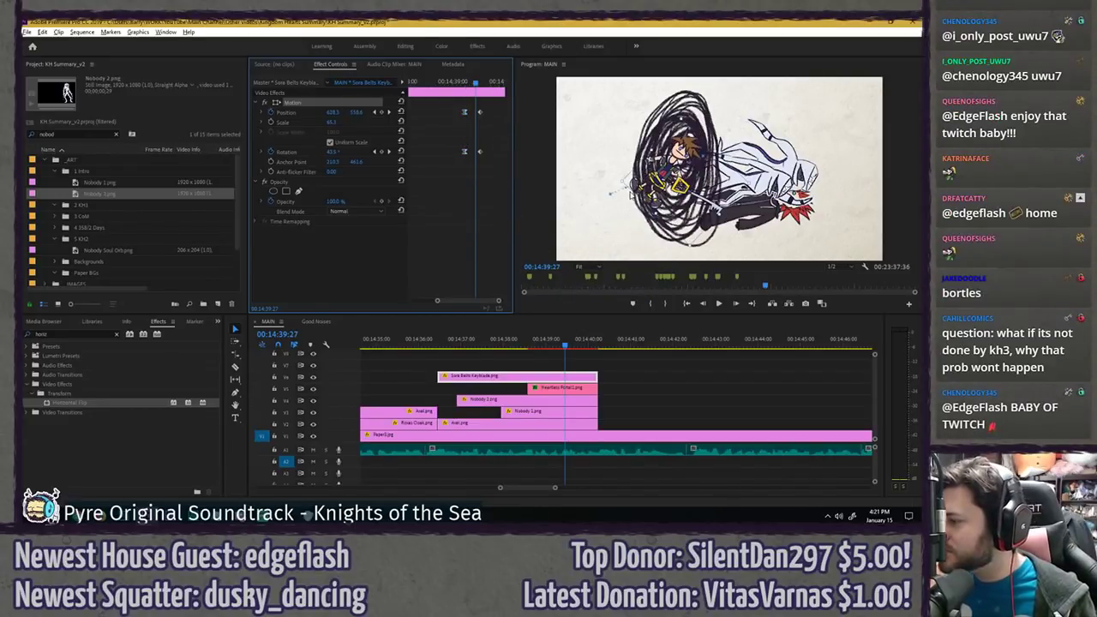
{"action": "left_click_drag", "start_coordinate": [630, 192], "coordinate": [653, 163]}
- Make the first rotation keyframe Linear, review the movement, and save the project
{"action": "left_click", "coordinate": [458, 83]}
{"action": "key", "text": "space"}
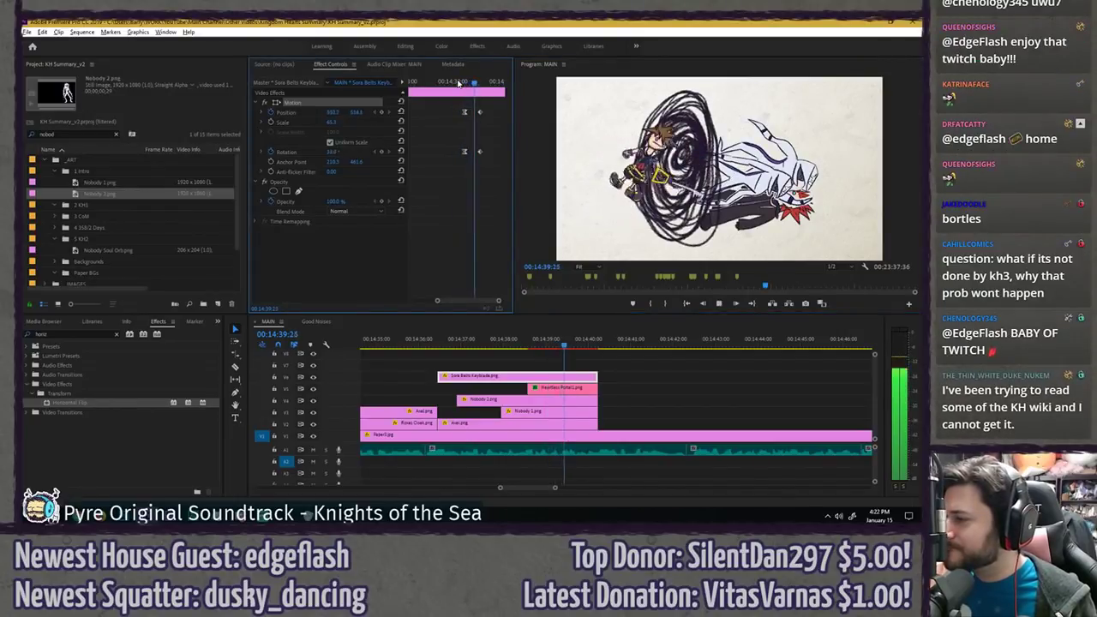
{"action": "left_click", "coordinate": [465, 84]}
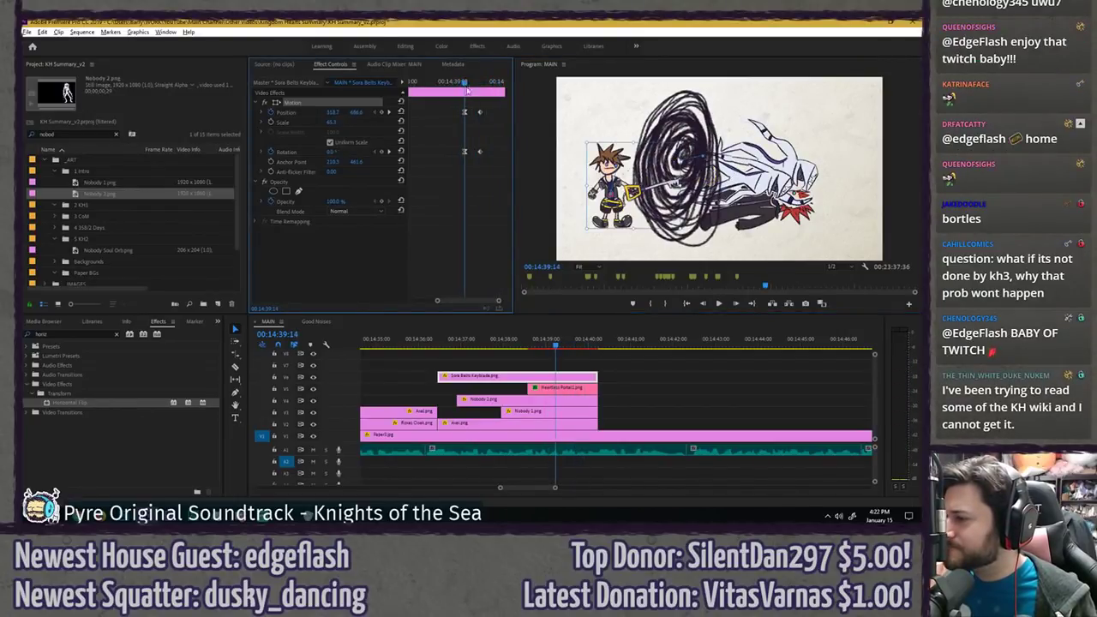
{"action": "right_click", "coordinate": [464, 151]}
{"action": "left_click", "coordinate": [572, 227]}
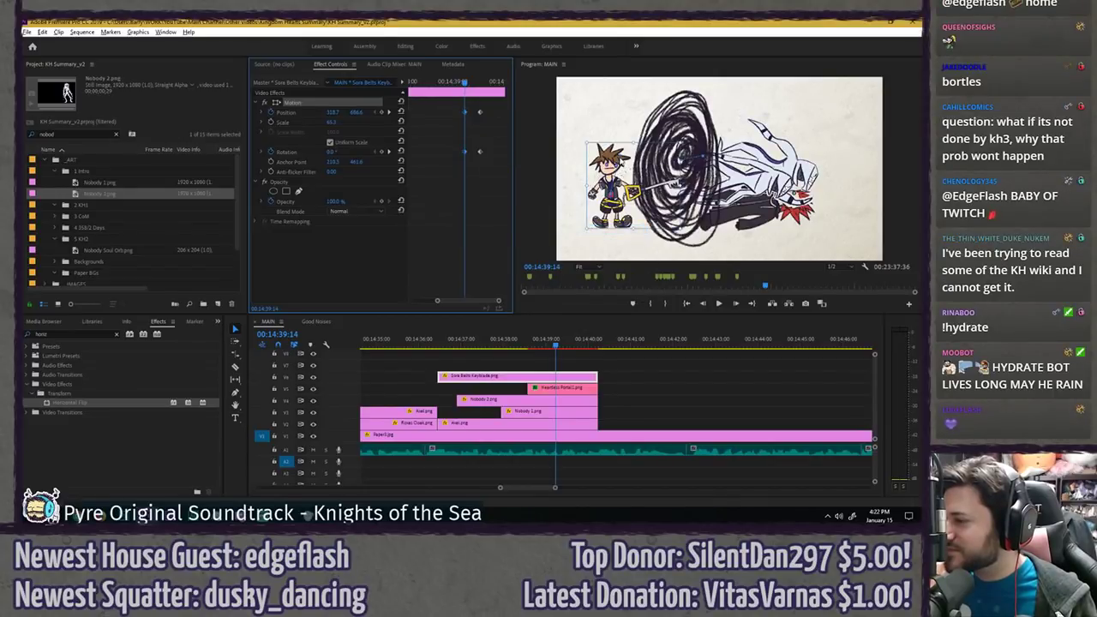
{"action": "key", "text": "space"}
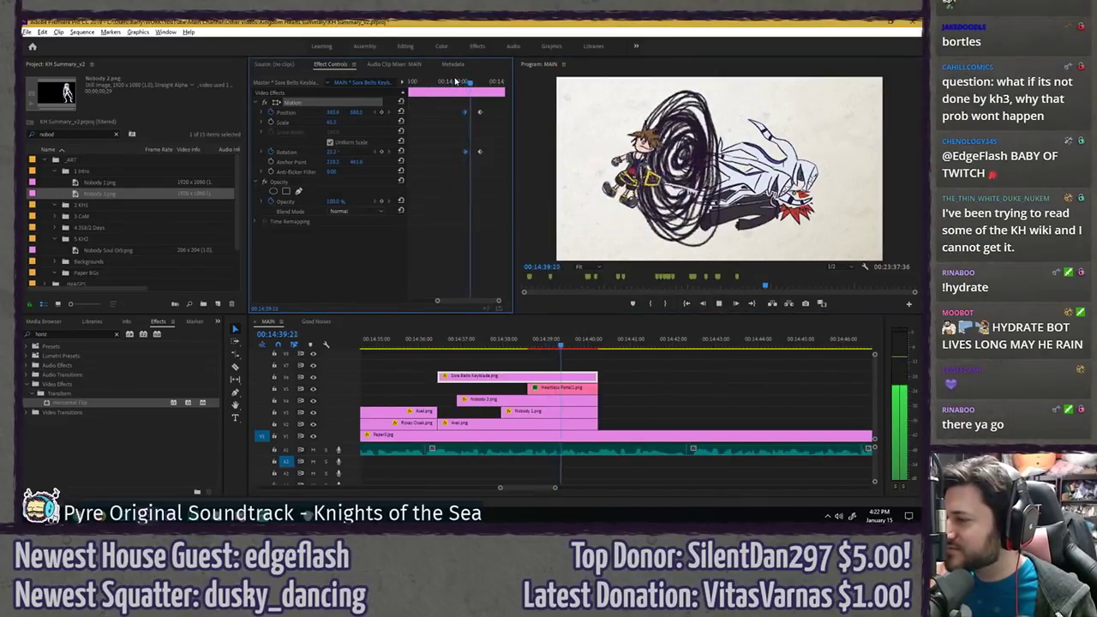
{"action": "key", "text": "space"}
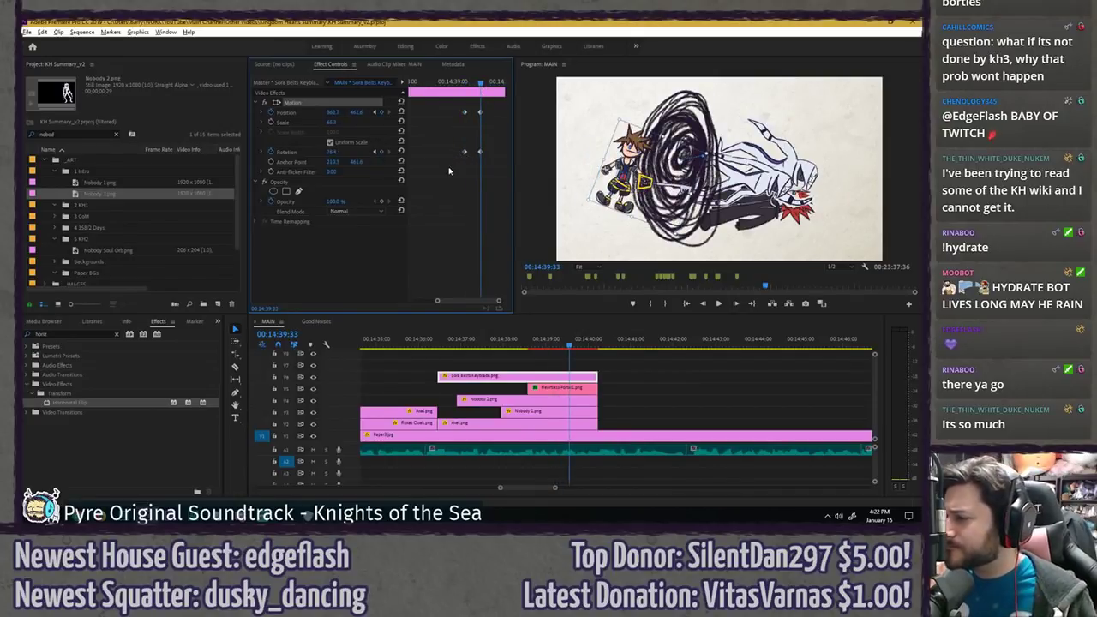
{"action": "key", "text": "ctrl+s"}
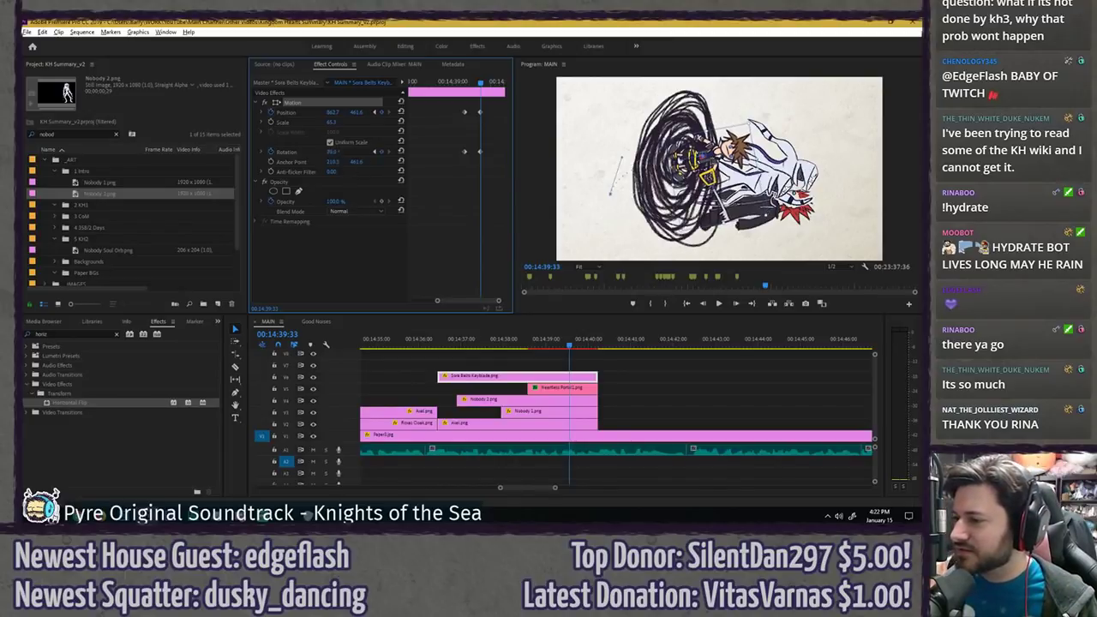
- Apply Ease Out to the rotation keyframe and replay the motion
{"action": "mouse_move", "coordinate": [473, 83]}
{"action": "left_mouse_down"}
{"action": "mouse_move", "coordinate": [458, 83]}
{"action": "mouse_move", "coordinate": [480, 82]}
{"action": "left_mouse_up"}
{"action": "key", "text": "space"}
{"action": "key", "text": "space"}
{"action": "left_click", "coordinate": [461, 84]}
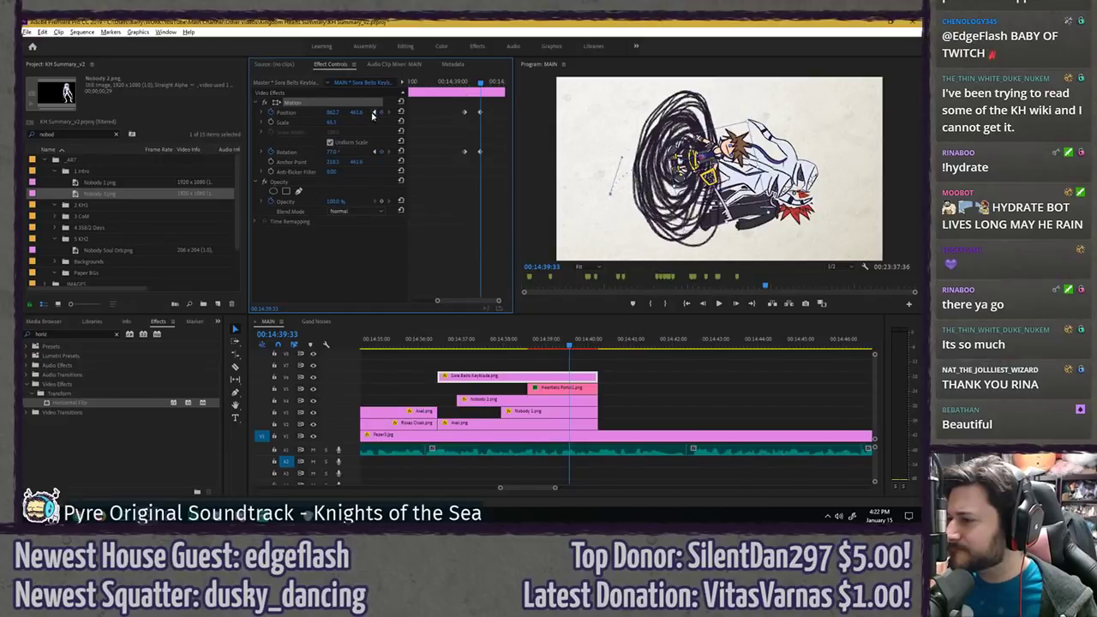
{"action": "left_click", "coordinate": [458, 82]}
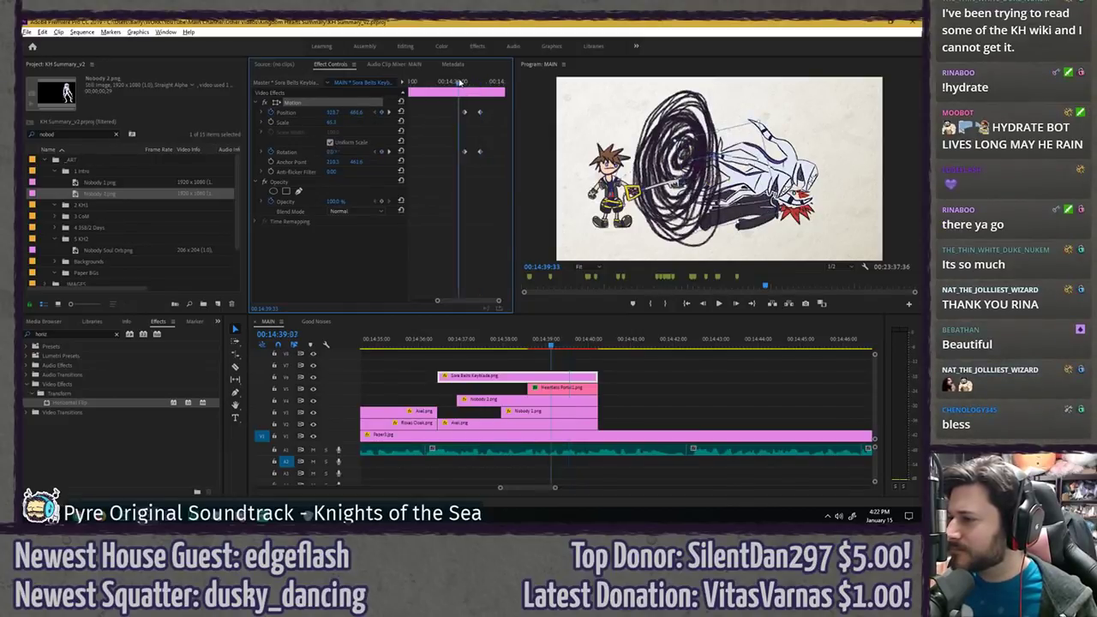
{"action": "key", "text": "space"}
{"action": "left_click_drag", "start_coordinate": [460, 83], "coordinate": [470, 82]}
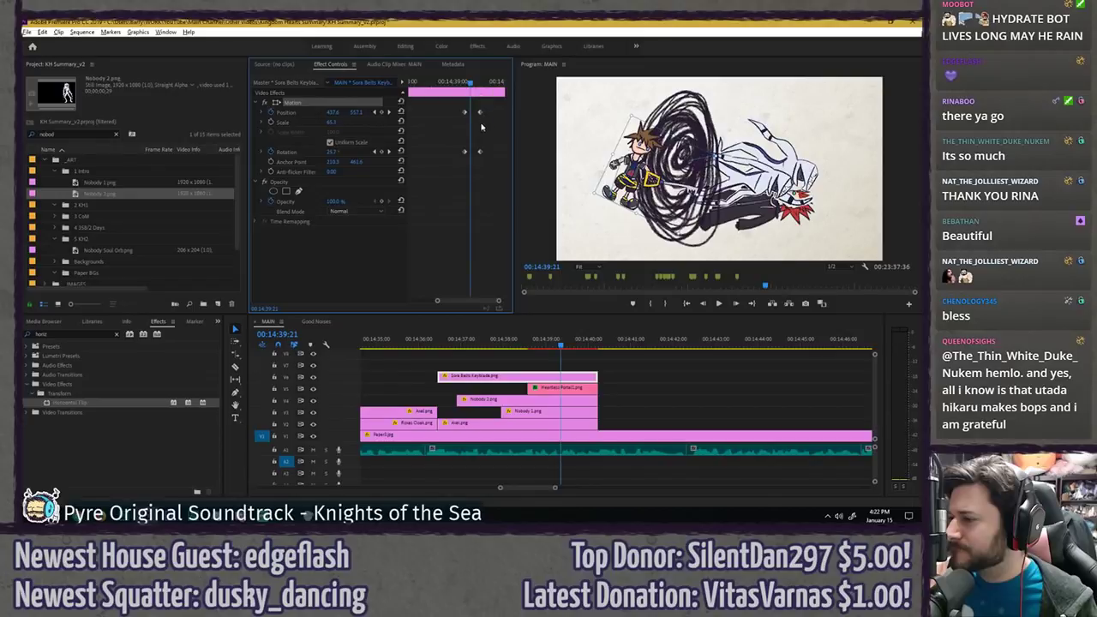
{"action": "right_click", "coordinate": [465, 151]}
{"action": "left_click", "coordinate": [501, 294]}
{"action": "key", "text": "space"}
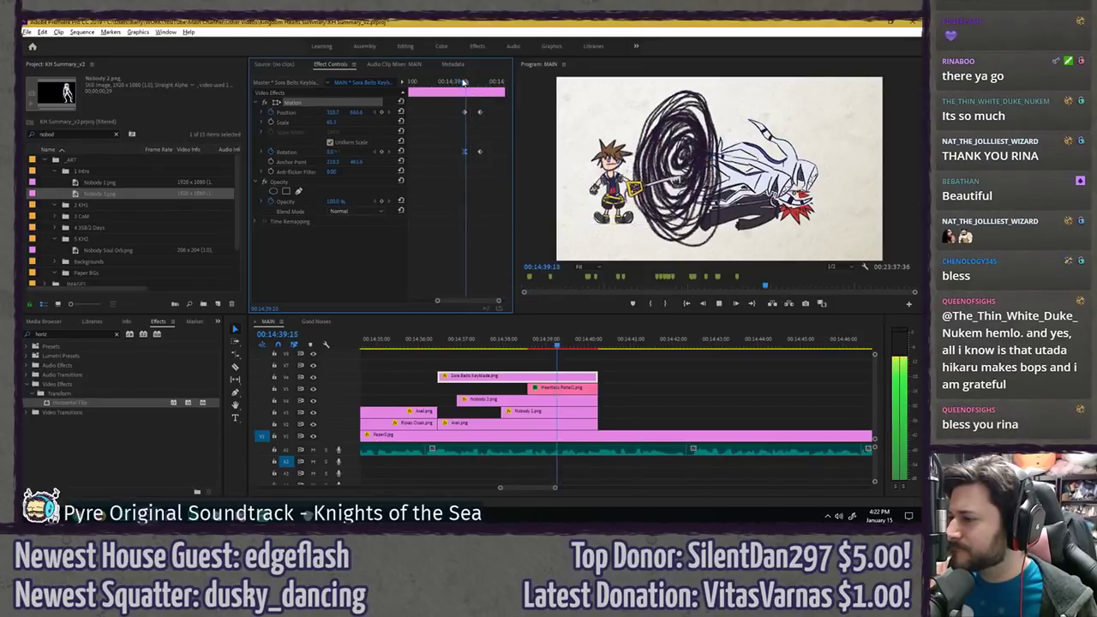
{"action": "left_click", "coordinate": [463, 82]}
{"action": "left_click", "coordinate": [464, 82]}
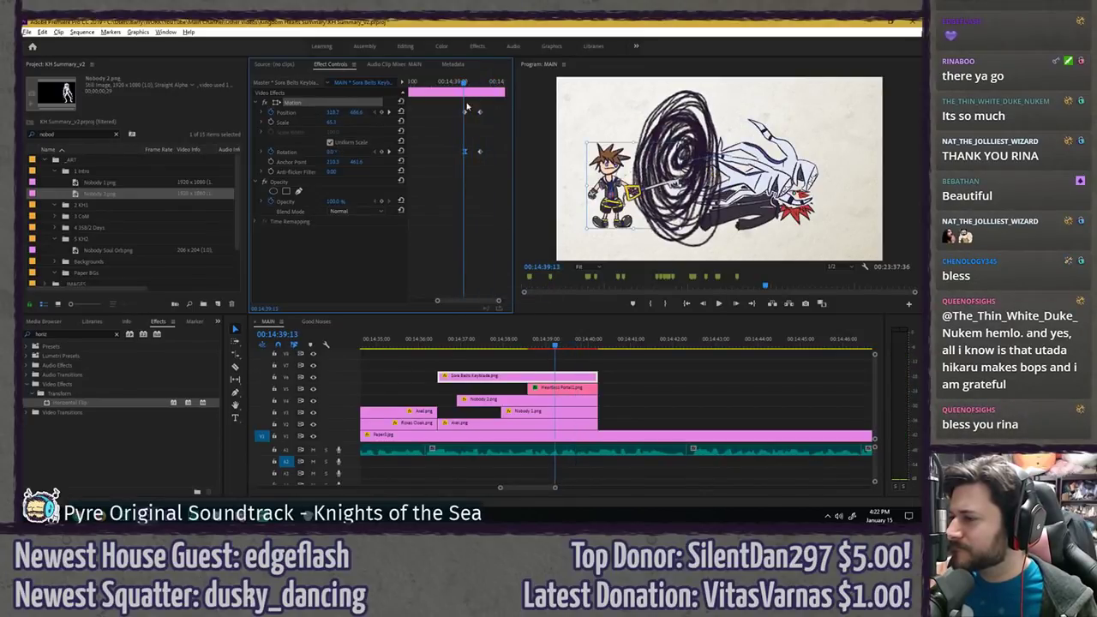
- Ease both Position keyframes and play back the animation
{"action": "right_click", "coordinate": [464, 111]}
{"action": "mouse_move", "coordinate": [502, 190]}
{"action": "left_click", "coordinate": [587, 246]}
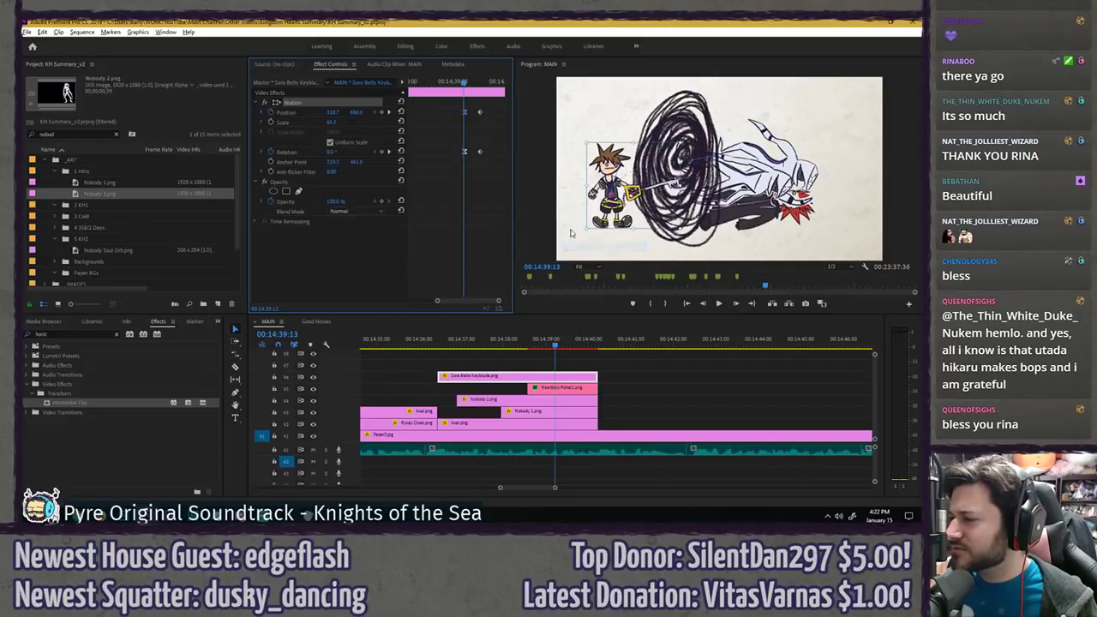
{"action": "right_click", "coordinate": [464, 111]}
{"action": "left_click", "coordinate": [587, 255]}
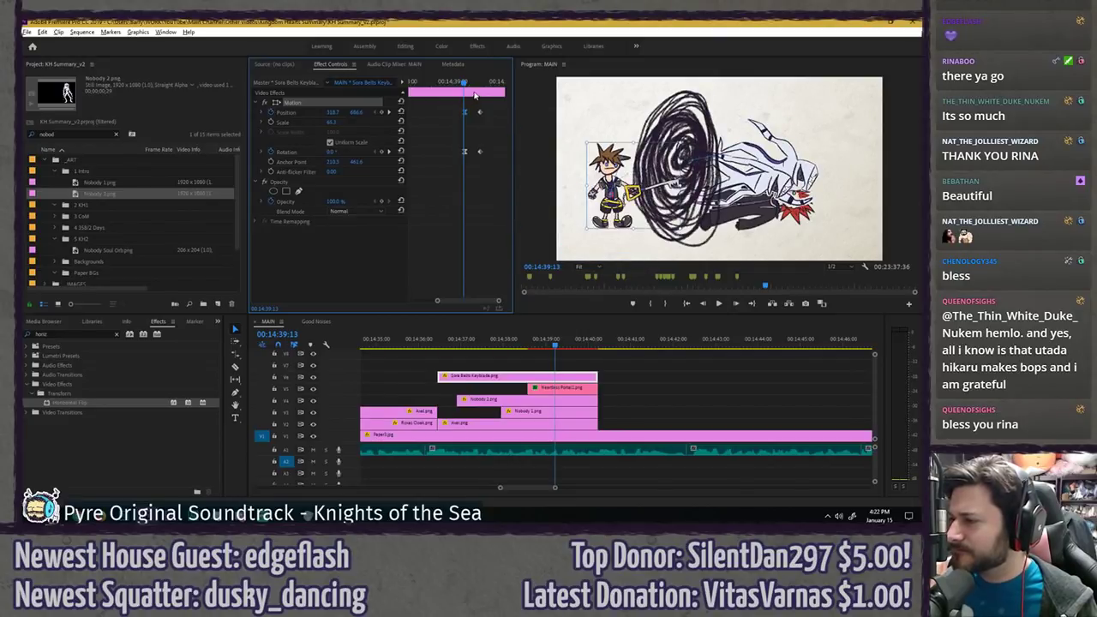
{"action": "key", "text": "space"}
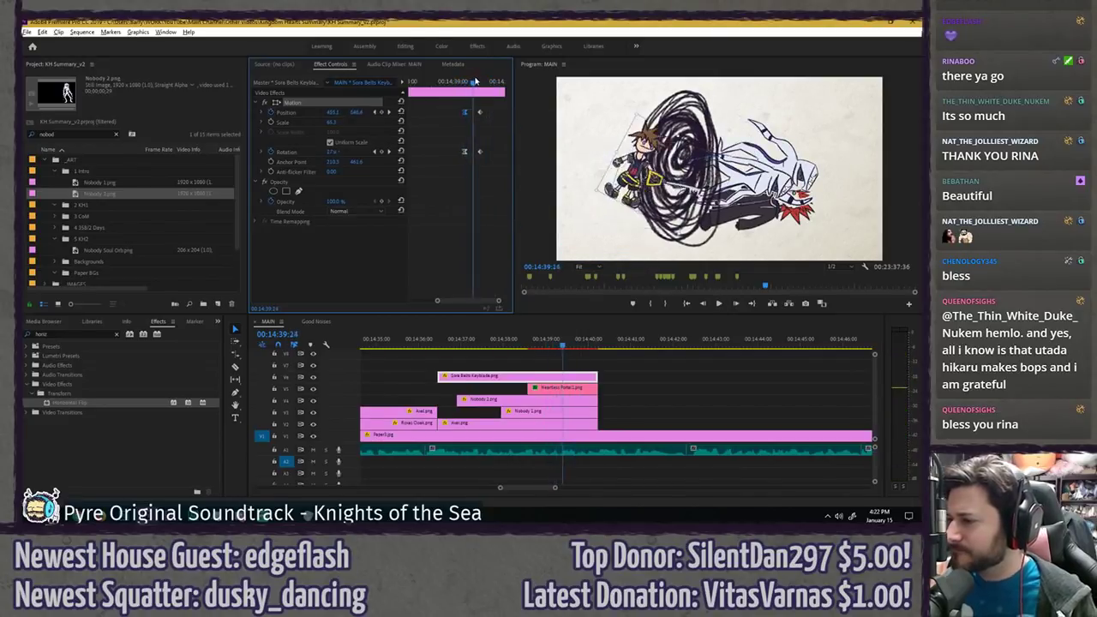
{"action": "key", "text": "space"}
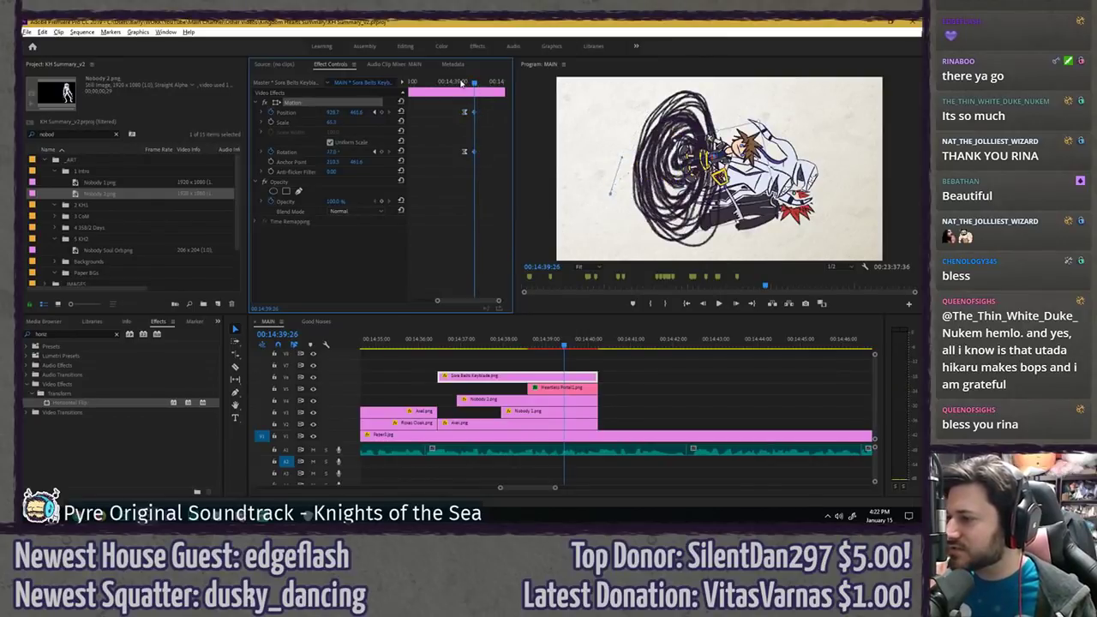
- Trim the Sora clip's end to the frame where he vanishes into the portal
{"action": "left_click_drag", "start_coordinate": [461, 83], "coordinate": [479, 81]}
{"action": "left_click", "coordinate": [449, 82]}
{"action": "key", "text": "space"}
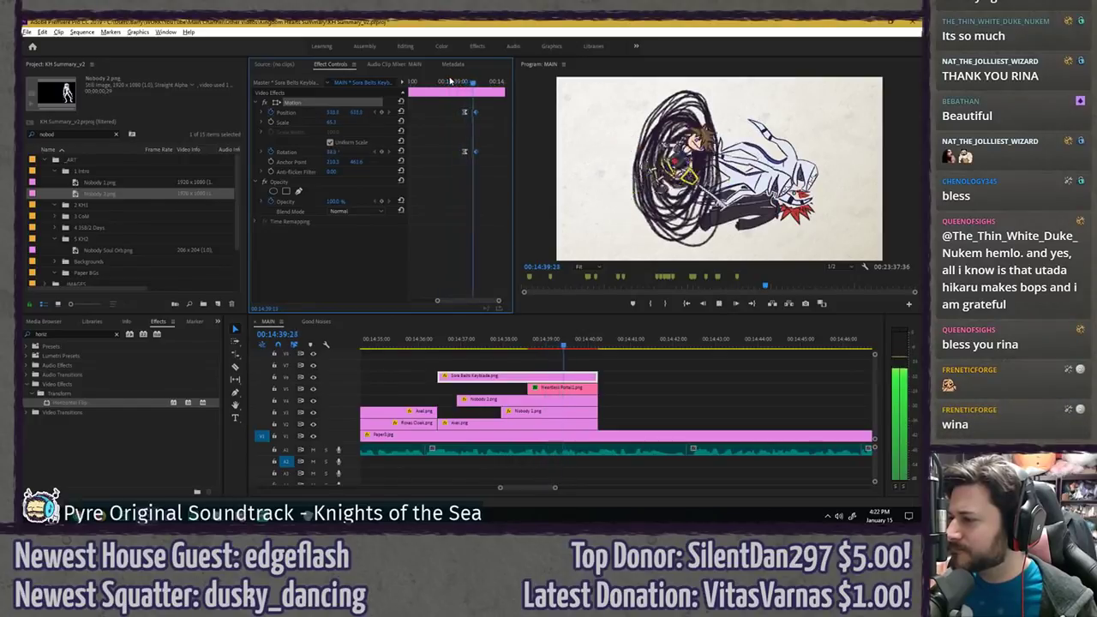
{"action": "left_click", "coordinate": [450, 82]}
{"action": "key", "text": "space"}
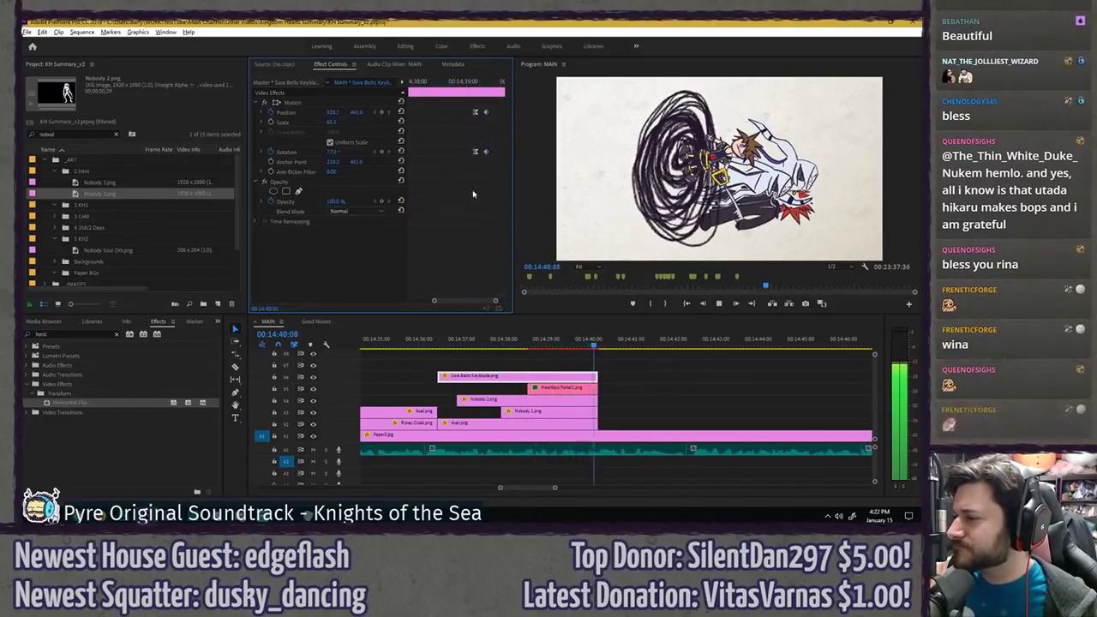
{"action": "left_click", "coordinate": [486, 82]}
{"action": "key", "text": "Right"}
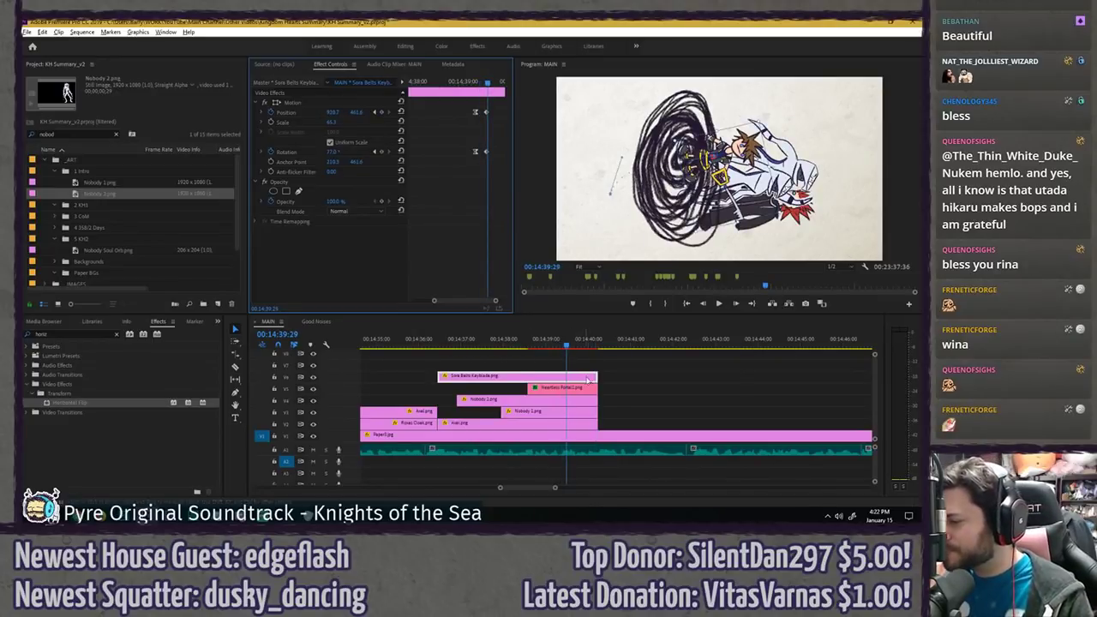
{"action": "left_click_drag", "start_coordinate": [592, 375], "coordinate": [566, 372]}
- Select the Sora Bells Keyblade clip and step to 00:14:39:14 near the portal
{"action": "left_click", "coordinate": [571, 359]}
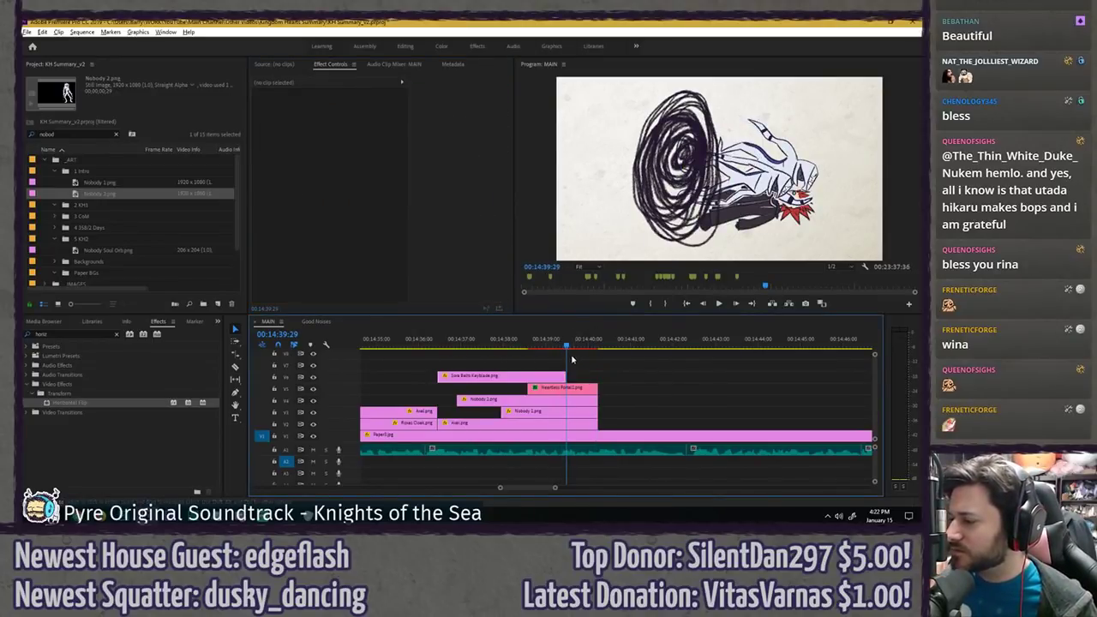
{"action": "scroll", "coordinate": [570, 358], "scroll_direction": "up", "scroll_amount": 2}
{"action": "left_click", "coordinate": [515, 343]}
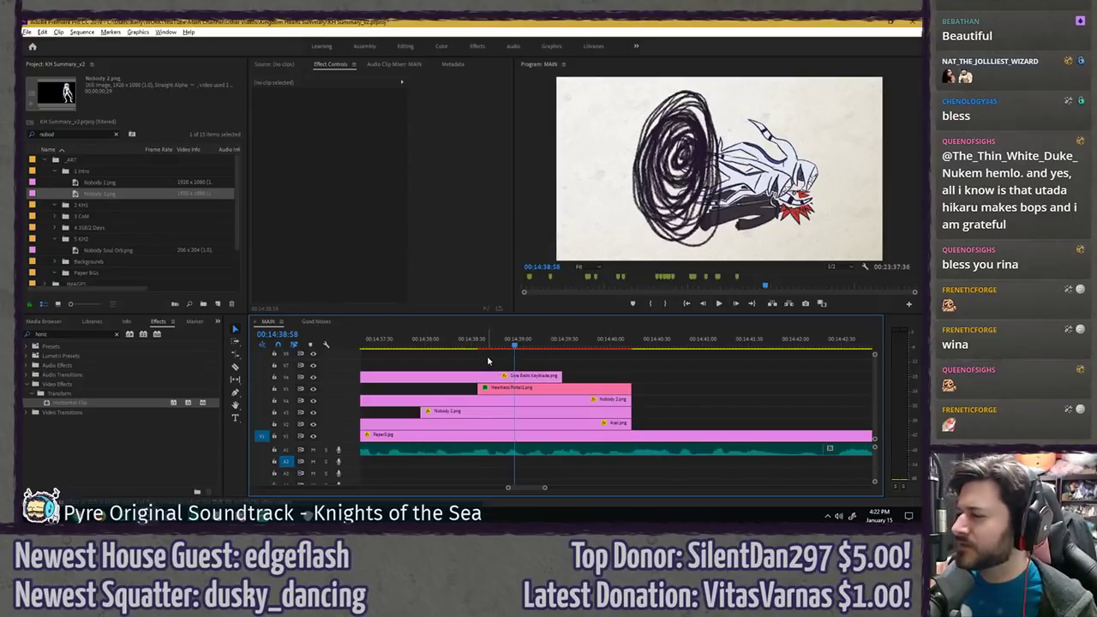
{"action": "left_click", "coordinate": [495, 377]}
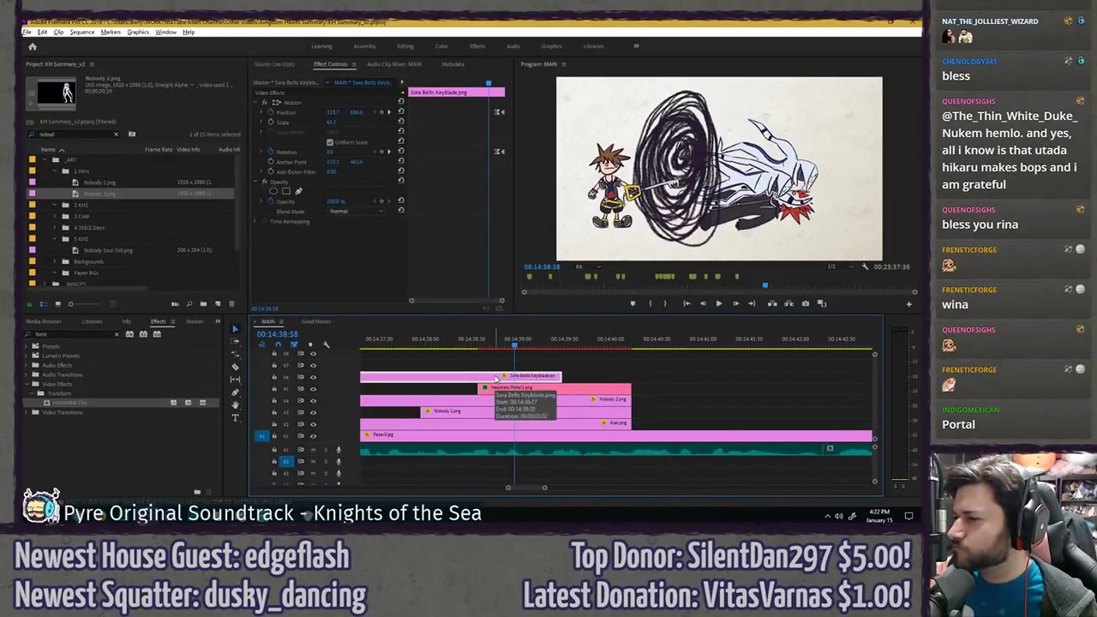
{"action": "left_click", "coordinate": [370, 255]}
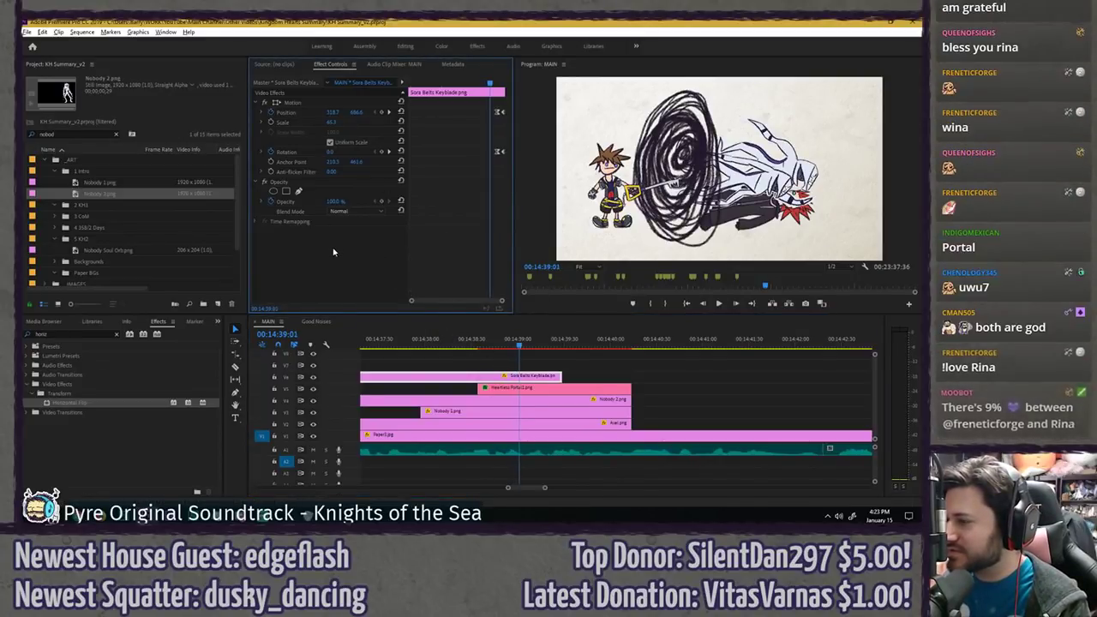
{"action": "key", "text": "Right"}
{"action": "key", "text": "Right"}
{"action": "key", "text": "Right"}
{"action": "key", "text": "Right"}
{"action": "key", "text": "Right"}
{"action": "key", "text": "Right"}
{"action": "key", "text": "Right"}
{"action": "key", "text": "Right"}
{"action": "key", "text": "Right"}
{"action": "key", "text": "Right"}
{"action": "key", "text": "Right"}
{"action": "key", "text": "Right"}
{"action": "key", "text": "Right"}
{"action": "key", "text": "Right"}
{"action": "key", "text": "Right"}
{"action": "key", "text": "Right"}
{"action": "key", "text": "Right"}
{"action": "key", "text": "Right"}
{"action": "key", "text": "Right"}
{"action": "key", "text": "Right"}
{"action": "key", "text": "Left"}
{"action": "key", "text": "Left"}
{"action": "key", "text": "Left"}
{"action": "key", "text": "Left"}
{"action": "key", "text": "Left"}
{"action": "key", "text": "Left"}
{"action": "key", "text": "Left"}
{"action": "key", "text": "Left"}
{"action": "key", "text": "Left"}
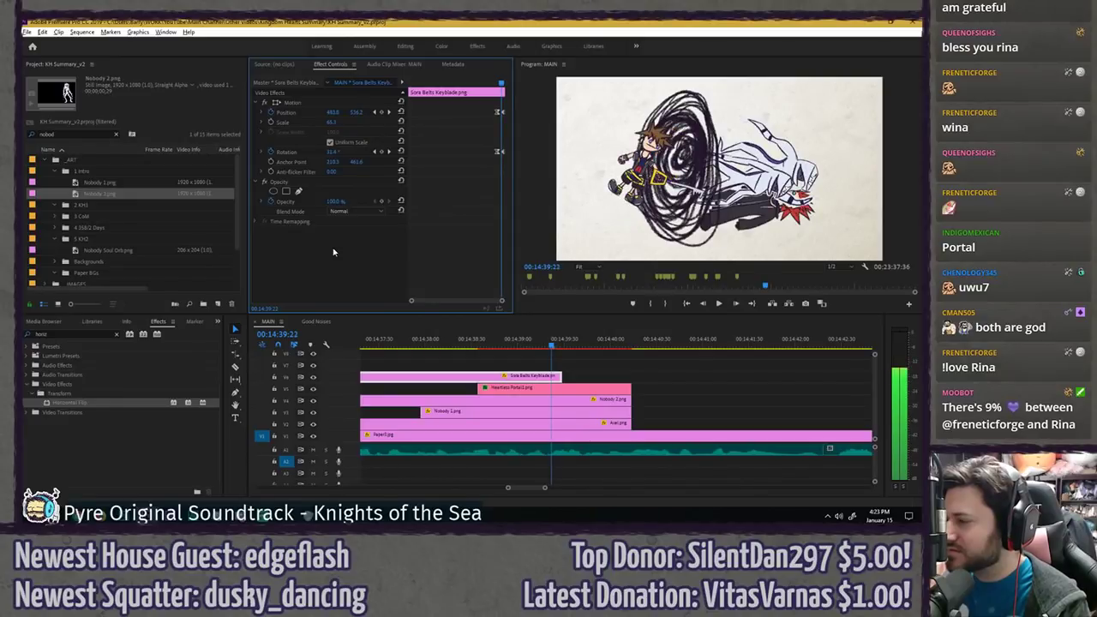
- Review from 00:14:36:29, then razor-cut the Sora clip at 00:14:39:15
{"action": "scroll", "coordinate": [616, 360], "scroll_direction": "down", "scroll_amount": 3}
{"action": "scroll", "coordinate": [617, 360], "scroll_direction": "up", "scroll_amount": 2}
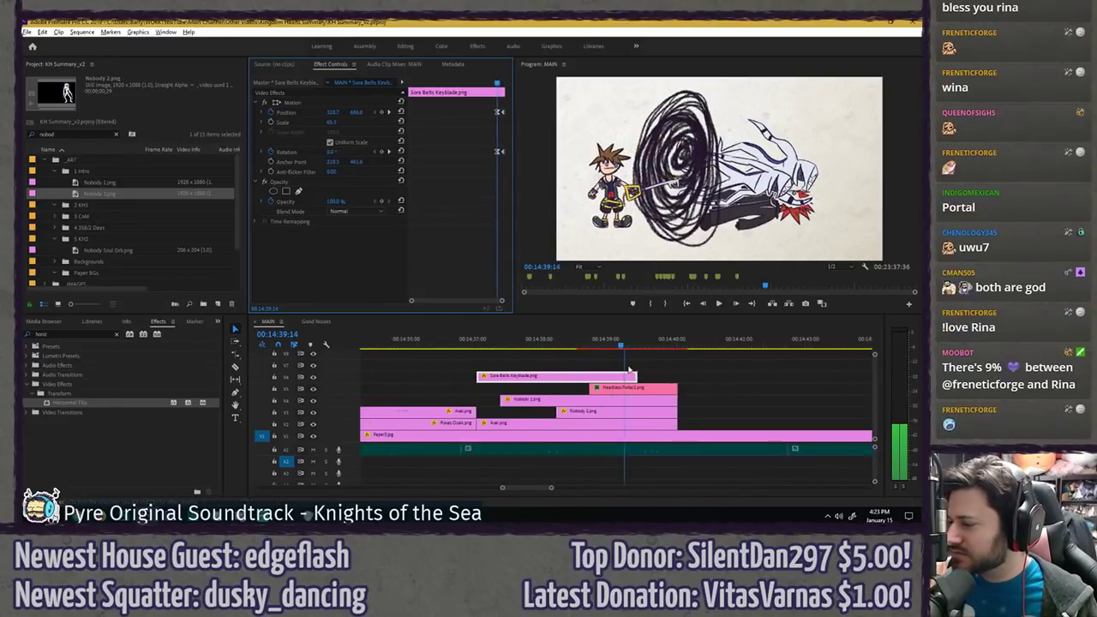
{"action": "left_click", "coordinate": [412, 347]}
{"action": "key", "text": "space"}
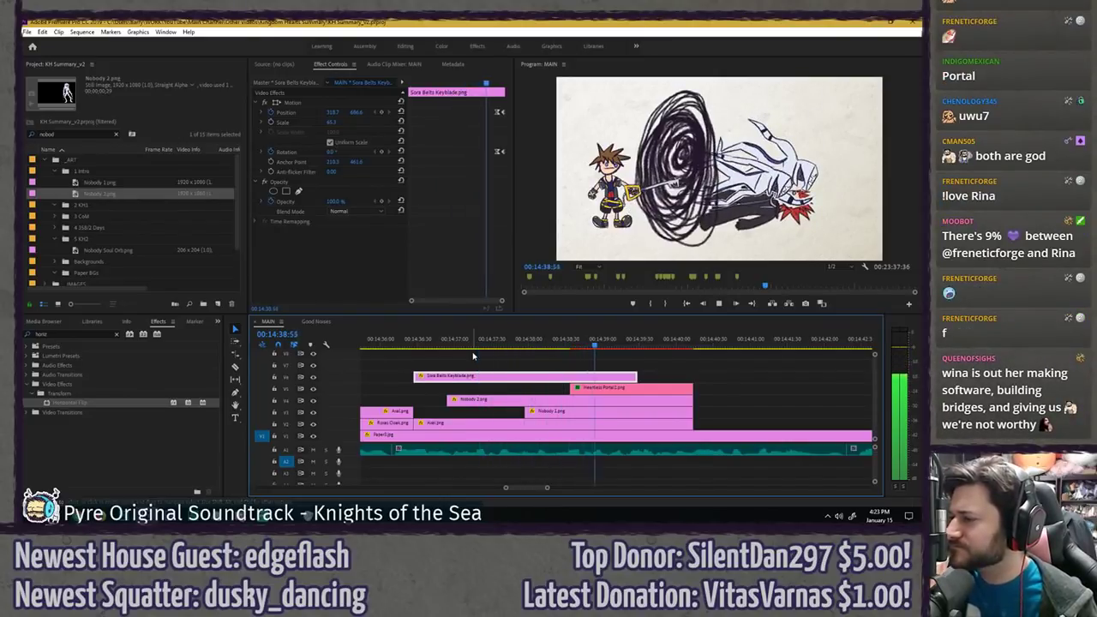
{"action": "key", "text": "space"}
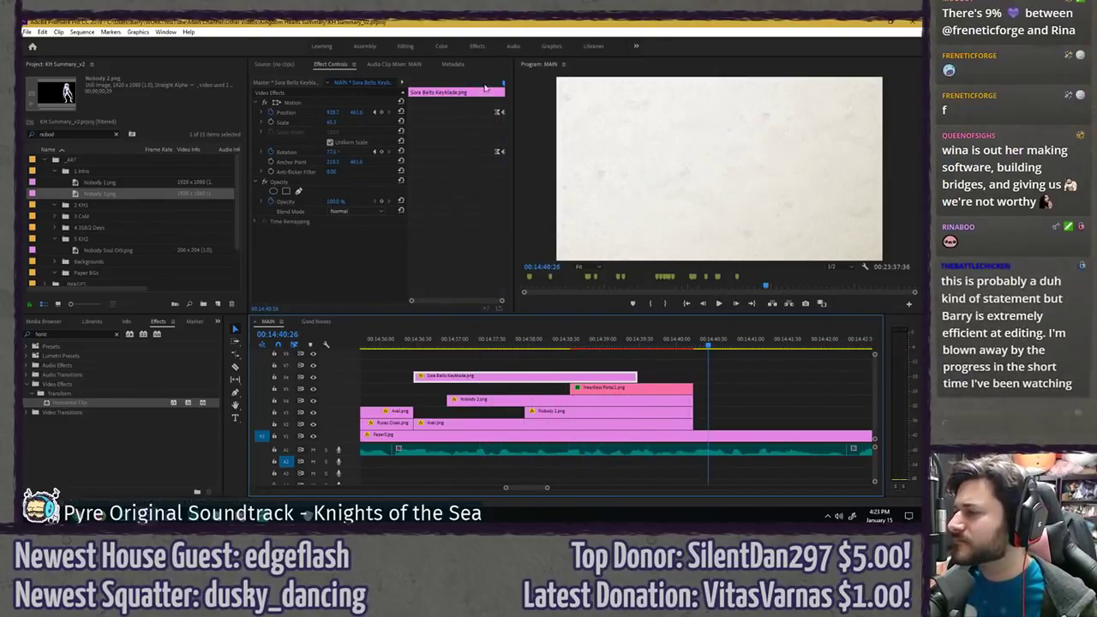
{"action": "left_click_drag", "start_coordinate": [503, 84], "coordinate": [497, 84]}
{"action": "key", "text": "c"}
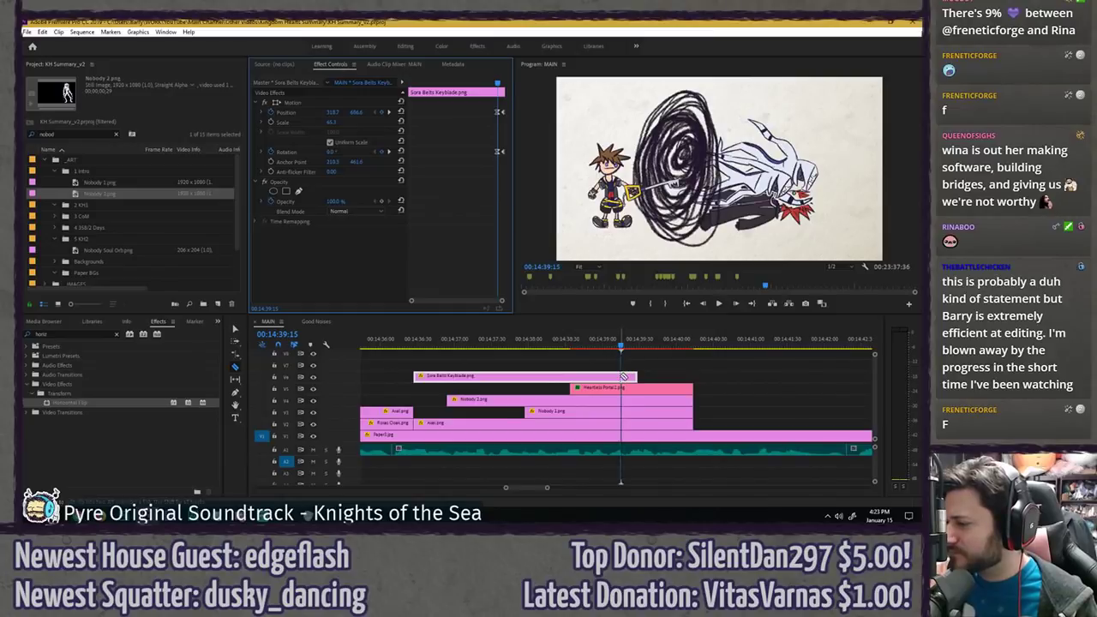
{"action": "left_click", "coordinate": [626, 377]}
- Nest the Sora clip's end piece as a sequence named 'Sora Portal TWTNW'
{"action": "right_click", "coordinate": [632, 381]}
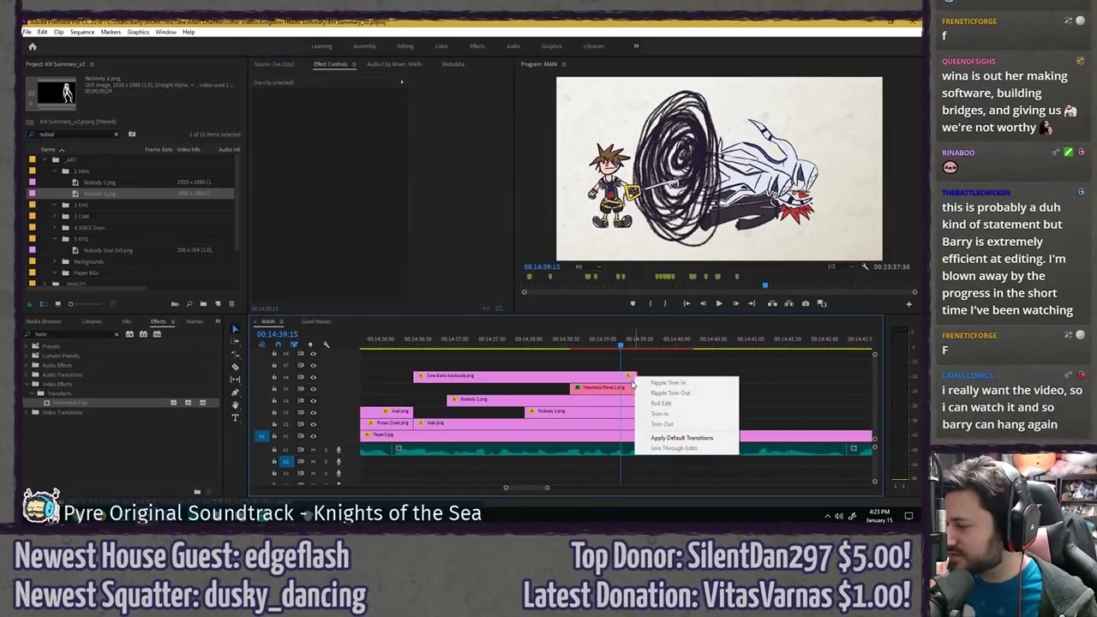
{"action": "left_click", "coordinate": [631, 380]}
{"action": "right_click", "coordinate": [629, 381]}
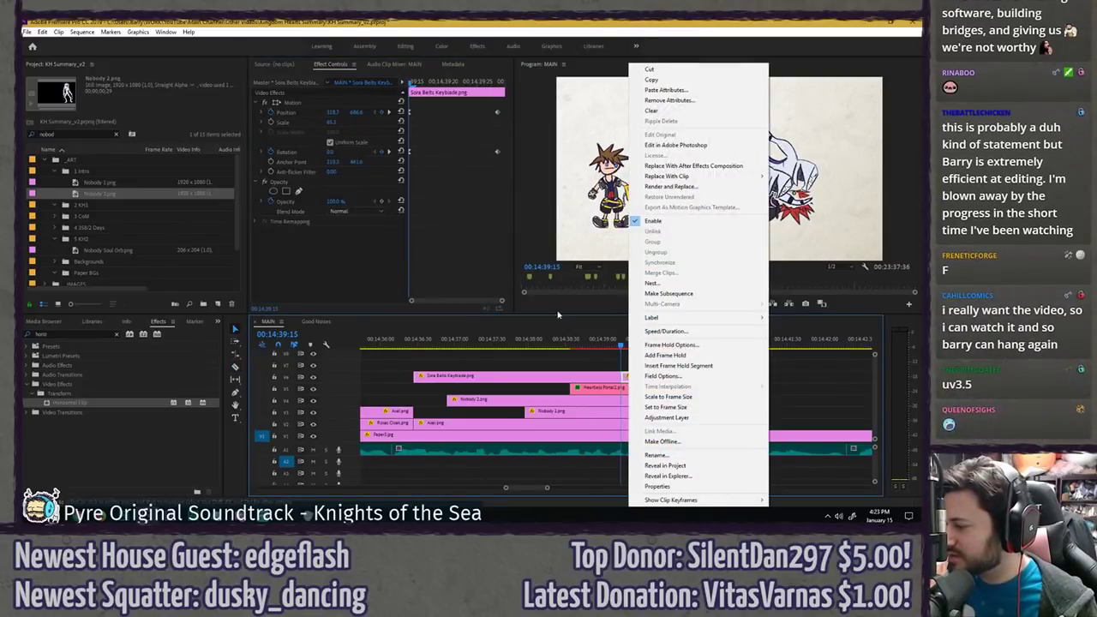
{"action": "left_click", "coordinate": [652, 283]}
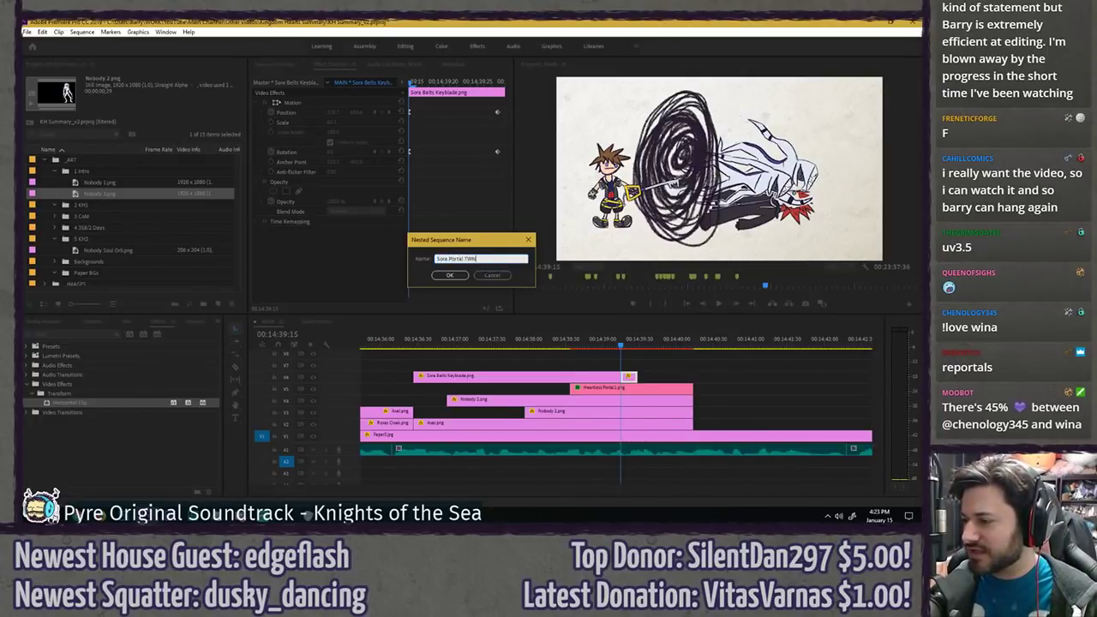
{"action": "key", "text": "Return"}
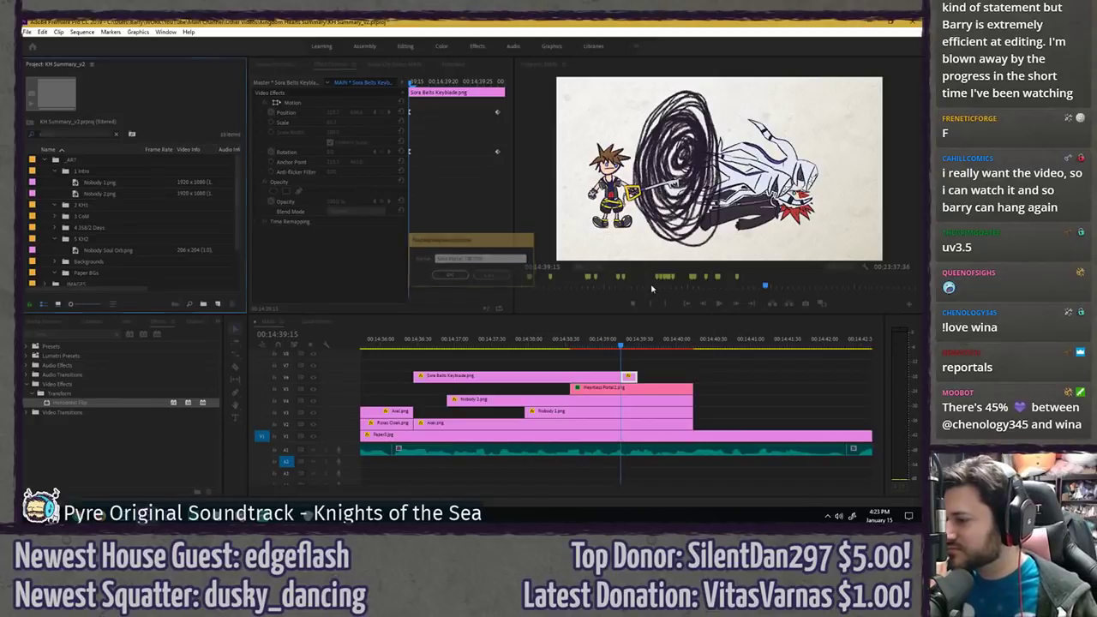
- Collapse the 2 KH1, Paper BGs and _Sequences bins in the Project panel
{"action": "scroll", "coordinate": [236, 201], "scroll_direction": "down", "scroll_amount": 3}
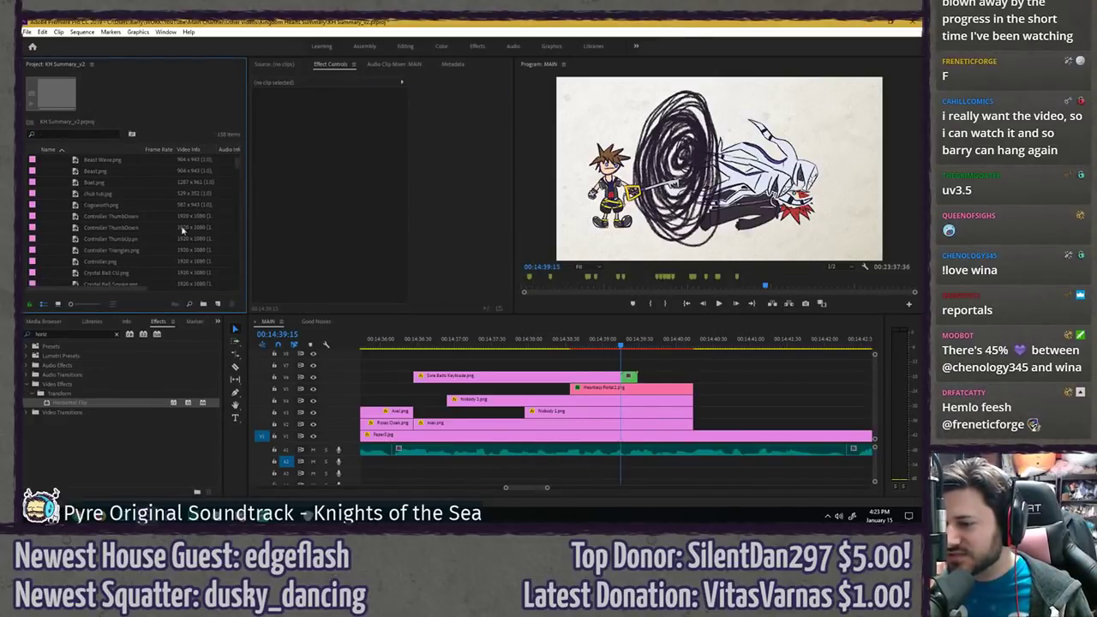
{"action": "left_click_drag", "start_coordinate": [239, 167], "coordinate": [238, 156]}
{"action": "left_click", "coordinate": [55, 182]}
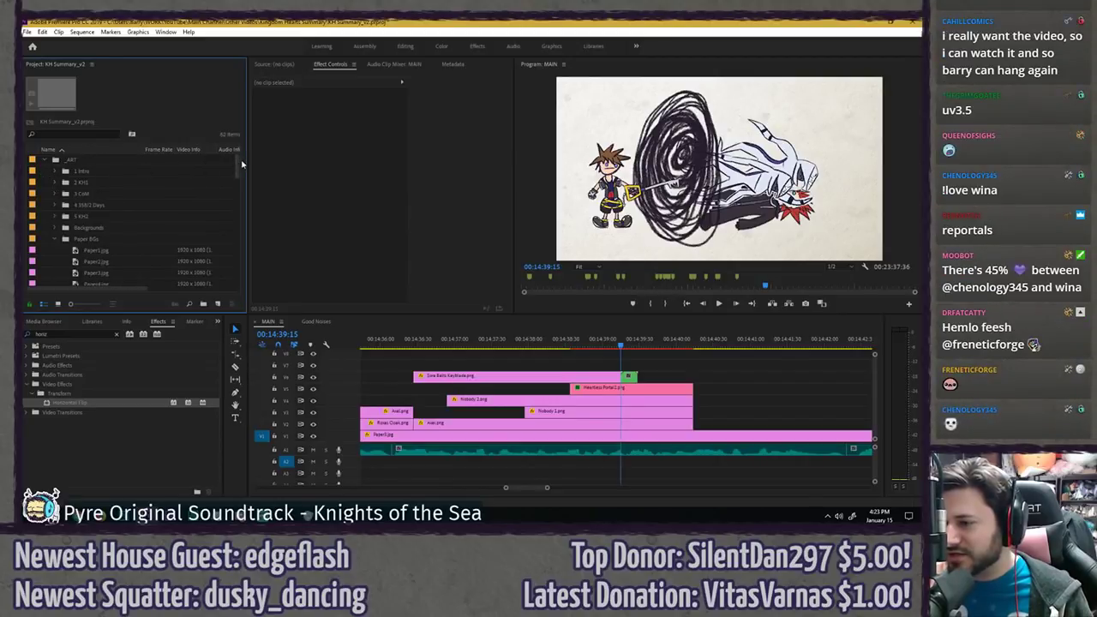
{"action": "left_click", "coordinate": [54, 239]}
{"action": "left_click_drag", "start_coordinate": [240, 167], "coordinate": [236, 181]}
{"action": "left_click", "coordinate": [54, 195]}
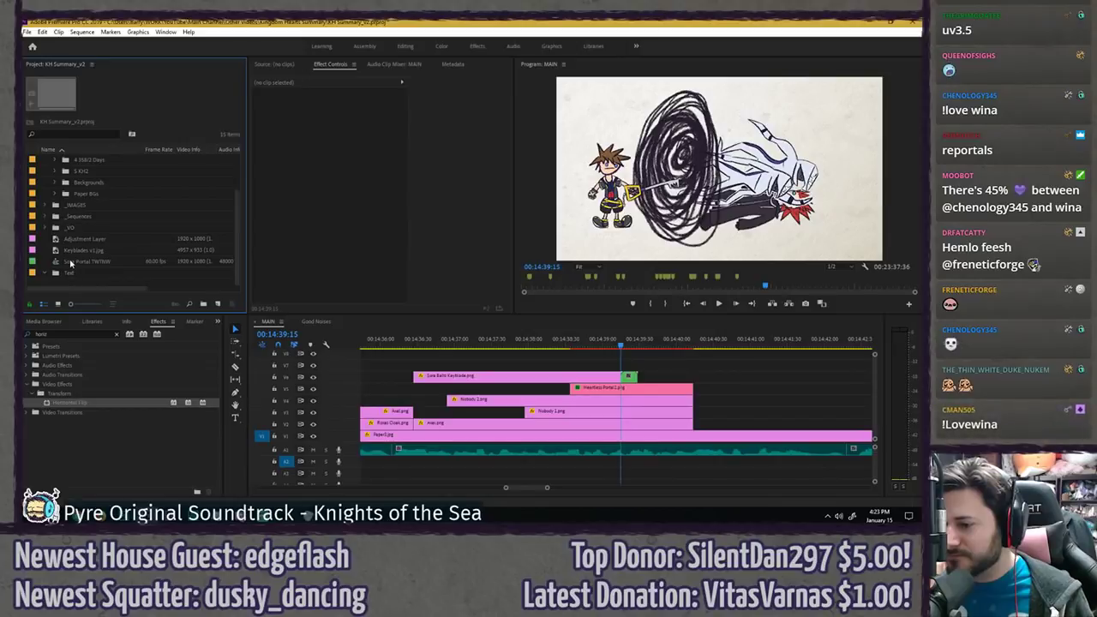
- At 00:14:39:23, draw a closed pen opacity mask around the portal on Sora Portal and invert it
{"action": "left_click", "coordinate": [597, 391]}
{"action": "left_click", "coordinate": [629, 378]}
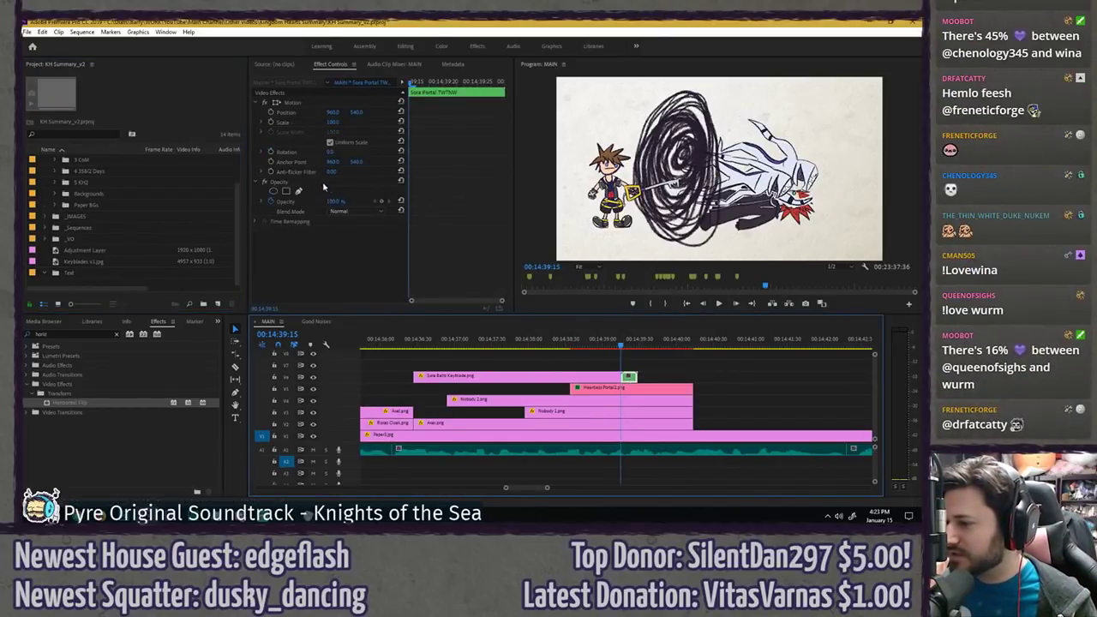
{"action": "left_click_drag", "start_coordinate": [619, 347], "coordinate": [630, 344]}
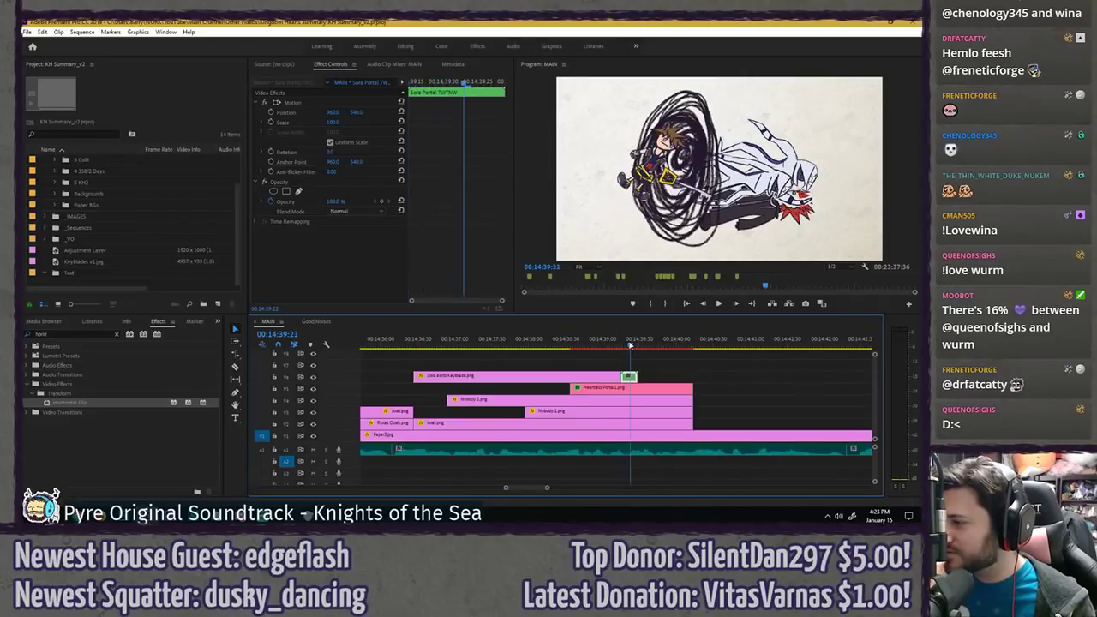
{"action": "left_click", "coordinate": [298, 192]}
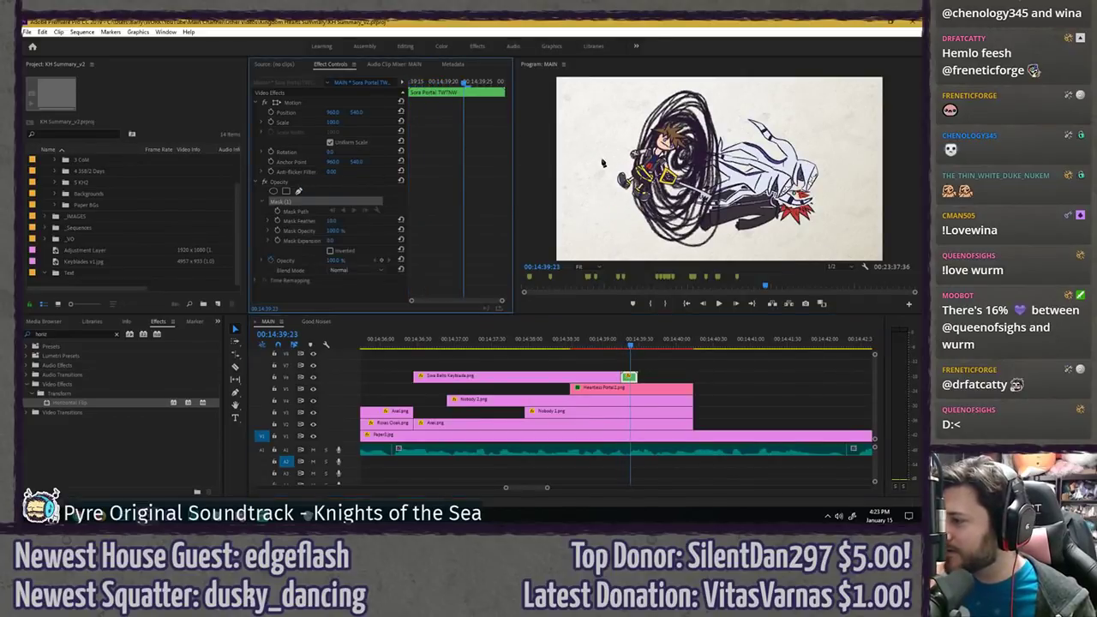
{"action": "left_click", "coordinate": [685, 82]}
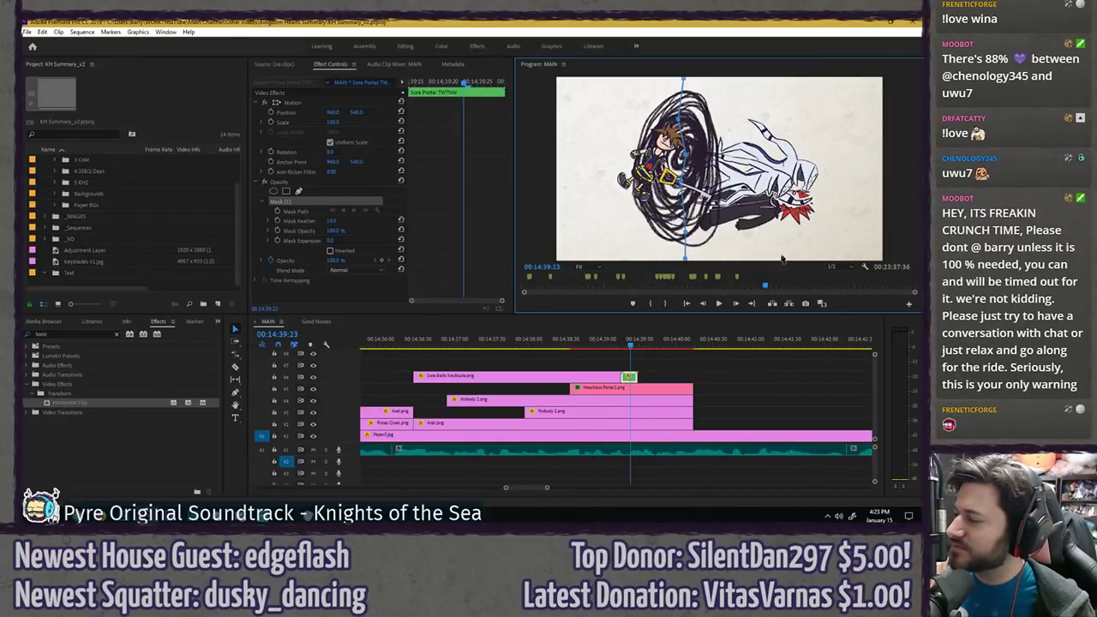
{"action": "left_click", "coordinate": [787, 80]}
{"action": "left_click", "coordinate": [684, 81]}
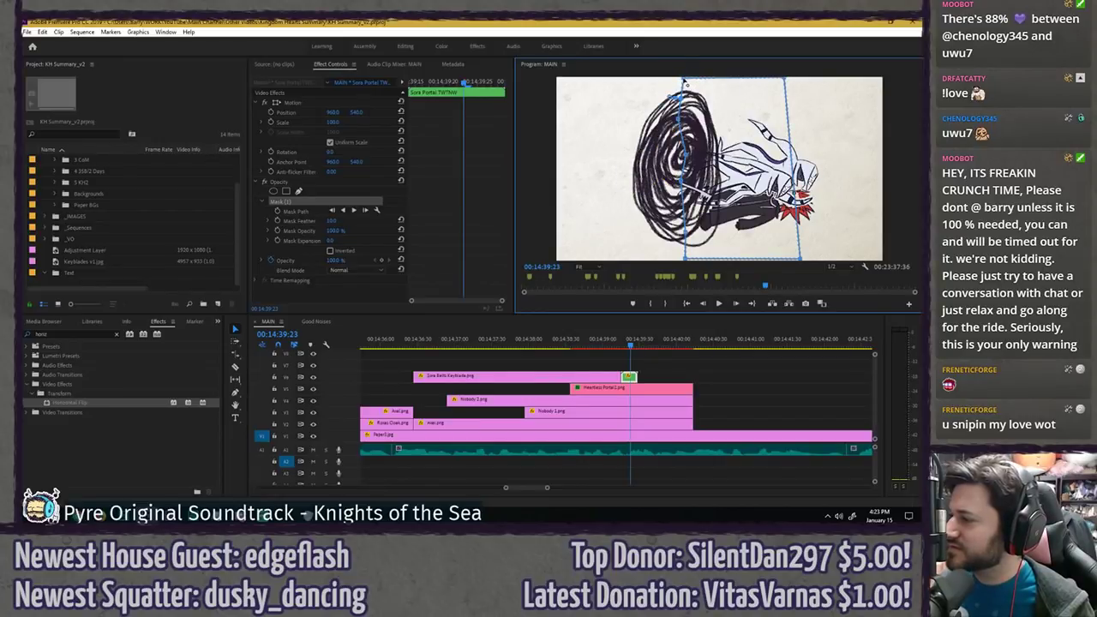
{"action": "left_click", "coordinate": [330, 251]}
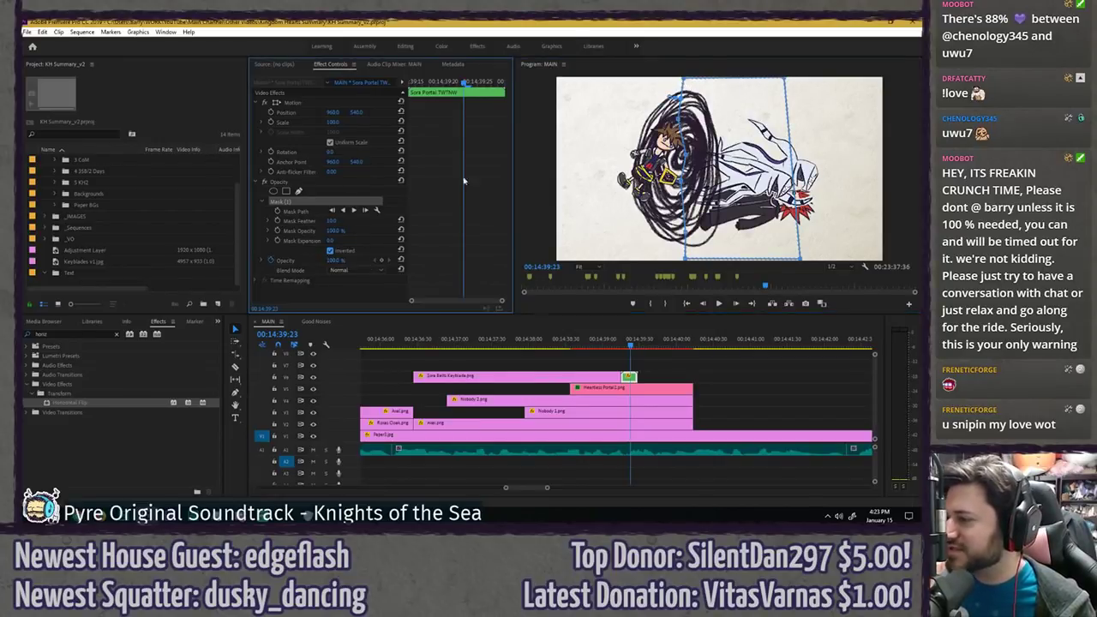
- Raise the mask's top-right corner, extend its bottom edge below the frame, and maximize the preview
{"action": "left_click", "coordinate": [681, 74]}
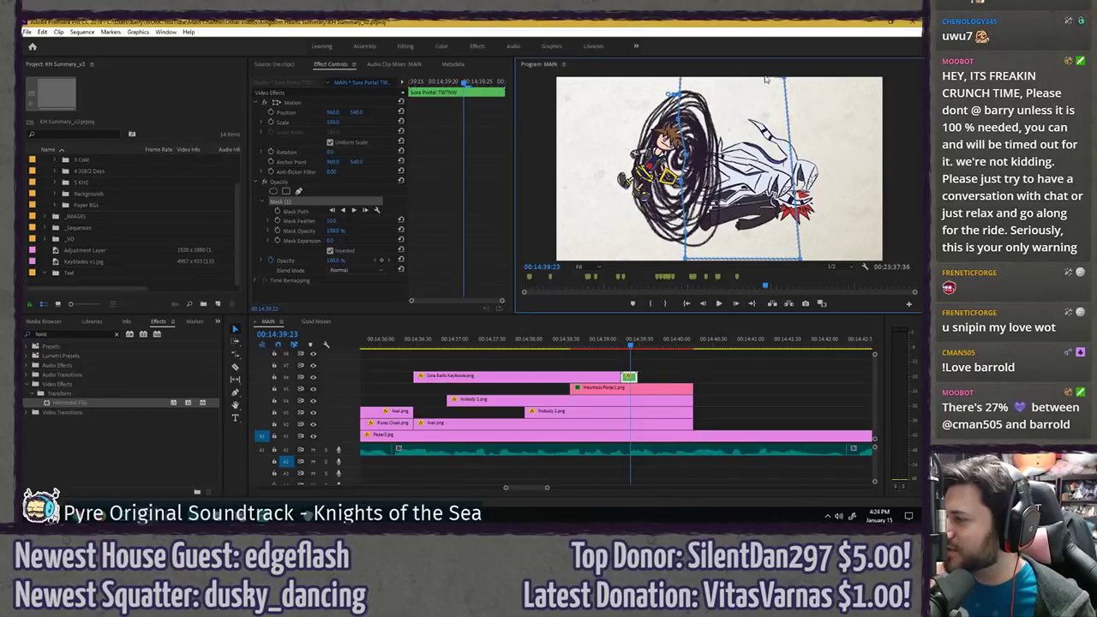
{"action": "left_click_drag", "start_coordinate": [783, 79], "coordinate": [784, 74]}
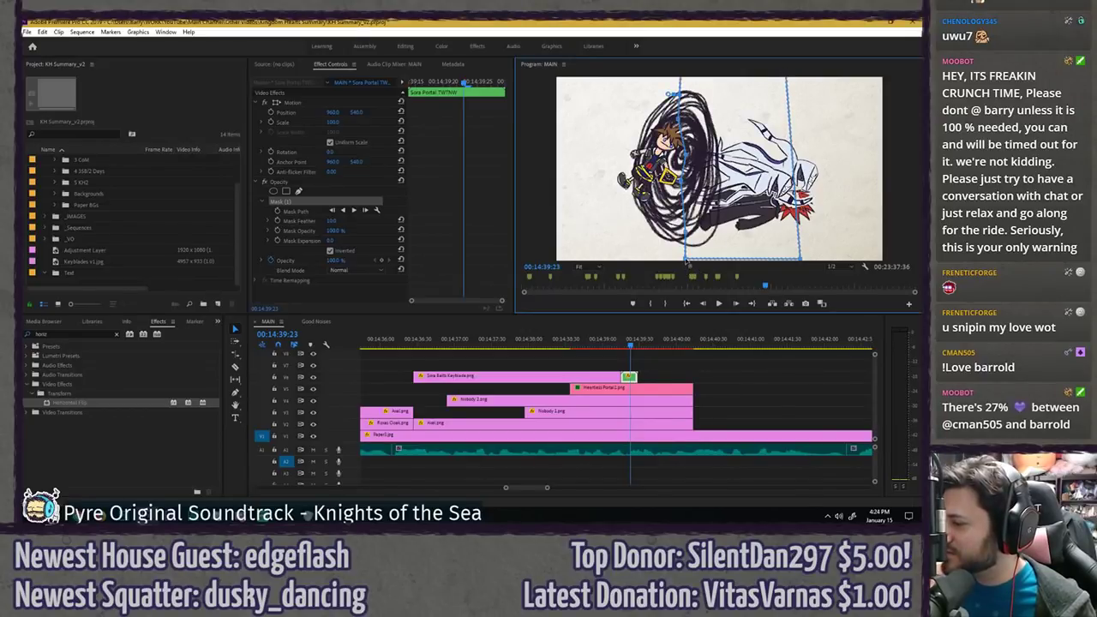
{"action": "left_click_drag", "start_coordinate": [685, 260], "coordinate": [685, 275]}
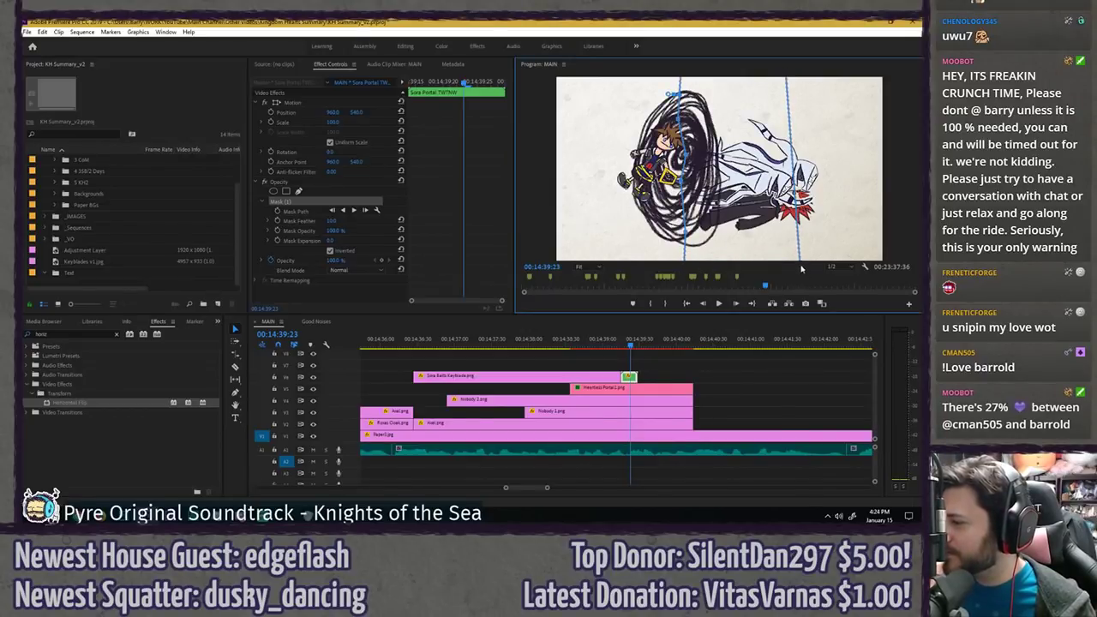
{"action": "key", "text": "grave"}
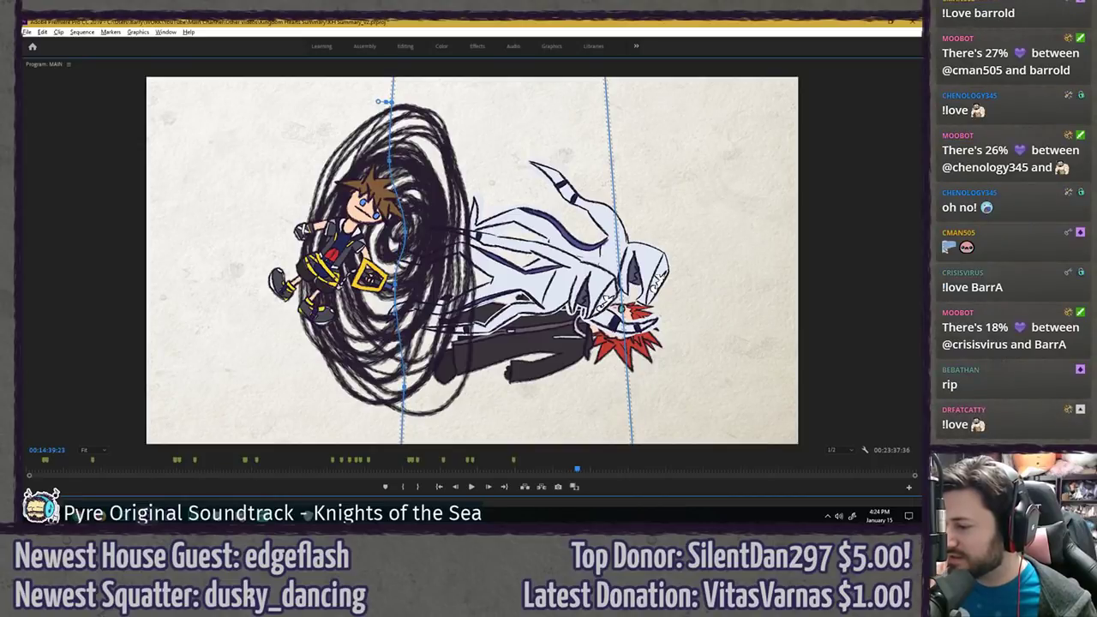
- Adjust the Sora Portal mask feather at 00:14:39:25 and check it in the maximized preview
{"action": "key", "text": "grave"}
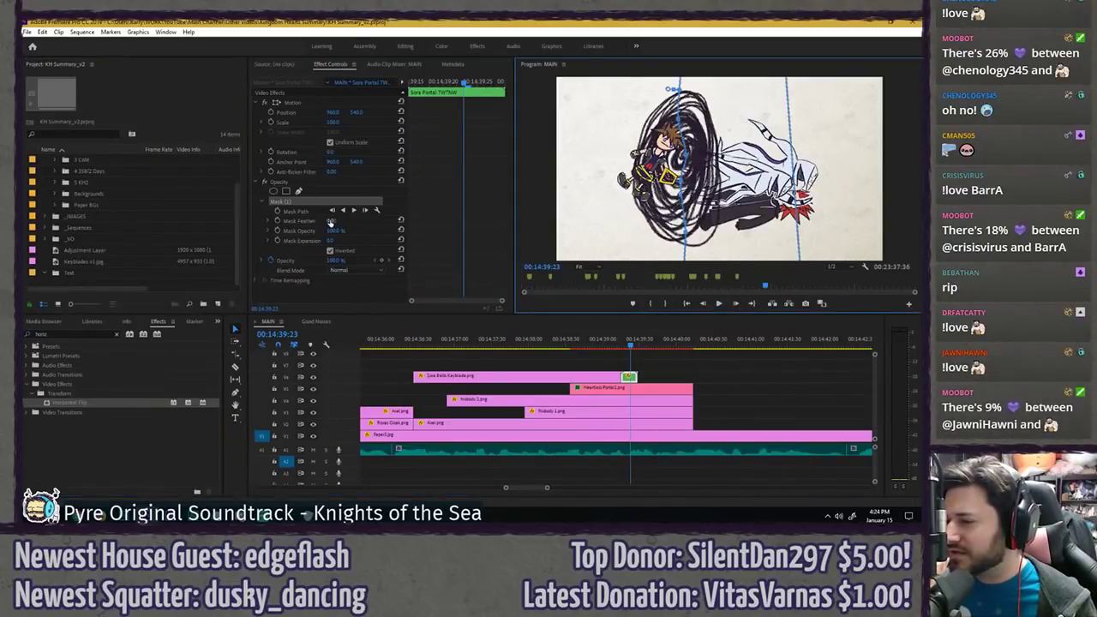
{"action": "left_click", "coordinate": [446, 236]}
{"action": "left_click", "coordinate": [661, 369]}
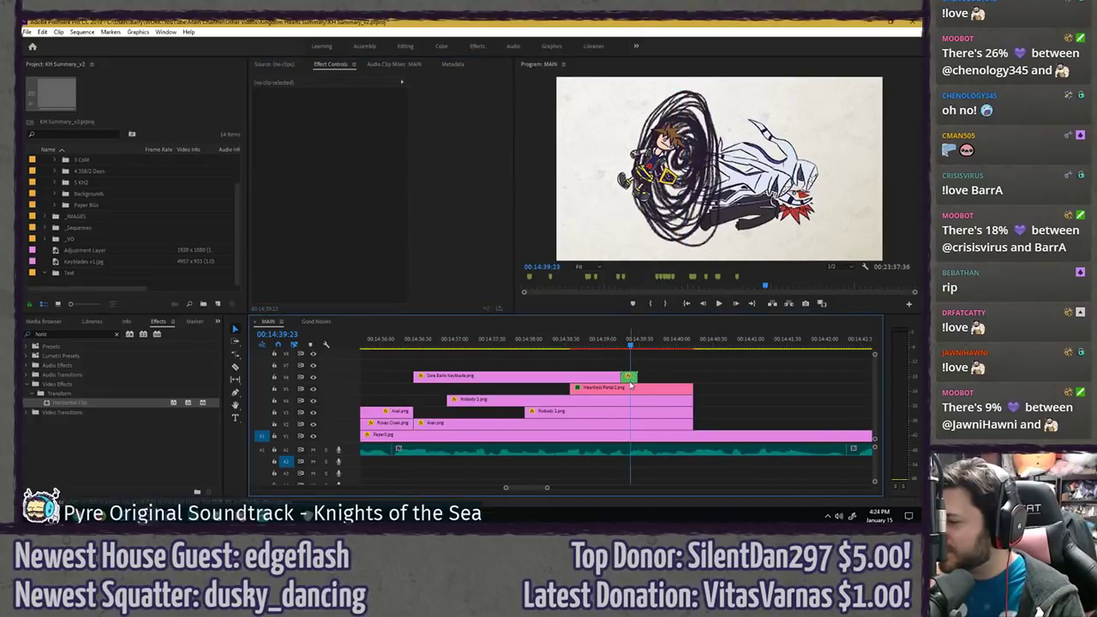
{"action": "left_click", "coordinate": [629, 379]}
{"action": "key", "text": "Right"}
{"action": "key", "text": "Right"}
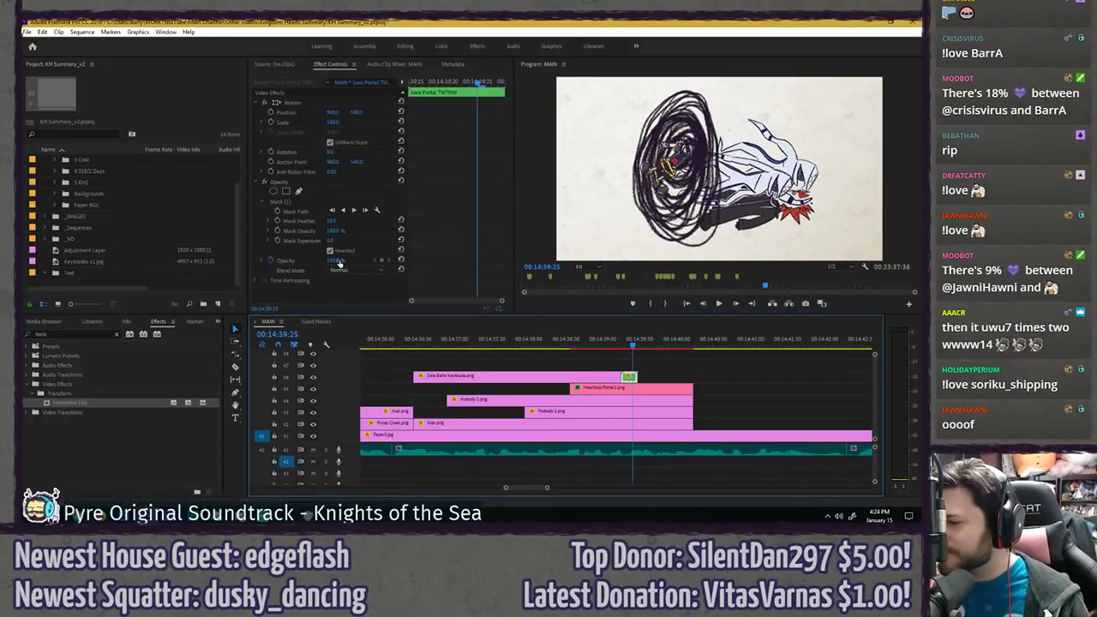
{"action": "left_click", "coordinate": [334, 220]}
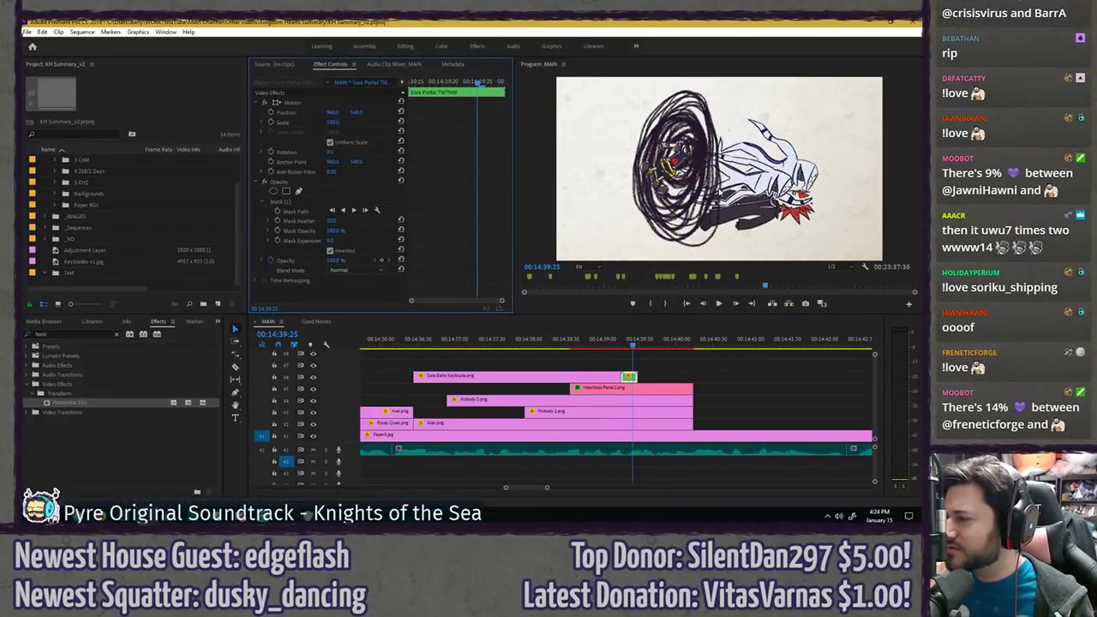
{"action": "key", "text": "grave"}
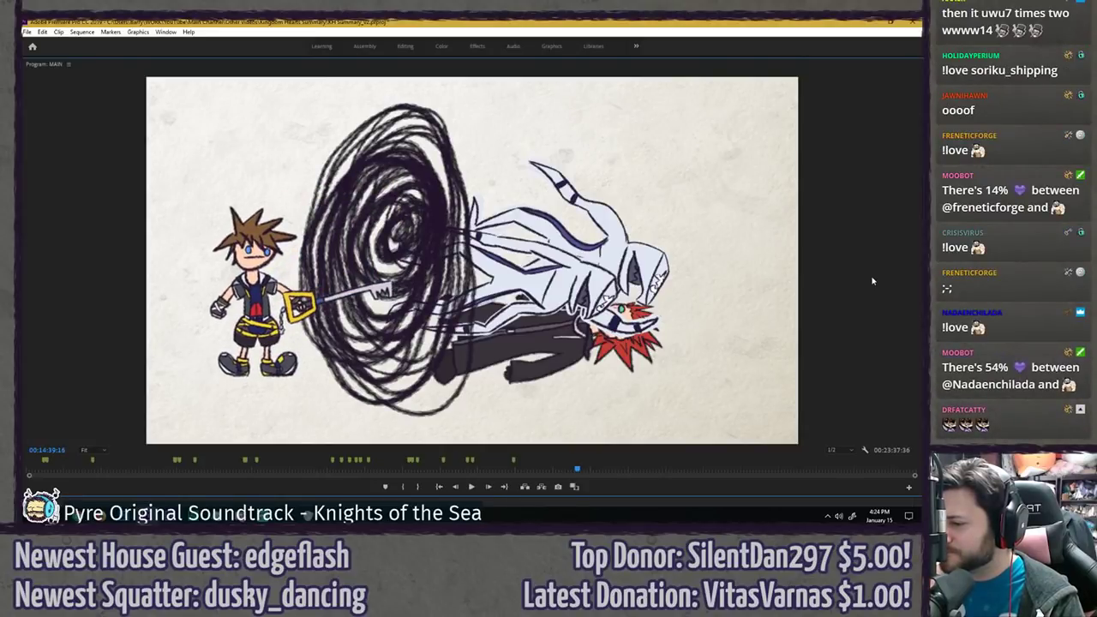
{"action": "key", "text": "grave"}
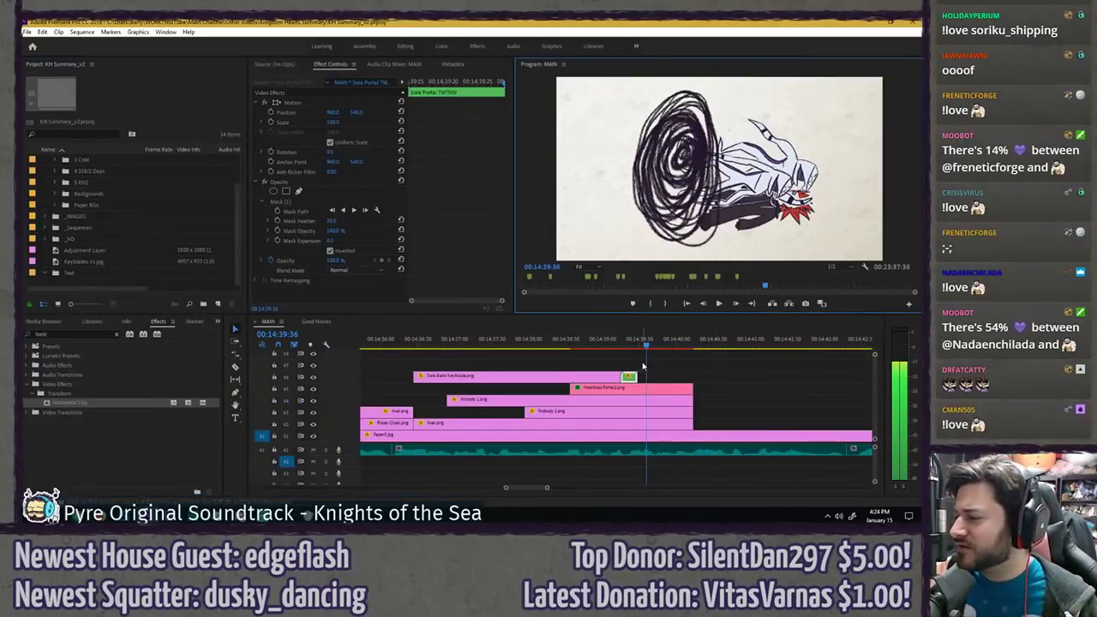
- Save the project and play the portal scene from just before Axel
{"action": "key", "text": "ctrl+s"}
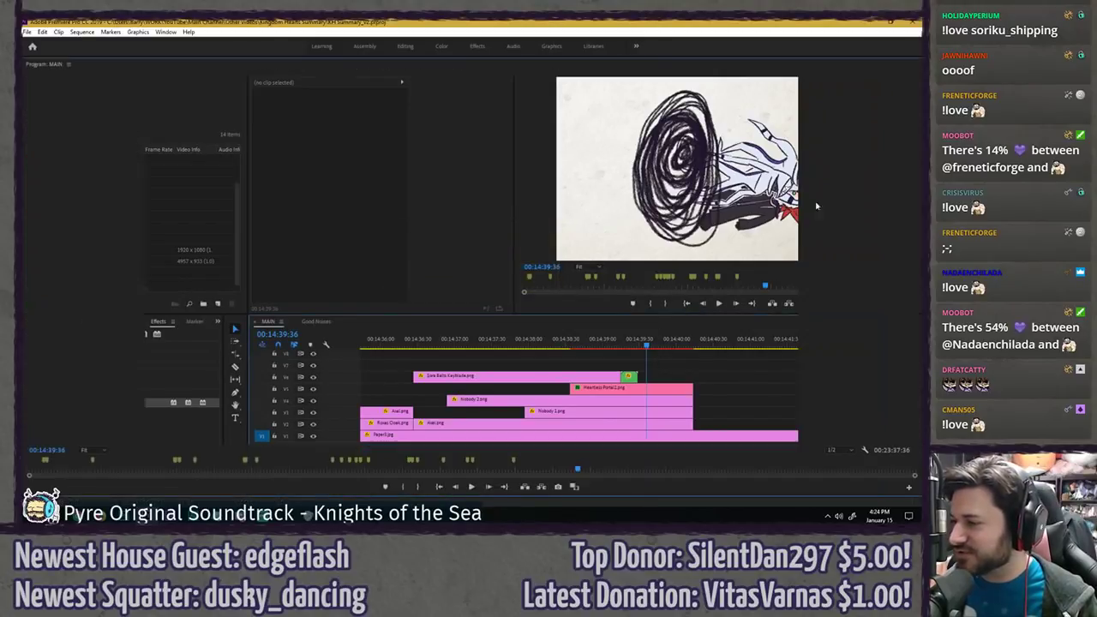
{"action": "key", "text": "grave"}
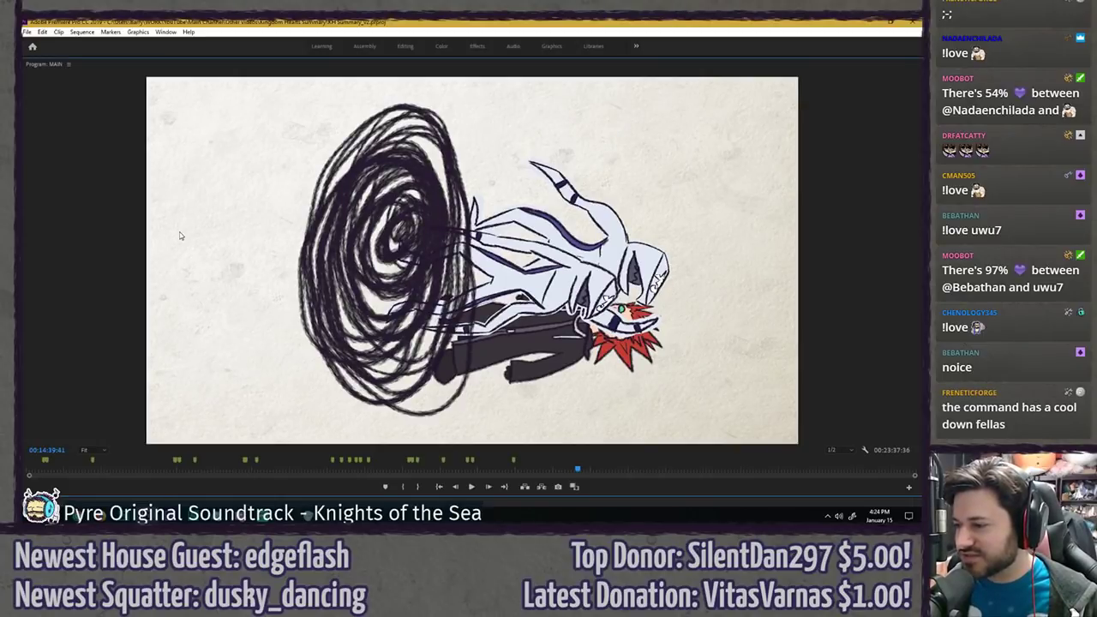
{"action": "key", "text": "grave"}
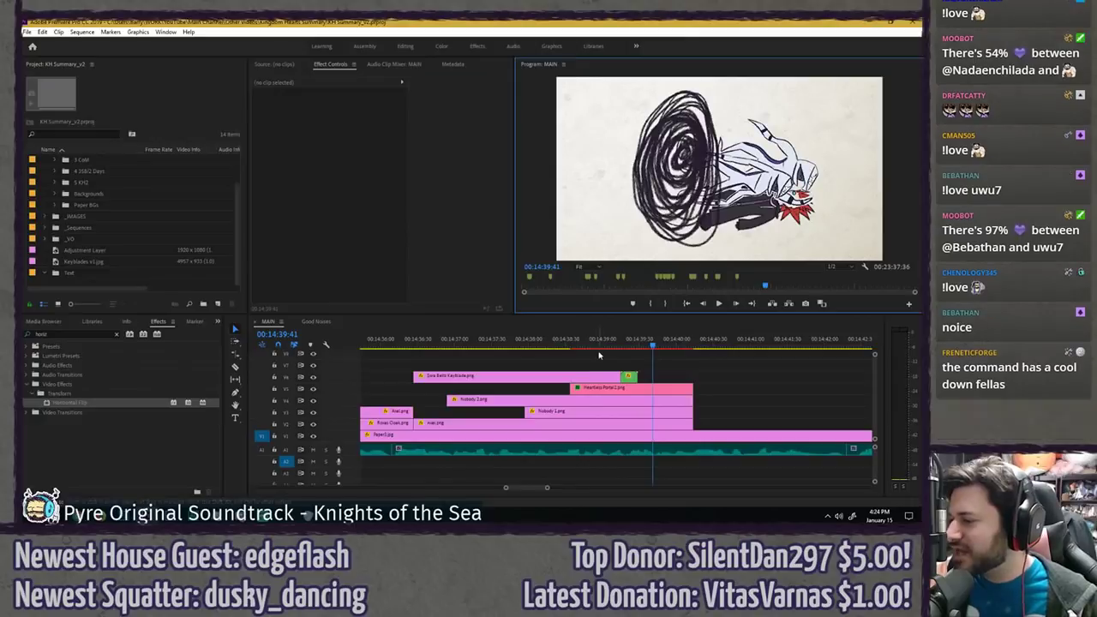
{"action": "left_click", "coordinate": [408, 345]}
{"action": "key", "text": "space"}
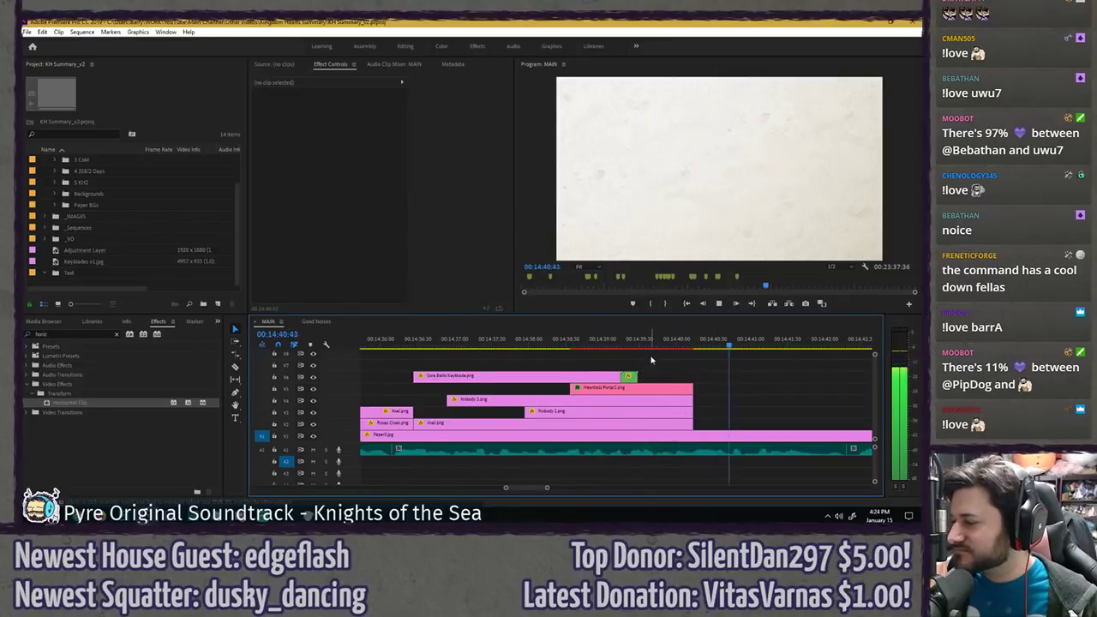
- Place TWTNW 1.png on V3 and TWTNW 2.png on V2 after the portal clips
{"action": "key", "text": "space"}
{"action": "left_click", "coordinate": [95, 135]}
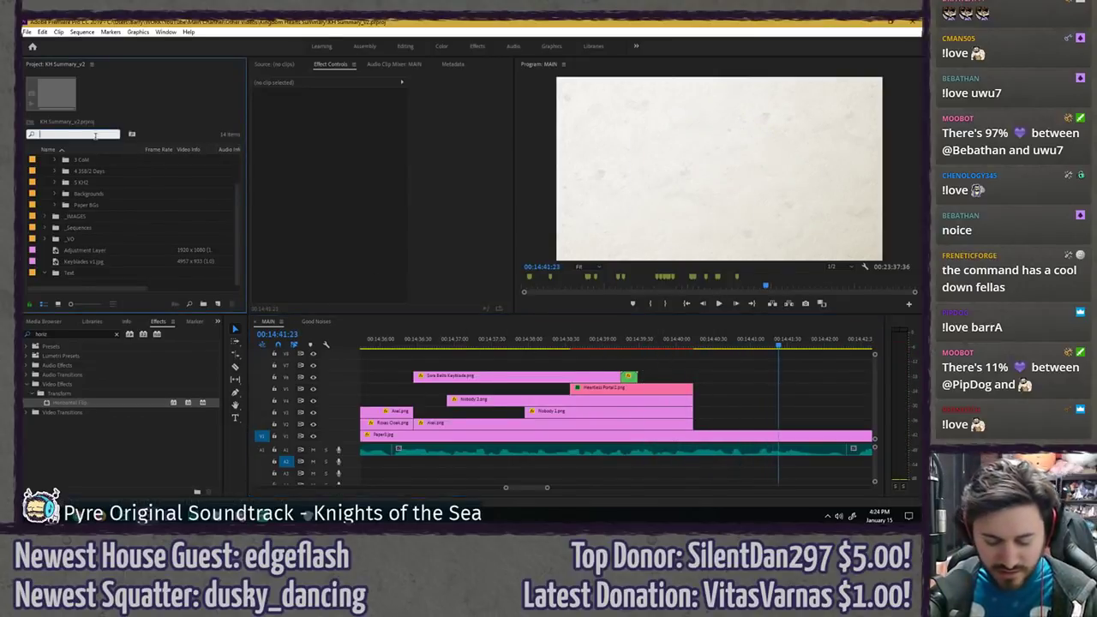
{"action": "type", "text": "theworld"}
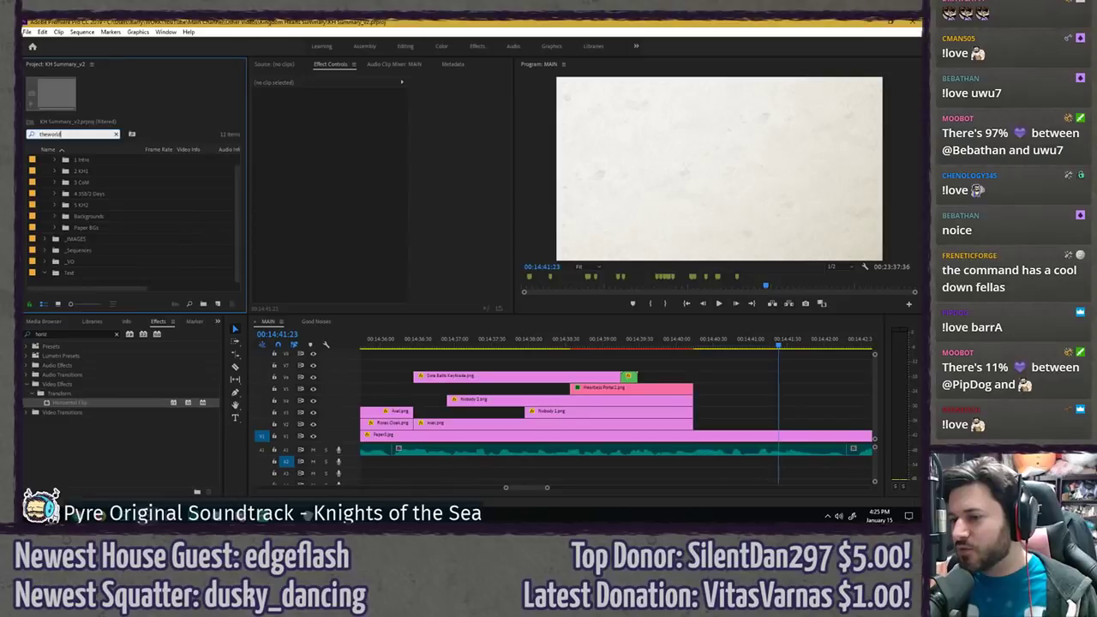
{"action": "scroll", "coordinate": [105, 179], "scroll_direction": "up", "scroll_amount": 1}
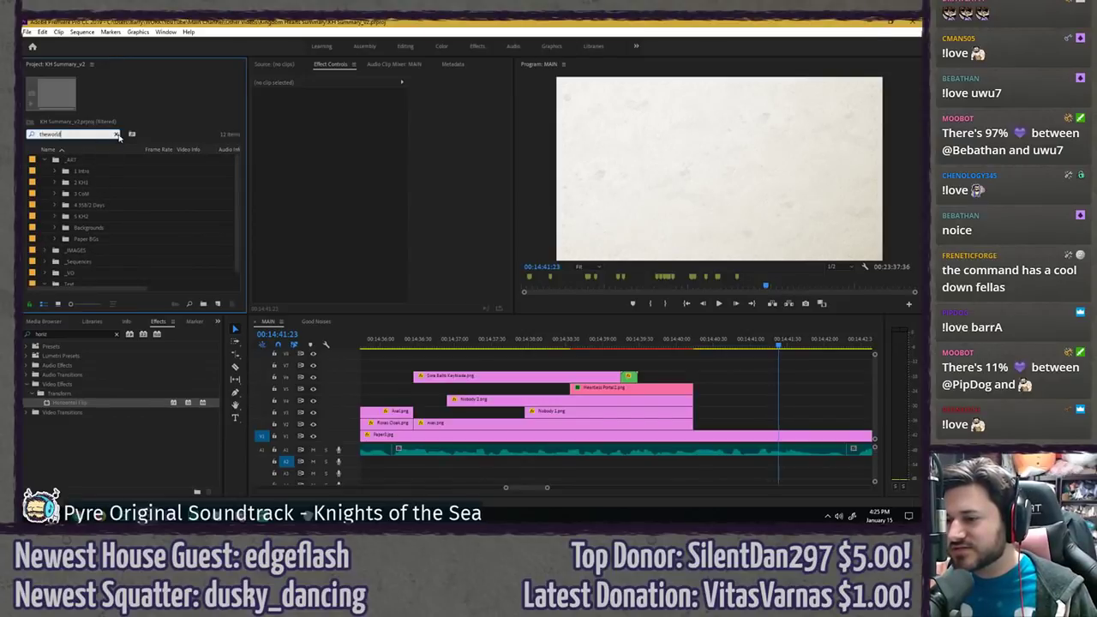
{"action": "left_click", "coordinate": [54, 229]}
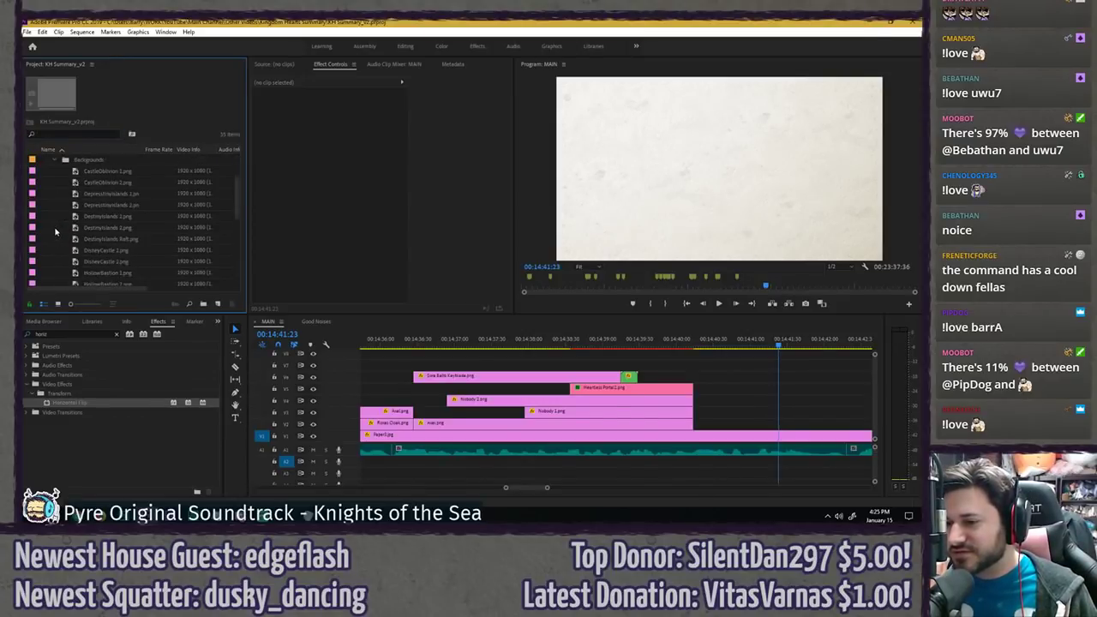
{"action": "scroll", "coordinate": [66, 234], "scroll_direction": "up", "scroll_amount": 3}
{"action": "left_click", "coordinate": [96, 241]}
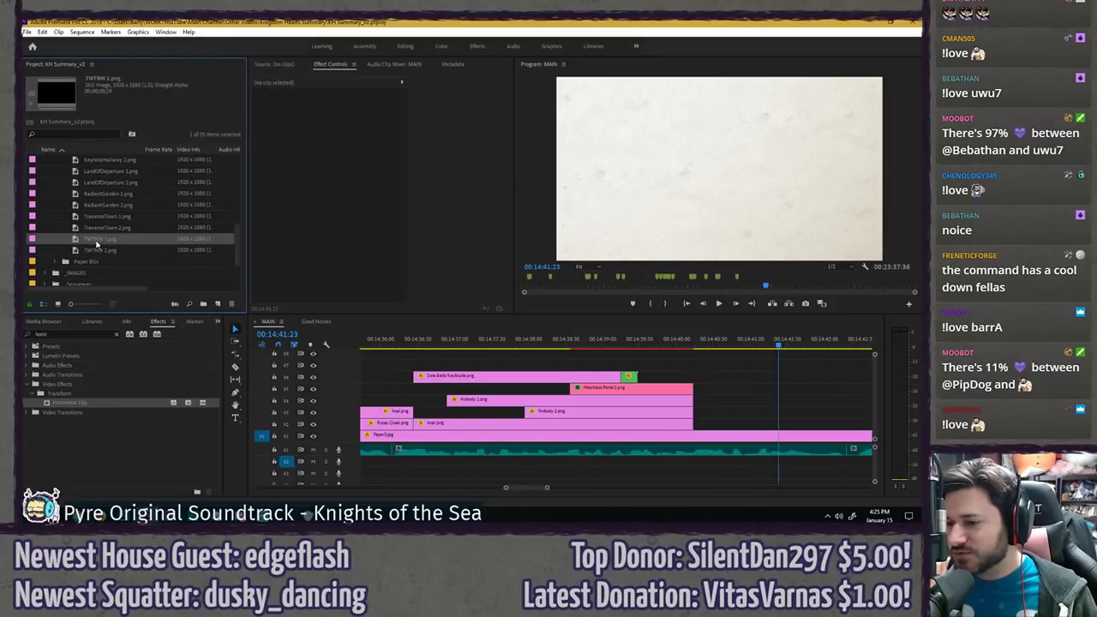
{"action": "mouse_move", "coordinate": [96, 245]}
{"action": "left_mouse_down"}
{"action": "mouse_move", "coordinate": [660, 360]}
{"action": "mouse_move", "coordinate": [696, 411]}
{"action": "left_mouse_up"}
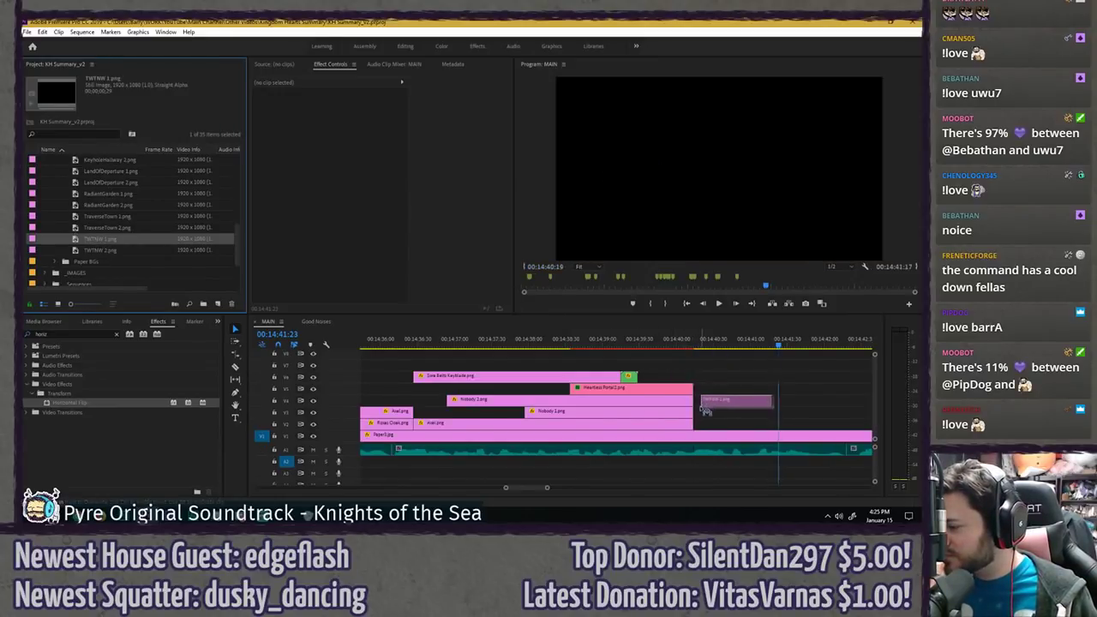
{"action": "left_click", "coordinate": [713, 347]}
{"action": "mouse_move", "coordinate": [96, 249]}
{"action": "left_mouse_down"}
{"action": "mouse_move", "coordinate": [386, 343]}
{"action": "mouse_move", "coordinate": [711, 411]}
{"action": "mouse_move", "coordinate": [701, 425]}
{"action": "left_mouse_up"}
- Set TWTNW 2 to Multiply blend mode at 95% opacity and review the result
{"action": "scroll", "coordinate": [513, 375], "scroll_direction": "down", "scroll_amount": 5}
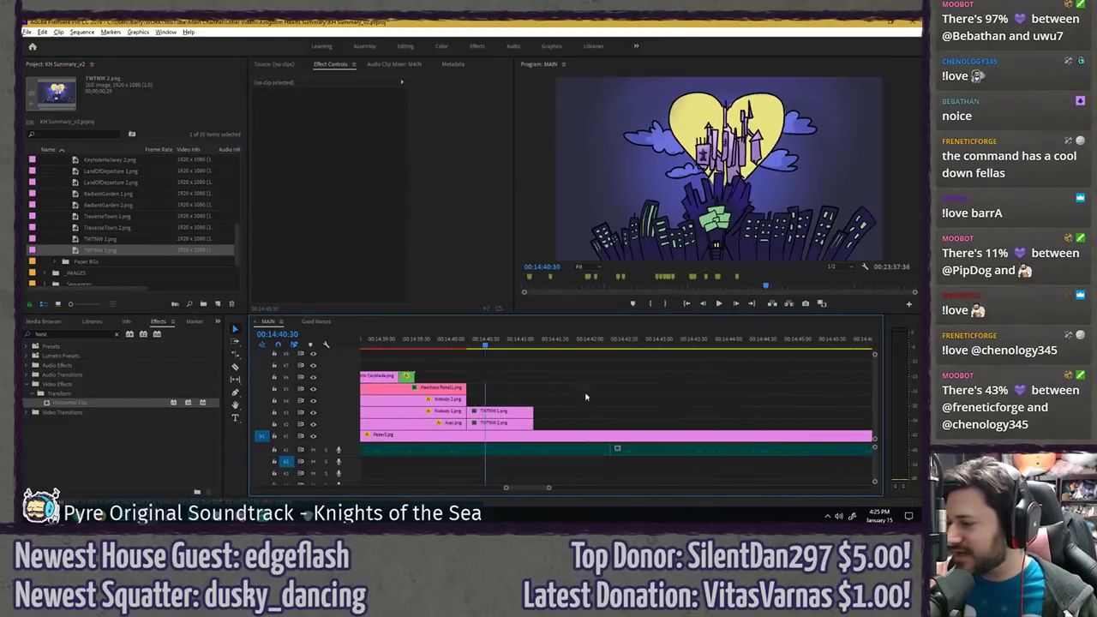
{"action": "left_click", "coordinate": [500, 423]}
{"action": "left_click", "coordinate": [342, 211]}
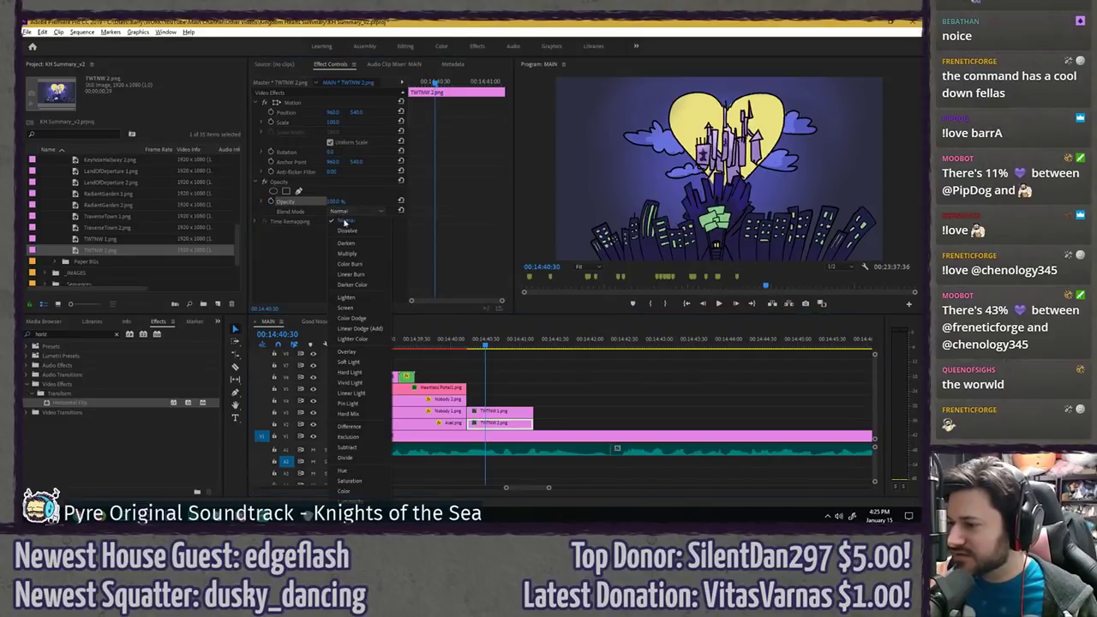
{"action": "left_click", "coordinate": [348, 249]}
{"action": "type", "text": "95"}
{"action": "key", "text": "Return"}
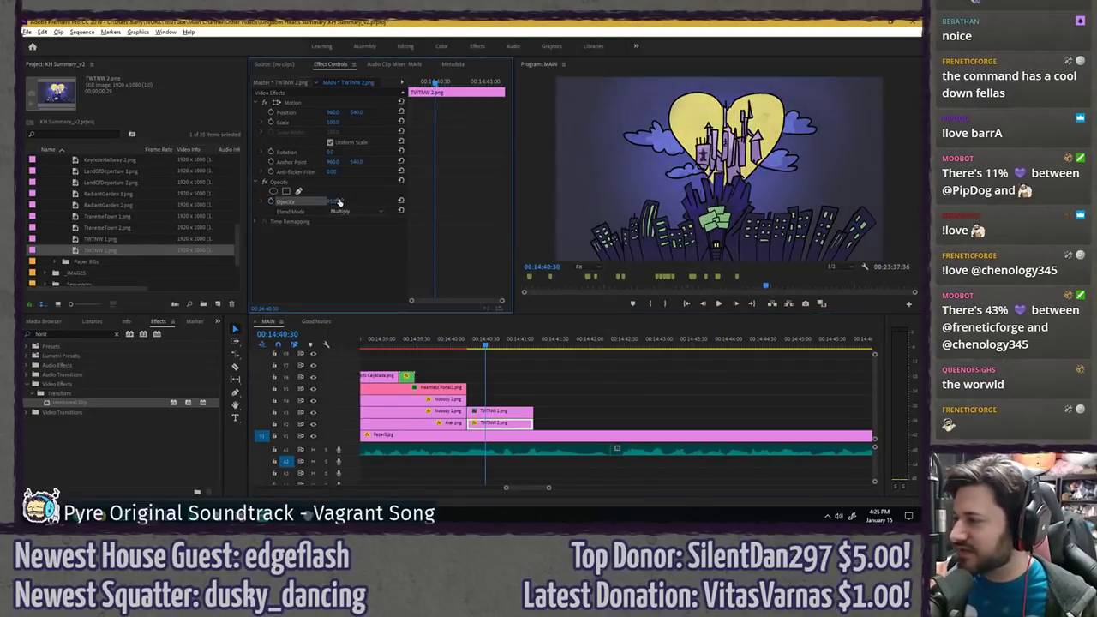
{"action": "key", "text": "grave"}
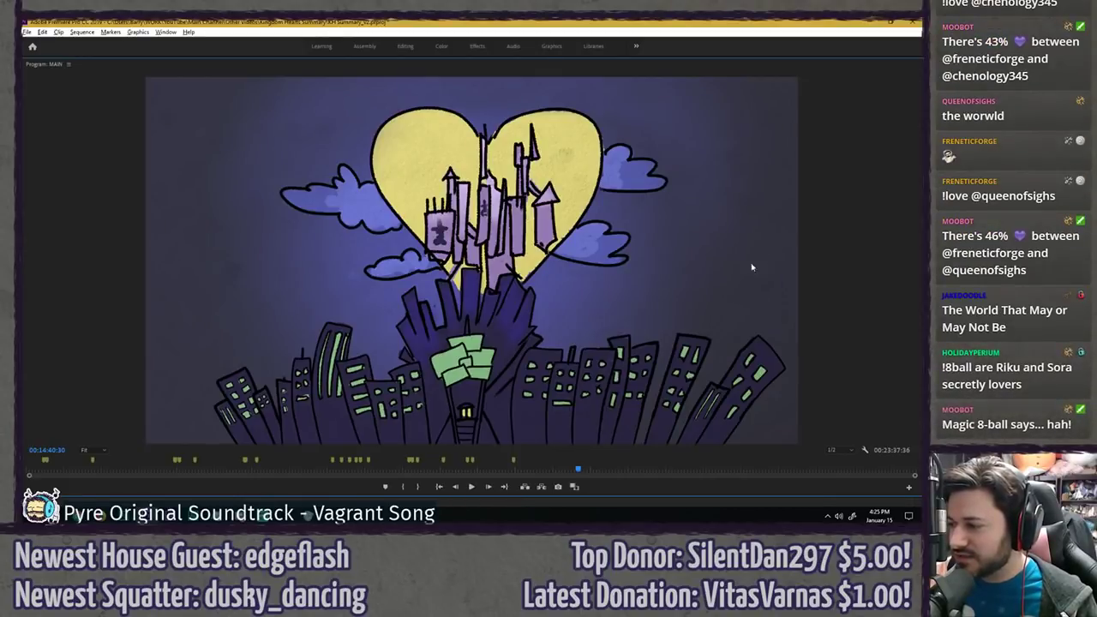
{"action": "key", "text": "grave"}
{"action": "key", "text": "space"}
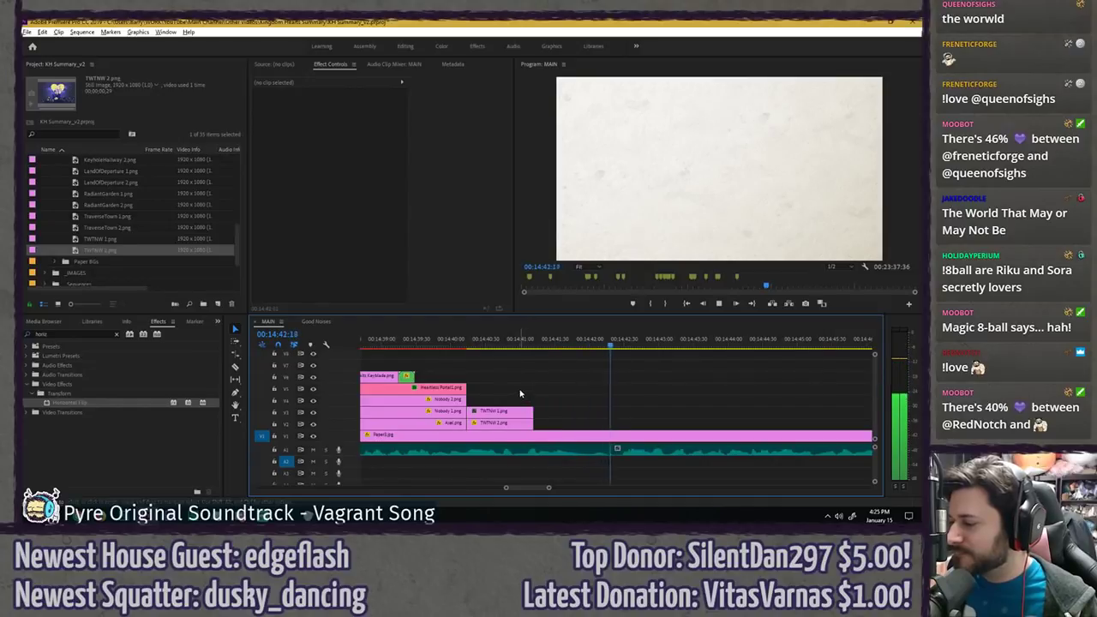
- Extend the TWTNW clips' out points later and replay the section
{"action": "key", "text": "space"}
{"action": "left_click_drag", "start_coordinate": [519, 391], "coordinate": [630, 417]}
{"action": "key", "text": "space"}
{"action": "left_click", "coordinate": [463, 342]}
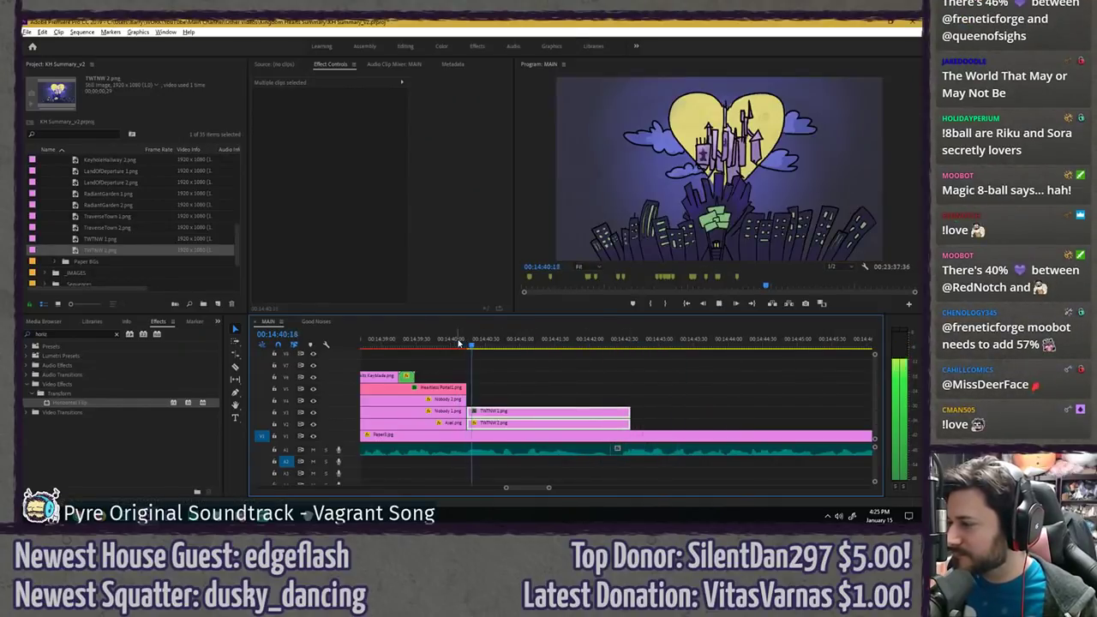
{"action": "key", "text": "space"}
{"action": "left_click", "coordinate": [498, 367]}
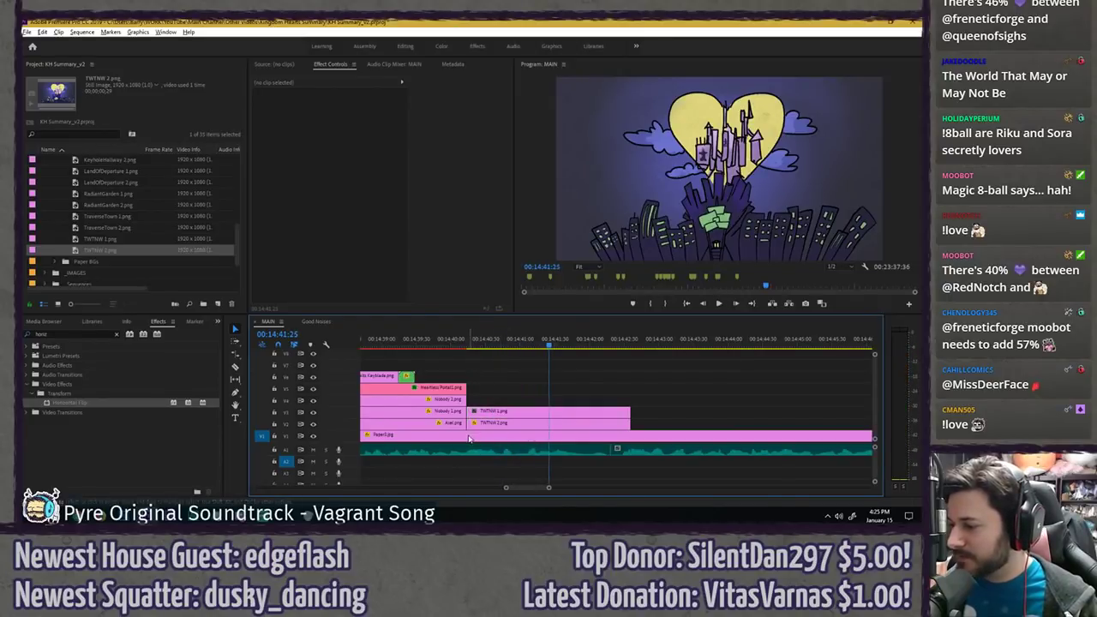
- Cut the V1 paper background where TWTNW begins and replace that segment with Paper7.jpg
{"action": "key", "text": "c"}
{"action": "left_click", "coordinate": [469, 435]}
{"action": "left_click", "coordinate": [529, 437]}
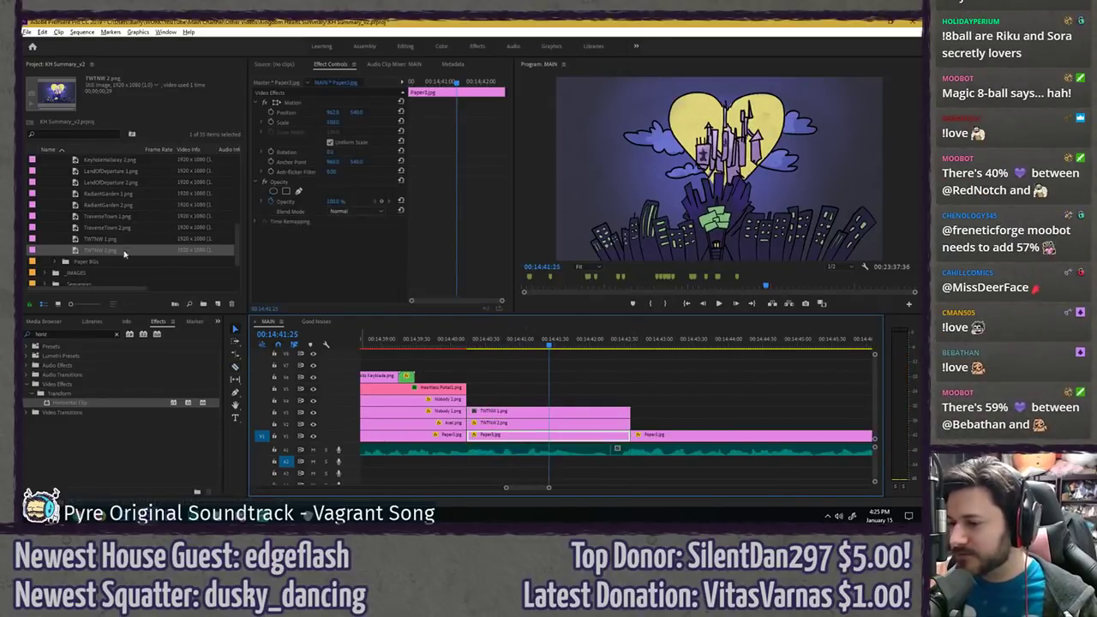
{"action": "scroll", "coordinate": [236, 237], "scroll_direction": "up", "scroll_amount": 1}
{"action": "scroll", "coordinate": [236, 237], "scroll_direction": "up", "scroll_amount": 5}
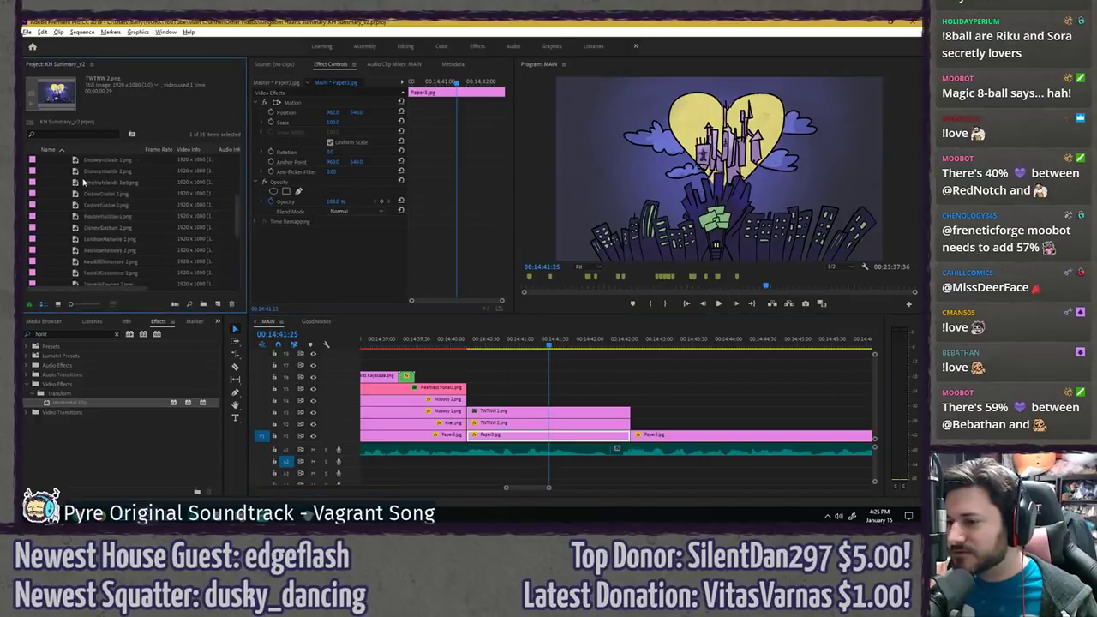
{"action": "left_click", "coordinate": [57, 182]}
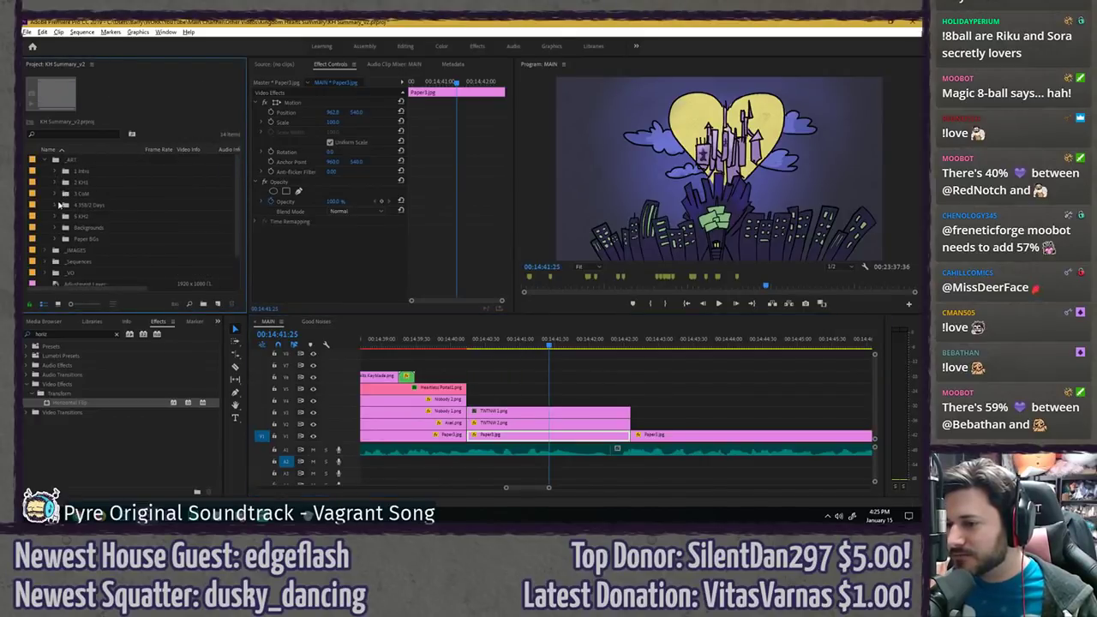
{"action": "left_click", "coordinate": [65, 239]}
{"action": "scroll", "coordinate": [94, 248], "scroll_direction": "down", "scroll_amount": 2}
{"action": "left_click", "coordinate": [103, 263]}
{"action": "left_click_drag", "start_coordinate": [104, 264], "coordinate": [499, 435]}
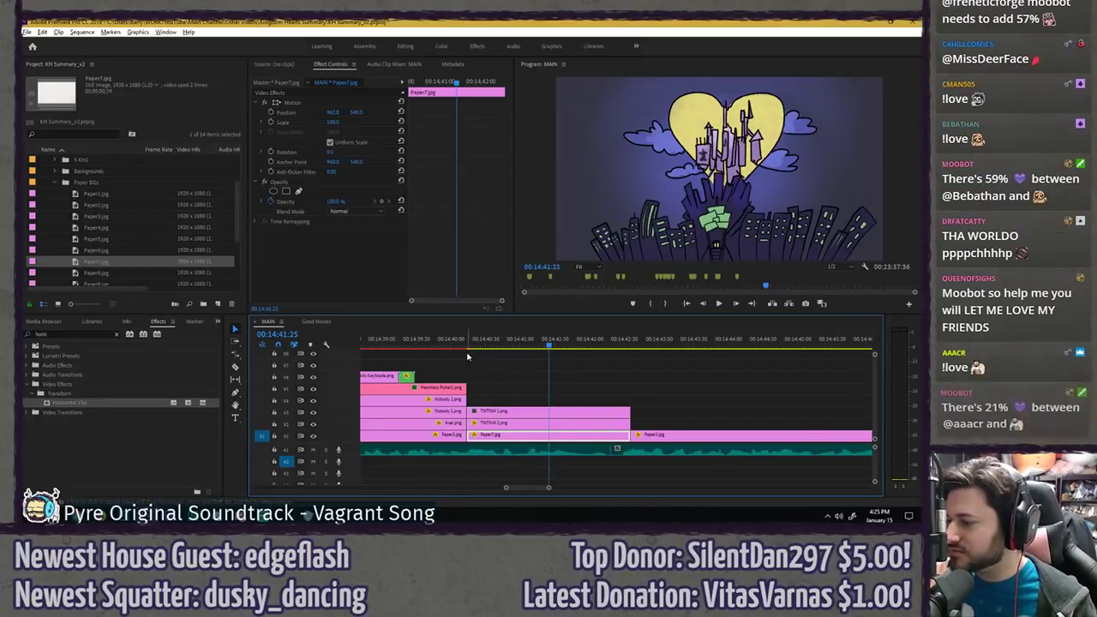
- Nest the TWTNW clips and their paper background into a sequence named TWTNW, filed in _Sequences
{"action": "left_click_drag", "start_coordinate": [478, 379], "coordinate": [531, 437]}
{"action": "right_click", "coordinate": [530, 438]}
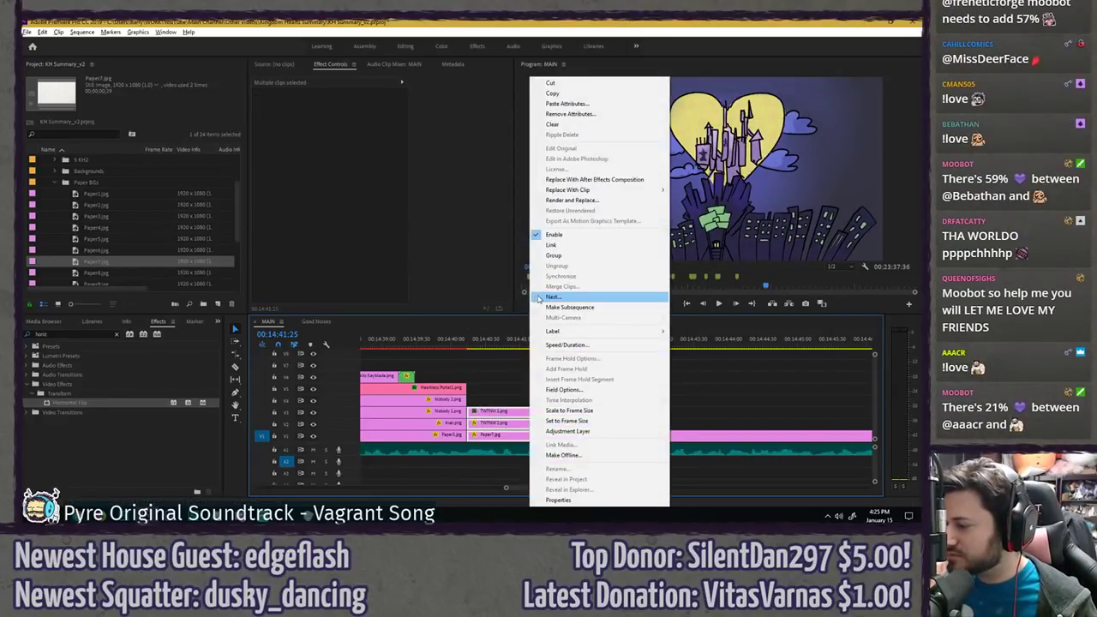
{"action": "left_click", "coordinate": [553, 296]}
{"action": "type", "text": "TWTNW"}
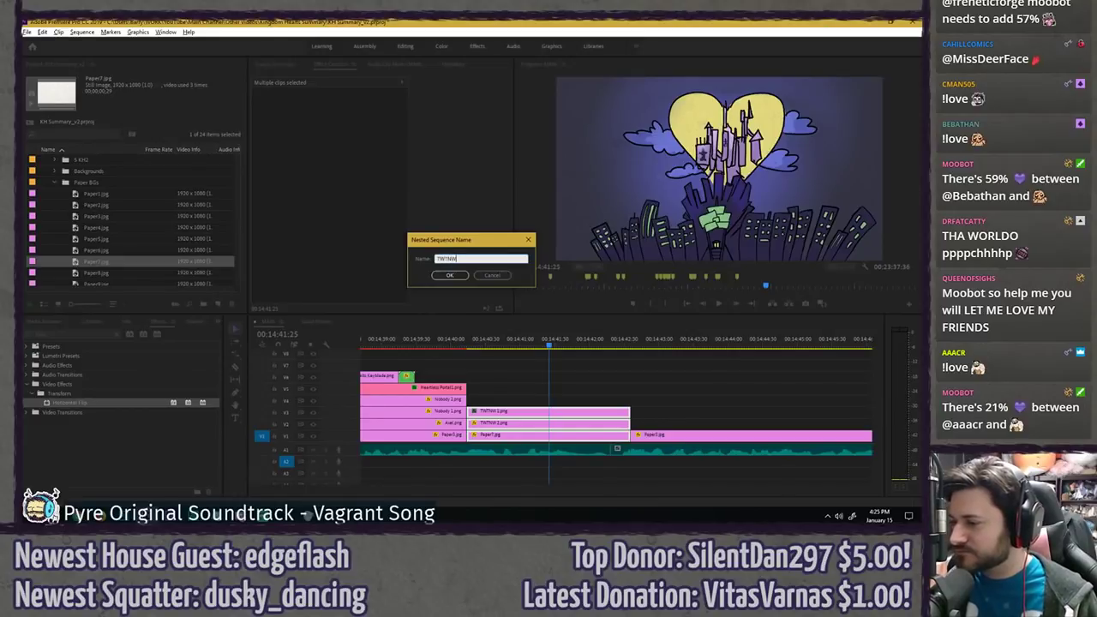
{"action": "key", "text": "Return"}
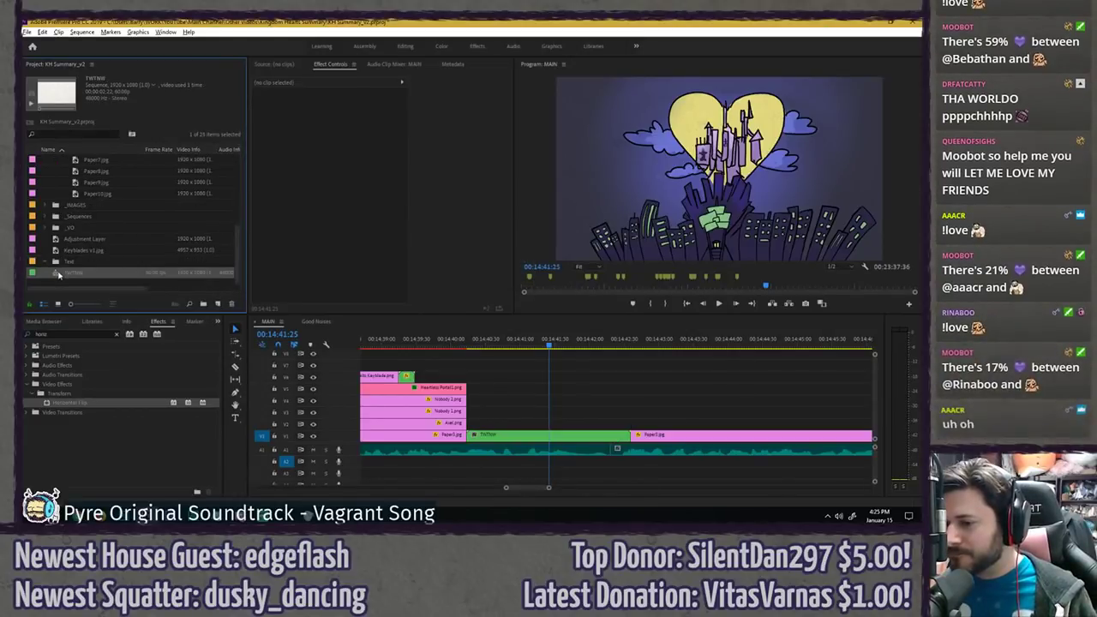
{"action": "left_click_drag", "start_coordinate": [59, 273], "coordinate": [69, 218]}
- Set a scale keyframe of 105 at the end of the TWTNW clip and shift the picture down
{"action": "left_click", "coordinate": [467, 344]}
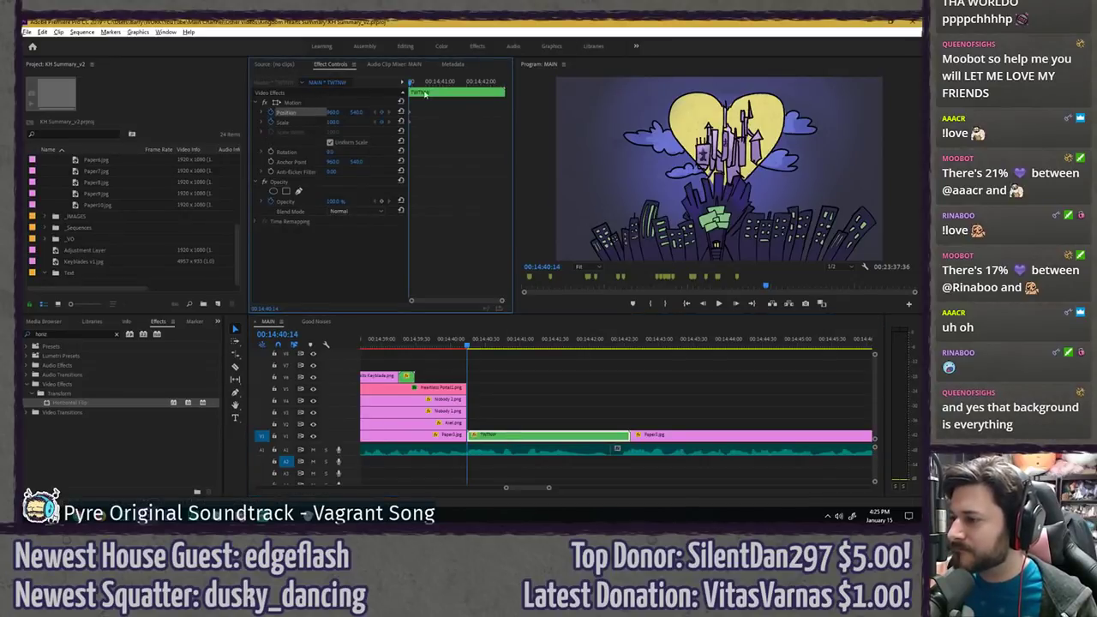
{"action": "key", "text": "Down"}
{"action": "left_click", "coordinate": [339, 121]}
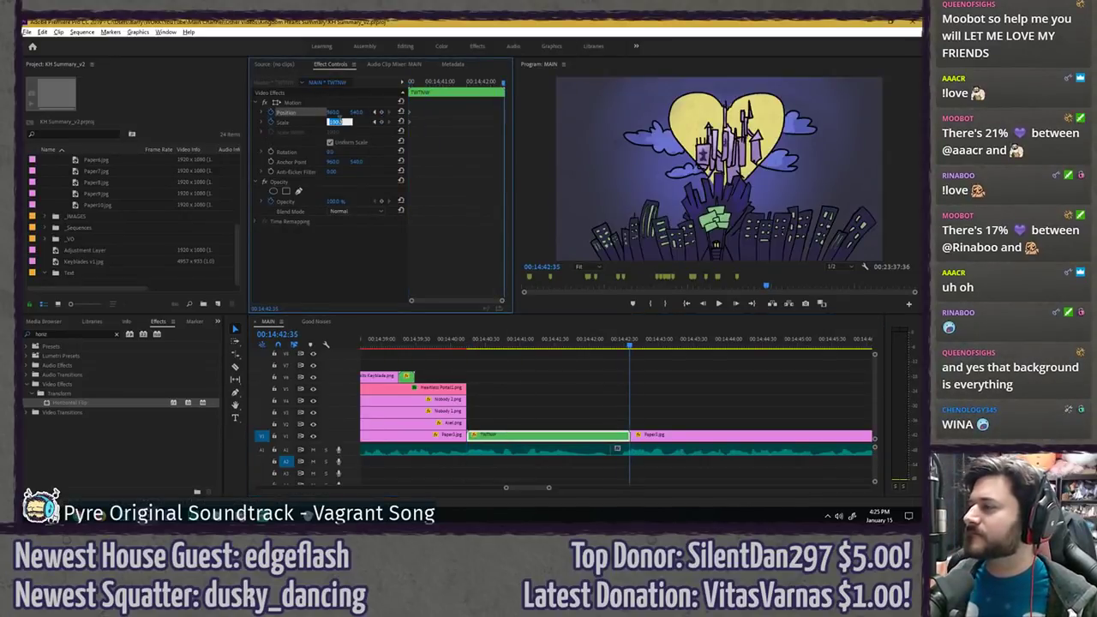
{"action": "type", "text": "105"}
{"action": "key", "text": "Return"}
{"action": "mouse_move", "coordinate": [357, 113]}
{"action": "left_mouse_down"}
{"action": "mouse_move", "coordinate": [383, 113]}
{"action": "mouse_move", "coordinate": [370, 113]}
{"action": "left_mouse_up"}
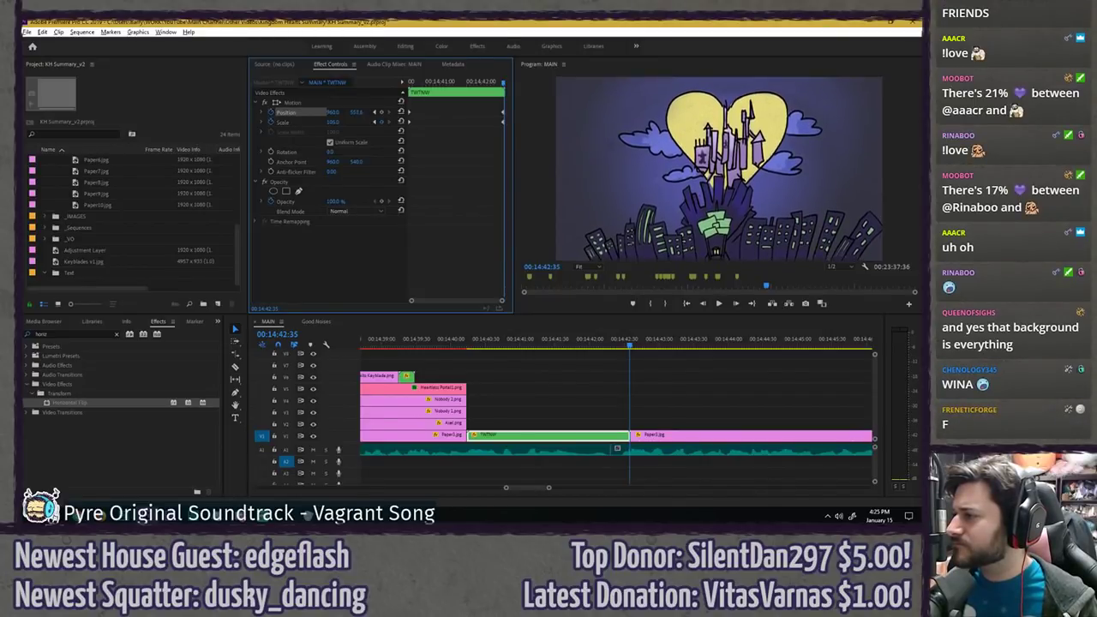
- Play the TWTNW animation in an enlarged preview, then restore the full workspace and save
{"action": "key", "text": "Up"}
{"action": "key", "text": "grave"}
{"action": "key", "text": "space"}
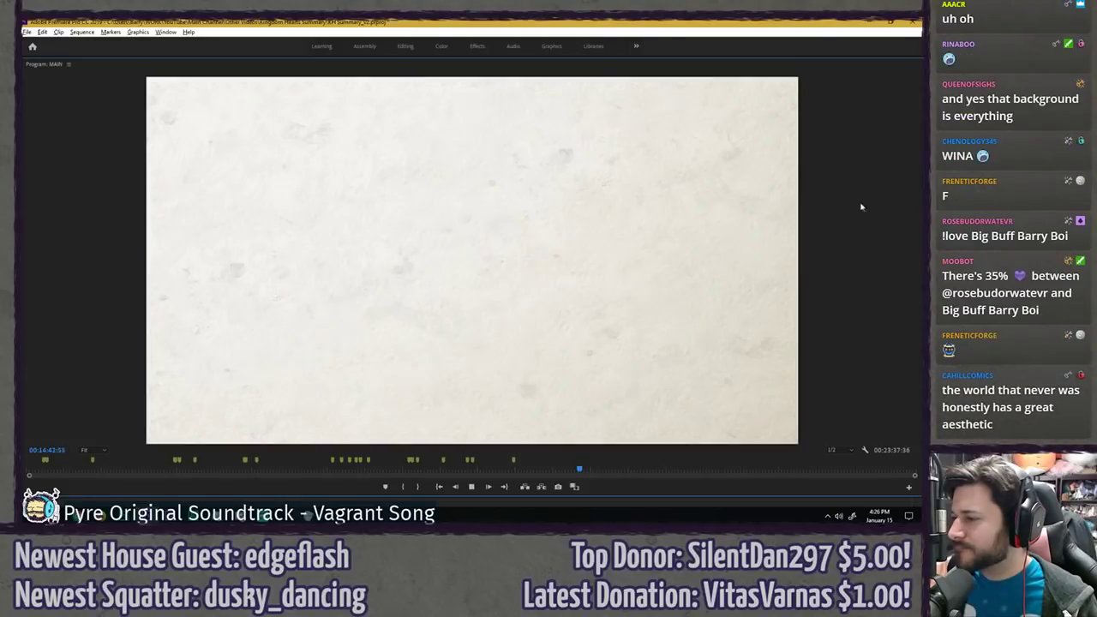
{"action": "key", "text": "grave"}
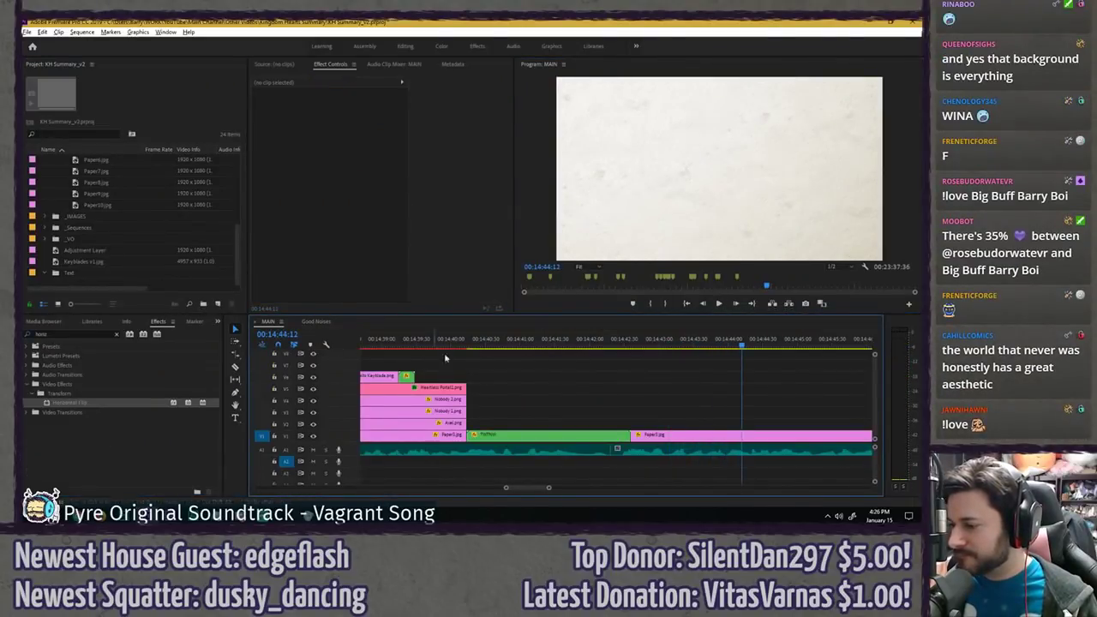
{"action": "key", "text": "ctrl+s"}
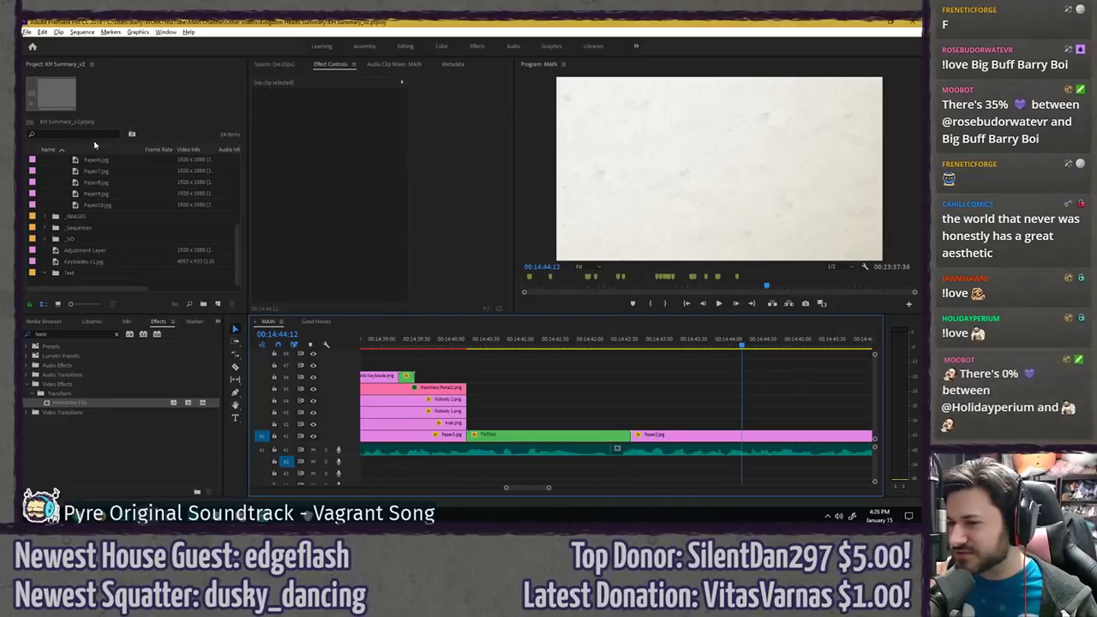
- Collapse Paper BGs, expand the 5 KH2 art folder, and select the Sora Belts Keyblade image
{"action": "scroll", "coordinate": [57, 230], "scroll_direction": "up", "scroll_amount": 5}
{"action": "left_click", "coordinate": [57, 229]}
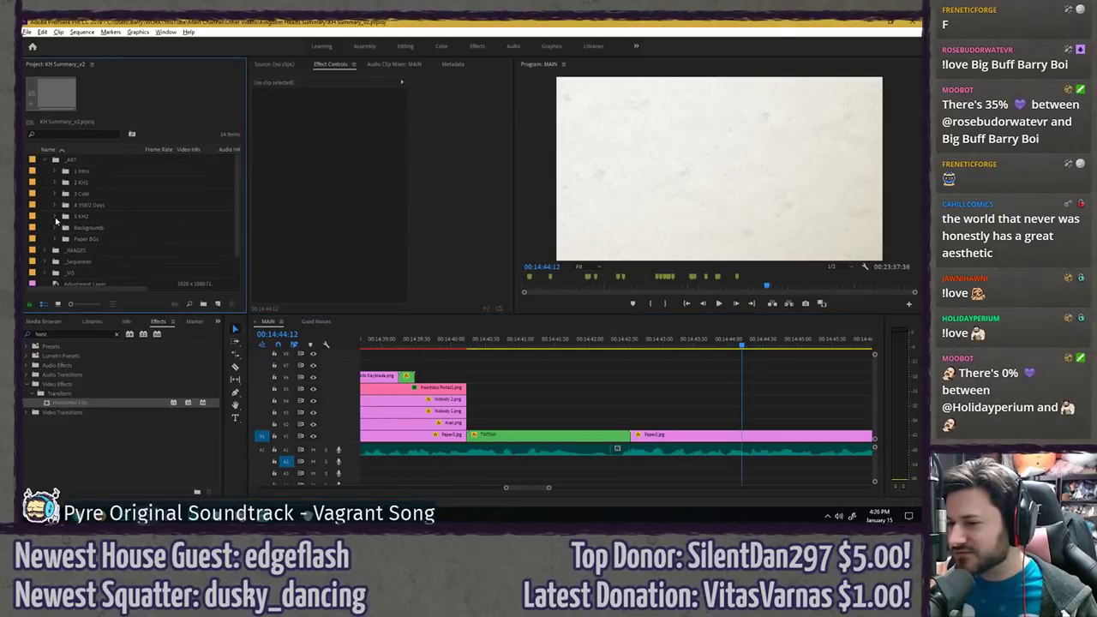
{"action": "left_click", "coordinate": [56, 217]}
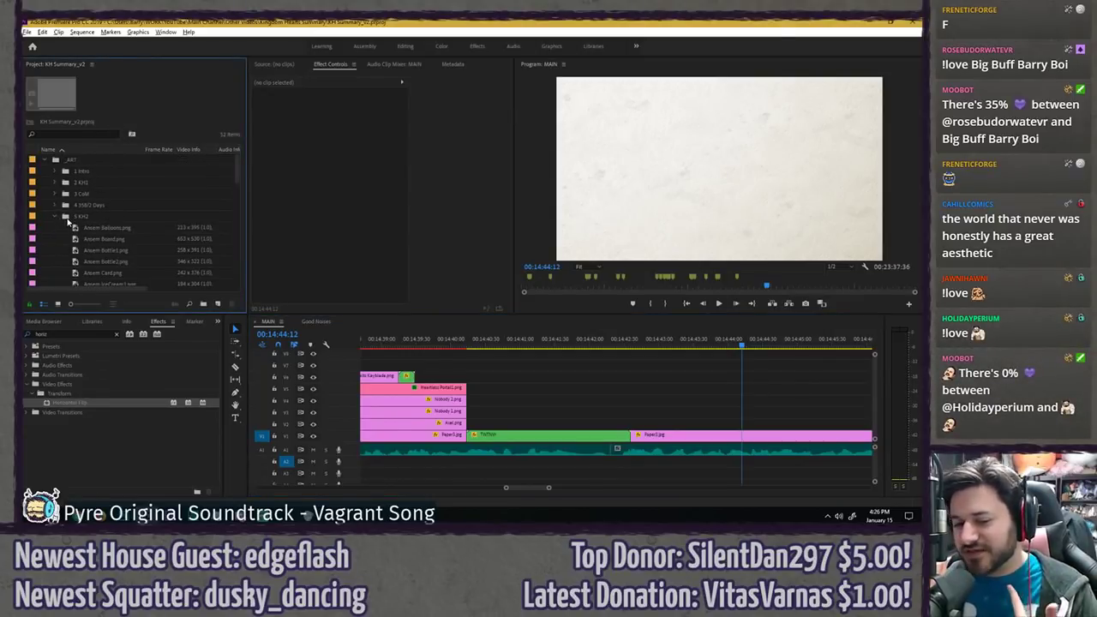
{"action": "scroll", "coordinate": [103, 248], "scroll_direction": "down", "scroll_amount": 3}
{"action": "scroll", "coordinate": [104, 251], "scroll_direction": "down", "scroll_amount": 5}
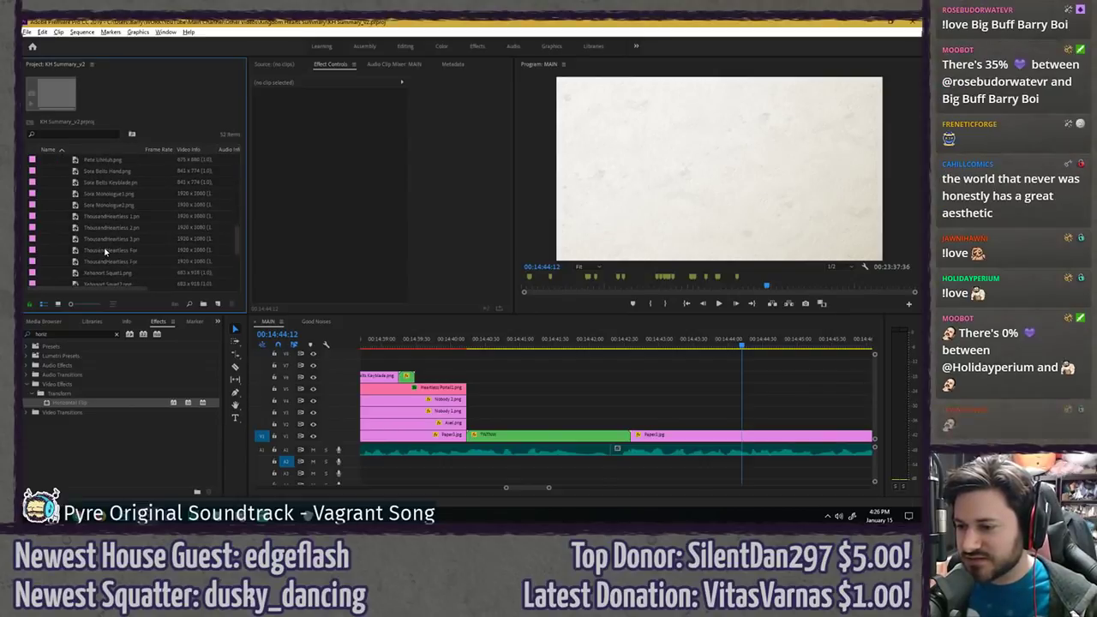
{"action": "left_click", "coordinate": [102, 218]}
- Place the Sora Belts Keyblade image on V2 above the paper and play it back
{"action": "left_click_drag", "start_coordinate": [104, 227], "coordinate": [636, 426]}
{"action": "key", "text": "space"}
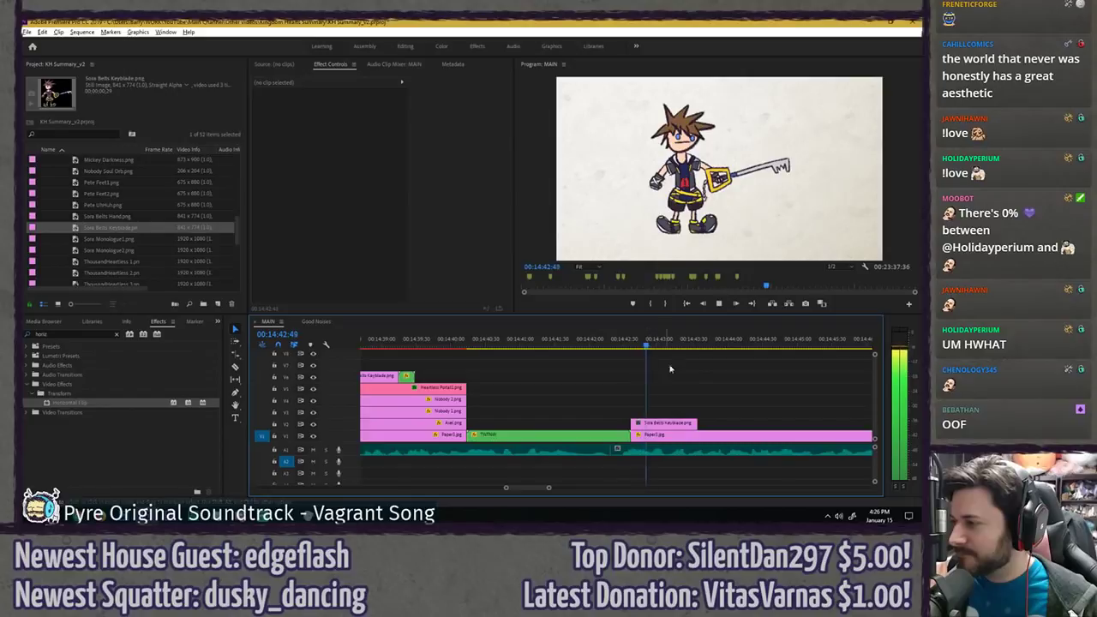
{"action": "scroll", "coordinate": [450, 360], "scroll_direction": "down", "scroll_amount": 3}
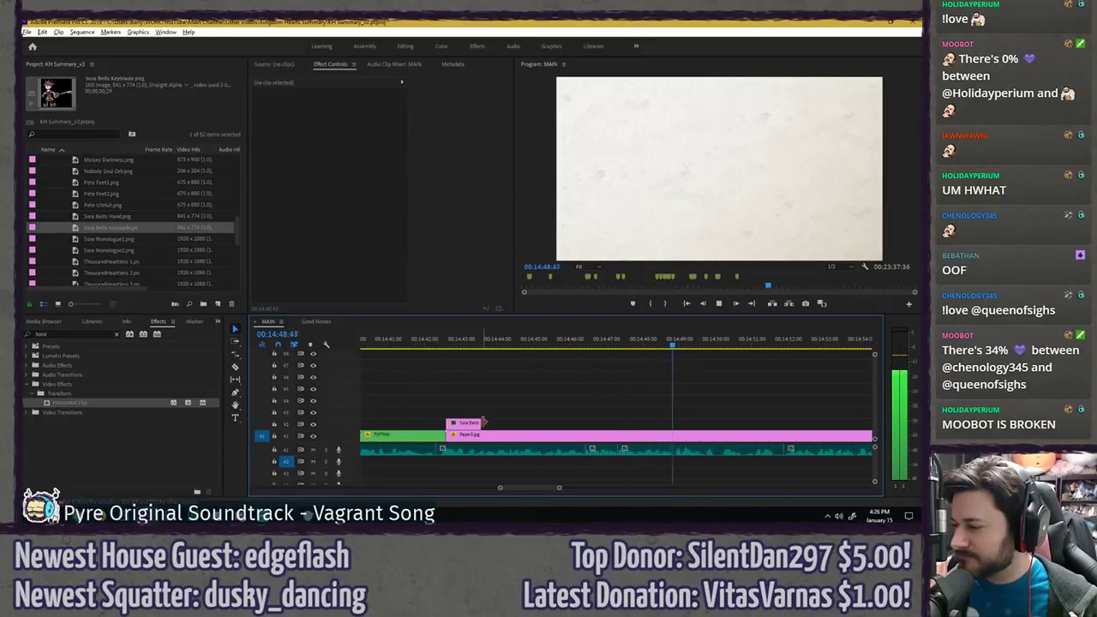
{"action": "key", "text": "space"}
- Lengthen the Sora clip, save the project, and replay the sequence from an earlier point
{"action": "left_click_drag", "start_coordinate": [483, 424], "coordinate": [632, 420]}
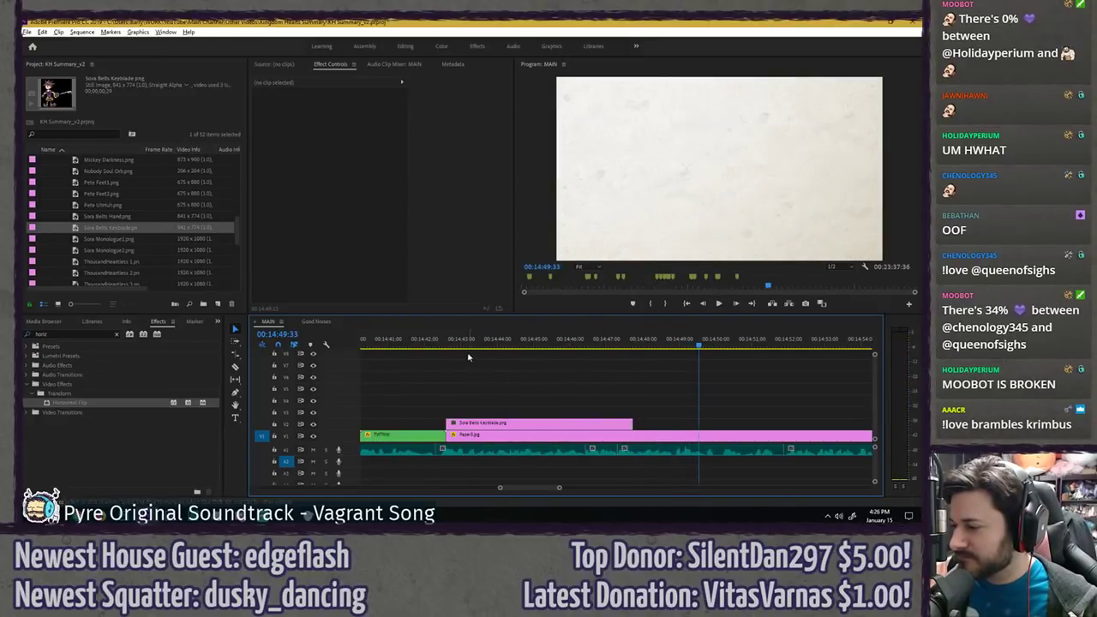
{"action": "left_click_drag", "start_coordinate": [460, 345], "coordinate": [446, 345]}
{"action": "key", "text": "ctrl+s"}
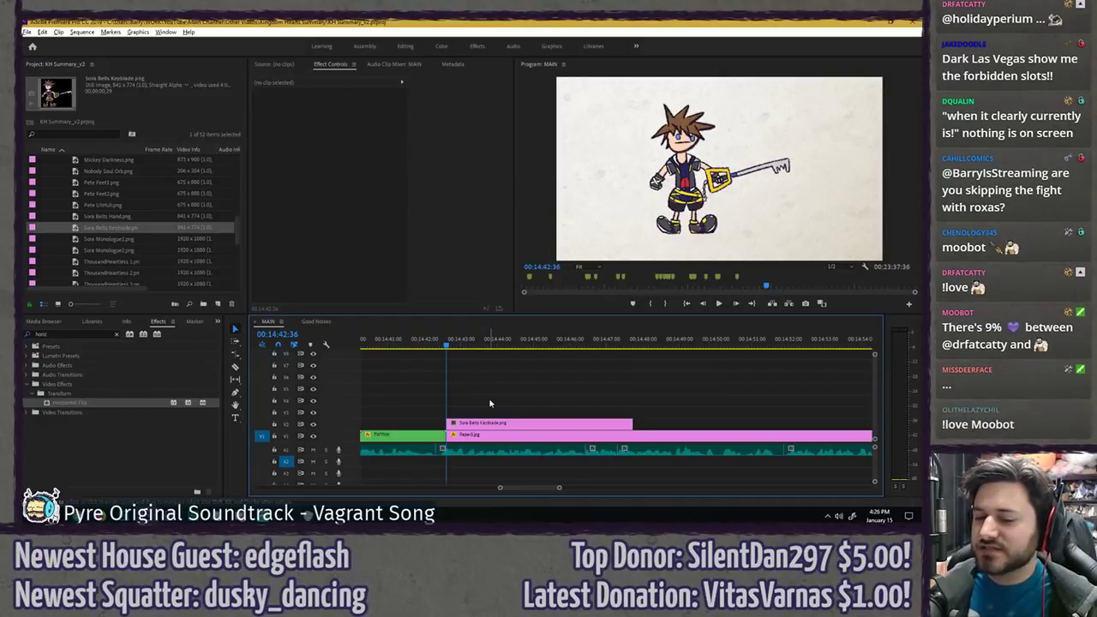
{"action": "key", "text": "ctrl+s"}
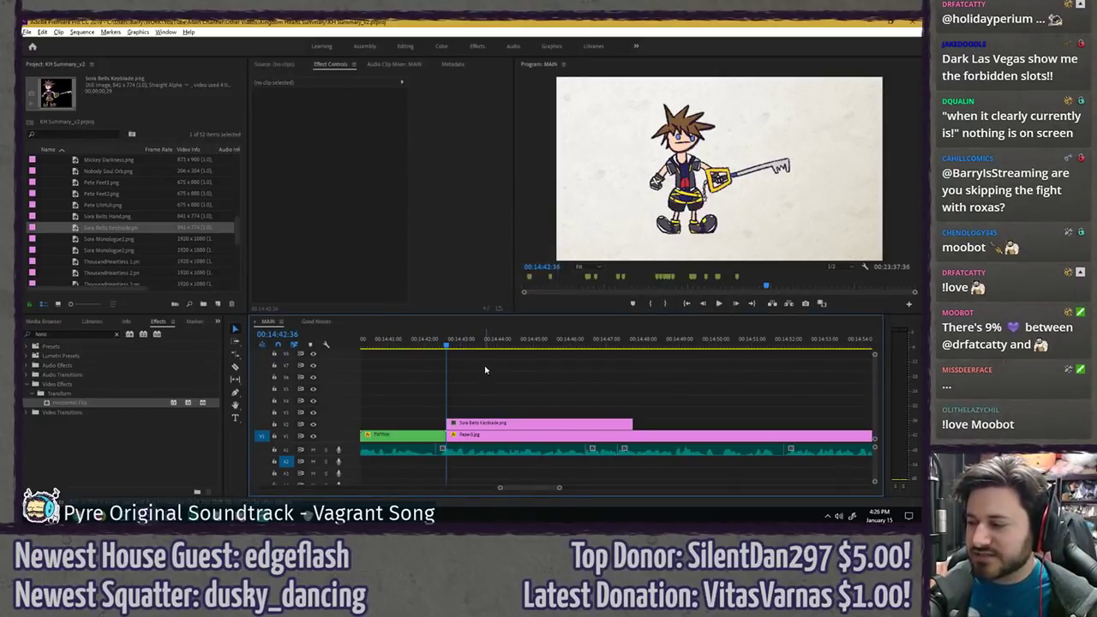
{"action": "scroll", "coordinate": [450, 377], "scroll_direction": "down", "scroll_amount": 5}
{"action": "scroll", "coordinate": [453, 368], "scroll_direction": "up", "scroll_amount": 2}
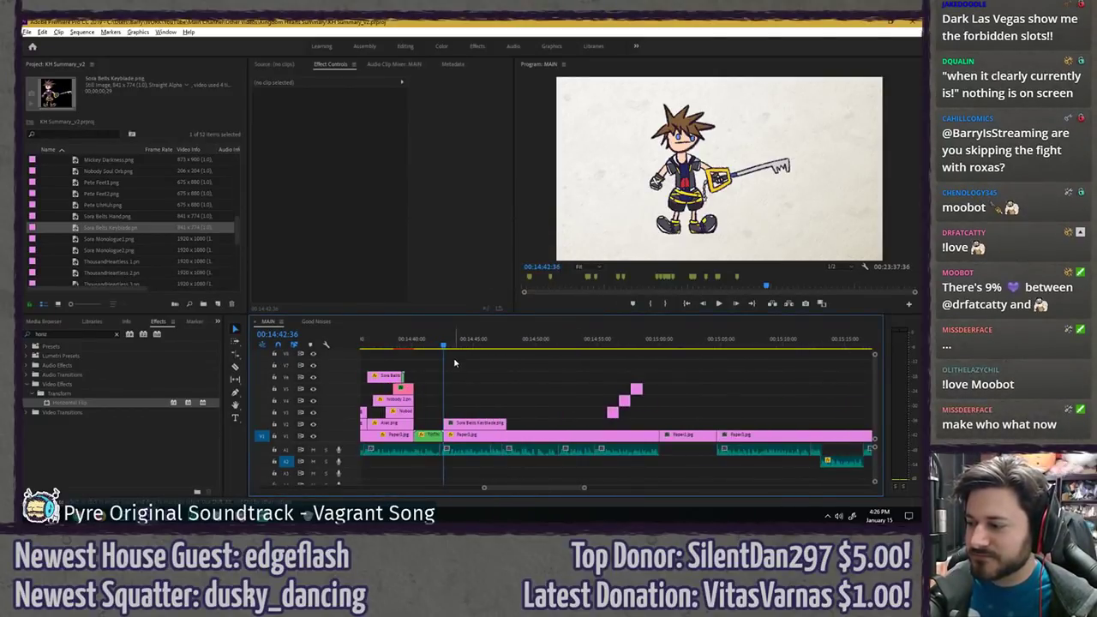
{"action": "left_click", "coordinate": [441, 345]}
{"action": "key", "text": "space"}
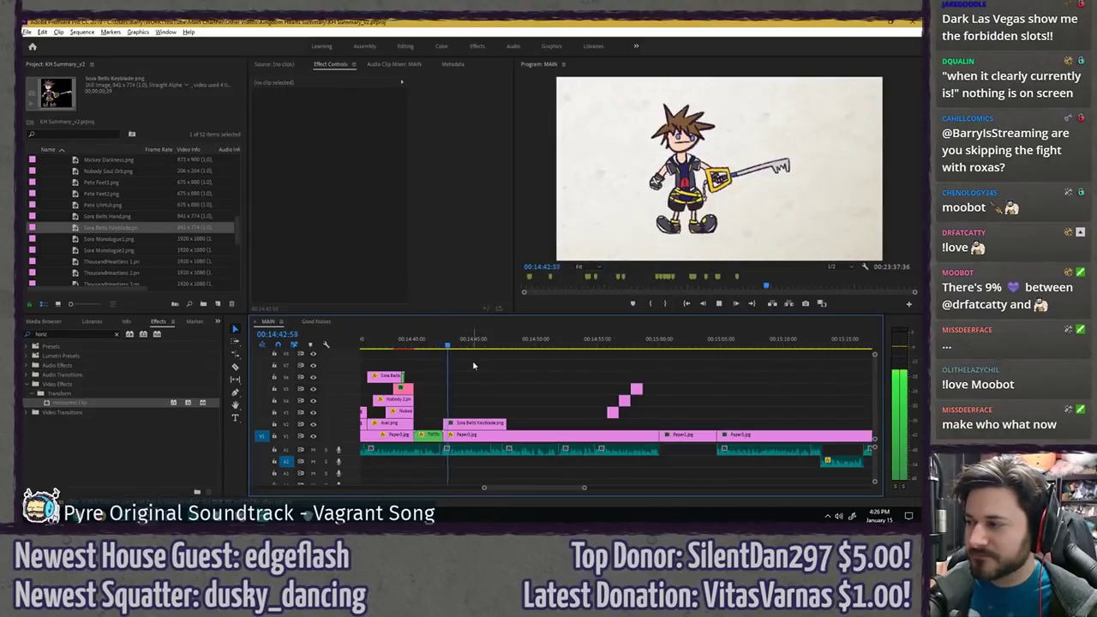
{"action": "scroll", "coordinate": [480, 363], "scroll_direction": "up", "scroll_amount": 3}
{"action": "key", "text": "space"}
- Set the Sora Belts Keyblade clip's scale to 80 and save the project
{"action": "left_click", "coordinate": [471, 424]}
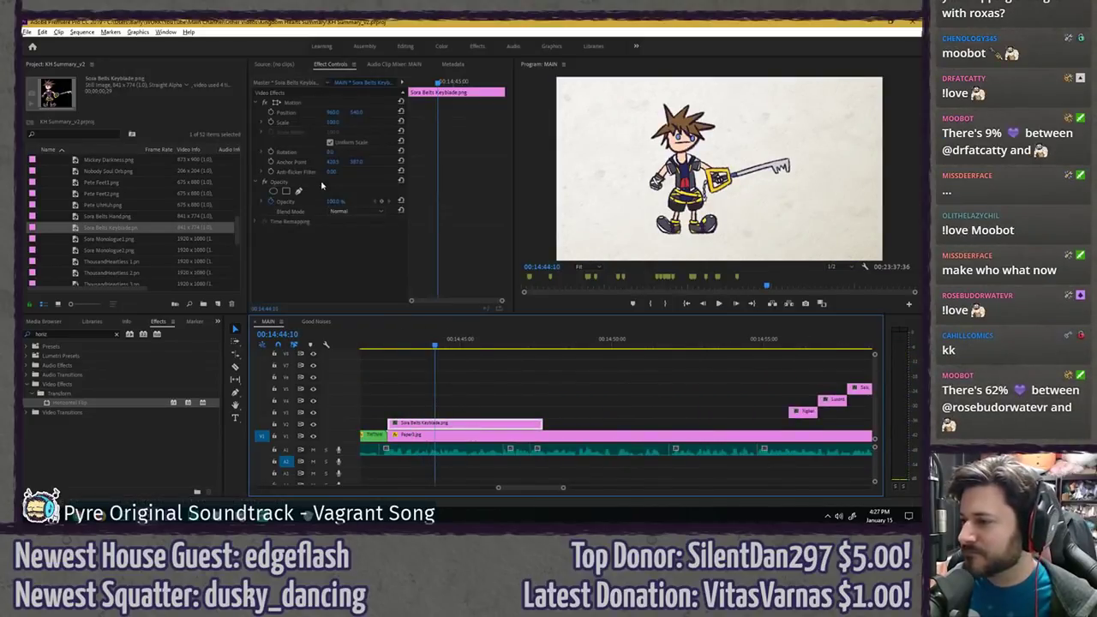
{"action": "left_click", "coordinate": [334, 123]}
{"action": "type", "text": "80"}
{"action": "key", "text": "Return"}
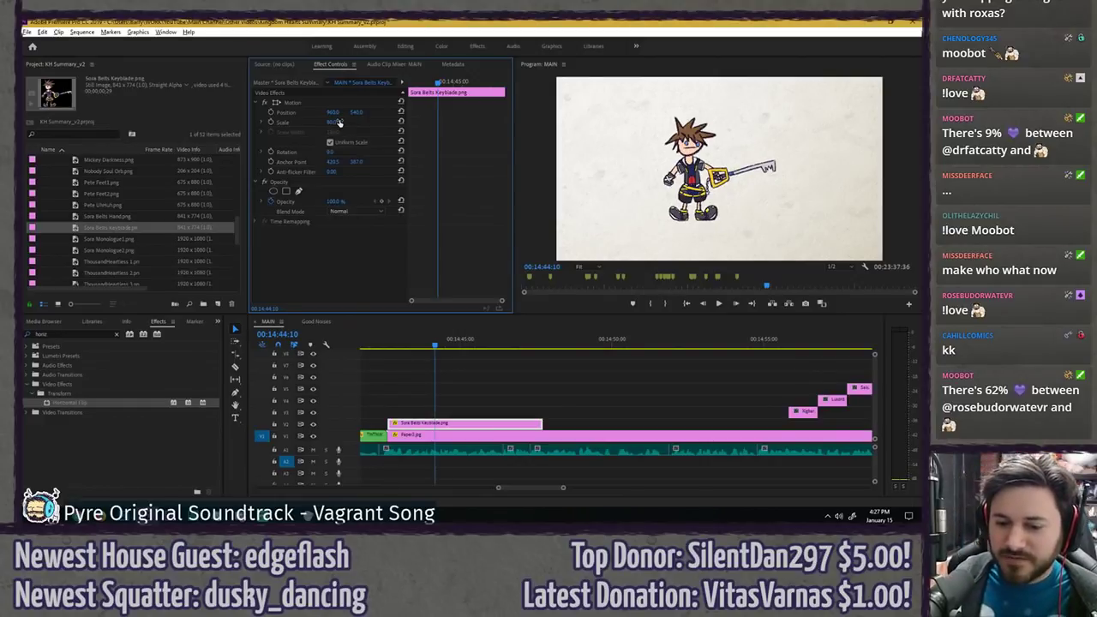
{"action": "key", "text": "ctrl+s"}
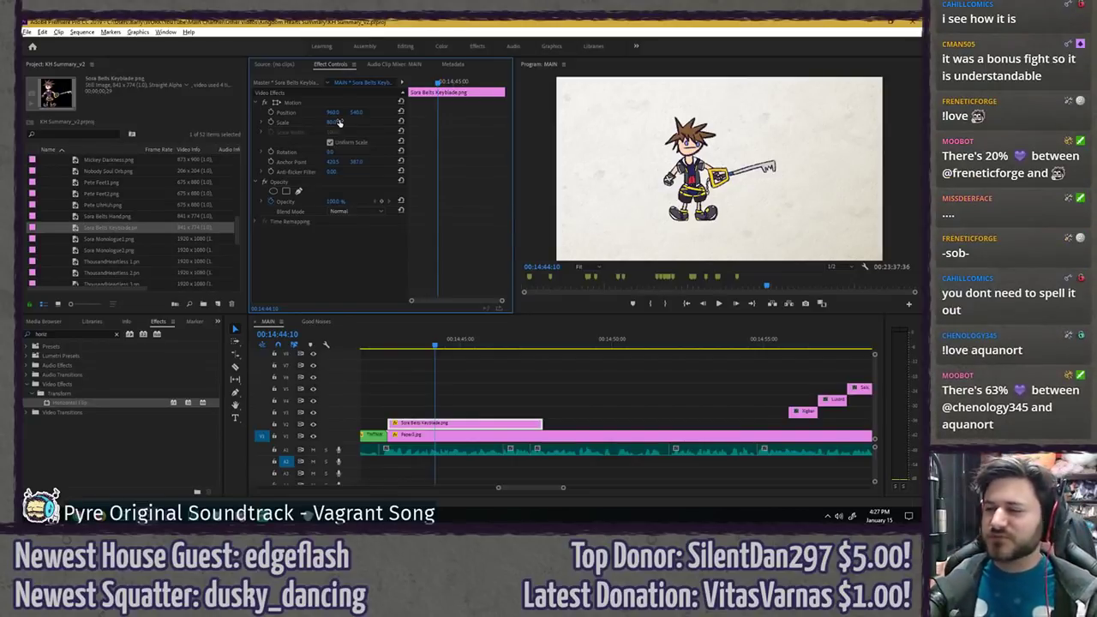
{"action": "left_click", "coordinate": [454, 371]}
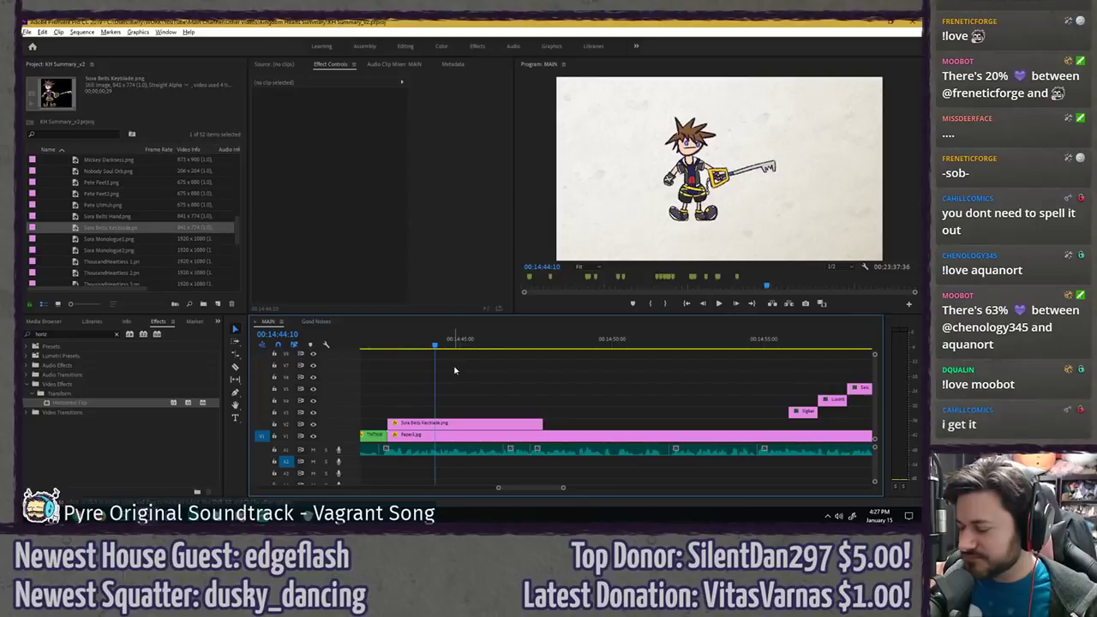
{"action": "key", "text": "ctrl+s"}
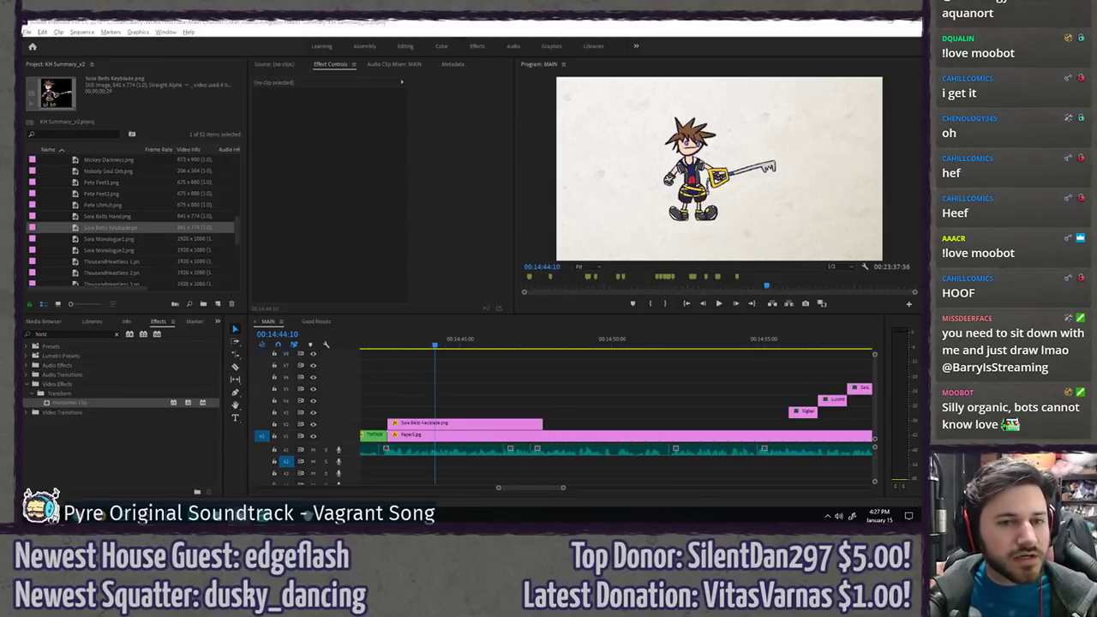
{"action": "key", "text": "alt+Tab"}
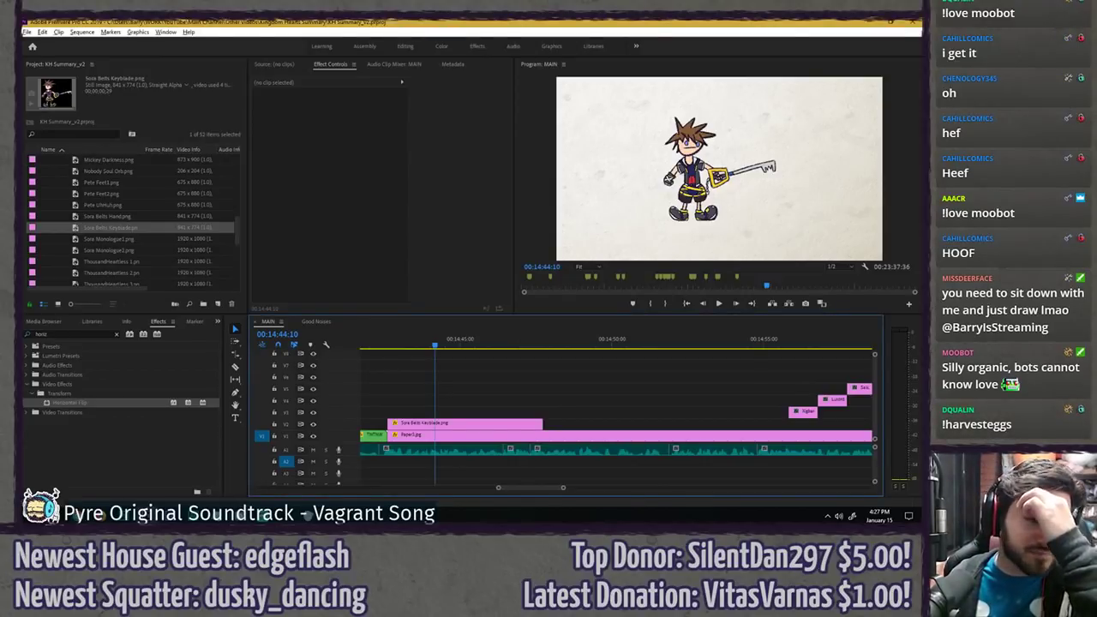
{"action": "key", "text": "alt+Tab"}
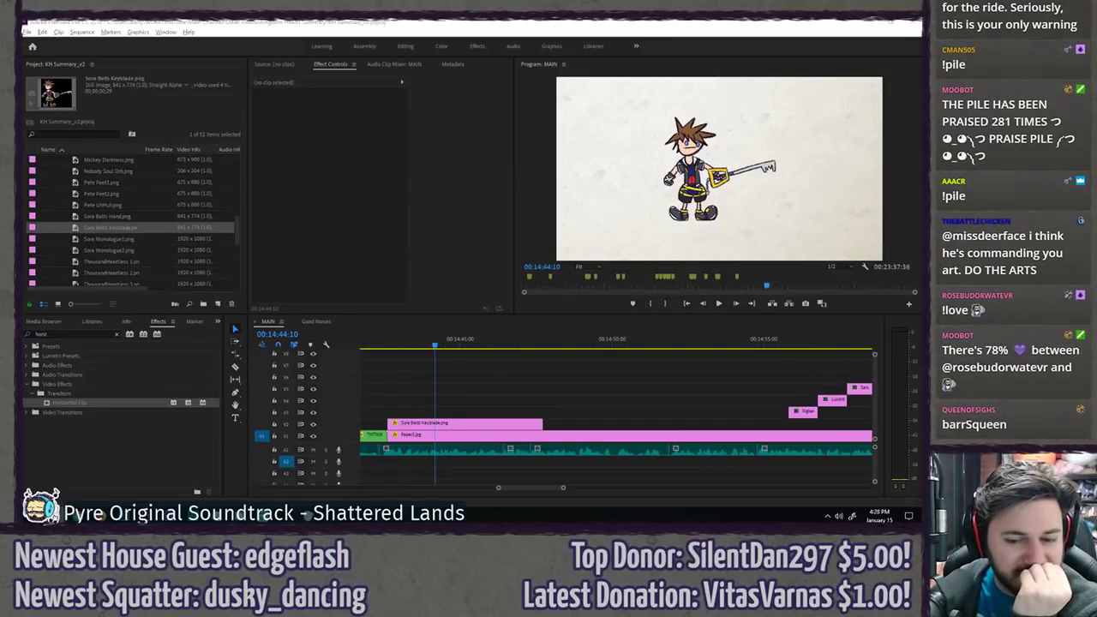
{"action": "key", "text": "ctrl+s"}
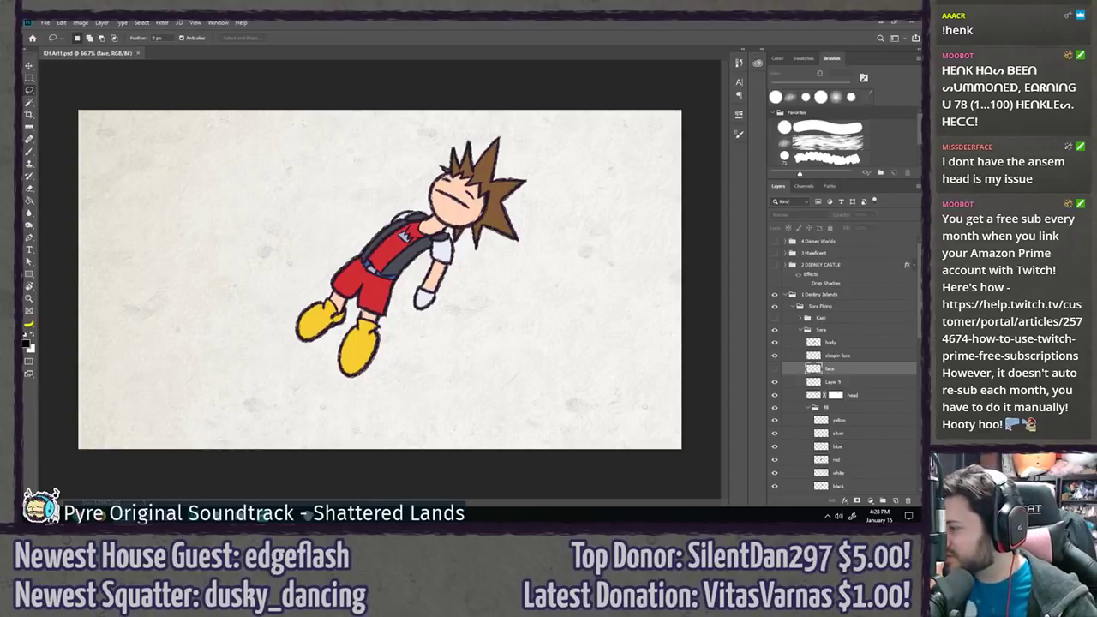
- Collapse and hide 1 Destiny Islands, keep 4 Disney Worlds hidden, then save, which hits a memory error
{"action": "left_click", "coordinate": [783, 294]}
{"action": "left_click", "coordinate": [774, 294]}
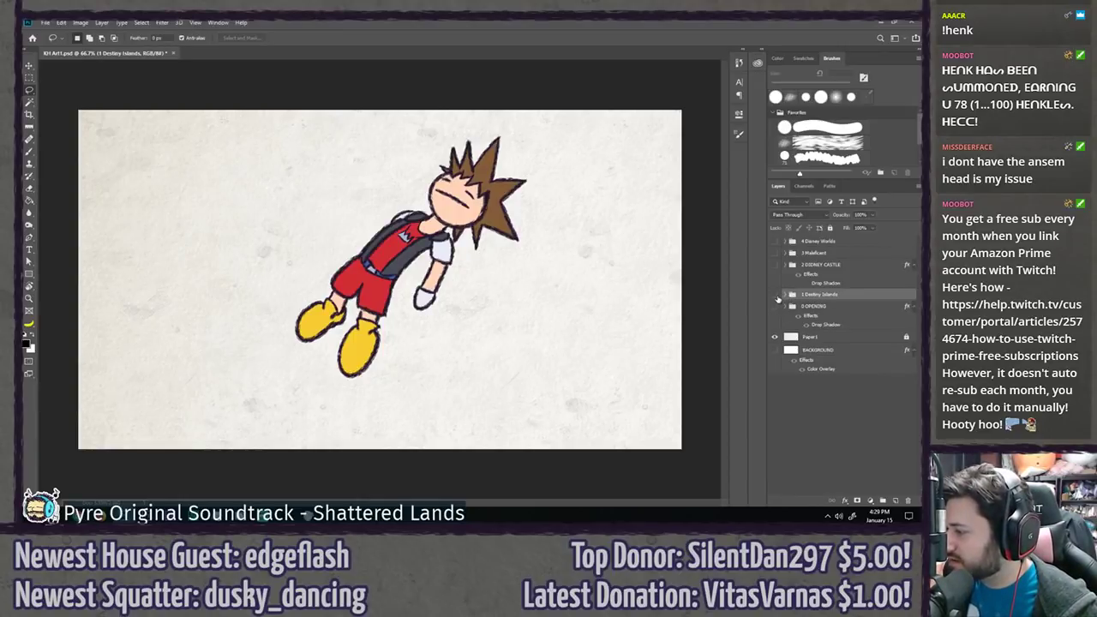
{"action": "left_click", "coordinate": [775, 242]}
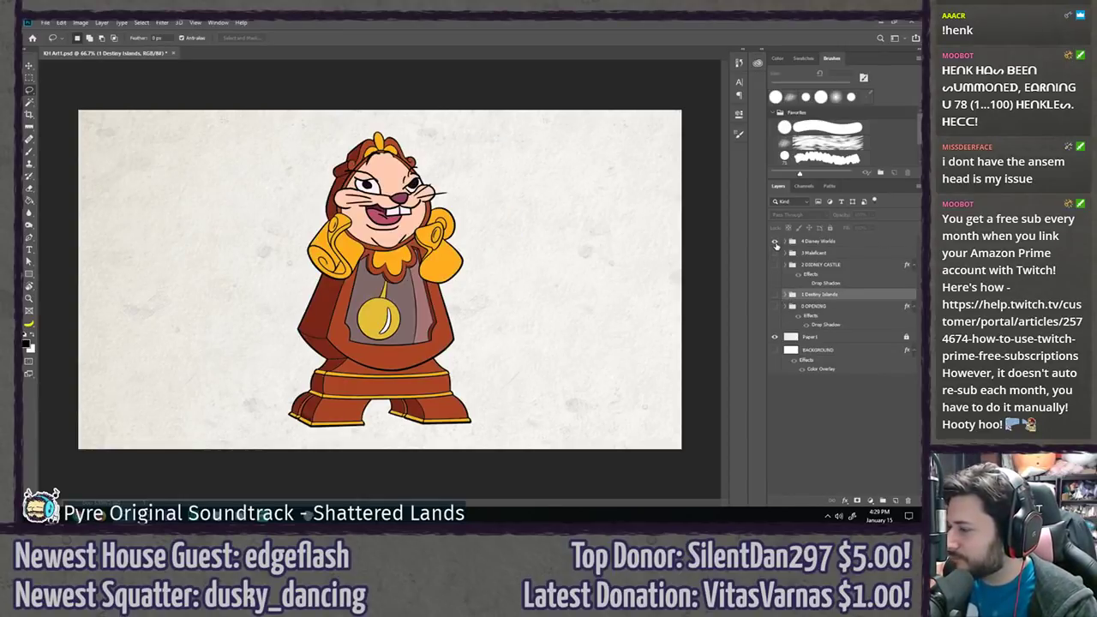
{"action": "left_click", "coordinate": [775, 242]}
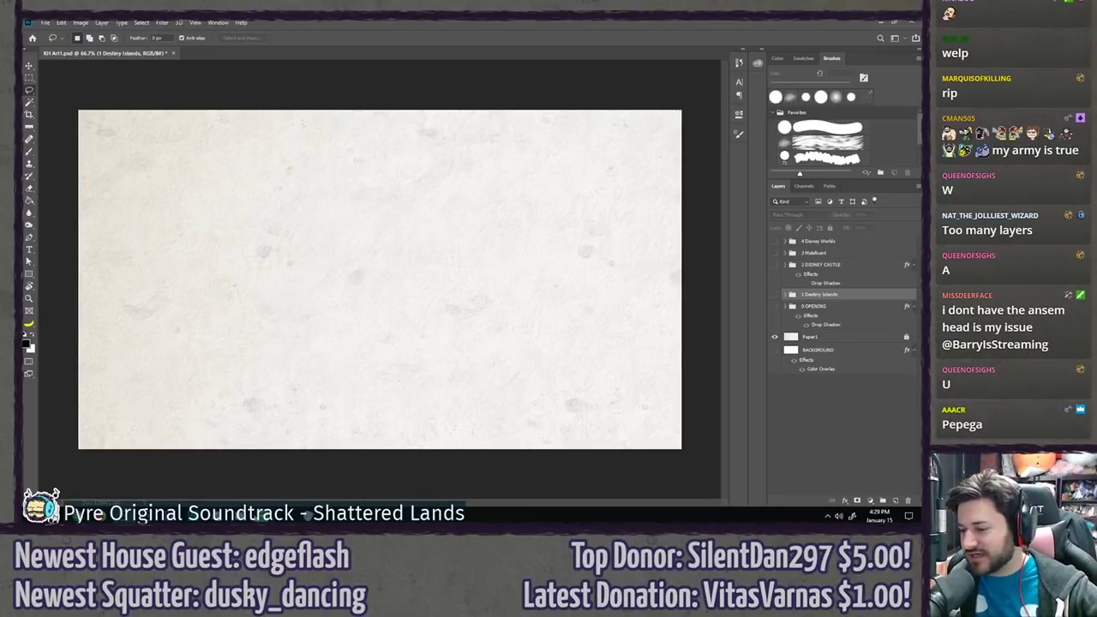
{"action": "mouse_move", "coordinate": [151, 518]}
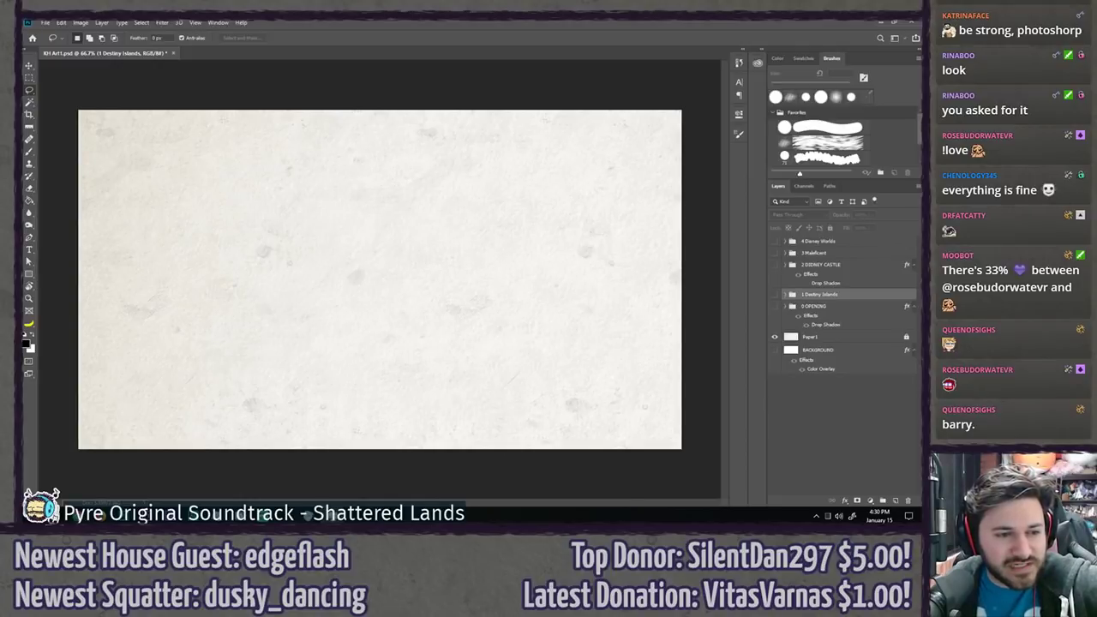
{"action": "key", "text": "ctrl+s"}
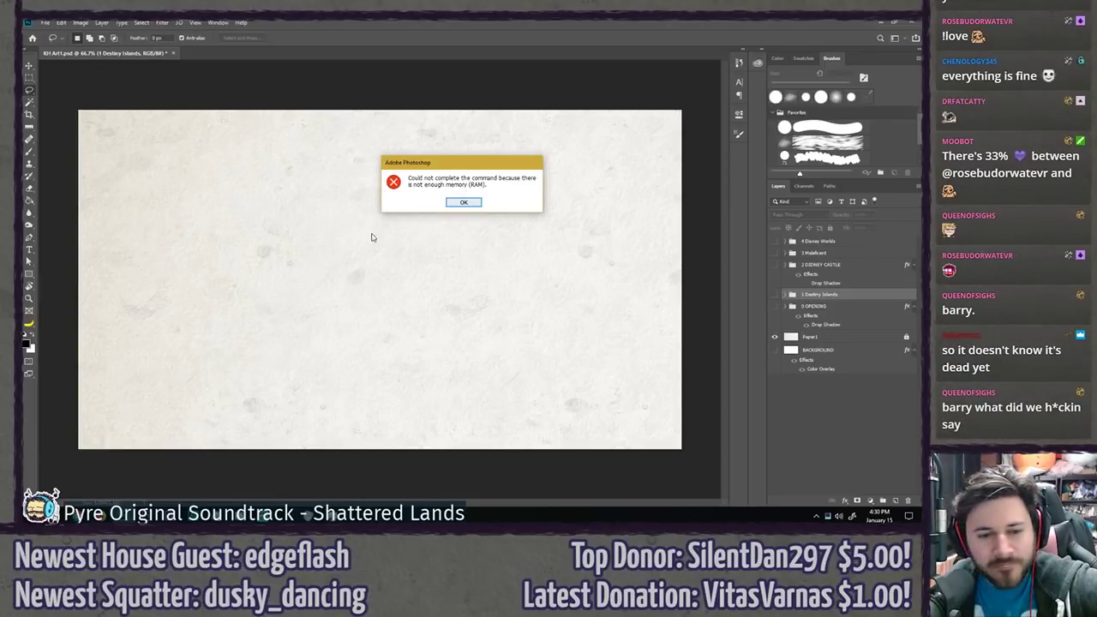
- Dismiss the out-of-memory error twice, cancel closing the document, and restore the Photoshop window
{"action": "left_click", "coordinate": [463, 203]}
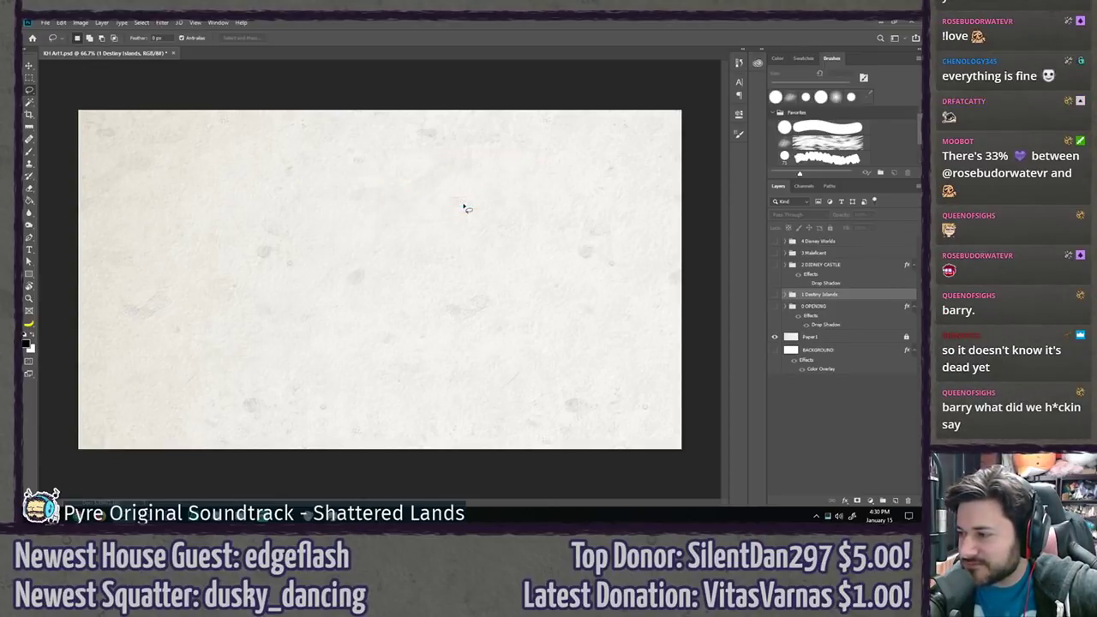
{"action": "left_click", "coordinate": [172, 54]}
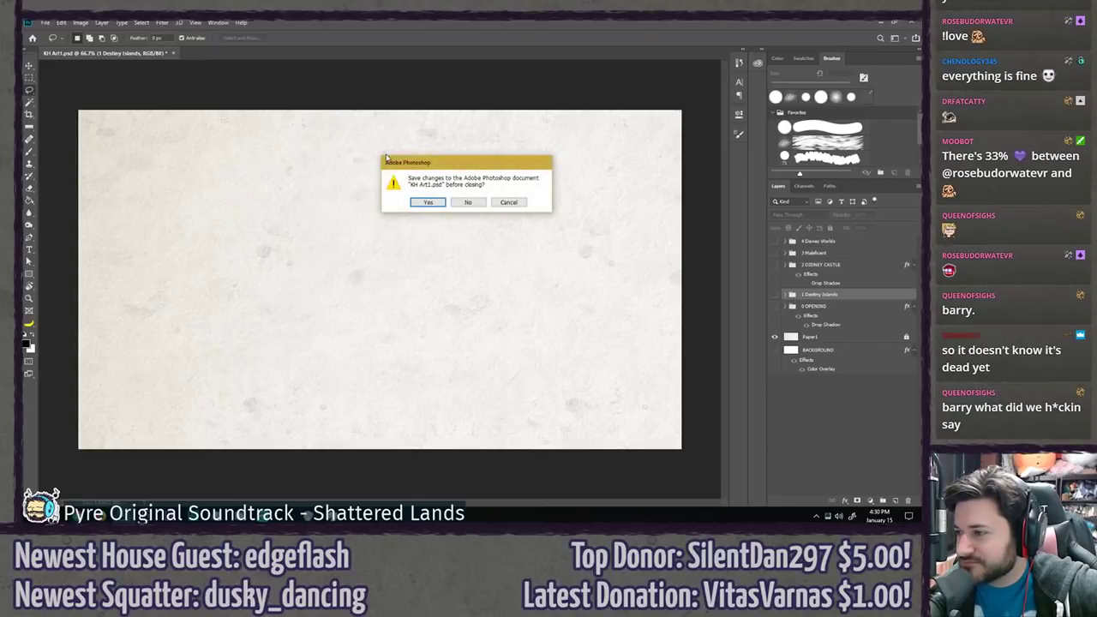
{"action": "left_click", "coordinate": [509, 203]}
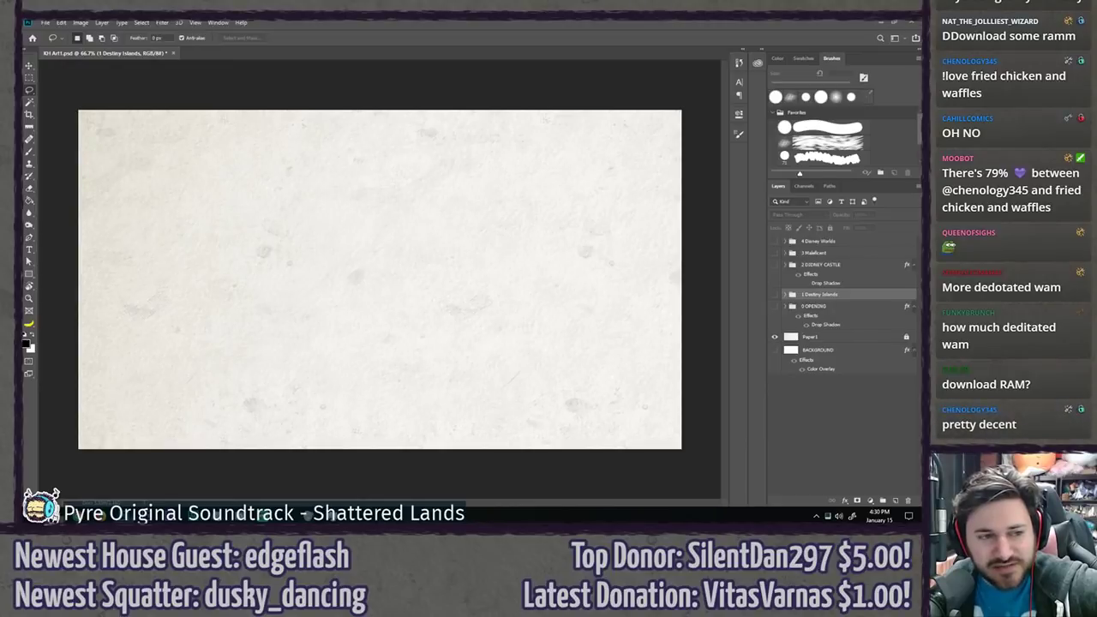
{"action": "left_click", "coordinate": [462, 202]}
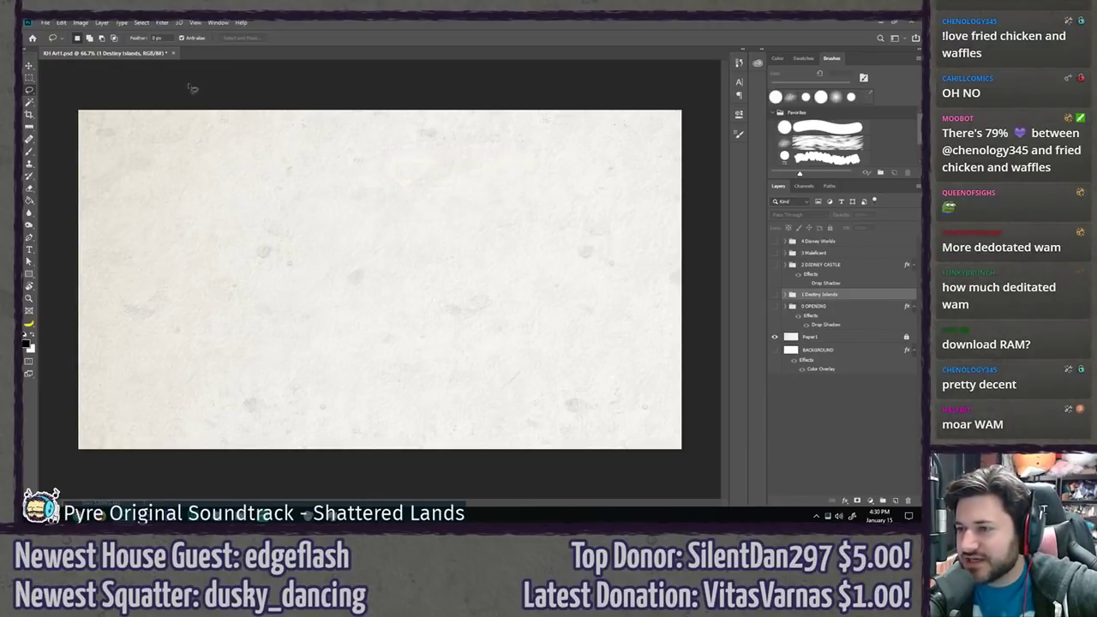
{"action": "double_click", "coordinate": [529, 25]}
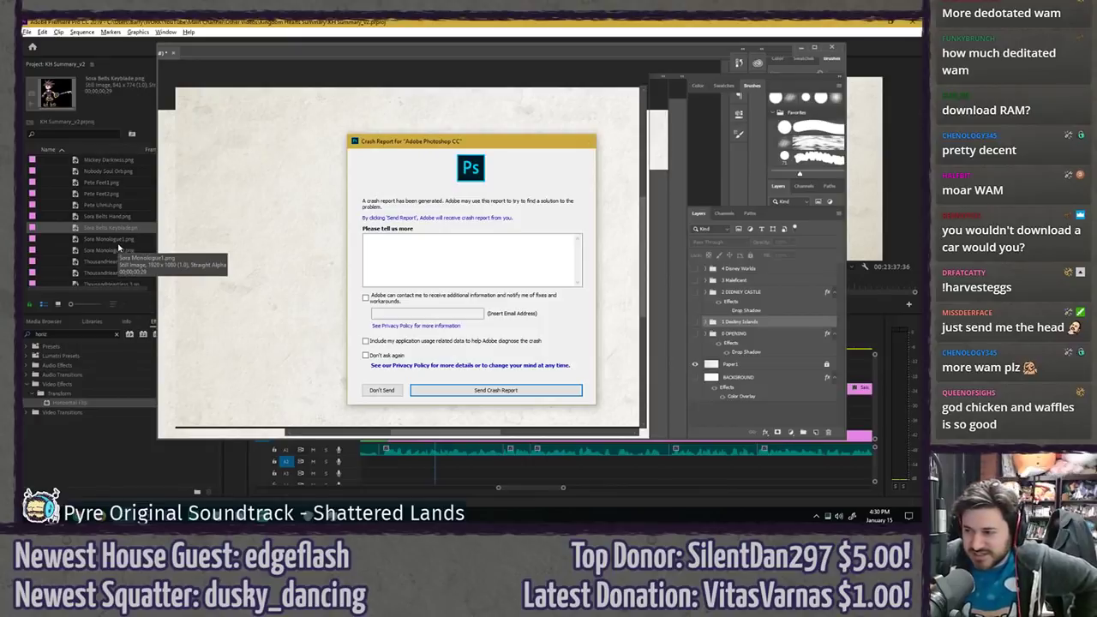
- Send the Photoshop crash report to close the dialog
{"action": "left_click", "coordinate": [485, 390]}
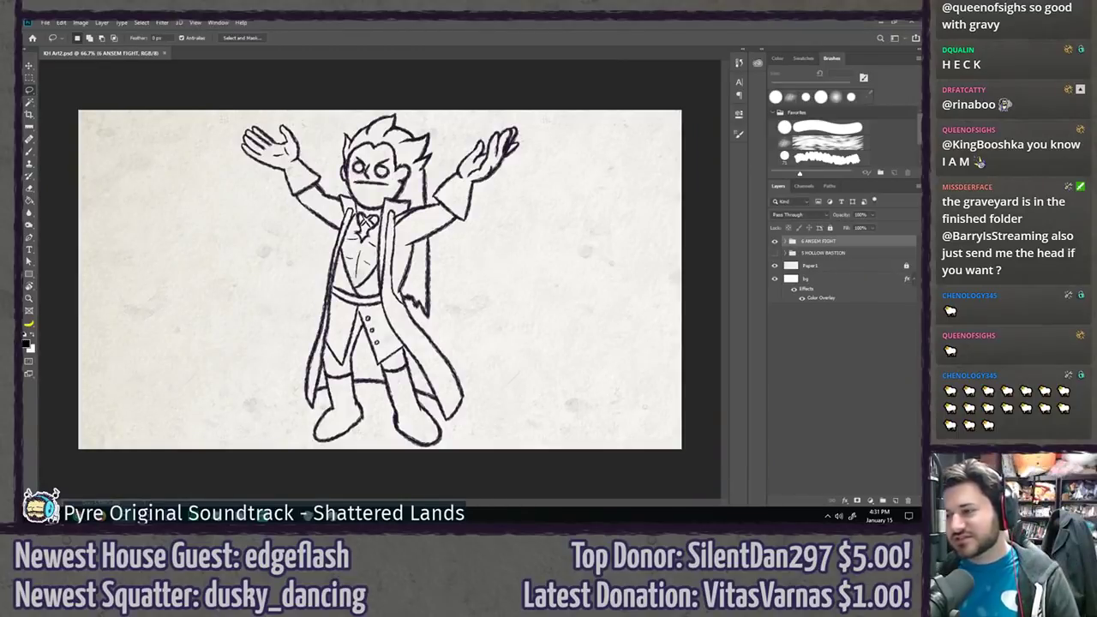
- Expand the 6 ANSEM FIGHT and Boat groups and toggle layers so the ship drawing shows
{"action": "left_click", "coordinate": [784, 242]}
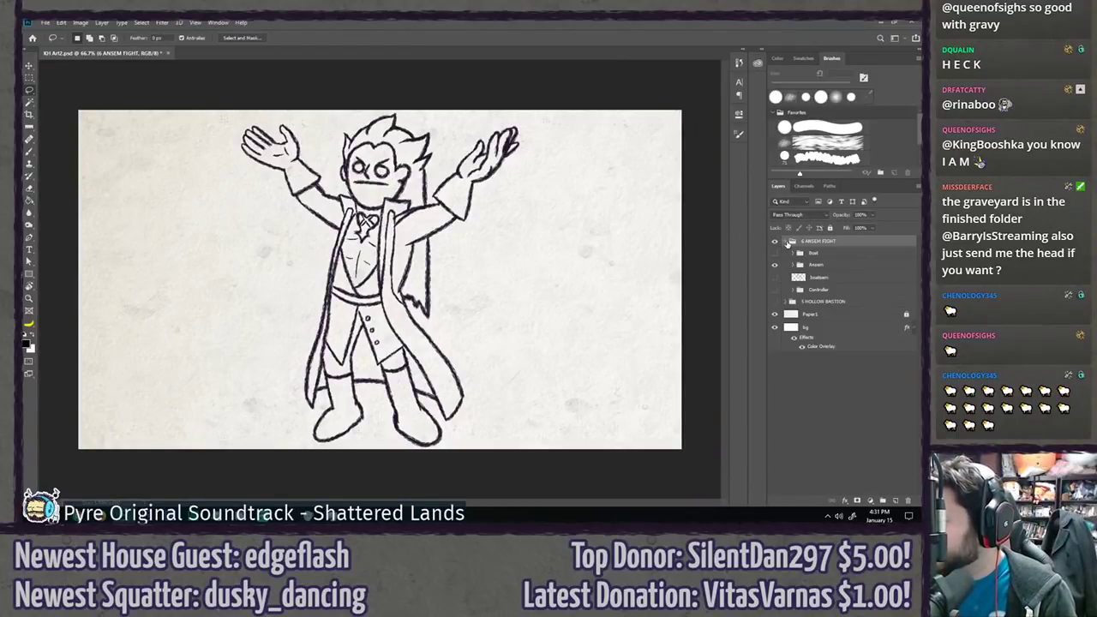
{"action": "left_click", "coordinate": [792, 265]}
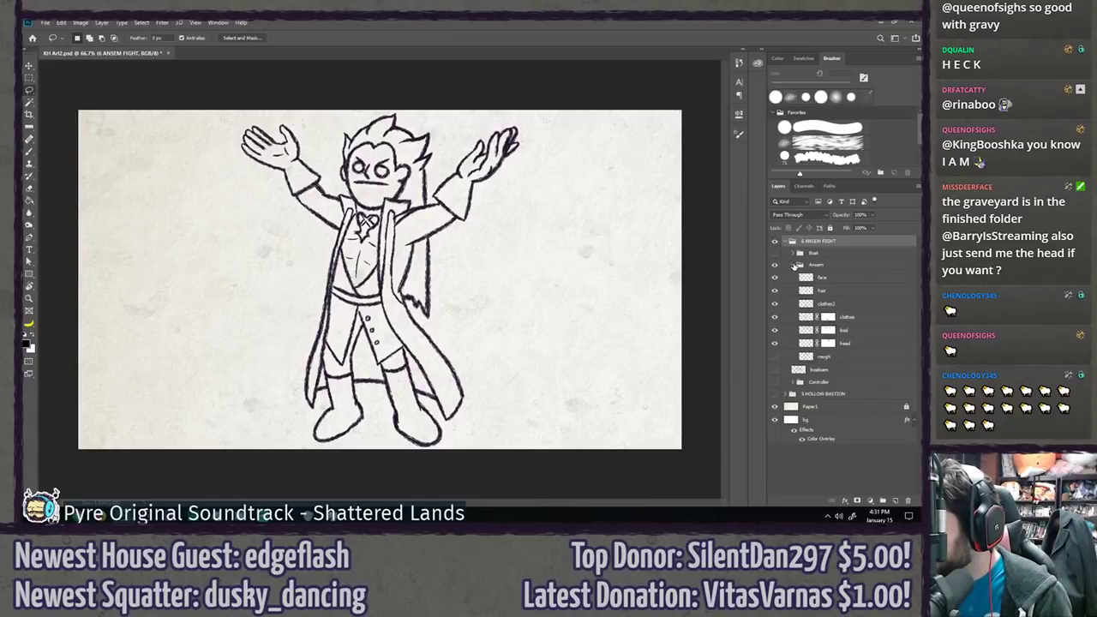
{"action": "left_click", "coordinate": [775, 265]}
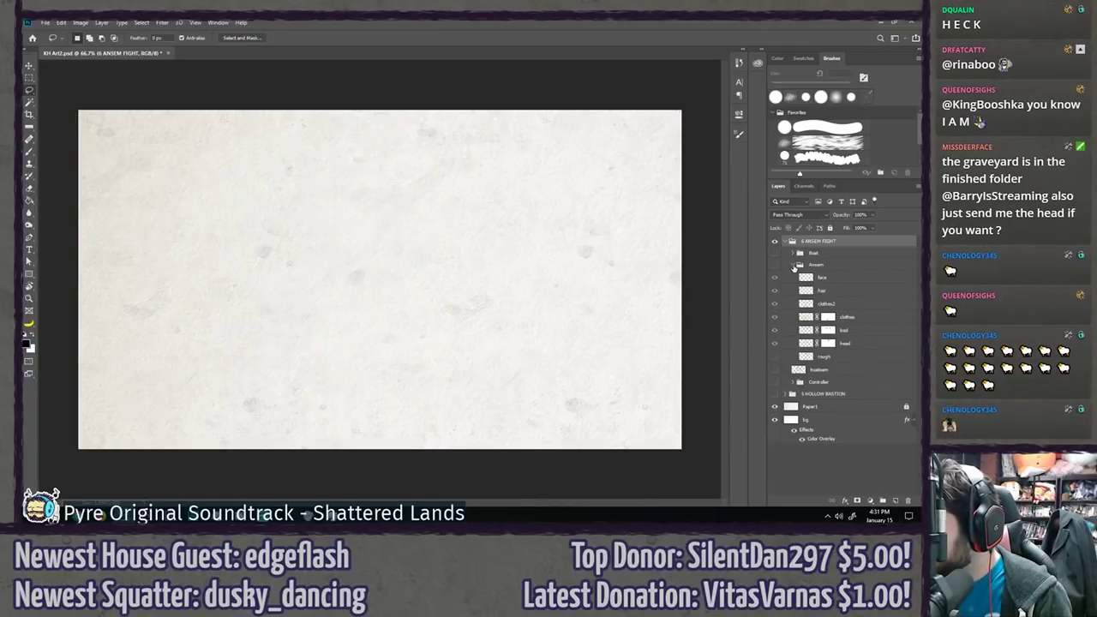
{"action": "left_click", "coordinate": [793, 265]}
{"action": "left_click", "coordinate": [775, 277]}
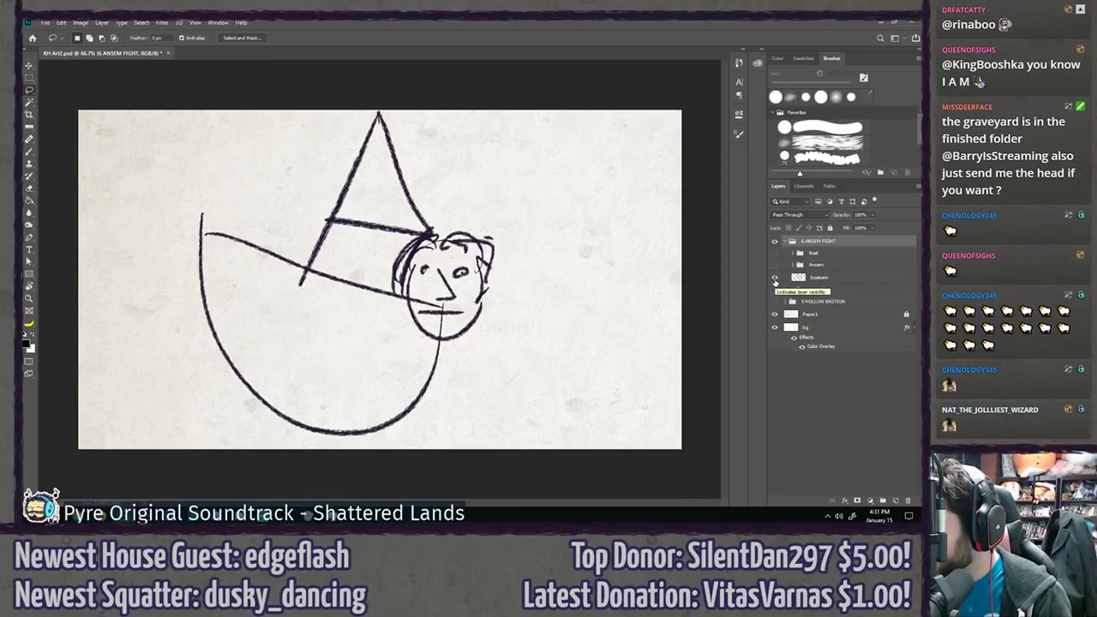
{"action": "left_click", "coordinate": [775, 279]}
{"action": "left_click", "coordinate": [774, 254]}
{"action": "left_click", "coordinate": [792, 254]}
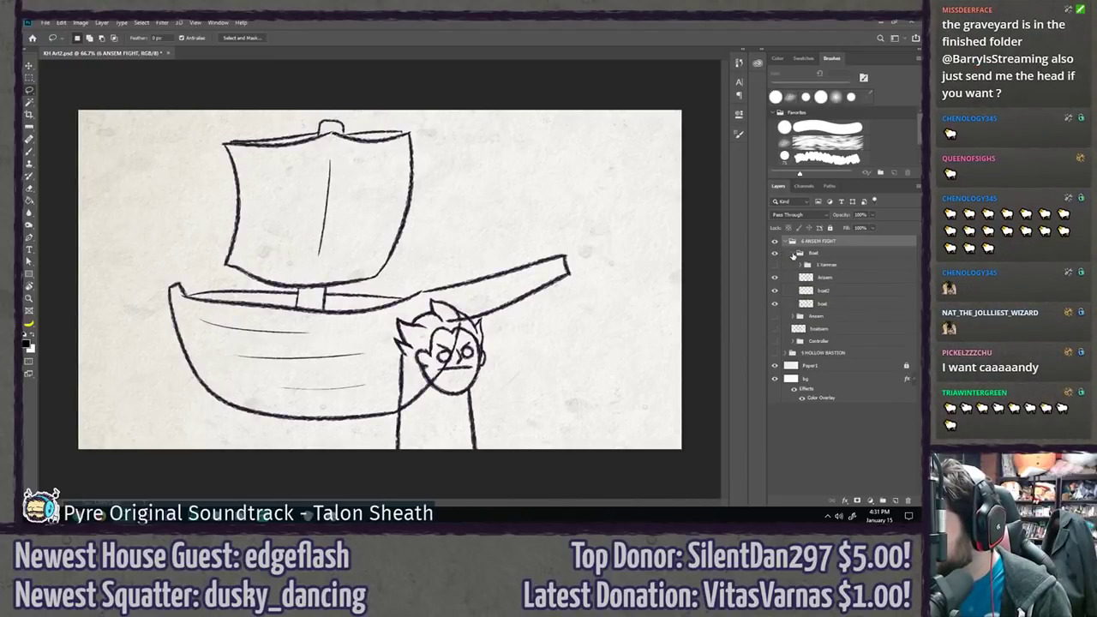
{"action": "left_click", "coordinate": [776, 266]}
{"action": "left_click", "coordinate": [775, 265]}
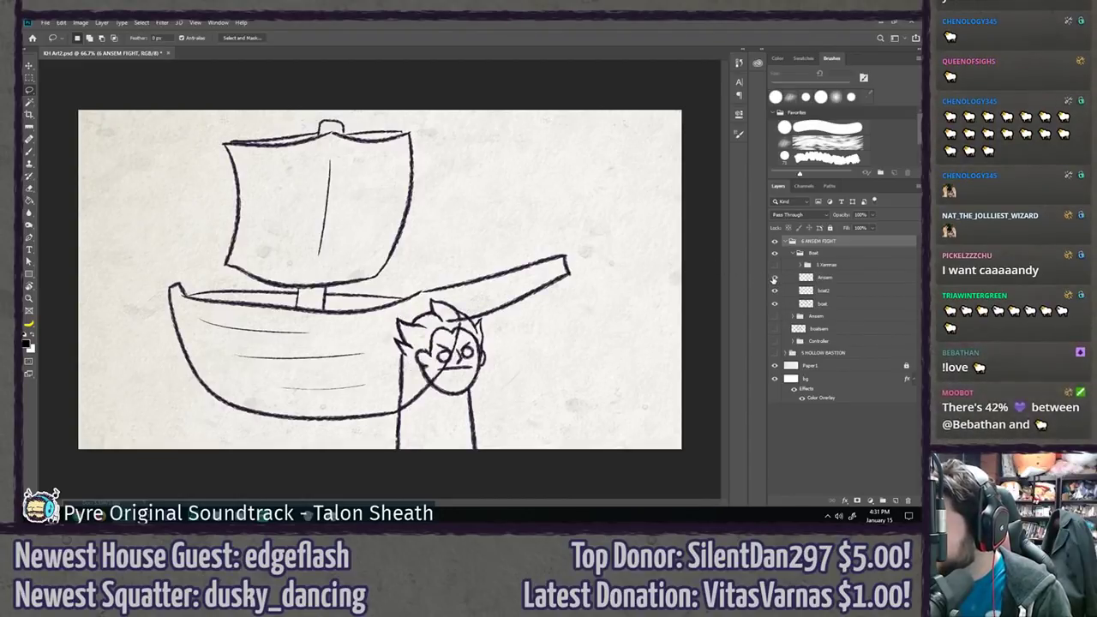
- Raise the Ansem figure up onto the ship and start a crop around him
{"action": "left_click", "coordinate": [805, 277]}
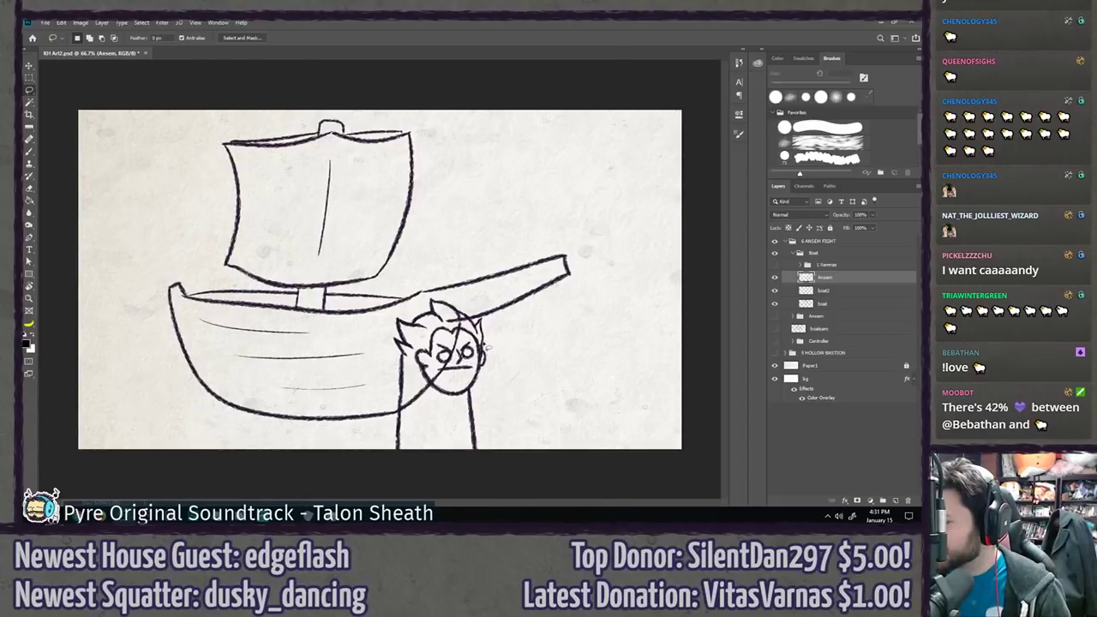
{"action": "key", "text": "v"}
{"action": "left_click_drag", "start_coordinate": [473, 348], "coordinate": [461, 238]}
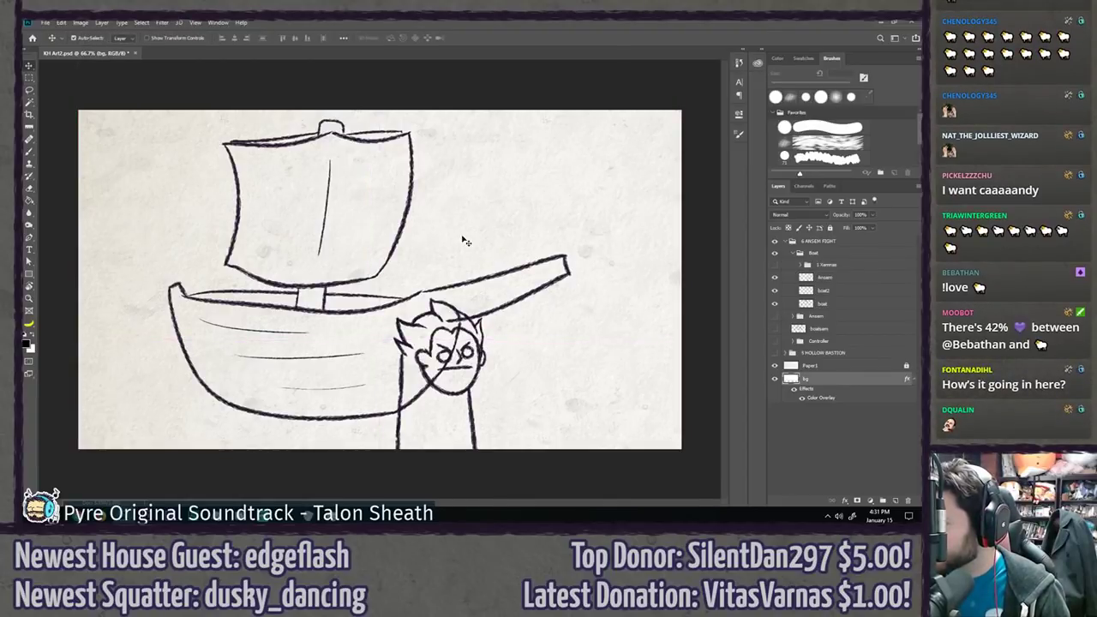
{"action": "left_click", "coordinate": [846, 280]}
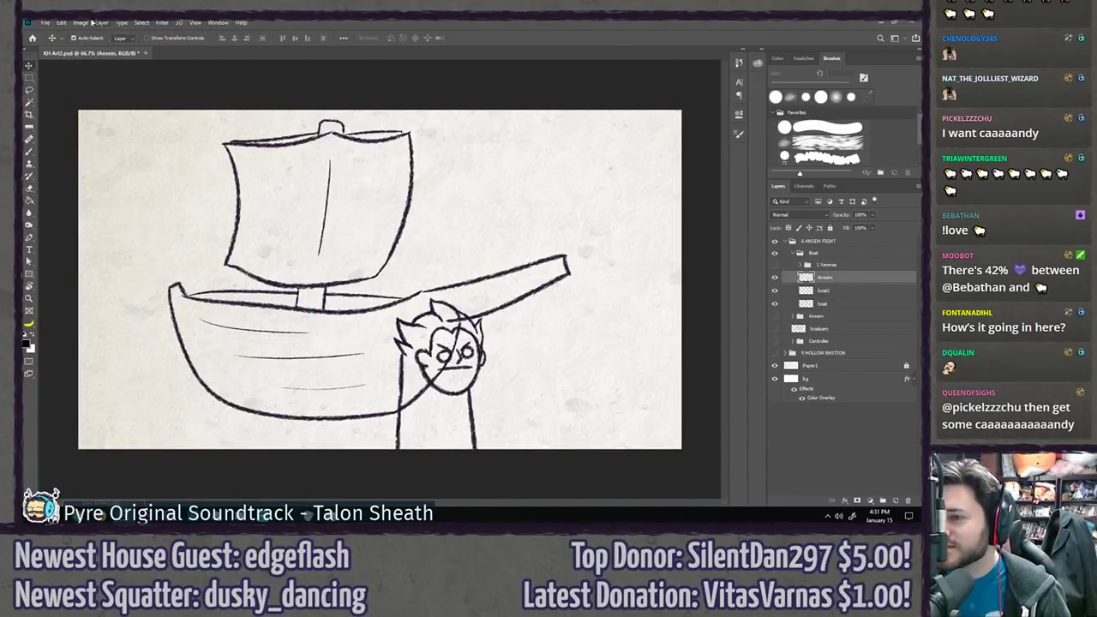
{"action": "left_click_drag", "start_coordinate": [450, 249], "coordinate": [445, 176]}
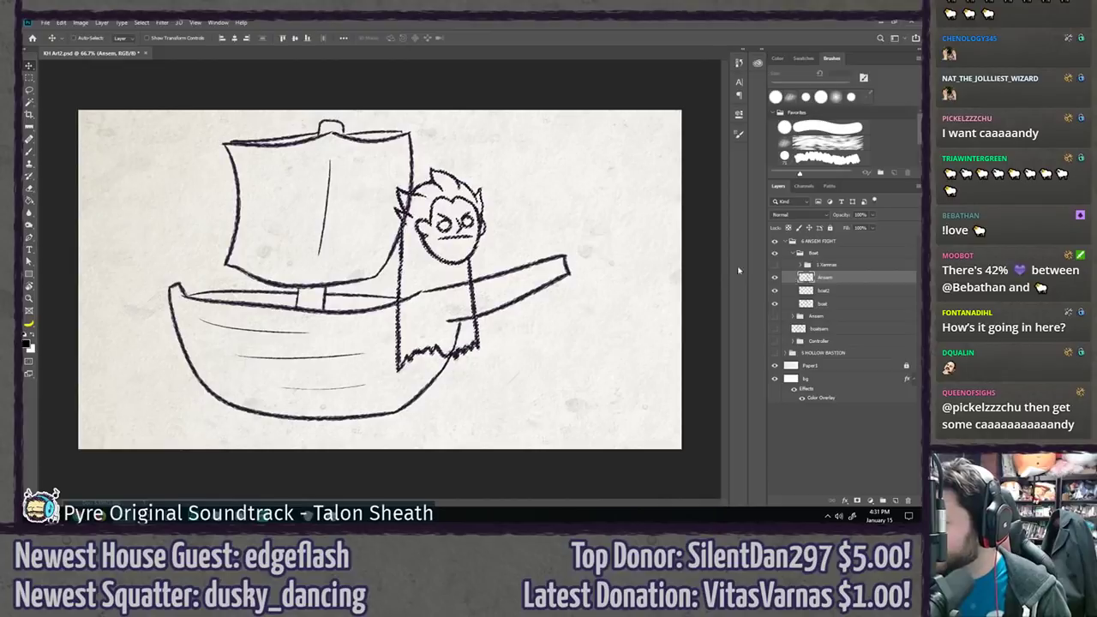
{"action": "key", "text": "c"}
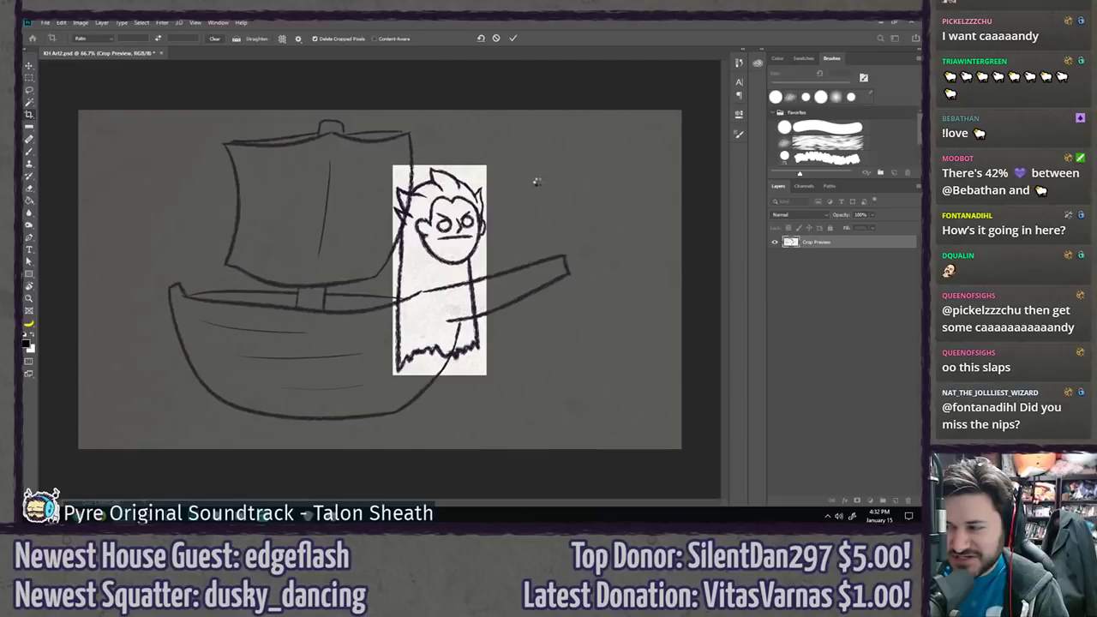
- Crop to Ansem, hide the boat, save the figure as a PNG, then undo the crop
{"action": "key", "text": "Return"}
{"action": "key", "text": "l"}
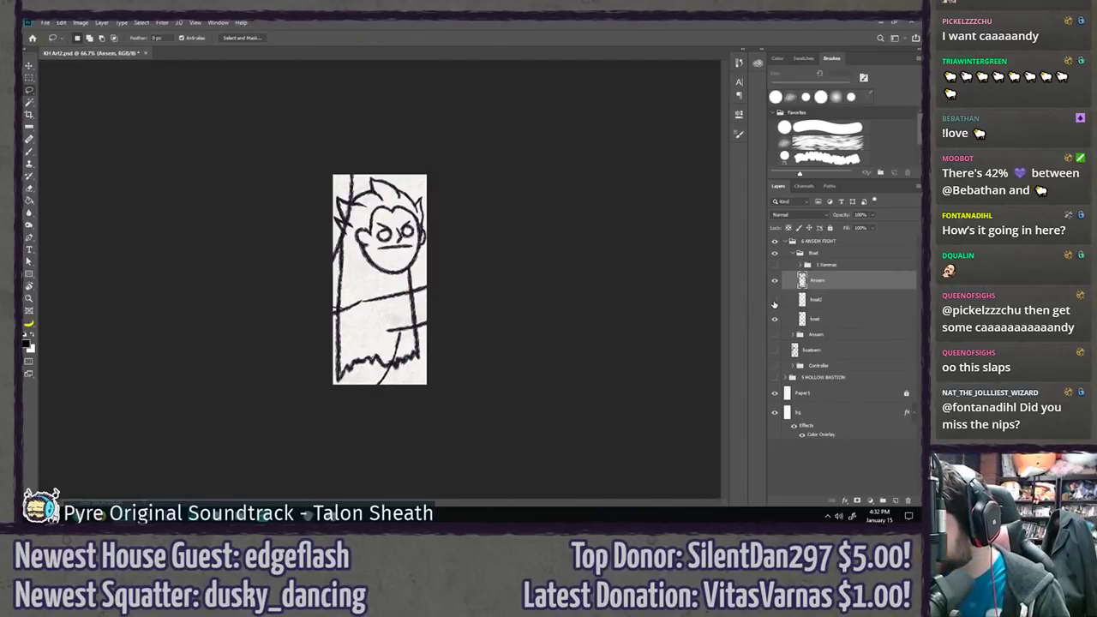
{"action": "left_click", "coordinate": [775, 319]}
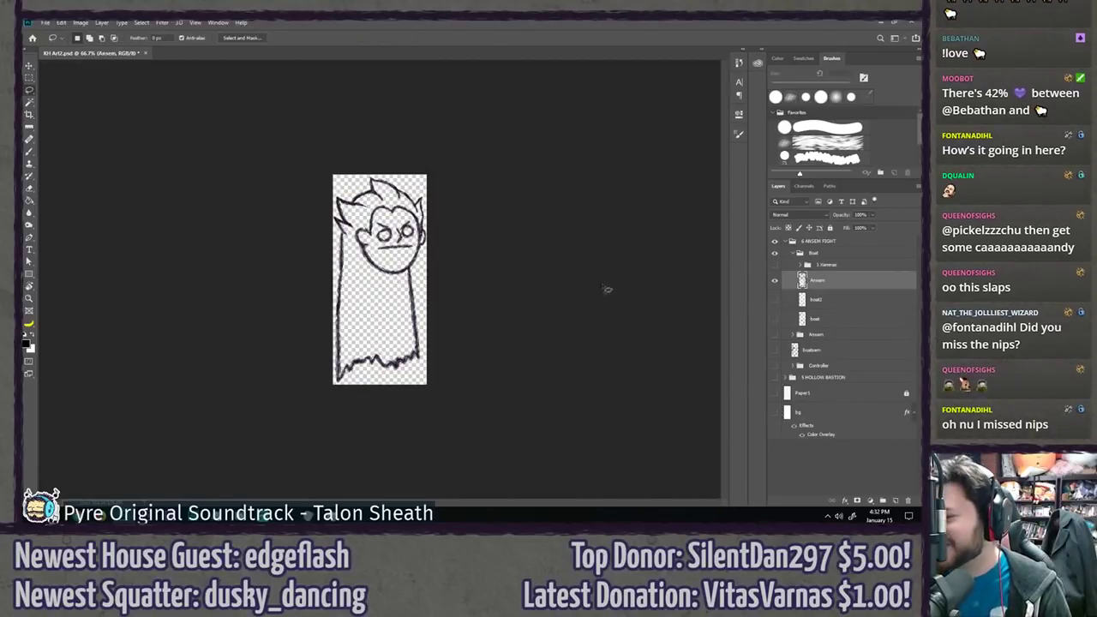
{"action": "key", "text": "ctrl+shift+s"}
{"action": "key", "text": "Escape"}
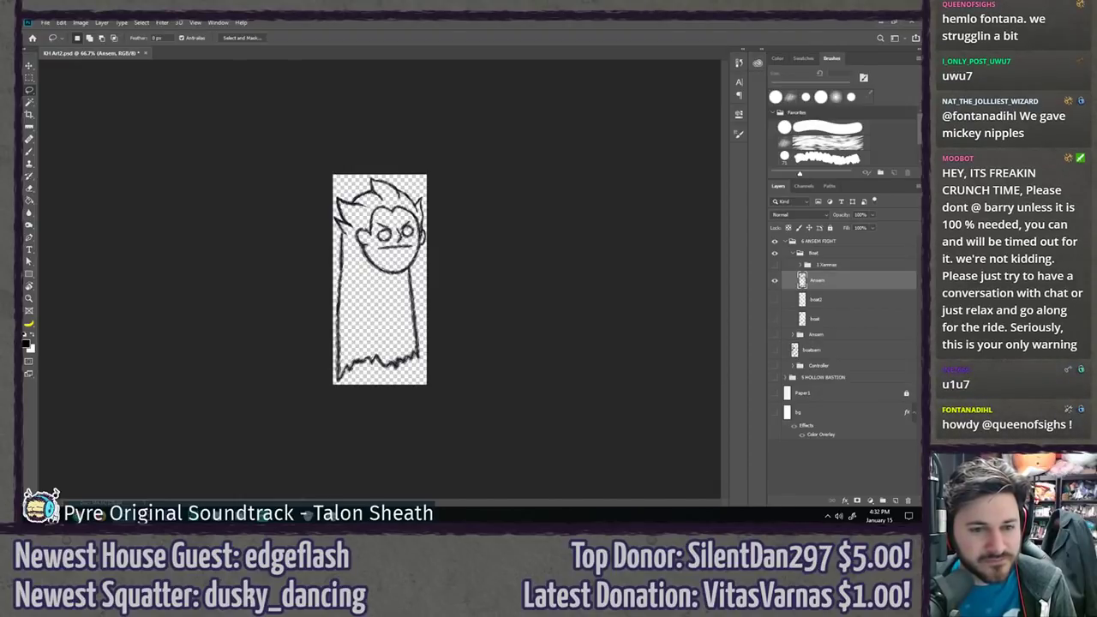
{"action": "key", "text": "Return"}
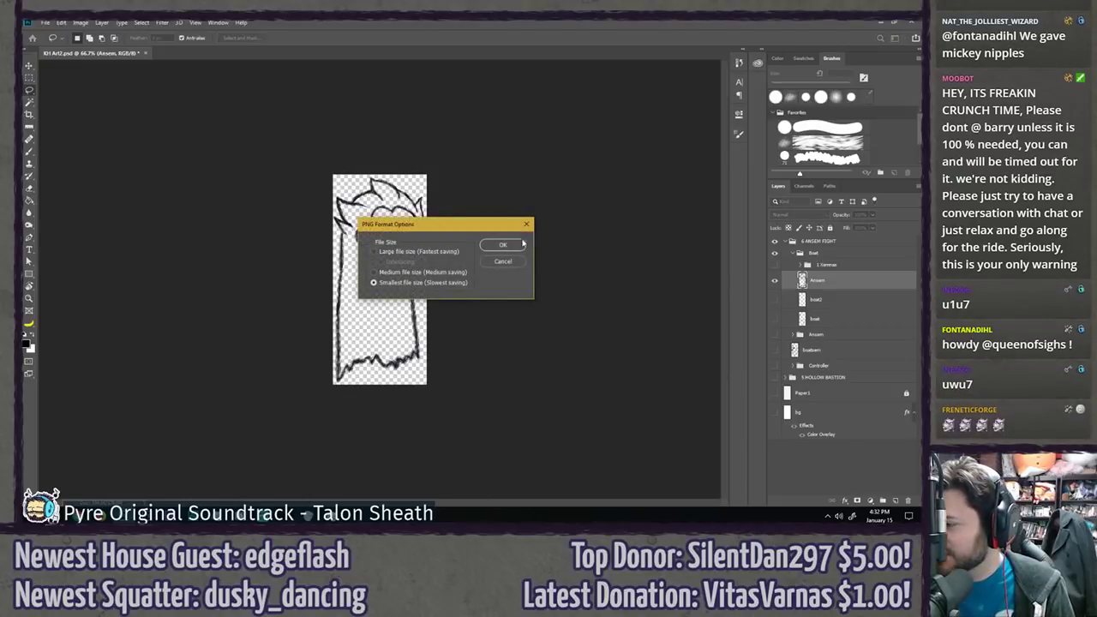
{"action": "left_click", "coordinate": [503, 245]}
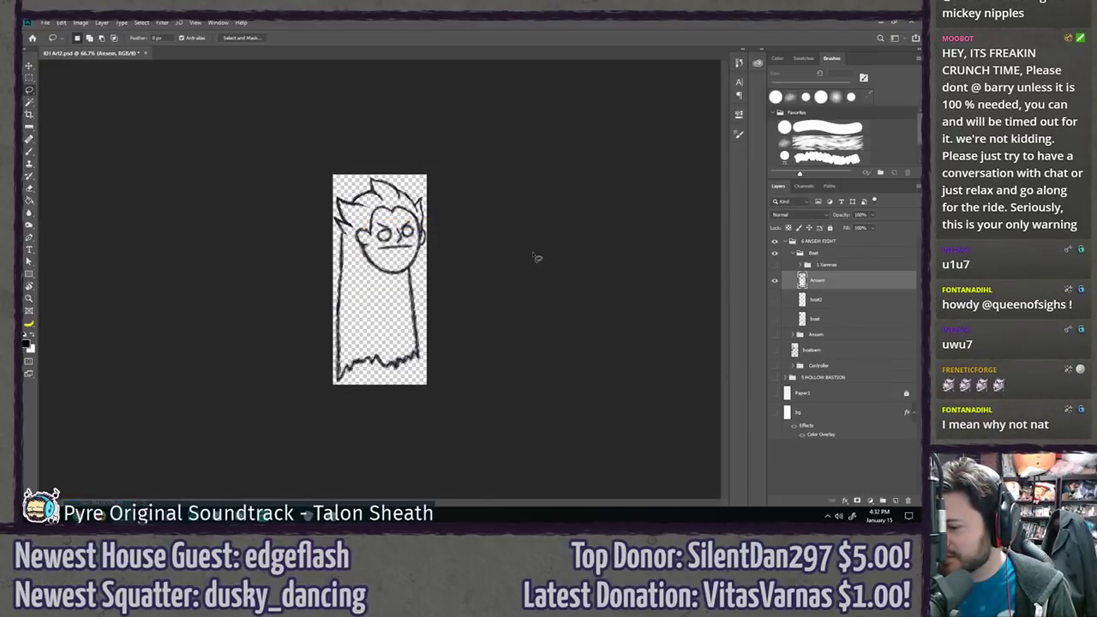
{"action": "key", "text": "ctrl+z"}
- Show the 1 Xemnas group, hide Ansem and the boat, and move Xemnas to the canvas centre
{"action": "left_click", "coordinate": [775, 265]}
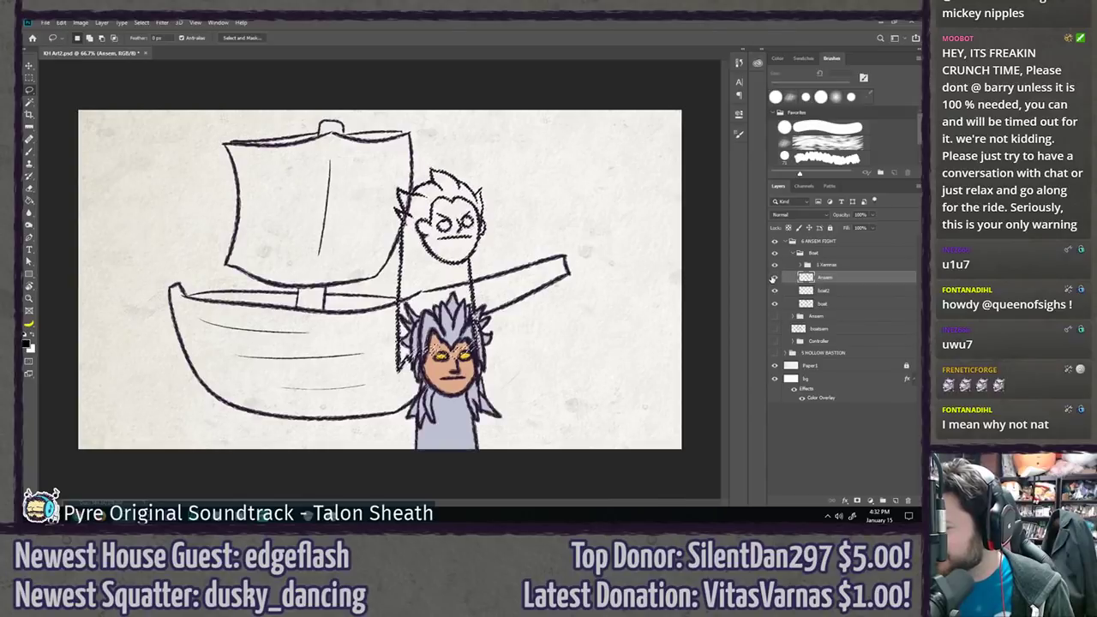
{"action": "left_click_drag", "start_coordinate": [776, 277], "coordinate": [776, 304]}
{"action": "left_click", "coordinate": [848, 264]}
{"action": "key", "text": "ctrl+d"}
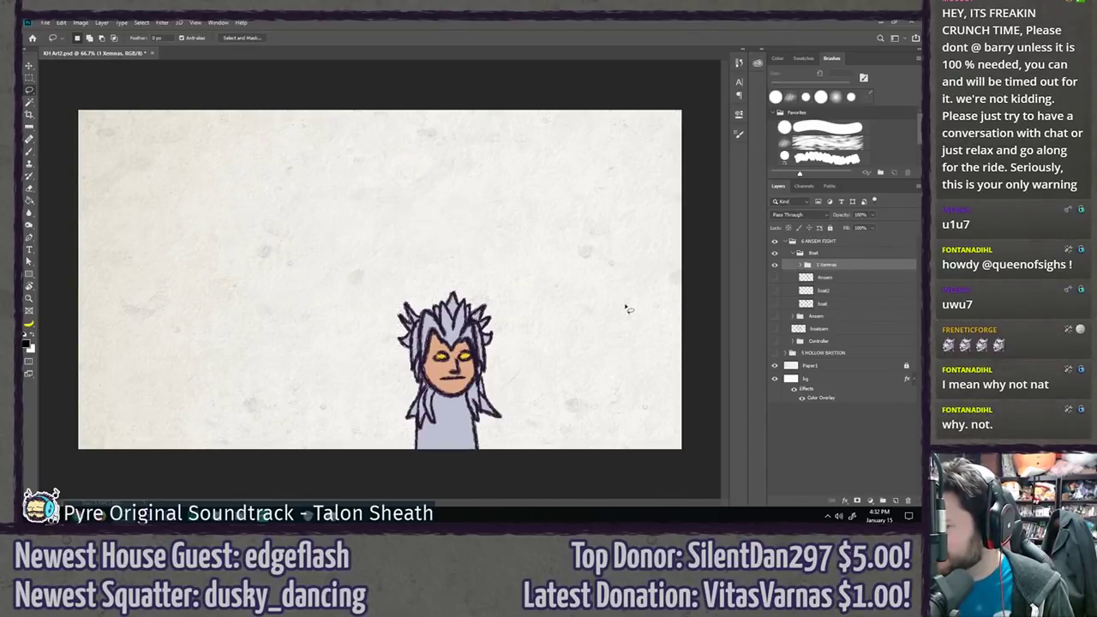
{"action": "key", "text": "v"}
{"action": "mouse_move", "coordinate": [472, 349]}
{"action": "left_mouse_down"}
{"action": "mouse_move", "coordinate": [483, 235]}
{"action": "mouse_move", "coordinate": [456, 251]}
{"action": "left_mouse_up"}
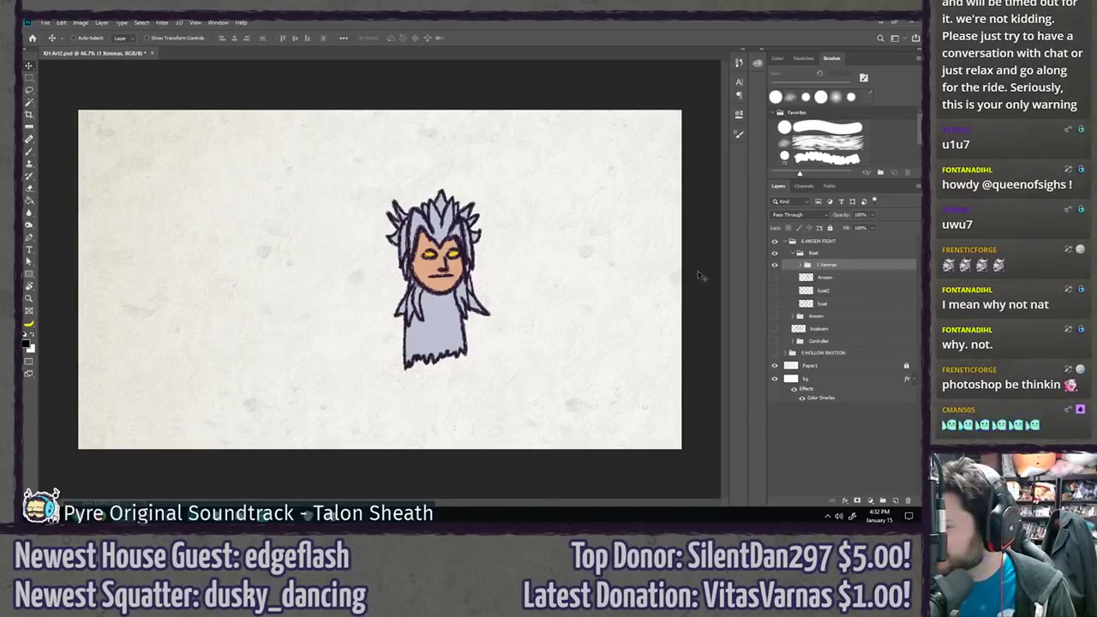
- Crop the canvas tightly around the Xemnas figure
{"action": "key", "text": "c"}
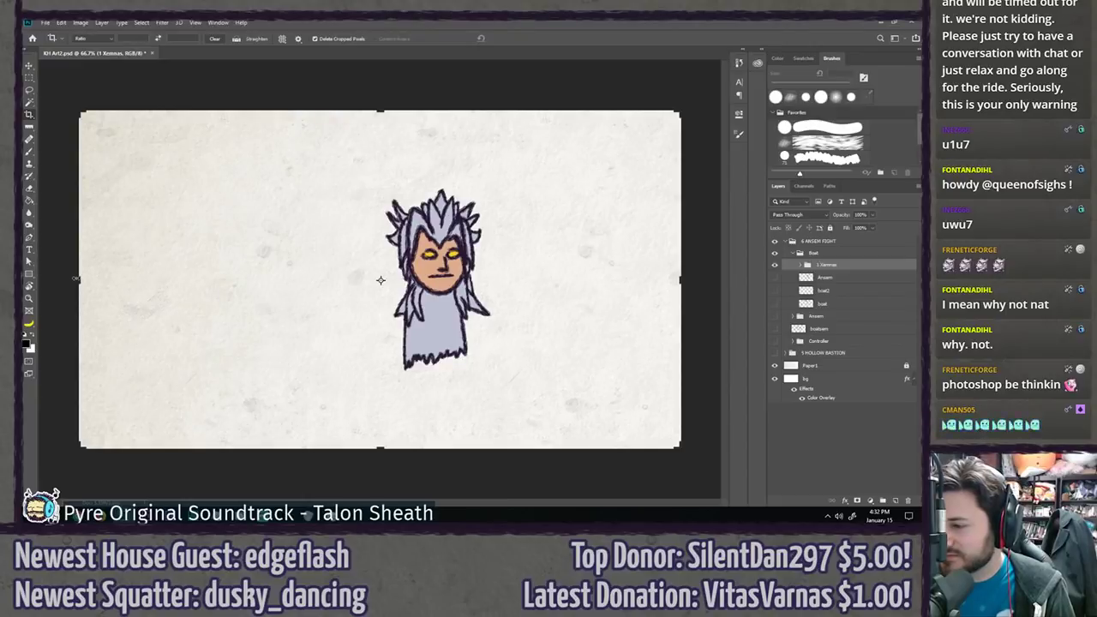
{"action": "left_click_drag", "start_coordinate": [77, 279], "coordinate": [230, 269]}
{"action": "left_click_drag", "start_coordinate": [527, 279], "coordinate": [451, 279]}
{"action": "left_click_drag", "start_coordinate": [381, 111], "coordinate": [380, 130]}
{"action": "left_click_drag", "start_coordinate": [380, 446], "coordinate": [382, 372]}
{"action": "left_click", "coordinate": [383, 369]}
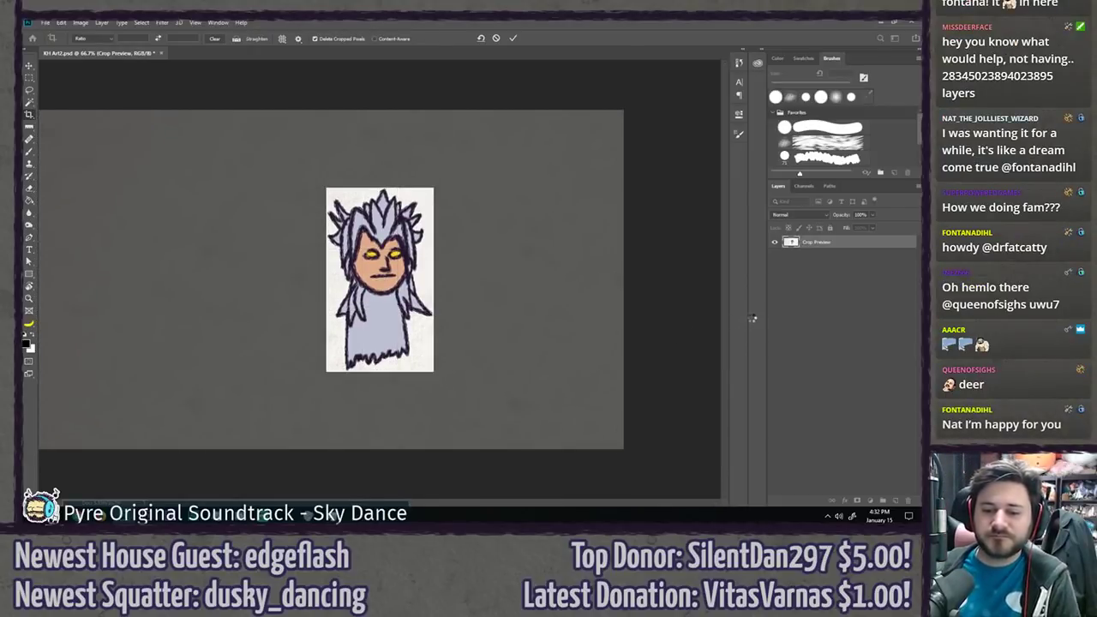
{"action": "key", "text": "l"}
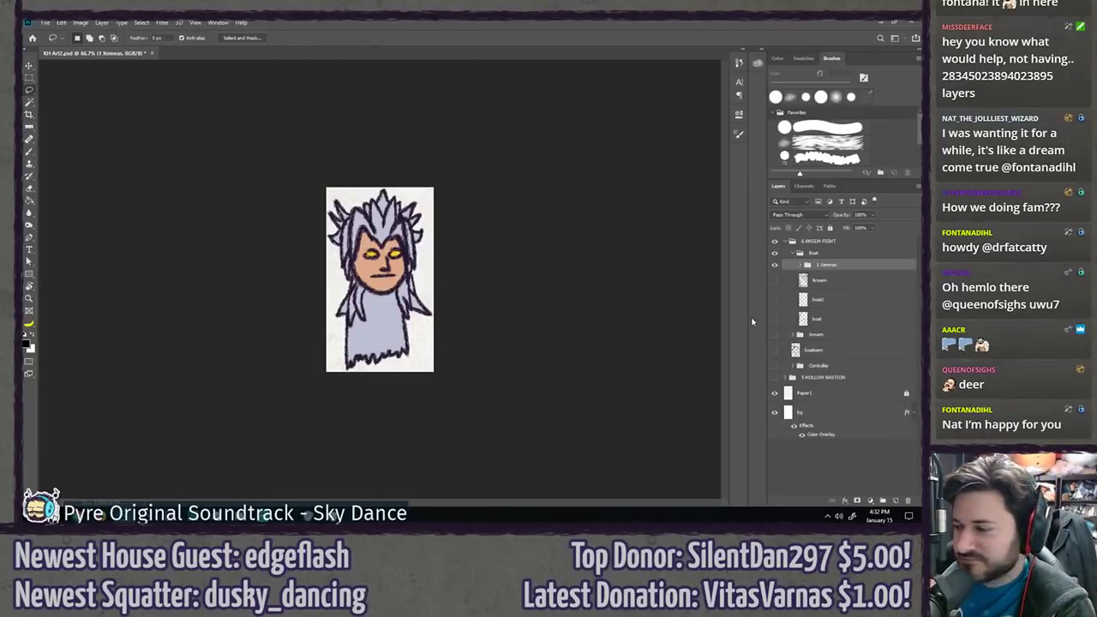
- Save Xemnas on transparency, close KH Art2.psd without saving, and return to Premiere Pro
{"action": "left_click", "coordinate": [774, 413]}
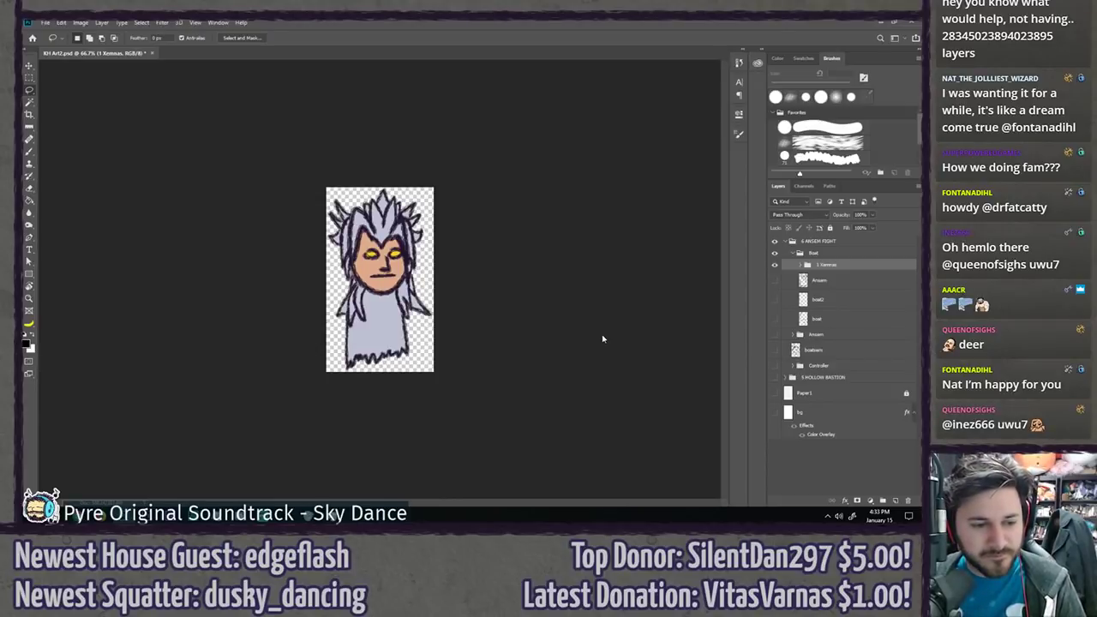
{"action": "key", "text": "ctrl+s"}
{"action": "key", "text": "Return"}
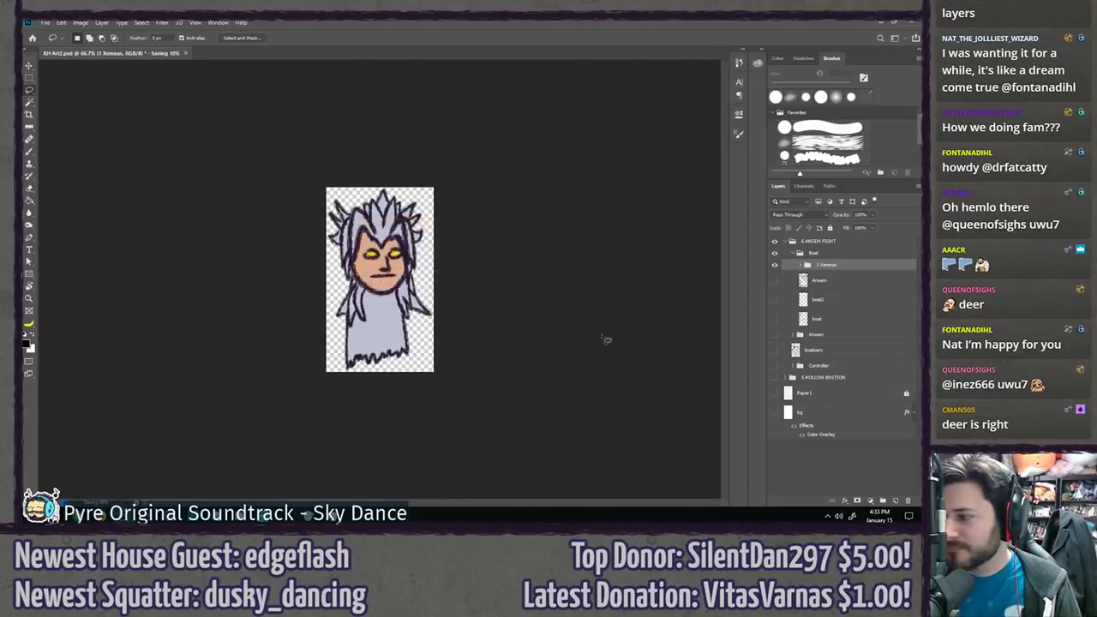
{"action": "key", "text": "ctrl+w"}
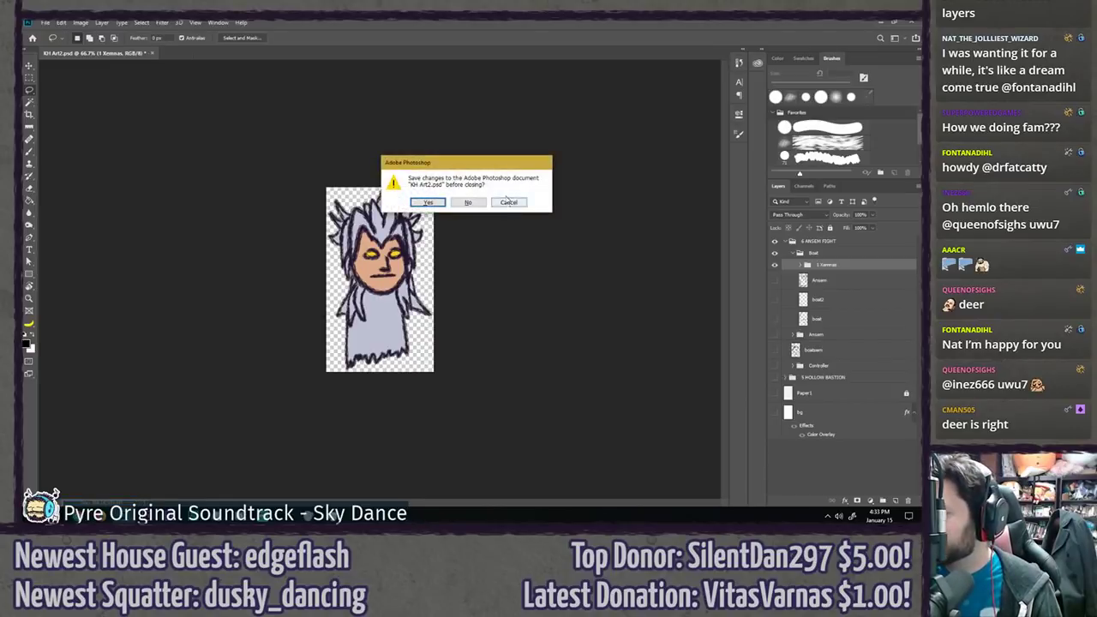
{"action": "left_click", "coordinate": [467, 202]}
{"action": "key", "text": "alt+Tab"}
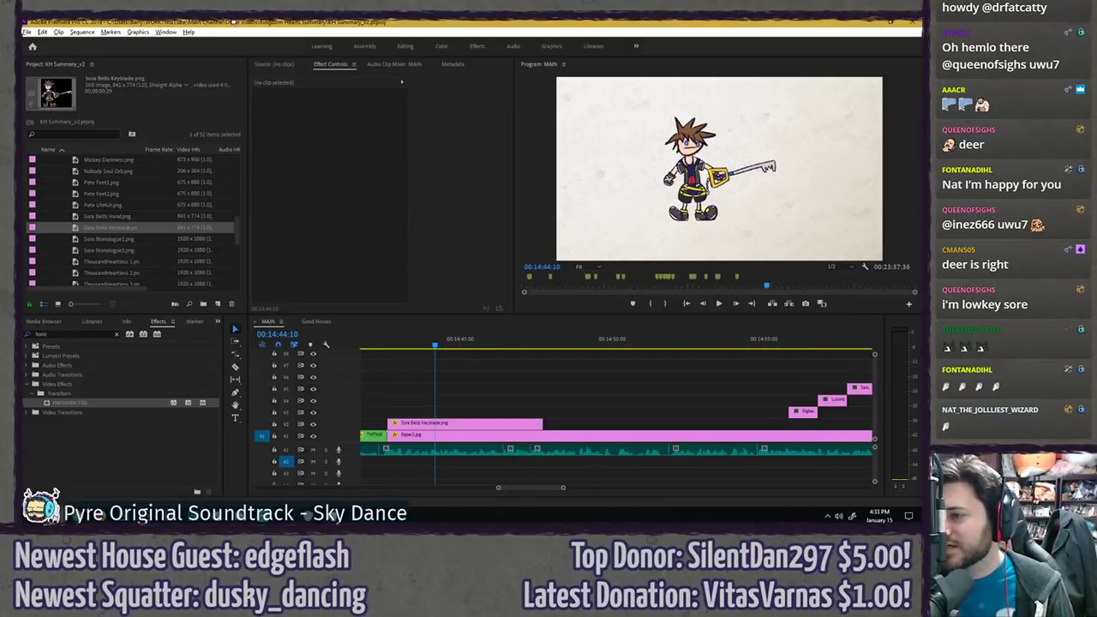
- Collapse the 5 KH2 bin and drop the newly exported Sora image file onto it
{"action": "left_click_drag", "start_coordinate": [237, 232], "coordinate": [242, 161]}
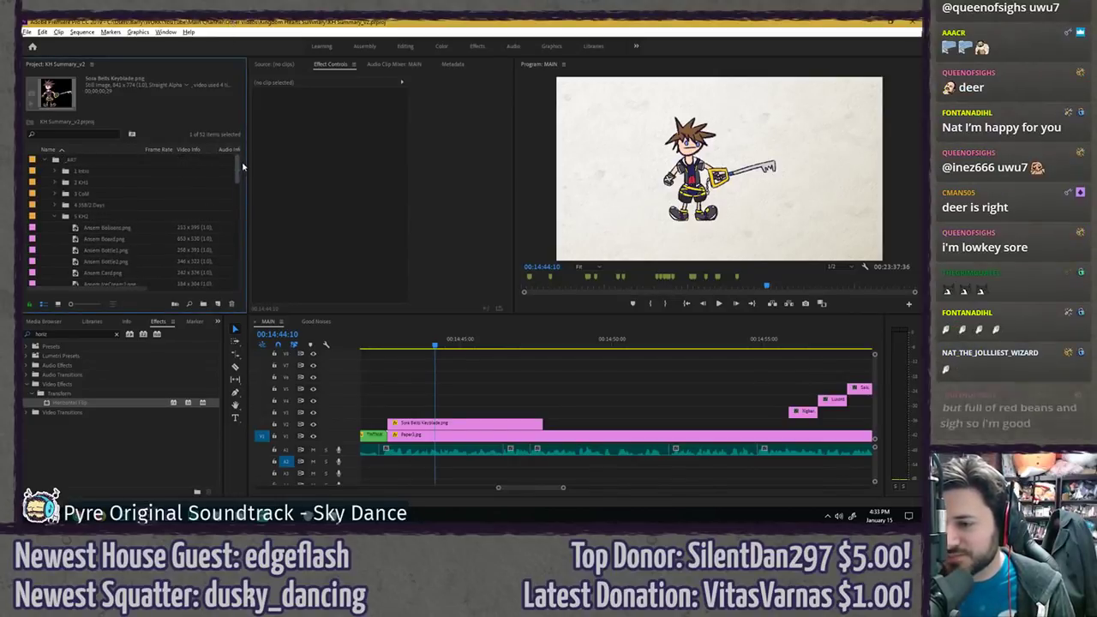
{"action": "left_click", "coordinate": [55, 216]}
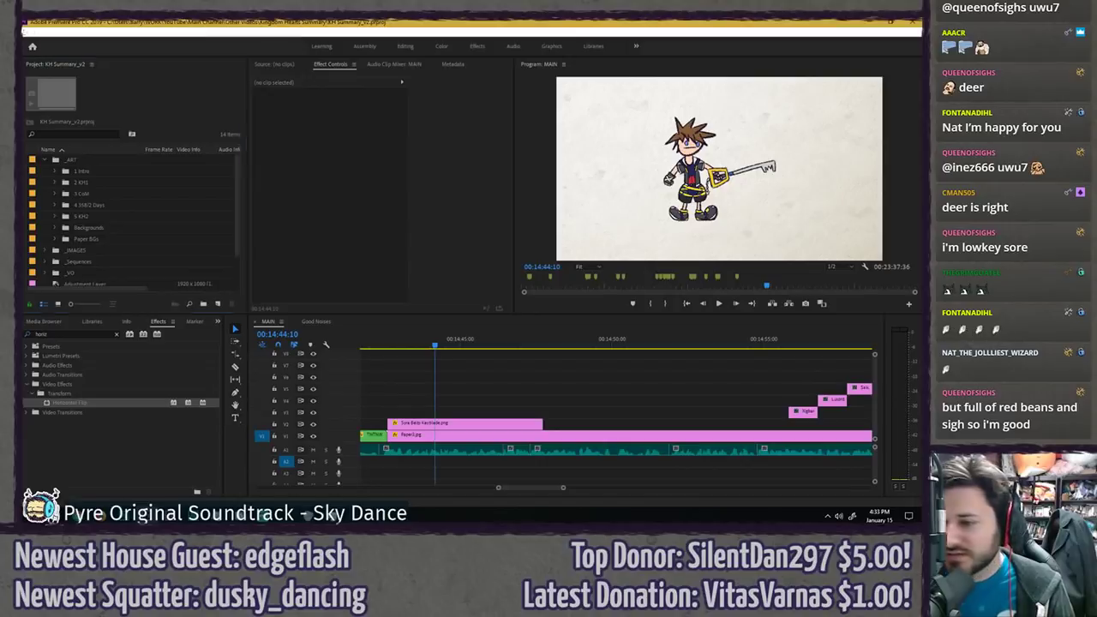
{"action": "left_click_drag", "start_coordinate": [77, 264], "coordinate": [81, 216]}
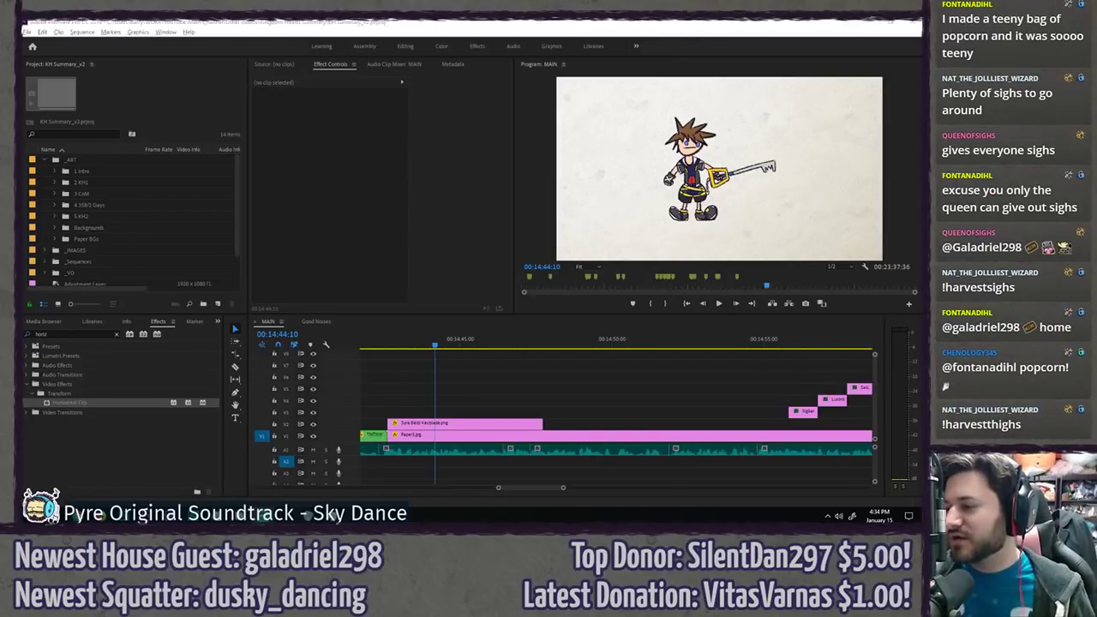
- Save, play from the Sora Belts Keyblade clip's start, and extend its end to the playhead
{"action": "left_click", "coordinate": [458, 383]}
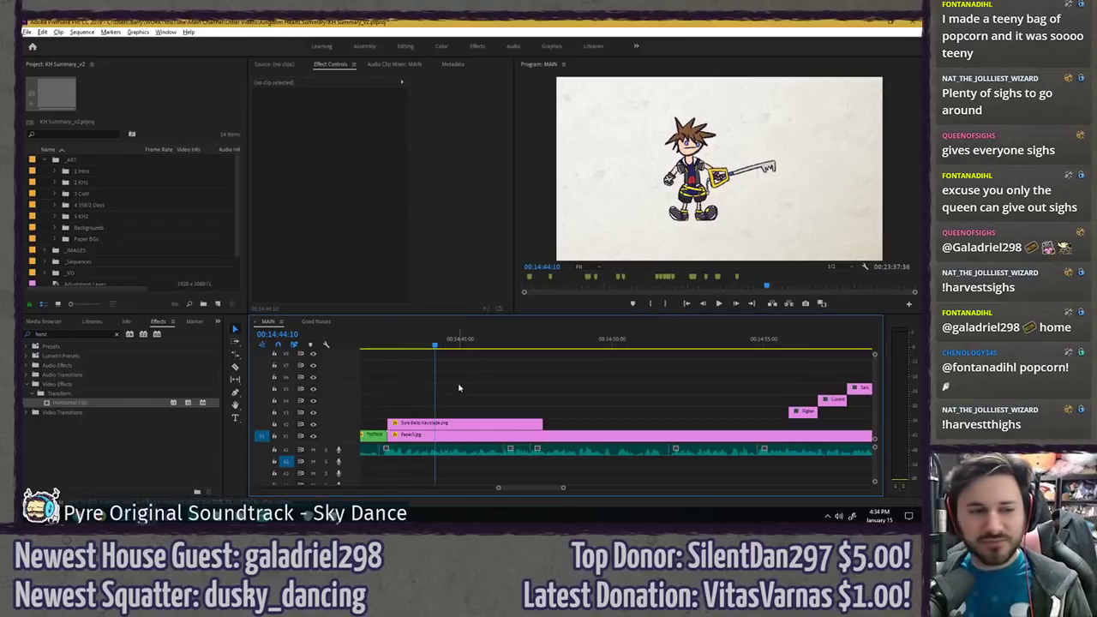
{"action": "key", "text": "ctrl+s"}
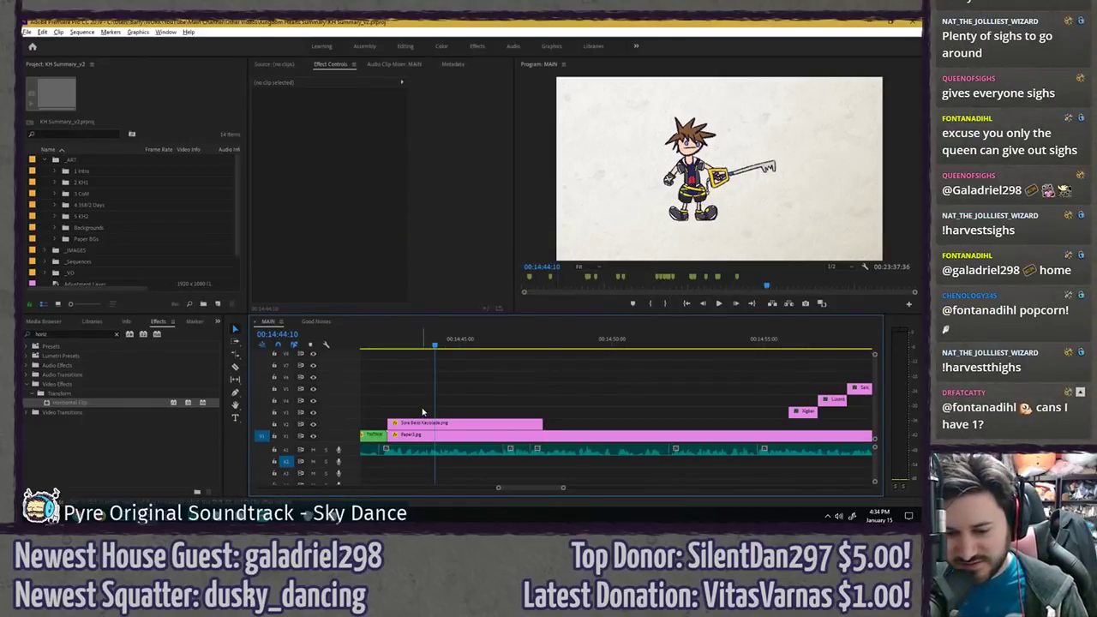
{"action": "key", "text": "Up"}
{"action": "key", "text": "space"}
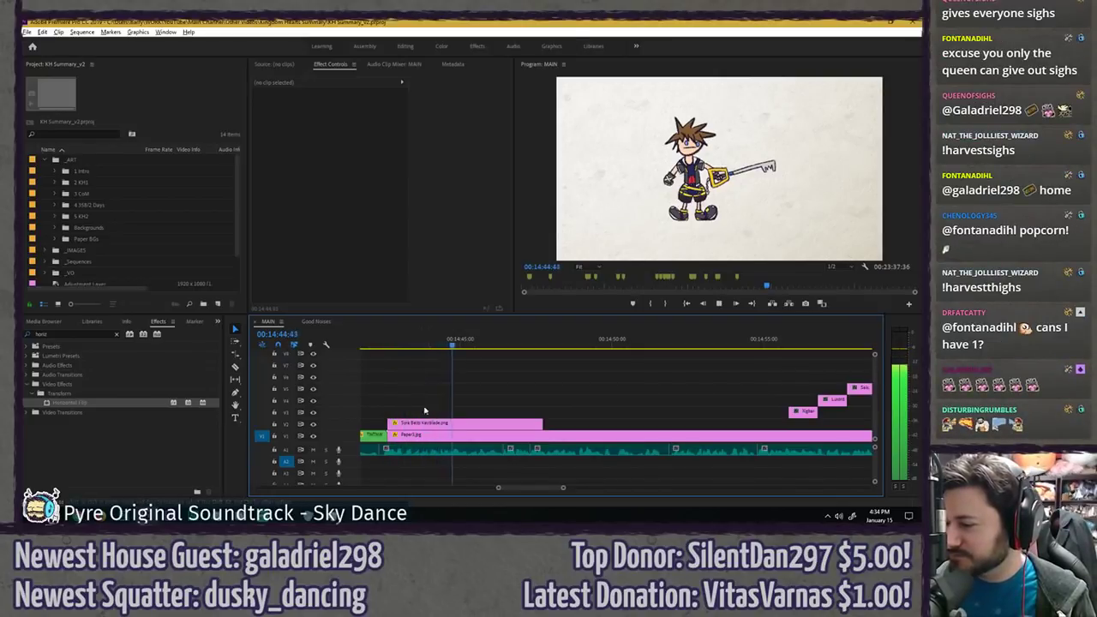
{"action": "left_click", "coordinate": [441, 424]}
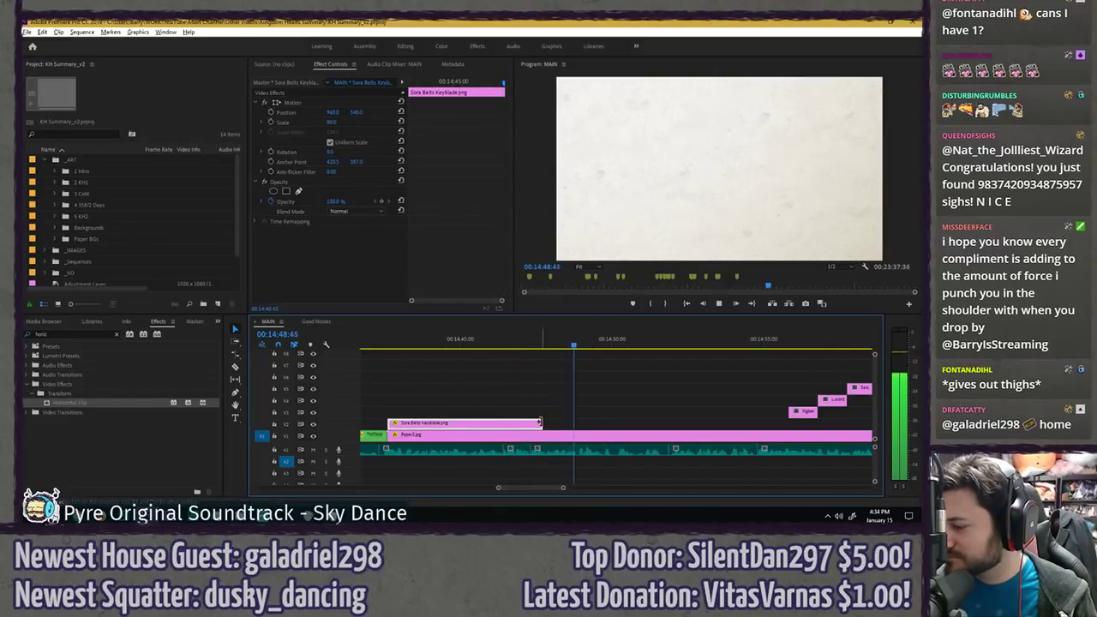
{"action": "left_click", "coordinate": [577, 358]}
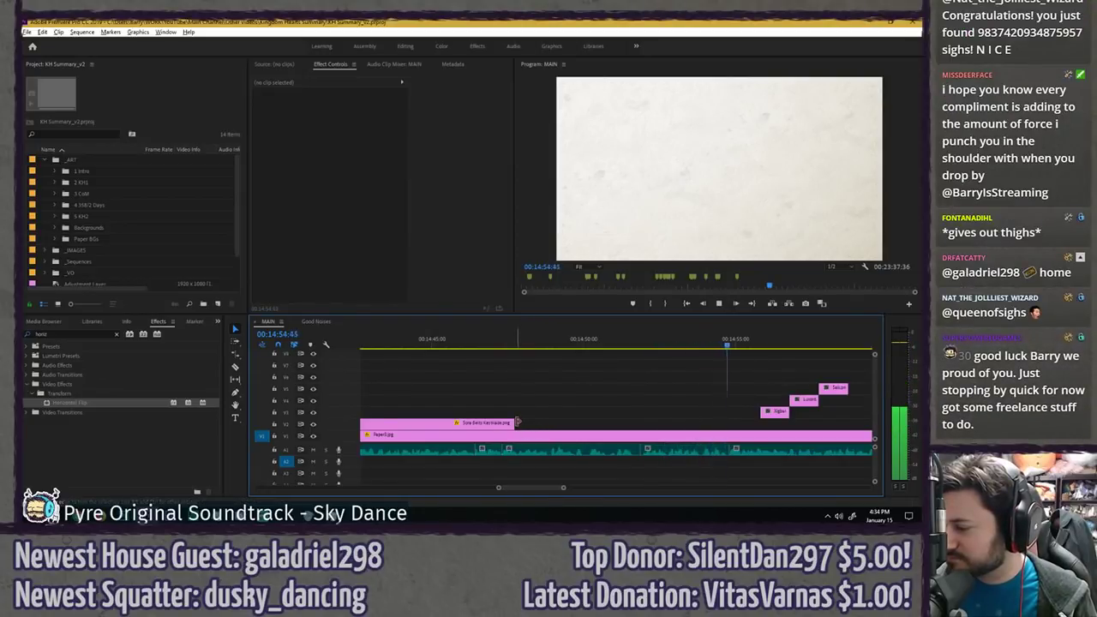
{"action": "key", "text": "space"}
{"action": "left_click_drag", "start_coordinate": [516, 422], "coordinate": [733, 412]}
- Trim the Sora clip's end back to the playhead around 00:14:46 and save the project
{"action": "left_click", "coordinate": [721, 346]}
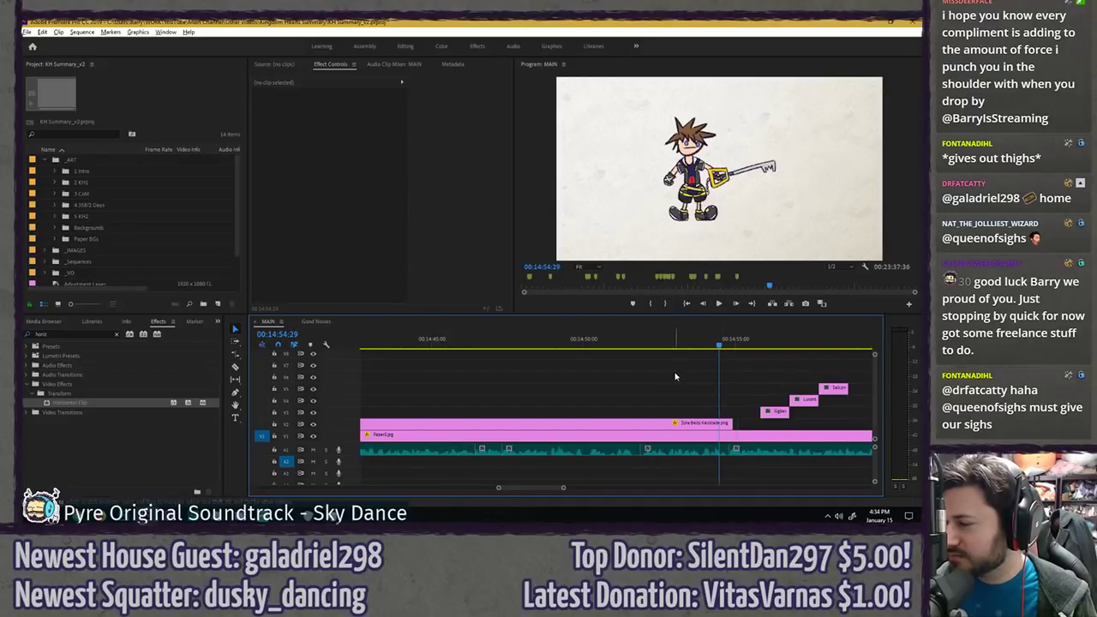
{"action": "key", "text": "minus"}
{"action": "key", "text": "minus"}
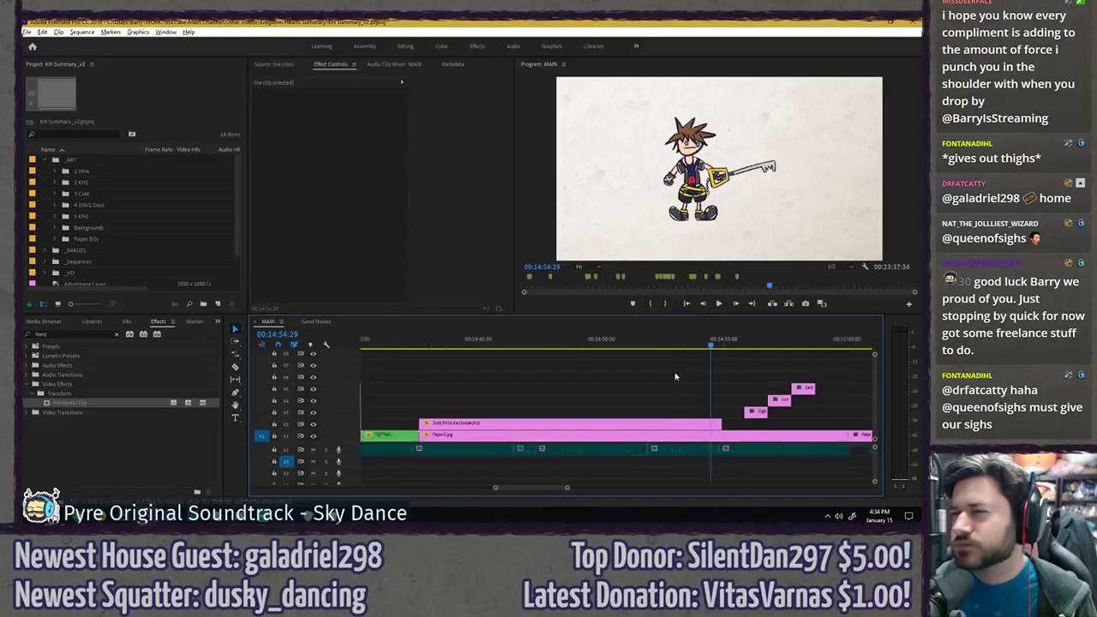
{"action": "left_click", "coordinate": [586, 345]}
{"action": "key", "text": "space"}
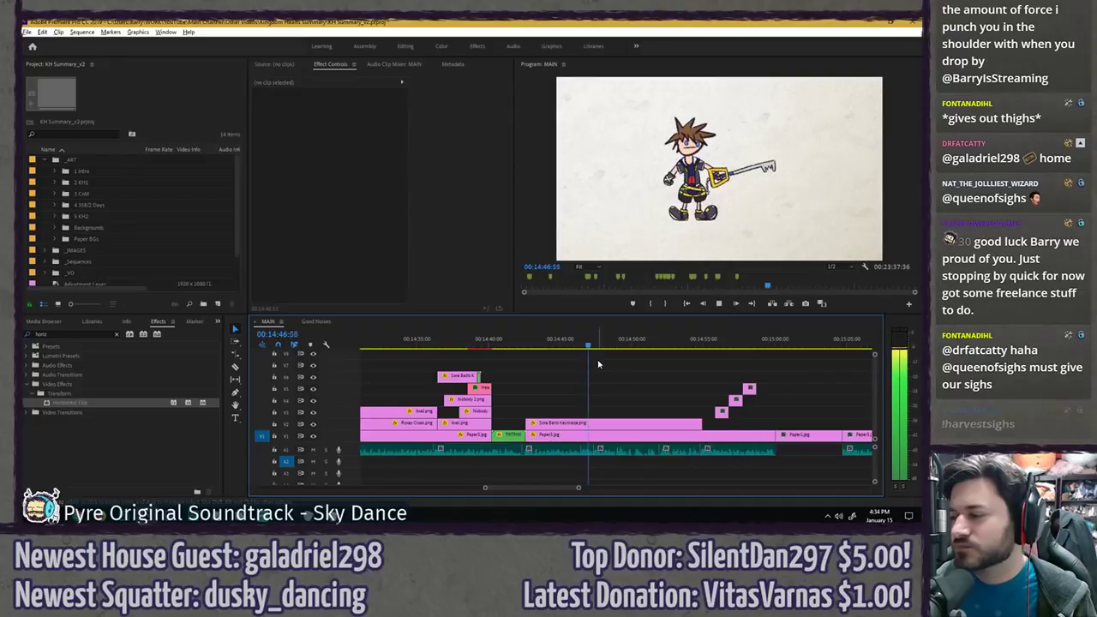
{"action": "left_click_drag", "start_coordinate": [572, 345], "coordinate": [579, 344]}
{"action": "left_click", "coordinate": [635, 402]}
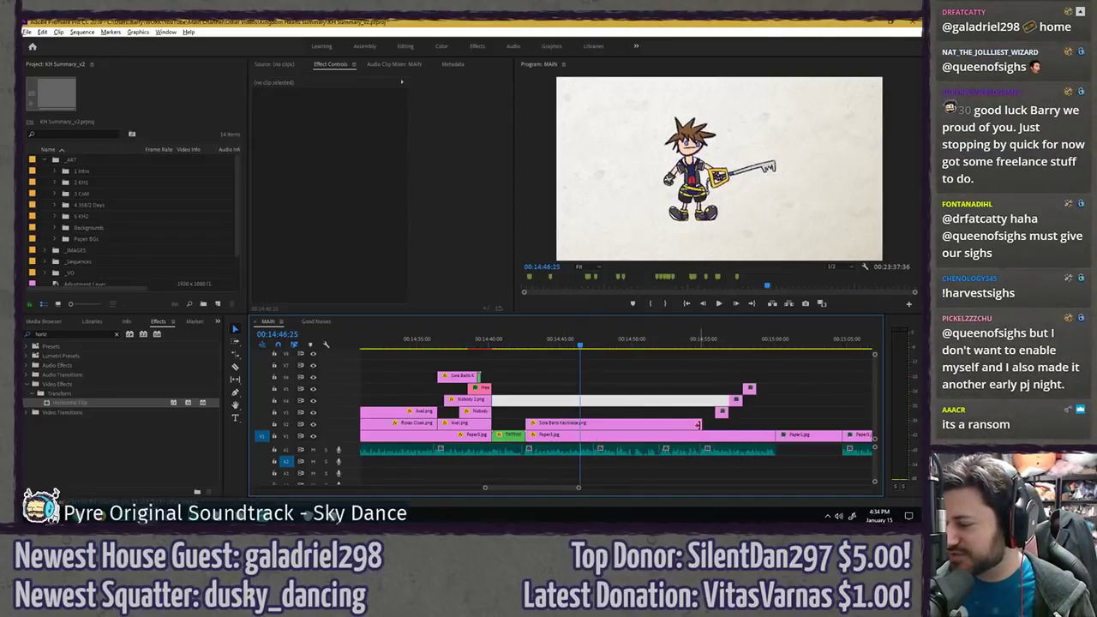
{"action": "left_click_drag", "start_coordinate": [700, 423], "coordinate": [580, 404]}
{"action": "left_click", "coordinate": [604, 366]}
{"action": "key", "text": "equal"}
{"action": "key", "text": "equal"}
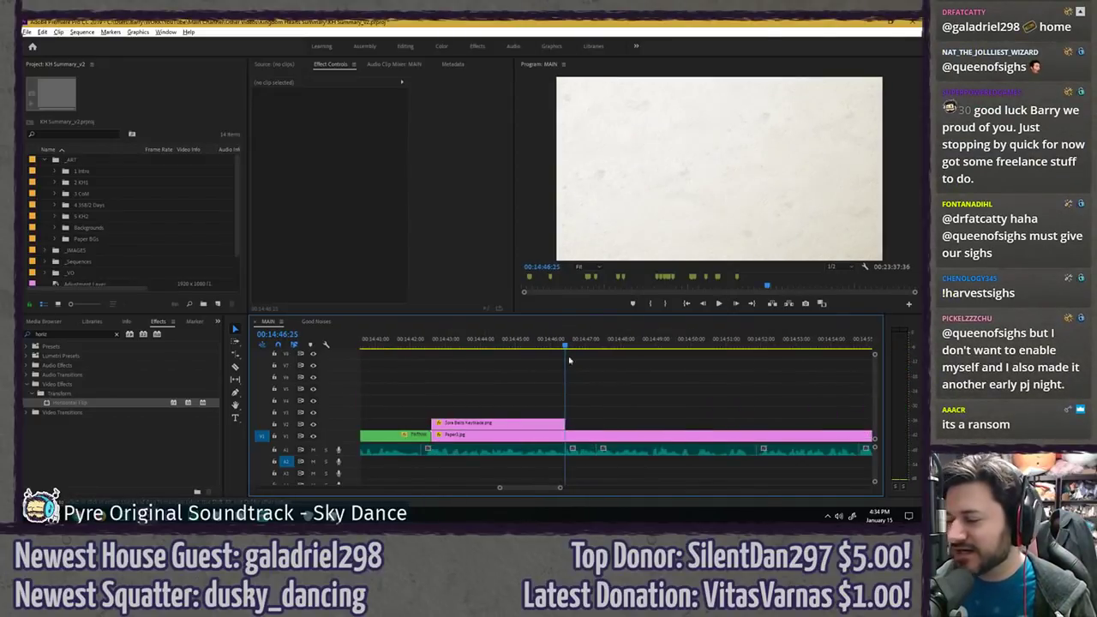
{"action": "left_click_drag", "start_coordinate": [522, 345], "coordinate": [458, 339]}
{"action": "key", "text": "minus"}
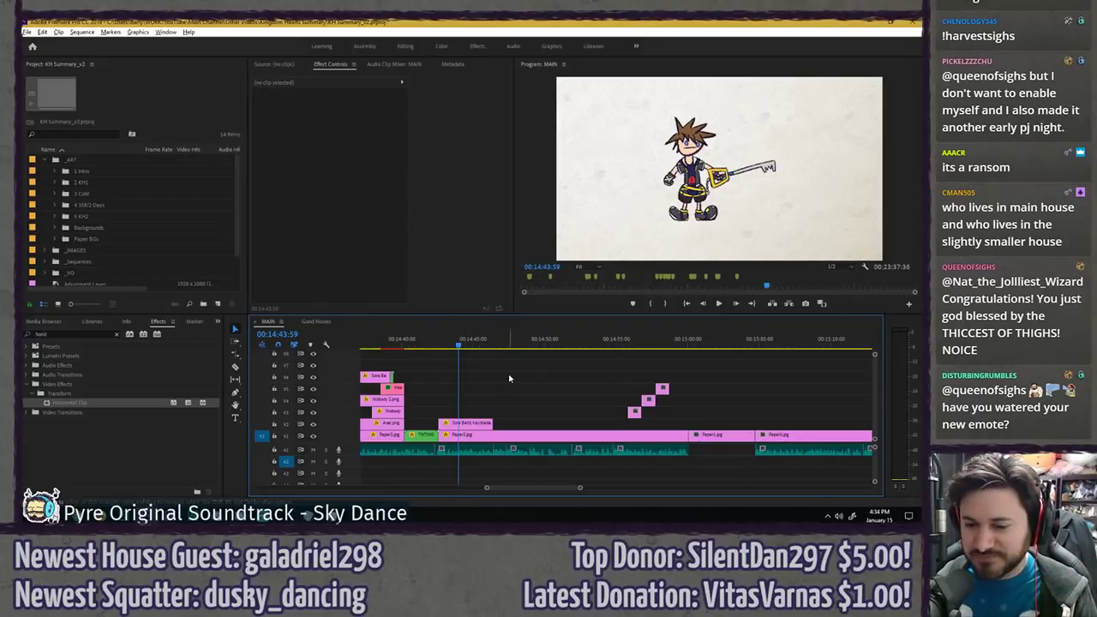
{"action": "key", "text": "ctrl+s"}
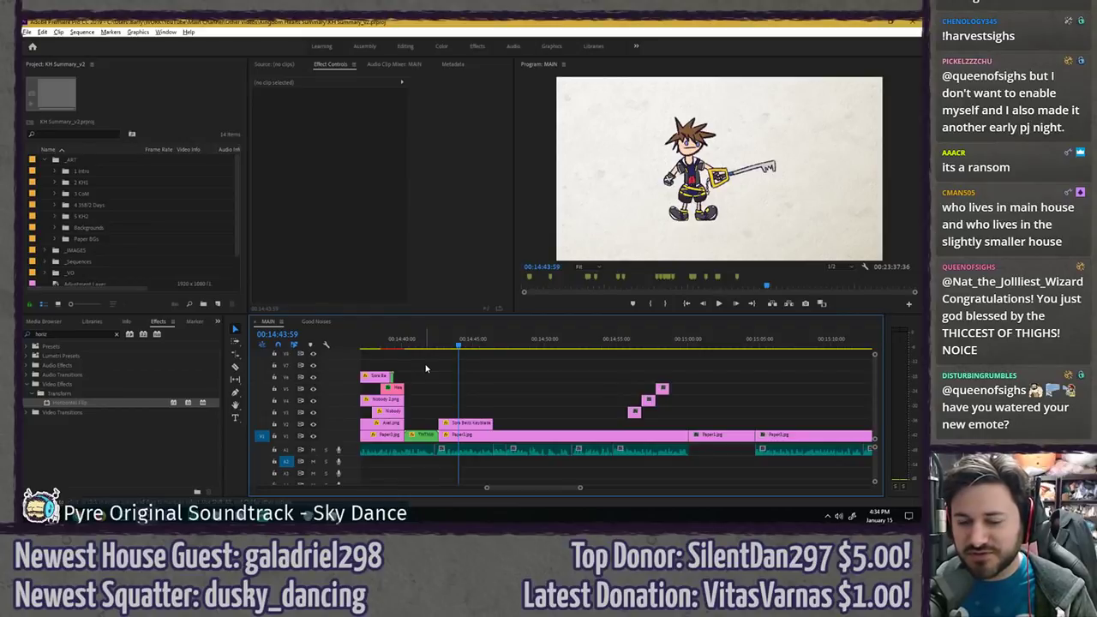
- Select the Sora Belts Keyblade clip and move its anchor point to Sora's hip
{"action": "scroll", "coordinate": [473, 366], "scroll_direction": "up", "scroll_amount": 3}
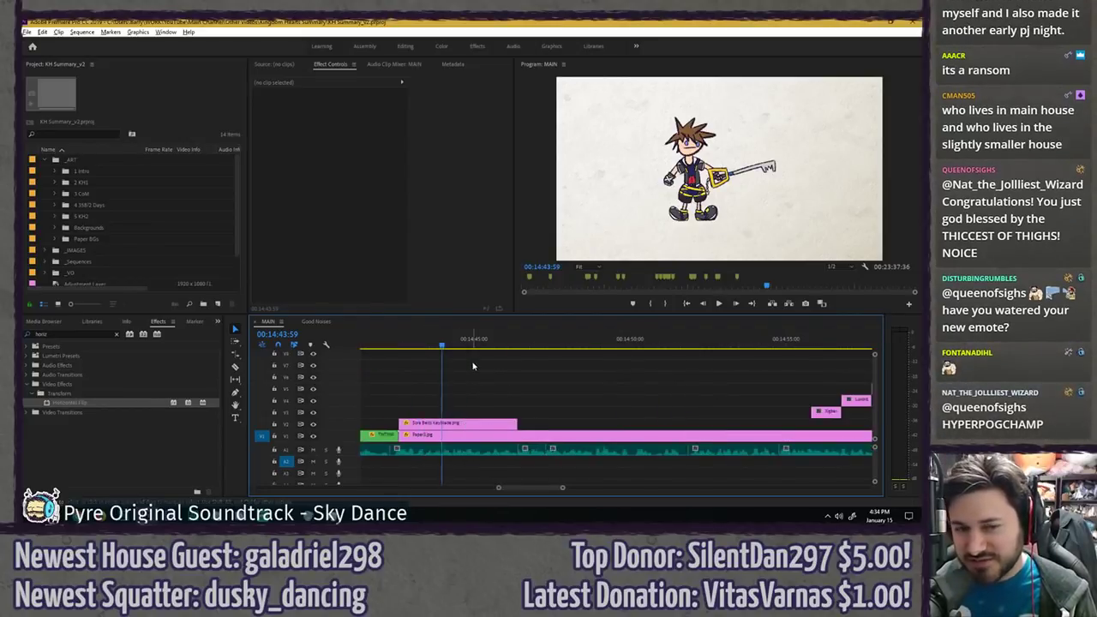
{"action": "left_click", "coordinate": [398, 349]}
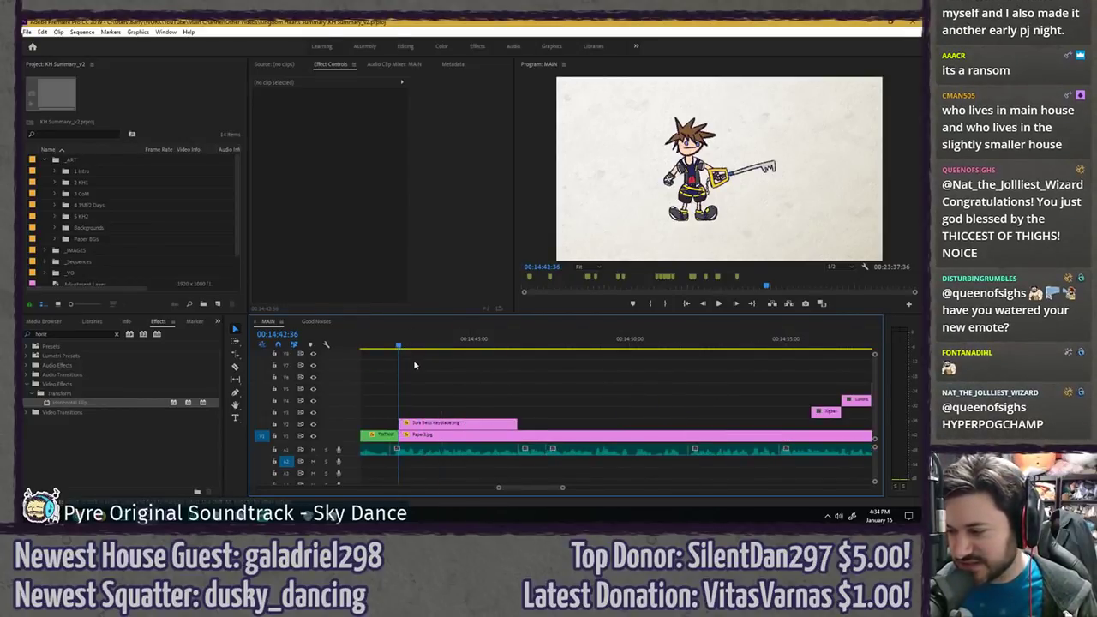
{"action": "key", "text": "space"}
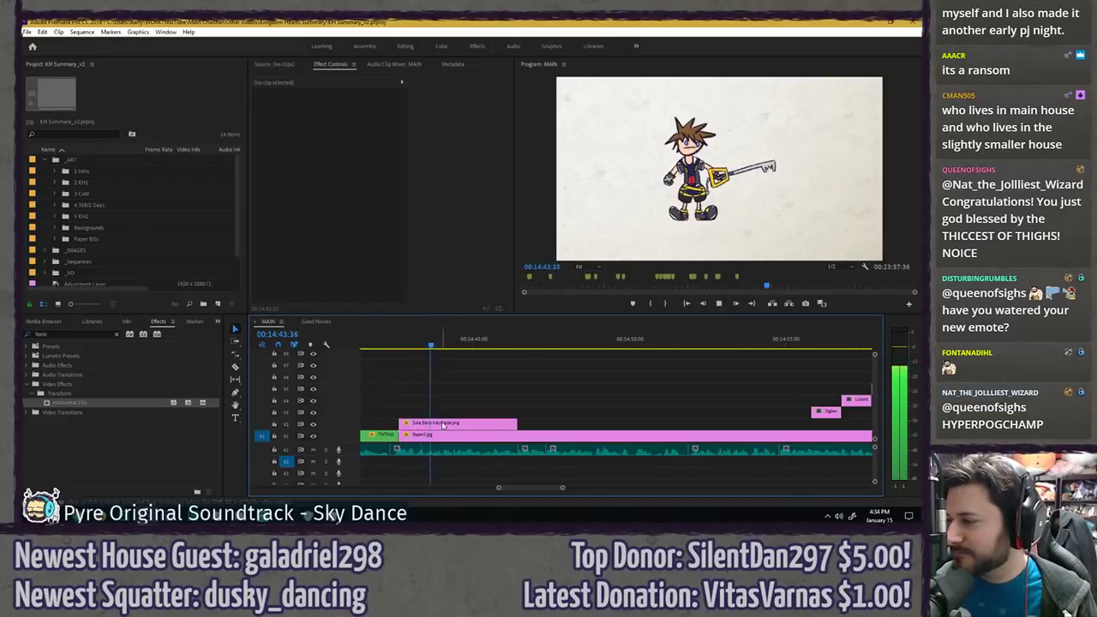
{"action": "left_click", "coordinate": [444, 425]}
{"action": "left_click", "coordinate": [337, 104]}
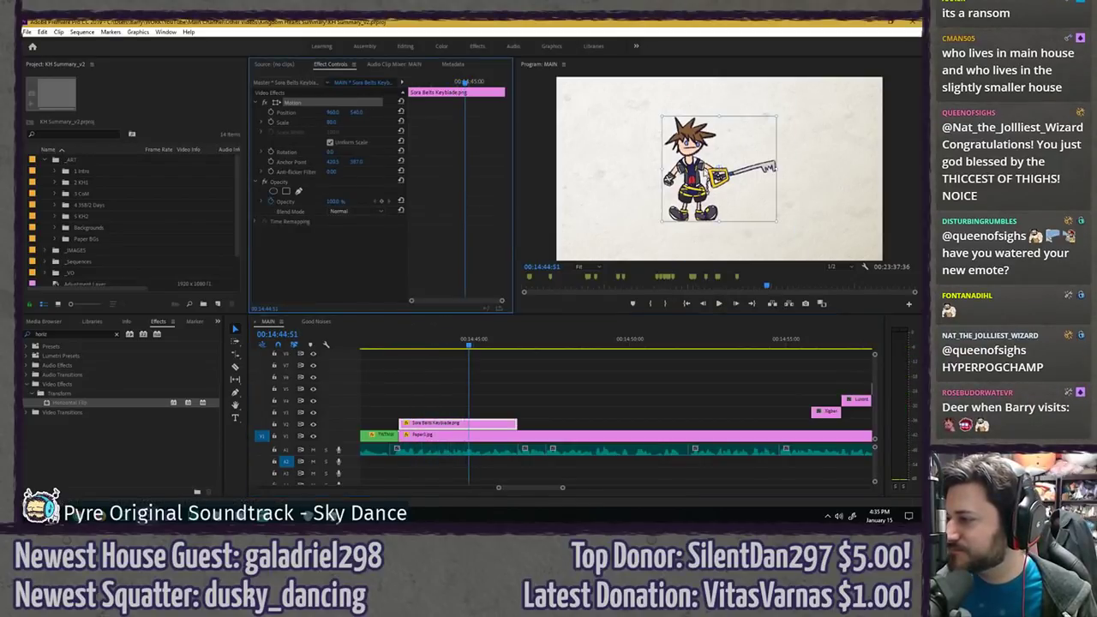
{"action": "left_click_drag", "start_coordinate": [718, 170], "coordinate": [696, 192]}
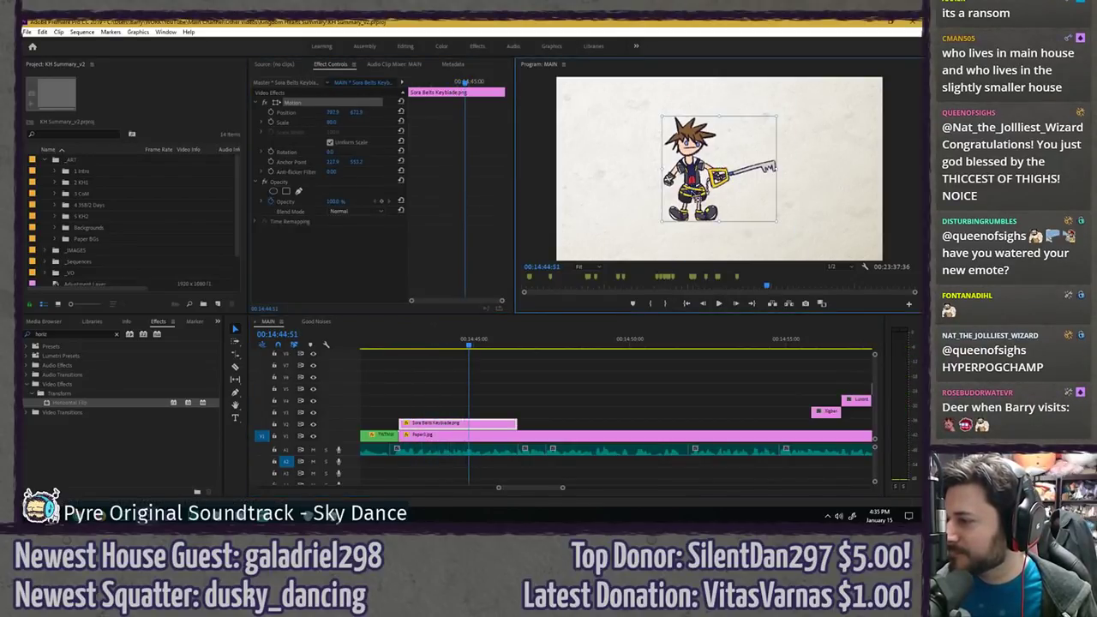
{"action": "left_click", "coordinate": [418, 343]}
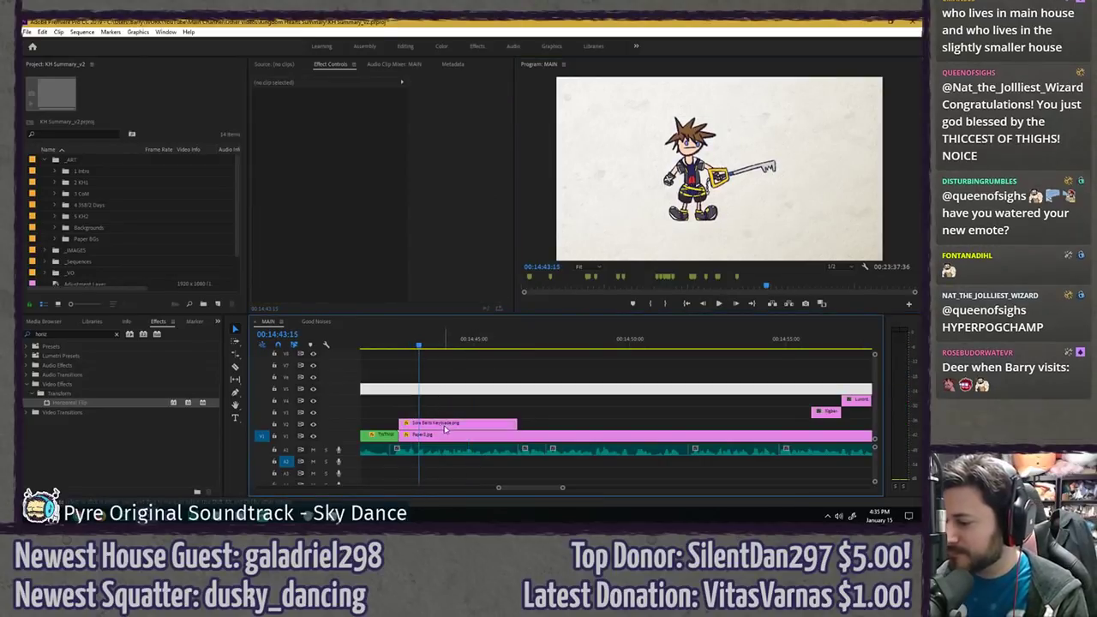
{"action": "key", "text": "Left"}
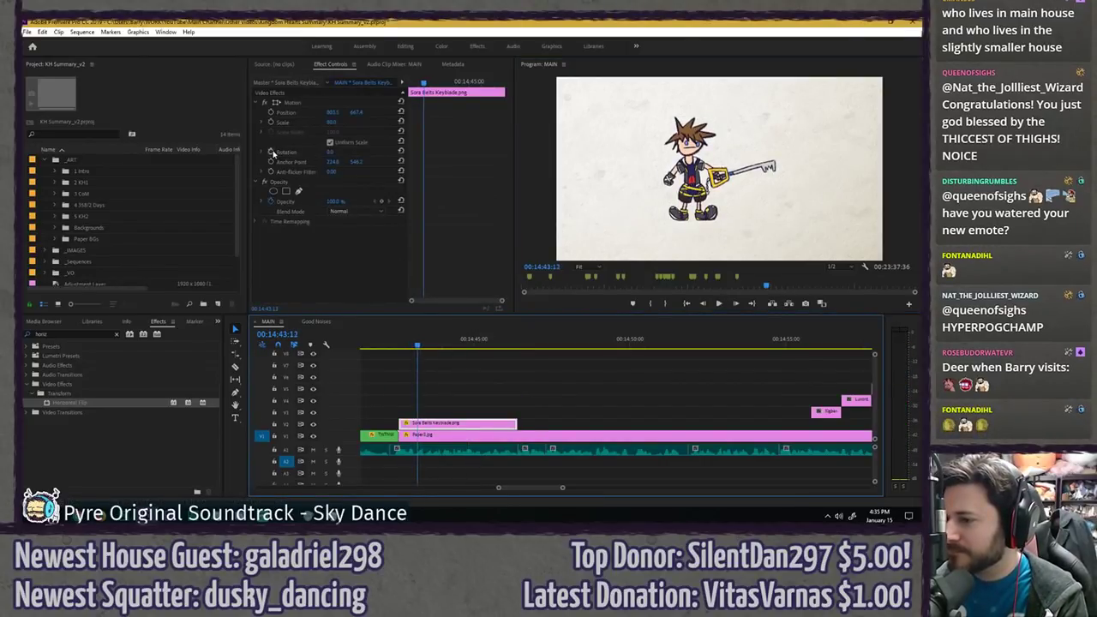
{"action": "left_click", "coordinate": [412, 81]}
- Start Rotation keyframes at the clip start and add tilts in both directions
{"action": "left_click", "coordinate": [271, 151]}
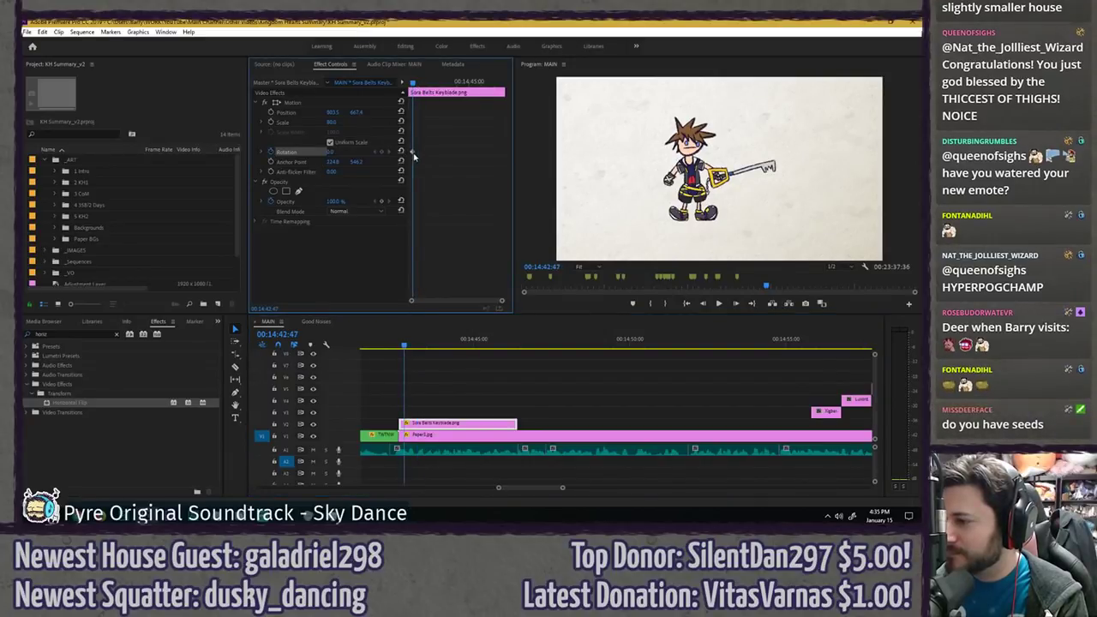
{"action": "right_click", "coordinate": [412, 152]}
{"action": "left_click", "coordinate": [455, 274]}
{"action": "left_click", "coordinate": [436, 191]}
{"action": "key", "text": "Right"}
{"action": "key", "text": "Right"}
{"action": "key", "text": "Right"}
{"action": "key", "text": "Right"}
{"action": "key", "text": "Right"}
{"action": "key", "text": "Right"}
{"action": "key", "text": "Right"}
{"action": "key", "text": "Right"}
{"action": "key", "text": "Right"}
{"action": "key", "text": "Right"}
{"action": "key", "text": "Right"}
{"action": "key", "text": "Right"}
{"action": "key", "text": "Right"}
{"action": "key", "text": "Right"}
{"action": "key", "text": "Right"}
{"action": "key", "text": "Right"}
{"action": "key", "text": "Right"}
{"action": "key", "text": "Right"}
{"action": "key", "text": "Right"}
{"action": "key", "text": "Right"}
{"action": "key", "text": "Right"}
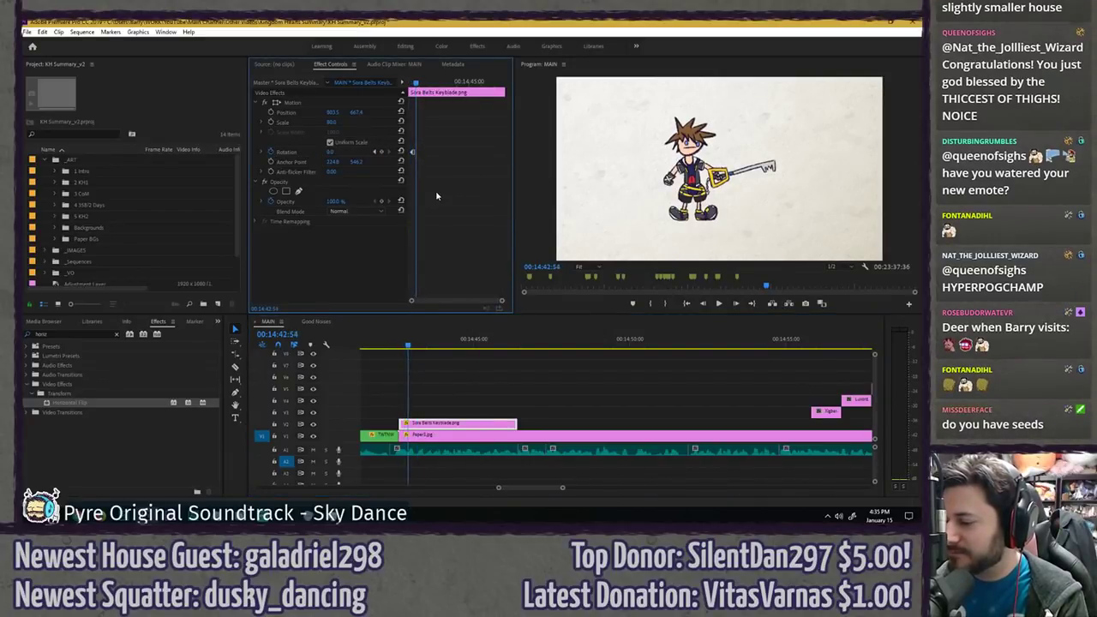
{"action": "key", "text": "Right"}
{"action": "key", "text": "Right"}
{"action": "key", "text": "Right"}
{"action": "key", "text": "Right"}
{"action": "key", "text": "Right"}
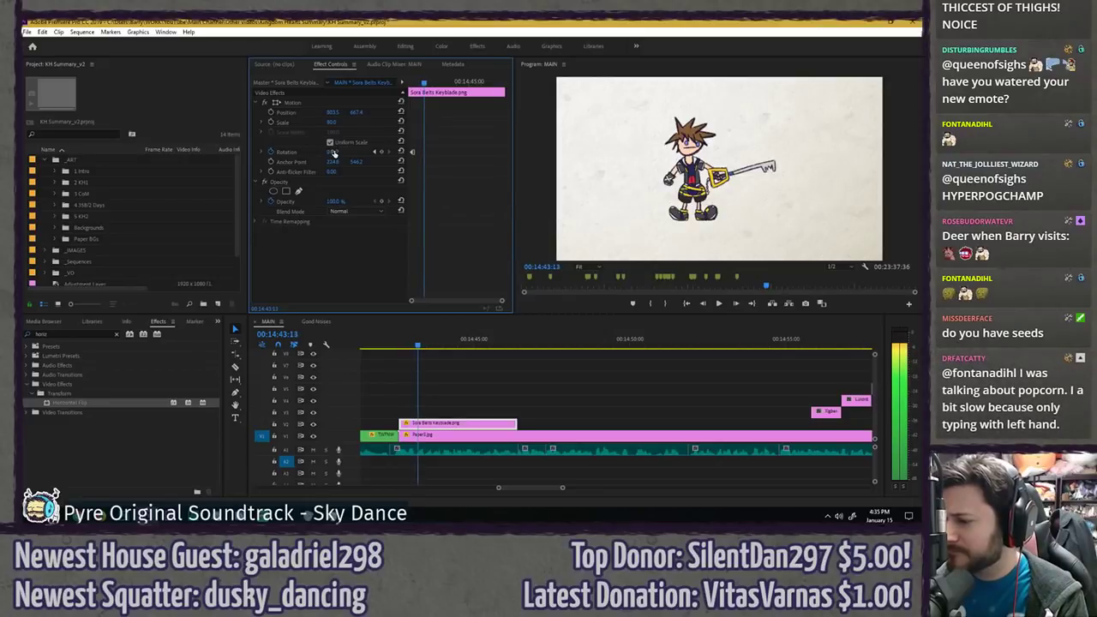
{"action": "key", "text": "Right"}
{"action": "key", "text": "Right"}
{"action": "key", "text": "Right"}
{"action": "key", "text": "Right"}
{"action": "key", "text": "Right"}
{"action": "key", "text": "Right"}
{"action": "key", "text": "Right"}
{"action": "key", "text": "Right"}
{"action": "key", "text": "Right"}
{"action": "key", "text": "Right"}
{"action": "key", "text": "Right"}
{"action": "key", "text": "Right"}
{"action": "key", "text": "Right"}
{"action": "key", "text": "Right"}
{"action": "key", "text": "Right"}
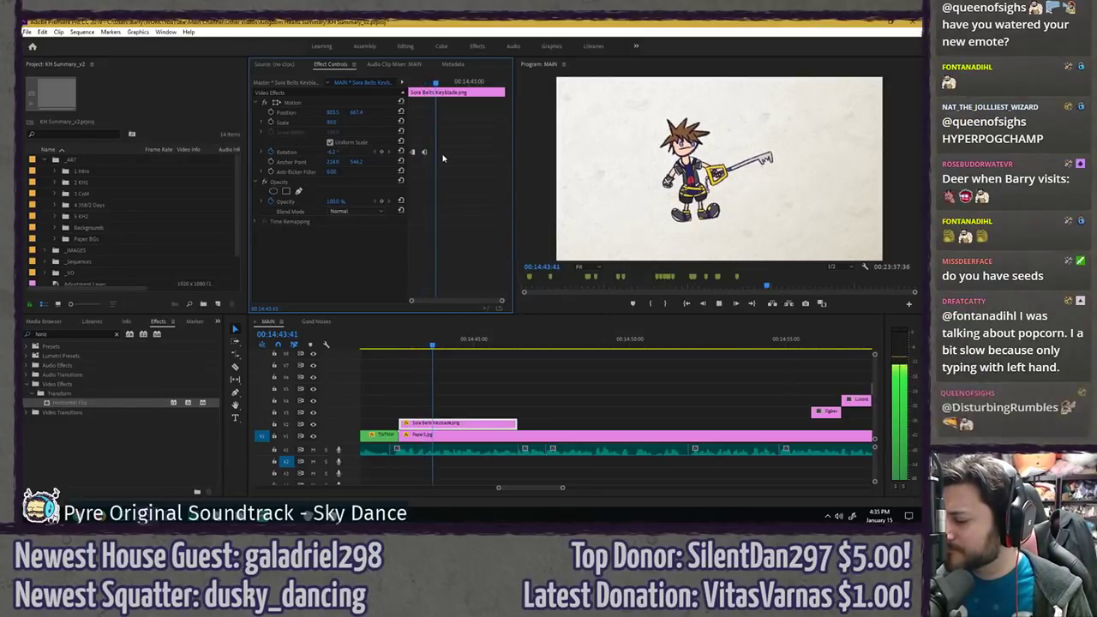
{"action": "key", "text": "Right"}
{"action": "key", "text": "Right"}
{"action": "key", "text": "Right"}
{"action": "key", "text": "Right"}
{"action": "key", "text": "Right"}
{"action": "key", "text": "Right"}
{"action": "key", "text": "Right"}
{"action": "key", "text": "Right"}
{"action": "key", "text": "Right"}
{"action": "key", "text": "Right"}
{"action": "key", "text": "Right"}
{"action": "key", "text": "Right"}
{"action": "key", "text": "Right"}
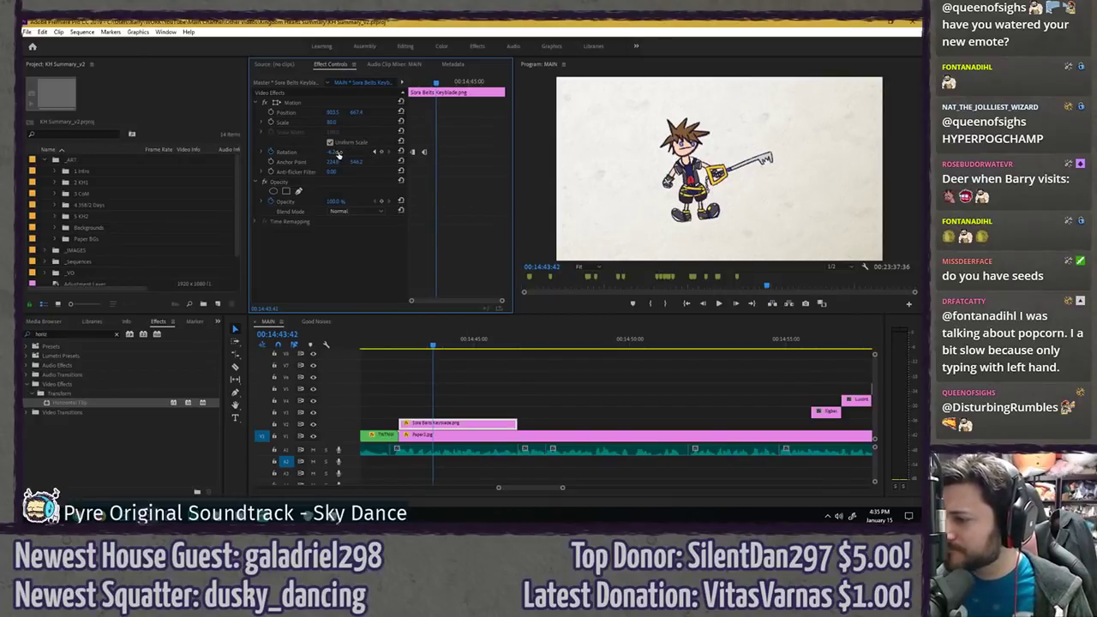
{"action": "left_click_drag", "start_coordinate": [339, 154], "coordinate": [347, 154]}
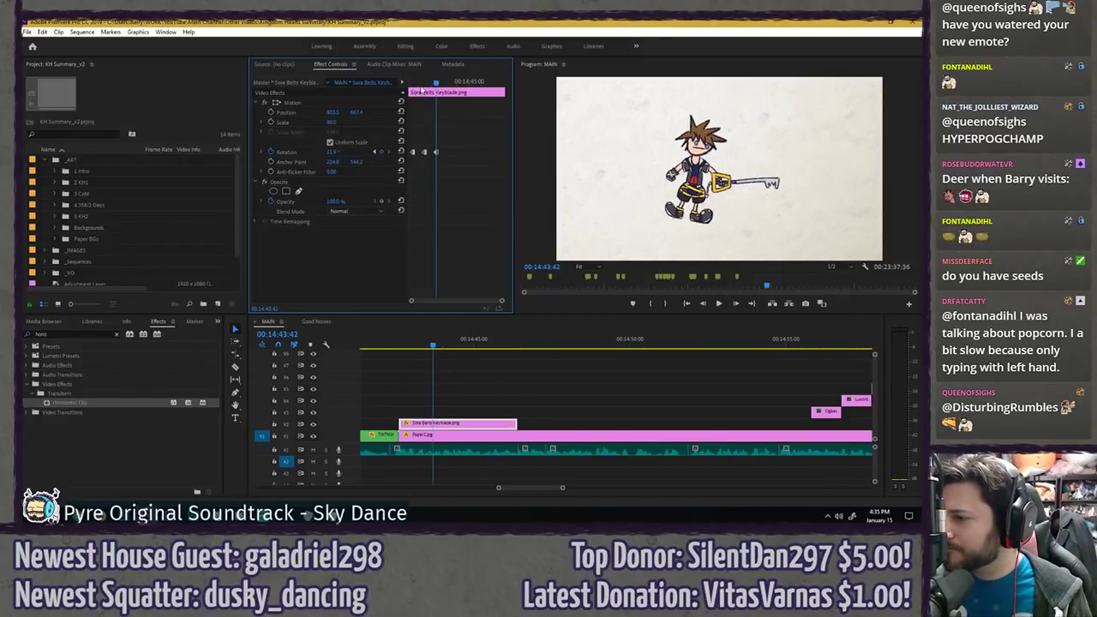
{"action": "key", "text": "space"}
{"action": "mouse_move", "coordinate": [417, 83]}
{"action": "left_mouse_down"}
{"action": "mouse_move", "coordinate": [402, 83]}
{"action": "mouse_move", "coordinate": [436, 83]}
{"action": "left_mouse_up"}
{"action": "key", "text": "space"}
- Move the third rotation keyframe earlier and tilt Sora to about -2 degrees
{"action": "left_click_drag", "start_coordinate": [437, 153], "coordinate": [436, 153]}
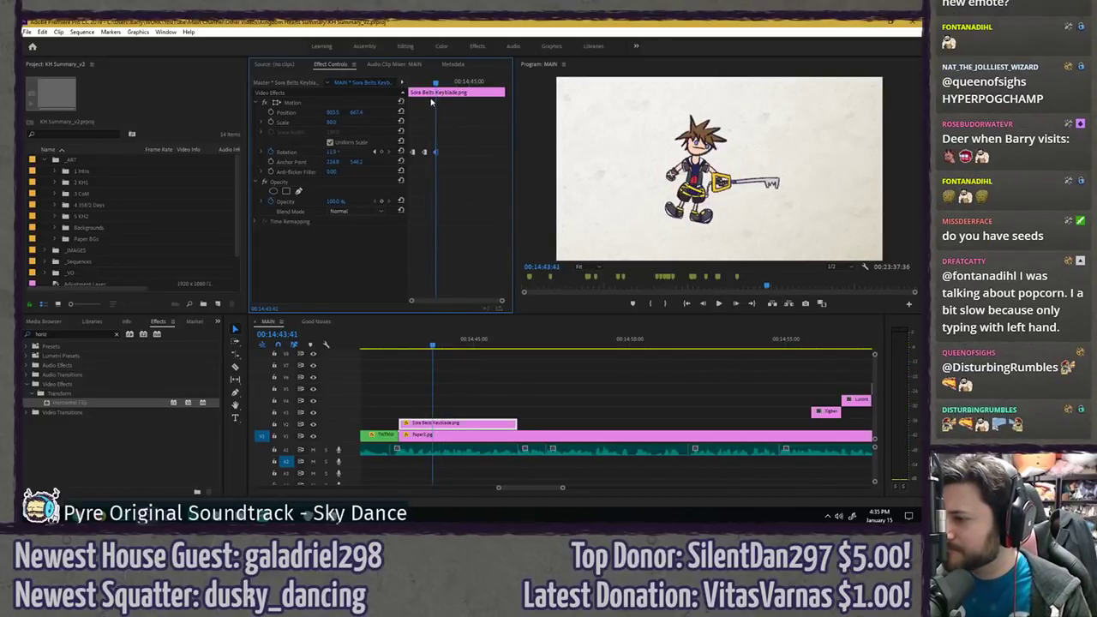
{"action": "left_click_drag", "start_coordinate": [431, 83], "coordinate": [415, 84]}
{"action": "key", "text": "space"}
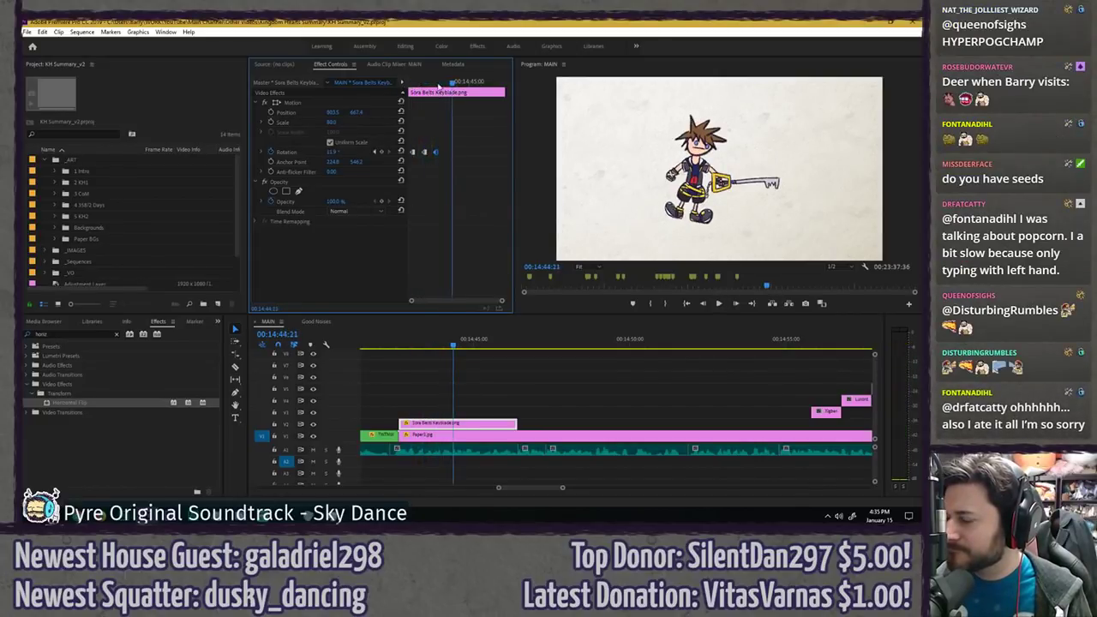
{"action": "key", "text": "space"}
{"action": "key", "text": "Left"}
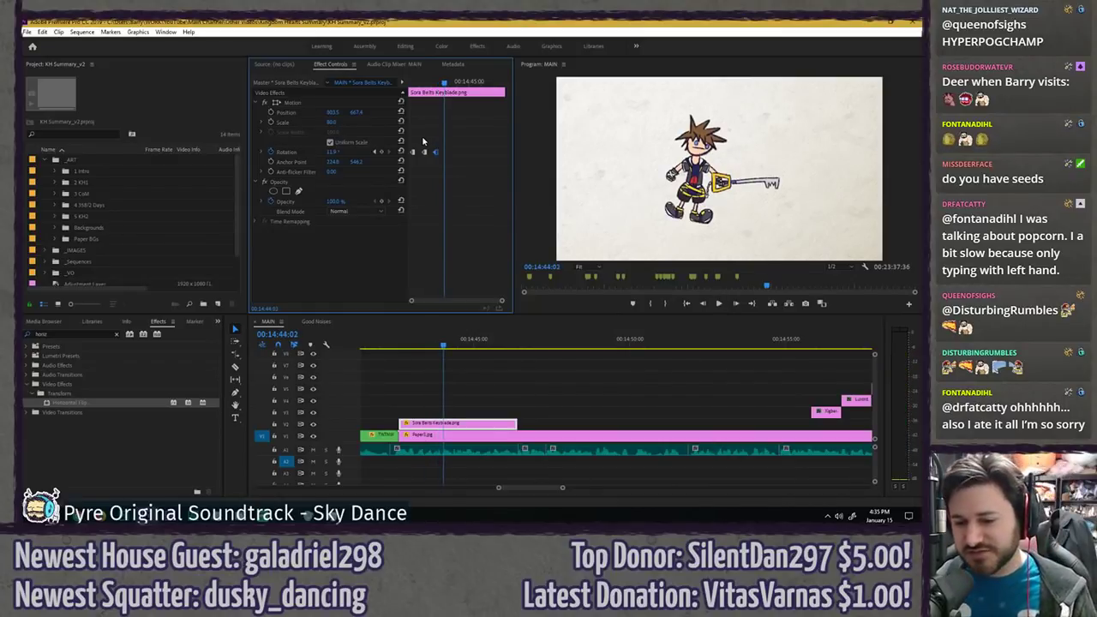
{"action": "left_click_drag", "start_coordinate": [339, 152], "coordinate": [311, 152]}
{"action": "left_click", "coordinate": [411, 82]}
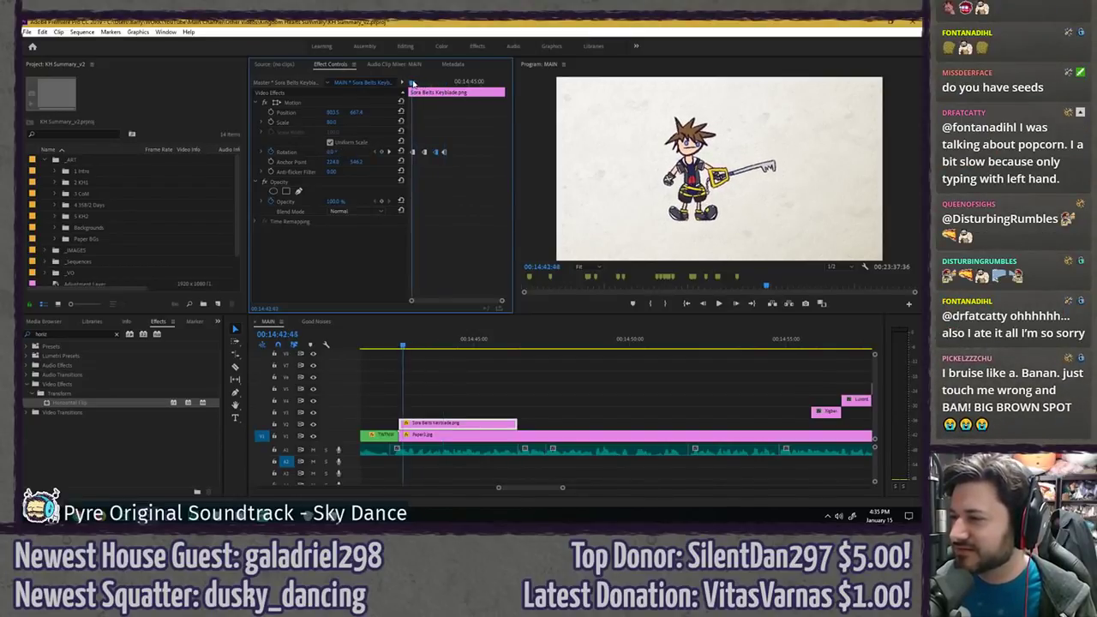
{"action": "key", "text": "space"}
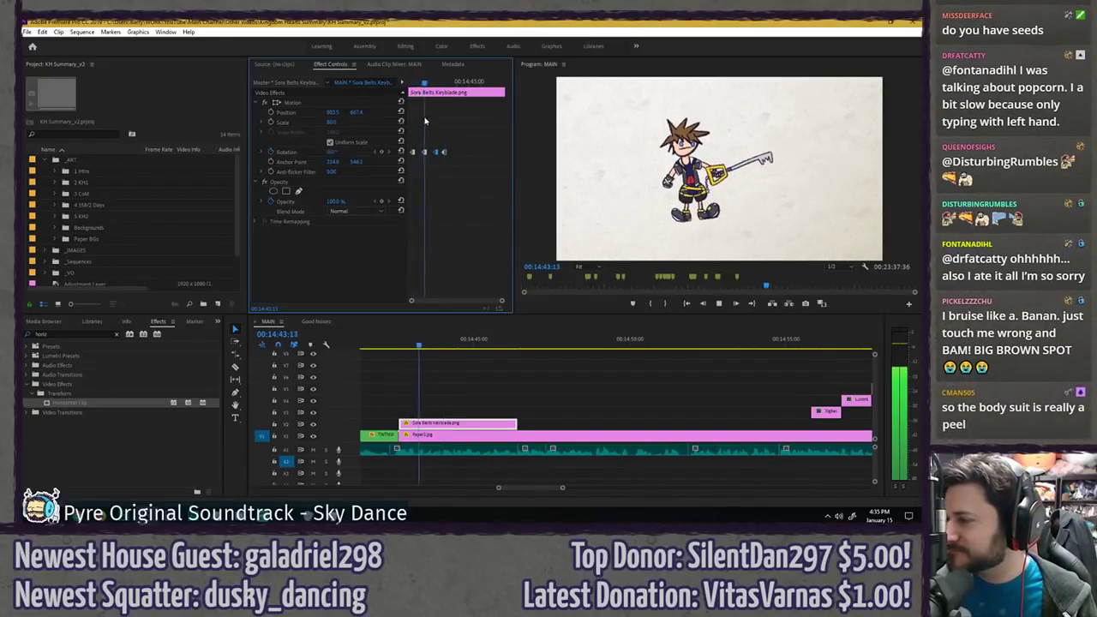
{"action": "key", "text": "space"}
{"action": "left_click", "coordinate": [441, 84]}
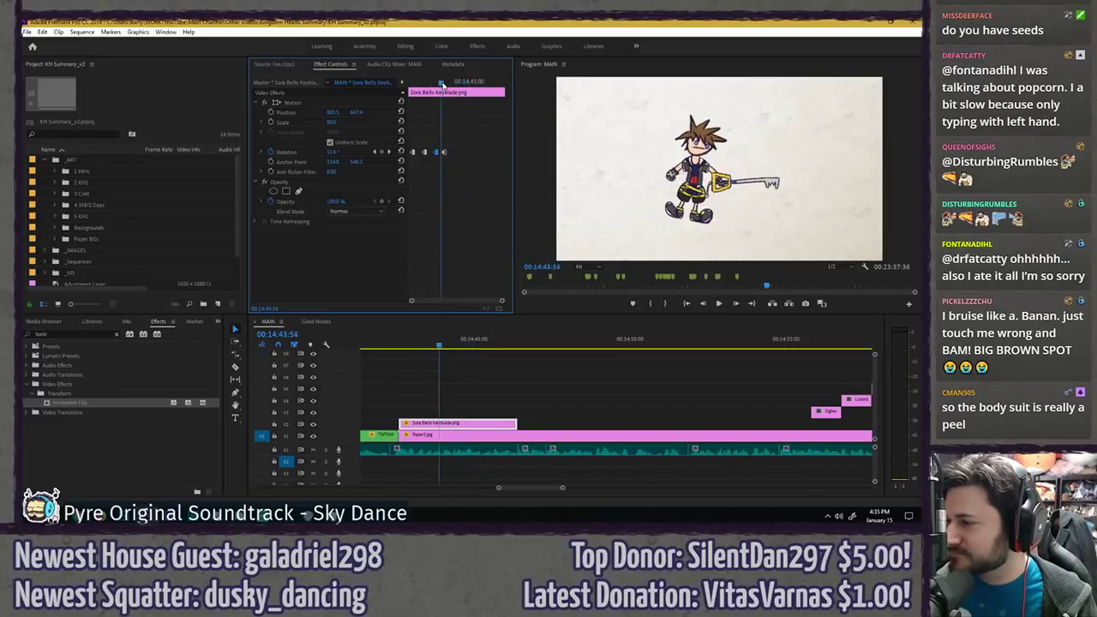
{"action": "key", "text": "space"}
{"action": "key", "text": "space"}
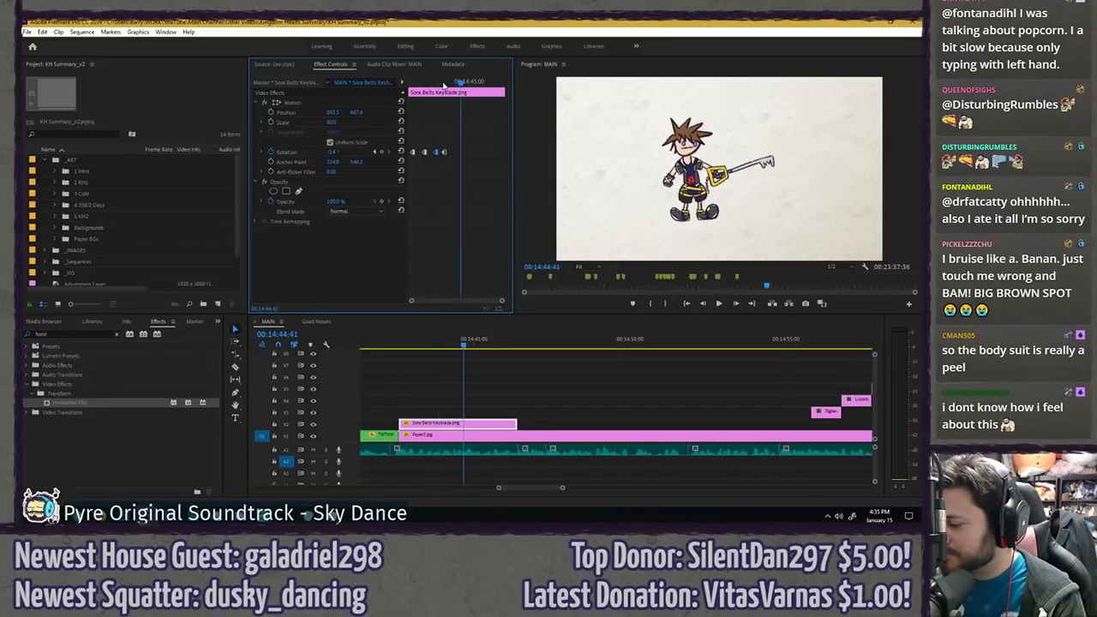
- Add a -6.2 degree rotation keyframe a few frames later and replay the rocking
{"action": "key", "text": "Right"}
{"action": "key", "text": "Right"}
{"action": "key", "text": "Right"}
{"action": "key", "text": "Right"}
{"action": "key", "text": "Right"}
{"action": "left_click_drag", "start_coordinate": [333, 153], "coordinate": [327, 152]}
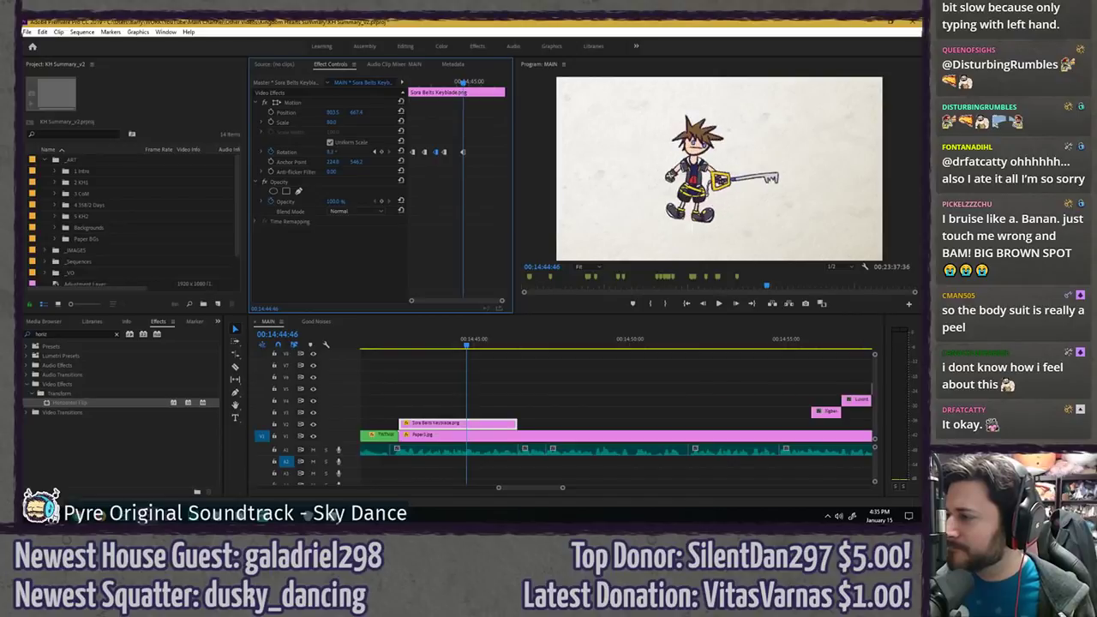
{"action": "left_click", "coordinate": [409, 83]}
{"action": "key", "text": "space"}
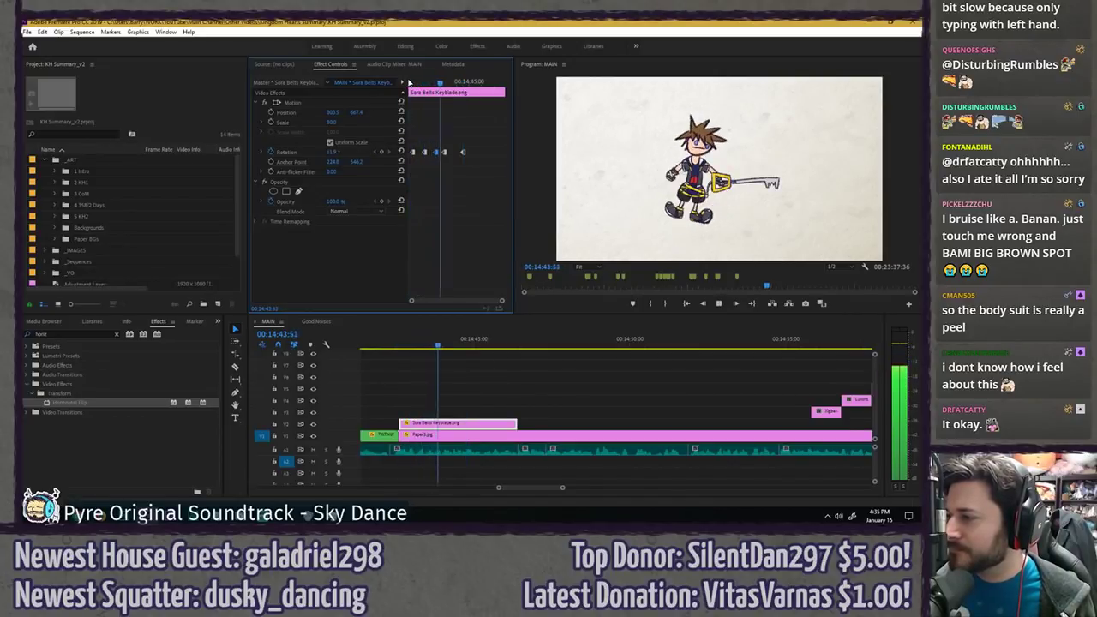
{"action": "key", "text": "space"}
{"action": "left_click", "coordinate": [455, 82]}
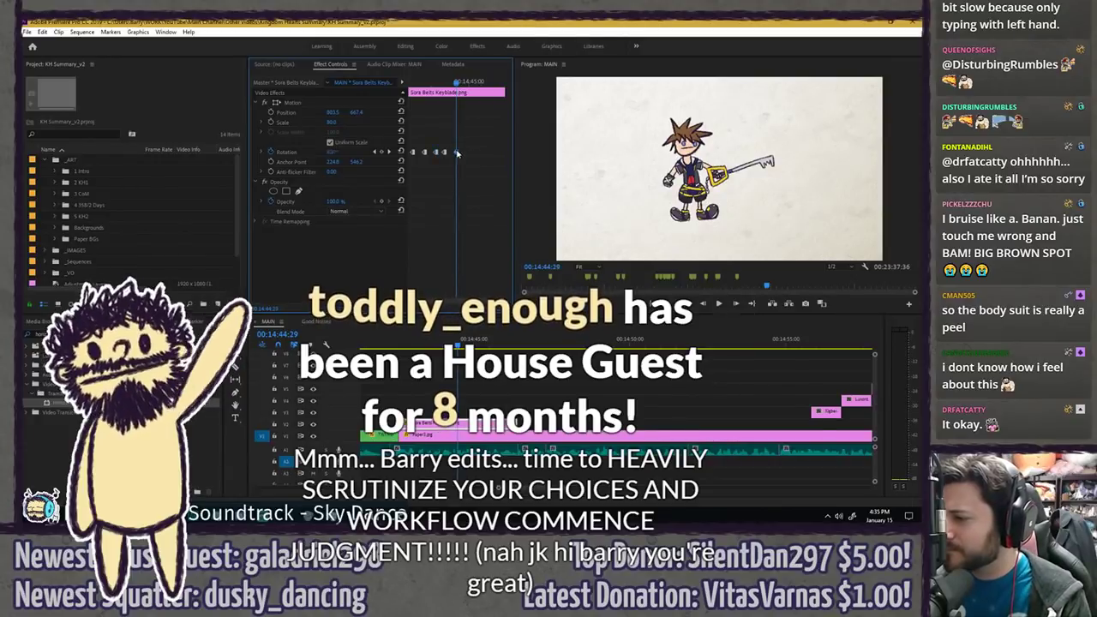
{"action": "key", "text": "space"}
{"action": "key", "text": "space"}
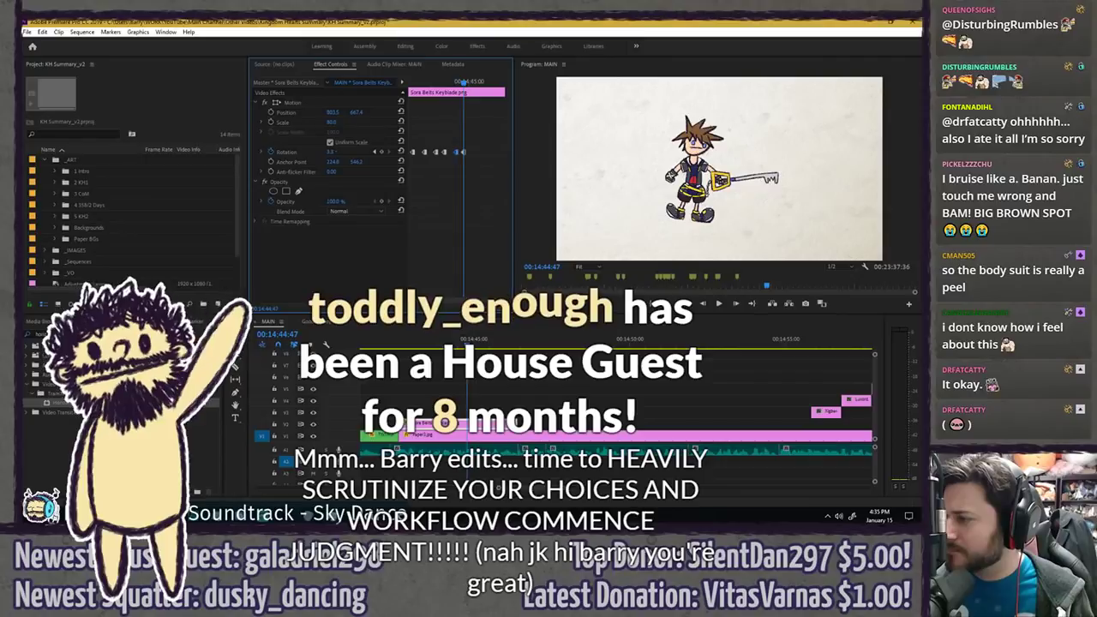
{"action": "left_click", "coordinate": [417, 83]}
{"action": "key", "text": "space"}
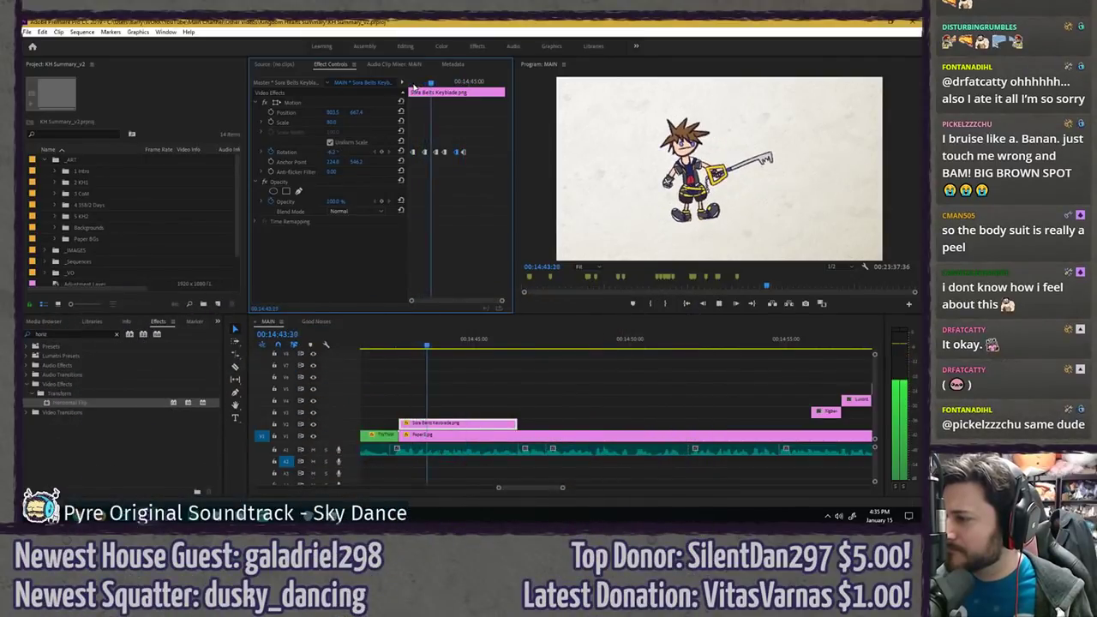
{"action": "key", "text": "space"}
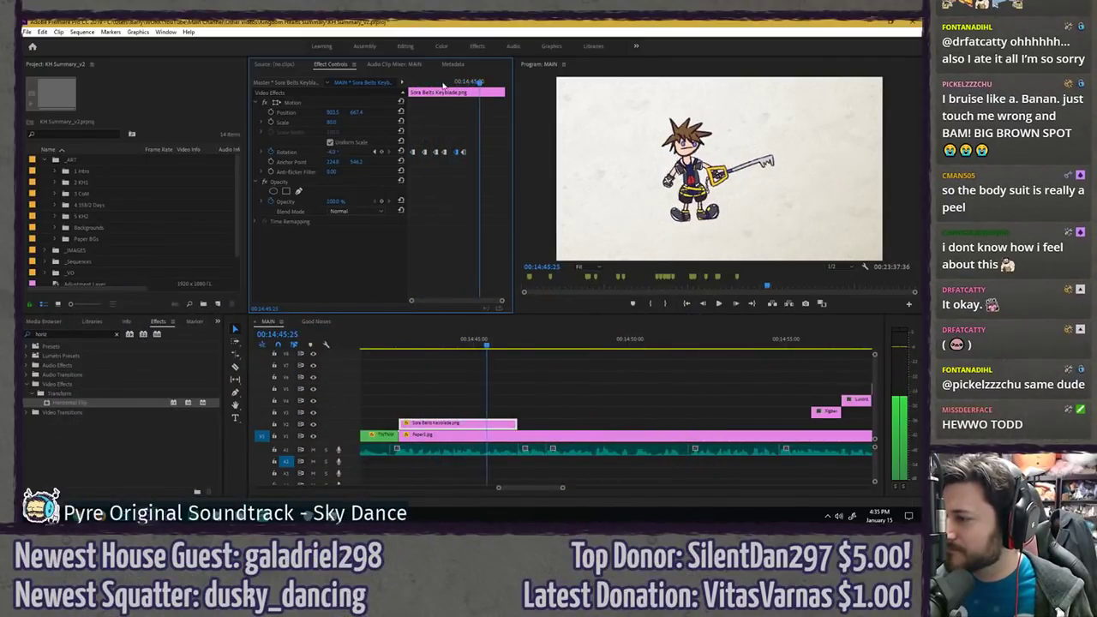
- Review the rocking motion between 00:14:45:09 and 00:14:45:19
{"action": "left_click_drag", "start_coordinate": [462, 83], "coordinate": [479, 83]}
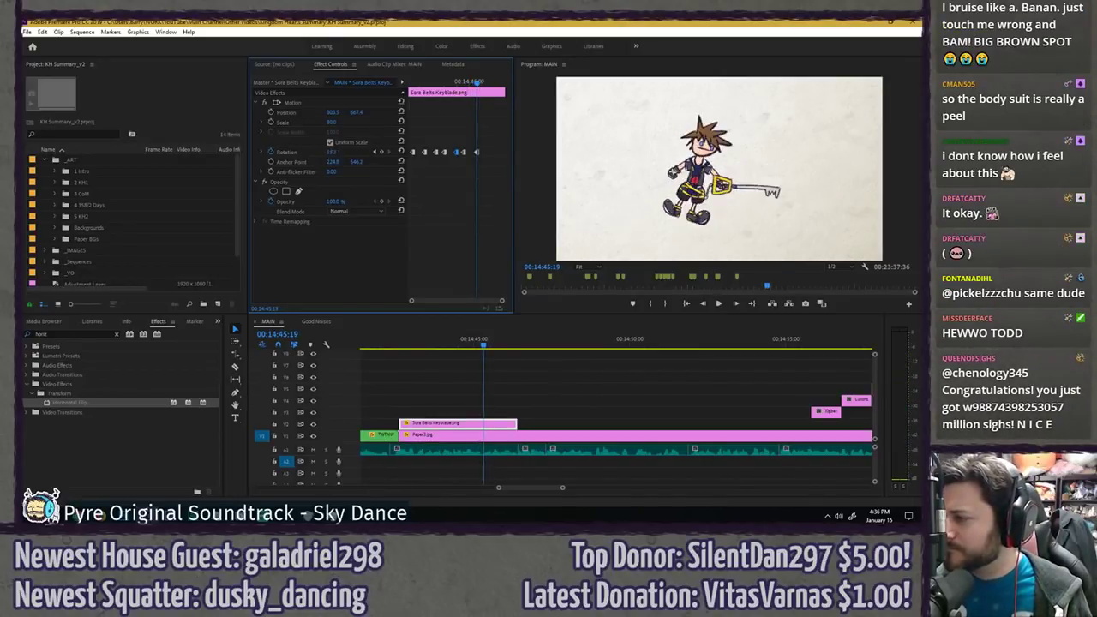
{"action": "key", "text": "space"}
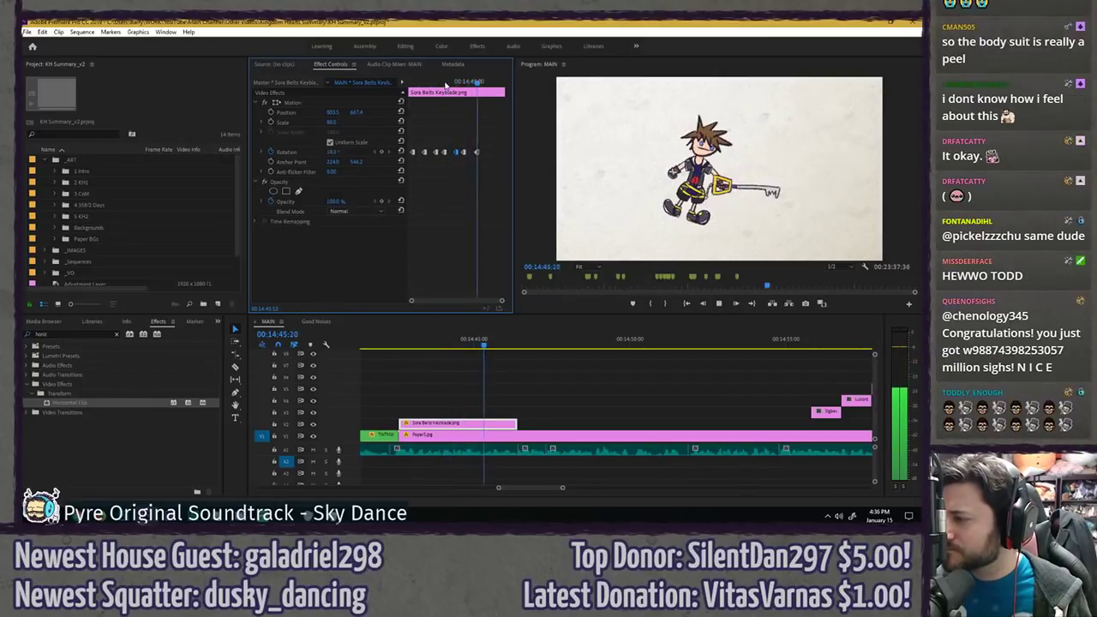
{"action": "key", "text": "space"}
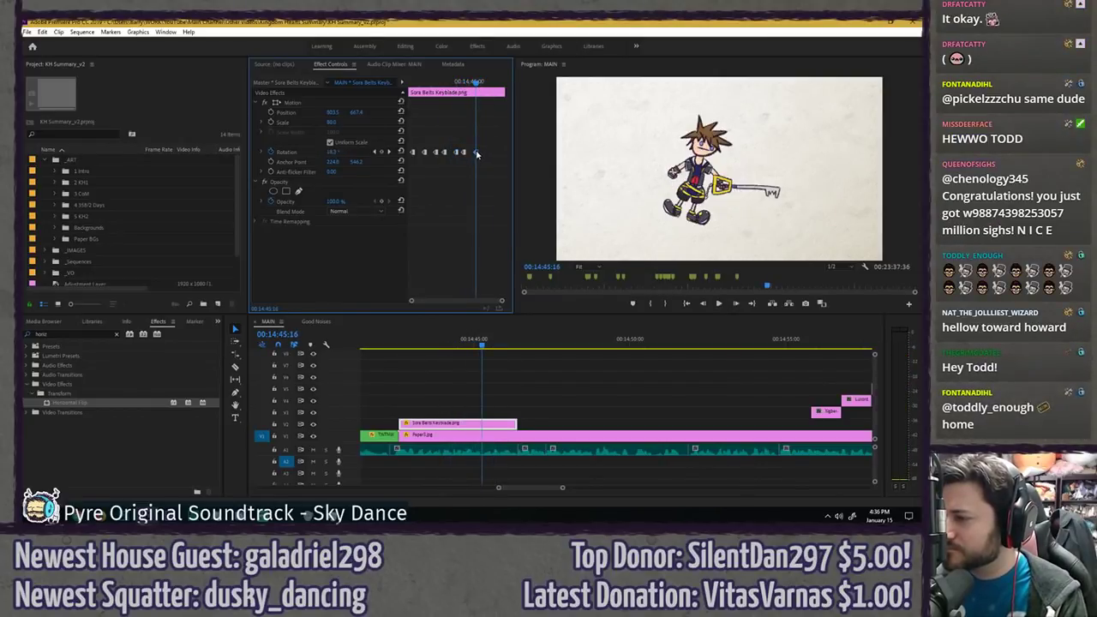
{"action": "left_click", "coordinate": [454, 83]}
{"action": "key", "text": "space"}
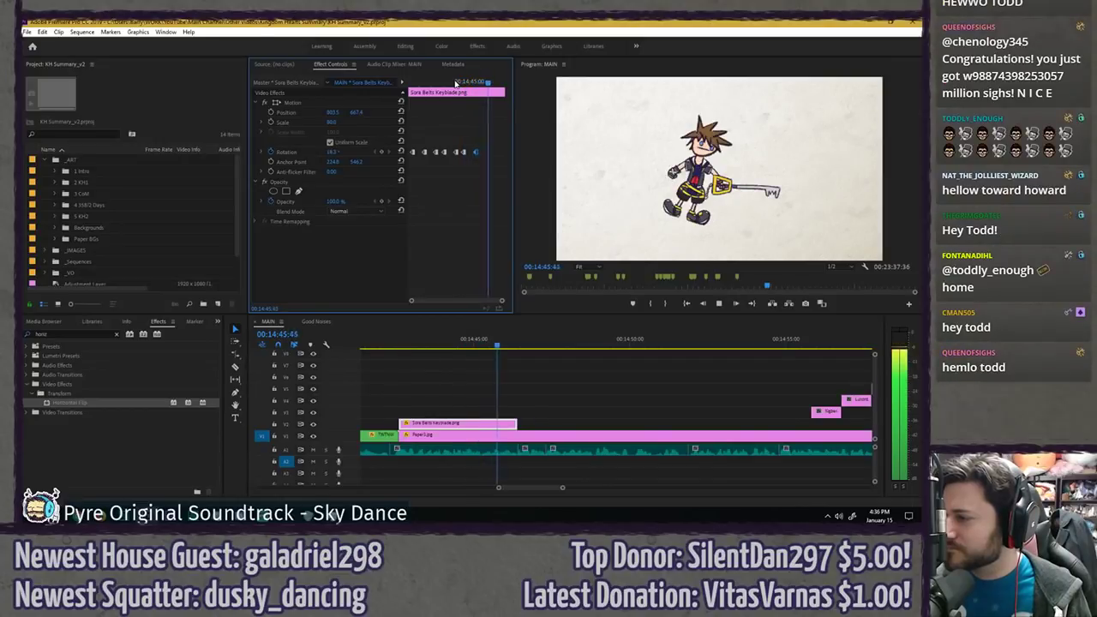
{"action": "left_click_drag", "start_coordinate": [468, 84], "coordinate": [483, 82]}
{"action": "left_click", "coordinate": [460, 82]}
{"action": "key", "text": "space"}
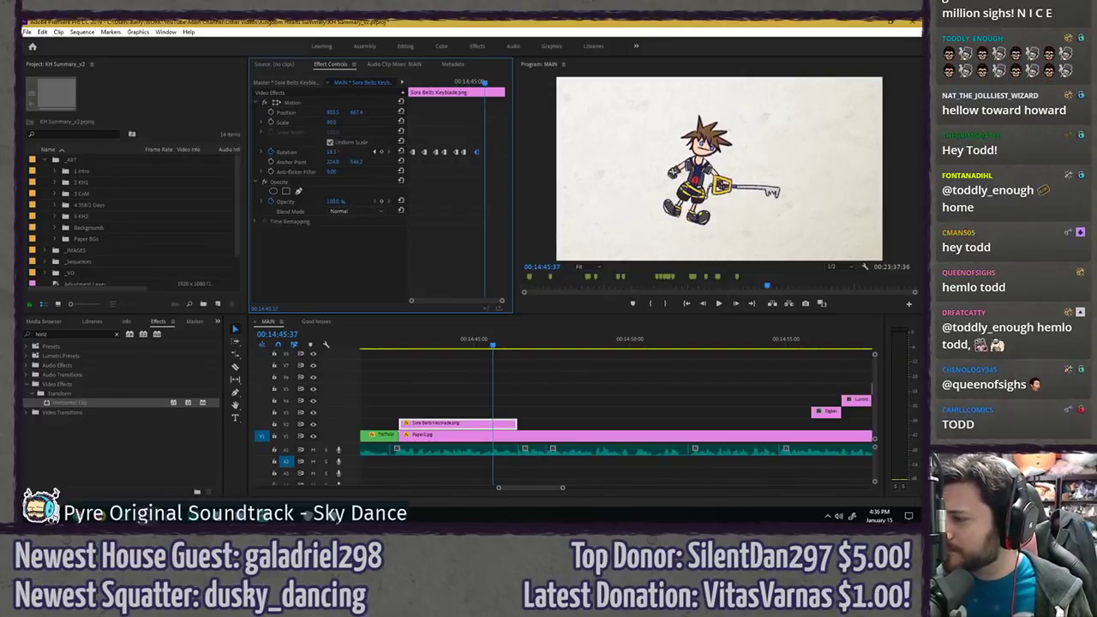
- Tilt Sora back the other way near 00:14:45:57 and replay the full rocking animation
{"action": "key", "text": "space"}
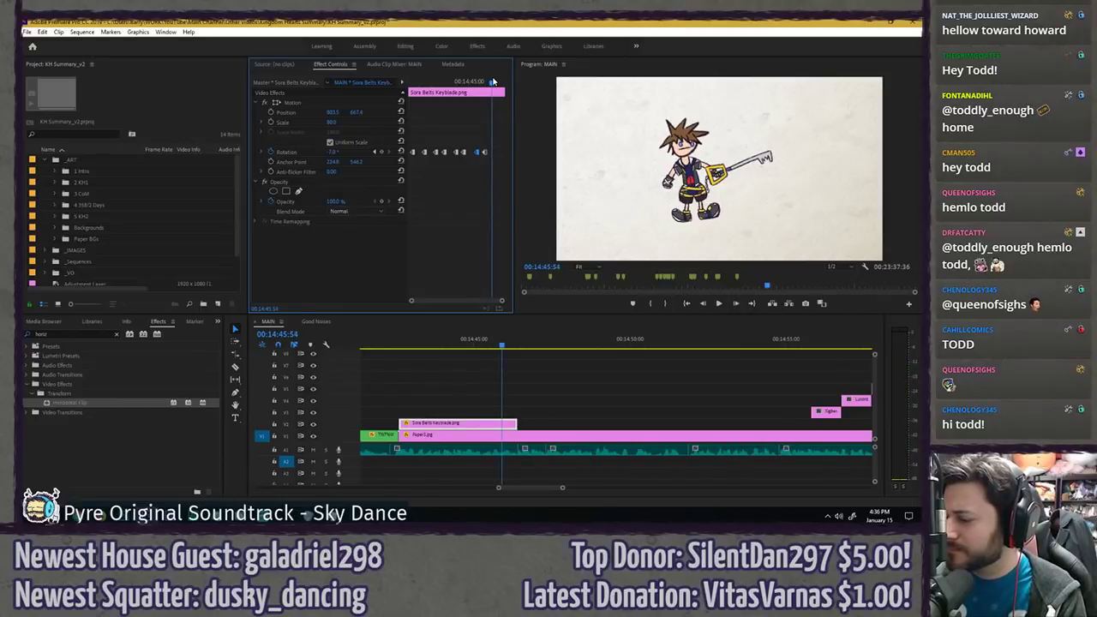
{"action": "key", "text": "space"}
{"action": "left_click_drag", "start_coordinate": [333, 151], "coordinate": [346, 152]}
{"action": "left_click", "coordinate": [431, 83]}
{"action": "key", "text": "space"}
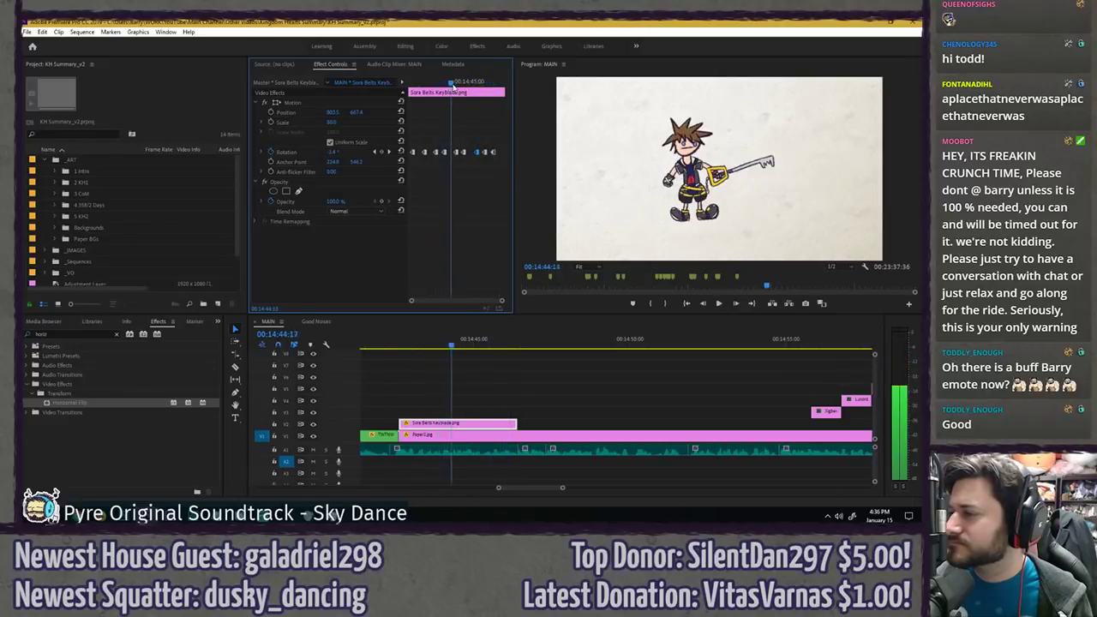
{"action": "left_click", "coordinate": [462, 82]}
{"action": "key", "text": "space"}
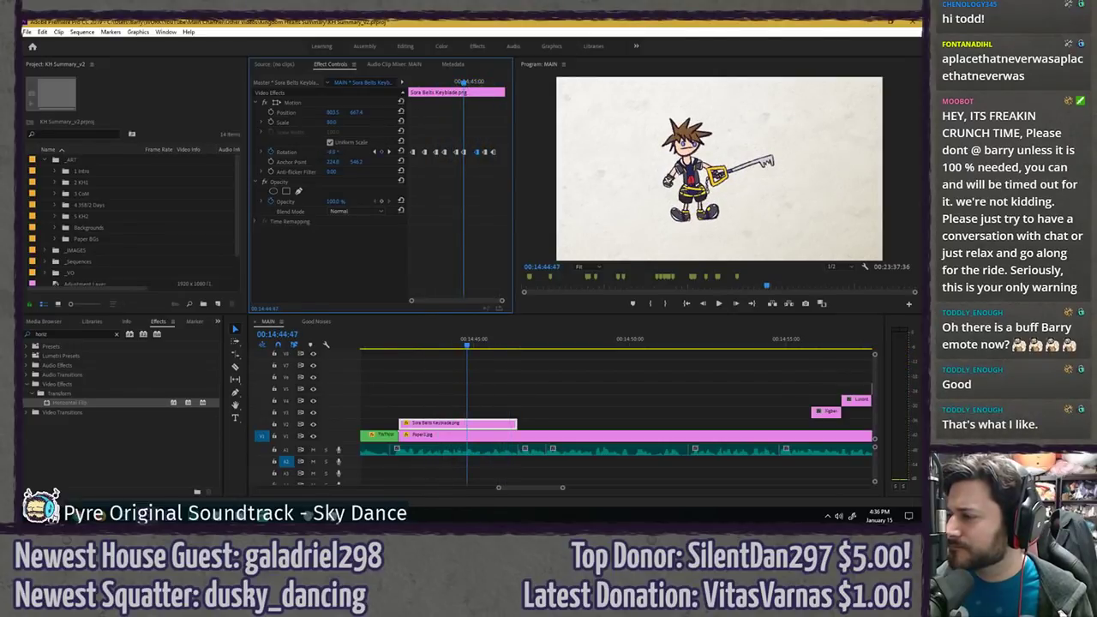
{"action": "left_click", "coordinate": [416, 82]}
{"action": "key", "text": "space"}
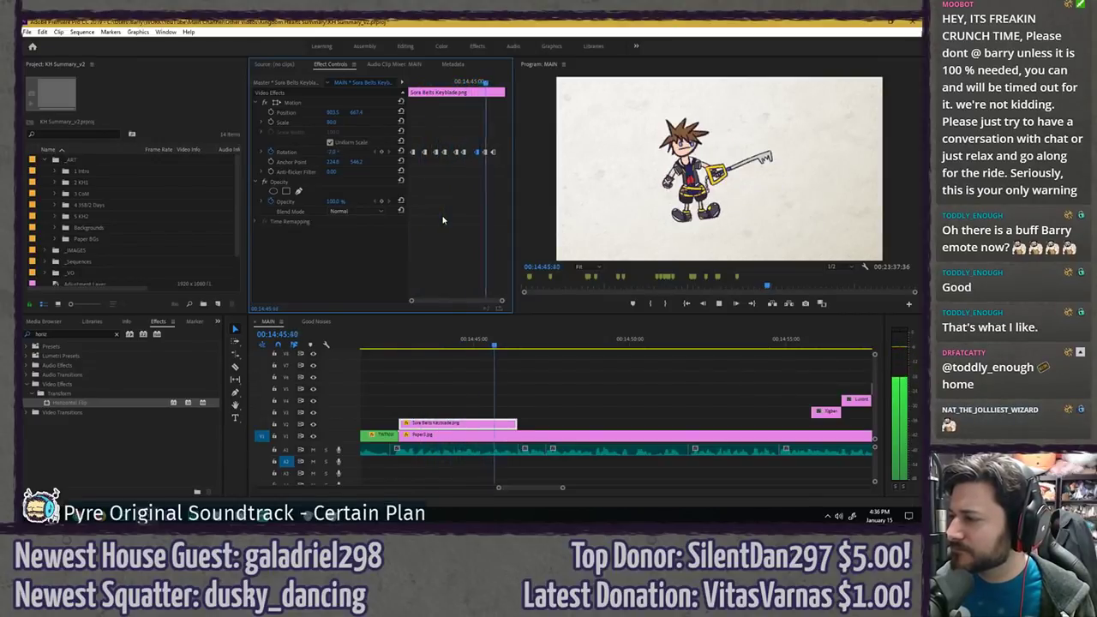
{"action": "left_click", "coordinate": [518, 346]}
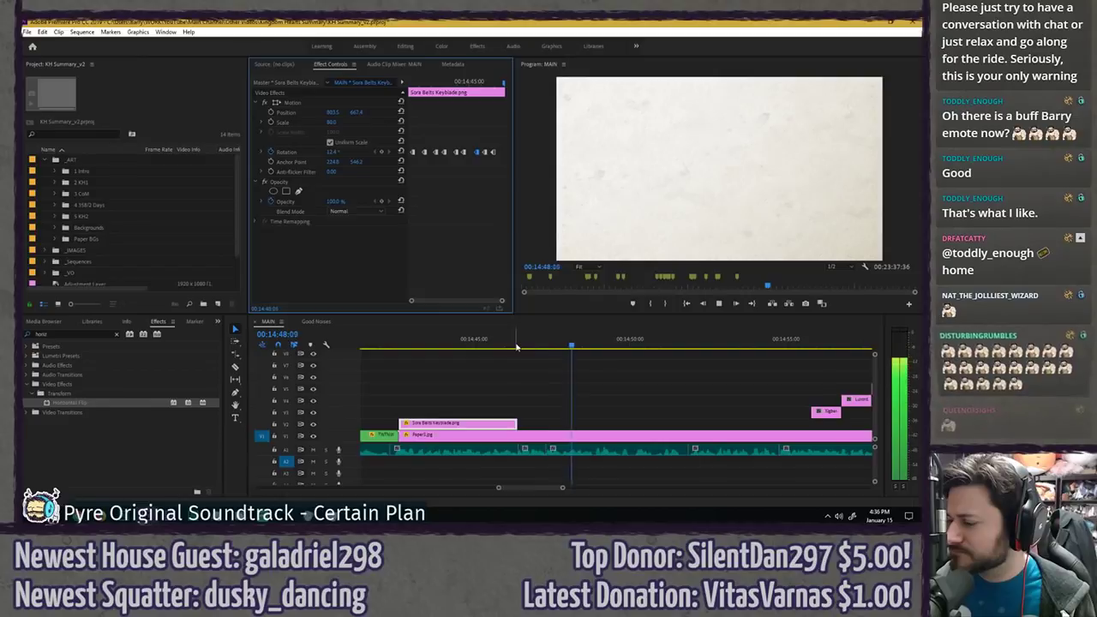
{"action": "left_click", "coordinate": [525, 417]}
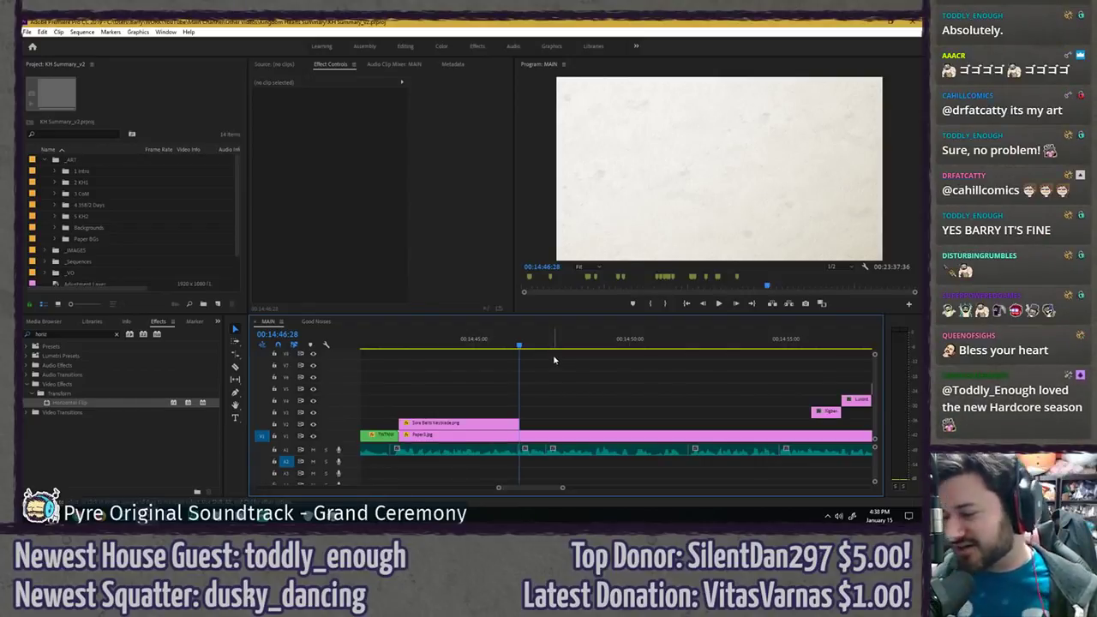
- Replay the rocking Sora clip from its start, save, and zoom the timeline to the full sequence
{"action": "left_click_drag", "start_coordinate": [435, 345], "coordinate": [399, 347]}
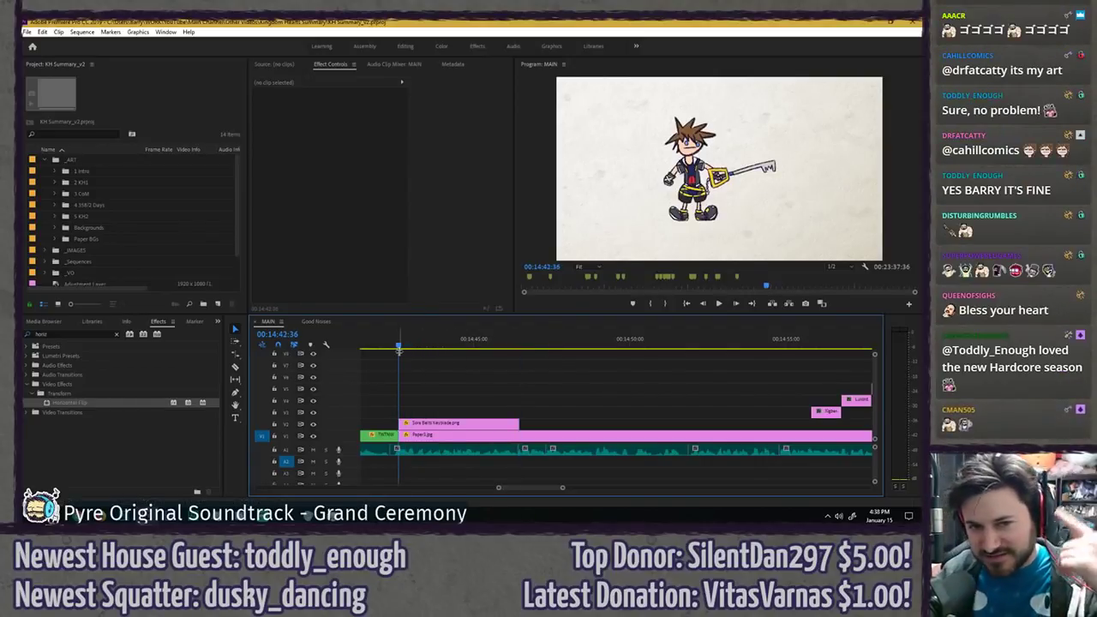
{"action": "key", "text": "space"}
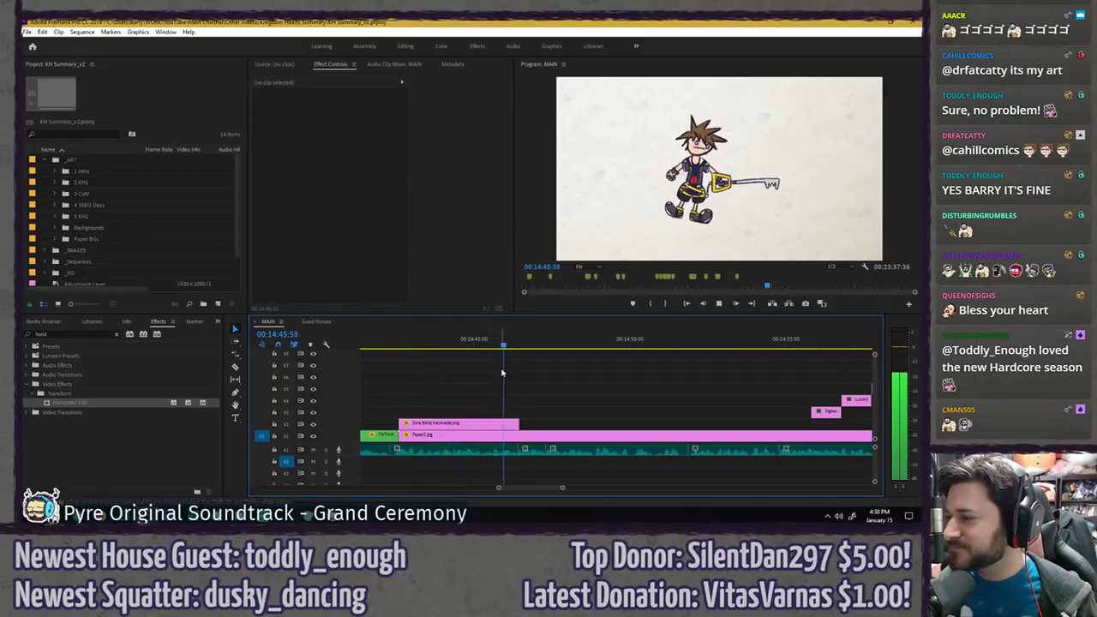
{"action": "key", "text": "space"}
{"action": "key", "text": "ctrl+s"}
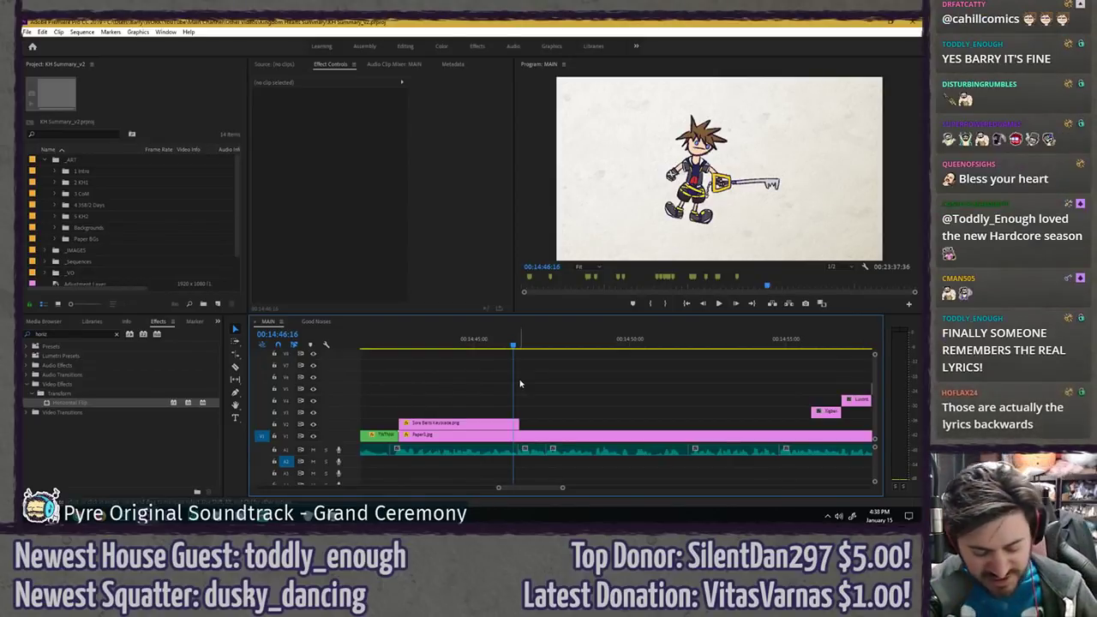
{"action": "key", "text": "backslash"}
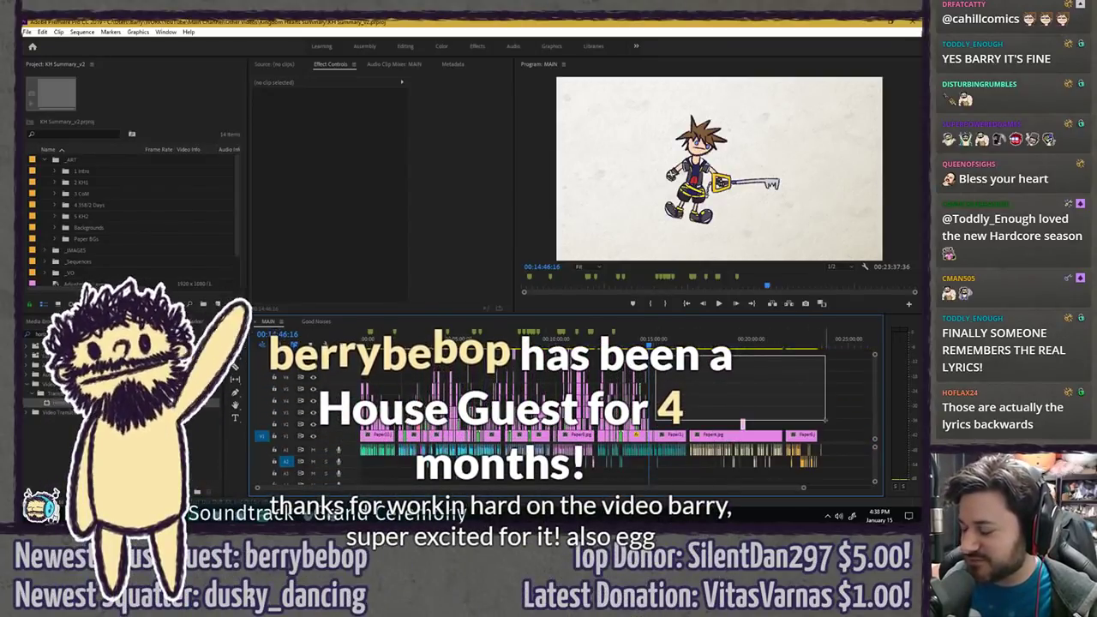
- Look over the sequence's clips, deselecting them and zooming the timeline in and out
{"action": "scroll", "coordinate": [443, 391], "scroll_direction": "down", "scroll_amount": 3}
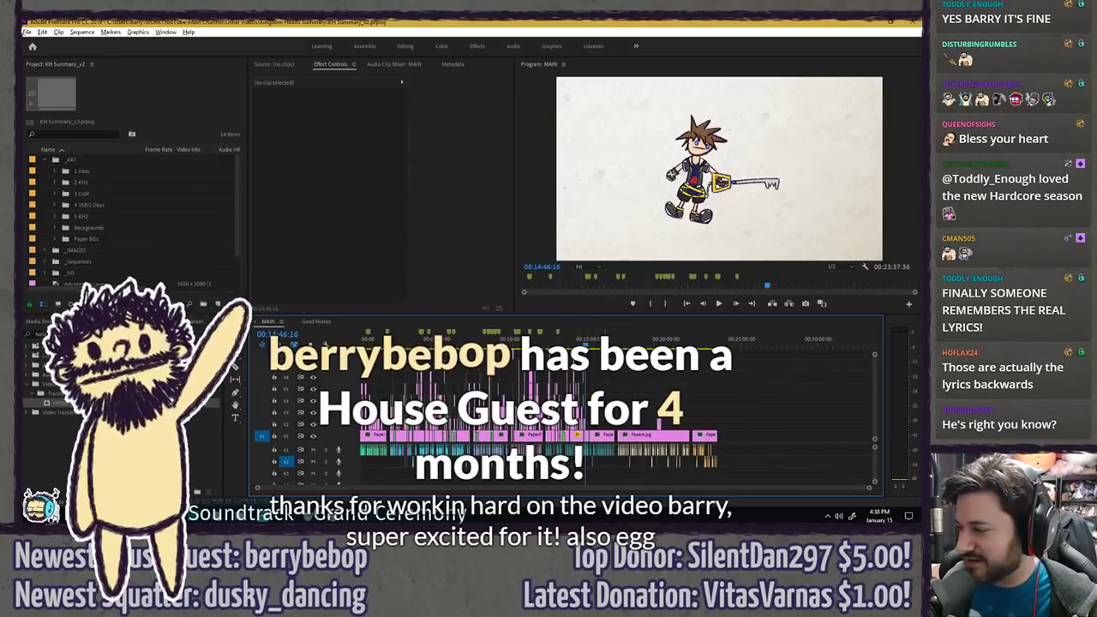
{"action": "left_click_drag", "start_coordinate": [591, 355], "coordinate": [823, 425]}
{"action": "left_click_drag", "start_coordinate": [721, 417], "coordinate": [798, 458]}
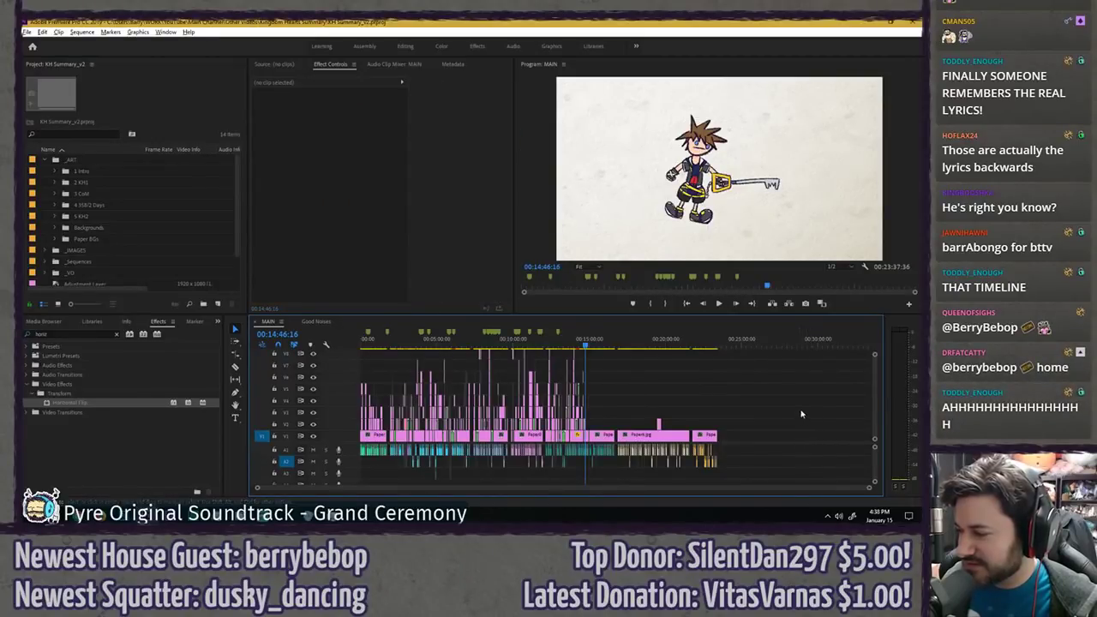
{"action": "left_click", "coordinate": [863, 346]}
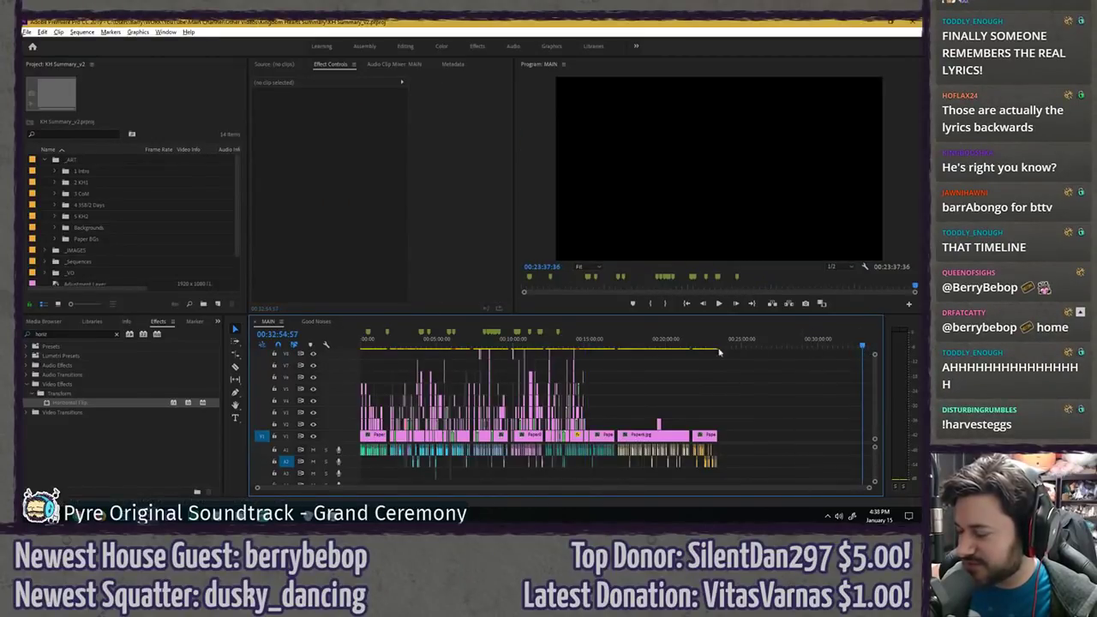
{"action": "left_click", "coordinate": [591, 345]}
{"action": "key", "text": "="}
{"action": "key", "text": "="}
{"action": "key", "text": "="}
{"action": "key", "text": "="}
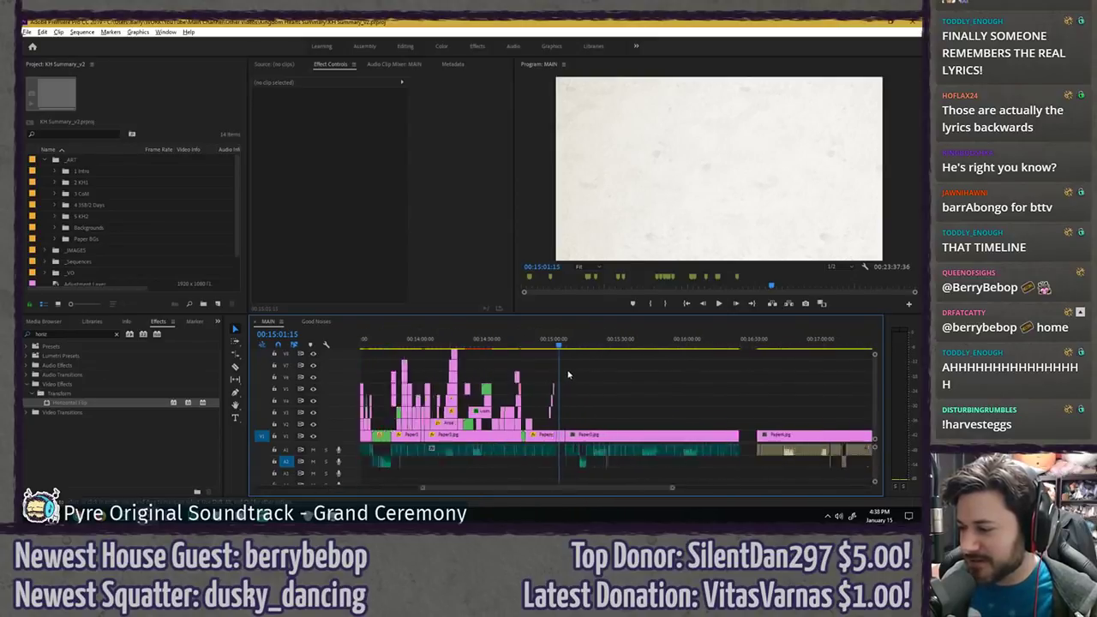
{"action": "key", "text": "-"}
{"action": "key", "text": "-"}
{"action": "key", "text": "-"}
{"action": "key", "text": "-"}
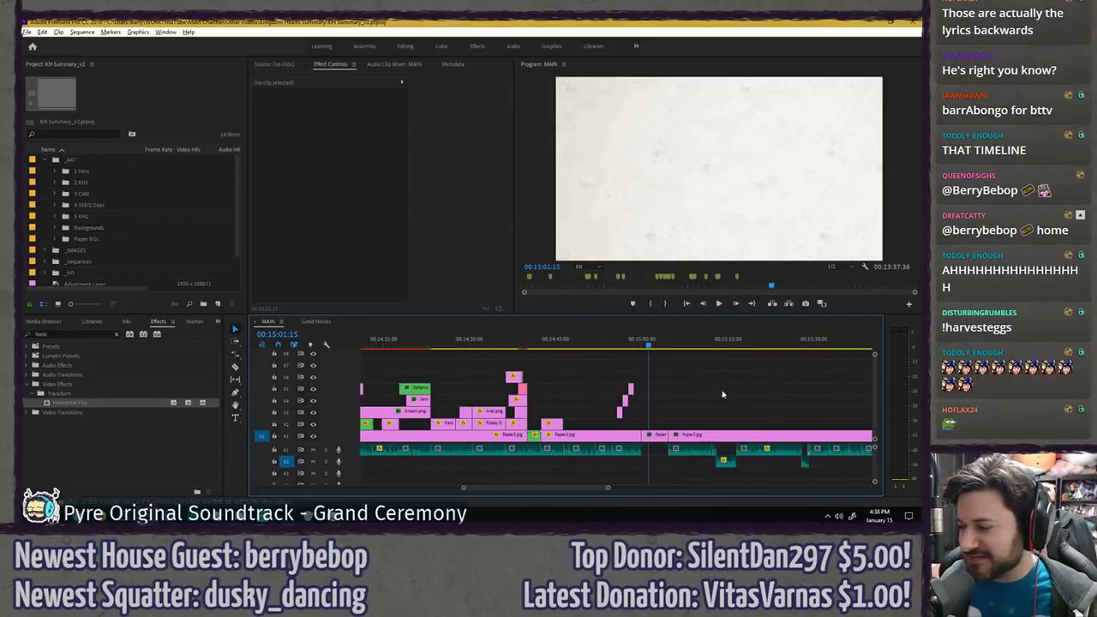
{"action": "key", "text": "-"}
{"action": "key", "text": "-"}
{"action": "key", "text": "-"}
{"action": "key", "text": "-"}
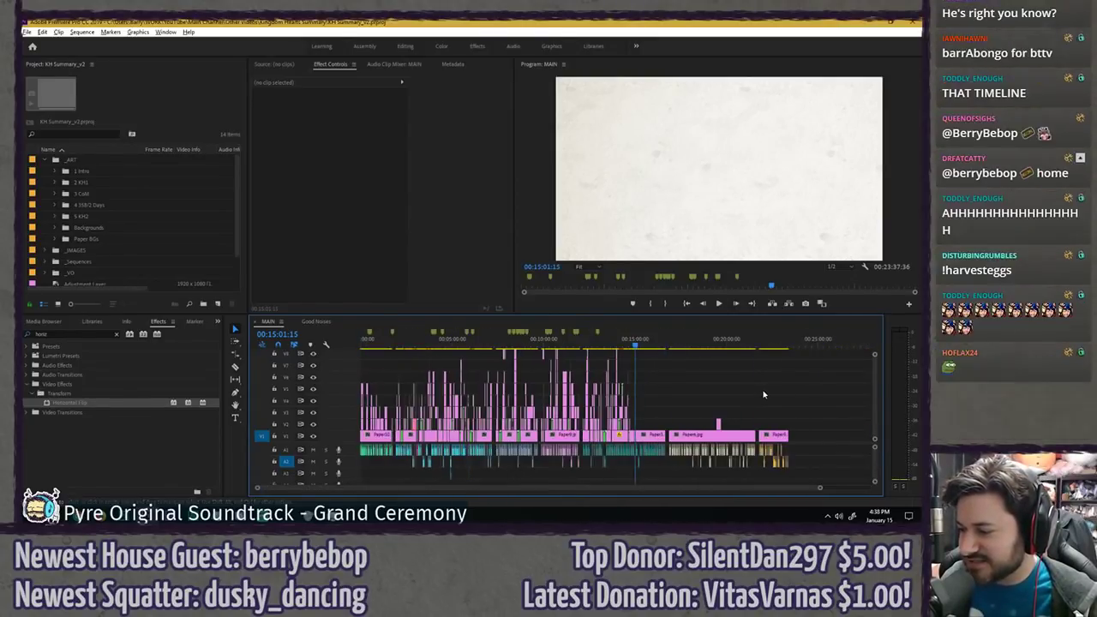
{"action": "key", "text": "="}
{"action": "key", "text": "="}
{"action": "key", "text": "="}
{"action": "key", "text": "="}
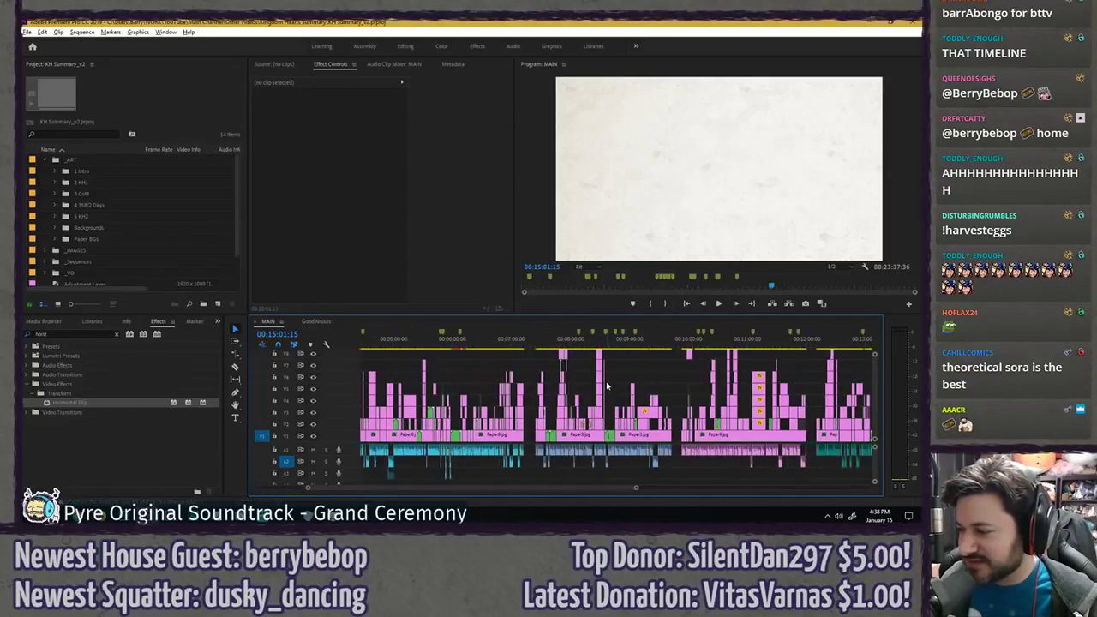
- Review the Donald and Goofy, hooded crowd, and Organization circle scenes
{"action": "left_click", "coordinate": [573, 341]}
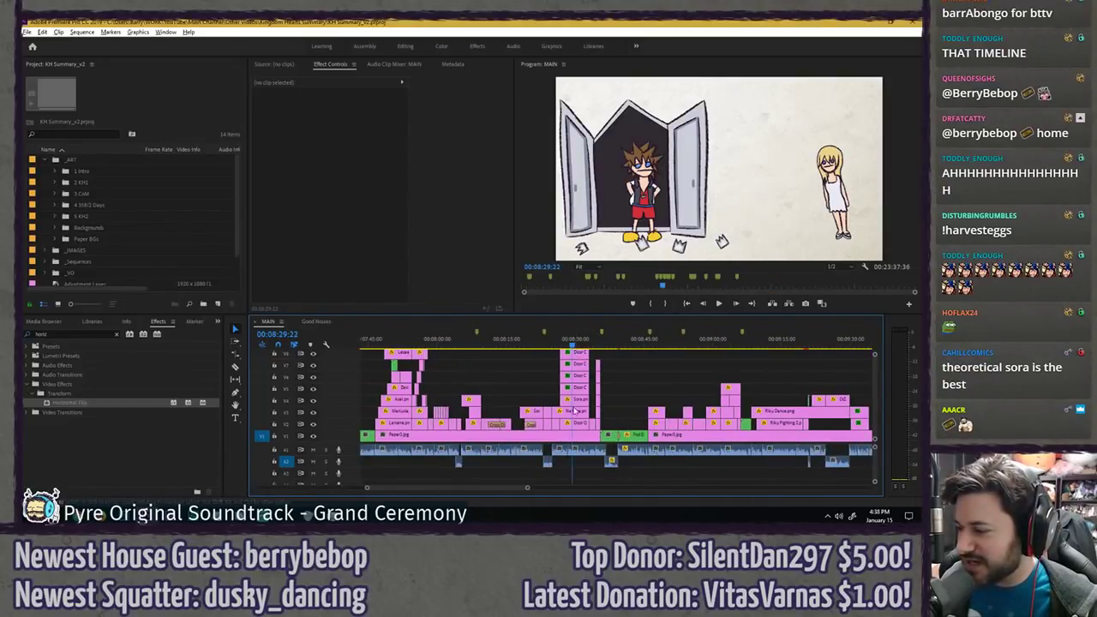
{"action": "left_click_drag", "start_coordinate": [617, 337], "coordinate": [635, 338]}
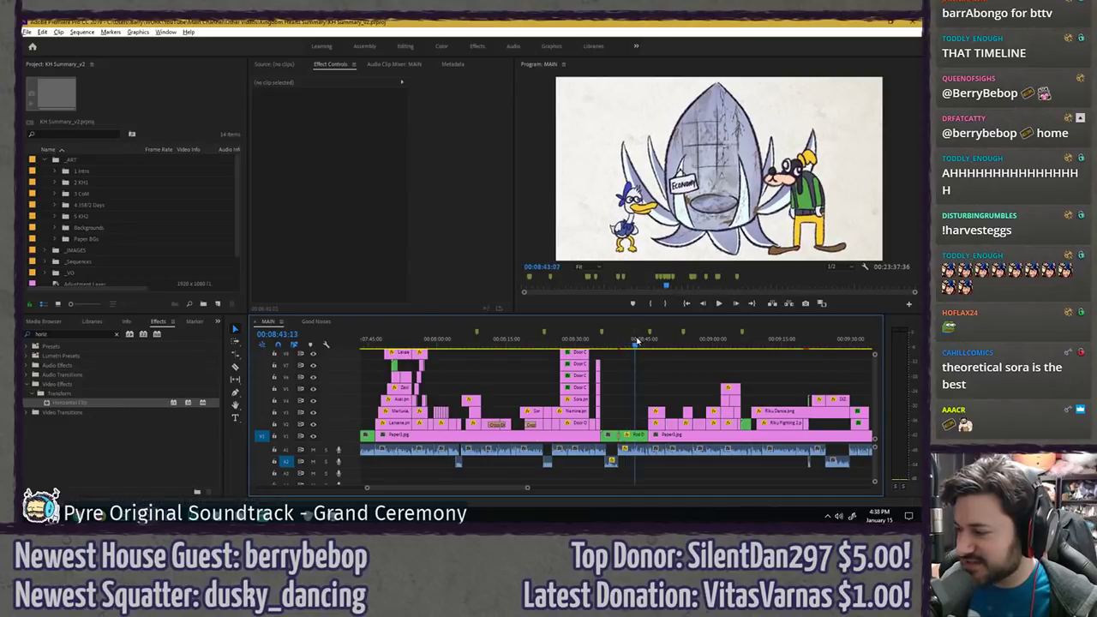
{"action": "key", "text": "minus"}
{"action": "left_click", "coordinate": [580, 341]}
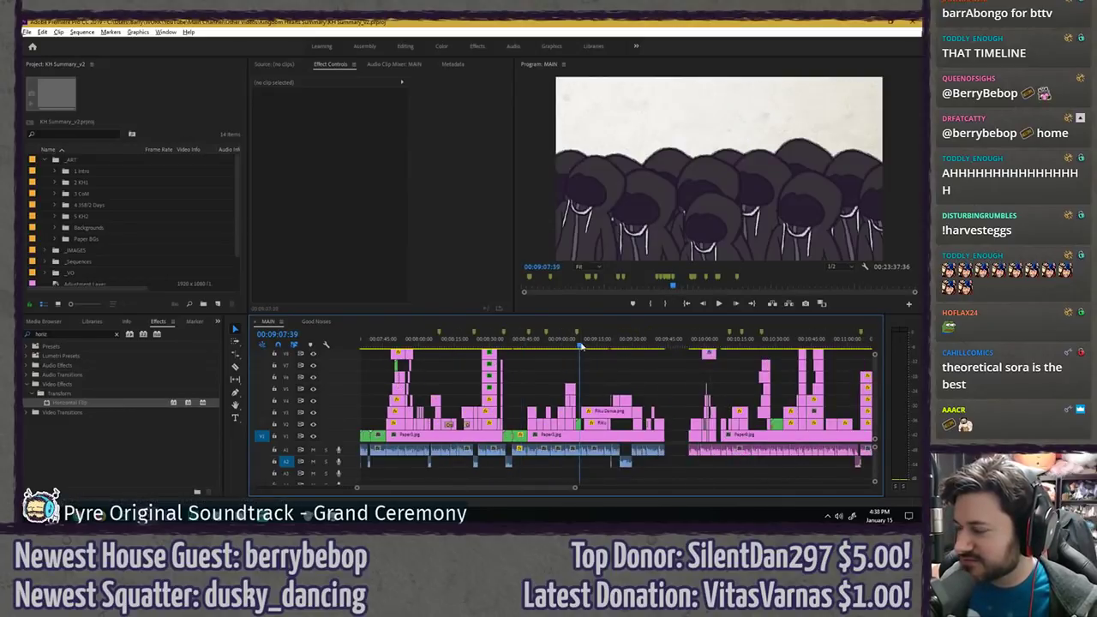
{"action": "left_click_drag", "start_coordinate": [580, 343], "coordinate": [580, 344]}
{"action": "left_click", "coordinate": [576, 345]}
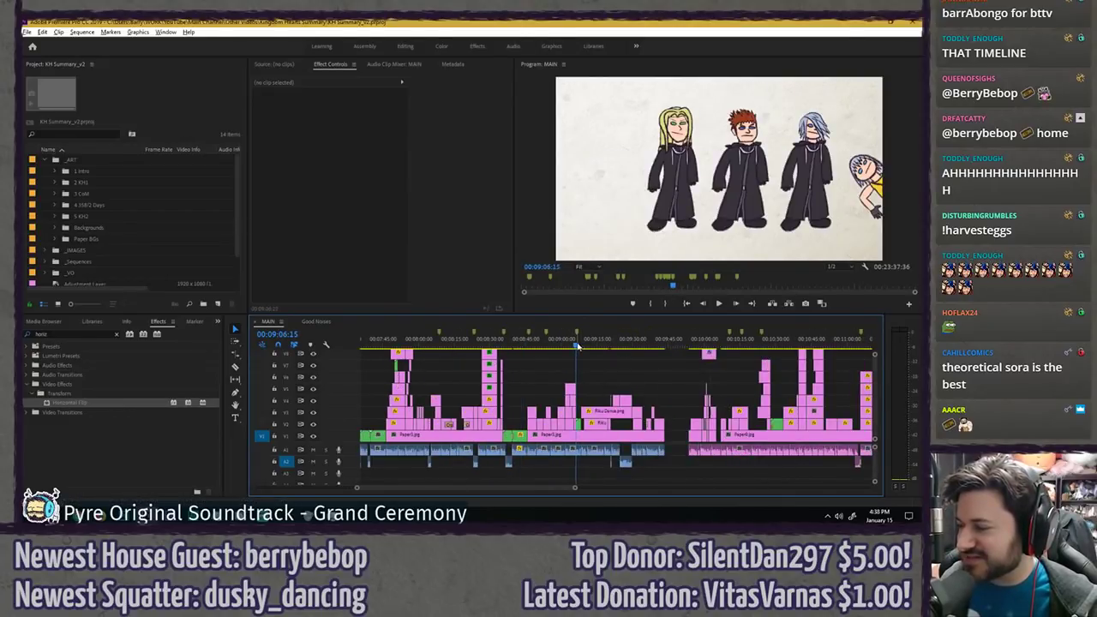
{"action": "key", "text": "space"}
{"action": "key", "text": "space"}
{"action": "scroll", "coordinate": [599, 364], "scroll_direction": "down", "scroll_amount": 2}
{"action": "left_click", "coordinate": [663, 341]}
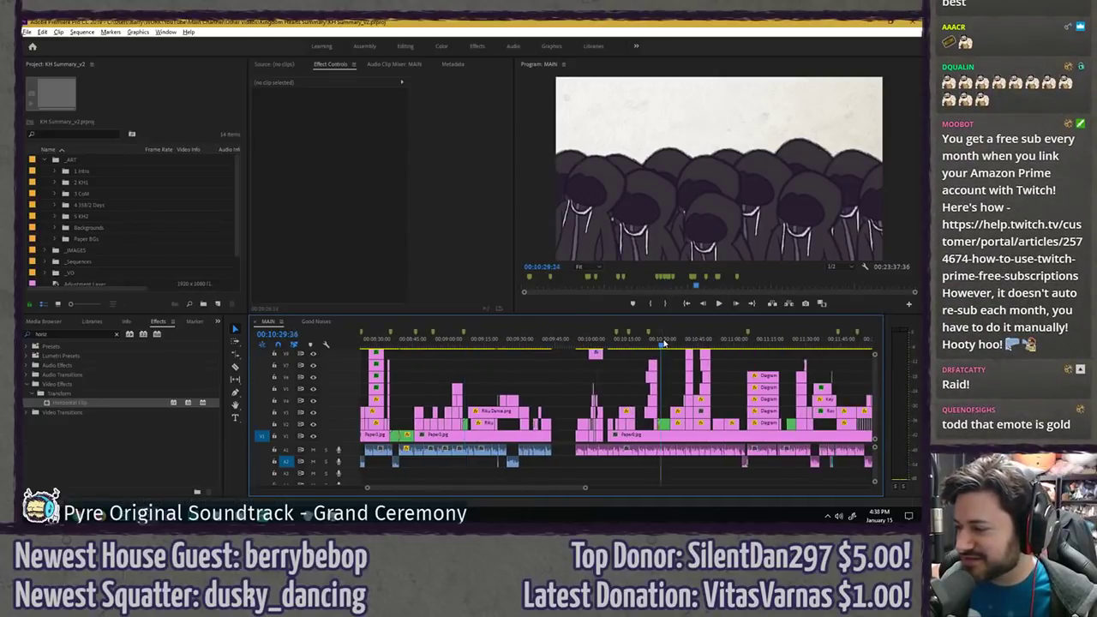
{"action": "key", "text": "space"}
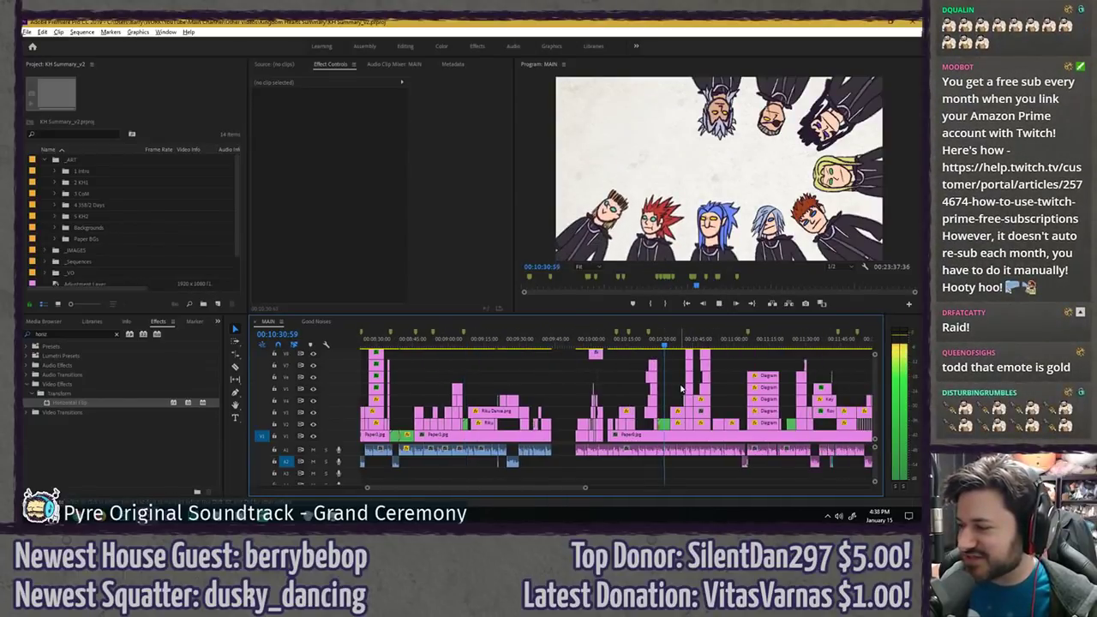
{"action": "key", "text": "space"}
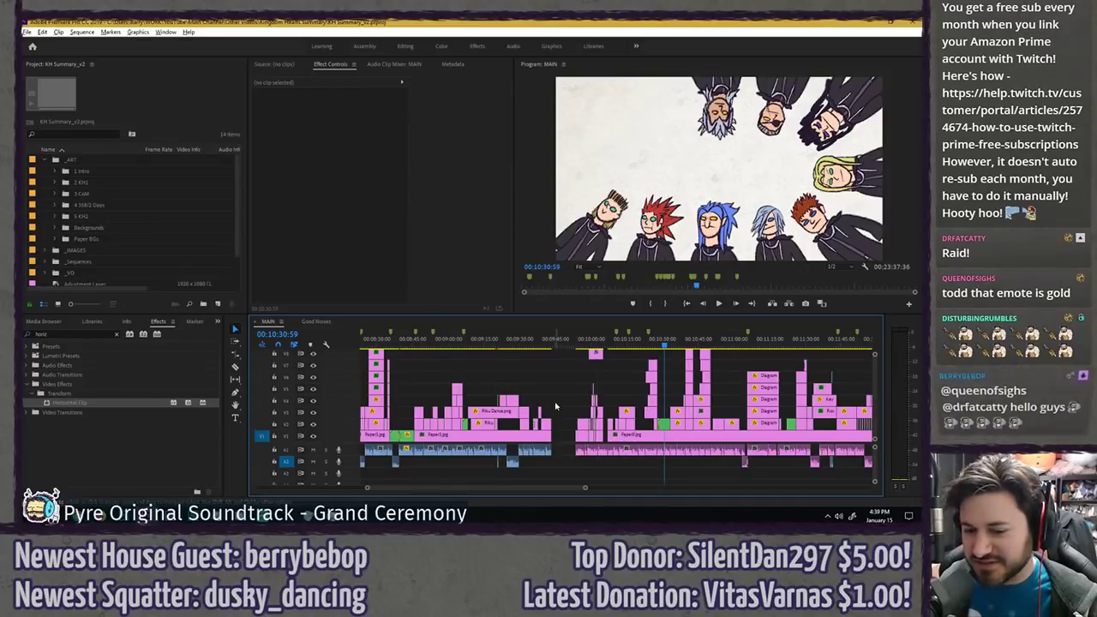
{"action": "scroll", "coordinate": [551, 403], "scroll_direction": "down", "scroll_amount": 5}
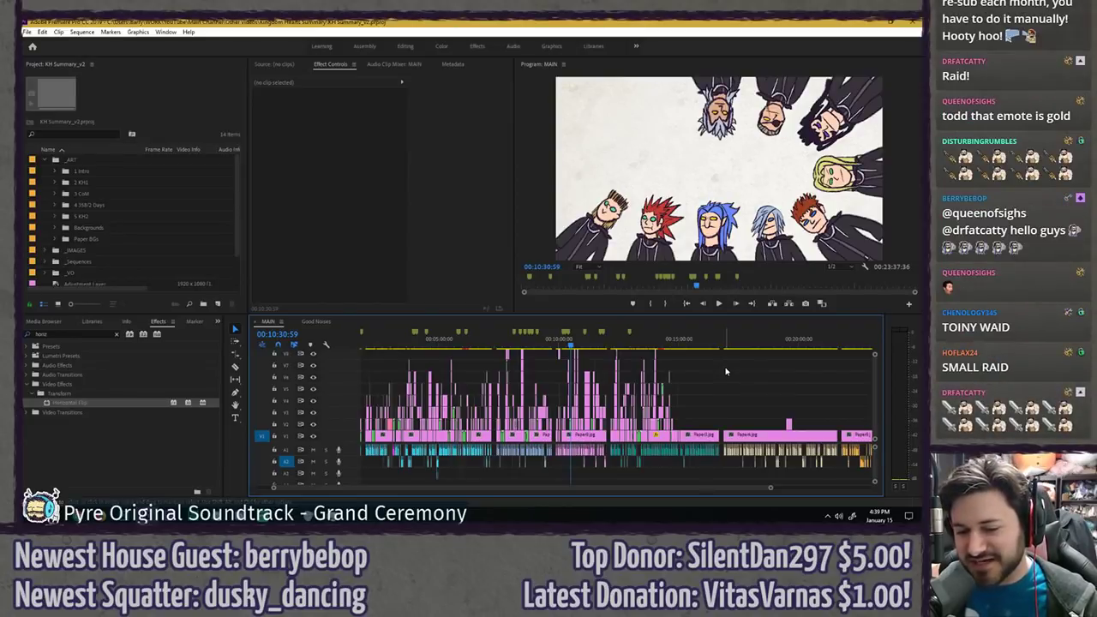
- Set the playhead at 00:14:46:28 by the blank paper gap after Sora and save
{"action": "left_click", "coordinate": [678, 348]}
{"action": "key", "text": "equal"}
{"action": "key", "text": "equal"}
{"action": "key", "text": "equal"}
{"action": "key", "text": "equal"}
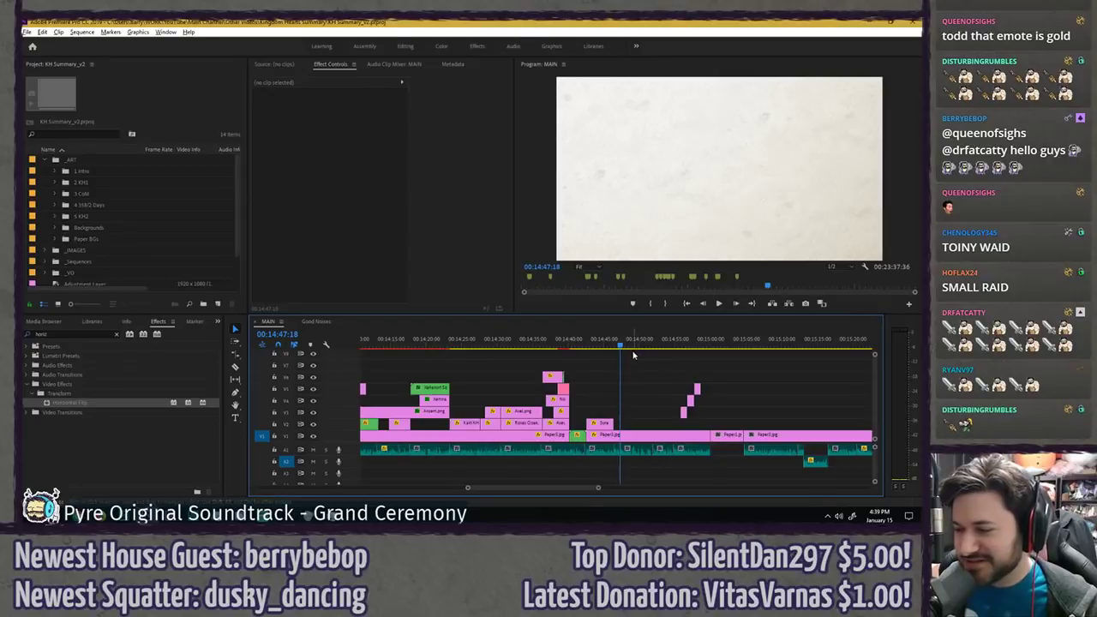
{"action": "left_click", "coordinate": [615, 344]}
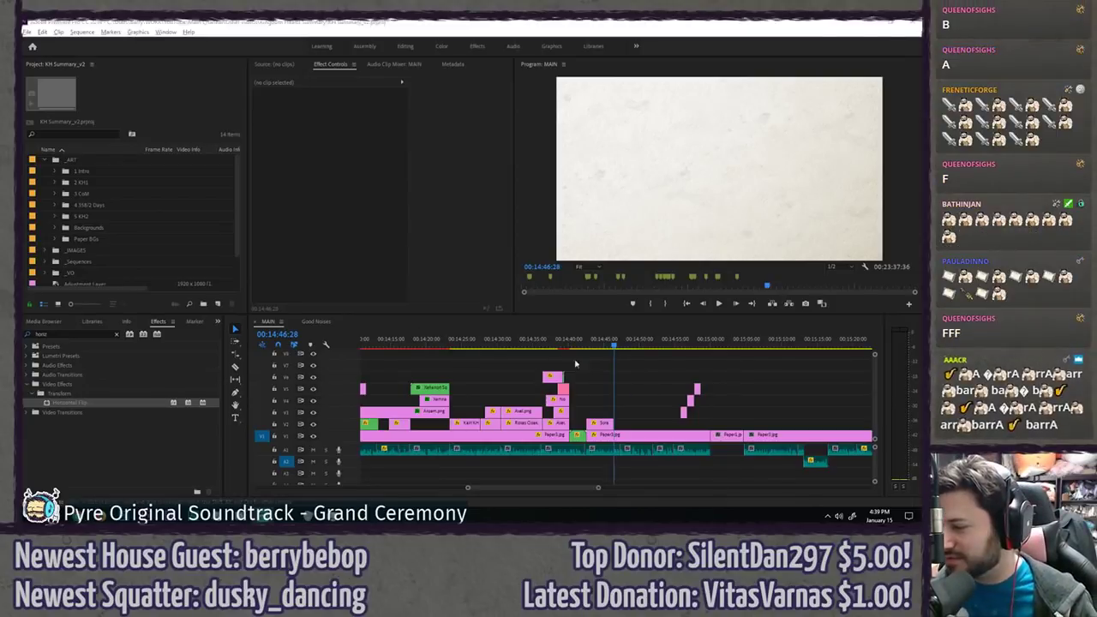
{"action": "left_click", "coordinate": [601, 351]}
{"action": "key", "text": "ctrl+s"}
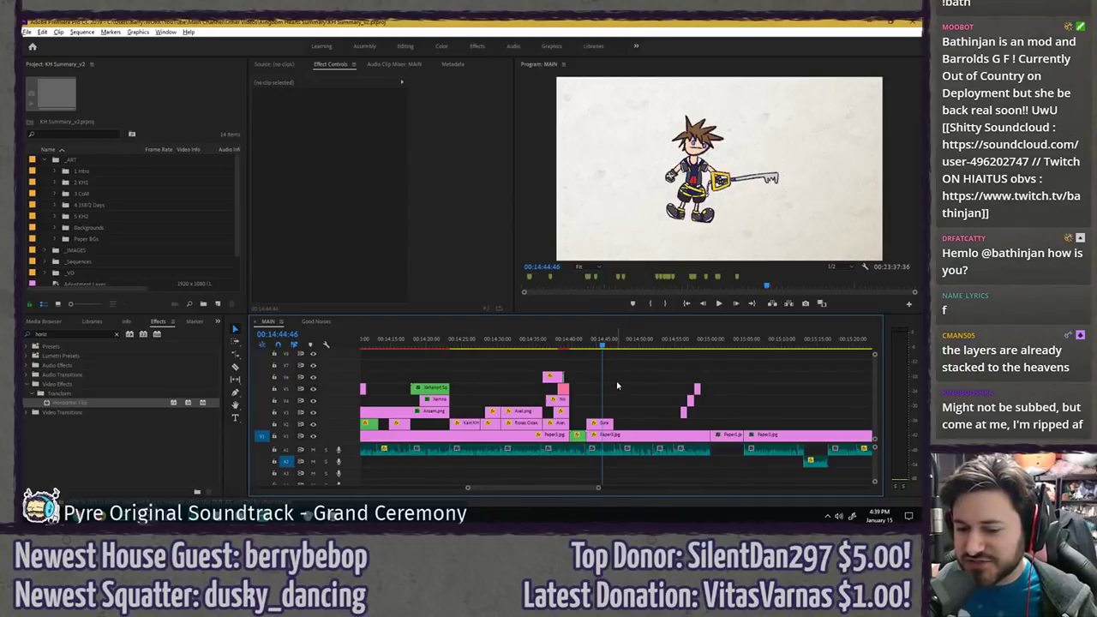
- Replay from the Sora shot to the blank paper frame, then search the project for 'hood'
{"action": "scroll", "coordinate": [630, 388], "scroll_direction": "up", "scroll_amount": 3}
{"action": "scroll", "coordinate": [632, 388], "scroll_direction": "down", "scroll_amount": 3}
{"action": "scroll", "coordinate": [593, 387], "scroll_direction": "down", "scroll_amount": 3}
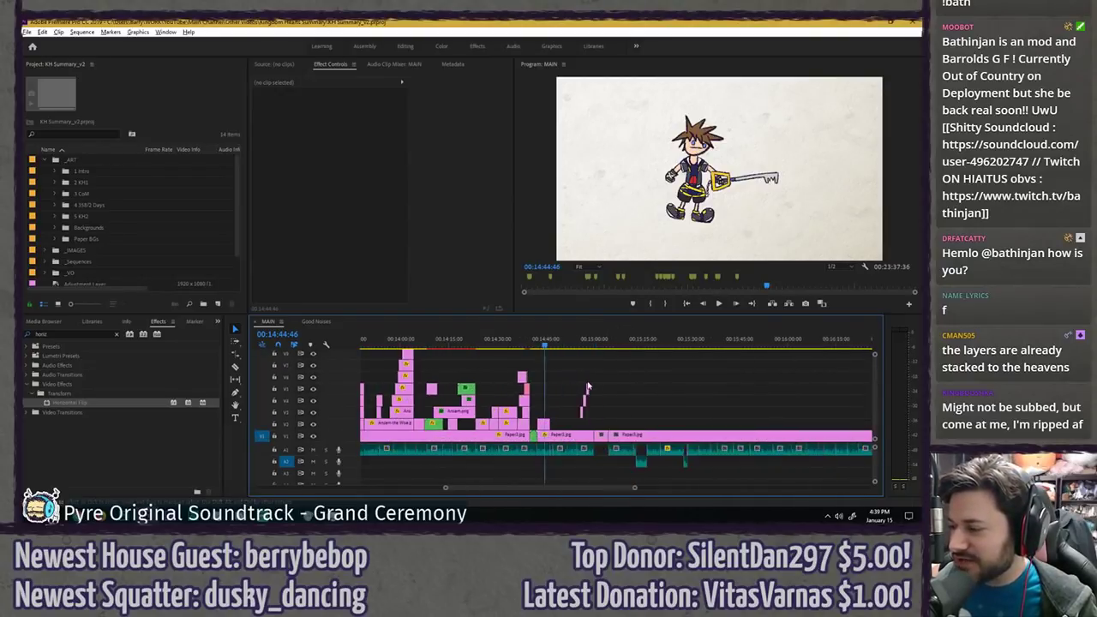
{"action": "scroll", "coordinate": [557, 384], "scroll_direction": "up", "scroll_amount": 5}
{"action": "left_click", "coordinate": [440, 345]}
{"action": "key", "text": "space"}
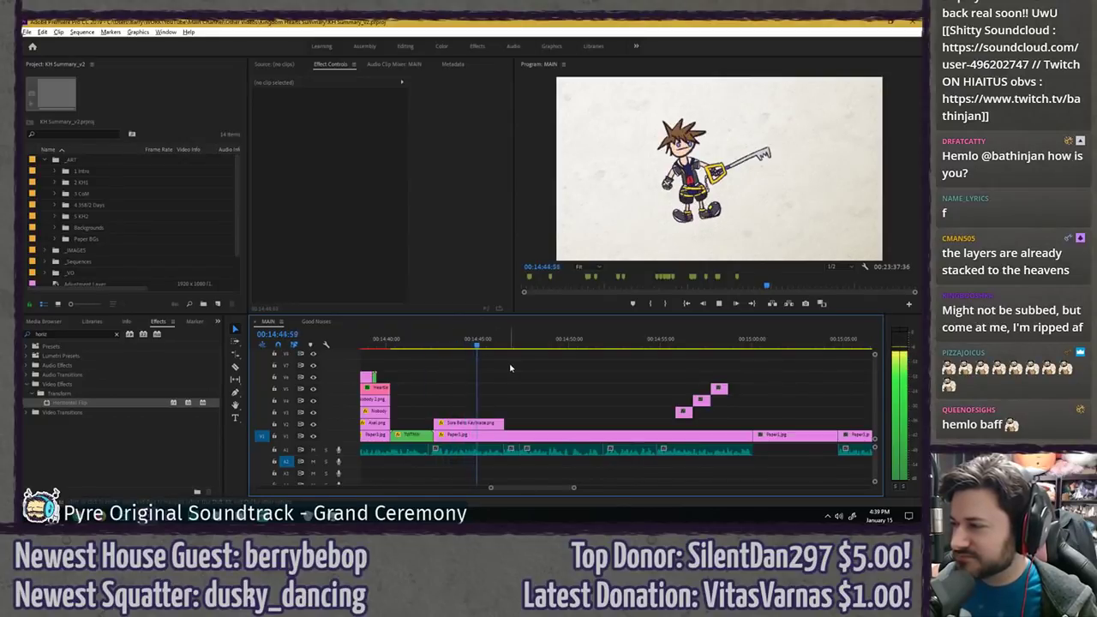
{"action": "key", "text": "space"}
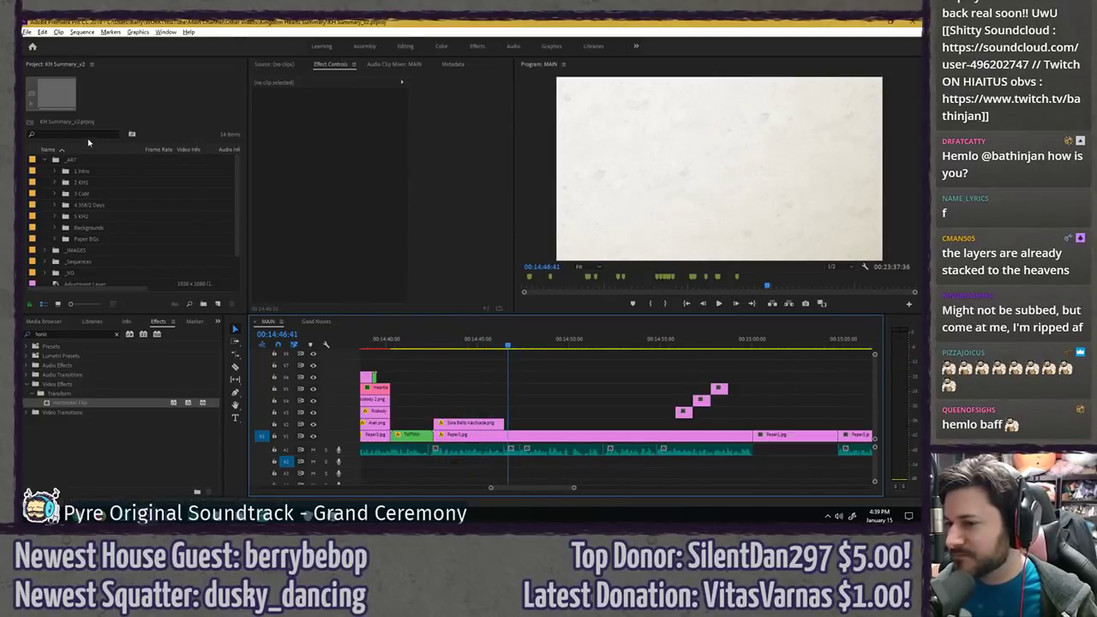
{"action": "left_click", "coordinate": [87, 134]}
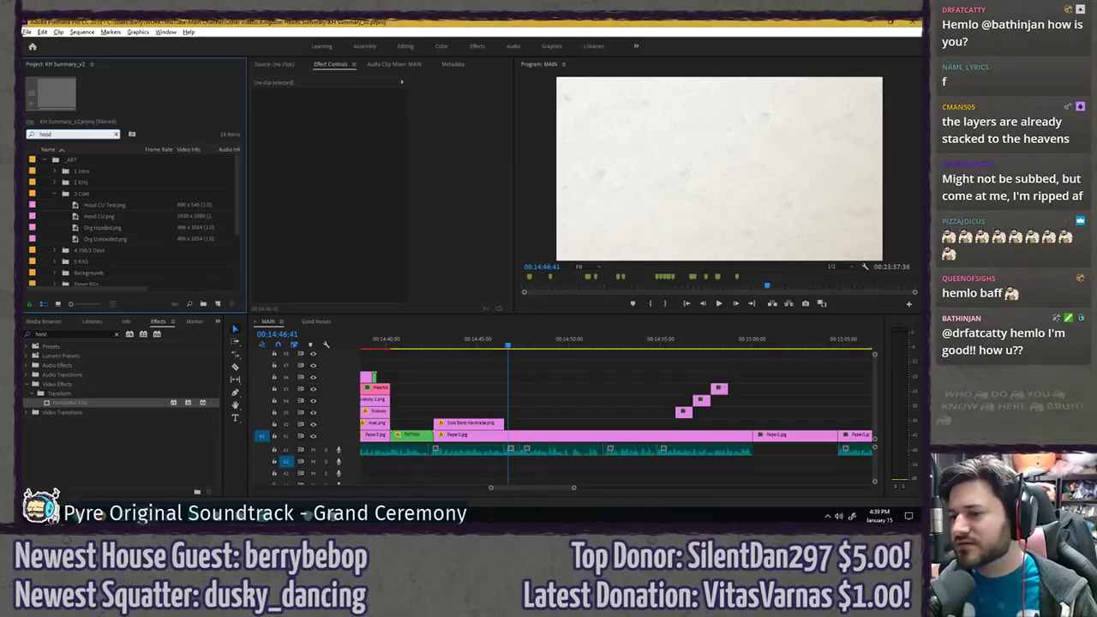
- Place Org Hooded.png on V2 right after the Sora shot and extend it to about two seconds
{"action": "left_click", "coordinate": [191, 229]}
{"action": "left_click_drag", "start_coordinate": [193, 242], "coordinate": [506, 422]}
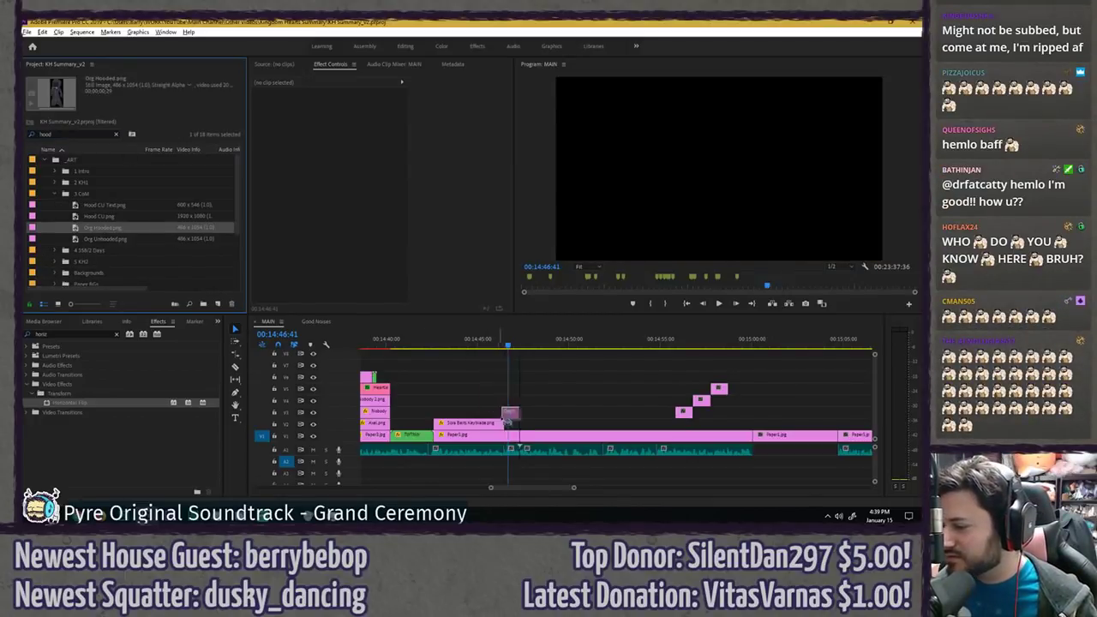
{"action": "key", "text": "="}
{"action": "key", "text": "space"}
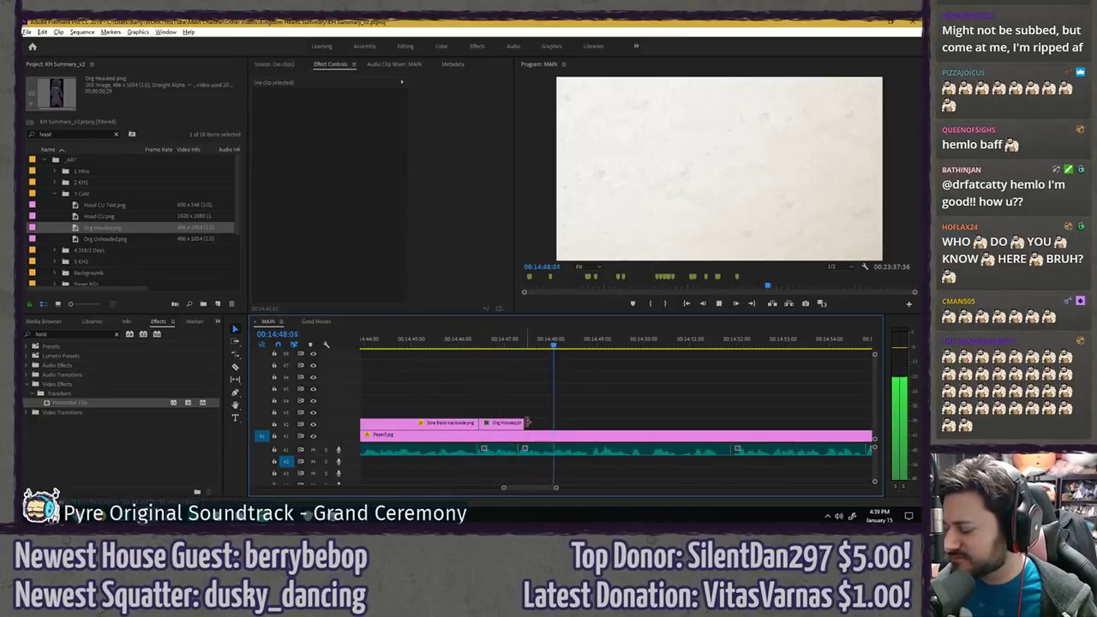
{"action": "left_click_drag", "start_coordinate": [521, 423], "coordinate": [614, 422]}
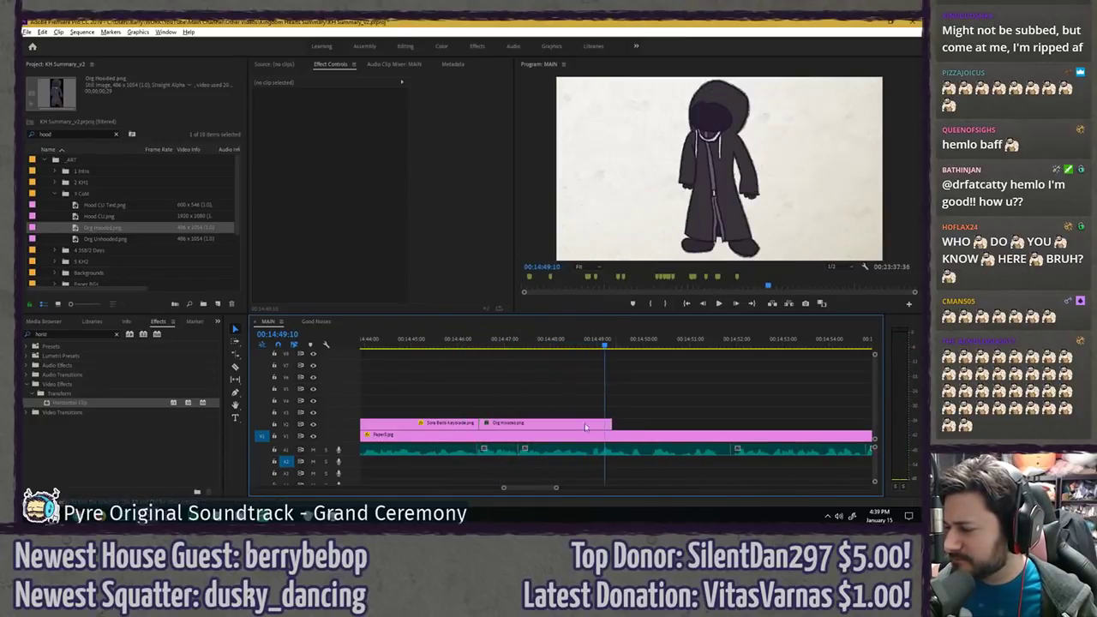
{"action": "left_click", "coordinate": [519, 424]}
{"action": "left_click_drag", "start_coordinate": [429, 83], "coordinate": [270, 77]}
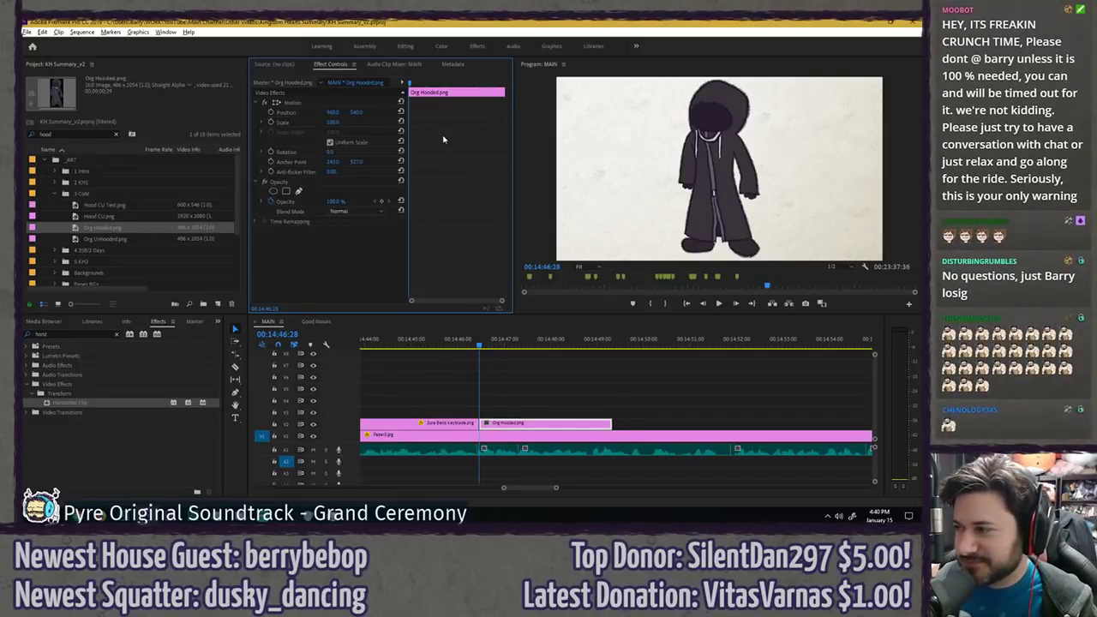
- Shrink the hooded figure and set a starting Scale keyframe at the clip start
{"action": "key", "text": "space"}
{"action": "key", "text": "space"}
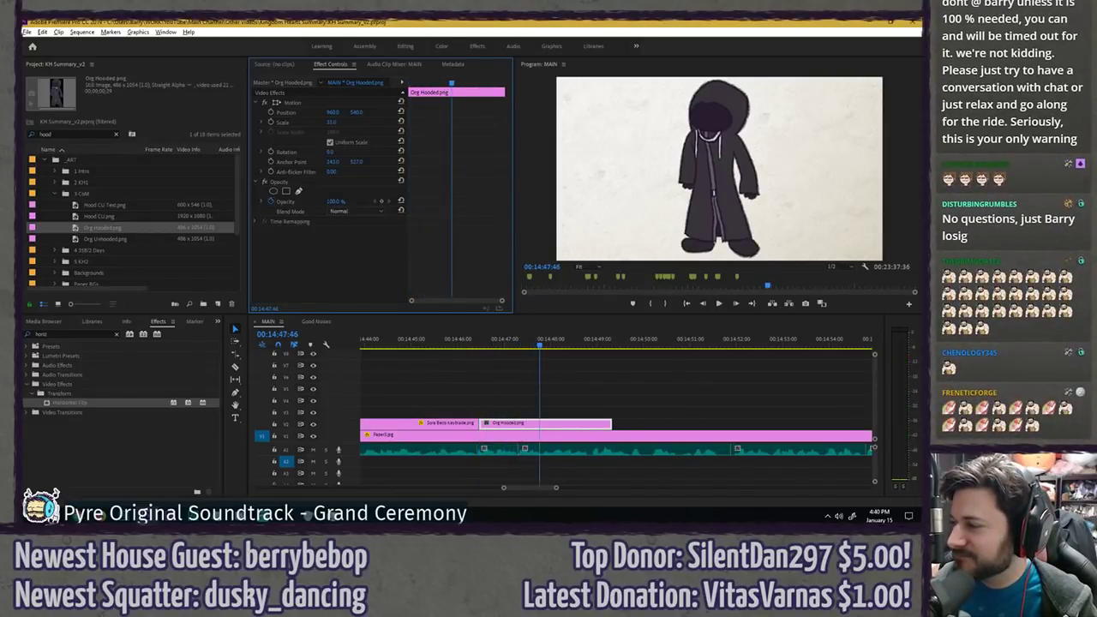
{"action": "mouse_move", "coordinate": [332, 121]}
{"action": "left_mouse_down"}
{"action": "mouse_move", "coordinate": [297, 122]}
{"action": "mouse_move", "coordinate": [319, 122]}
{"action": "left_mouse_up"}
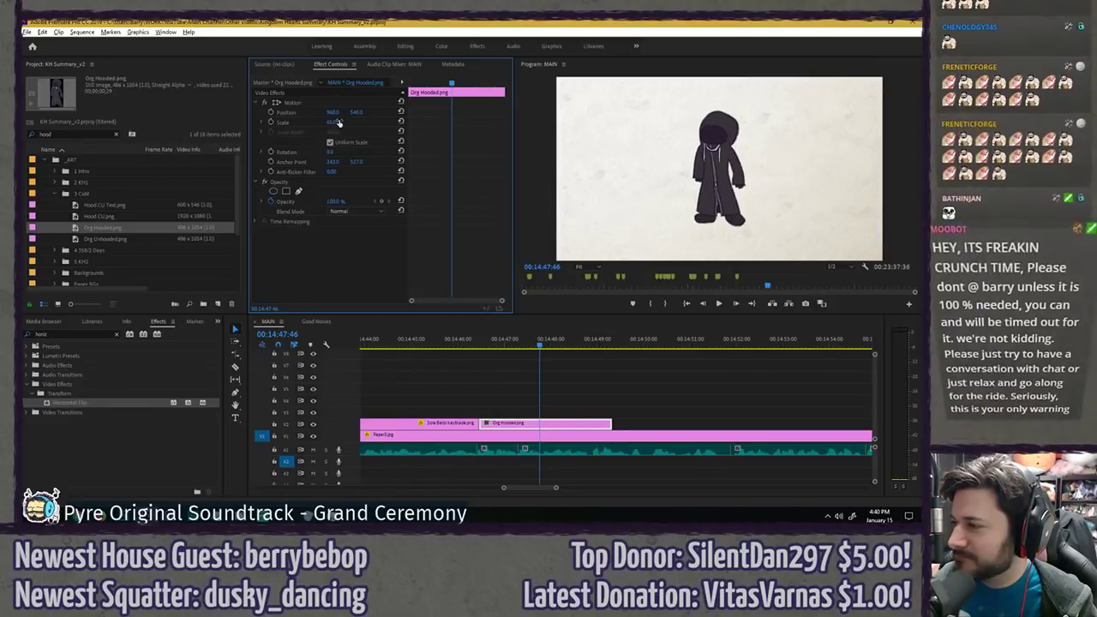
{"action": "left_click", "coordinate": [270, 122]}
{"action": "key", "text": "space"}
{"action": "key", "text": "Up"}
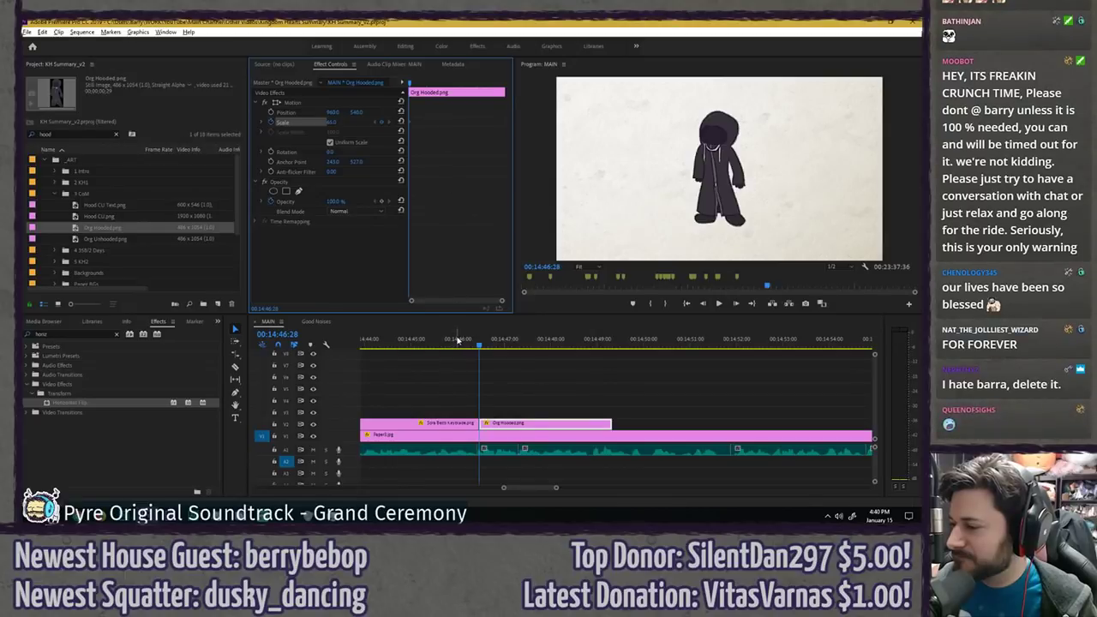
{"action": "key", "text": "space"}
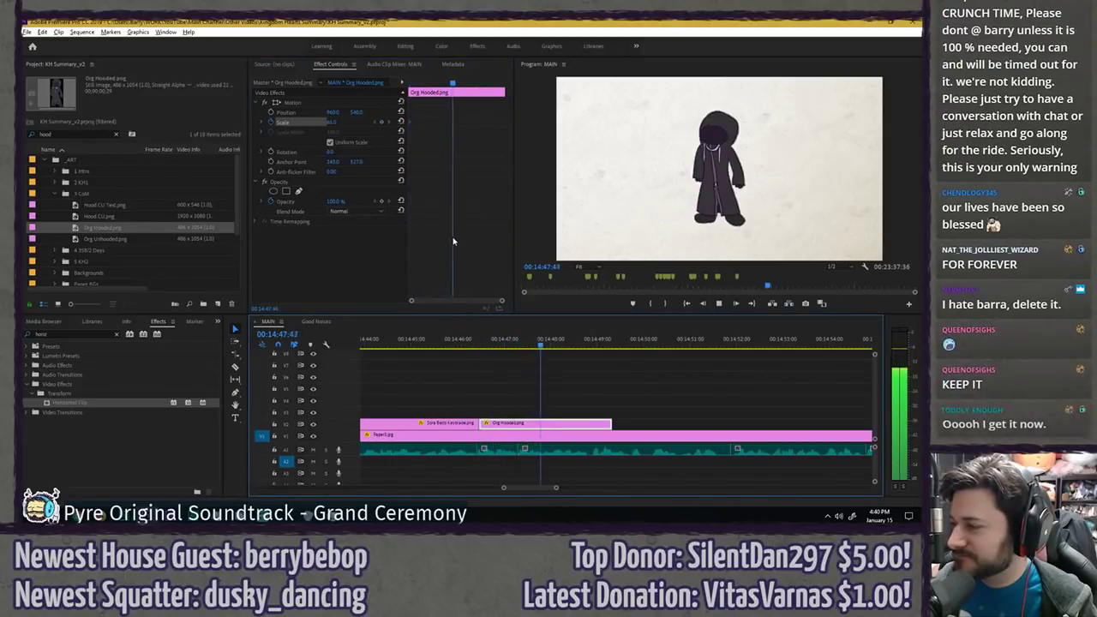
{"action": "key", "text": "space"}
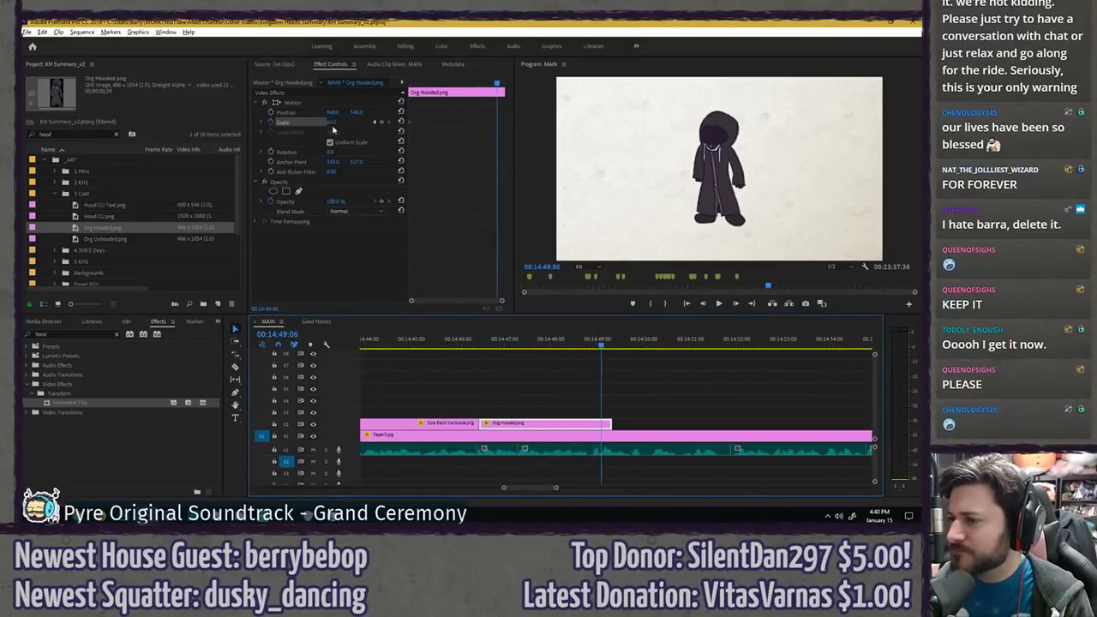
- Add an ending Scale keyframe of 85 near 00:14:49 and preview the animation
{"action": "left_click_drag", "start_coordinate": [330, 126], "coordinate": [367, 125]}
{"action": "left_click", "coordinate": [337, 125]}
{"action": "type", "text": "85"}
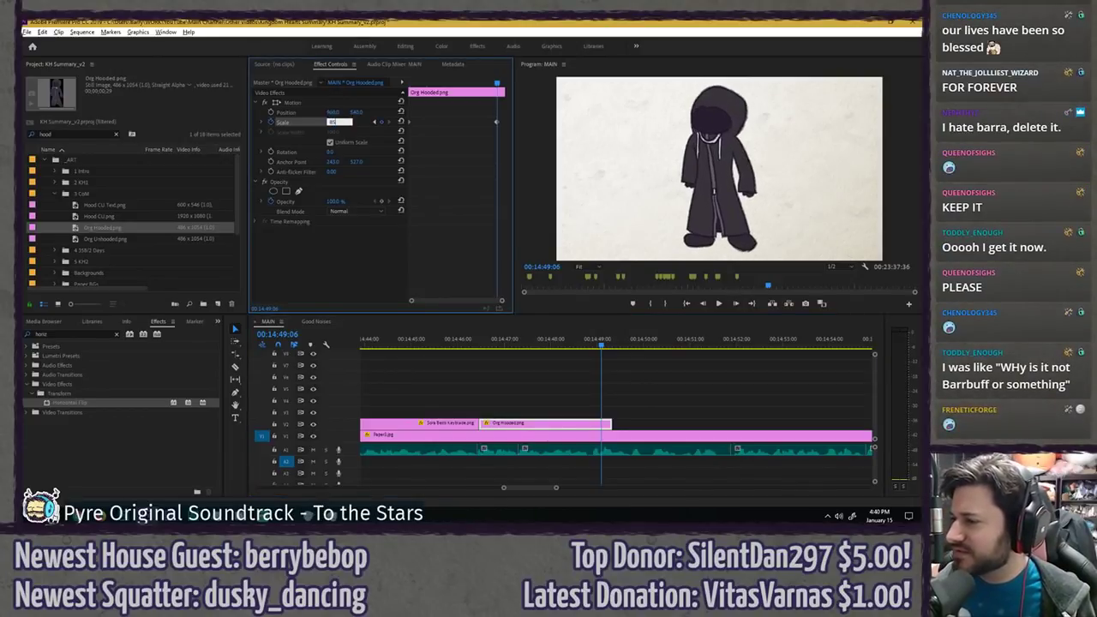
{"action": "key", "text": "Return"}
{"action": "left_click_drag", "start_coordinate": [432, 86], "coordinate": [360, 88]}
{"action": "key", "text": "space"}
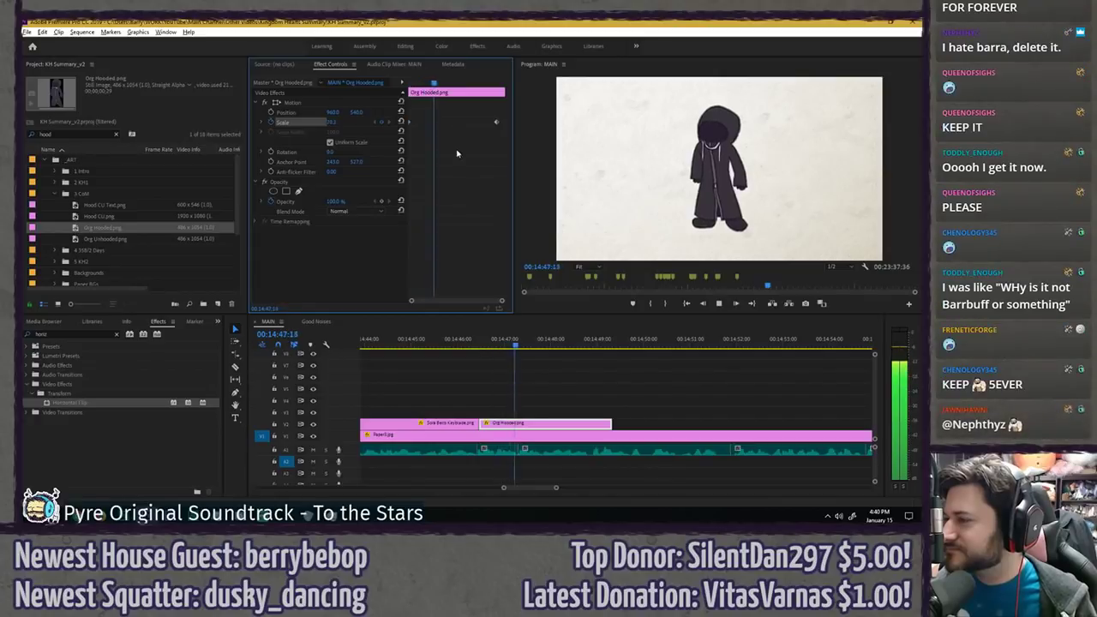
{"action": "key", "text": "space"}
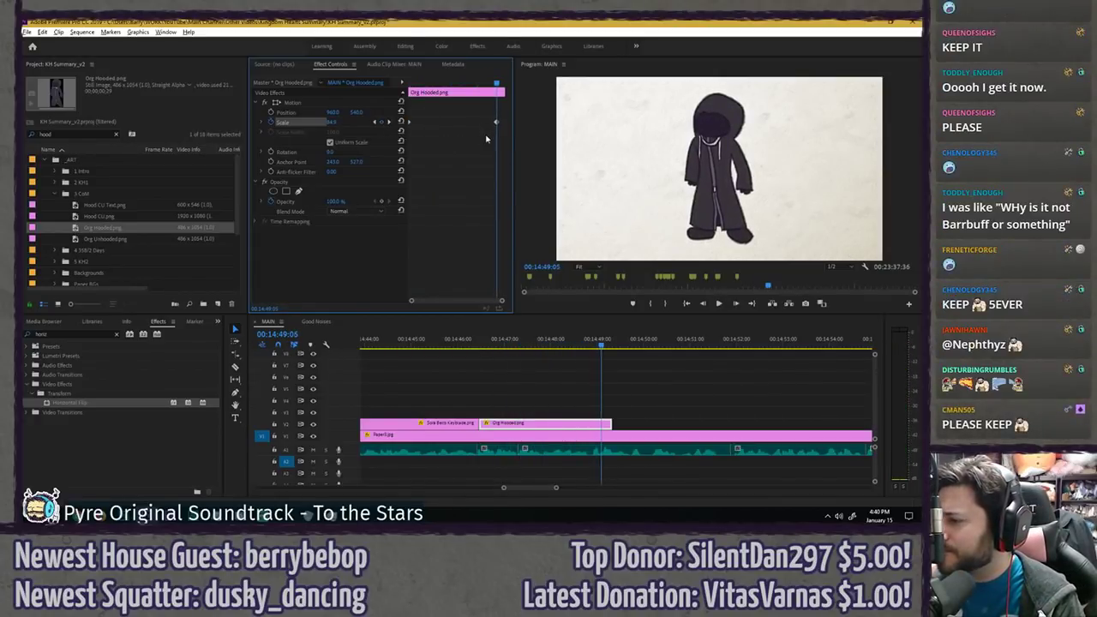
- Add bounce Scale keyframes of 90 and then 86 a few frames apart
{"action": "key", "text": "Right"}
{"action": "key", "text": "Right"}
{"action": "key", "text": "Right"}
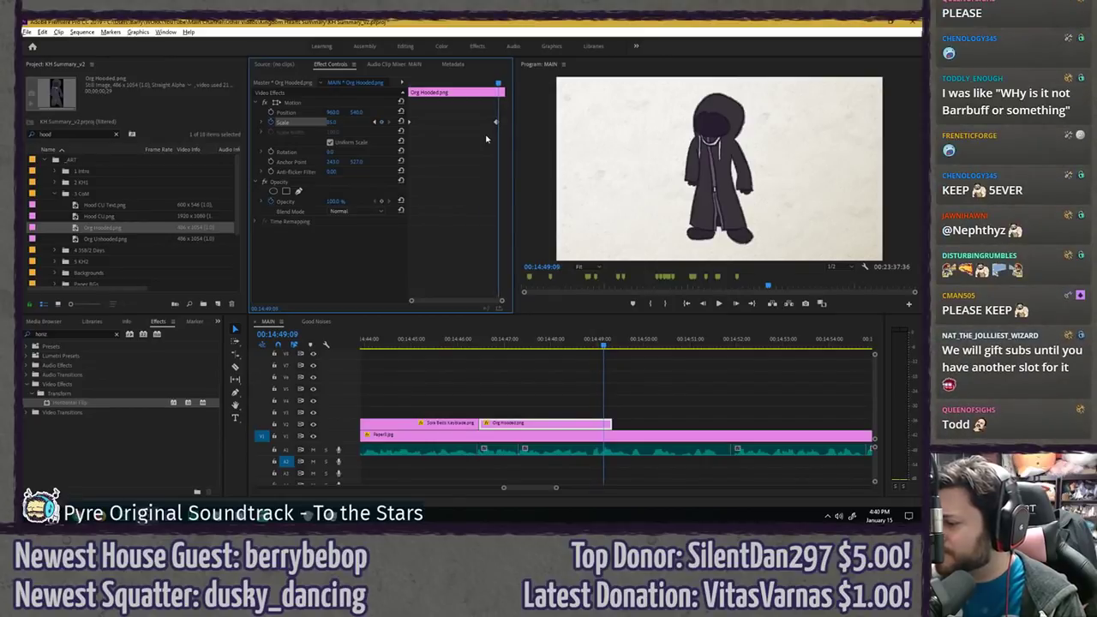
{"action": "key", "text": "Right"}
{"action": "key", "text": "Right"}
{"action": "left_click", "coordinate": [339, 122]}
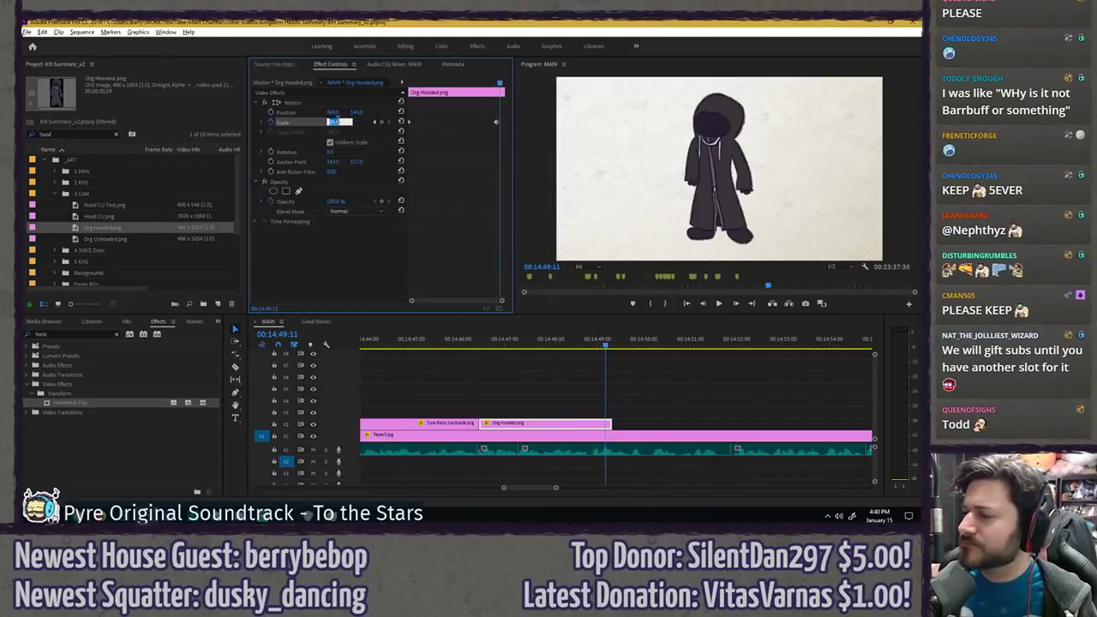
{"action": "type", "text": "90"}
{"action": "key", "text": "Return"}
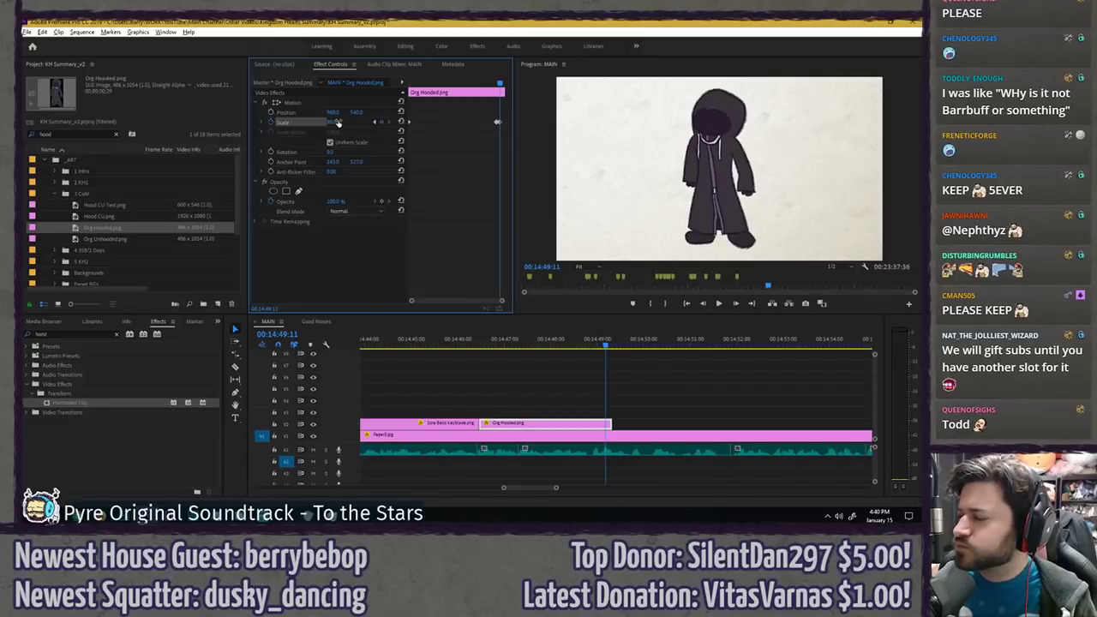
{"action": "key", "text": "Right"}
{"action": "key", "text": "Right"}
{"action": "key", "text": "Right"}
{"action": "key", "text": "Right"}
{"action": "key", "text": "Right"}
{"action": "left_click", "coordinate": [338, 122]}
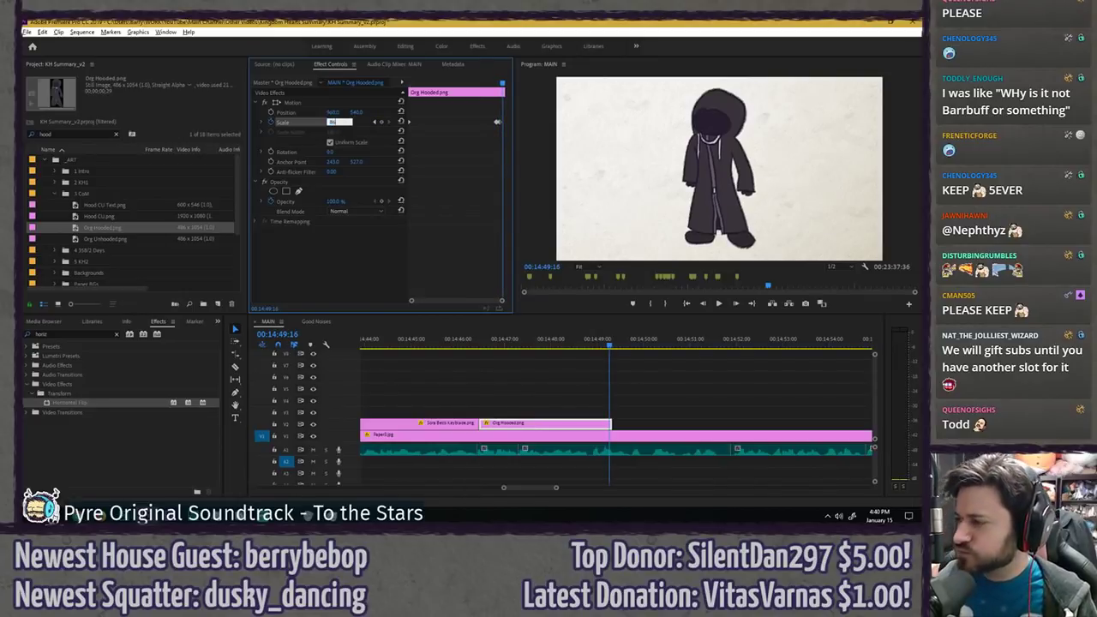
{"action": "type", "text": "86"}
{"action": "key", "text": "Return"}
- Extend the Org Hooded clip to end later and check the bounce timing
{"action": "left_click", "coordinate": [489, 84]}
{"action": "key", "text": "space"}
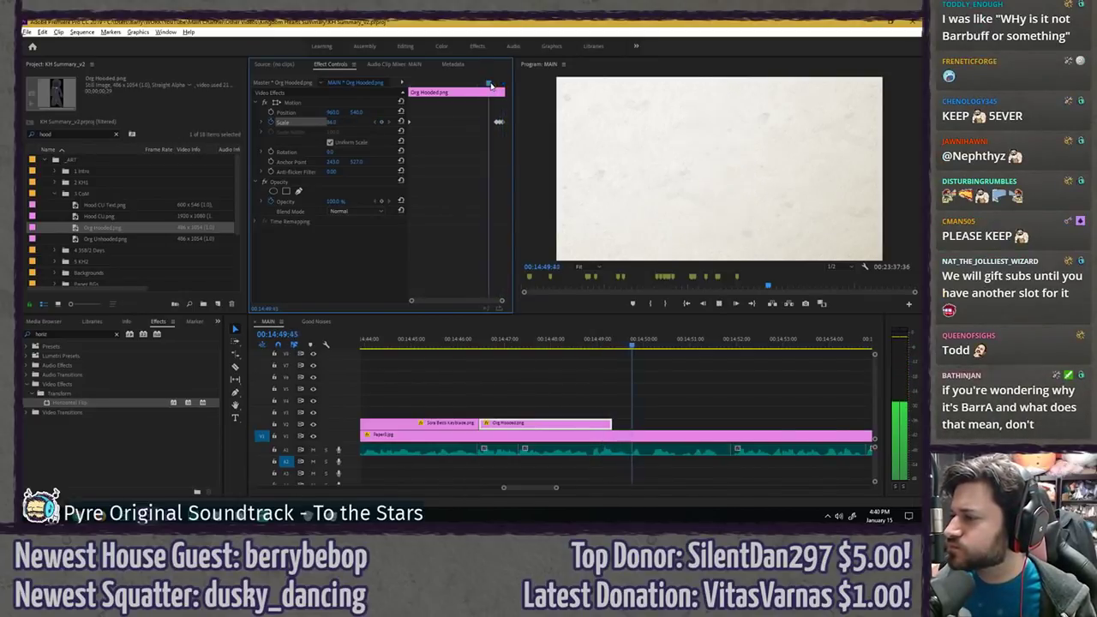
{"action": "key", "text": "space"}
{"action": "left_click_drag", "start_coordinate": [615, 422], "coordinate": [689, 416]}
{"action": "key", "text": "space"}
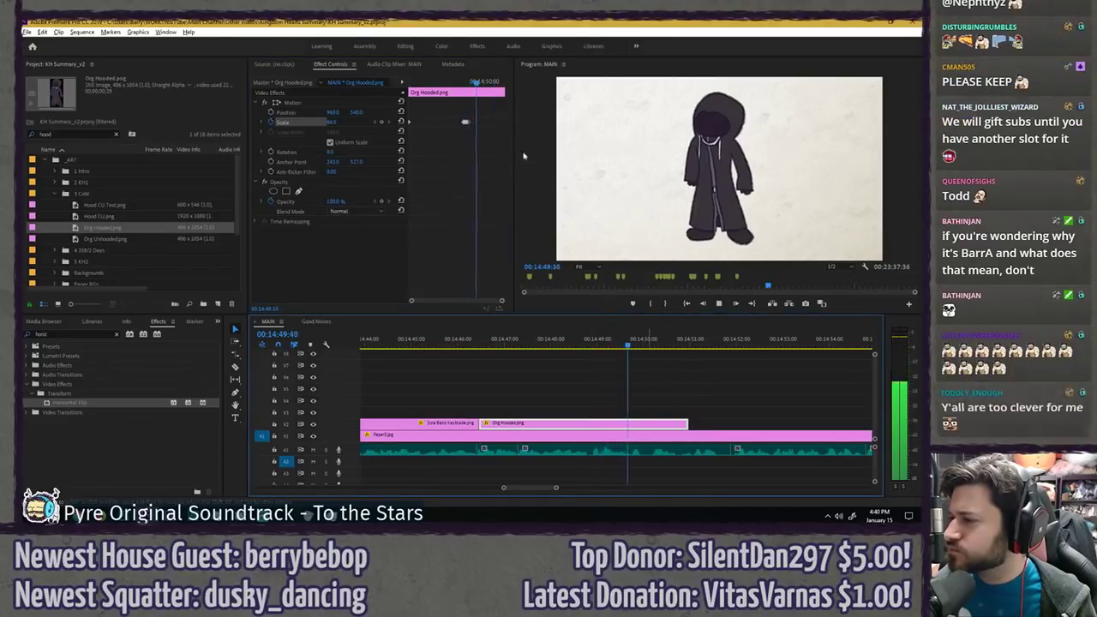
{"action": "left_click", "coordinate": [451, 84]}
{"action": "key", "text": "space"}
- Zoom in on the Scale keyframes and position the playhead at 00:14:49:12
{"action": "left_click_drag", "start_coordinate": [455, 84], "coordinate": [466, 84]}
{"action": "left_click", "coordinate": [481, 100]}
{"action": "key", "text": "="}
{"action": "key", "text": "="}
{"action": "key", "text": "Right"}
{"action": "key", "text": "Right"}
{"action": "key", "text": "Right"}
{"action": "key", "text": "Right"}
{"action": "key", "text": "Right"}
{"action": "key", "text": "Right"}
{"action": "key", "text": "Right"}
{"action": "key", "text": "Right"}
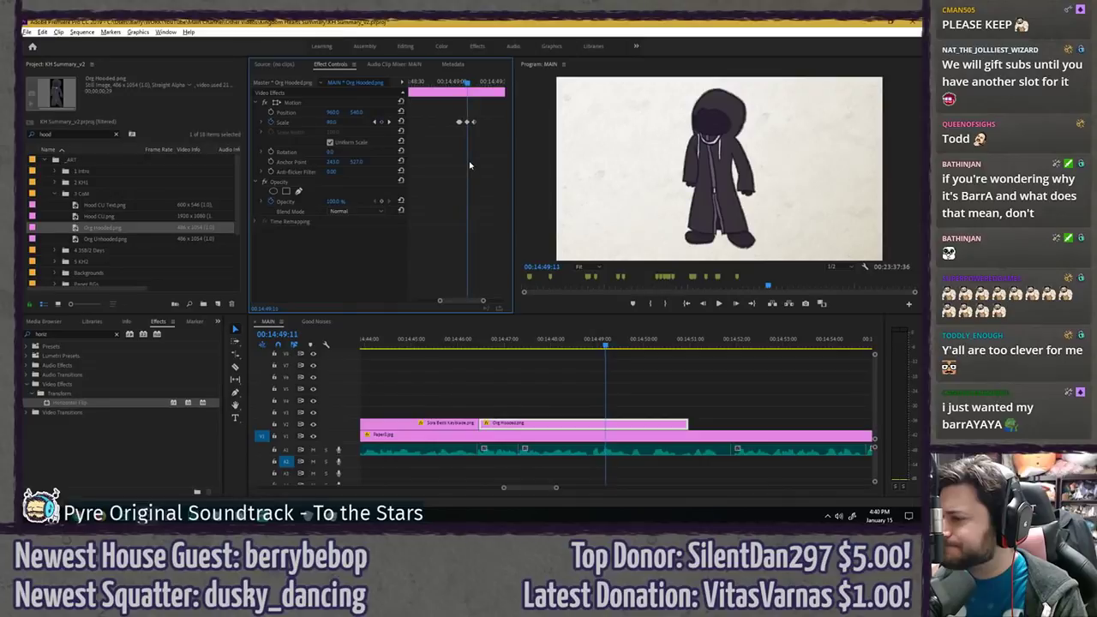
{"action": "key", "text": "Right"}
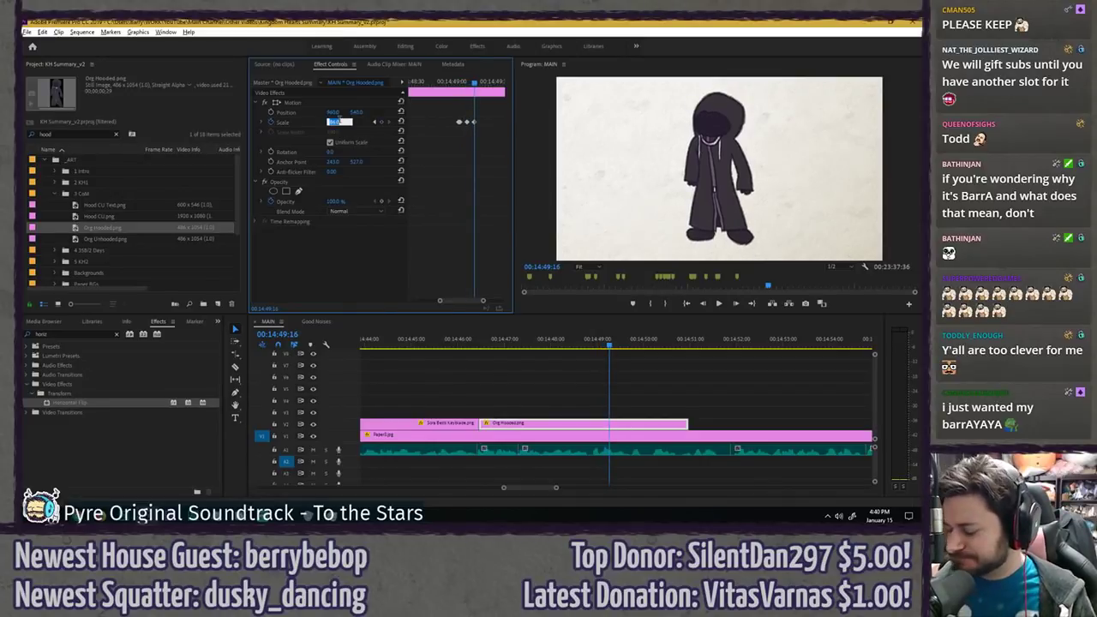
{"action": "left_click", "coordinate": [447, 84]}
{"action": "key", "text": "space"}
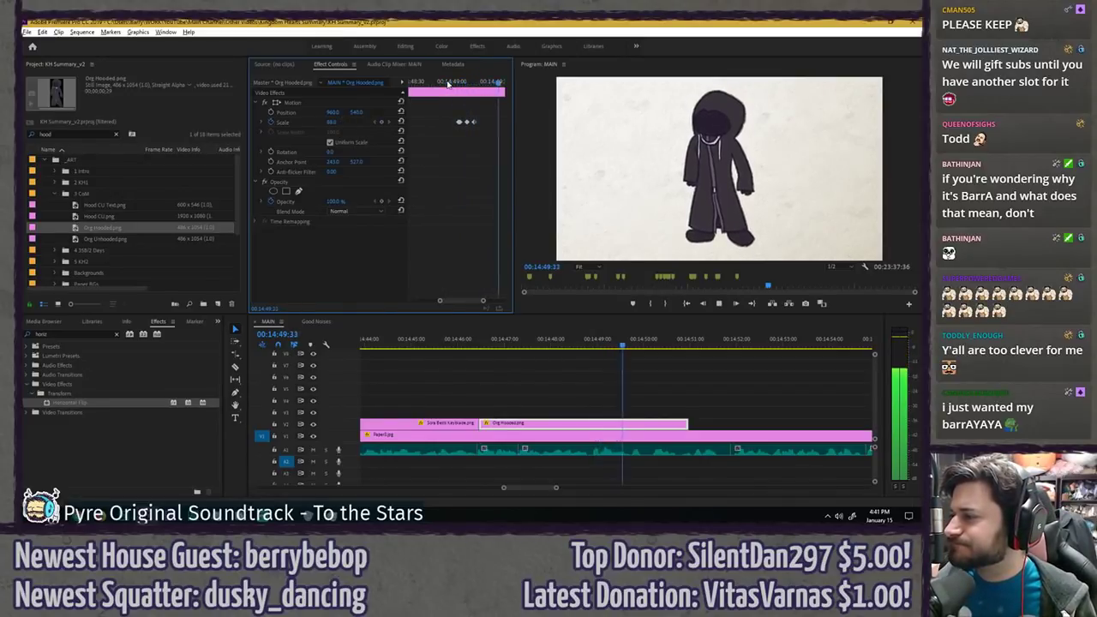
{"action": "left_click_drag", "start_coordinate": [446, 84], "coordinate": [470, 84]}
- Set the Scale keyframe to Ease Out and settle the final scale at 88
{"action": "right_click", "coordinate": [467, 122]}
{"action": "left_click", "coordinate": [492, 264]}
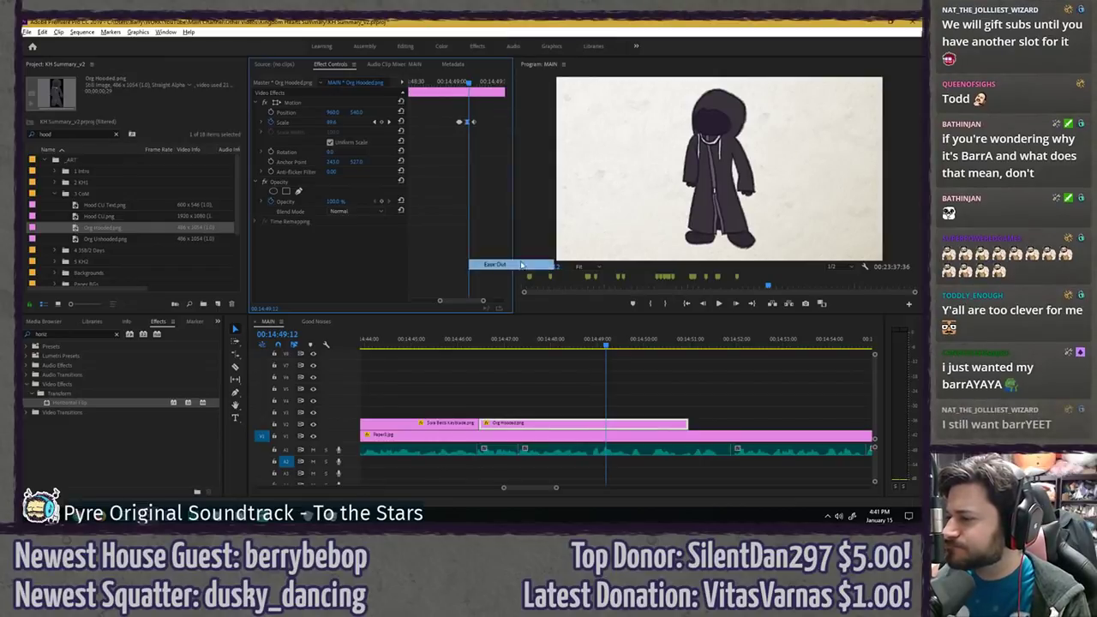
{"action": "left_click", "coordinate": [447, 84]}
{"action": "key", "text": "space"}
{"action": "key", "text": "space"}
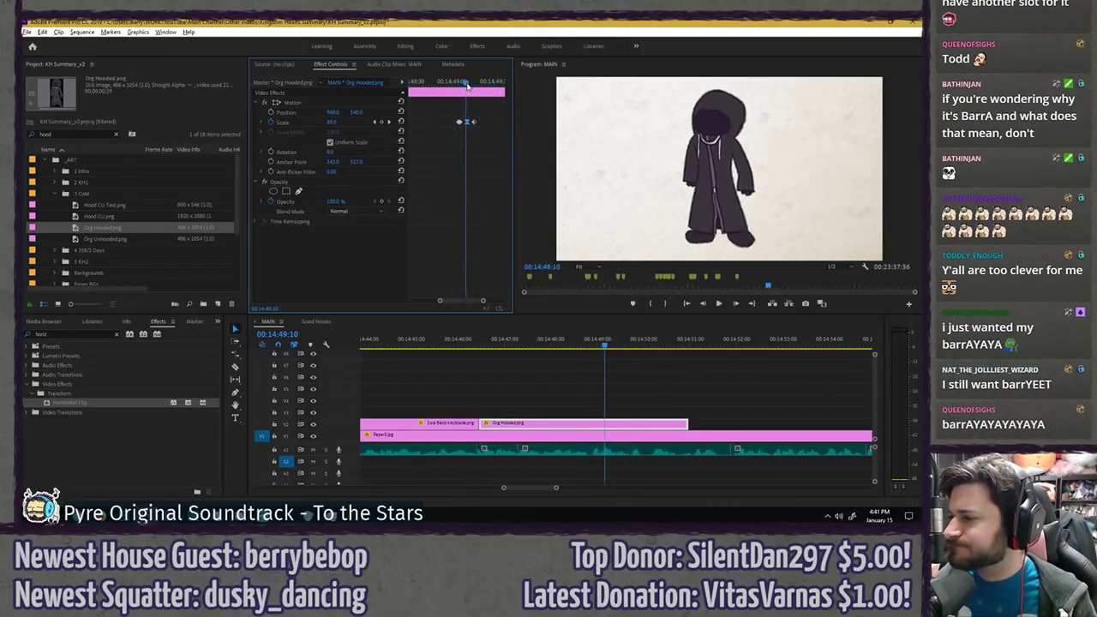
{"action": "key", "text": "Return"}
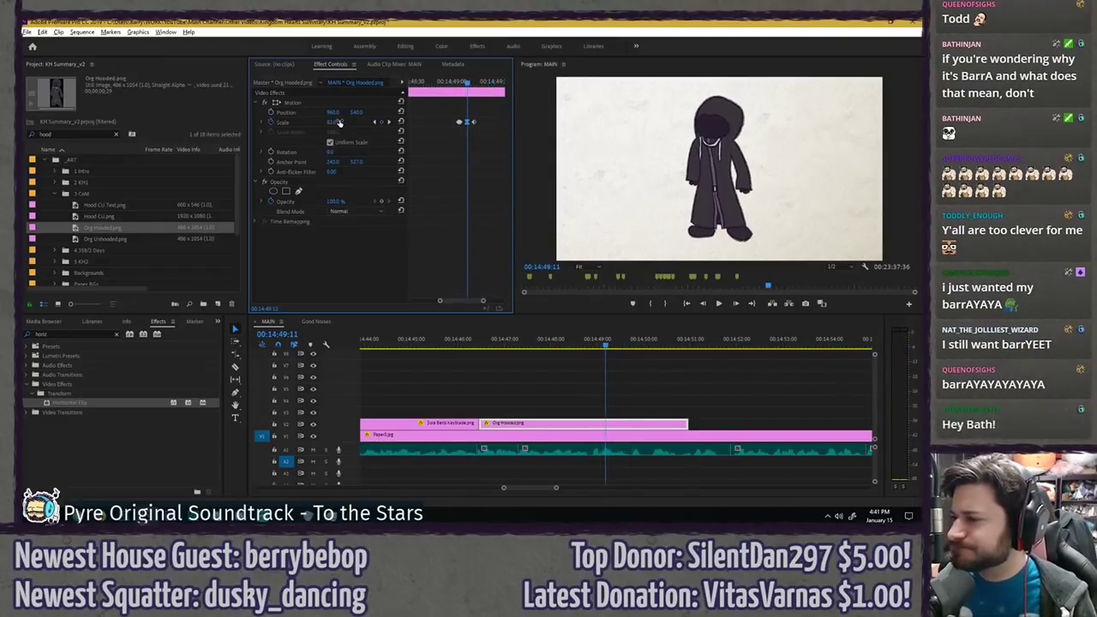
{"action": "key", "text": "Return"}
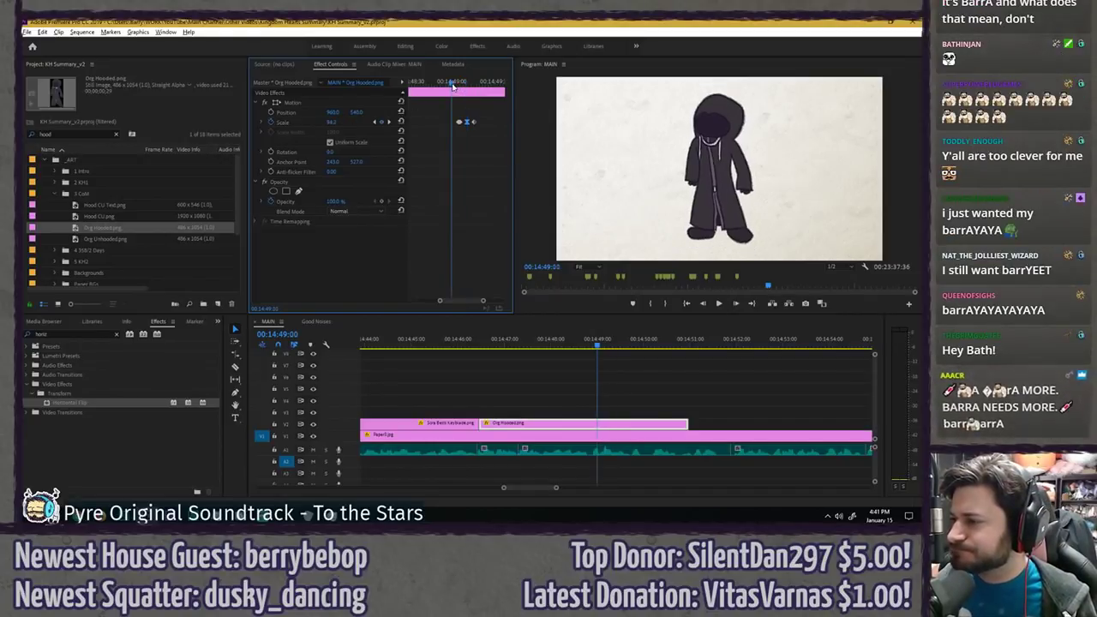
{"action": "key", "text": "space"}
- Confirm the 88.0 scale and review the eased bounce up to 00:14:49:16
{"action": "left_click", "coordinate": [446, 83]}
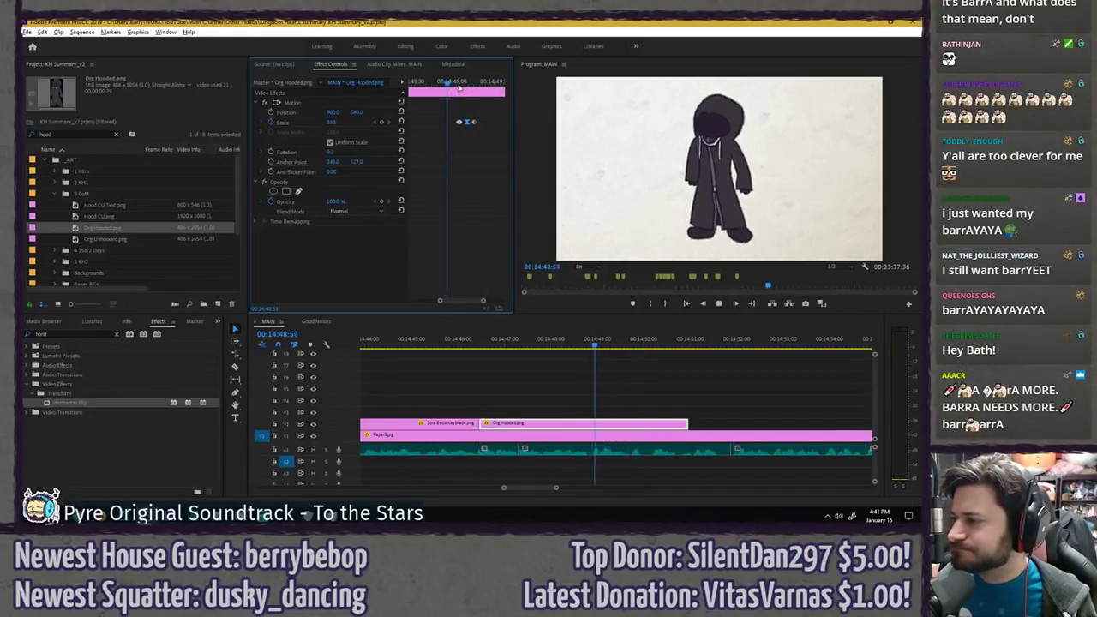
{"action": "key", "text": "space"}
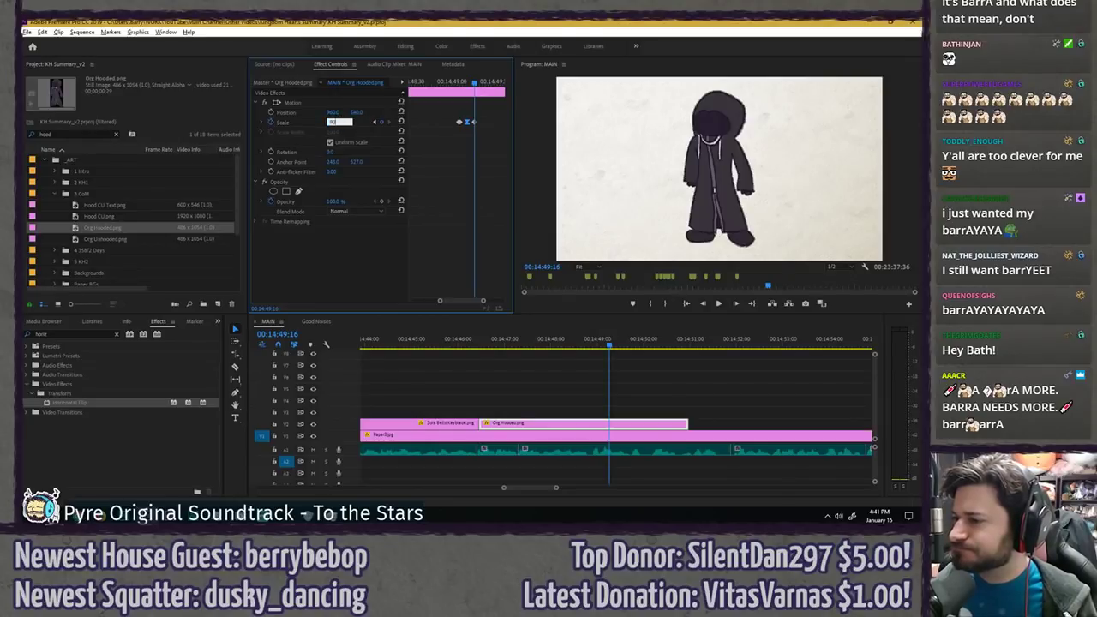
{"action": "key", "text": "Return"}
{"action": "left_click", "coordinate": [424, 83]}
{"action": "key", "text": "space"}
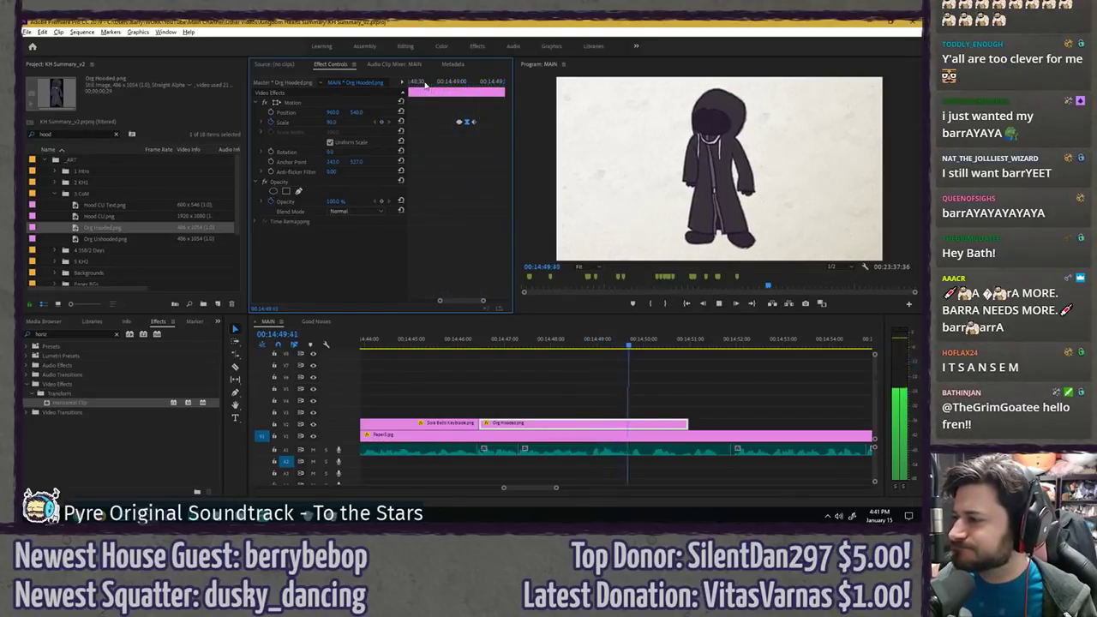
{"action": "left_click", "coordinate": [557, 378]}
{"action": "key", "text": "space"}
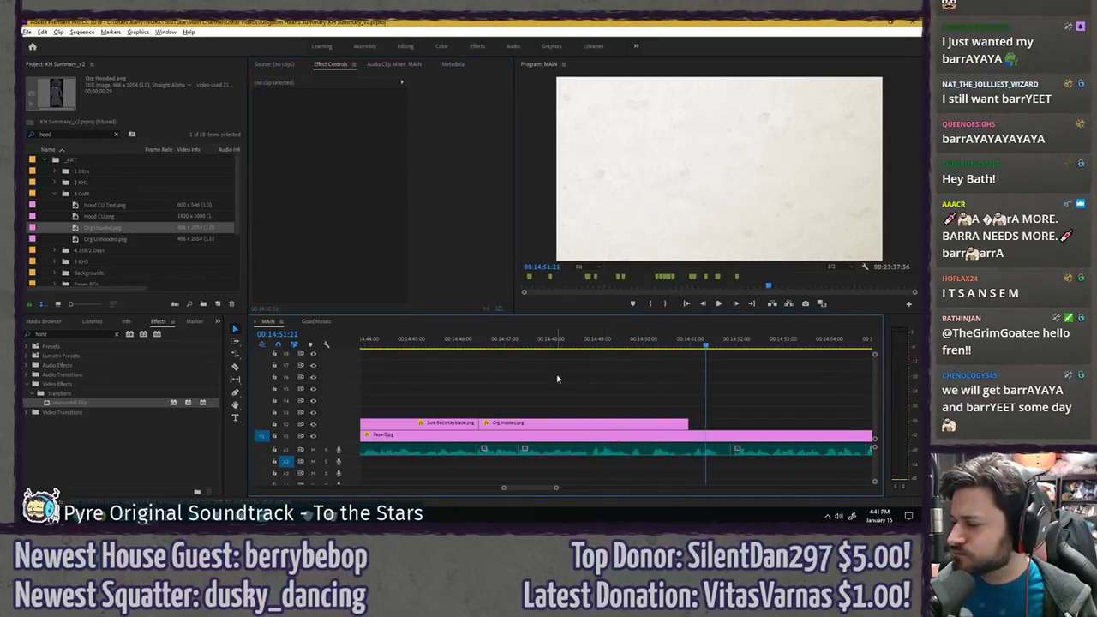
- Trim the Org Hooded clip to end at 00:14:49:16 and save the project
{"action": "left_click", "coordinate": [627, 341]}
{"action": "left_click", "coordinate": [646, 423]}
{"action": "left_click", "coordinate": [469, 83]}
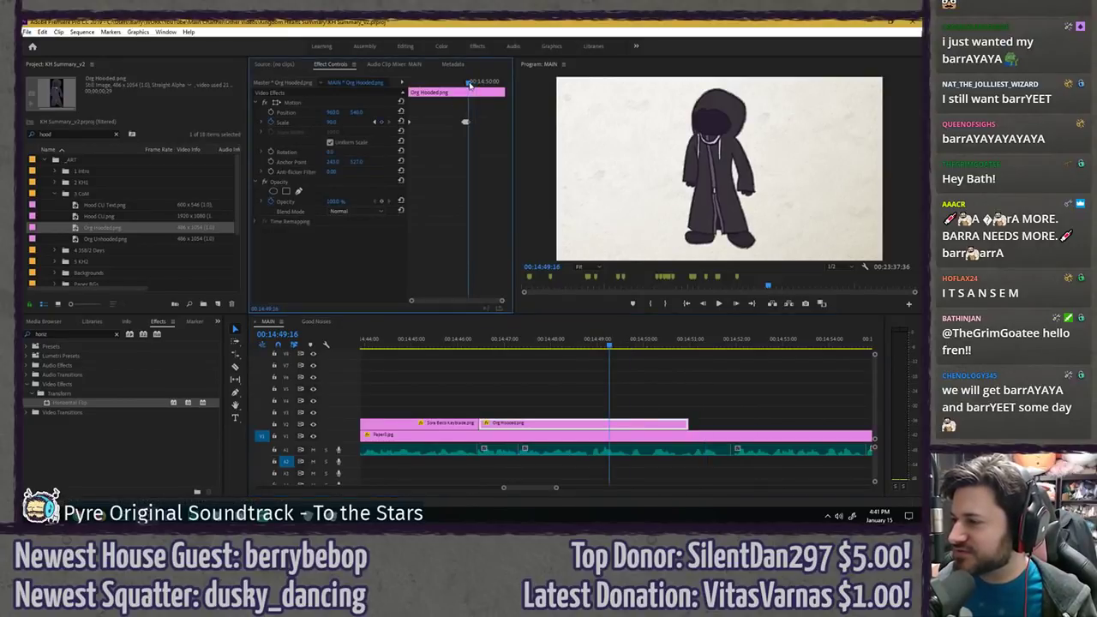
{"action": "left_click_drag", "start_coordinate": [687, 422], "coordinate": [609, 423]}
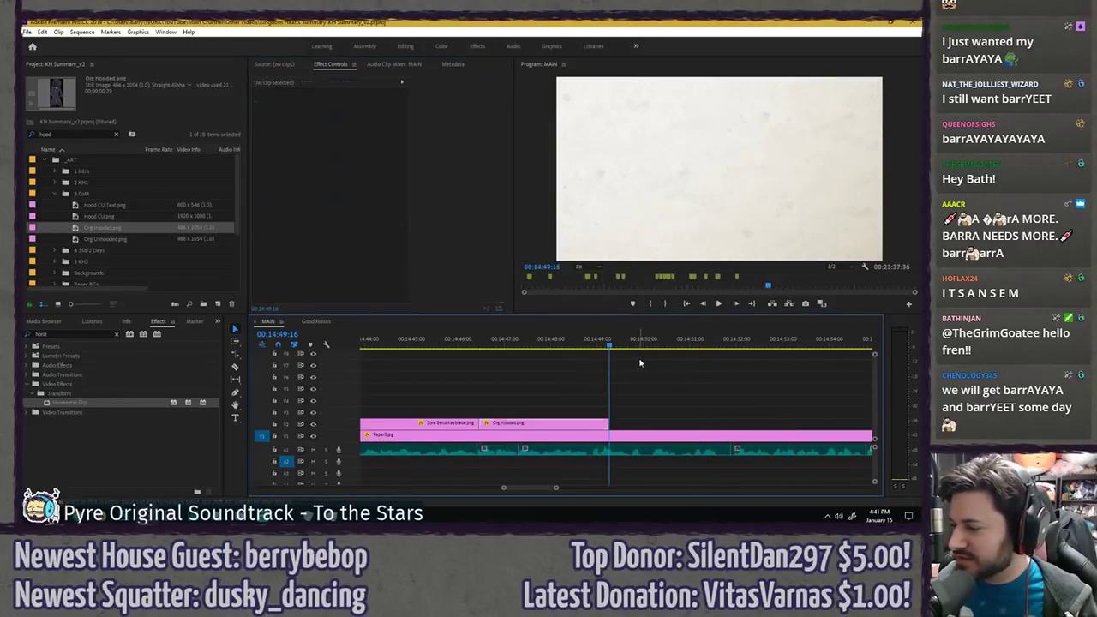
{"action": "key", "text": "ctrl+s"}
- Review the trimmed section with the timeline zoomed out, then save again
{"action": "left_click", "coordinate": [598, 345]}
{"action": "key", "text": "space"}
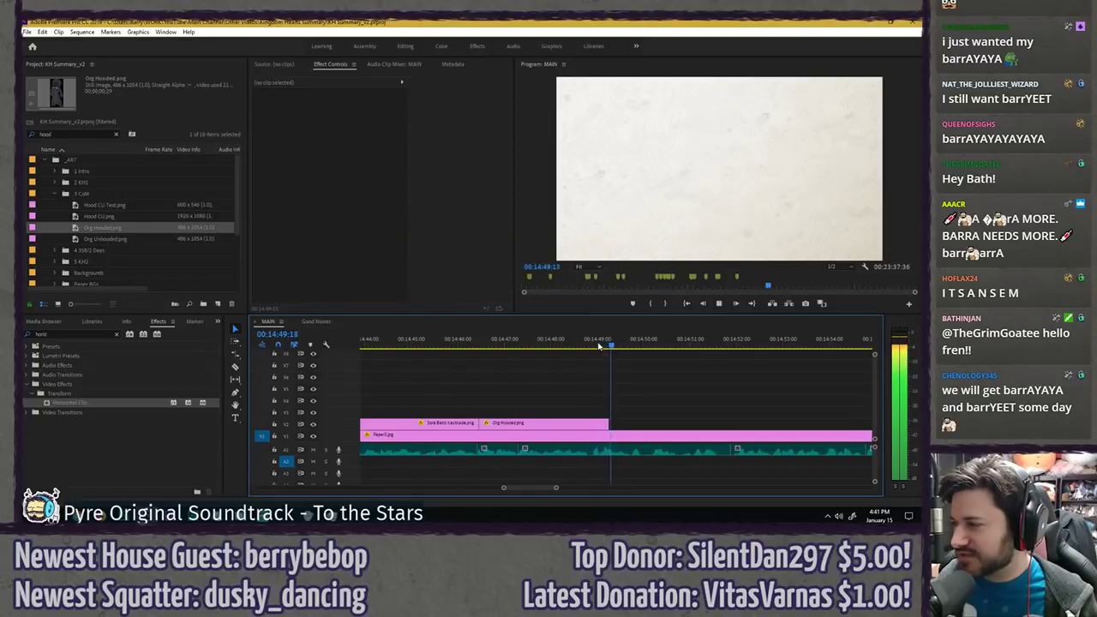
{"action": "key", "text": "minus"}
{"action": "key", "text": "space"}
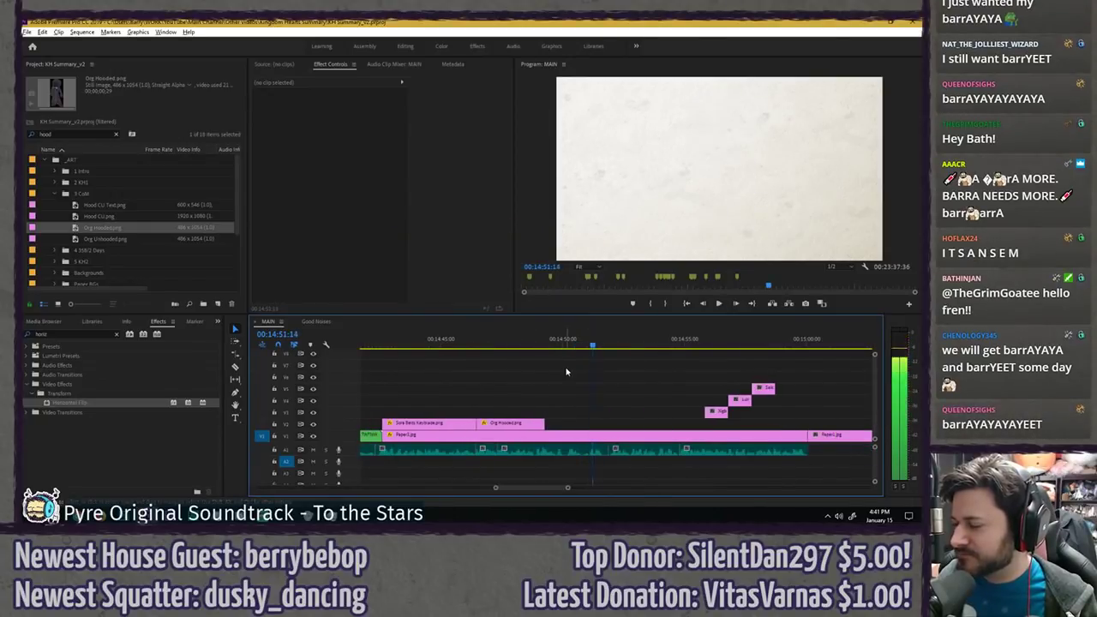
{"action": "key", "text": "ctrl+s"}
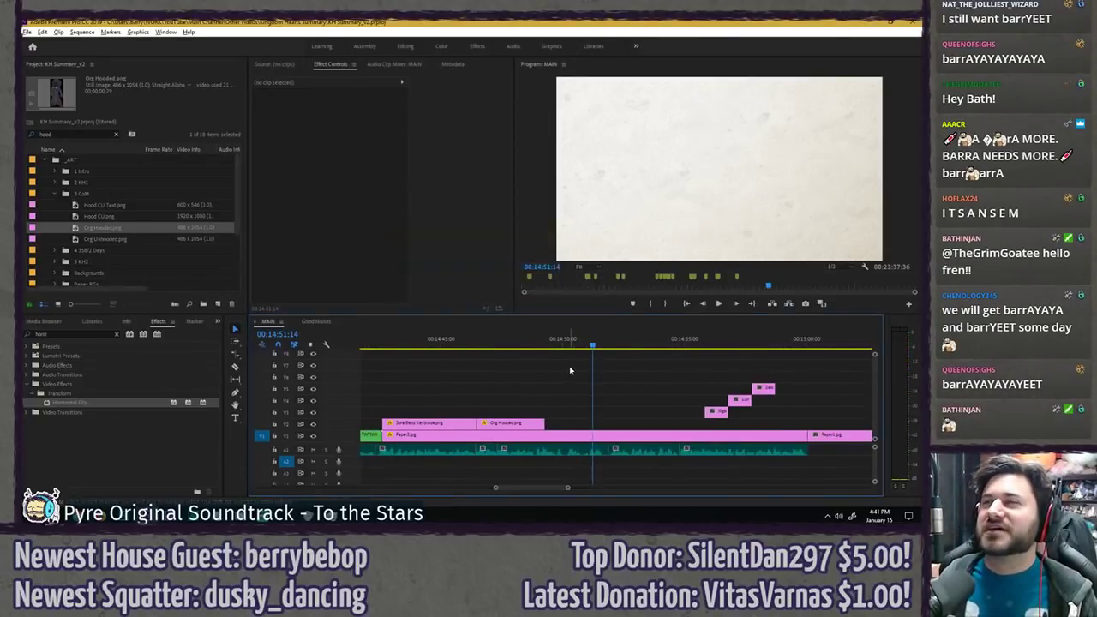
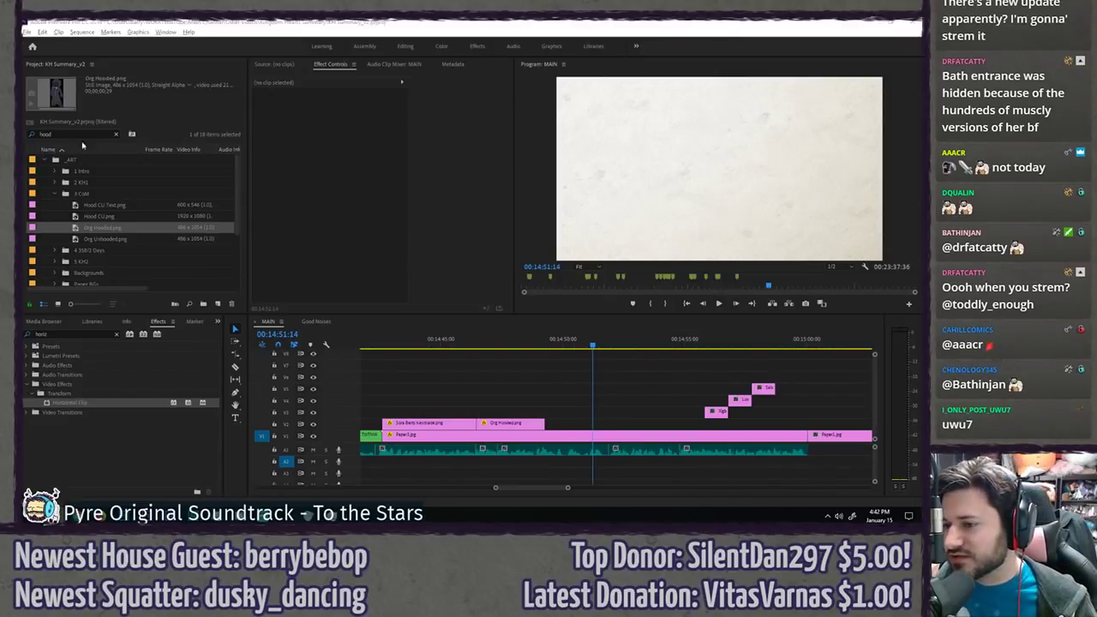
- Search the project for 'head' images and check the Xerxmas Head image
{"action": "left_click", "coordinate": [117, 135]}
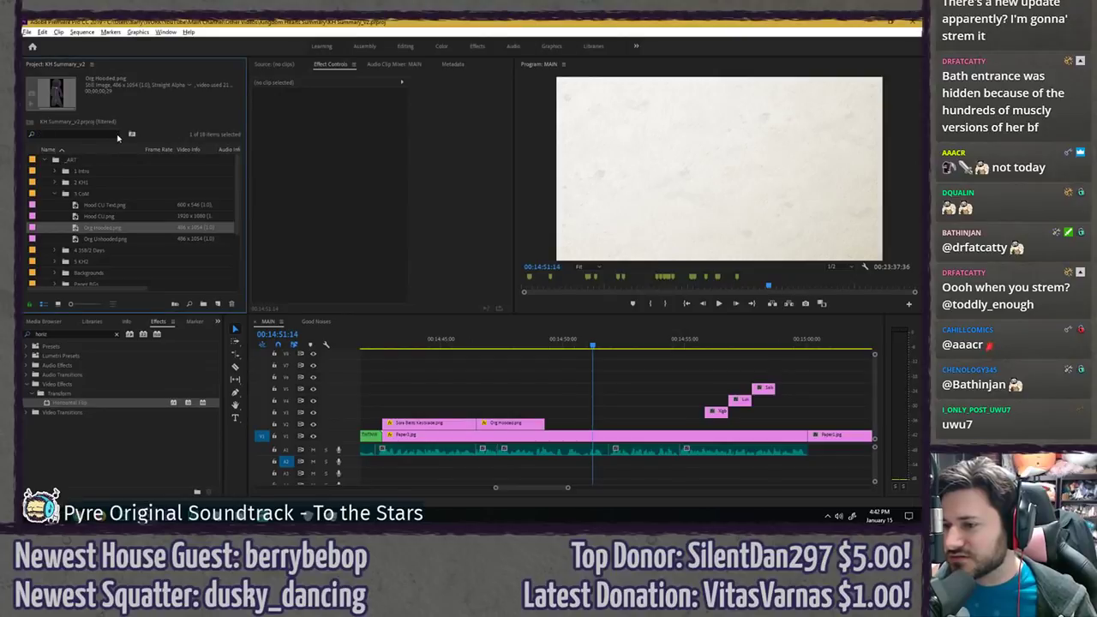
{"action": "left_click", "coordinate": [74, 134]}
{"action": "type", "text": "head"}
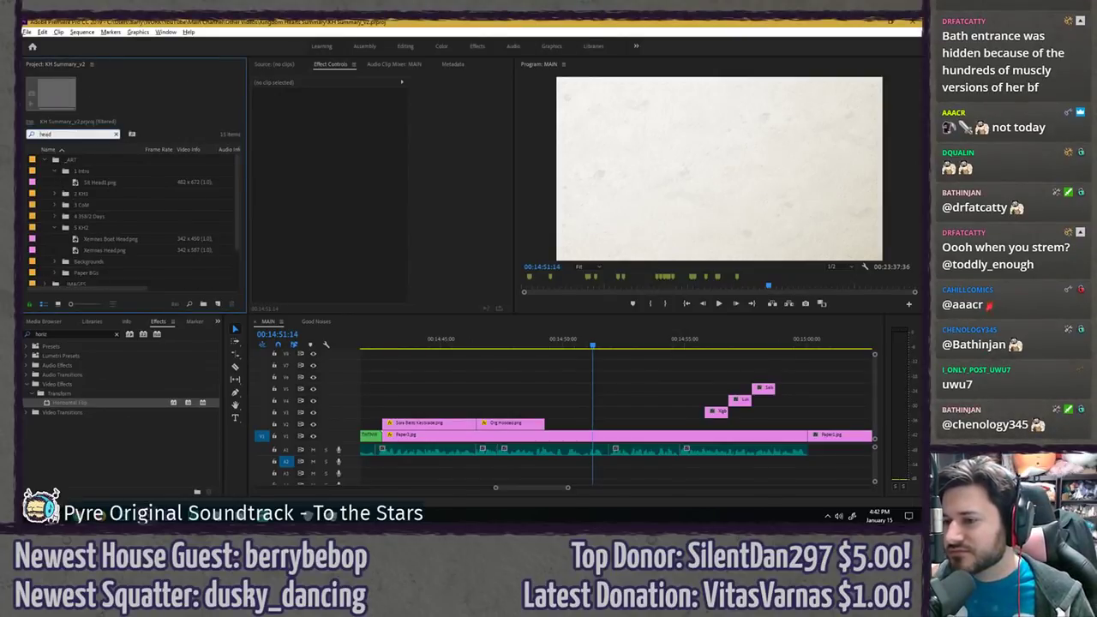
{"action": "left_click", "coordinate": [112, 251]}
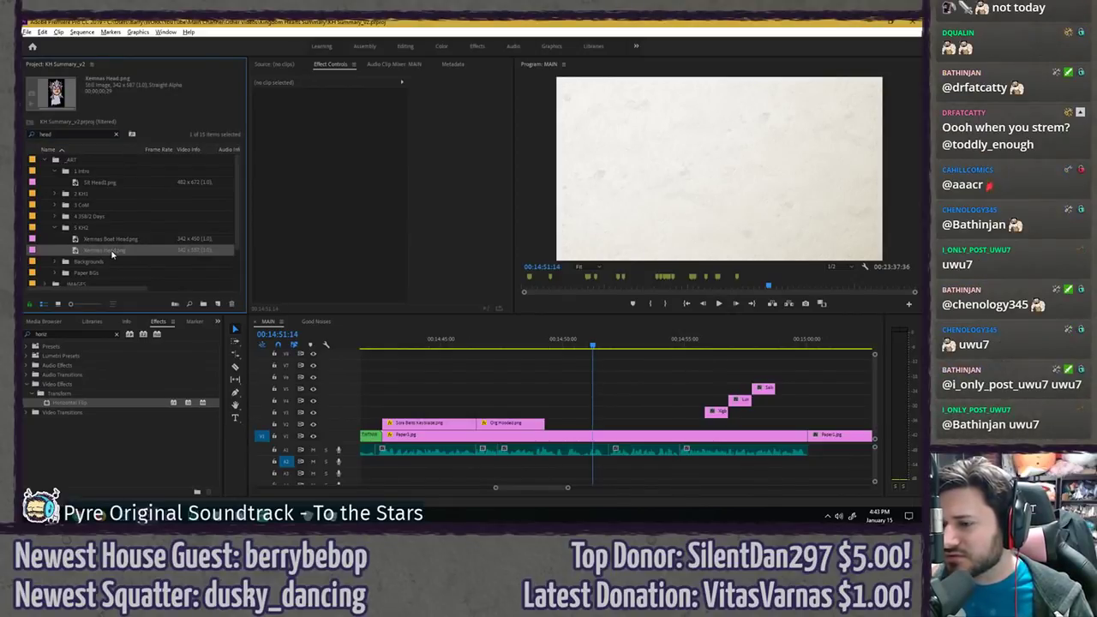
{"action": "left_click", "coordinate": [115, 134]}
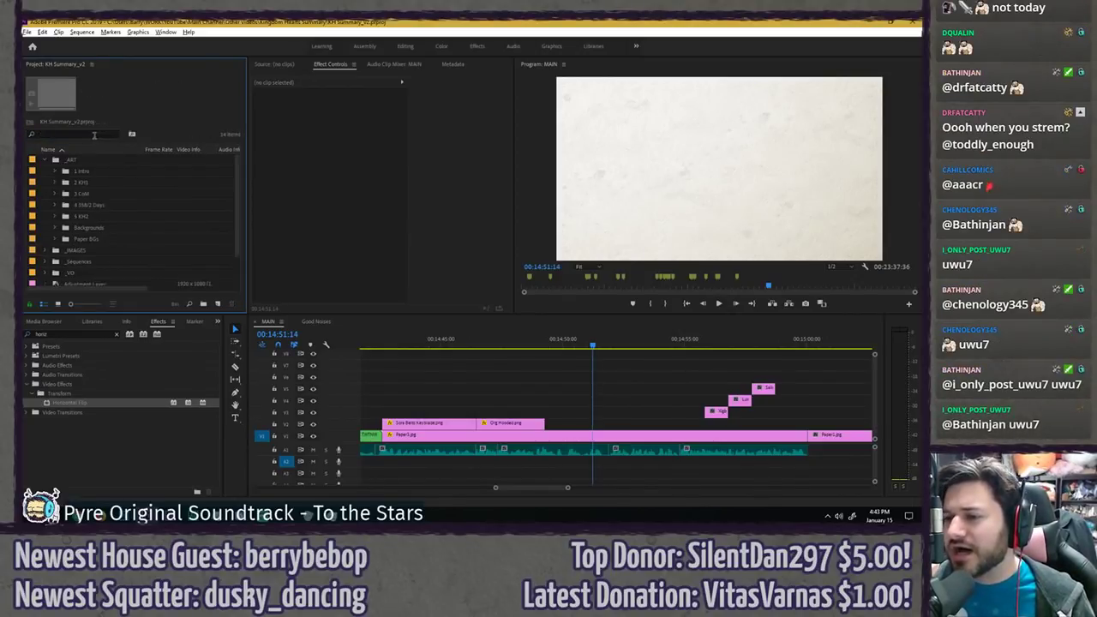
- Import Ansem Head.png into the 2 KH1 bin and place it on V2 at the playhead
{"action": "left_click", "coordinate": [69, 182]}
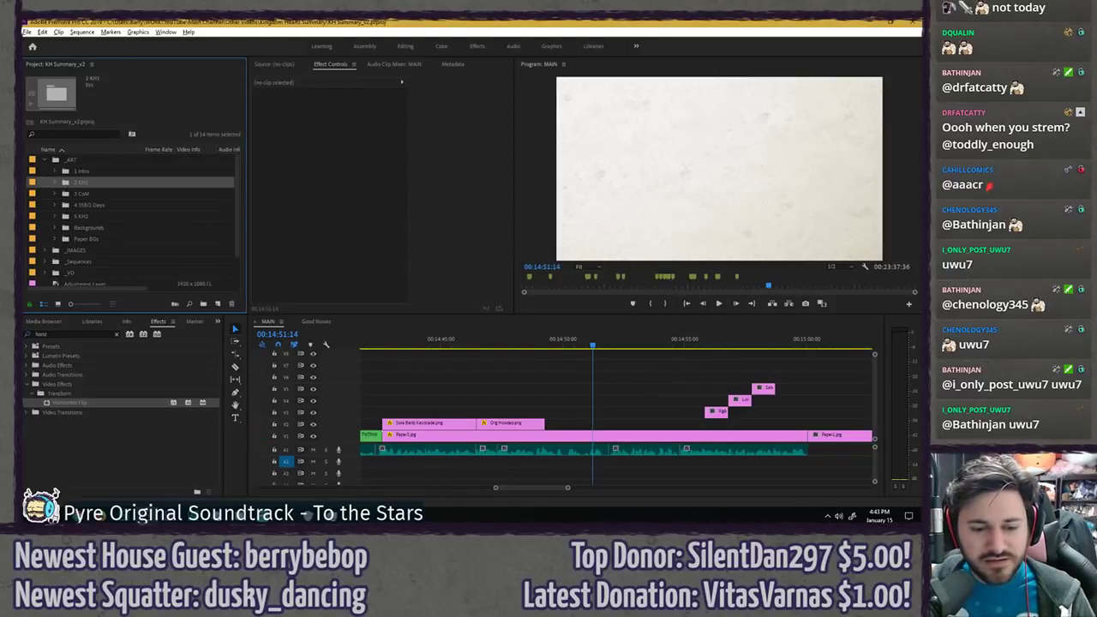
{"action": "left_click_drag", "start_coordinate": [23, 262], "coordinate": [83, 184]}
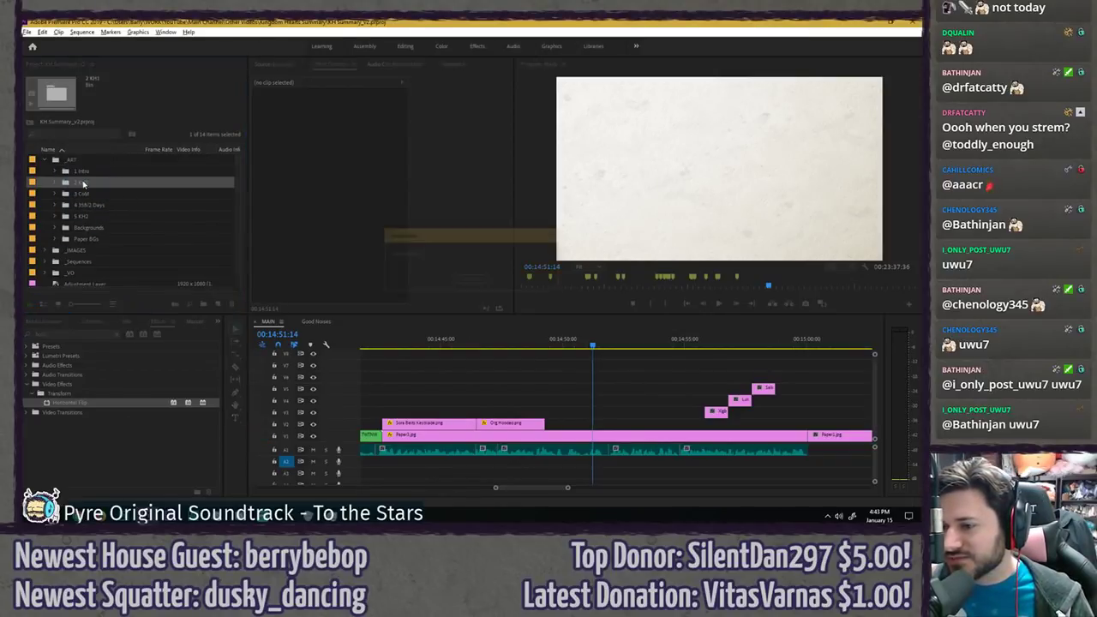
{"action": "left_click", "coordinate": [83, 135]}
{"action": "type", "text": "a"}
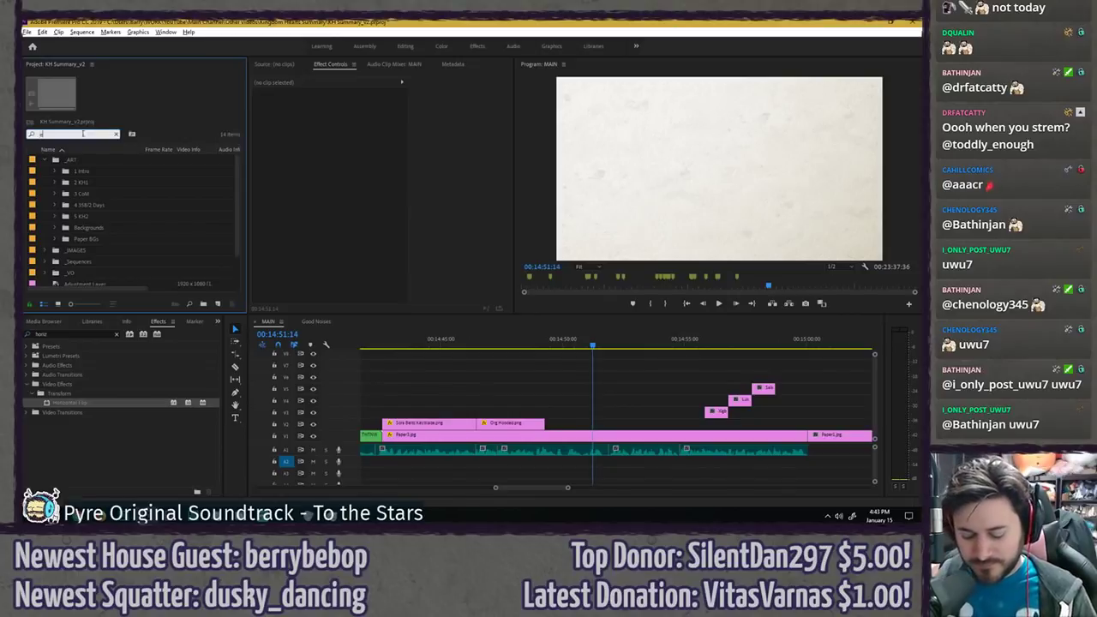
{"action": "type", "text": "nsem head"}
{"action": "left_click", "coordinate": [169, 196]}
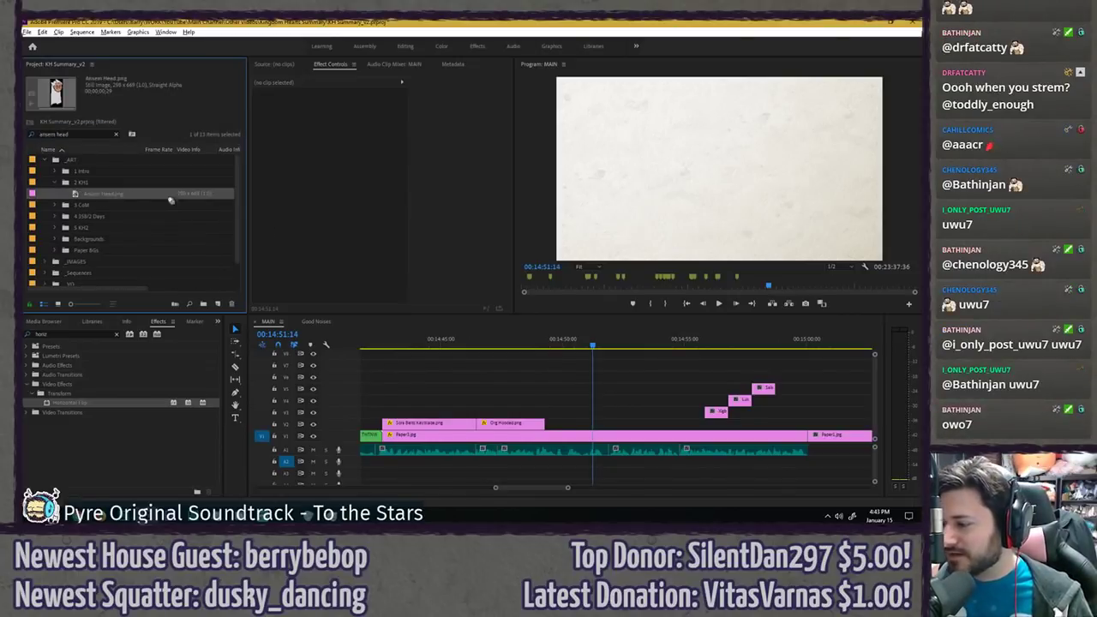
{"action": "left_click_drag", "start_coordinate": [170, 200], "coordinate": [596, 425]}
{"action": "key", "text": "grave"}
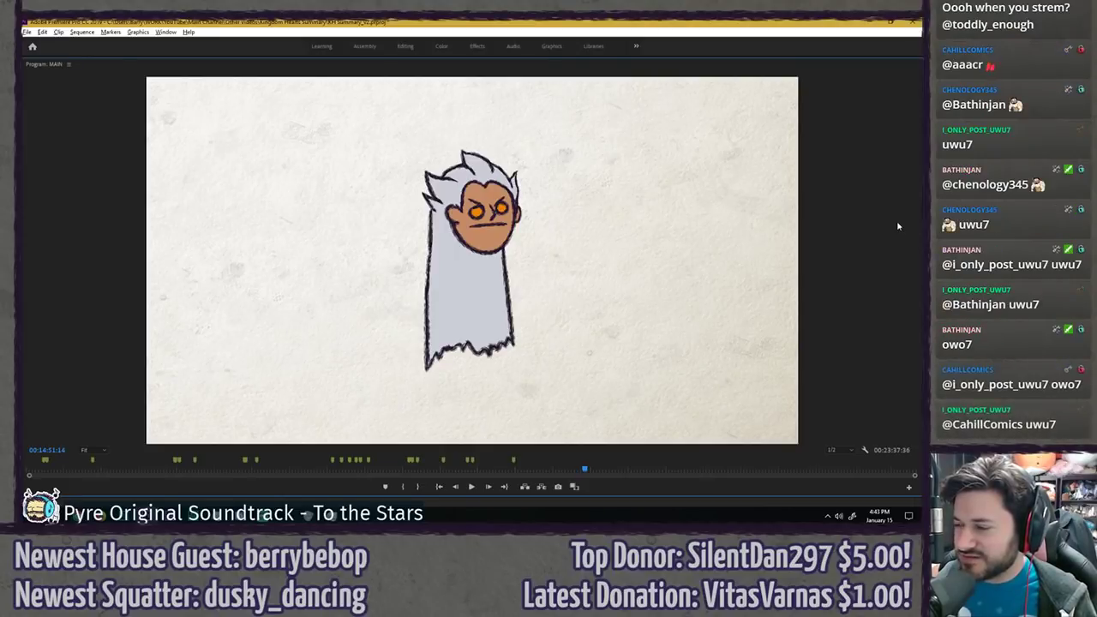
{"action": "key", "text": "grave"}
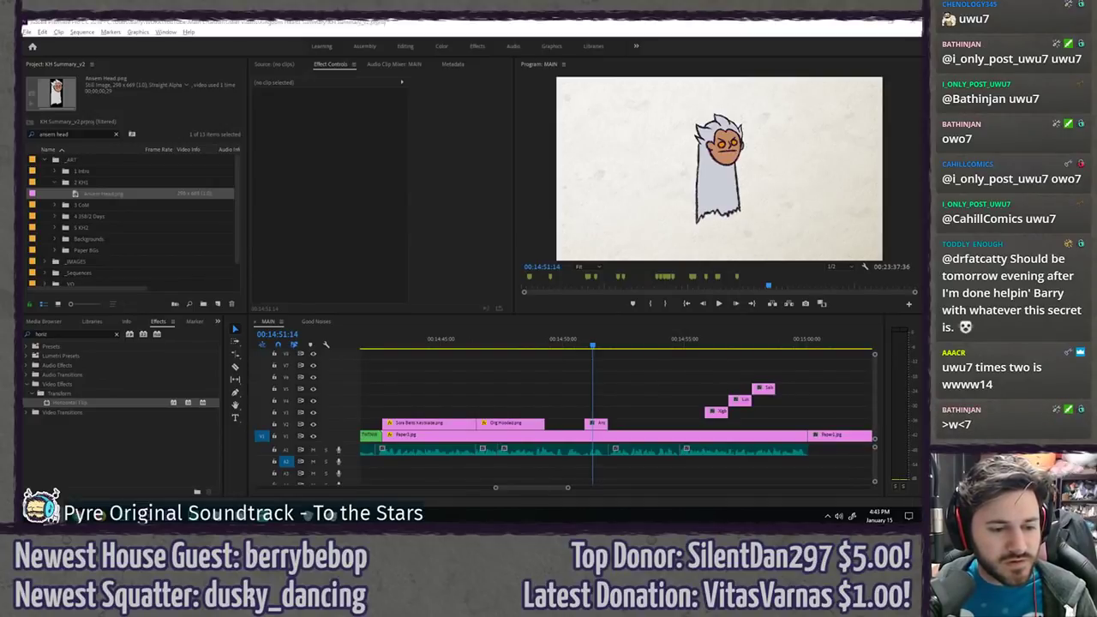
- Import ansem riku.png and find it by searching 'ansem riku'
{"action": "left_click_drag", "start_coordinate": [81, 291], "coordinate": [108, 229]}
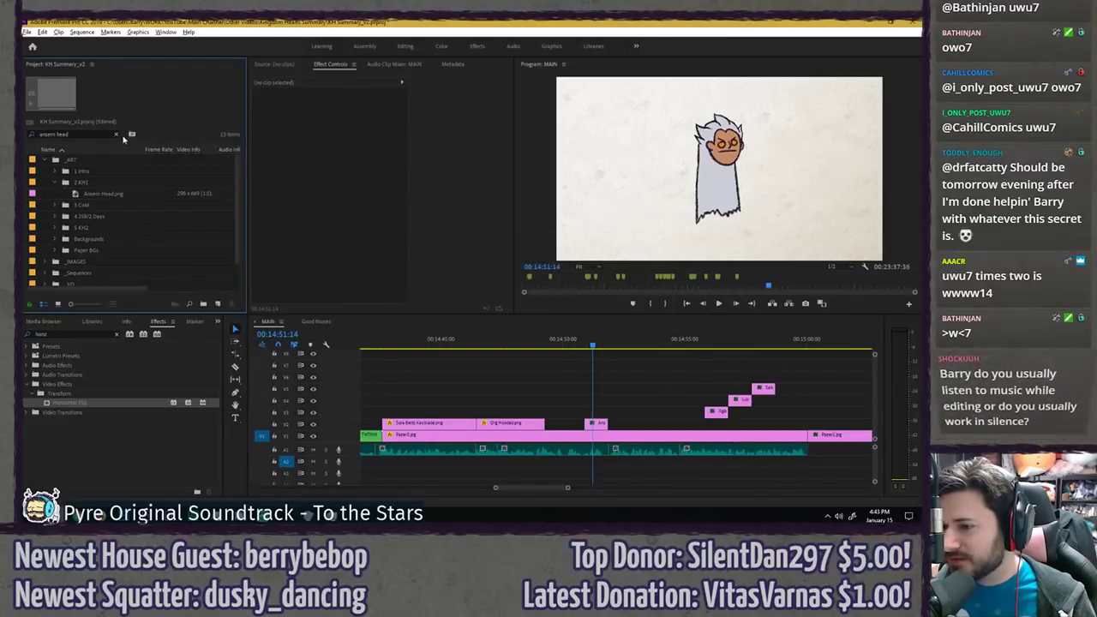
{"action": "left_click", "coordinate": [79, 135]}
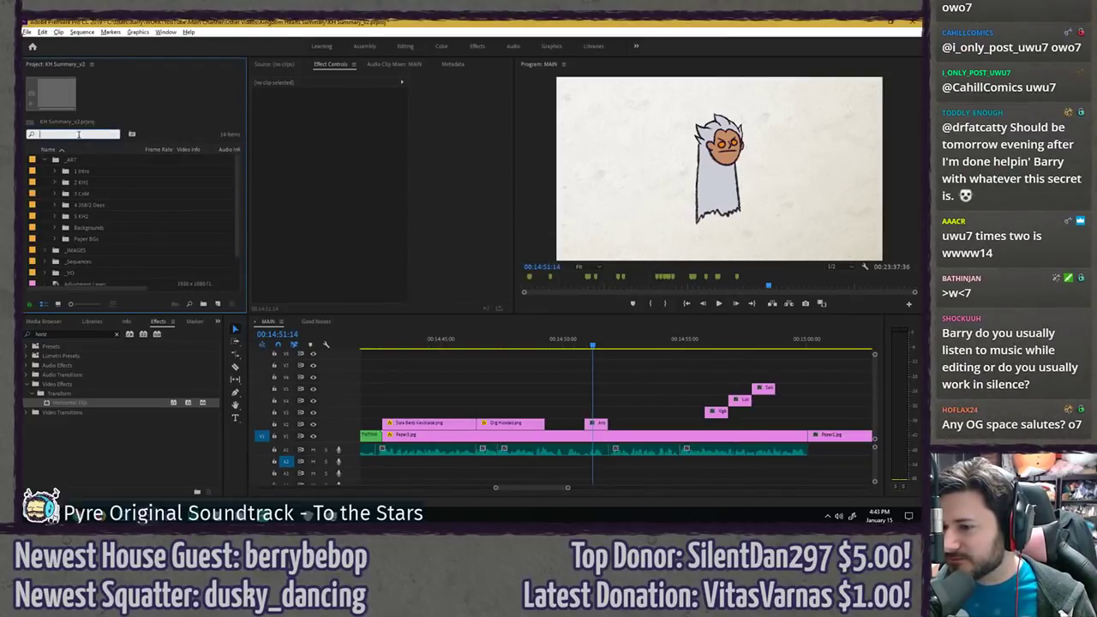
{"action": "type", "text": "ansem riku"}
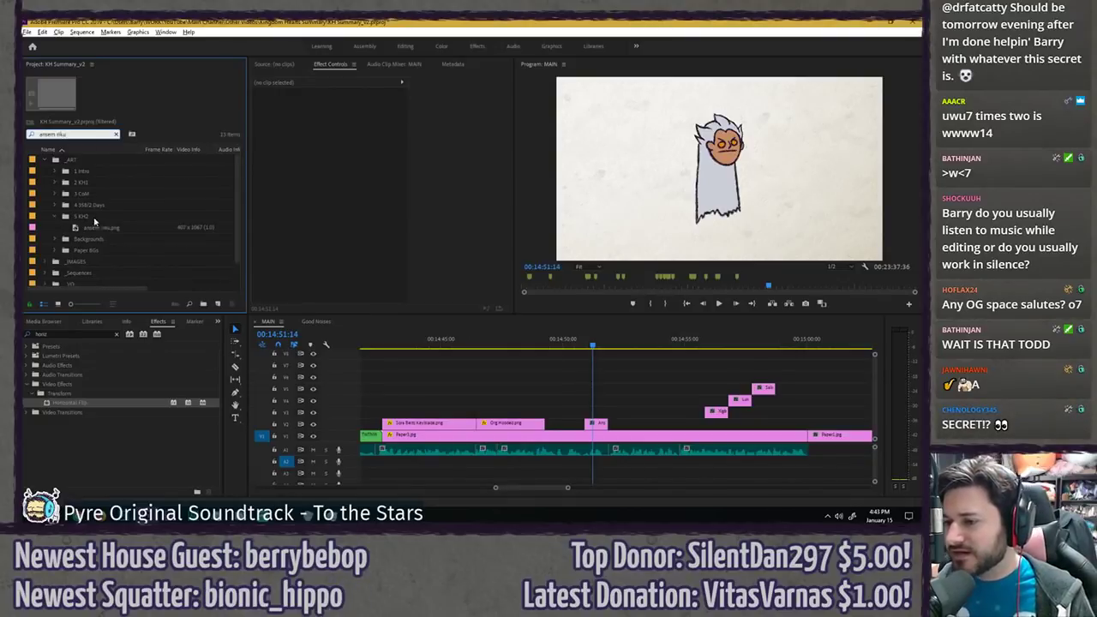
{"action": "left_click", "coordinate": [95, 224]}
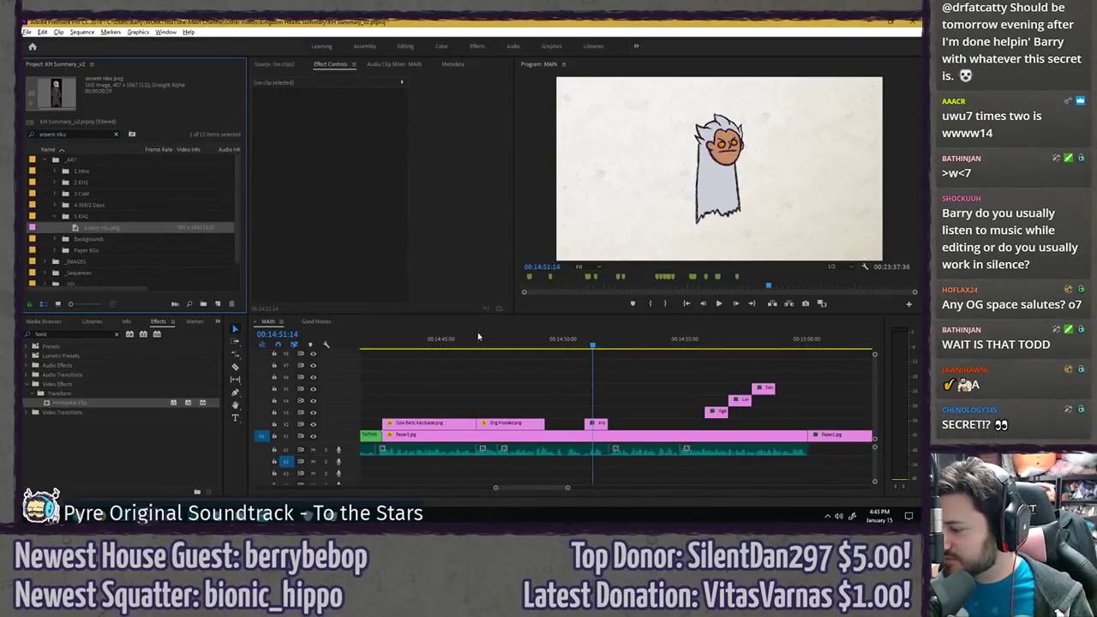
- Compare the hooded and unhooded figures at full-size program view
{"action": "left_click", "coordinate": [500, 340]}
{"action": "left_click", "coordinate": [516, 423]}
{"action": "key", "text": "alt+r"}
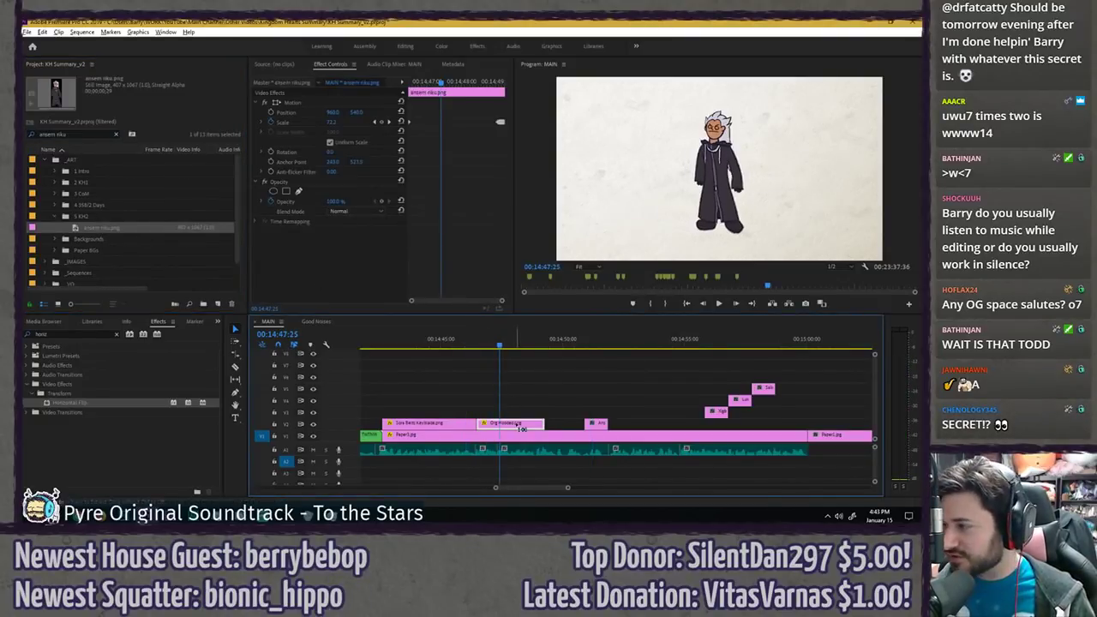
{"action": "key", "text": "grave"}
{"action": "key", "text": "ctrl+z"}
{"action": "key", "text": "ctrl+shift+z"}
{"action": "key", "text": "ctrl+z"}
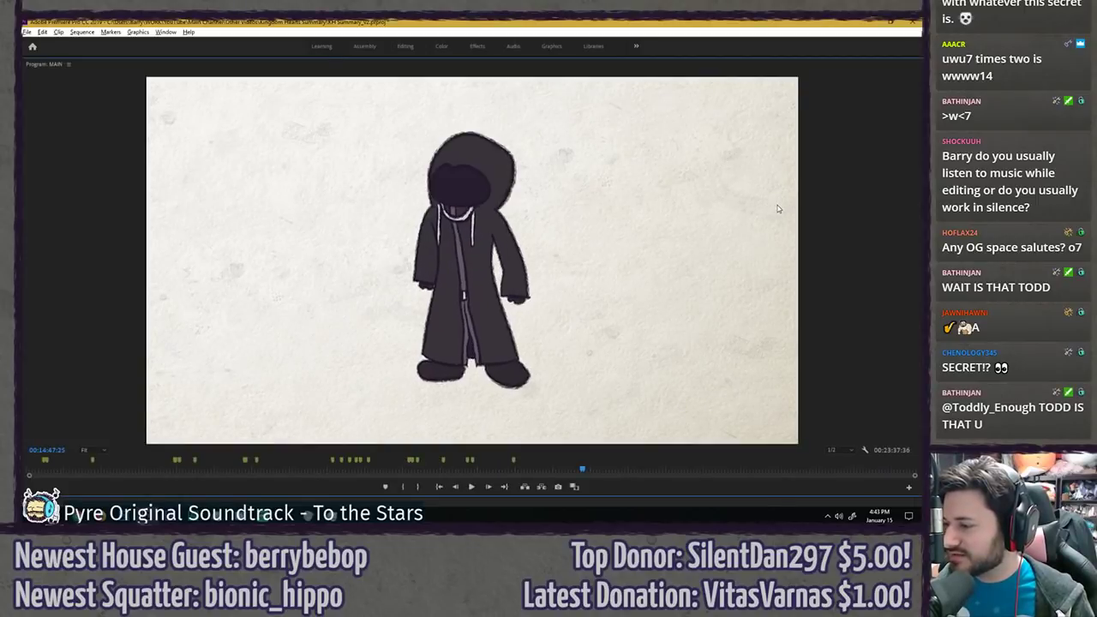
{"action": "key", "text": "ctrl+shift+z"}
{"action": "key", "text": "ctrl+z"}
{"action": "key", "text": "ctrl+shift+z"}
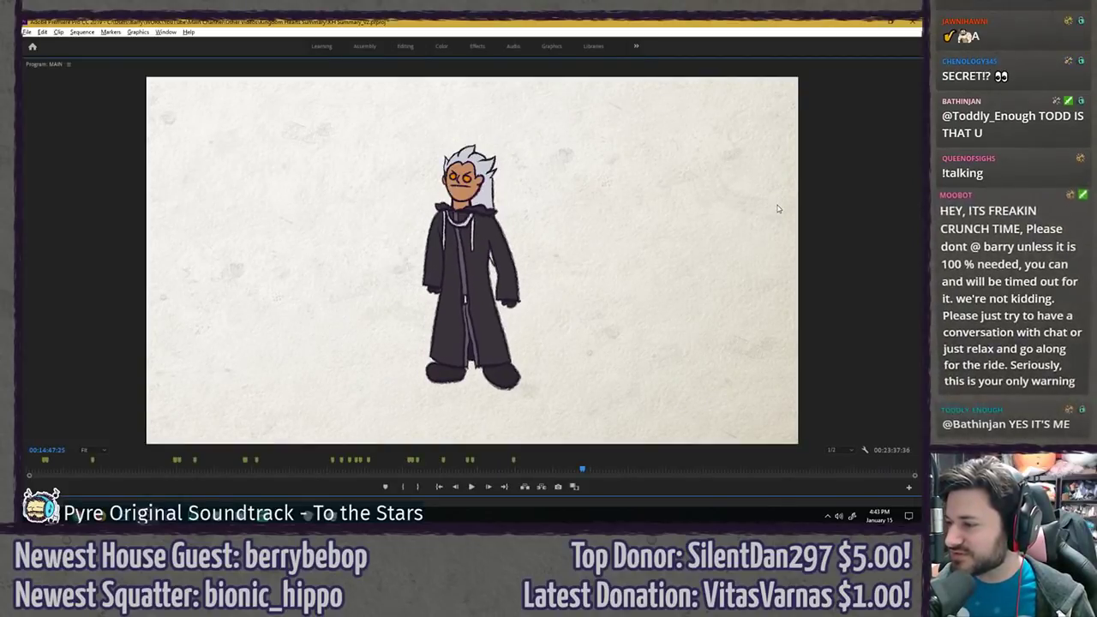
{"action": "key", "text": "ctrl+z"}
{"action": "key", "text": "ctrl+shift+z"}
{"action": "key", "text": "ctrl+z"}
{"action": "key", "text": "ctrl+shift+z"}
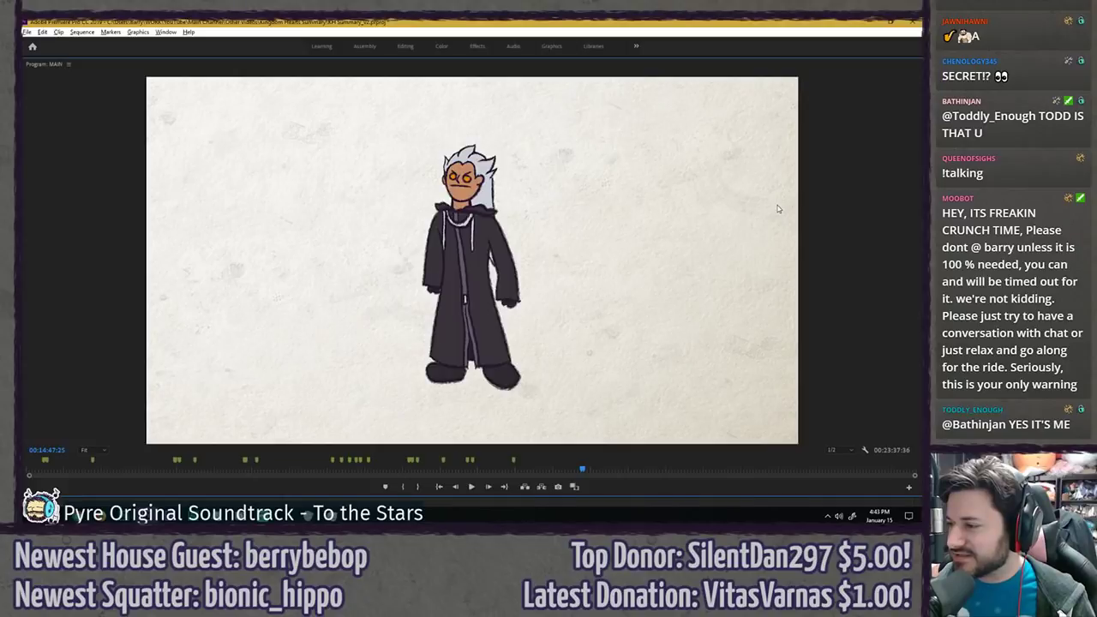
{"action": "key", "text": "ctrl+z"}
{"action": "key", "text": "ctrl+shift+z"}
{"action": "key", "text": "ctrl+z"}
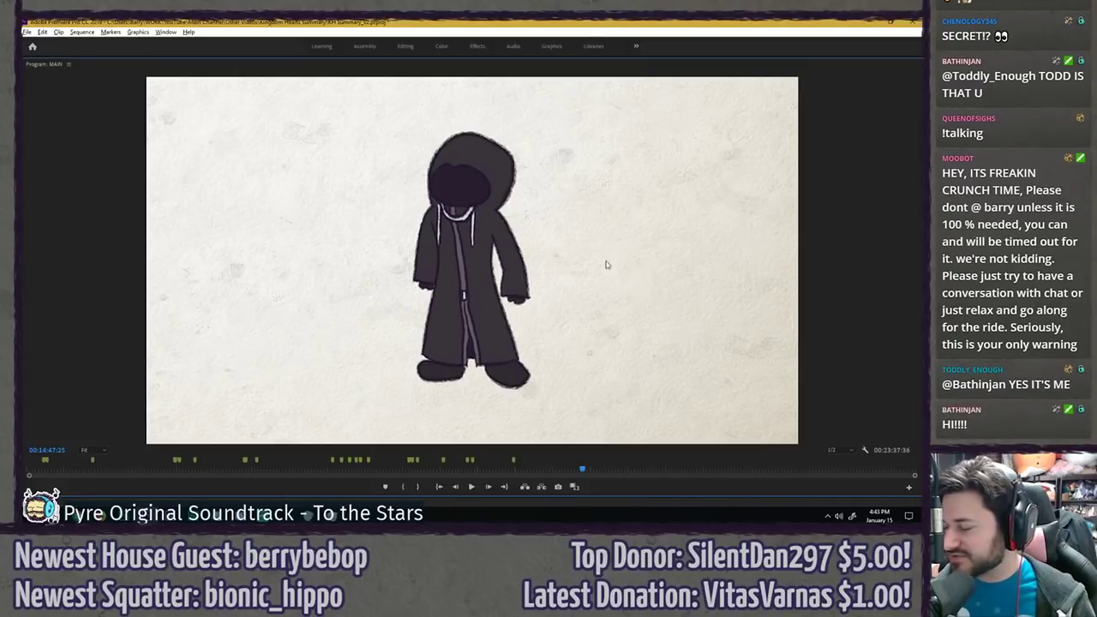
{"action": "key", "text": "grave"}
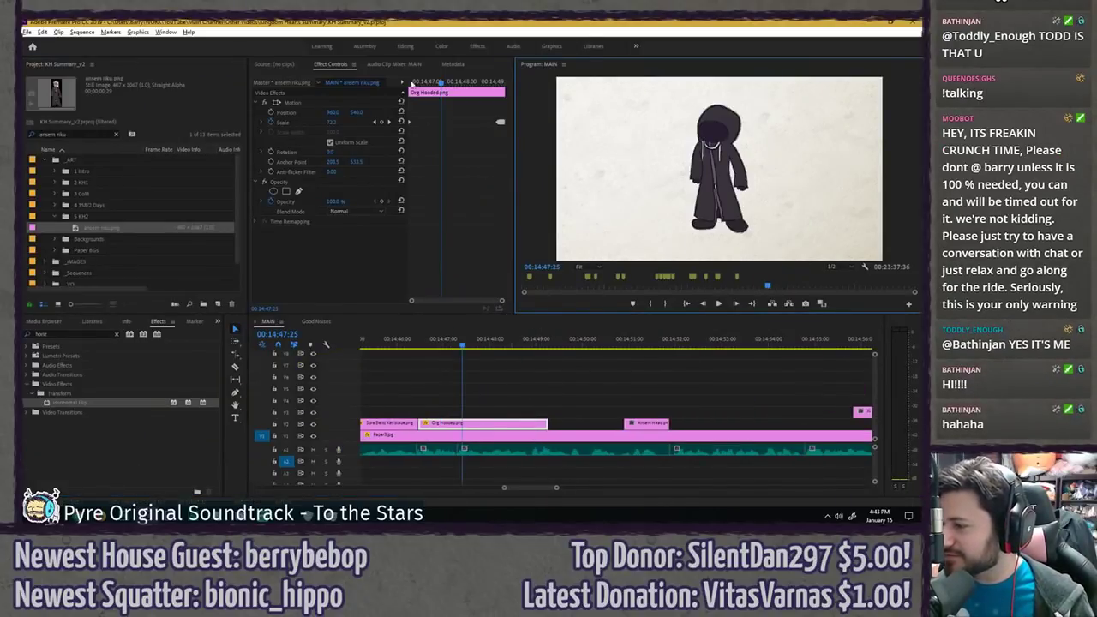
- Trim the end of the Org Hooded clip where the ansem riku clip begins
{"action": "left_click_drag", "start_coordinate": [462, 82], "coordinate": [500, 80]}
{"action": "key", "text": "equal"}
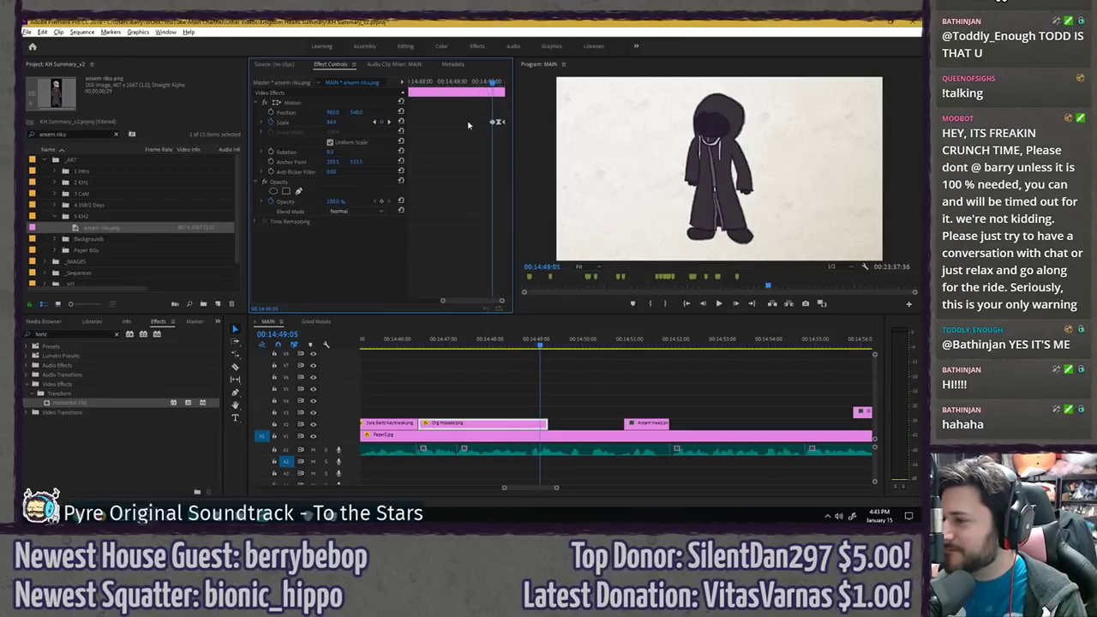
{"action": "key", "text": "equal"}
{"action": "key", "text": "Right"}
{"action": "key", "text": "Right"}
{"action": "key", "text": "Right"}
{"action": "key", "text": "Right"}
{"action": "key", "text": "Right"}
{"action": "key", "text": "Right"}
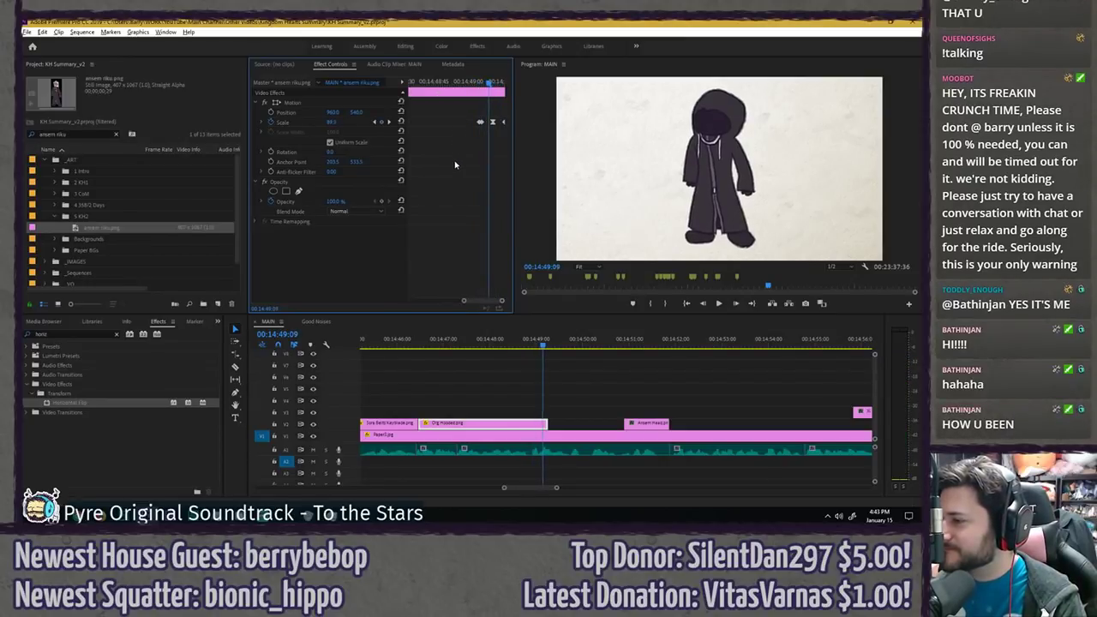
{"action": "left_click_drag", "start_coordinate": [546, 423], "coordinate": [562, 424]}
{"action": "left_click", "coordinate": [554, 425]}
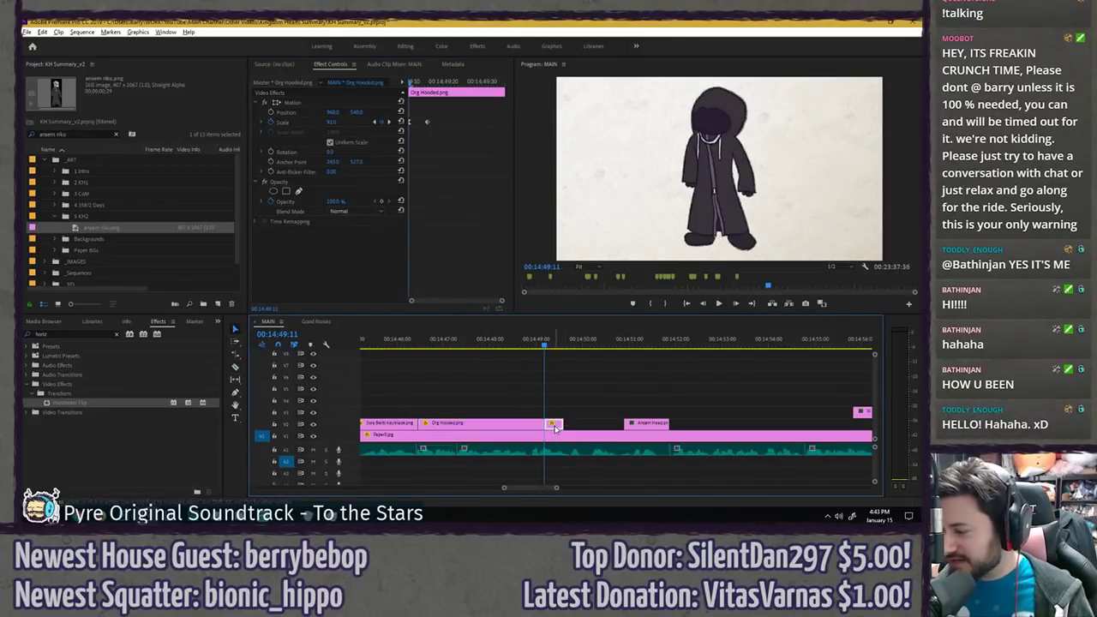
- Scale the ansem riku clip to 95 and raise it to match the hooded figure
{"action": "left_click", "coordinate": [446, 190]}
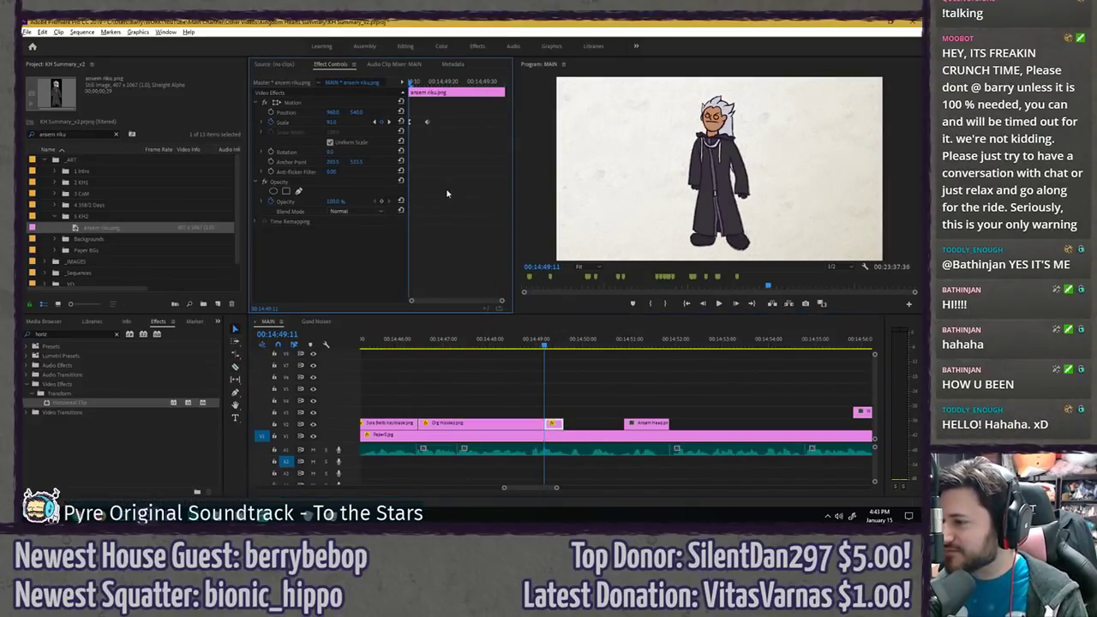
{"action": "key", "text": "Left"}
{"action": "key", "text": "Right"}
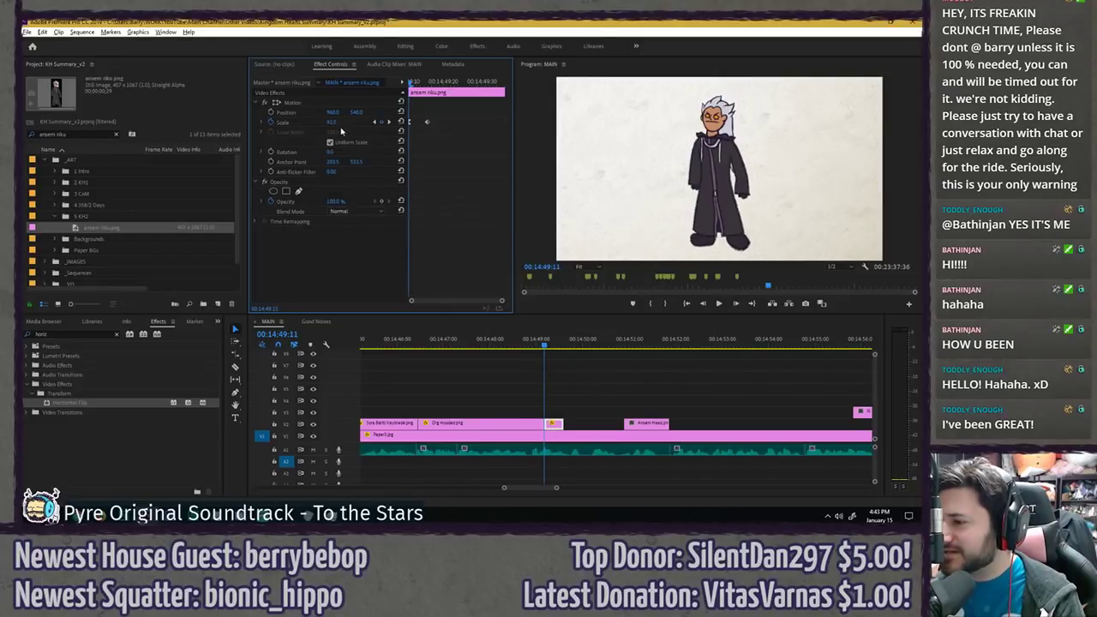
{"action": "left_click", "coordinate": [332, 123]}
{"action": "type", "text": "95"}
{"action": "key", "text": "Return"}
{"action": "key", "text": "Left"}
{"action": "key", "text": "Right"}
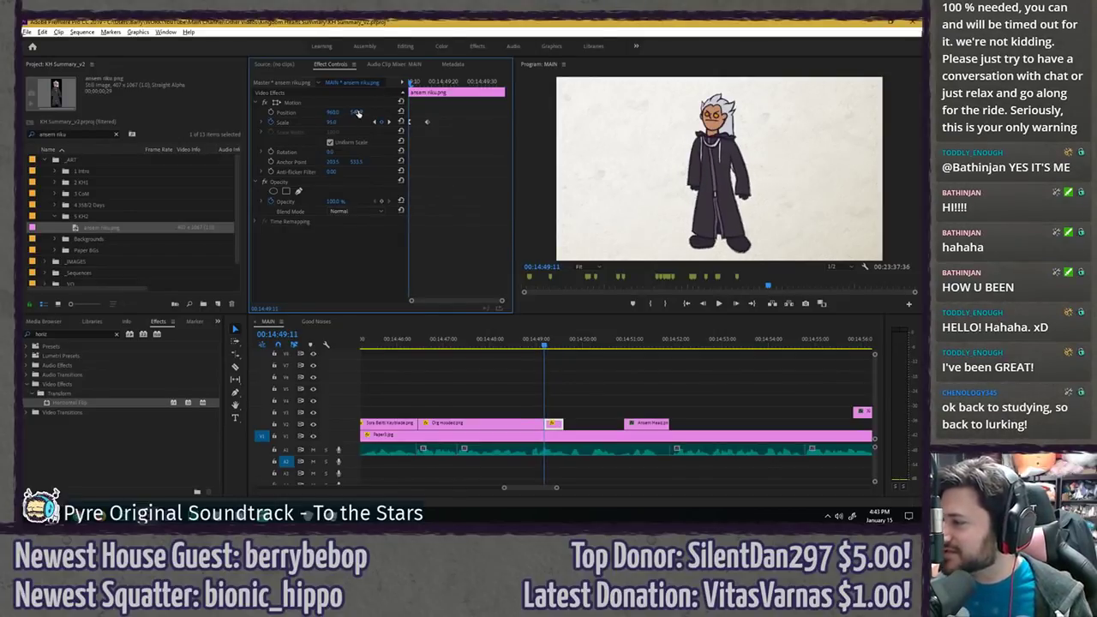
{"action": "mouse_move", "coordinate": [360, 113]}
{"action": "left_mouse_down"}
{"action": "mouse_move", "coordinate": [340, 112]}
{"action": "mouse_move", "coordinate": [363, 113]}
{"action": "left_mouse_up"}
{"action": "key", "text": "Left"}
{"action": "key", "text": "Right"}
{"action": "key", "text": "Right"}
{"action": "key", "text": "Left"}
{"action": "key", "text": "Left"}
{"action": "key", "text": "Right"}
{"action": "key", "text": "Right"}
{"action": "key", "text": "Right"}
{"action": "key", "text": "Right"}
{"action": "key", "text": "Right"}
{"action": "key", "text": "Right"}
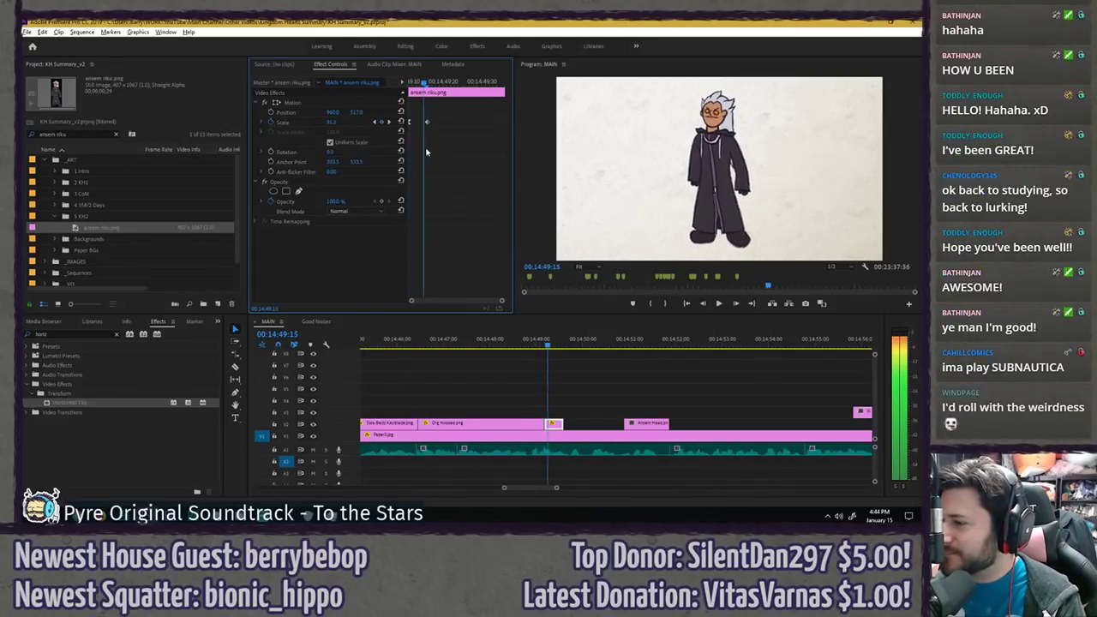
- Replace the Scale keyframes with a 90 keyframe five frames in, set to Ease Out
{"action": "key", "text": "space"}
{"action": "left_click", "coordinate": [270, 124]}
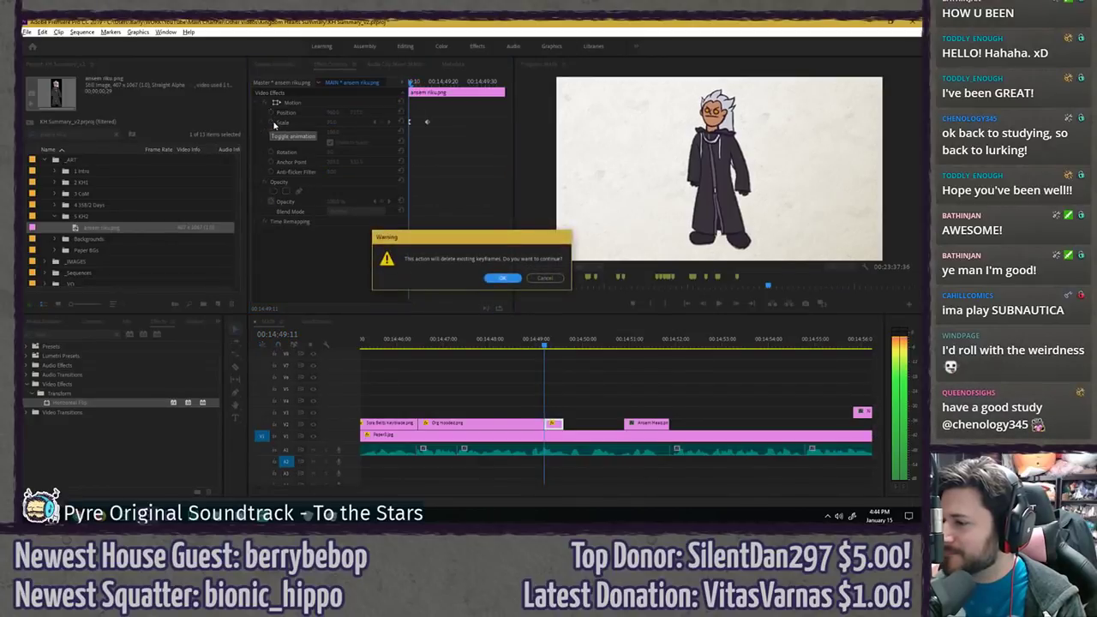
{"action": "key", "text": "Return"}
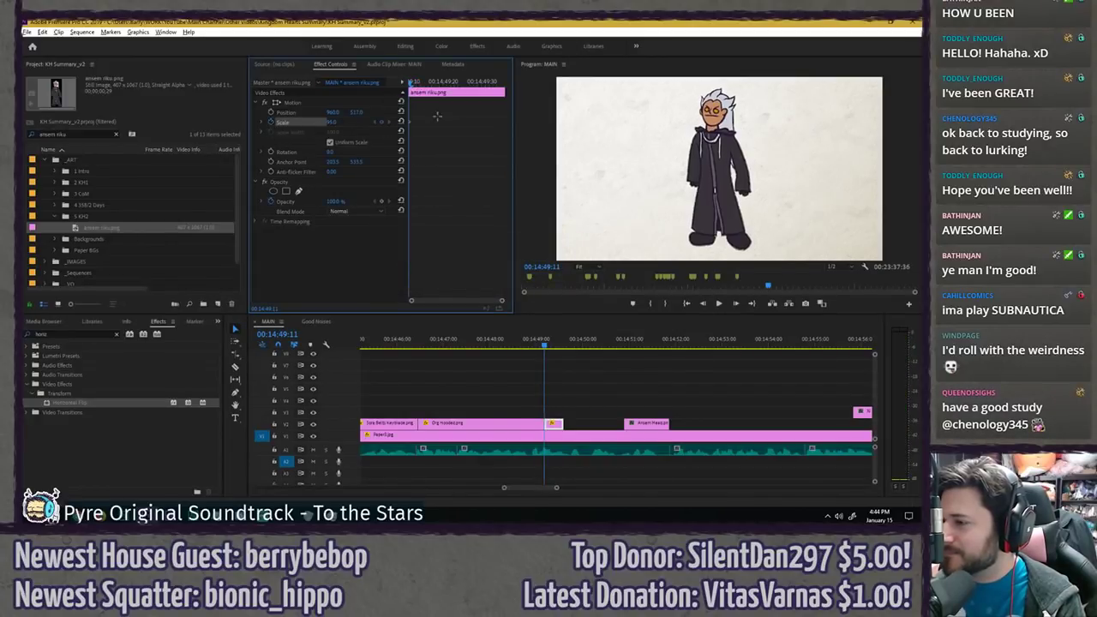
{"action": "key", "text": "Right"}
{"action": "key", "text": "Right"}
{"action": "key", "text": "Right"}
{"action": "key", "text": "Right"}
{"action": "key", "text": "Right"}
{"action": "left_click", "coordinate": [337, 122]}
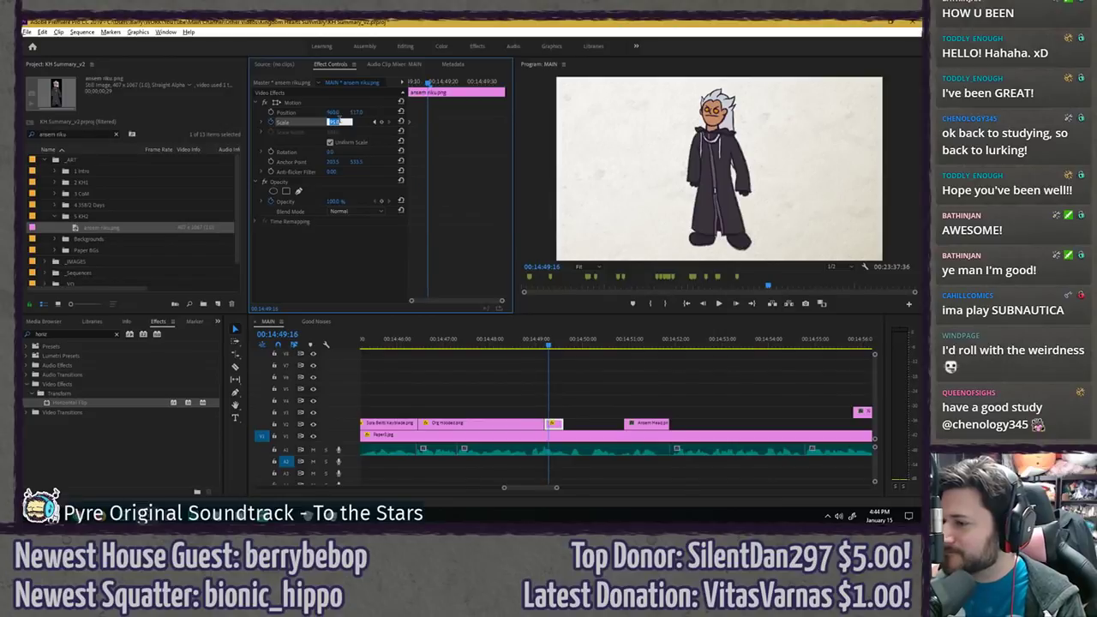
{"action": "type", "text": "90"}
{"action": "key", "text": "Return"}
{"action": "right_click", "coordinate": [411, 123]}
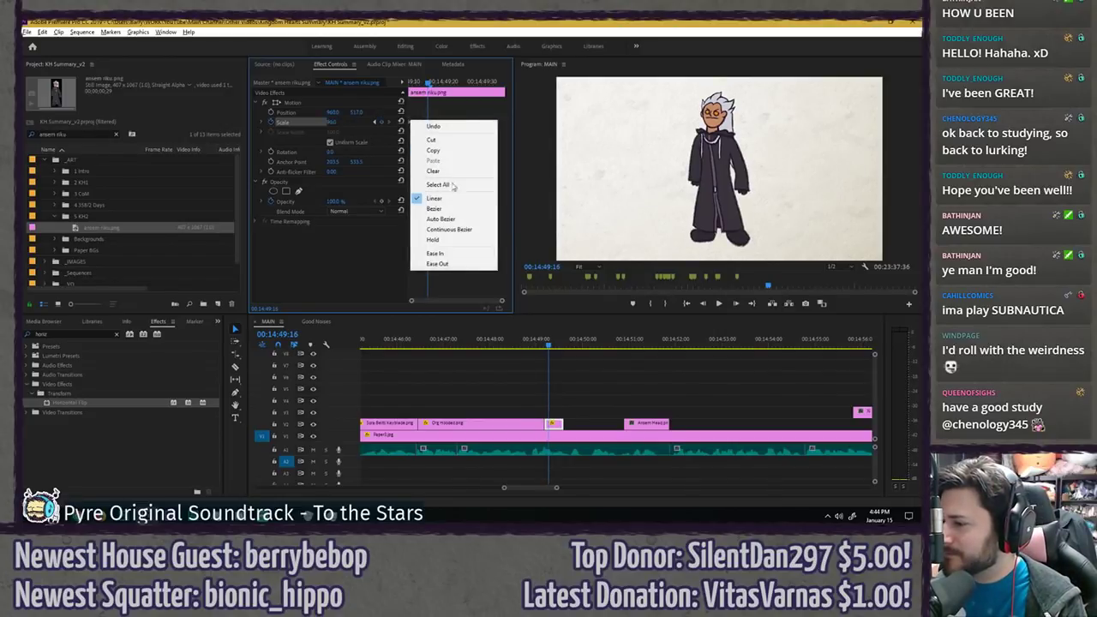
{"action": "left_click", "coordinate": [459, 264]}
{"action": "key", "text": "space"}
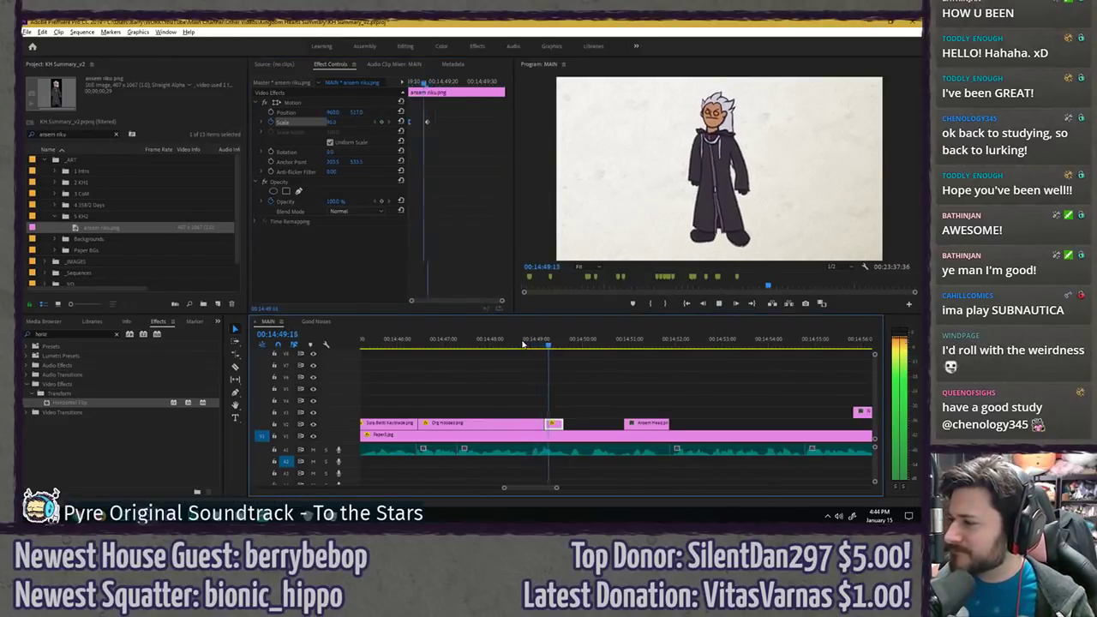
- Compare both clips' transform boxes around the reveal, then save the project
{"action": "left_click_drag", "start_coordinate": [523, 342], "coordinate": [551, 341]}
{"action": "left_click", "coordinate": [348, 104]}
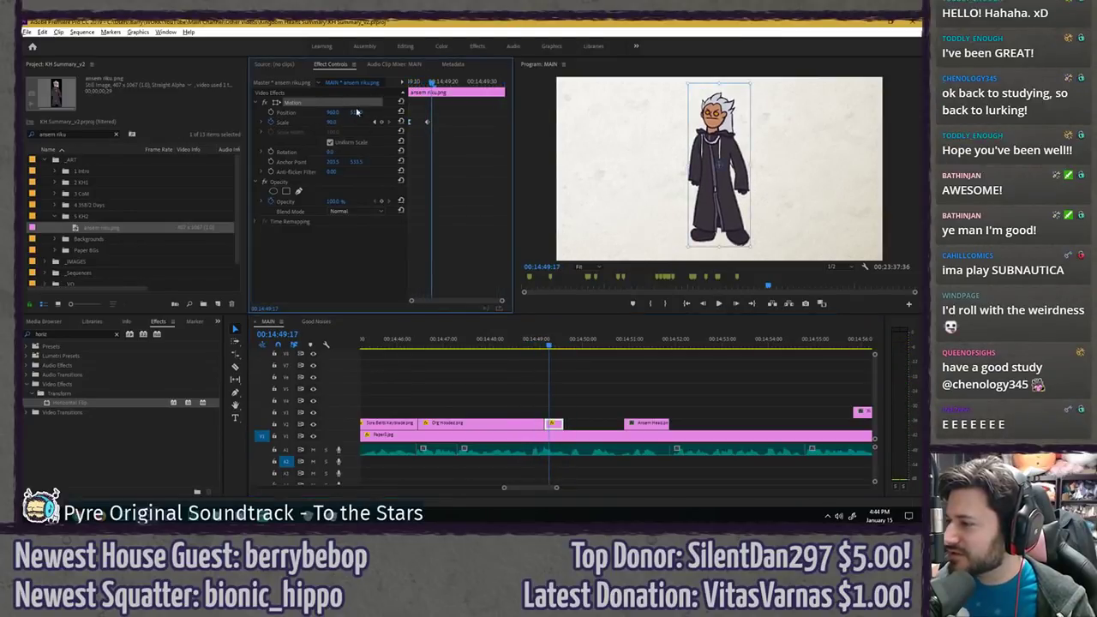
{"action": "left_click", "coordinate": [512, 423]}
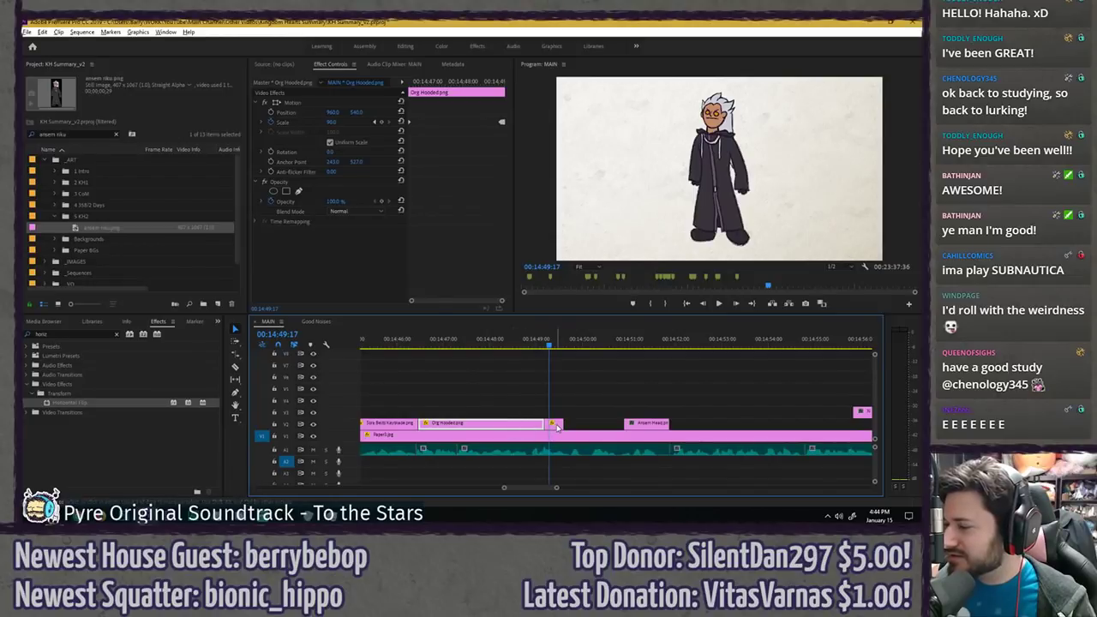
{"action": "left_click", "coordinate": [518, 425]}
{"action": "left_click", "coordinate": [502, 345]}
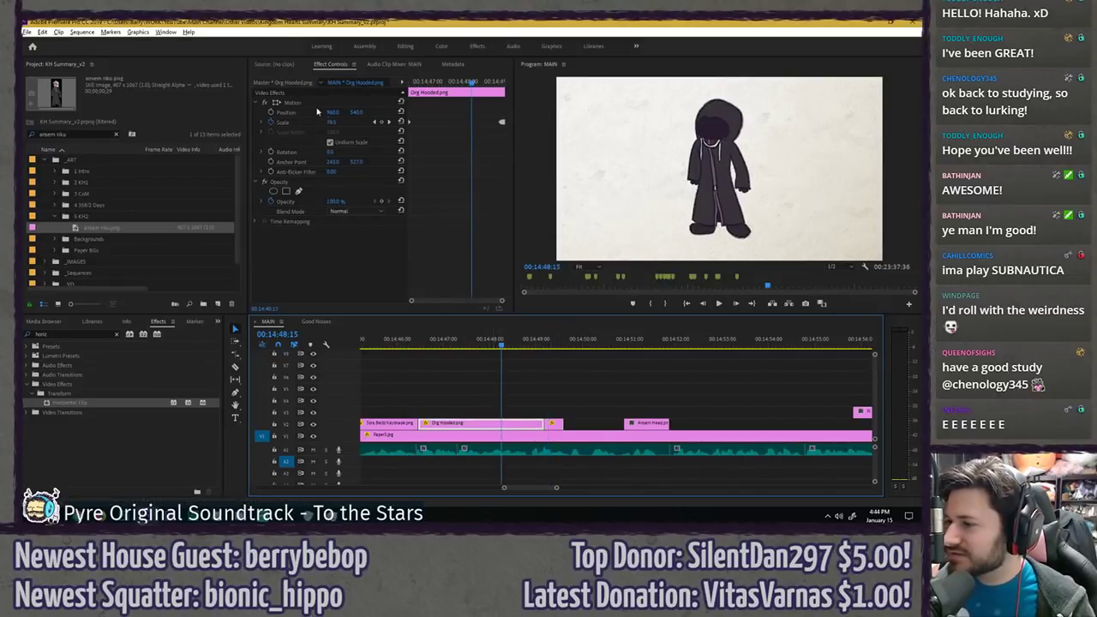
{"action": "left_click", "coordinate": [323, 104]}
{"action": "left_click", "coordinate": [552, 424]}
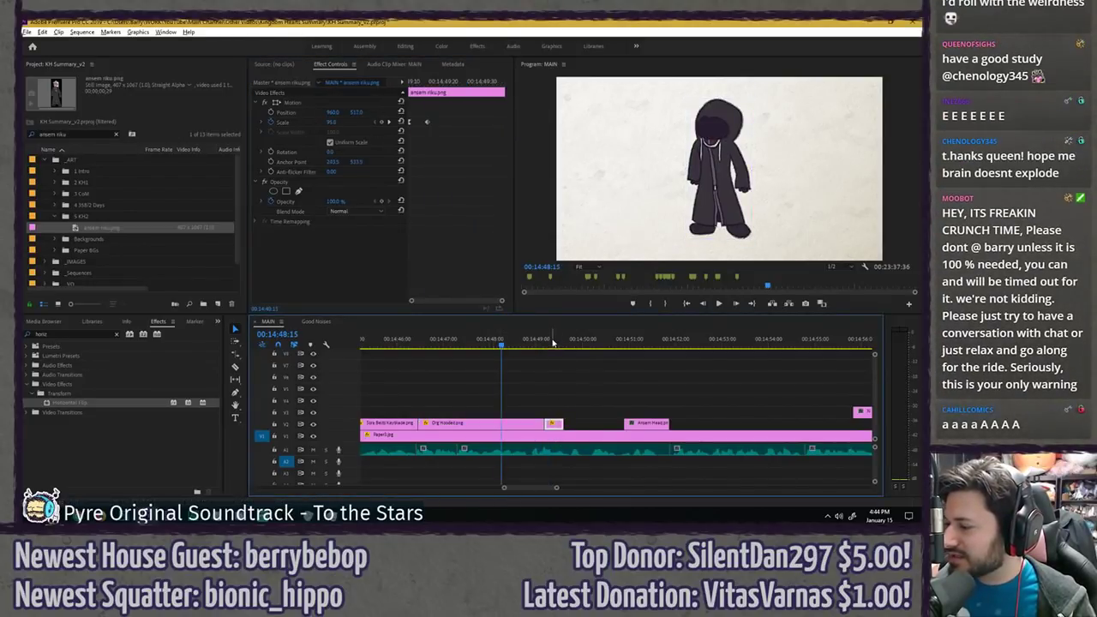
{"action": "left_click", "coordinate": [551, 342]}
{"action": "left_click", "coordinate": [553, 374]}
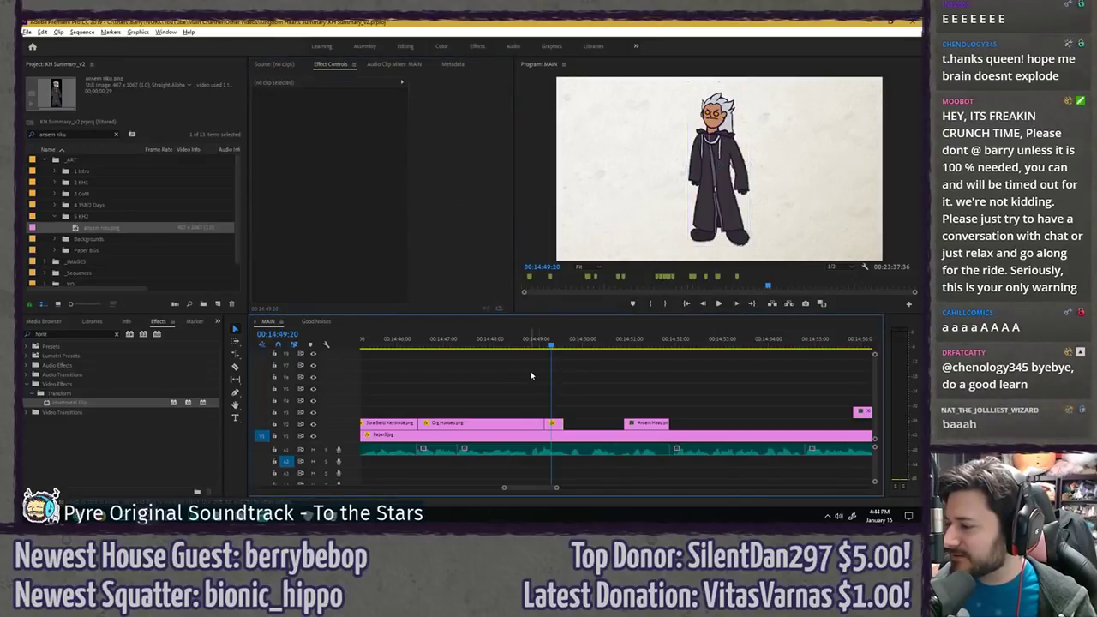
{"action": "left_click_drag", "start_coordinate": [527, 336], "coordinate": [549, 339]}
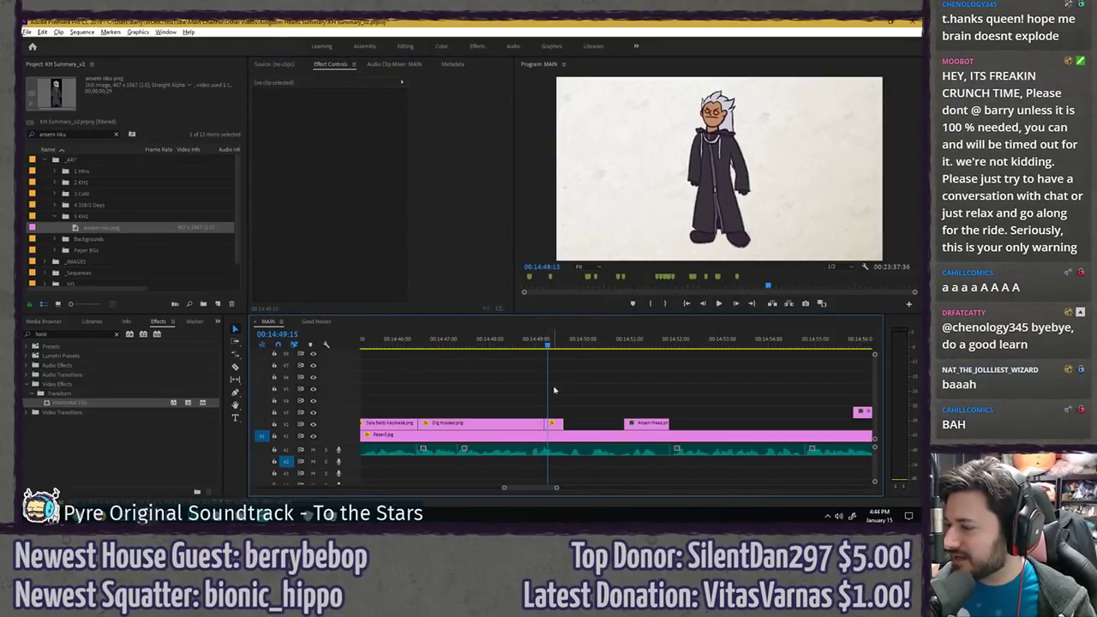
{"action": "key", "text": "ctrl+s"}
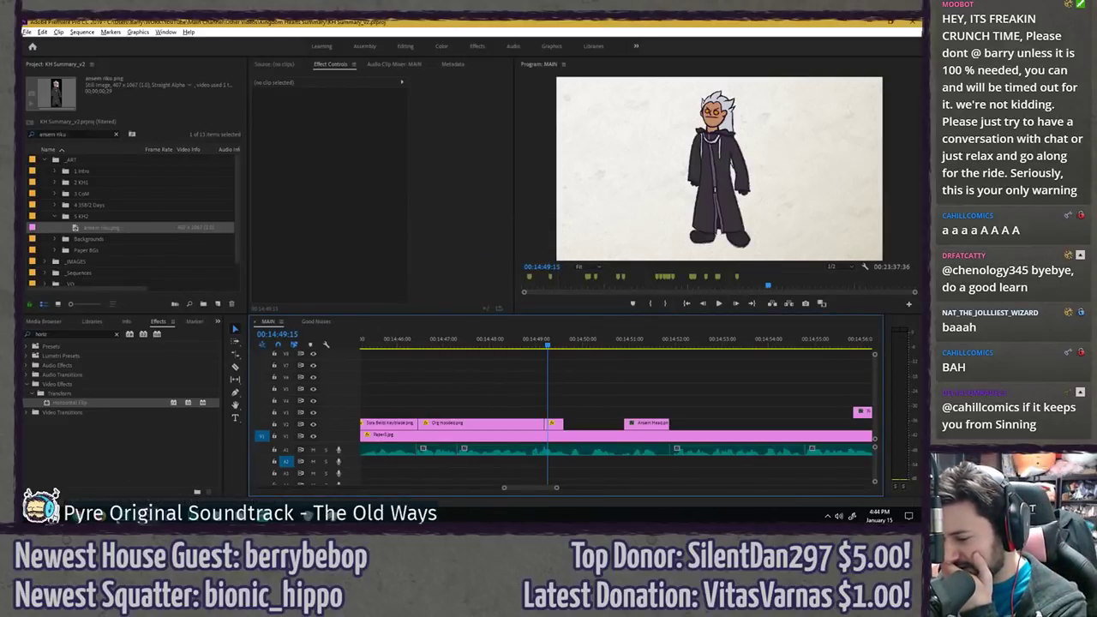
- Copy the Ansem head into Org Unhooded as a layer below the robe layer
{"action": "left_click", "coordinate": [62, 516]}
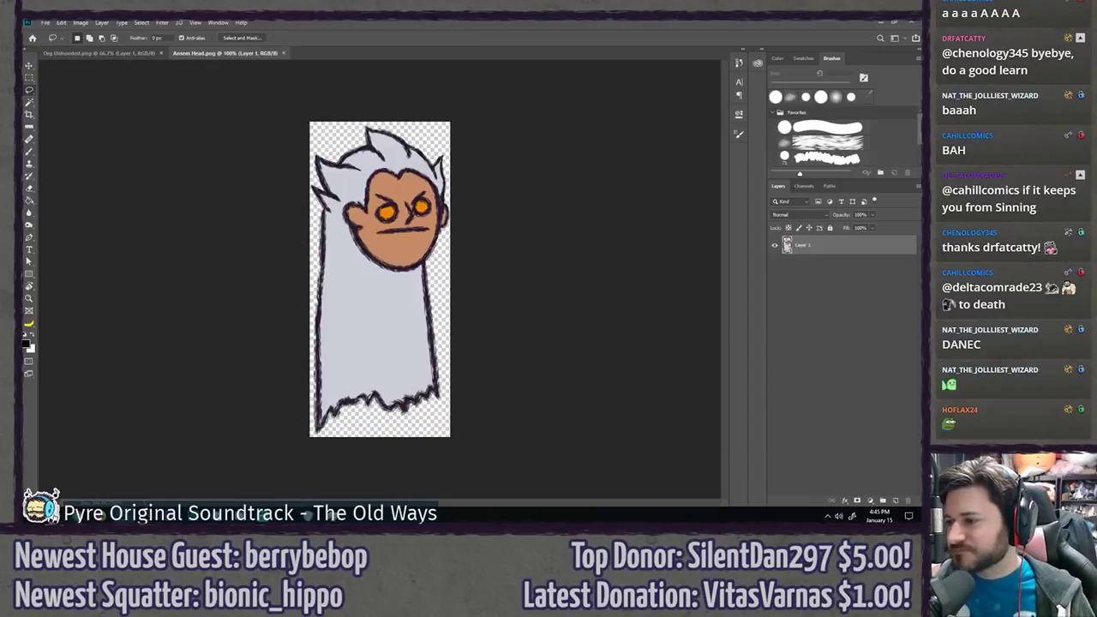
{"action": "key", "text": "ctrl+a"}
{"action": "key", "text": "ctrl+c"}
{"action": "key", "text": "ctrl+w"}
{"action": "key", "text": "ctrl+v"}
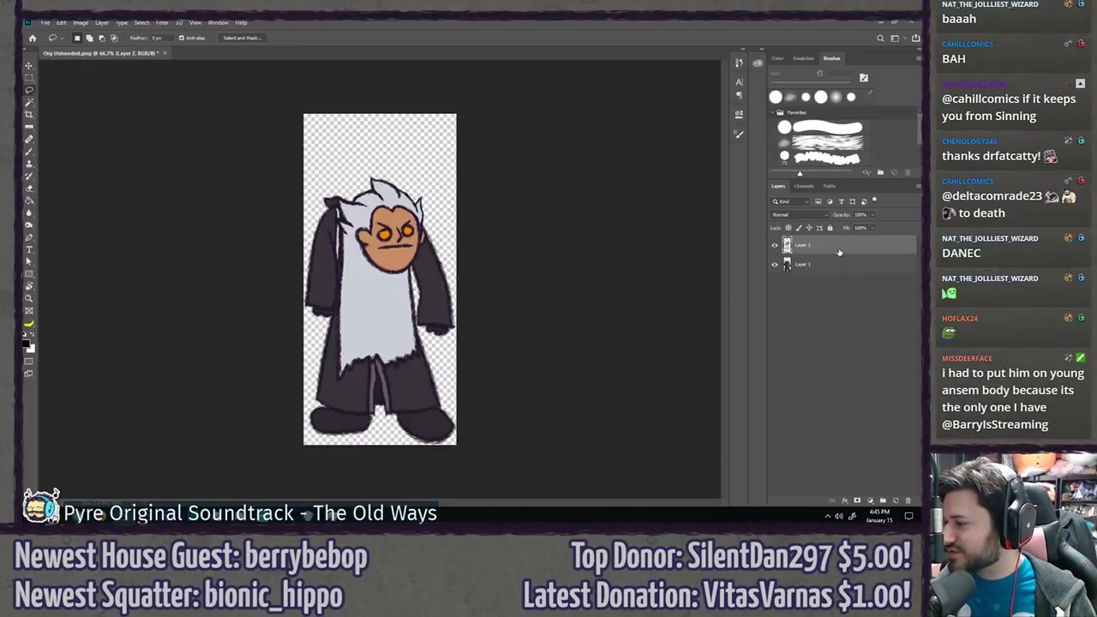
{"action": "left_click_drag", "start_coordinate": [840, 251], "coordinate": [839, 272]}
- Flip the head horizontally, shrink it to about 82% and fit it into the hood
{"action": "key", "text": "ctrl+t"}
{"action": "left_click_drag", "start_coordinate": [412, 262], "coordinate": [404, 211]}
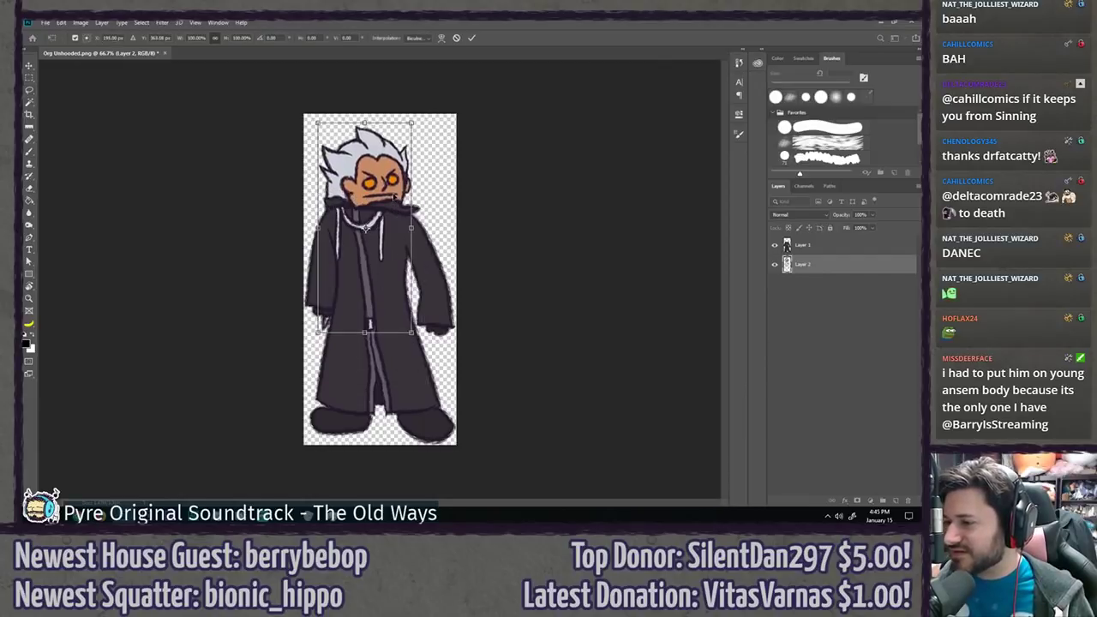
{"action": "right_click", "coordinate": [396, 198]}
{"action": "left_click", "coordinate": [417, 312]}
{"action": "left_click_drag", "start_coordinate": [397, 278], "coordinate": [407, 266]}
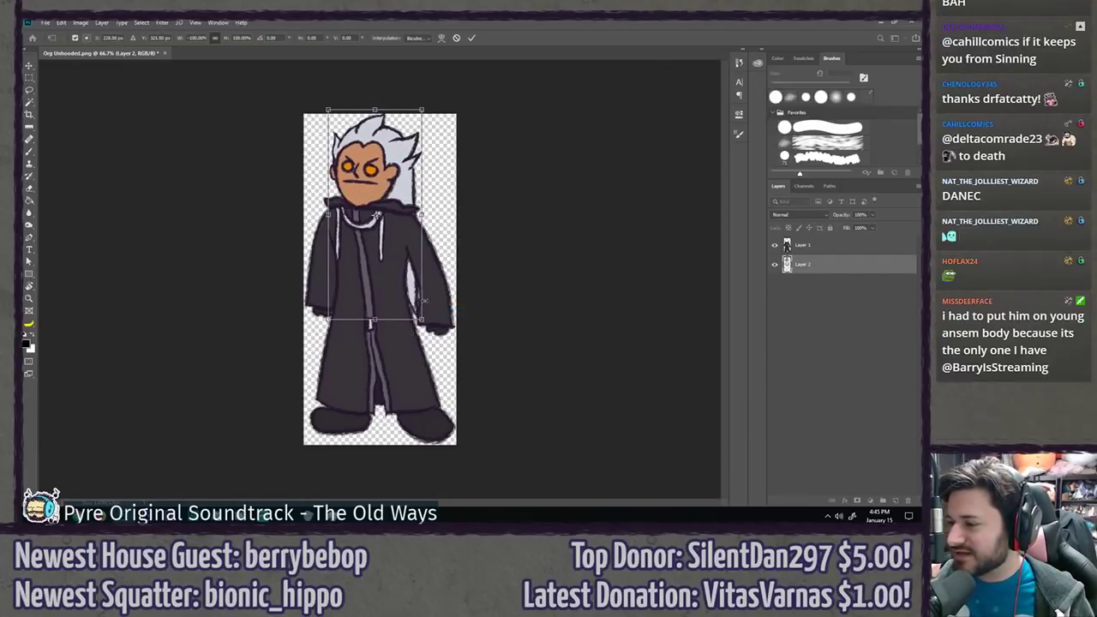
{"action": "left_click_drag", "start_coordinate": [422, 320], "coordinate": [393, 263]}
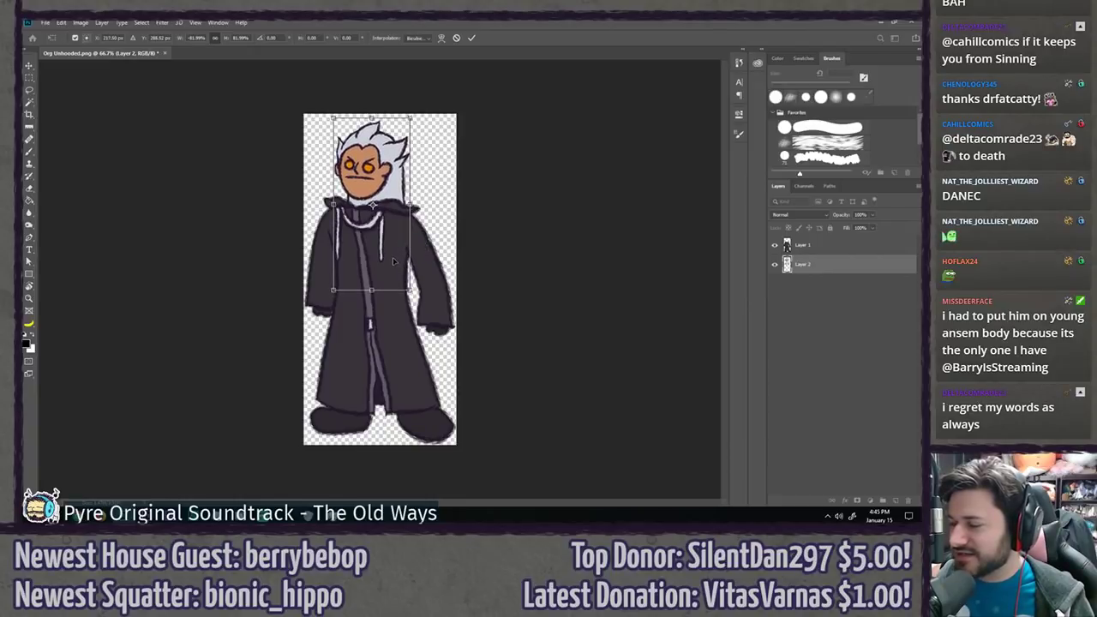
{"action": "key", "text": "Return"}
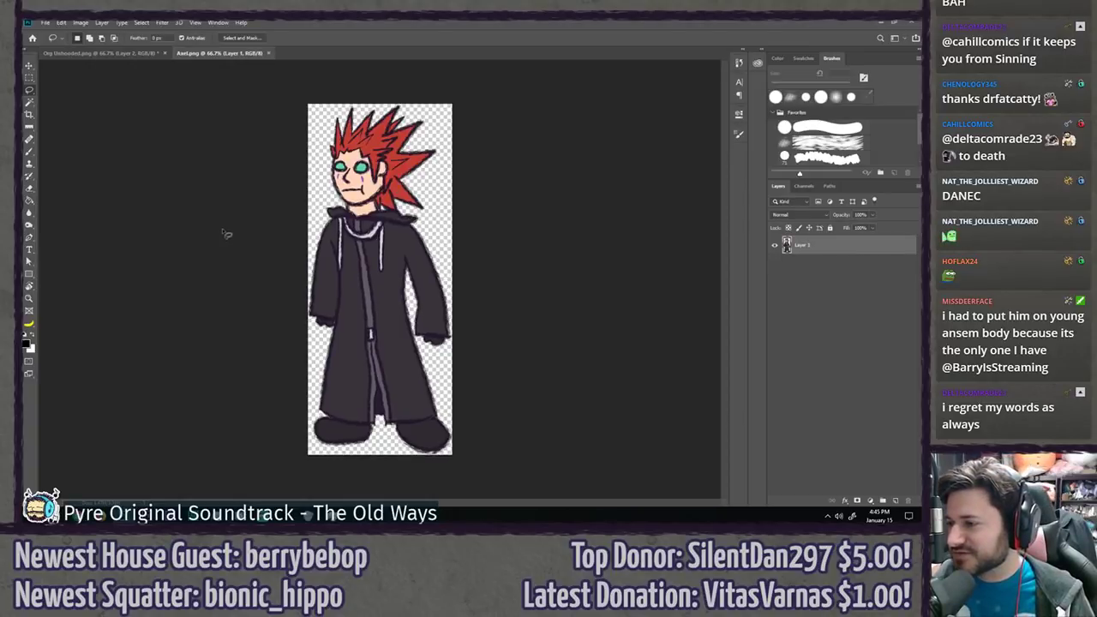
- Paste the Axel artwork into Org Unhooded, shift it up, and hide it
{"action": "key", "text": "ctrl+a"}
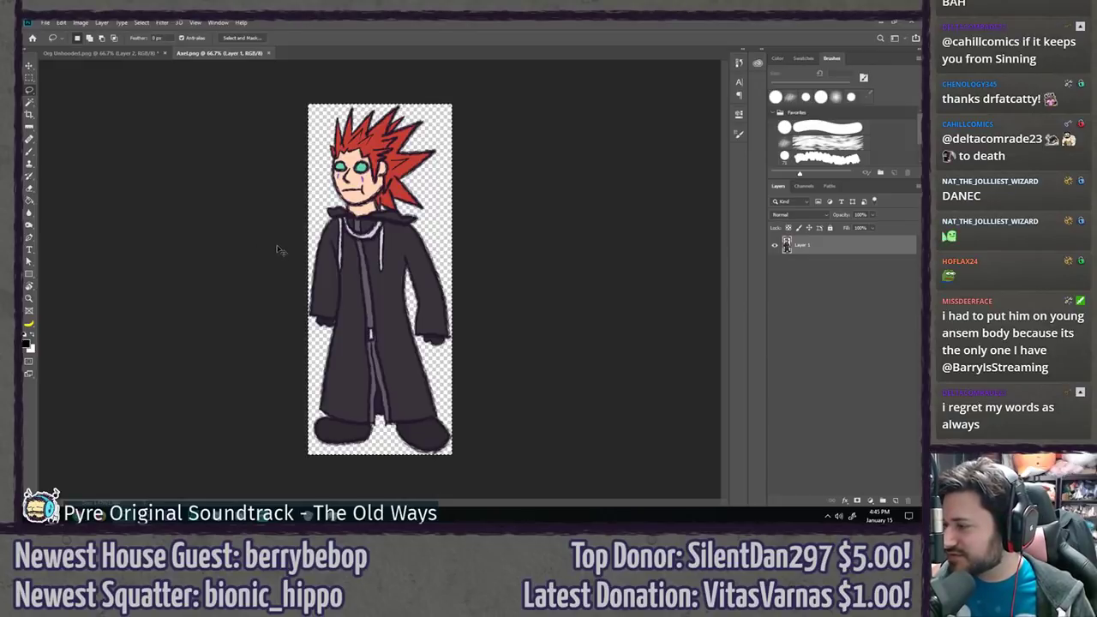
{"action": "key", "text": "ctrl+w"}
{"action": "key", "text": "ctrl+v"}
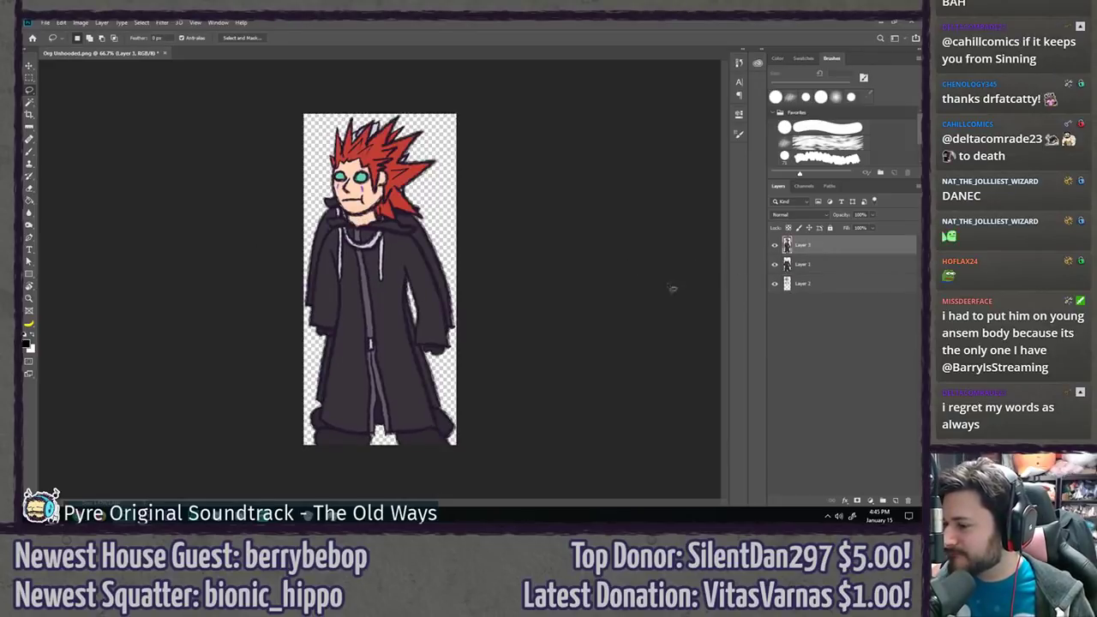
{"action": "key", "text": "v"}
{"action": "left_click_drag", "start_coordinate": [385, 306], "coordinate": [389, 296]}
{"action": "key", "text": "l"}
{"action": "left_click", "coordinate": [775, 245]}
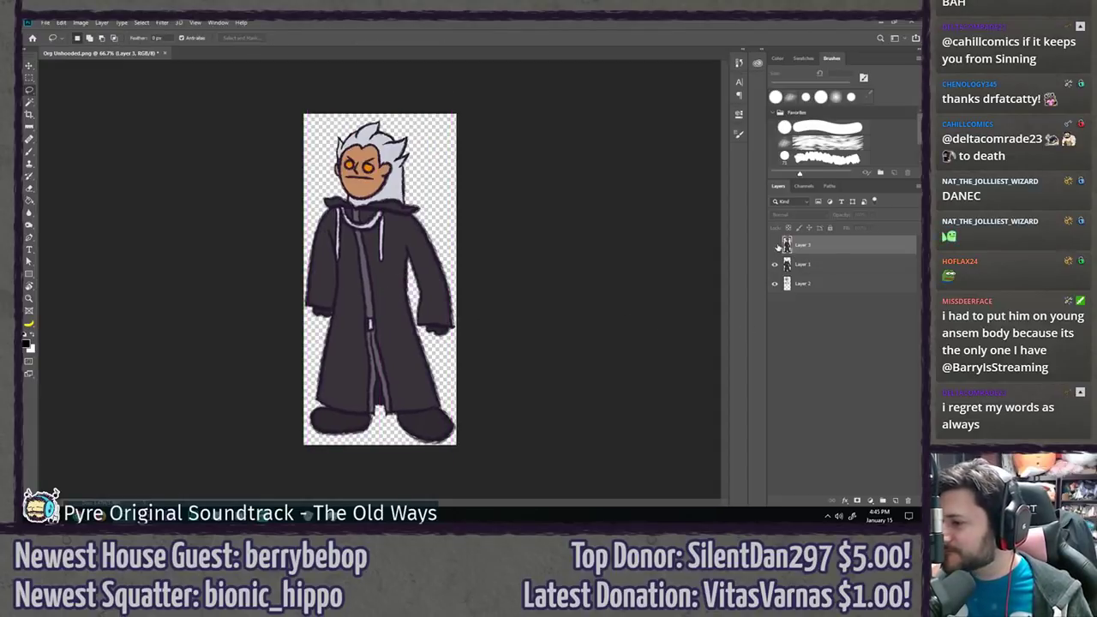
{"action": "left_click", "coordinate": [775, 245]}
{"action": "left_click", "coordinate": [776, 245]}
- Reposition the head layer on the body, checking it against the Axel reference
{"action": "left_click", "coordinate": [812, 265]}
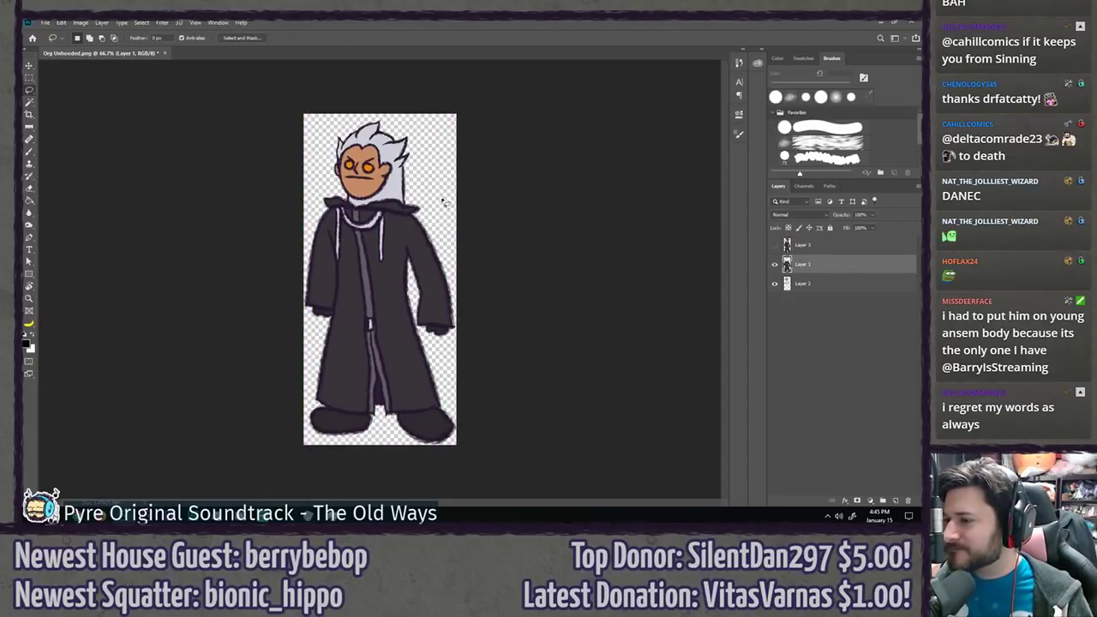
{"action": "key", "text": "v"}
{"action": "left_click", "coordinate": [789, 288]}
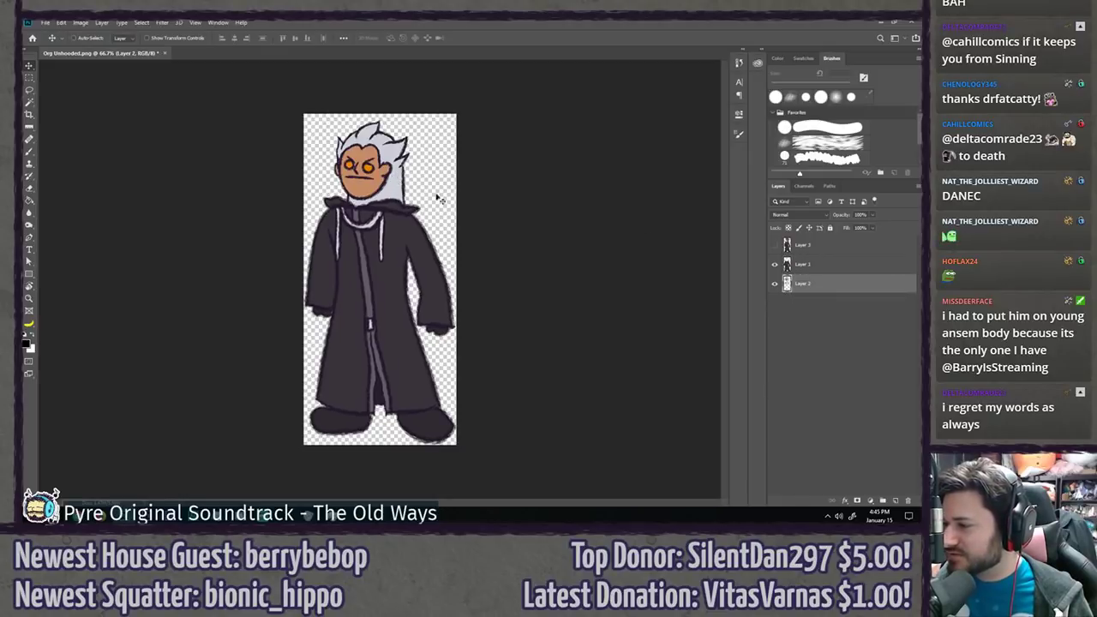
{"action": "left_click_drag", "start_coordinate": [428, 183], "coordinate": [432, 181]}
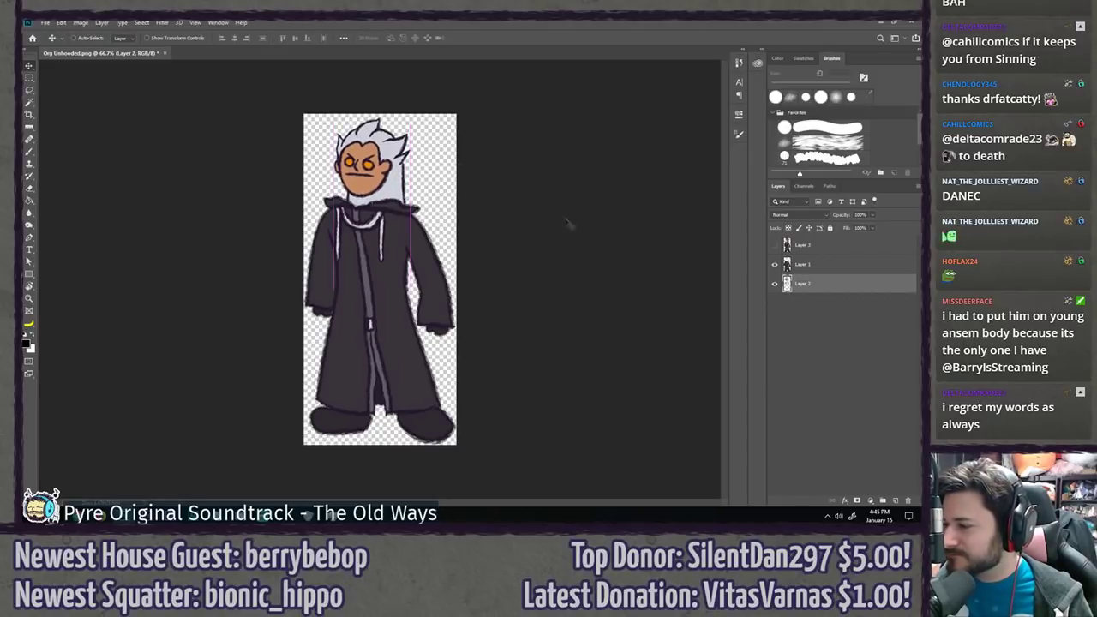
{"action": "left_click", "coordinate": [775, 245]}
{"action": "left_click", "coordinate": [775, 245]}
{"action": "left_click", "coordinate": [774, 245]}
{"action": "left_click", "coordinate": [774, 245]}
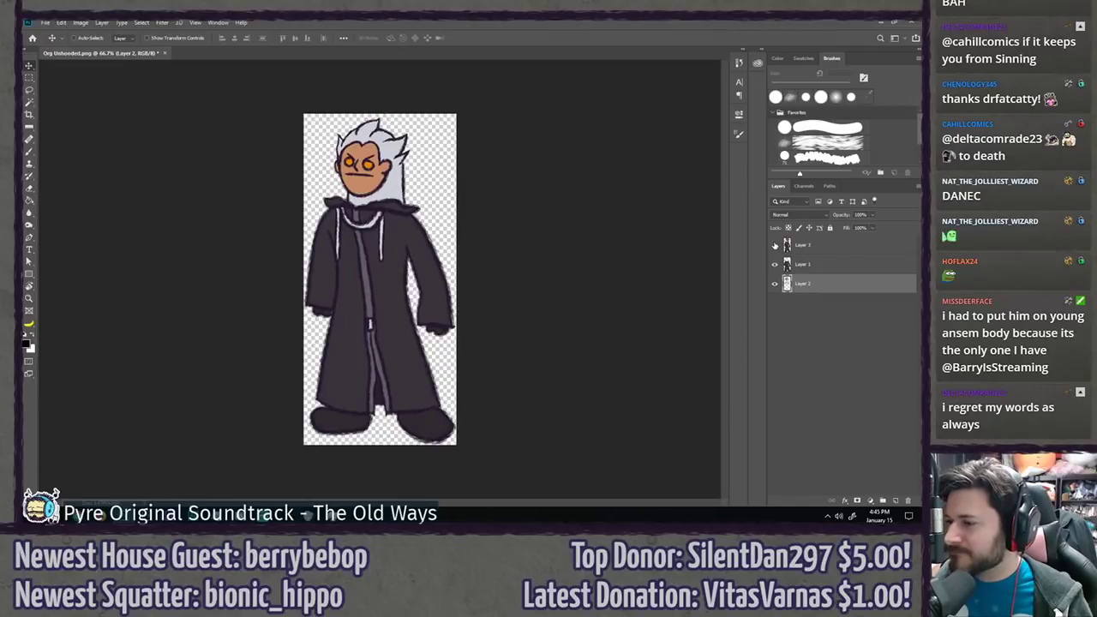
{"action": "left_click", "coordinate": [775, 245]}
{"action": "left_click", "coordinate": [775, 245]}
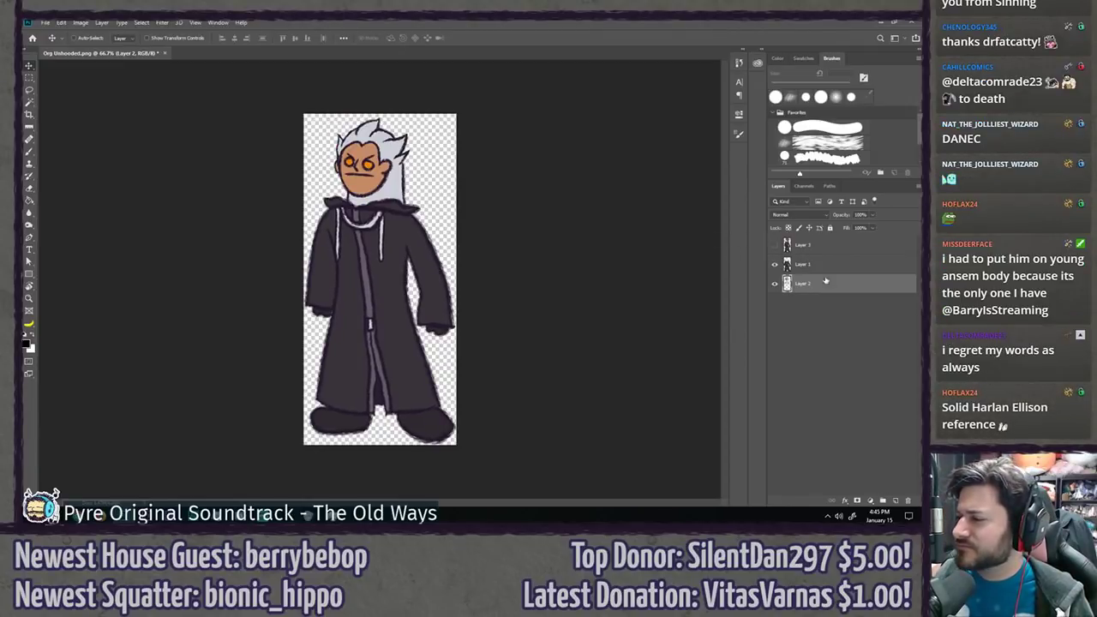
{"action": "left_click", "coordinate": [774, 245]}
{"action": "left_click", "coordinate": [775, 245]}
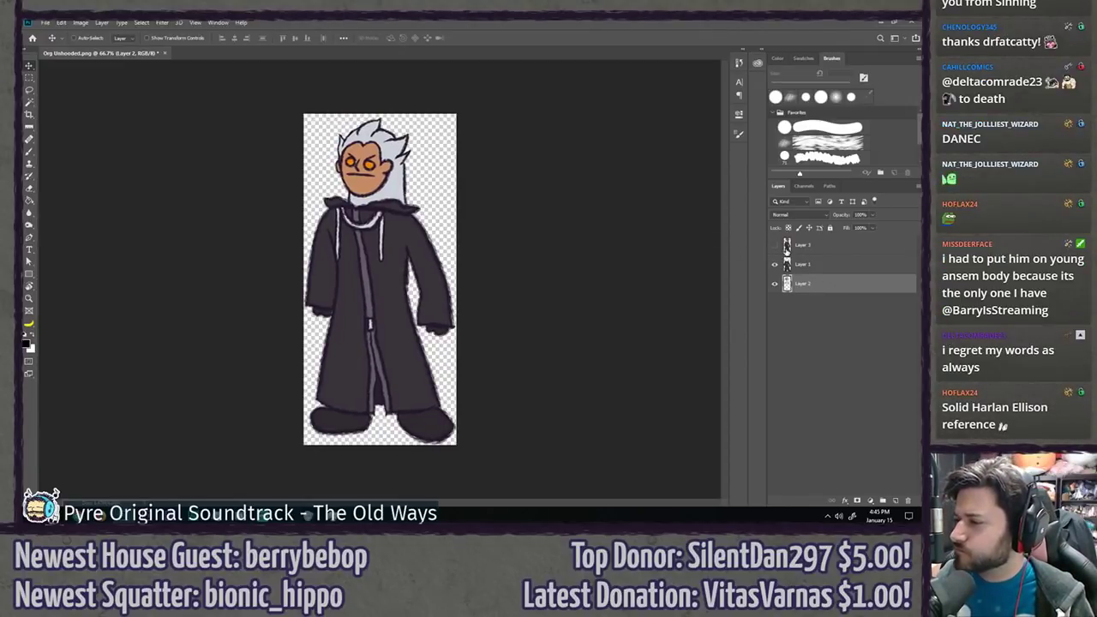
{"action": "left_click", "coordinate": [774, 245]}
{"action": "left_click", "coordinate": [775, 245]}
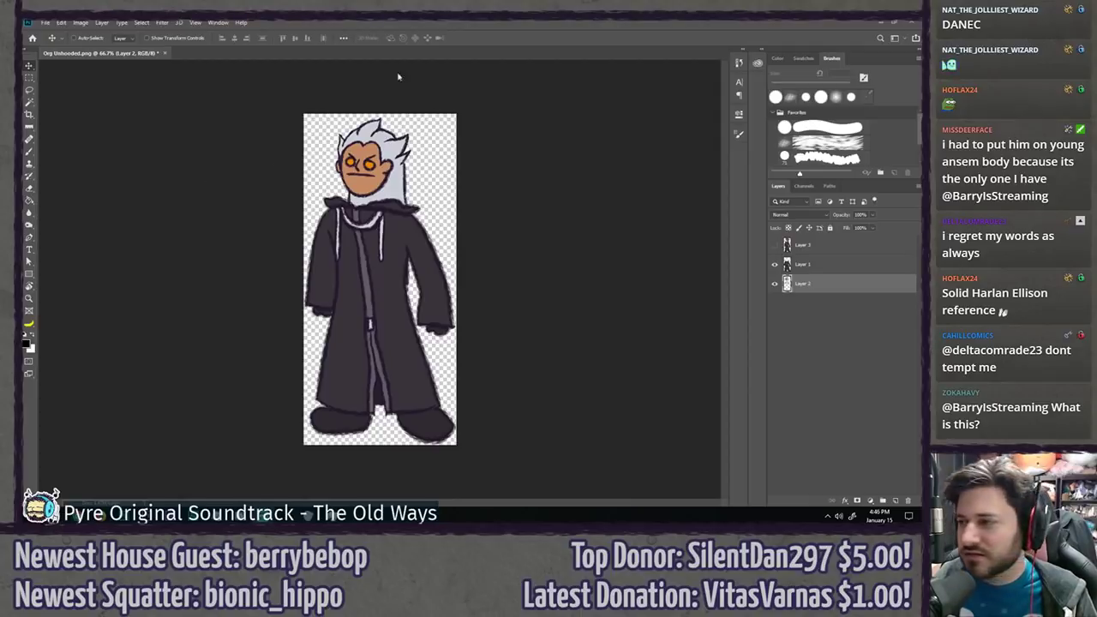
- Check the robe layer's visibility, then start a new empty layer
{"action": "left_click", "coordinate": [775, 264]}
{"action": "left_click", "coordinate": [775, 265]}
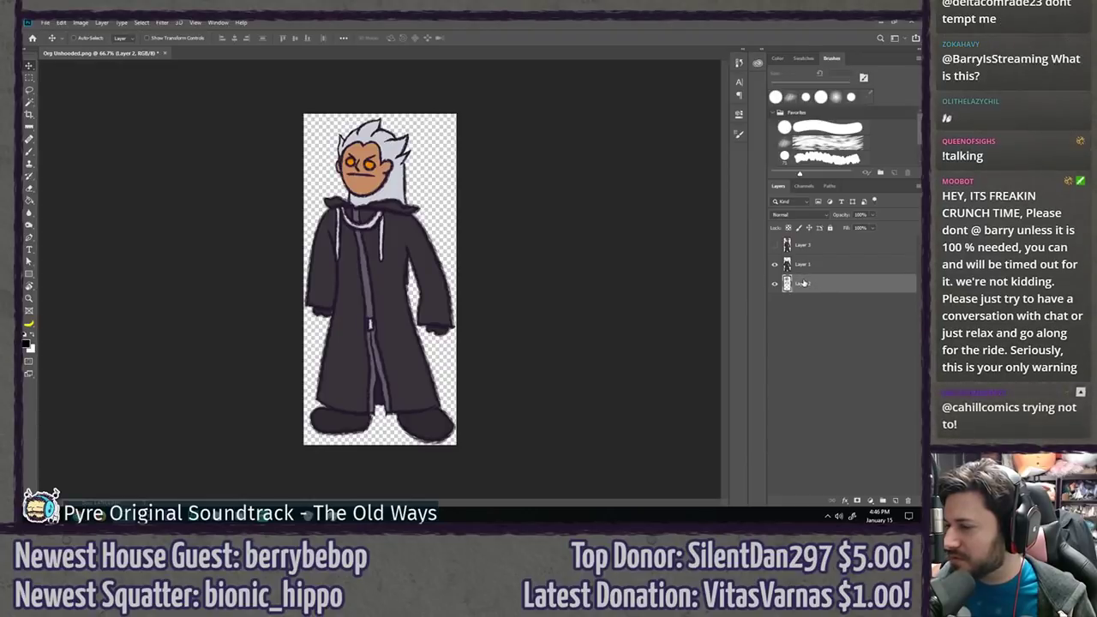
{"action": "key", "text": "ctrl+shift+n"}
- Name the new layer 'neck' and choose a favourite brush
{"action": "type", "text": "neck"}
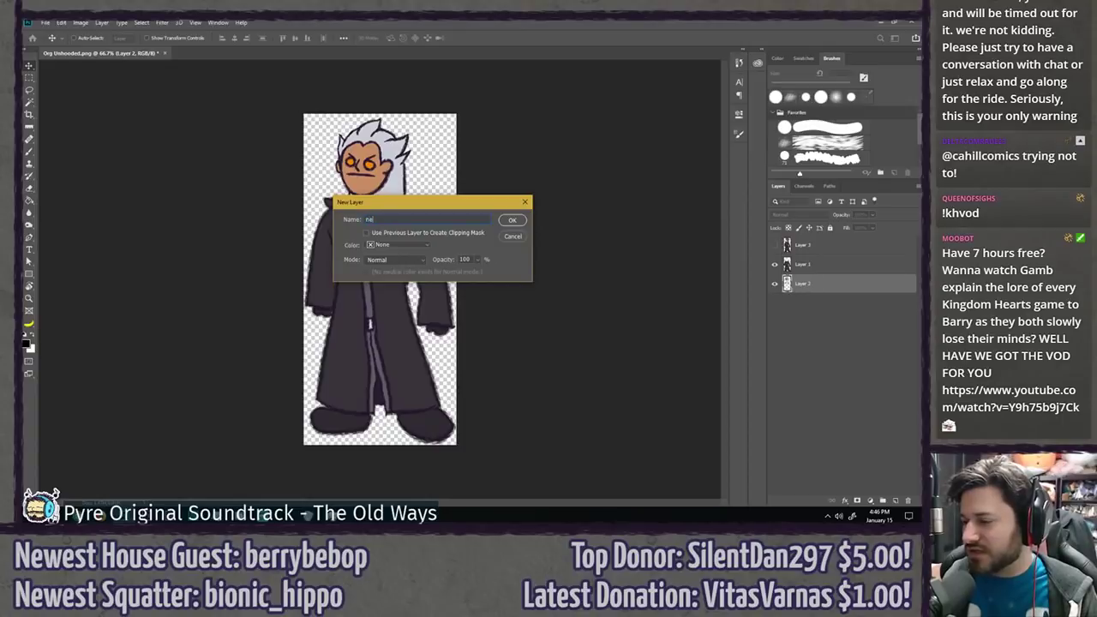
{"action": "key", "text": "Return"}
{"action": "left_click", "coordinate": [759, 60]}
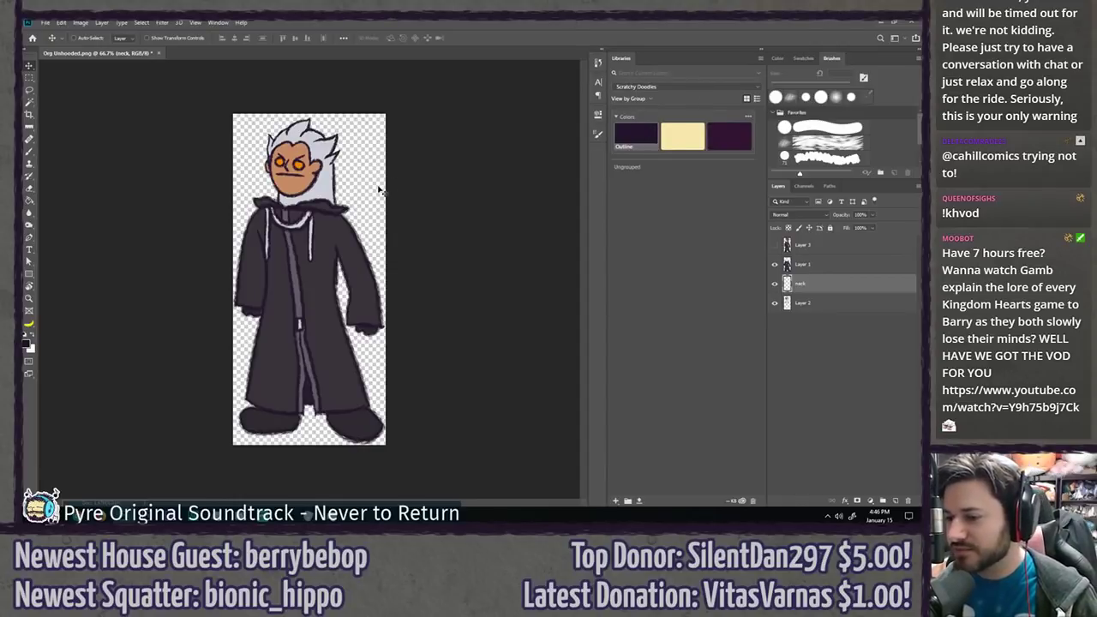
{"action": "key", "text": "b"}
{"action": "left_click", "coordinate": [823, 143]}
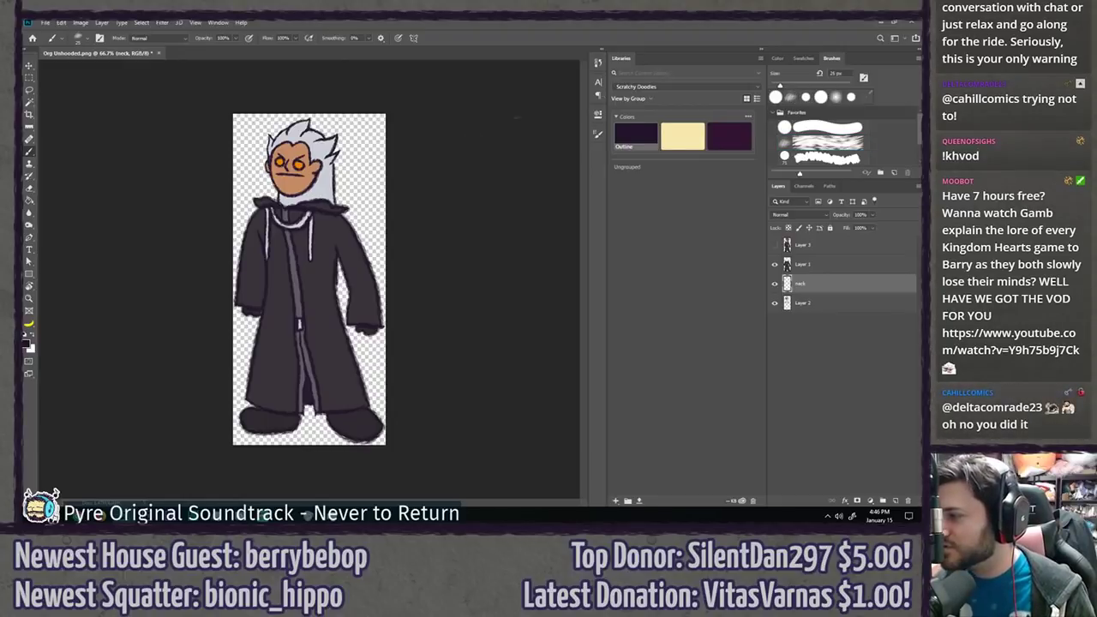
{"action": "left_click", "coordinate": [763, 53]}
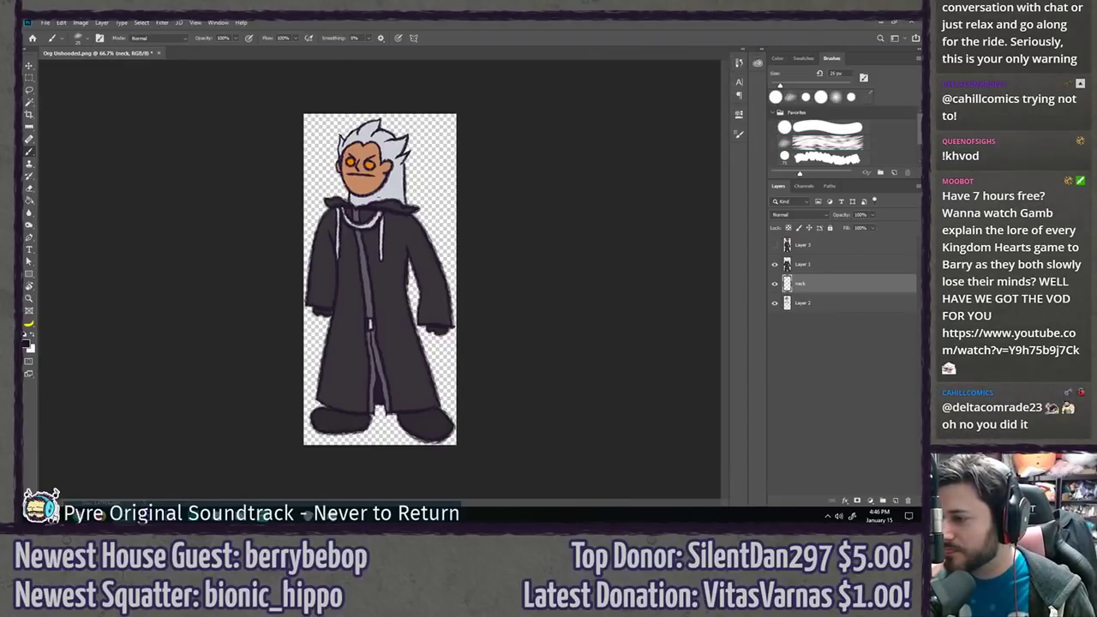
- Draw the dark outline down the neck's right edge from chin to collar
{"action": "scroll", "coordinate": [364, 157], "scroll_direction": "up", "scroll_amount": 5}
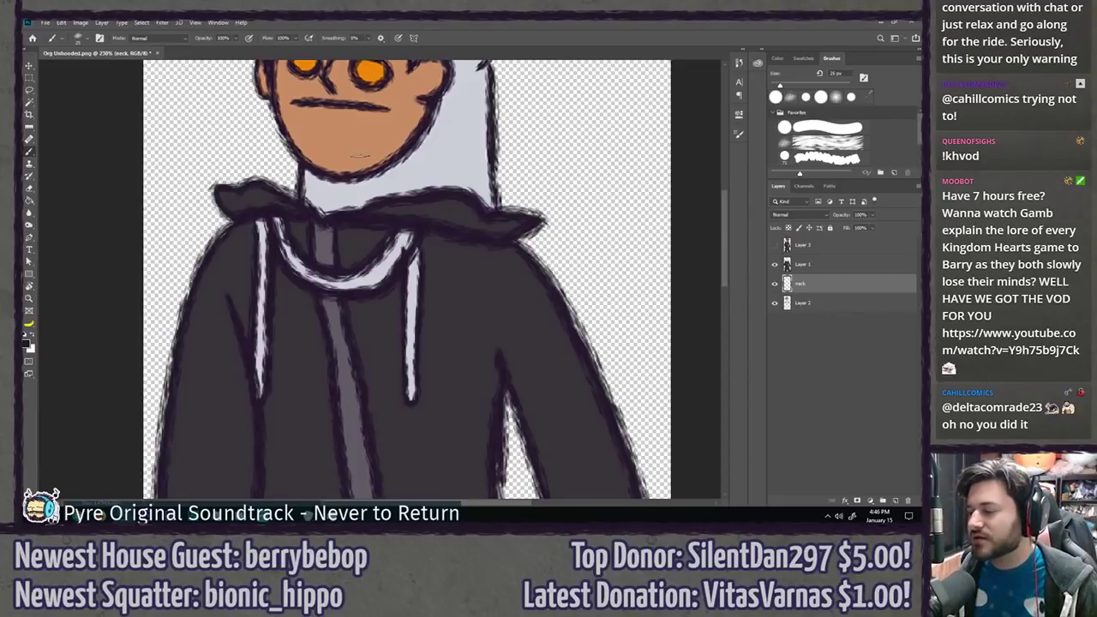
{"action": "mouse_move", "coordinate": [312, 190]}
{"action": "left_mouse_down"}
{"action": "mouse_move", "coordinate": [300, 290]}
{"action": "mouse_move", "coordinate": [278, 298]}
{"action": "mouse_move", "coordinate": [287, 266]}
{"action": "left_mouse_up"}
{"action": "key", "text": "ctrl+z"}
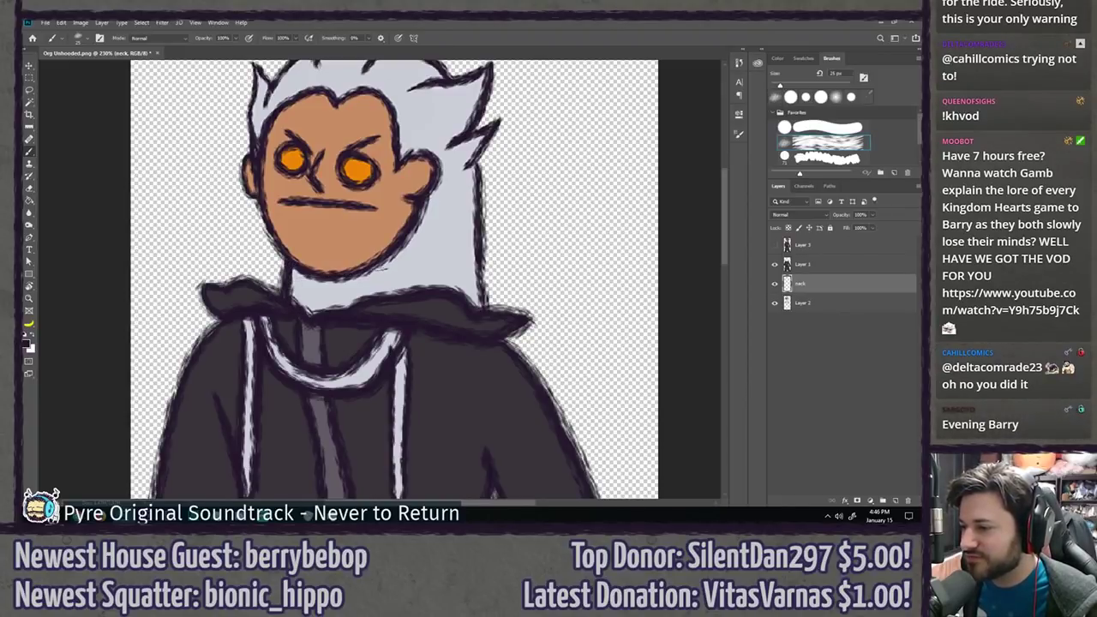
{"action": "left_click_drag", "start_coordinate": [382, 267], "coordinate": [389, 311]}
{"action": "key", "text": "ctrl+z"}
{"action": "left_click_drag", "start_coordinate": [384, 261], "coordinate": [399, 318]}
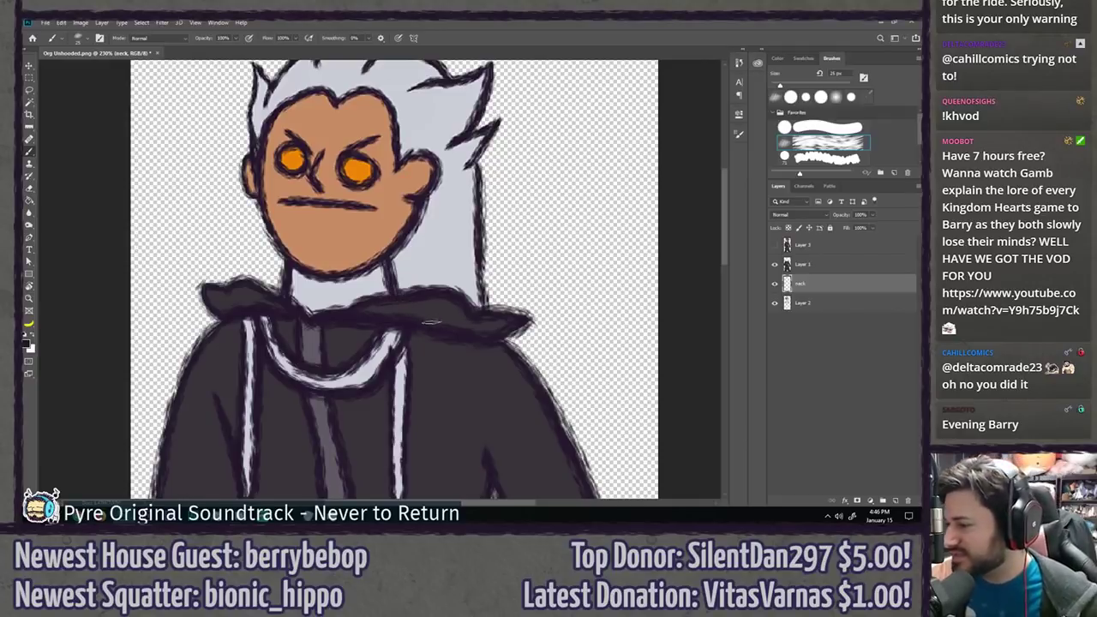
- Add a new layer named 'skin' above Layer 2
{"action": "left_click", "coordinate": [808, 309]}
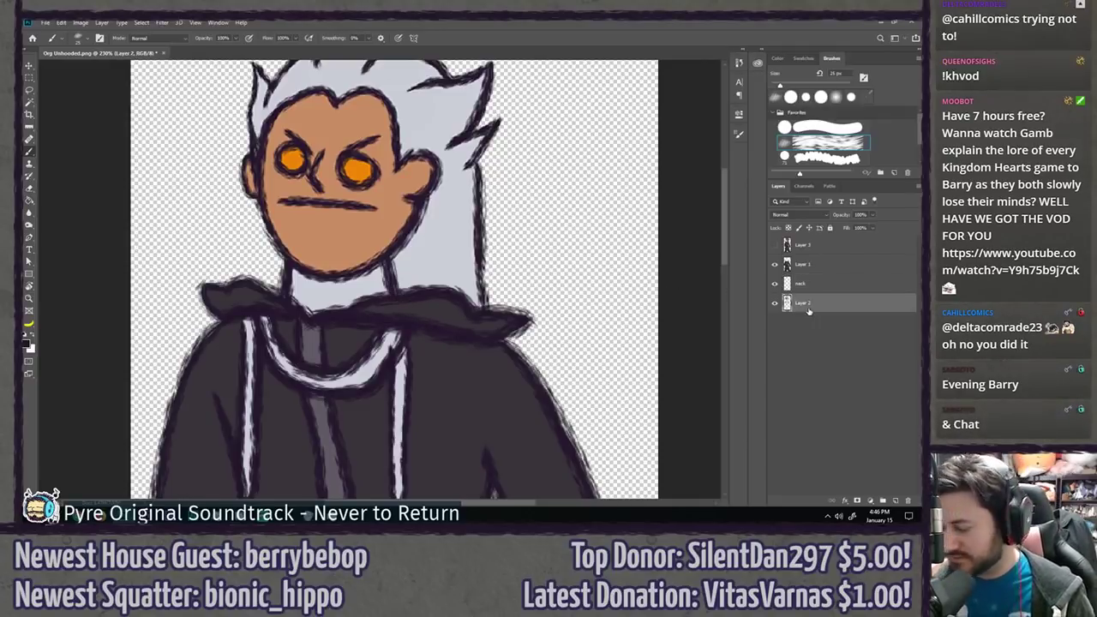
{"action": "key", "text": "ctrl+shift+n"}
{"action": "type", "text": "skin"}
{"action": "key", "text": "Return"}
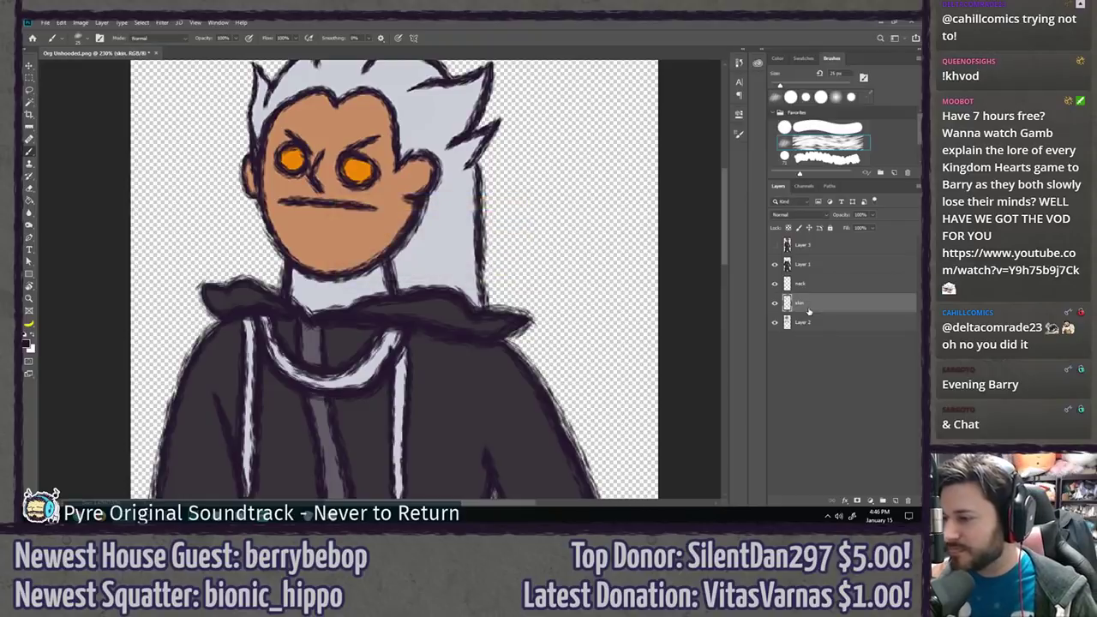
- Sample the face's skin tone and paint it across the neck with a round brush
{"action": "key", "text": "x"}
{"action": "left_click", "coordinate": [359, 234], "text": "alt"}
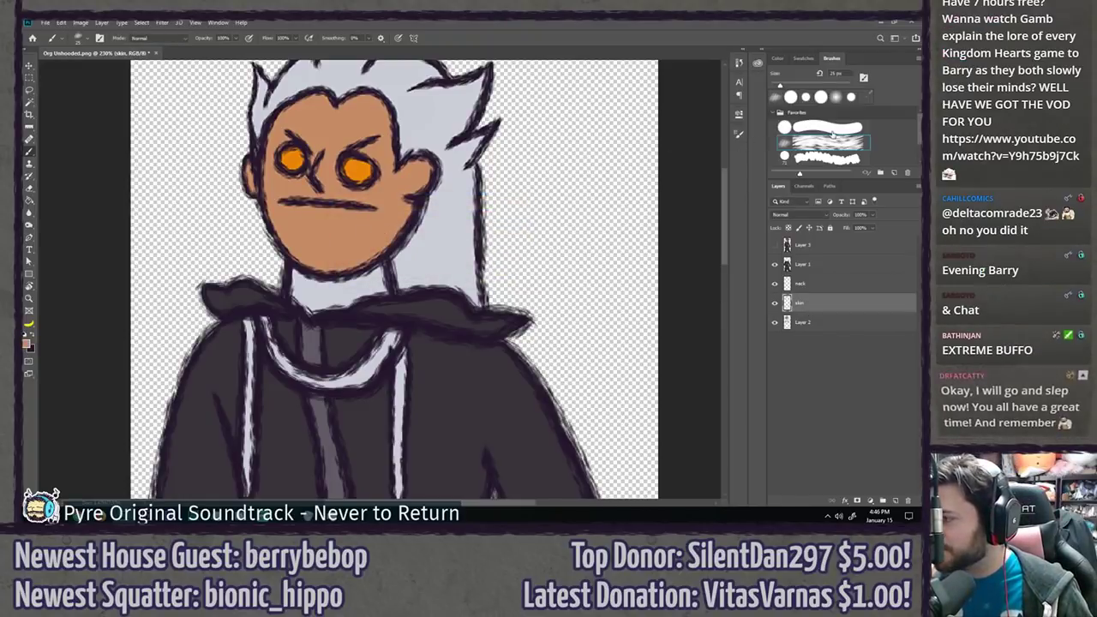
{"action": "key", "text": "comma"}
{"action": "scroll", "coordinate": [329, 291], "scroll_direction": "up", "scroll_amount": 3}
{"action": "mouse_move", "coordinate": [324, 300]}
{"action": "left_mouse_down"}
{"action": "mouse_move", "coordinate": [292, 274]}
{"action": "mouse_move", "coordinate": [291, 303]}
{"action": "left_mouse_up"}
{"action": "key", "text": "ctrl+z"}
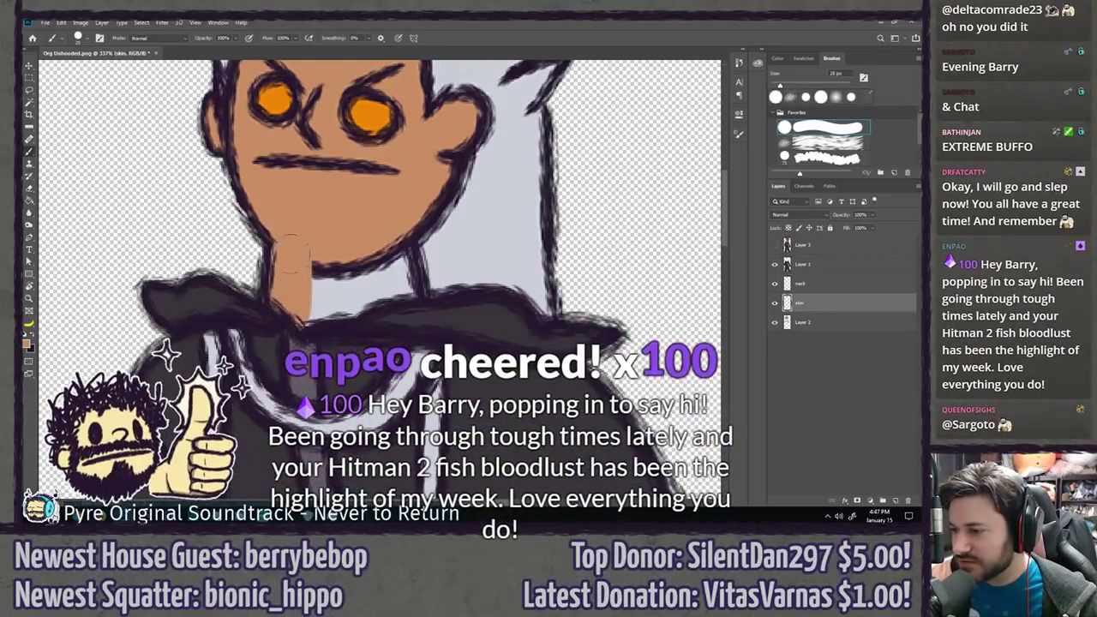
{"action": "mouse_move", "coordinate": [305, 265]}
{"action": "left_mouse_down"}
{"action": "mouse_move", "coordinate": [334, 317]}
{"action": "mouse_move", "coordinate": [314, 283]}
{"action": "mouse_move", "coordinate": [396, 273]}
{"action": "left_mouse_up"}
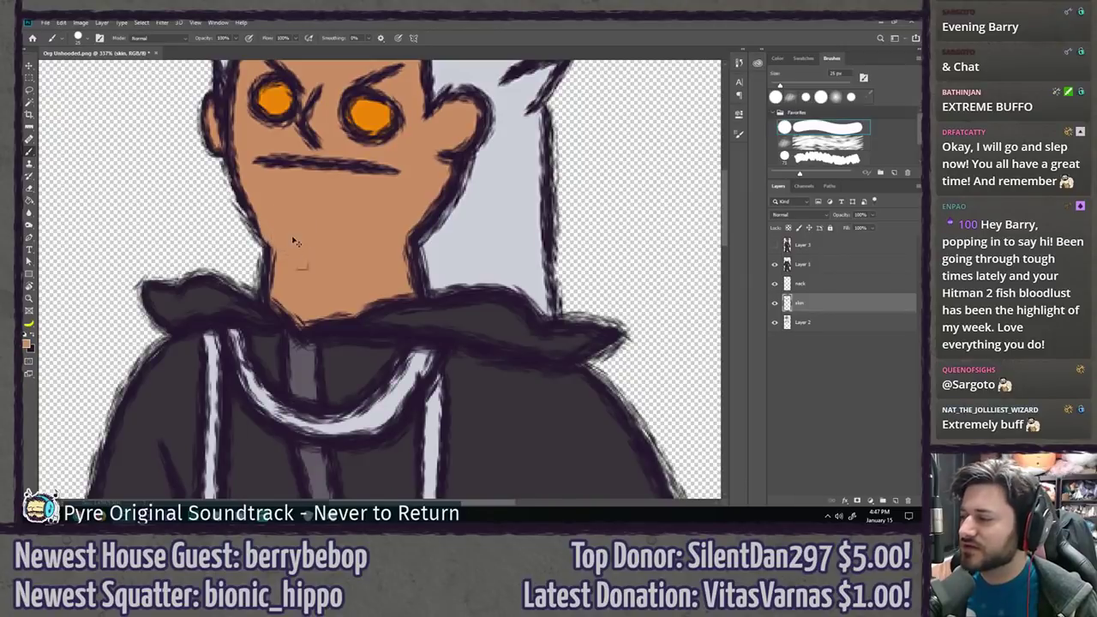
- Erase stray paint along the left edge of the neck to clean it up
{"action": "key", "text": "e"}
{"action": "left_click_drag", "start_coordinate": [271, 240], "coordinate": [301, 264]}
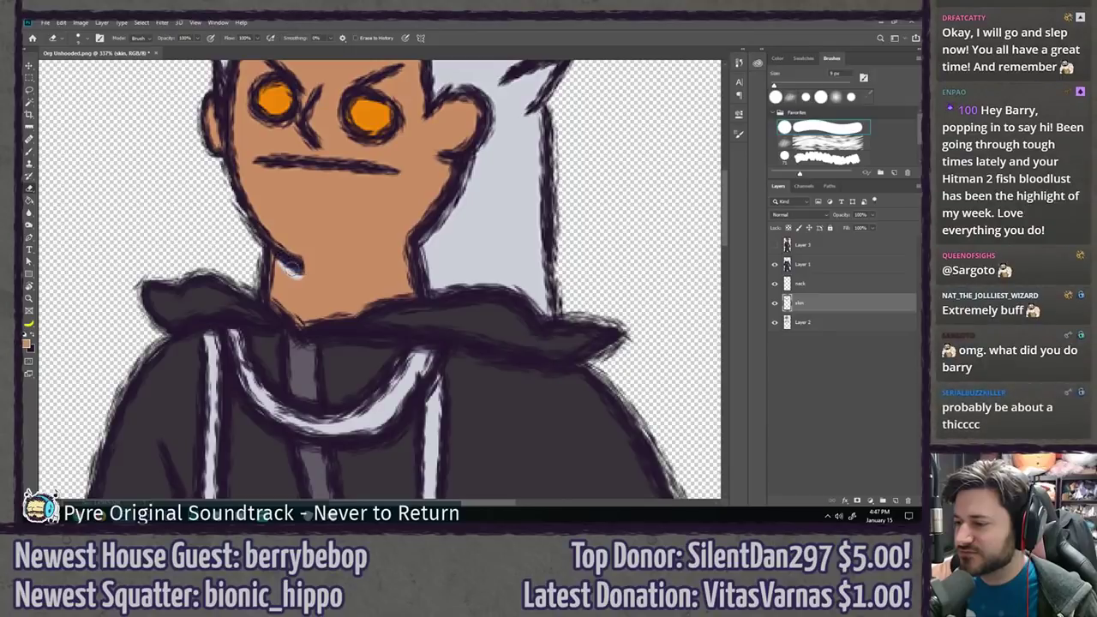
{"action": "key", "text": "ctrl+z"}
{"action": "mouse_move", "coordinate": [266, 238]}
{"action": "left_mouse_down"}
{"action": "mouse_move", "coordinate": [319, 271]}
{"action": "mouse_move", "coordinate": [407, 236]}
{"action": "mouse_move", "coordinate": [388, 263]}
{"action": "left_mouse_up"}
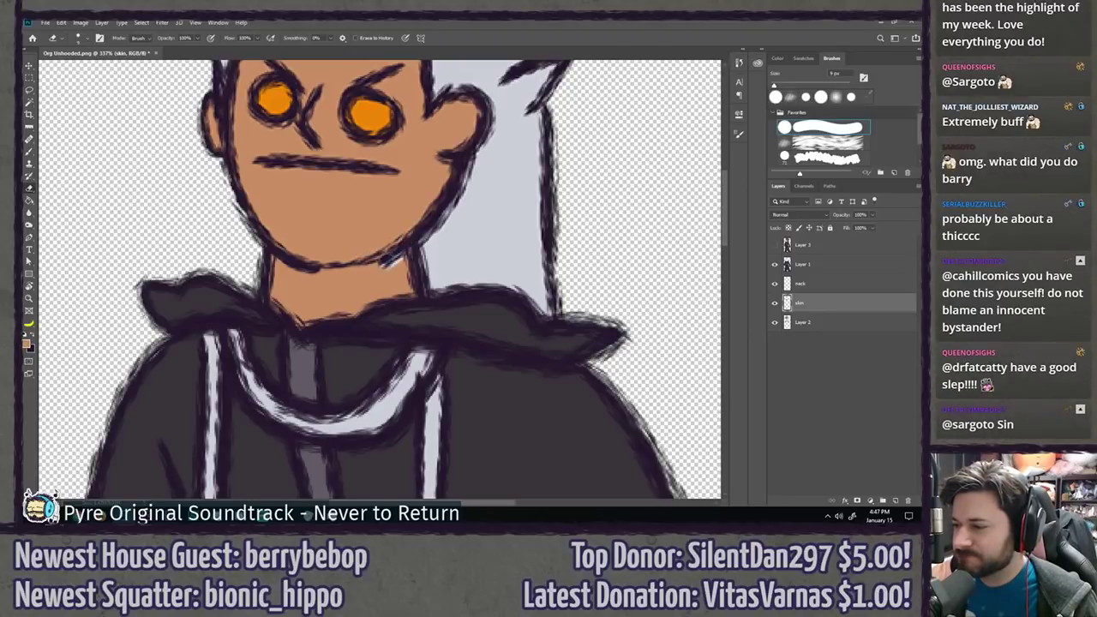
{"action": "key", "text": "ctrl+z"}
{"action": "key", "text": "ctrl+z"}
{"action": "key", "text": "ctrl+z"}
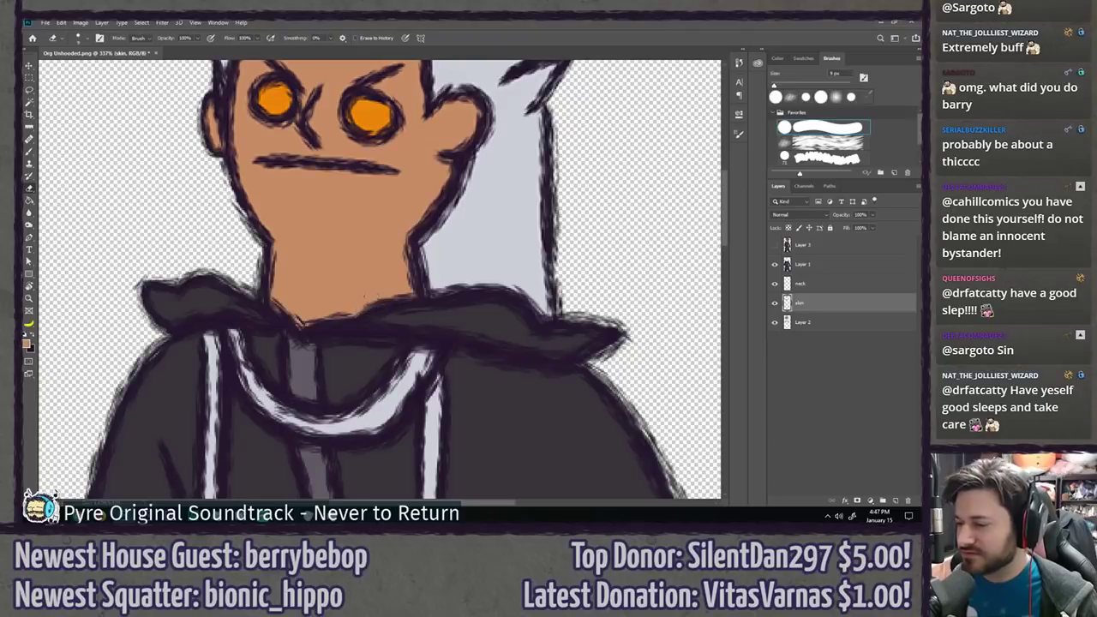
{"action": "key", "text": "l"}
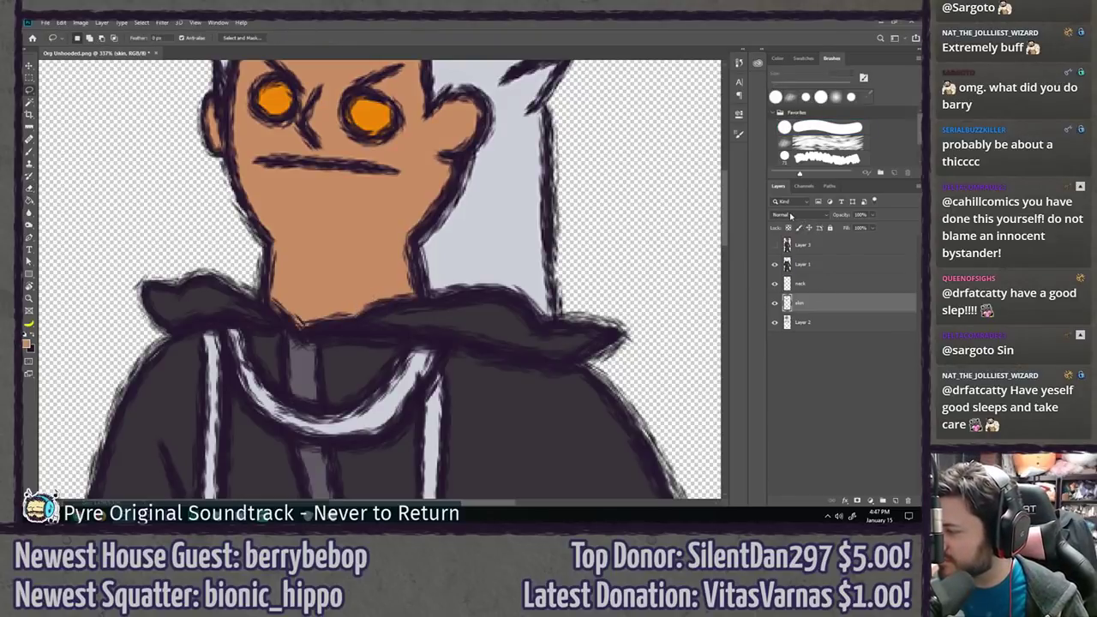
{"action": "left_click", "coordinate": [790, 216]}
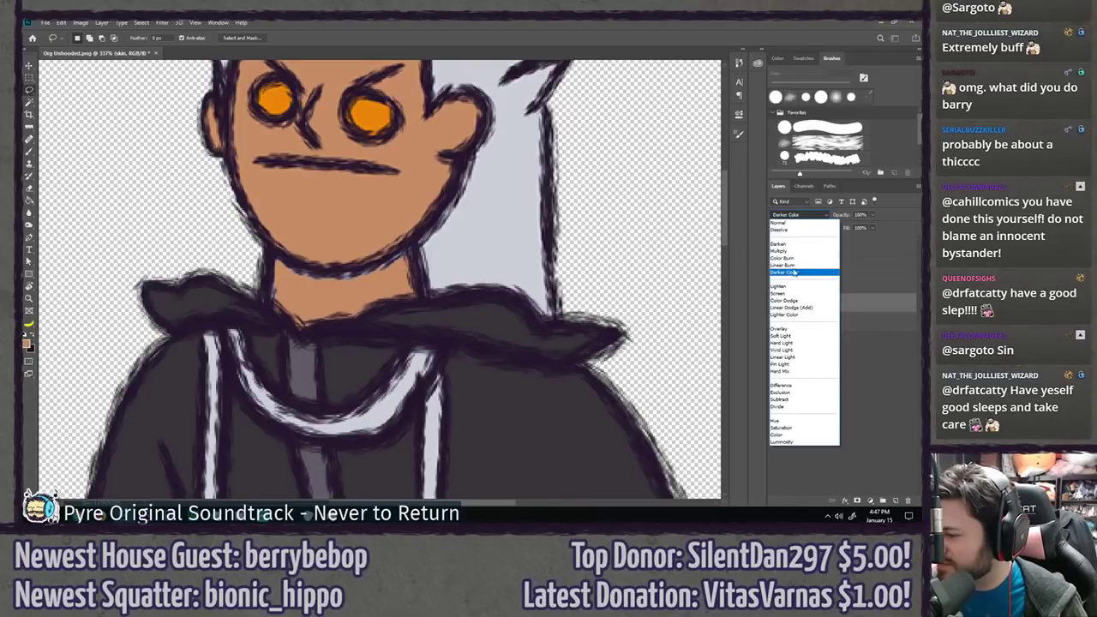
- Keep Normal blend mode, pick the flat textured brush, and lower skin layer opacity to 58%
{"action": "left_click", "coordinate": [779, 223]}
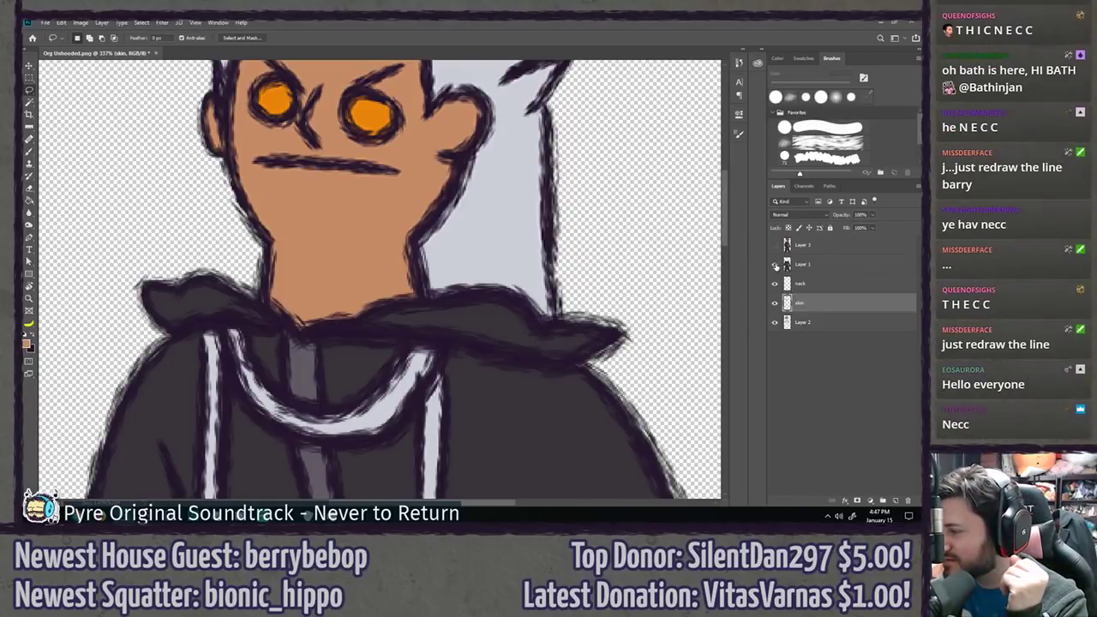
{"action": "left_click", "coordinate": [775, 265]}
{"action": "left_click", "coordinate": [776, 265]}
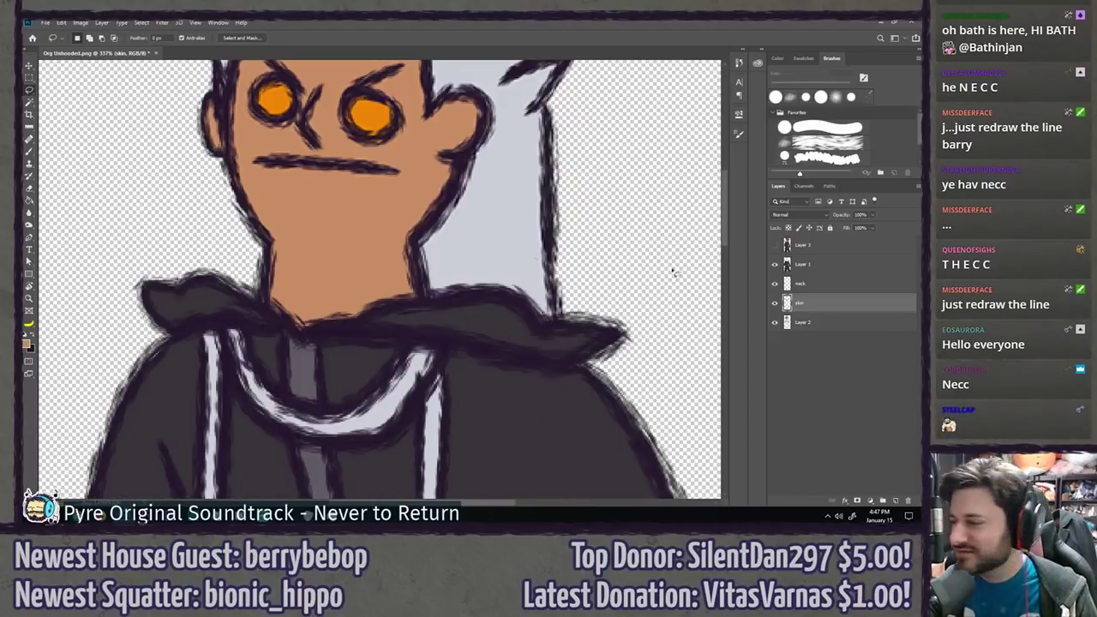
{"action": "left_click", "coordinate": [776, 283]}
{"action": "left_click", "coordinate": [776, 283]}
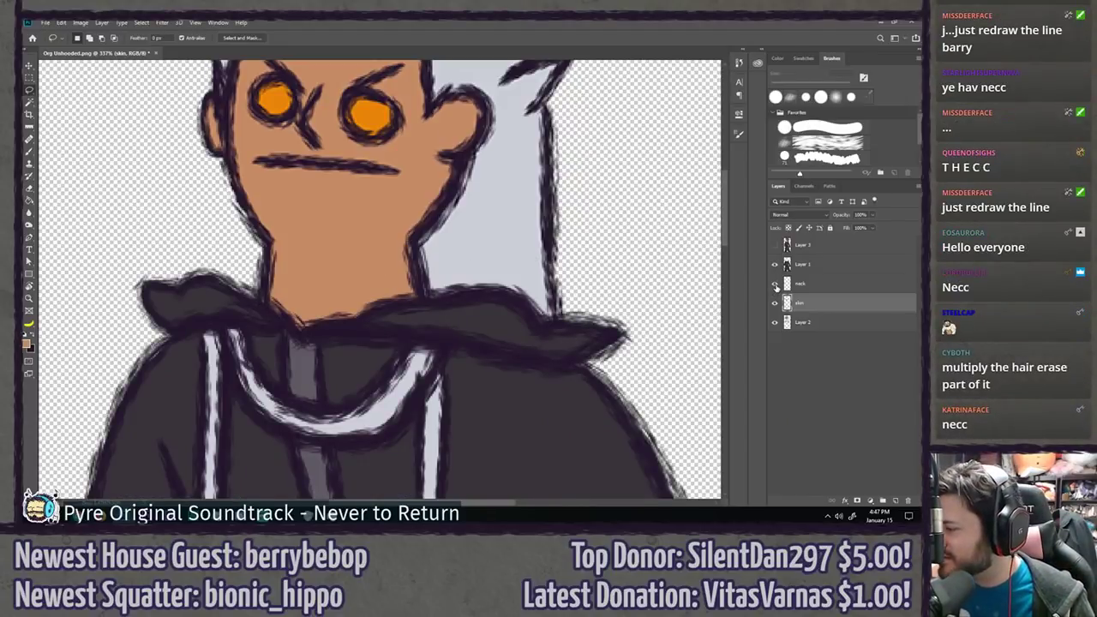
{"action": "left_click", "coordinate": [828, 288]}
{"action": "key", "text": "b"}
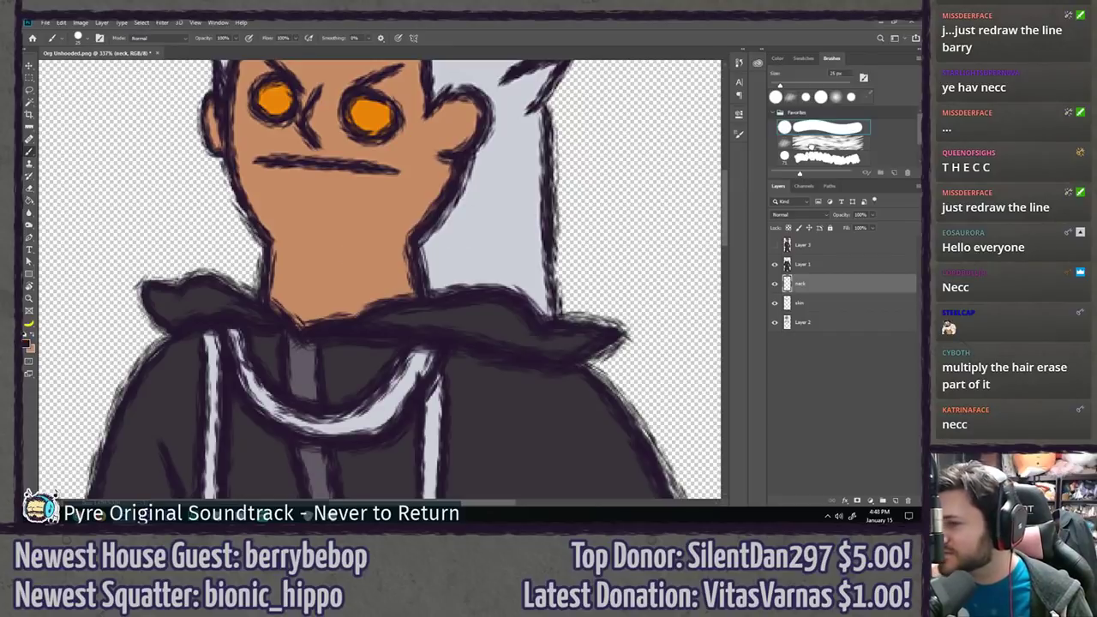
{"action": "left_click", "coordinate": [814, 144]}
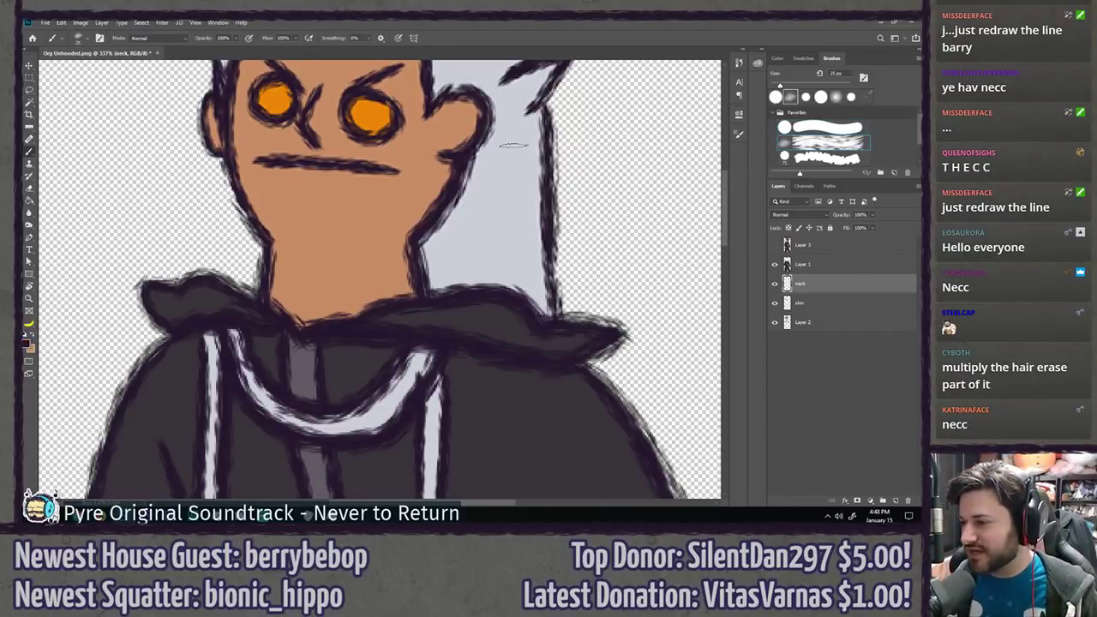
{"action": "left_click", "coordinate": [816, 303]}
{"action": "left_click_drag", "start_coordinate": [848, 218], "coordinate": [834, 218]}
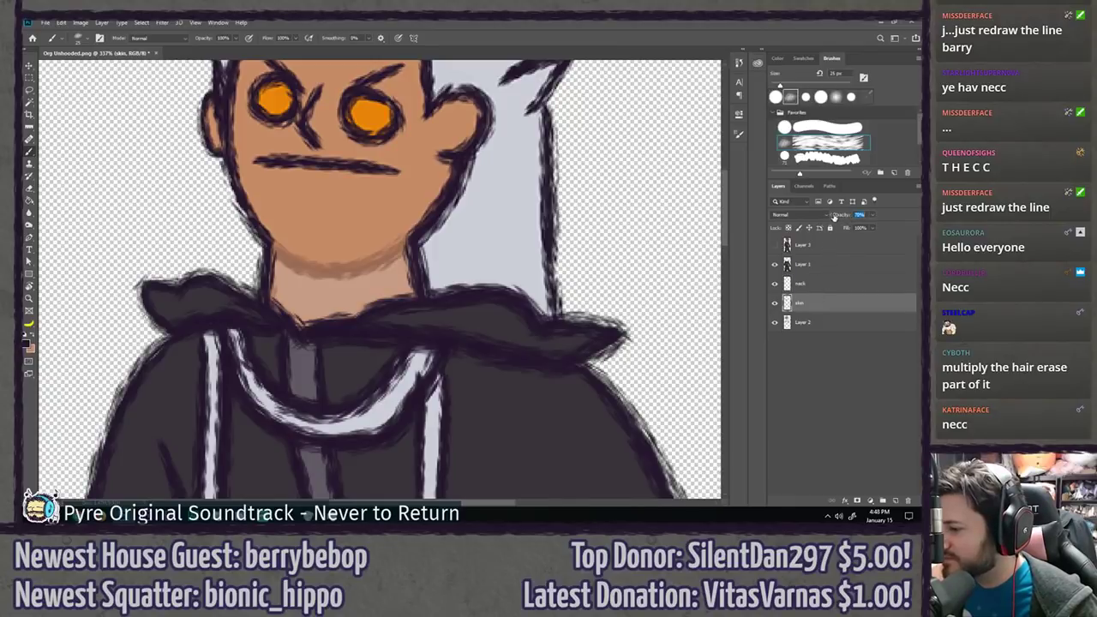
{"action": "left_click", "coordinate": [823, 285]}
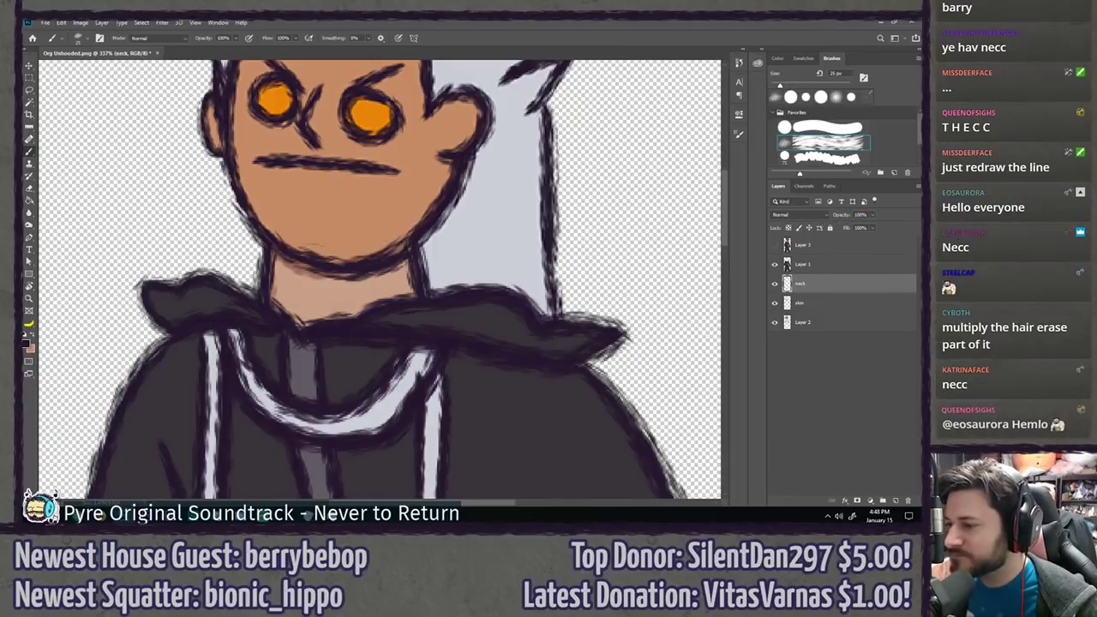
- Brush a dark jawline under the chin on the neck layer, redrawing until it fits
{"action": "left_click_drag", "start_coordinate": [270, 242], "coordinate": [404, 245]}
{"action": "key", "text": "ctrl+z"}
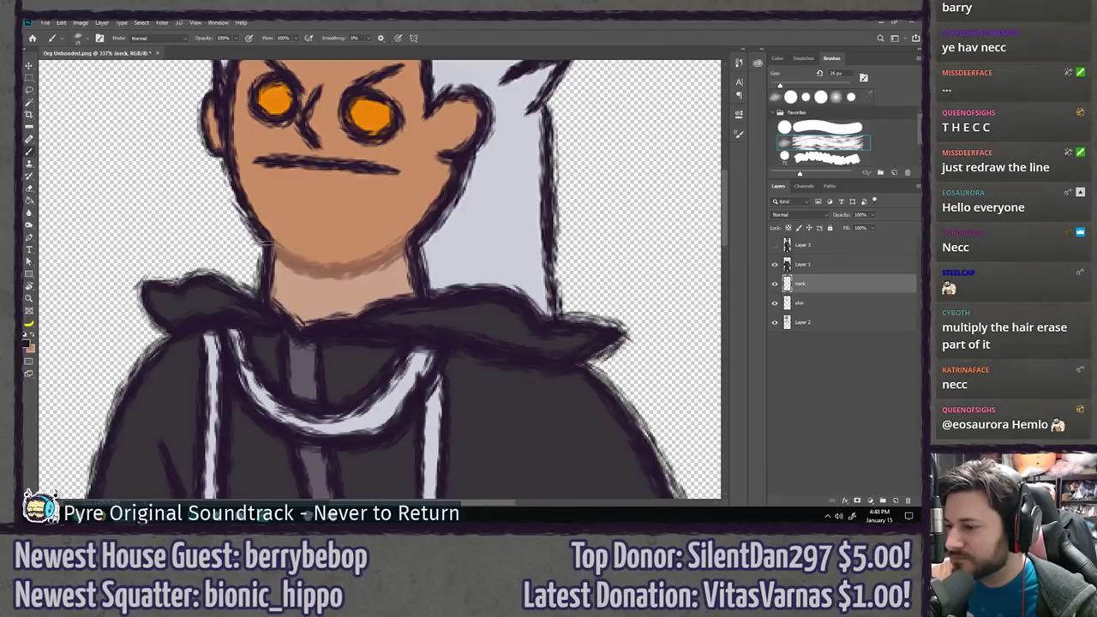
{"action": "left_click_drag", "start_coordinate": [266, 238], "coordinate": [404, 240]}
{"action": "key", "text": "ctrl+z"}
{"action": "mouse_move", "coordinate": [265, 231]}
{"action": "left_mouse_down"}
{"action": "mouse_move", "coordinate": [274, 245]}
{"action": "mouse_move", "coordinate": [411, 242]}
{"action": "left_mouse_up"}
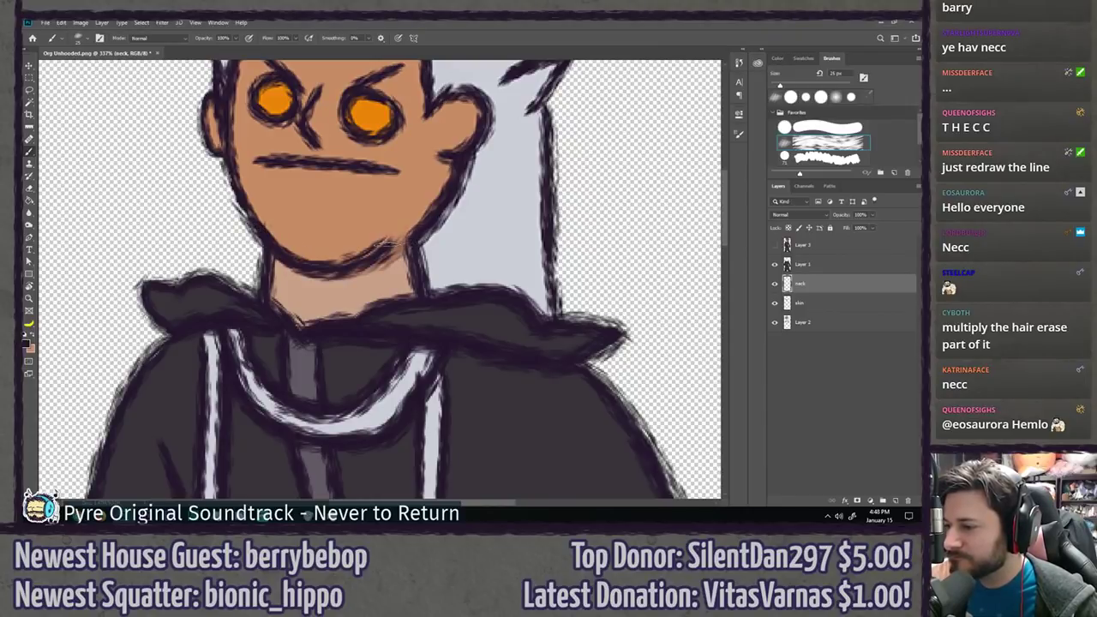
{"action": "key", "text": "ctrl+z"}
{"action": "left_click_drag", "start_coordinate": [266, 238], "coordinate": [413, 239]}
{"action": "key", "text": "ctrl+z"}
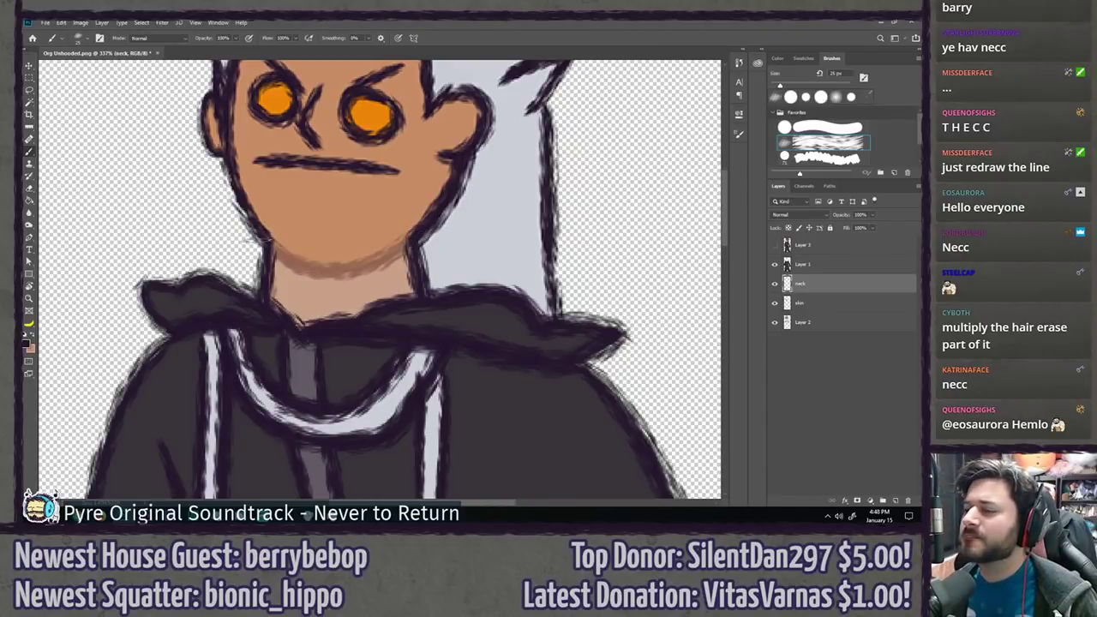
{"action": "mouse_move", "coordinate": [255, 224]}
{"action": "left_mouse_down"}
{"action": "mouse_move", "coordinate": [291, 268]}
{"action": "mouse_move", "coordinate": [406, 242]}
{"action": "left_mouse_up"}
{"action": "key", "text": "ctrl+z"}
{"action": "left_click_drag", "start_coordinate": [259, 233], "coordinate": [406, 240]}
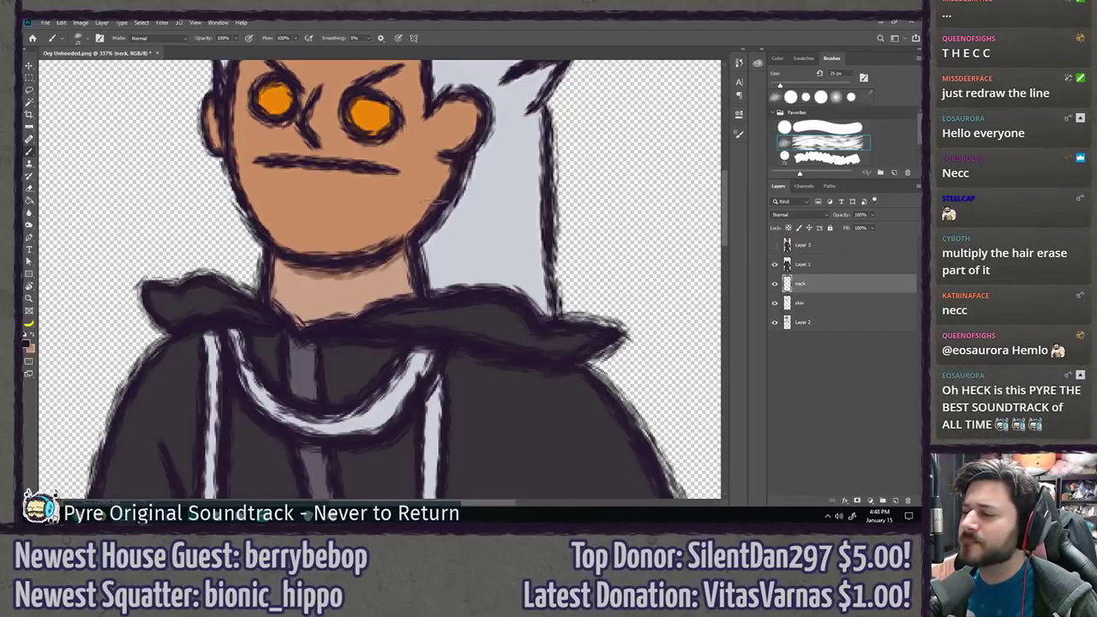
{"action": "key", "text": "ctrl+z"}
{"action": "mouse_move", "coordinate": [250, 227]}
{"action": "left_mouse_down"}
{"action": "mouse_move", "coordinate": [341, 270]}
{"action": "mouse_move", "coordinate": [425, 218]}
{"action": "left_mouse_up"}
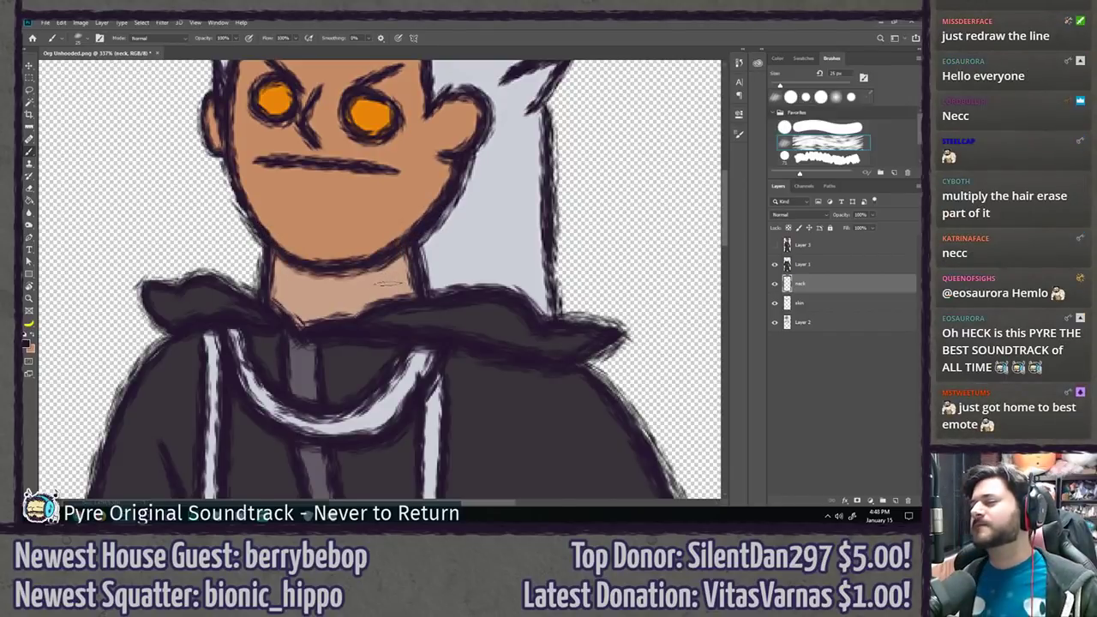
{"action": "key", "text": "ctrl+minus"}
{"action": "key", "text": "ctrl+minus"}
{"action": "key", "text": "ctrl+minus"}
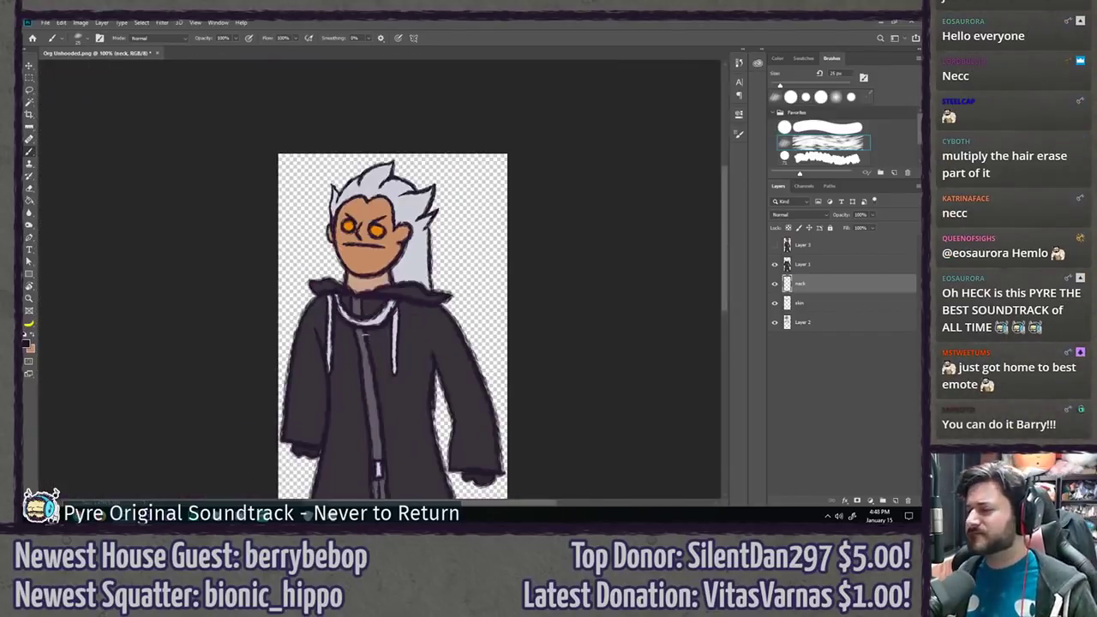
- Restore the skin layer to full opacity and check the red-haired head on Layer 3
{"action": "left_click", "coordinate": [844, 308]}
{"action": "left_click_drag", "start_coordinate": [841, 216], "coordinate": [907, 224]}
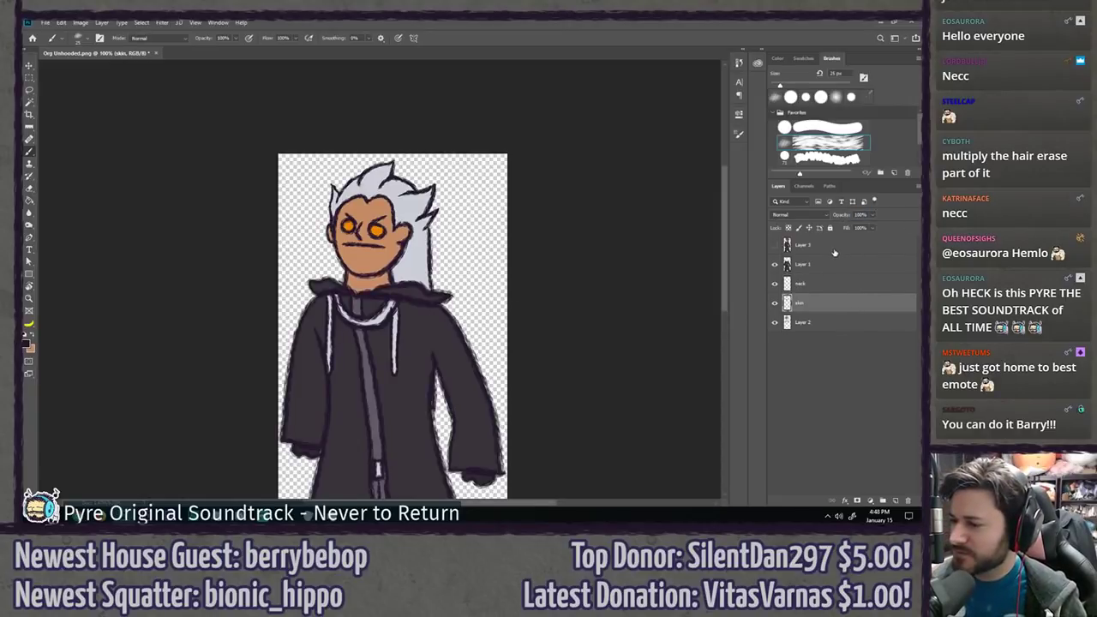
{"action": "scroll", "coordinate": [458, 343], "scroll_direction": "down", "scroll_amount": 3}
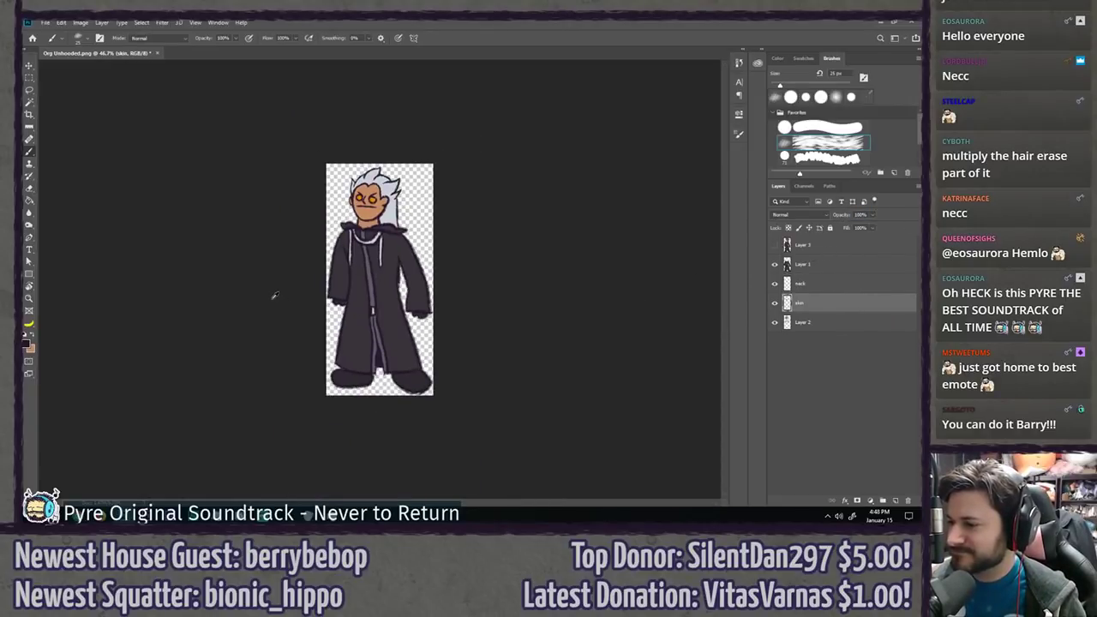
{"action": "scroll", "coordinate": [274, 296], "scroll_direction": "up", "scroll_amount": 2}
{"action": "left_click", "coordinate": [29, 89]}
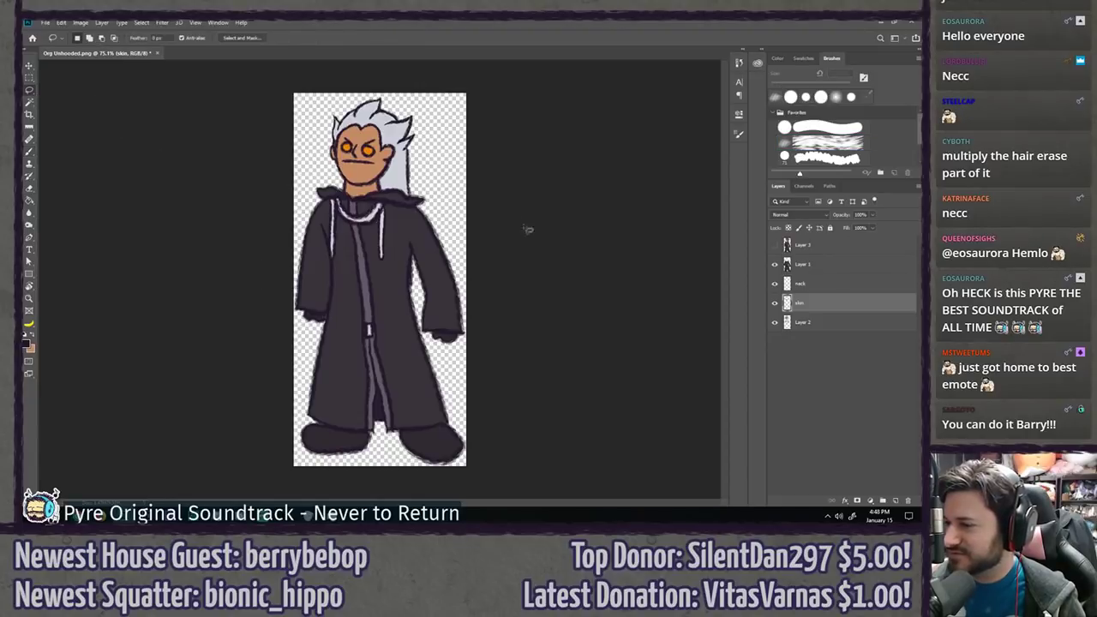
{"action": "left_click", "coordinate": [775, 245]}
{"action": "left_click", "coordinate": [775, 246]}
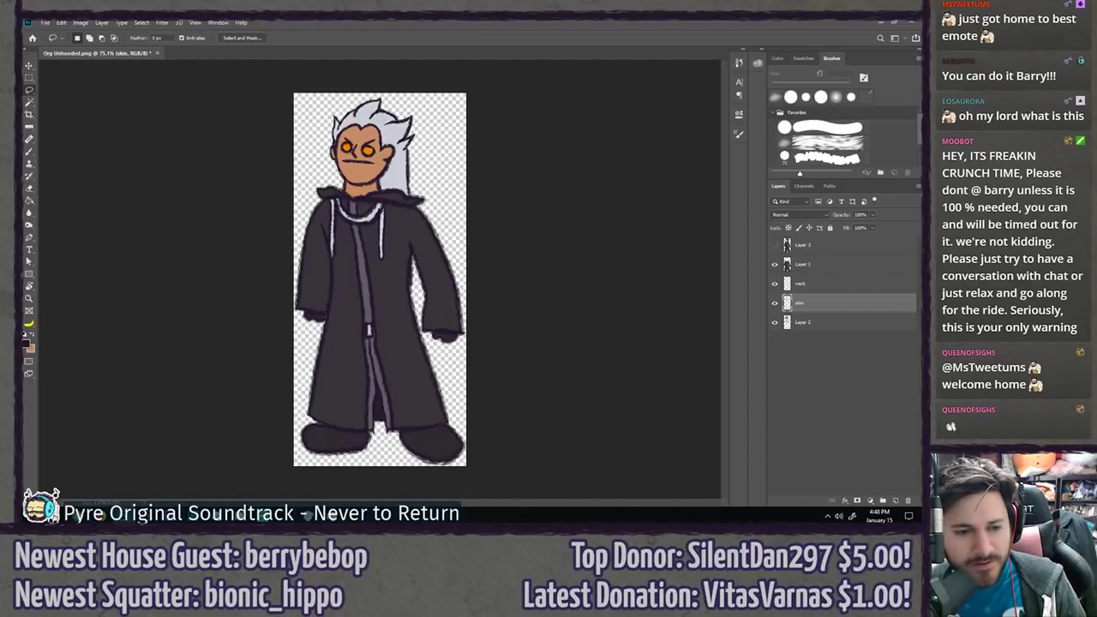
- Save the drawing as Org Unhooded.png and return to Premiere Pro
{"action": "key", "text": "ctrl+s"}
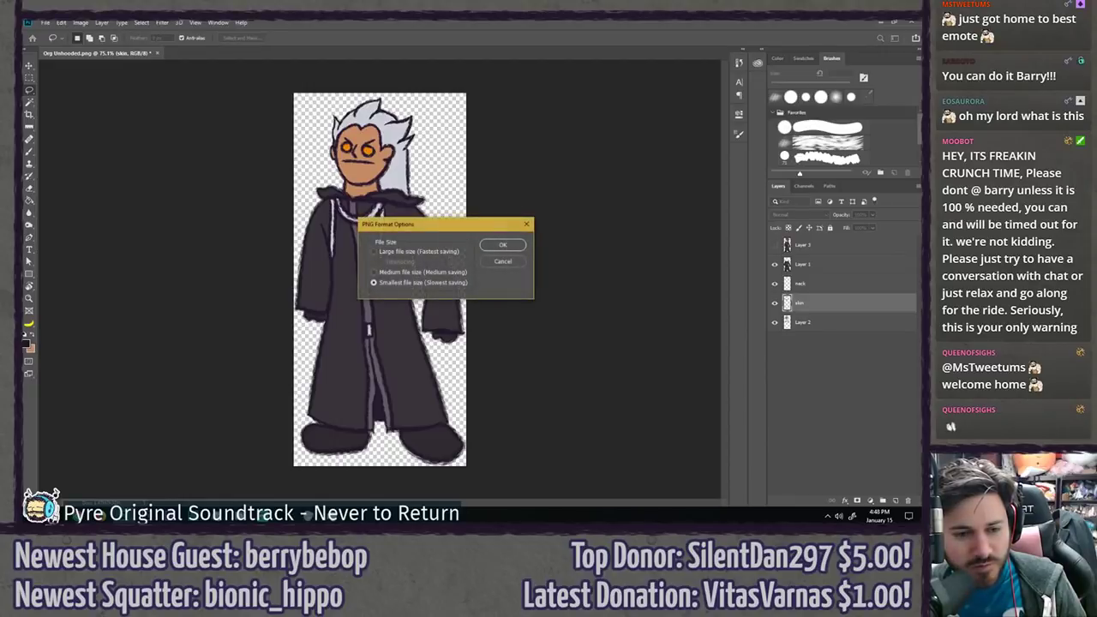
{"action": "left_click", "coordinate": [503, 245]}
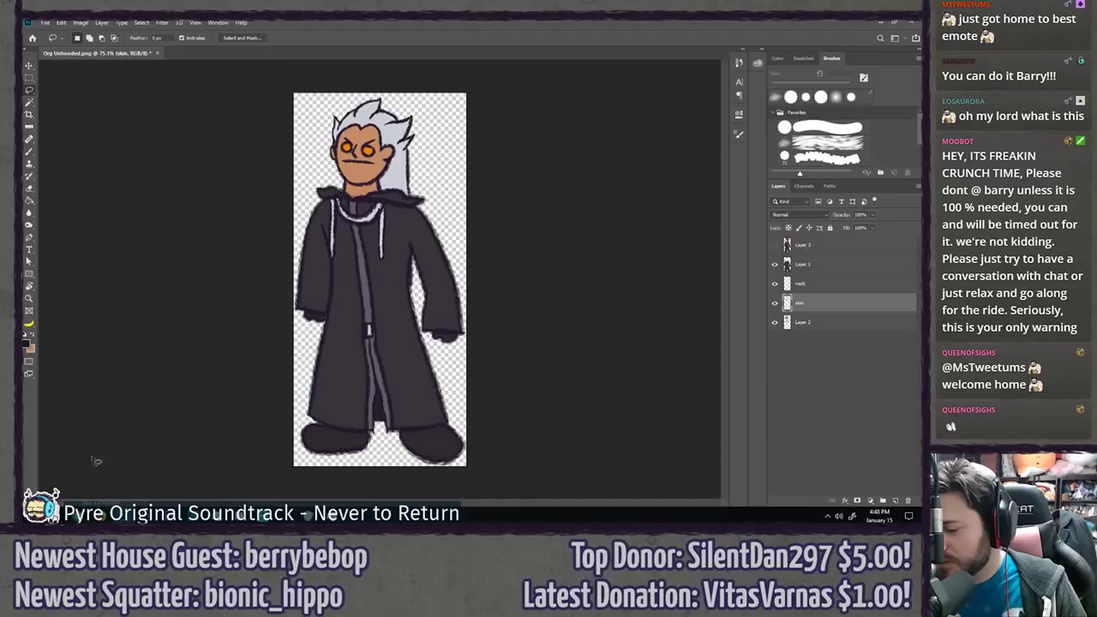
{"action": "key", "text": "alt+Tab"}
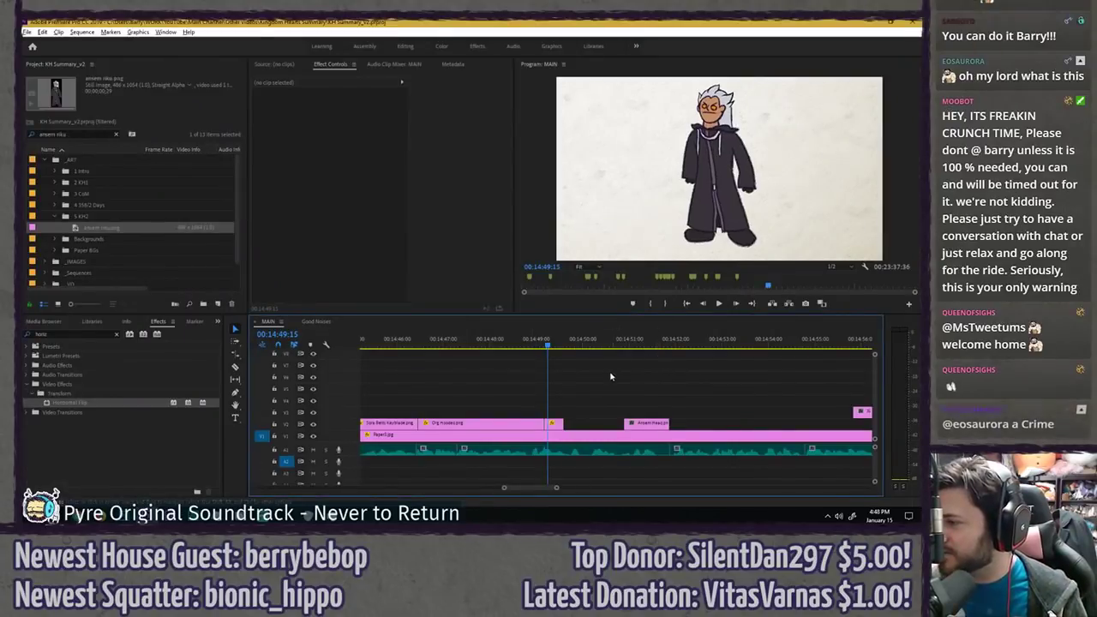
- Delete the short clip after the hooded one and extend Org Hooded.png over the gap
{"action": "left_click", "coordinate": [545, 342]}
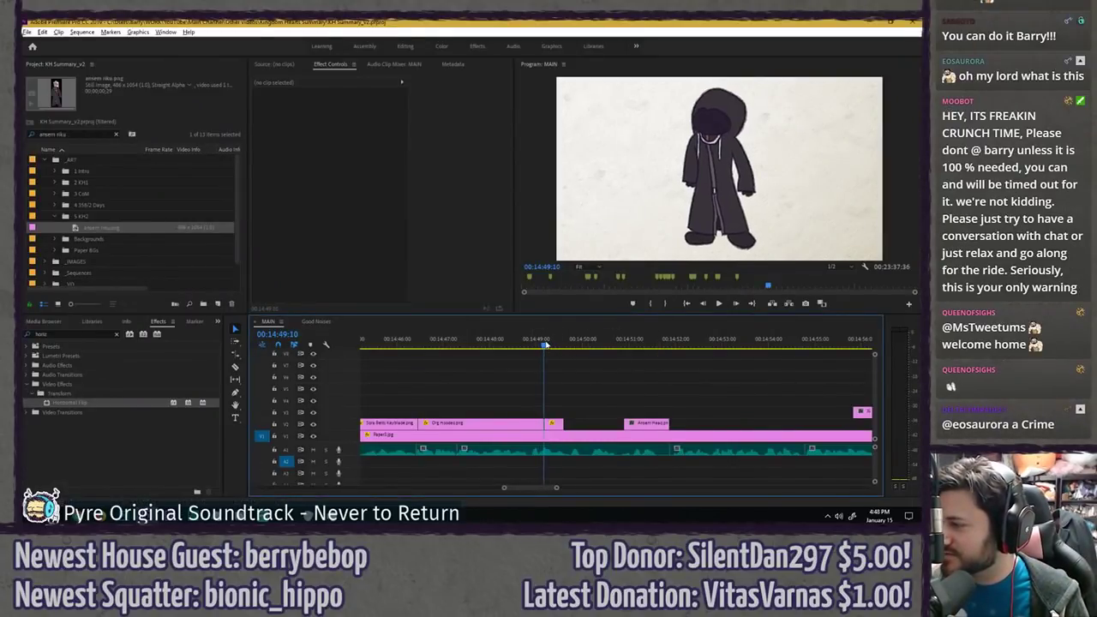
{"action": "left_click", "coordinate": [556, 426]}
{"action": "key", "text": "Delete"}
{"action": "left_click_drag", "start_coordinate": [542, 425], "coordinate": [563, 425]}
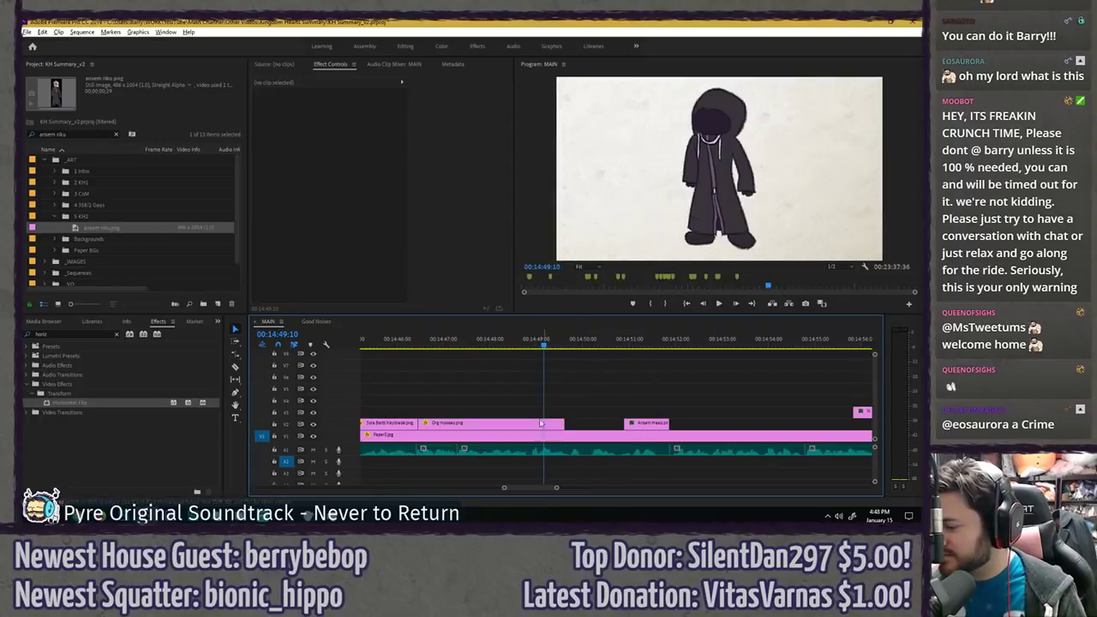
- Replace the Org Hooded.png clip with ansem riku.png, comparing the figures frame by frame
{"action": "left_click", "coordinate": [527, 426]}
{"action": "left_click", "coordinate": [104, 226]}
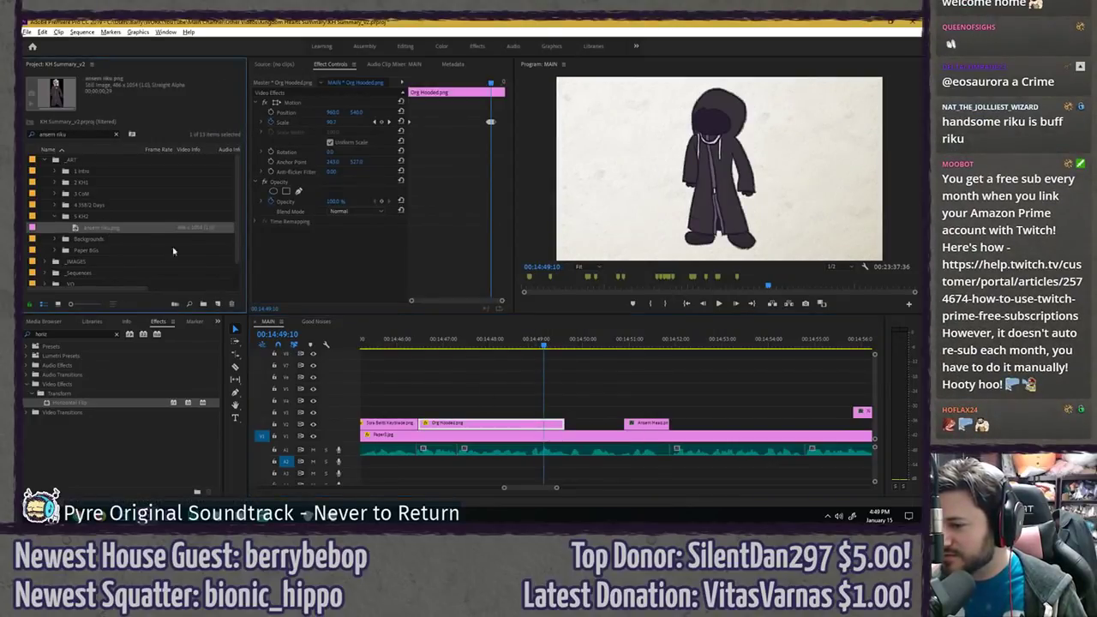
{"action": "left_click_drag", "start_coordinate": [104, 227], "coordinate": [500, 425]}
{"action": "key", "text": "ctrl+z"}
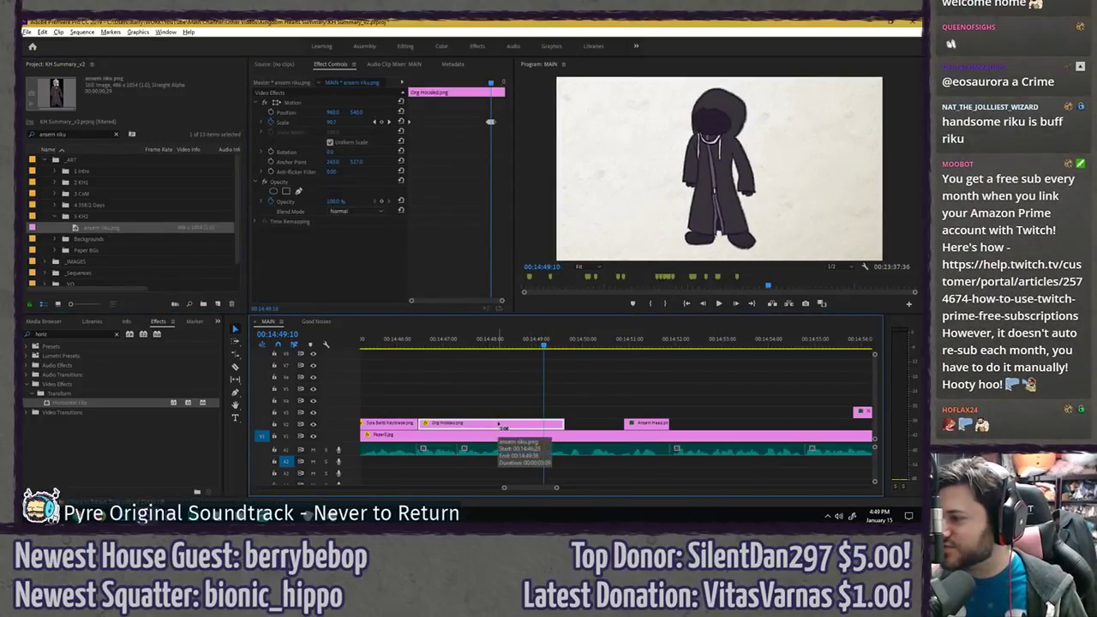
{"action": "key", "text": "ctrl+shift+z"}
{"action": "key", "text": "Left"}
{"action": "key", "text": "Right"}
{"action": "key", "text": "Right"}
{"action": "key", "text": "Left"}
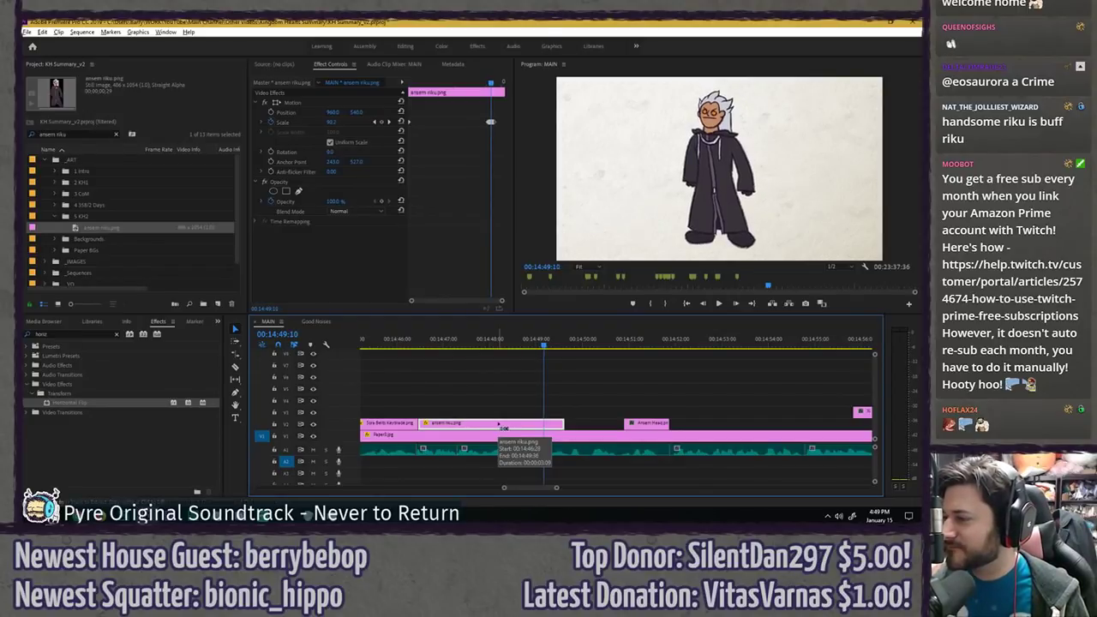
{"action": "key", "text": "ctrl+z"}
{"action": "left_click_drag", "start_coordinate": [498, 426], "coordinate": [499, 426]}
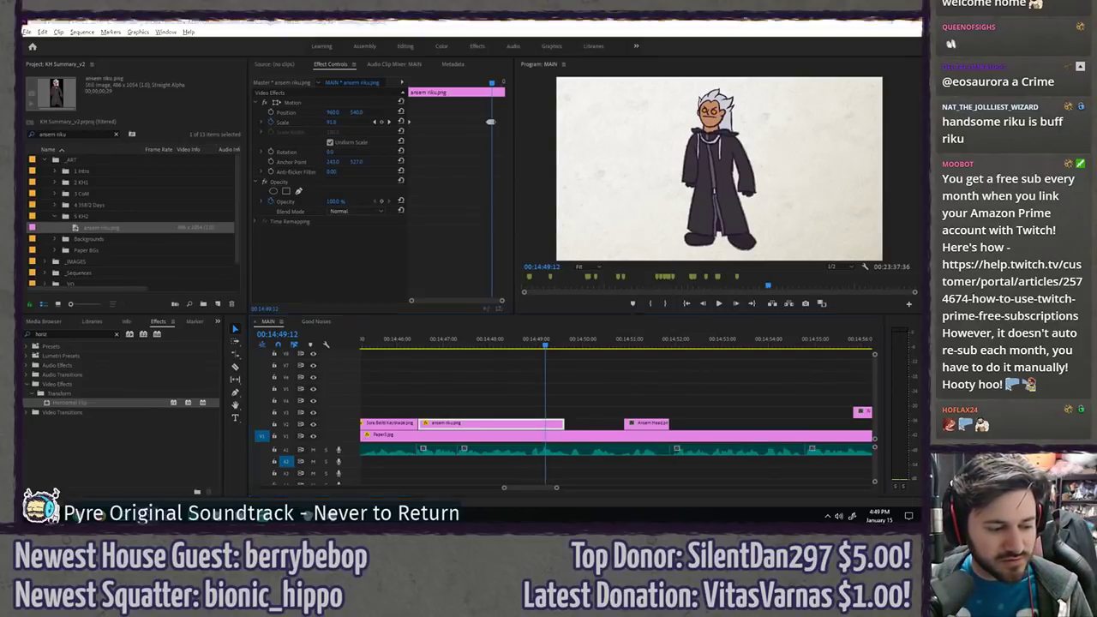
{"action": "key", "text": "alt+Tab"}
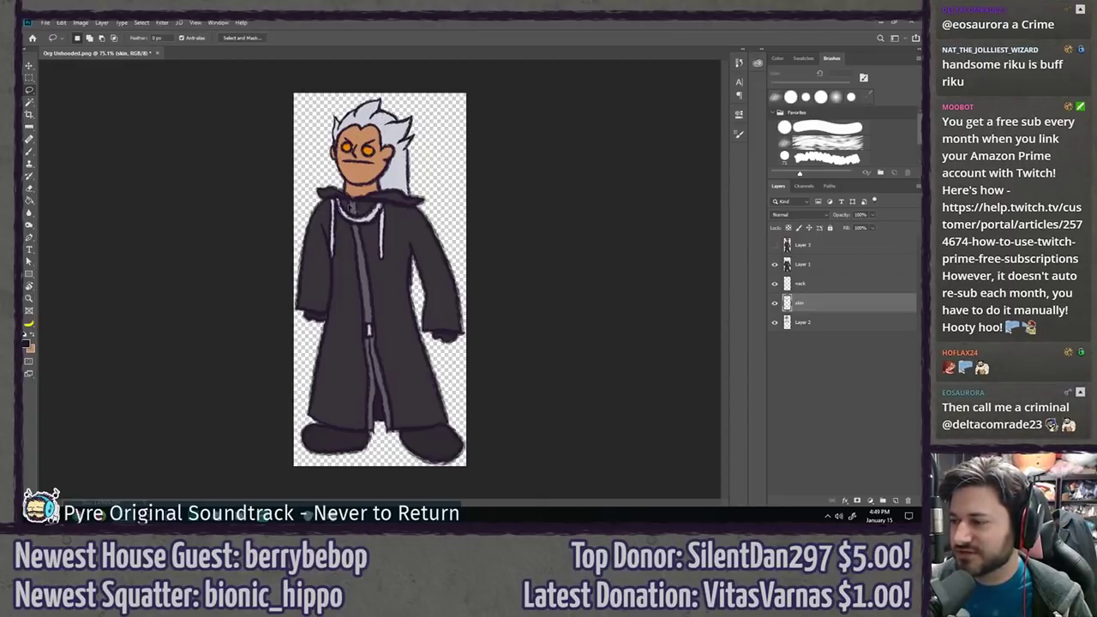
- Close Org Unhooded.png without saving, then review and undo the ansem riku.png replacement
{"action": "key", "text": "ctrl+w"}
{"action": "left_click", "coordinate": [476, 205]}
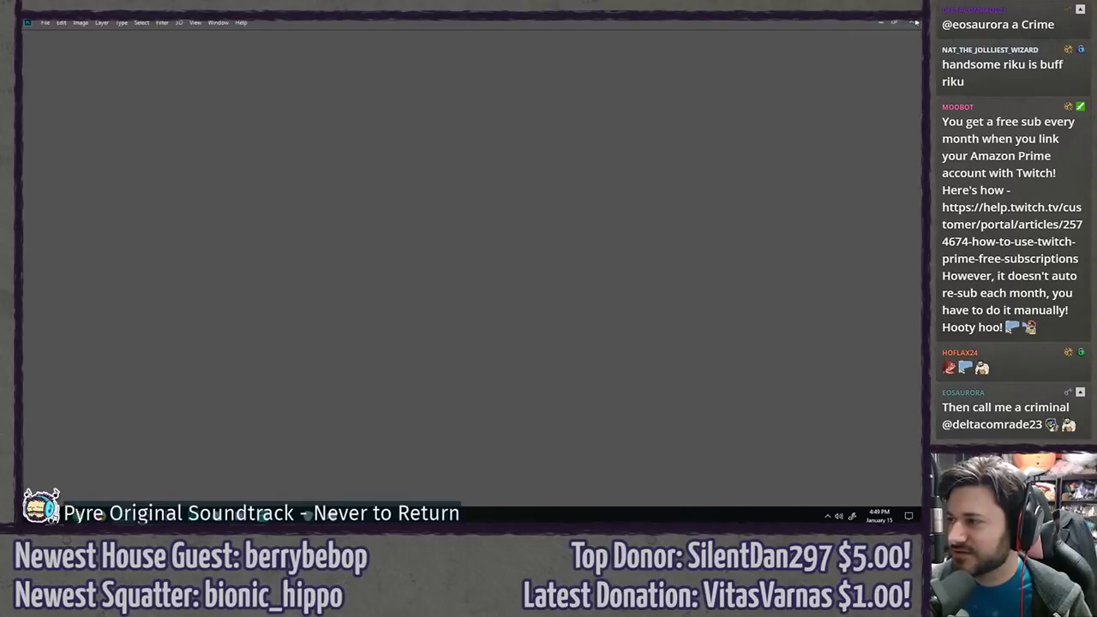
{"action": "key", "text": "alt+Tab"}
{"action": "left_click", "coordinate": [479, 372]}
{"action": "left_click", "coordinate": [408, 342]}
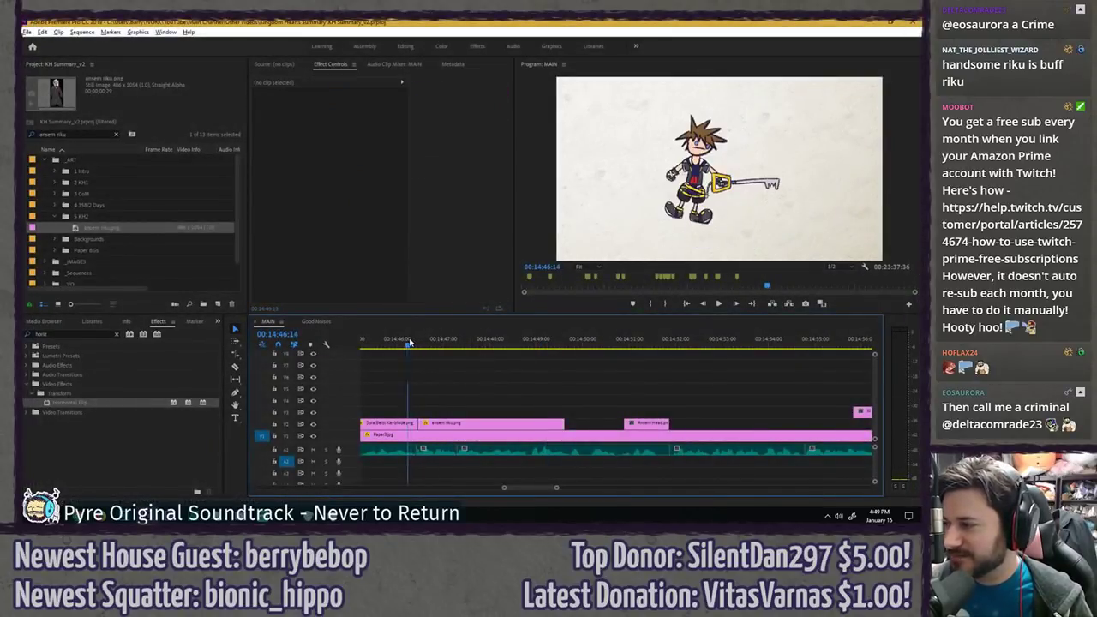
{"action": "key", "text": "space"}
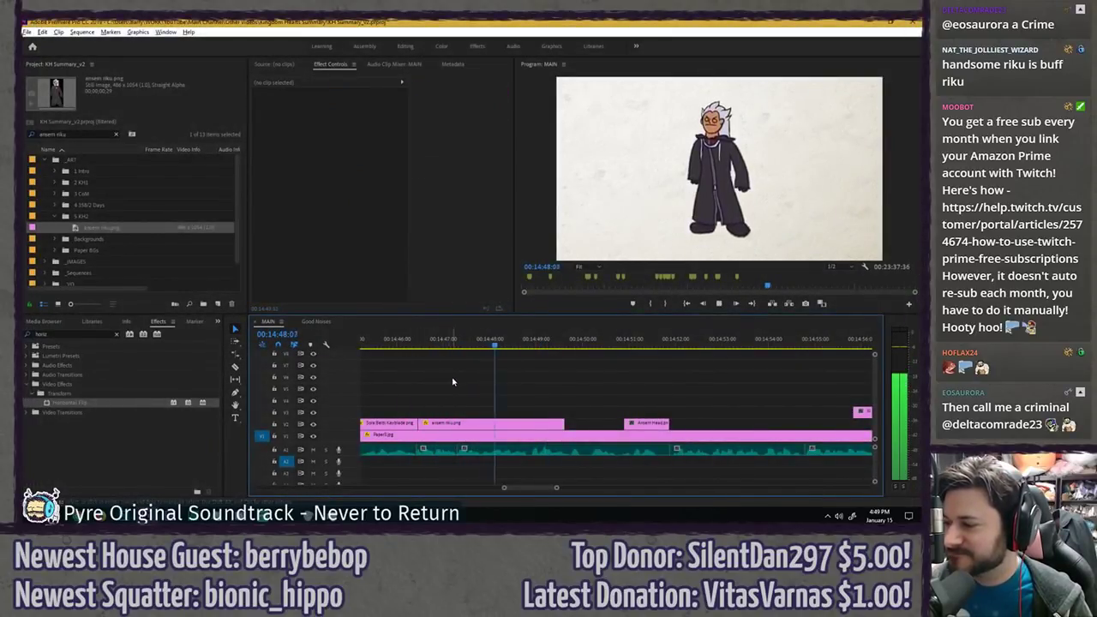
{"action": "key", "text": "space"}
{"action": "key", "text": "ctrl+z"}
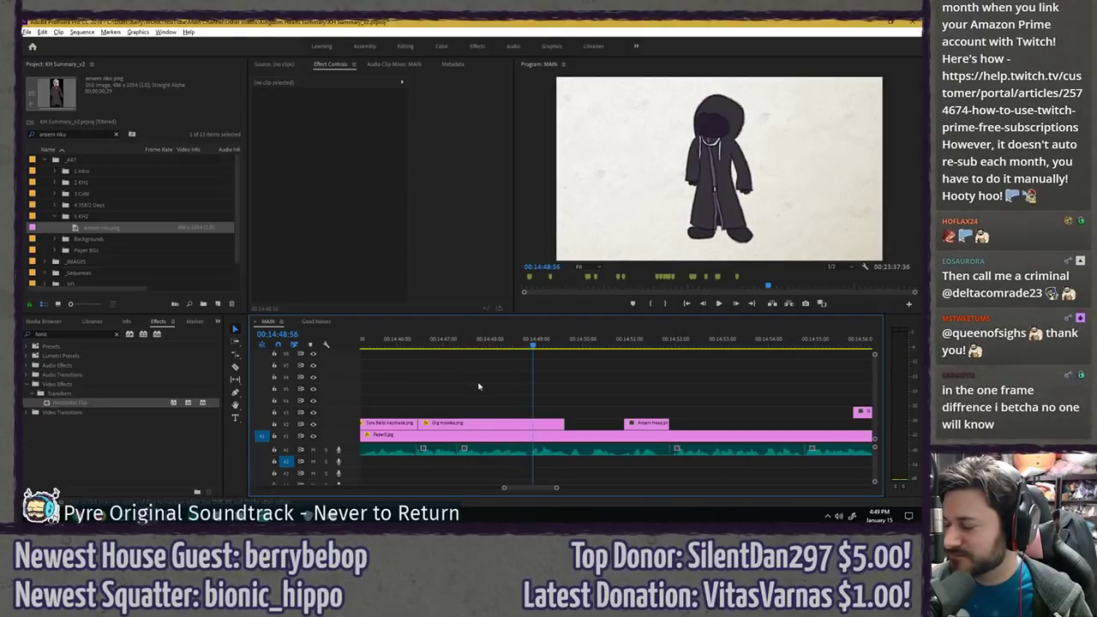
- Split the Org Hooded.png clip at 00:14:49:10
{"action": "scroll", "coordinate": [500, 382], "scroll_direction": "up", "scroll_amount": 2}
{"action": "left_click", "coordinate": [576, 425]}
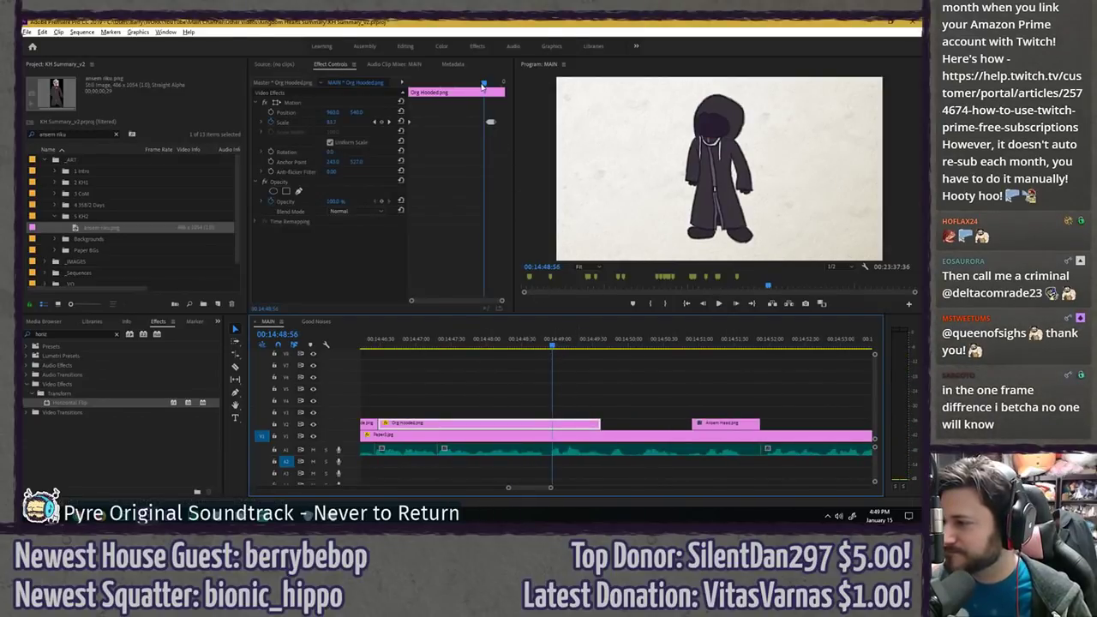
{"action": "left_click_drag", "start_coordinate": [482, 85], "coordinate": [490, 86]}
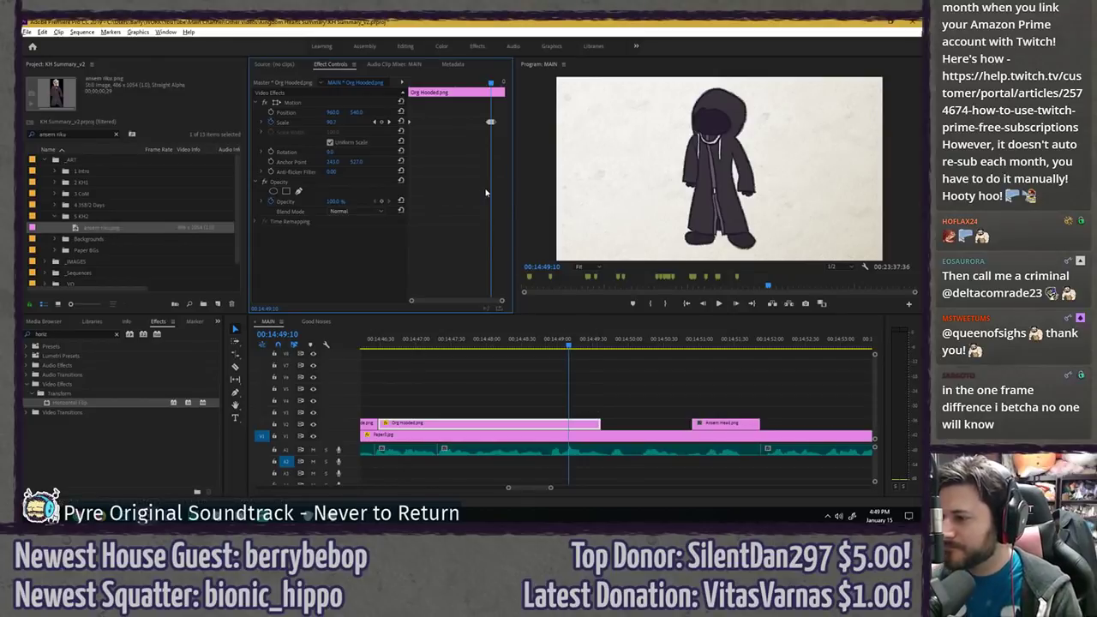
{"action": "scroll", "coordinate": [486, 192], "scroll_direction": "up", "scroll_amount": 2}
{"action": "key", "text": "Right"}
{"action": "key", "text": "Left"}
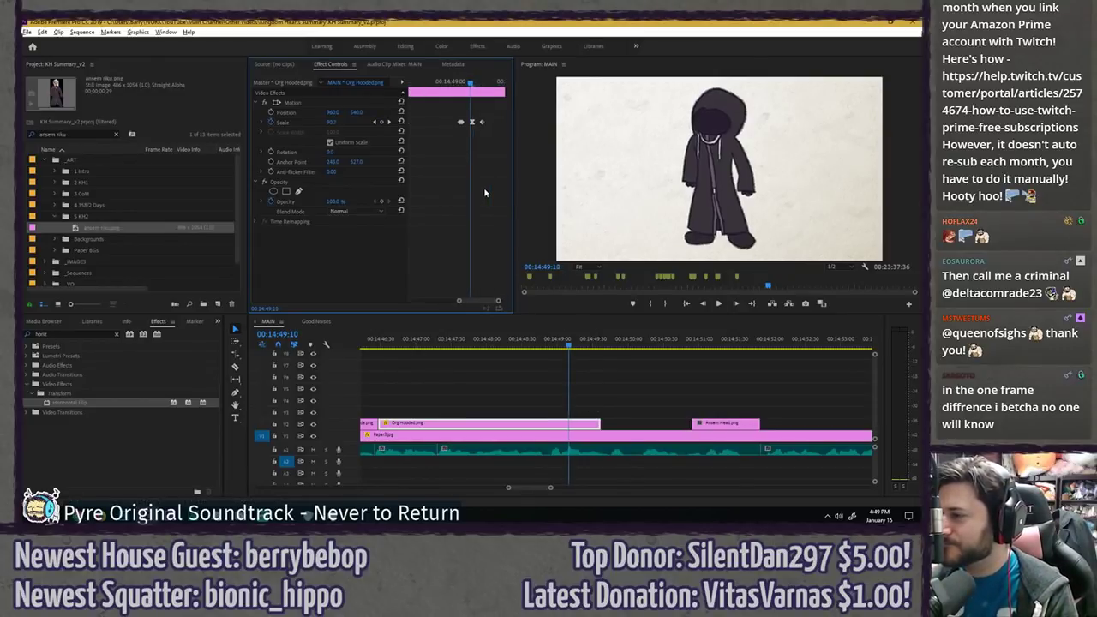
{"action": "key", "text": "ctrl+k"}
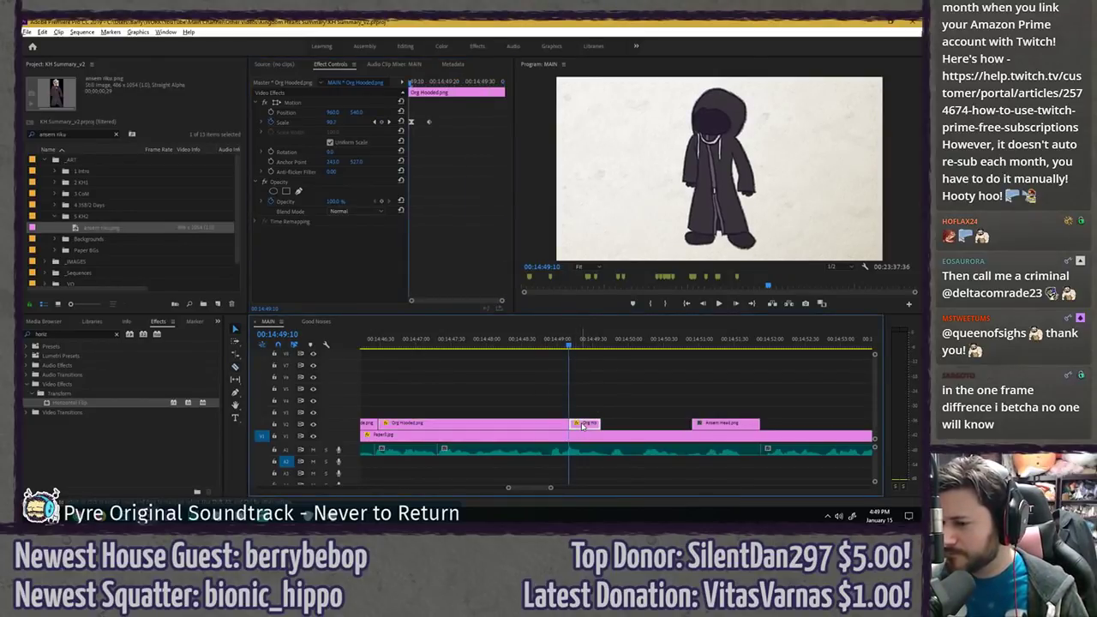
- Replace the piece after the cut with ansem riku.png and extend it to the Ansem Head clip
{"action": "left_click_drag", "start_coordinate": [582, 426], "coordinate": [583, 426]}
{"action": "left_click", "coordinate": [588, 391]}
{"action": "key", "text": "Left"}
{"action": "key", "text": "Right"}
{"action": "key", "text": "Right"}
{"action": "key", "text": "Right"}
{"action": "key", "text": "Right"}
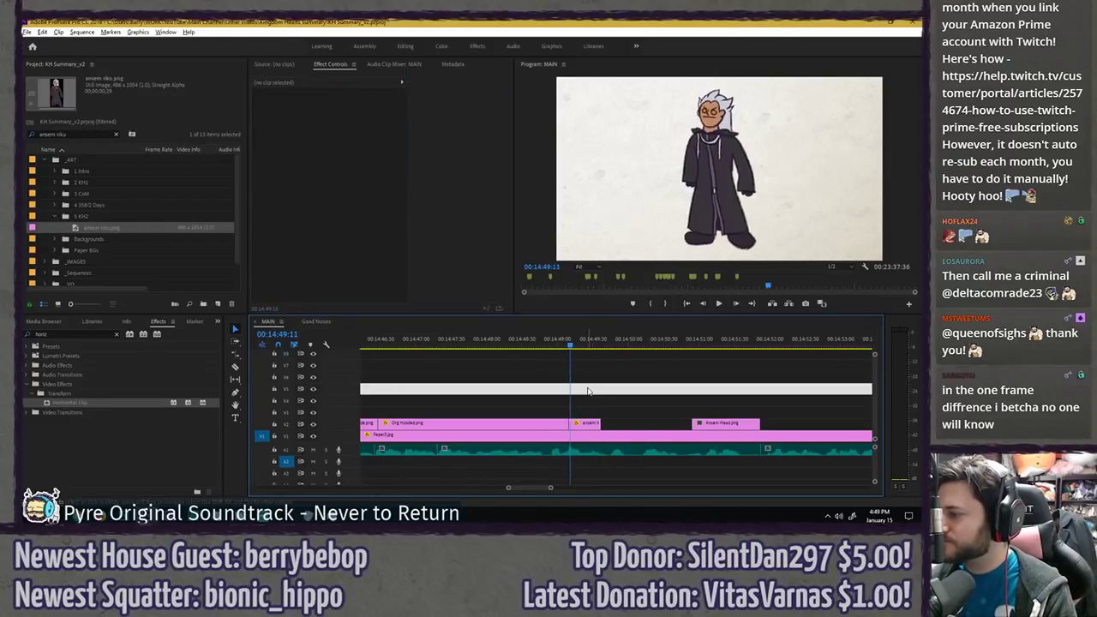
{"action": "left_click", "coordinate": [544, 341]}
{"action": "key", "text": "space"}
{"action": "left_click", "coordinate": [543, 342]}
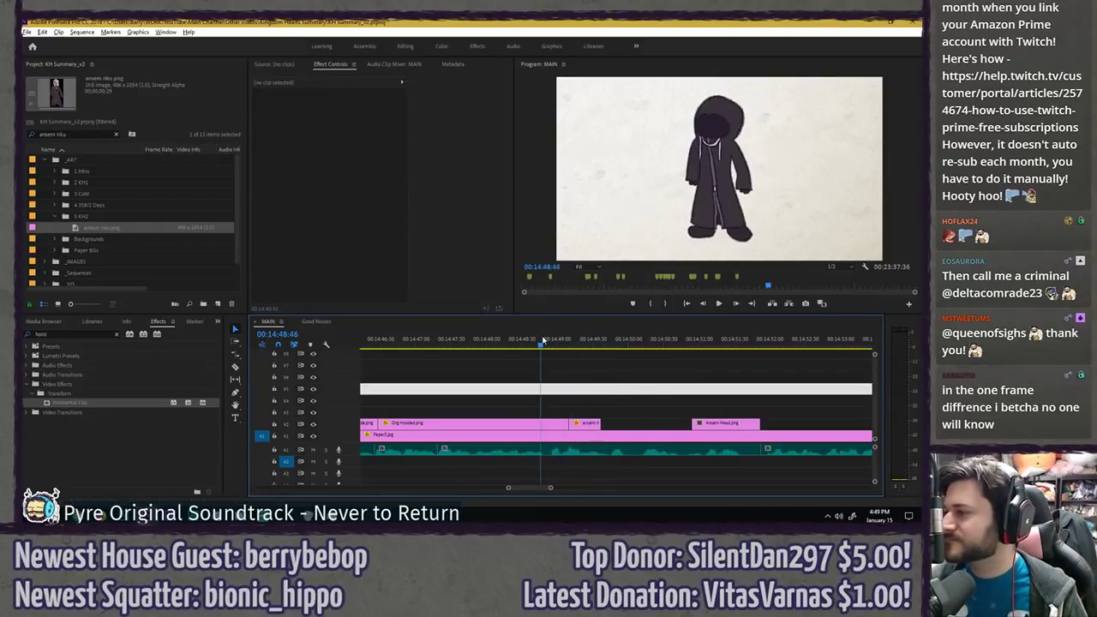
{"action": "key", "text": "space"}
{"action": "key", "text": "space"}
{"action": "left_click_drag", "start_coordinate": [601, 423], "coordinate": [692, 424]}
{"action": "left_click", "coordinate": [546, 343]}
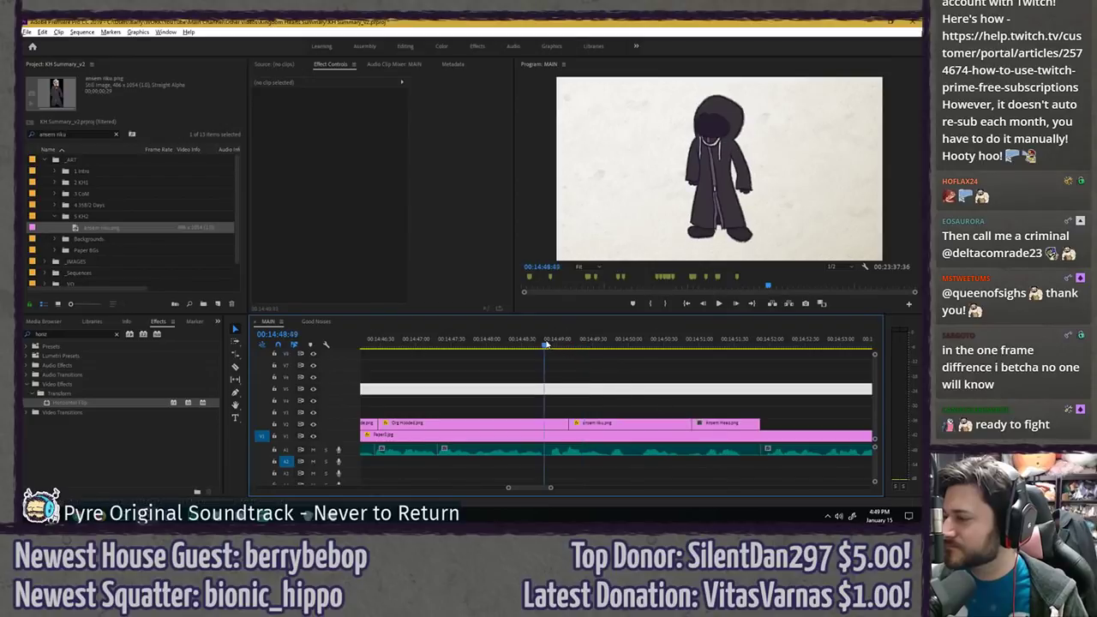
{"action": "key", "text": "space"}
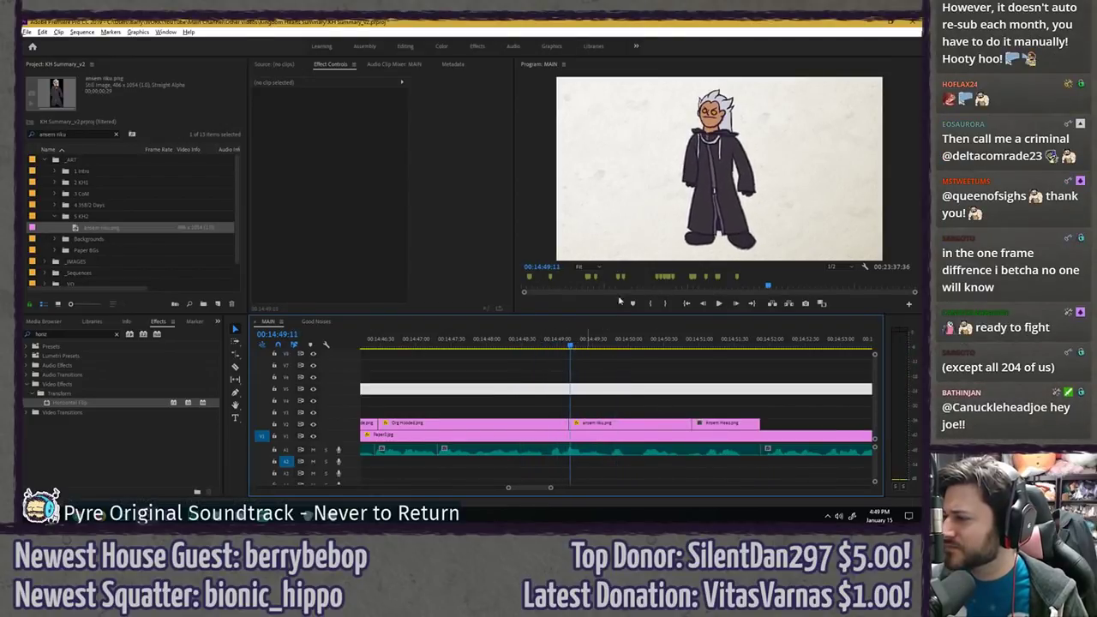
{"action": "key", "text": "grave"}
{"action": "key", "text": "Left"}
{"action": "key", "text": "Left"}
{"action": "key", "text": "Left"}
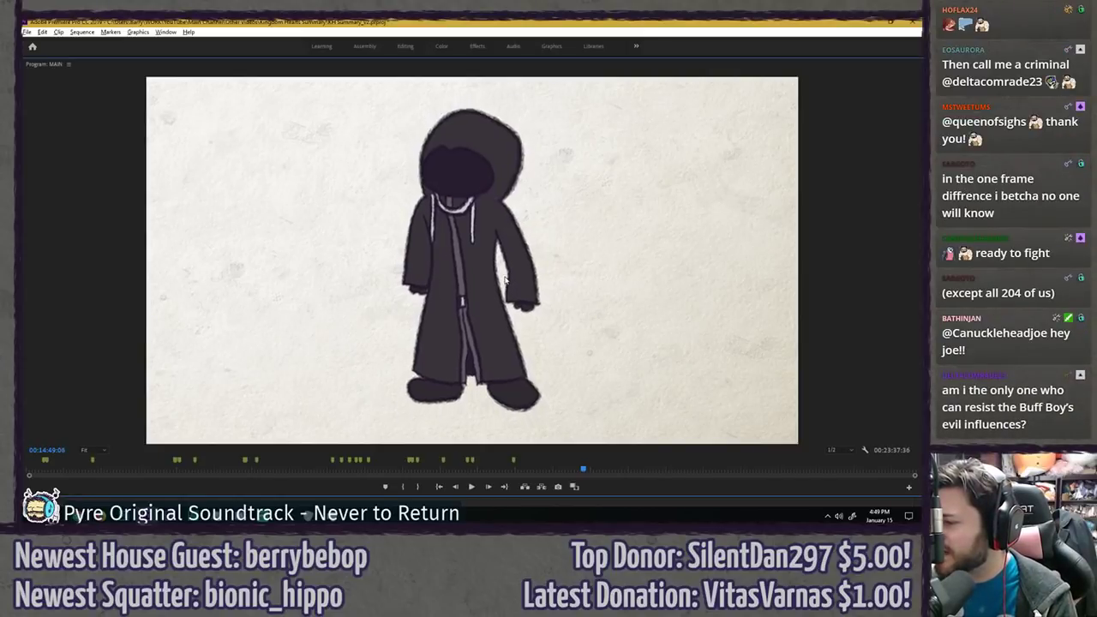
{"action": "key", "text": "Right"}
{"action": "key", "text": "Right"}
{"action": "key", "text": "Right"}
{"action": "key", "text": "Right"}
{"action": "key", "text": "Right"}
{"action": "key", "text": "Left"}
{"action": "key", "text": "Left"}
{"action": "key", "text": "Right"}
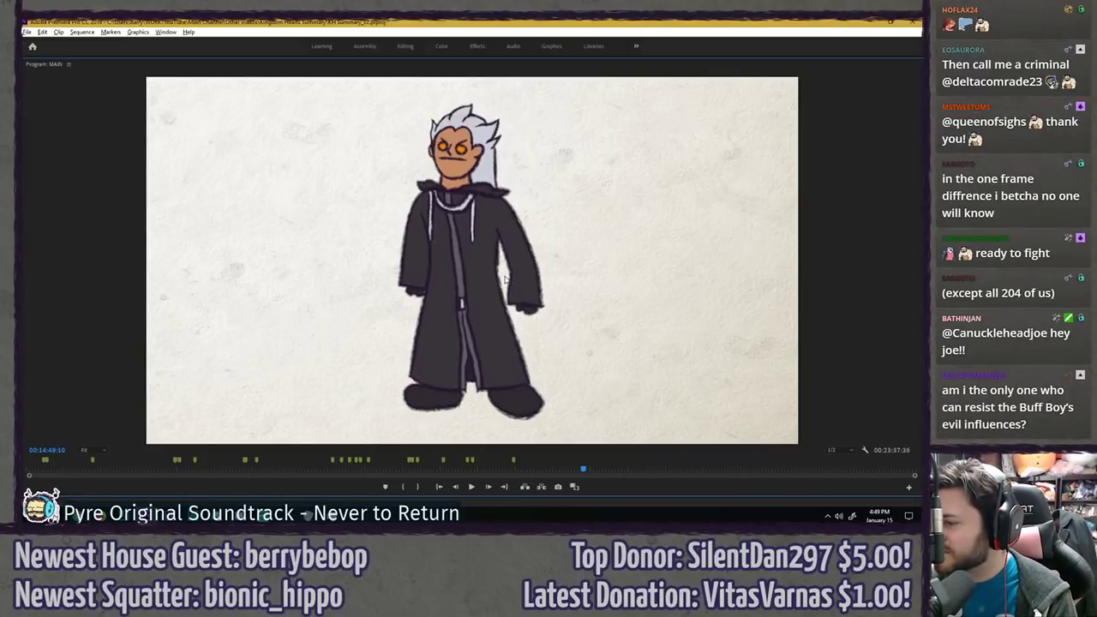
{"action": "key", "text": "Left"}
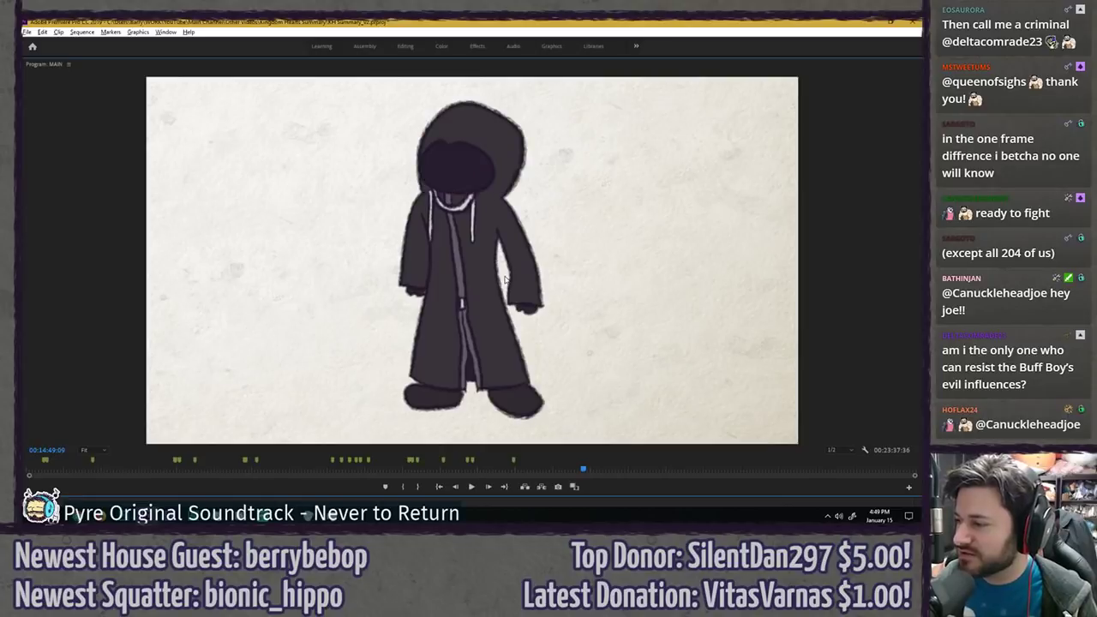
{"action": "key", "text": "Right"}
{"action": "key", "text": "grave"}
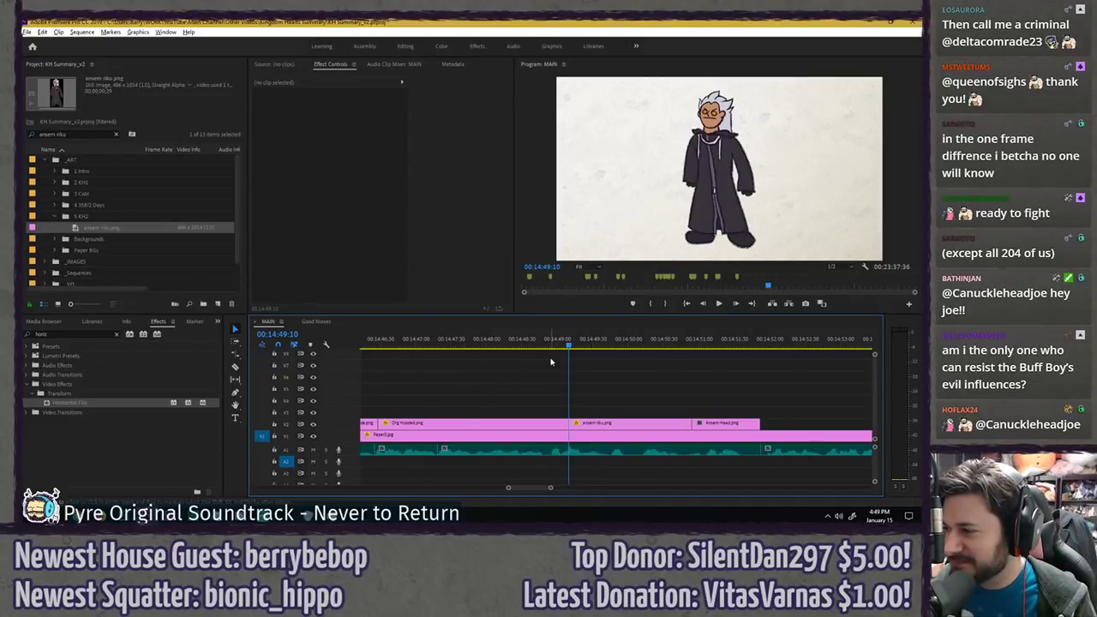
{"action": "key", "text": "Left"}
{"action": "key", "text": "Right"}
{"action": "key", "text": "Left"}
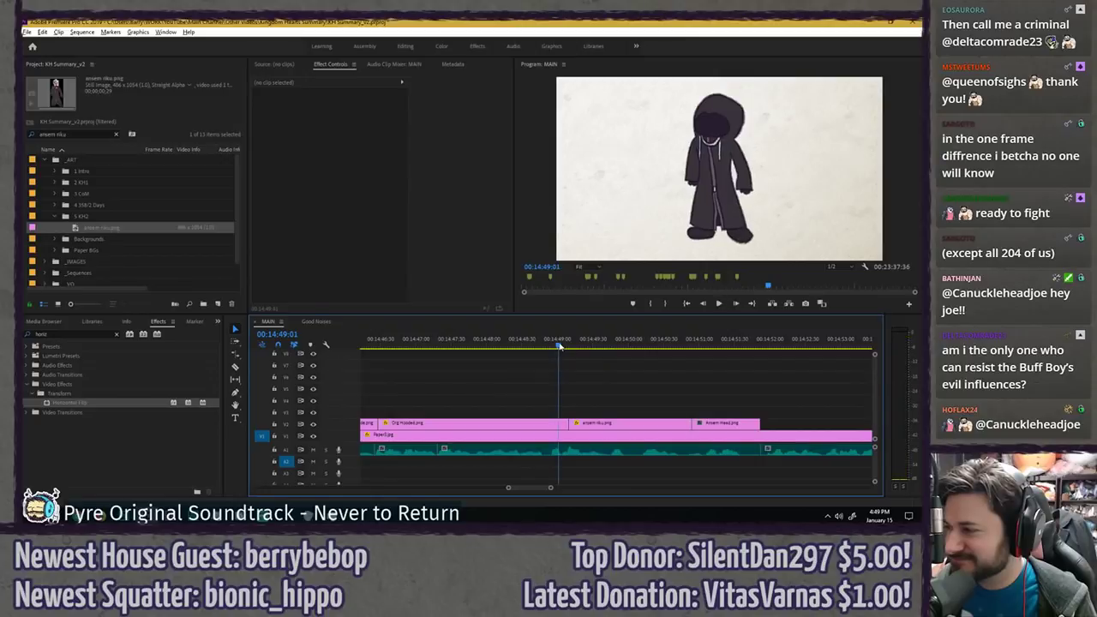
{"action": "key", "text": "grave"}
{"action": "key", "text": "Left"}
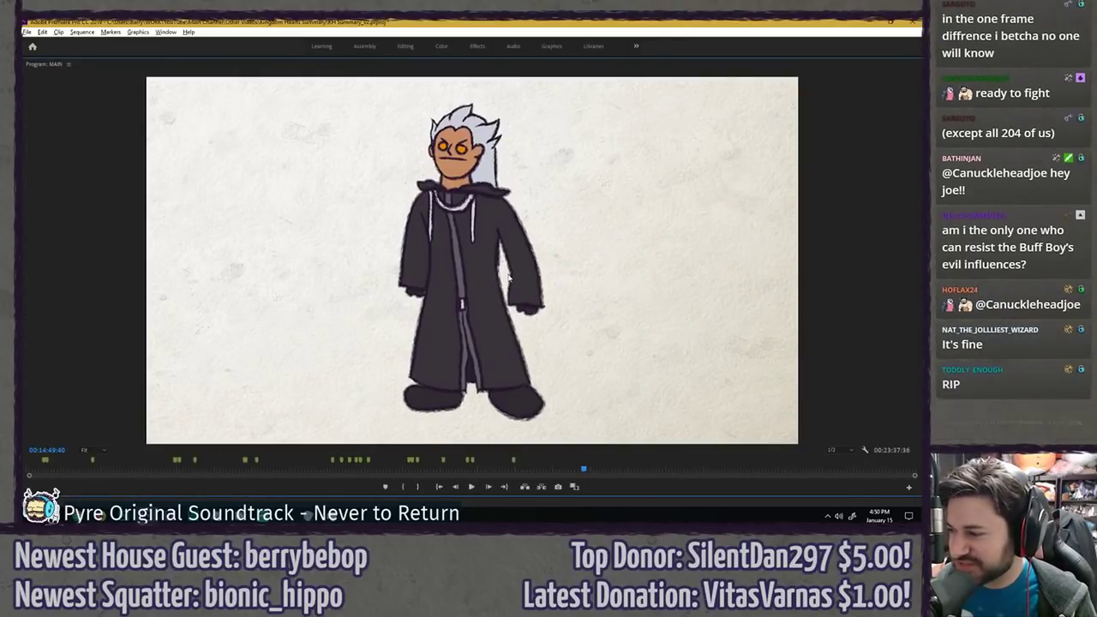
{"action": "key", "text": "grave"}
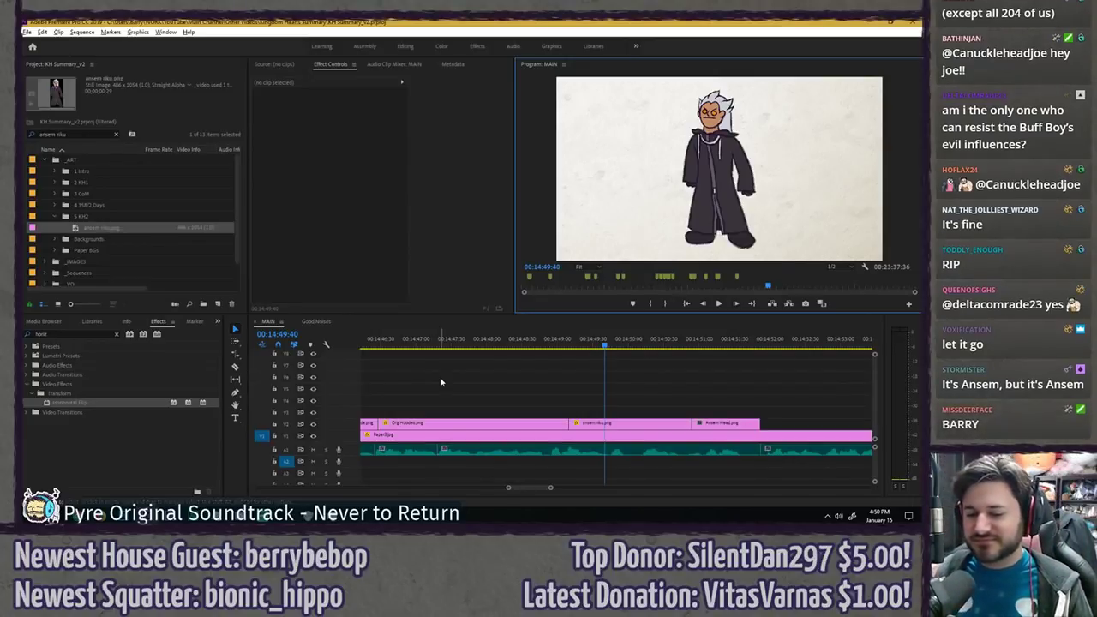
{"action": "key", "text": "space"}
- Delete the small Ansem Head clip from V2 and clear the project search filter
{"action": "key", "text": "minus"}
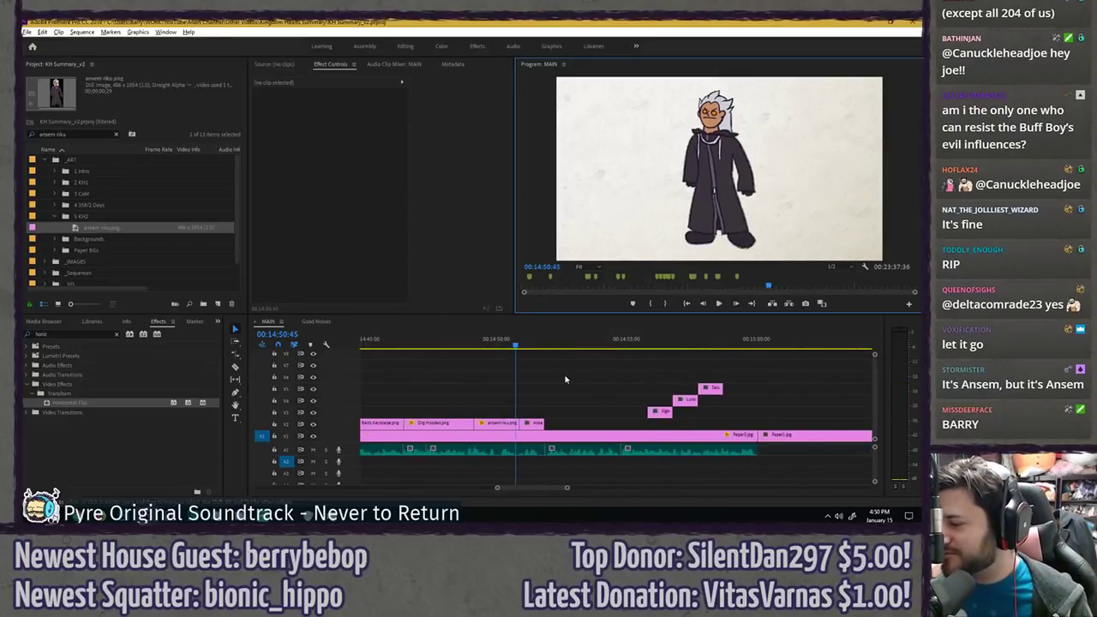
{"action": "key", "text": "space"}
{"action": "key", "text": "space"}
{"action": "left_click", "coordinate": [538, 426]}
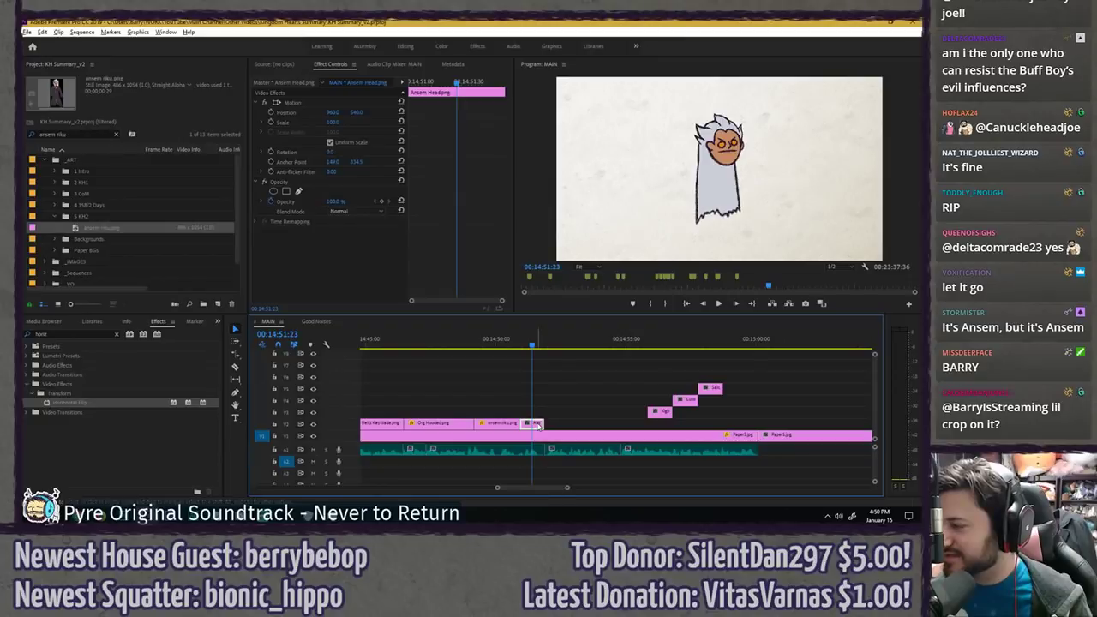
{"action": "key", "text": "Delete"}
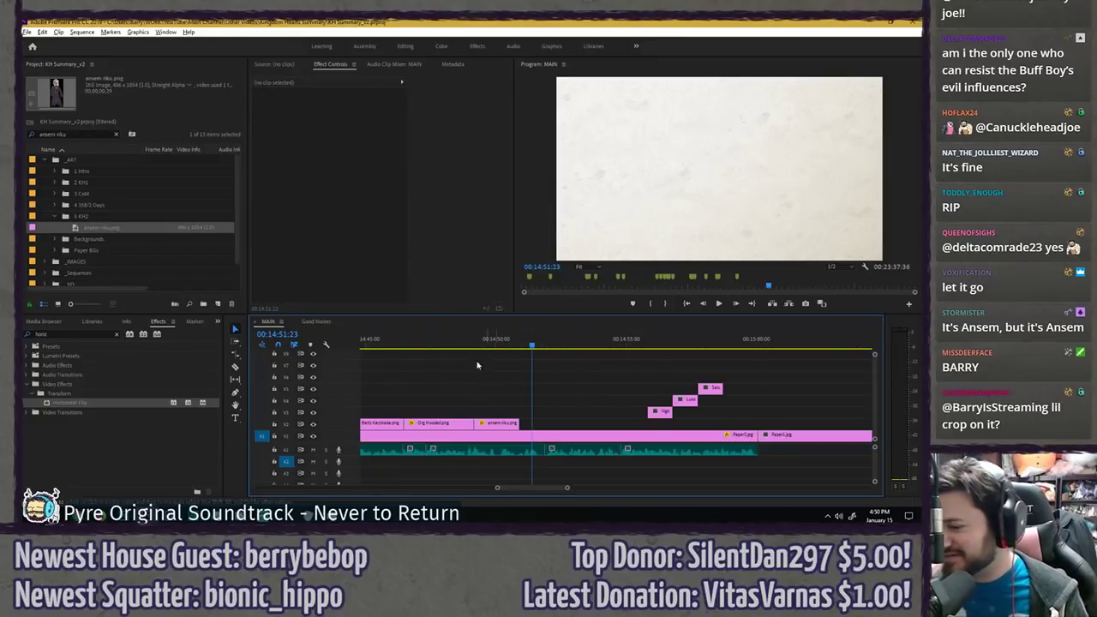
{"action": "left_click", "coordinate": [116, 139]}
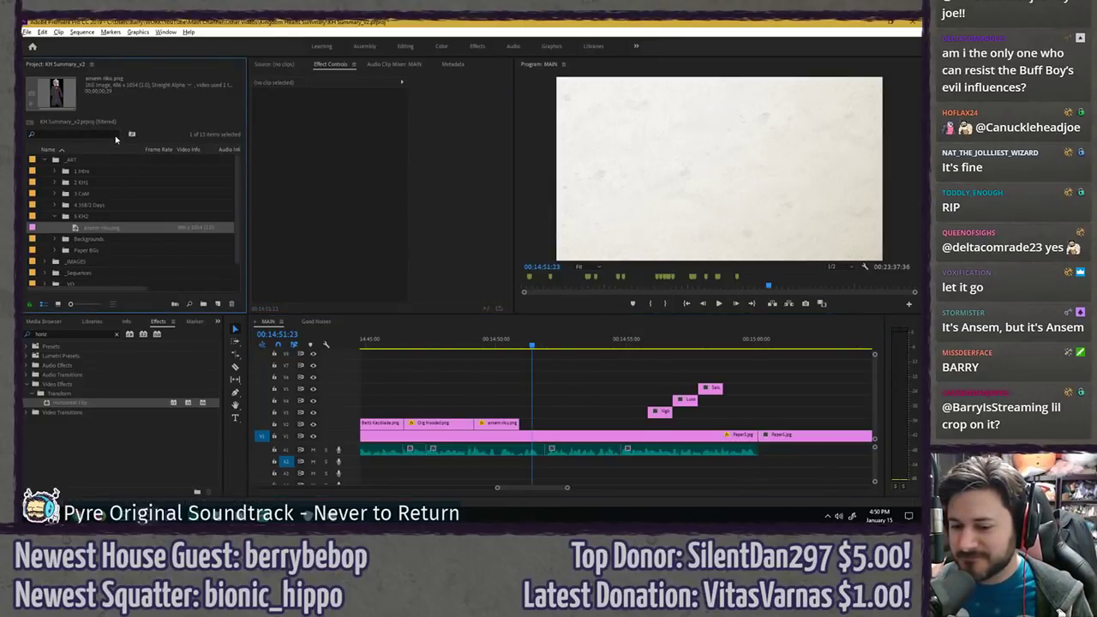
- Review the hooded-to-unhooded transition in the enlarged Program view and add a marker at 00:14:49:35
{"action": "left_click", "coordinate": [508, 387]}
{"action": "left_click", "coordinate": [499, 344]}
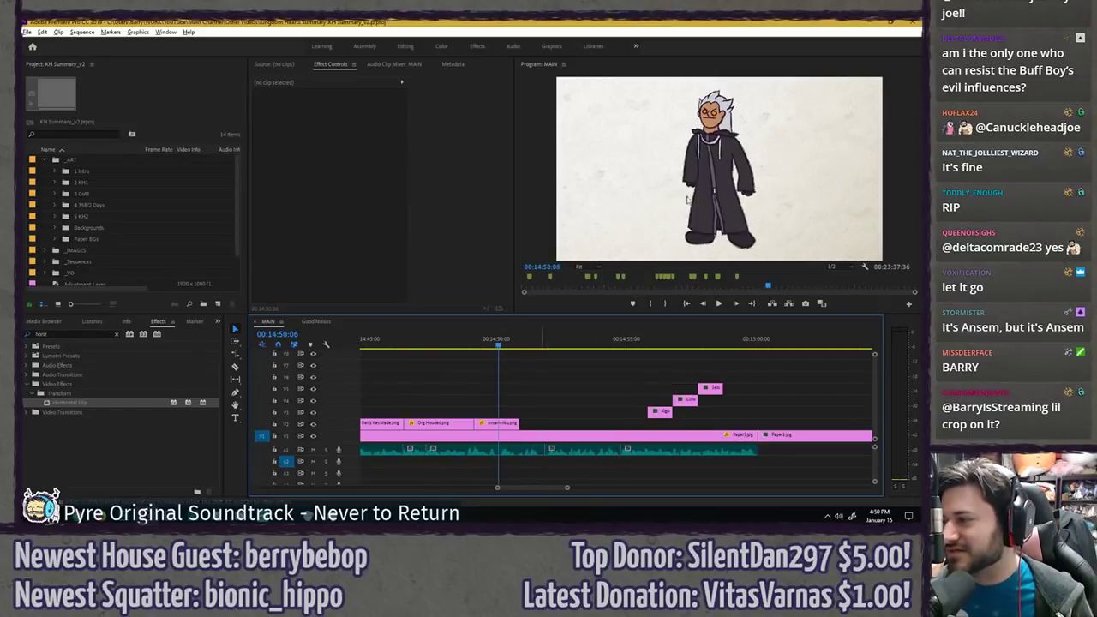
{"action": "key", "text": "grave"}
{"action": "key", "text": "grave"}
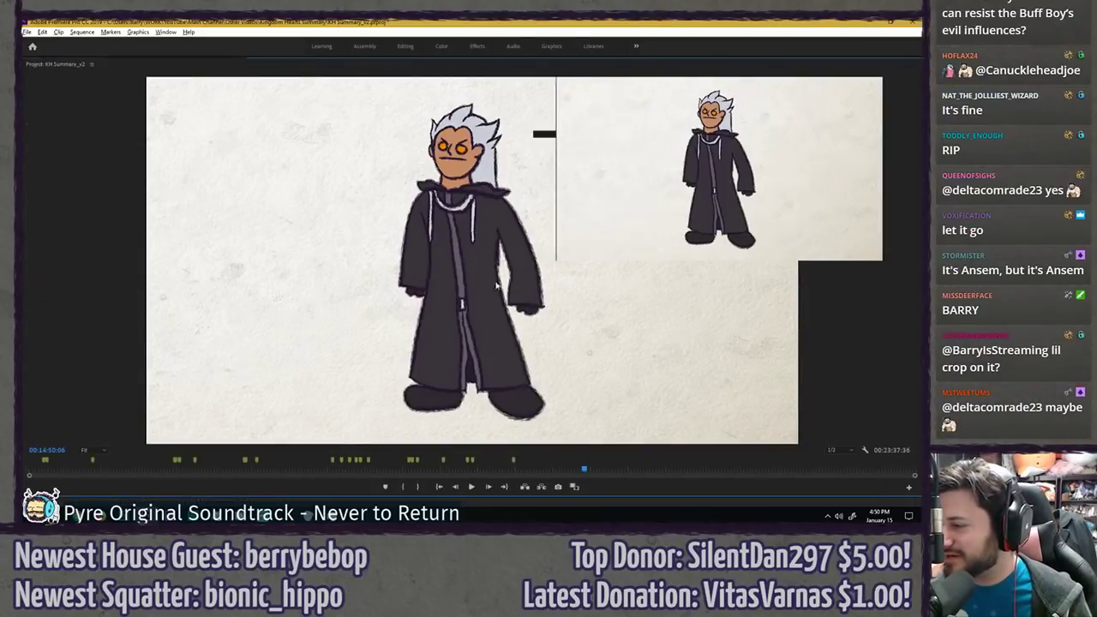
{"action": "left_click_drag", "start_coordinate": [498, 346], "coordinate": [469, 346]}
{"action": "key", "text": "grave"}
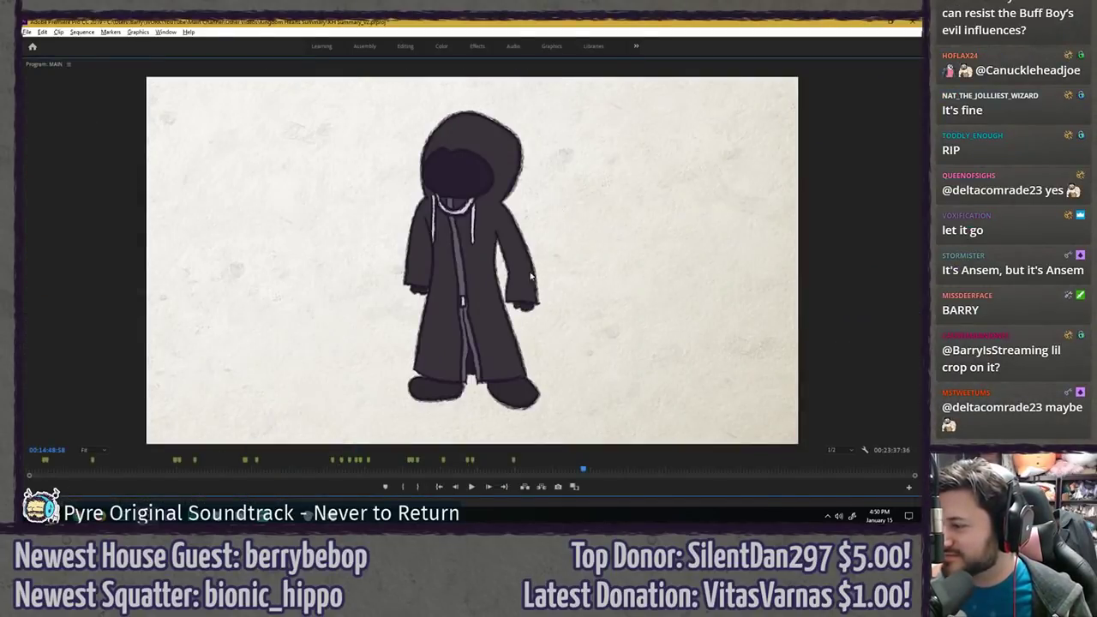
{"action": "key", "text": "space"}
{"action": "key", "text": "grave"}
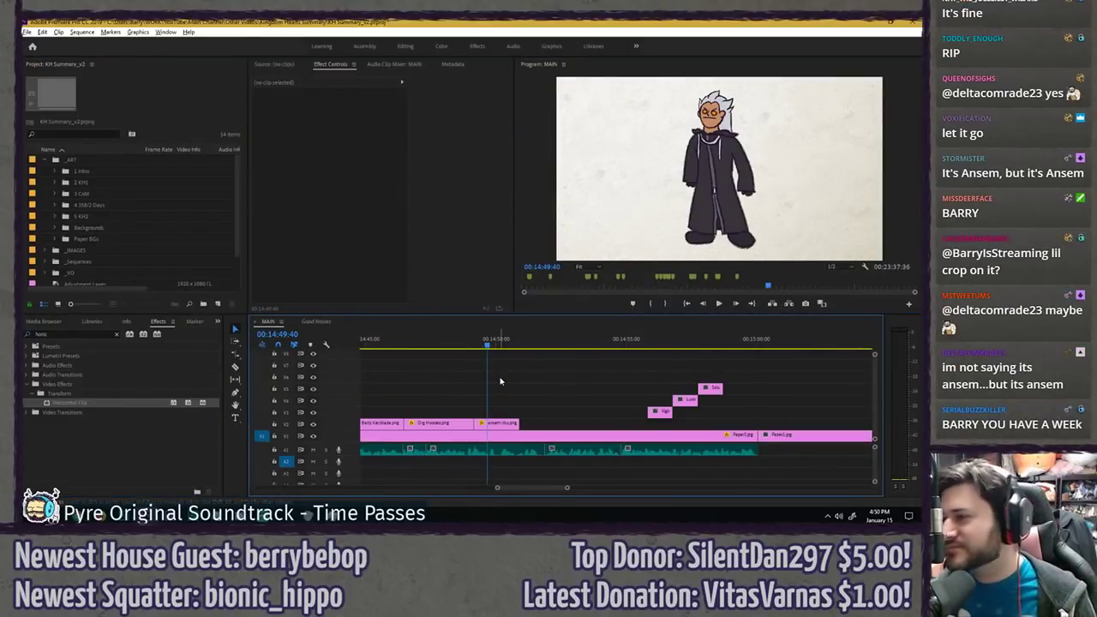
{"action": "left_click_drag", "start_coordinate": [468, 344], "coordinate": [485, 344]}
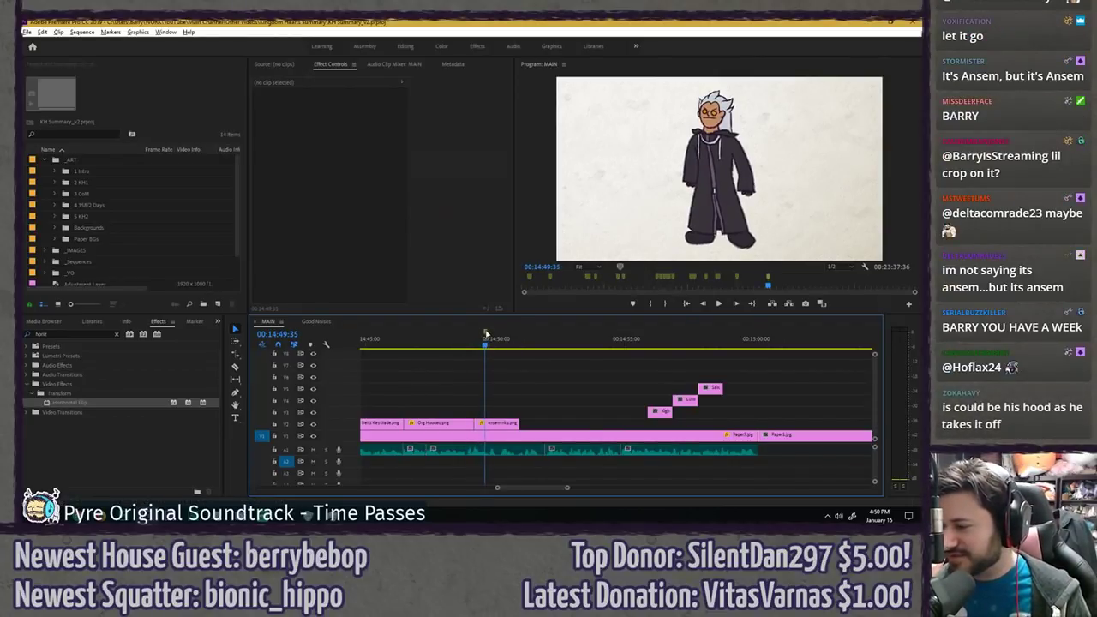
{"action": "key", "text": "m"}
{"action": "key", "text": "m"}
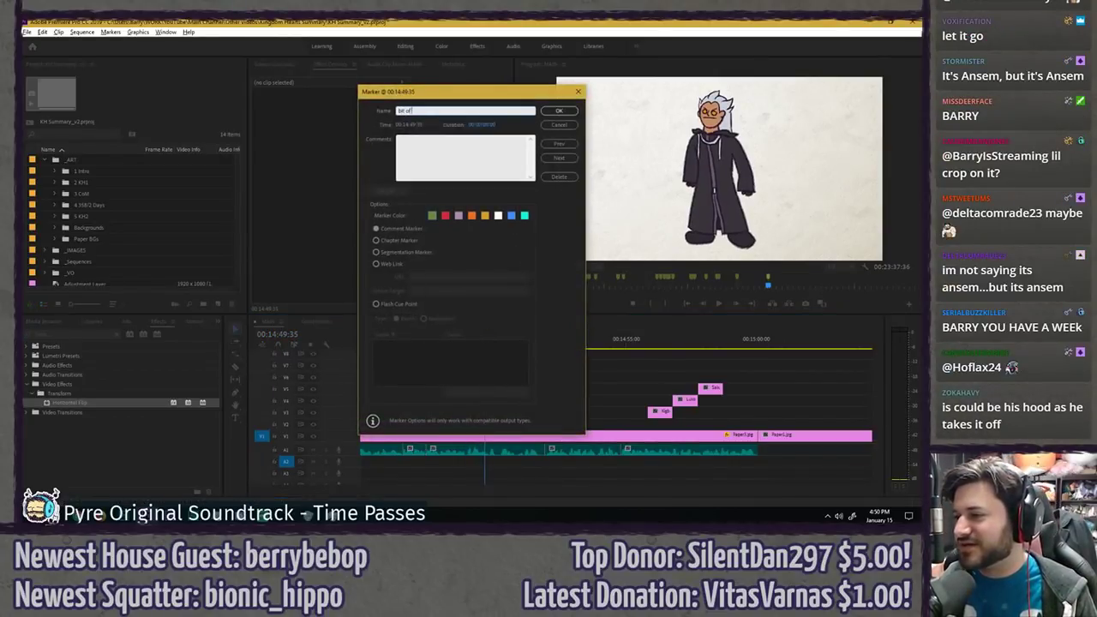
- Name the marker 'bit of ansem's hair is visible' and play back from it
{"action": "type", "text": "bit of ansem's hair i"}
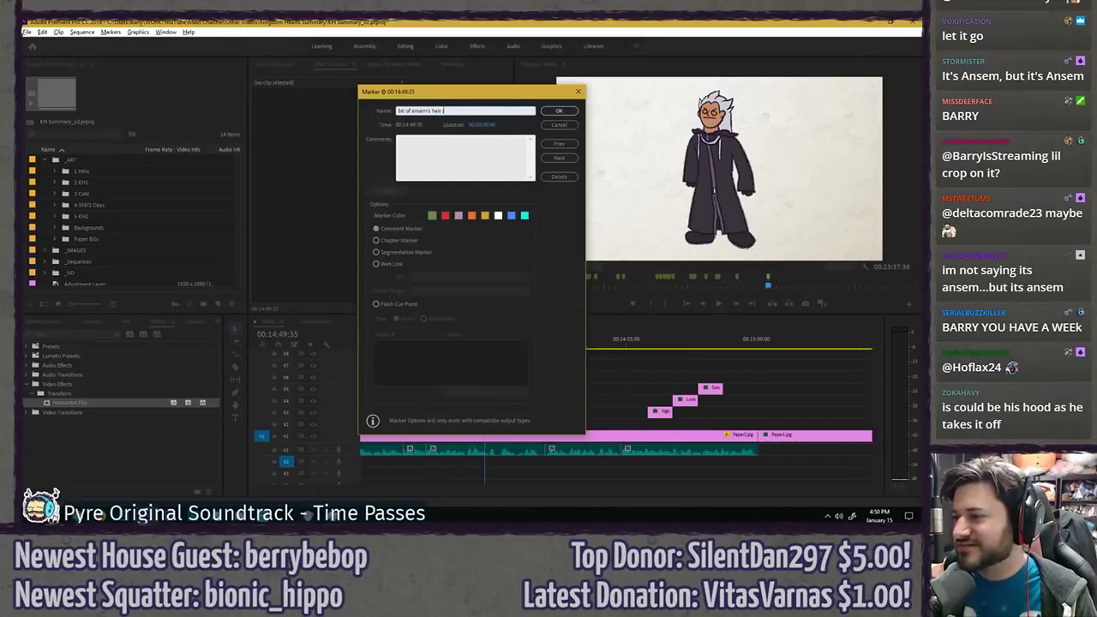
{"action": "type", "text": "s visible"}
{"action": "key", "text": "Return"}
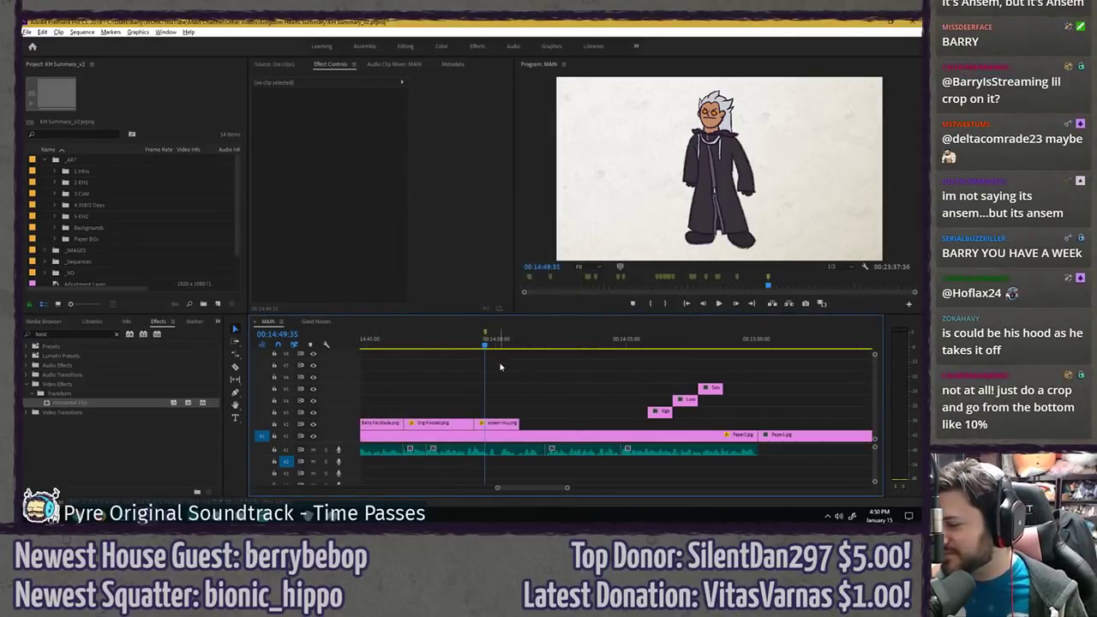
{"action": "key", "text": "Return"}
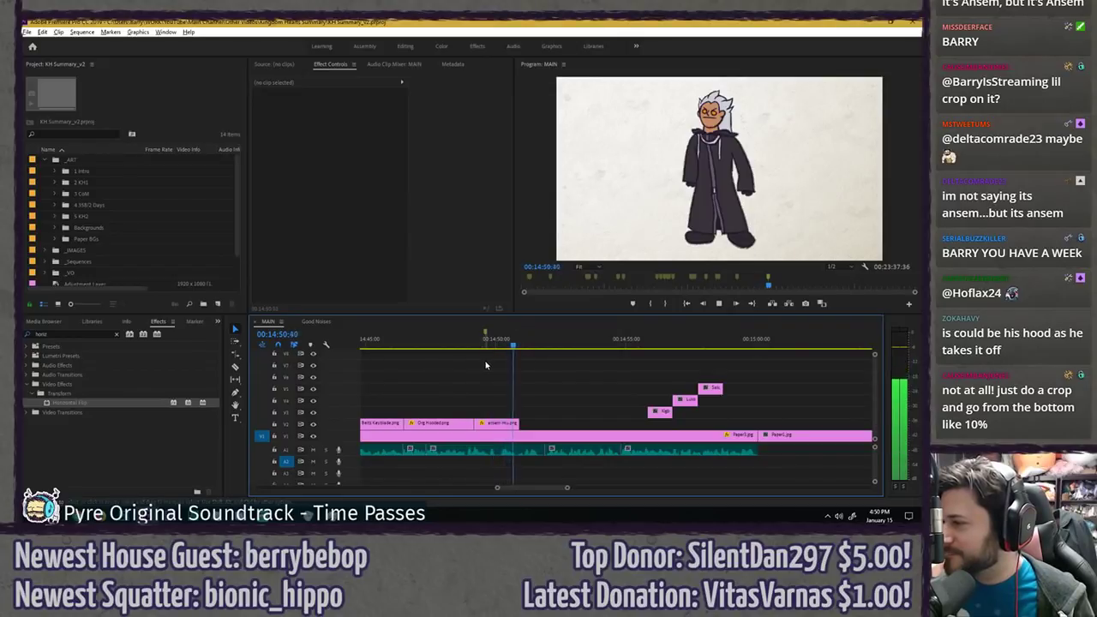
{"action": "key", "text": "space"}
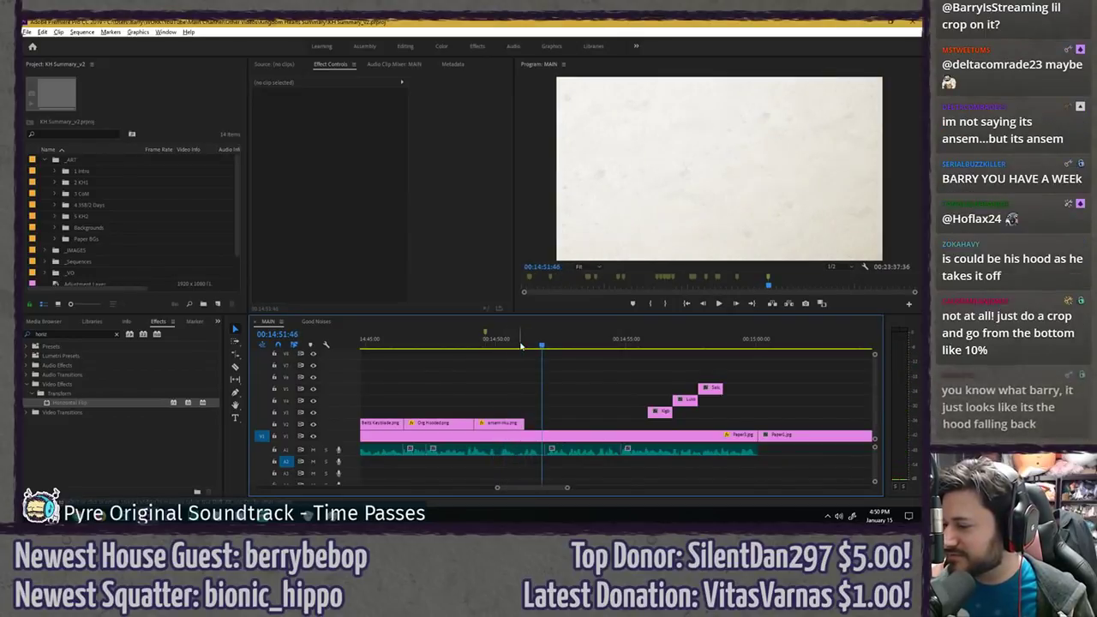
{"action": "left_click", "coordinate": [520, 344]}
{"action": "key", "text": "space"}
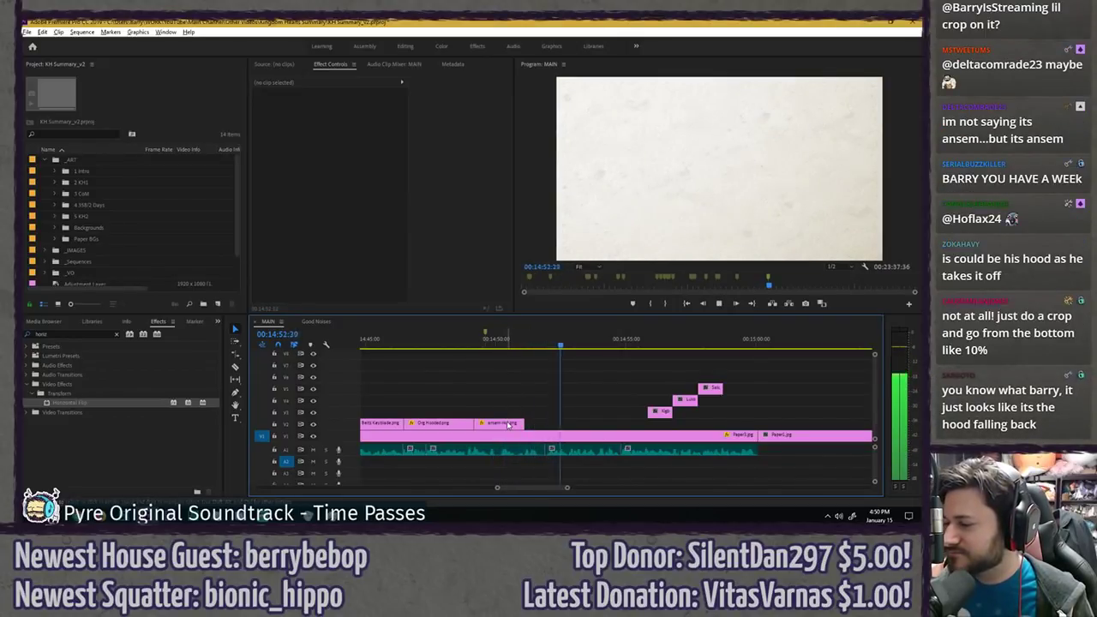
{"action": "key", "text": "space"}
- Alt-drag a copy of ansem riku.png further right on V2 and preview it
{"action": "left_click_drag", "start_coordinate": [507, 424], "coordinate": [603, 424]}
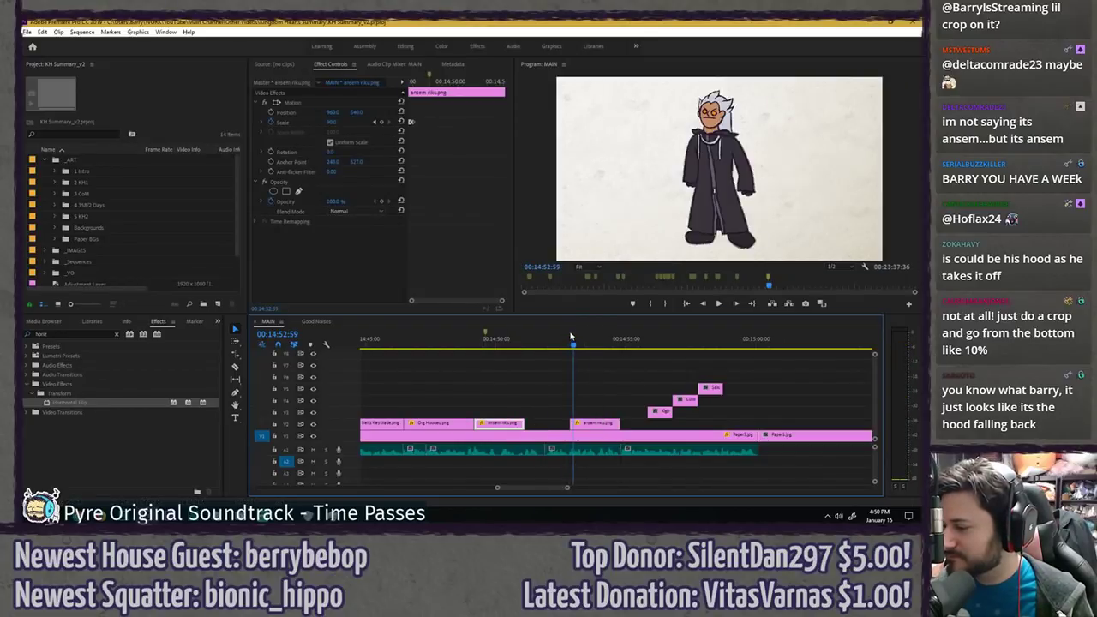
{"action": "left_click", "coordinate": [559, 339]}
{"action": "key", "text": "space"}
{"action": "key", "text": "space"}
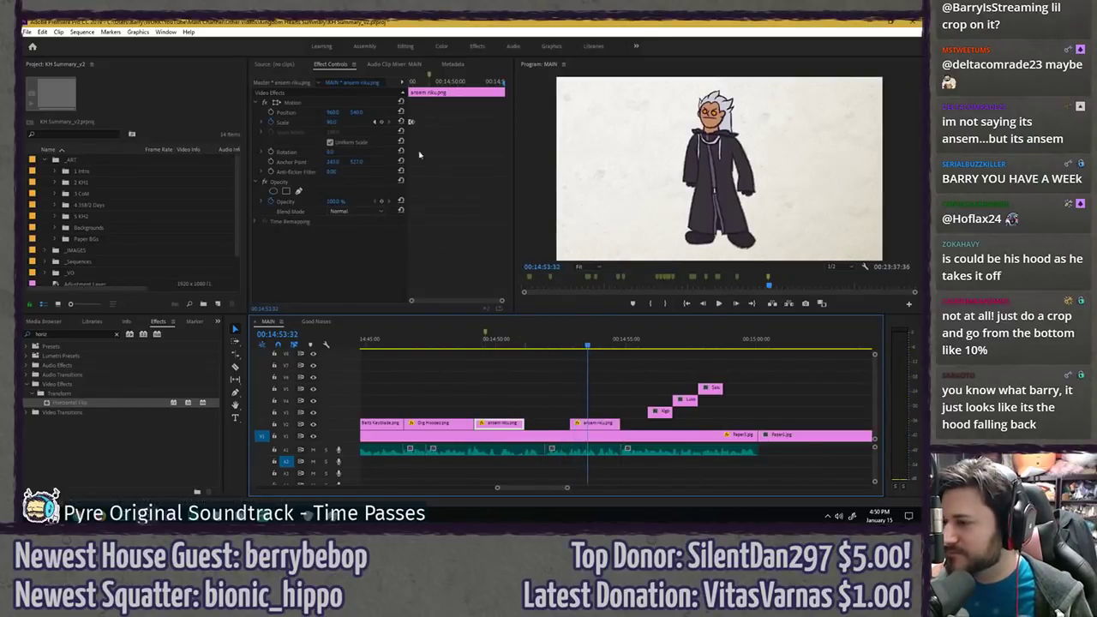
- Turn off Scale animation on both ansem riku.png clips, accepting the keyframe-removal warning
{"action": "left_click", "coordinate": [419, 154]}
{"action": "left_click", "coordinate": [271, 122]}
{"action": "left_click", "coordinate": [502, 277]}
{"action": "left_click", "coordinate": [561, 345]}
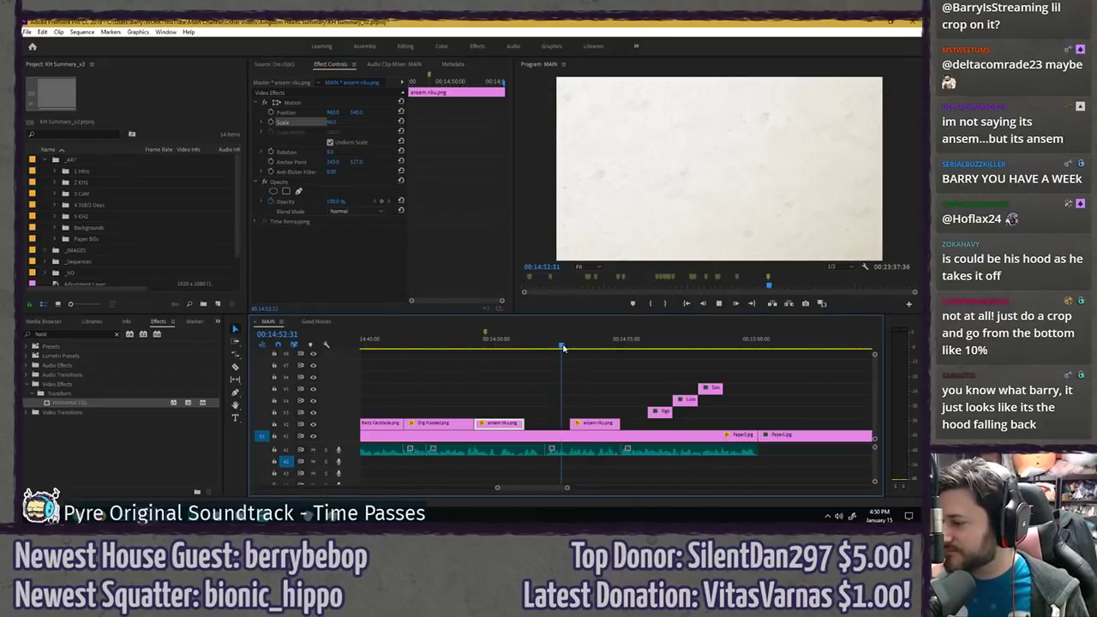
{"action": "key", "text": "space"}
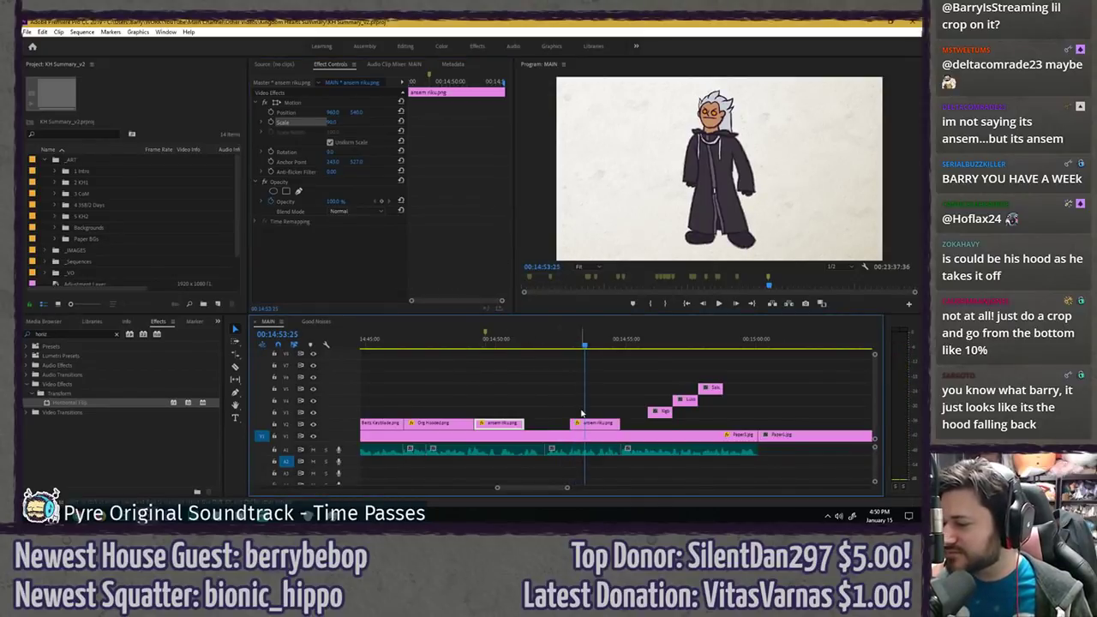
{"action": "left_click", "coordinate": [589, 424]}
{"action": "left_click", "coordinate": [270, 122]}
{"action": "left_click", "coordinate": [502, 277]}
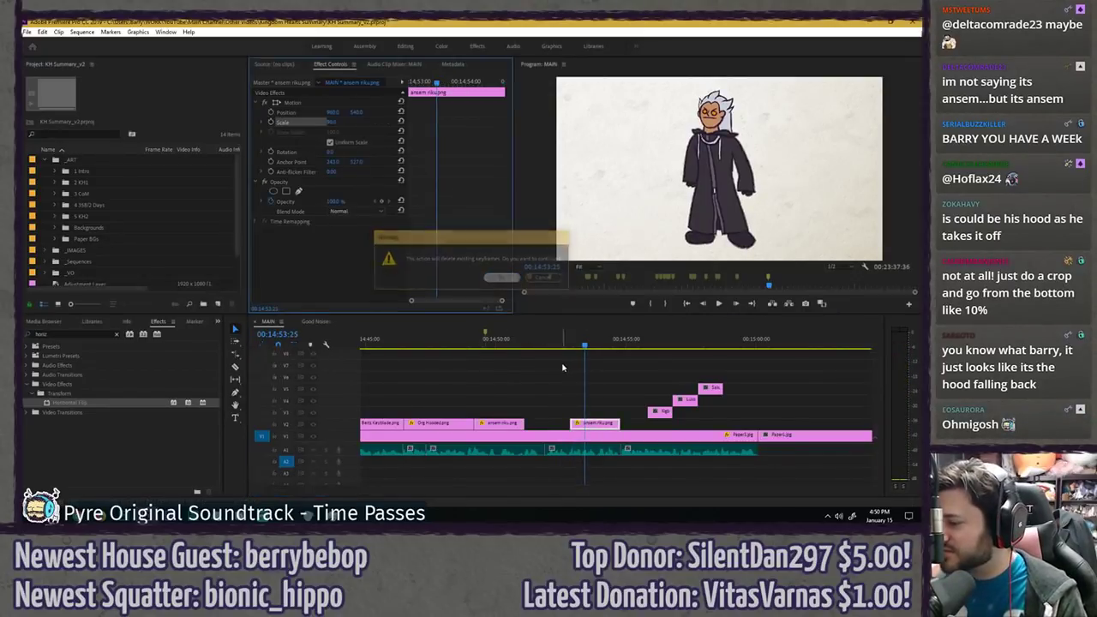
{"action": "key", "text": "Return"}
{"action": "key", "text": "space"}
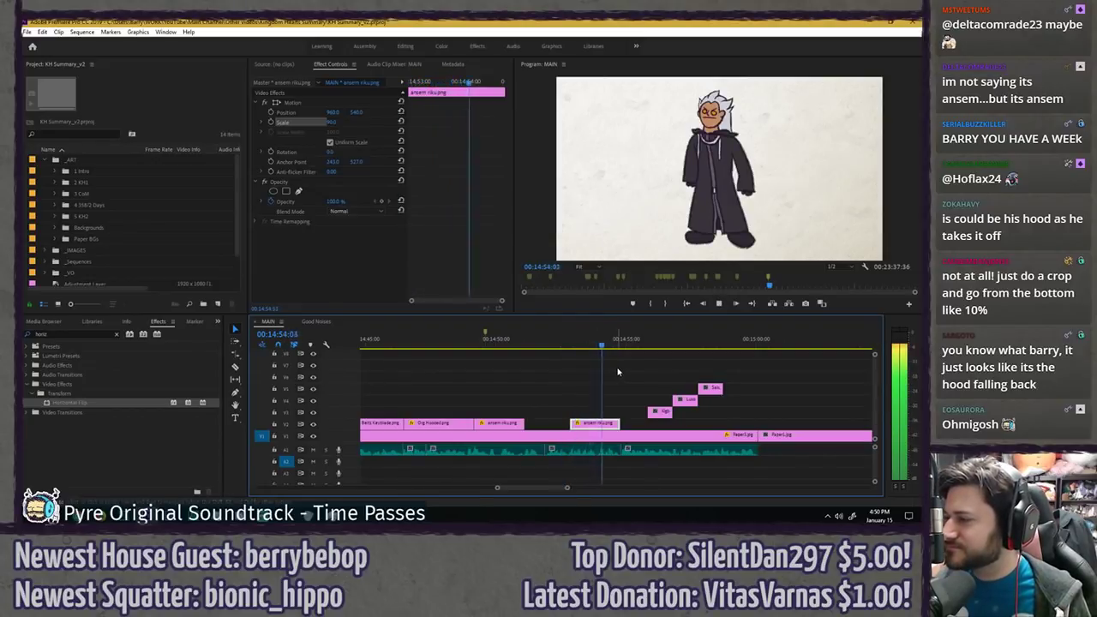
{"action": "left_click", "coordinate": [617, 371]}
- Stop playback and scrub the MAIN timeline back toward the earlier Sora fight scene near 07:55
{"action": "key", "text": "space"}
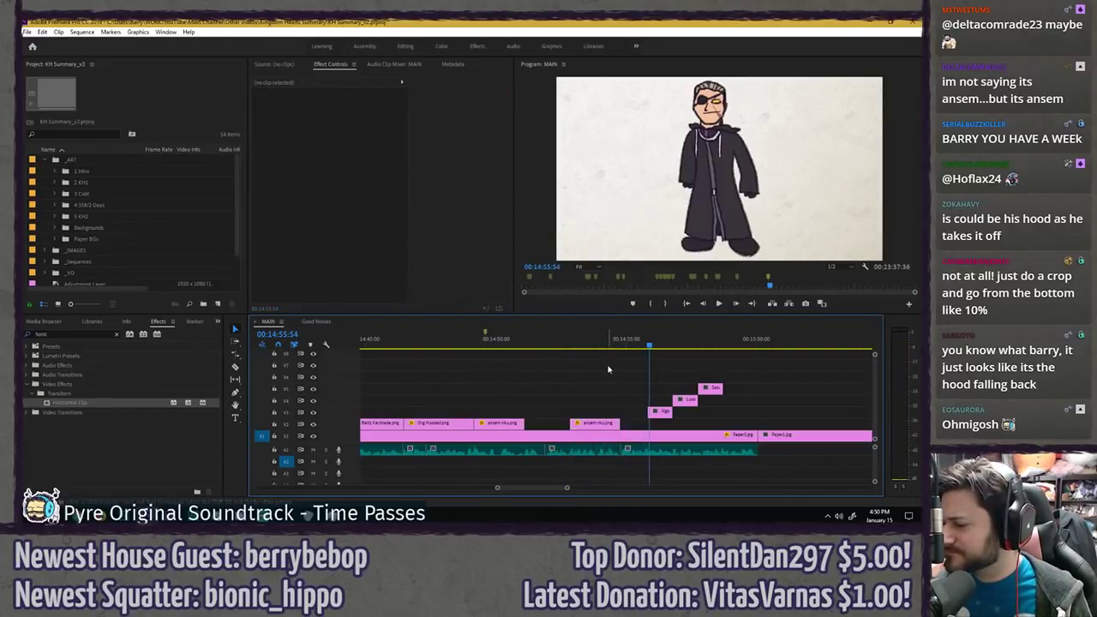
{"action": "scroll", "coordinate": [483, 412], "scroll_direction": "down", "scroll_amount": 2}
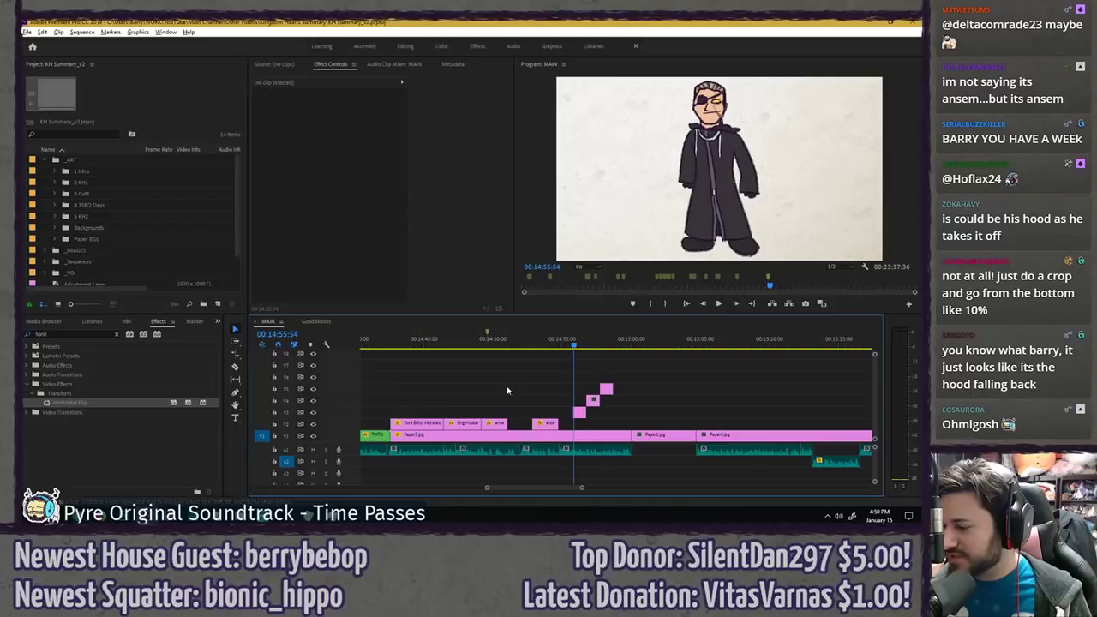
{"action": "left_click", "coordinate": [419, 422]}
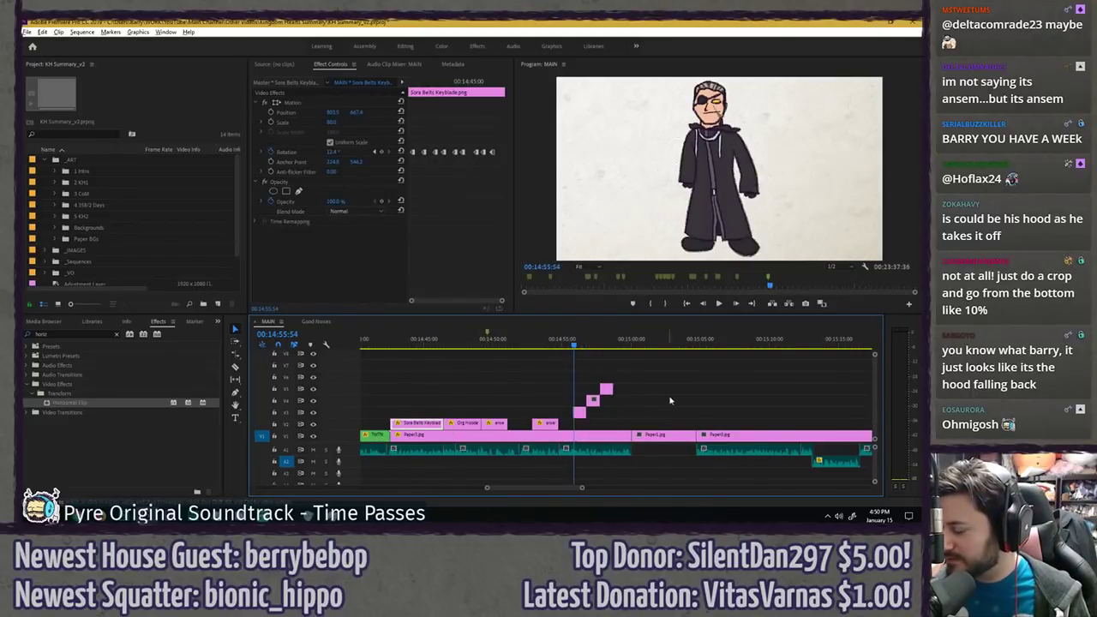
{"action": "scroll", "coordinate": [670, 401], "scroll_direction": "down", "scroll_amount": 3}
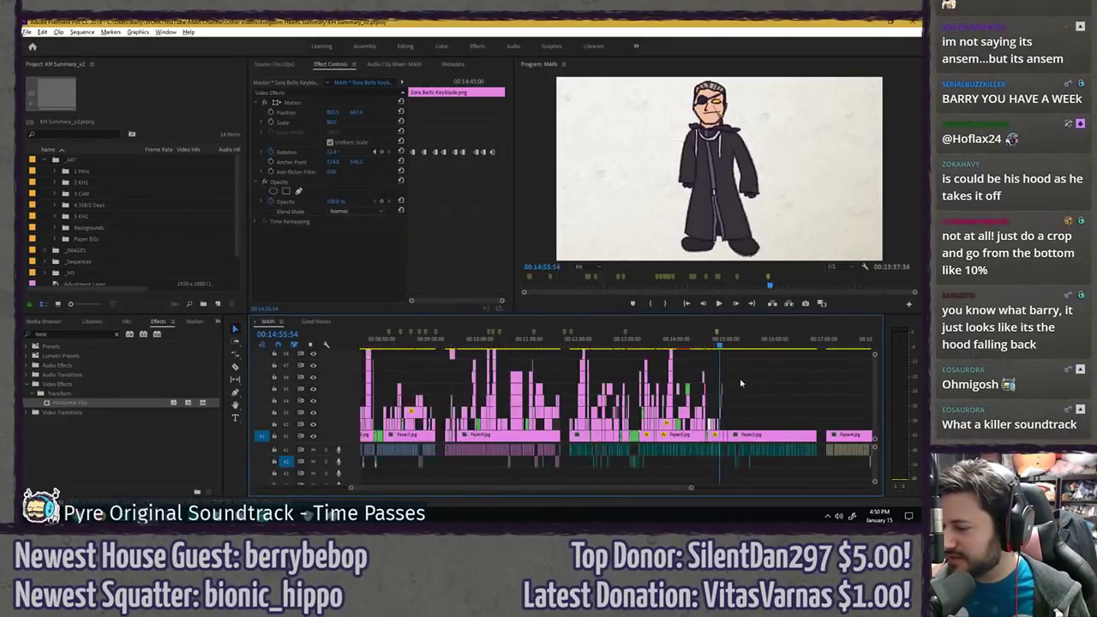
{"action": "scroll", "coordinate": [741, 383], "scroll_direction": "down", "scroll_amount": 2}
{"action": "scroll", "coordinate": [449, 378], "scroll_direction": "up", "scroll_amount": 3}
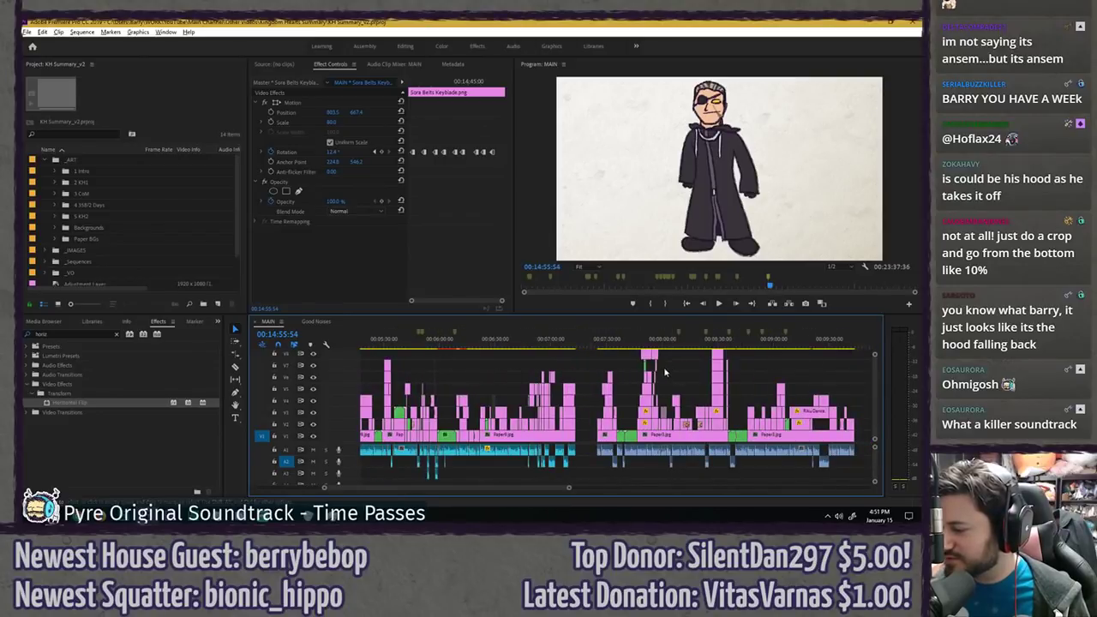
{"action": "mouse_move", "coordinate": [634, 341]}
{"action": "left_mouse_down"}
{"action": "mouse_move", "coordinate": [716, 342]}
{"action": "mouse_move", "coordinate": [653, 339]}
{"action": "left_mouse_up"}
- Play the Sora, Donald and Goofy fight from about 07:55:37 to 07:56:14 and marquee-select its clips
{"action": "key", "text": "="}
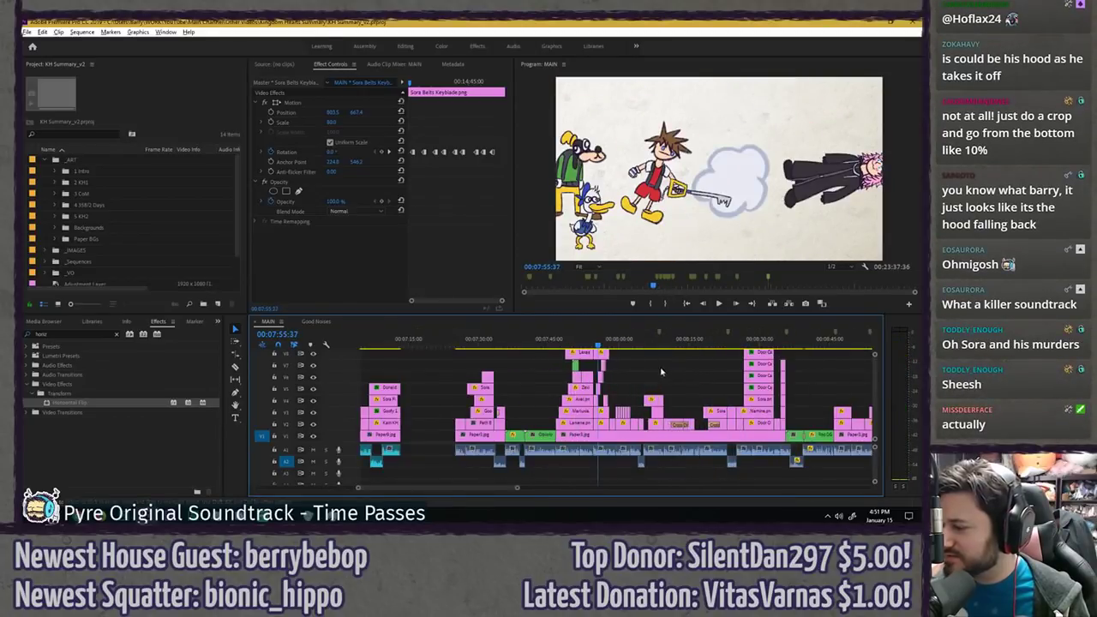
{"action": "scroll", "coordinate": [645, 368], "scroll_direction": "up", "scroll_amount": 3}
{"action": "left_click", "coordinate": [544, 344]}
{"action": "key", "text": "space"}
{"action": "scroll", "coordinate": [583, 353], "scroll_direction": "up", "scroll_amount": 1}
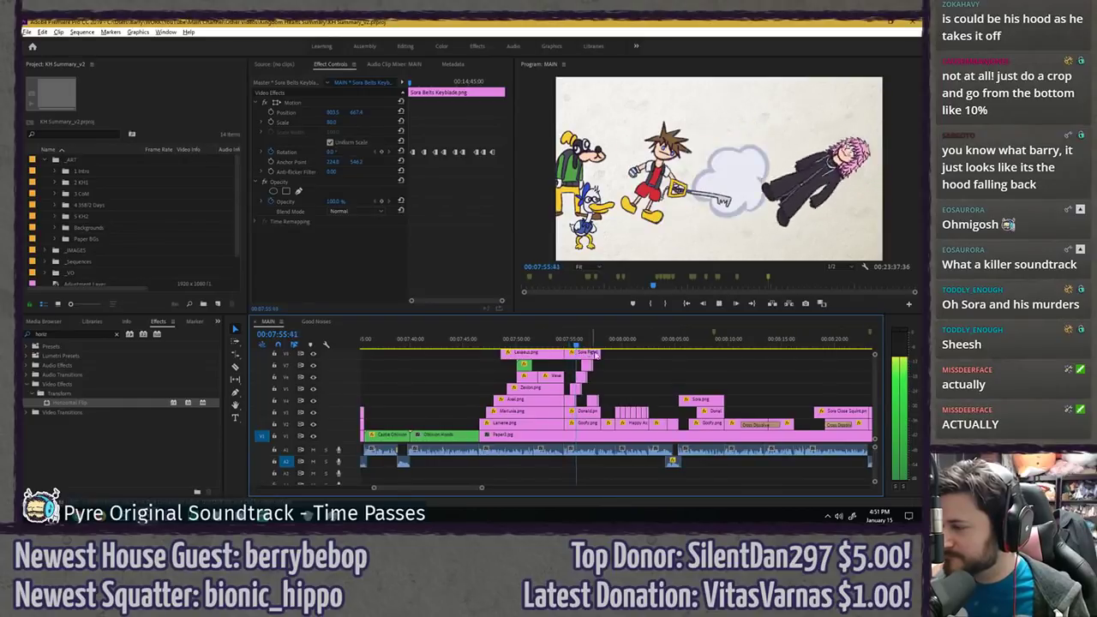
{"action": "key", "text": "space"}
{"action": "key", "text": "="}
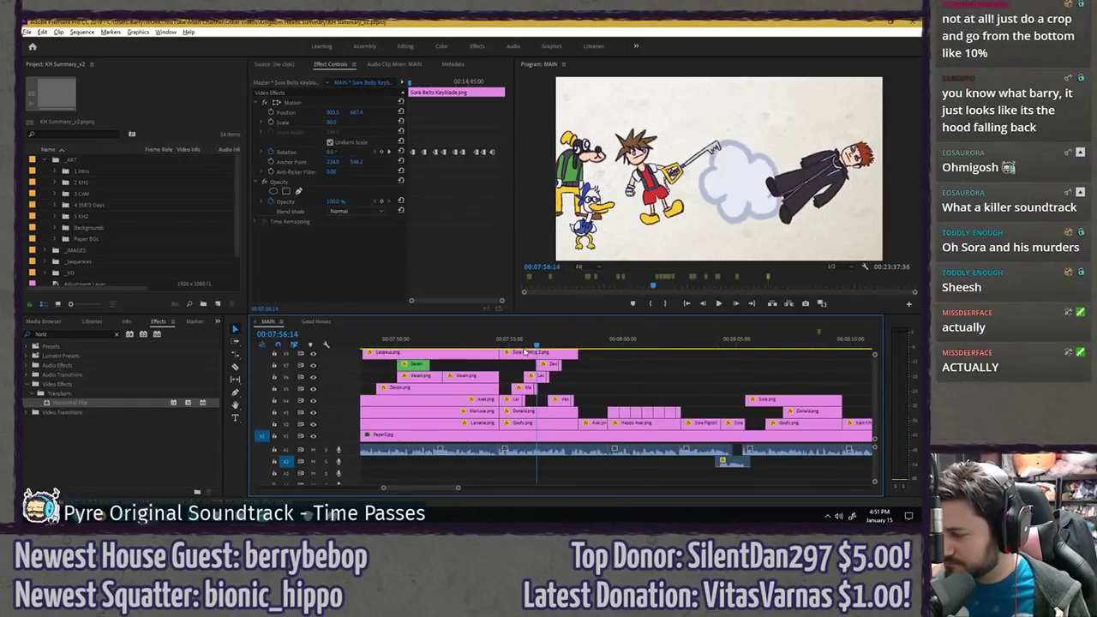
{"action": "left_click_drag", "start_coordinate": [506, 369], "coordinate": [568, 426]}
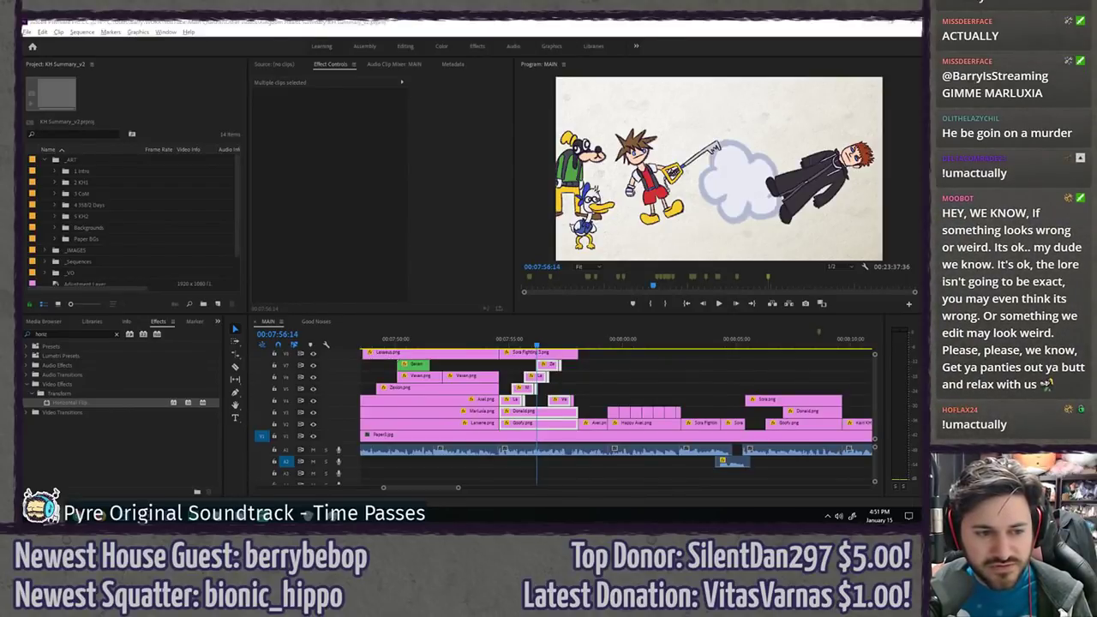
- Save the project and scroll MAIN toward the 14:59 area with the battle clips selected
{"action": "key", "text": "ctrl+s"}
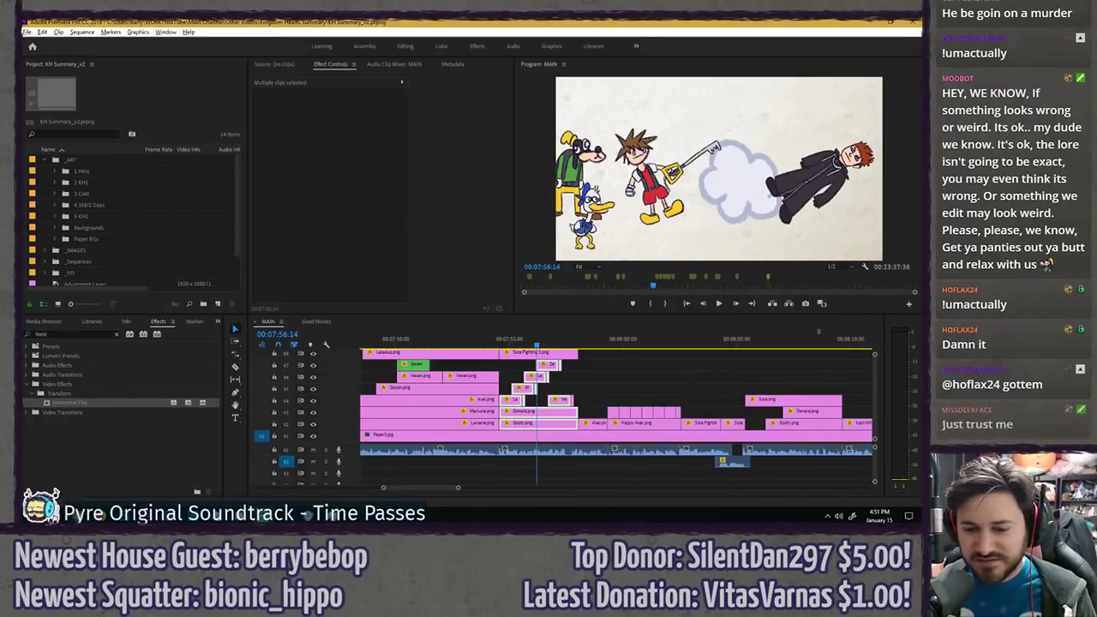
{"action": "left_click", "coordinate": [507, 367]}
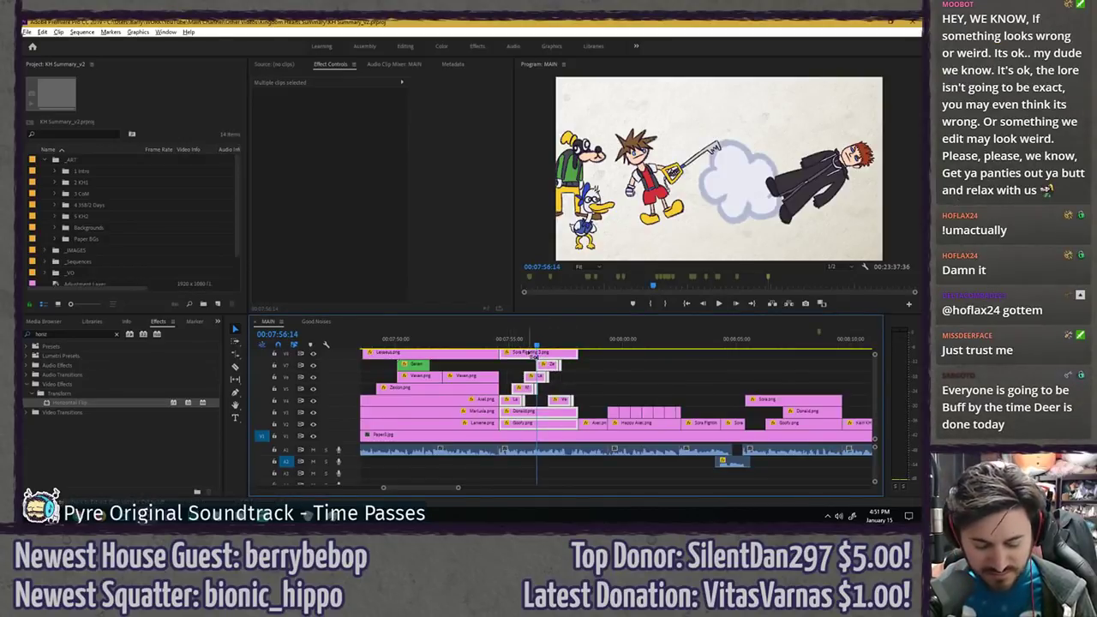
{"action": "scroll", "coordinate": [470, 425], "scroll_direction": "down", "scroll_amount": 15}
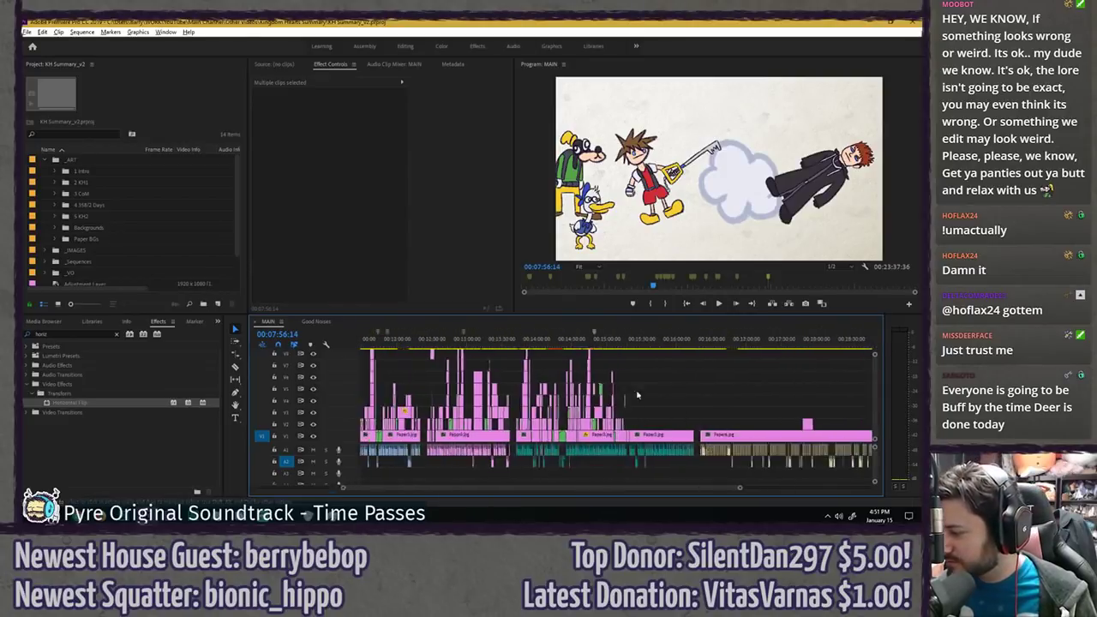
{"action": "scroll", "coordinate": [584, 375], "scroll_direction": "up", "scroll_amount": 5}
- Paste the copied battle clips at about 00:14:59 and scrub through them
{"action": "left_click", "coordinate": [664, 345]}
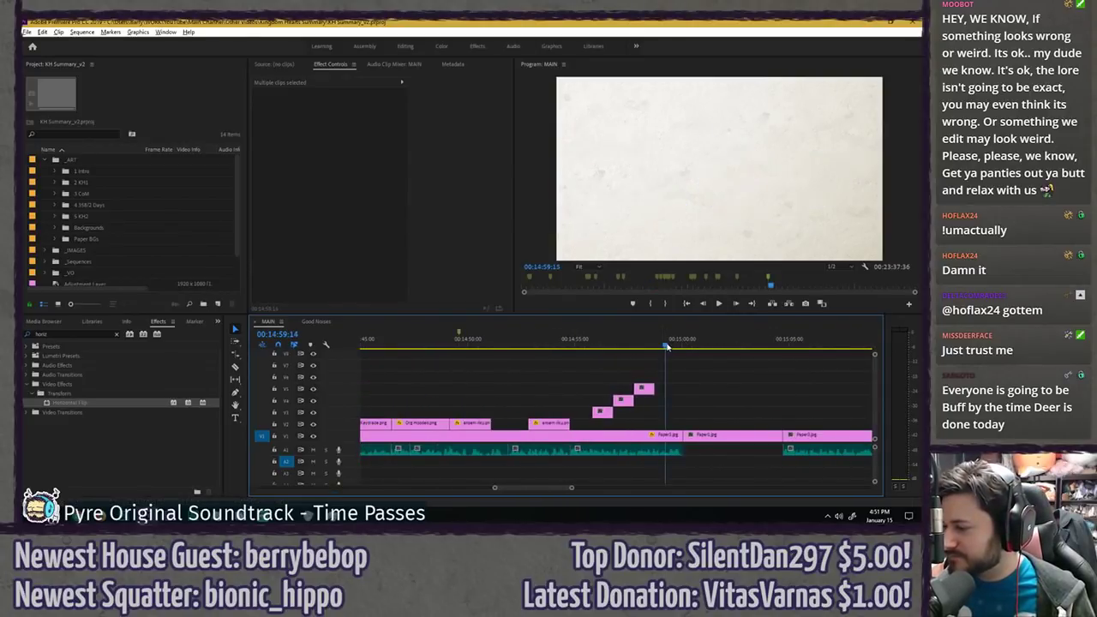
{"action": "key", "text": "ctrl+v"}
{"action": "left_click_drag", "start_coordinate": [599, 345], "coordinate": [637, 328]}
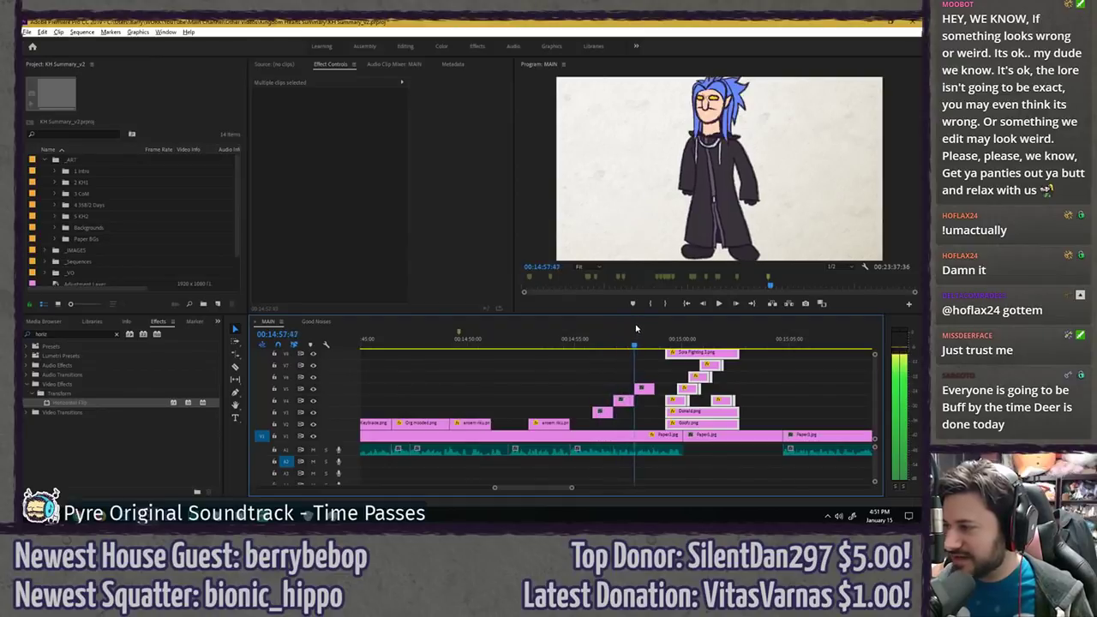
{"action": "scroll", "coordinate": [688, 373], "scroll_direction": "up", "scroll_amount": 2}
{"action": "scroll", "coordinate": [687, 373], "scroll_direction": "up", "scroll_amount": 2}
{"action": "scroll", "coordinate": [537, 362], "scroll_direction": "down", "scroll_amount": 2}
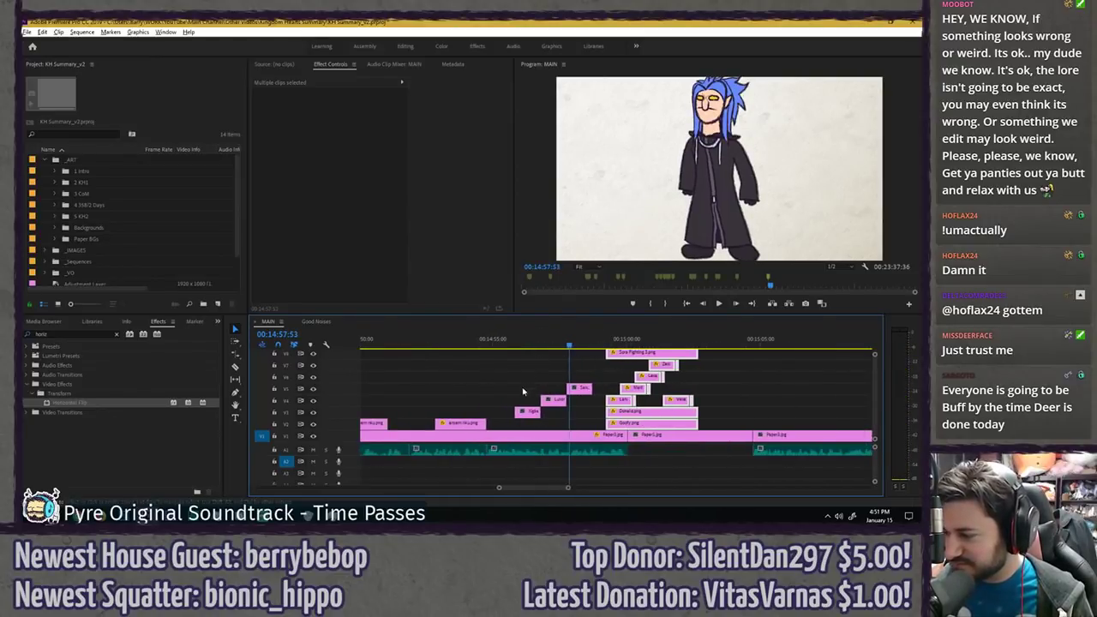
- Push the three staggered small clips later and play back the pasted scene
{"action": "left_click_drag", "start_coordinate": [499, 416], "coordinate": [757, 397]}
{"action": "left_click_drag", "start_coordinate": [538, 352], "coordinate": [557, 425]}
{"action": "left_click", "coordinate": [476, 345]}
{"action": "key", "text": "Return"}
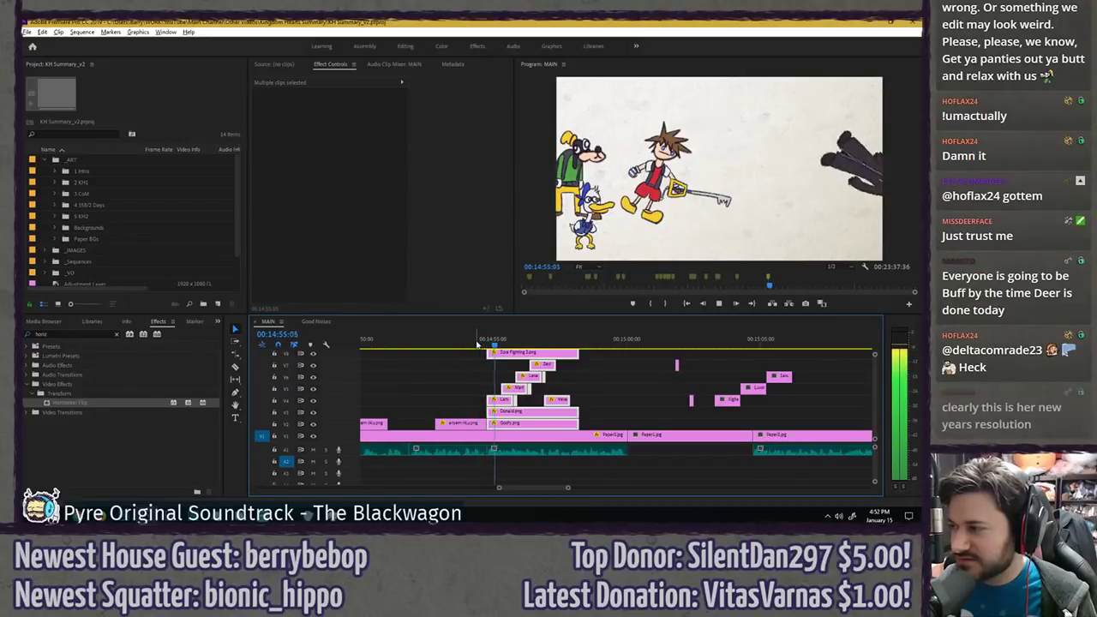
{"action": "key", "text": "space"}
{"action": "left_click", "coordinate": [483, 351]}
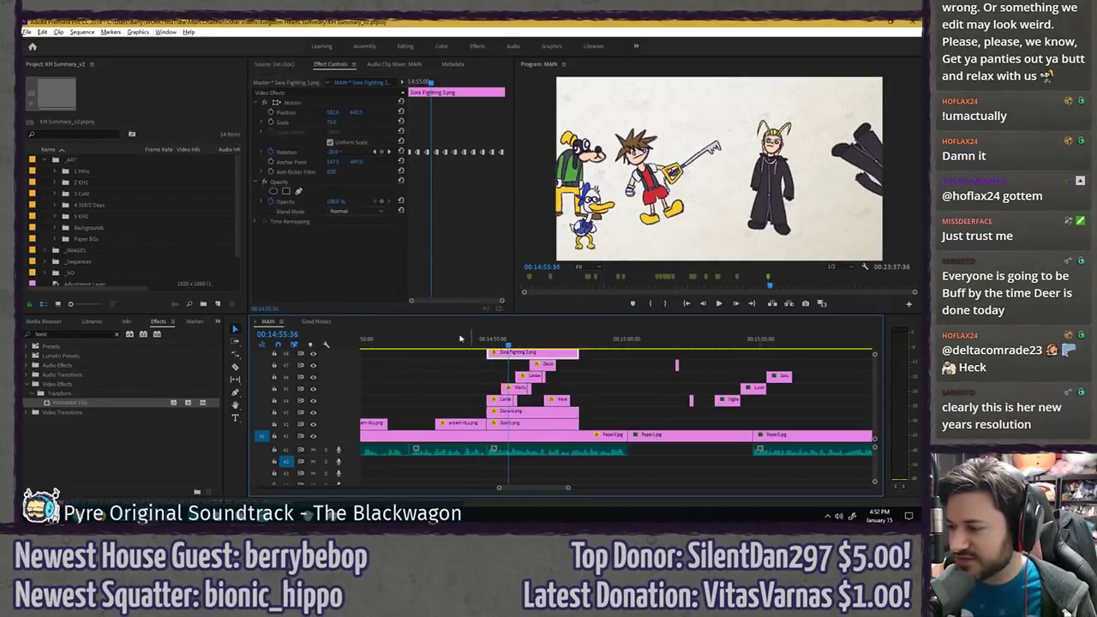
{"action": "left_click", "coordinate": [88, 133]}
- Replace the top-track Sora clip with Sora Belts Keyblade.png and play the scene to check
{"action": "type", "text": "belts"}
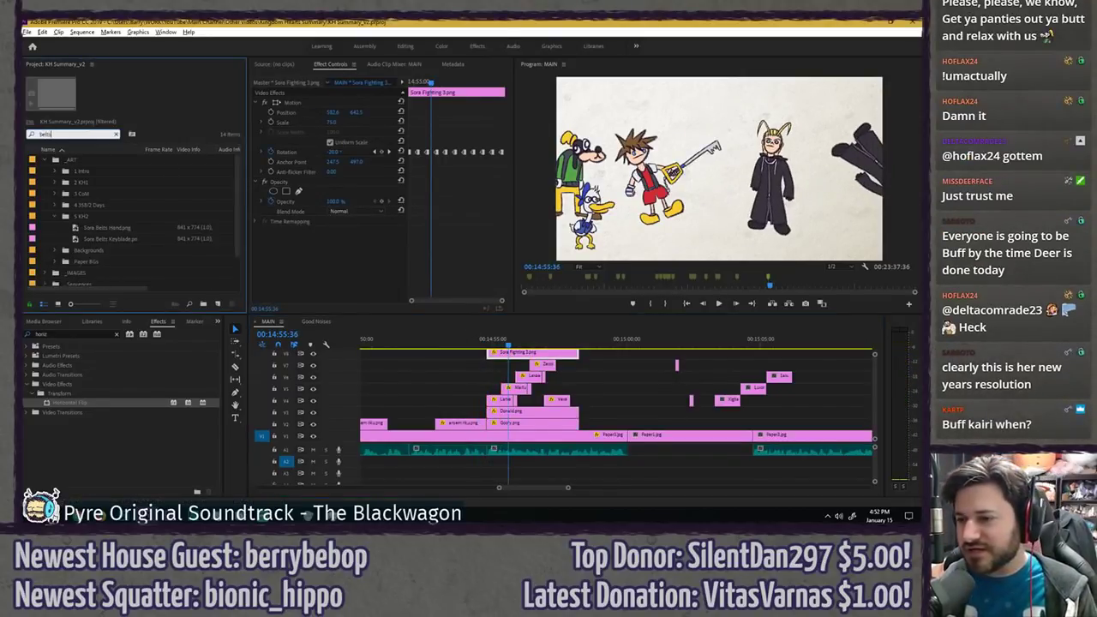
{"action": "left_click_drag", "start_coordinate": [97, 237], "coordinate": [504, 360]}
{"action": "key", "text": "space"}
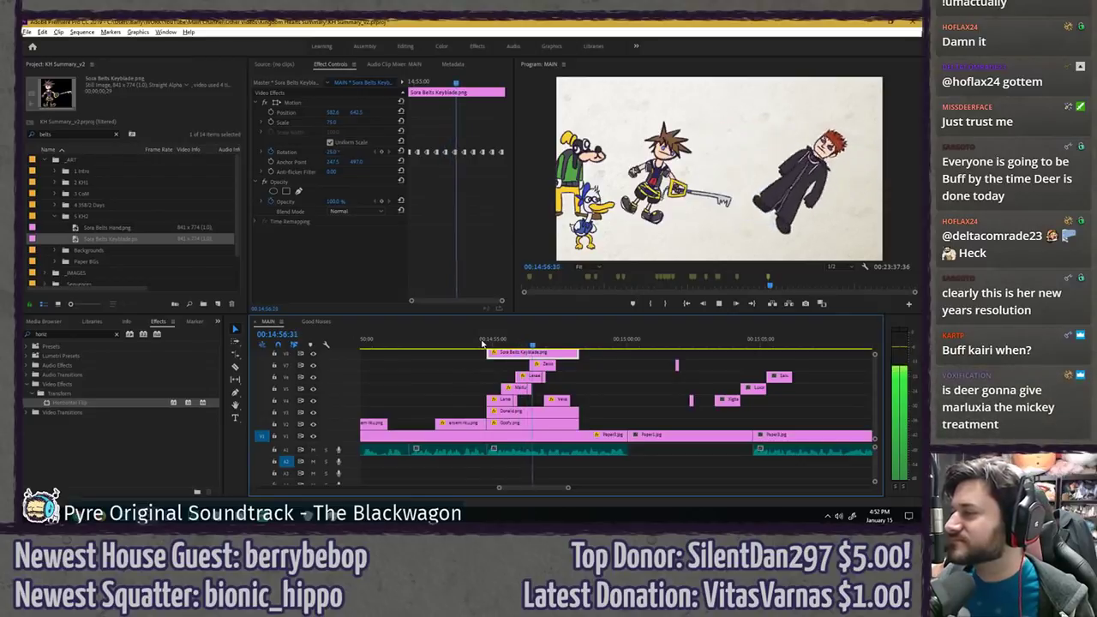
{"action": "key", "text": "space"}
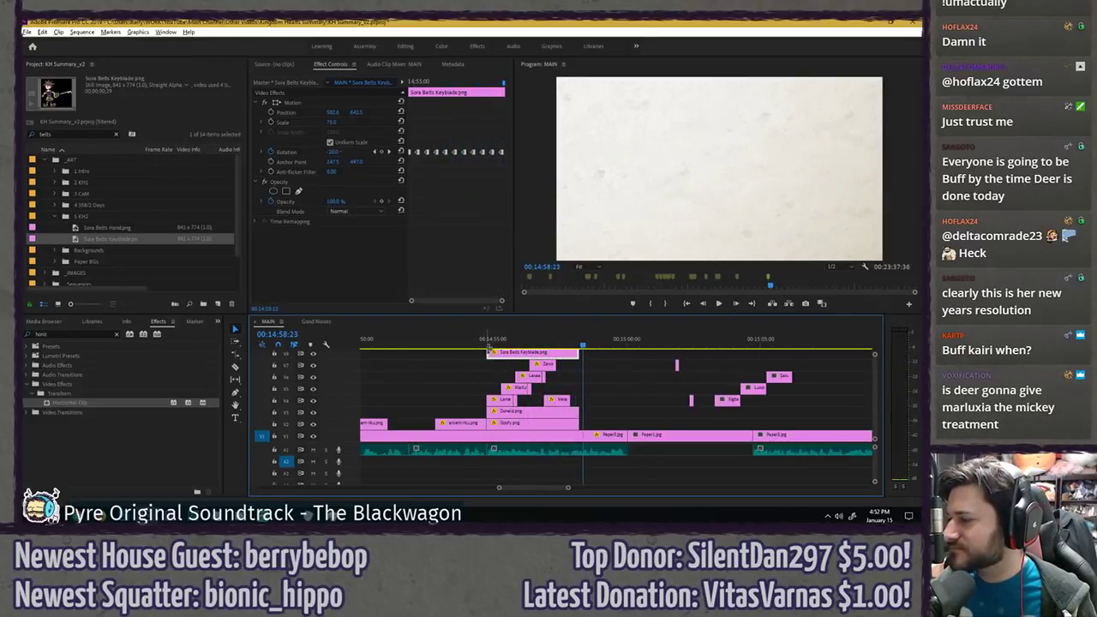
- Delete the stray short clips on V7 and V4 and return the playhead to 00:14:55:21
{"action": "left_click", "coordinate": [562, 378]}
{"action": "left_click_drag", "start_coordinate": [568, 369], "coordinate": [550, 399]}
{"action": "key", "text": "Delete"}
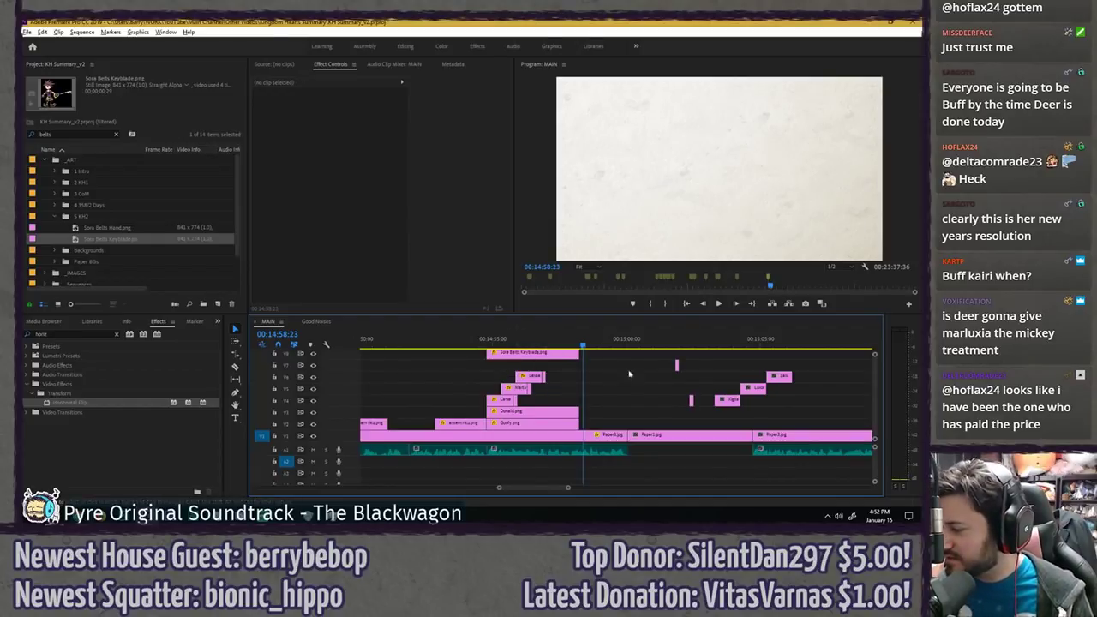
{"action": "left_click_drag", "start_coordinate": [675, 344], "coordinate": [616, 402]}
{"action": "key", "text": "Delete"}
{"action": "left_click_drag", "start_coordinate": [511, 341], "coordinate": [502, 341]}
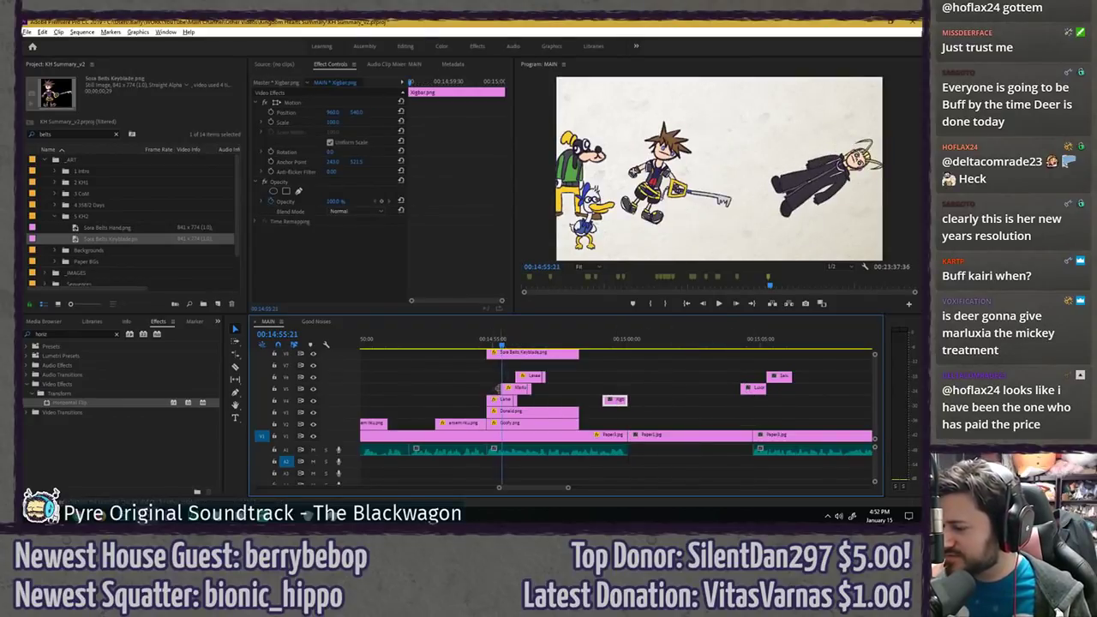
- Replace the Larxene clip with Xigbar.png and play back to check
{"action": "left_click", "coordinate": [501, 400]}
{"action": "left_click", "coordinate": [116, 135]}
{"action": "type", "text": "xig"}
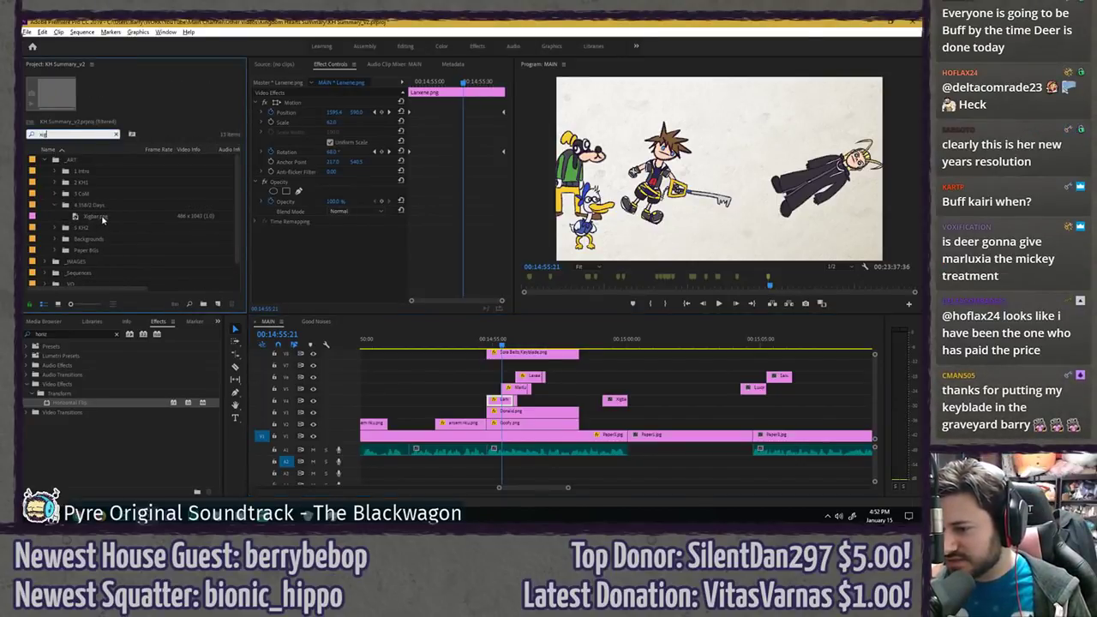
{"action": "left_click_drag", "start_coordinate": [102, 219], "coordinate": [501, 403]}
{"action": "key", "text": "space"}
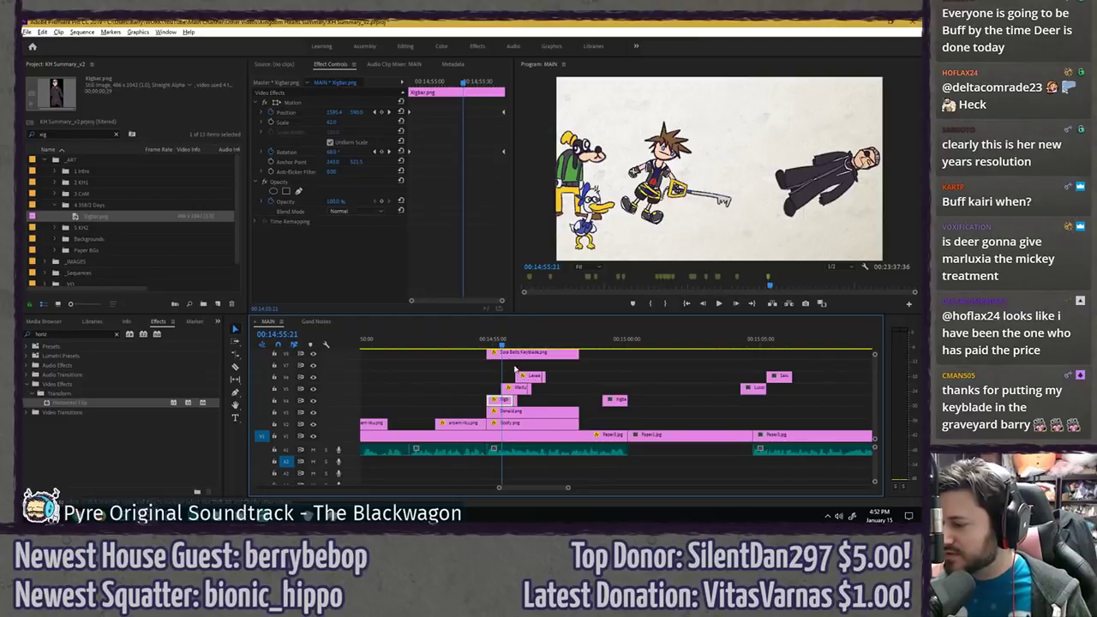
- Replace the Marluxia clip with Luxord.png and scrub forward to preview it
{"action": "left_click", "coordinate": [512, 389]}
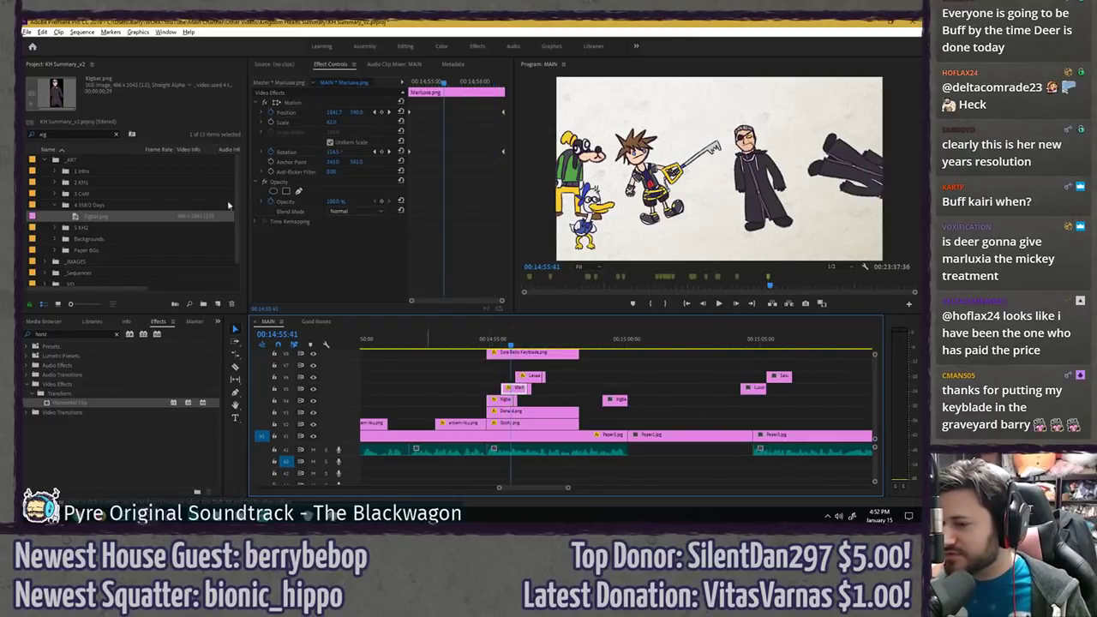
{"action": "left_click", "coordinate": [117, 135]}
{"action": "left_click", "coordinate": [111, 134]}
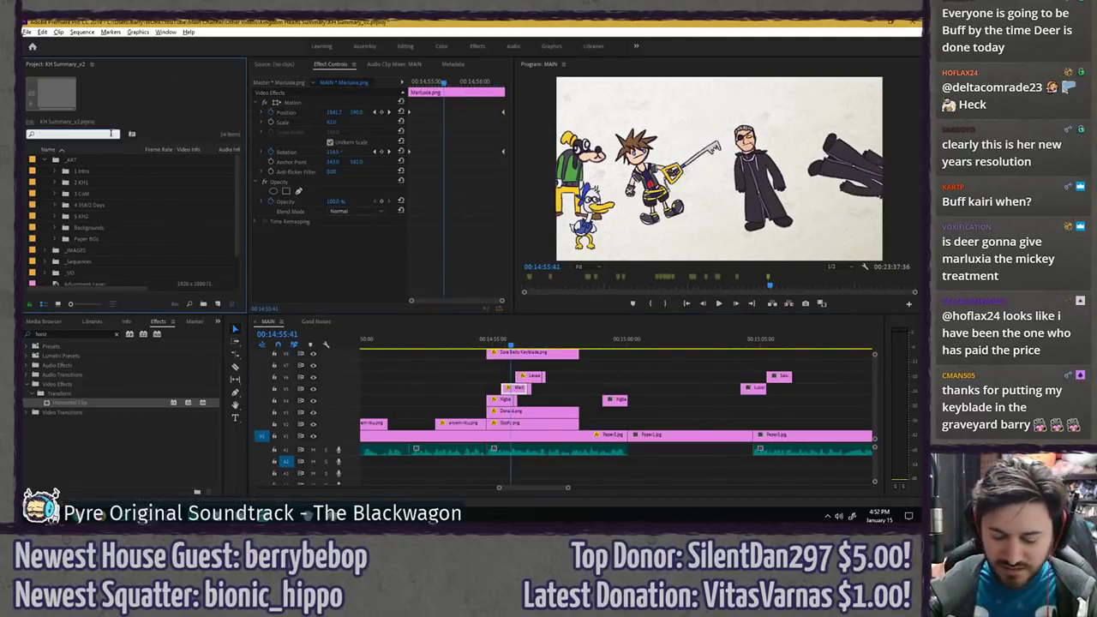
{"action": "type", "text": "lux"}
{"action": "left_click_drag", "start_coordinate": [95, 250], "coordinate": [514, 391]}
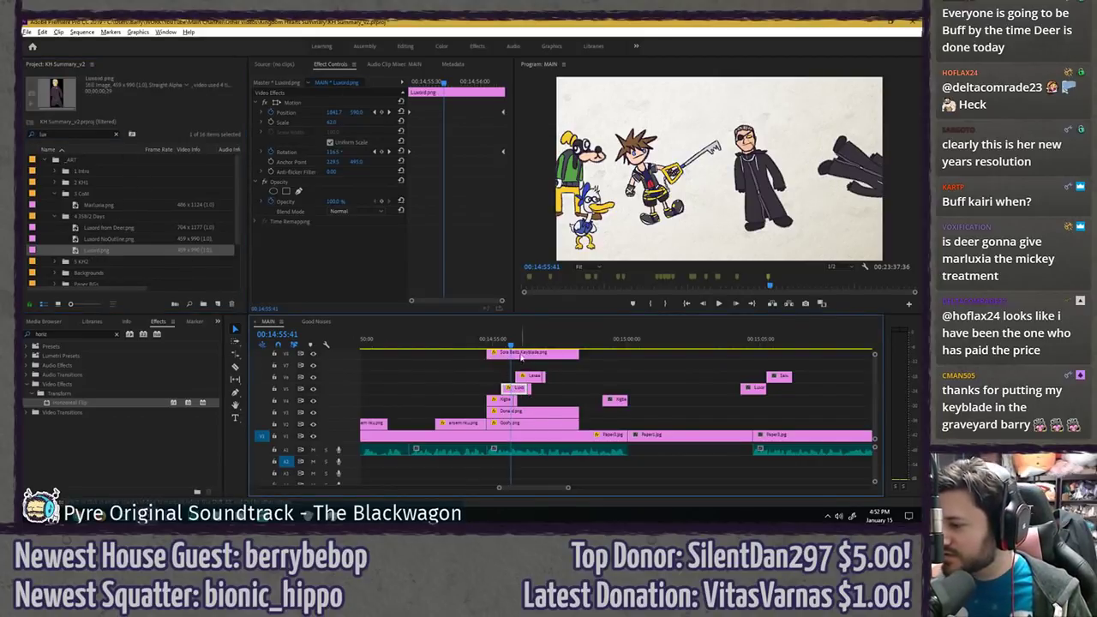
{"action": "left_click_drag", "start_coordinate": [512, 342], "coordinate": [532, 342]}
- Bring in Saix.png for the next V6 character clip and play the scene back
{"action": "left_click", "coordinate": [530, 376]}
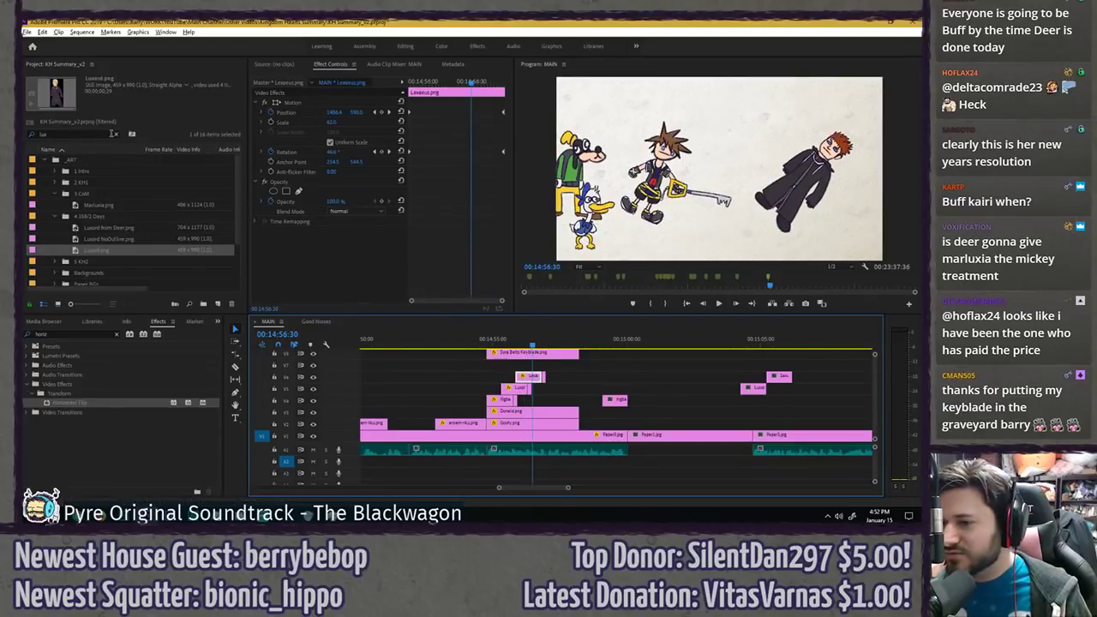
{"action": "left_click", "coordinate": [112, 134]}
{"action": "type", "text": "saix"}
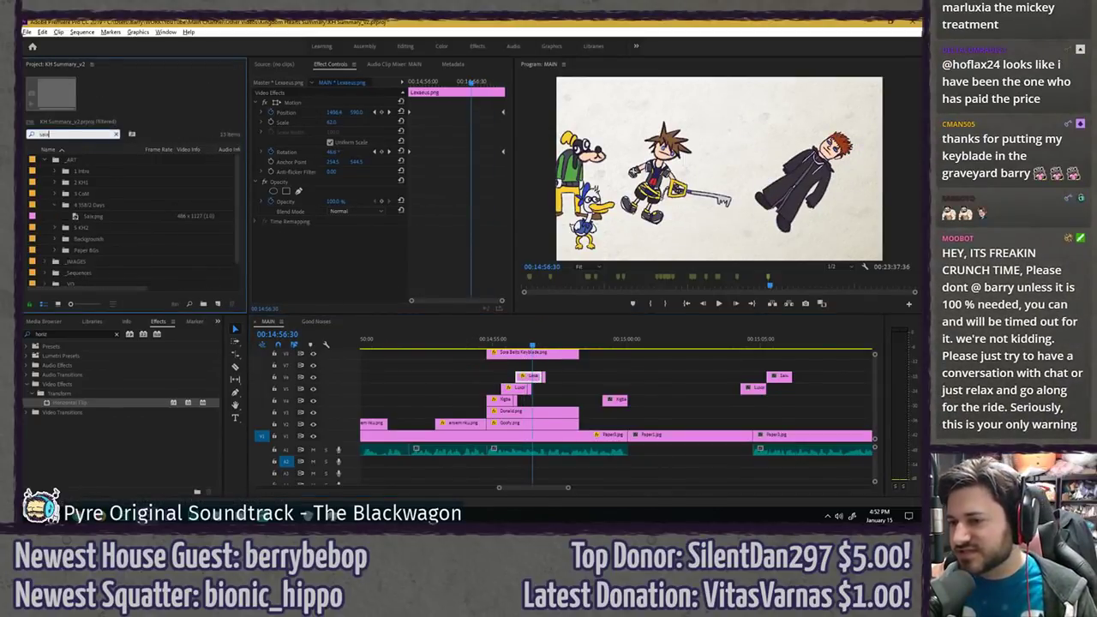
{"action": "left_click", "coordinate": [90, 217]}
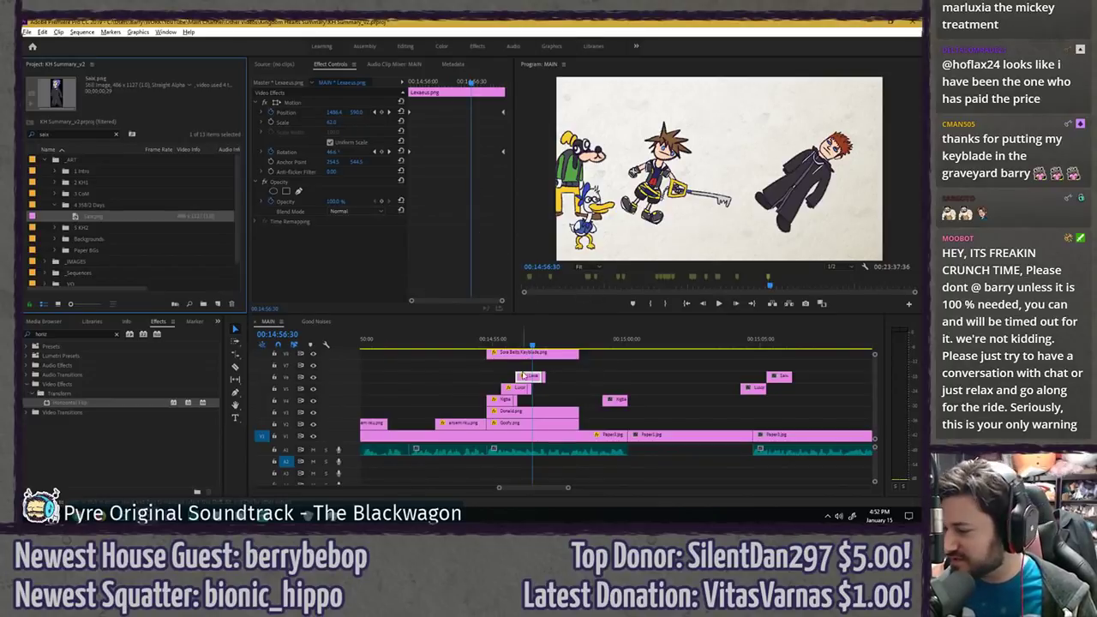
{"action": "left_click", "coordinate": [530, 375]}
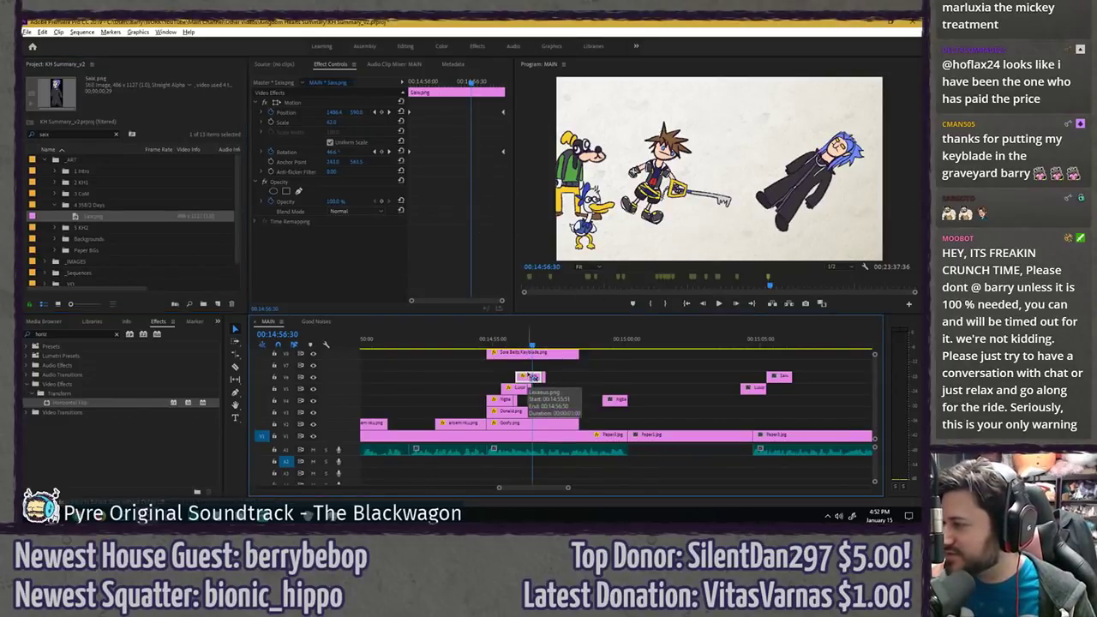
{"action": "left_click", "coordinate": [502, 341]}
{"action": "key", "text": "space"}
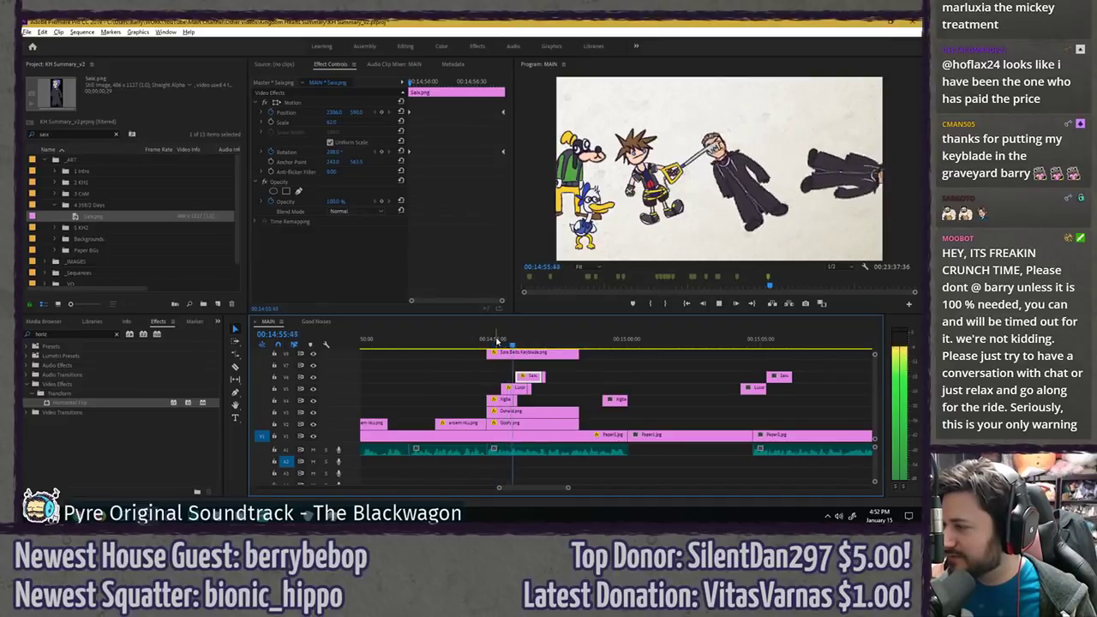
{"action": "key", "text": "space"}
- Delete the three leftover staggered clips on the right and replay the scene zoomed in
{"action": "left_click_drag", "start_coordinate": [610, 364], "coordinate": [809, 412]}
{"action": "key", "text": "Delete"}
{"action": "left_click", "coordinate": [490, 341]}
{"action": "key", "text": "space"}
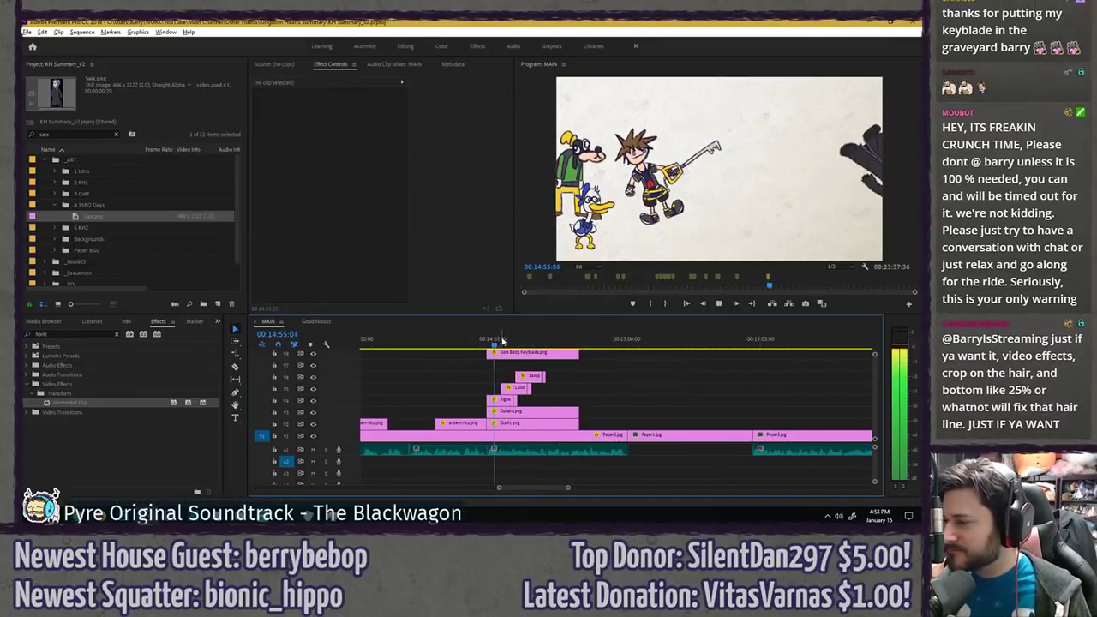
{"action": "key", "text": "equal"}
{"action": "key", "text": "space"}
- Shift the Saix and Luxord clips further right, with the Saix clips moved later still
{"action": "left_click_drag", "start_coordinate": [487, 366], "coordinate": [594, 390]}
{"action": "left_click_drag", "start_coordinate": [526, 391], "coordinate": [543, 390]}
{"action": "key", "text": "="}
{"action": "left_click_drag", "start_coordinate": [410, 366], "coordinate": [599, 392]}
{"action": "mouse_move", "coordinate": [412, 387]}
{"action": "left_mouse_down"}
{"action": "mouse_move", "coordinate": [445, 396]}
{"action": "mouse_move", "coordinate": [627, 373]}
{"action": "mouse_move", "coordinate": [688, 380]}
{"action": "left_mouse_up"}
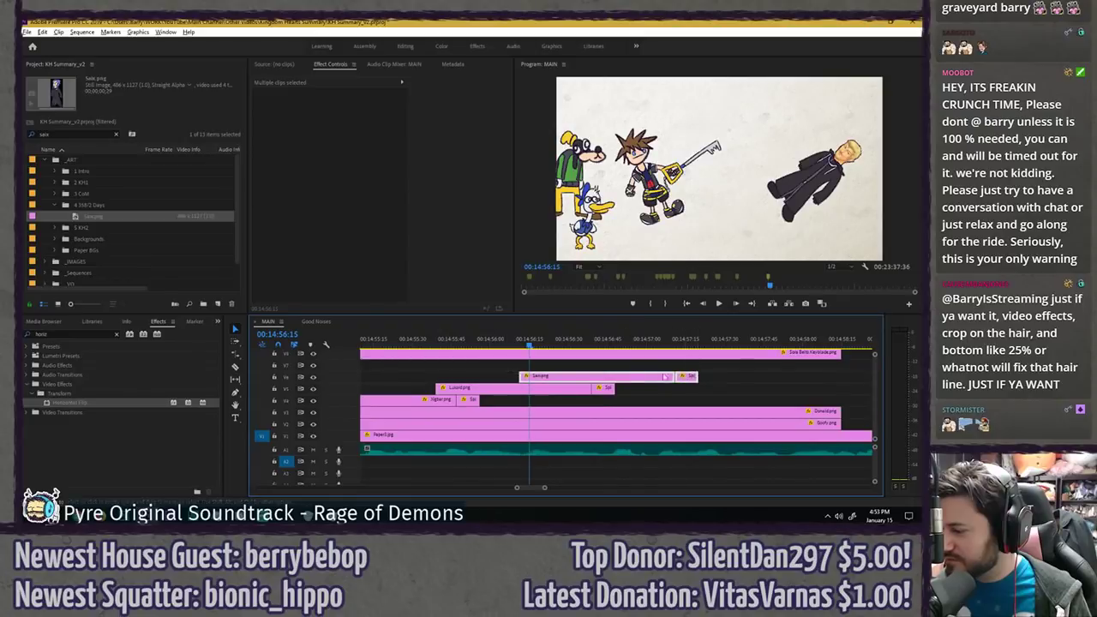
{"action": "left_click_drag", "start_coordinate": [598, 377], "coordinate": [650, 380]}
{"action": "scroll", "coordinate": [677, 379], "scroll_direction": "down", "scroll_amount": 3}
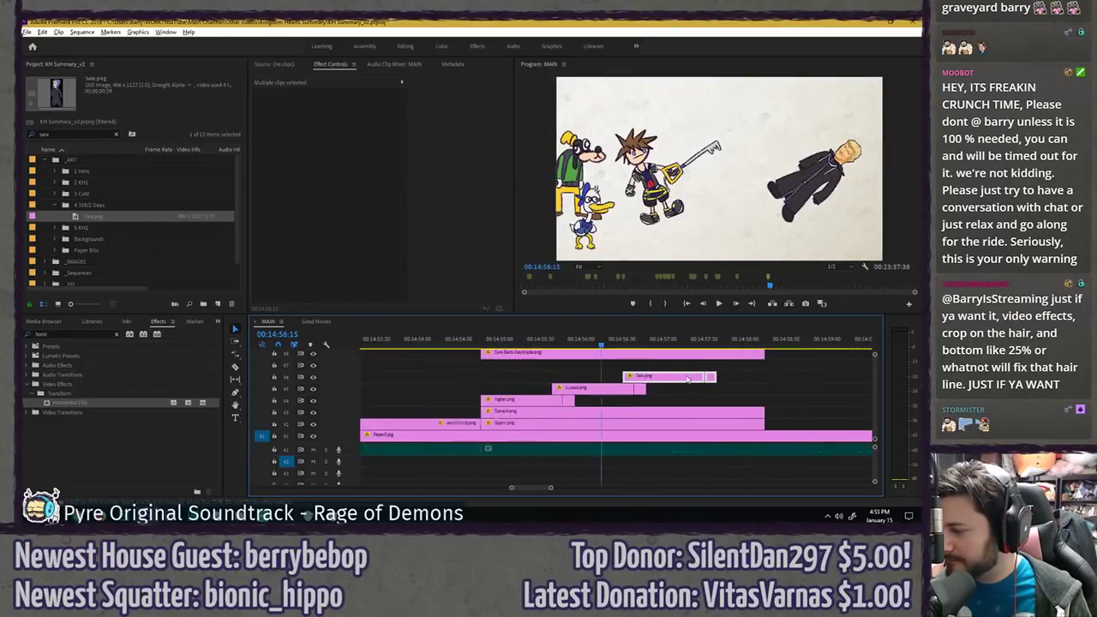
{"action": "left_click", "coordinate": [535, 344]}
{"action": "key", "text": "space"}
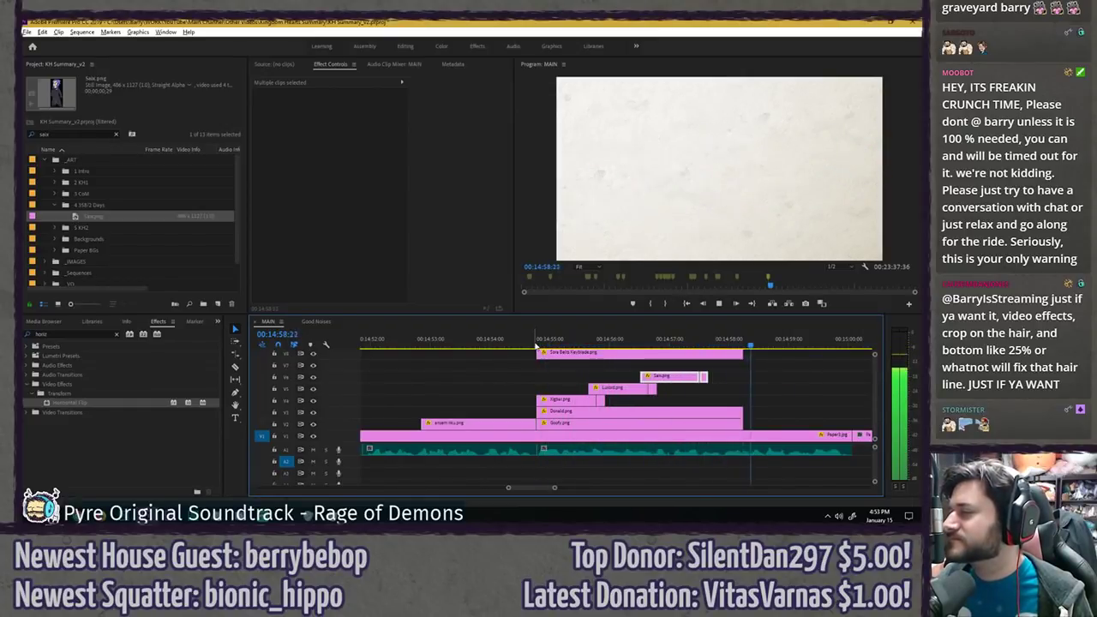
- Play the scene back from Sora's clip start to check the new Saix and Luxord timing
{"action": "left_click", "coordinate": [746, 370]}
{"action": "left_click", "coordinate": [742, 344]}
{"action": "key", "text": "space"}
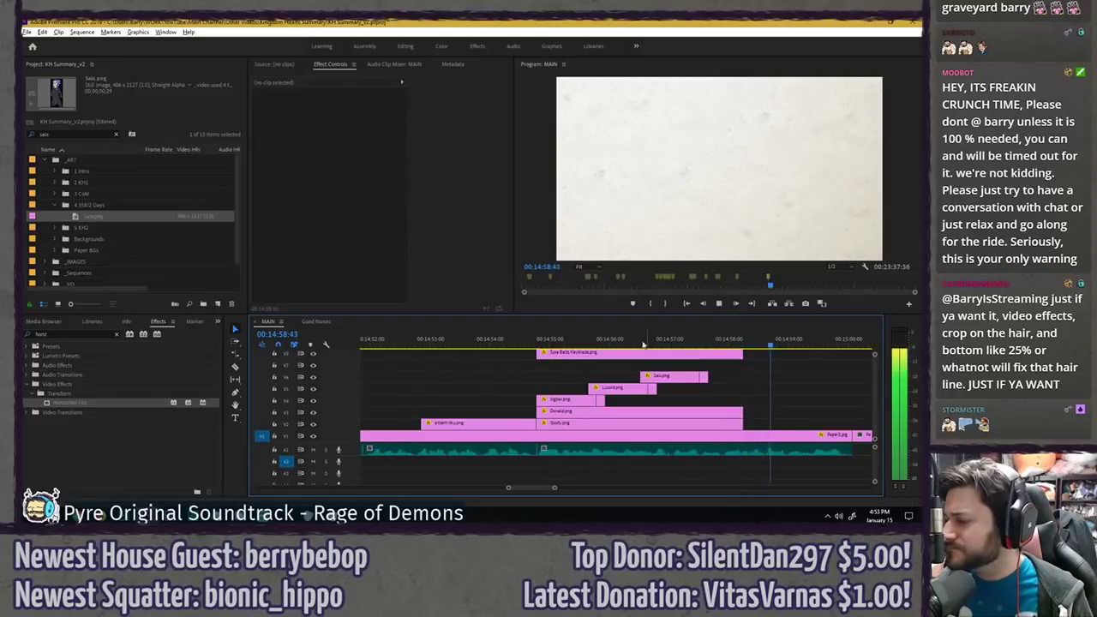
{"action": "key", "text": "space"}
{"action": "left_click", "coordinate": [533, 343]}
{"action": "key", "text": "space"}
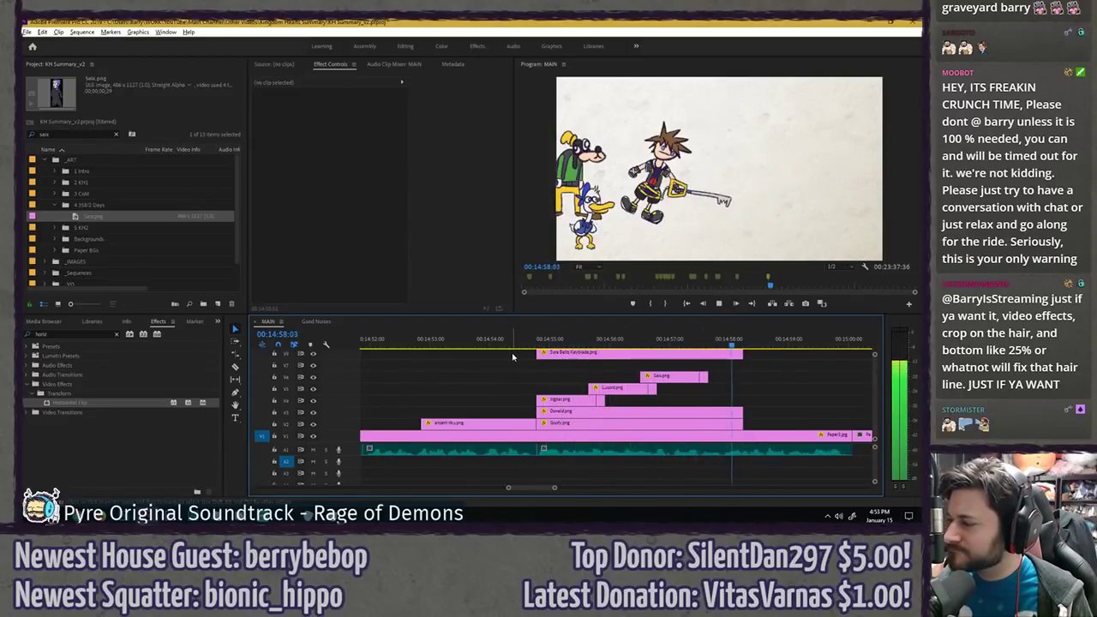
{"action": "key", "text": "space"}
- Nudge the Saix and Luxord clips slightly later, replay, and zoom the timeline out
{"action": "left_click_drag", "start_coordinate": [592, 374], "coordinate": [720, 392]}
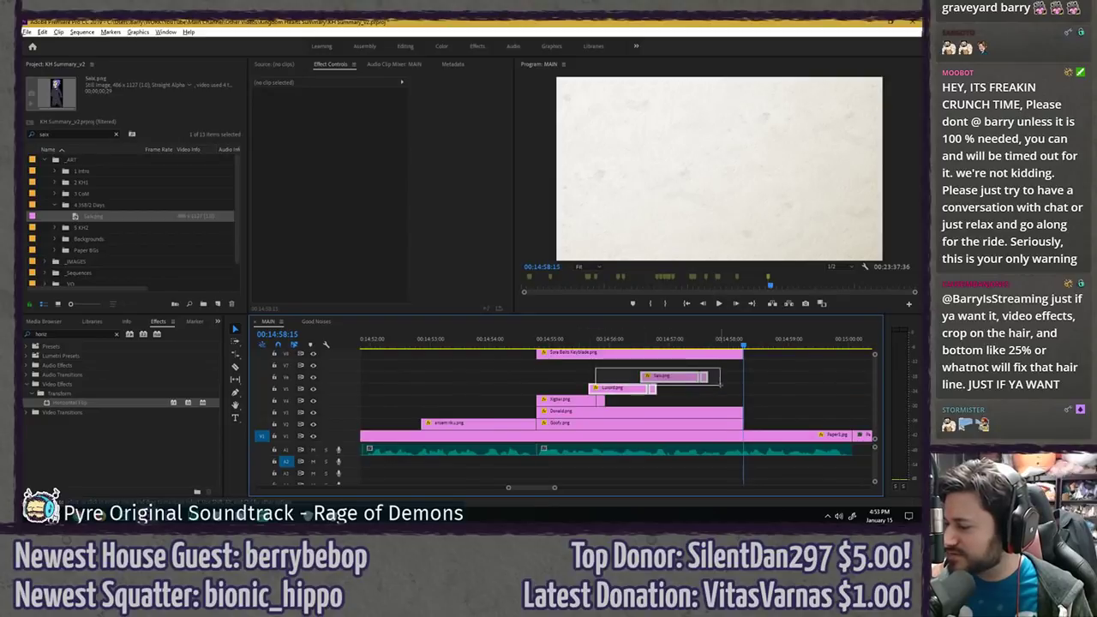
{"action": "left_click_drag", "start_coordinate": [619, 390], "coordinate": [698, 377]}
{"action": "left_click", "coordinate": [565, 341]}
{"action": "key", "text": "space"}
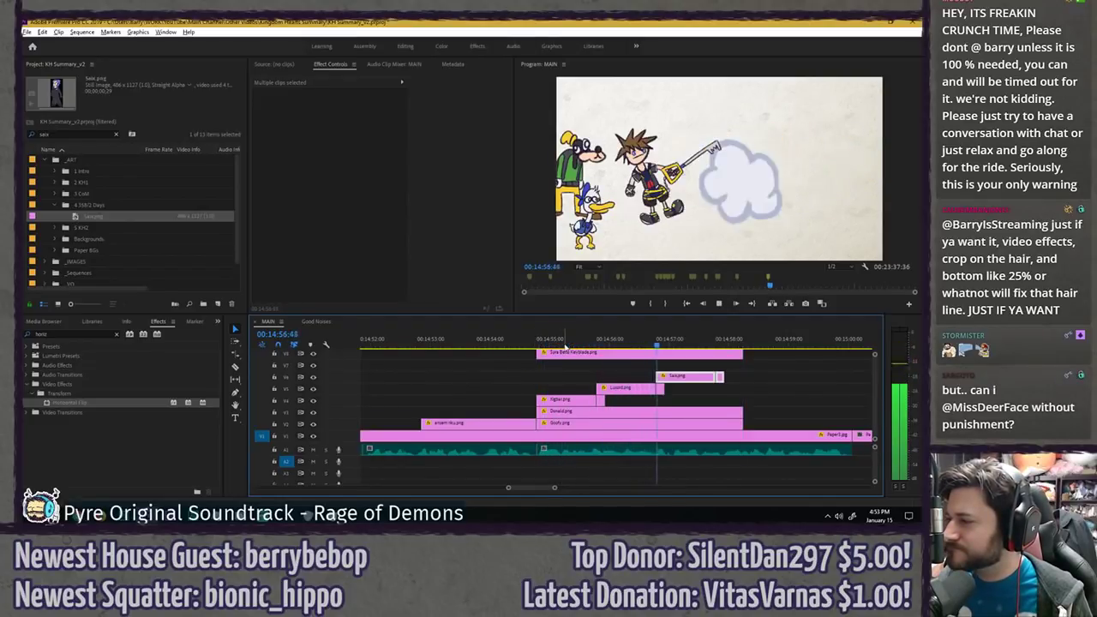
{"action": "left_click", "coordinate": [754, 377]}
{"action": "key", "text": "space"}
{"action": "key", "text": "minus"}
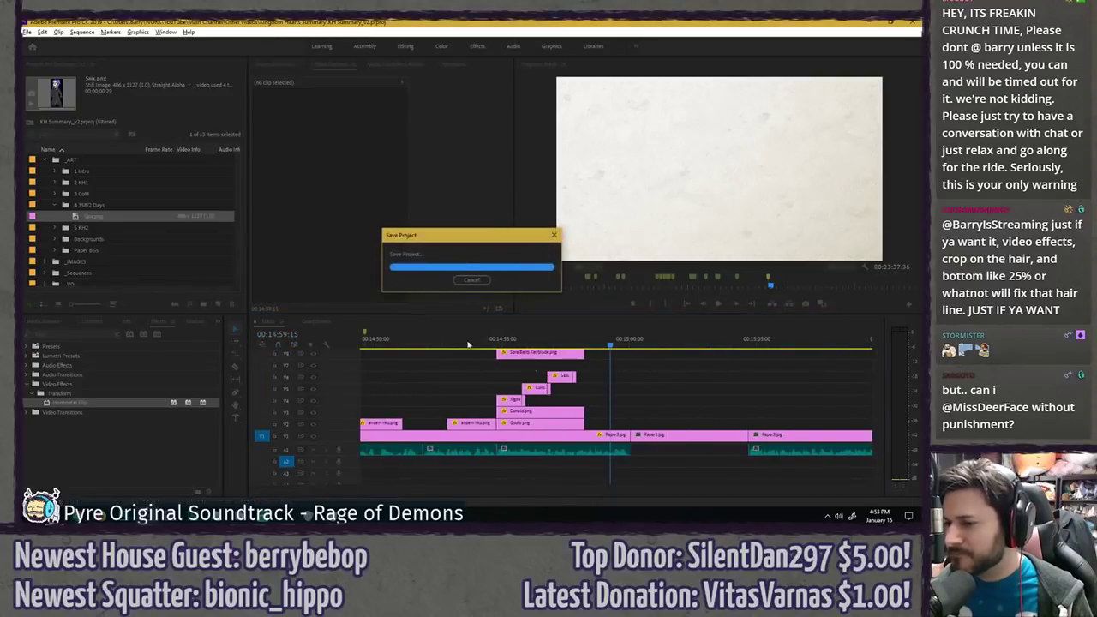
- Search 'diz' and place Diz2.png on the timeline right after Goofy
{"action": "left_click", "coordinate": [116, 133]}
{"action": "type", "text": "diz"}
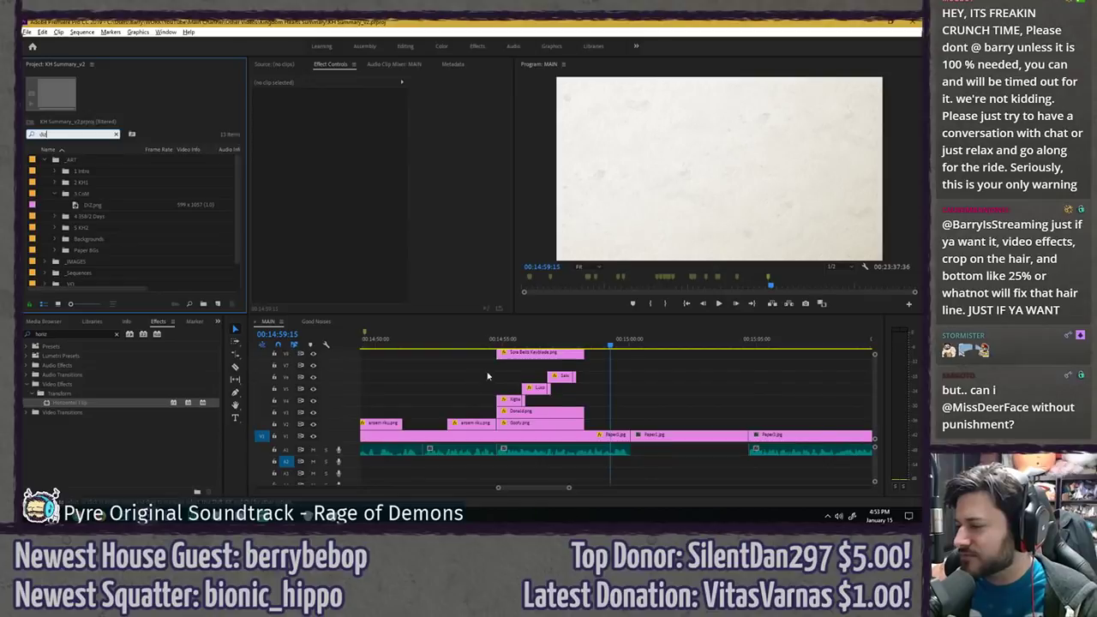
{"action": "scroll", "coordinate": [490, 372], "scroll_direction": "up", "scroll_amount": 2}
{"action": "left_click_drag", "start_coordinate": [93, 205], "coordinate": [652, 425]}
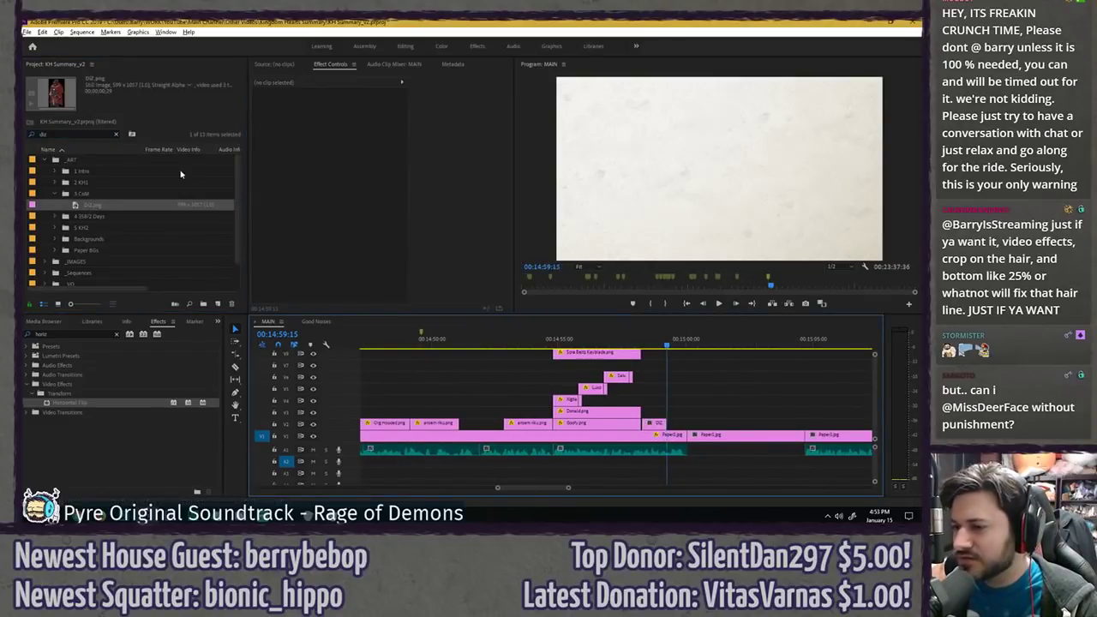
{"action": "left_click", "coordinate": [114, 135]}
- Go to the Ansem shot near 14:49:52, zoom in, and search the project for 'org hoo'
{"action": "left_click", "coordinate": [428, 340]}
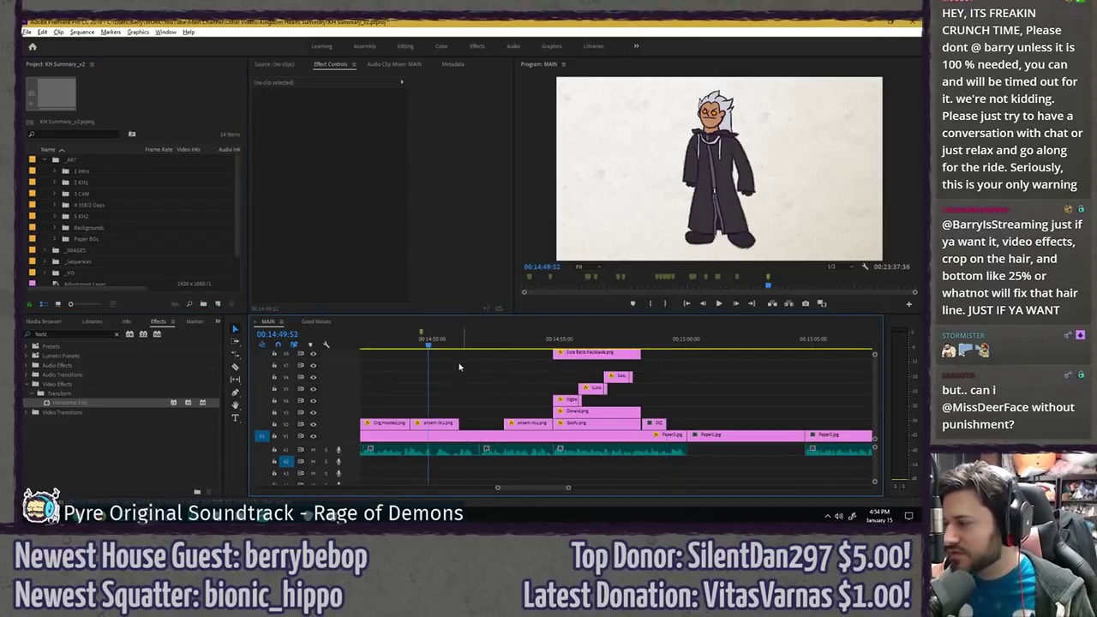
{"action": "key", "text": "equal"}
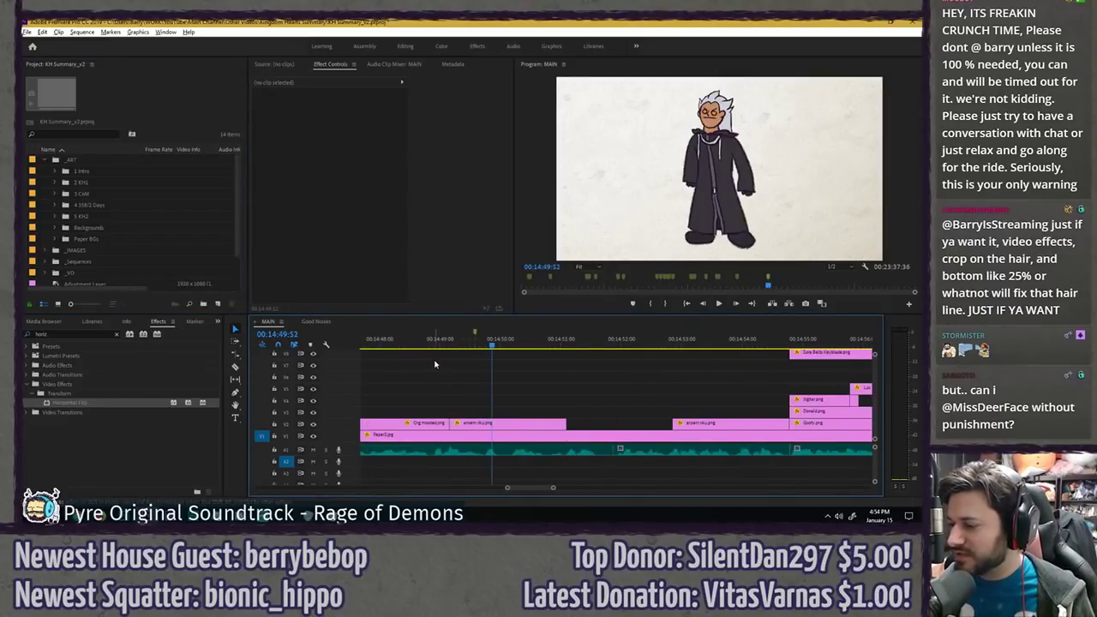
{"action": "left_click", "coordinate": [96, 134]}
{"action": "type", "text": "org hood"}
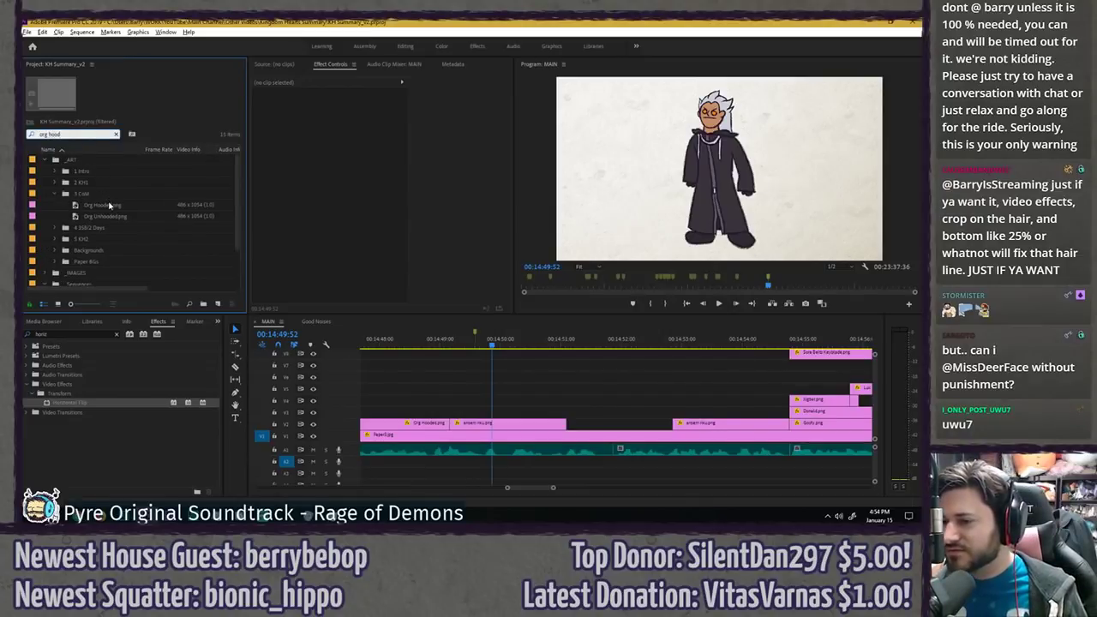
- Layer Org Hooded.png above the ansem riku clip and scale it to 90
{"action": "left_click_drag", "start_coordinate": [108, 206], "coordinate": [511, 385]}
{"action": "scroll", "coordinate": [512, 385], "scroll_direction": "up", "scroll_amount": 2}
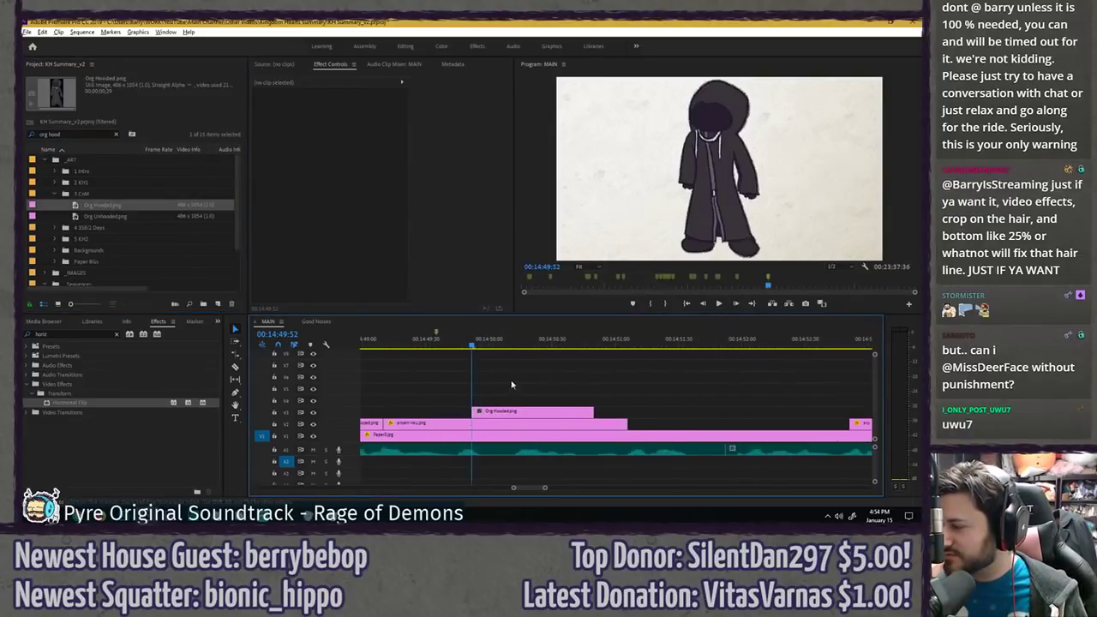
{"action": "left_click", "coordinate": [517, 425]}
{"action": "left_click", "coordinate": [515, 413]}
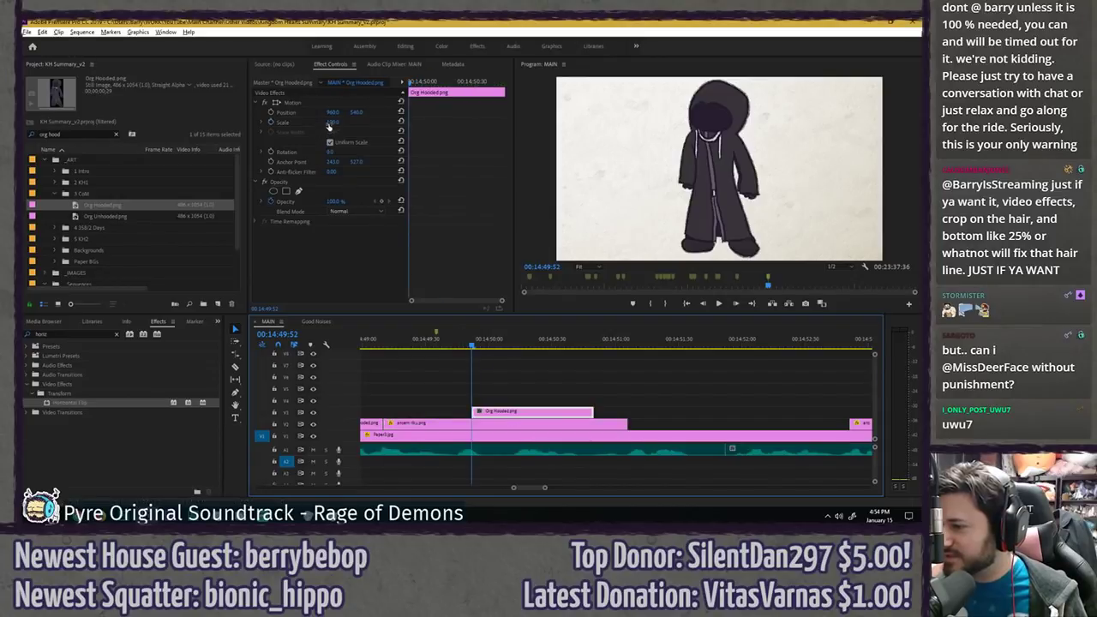
{"action": "left_click", "coordinate": [339, 122]}
{"action": "type", "text": "90"}
{"action": "key", "text": "Return"}
{"action": "left_click", "coordinate": [502, 413]}
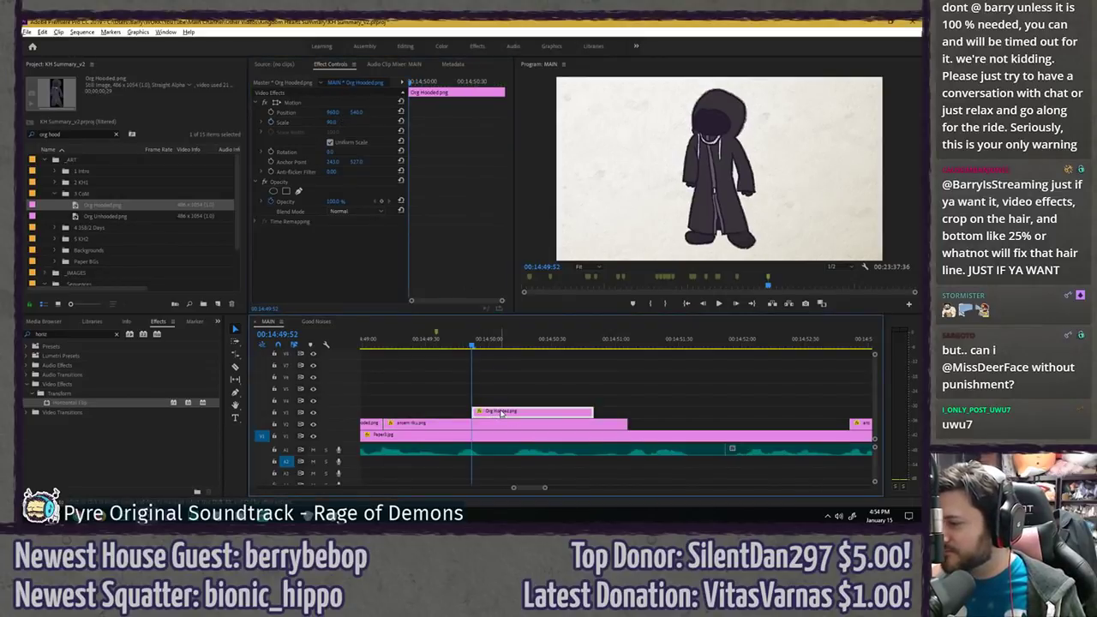
{"action": "key", "text": "shift+e"}
{"action": "key", "text": "shift+e"}
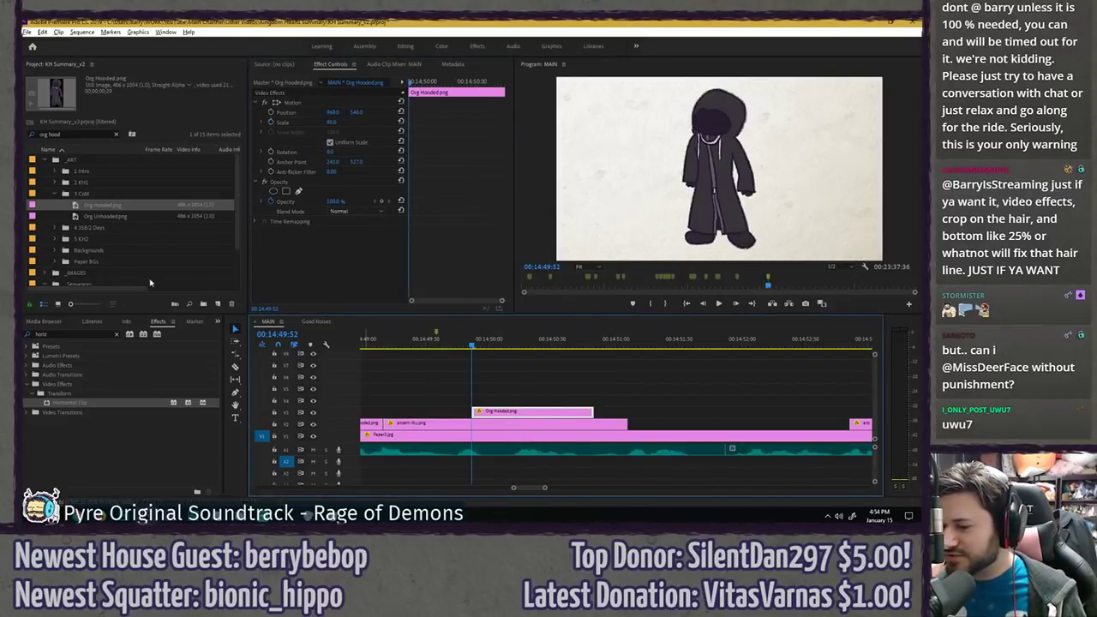
- Apply Crop to the Org Hooded clip with its top cropped 50%
{"action": "left_click", "coordinate": [119, 335]}
{"action": "type", "text": "crop"}
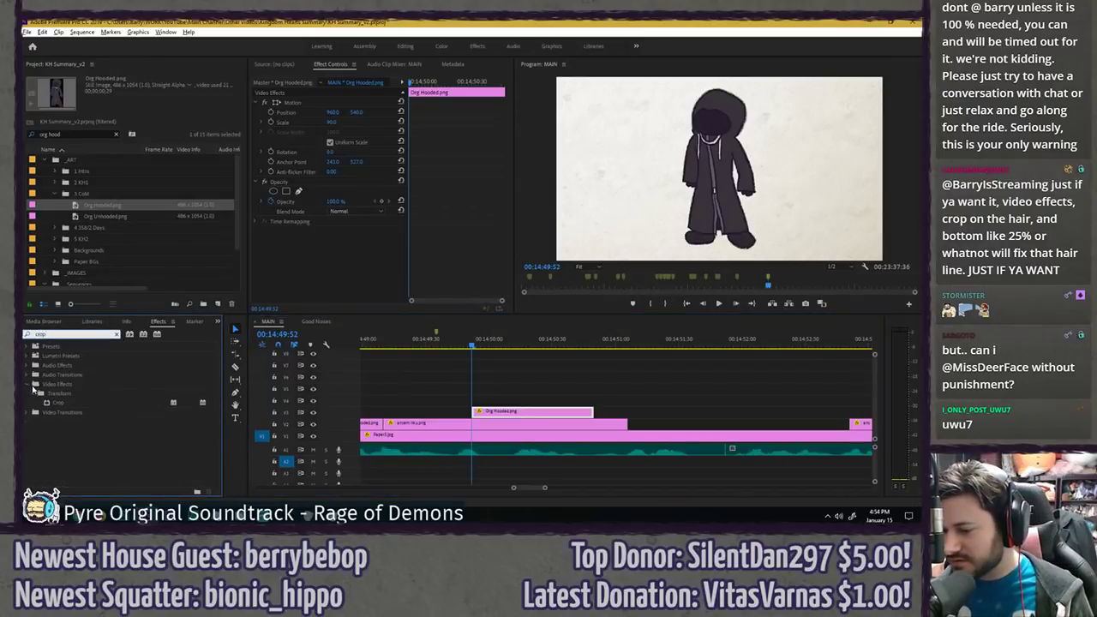
{"action": "left_click_drag", "start_coordinate": [55, 402], "coordinate": [492, 413]}
{"action": "left_click", "coordinate": [334, 261]}
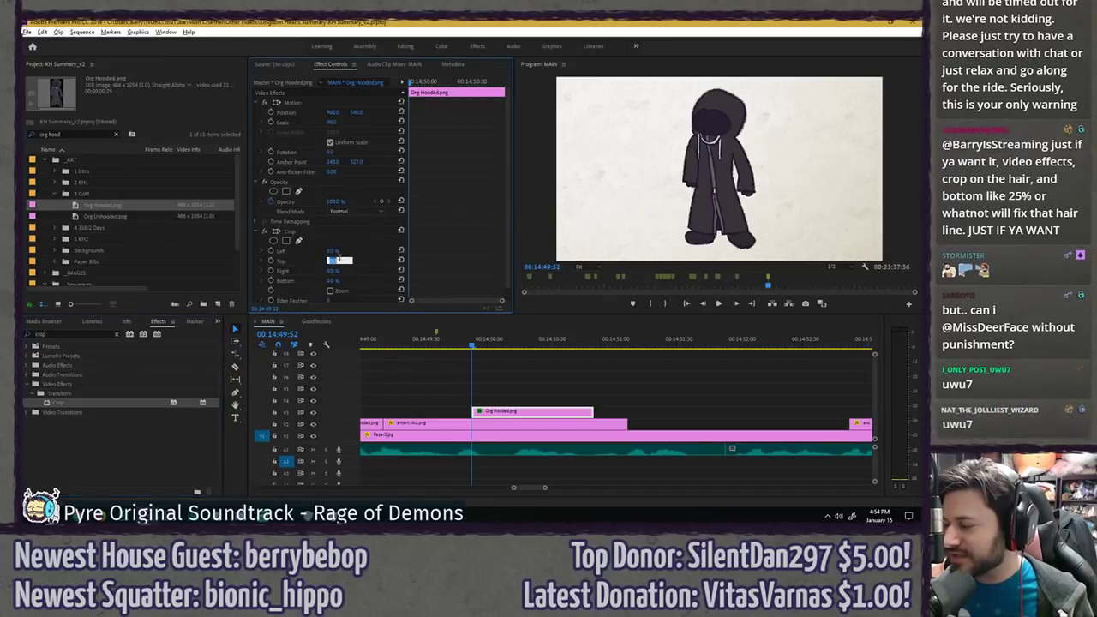
{"action": "type", "text": "50"}
{"action": "key", "text": "Return"}
- Apply Crop to the ansem riku clip and adjust its bottom crop
{"action": "left_click", "coordinate": [500, 423]}
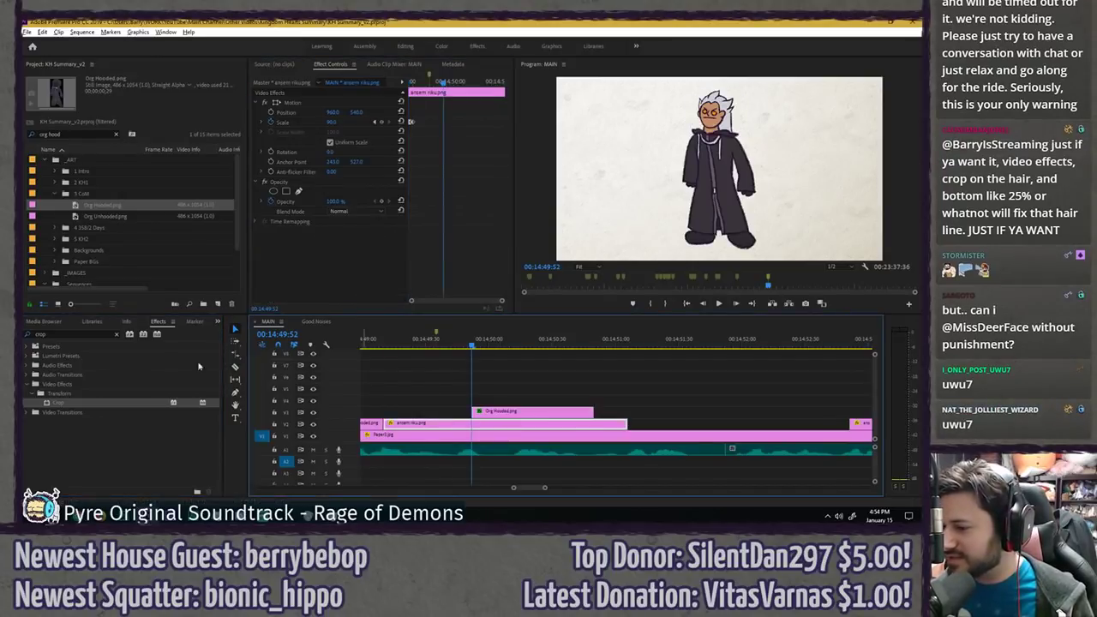
{"action": "left_click_drag", "start_coordinate": [60, 398], "coordinate": [307, 280]}
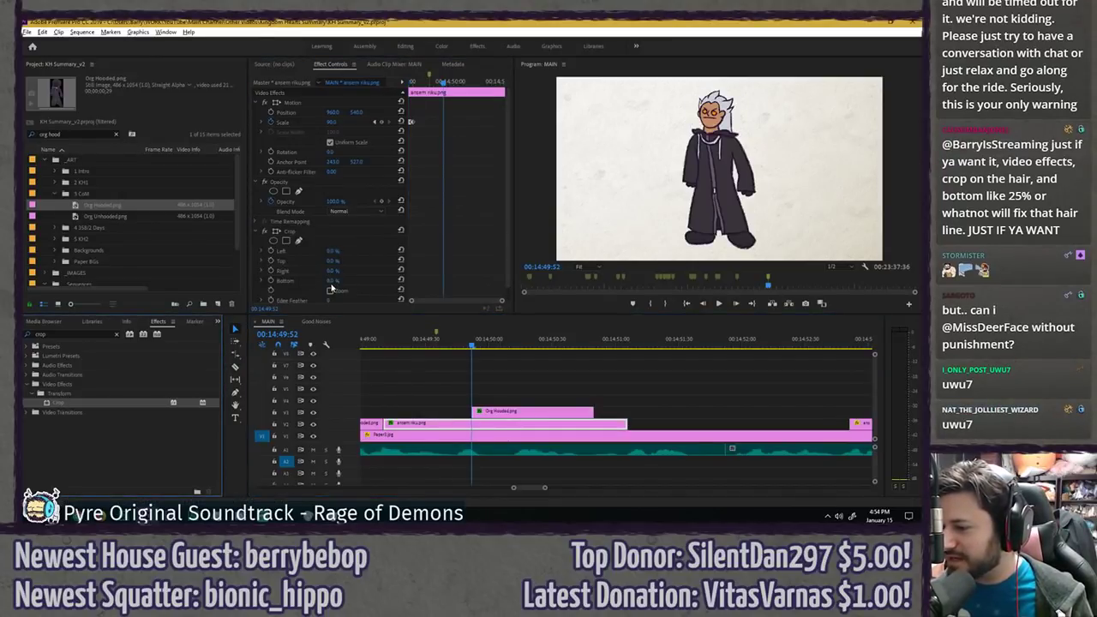
{"action": "left_click", "coordinate": [330, 289]}
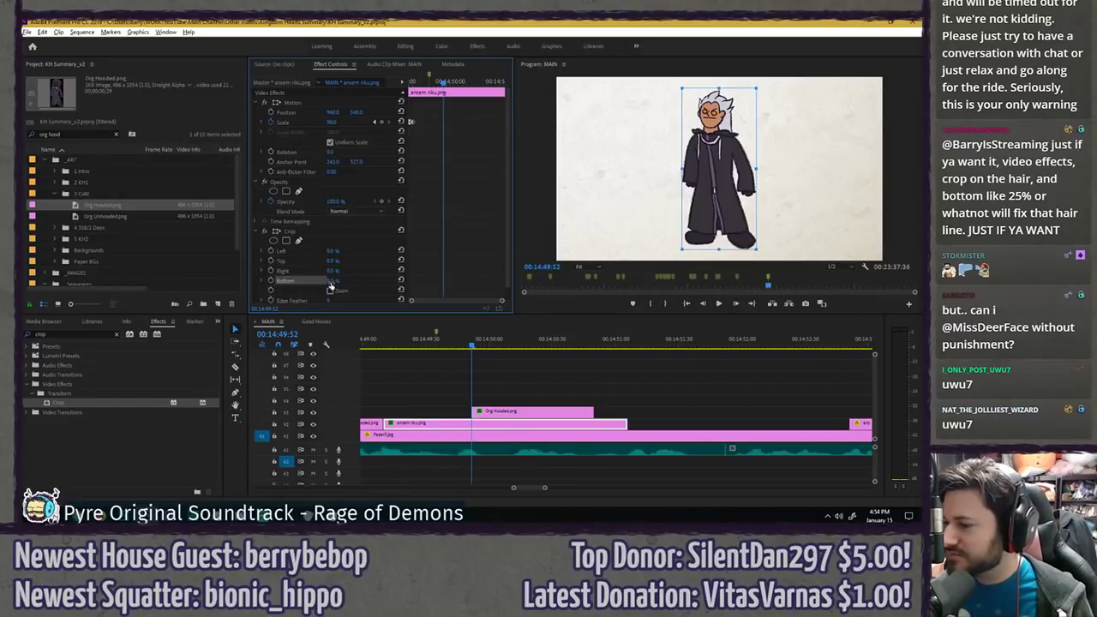
{"action": "left_click", "coordinate": [532, 382]}
- Inspect the head-body seam in the maximized Program monitor at 150% and 200%, then fit it back
{"action": "key", "text": "grave"}
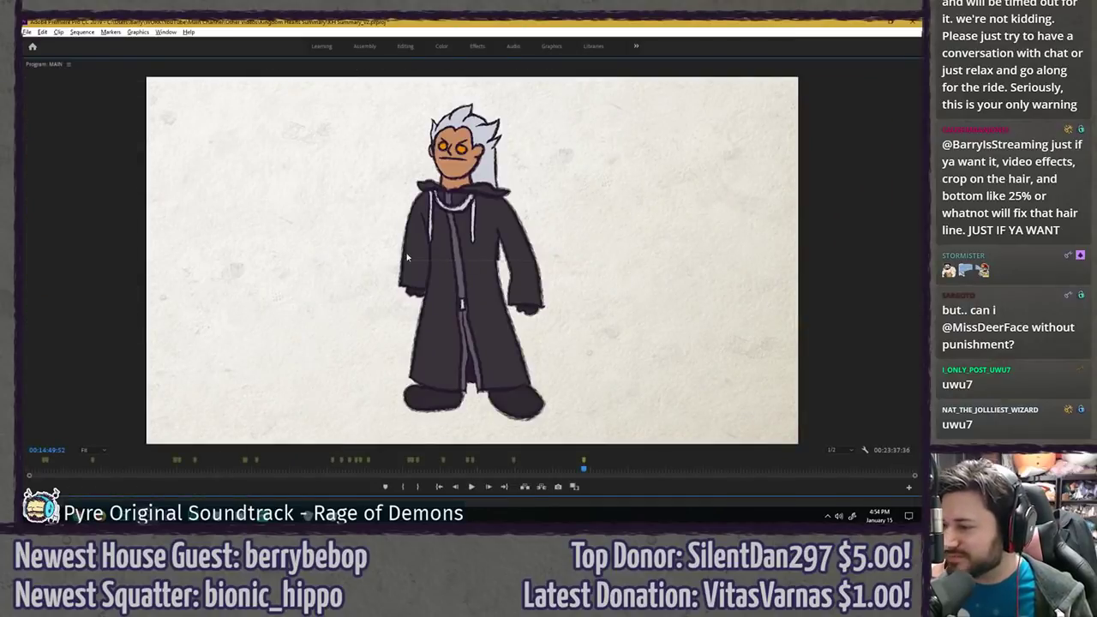
{"action": "left_click", "coordinate": [86, 449]}
{"action": "left_click", "coordinate": [96, 426]}
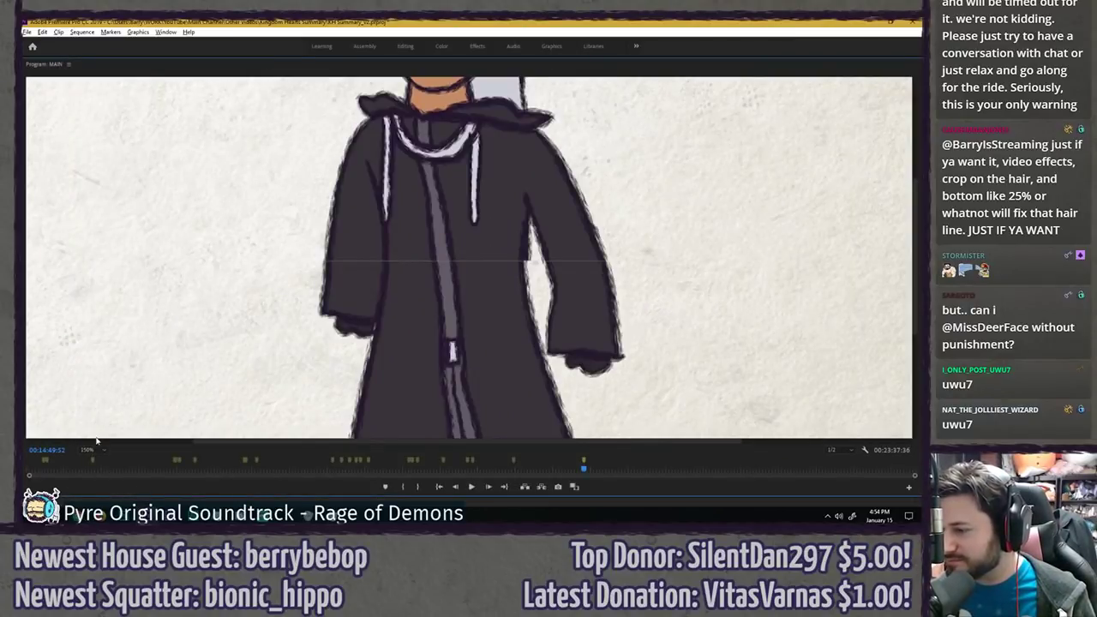
{"action": "left_click", "coordinate": [90, 448]}
{"action": "left_click", "coordinate": [96, 435]}
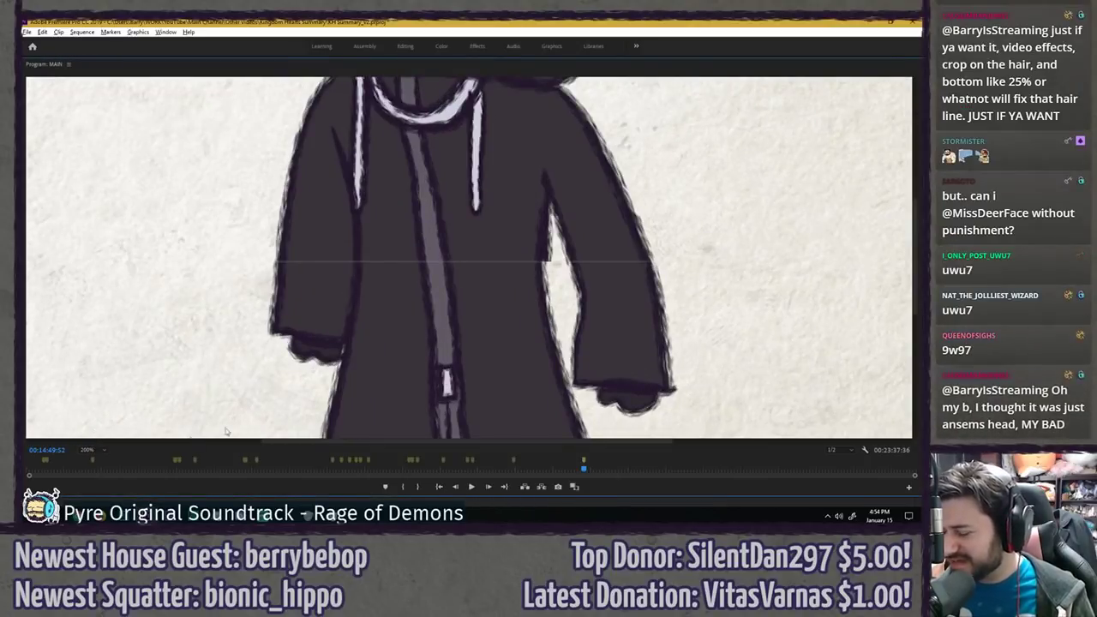
{"action": "left_click", "coordinate": [89, 449]}
{"action": "left_click", "coordinate": [96, 357]}
{"action": "key", "text": "grave"}
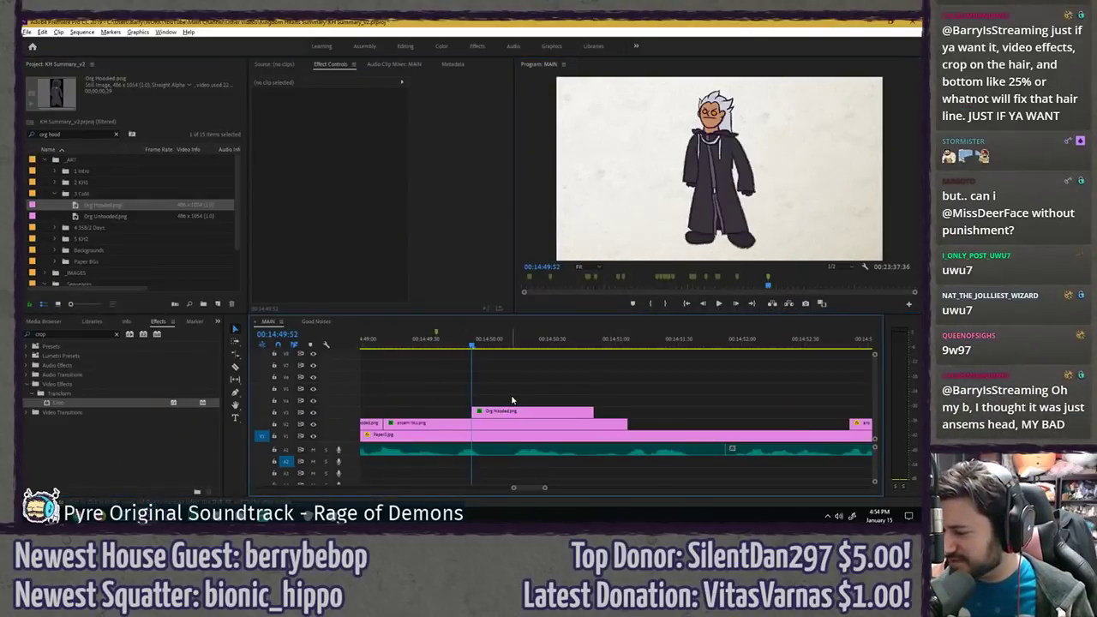
- Change the Org Hooded clip's Crop Top to 49% and check the seam in the maximized monitor
{"action": "left_click", "coordinate": [502, 412]}
{"action": "left_click", "coordinate": [334, 260]}
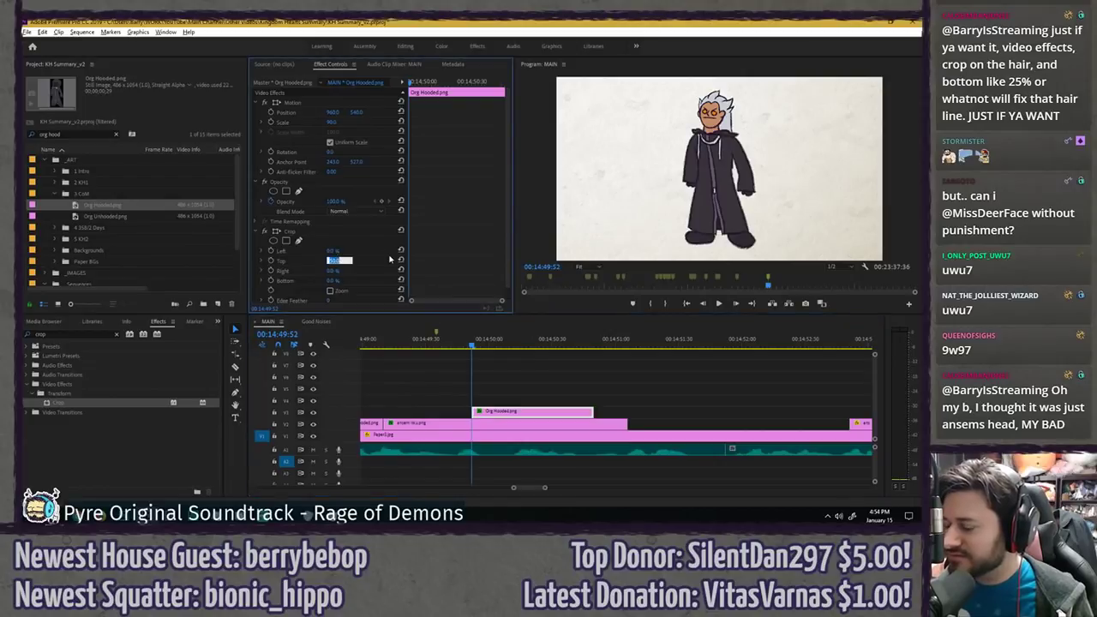
{"action": "type", "text": "49"}
{"action": "key", "text": "Return"}
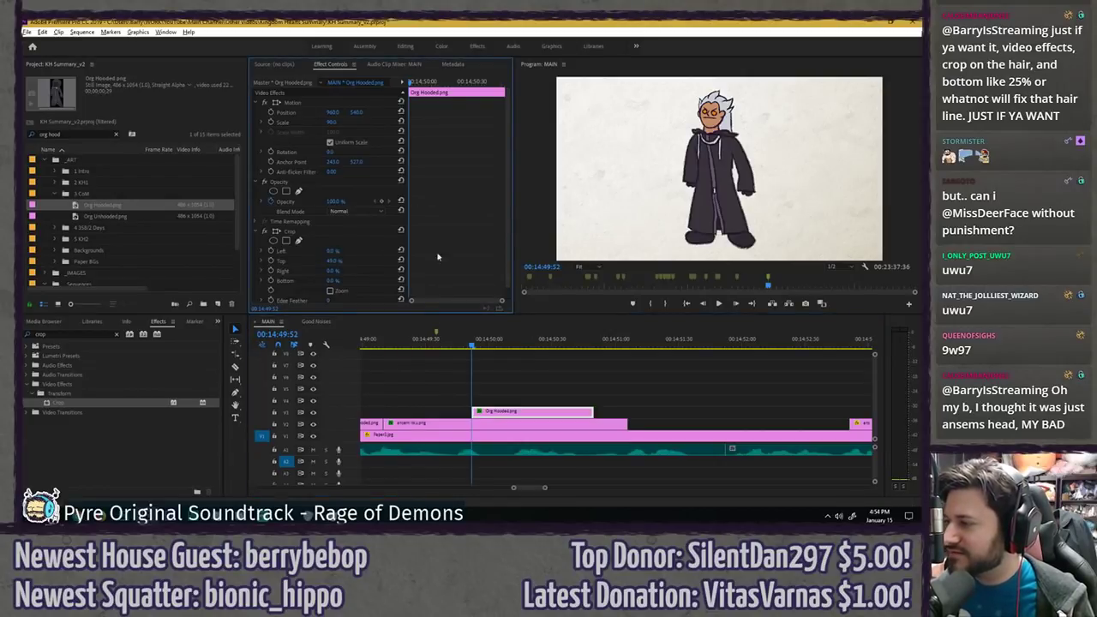
{"action": "key", "text": "grave"}
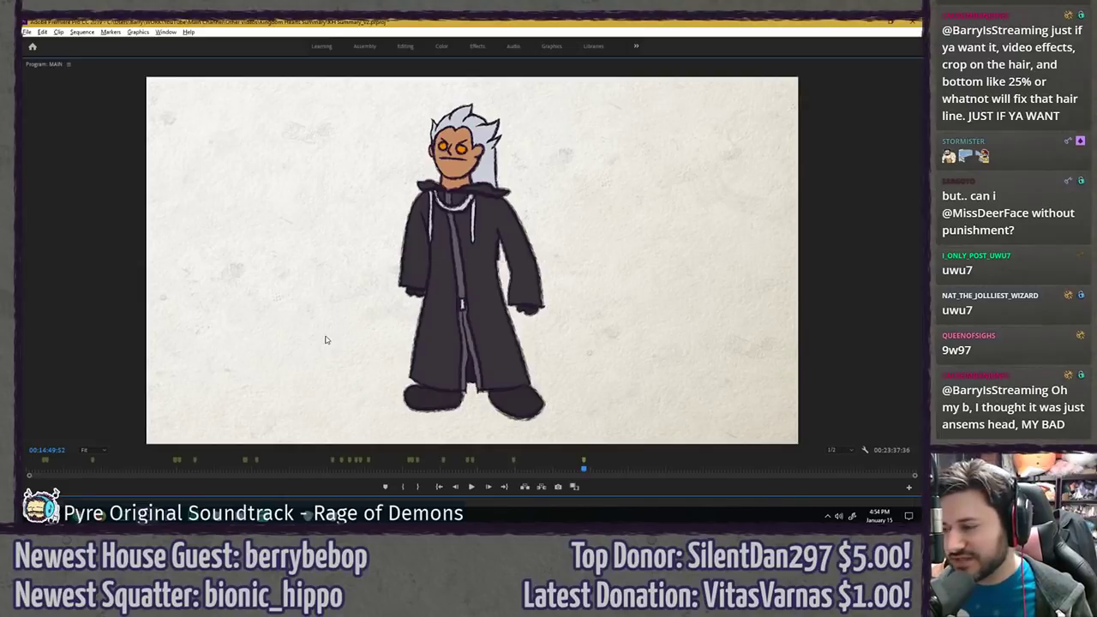
{"action": "key", "text": "grave"}
{"action": "left_click", "coordinate": [509, 425]}
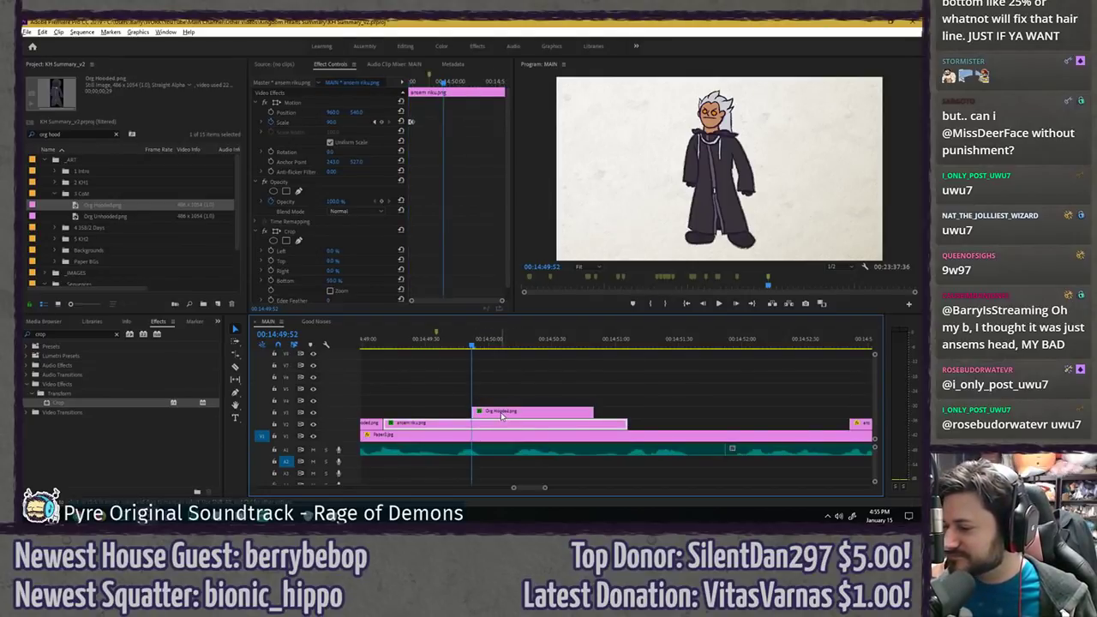
- Crop the top of the Org Hooded clip to 34%
{"action": "left_click", "coordinate": [333, 233]}
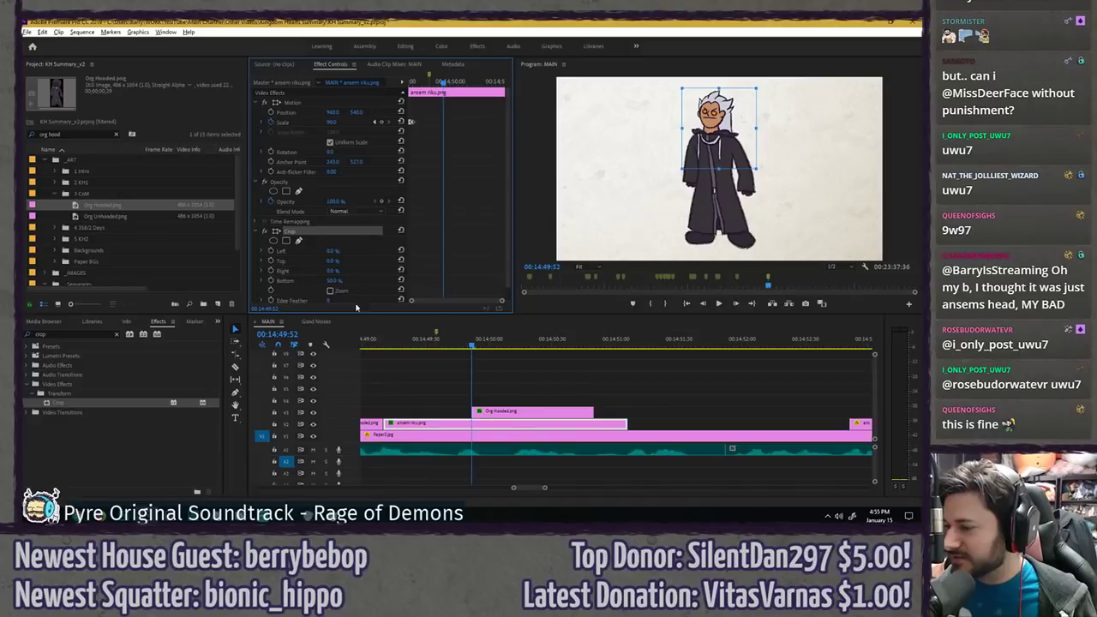
{"action": "left_click", "coordinate": [504, 415]}
{"action": "left_click", "coordinate": [340, 233]}
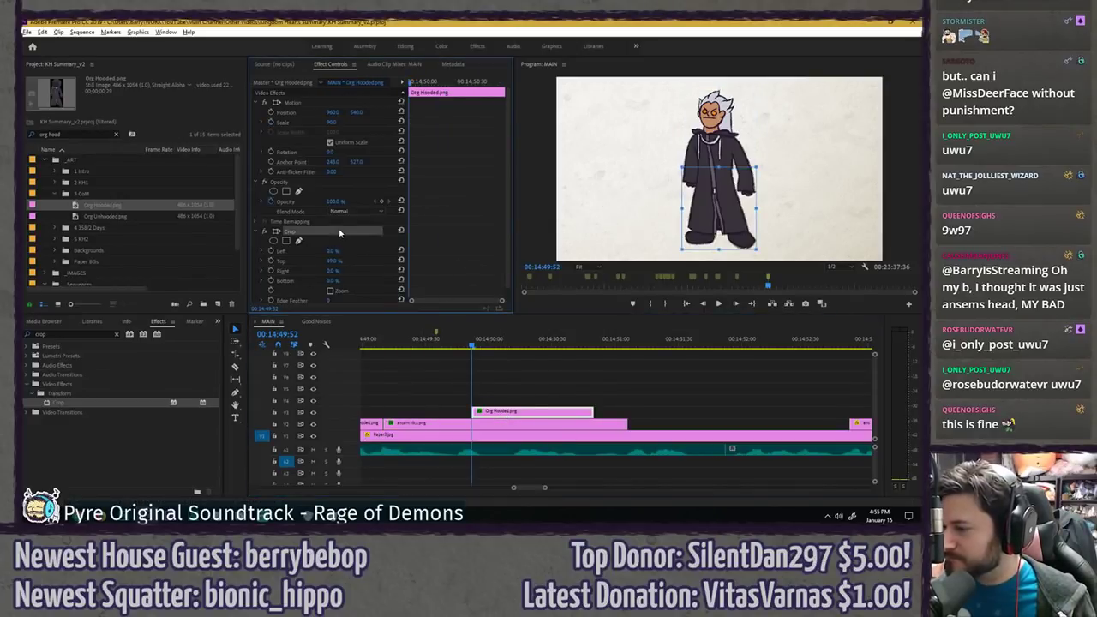
{"action": "left_click_drag", "start_coordinate": [716, 168], "coordinate": [716, 143]}
{"action": "left_click", "coordinate": [336, 260]}
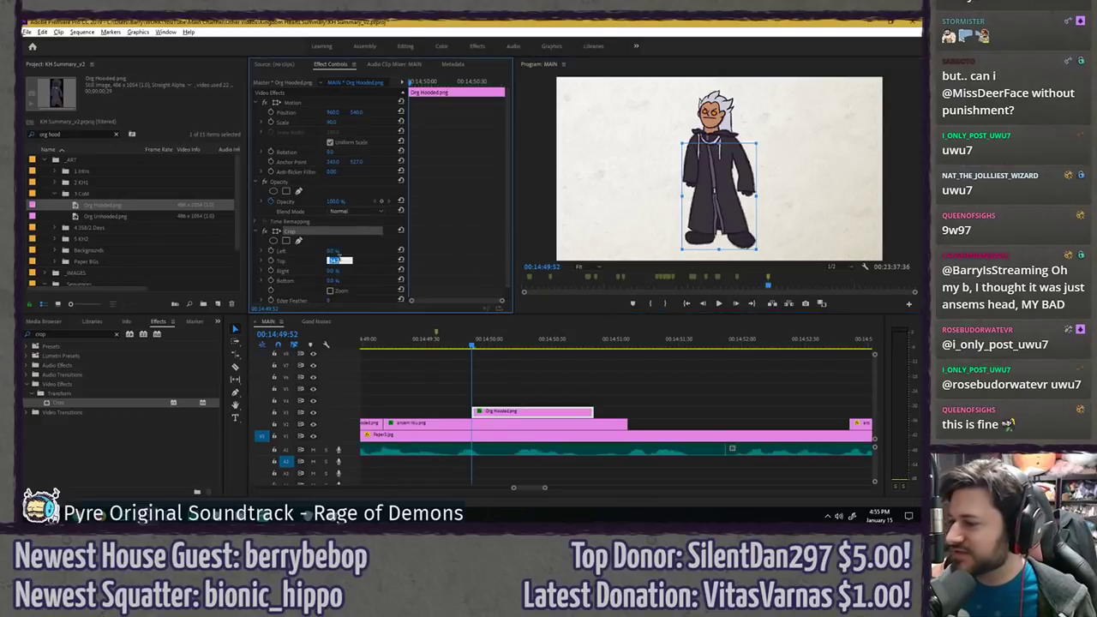
{"action": "type", "text": "34"}
{"action": "key", "text": "Return"}
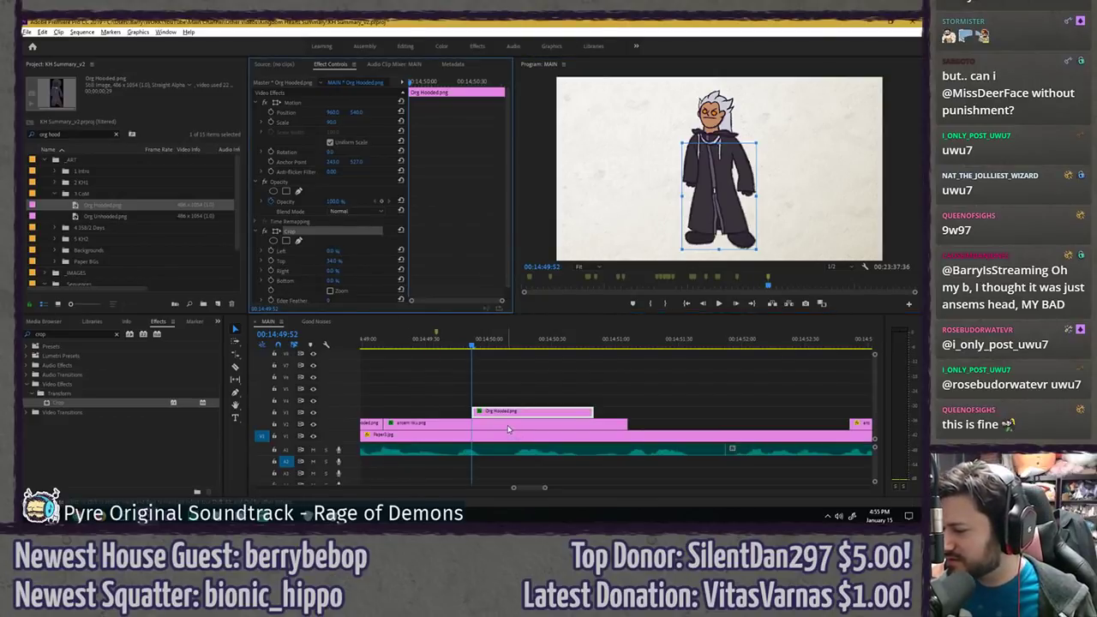
- Adjust the ansem riku head's bottom crop, lowering its edge to show more neck
{"action": "left_click", "coordinate": [507, 426]}
{"action": "left_click", "coordinate": [339, 280]}
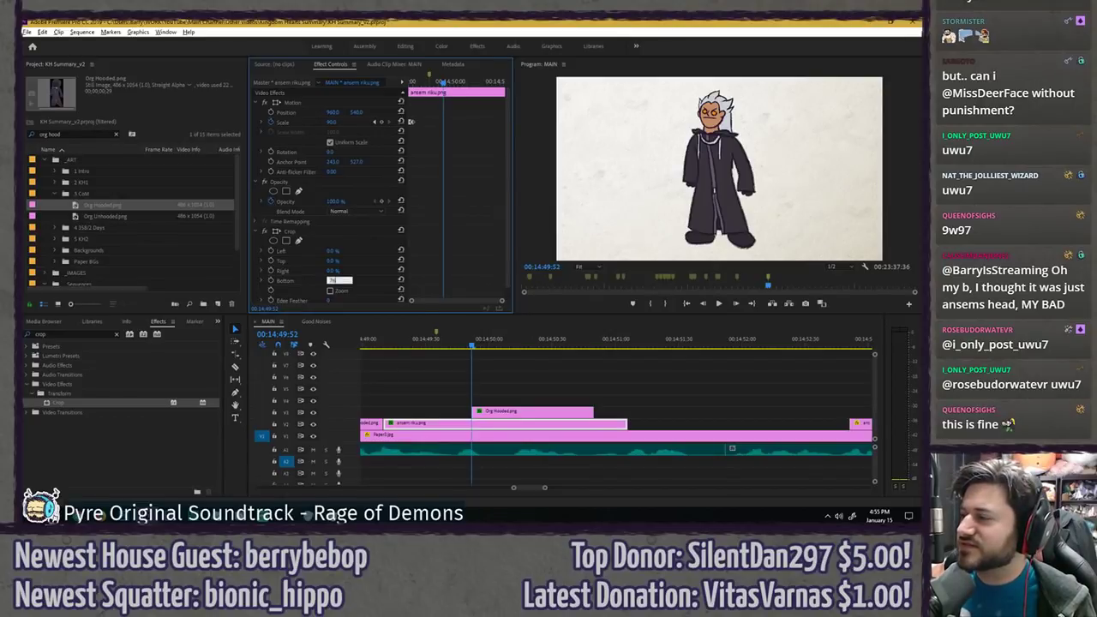
{"action": "key", "text": "Return"}
{"action": "left_click", "coordinate": [339, 280]}
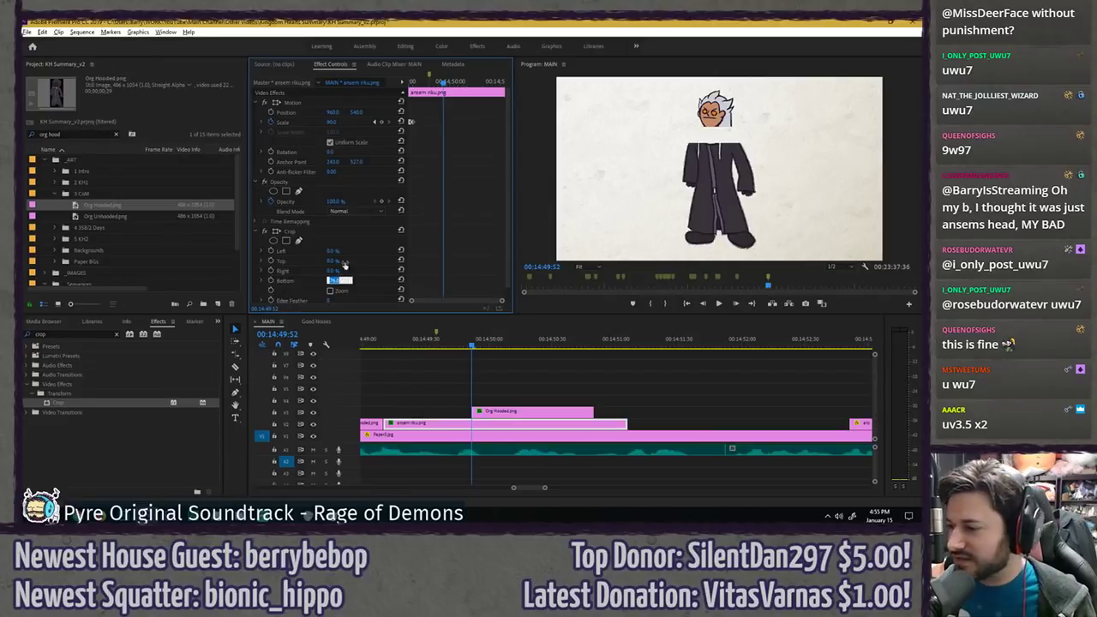
{"action": "left_click", "coordinate": [338, 232]}
{"action": "left_click_drag", "start_coordinate": [718, 128], "coordinate": [721, 152]}
- In a maximized Program Monitor, compare the head with and without its crop, then raise the bottom edge to hide the neck
{"action": "key", "text": "grave"}
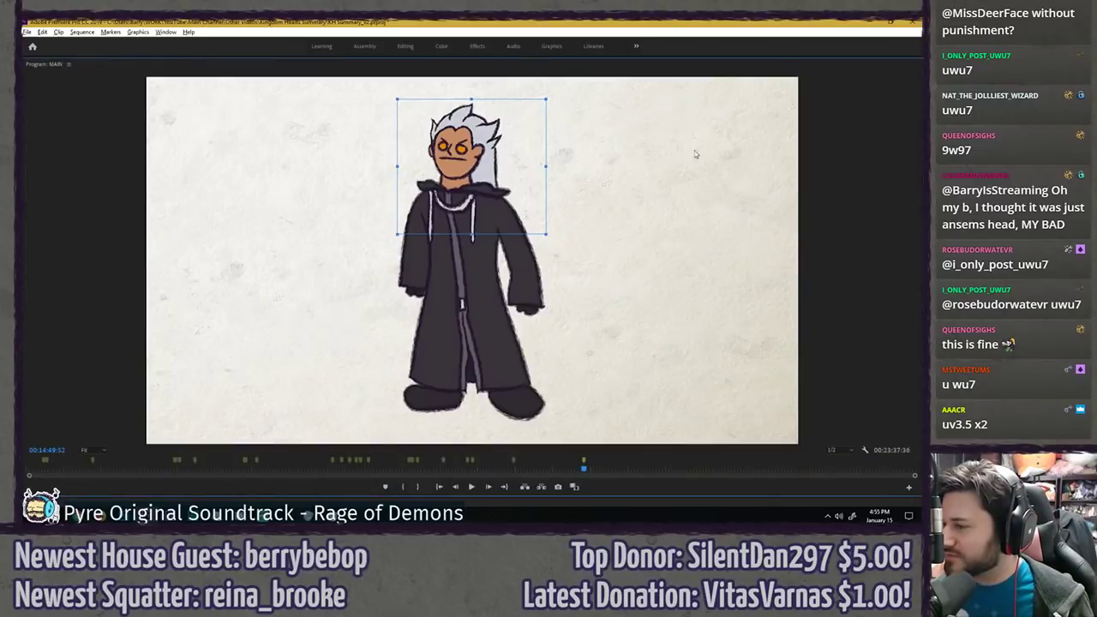
{"action": "key", "text": "ctrl+shift+z"}
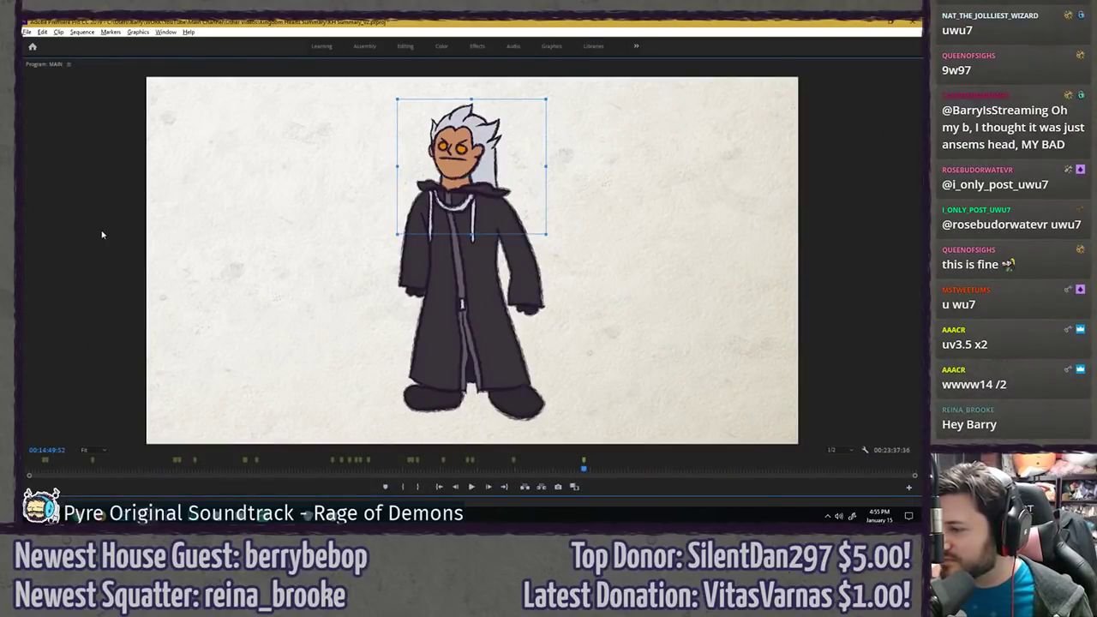
{"action": "key", "text": "ctrl+z"}
{"action": "key", "text": "ctrl+shift+z"}
{"action": "key", "text": "ctrl+z"}
{"action": "key", "text": "ctrl+shift+z"}
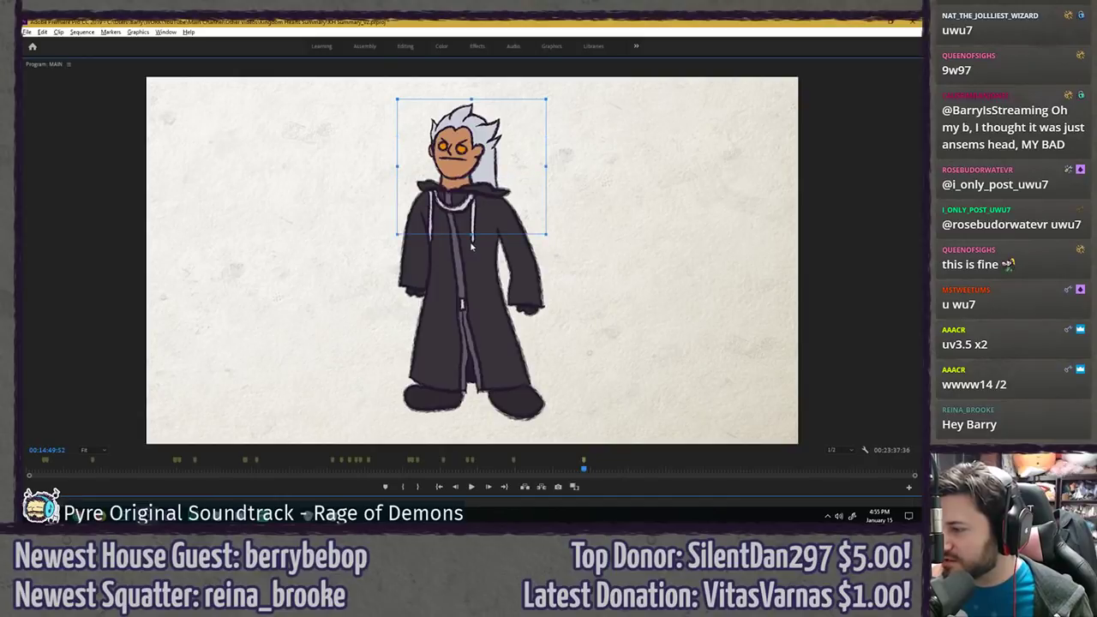
{"action": "key", "text": "ctrl+z"}
{"action": "key", "text": "ctrl+shift+z"}
{"action": "left_click_drag", "start_coordinate": [473, 235], "coordinate": [485, 209]}
- Recheck the ansem riku bottom crop amount, preview it full-size, and save the project
{"action": "key", "text": "grave"}
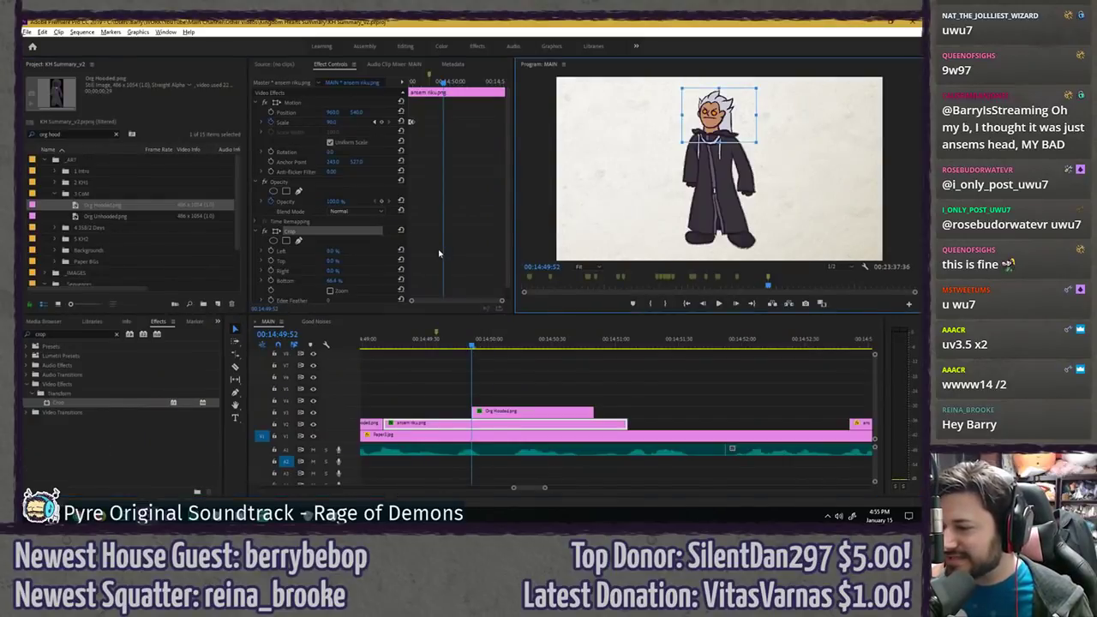
{"action": "left_click", "coordinate": [439, 253]}
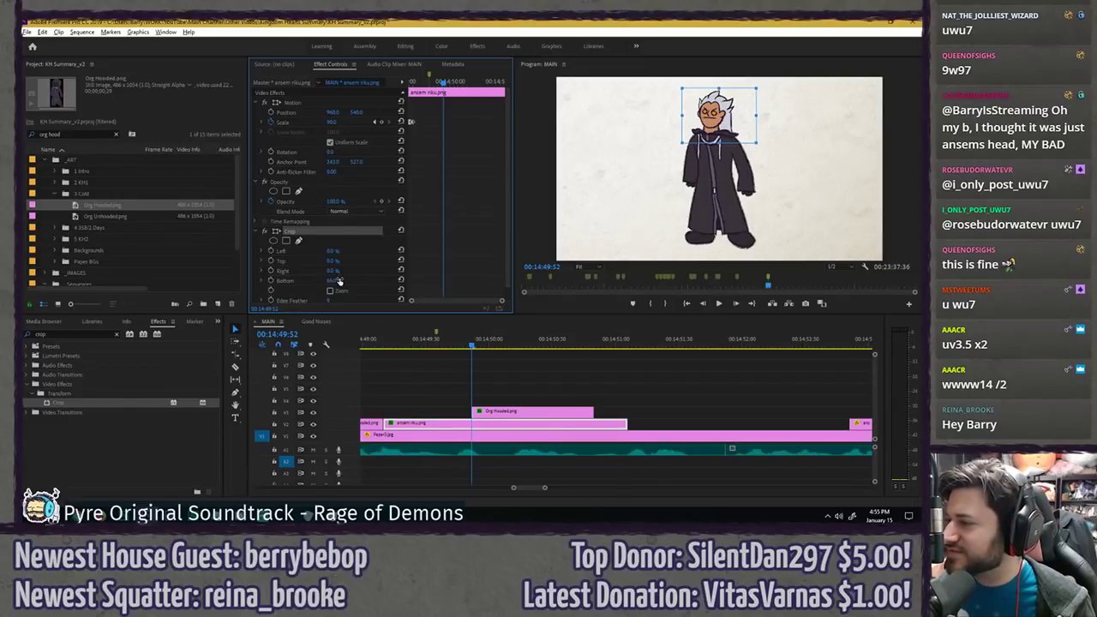
{"action": "left_click", "coordinate": [527, 403]}
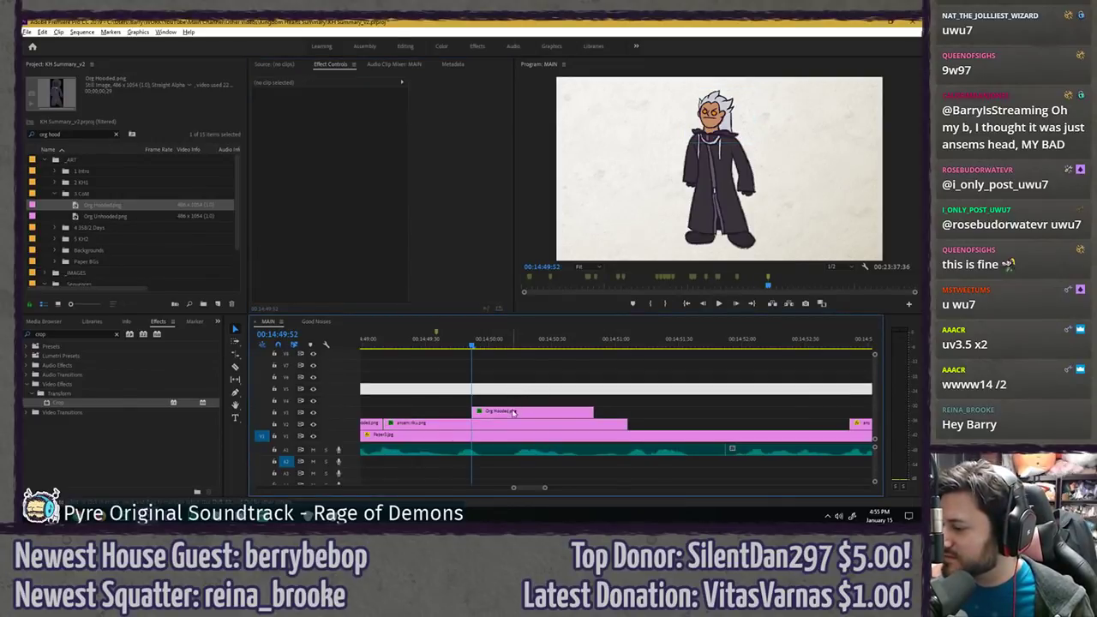
{"action": "left_click", "coordinate": [510, 414]}
{"action": "left_click", "coordinate": [507, 425]}
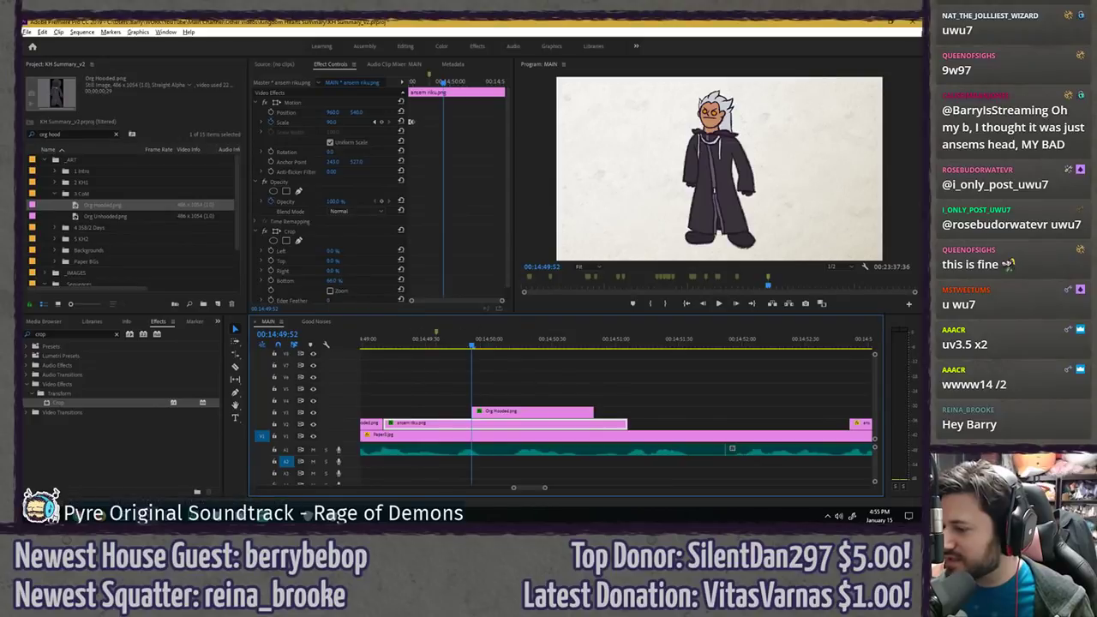
{"action": "left_click", "coordinate": [334, 280]}
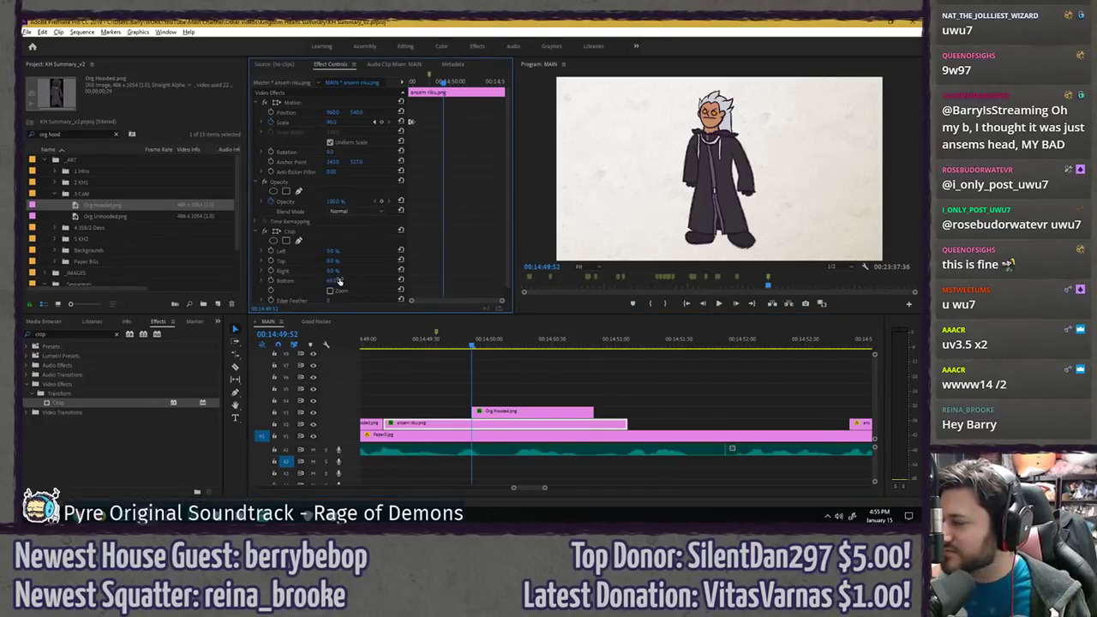
{"action": "key", "text": "grave"}
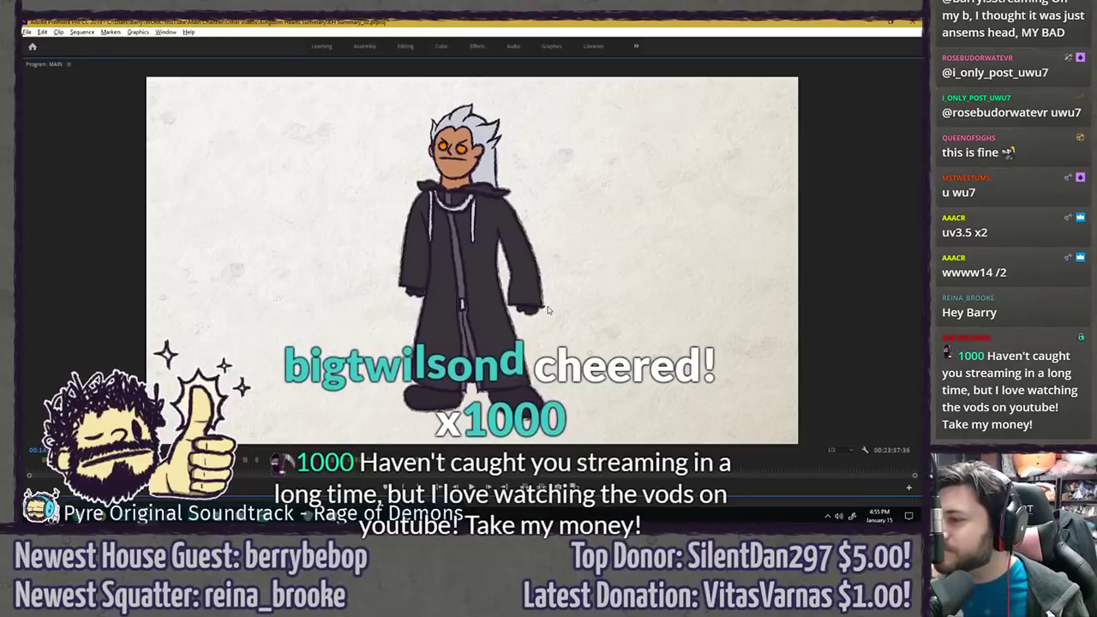
{"action": "key", "text": "grave"}
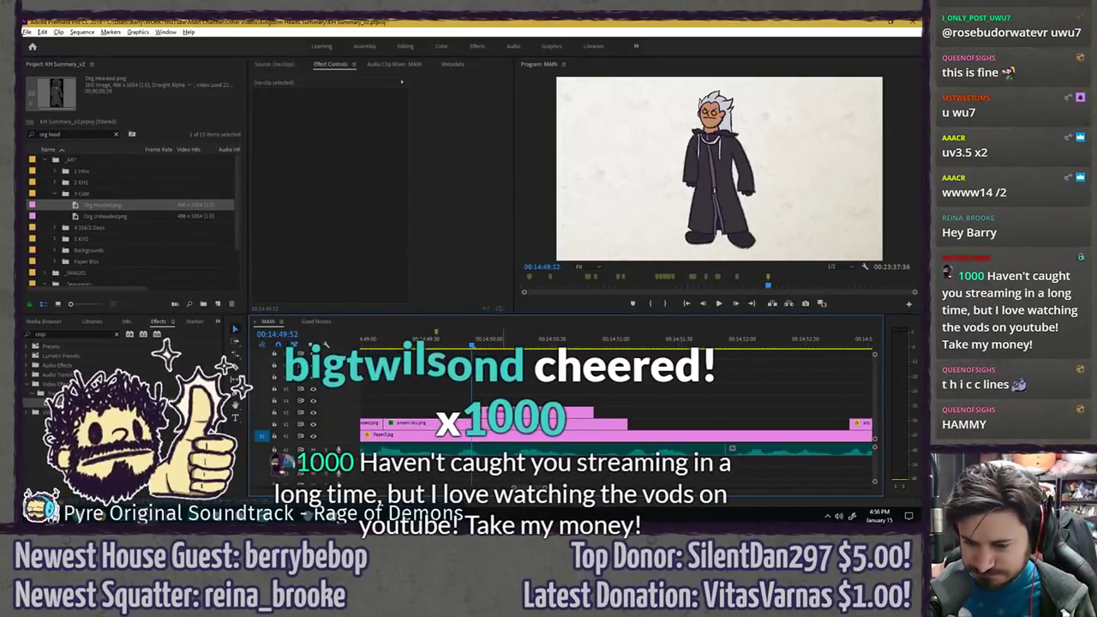
{"action": "key", "text": "ctrl+s"}
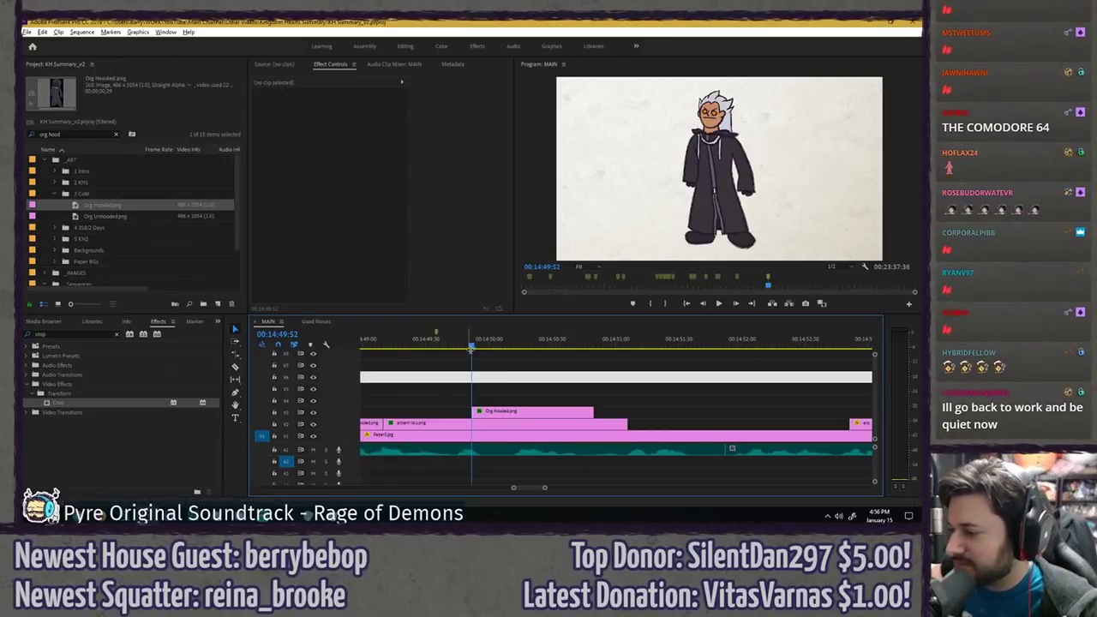
- Step through the frames around the Org Hooded clip's start to inspect the reveal
{"action": "left_click_drag", "start_coordinate": [472, 344], "coordinate": [451, 347]}
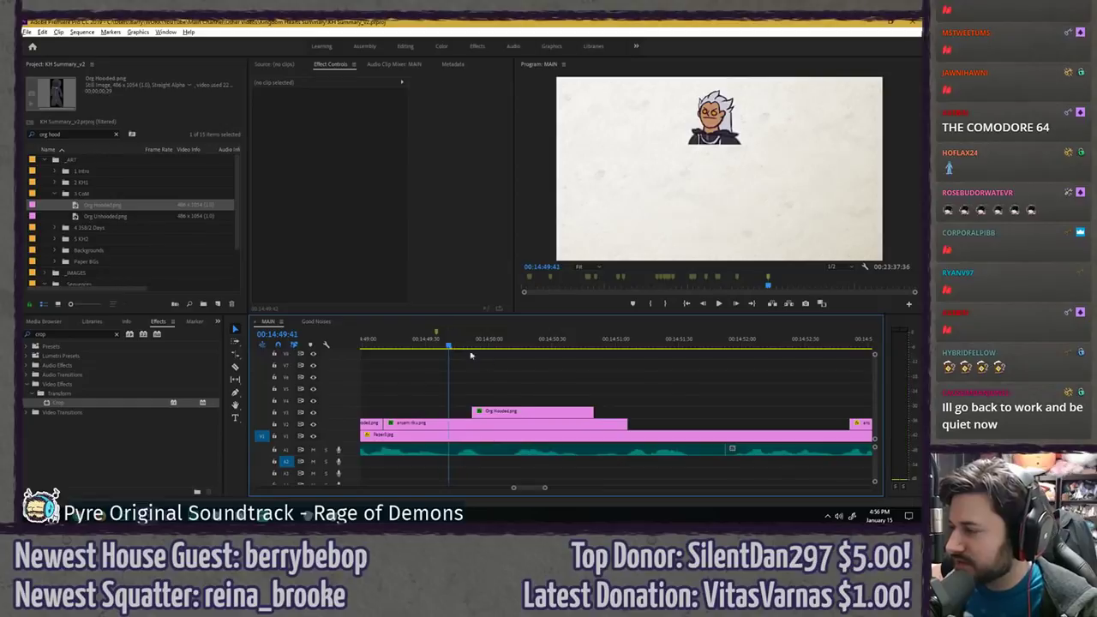
{"action": "scroll", "coordinate": [473, 356], "scroll_direction": "up", "scroll_amount": 4}
{"action": "left_click_drag", "start_coordinate": [570, 411], "coordinate": [483, 408]}
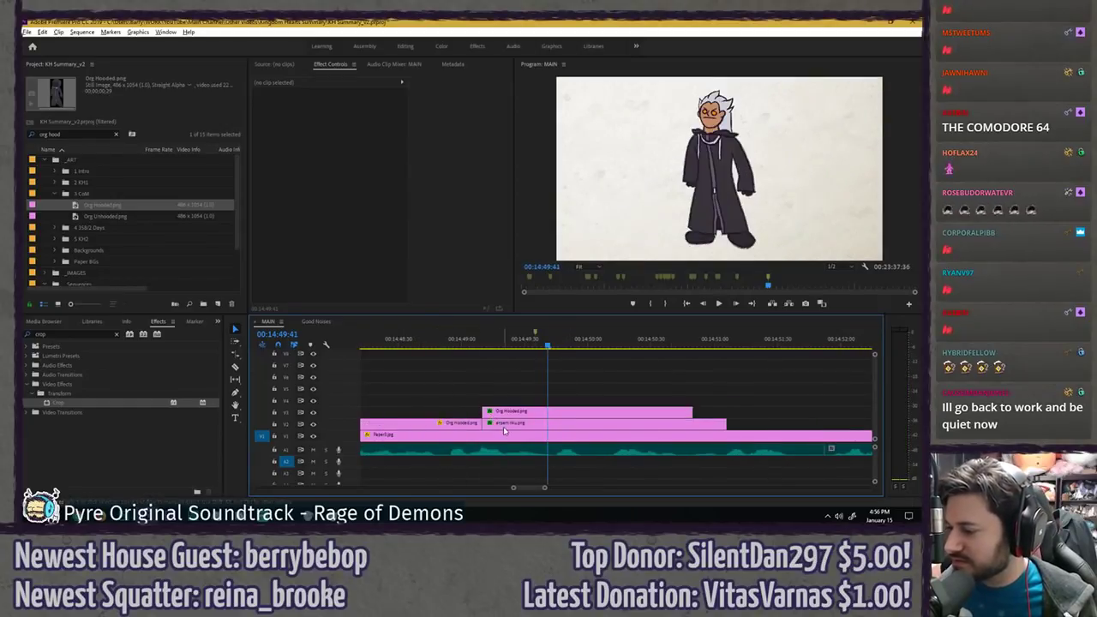
{"action": "left_click", "coordinate": [504, 423]}
{"action": "left_click_drag", "start_coordinate": [444, 108], "coordinate": [370, 123]}
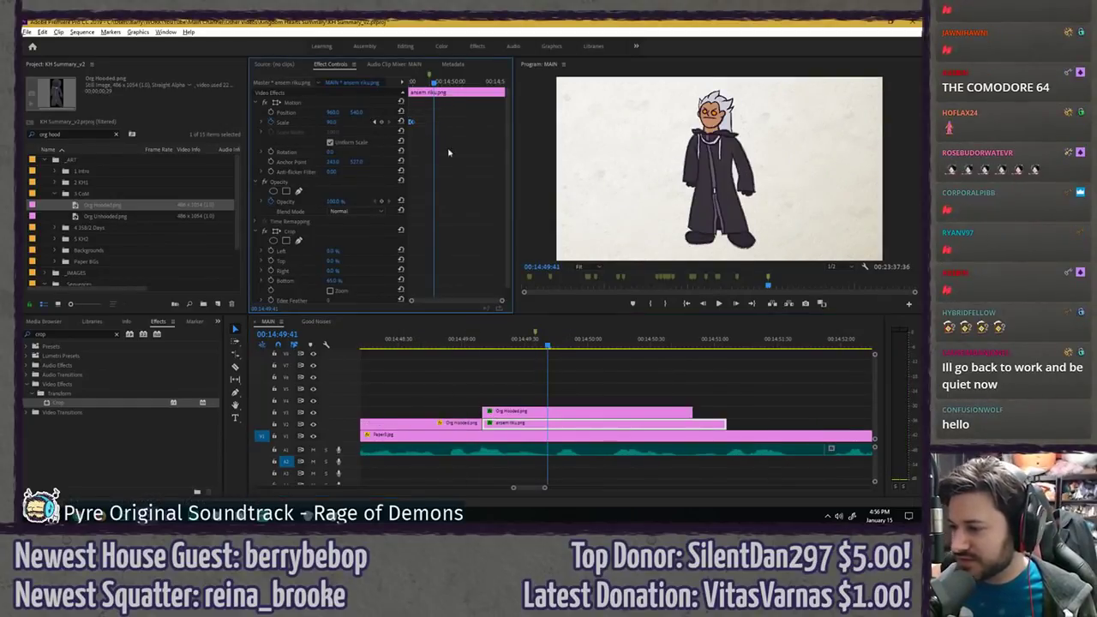
{"action": "left_click", "coordinate": [517, 411]}
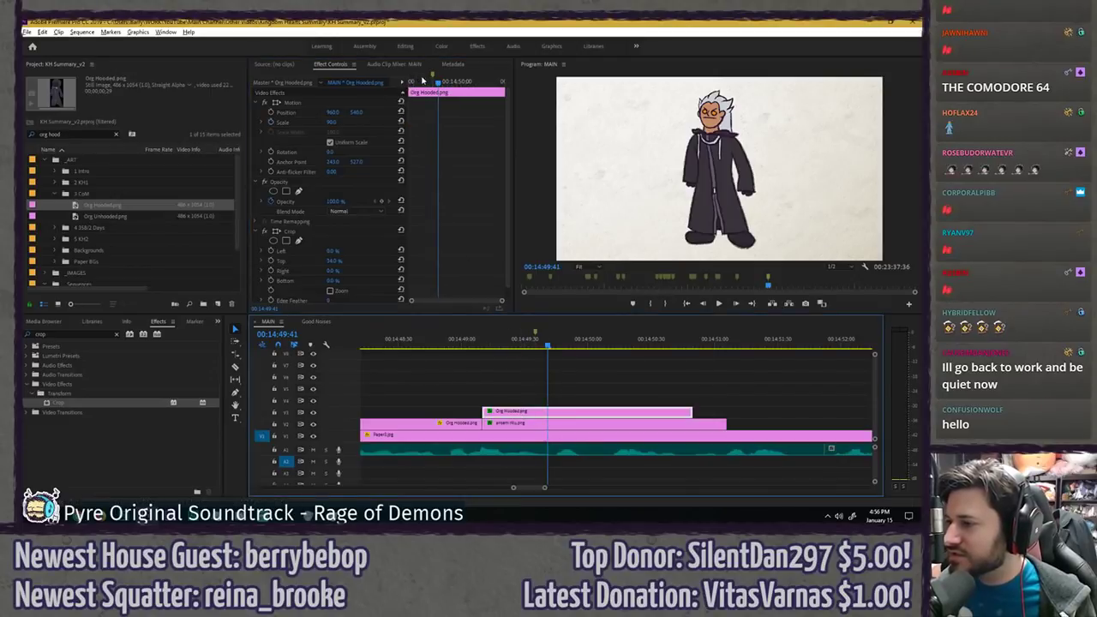
{"action": "key", "text": "Up"}
{"action": "key", "text": "Right"}
{"action": "key", "text": "Right"}
{"action": "key", "text": "Right"}
{"action": "key", "text": "Right"}
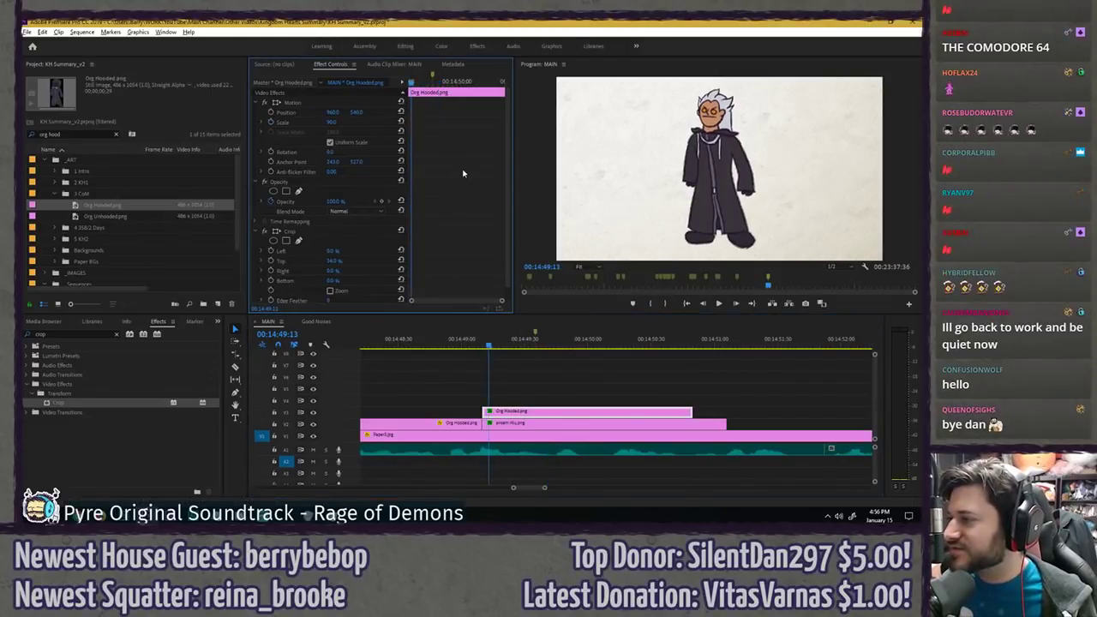
{"action": "key", "text": "Left"}
{"action": "key", "text": "Left"}
{"action": "key", "text": "Left"}
{"action": "key", "text": "Left"}
{"action": "key", "text": "Left"}
{"action": "key", "text": "Right"}
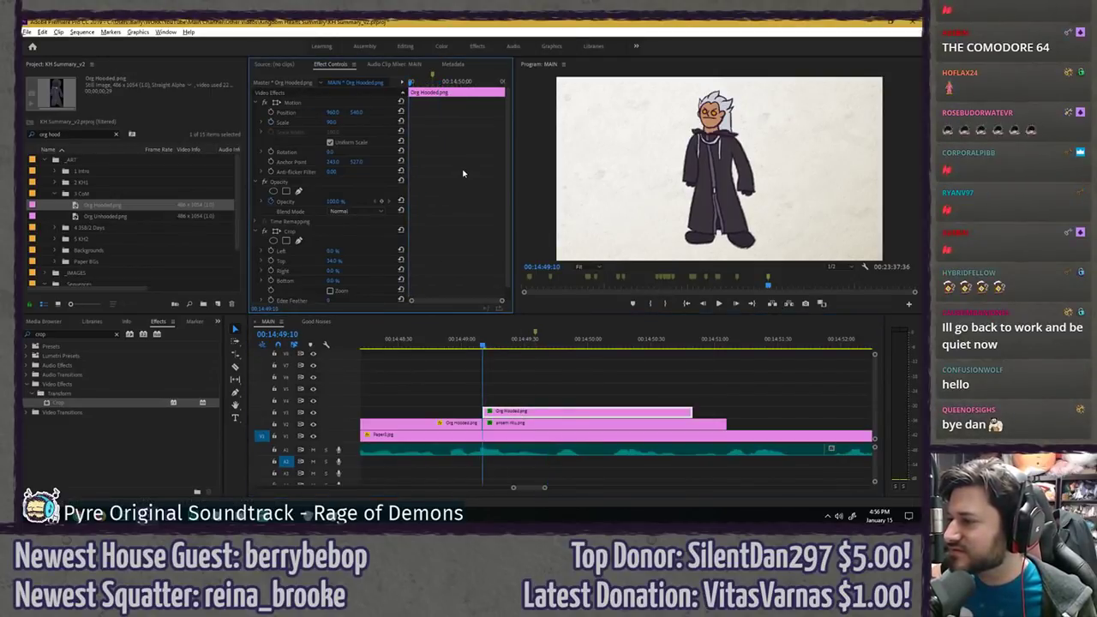
{"action": "key", "text": "Right"}
{"action": "key", "text": "Right"}
{"action": "key", "text": "Right"}
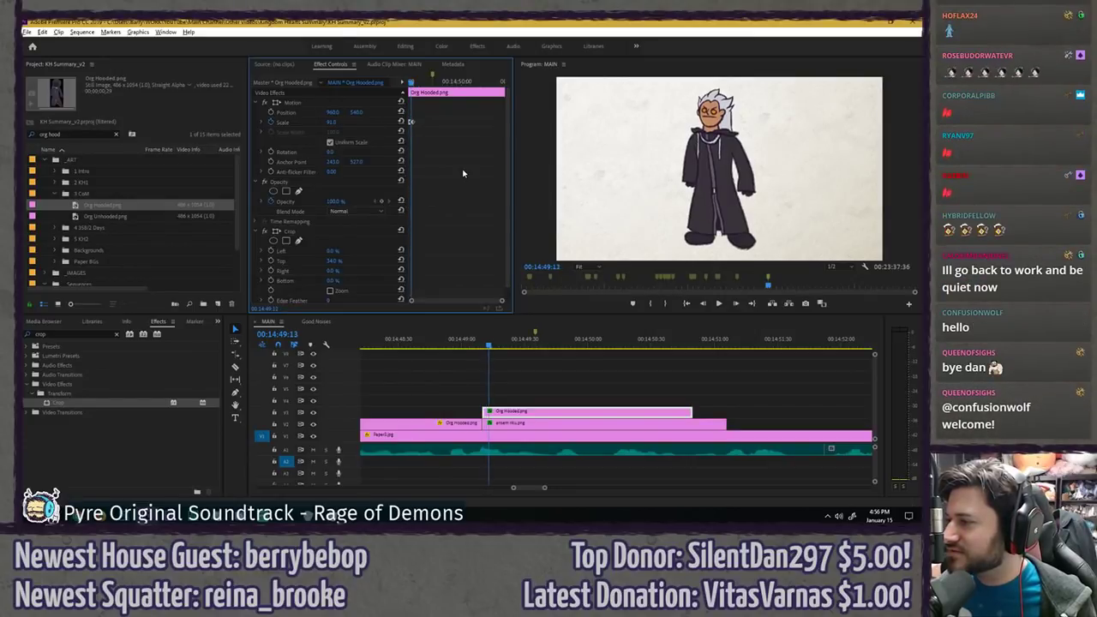
{"action": "key", "text": "Left"}
{"action": "key", "text": "Left"}
{"action": "key", "text": "Left"}
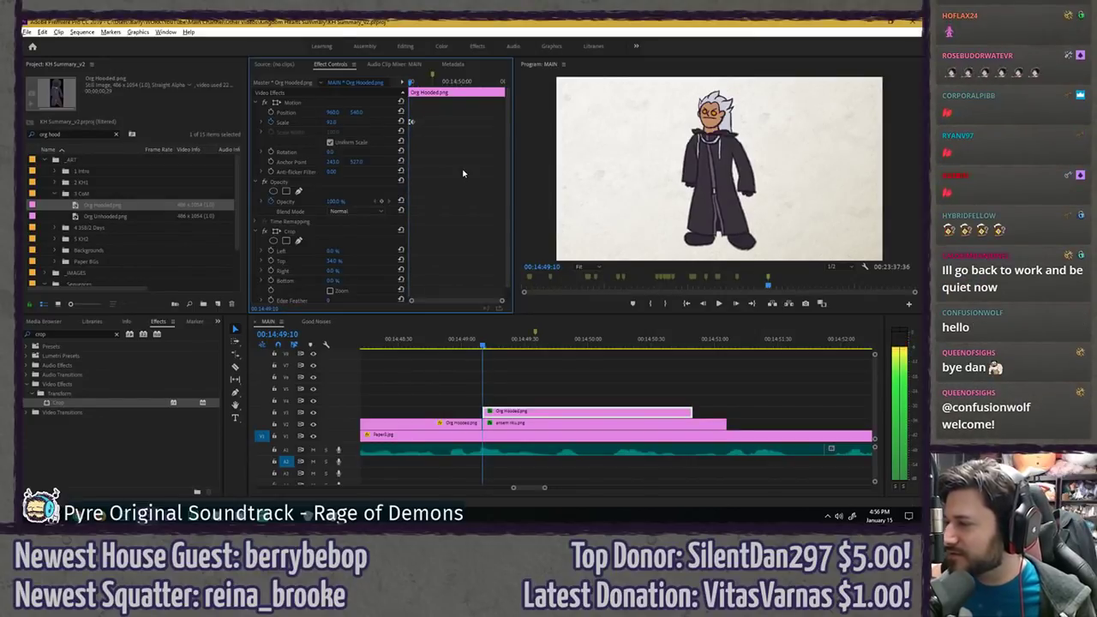
- Compare the ansem riku and hooded heads frame by frame across the reveal
{"action": "left_click", "coordinate": [519, 424]}
{"action": "left_click", "coordinate": [456, 207]}
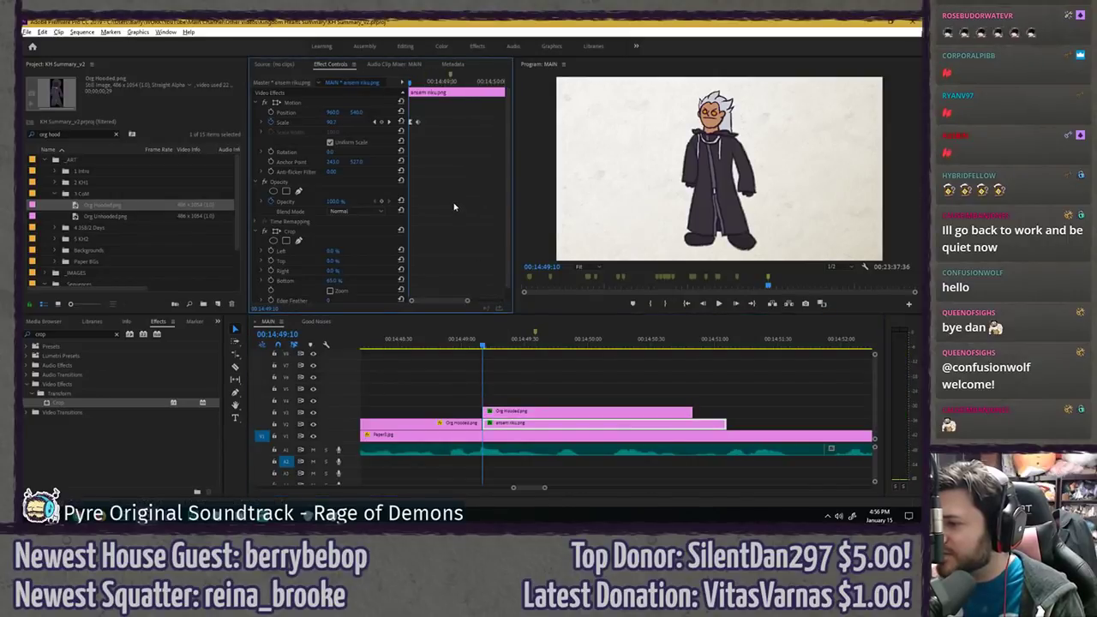
{"action": "key", "text": "Right"}
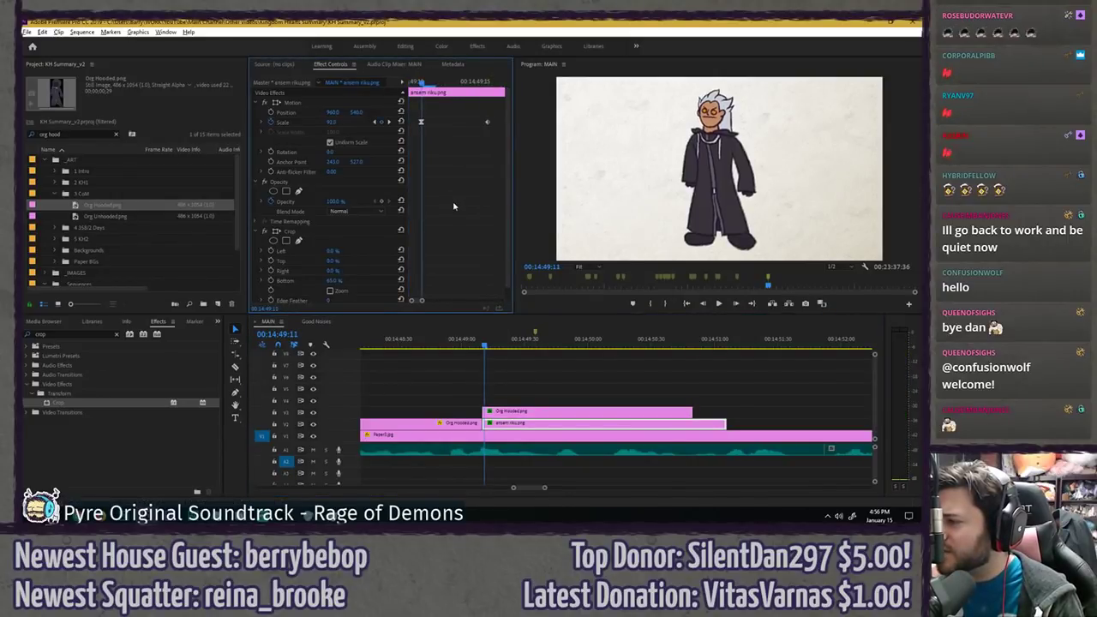
{"action": "key", "text": "Left"}
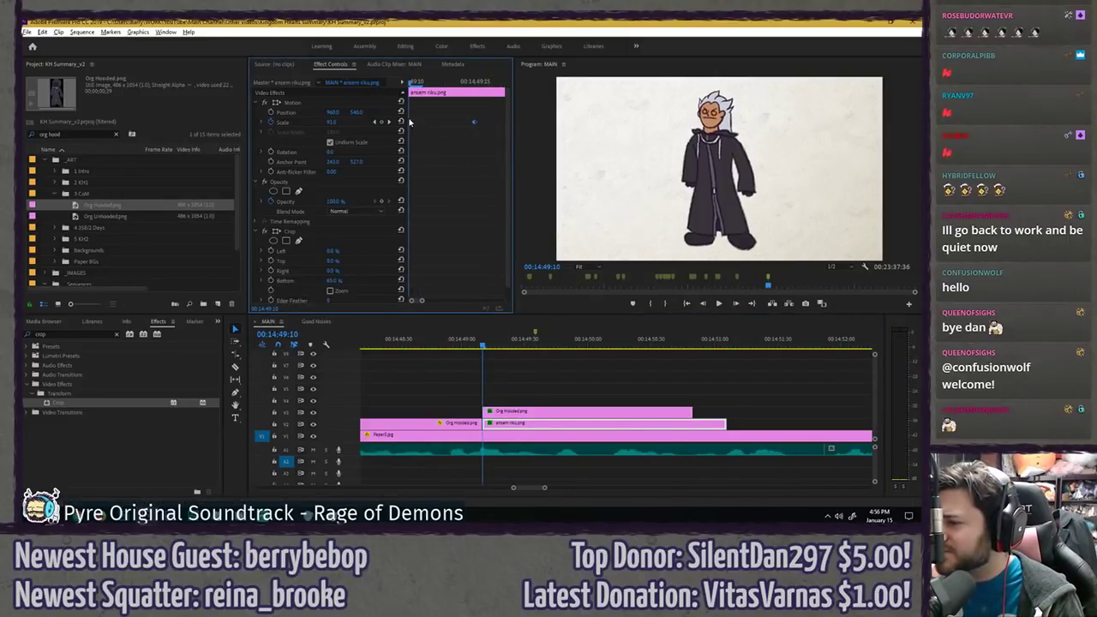
{"action": "key", "text": "Right"}
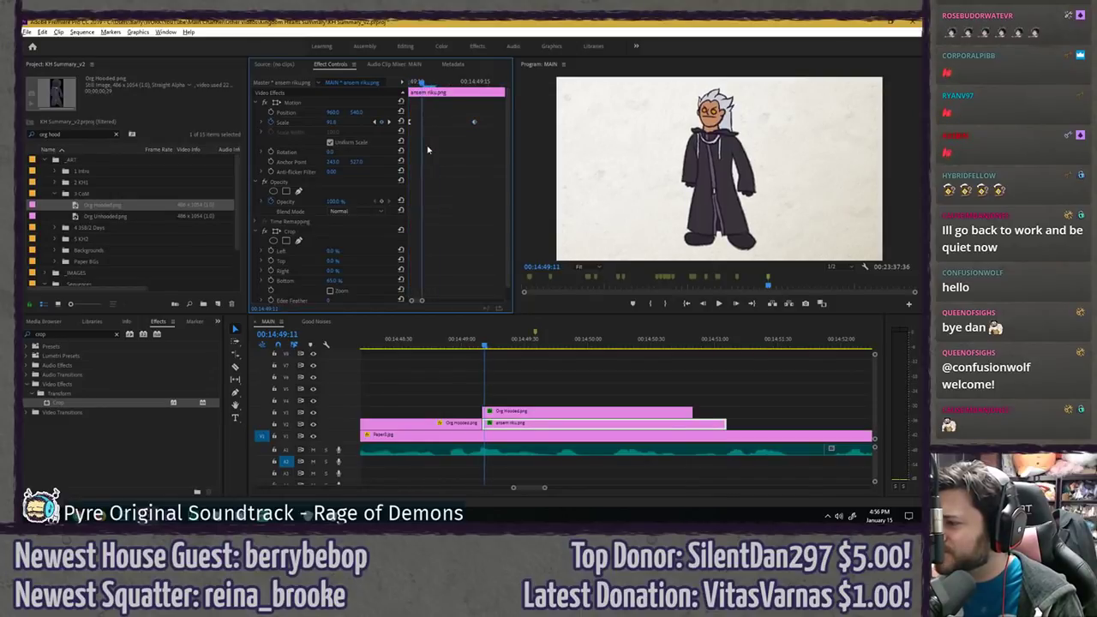
{"action": "key", "text": "Left"}
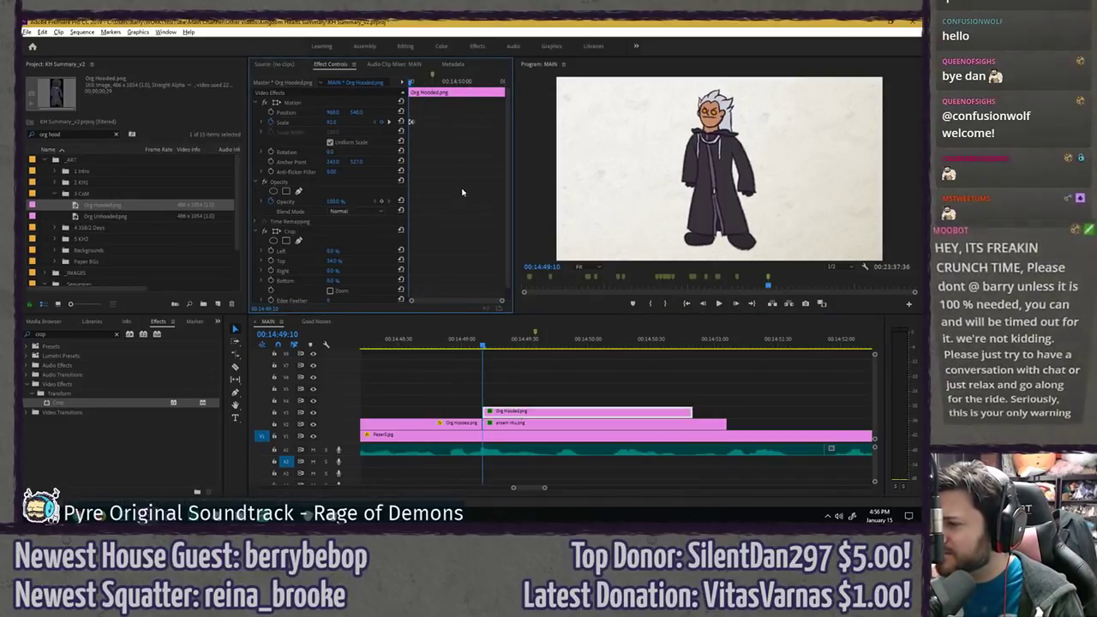
{"action": "left_click", "coordinate": [522, 424]}
{"action": "key", "text": "Right"}
{"action": "key", "text": "Right"}
{"action": "key", "text": "Right"}
{"action": "key", "text": "Right"}
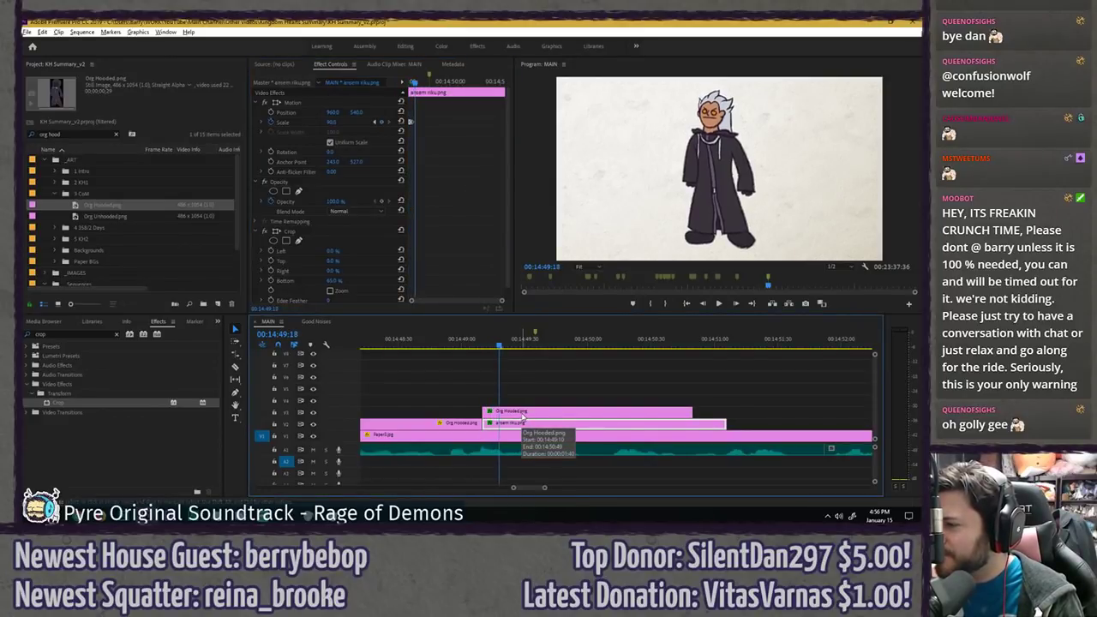
{"action": "key", "text": "Left"}
{"action": "key", "text": "Left"}
{"action": "key", "text": "Left"}
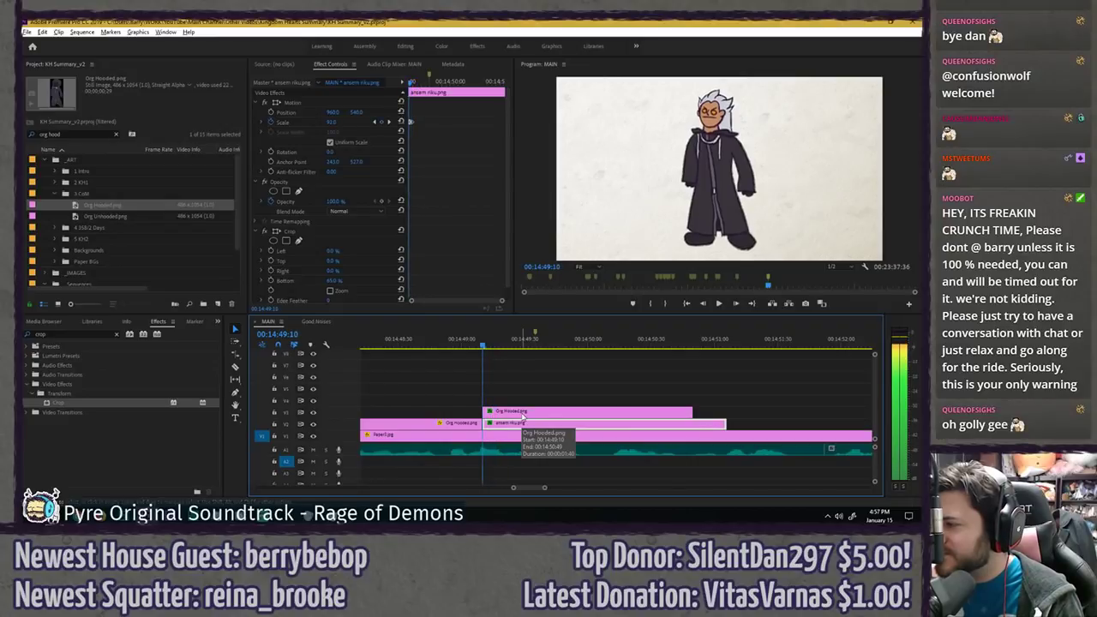
{"action": "key", "text": "space"}
{"action": "key", "text": "space"}
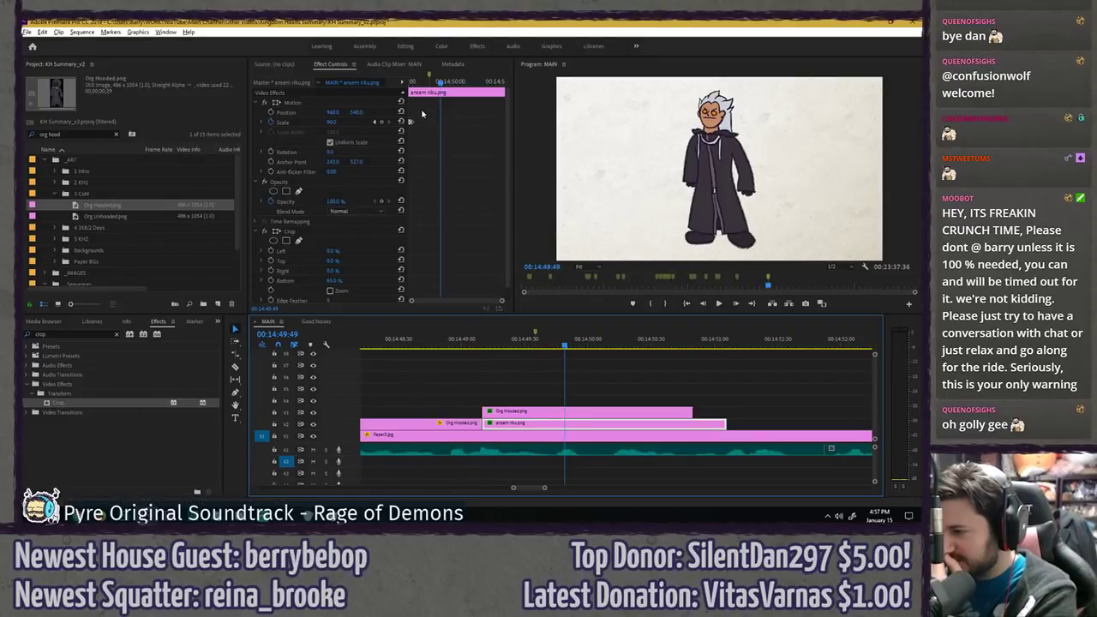
- Remove the Scale keyframes from both the ansem riku and Org Hooded clips
{"action": "left_click_drag", "start_coordinate": [421, 112], "coordinate": [406, 124]}
{"action": "left_click", "coordinate": [271, 123]}
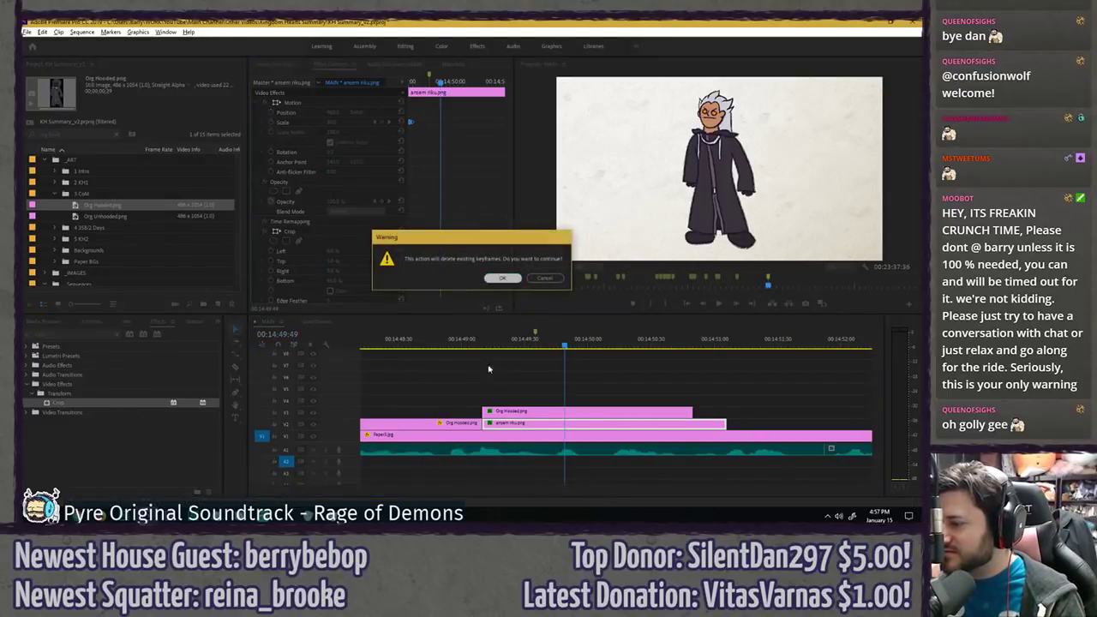
{"action": "key", "text": "Return"}
{"action": "left_click", "coordinate": [507, 415]}
{"action": "left_click", "coordinate": [271, 123]}
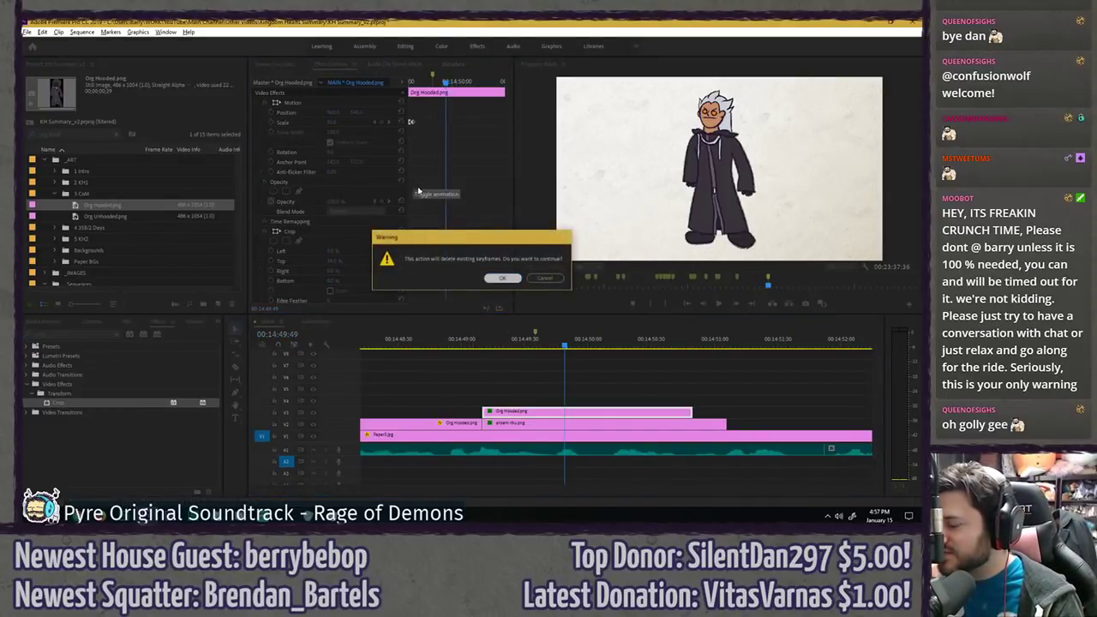
{"action": "key", "text": "Escape"}
- Extend Org Hooded to end with ansem riku and play back the reveal
{"action": "left_click_drag", "start_coordinate": [691, 411], "coordinate": [722, 409]}
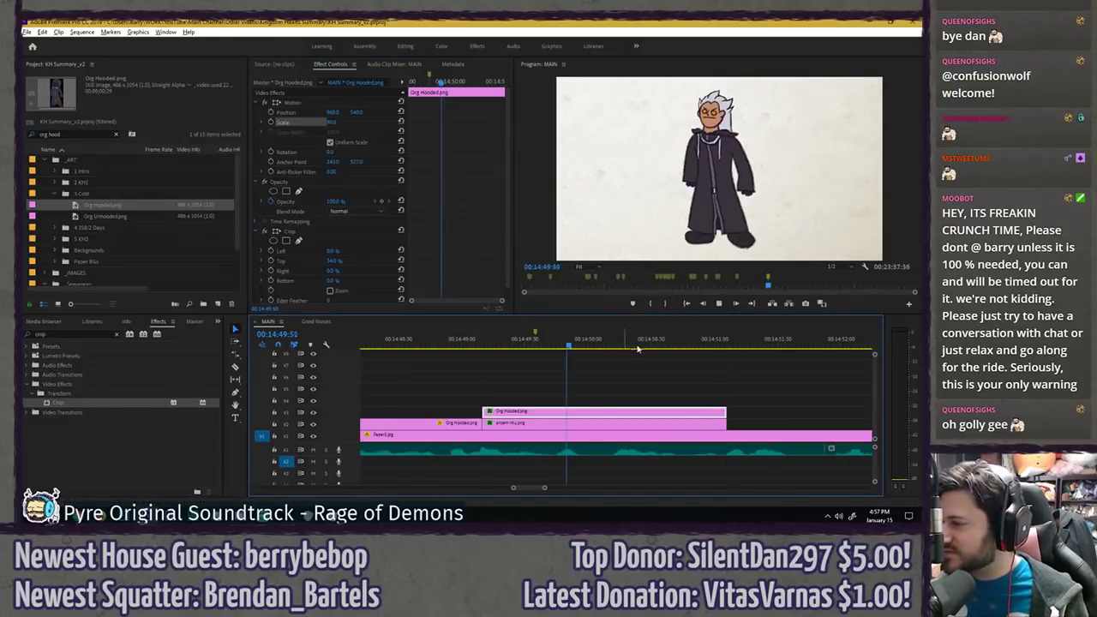
{"action": "key", "text": "space"}
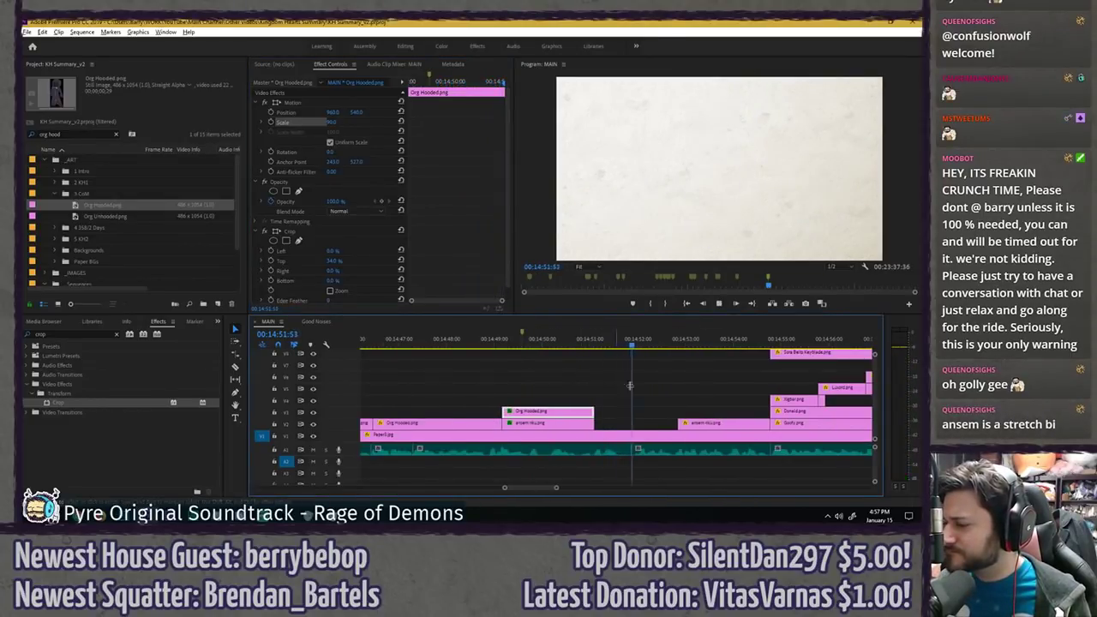
{"action": "left_click", "coordinate": [705, 423]}
- Delete the extra clip and nest the two stacked Ansem clips into the Ansem Riku sequence
{"action": "key", "text": "Delete"}
{"action": "left_click_drag", "start_coordinate": [613, 388], "coordinate": [768, 415]}
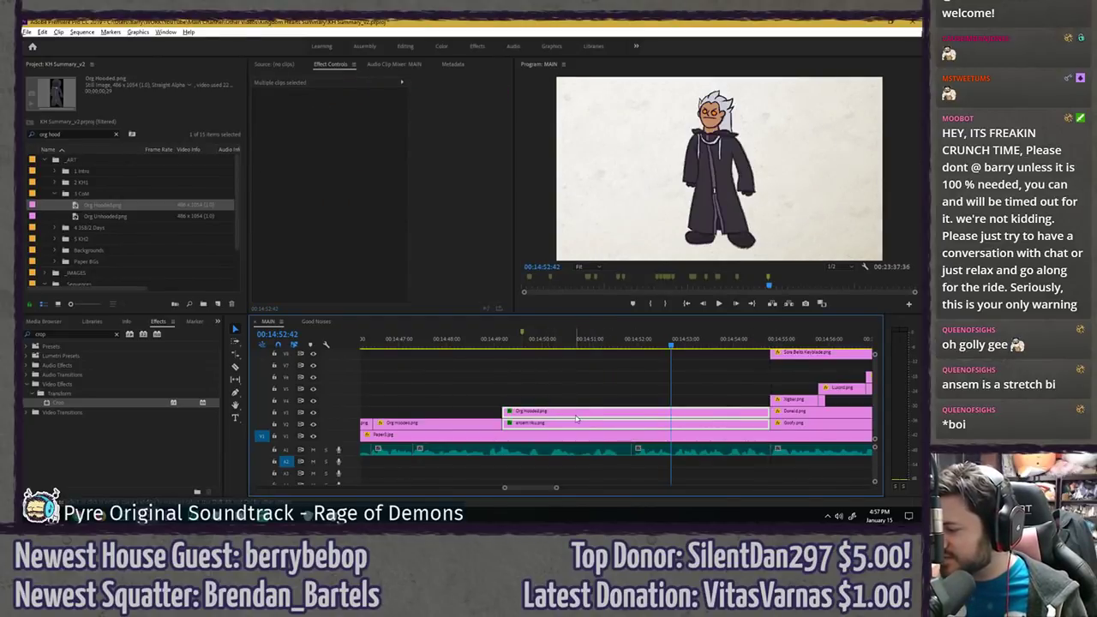
{"action": "right_click", "coordinate": [576, 418]}
{"action": "left_click", "coordinate": [599, 295]}
{"action": "type", "text": "Ans"}
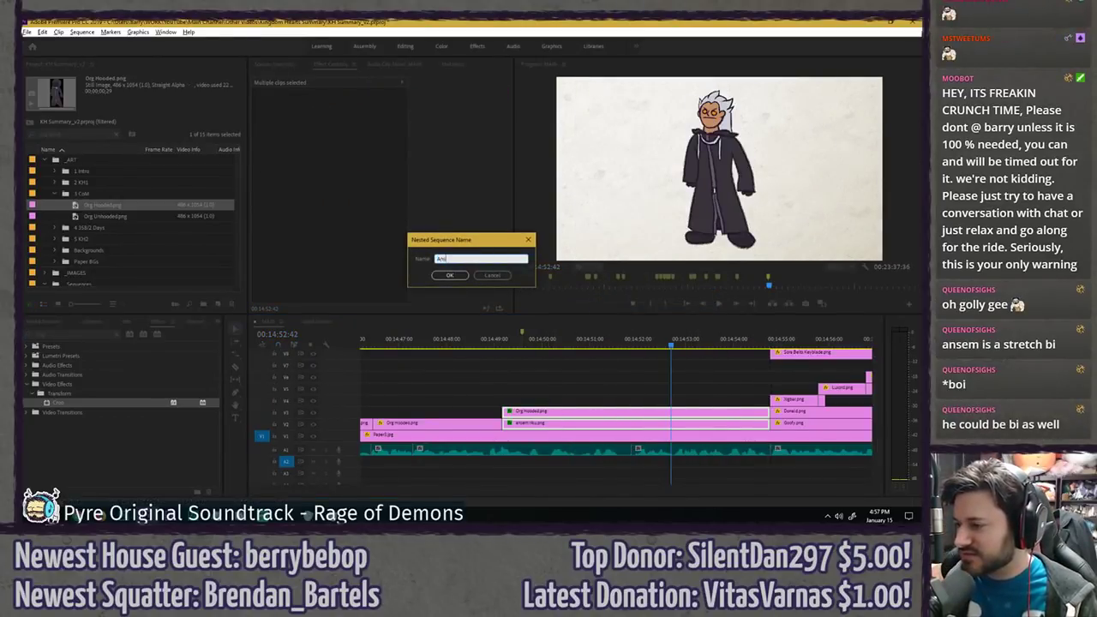
{"action": "type", "text": "em Riku"}
{"action": "key", "text": "Return"}
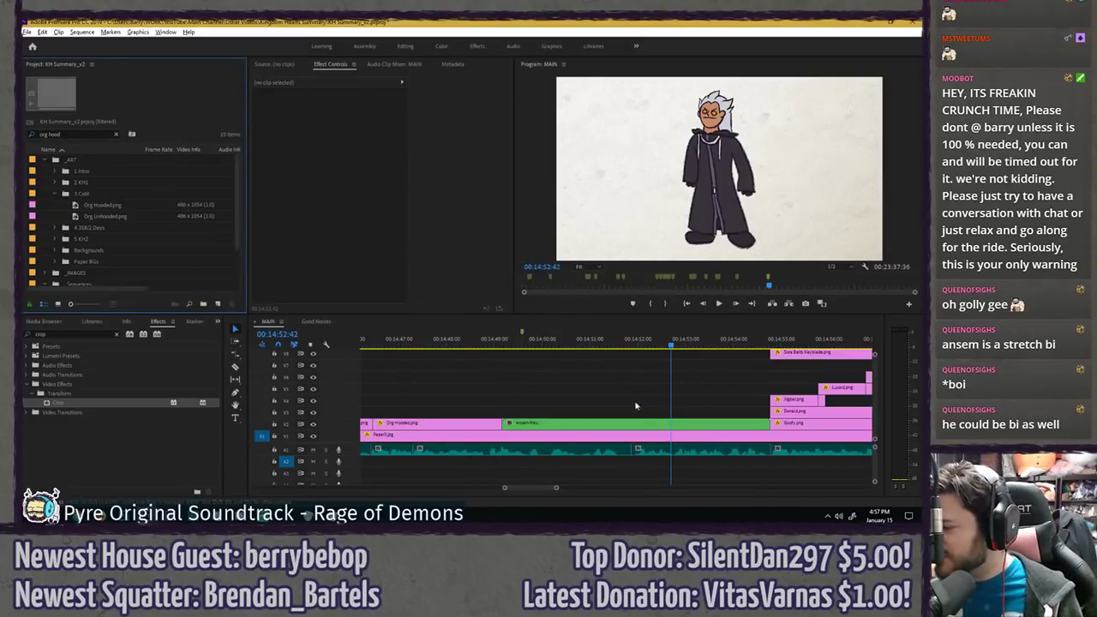
- Check the nested clip by stepping between the hooded and unhooded frames
{"action": "left_click", "coordinate": [506, 345]}
{"action": "left_click_drag", "start_coordinate": [506, 346], "coordinate": [494, 345]}
{"action": "key", "text": "equal"}
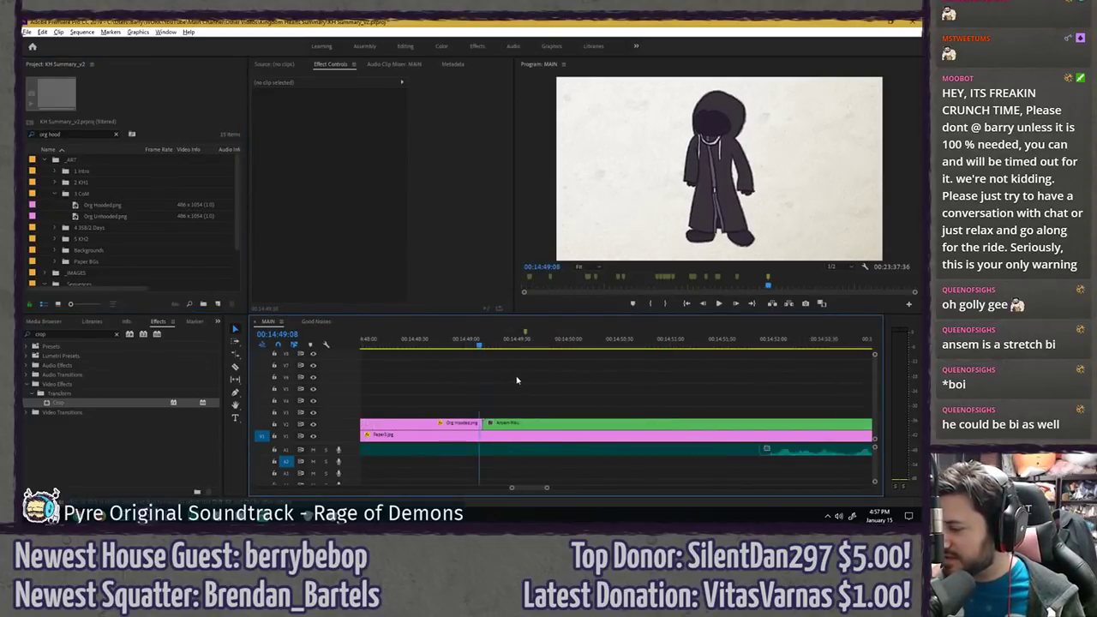
{"action": "left_click", "coordinate": [515, 426]}
{"action": "key", "text": "Right"}
{"action": "key", "text": "Right"}
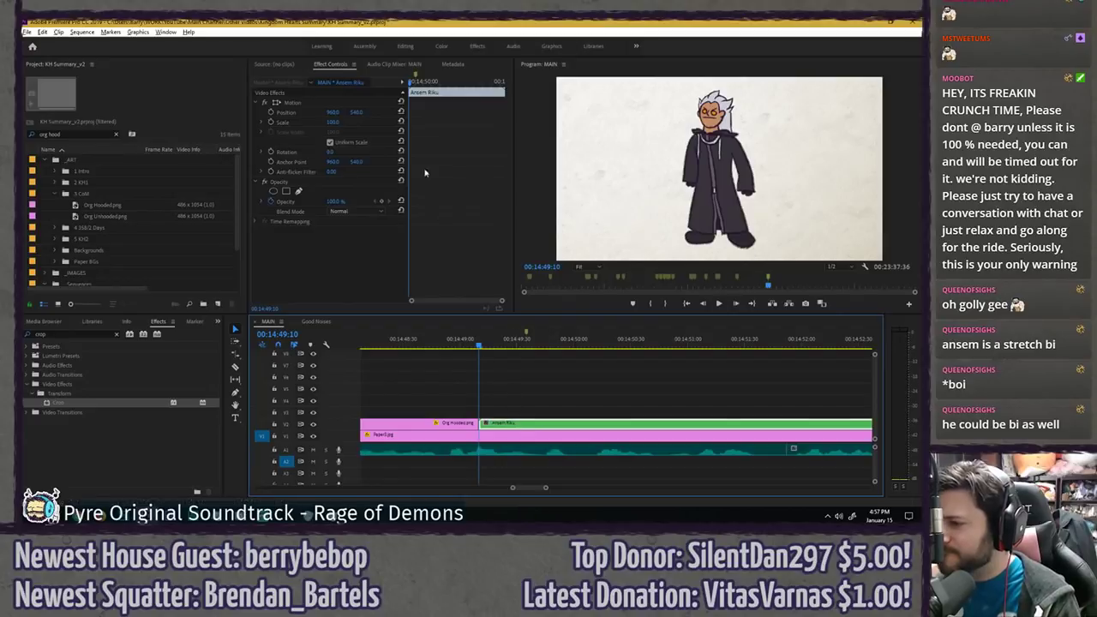
{"action": "key", "text": "Left"}
{"action": "key", "text": "Right"}
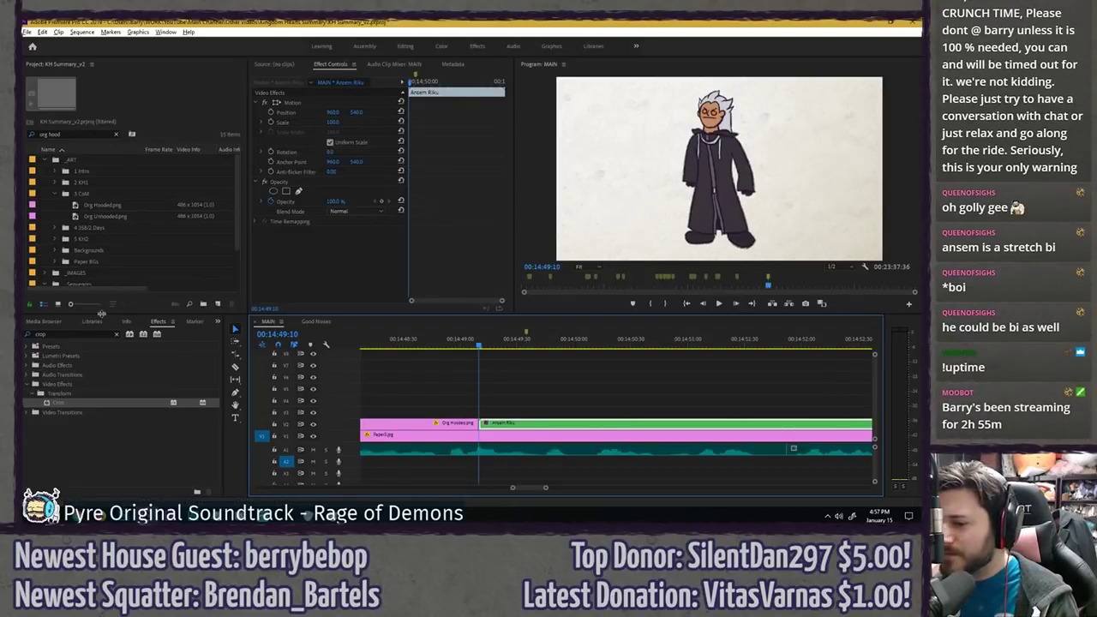
- Inside the Ansem Riku nest, set new Scale values for the Org Hooded and ansem riku clips
{"action": "double_click", "coordinate": [512, 424]}
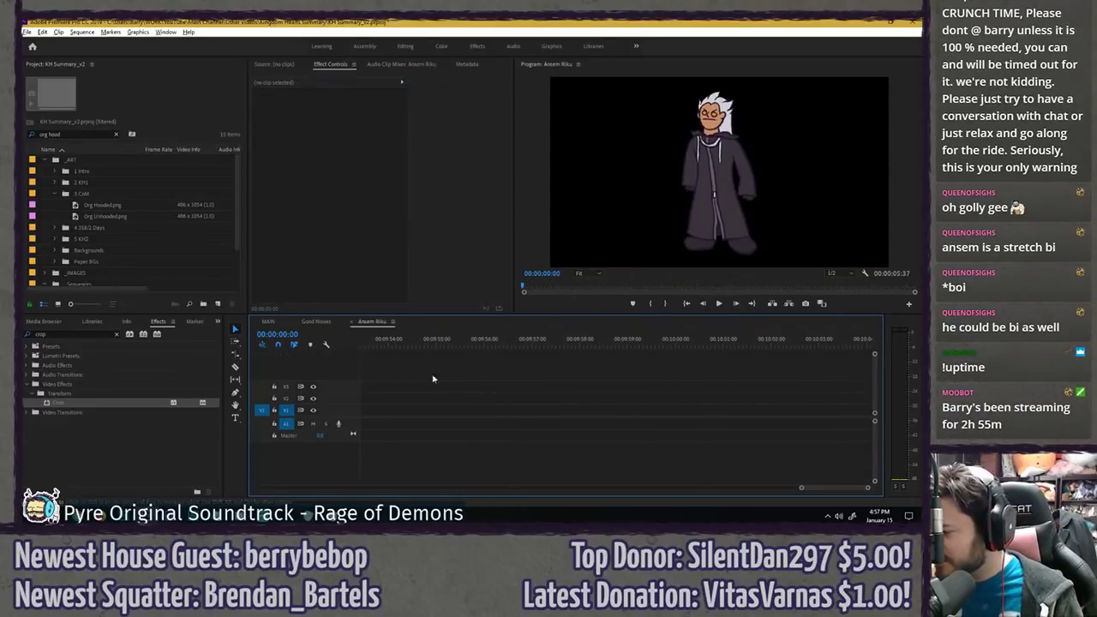
{"action": "left_click_drag", "start_coordinate": [777, 487], "coordinate": [273, 486]}
{"action": "key", "text": "equal"}
{"action": "key", "text": "equal"}
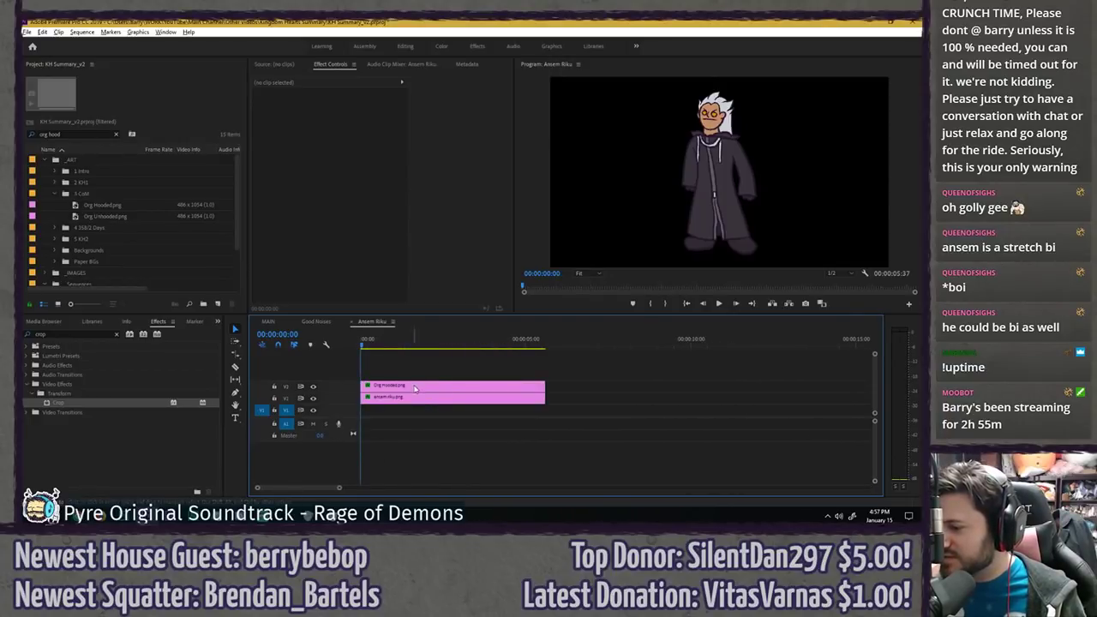
{"action": "left_click", "coordinate": [423, 384]}
{"action": "left_click", "coordinate": [333, 122]}
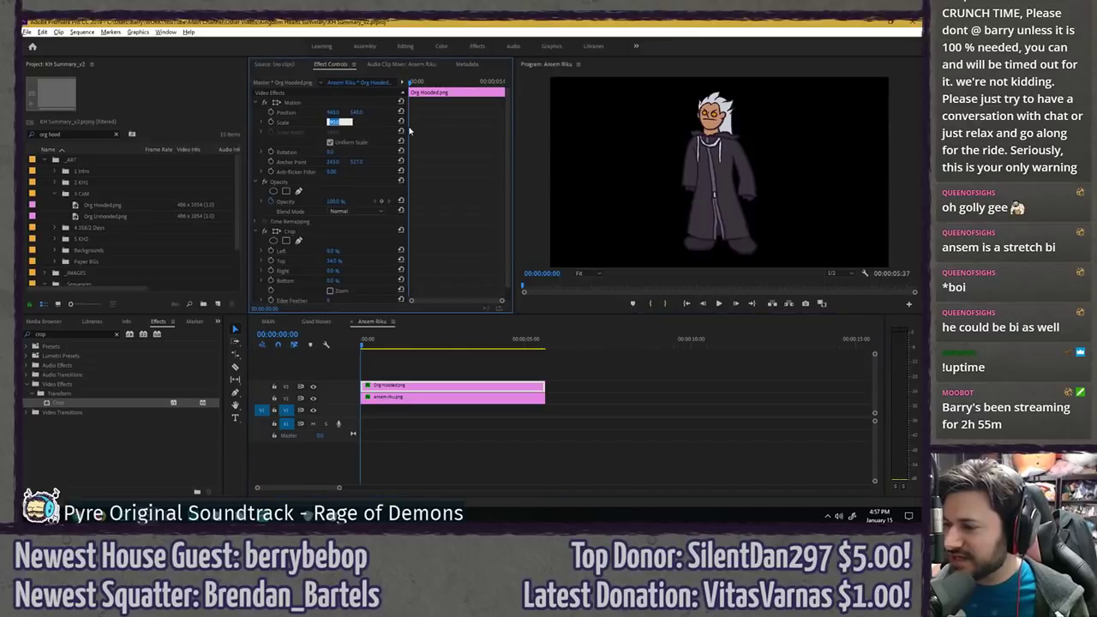
{"action": "key", "text": "Return"}
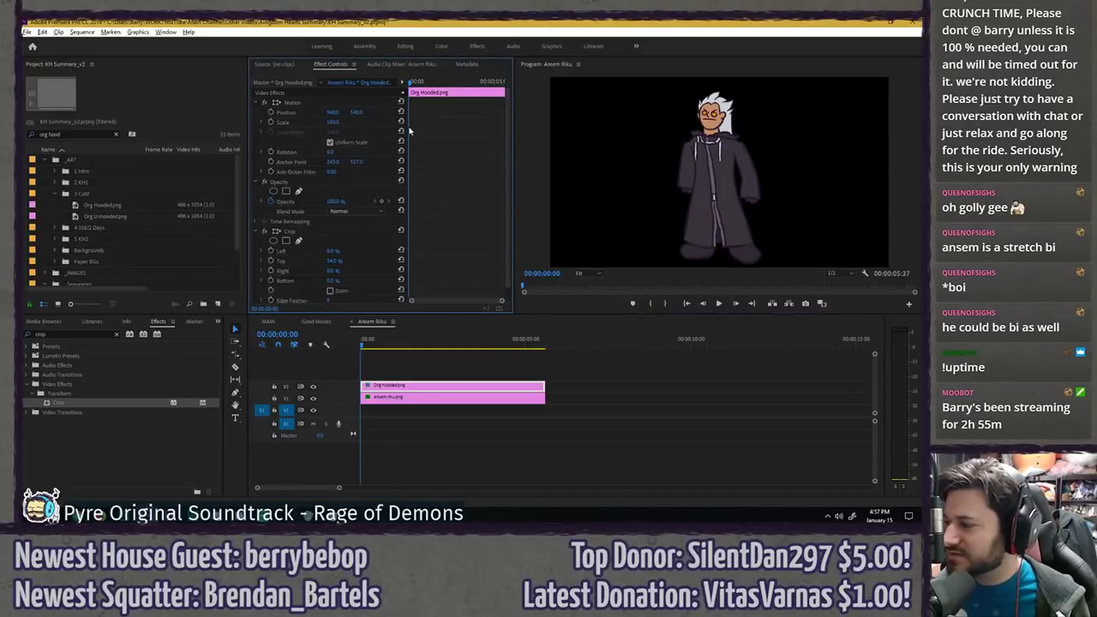
{"action": "left_click", "coordinate": [419, 399]}
{"action": "key", "text": "Return"}
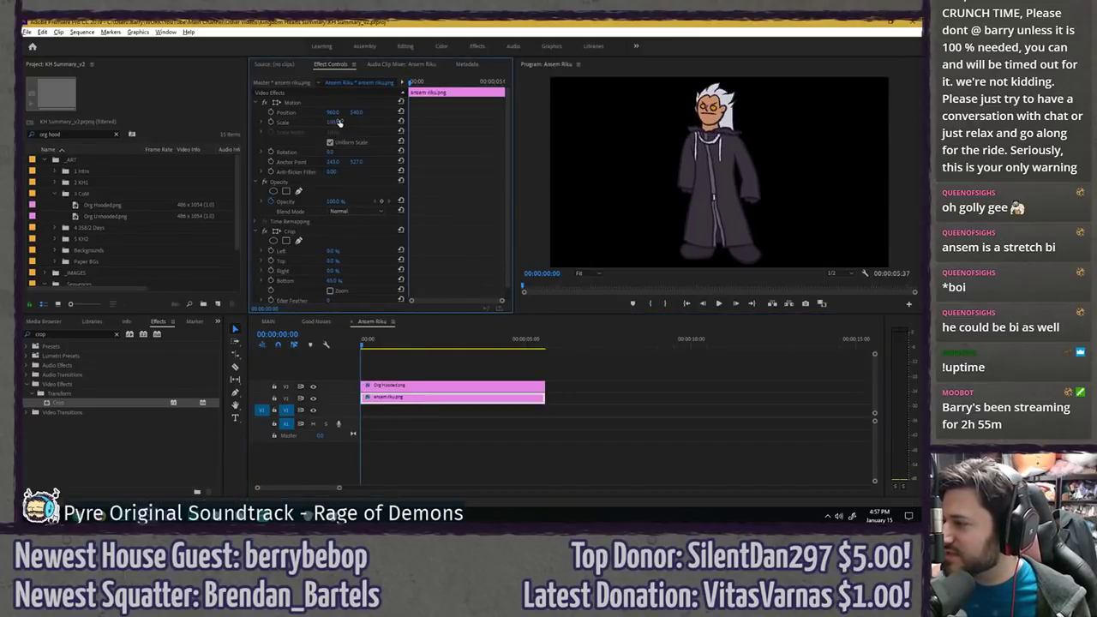
{"action": "left_click", "coordinate": [360, 349]}
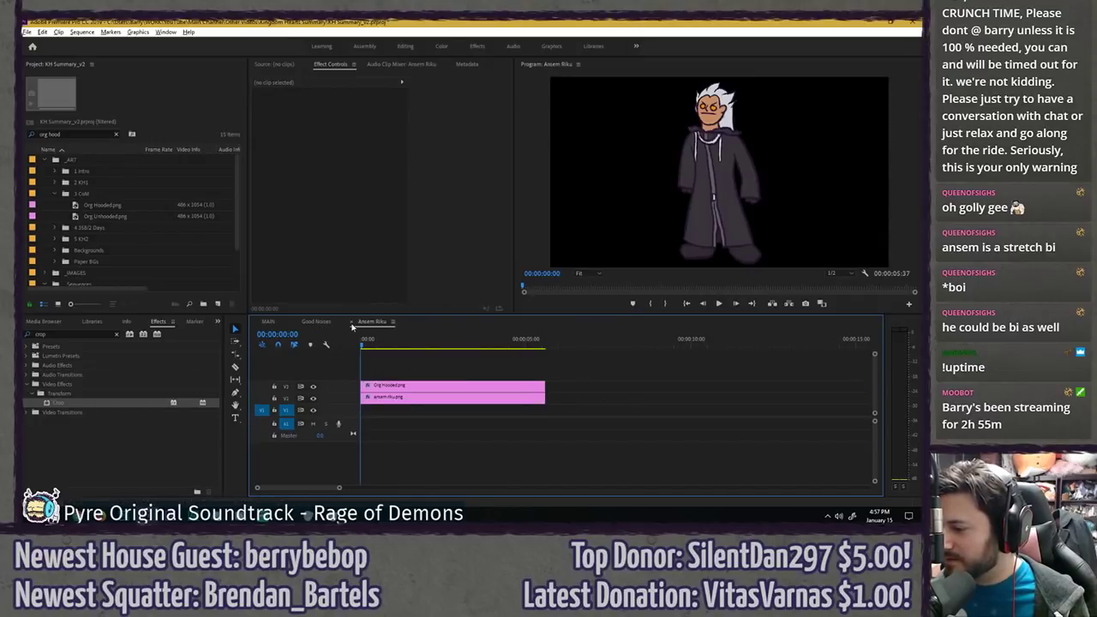
- Back in MAIN, compare the hooded and unhooded figures frame by frame
{"action": "left_click", "coordinate": [268, 321]}
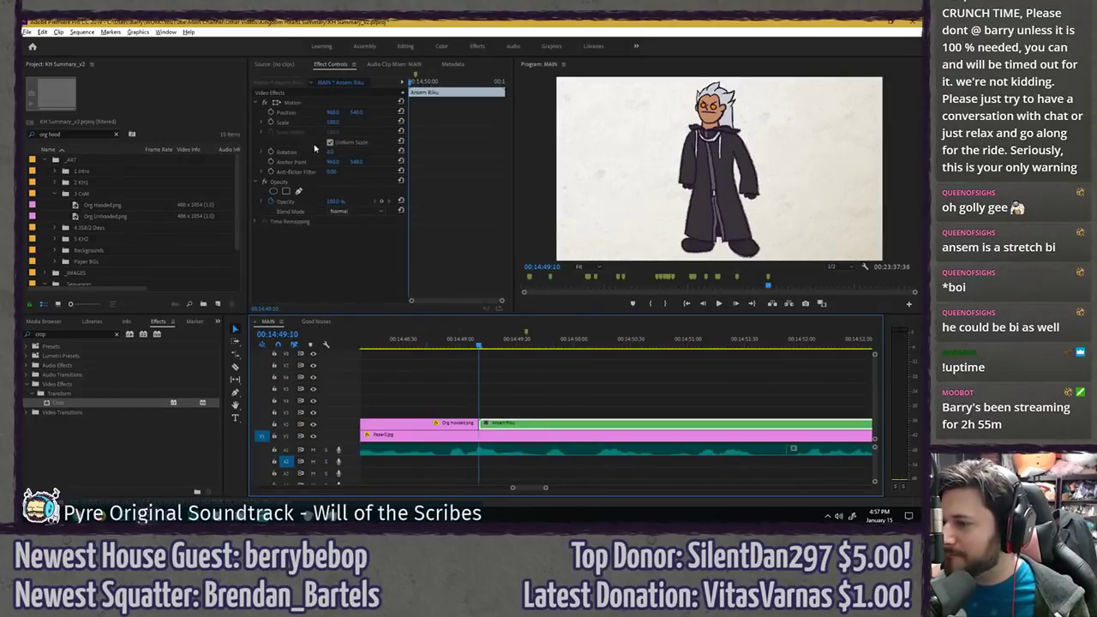
{"action": "left_click", "coordinate": [332, 122]}
{"action": "key", "text": "Left"}
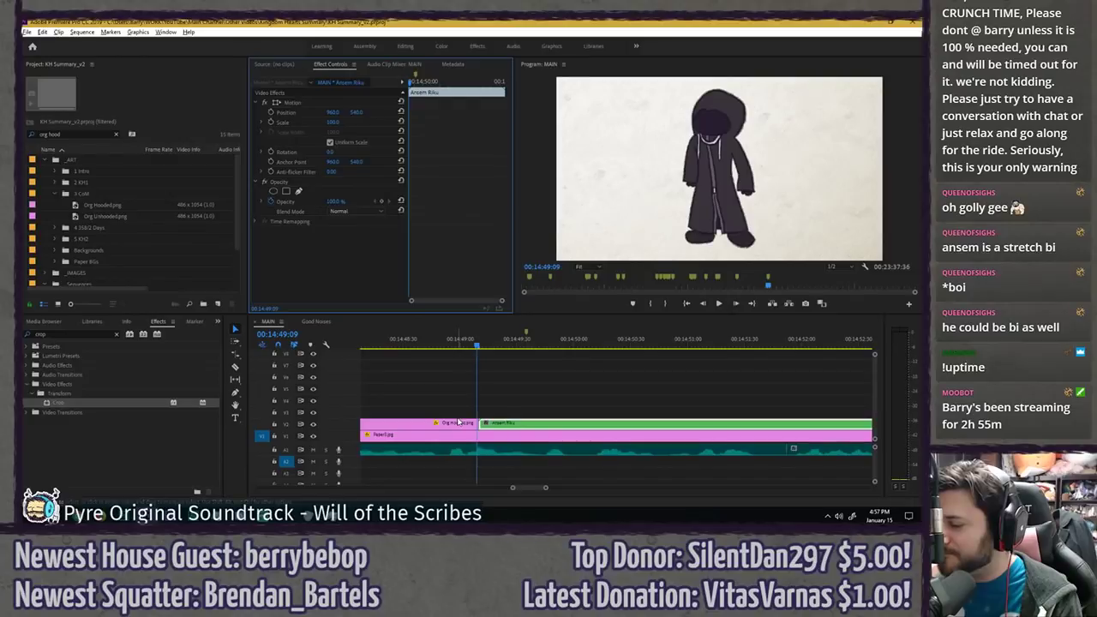
{"action": "left_click", "coordinate": [458, 422]}
{"action": "key", "text": "Right"}
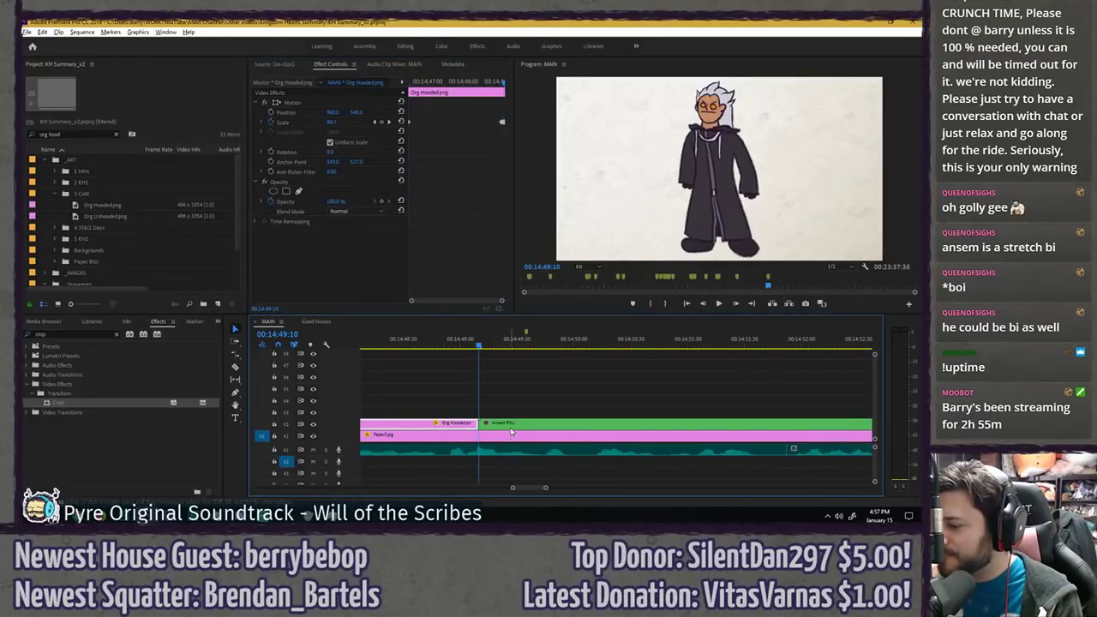
{"action": "key", "text": "Right"}
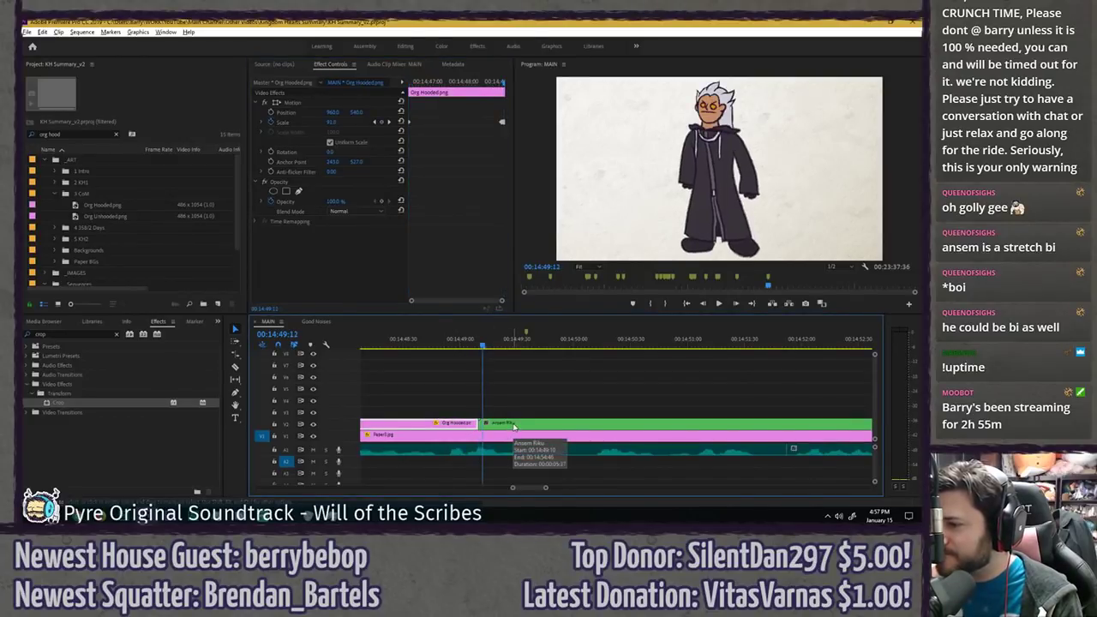
{"action": "key", "text": "Left"}
{"action": "key", "text": "Left"}
{"action": "key", "text": "Left"}
{"action": "key", "text": "Left"}
{"action": "key", "text": "Left"}
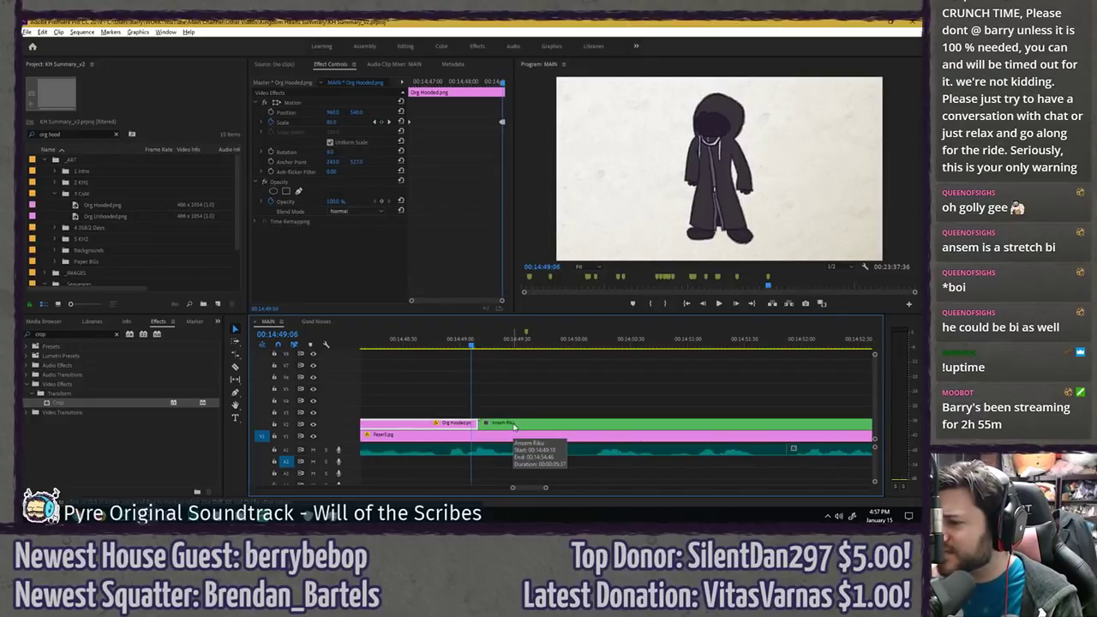
{"action": "left_click", "coordinate": [514, 425]}
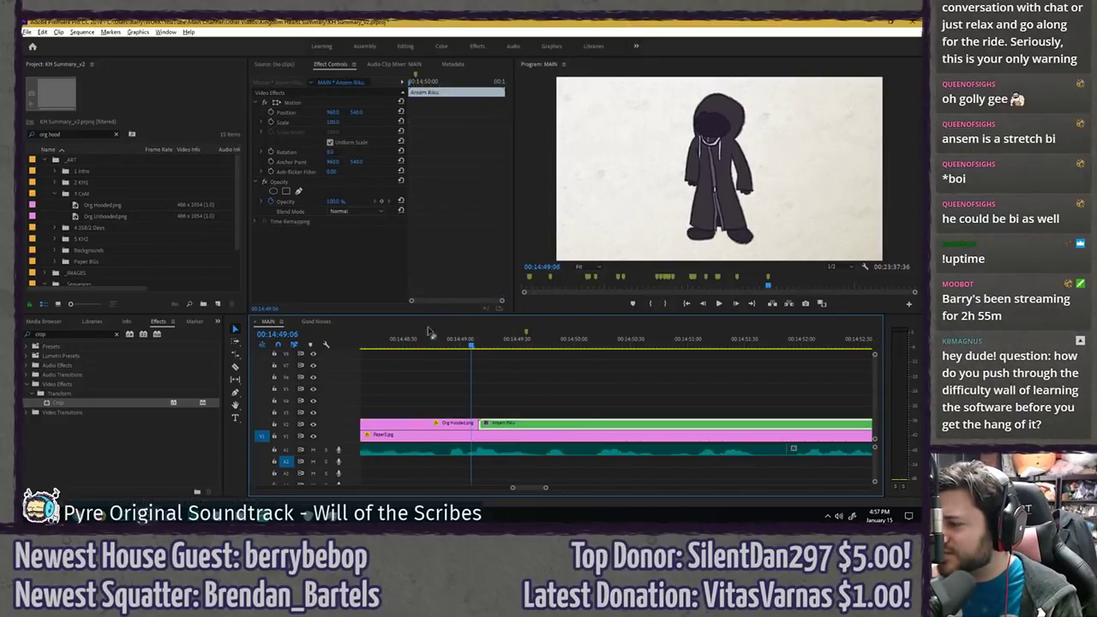
- Move Ansem Riku up to V3 and set its Scale to 85
{"action": "left_click_drag", "start_coordinate": [507, 426], "coordinate": [499, 413]}
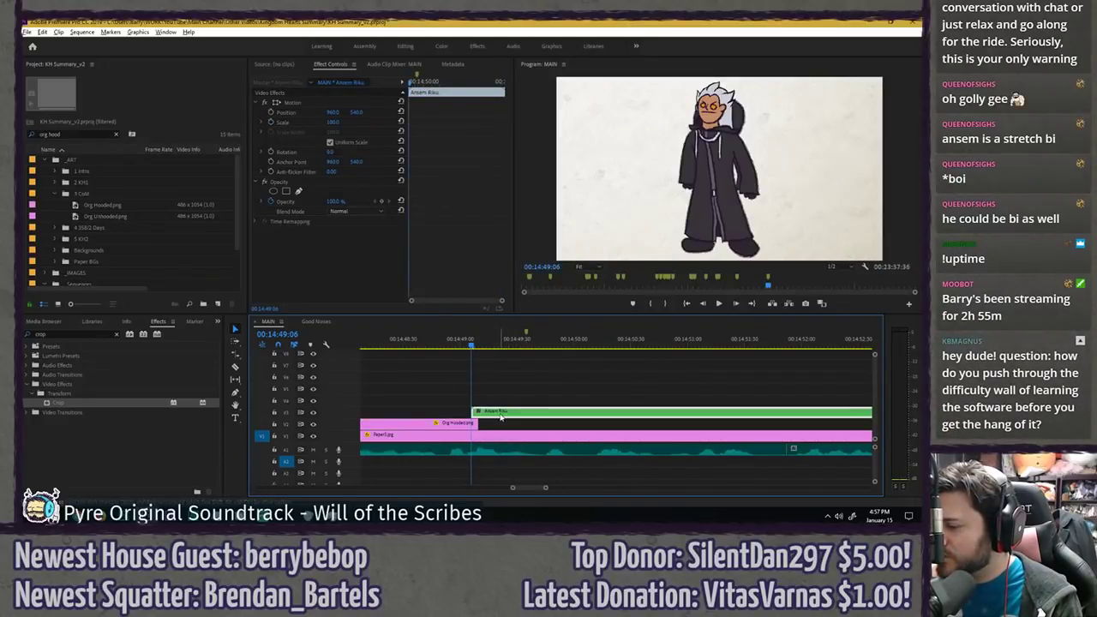
{"action": "left_click", "coordinate": [336, 122]}
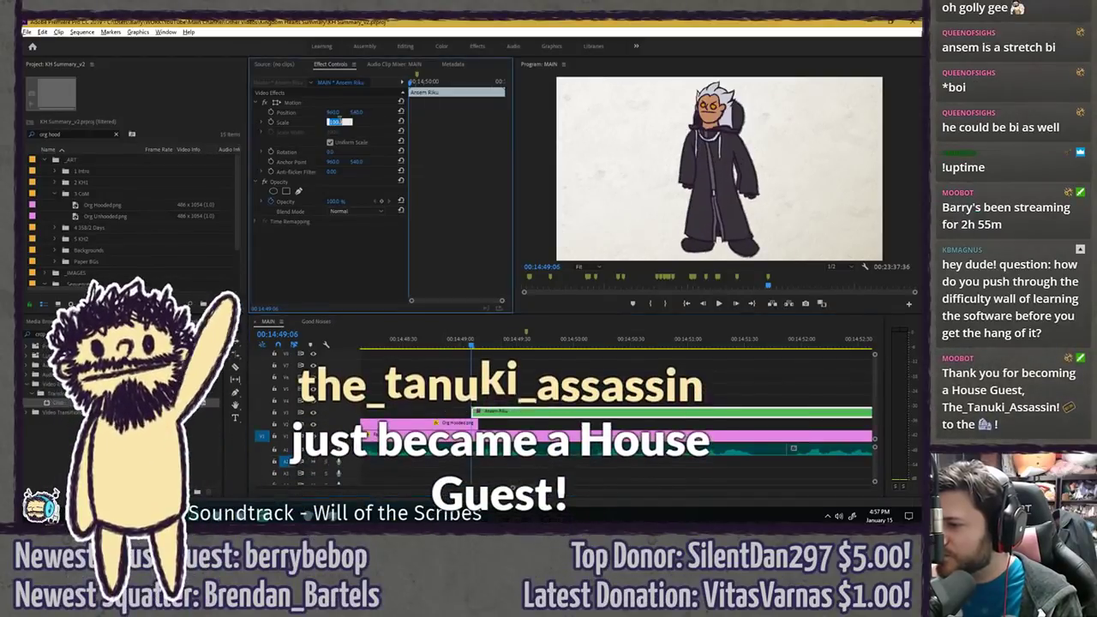
{"action": "type", "text": "85"}
{"action": "key", "text": "Return"}
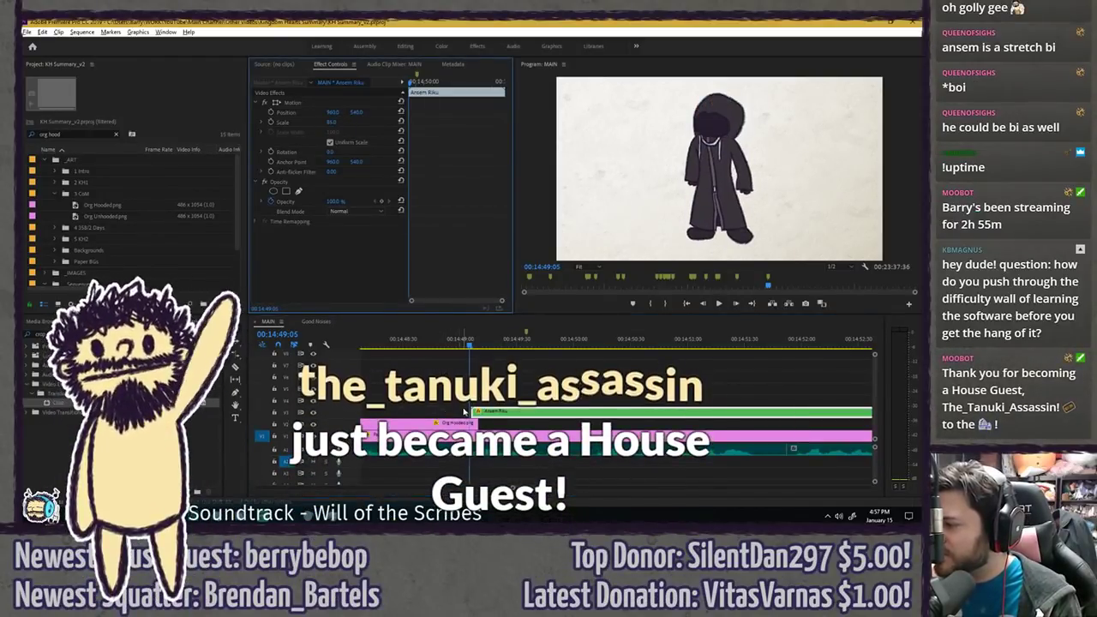
- Check Org Hooded's scale change and keyframe Ansem Riku's Scale at the unhooded frame
{"action": "left_click", "coordinate": [454, 423]}
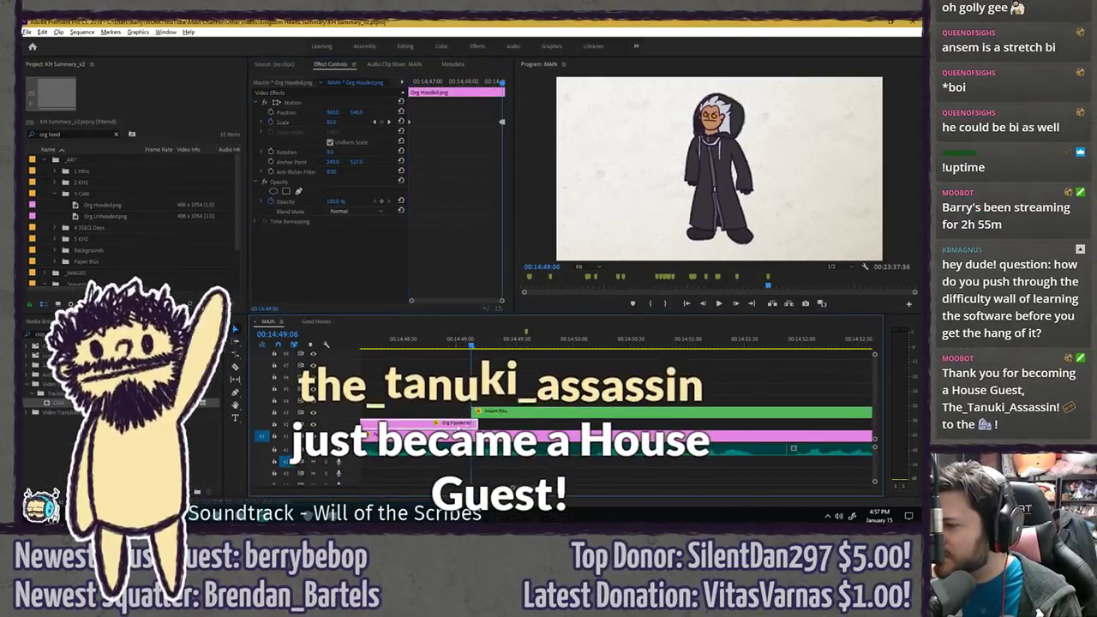
{"action": "left_click", "coordinate": [480, 199]}
{"action": "key", "text": "equal"}
{"action": "key", "text": "equal"}
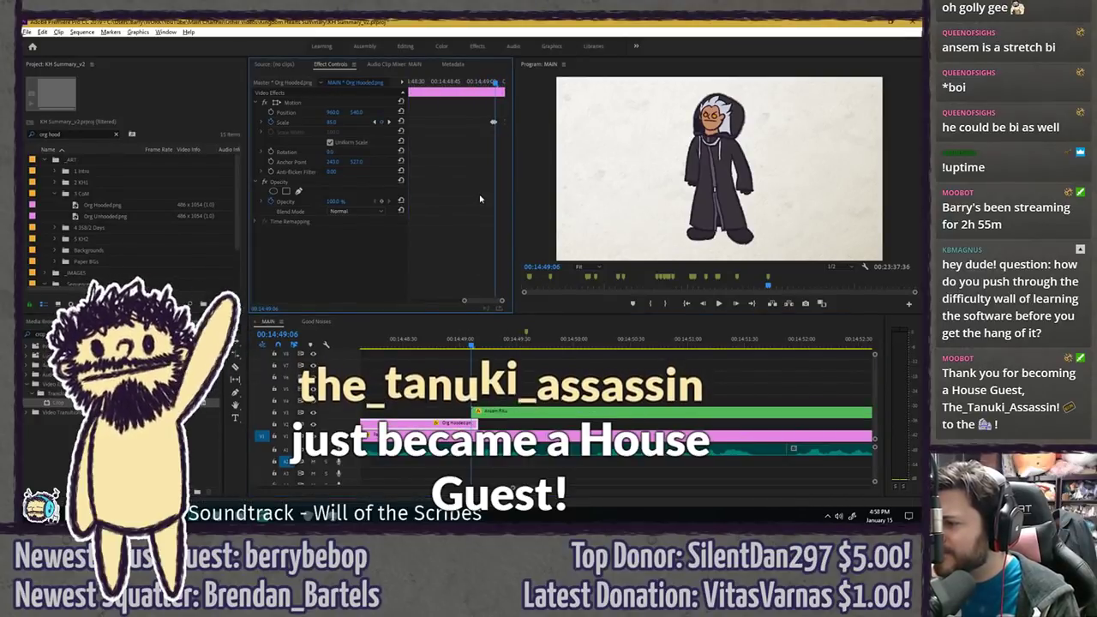
{"action": "key", "text": "Right"}
{"action": "key", "text": "Right"}
{"action": "key", "text": "Right"}
{"action": "key", "text": "Right"}
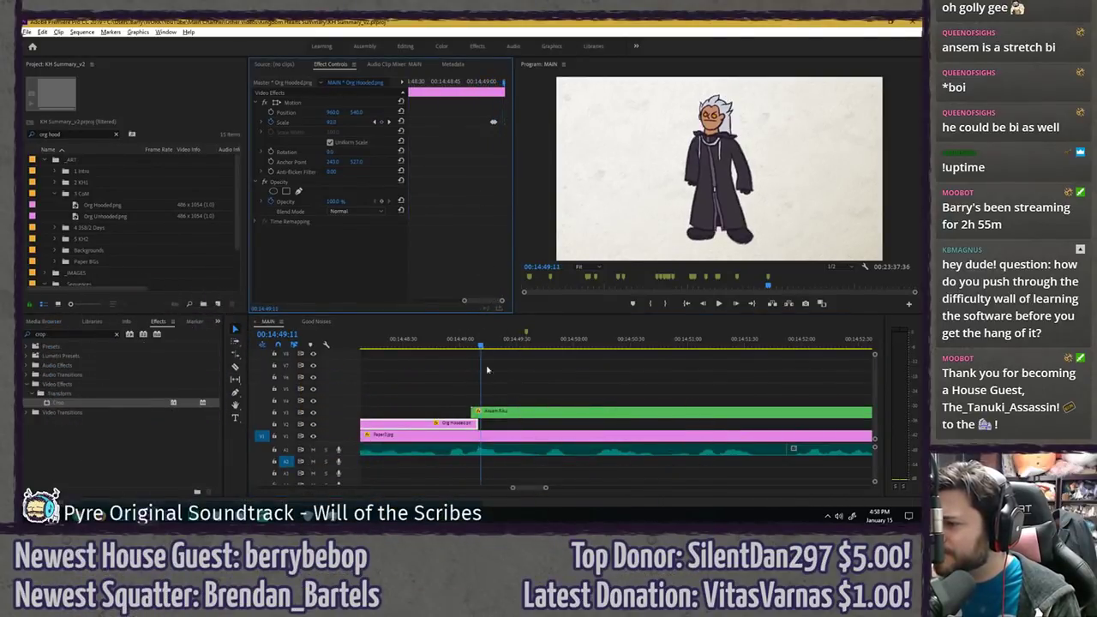
{"action": "left_click", "coordinate": [503, 415]}
{"action": "left_click", "coordinate": [339, 122]}
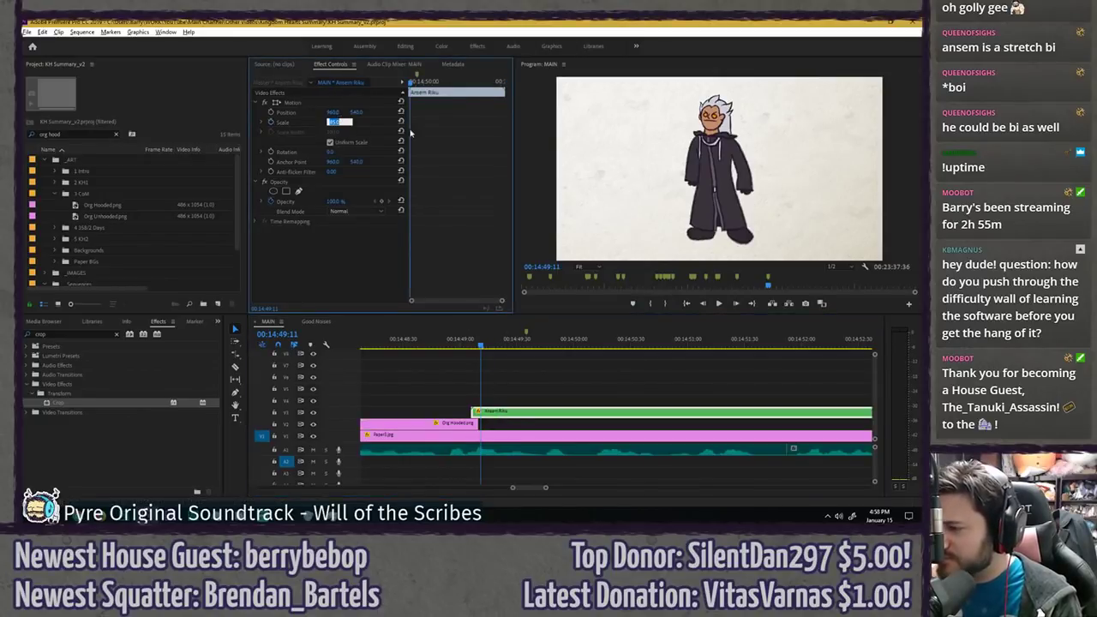
{"action": "left_click", "coordinate": [271, 123]}
{"action": "left_click_drag", "start_coordinate": [416, 83], "coordinate": [339, 94]}
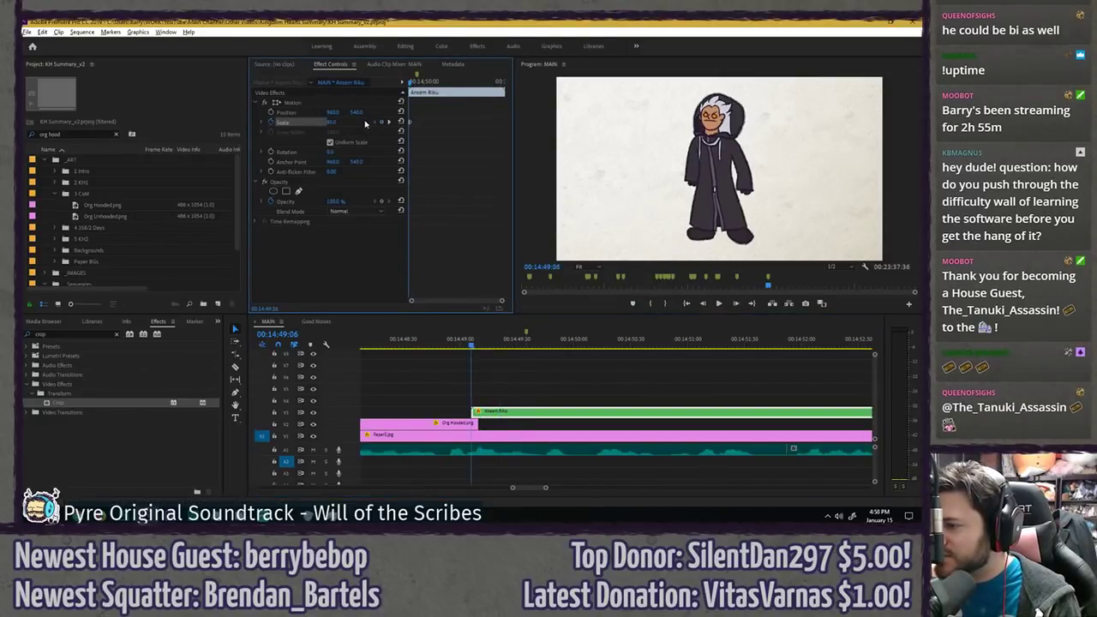
{"action": "left_click", "coordinate": [383, 123]}
{"action": "key", "text": "shift+Right"}
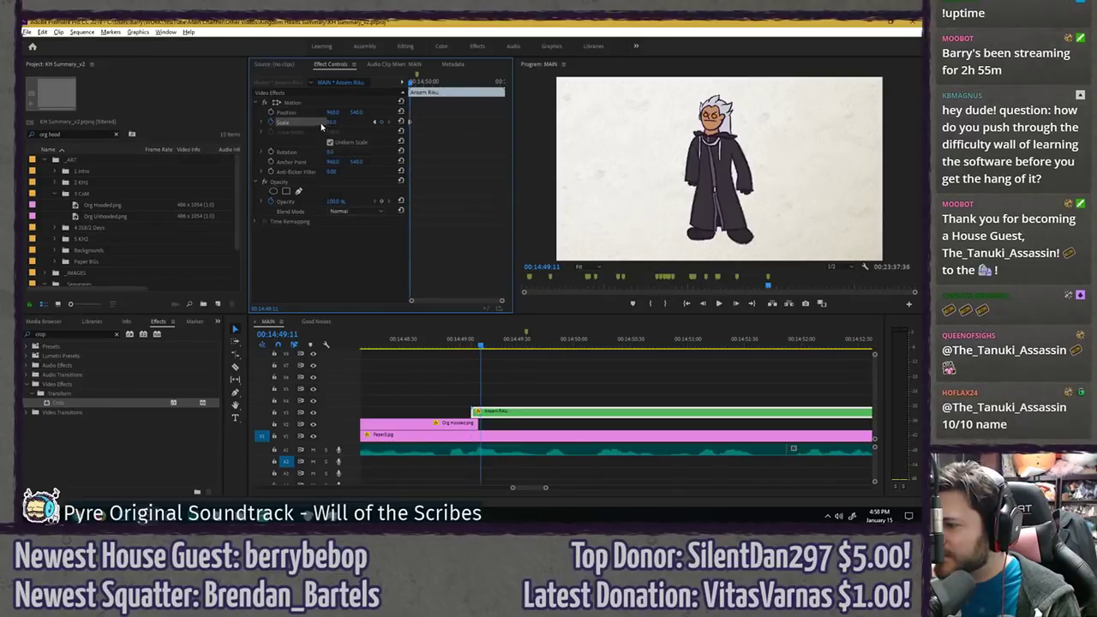
{"action": "key", "text": "Return"}
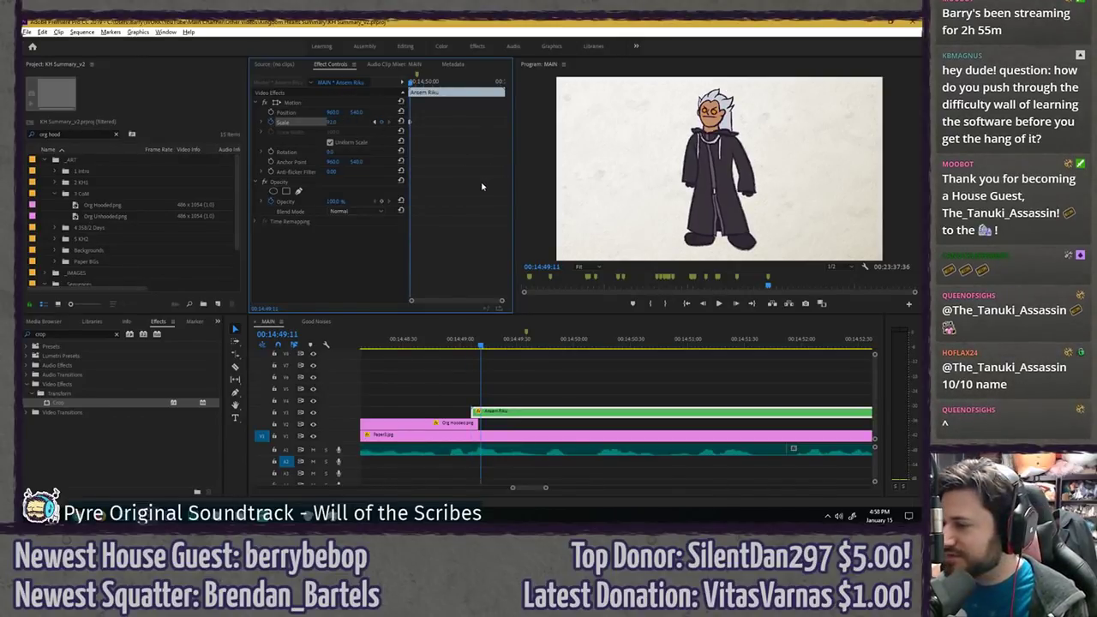
- Commit an adjusted Scale value for Ansem Riku after checking Org Hooded
{"action": "left_click", "coordinate": [458, 176]}
{"action": "key", "text": "="}
{"action": "left_click", "coordinate": [444, 421]}
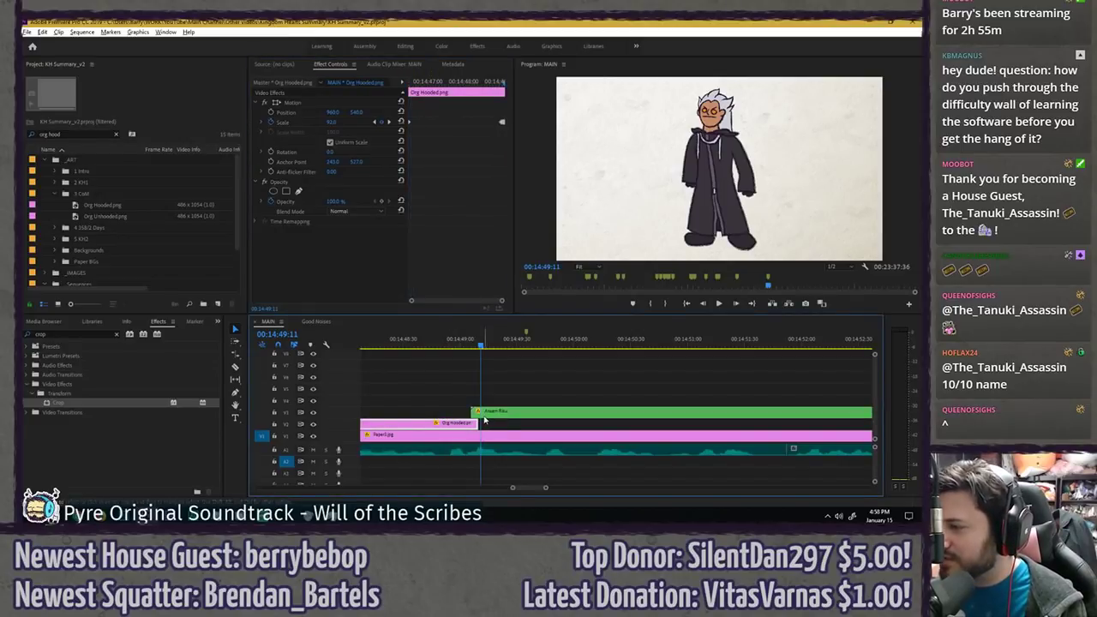
{"action": "left_click", "coordinate": [431, 183]}
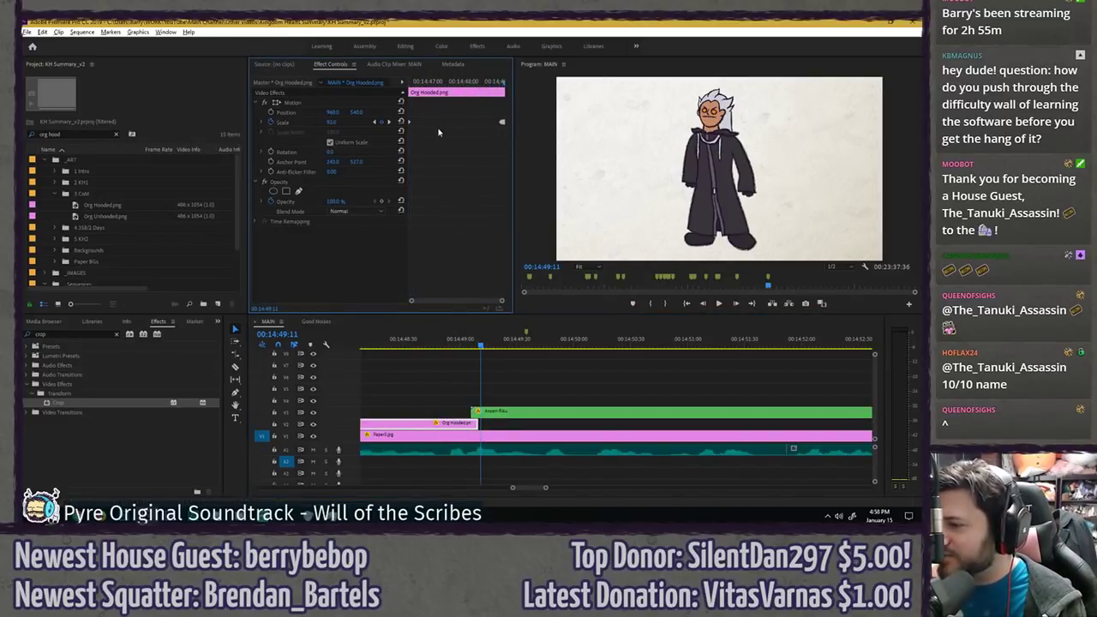
{"action": "left_click", "coordinate": [505, 412]}
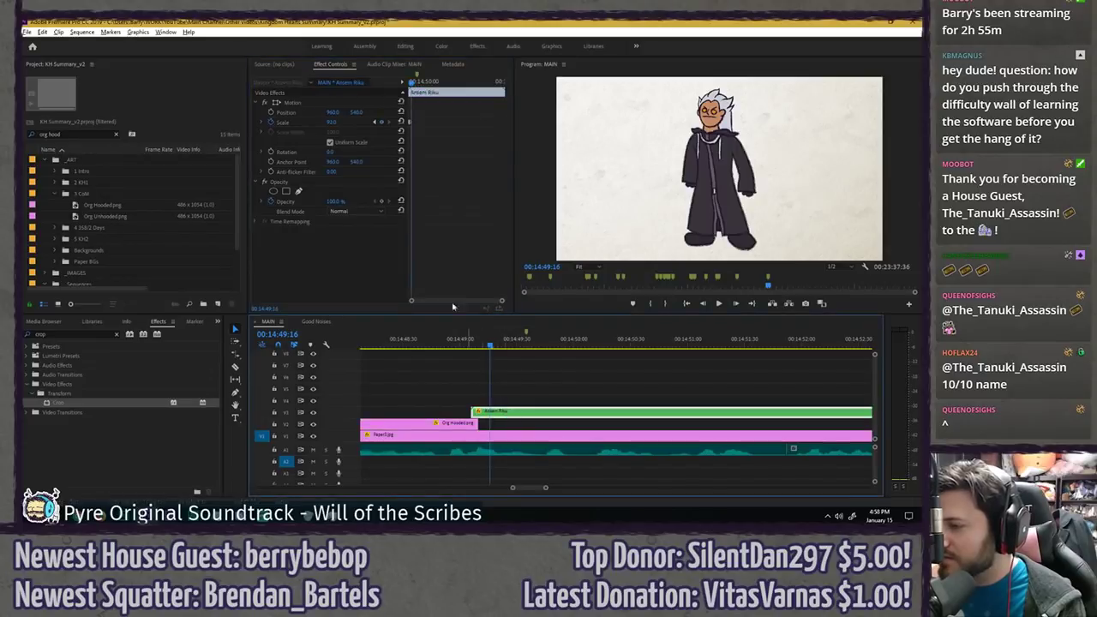
{"action": "key", "text": "Return"}
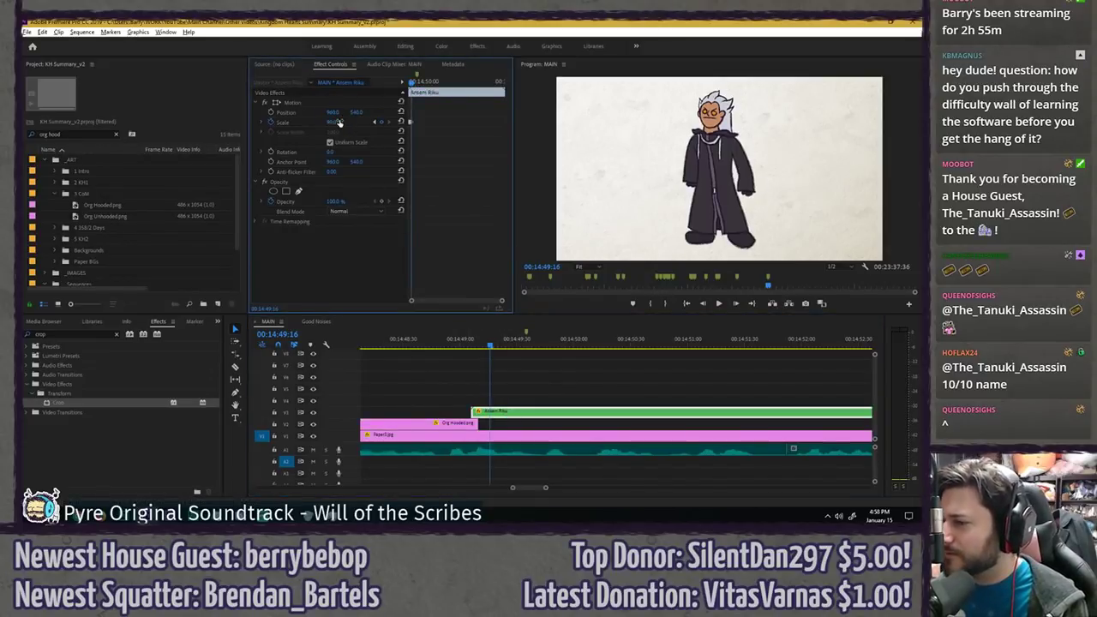
- Compare both clips' Scale keyframes and bring up interpolation options for Ansem Riku's keyframe
{"action": "left_click", "coordinate": [431, 425]}
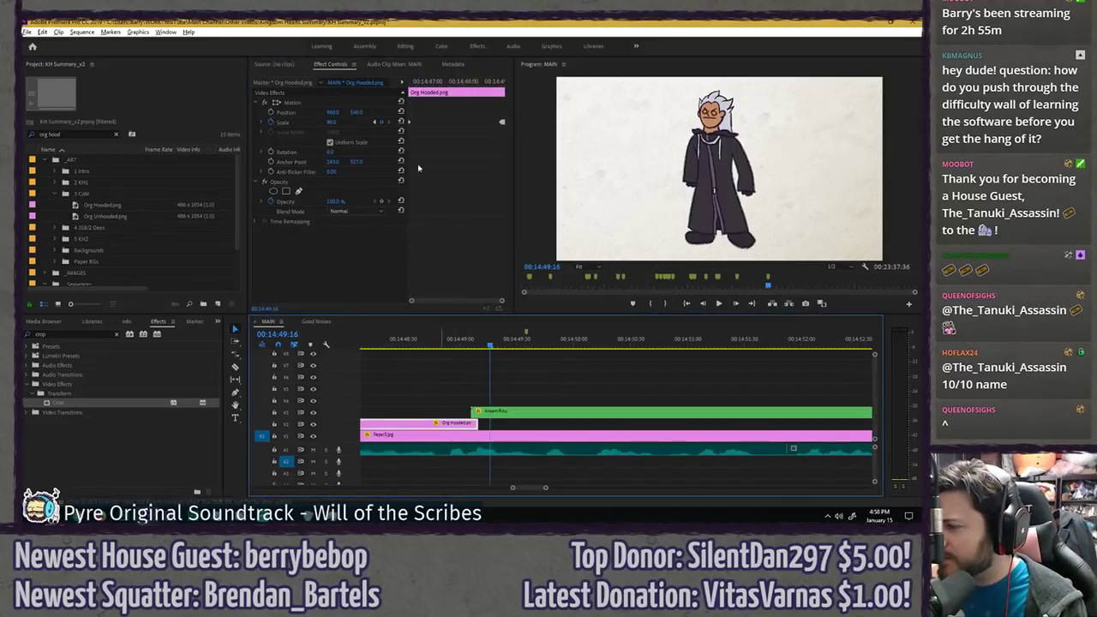
{"action": "left_click", "coordinate": [506, 413]}
{"action": "left_click", "coordinate": [433, 423]}
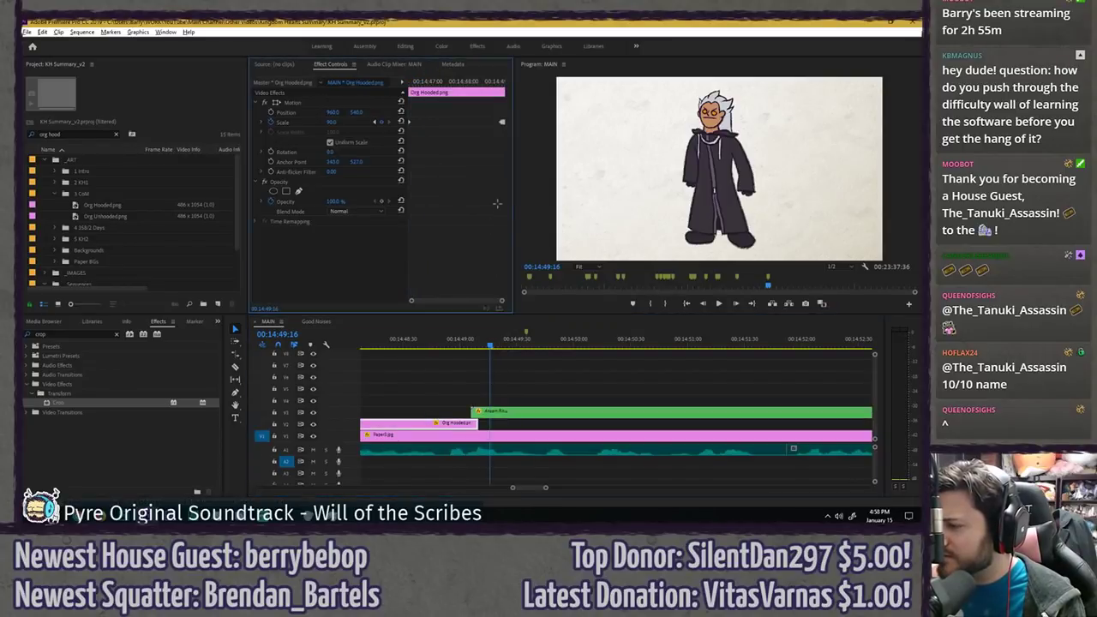
{"action": "left_click_drag", "start_coordinate": [422, 304], "coordinate": [525, 294]}
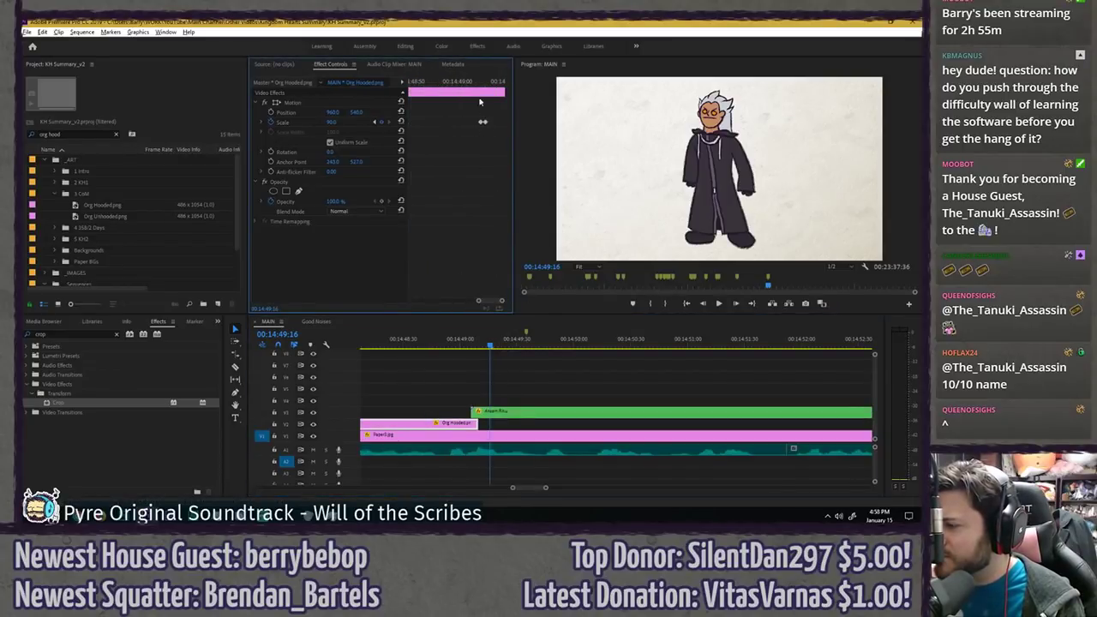
{"action": "left_click_drag", "start_coordinate": [472, 82], "coordinate": [508, 79]}
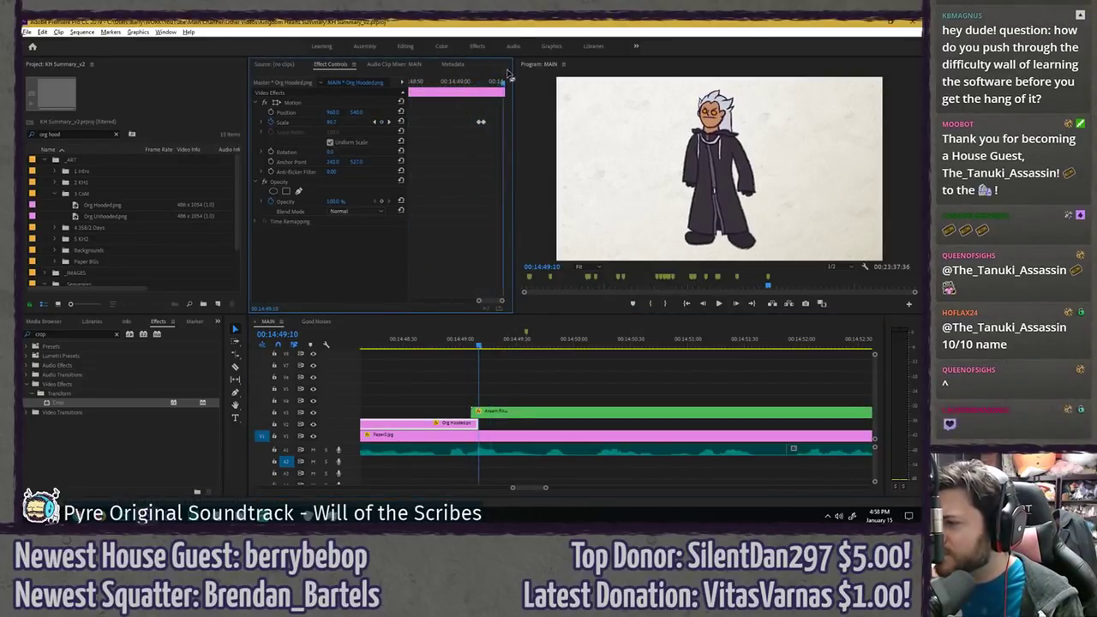
{"action": "left_click", "coordinate": [504, 414]}
{"action": "right_click", "coordinate": [420, 122]}
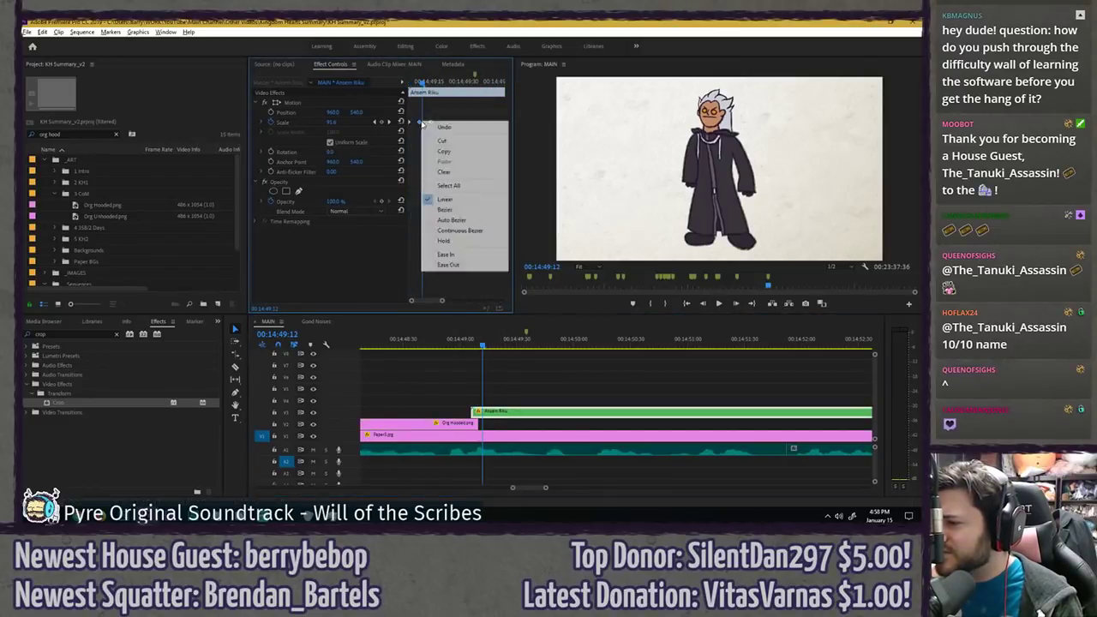
- Apply Ease Out to the Ansem Riku scale keyframe and play the reveal
{"action": "left_click", "coordinate": [467, 269]}
{"action": "left_click_drag", "start_coordinate": [478, 342], "coordinate": [478, 414]}
{"action": "key", "text": "space"}
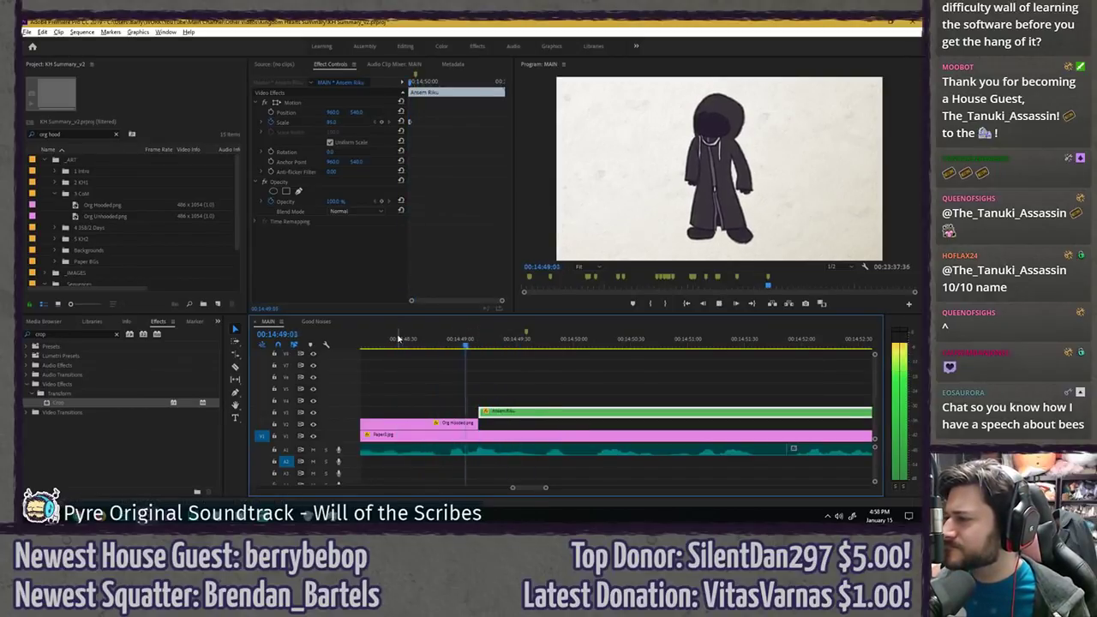
{"action": "key", "text": "space"}
- Move Ansem Riku down to V2 and shift the Org Hooded-to-Ansem Riku cut earlier
{"action": "left_click_drag", "start_coordinate": [516, 413], "coordinate": [516, 424]}
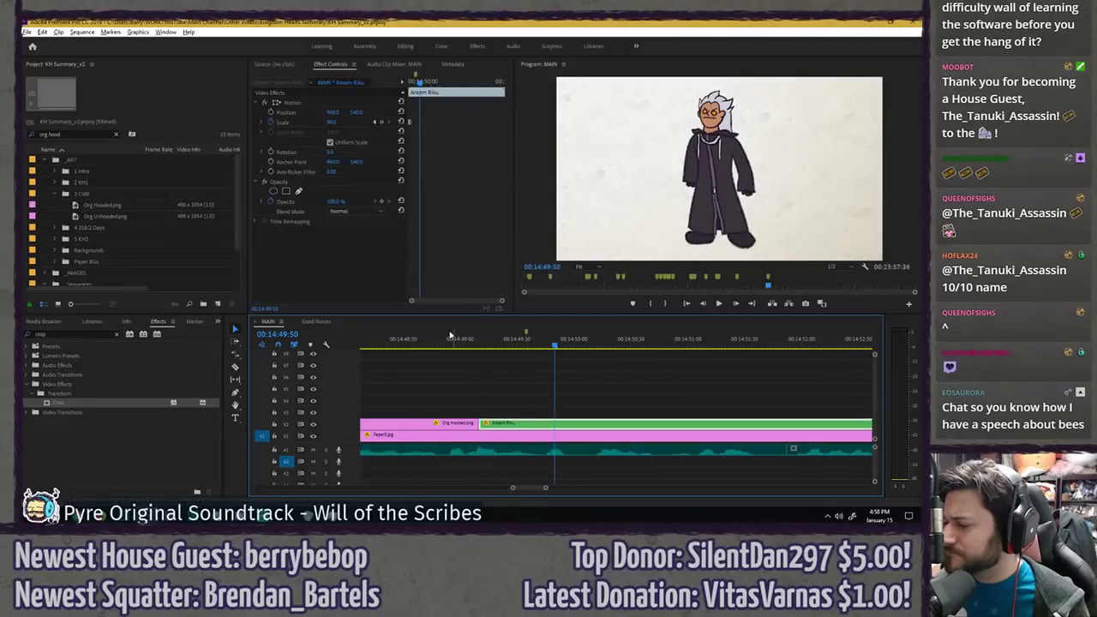
{"action": "left_click", "coordinate": [438, 339]}
{"action": "key", "text": "space"}
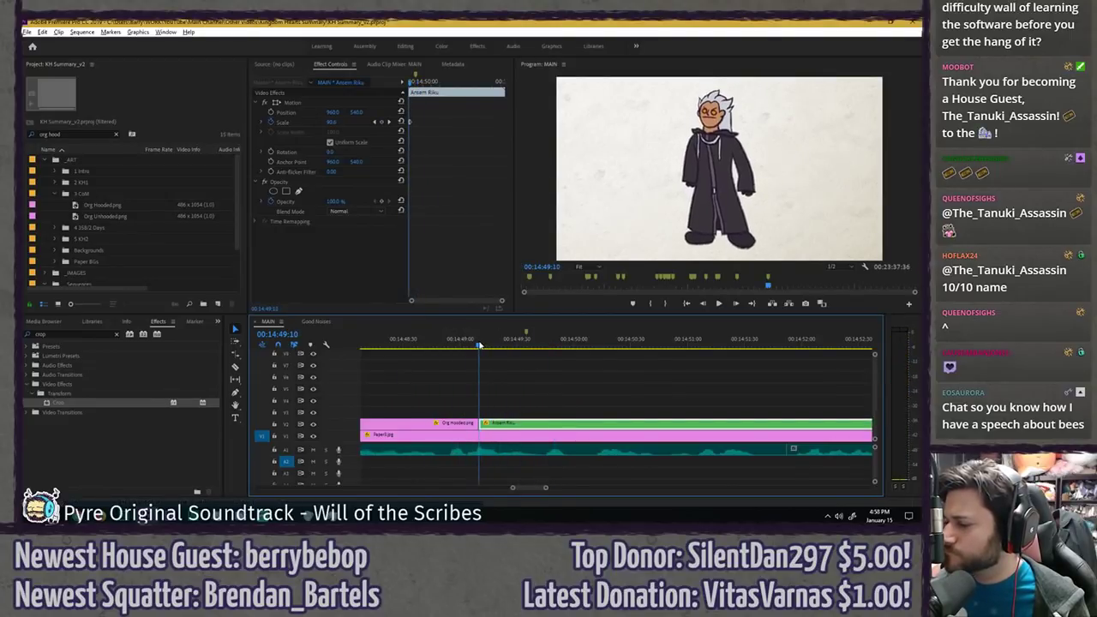
{"action": "left_click", "coordinate": [477, 341]}
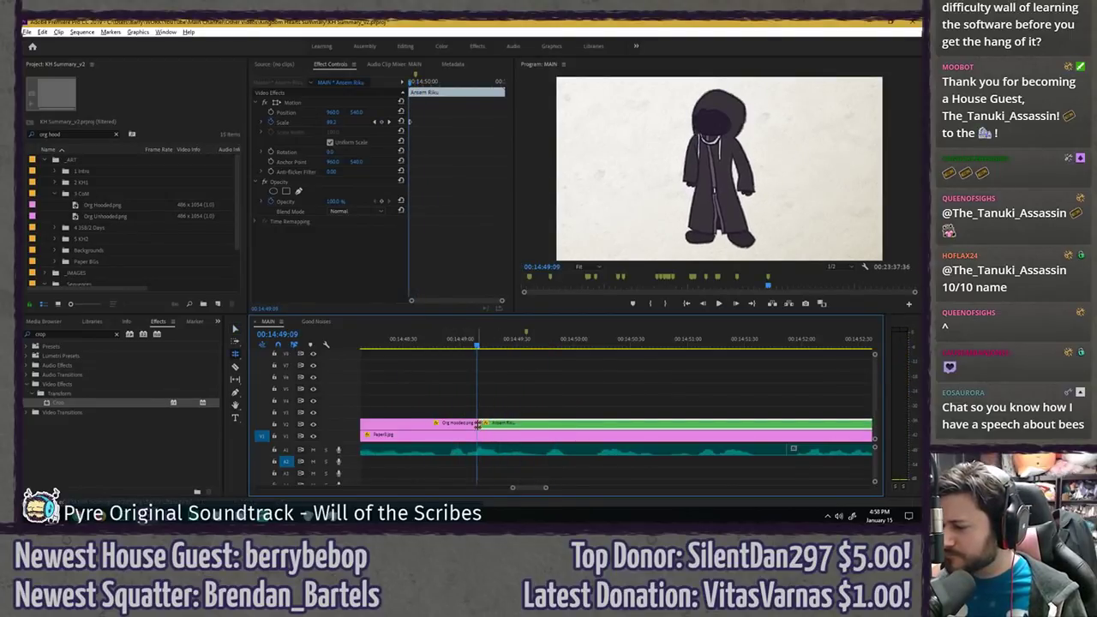
{"action": "left_click_drag", "start_coordinate": [478, 425], "coordinate": [475, 425]}
{"action": "key", "text": "v"}
- Play the adjusted reveal in an enlarged preview, then restore the layout
{"action": "left_click", "coordinate": [438, 340]}
{"action": "key", "text": "space"}
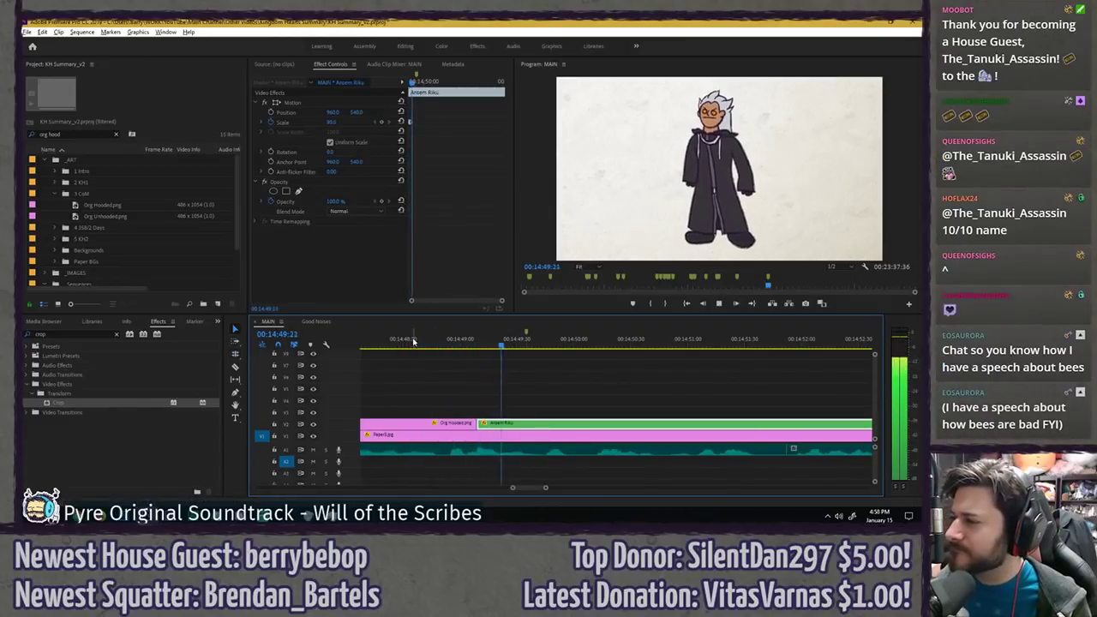
{"action": "key", "text": "grave"}
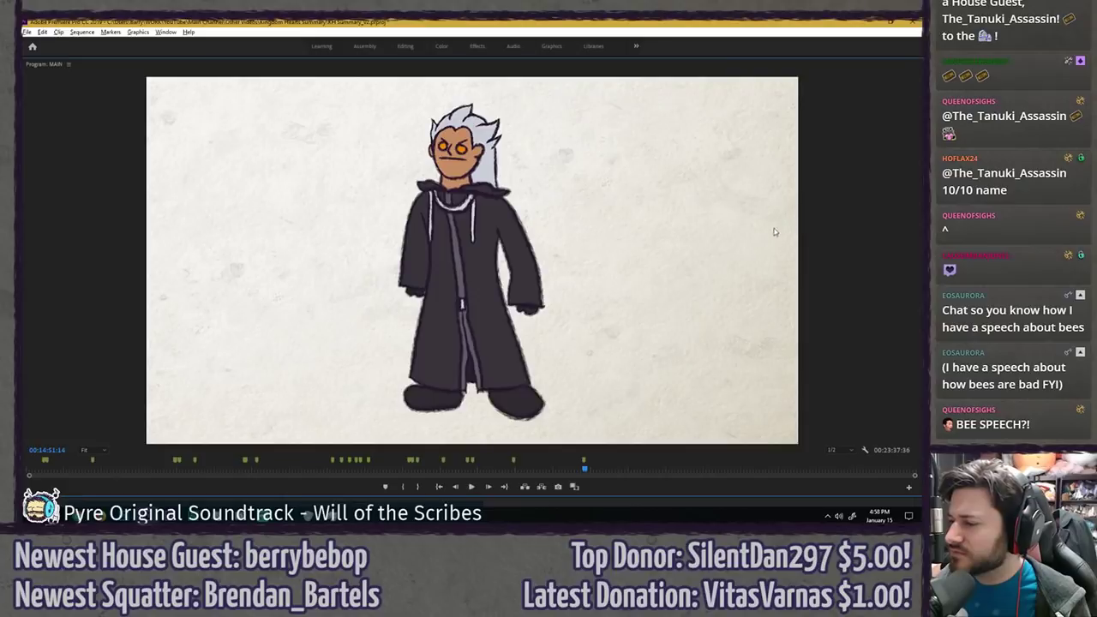
{"action": "key", "text": "space"}
{"action": "key", "text": "grave"}
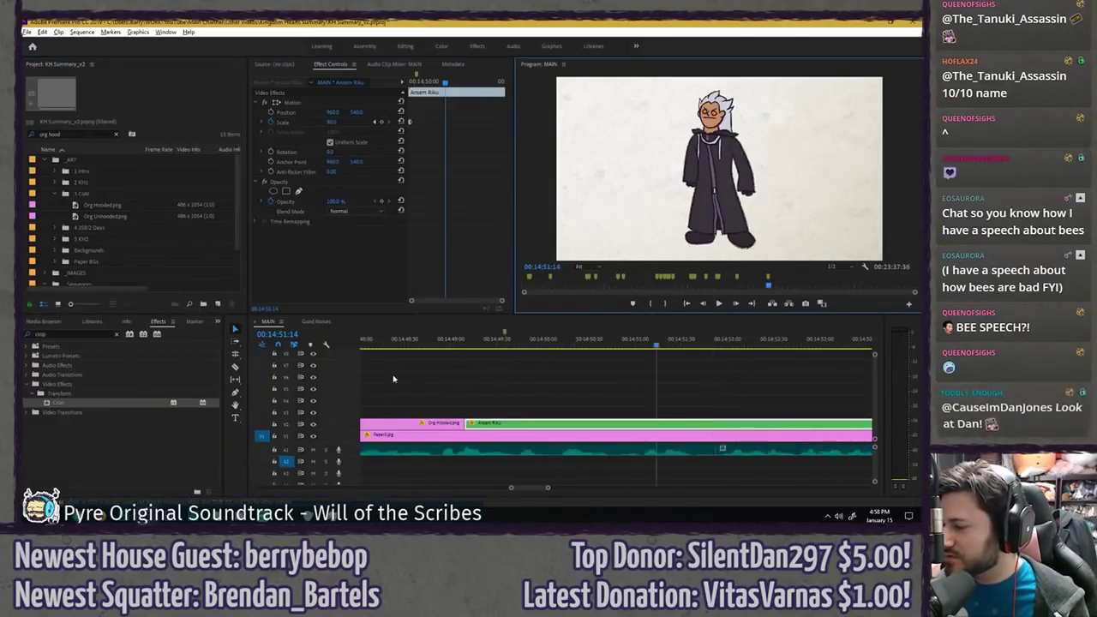
- Delete the hair-visible marker and replay the moments just before the Ansem reveal
{"action": "double_click", "coordinate": [446, 333]}
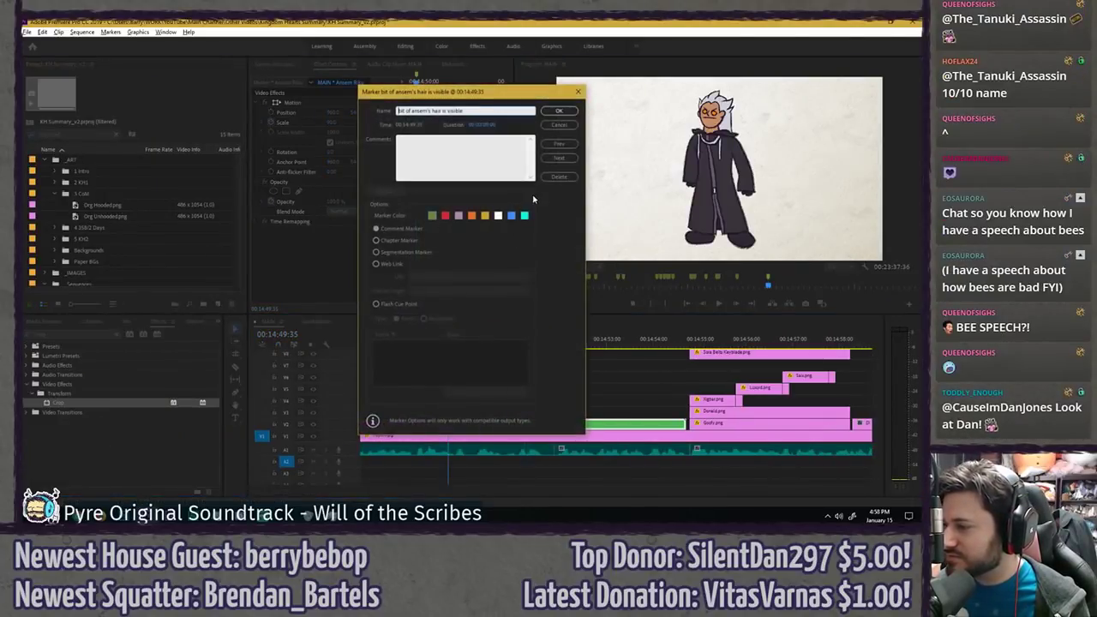
{"action": "left_click", "coordinate": [554, 180]}
{"action": "left_click", "coordinate": [533, 372]}
{"action": "key", "text": "space"}
{"action": "key", "text": "space"}
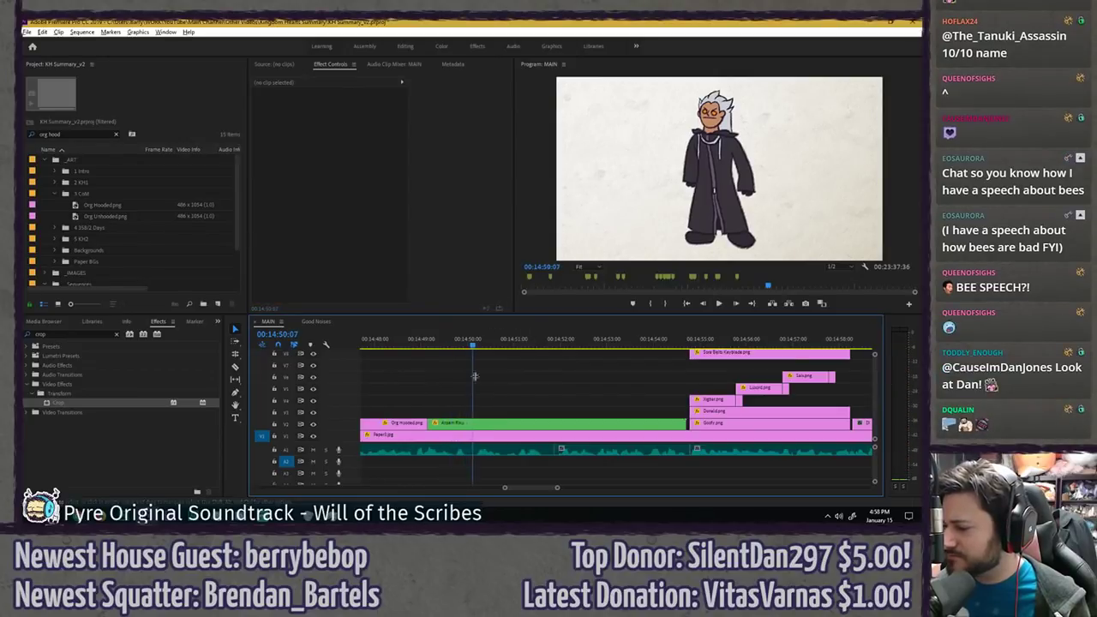
{"action": "left_click", "coordinate": [444, 341]}
{"action": "key", "text": "space"}
{"action": "key", "text": "space"}
{"action": "left_click", "coordinate": [430, 340]}
{"action": "key", "text": "space"}
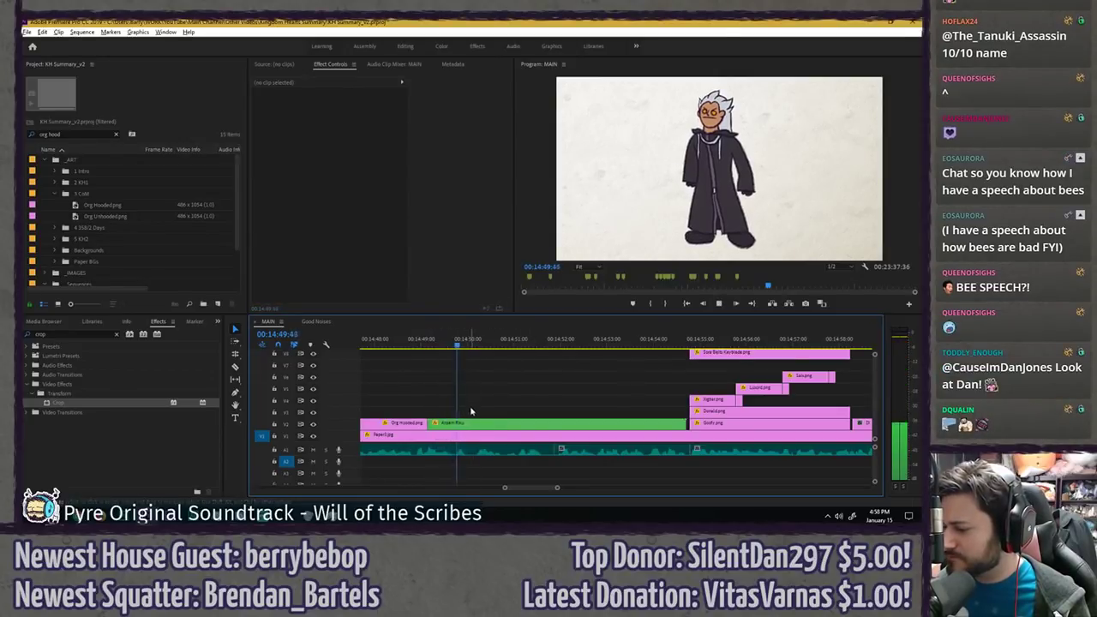
- Razor the Ansem Riku clip and trim the second piece to start later
{"action": "key", "text": "space"}
{"action": "left_click", "coordinate": [494, 425]}
{"action": "key", "text": "v"}
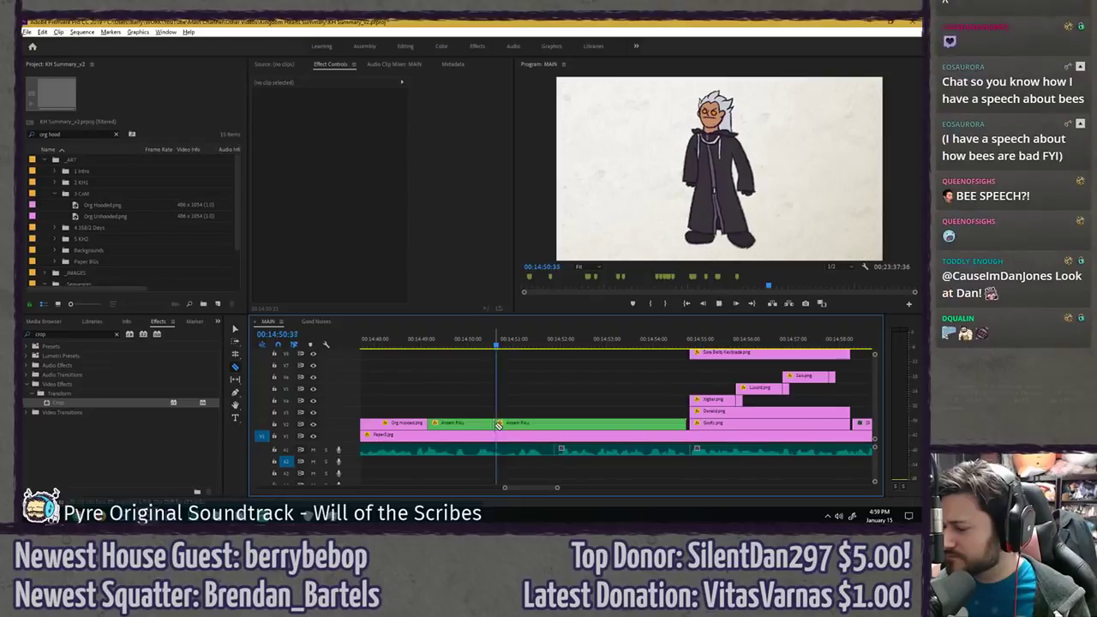
{"action": "key", "text": "space"}
{"action": "key", "text": "space"}
{"action": "left_click_drag", "start_coordinate": [496, 423], "coordinate": [579, 424]}
{"action": "key", "text": "space"}
{"action": "key", "text": "space"}
{"action": "key", "text": "space"}
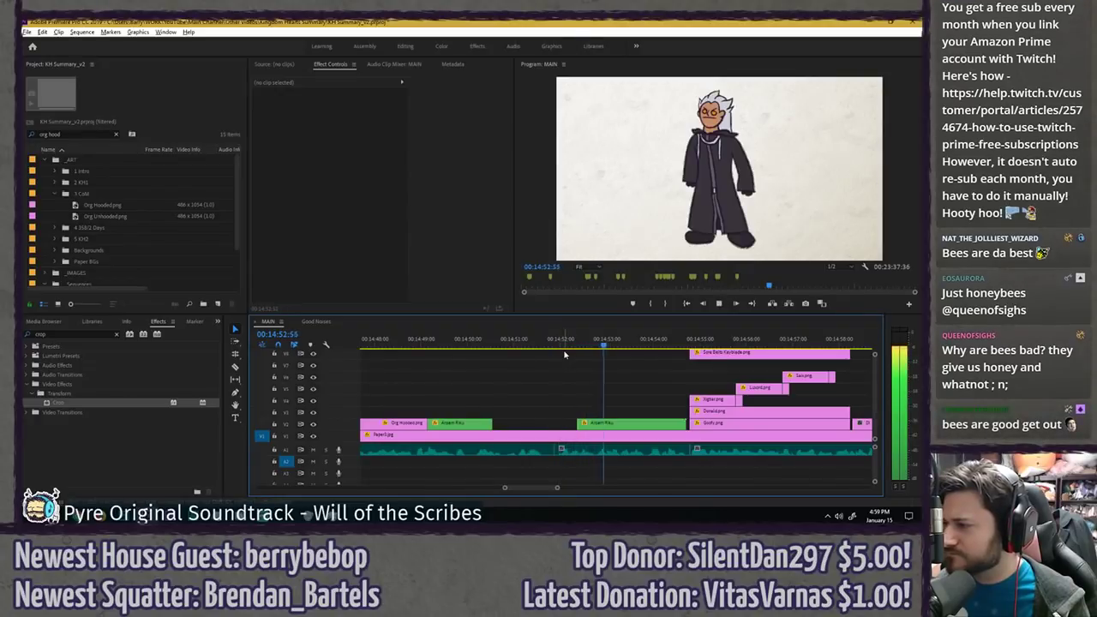
- Adjust the later Ansem Riku clip's end point and play through its appearance
{"action": "left_click", "coordinate": [571, 359]}
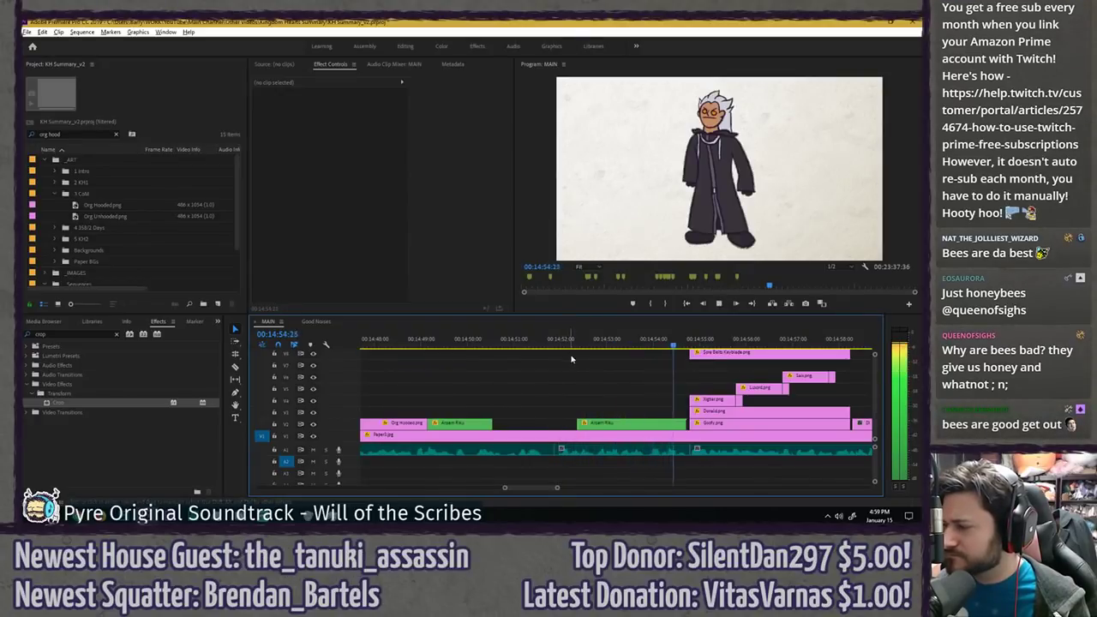
{"action": "left_click", "coordinate": [626, 425]}
{"action": "key", "text": "space"}
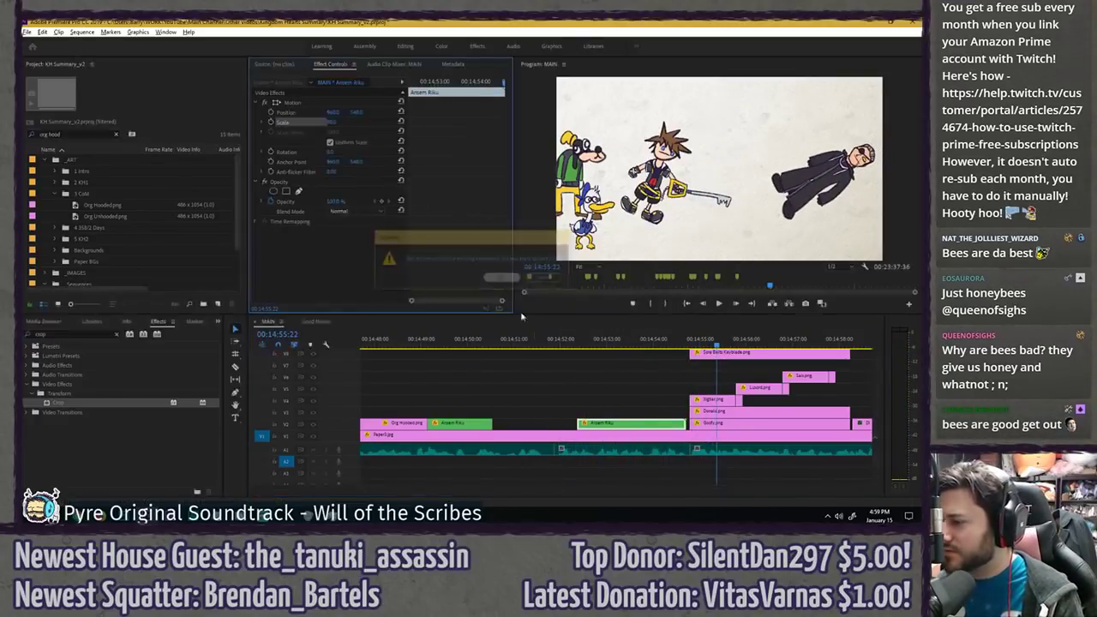
{"action": "left_click", "coordinate": [634, 360]}
{"action": "left_click", "coordinate": [673, 340]}
{"action": "left_click_drag", "start_coordinate": [684, 423], "coordinate": [686, 421]}
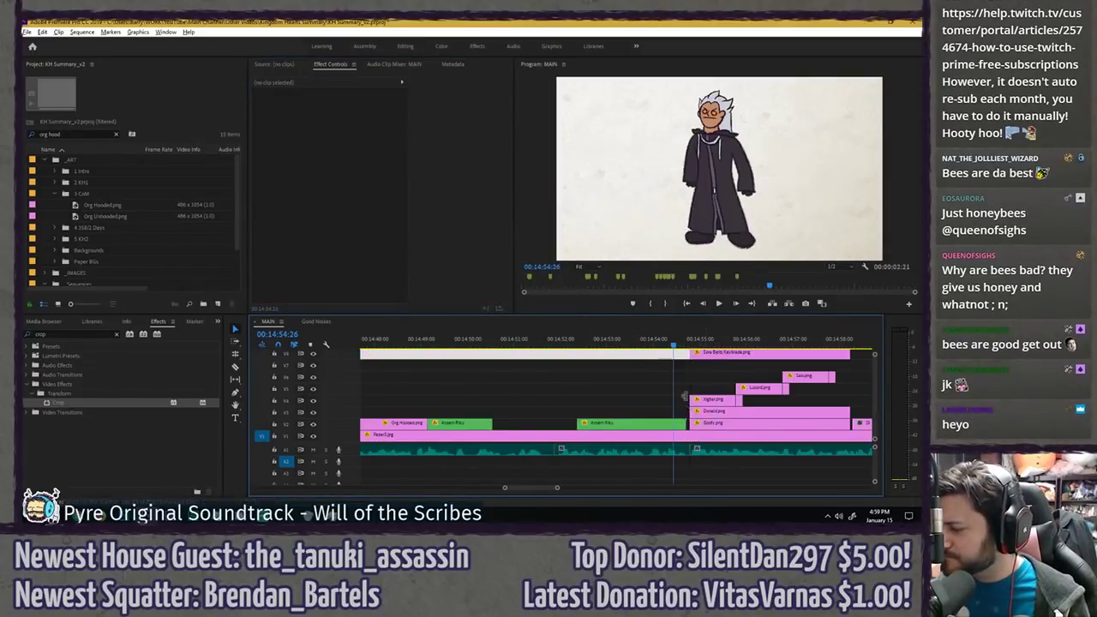
{"action": "key", "text": "space"}
- In the nested Ansem Riku sequence, extend both images to about 12 seconds, then return to MAIN
{"action": "double_click", "coordinate": [670, 419]}
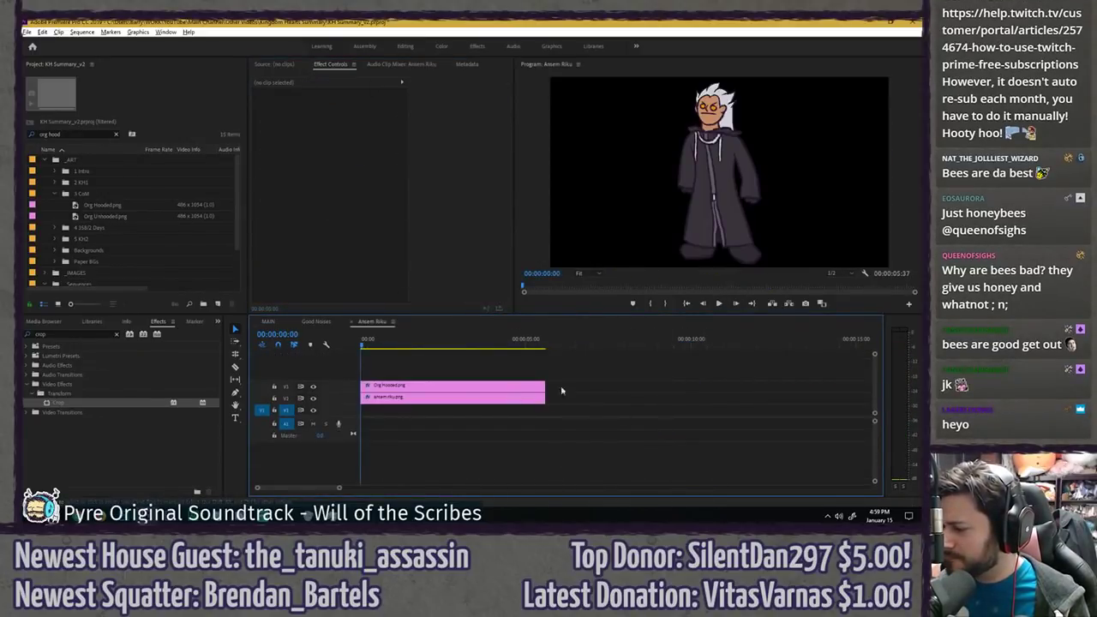
{"action": "left_click_drag", "start_coordinate": [540, 395], "coordinate": [781, 395]}
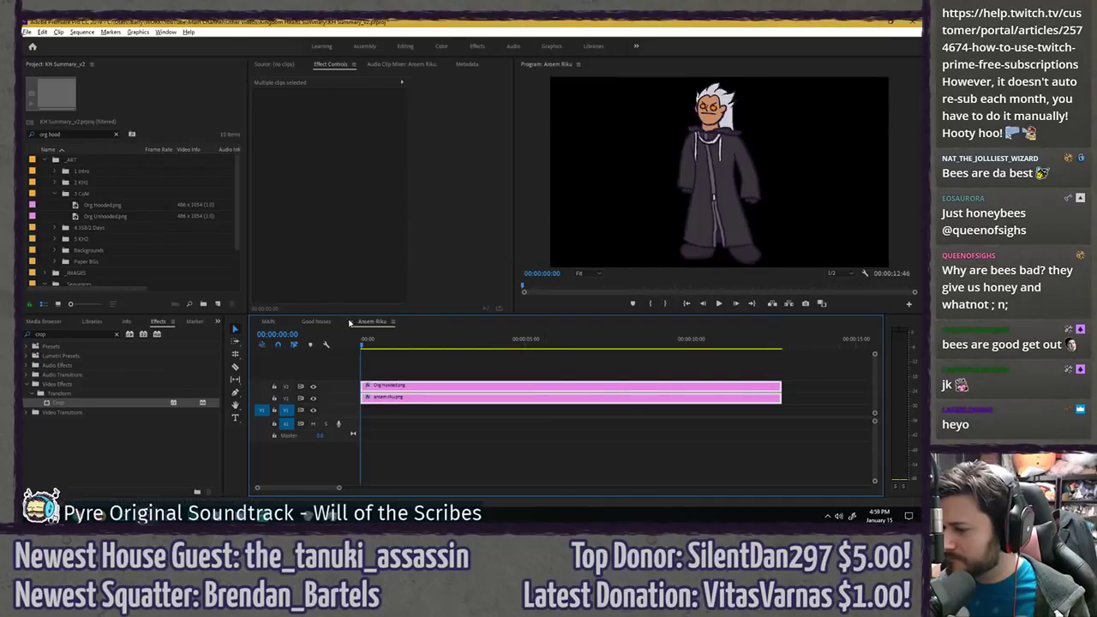
{"action": "left_click", "coordinate": [349, 322]}
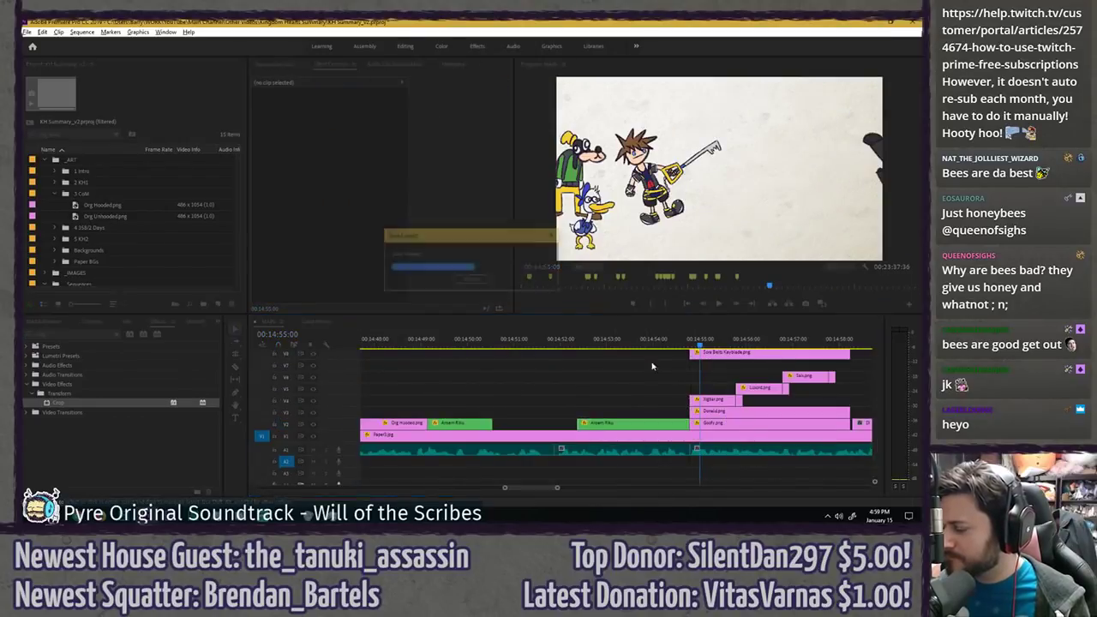
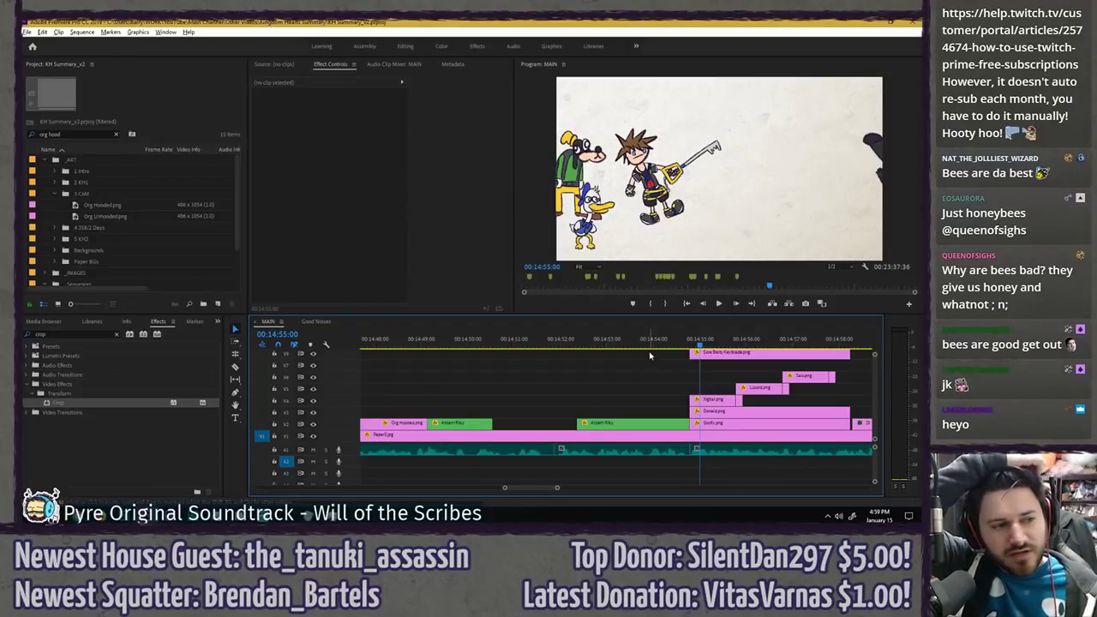
- Save KH Summary_v2 and zoom the timeline out around 00:14:52:19
{"action": "left_click", "coordinate": [649, 354]}
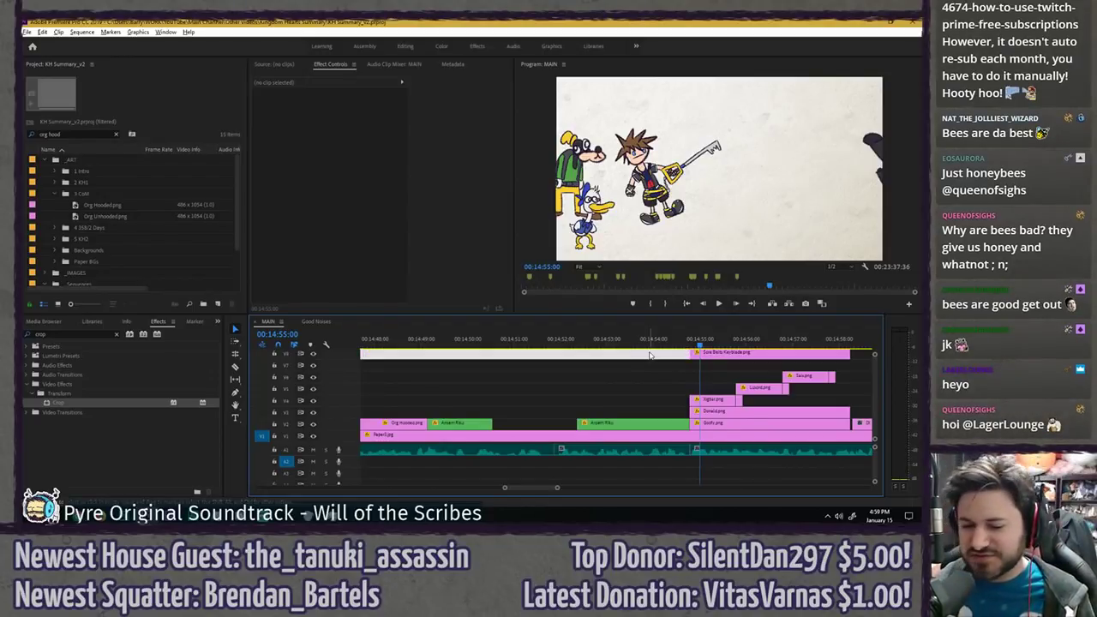
{"action": "key", "text": "ctrl+s"}
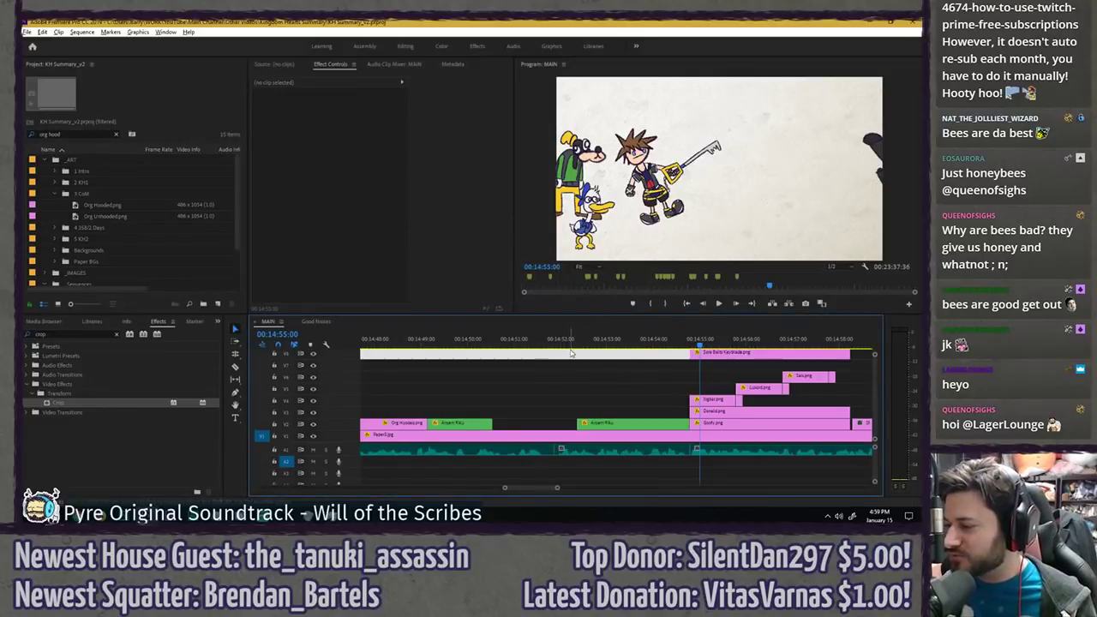
{"action": "left_click", "coordinate": [575, 342]}
{"action": "key", "text": "minus"}
{"action": "key", "text": "minus"}
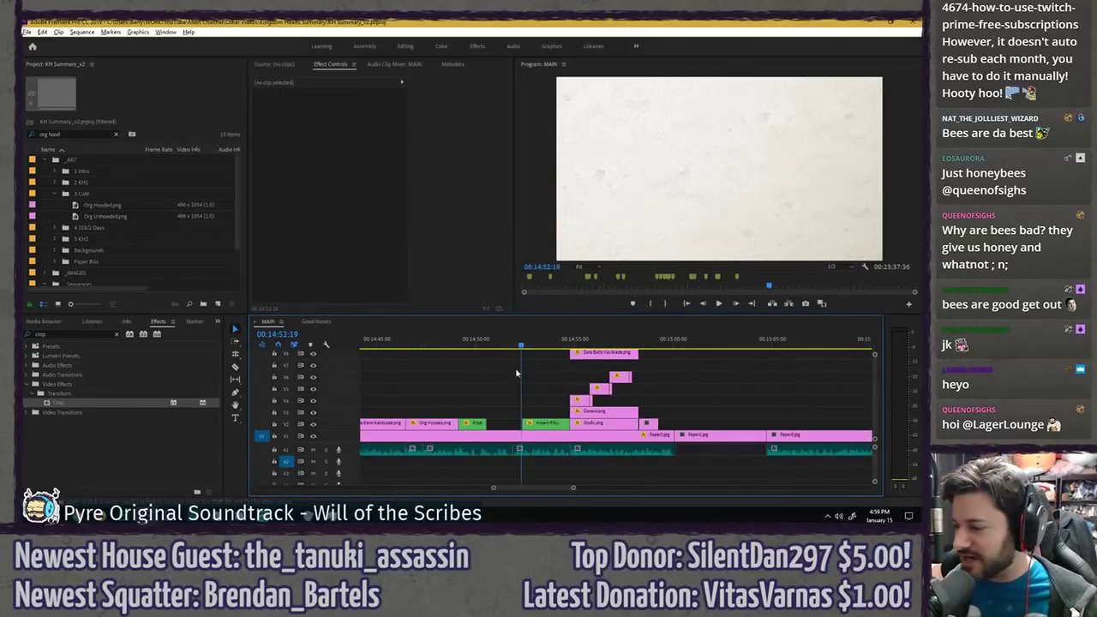
{"action": "key", "text": "ctrl+s"}
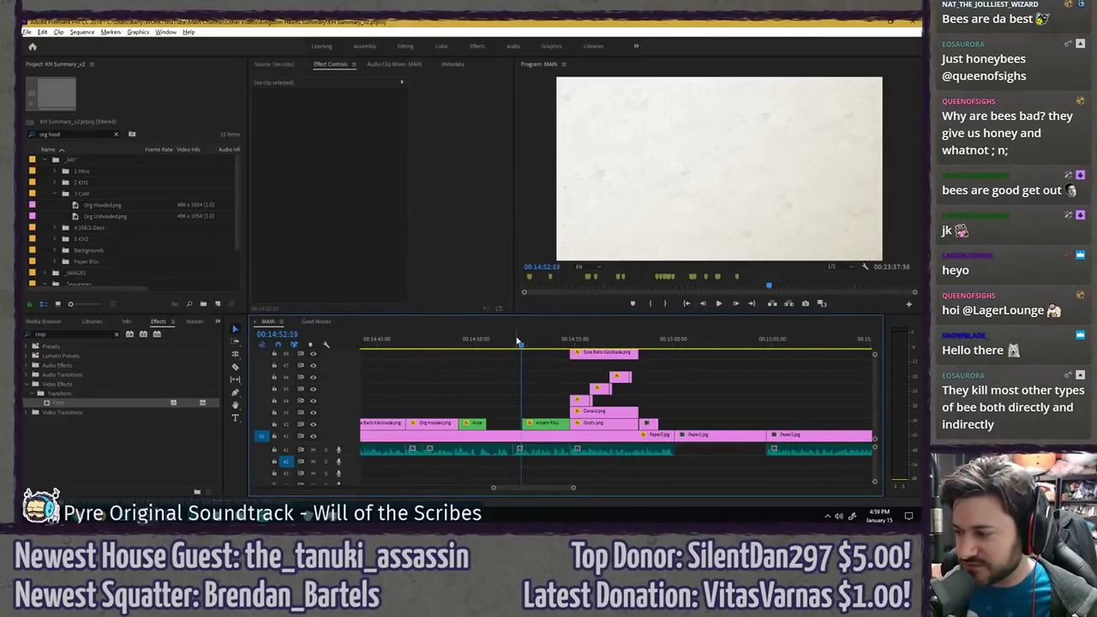
- Play back the party scene from 00:14:52:13 into the DiZ clip
{"action": "left_click", "coordinate": [516, 341]}
{"action": "key", "text": "space"}
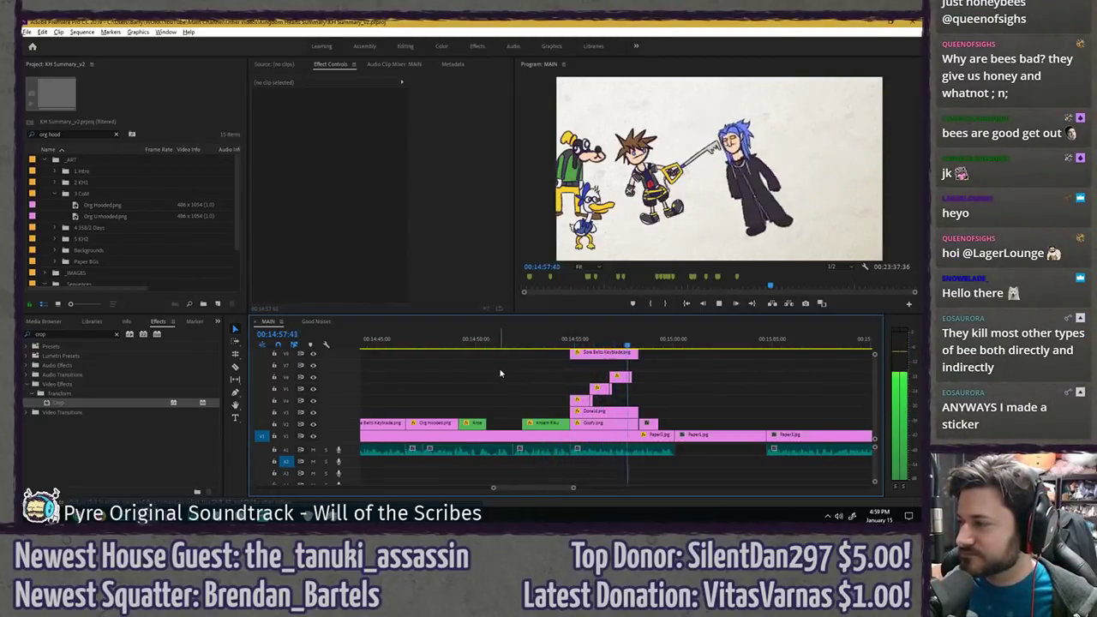
{"action": "scroll", "coordinate": [501, 373], "scroll_direction": "down", "scroll_amount": 3}
{"action": "scroll", "coordinate": [549, 378], "scroll_direction": "up", "scroll_amount": 3}
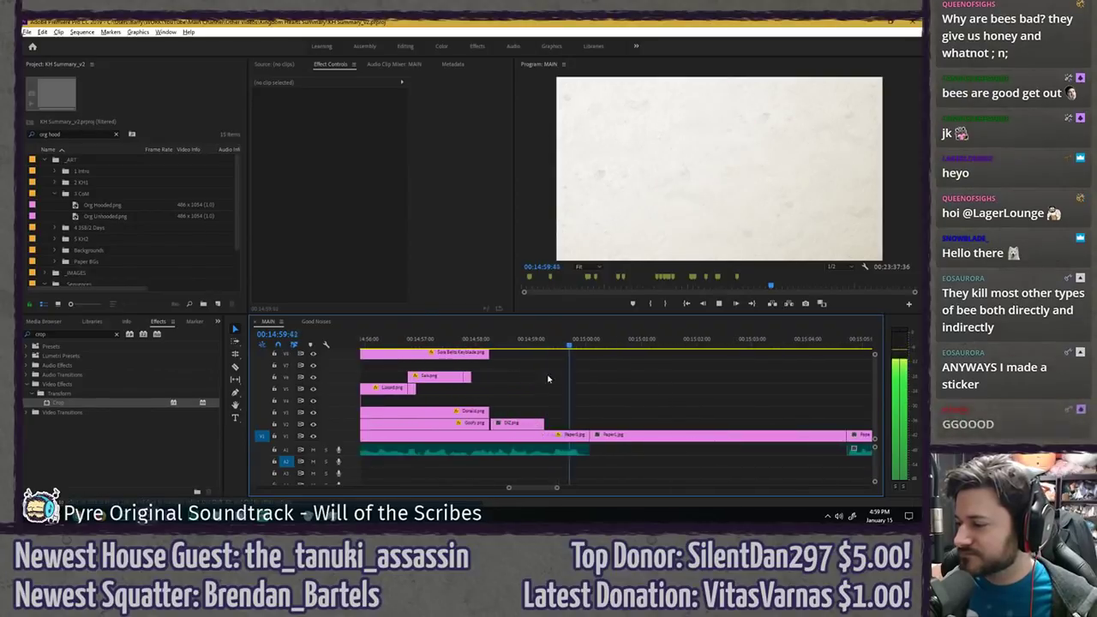
{"action": "key", "text": "space"}
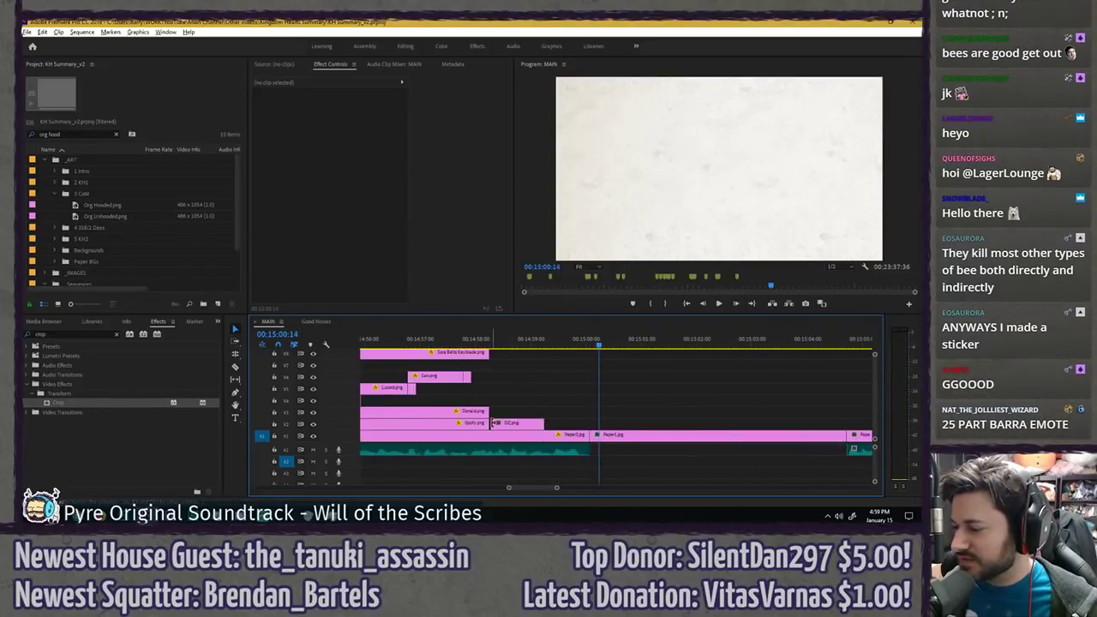
- Lengthen DiZ.png to end with Paper1 and set its Scale to 90
{"action": "left_click_drag", "start_coordinate": [494, 422], "coordinate": [589, 423]}
{"action": "left_click", "coordinate": [550, 427]}
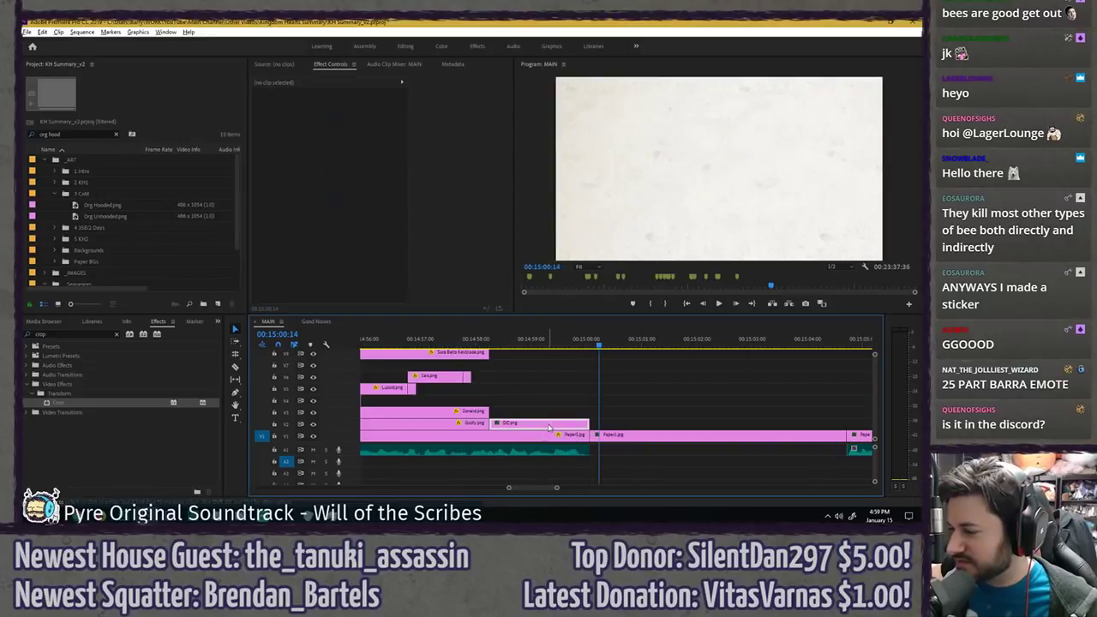
{"action": "left_click_drag", "start_coordinate": [504, 340], "coordinate": [488, 337]}
{"action": "key", "text": "space"}
{"action": "key", "text": "space"}
{"action": "left_click", "coordinate": [355, 108]}
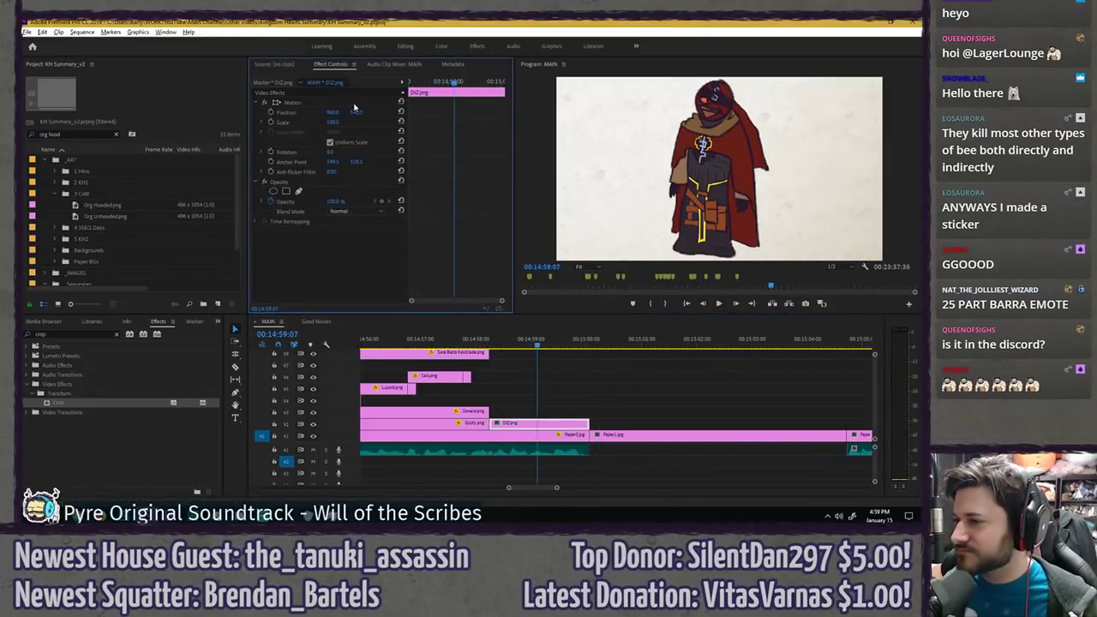
{"action": "key", "text": "Return"}
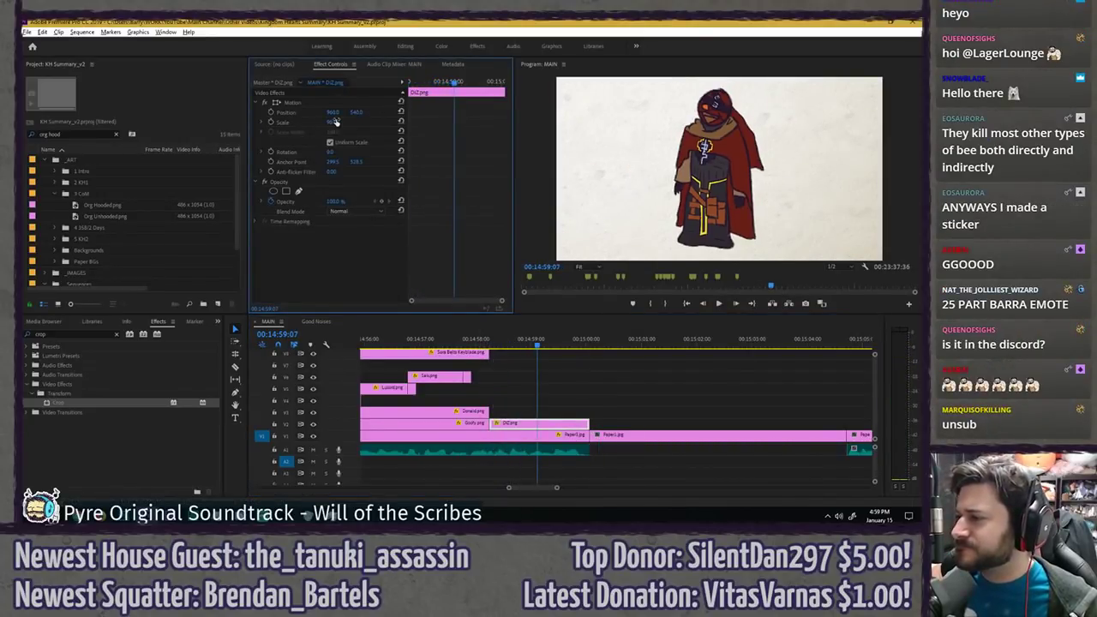
- At the clip start, move DiZ's anchor point down the figure
{"action": "left_click_drag", "start_coordinate": [426, 84], "coordinate": [385, 82]}
{"action": "left_click", "coordinate": [337, 104]}
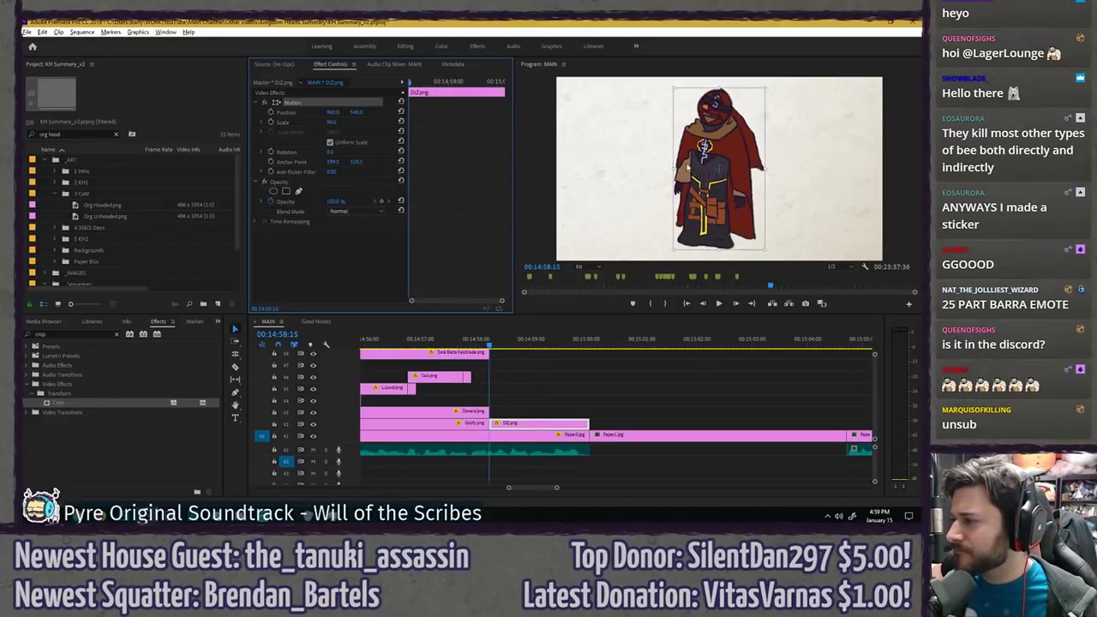
{"action": "left_click_drag", "start_coordinate": [720, 174], "coordinate": [709, 224]}
{"action": "left_click", "coordinate": [451, 168]}
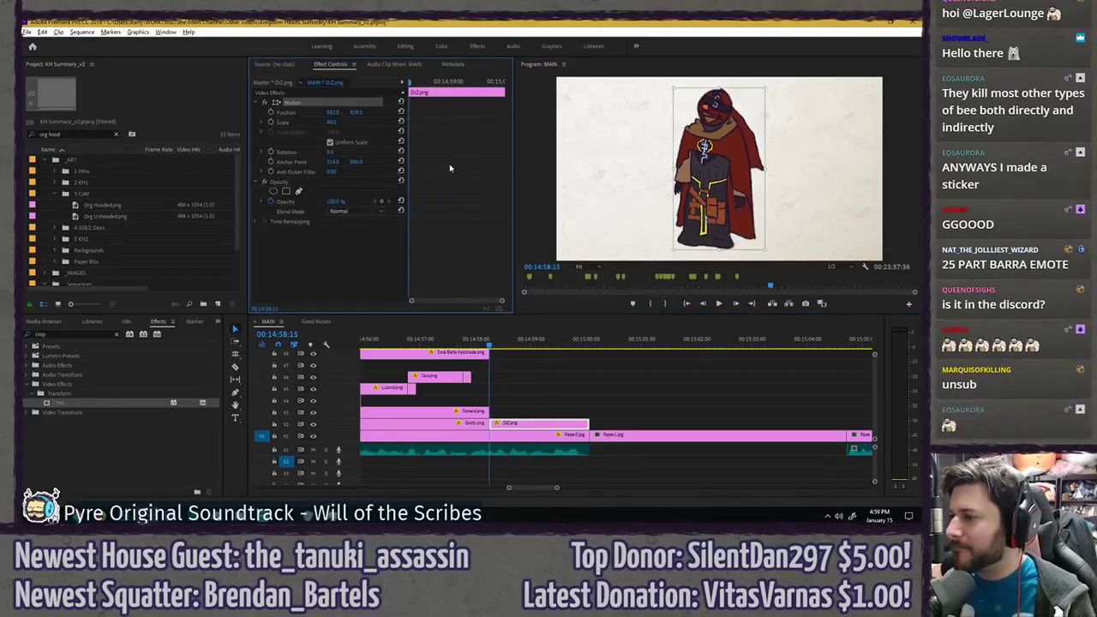
- Add Position and Rotation keyframes for DiZ at 00:14:58:42
{"action": "key", "text": "space"}
{"action": "key", "text": "Right"}
{"action": "key", "text": "Right"}
{"action": "key", "text": "Right"}
{"action": "key", "text": "Right"}
{"action": "key", "text": "Right"}
{"action": "key", "text": "Right"}
{"action": "key", "text": "Right"}
{"action": "key", "text": "Right"}
{"action": "key", "text": "Right"}
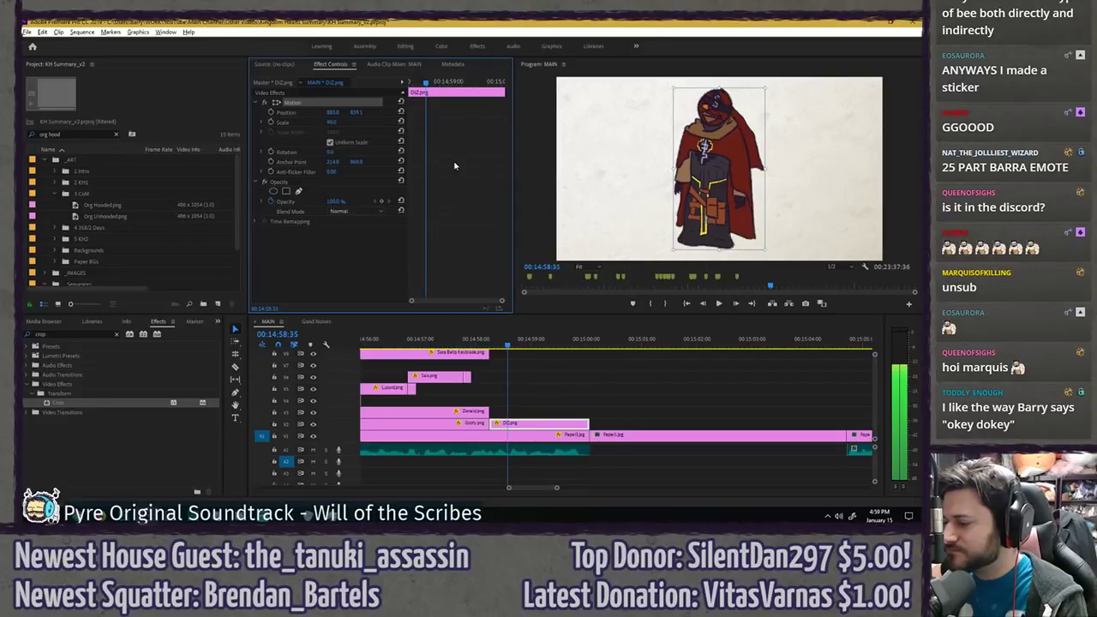
{"action": "left_click", "coordinate": [271, 113]}
{"action": "left_click", "coordinate": [271, 151]}
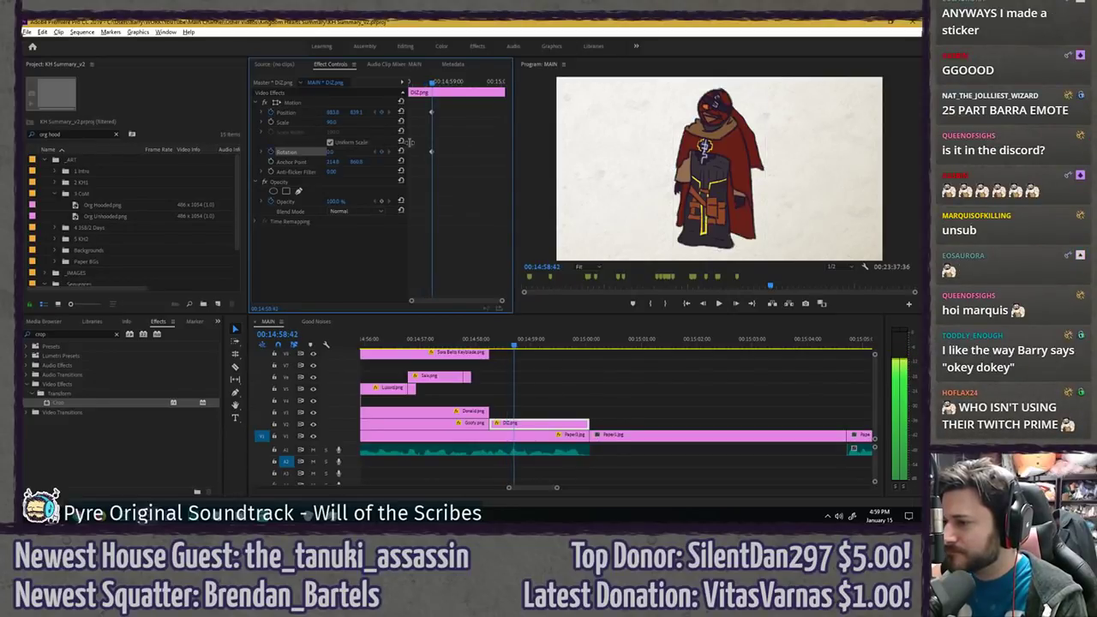
- At 00:14:58:25, tilt DiZ about 25 degrees and place it almost off the top edge
{"action": "key", "text": "Left"}
{"action": "key", "text": "Left"}
{"action": "key", "text": "Left"}
{"action": "key", "text": "Left"}
{"action": "key", "text": "Left"}
{"action": "key", "text": "Left"}
{"action": "key", "text": "Left"}
{"action": "key", "text": "Left"}
{"action": "key", "text": "Left"}
{"action": "key", "text": "Left"}
{"action": "key", "text": "Left"}
{"action": "key", "text": "Left"}
{"action": "key", "text": "Left"}
{"action": "key", "text": "Left"}
{"action": "key", "text": "Left"}
{"action": "key", "text": "Left"}
{"action": "key", "text": "Left"}
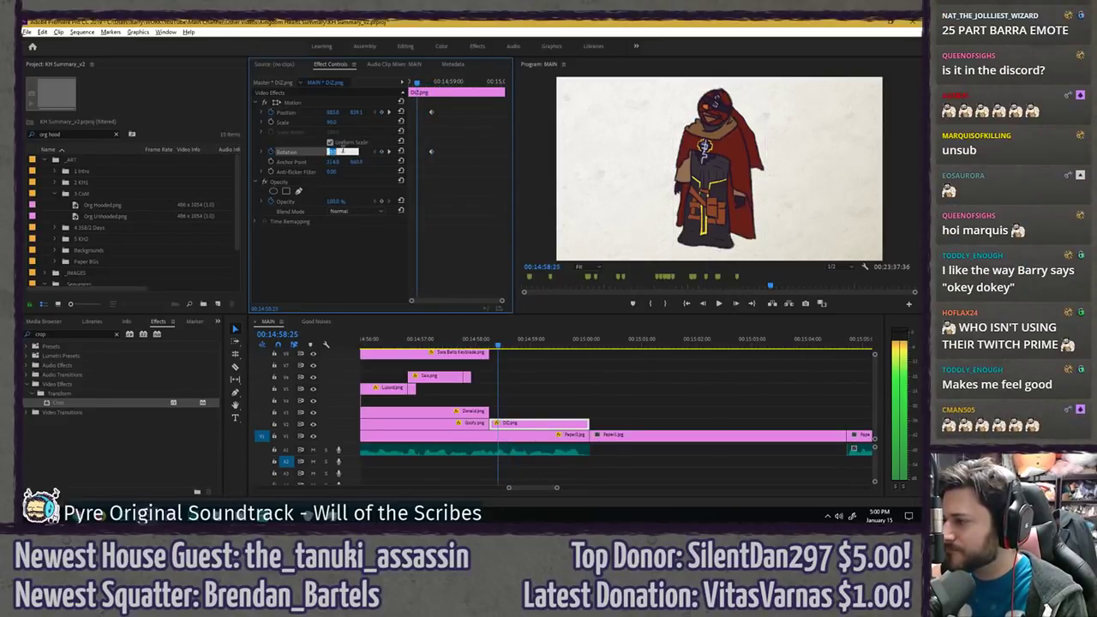
{"action": "left_click", "coordinate": [340, 259]}
{"action": "left_click", "coordinate": [331, 103]}
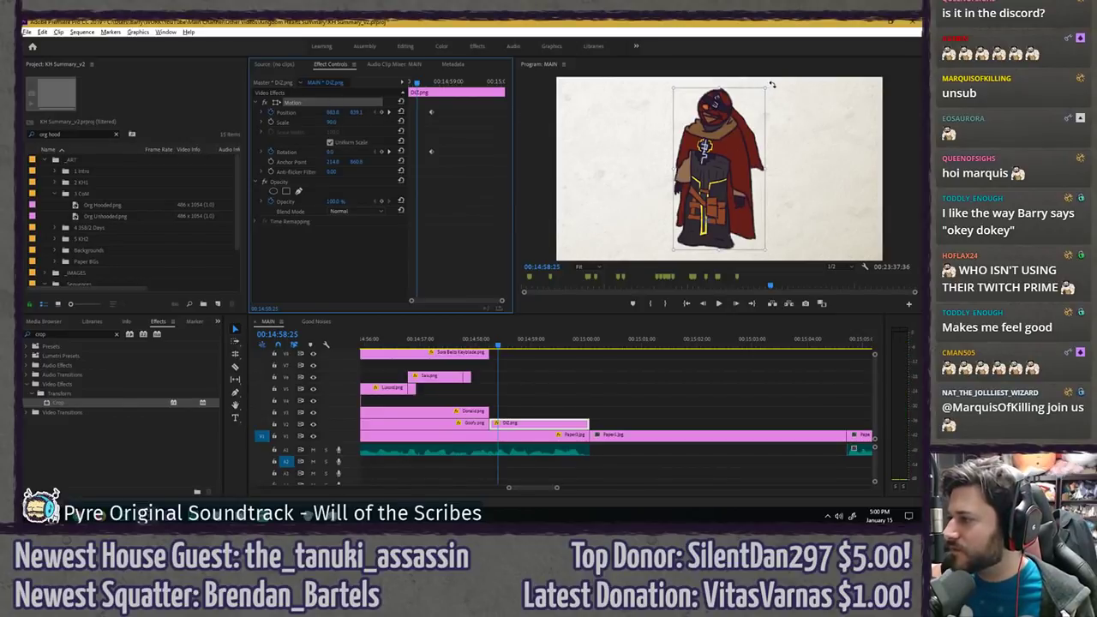
{"action": "left_click_drag", "start_coordinate": [772, 85], "coordinate": [804, 145]}
{"action": "left_click_drag", "start_coordinate": [752, 196], "coordinate": [779, 101]}
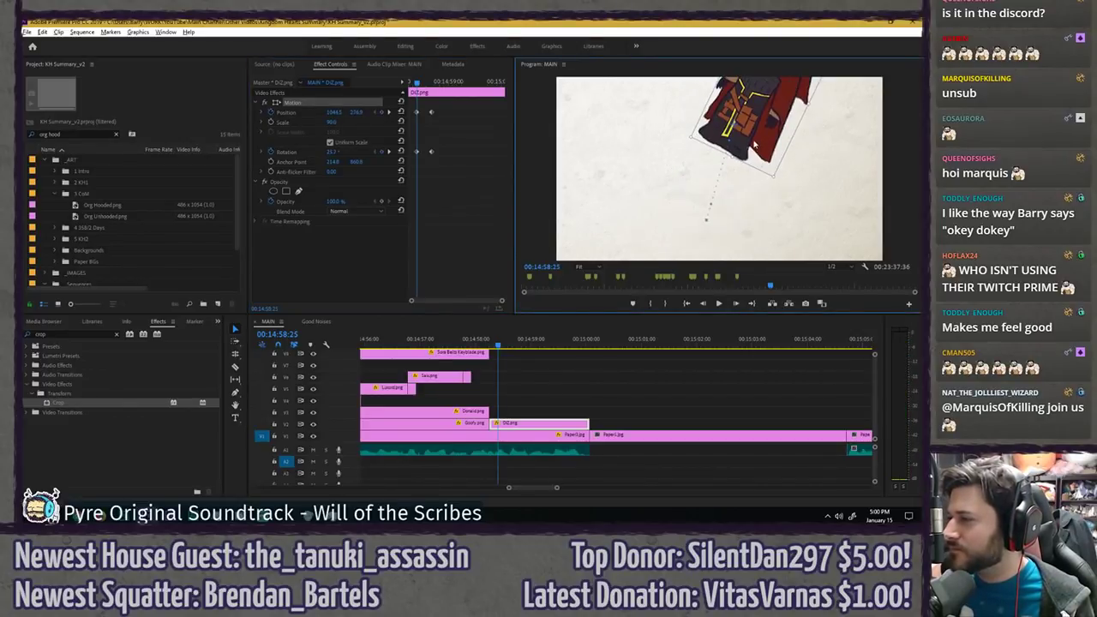
{"action": "left_click_drag", "start_coordinate": [754, 146], "coordinate": [751, 123]}
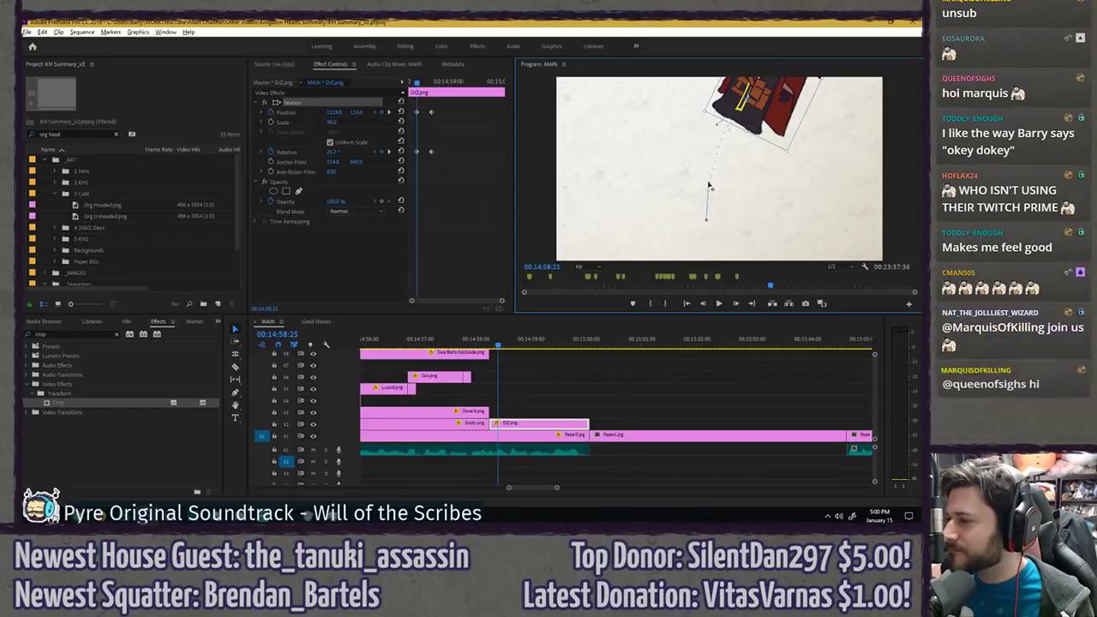
{"action": "left_click_drag", "start_coordinate": [709, 193], "coordinate": [771, 52]}
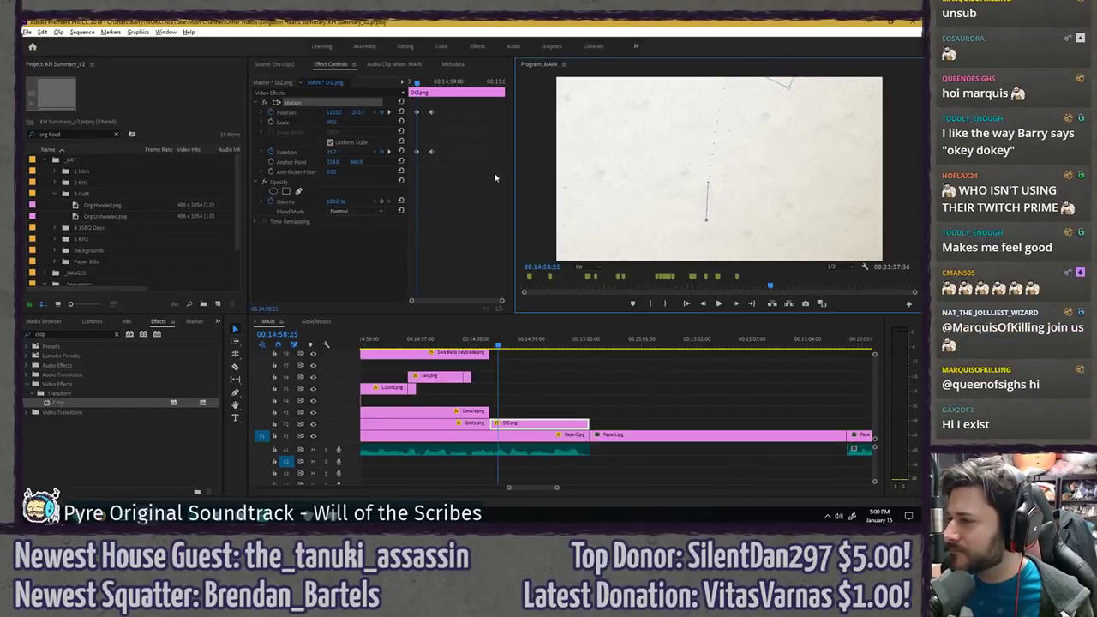
{"action": "left_click", "coordinate": [496, 179]}
{"action": "key", "text": "space"}
- Move the off-screen keyframes to 00:14:58:33 and scrub through the swing-in
{"action": "left_click_drag", "start_coordinate": [418, 83], "coordinate": [424, 83]}
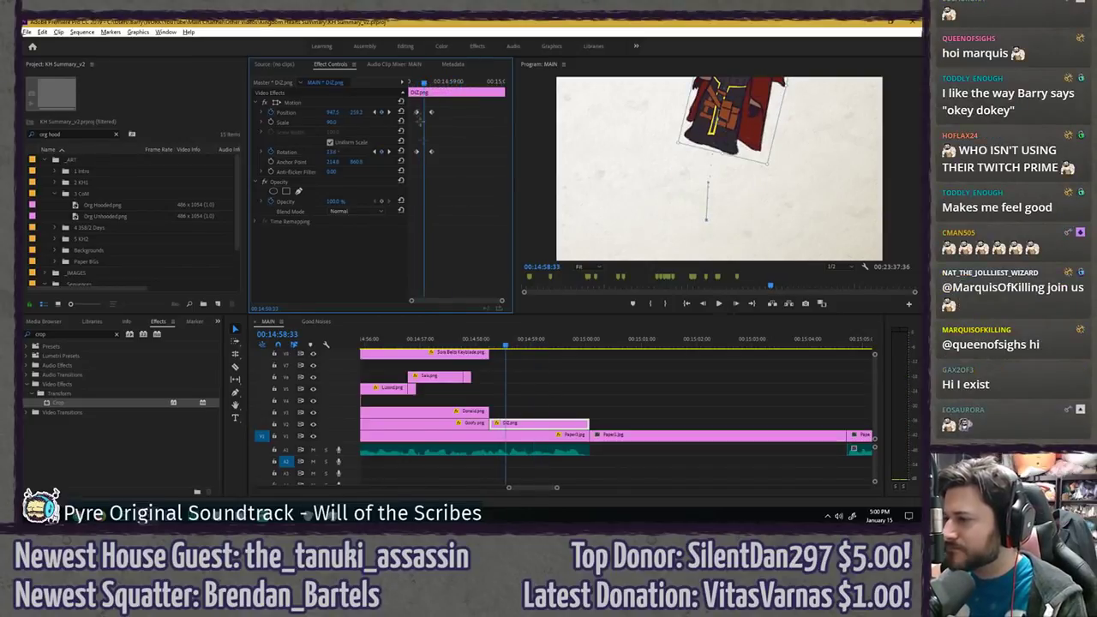
{"action": "left_click_drag", "start_coordinate": [416, 152], "coordinate": [422, 153]}
{"action": "left_click_drag", "start_coordinate": [422, 84], "coordinate": [430, 120]}
{"action": "left_click", "coordinate": [457, 129]}
- Add resting-pose Position and Rotation keyframes at 00:14:58:48 and play the entrance
{"action": "key", "text": "Right"}
{"action": "key", "text": "Right"}
{"action": "key", "text": "Right"}
{"action": "key", "text": "Right"}
{"action": "key", "text": "Right"}
{"action": "key", "text": "Right"}
{"action": "key", "text": "Right"}
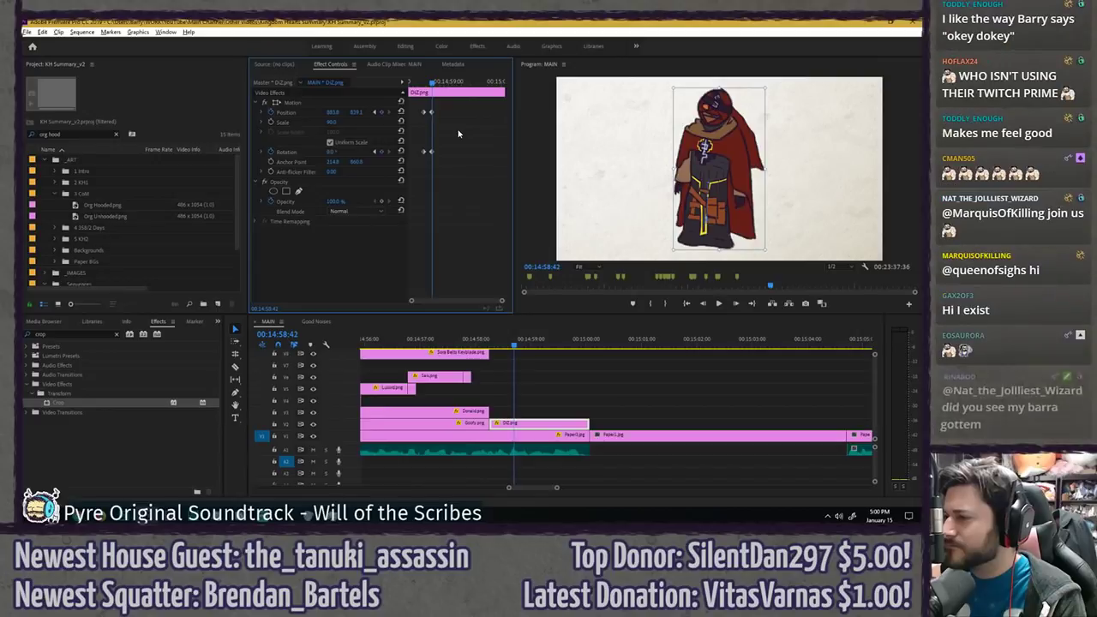
{"action": "left_click", "coordinate": [381, 112]}
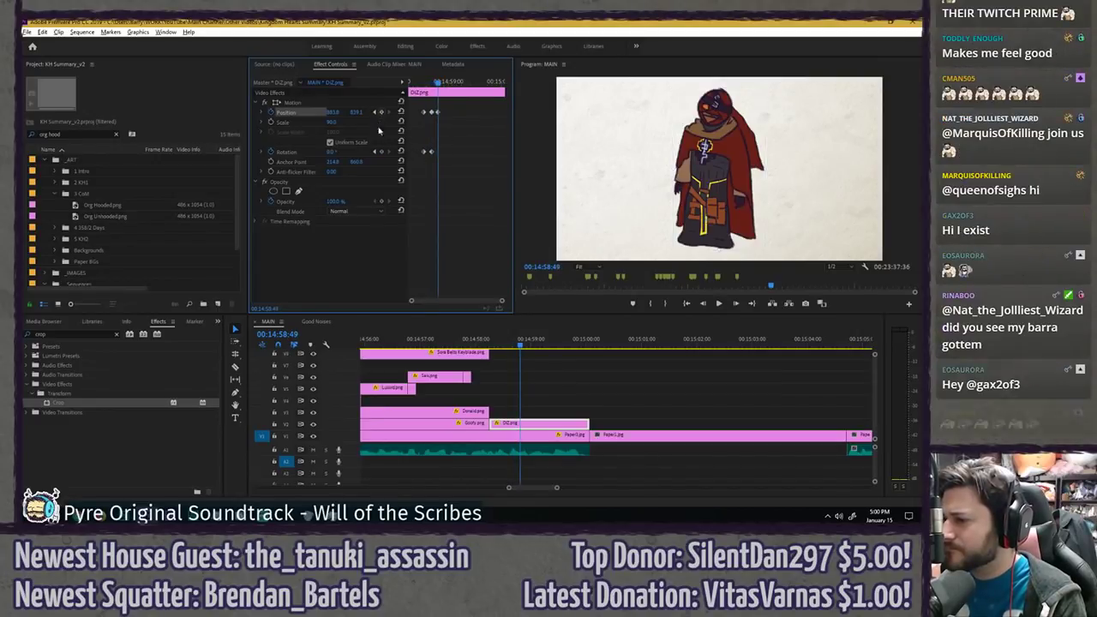
{"action": "left_click", "coordinate": [381, 151]}
{"action": "key", "text": "Left"}
{"action": "key", "text": "Left"}
{"action": "key", "text": "Left"}
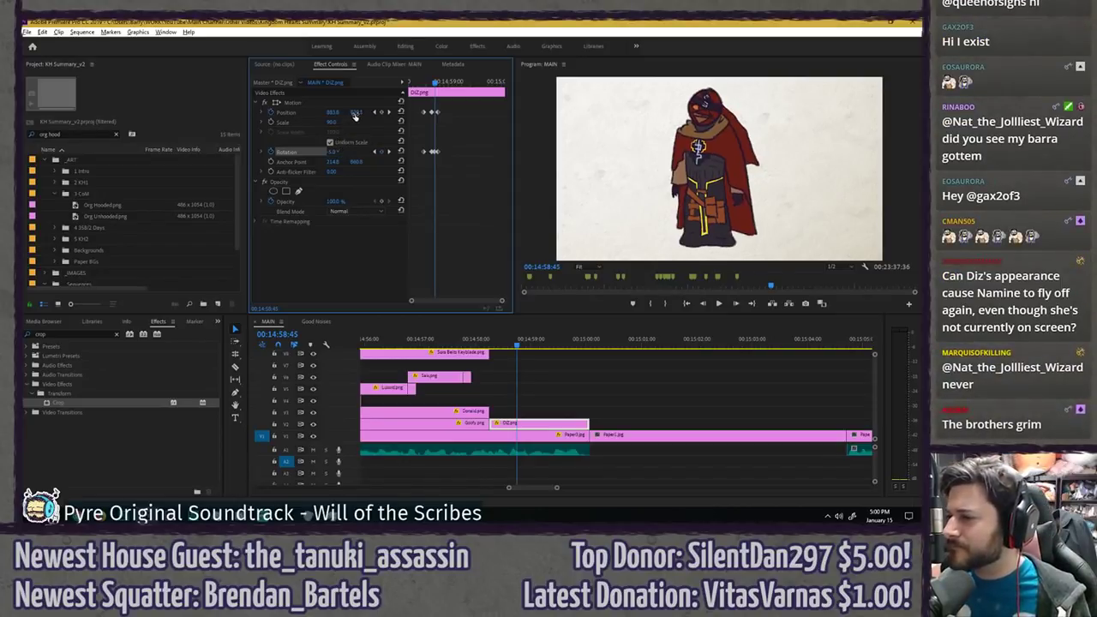
{"action": "key", "text": "space"}
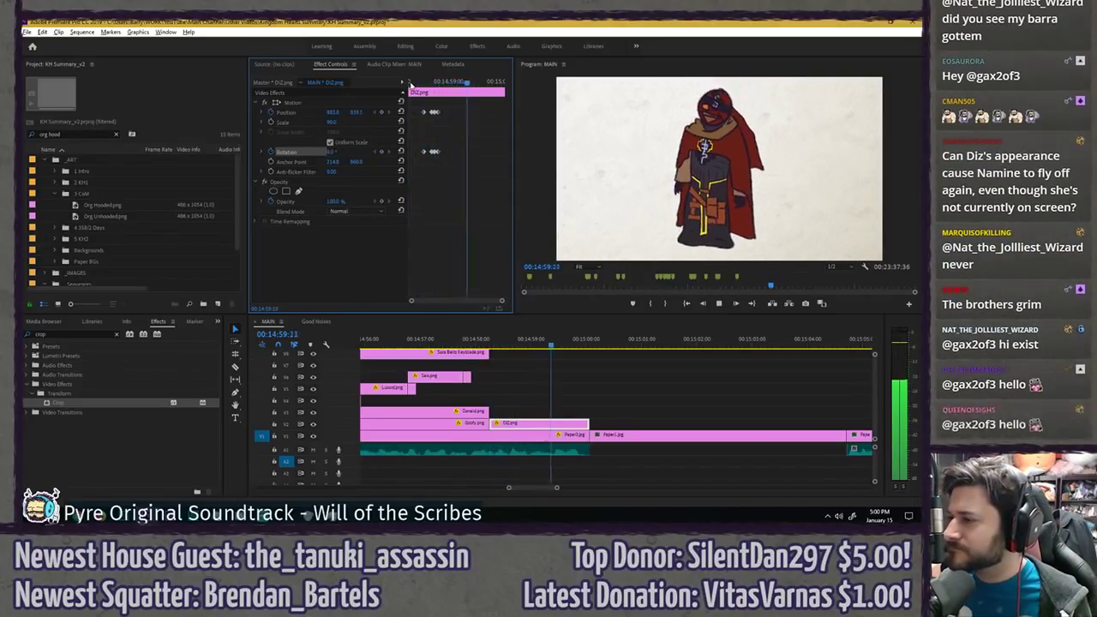
{"action": "left_click", "coordinate": [423, 81]}
- Trim DiZ.png to start at 00:14:58:33 and save the project
{"action": "left_click_drag", "start_coordinate": [491, 424], "coordinate": [507, 424]}
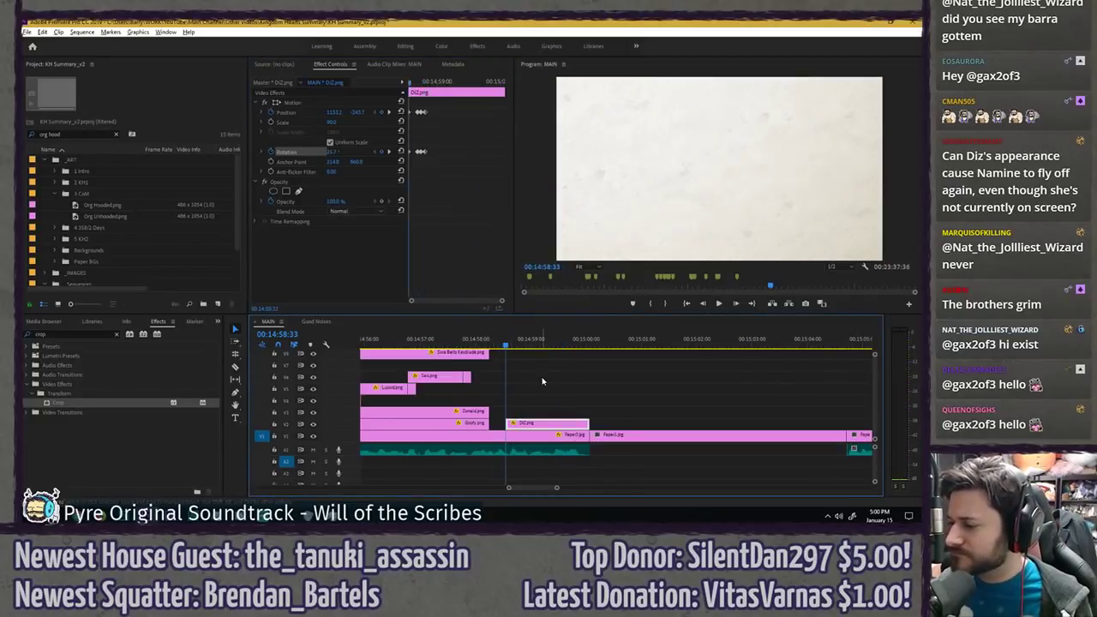
{"action": "left_click", "coordinate": [543, 382]}
{"action": "key", "text": "ctrl+s"}
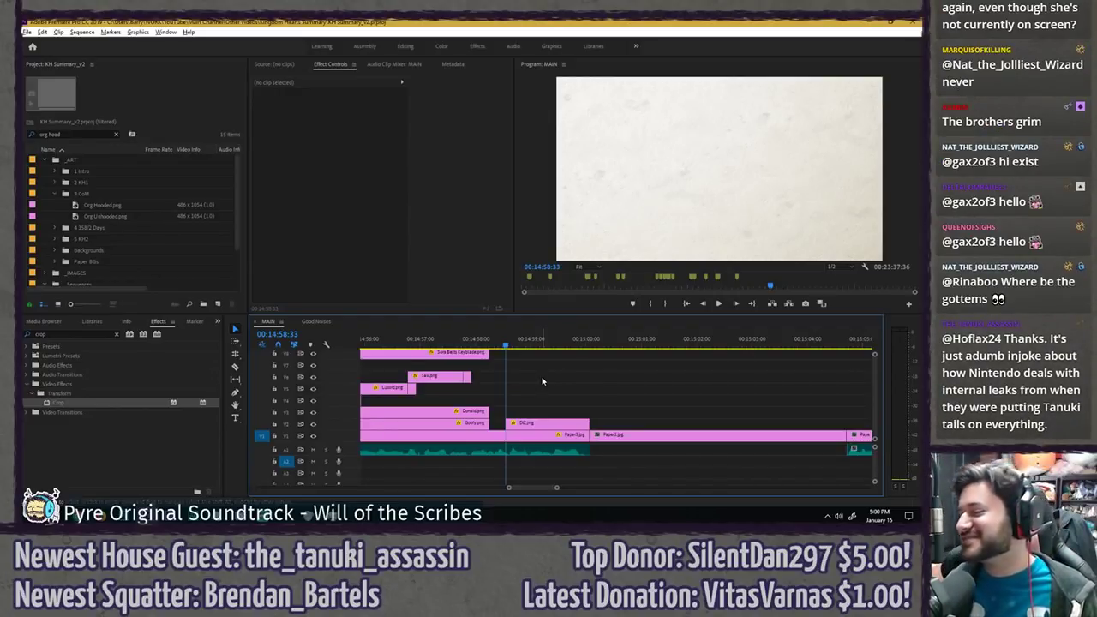
{"action": "key", "text": "space"}
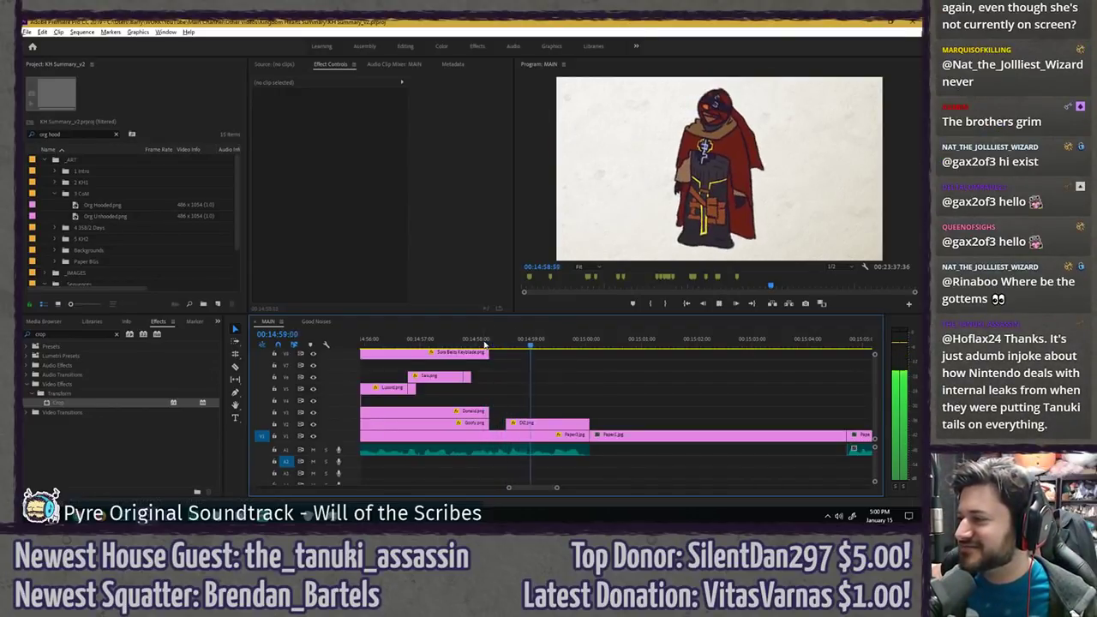
{"action": "left_click", "coordinate": [487, 344]}
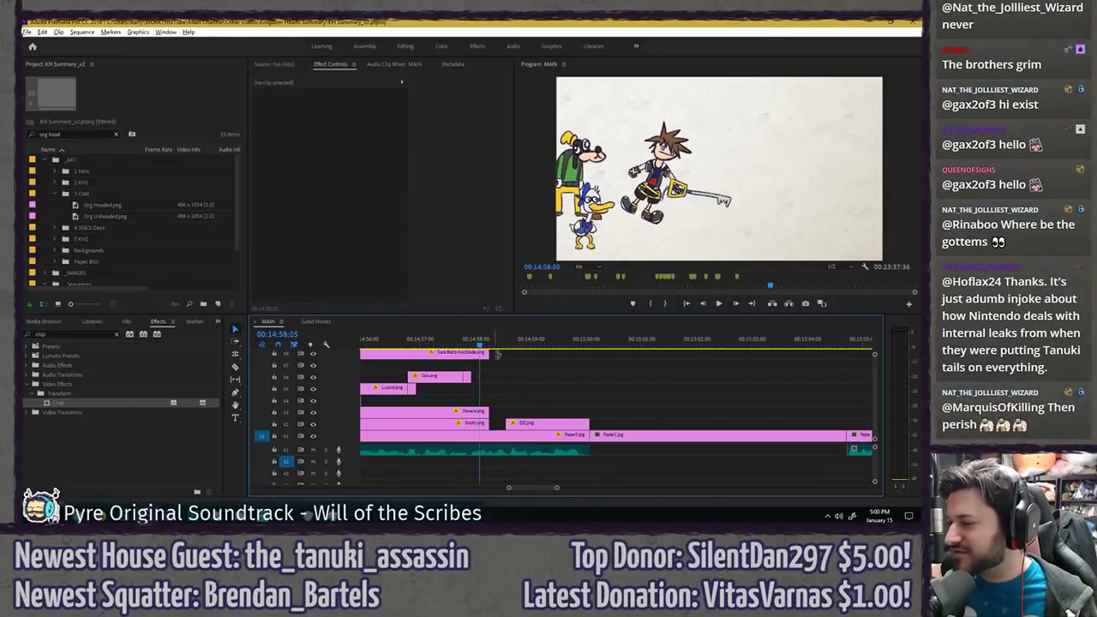
{"action": "key", "text": "space"}
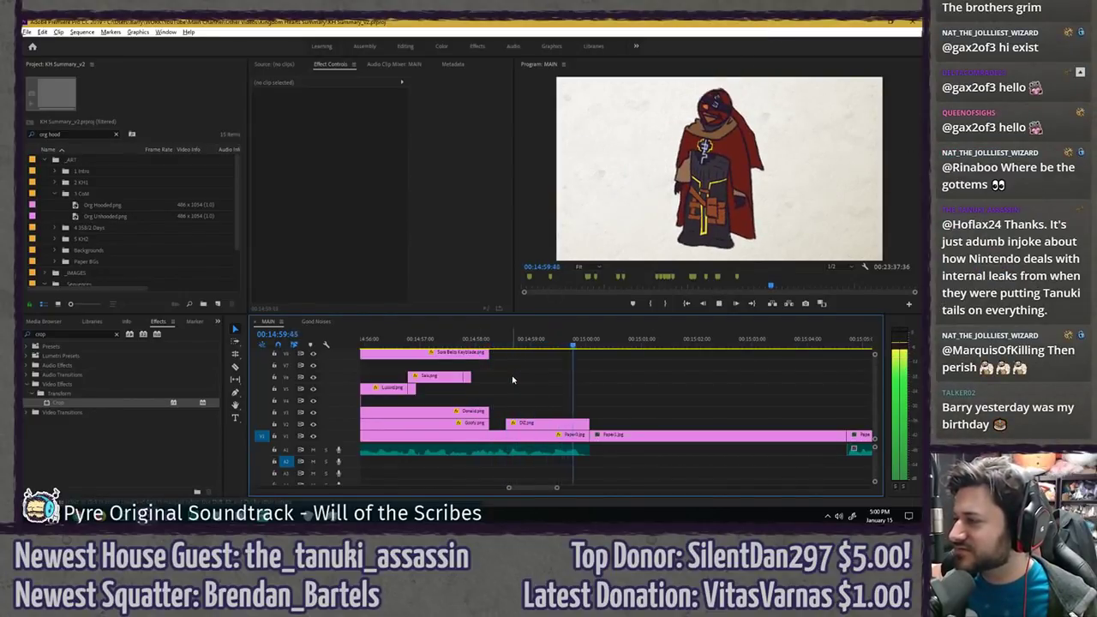
{"action": "key", "text": "minus"}
{"action": "key", "text": "minus"}
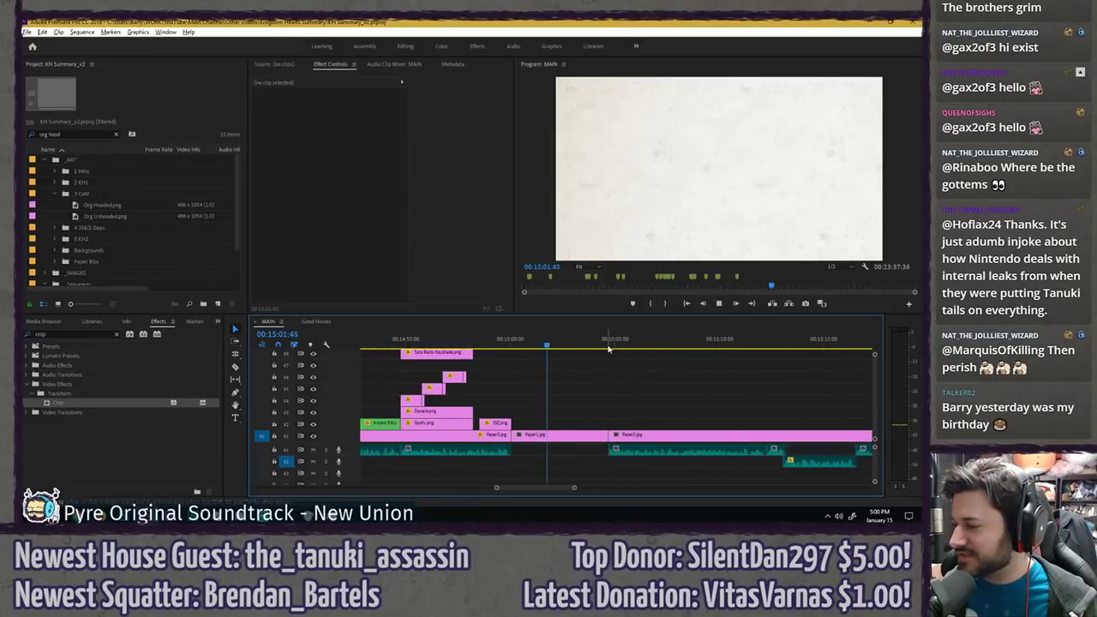
{"action": "left_click", "coordinate": [608, 345]}
{"action": "key", "text": "ctrl+s"}
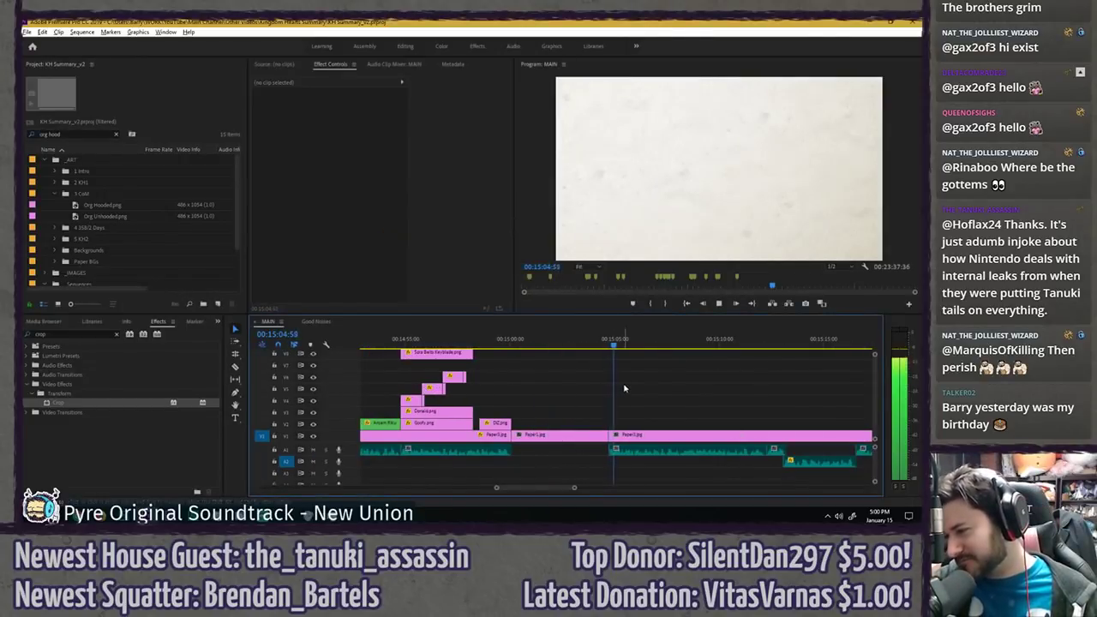
{"action": "key", "text": "space"}
{"action": "key", "text": "equal"}
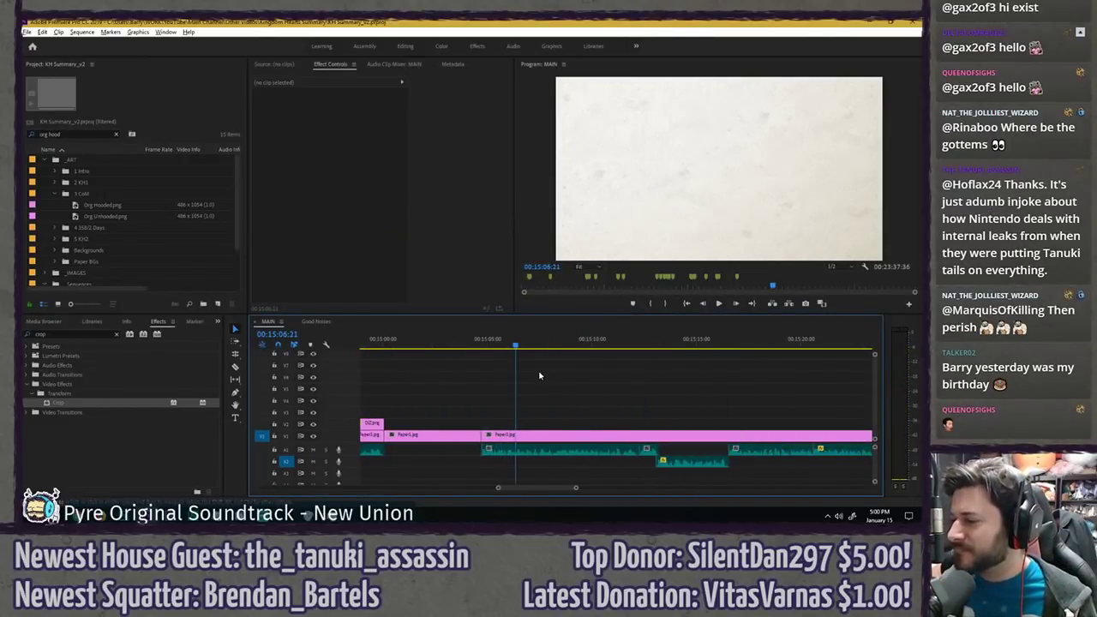
{"action": "left_click", "coordinate": [423, 341]}
{"action": "key", "text": "space"}
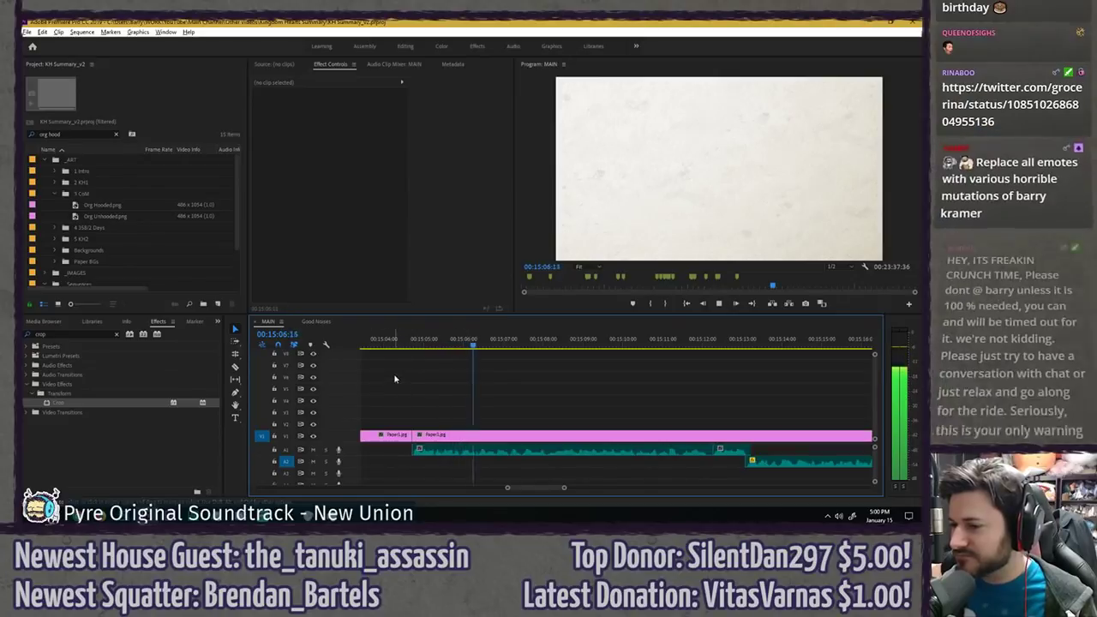
{"action": "key", "text": "space"}
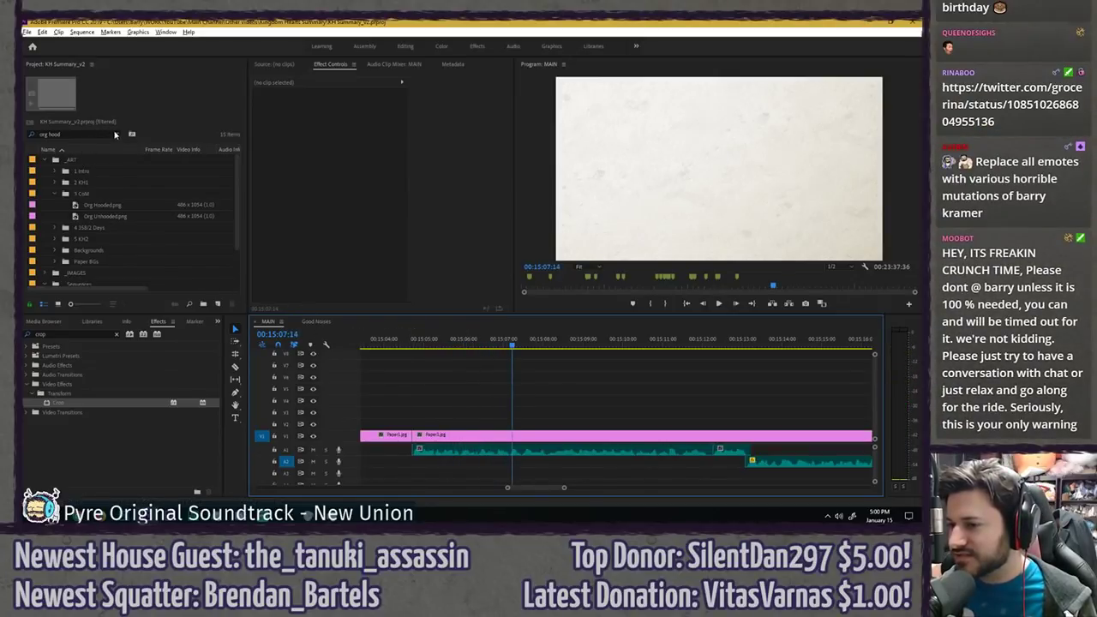
- Search 'diz' and place DiZ.png on V2 above the Paper1.jpg background
{"action": "left_click", "coordinate": [115, 135]}
{"action": "type", "text": "diz"}
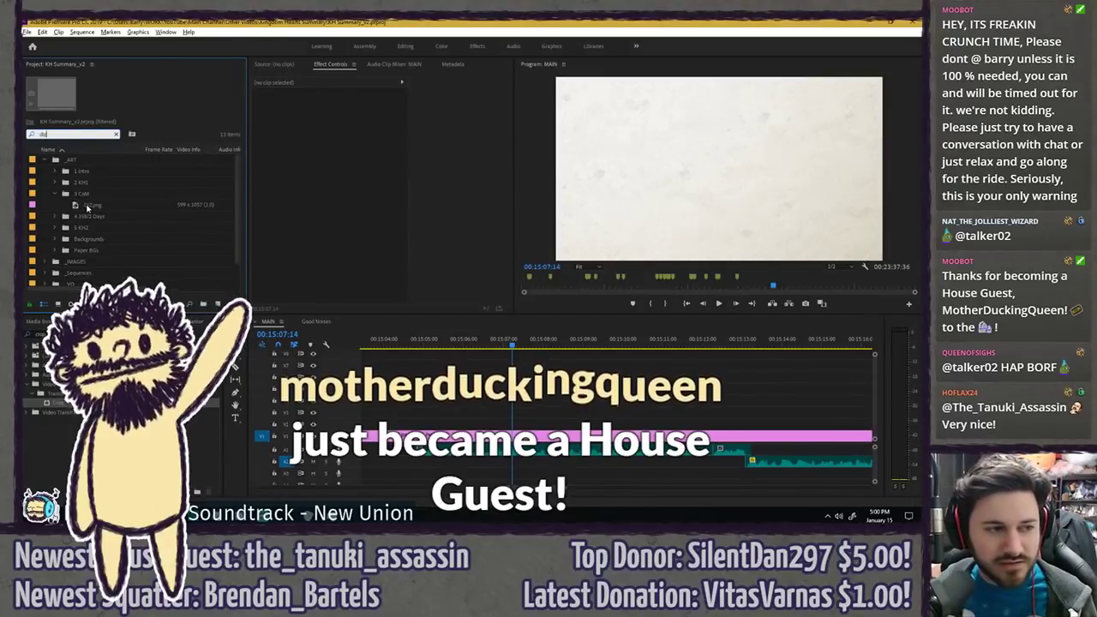
{"action": "left_click_drag", "start_coordinate": [86, 207], "coordinate": [484, 420]}
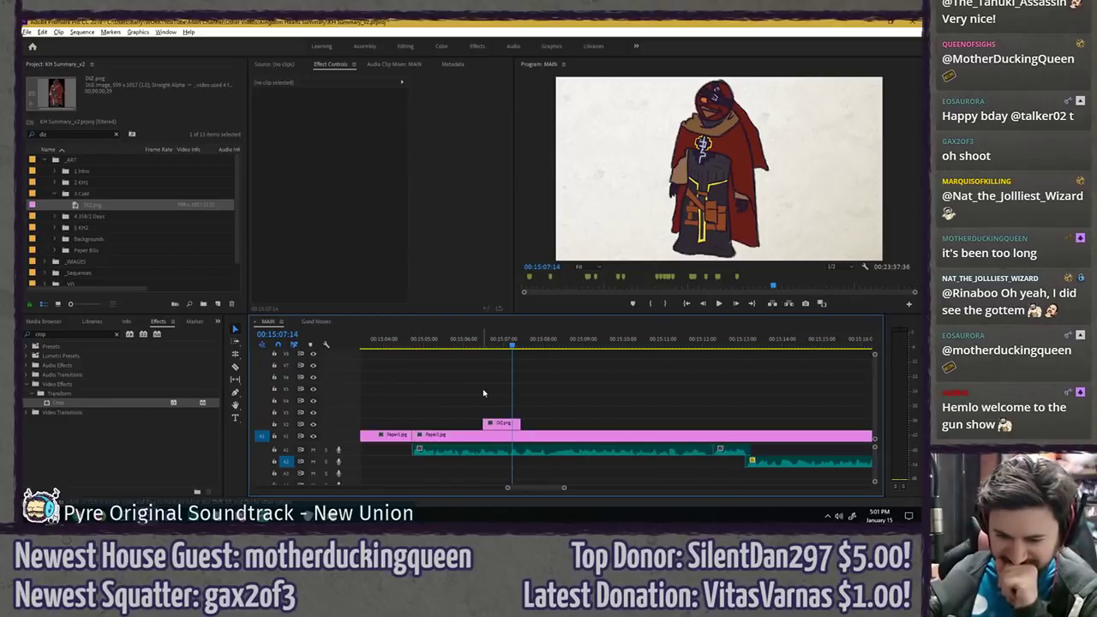
- Preview the character and extend the DiZ.png clip to about 00:15:10
{"action": "left_click", "coordinate": [474, 343]}
{"action": "key", "text": "space"}
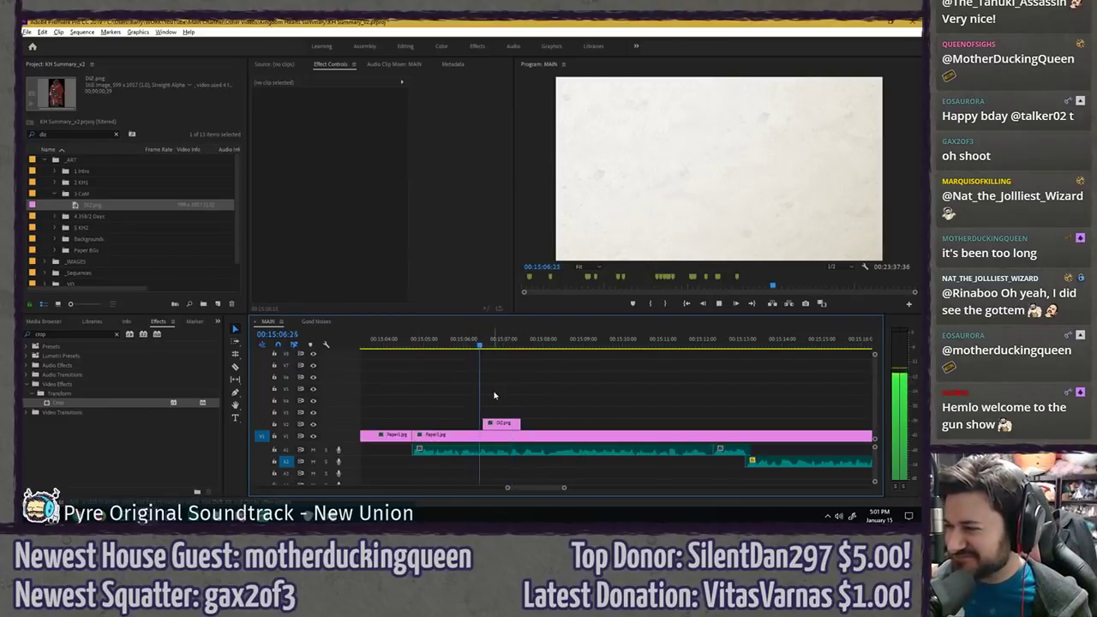
{"action": "key", "text": "space"}
{"action": "left_click", "coordinate": [505, 424]}
{"action": "left_click_drag", "start_coordinate": [336, 121], "coordinate": [339, 122]}
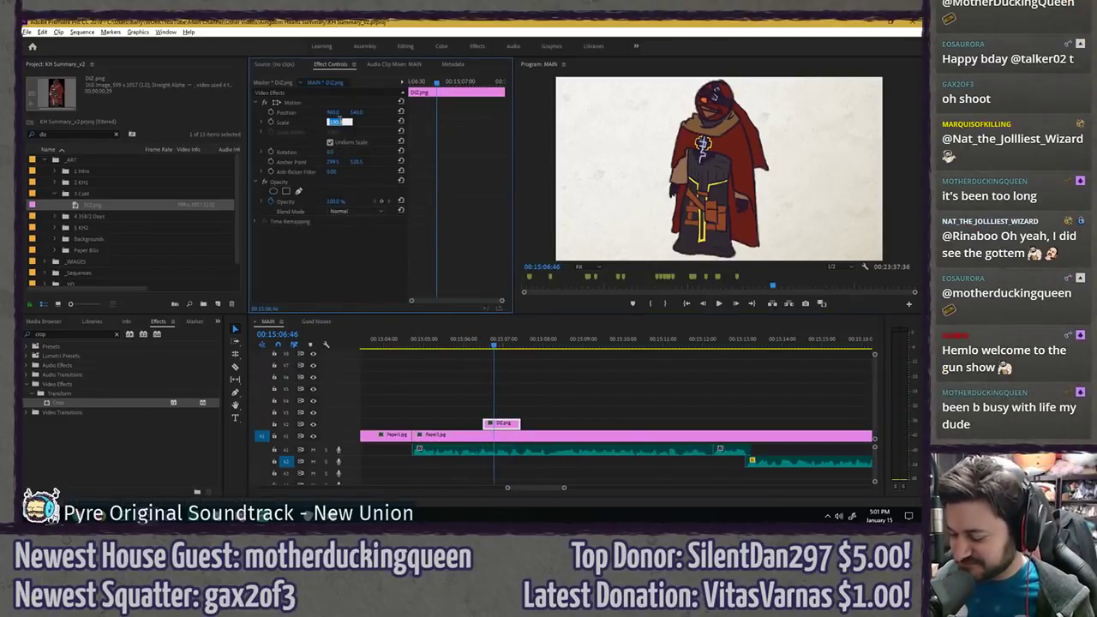
{"action": "key", "text": "space"}
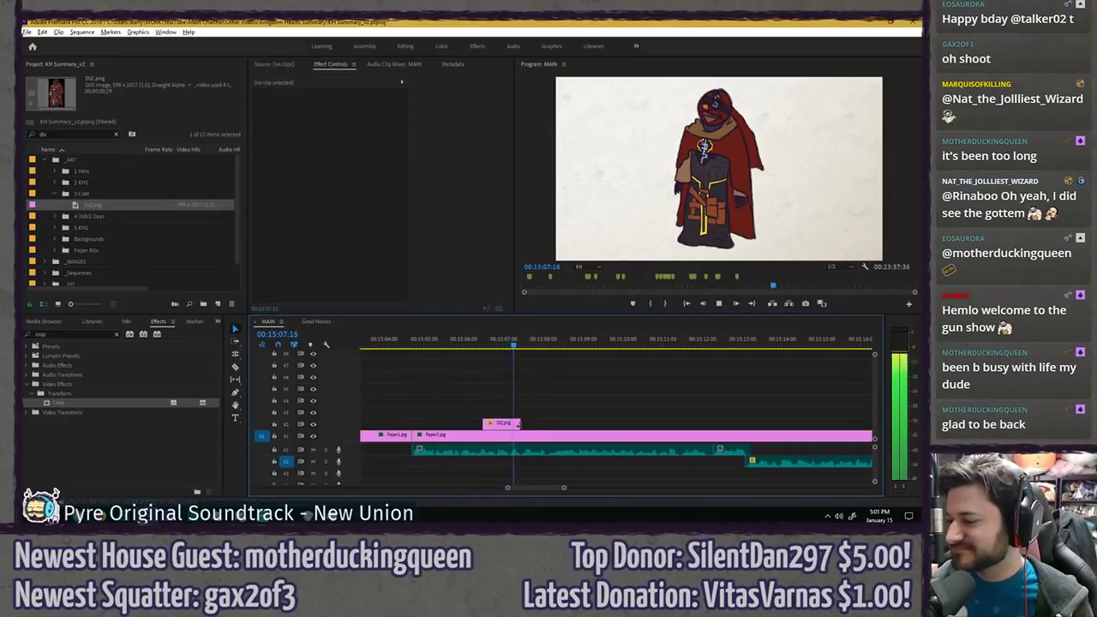
{"action": "left_click_drag", "start_coordinate": [519, 423], "coordinate": [621, 423]}
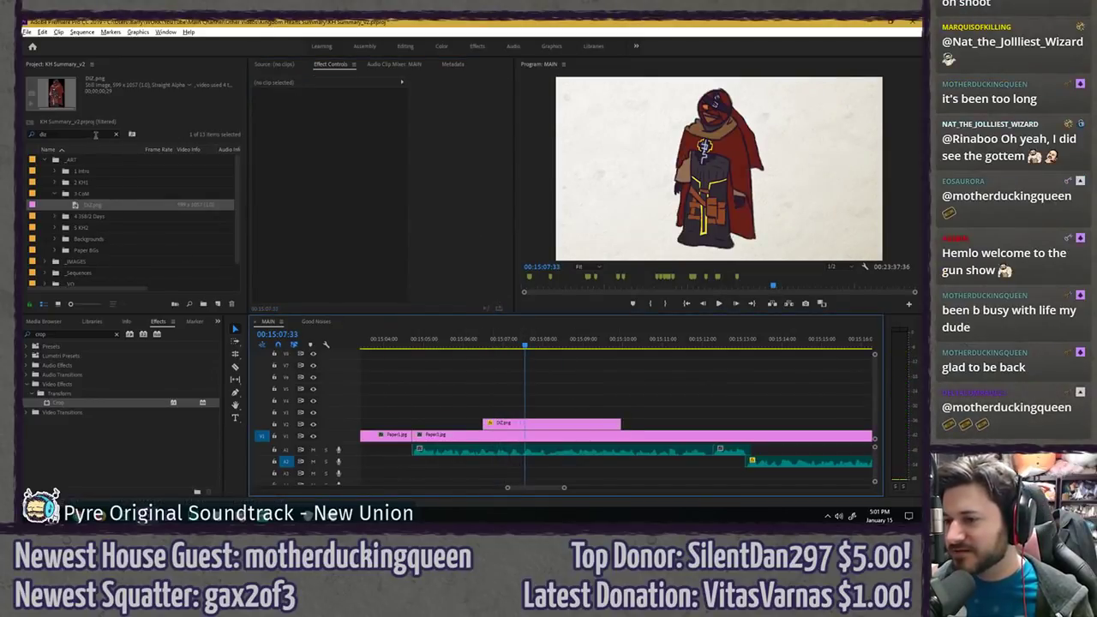
{"action": "left_click", "coordinate": [95, 135]}
- Search 'splosion' and add the Splosion1 sequence to V3 above the character
{"action": "type", "text": "splosion"}
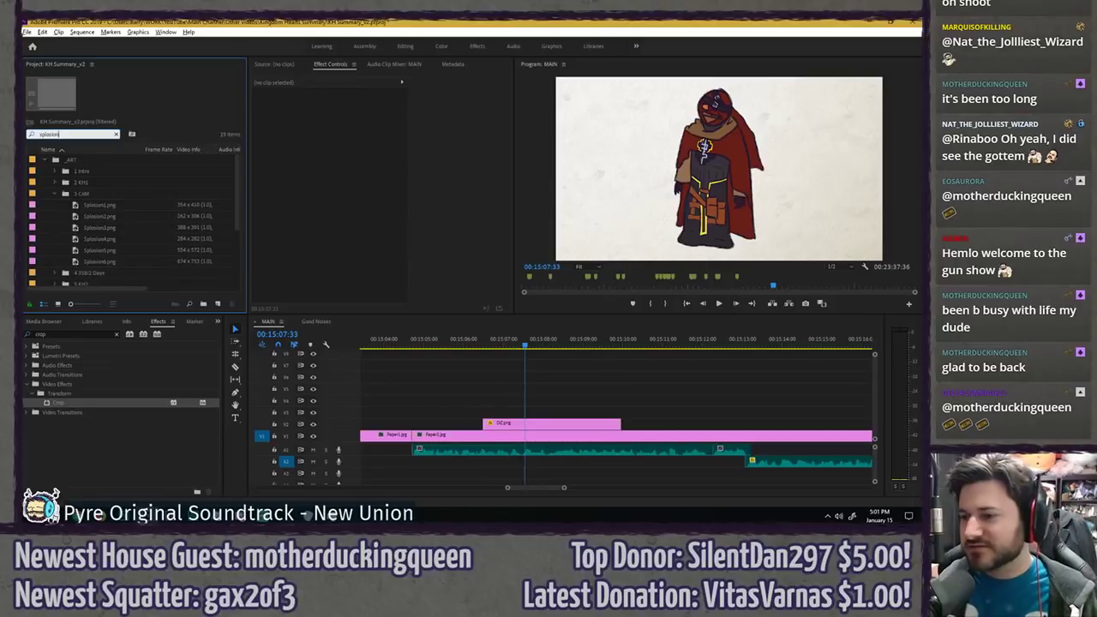
{"action": "scroll", "coordinate": [103, 227], "scroll_direction": "down", "scroll_amount": 2}
{"action": "scroll", "coordinate": [82, 268], "scroll_direction": "down", "scroll_amount": 2}
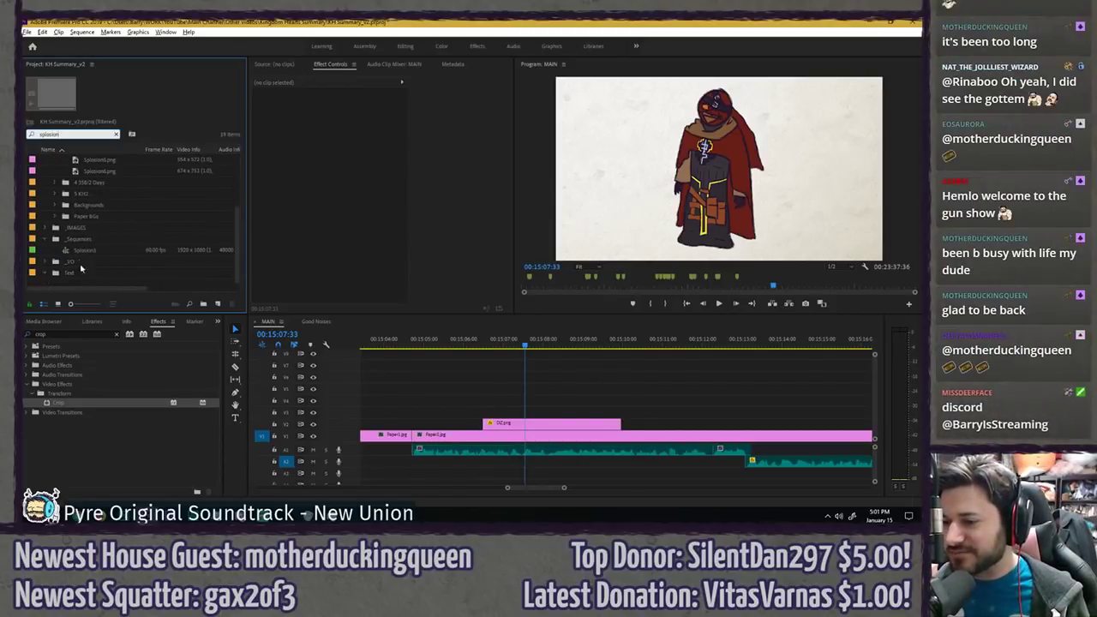
{"action": "left_click_drag", "start_coordinate": [82, 252], "coordinate": [570, 414]}
{"action": "key", "text": "space"}
{"action": "key", "text": "space"}
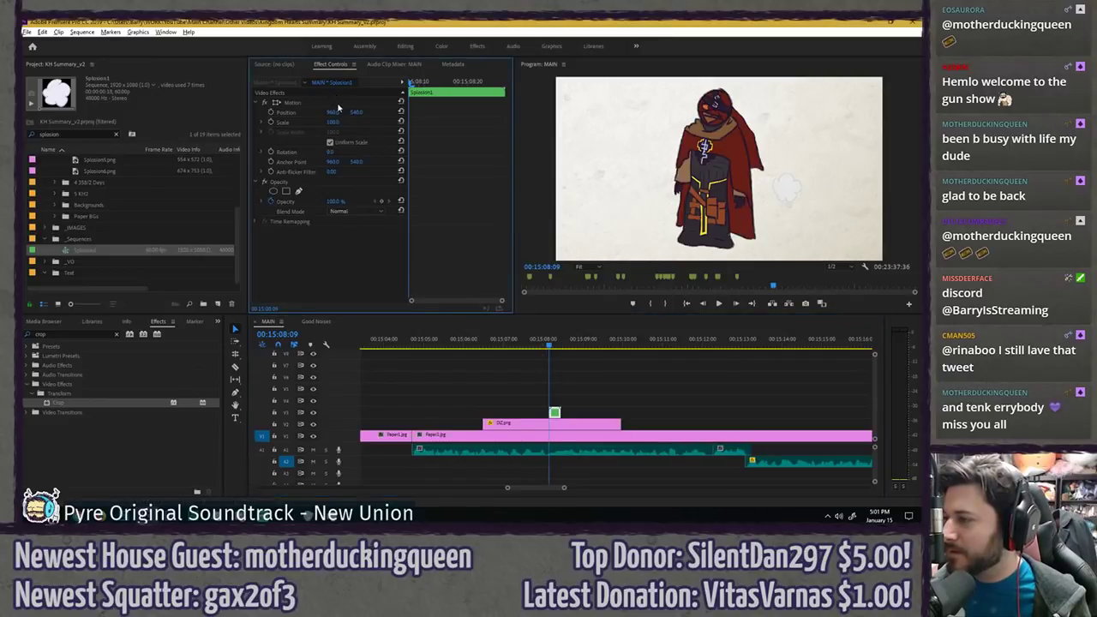
- Position the Splosion cloud on the character's chest and preview the splash
{"action": "left_click", "coordinate": [339, 103]}
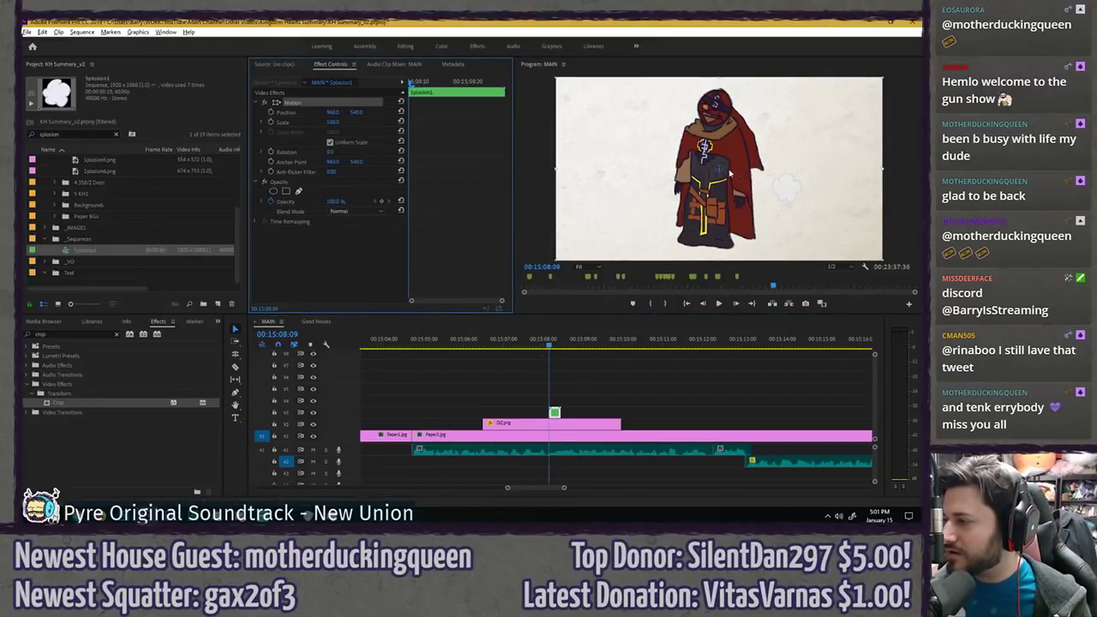
{"action": "left_click_drag", "start_coordinate": [729, 174], "coordinate": [742, 181]}
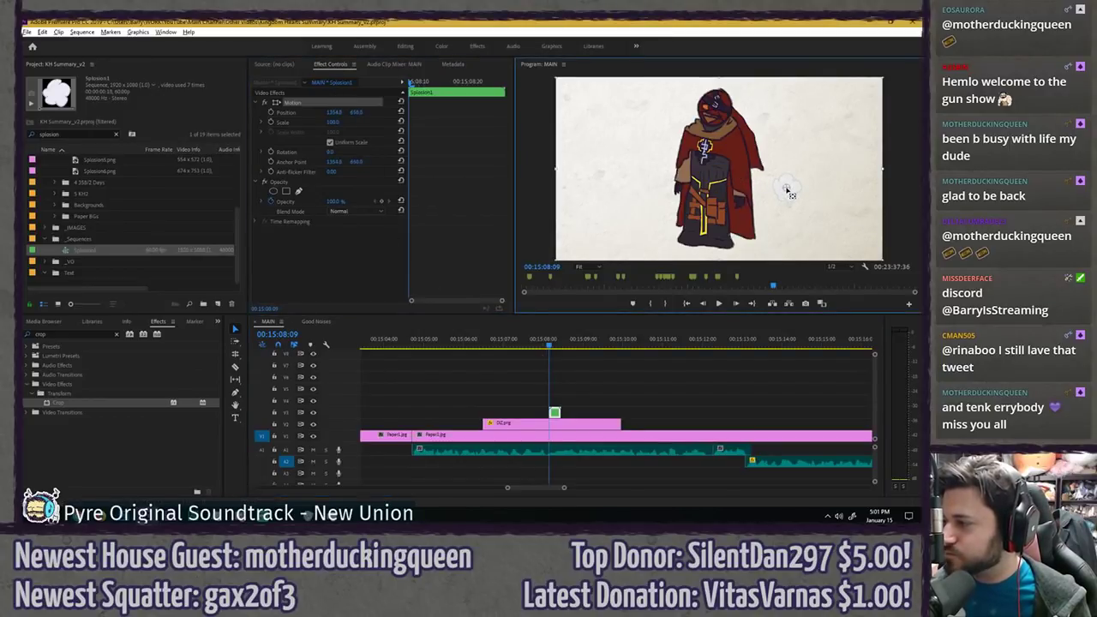
{"action": "left_click_drag", "start_coordinate": [697, 213], "coordinate": [622, 191]}
{"action": "key", "text": "space"}
{"action": "left_click", "coordinate": [543, 337]}
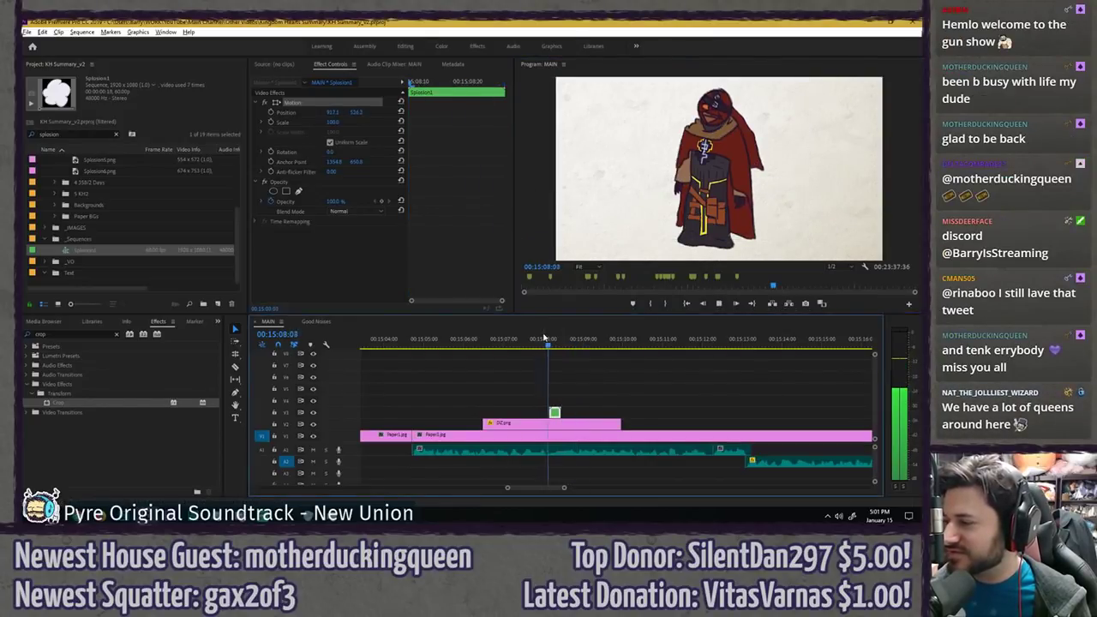
{"action": "key", "text": "space"}
{"action": "left_click", "coordinate": [550, 339]}
{"action": "left_click", "coordinate": [573, 371]}
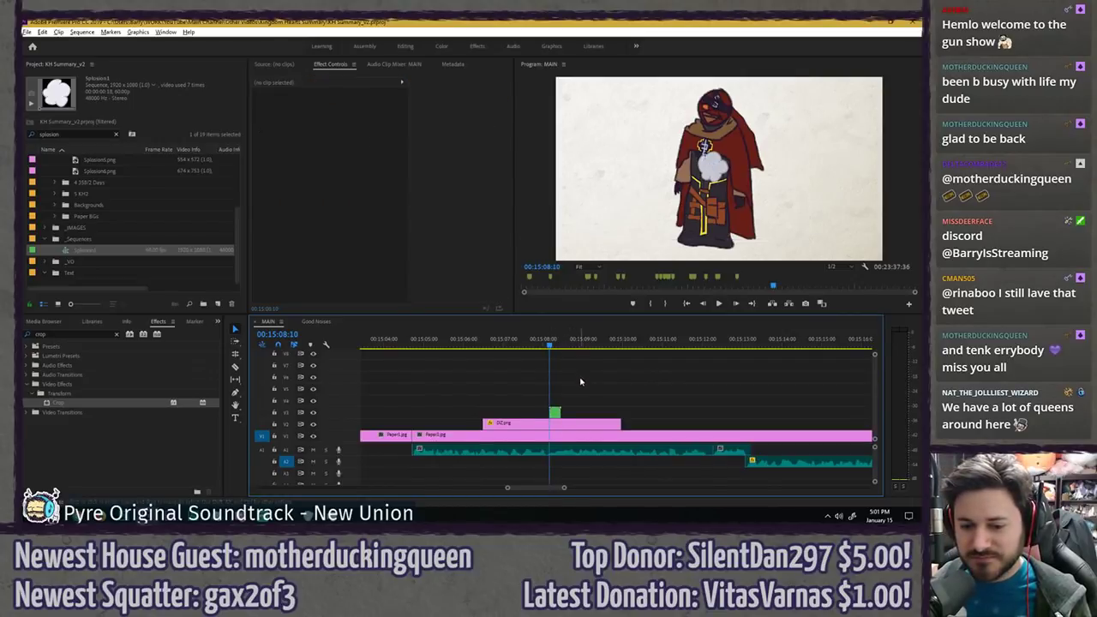
- Save the project and bring the Google Drive rikufold.png preview into view
{"action": "scroll", "coordinate": [582, 383], "scroll_direction": "up", "scroll_amount": 3}
{"action": "key", "text": "ctrl+s"}
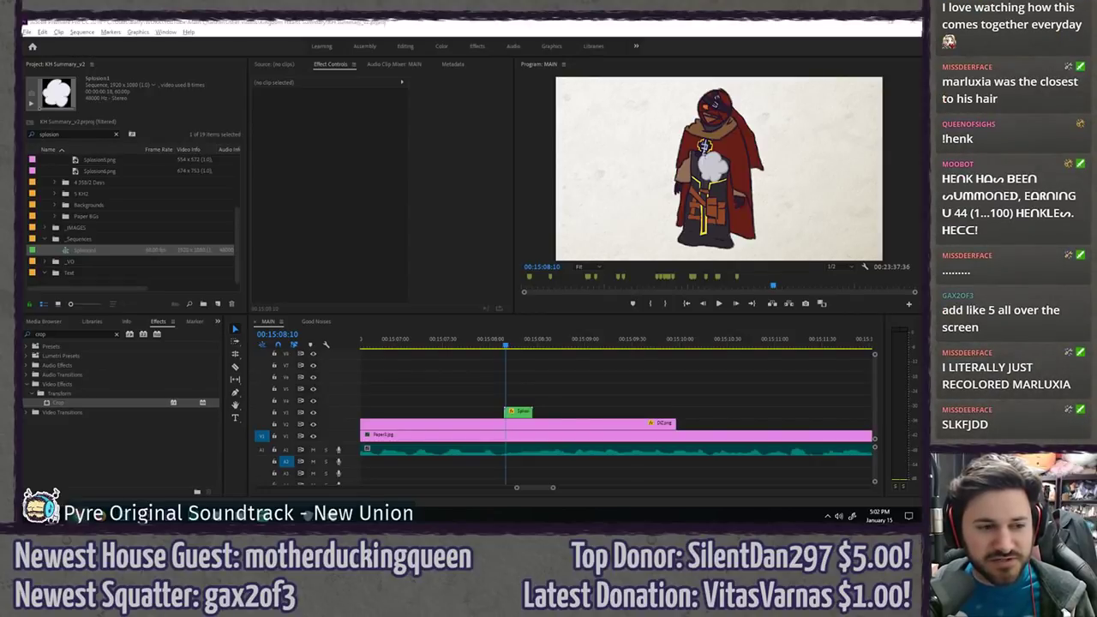
{"action": "left_click_drag", "start_coordinate": [23, 112], "coordinate": [389, 80]}
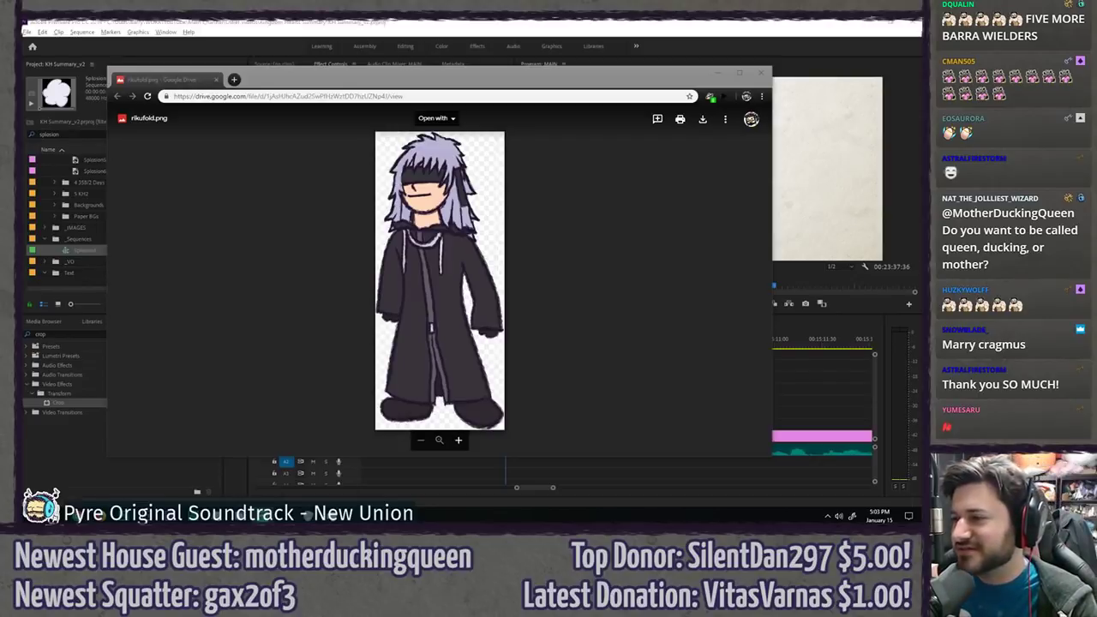
- Drag the Google Drive window aside to reveal Premiere's MAIN sequence
{"action": "left_click_drag", "start_coordinate": [324, 83], "coordinate": [24, 83]}
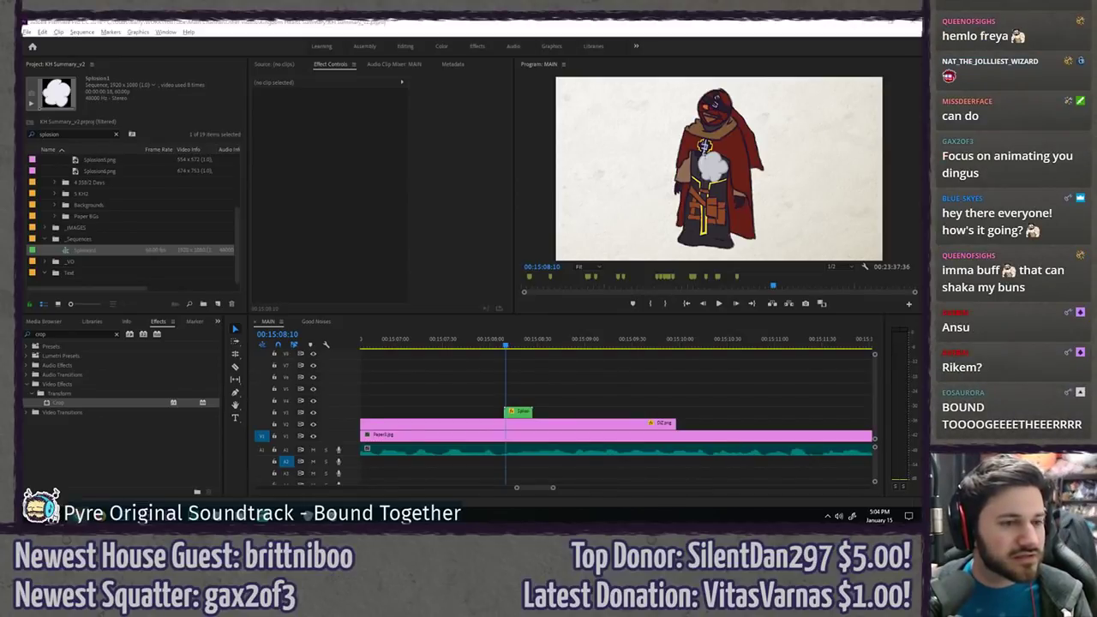
- Replay the splash and set the Splosion1 clip's Scale to 200
{"action": "left_click", "coordinate": [493, 360]}
{"action": "key", "text": "space"}
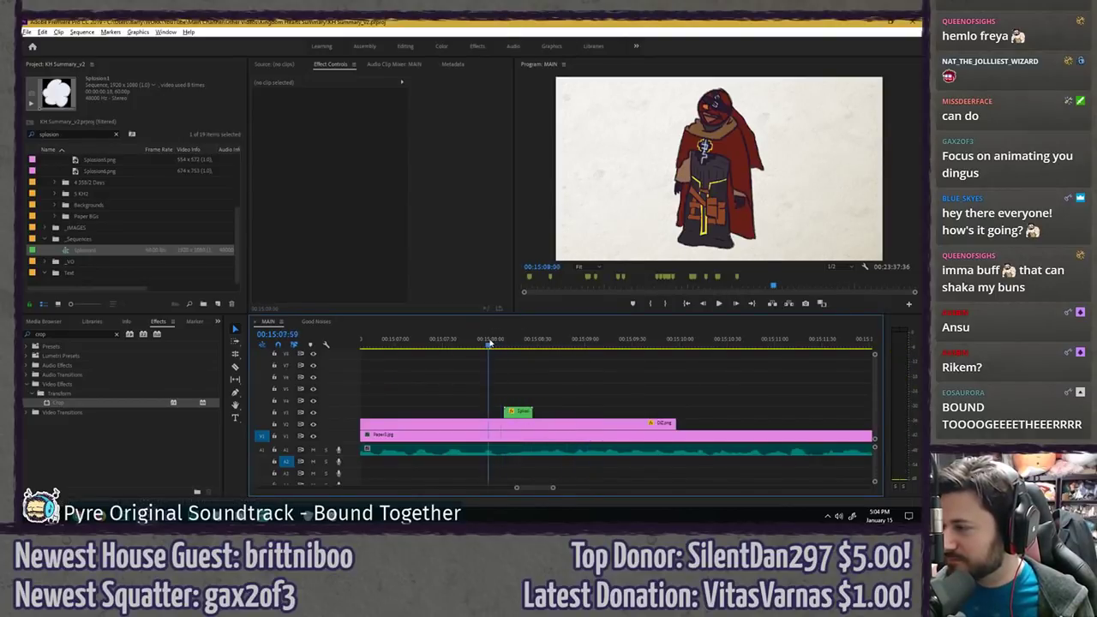
{"action": "left_click", "coordinate": [491, 341]}
{"action": "key", "text": "space"}
{"action": "left_click", "coordinate": [496, 343]}
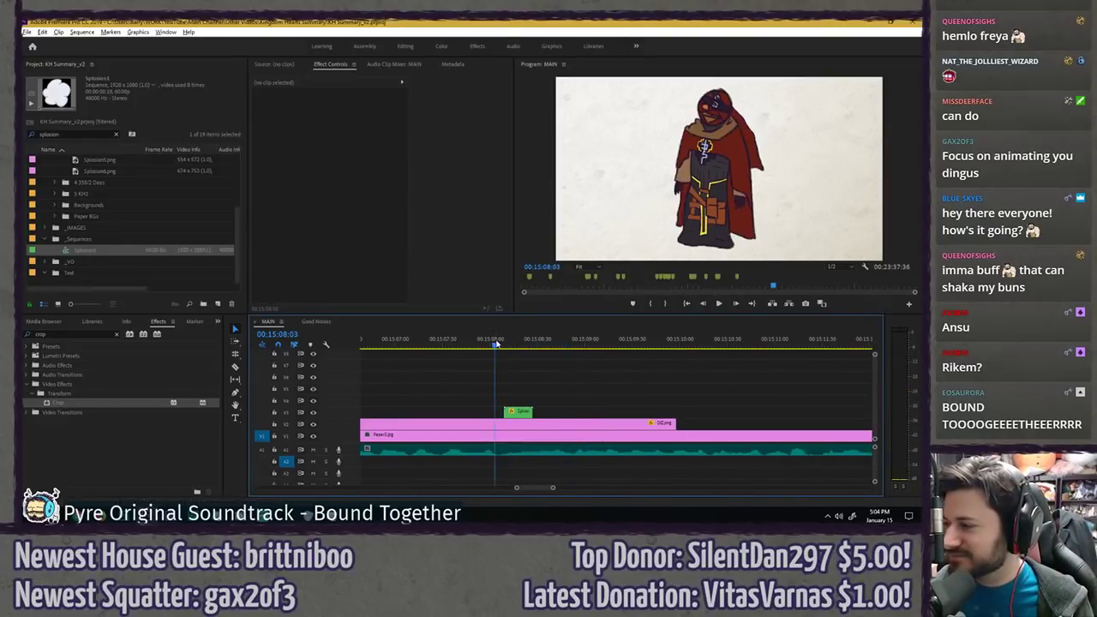
{"action": "left_click", "coordinate": [521, 411]}
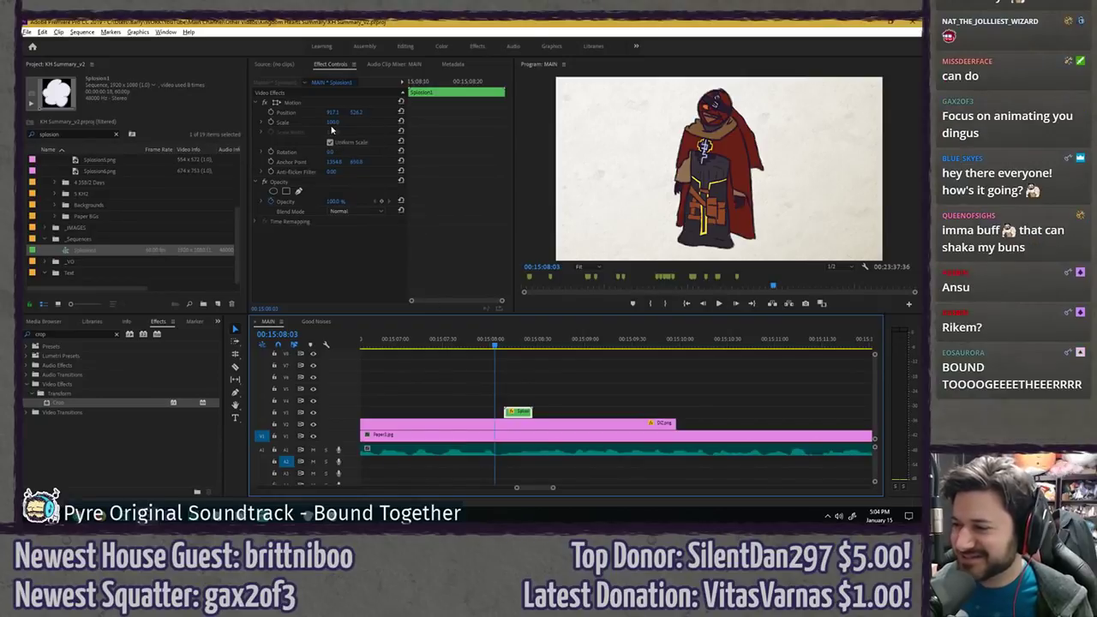
{"action": "left_click", "coordinate": [336, 122]}
{"action": "type", "text": "200"}
{"action": "key", "text": "Return"}
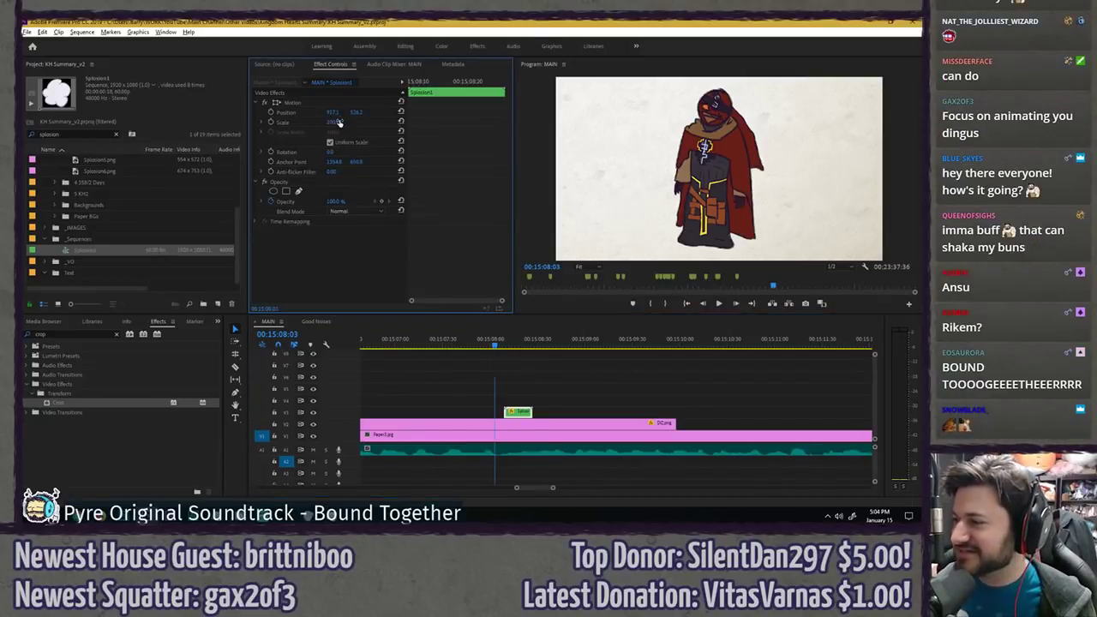
- Scrub through the enlarged splash and save the project
{"action": "left_click", "coordinate": [494, 373]}
{"action": "key", "text": "space"}
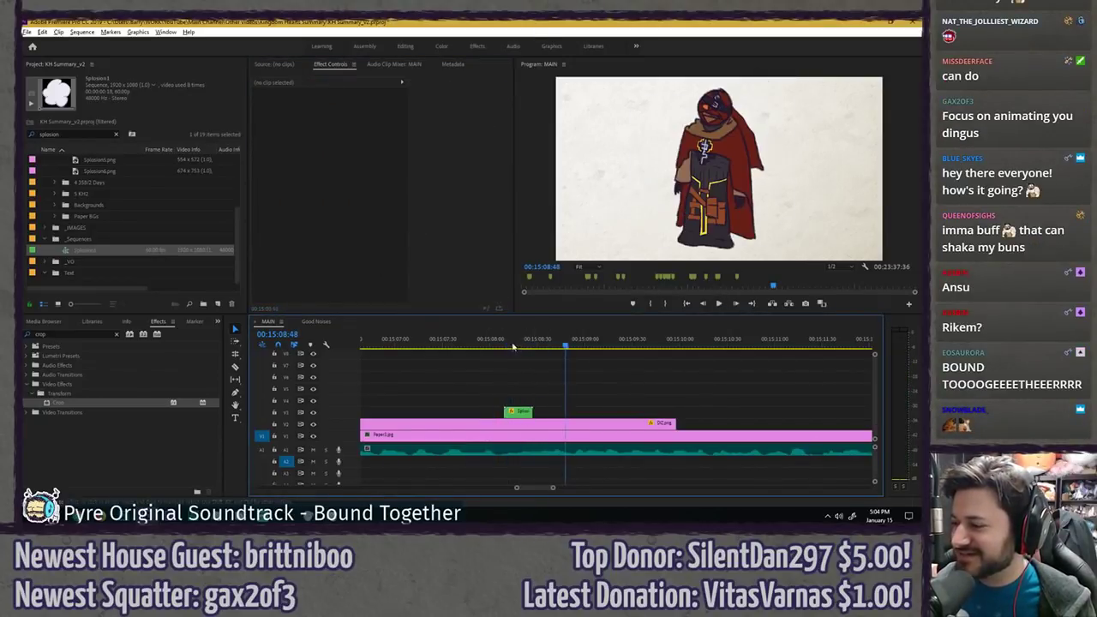
{"action": "left_click_drag", "start_coordinate": [497, 341], "coordinate": [547, 341]}
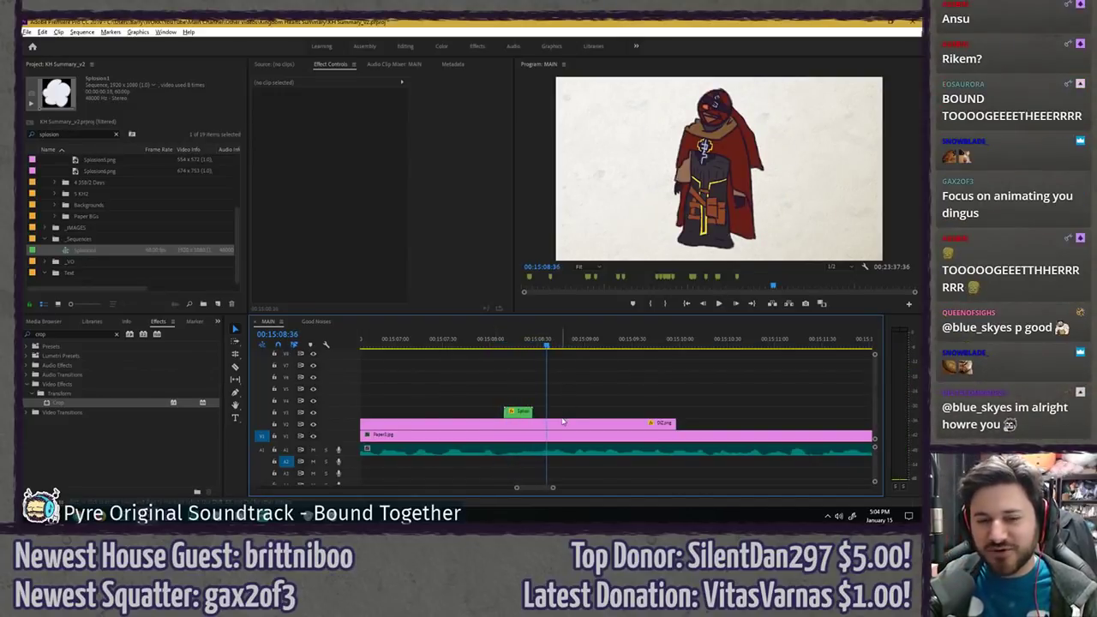
{"action": "key", "text": "ctrl+s"}
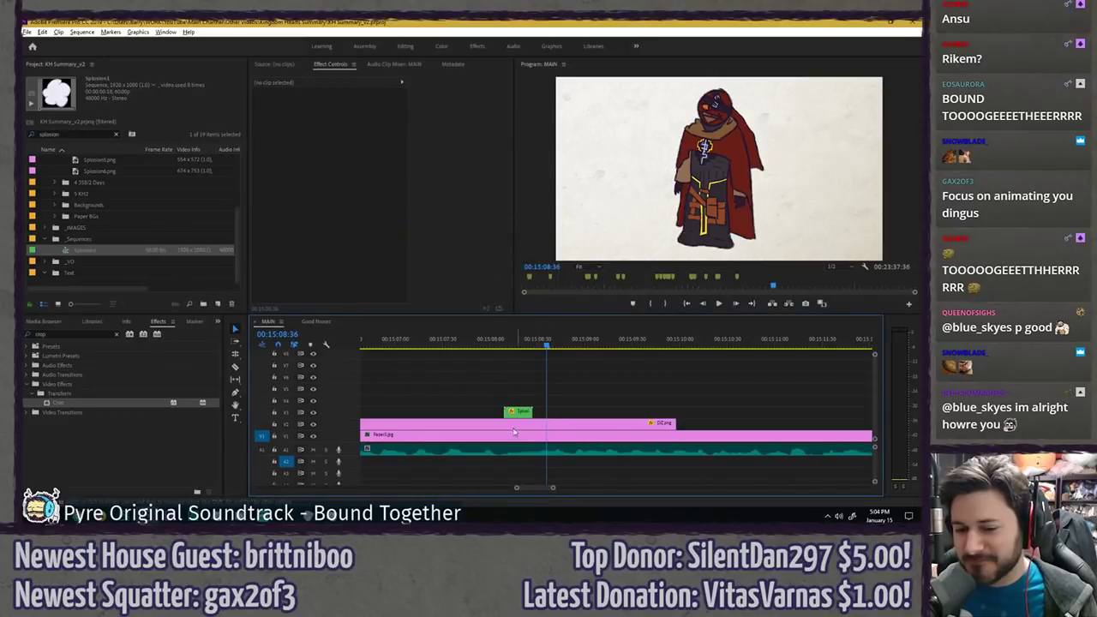
- Replay the sequence from just before the splash
{"action": "key", "text": "space"}
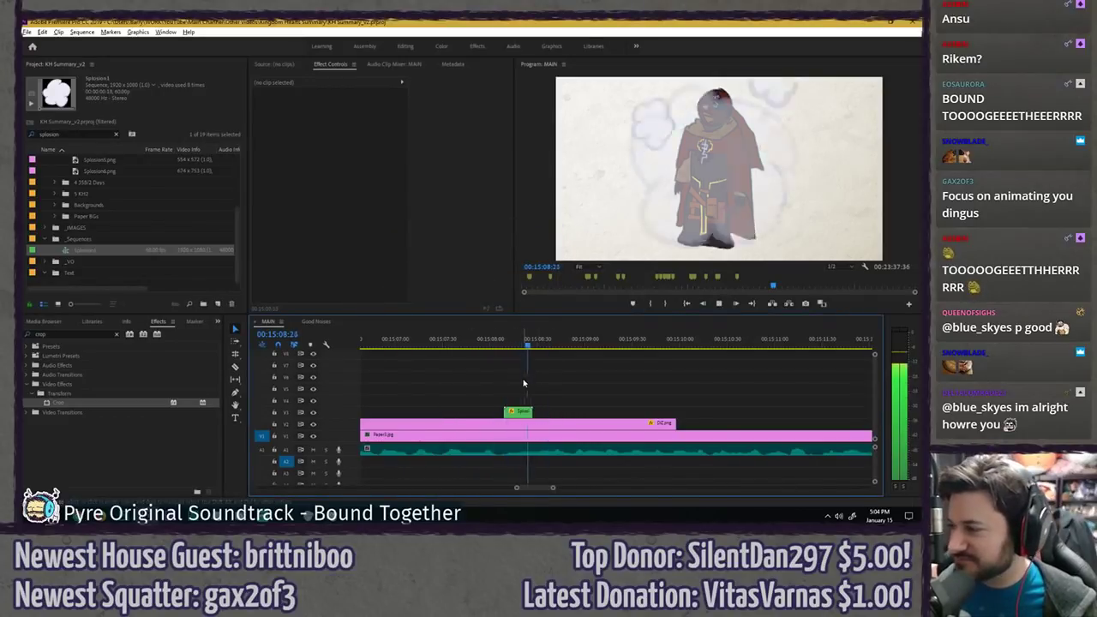
{"action": "key", "text": "space"}
{"action": "left_click", "coordinate": [471, 344]}
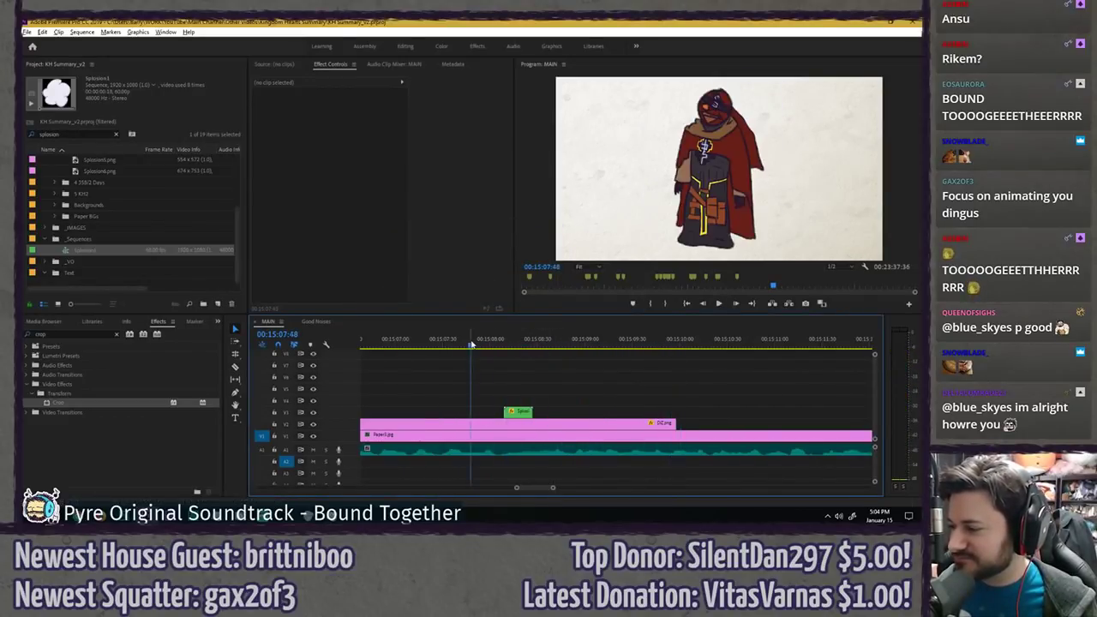
{"action": "key", "text": "space"}
{"action": "left_click", "coordinate": [562, 423]}
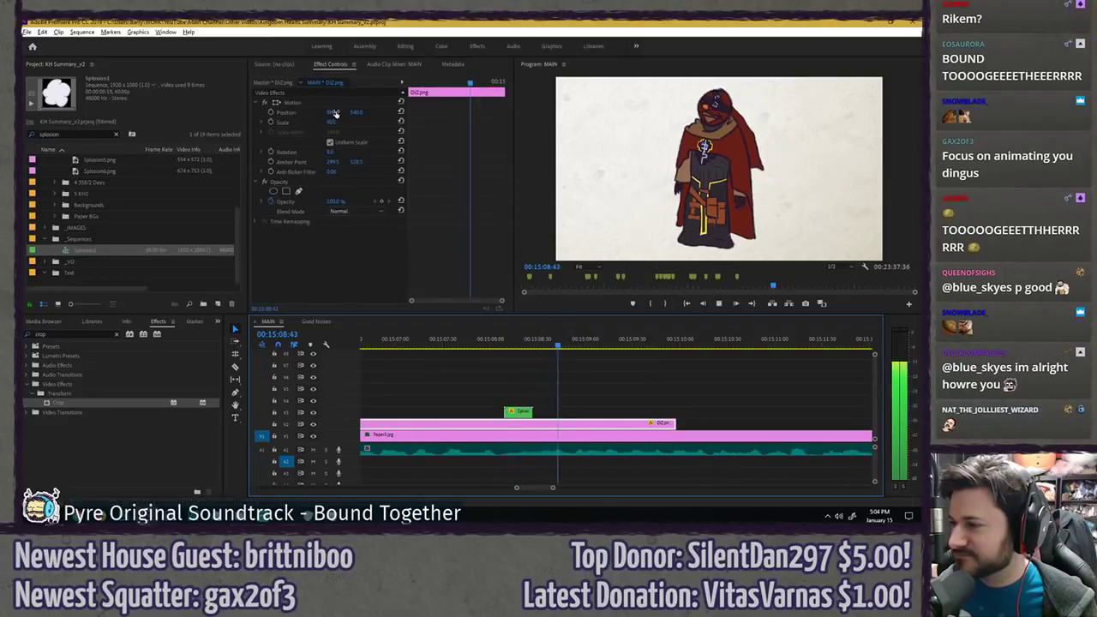
- Move DiZ.png's anchor point down toward its feet and replay the section
{"action": "key", "text": "space"}
{"action": "left_click_drag", "start_coordinate": [724, 173], "coordinate": [710, 240]}
{"action": "left_click", "coordinate": [550, 407]}
{"action": "key", "text": "Up"}
{"action": "key", "text": "space"}
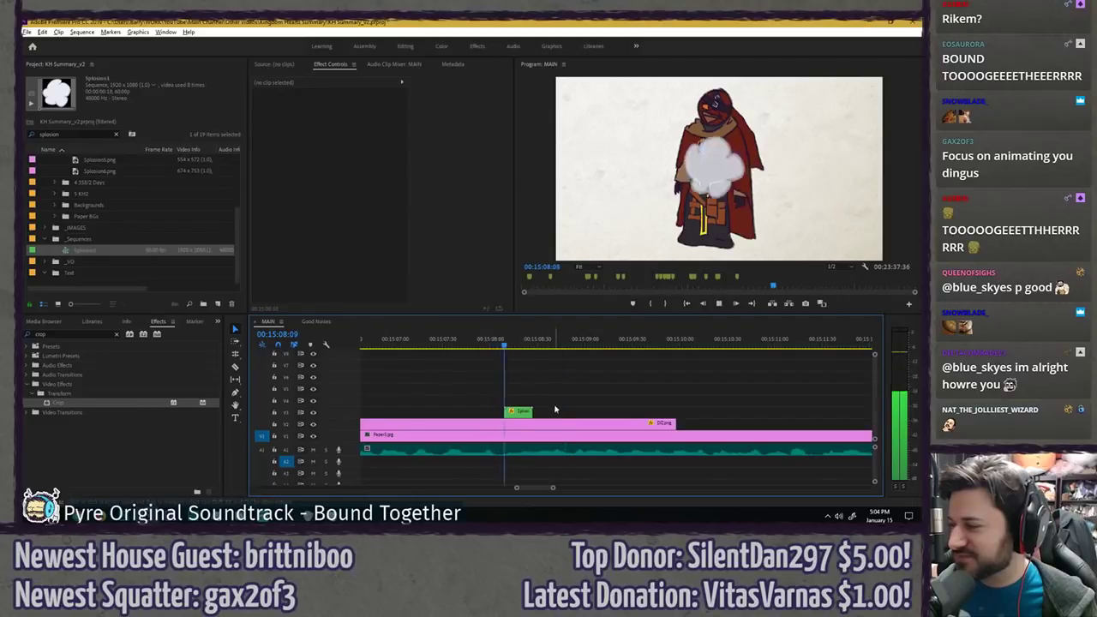
{"action": "key", "text": "space"}
{"action": "left_click", "coordinate": [554, 423]}
- Keyframe DiZ's rotation and position, tilting it and shifting it to X 312 at 00:15:09:20
{"action": "left_click", "coordinate": [271, 112]}
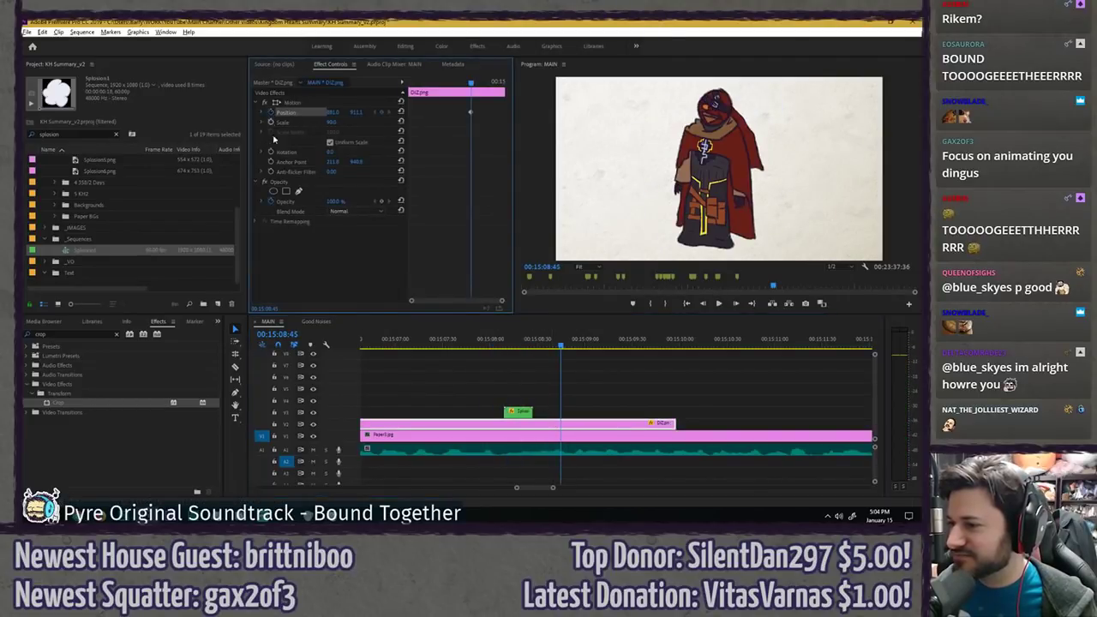
{"action": "left_click", "coordinate": [270, 152]}
{"action": "key", "text": "space"}
{"action": "key", "text": "space"}
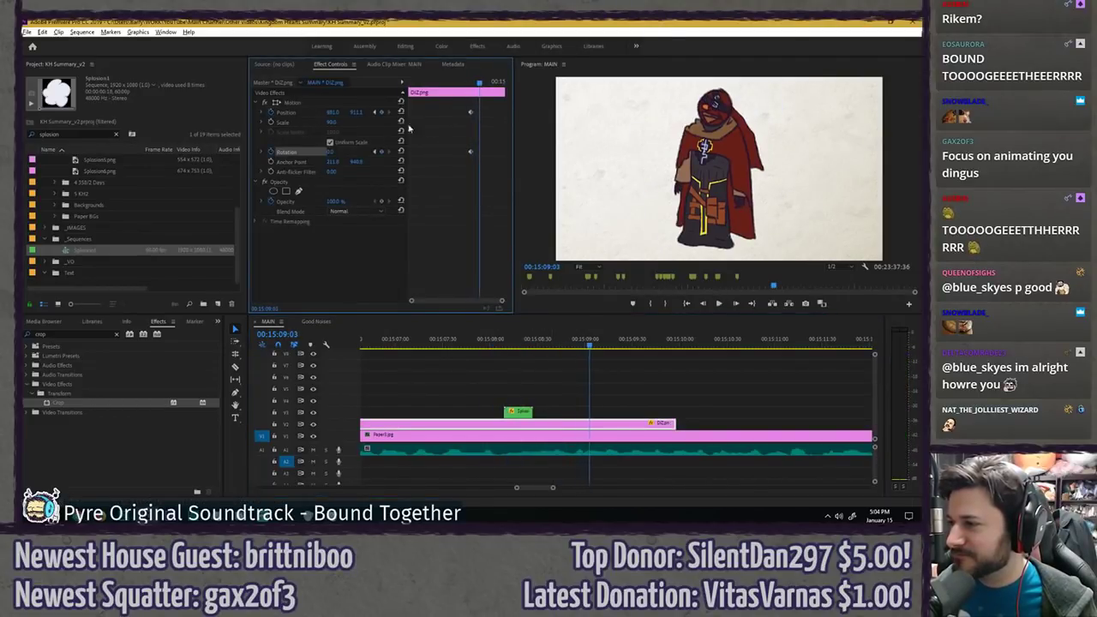
{"action": "left_click_drag", "start_coordinate": [338, 154], "coordinate": [253, 112]}
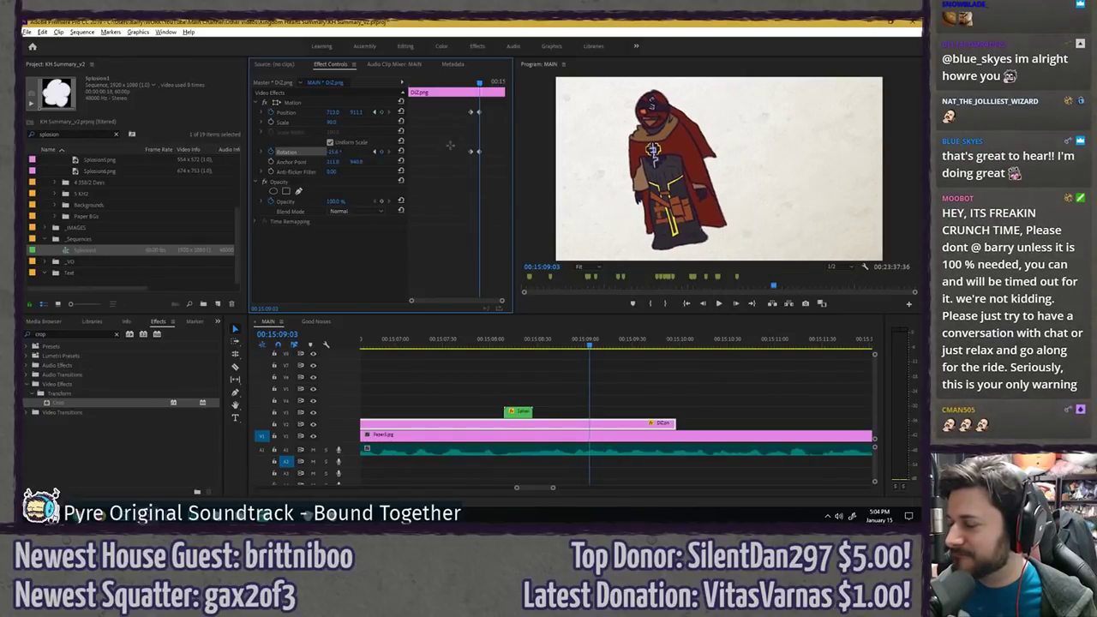
{"action": "left_click_drag", "start_coordinate": [481, 85], "coordinate": [490, 82]}
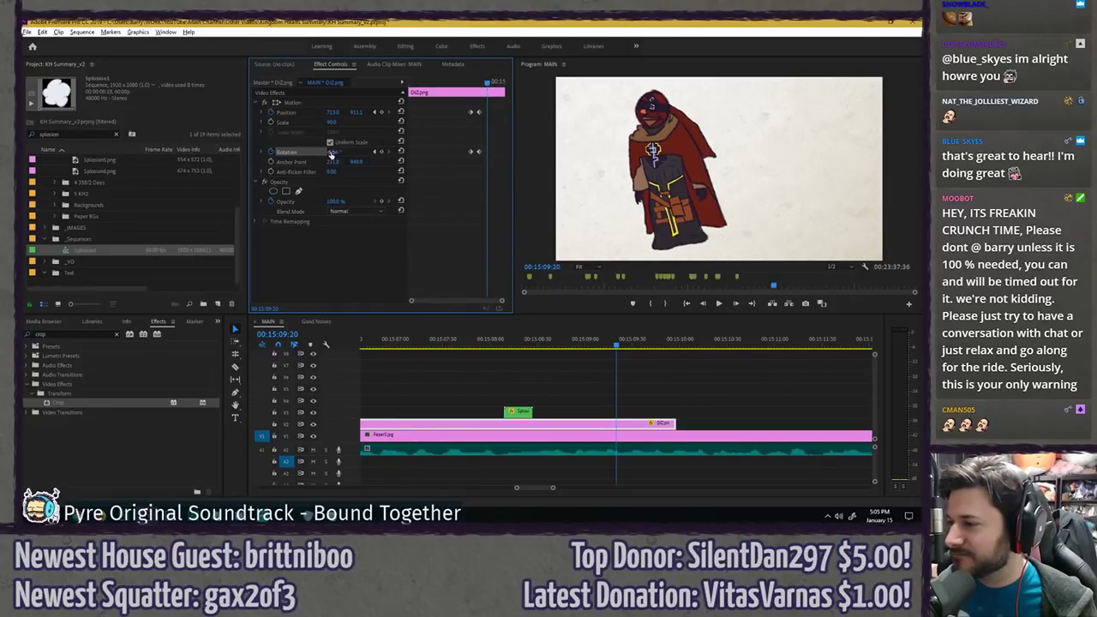
{"action": "left_click_drag", "start_coordinate": [329, 151], "coordinate": [342, 152]}
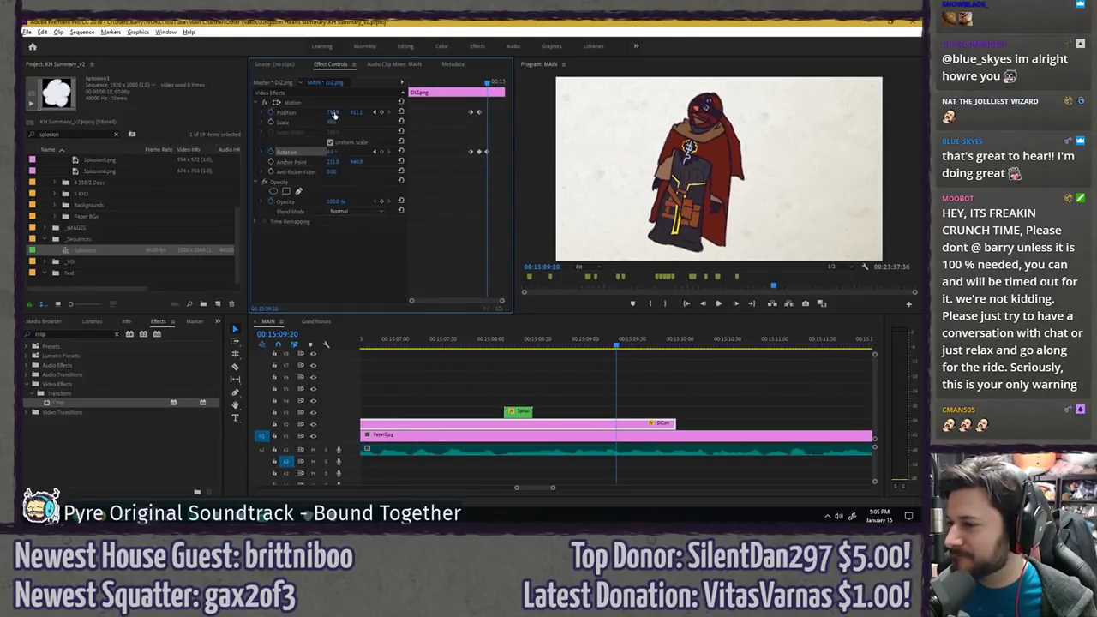
{"action": "left_click_drag", "start_coordinate": [333, 112], "coordinate": [145, 112]}
- At 00:15:09:26, rotate DiZ upright and slide it mostly off the left edge
{"action": "left_click", "coordinate": [494, 86]}
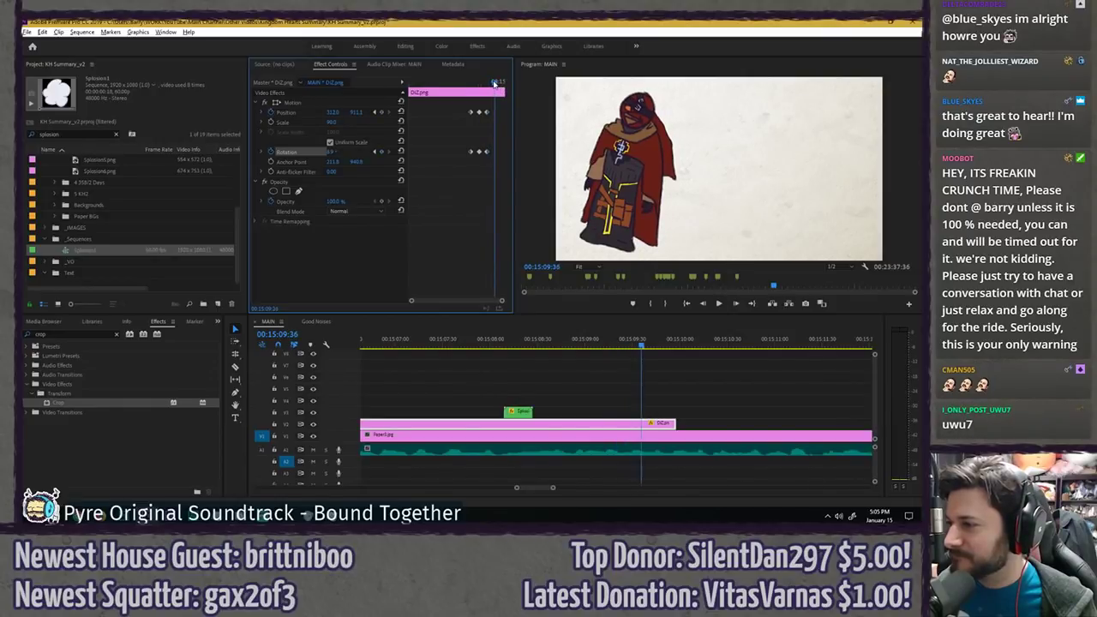
{"action": "left_click_drag", "start_coordinate": [331, 152], "coordinate": [323, 152]}
{"action": "left_click_drag", "start_coordinate": [339, 115], "coordinate": [167, 114]}
{"action": "left_click", "coordinate": [466, 85]}
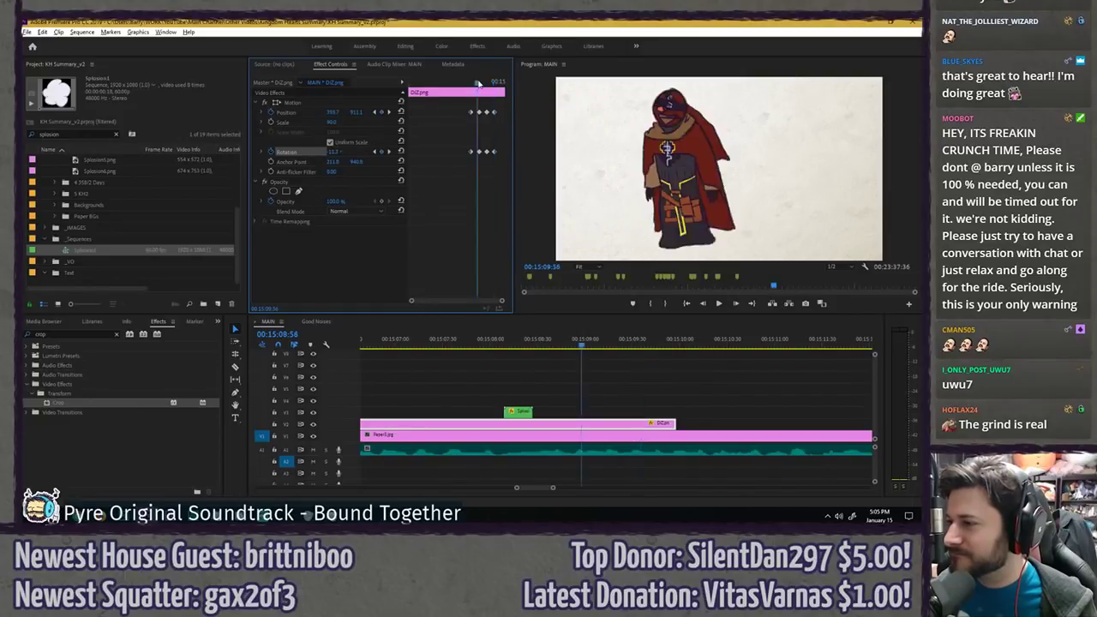
{"action": "key", "text": "space"}
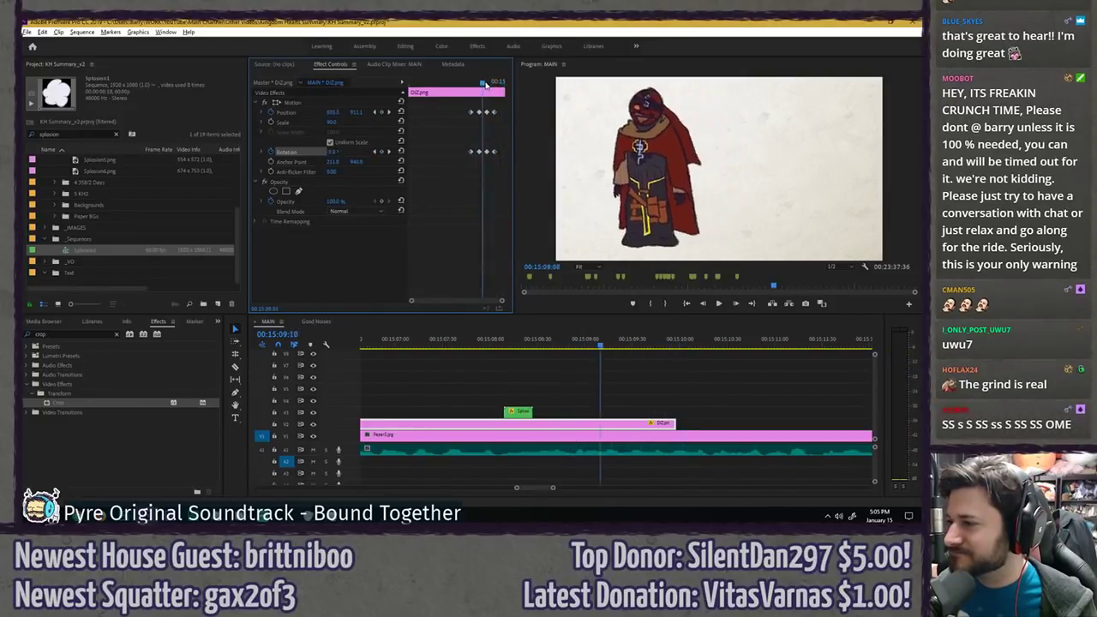
- On the clip's final frame, tilt DiZ slightly and push it further left, then replay
{"action": "left_click", "coordinate": [499, 83]}
{"action": "left_click", "coordinate": [502, 83]}
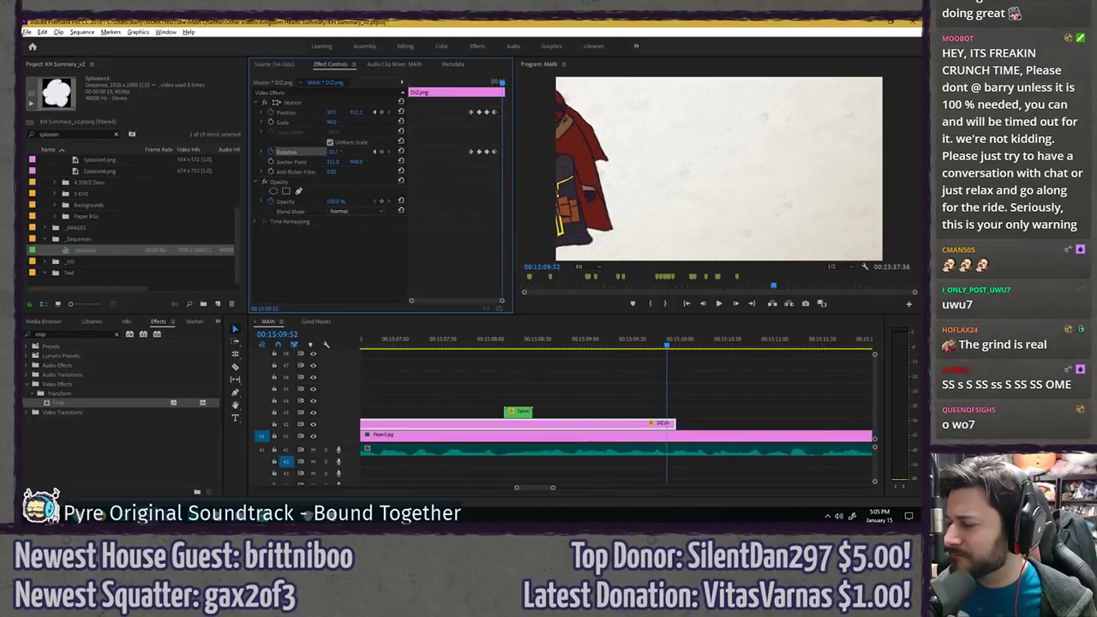
{"action": "left_click_drag", "start_coordinate": [334, 152], "coordinate": [341, 153]}
{"action": "left_click_drag", "start_coordinate": [333, 113], "coordinate": [290, 112]}
{"action": "left_click", "coordinate": [463, 84]}
{"action": "key", "text": "space"}
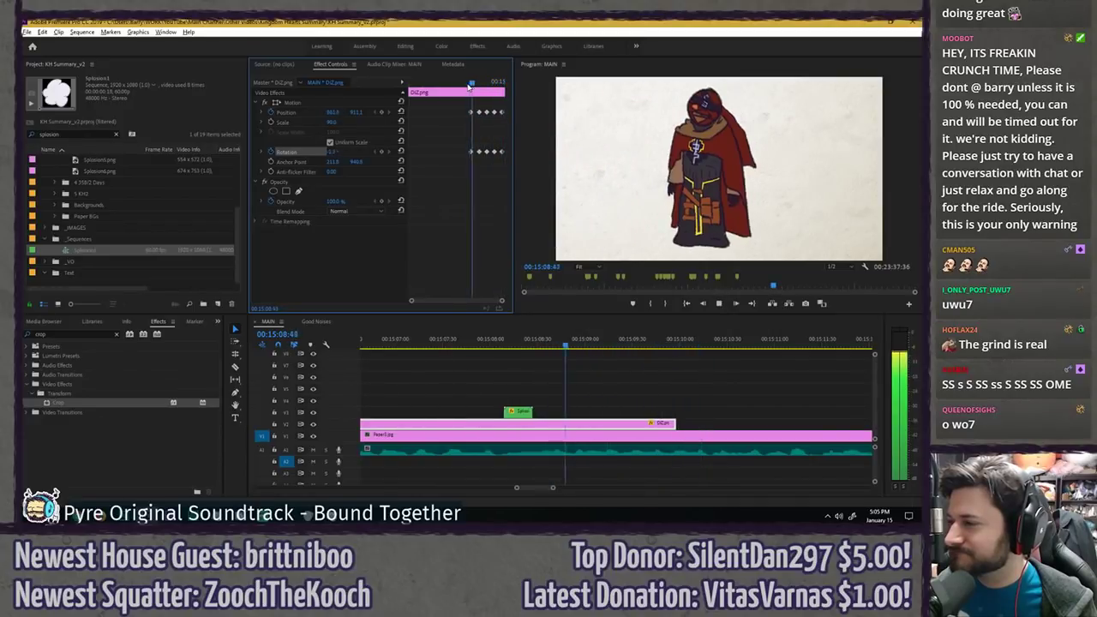
- In a maximized Program Monitor, drag two bezier handles to curve DiZ's exit path into hops
{"action": "key", "text": "grave"}
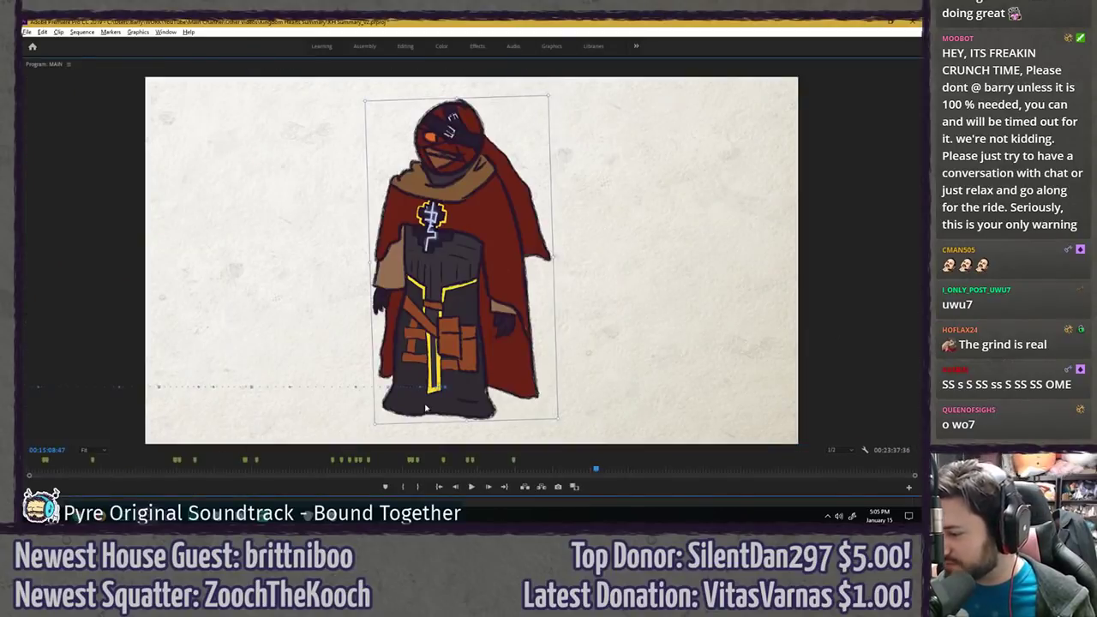
{"action": "left_click_drag", "start_coordinate": [421, 387], "coordinate": [421, 374]}
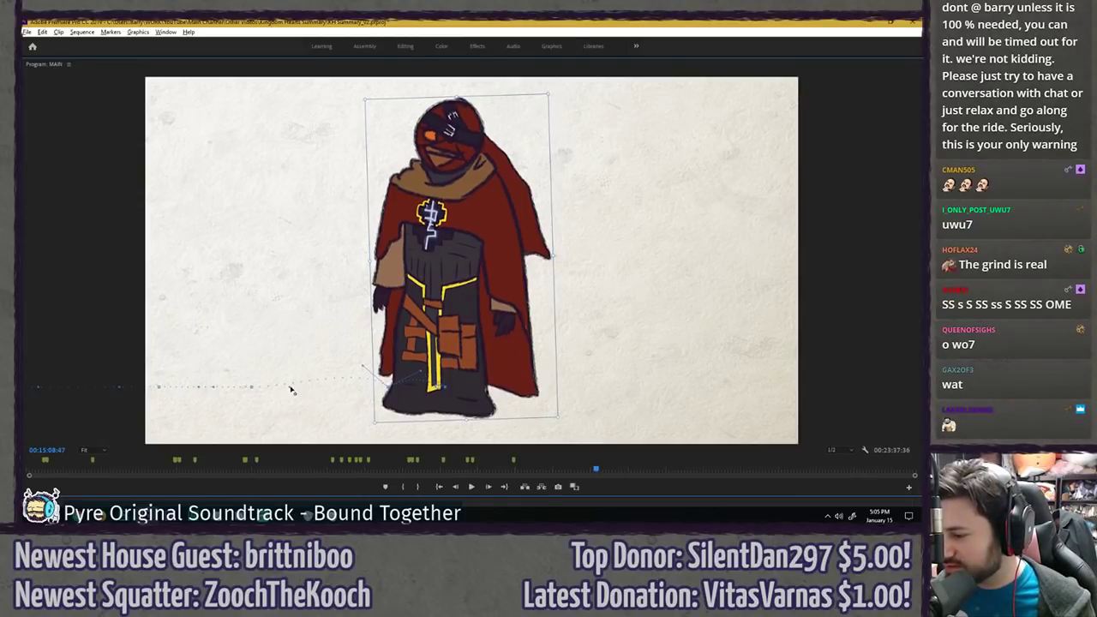
{"action": "left_click_drag", "start_coordinate": [290, 390], "coordinate": [293, 364]}
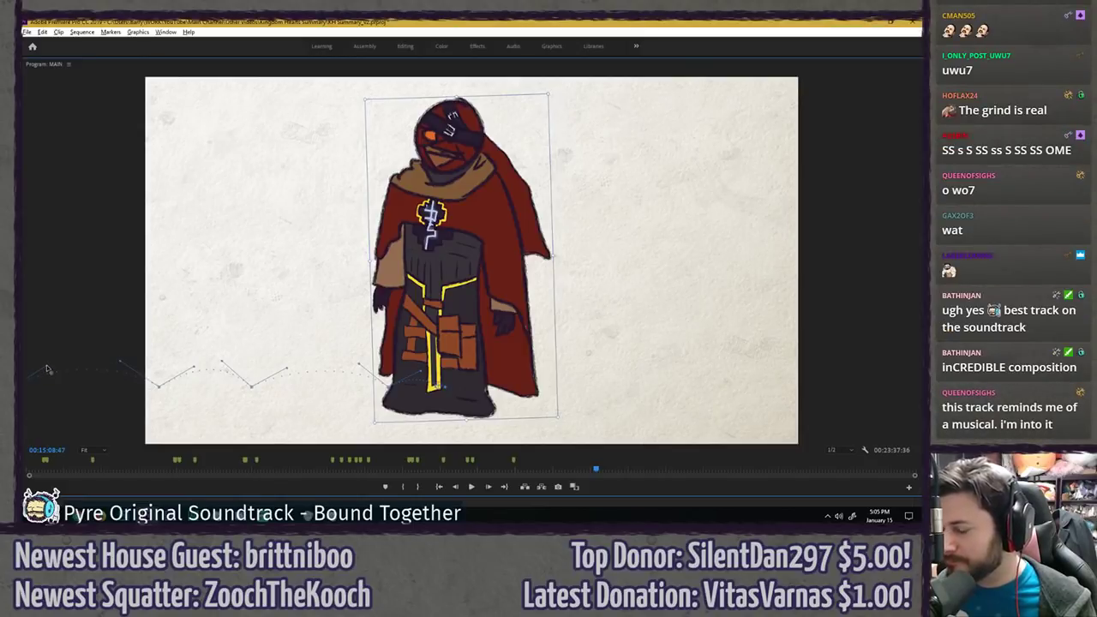
{"action": "key", "text": "grave"}
- Play back DiZ's exit animation from about 00:15:08:05 to review it
{"action": "left_click", "coordinate": [460, 88]}
{"action": "key", "text": "space"}
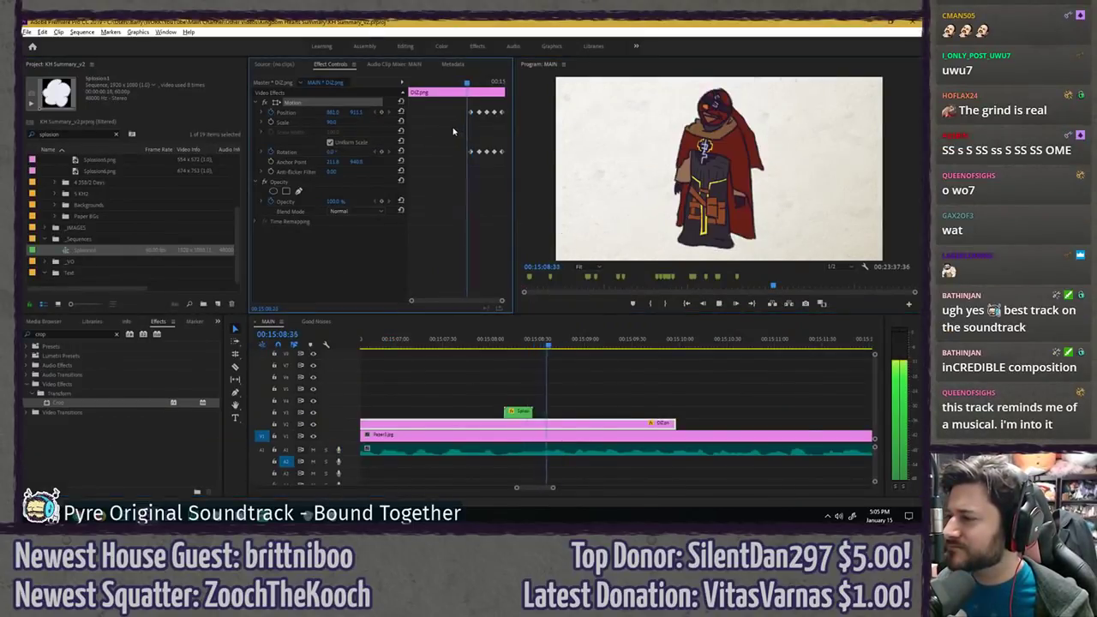
{"action": "key", "text": "space"}
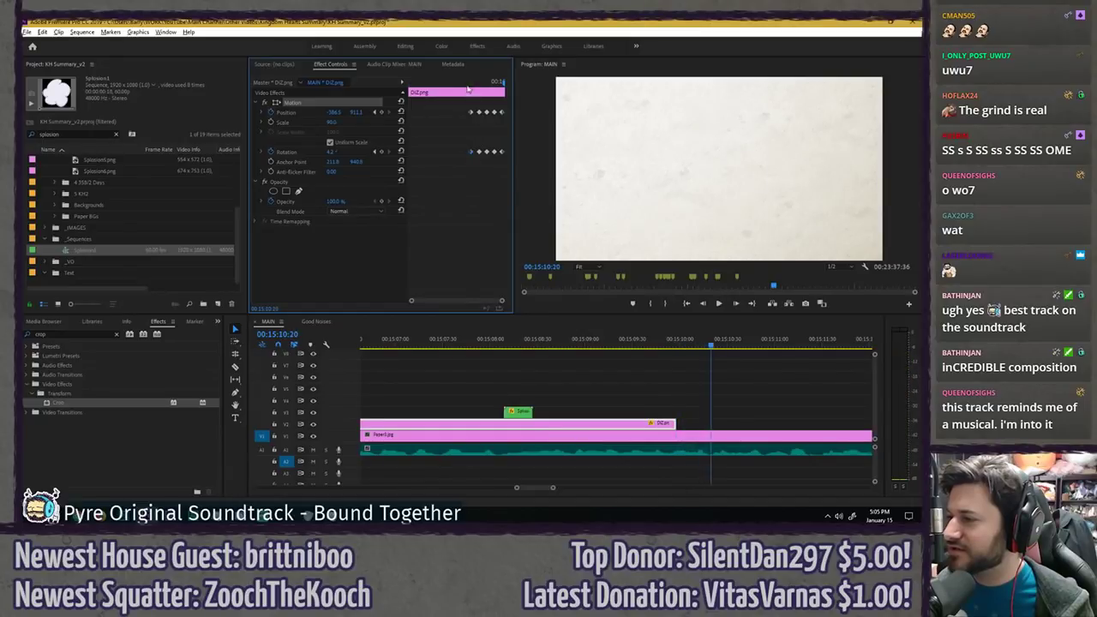
{"action": "left_click", "coordinate": [465, 83]}
{"action": "left_click", "coordinate": [445, 217]}
{"action": "left_click", "coordinate": [494, 373]}
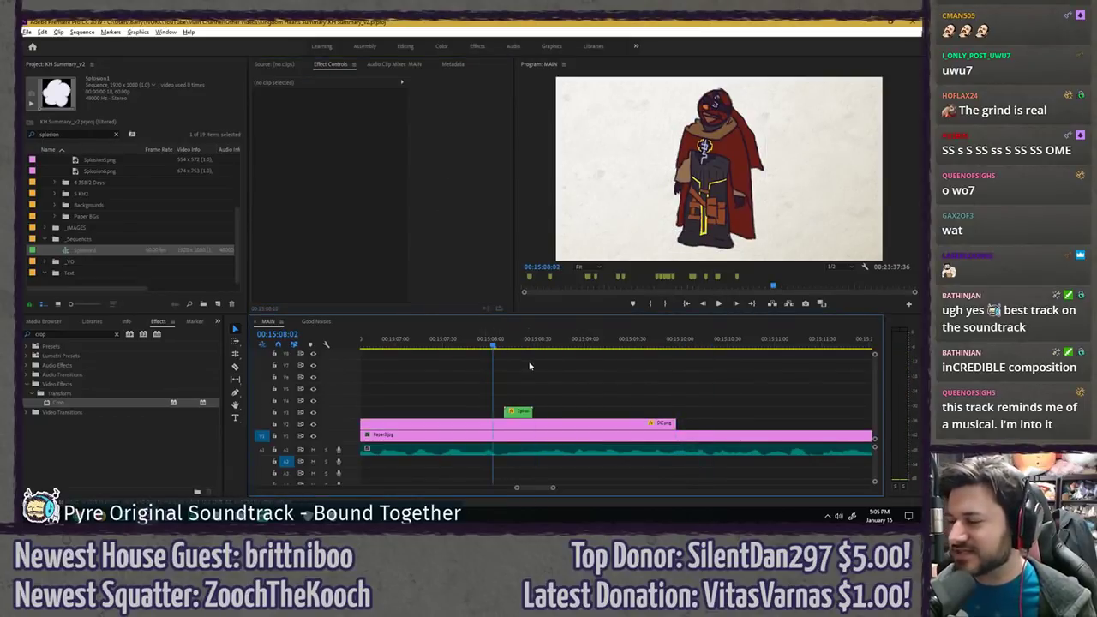
{"action": "key", "text": "space"}
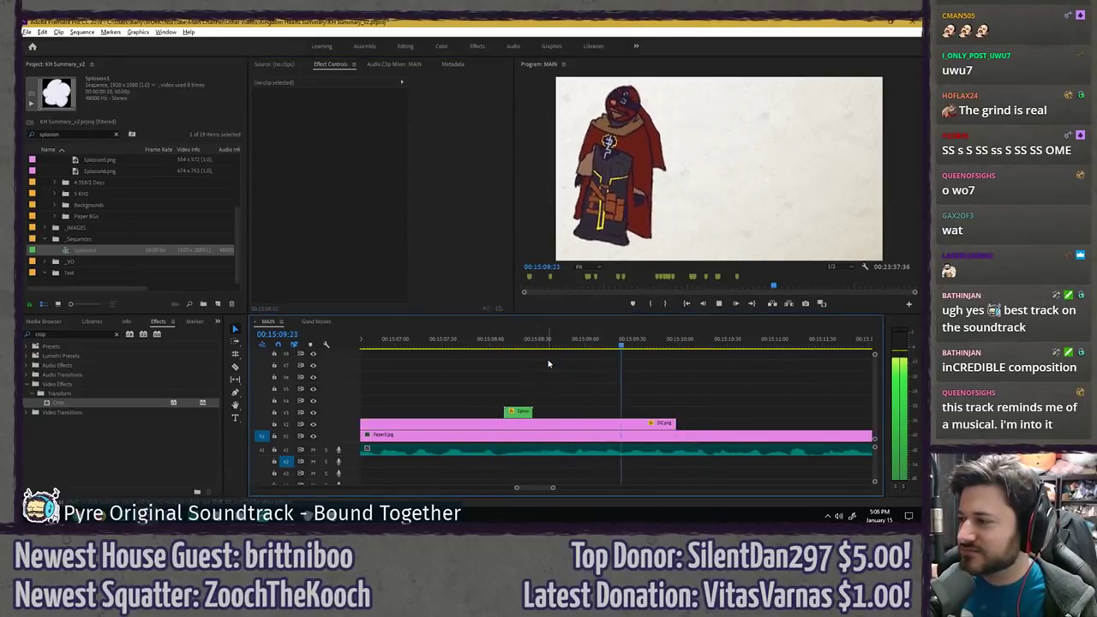
{"action": "key", "text": "space"}
{"action": "left_click", "coordinate": [502, 341]}
{"action": "key", "text": "space"}
{"action": "key", "text": "space"}
- Step frame by frame through DiZ.png's exit keyframes from 00:15:08:45 to 00:15:09:23
{"action": "left_click", "coordinate": [549, 422]}
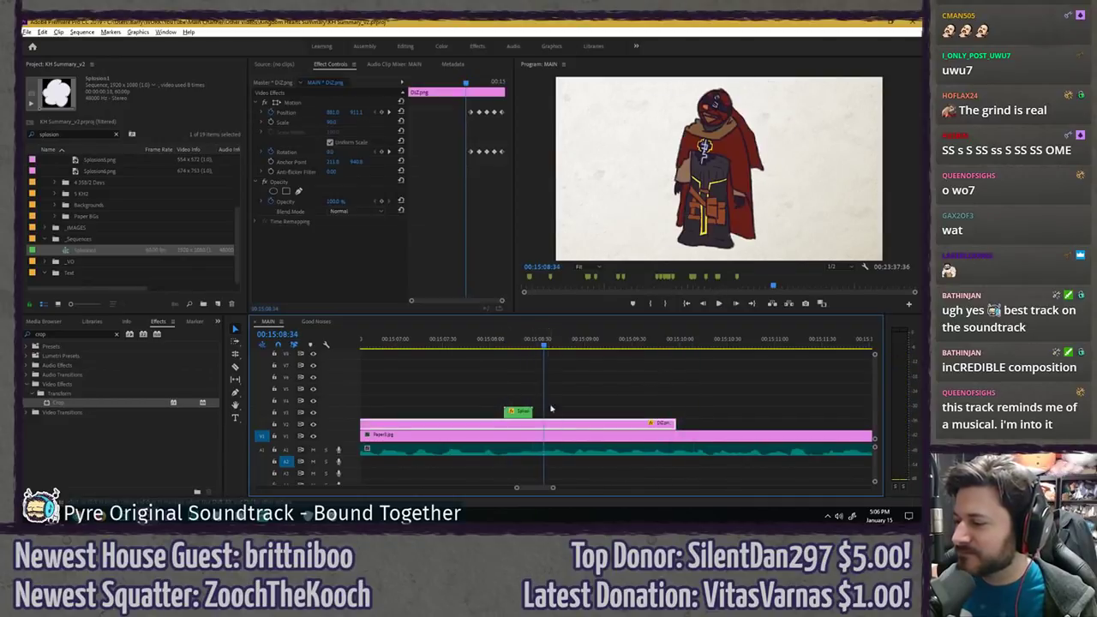
{"action": "left_click", "coordinate": [472, 217]}
{"action": "left_click_drag", "start_coordinate": [465, 84], "coordinate": [471, 83]}
{"action": "left_click_drag", "start_coordinate": [411, 301], "coordinate": [477, 304]}
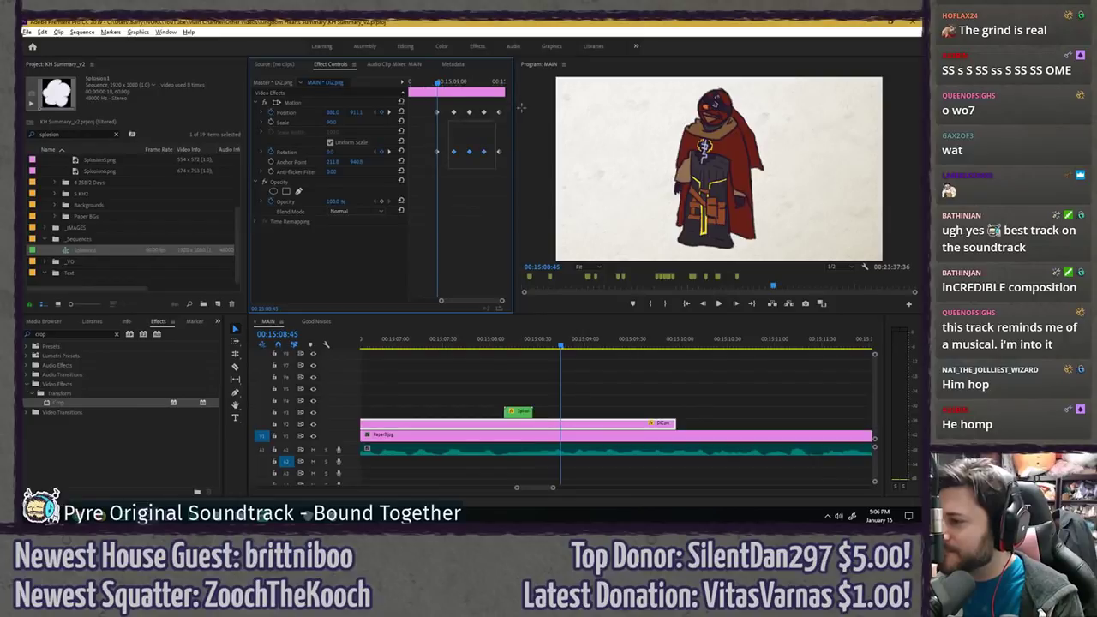
{"action": "key", "text": "Right"}
{"action": "key", "text": "Right"}
{"action": "key", "text": "Right"}
{"action": "key", "text": "Right"}
{"action": "key", "text": "Right"}
{"action": "key", "text": "Right"}
{"action": "key", "text": "Right"}
{"action": "key", "text": "Right"}
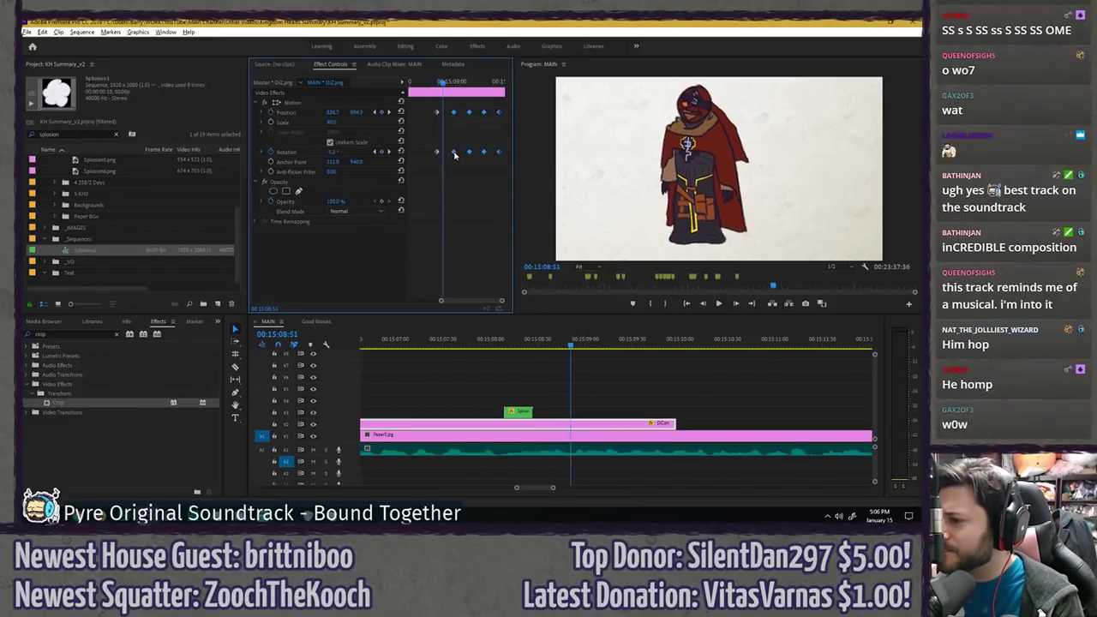
{"action": "key", "text": "Right"}
{"action": "key", "text": "Right"}
{"action": "key", "text": "Right"}
{"action": "key", "text": "Right"}
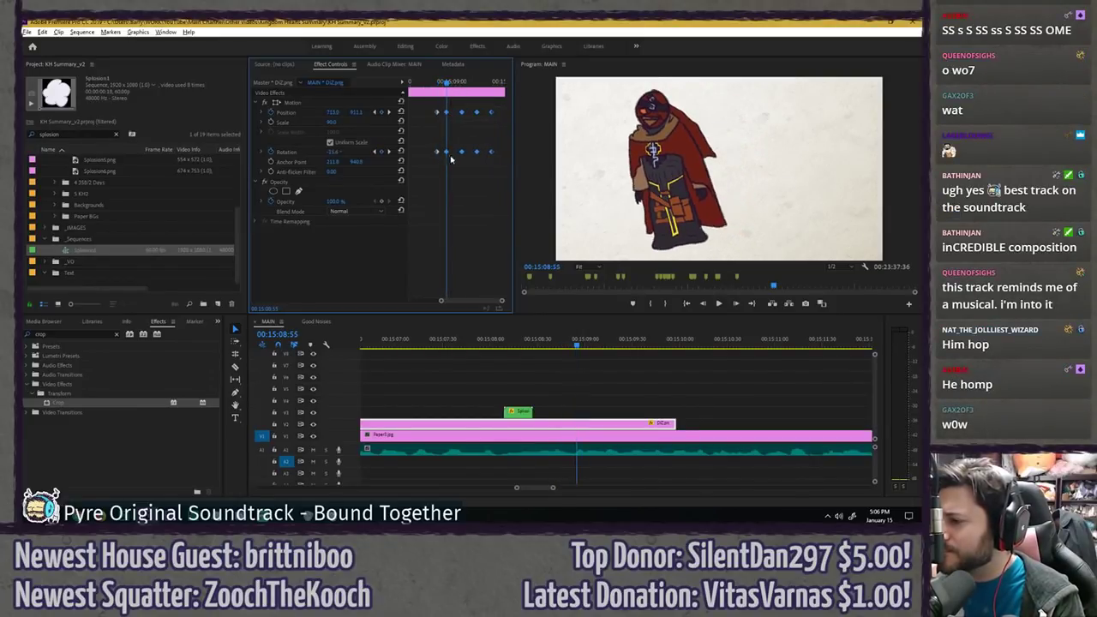
{"action": "key", "text": "Right"}
{"action": "key", "text": "Right"}
{"action": "key", "text": "Right"}
{"action": "key", "text": "Right"}
{"action": "key", "text": "Right"}
{"action": "key", "text": "Right"}
{"action": "key", "text": "Right"}
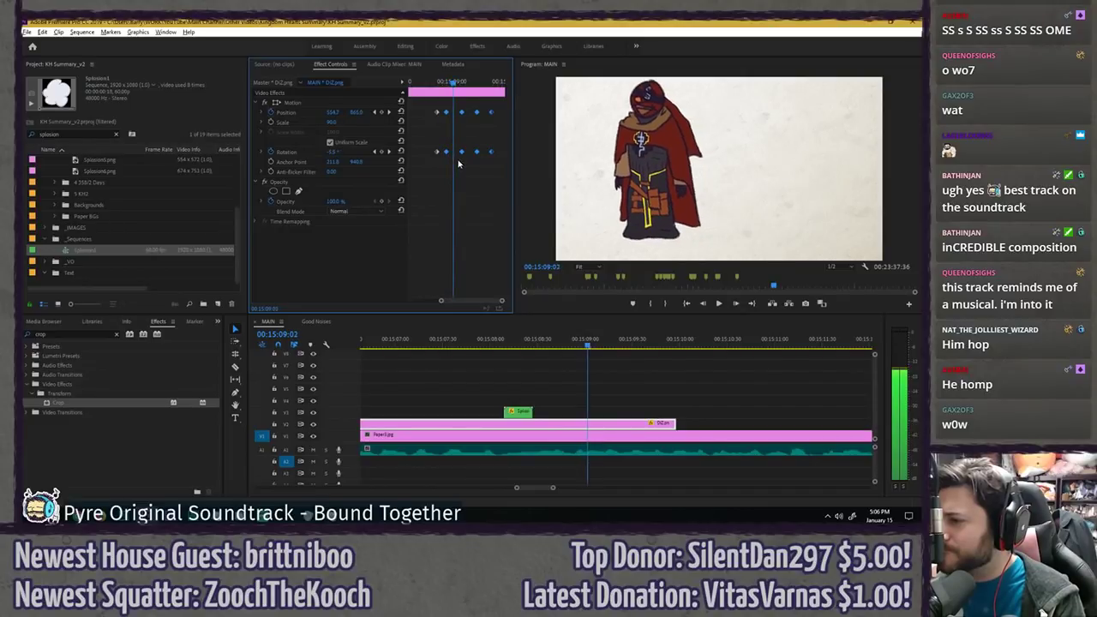
{"action": "key", "text": "Right"}
{"action": "key", "text": "Right"}
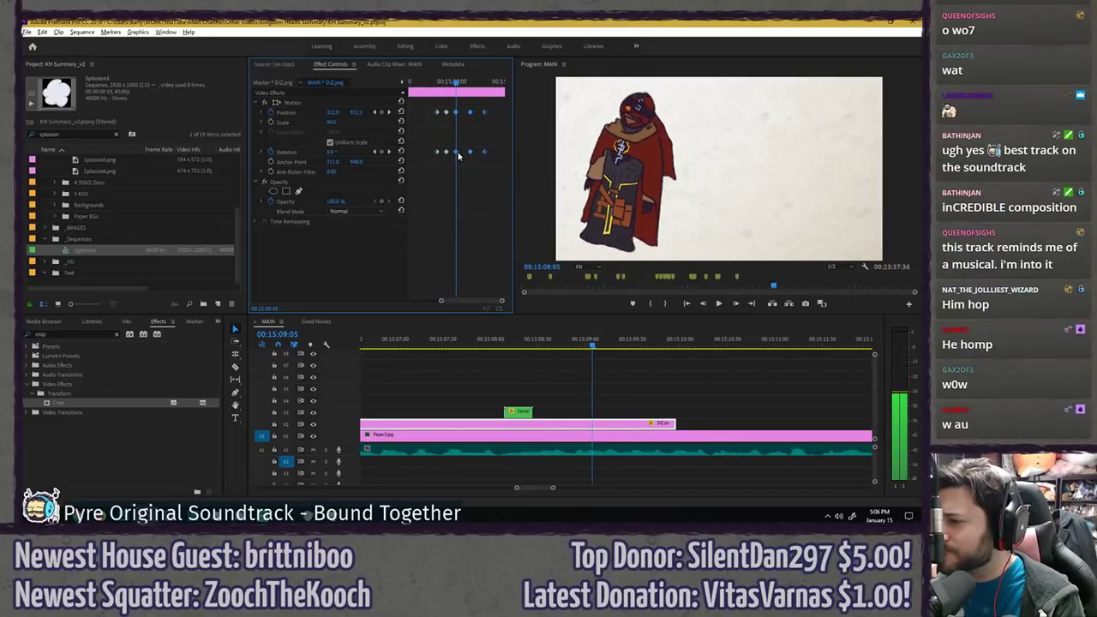
{"action": "key", "text": "Right"}
{"action": "key", "text": "Right"}
{"action": "key", "text": "Right"}
{"action": "key", "text": "Right"}
{"action": "key", "text": "Right"}
{"action": "key", "text": "Right"}
{"action": "key", "text": "Right"}
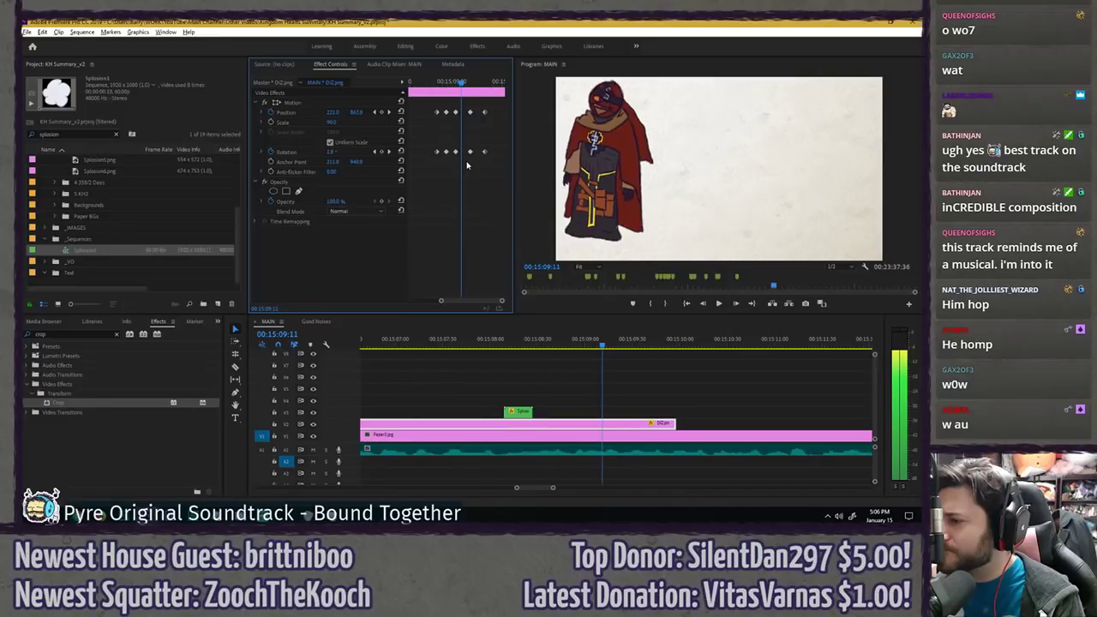
{"action": "key", "text": "Right"}
{"action": "key", "text": "Right"}
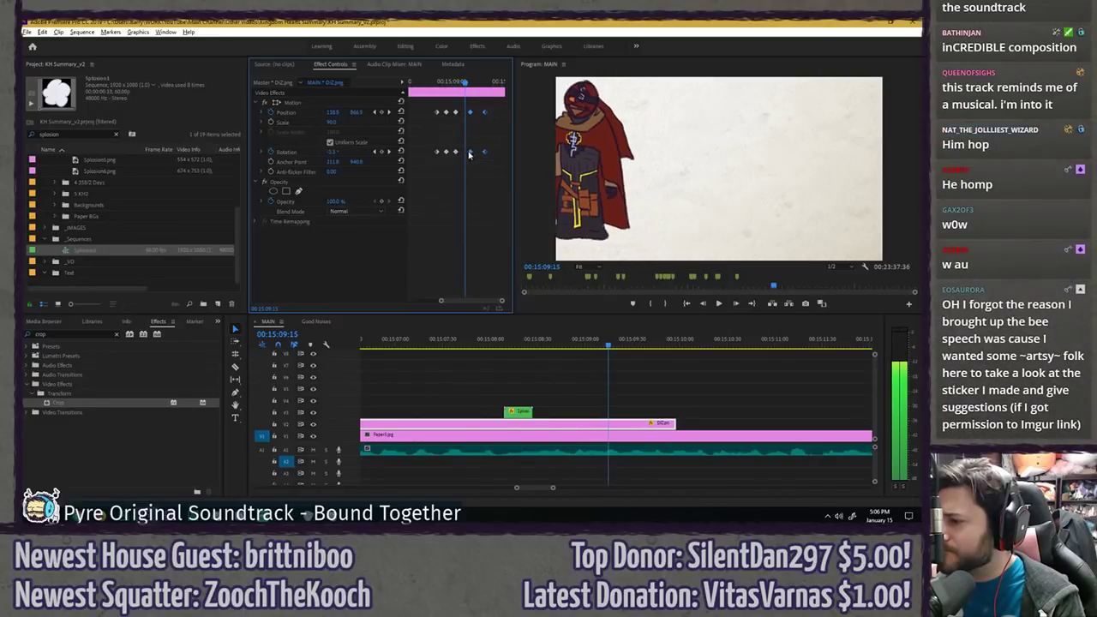
{"action": "key", "text": "Right"}
{"action": "key", "text": "Right"}
{"action": "key", "text": "Right"}
{"action": "key", "text": "Right"}
{"action": "key", "text": "Right"}
{"action": "key", "text": "Right"}
{"action": "key", "text": "Right"}
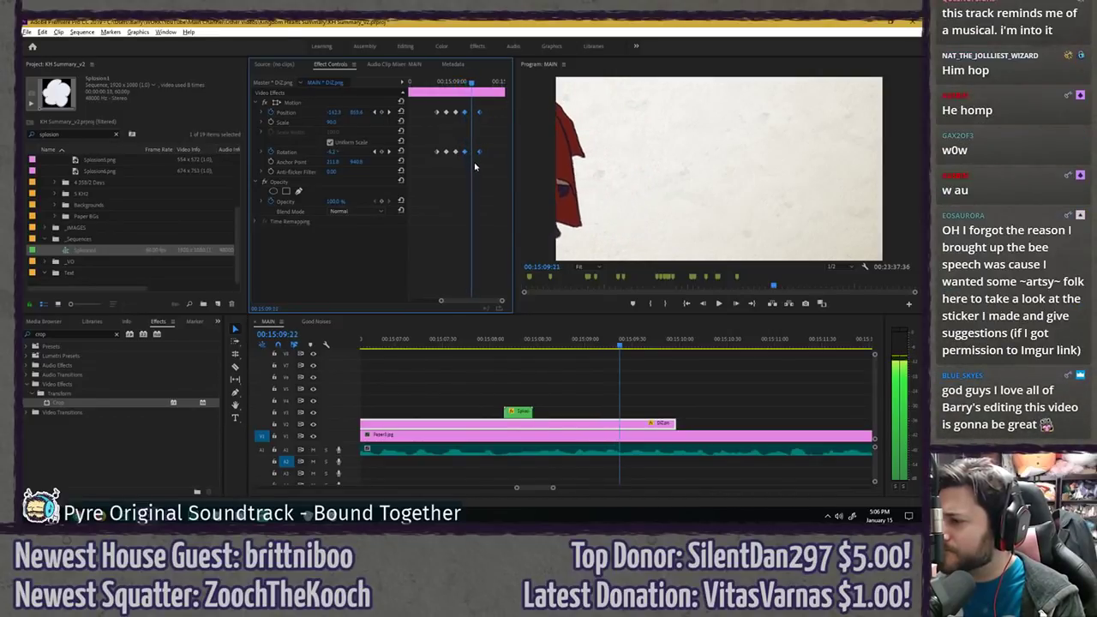
{"action": "key", "text": "Right"}
{"action": "key", "text": "Right"}
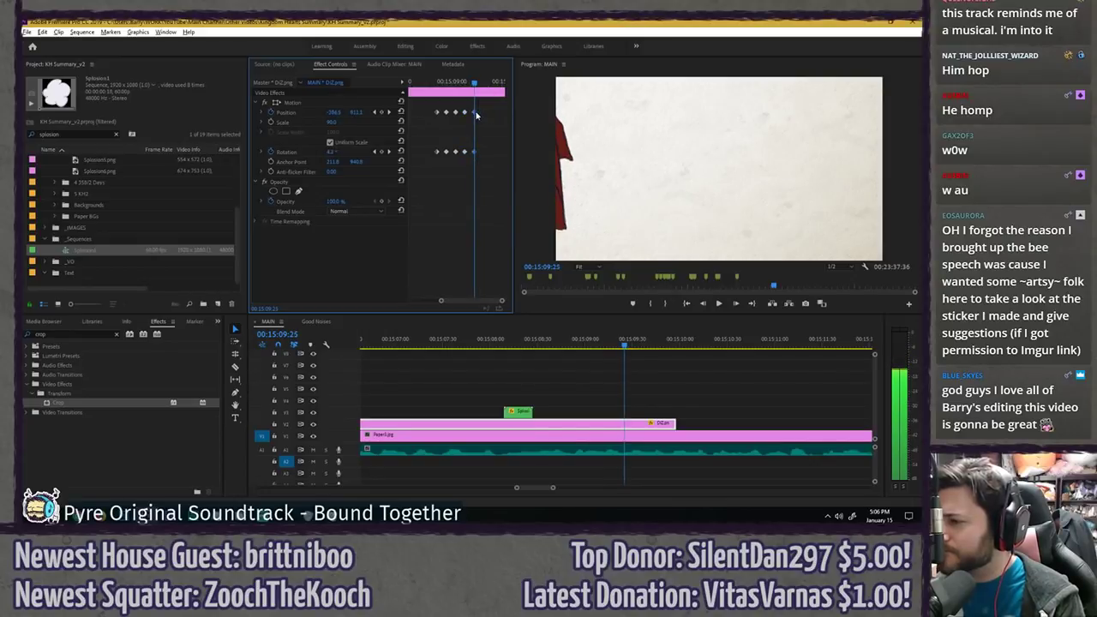
- Replay the whole exit animation from about 00:15:08:06
{"action": "left_click", "coordinate": [415, 83]}
{"action": "key", "text": "space"}
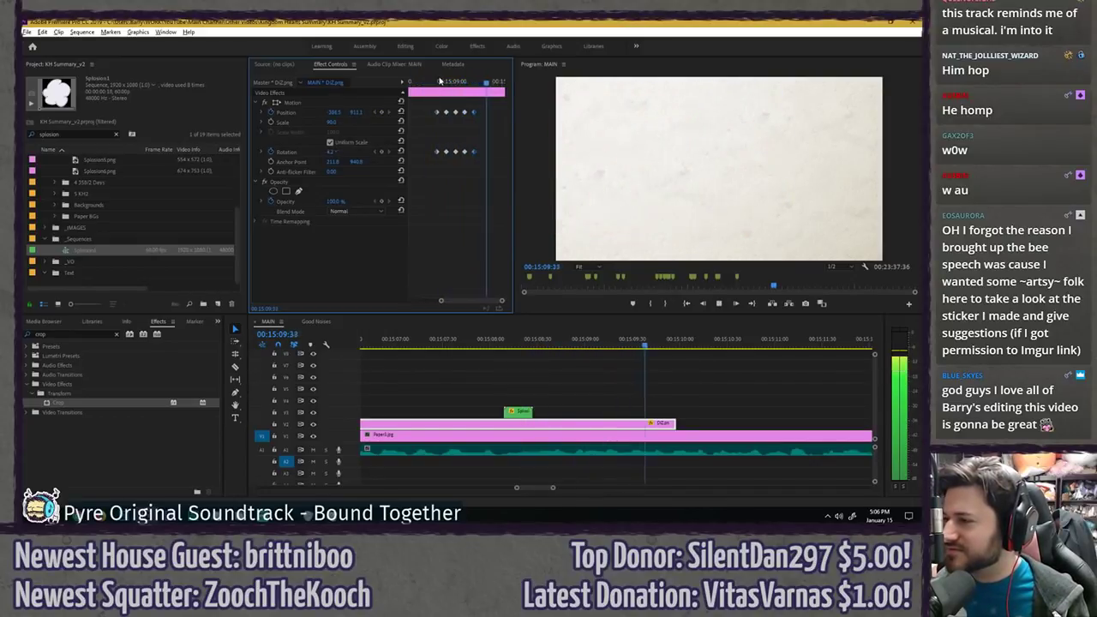
{"action": "left_click", "coordinate": [438, 81]}
{"action": "key", "text": "space"}
{"action": "left_click_drag", "start_coordinate": [414, 83], "coordinate": [404, 90]}
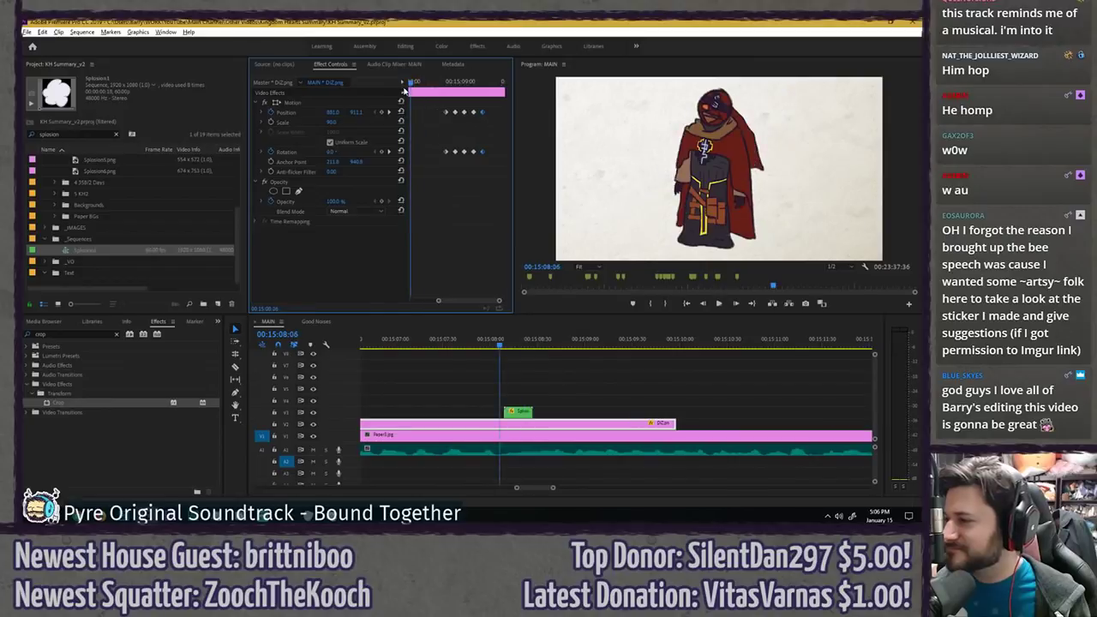
{"action": "key", "text": "space"}
{"action": "key", "text": "space"}
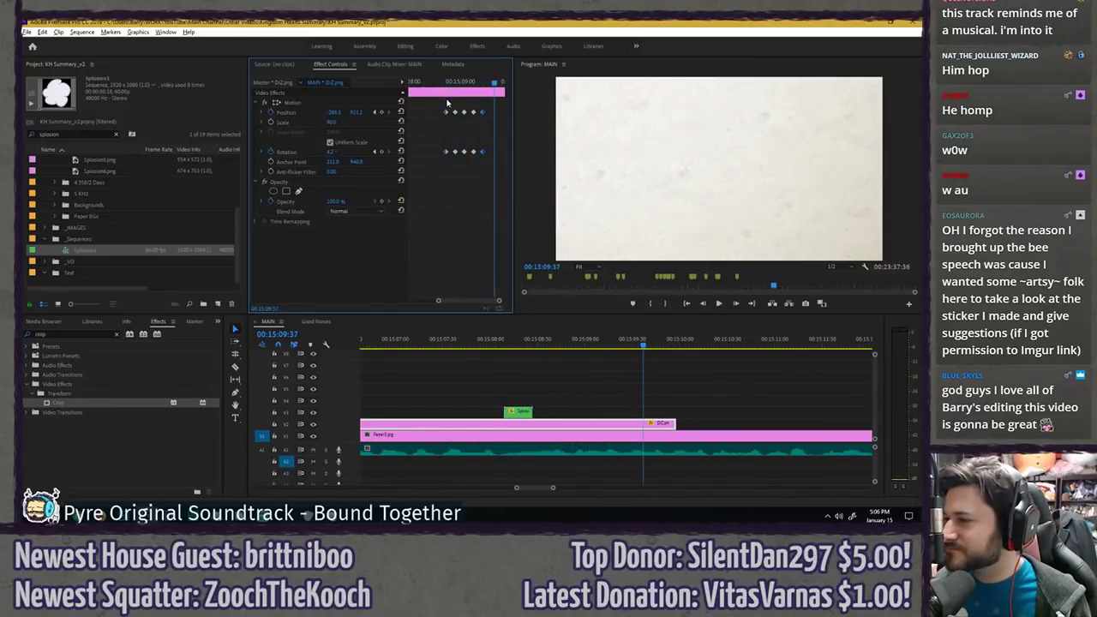
- Apply Ease In temporal interpolation to DiZ's exit keyframes
{"action": "right_click", "coordinate": [446, 154]}
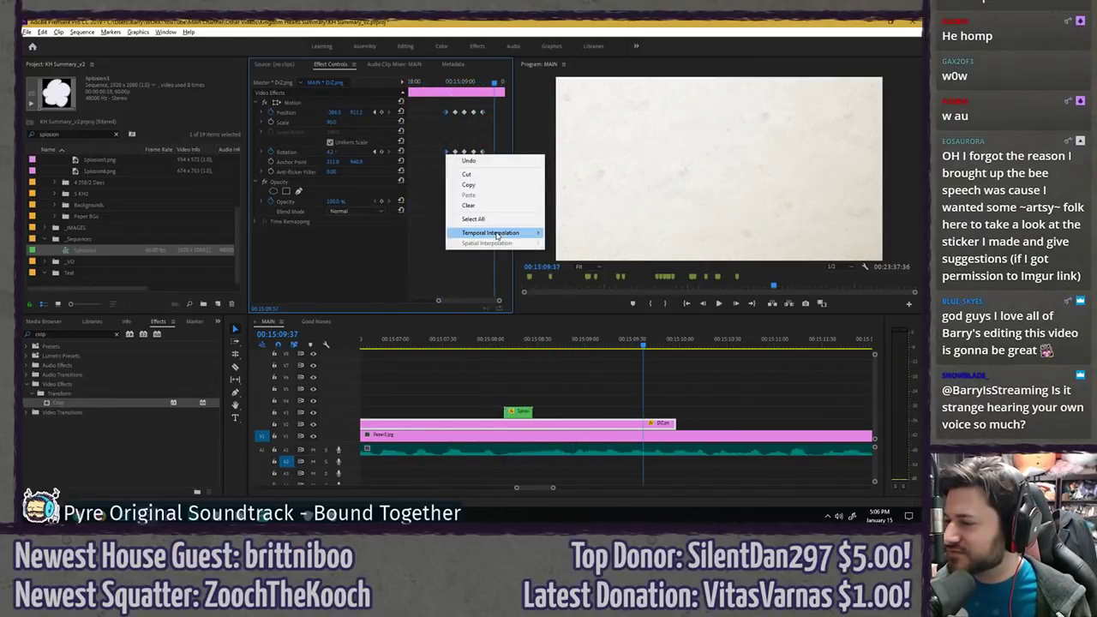
{"action": "mouse_move", "coordinate": [514, 232]}
{"action": "left_click", "coordinate": [567, 288]}
- Replay the eased exit from 00:15:08:00 and save the project
{"action": "left_click", "coordinate": [441, 85]}
{"action": "key", "text": "space"}
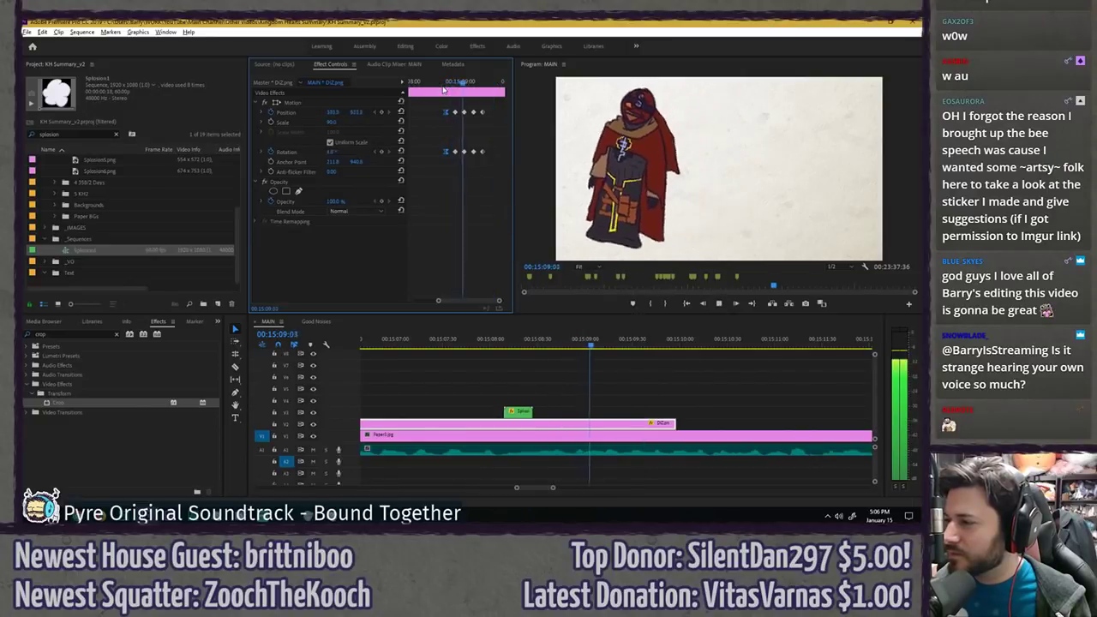
{"action": "left_click", "coordinate": [436, 84]}
{"action": "key", "text": "space"}
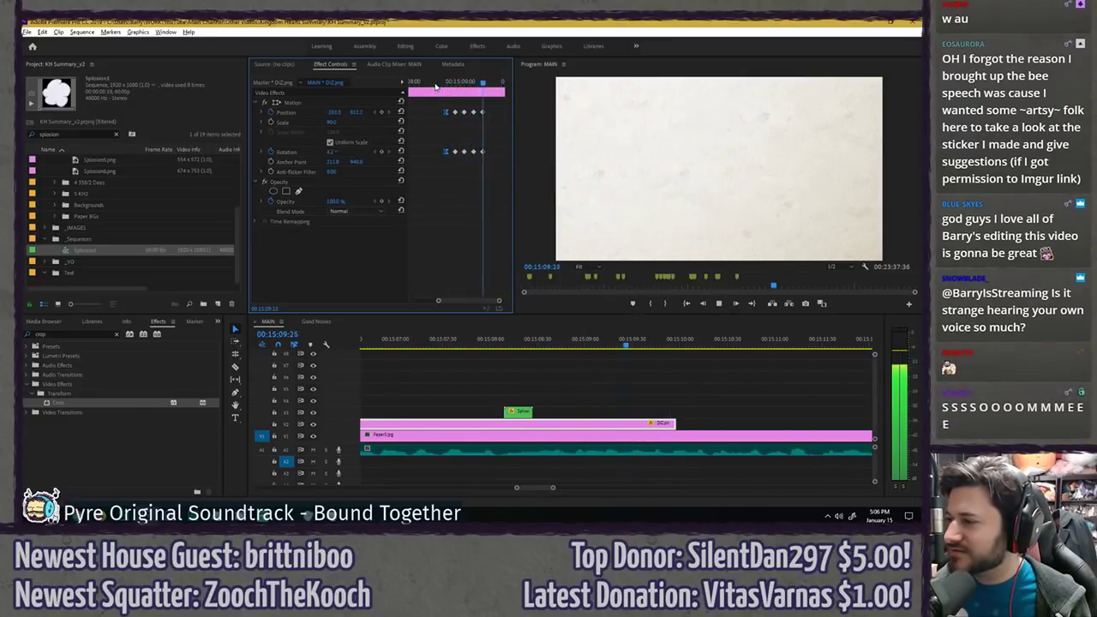
{"action": "left_click_drag", "start_coordinate": [437, 85], "coordinate": [397, 87]}
{"action": "key", "text": "ctrl+s"}
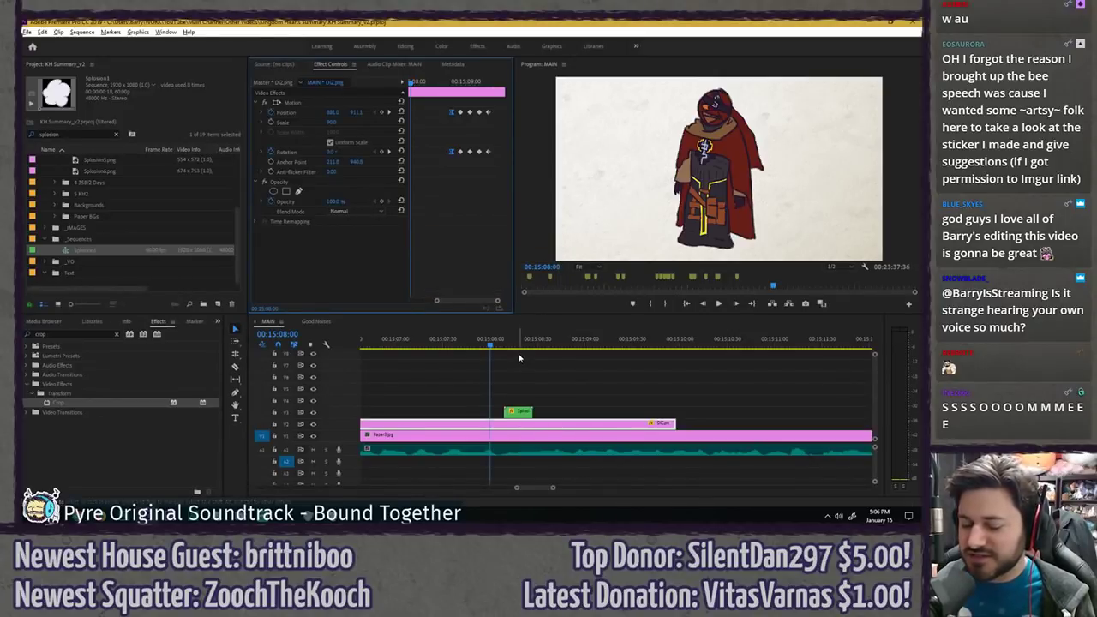
{"action": "left_click", "coordinate": [517, 356]}
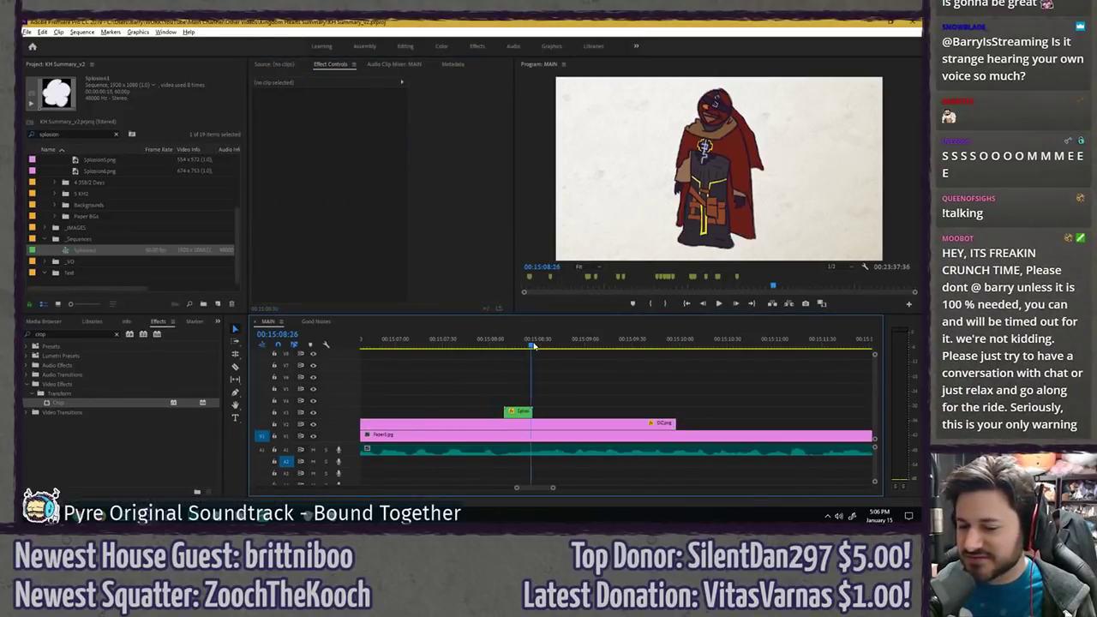
- Save, then play the poof from about 15:07:37 to check its timing
{"action": "key", "text": "ctrl+s"}
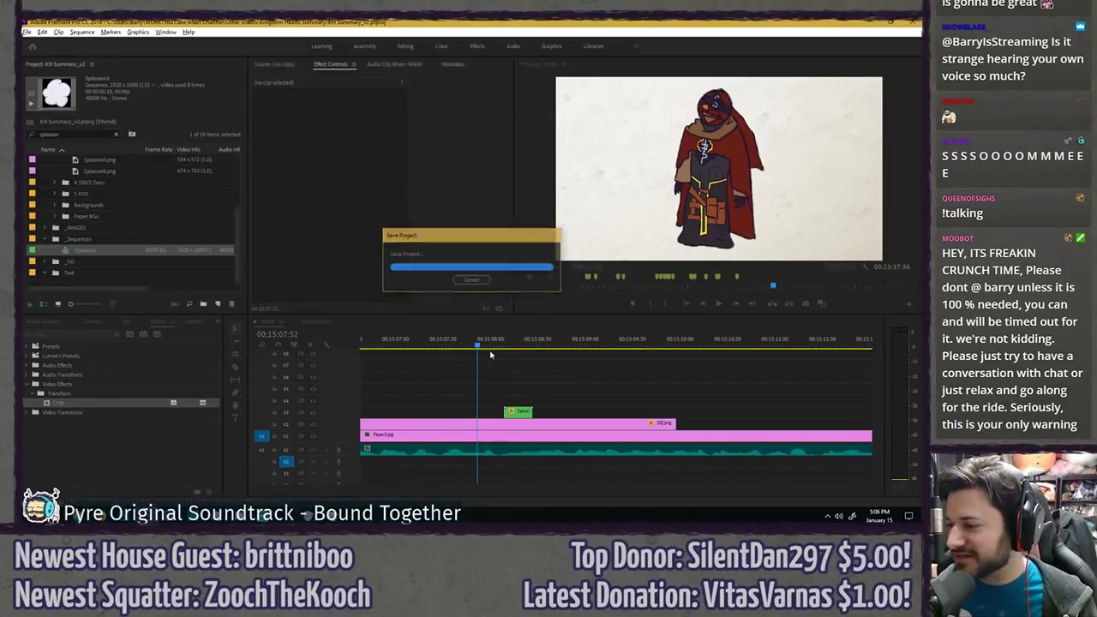
{"action": "left_click_drag", "start_coordinate": [539, 343], "coordinate": [494, 345]}
{"action": "key", "text": "space"}
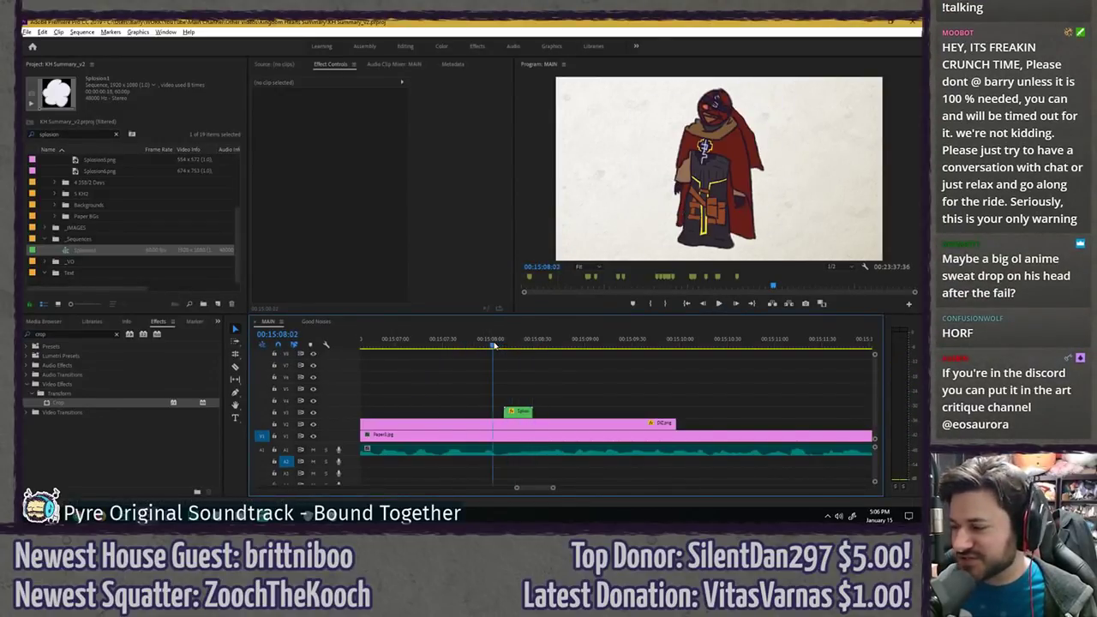
{"action": "key", "text": "ctrl+s"}
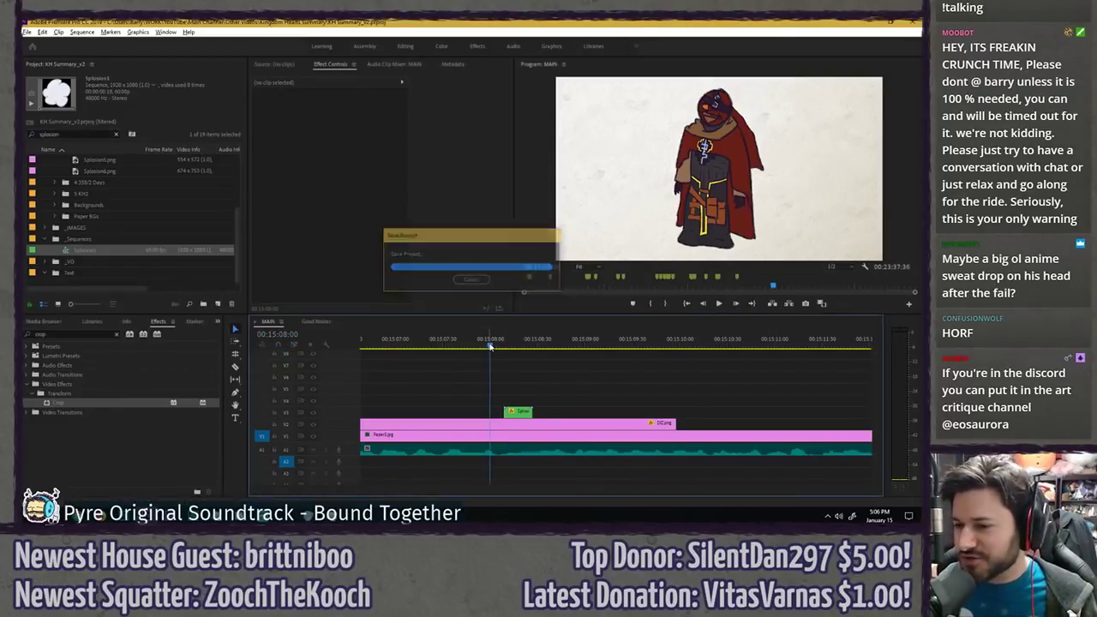
{"action": "left_click_drag", "start_coordinate": [466, 343], "coordinate": [453, 343]}
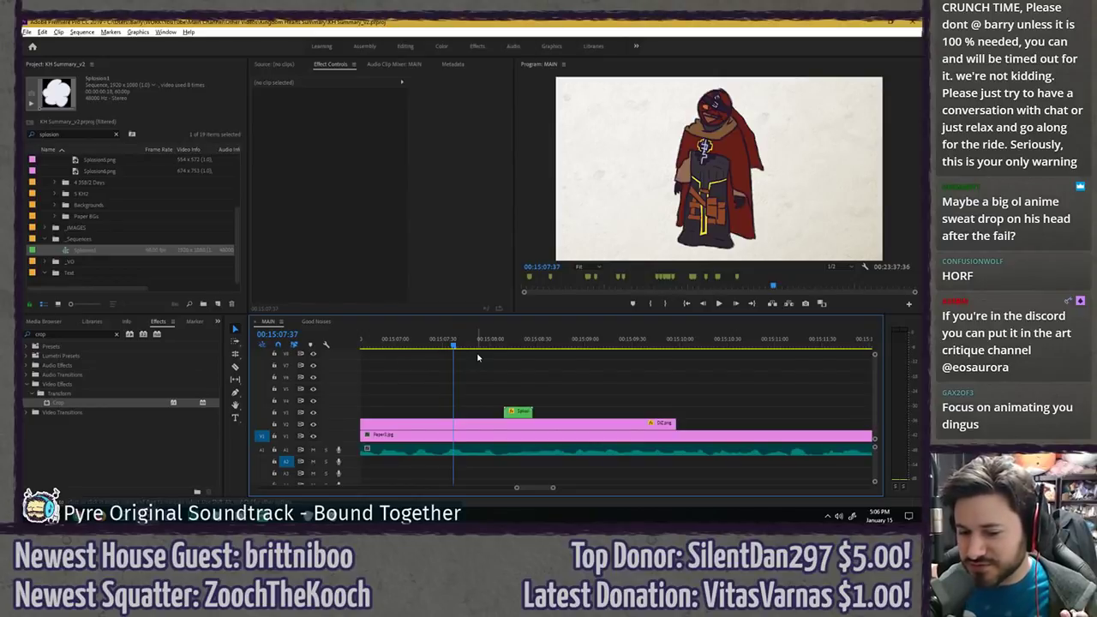
{"action": "key", "text": "space"}
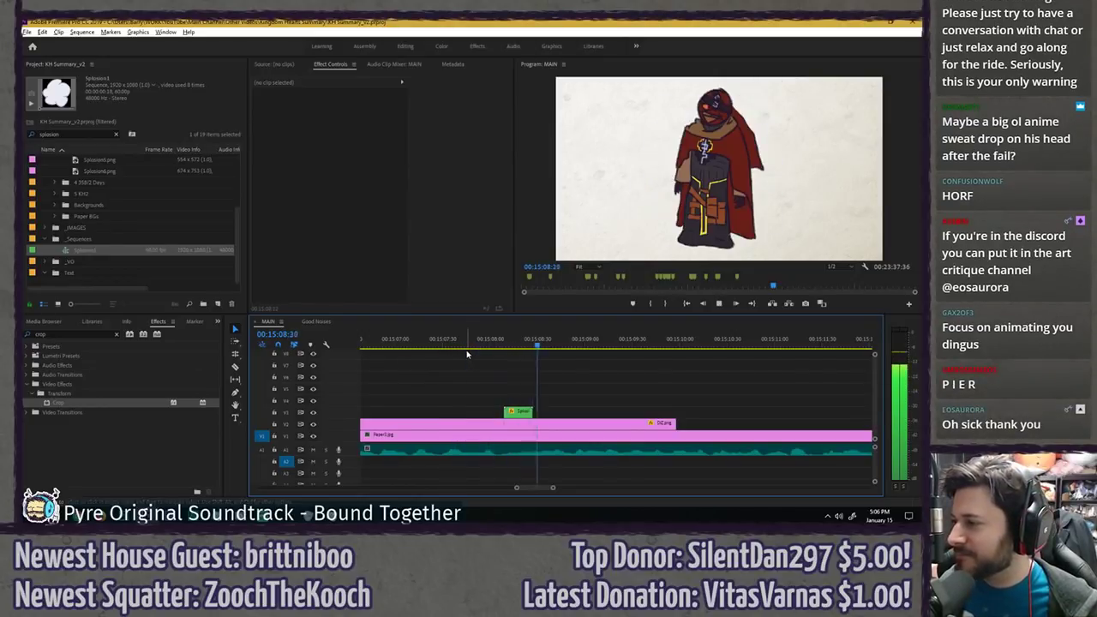
{"action": "key", "text": "space"}
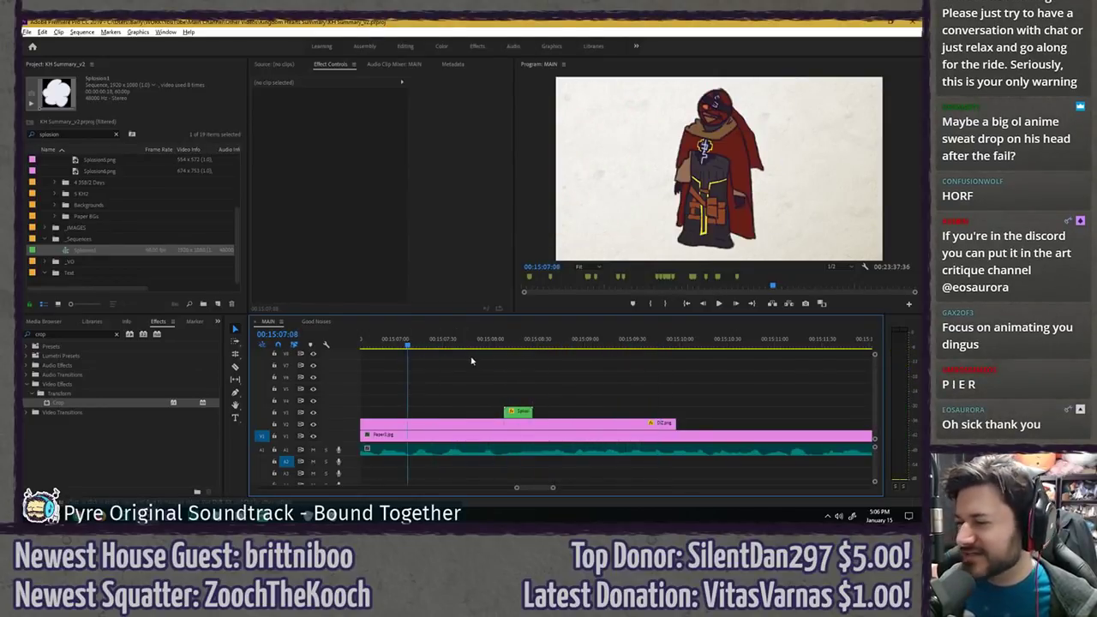
{"action": "key", "text": "ctrl+s"}
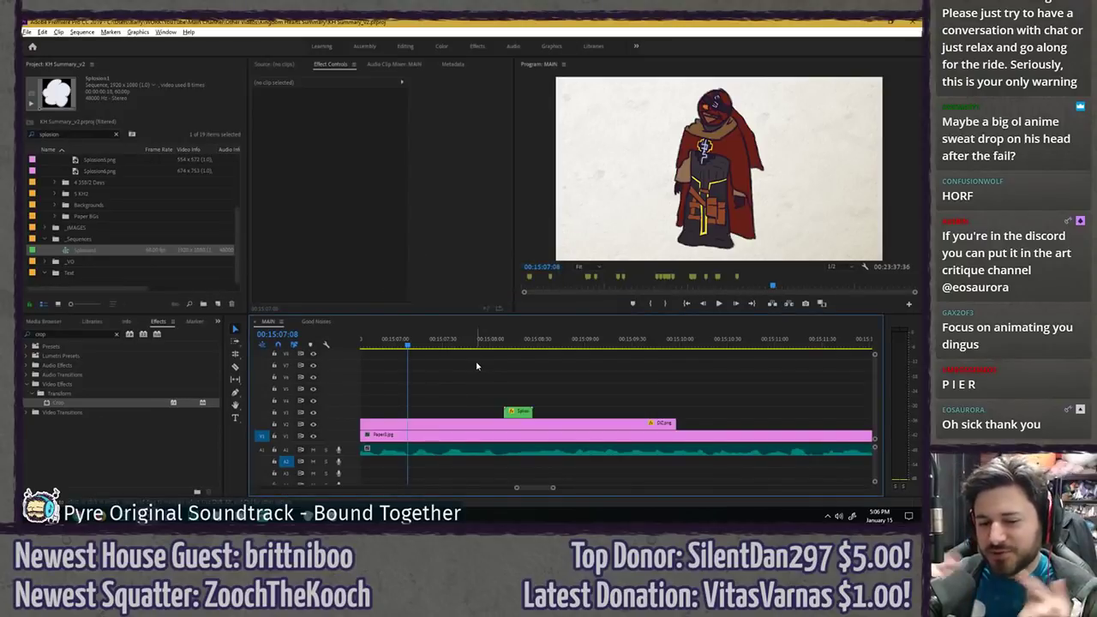
- Replay the poof several times from about 15:08
{"action": "key", "text": "space"}
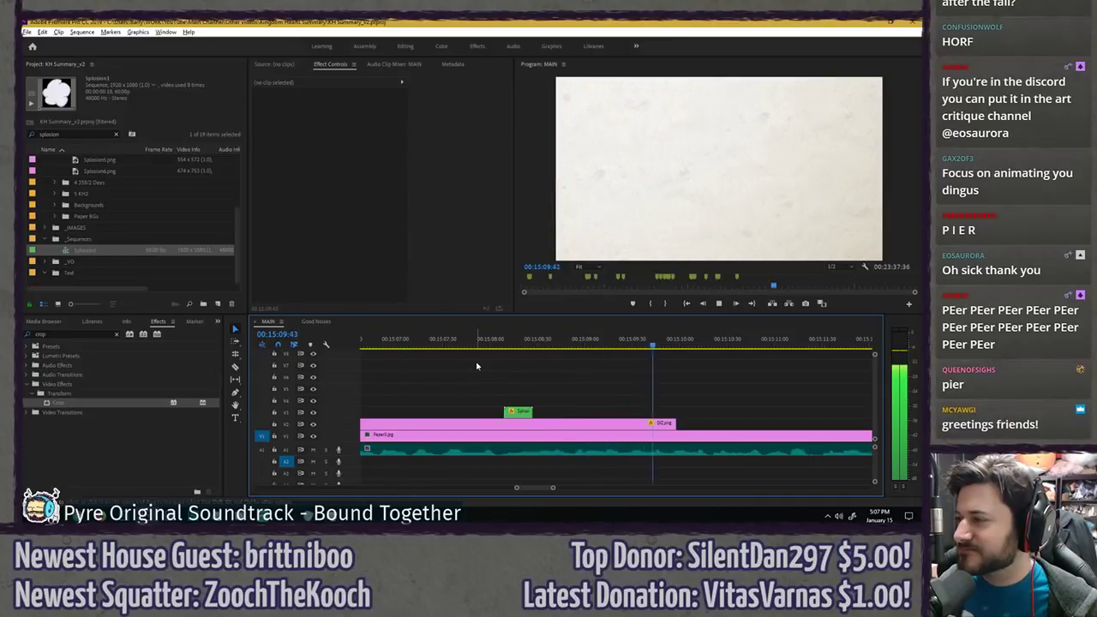
{"action": "key", "text": "space"}
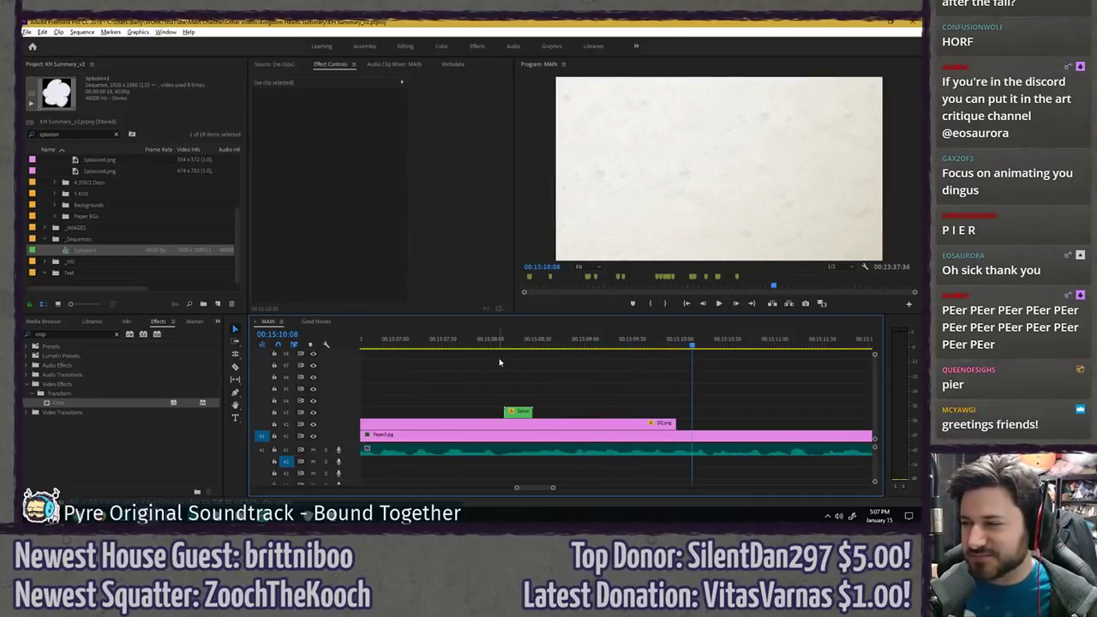
{"action": "left_click", "coordinate": [494, 342]}
{"action": "key", "text": "space"}
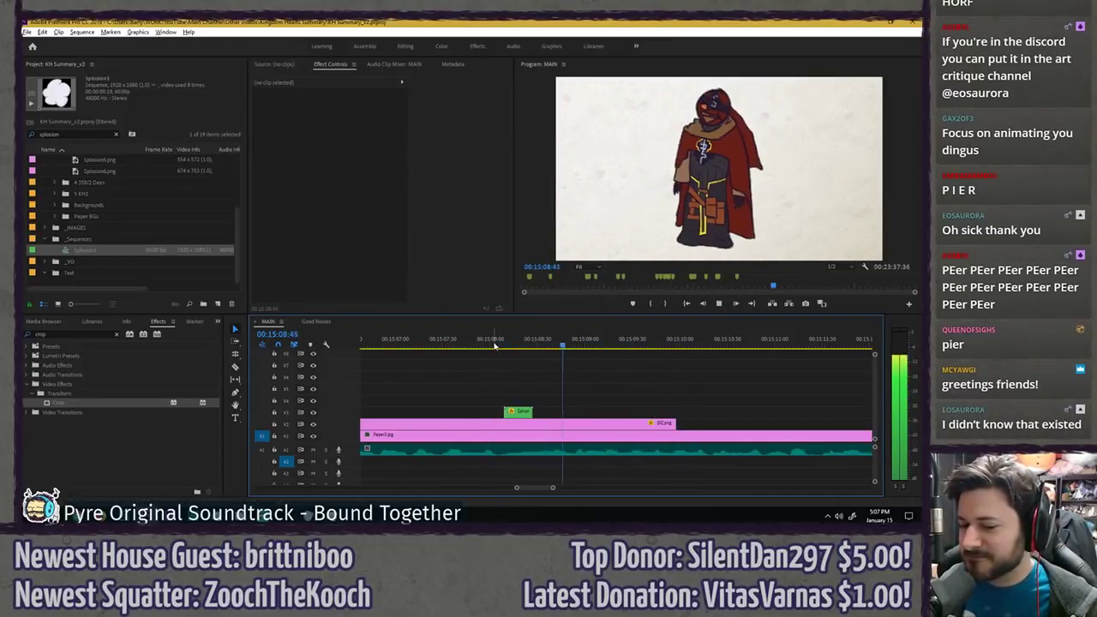
{"action": "left_click", "coordinate": [493, 345]}
{"action": "key", "text": "space"}
{"action": "left_click", "coordinate": [495, 345]}
{"action": "key", "text": "space"}
{"action": "left_click", "coordinate": [492, 345]}
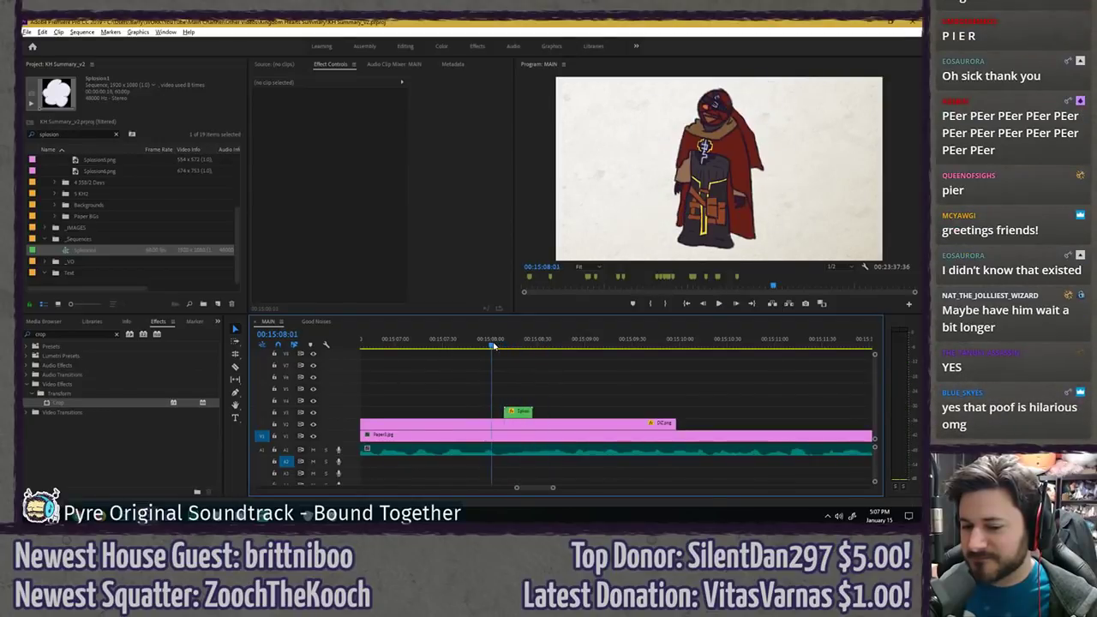
{"action": "key", "text": "space"}
{"action": "key", "text": "space"}
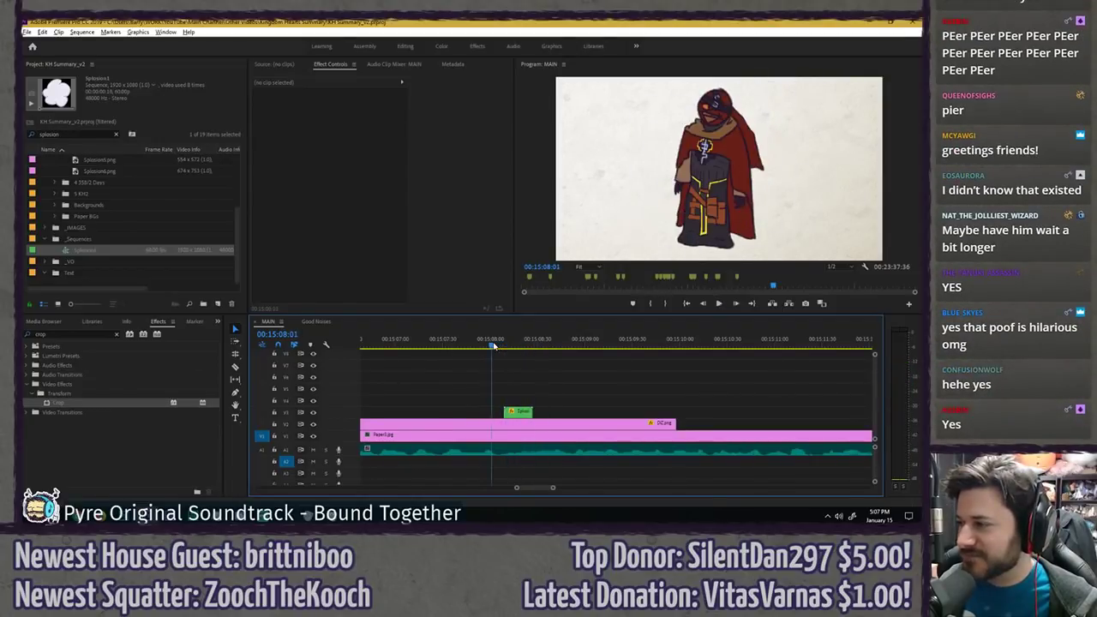
{"action": "key", "text": "space"}
- Replay the poof once more from about 15:06:38
{"action": "key", "text": "space"}
{"action": "scroll", "coordinate": [609, 379], "scroll_direction": "down", "scroll_amount": 3}
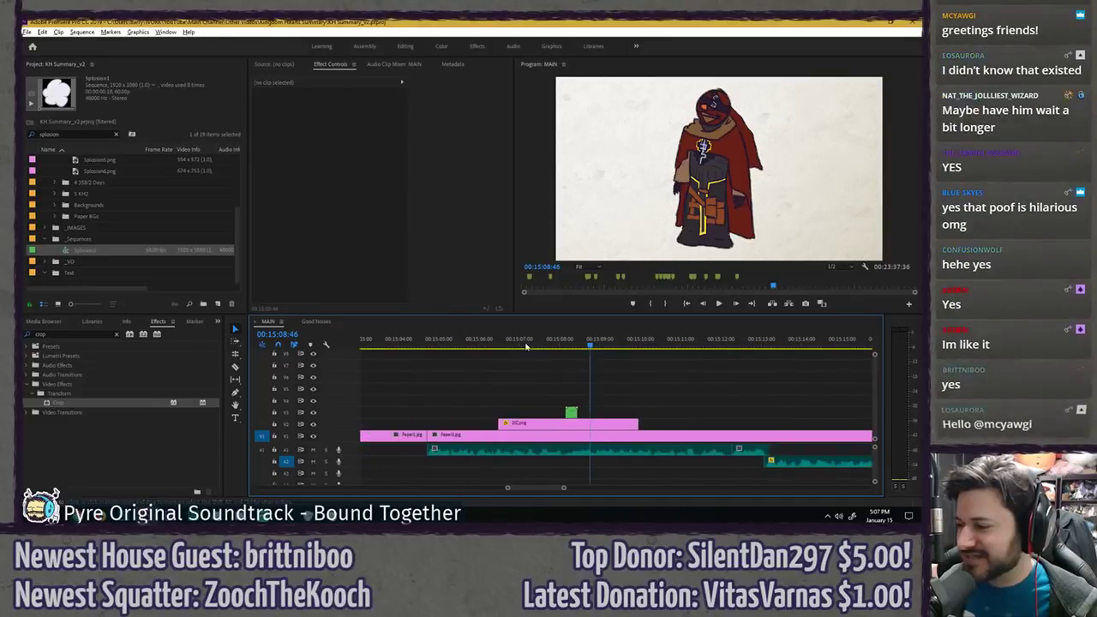
{"action": "left_click", "coordinate": [503, 343]}
{"action": "key", "text": "space"}
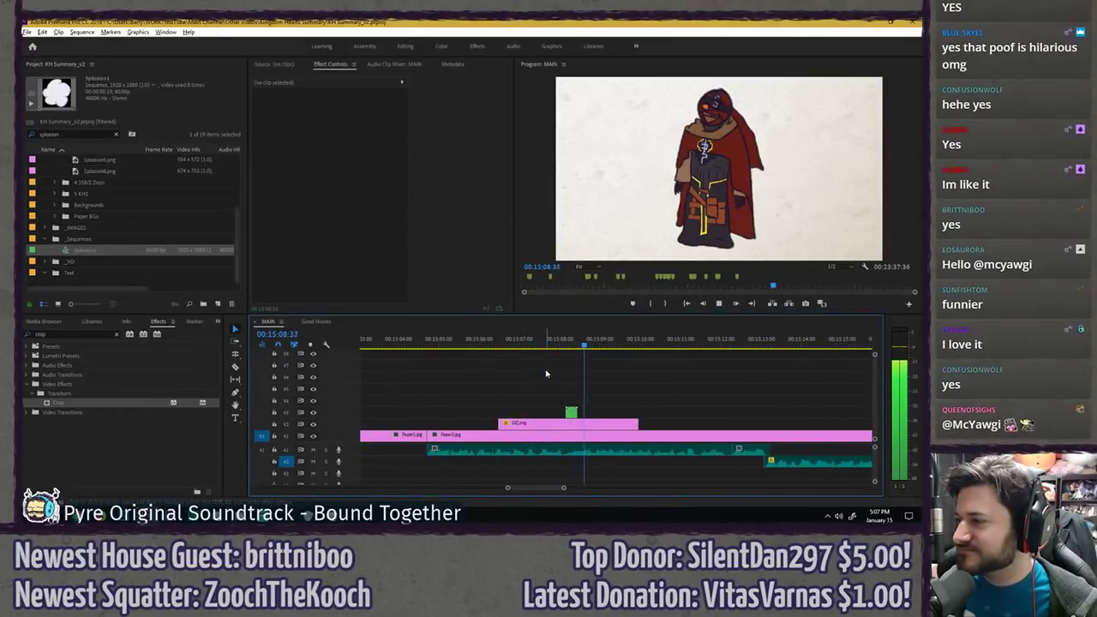
{"action": "key", "text": "space"}
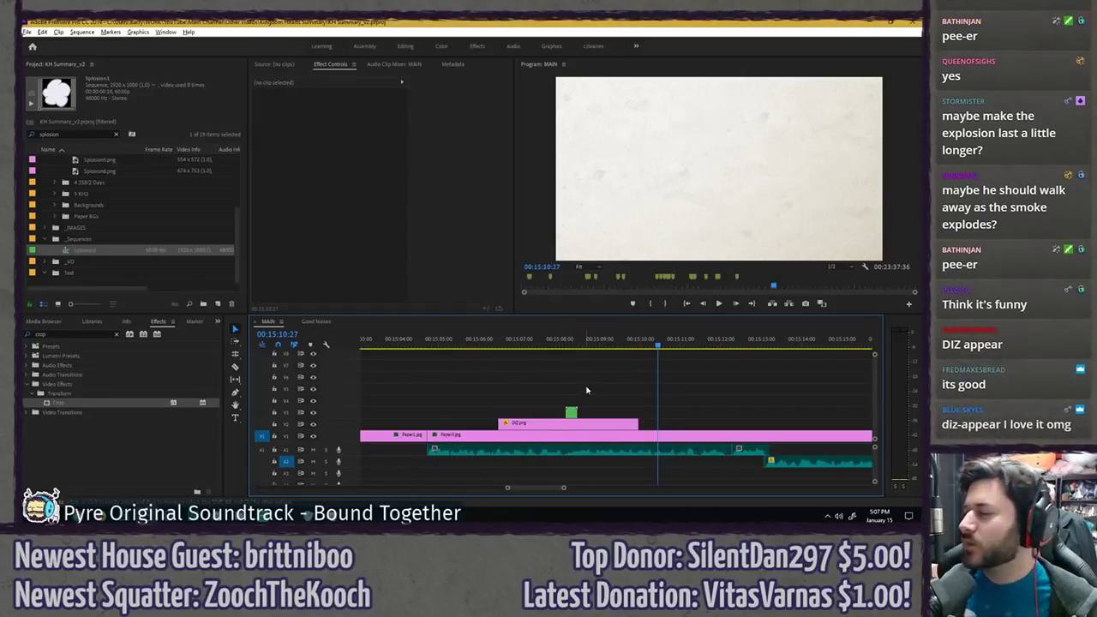
{"action": "scroll", "coordinate": [536, 375], "scroll_direction": "up", "scroll_amount": 3}
- Search the Project panel for 'ansem the wise' and pick Ansem the Wise.png
{"action": "left_click", "coordinate": [531, 347]}
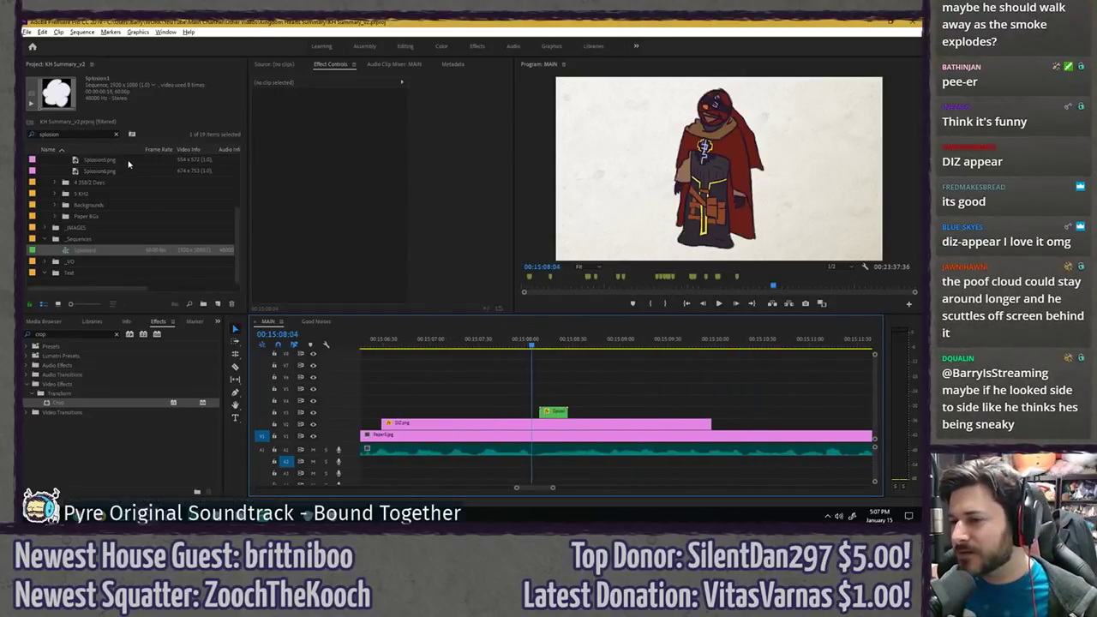
{"action": "left_click", "coordinate": [117, 135]}
{"action": "type", "text": "ansem"}
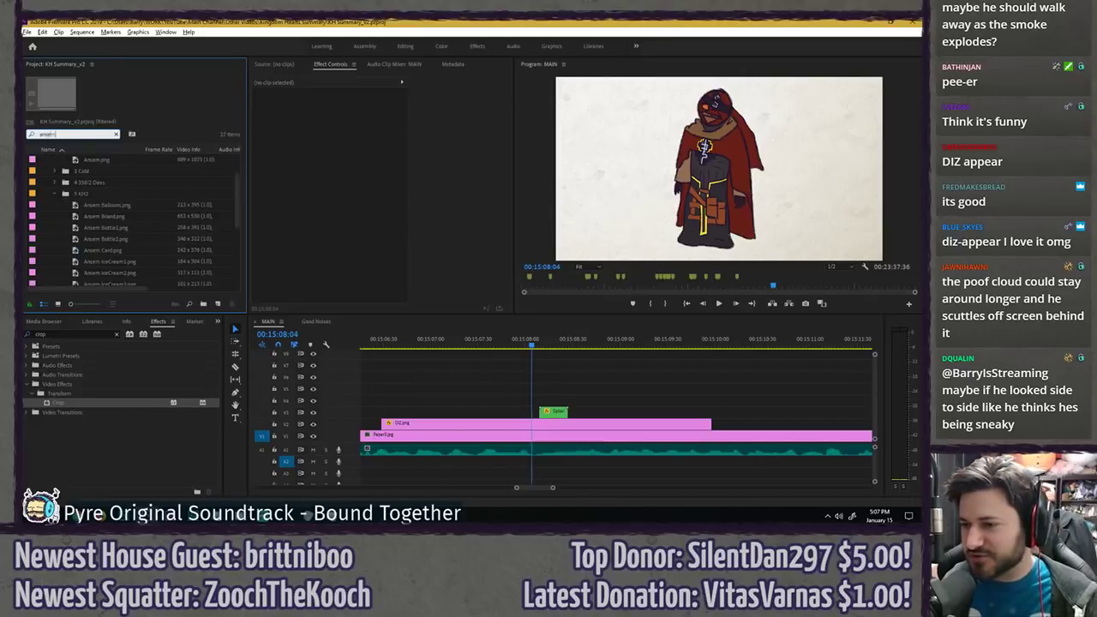
{"action": "type", "text": " the wi"}
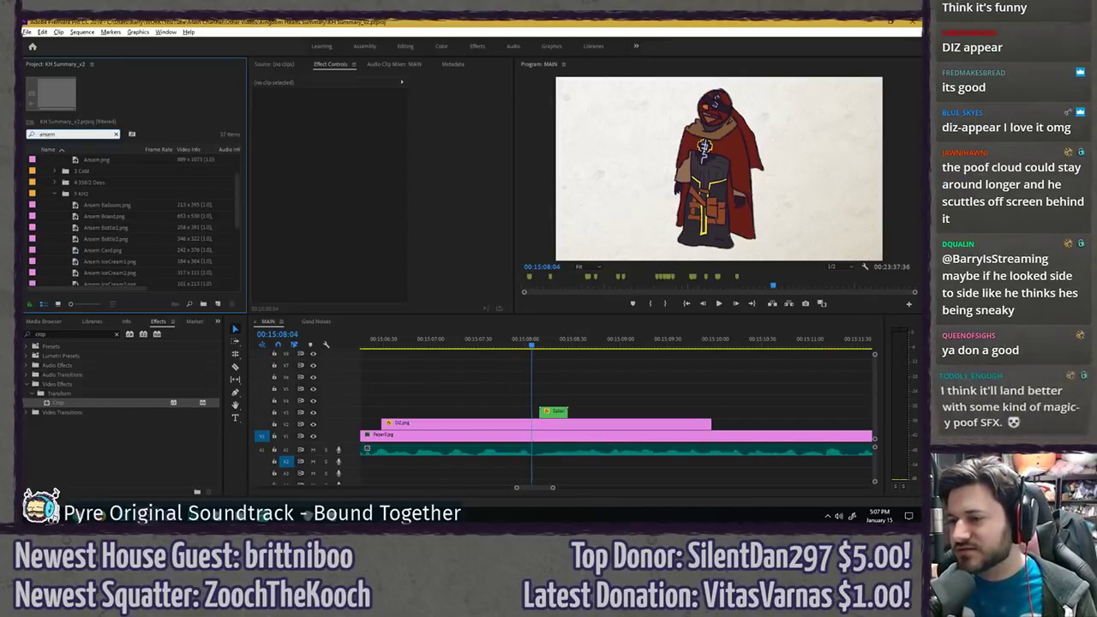
{"action": "type", "text": "se"}
{"action": "left_click", "coordinate": [123, 204]}
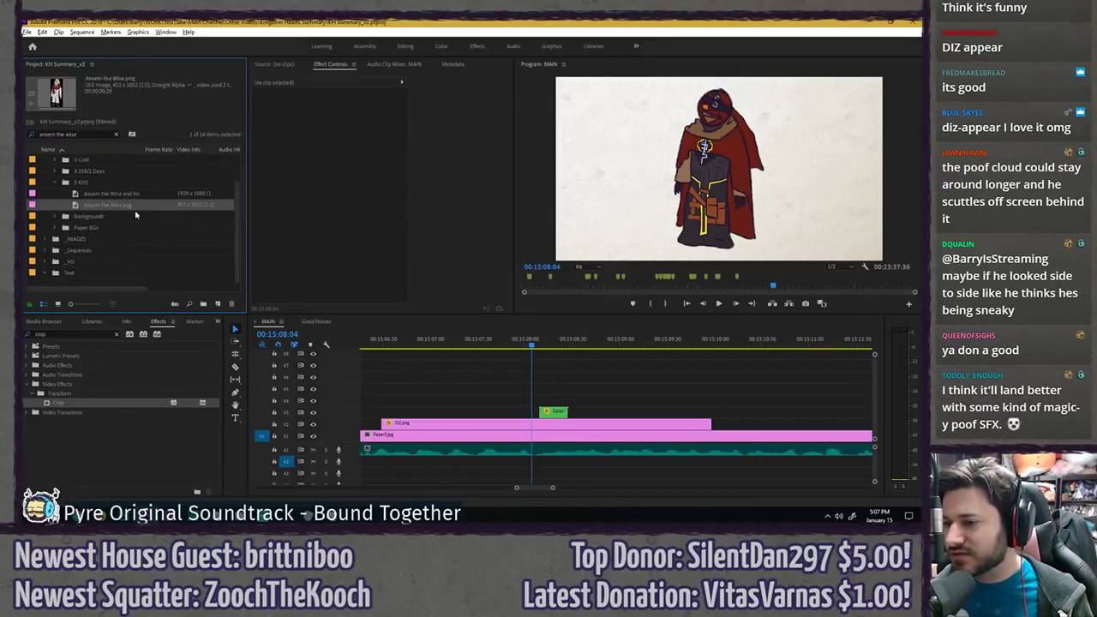
- Replace the DIZ.png clip above the poof with Ansem the Wise.png and preview it
{"action": "left_click", "coordinate": [442, 427]}
{"action": "key", "text": "alt+r"}
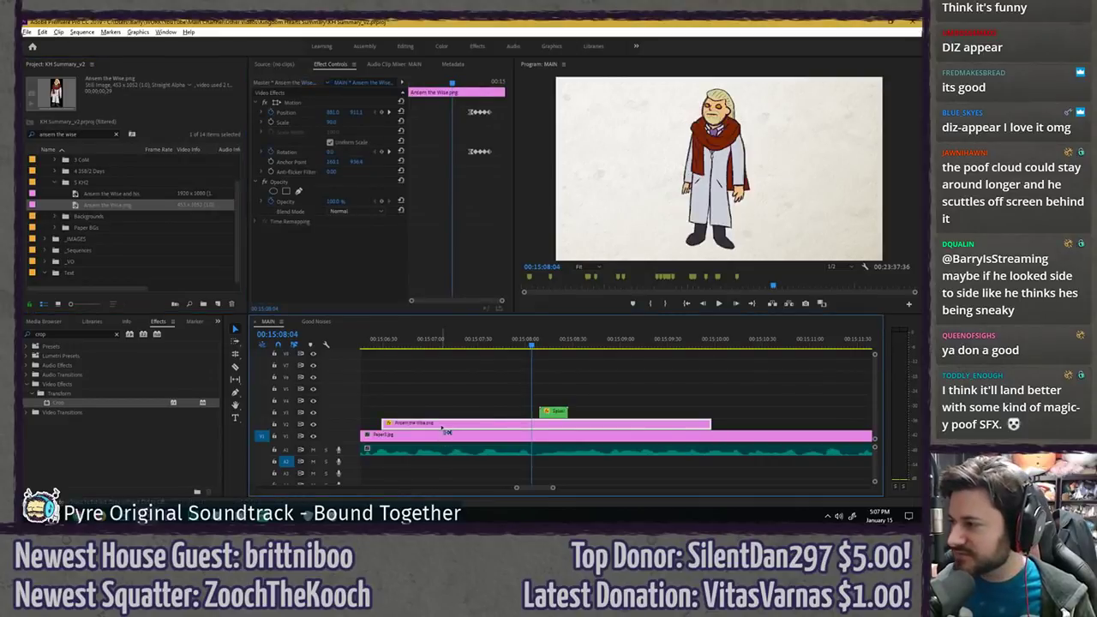
{"action": "left_click_drag", "start_coordinate": [449, 345], "coordinate": [384, 348]}
{"action": "key", "text": "space"}
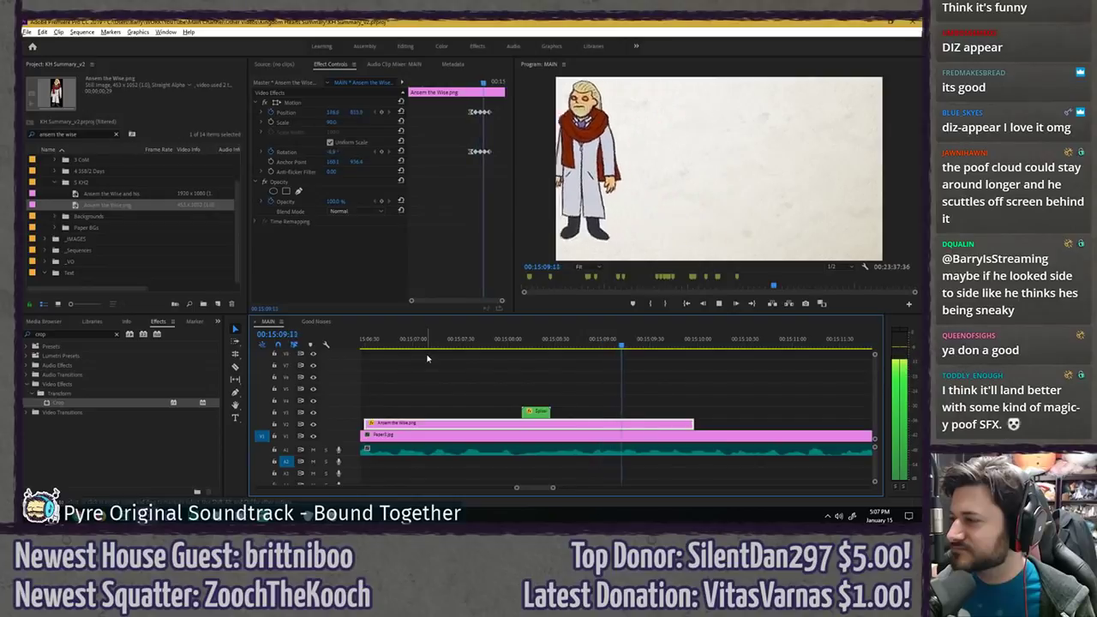
{"action": "left_click", "coordinate": [491, 353]}
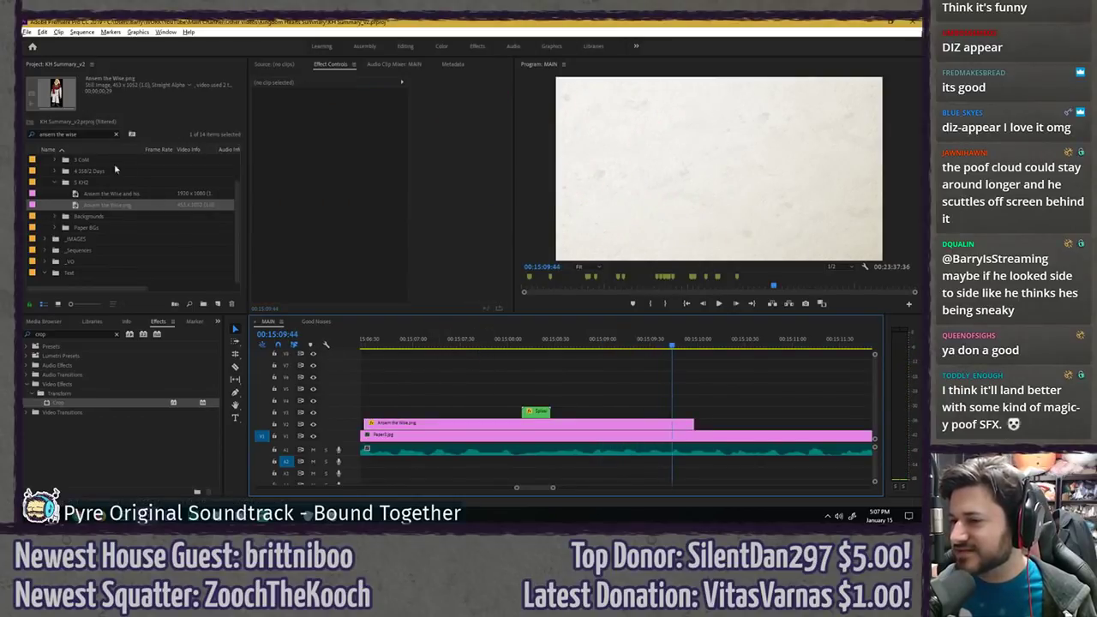
- Clear the project search, zoom the sequence out, and return the playhead to the poof at 15:08:18
{"action": "left_click", "coordinate": [116, 134]}
{"action": "left_click", "coordinate": [480, 383]}
{"action": "key", "text": "minus"}
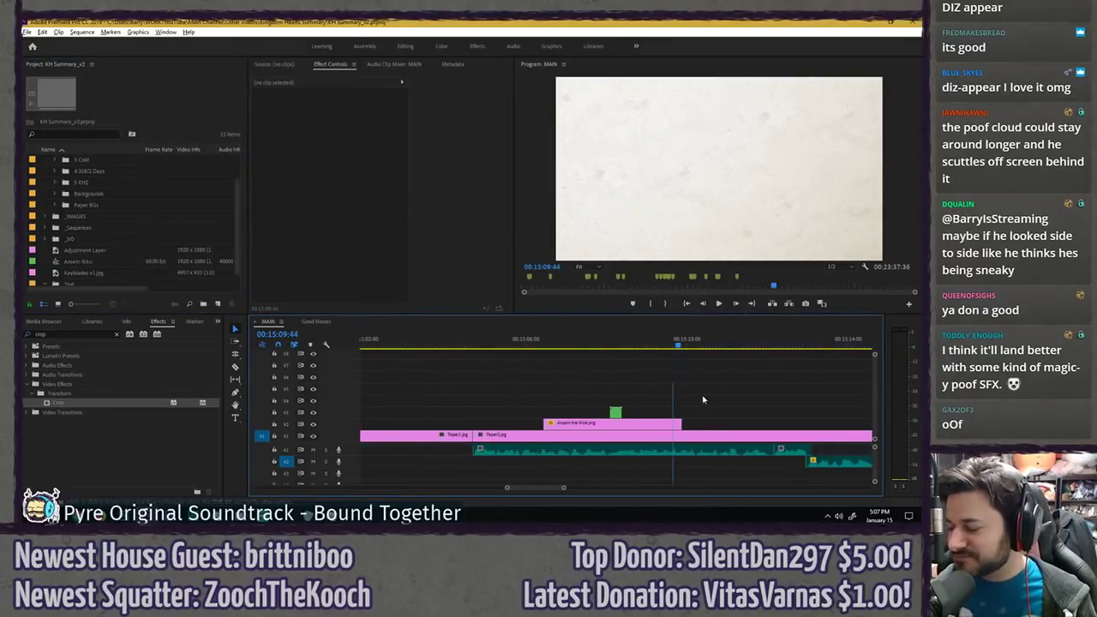
{"action": "key", "text": "minus"}
{"action": "left_click", "coordinate": [527, 345]}
{"action": "mouse_move", "coordinate": [565, 347]}
{"action": "left_mouse_down"}
{"action": "mouse_move", "coordinate": [539, 331]}
{"action": "mouse_move", "coordinate": [551, 346]}
{"action": "left_mouse_up"}
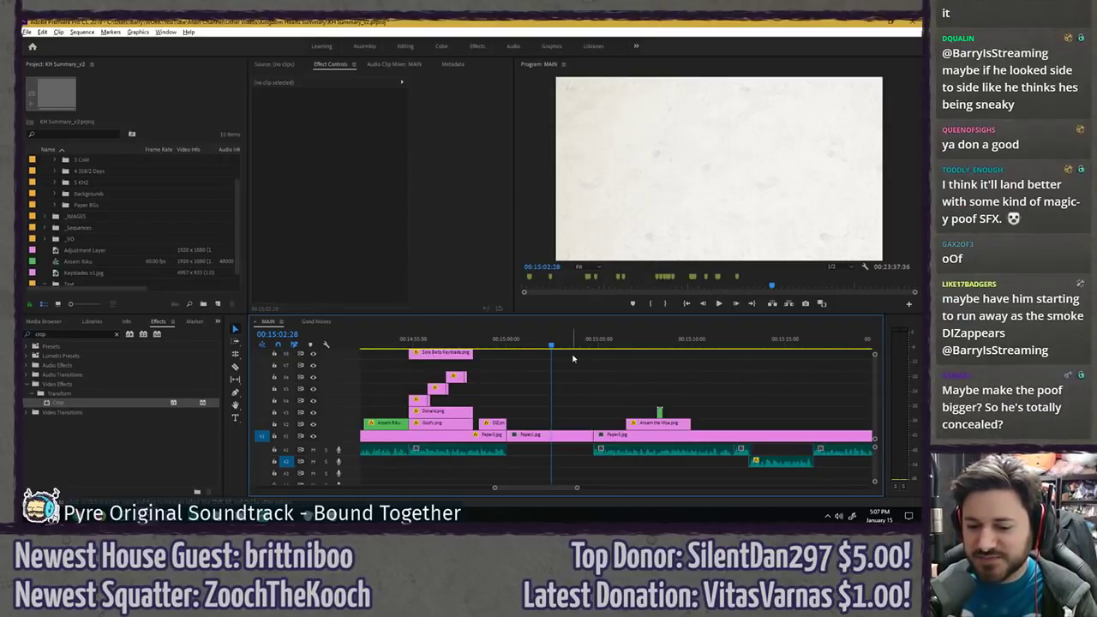
{"action": "scroll", "coordinate": [578, 370], "scroll_direction": "right", "scroll_amount": 3}
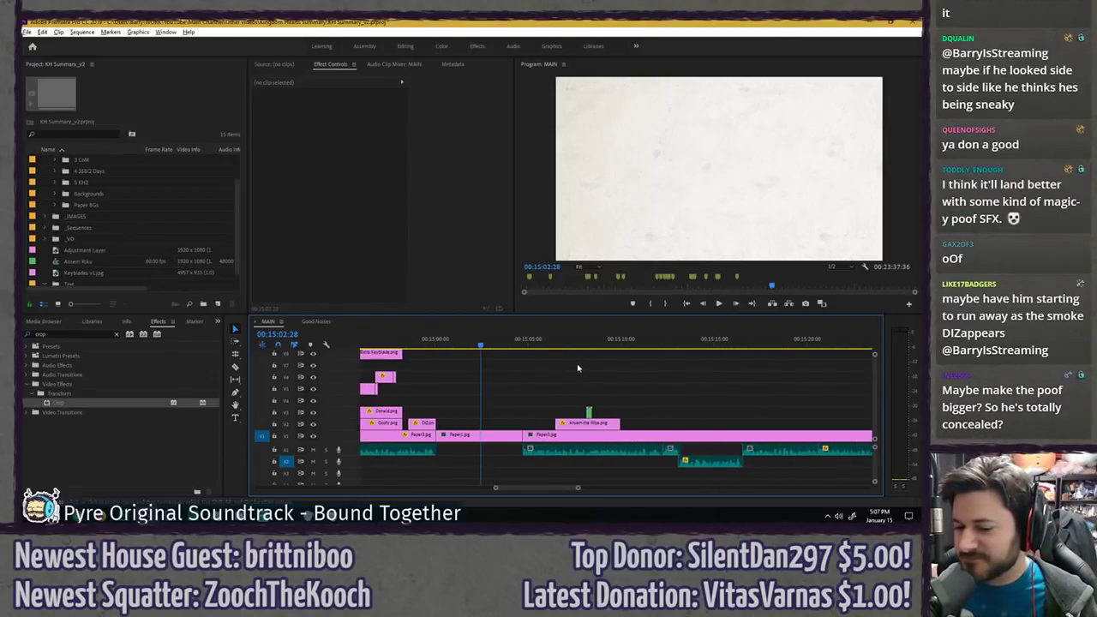
{"action": "left_click_drag", "start_coordinate": [565, 341], "coordinate": [543, 343]}
{"action": "scroll", "coordinate": [605, 366], "scroll_direction": "up", "scroll_amount": 5}
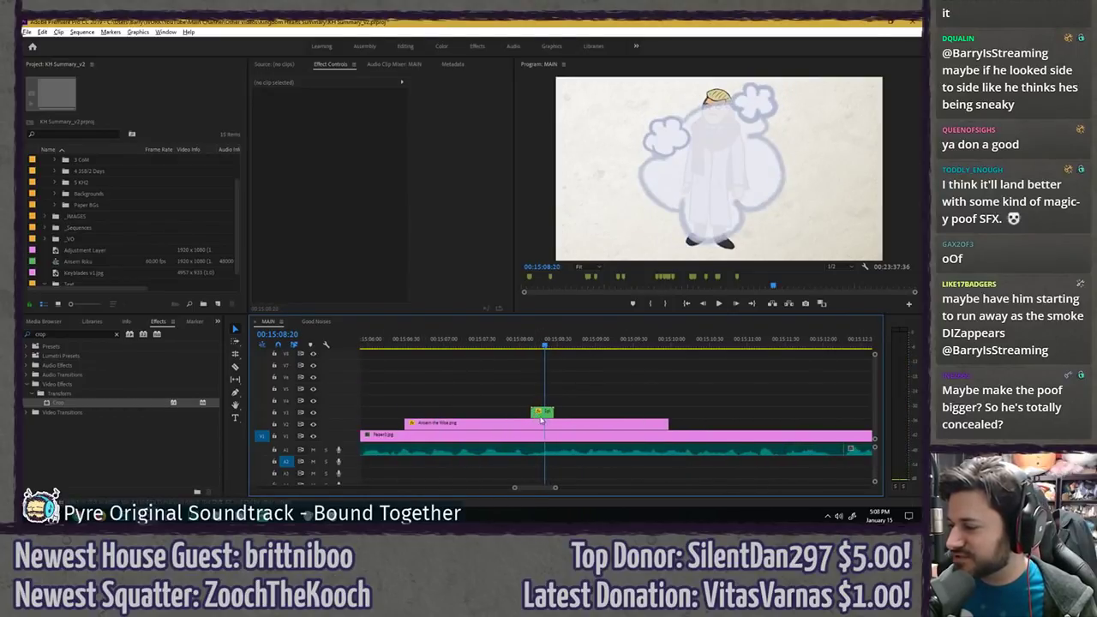
- Enlarge the green poof cloud and preview it
{"action": "left_click", "coordinate": [541, 415]}
{"action": "left_click_drag", "start_coordinate": [334, 123], "coordinate": [339, 123]}
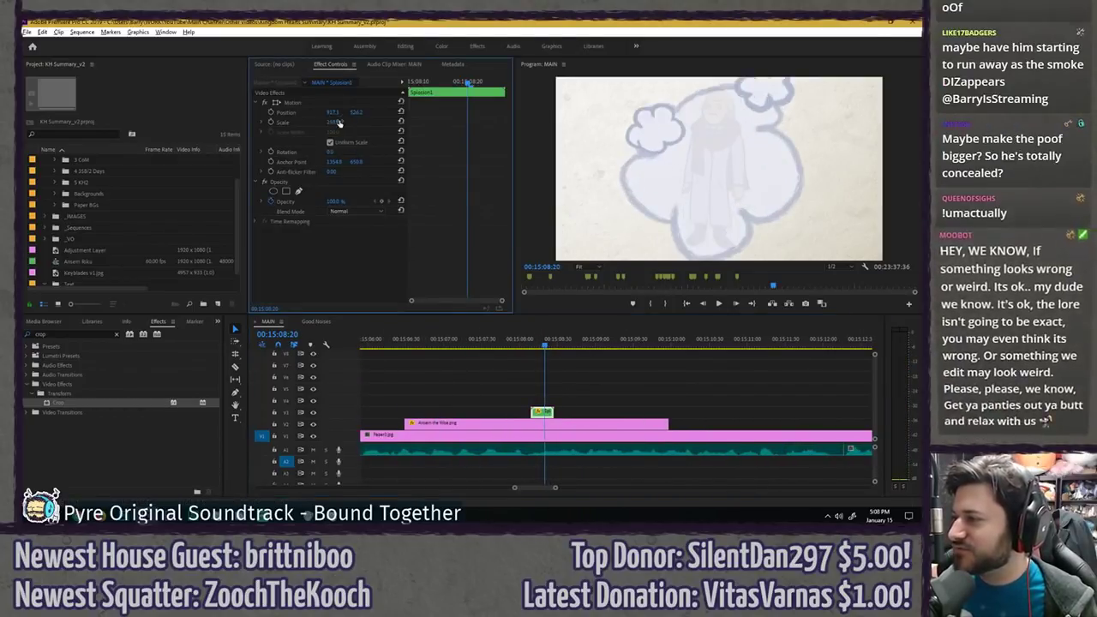
{"action": "left_click", "coordinate": [520, 346]}
{"action": "key", "text": "space"}
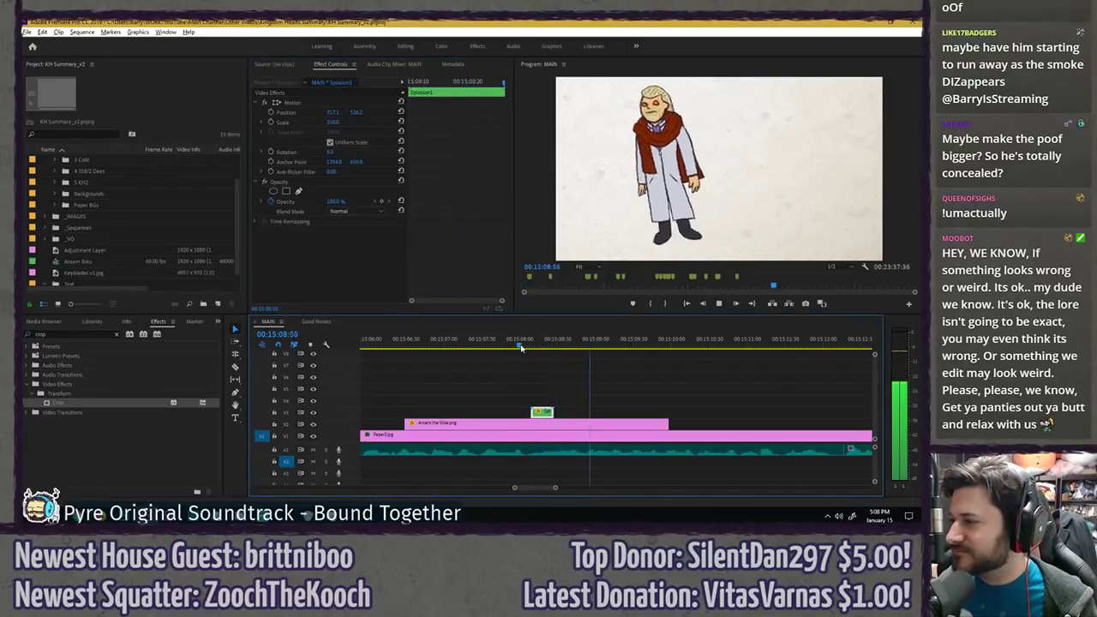
{"action": "key", "text": "space"}
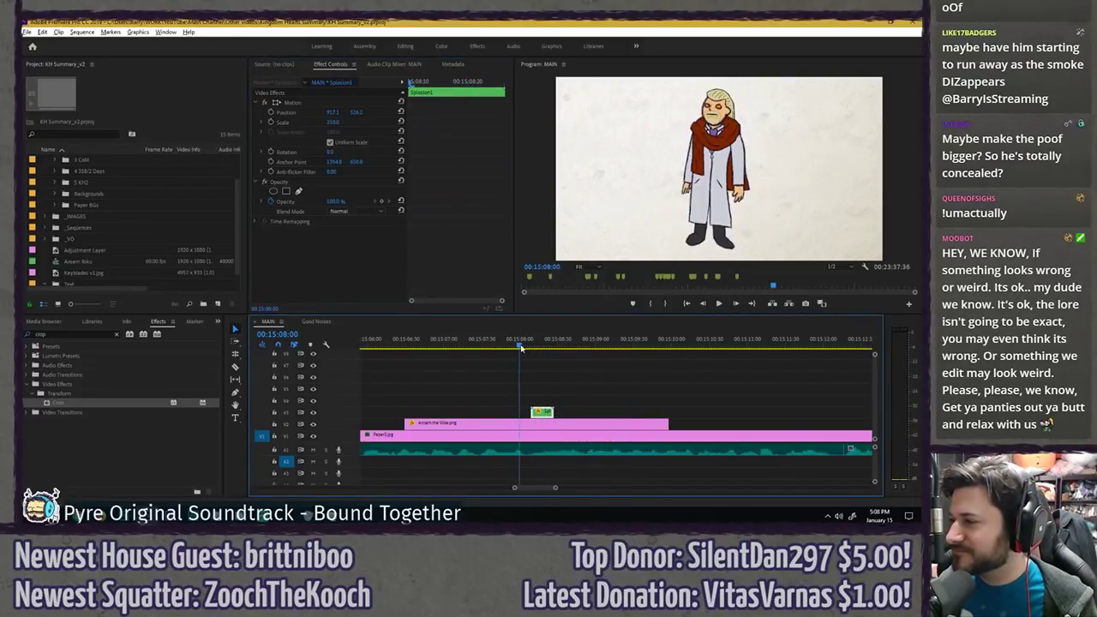
{"action": "key", "text": "space"}
{"action": "key", "text": "space"}
- Split the Ansem the Wise clip at 15:08:45
{"action": "left_click", "coordinate": [564, 425]}
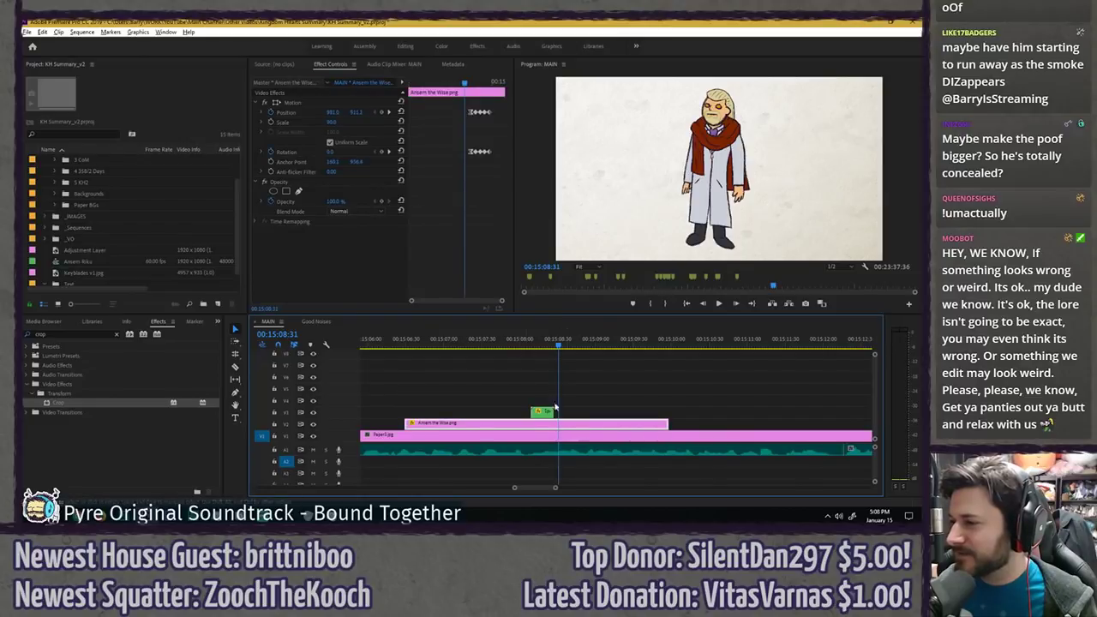
{"action": "left_click", "coordinate": [443, 216]}
{"action": "left_click", "coordinate": [470, 84]}
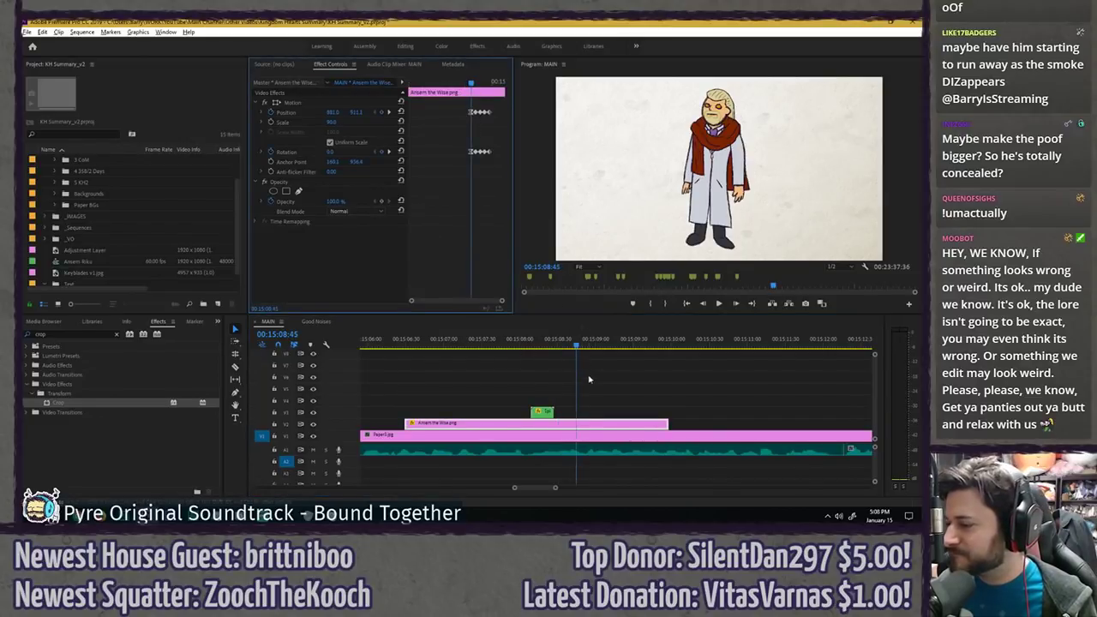
{"action": "key", "text": "ctrl+k"}
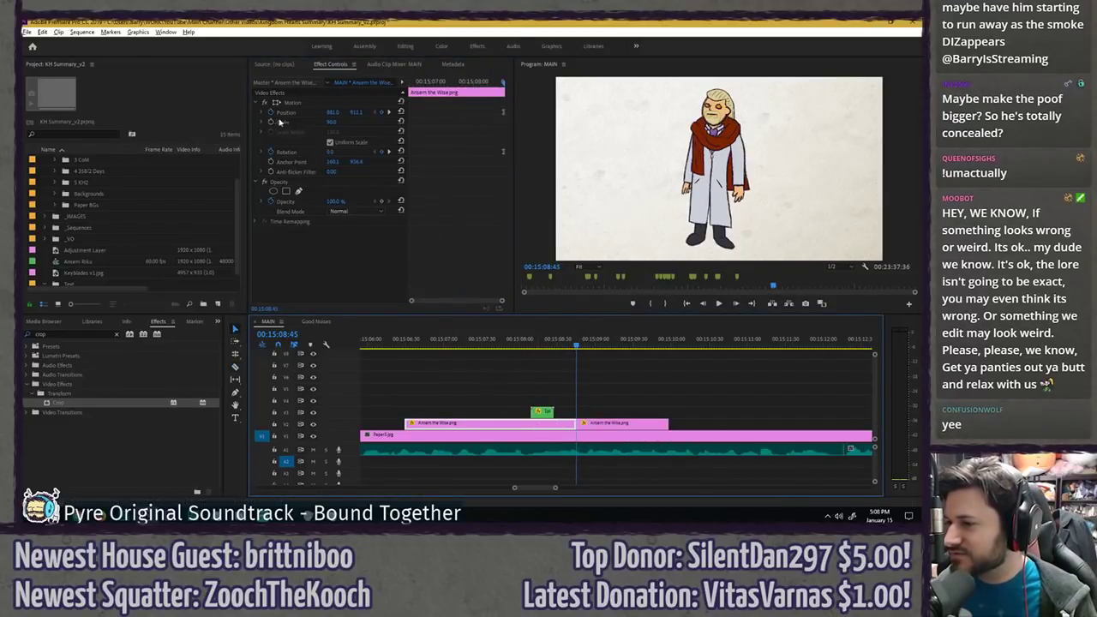
- Remove the Ansem clip's Position and Rotation keyframes and save the project
{"action": "left_click", "coordinate": [270, 112]}
{"action": "key", "text": "Return"}
{"action": "left_click", "coordinate": [271, 152]}
{"action": "key", "text": "Return"}
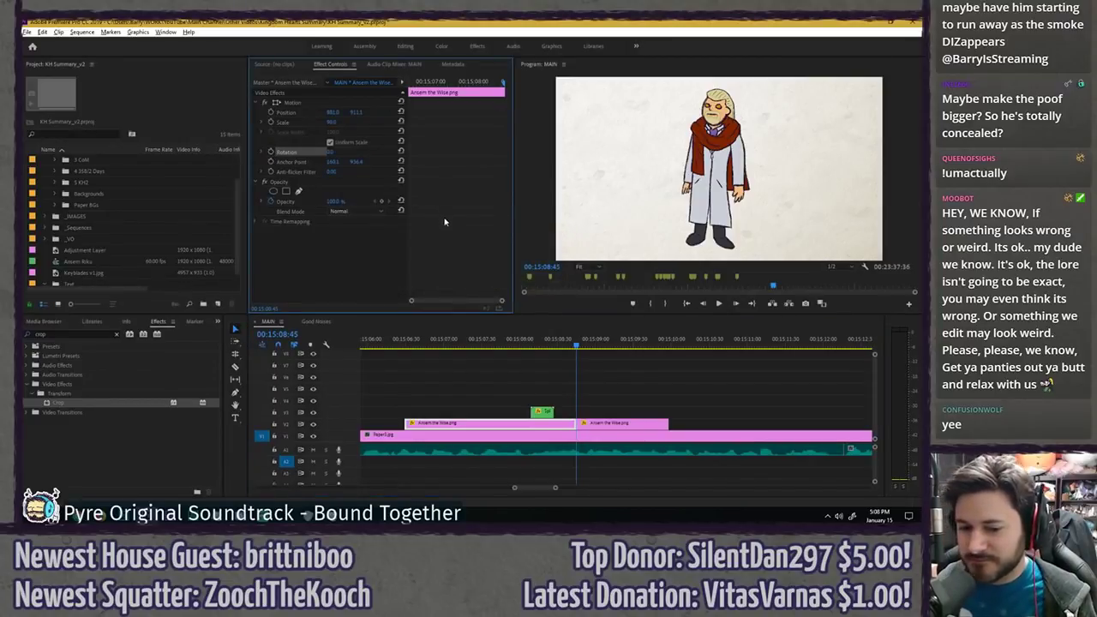
{"action": "key", "text": "ctrl+s"}
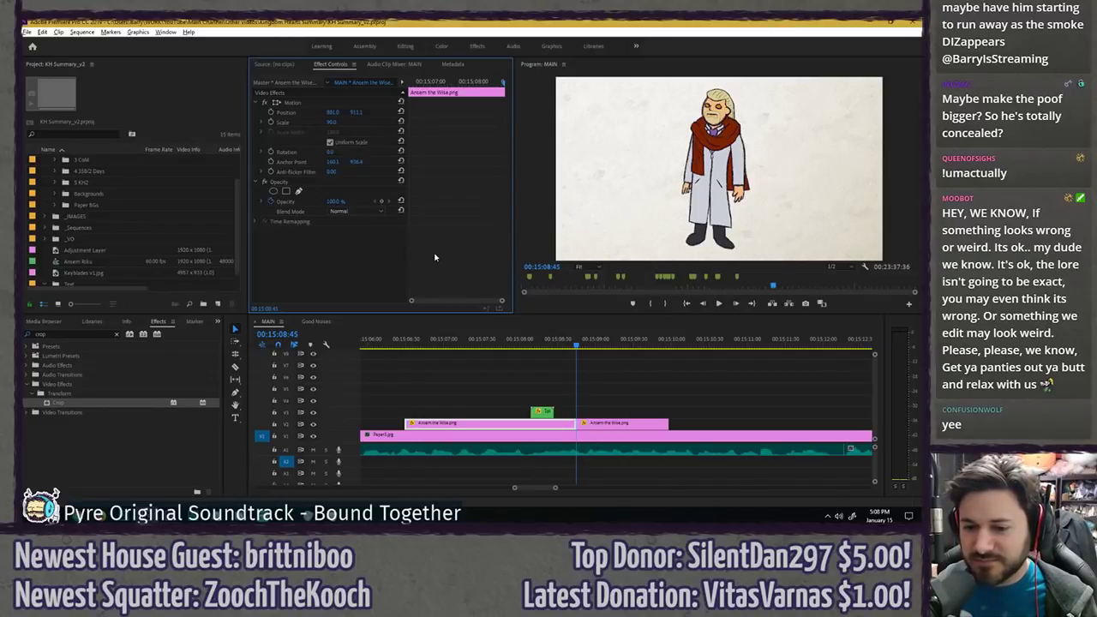
- Play back the smoke poof, then switch to the Good Noises sequence
{"action": "key", "text": "space"}
{"action": "left_click", "coordinate": [526, 343]}
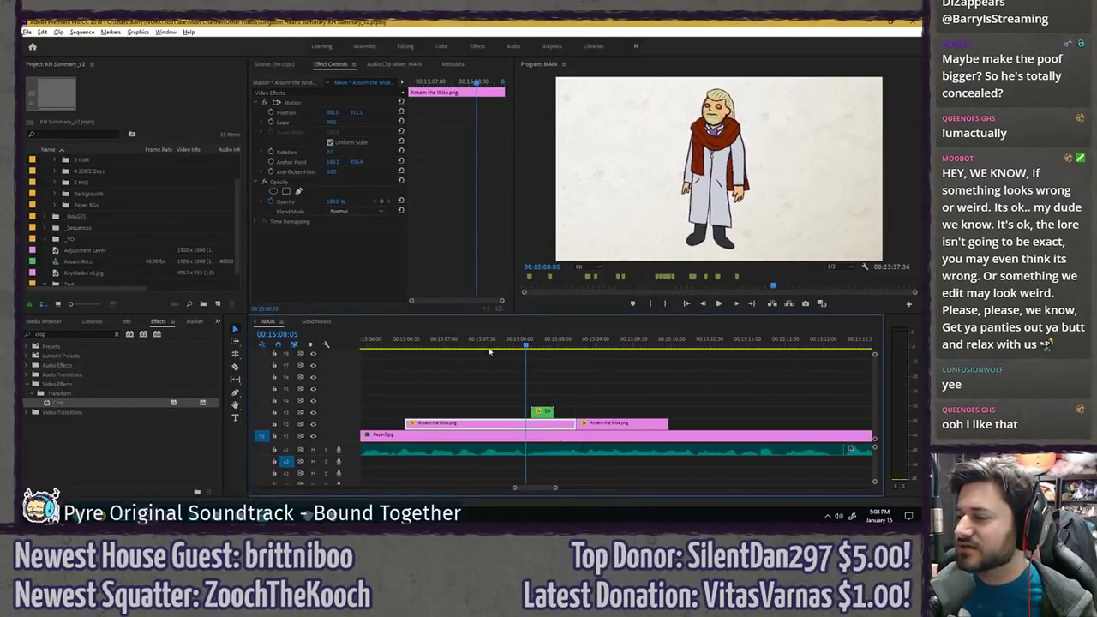
{"action": "left_click", "coordinate": [316, 323]}
{"action": "scroll", "coordinate": [514, 375], "scroll_direction": "down", "scroll_amount": 5}
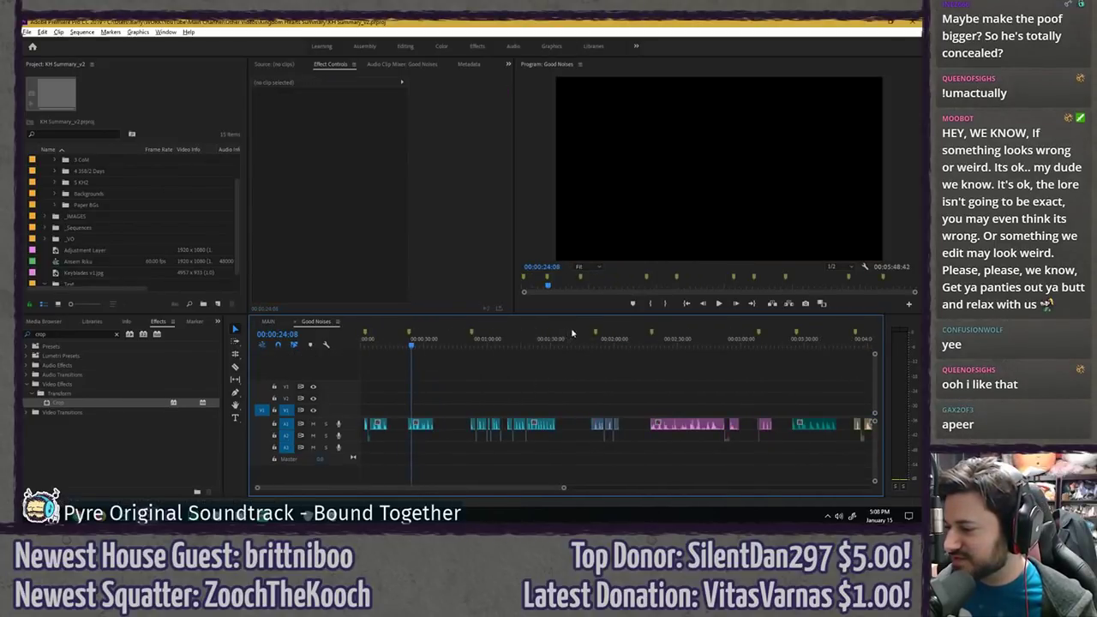
- Scrub and preview Good Noises sounds between 1:03 and 1:20 to find the poof sound
{"action": "scroll", "coordinate": [520, 361], "scroll_direction": "up", "scroll_amount": 3}
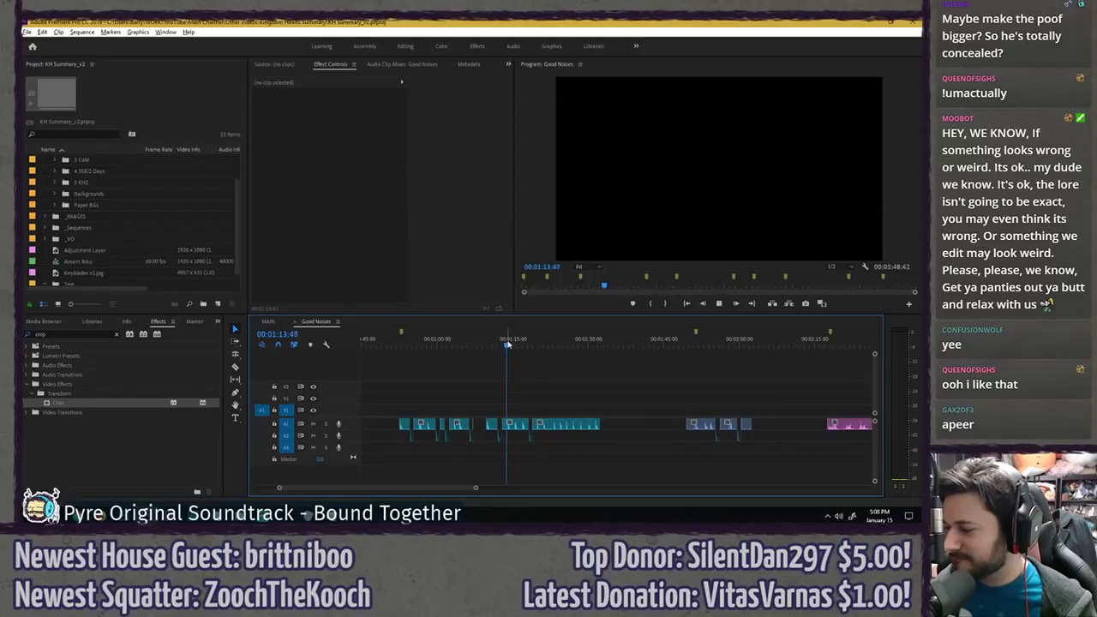
{"action": "key", "text": "space"}
{"action": "scroll", "coordinate": [468, 361], "scroll_direction": "up", "scroll_amount": 2}
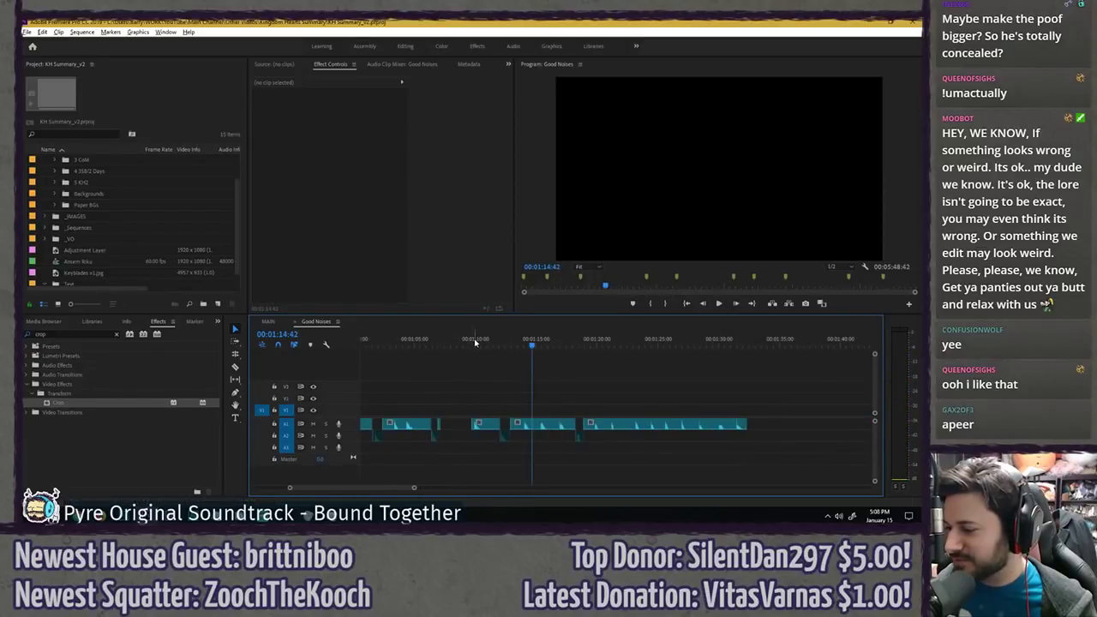
{"action": "left_click_drag", "start_coordinate": [474, 342], "coordinate": [389, 344]}
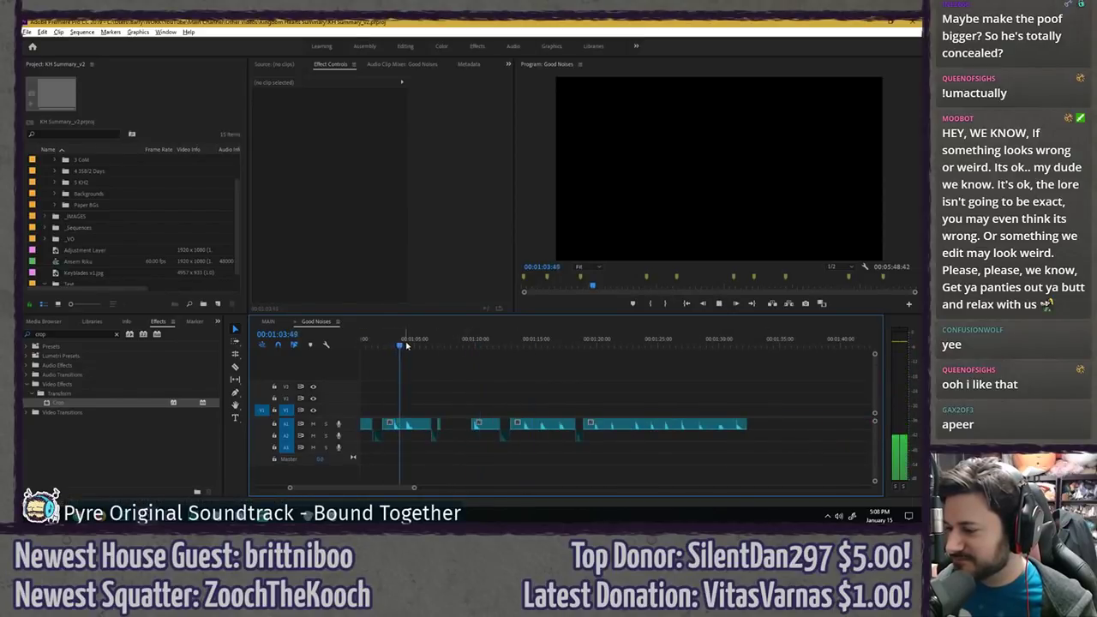
{"action": "key", "text": "space"}
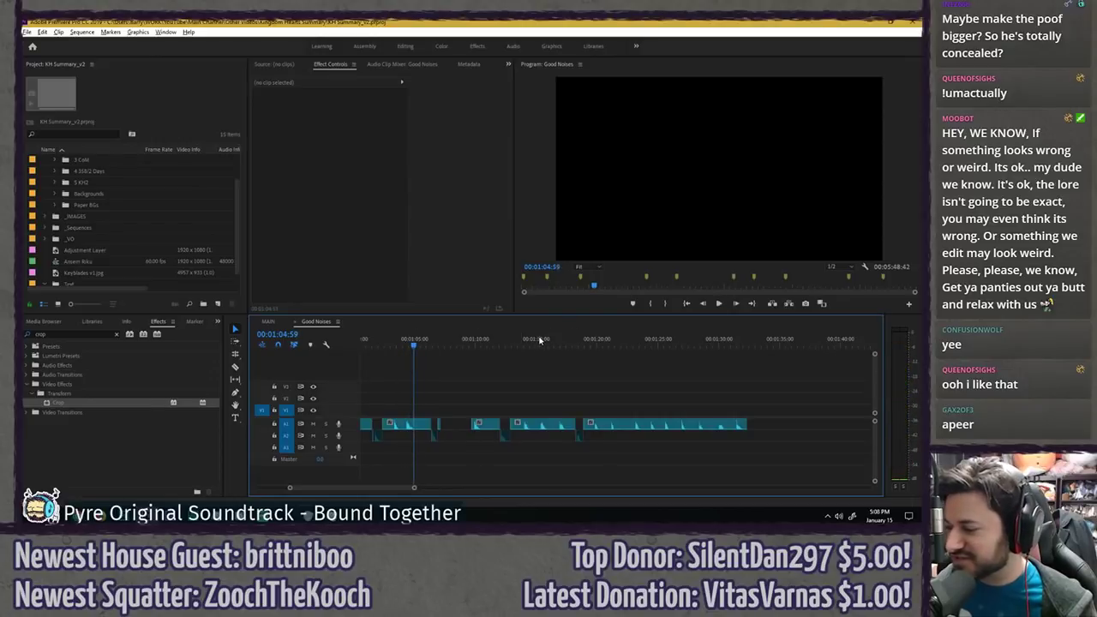
{"action": "left_click_drag", "start_coordinate": [539, 341], "coordinate": [555, 343]}
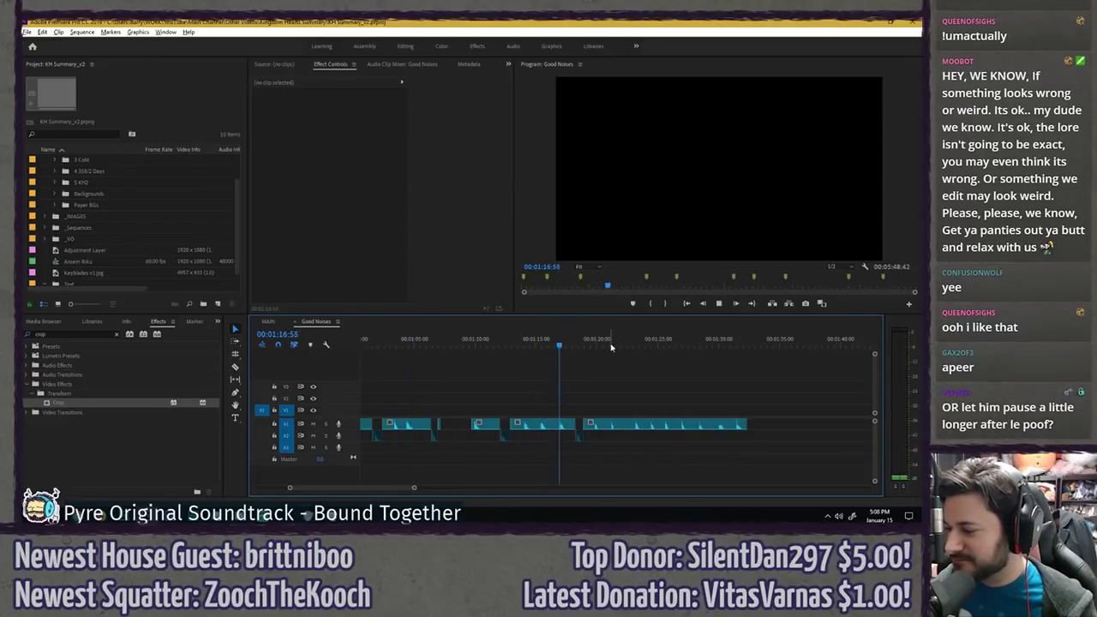
{"action": "left_click", "coordinate": [588, 344]}
{"action": "left_click", "coordinate": [608, 343]}
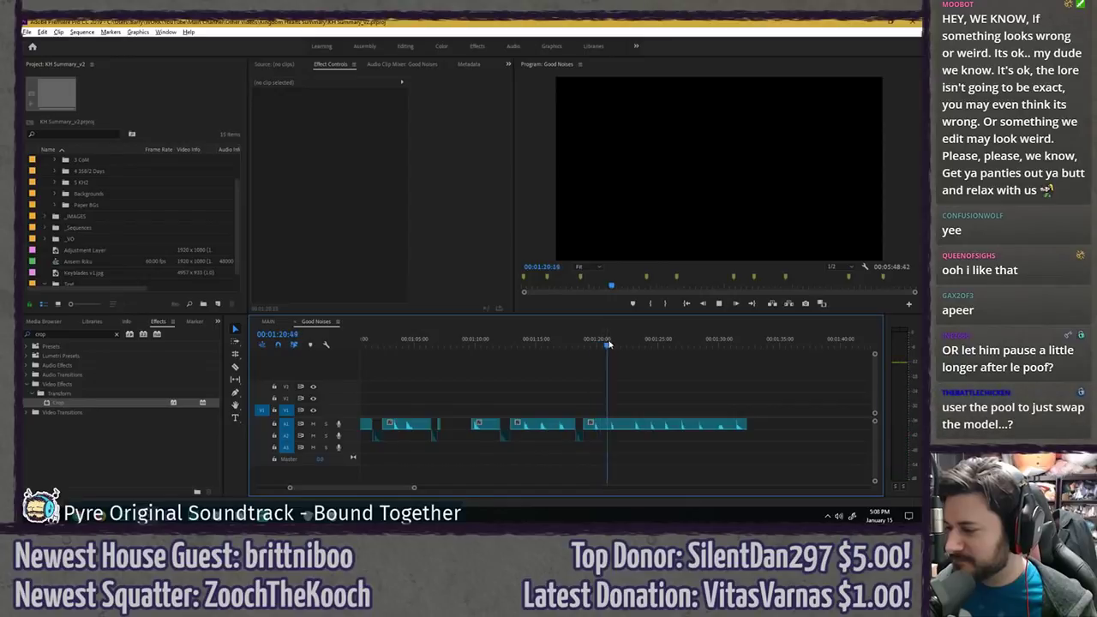
{"action": "left_click_drag", "start_coordinate": [609, 344], "coordinate": [643, 346]}
- Zoom in on KH2.wav and move it down to track A2
{"action": "key", "text": "equal"}
{"action": "key", "text": "equal"}
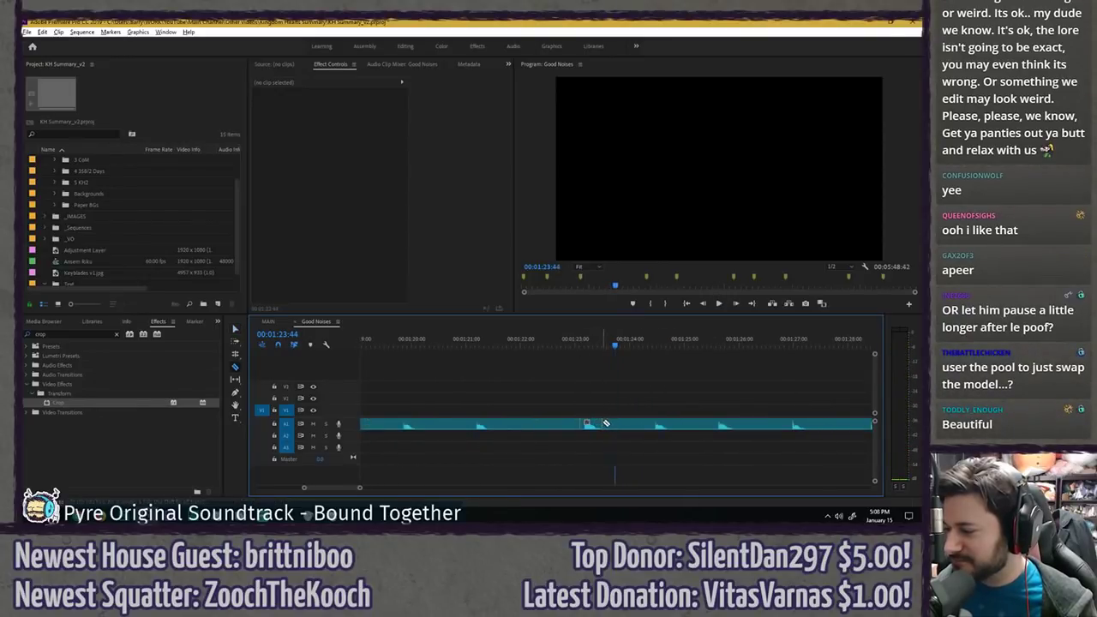
{"action": "left_click_drag", "start_coordinate": [597, 426], "coordinate": [598, 439]}
{"action": "key", "text": "minus"}
{"action": "key", "text": "minus"}
{"action": "key", "text": "minus"}
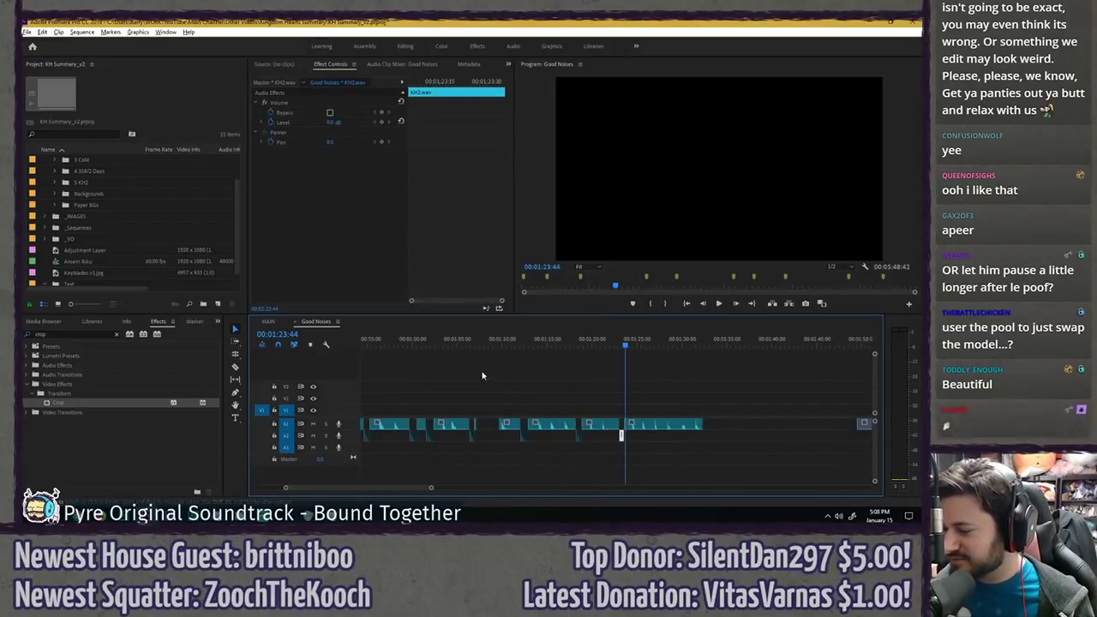
{"action": "left_click", "coordinate": [499, 454]}
{"action": "scroll", "coordinate": [363, 446], "scroll_direction": "up", "scroll_amount": 1}
- Paste KH2.wav into MAIN at the poof and adjust its audio gain
{"action": "left_click", "coordinate": [269, 322]}
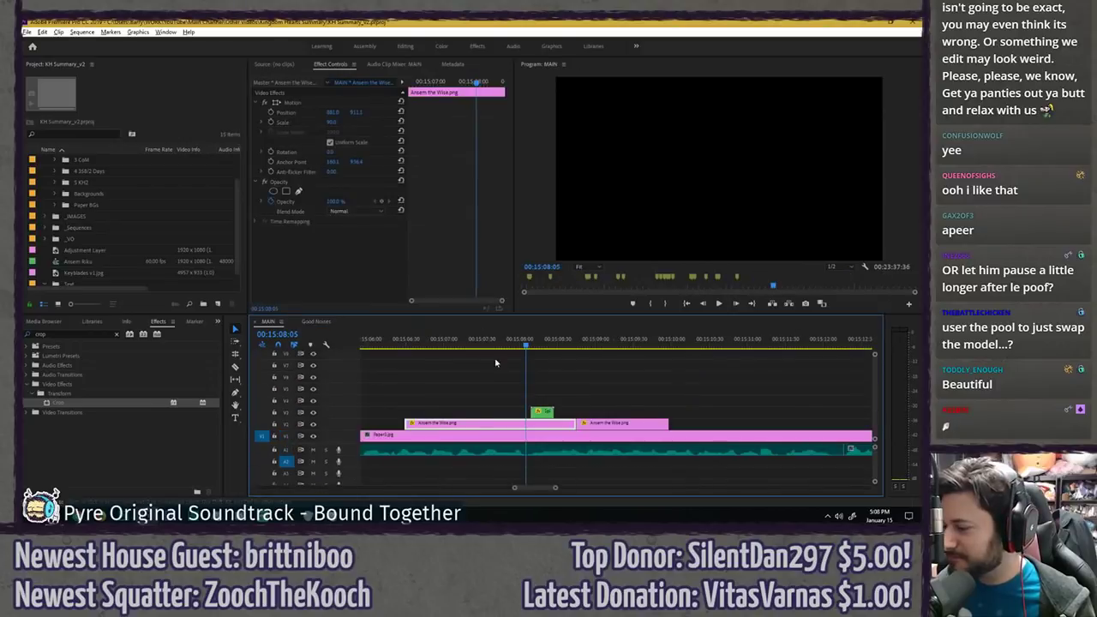
{"action": "left_click", "coordinate": [540, 357]}
{"action": "key", "text": "ctrl+v"}
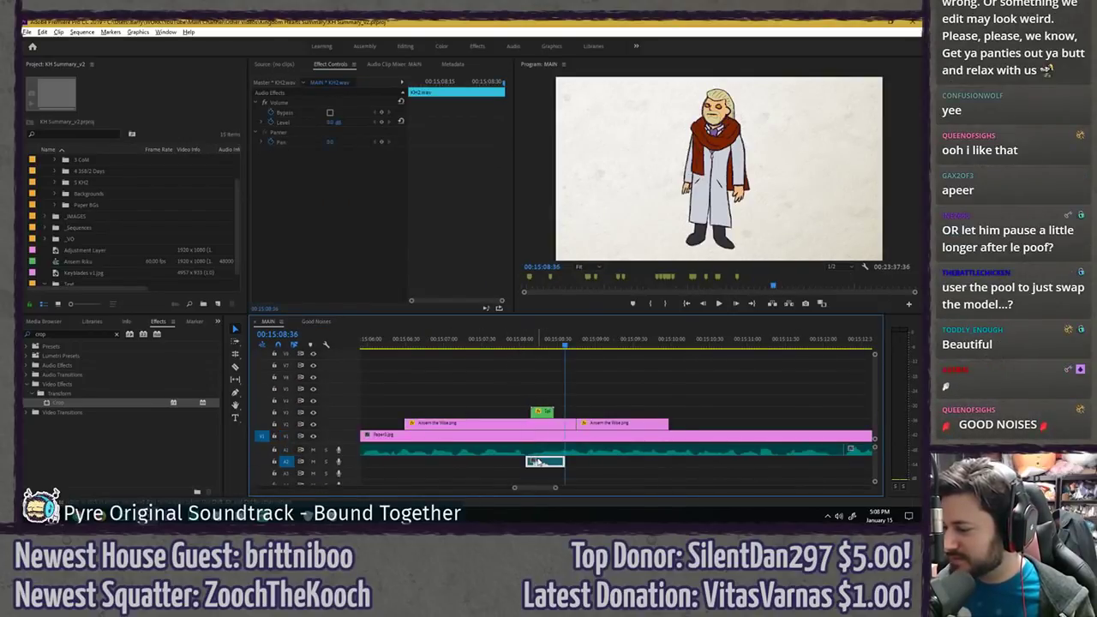
{"action": "right_click", "coordinate": [537, 462]}
{"action": "left_click", "coordinate": [591, 362]}
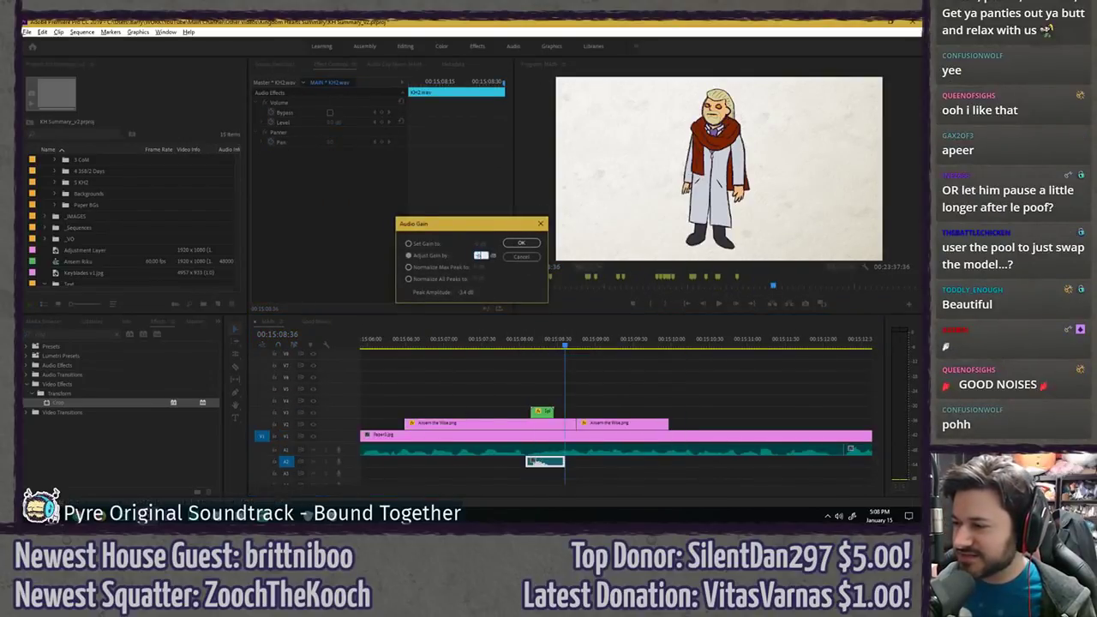
{"action": "key", "text": "Return"}
- Play the poof with its sound, nudging the sound slightly earlier
{"action": "left_click", "coordinate": [507, 340]}
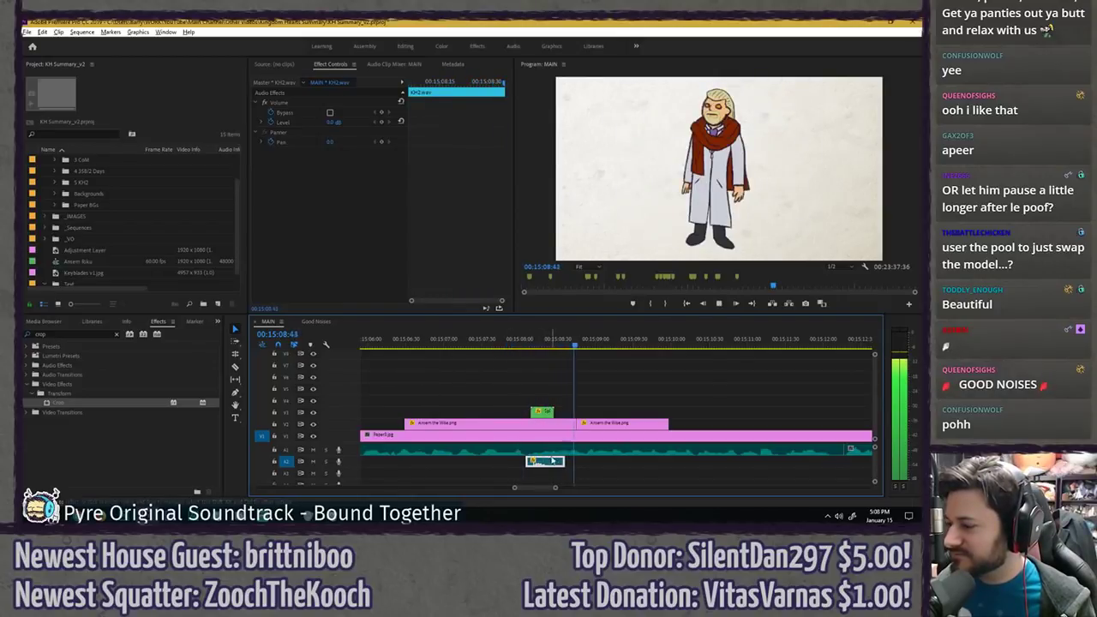
{"action": "key", "text": "space"}
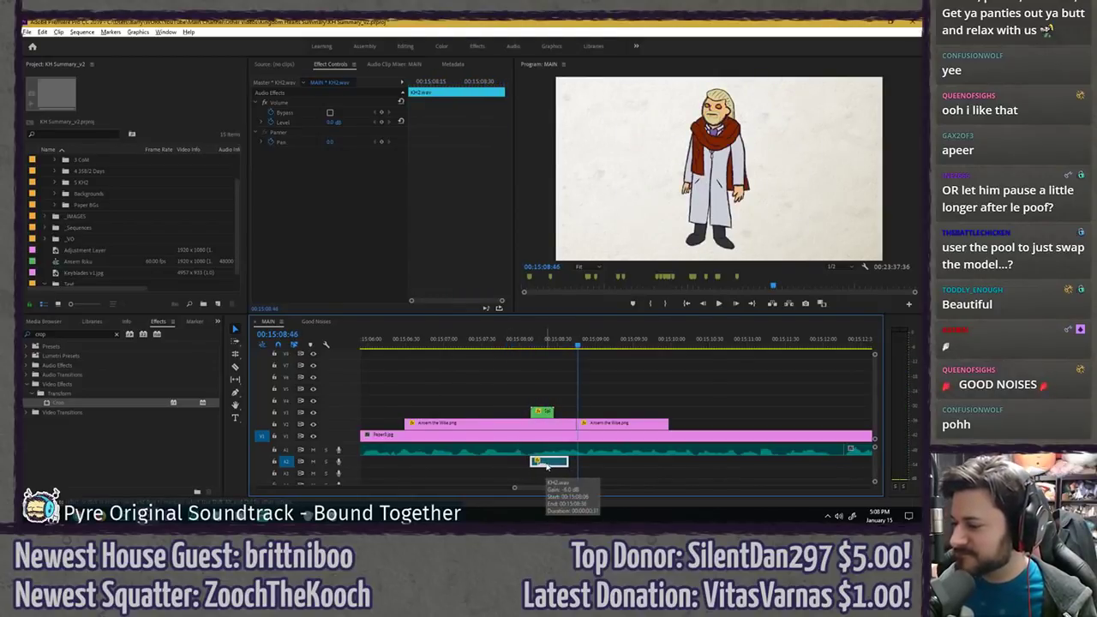
{"action": "left_click", "coordinate": [512, 341]}
{"action": "key", "text": "space"}
{"action": "key", "text": "space"}
{"action": "key", "text": "ctrl+z"}
{"action": "left_click", "coordinate": [511, 343]}
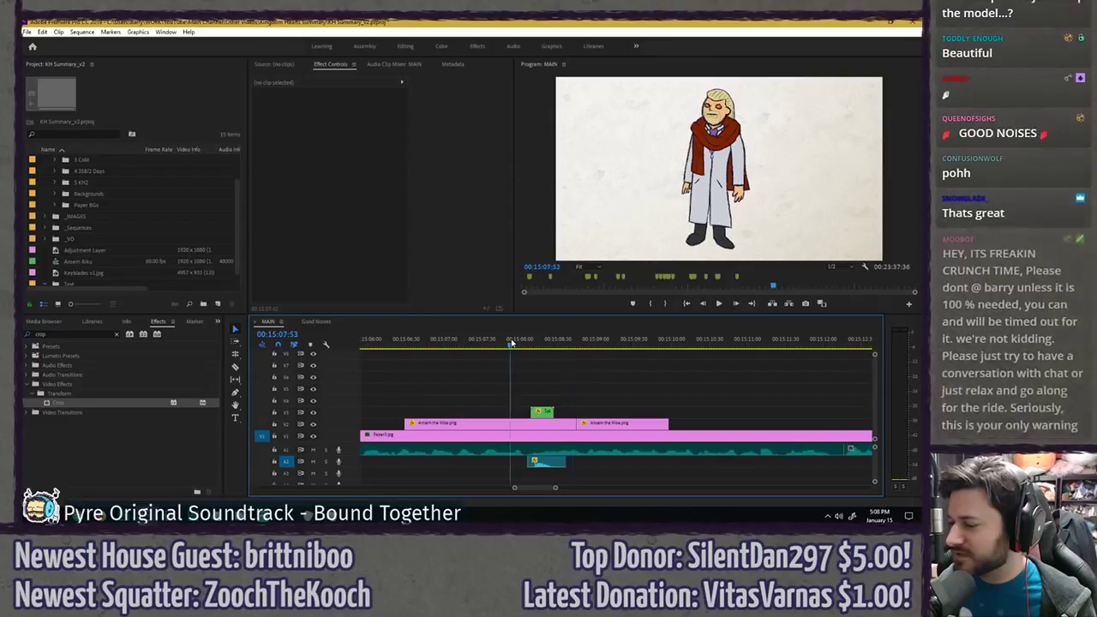
{"action": "key", "text": "space"}
{"action": "left_click", "coordinate": [503, 345]}
{"action": "key", "text": "space"}
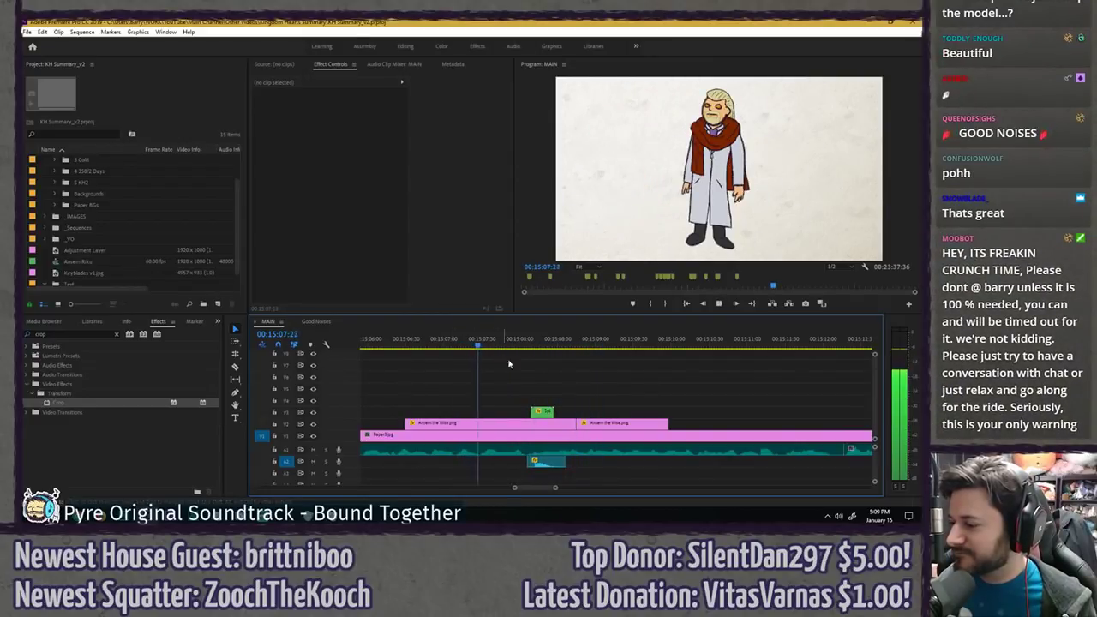
{"action": "key", "text": "space"}
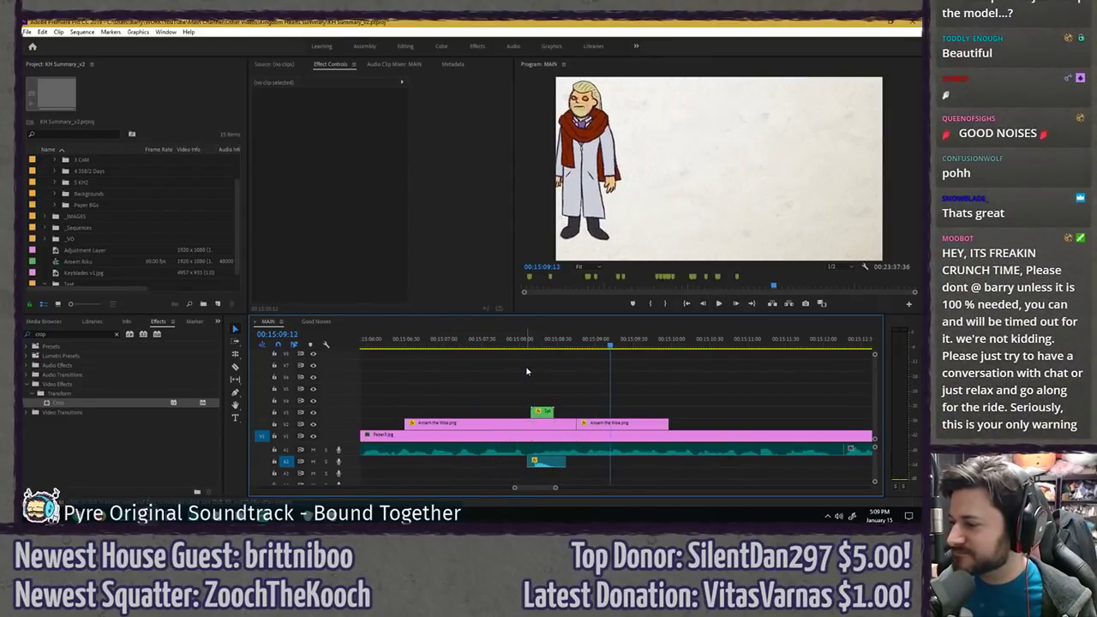
- Save the project
{"action": "key", "text": "ctrl+s"}
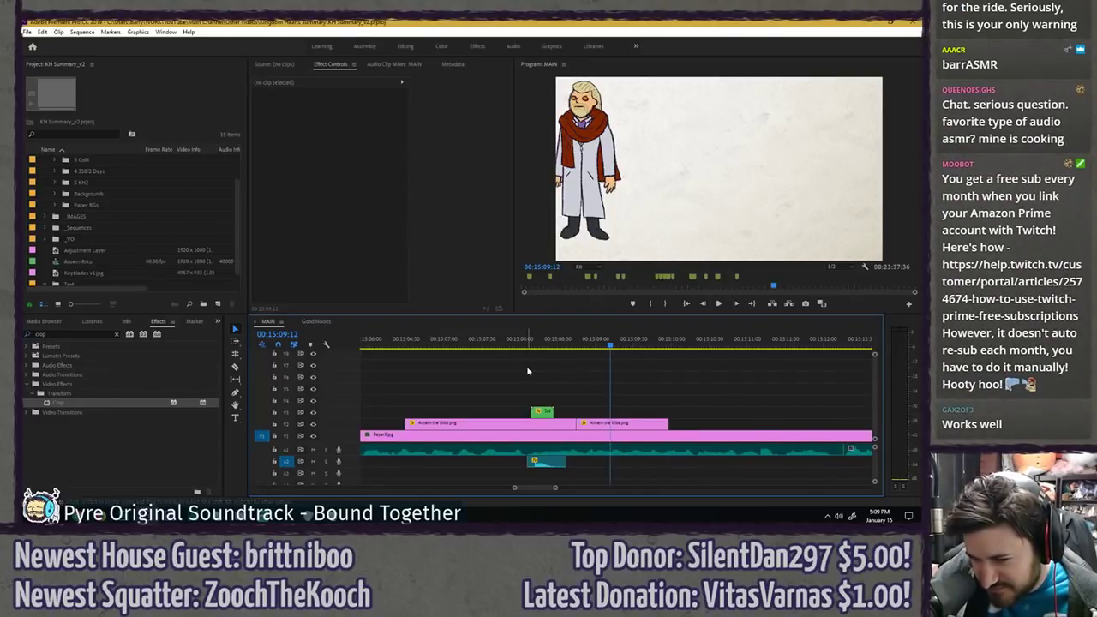
{"action": "key", "text": "ctrl+s"}
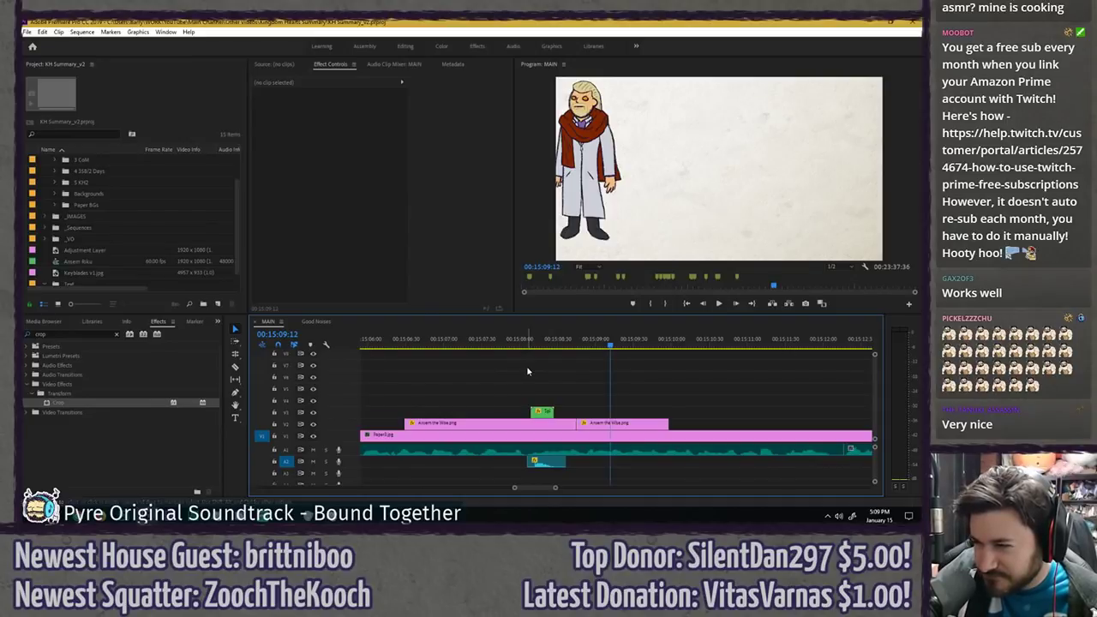
{"action": "scroll", "coordinate": [562, 382], "scroll_direction": "down", "scroll_amount": 2}
{"action": "left_click", "coordinate": [400, 344]}
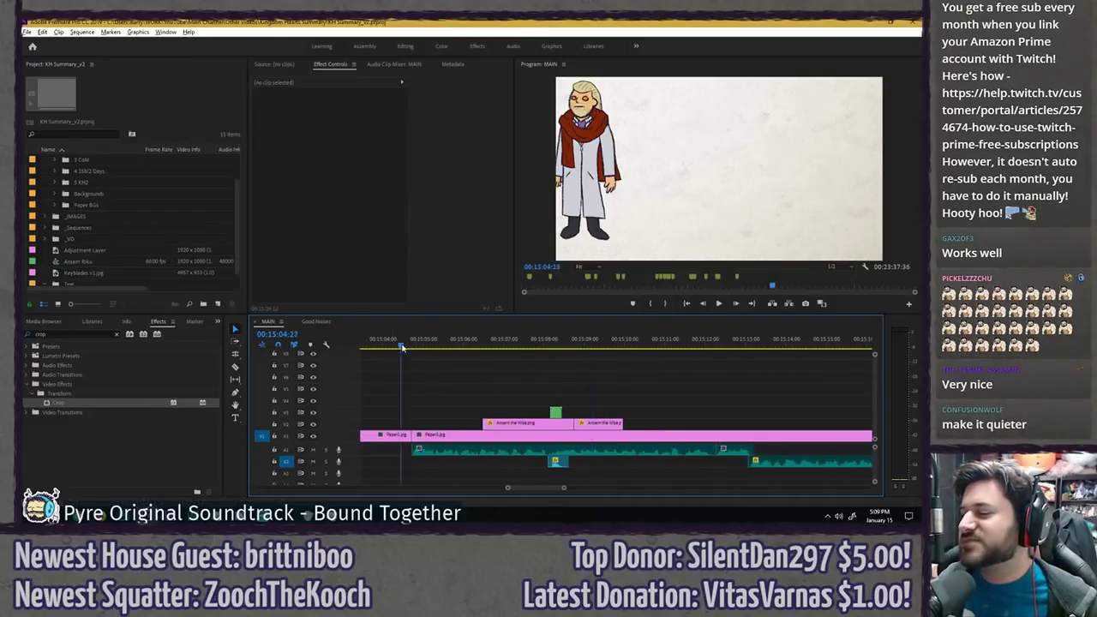
{"action": "left_click", "coordinate": [411, 346]}
{"action": "left_click", "coordinate": [419, 344]}
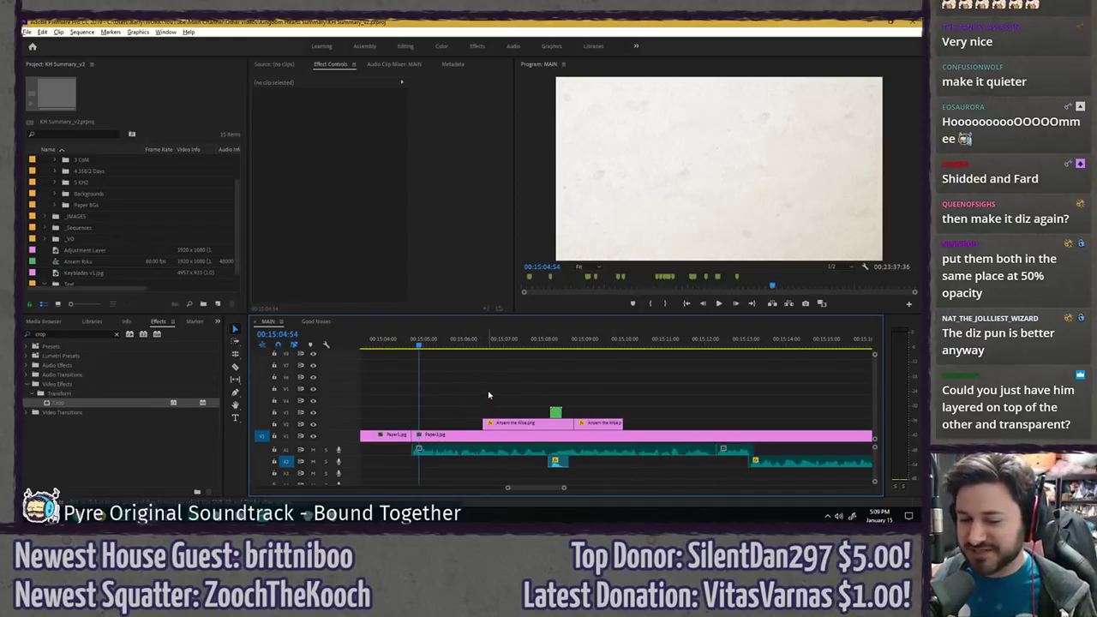
- Search the project for 'diz' and place DIZ.png over the first Ansem clip
{"action": "left_click", "coordinate": [506, 342]}
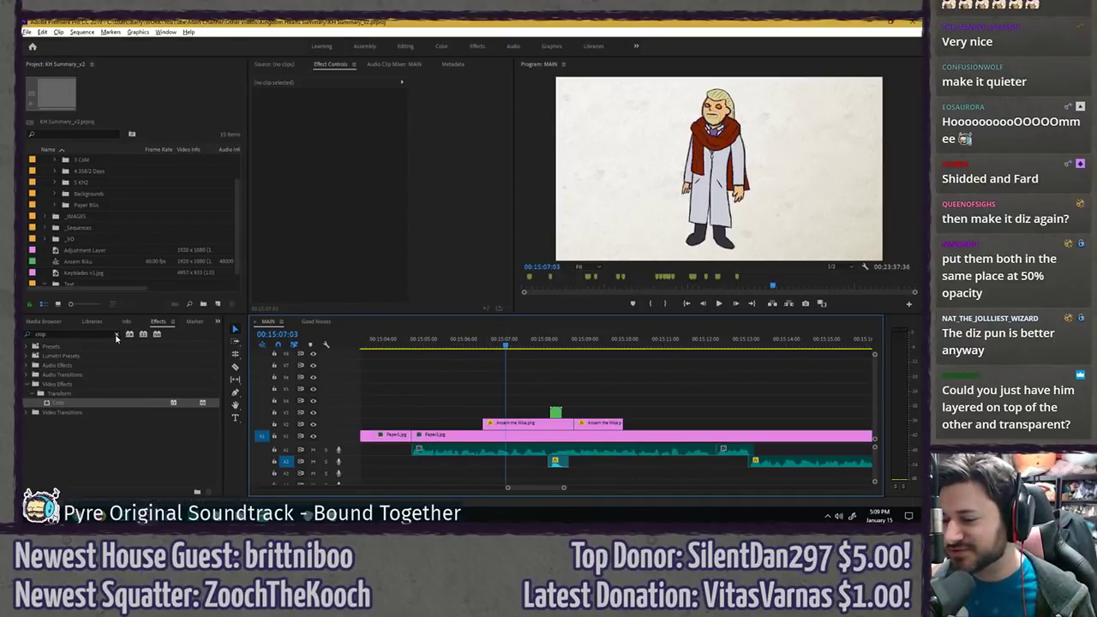
{"action": "left_click", "coordinate": [117, 337]}
{"action": "left_click", "coordinate": [91, 133]}
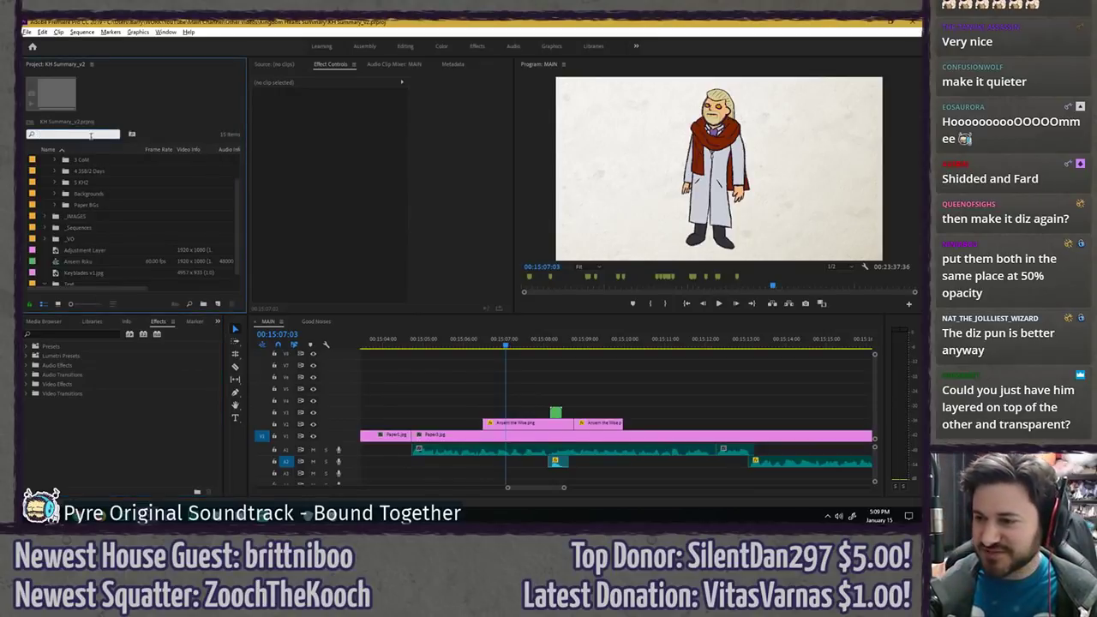
{"action": "type", "text": "diz"}
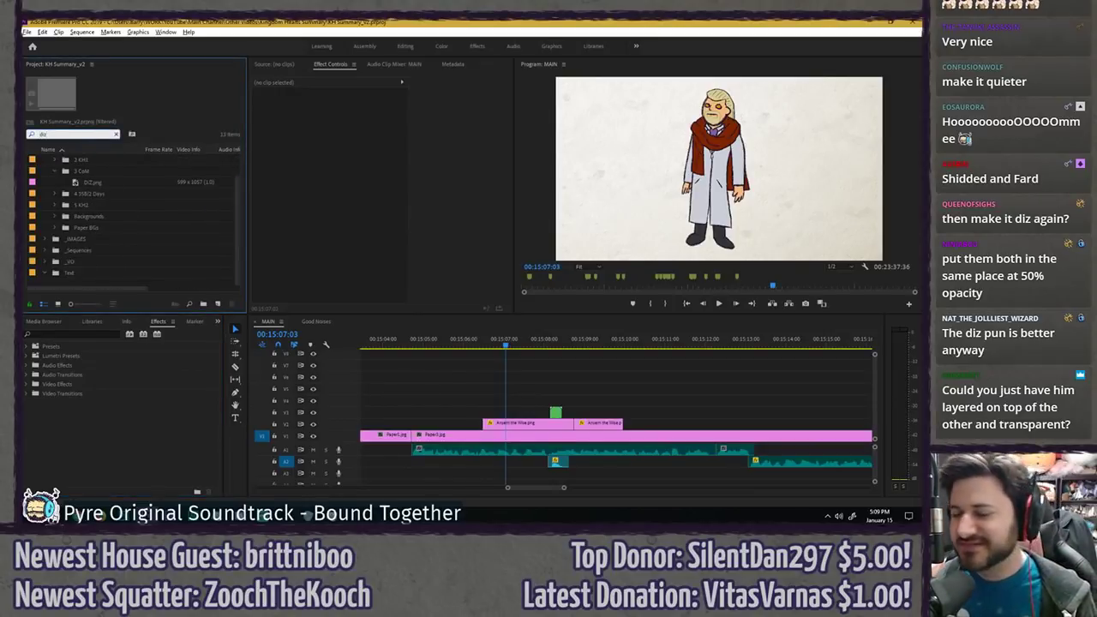
{"action": "left_click_drag", "start_coordinate": [90, 183], "coordinate": [514, 430]}
- Replace the second Ansem clip with DIZ.png and play back the revised sequence
{"action": "left_click", "coordinate": [587, 344]}
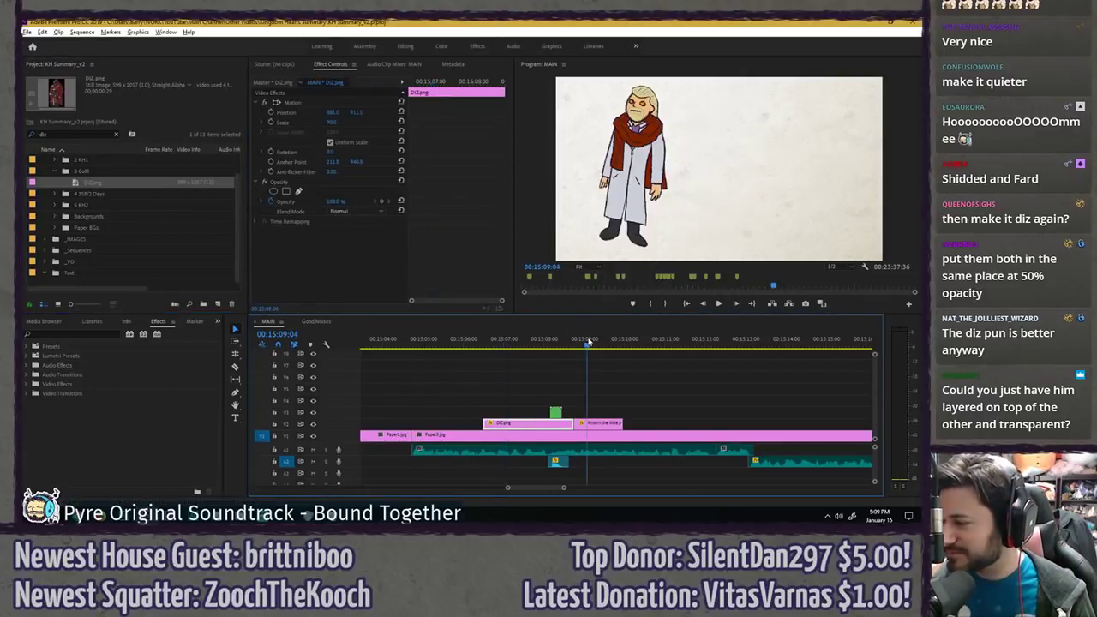
{"action": "left_click", "coordinate": [602, 425]}
{"action": "key", "text": "ctrl+v"}
{"action": "key", "text": "ctrl+z"}
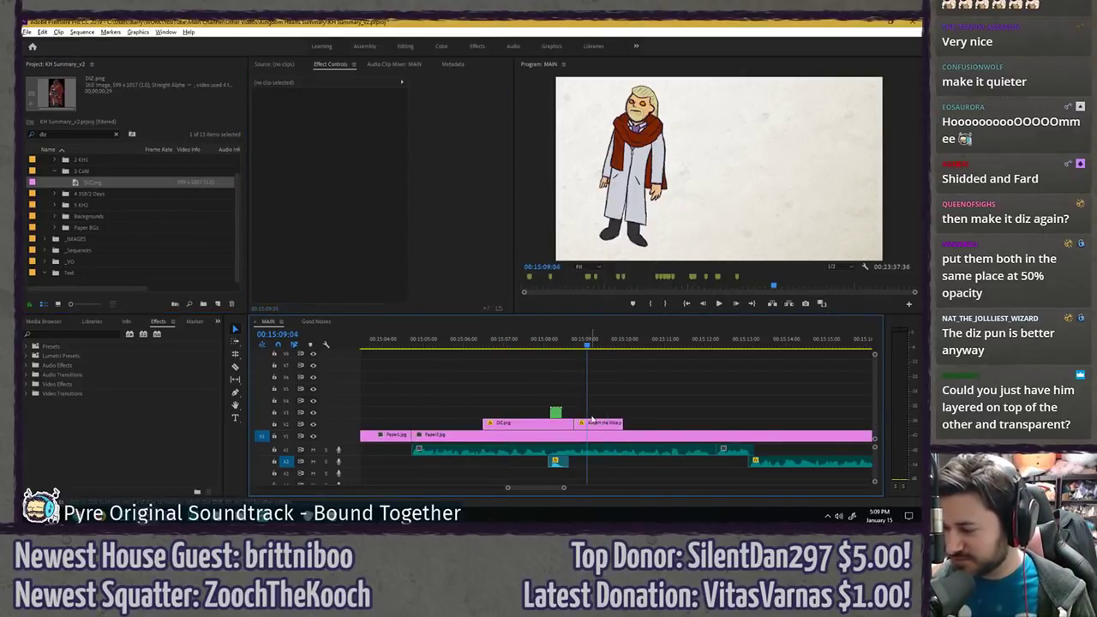
{"action": "left_click", "coordinate": [597, 430]}
{"action": "key", "text": "alt+r"}
{"action": "left_click", "coordinate": [523, 345]}
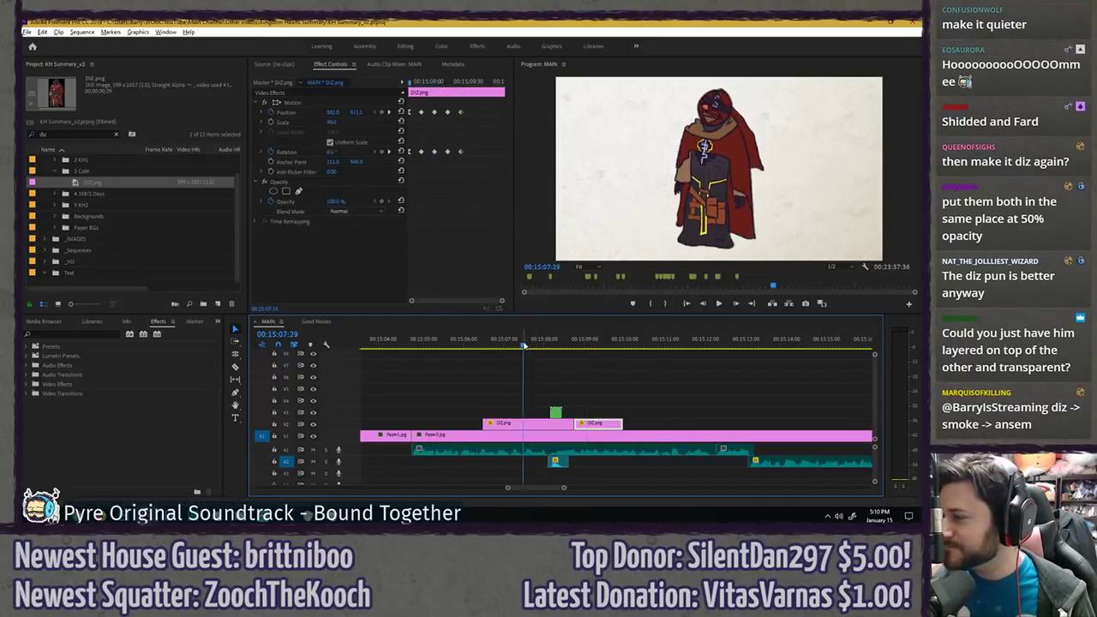
{"action": "key", "text": "space"}
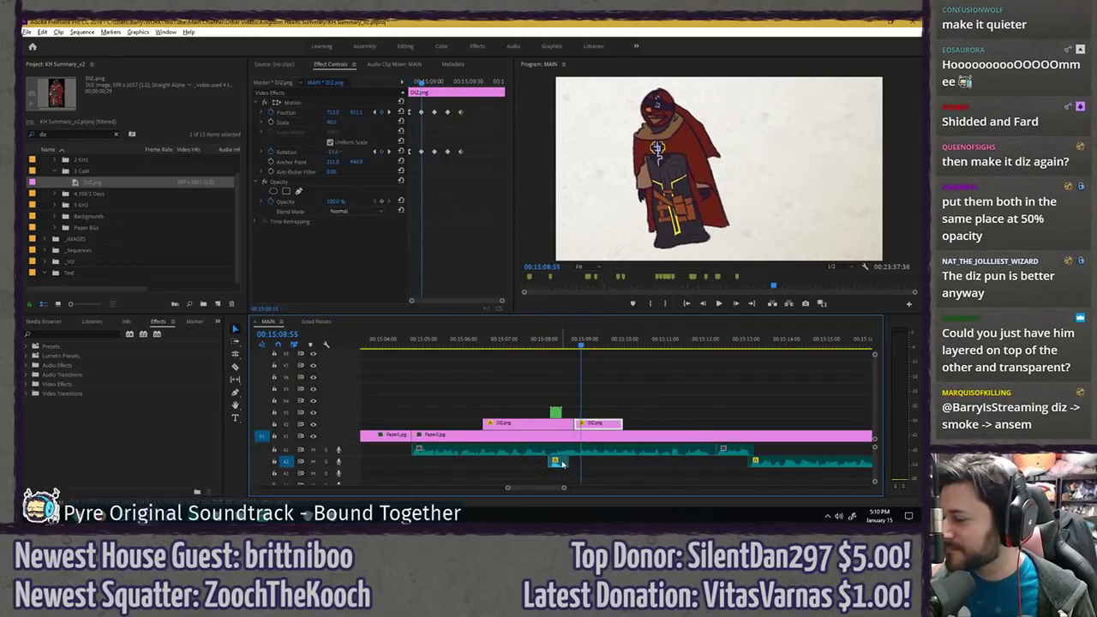
- Lower the small KH2.wav clip's audio gain by -4 dB and listen to the result
{"action": "right_click", "coordinate": [556, 461]}
{"action": "left_click", "coordinate": [582, 364]}
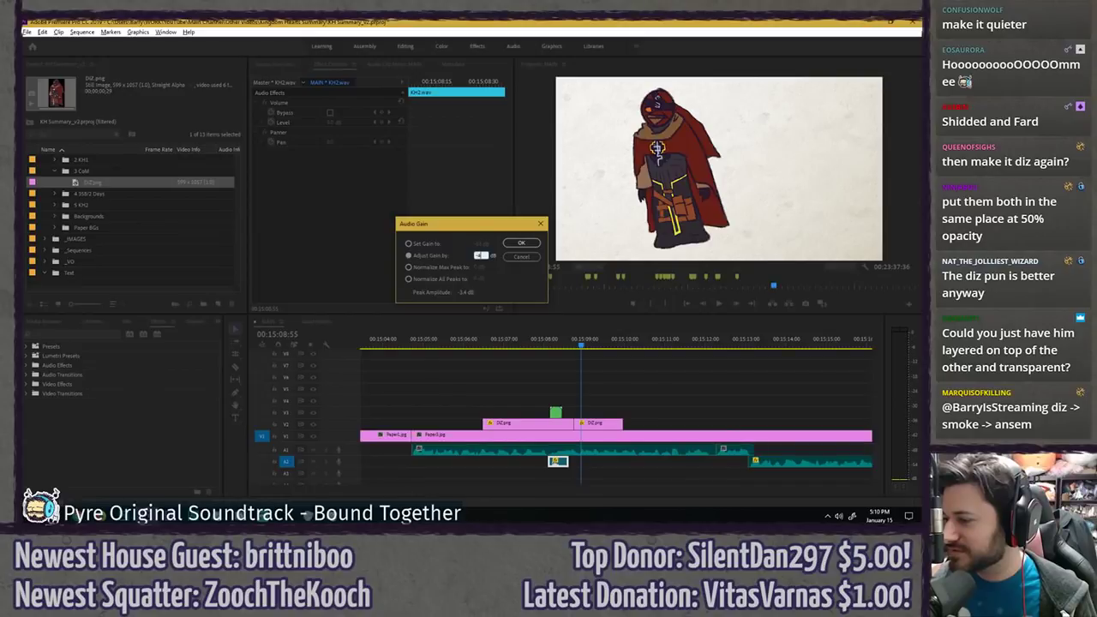
{"action": "type", "text": "-4"}
{"action": "key", "text": "Return"}
{"action": "left_click", "coordinate": [543, 343]}
{"action": "key", "text": "space"}
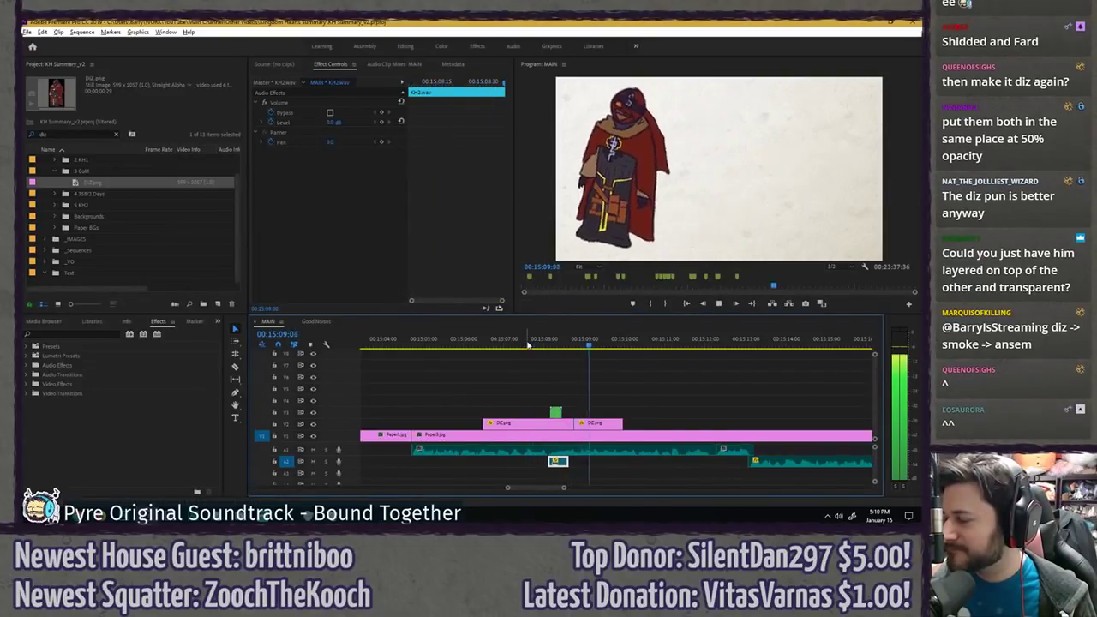
- Split the V2 DIZ.png clip at 00:15:08:35
{"action": "left_click", "coordinate": [526, 358]}
{"action": "left_click_drag", "start_coordinate": [552, 343], "coordinate": [570, 341]}
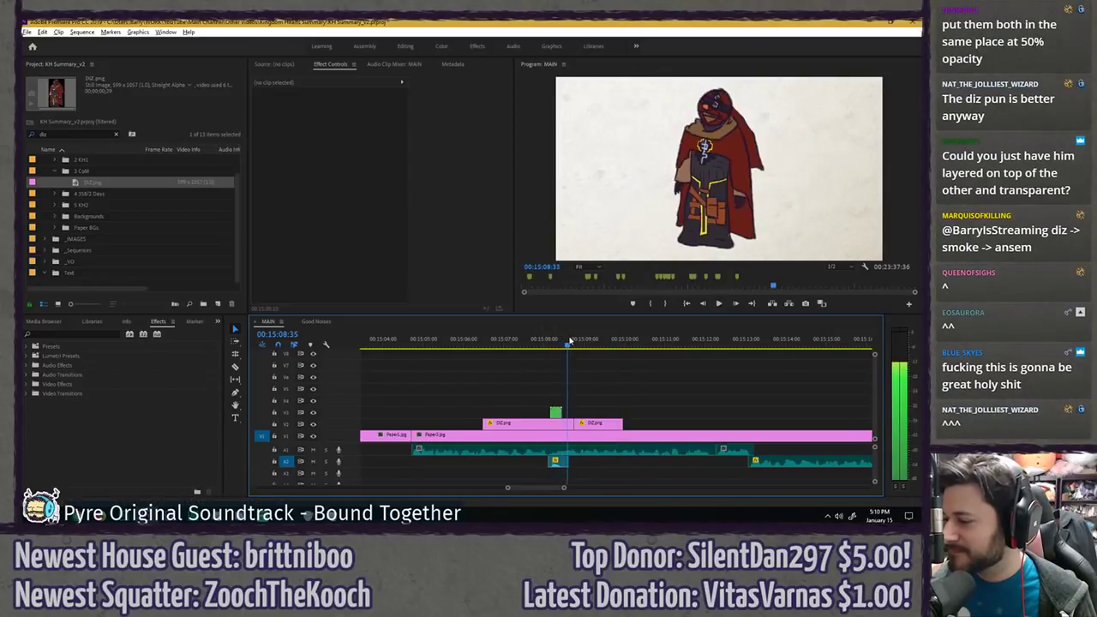
{"action": "scroll", "coordinate": [573, 382], "scroll_direction": "up", "scroll_amount": 3}
{"action": "key", "text": "c"}
{"action": "left_click", "coordinate": [560, 424]}
- Apply the Horizontal Flip effect to the short DIZ.png piece
{"action": "key", "text": "v"}
{"action": "left_click", "coordinate": [567, 425]}
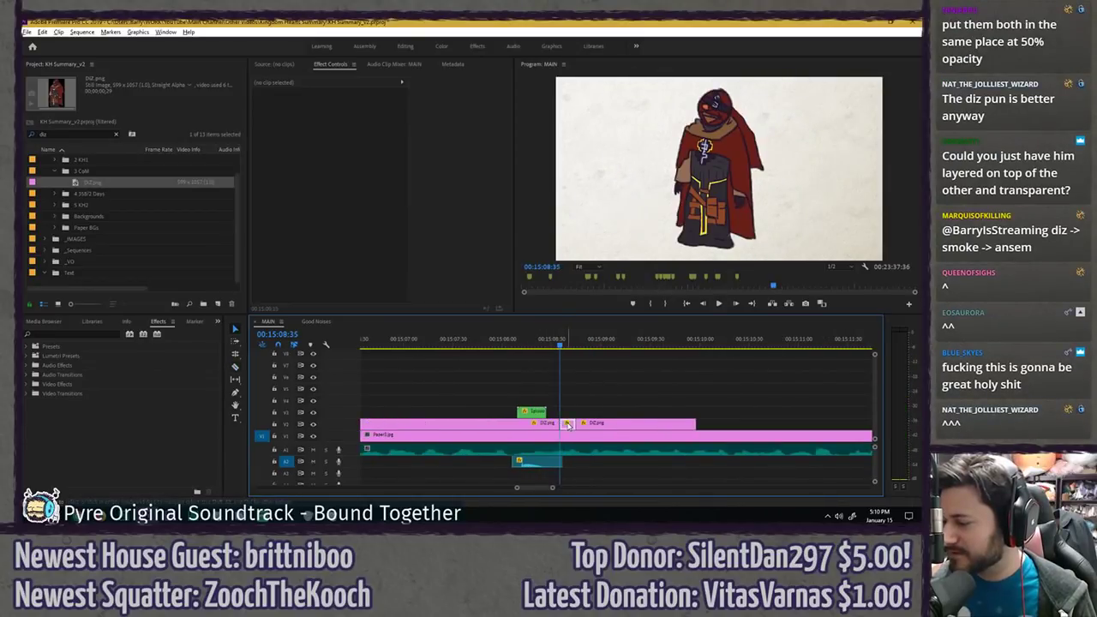
{"action": "left_click", "coordinate": [567, 424]}
{"action": "left_click", "coordinate": [79, 333]}
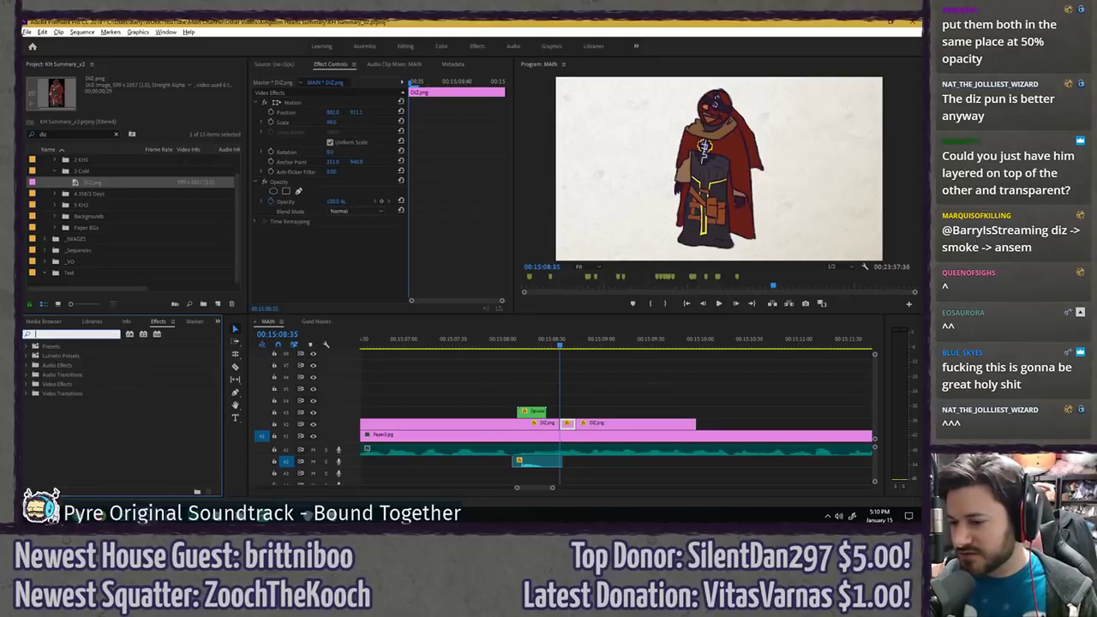
{"action": "type", "text": "hoirzon"}
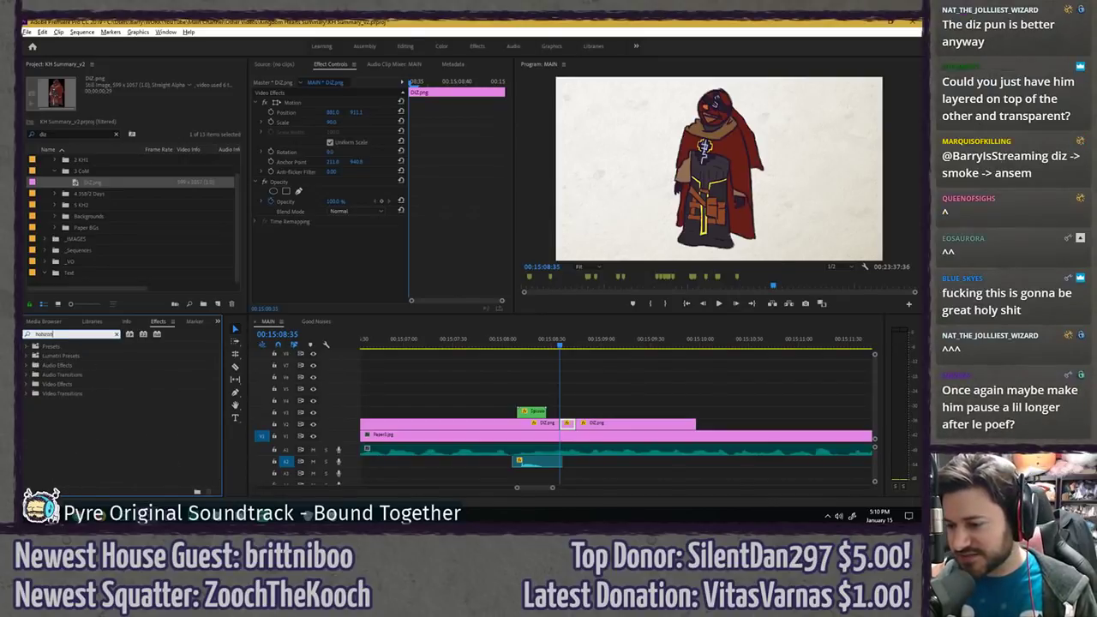
{"action": "key", "text": "BackSpace"}
{"action": "key", "text": "BackSpace"}
{"action": "type", "text": "rizon"}
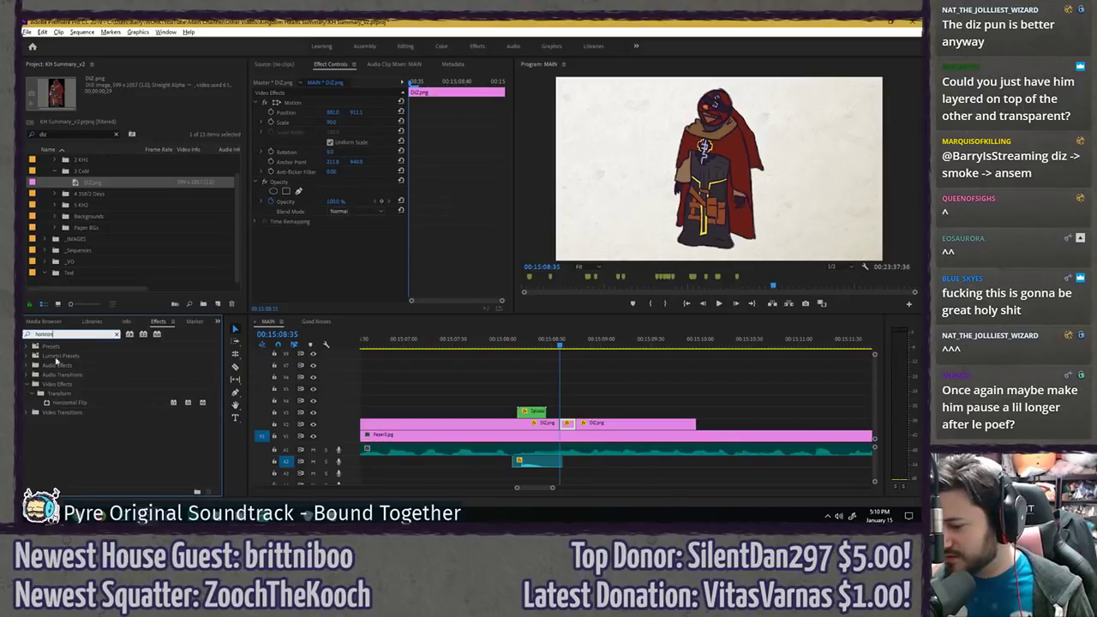
{"action": "left_click_drag", "start_coordinate": [74, 403], "coordinate": [566, 424]}
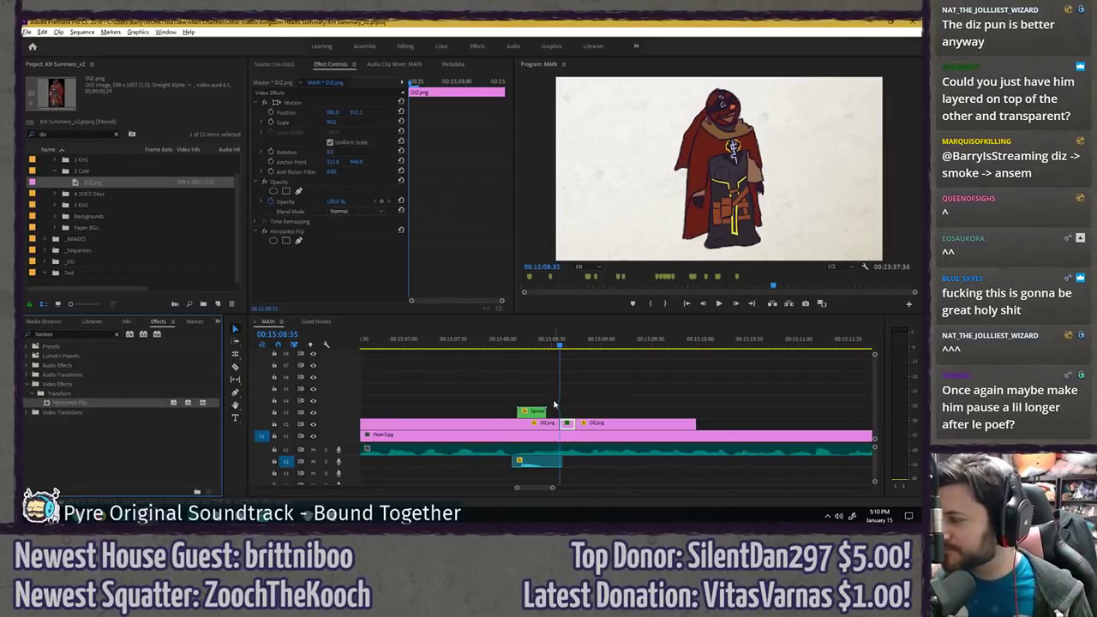
- Rotate the short DIZ.png piece about 4.3 degrees clockwise
{"action": "left_click", "coordinate": [338, 104]}
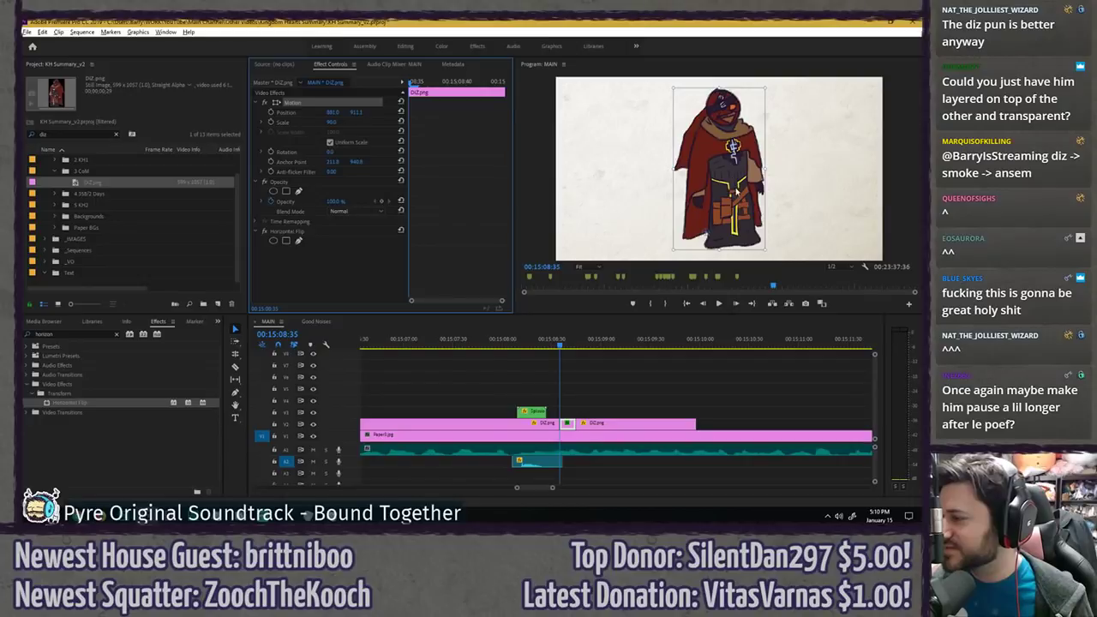
{"action": "left_click", "coordinate": [593, 381]}
{"action": "key", "text": "Left"}
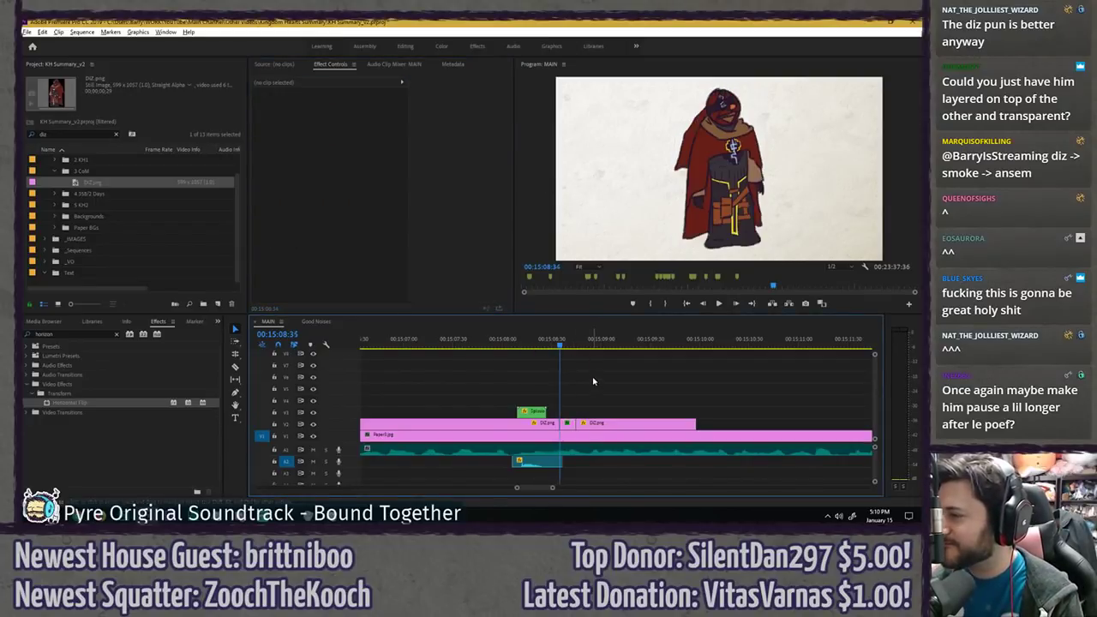
{"action": "left_click", "coordinate": [572, 424]}
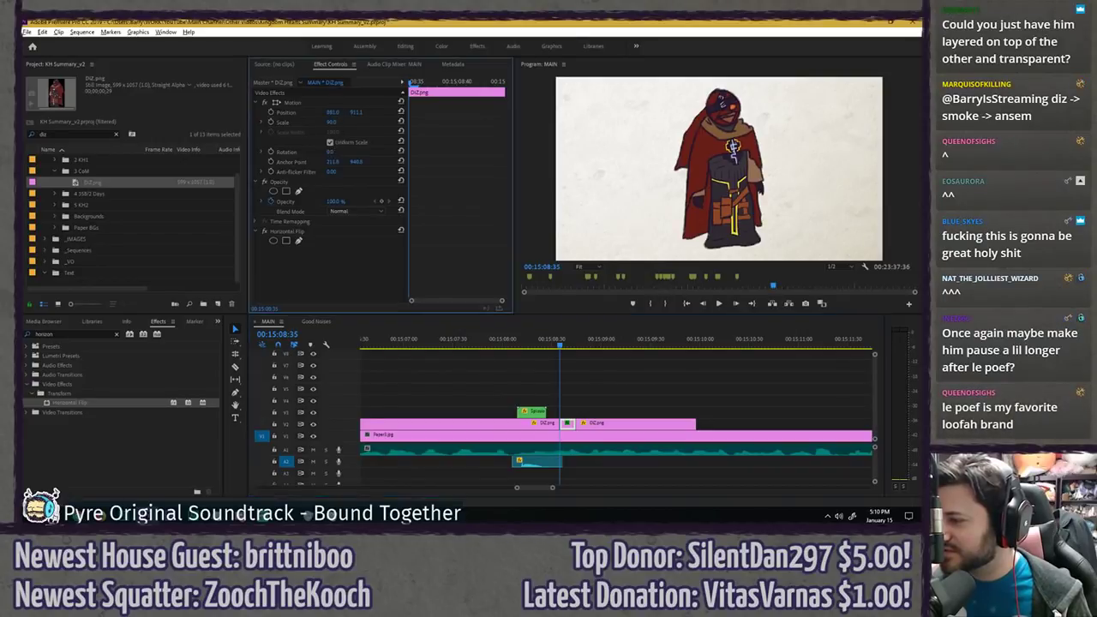
{"action": "left_click_drag", "start_coordinate": [331, 151], "coordinate": [368, 152]}
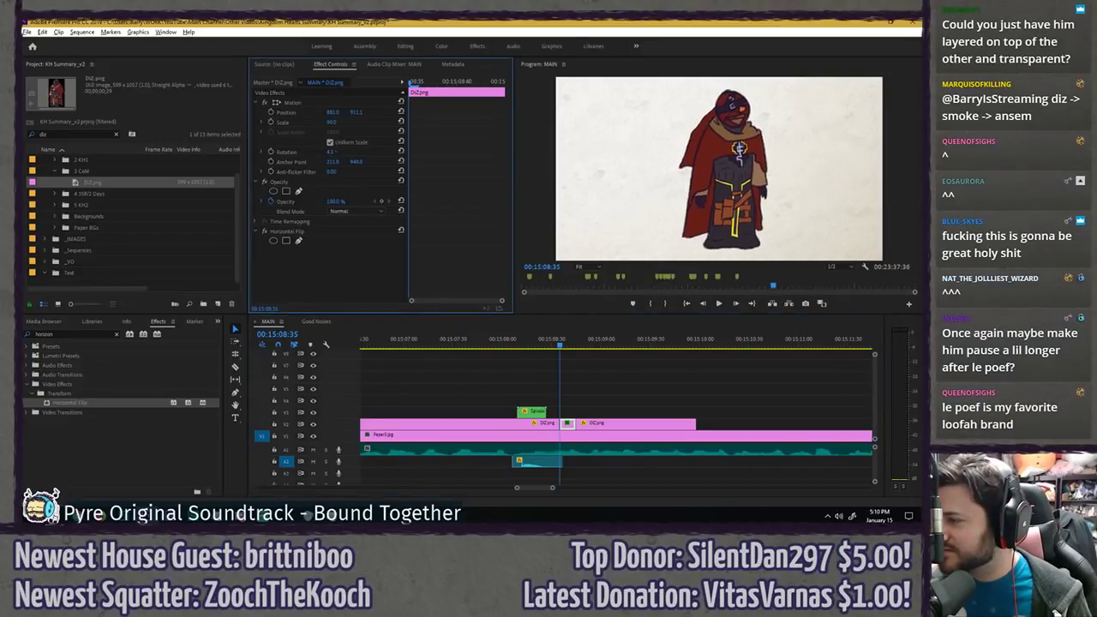
{"action": "left_click", "coordinate": [557, 357]}
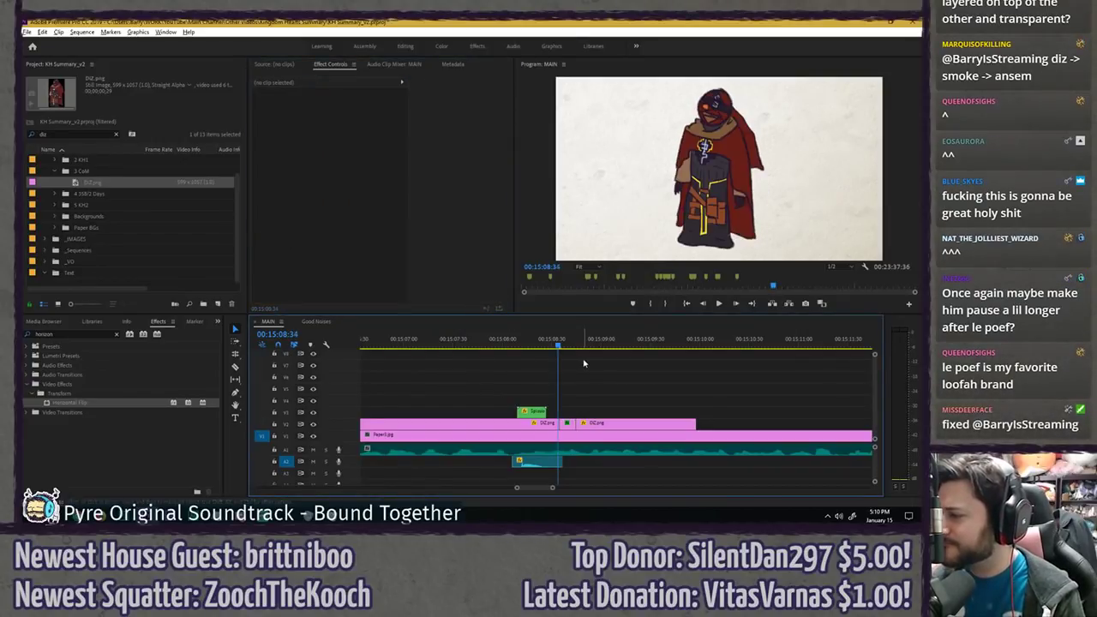
{"action": "left_click", "coordinate": [565, 426]}
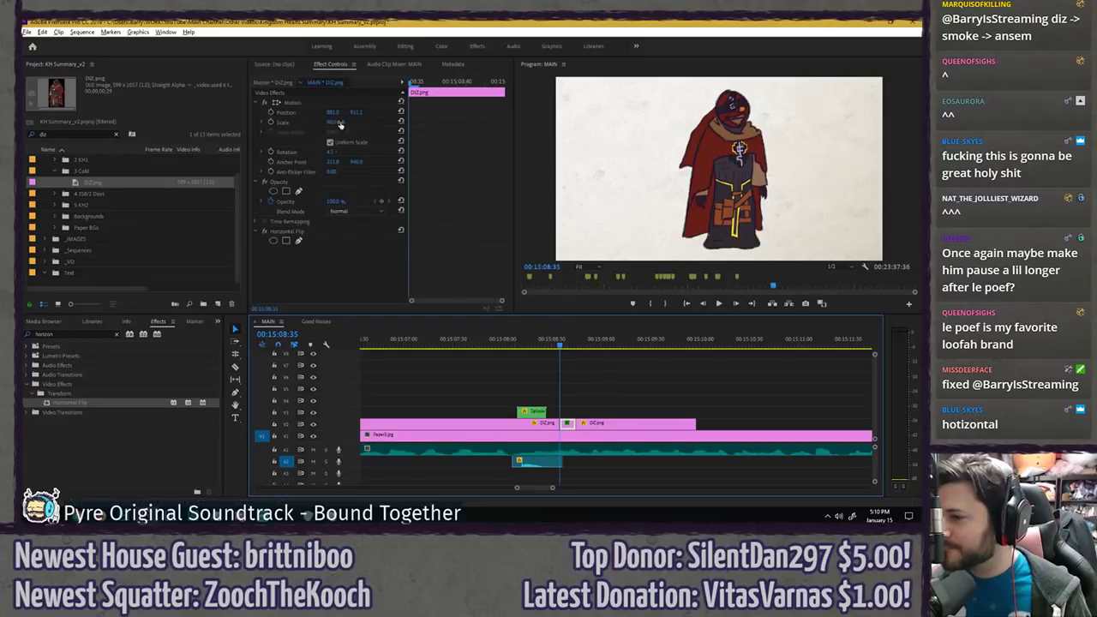
{"action": "left_click", "coordinate": [591, 357]}
- Play back the flipped, tilted piece from around 00:15:08
{"action": "key", "text": "Left"}
{"action": "key", "text": "Right"}
{"action": "left_click", "coordinate": [518, 339]}
{"action": "key", "text": "space"}
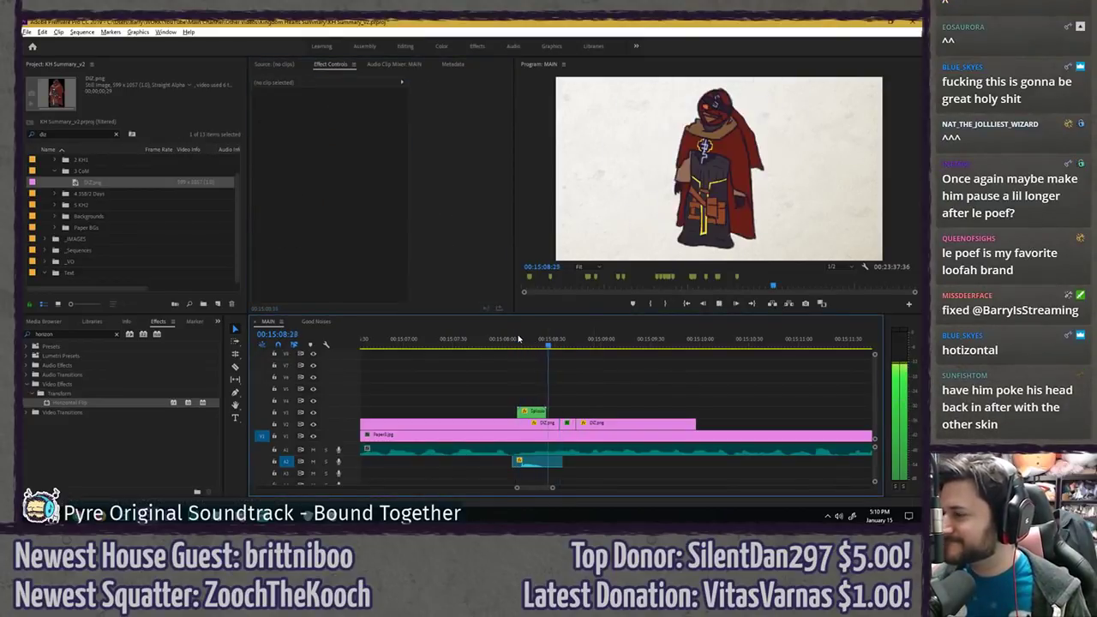
{"action": "left_click", "coordinate": [544, 341]}
{"action": "key", "text": "space"}
{"action": "key", "text": "space"}
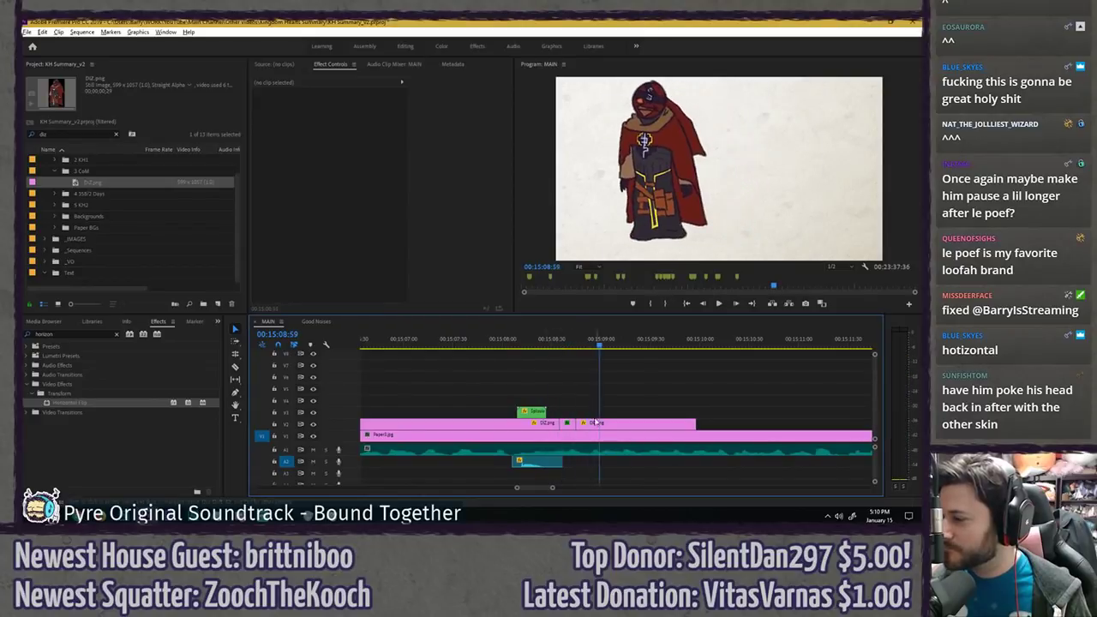
- Roll the cut between the two DIZ.png clips slightly earlier
{"action": "left_click", "coordinate": [597, 423]}
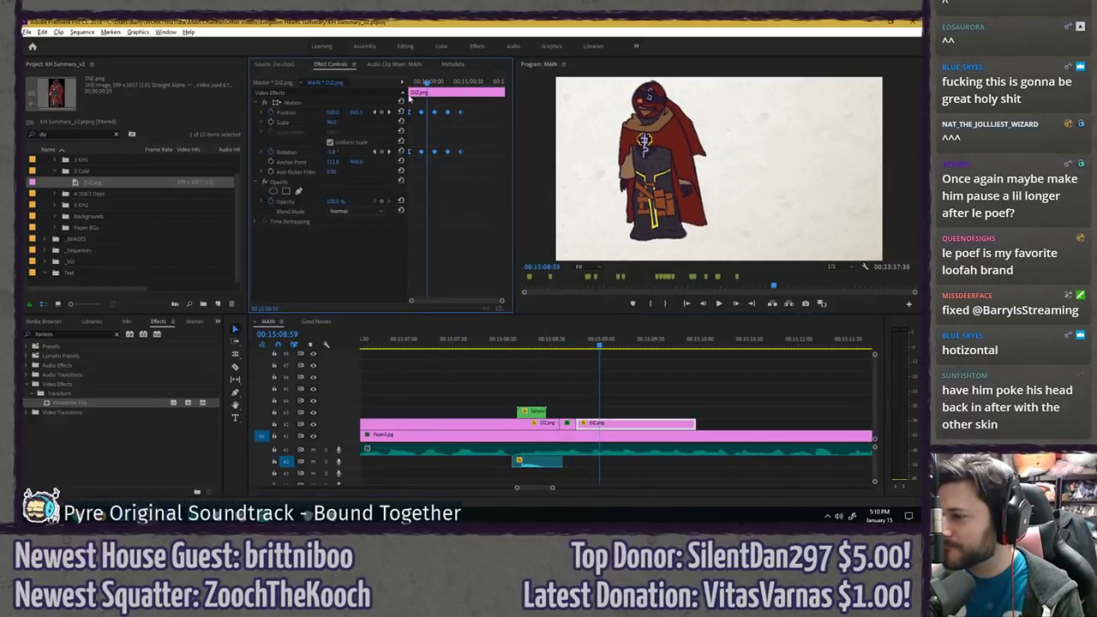
{"action": "left_click", "coordinate": [433, 83]}
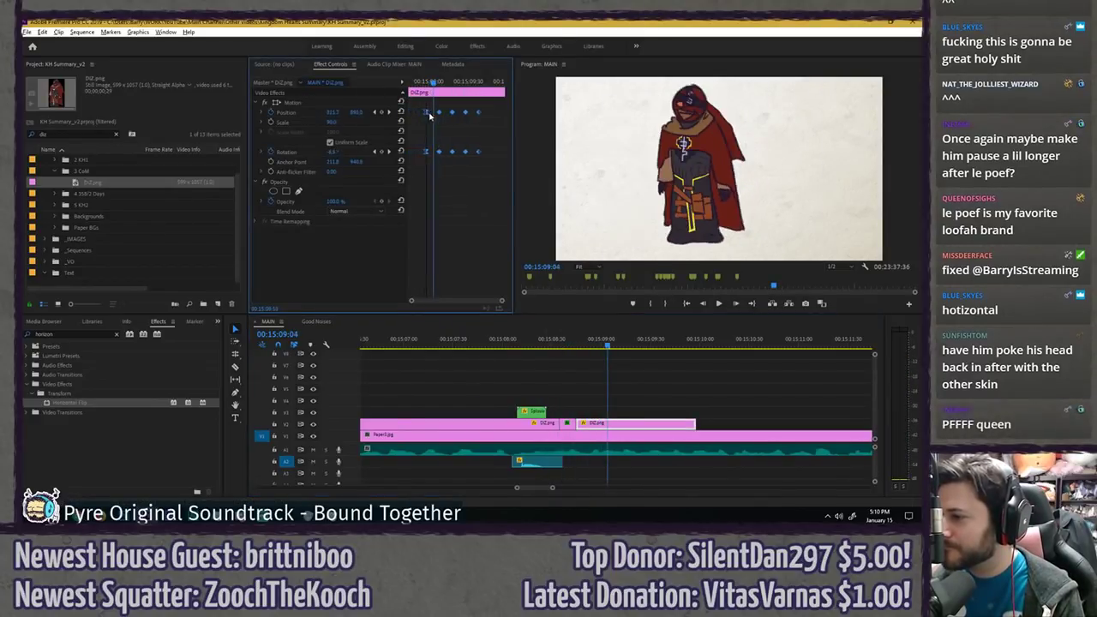
{"action": "left_click", "coordinate": [500, 344]}
{"action": "key", "text": "space"}
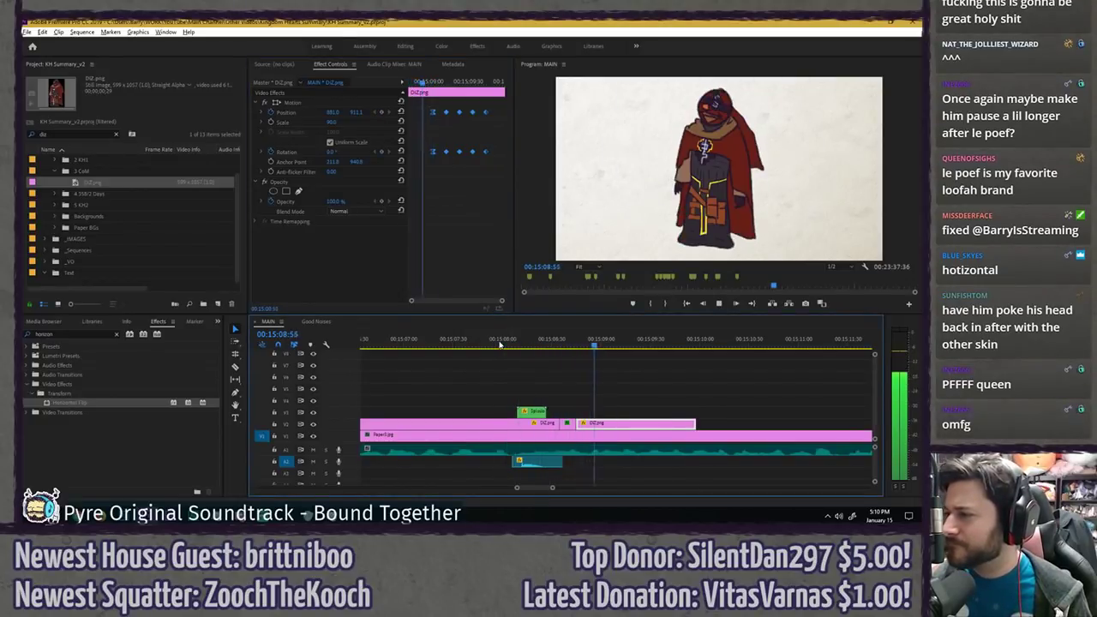
{"action": "left_click", "coordinate": [563, 366]}
{"action": "key", "text": "n"}
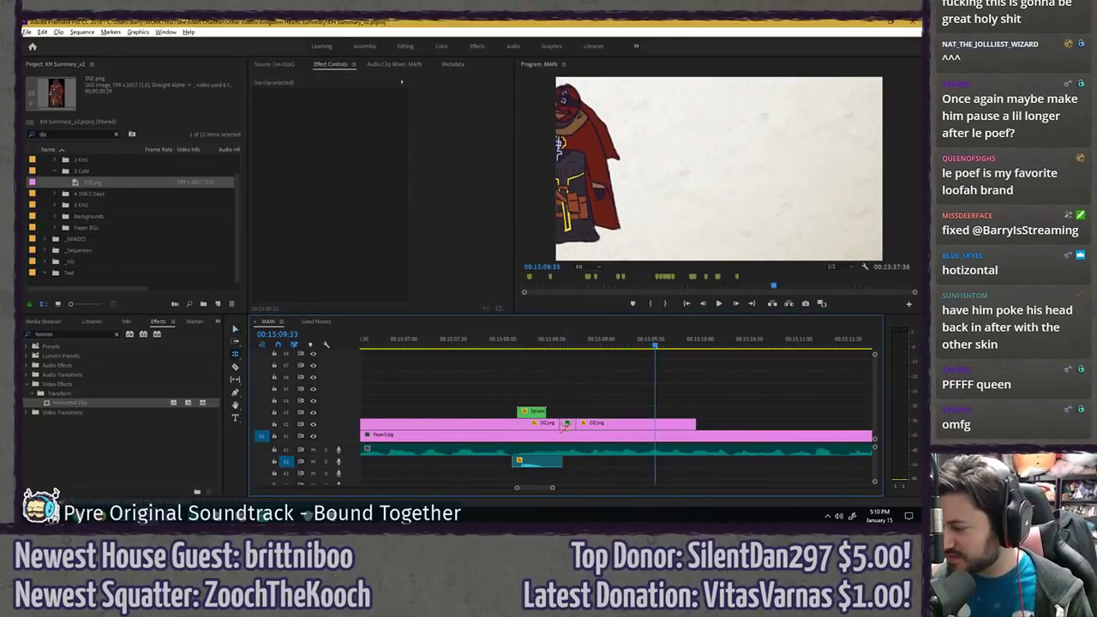
{"action": "left_click_drag", "start_coordinate": [559, 424], "coordinate": [553, 424]}
- Play back the revised DIZ cut from around 00:15:07:48
{"action": "key", "text": "v"}
{"action": "left_click", "coordinate": [487, 340]}
{"action": "key", "text": "space"}
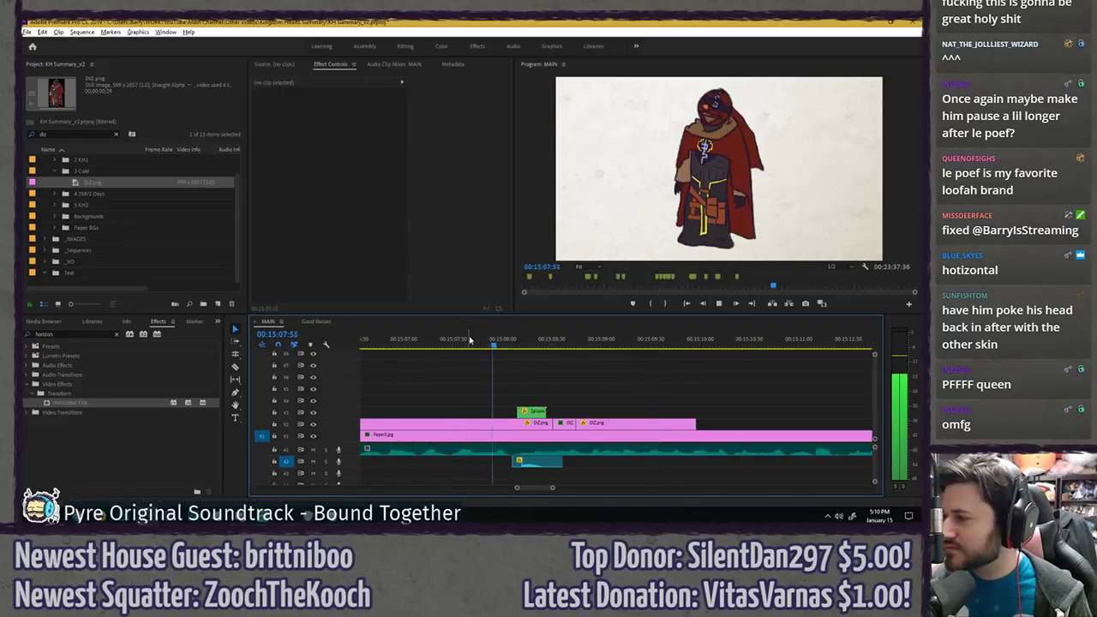
{"action": "left_click", "coordinate": [468, 341]}
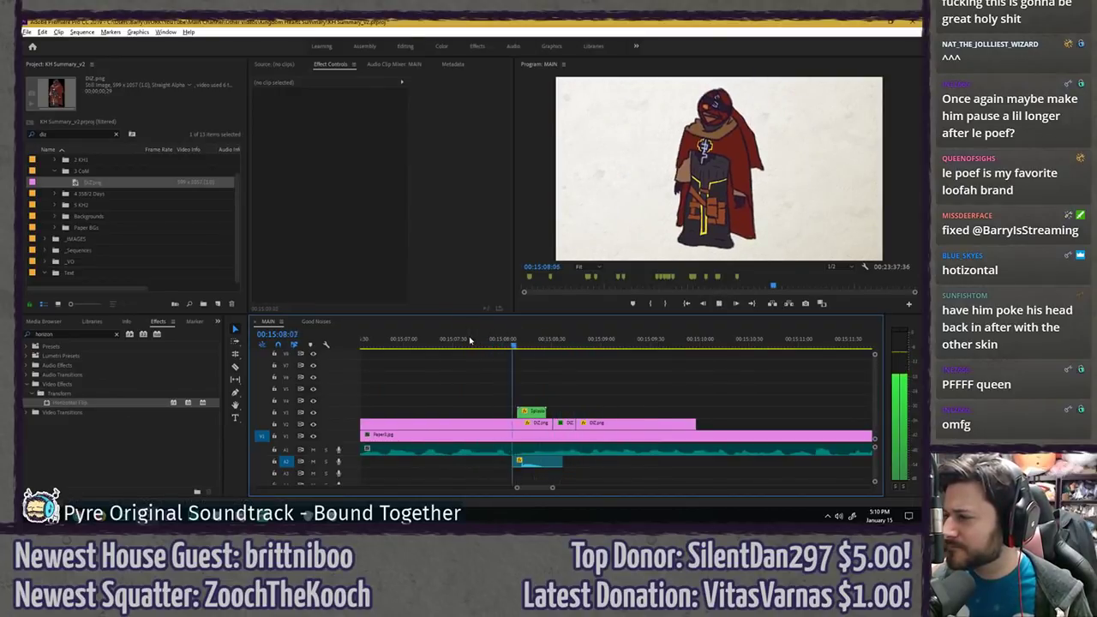
{"action": "left_click", "coordinate": [489, 342]}
{"action": "key", "text": "space"}
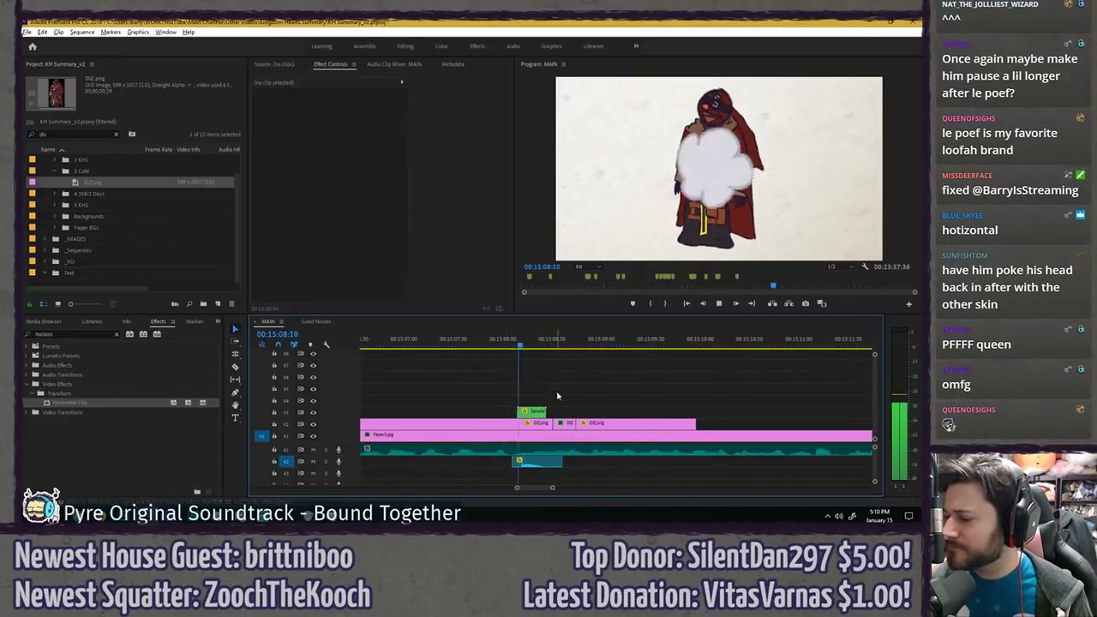
{"action": "key", "text": "space"}
- Shift the later DIZ.png clips to the right and review the new timing
{"action": "left_click_drag", "start_coordinate": [565, 415], "coordinate": [620, 425]}
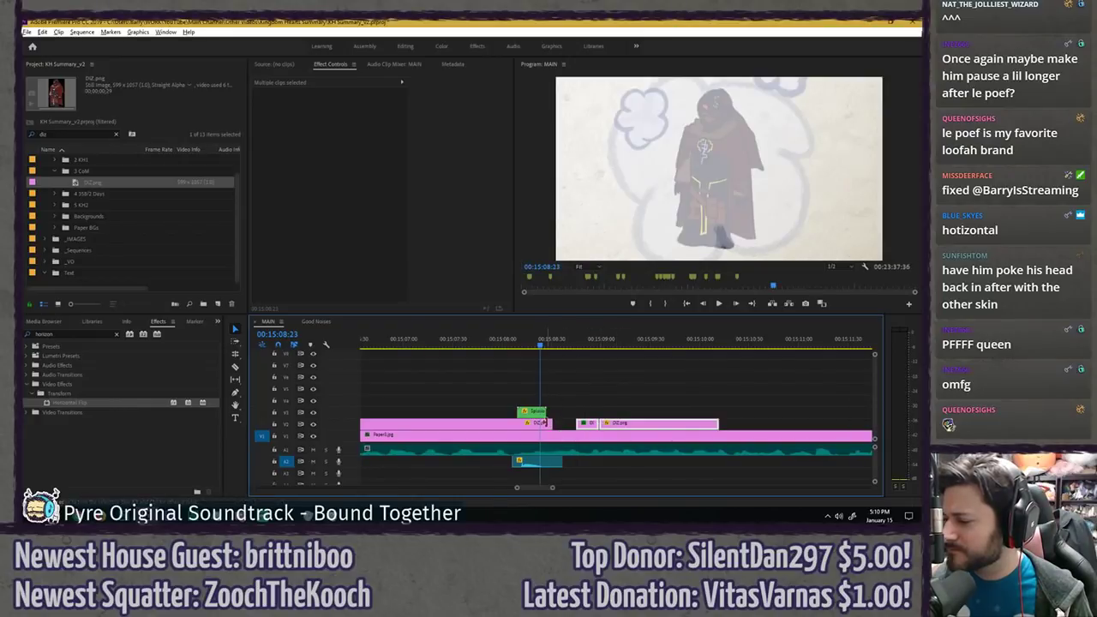
{"action": "left_click", "coordinate": [488, 340]}
{"action": "key", "text": "space"}
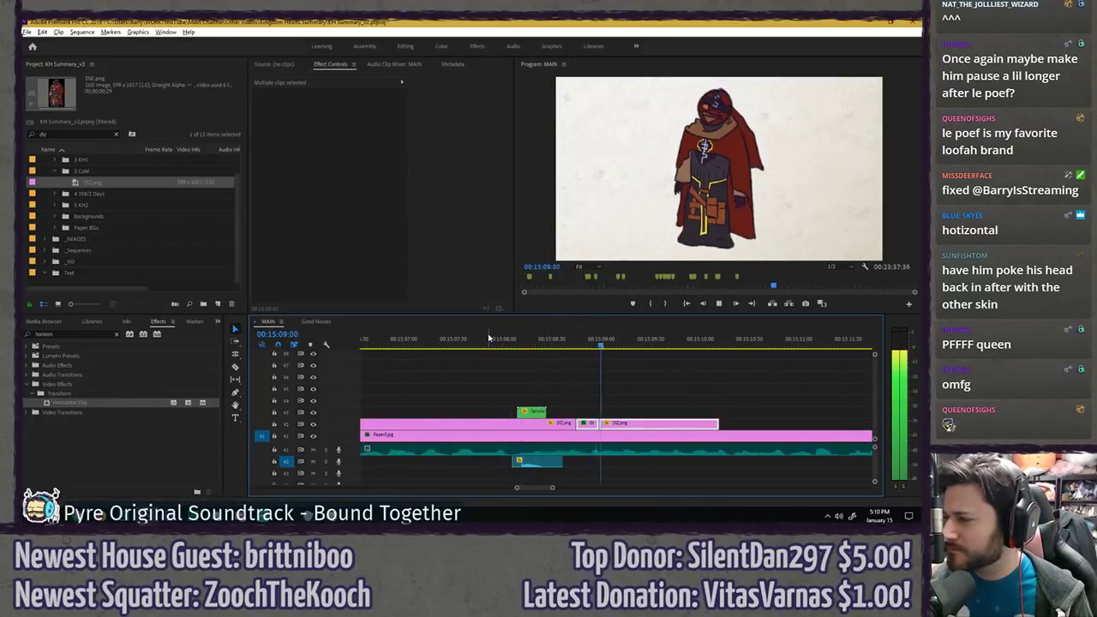
{"action": "key", "text": "space"}
{"action": "left_click_drag", "start_coordinate": [624, 425], "coordinate": [635, 425]}
{"action": "left_click", "coordinate": [502, 339]}
{"action": "key", "text": "space"}
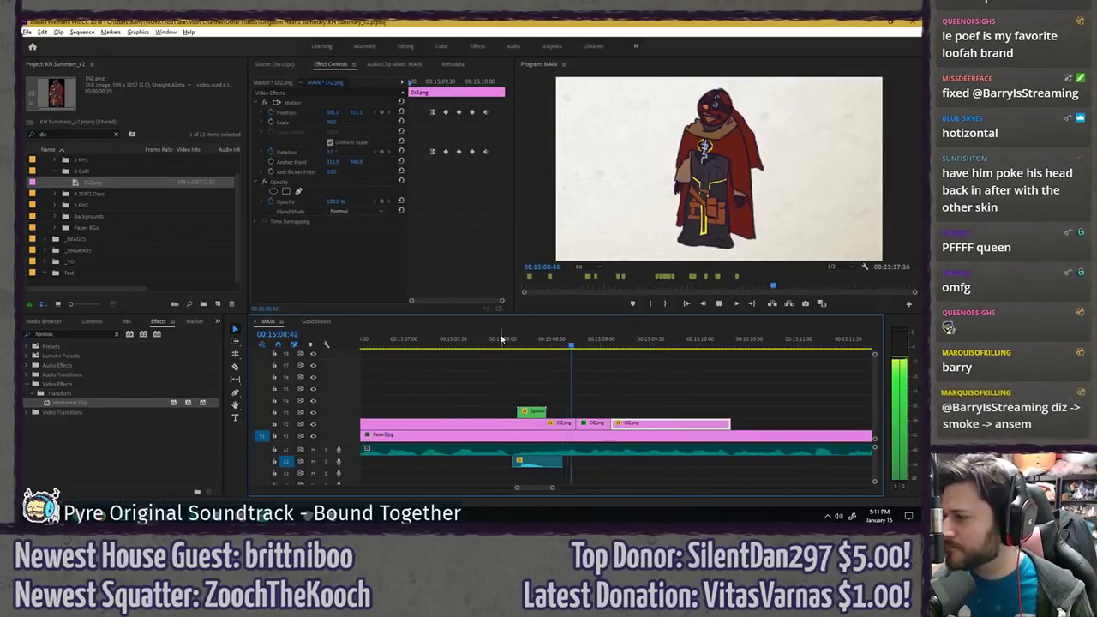
{"action": "left_click", "coordinate": [432, 339]}
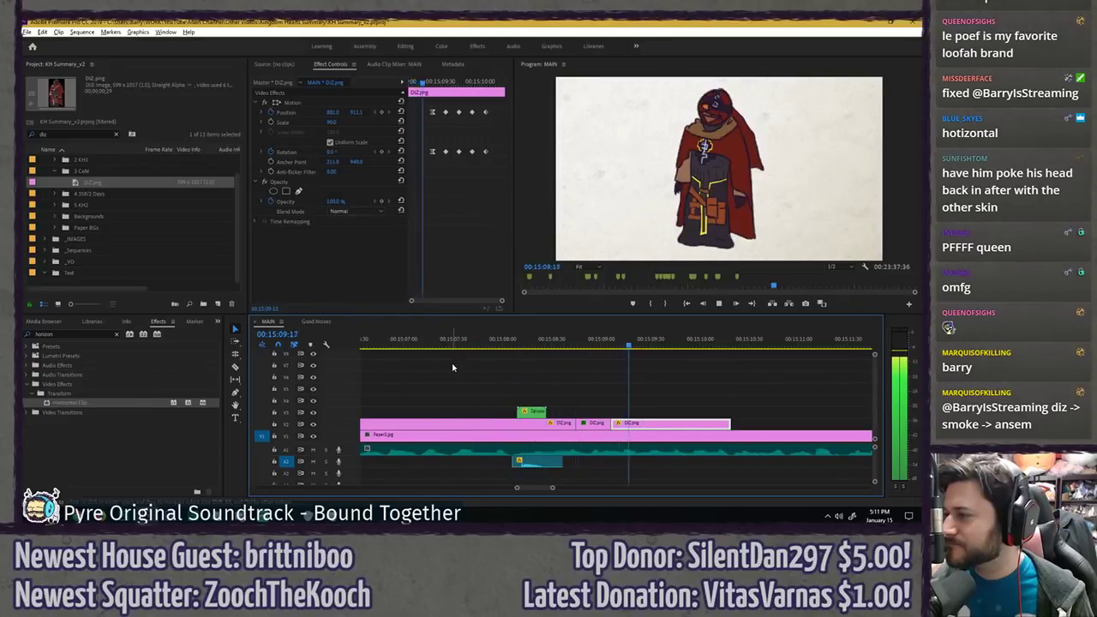
{"action": "key", "text": "space"}
- Nudge the later DIZ clips right, extend the previous clip to close the gap, and save
{"action": "left_click", "coordinate": [555, 387]}
{"action": "left_click_drag", "start_coordinate": [594, 407], "coordinate": [643, 424]}
{"action": "left_click_drag", "start_coordinate": [573, 423], "coordinate": [579, 423]}
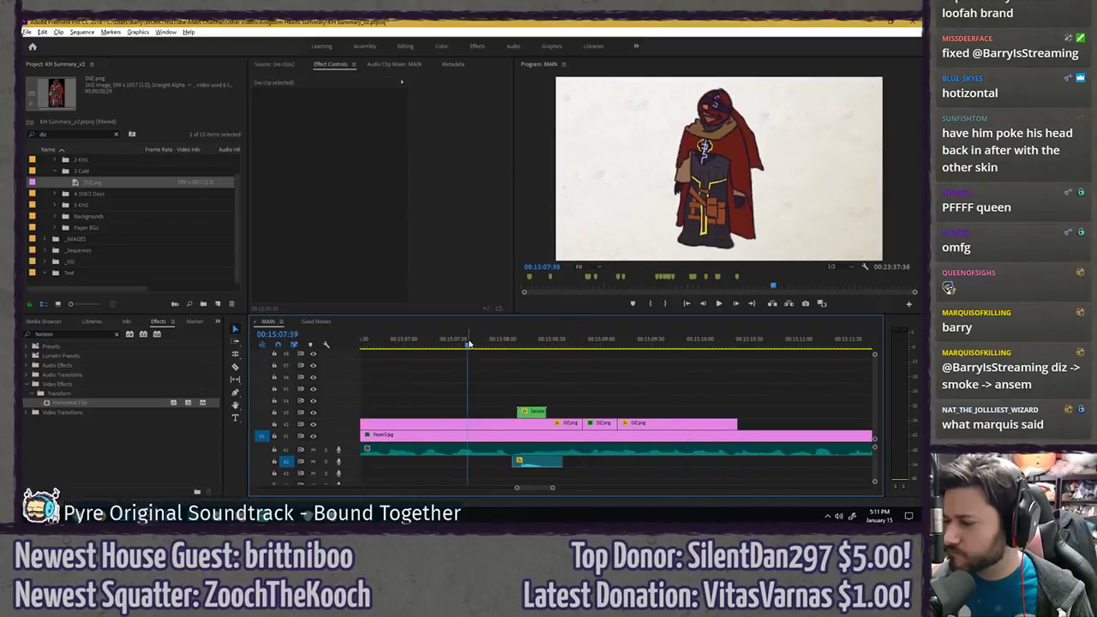
{"action": "left_click", "coordinate": [468, 340]}
{"action": "key", "text": "space"}
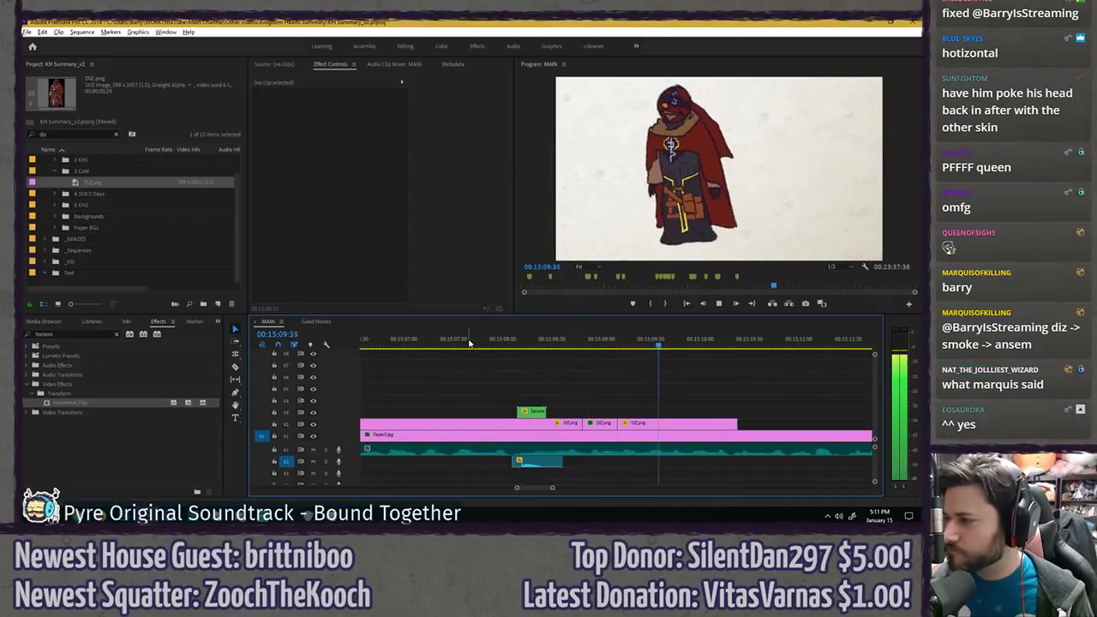
{"action": "key", "text": "space"}
{"action": "scroll", "coordinate": [637, 373], "scroll_direction": "down", "scroll_amount": 2}
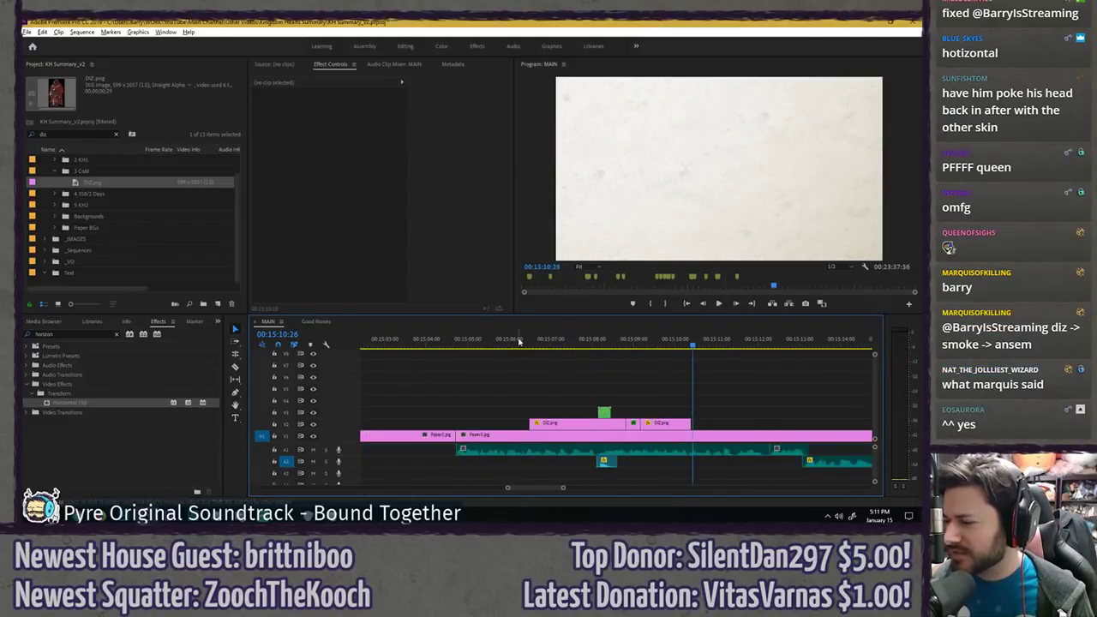
{"action": "key", "text": "ctrl+s"}
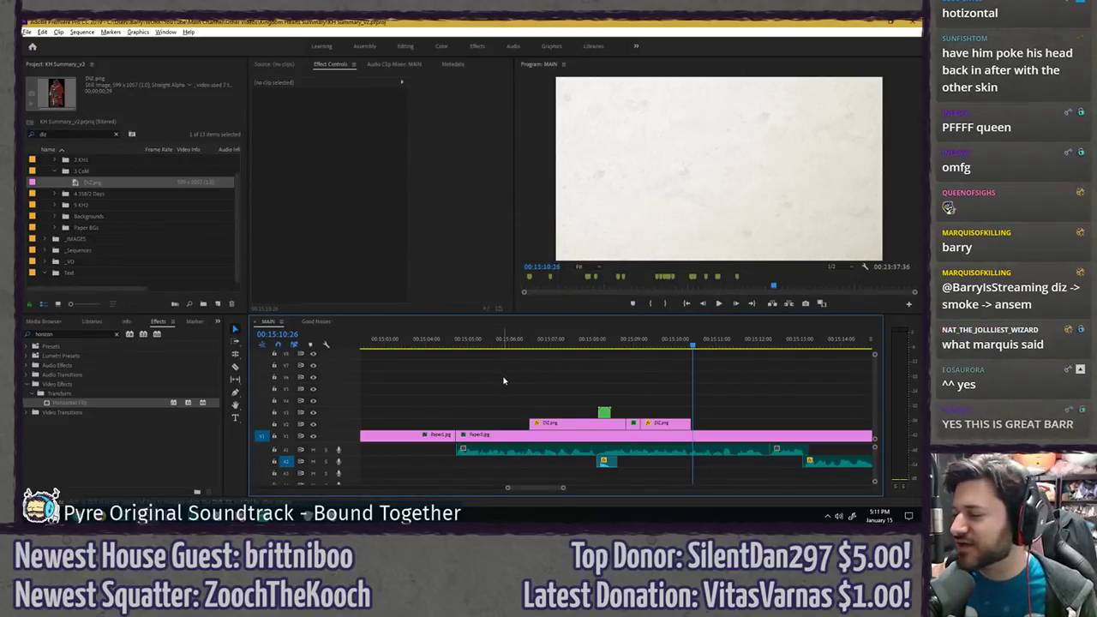
- Scrub through the earlier sequence and park the playhead at 00:15:04:43
{"action": "left_click", "coordinate": [445, 343]}
{"action": "scroll", "coordinate": [610, 382], "scroll_direction": "down", "scroll_amount": 4}
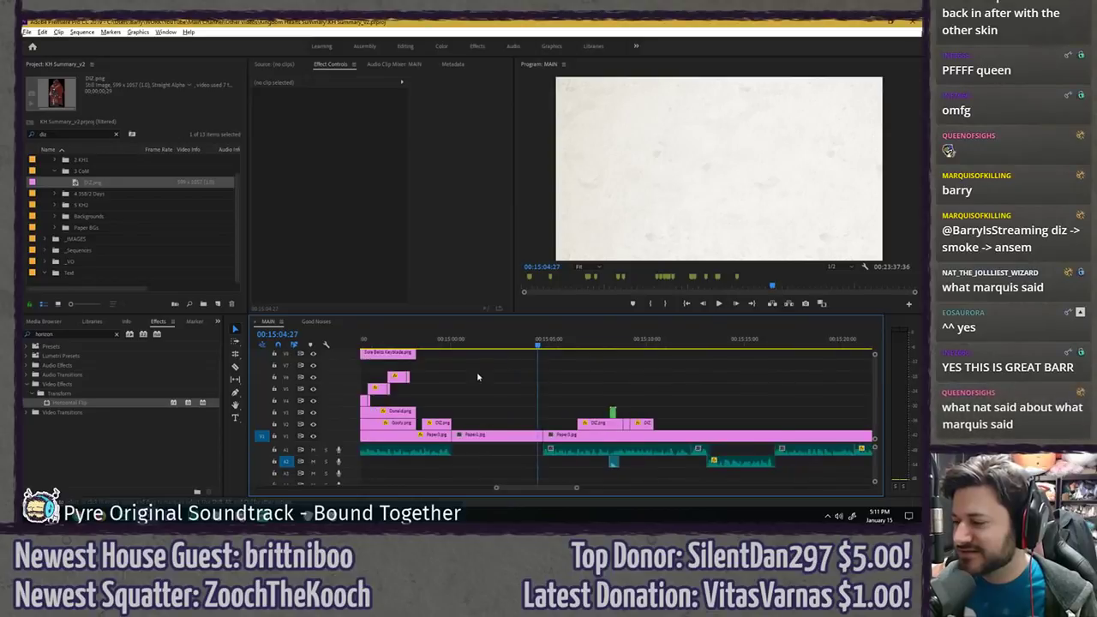
{"action": "scroll", "coordinate": [476, 376], "scroll_direction": "up", "scroll_amount": 3}
{"action": "left_click", "coordinate": [447, 346]}
{"action": "left_click_drag", "start_coordinate": [457, 346], "coordinate": [486, 343]}
{"action": "left_click_drag", "start_coordinate": [467, 398], "coordinate": [539, 404]}
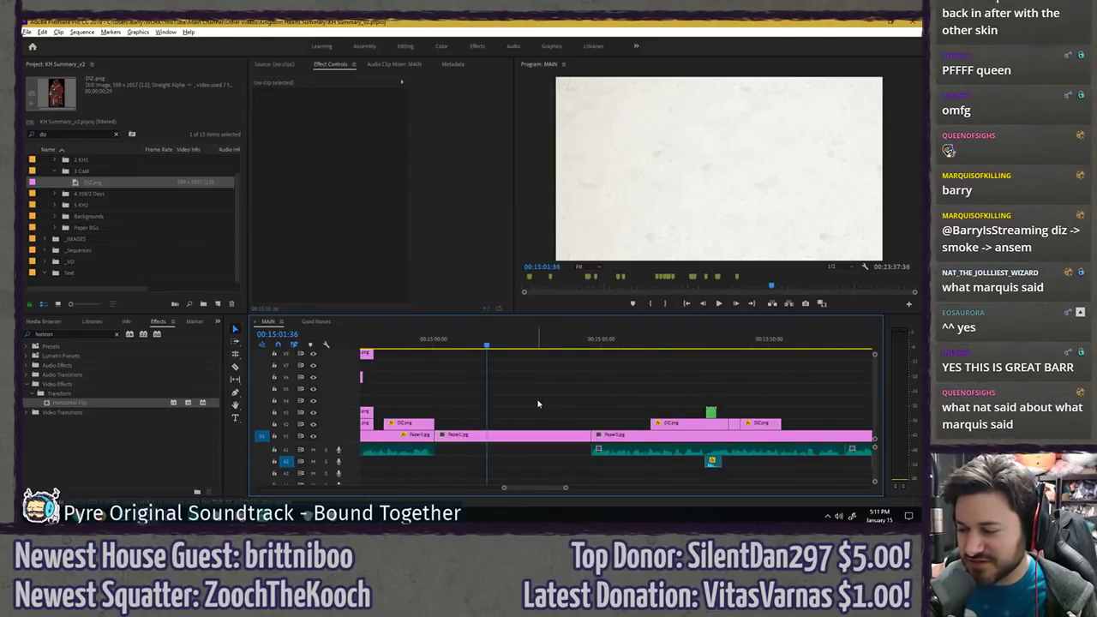
{"action": "left_click", "coordinate": [586, 343]}
{"action": "scroll", "coordinate": [568, 370], "scroll_direction": "down", "scroll_amount": 3}
{"action": "scroll", "coordinate": [570, 375], "scroll_direction": "up", "scroll_amount": 3}
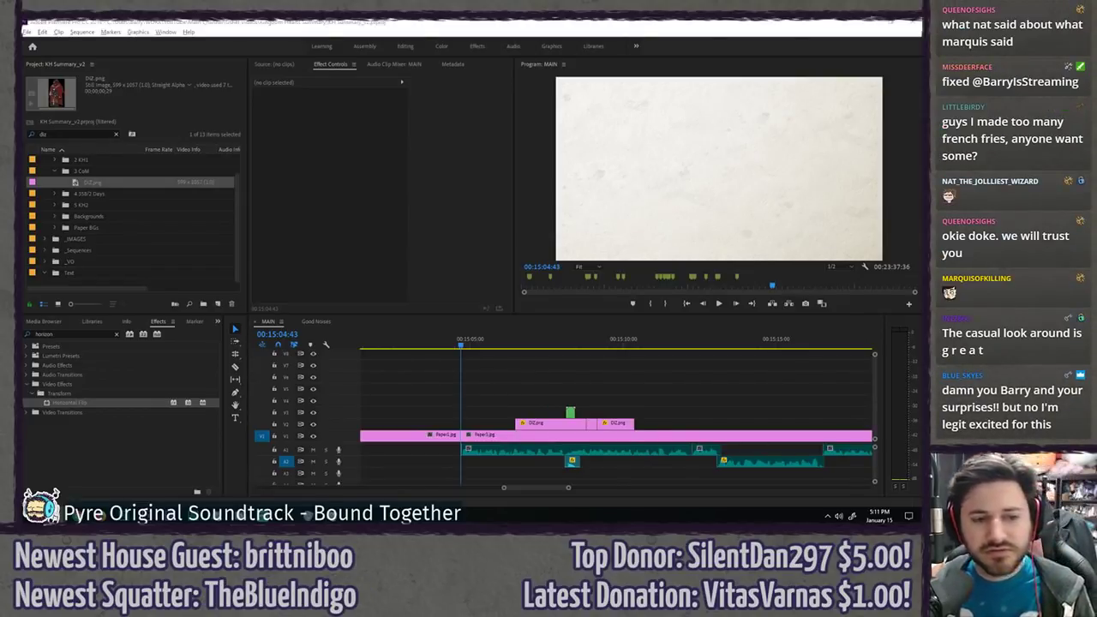
- Import the Riku Blindfold image and select Riku Blindfold.png in the 5 KH2 bin
{"action": "left_click_drag", "start_coordinate": [24, 214], "coordinate": [83, 206]}
{"action": "left_click", "coordinate": [117, 136]}
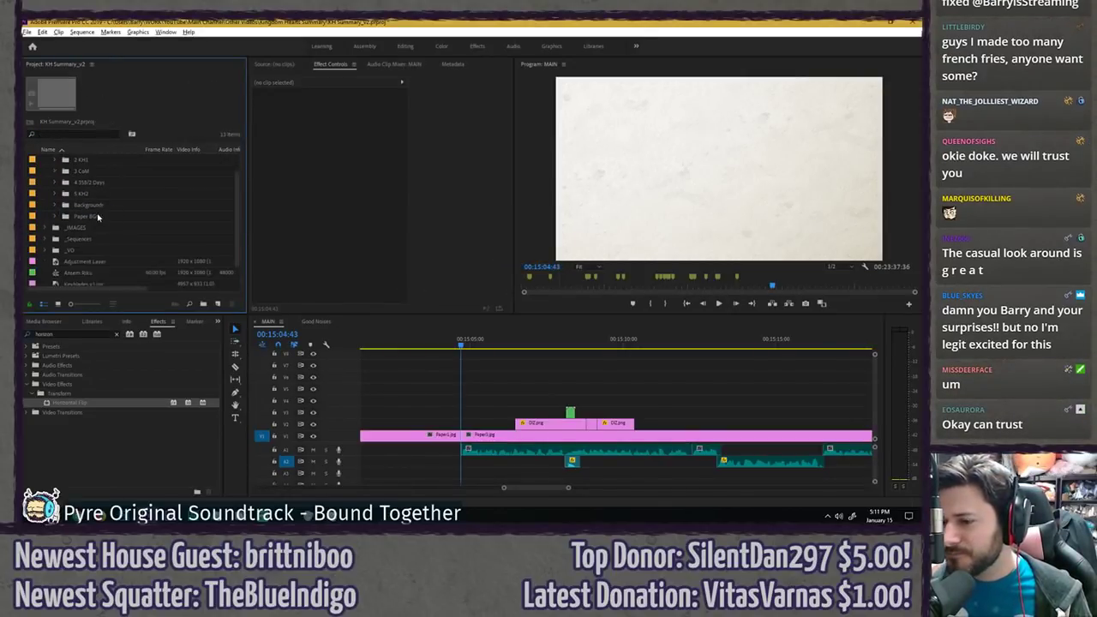
{"action": "scroll", "coordinate": [79, 176], "scroll_direction": "up", "scroll_amount": 1}
{"action": "left_click", "coordinate": [56, 218]}
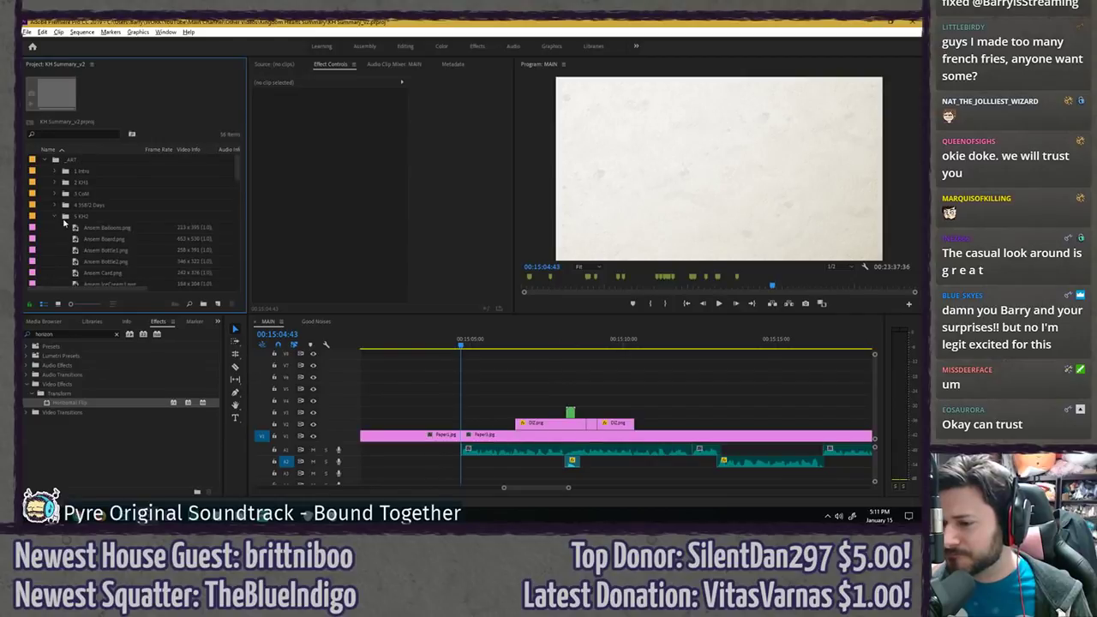
{"action": "scroll", "coordinate": [69, 219], "scroll_direction": "down", "scroll_amount": 5}
{"action": "scroll", "coordinate": [73, 218], "scroll_direction": "up", "scroll_amount": 3}
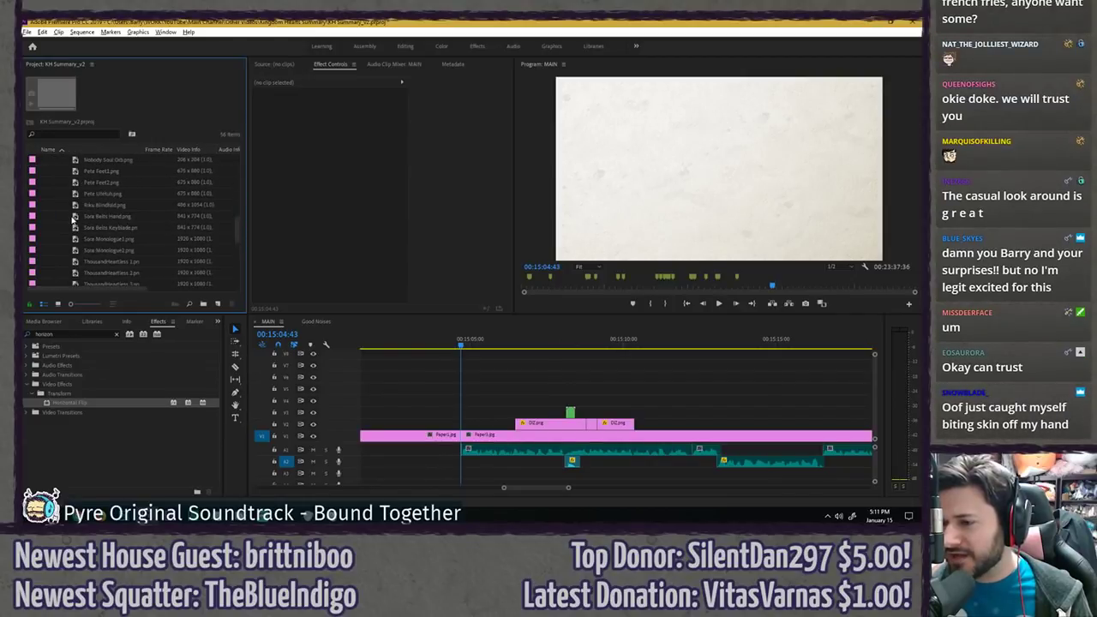
{"action": "scroll", "coordinate": [73, 218], "scroll_direction": "up", "scroll_amount": 2}
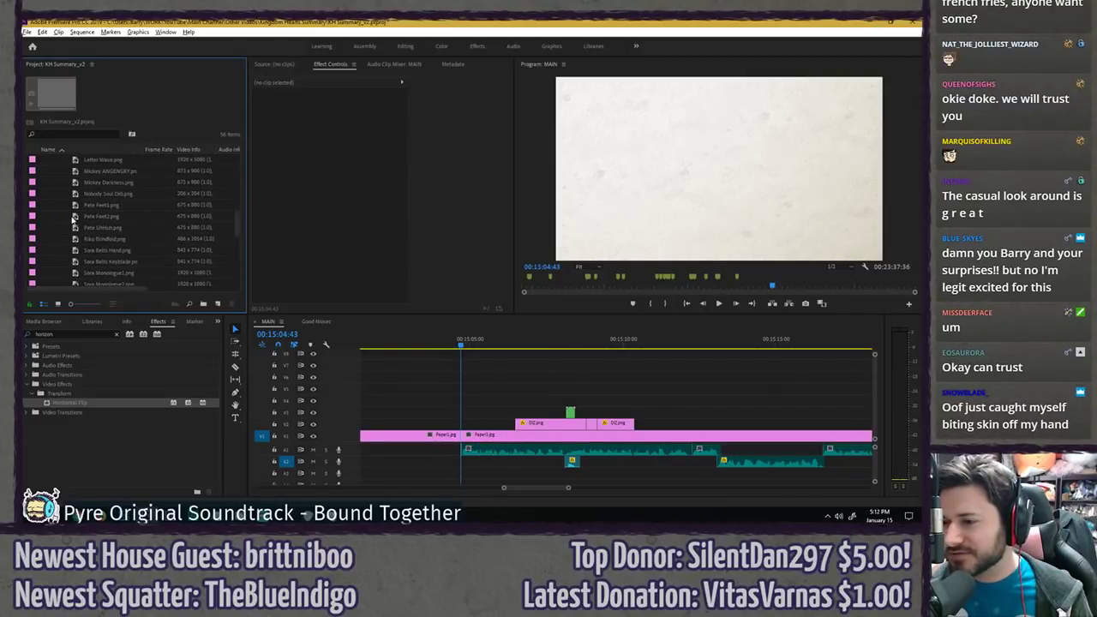
{"action": "left_click", "coordinate": [90, 239]}
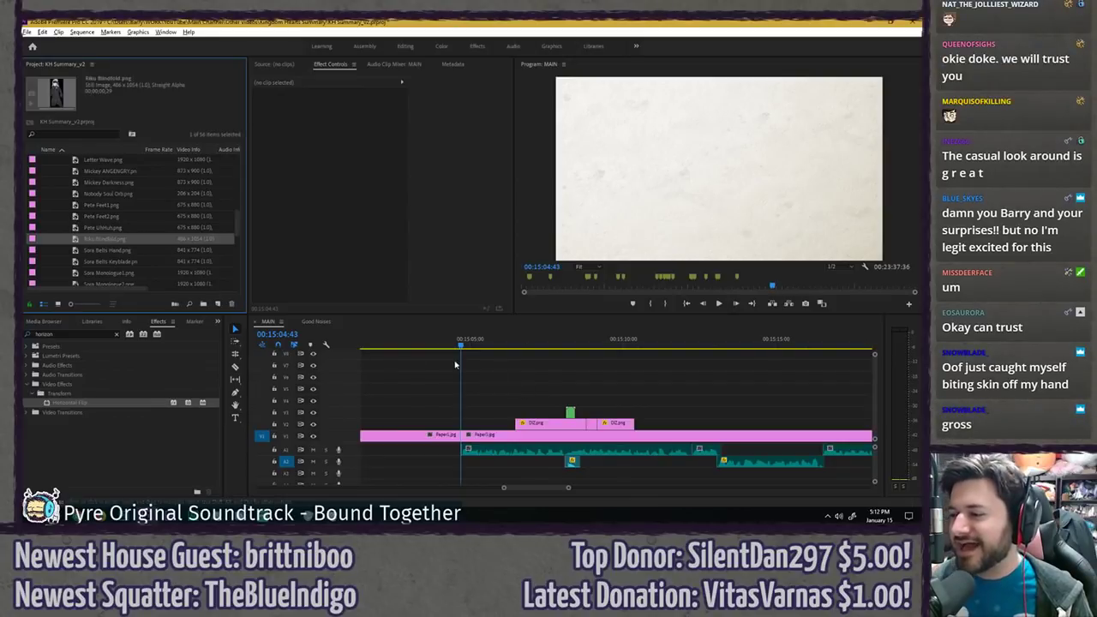
{"action": "left_click", "coordinate": [494, 361]}
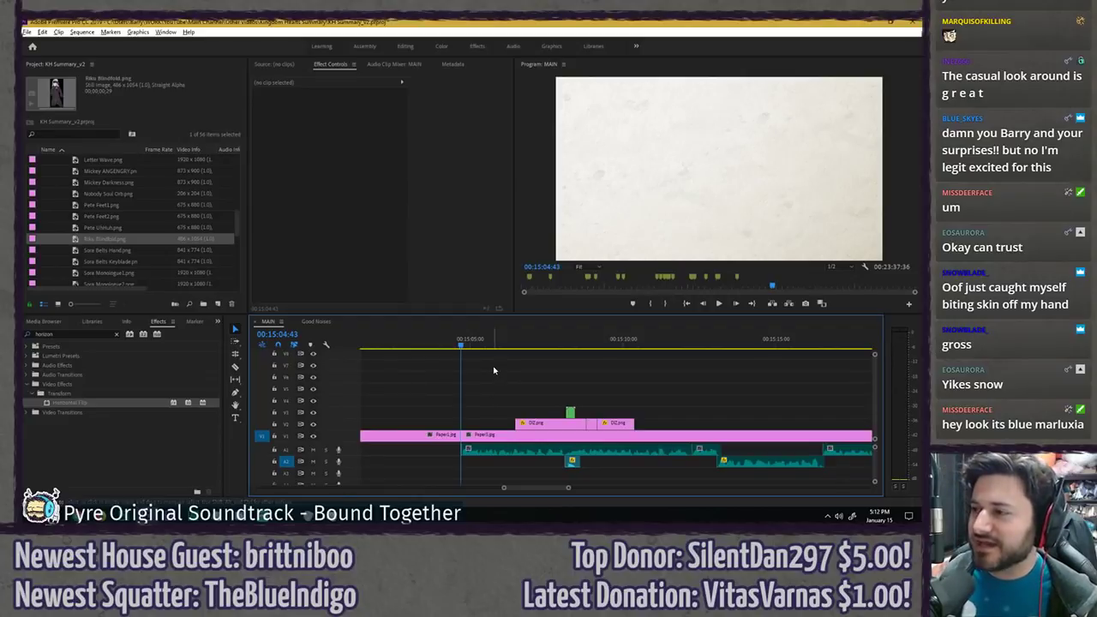
- Save the project with the playhead at 00:15:04:05
{"action": "key", "text": "ctrl+s"}
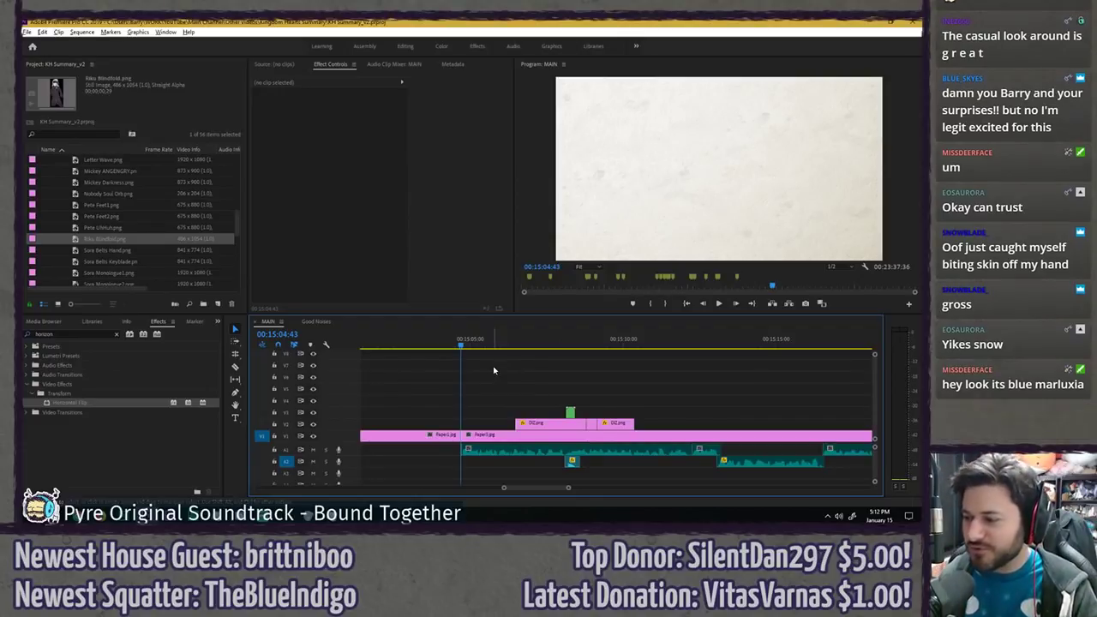
{"action": "scroll", "coordinate": [514, 373], "scroll_direction": "down", "scroll_amount": 4}
{"action": "scroll", "coordinate": [536, 381], "scroll_direction": "up", "scroll_amount": 3}
{"action": "left_click", "coordinate": [436, 341]}
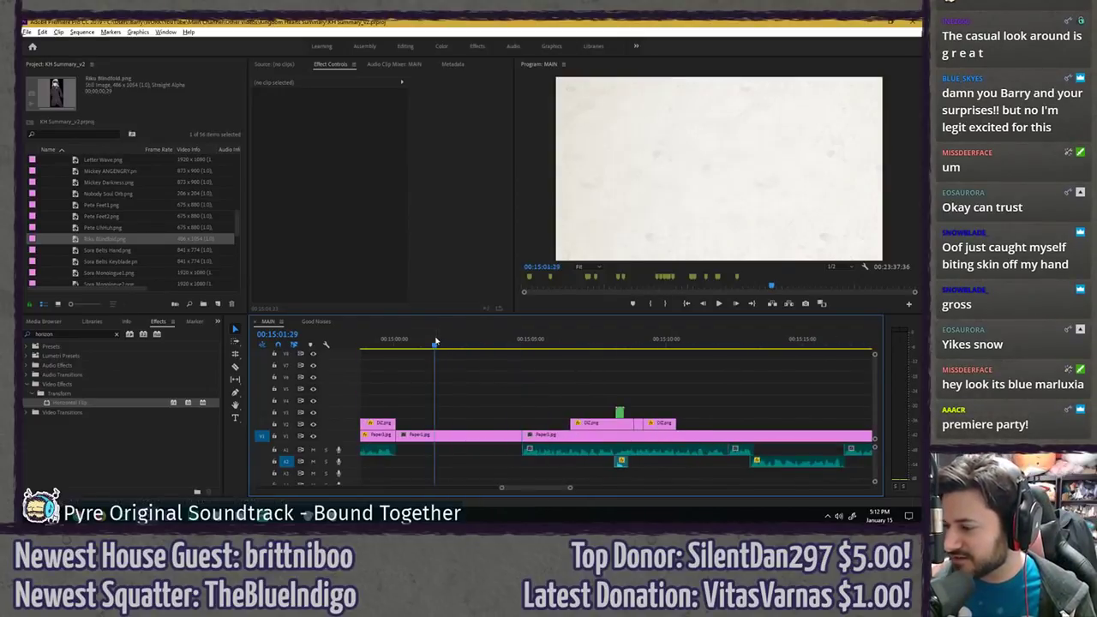
{"action": "left_click", "coordinate": [504, 352]}
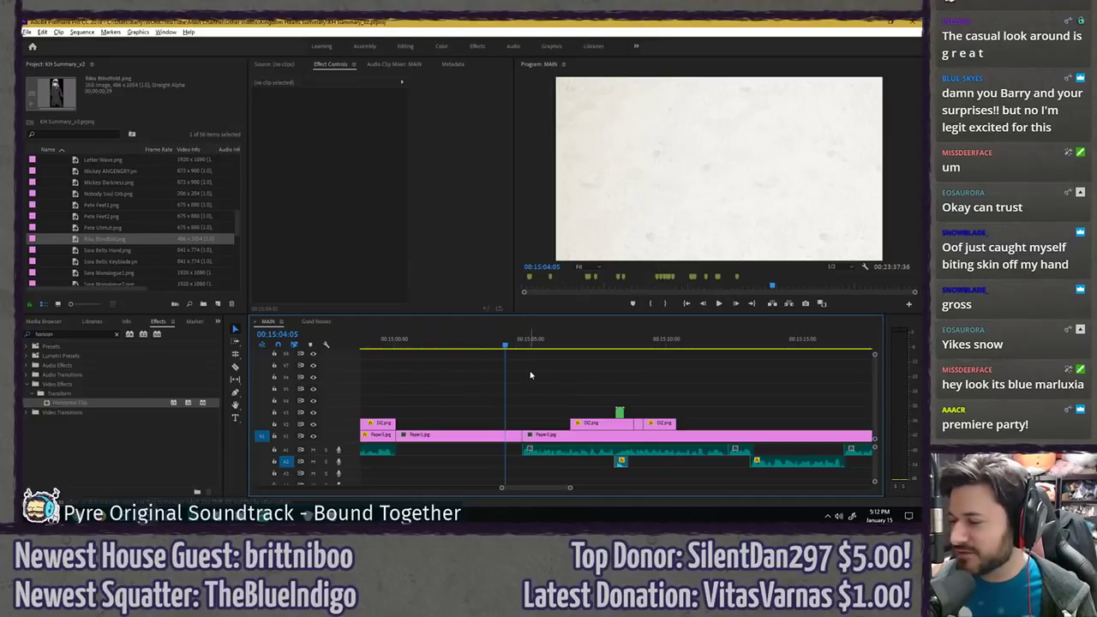
{"action": "key", "text": "ctrl+s"}
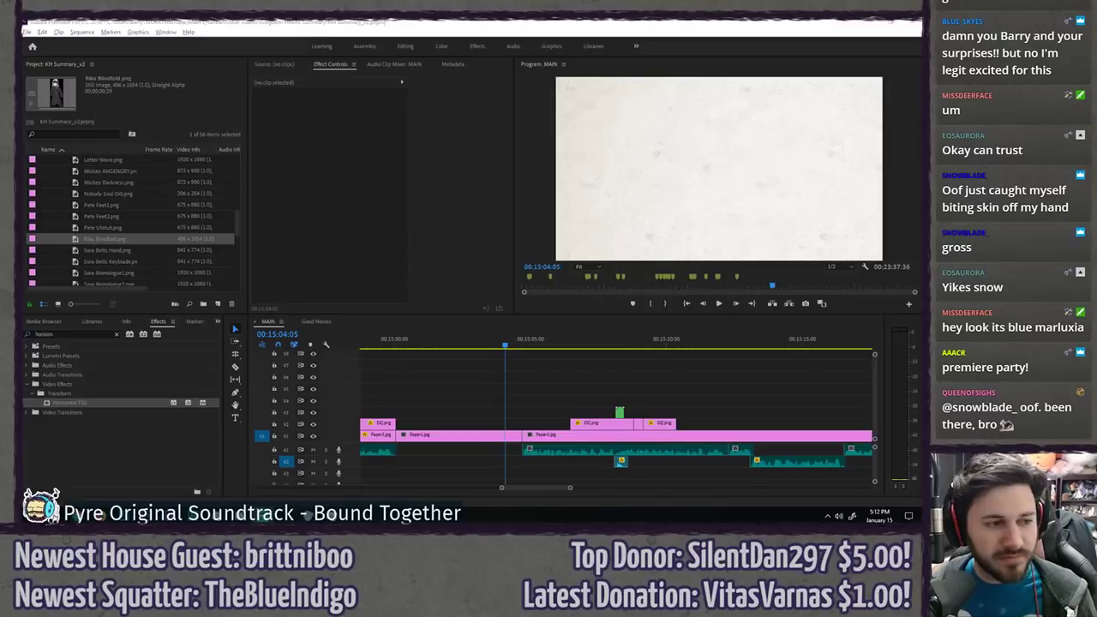
- Place Riku Blindfold.png on V2 after the Ansem Riku clip near 00:14:50:29 and play it back
{"action": "left_click", "coordinate": [530, 361]}
{"action": "scroll", "coordinate": [543, 367], "scroll_direction": "down", "scroll_amount": 3}
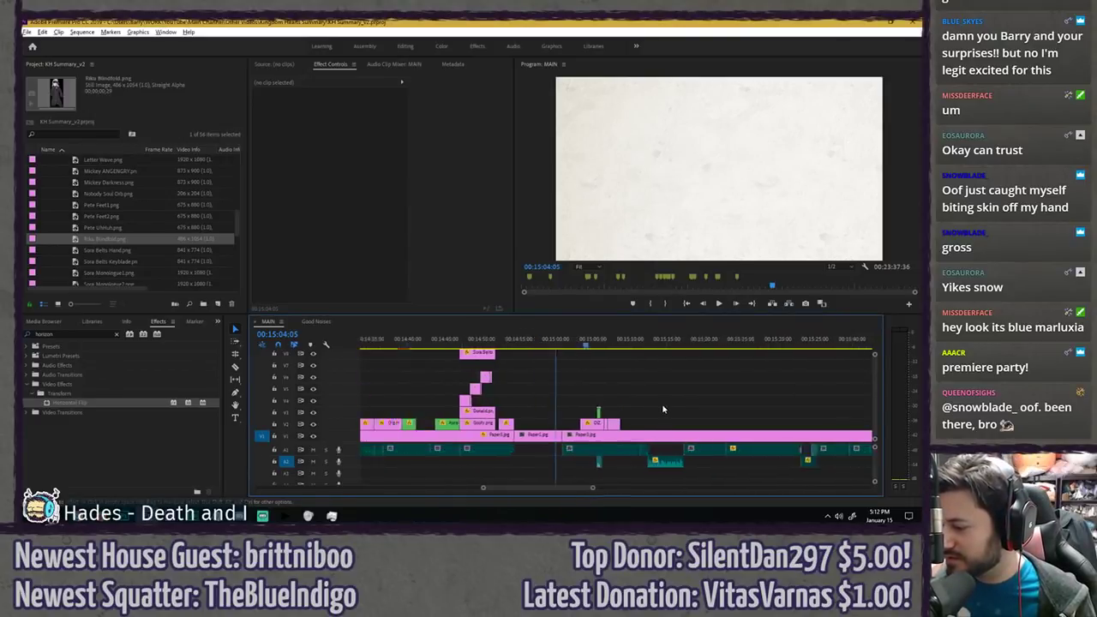
{"action": "scroll", "coordinate": [617, 398], "scroll_direction": "up", "scroll_amount": 3}
{"action": "left_click", "coordinate": [533, 346]}
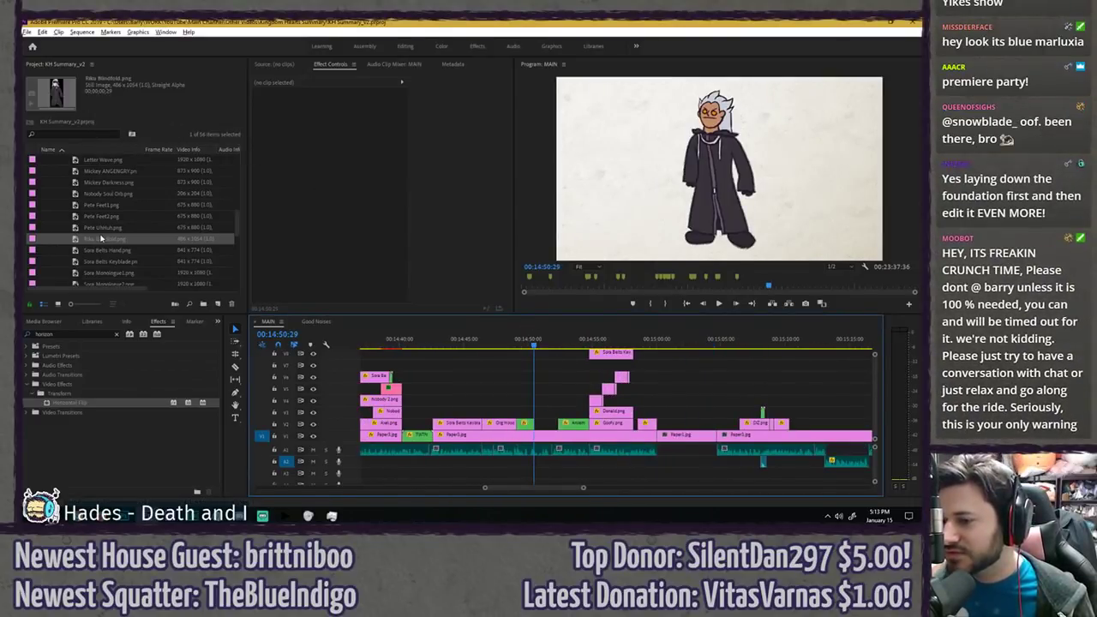
{"action": "left_click_drag", "start_coordinate": [107, 245], "coordinate": [543, 423]}
{"action": "scroll", "coordinate": [546, 402], "scroll_direction": "up", "scroll_amount": 3}
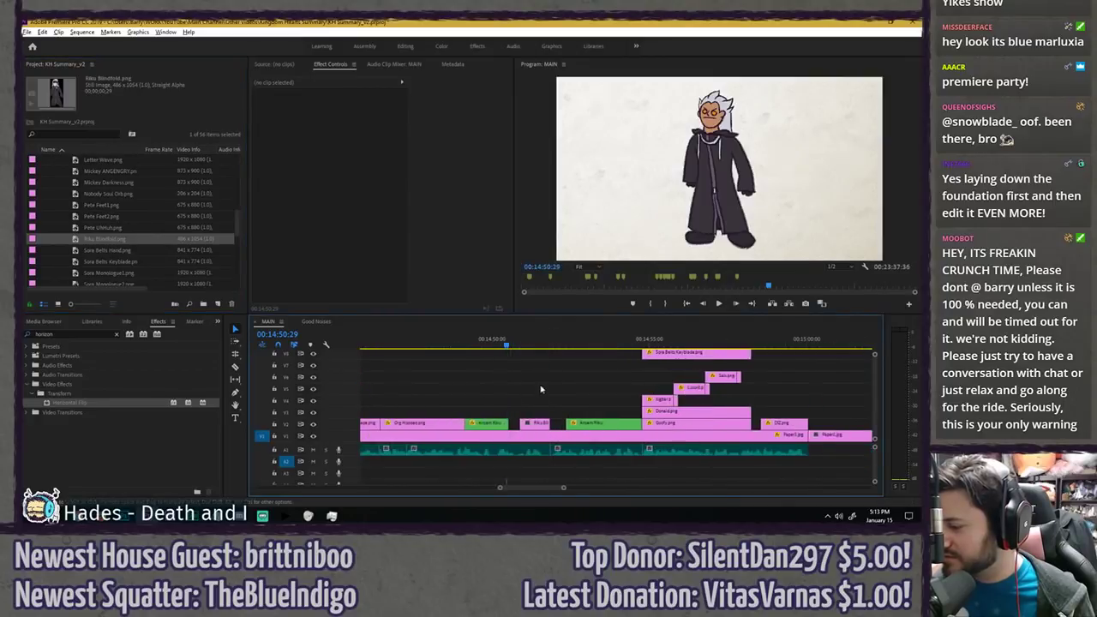
{"action": "left_click", "coordinate": [493, 345]}
{"action": "key", "text": "space"}
{"action": "key", "text": "space"}
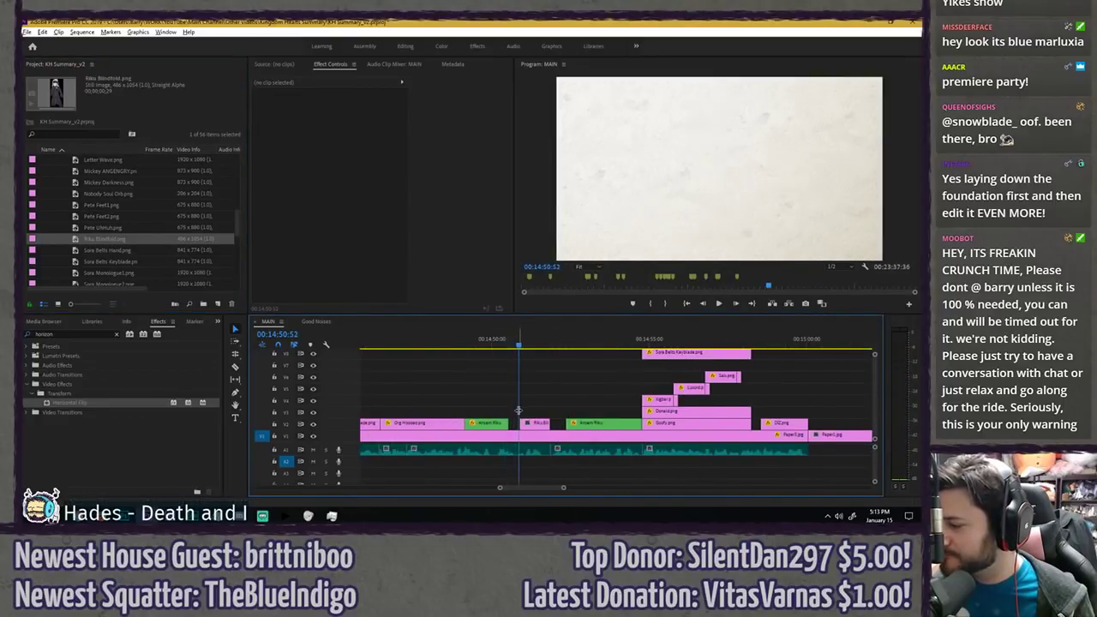
- Trim the Riku Blindfold clip's start to meet Ansem Riku and set its scale to 90
{"action": "left_click", "coordinate": [525, 423]}
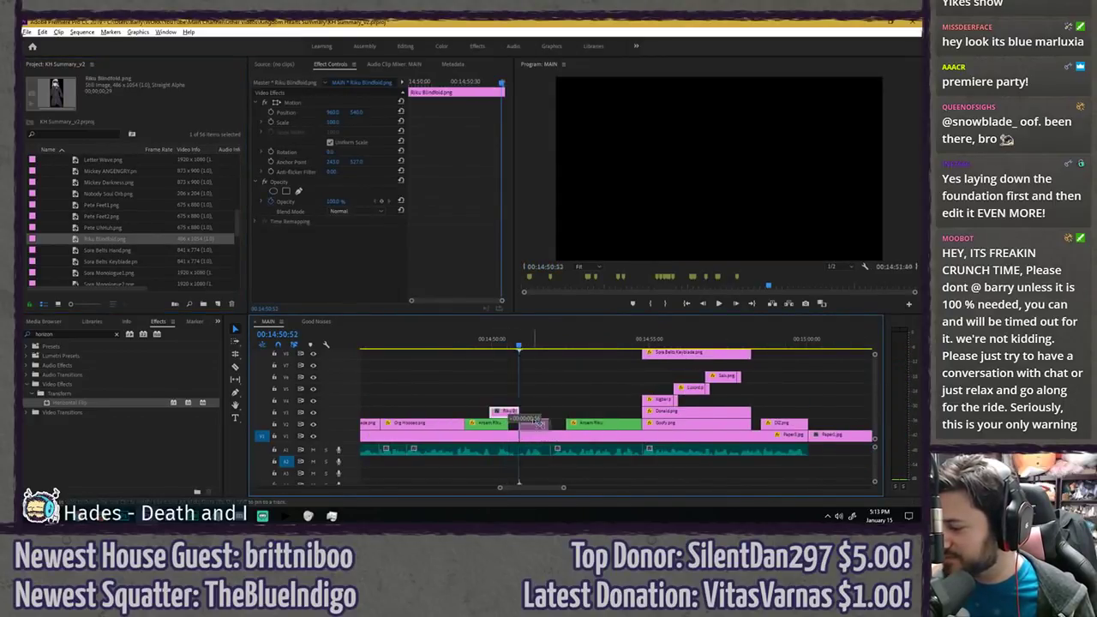
{"action": "left_click_drag", "start_coordinate": [522, 424], "coordinate": [511, 423]}
{"action": "left_click", "coordinate": [490, 425]}
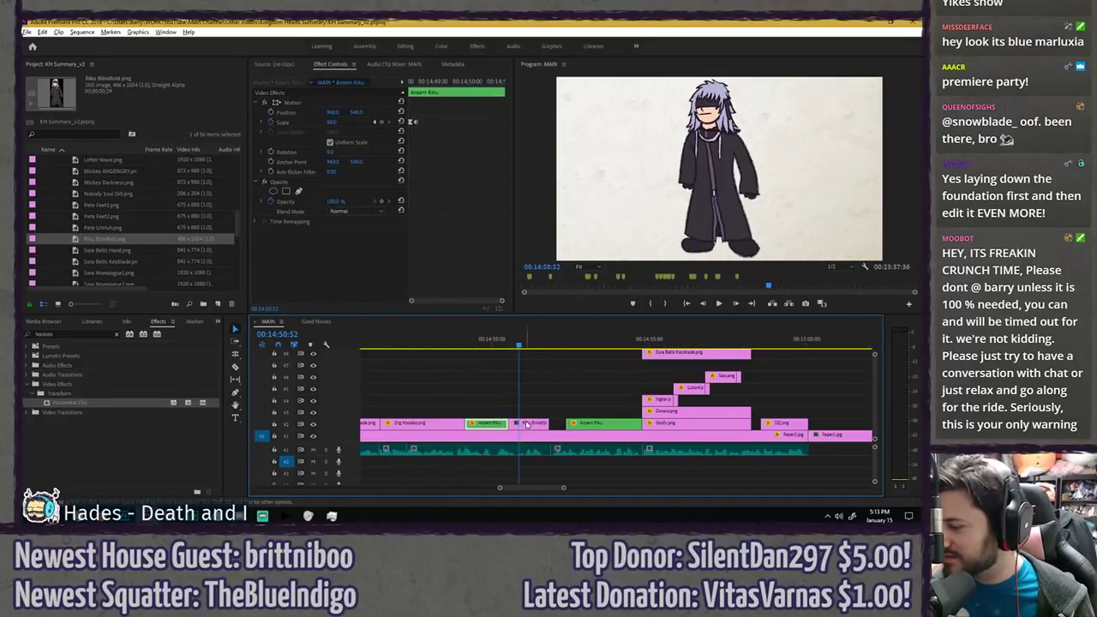
{"action": "left_click", "coordinate": [524, 424]}
{"action": "left_click", "coordinate": [334, 121]}
{"action": "type", "text": "90"}
{"action": "key", "text": "Return"}
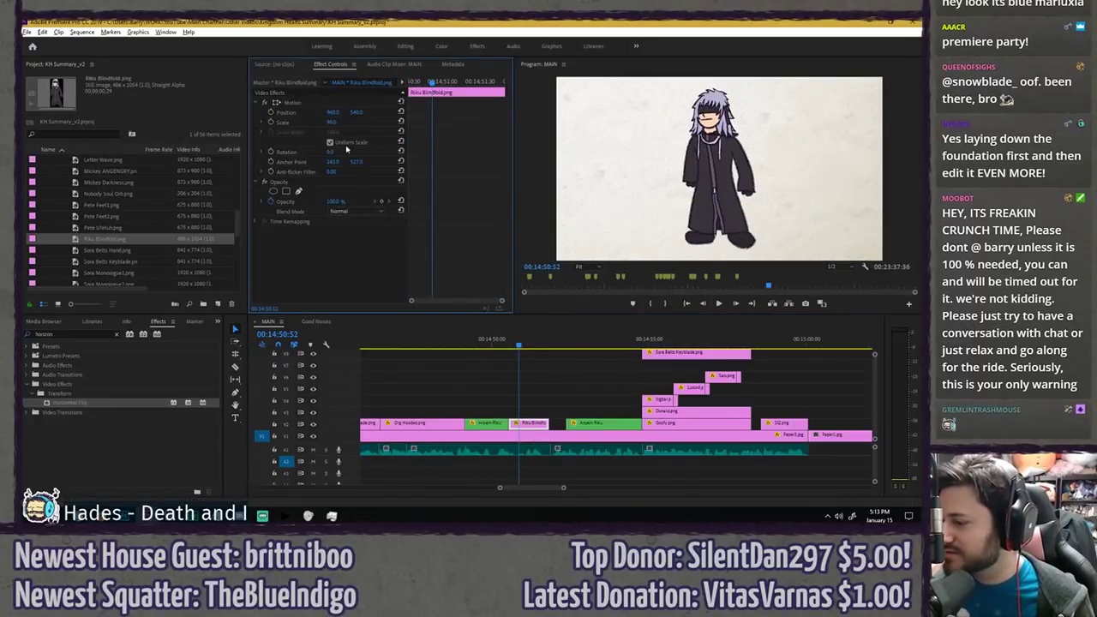
- Preview the switch to blindfolded Riku with the program view maximized
{"action": "left_click_drag", "start_coordinate": [504, 350], "coordinate": [506, 347]}
{"action": "key", "text": "grave"}
{"action": "key", "text": "space"}
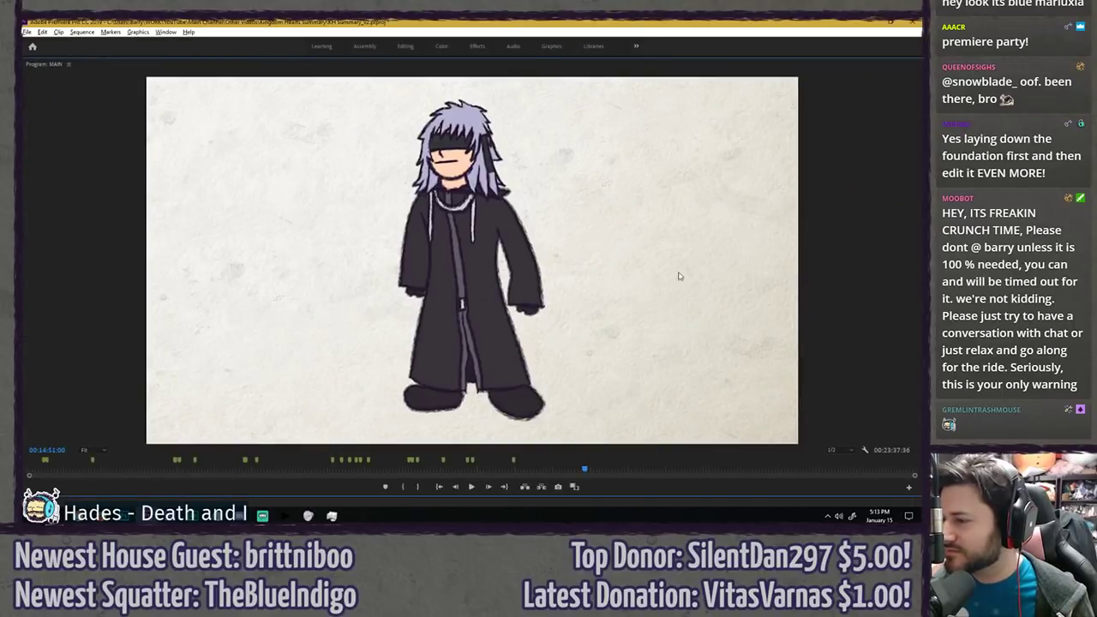
{"action": "key", "text": "space"}
{"action": "key", "text": "grave"}
- Replay the Ansem-to-Riku switch full-screen from around 00:14:50:09
{"action": "key", "text": "grave"}
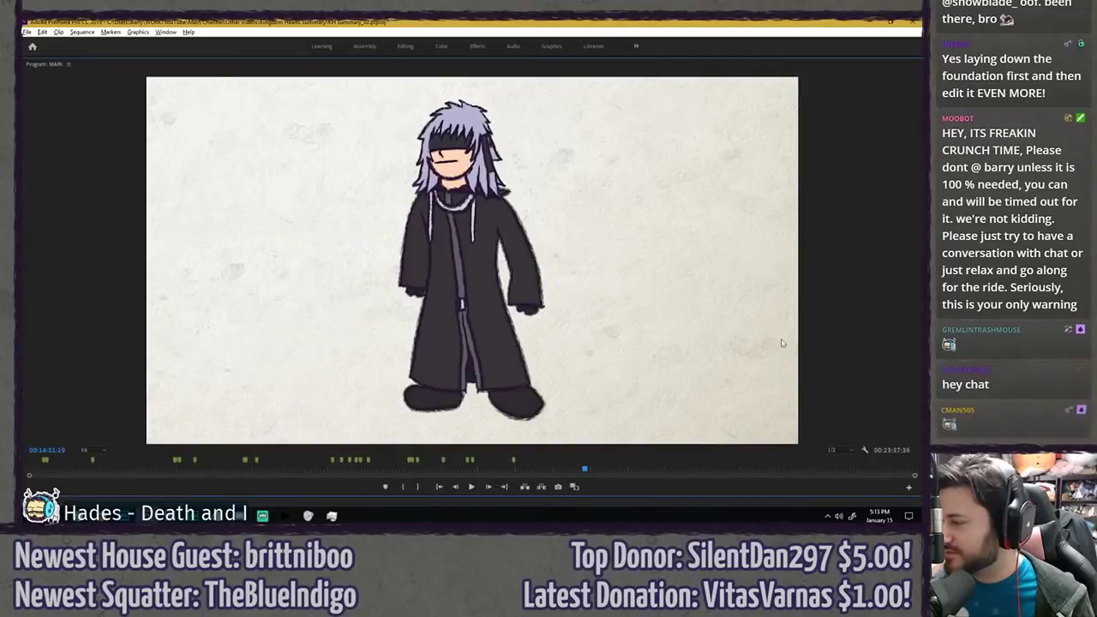
{"action": "left_click", "coordinate": [831, 451]}
{"action": "left_click", "coordinate": [832, 456]}
{"action": "key", "text": "grave"}
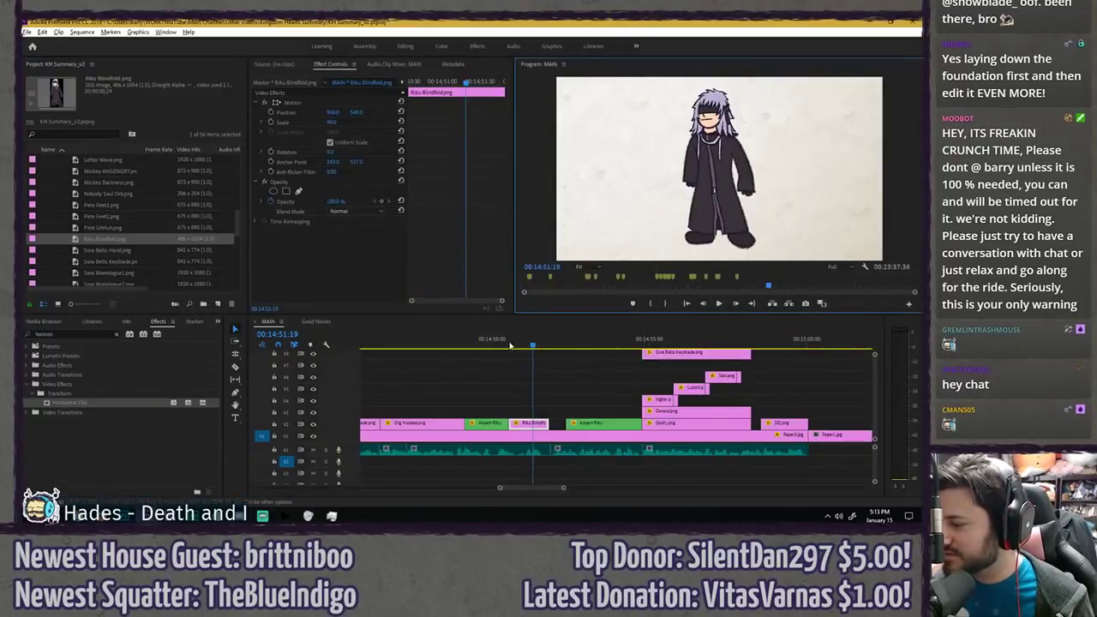
{"action": "left_click", "coordinate": [496, 346]}
{"action": "key", "text": "grave"}
{"action": "key", "text": "space"}
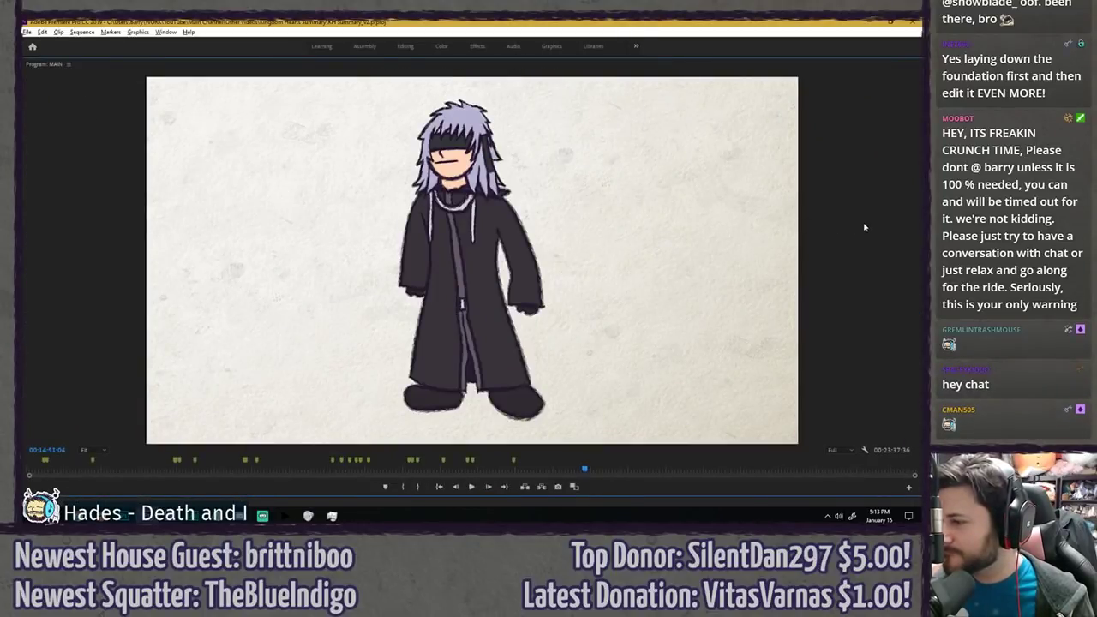
{"action": "key", "text": "grave"}
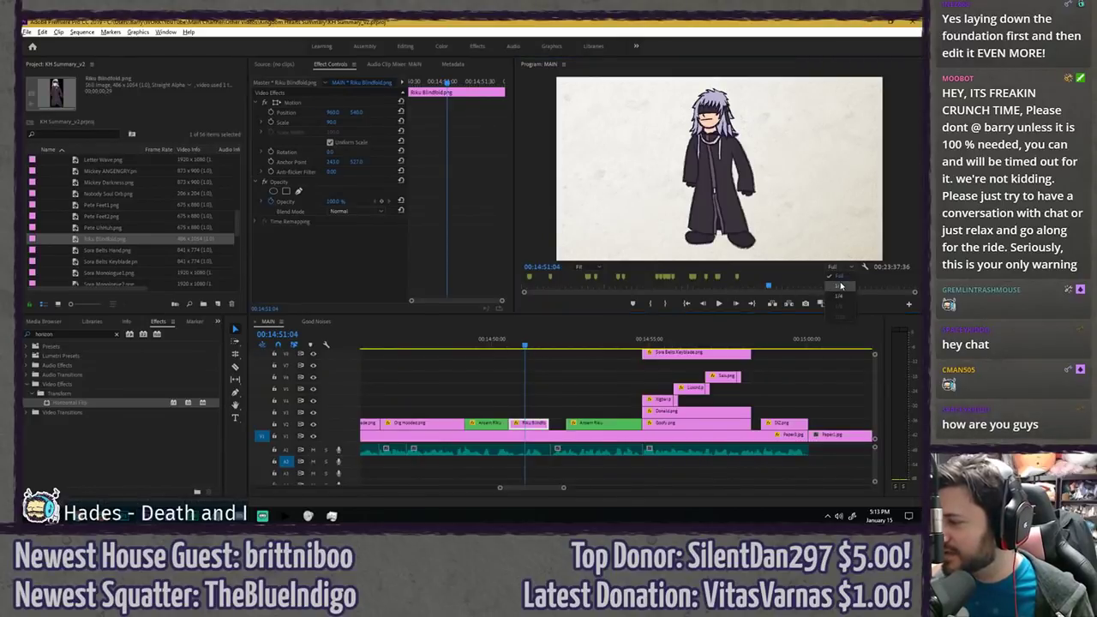
- Save the project and park the playhead at 00:14:49:59
{"action": "key", "text": "ctrl+s"}
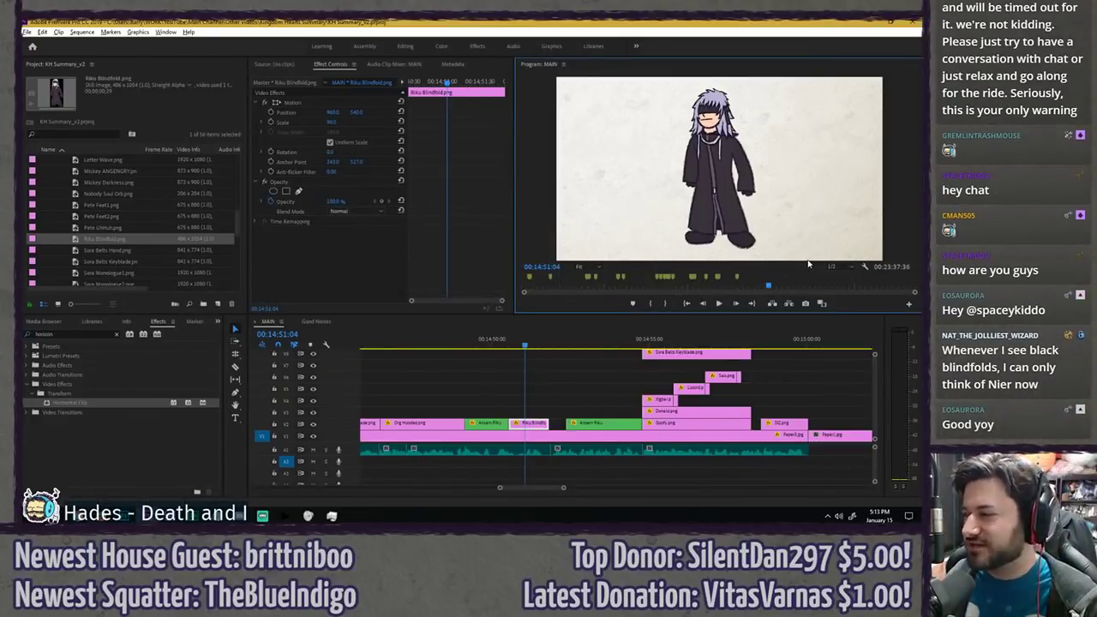
{"action": "left_click", "coordinate": [836, 267]}
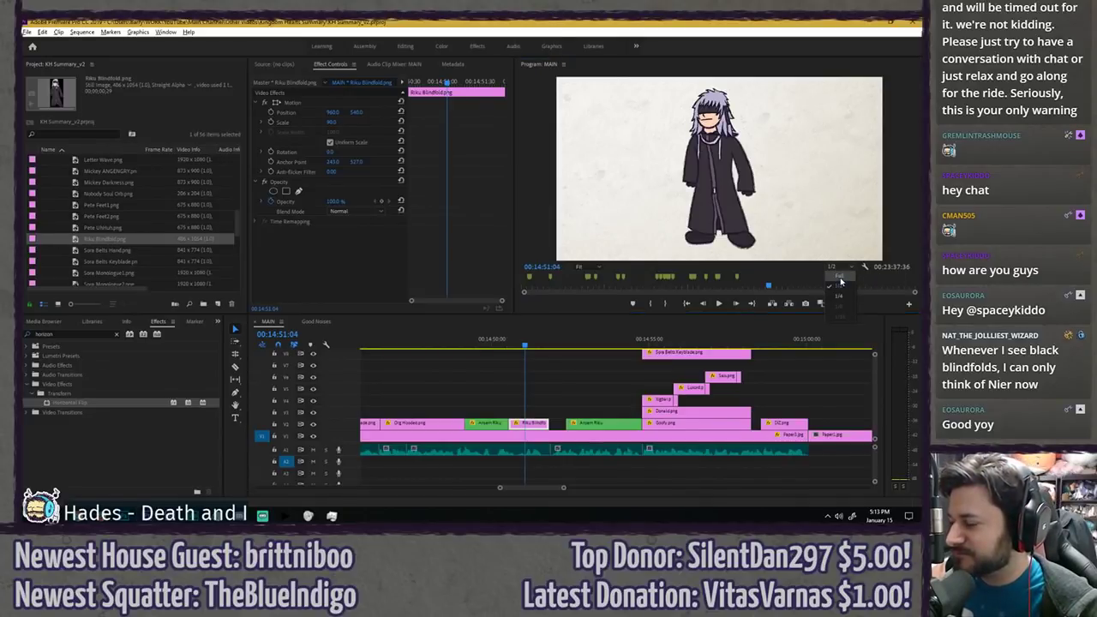
{"action": "left_click", "coordinate": [544, 368]}
{"action": "left_click", "coordinate": [512, 358]}
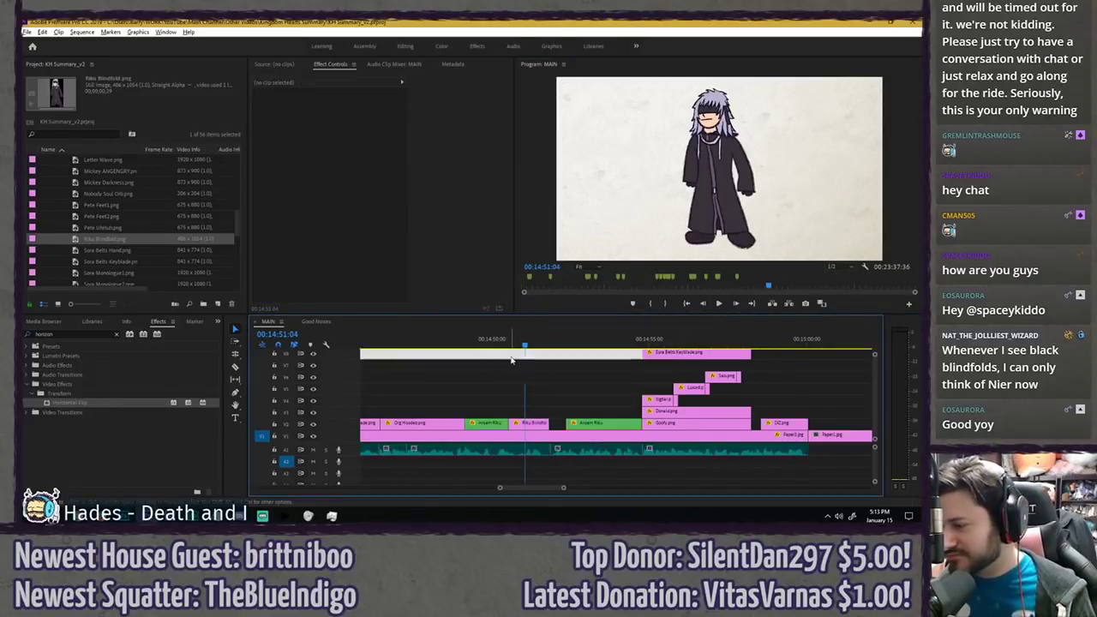
{"action": "left_click", "coordinate": [496, 366]}
- Save the project and review the Ansem Riku section from 00:14:50:31
{"action": "key", "text": "ctrl+s"}
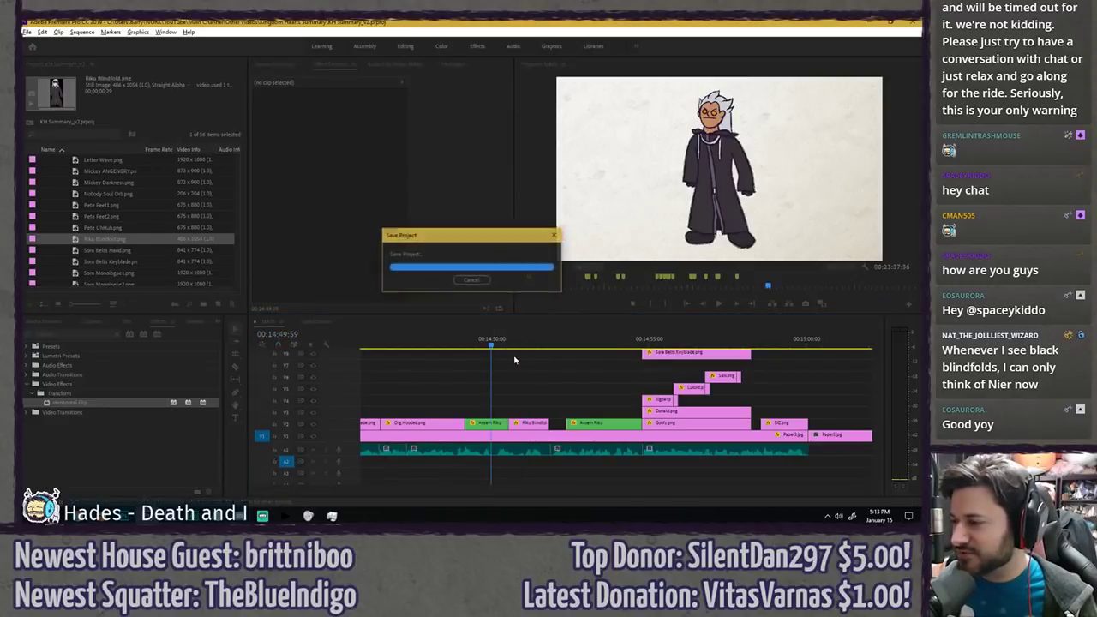
{"action": "scroll", "coordinate": [522, 367], "scroll_direction": "up", "scroll_amount": 3}
{"action": "key", "text": "space"}
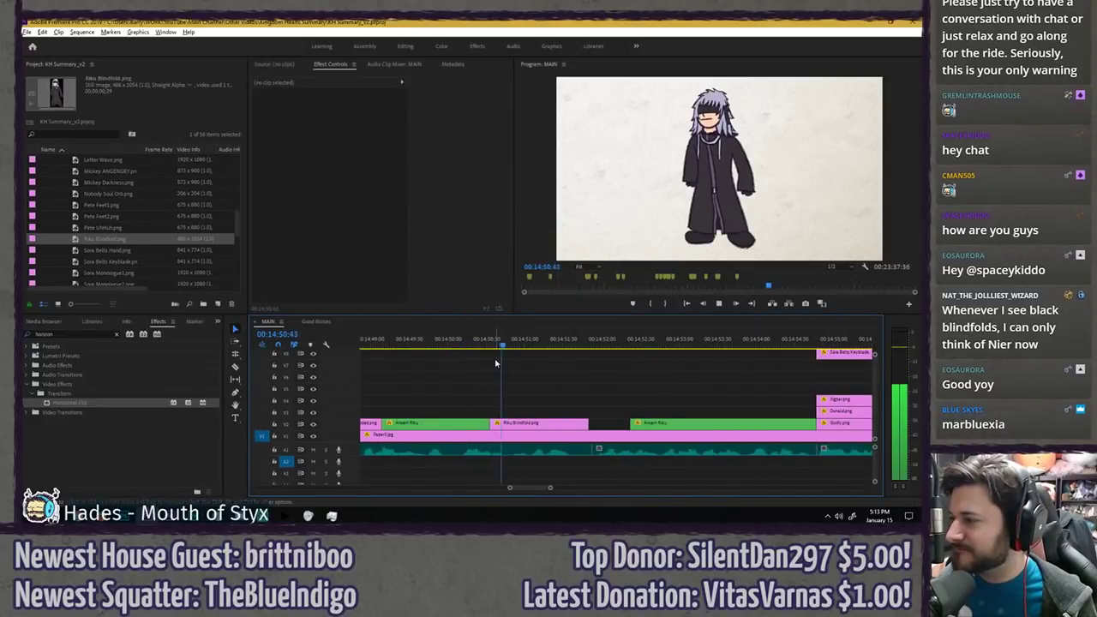
{"action": "left_click_drag", "start_coordinate": [476, 341], "coordinate": [487, 340]}
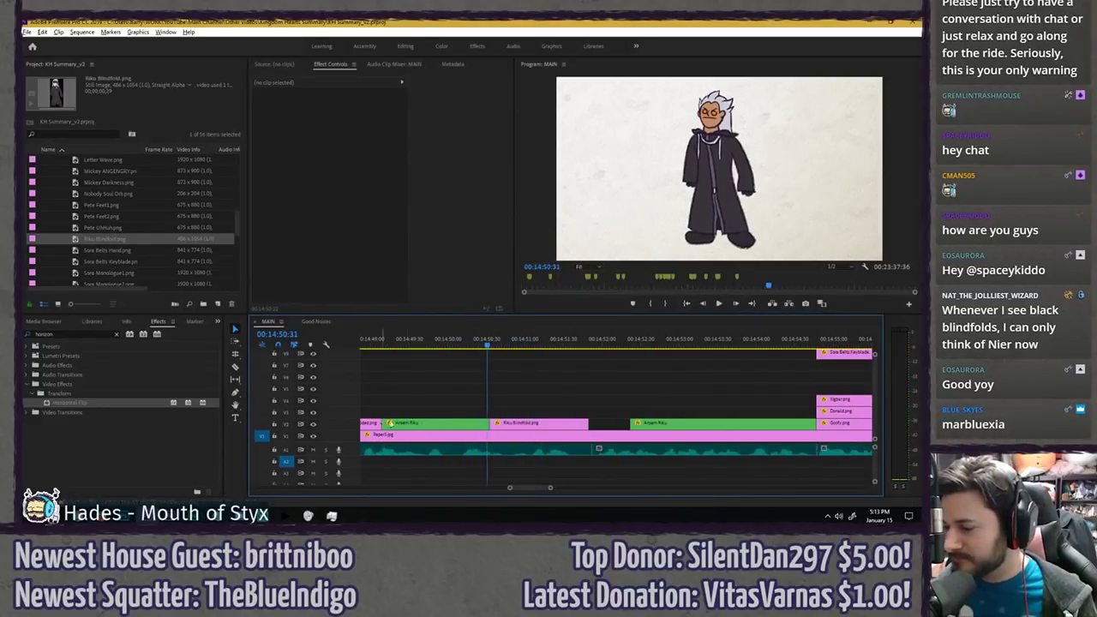
- Add a Cross Dissolve between Ansem Riku and Riku Blindfold and preview it
{"action": "left_click", "coordinate": [117, 334]}
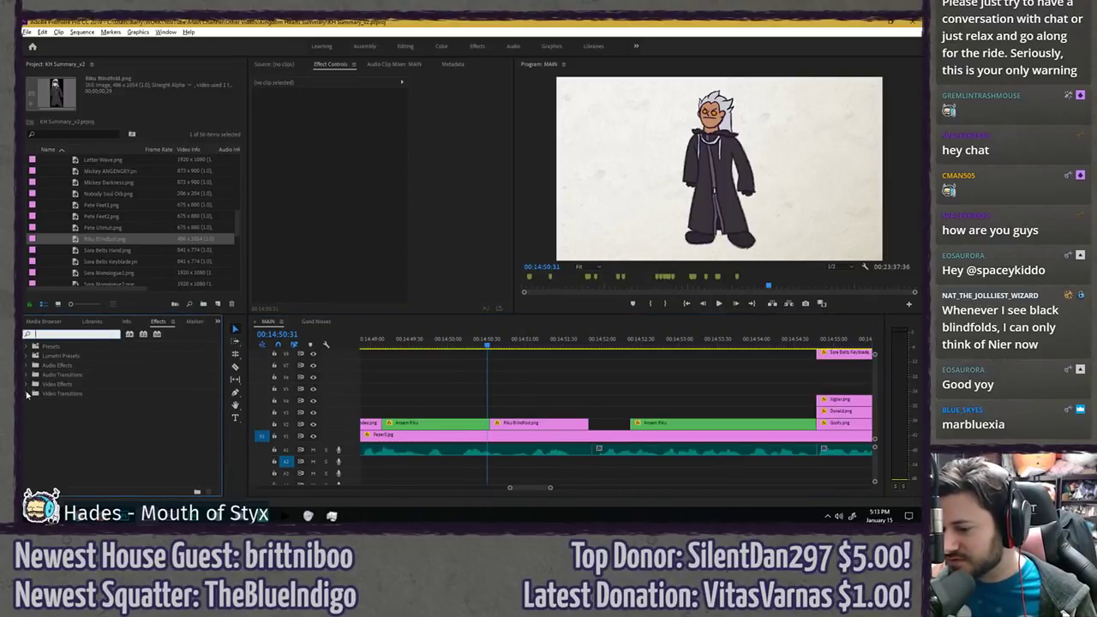
{"action": "left_click", "coordinate": [28, 394]}
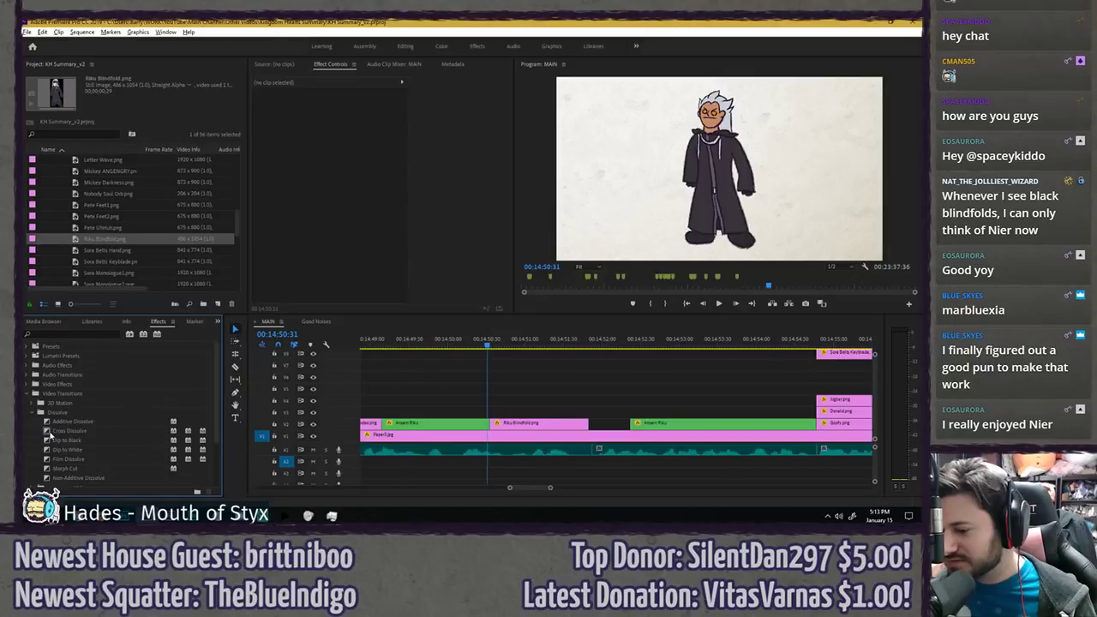
{"action": "left_click_drag", "start_coordinate": [52, 431], "coordinate": [487, 424]}
{"action": "left_click", "coordinate": [457, 341]}
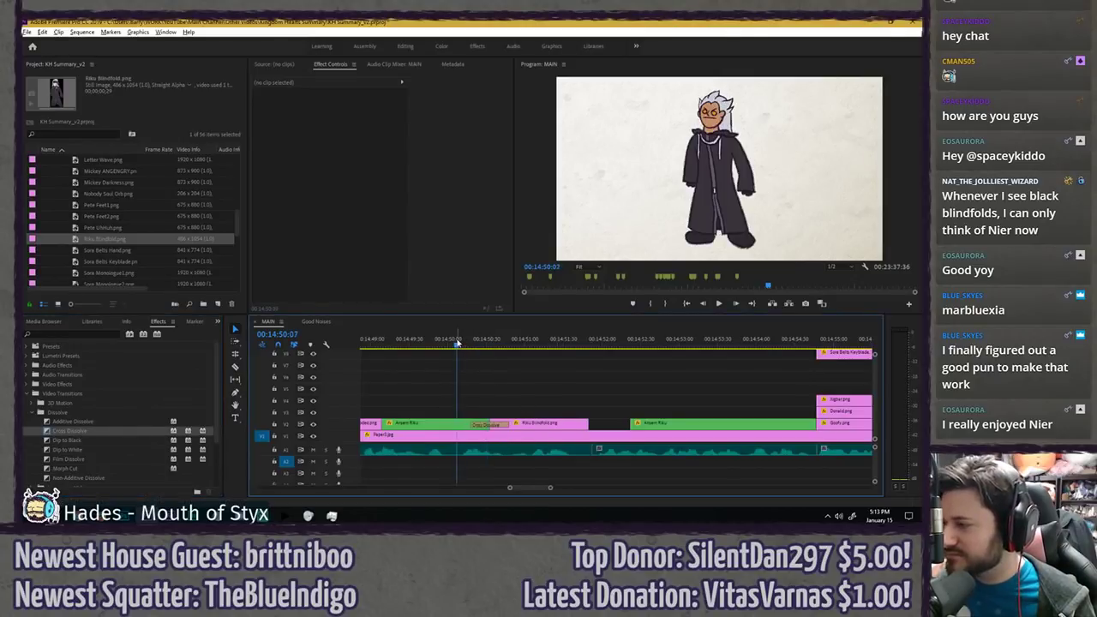
{"action": "key", "text": "space"}
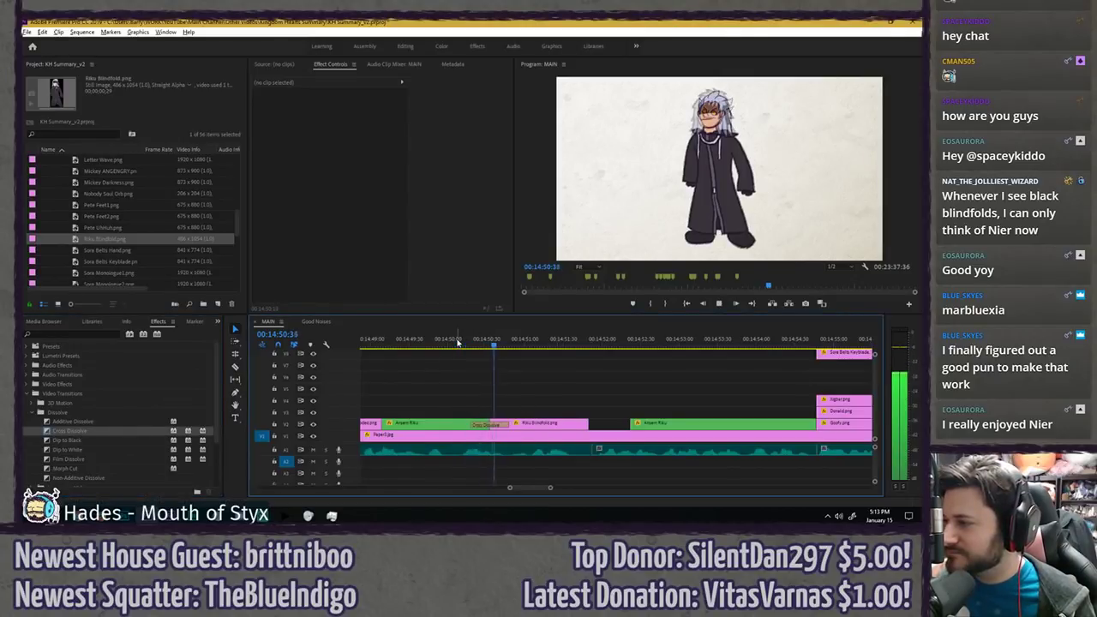
{"action": "left_click", "coordinate": [458, 341]}
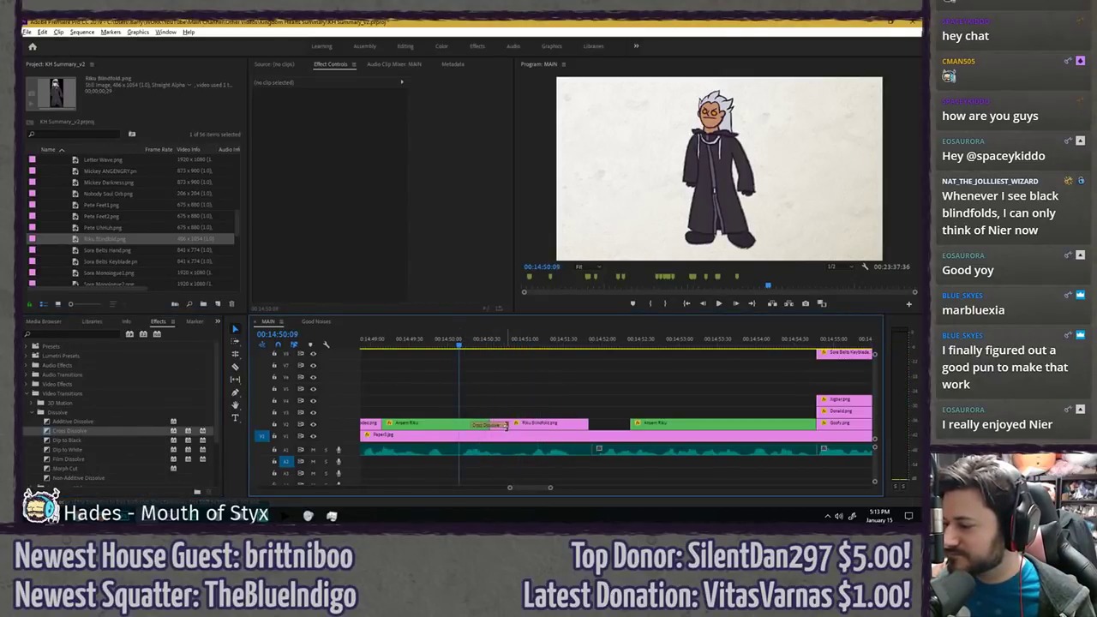
{"action": "left_click", "coordinate": [503, 425]}
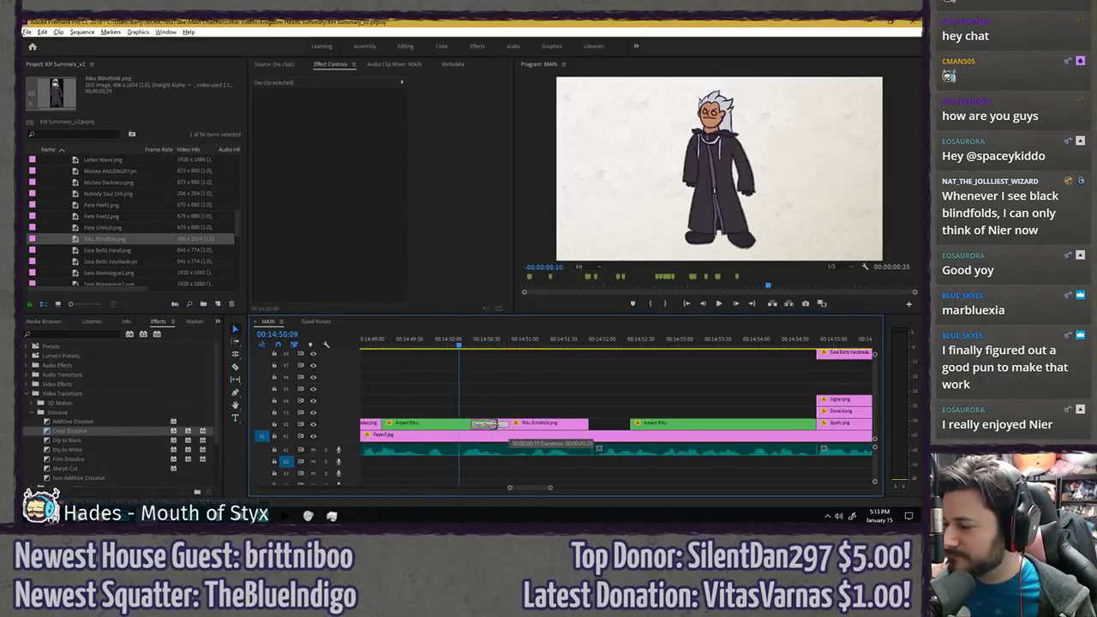
{"action": "key", "text": "space"}
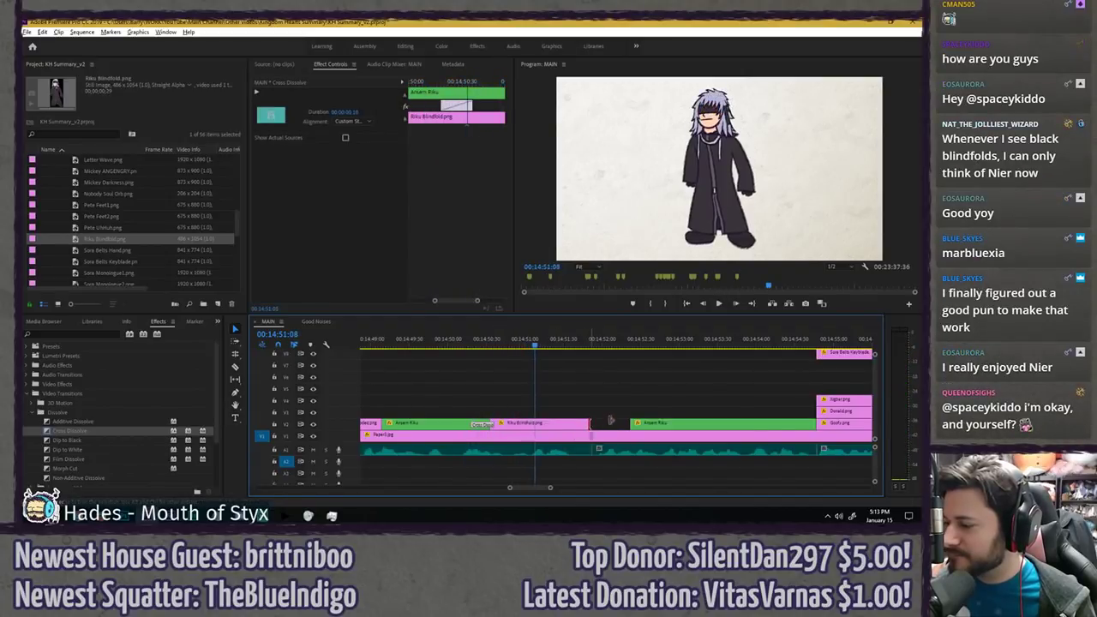
- Extend the Riku Blindfold clip to close the gap and replay from 00:14:49
{"action": "left_click_drag", "start_coordinate": [590, 422], "coordinate": [631, 422]}
{"action": "key", "text": "space"}
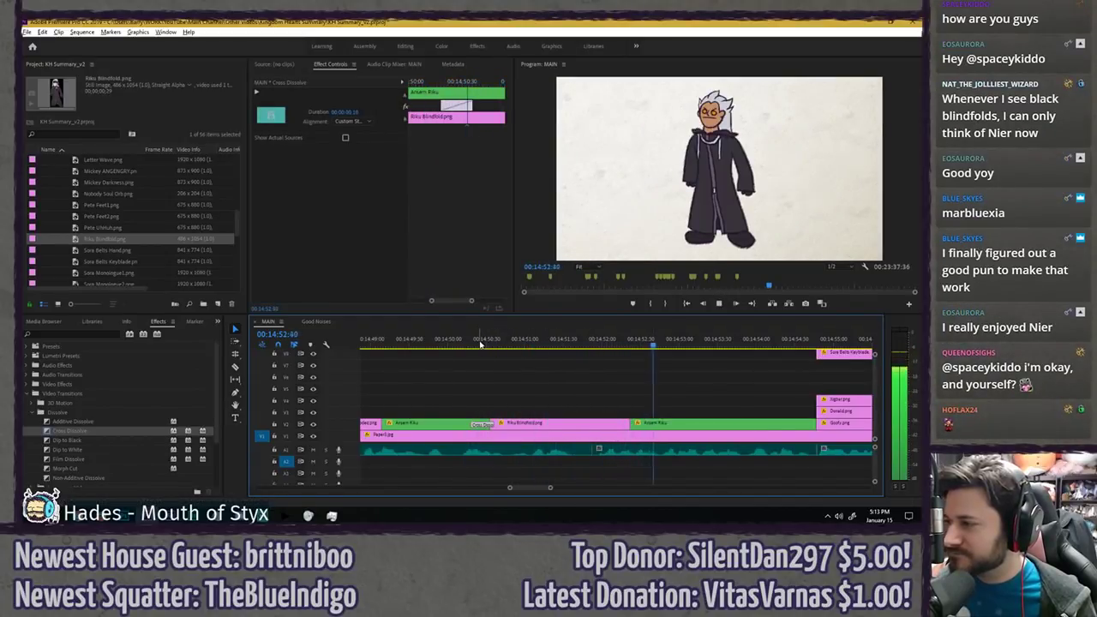
{"action": "left_click", "coordinate": [464, 345]}
{"action": "key", "text": "space"}
{"action": "key", "text": "space"}
{"action": "key", "text": "minus"}
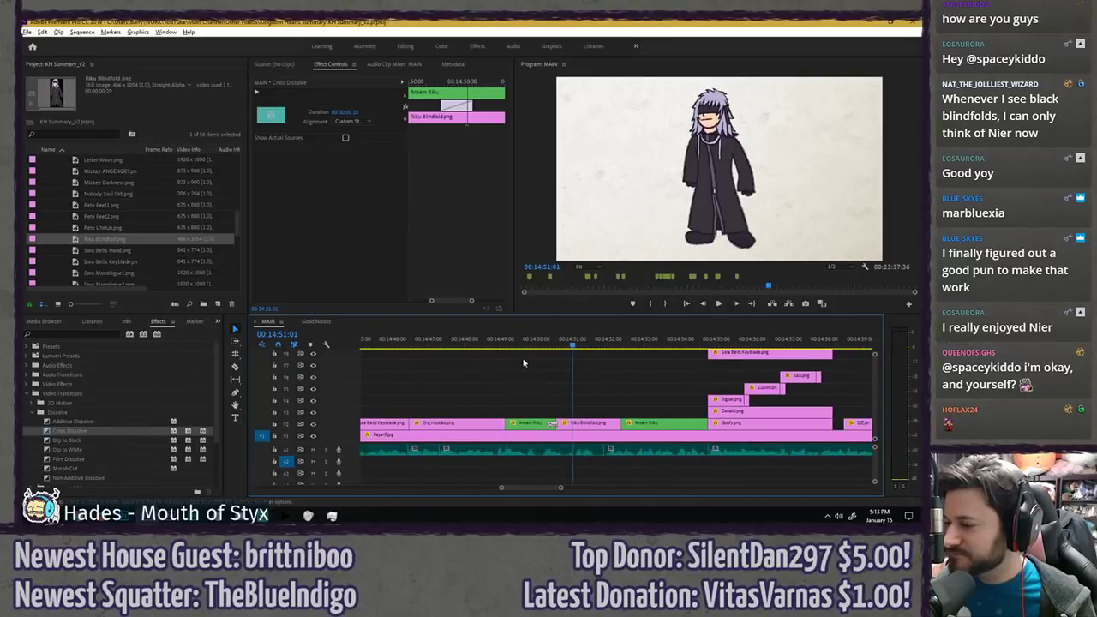
{"action": "left_click", "coordinate": [470, 343]}
{"action": "key", "text": "space"}
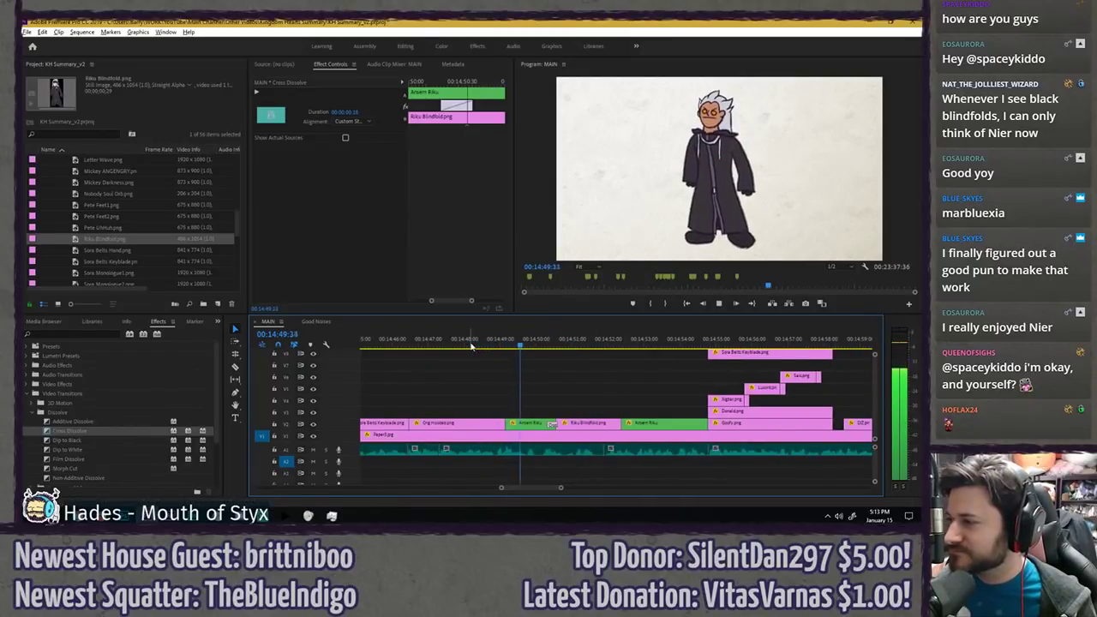
{"action": "key", "text": "space"}
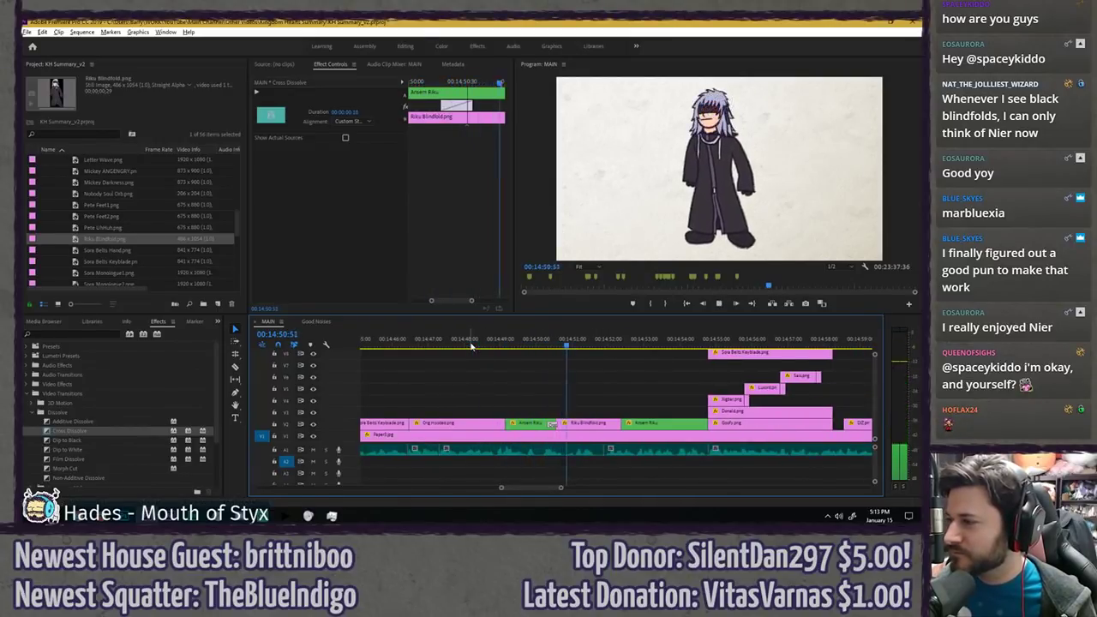
{"action": "key", "text": "space"}
- Shift the Cross Dissolve later on V2 and play back the result
{"action": "left_click_drag", "start_coordinate": [552, 427], "coordinate": [561, 426]}
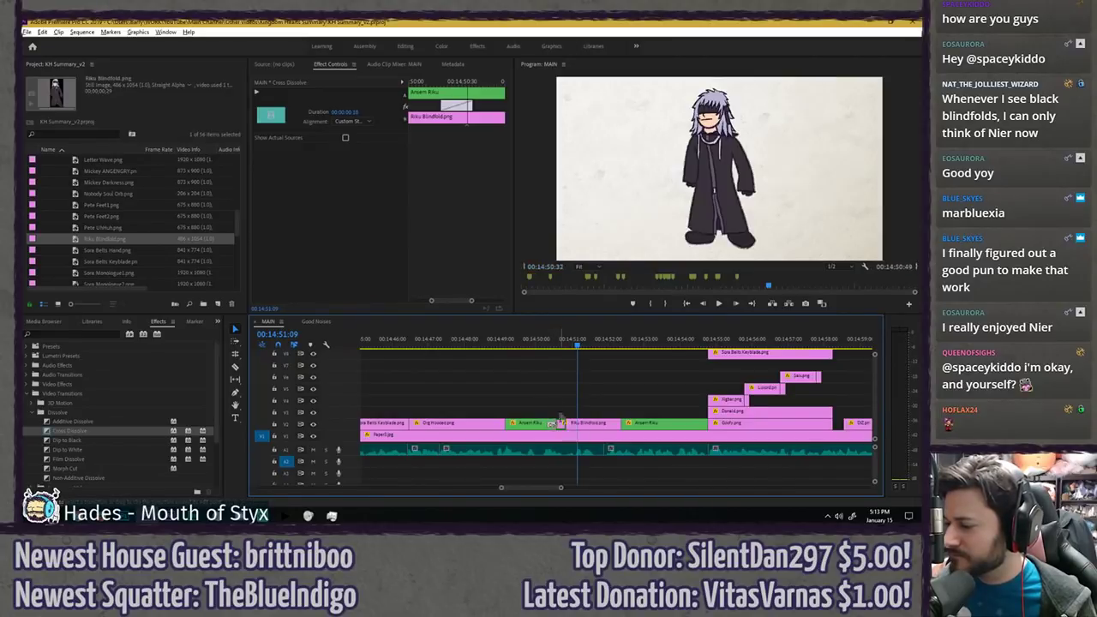
{"action": "left_click", "coordinate": [540, 344]}
{"action": "key", "text": "space"}
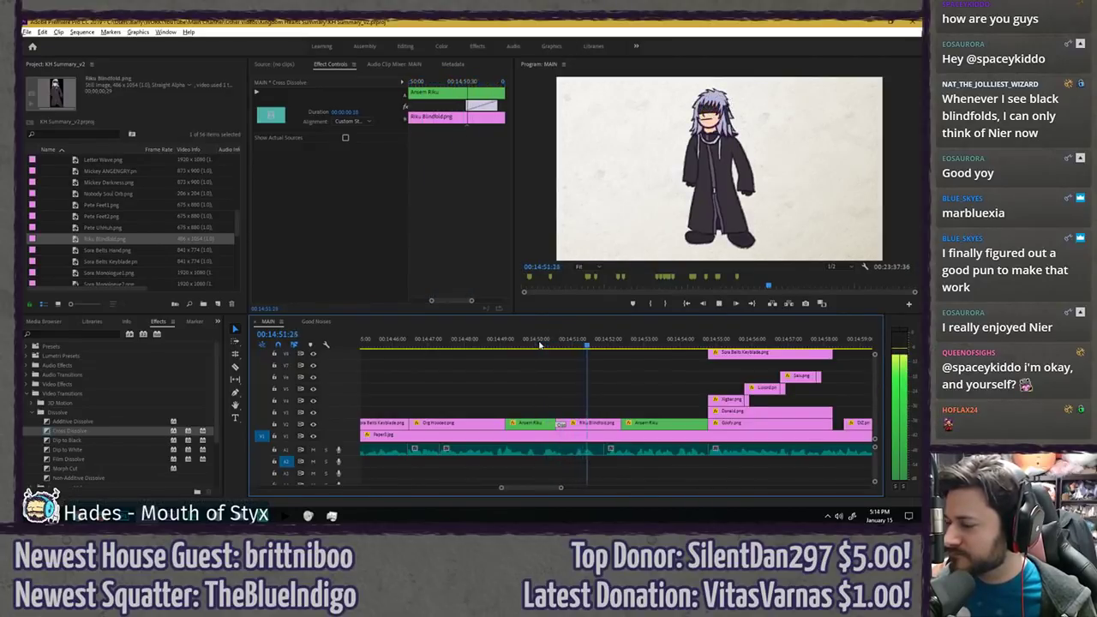
{"action": "scroll", "coordinate": [613, 378], "scroll_direction": "up", "scroll_amount": 1}
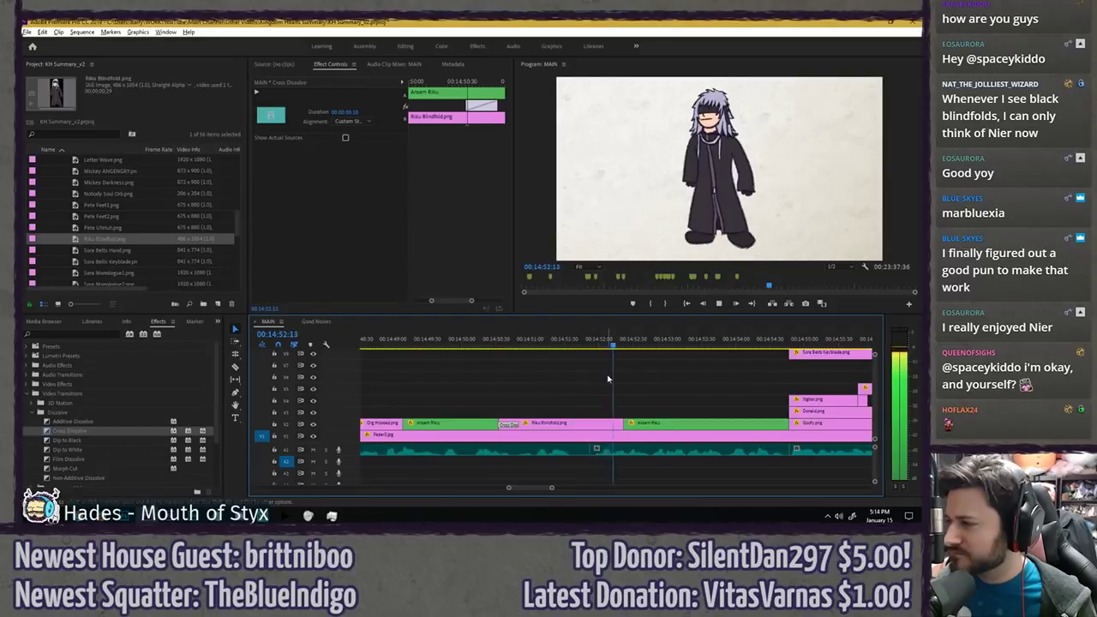
{"action": "key", "text": "space"}
- Add a Cross Dissolve between the V2 clips and preview it up to 00:14:53:00
{"action": "left_click_drag", "start_coordinate": [118, 432], "coordinate": [623, 424]}
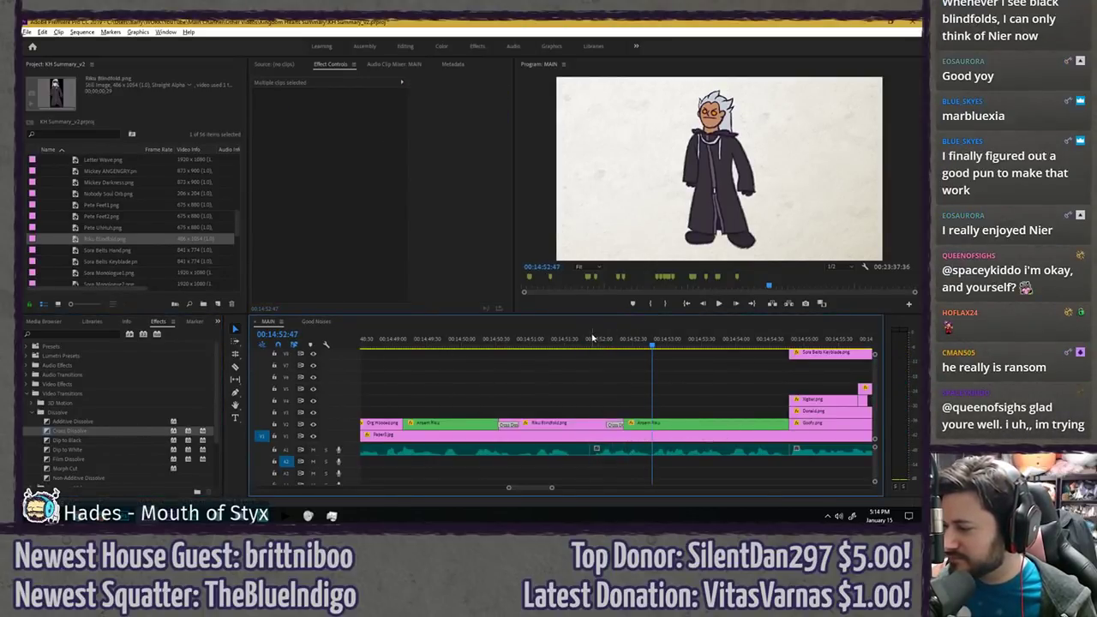
{"action": "left_click", "coordinate": [589, 338]}
{"action": "key", "text": "space"}
{"action": "key", "text": "space"}
{"action": "left_click", "coordinate": [590, 342]}
{"action": "key", "text": "space"}
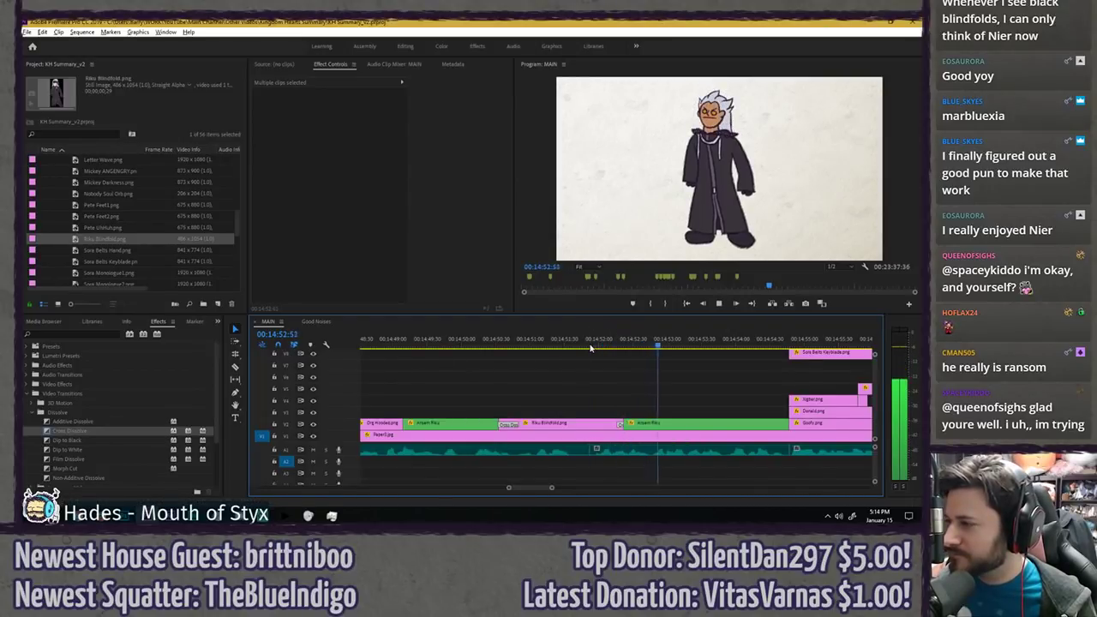
{"action": "left_click", "coordinate": [591, 347]}
{"action": "key", "text": "space"}
{"action": "mouse_move", "coordinate": [591, 347]}
{"action": "left_mouse_down"}
{"action": "mouse_move", "coordinate": [626, 346]}
{"action": "mouse_move", "coordinate": [602, 349]}
{"action": "left_mouse_up"}
{"action": "key", "text": "space"}
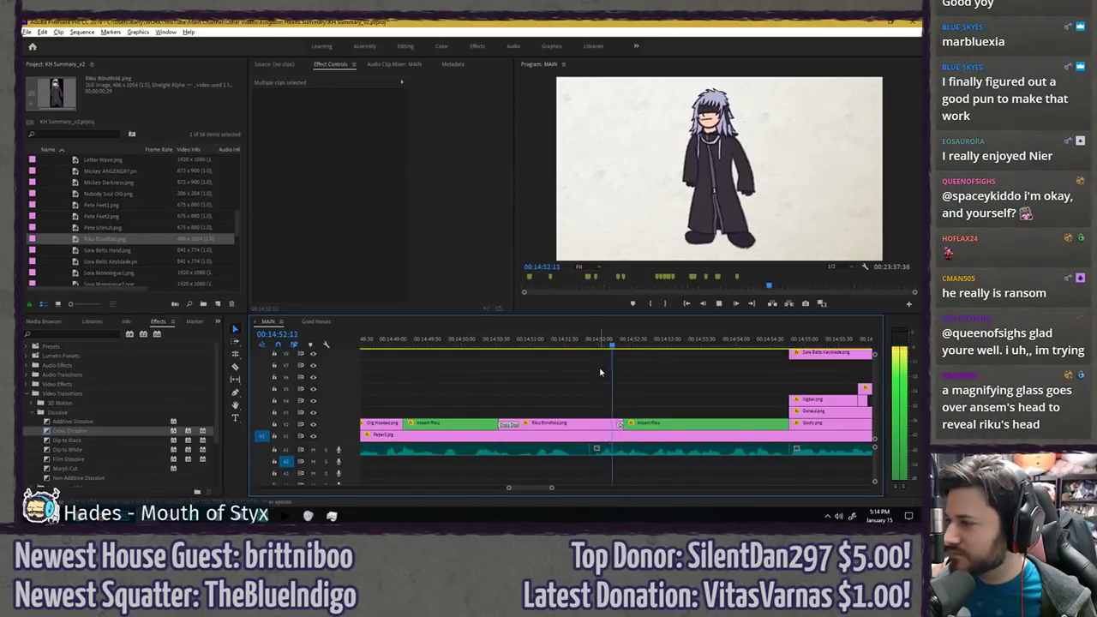
{"action": "key", "text": "space"}
{"action": "left_click", "coordinate": [611, 360]}
- Trim the second Ansem Riku clip to the playhead and insert Riku Blindfold.png at 90% scale
{"action": "left_click", "coordinate": [695, 372]}
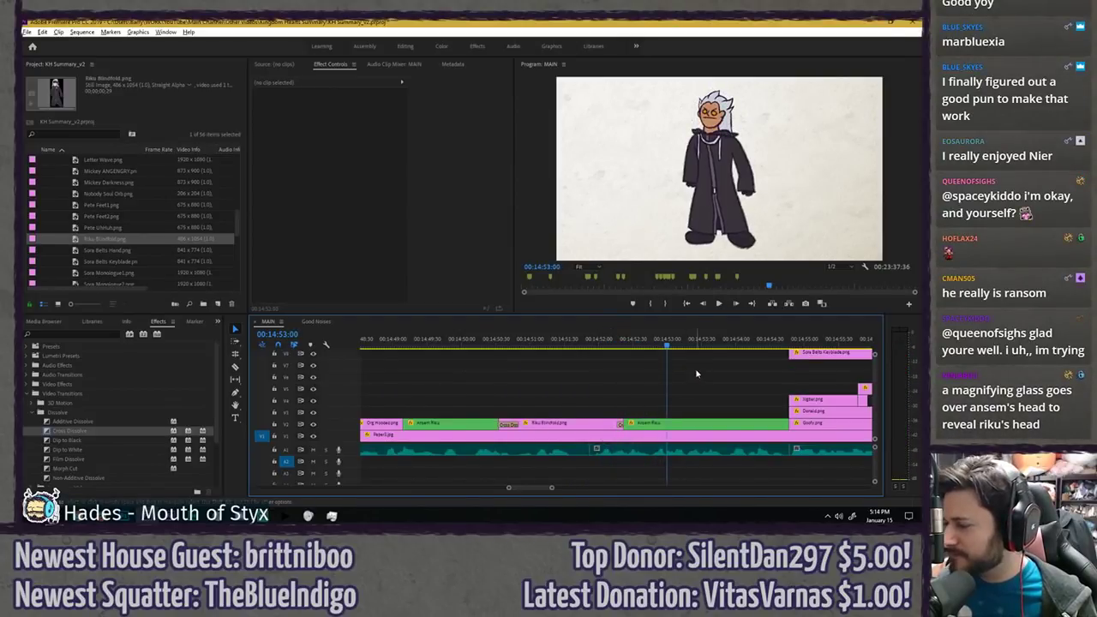
{"action": "left_click_drag", "start_coordinate": [669, 430], "coordinate": [712, 428]}
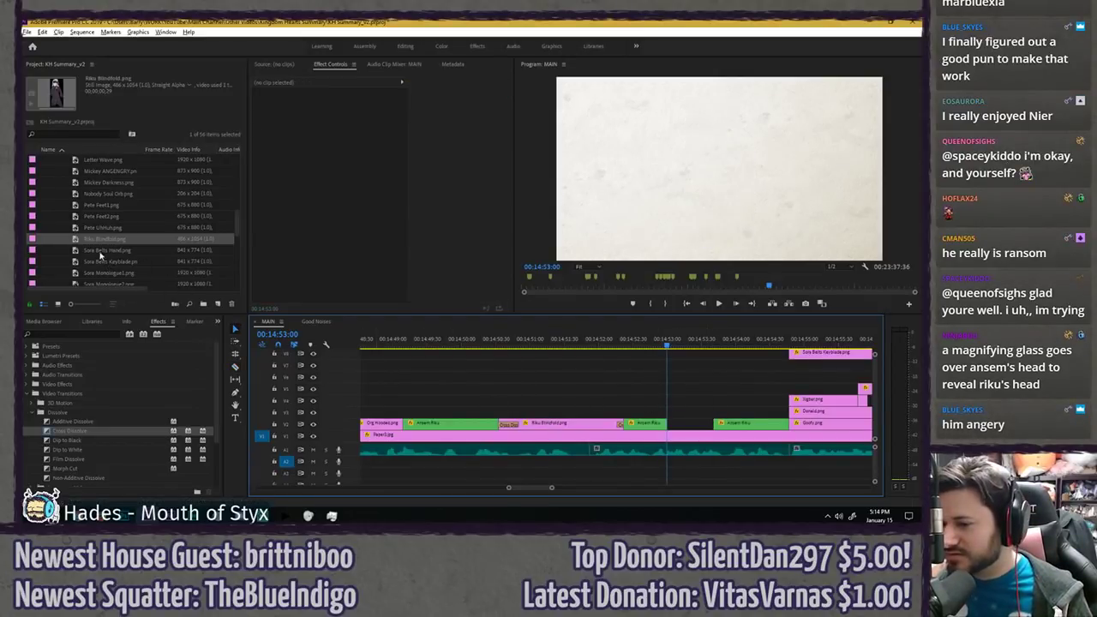
{"action": "left_click_drag", "start_coordinate": [103, 240], "coordinate": [691, 423]}
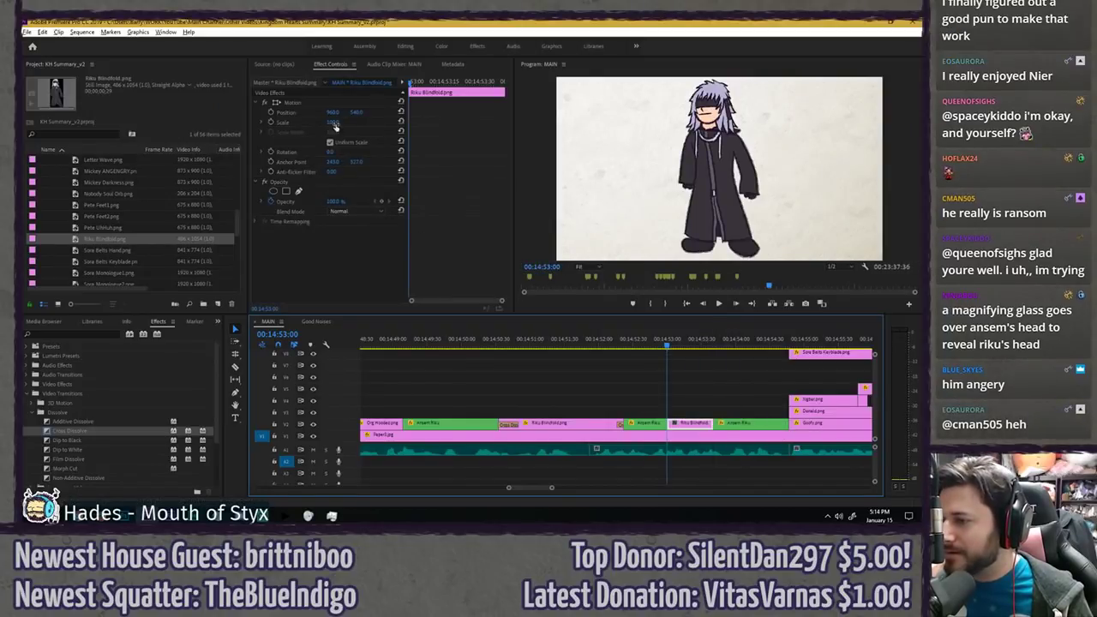
{"action": "left_click", "coordinate": [338, 121]}
{"action": "type", "text": "90"}
{"action": "key", "text": "Return"}
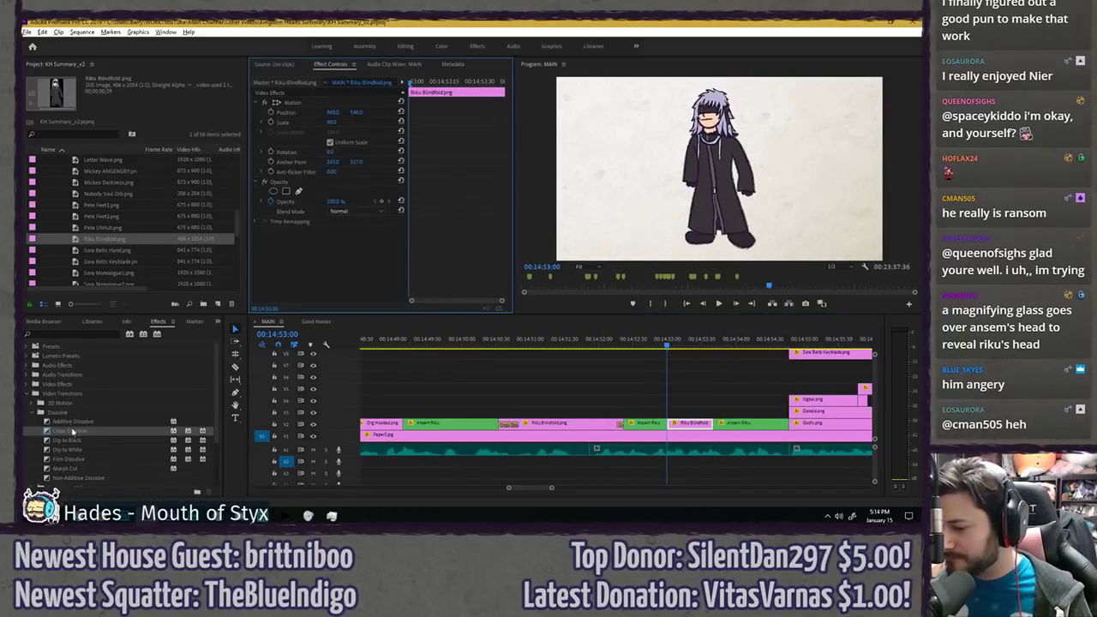
- Add a Cross Dissolve at the Riku Blindfold clip's start, shortened to 2 frames
{"action": "left_click_drag", "start_coordinate": [73, 433], "coordinate": [551, 406]}
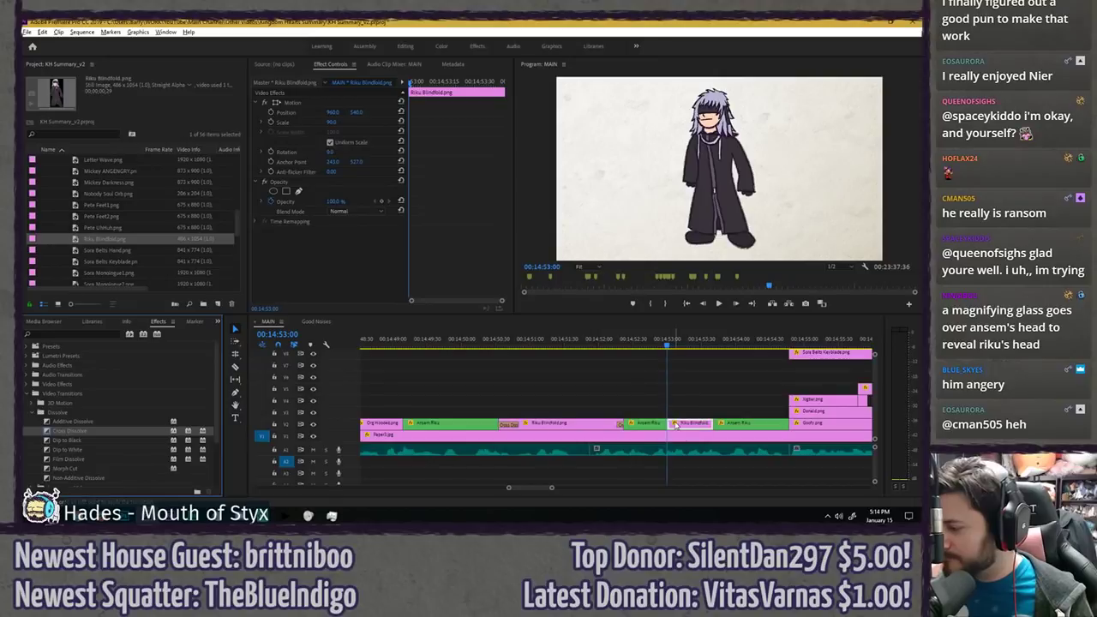
{"action": "left_click_drag", "start_coordinate": [676, 425], "coordinate": [636, 424]}
{"action": "key", "text": "="}
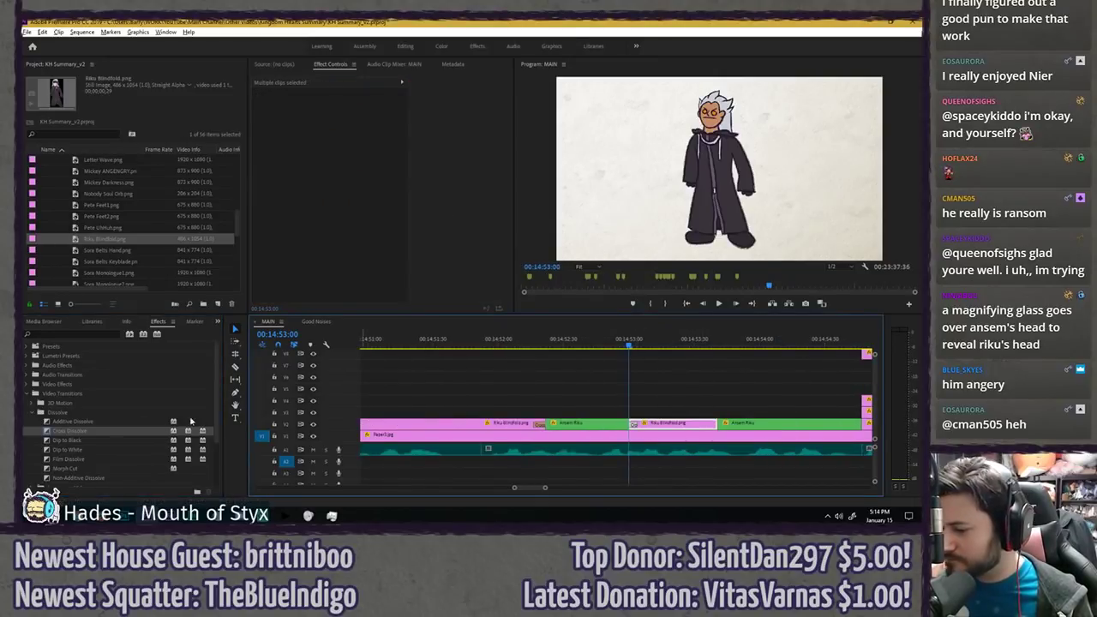
{"action": "left_click_drag", "start_coordinate": [191, 431], "coordinate": [718, 428]}
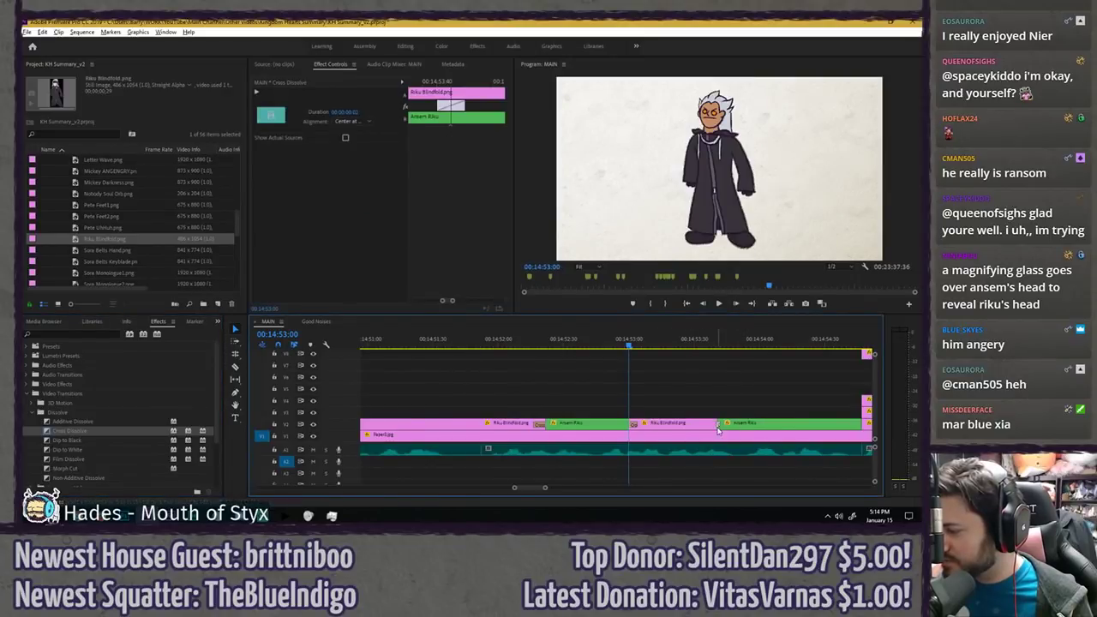
{"action": "left_click_drag", "start_coordinate": [615, 344], "coordinate": [455, 338]}
{"action": "key", "text": "space"}
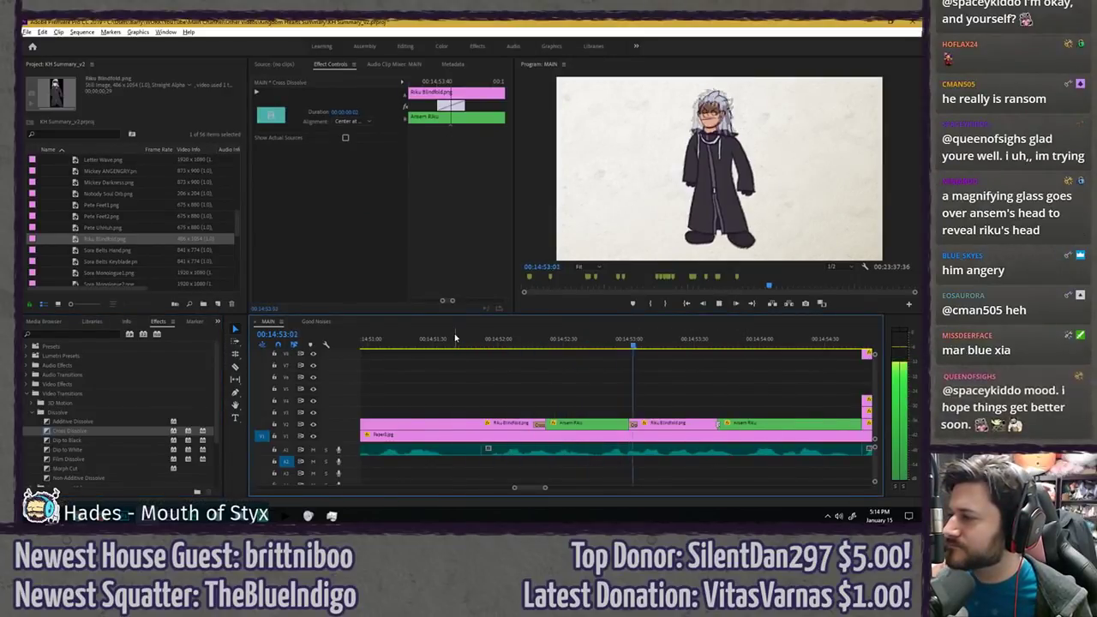
{"action": "left_click", "coordinate": [601, 369]}
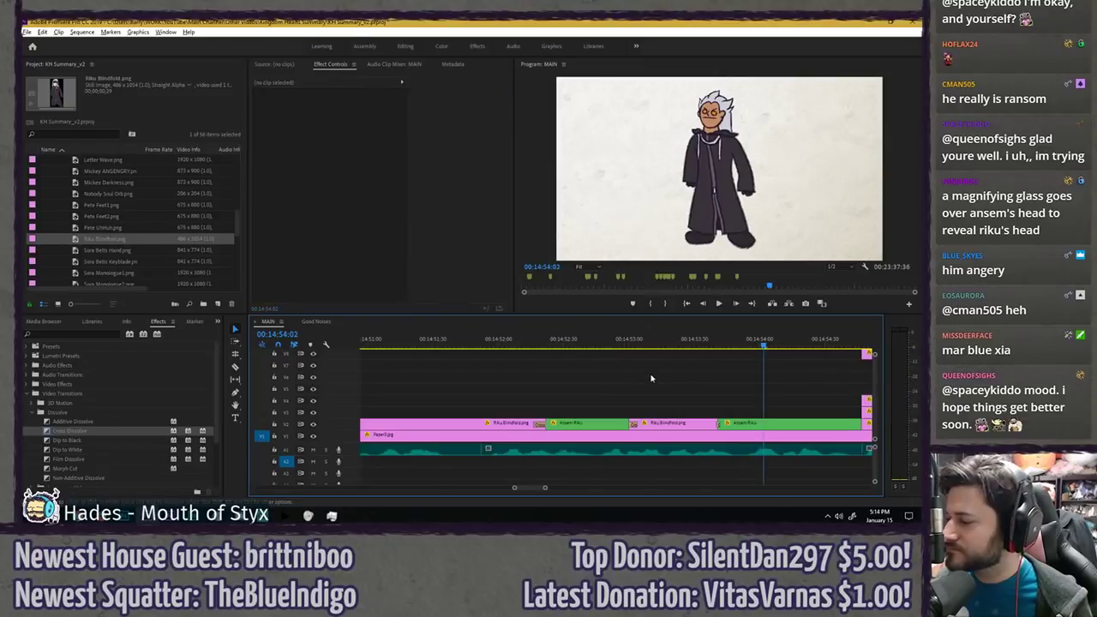
- Roll the V2 cut slightly earlier and step through the dissolve from 14:52:38
{"action": "left_click", "coordinate": [717, 417]}
{"action": "left_click_drag", "start_coordinate": [718, 423], "coordinate": [687, 423]}
{"action": "key", "text": "v"}
{"action": "left_click", "coordinate": [581, 338]}
{"action": "key", "text": "space"}
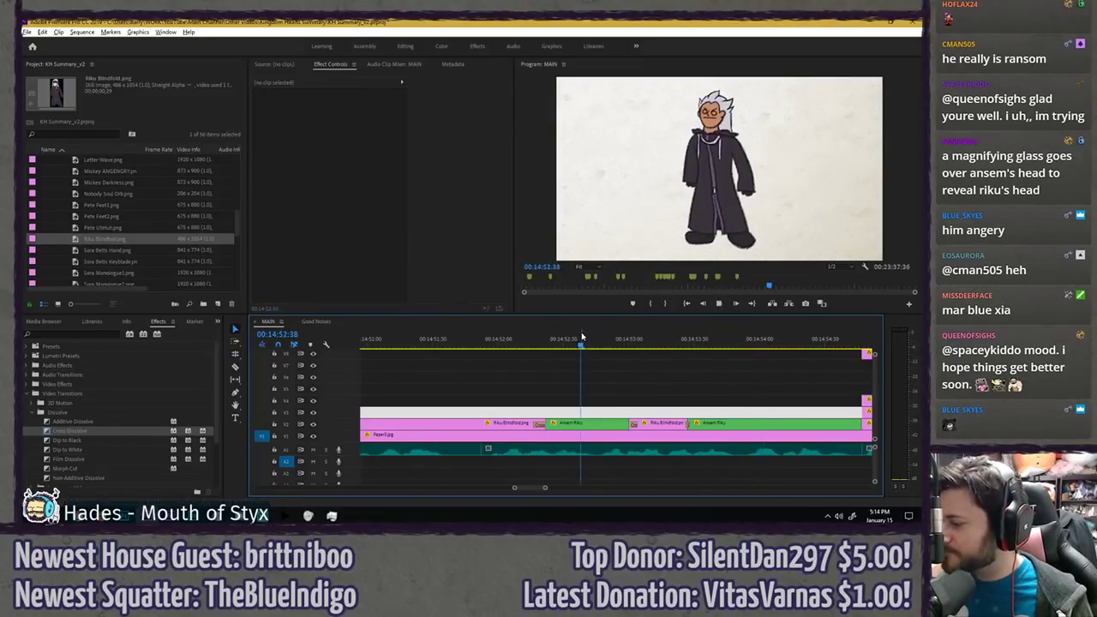
{"action": "key", "text": "space"}
{"action": "left_click", "coordinate": [718, 380]}
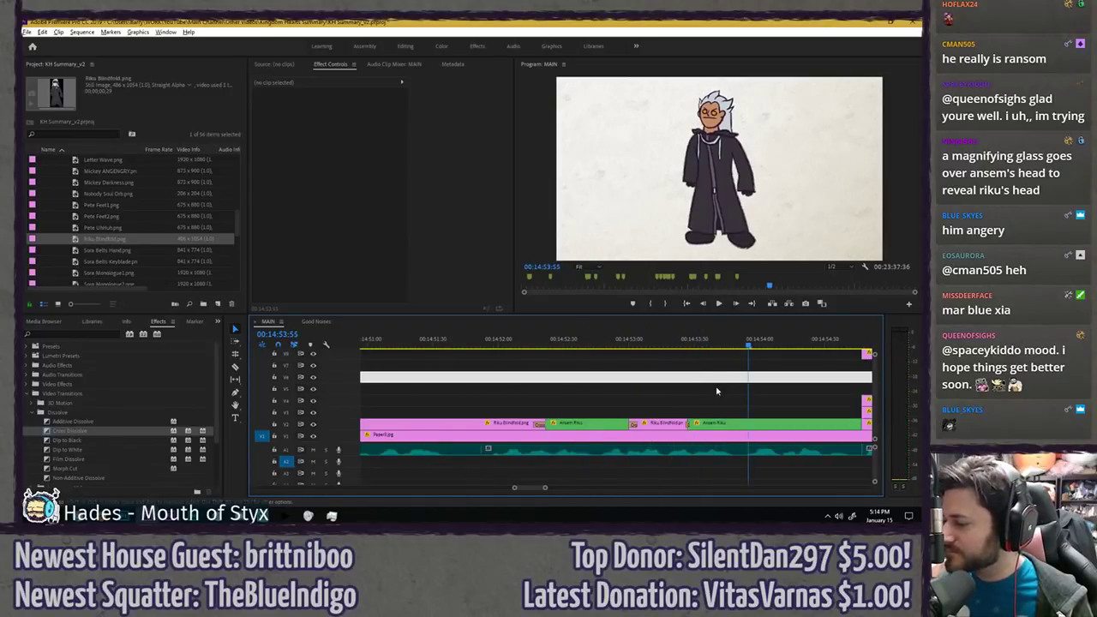
{"action": "key", "text": "equal"}
{"action": "left_click", "coordinate": [544, 344]}
{"action": "key", "text": "Right"}
{"action": "key", "text": "Right"}
{"action": "key", "text": "Right"}
{"action": "key", "text": "Right"}
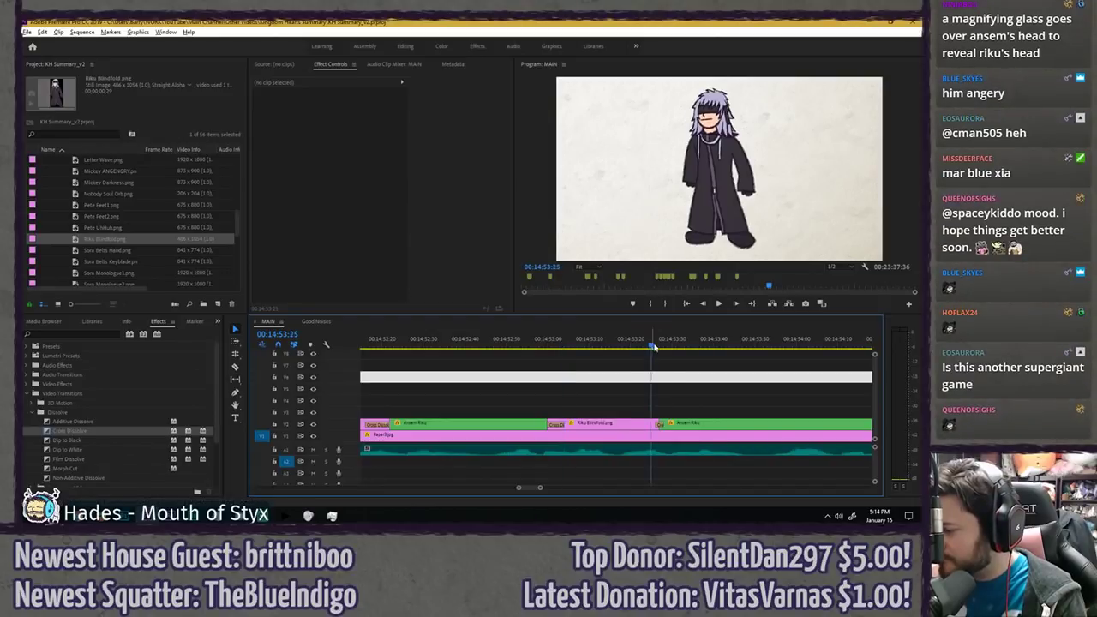
- Lengthen the Cross Dissolve to 4 frames and play it from 14:52:29
{"action": "left_click", "coordinate": [662, 425]}
{"action": "scroll", "coordinate": [659, 426], "scroll_direction": "up", "scroll_amount": 2}
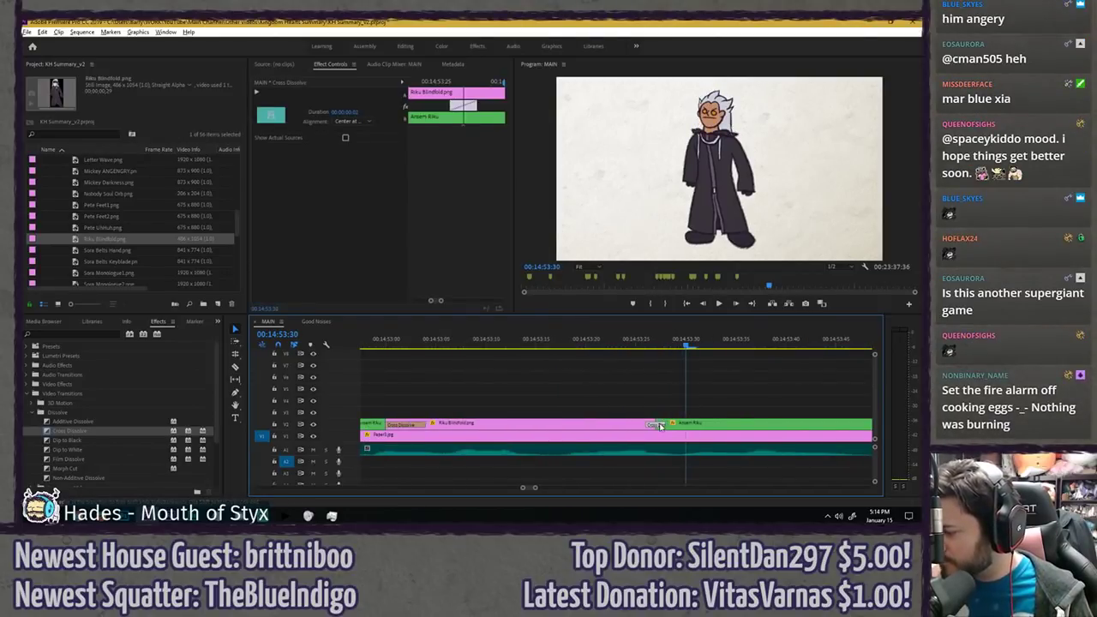
{"action": "left_click_drag", "start_coordinate": [663, 425], "coordinate": [682, 424]}
{"action": "scroll", "coordinate": [682, 424], "scroll_direction": "down", "scroll_amount": 3}
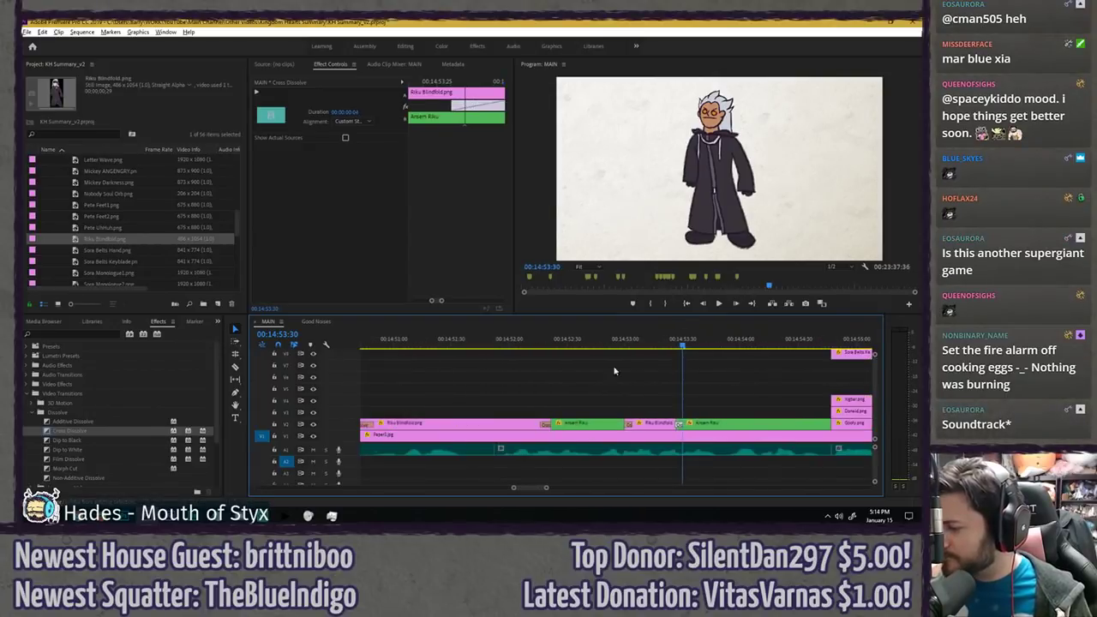
{"action": "left_click_drag", "start_coordinate": [602, 342], "coordinate": [524, 343]}
{"action": "key", "text": "space"}
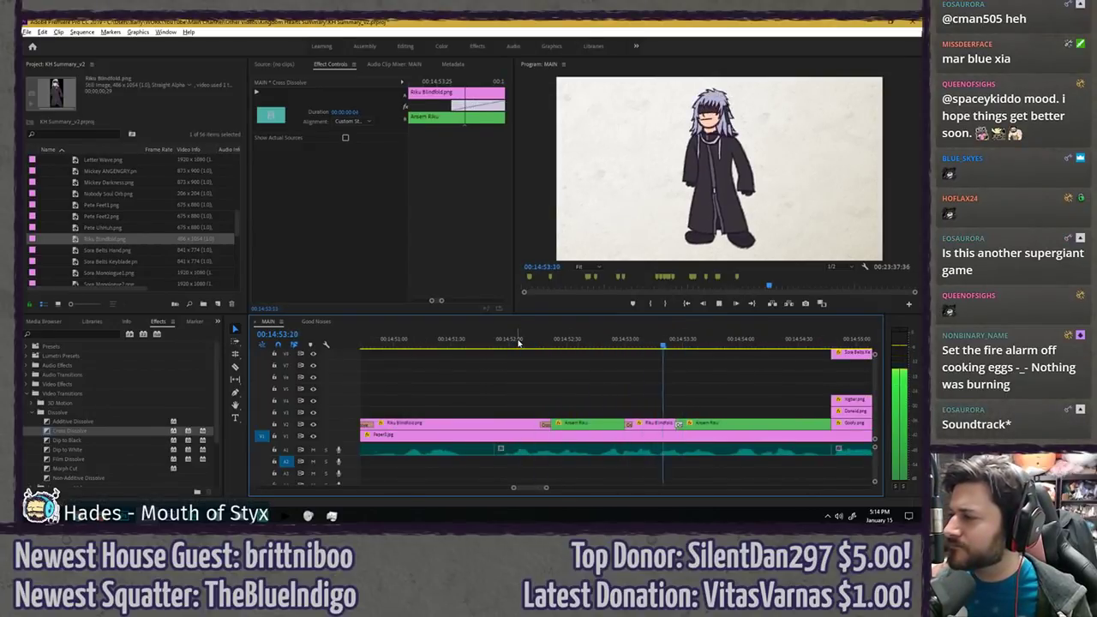
{"action": "key", "text": "space"}
- Roll the Riku Blindfold–Ansem Riku cut earlier with the Rolling Edit tool and render previews
{"action": "left_click", "coordinate": [671, 380]}
{"action": "key", "text": "n"}
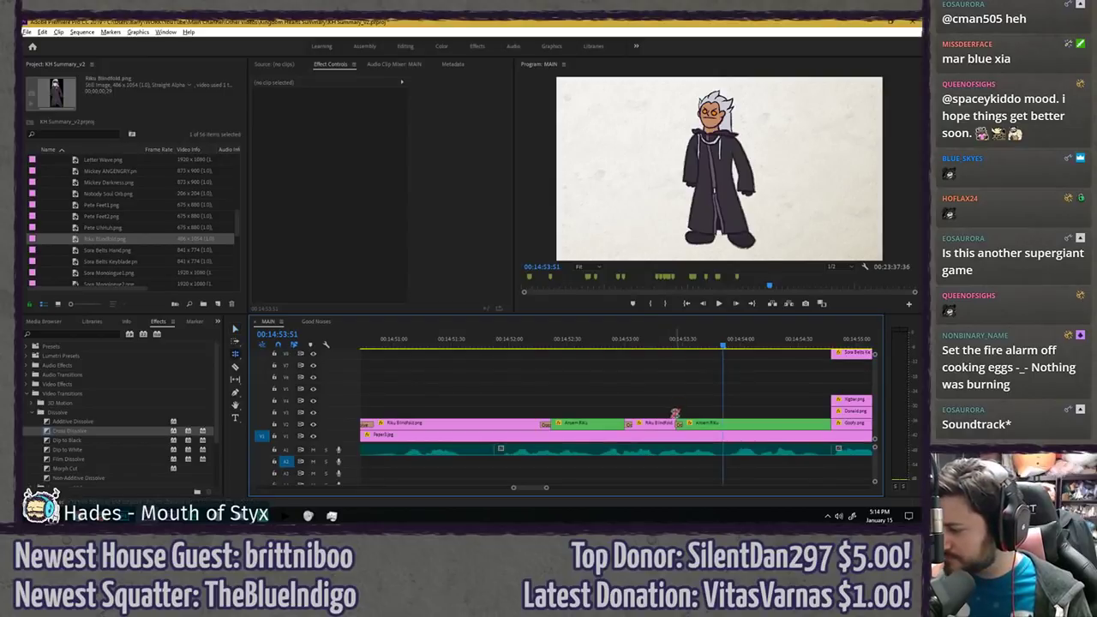
{"action": "left_click_drag", "start_coordinate": [676, 422], "coordinate": [660, 422]}
{"action": "left_click", "coordinate": [485, 340]}
{"action": "key", "text": "space"}
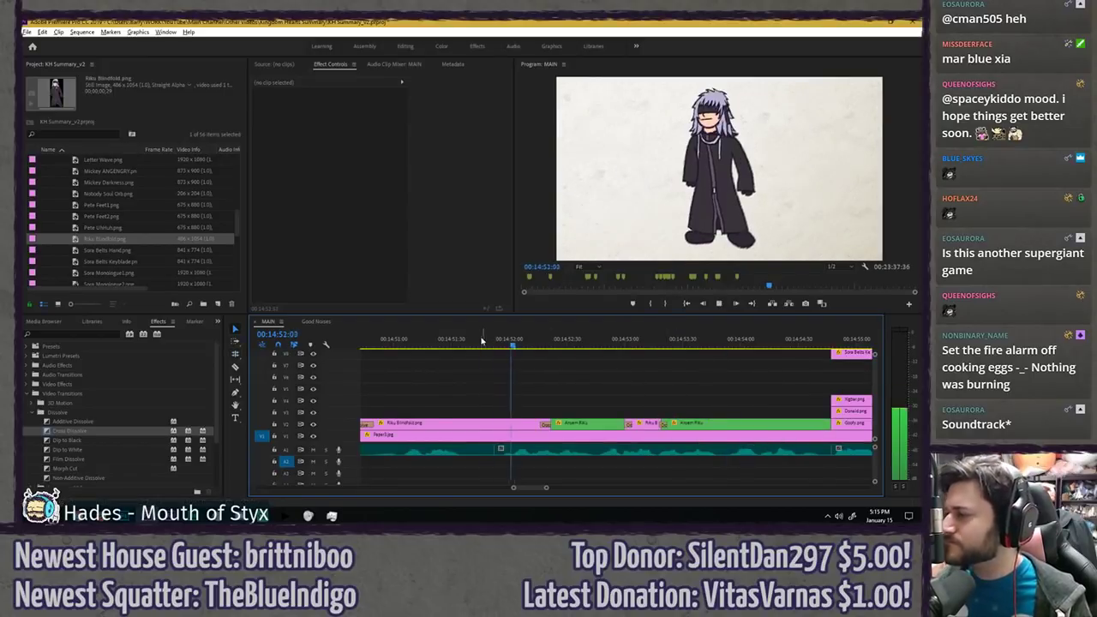
{"action": "key", "text": "space"}
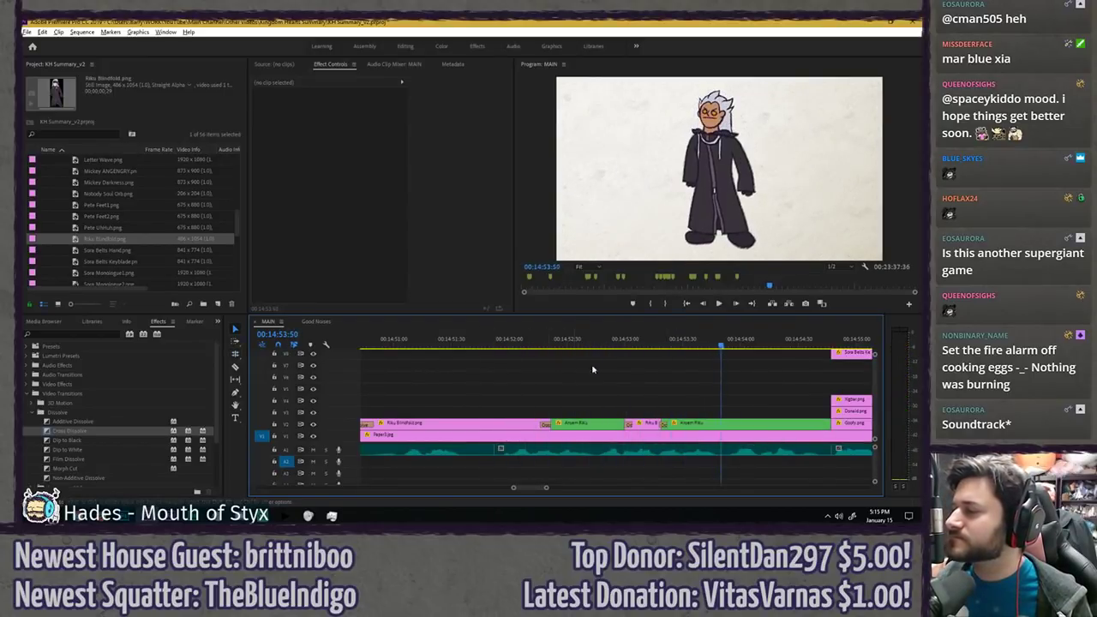
{"action": "key", "text": "minus"}
{"action": "key", "text": "Return"}
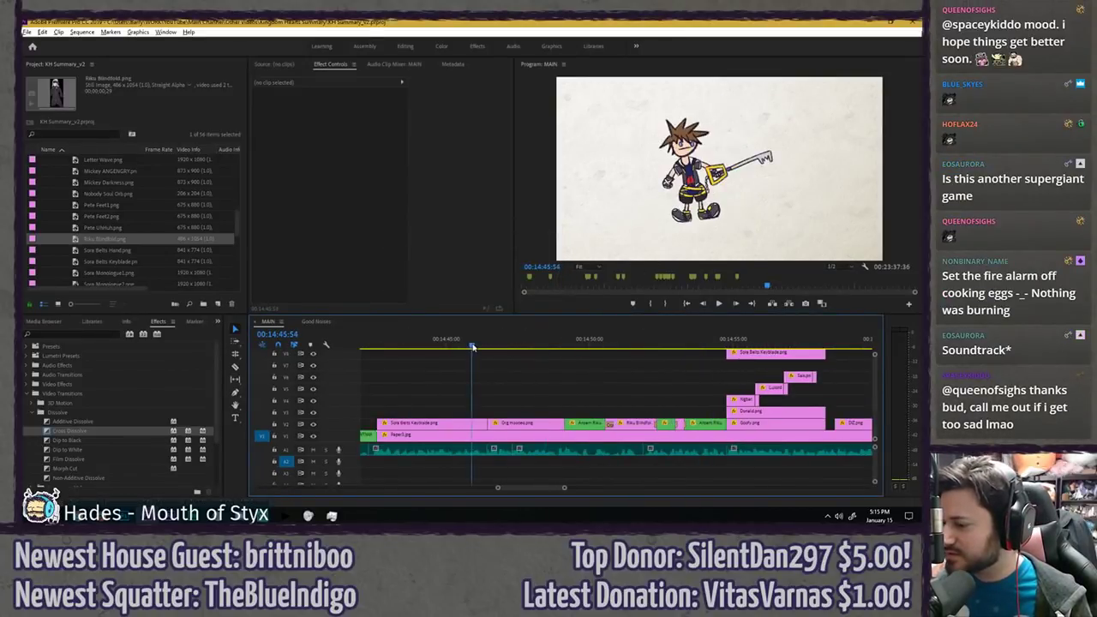
- Play the sequence from 14:53:00 with the Program Monitor maximized
{"action": "key", "text": "grave"}
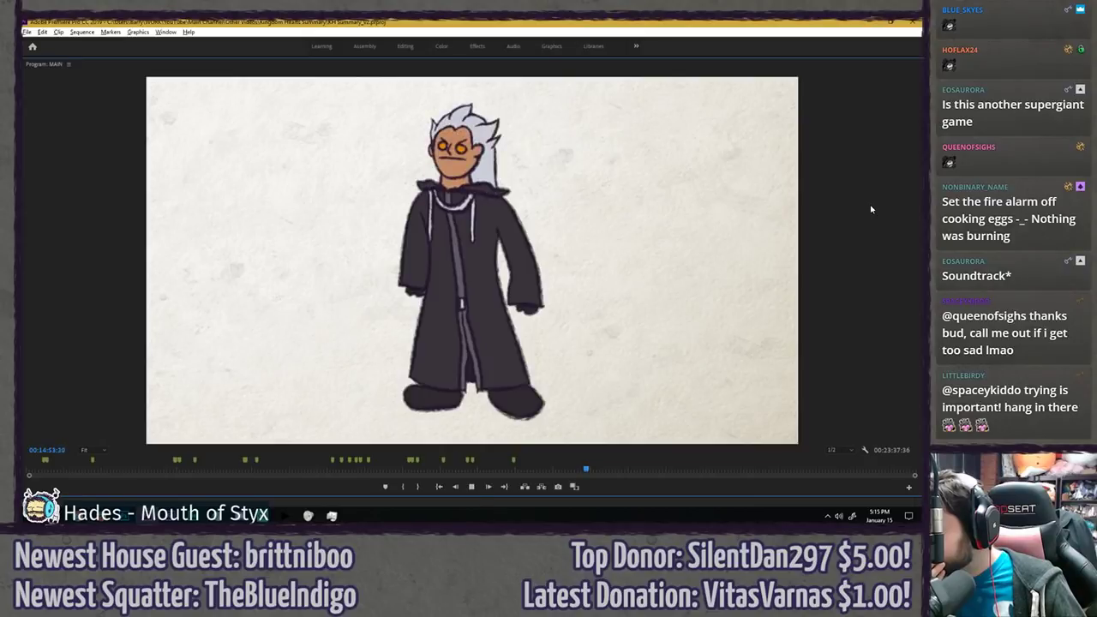
{"action": "key", "text": "space"}
{"action": "key", "text": "grave"}
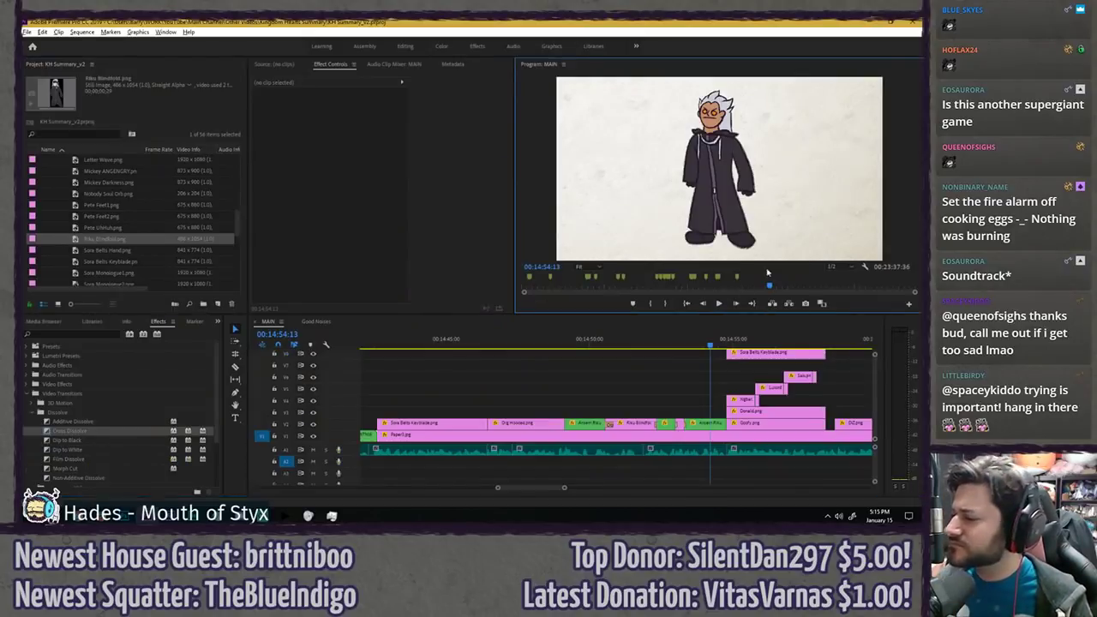
{"action": "left_click_drag", "start_coordinate": [681, 346], "coordinate": [675, 345]}
{"action": "key", "text": "grave"}
{"action": "key", "text": "space"}
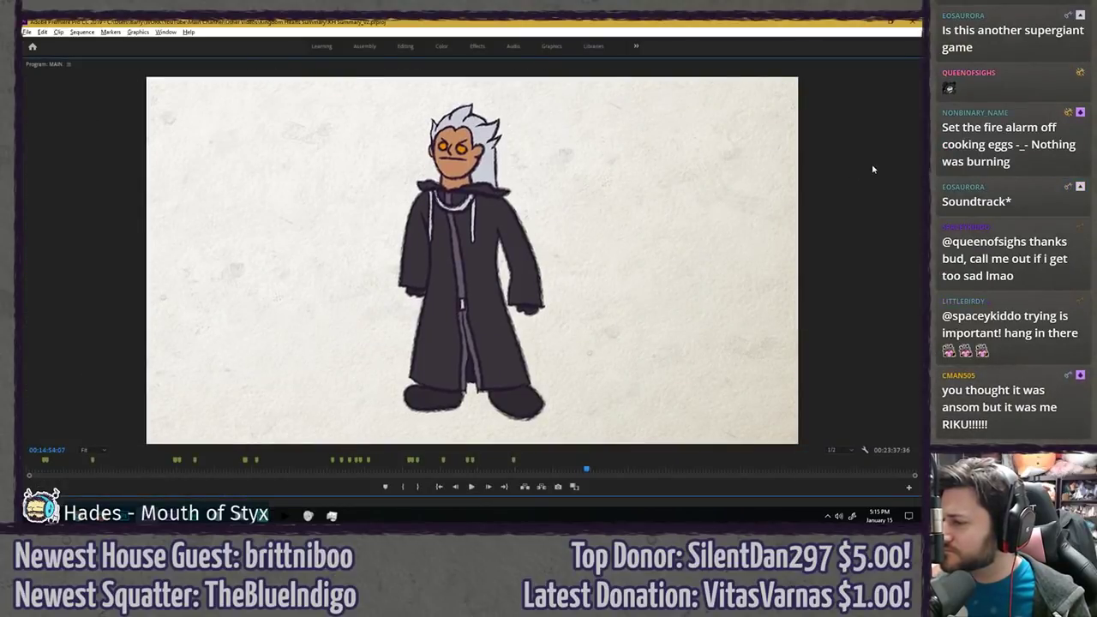
{"action": "key", "text": "space"}
{"action": "key", "text": "grave"}
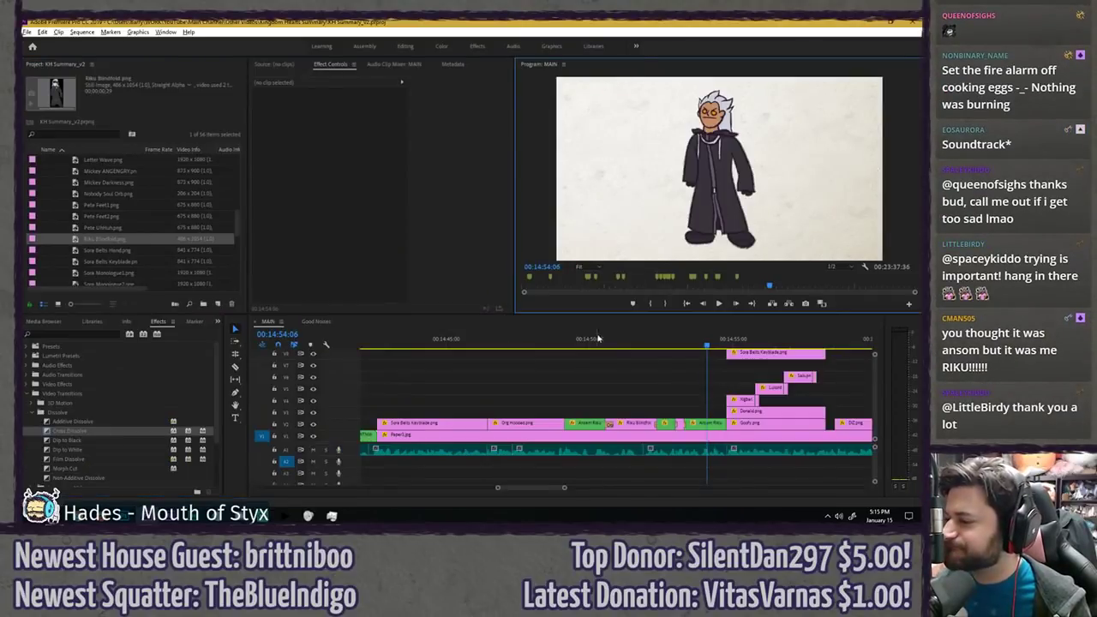
- Move the playhead just before the dissolve and replay it full-window
{"action": "left_click_drag", "start_coordinate": [677, 345], "coordinate": [672, 346]}
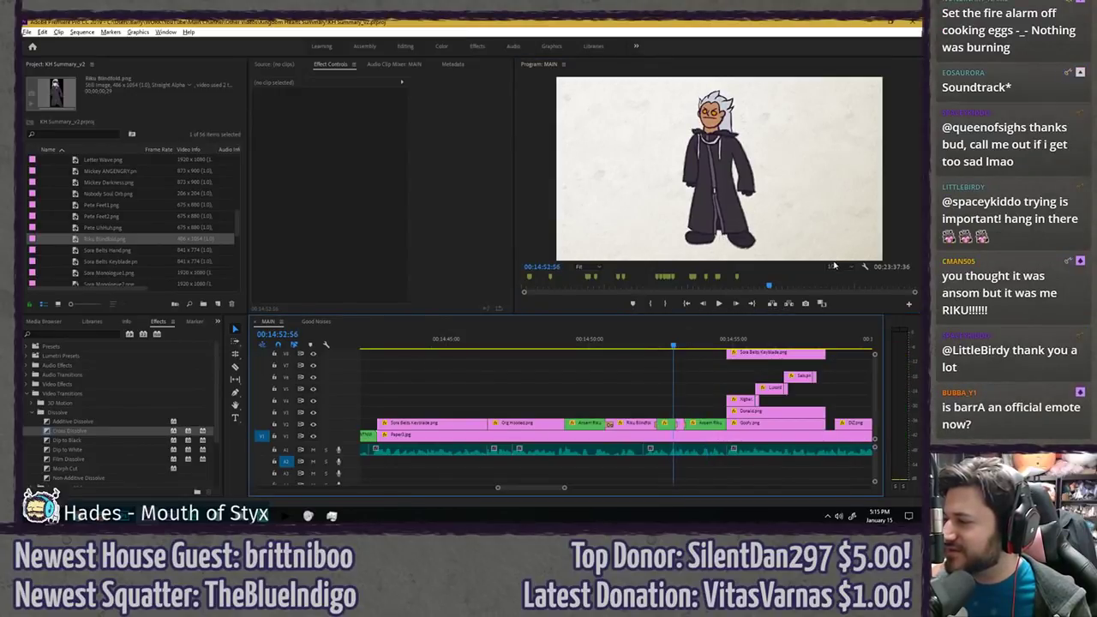
{"action": "left_click", "coordinate": [670, 346]}
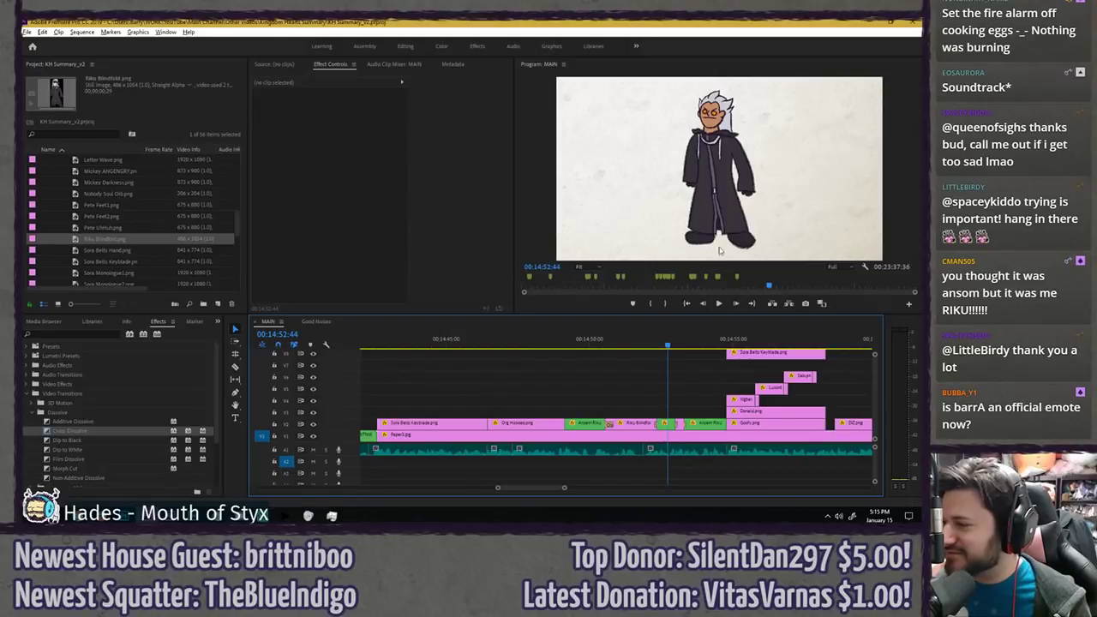
{"action": "key", "text": "grave"}
{"action": "key", "text": "space"}
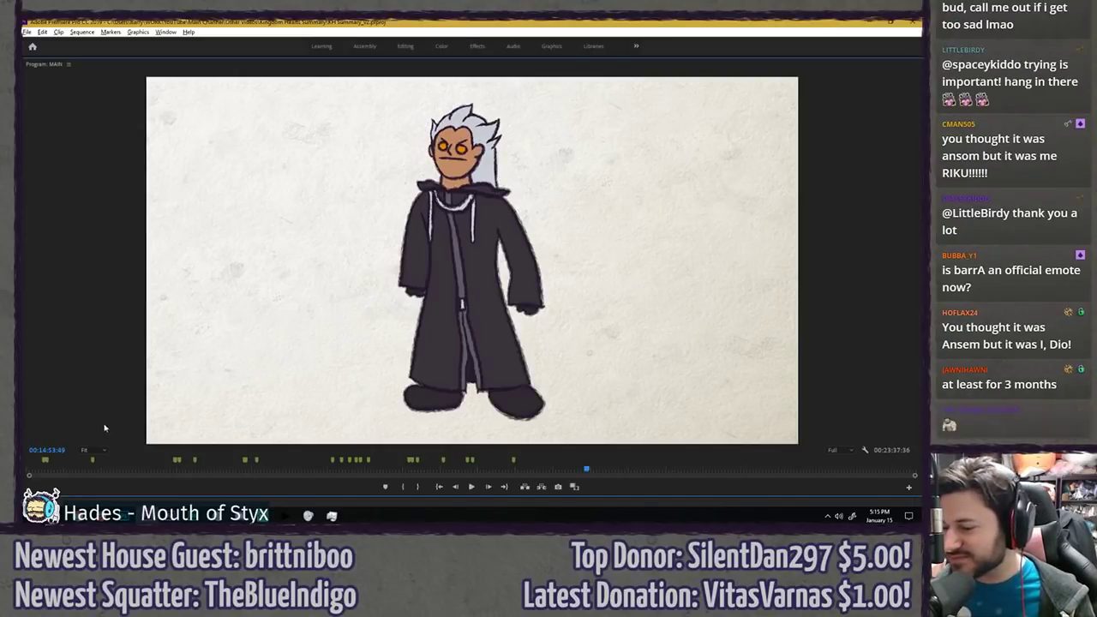
- Set the Program Monitor zoom to 50%, then to 200%
{"action": "left_click", "coordinate": [92, 452]}
{"action": "left_click", "coordinate": [94, 388]}
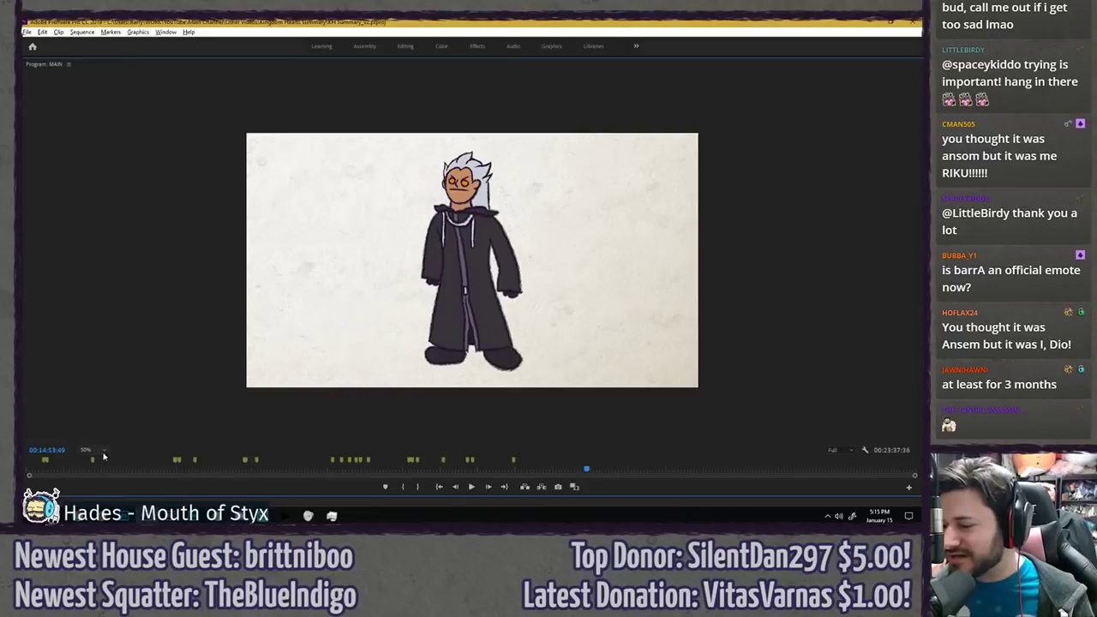
{"action": "left_click", "coordinate": [92, 453]}
{"action": "left_click", "coordinate": [96, 430]}
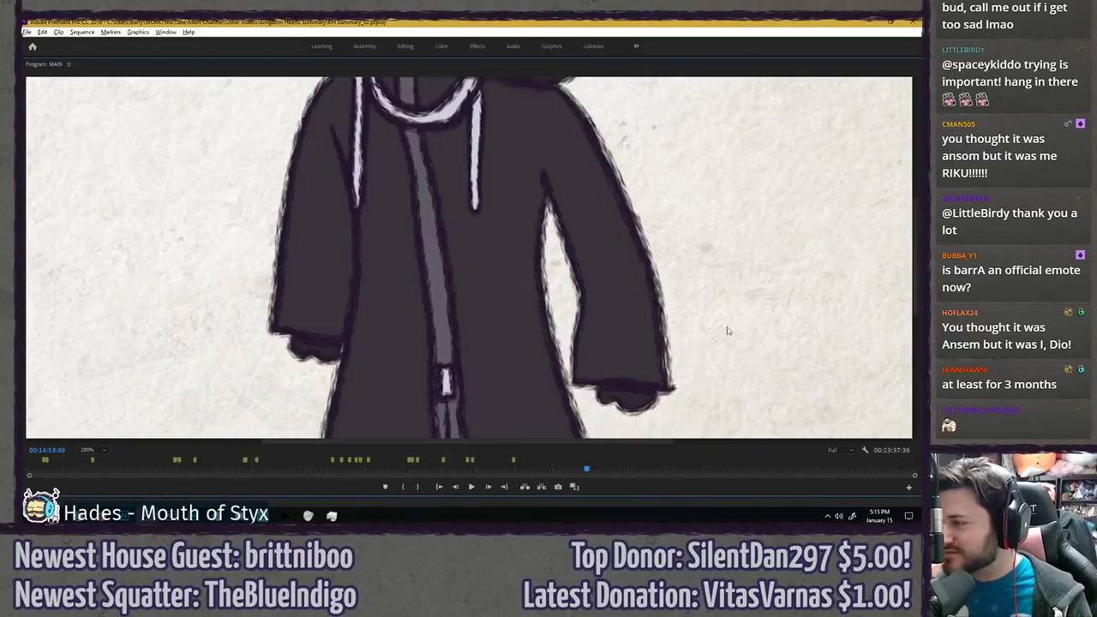
- Inspect the hair and robe frames at 200% during playback, then return the zoom to Fit
{"action": "scroll", "coordinate": [914, 232], "scroll_direction": "up", "scroll_amount": 3}
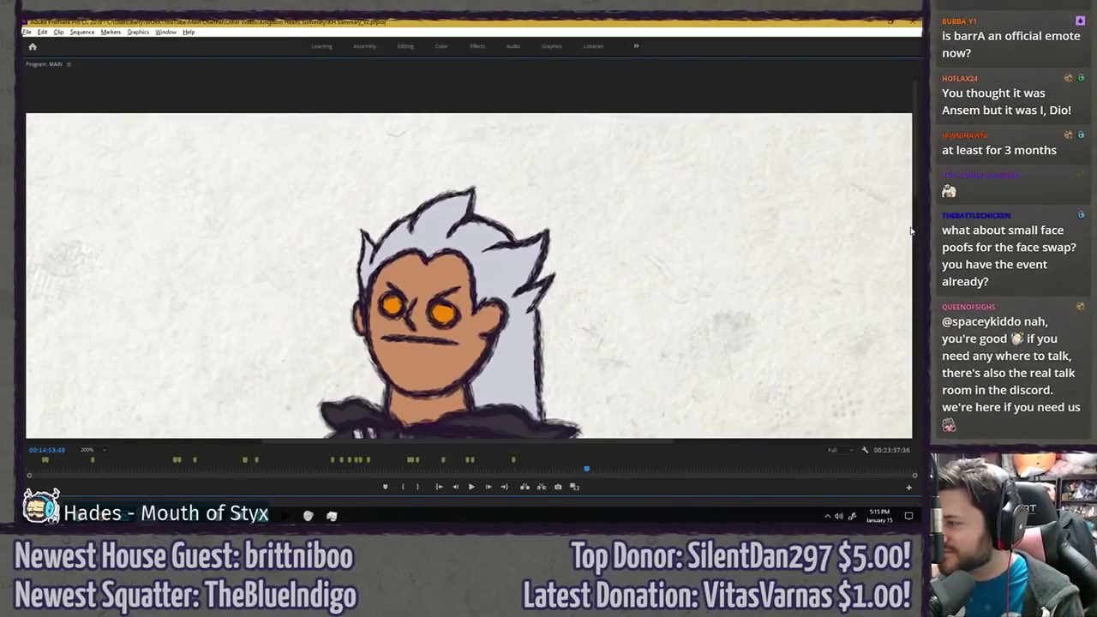
{"action": "left_click_drag", "start_coordinate": [916, 187], "coordinate": [916, 241]}
{"action": "scroll", "coordinate": [916, 240], "scroll_direction": "down", "scroll_amount": 3}
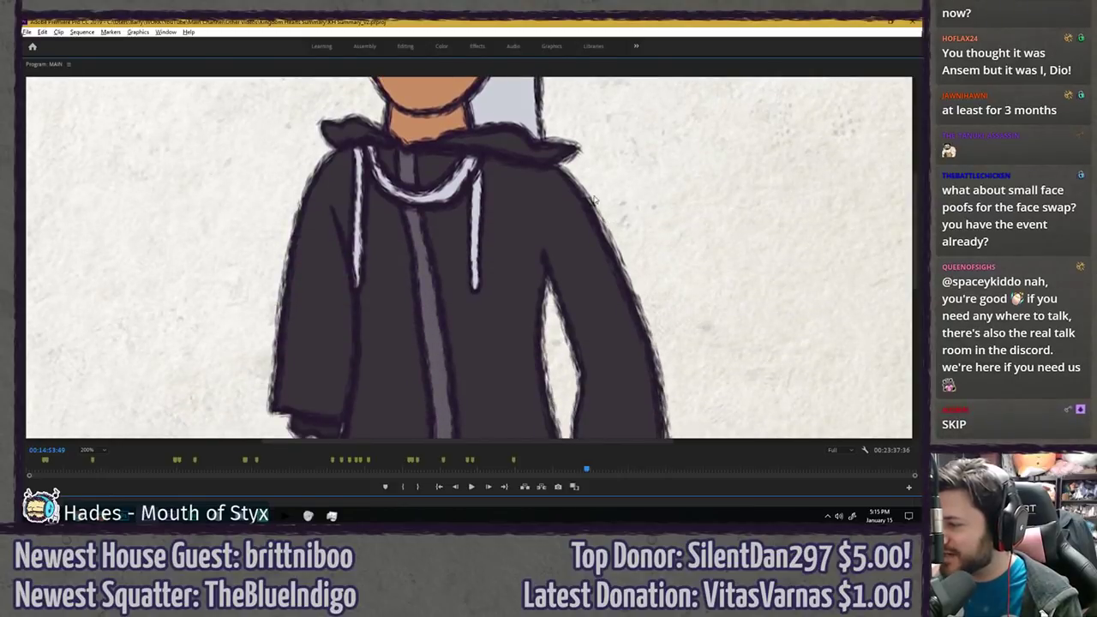
{"action": "key", "text": "Up"}
{"action": "key", "text": "Up"}
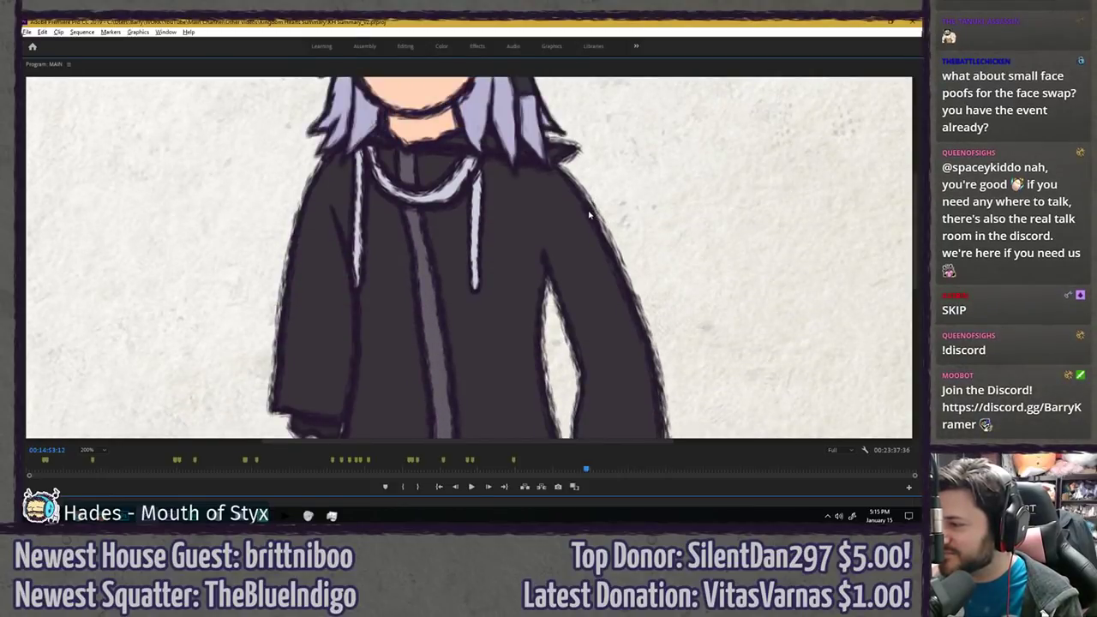
{"action": "scroll", "coordinate": [588, 215], "scroll_direction": "down", "scroll_amount": 15}
{"action": "key", "text": "space"}
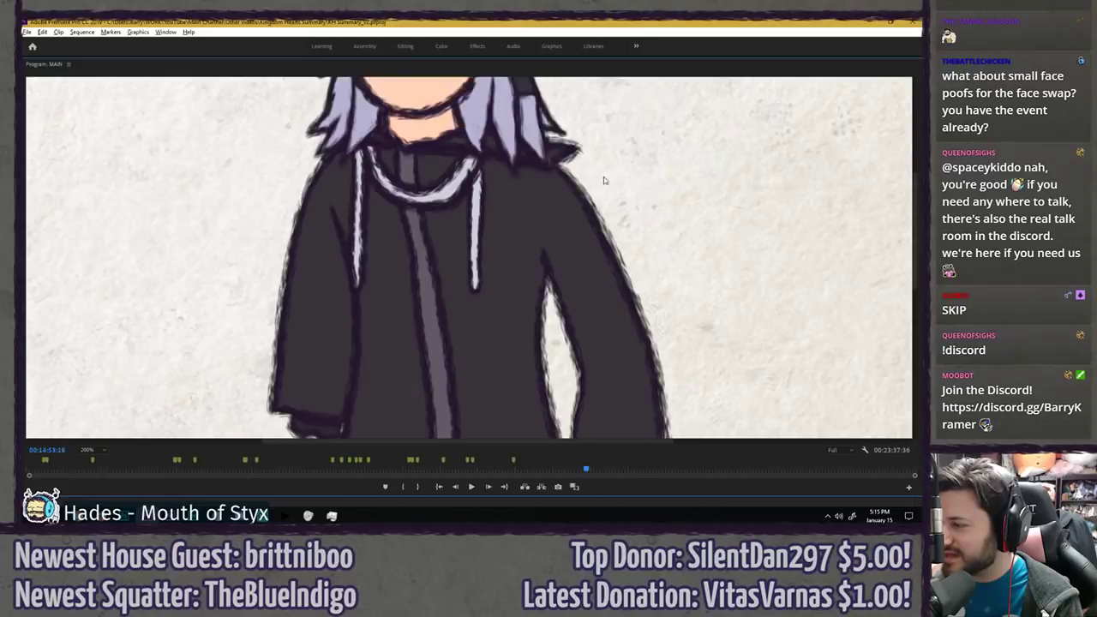
{"action": "key", "text": "space"}
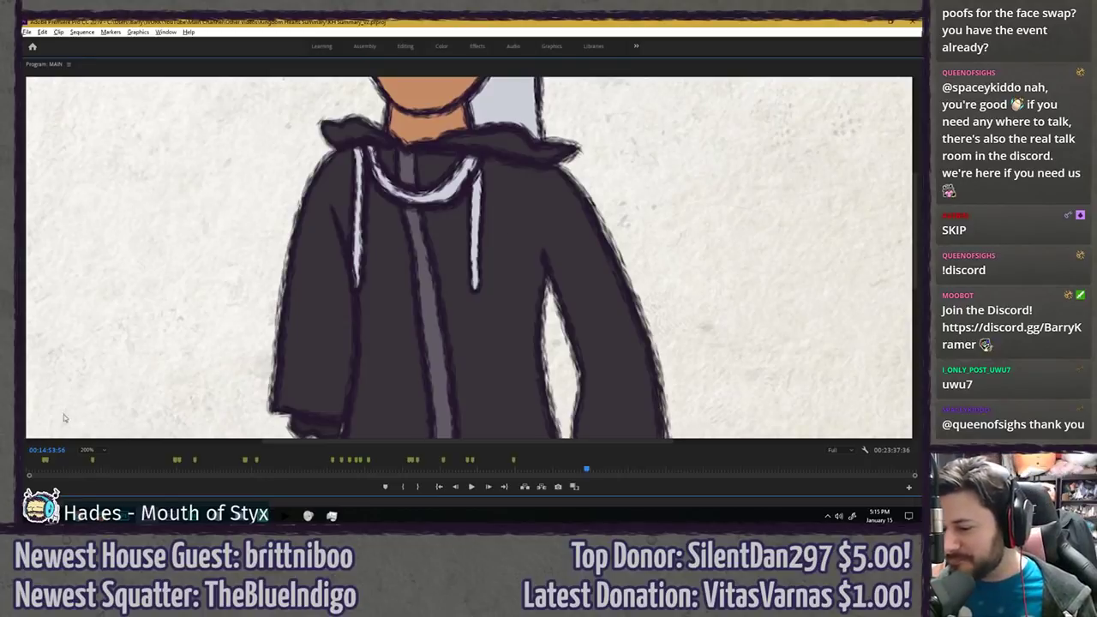
{"action": "left_click", "coordinate": [86, 450]}
{"action": "left_click", "coordinate": [92, 353]}
- Restore the editing layout, zoom the timeline out, and place the playhead at 00:14:49:47
{"action": "key", "text": "grave"}
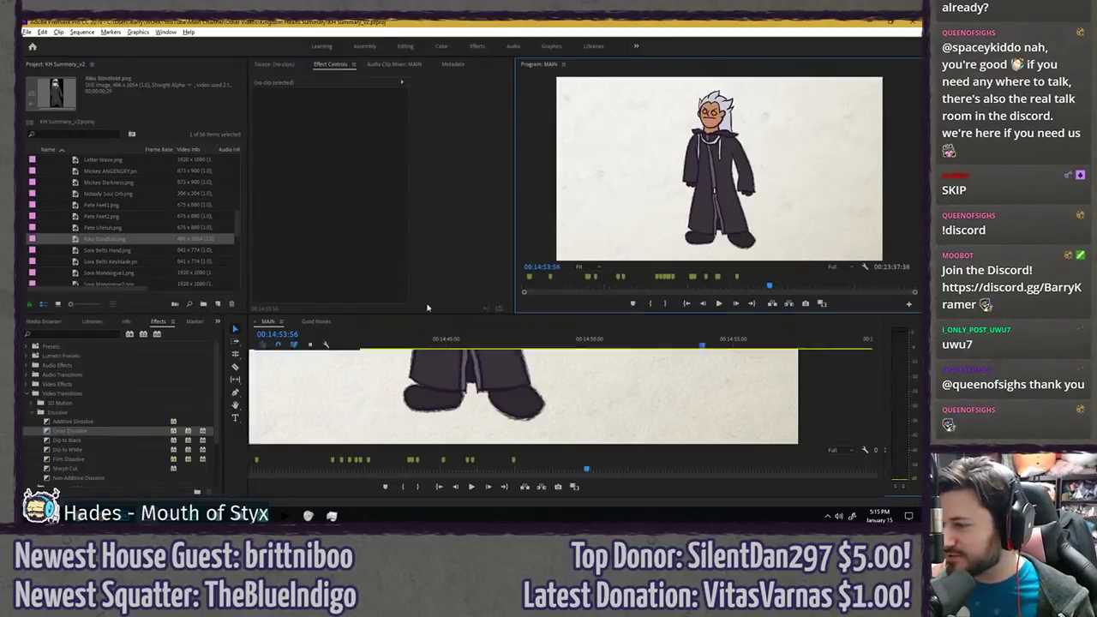
{"action": "left_click", "coordinate": [578, 377]}
{"action": "key", "text": "minus"}
{"action": "left_click_drag", "start_coordinate": [524, 345], "coordinate": [619, 344]}
{"action": "left_click", "coordinate": [638, 366]}
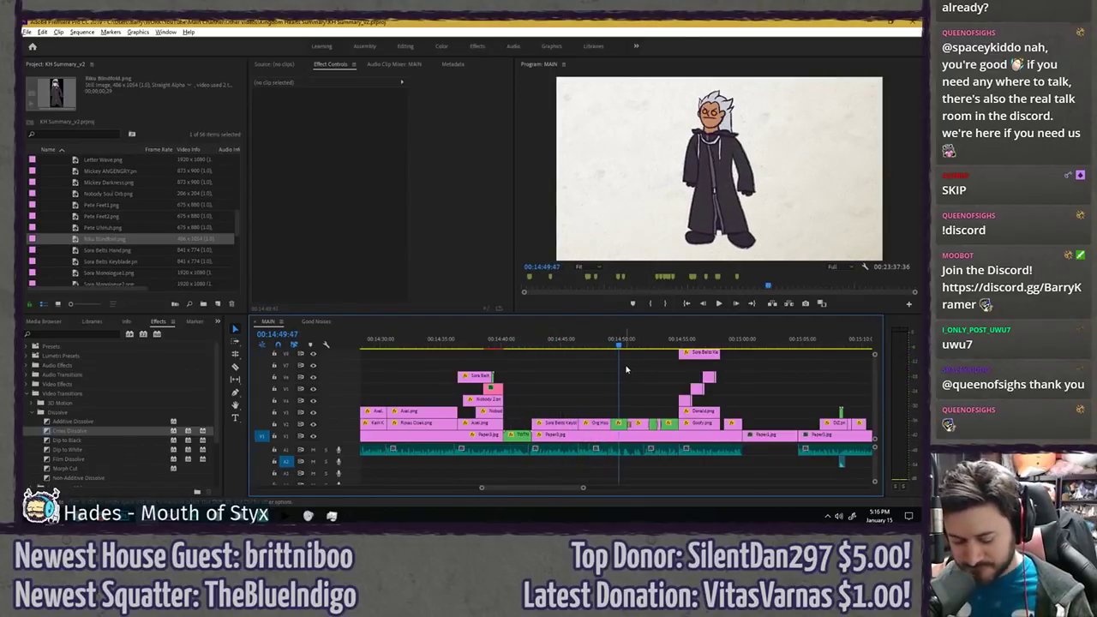
- Name the marker at 00:14:49:47 'Replace Ansem with just one image'
{"action": "double_click", "coordinate": [618, 336]}
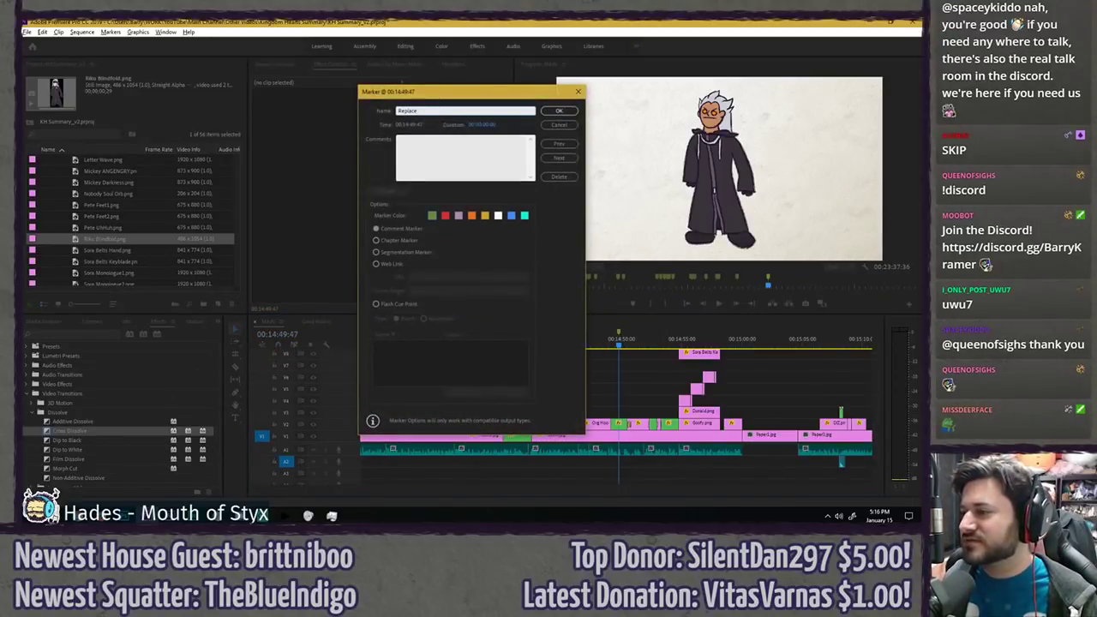
{"action": "type", "text": "Replace Ansem with"}
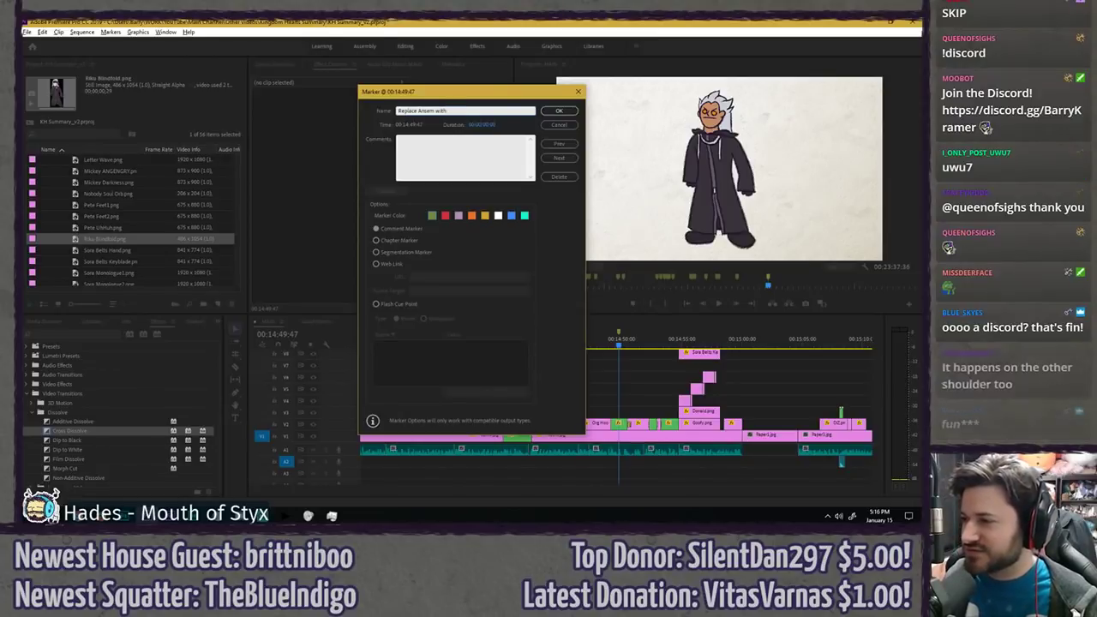
{"action": "type", "text": " just one image with no hair thing"}
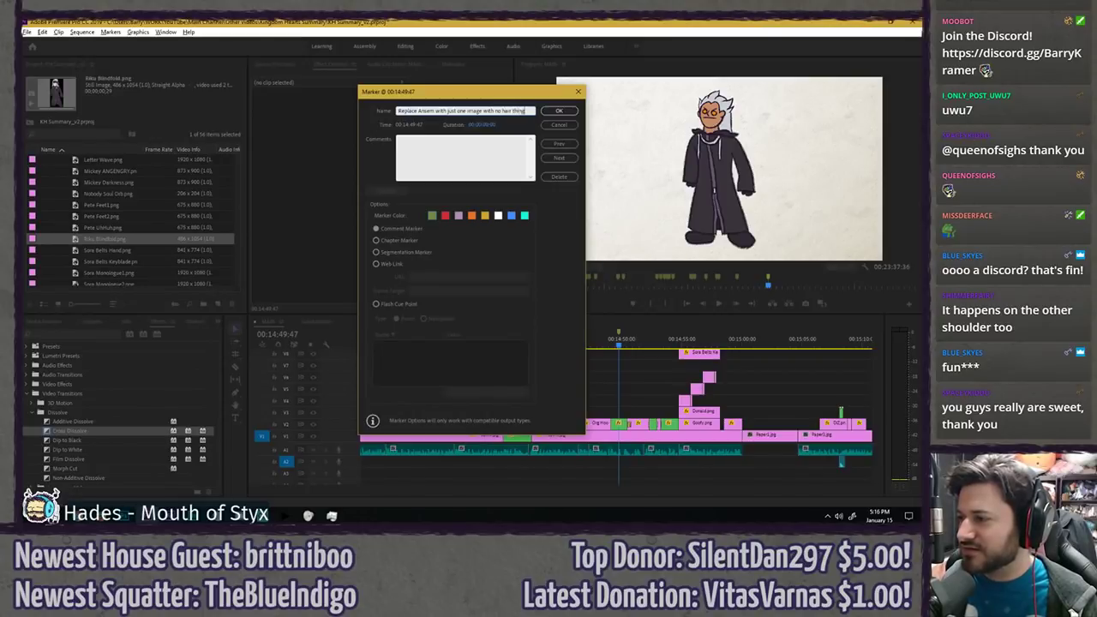
{"action": "key", "text": "Tab"}
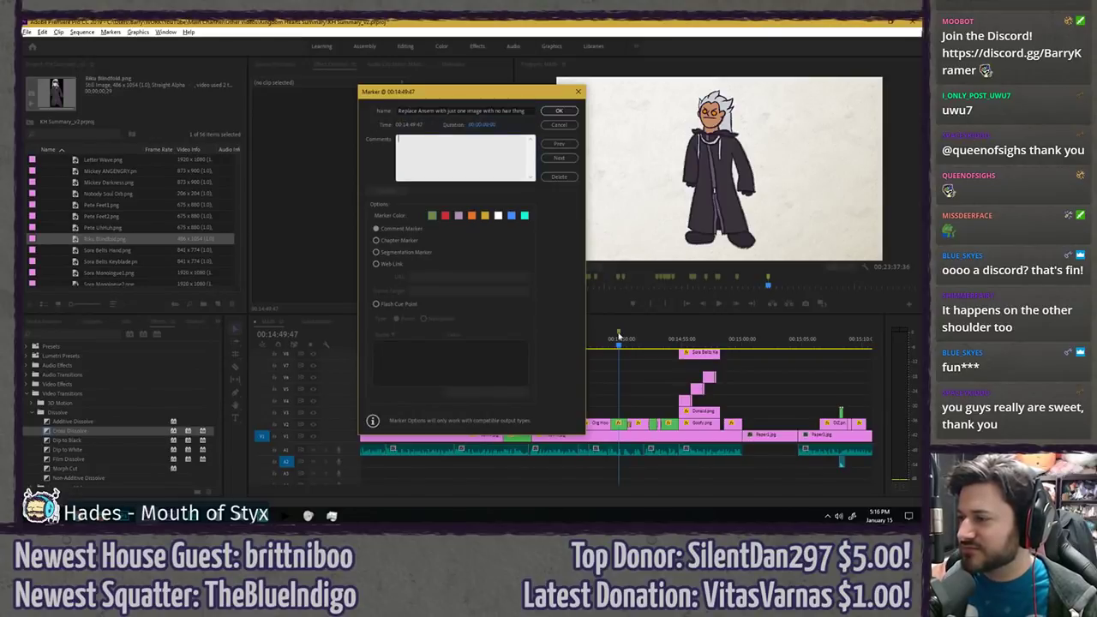
- Comment the marker 'yeah i dunno', confirm it, and play on from 00:14:54:10
{"action": "type", "text": "yeah i dunno"}
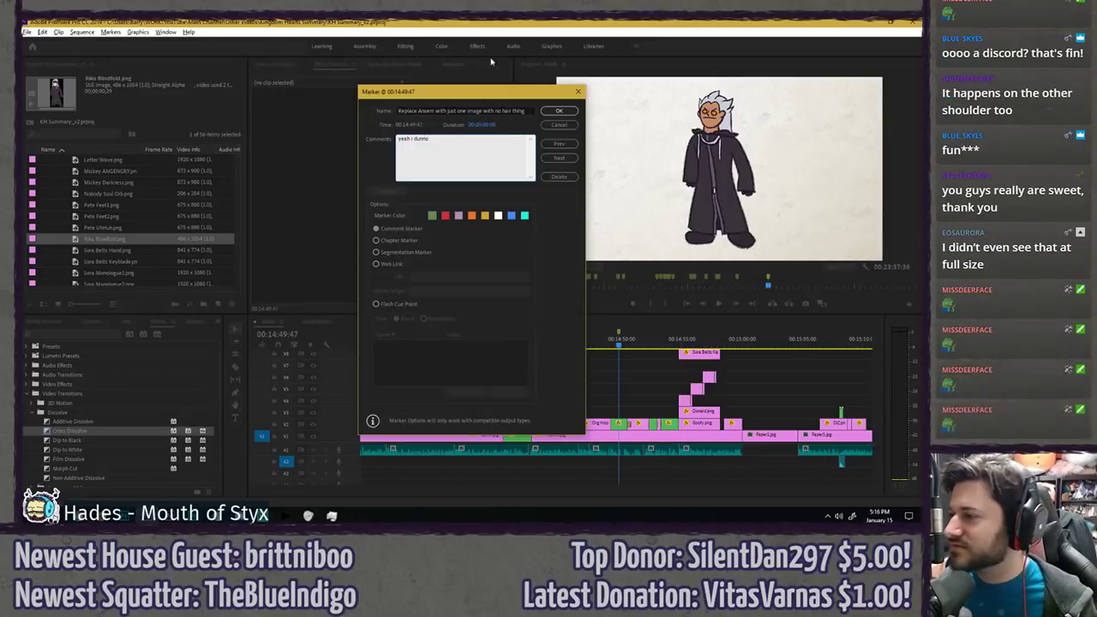
{"action": "left_click", "coordinate": [559, 111]}
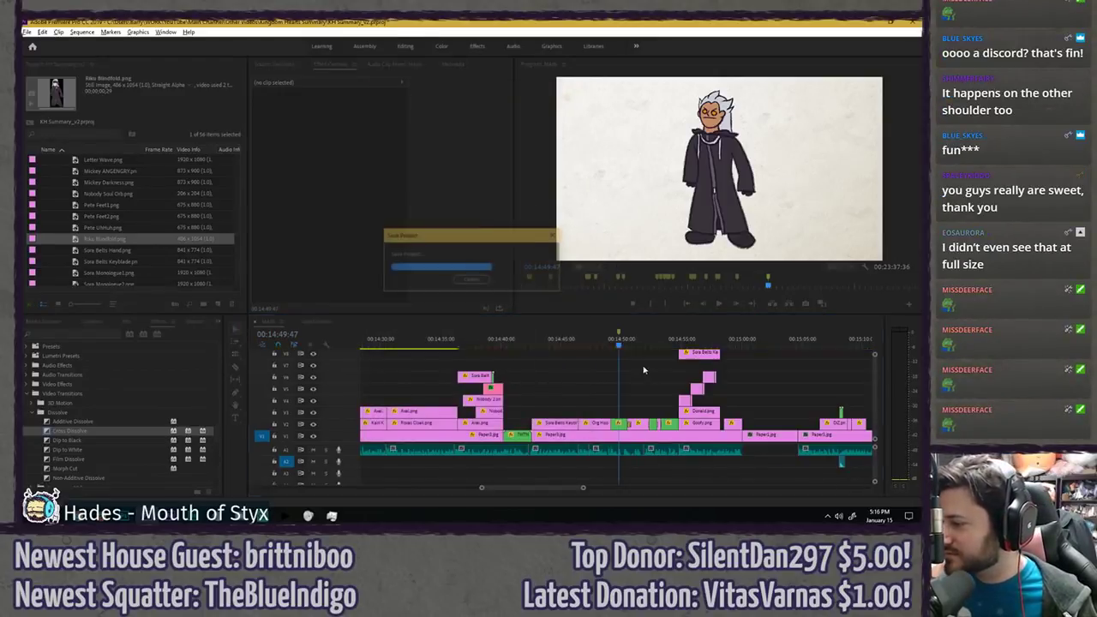
{"action": "key", "text": "Return"}
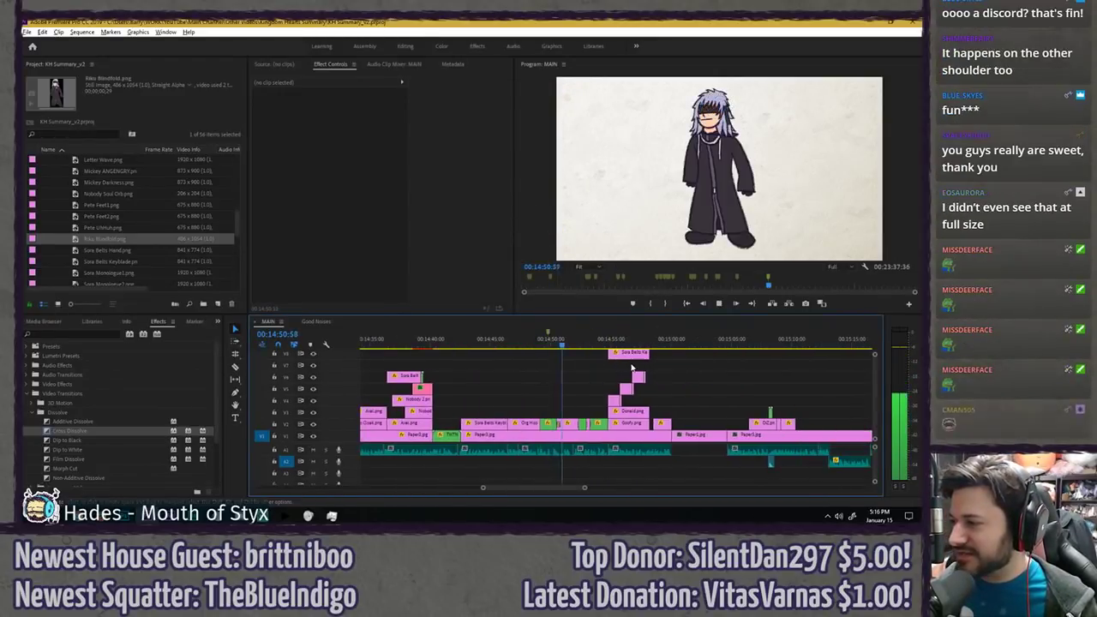
{"action": "left_click", "coordinate": [600, 348]}
{"action": "scroll", "coordinate": [582, 364], "scroll_direction": "down", "scroll_amount": 1}
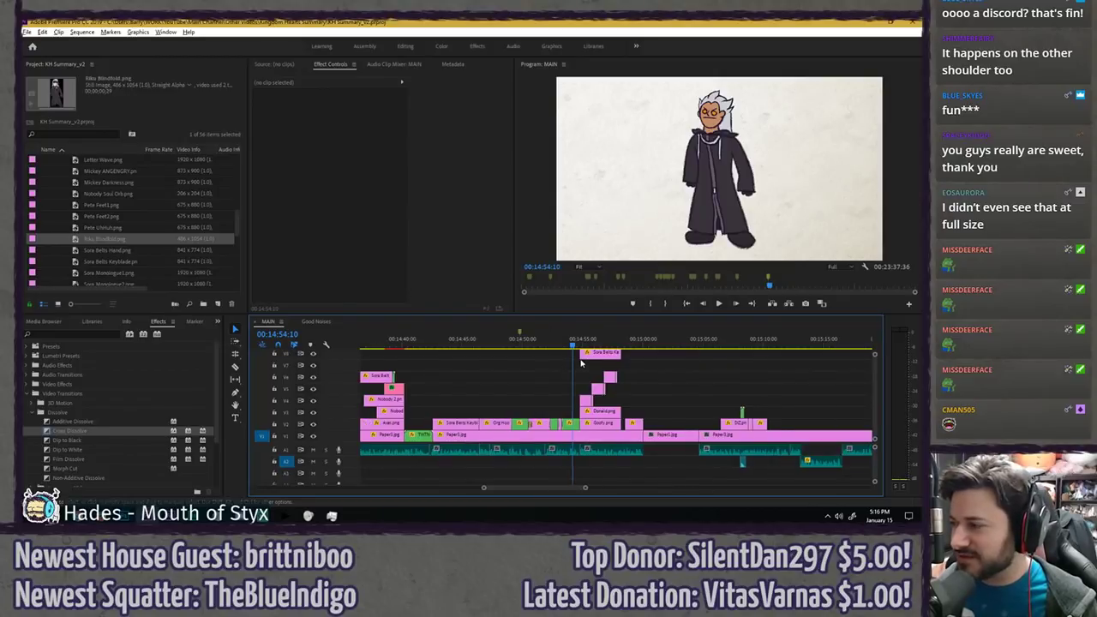
{"action": "key", "text": "space"}
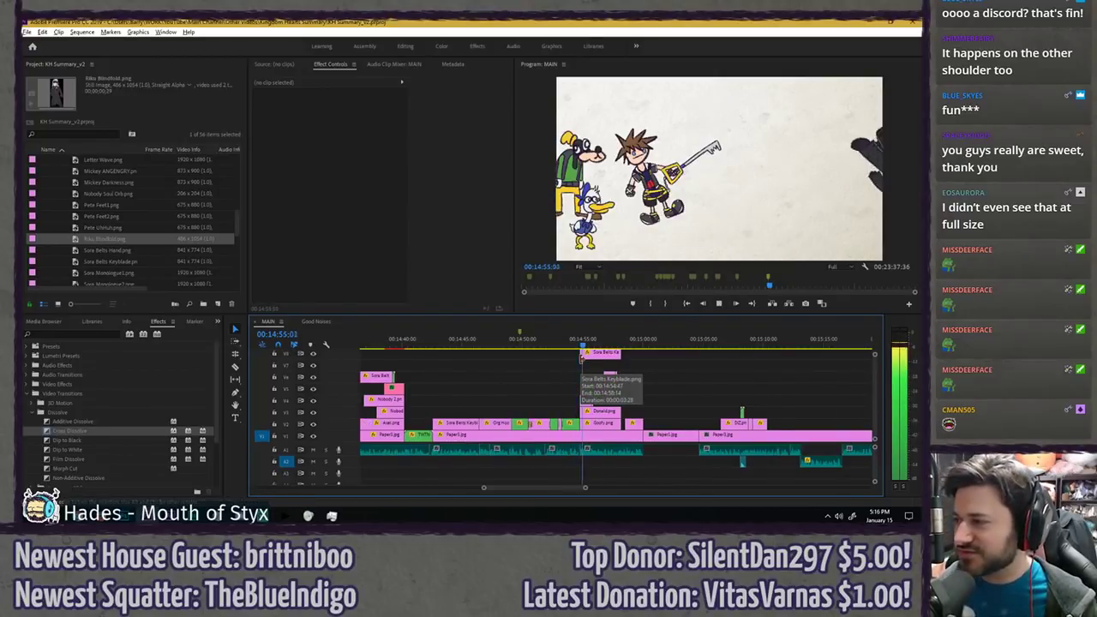
- Review playback through to about 00:15:11, then begin a Project panel media search
{"action": "scroll", "coordinate": [548, 360], "scroll_direction": "down", "scroll_amount": 5}
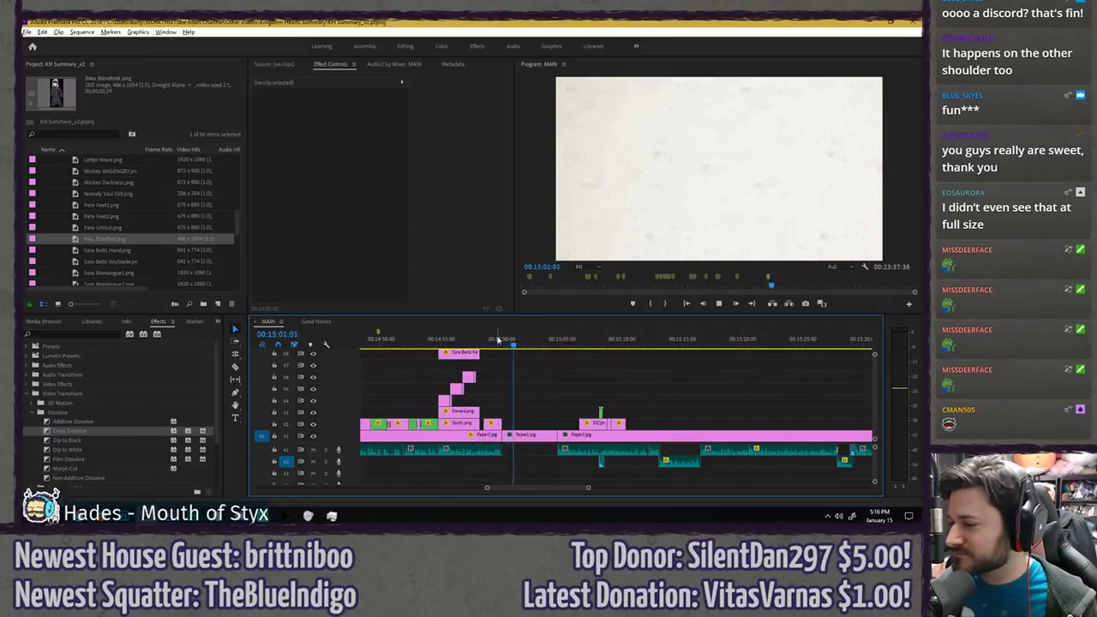
{"action": "left_click", "coordinate": [493, 340]}
{"action": "left_click", "coordinate": [555, 342]}
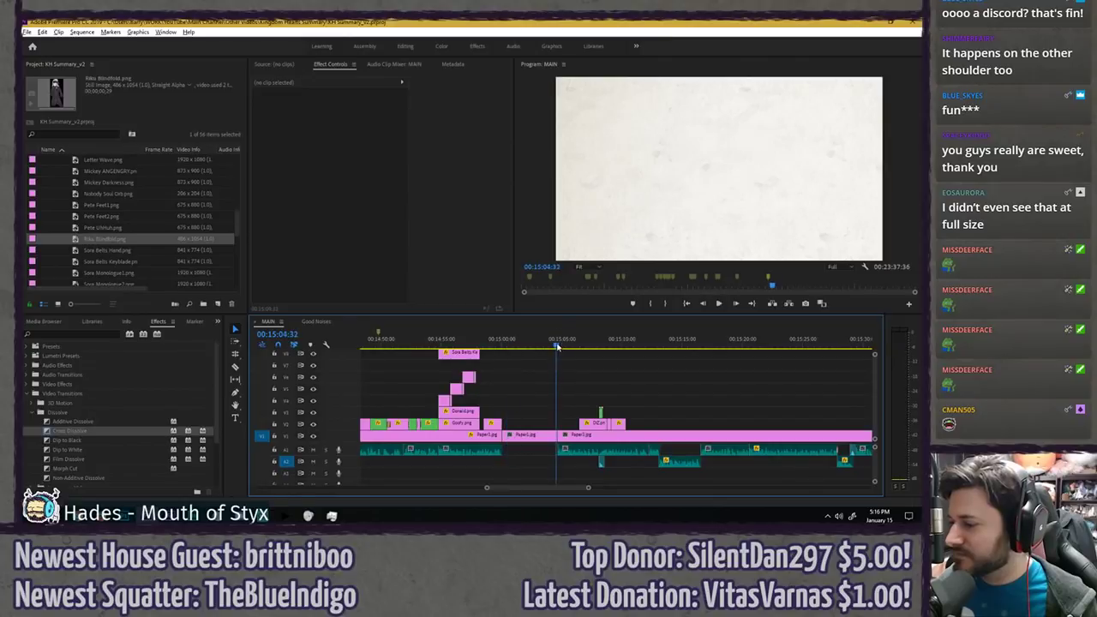
{"action": "scroll", "coordinate": [556, 362], "scroll_direction": "down", "scroll_amount": 4}
{"action": "scroll", "coordinate": [524, 364], "scroll_direction": "up", "scroll_amount": 3}
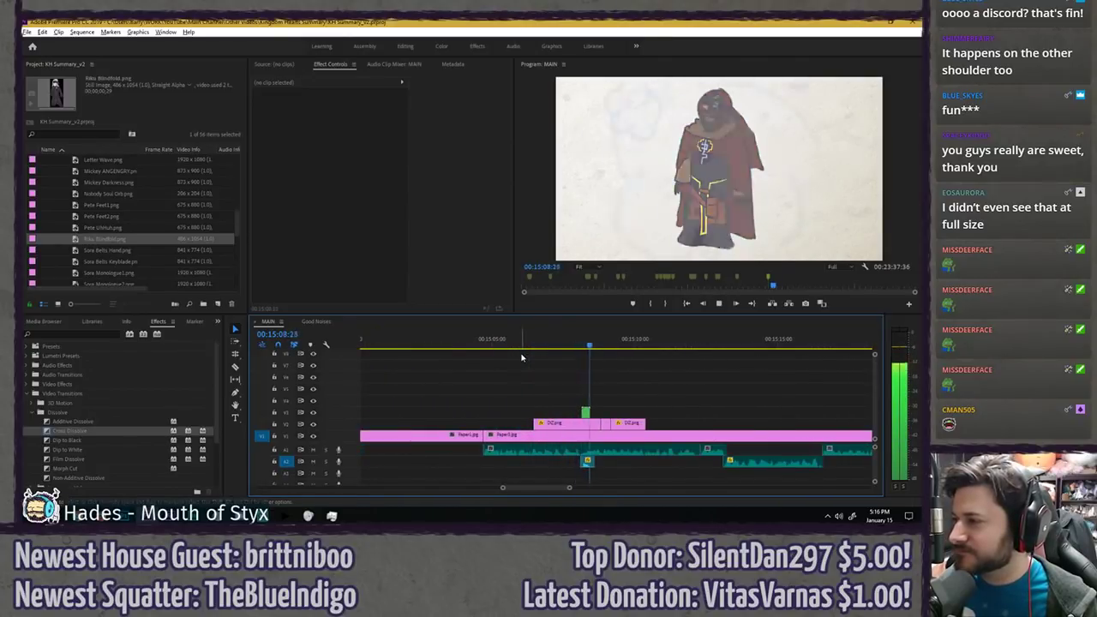
{"action": "scroll", "coordinate": [523, 358], "scroll_direction": "down", "scroll_amount": 5}
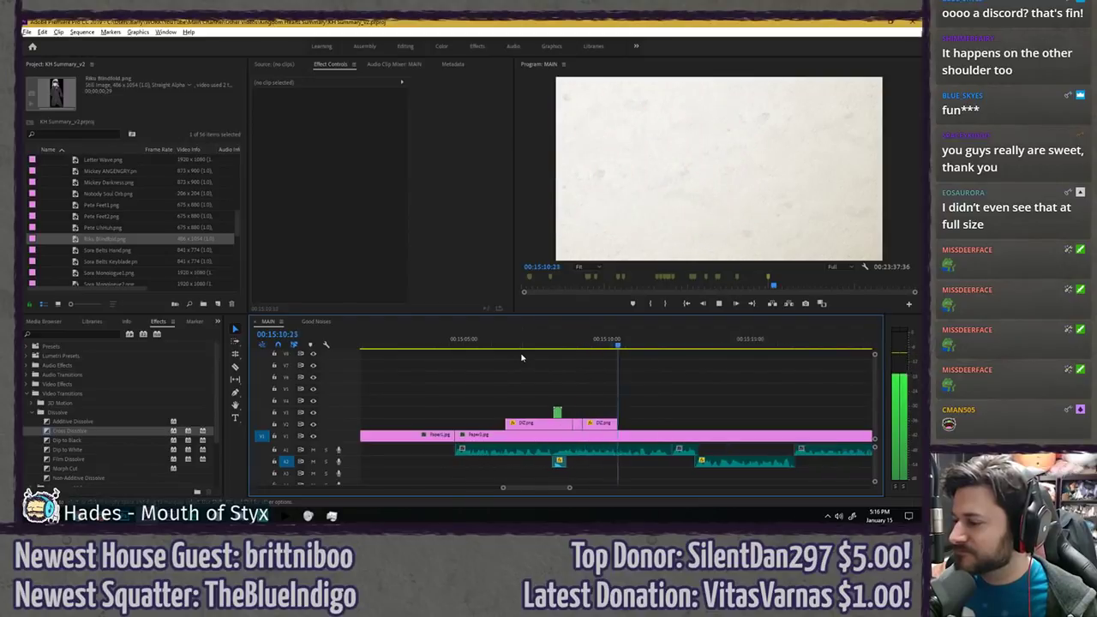
{"action": "key", "text": "space"}
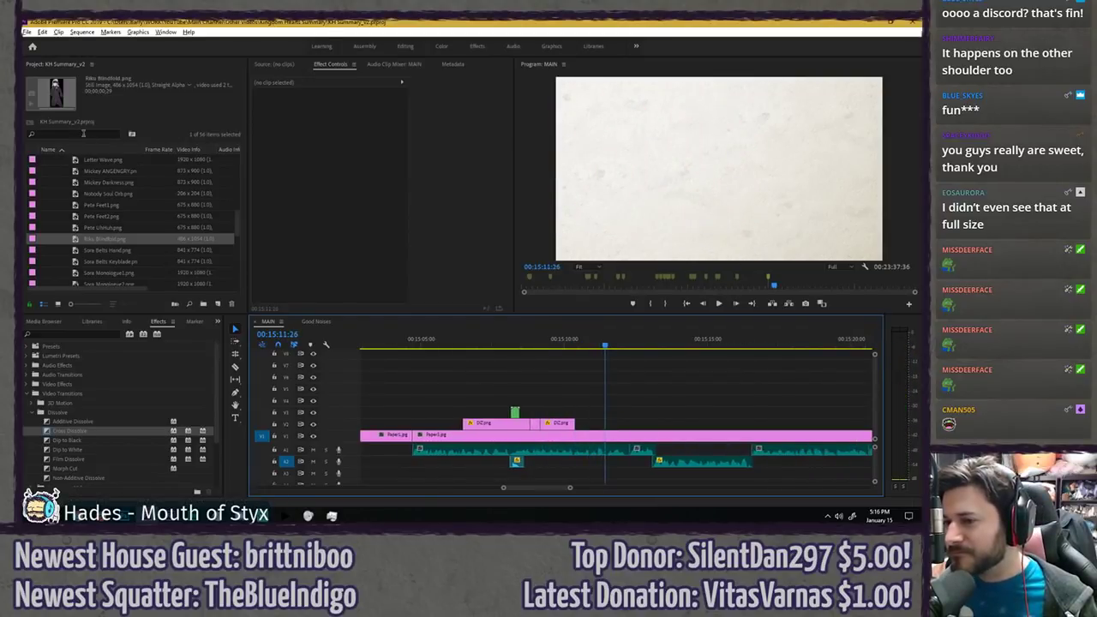
{"action": "left_click", "coordinate": [83, 134]}
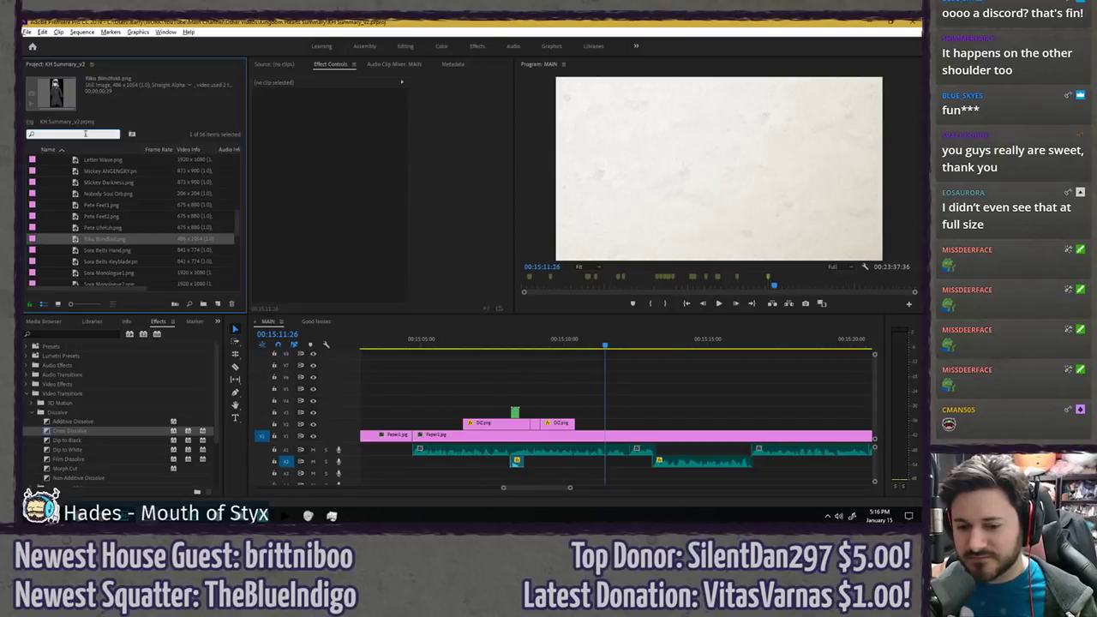
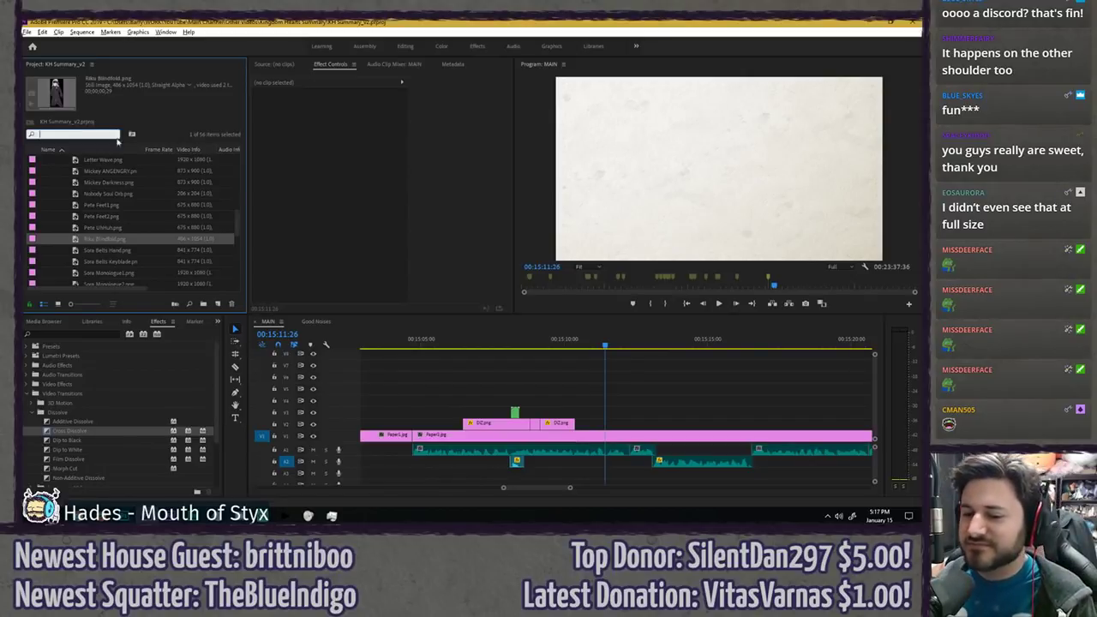
- Play back the sequence around the current point to review it
{"action": "left_click", "coordinate": [606, 358]}
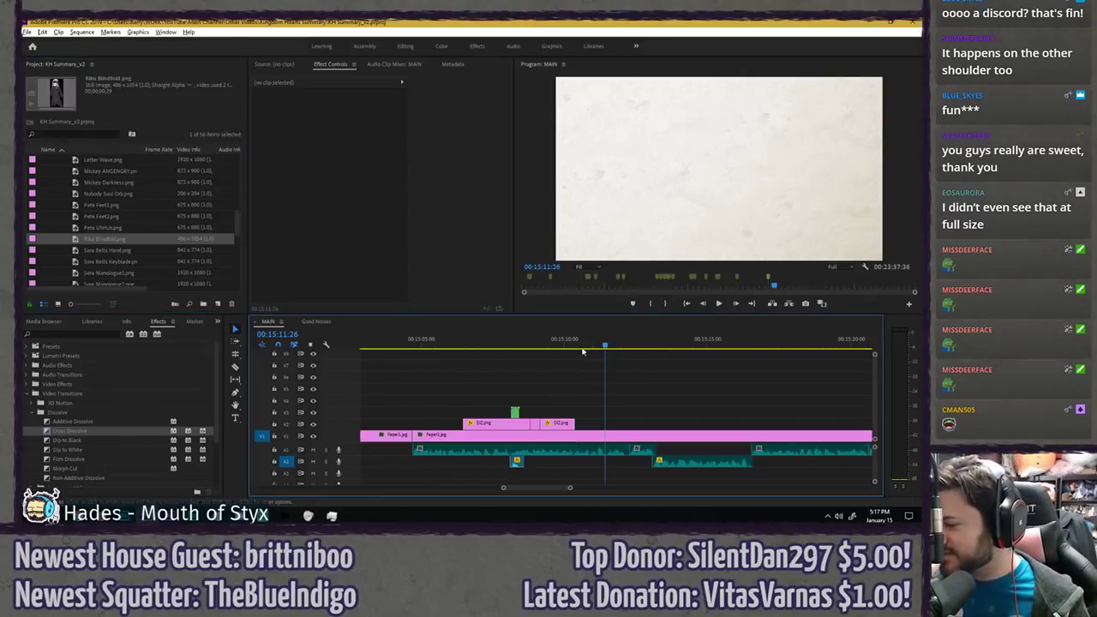
{"action": "key", "text": "space"}
{"action": "key", "text": "space"}
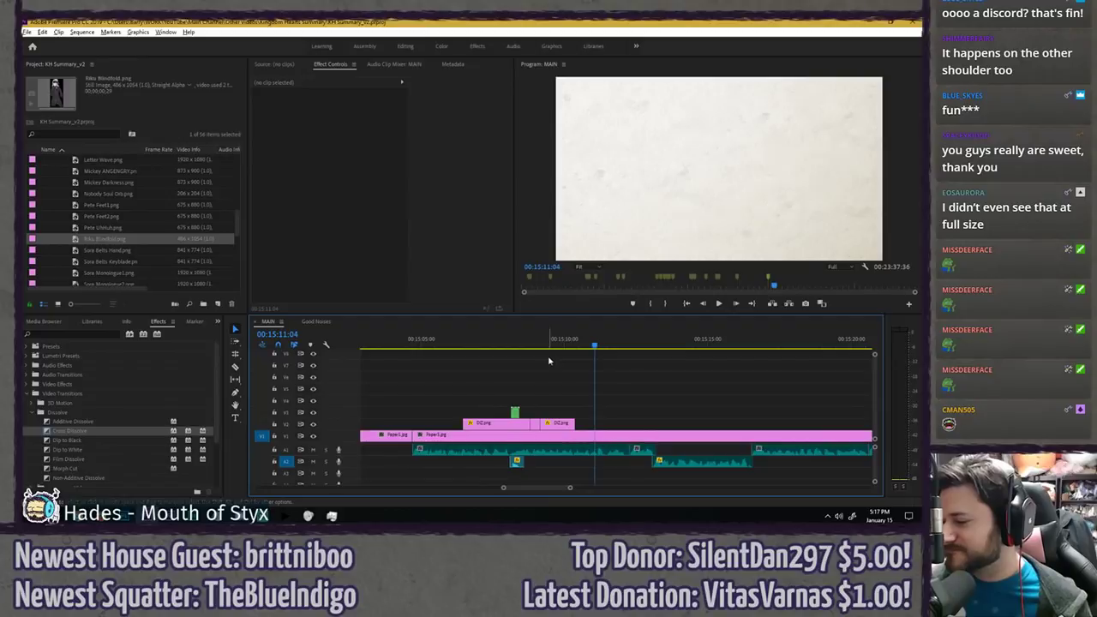
{"action": "key", "text": "space"}
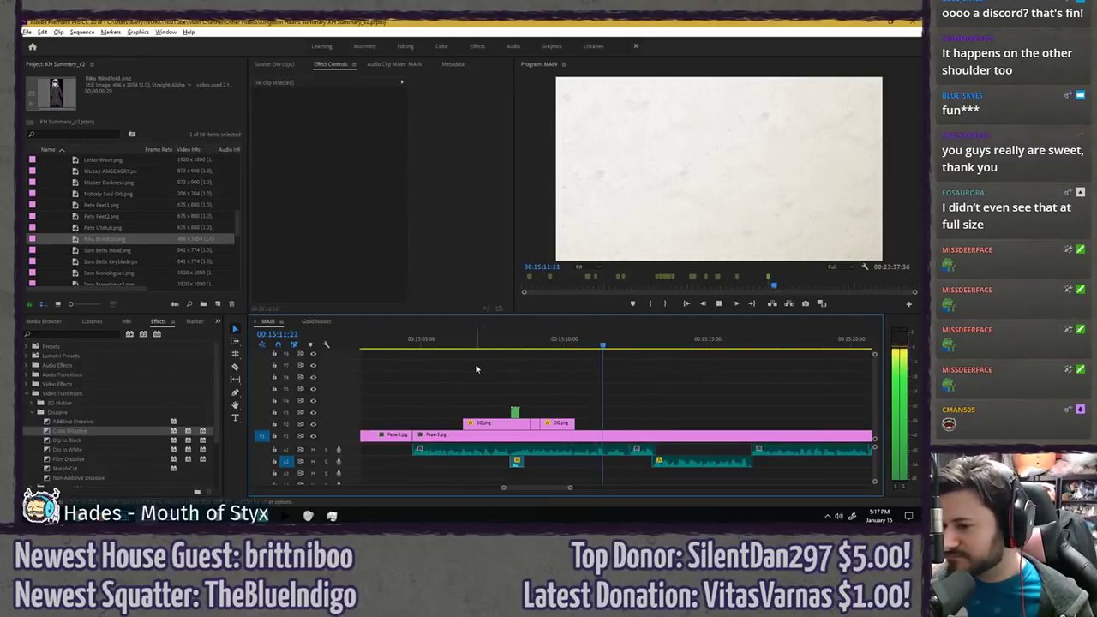
{"action": "key", "text": "space"}
{"action": "scroll", "coordinate": [683, 386], "scroll_direction": "up", "scroll_amount": 5}
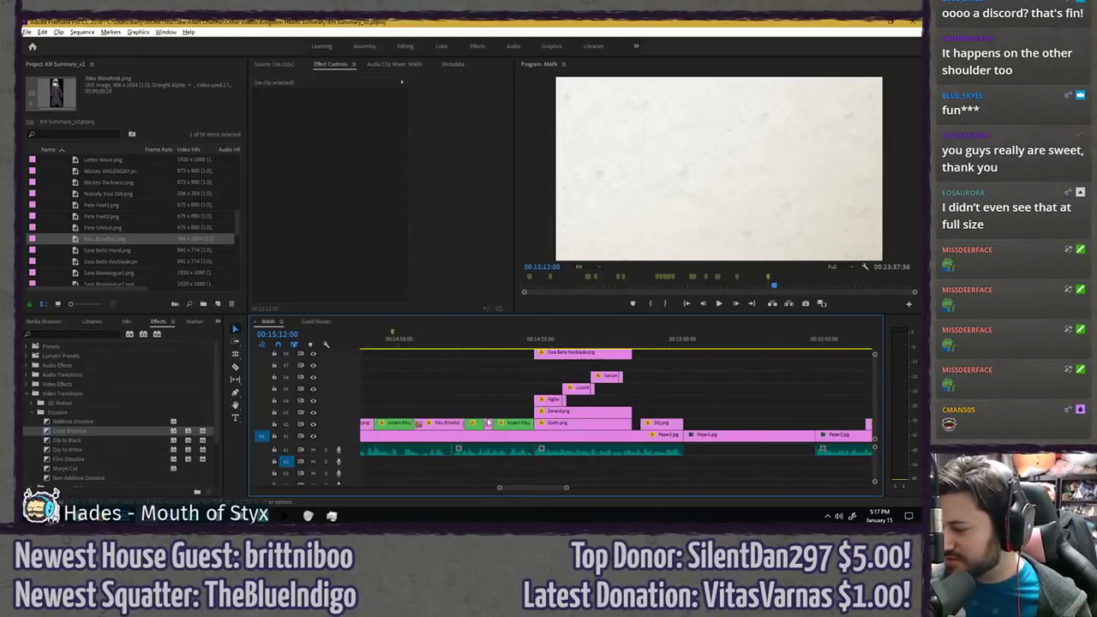
- Extend the end of the Ansem Riku clip on V2 and play past it to check
{"action": "left_click", "coordinate": [473, 425]}
{"action": "scroll", "coordinate": [561, 391], "scroll_direction": "down", "scroll_amount": 6}
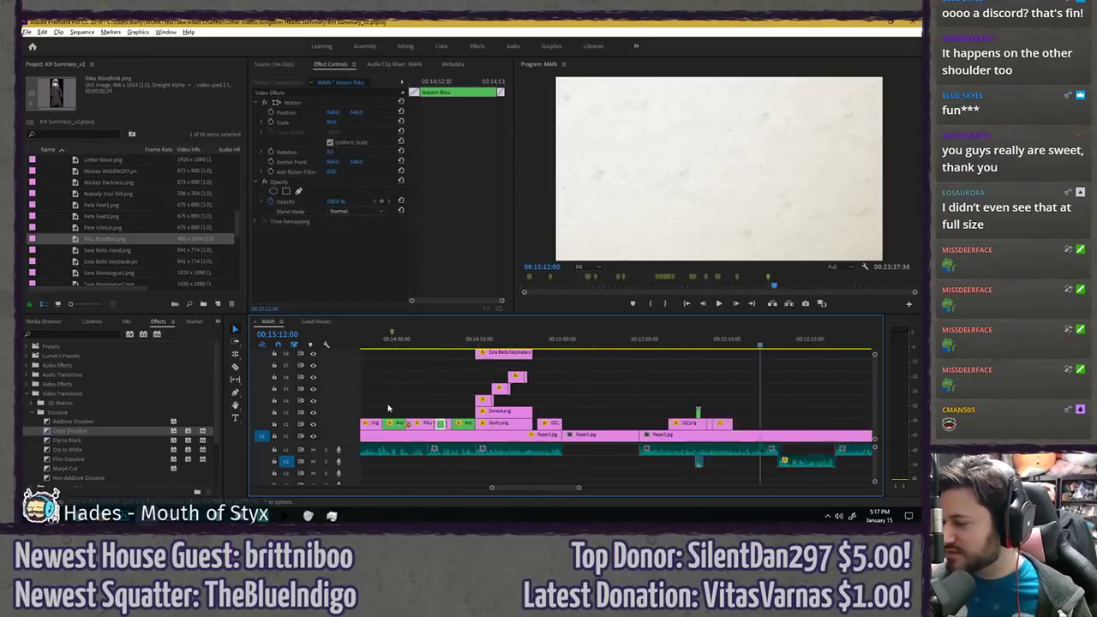
{"action": "left_click", "coordinate": [552, 346]}
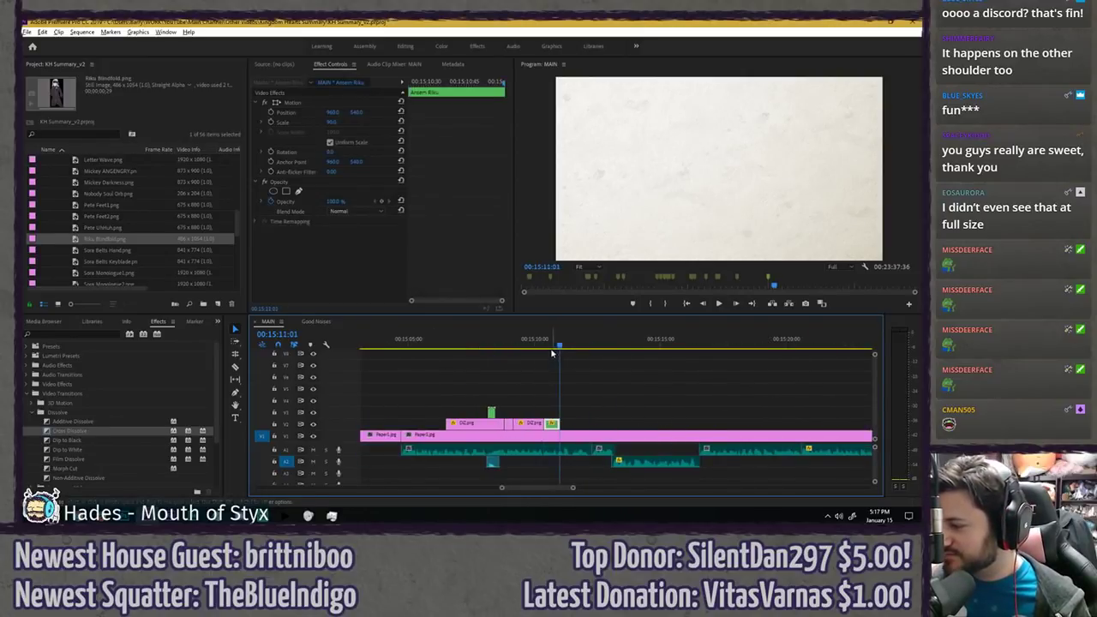
{"action": "scroll", "coordinate": [556, 365], "scroll_direction": "up", "scroll_amount": 3}
{"action": "key", "text": "space"}
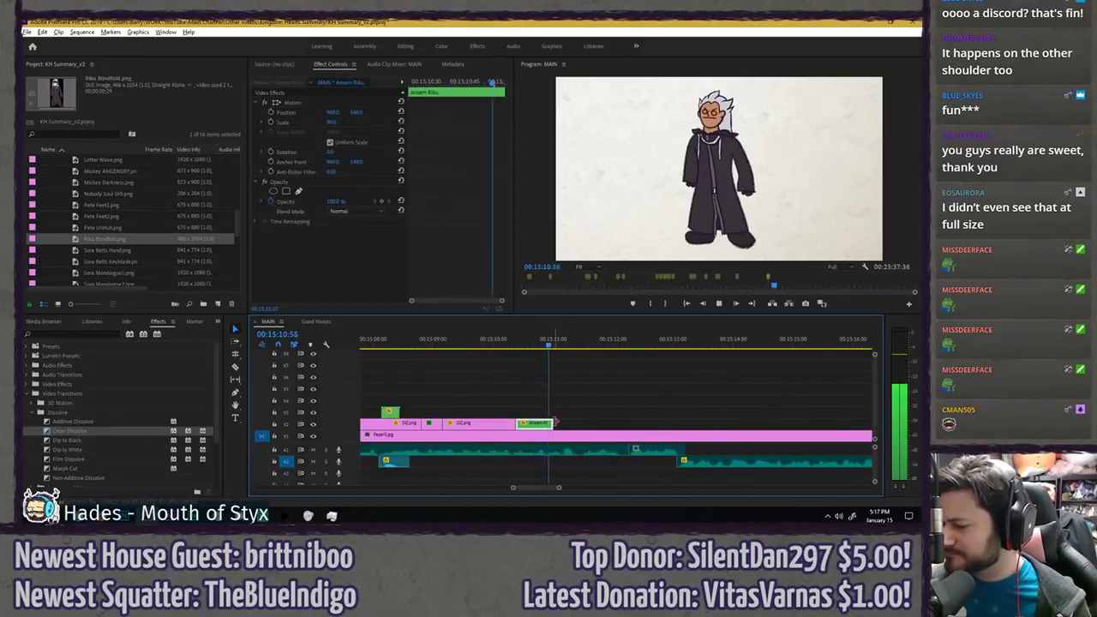
{"action": "left_click_drag", "start_coordinate": [555, 421], "coordinate": [589, 420]}
{"action": "key", "text": "space"}
{"action": "key", "text": "space"}
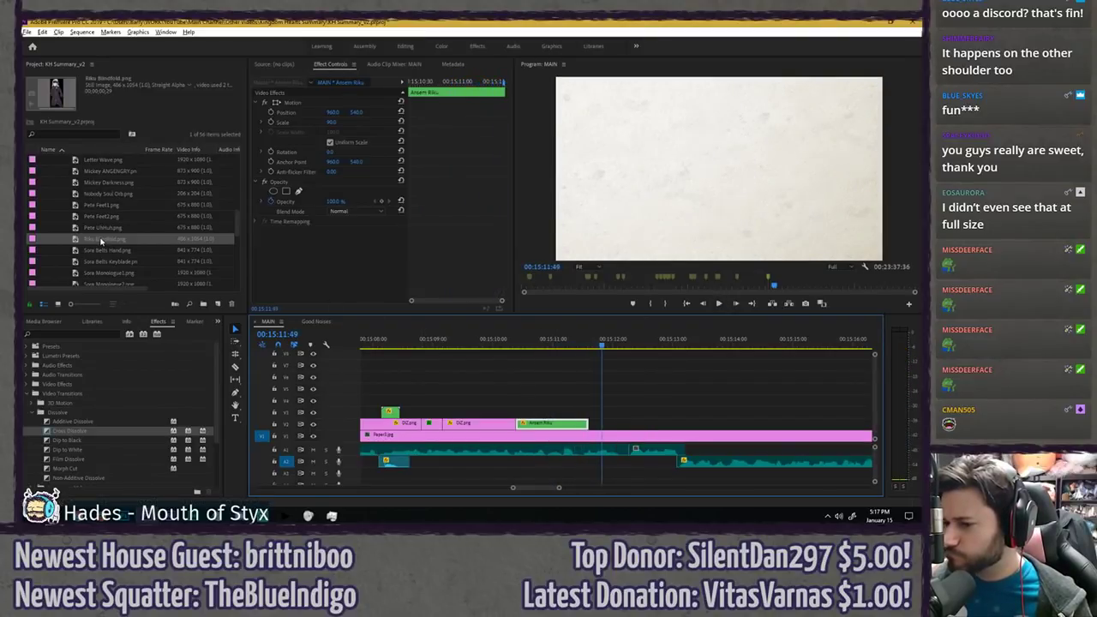
- Place Riku Blindfold.png on V2 right after Ansem Riku and review it
{"action": "left_click_drag", "start_coordinate": [101, 241], "coordinate": [593, 424]}
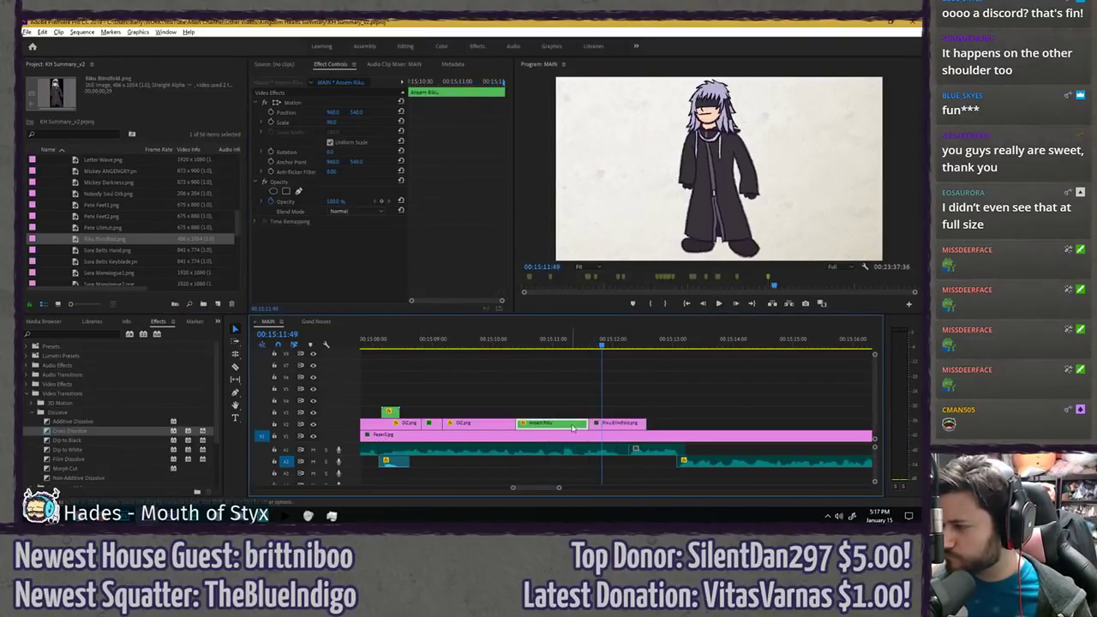
{"action": "left_click", "coordinate": [564, 345]}
{"action": "left_click", "coordinate": [612, 423]}
{"action": "left_click", "coordinate": [334, 122]}
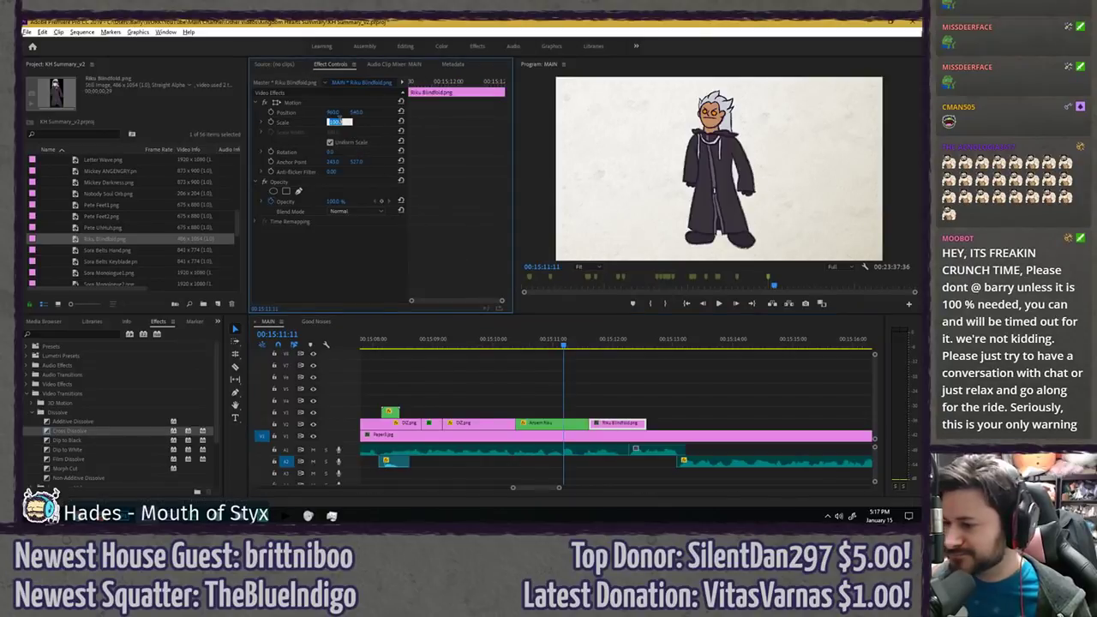
{"action": "left_click", "coordinate": [568, 343]}
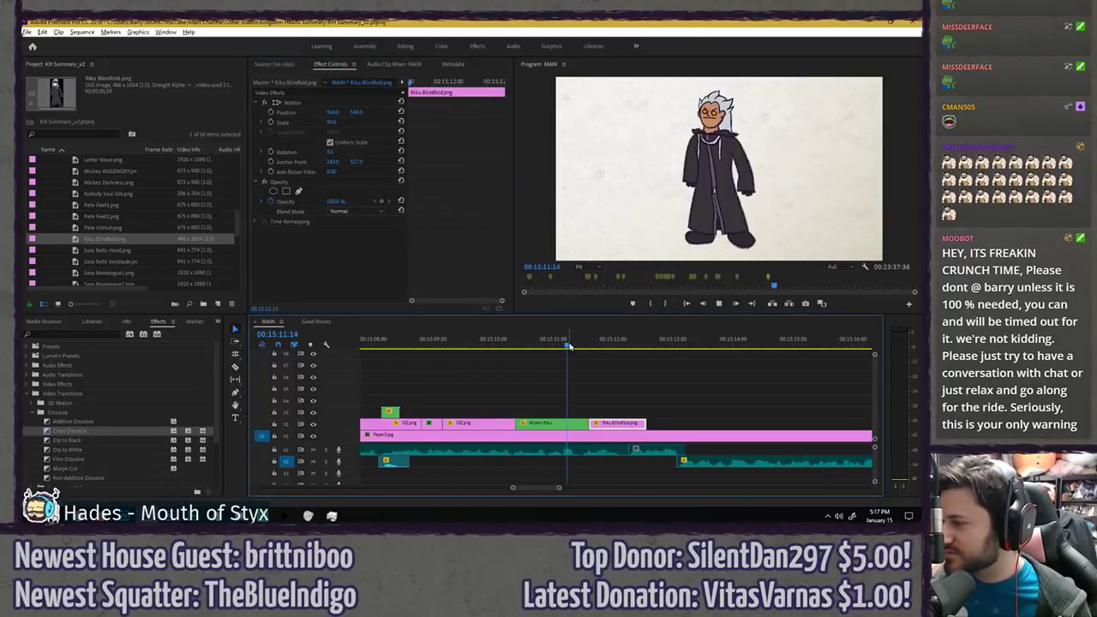
{"action": "key", "text": "space"}
{"action": "left_click", "coordinate": [641, 370]}
{"action": "key", "text": "space"}
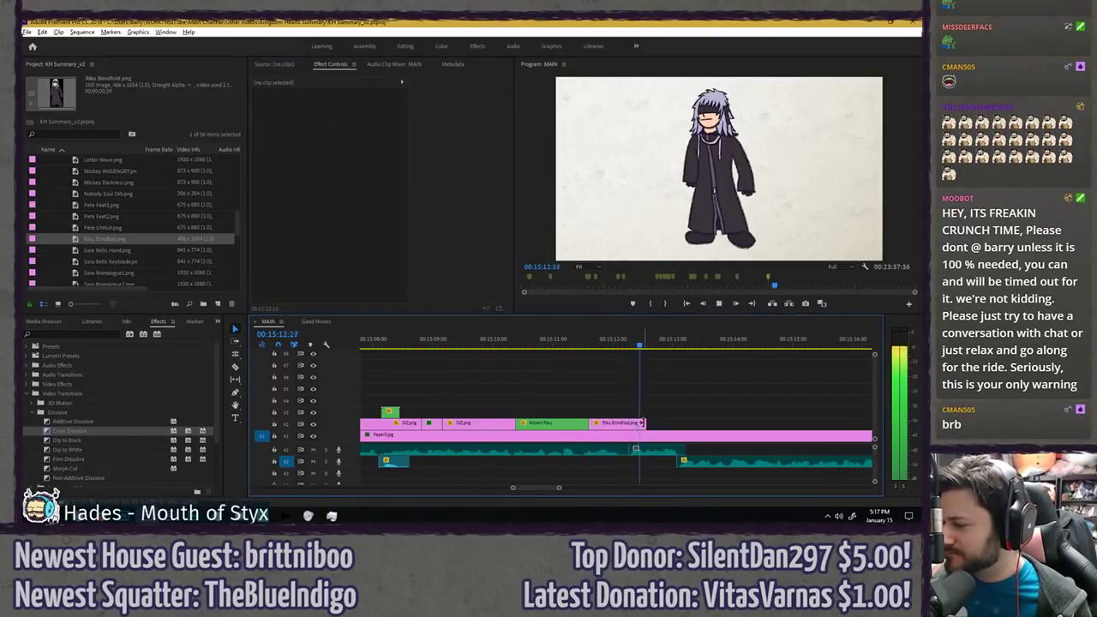
{"action": "left_click", "coordinate": [589, 343]}
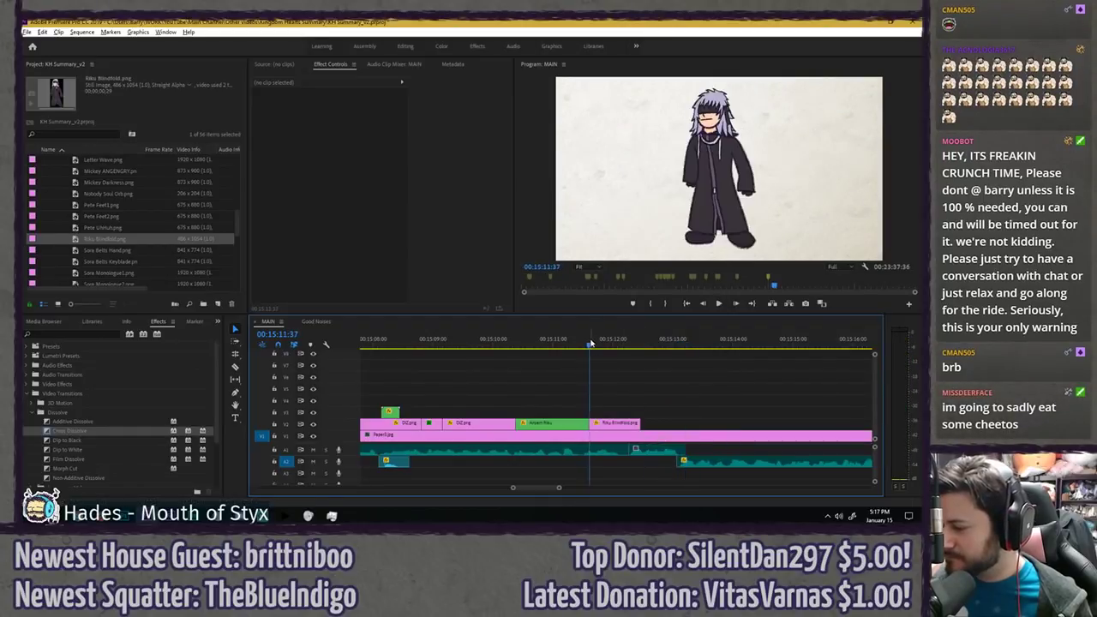
- Add a Cross Dissolve between Ansem Riku and Riku Blindfold, preview it full size, and save
{"action": "left_click_drag", "start_coordinate": [77, 432], "coordinate": [600, 426]}
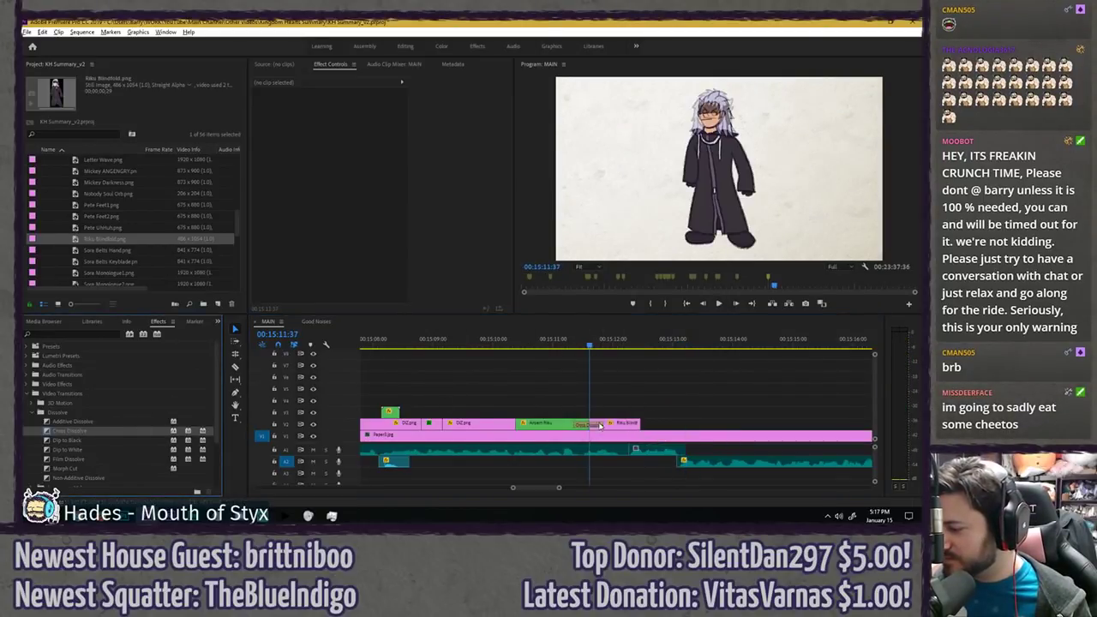
{"action": "left_click", "coordinate": [591, 424]}
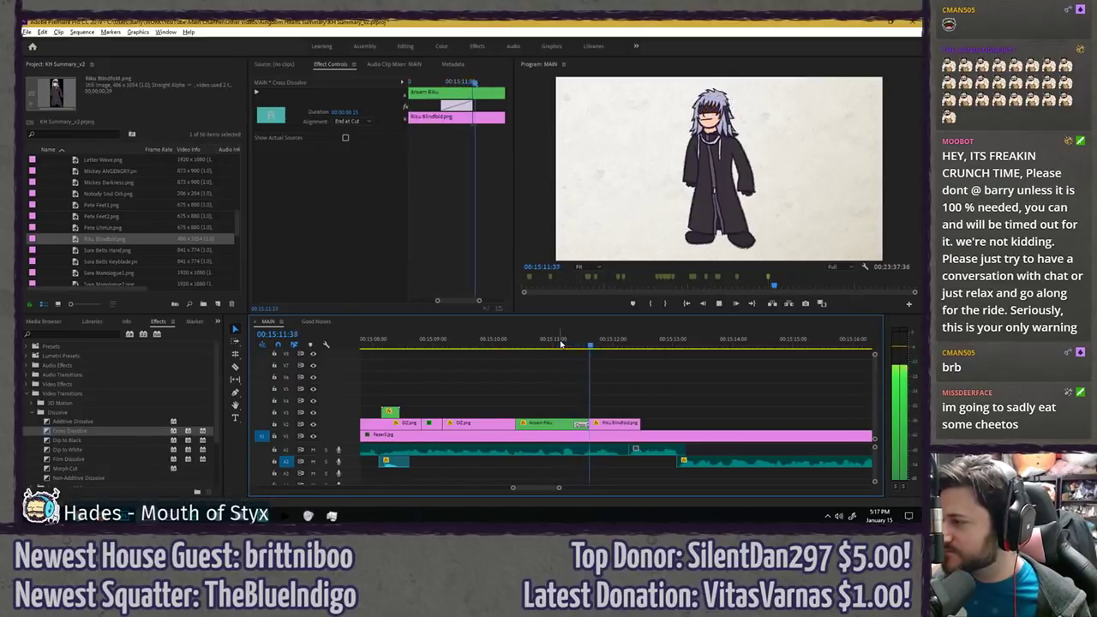
{"action": "key", "text": "space"}
{"action": "key", "text": "grave"}
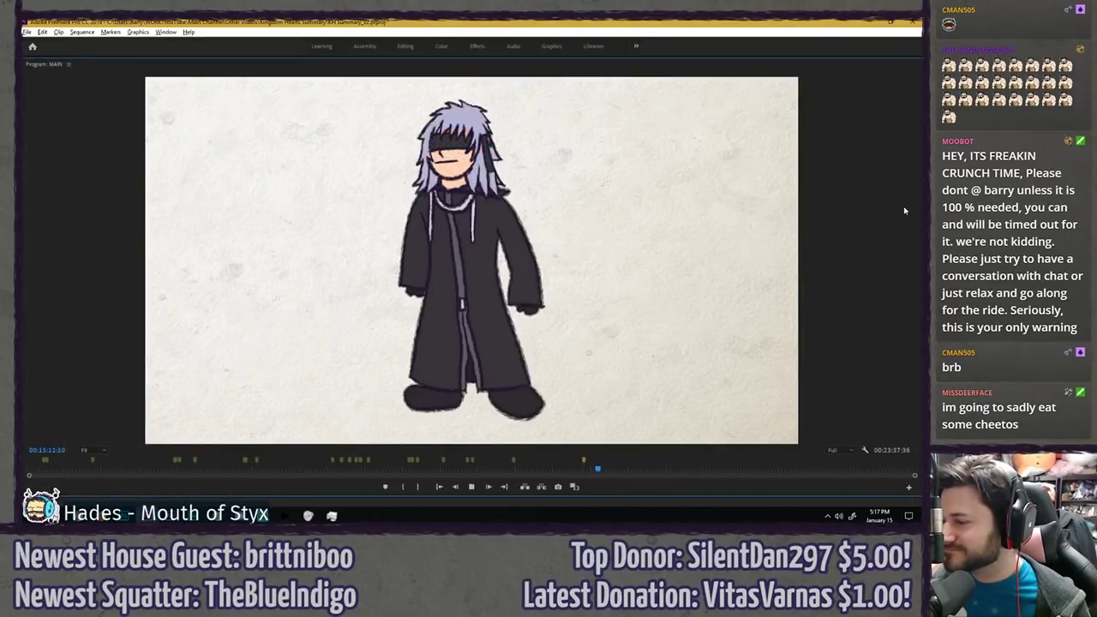
{"action": "key", "text": "space"}
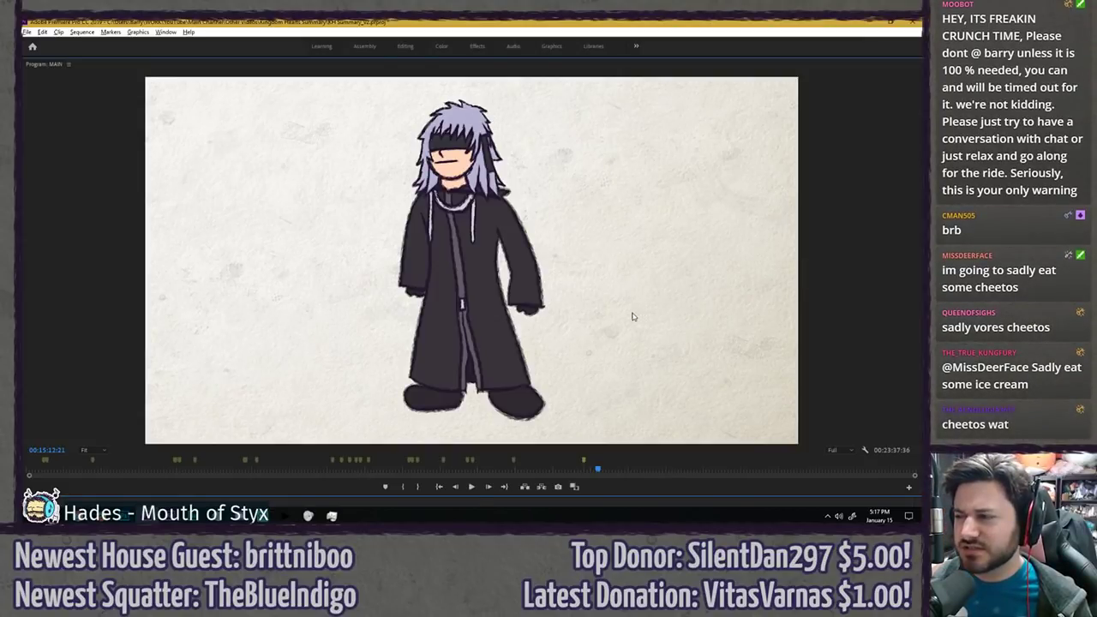
{"action": "key", "text": "grave"}
{"action": "key", "text": "ctrl+s"}
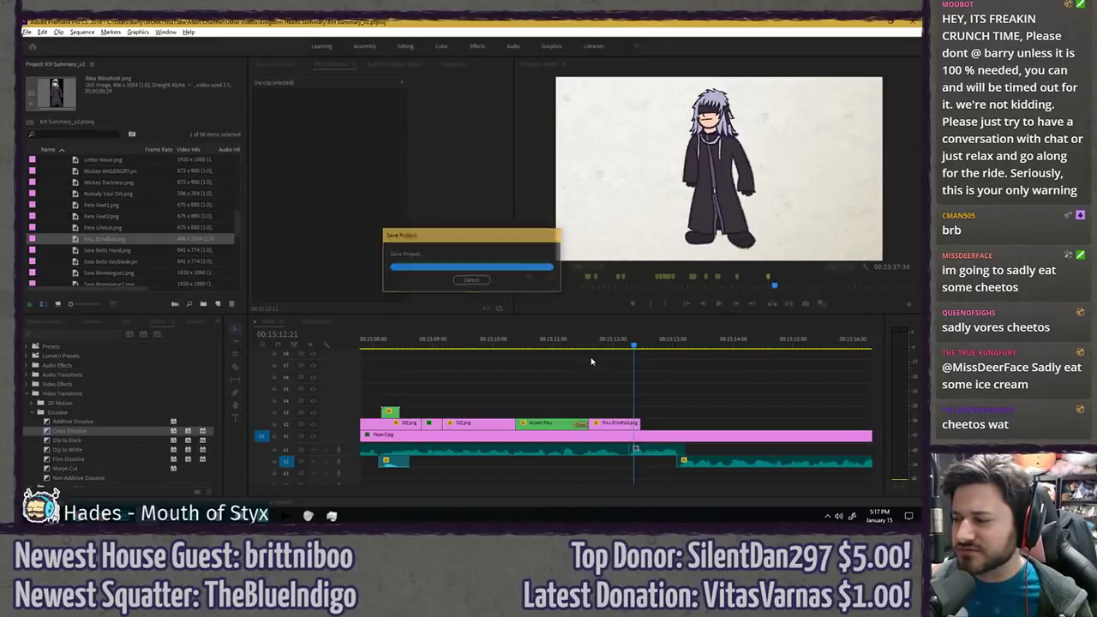
- Replay the transition from 00:15:11:08 to review it
{"action": "left_click", "coordinate": [561, 344]}
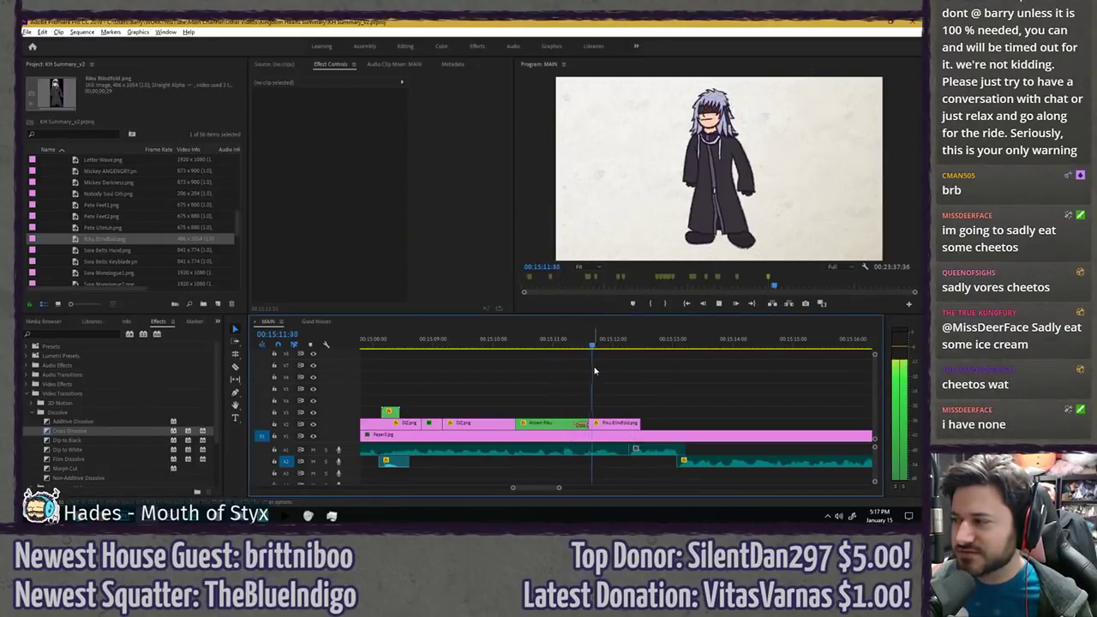
{"action": "key", "text": "space"}
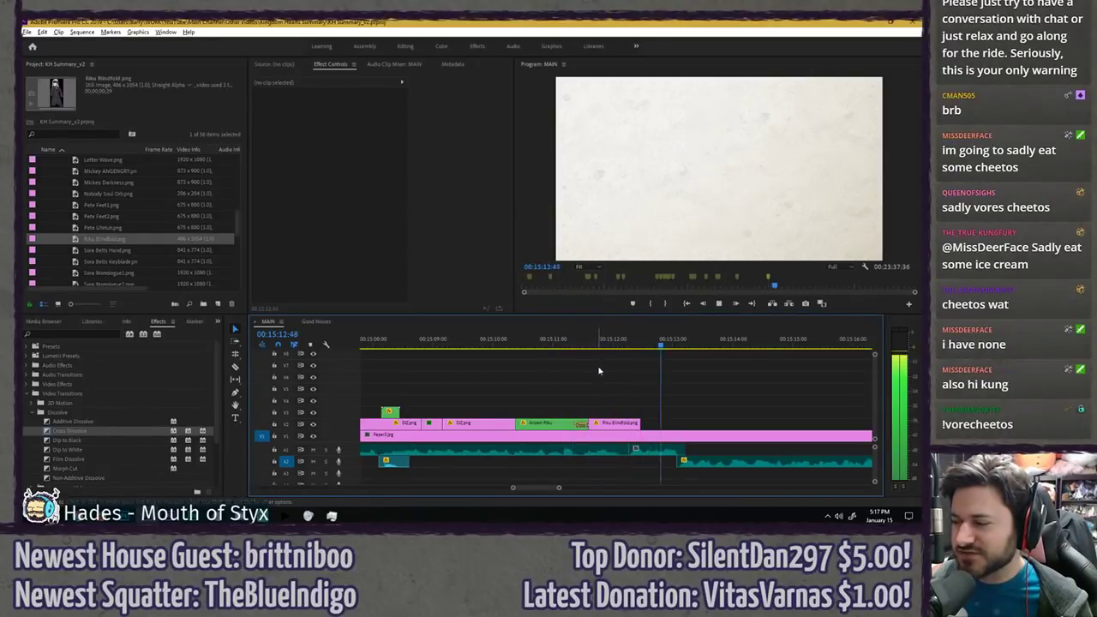
{"action": "key", "text": "space"}
{"action": "left_click", "coordinate": [78, 134]}
- Find Xemnas.png in the Project panel and place it after Riku Blindfold on V2
{"action": "type", "text": "x"}
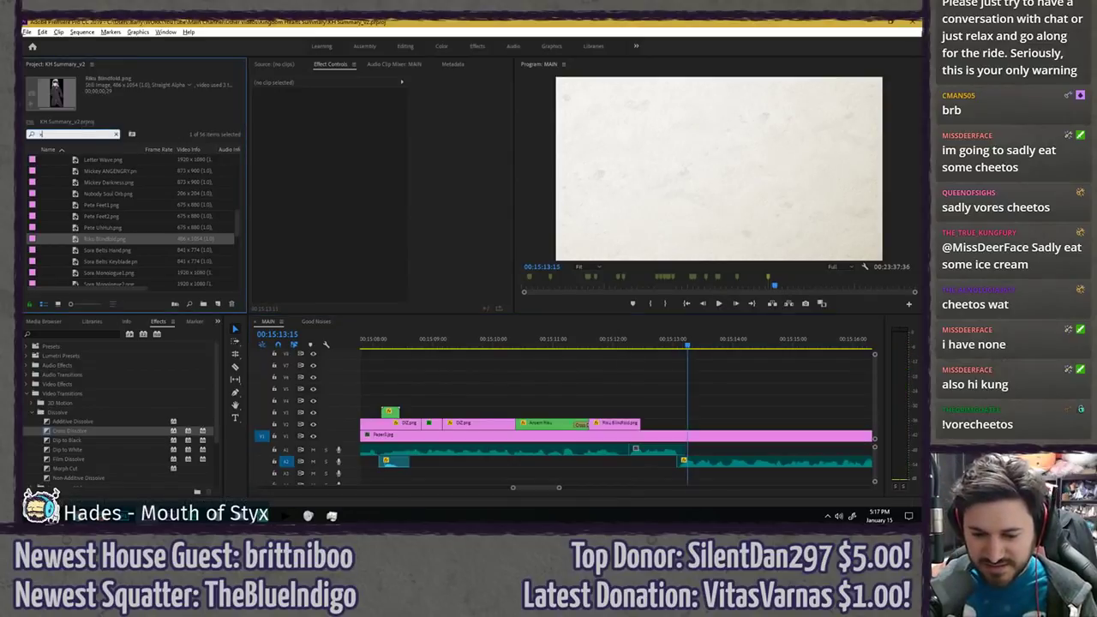
{"action": "type", "text": "emas"}
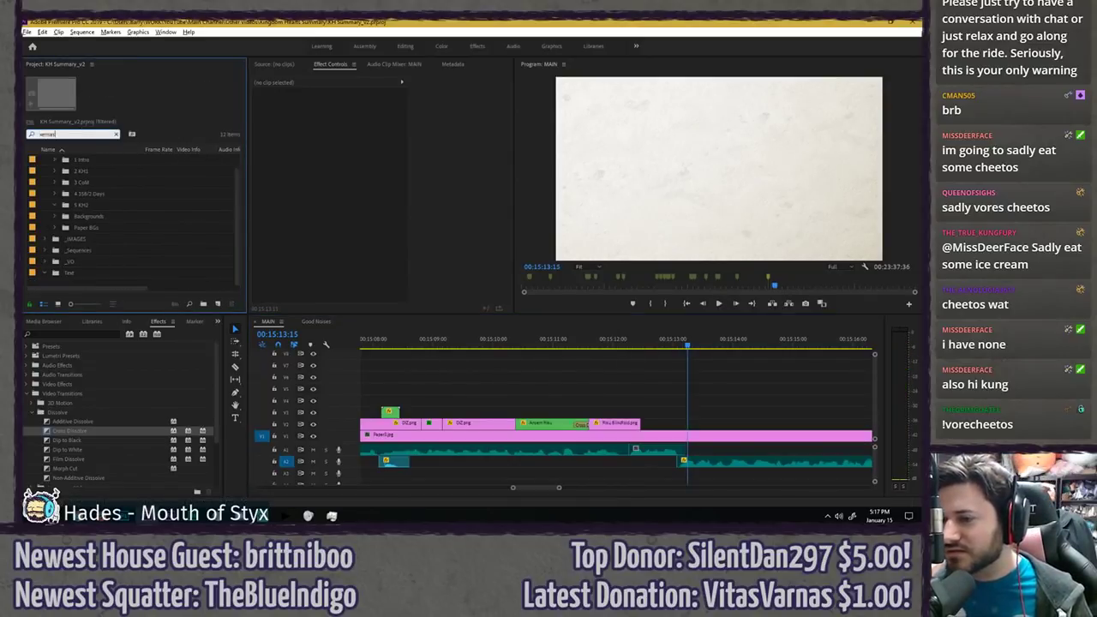
{"action": "key", "text": "BackSpace"}
{"action": "key", "text": "BackSpace"}
{"action": "type", "text": "nas"}
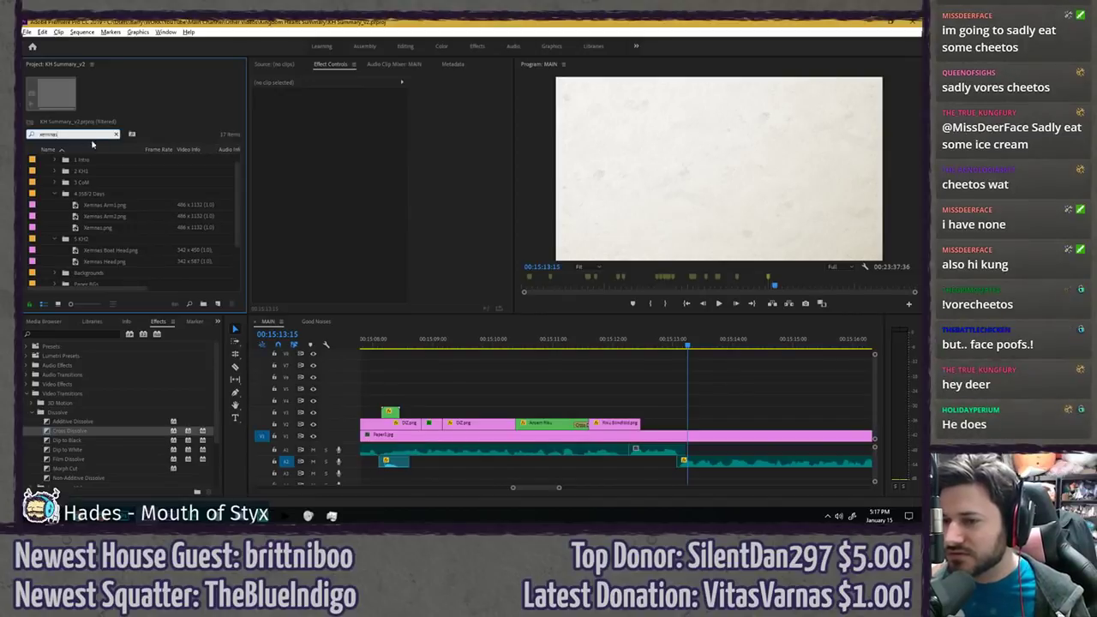
{"action": "left_click_drag", "start_coordinate": [157, 228], "coordinate": [642, 424]}
- Zoom the timeline in and review the new Xemnas section up to 00:15:12:47
{"action": "scroll", "coordinate": [467, 363], "scroll_direction": "down", "scroll_amount": 12}
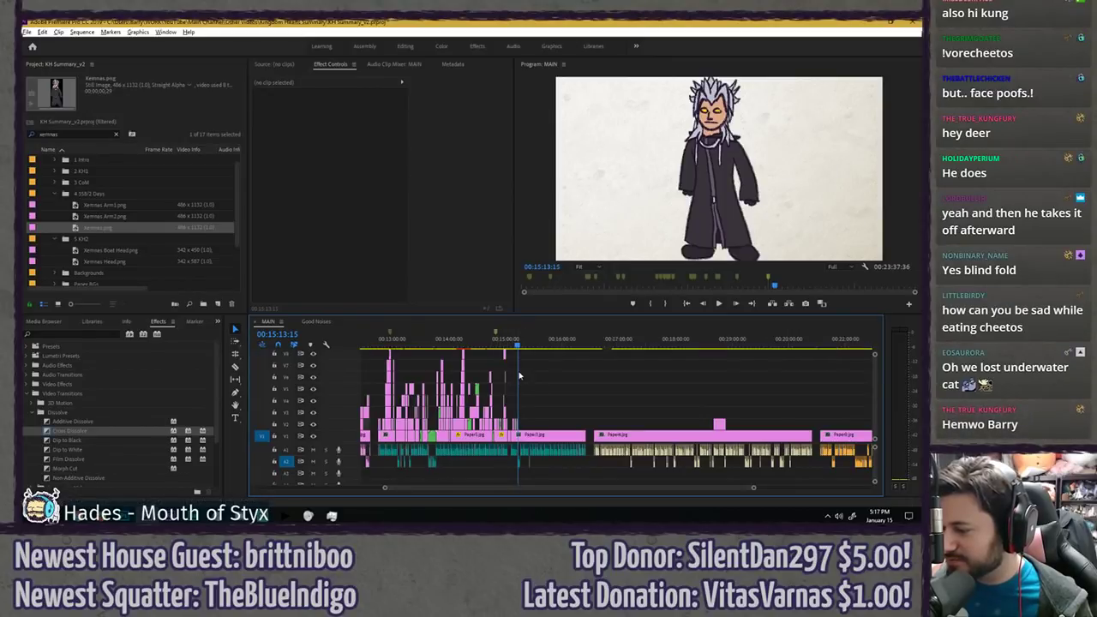
{"action": "key", "text": "equal"}
{"action": "key", "text": "equal"}
{"action": "key", "text": "equal"}
{"action": "scroll", "coordinate": [504, 365], "scroll_direction": "up", "scroll_amount": 5}
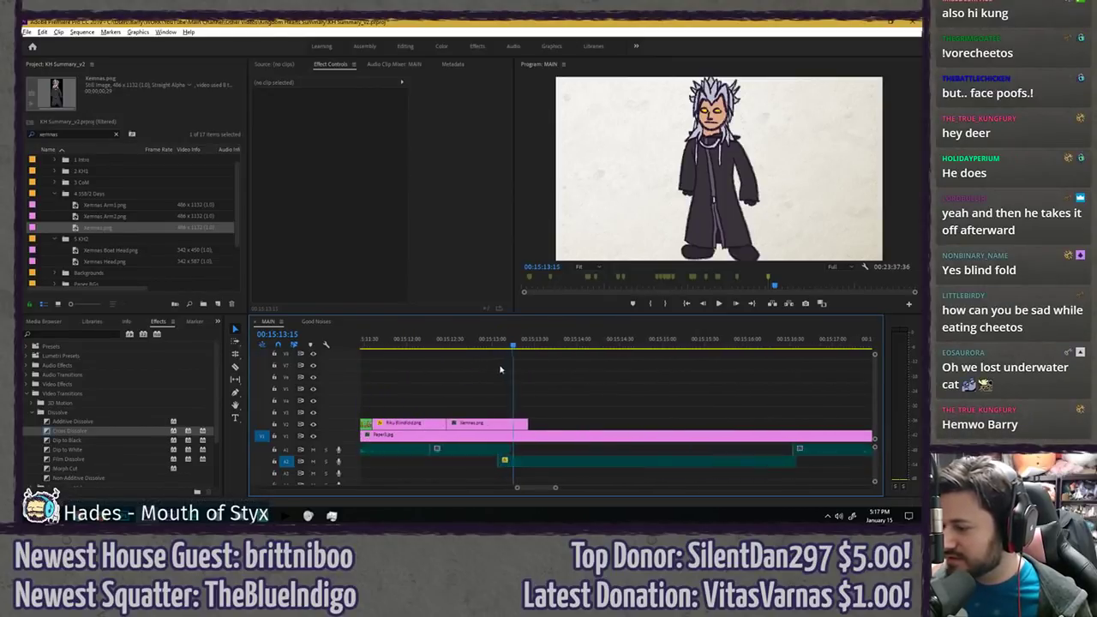
{"action": "left_click", "coordinate": [454, 346]}
{"action": "key", "text": "space"}
{"action": "key", "text": "space"}
{"action": "left_click", "coordinate": [429, 345]}
{"action": "key", "text": "space"}
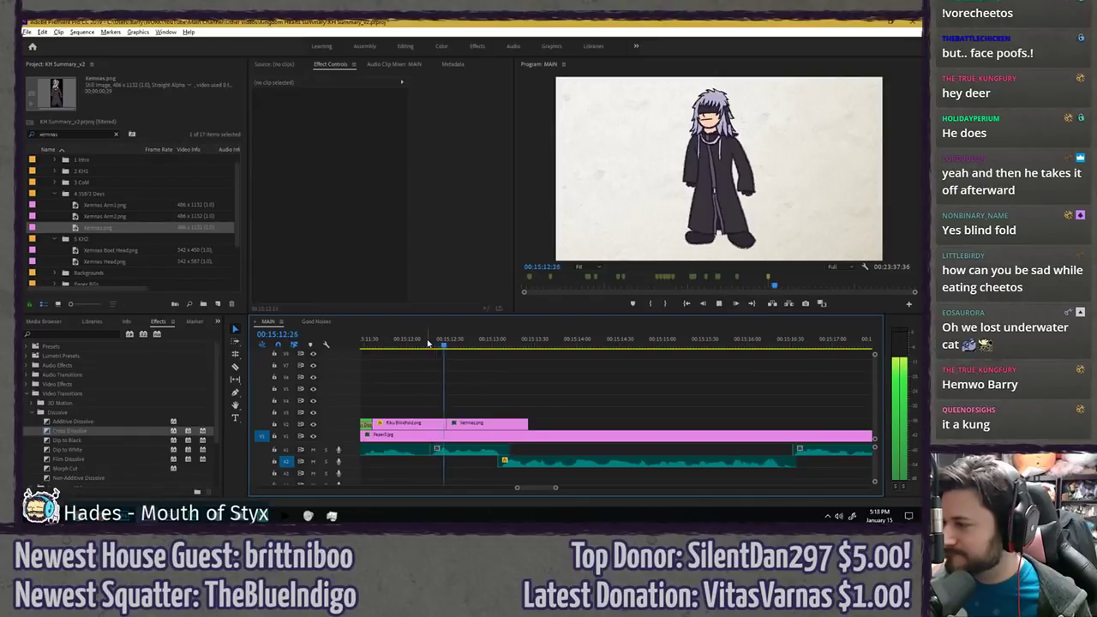
{"action": "key", "text": "space"}
- Tilt the Xemnas image by about 22 degrees and save the project
{"action": "left_click", "coordinate": [484, 423]}
{"action": "left_click_drag", "start_coordinate": [332, 153], "coordinate": [330, 122]}
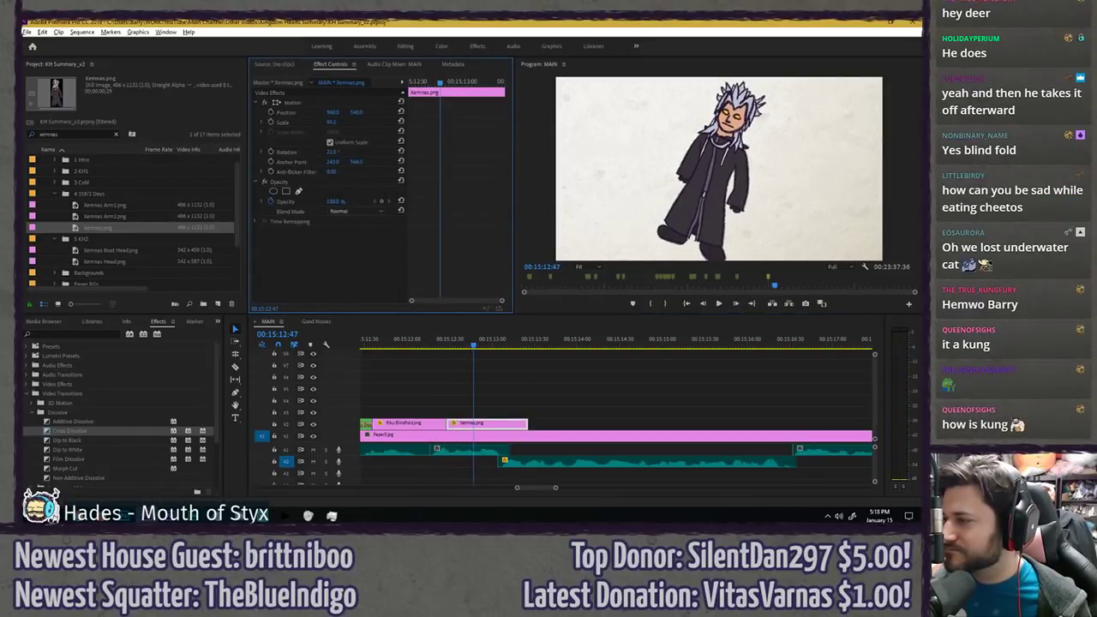
{"action": "left_click", "coordinate": [341, 103]}
{"action": "left_click", "coordinate": [717, 174]}
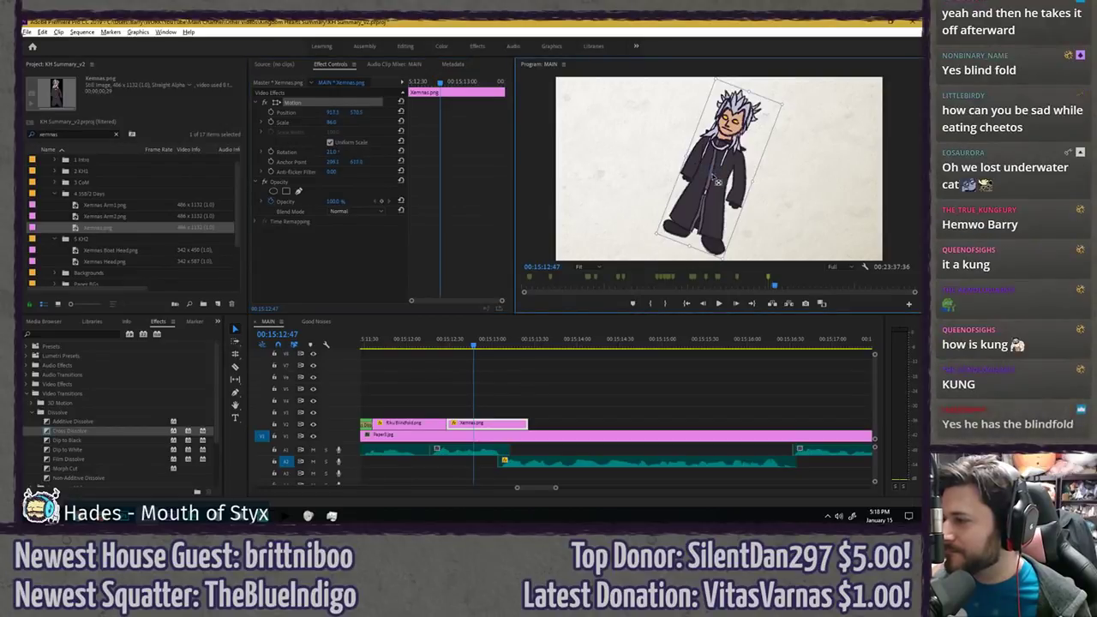
{"action": "left_click", "coordinate": [567, 381]}
{"action": "key", "text": "ctrl+s"}
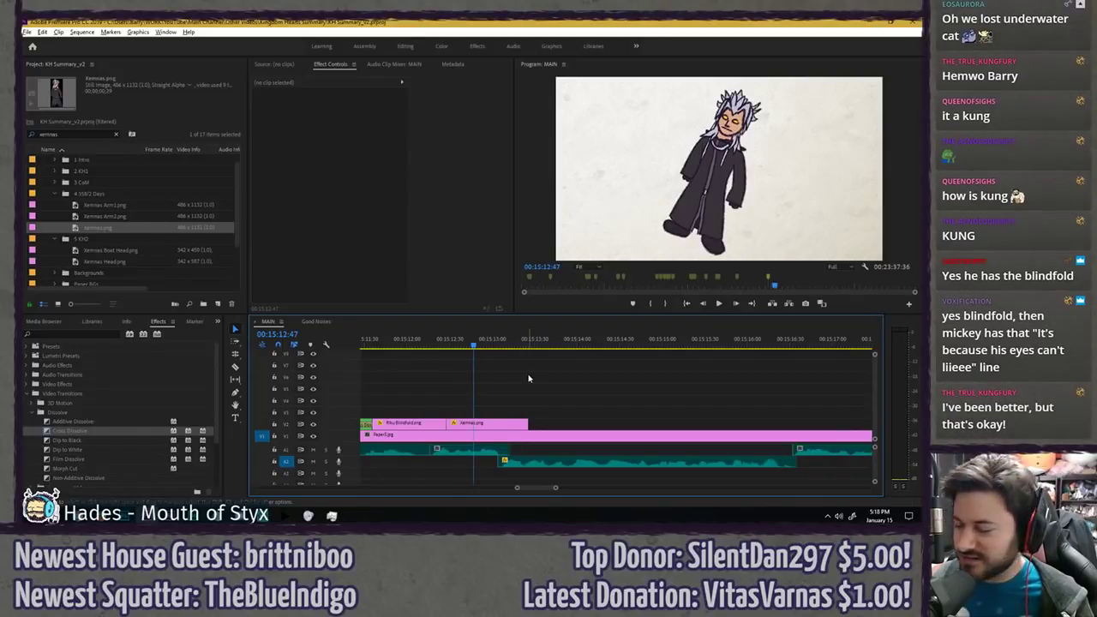
- Replay the Xemnas entrance and save again
{"action": "left_click", "coordinate": [437, 341]}
{"action": "key", "text": "space"}
{"action": "key", "text": "space"}
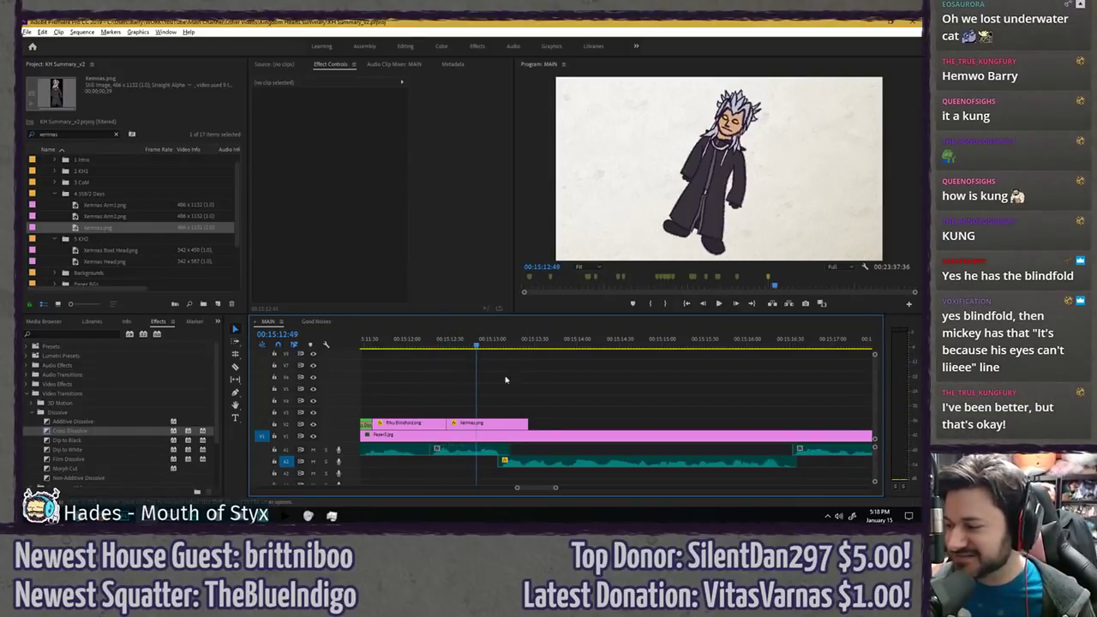
{"action": "key", "text": "ctrl+s"}
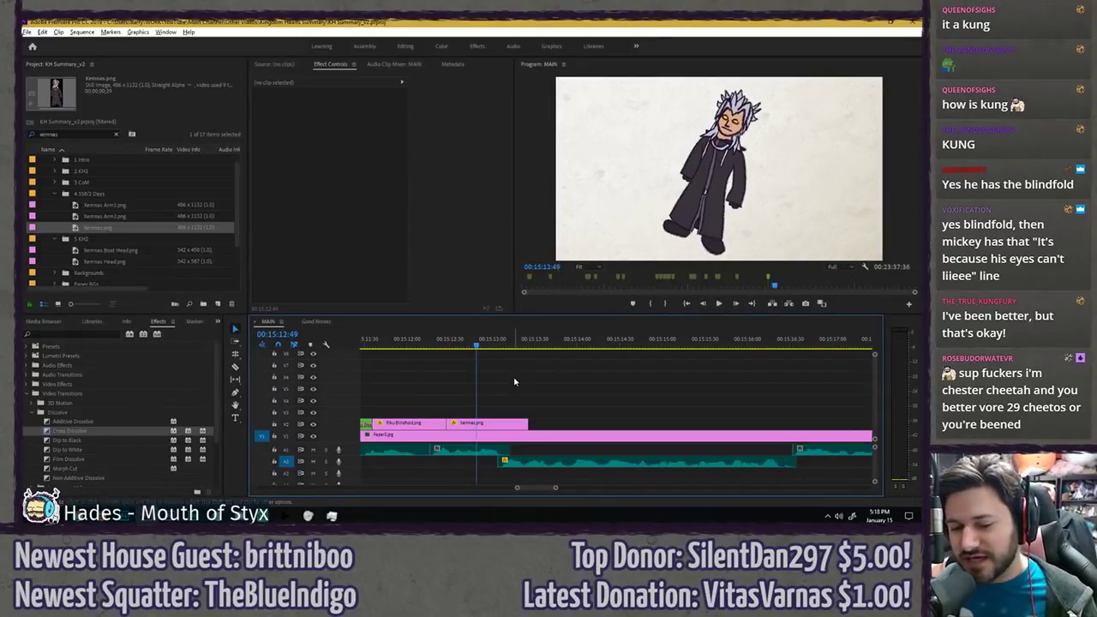
{"action": "key", "text": "space"}
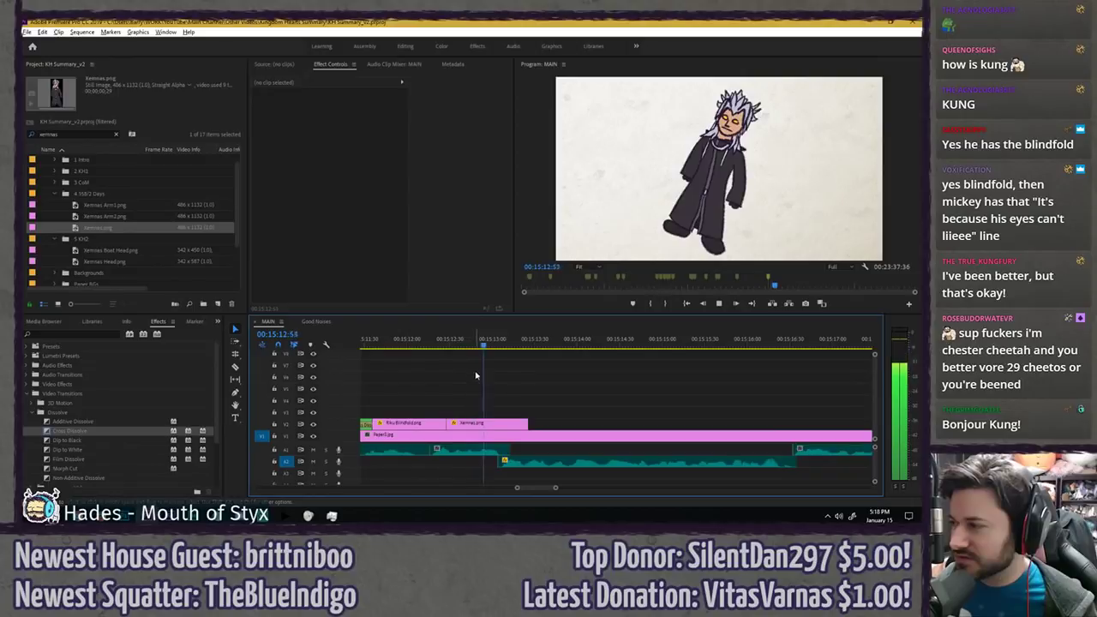
{"action": "key", "text": "space"}
- Move the Xemnas clip later on V2 and check the new timing
{"action": "left_click_drag", "start_coordinate": [468, 341], "coordinate": [503, 343]}
{"action": "left_click_drag", "start_coordinate": [482, 425], "coordinate": [539, 429]}
{"action": "left_click", "coordinate": [417, 341]}
{"action": "key", "text": "space"}
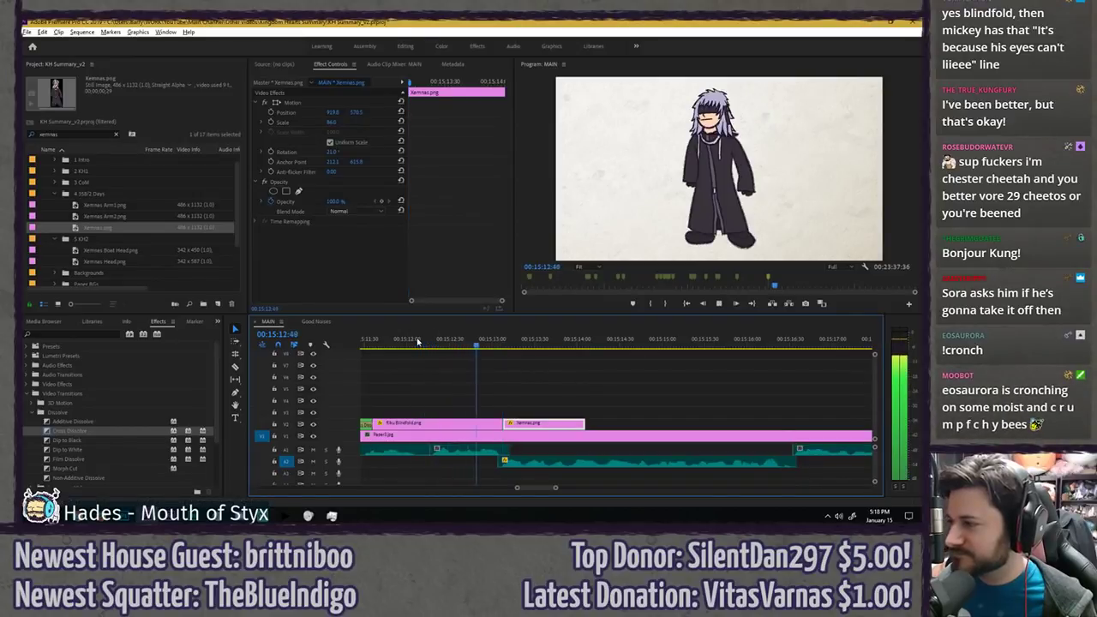
{"action": "left_click", "coordinate": [561, 396]}
{"action": "left_click_drag", "start_coordinate": [474, 343], "coordinate": [480, 343]}
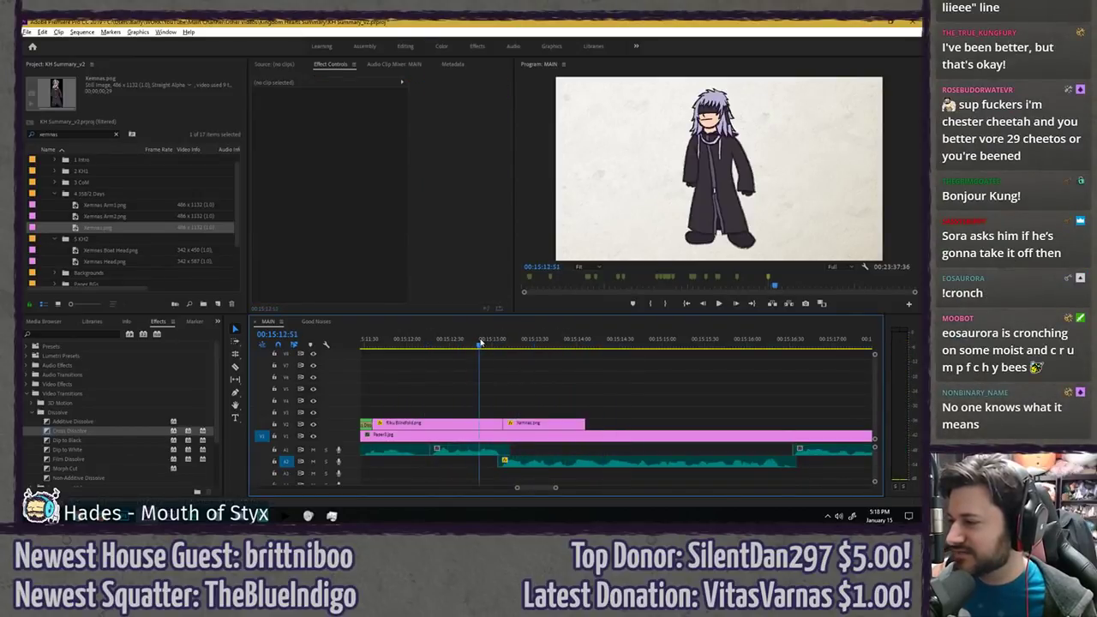
{"action": "scroll", "coordinate": [478, 372], "scroll_direction": "down", "scroll_amount": 3}
- Apply the Horizontal Flip effect to Xemnas.png and play back the mirrored clip
{"action": "left_click", "coordinate": [484, 341]}
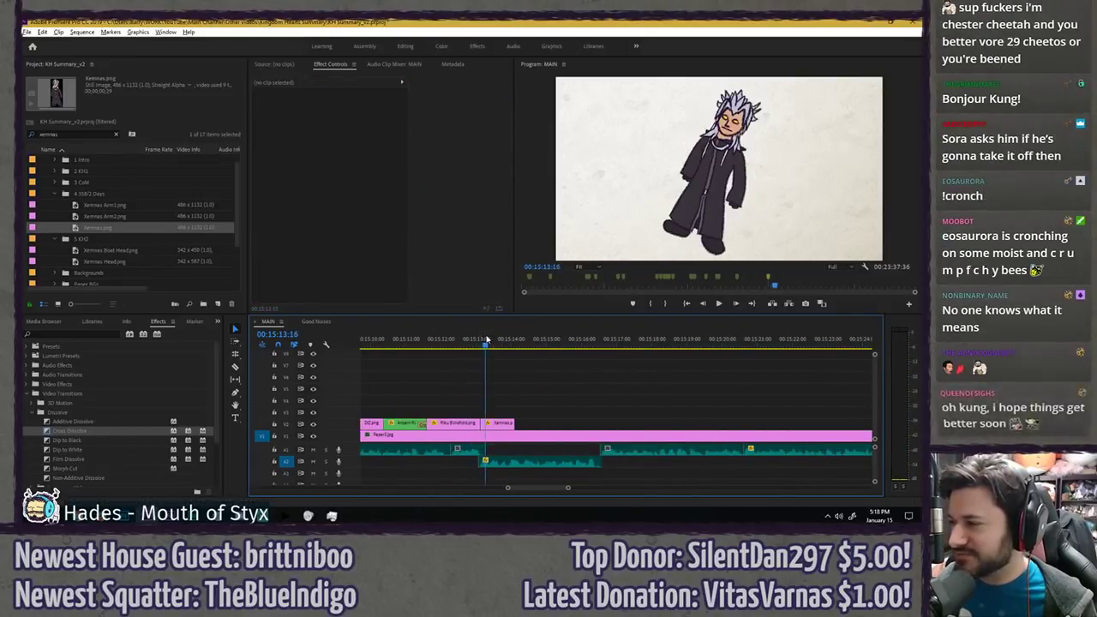
{"action": "left_click", "coordinate": [97, 341]}
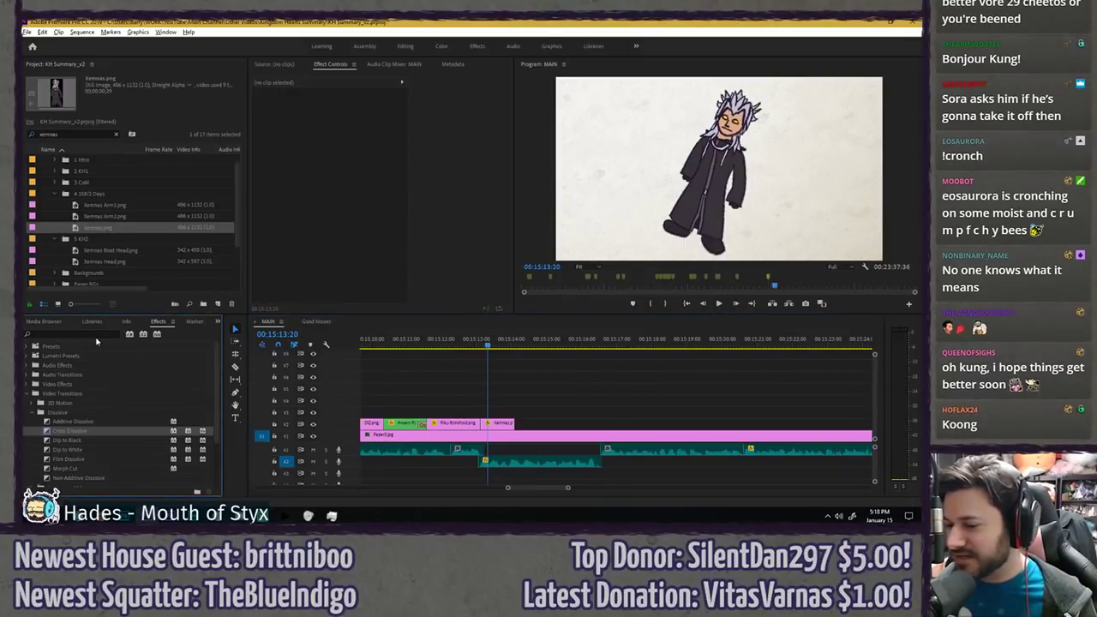
{"action": "left_click", "coordinate": [90, 334]}
{"action": "type", "text": "hori"}
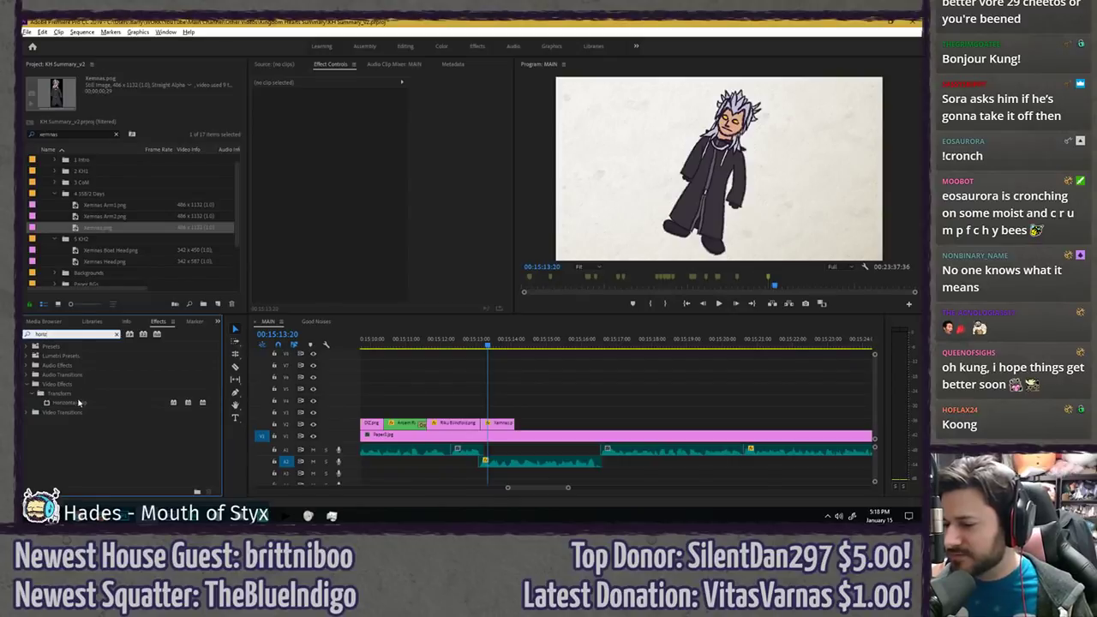
{"action": "left_click_drag", "start_coordinate": [78, 402], "coordinate": [442, 390]}
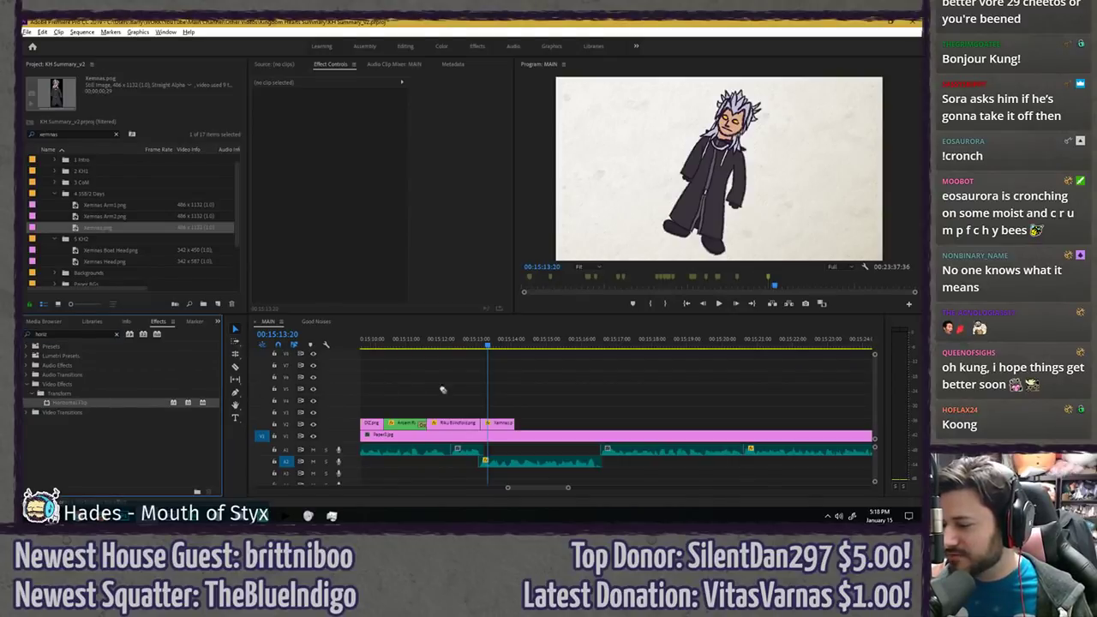
{"action": "left_click_drag", "start_coordinate": [509, 425], "coordinate": [507, 426]}
{"action": "left_click", "coordinate": [464, 345]}
{"action": "key", "text": "space"}
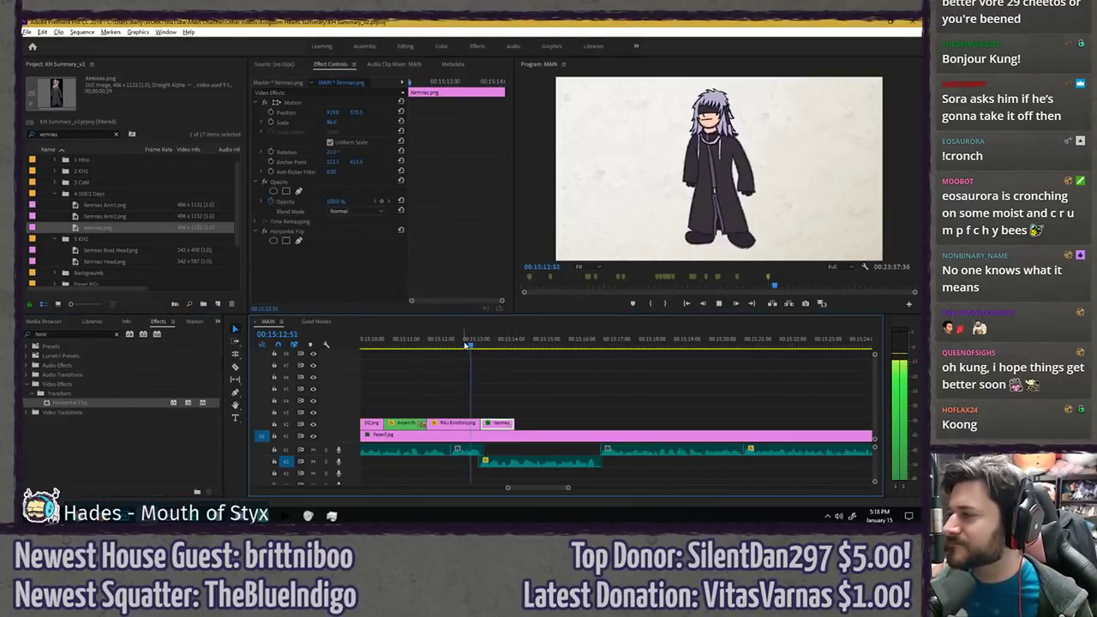
{"action": "key", "text": "space"}
- Reduce Xemnas's tilt to 15°, move the anchor point onto the figure, then lower it to about 9°
{"action": "left_click_drag", "start_coordinate": [332, 152], "coordinate": [329, 152]}
{"action": "left_click_drag", "start_coordinate": [501, 345], "coordinate": [478, 345]}
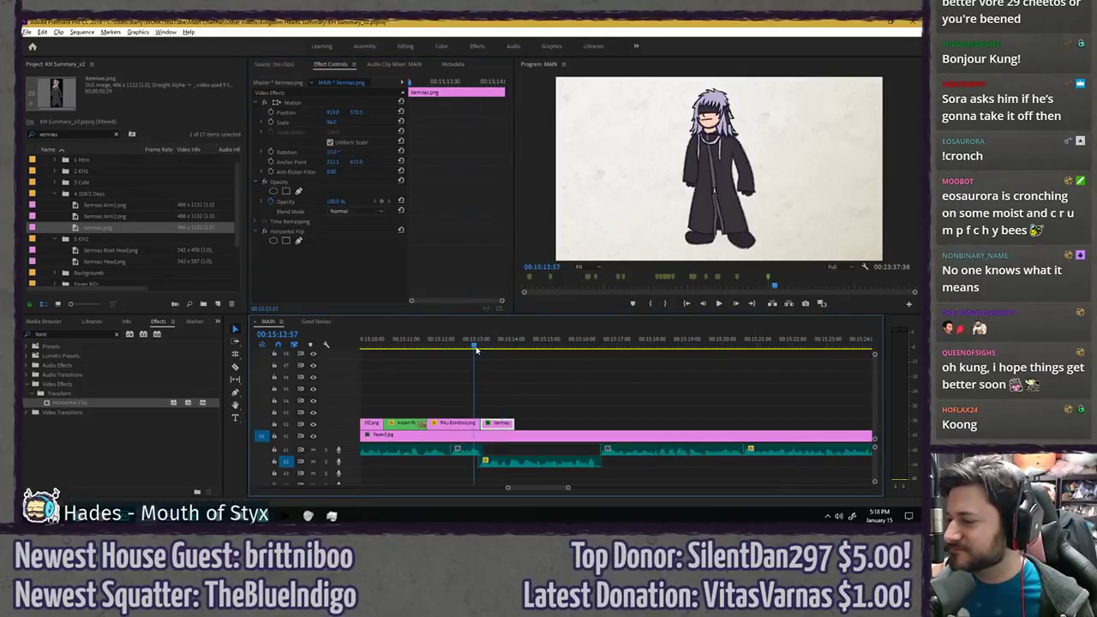
{"action": "key", "text": "space"}
{"action": "key", "text": "space"}
{"action": "left_click", "coordinate": [335, 105]}
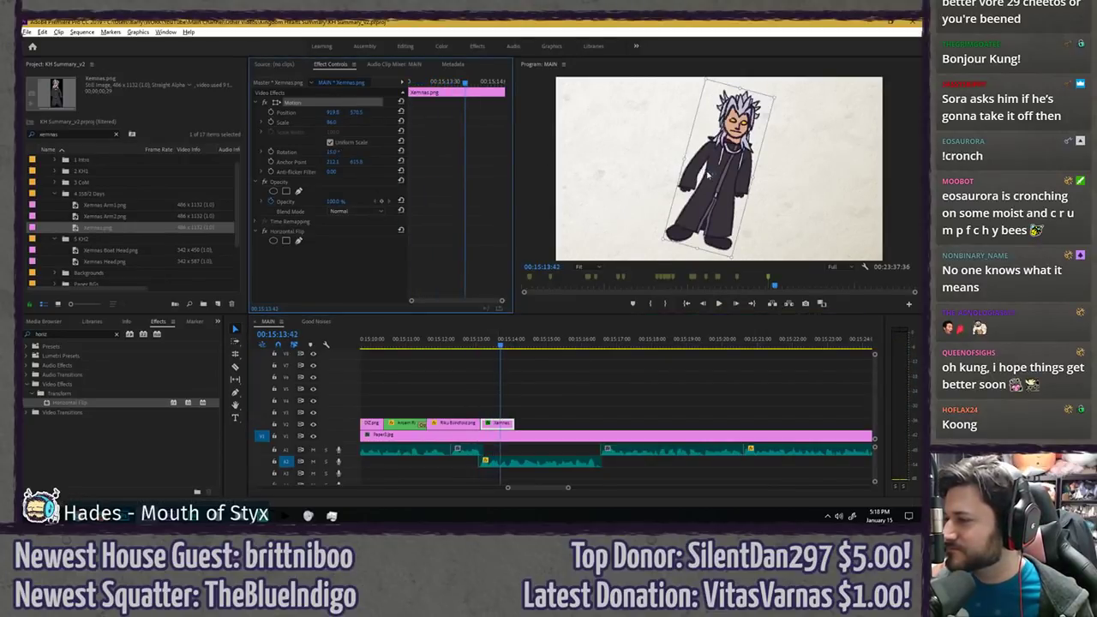
{"action": "left_click_drag", "start_coordinate": [708, 175], "coordinate": [724, 186]}
{"action": "left_click", "coordinate": [441, 259]}
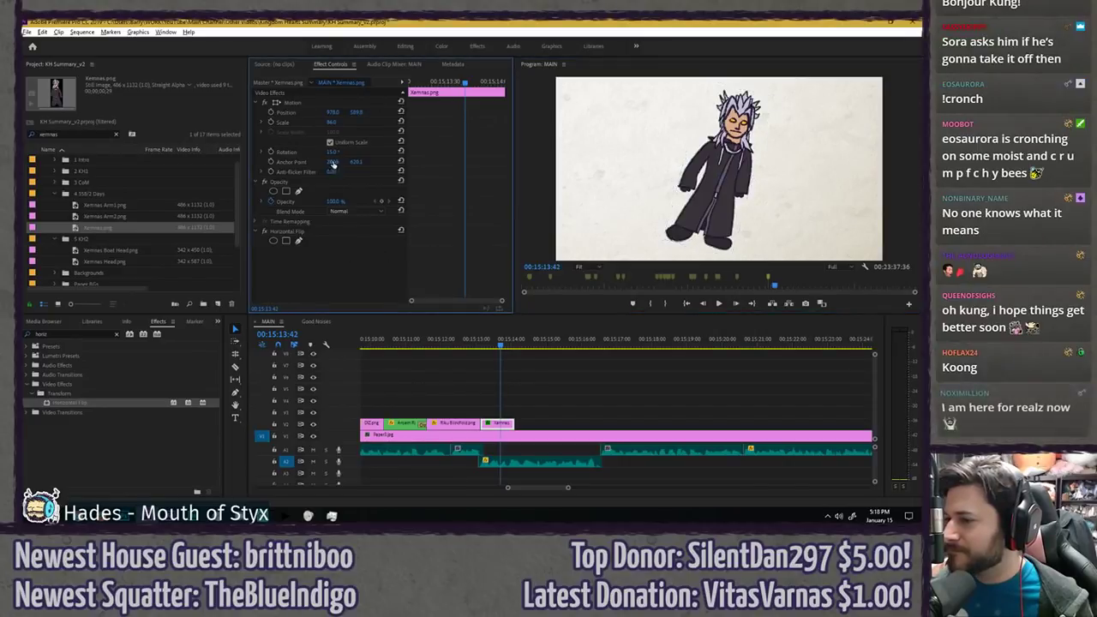
{"action": "left_click_drag", "start_coordinate": [332, 152], "coordinate": [332, 151]}
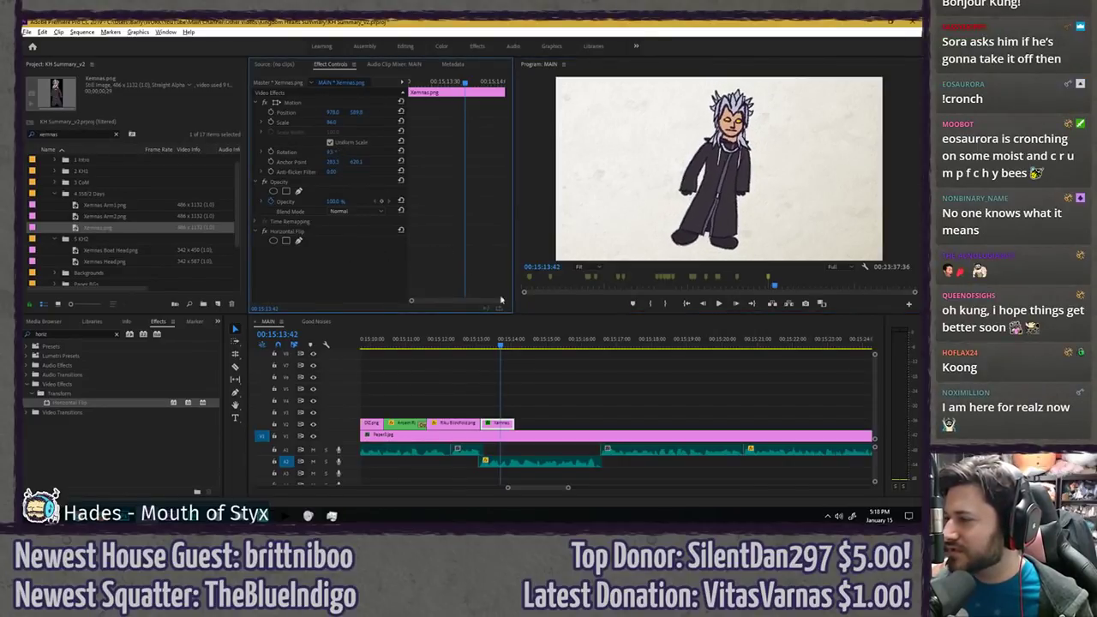
{"action": "left_click", "coordinate": [517, 360]}
- Stretch the Xemnas clip much longer and review it
{"action": "left_click_drag", "start_coordinate": [512, 424], "coordinate": [638, 413]}
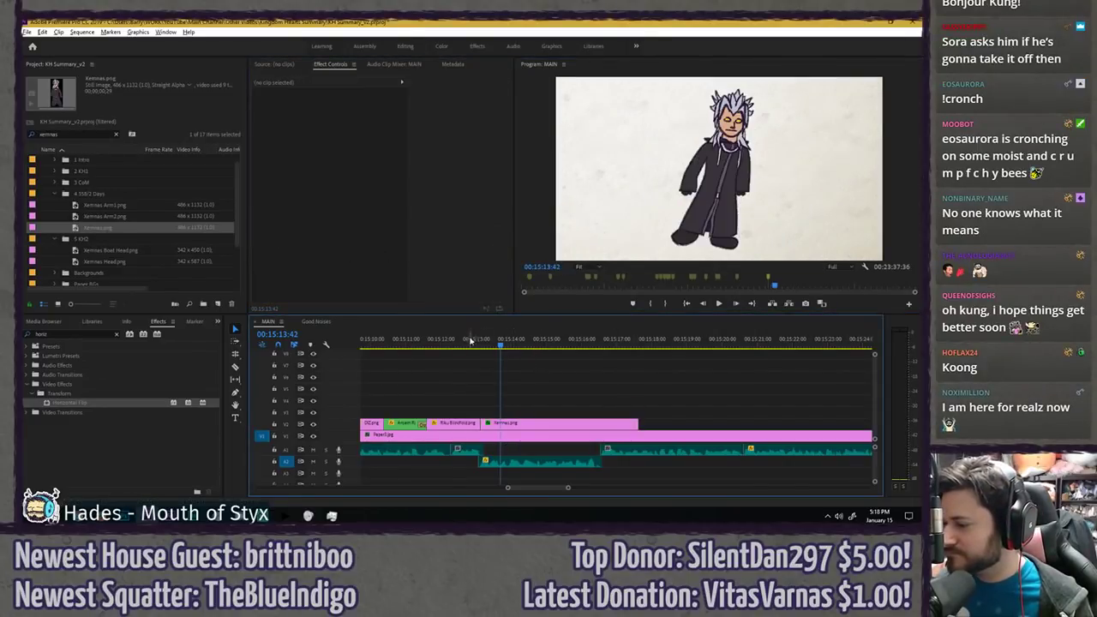
{"action": "left_click", "coordinate": [473, 339]}
{"action": "key", "text": "space"}
{"action": "key", "text": "equal"}
- Set Xemnas's rotation keyframe to Hold interpolation
{"action": "key", "text": "space"}
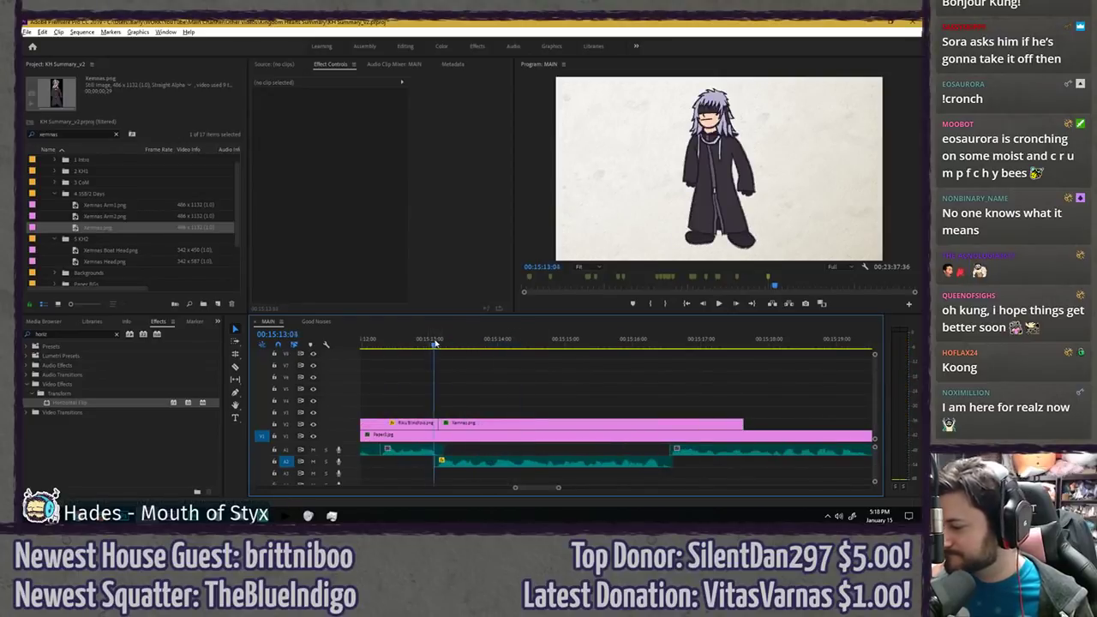
{"action": "left_click", "coordinate": [471, 423]}
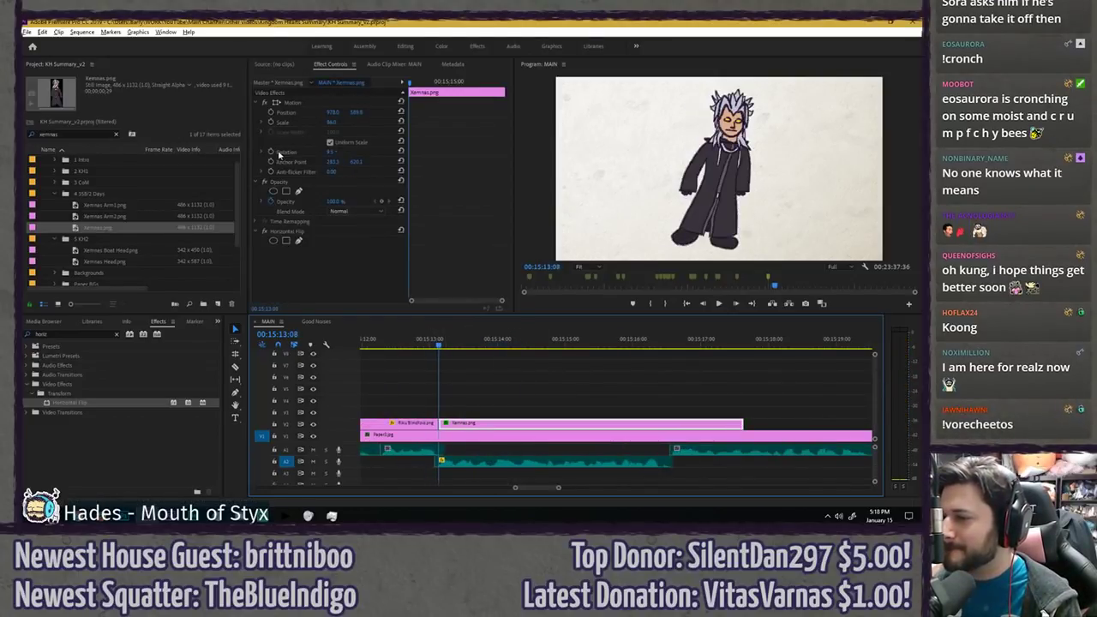
{"action": "right_click", "coordinate": [412, 155]}
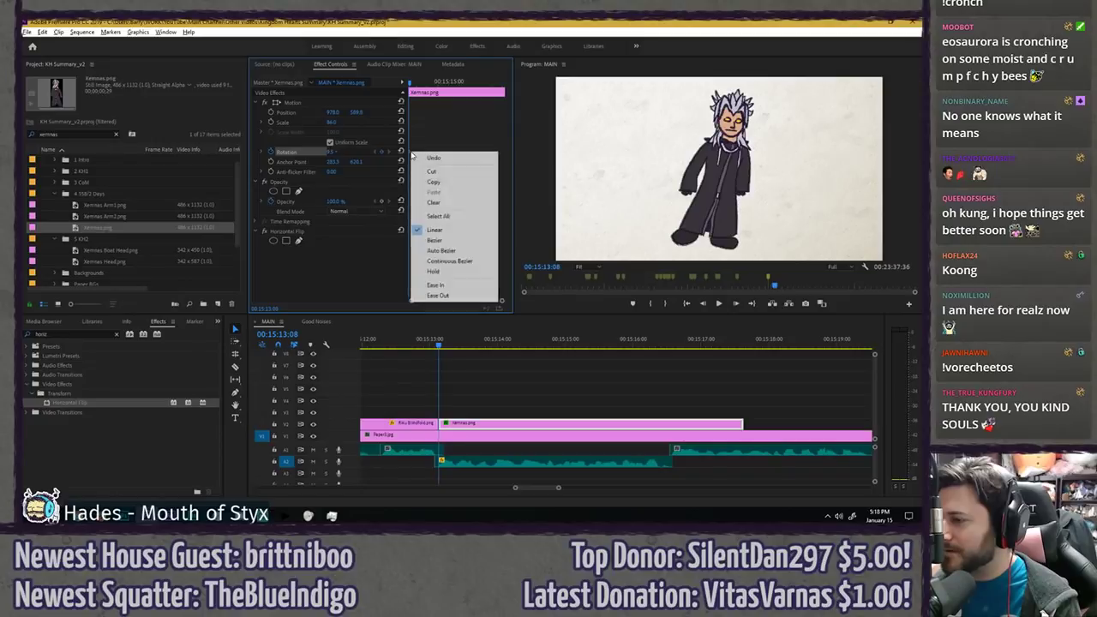
{"action": "left_click", "coordinate": [441, 271]}
{"action": "key", "text": "space"}
{"action": "key", "text": "space"}
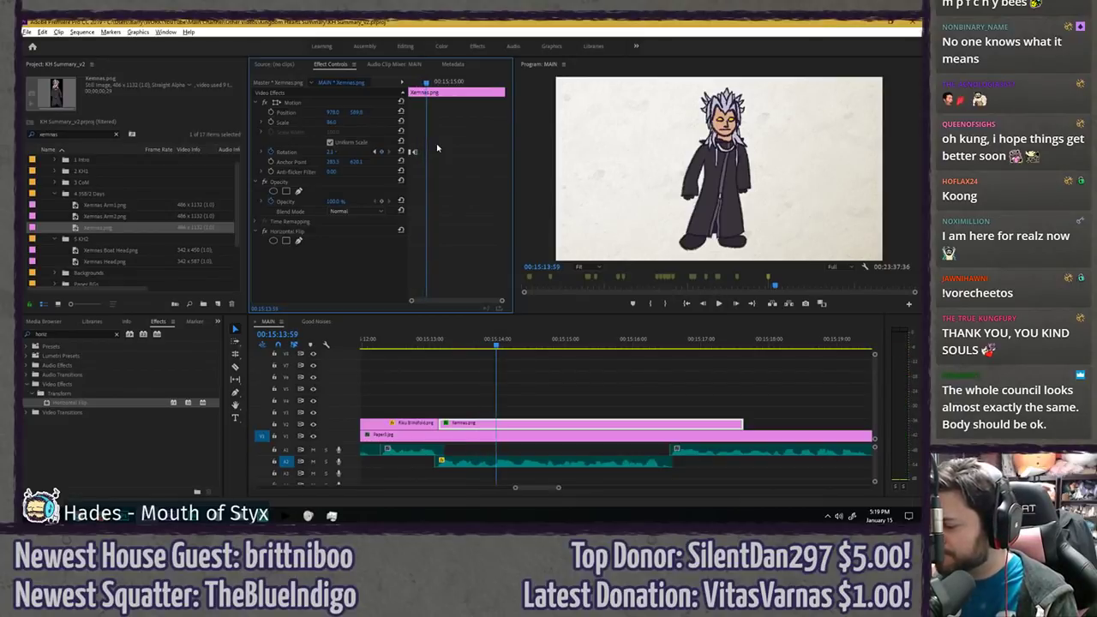
- Add a tilt rotation keyframe and shift it earlier to around 15:13:58
{"action": "left_click_drag", "start_coordinate": [335, 155], "coordinate": [356, 154]}
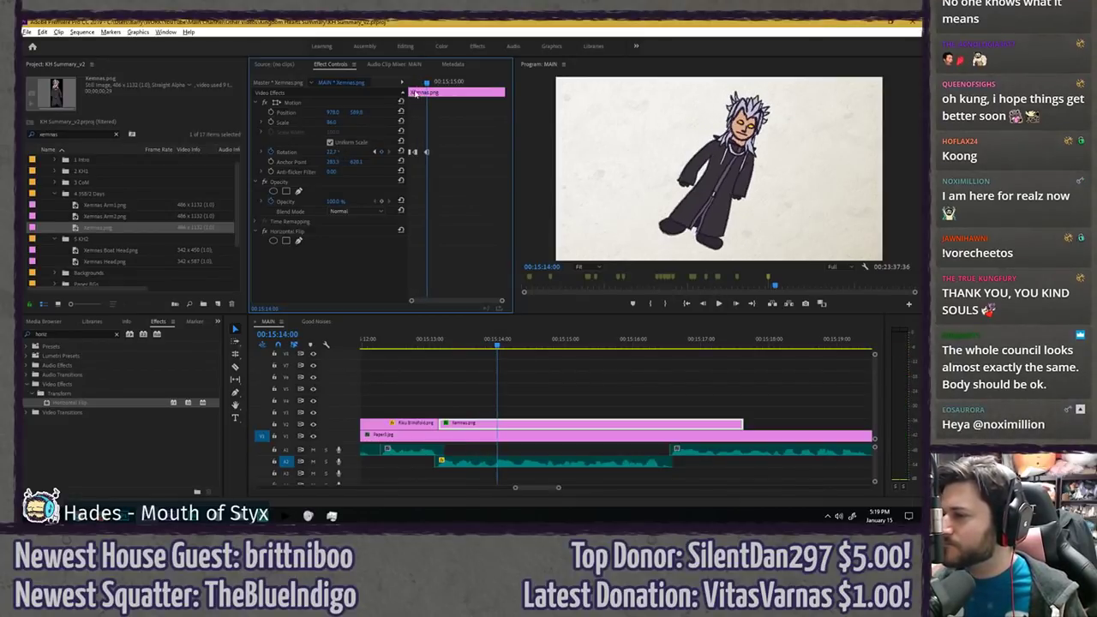
{"action": "left_click_drag", "start_coordinate": [422, 83], "coordinate": [350, 83]}
{"action": "key", "text": "space"}
{"action": "key", "text": "space"}
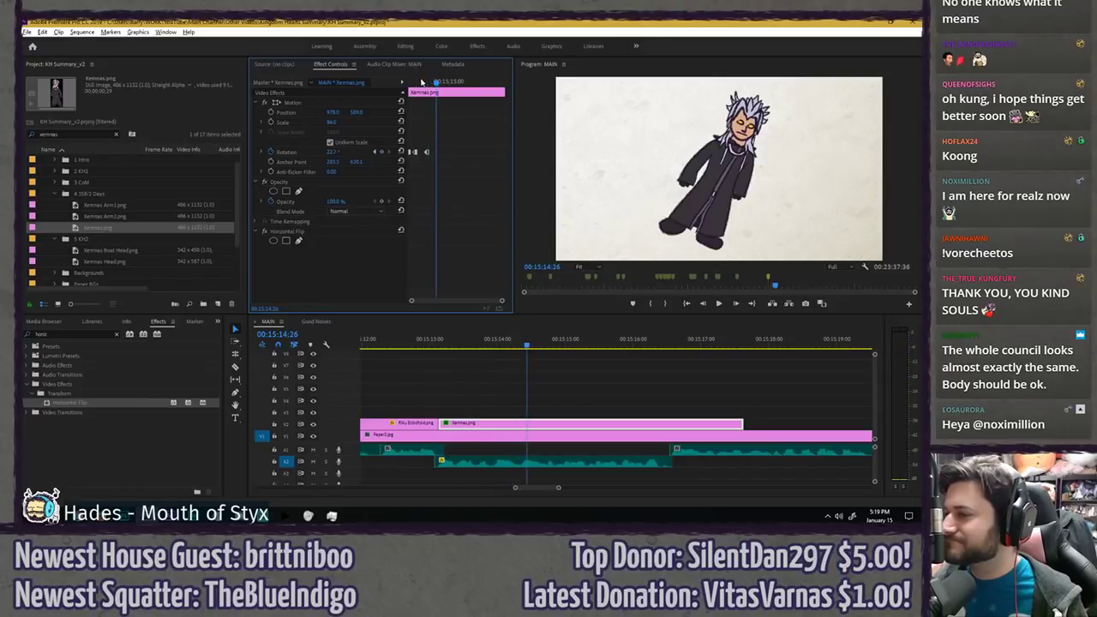
{"action": "left_click_drag", "start_coordinate": [422, 81], "coordinate": [429, 82]}
{"action": "left_click_drag", "start_coordinate": [429, 152], "coordinate": [426, 153]}
- Keyframe the figure rotated onto its side and review the fall
{"action": "key", "text": "space"}
{"action": "key", "text": "space"}
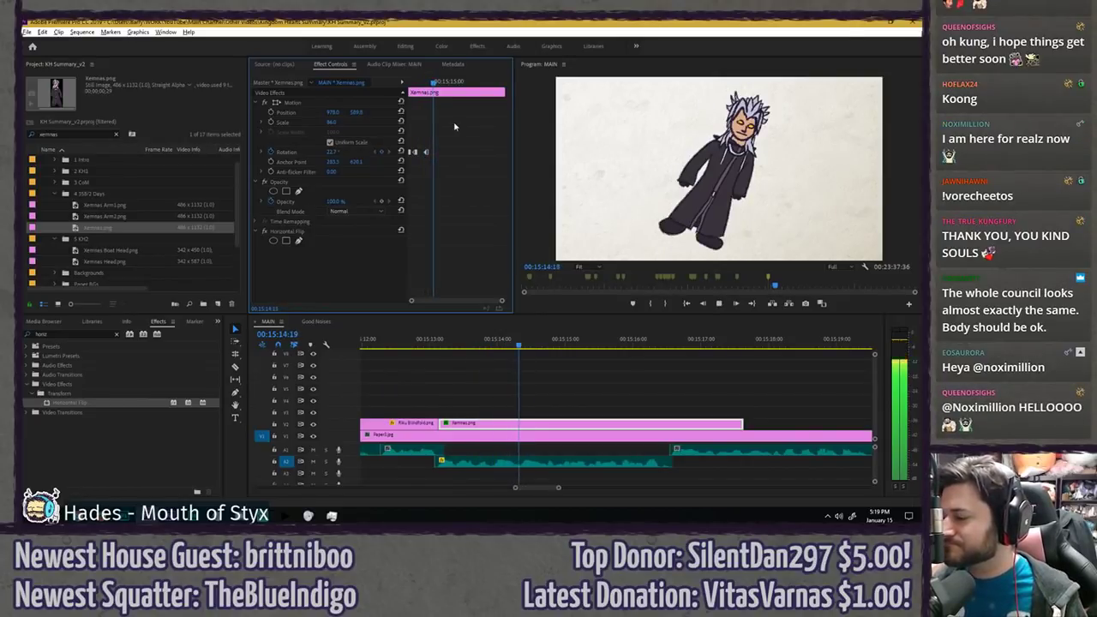
{"action": "key", "text": "Right"}
{"action": "key", "text": "Right"}
{"action": "key", "text": "Right"}
{"action": "mouse_move", "coordinate": [339, 151]}
{"action": "left_mouse_down"}
{"action": "mouse_move", "coordinate": [326, 152]}
{"action": "mouse_move", "coordinate": [353, 151]}
{"action": "mouse_move", "coordinate": [343, 152]}
{"action": "left_mouse_up"}
{"action": "left_click_drag", "start_coordinate": [435, 83], "coordinate": [354, 100]}
{"action": "key", "text": "space"}
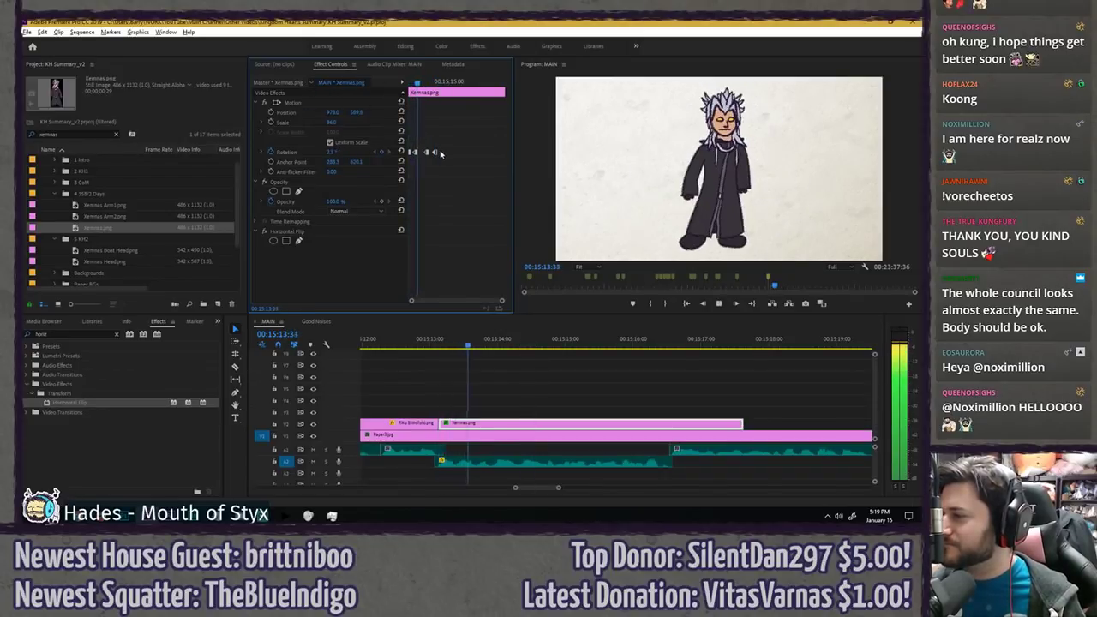
{"action": "key", "text": "space"}
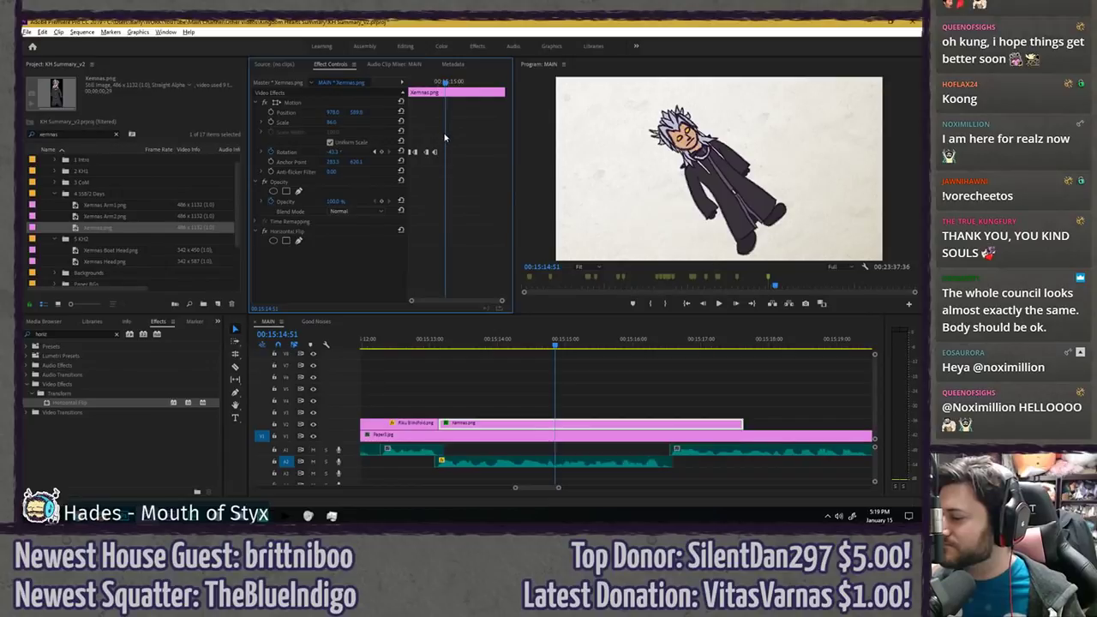
{"action": "key", "text": "space"}
{"action": "key", "text": "space"}
{"action": "left_click", "coordinate": [444, 84]}
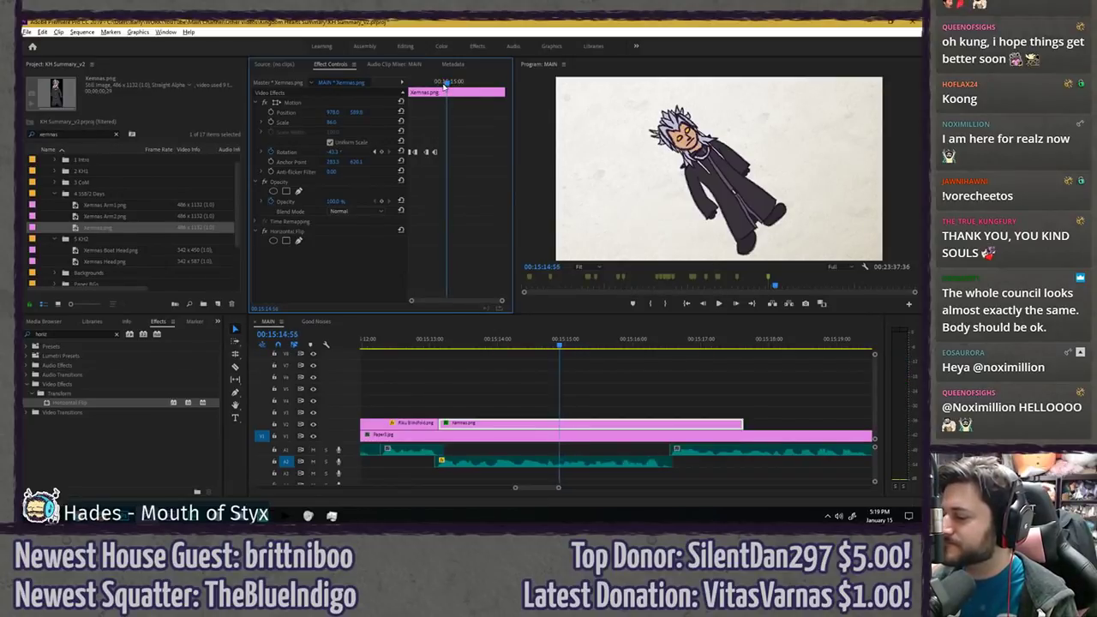
{"action": "key", "text": "space"}
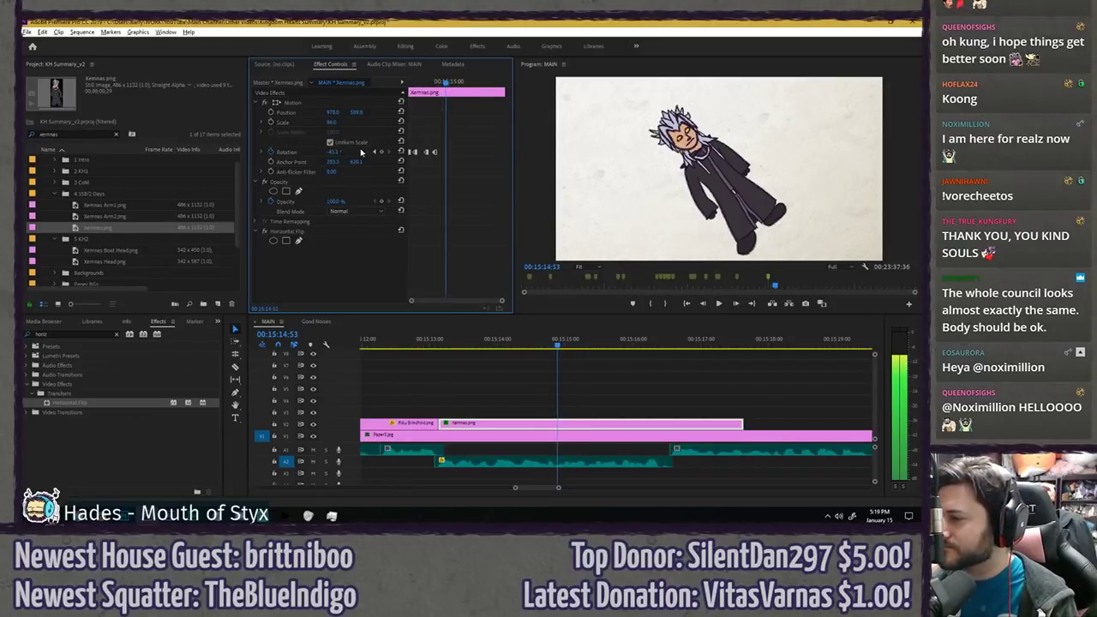
- Make the last rotation keyframe linear and add an upright rotation keyframe
{"action": "right_click", "coordinate": [446, 152]}
{"action": "left_click", "coordinate": [477, 230]}
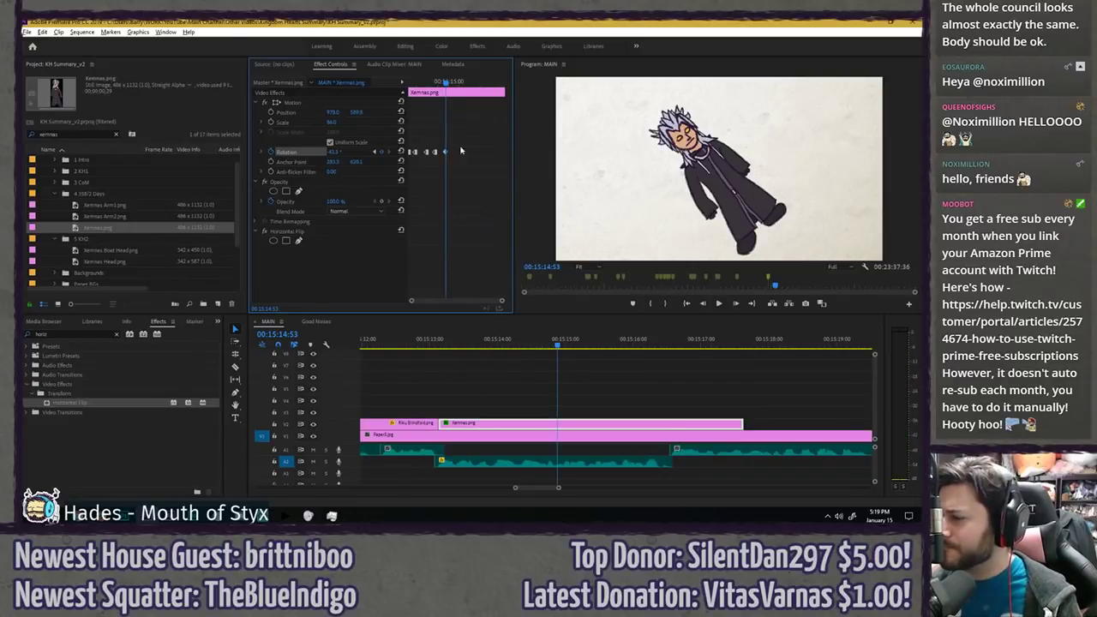
{"action": "key", "text": "space"}
{"action": "key", "text": "space"}
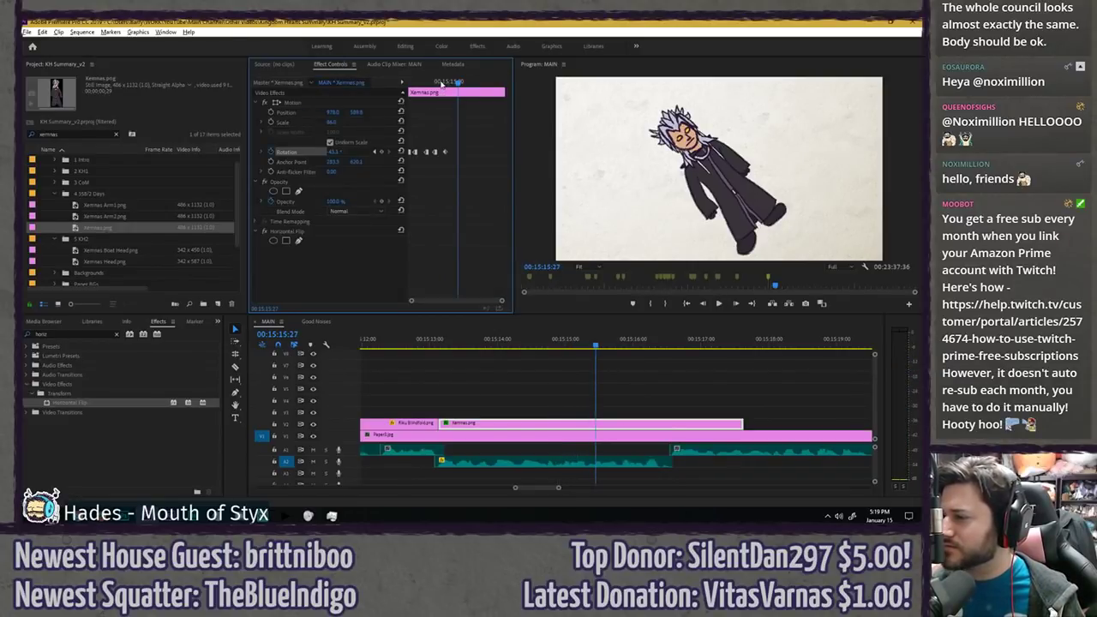
{"action": "left_click_drag", "start_coordinate": [441, 84], "coordinate": [468, 79]}
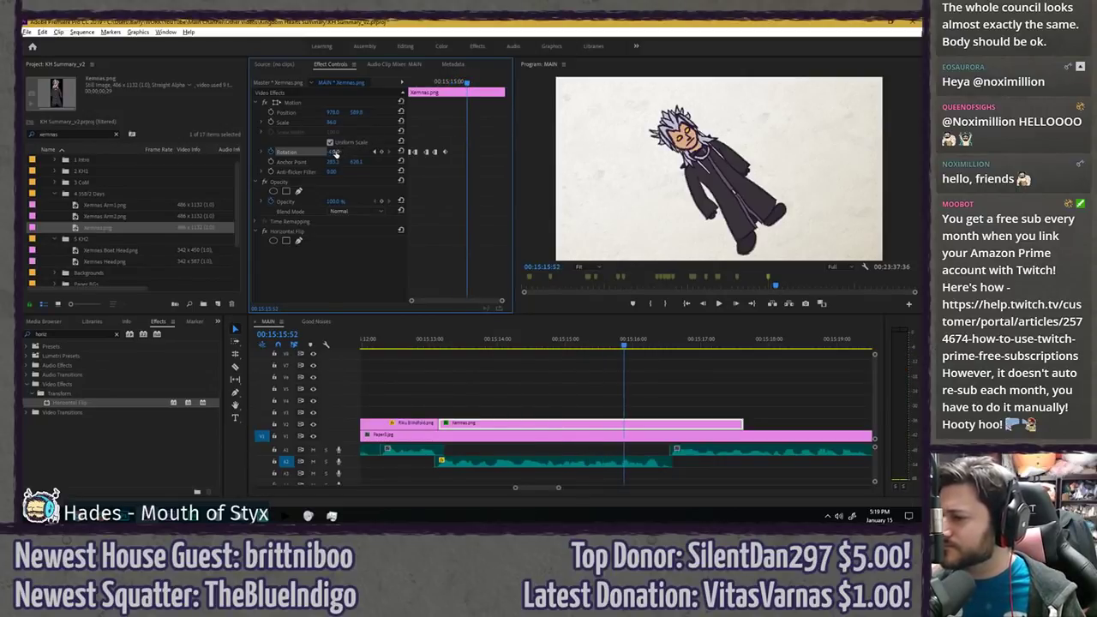
{"action": "mouse_move", "coordinate": [334, 152]}
{"action": "left_mouse_down"}
{"action": "mouse_move", "coordinate": [385, 152]}
{"action": "mouse_move", "coordinate": [334, 153]}
{"action": "left_mouse_up"}
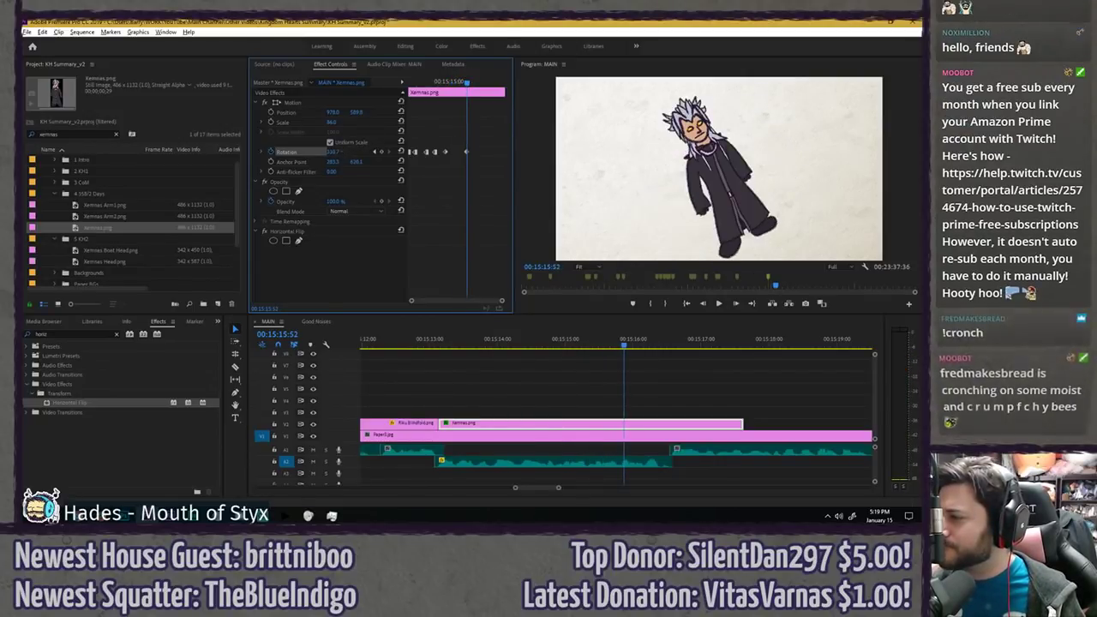
{"action": "left_click", "coordinate": [403, 83]}
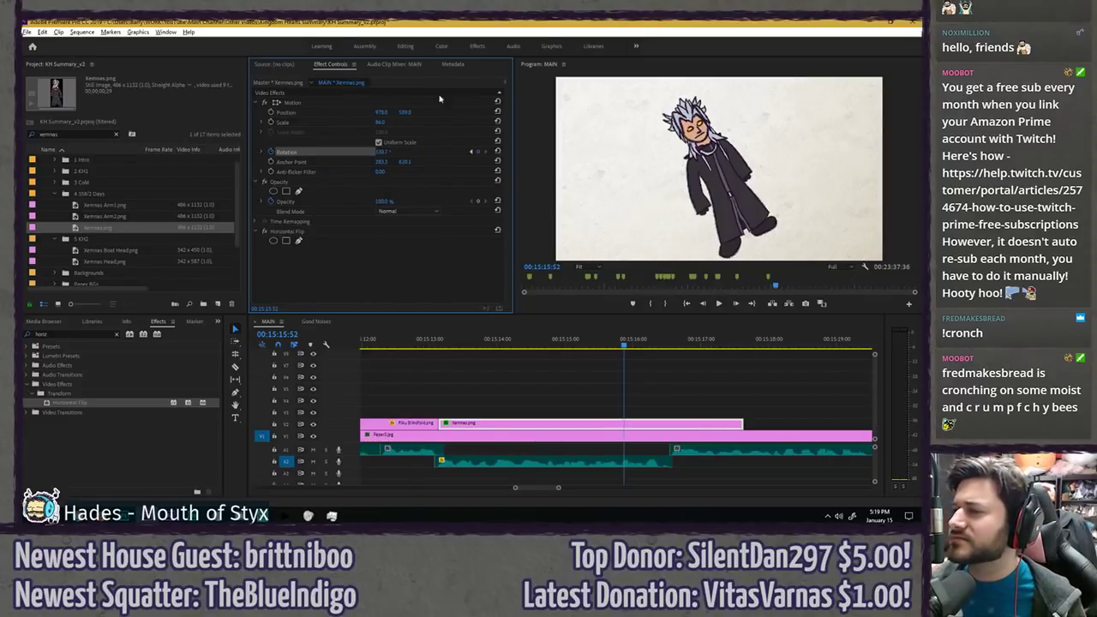
{"action": "left_click", "coordinate": [505, 83]}
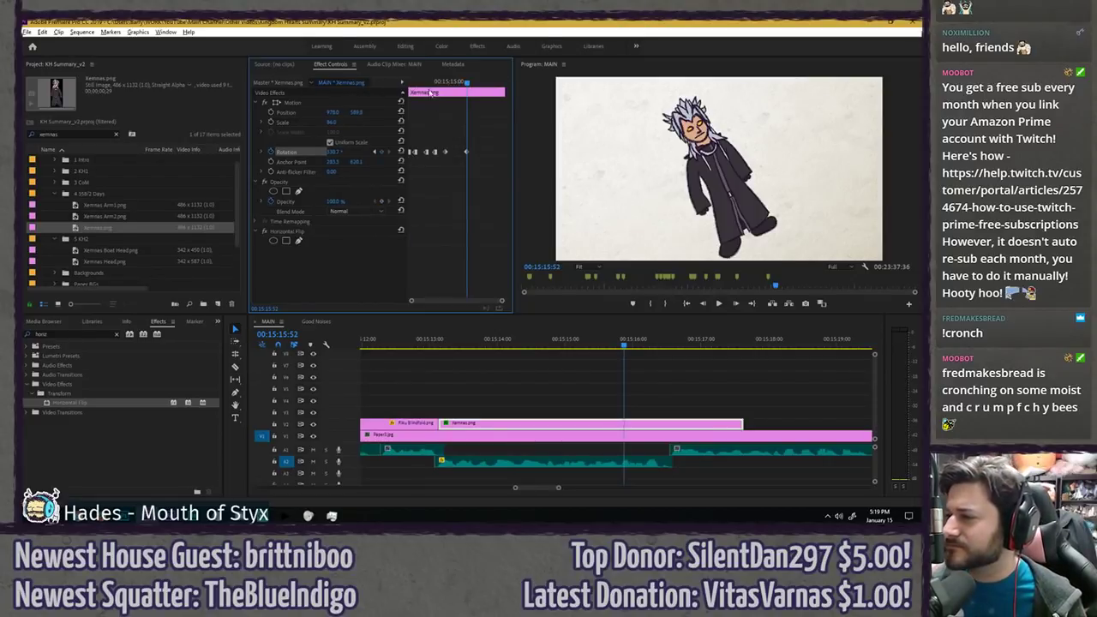
{"action": "left_click_drag", "start_coordinate": [426, 83], "coordinate": [406, 84]}
- Add a full extra turn so Rotation ends at 1x348.7°, and replay the spin
{"action": "key", "text": "ctrl+s"}
{"action": "key", "text": "space"}
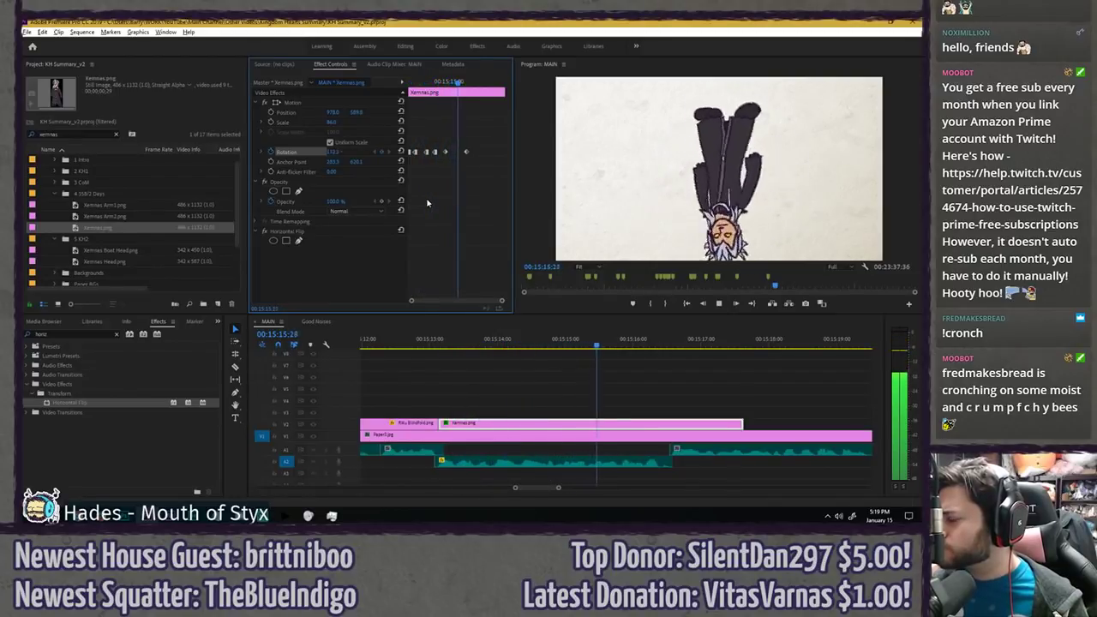
{"action": "left_click_drag", "start_coordinate": [462, 83], "coordinate": [467, 85]}
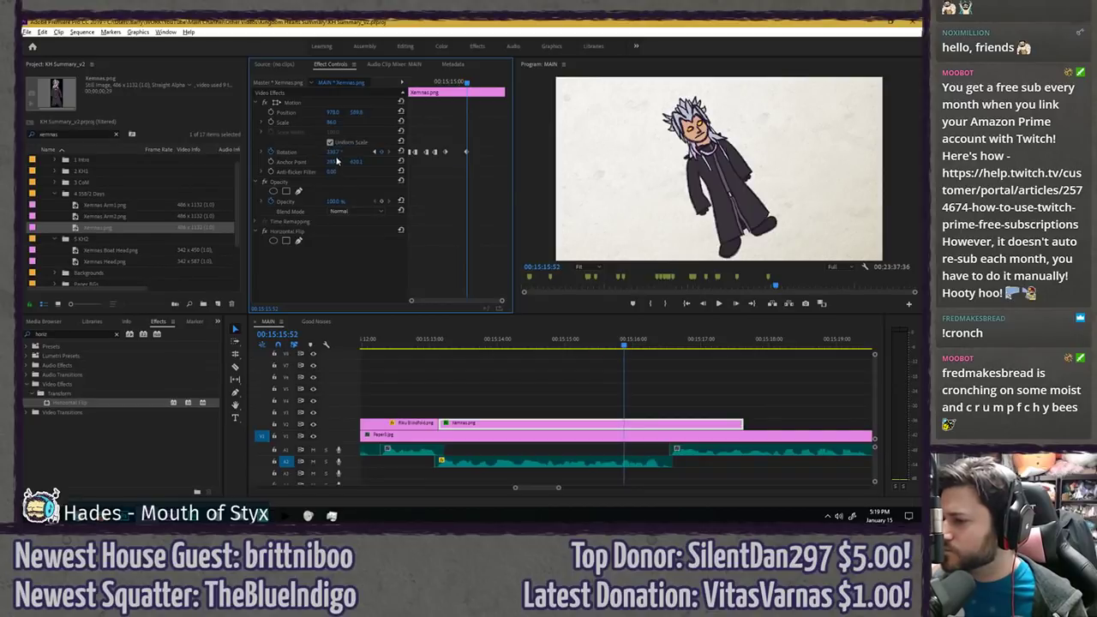
{"action": "left_click_drag", "start_coordinate": [335, 152], "coordinate": [512, 152]}
{"action": "key", "text": "Up"}
{"action": "key", "text": "space"}
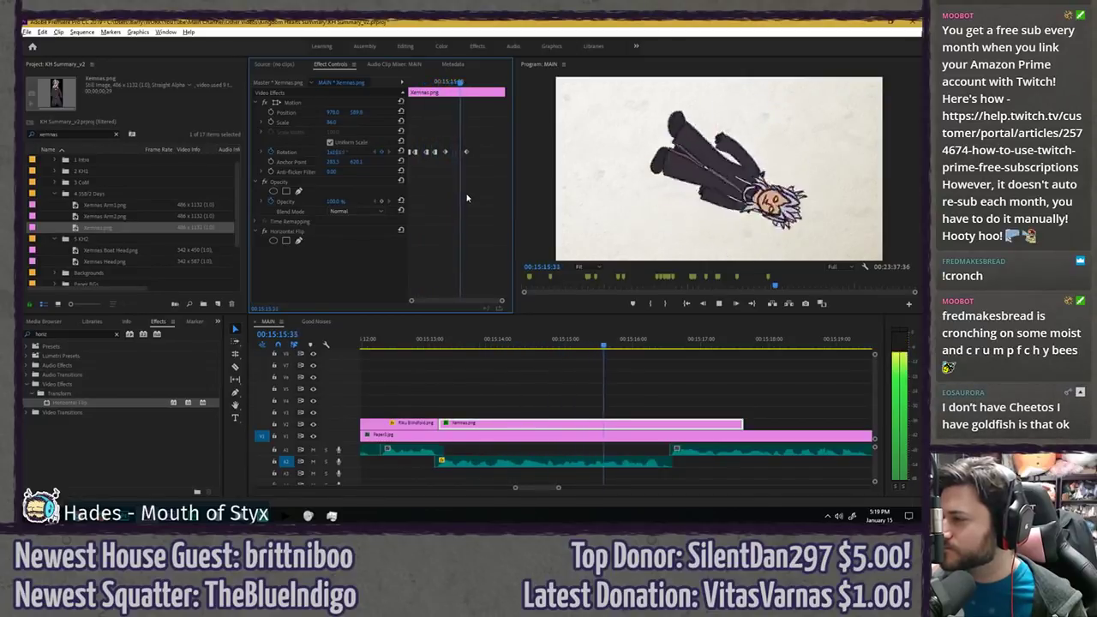
{"action": "key", "text": "space"}
- Set the final rotation keyframe to Ease In and check the eased spin
{"action": "left_click", "coordinate": [467, 81]}
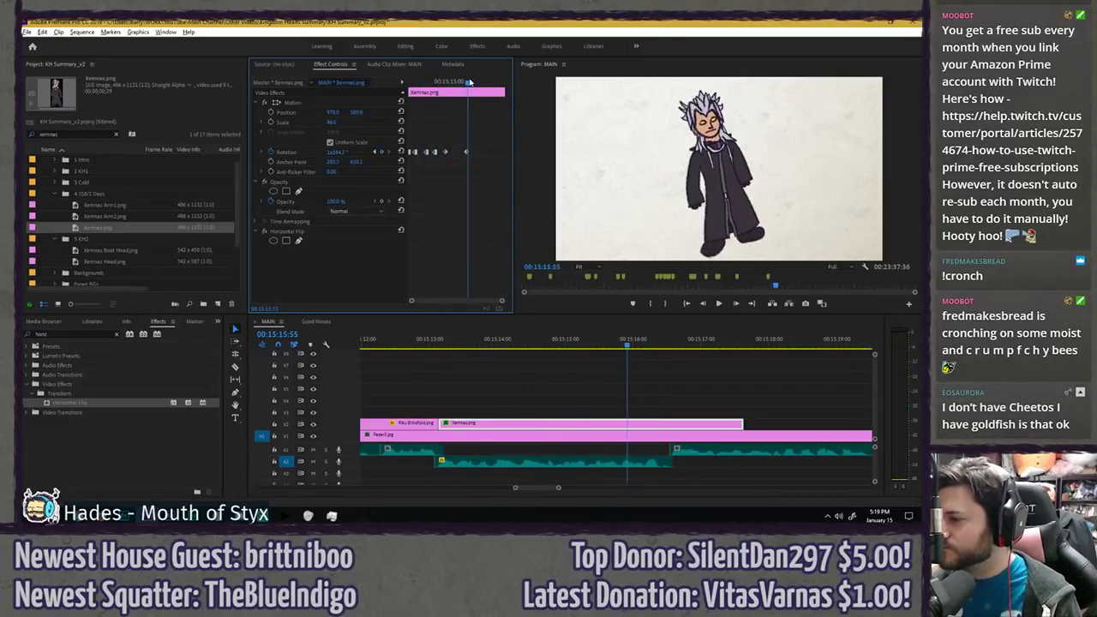
{"action": "right_click", "coordinate": [465, 152]}
{"action": "left_click", "coordinate": [485, 284]}
{"action": "left_click_drag", "start_coordinate": [464, 83], "coordinate": [466, 121]}
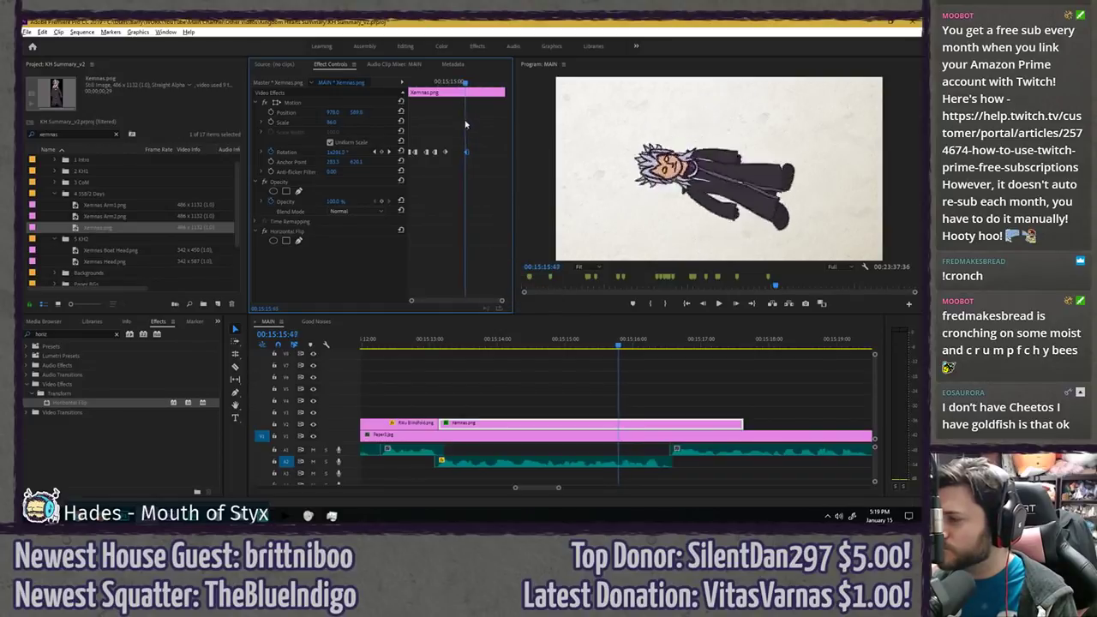
{"action": "key", "text": "Left"}
{"action": "key", "text": "Right"}
{"action": "key", "text": "Right"}
{"action": "key", "text": "Right"}
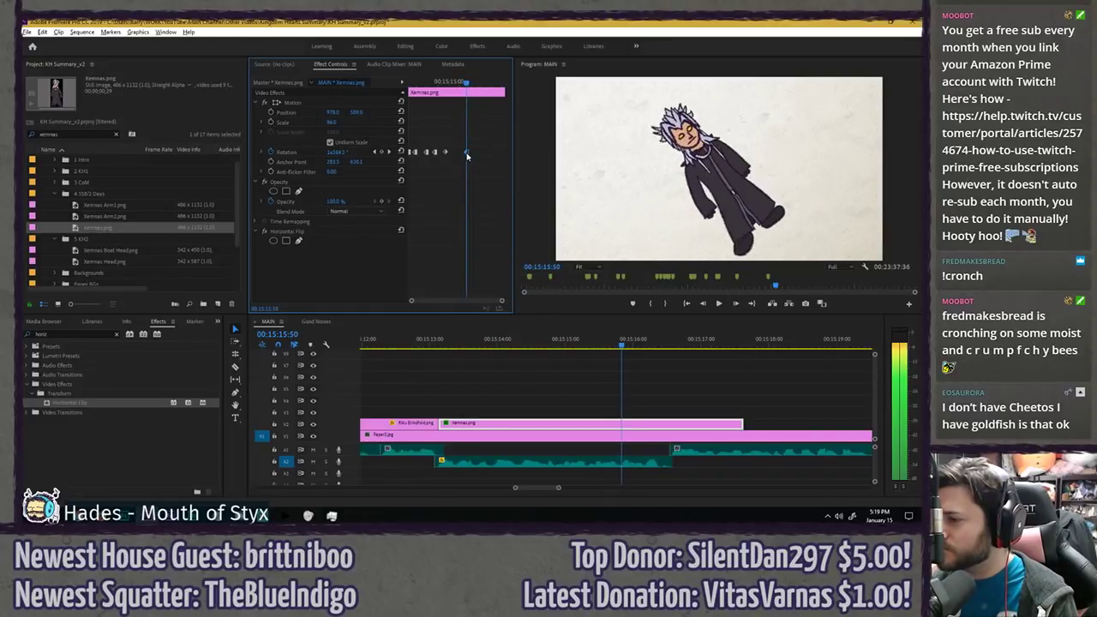
{"action": "mouse_move", "coordinate": [461, 88]}
{"action": "left_mouse_down"}
{"action": "mouse_move", "coordinate": [449, 86]}
{"action": "mouse_move", "coordinate": [471, 83]}
{"action": "left_mouse_up"}
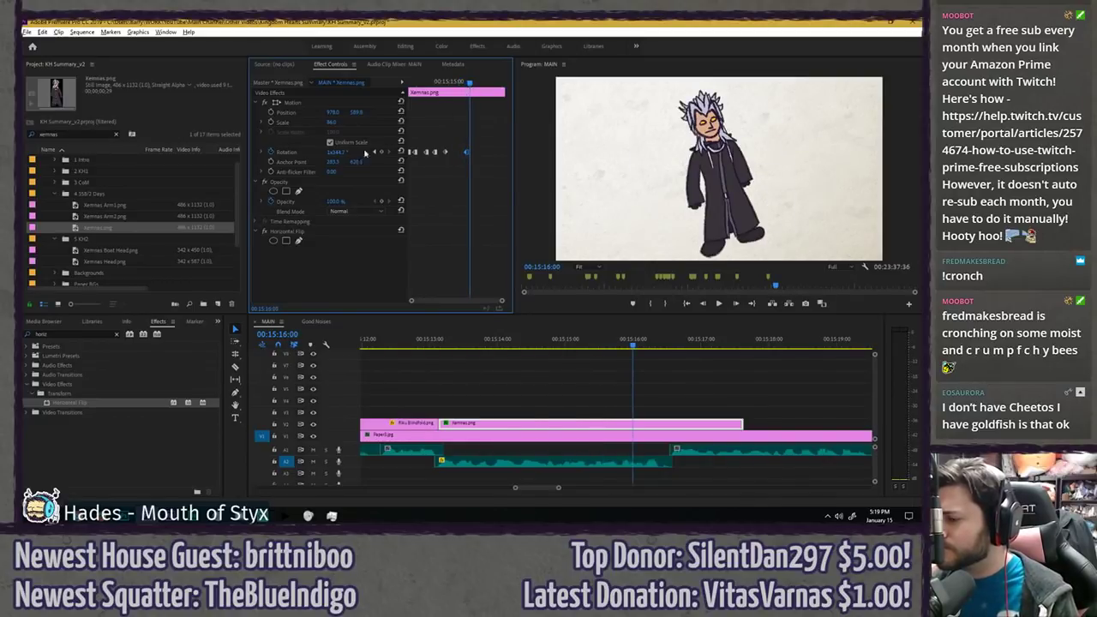
{"action": "left_click", "coordinate": [443, 83]}
{"action": "key", "text": "space"}
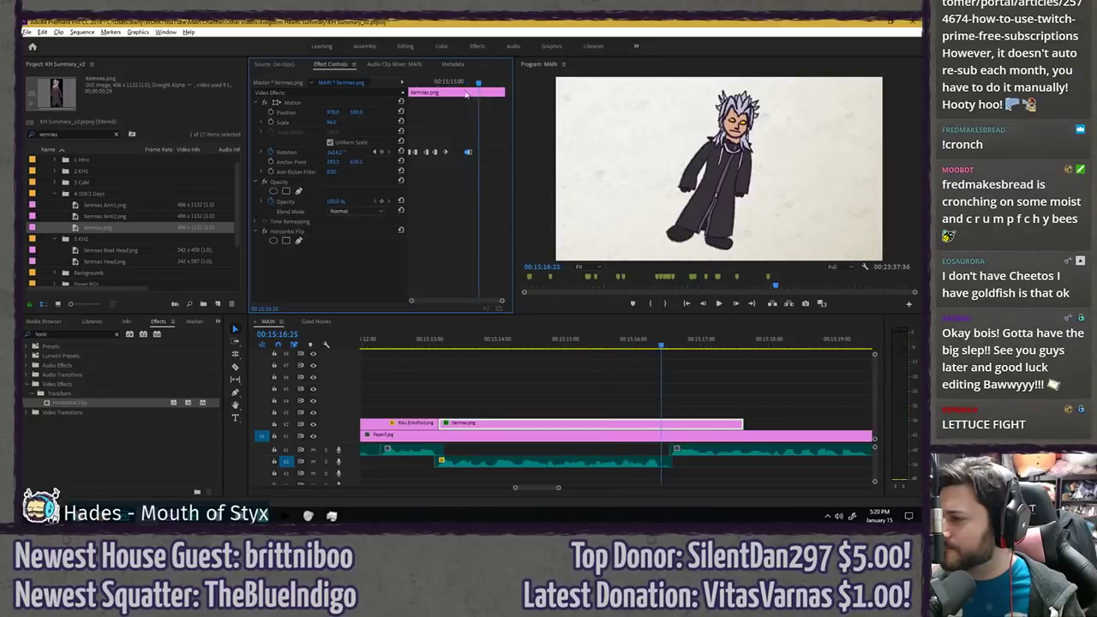
{"action": "left_click", "coordinate": [472, 90]}
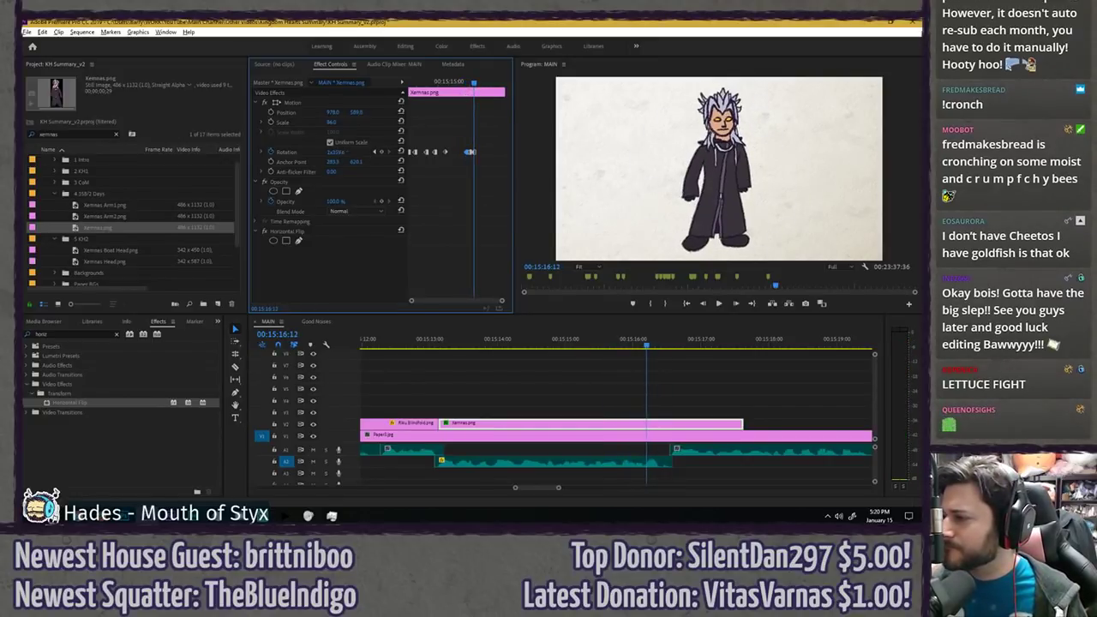
- Replay the end of the Xemnas spin to review it
{"action": "left_click", "coordinate": [425, 81]}
{"action": "key", "text": "space"}
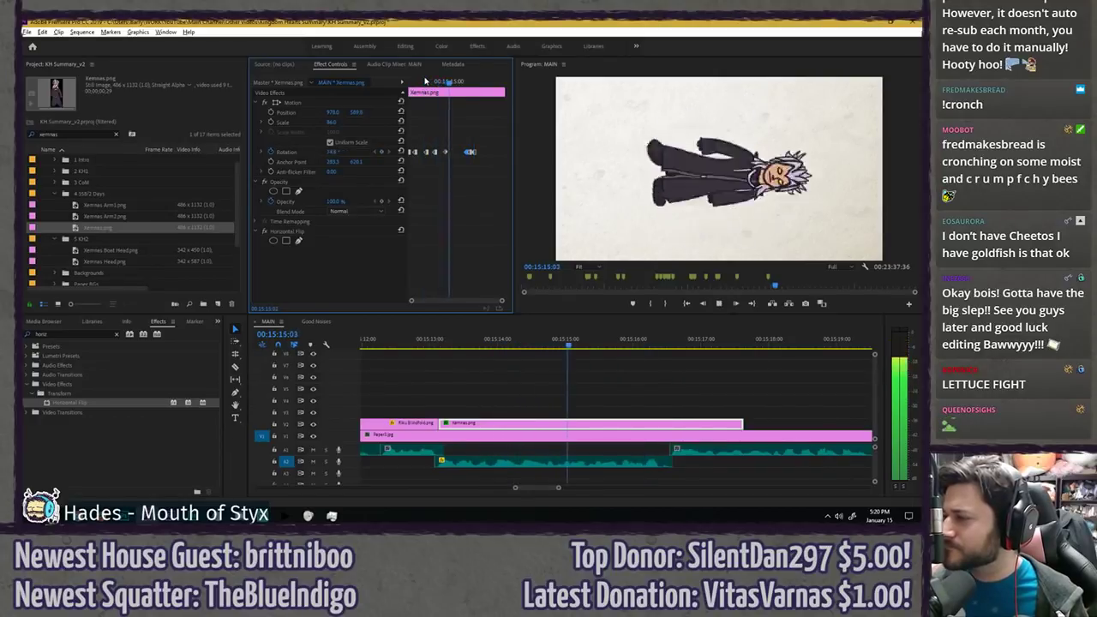
{"action": "key", "text": "space"}
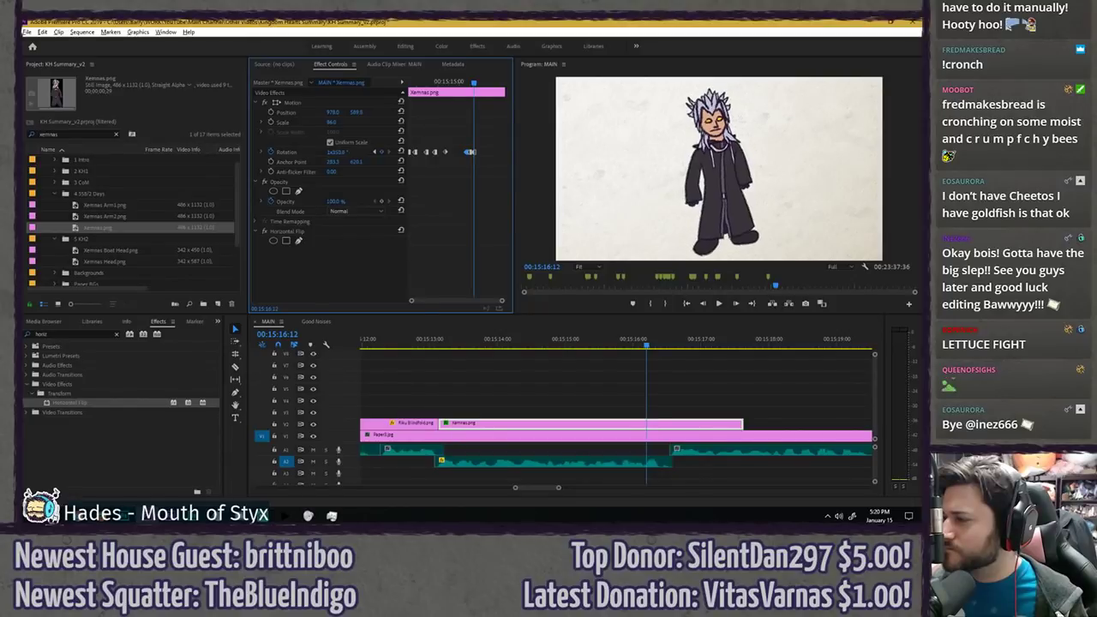
{"action": "left_click", "coordinate": [454, 82]}
{"action": "key", "text": "space"}
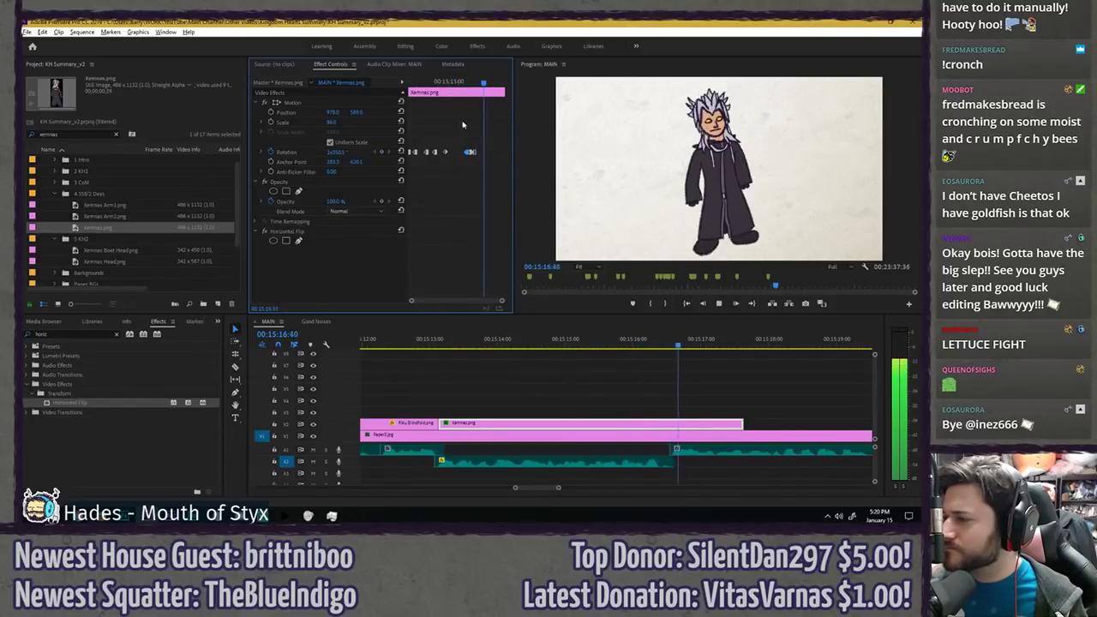
{"action": "key", "text": "space"}
- Trim the Xemnas clip to end at 00:15:16:39 and save
{"action": "left_click", "coordinate": [481, 83]}
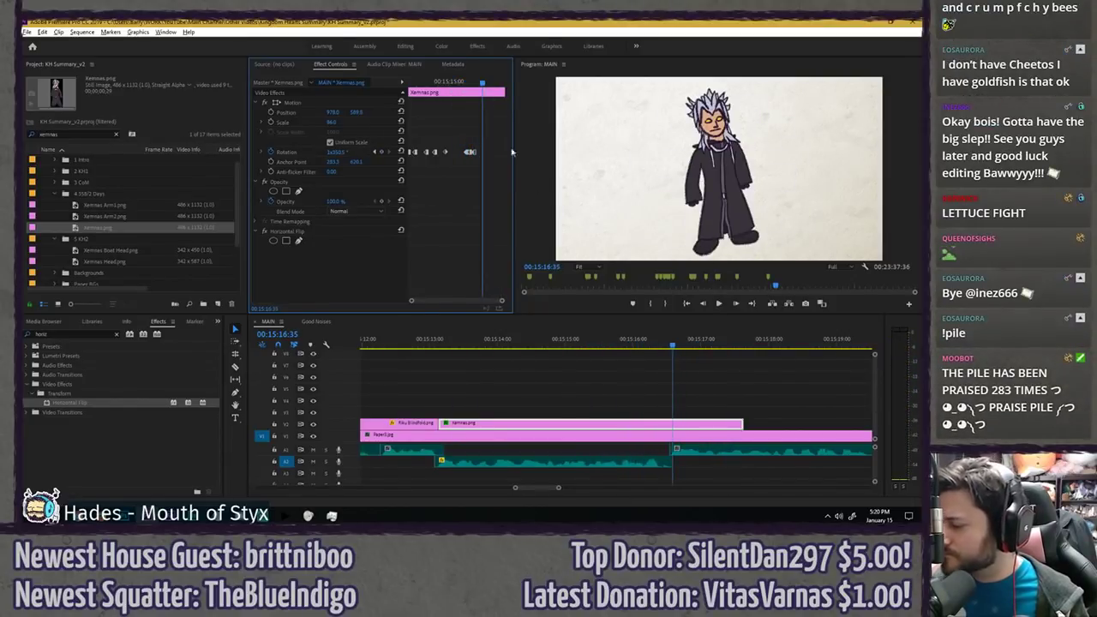
{"action": "left_click", "coordinate": [718, 397]}
{"action": "left_click_drag", "start_coordinate": [740, 420], "coordinate": [676, 421]}
{"action": "key", "text": "ctrl+s"}
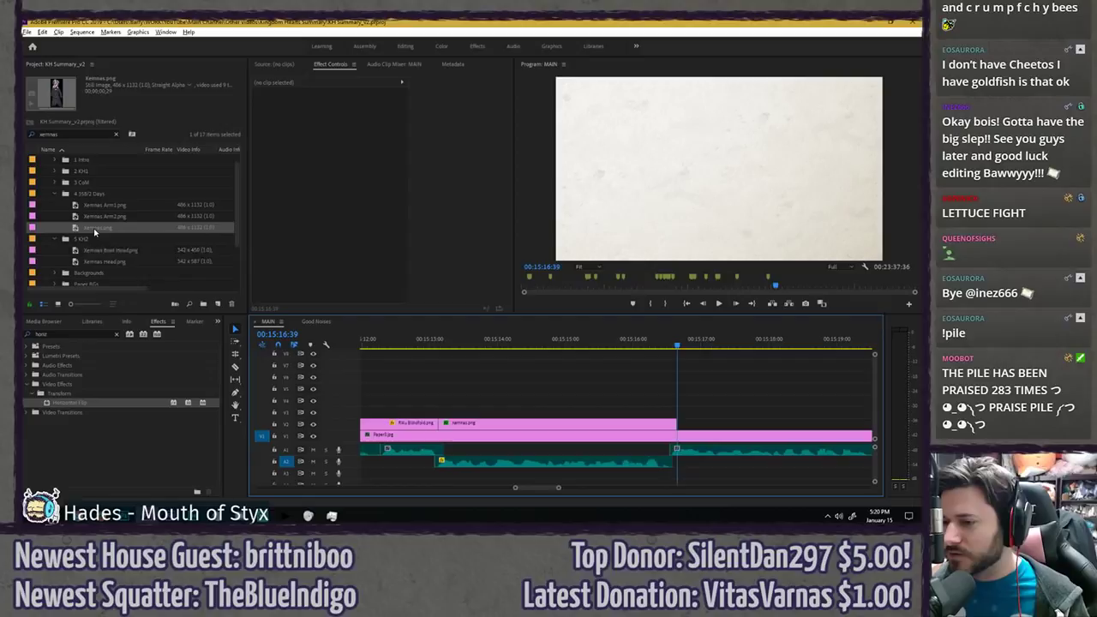
- Move Riku Blindfold to start after Xemnas and add Sora Belts Hand.png on the track above
{"action": "left_click", "coordinate": [115, 134]}
{"action": "left_click_drag", "start_coordinate": [385, 425], "coordinate": [726, 424]}
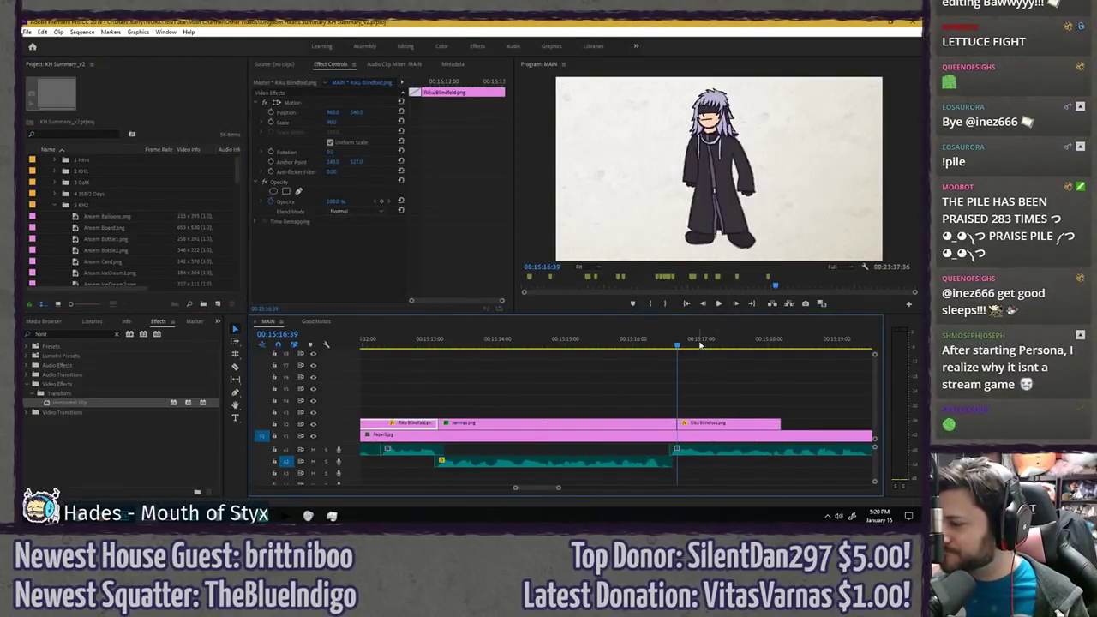
{"action": "left_click", "coordinate": [118, 336]}
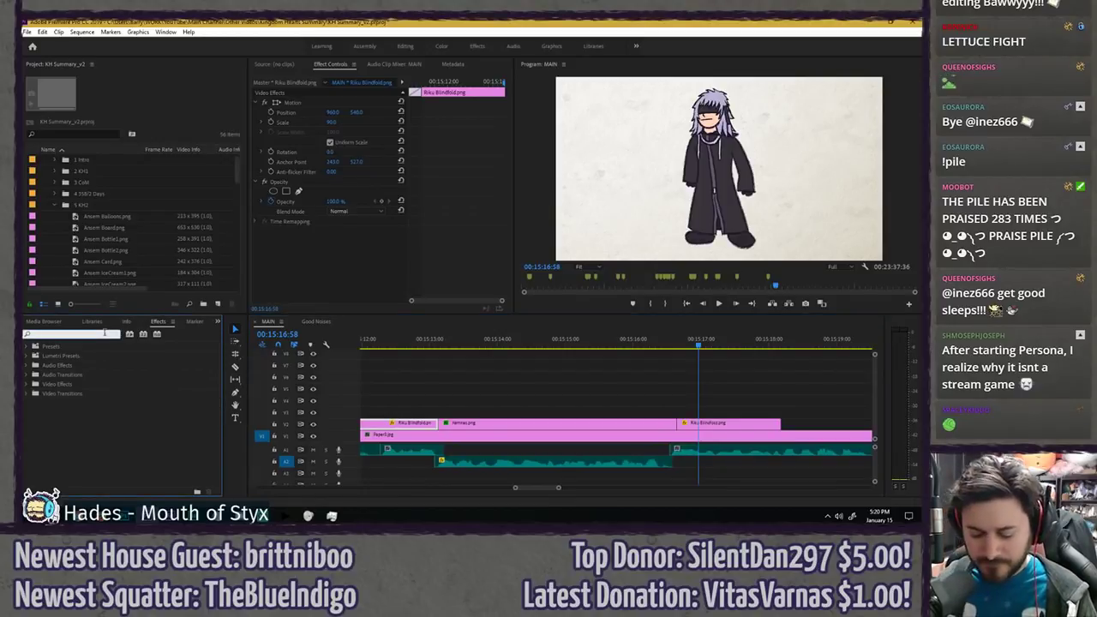
{"action": "left_click", "coordinate": [67, 132]}
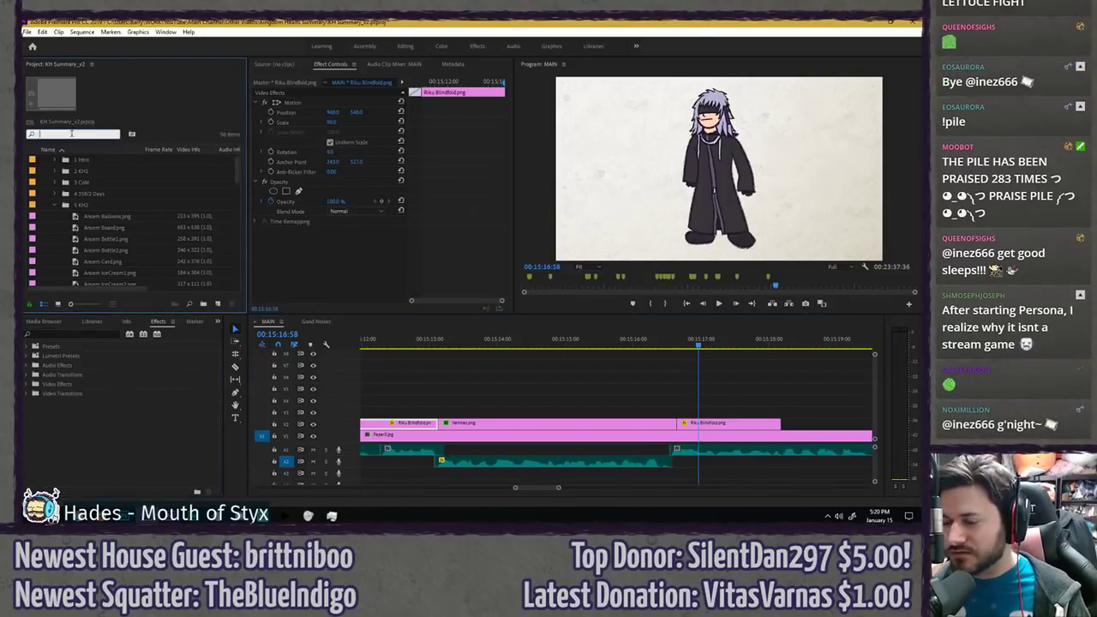
{"action": "type", "text": "belts"}
{"action": "left_click_drag", "start_coordinate": [101, 215], "coordinate": [696, 412]}
- Mirror the Riku Blindfold clip with the Horizontal Flip effect
{"action": "scroll", "coordinate": [519, 390], "scroll_direction": "down", "scroll_amount": 3}
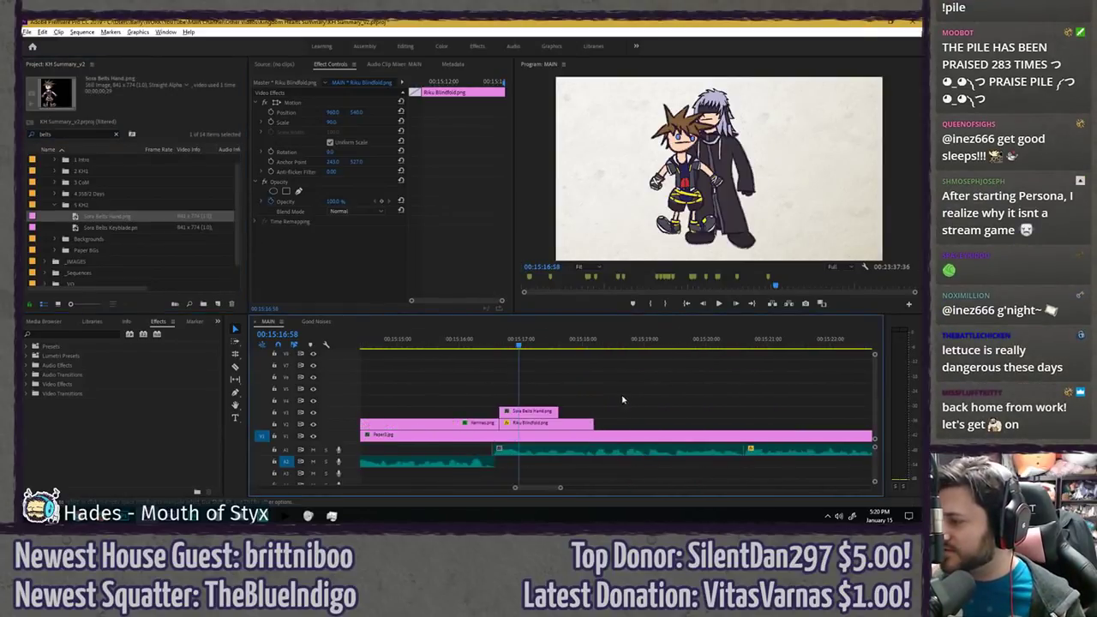
{"action": "left_click", "coordinate": [92, 334]}
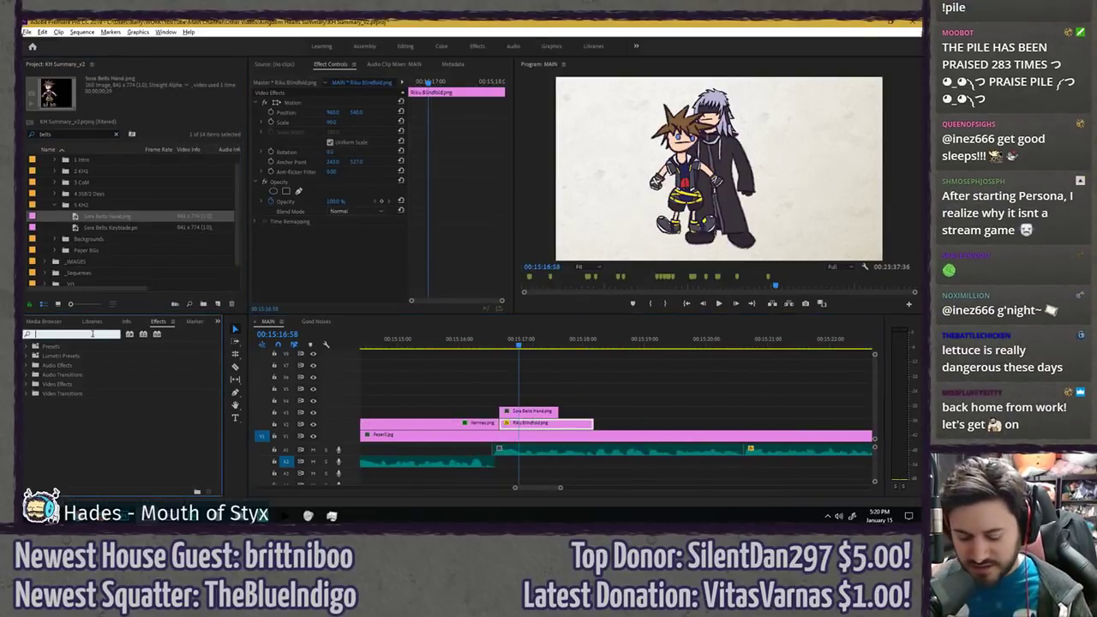
{"action": "type", "text": "hori"}
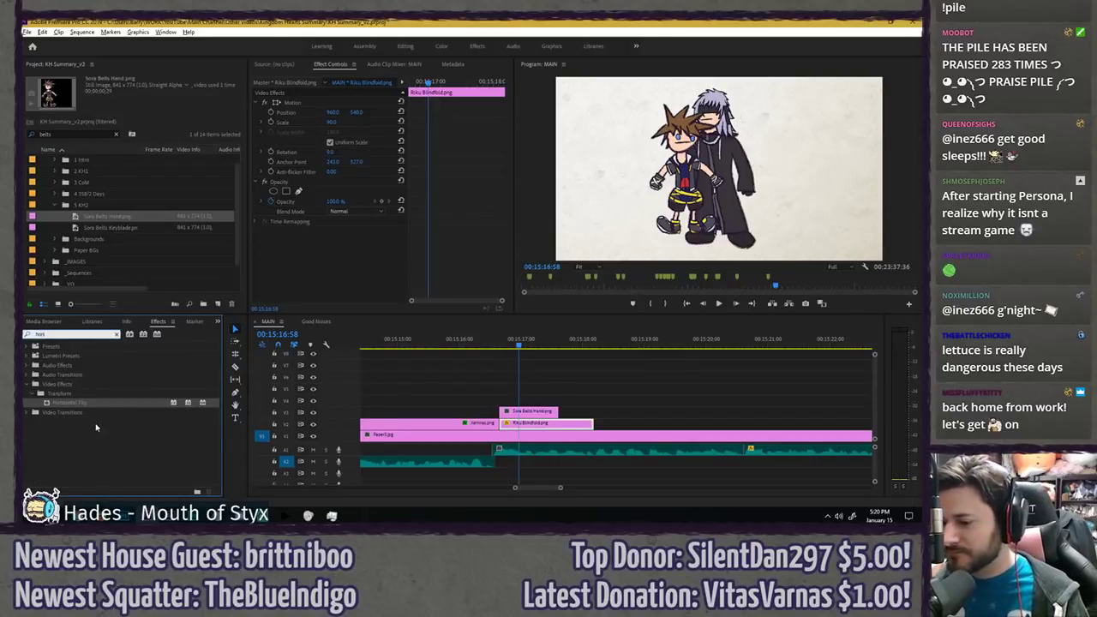
{"action": "left_click_drag", "start_coordinate": [74, 404], "coordinate": [527, 424]}
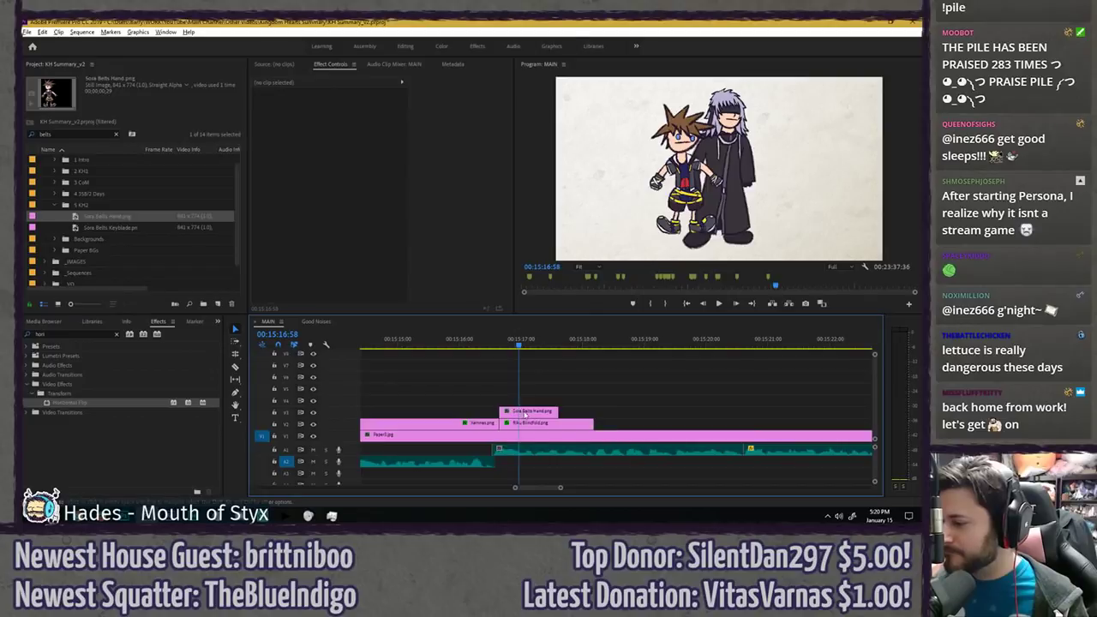
- Scale Riku to 80 and Sora to 90
{"action": "left_click", "coordinate": [334, 121]}
{"action": "type", "text": "8"}
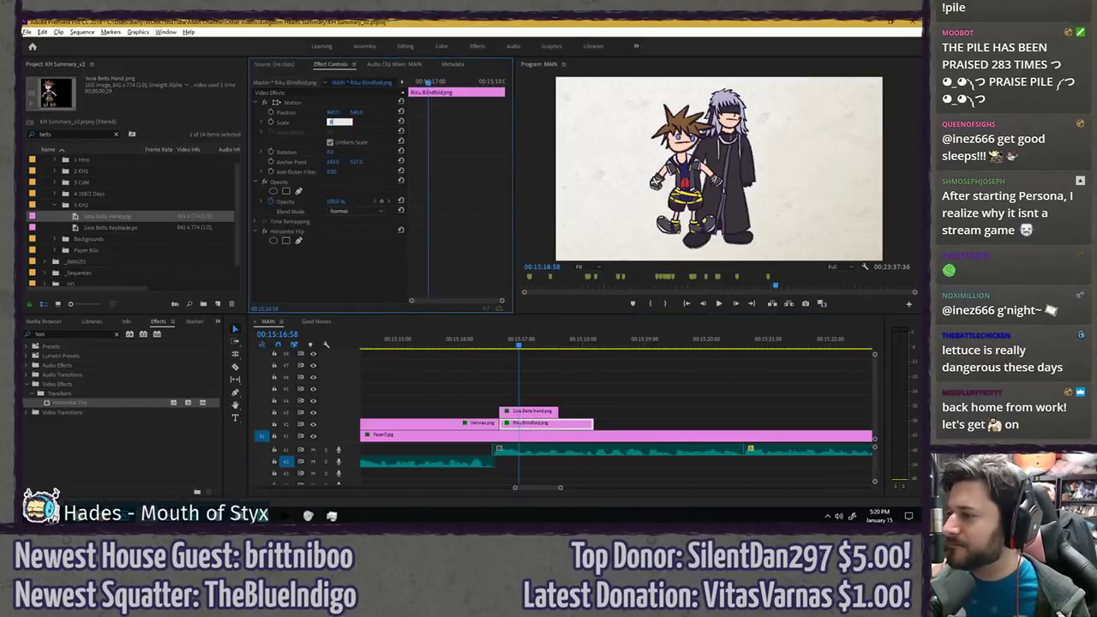
{"action": "type", "text": "0"}
{"action": "key", "text": "Return"}
{"action": "left_click", "coordinate": [551, 415]}
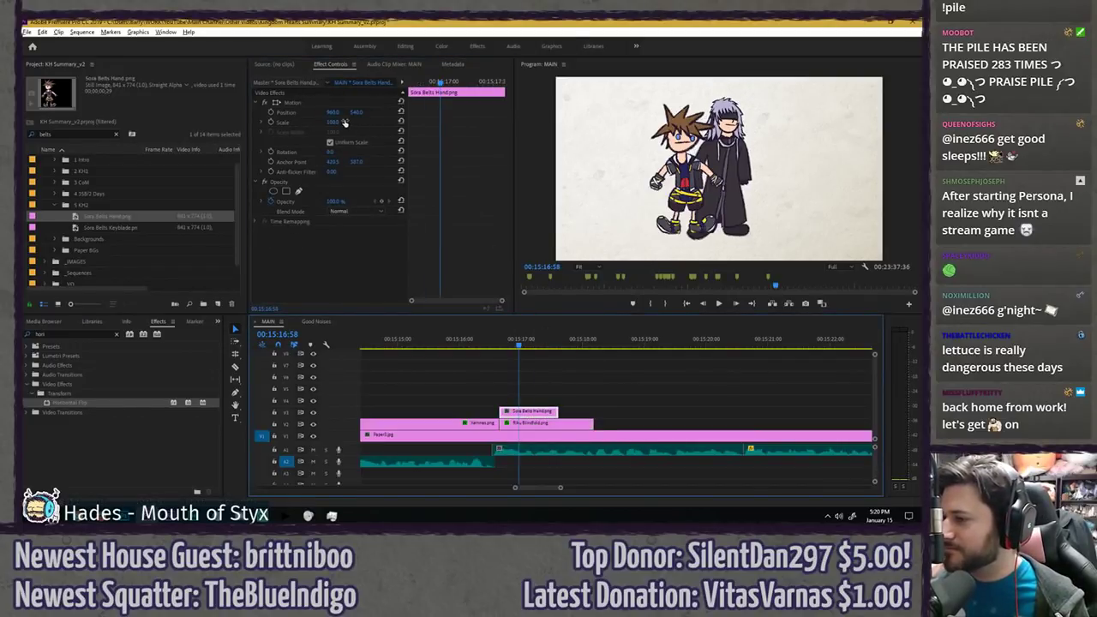
{"action": "left_click", "coordinate": [336, 121]}
{"action": "type", "text": "90"}
{"action": "key", "text": "Return"}
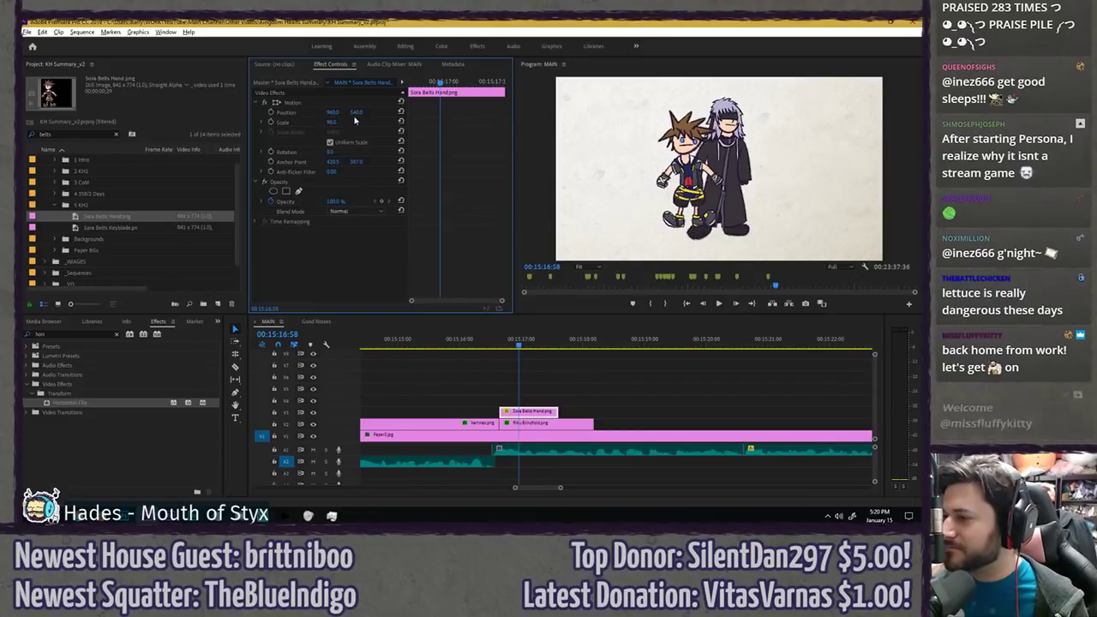
- Shift Sora left so his hand meets Riku's, and move Riku to V4 above Sora
{"action": "left_click", "coordinate": [351, 103]}
{"action": "left_click_drag", "start_coordinate": [720, 171], "coordinate": [668, 194]}
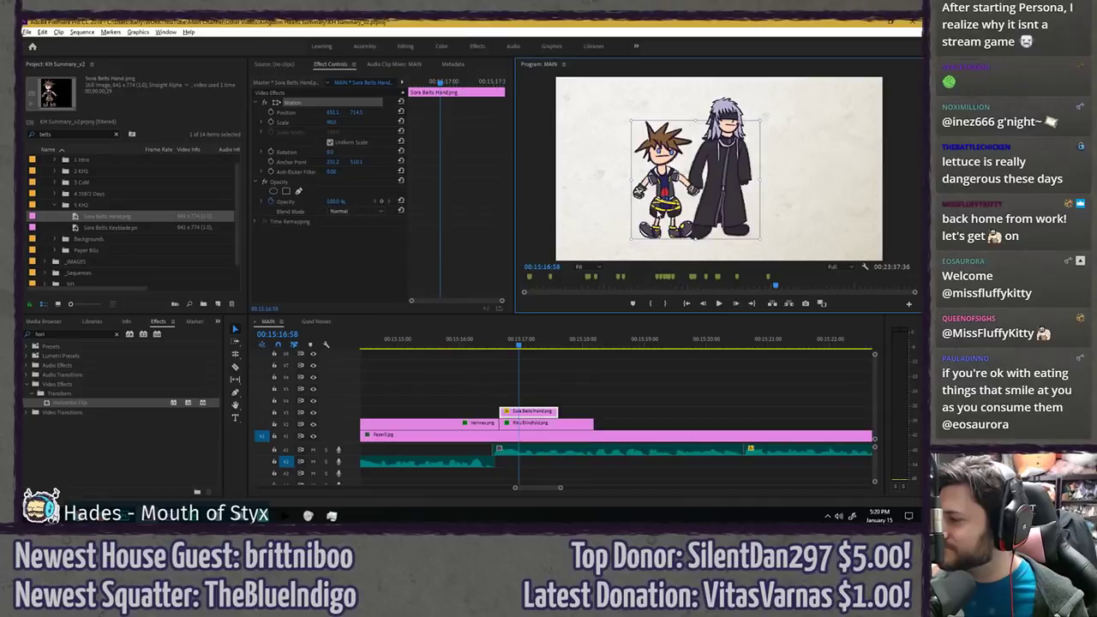
{"action": "left_click", "coordinate": [586, 402]}
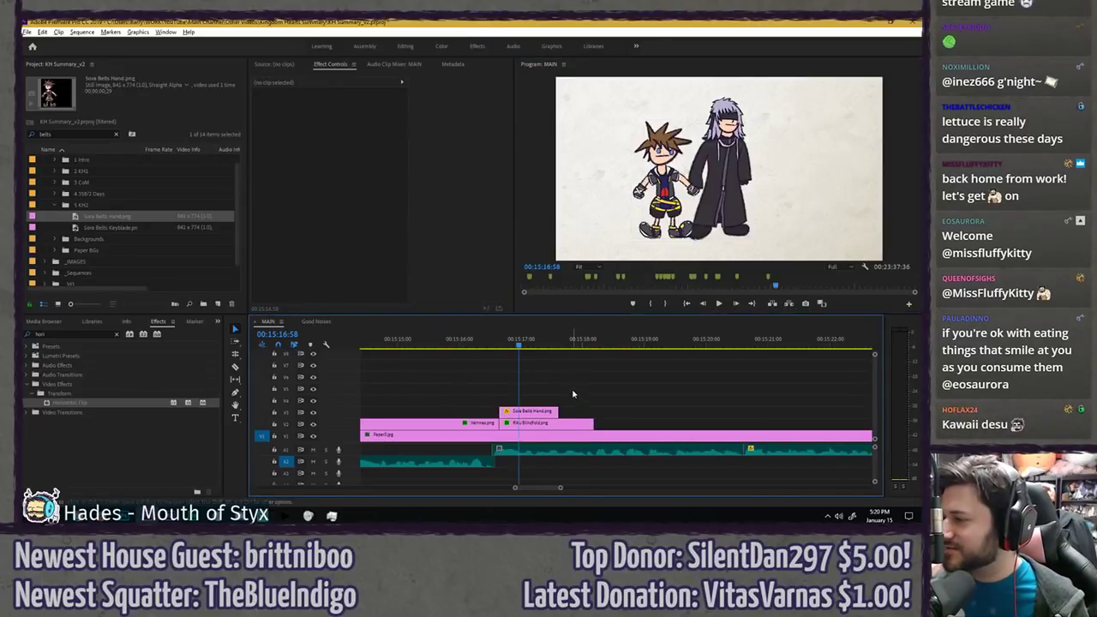
{"action": "left_click_drag", "start_coordinate": [541, 428], "coordinate": [561, 389]}
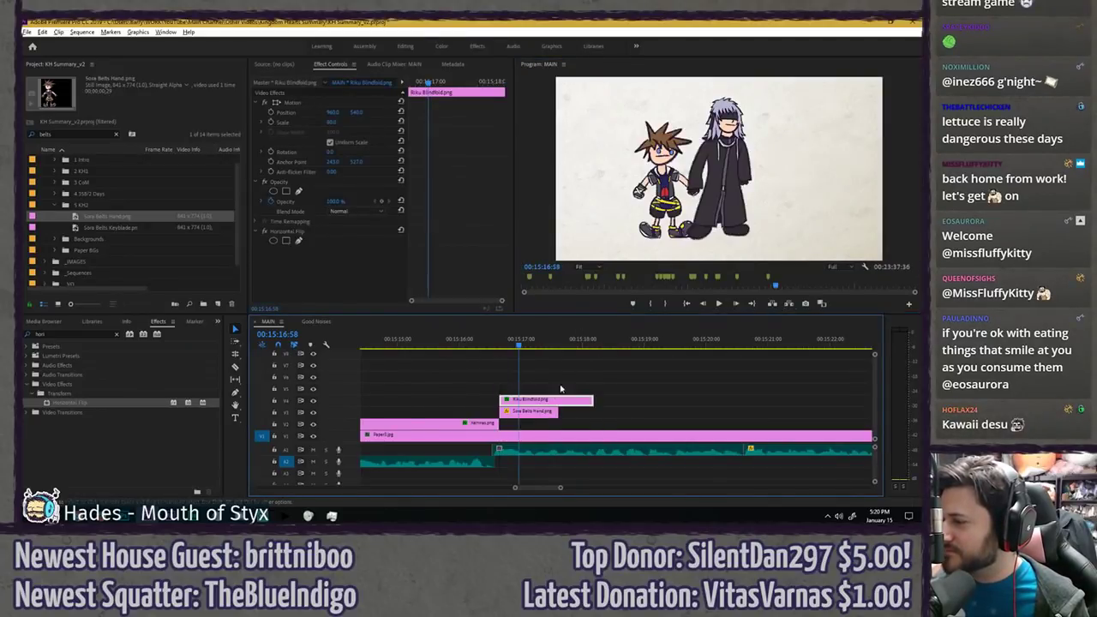
- Check the layout in the enlarged preview and keep Riku Blindfold on the higher track
{"action": "left_click", "coordinate": [627, 381]}
{"action": "key", "text": "grave"}
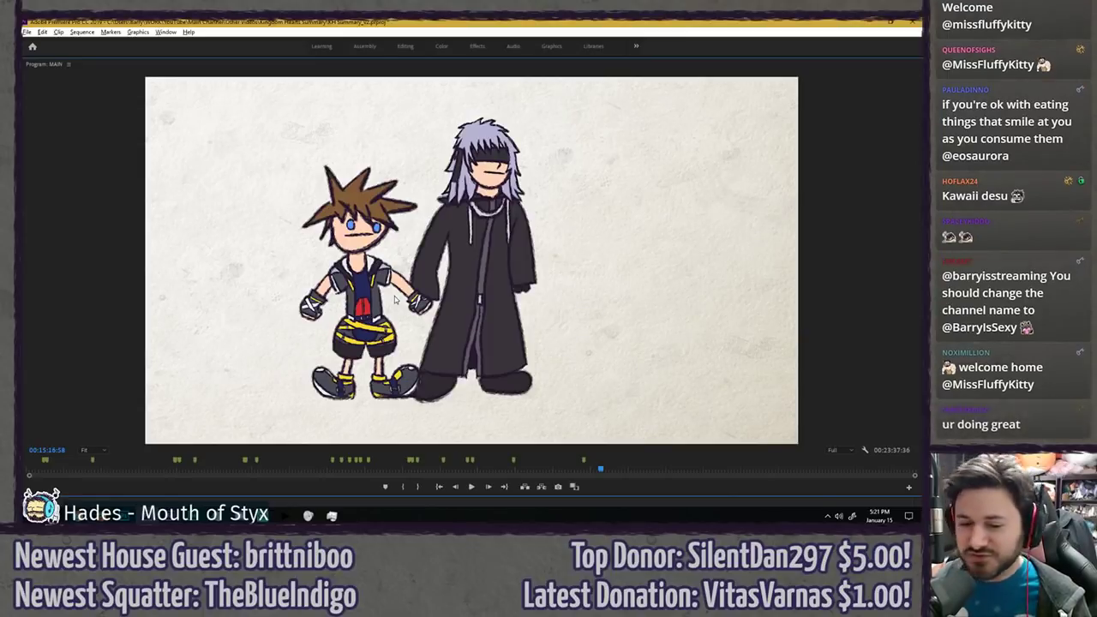
{"action": "key", "text": "grave"}
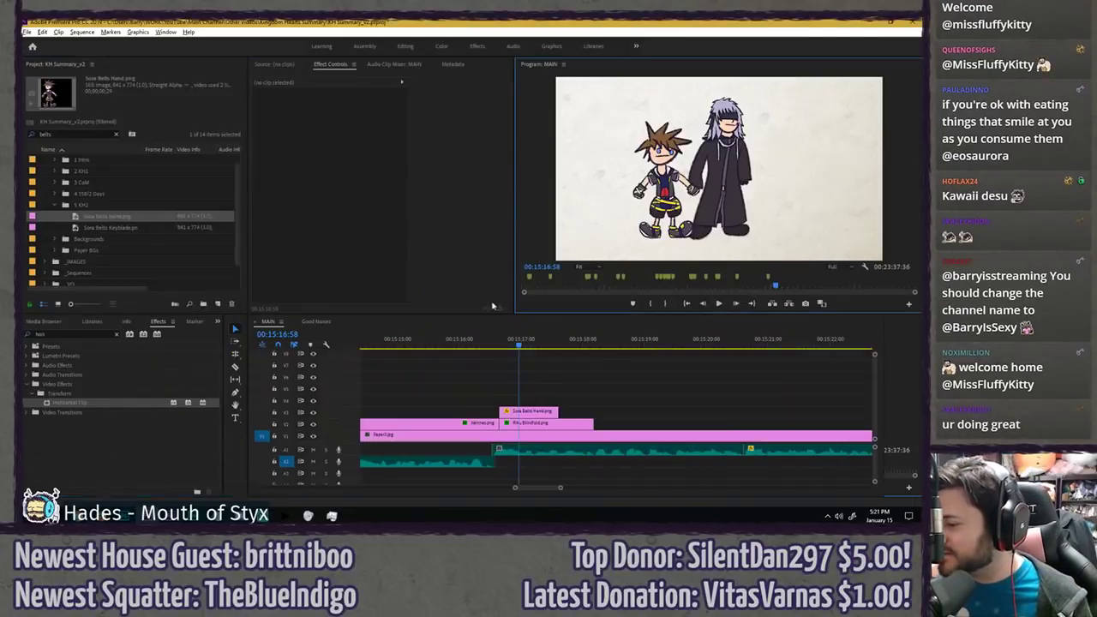
{"action": "key", "text": "ctrl+z"}
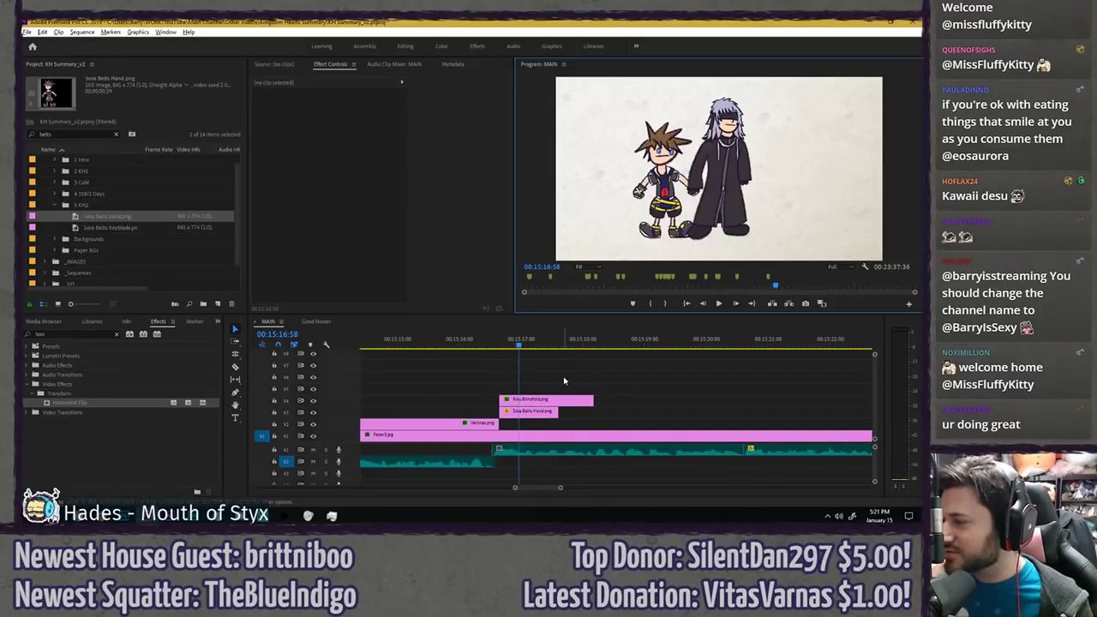
{"action": "key", "text": "ctrl+shift+z"}
{"action": "key", "text": "ctrl+z"}
{"action": "key", "text": "ctrl+shift+z"}
{"action": "key", "text": "ctrl+z"}
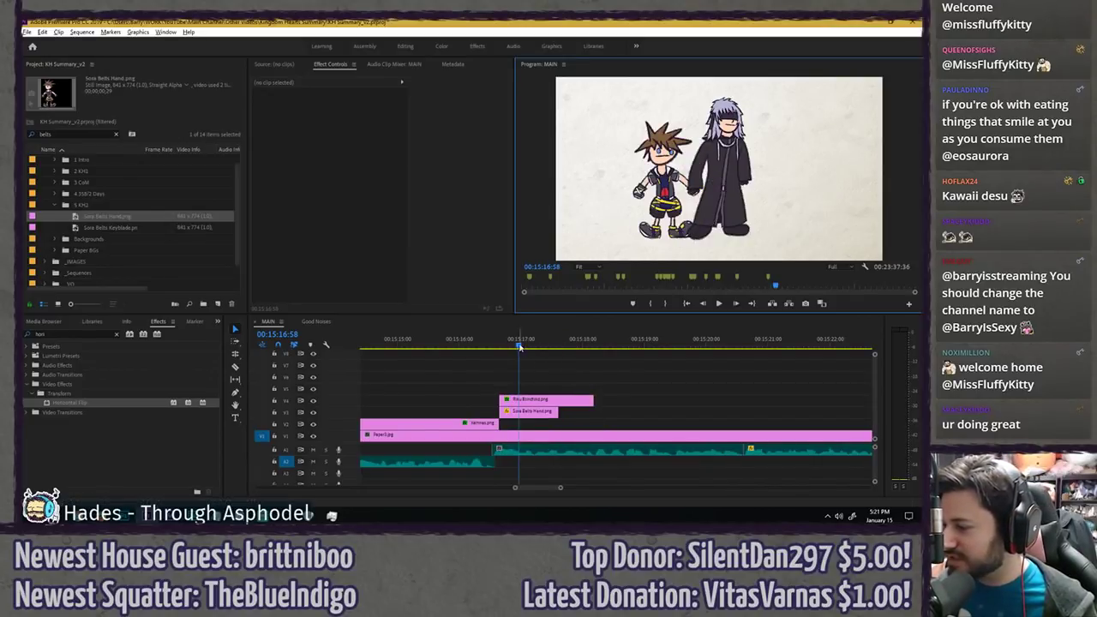
- Move the Riku and Sora clips down one track together, save, and replay the scene
{"action": "left_click_drag", "start_coordinate": [519, 346], "coordinate": [593, 423]}
{"action": "key", "text": "space"}
{"action": "key", "text": "space"}
{"action": "left_click", "coordinate": [535, 398]}
{"action": "key", "text": "ctrl+s"}
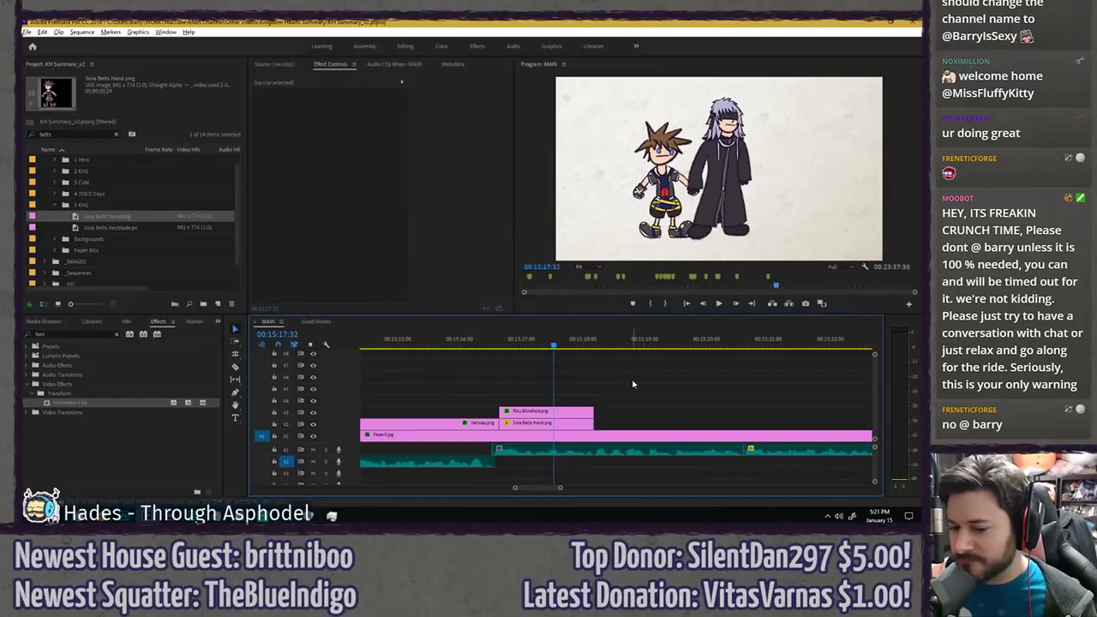
{"action": "left_click", "coordinate": [486, 345]}
{"action": "key", "text": "space"}
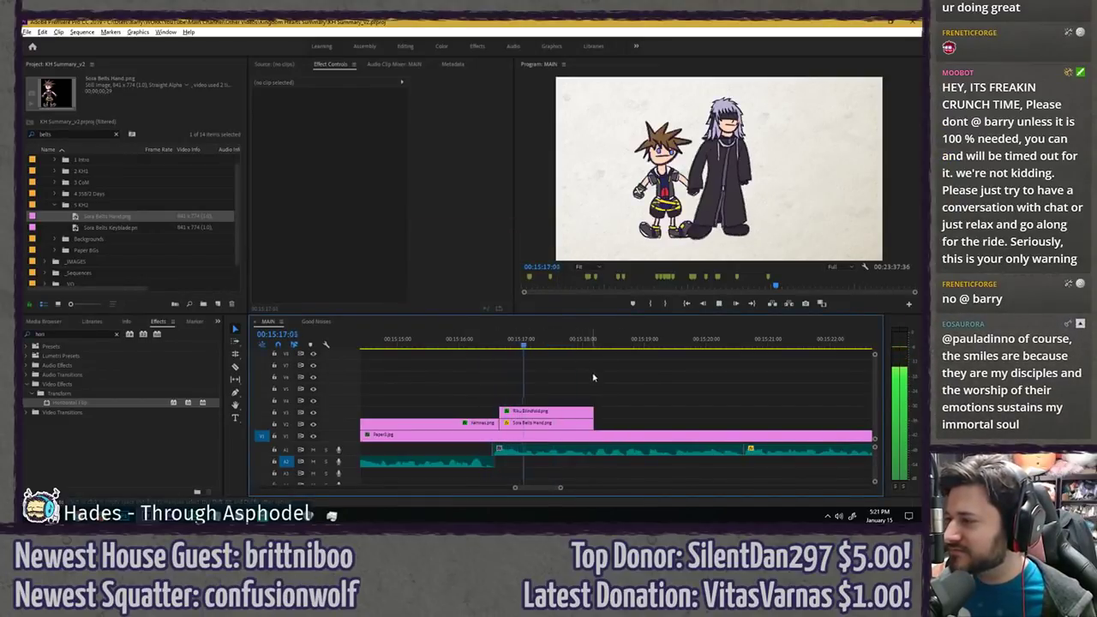
- Shift Riku left to overlap Sora and slide Sora left beside him
{"action": "left_click", "coordinate": [537, 409]}
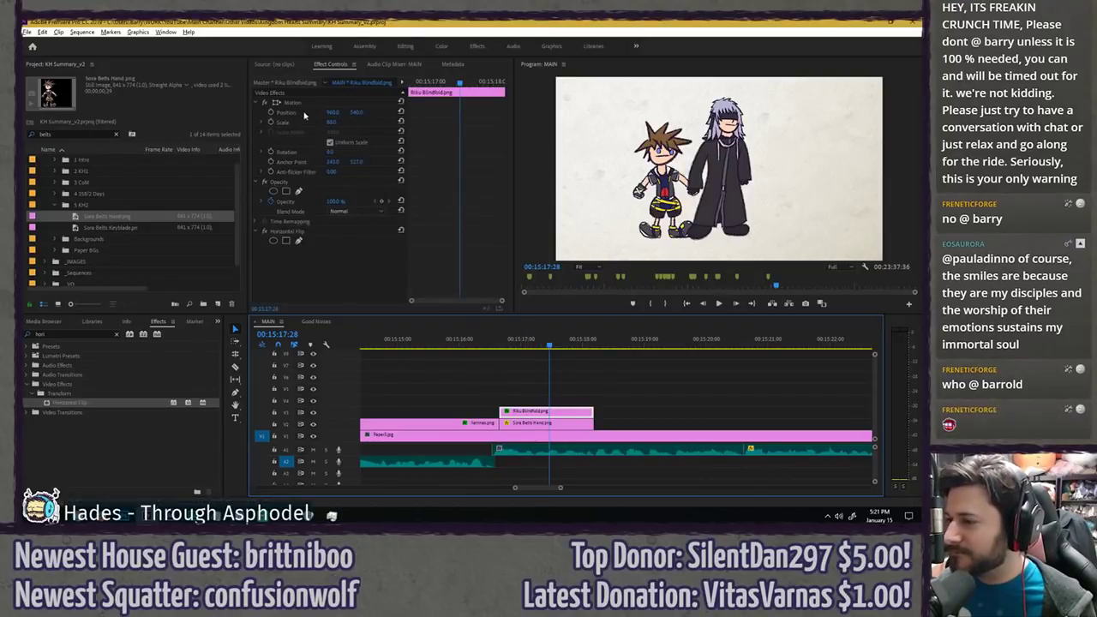
{"action": "left_click_drag", "start_coordinate": [332, 113], "coordinate": [222, 113]}
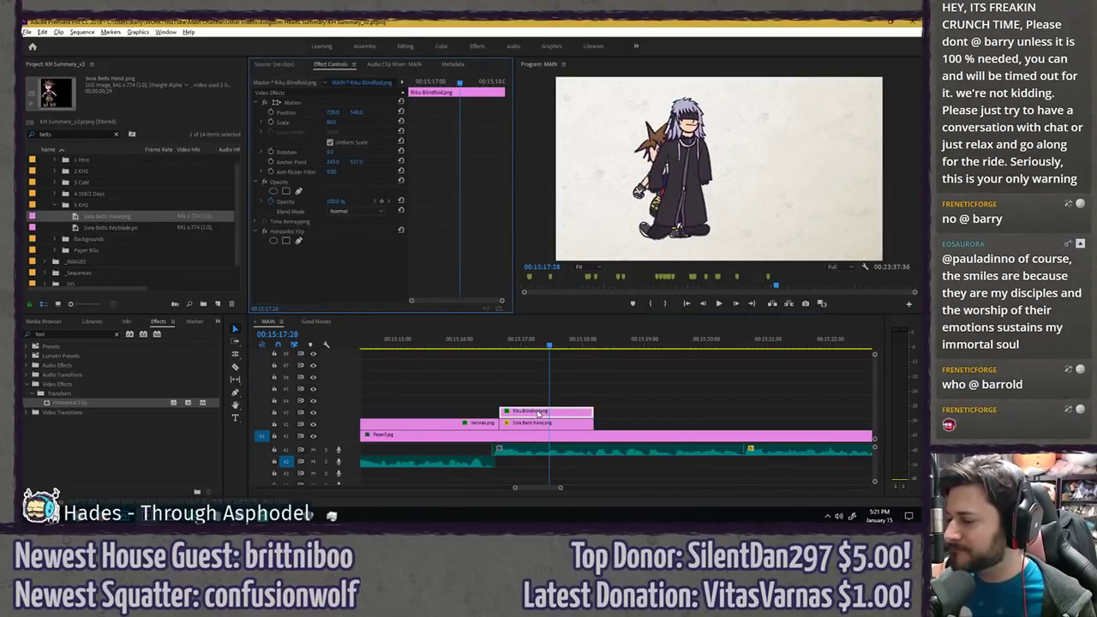
{"action": "left_click", "coordinate": [538, 423]}
{"action": "left_click_drag", "start_coordinate": [334, 112], "coordinate": [270, 112]}
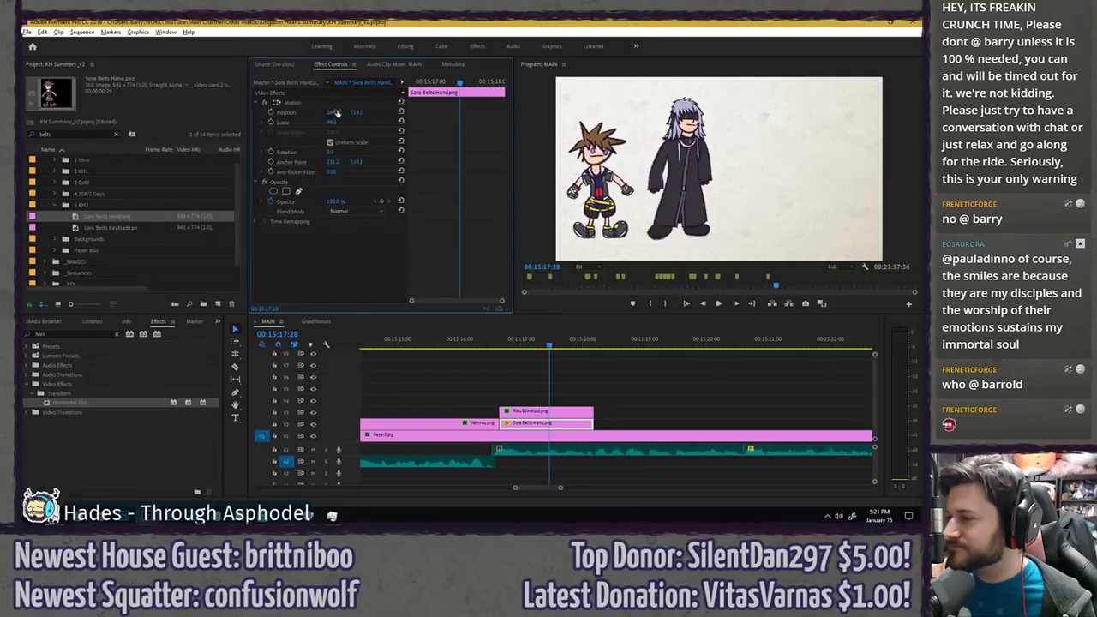
{"action": "left_click", "coordinate": [532, 377]}
{"action": "key", "text": "space"}
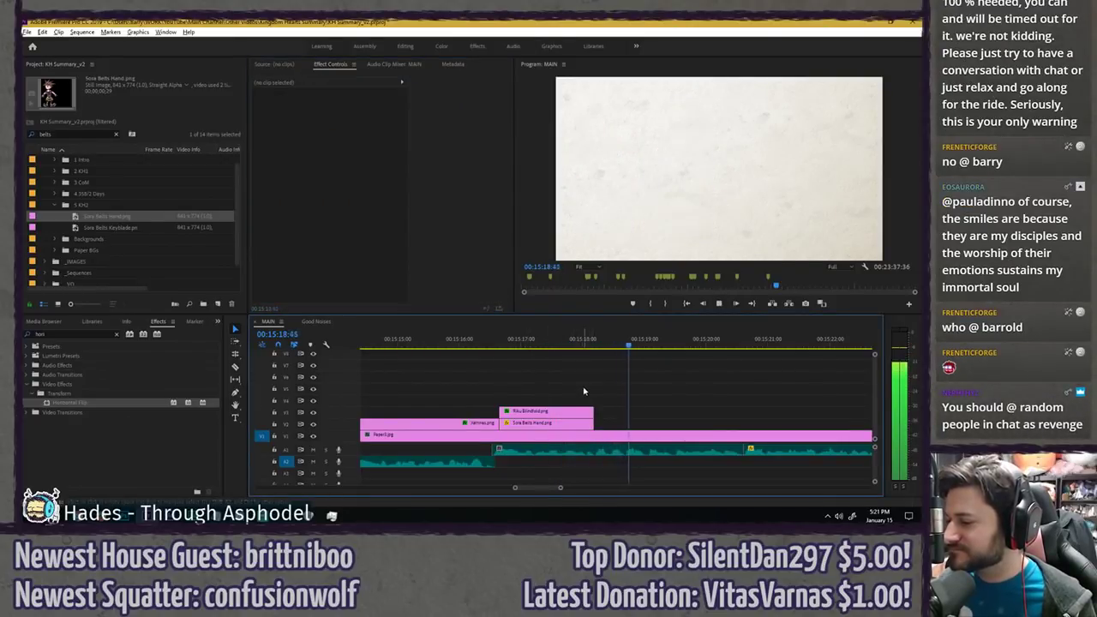
- Extend both the Riku and Sora clips to end later and replay from Xemnas
{"action": "left_click_drag", "start_coordinate": [584, 391], "coordinate": [747, 421]}
{"action": "left_click", "coordinate": [575, 371]}
{"action": "left_click", "coordinate": [489, 343]}
{"action": "key", "text": "space"}
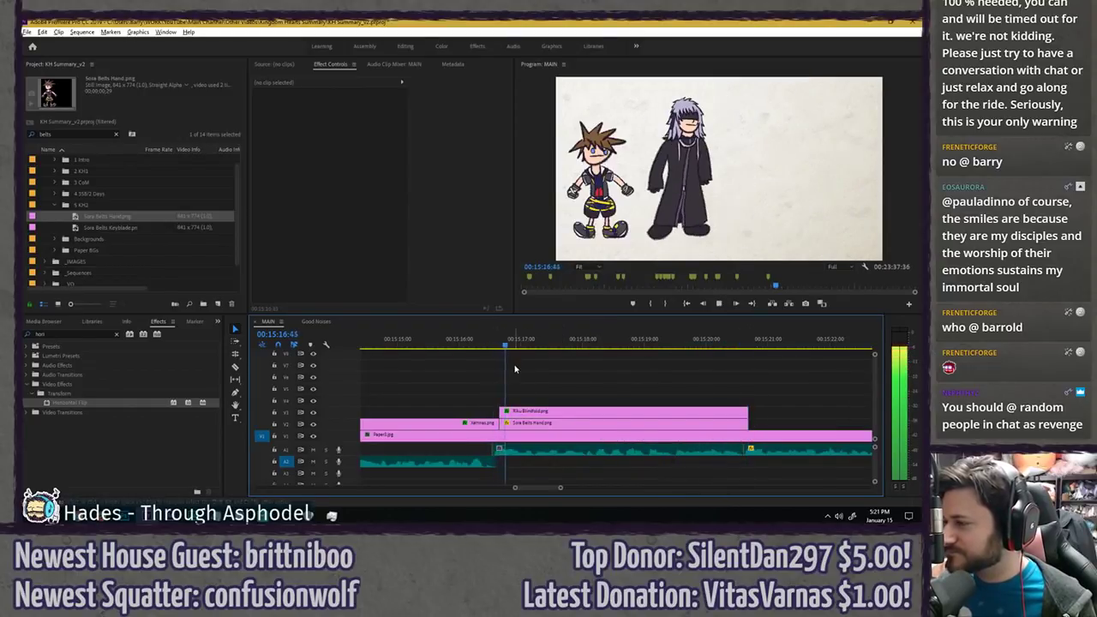
{"action": "key", "text": "space"}
- Keyframe Sora's Position so he slides right from about X 284 to 421 next to Riku
{"action": "left_click", "coordinate": [529, 422]}
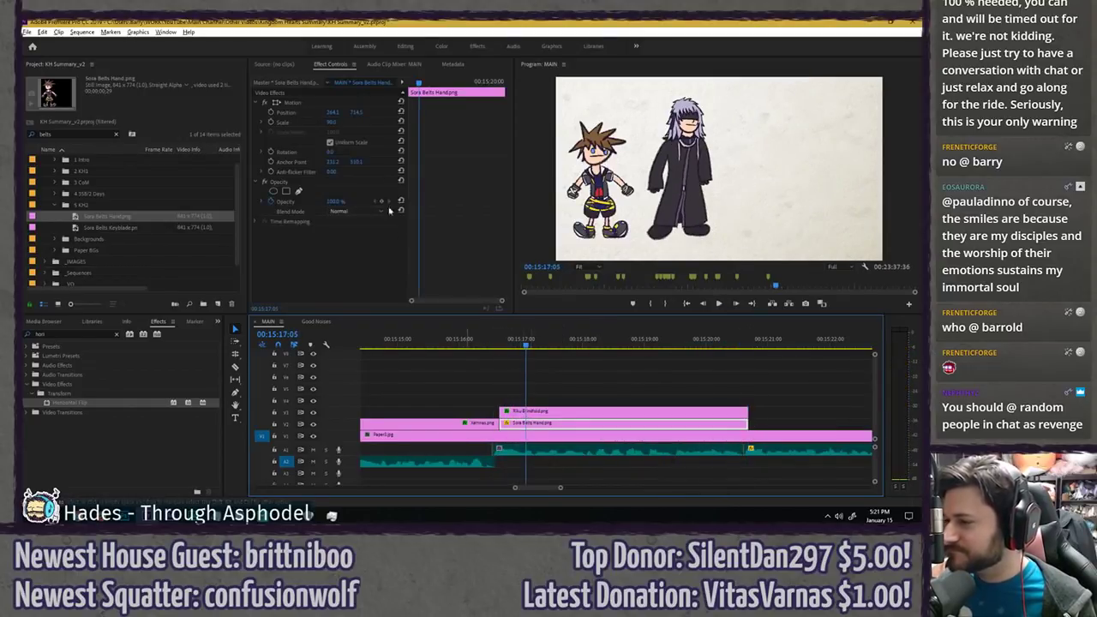
{"action": "left_click", "coordinate": [271, 112]}
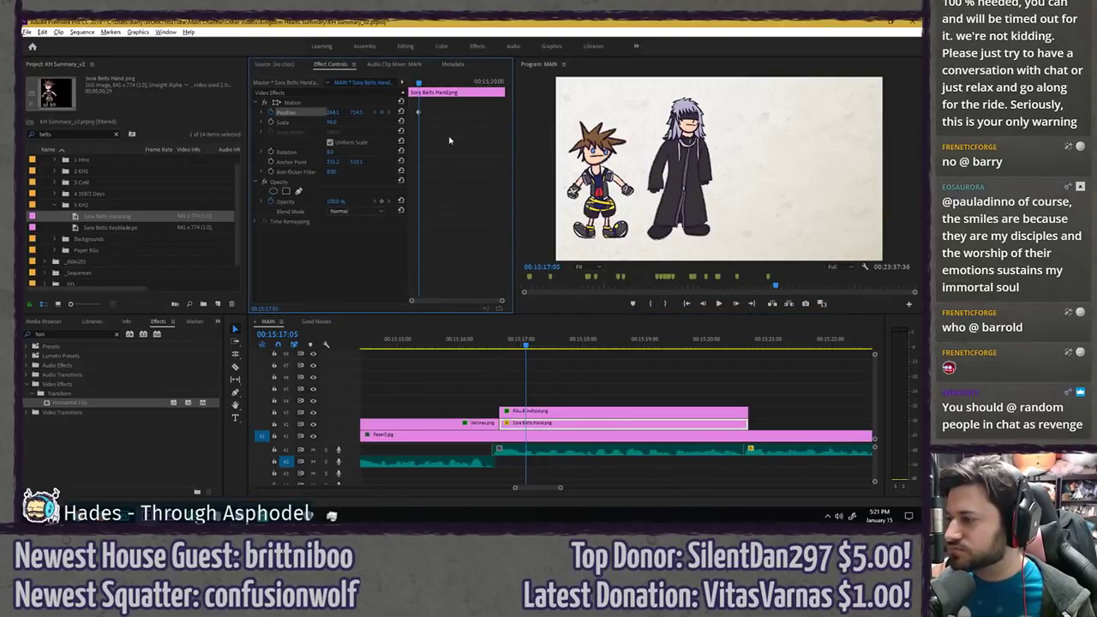
{"action": "key", "text": "space"}
{"action": "key", "text": "space"}
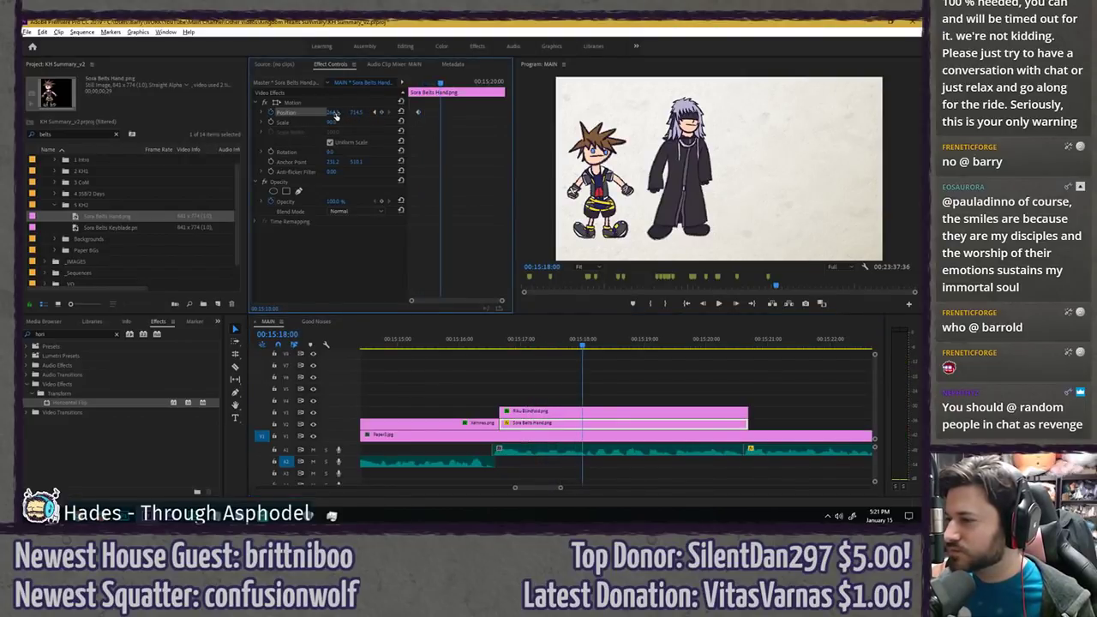
{"action": "key", "text": "Right"}
{"action": "key", "text": "Right"}
{"action": "key", "text": "Right"}
{"action": "key", "text": "Right"}
{"action": "key", "text": "Right"}
{"action": "key", "text": "Right"}
{"action": "key", "text": "Right"}
{"action": "key", "text": "Right"}
{"action": "key", "text": "Right"}
{"action": "key", "text": "Right"}
{"action": "key", "text": "Right"}
{"action": "key", "text": "Right"}
{"action": "key", "text": "Right"}
{"action": "left_click_drag", "start_coordinate": [443, 86], "coordinate": [436, 90]}
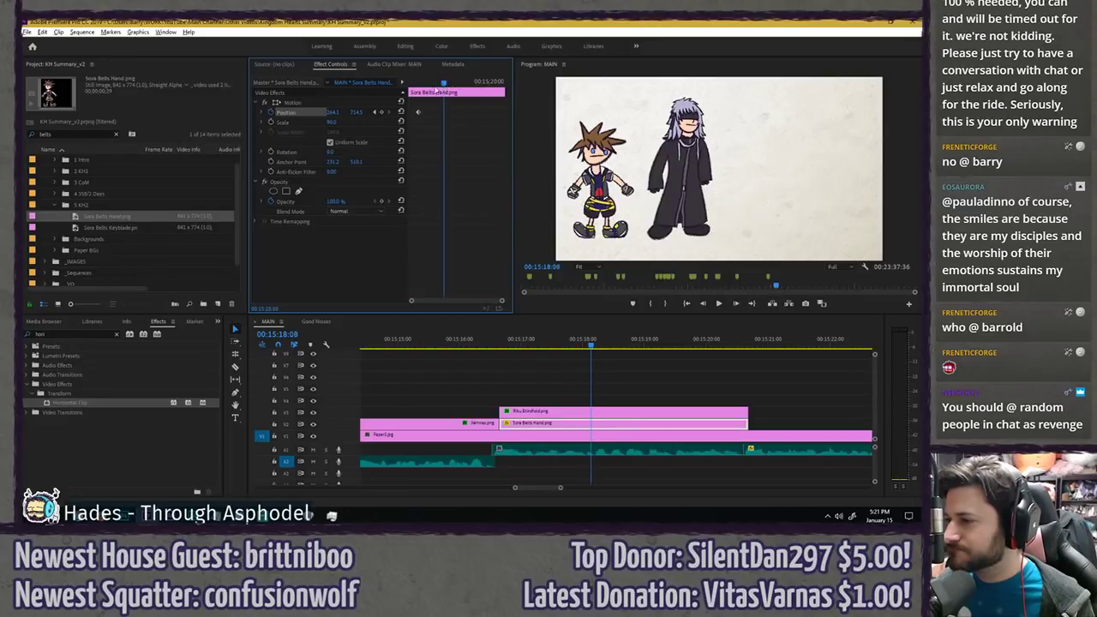
{"action": "left_click_drag", "start_coordinate": [332, 113], "coordinate": [449, 112]}
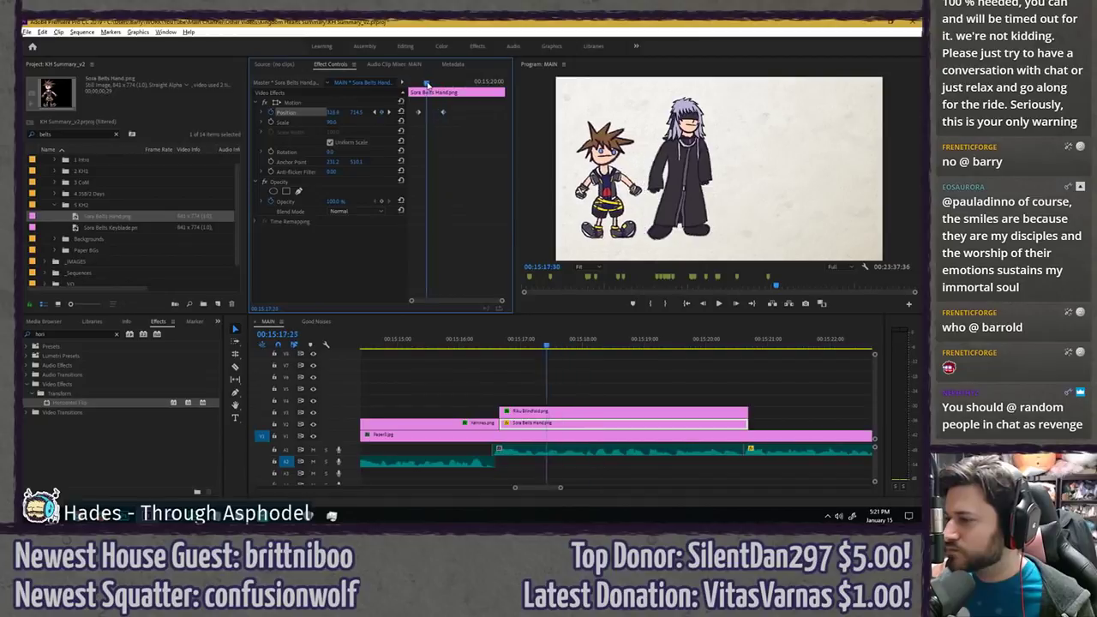
{"action": "left_click", "coordinate": [428, 85]}
{"action": "key", "text": "space"}
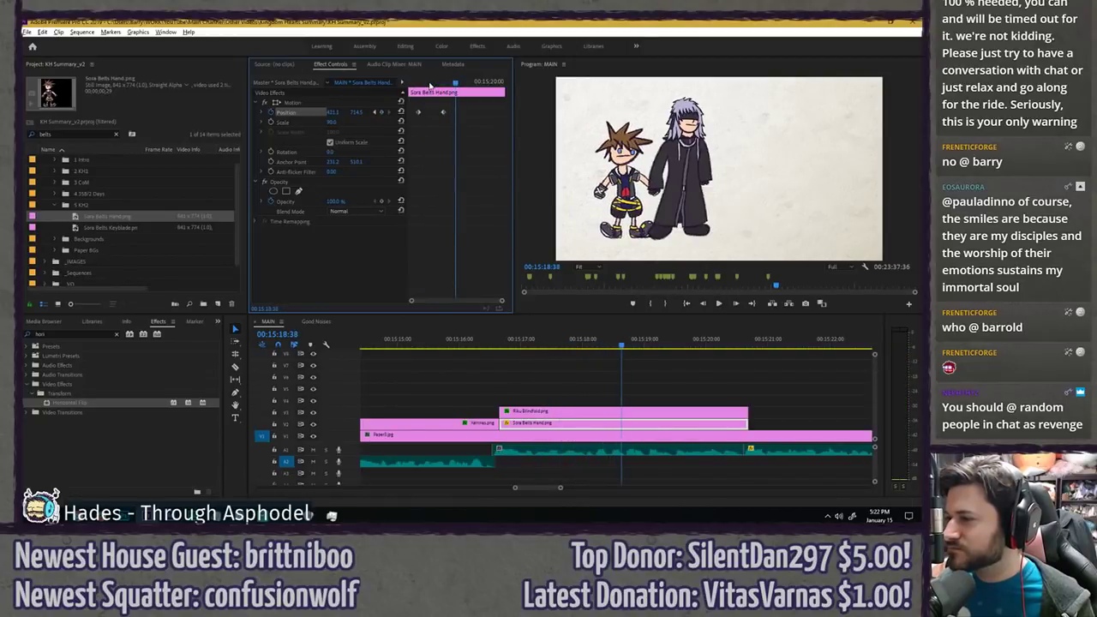
- Preview Sora's slide from 00:15:17:16 in the enlarged view and save the project
{"action": "left_click", "coordinate": [423, 84]}
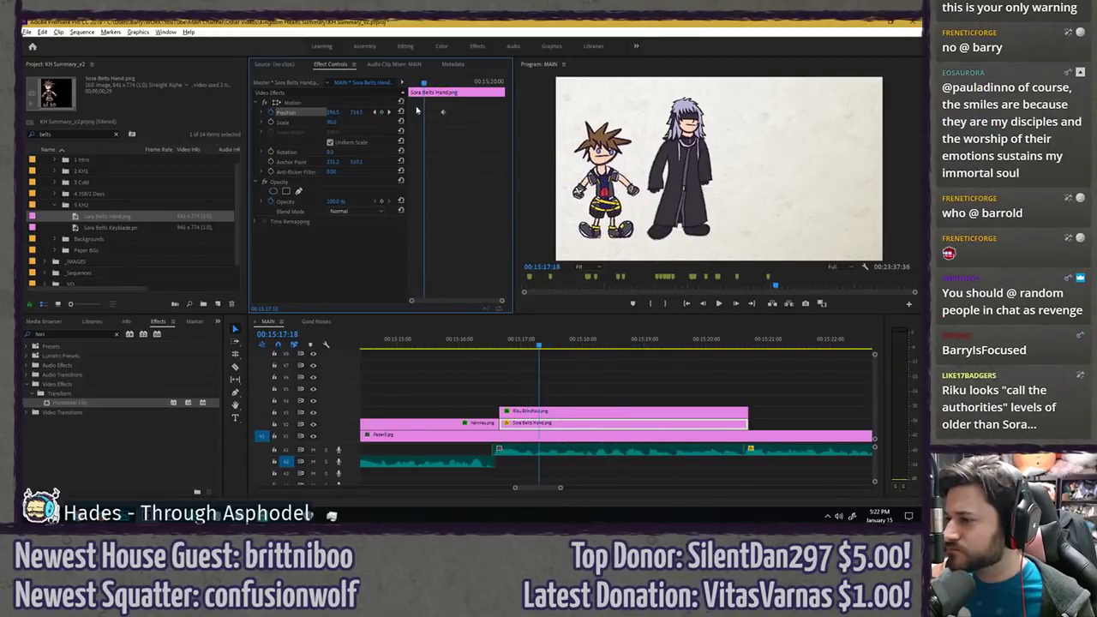
{"action": "key", "text": "space"}
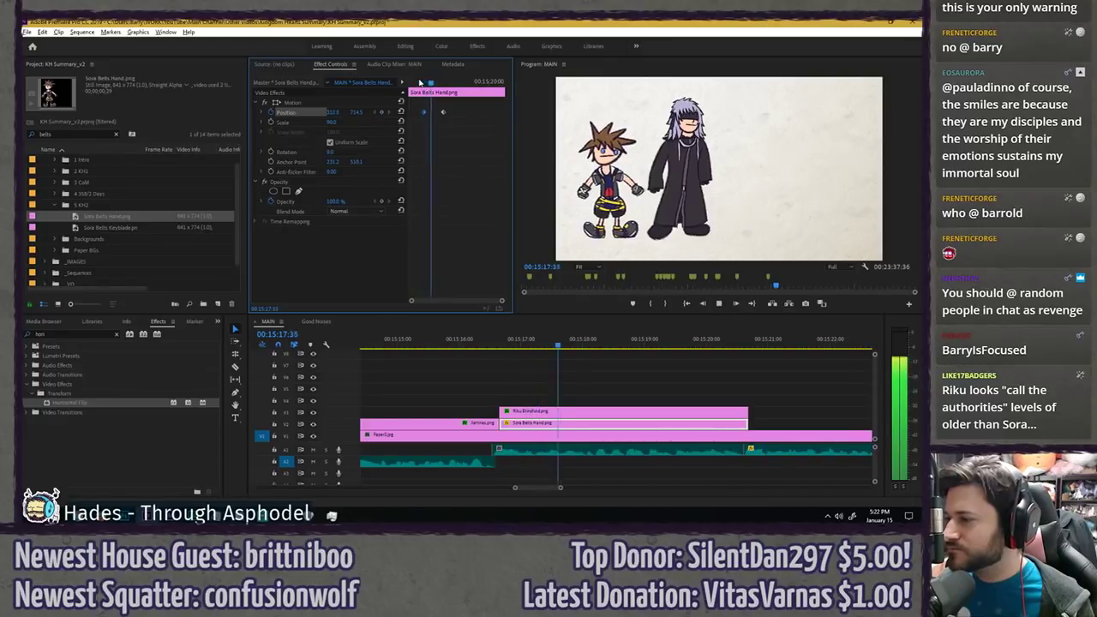
{"action": "left_click_drag", "start_coordinate": [432, 85], "coordinate": [430, 85]}
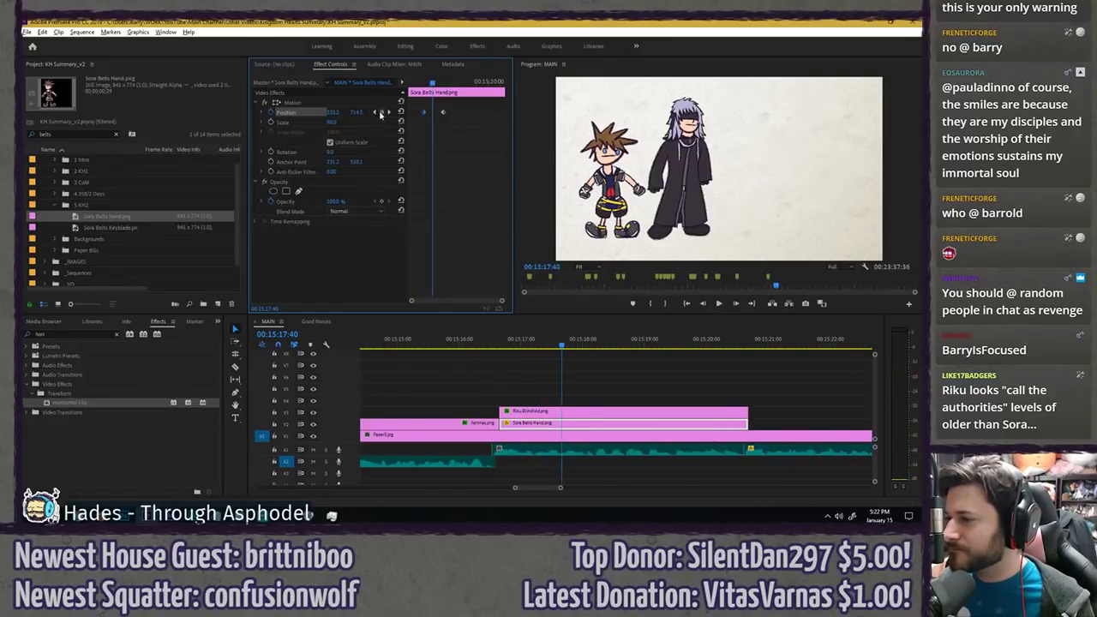
{"action": "key", "text": "grave"}
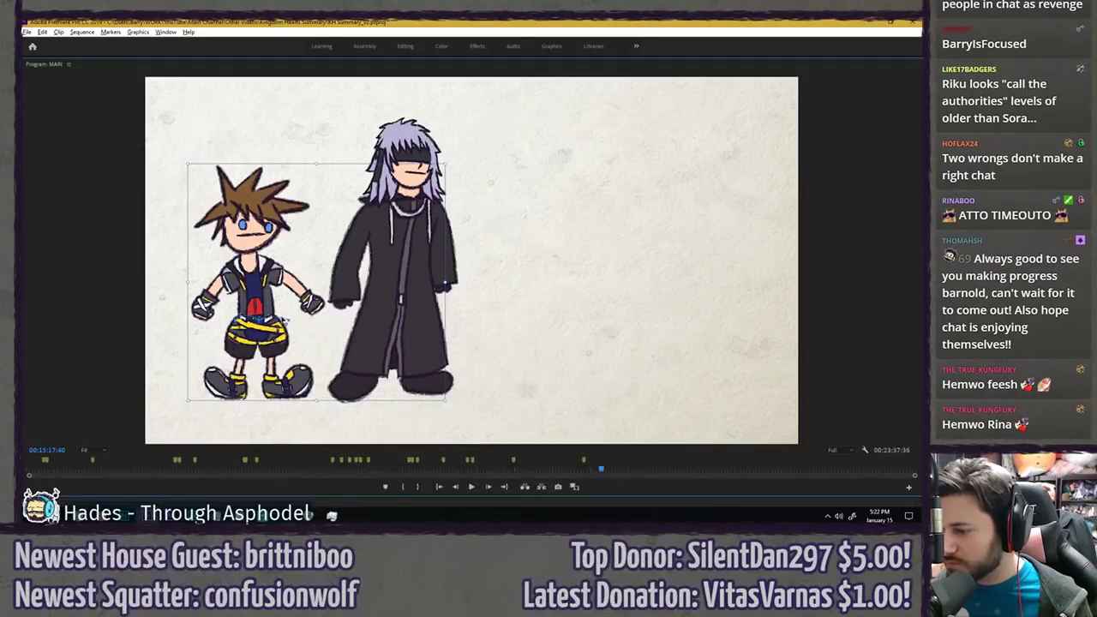
{"action": "key", "text": "grave"}
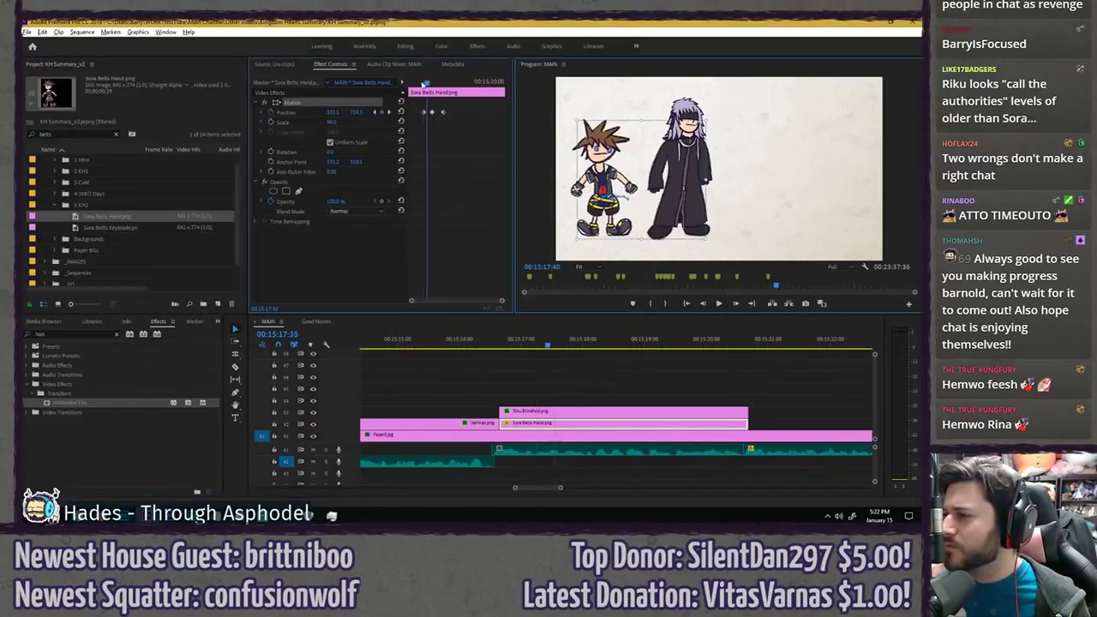
{"action": "key", "text": "space"}
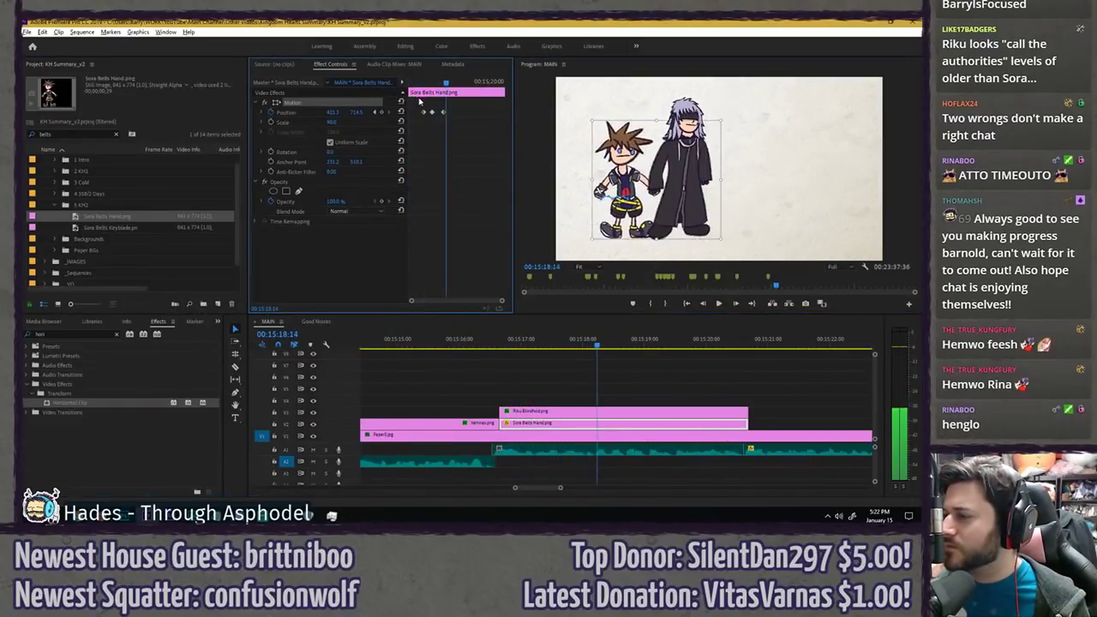
{"action": "key", "text": "space"}
{"action": "left_click", "coordinate": [423, 81]}
{"action": "left_click_drag", "start_coordinate": [423, 81], "coordinate": [426, 82]}
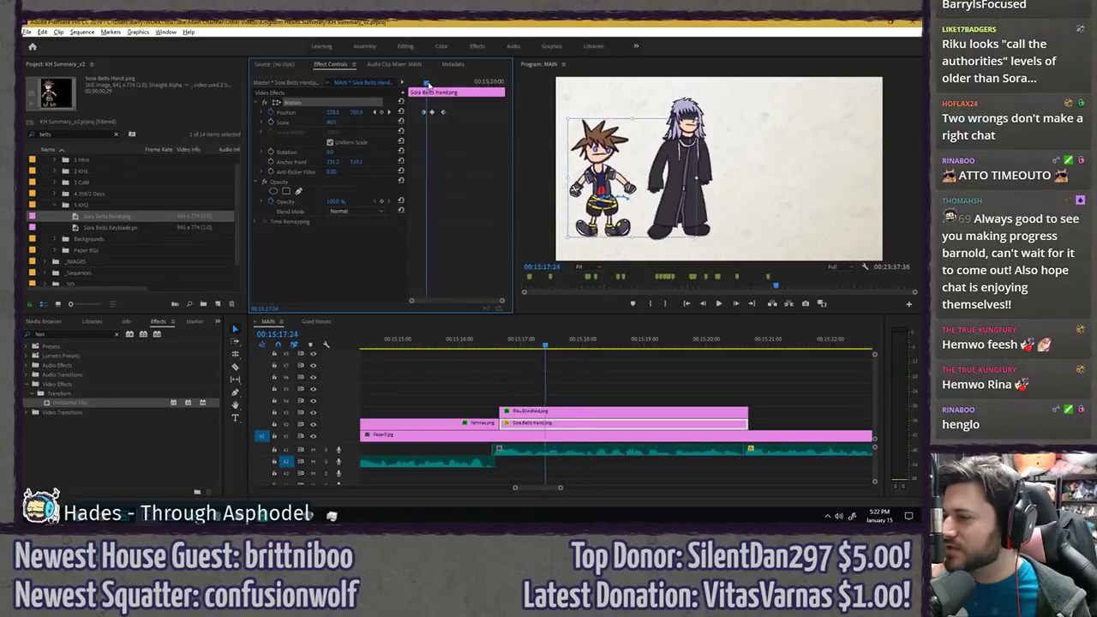
{"action": "key", "text": "ctrl+s"}
- Fine-tune the slide timing around 00:15:17:32 with the keyframes zoomed in, and replay it
{"action": "left_click", "coordinate": [431, 83]}
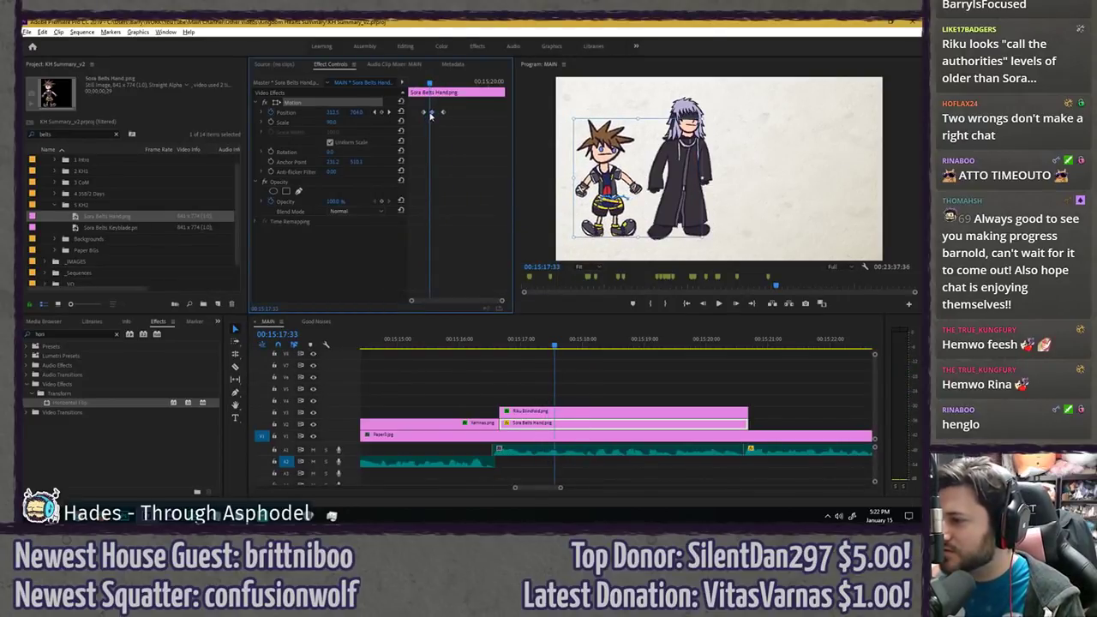
{"action": "left_click", "coordinate": [426, 83]}
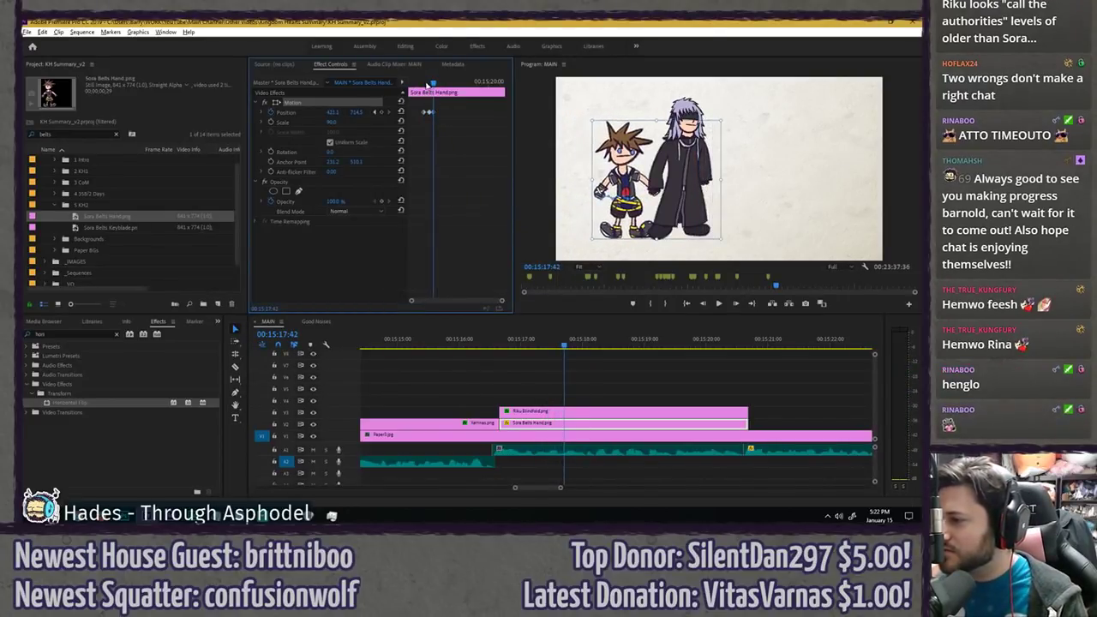
{"action": "key", "text": "space"}
{"action": "left_click_drag", "start_coordinate": [426, 84], "coordinate": [477, 83]}
{"action": "key", "text": "="}
{"action": "key", "text": "="}
{"action": "key", "text": "Right"}
{"action": "key", "text": "Right"}
{"action": "key", "text": "Right"}
{"action": "key", "text": "Right"}
{"action": "key", "text": "Right"}
{"action": "key", "text": "Right"}
{"action": "key", "text": "Right"}
{"action": "key", "text": "Right"}
{"action": "key", "text": "Right"}
{"action": "key", "text": "Right"}
{"action": "key", "text": "Right"}
{"action": "key", "text": "Right"}
{"action": "key", "text": "Right"}
{"action": "key", "text": "Right"}
{"action": "key", "text": "Right"}
{"action": "key", "text": "Right"}
{"action": "key", "text": "space"}
{"action": "left_click", "coordinate": [477, 82]}
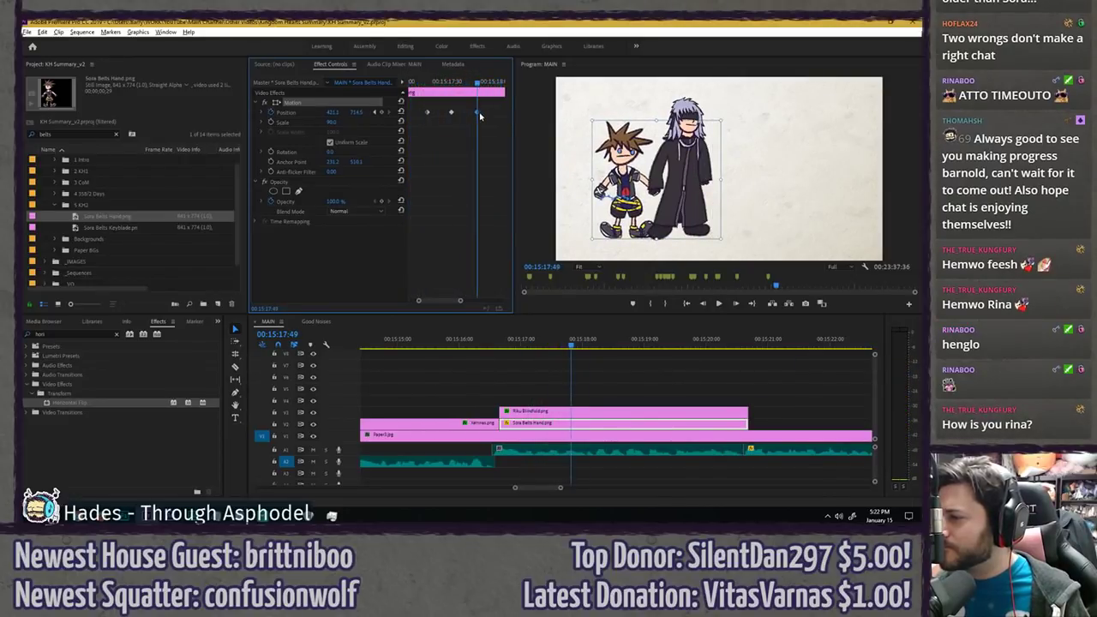
{"action": "key", "text": "space"}
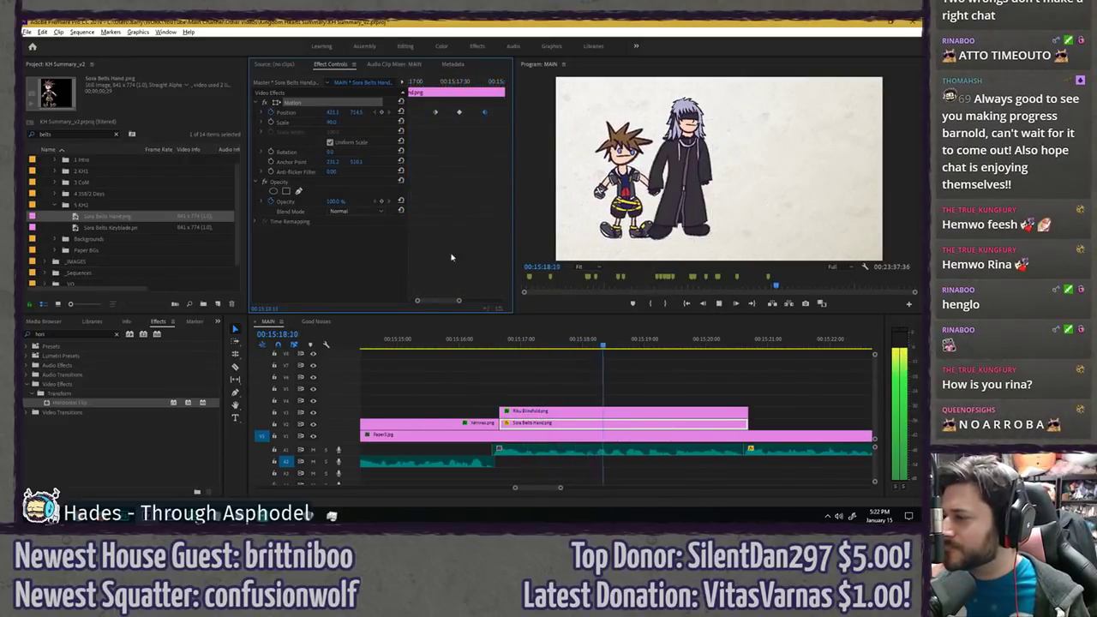
{"action": "left_click", "coordinate": [486, 342]}
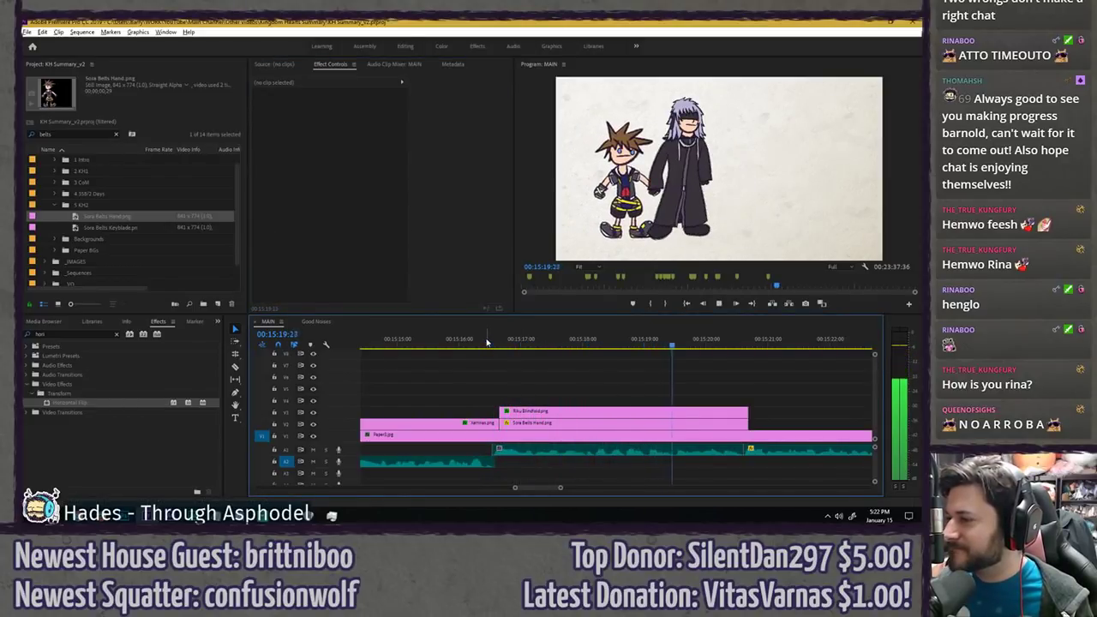
{"action": "left_click", "coordinate": [493, 344]}
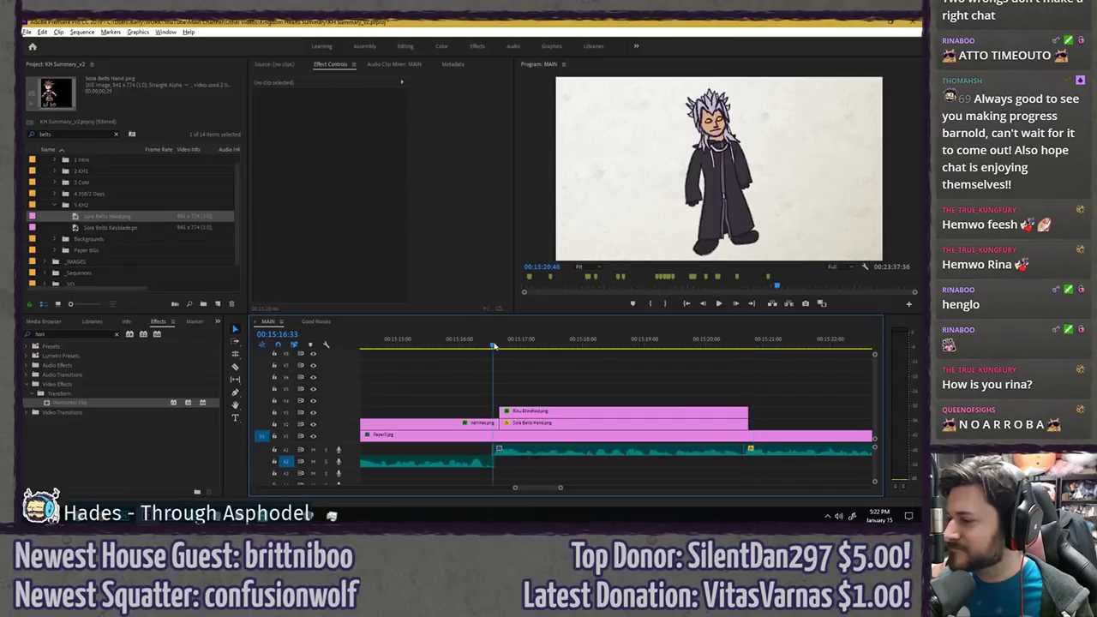
{"action": "key", "text": "space"}
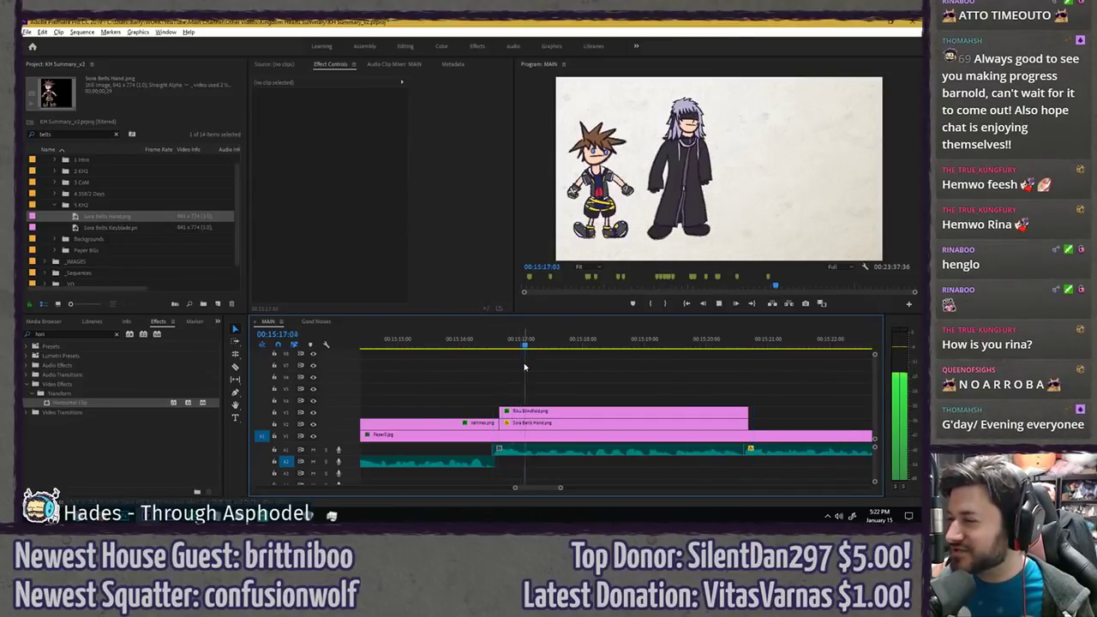
{"action": "key", "text": "space"}
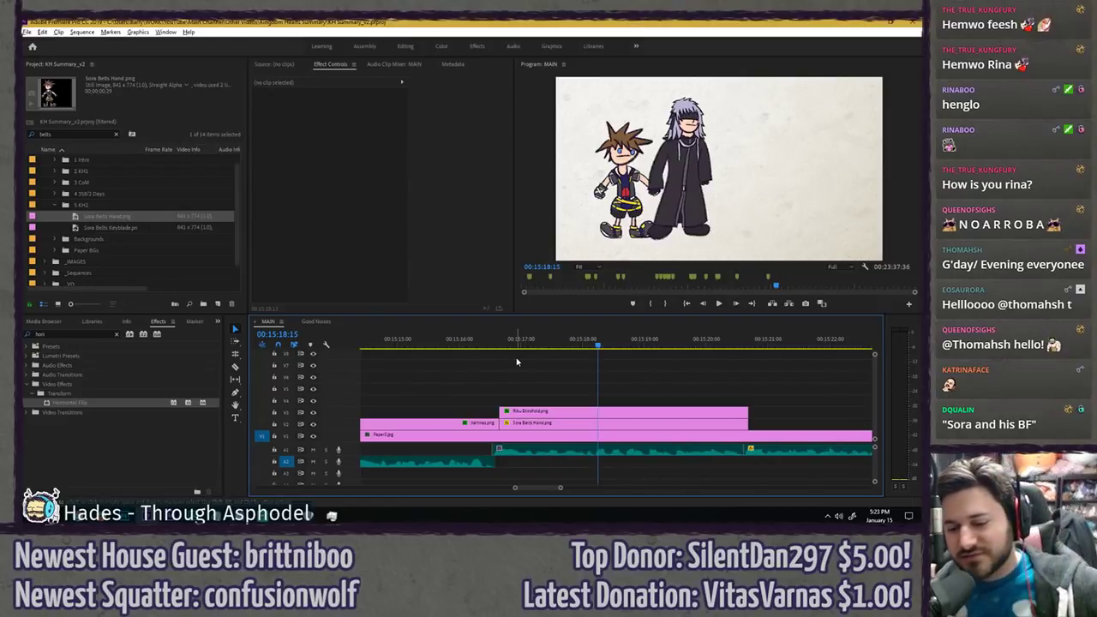
{"action": "left_click", "coordinate": [498, 346]}
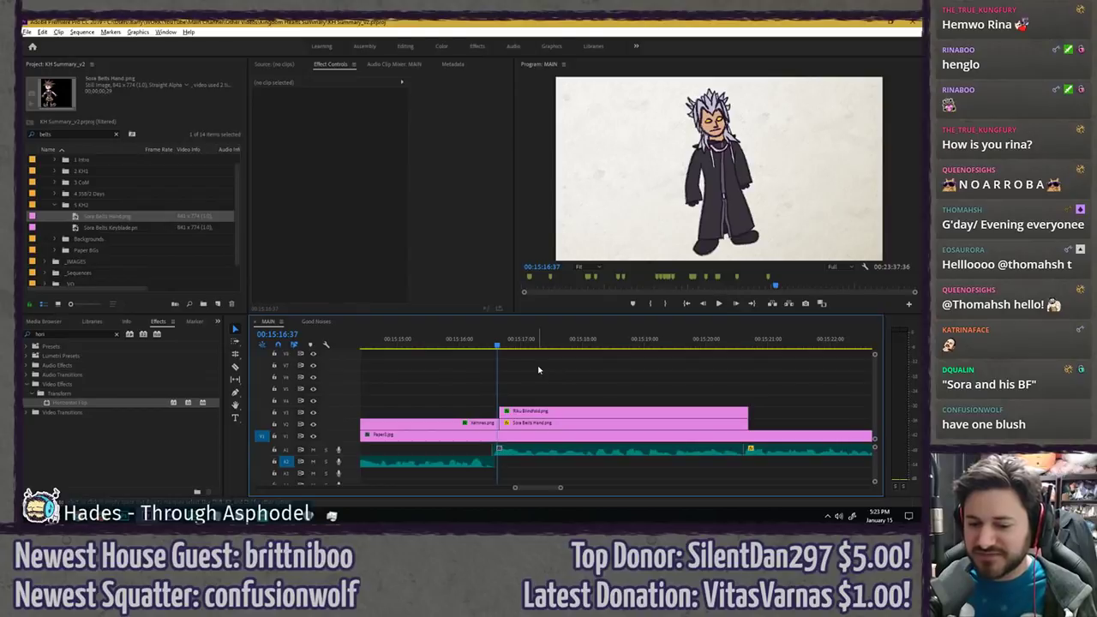
{"action": "key", "text": "space"}
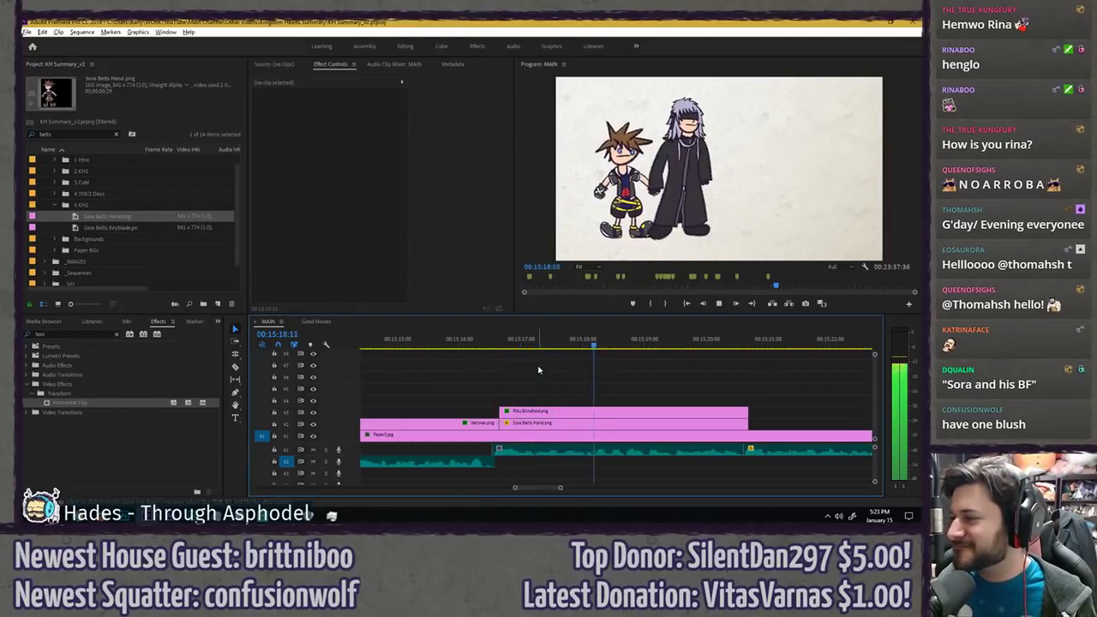
{"action": "key", "text": "space"}
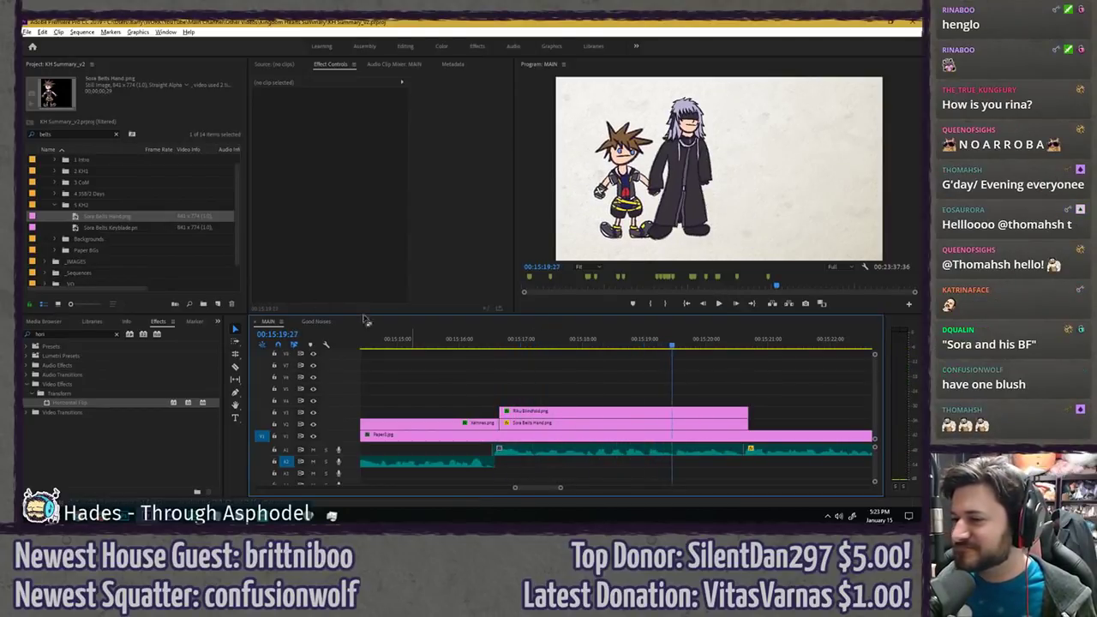
- Try the Keyhole Room keyblade image in the scene, then undo it
{"action": "left_click", "coordinate": [117, 135]}
{"action": "type", "text": "blush"}
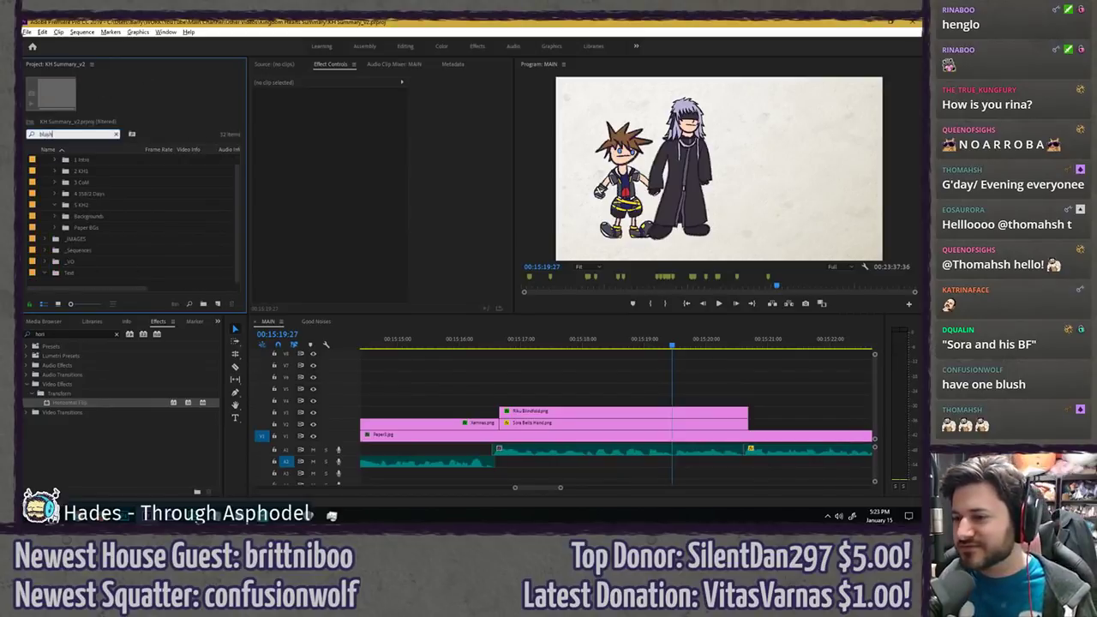
{"action": "scroll", "coordinate": [131, 206], "scroll_direction": "up", "scroll_amount": 1}
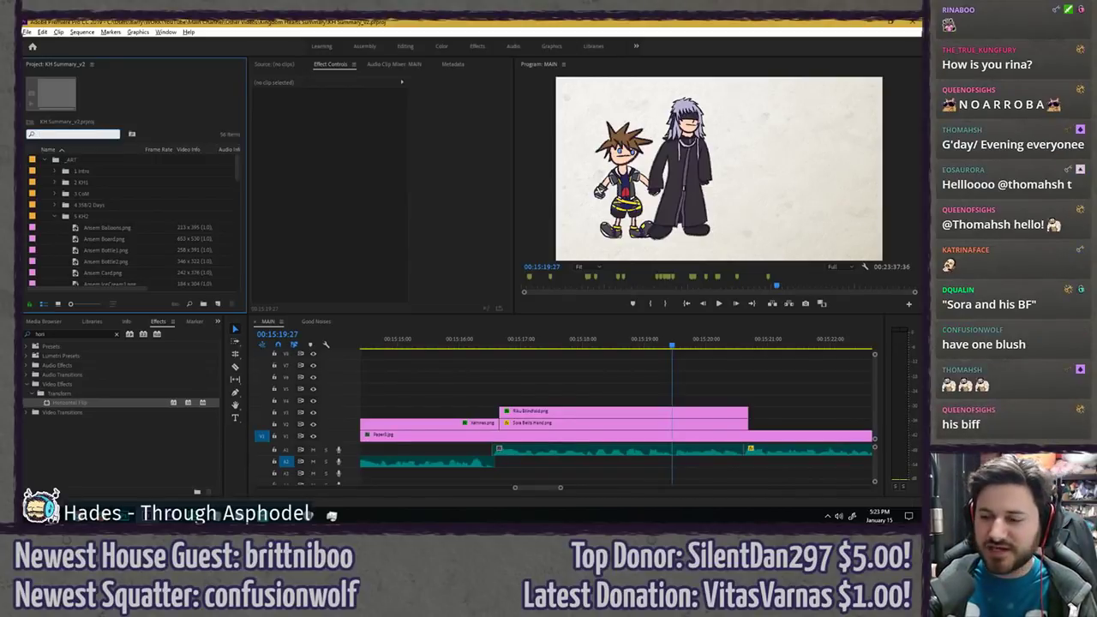
{"action": "type", "text": "keyblad"}
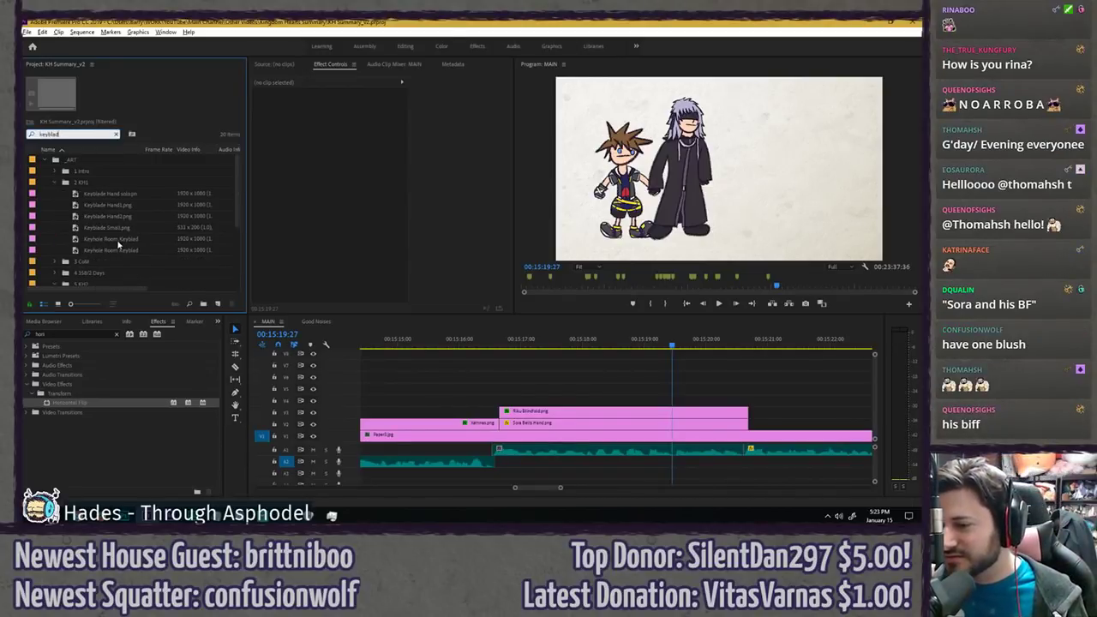
{"action": "left_click", "coordinate": [120, 248]}
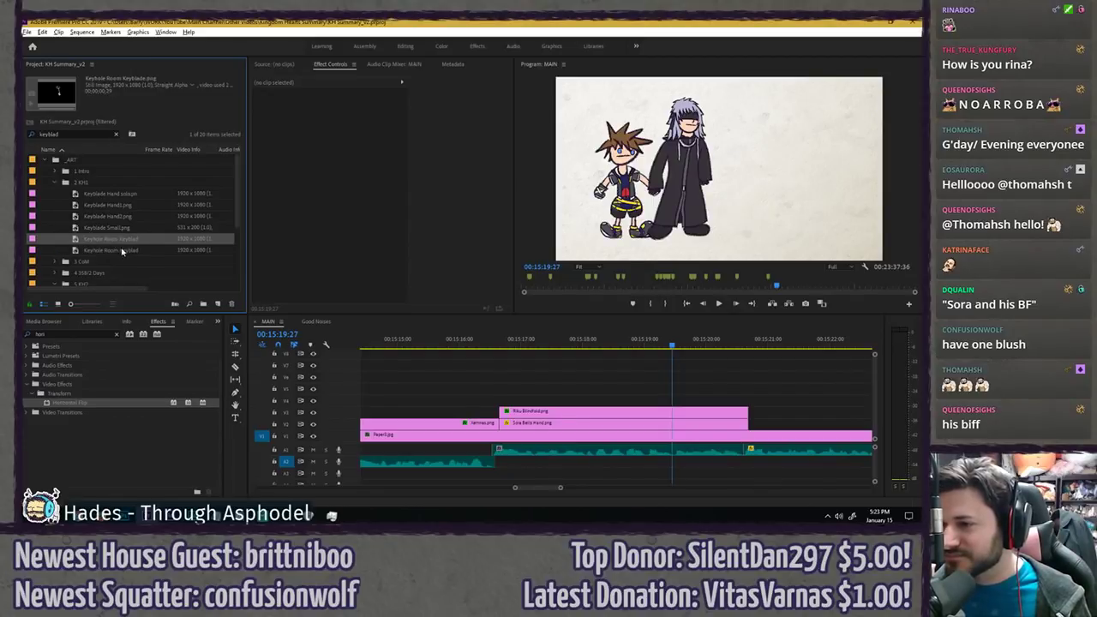
{"action": "left_click_drag", "start_coordinate": [116, 244], "coordinate": [642, 403]}
{"action": "key", "text": "grave"}
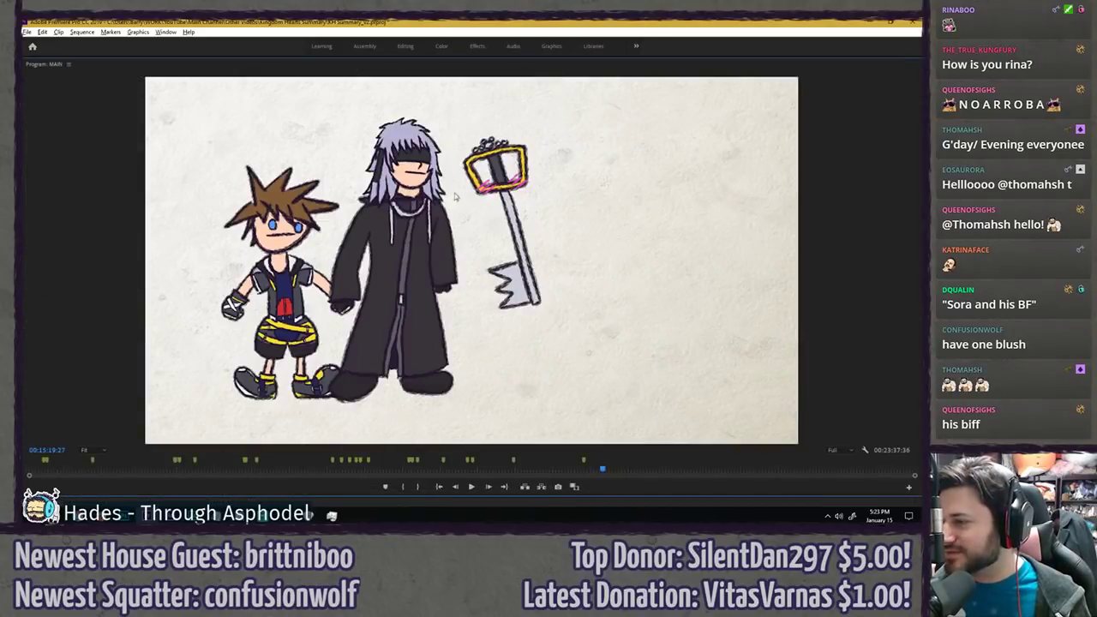
{"action": "key", "text": "ctrl+z"}
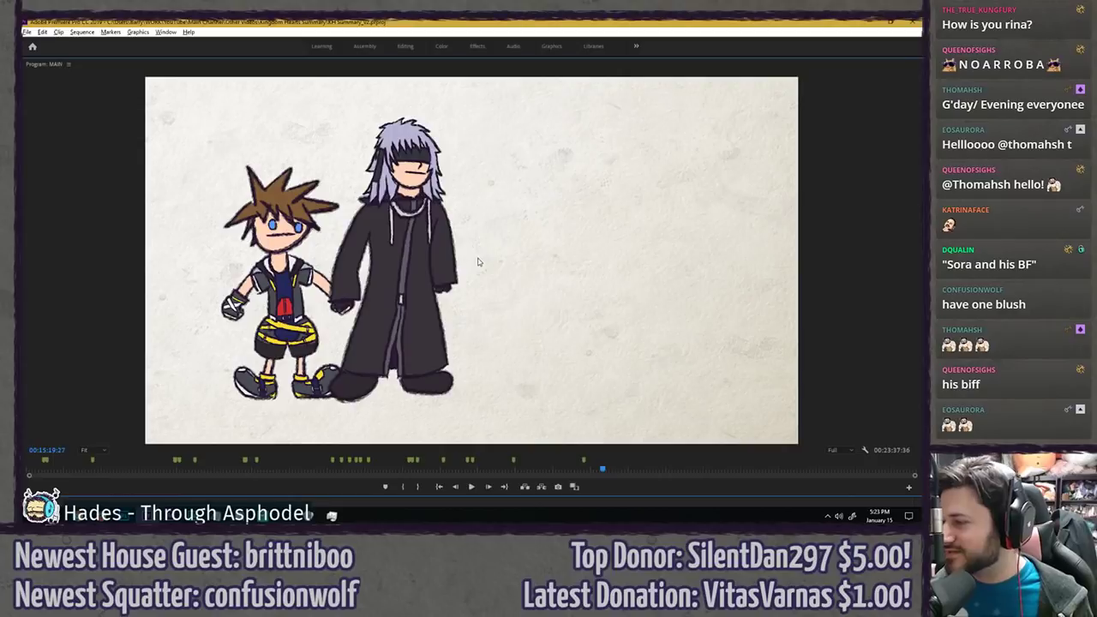
{"action": "key", "text": "grave"}
- Add a marker at 00:15:18:50 named 'add blush and/or zoom in'
{"action": "left_click", "coordinate": [490, 344]}
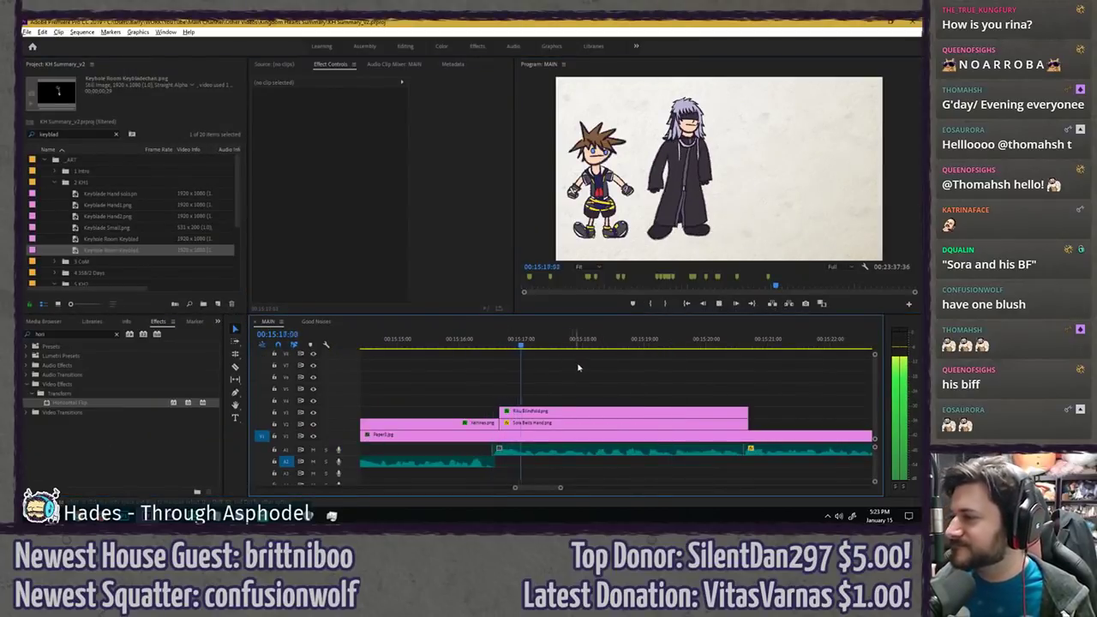
{"action": "left_click", "coordinate": [438, 343]}
{"action": "key", "text": "space"}
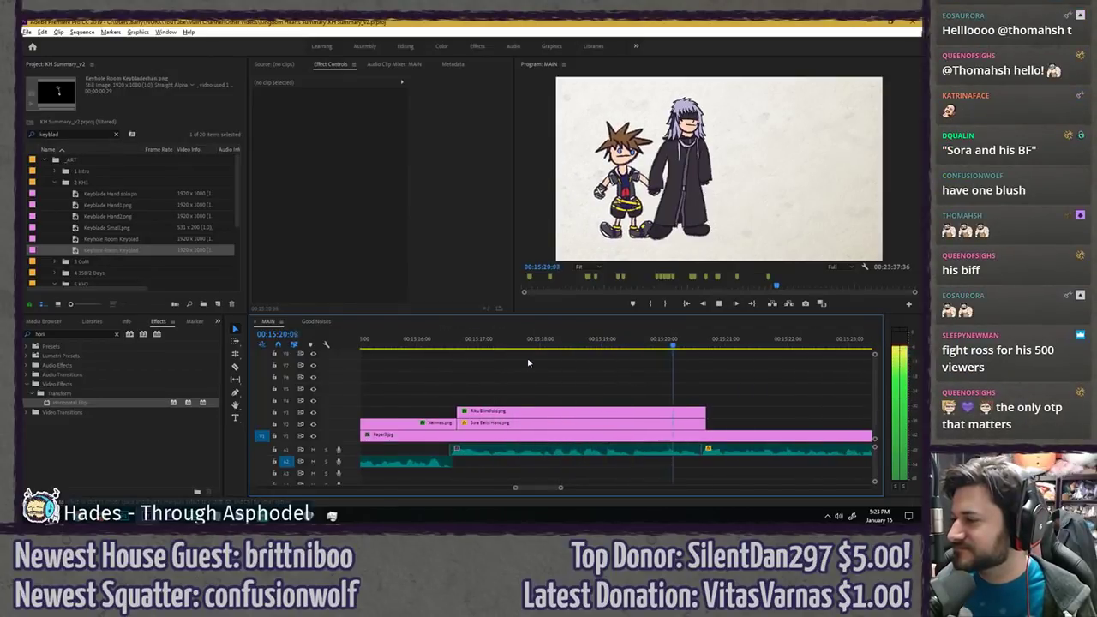
{"action": "key", "text": "space"}
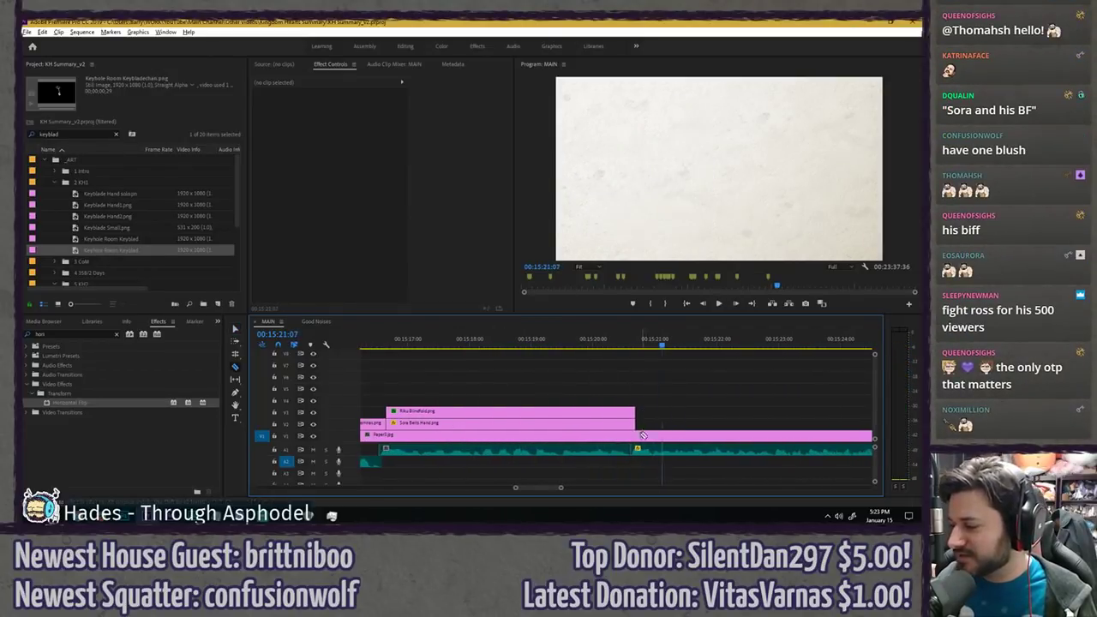
{"action": "left_click_drag", "start_coordinate": [539, 343], "coordinate": [522, 348]}
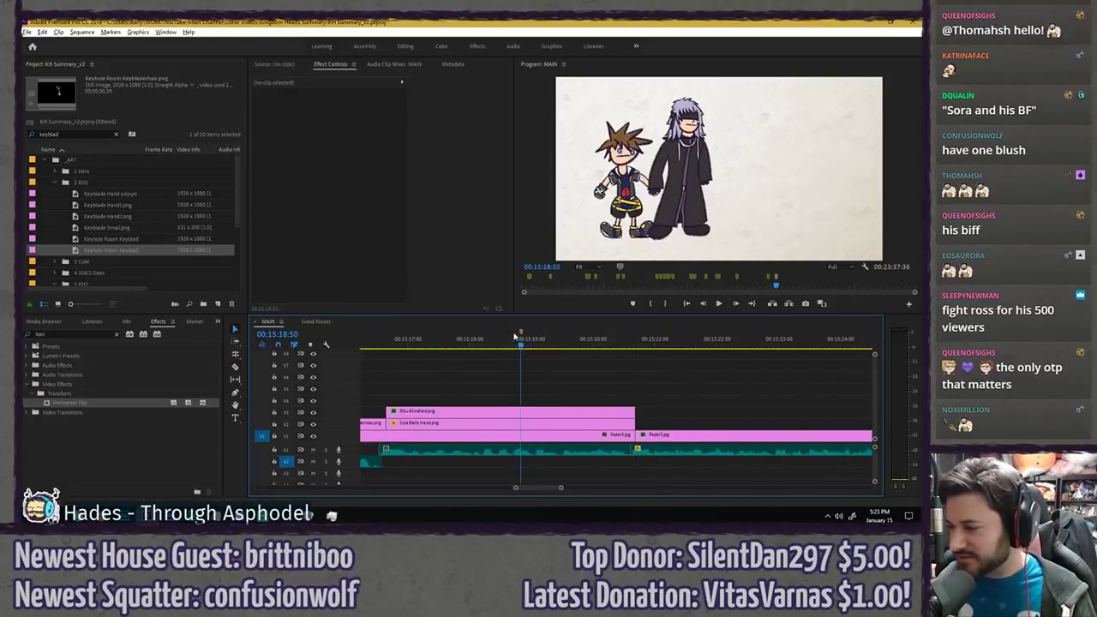
{"action": "key", "text": "m"}
{"action": "key", "text": "m"}
{"action": "type", "text": "add blush and/or zo"}
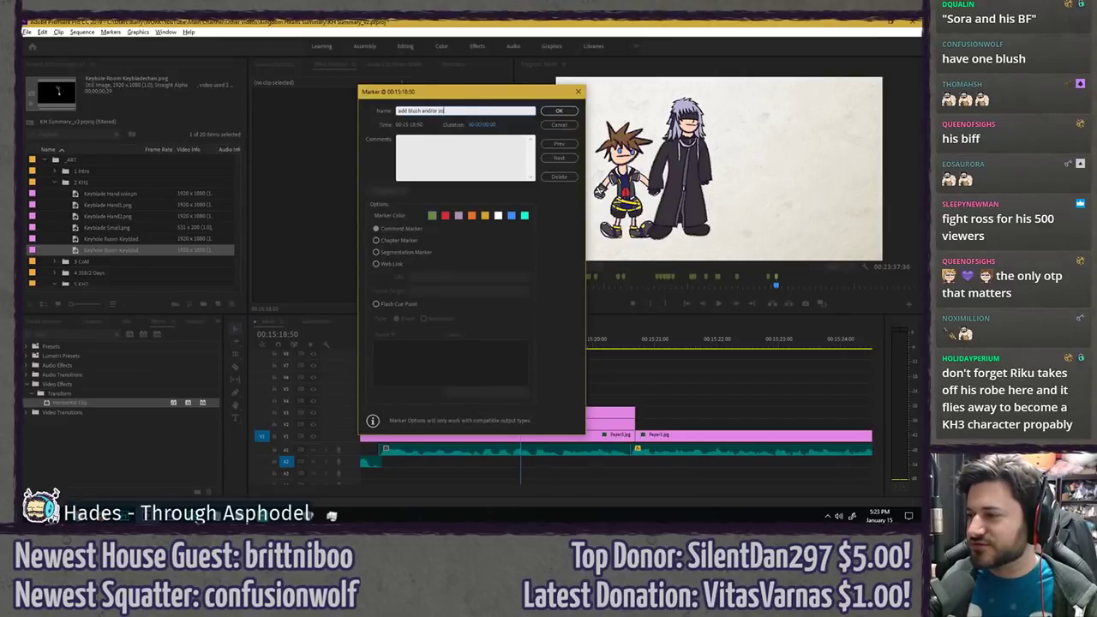
{"action": "type", "text": "om in"}
{"action": "key", "text": "Return"}
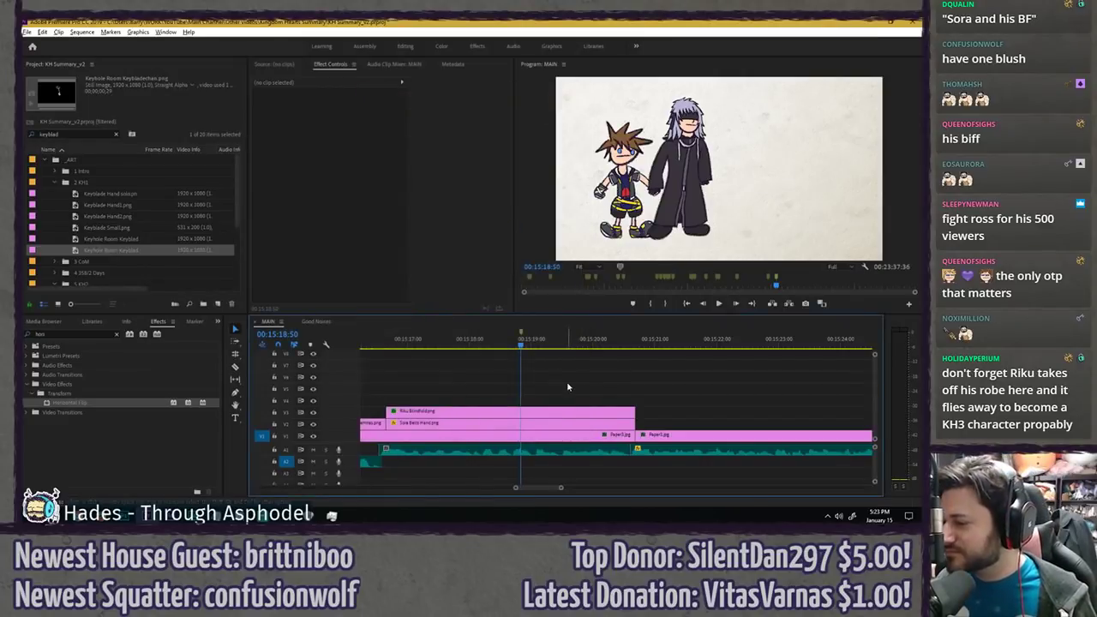
- Replay the scene to 00:15:21:03 and select the Sora Monologue2 image in the Project panel
{"action": "left_click", "coordinate": [450, 342]}
{"action": "key", "text": "space"}
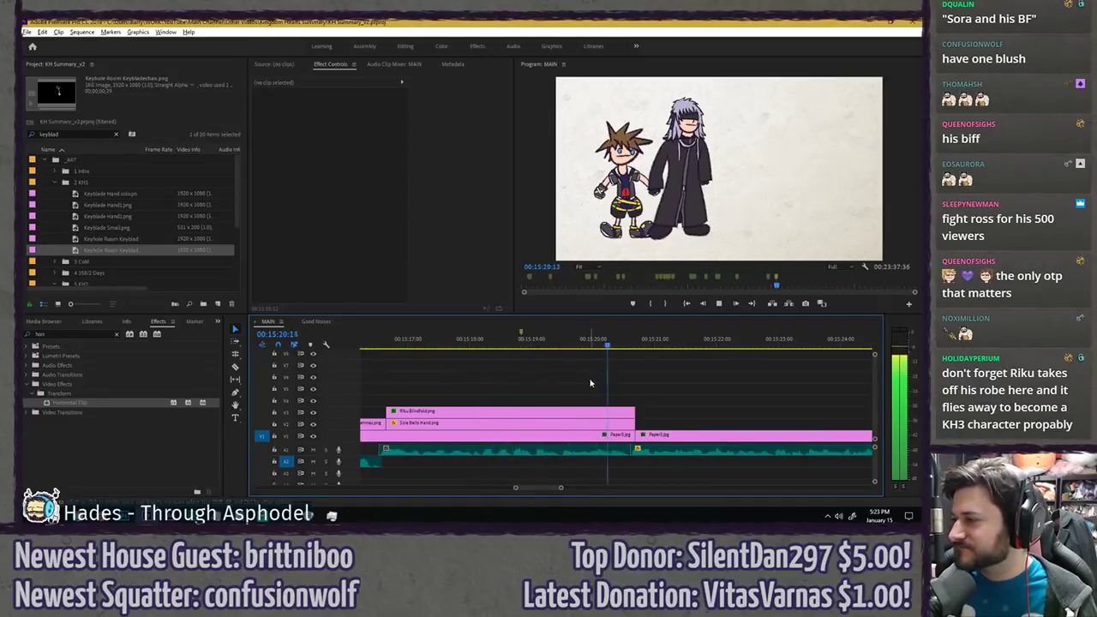
{"action": "key", "text": "space"}
{"action": "left_click", "coordinate": [116, 134]}
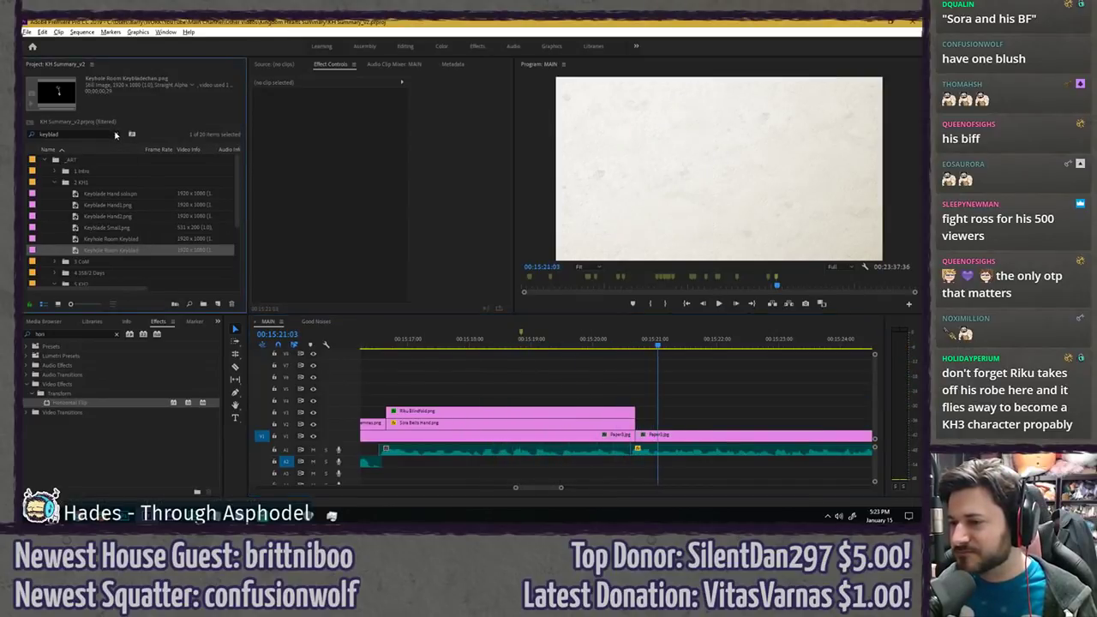
{"action": "scroll", "coordinate": [85, 222], "scroll_direction": "down", "scroll_amount": 6}
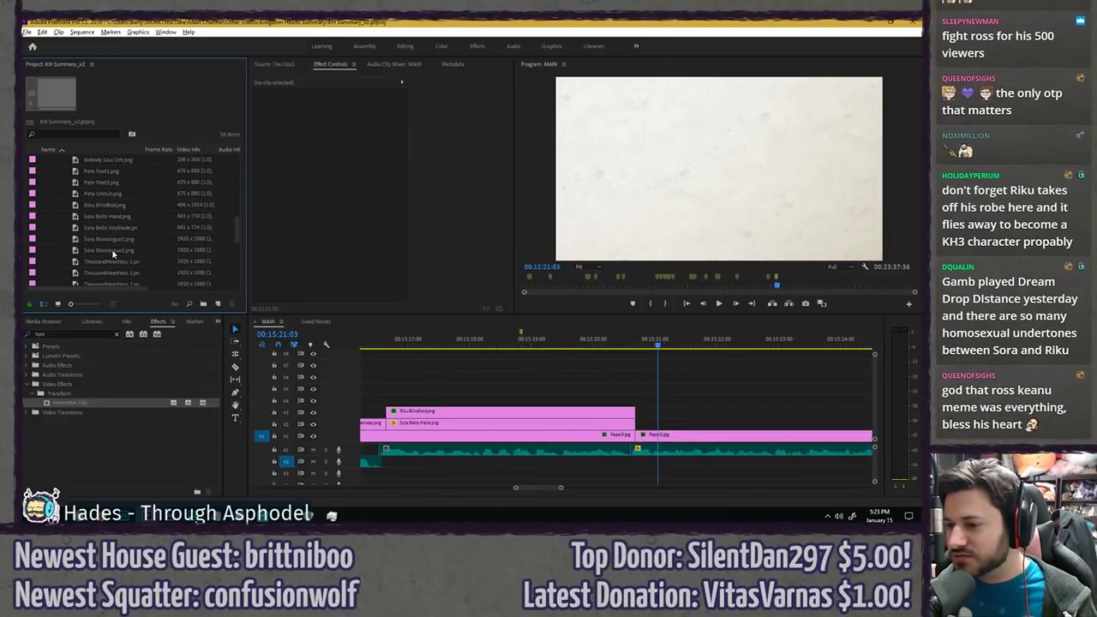
{"action": "left_click", "coordinate": [112, 251]}
- Review the earlier Sora and Xemnas scene around 06:22 in the sequence
{"action": "left_click", "coordinate": [112, 241]}
{"action": "left_click", "coordinate": [744, 387]}
{"action": "scroll", "coordinate": [748, 389], "scroll_direction": "down", "scroll_amount": 5}
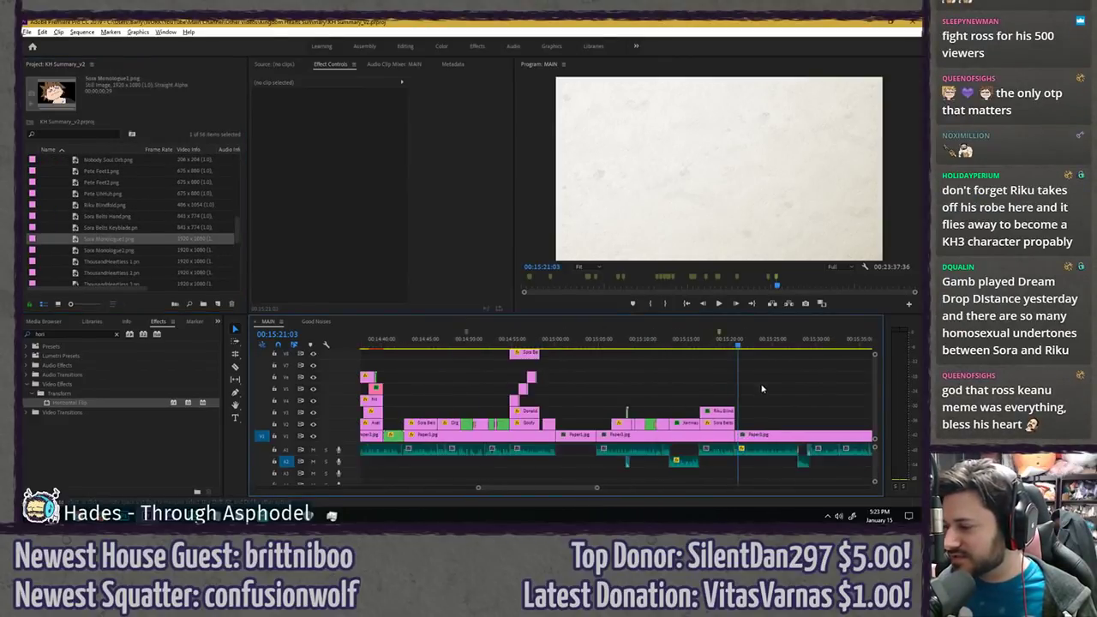
{"action": "scroll", "coordinate": [762, 389], "scroll_direction": "down", "scroll_amount": 6}
{"action": "scroll", "coordinate": [754, 385], "scroll_direction": "up", "scroll_amount": 6}
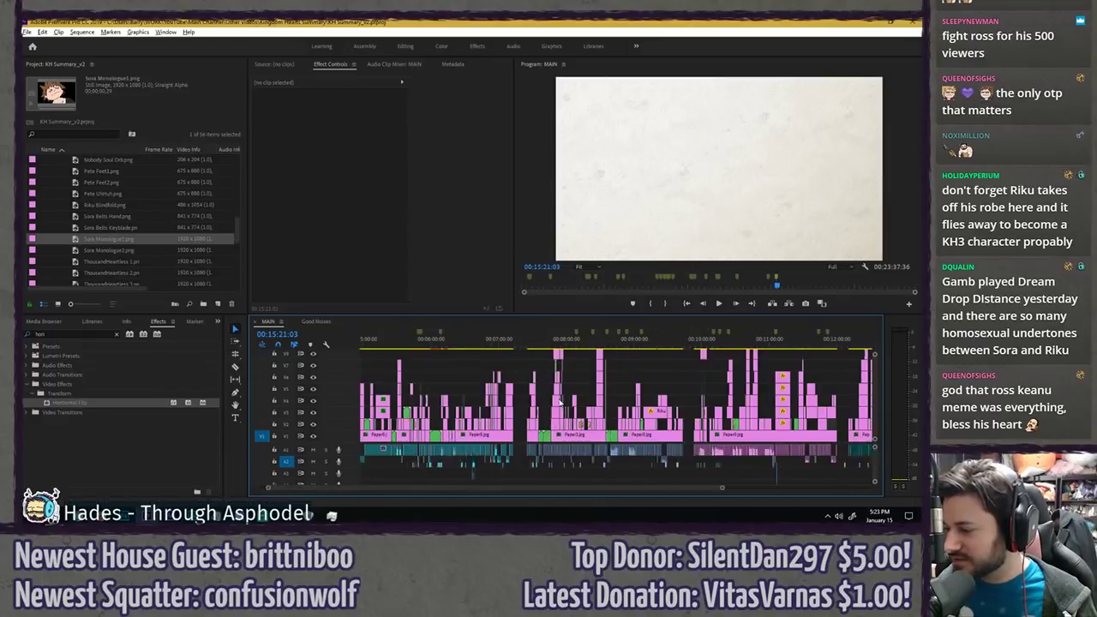
{"action": "left_click", "coordinate": [460, 342]}
{"action": "left_click_drag", "start_coordinate": [465, 343], "coordinate": [366, 342]}
{"action": "scroll", "coordinate": [444, 374], "scroll_direction": "up", "scroll_amount": 7}
{"action": "scroll", "coordinate": [418, 363], "scroll_direction": "up", "scroll_amount": 2}
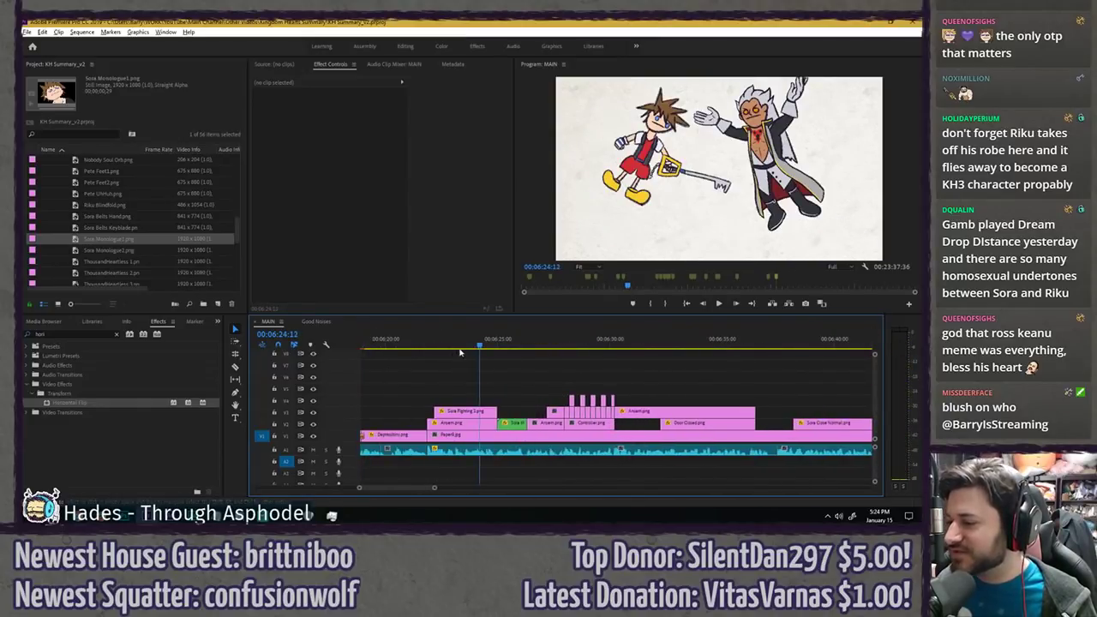
{"action": "left_click_drag", "start_coordinate": [459, 344], "coordinate": [423, 343]}
{"action": "key", "text": "space"}
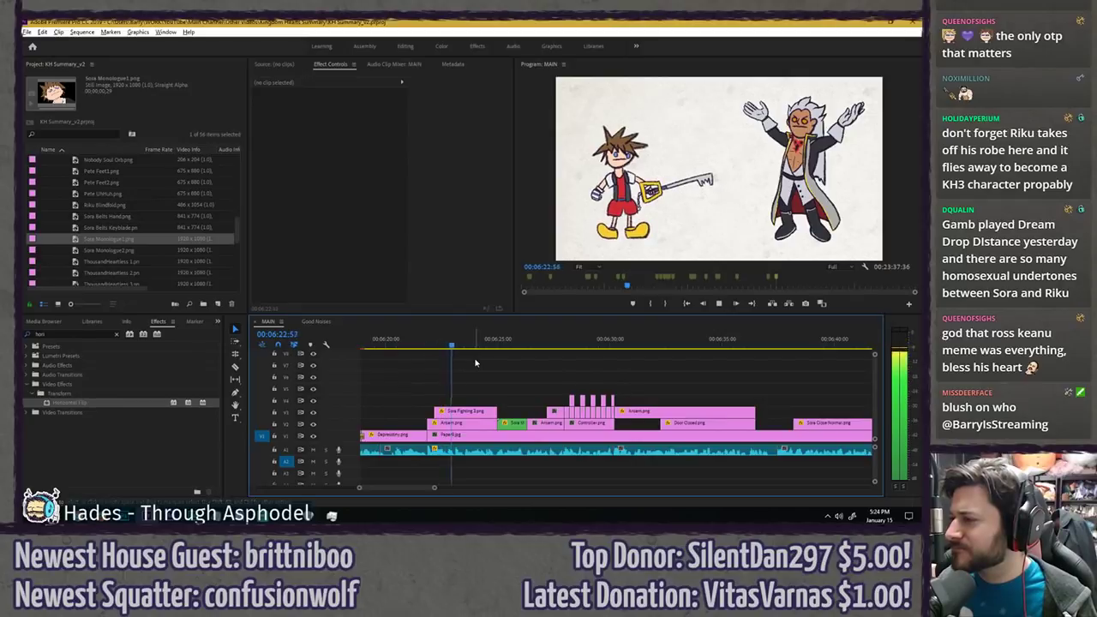
{"action": "key", "text": "space"}
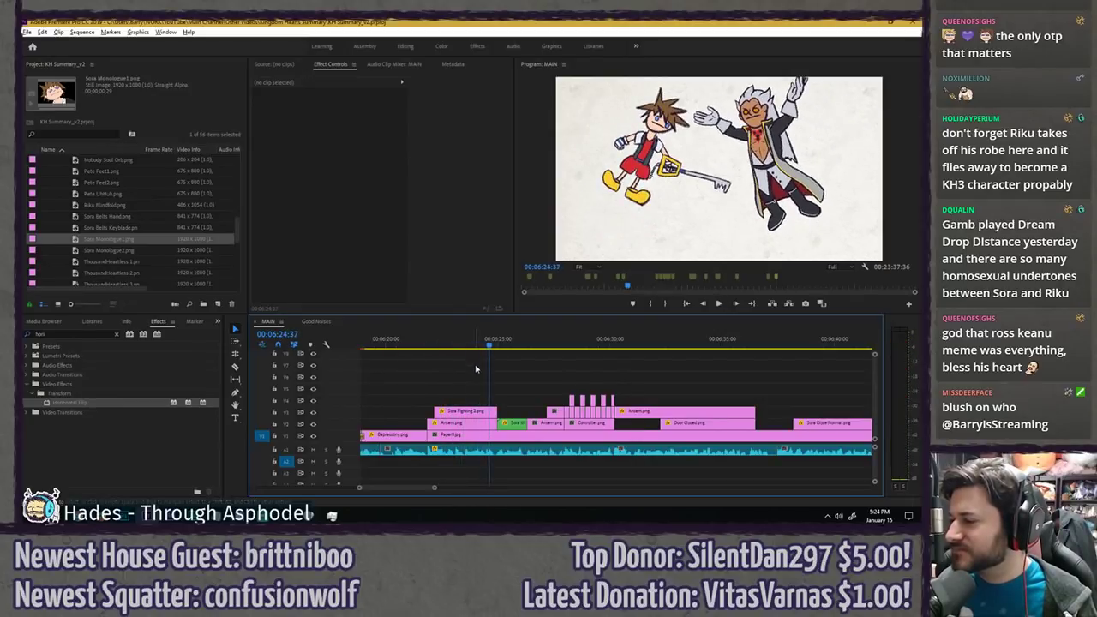
- Inspect the Sora Monologue clip's settings, then fit the whole sequence in view
{"action": "key", "text": "space"}
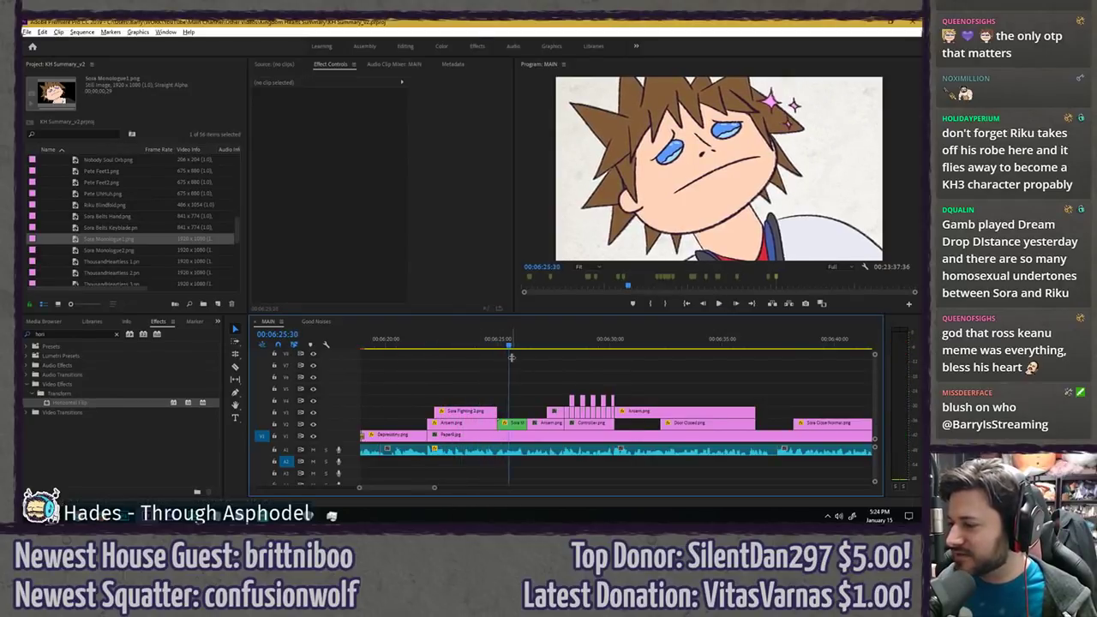
{"action": "left_click", "coordinate": [493, 344]}
{"action": "key", "text": "space"}
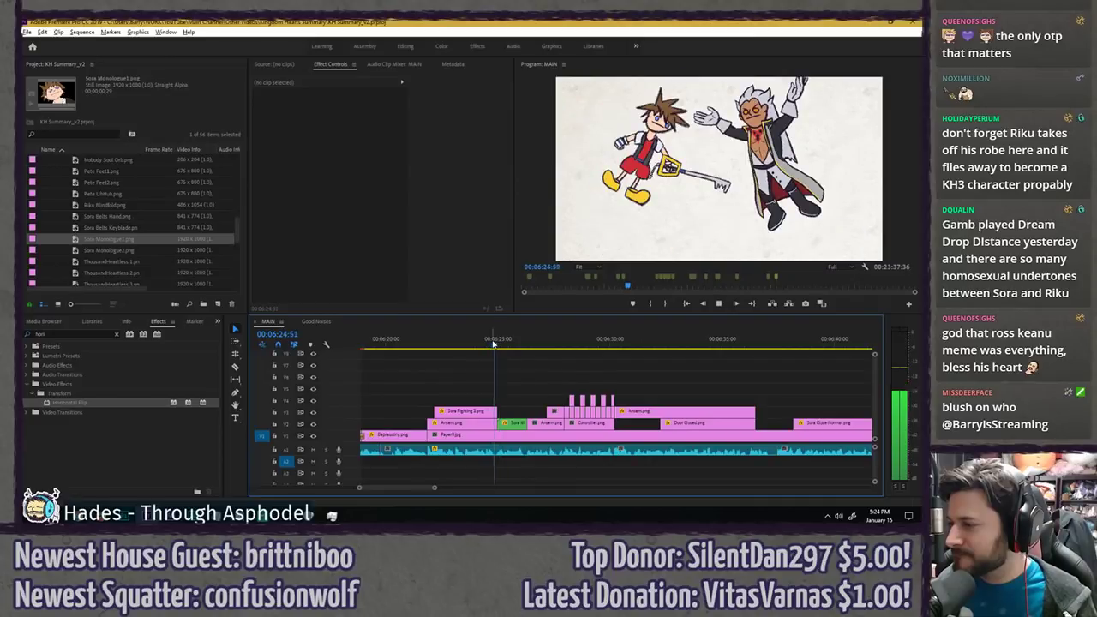
{"action": "left_click", "coordinate": [515, 424]}
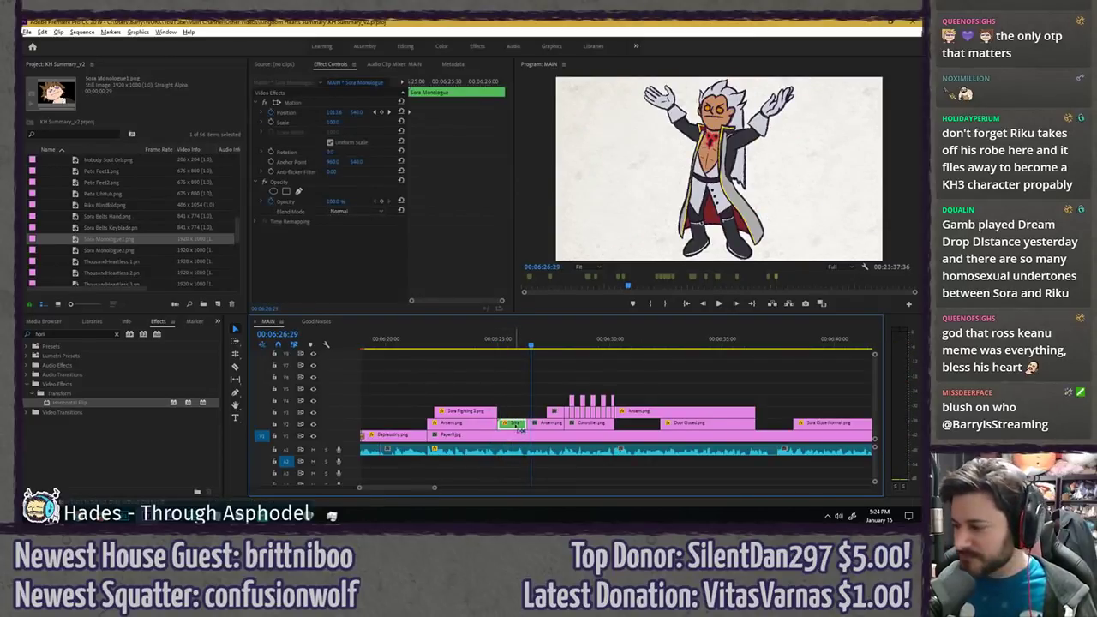
{"action": "key", "text": "space"}
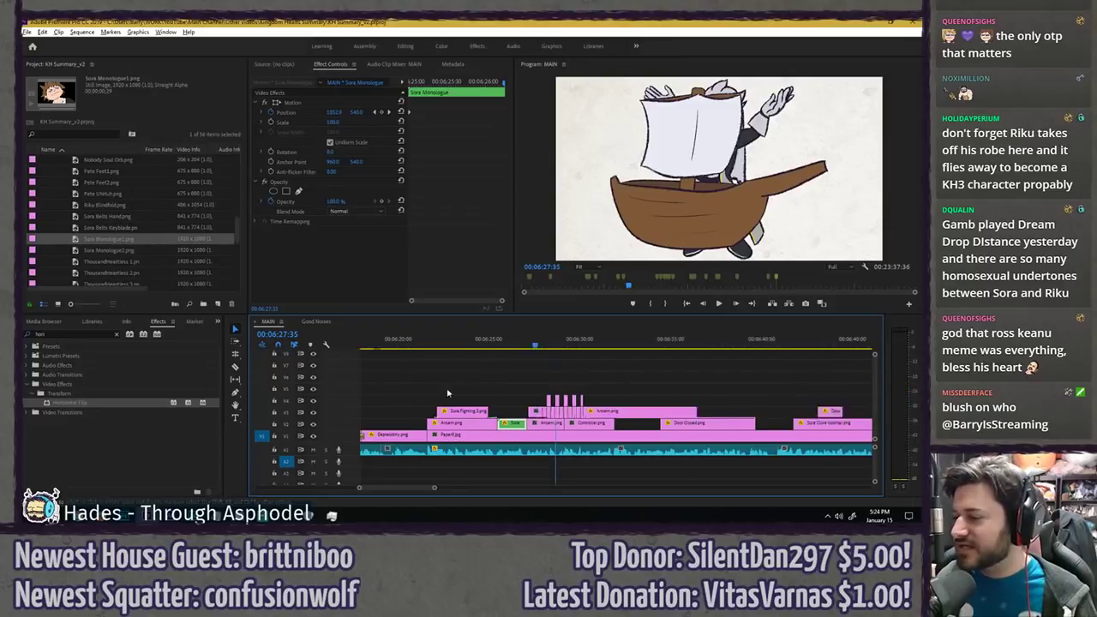
{"action": "key", "text": "backslash"}
{"action": "scroll", "coordinate": [445, 381], "scroll_direction": "down", "scroll_amount": 10}
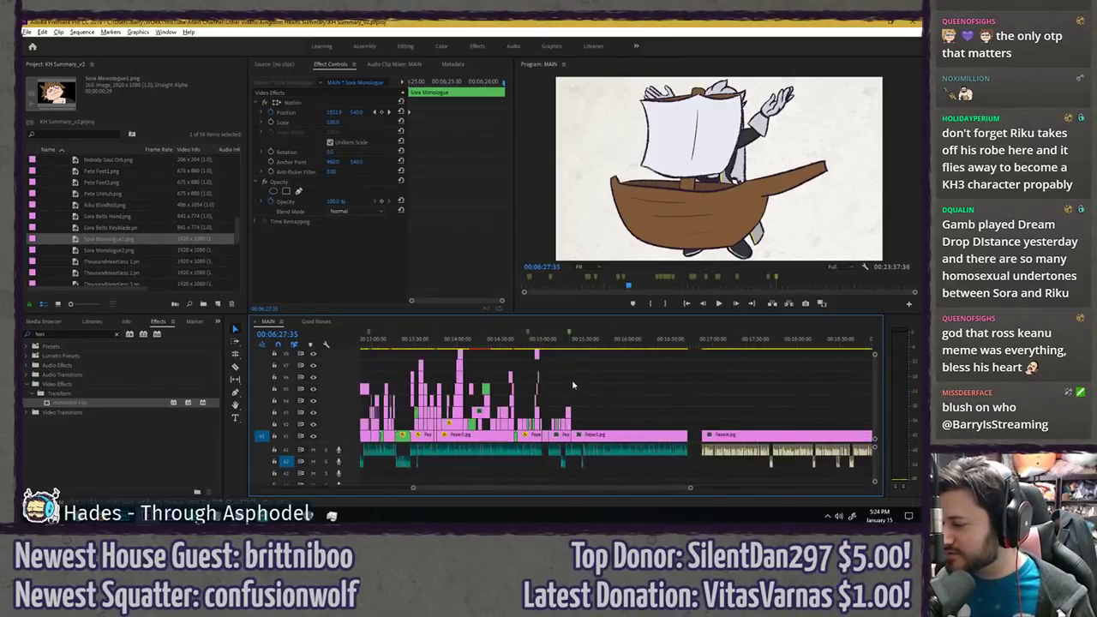
{"action": "scroll", "coordinate": [570, 367], "scroll_direction": "up", "scroll_amount": 3}
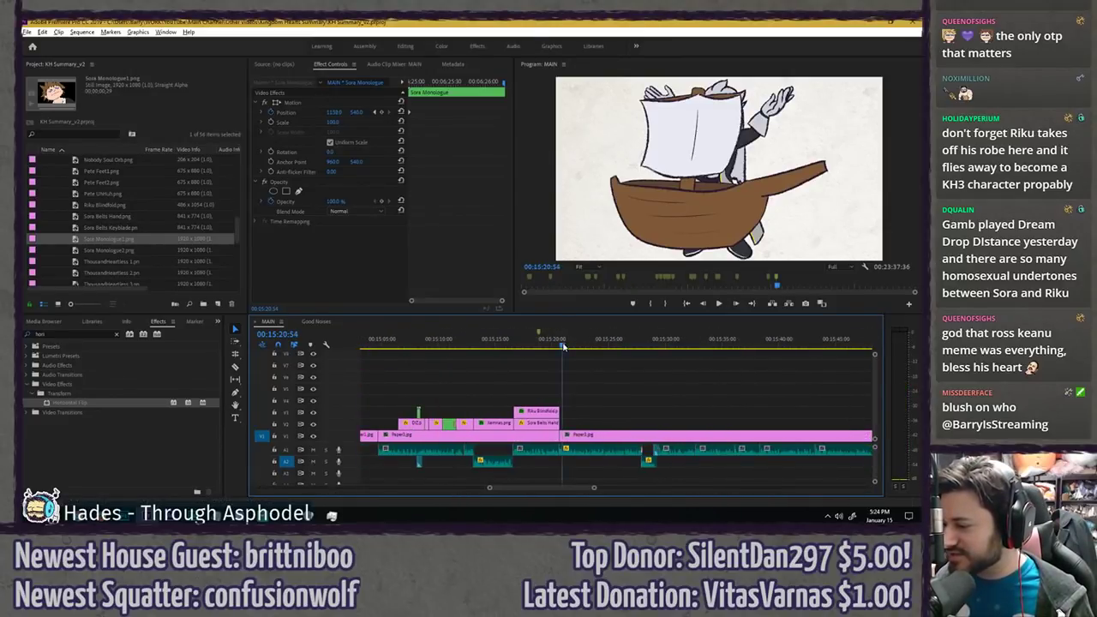
- Paste the Sora Monologue clip onto V2 after the hand-holding clip and play it back
{"action": "left_click_drag", "start_coordinate": [563, 346], "coordinate": [561, 345]}
{"action": "key", "text": "ctrl+v"}
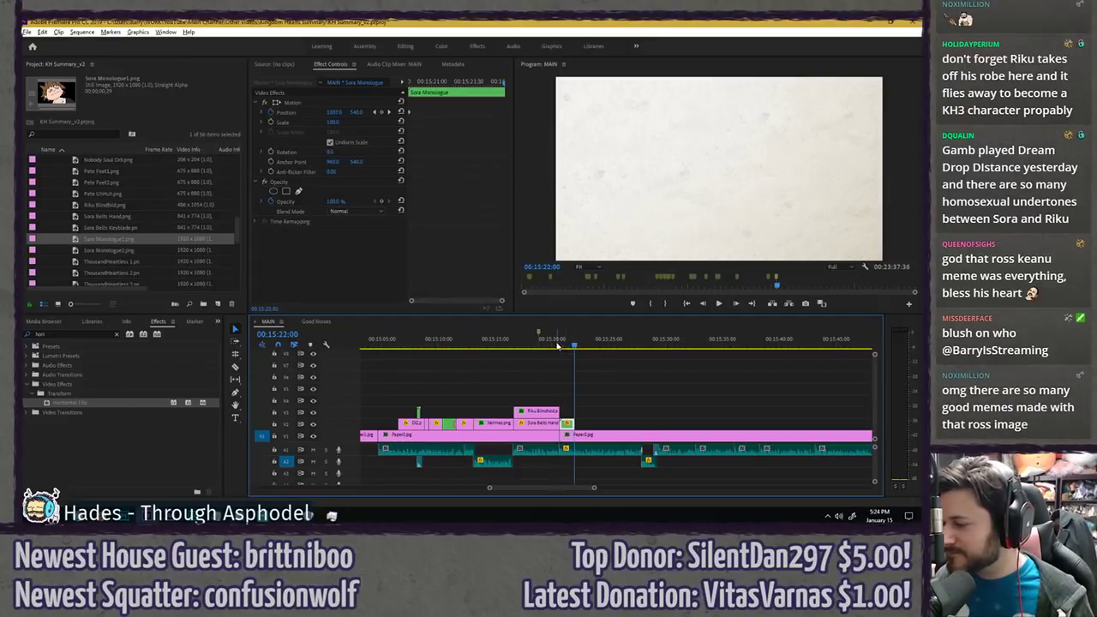
{"action": "left_click", "coordinate": [556, 347]}
{"action": "key", "text": "space"}
{"action": "scroll", "coordinate": [573, 372], "scroll_direction": "up", "scroll_amount": 5}
{"action": "left_click", "coordinate": [529, 370]}
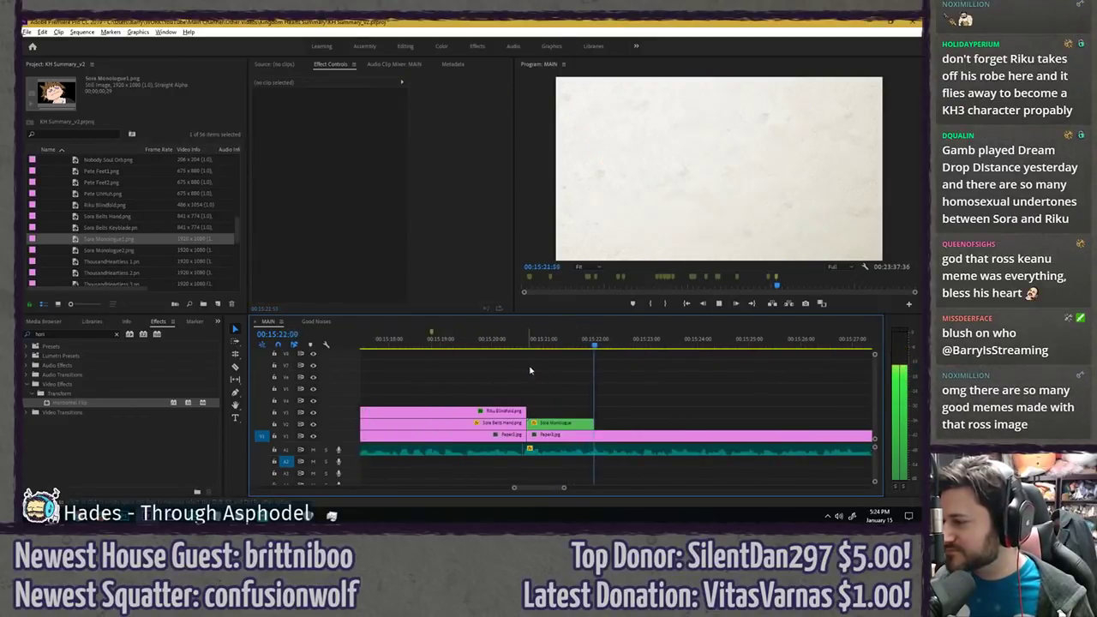
{"action": "key", "text": "space"}
- Copy the clips out of the nested Sora Monologue sequence and paste them over the deleted nested clip in MAIN
{"action": "double_click", "coordinate": [562, 425]}
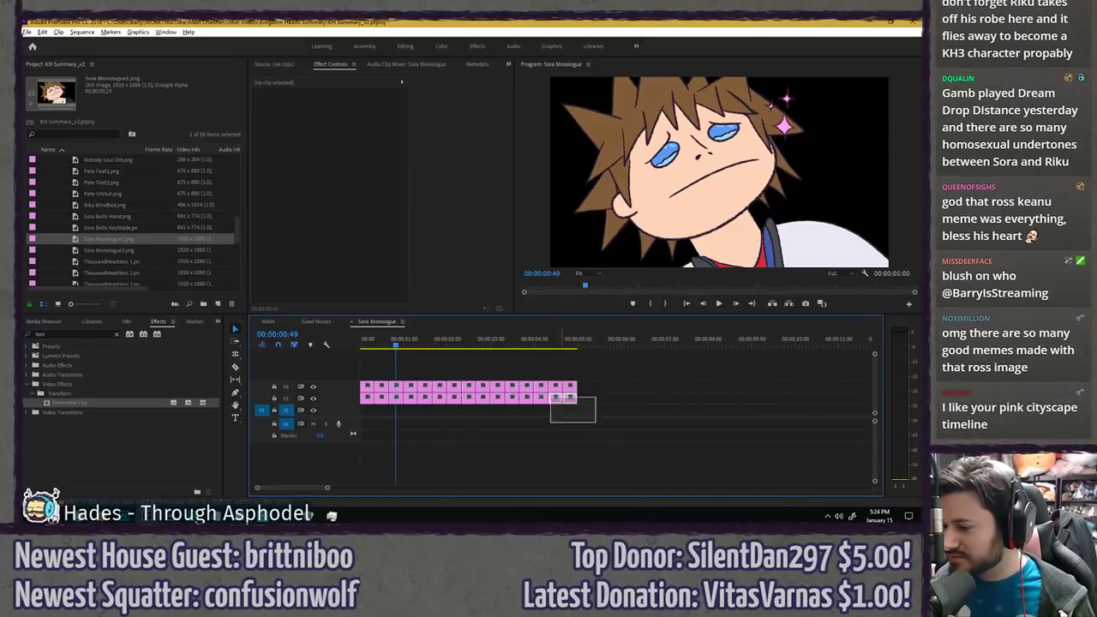
{"action": "left_click_drag", "start_coordinate": [551, 396], "coordinate": [477, 382]}
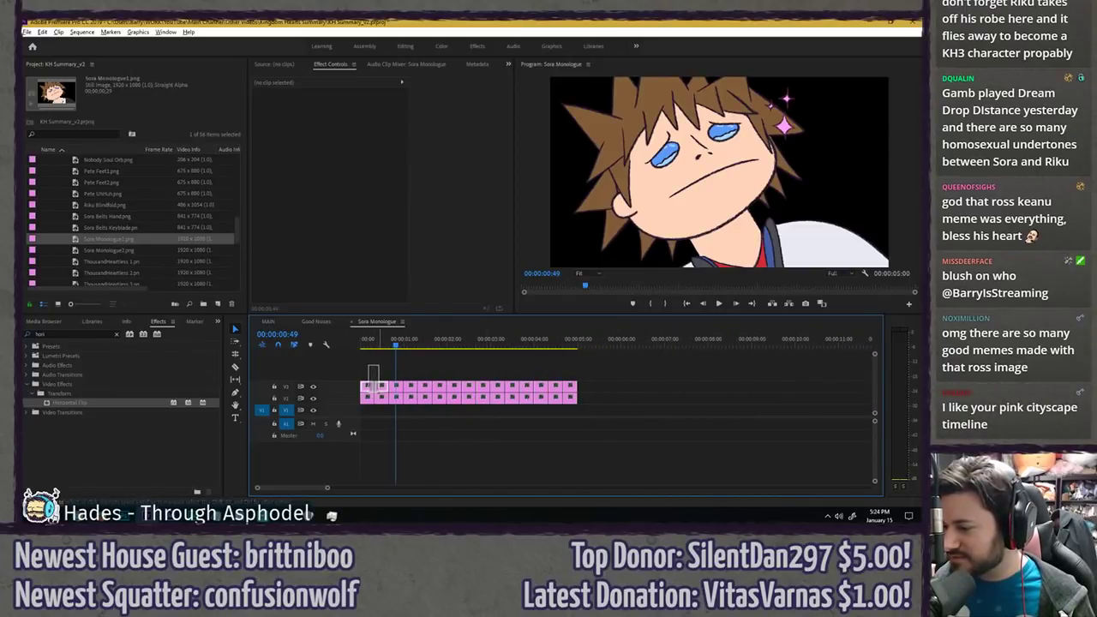
{"action": "left_click", "coordinate": [353, 323]}
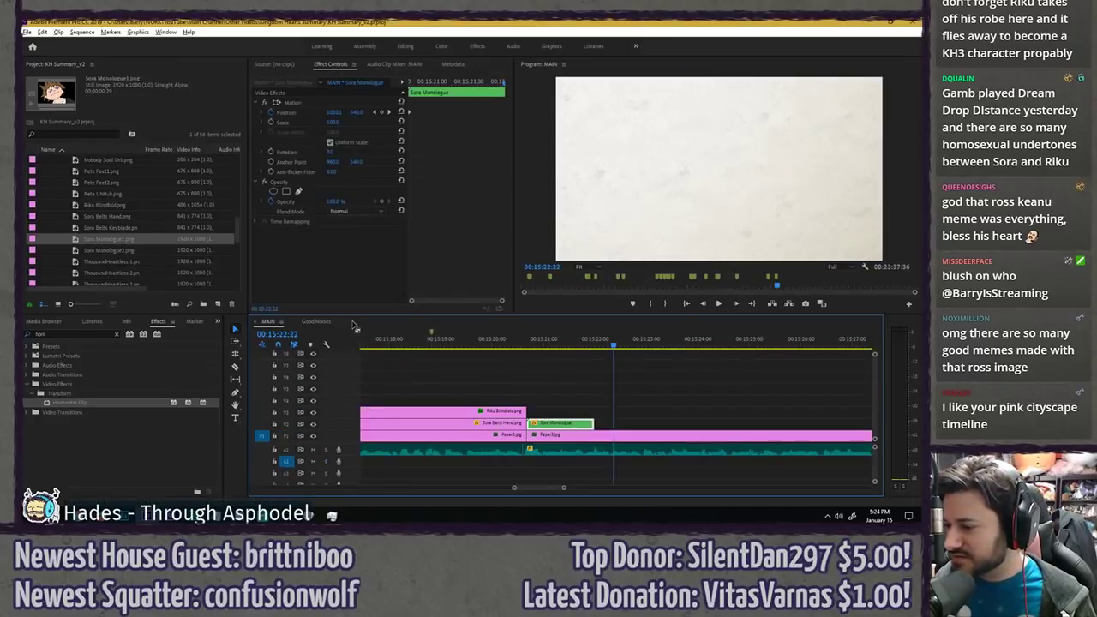
{"action": "key", "text": "Delete"}
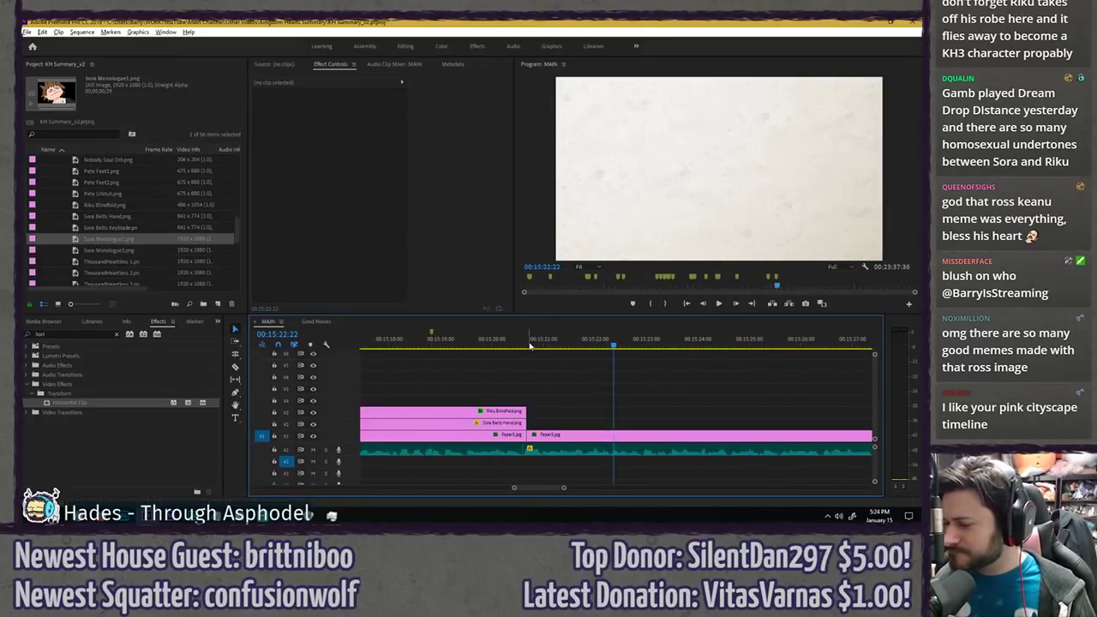
{"action": "key", "text": "ctrl+v"}
{"action": "key", "text": "ctrl+v"}
{"action": "key", "text": "ctrl+v"}
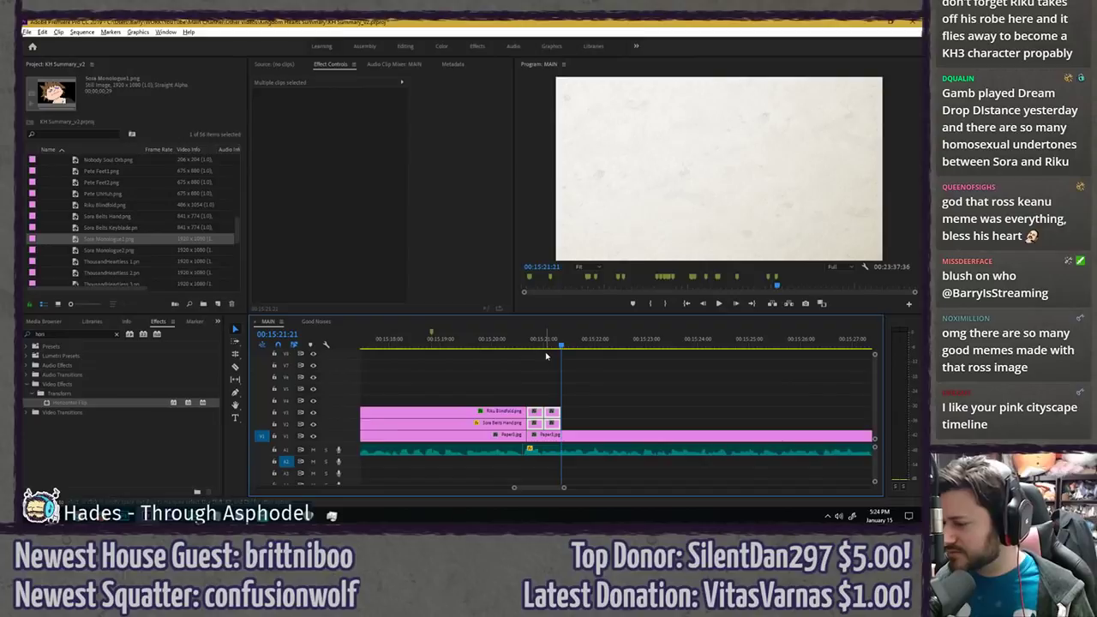
- Play back the pasted Sora clips and undo the extra pasted clip groups
{"action": "left_click", "coordinate": [523, 342]}
{"action": "key", "text": "space"}
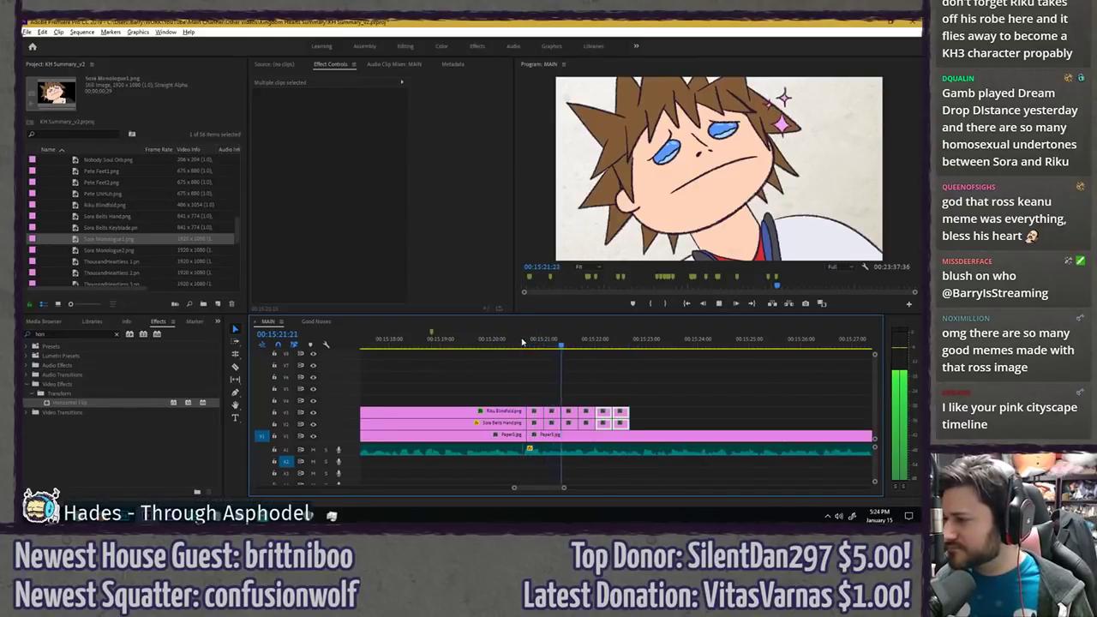
{"action": "key", "text": "space"}
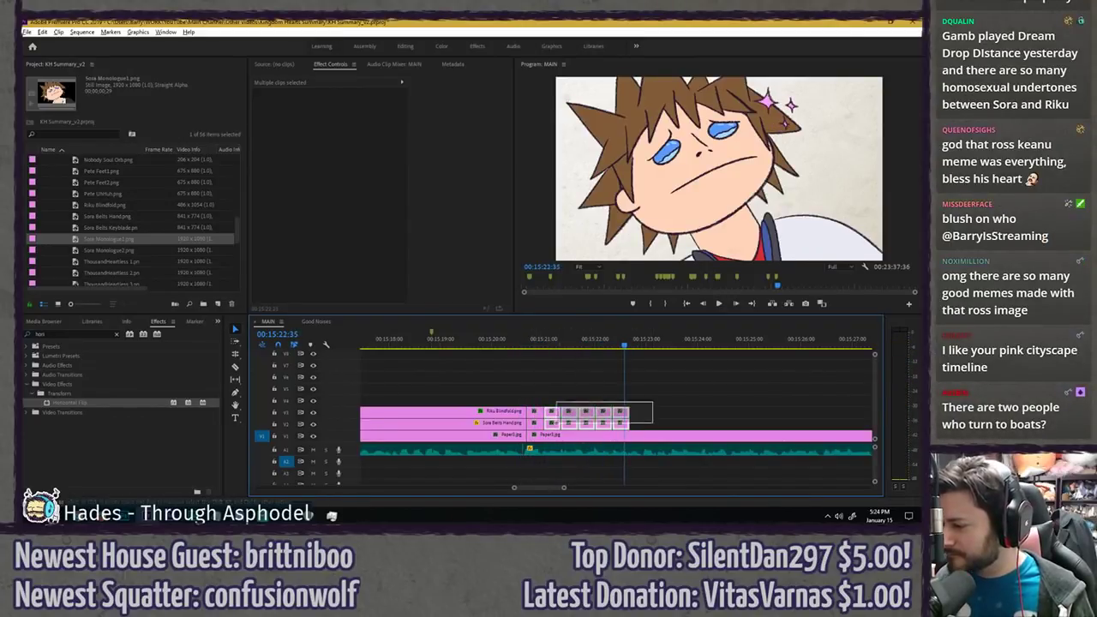
{"action": "left_click", "coordinate": [548, 388]}
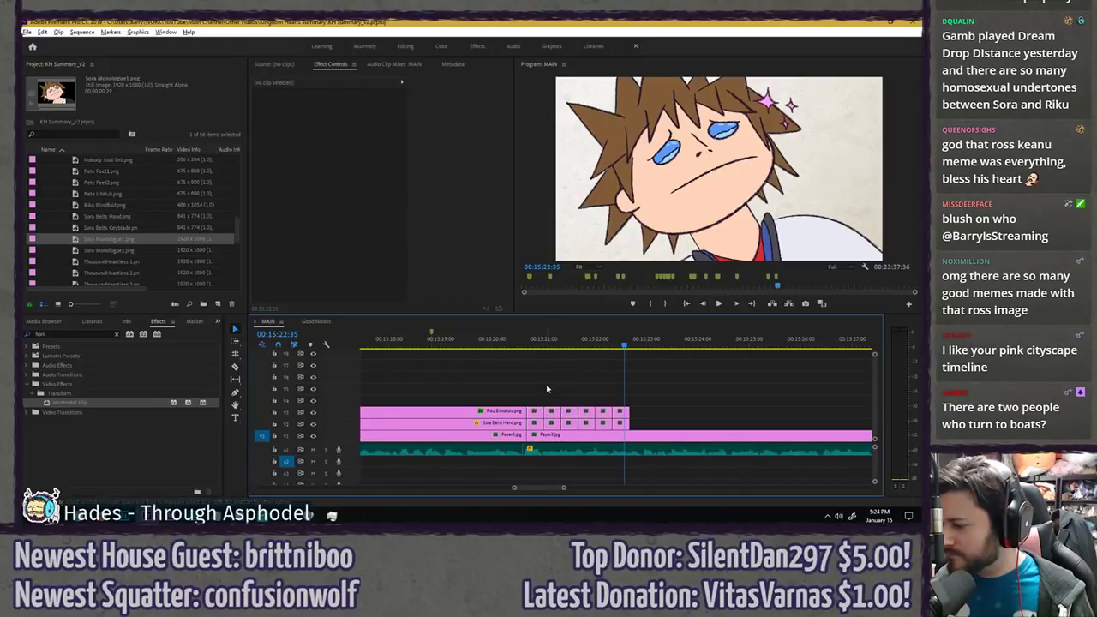
{"action": "key", "text": "ctrl+z"}
{"action": "key", "text": "ctrl+z"}
- Zoom in and inspect the Sora Monologue1 and Monologue2 clips on V2 between 15:20:48 and 15:21:07
{"action": "scroll", "coordinate": [555, 386], "scroll_direction": "up", "scroll_amount": 2}
{"action": "left_click", "coordinate": [519, 345]}
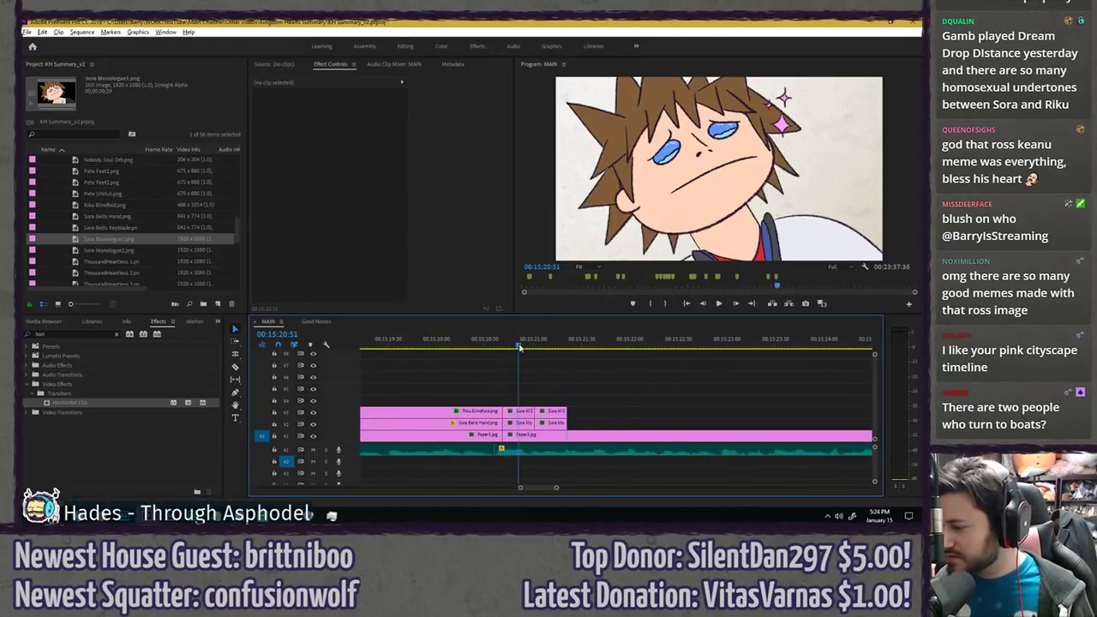
{"action": "key", "text": "equal"}
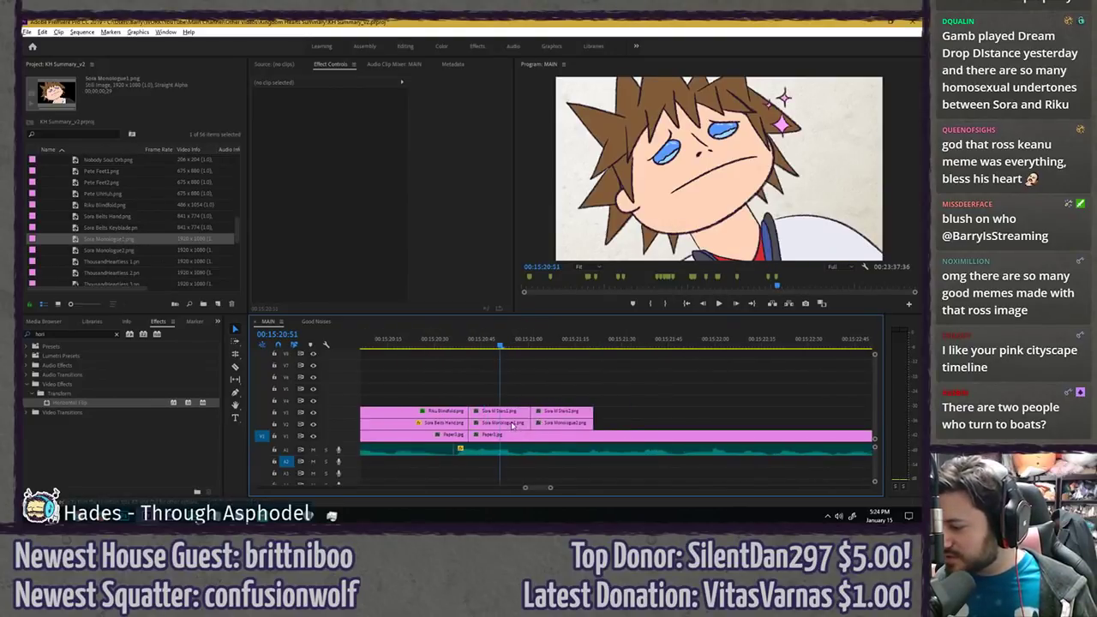
{"action": "left_click", "coordinate": [515, 426]}
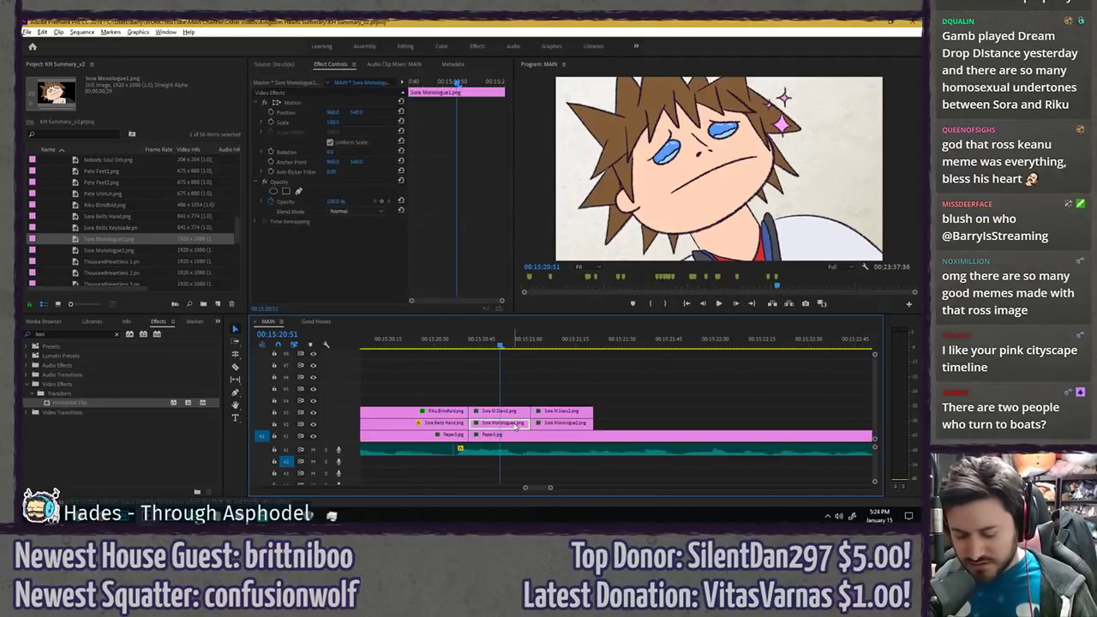
{"action": "left_click", "coordinate": [550, 341]}
{"action": "left_click", "coordinate": [126, 249]}
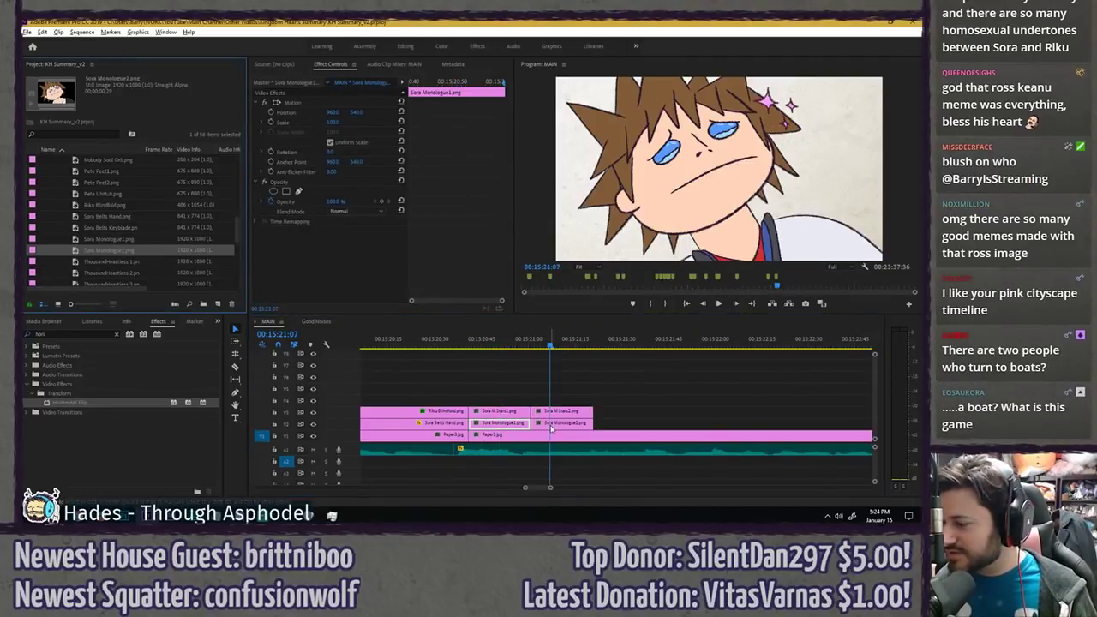
{"action": "left_click", "coordinate": [551, 425]}
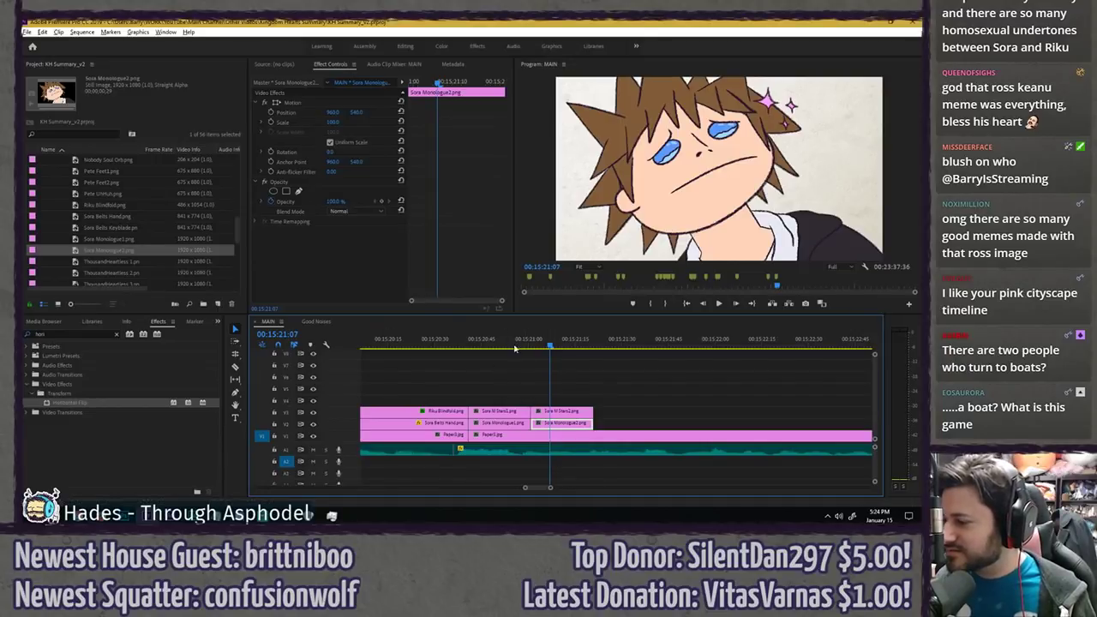
{"action": "left_click", "coordinate": [492, 342]}
- Repeat the four Sora clips on V2 and V3 after themselves and play back the result
{"action": "left_click_drag", "start_coordinate": [500, 384], "coordinate": [525, 426]}
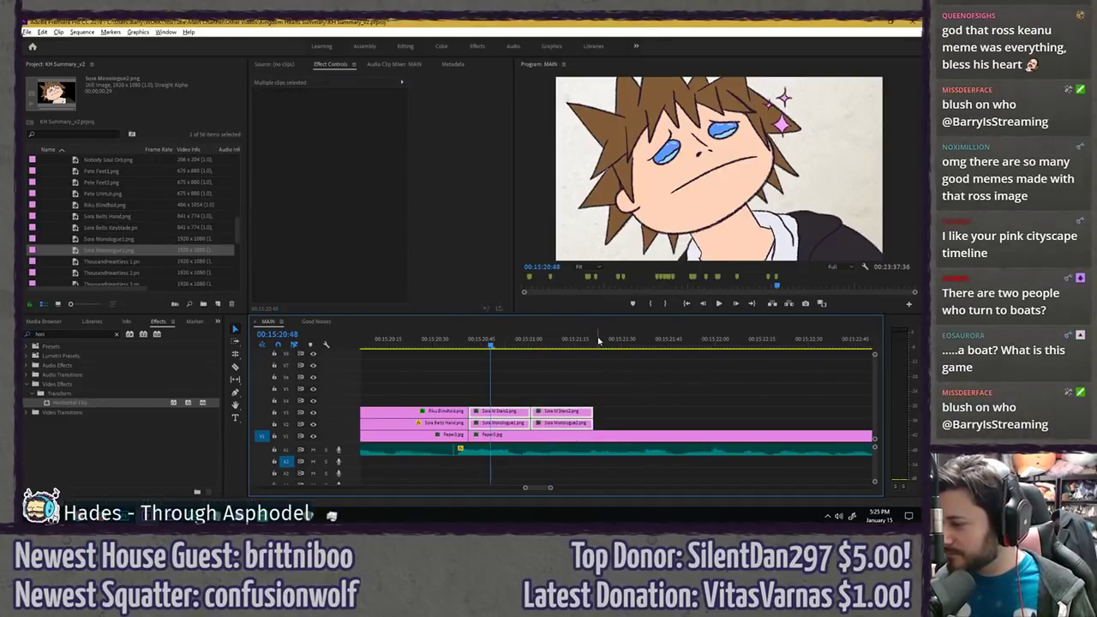
{"action": "left_click", "coordinate": [598, 340]}
{"action": "key", "text": "minus"}
{"action": "key", "text": "space"}
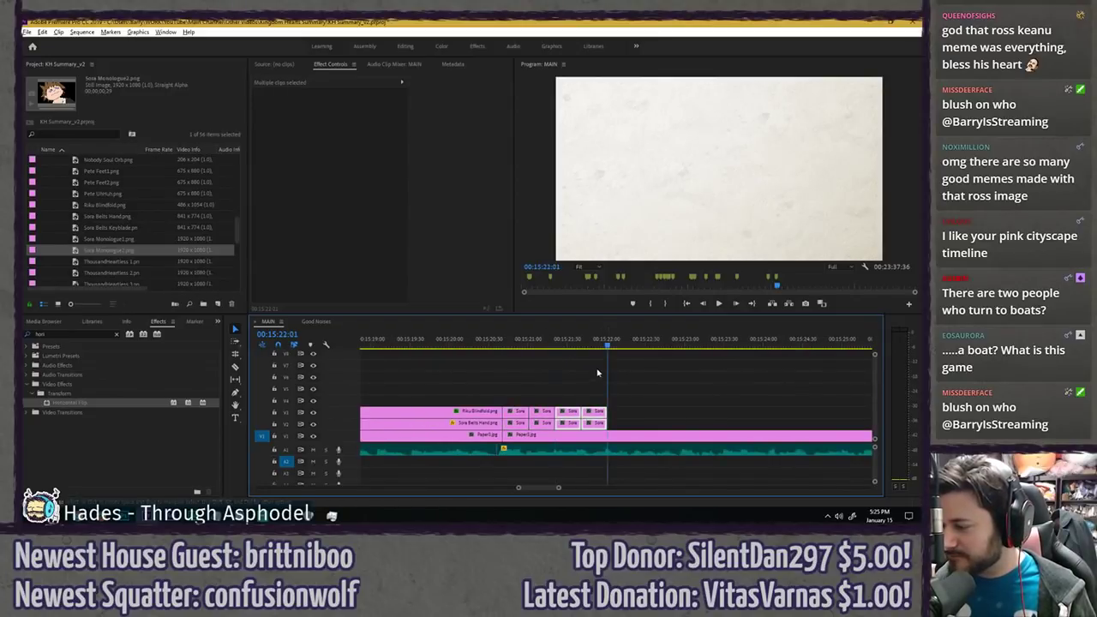
{"action": "left_click", "coordinate": [497, 342]}
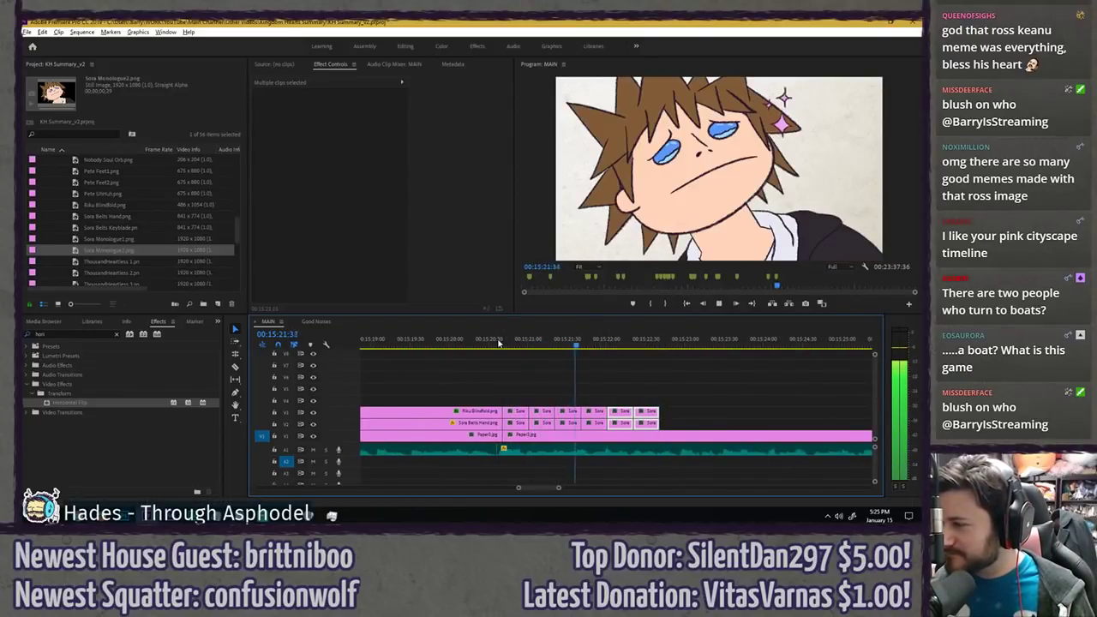
{"action": "key", "text": "space"}
- Nest the repeated Sora clips on V2 and V3 as 'Sora Monologue KH2'
{"action": "left_click_drag", "start_coordinate": [641, 417], "coordinate": [654, 426]}
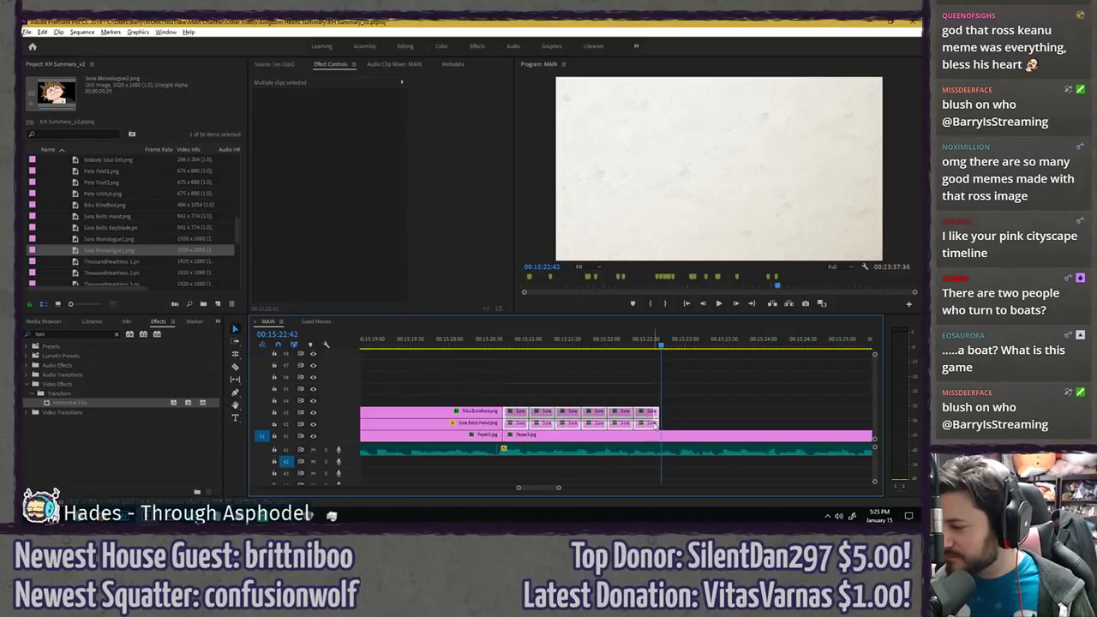
{"action": "right_click", "coordinate": [650, 422]}
{"action": "left_click", "coordinate": [672, 299]}
{"action": "type", "text": "Sora Monologue KH3"}
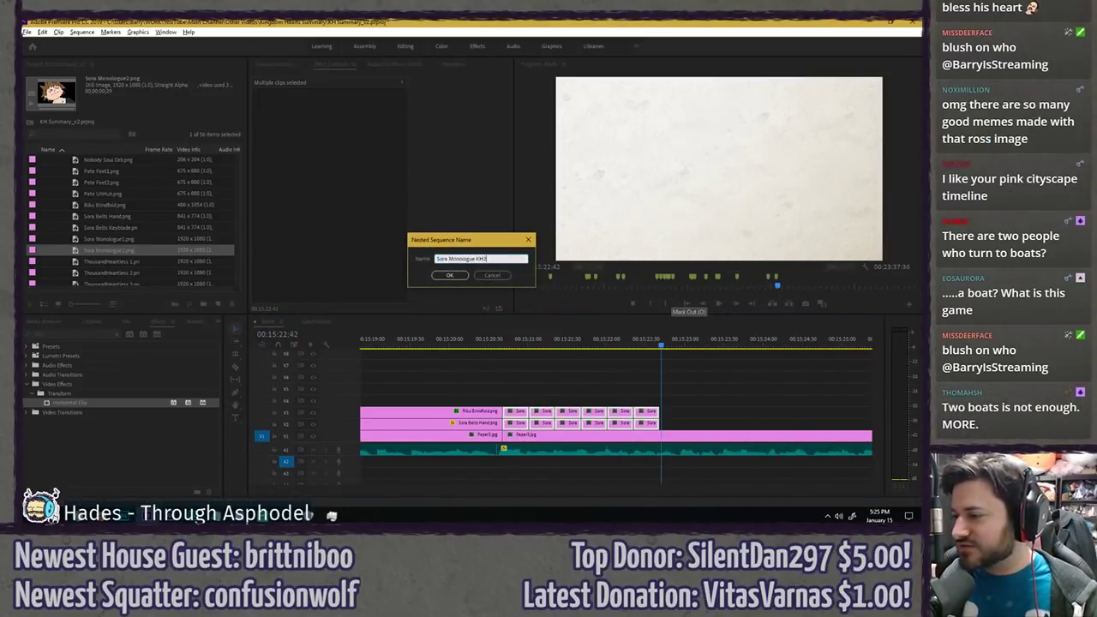
{"action": "key", "text": "Return"}
- Zoom the timeline and inspect the green Sora Motion clip at 00:06:25:06
{"action": "left_click", "coordinate": [572, 390]}
{"action": "scroll", "coordinate": [745, 390], "scroll_direction": "down", "scroll_amount": 10}
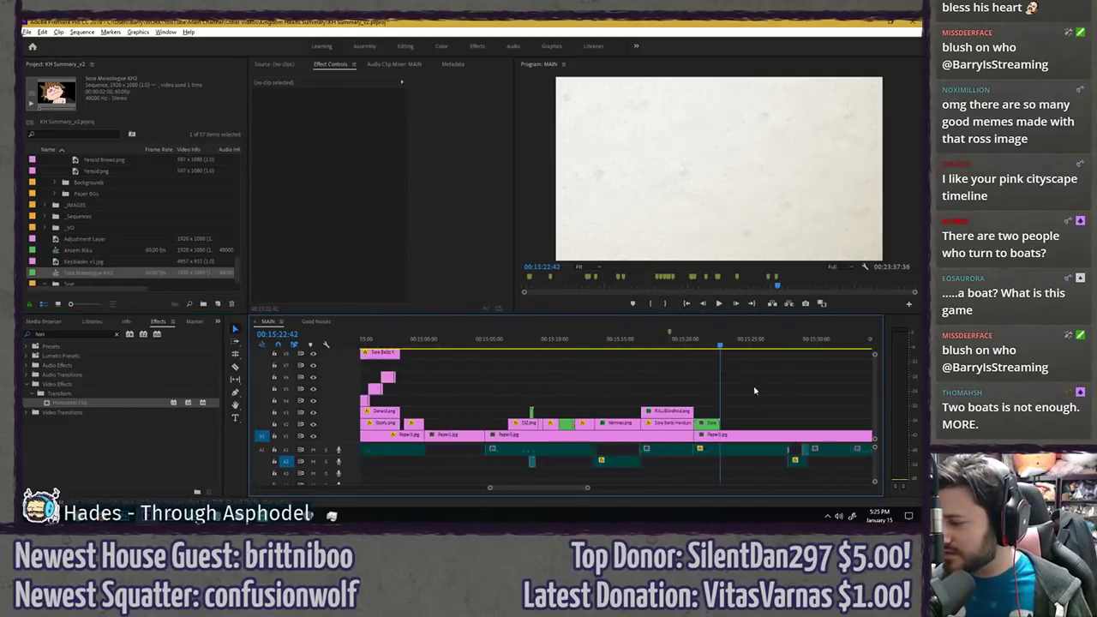
{"action": "key", "text": "equal"}
{"action": "key", "text": "equal"}
{"action": "key", "text": "equal"}
{"action": "key", "text": "equal"}
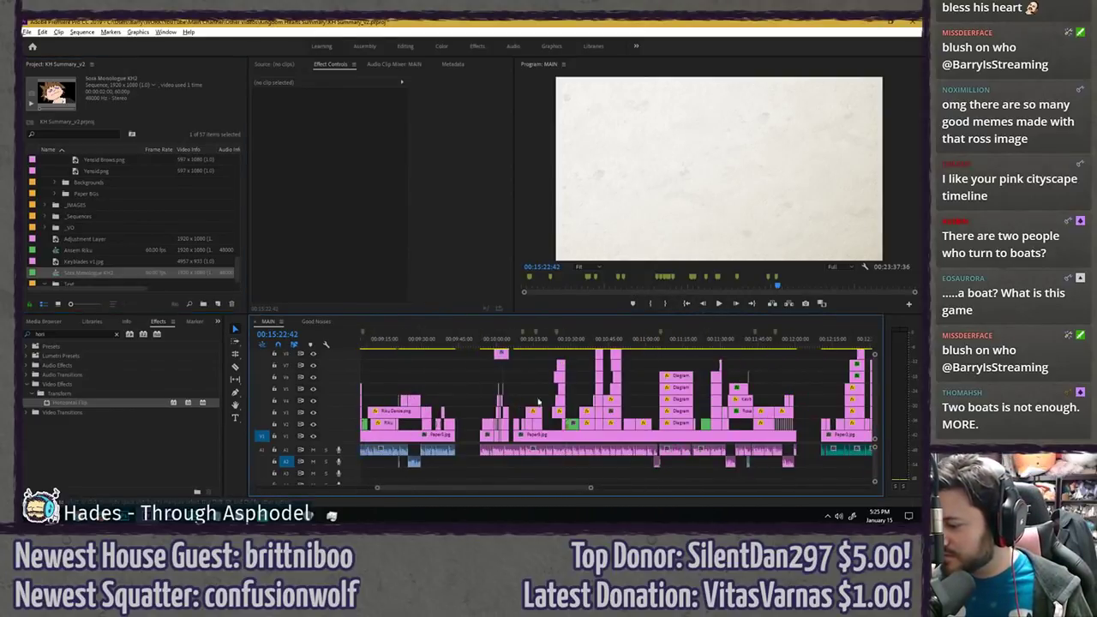
{"action": "key", "text": "equal"}
{"action": "key", "text": "equal"}
{"action": "key", "text": "equal"}
{"action": "key", "text": "equal"}
{"action": "key", "text": "equal"}
{"action": "key", "text": "equal"}
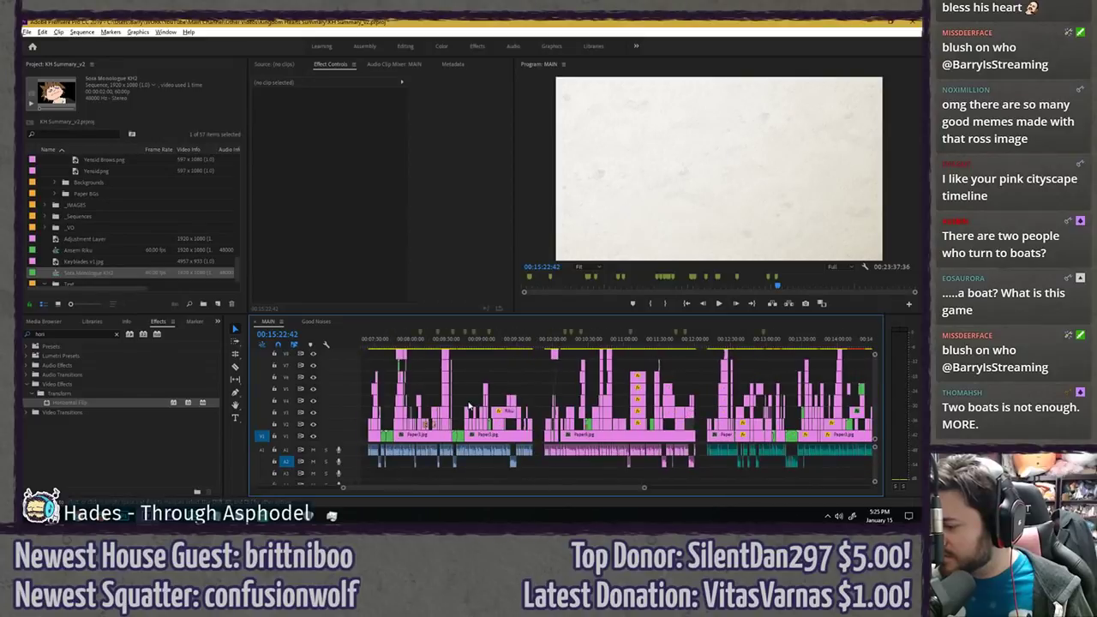
{"action": "key", "text": "minus"}
{"action": "key", "text": "minus"}
{"action": "key", "text": "minus"}
{"action": "key", "text": "minus"}
{"action": "key", "text": "minus"}
{"action": "key", "text": "minus"}
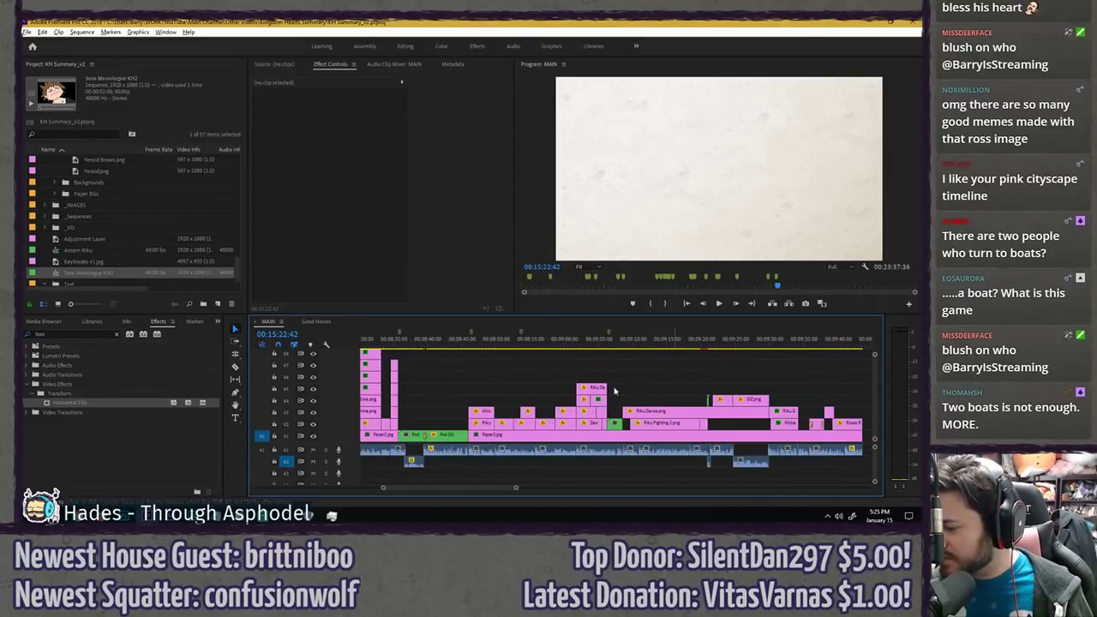
{"action": "scroll", "coordinate": [476, 393], "scroll_direction": "up", "scroll_amount": 8}
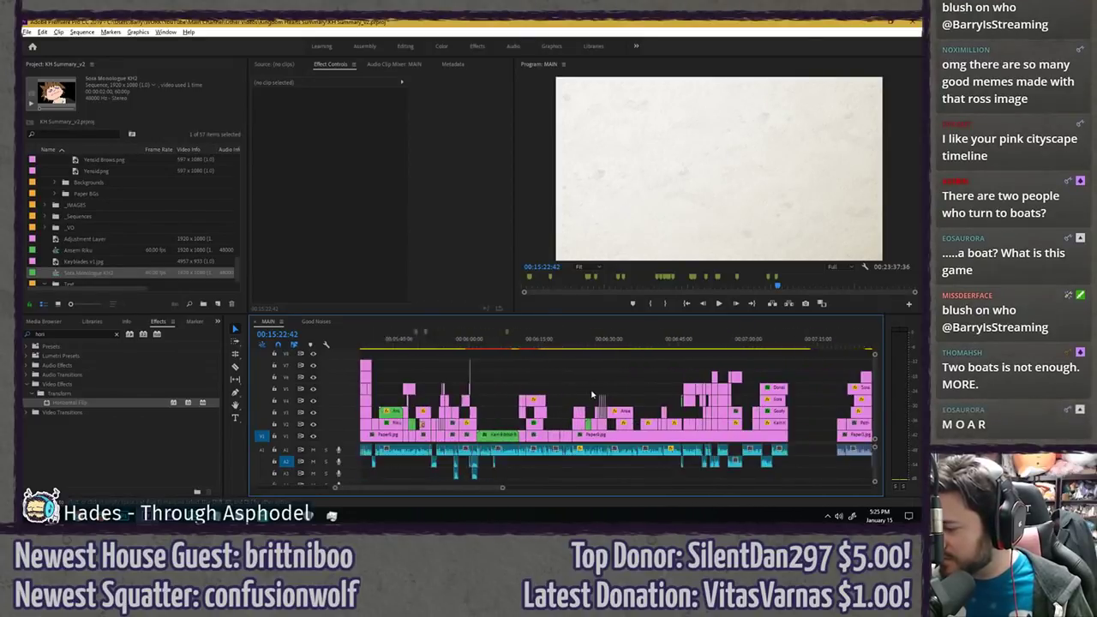
{"action": "left_click", "coordinate": [549, 346]}
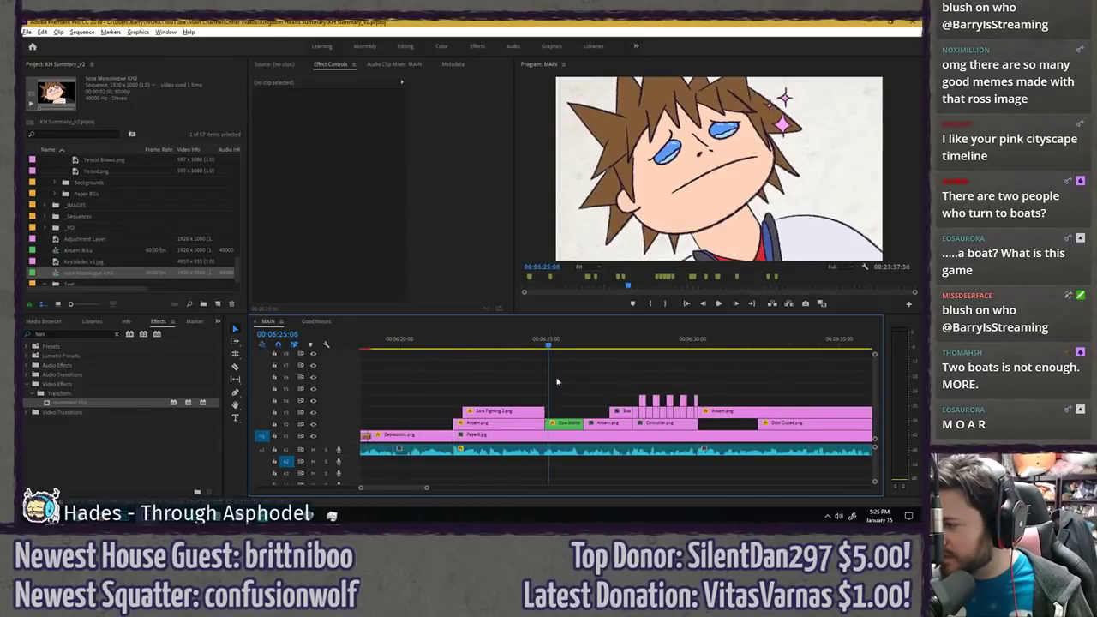
{"action": "left_click", "coordinate": [561, 424]}
- Select the new Sora Monologue KH2 nested clip and move the playhead into it
{"action": "scroll", "coordinate": [424, 404], "scroll_direction": "down", "scroll_amount": 10}
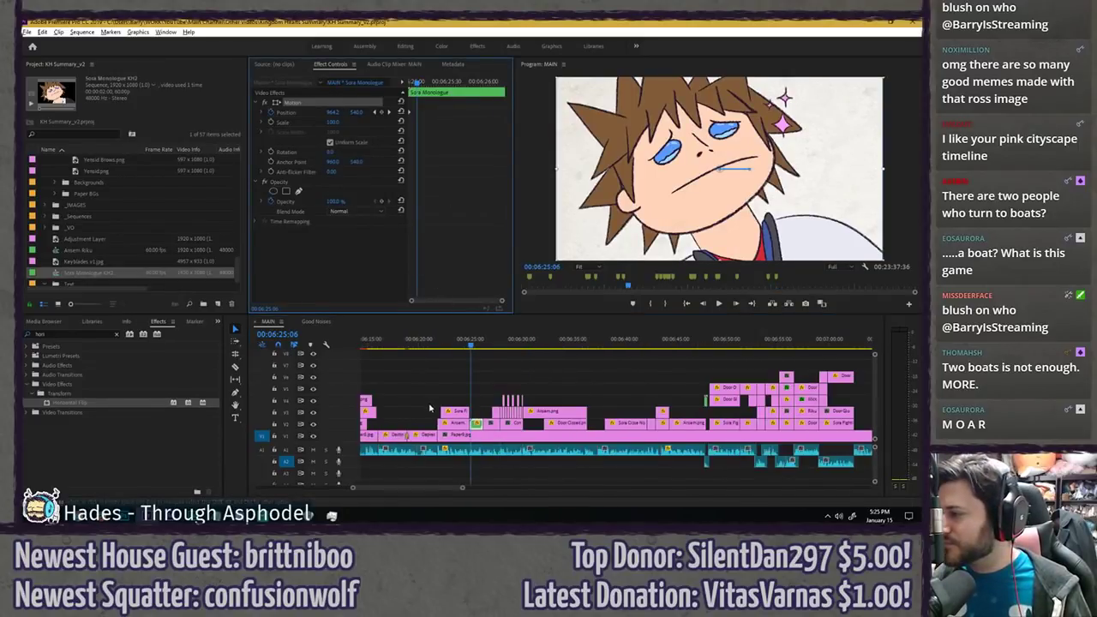
{"action": "scroll", "coordinate": [623, 391], "scroll_direction": "up", "scroll_amount": 2}
{"action": "scroll", "coordinate": [622, 390], "scroll_direction": "up", "scroll_amount": 10}
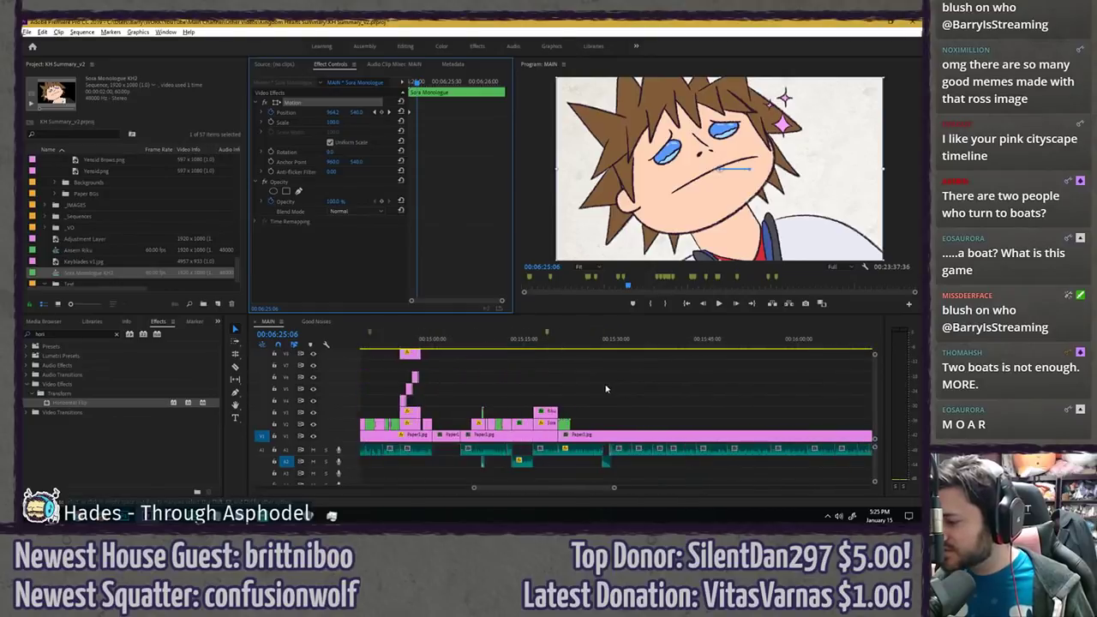
{"action": "left_click", "coordinate": [471, 424]}
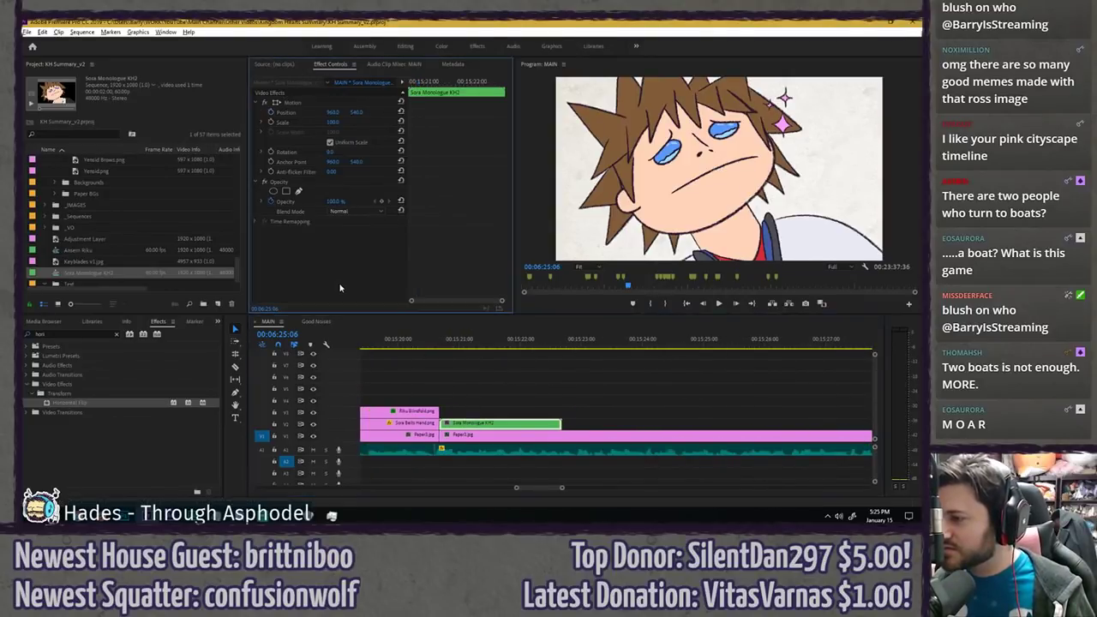
{"action": "left_click", "coordinate": [517, 341]}
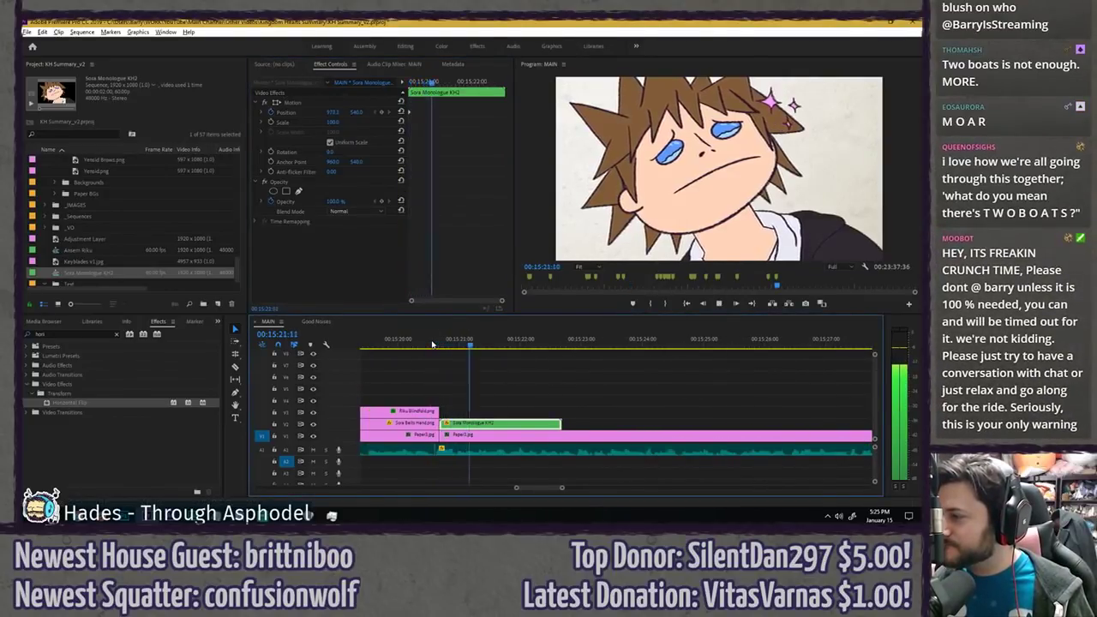
- Trim the green Sora Monologue KH2 clip to end at 00:15:22:00
{"action": "key", "text": "Right"}
{"action": "key", "text": "Right"}
{"action": "key", "text": "Right"}
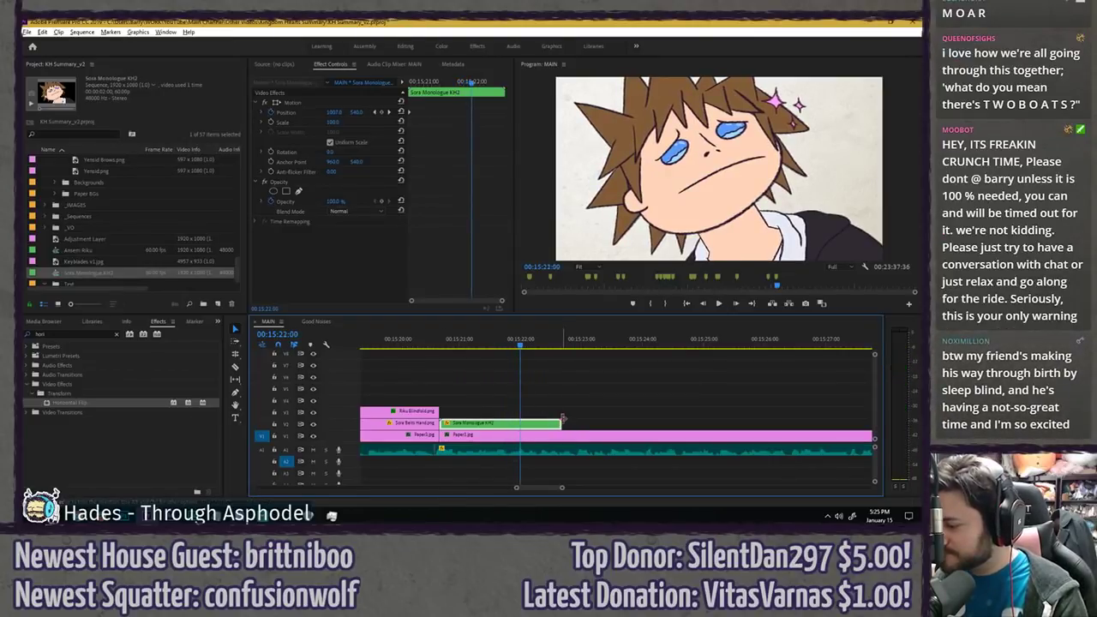
{"action": "left_click_drag", "start_coordinate": [561, 423], "coordinate": [520, 421]}
{"action": "left_click", "coordinate": [557, 373]}
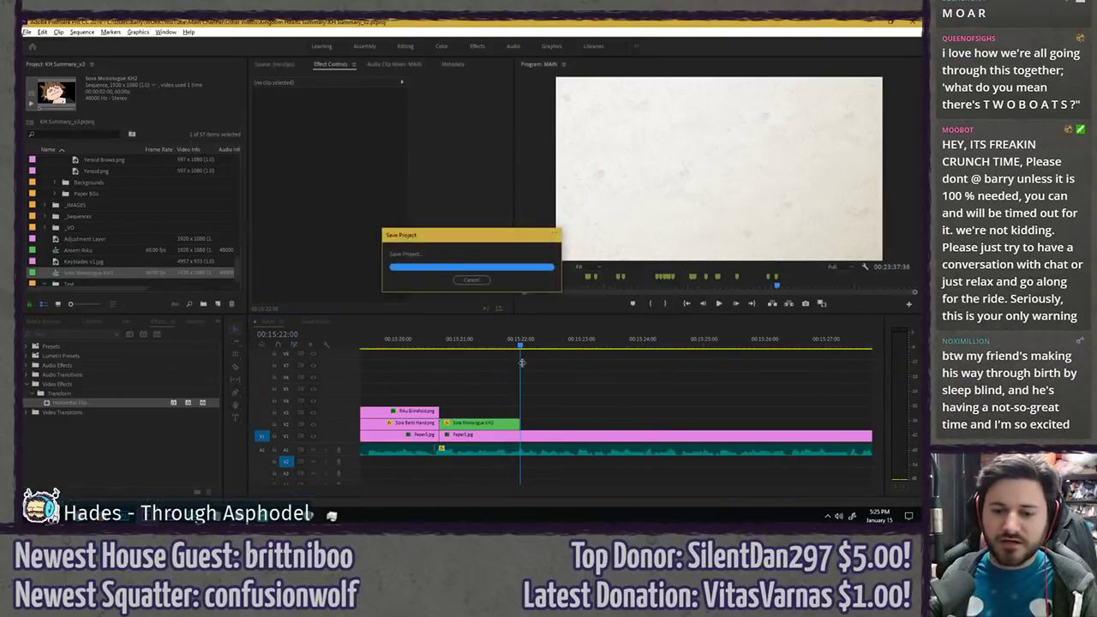
{"action": "key", "text": "minus"}
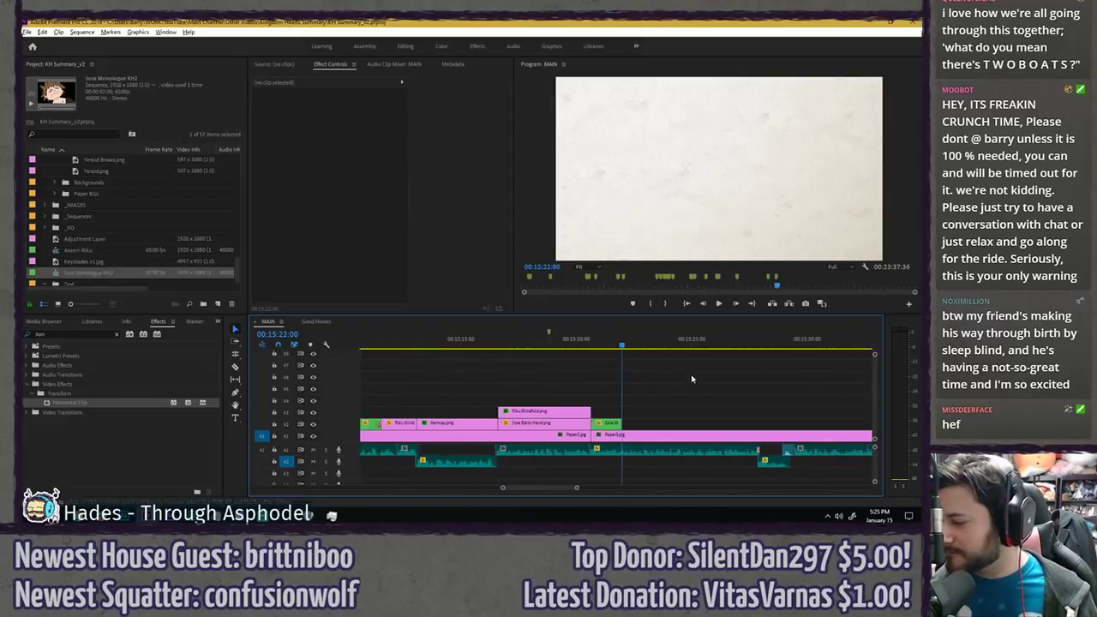
{"action": "left_click", "coordinate": [530, 343]}
- Preview the Sora and Riku hand-holding shot full size, stopping at 00:15:18:54
{"action": "key", "text": "grave"}
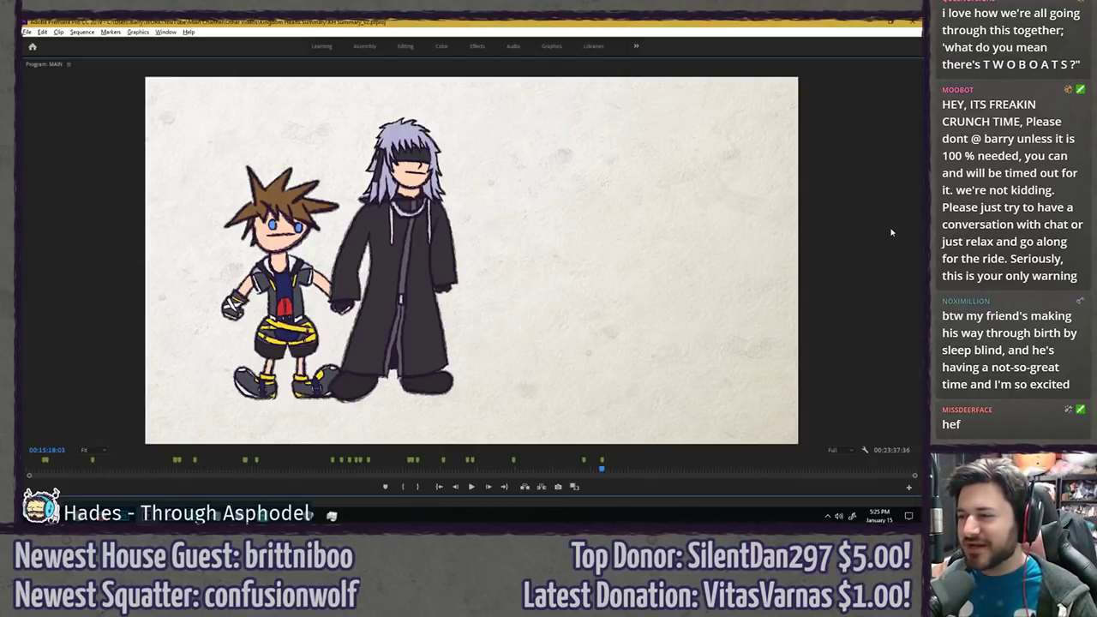
{"action": "key", "text": "grave"}
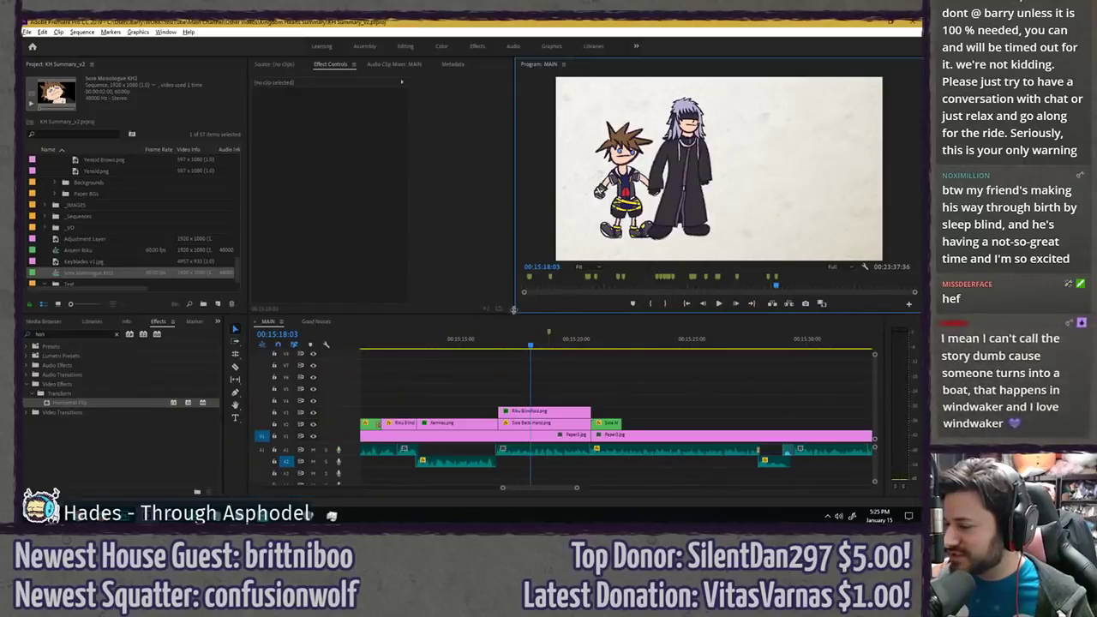
{"action": "left_click_drag", "start_coordinate": [512, 348], "coordinate": [493, 346]}
{"action": "key", "text": "space"}
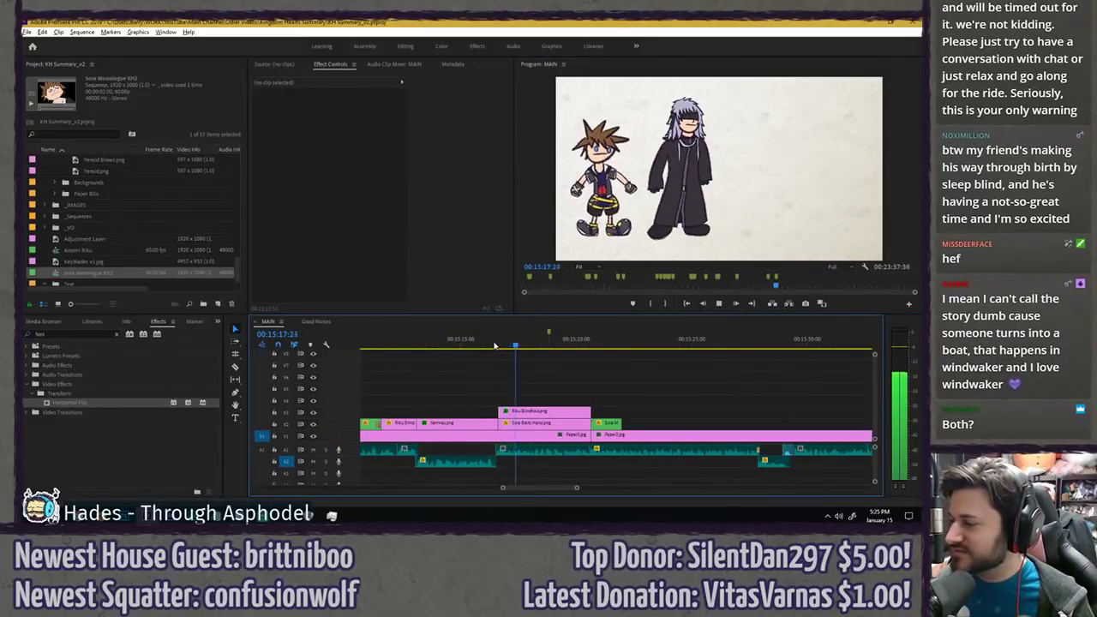
{"action": "key", "text": "space"}
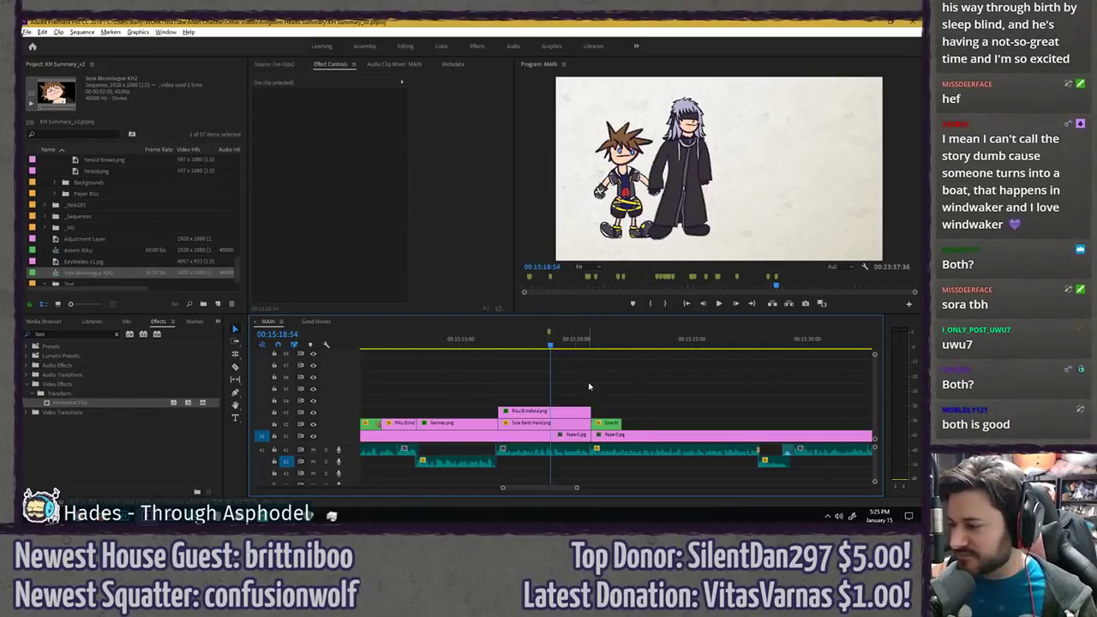
{"action": "scroll", "coordinate": [669, 370], "scroll_direction": "down", "scroll_amount": 5}
{"action": "key", "text": "minus"}
{"action": "key", "text": "minus"}
{"action": "key", "text": "minus"}
{"action": "key", "text": "minus"}
{"action": "key", "text": "minus"}
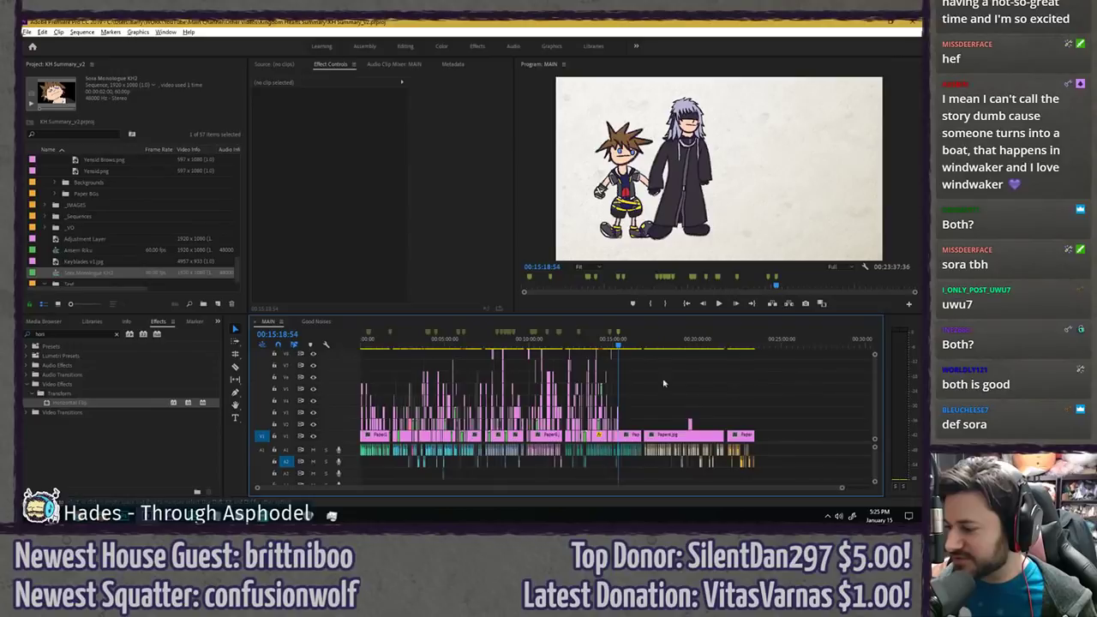
{"action": "key", "text": "equal"}
{"action": "key", "text": "equal"}
{"action": "key", "text": "equal"}
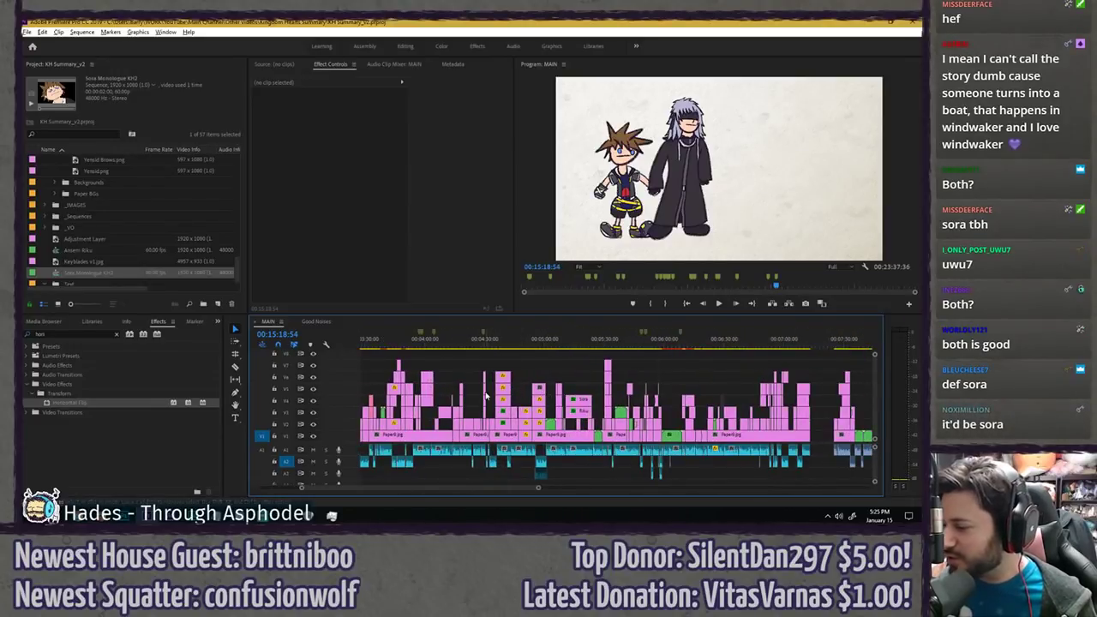
{"action": "key", "text": "equal"}
{"action": "left_click_drag", "start_coordinate": [556, 343], "coordinate": [741, 338]}
{"action": "key", "text": "space"}
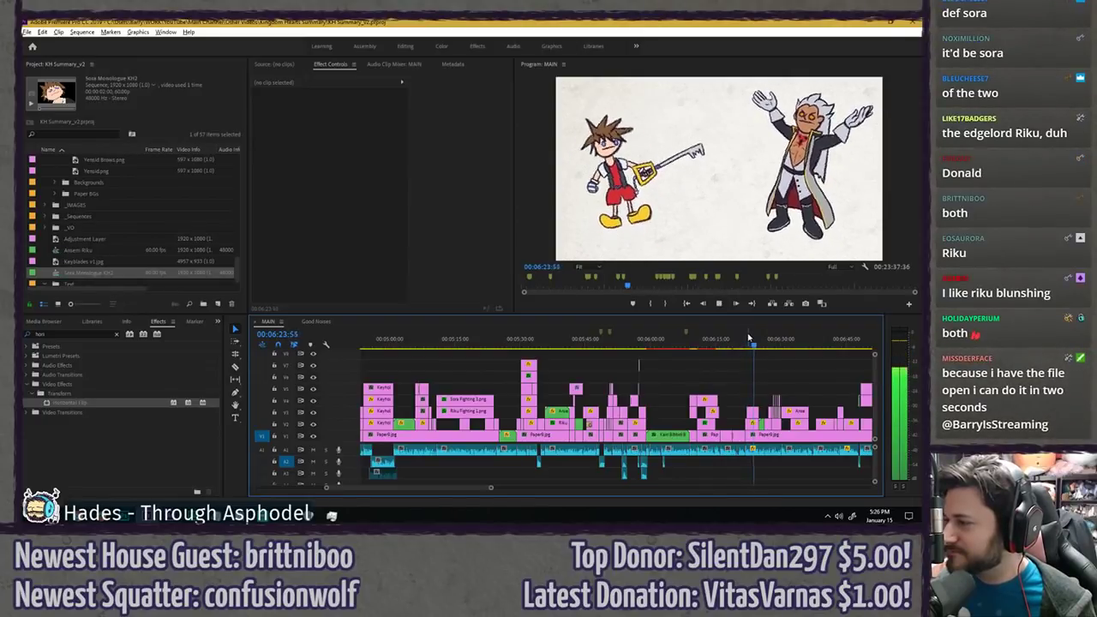
{"action": "key", "text": "space"}
{"action": "scroll", "coordinate": [505, 419], "scroll_direction": "down", "scroll_amount": 10}
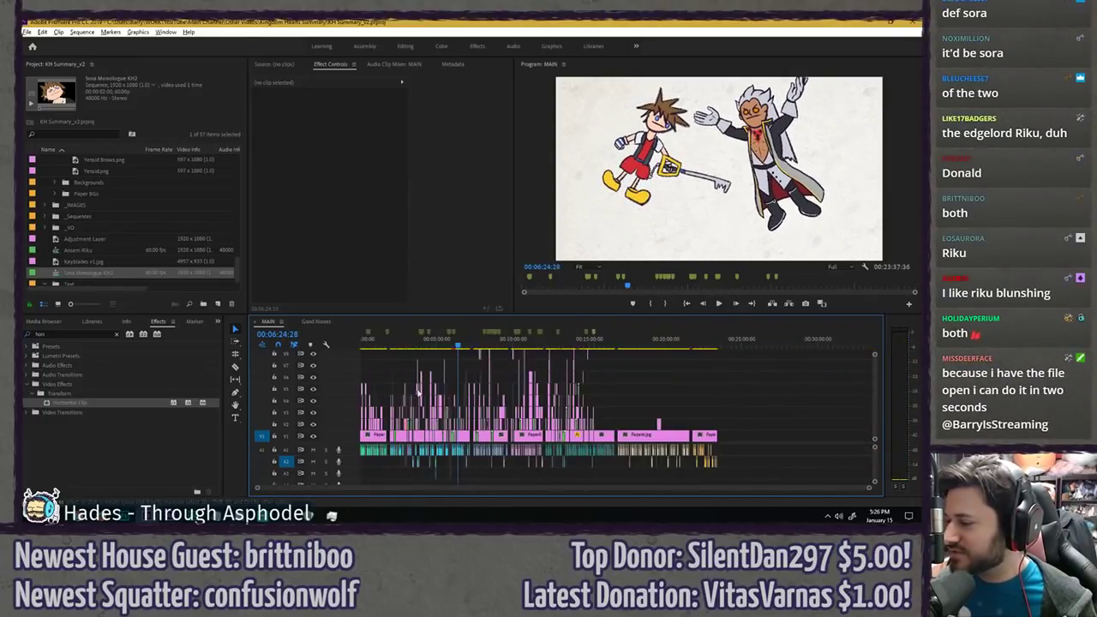
{"action": "scroll", "coordinate": [501, 380], "scroll_direction": "up", "scroll_amount": 2}
{"action": "left_click_drag", "start_coordinate": [441, 347], "coordinate": [423, 345]}
{"action": "key", "text": "space"}
{"action": "scroll", "coordinate": [409, 371], "scroll_direction": "up", "scroll_amount": 4}
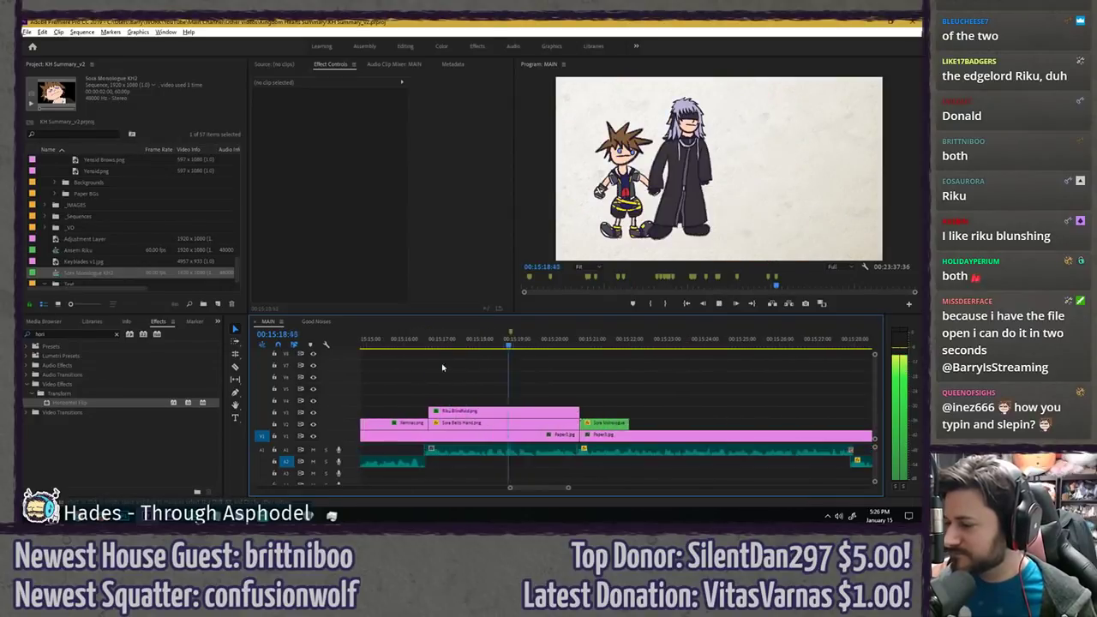
- Find the Xemnas image in the project and place Xemnas.png on V4
{"action": "key", "text": "space"}
{"action": "left_click", "coordinate": [104, 134]}
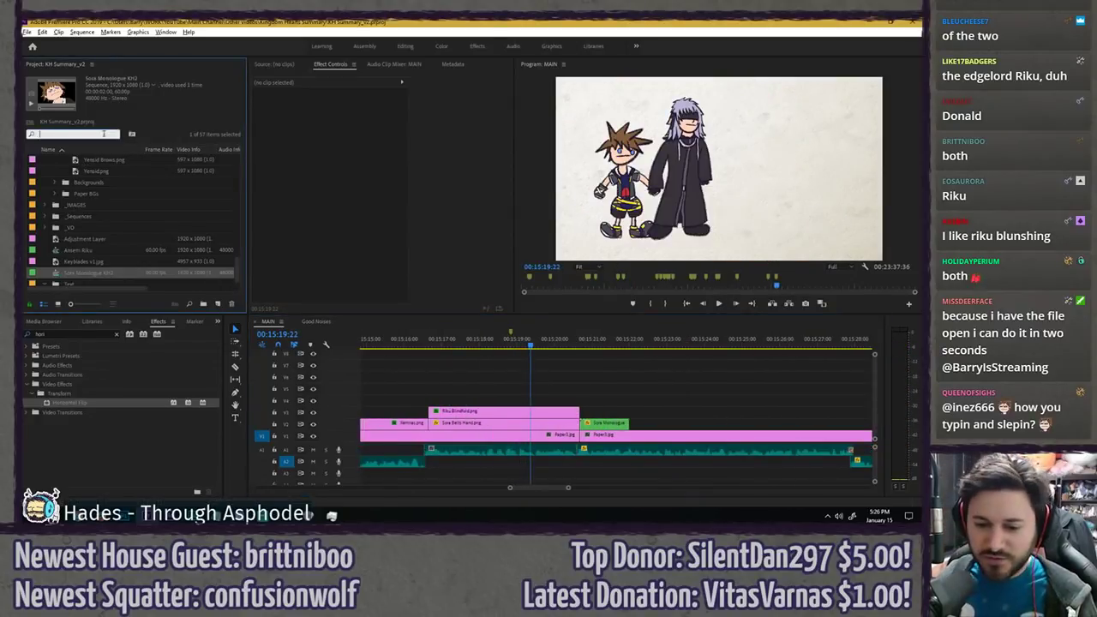
{"action": "type", "text": "se"}
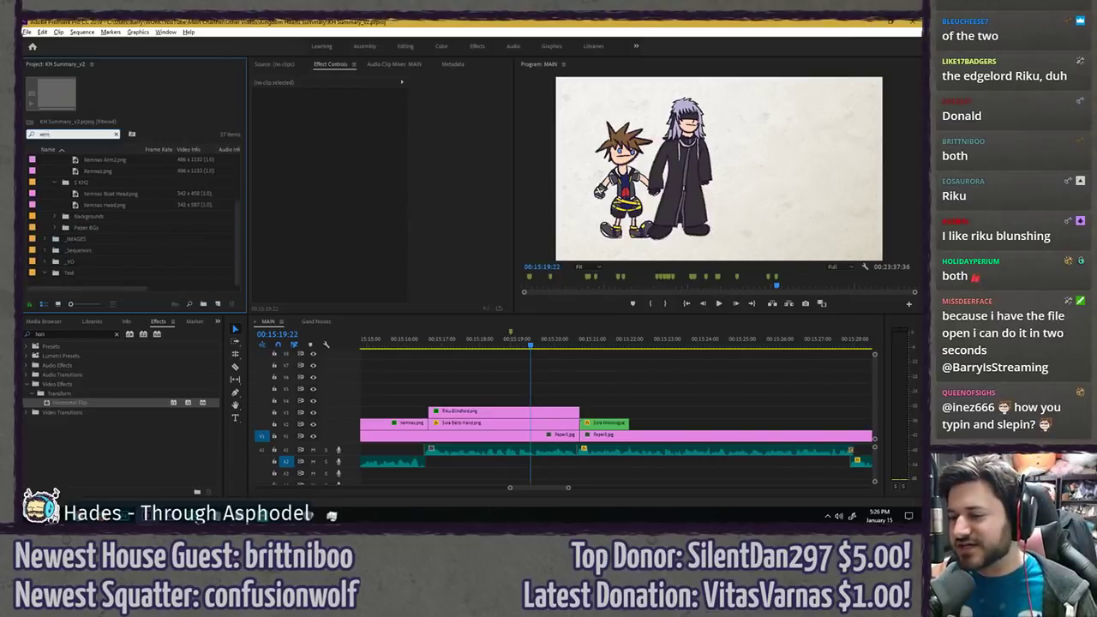
{"action": "type", "text": "mnas"}
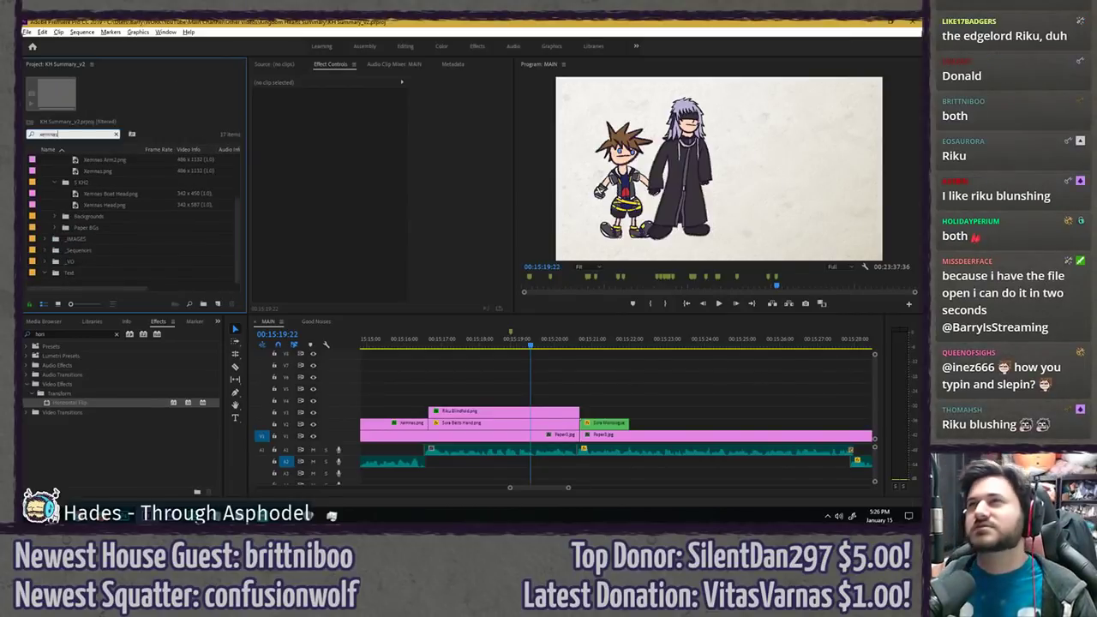
{"action": "left_click", "coordinate": [97, 171]}
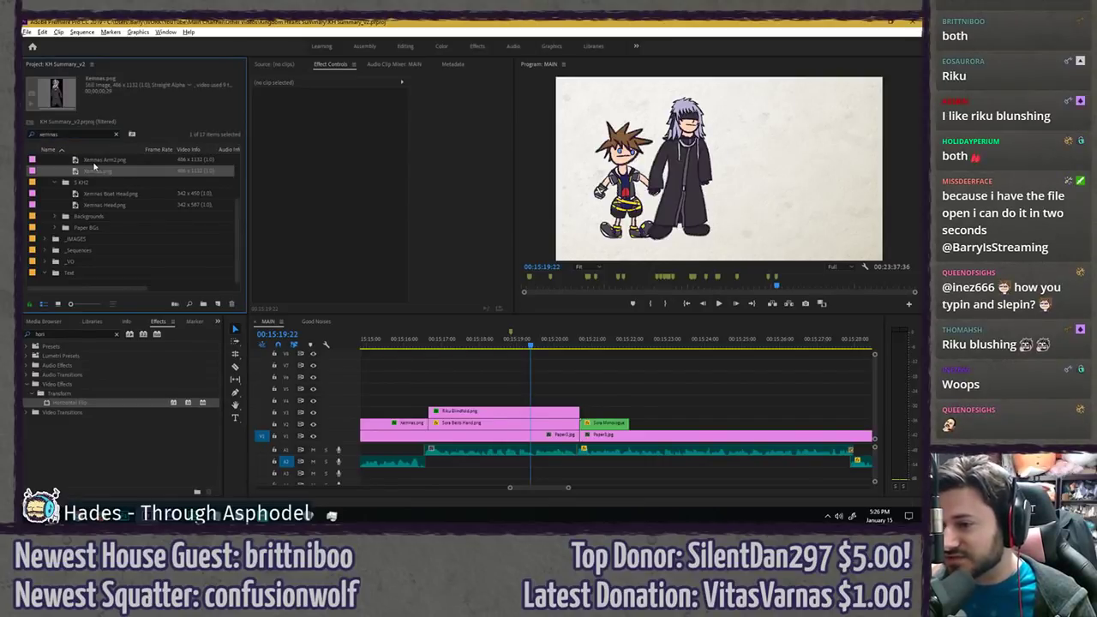
{"action": "left_click_drag", "start_coordinate": [97, 170], "coordinate": [487, 393]}
{"action": "left_click", "coordinate": [528, 394]}
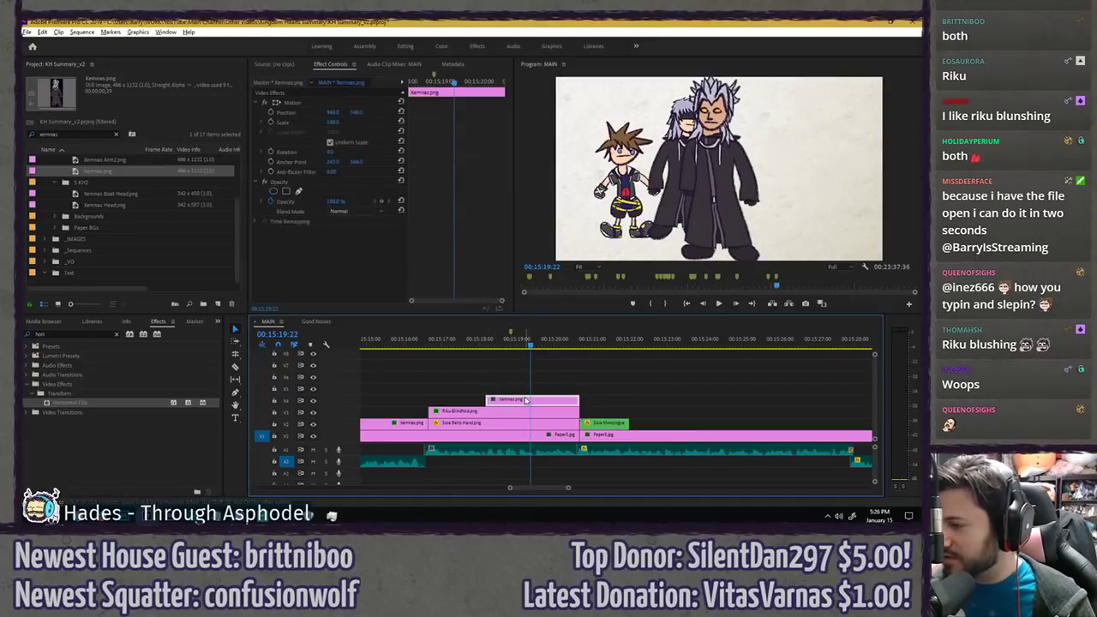
- Scale Xemnas to 80, move it to the right of the frame, and save
{"action": "left_click", "coordinate": [335, 122]}
{"action": "type", "text": "90"}
{"action": "key", "text": "Return"}
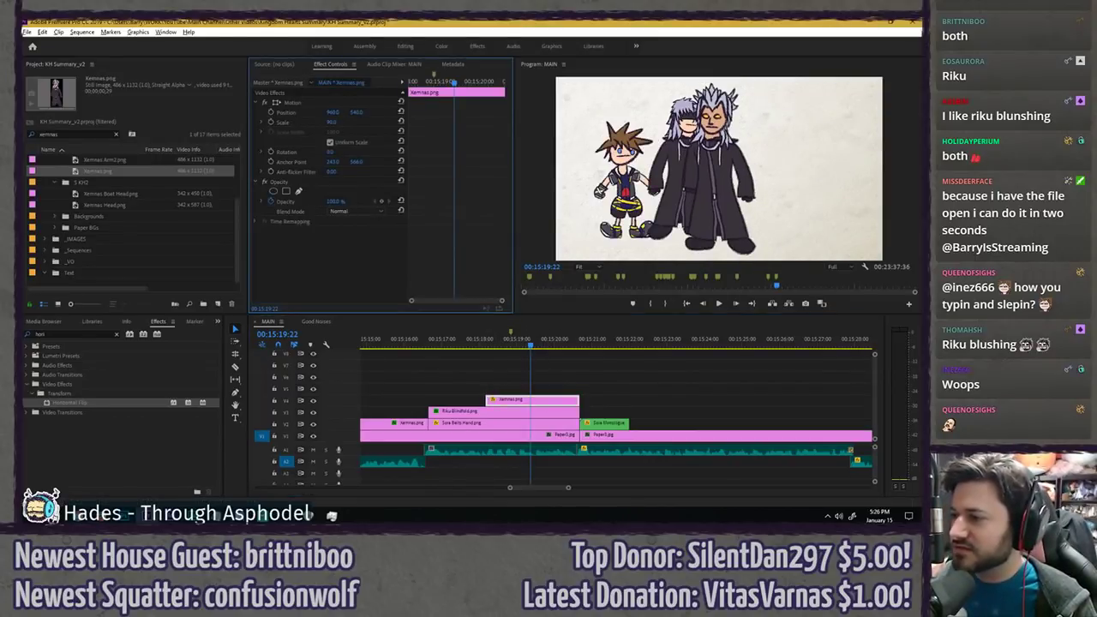
{"action": "left_click_drag", "start_coordinate": [333, 112], "coordinate": [385, 112]}
{"action": "left_click", "coordinate": [339, 122]}
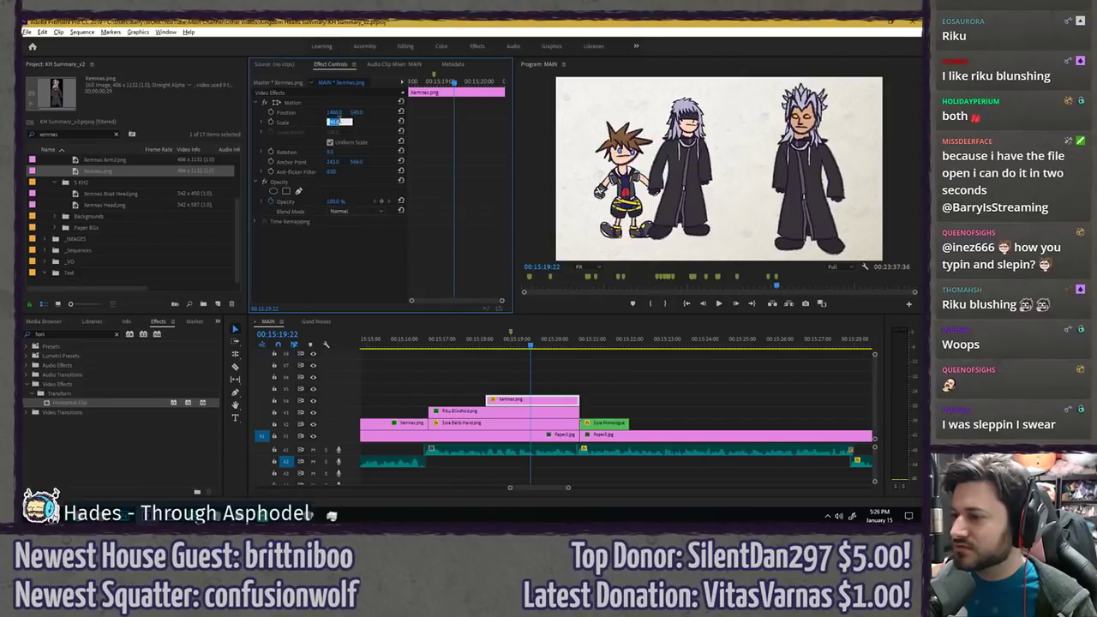
{"action": "type", "text": "80"}
{"action": "key", "text": "Return"}
{"action": "left_click", "coordinate": [339, 107]}
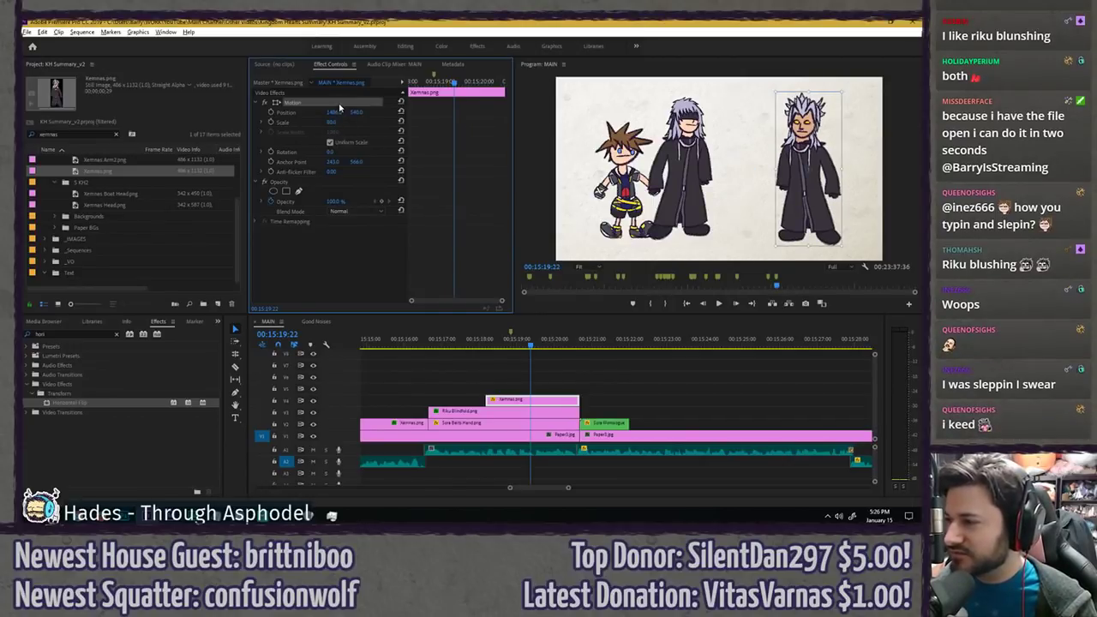
{"action": "left_click_drag", "start_coordinate": [806, 179], "coordinate": [806, 195]}
{"action": "left_click", "coordinate": [631, 374]}
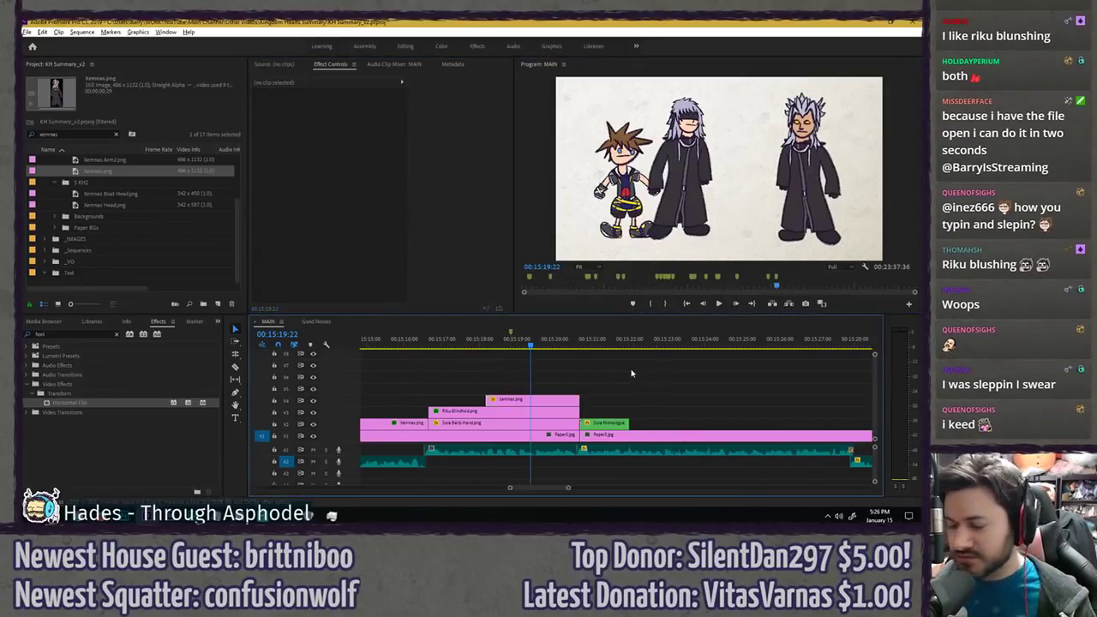
{"action": "key", "text": "ctrl+s"}
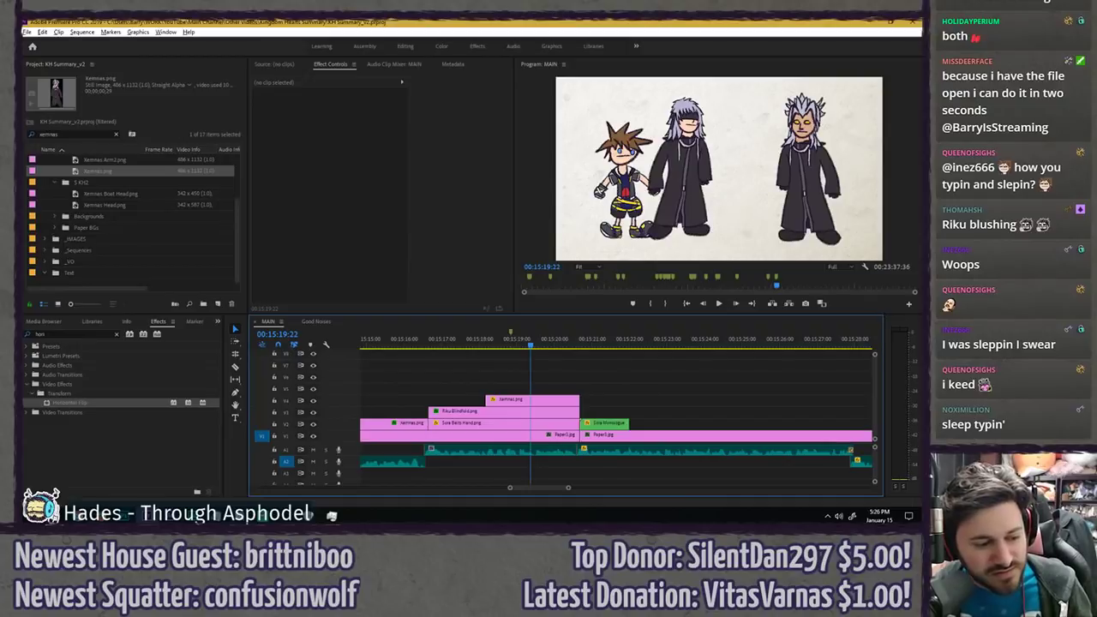
- Save the project and import a file dragged in from the desktop
{"action": "key", "text": "alt+Tab"}
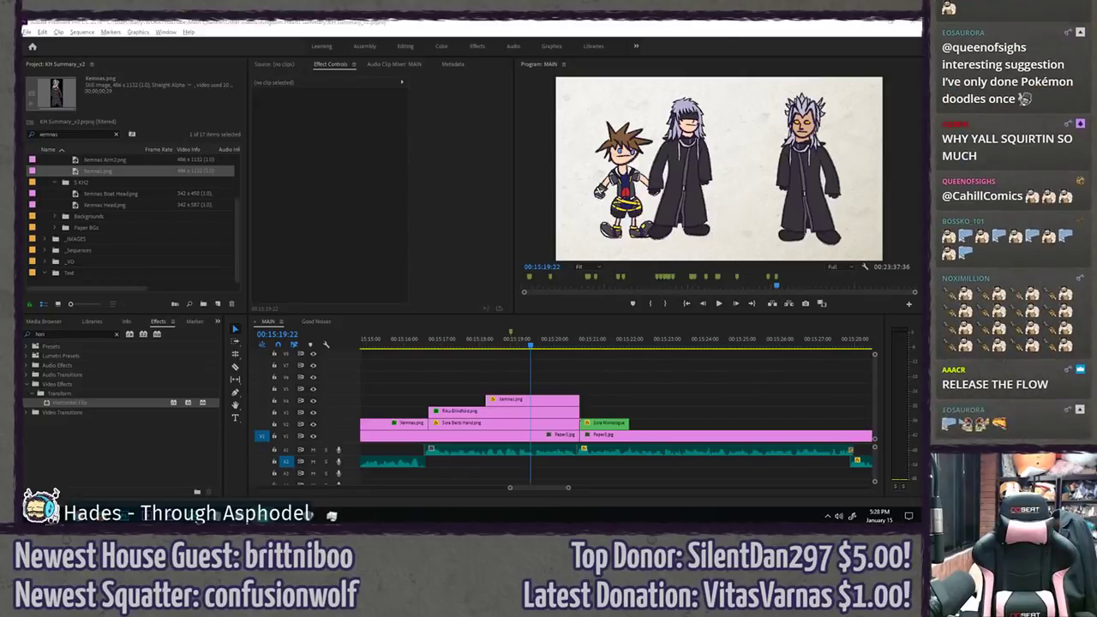
{"action": "key", "text": "ctrl+s"}
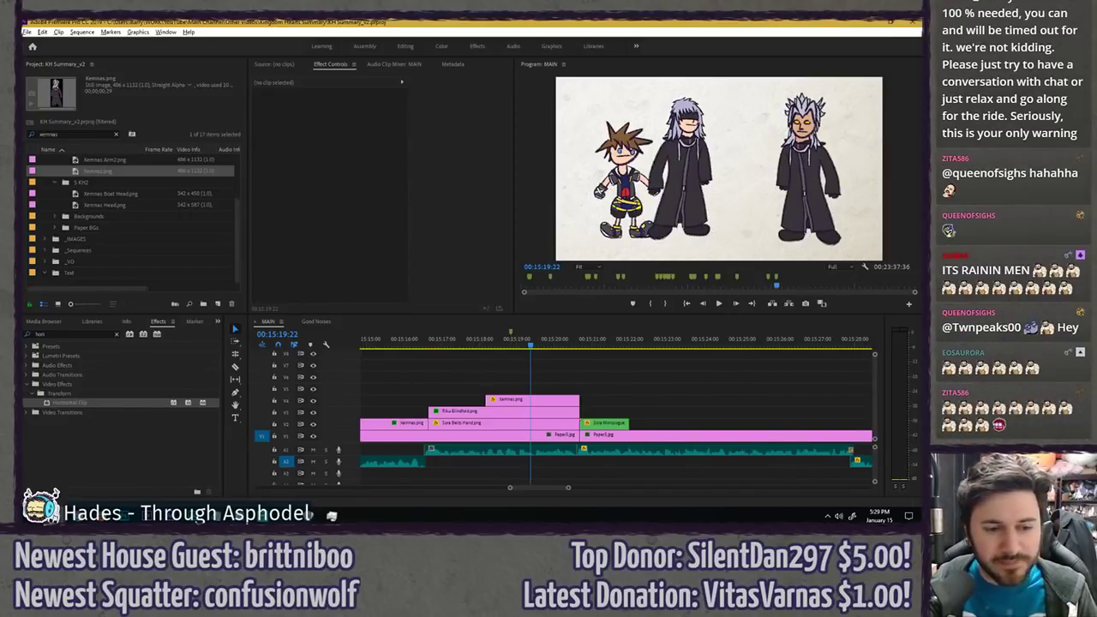
{"action": "left_click_drag", "start_coordinate": [57, 234], "coordinate": [77, 184]}
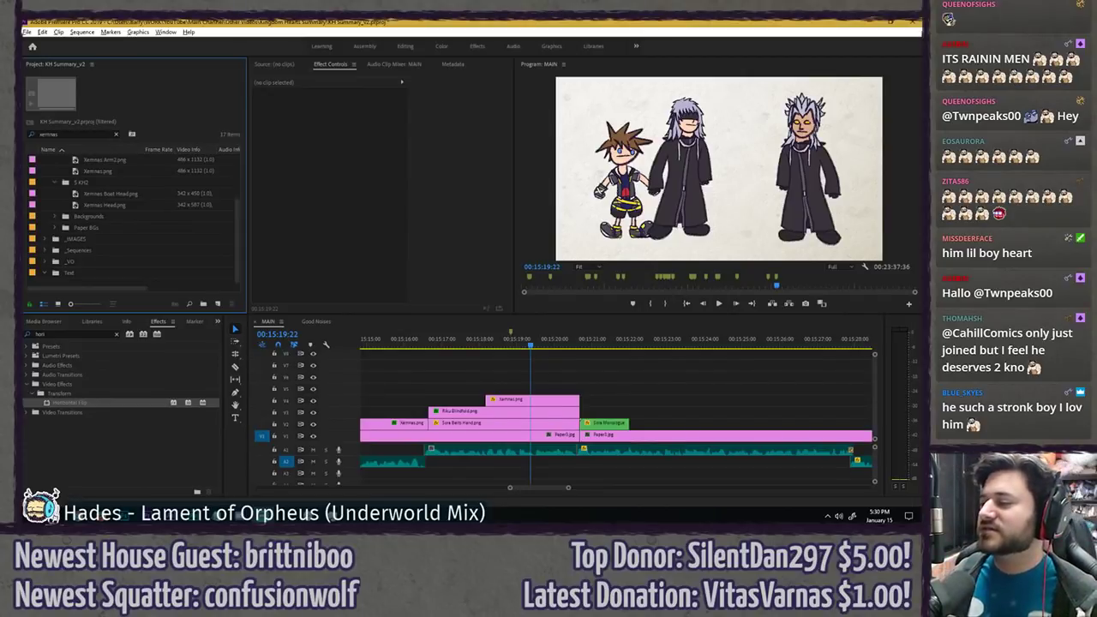
- Save and replay the Xemnas shot from 00:15:18:02
{"action": "left_click", "coordinate": [480, 352]}
{"action": "key", "text": "ctrl+s"}
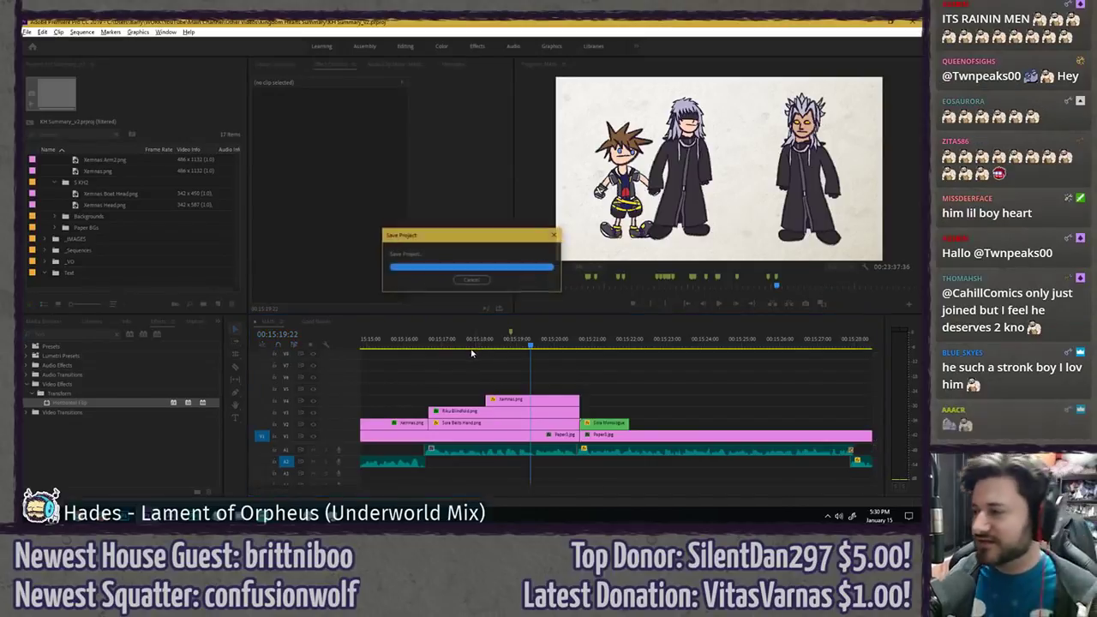
{"action": "left_click", "coordinate": [480, 343]}
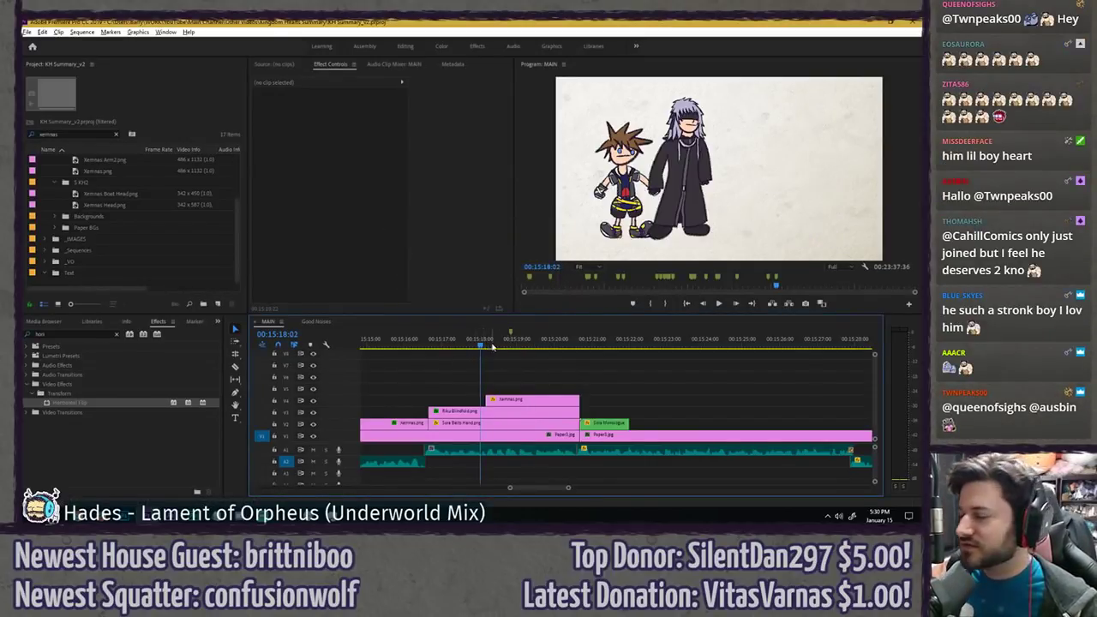
{"action": "key", "text": "space"}
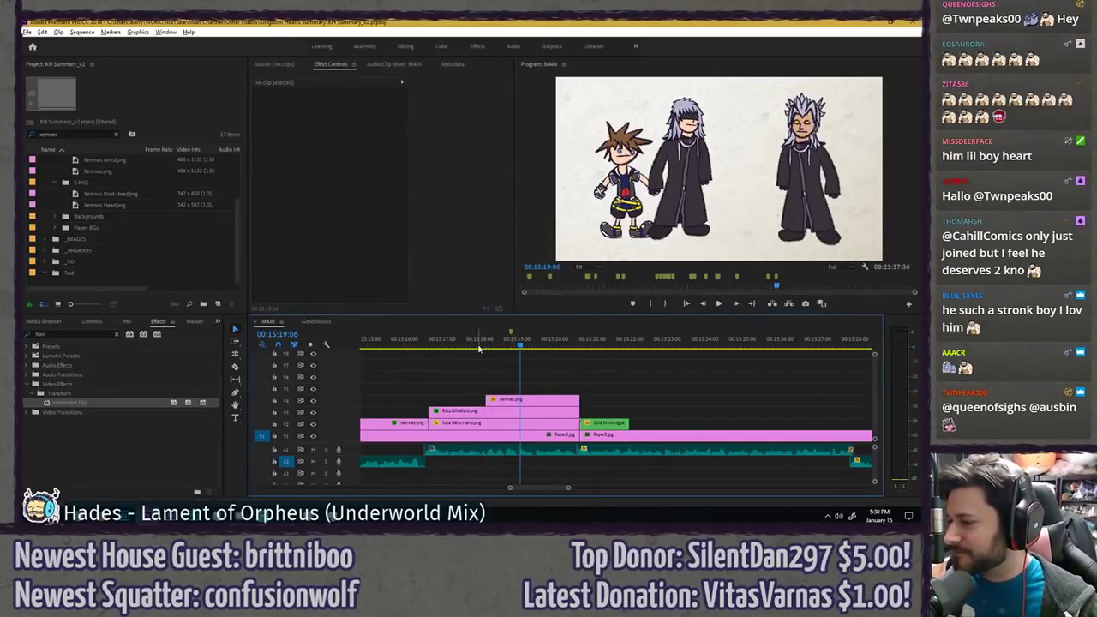
{"action": "left_click", "coordinate": [472, 343]}
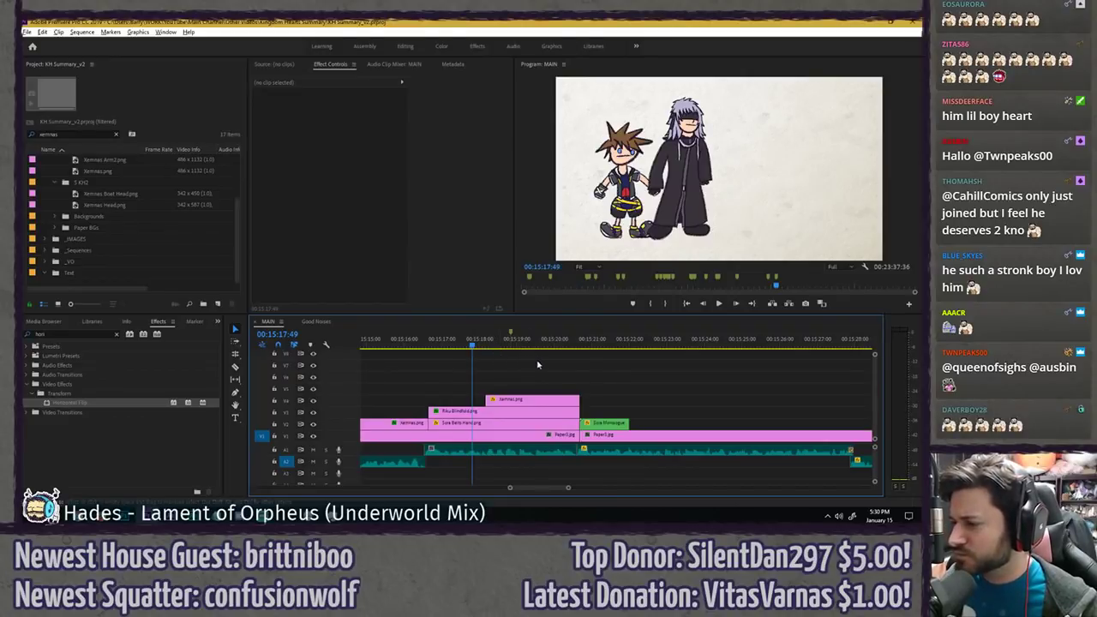
{"action": "scroll", "coordinate": [688, 370], "scroll_direction": "down", "scroll_amount": 15}
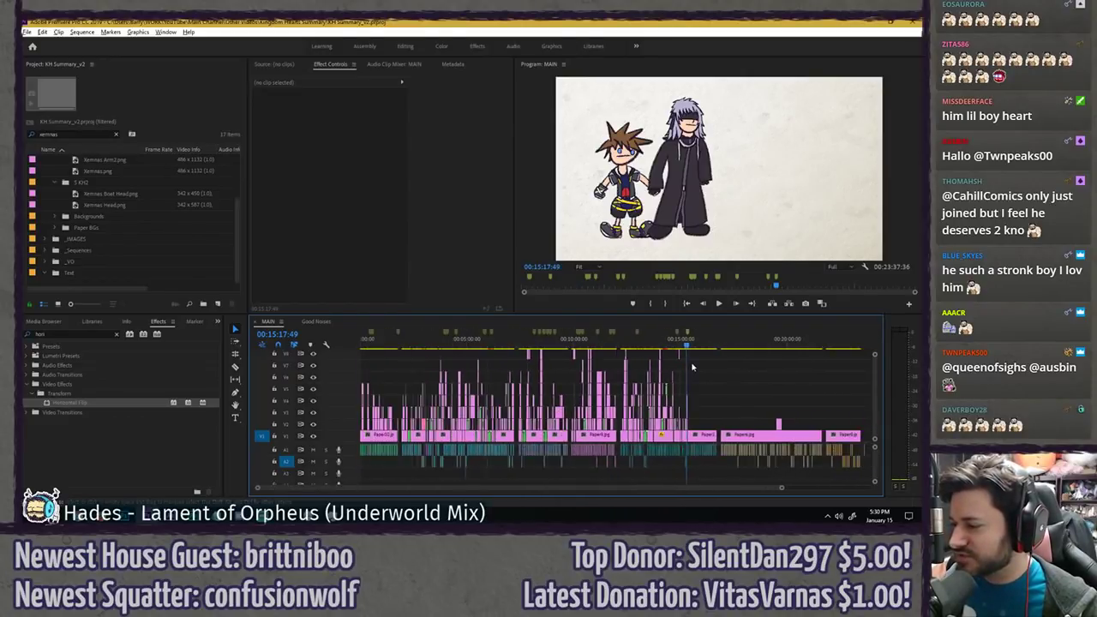
{"action": "scroll", "coordinate": [692, 367], "scroll_direction": "up", "scroll_amount": 10}
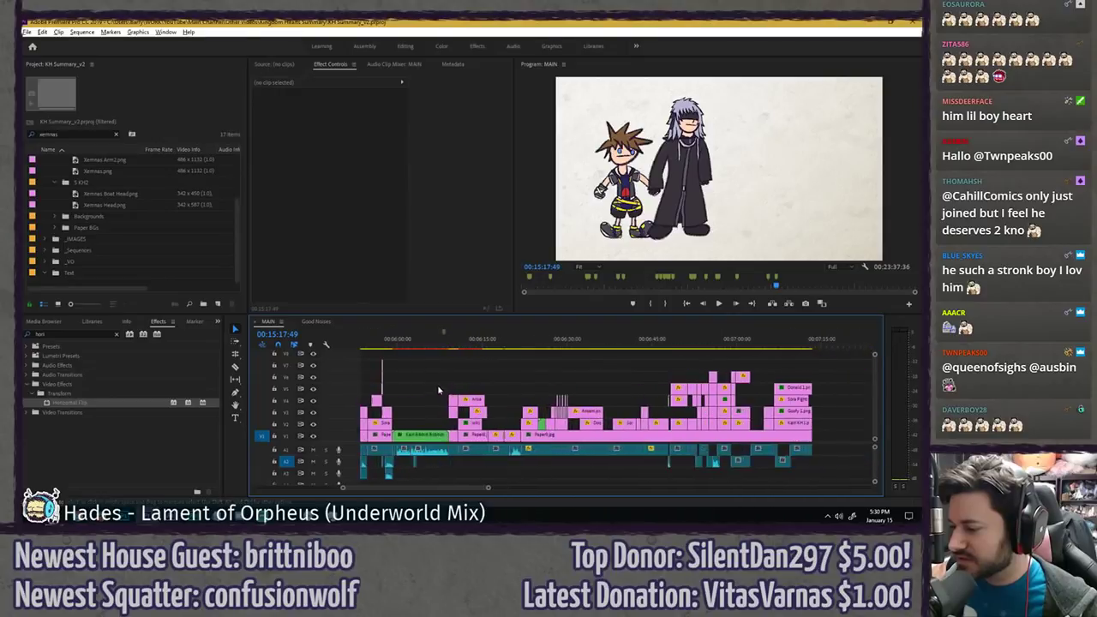
{"action": "scroll", "coordinate": [543, 383], "scroll_direction": "up", "scroll_amount": 3}
- Play the Ansem scene near 06:22 and select the Ansem clip's Motion keyframes to copy
{"action": "left_click", "coordinate": [486, 342]}
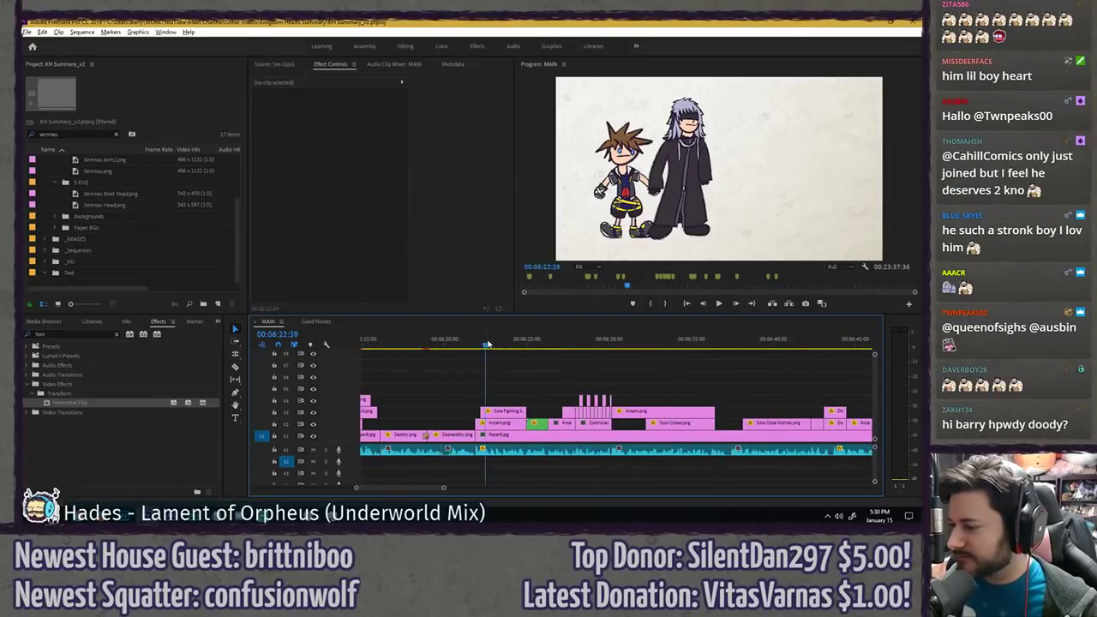
{"action": "key", "text": "space"}
{"action": "key", "text": "space"}
{"action": "left_click", "coordinate": [499, 426]}
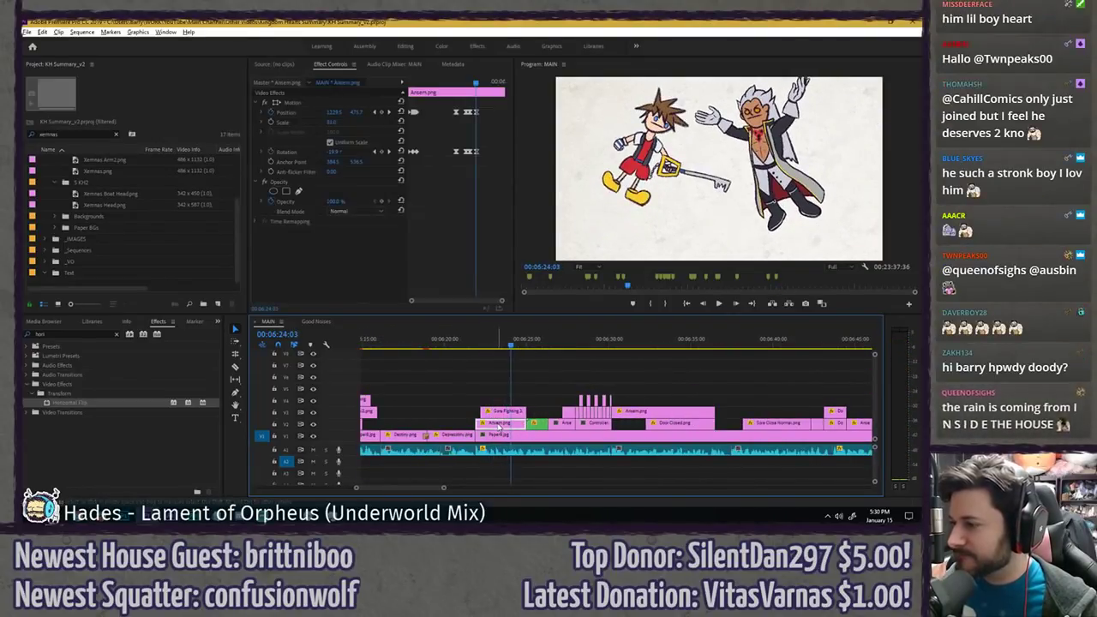
{"action": "scroll", "coordinate": [416, 389], "scroll_direction": "down", "scroll_amount": 3}
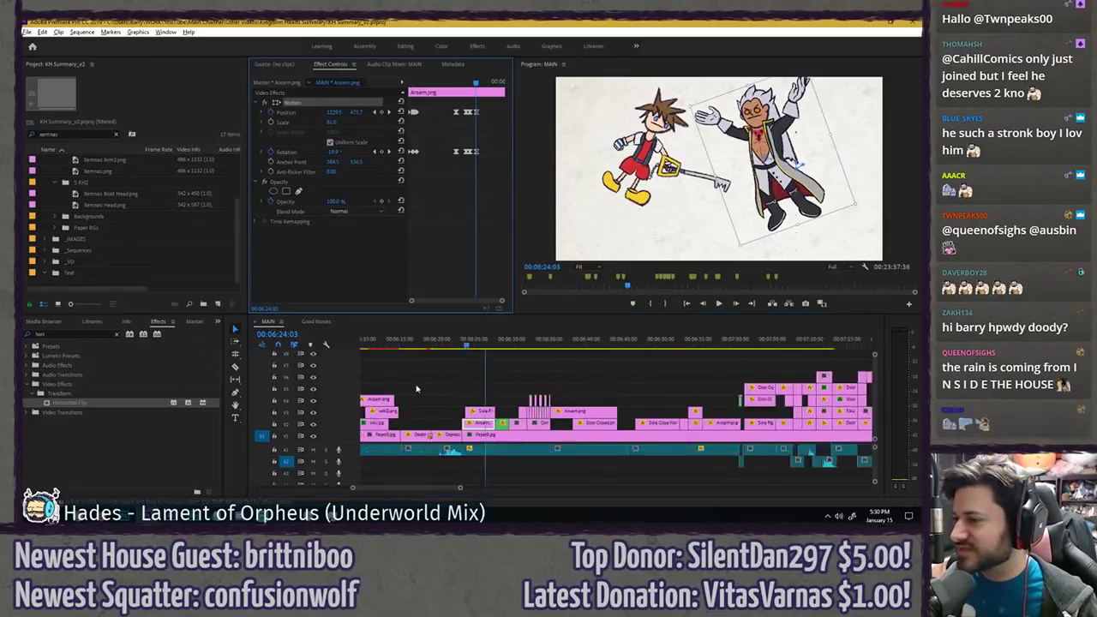
{"action": "scroll", "coordinate": [416, 389], "scroll_direction": "down", "scroll_amount": 5}
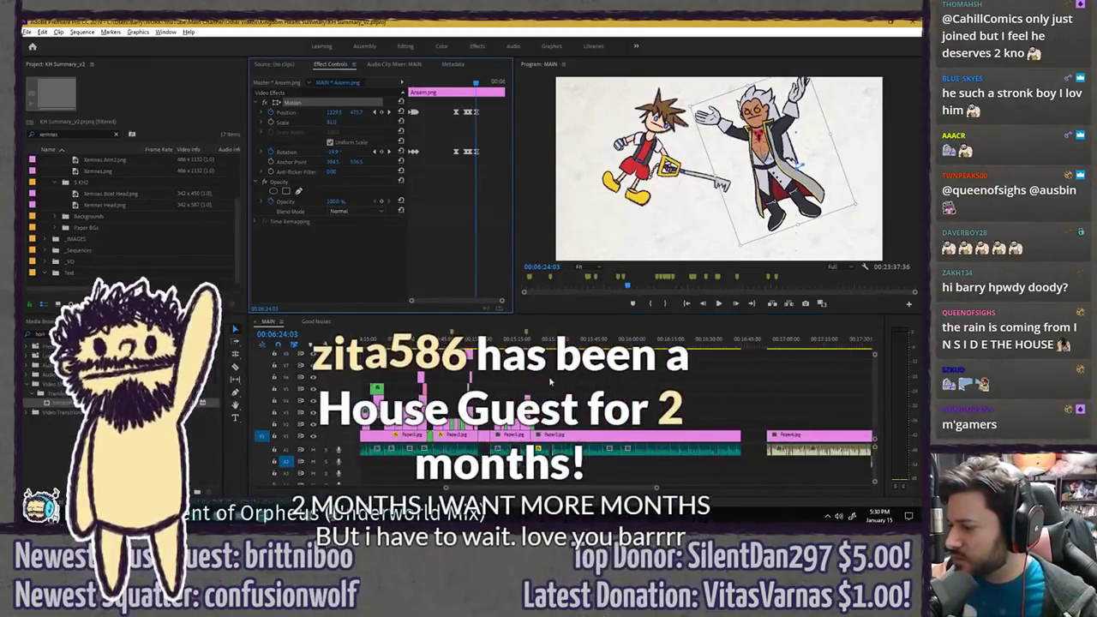
{"action": "scroll", "coordinate": [524, 382], "scroll_direction": "up", "scroll_amount": 7}
- Paste Ansem's Motion animation onto the Xemnas clip at 15:18 and preview it
{"action": "left_click", "coordinate": [420, 339]}
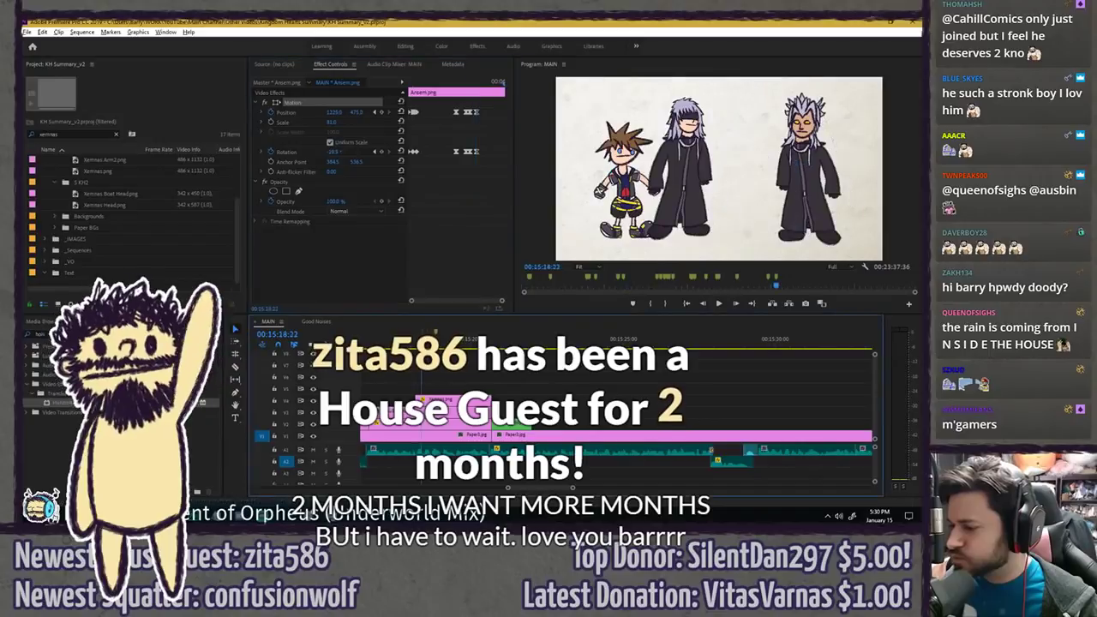
{"action": "left_click", "coordinate": [445, 400]}
{"action": "left_click", "coordinate": [357, 264]}
{"action": "key", "text": "ctrl+v"}
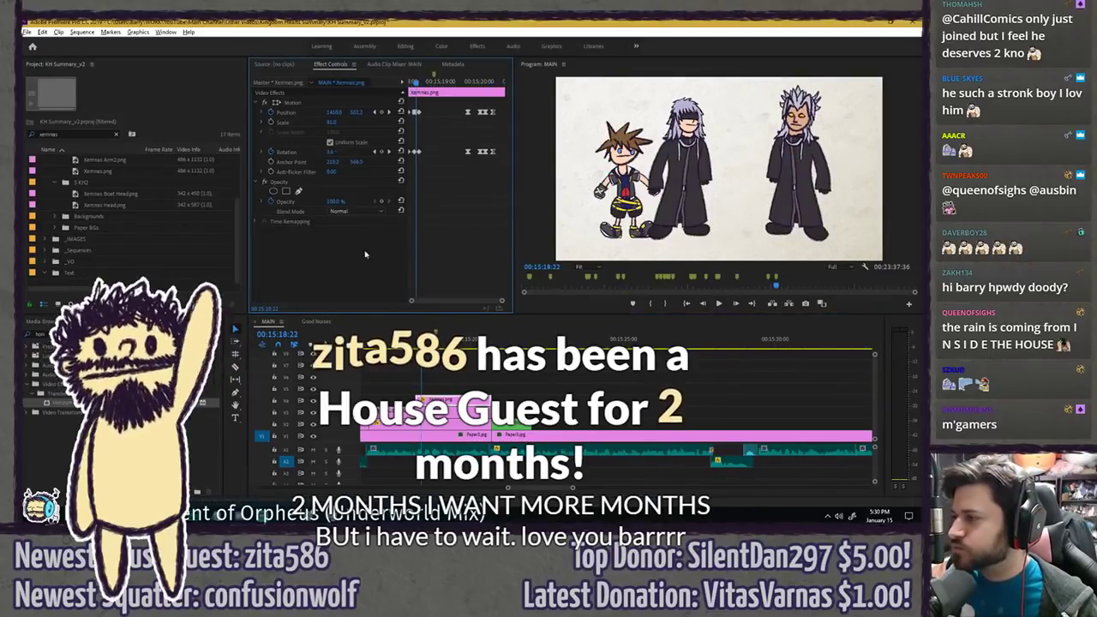
{"action": "key", "text": "space"}
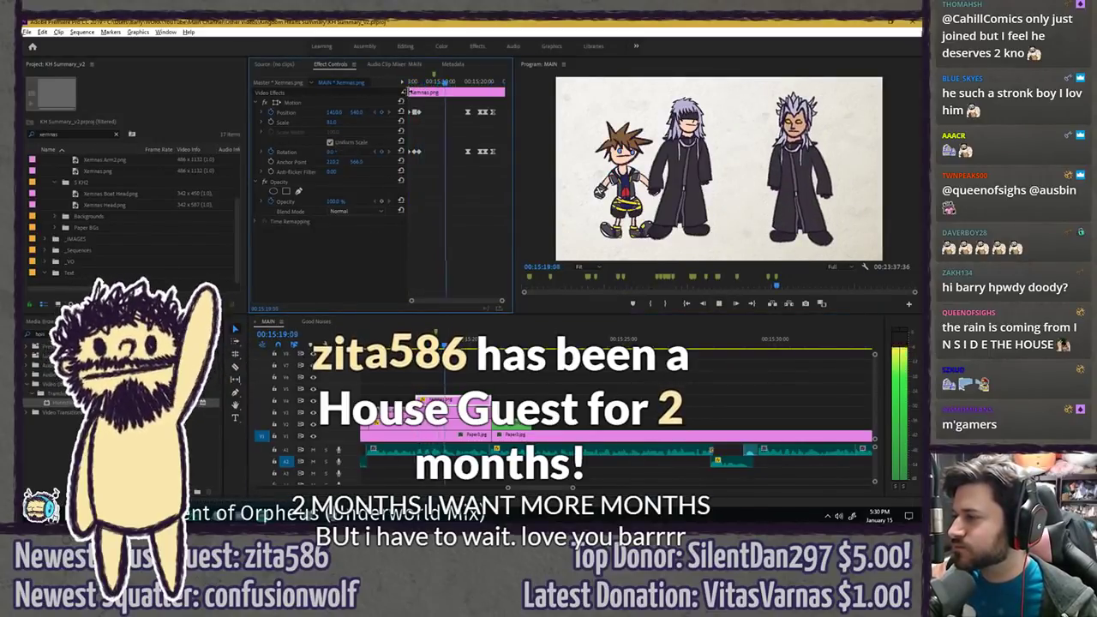
{"action": "key", "text": "space"}
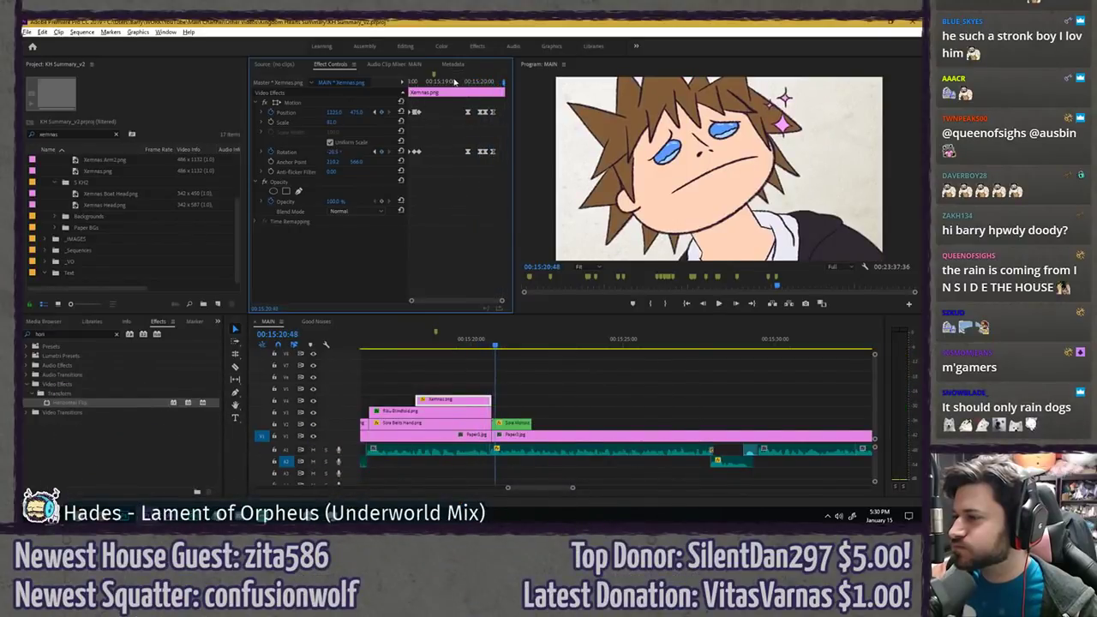
- Replay Xemnas's new entrance from the clip start and save the project
{"action": "left_click_drag", "start_coordinate": [455, 81], "coordinate": [460, 81]}
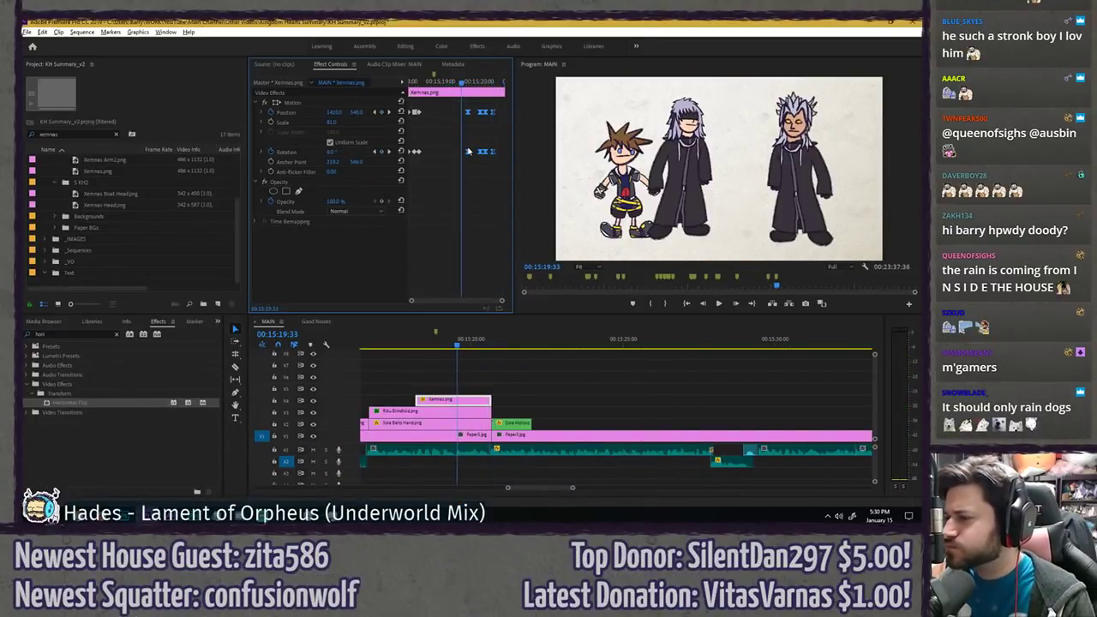
{"action": "key", "text": "space"}
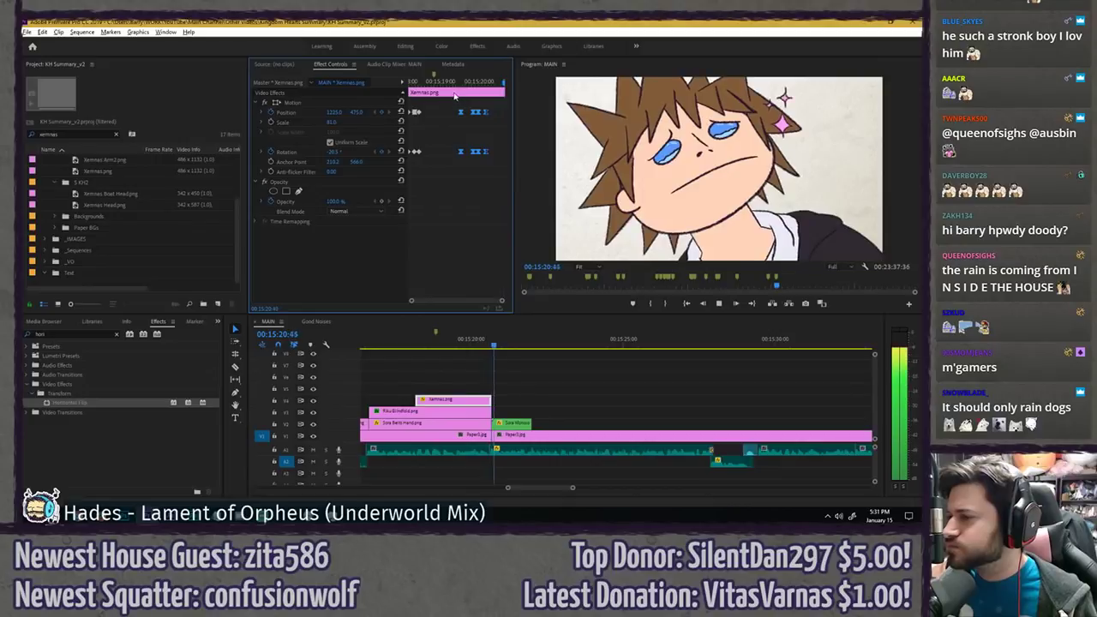
{"action": "left_click_drag", "start_coordinate": [453, 82], "coordinate": [405, 83]}
{"action": "key", "text": "space"}
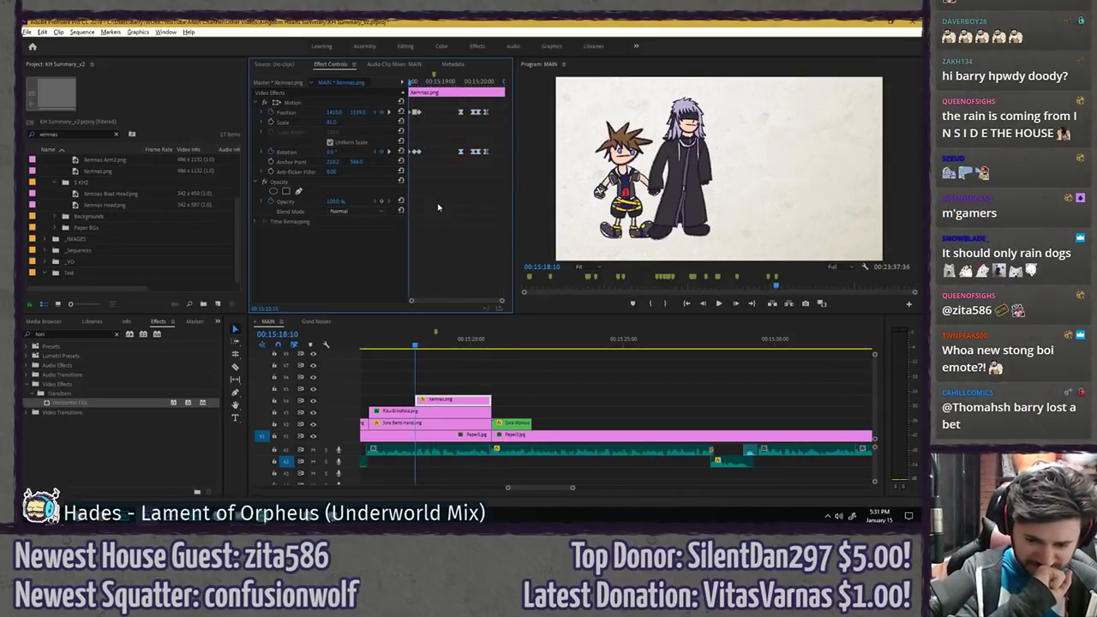
{"action": "key", "text": "ctrl+s"}
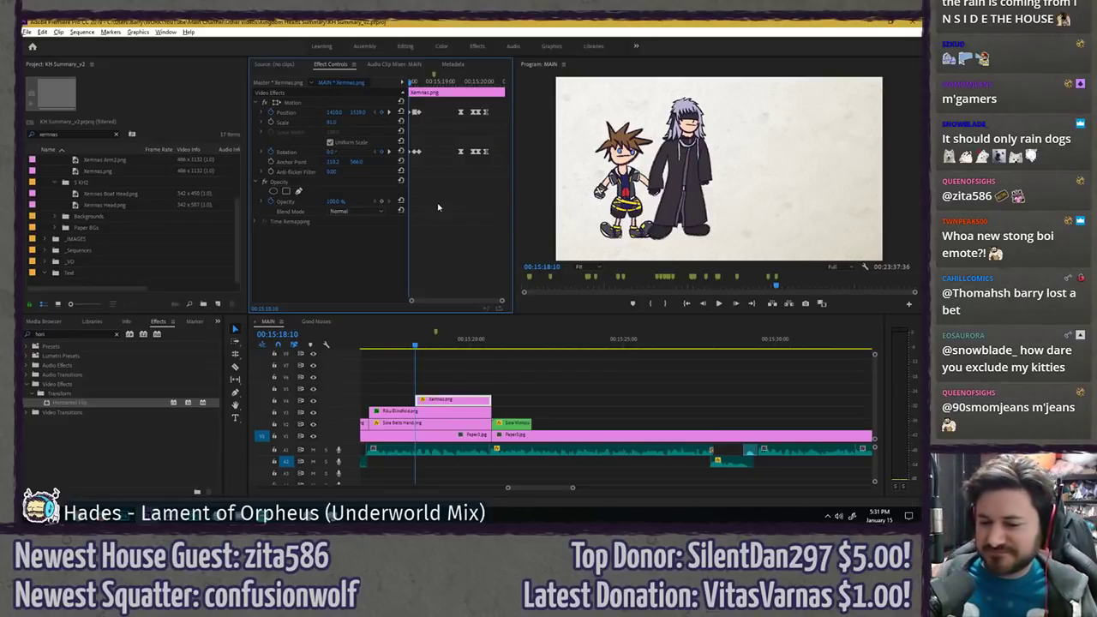
- Step through Xemnas's pop-in frame by frame to check its straightening pose
{"action": "key", "text": "space"}
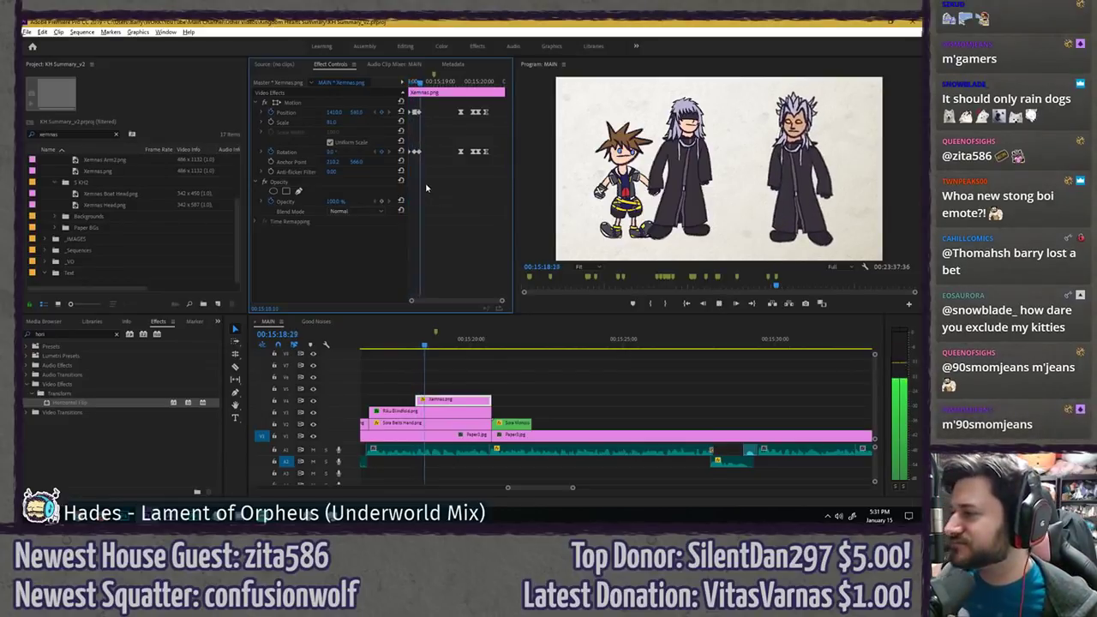
{"action": "key", "text": "space"}
{"action": "left_click_drag", "start_coordinate": [415, 81], "coordinate": [384, 103]}
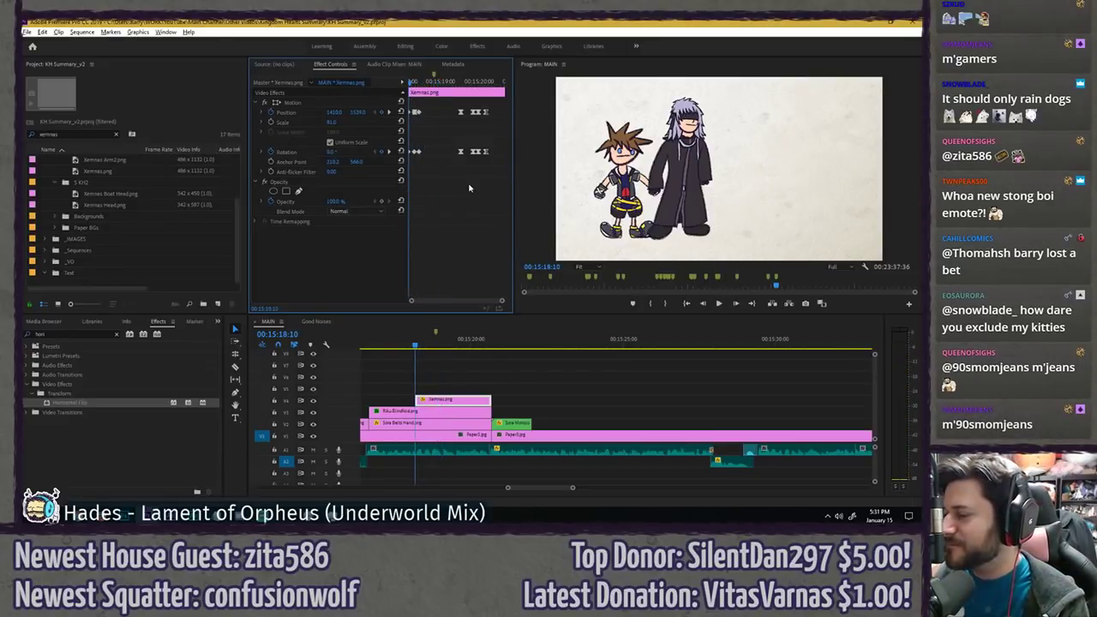
{"action": "key", "text": "space"}
{"action": "key", "text": "space"}
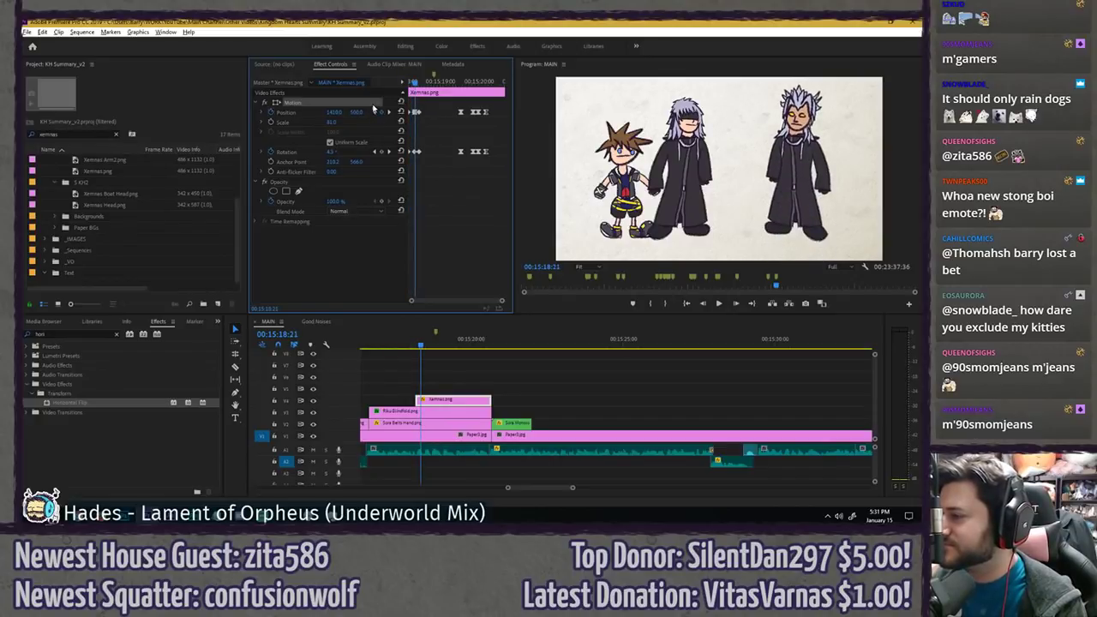
{"action": "left_click", "coordinate": [373, 110]}
{"action": "left_click", "coordinate": [458, 191]}
{"action": "key", "text": "Right"}
{"action": "key", "text": "Right"}
{"action": "key", "text": "Right"}
{"action": "key", "text": "Right"}
{"action": "key", "text": "Right"}
{"action": "key", "text": "Right"}
{"action": "key", "text": "Right"}
{"action": "key", "text": "Right"}
{"action": "key", "text": "Right"}
{"action": "key", "text": "Right"}
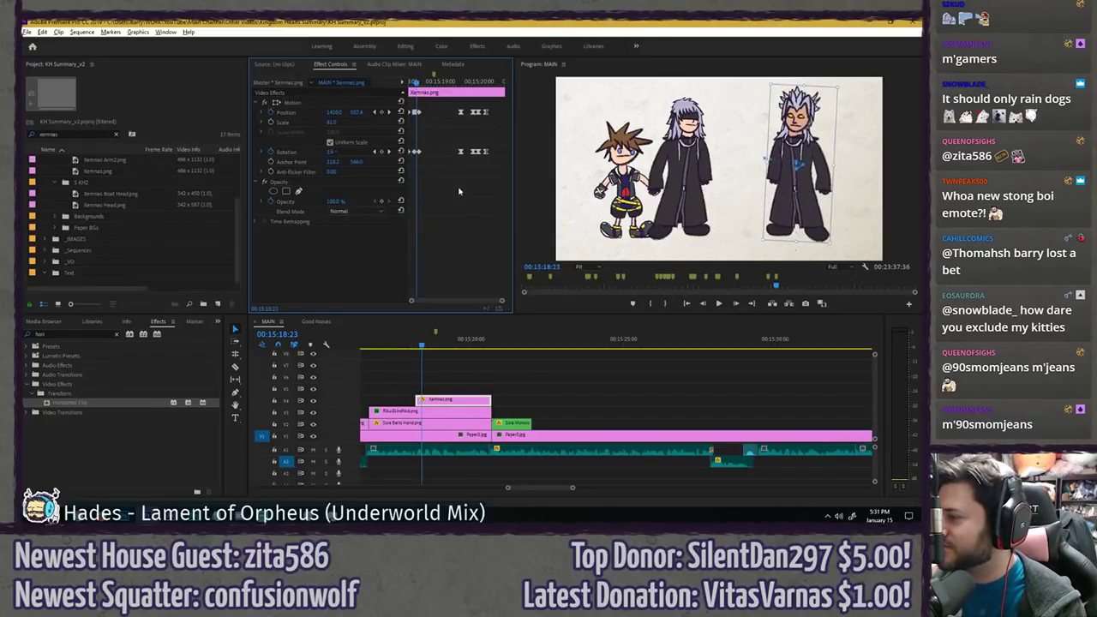
{"action": "key", "text": "space"}
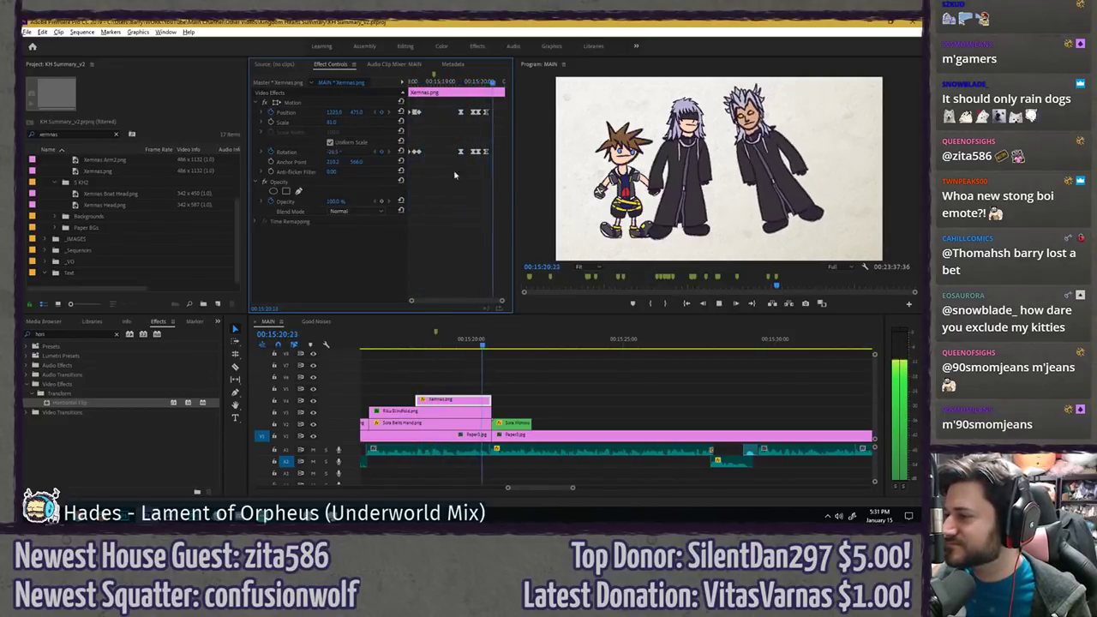
{"action": "left_click", "coordinate": [471, 90]}
- Shift Xemnas's Position and Rotation keyframes slightly earlier, fine-tune by a frame, and save
{"action": "left_click_drag", "start_coordinate": [468, 106], "coordinate": [470, 152]}
{"action": "left_click", "coordinate": [461, 83]}
{"action": "mouse_move", "coordinate": [461, 82]}
{"action": "left_mouse_down"}
{"action": "mouse_move", "coordinate": [500, 82]}
{"action": "mouse_move", "coordinate": [481, 80]}
{"action": "mouse_move", "coordinate": [482, 161]}
{"action": "mouse_move", "coordinate": [453, 82]}
{"action": "mouse_move", "coordinate": [441, 84]}
{"action": "left_mouse_up"}
{"action": "key", "text": "Right"}
{"action": "key", "text": "Right"}
{"action": "key", "text": "space"}
{"action": "key", "text": "space"}
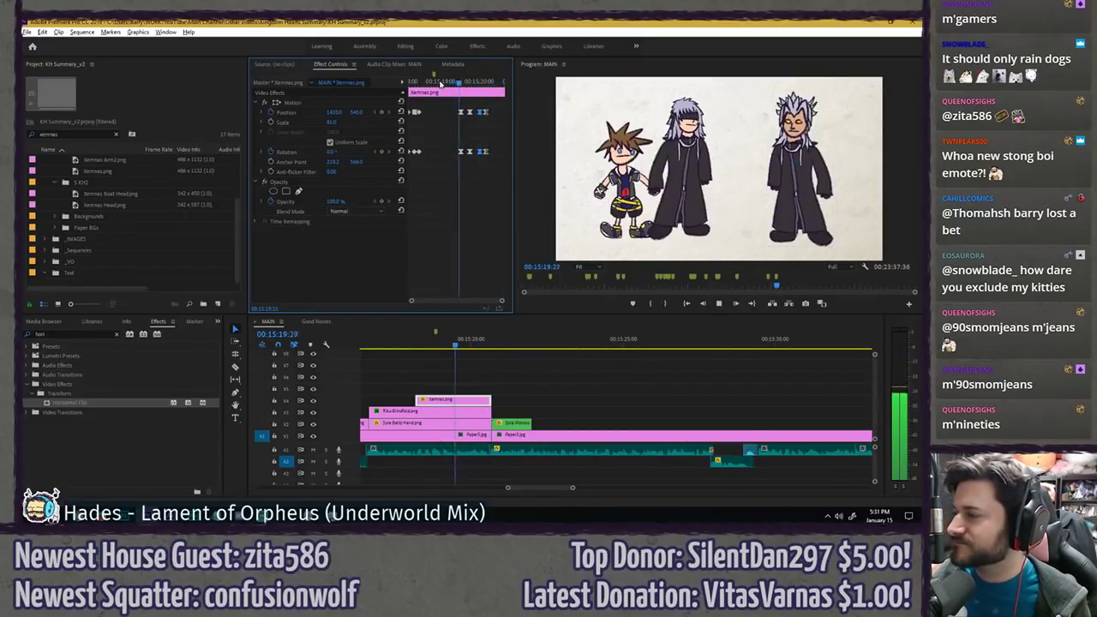
{"action": "left_click", "coordinate": [441, 81]}
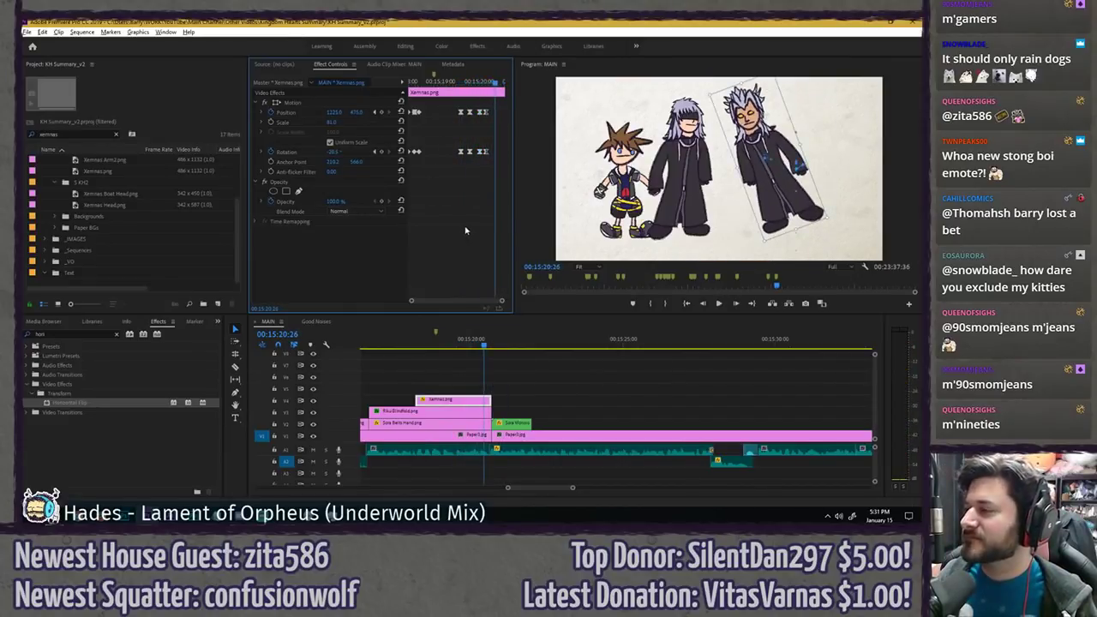
{"action": "key", "text": "ctrl+s"}
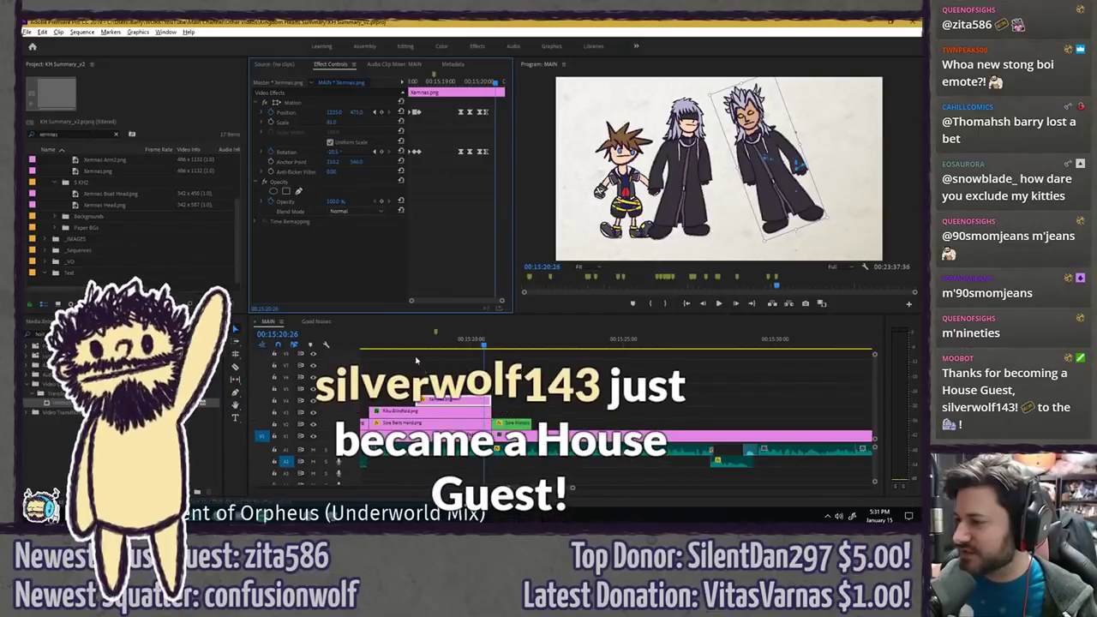
- Replay the whole scene and inspect the Riku Blindfold clip's settings
{"action": "left_click", "coordinate": [412, 344]}
{"action": "left_click", "coordinate": [366, 345]}
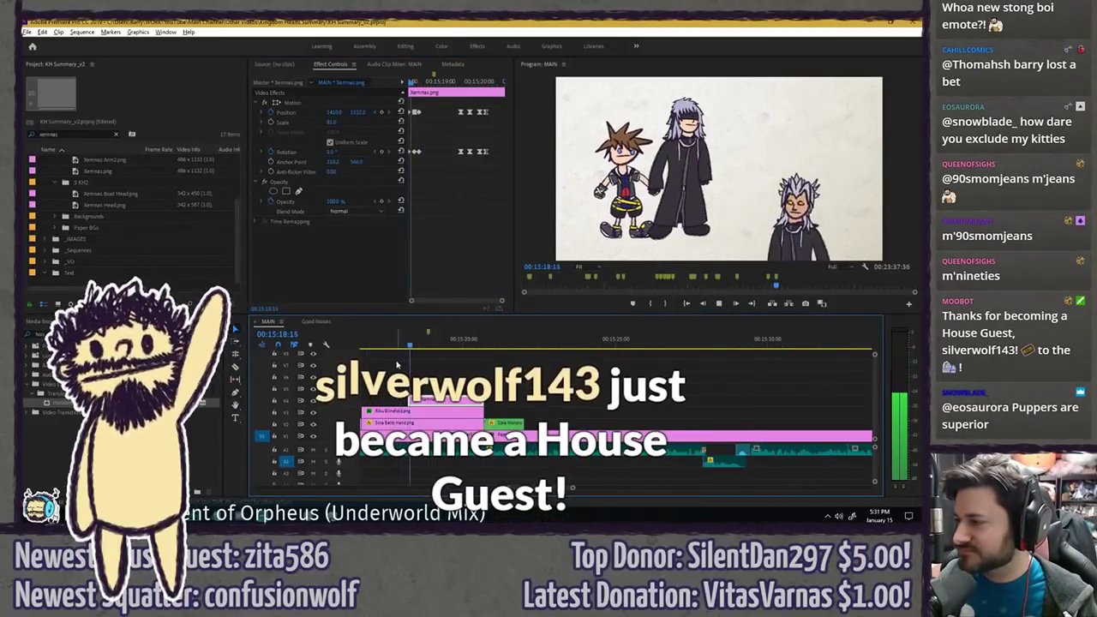
{"action": "key", "text": "space"}
{"action": "left_click", "coordinate": [399, 372]}
{"action": "key", "text": "space"}
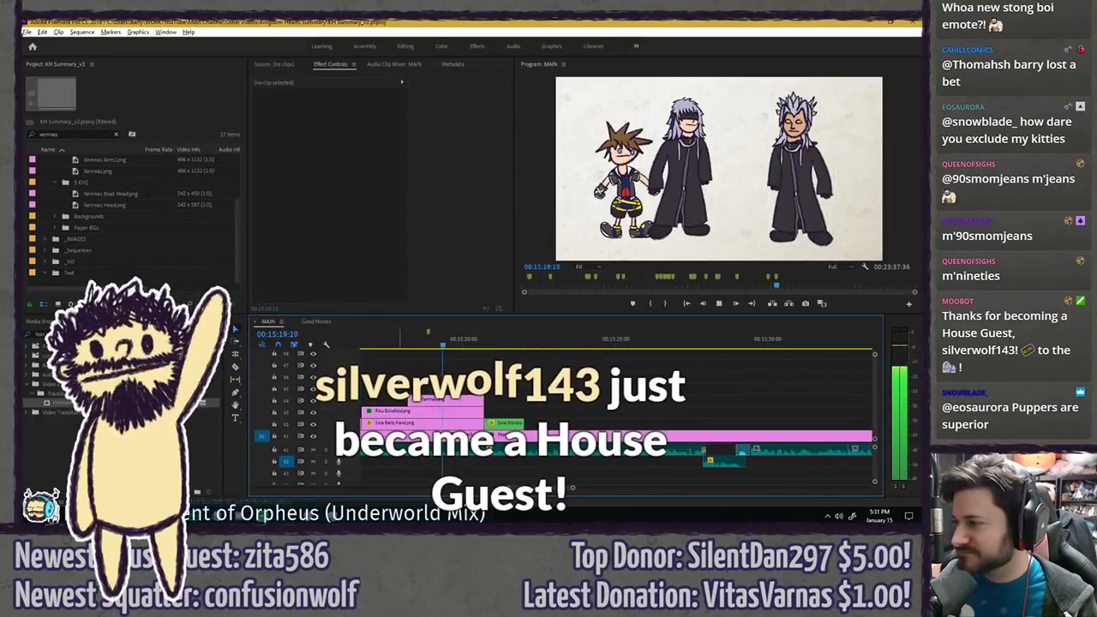
{"action": "left_click", "coordinate": [422, 413]}
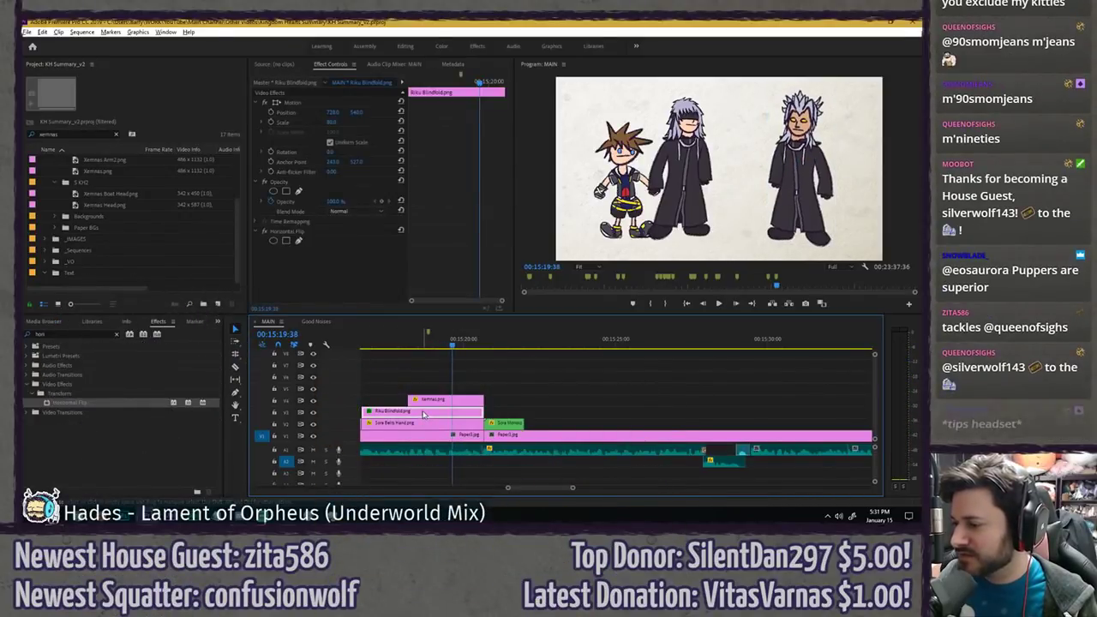
{"action": "left_click", "coordinate": [405, 379]}
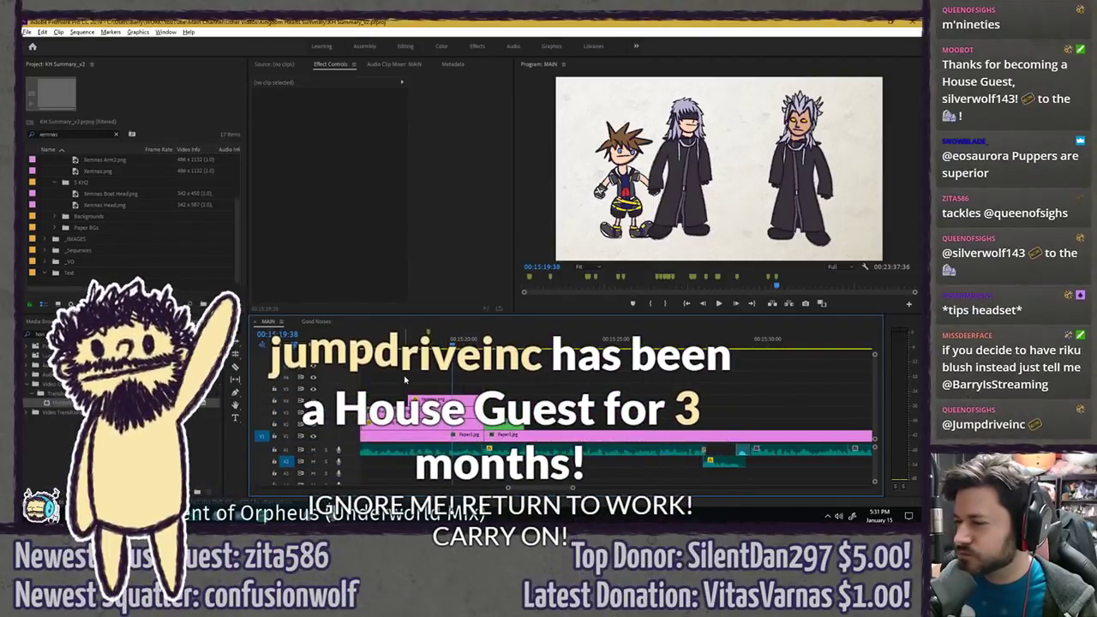
{"action": "left_click", "coordinate": [415, 340]}
{"action": "key", "text": "space"}
{"action": "key", "text": "space"}
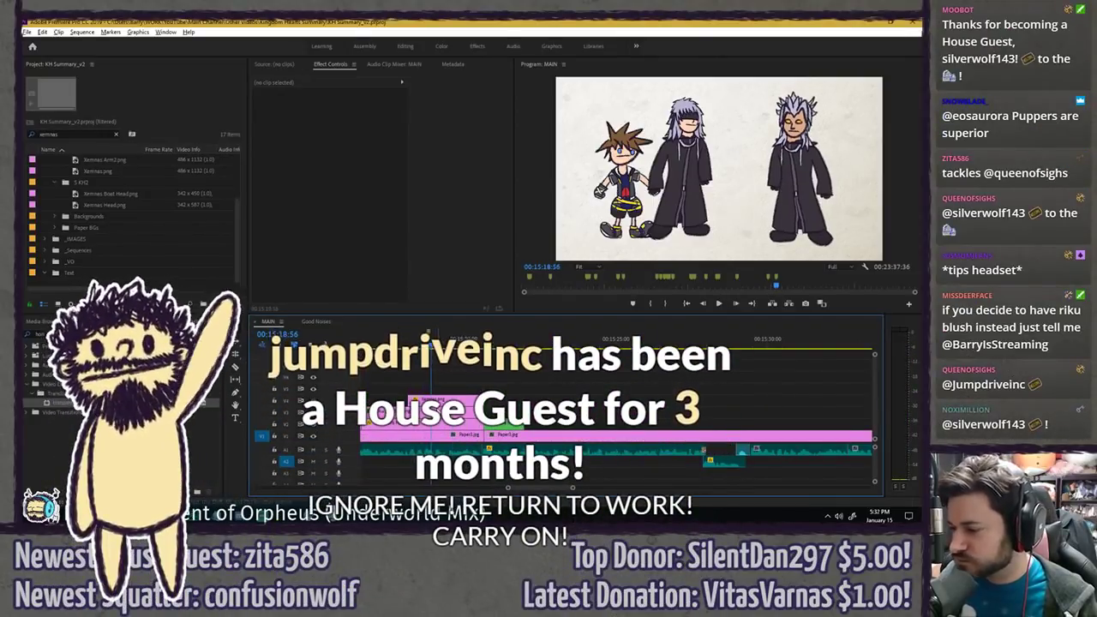
{"action": "left_click", "coordinate": [117, 135]}
- Swap the second Sora Belts Hand clip for Sora blushie.png, check it full size, and save
{"action": "type", "text": "hlush"}
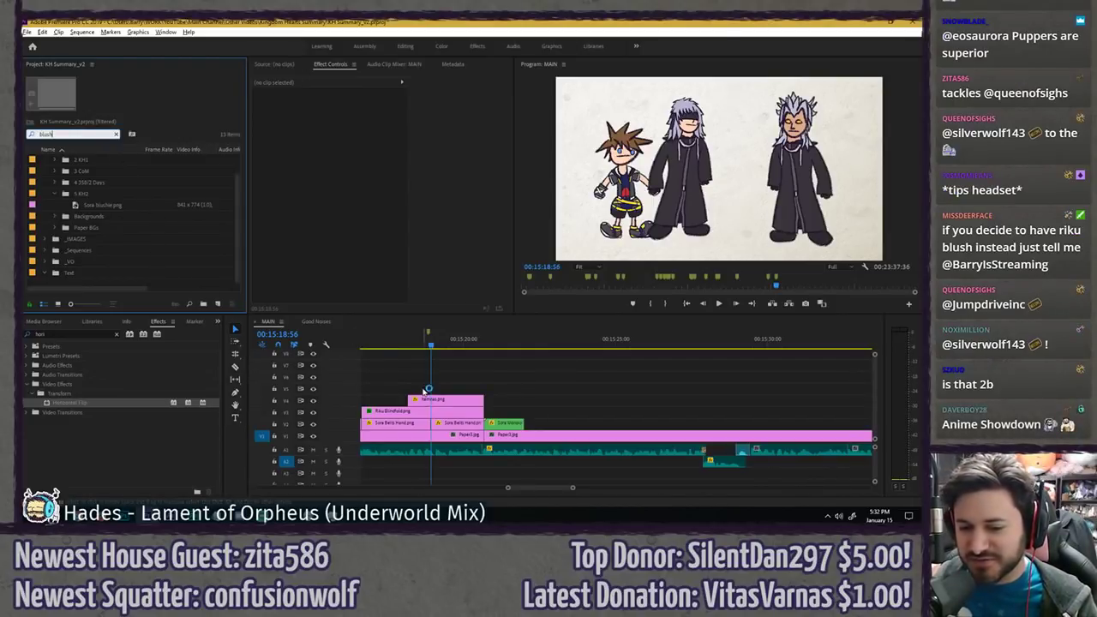
{"action": "left_click", "coordinate": [463, 424]}
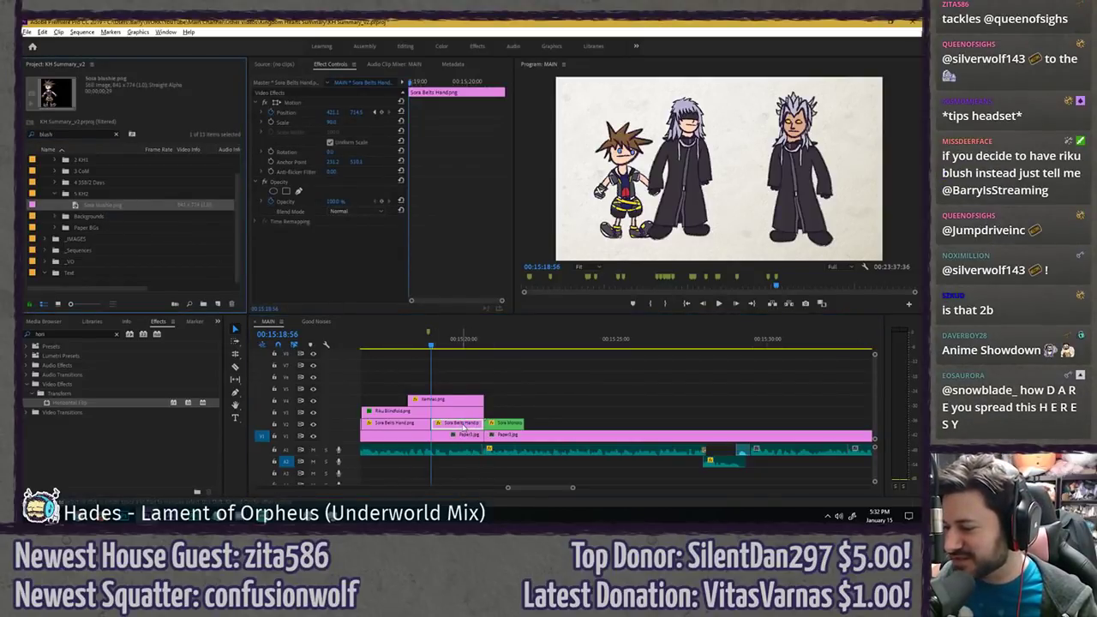
{"action": "key", "text": "grave"}
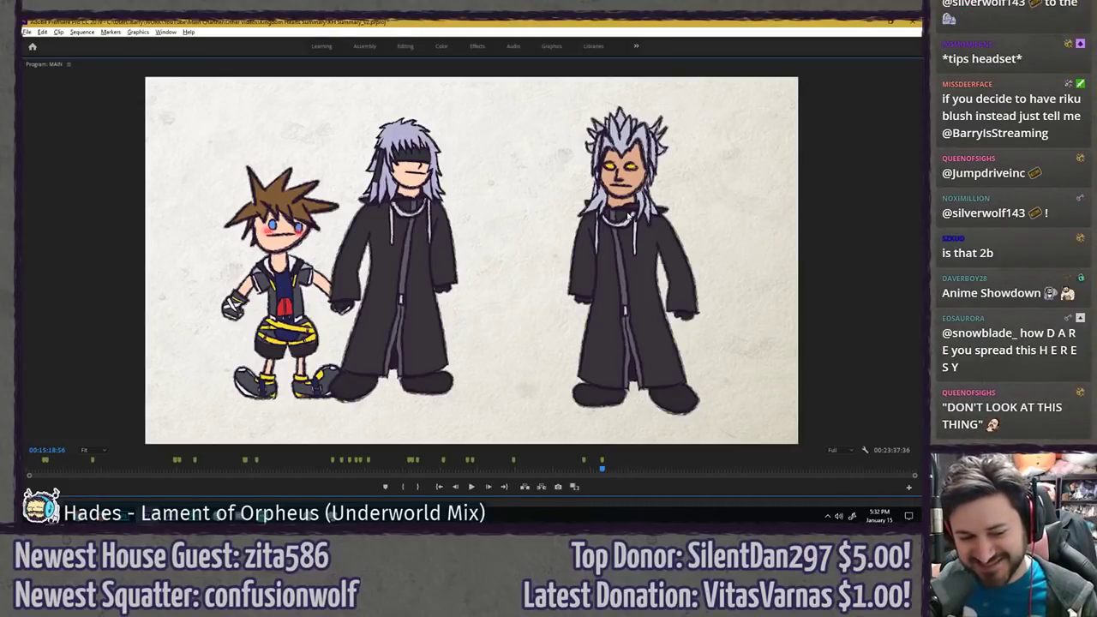
{"action": "key", "text": "grave"}
{"action": "key", "text": "ctrl+s"}
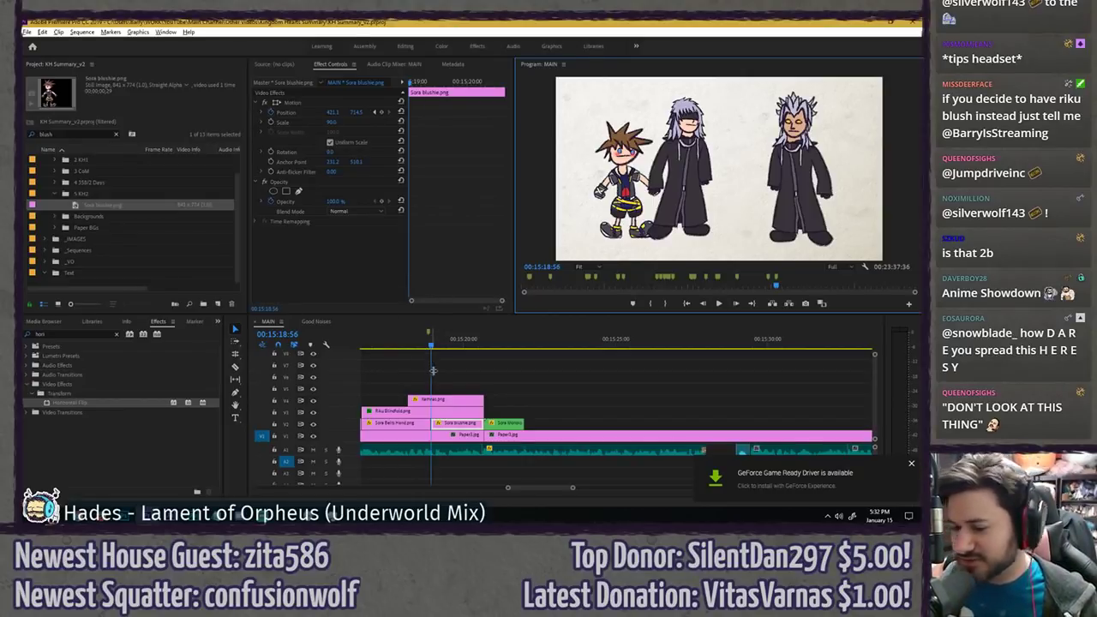
- Apply the default Cross Dissolve at the cut between the two Sora clips on V2
{"action": "left_click", "coordinate": [911, 464]}
{"action": "left_click", "coordinate": [448, 382]}
{"action": "scroll", "coordinate": [424, 365], "scroll_direction": "up", "scroll_amount": 3}
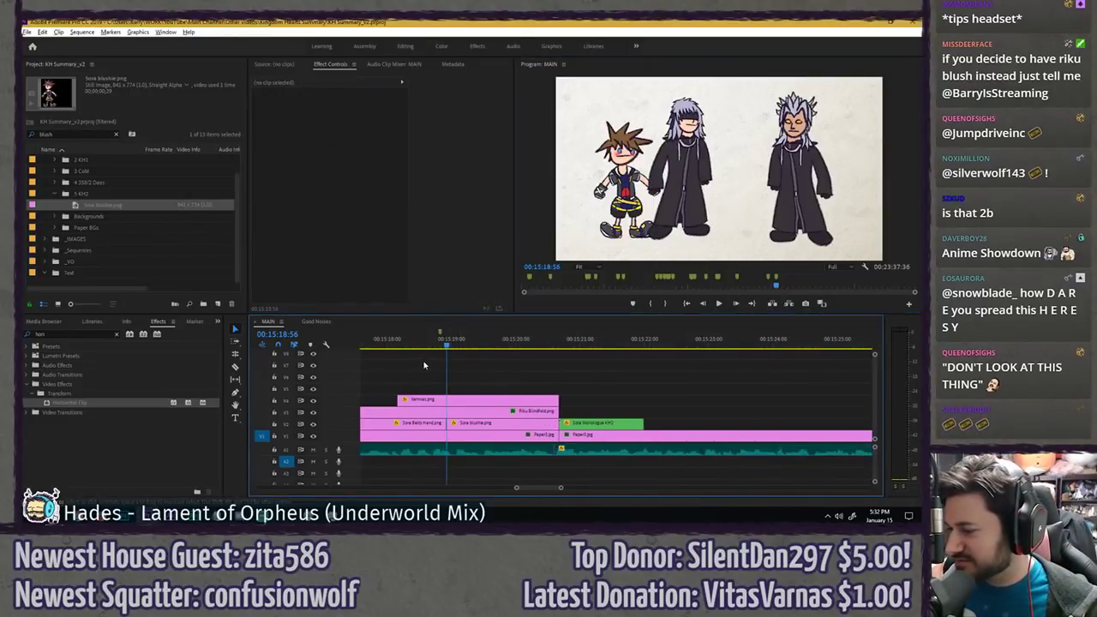
{"action": "mouse_move", "coordinate": [418, 345]}
{"action": "left_mouse_down"}
{"action": "mouse_move", "coordinate": [412, 336]}
{"action": "mouse_move", "coordinate": [439, 338]}
{"action": "left_mouse_up"}
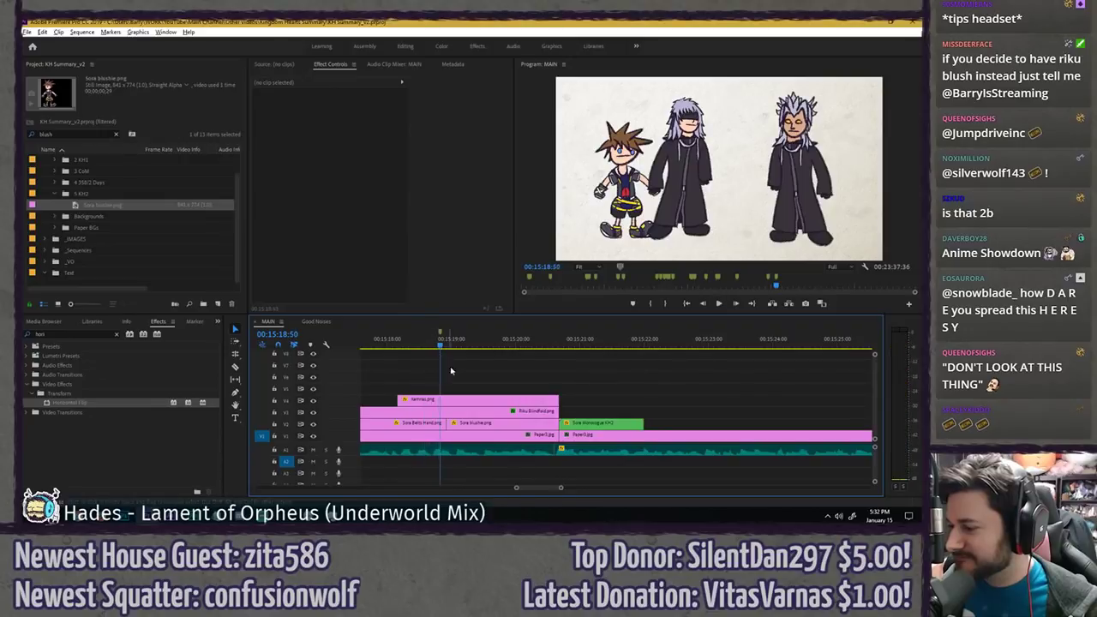
{"action": "left_click", "coordinate": [117, 334]}
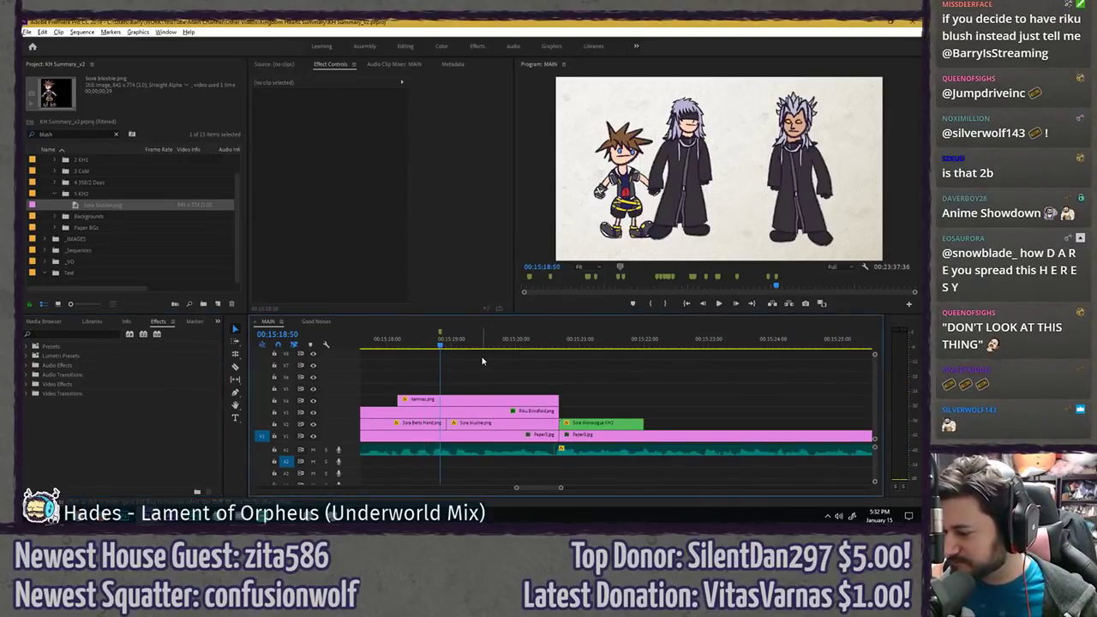
{"action": "left_click", "coordinate": [285, 426]}
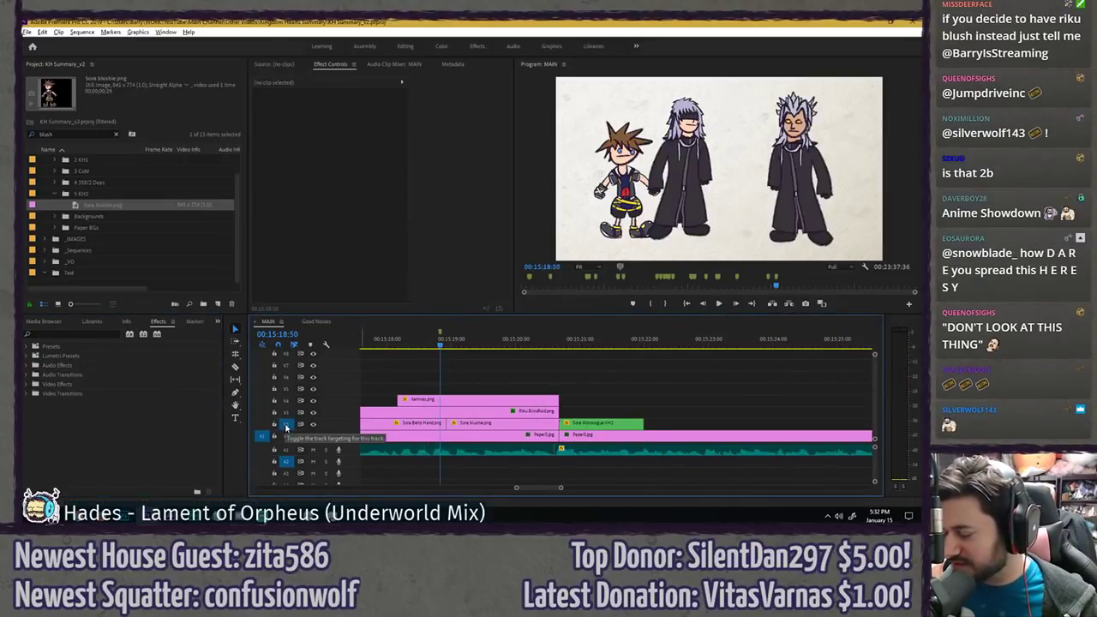
{"action": "key", "text": "ctrl+d"}
- Play back the new dissolve from just before the cut in the maximized Program monitor
{"action": "left_click", "coordinate": [286, 426]}
{"action": "left_click", "coordinate": [412, 341]}
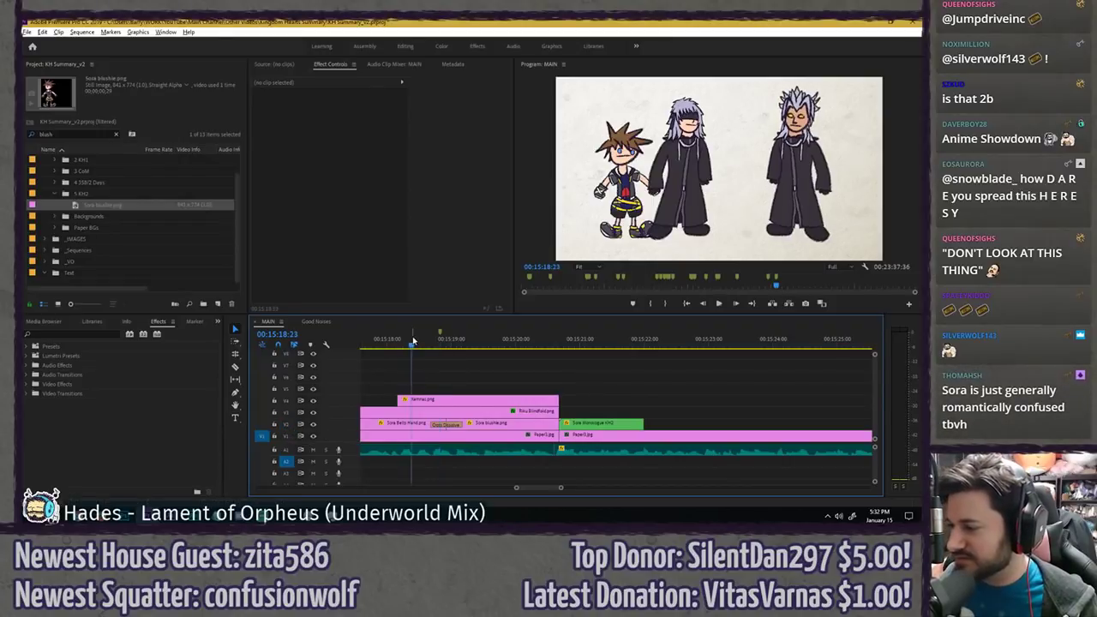
{"action": "key", "text": "space"}
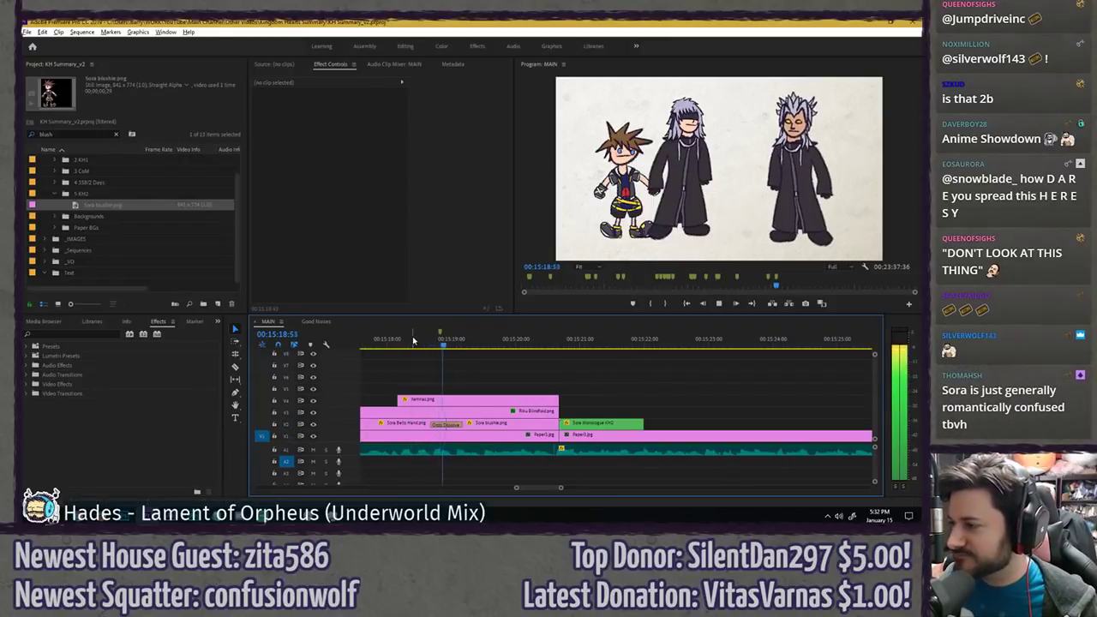
{"action": "left_click_drag", "start_coordinate": [413, 340], "coordinate": [395, 340]}
{"action": "key", "text": "space"}
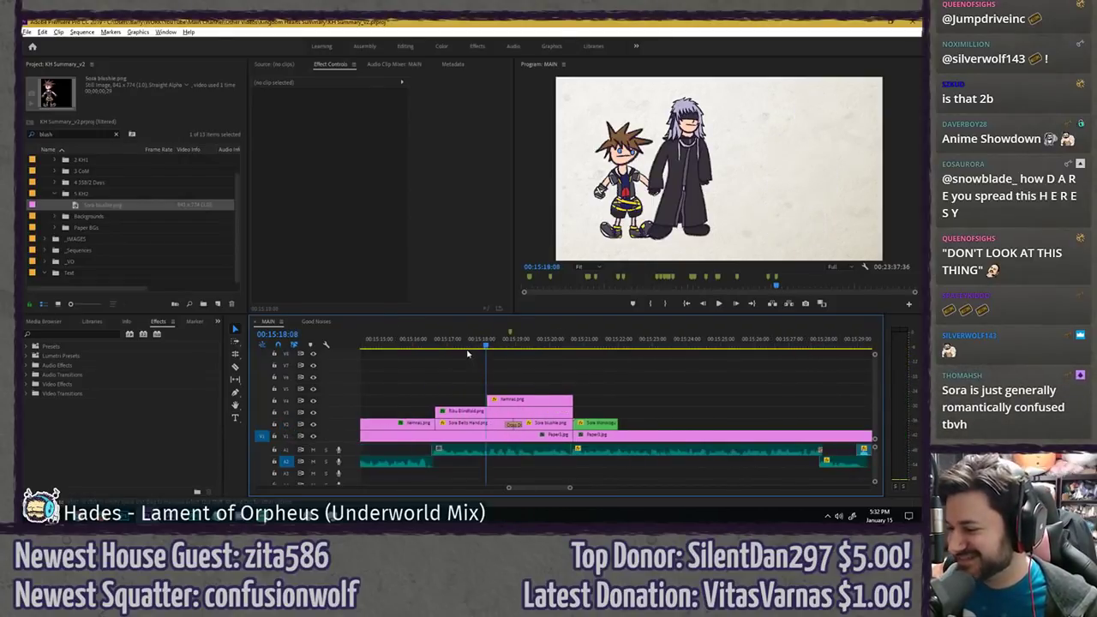
{"action": "key", "text": "grave"}
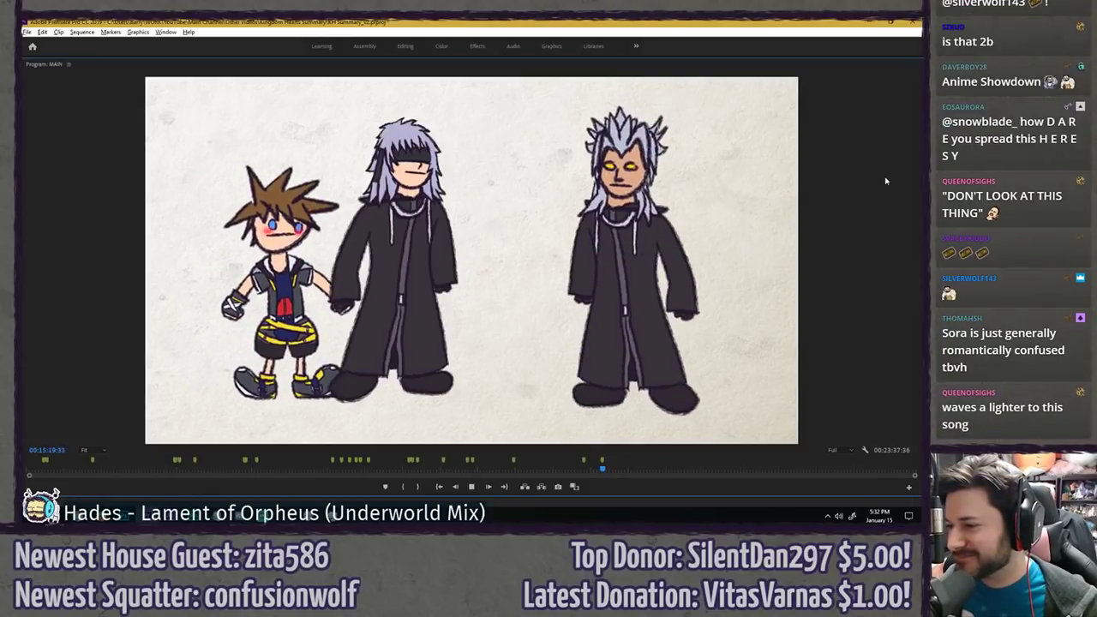
{"action": "key", "text": "space"}
{"action": "key", "text": "grave"}
- Save the project and review the dissolve again between 00:15:16:27 and 00:15:18:12
{"action": "left_click", "coordinate": [489, 345]}
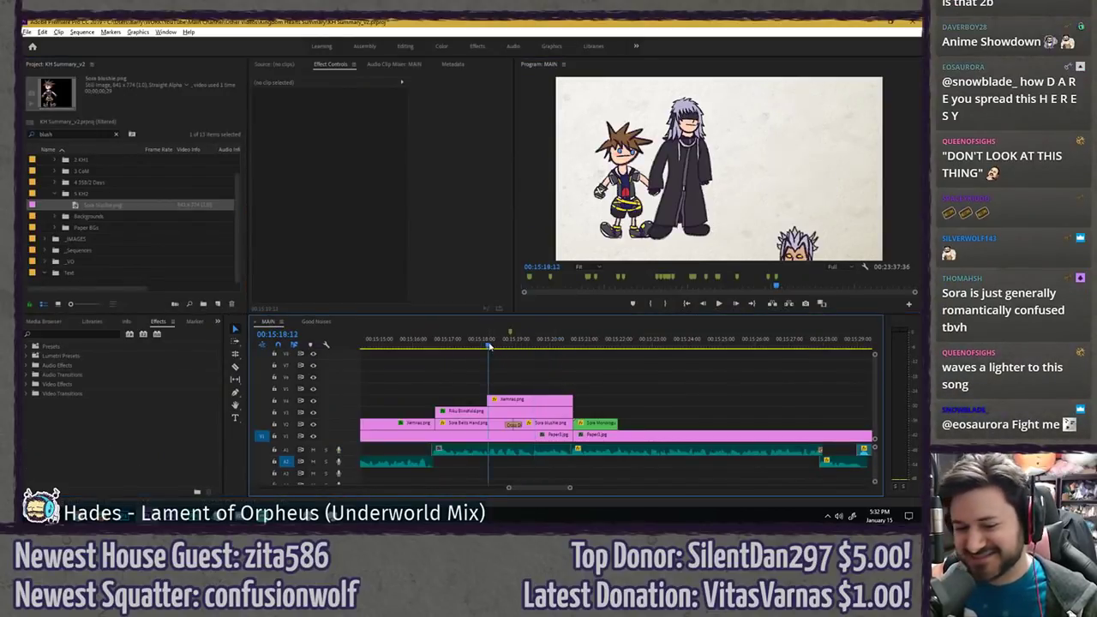
{"action": "key", "text": "ctrl+s"}
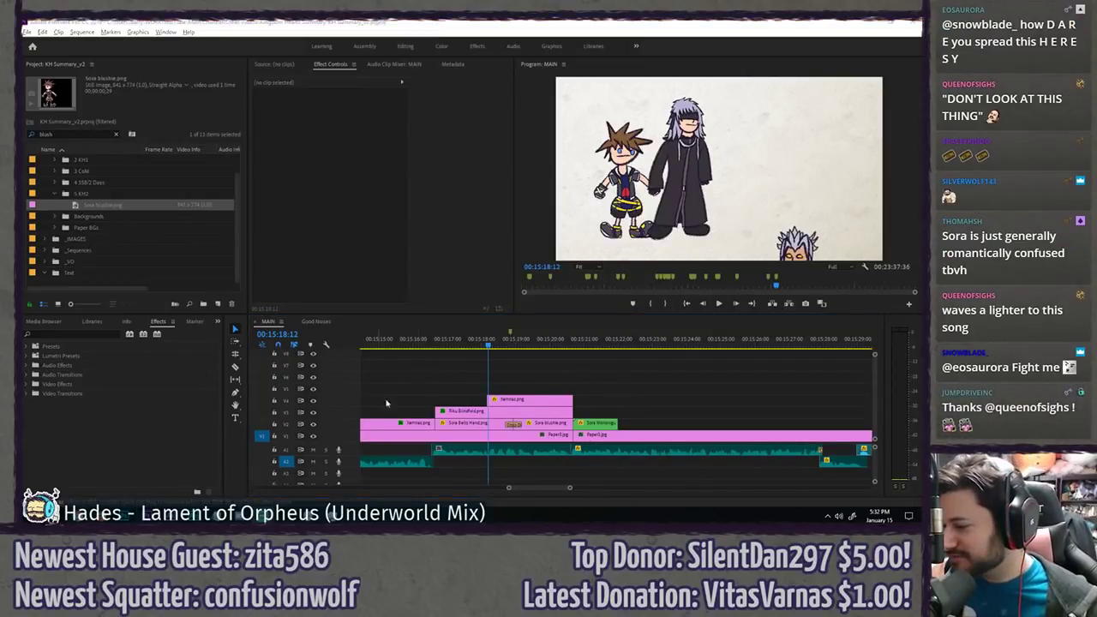
{"action": "left_click", "coordinate": [429, 346]}
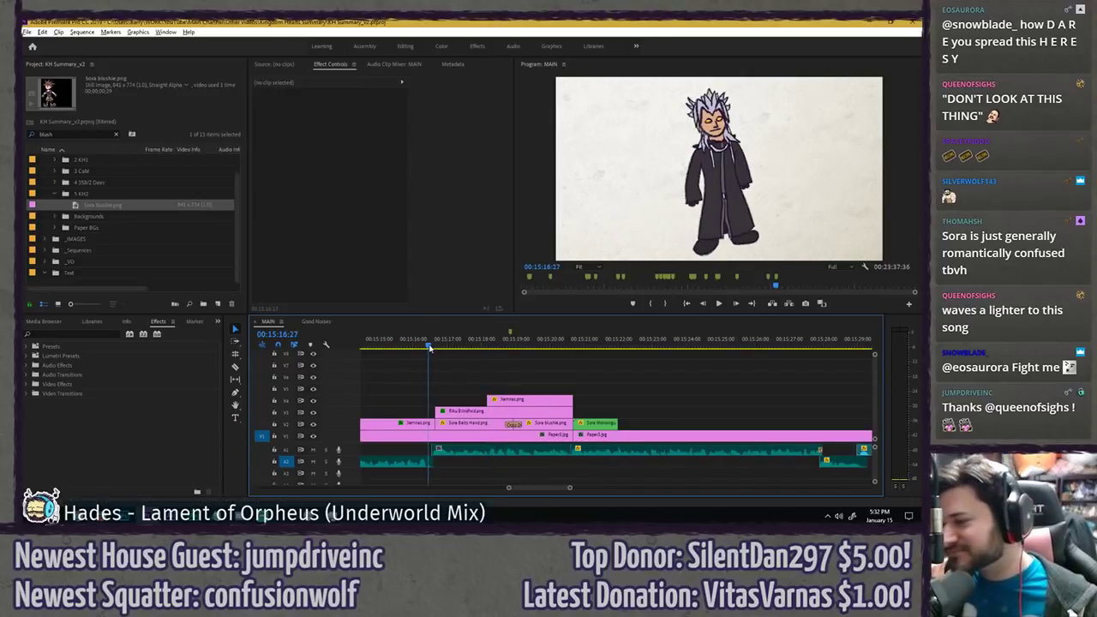
{"action": "left_click_drag", "start_coordinate": [431, 347], "coordinate": [487, 346]}
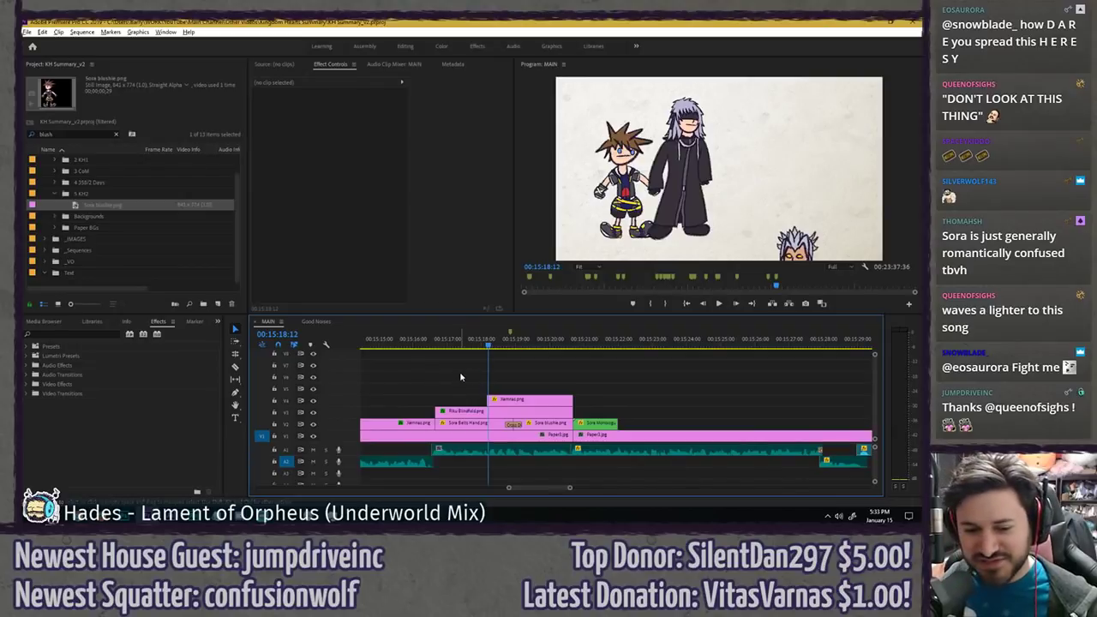
{"action": "key", "text": "ctrl+s"}
{"action": "key", "text": "grave"}
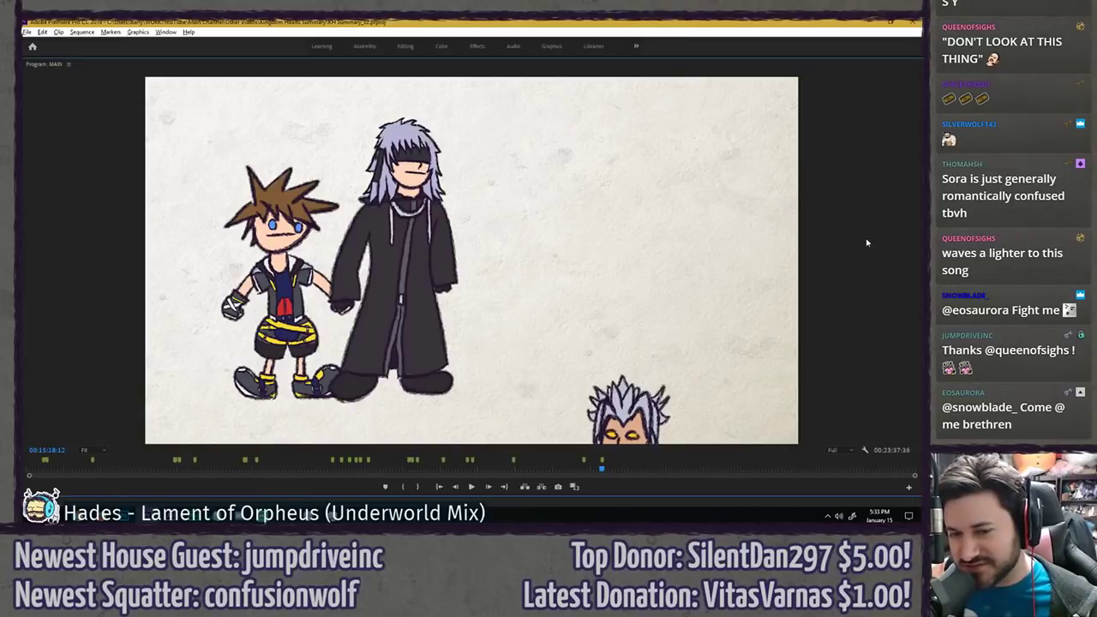
{"action": "key", "text": "grave"}
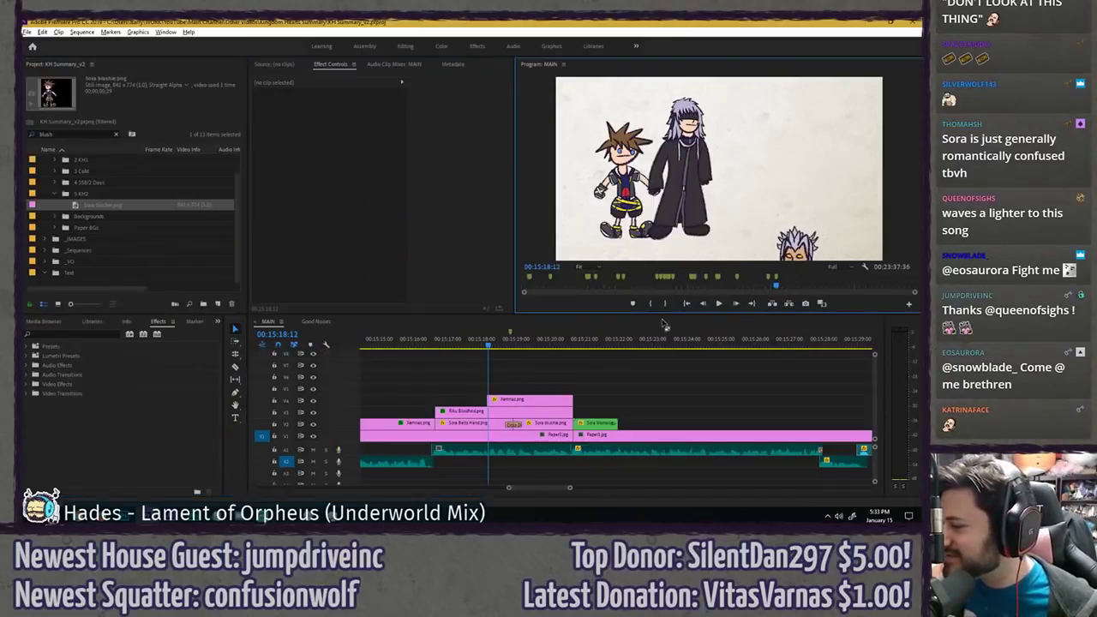
{"action": "key", "text": "space"}
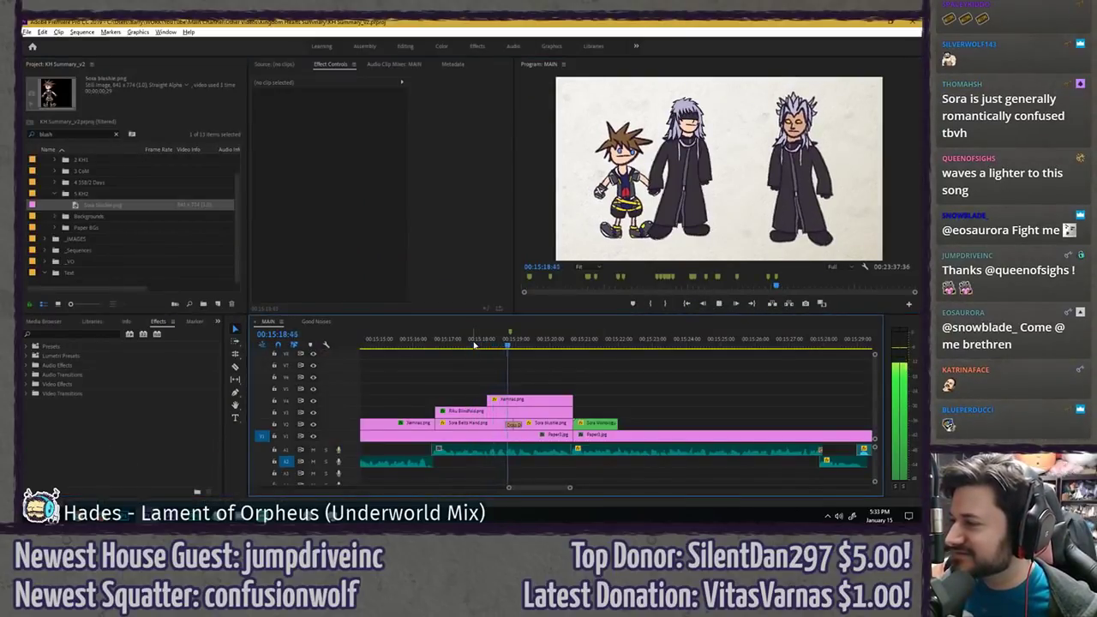
- Nest the Riku and Sora clips into a sequence named 'Sora and Riku Hold Hands'
{"action": "key", "text": "space"}
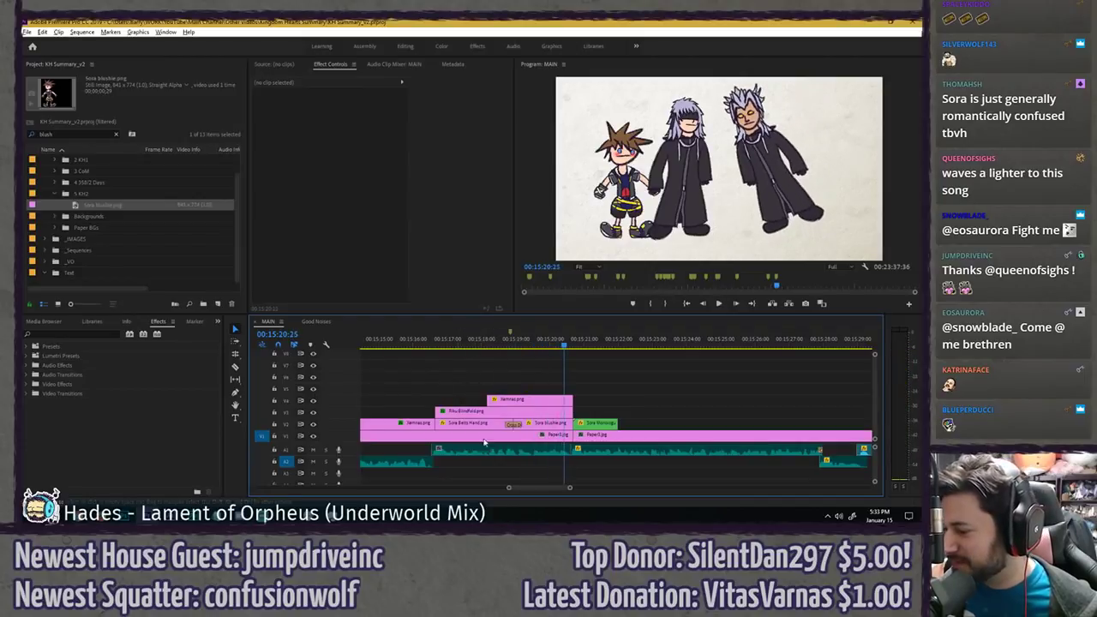
{"action": "left_click_drag", "start_coordinate": [455, 402], "coordinate": [477, 422]}
{"action": "left_click", "coordinate": [538, 424], "text": "shift"}
{"action": "right_click", "coordinate": [538, 424]}
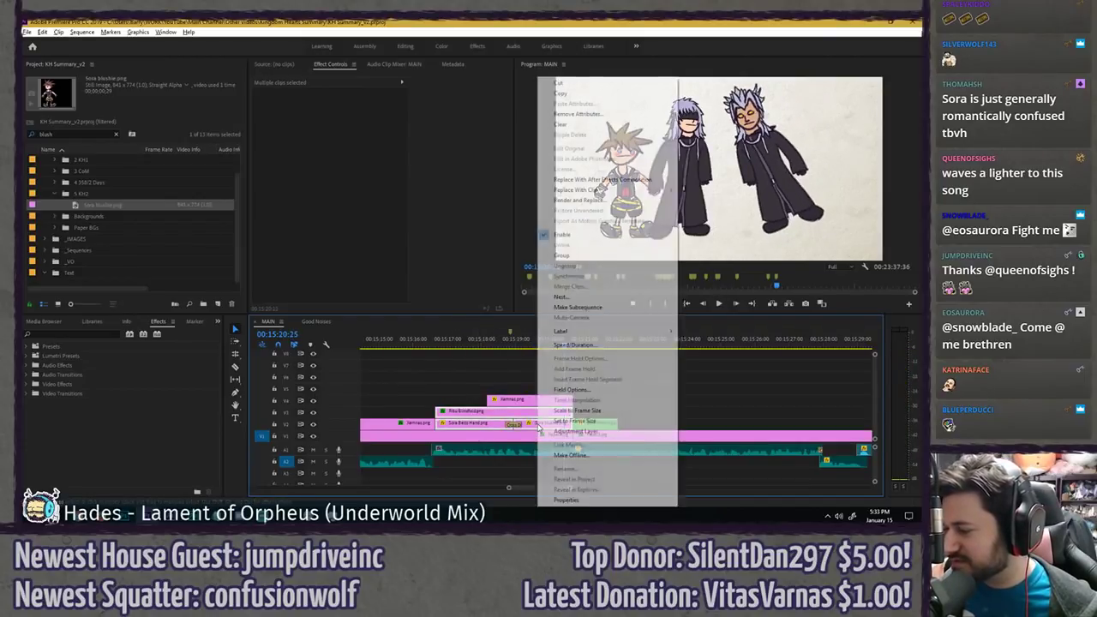
{"action": "left_click", "coordinate": [562, 296]}
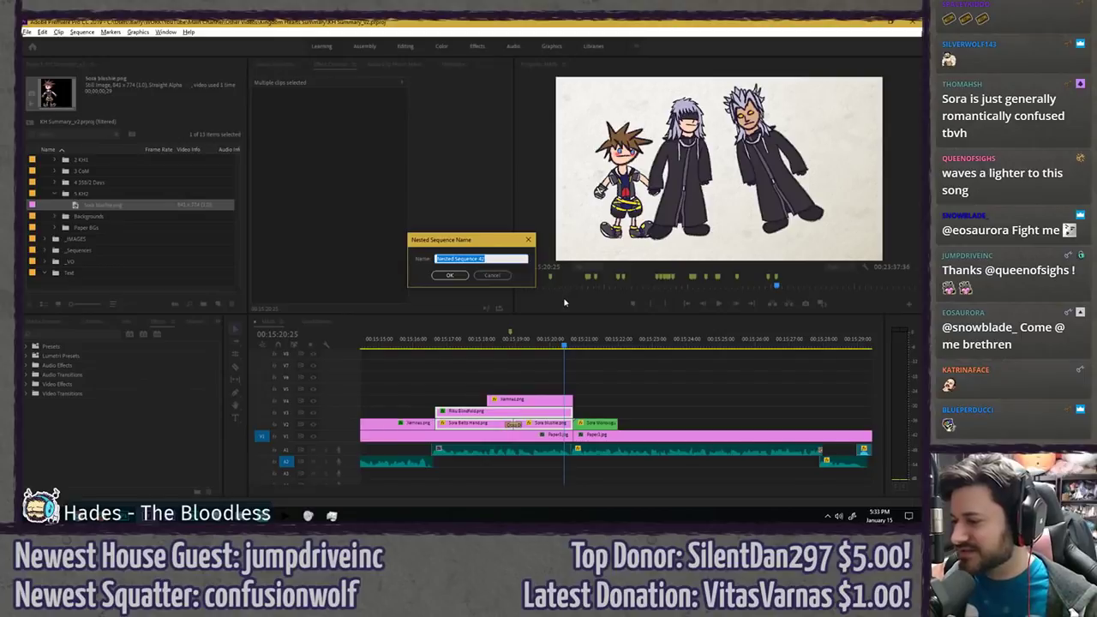
{"action": "type", "text": "Sora and Riku"}
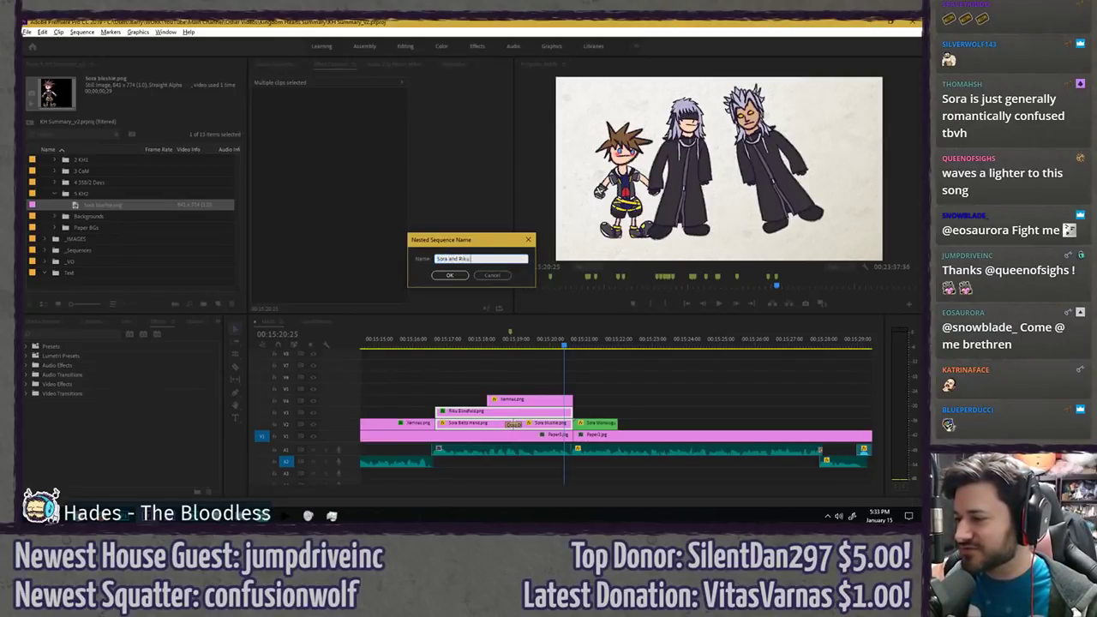
{"action": "type", "text": " Hold Ha"}
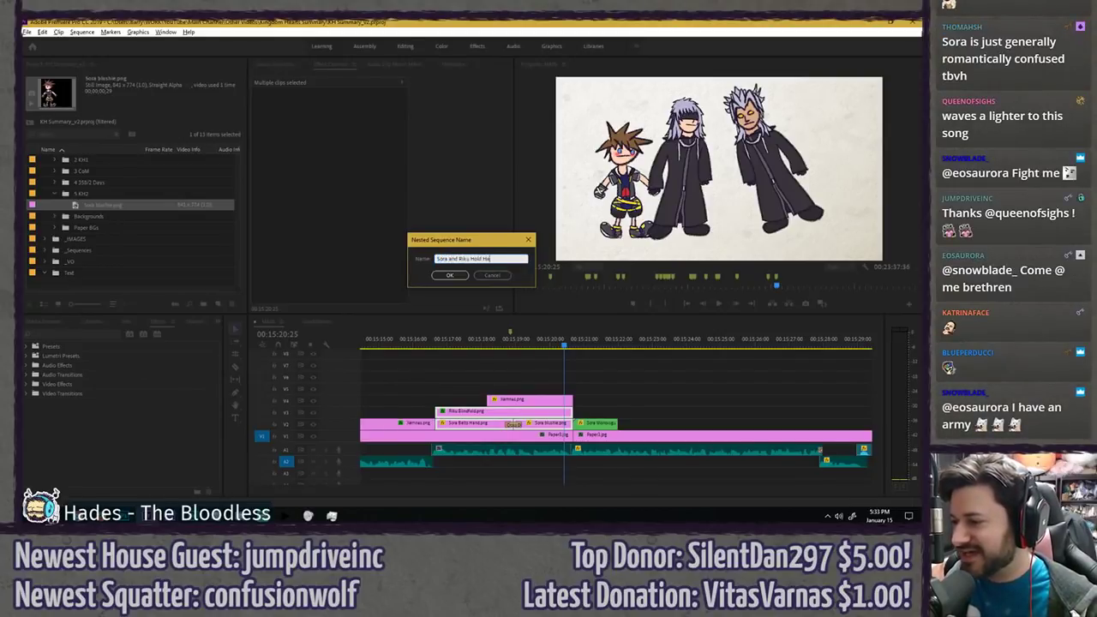
{"action": "type", "text": "nds"}
{"action": "key", "text": "Return"}
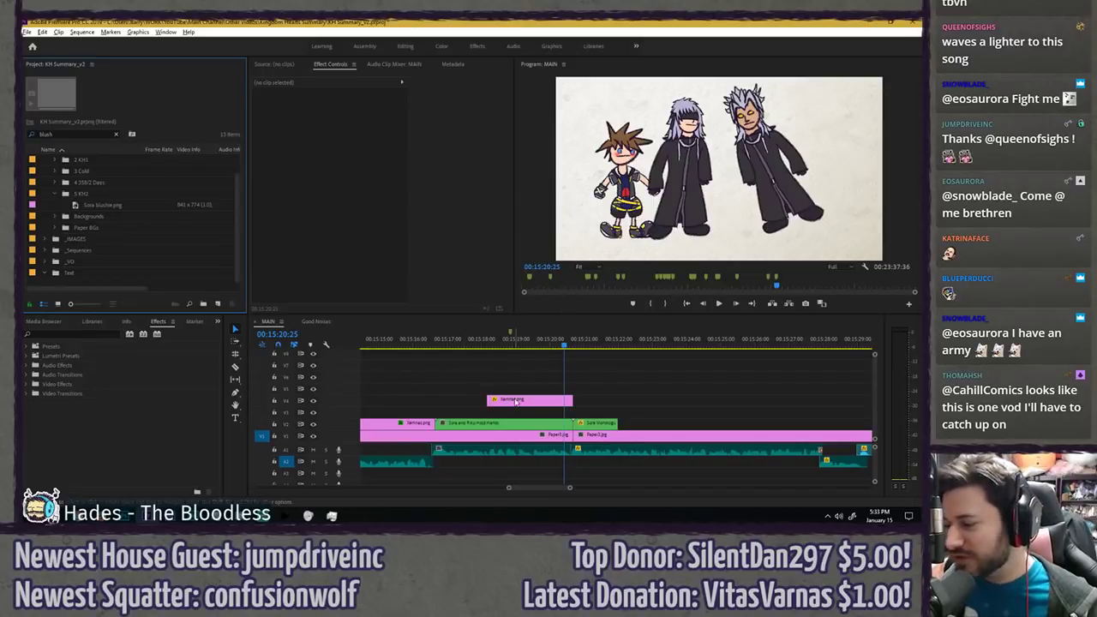
- Move Xemnas down to V3 and shift the nested clip's anchor point left onto the pair
{"action": "left_click_drag", "start_coordinate": [514, 401], "coordinate": [516, 417]}
{"action": "left_click", "coordinate": [517, 427]}
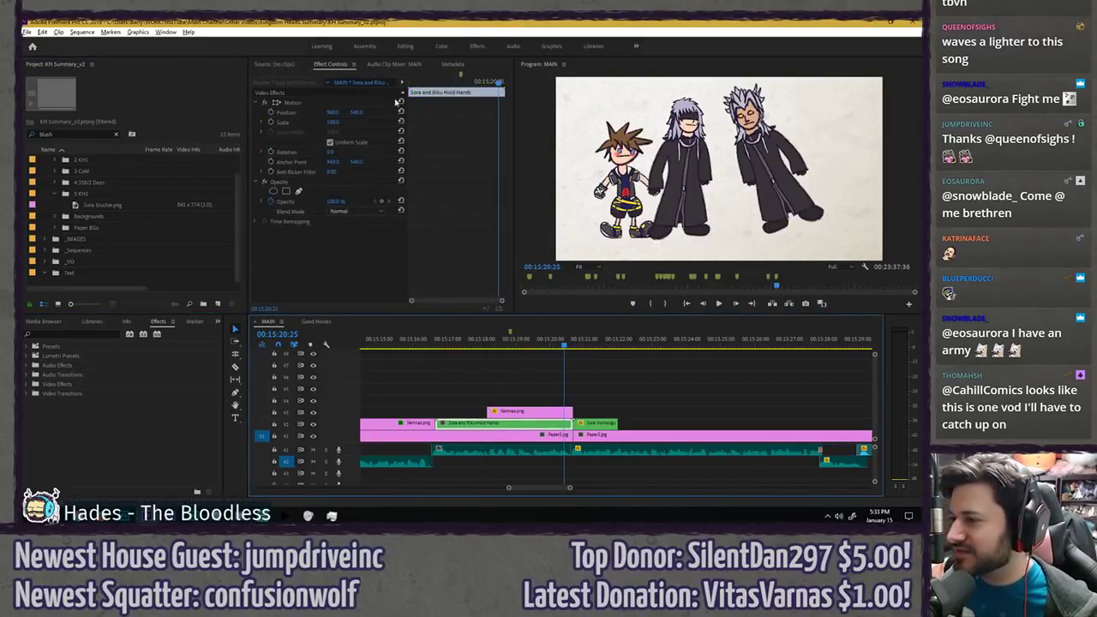
{"action": "left_click", "coordinate": [341, 104]}
{"action": "left_click_drag", "start_coordinate": [723, 177], "coordinate": [658, 190]}
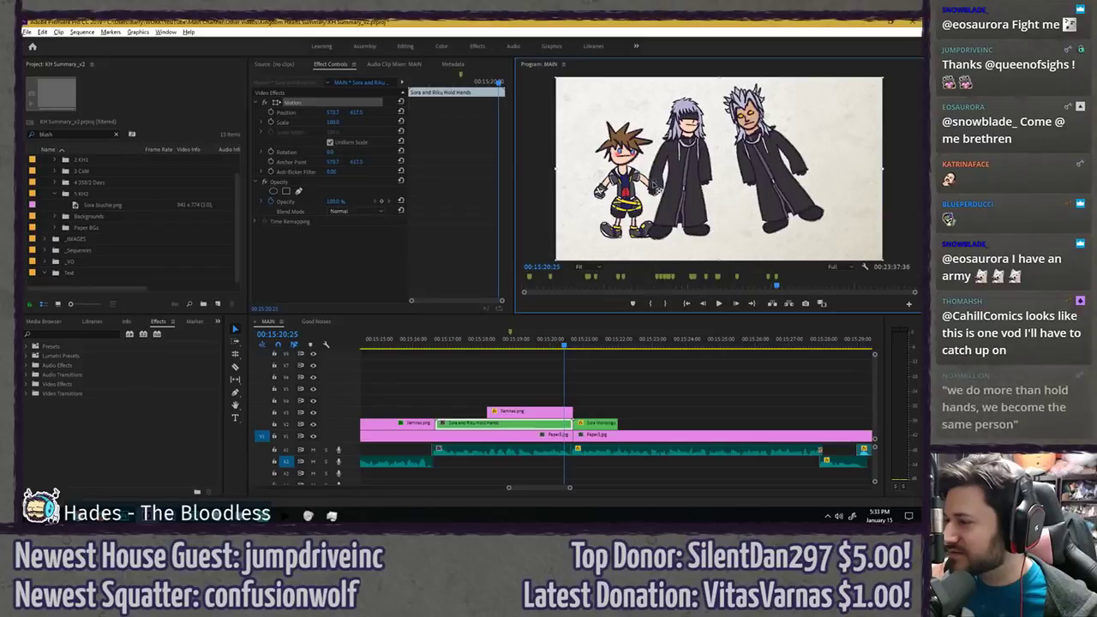
{"action": "left_click_drag", "start_coordinate": [333, 152], "coordinate": [322, 153]}
{"action": "key", "text": "ctrl+z"}
{"action": "left_click", "coordinate": [530, 377]}
- Try pasting Xemnas's motion keyframes onto the nested pair, then undo it
{"action": "left_click", "coordinate": [495, 345]}
{"action": "left_click_drag", "start_coordinate": [494, 346], "coordinate": [535, 336]}
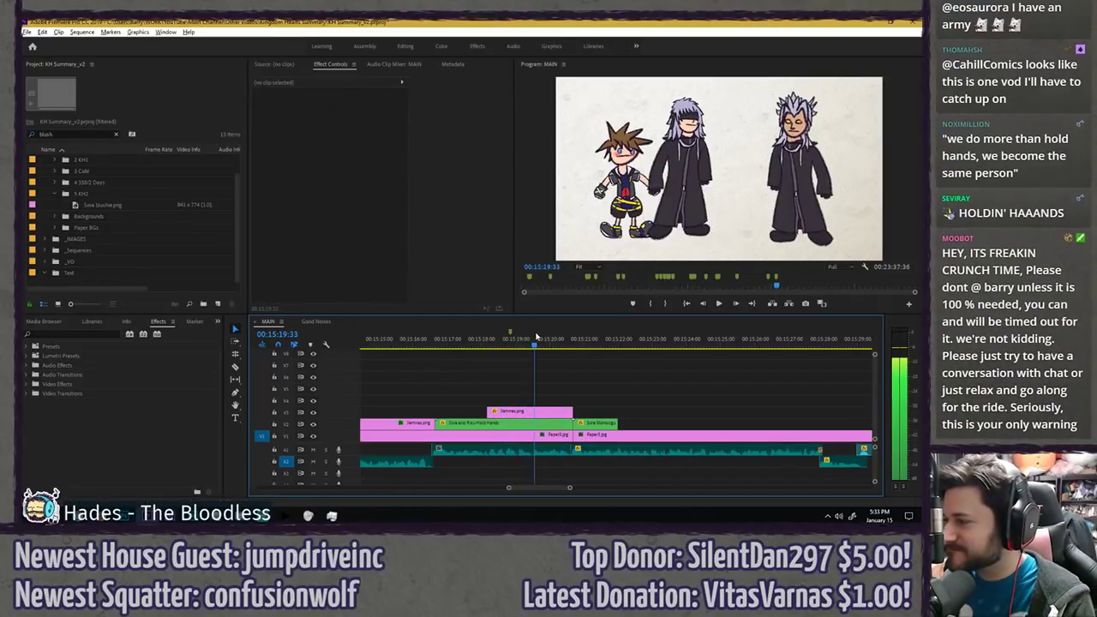
{"action": "left_click", "coordinate": [536, 417]}
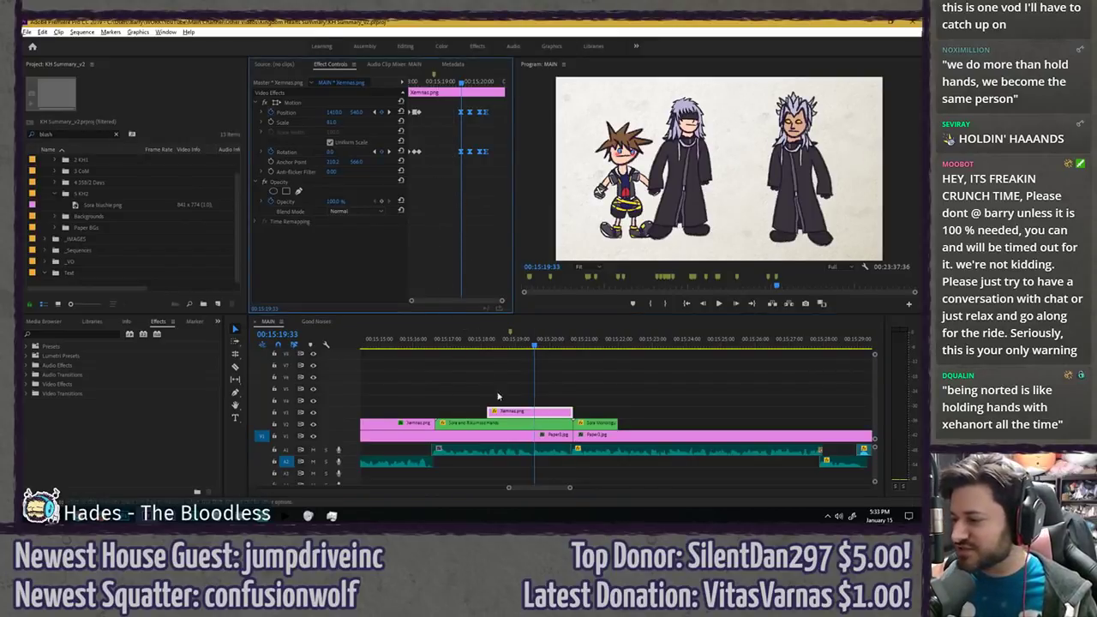
{"action": "left_click", "coordinate": [499, 423]}
{"action": "left_click", "coordinate": [441, 246]}
{"action": "key", "text": "ctrl+v"}
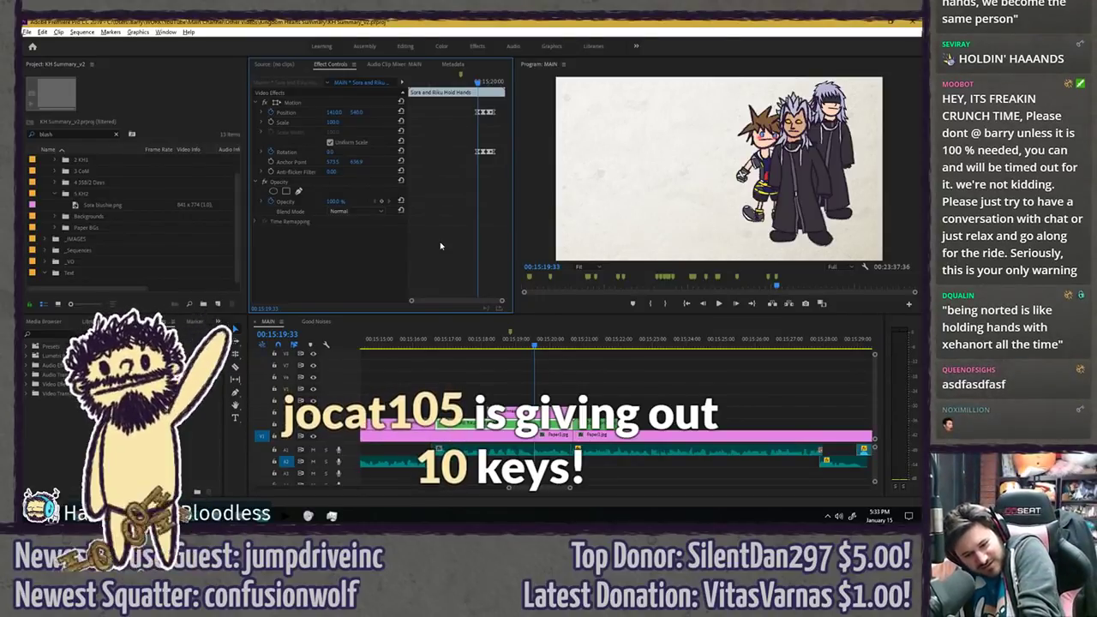
{"action": "key", "text": "ctrl+z"}
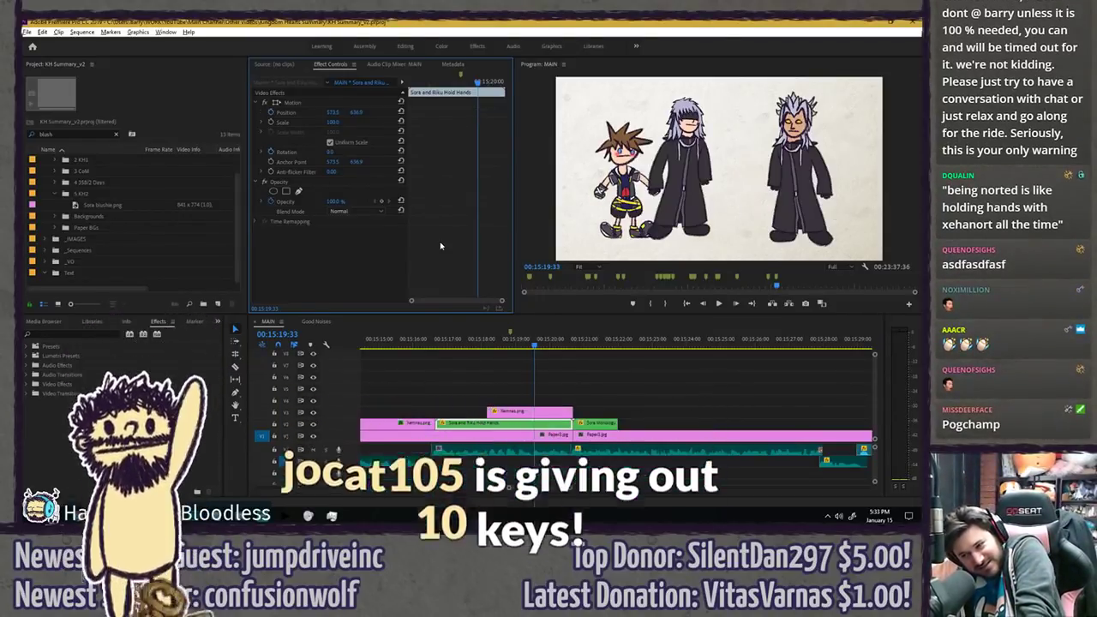
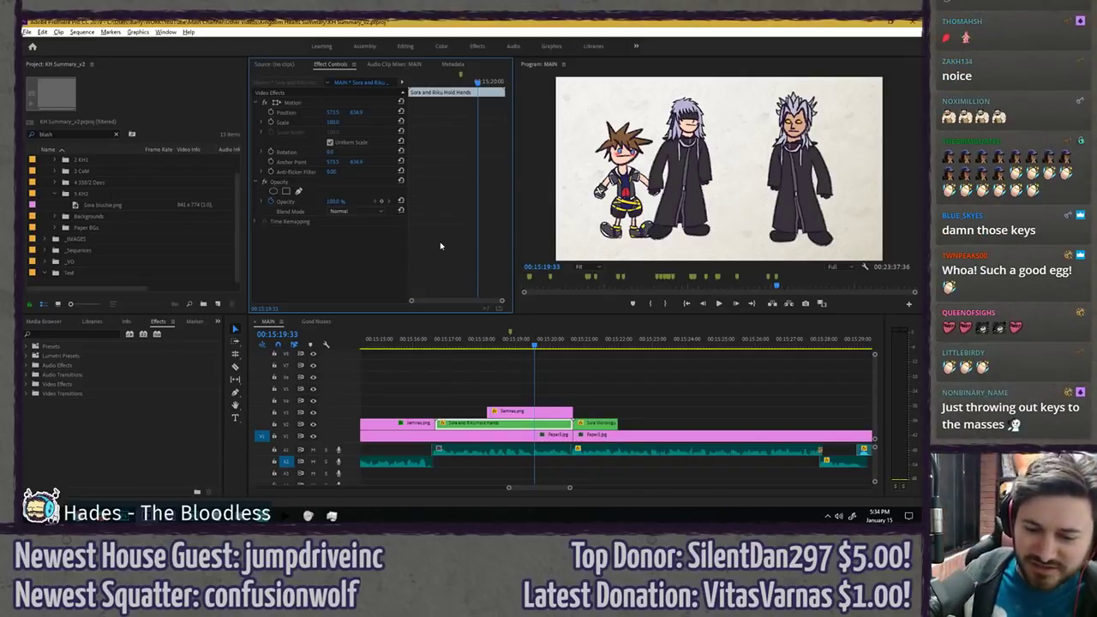
- Save and preview, then add starting Position and Rotation keyframes to Sora and Riku Hold Hands at 00:15:19:33
{"action": "key", "text": "space"}
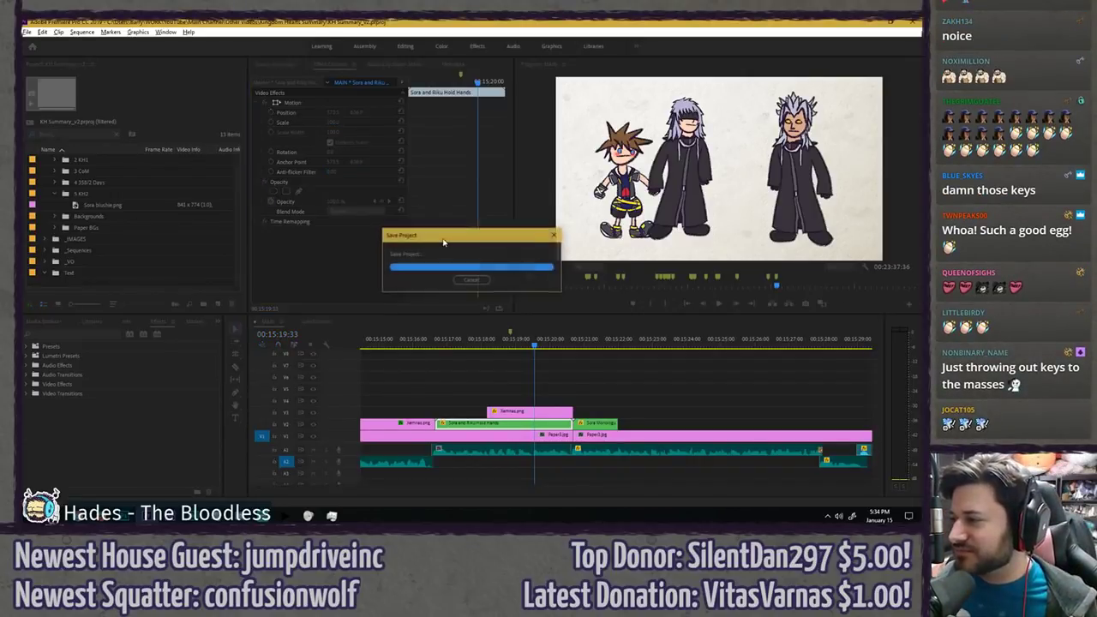
{"action": "key", "text": "space"}
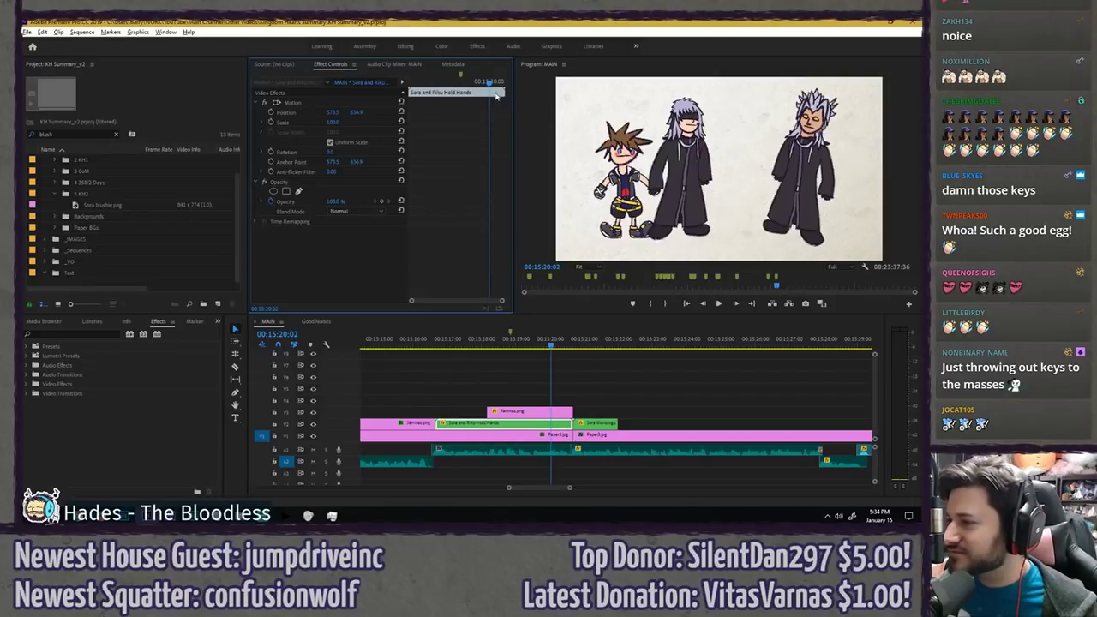
{"action": "left_click", "coordinate": [461, 84]}
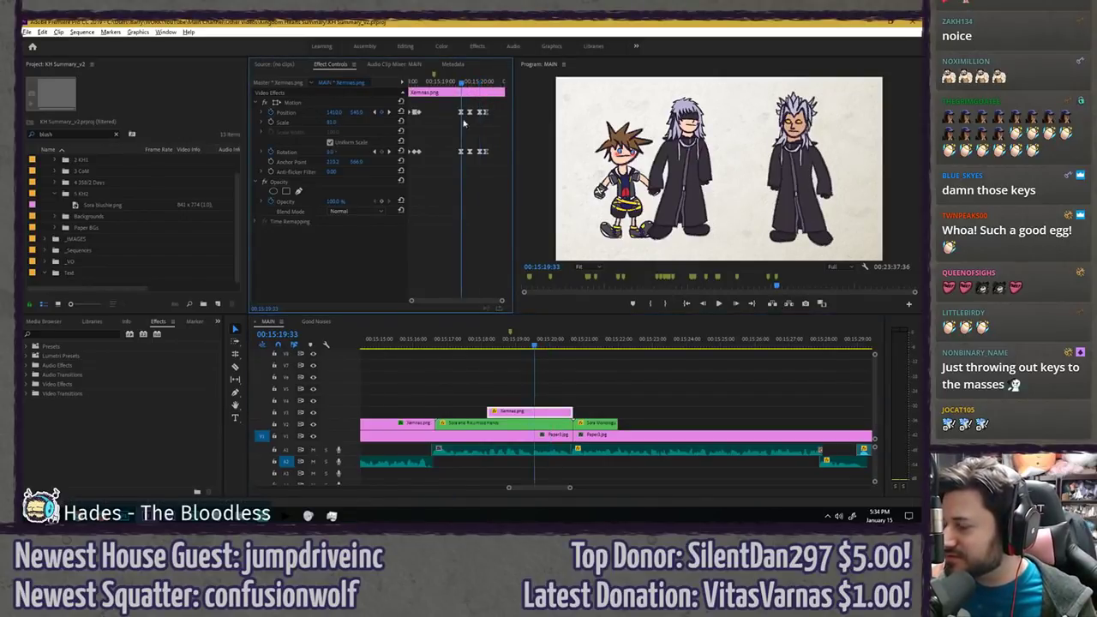
{"action": "left_click", "coordinate": [535, 423]}
{"action": "left_click", "coordinate": [271, 112]}
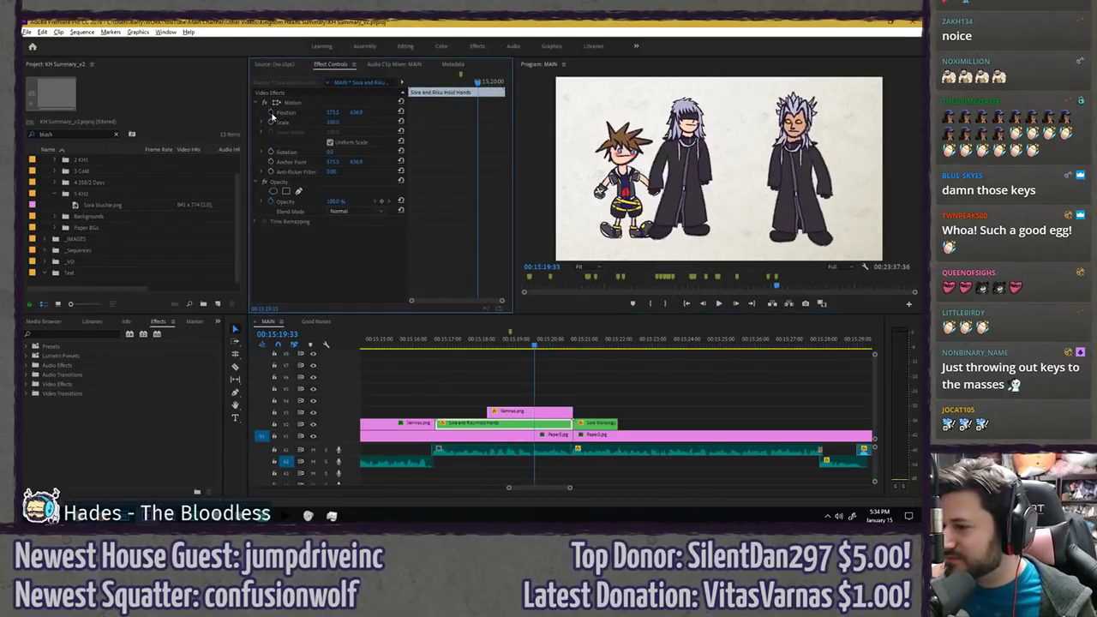
{"action": "left_click", "coordinate": [271, 152]}
- At Xemnas's 00:15:19:47 keyframe, tilt the pair to a negative angle, shift it left, and preview
{"action": "left_click", "coordinate": [527, 414]}
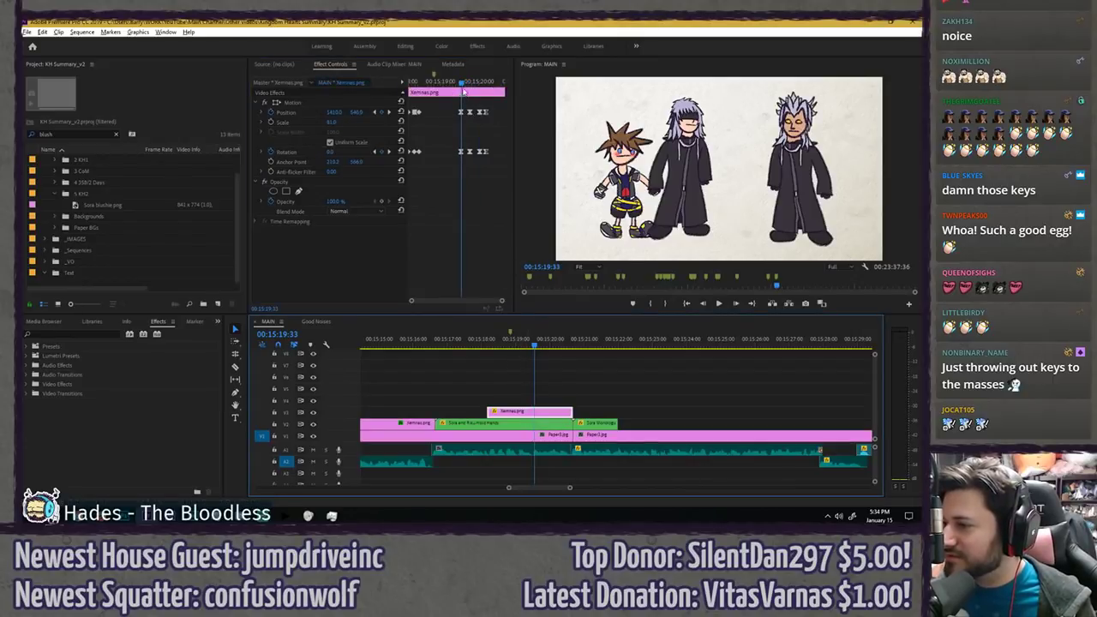
{"action": "left_click_drag", "start_coordinate": [463, 84], "coordinate": [470, 83]}
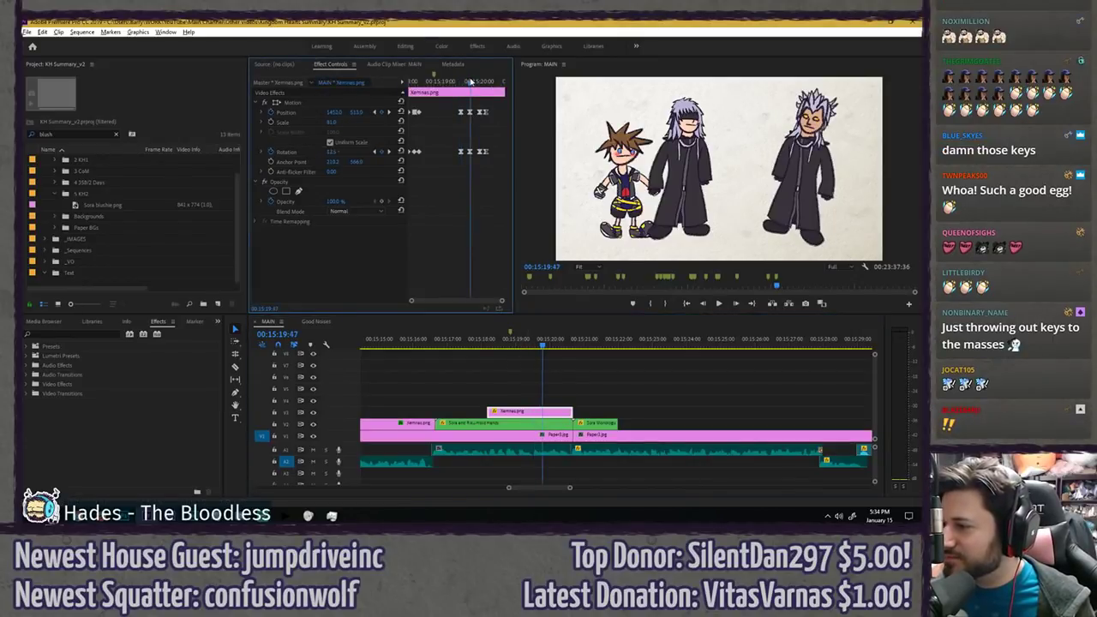
{"action": "left_click", "coordinate": [526, 427]}
{"action": "left_click_drag", "start_coordinate": [331, 152], "coordinate": [326, 152]}
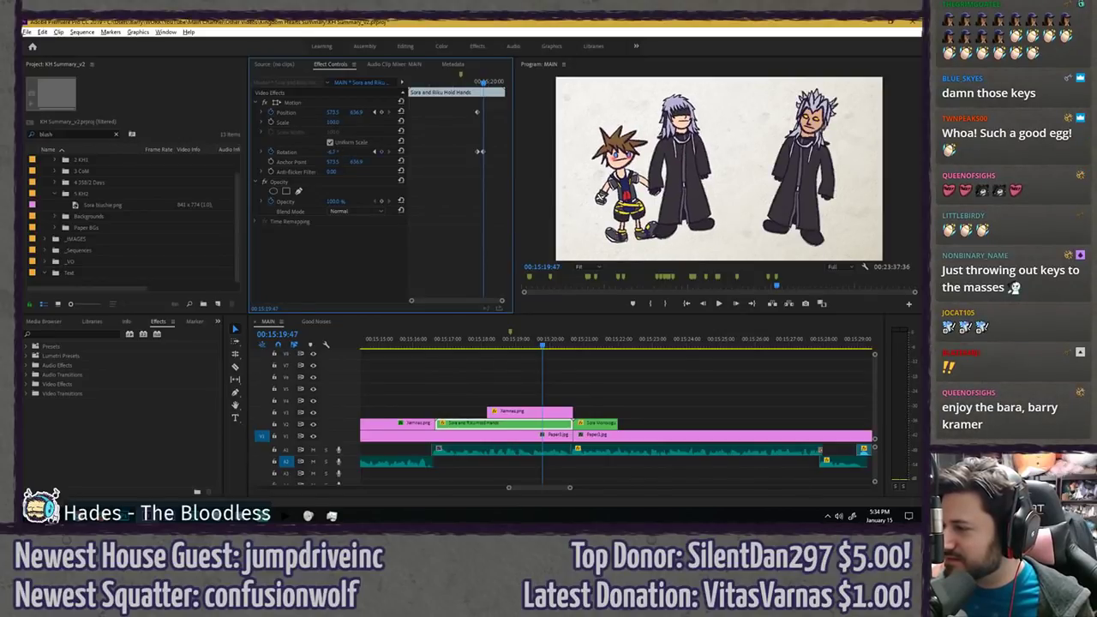
{"action": "left_click_drag", "start_coordinate": [346, 114], "coordinate": [331, 114]}
{"action": "left_click_drag", "start_coordinate": [482, 83], "coordinate": [473, 84]}
{"action": "key", "text": "space"}
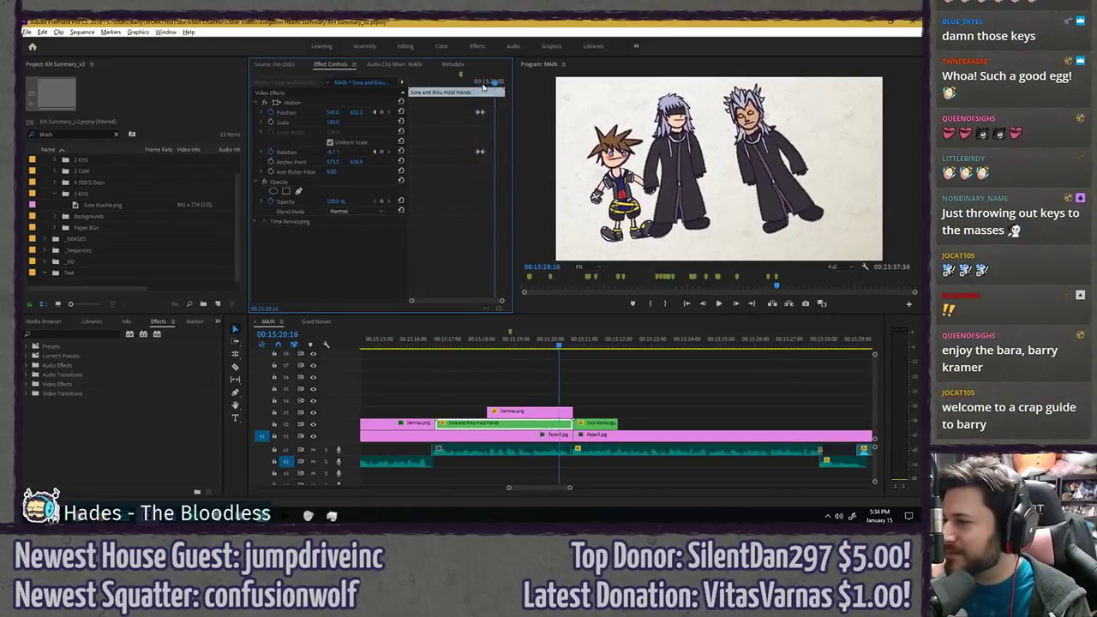
{"action": "key", "text": "space"}
- Apply Ease temporal interpolation to the pair's Rotation and Position keyframes and preview the motion
{"action": "right_click", "coordinate": [478, 154]}
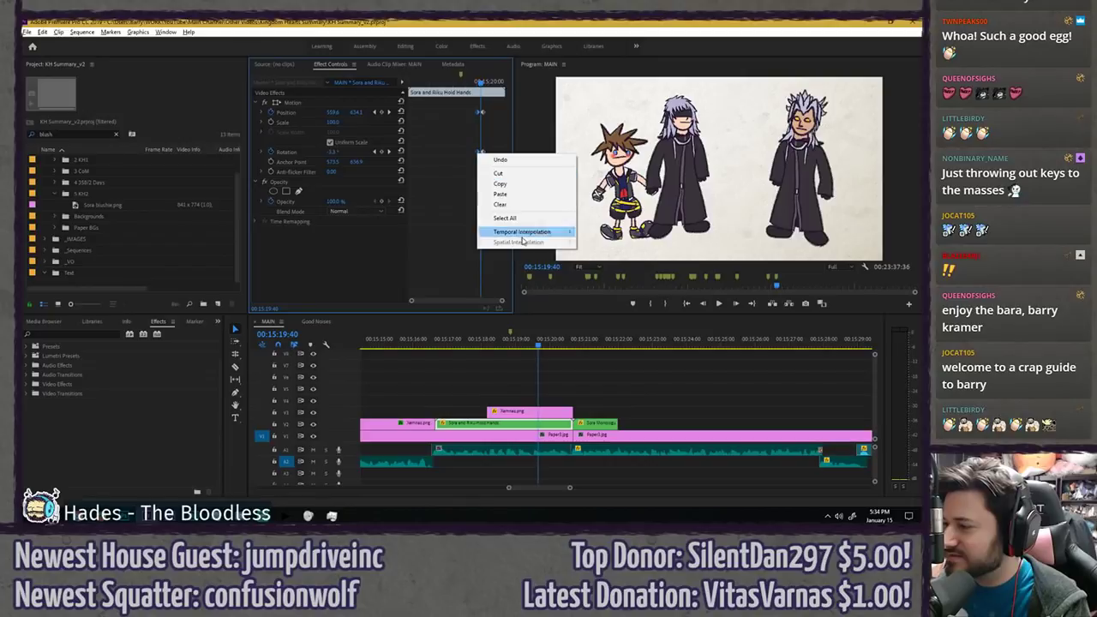
{"action": "mouse_move", "coordinate": [528, 232]}
{"action": "left_click", "coordinate": [634, 298]}
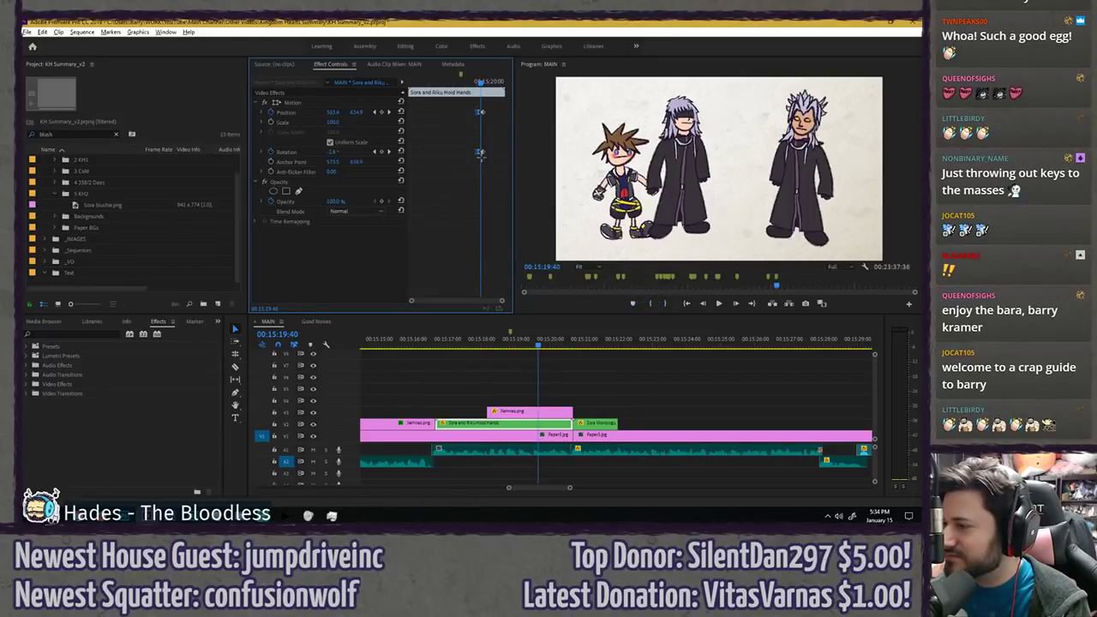
{"action": "right_click", "coordinate": [482, 111]}
{"action": "mouse_move", "coordinate": [527, 190]}
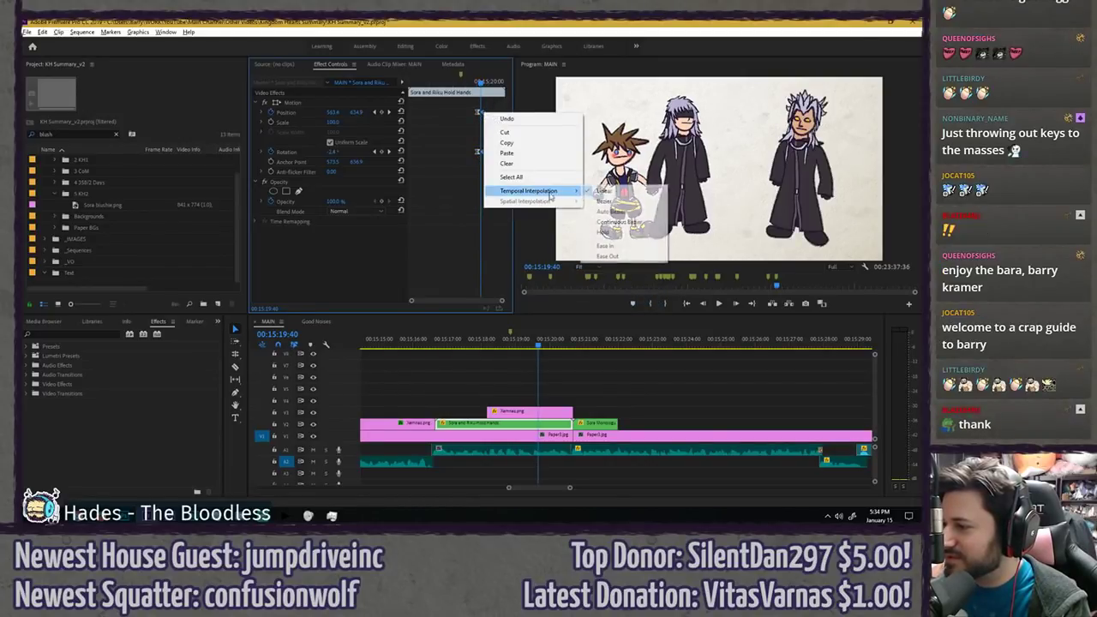
{"action": "left_click", "coordinate": [616, 247]}
{"action": "key", "text": "space"}
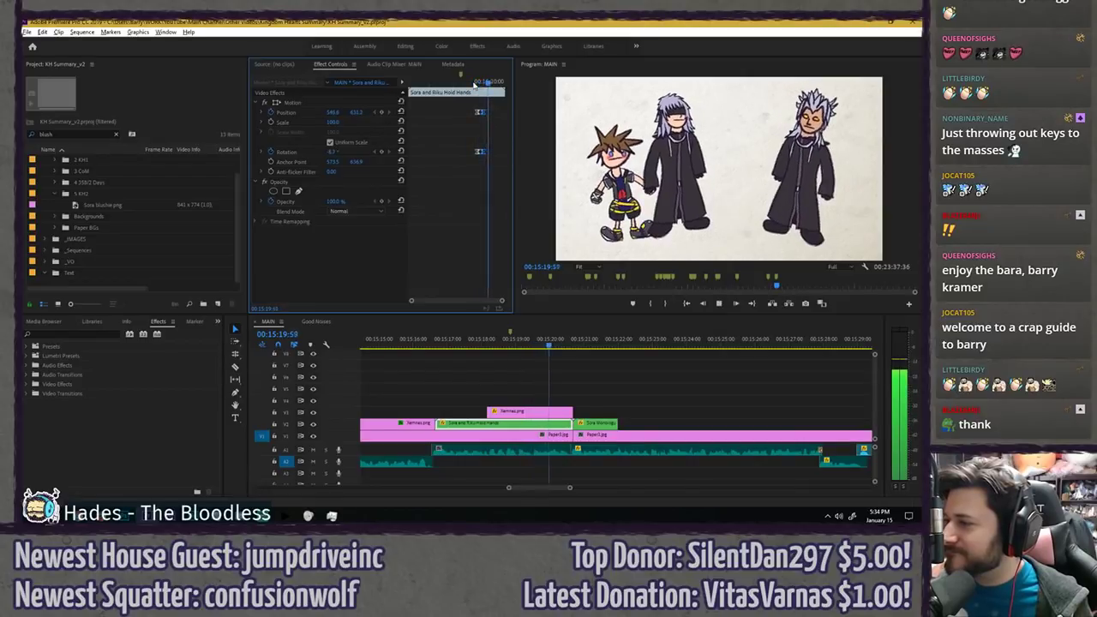
{"action": "key", "text": "space"}
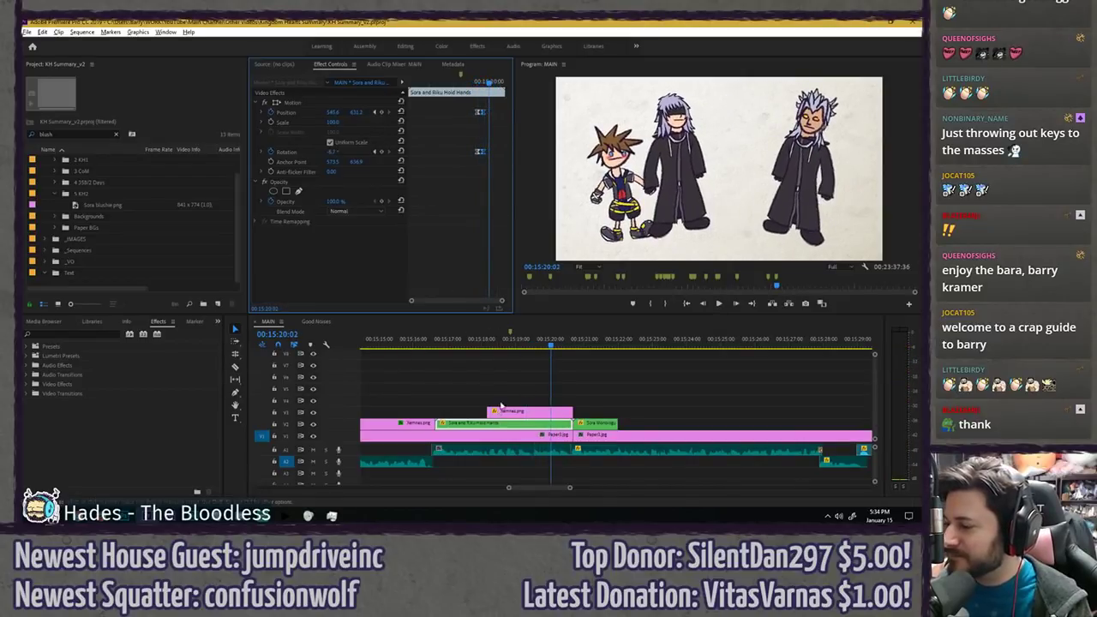
- Add Position and Rotation keyframes on the pair one frame earlier, matched to Xemnas's keyframe timing
{"action": "left_click", "coordinate": [512, 413]}
{"action": "left_click", "coordinate": [446, 231]}
{"action": "key", "text": "Left"}
{"action": "key", "text": "Left"}
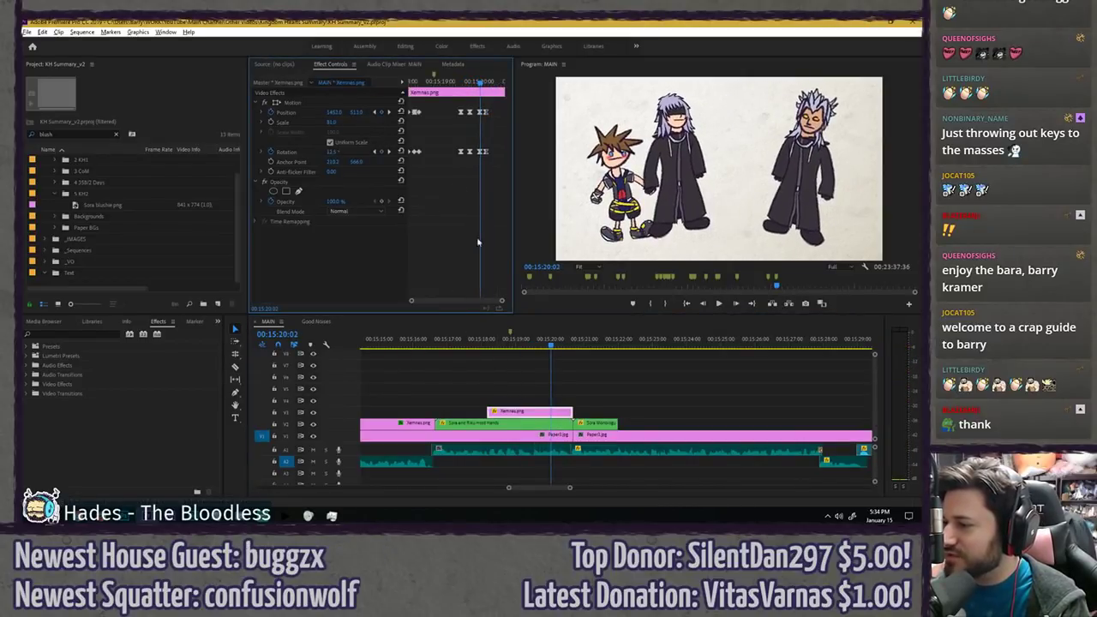
{"action": "left_click", "coordinate": [536, 423]}
{"action": "left_click", "coordinate": [382, 113]}
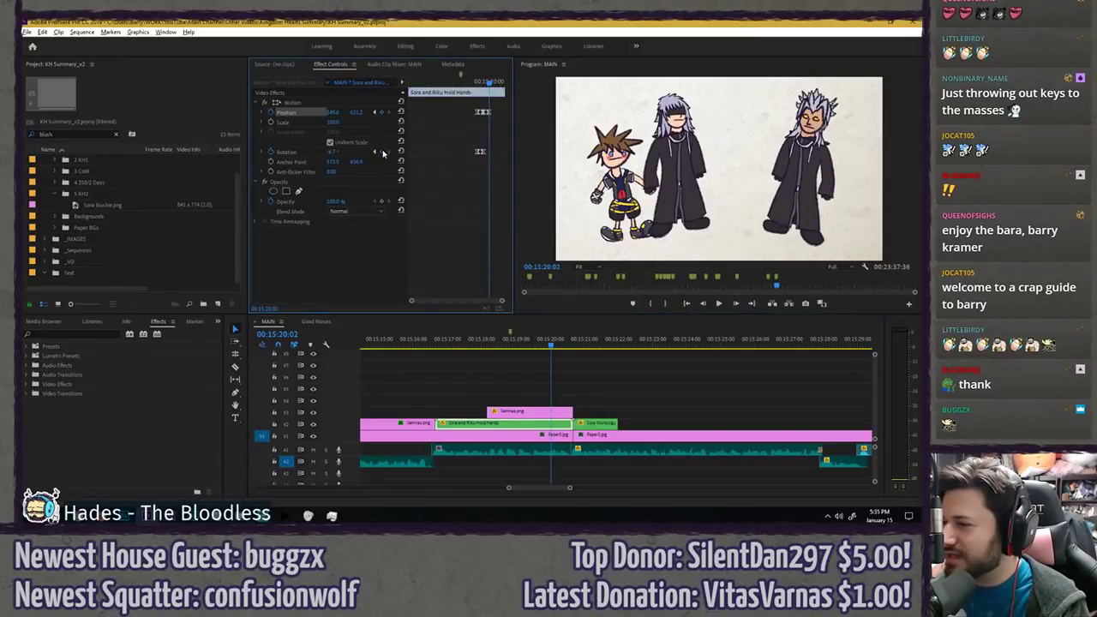
{"action": "left_click", "coordinate": [382, 153]}
- At 00:15:20:12, tilt Sora and Riku to about 15 toward Xemnas and raise their Position Y
{"action": "left_click", "coordinate": [510, 413]}
{"action": "left_click", "coordinate": [476, 267]}
{"action": "key", "text": "Right"}
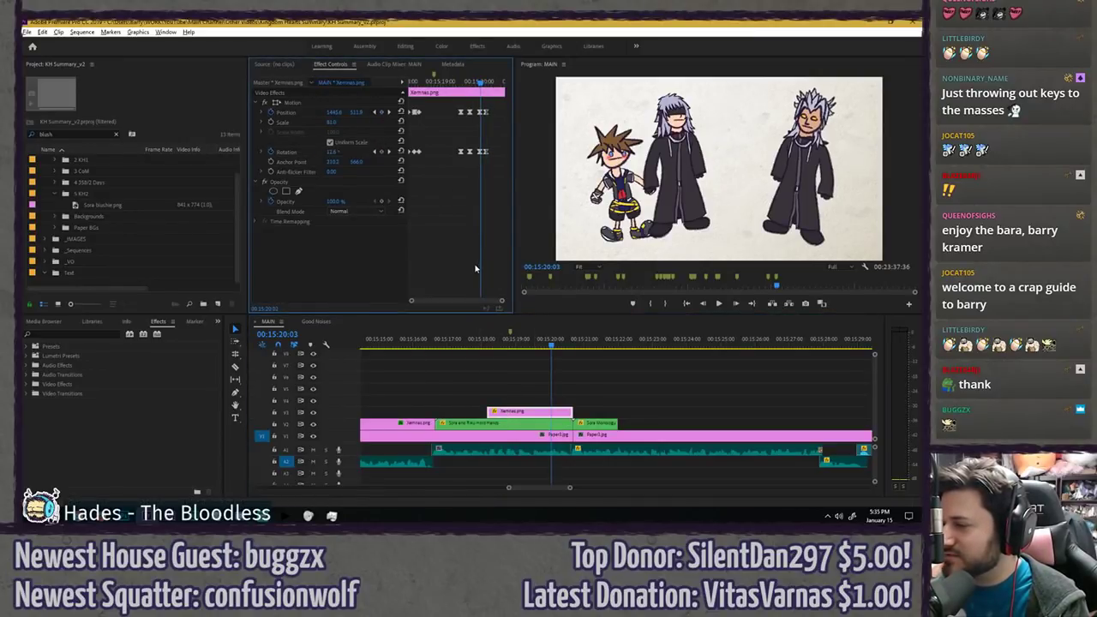
{"action": "key", "text": "Right"}
{"action": "key", "text": "Right"}
{"action": "key", "text": "Right"}
{"action": "key", "text": "Right"}
{"action": "key", "text": "Right"}
{"action": "key", "text": "Right"}
{"action": "key", "text": "Right"}
{"action": "key", "text": "Right"}
{"action": "key", "text": "Right"}
{"action": "left_click", "coordinate": [538, 423]}
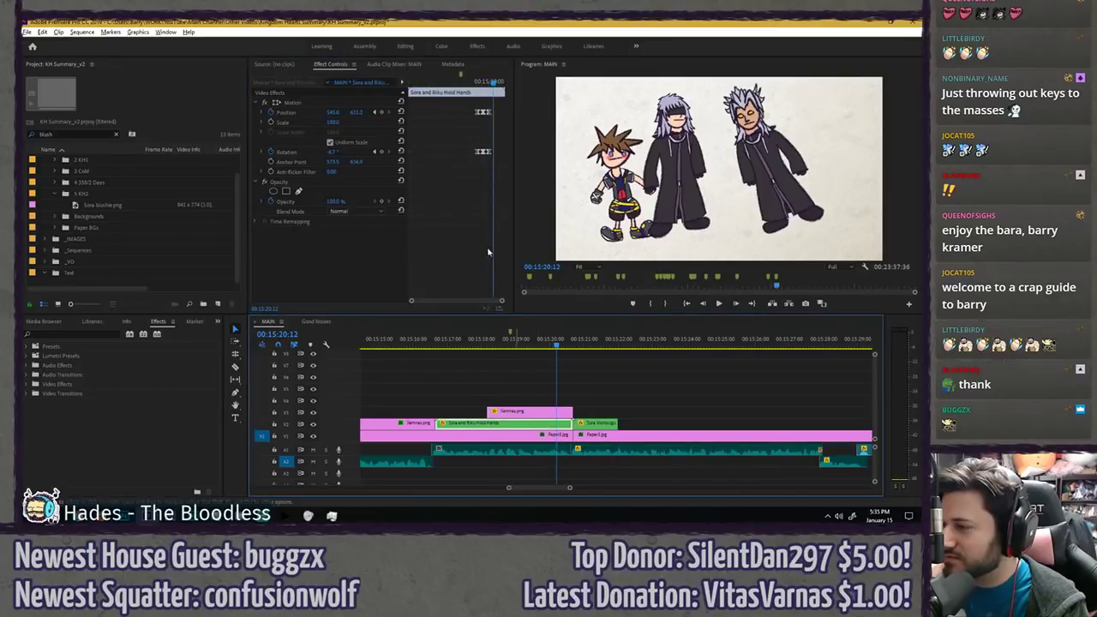
{"action": "left_click_drag", "start_coordinate": [333, 152], "coordinate": [342, 153]}
{"action": "left_click_drag", "start_coordinate": [354, 112], "coordinate": [338, 112]}
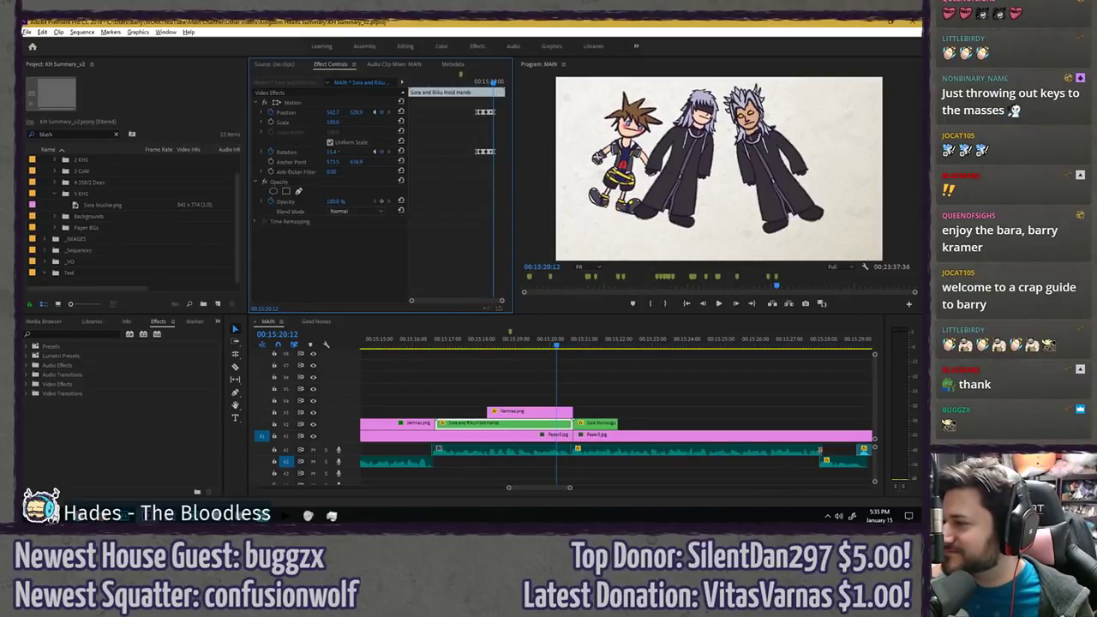
{"action": "left_click_drag", "start_coordinate": [493, 86], "coordinate": [474, 171]}
- Apply Ease interpolation to the new Rotation and Position keyframes
{"action": "key", "text": "equal"}
{"action": "key", "text": "equal"}
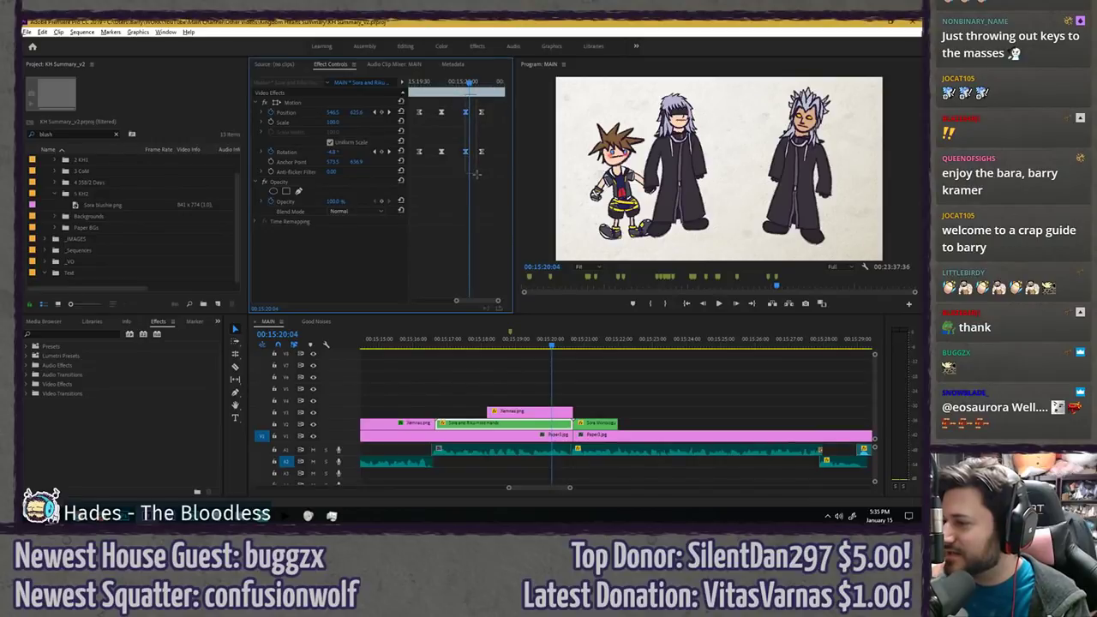
{"action": "right_click", "coordinate": [465, 153]}
{"action": "mouse_move", "coordinate": [514, 230]}
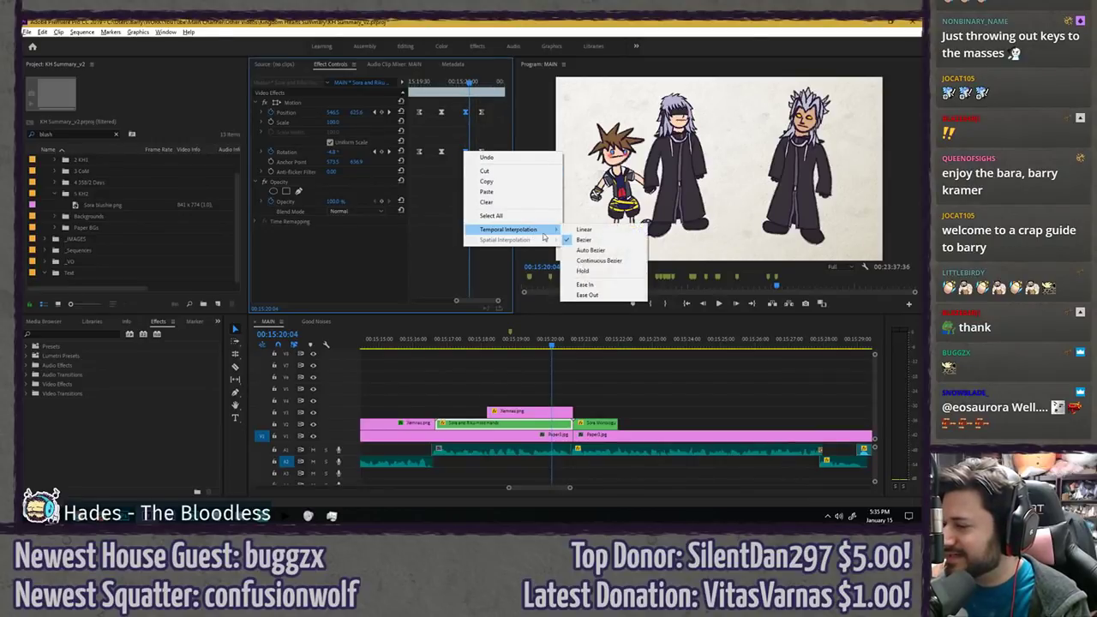
{"action": "left_click", "coordinate": [591, 296]}
{"action": "right_click", "coordinate": [482, 112]}
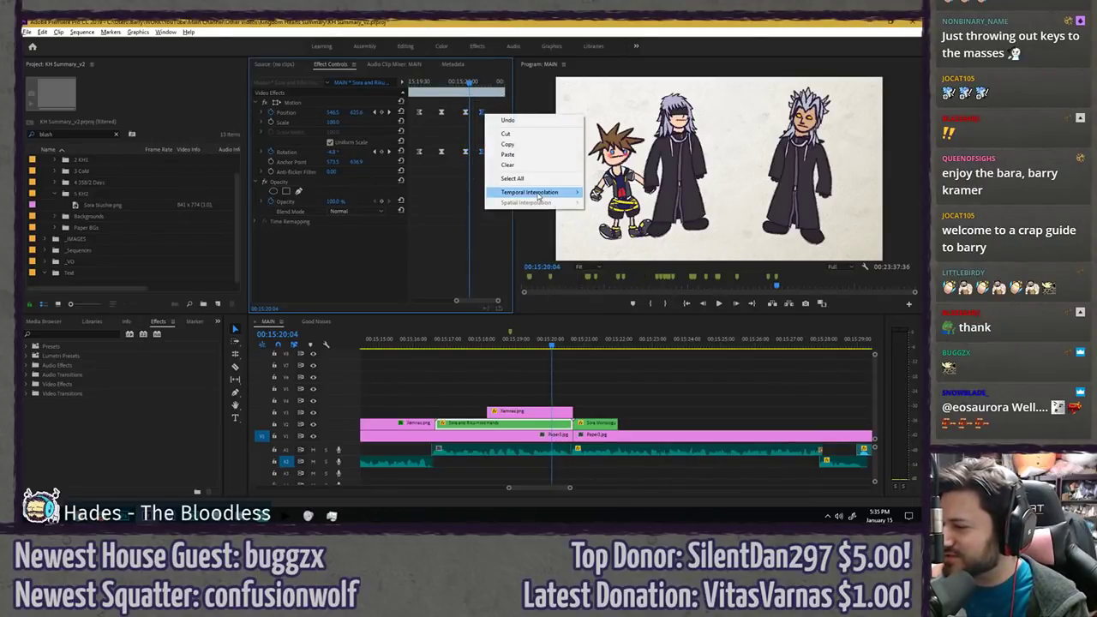
{"action": "mouse_move", "coordinate": [557, 192]}
{"action": "left_click", "coordinate": [616, 249]}
- Nudge the pair slightly left at 00:15:19:38 and further left at 00:15:20:02, then preview
{"action": "key", "text": "space"}
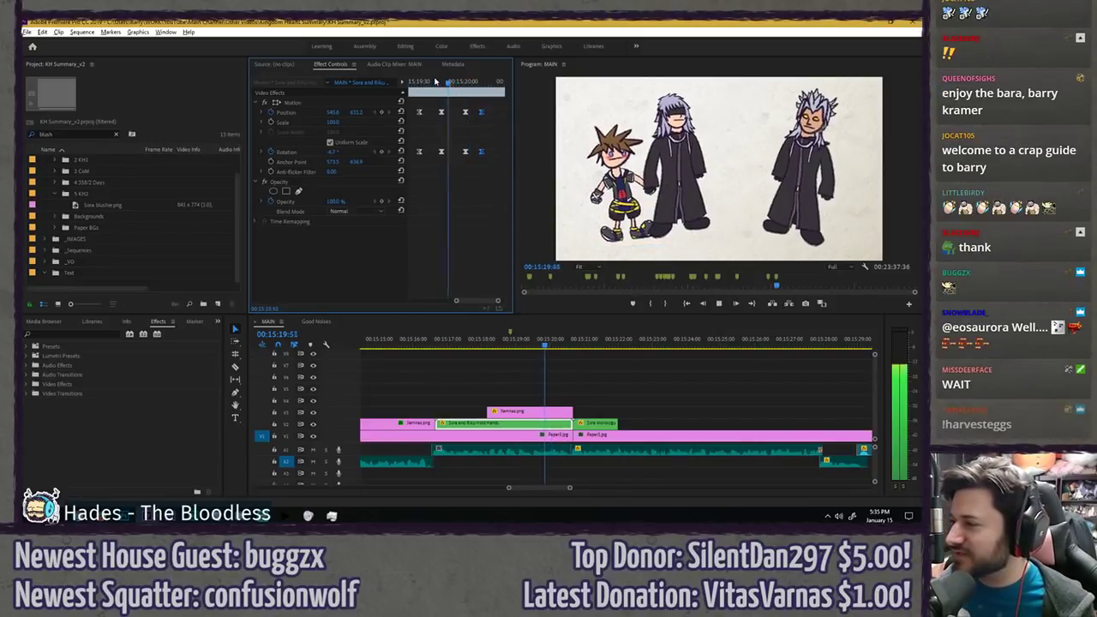
{"action": "left_click_drag", "start_coordinate": [435, 81], "coordinate": [441, 83]}
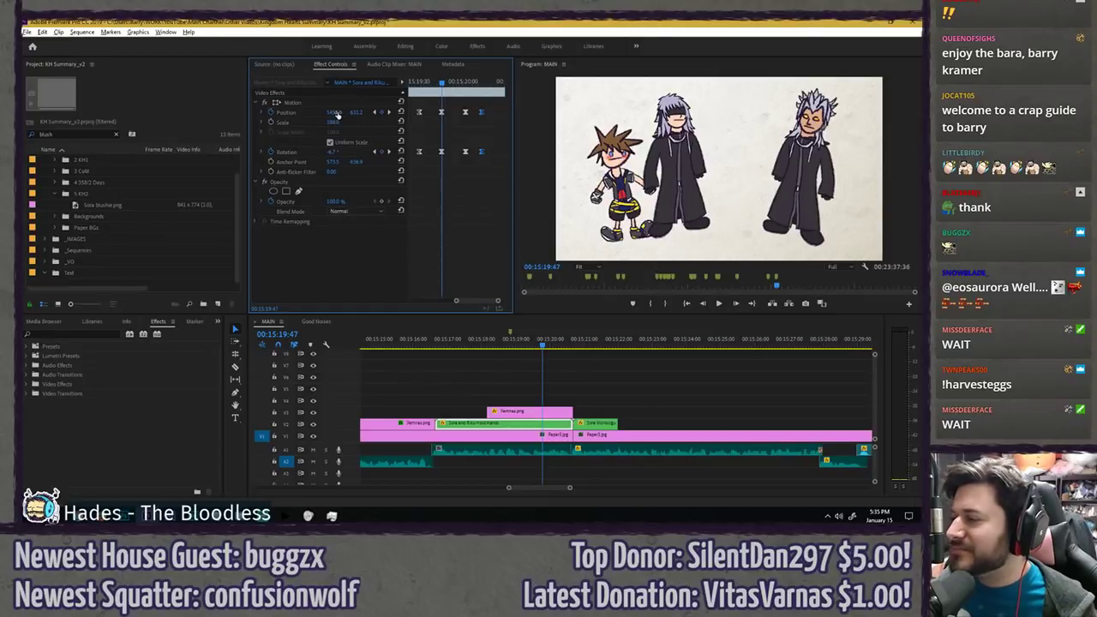
{"action": "left_click_drag", "start_coordinate": [337, 114], "coordinate": [326, 114]}
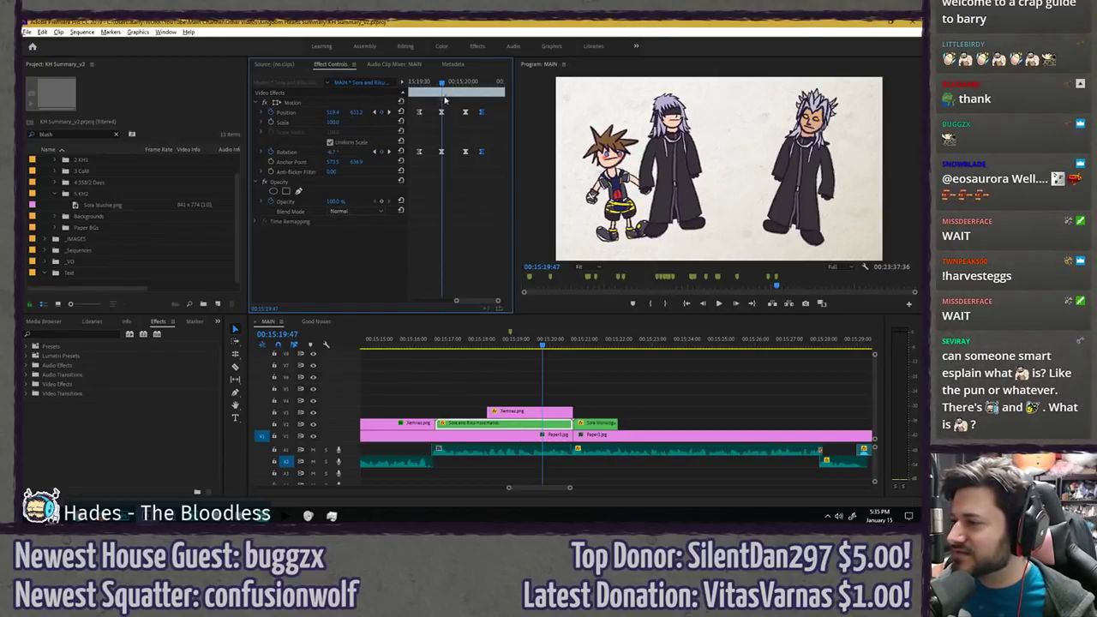
{"action": "left_click", "coordinate": [466, 83]}
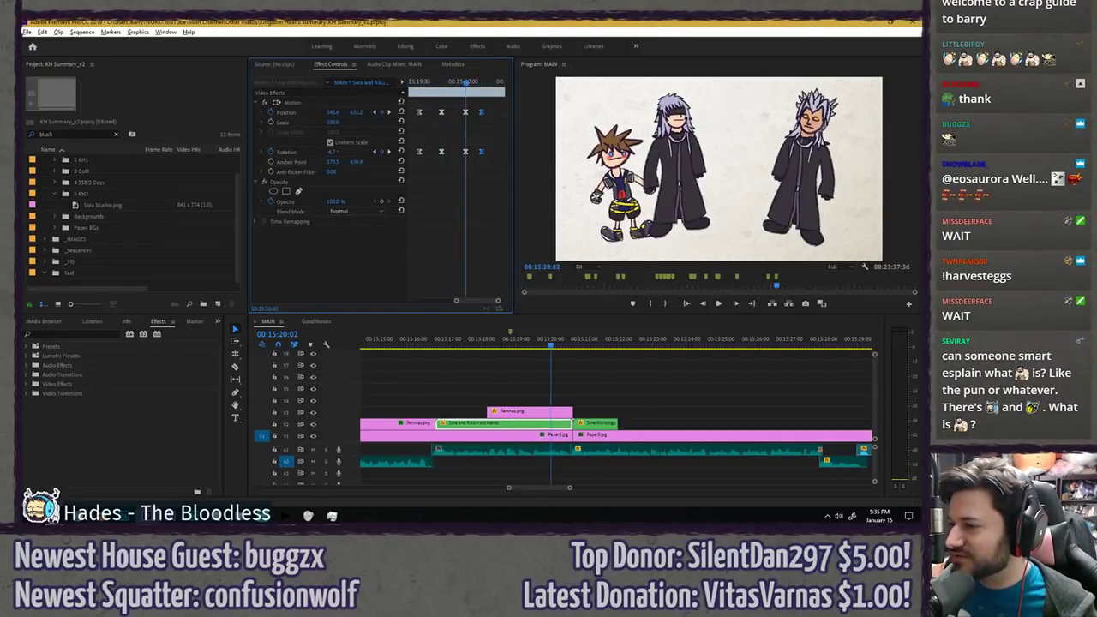
{"action": "left_click", "coordinate": [358, 112]}
{"action": "left_click", "coordinate": [485, 216]}
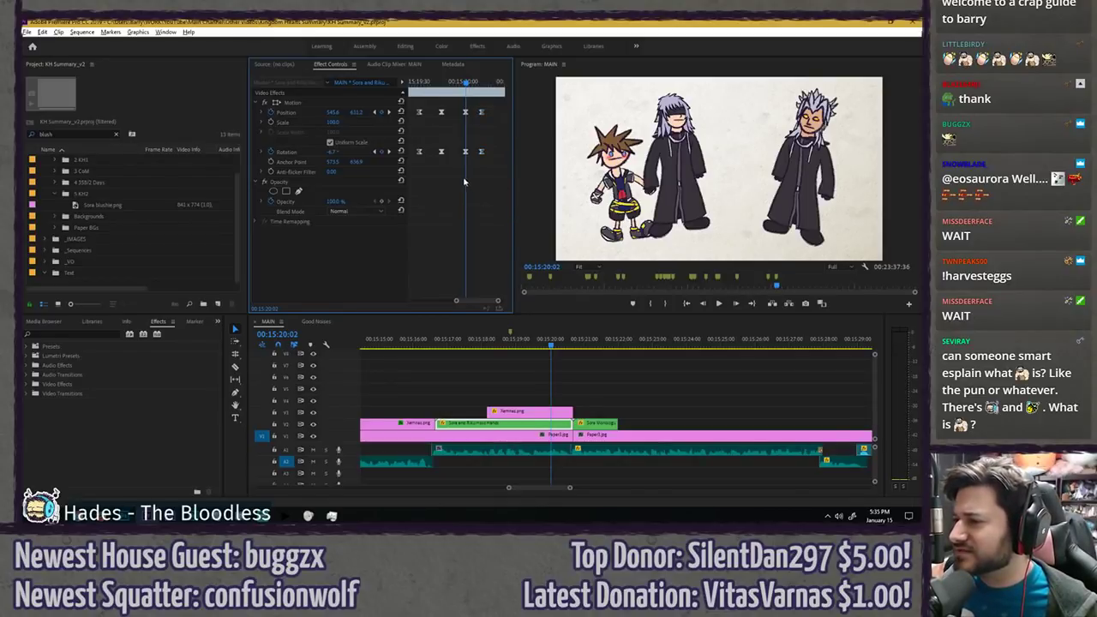
{"action": "left_click", "coordinate": [442, 83]}
{"action": "left_click", "coordinate": [465, 83]}
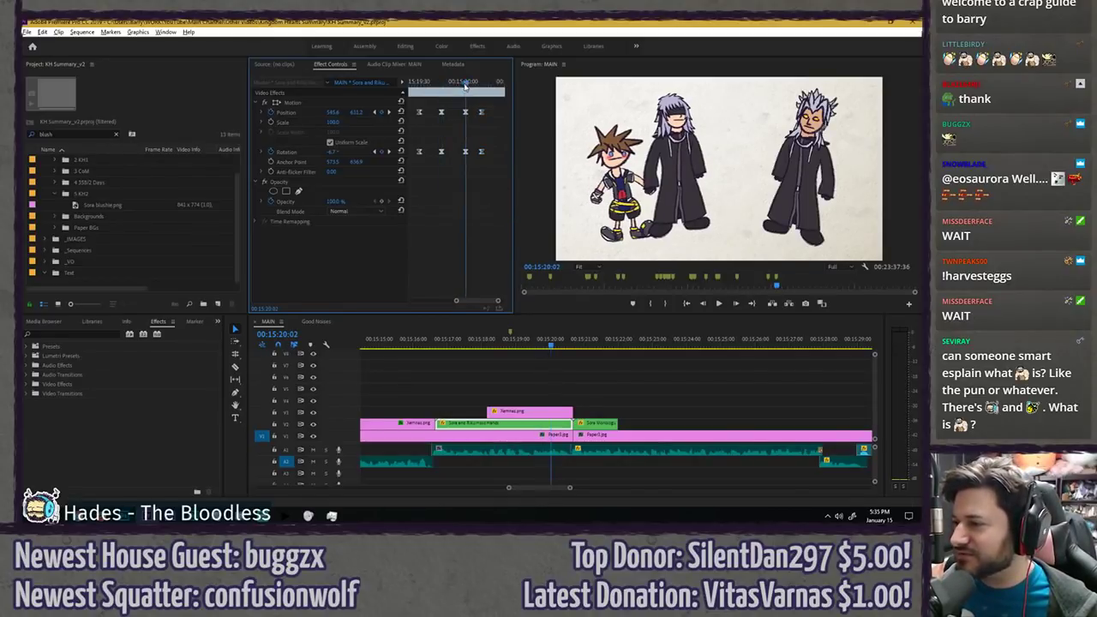
{"action": "left_click_drag", "start_coordinate": [335, 112], "coordinate": [329, 112]}
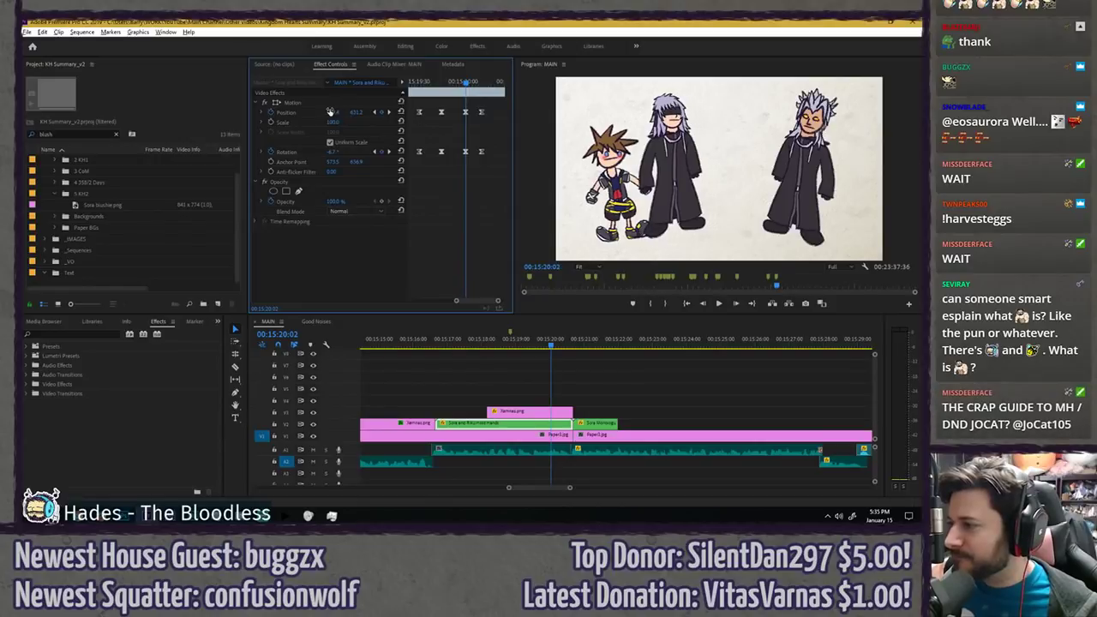
{"action": "left_click", "coordinate": [411, 84]}
{"action": "key", "text": "space"}
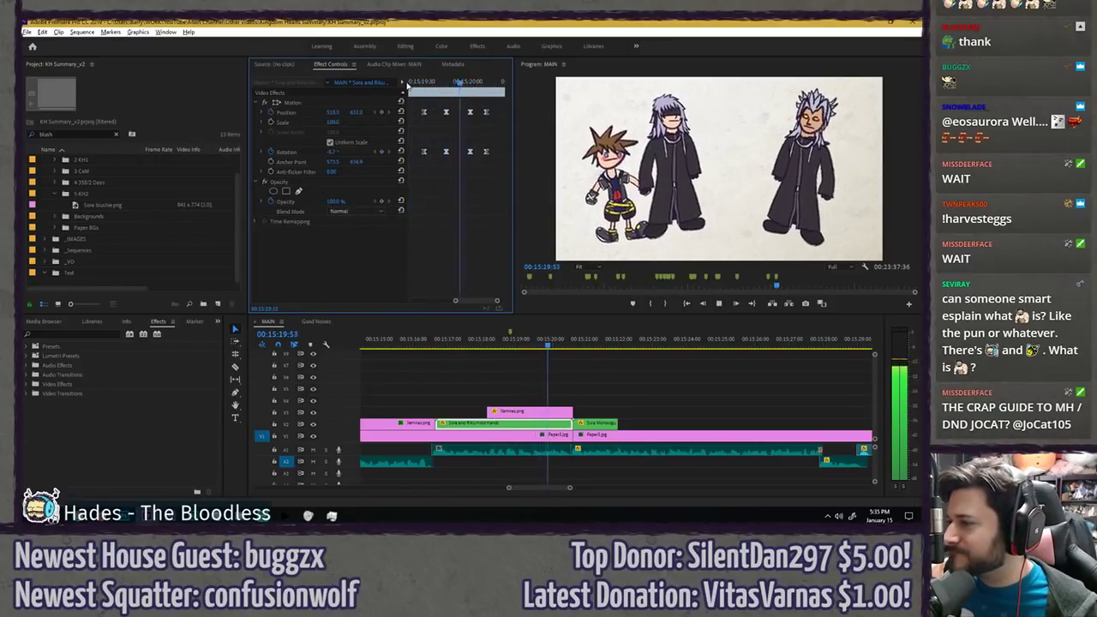
- Step between the Position keyframes around 00:15:19:47 and replay the motion from about 00:15:19:10
{"action": "left_click", "coordinate": [444, 84]}
{"action": "left_click_drag", "start_coordinate": [445, 85], "coordinate": [448, 87]}
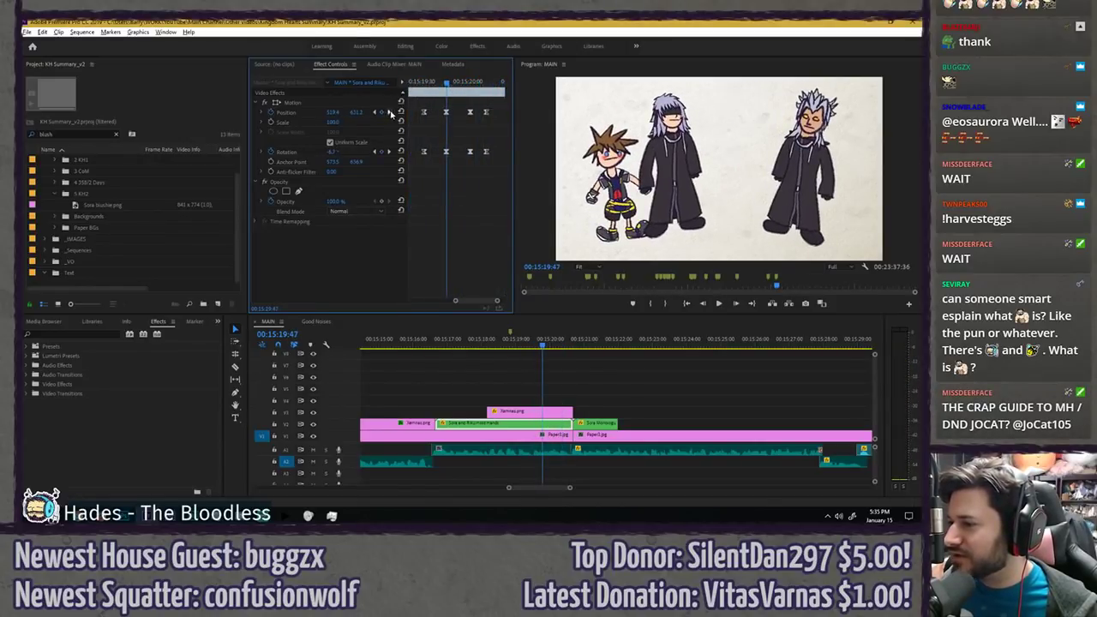
{"action": "left_click", "coordinate": [389, 113]}
{"action": "left_click", "coordinate": [375, 113]}
{"action": "left_click_drag", "start_coordinate": [444, 83], "coordinate": [397, 83]}
{"action": "key", "text": "space"}
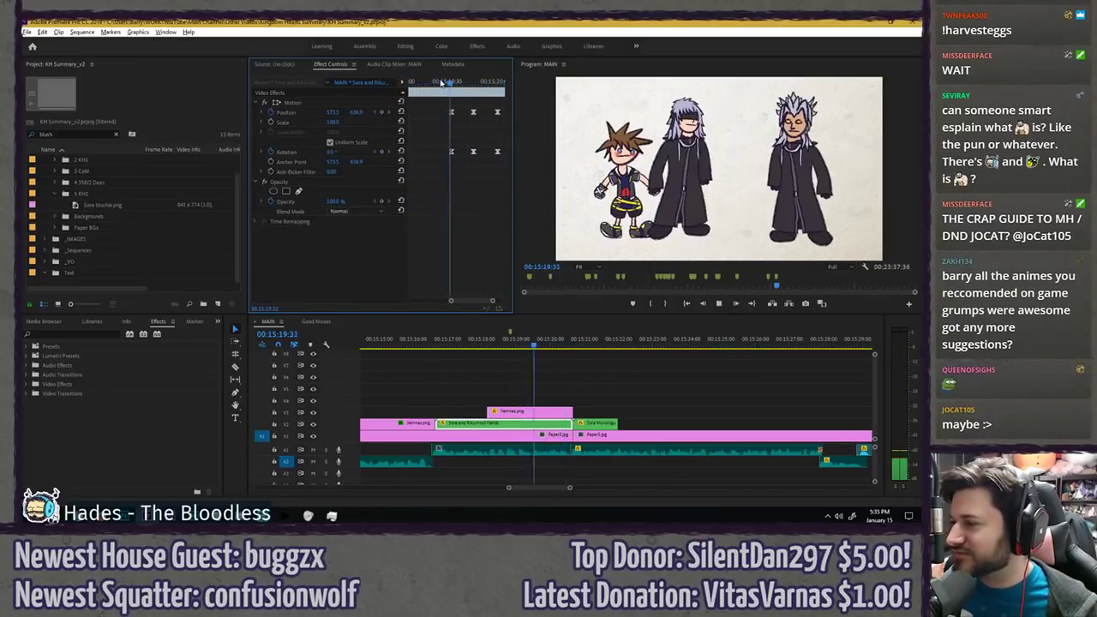
{"action": "left_click", "coordinate": [474, 82]}
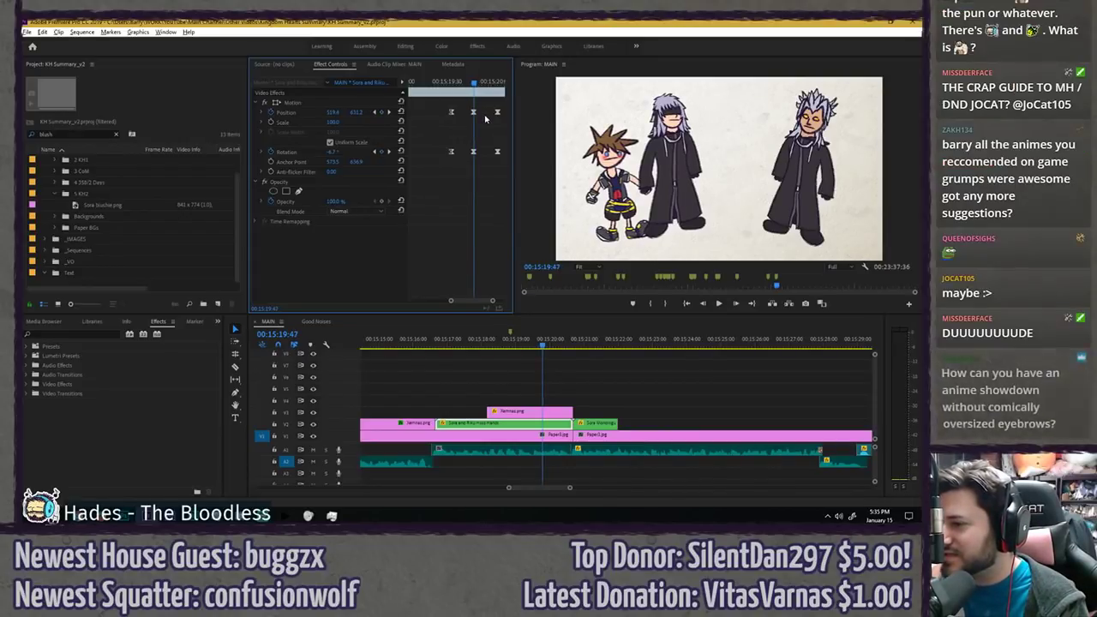
{"action": "left_click", "coordinate": [389, 112]}
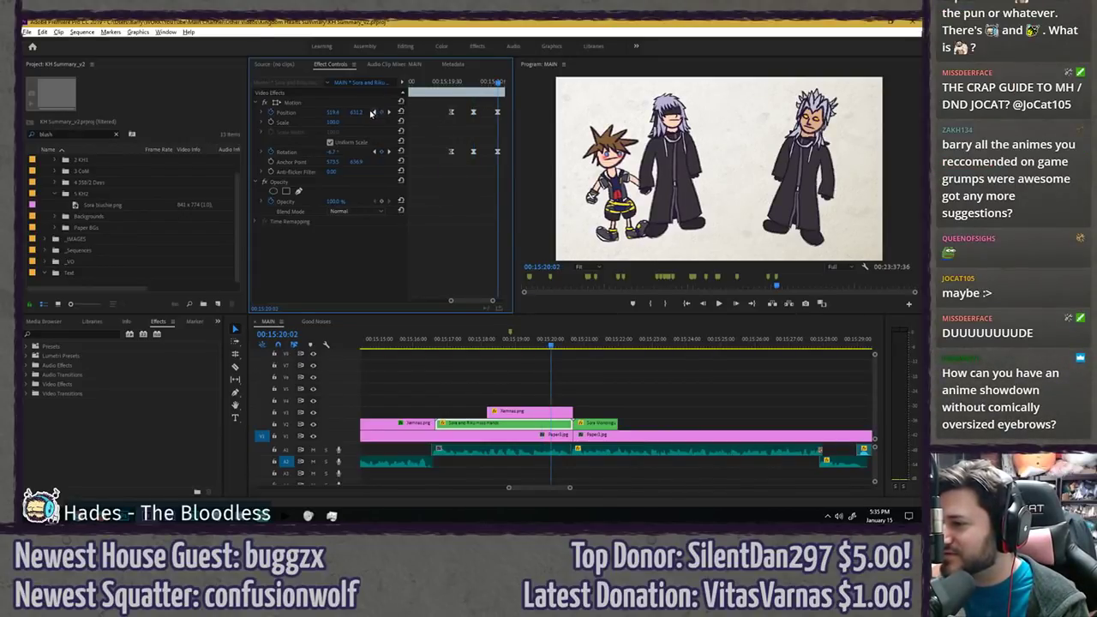
{"action": "left_click", "coordinate": [373, 113]}
- One frame past the first Position keyframe, set Position X to 519
{"action": "key", "text": "Right"}
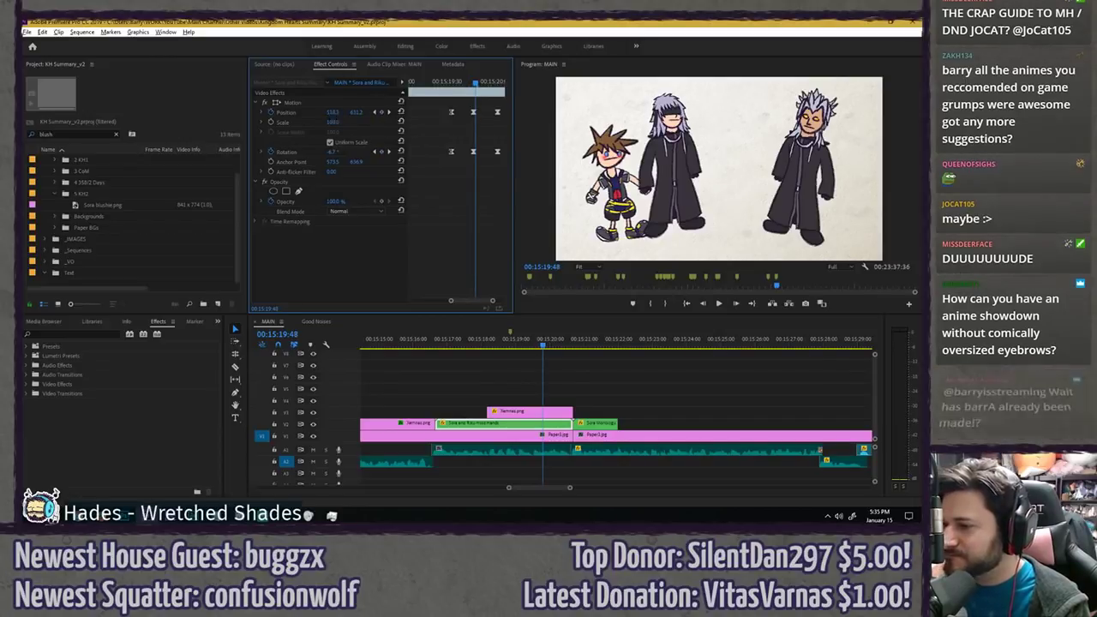
{"action": "left_click", "coordinate": [333, 112]}
{"action": "type", "text": "519"}
{"action": "key", "text": "Return"}
- Compare frames around the keyframes near 00:15:20:01 and play back the lean toward Xemnas
{"action": "key", "text": "Left"}
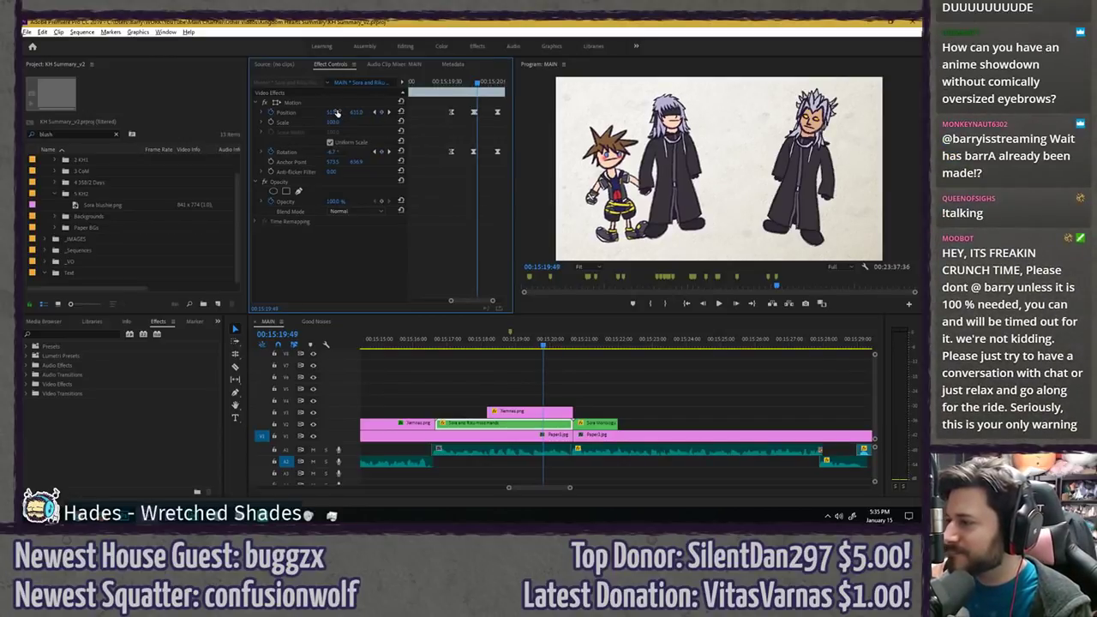
{"action": "key", "text": "Right"}
{"action": "key", "text": "Right"}
{"action": "key", "text": "Right"}
{"action": "key", "text": "Right"}
{"action": "key", "text": "Left"}
{"action": "key", "text": "Left"}
{"action": "left_click", "coordinate": [388, 112]}
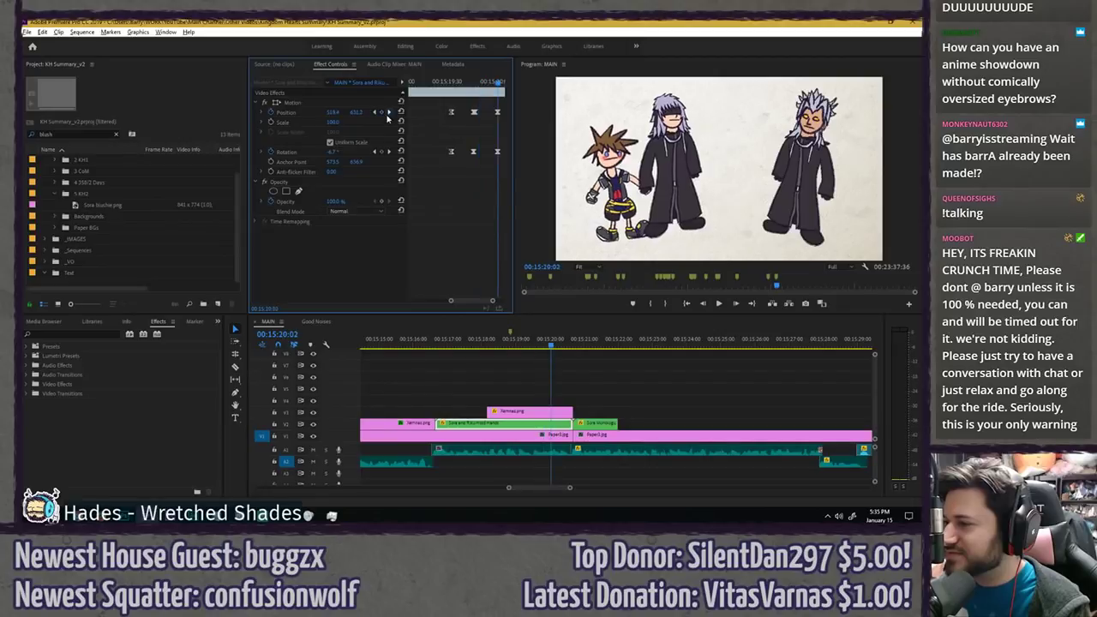
{"action": "key", "text": "Left"}
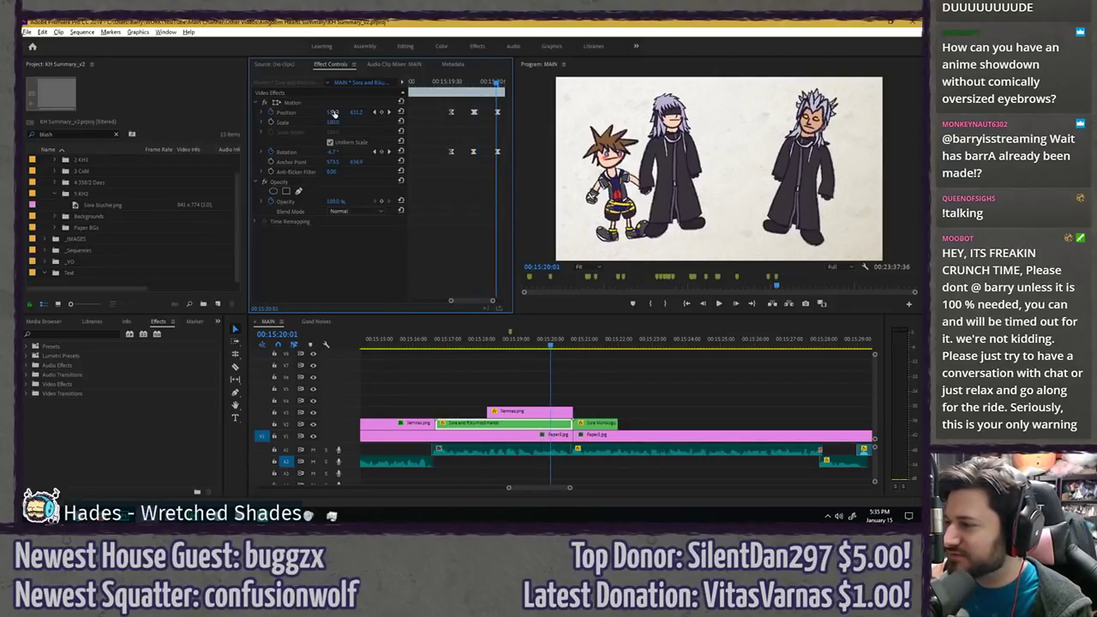
{"action": "key", "text": "Left"}
{"action": "key", "text": "Left"}
{"action": "key", "text": "Left"}
{"action": "key", "text": "Left"}
{"action": "key", "text": "Left"}
{"action": "key", "text": "Left"}
{"action": "key", "text": "Left"}
{"action": "key", "text": "Left"}
{"action": "key", "text": "Left"}
{"action": "key", "text": "Left"}
{"action": "key", "text": "Left"}
{"action": "key", "text": "Left"}
{"action": "key", "text": "Left"}
{"action": "key", "text": "Left"}
{"action": "key", "text": "Left"}
{"action": "key", "text": "Left"}
{"action": "key", "text": "Left"}
{"action": "mouse_move", "coordinate": [471, 83]}
{"action": "left_mouse_down"}
{"action": "mouse_move", "coordinate": [489, 81]}
{"action": "mouse_move", "coordinate": [474, 82]}
{"action": "left_mouse_up"}
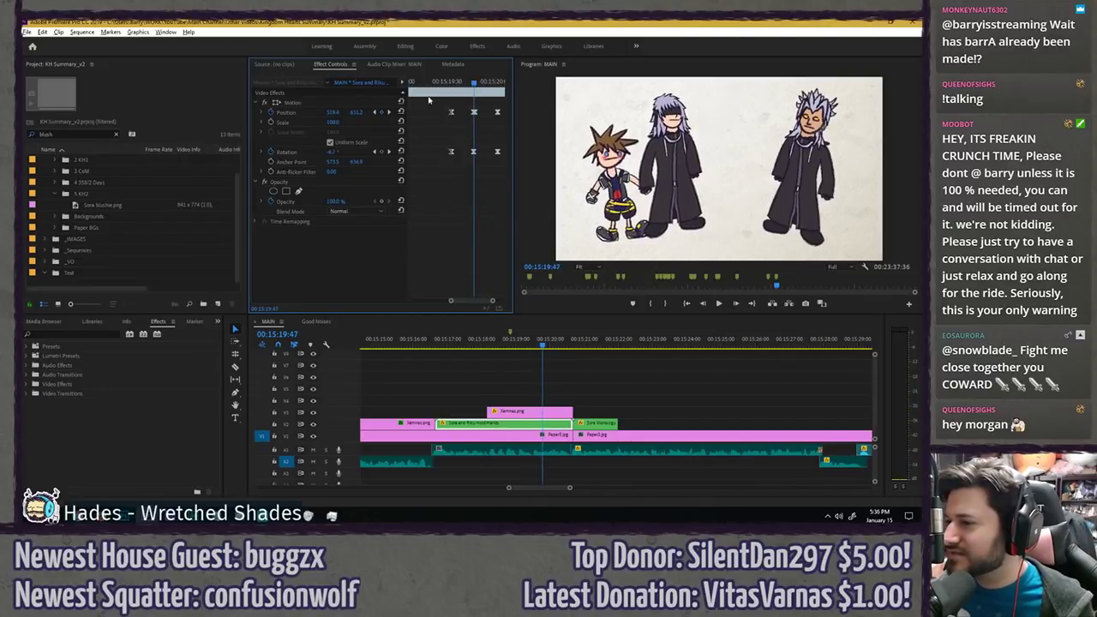
{"action": "left_click", "coordinate": [451, 83]}
{"action": "key", "text": "space"}
{"action": "left_click", "coordinate": [475, 83]}
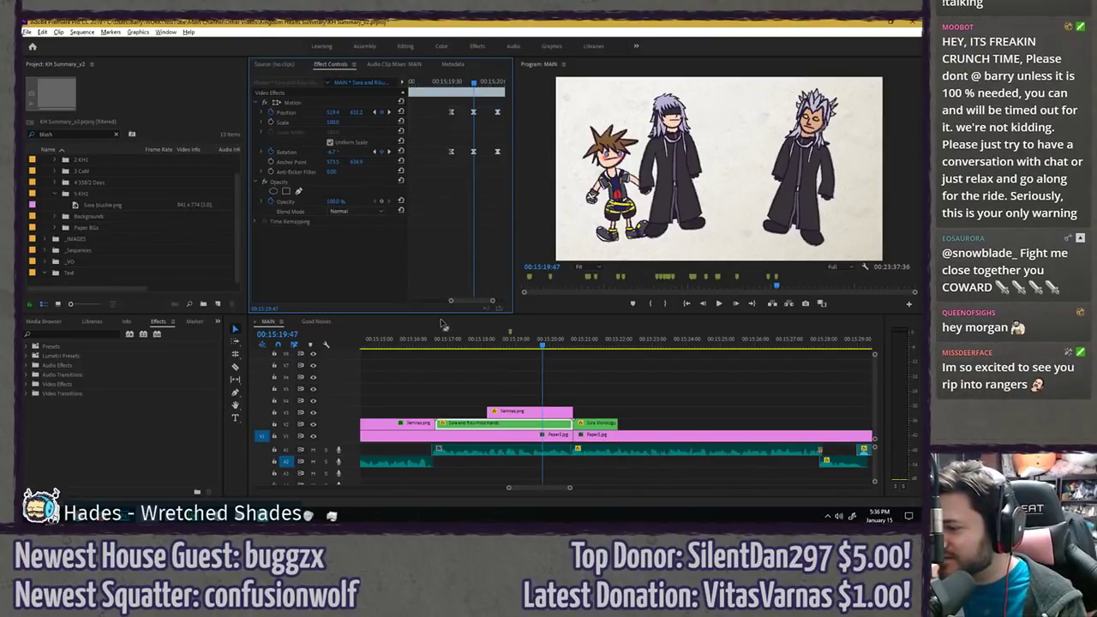
- Play the lean from 00:15:19:21 and scrub through it up to 00:15:20:00
{"action": "scroll", "coordinate": [469, 206], "scroll_direction": "right", "scroll_amount": 2}
{"action": "scroll", "coordinate": [463, 180], "scroll_direction": "up", "scroll_amount": 3}
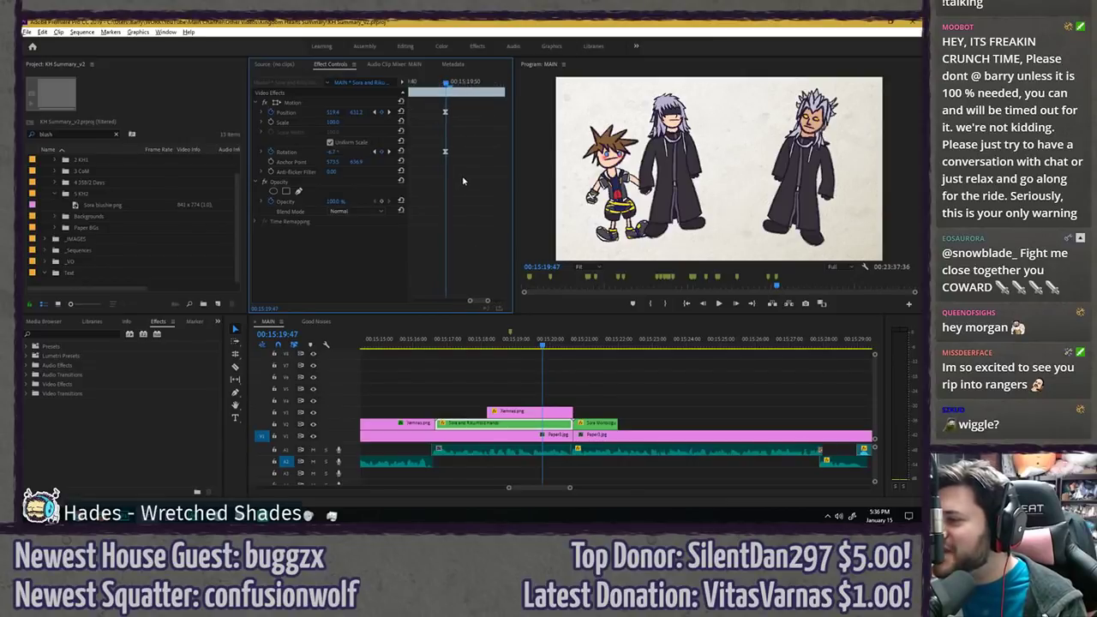
{"action": "left_click", "coordinate": [390, 113]}
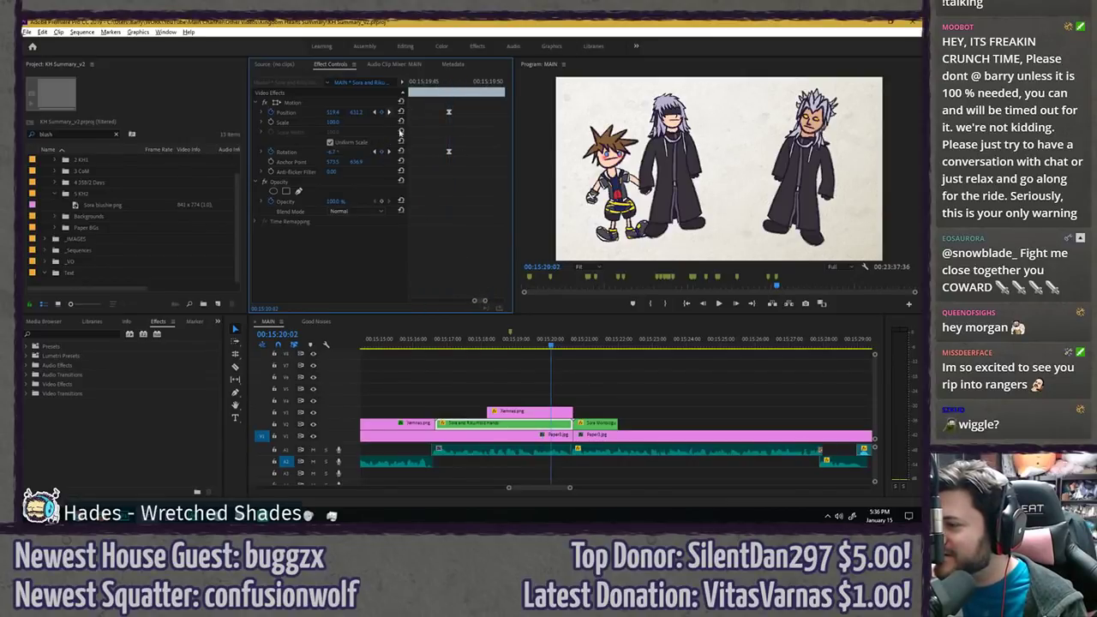
{"action": "left_click_drag", "start_coordinate": [482, 301], "coordinate": [484, 301]}
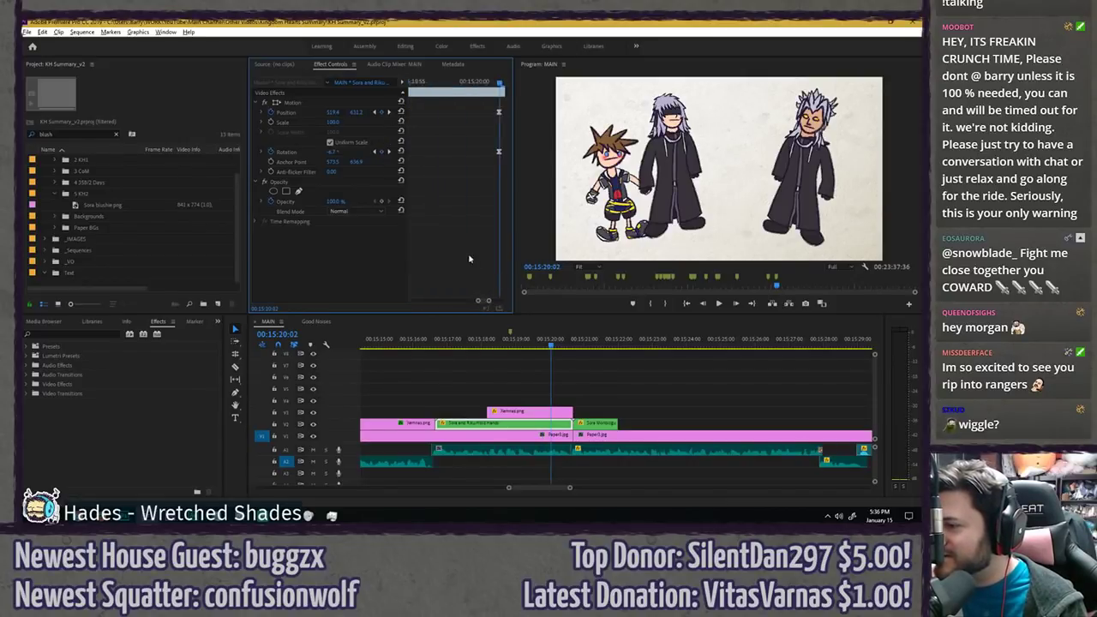
{"action": "key", "text": "Left"}
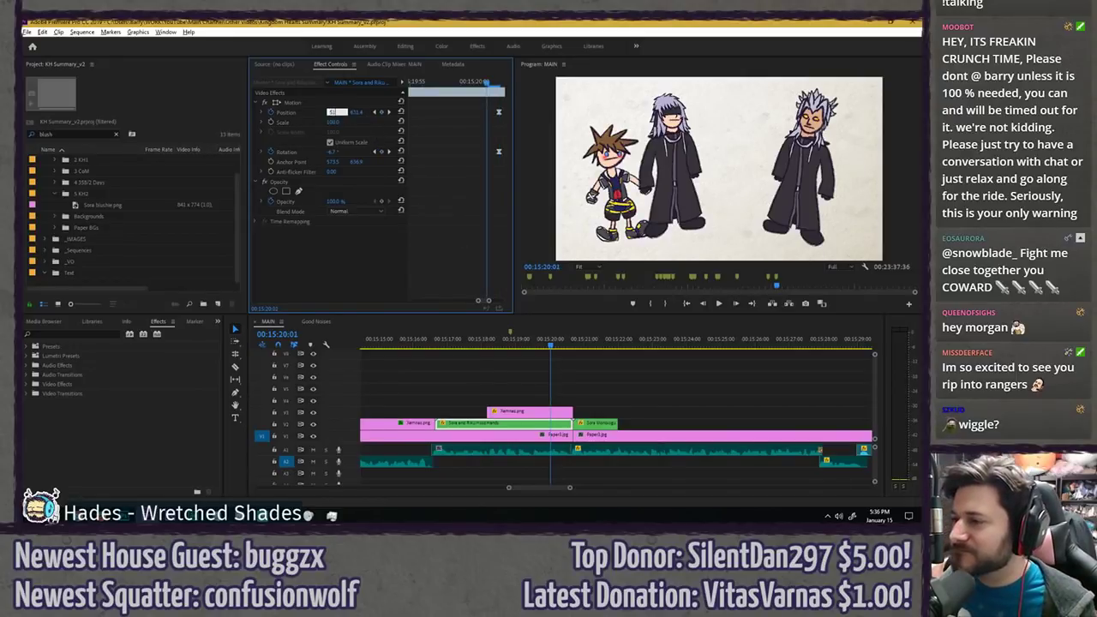
{"action": "left_click", "coordinate": [509, 342]}
{"action": "key", "text": "space"}
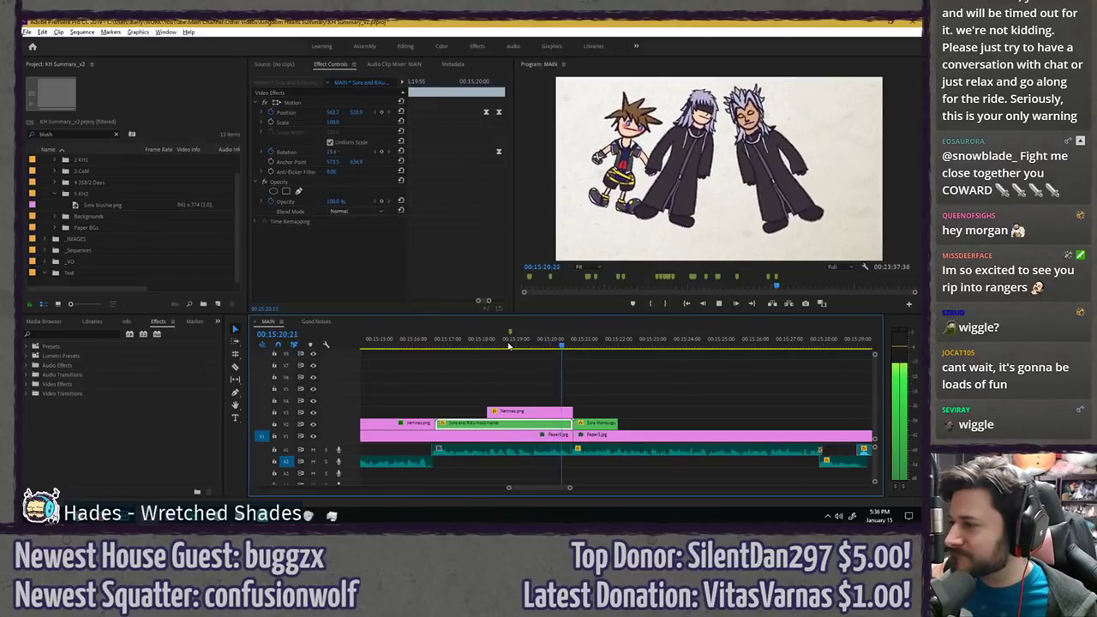
{"action": "left_click", "coordinate": [538, 346]}
{"action": "left_click", "coordinate": [548, 347]}
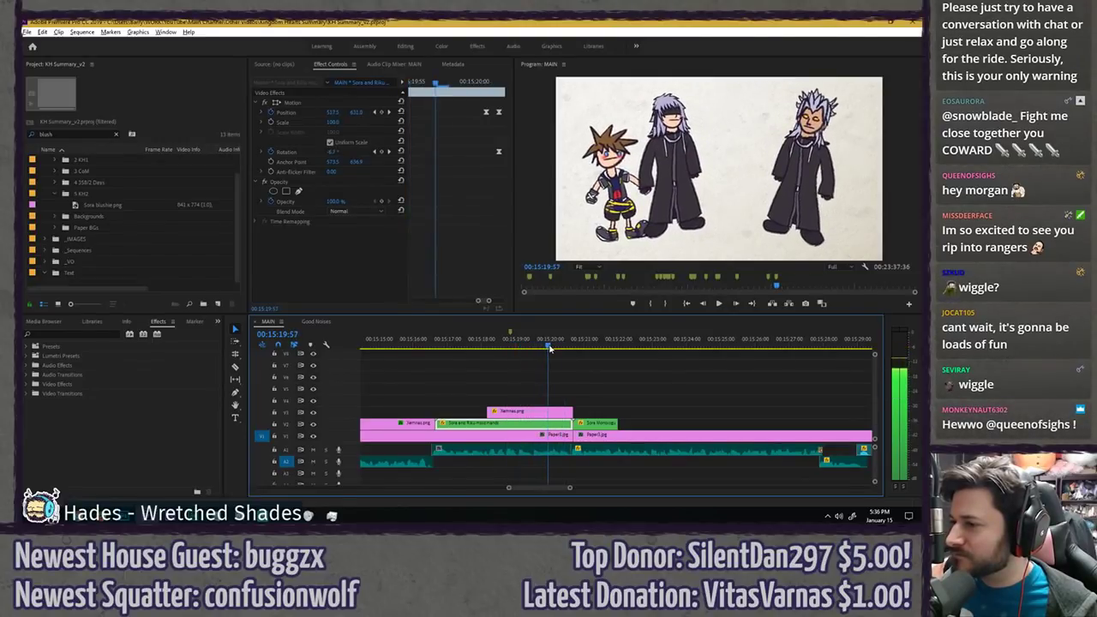
{"action": "left_click_drag", "start_coordinate": [549, 348], "coordinate": [551, 348]}
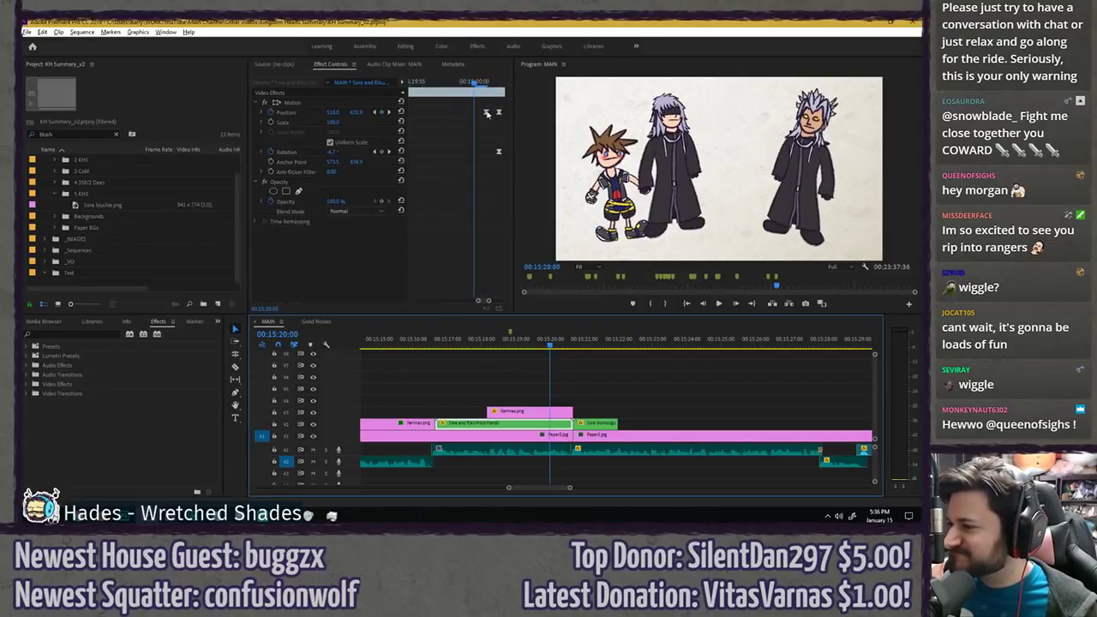
- Change the interpolation of the Position keyframe near 00:15:20 and check the neighbouring keyframes
{"action": "right_click", "coordinate": [486, 113]}
{"action": "left_click", "coordinate": [514, 188]}
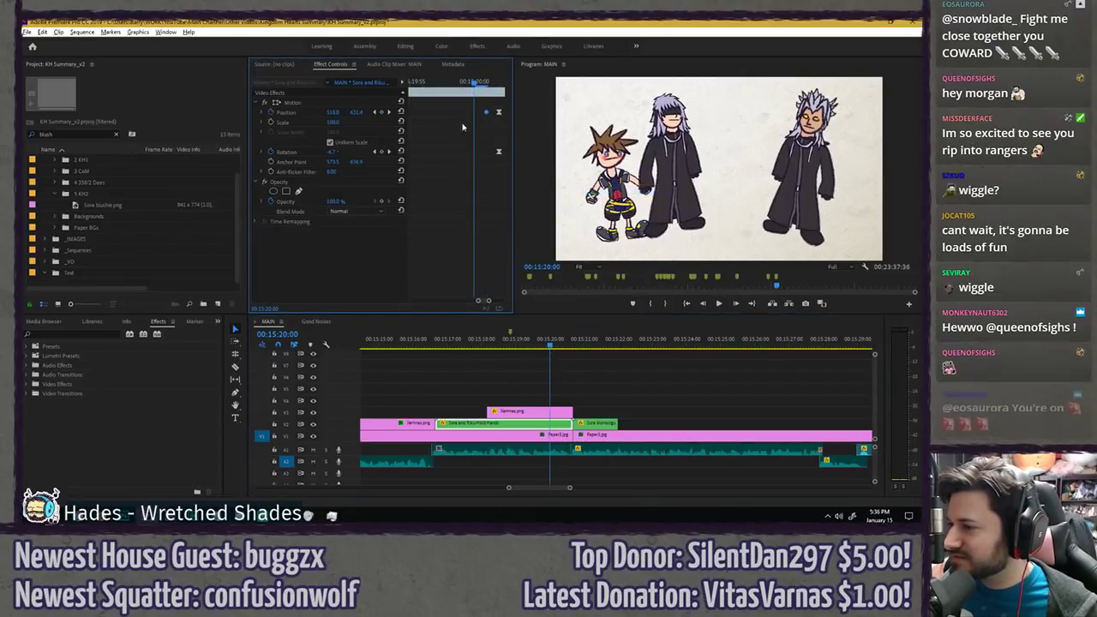
{"action": "left_click", "coordinate": [488, 86]}
{"action": "left_click", "coordinate": [374, 112]}
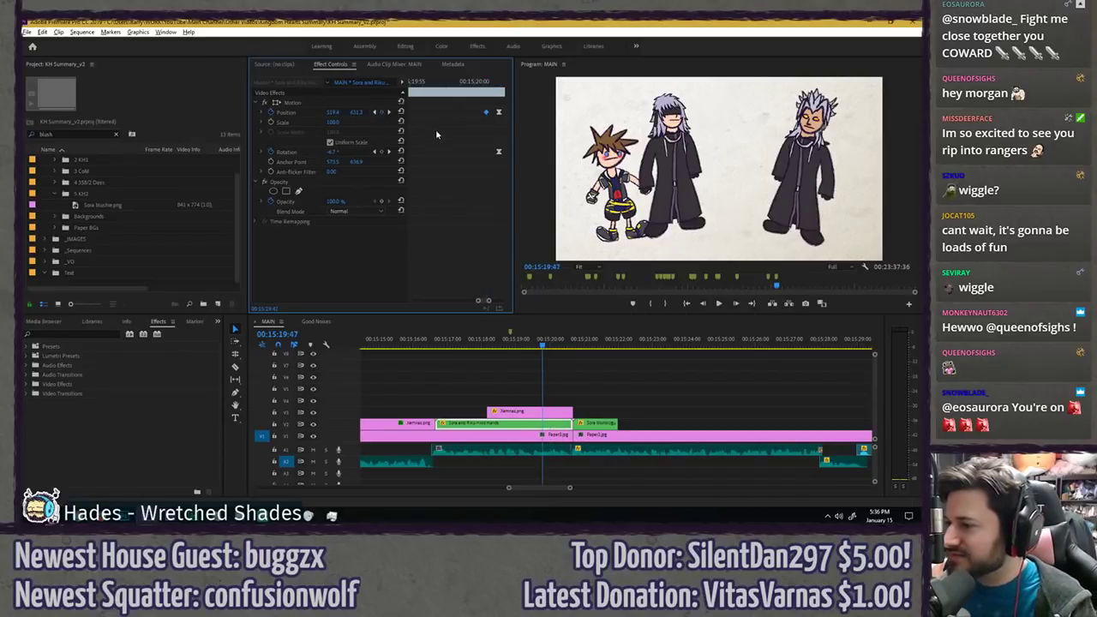
{"action": "left_click", "coordinate": [388, 113]}
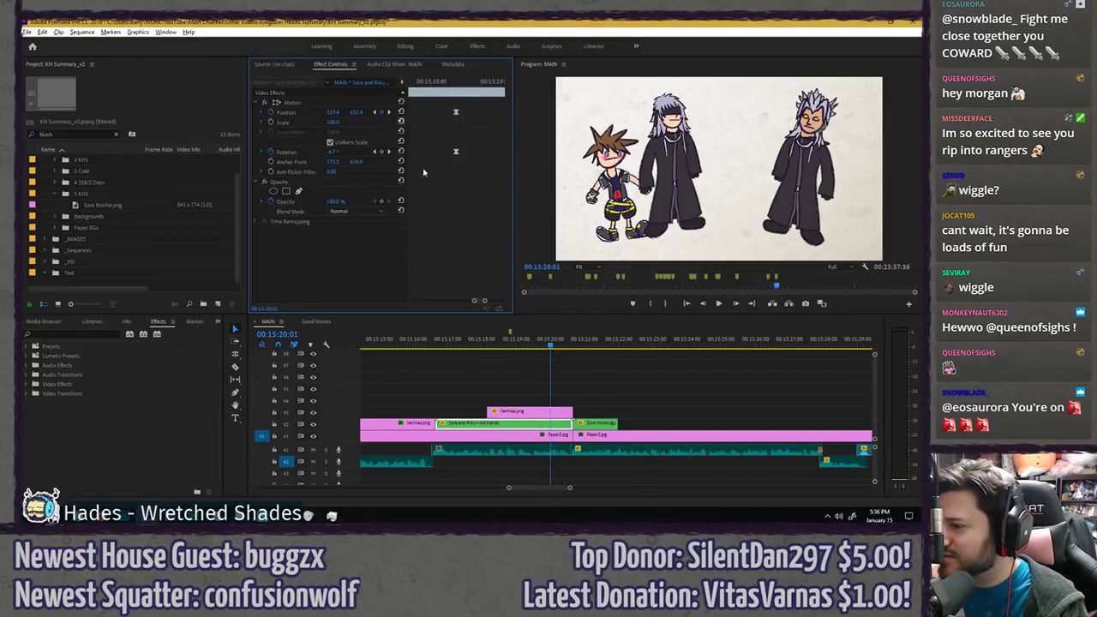
- Set the pair's Position Y to 631 at 00:15:20:01 and enter 519.3 for Position X earlier
{"action": "scroll", "coordinate": [457, 248], "scroll_direction": "down", "scroll_amount": 3}
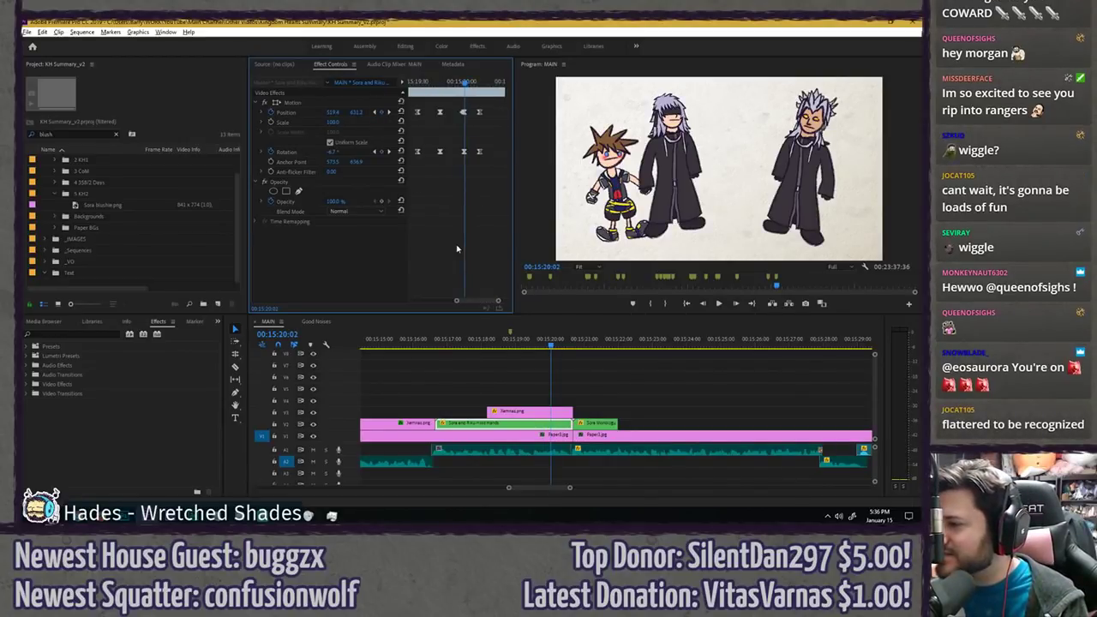
{"action": "key", "text": "Left"}
{"action": "key", "text": "Right"}
{"action": "key", "text": "Left"}
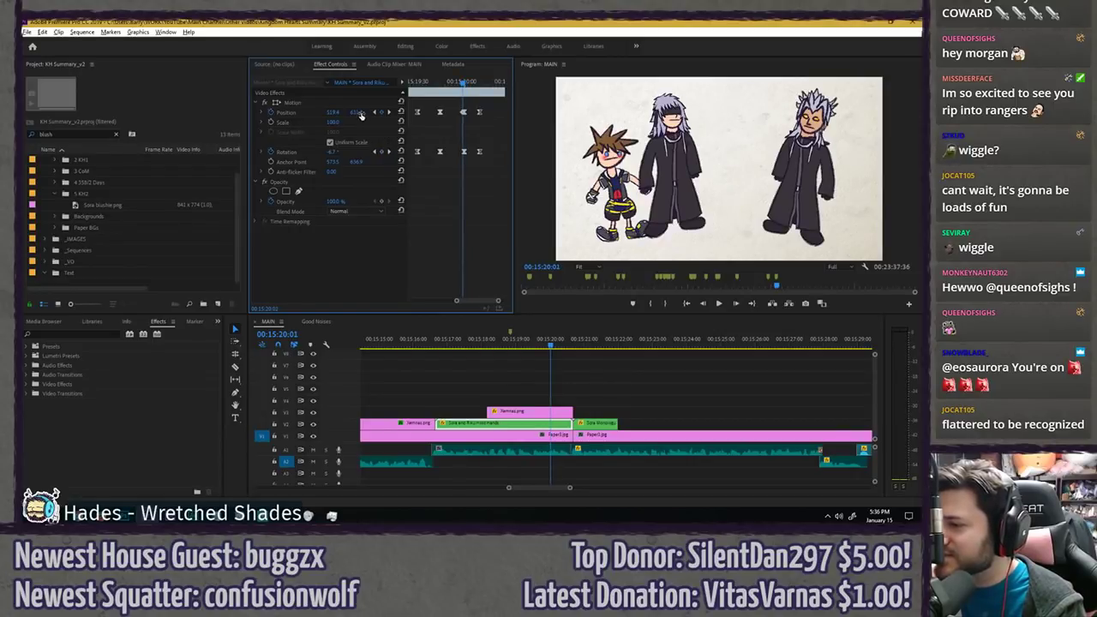
{"action": "left_click", "coordinate": [360, 113]}
{"action": "type", "text": "631"}
{"action": "key", "text": "Return"}
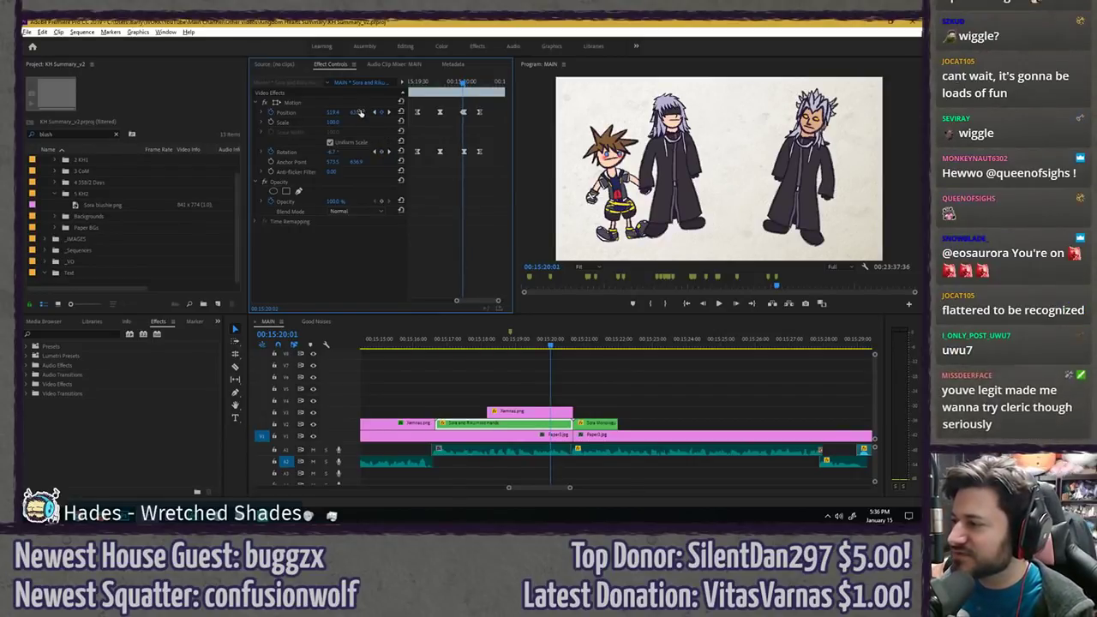
{"action": "left_click_drag", "start_coordinate": [463, 84], "coordinate": [440, 91]}
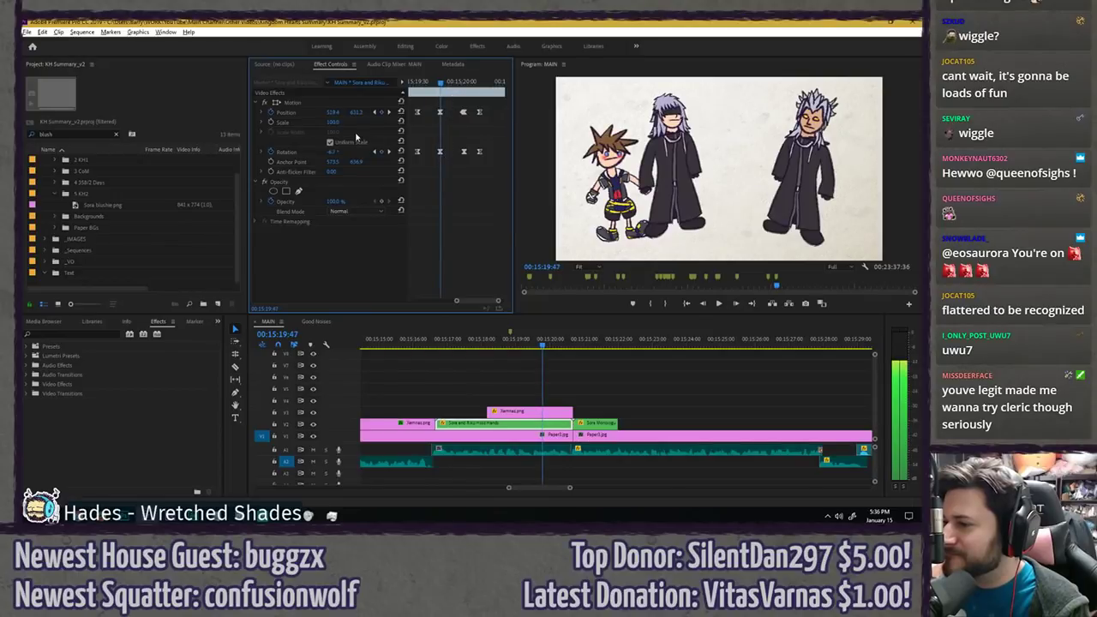
{"action": "type", "text": "519"}
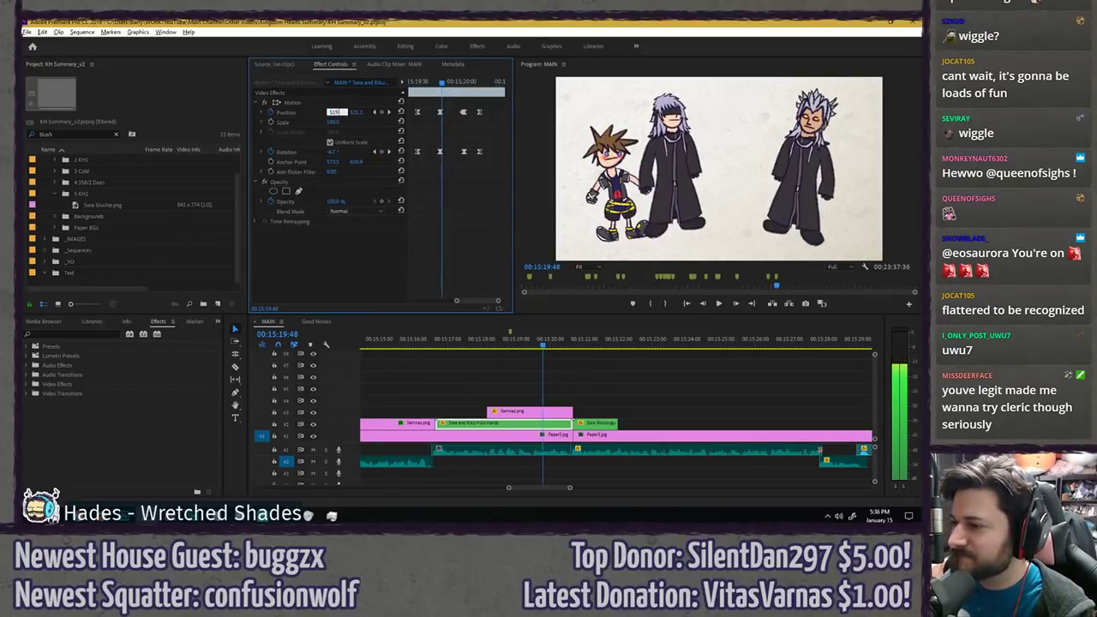
{"action": "type", "text": ".3"}
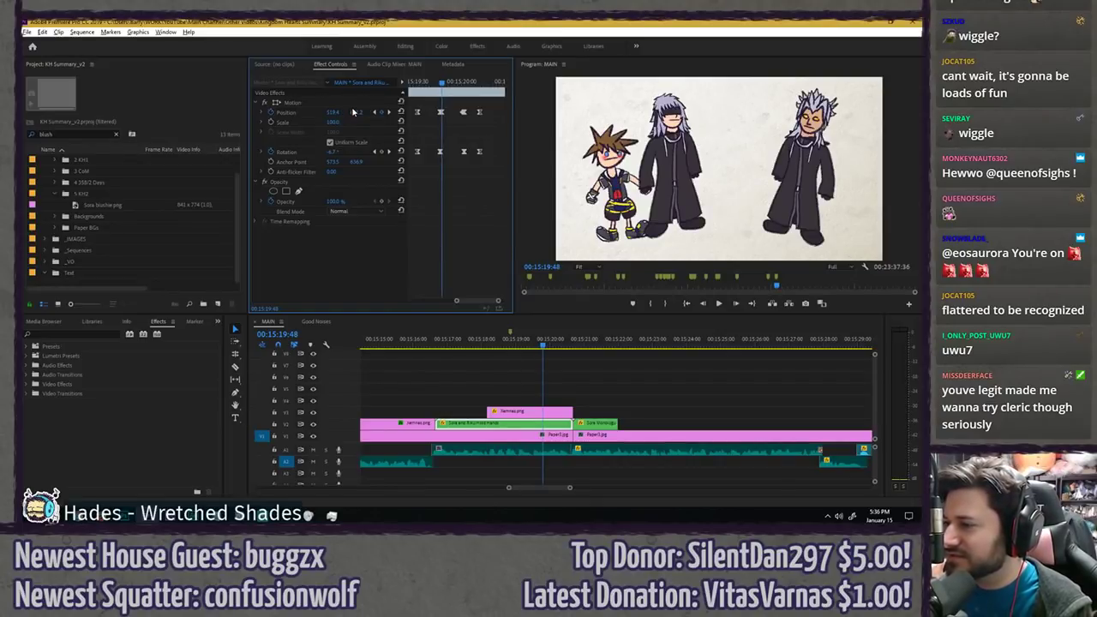
{"action": "key", "text": "equal"}
{"action": "key", "text": "equal"}
- Give the Position keyframe Linear temporal interpolation and scrub through the lean
{"action": "right_click", "coordinate": [451, 114]}
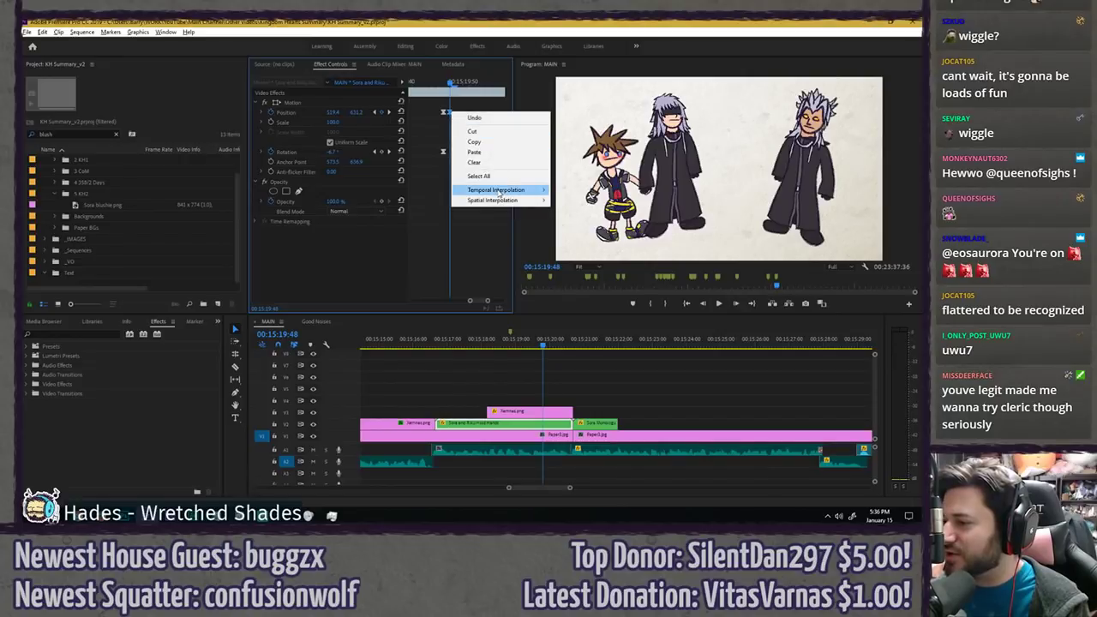
{"action": "mouse_move", "coordinate": [514, 189]}
{"action": "left_click", "coordinate": [569, 188]}
{"action": "left_click_drag", "start_coordinate": [439, 84], "coordinate": [384, 79]}
{"action": "key", "text": "space"}
{"action": "key", "text": "space"}
{"action": "left_click_drag", "start_coordinate": [490, 83], "coordinate": [411, 80]}
- Preview the lean from about 00:15:18 in a full-size Program Monitor, then restore the layout
{"action": "key", "text": "space"}
{"action": "key", "text": "space"}
{"action": "left_click", "coordinate": [511, 339]}
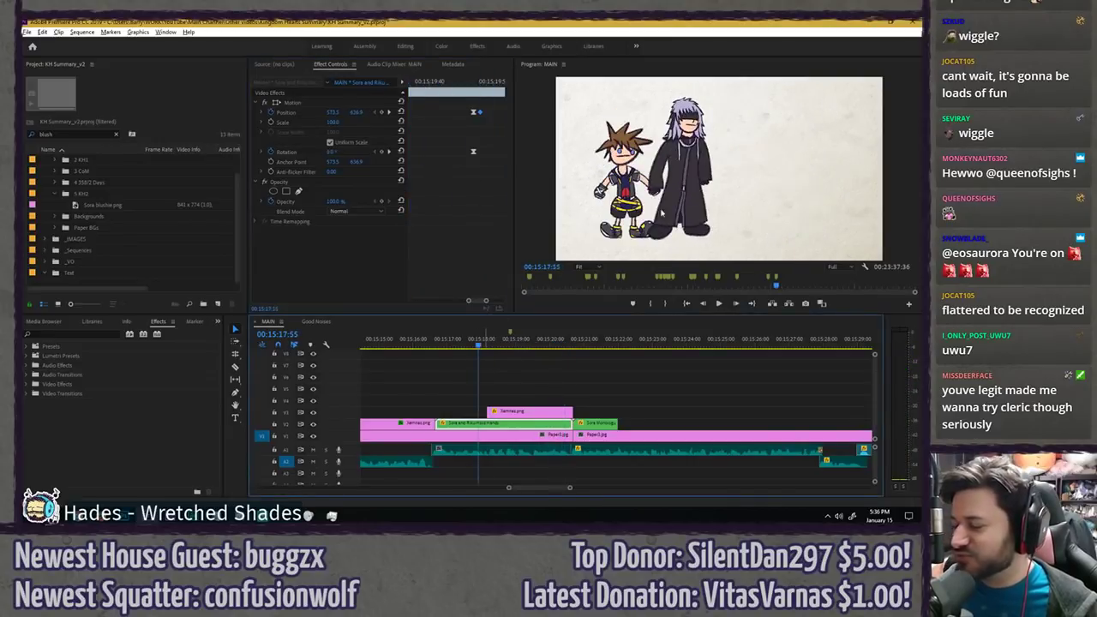
{"action": "key", "text": "grave"}
{"action": "key", "text": "space"}
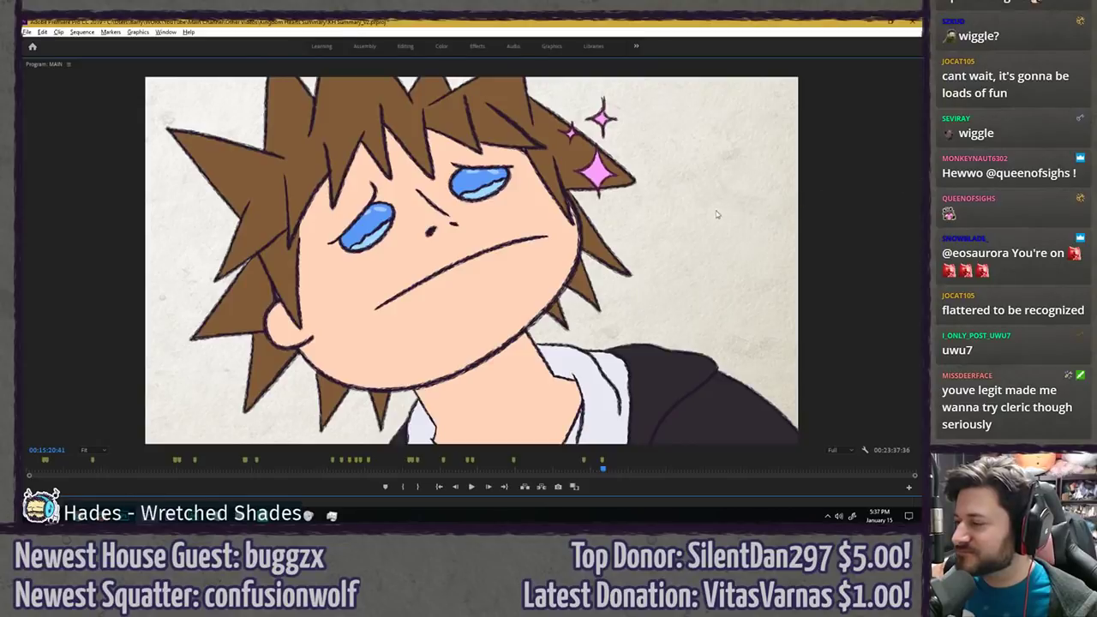
{"action": "key", "text": "grave"}
{"action": "left_click", "coordinate": [543, 343]}
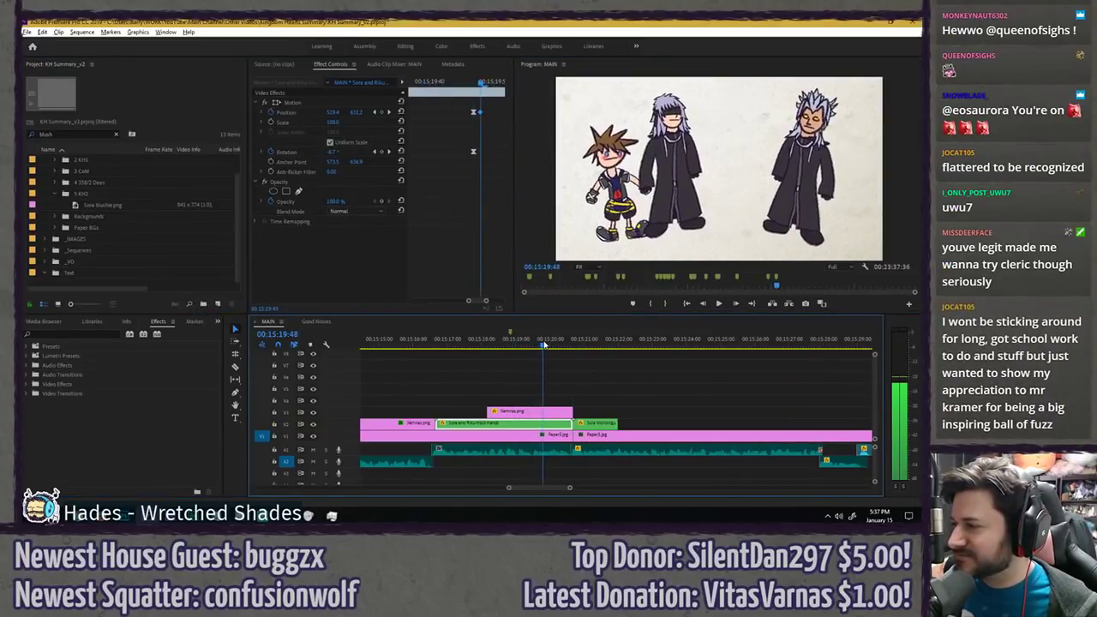
- Show the Xemnas.png clip's motion keyframes and play the lean sequence from 00:15:19:48
{"action": "left_click", "coordinate": [543, 411]}
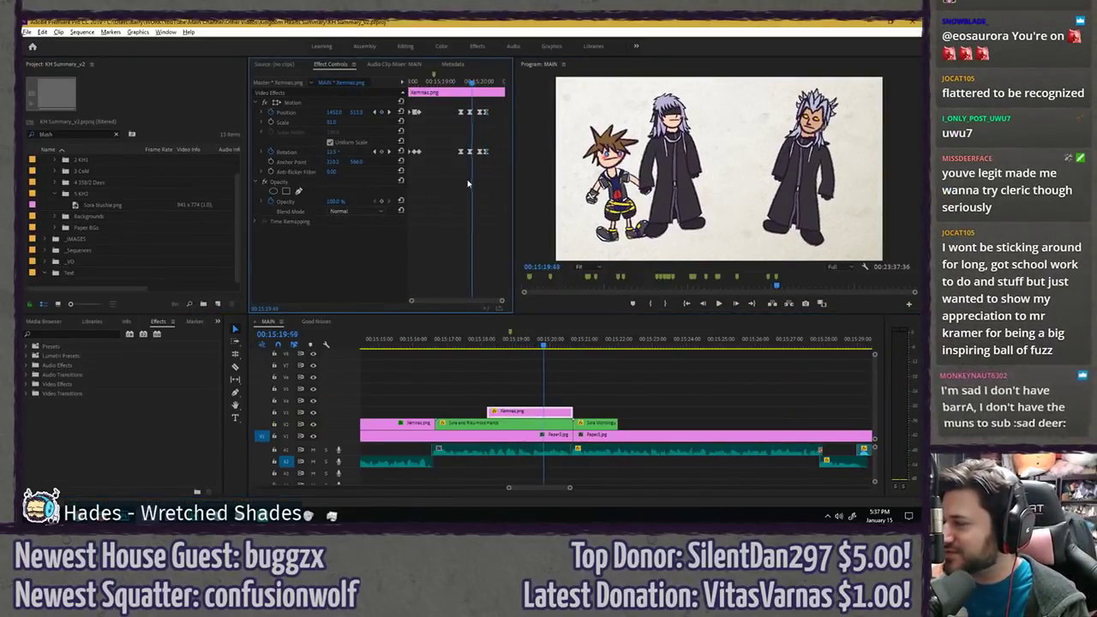
{"action": "key", "text": "space"}
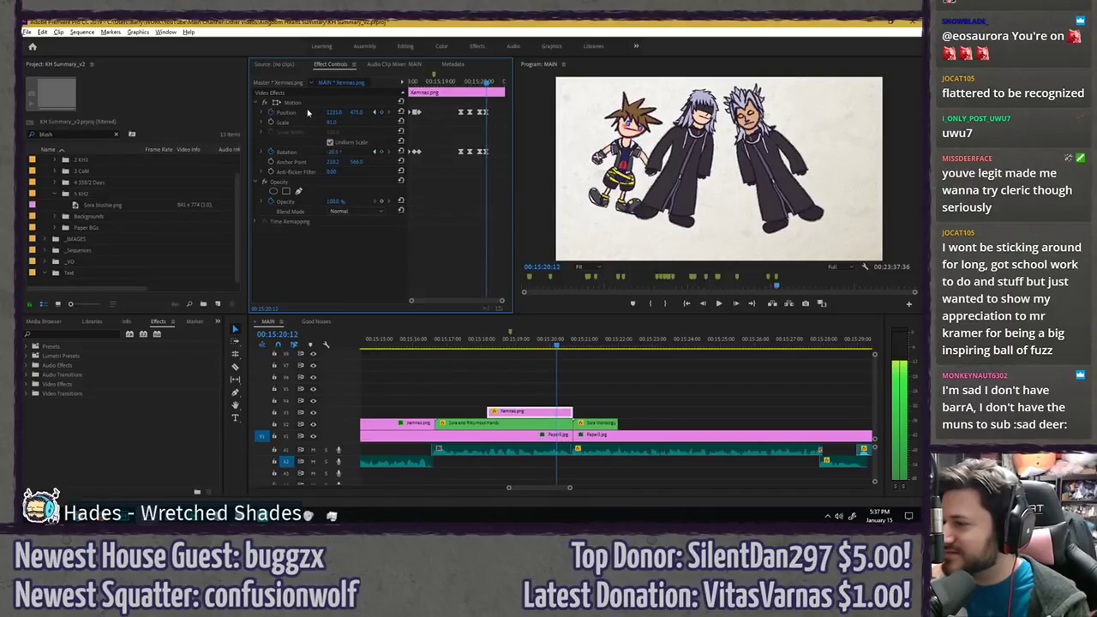
{"action": "left_click", "coordinate": [464, 83]}
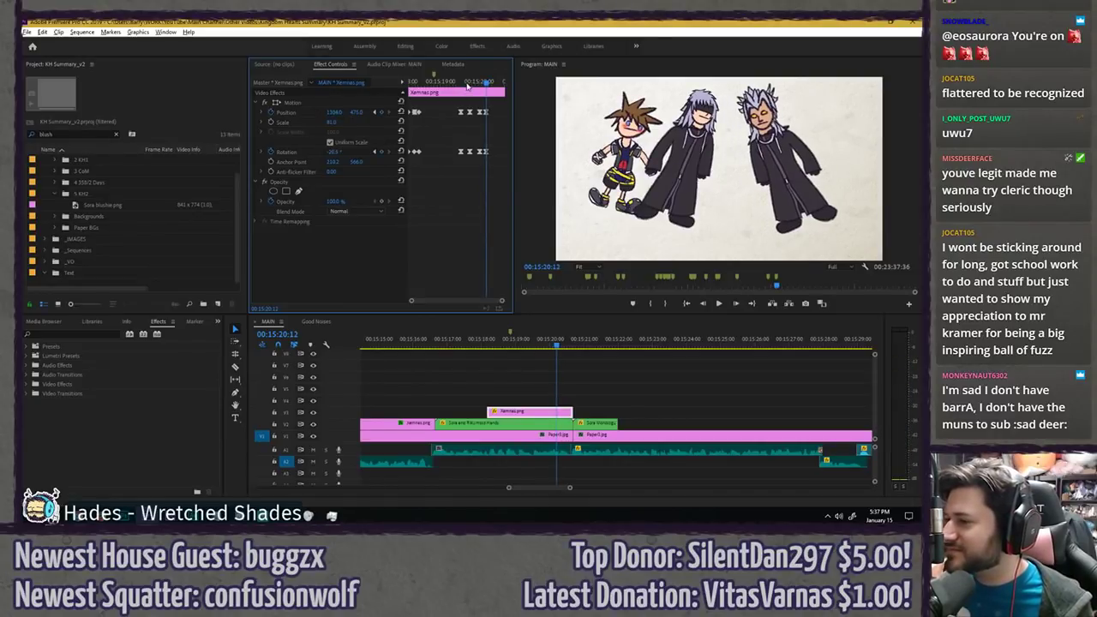